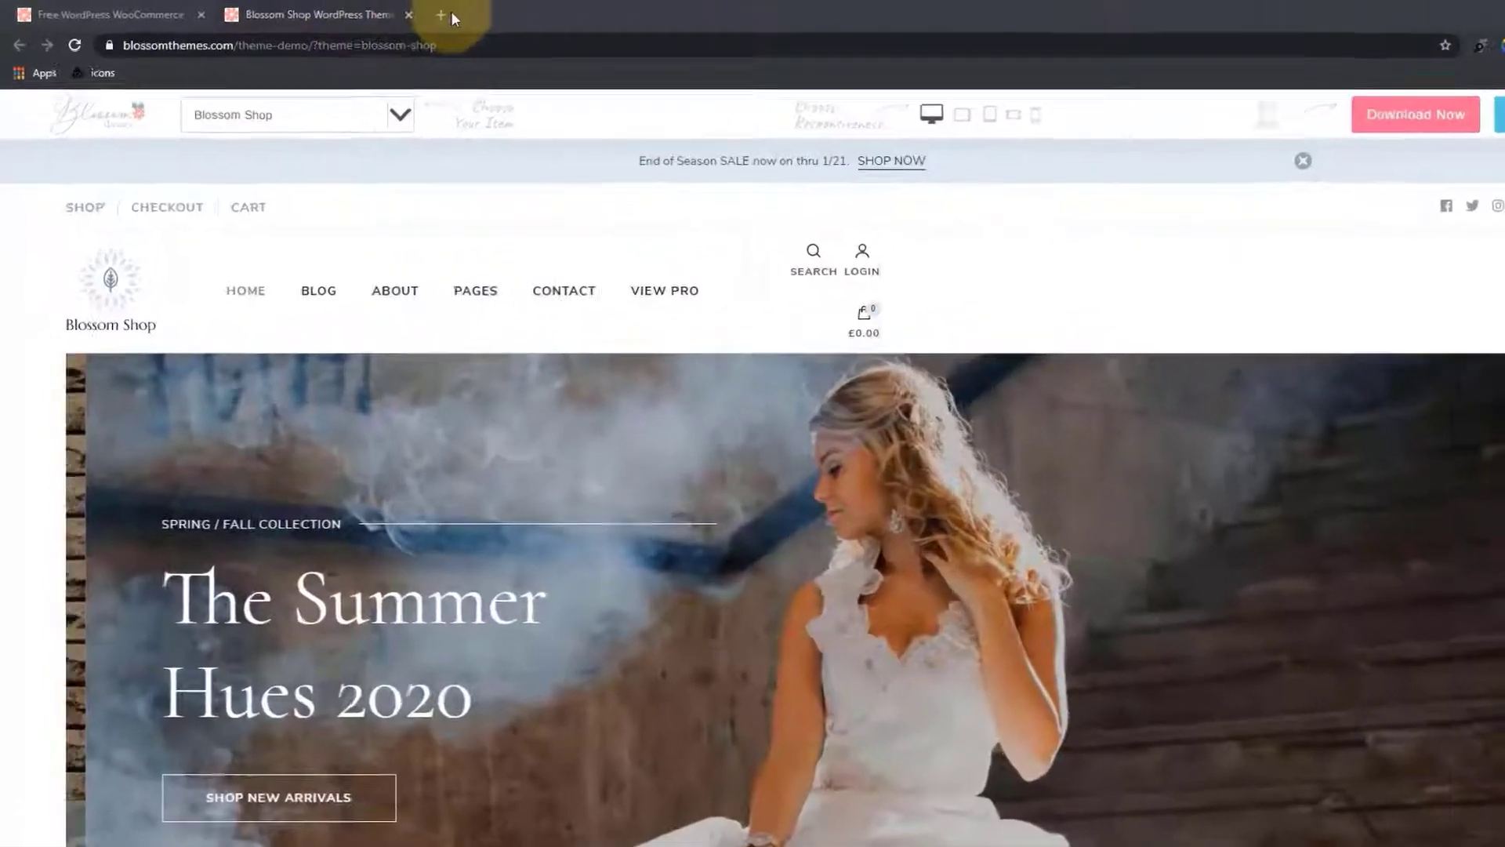
Open blossomthemes.com in a new Chrome tab
click(399, 13)
click(623, 65)
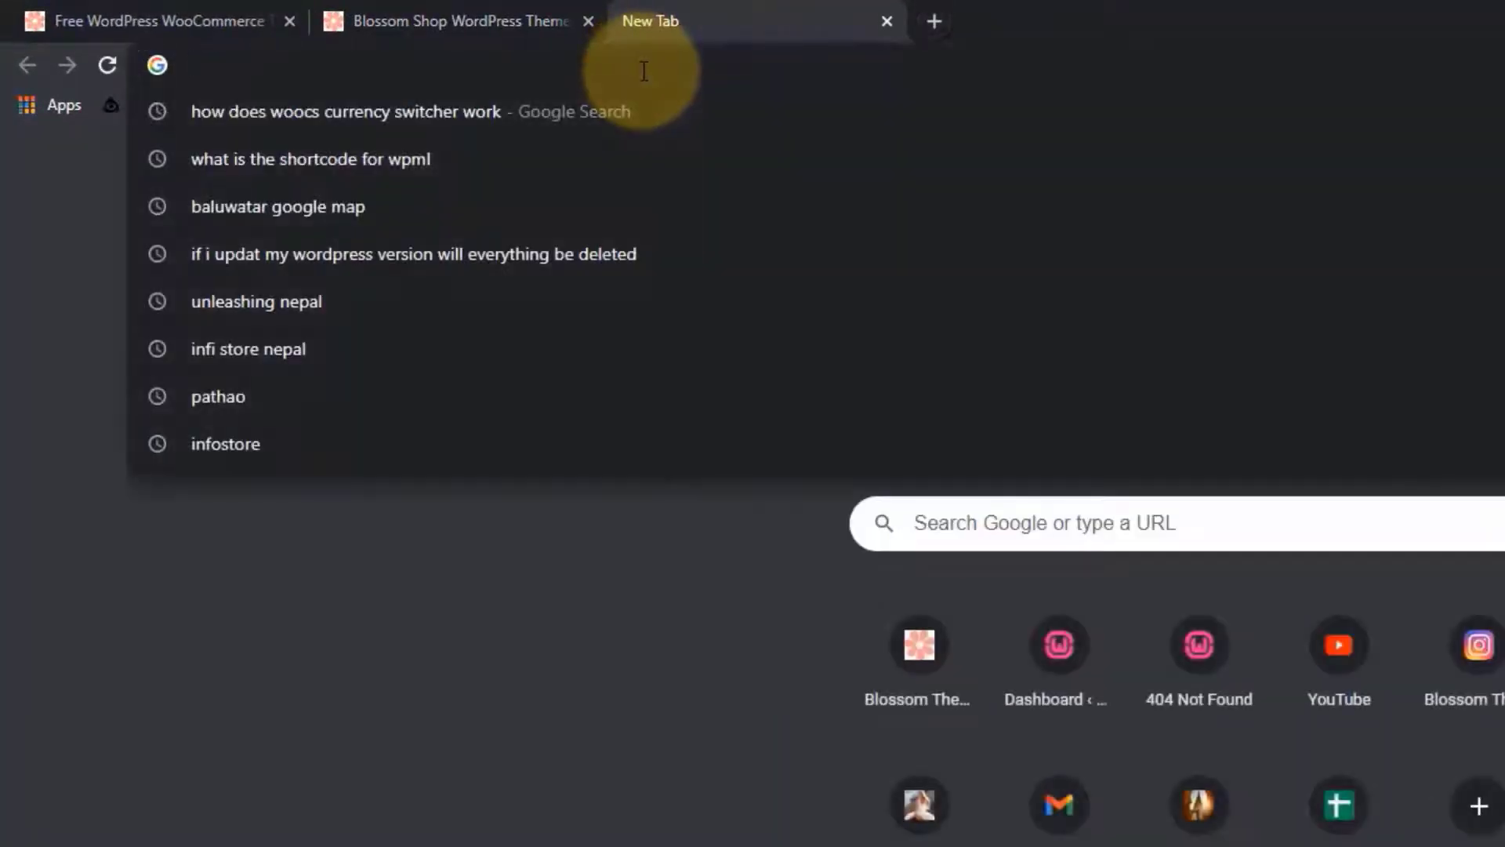
text(blossomthemes.com)
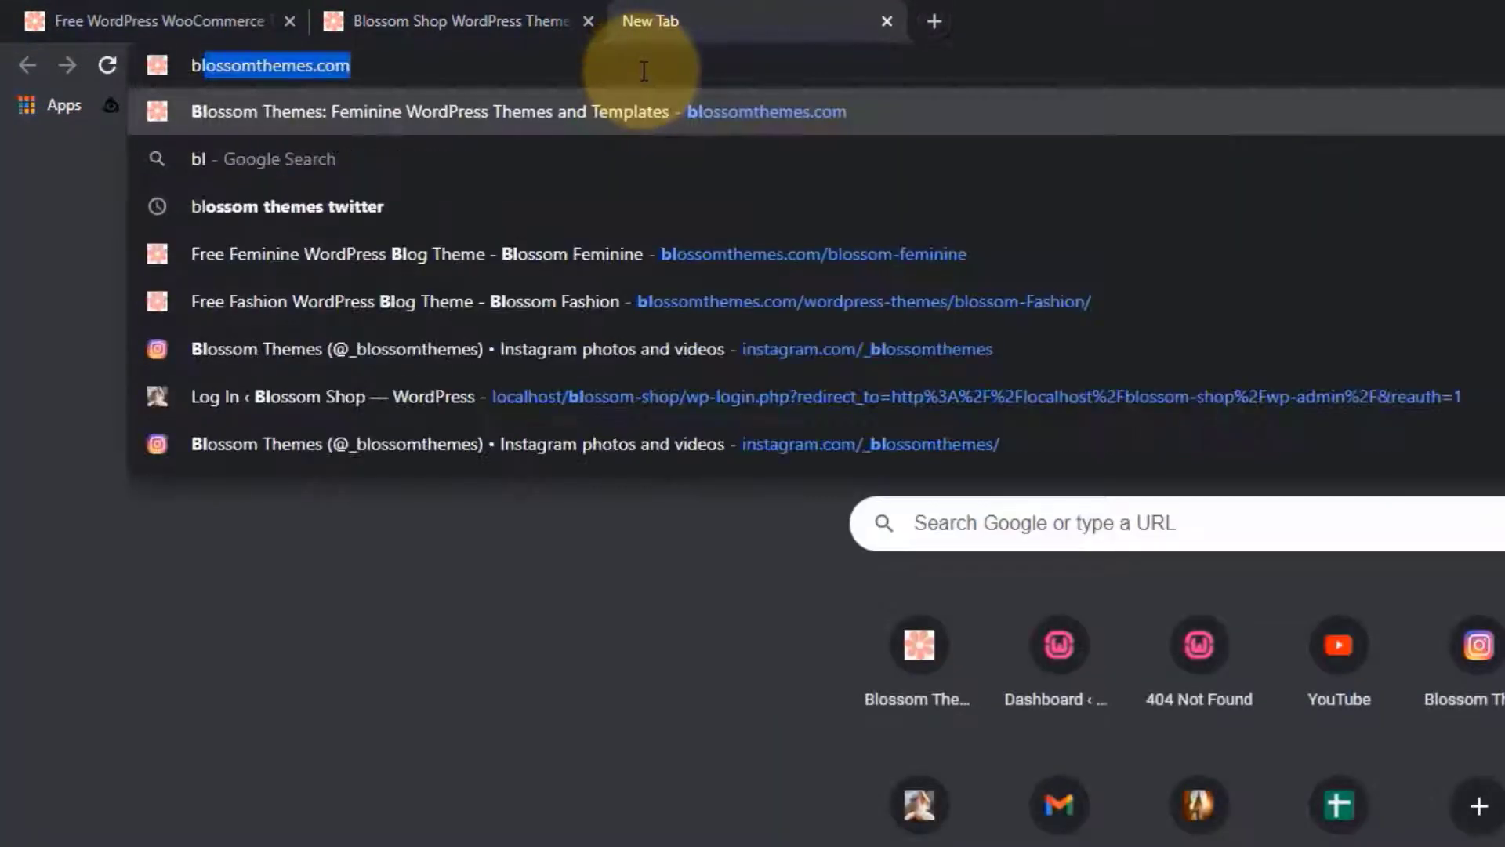
key(Return)
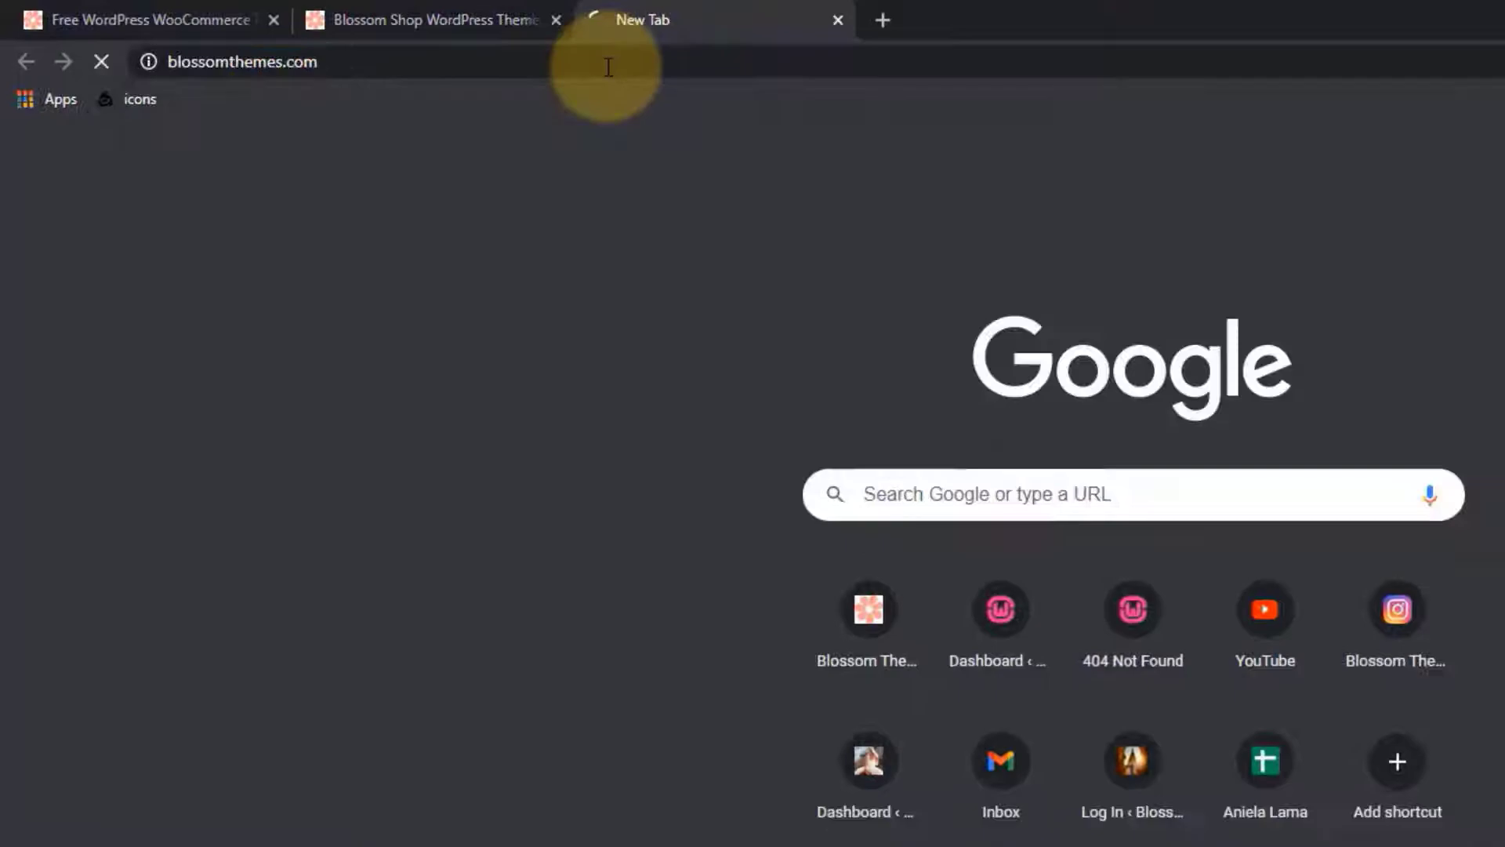
Go to the Blossom Shop (Free) theme page under Shop > Free Themes
mouse_move(761, 250)
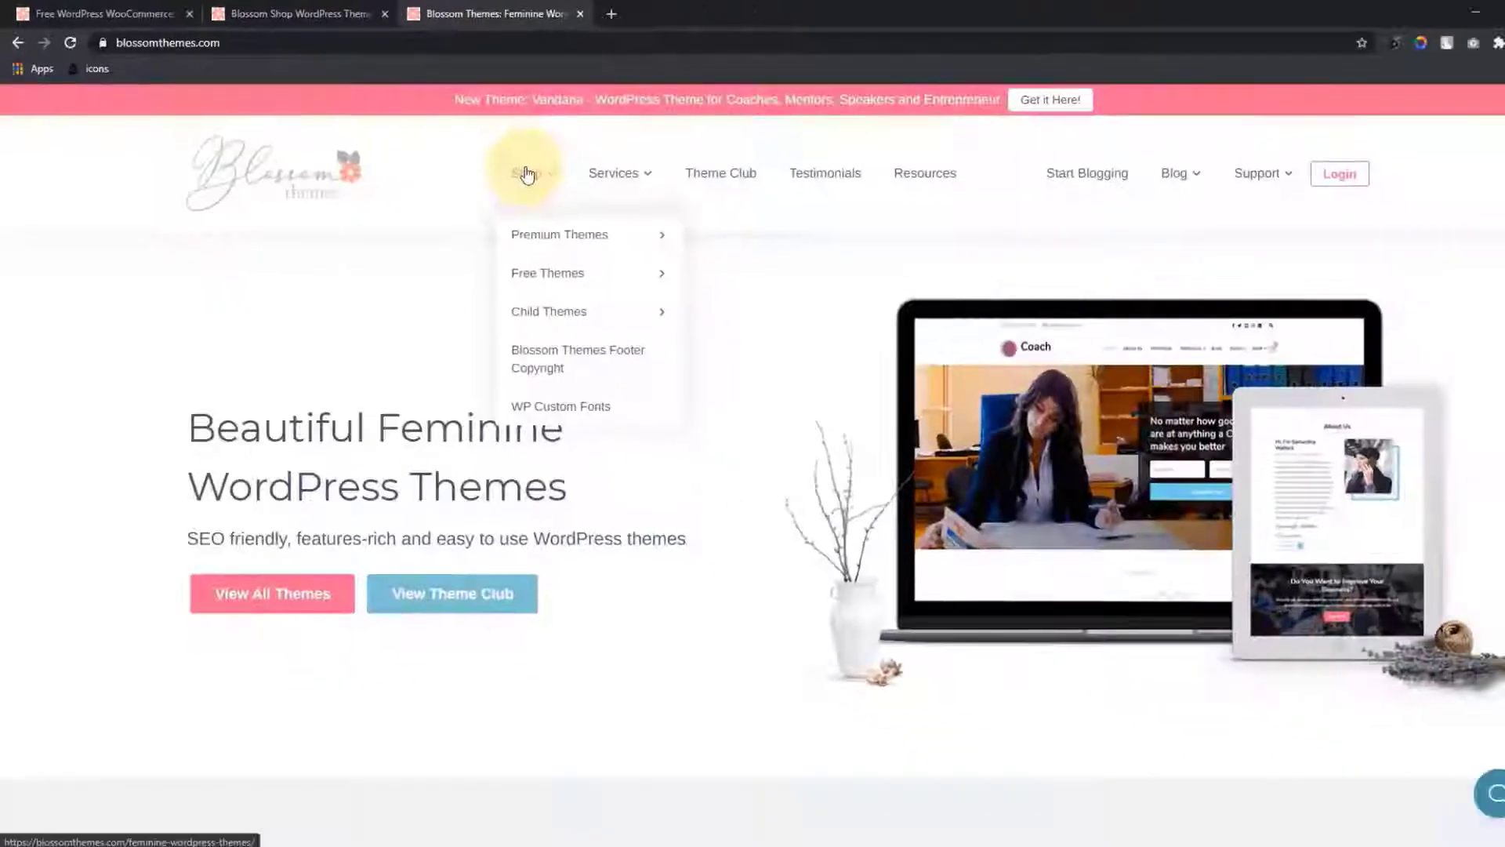
mouse_move(797, 394)
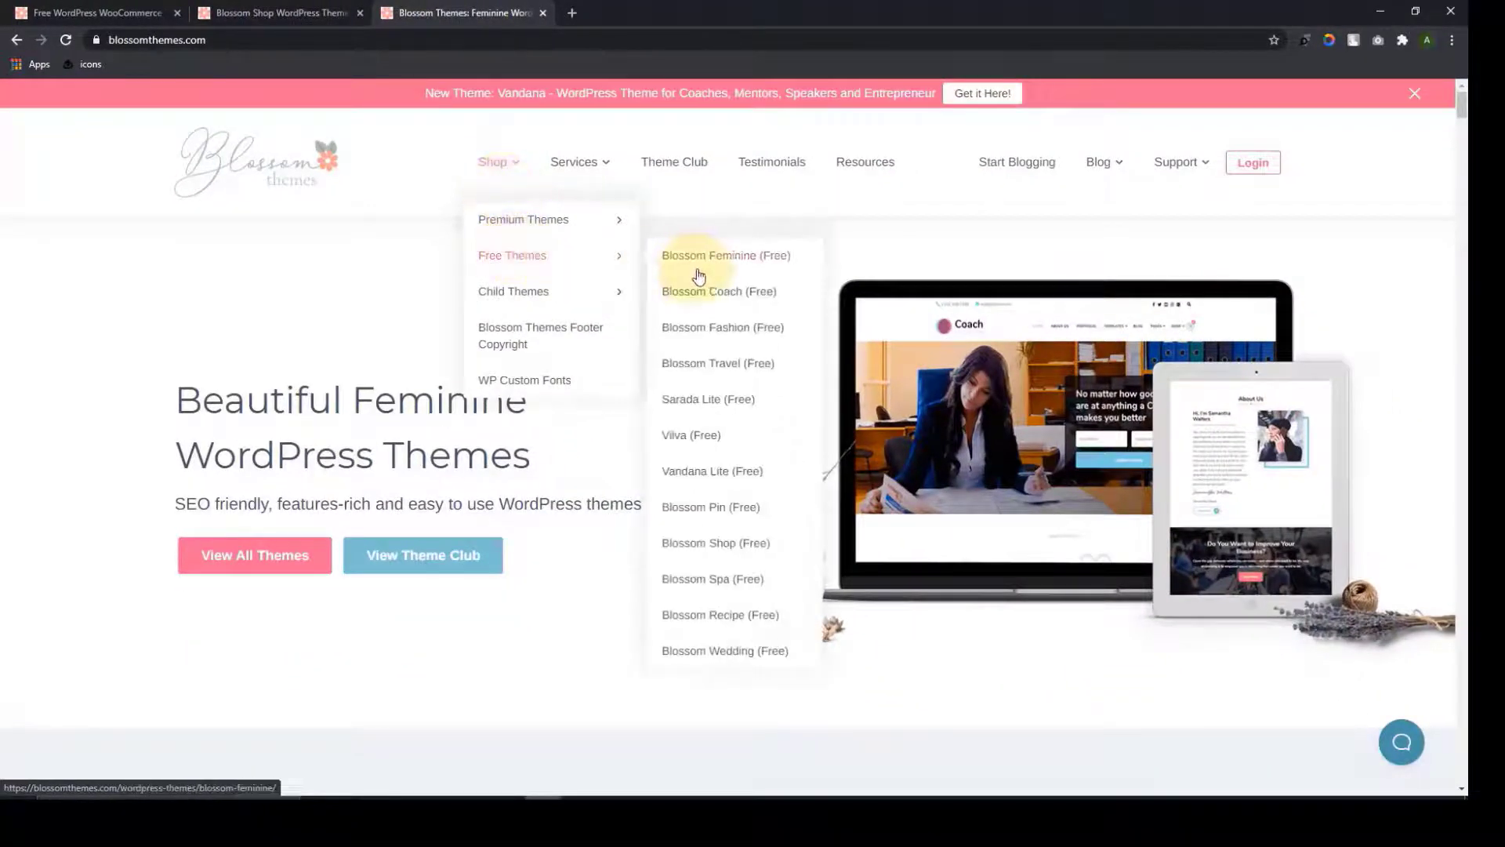
click(735, 550)
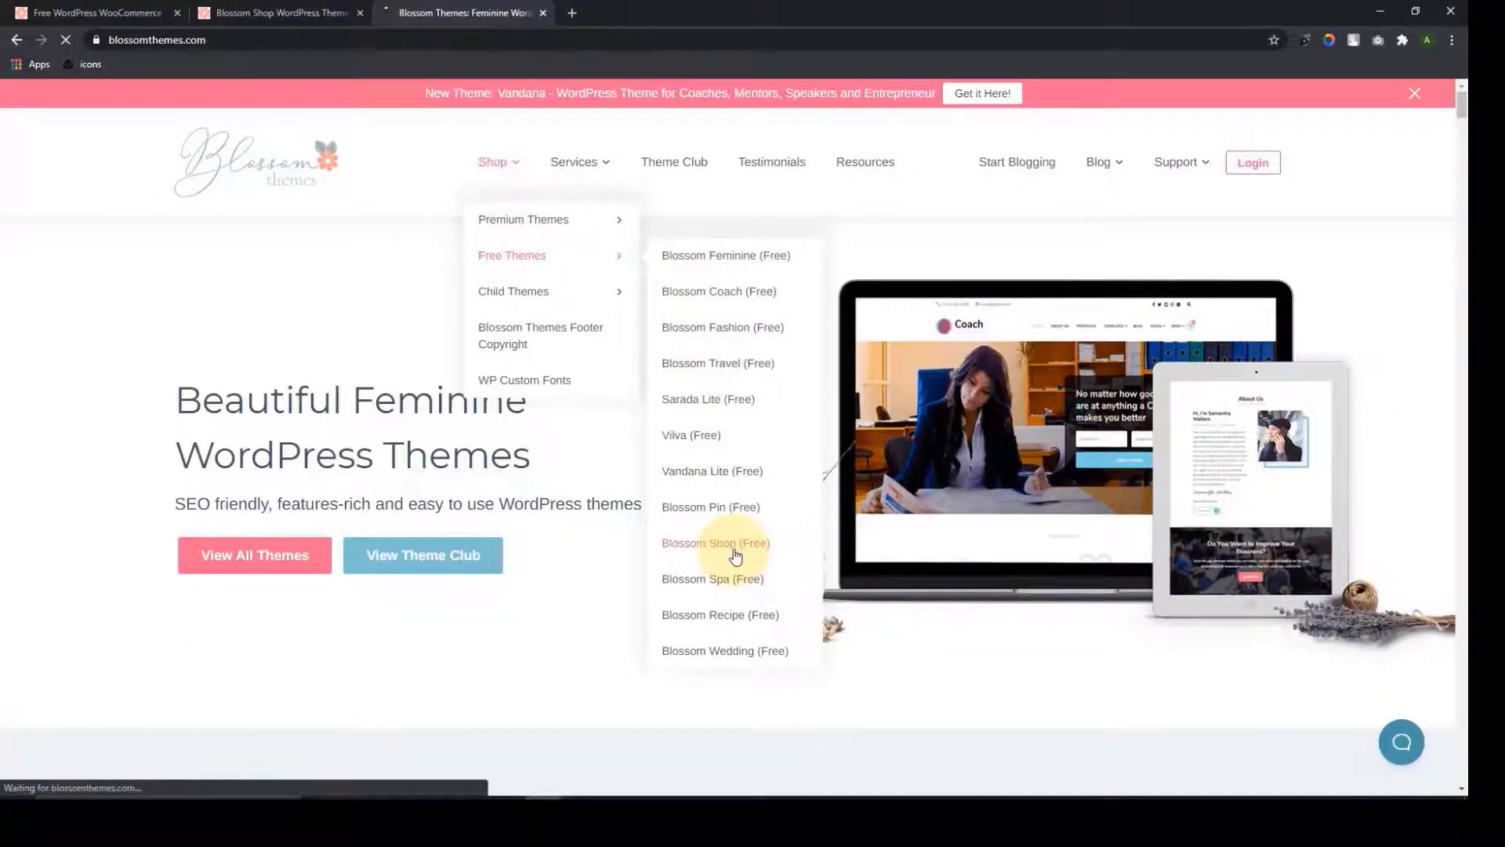
Launch the Blossom Shop live demo from the theme page
scroll(794, 246, down, 12)
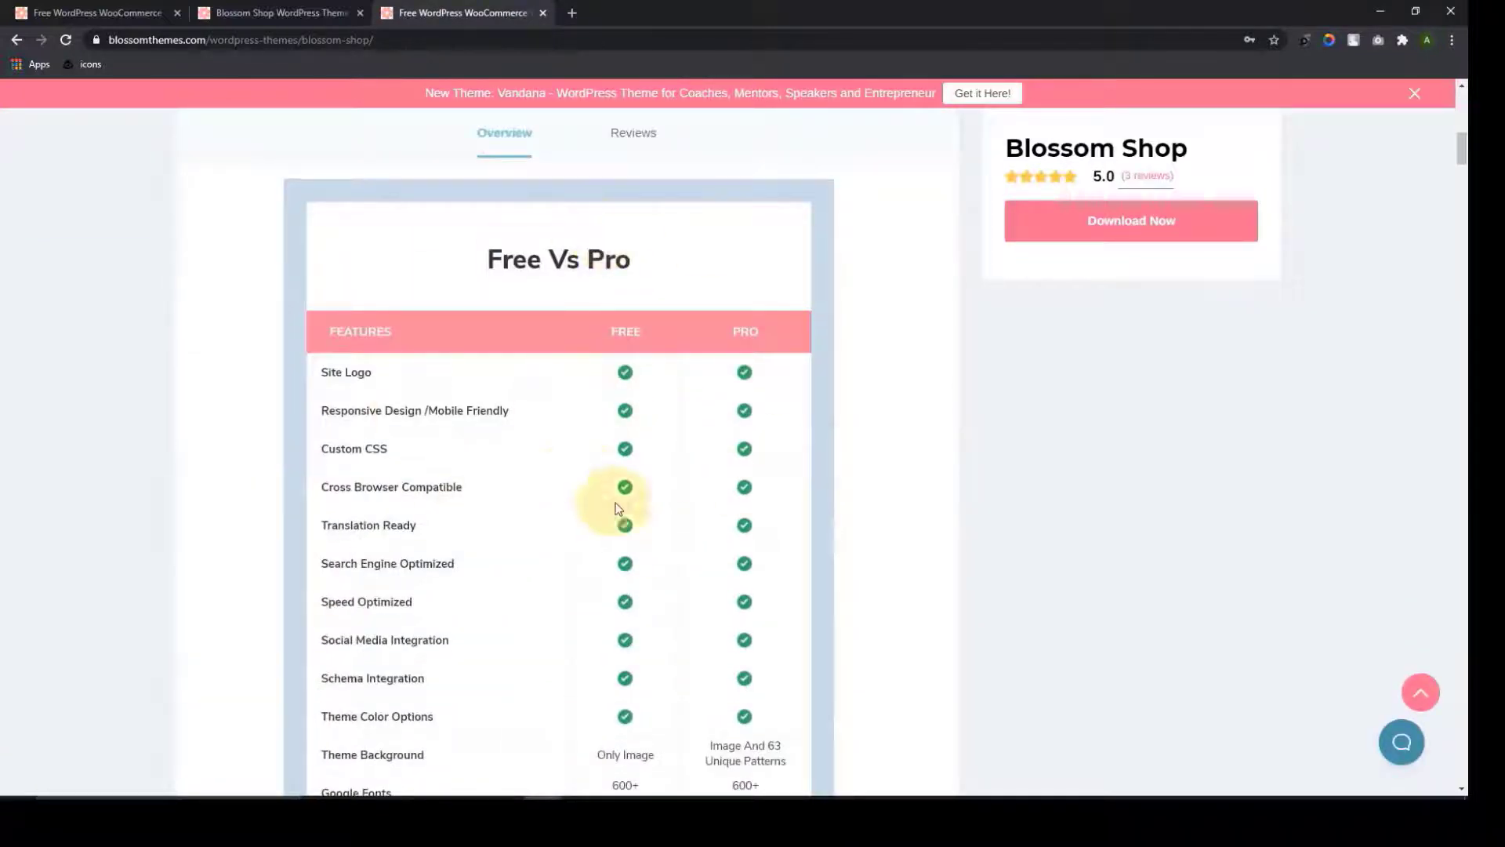
scroll(690, 549, down, 5)
scroll(710, 551, up, 5)
scroll(709, 551, up, 5)
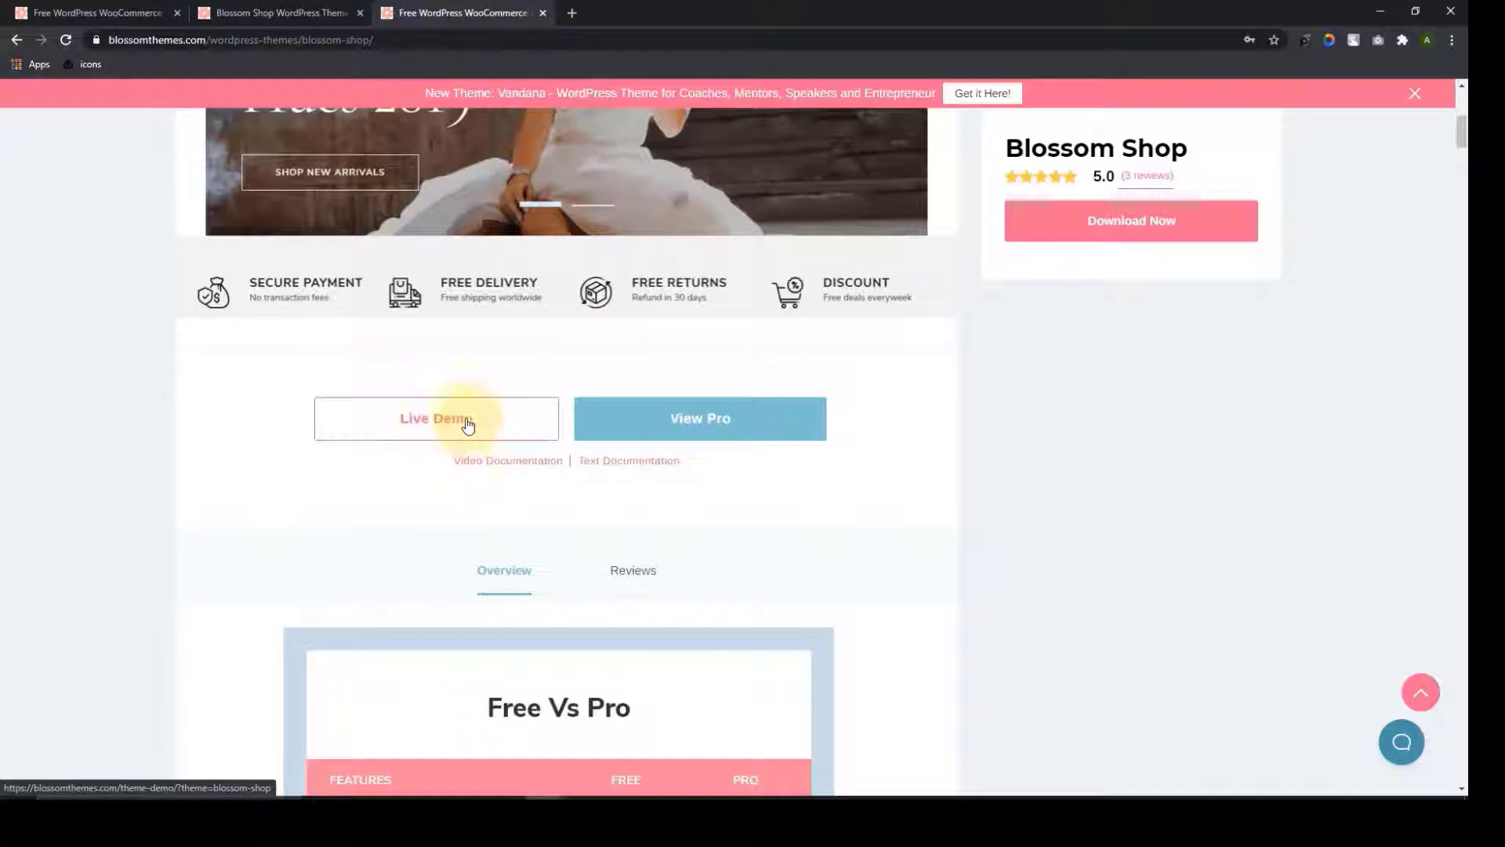
click(479, 436)
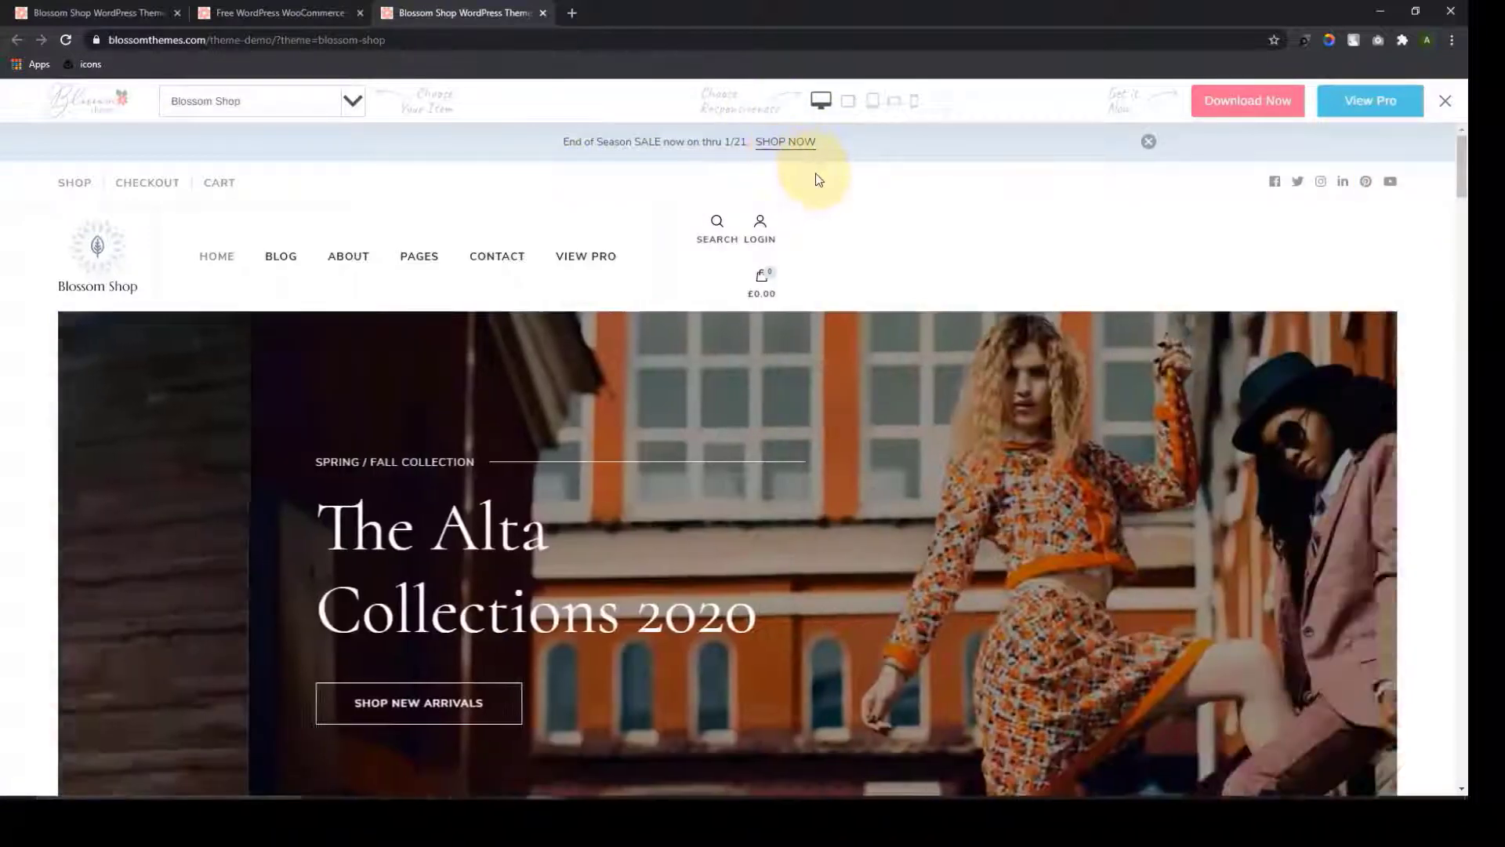
Scroll the demo homepage past the hero slider, New Arrivals, Design/Fashion/Trends tiles and Best Sellers
scroll(812, 179, down, 1)
scroll(614, 237, up, 1)
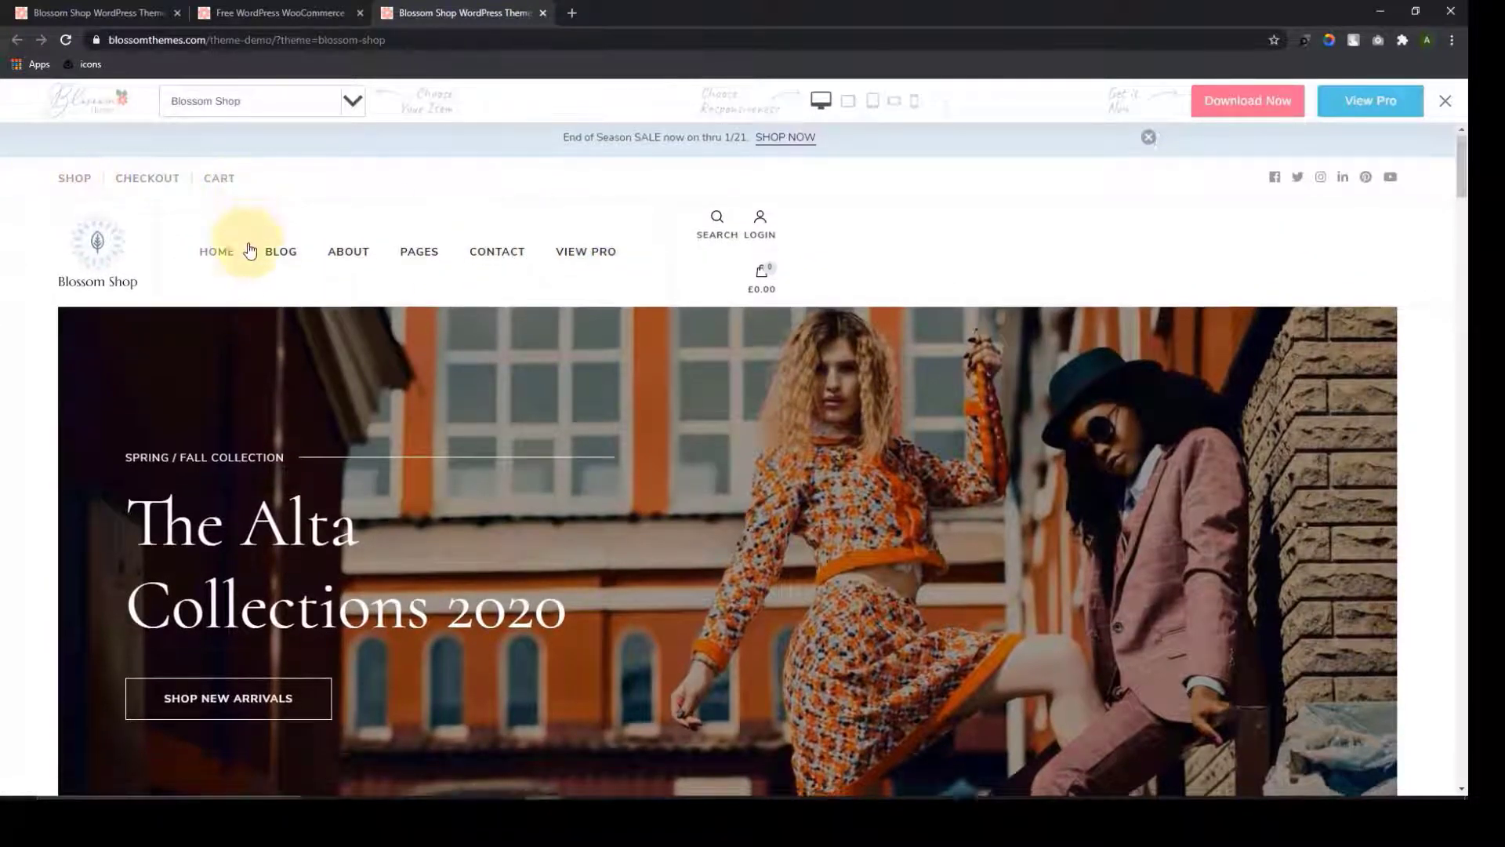
scroll(252, 253, down, 3)
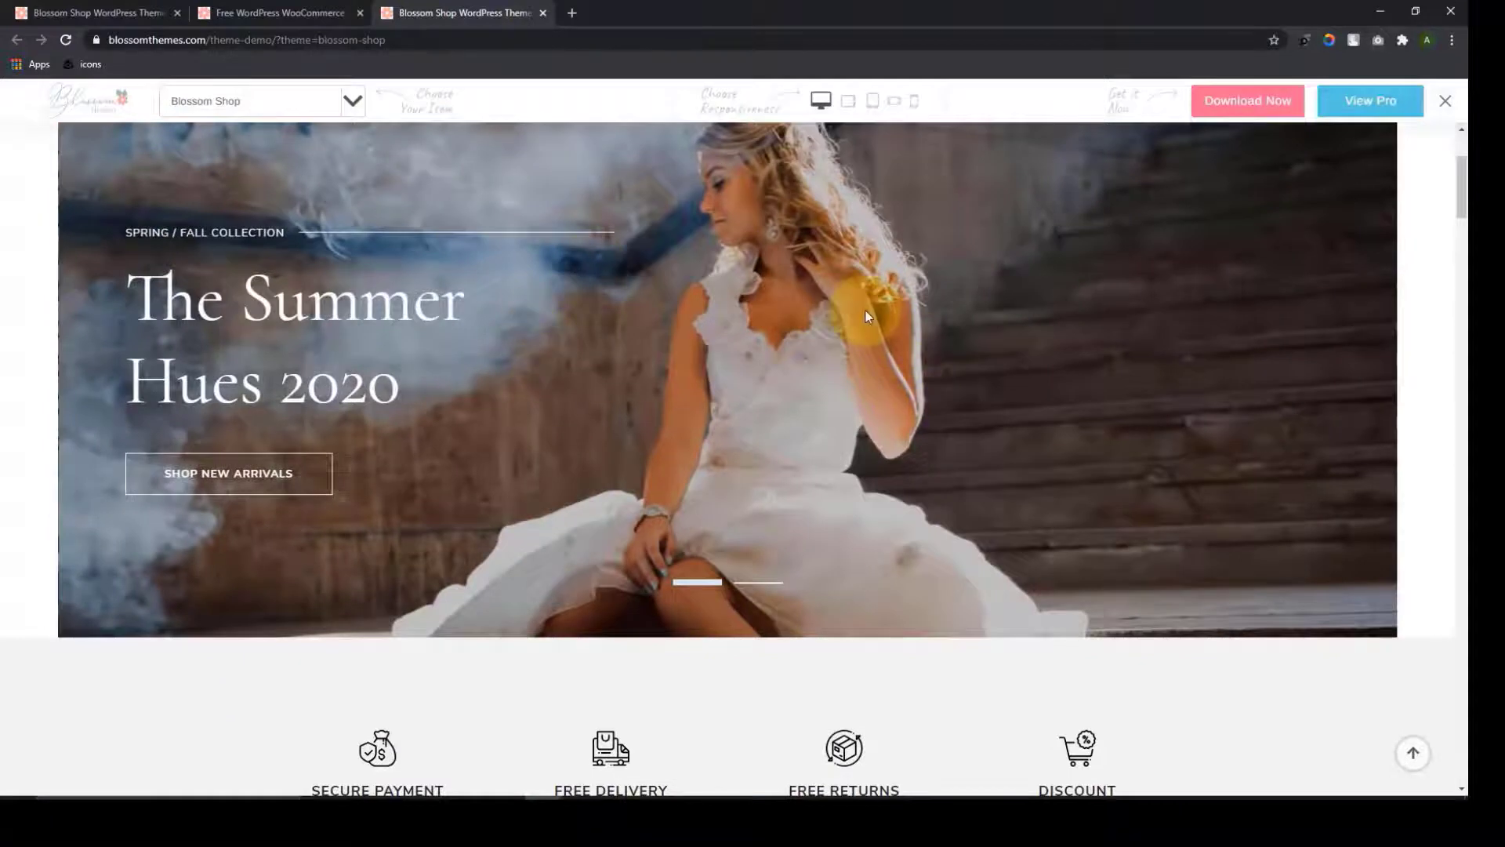
scroll(821, 307, down, 7)
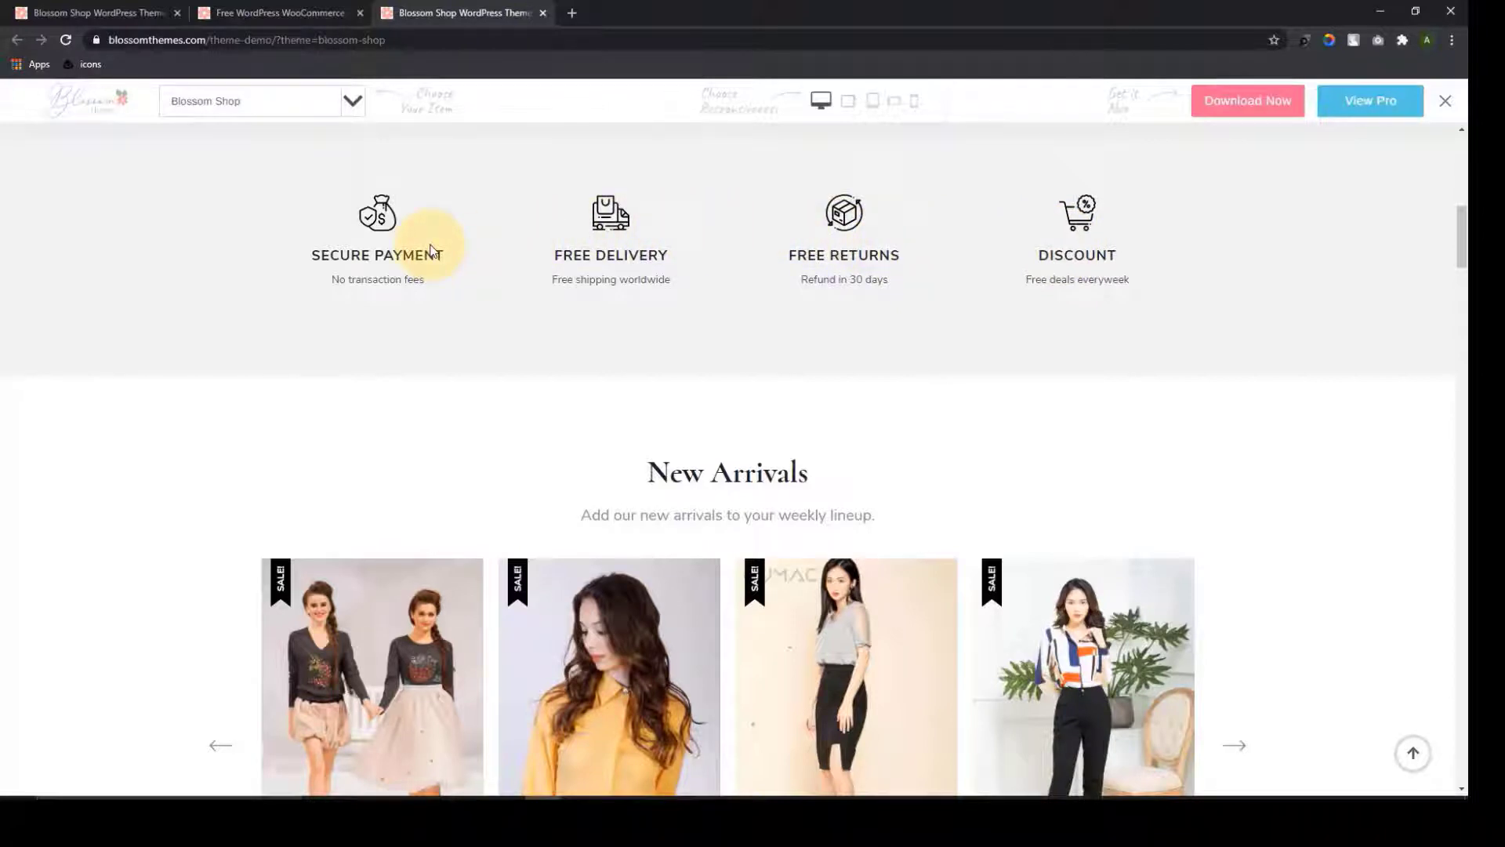
scroll(504, 339, down, 4)
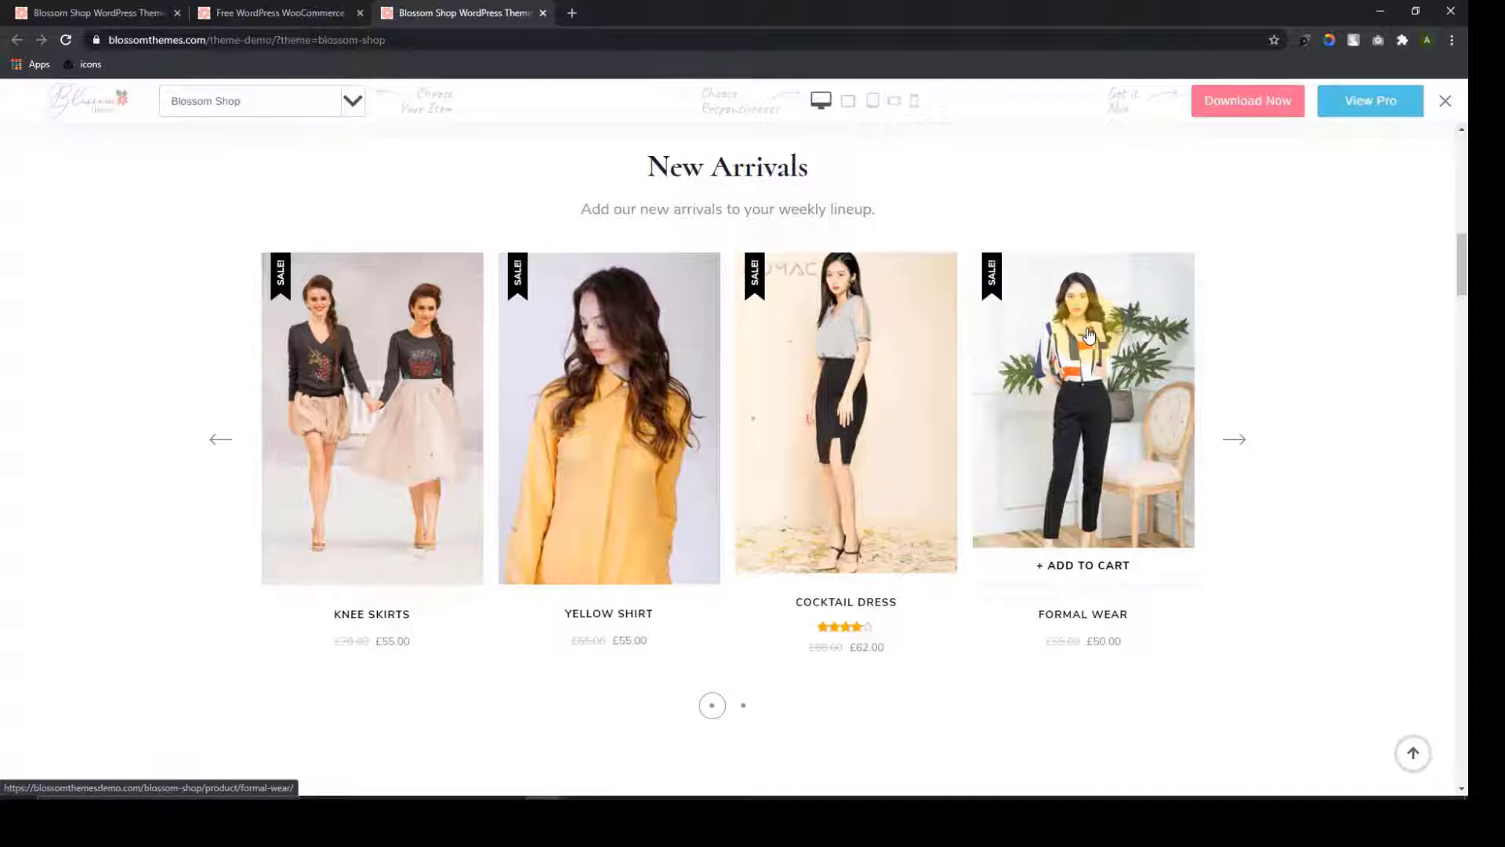
scroll(1088, 335, down, 7)
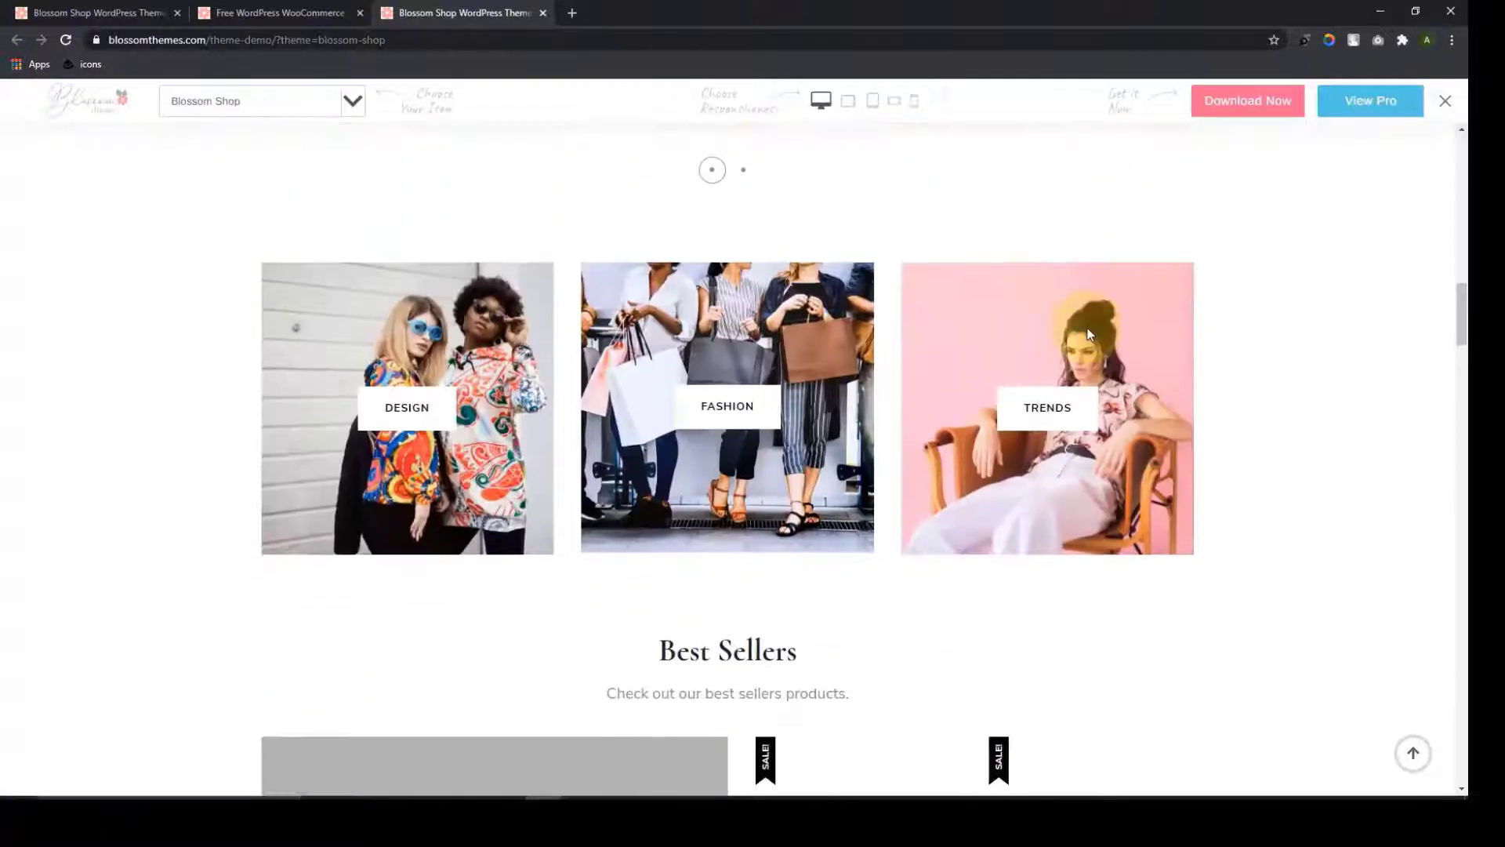
scroll(1088, 336, down, 2)
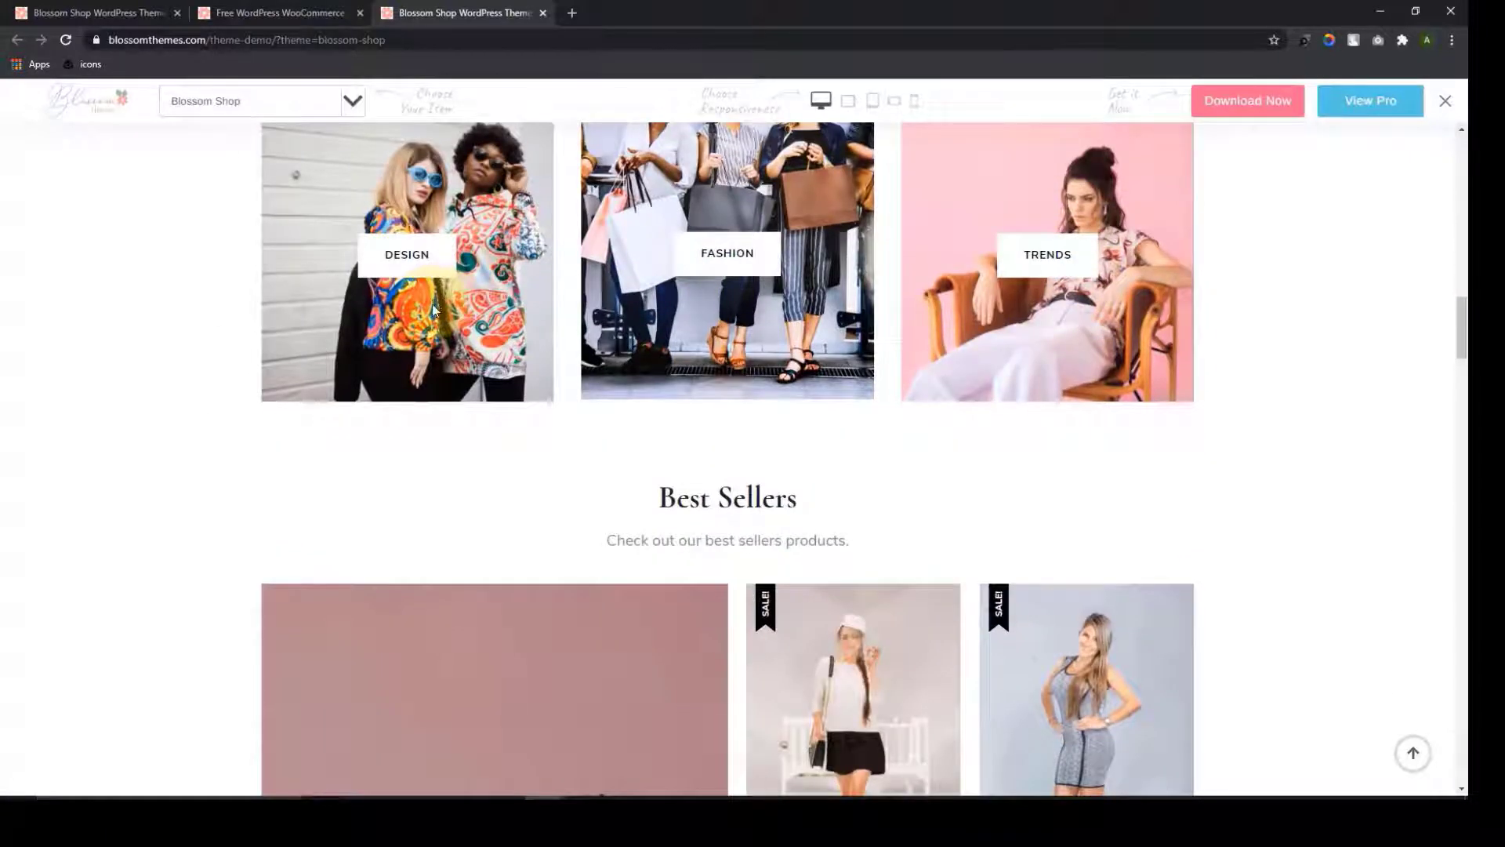
scroll(440, 313, up, 1)
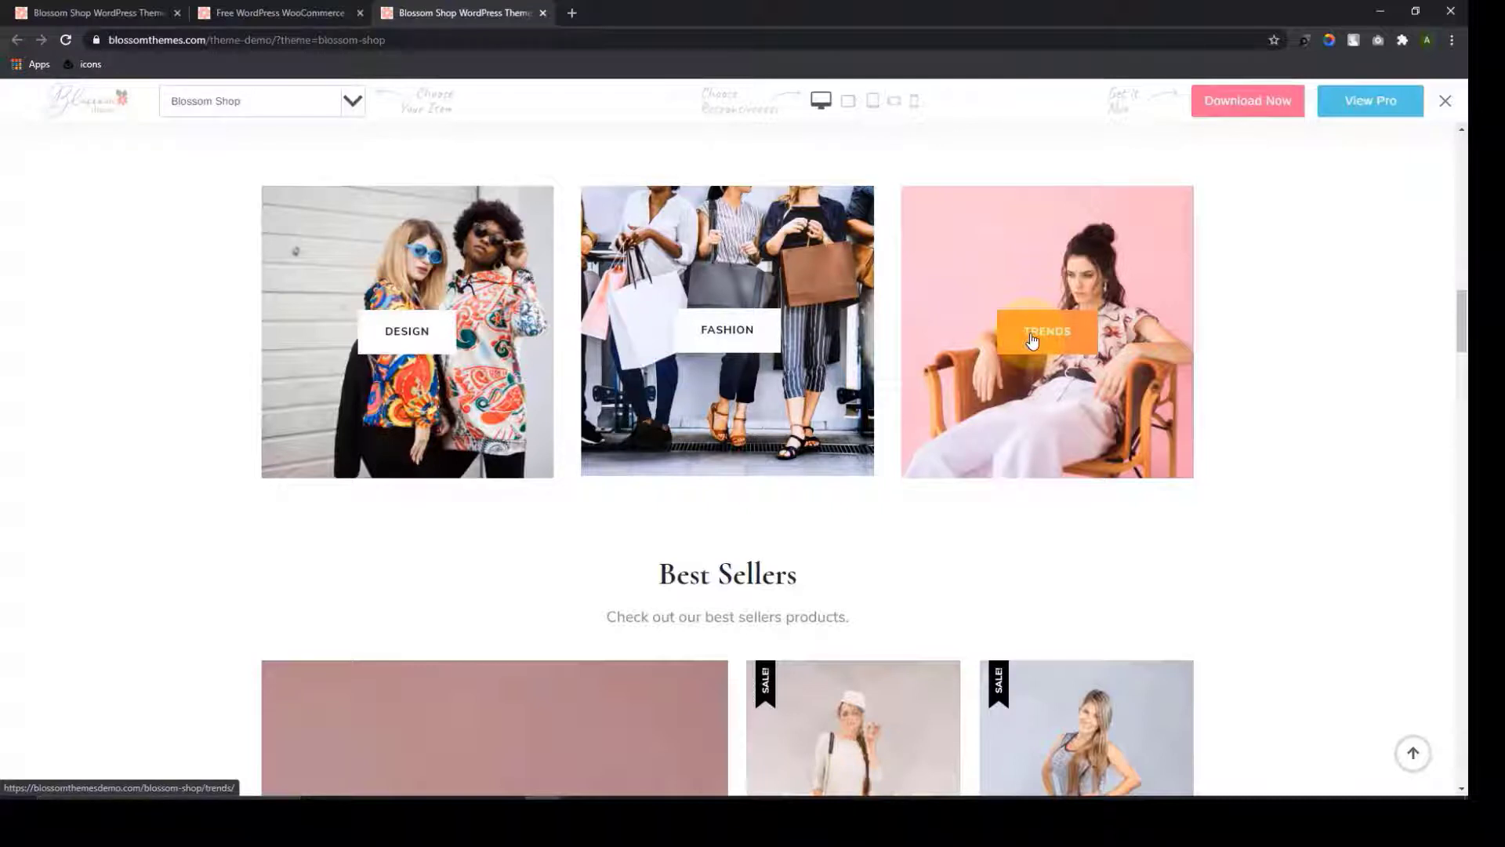
scroll(913, 411, down, 5)
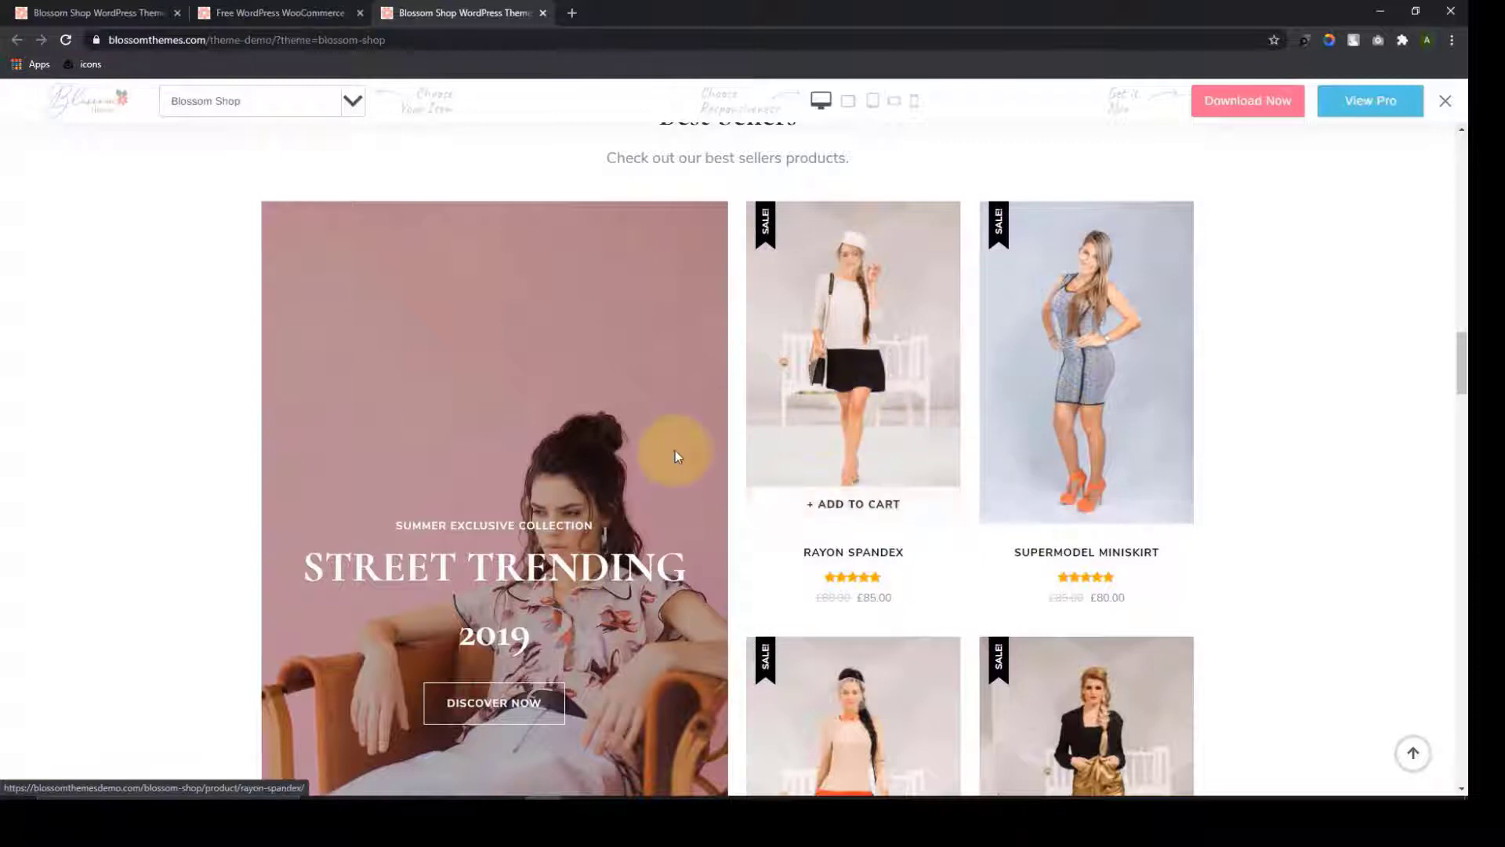
scroll(675, 458, down, 1)
scroll(675, 471, down, 10)
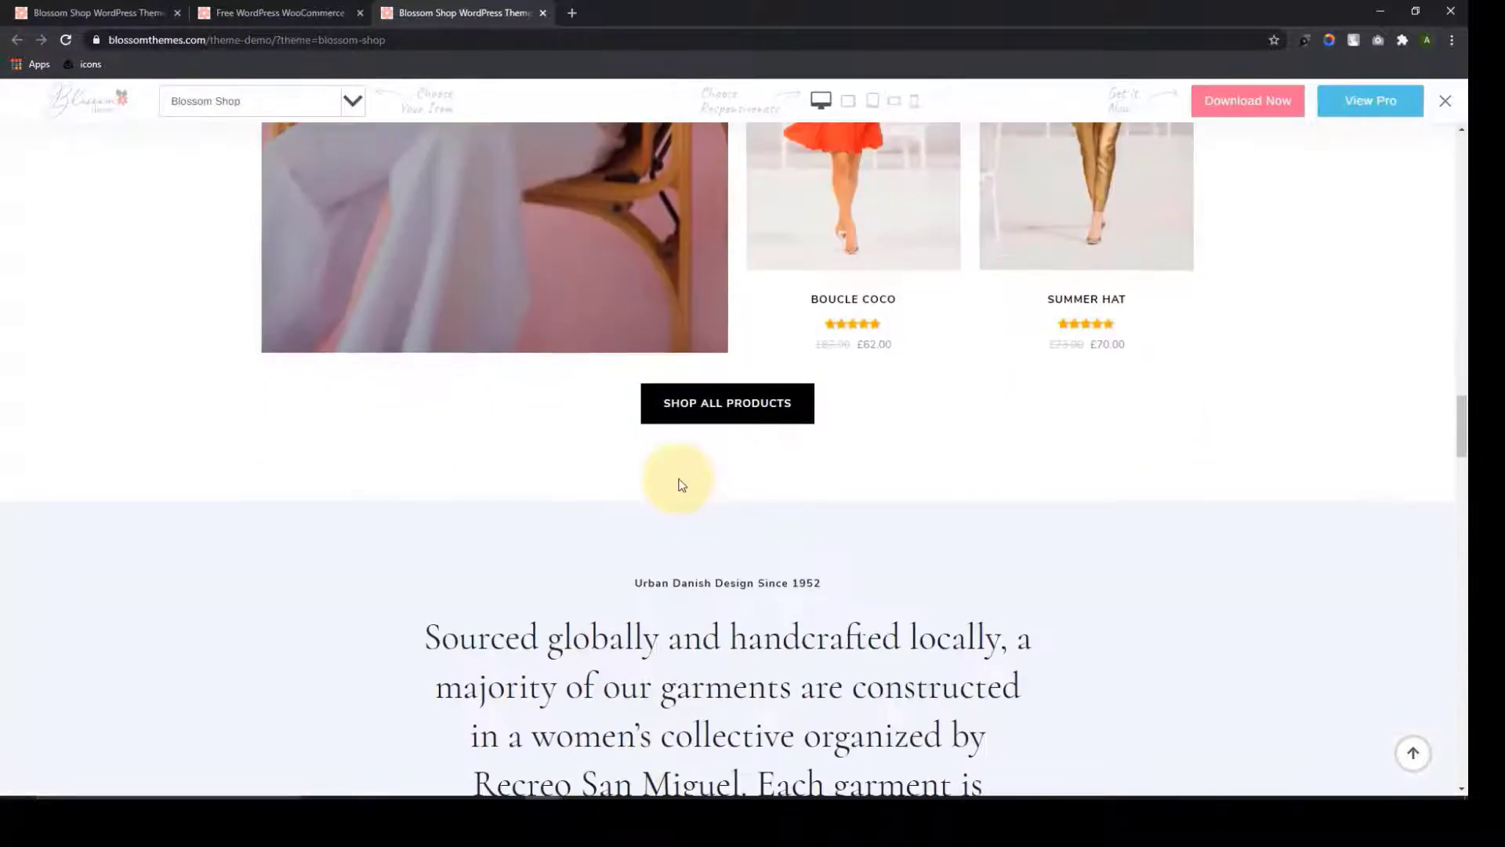
Scroll down to the brand logos and advance the carousel five times to start at treva
scroll(681, 484, down, 2)
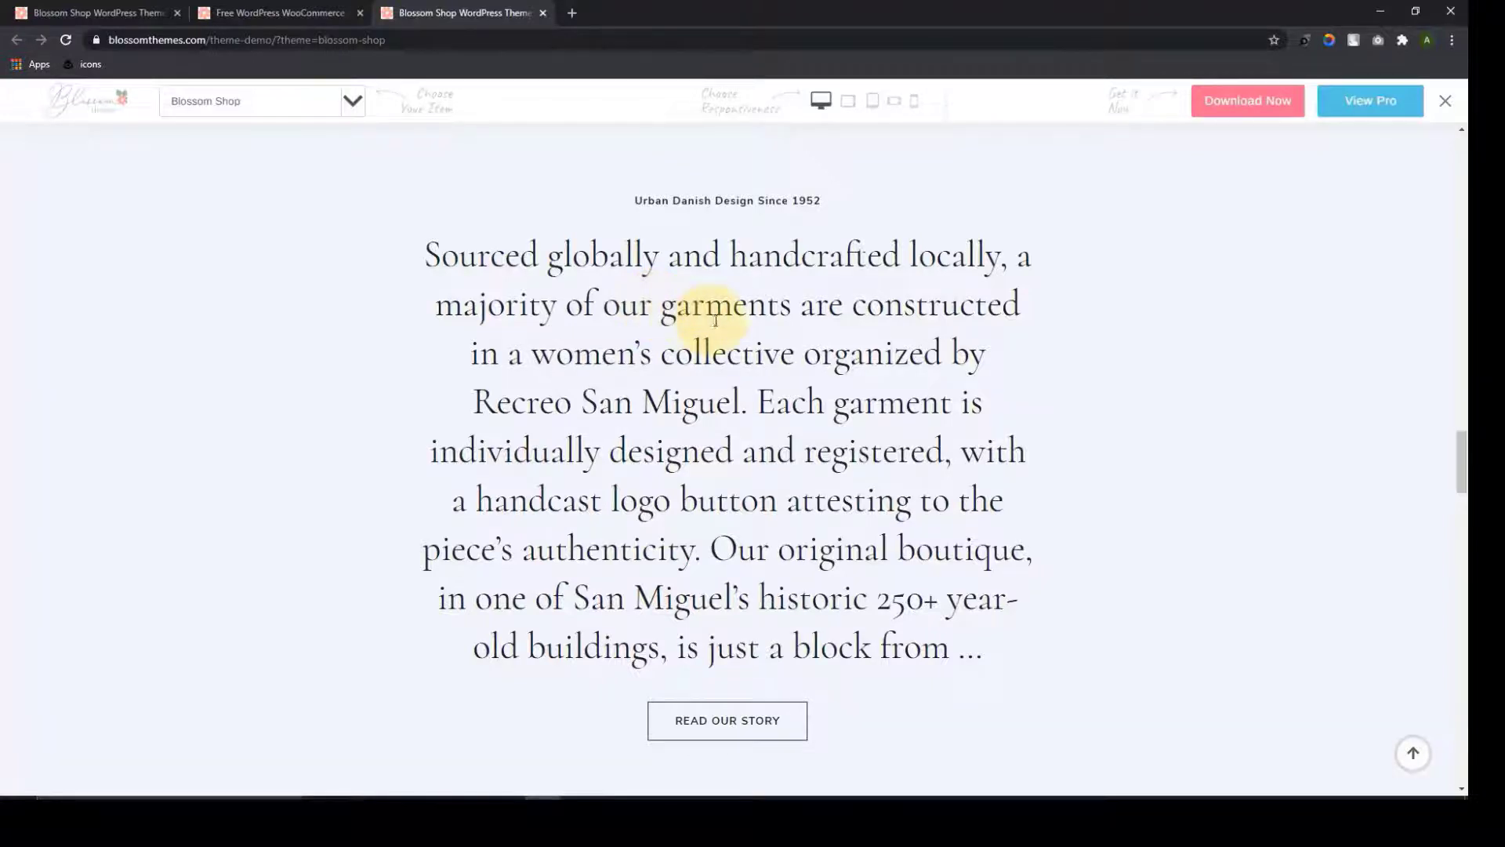
scroll(705, 319, down, 9)
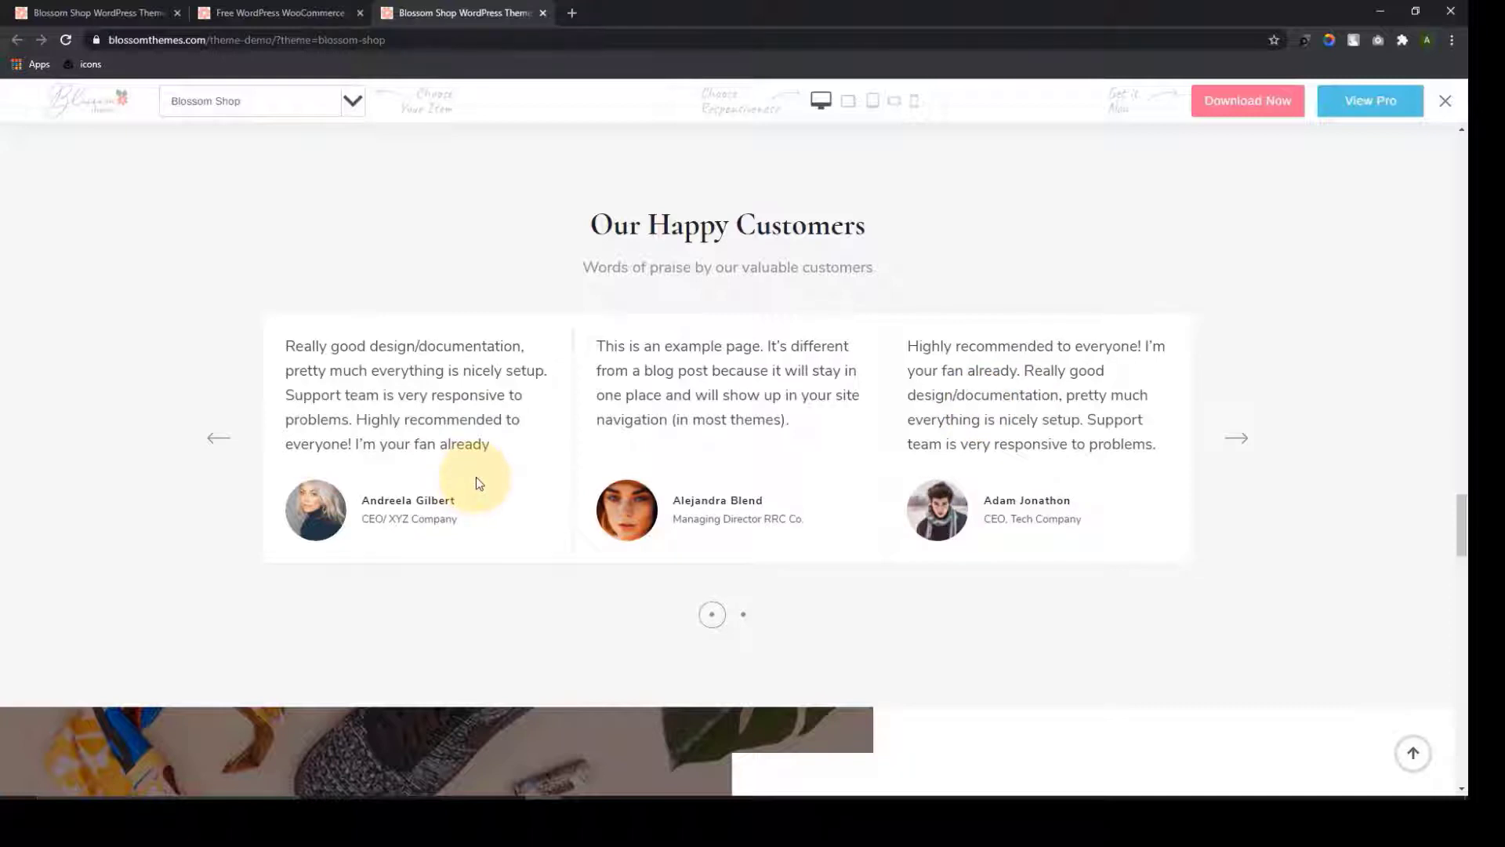
scroll(622, 548, down, 6)
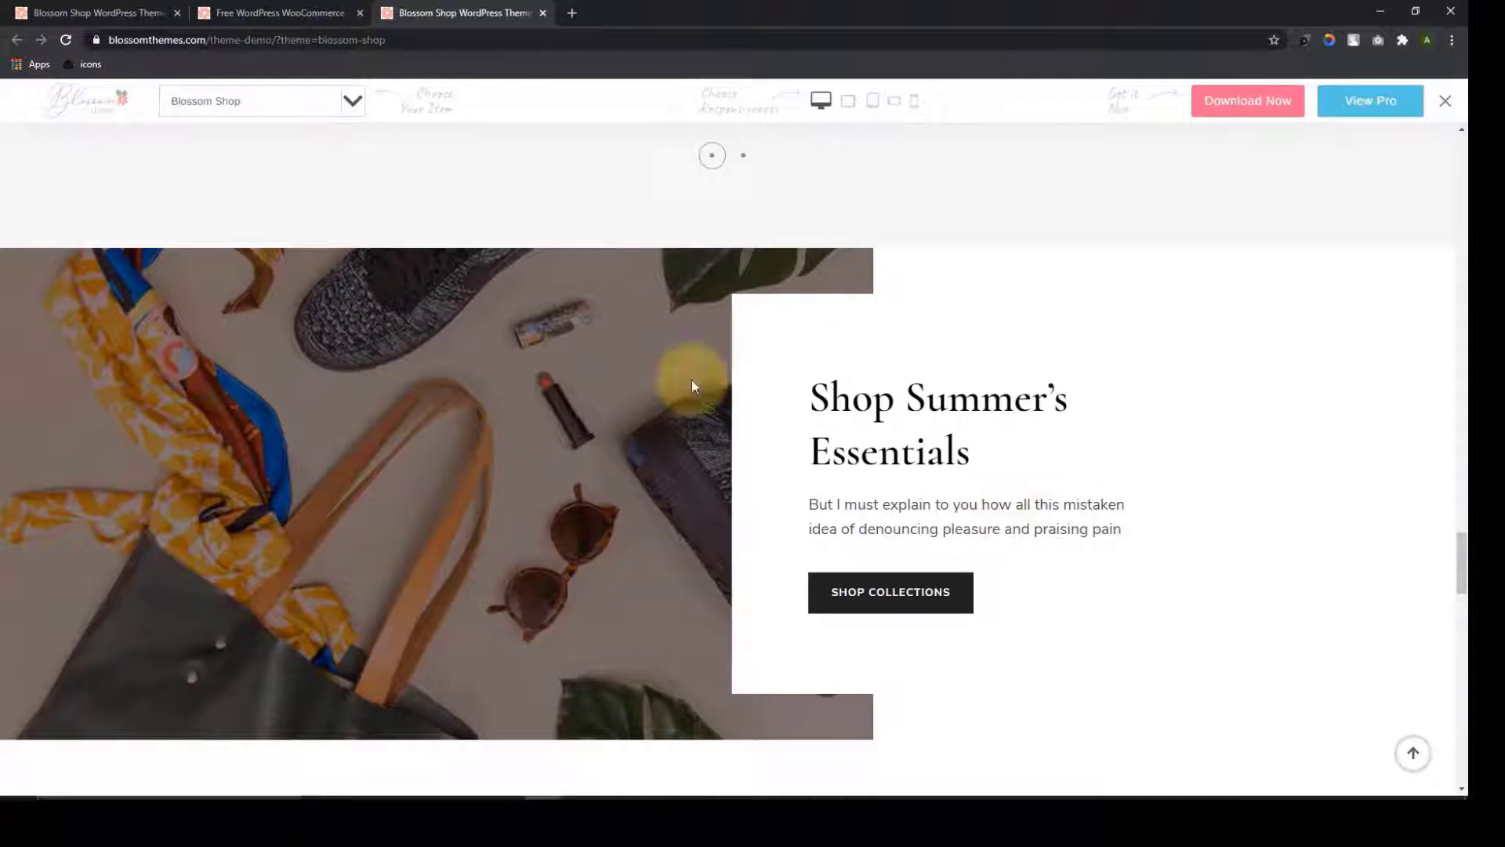
scroll(686, 493, down, 9)
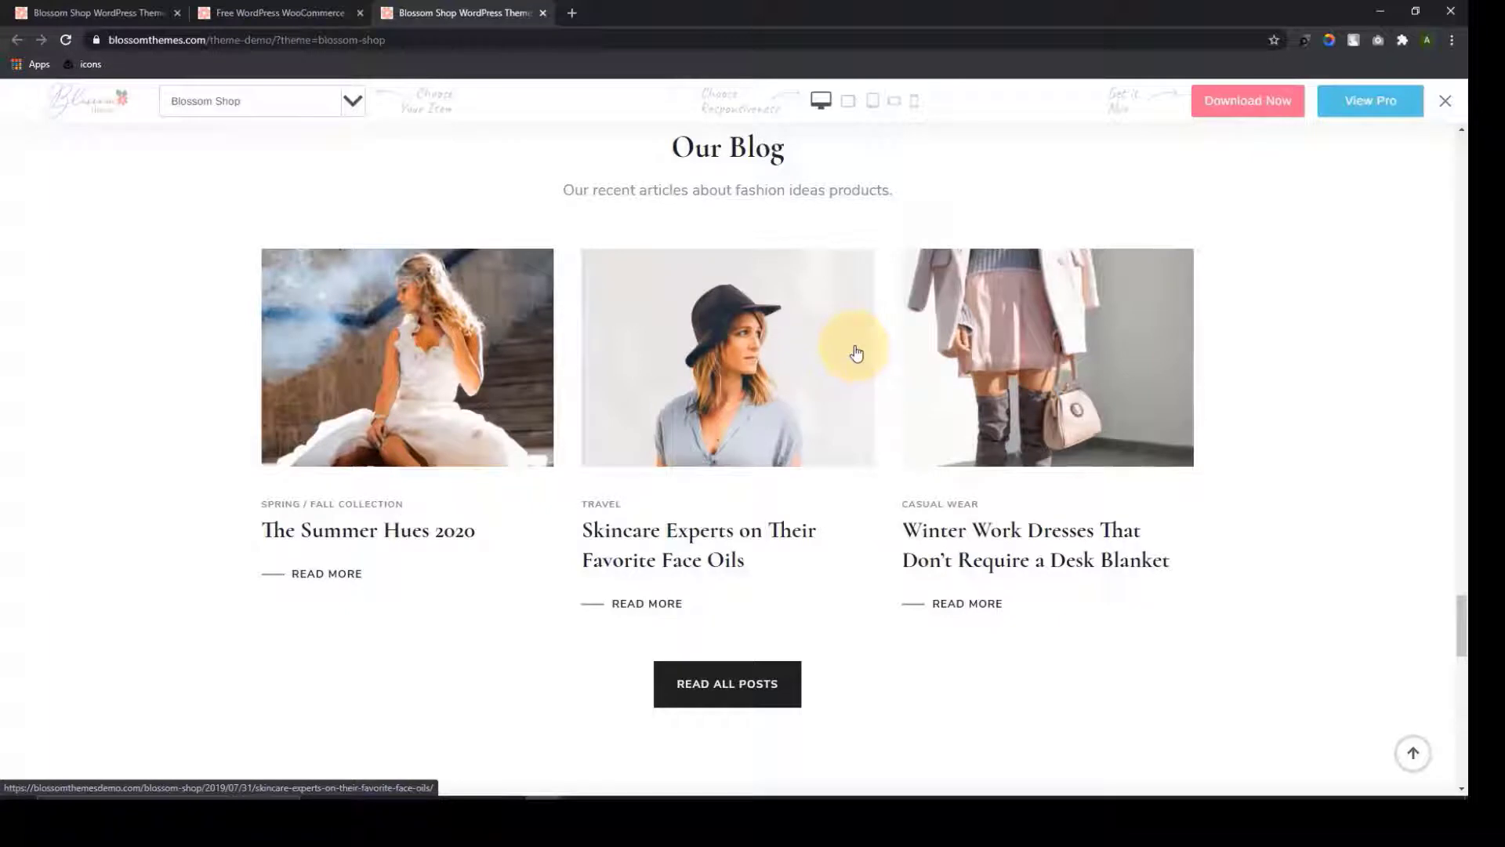
scroll(907, 403, down, 7)
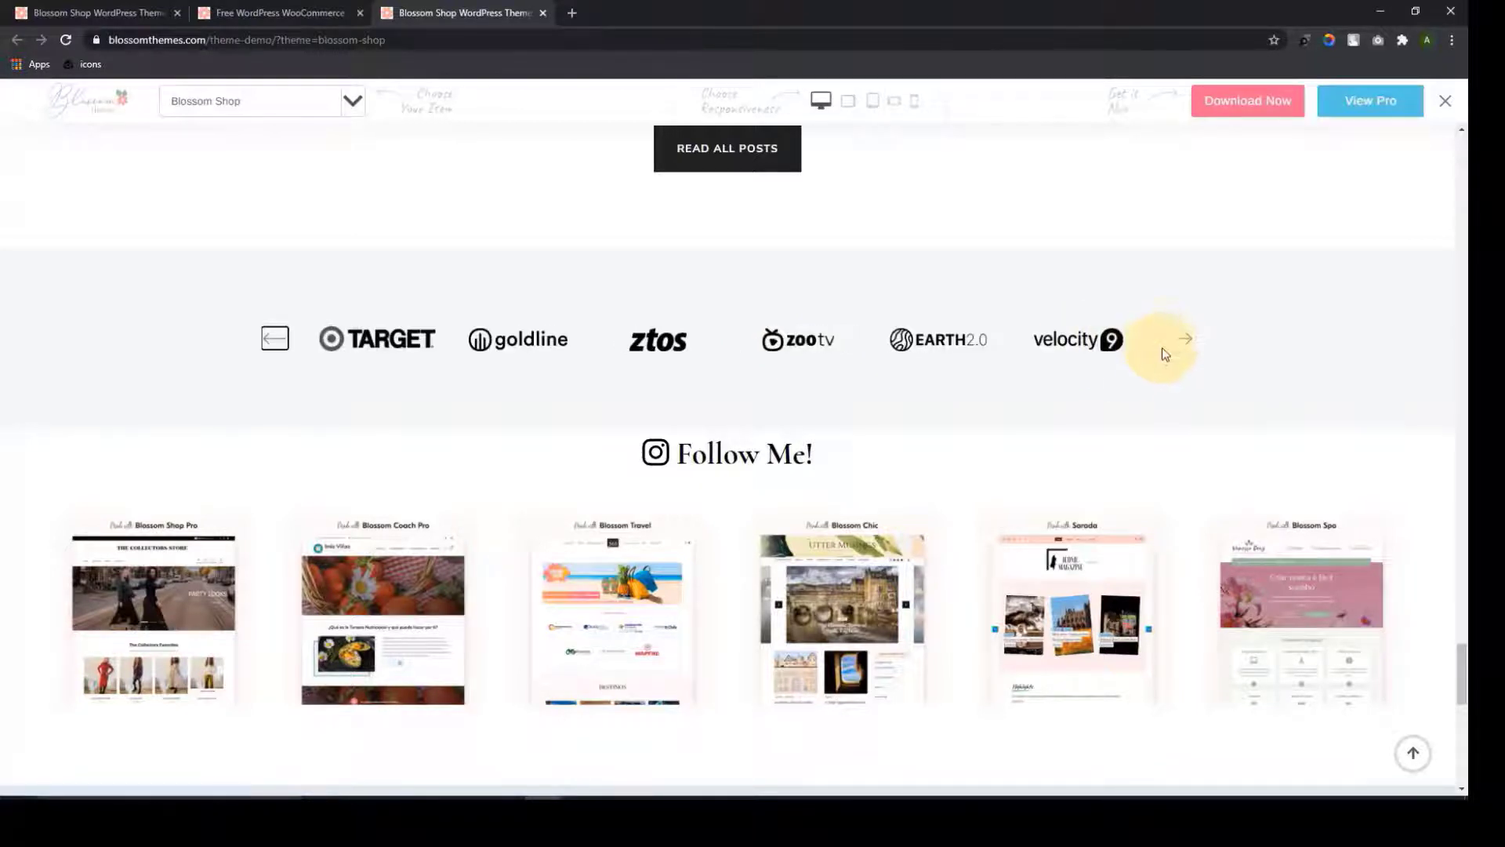
click(1179, 343)
click(1178, 343)
click(1179, 343)
click(1178, 342)
click(1178, 343)
click(1178, 343)
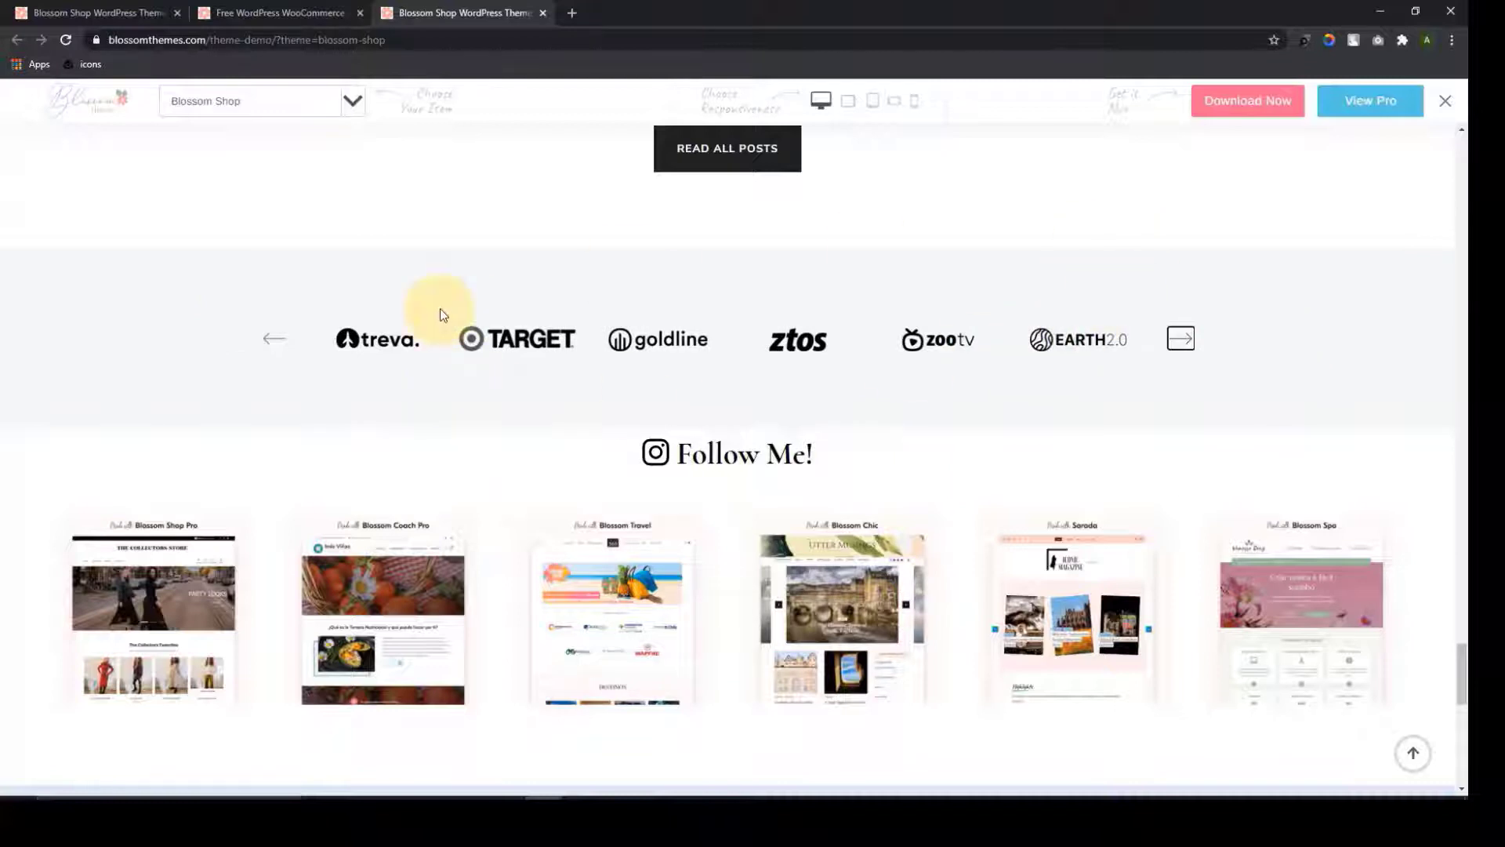
Enlarge a Follow Me! gallery image, step through to Sarada, then close the preview
scroll(815, 411, down, 2)
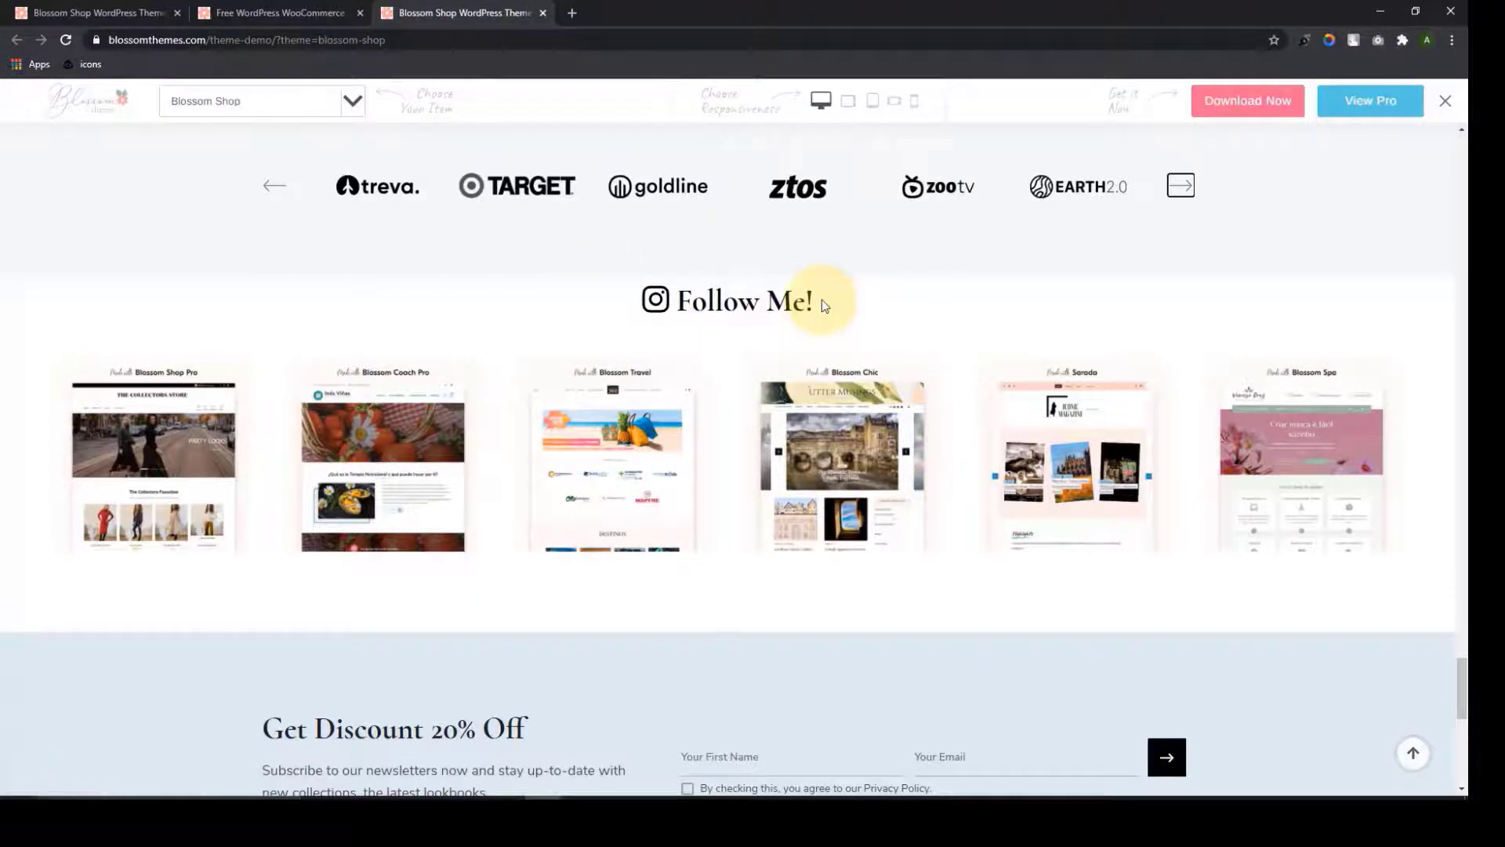
click(154, 459)
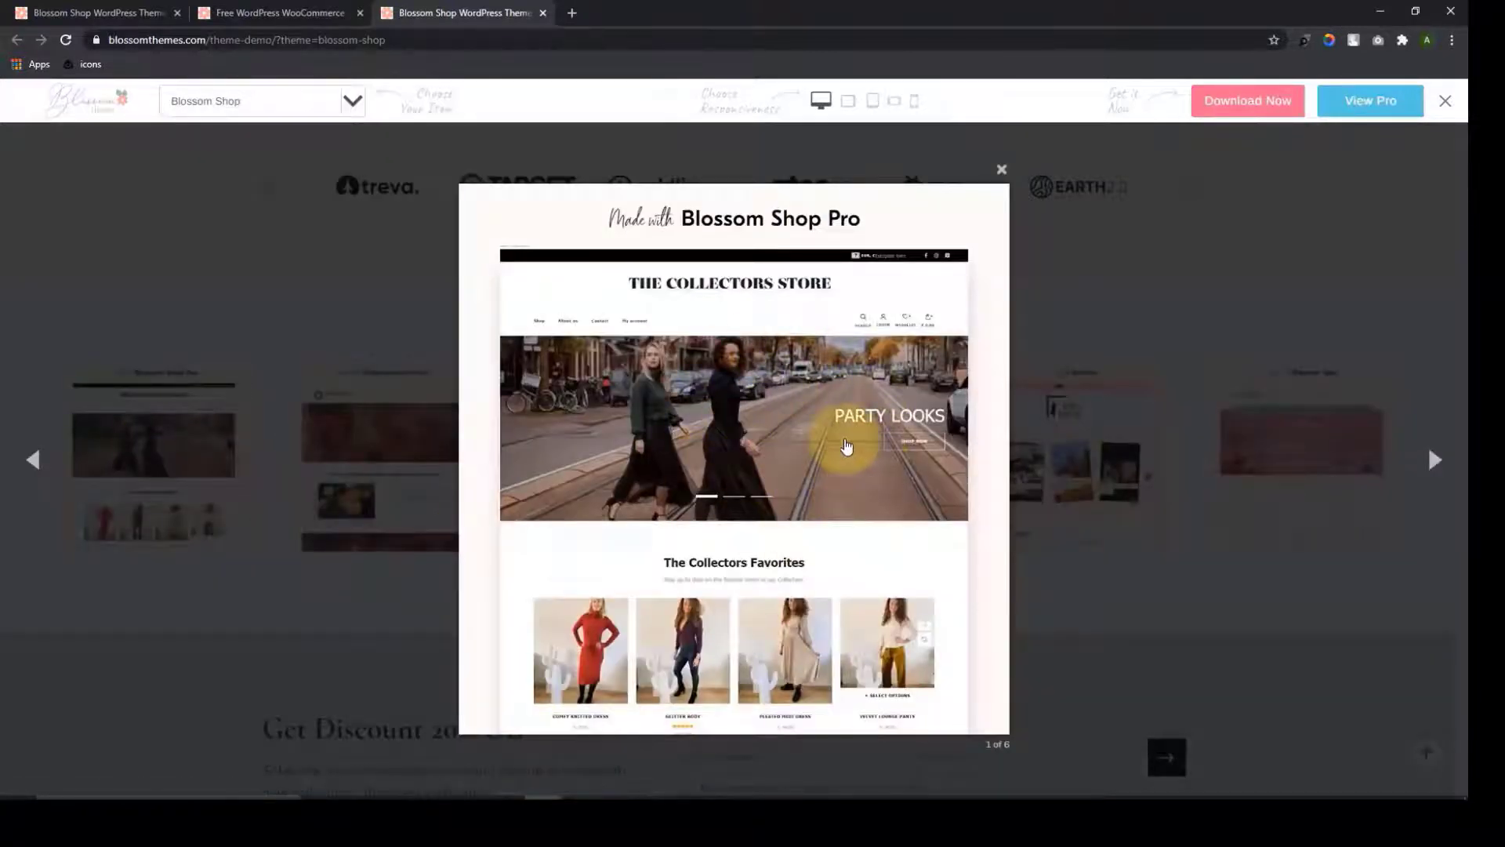
click(1445, 473)
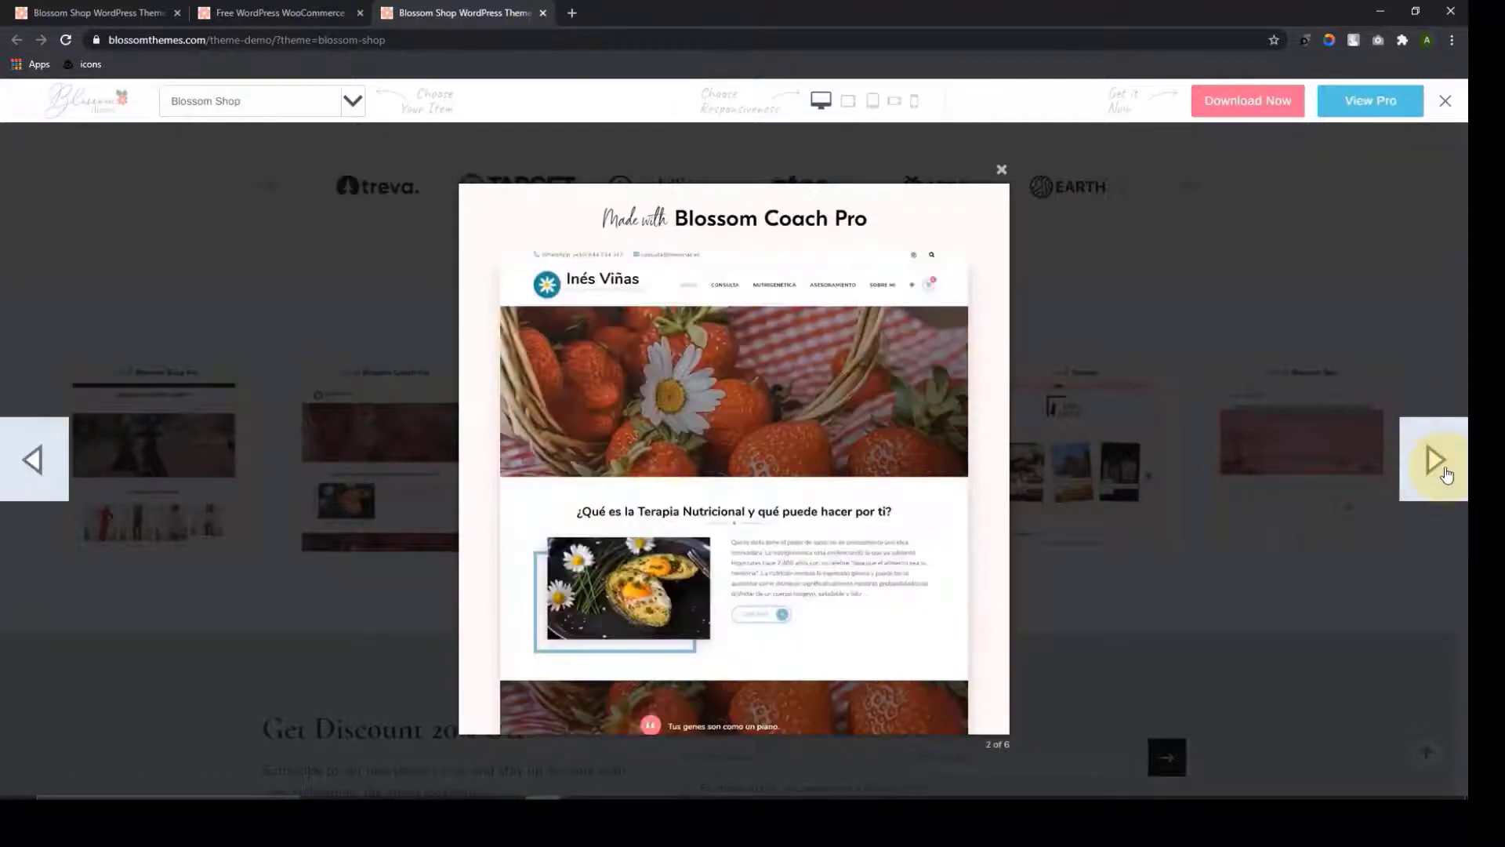
click(1445, 473)
click(1444, 473)
click(1444, 472)
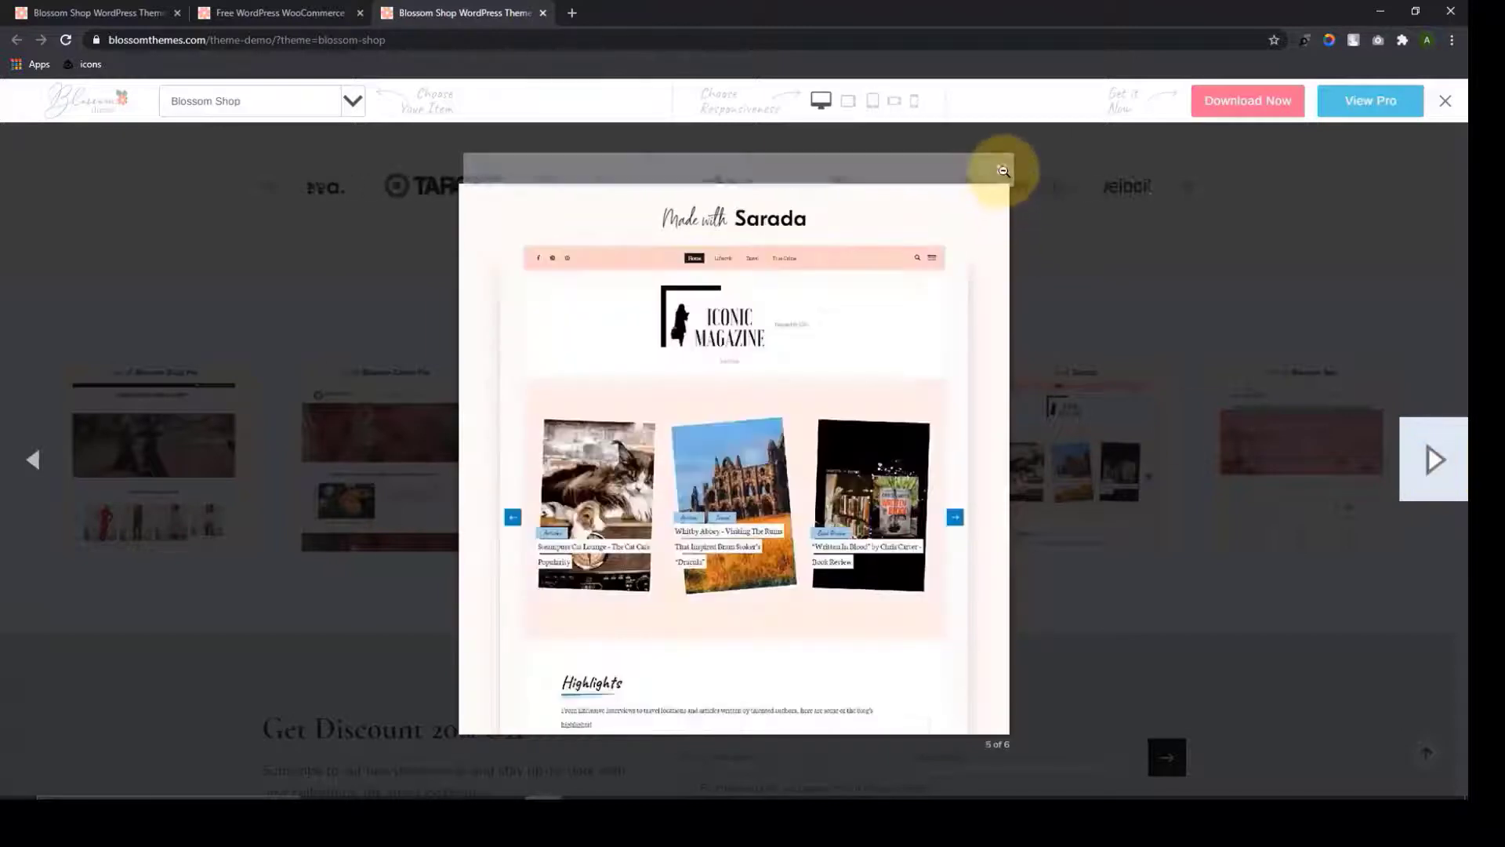
click(1003, 170)
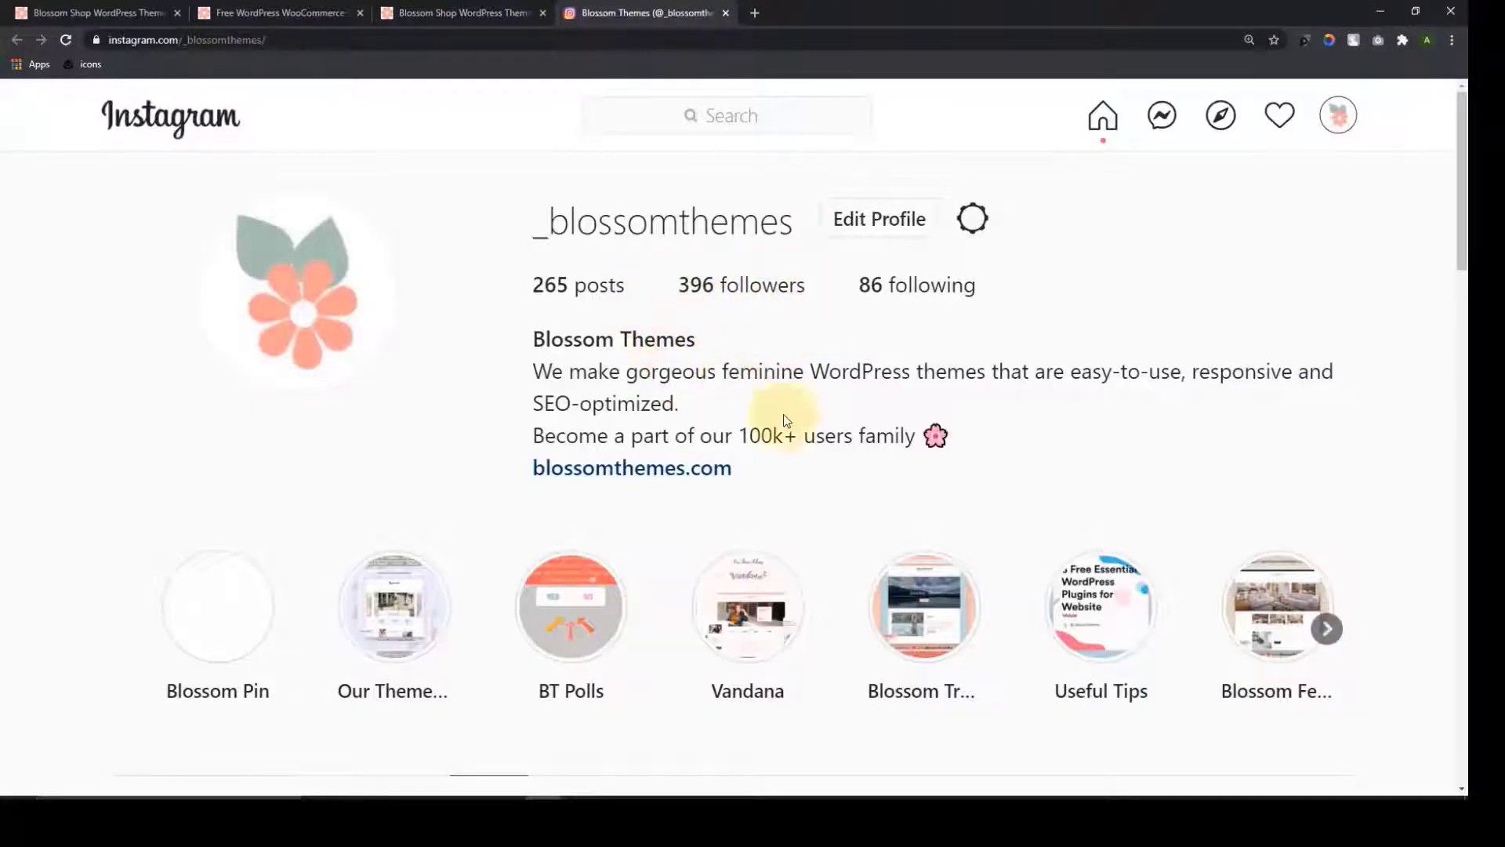
Close the Instagram profile tab to return to the Blossom Shop demo
scroll(855, 337, down, 10)
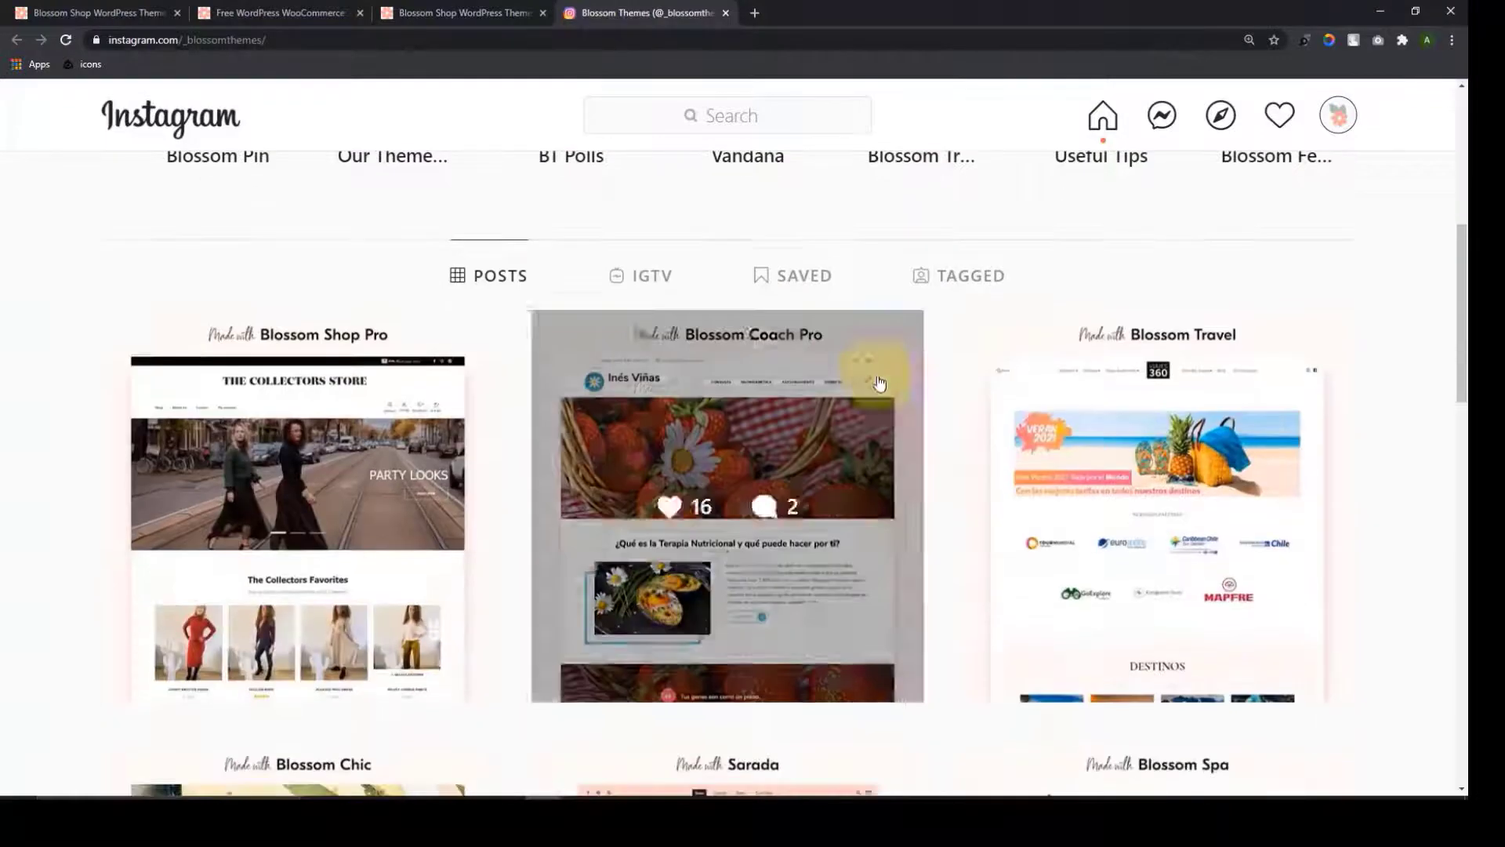
scroll(1121, 464, down, 4)
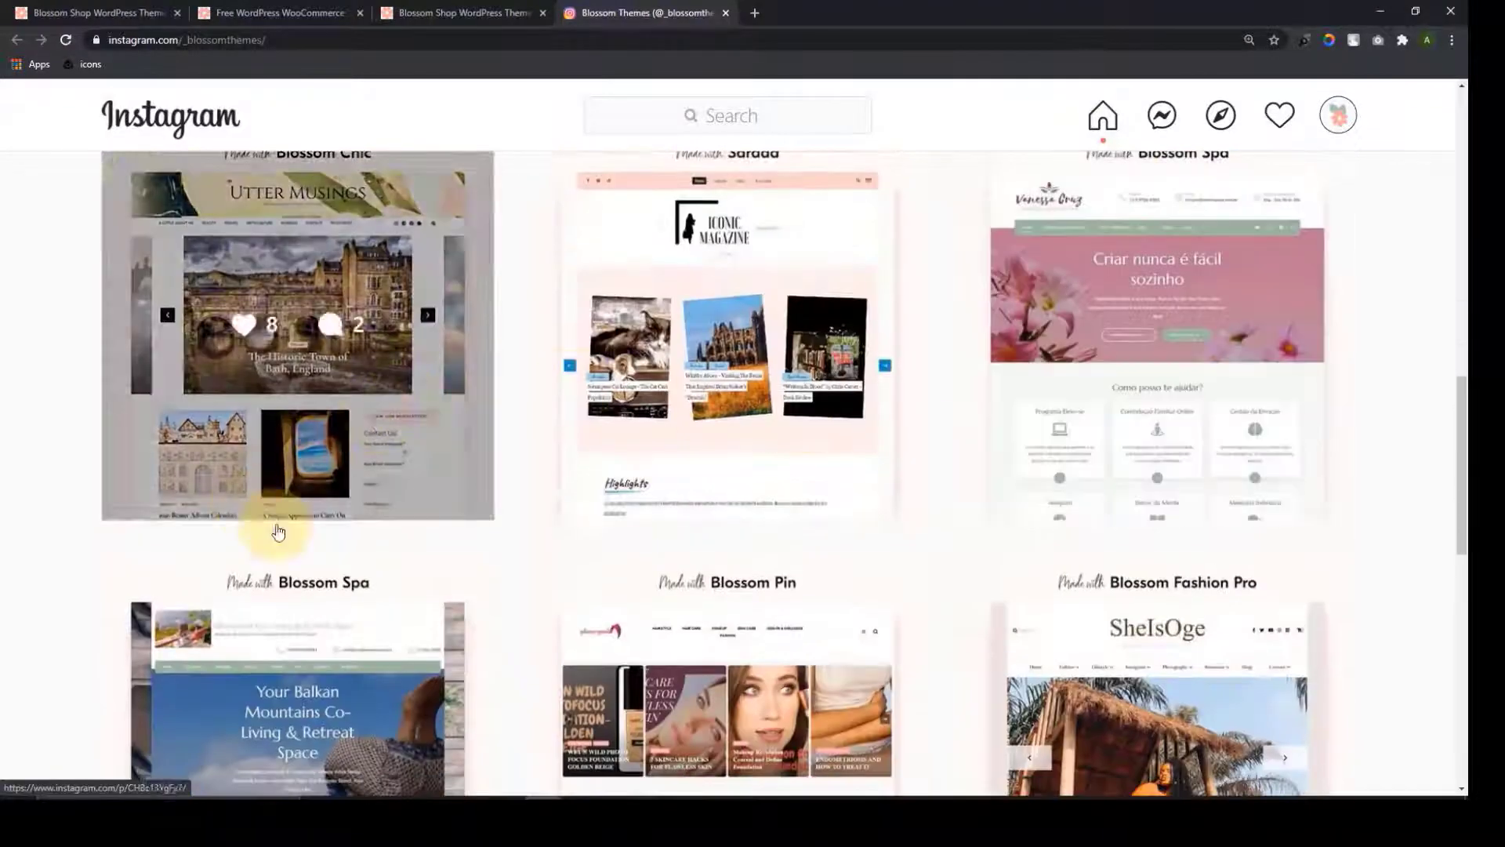
scroll(1325, 440, up, 4)
scroll(1323, 437, up, 10)
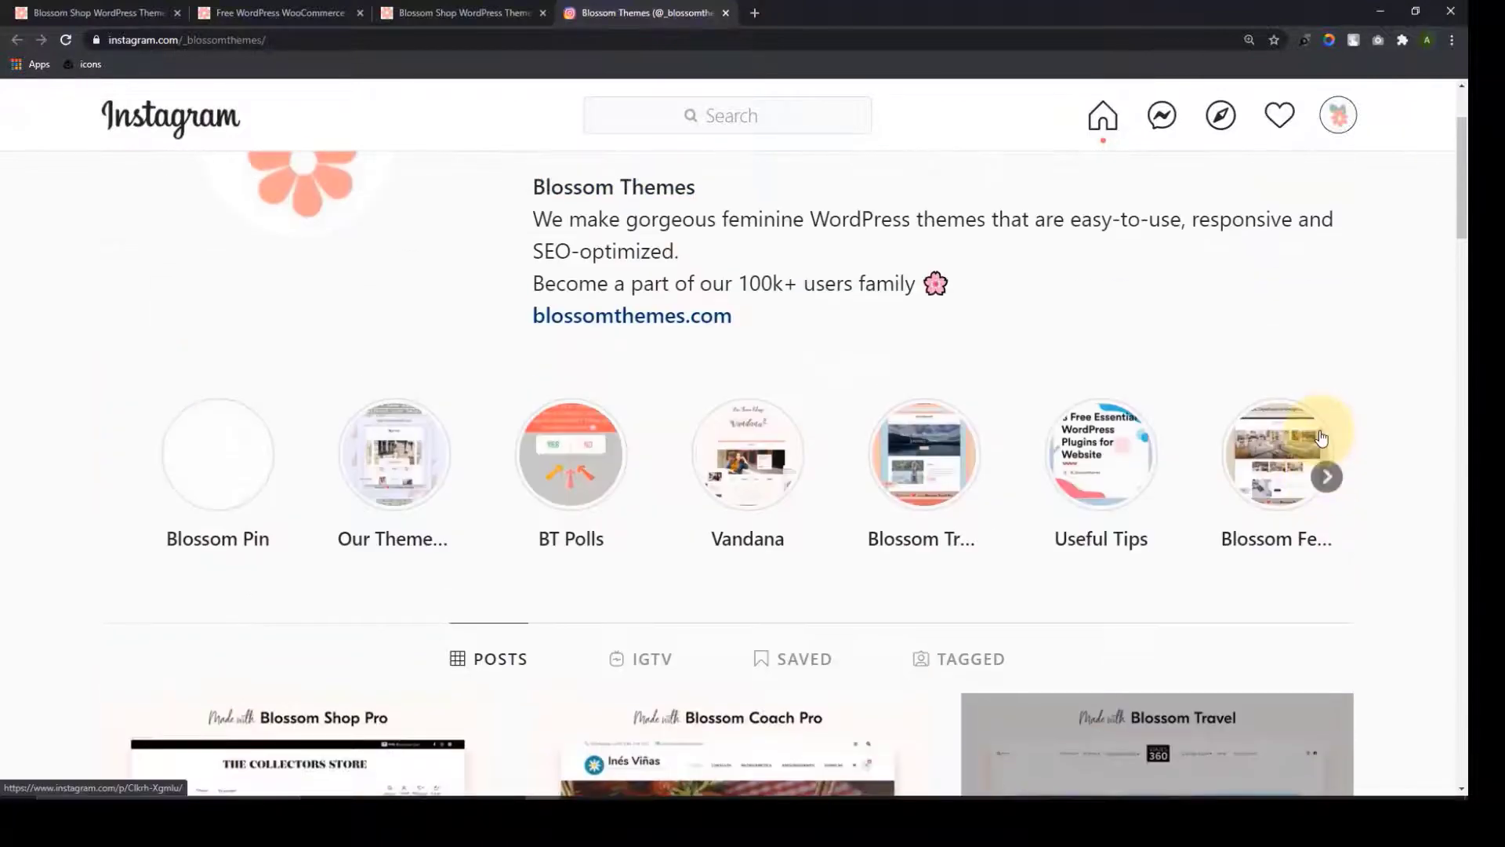
click(725, 13)
scroll(826, 642, down, 5)
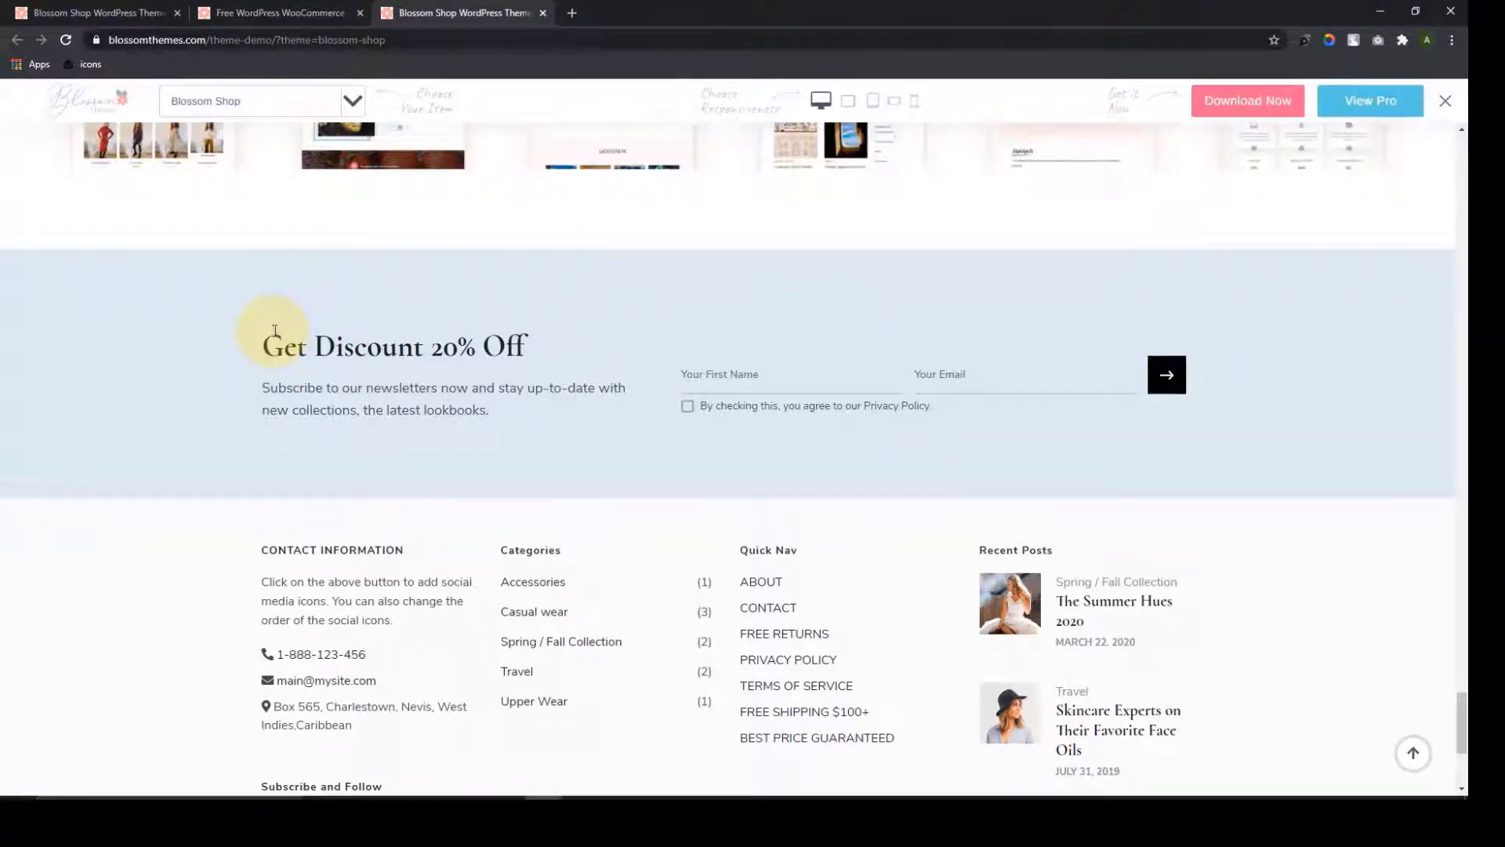
Inspect the footer copyright line, then return to the top of the demo homepage
scroll(536, 393, down, 4)
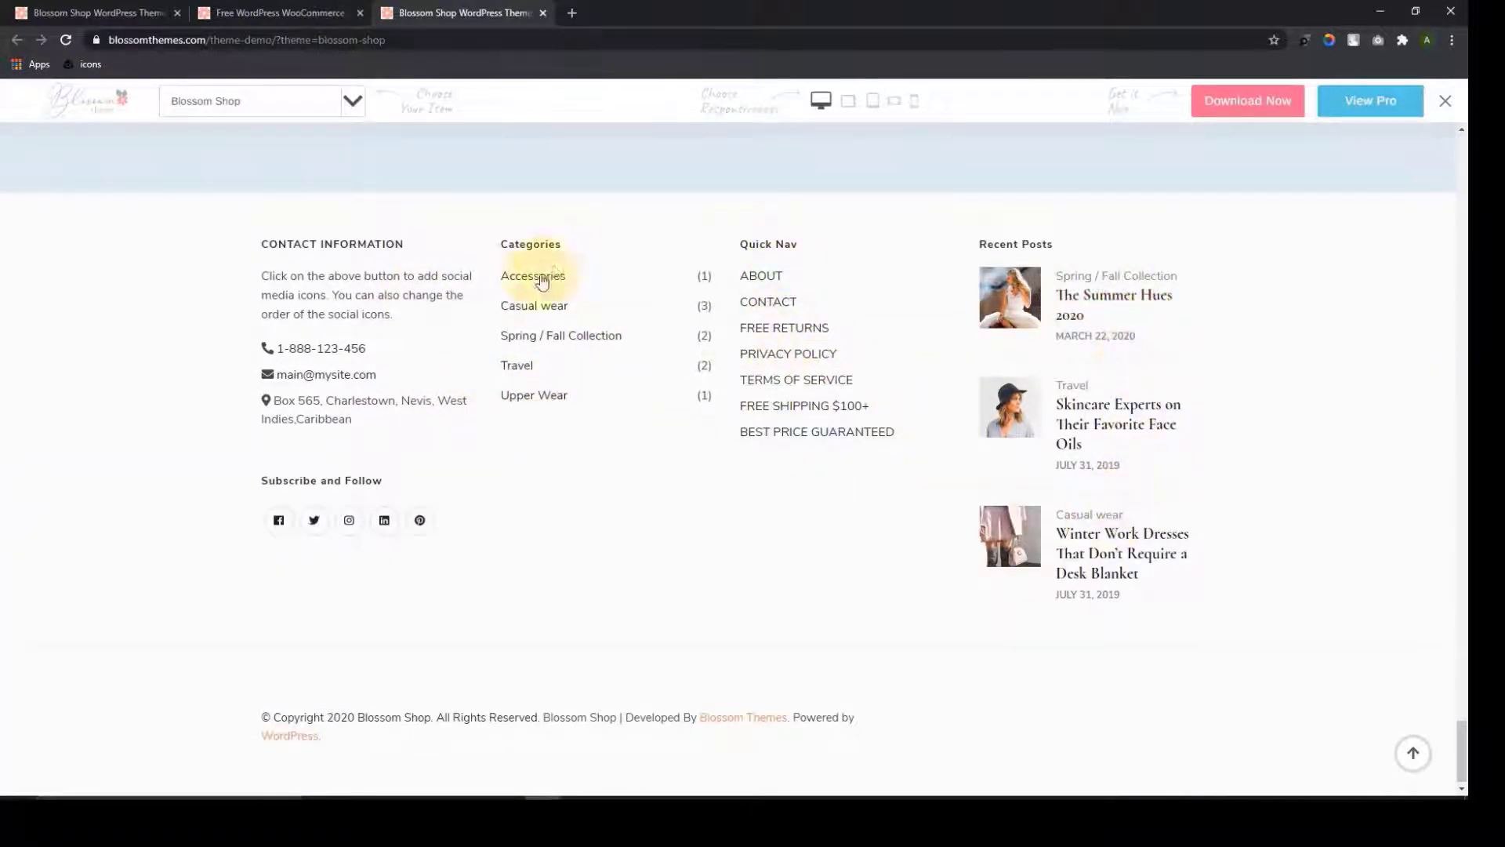
scroll(529, 747, up, 1)
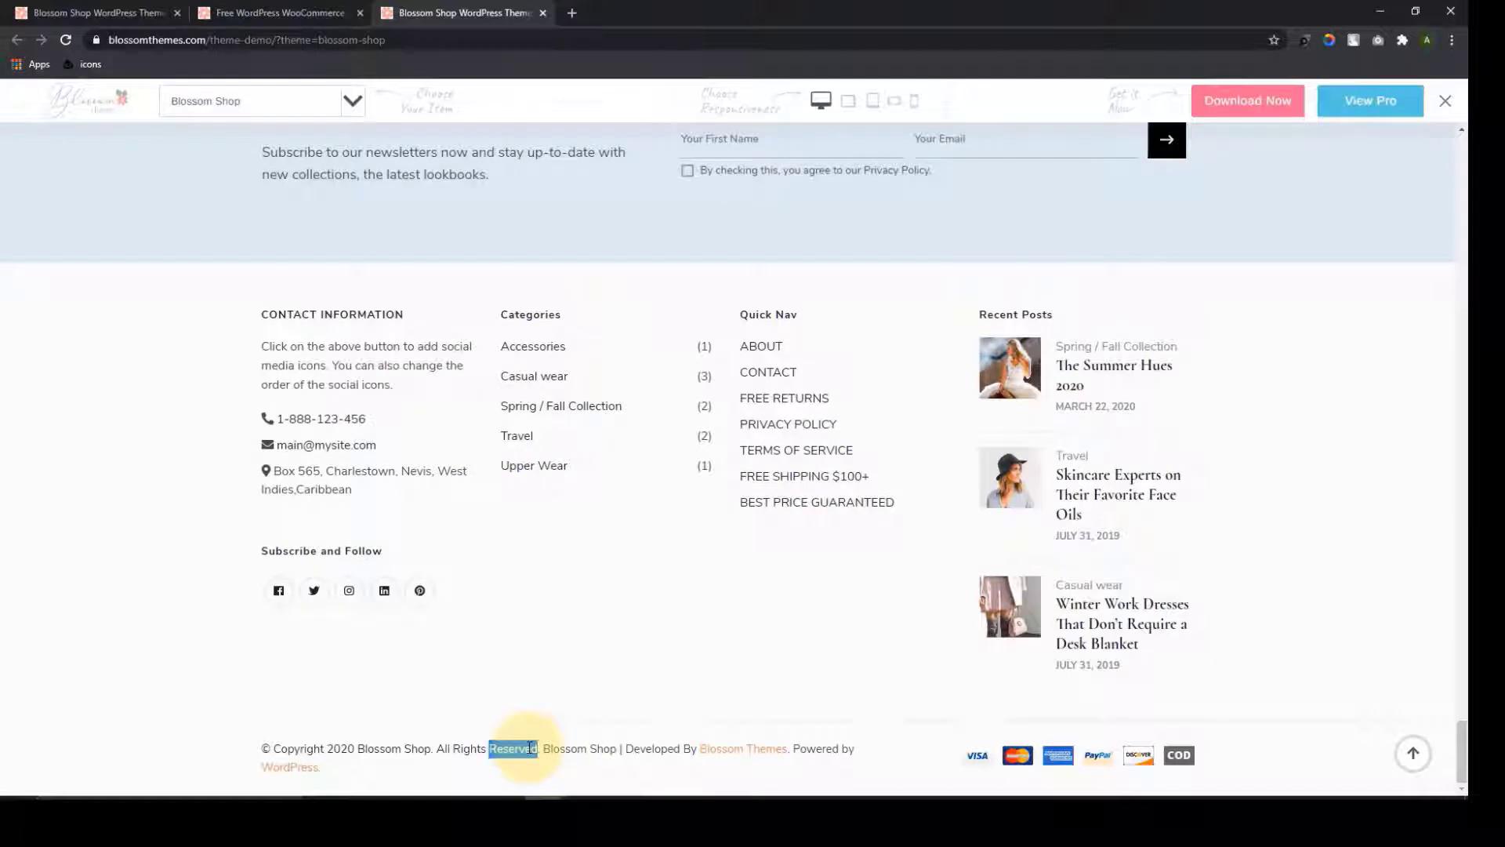
triple_click(530, 747)
click(505, 746)
triple_click(501, 750)
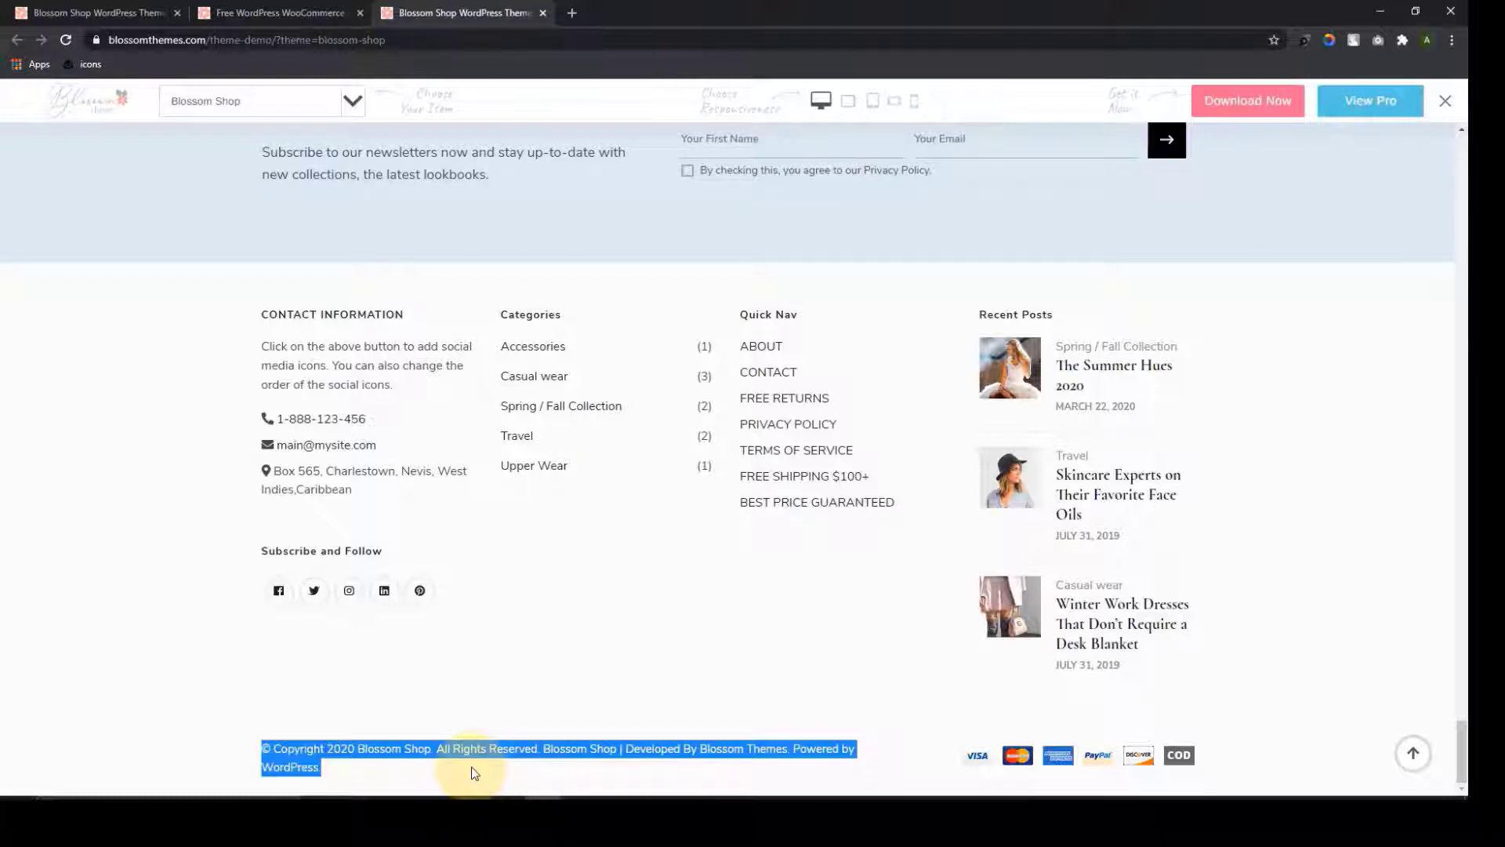
click(475, 773)
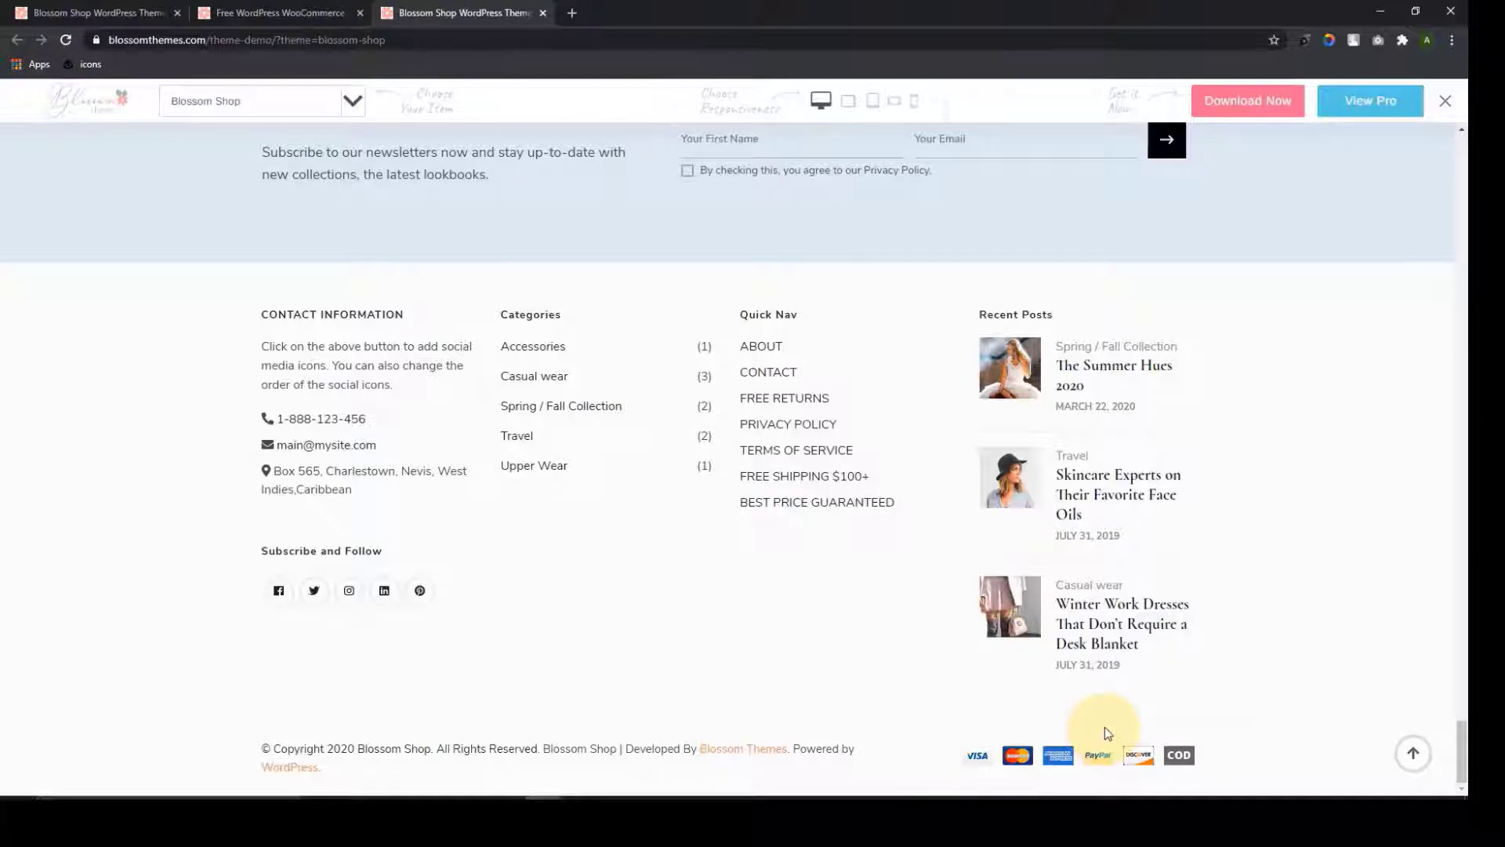
click(1415, 754)
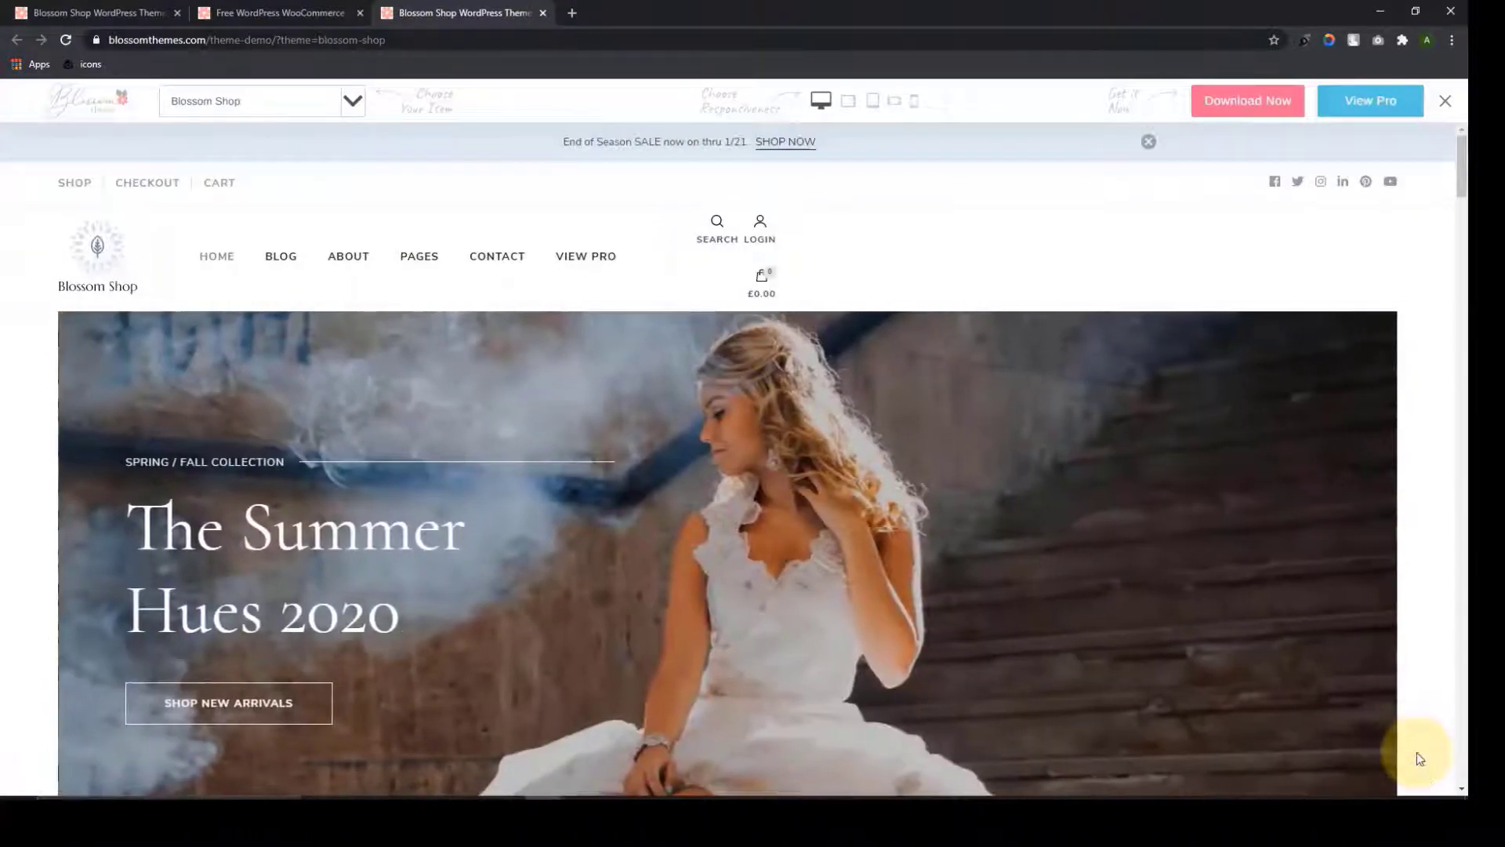
Browse the product listing on the demo's Shop page
scroll(1423, 775, down, 1)
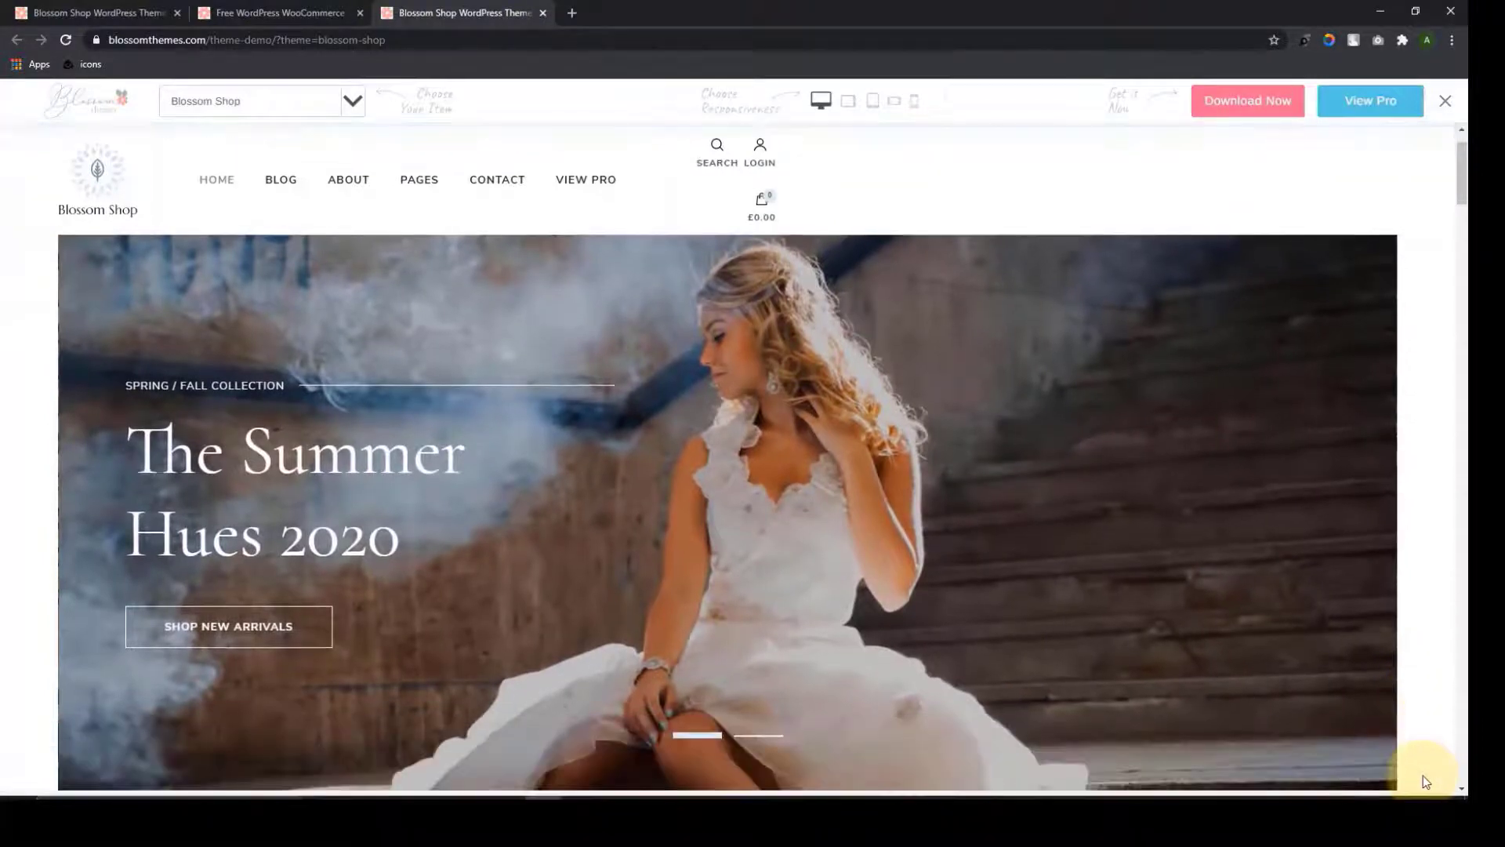
scroll(1418, 775, up, 1)
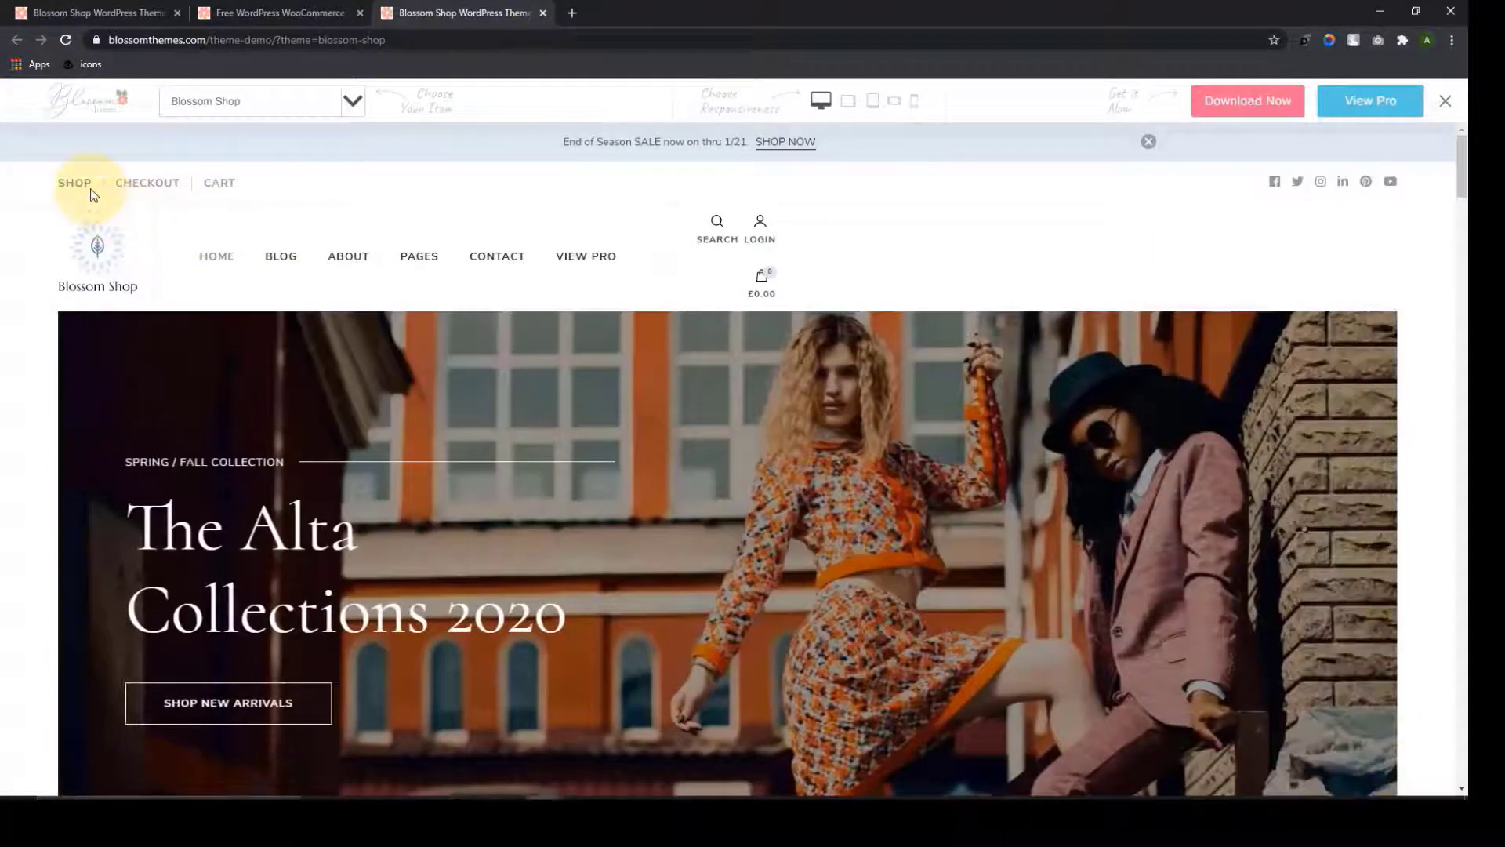
click(93, 195)
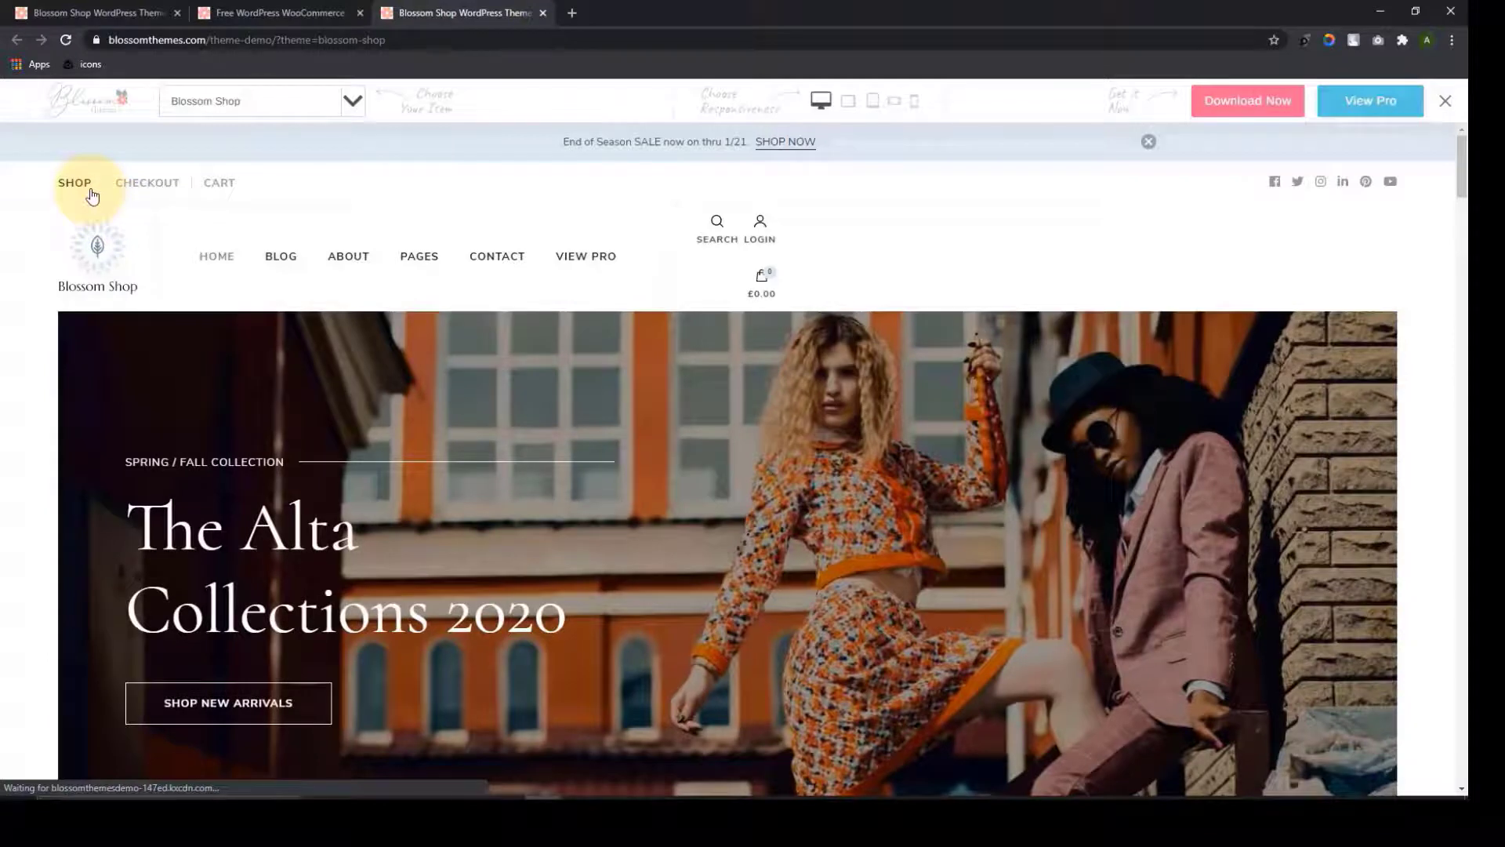
scroll(828, 495, down, 5)
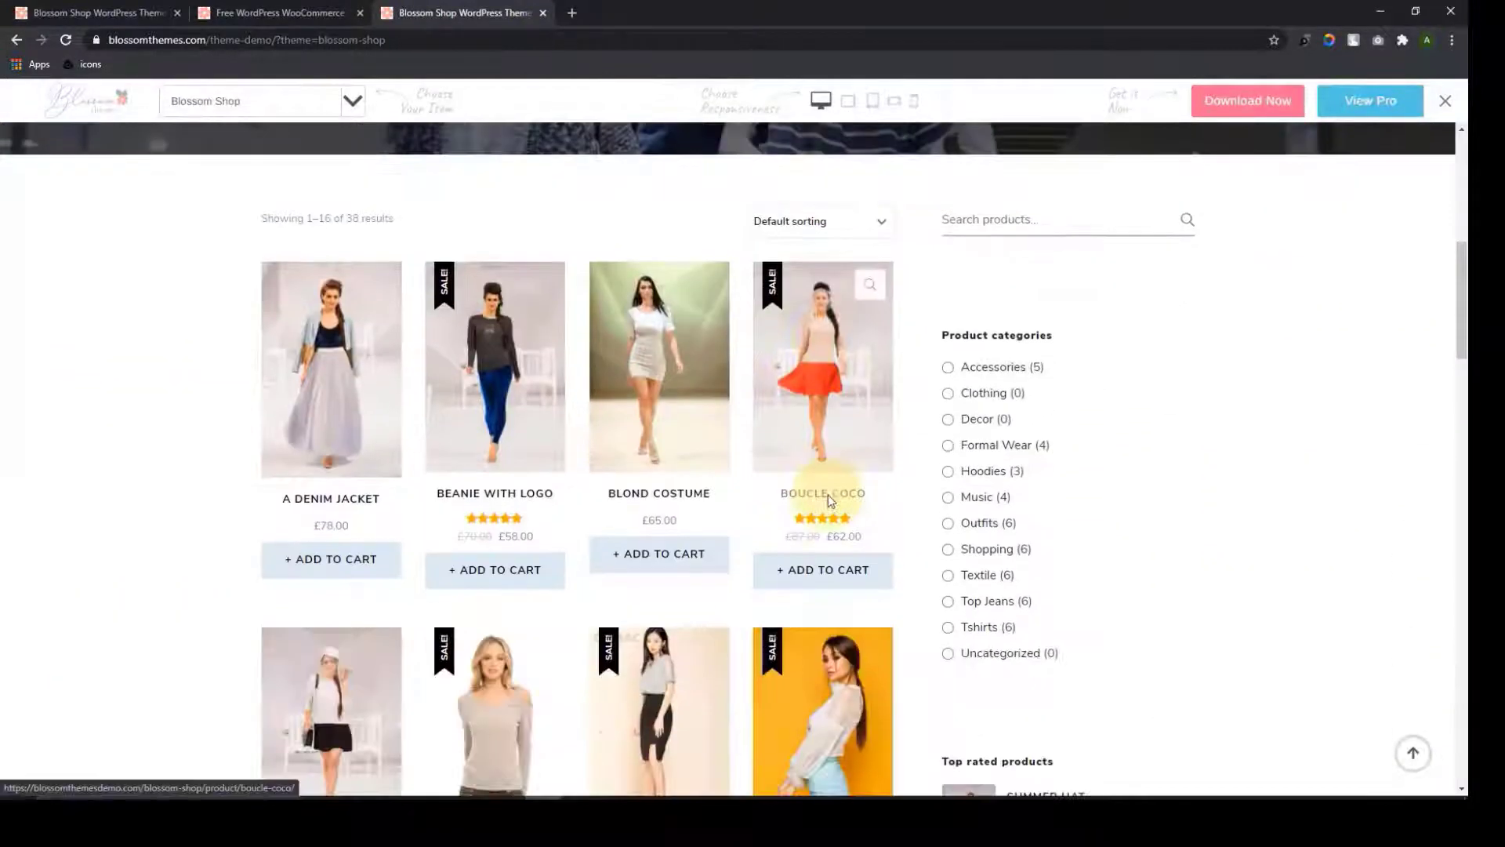
scroll(828, 495, down, 2)
scroll(828, 424, up, 2)
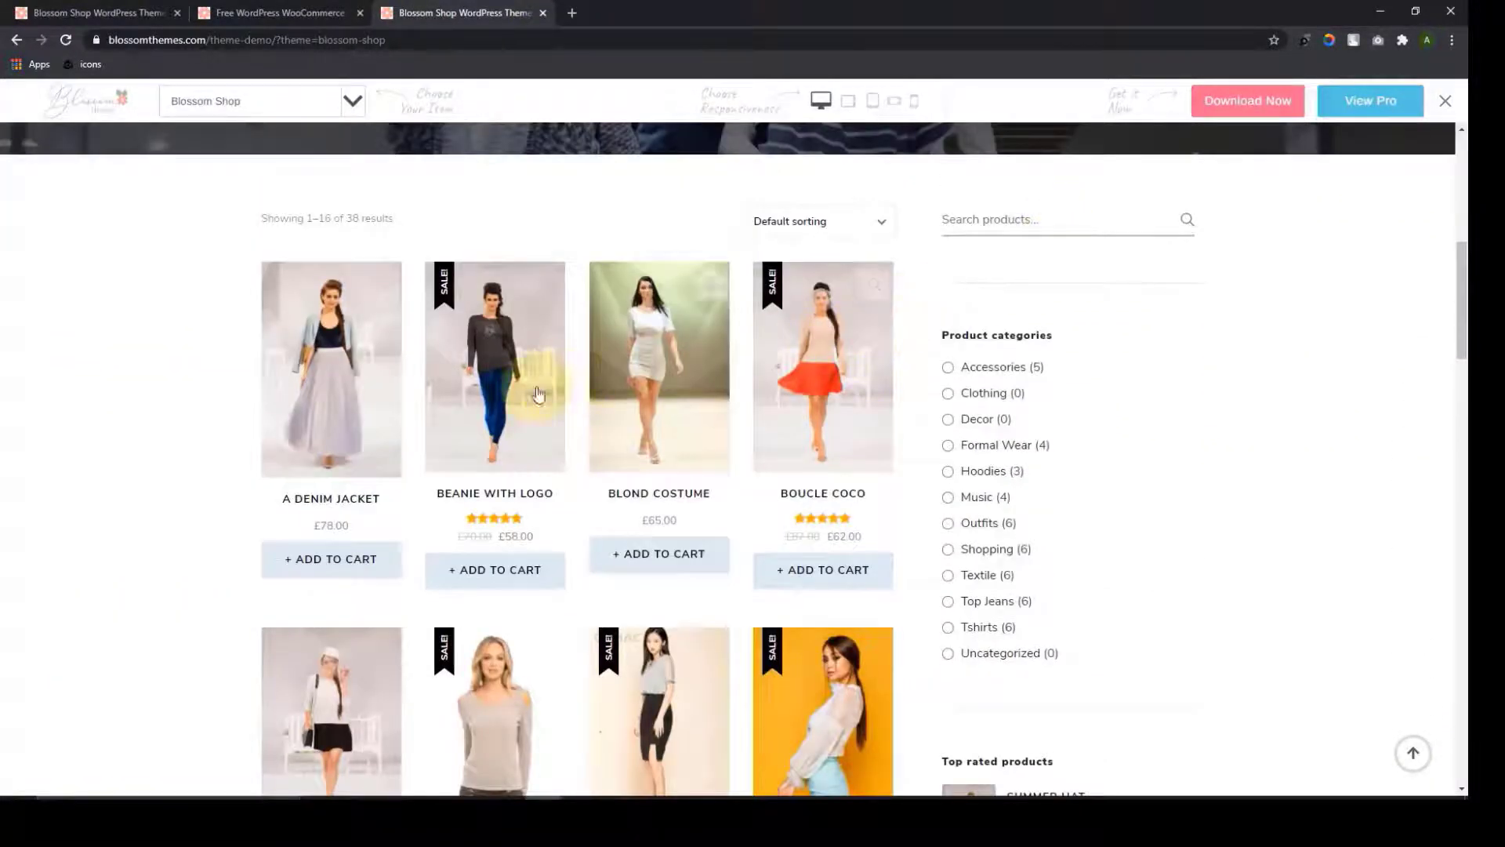
scroll(336, 470, down, 3)
scroll(871, 424, up, 4)
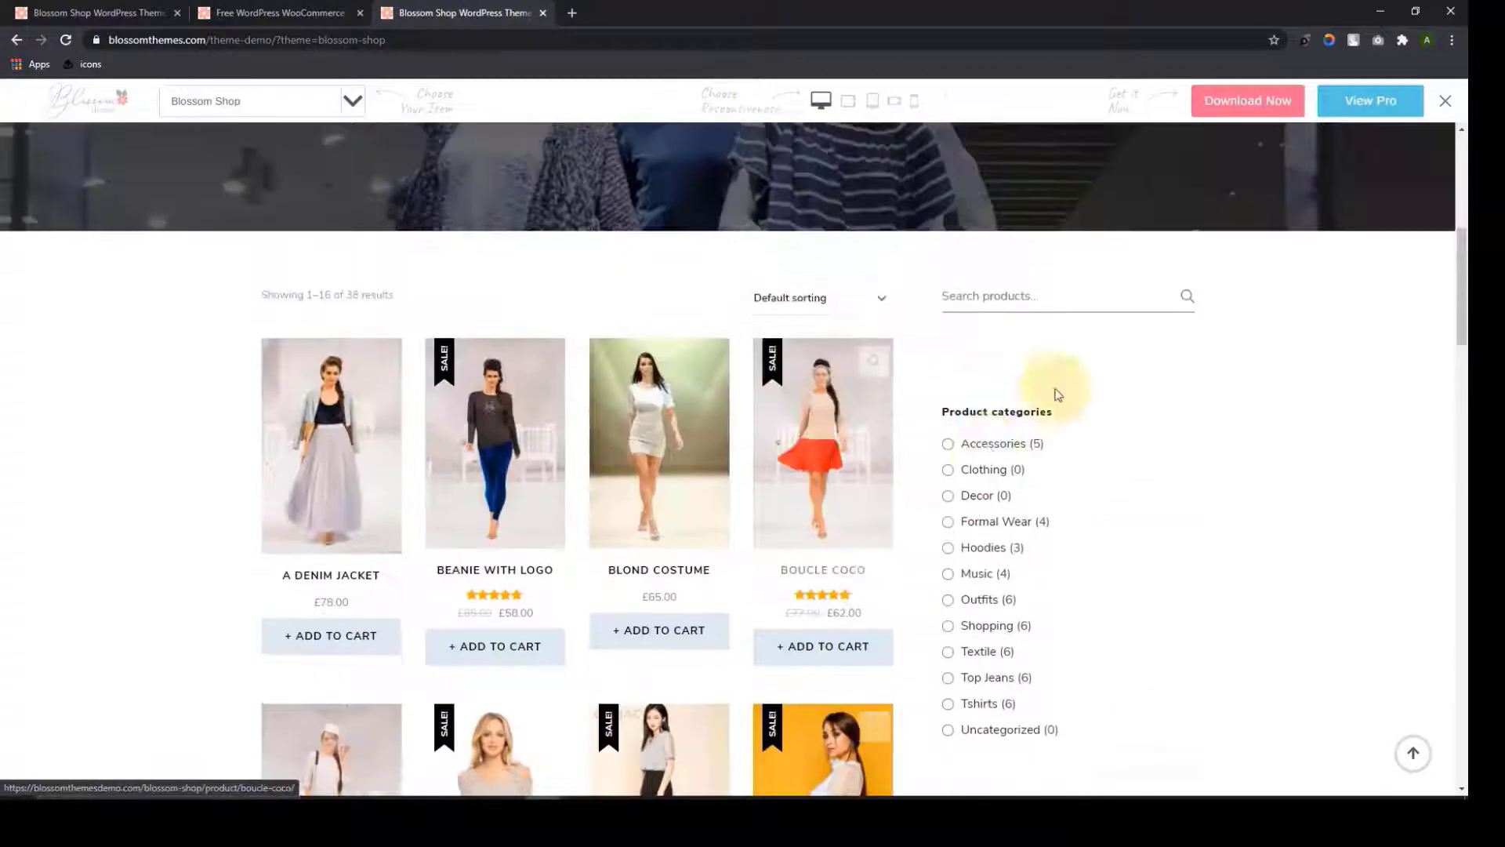
scroll(1007, 439, down, 3)
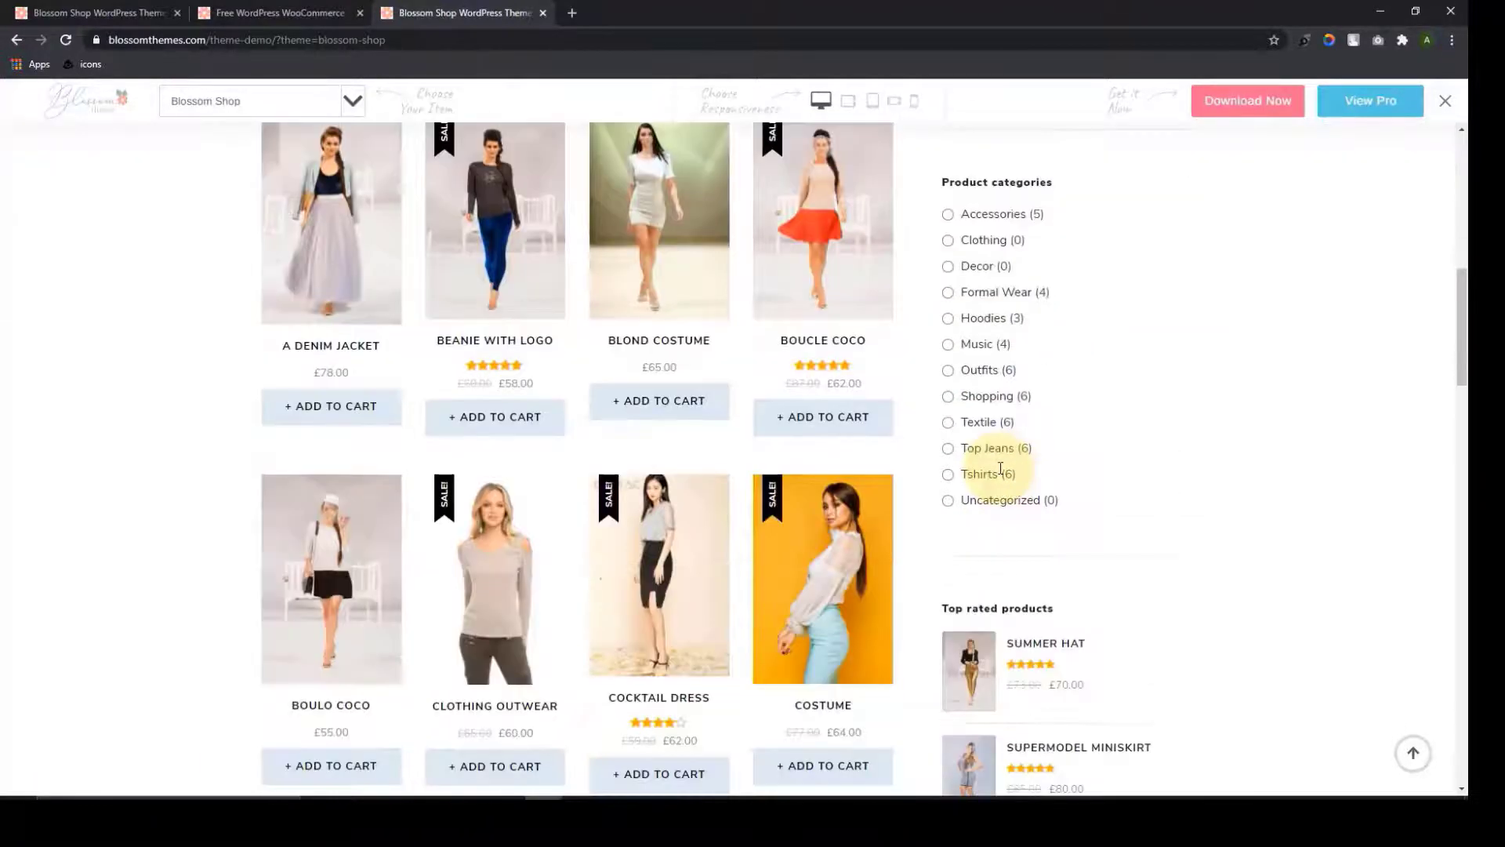
scroll(1046, 317, down, 10)
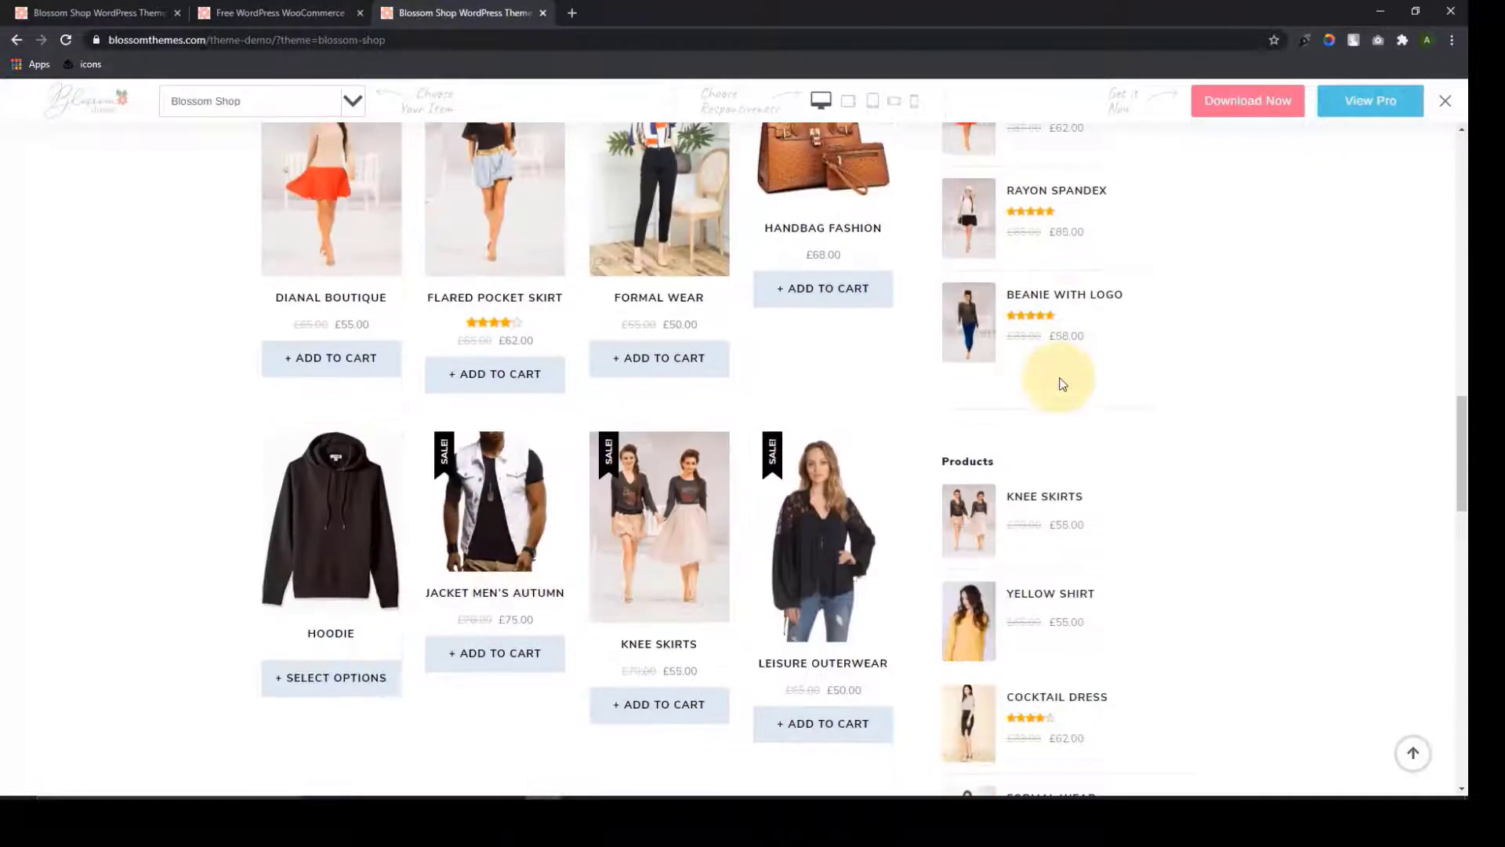
scroll(1060, 384, down, 12)
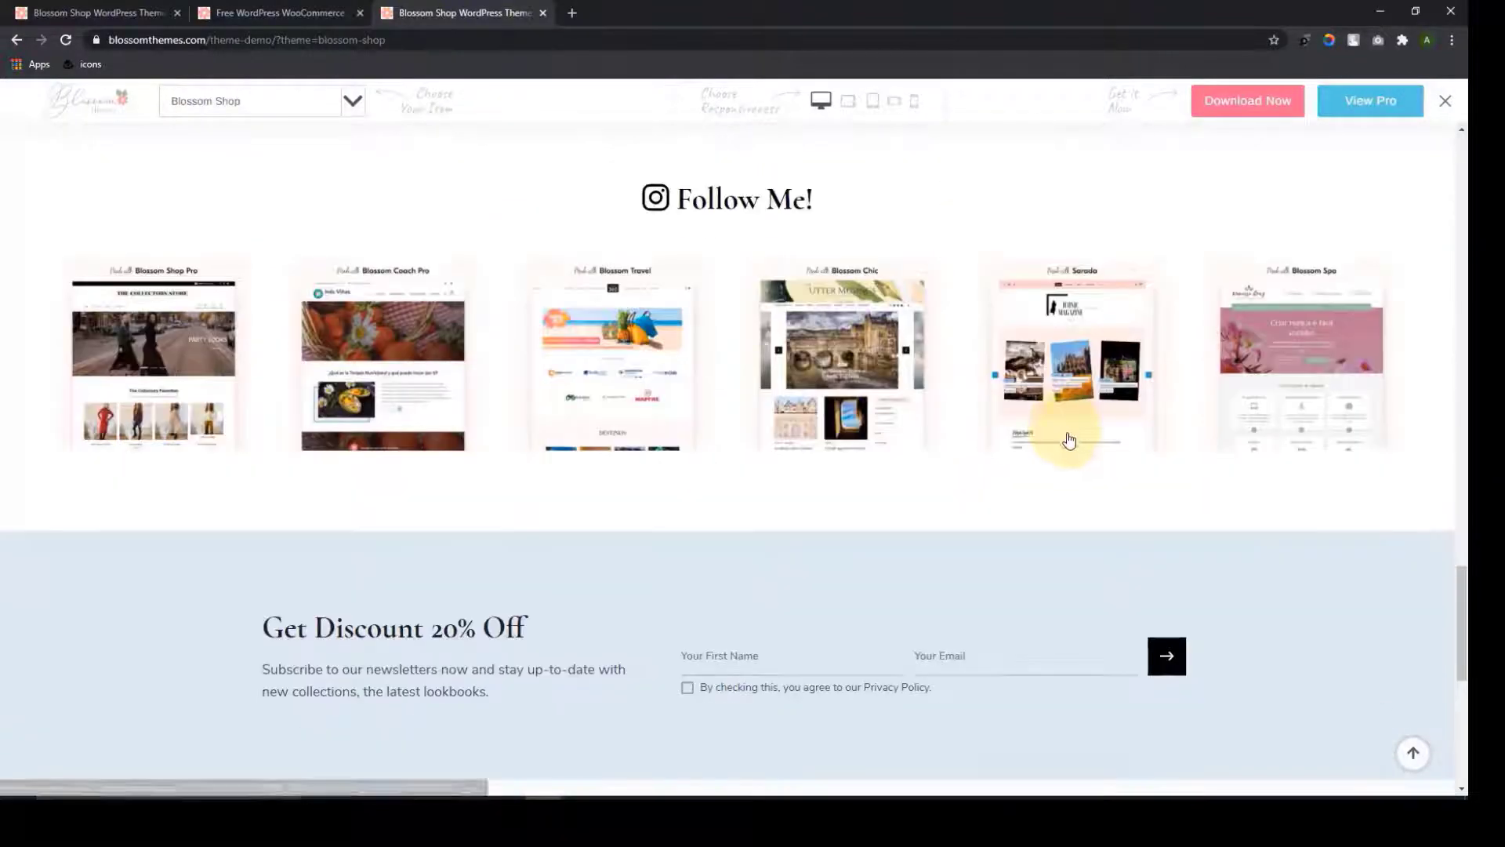
scroll(1068, 441, down, 7)
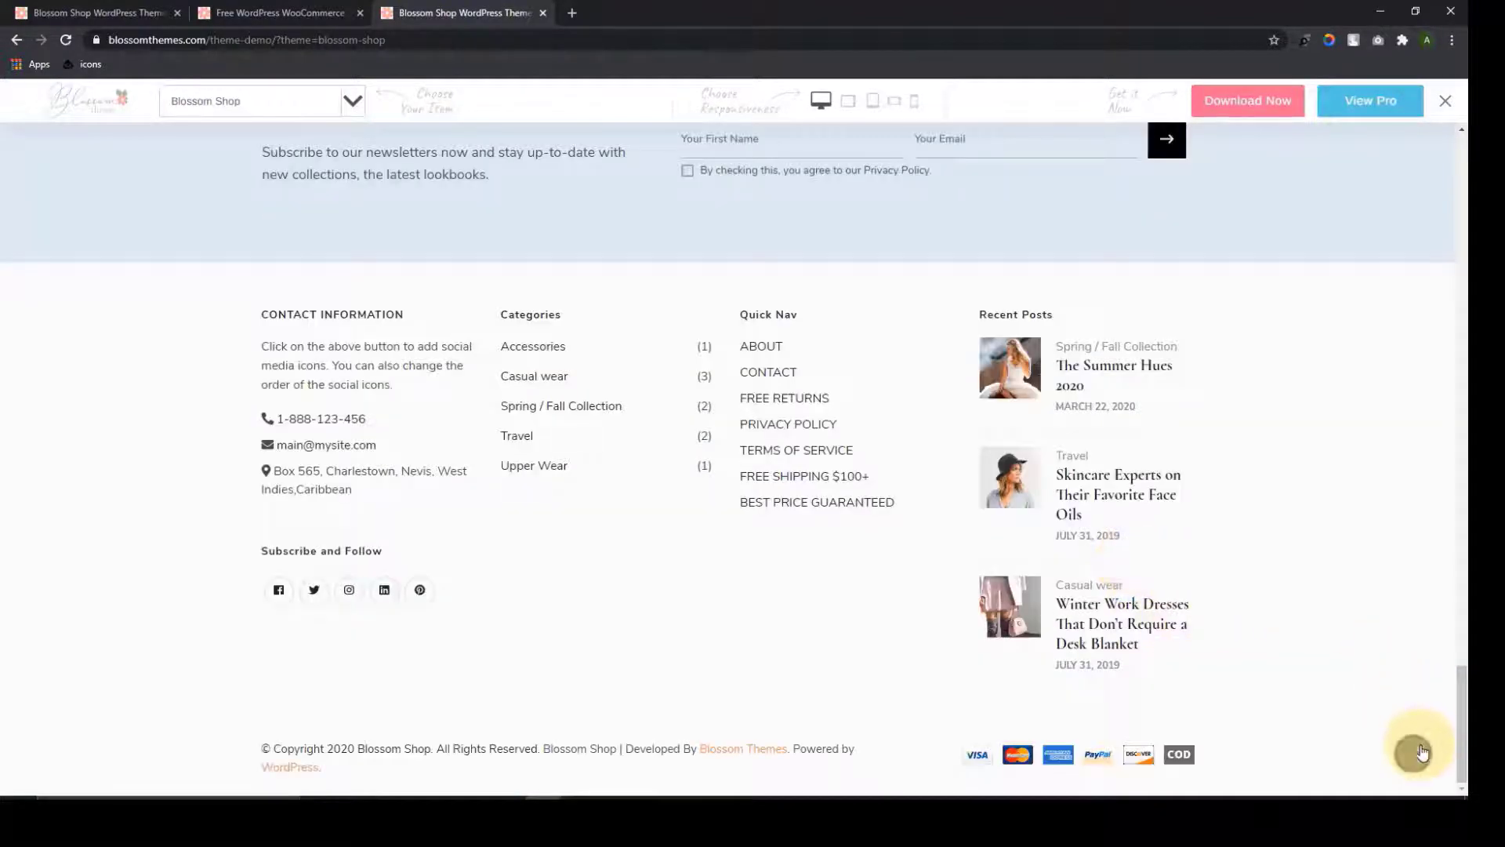
click(1422, 752)
Open and look over the Costume product page
scroll(804, 304, down, 7)
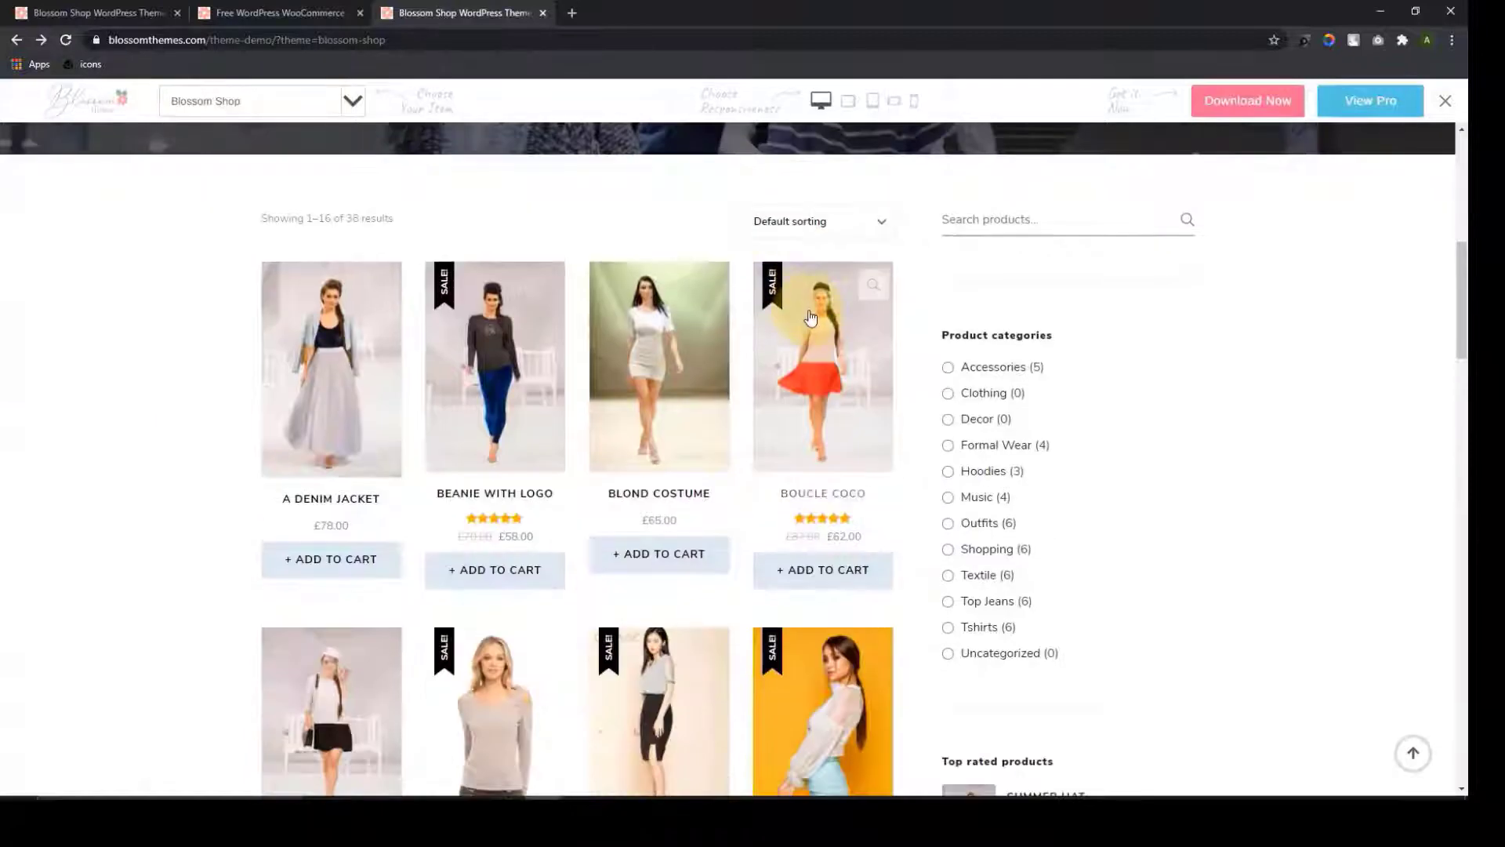
scroll(810, 315, down, 4)
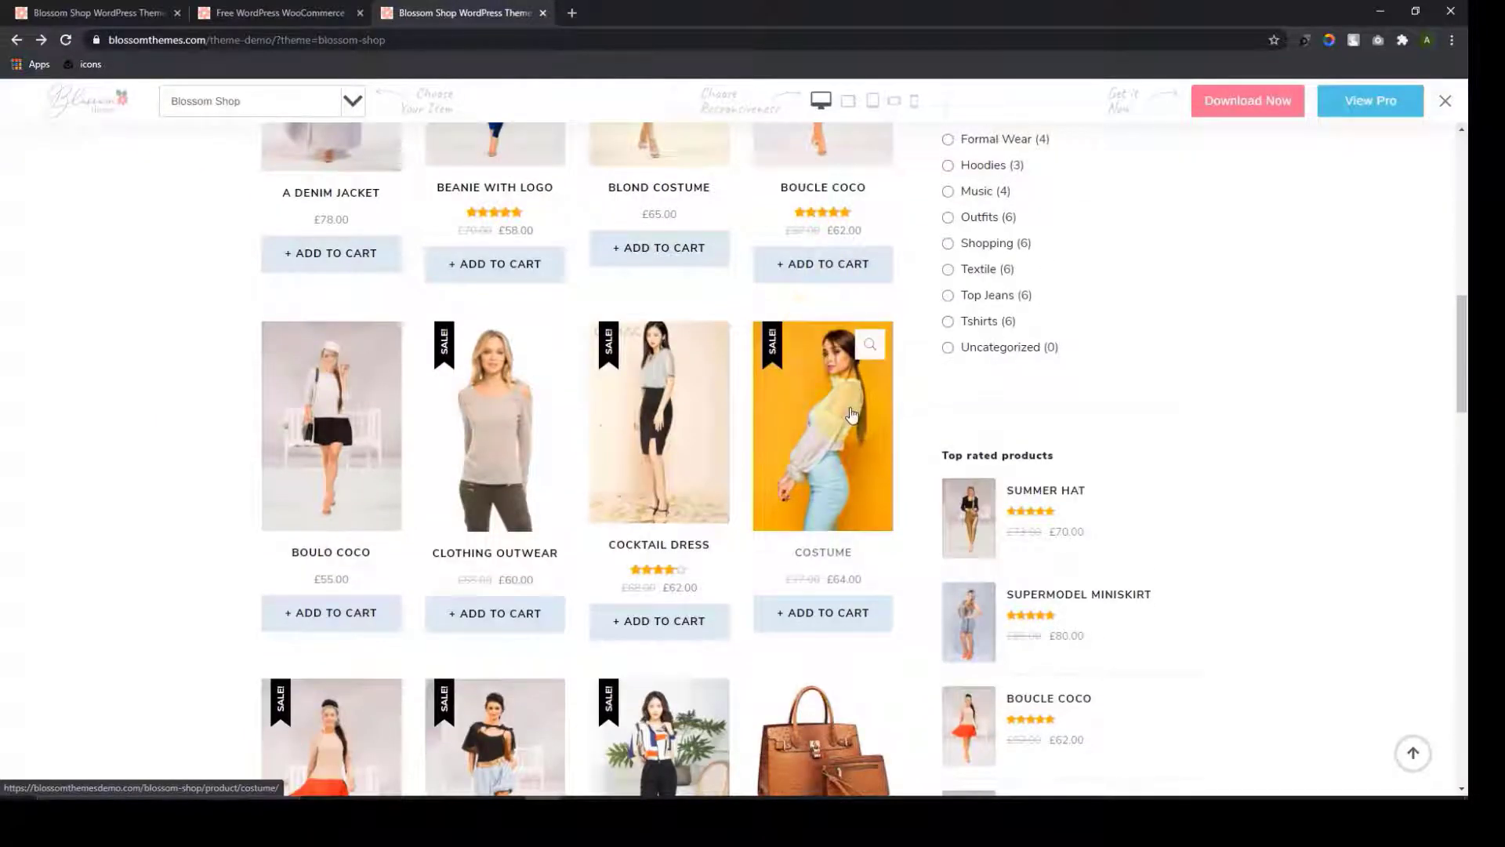
click(852, 416)
scroll(858, 340, down, 1)
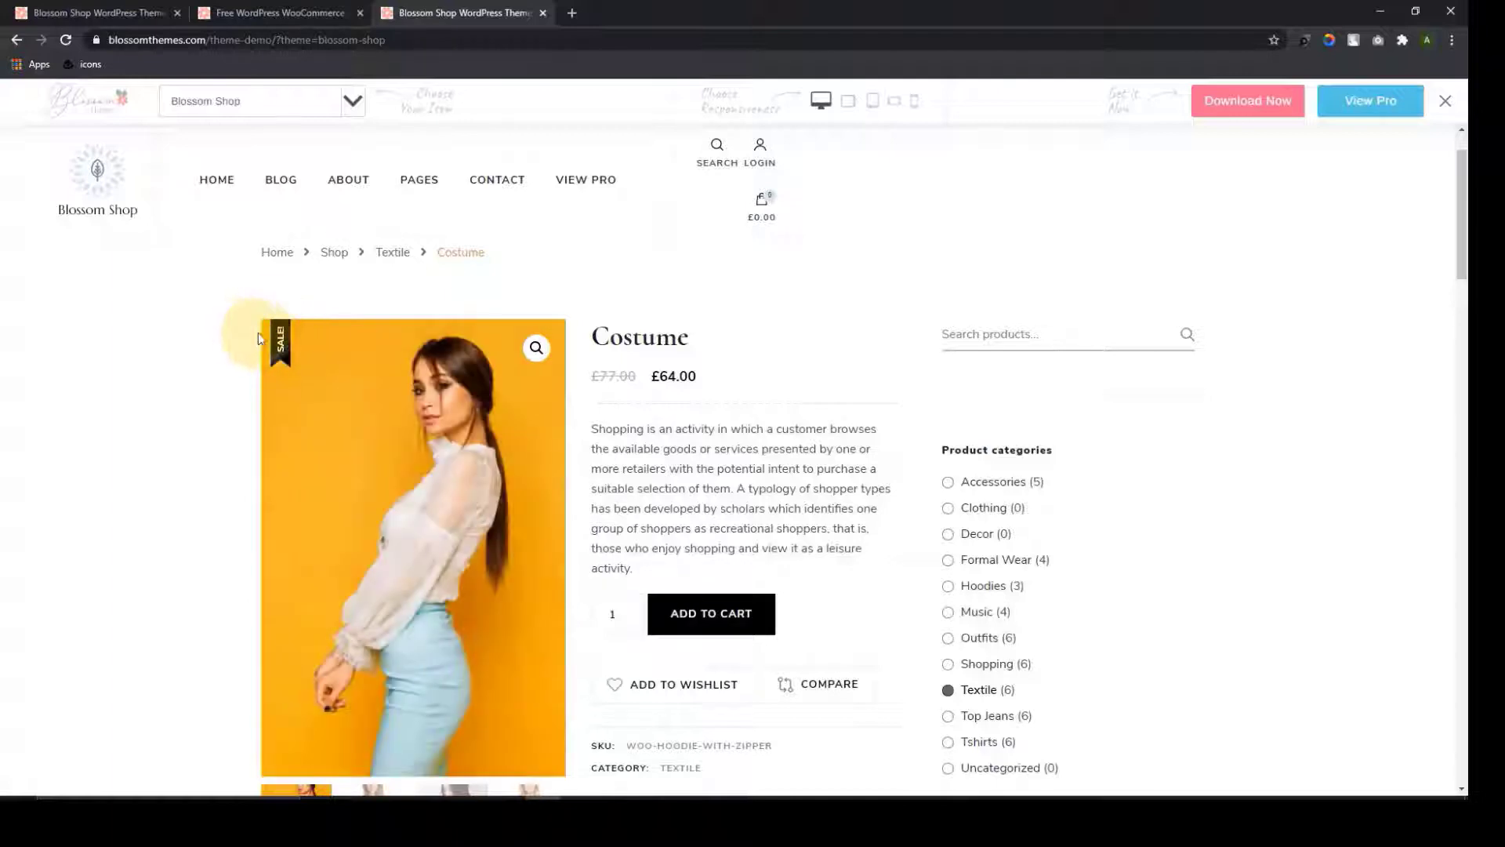
scroll(958, 360, down, 1)
scroll(570, 353, up, 2)
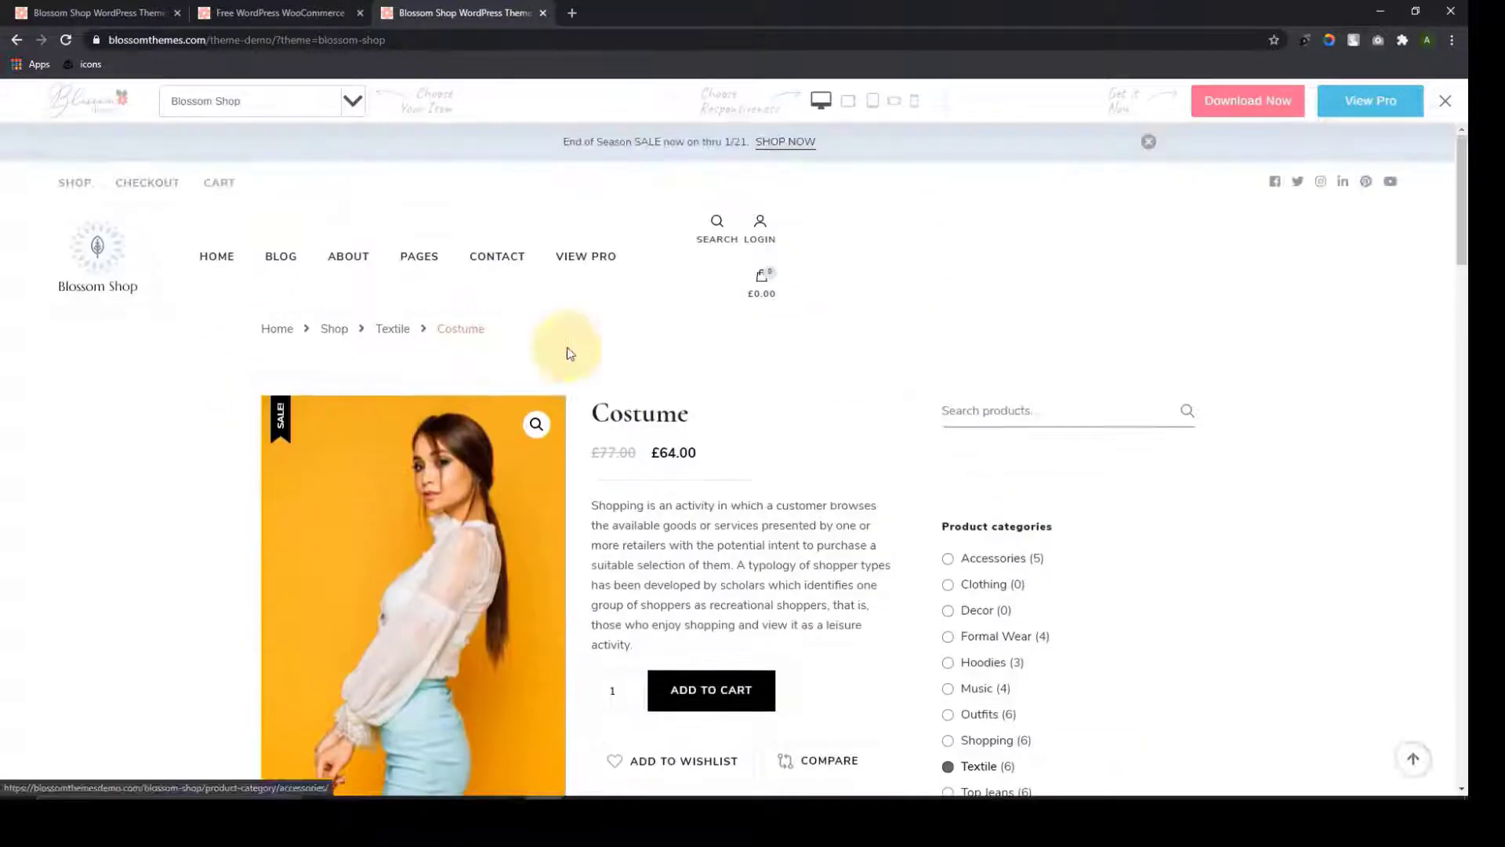
Return to the demo home page and open its Blog page
click(17, 40)
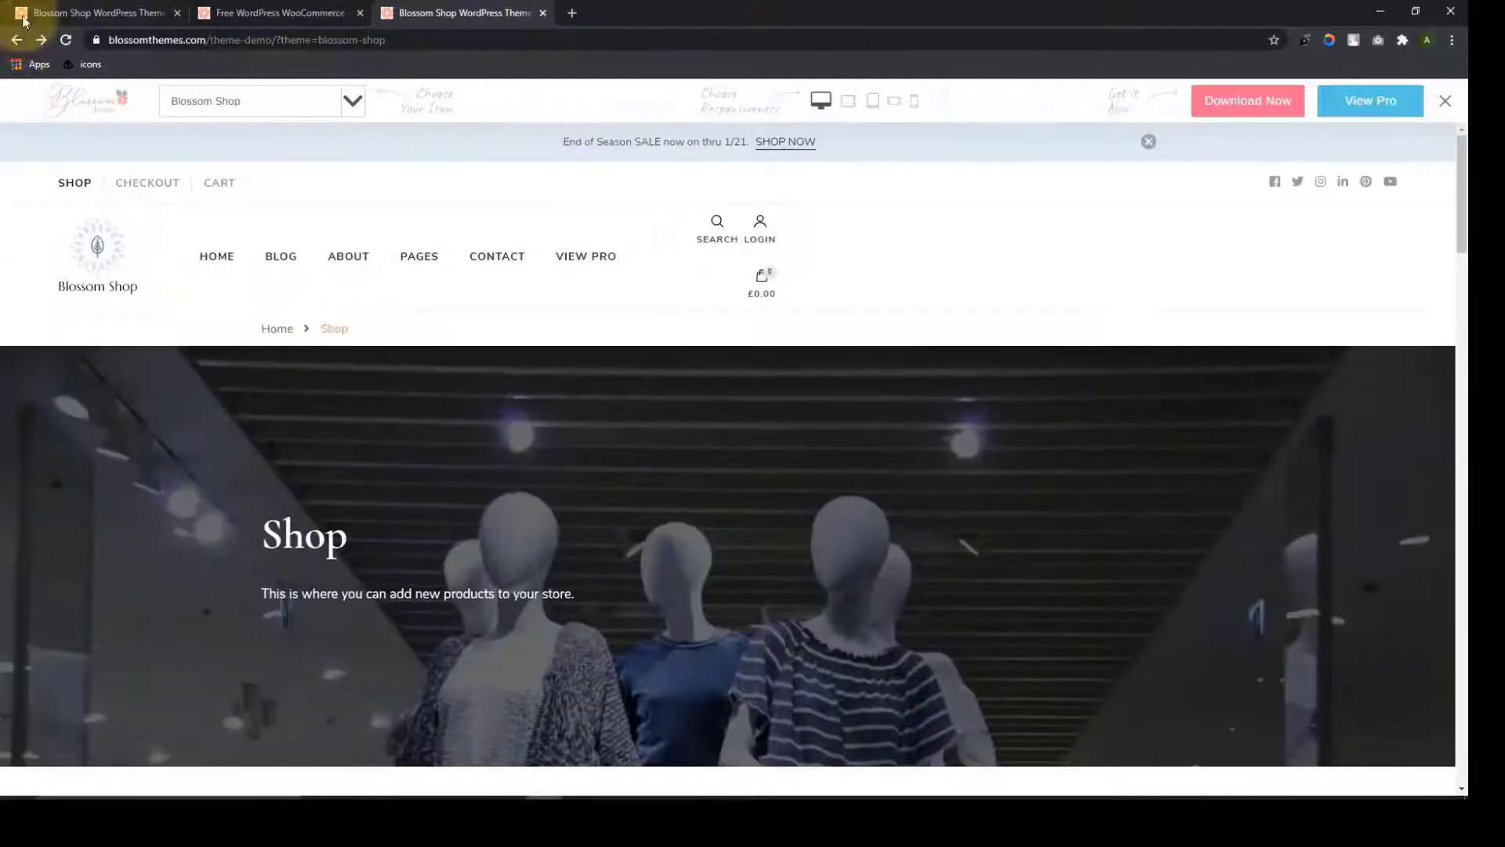
click(17, 39)
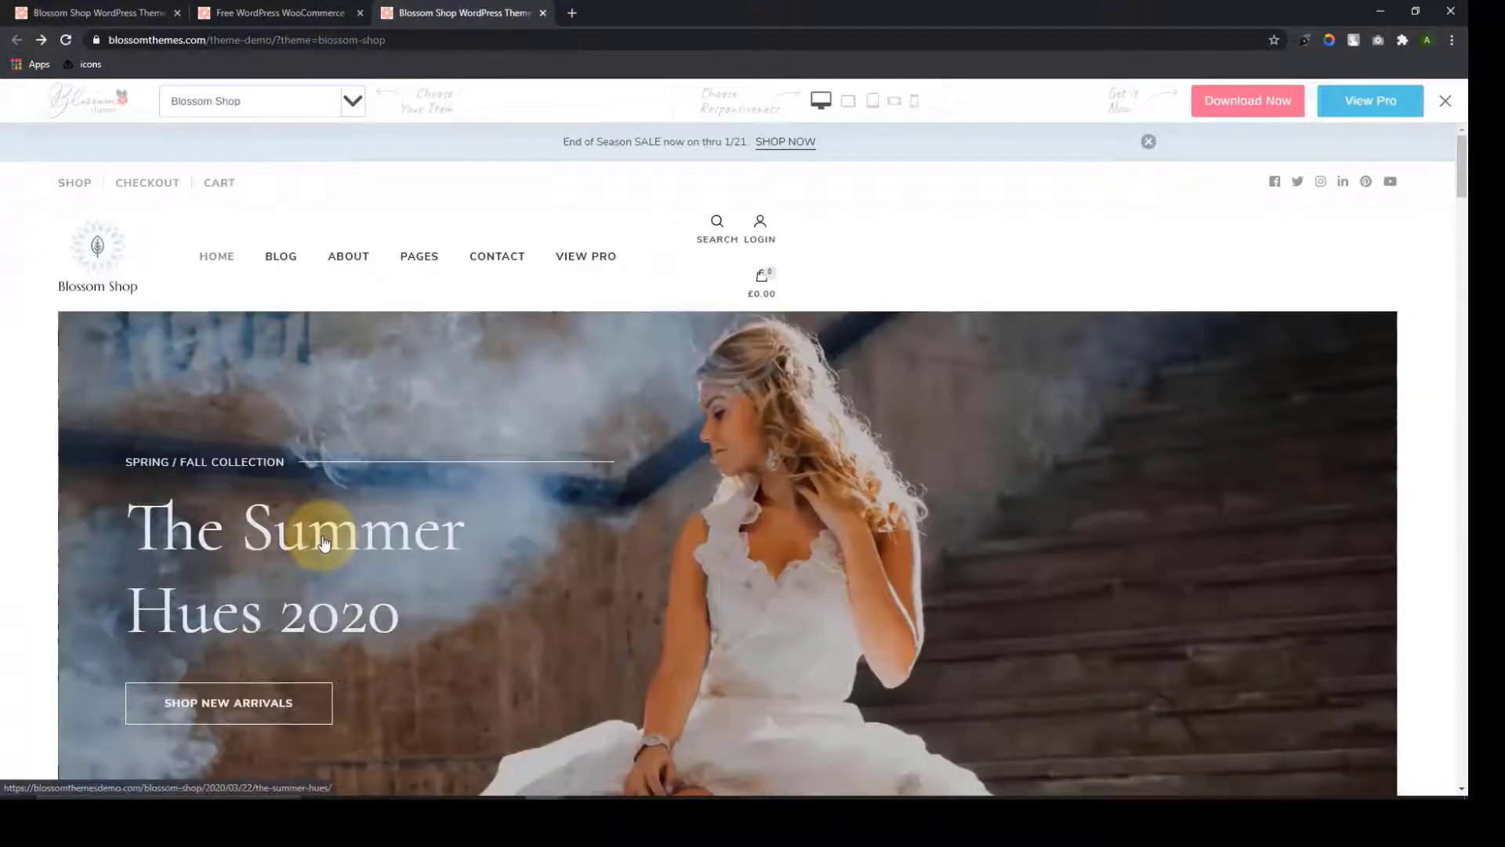
click(284, 262)
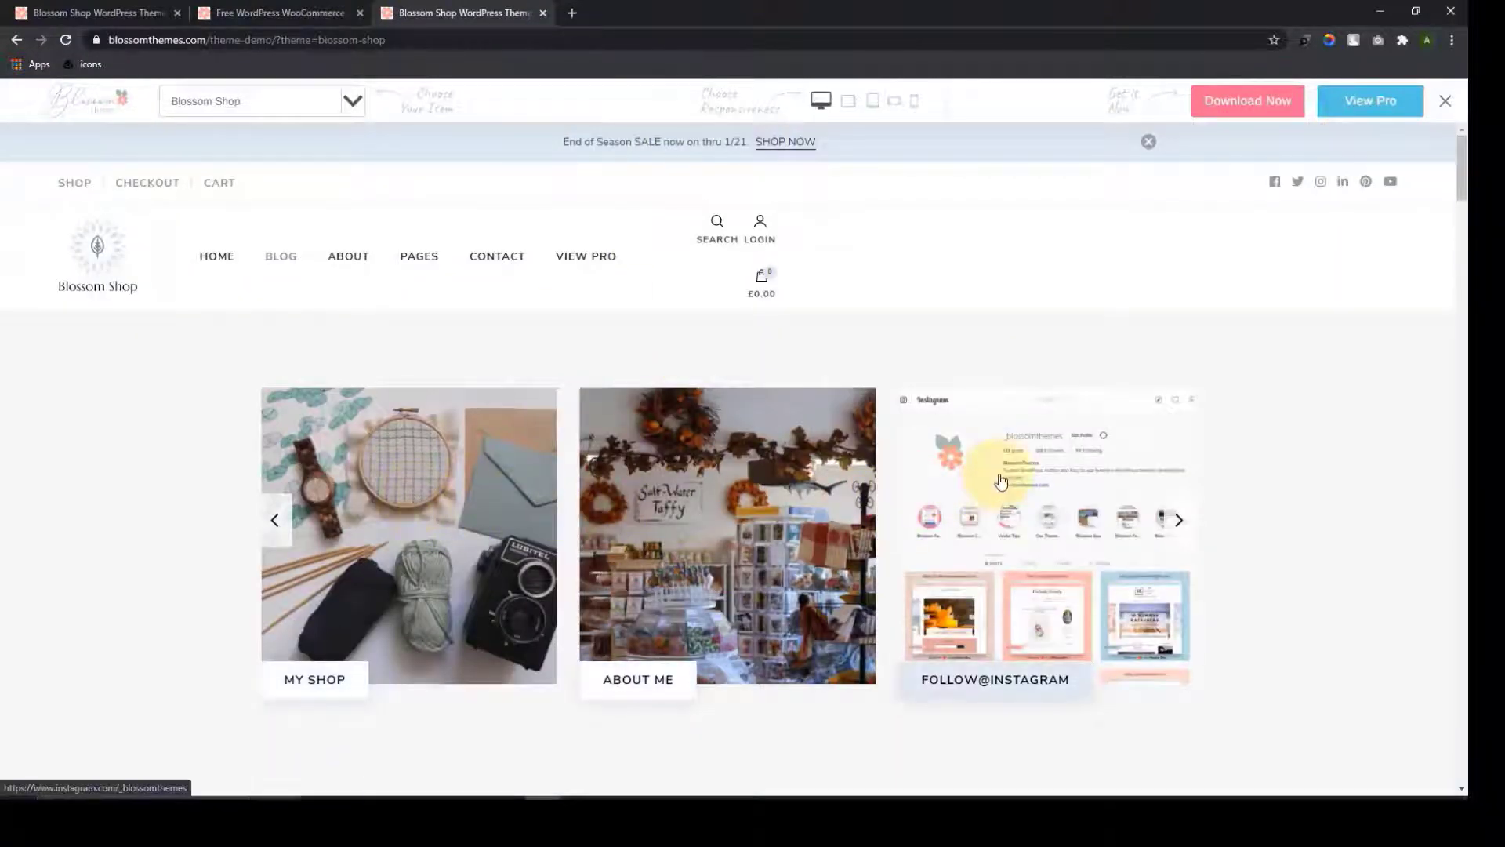
Scroll through the demo blog posts and jump back to the top
scroll(1001, 479, down, 8)
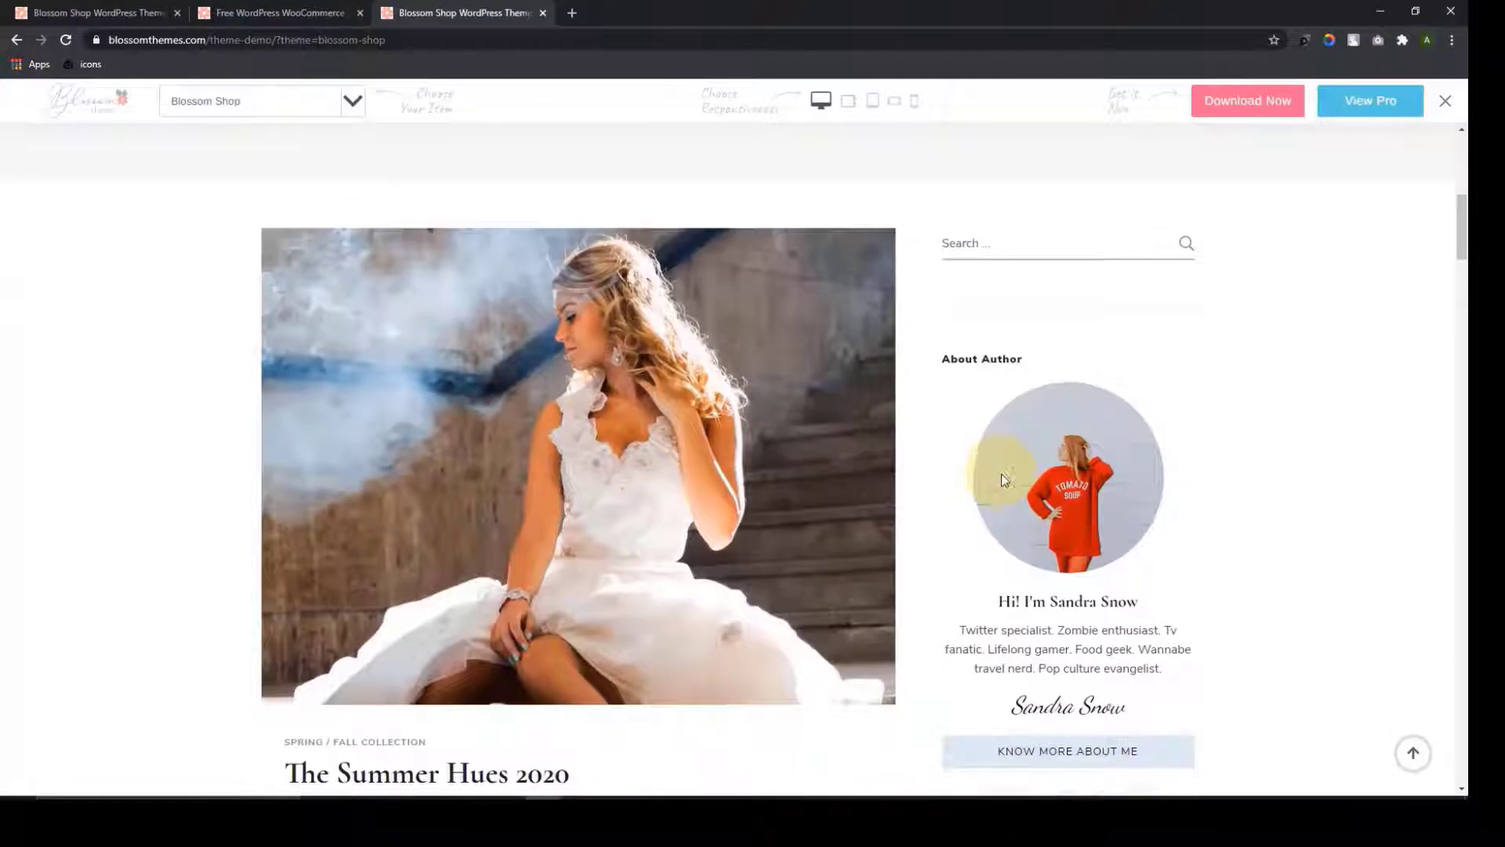
scroll(980, 463, down, 2)
scroll(517, 384, up, 1)
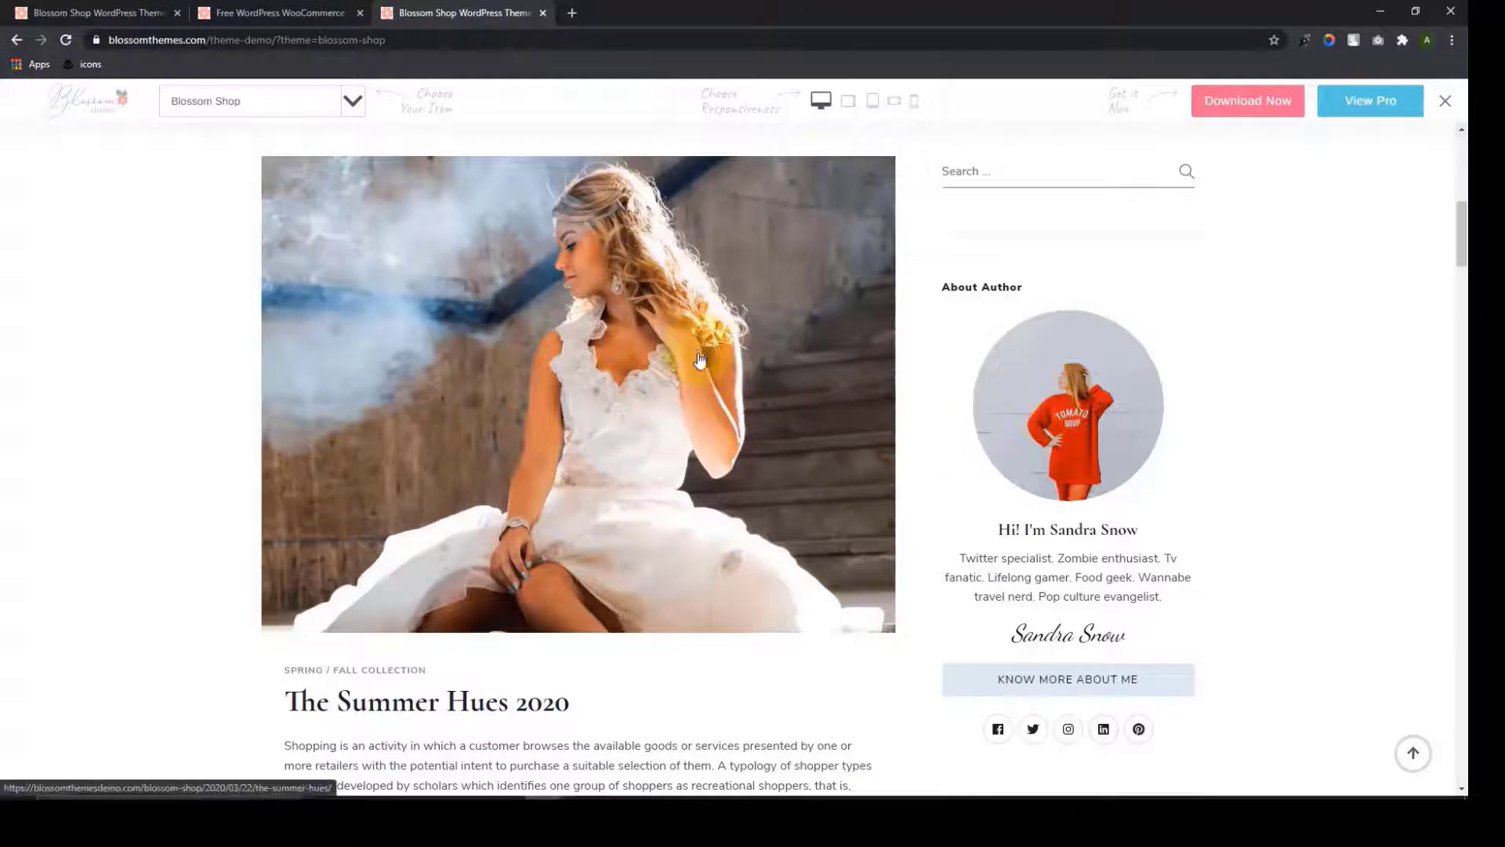
scroll(702, 353, down, 2)
scroll(700, 421, down, 8)
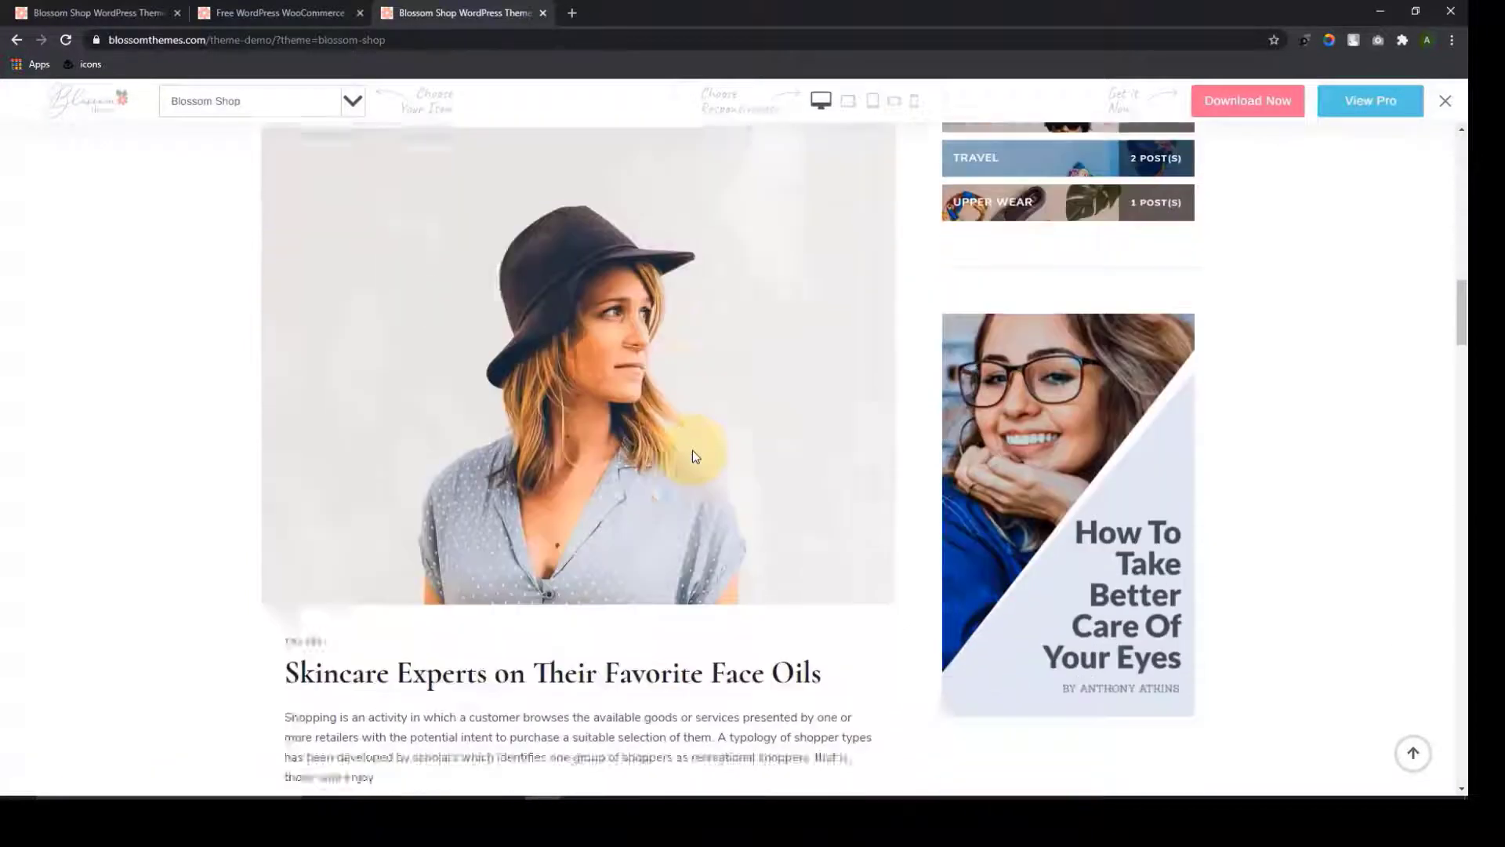
scroll(693, 450, down, 9)
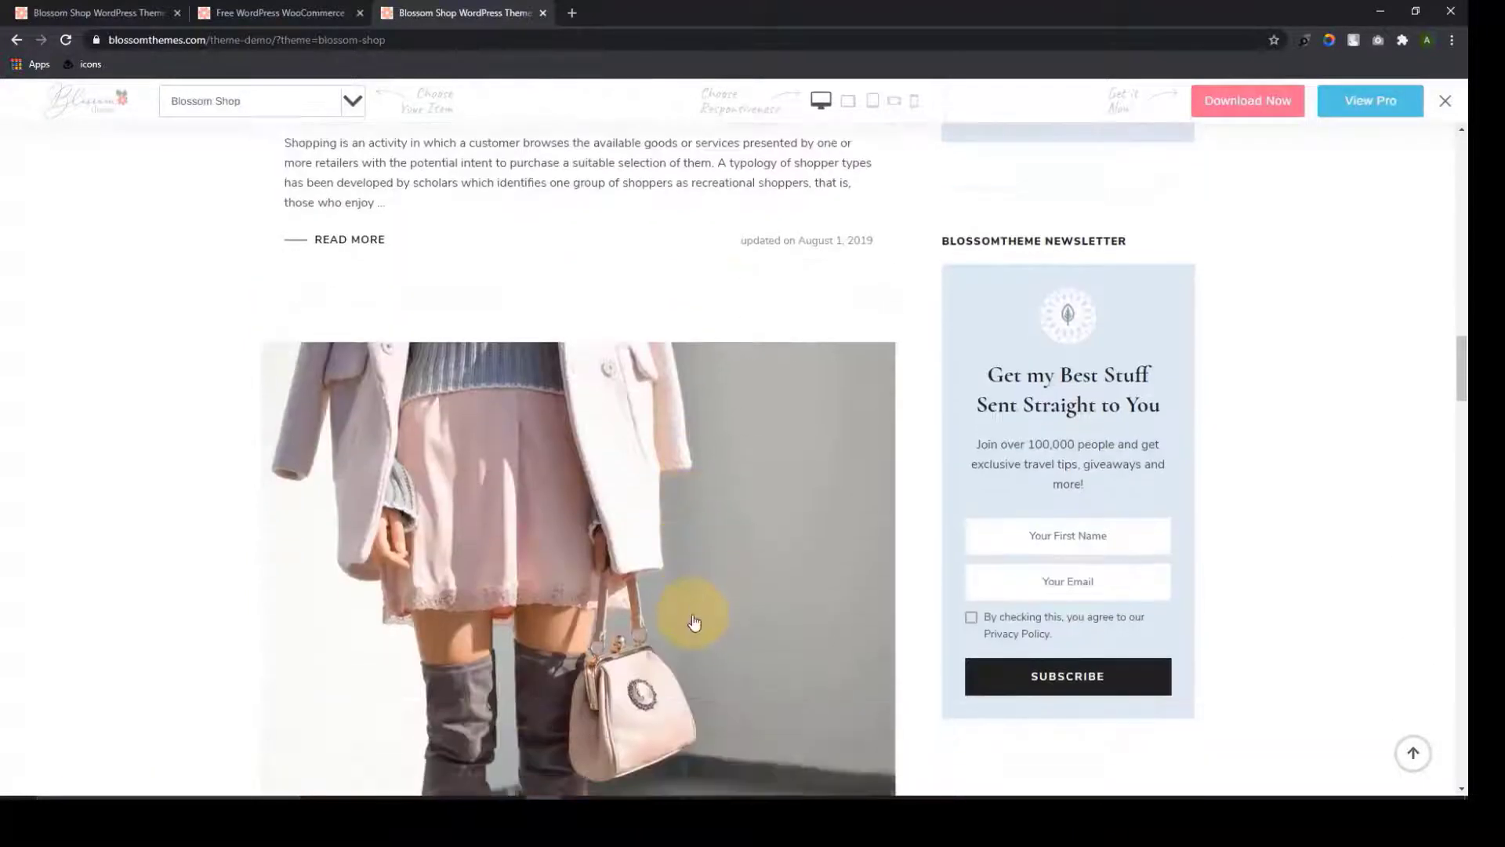
scroll(691, 622, down, 20)
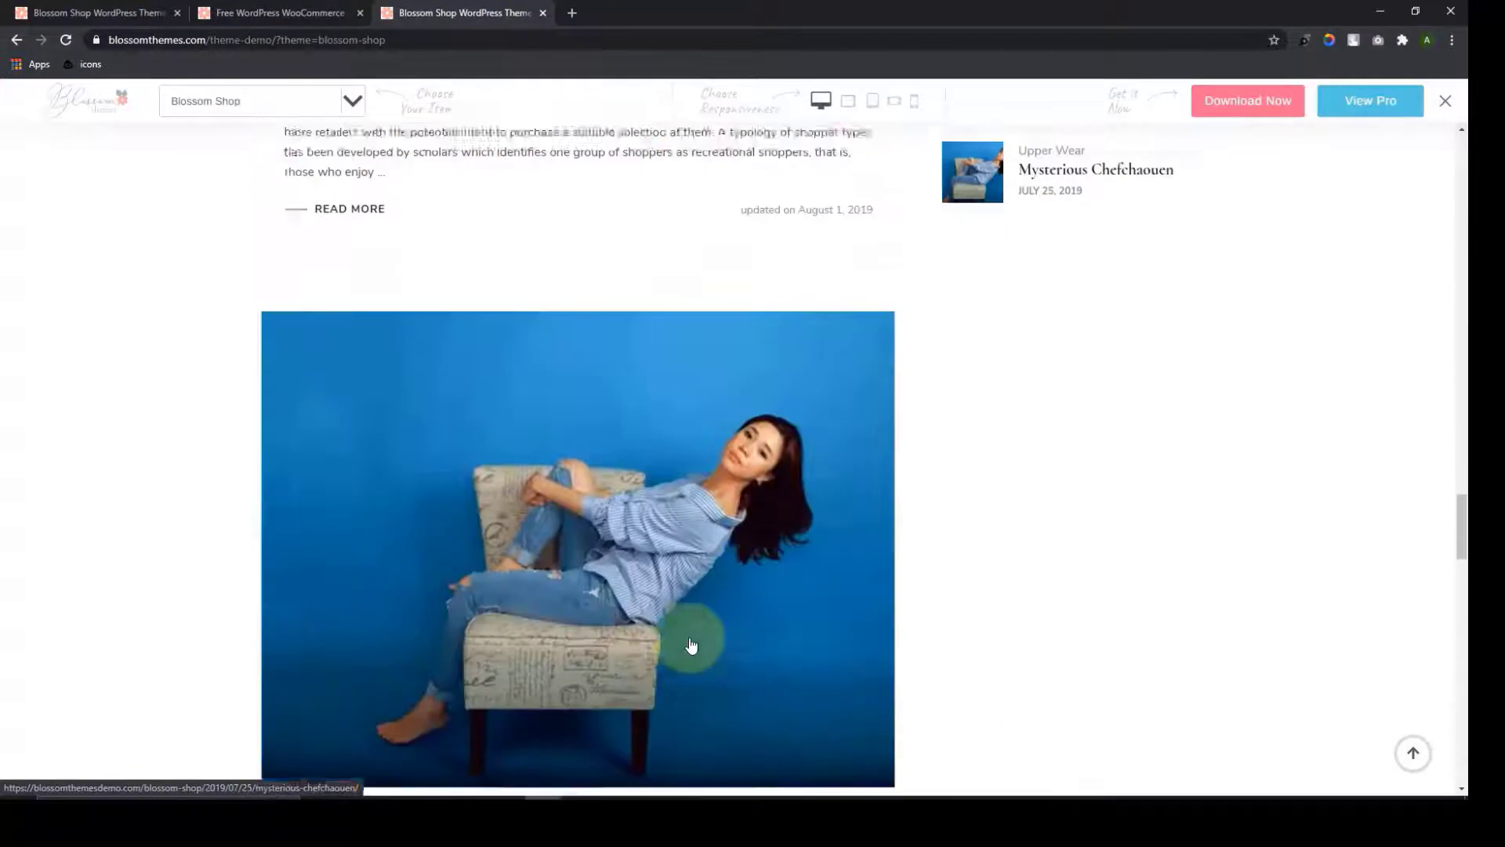
scroll(692, 645, down, 17)
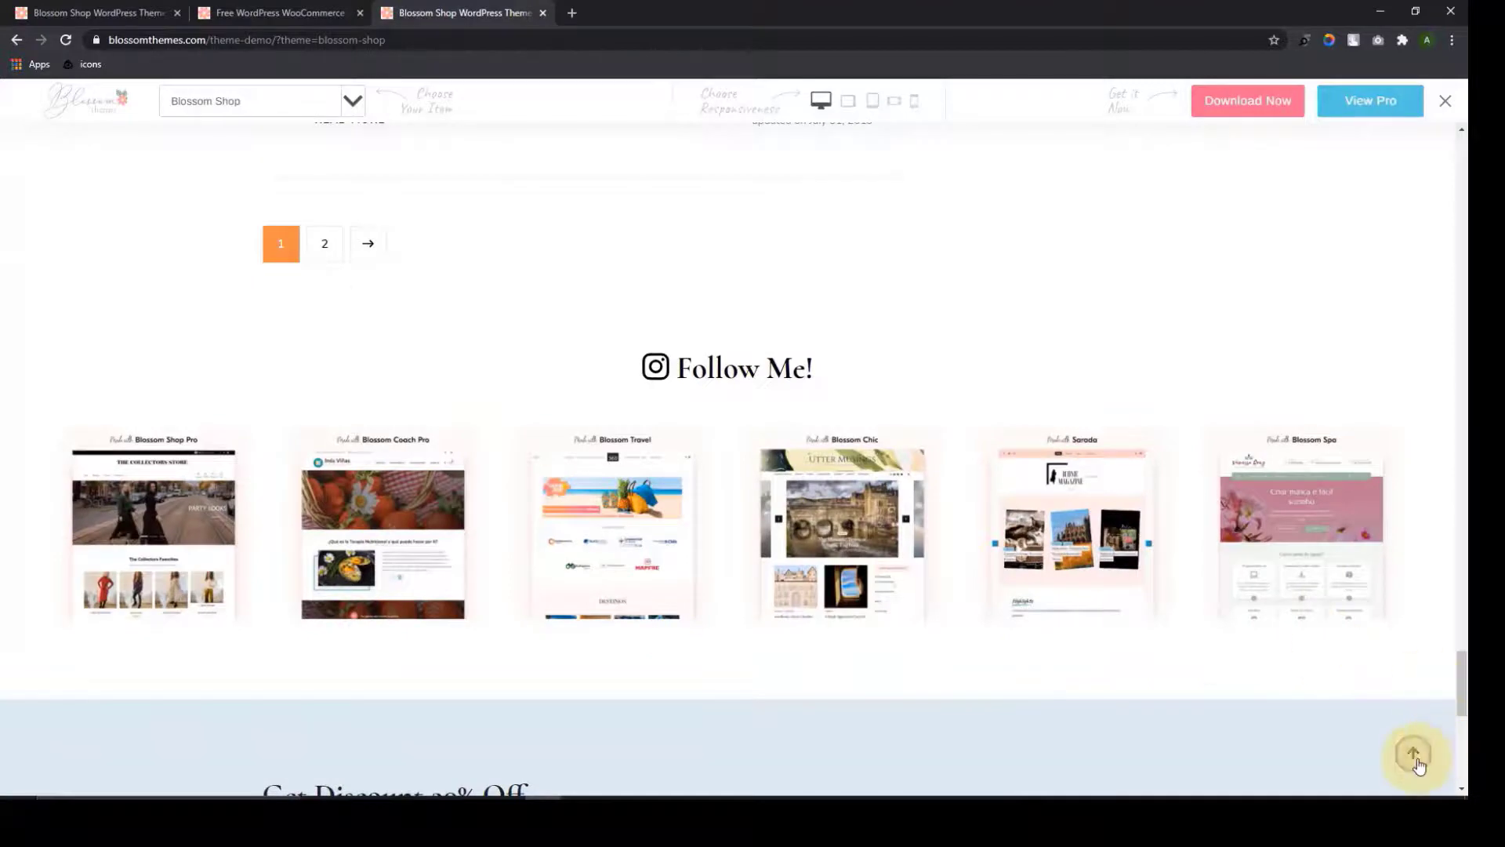
click(1412, 753)
Browse the blog again, then go back to the demo homepage via HOME
scroll(1018, 470, down, 6)
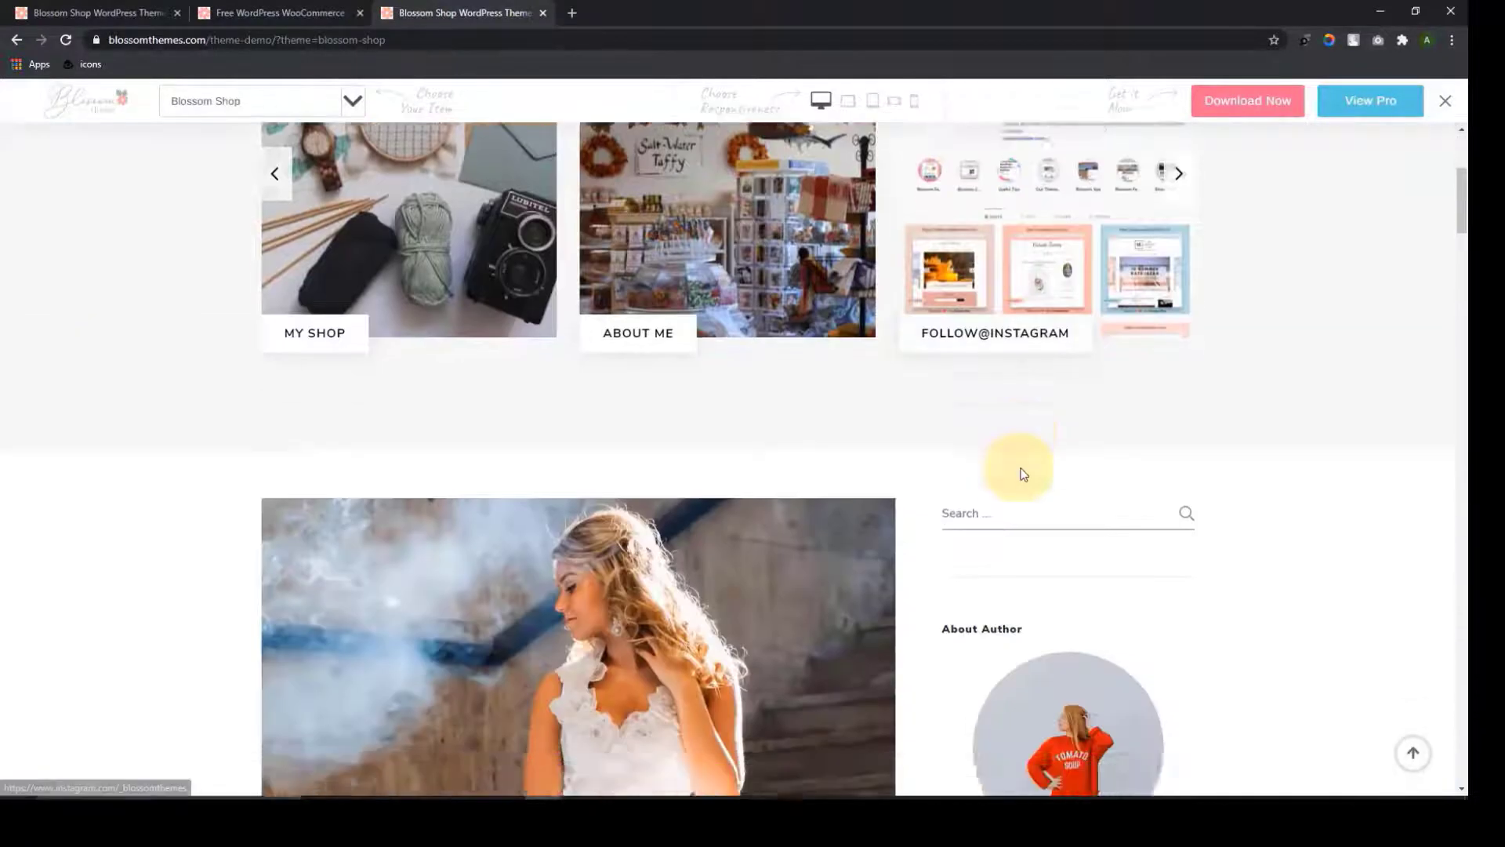
scroll(1036, 474, down, 10)
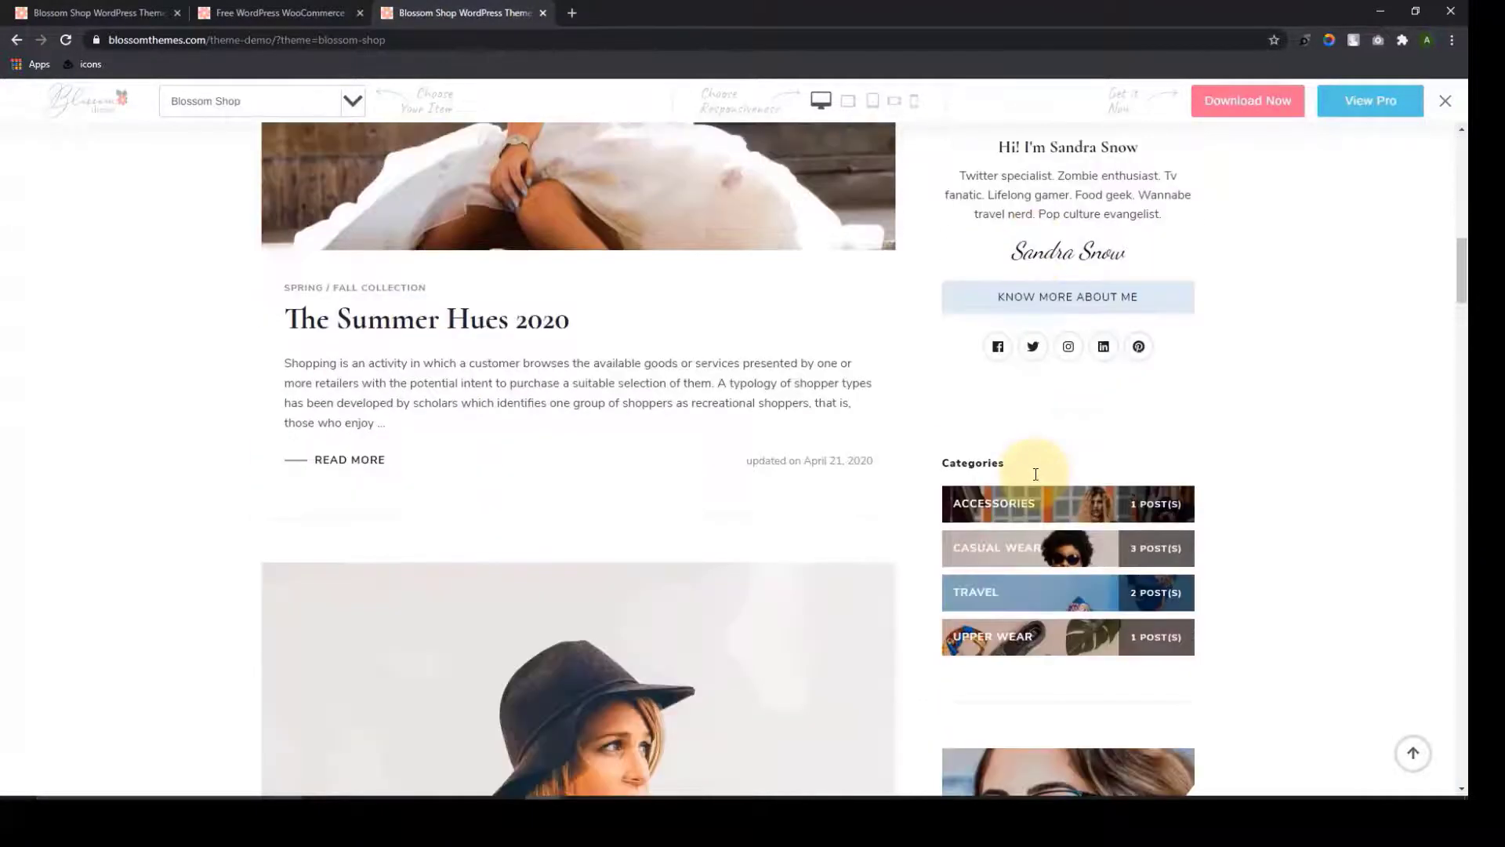
scroll(1036, 474, down, 15)
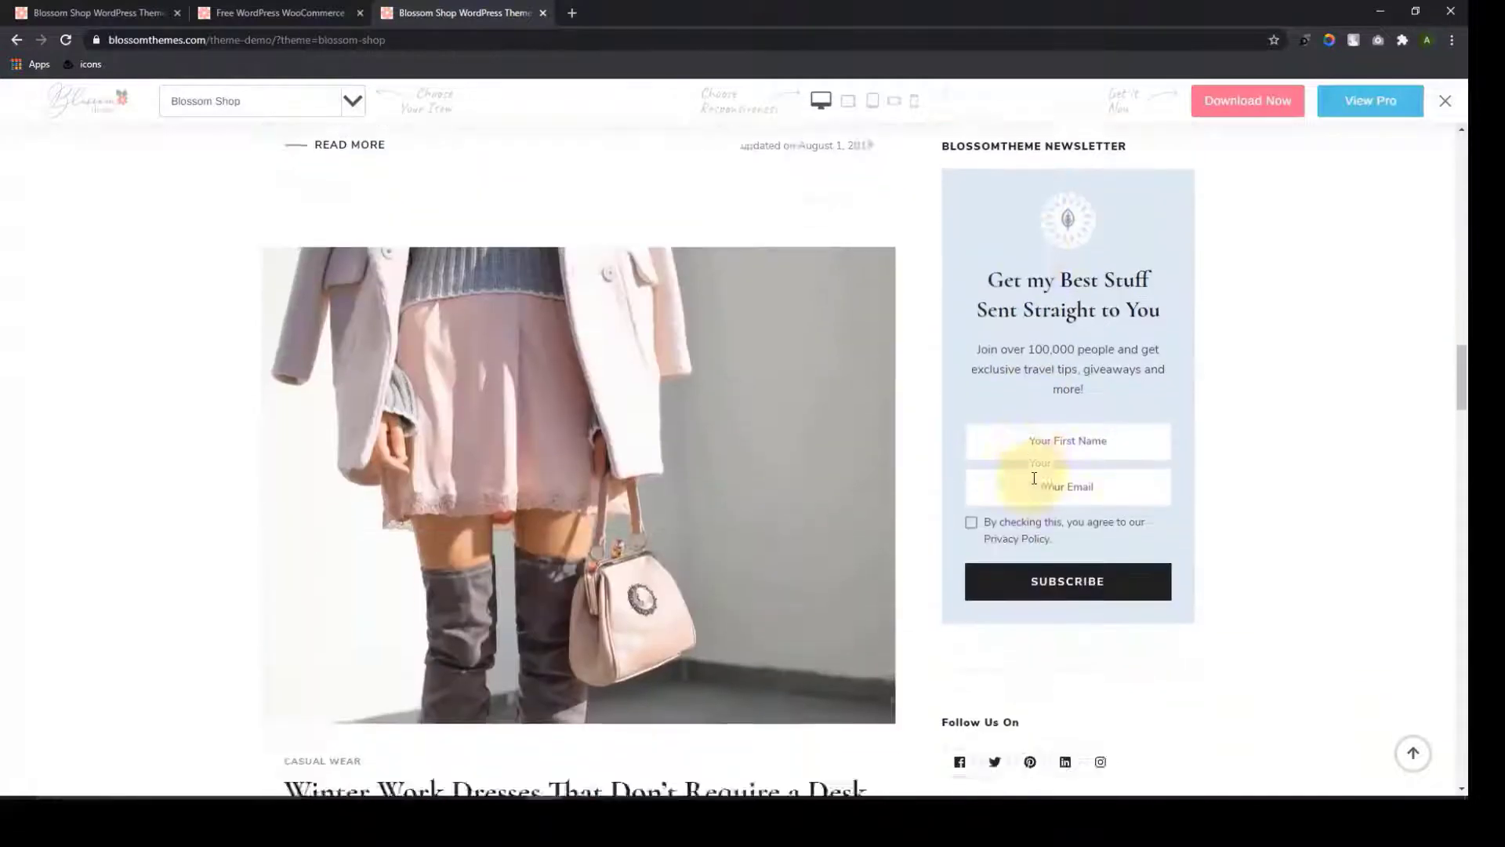
scroll(1034, 478, down, 9)
scroll(1119, 346, up, 5)
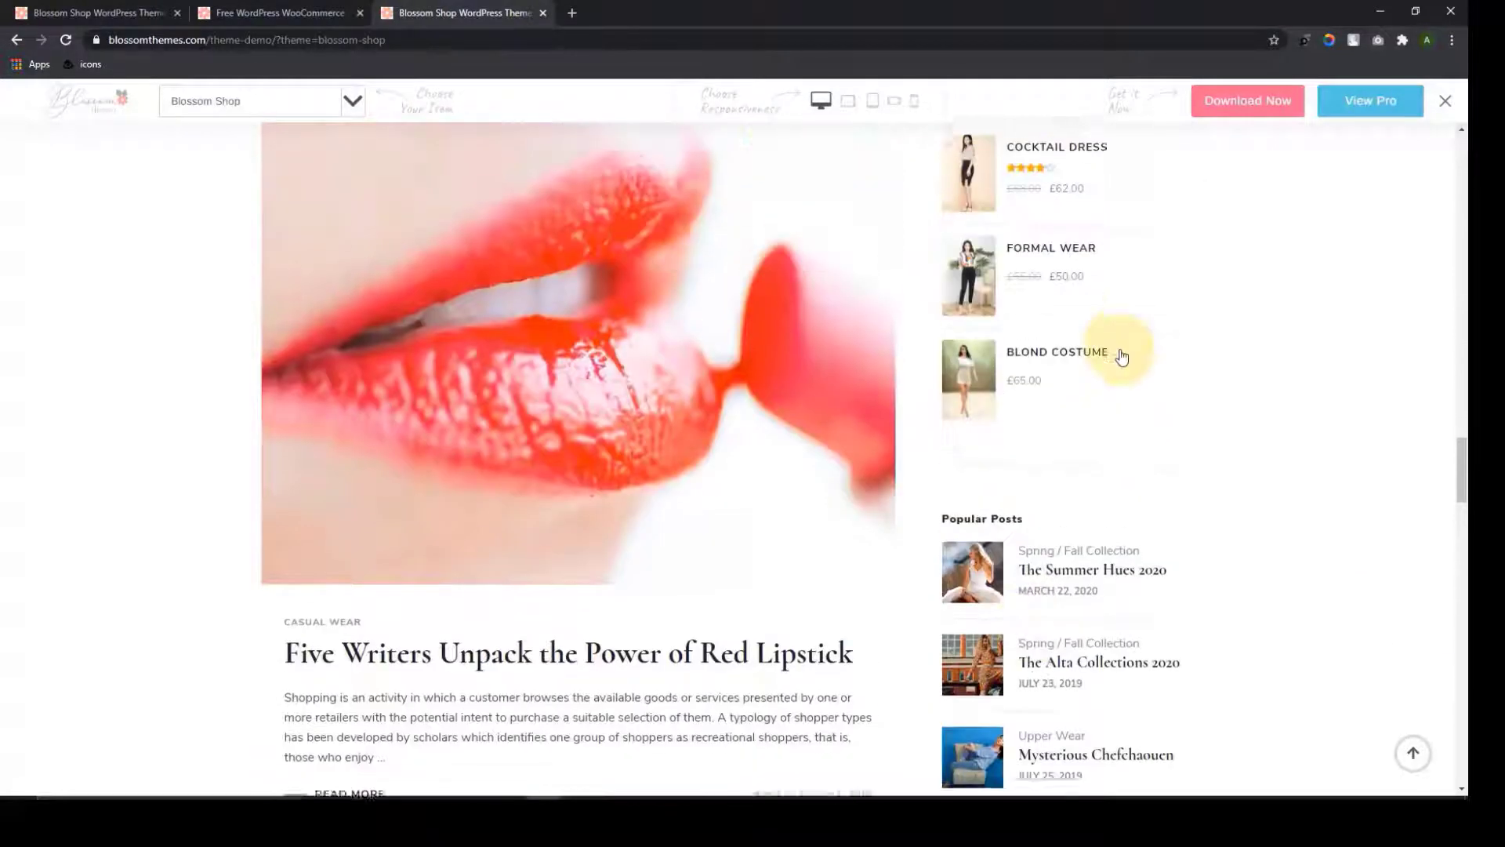
scroll(1123, 355, down, 4)
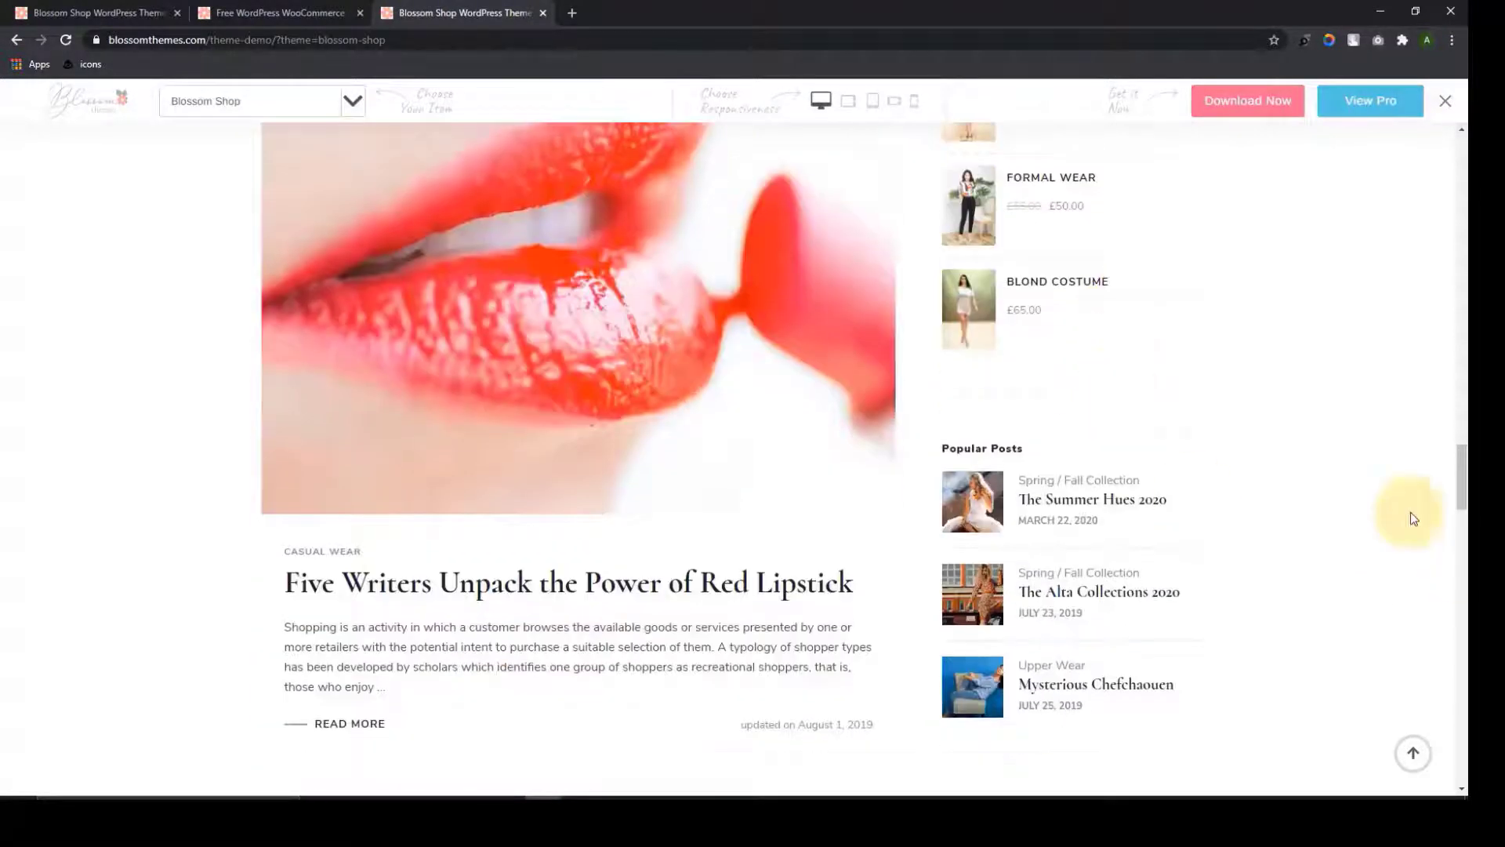
drag(1460, 478, 1462, 172)
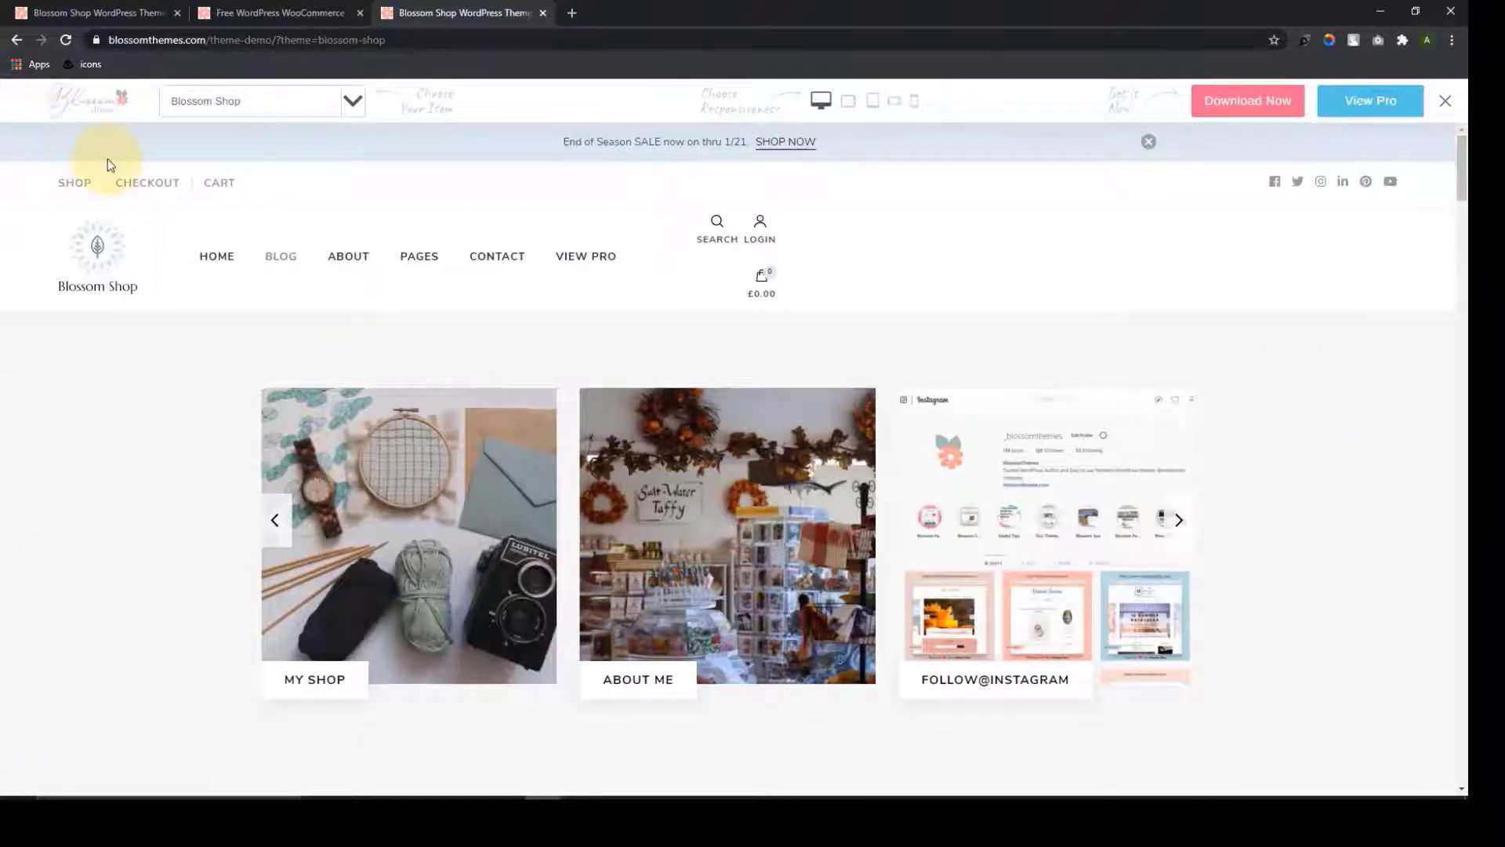
click(226, 262)
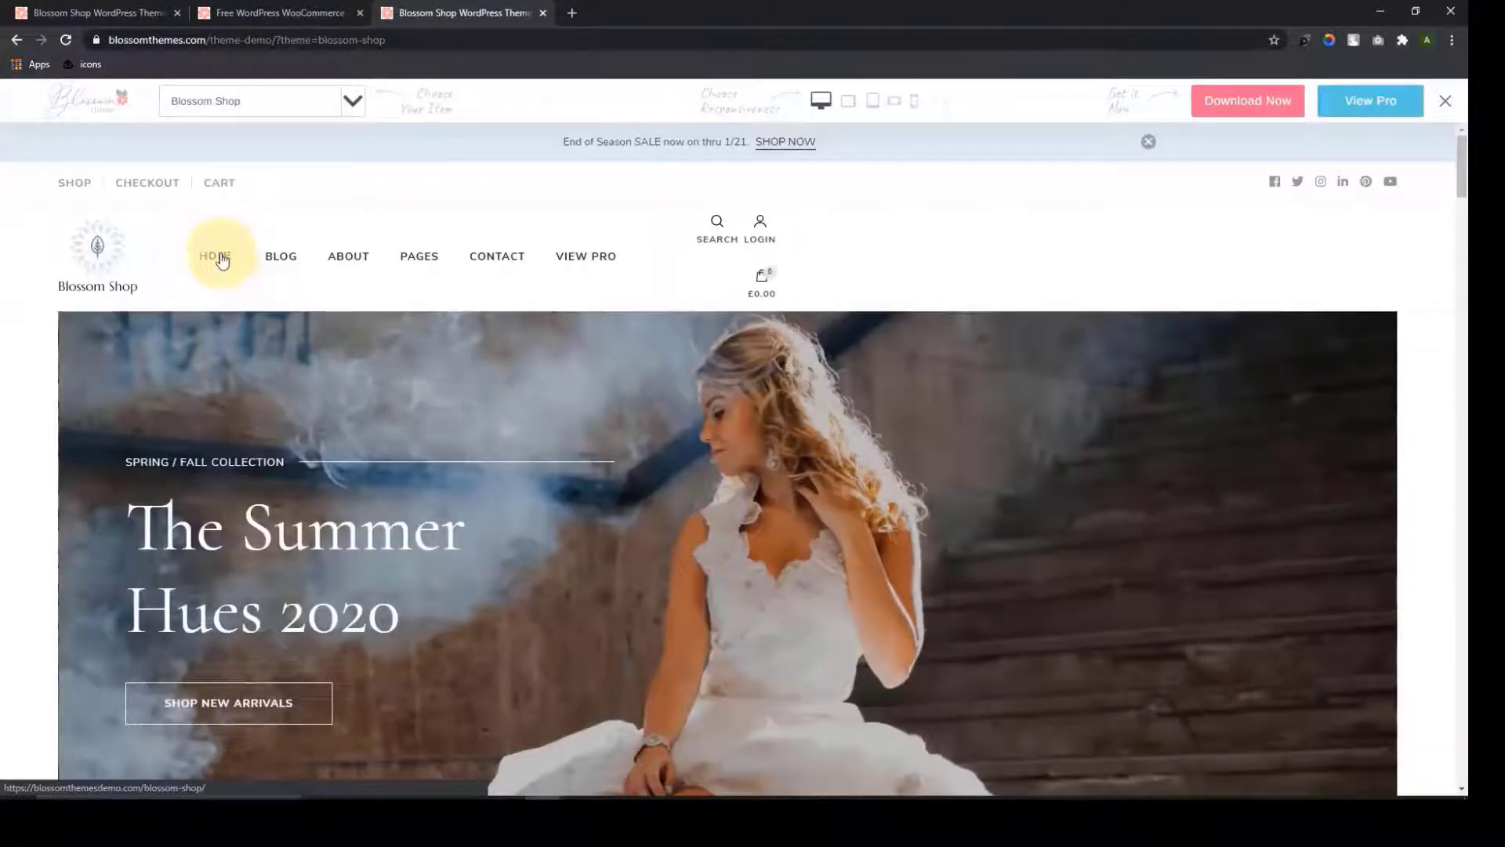
Switch to the Blossom Shop product page tab and read its Free Vs Pro comparison
click(273, 9)
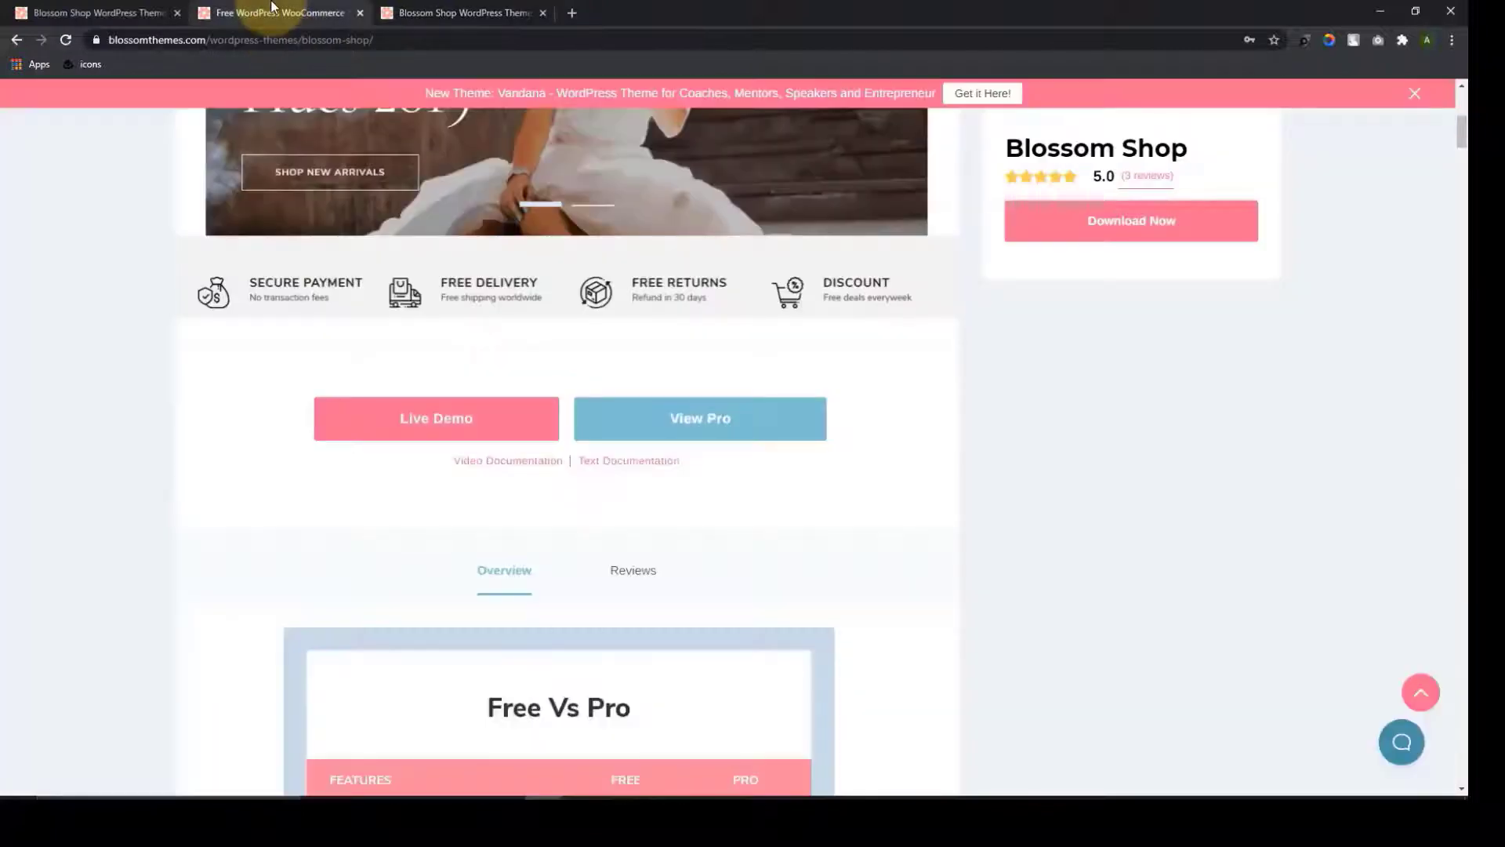
drag(1463, 135, 1465, 114)
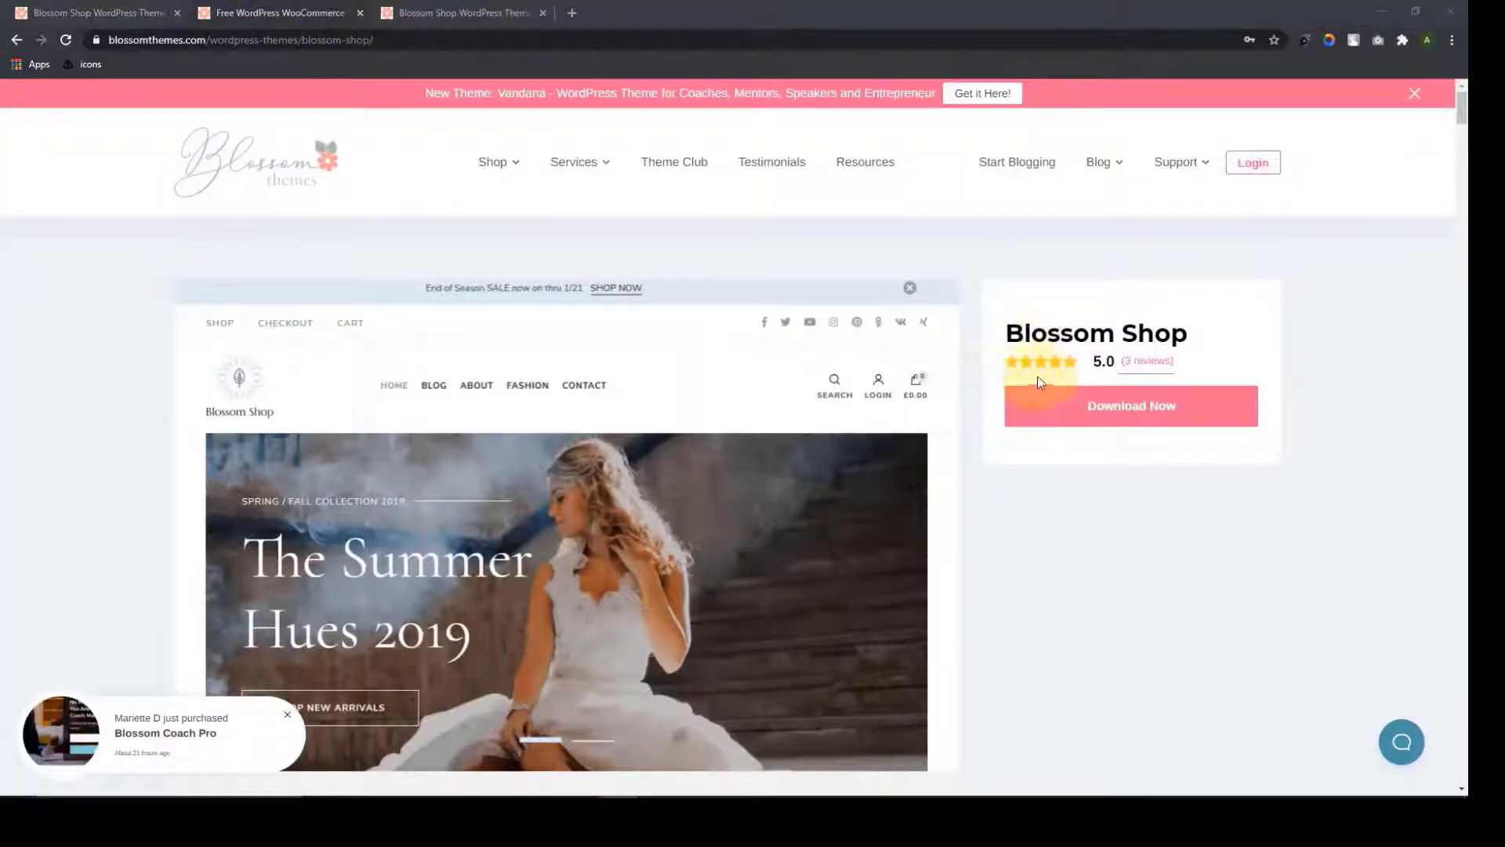
scroll(873, 519, down, 6)
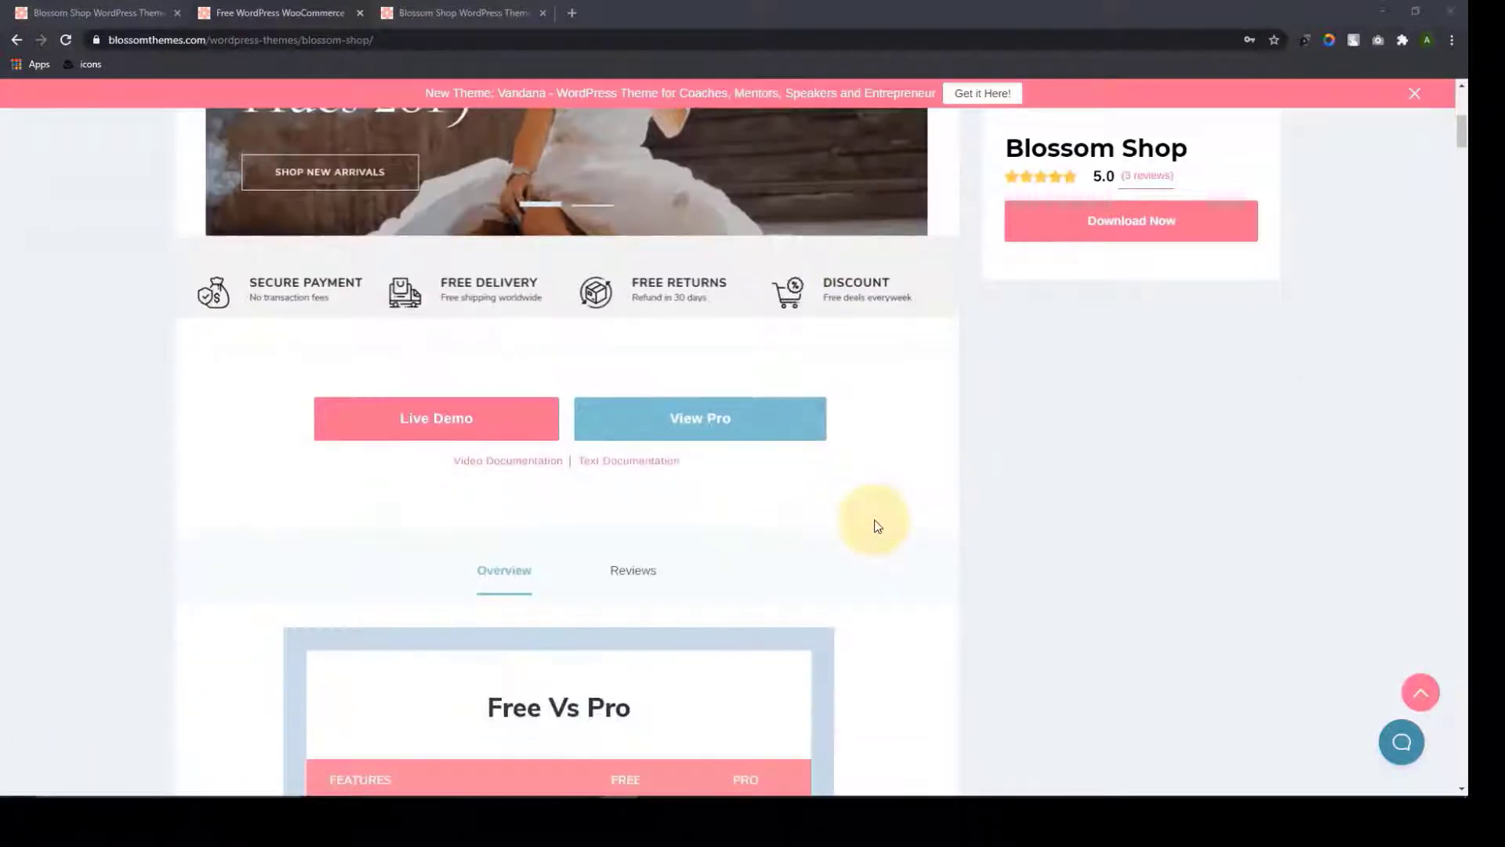
scroll(873, 521, down, 8)
drag(1463, 160, 1463, 151)
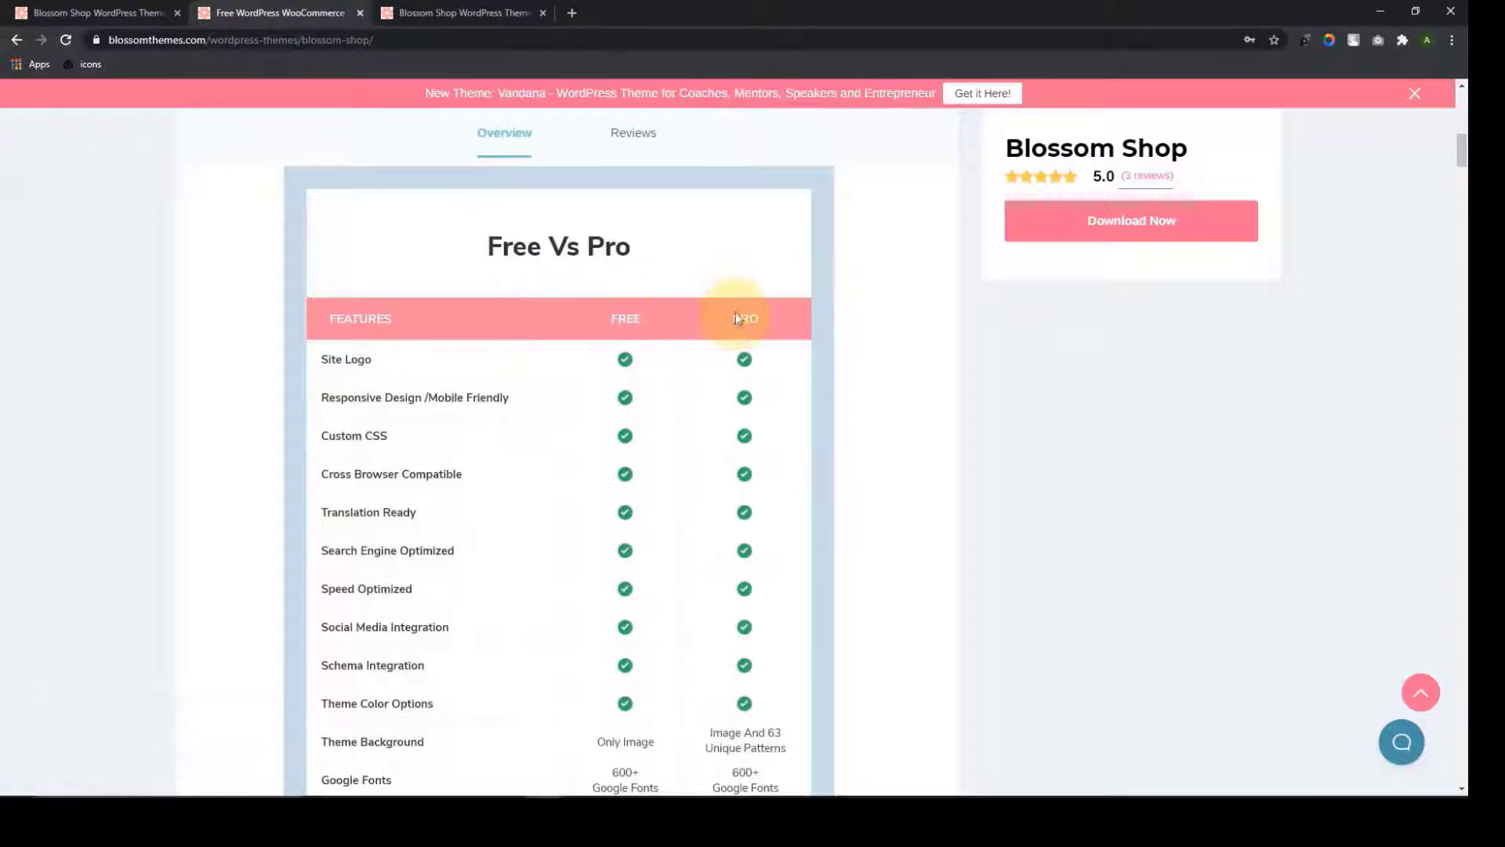
scroll(739, 403, down, 15)
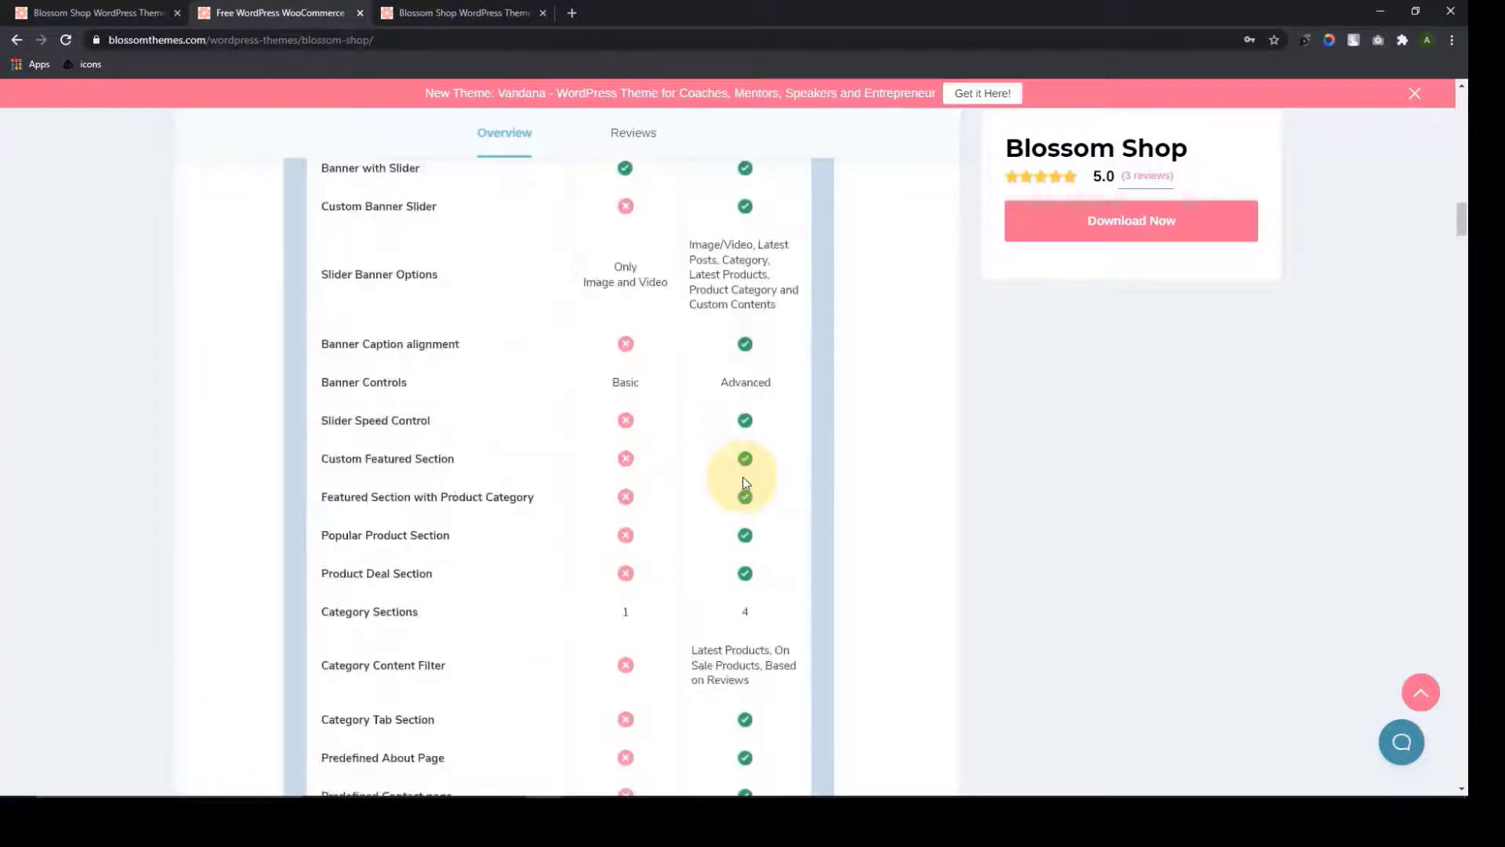
scroll(742, 482, down, 20)
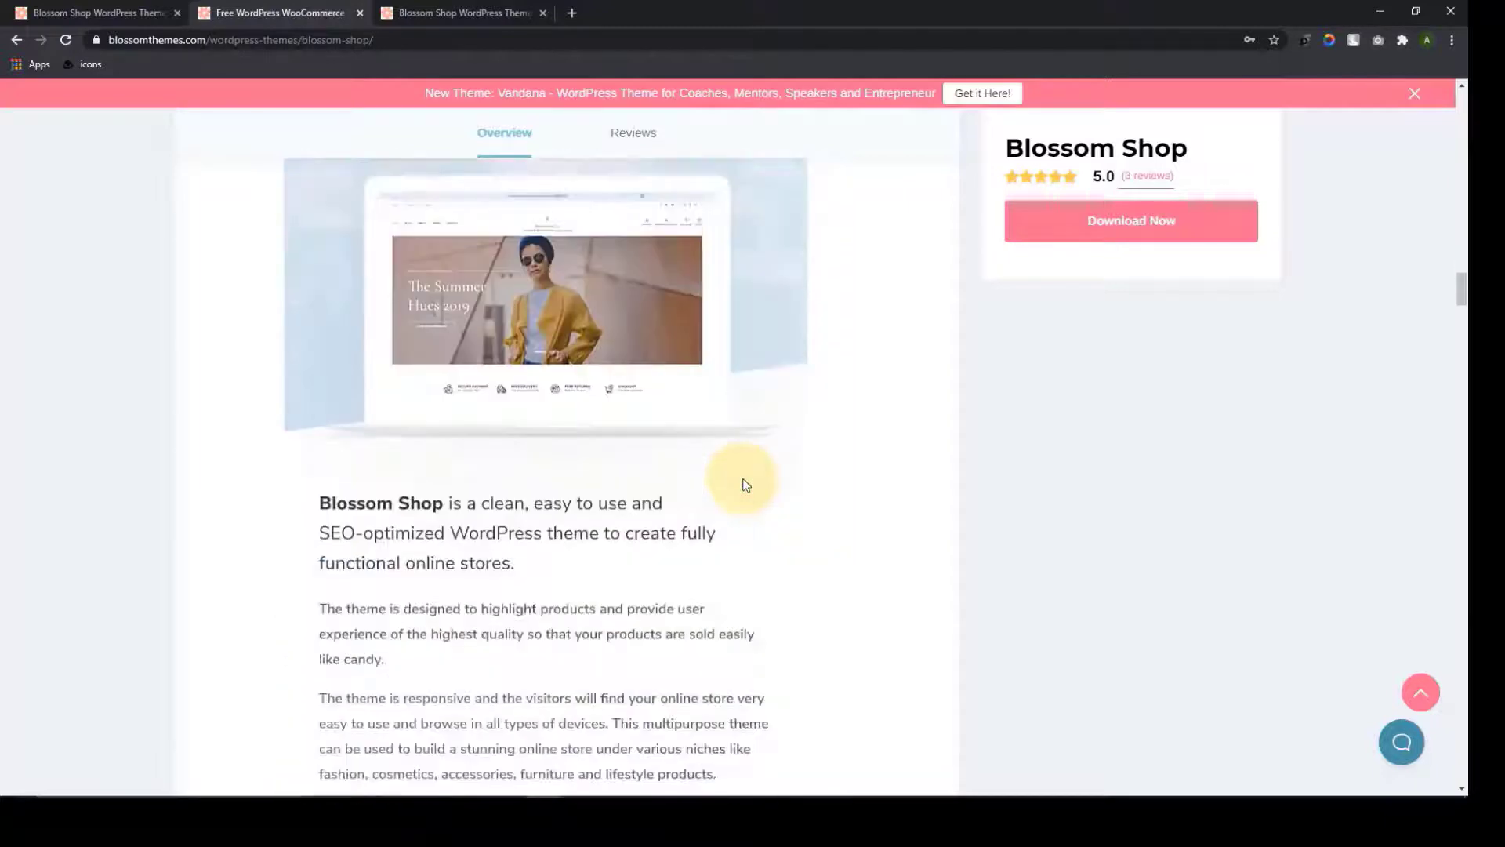
scroll(745, 484, down, 2)
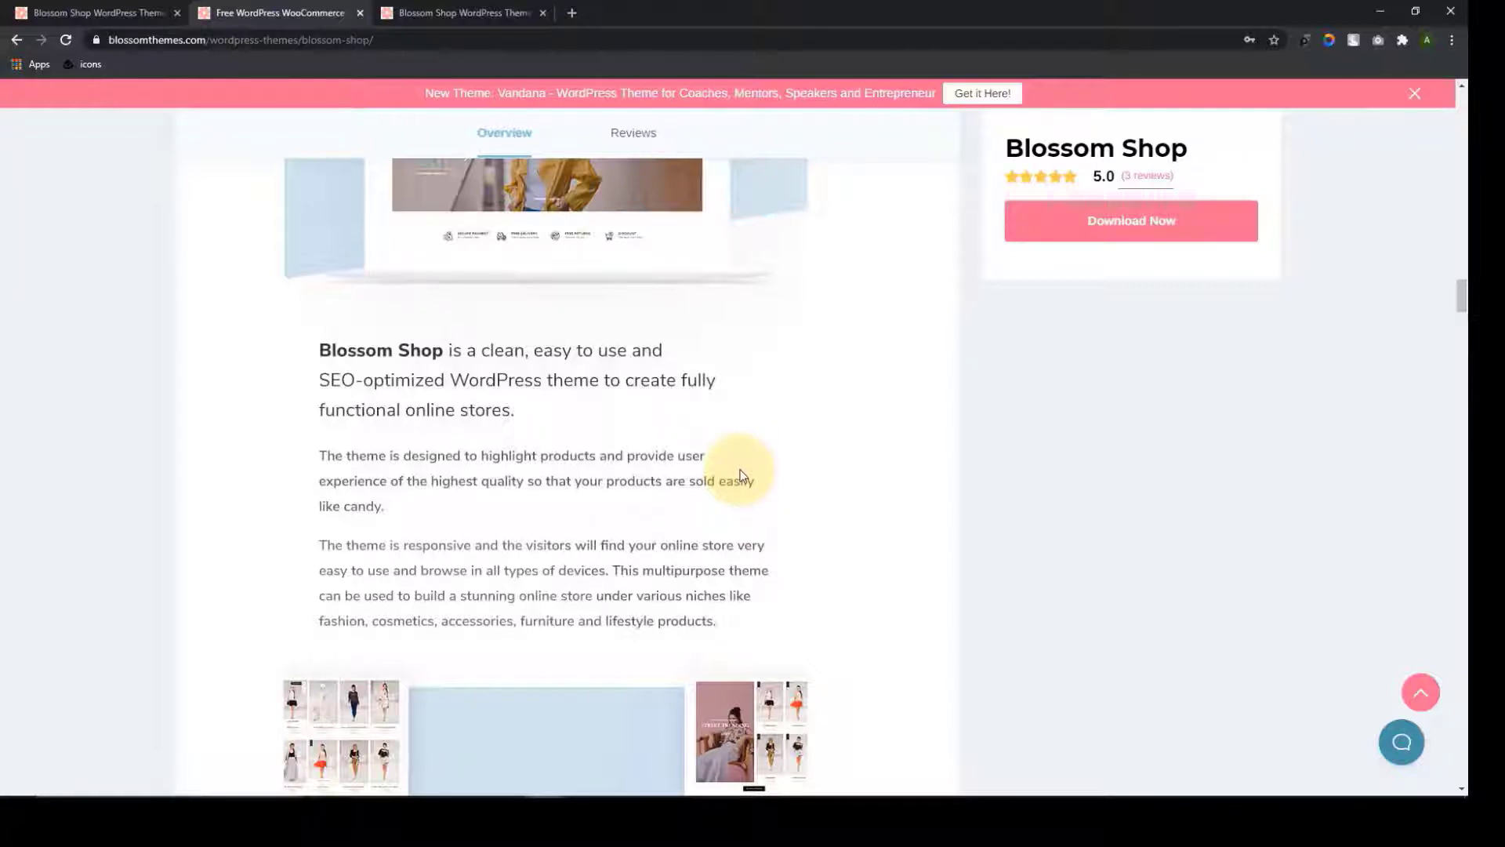
scroll(743, 475, down, 6)
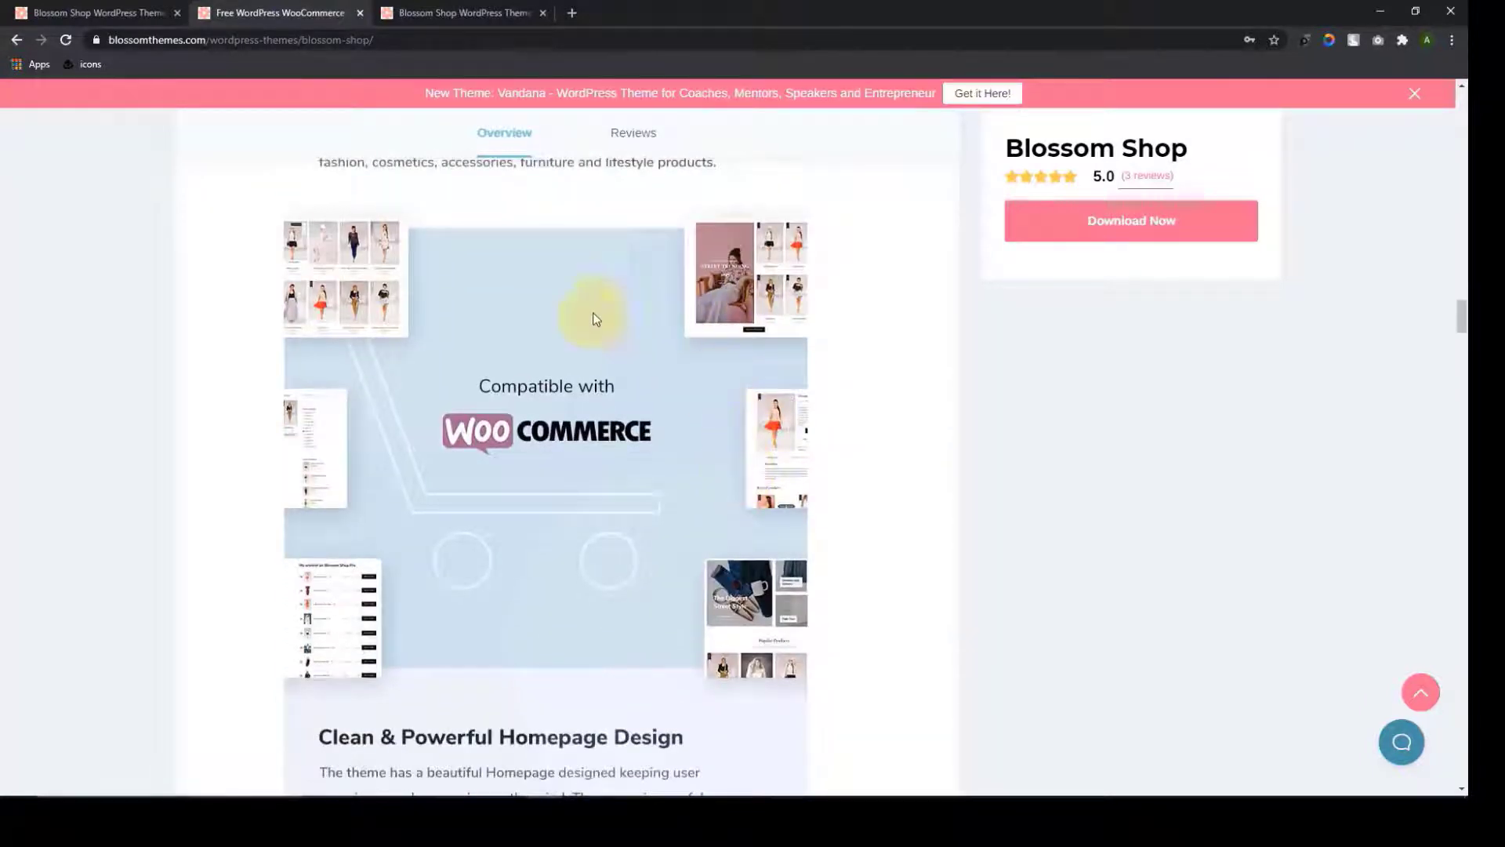
scroll(549, 329, down, 7)
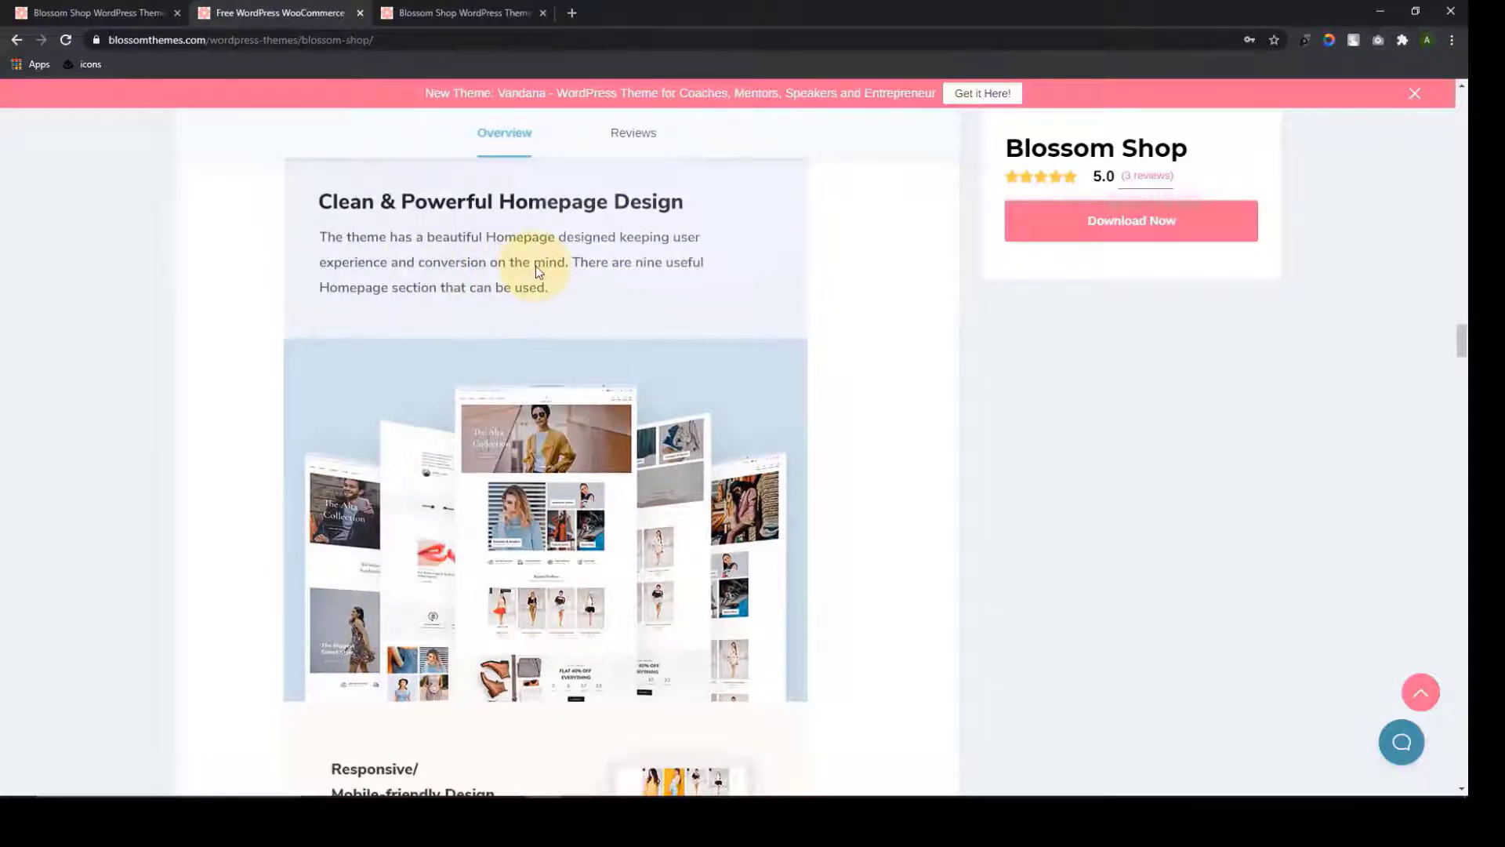
scroll(537, 270, down, 7)
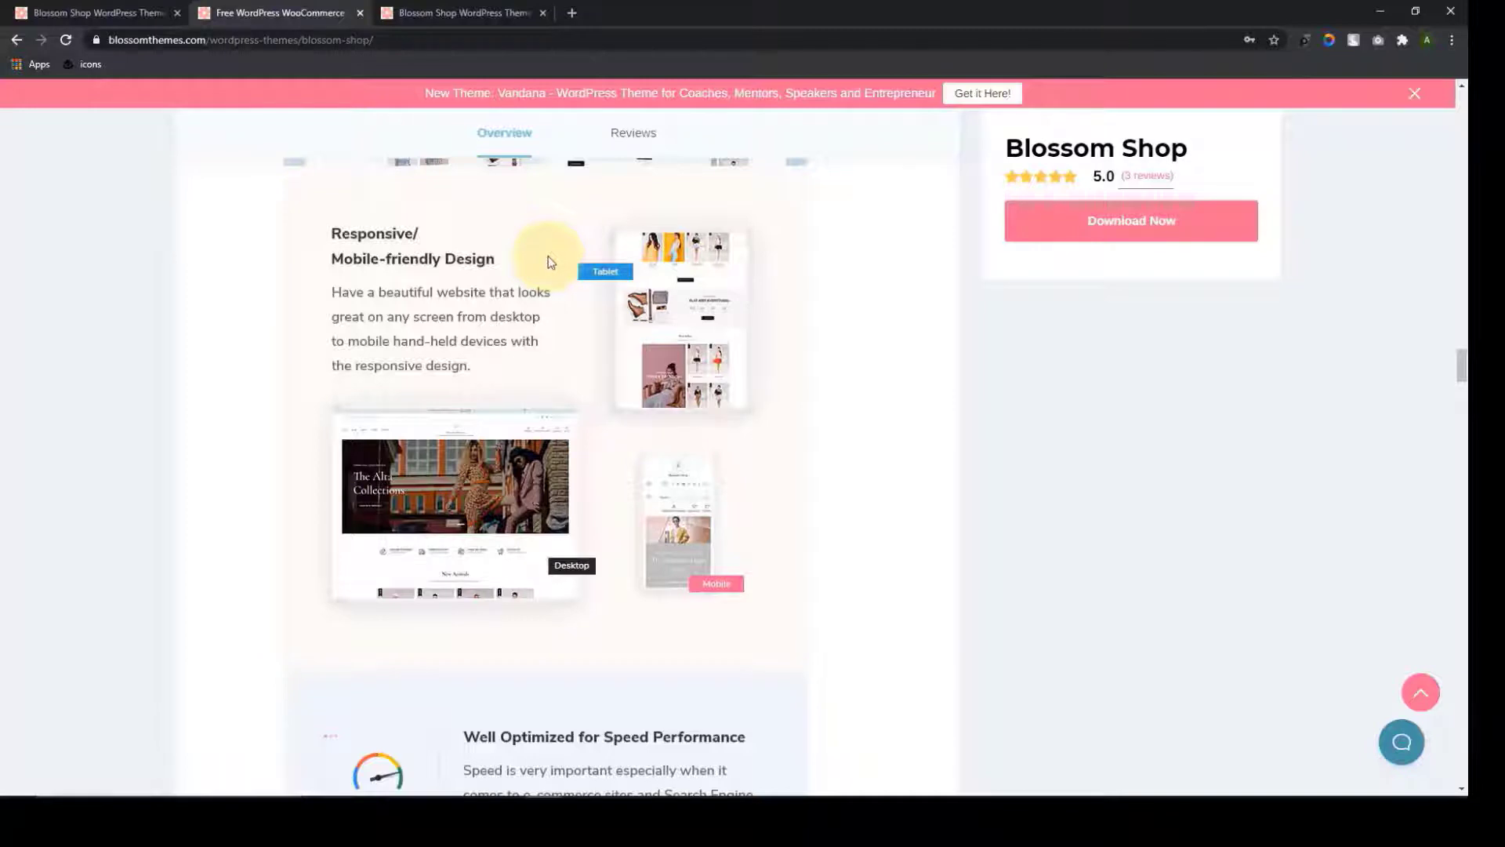
scroll(529, 315, down, 5)
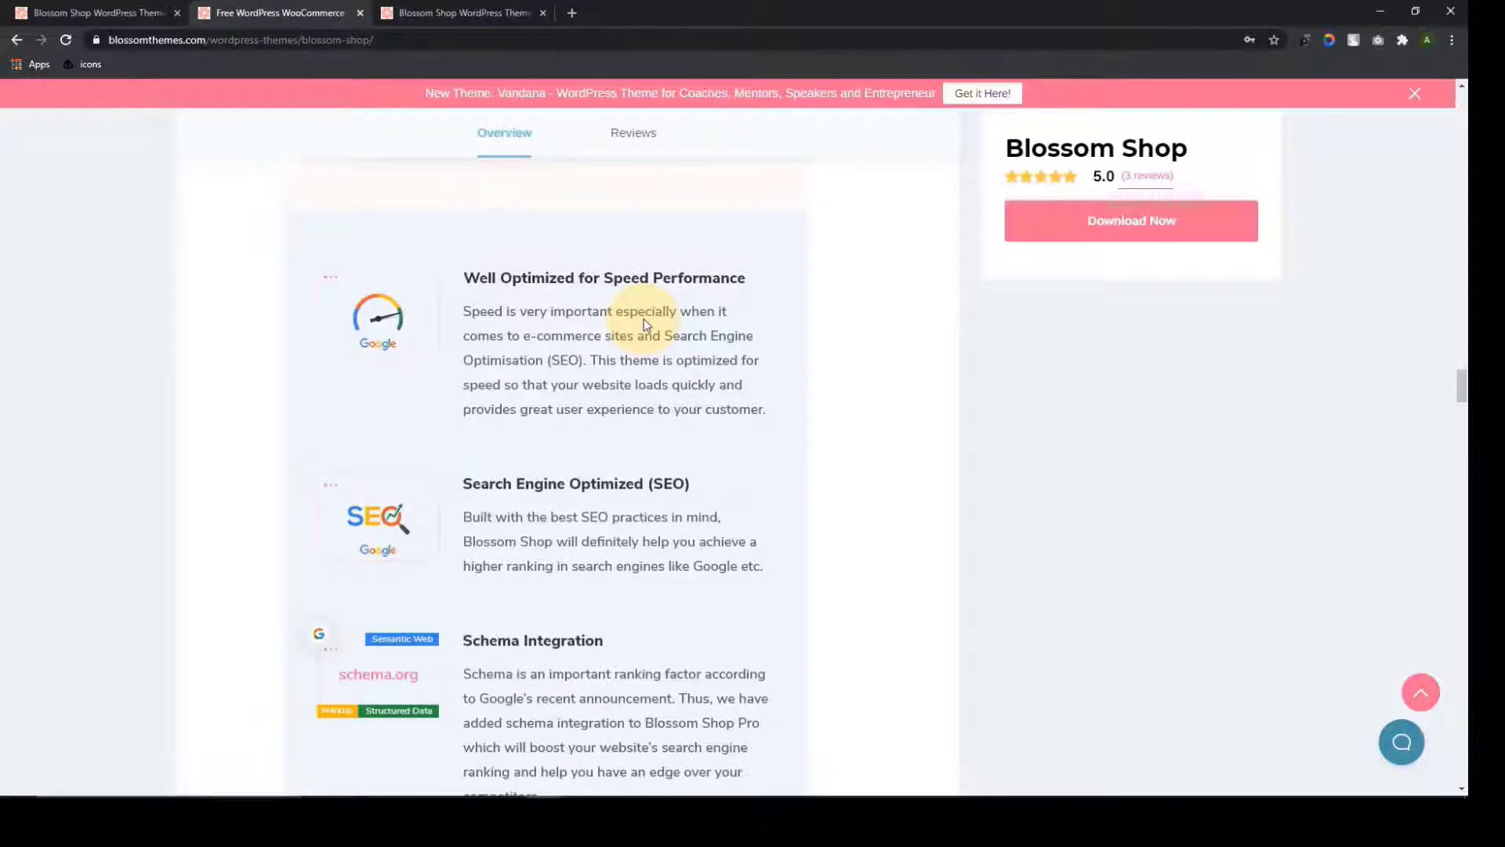
scroll(647, 344, down, 1)
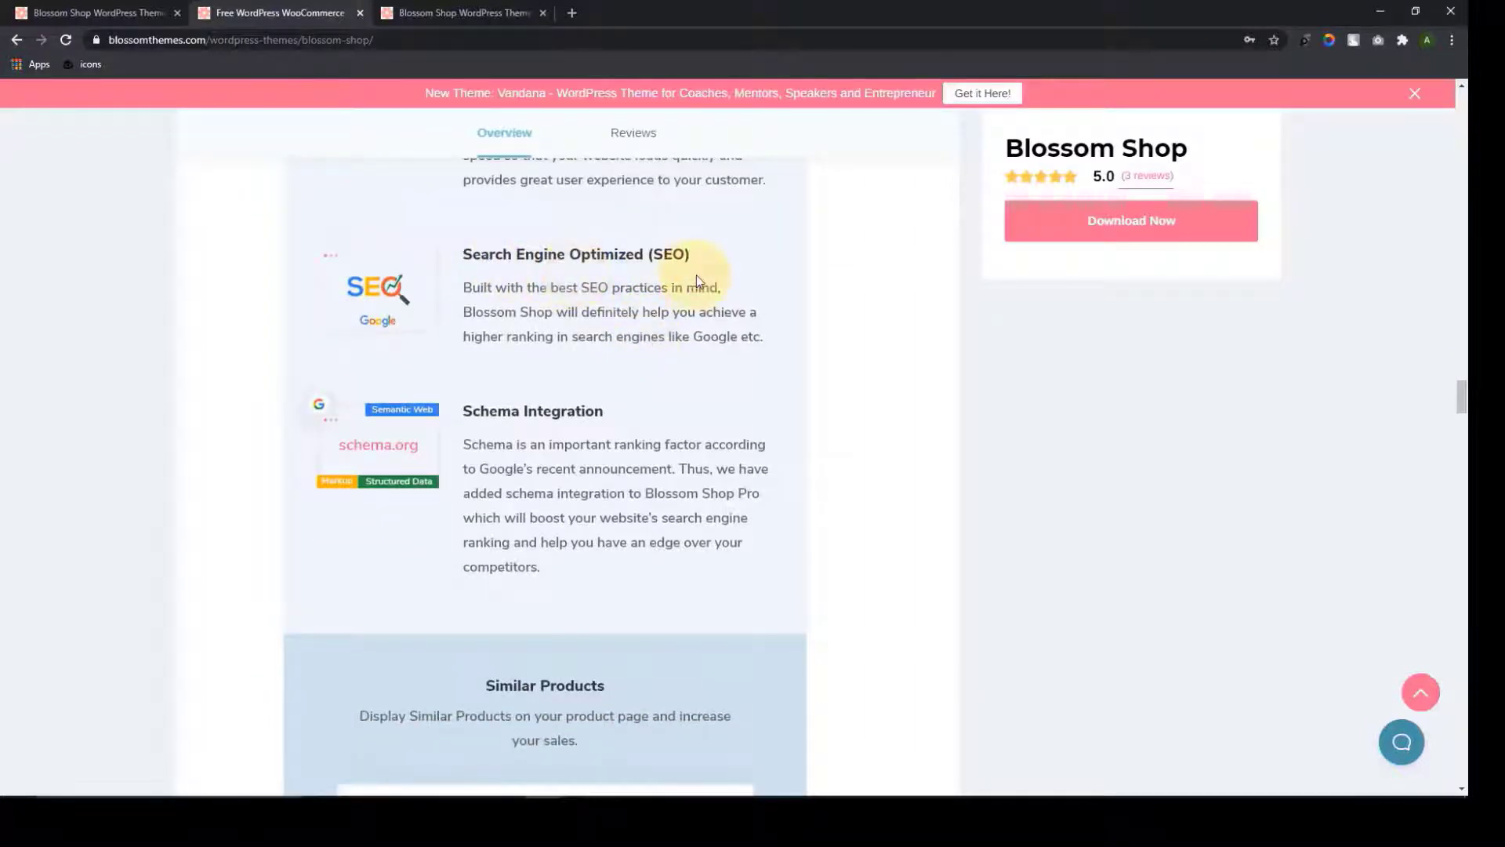
scroll(698, 280, down, 1)
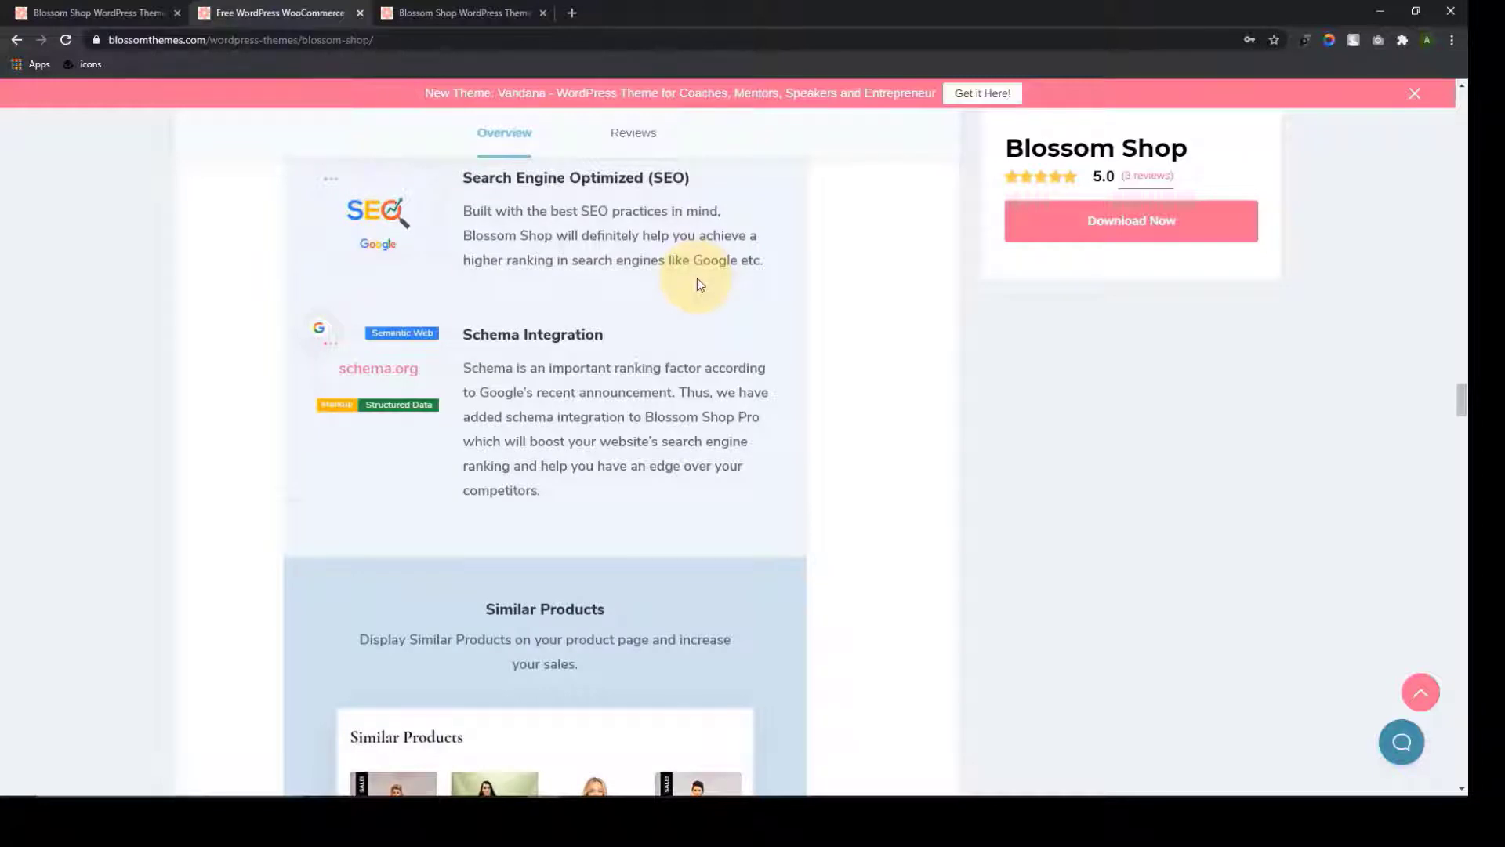
scroll(698, 279, down, 1)
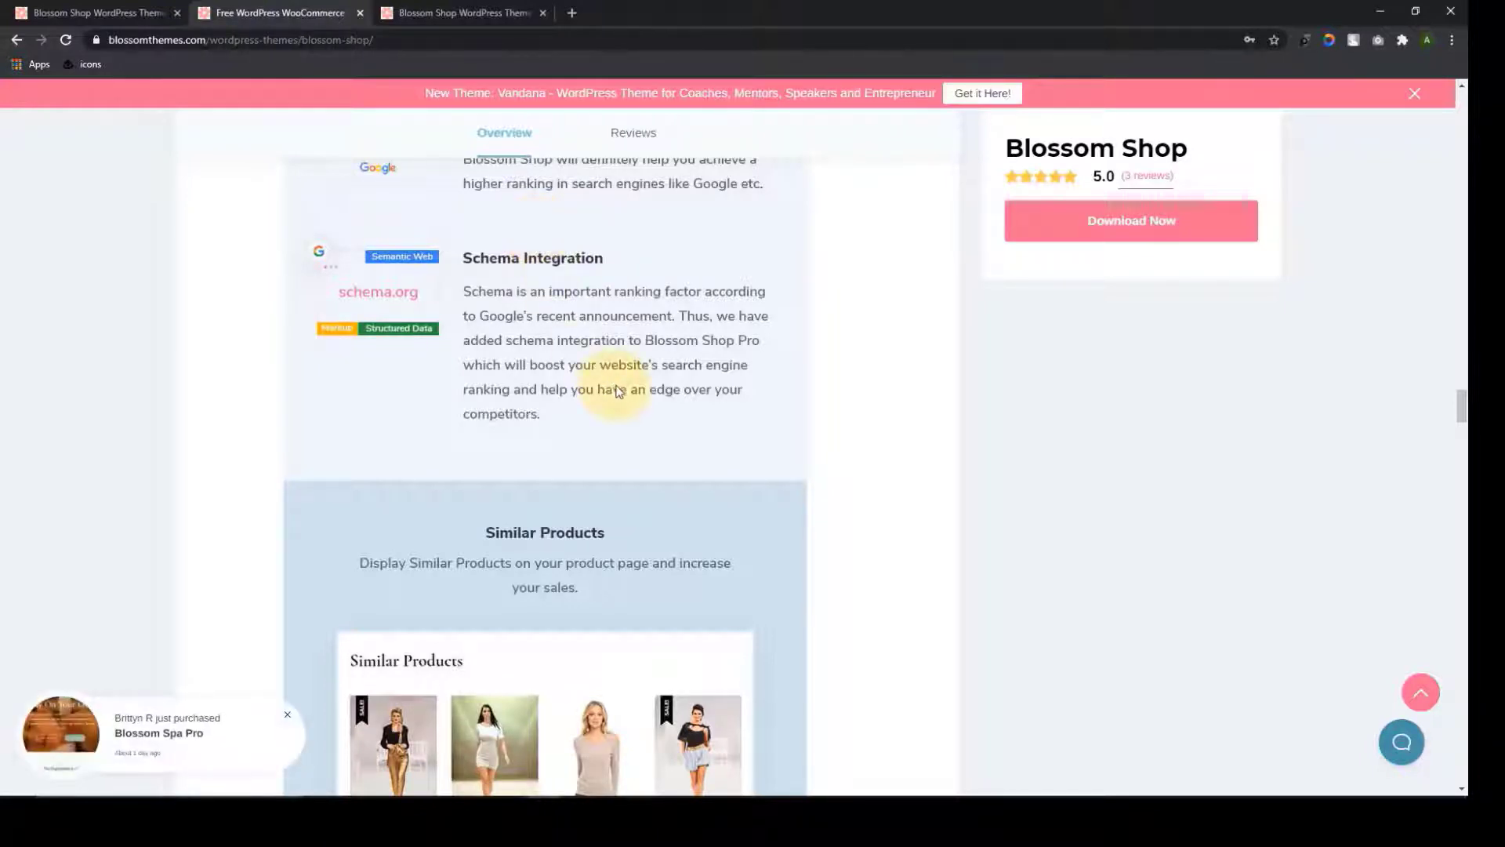
scroll(622, 397, down, 4)
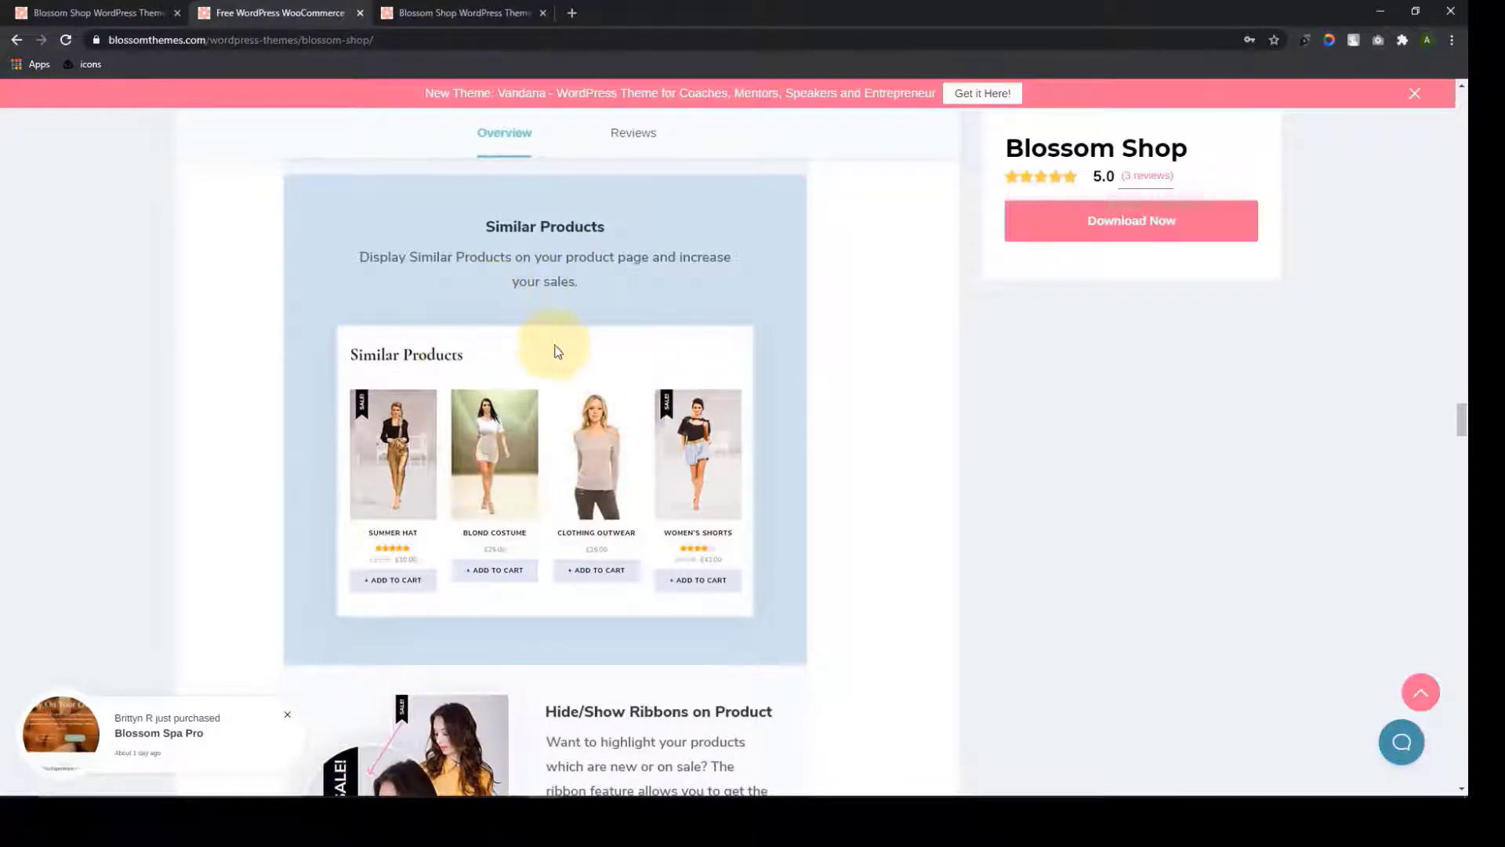
scroll(566, 359, down, 5)
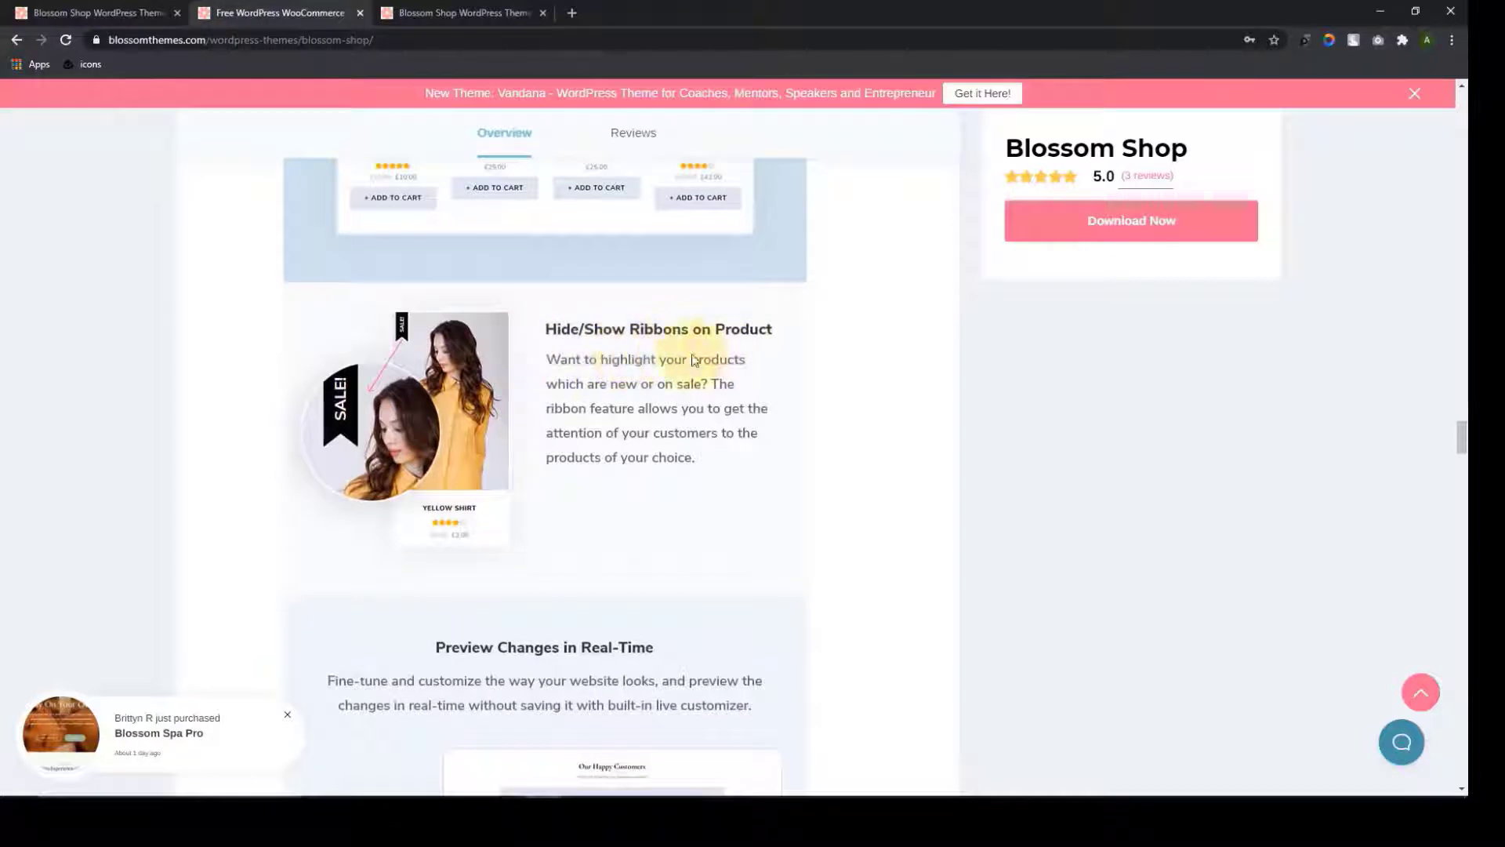
scroll(632, 410, down, 6)
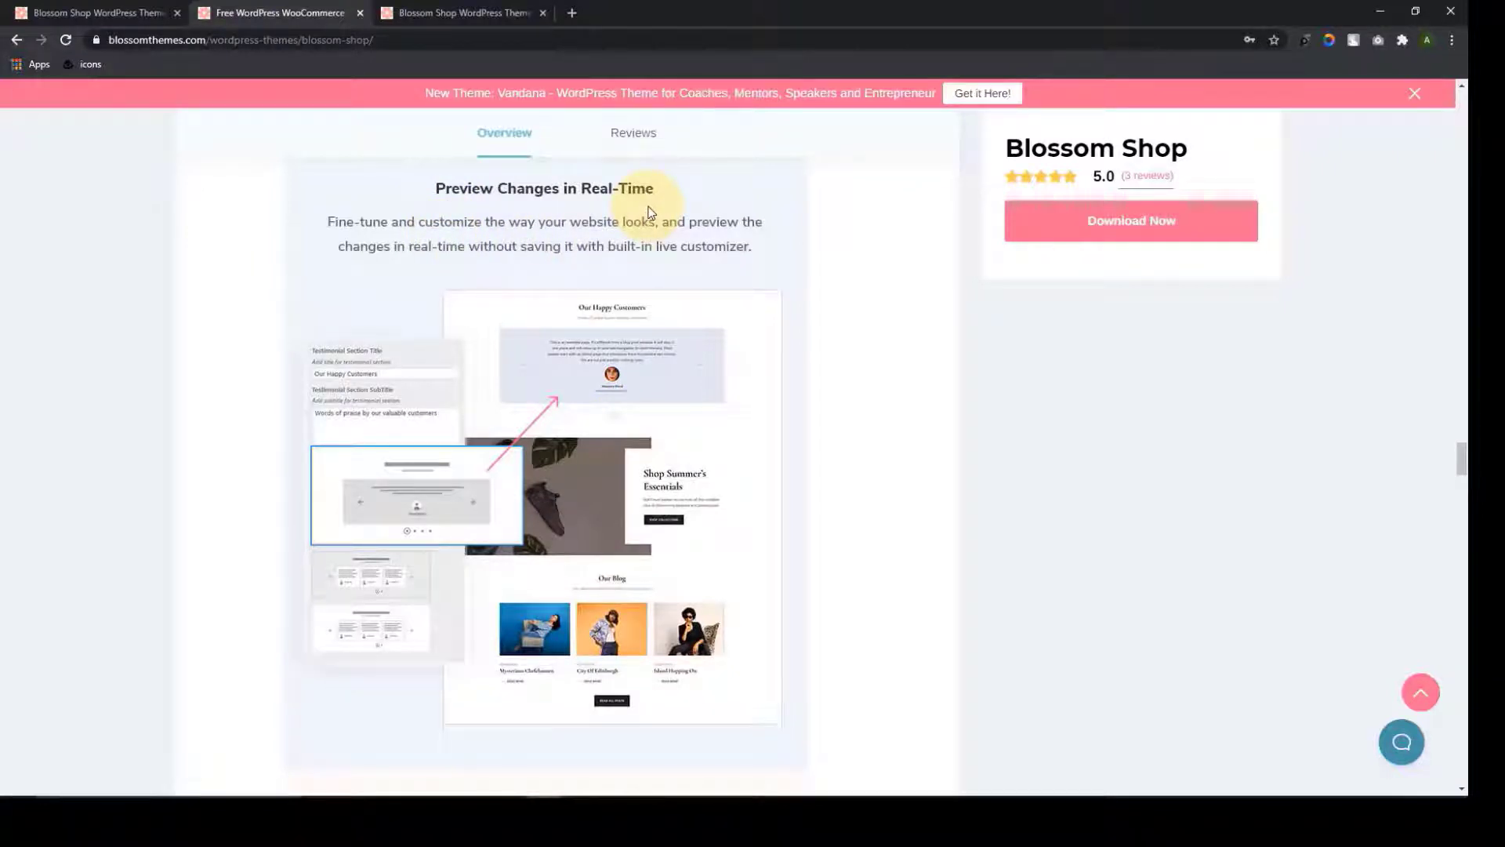
Read the theme page's Instagram, support and documentation sections, then return to the top
scroll(649, 211, down, 8)
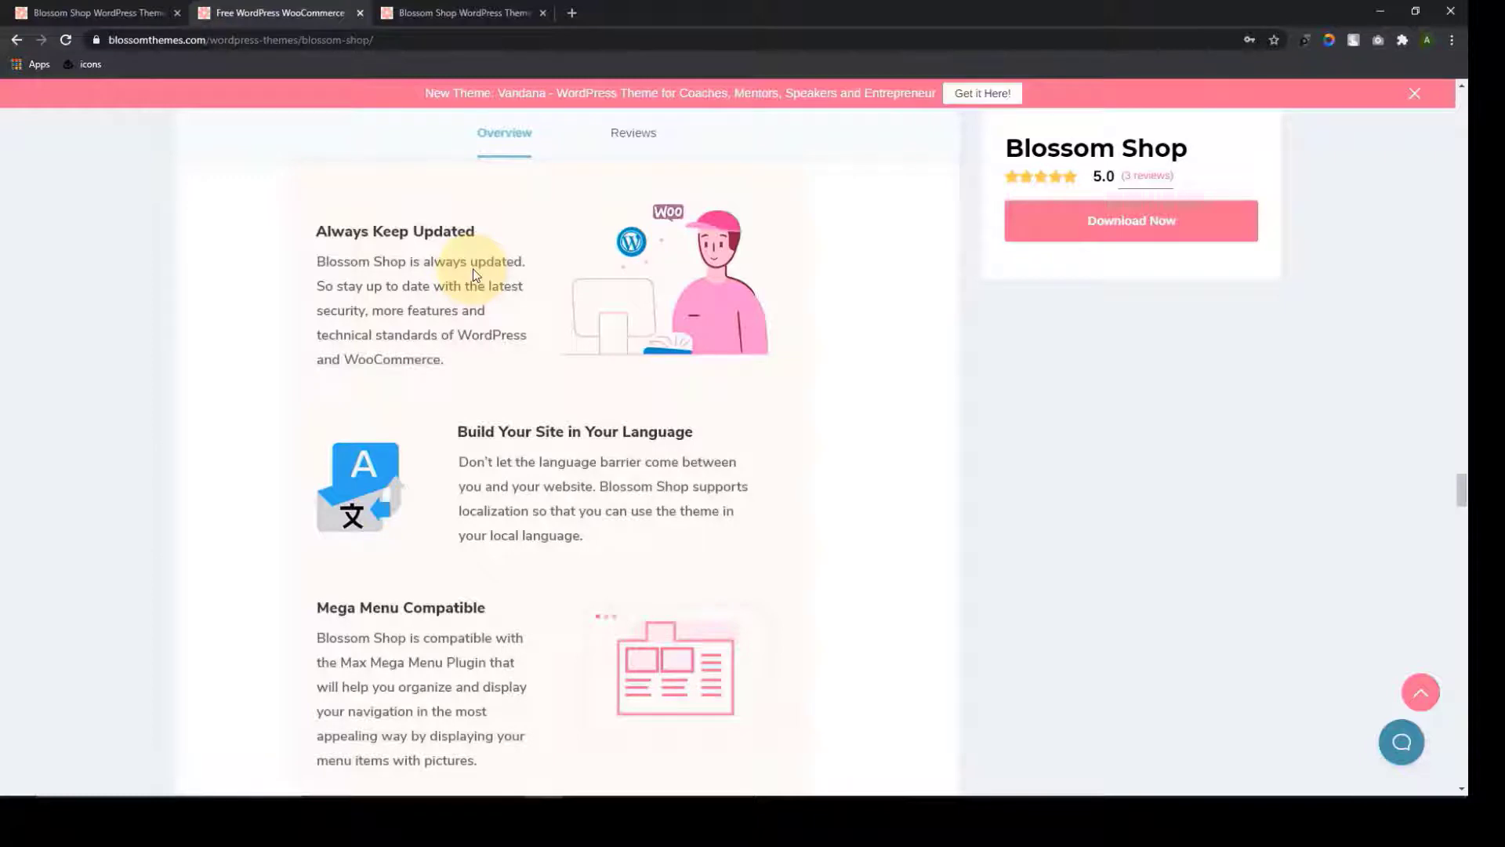
scroll(558, 430, down, 2)
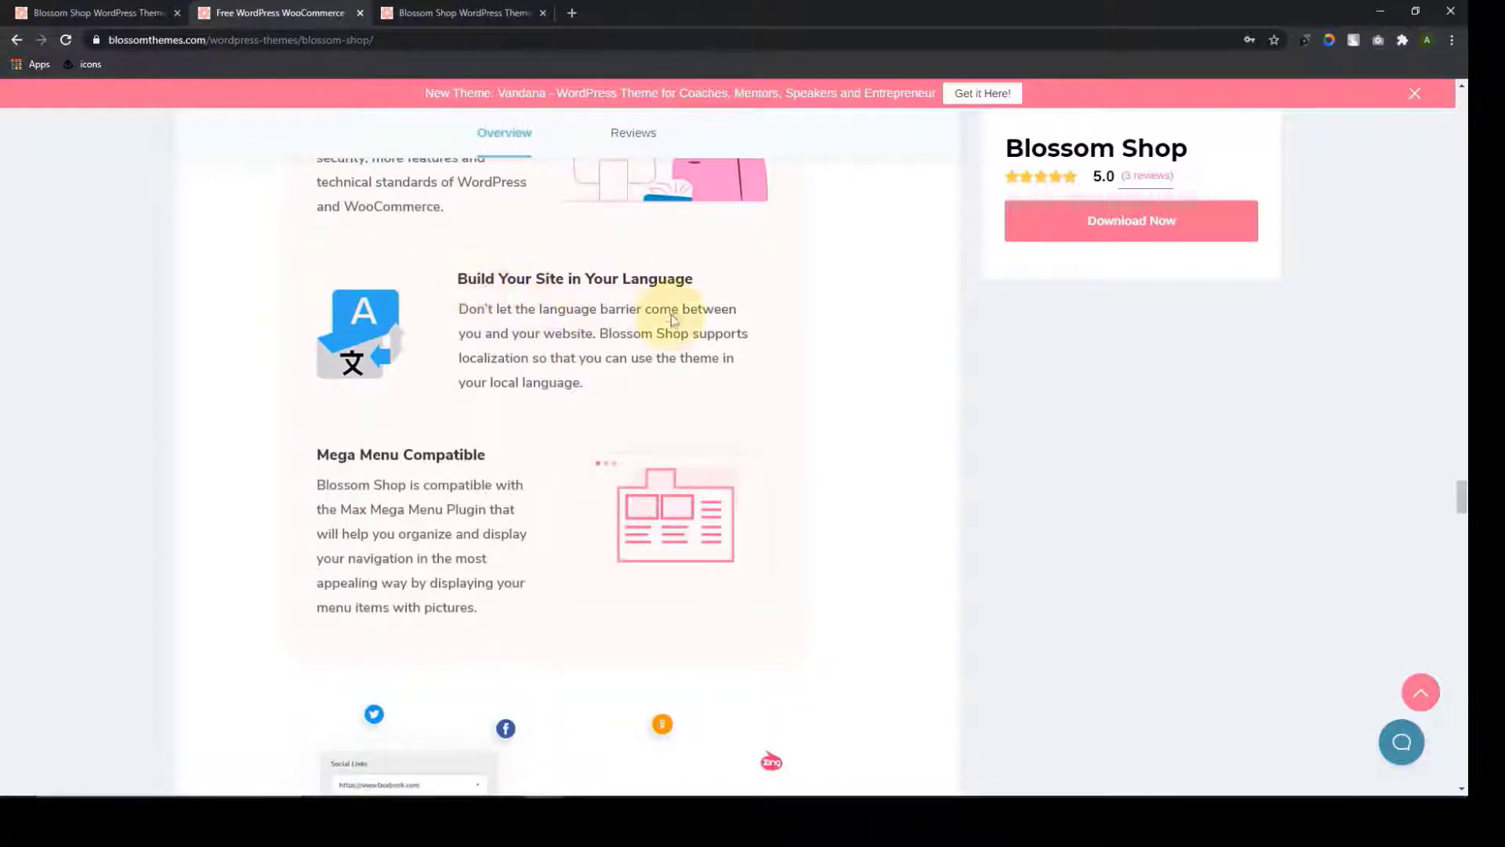
scroll(671, 317, down, 3)
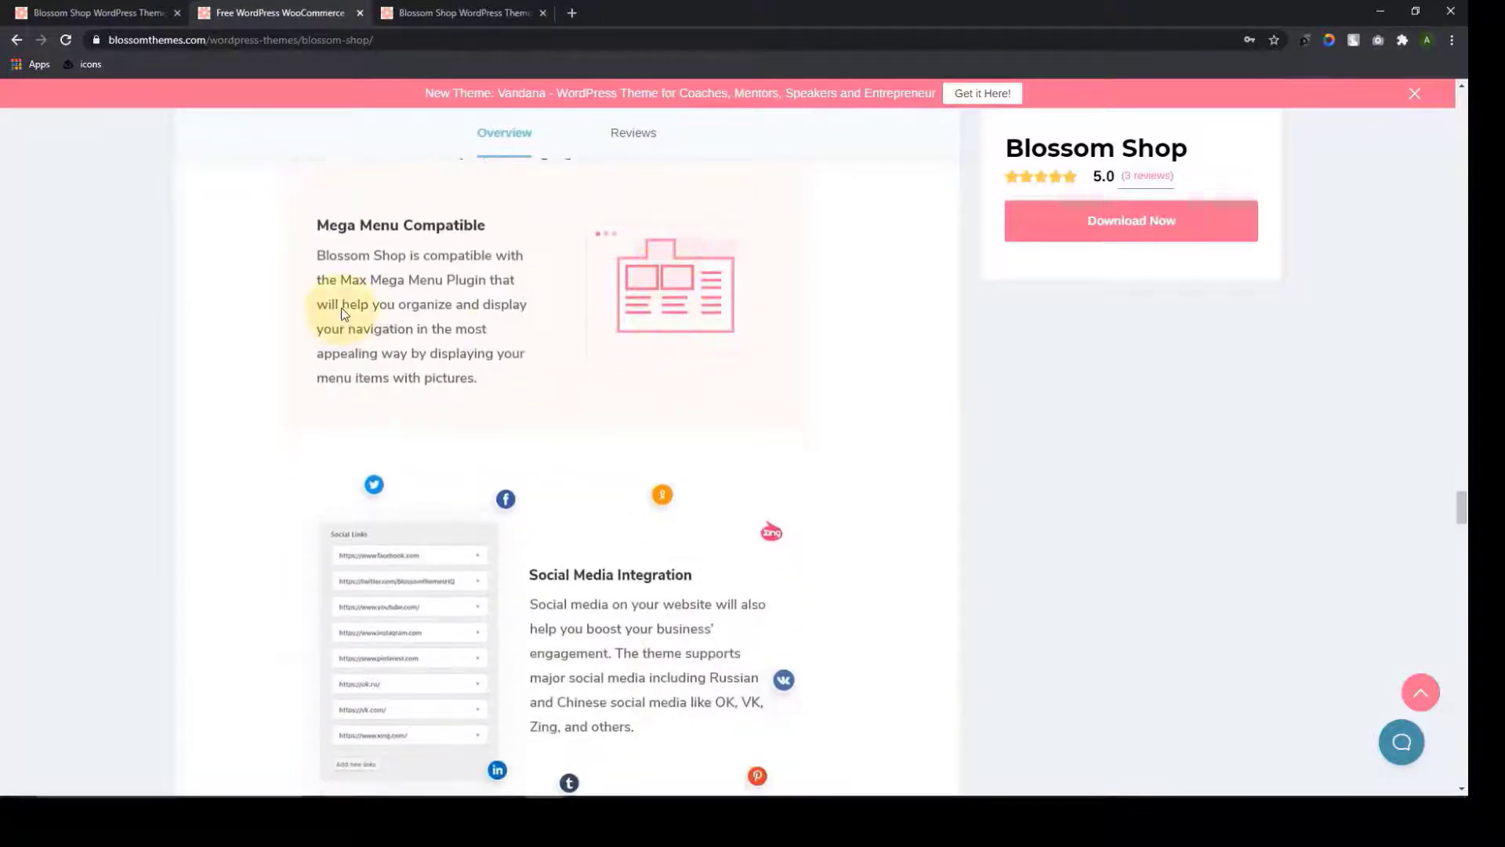
scroll(576, 387, down, 4)
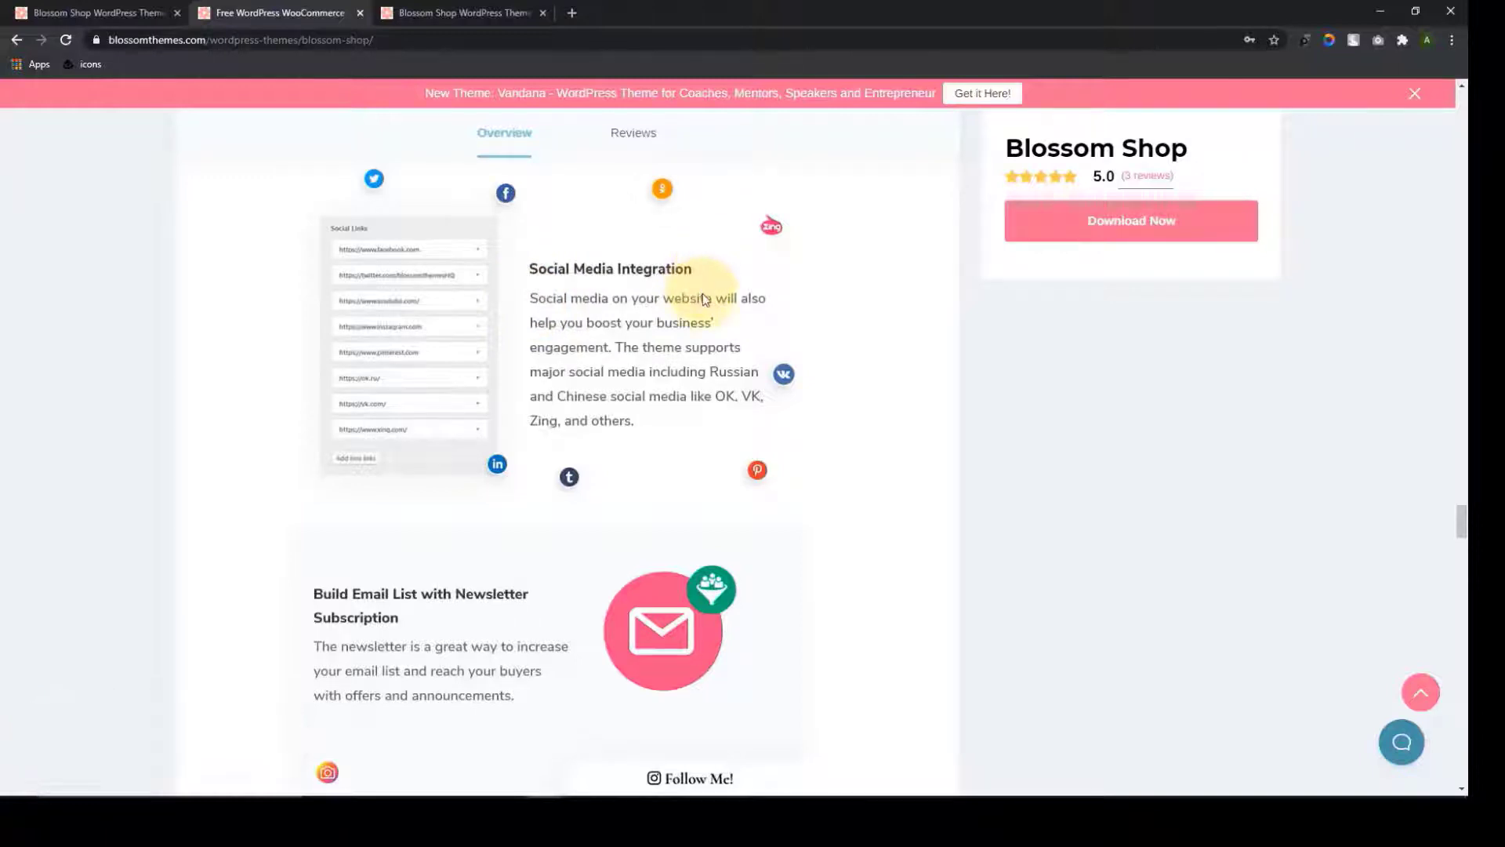
scroll(648, 376, down, 4)
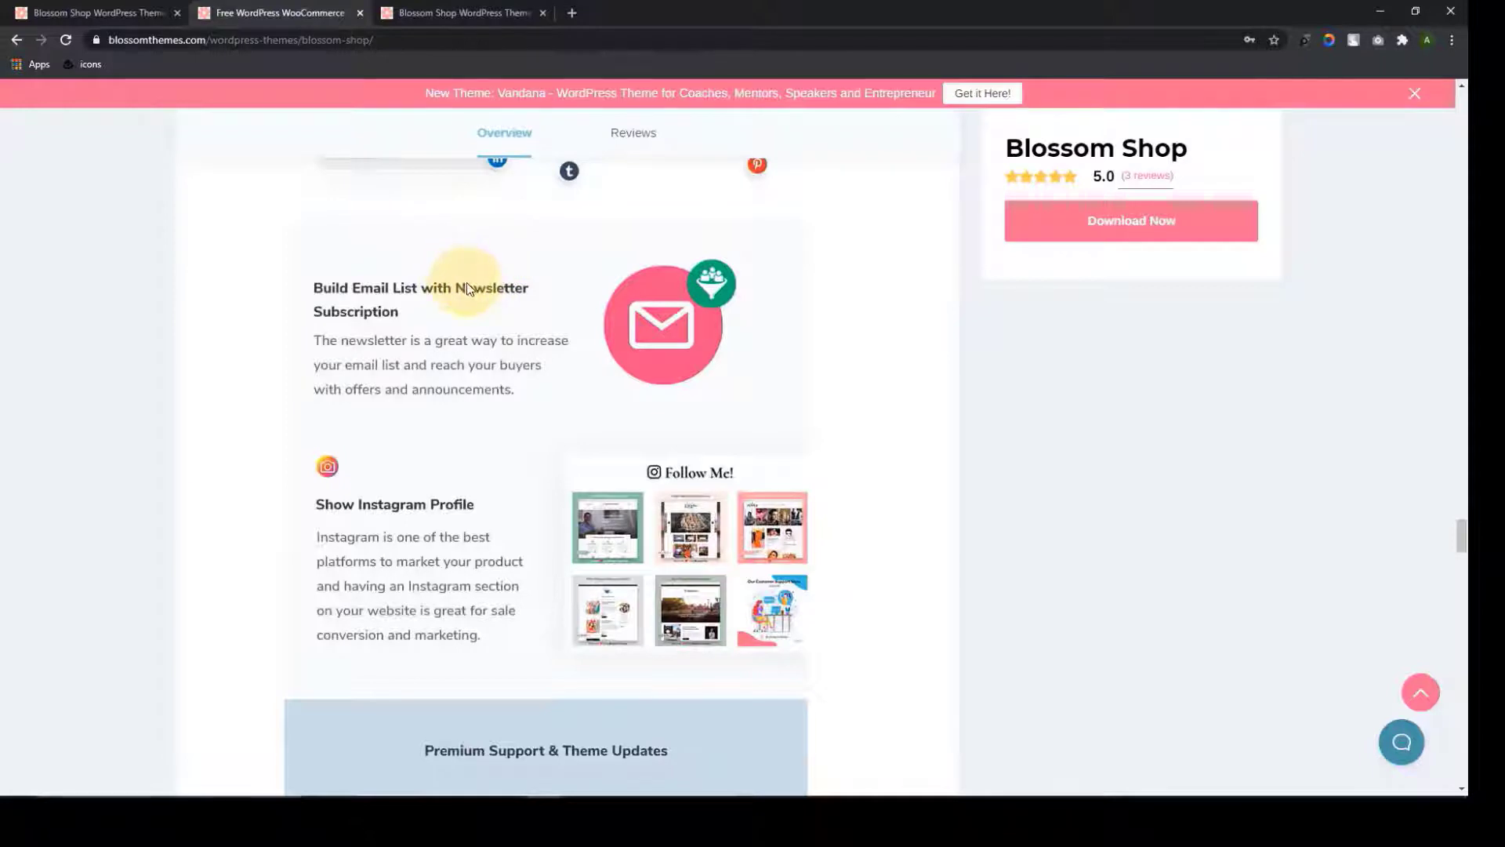
scroll(519, 398, down, 3)
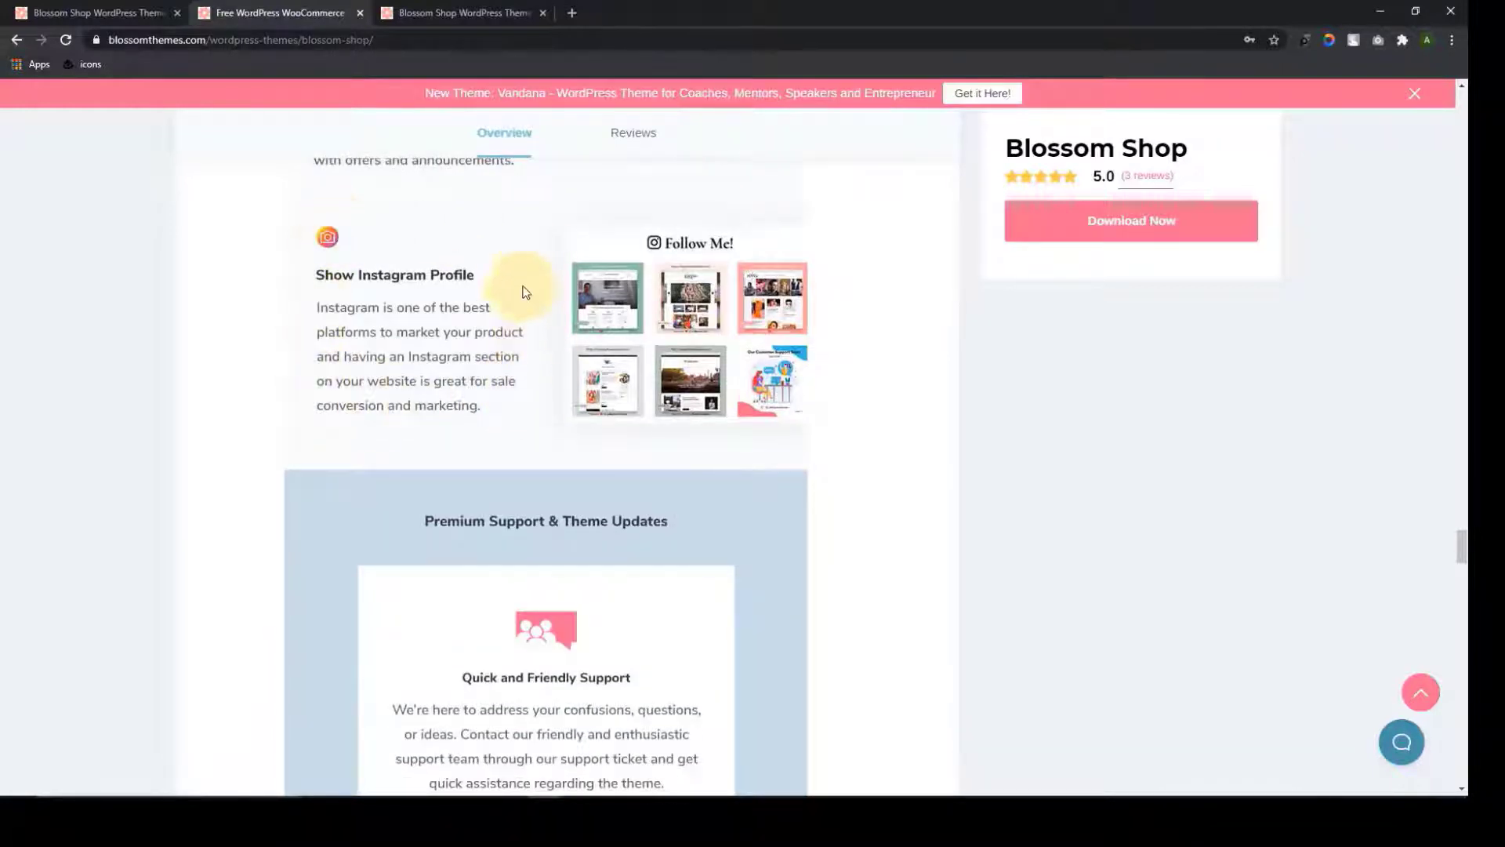
scroll(485, 381, down, 1)
scroll(486, 381, down, 4)
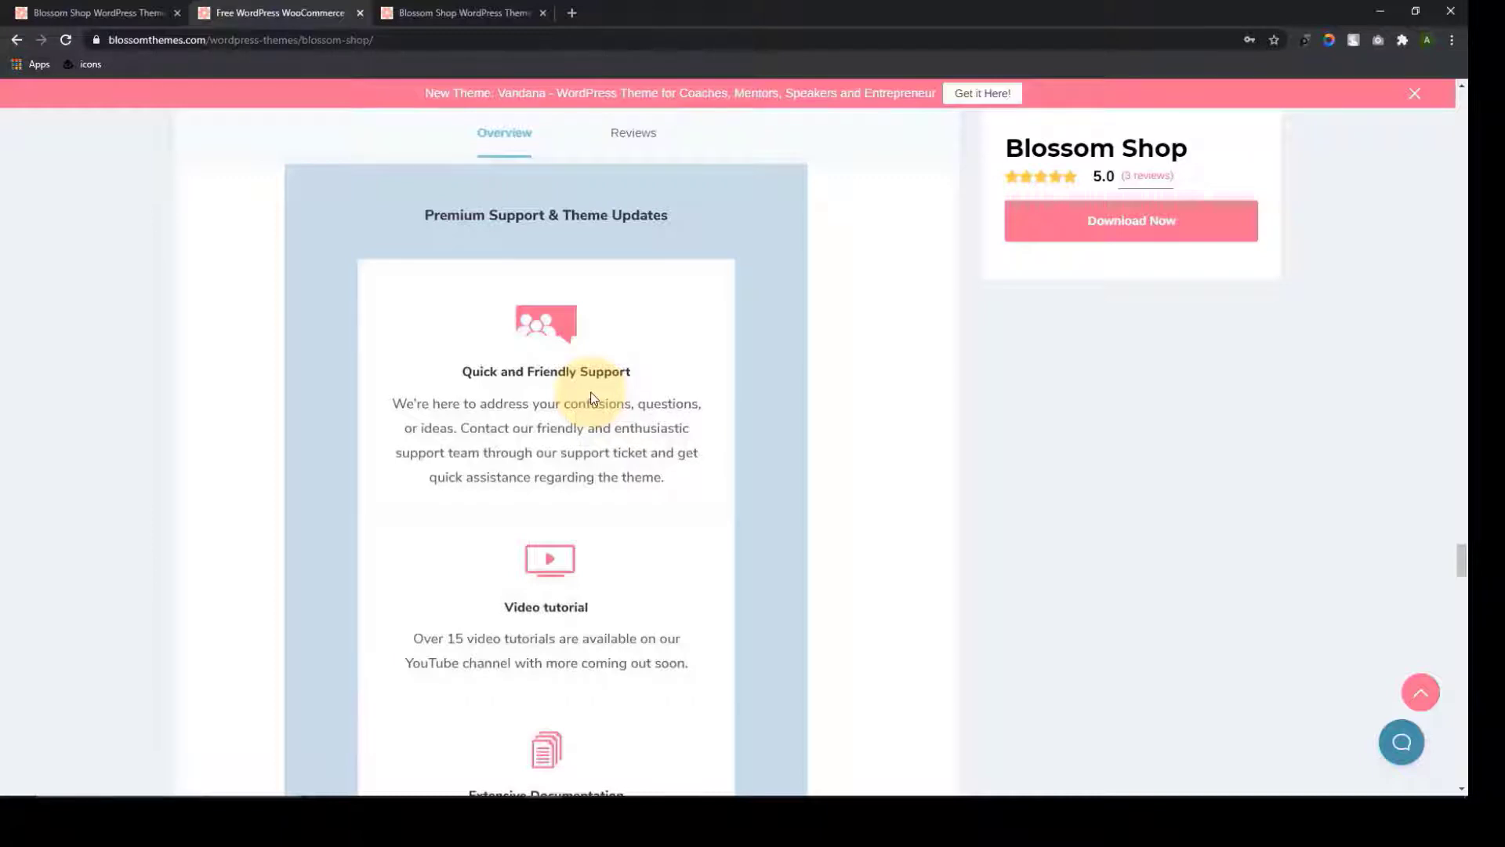
scroll(592, 400, down, 4)
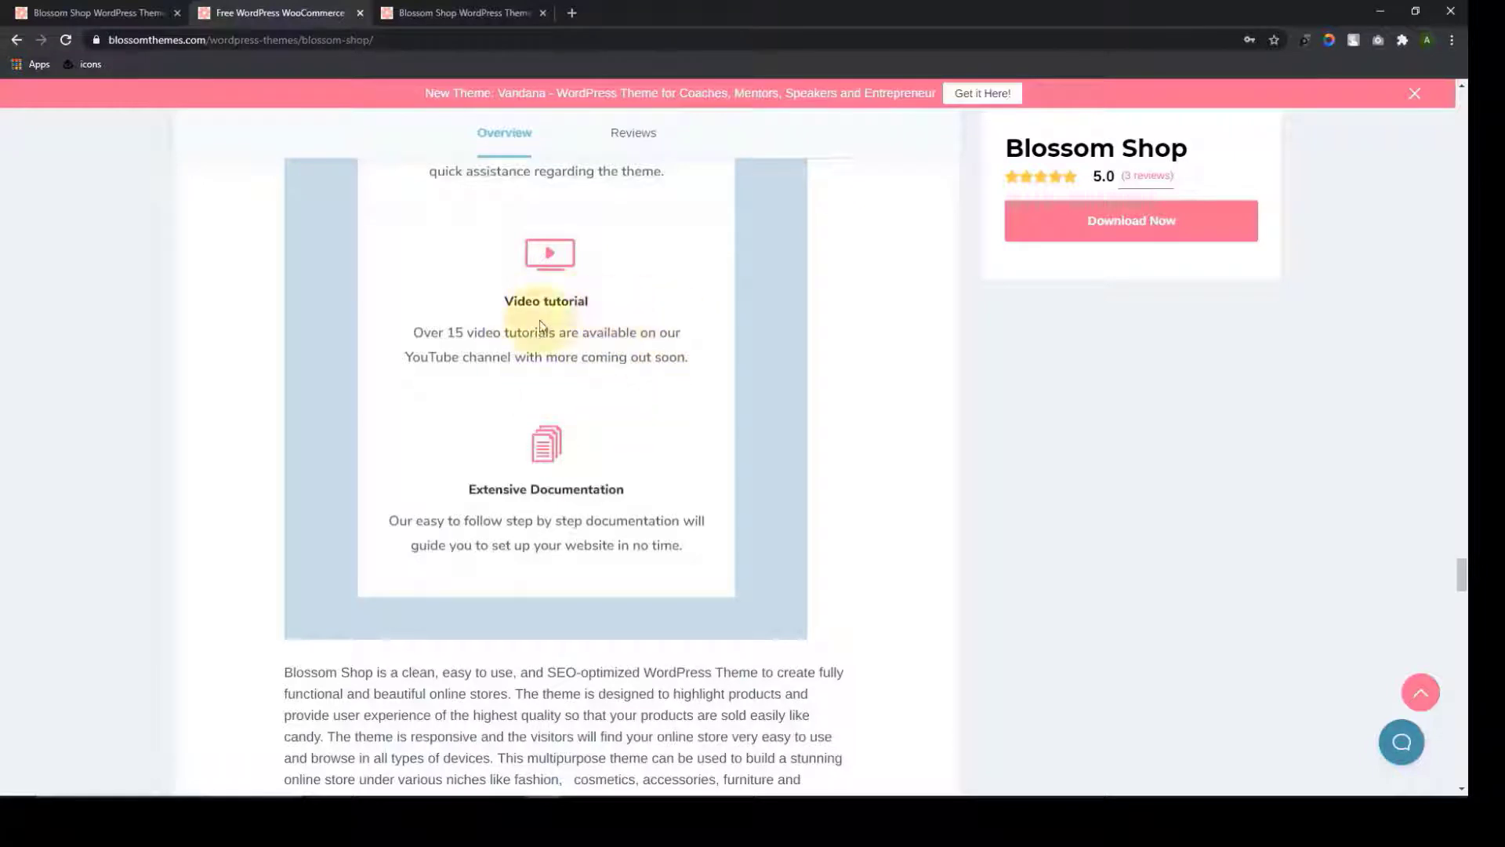
scroll(612, 384, down, 1)
scroll(611, 384, down, 3)
scroll(610, 388, up, 1)
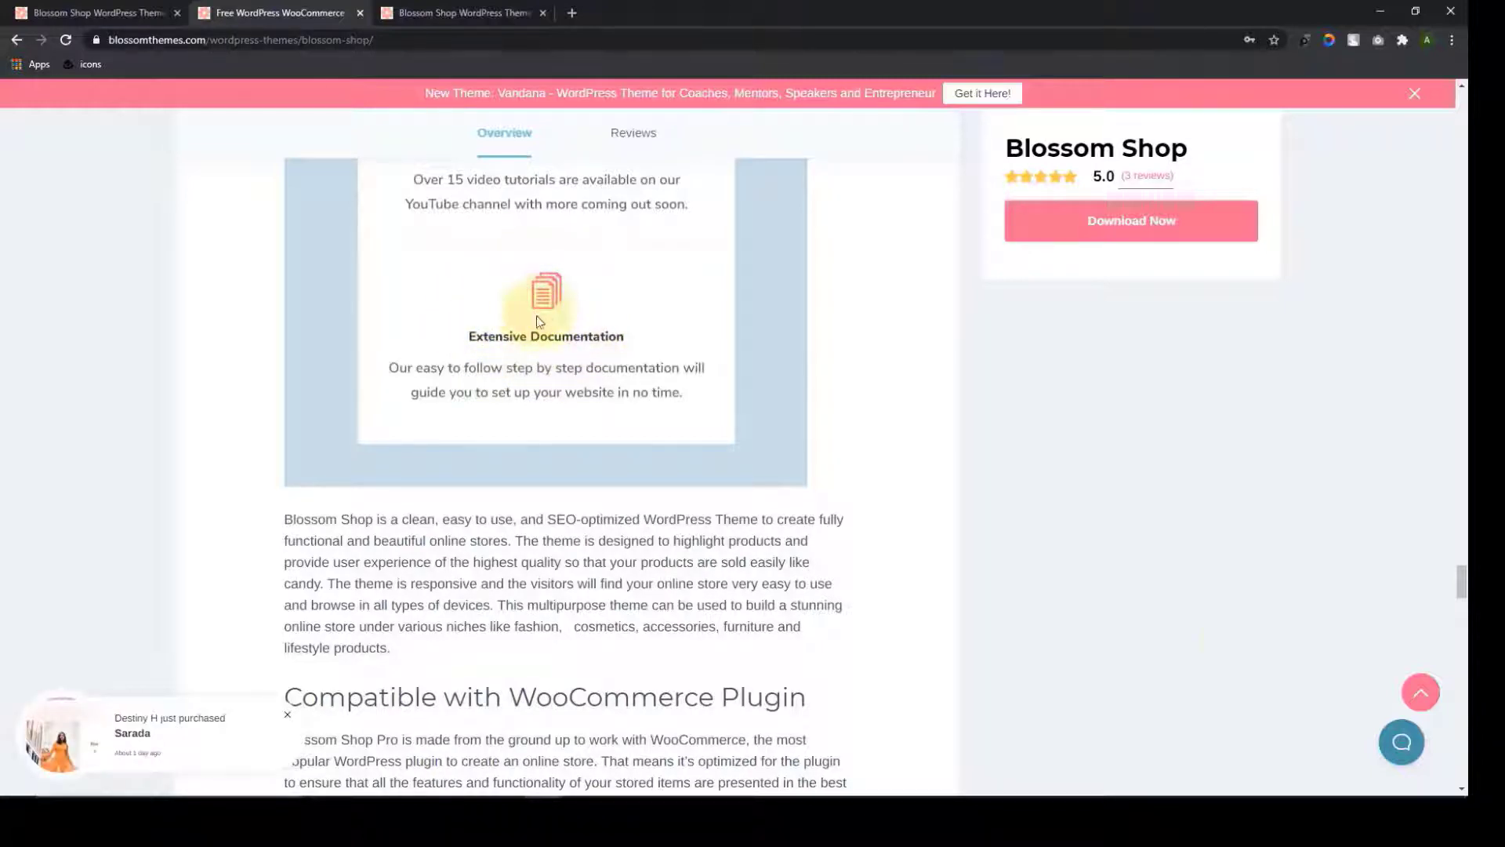
click(1439, 705)
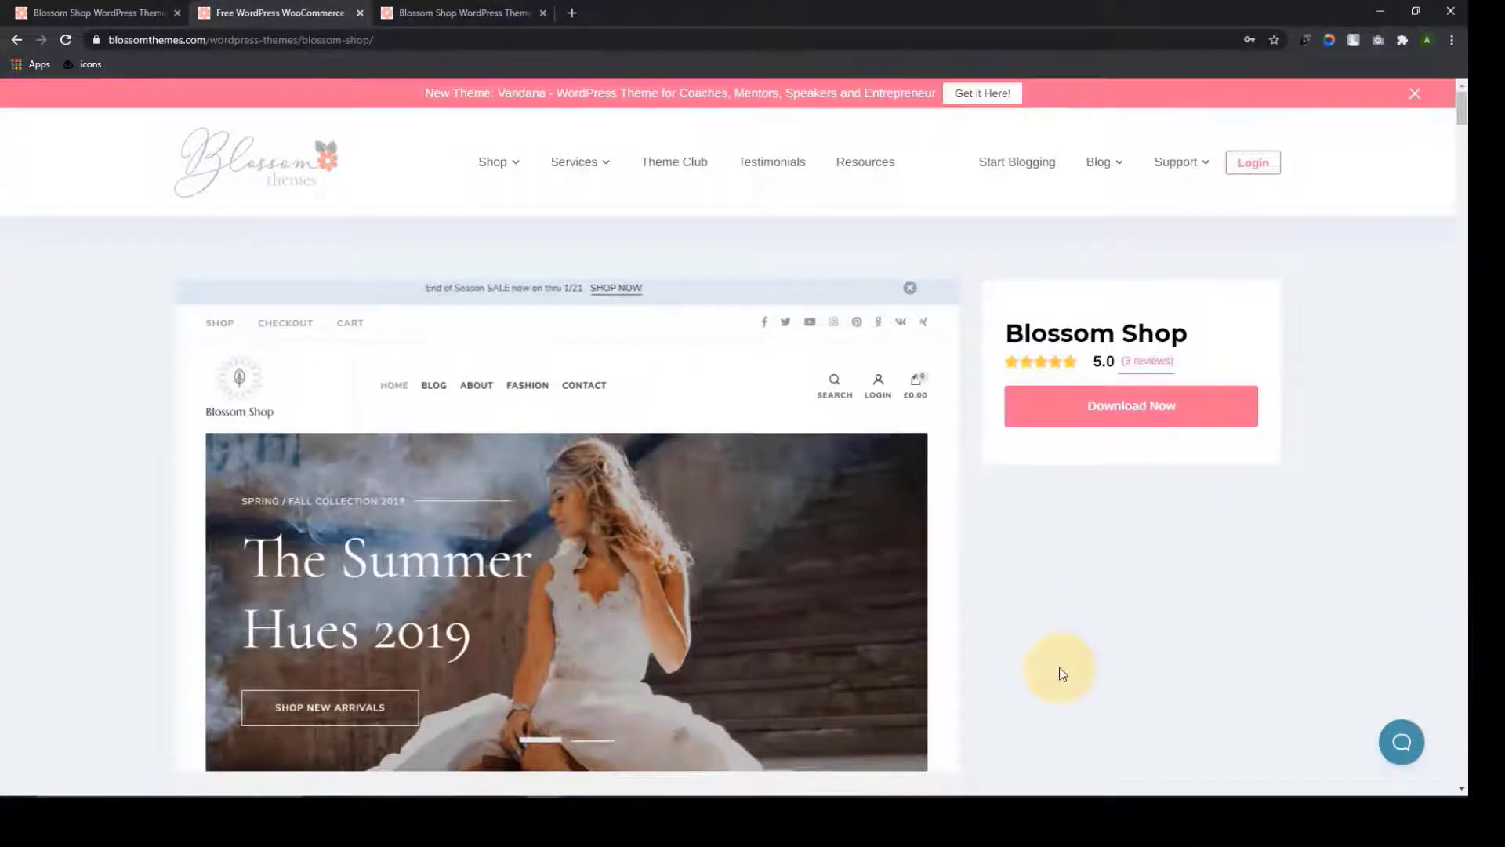
Open the Blossom Shop (Pro) page from Premium Themes and launch its live demo
click(508, 185)
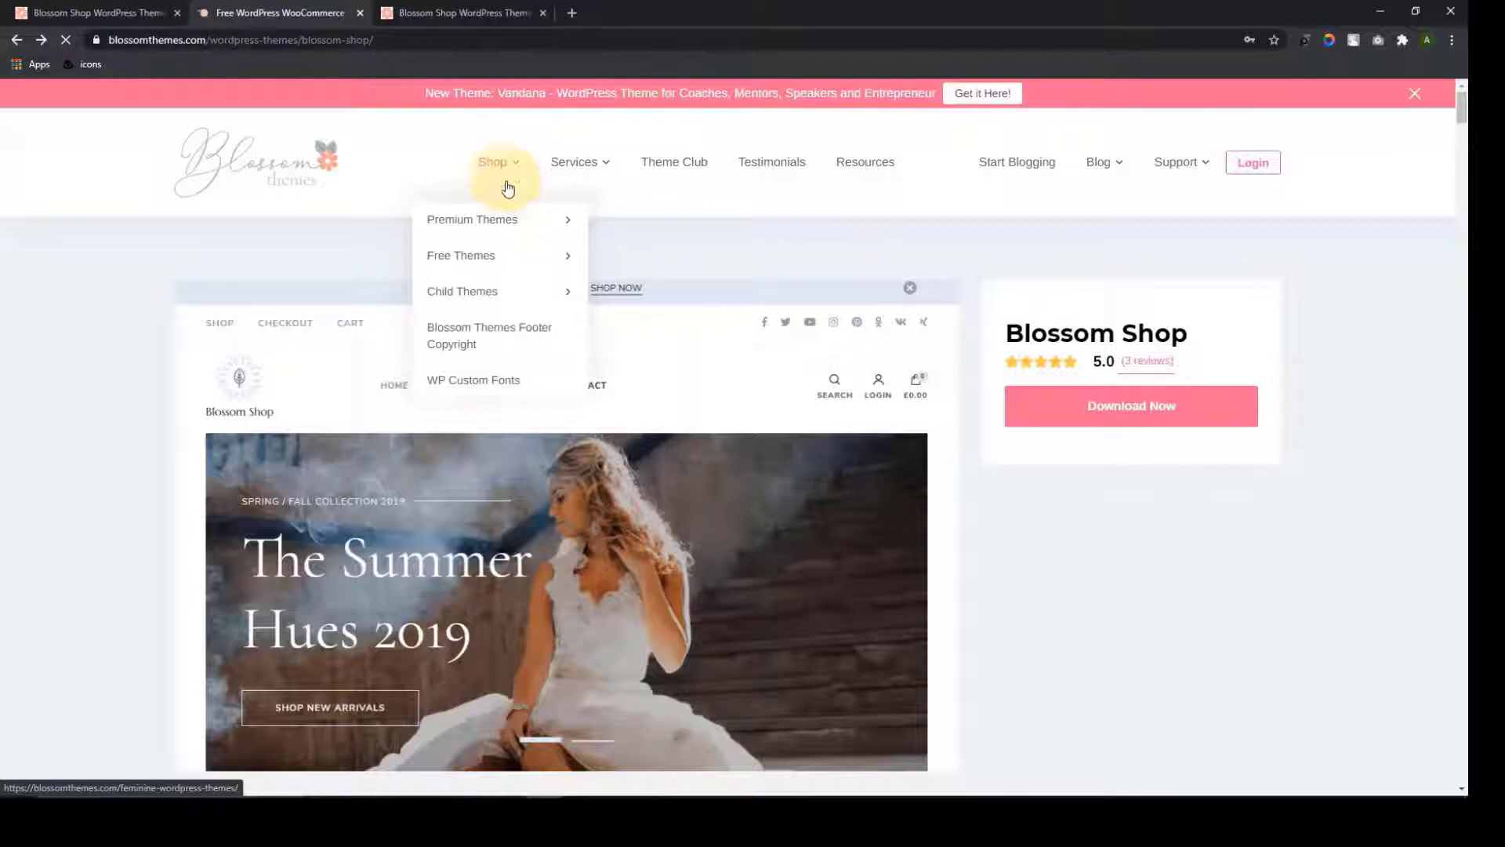
mouse_move(508, 228)
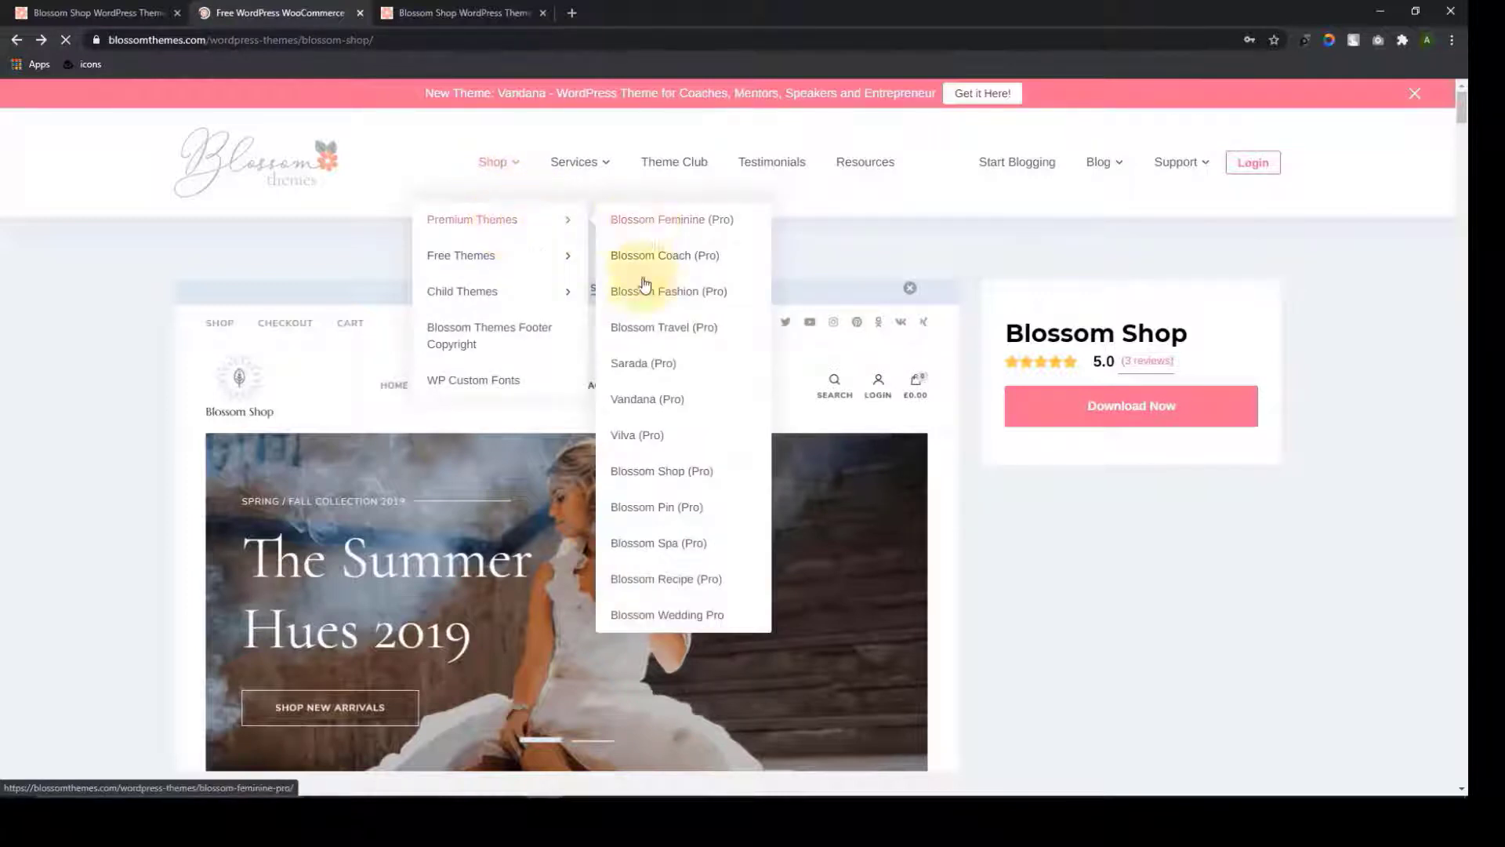
click(684, 473)
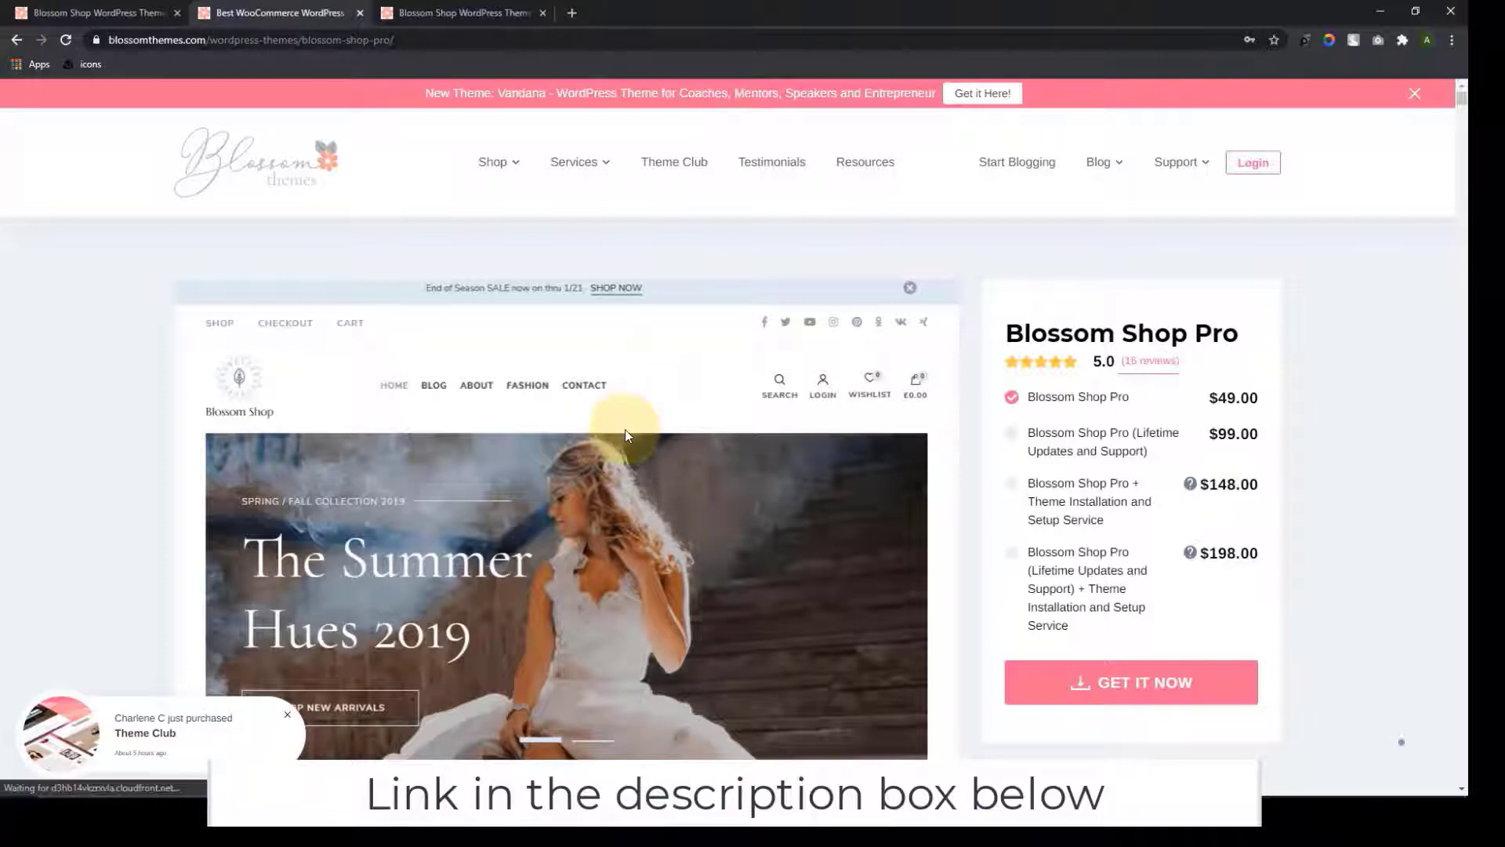
scroll(639, 437, down, 7)
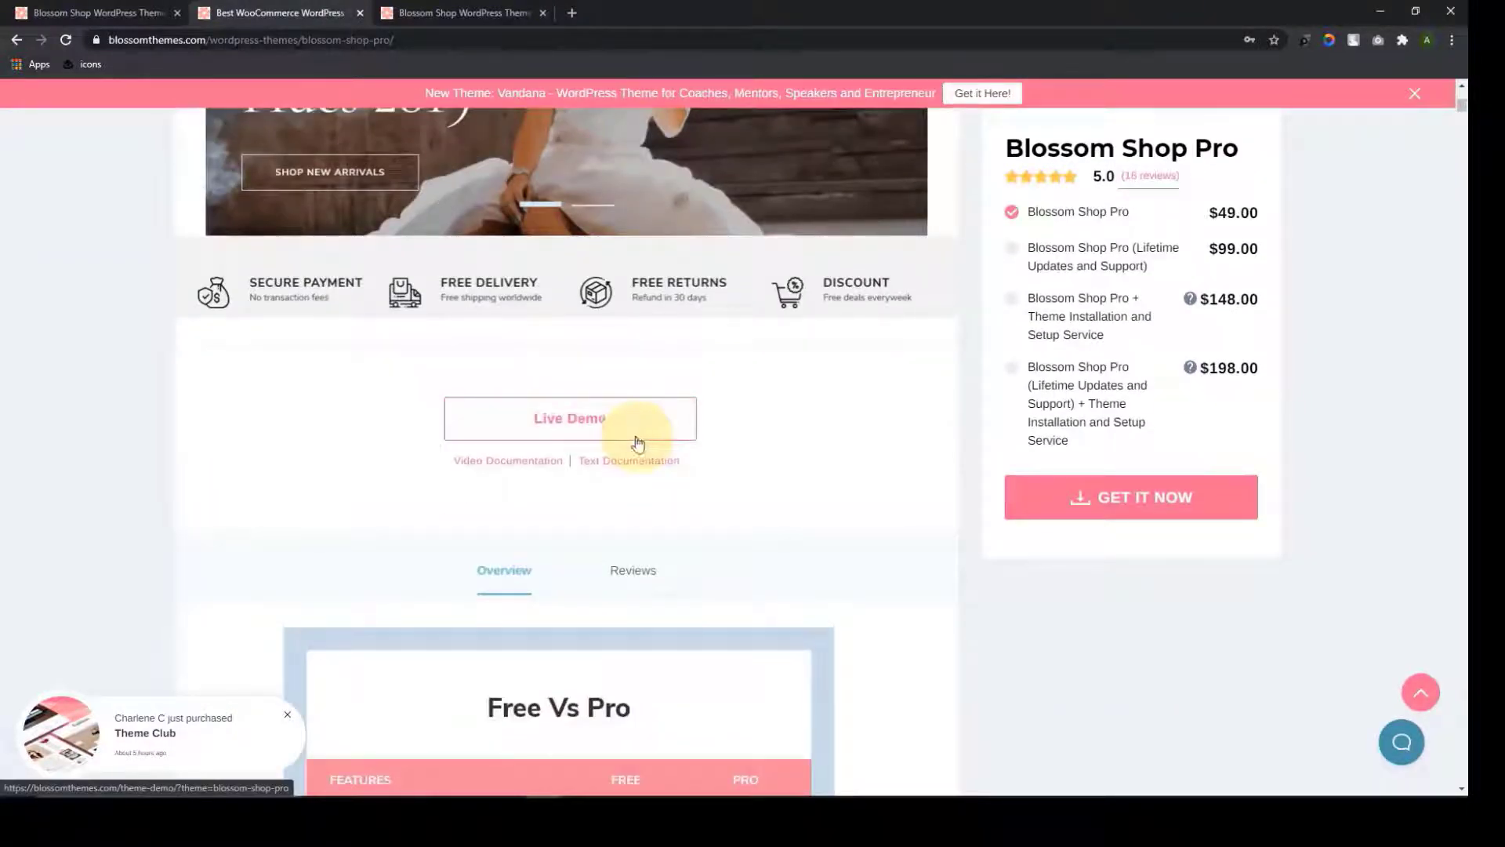
click(616, 426)
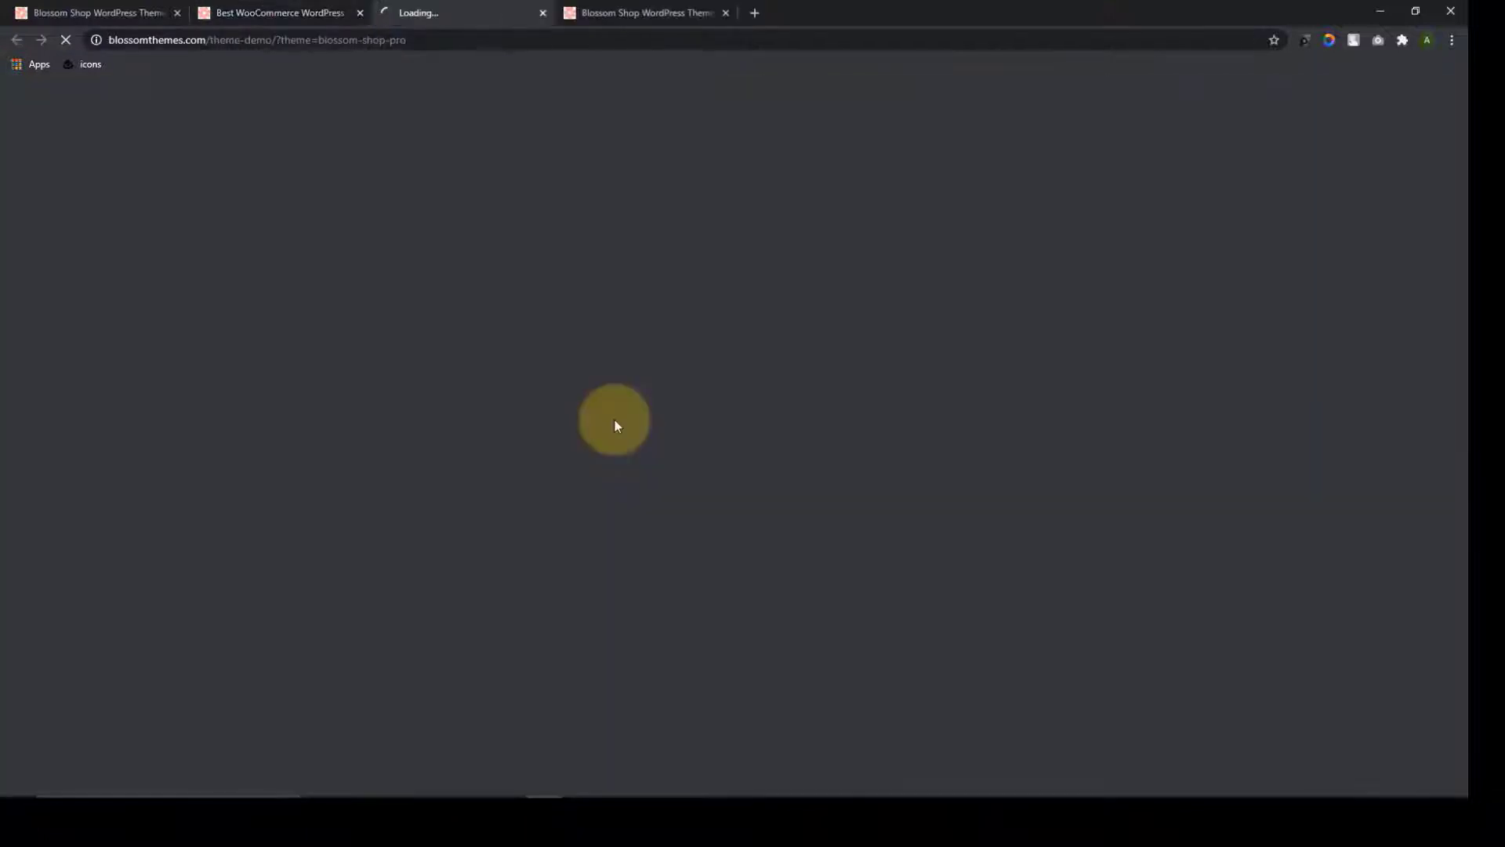
Close the extra free-demo tab and scroll the Pro demo homepage to its category tiles
click(706, 16)
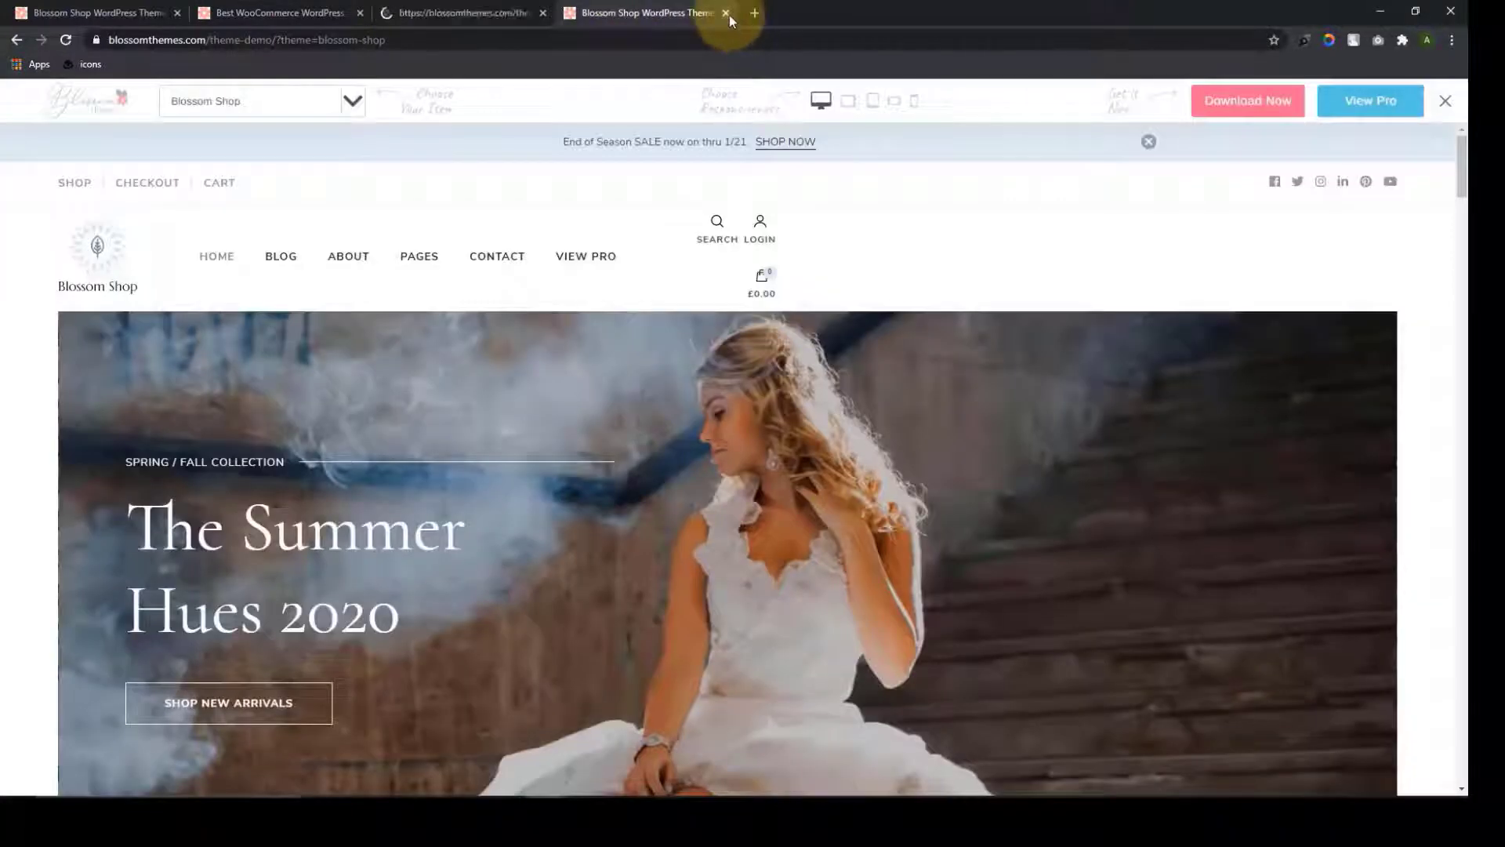
click(729, 14)
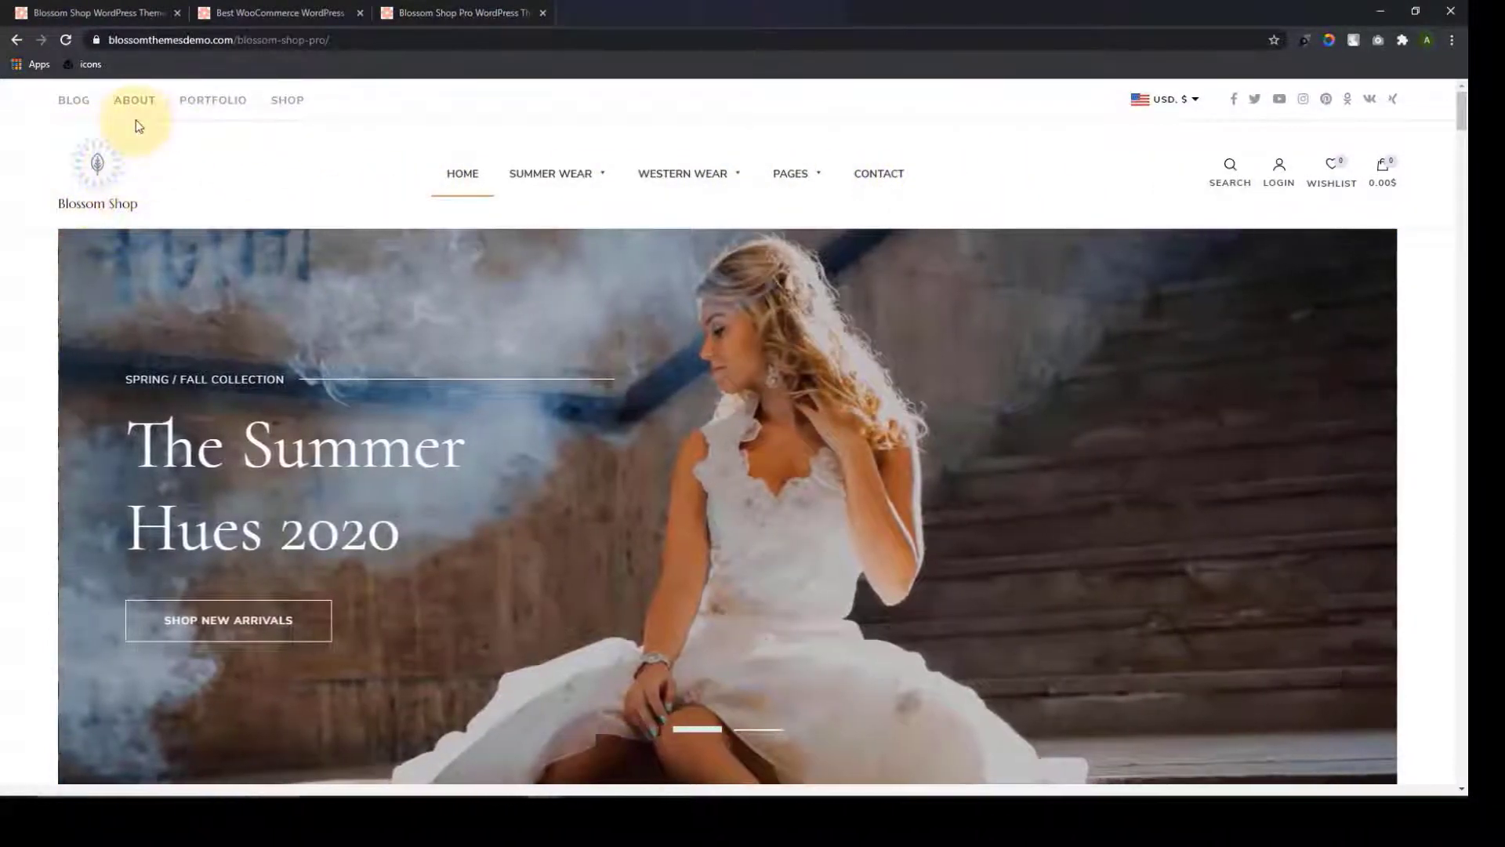
scroll(363, 303, down, 1)
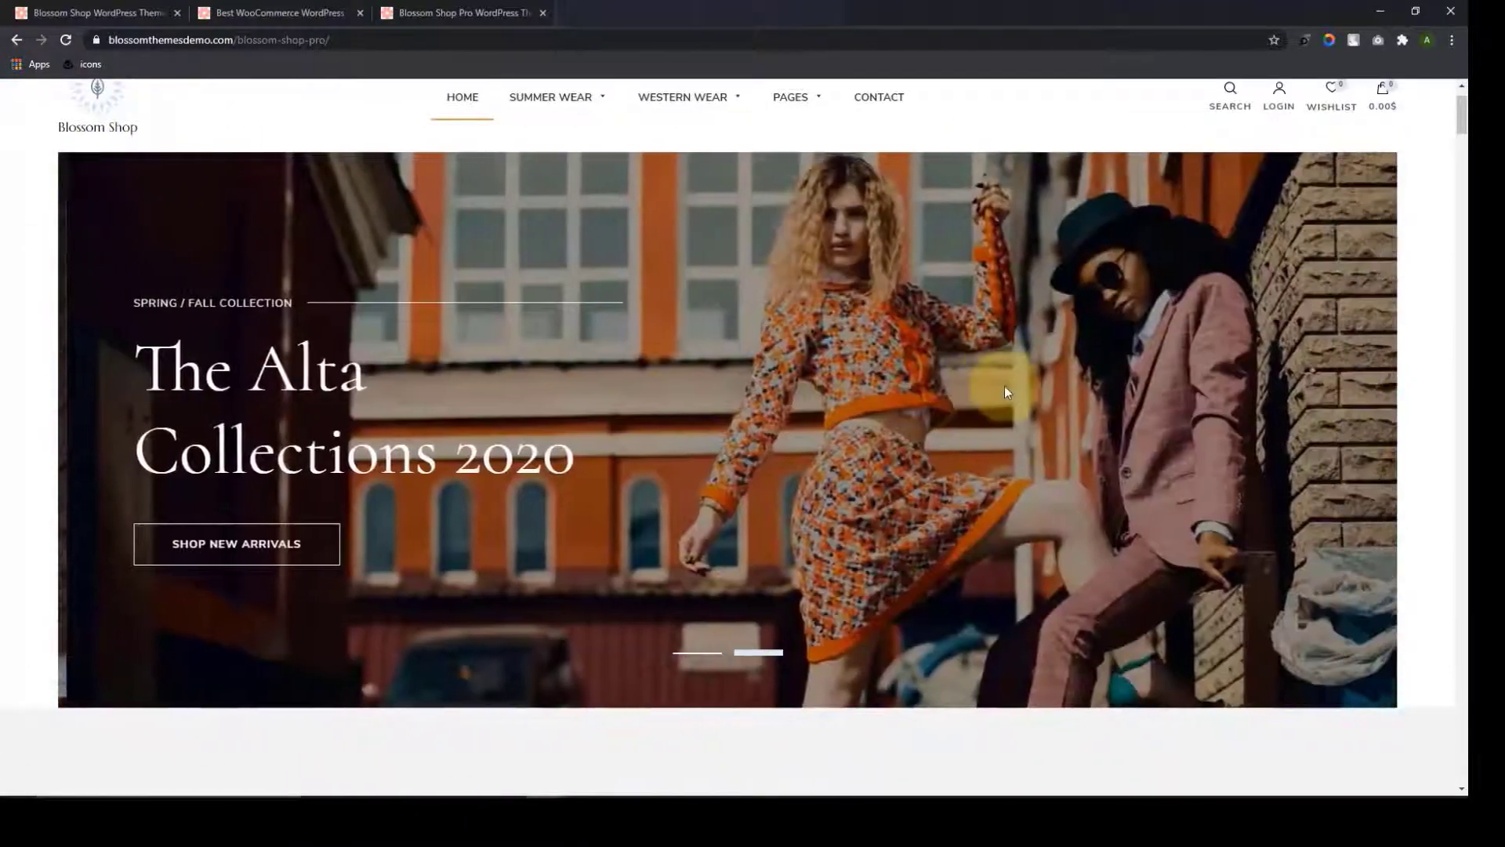
scroll(1132, 340, up, 1)
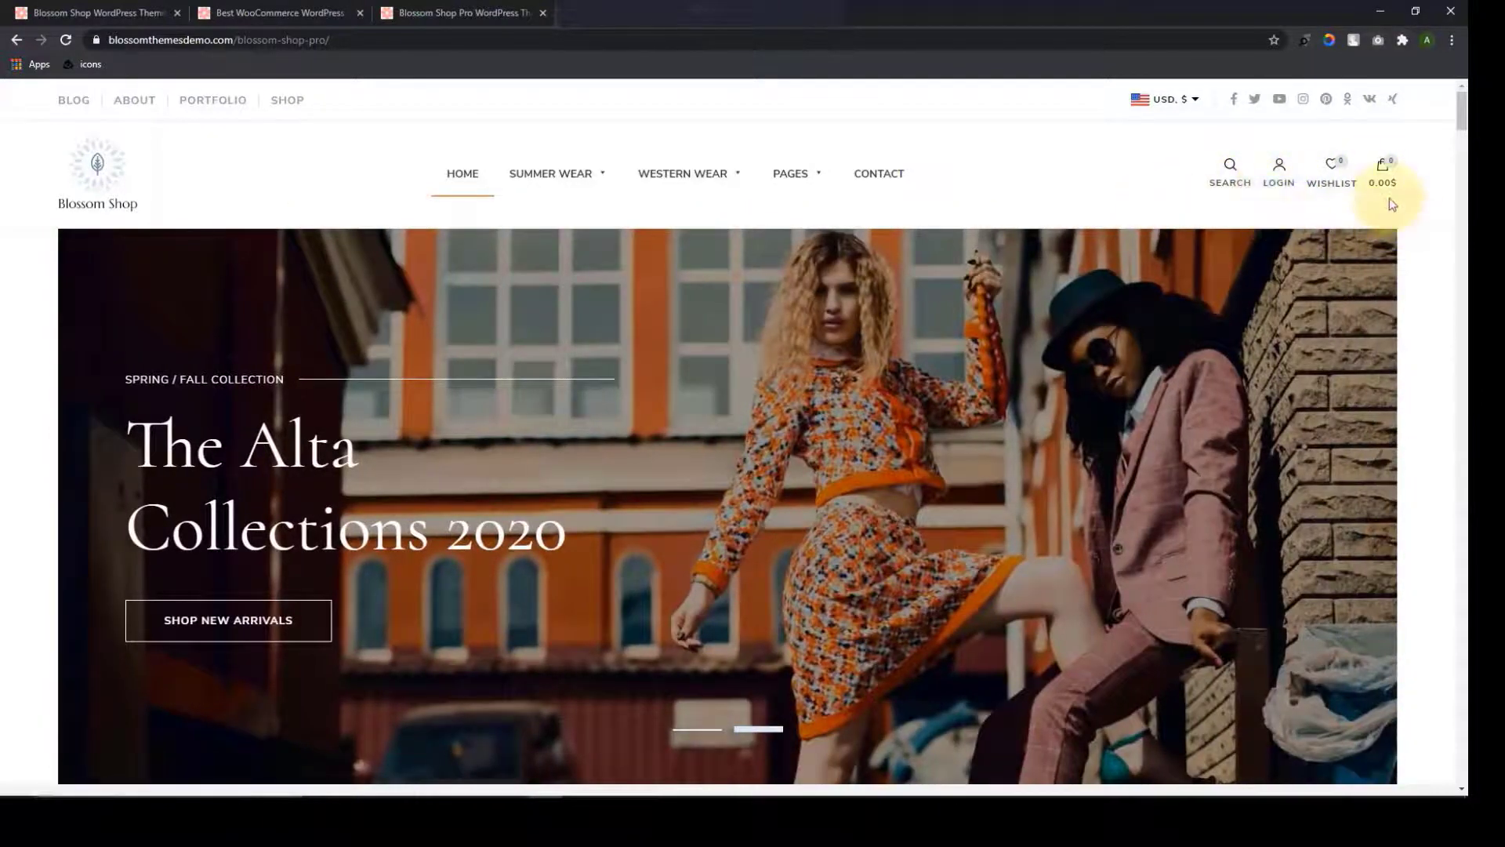
scroll(952, 455, down, 7)
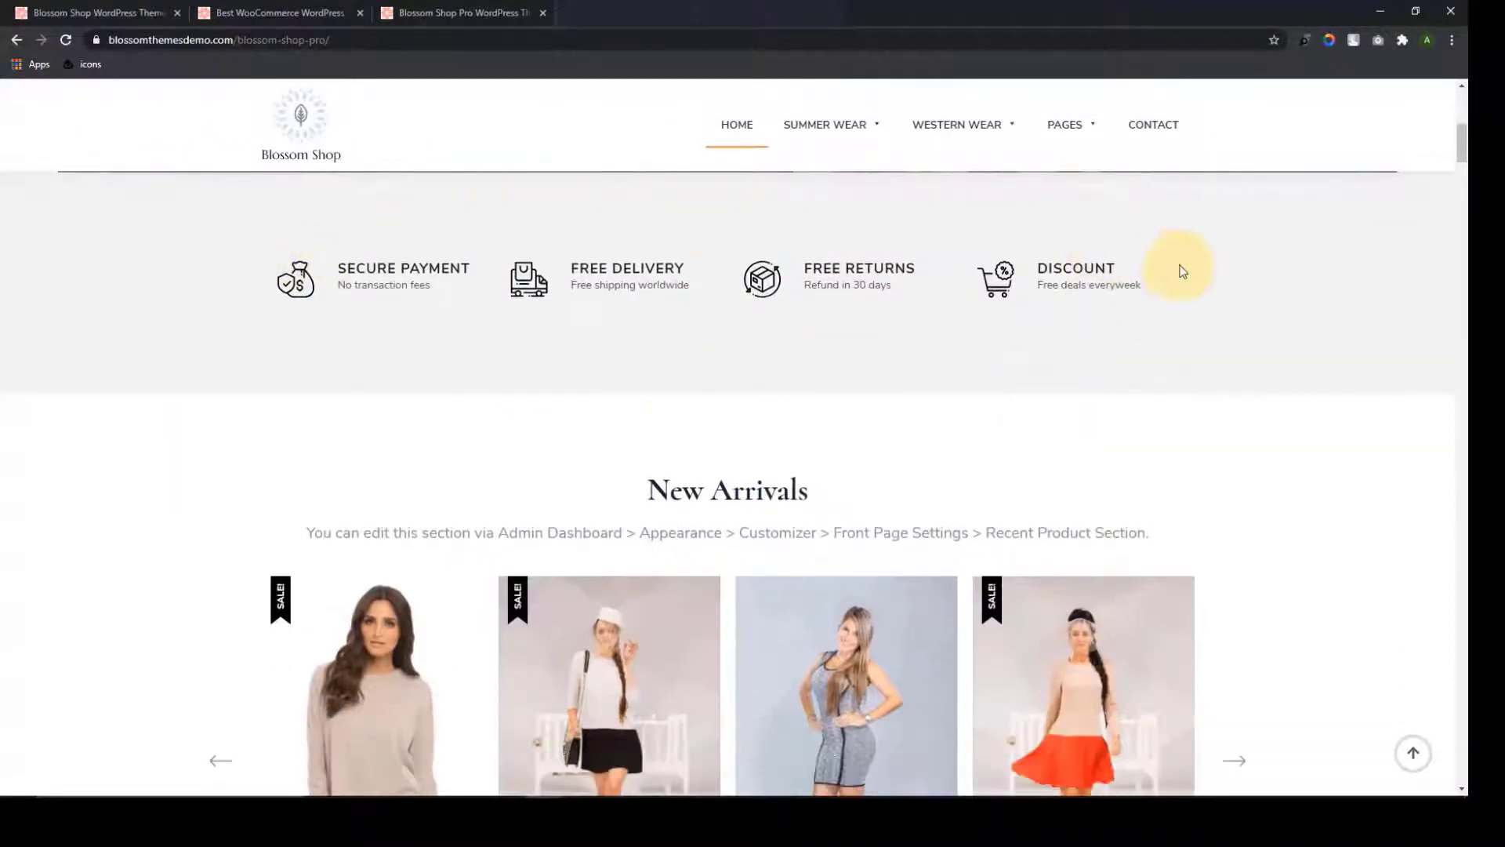
scroll(1176, 293, down, 2)
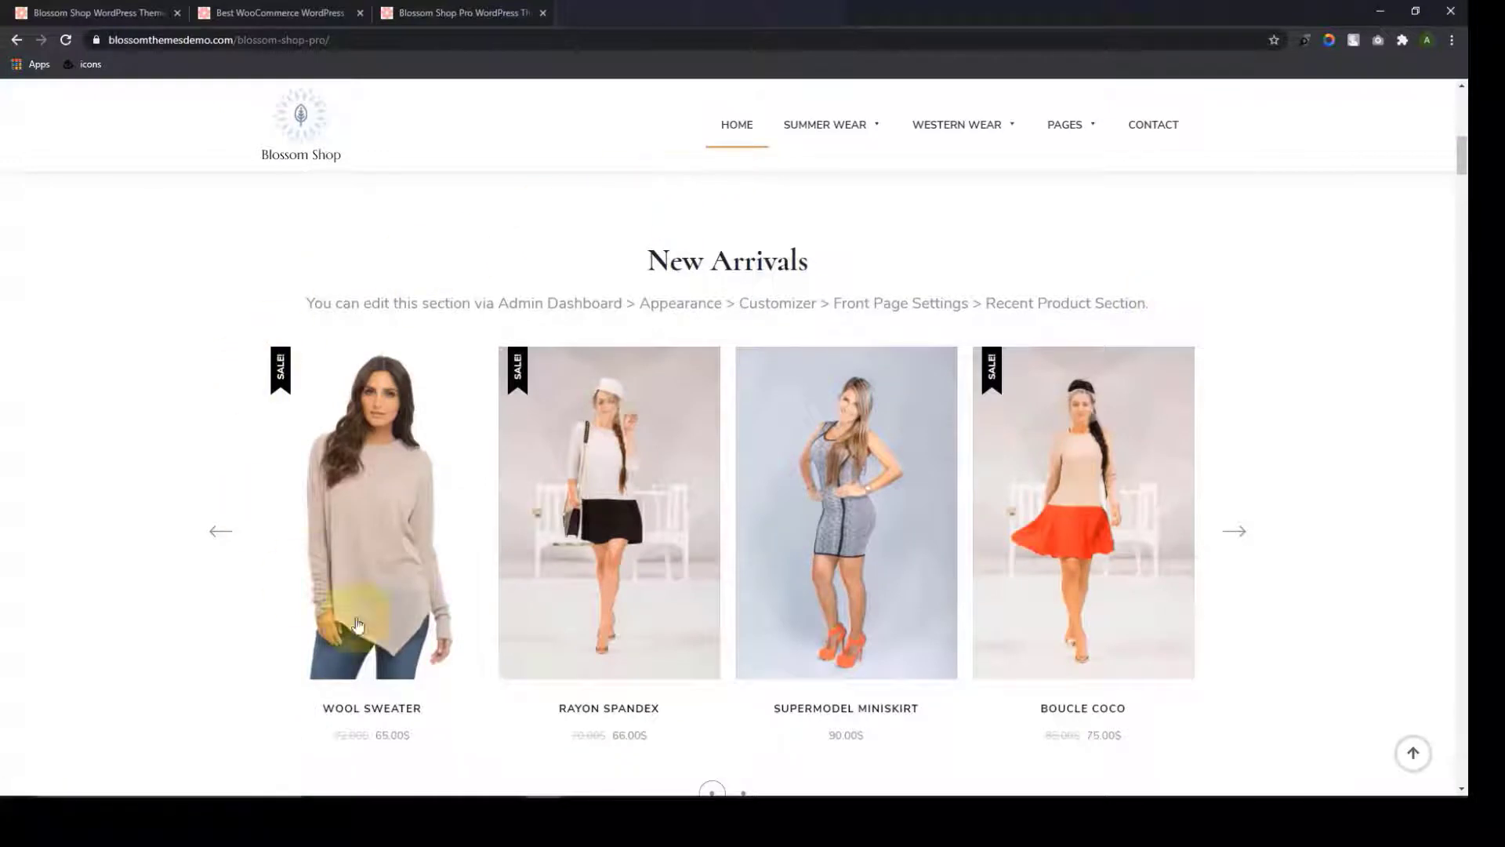
scroll(672, 228, down, 9)
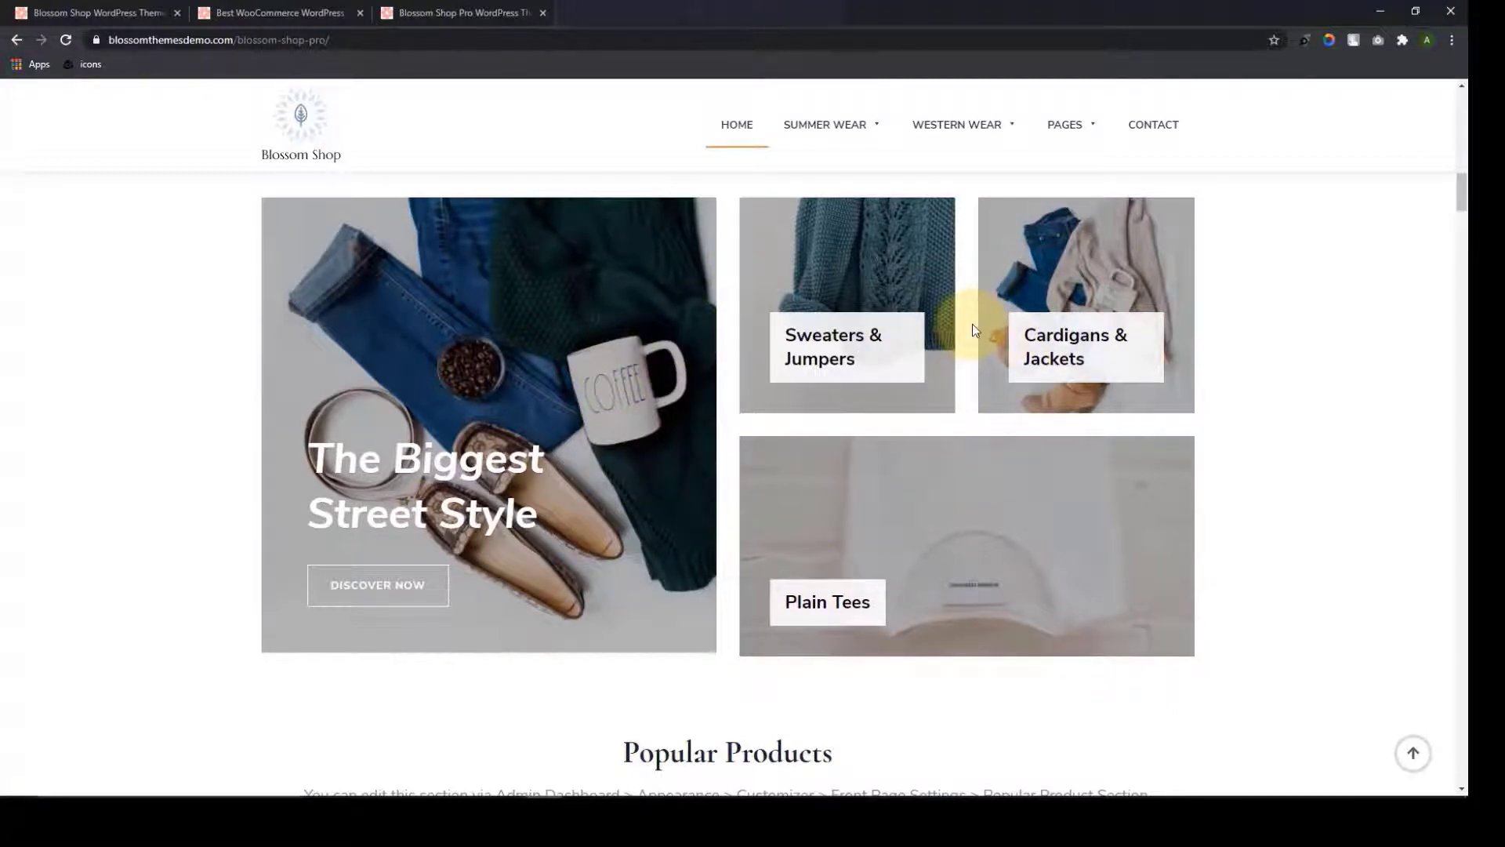
Scroll to the tabbed product section and view Formal Wear, Textile, then Accessories products
scroll(972, 327, down, 7)
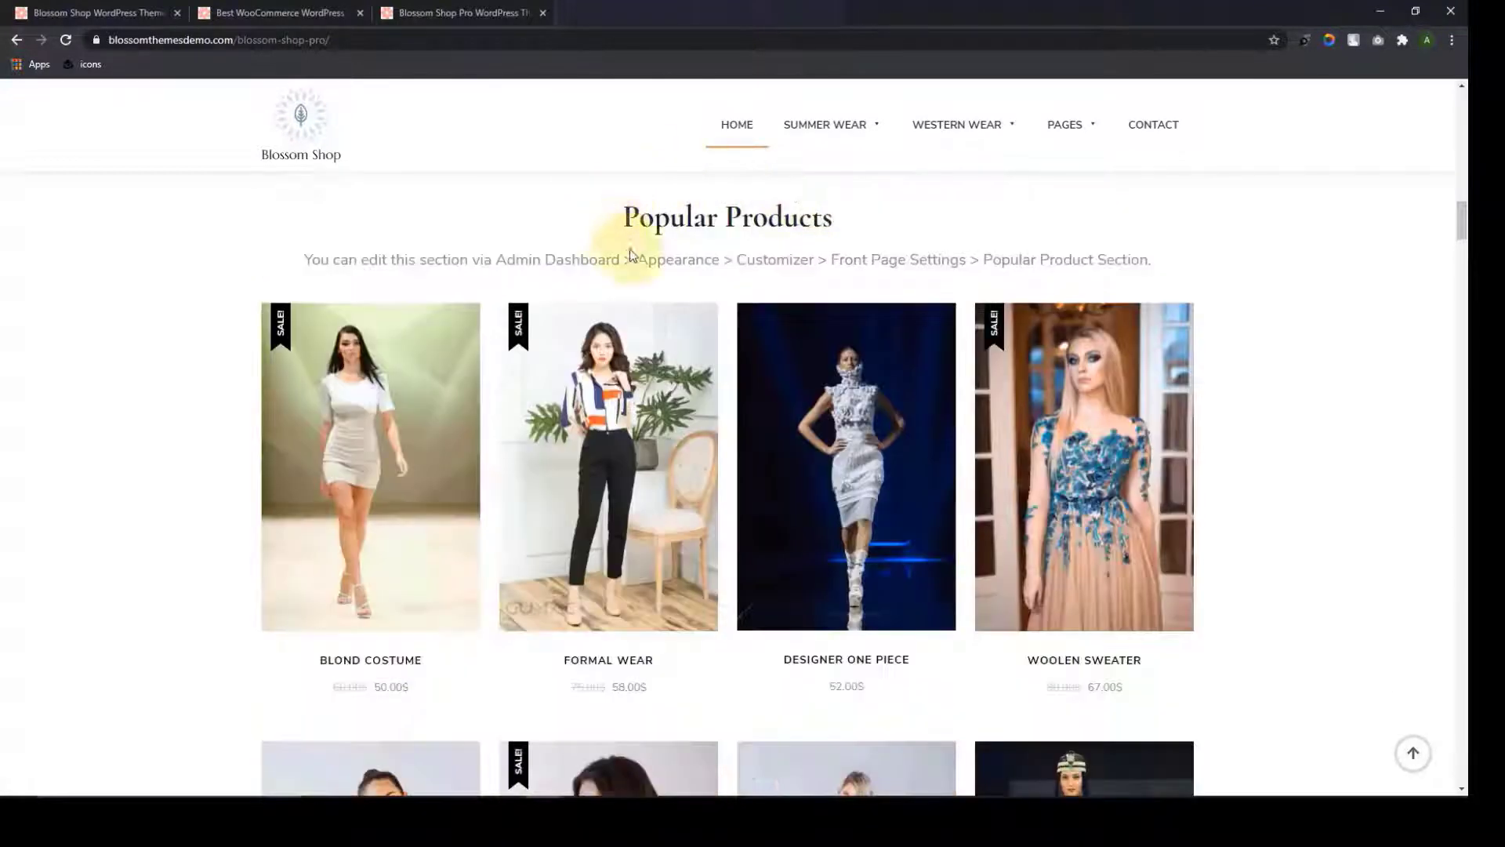
scroll(910, 309, down, 10)
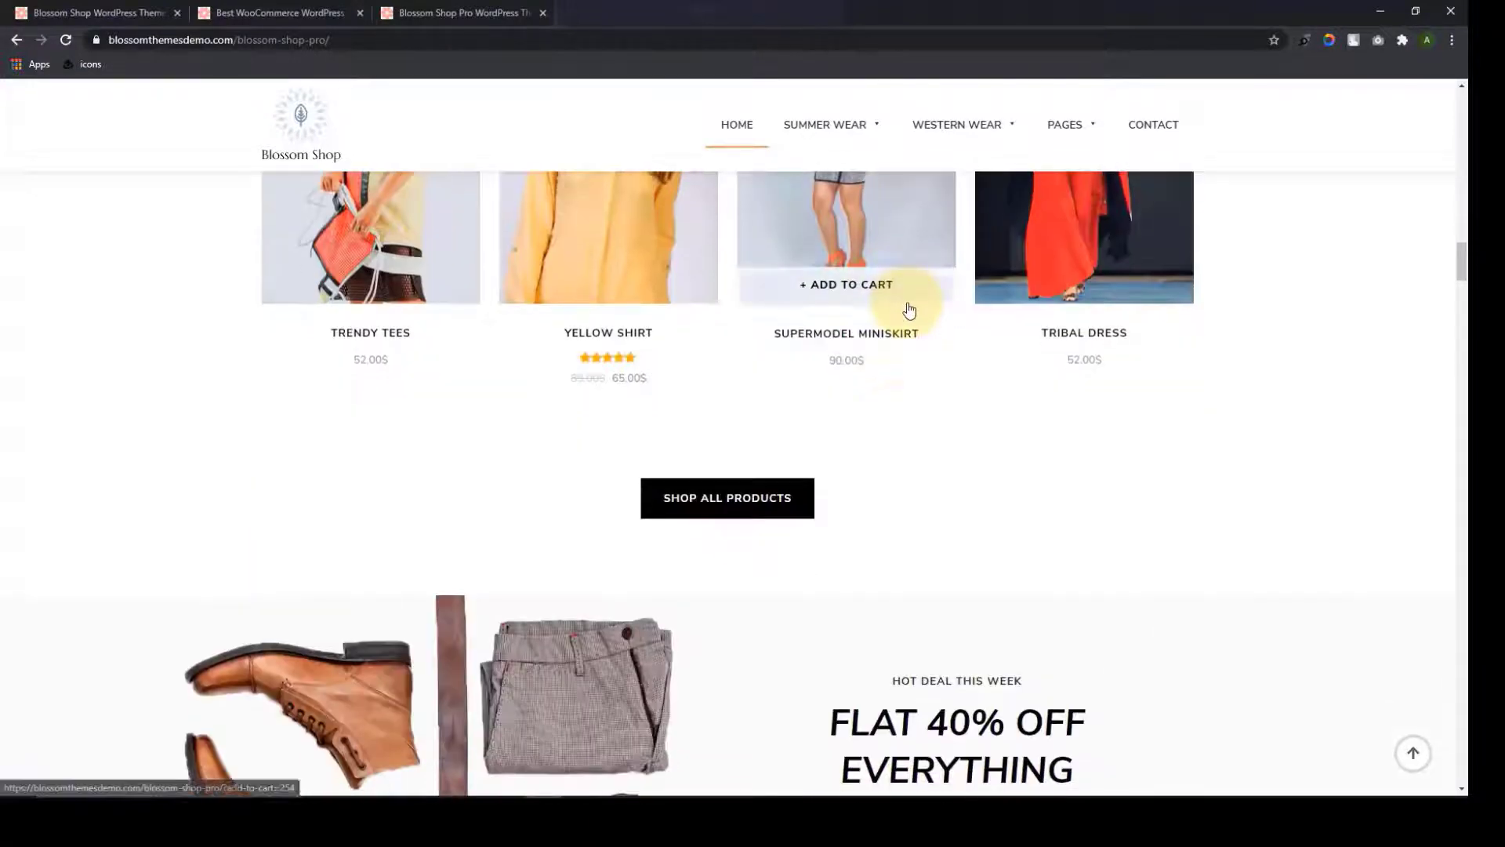
scroll(909, 310, down, 5)
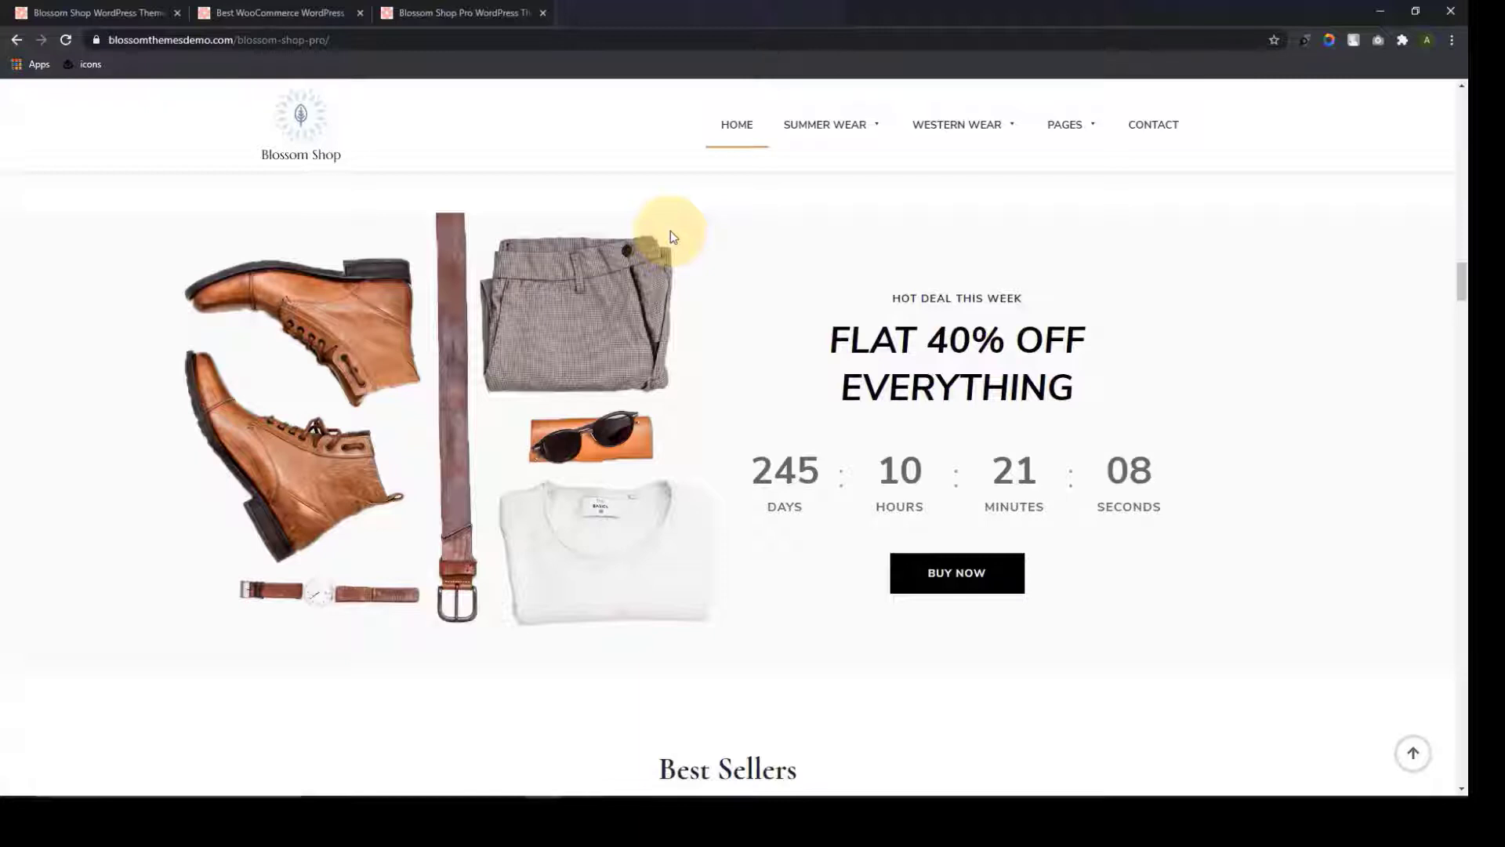
scroll(680, 243, down, 7)
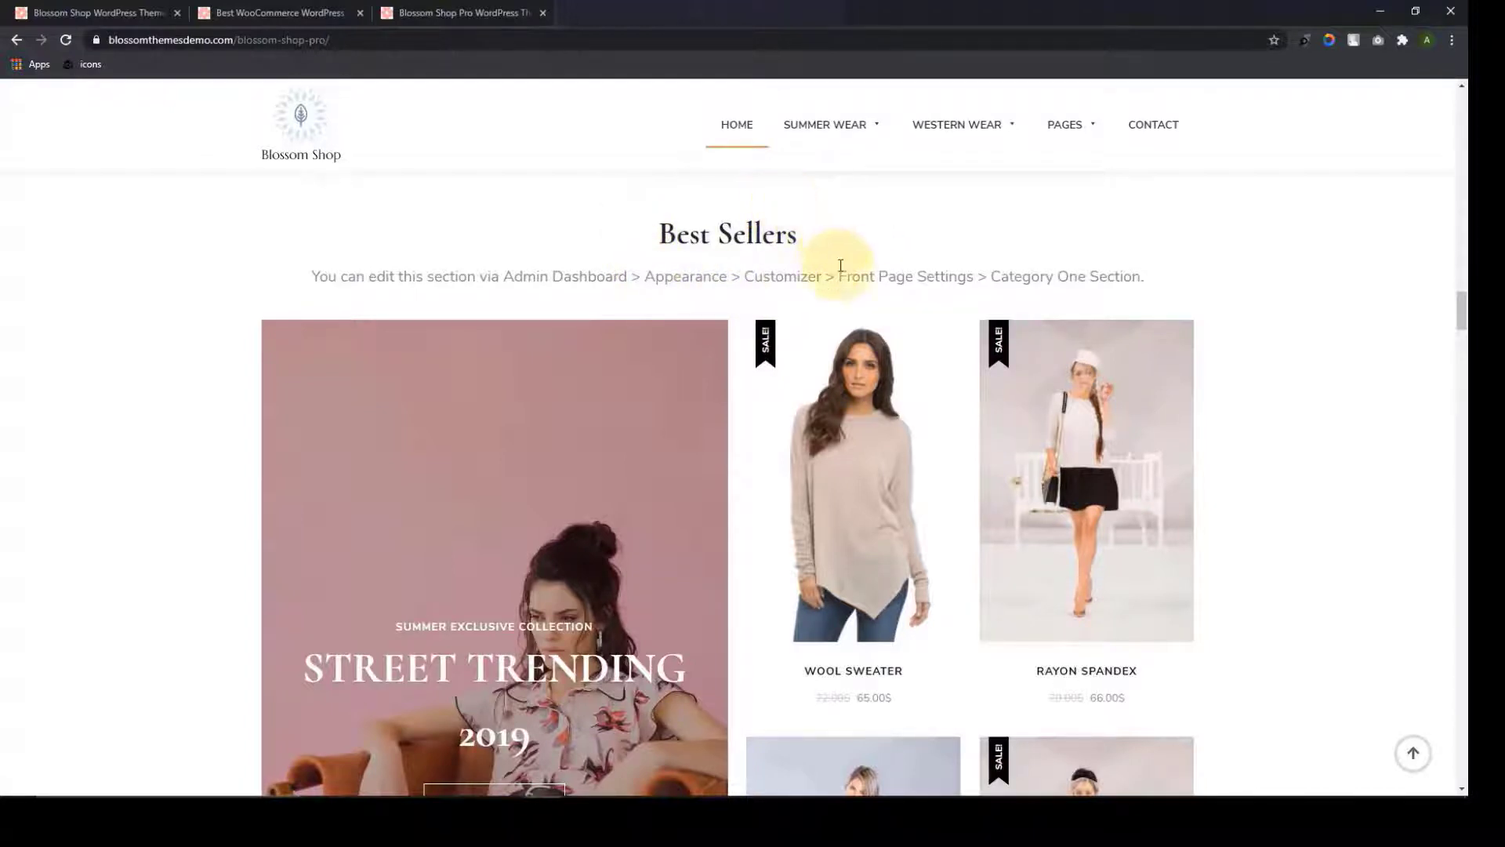
scroll(840, 275, down, 10)
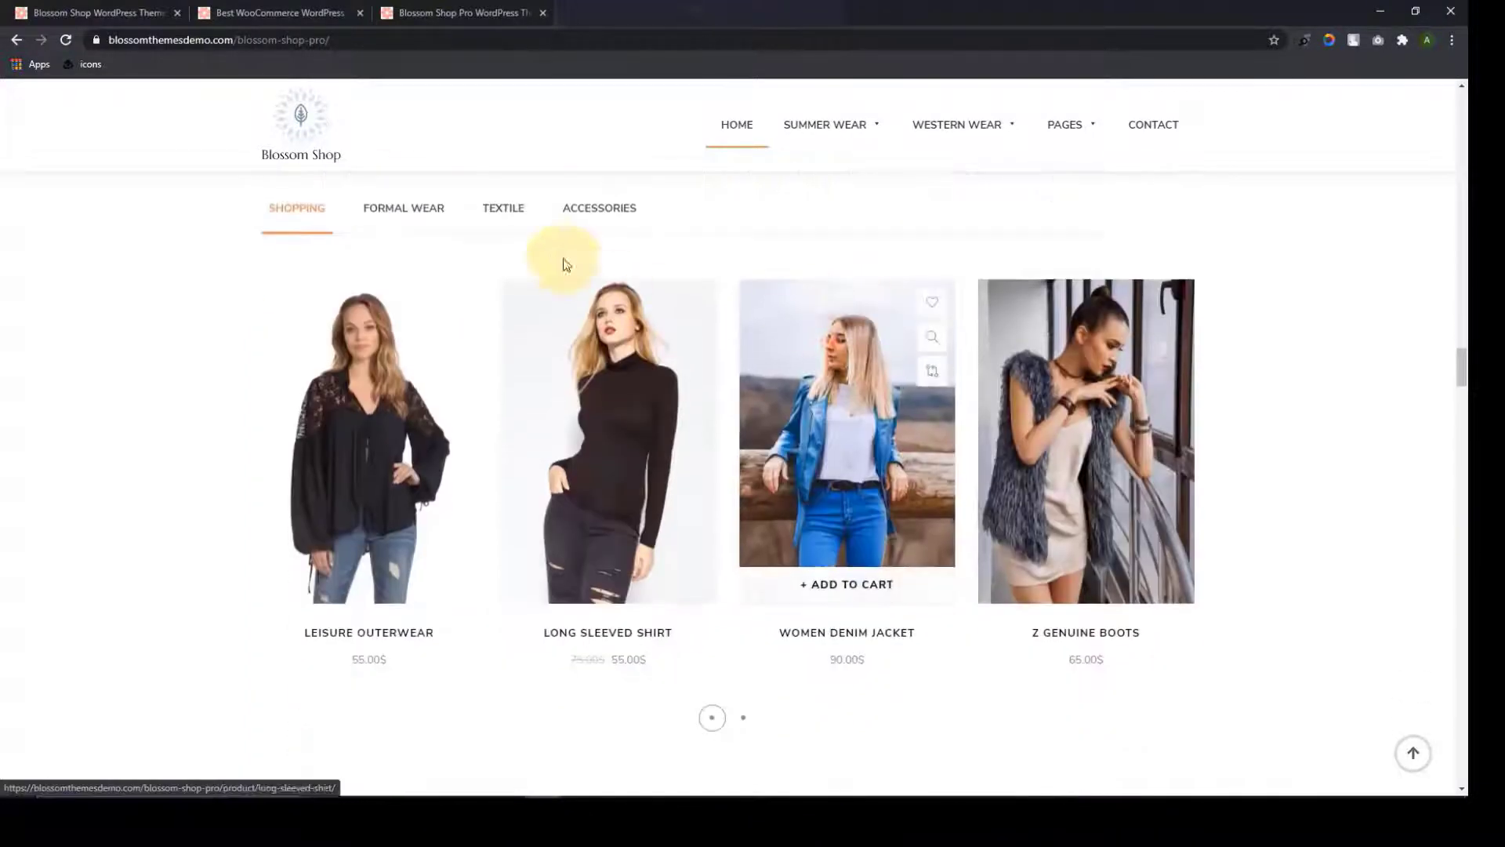
click(414, 216)
click(502, 225)
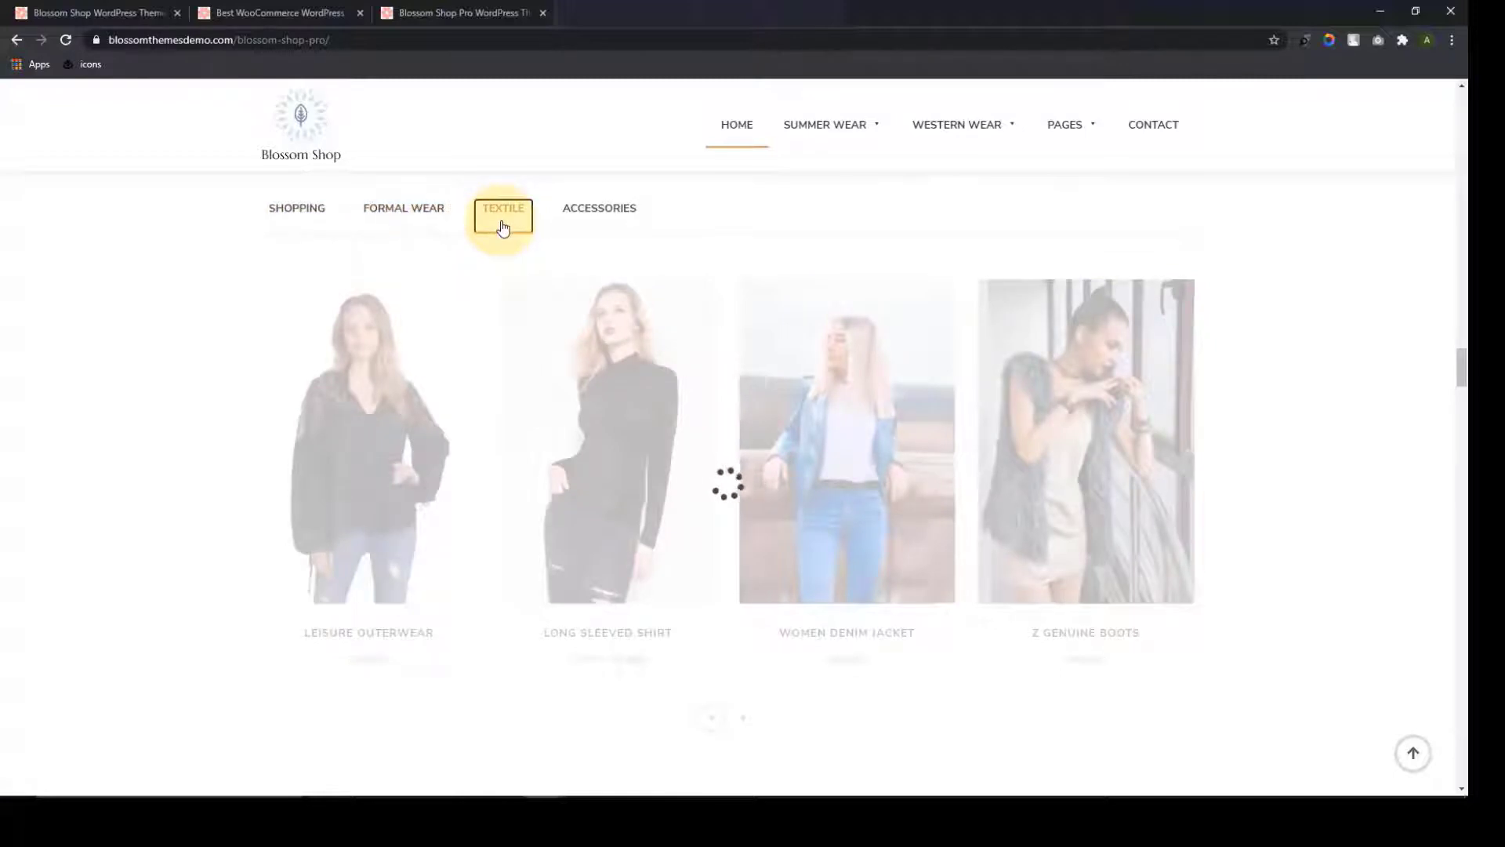
click(611, 213)
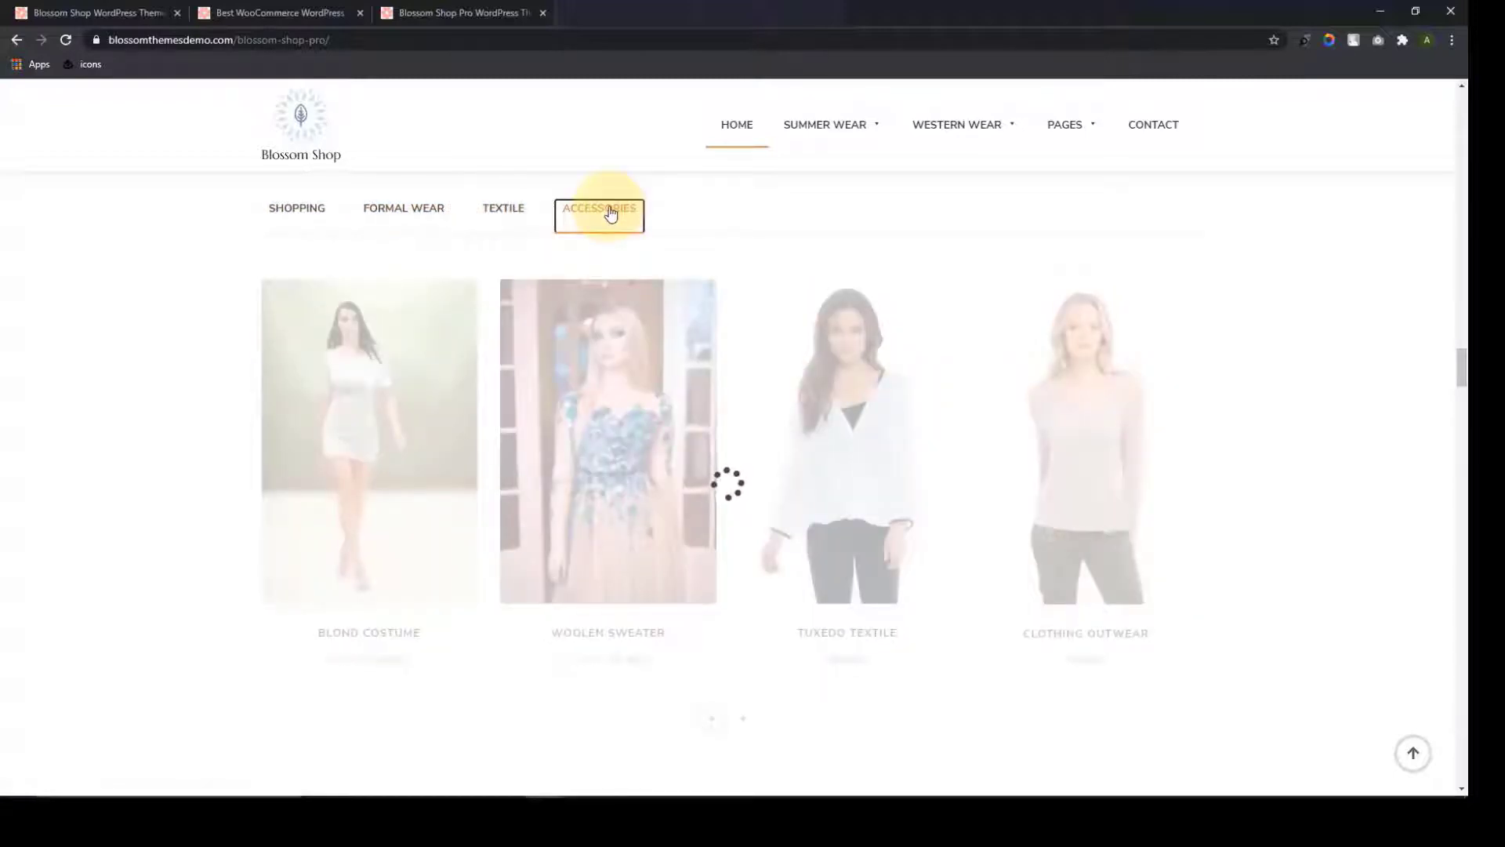
Scroll past Featured Products down to the Products On Sales section
scroll(894, 511, down, 4)
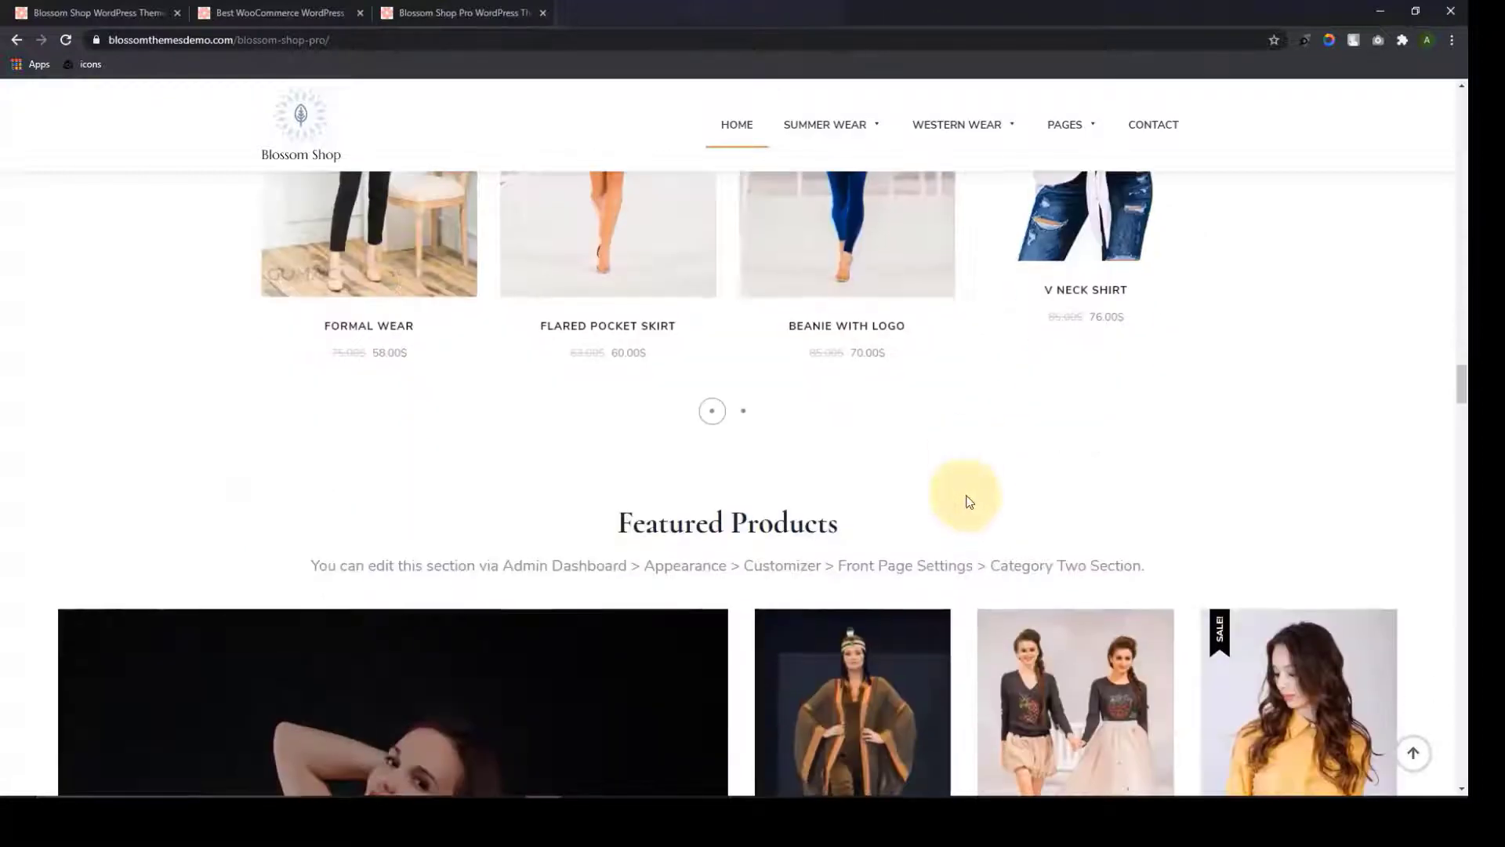
scroll(965, 498, down, 4)
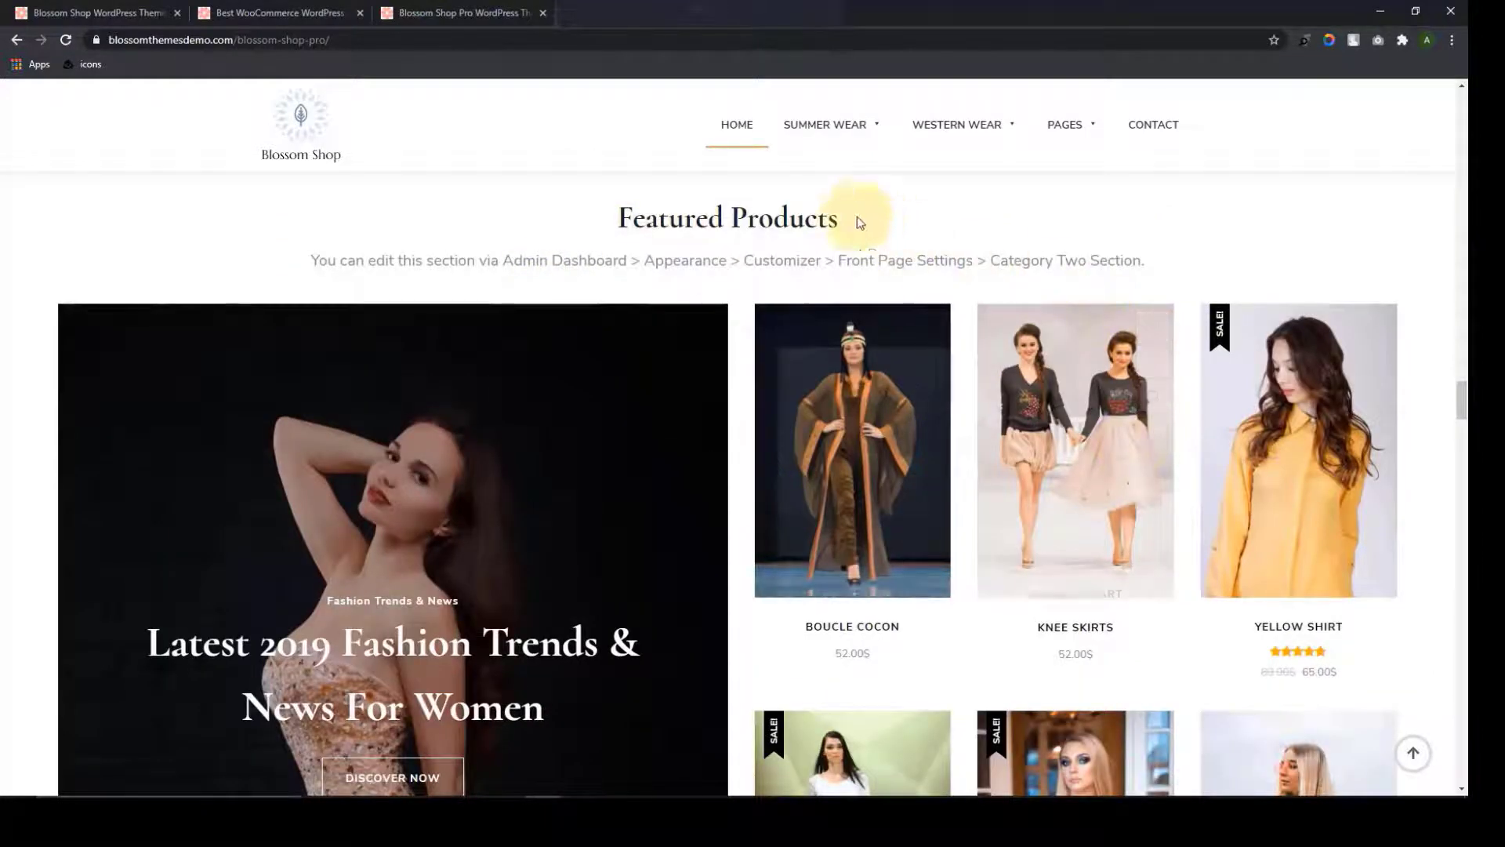
scroll(807, 275, down, 3)
scroll(807, 275, down, 12)
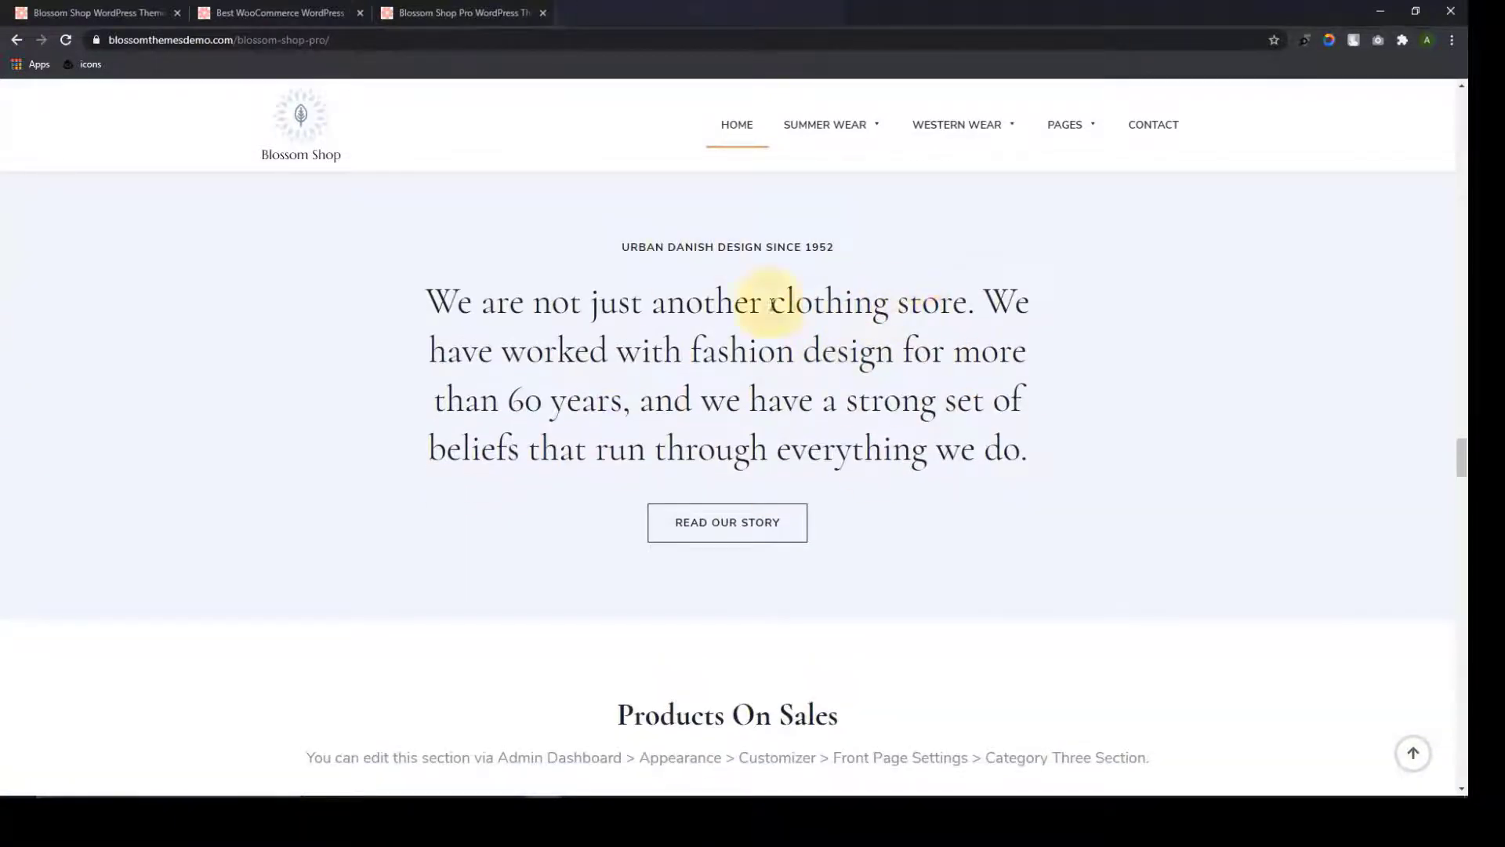
scroll(772, 305, down, 5)
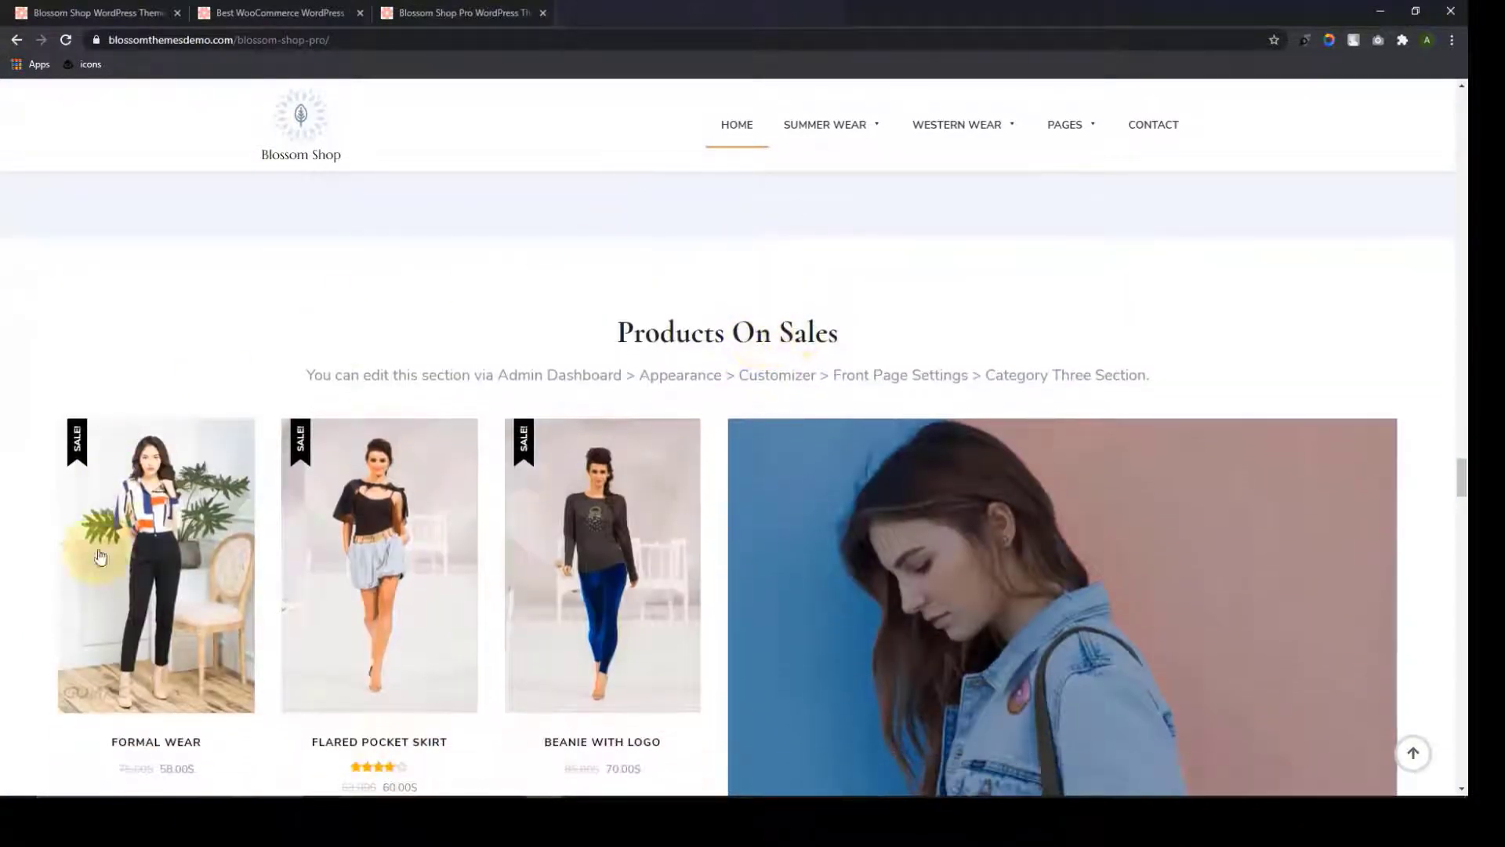
scroll(860, 605, down, 16)
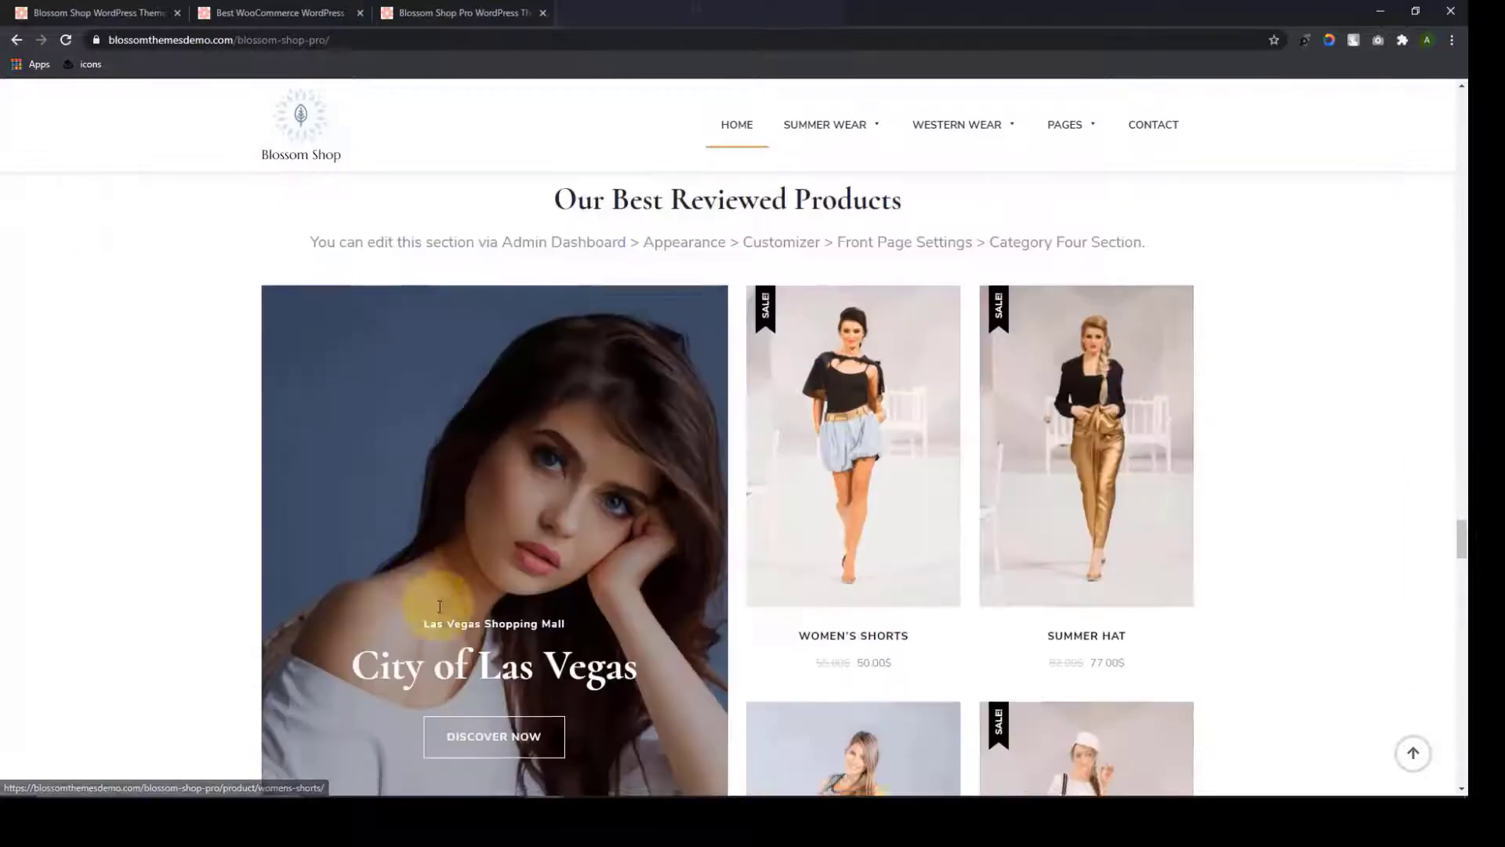
scroll(439, 606, down, 4)
scroll(716, 333, up, 1)
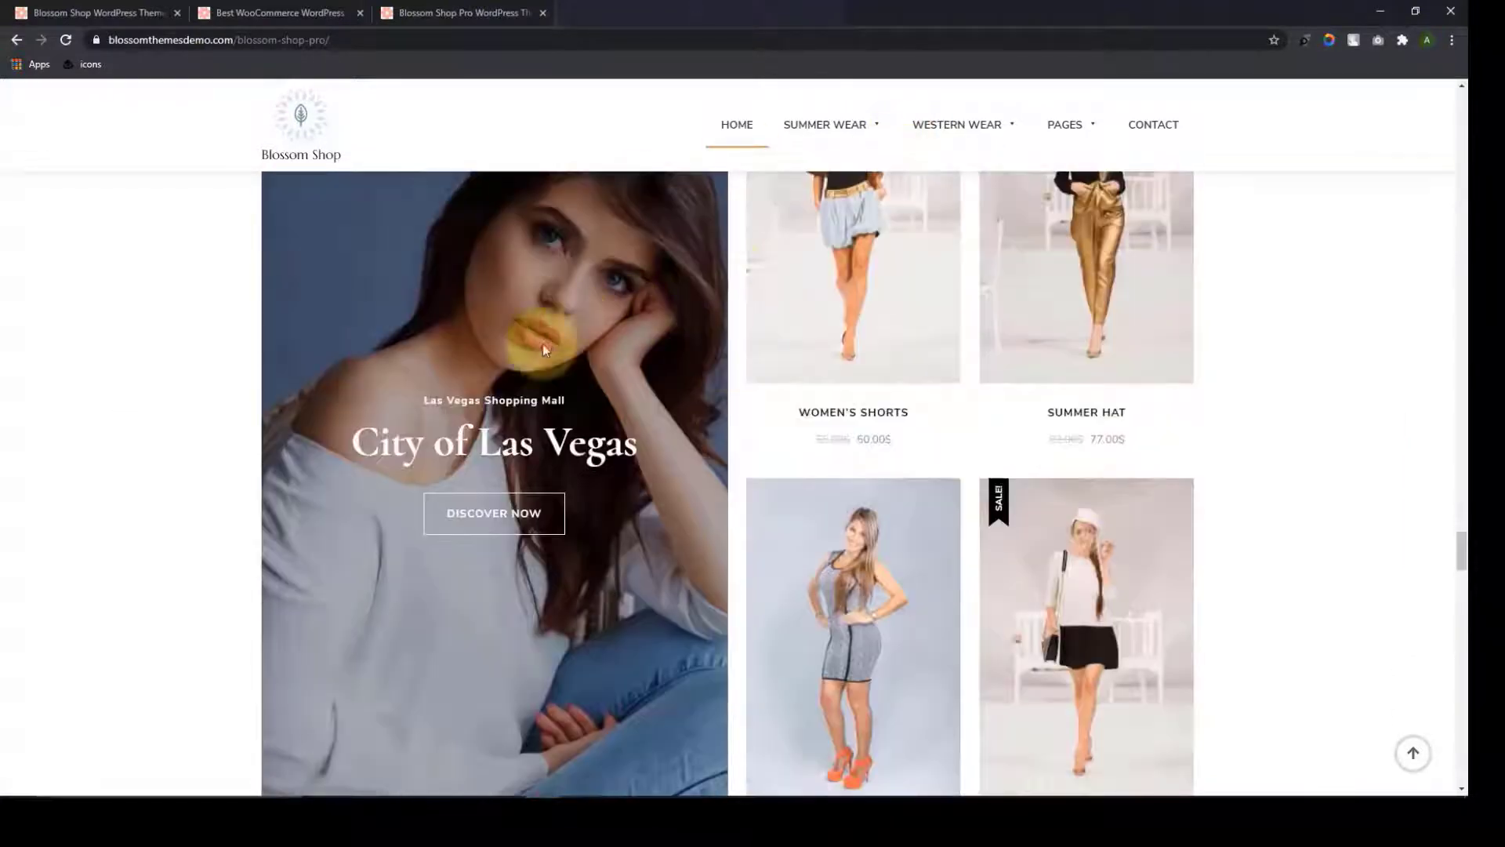
scroll(632, 347, up, 3)
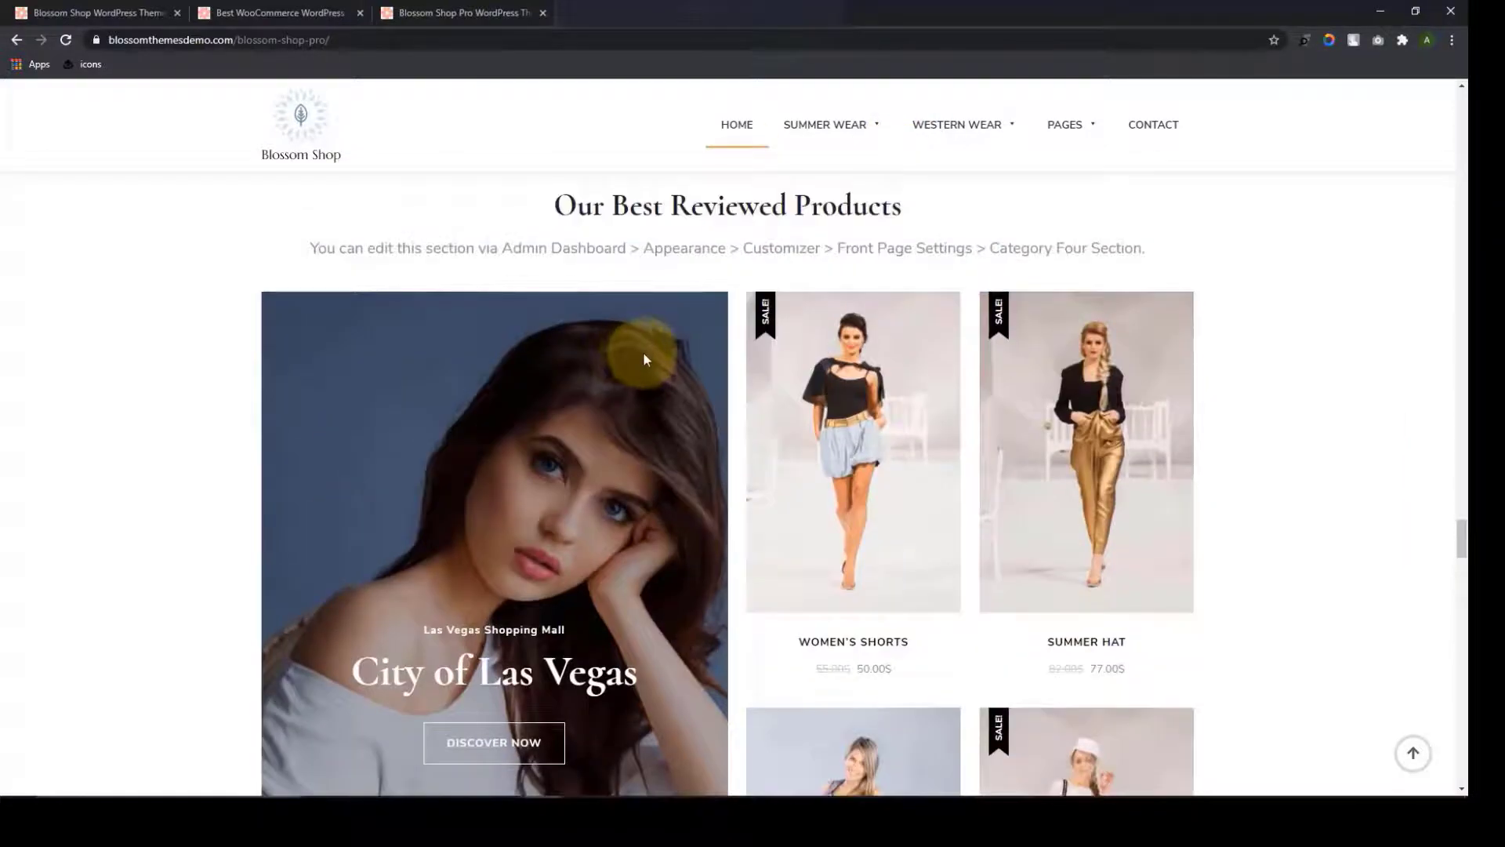
scroll(639, 354, up, 1)
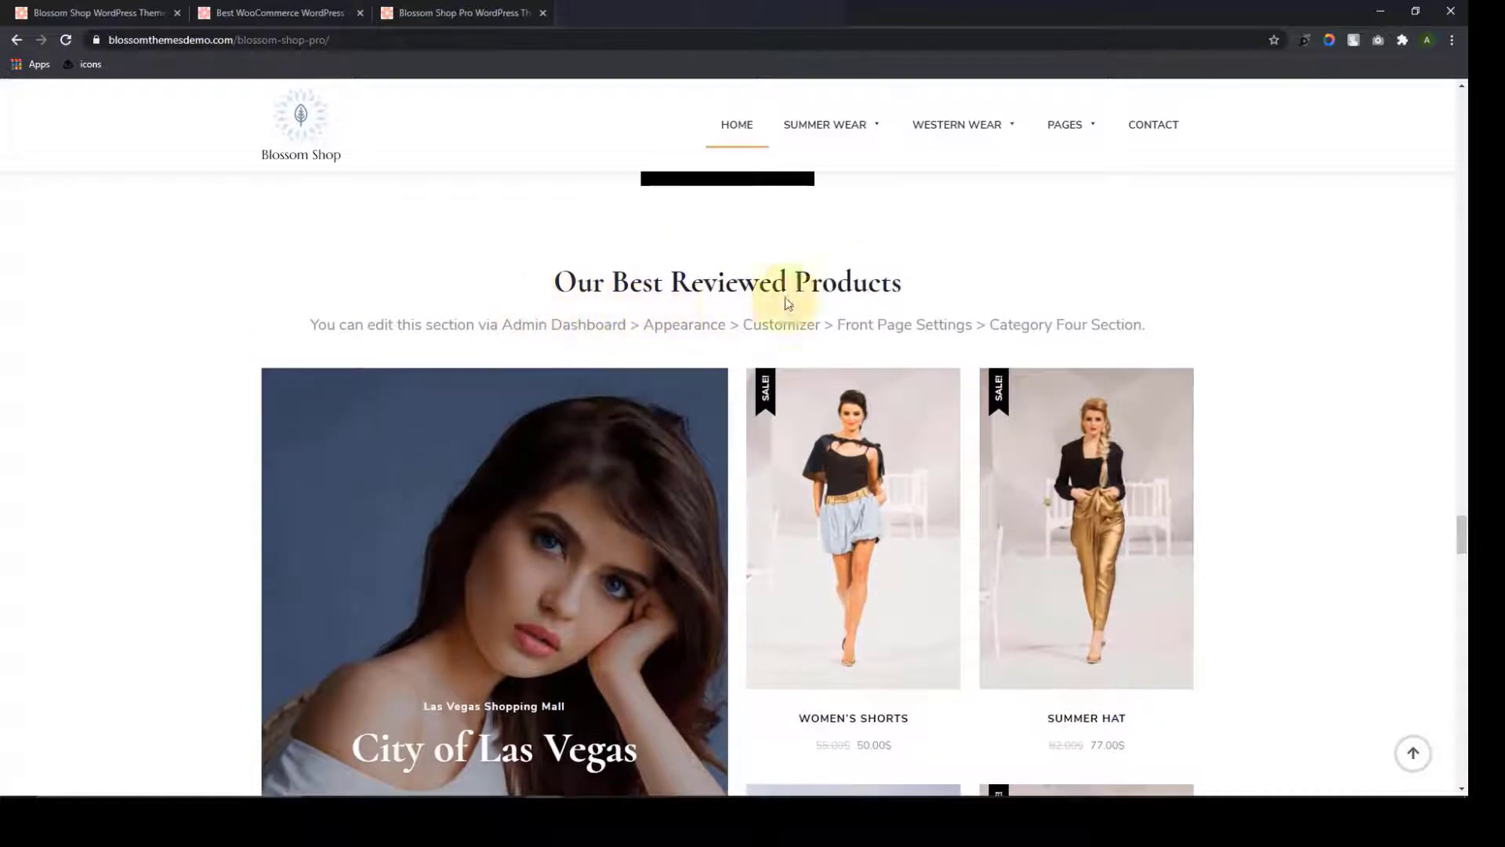
scroll(908, 284, up, 14)
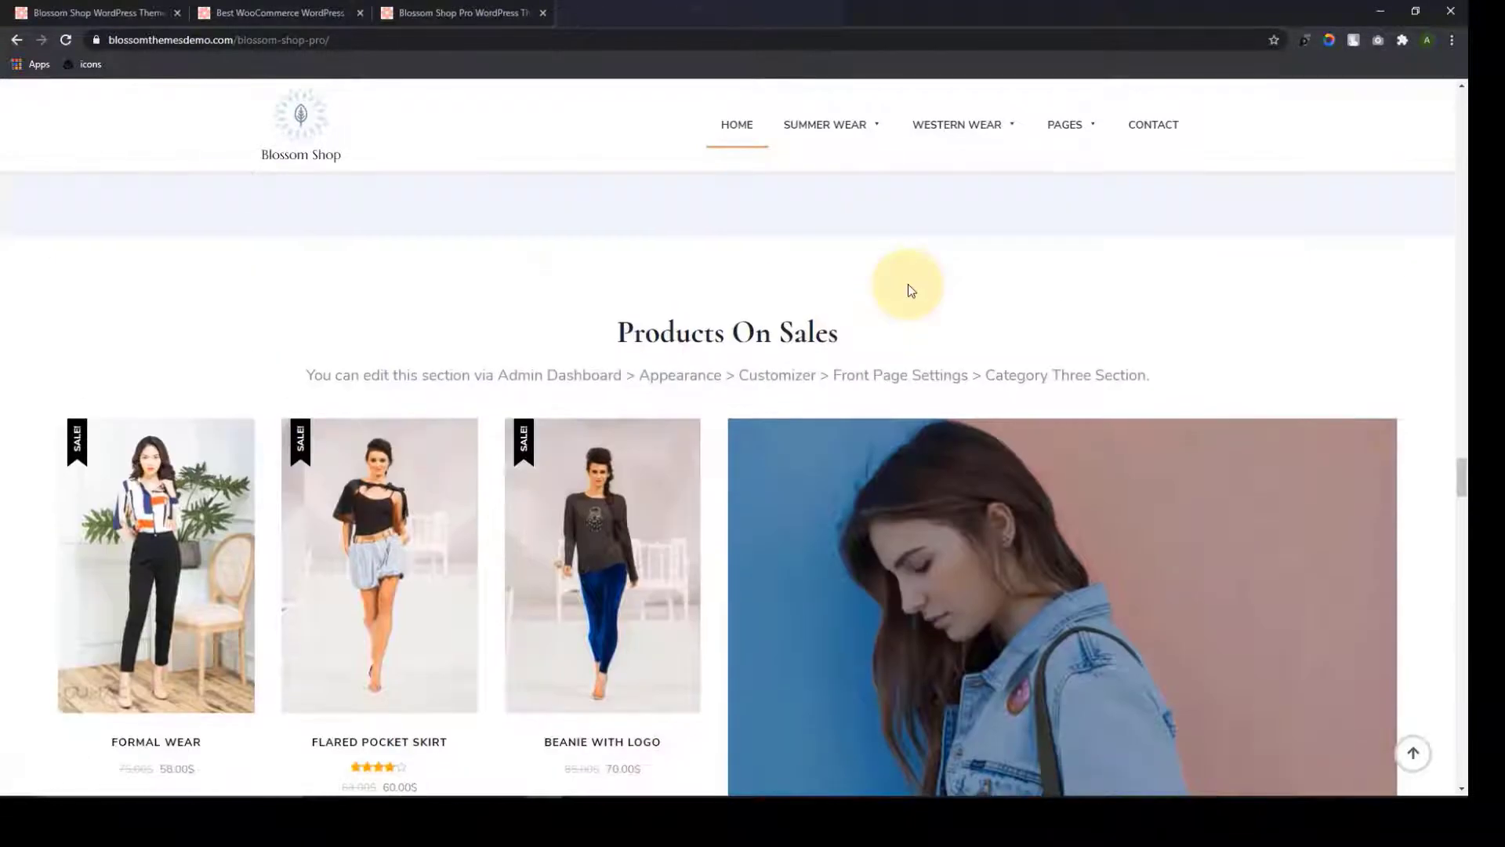
scroll(698, 447, up, 1)
scroll(931, 430, down, 12)
scroll(931, 426, up, 4)
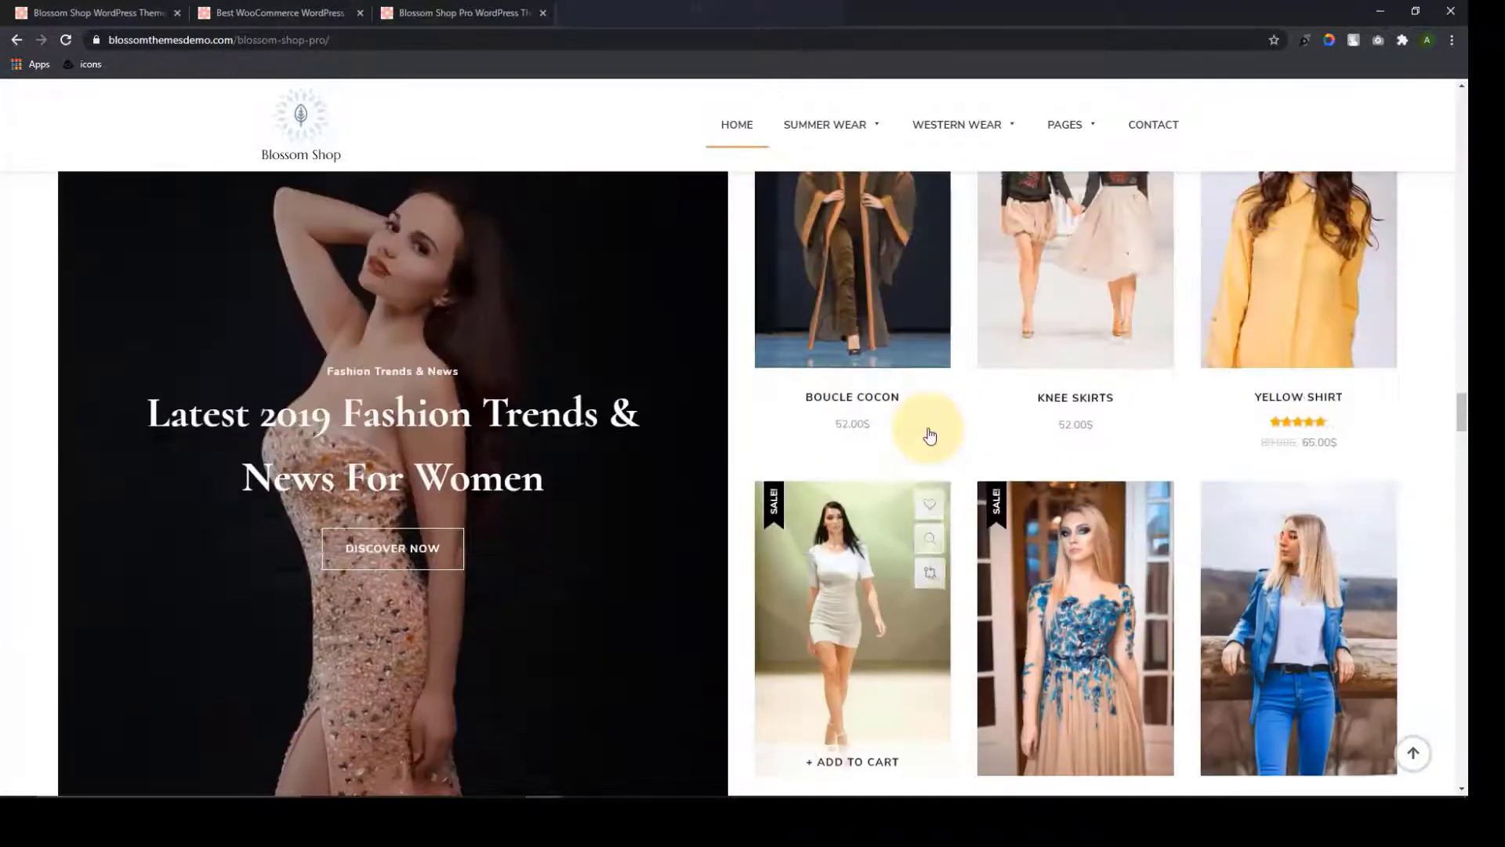
scroll(545, 318, up, 4)
scroll(900, 318, up, 6)
scroll(898, 318, down, 12)
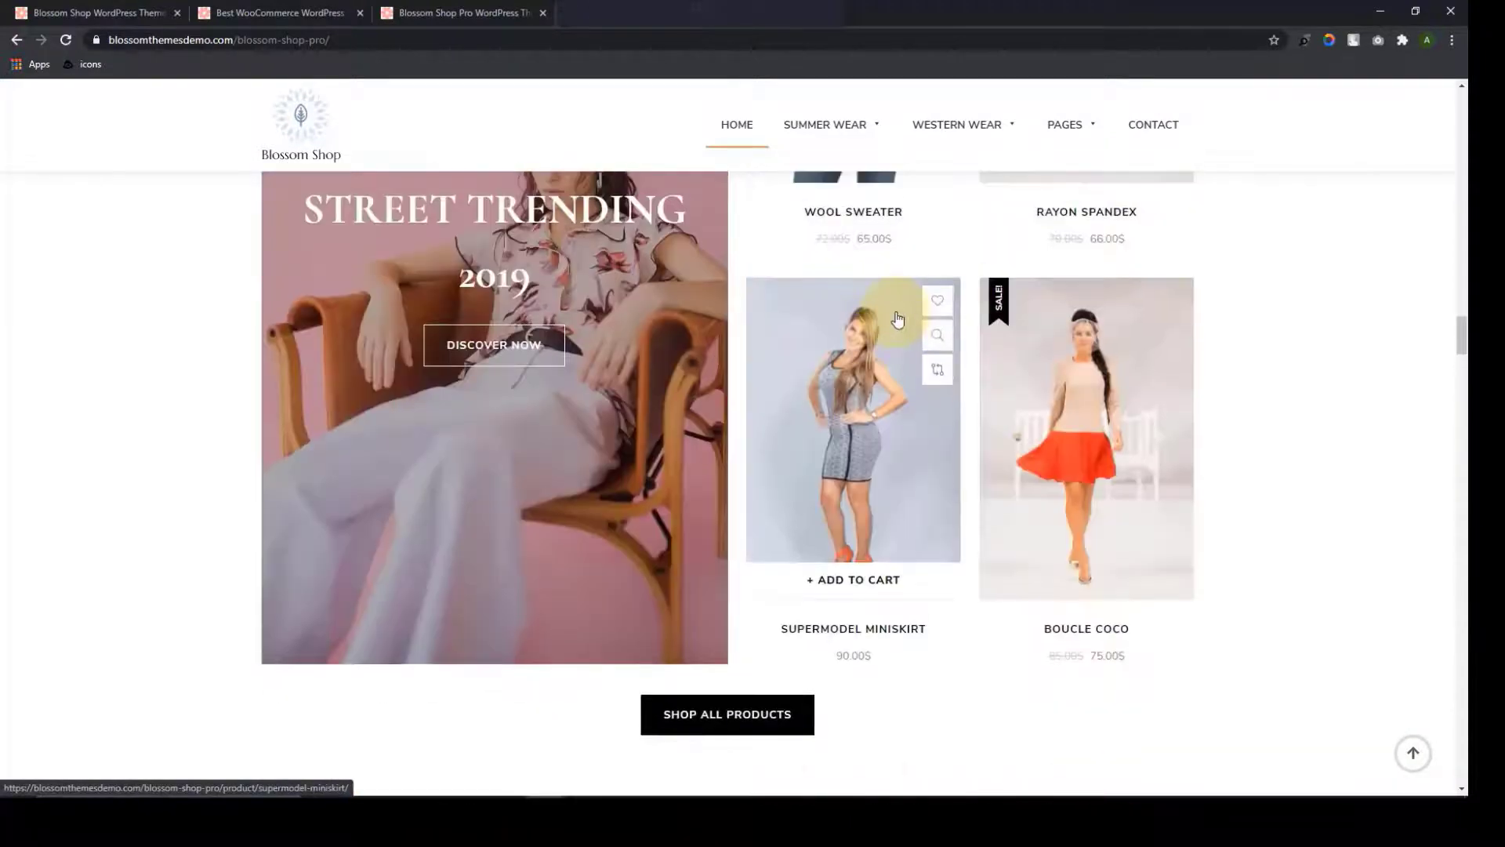
scroll(898, 318, up, 8)
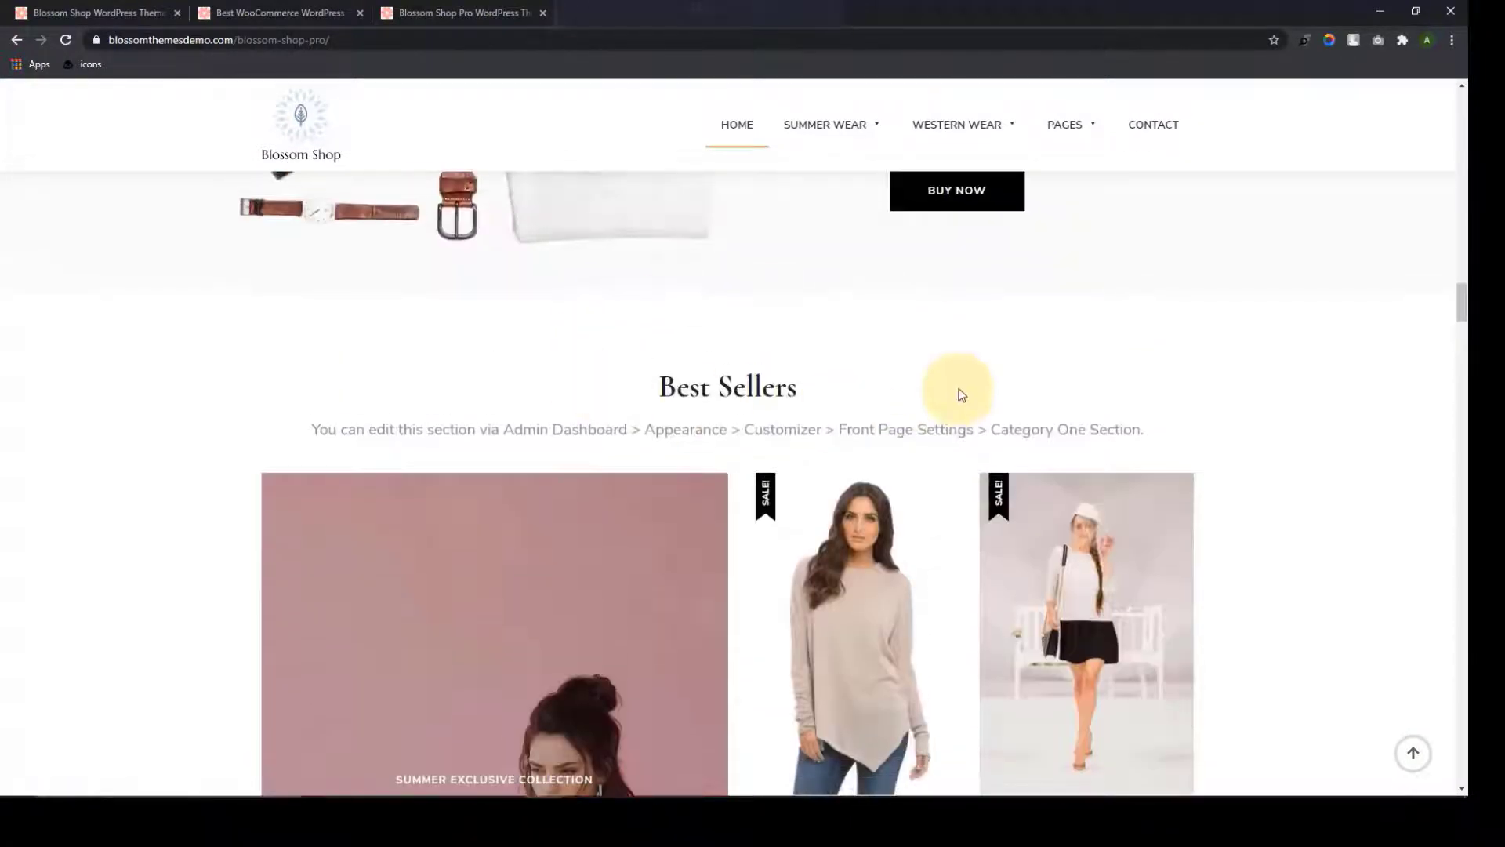
scroll(962, 394, down, 20)
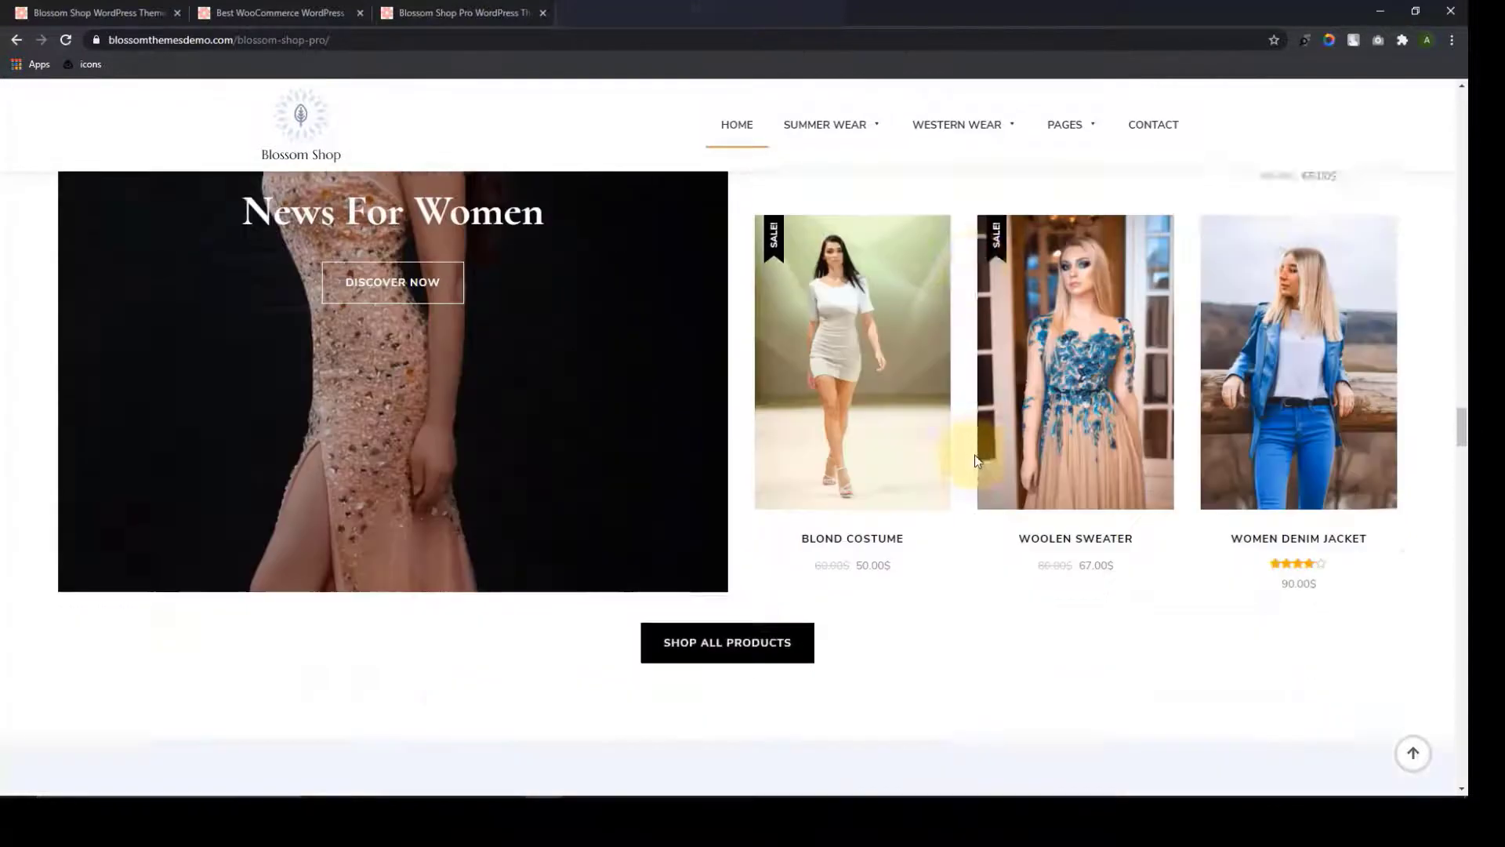
scroll(731, 388, down, 15)
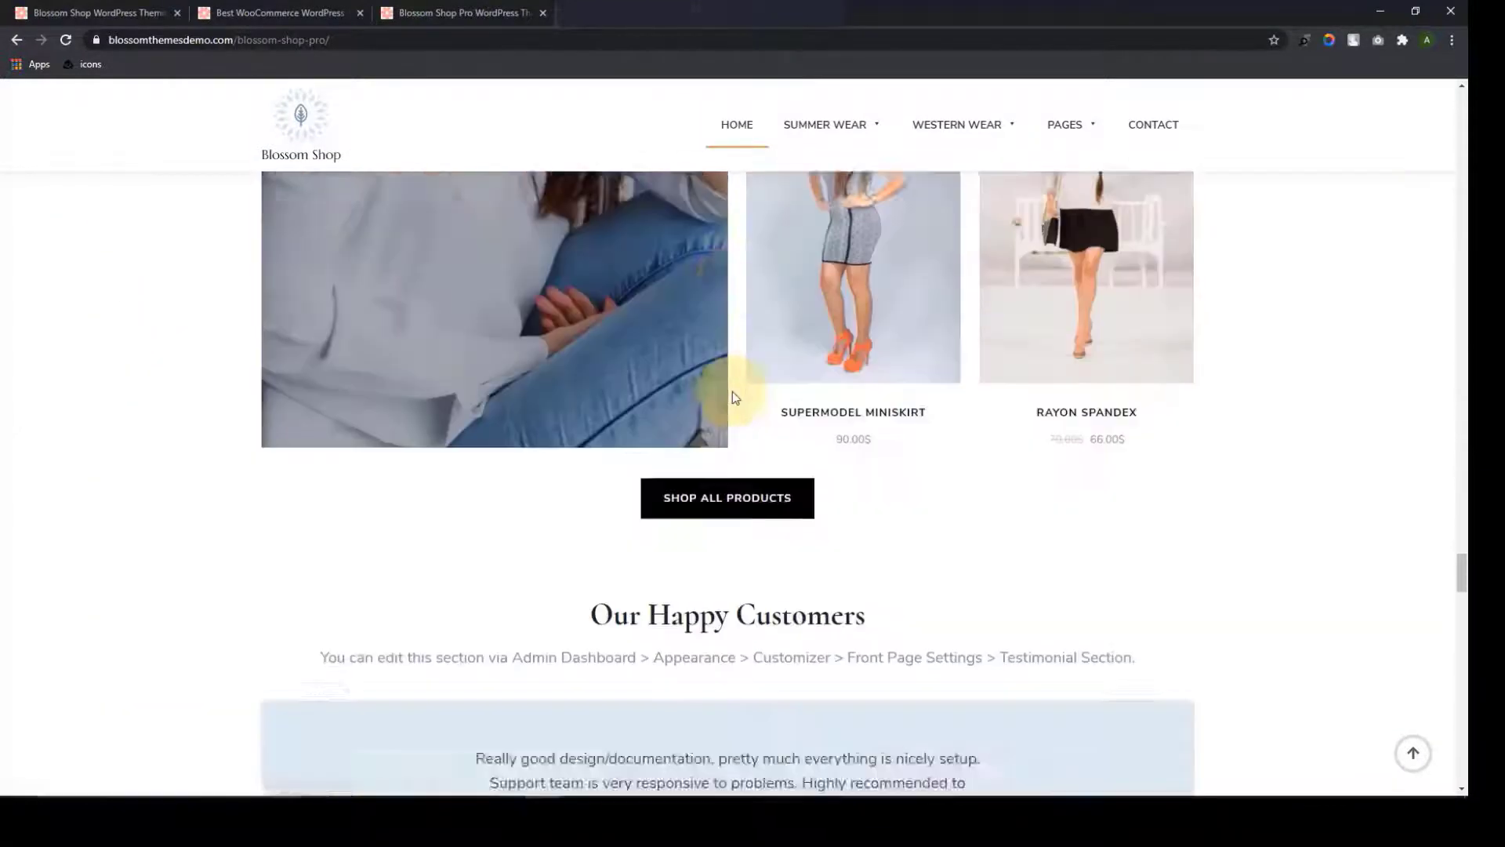
scroll(734, 398, down, 4)
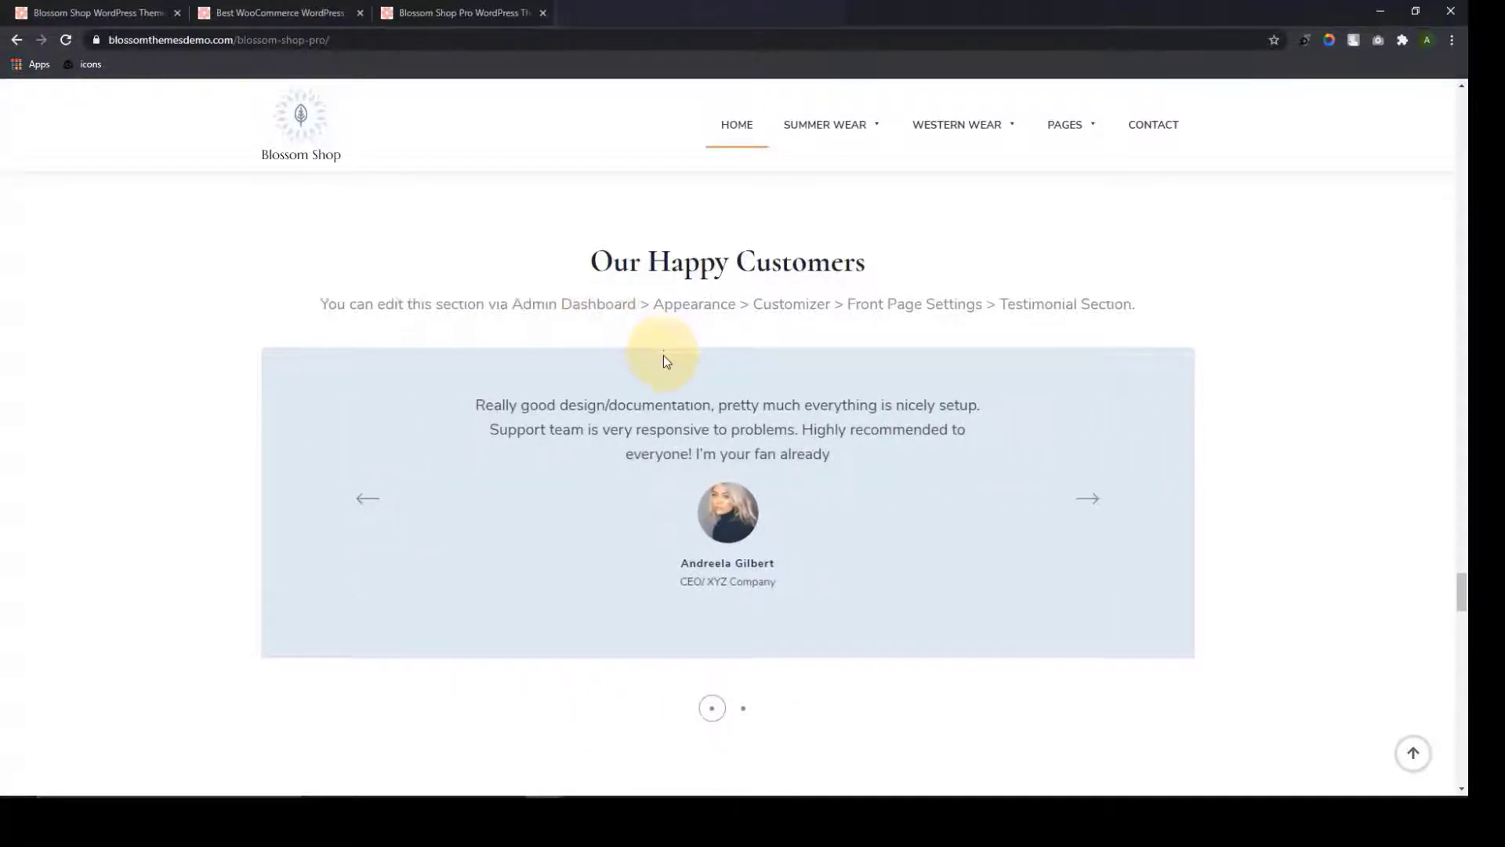
scroll(663, 361, down, 7)
scroll(666, 359, down, 1)
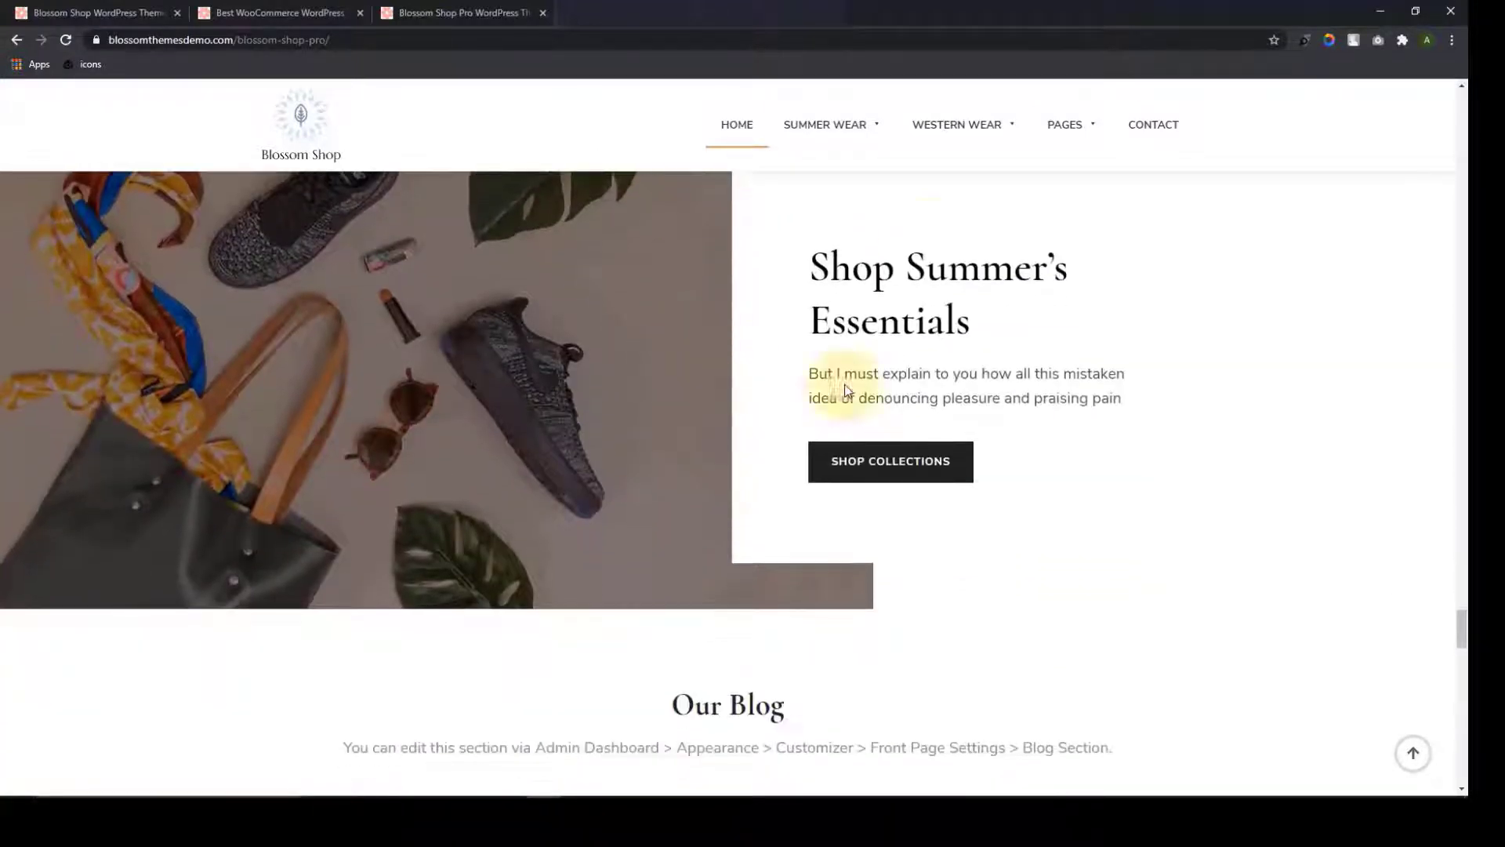
scroll(854, 325, down, 3)
scroll(854, 325, up, 3)
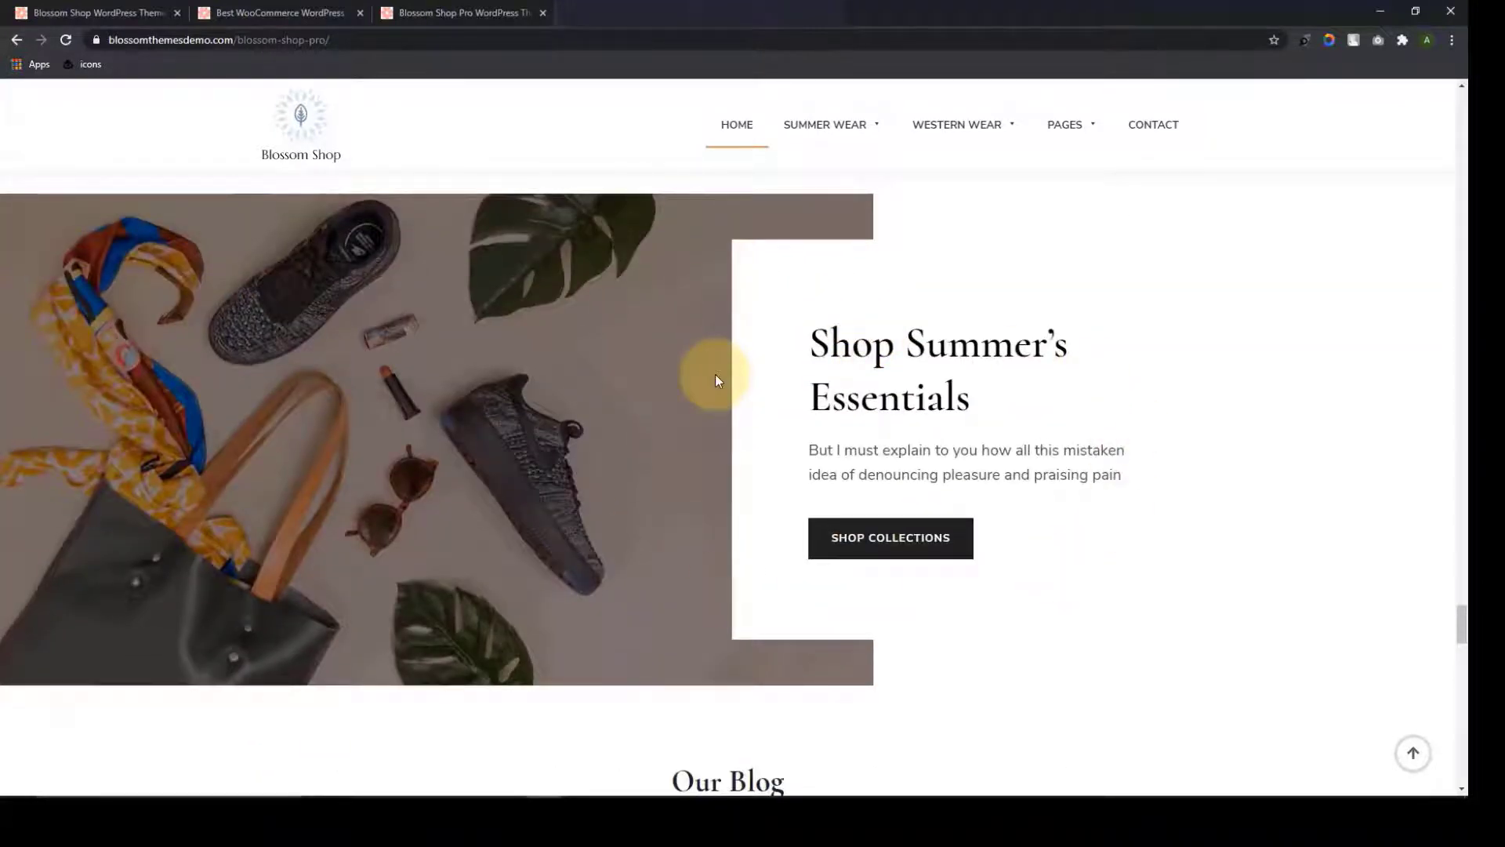
scroll(745, 411, down, 3)
scroll(759, 439, down, 2)
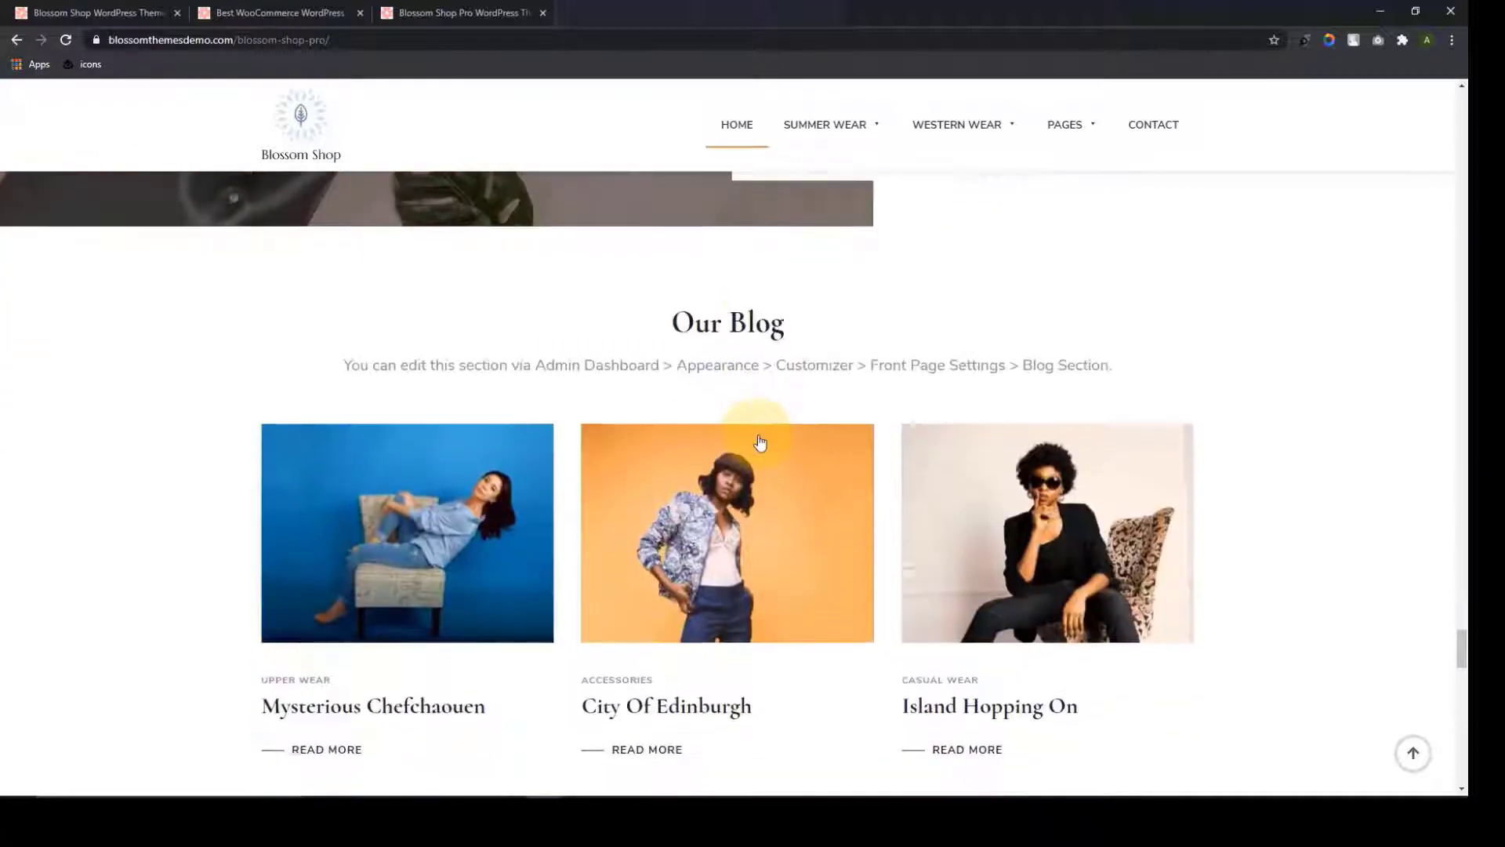
scroll(831, 353, down, 1)
scroll(808, 378, down, 6)
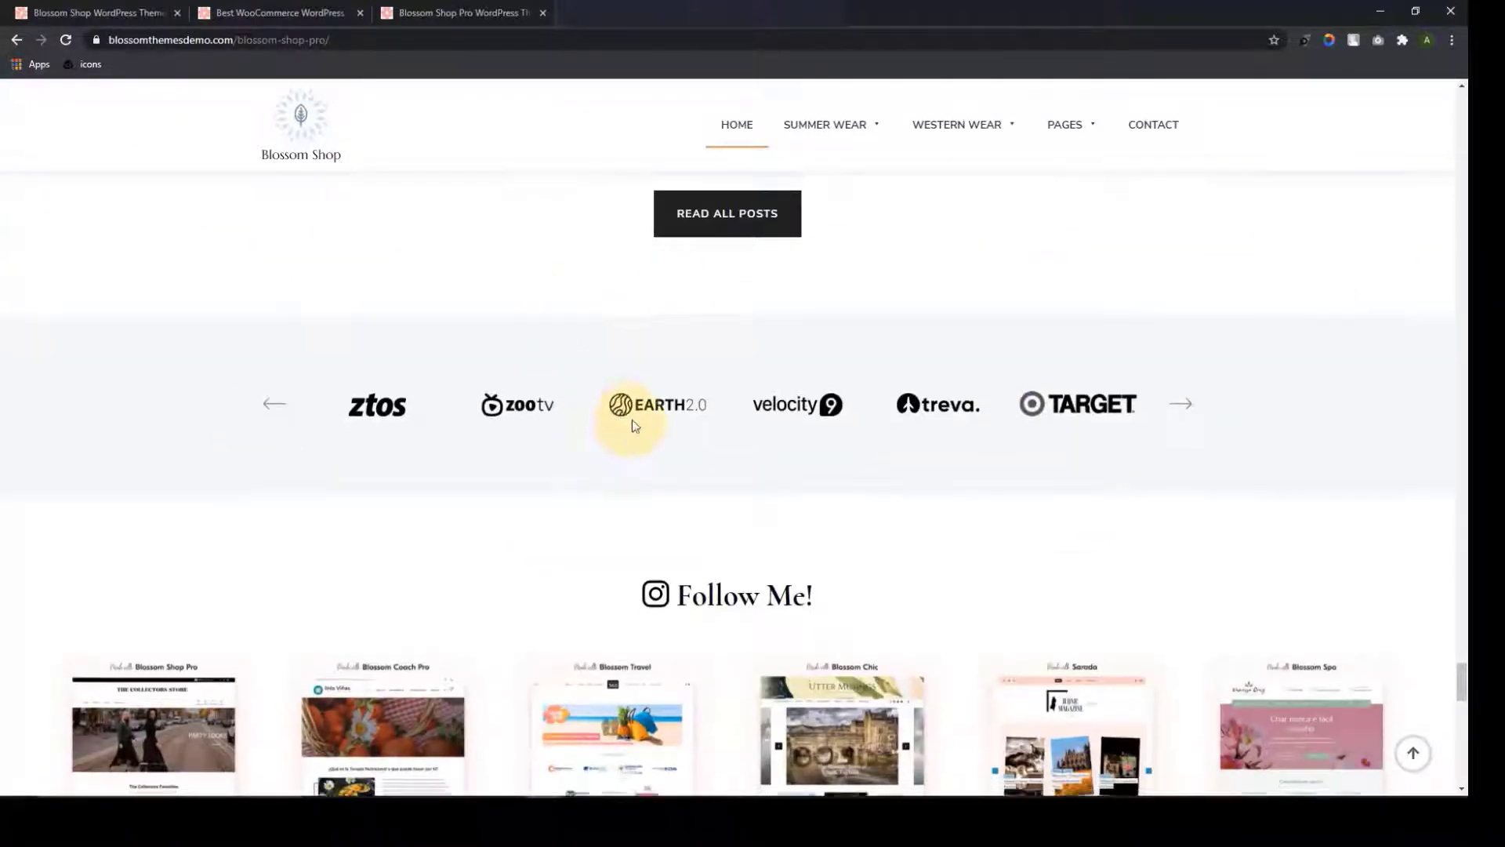
scroll(887, 393, down, 2)
scroll(634, 423, down, 3)
scroll(632, 418, down, 3)
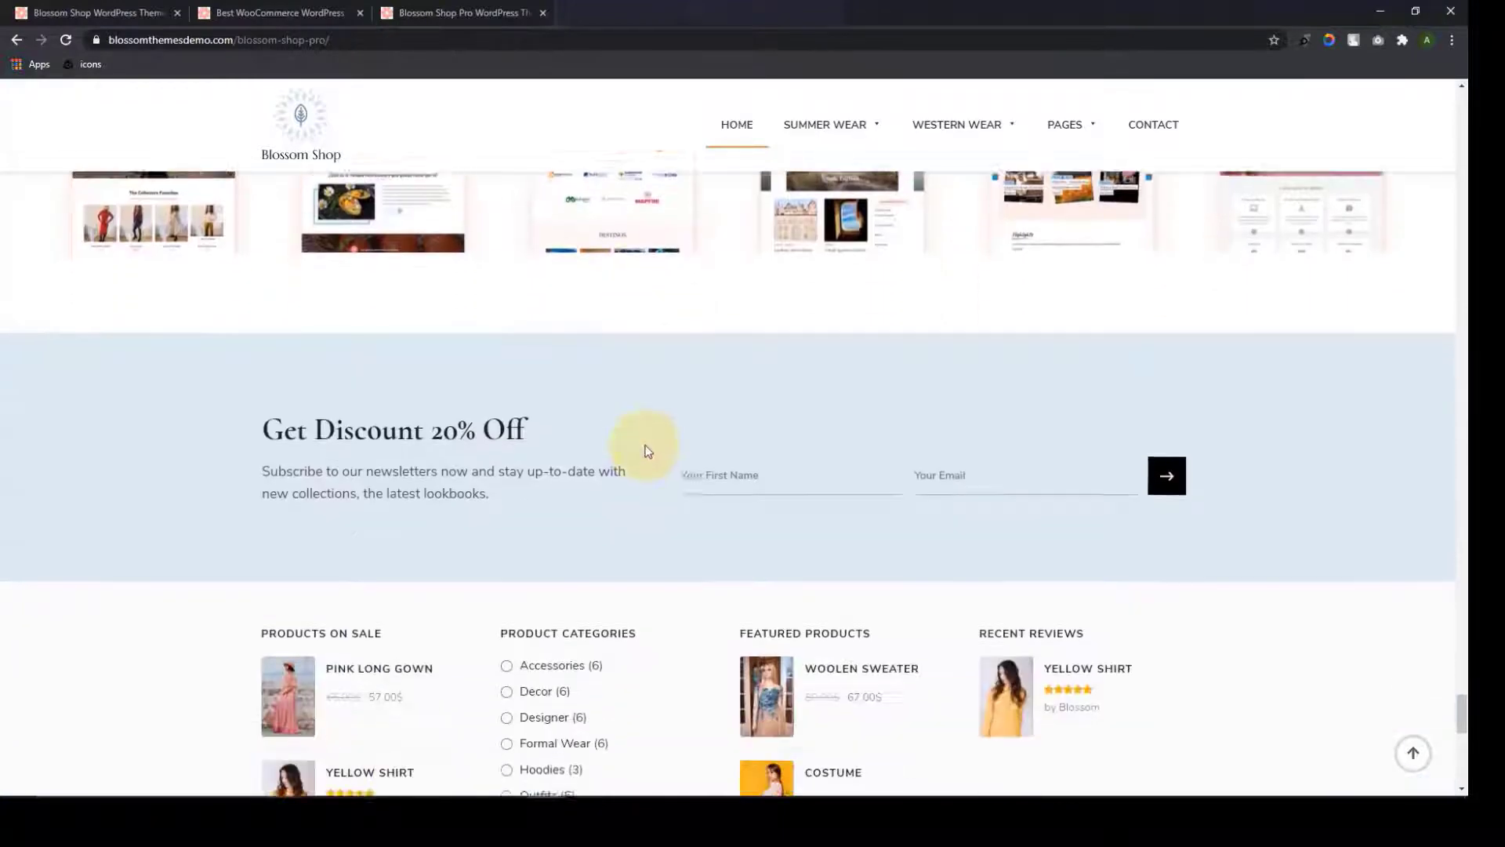
scroll(487, 412, down, 3)
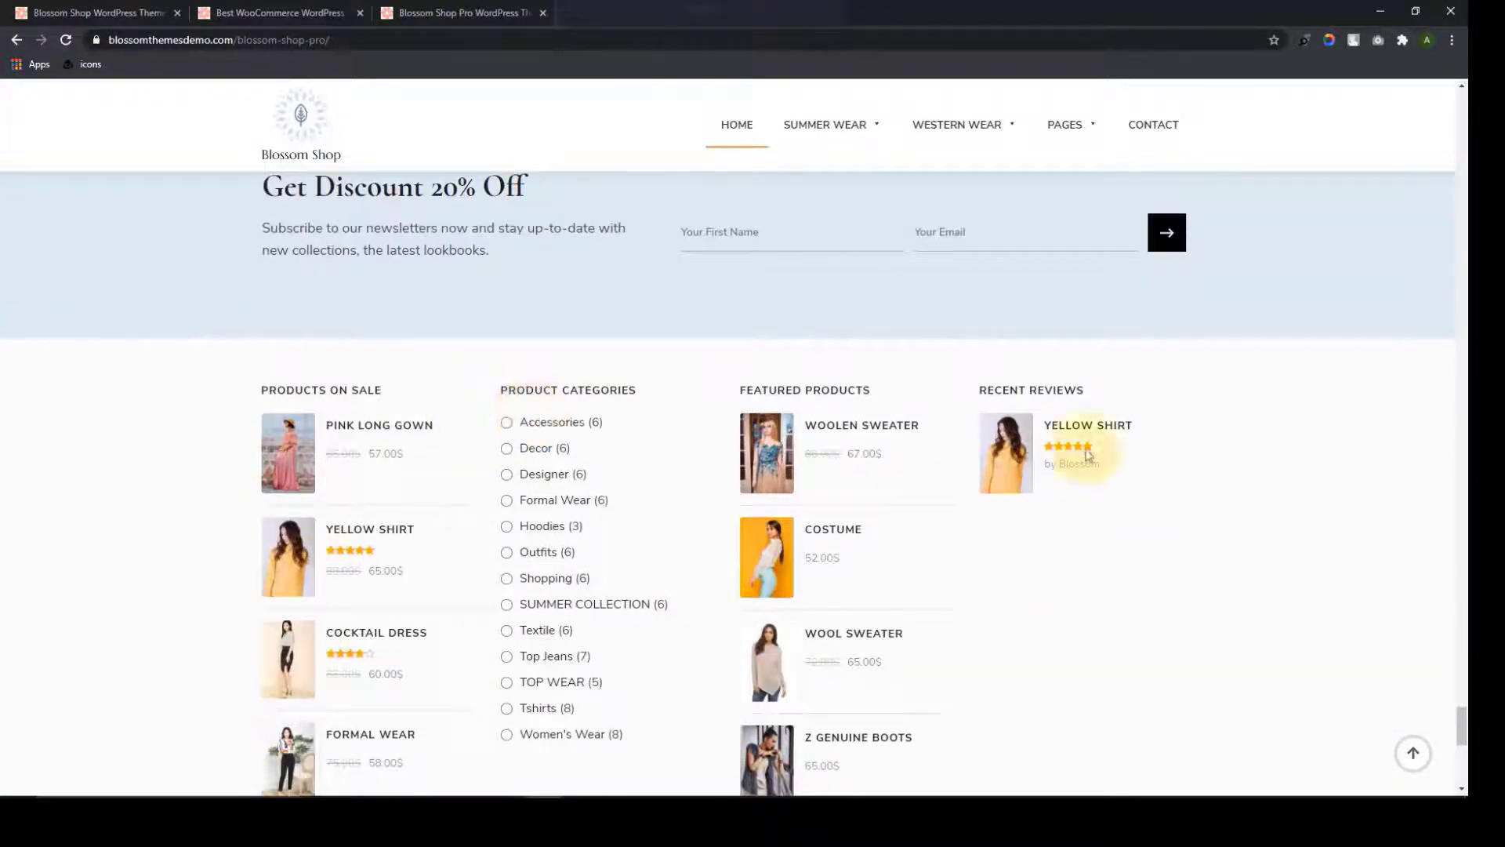
scroll(517, 447, down, 5)
scroll(530, 463, down, 4)
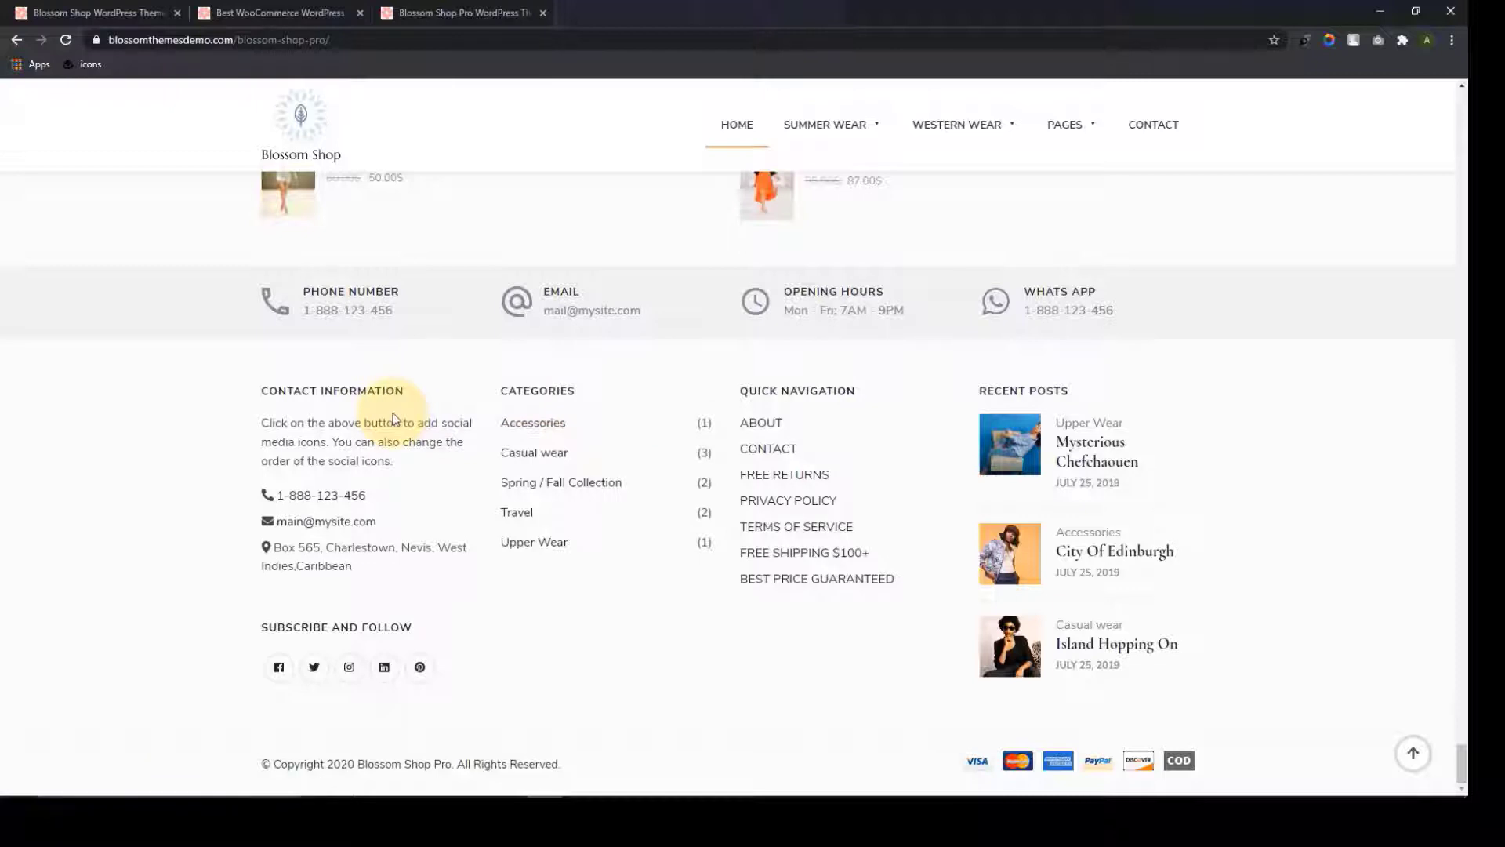
triple_click(571, 764)
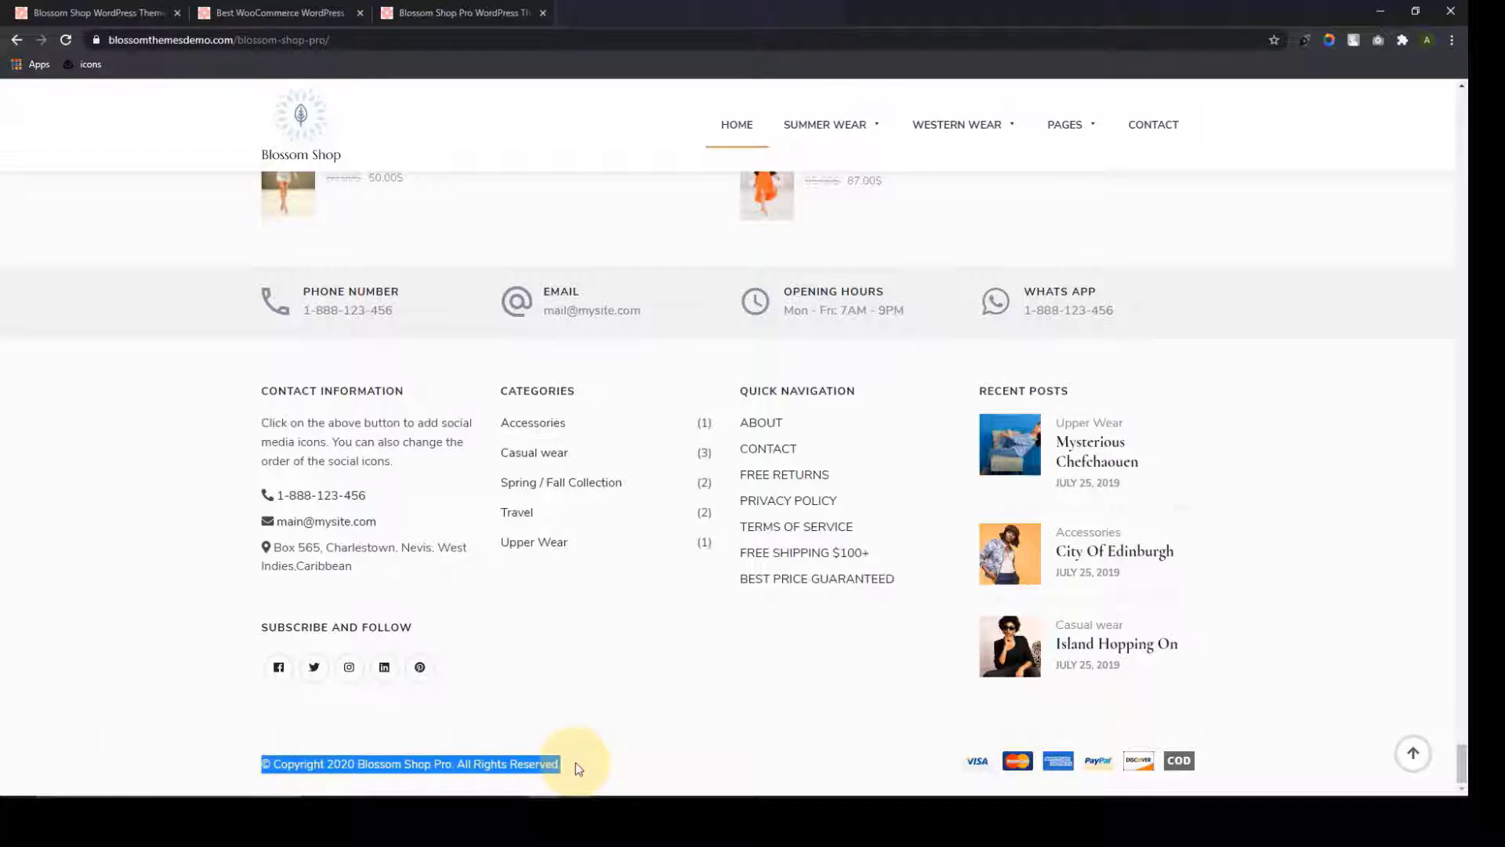
click(577, 762)
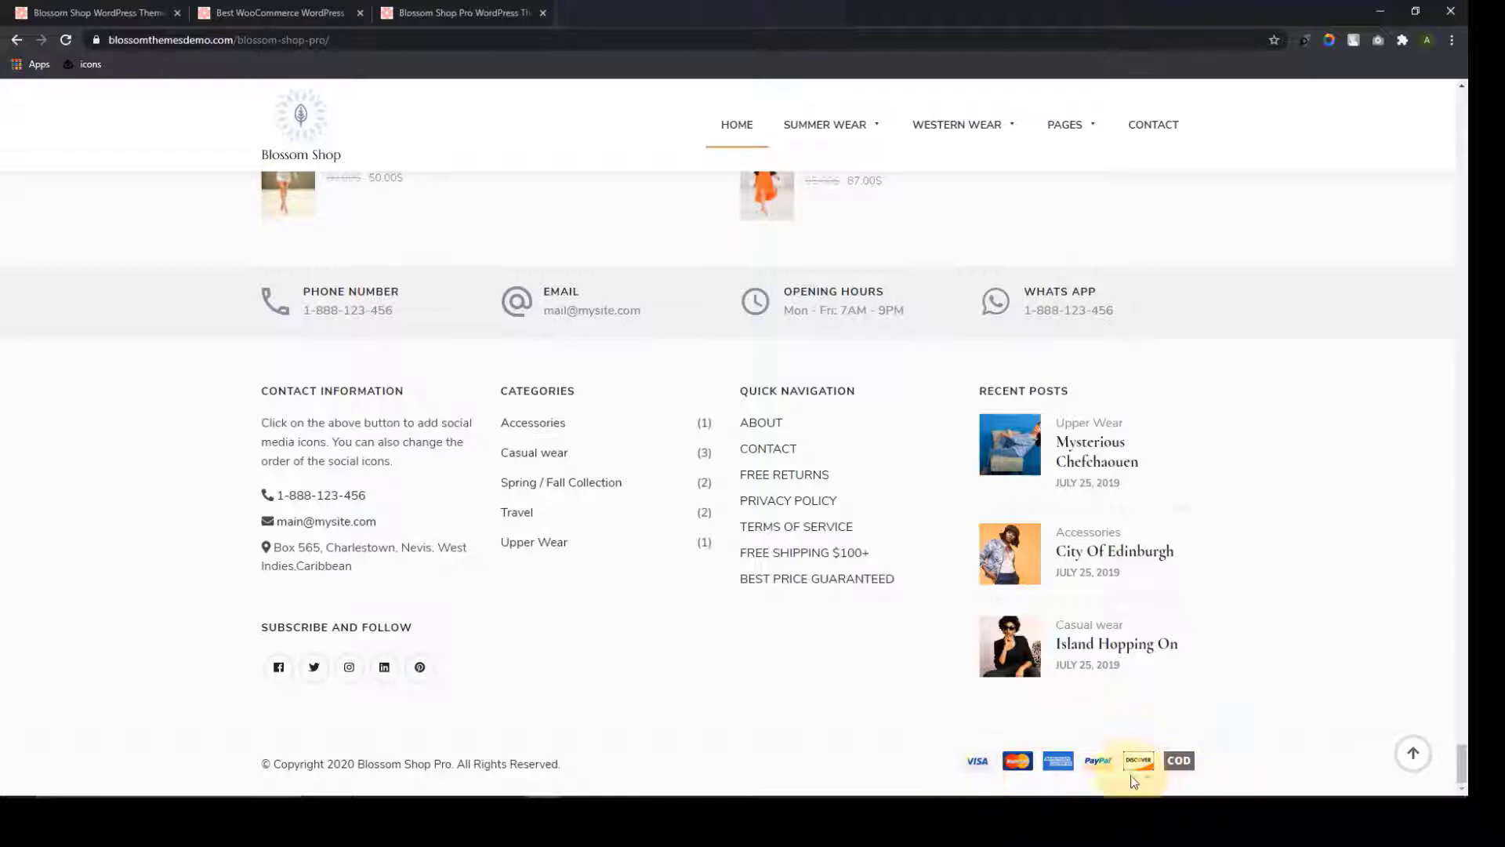
Jump back to the top of the demo and browse the Shop page
click(1413, 753)
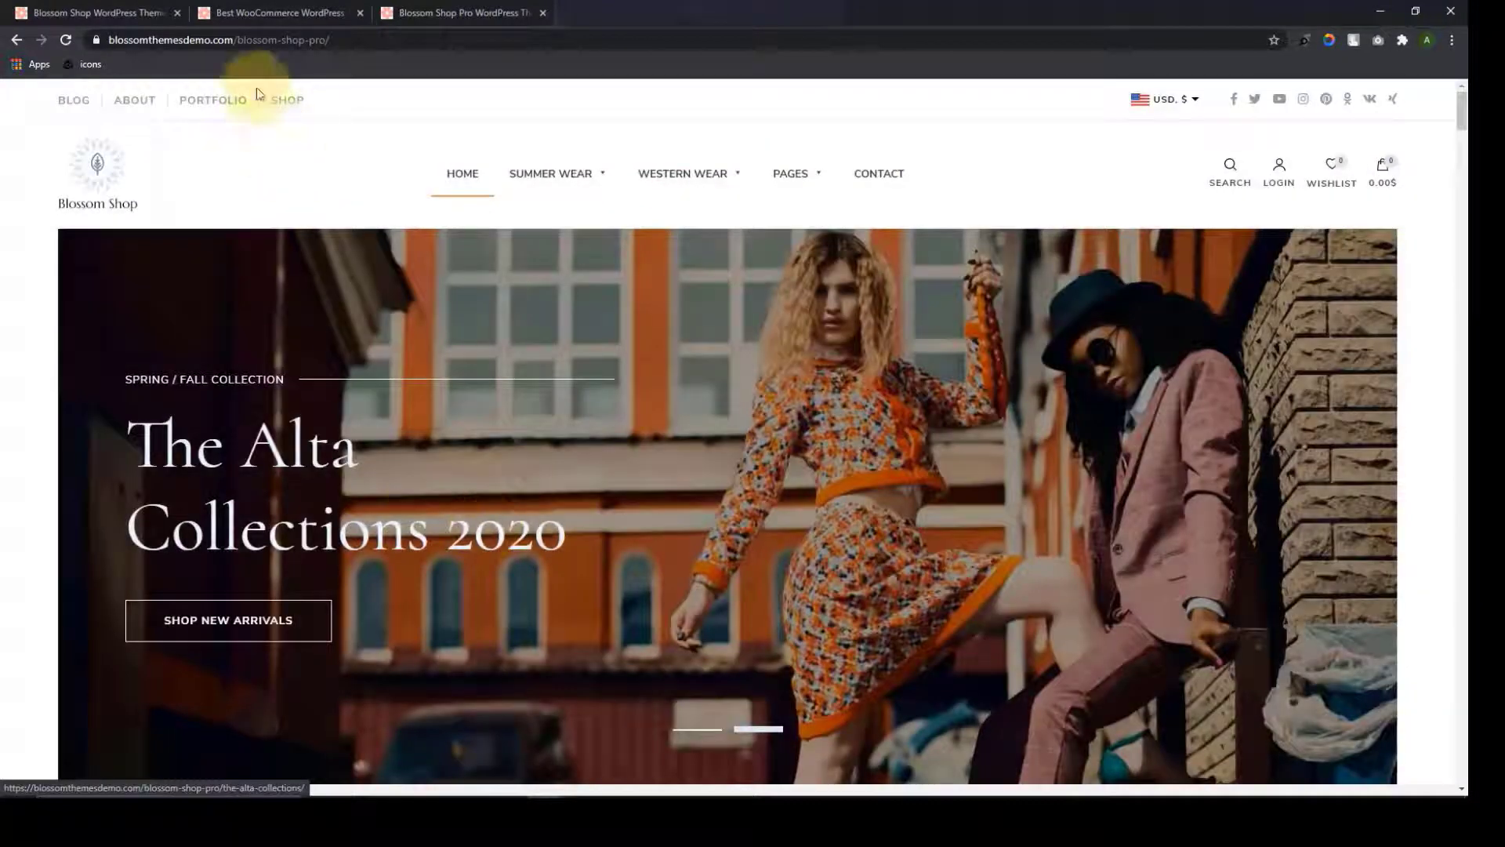
mouse_move(293, 103)
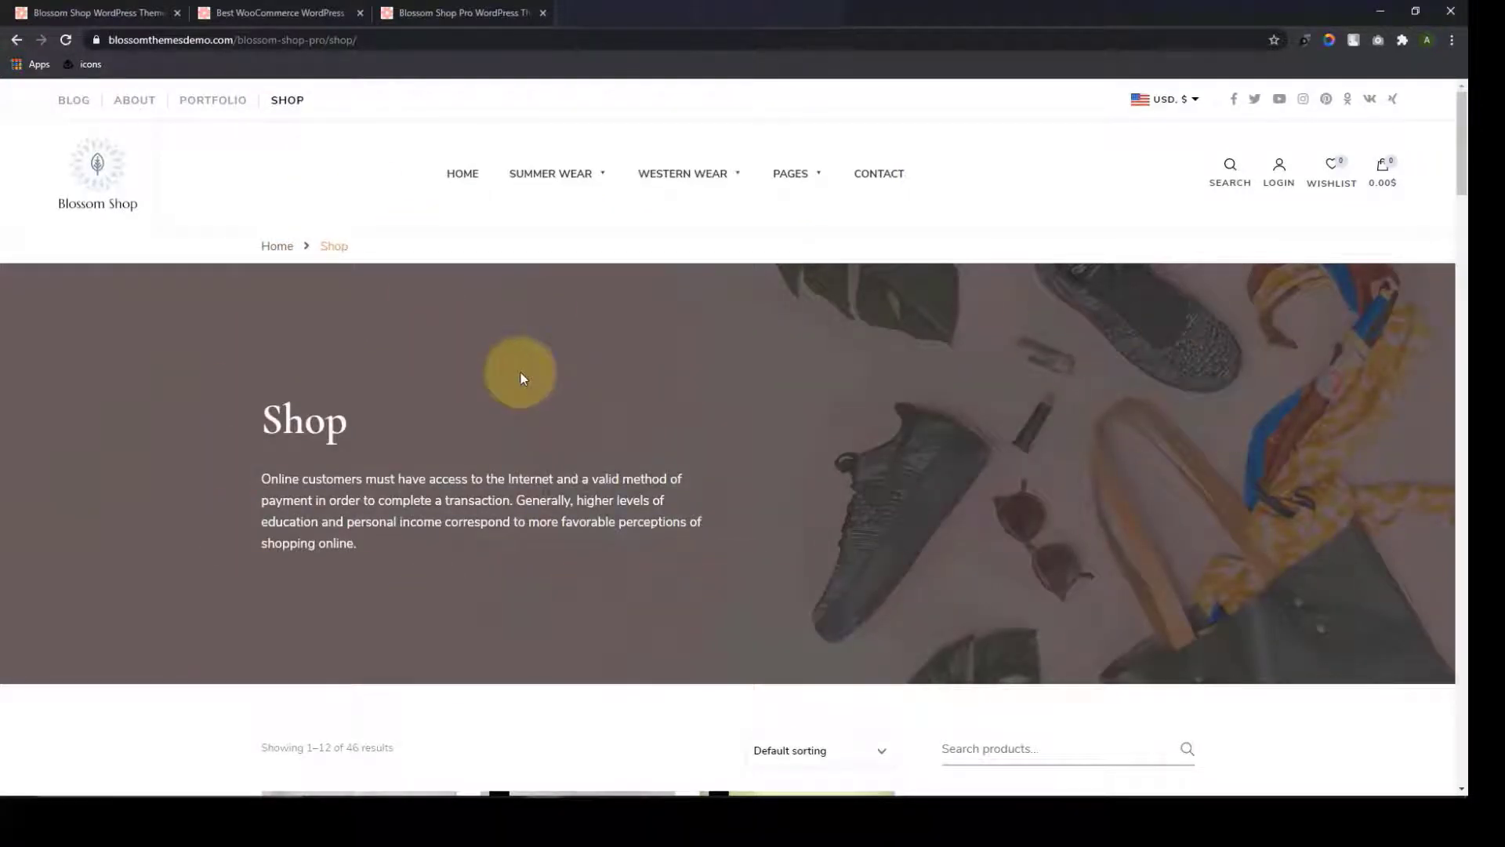
scroll(521, 374, down, 1)
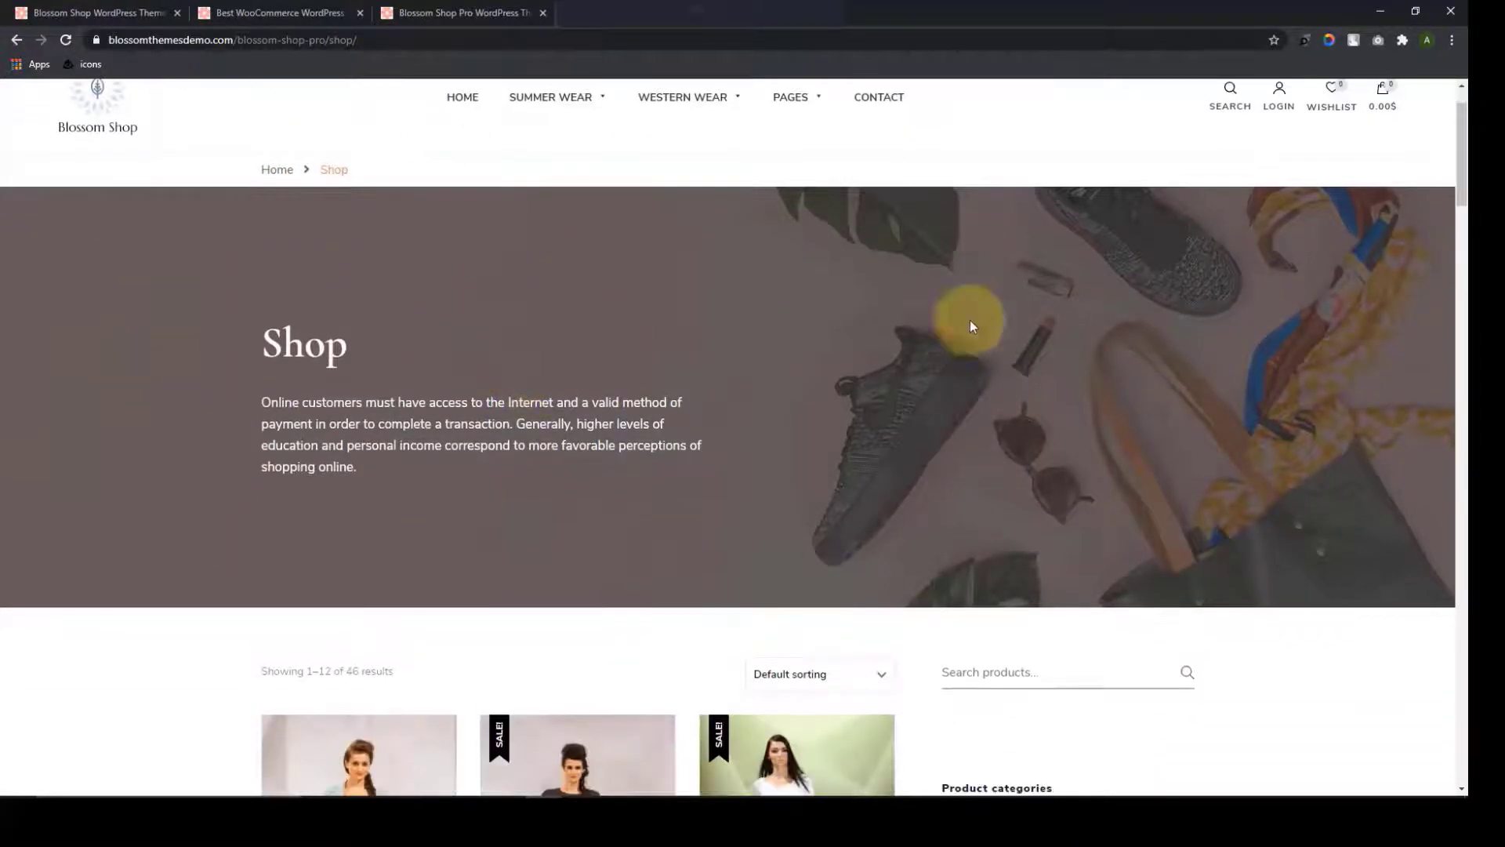
scroll(1102, 298, down, 2)
drag(359, 315, 264, 248)
click(388, 311)
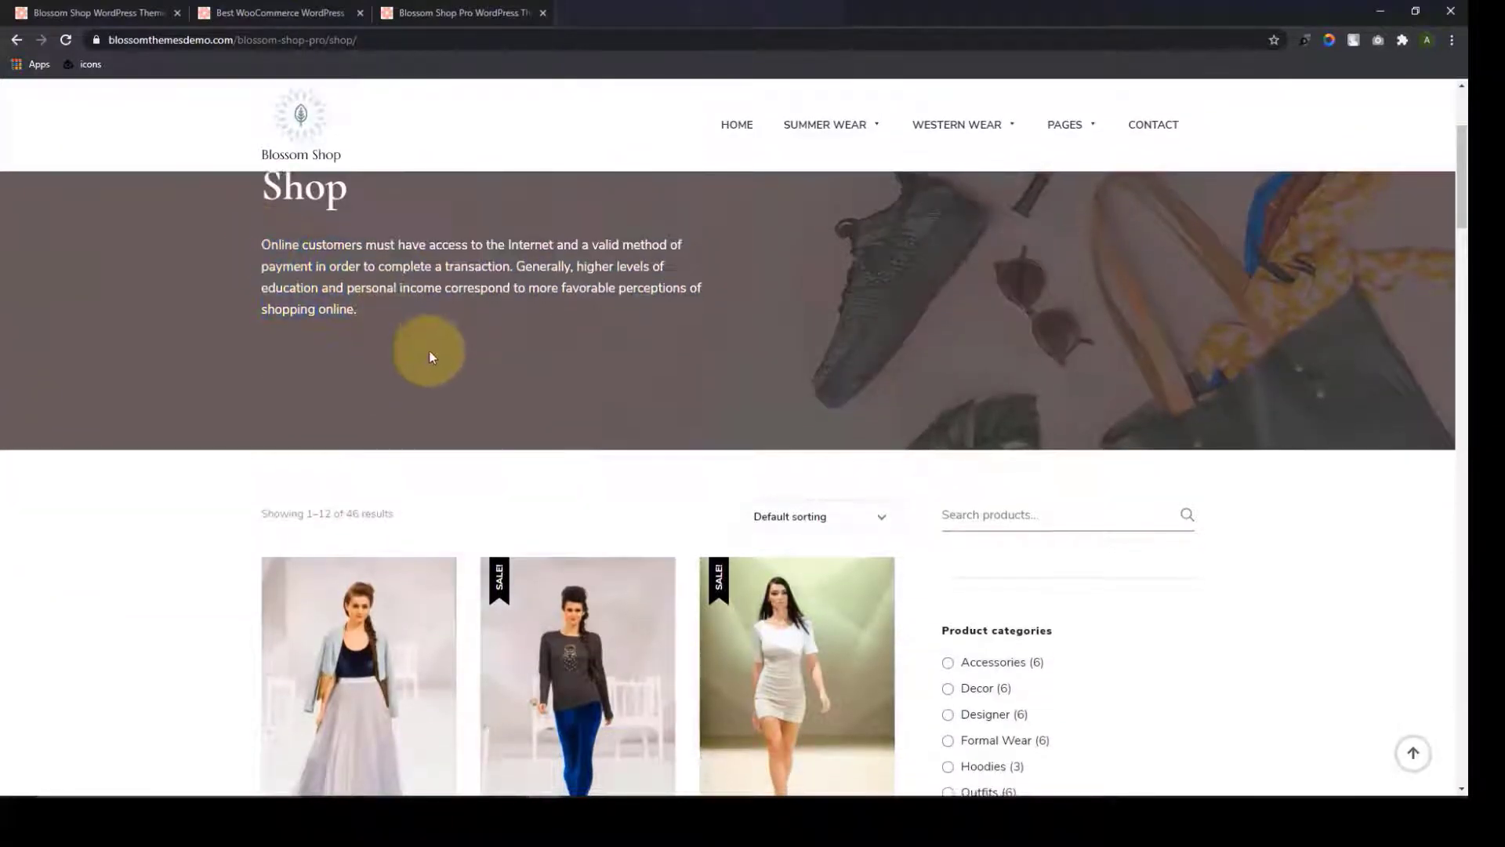
scroll(430, 351, down, 5)
View the A Denim Jacket product page, return HOME, then go to the Blossom Shop Pro preview
click(388, 448)
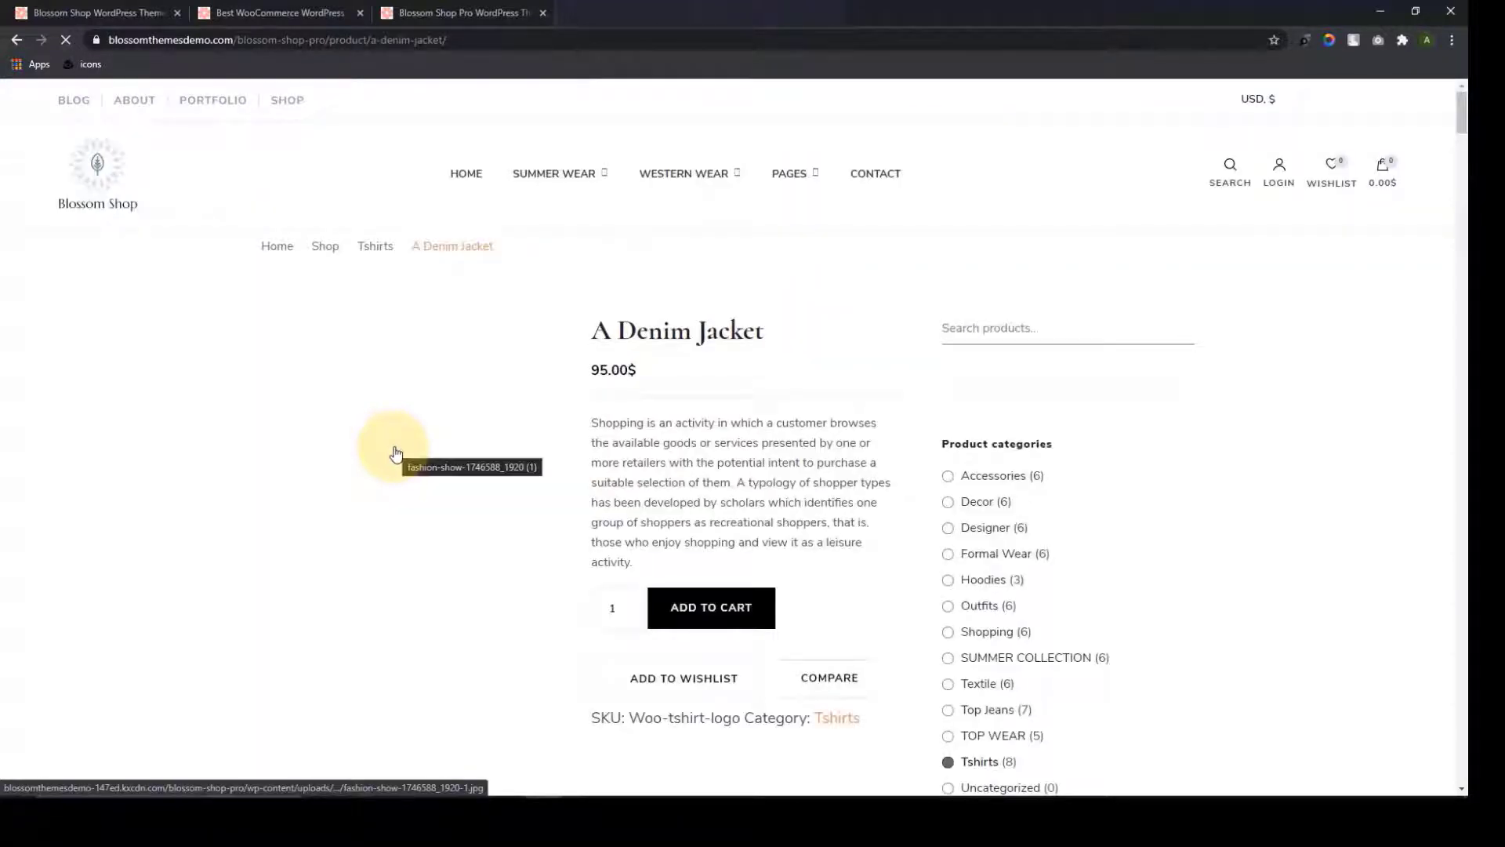
scroll(396, 454, down, 2)
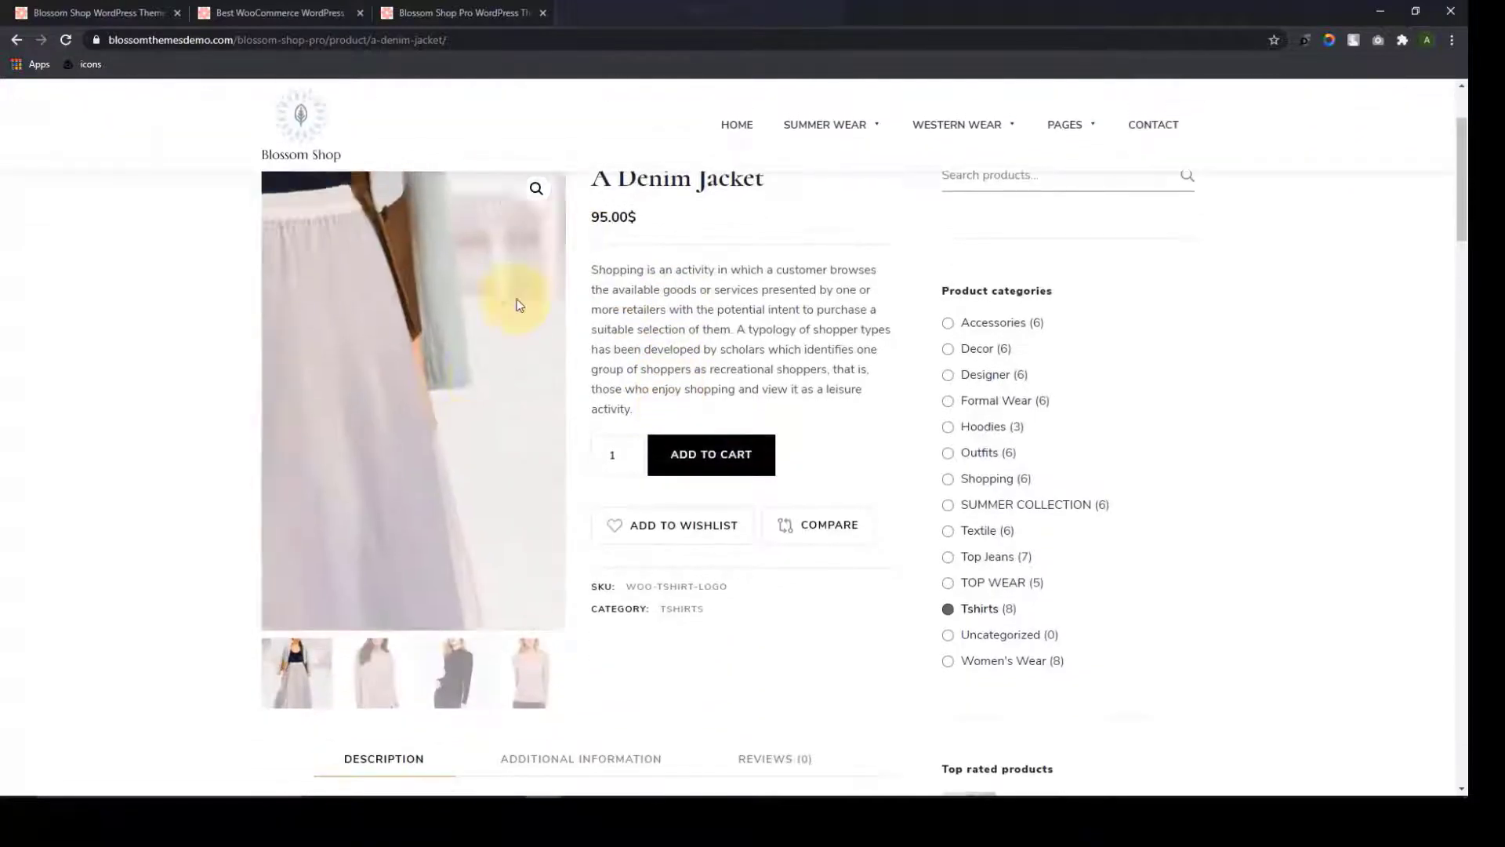
scroll(415, 244, up, 2)
scroll(627, 278, down, 3)
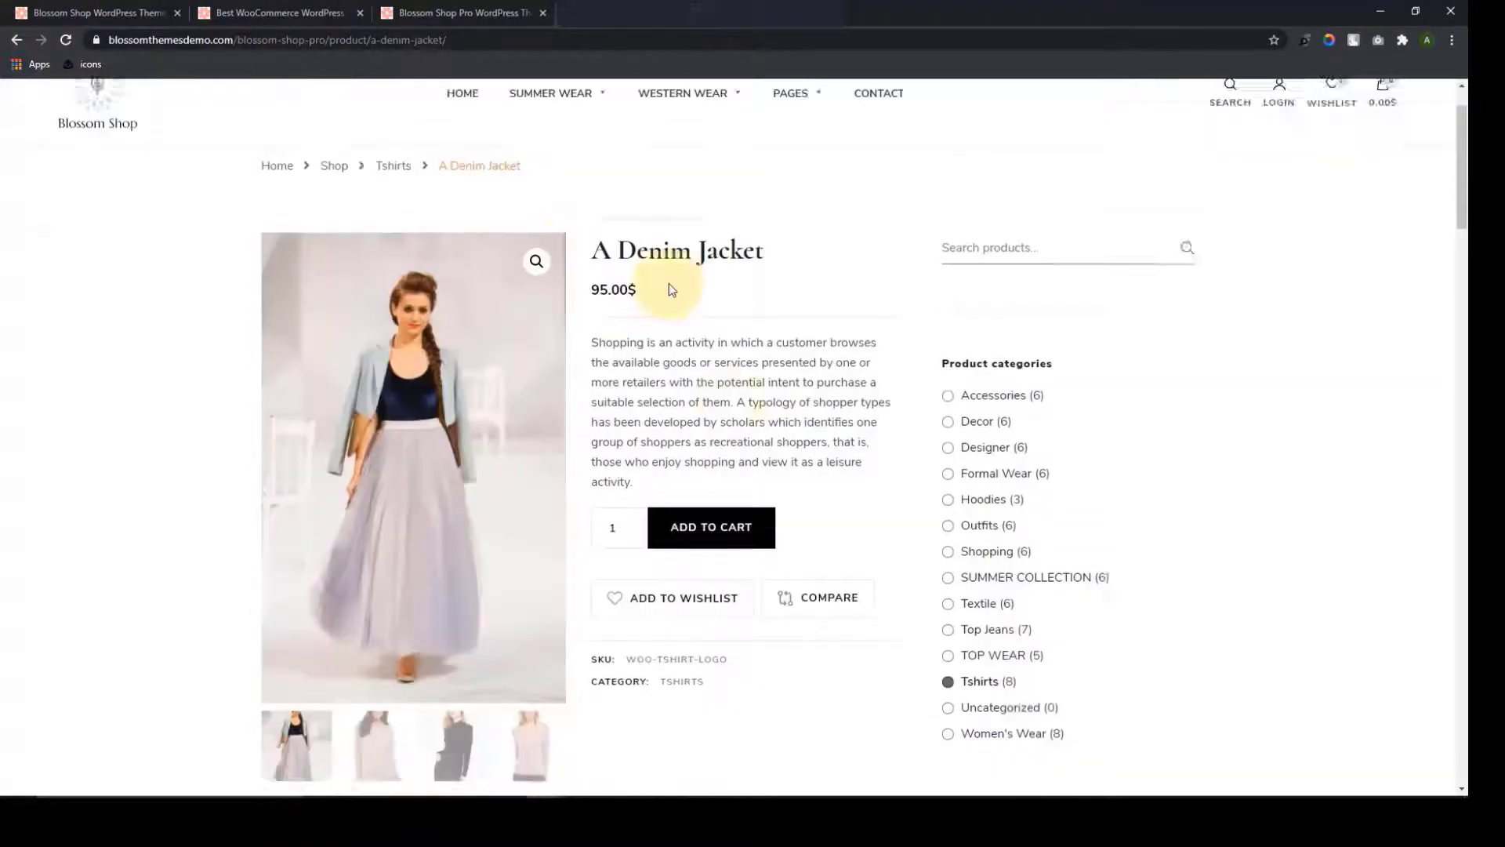
scroll(686, 510, down, 1)
scroll(679, 511, up, 3)
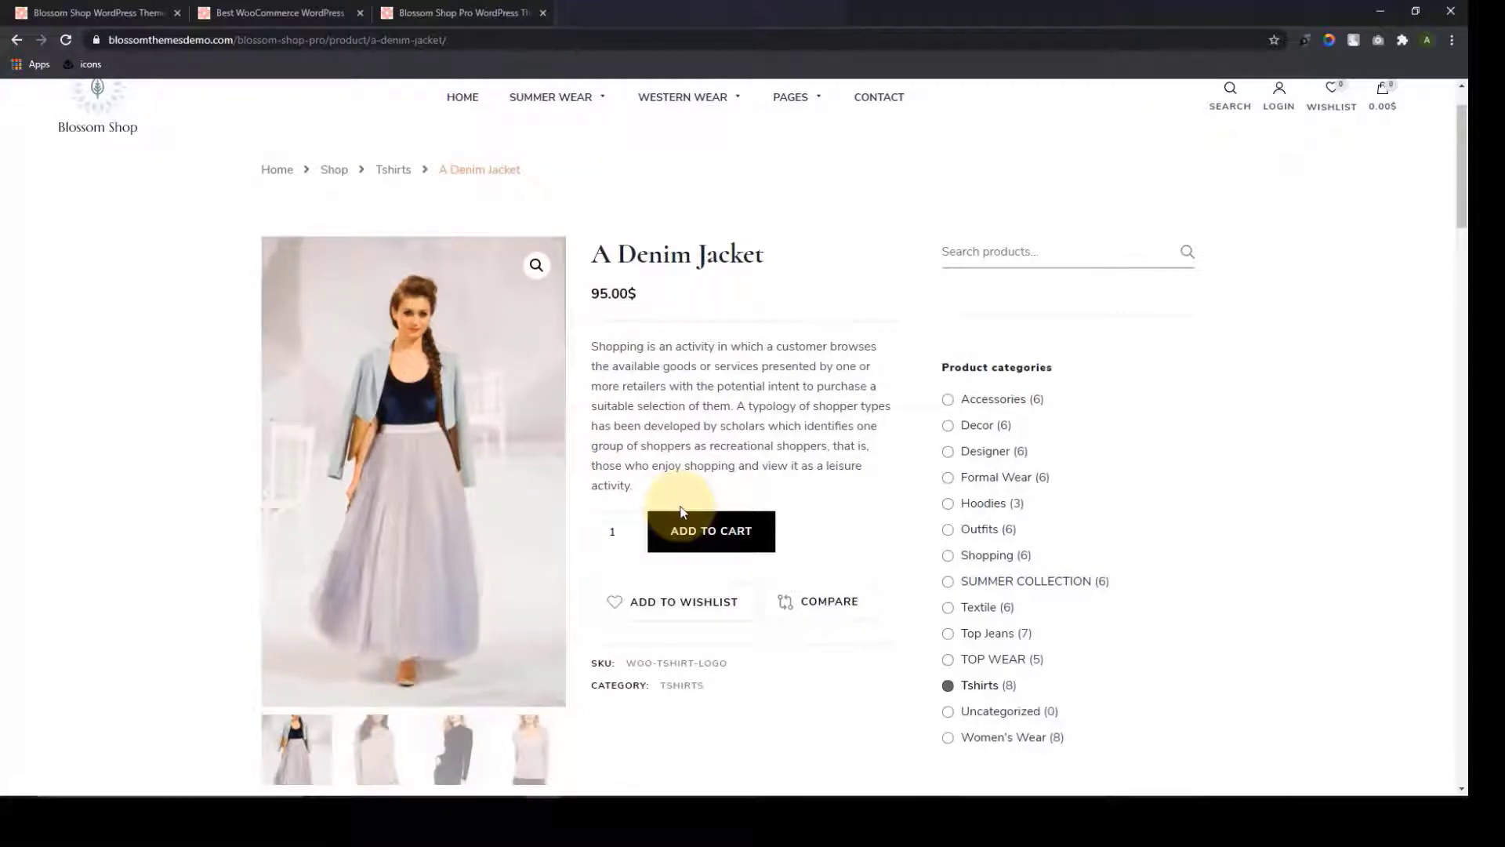
scroll(680, 511, up, 1)
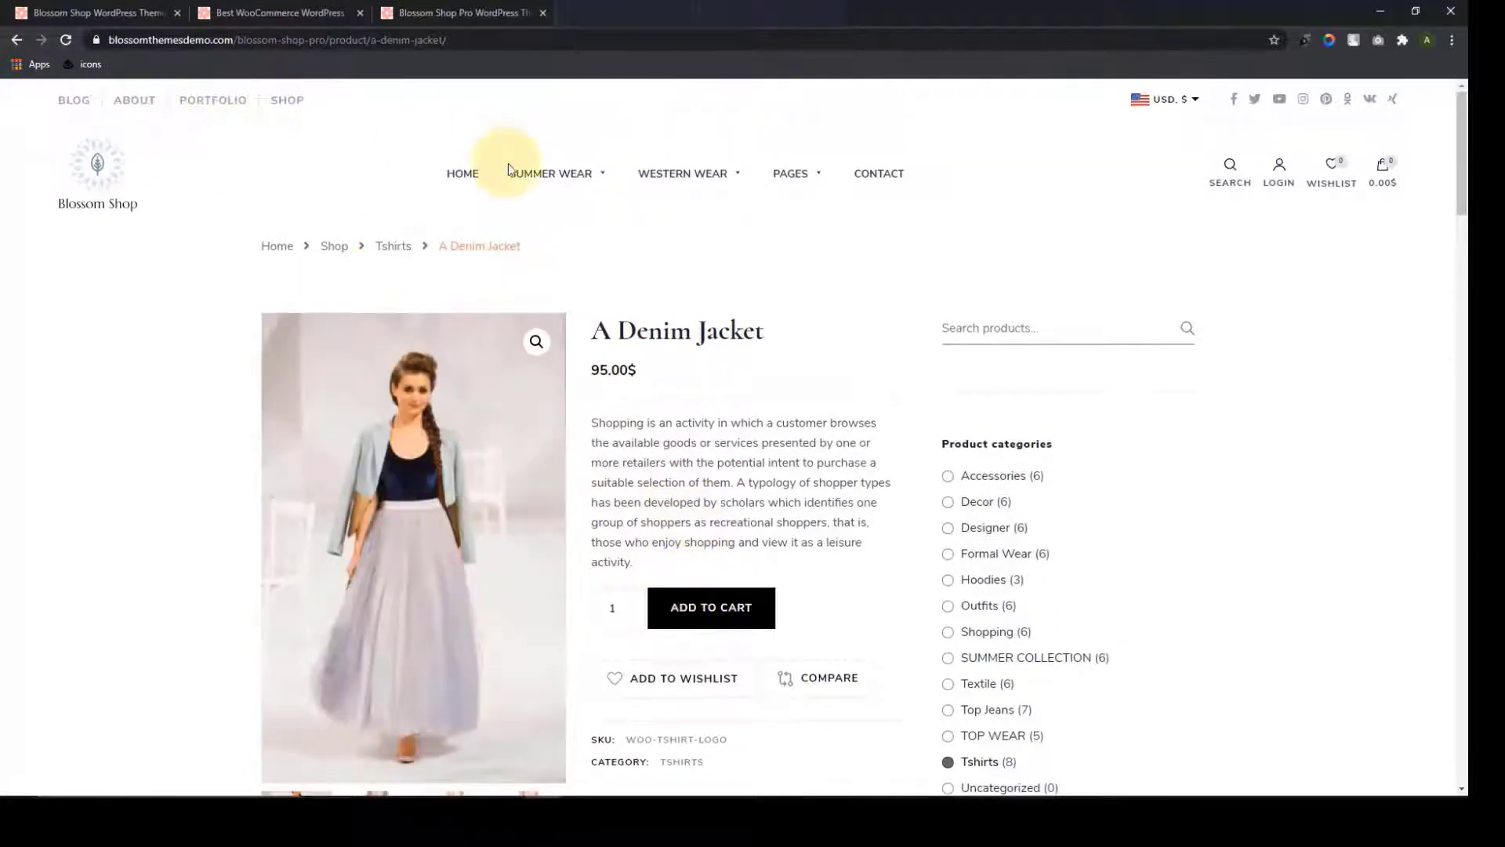
click(454, 186)
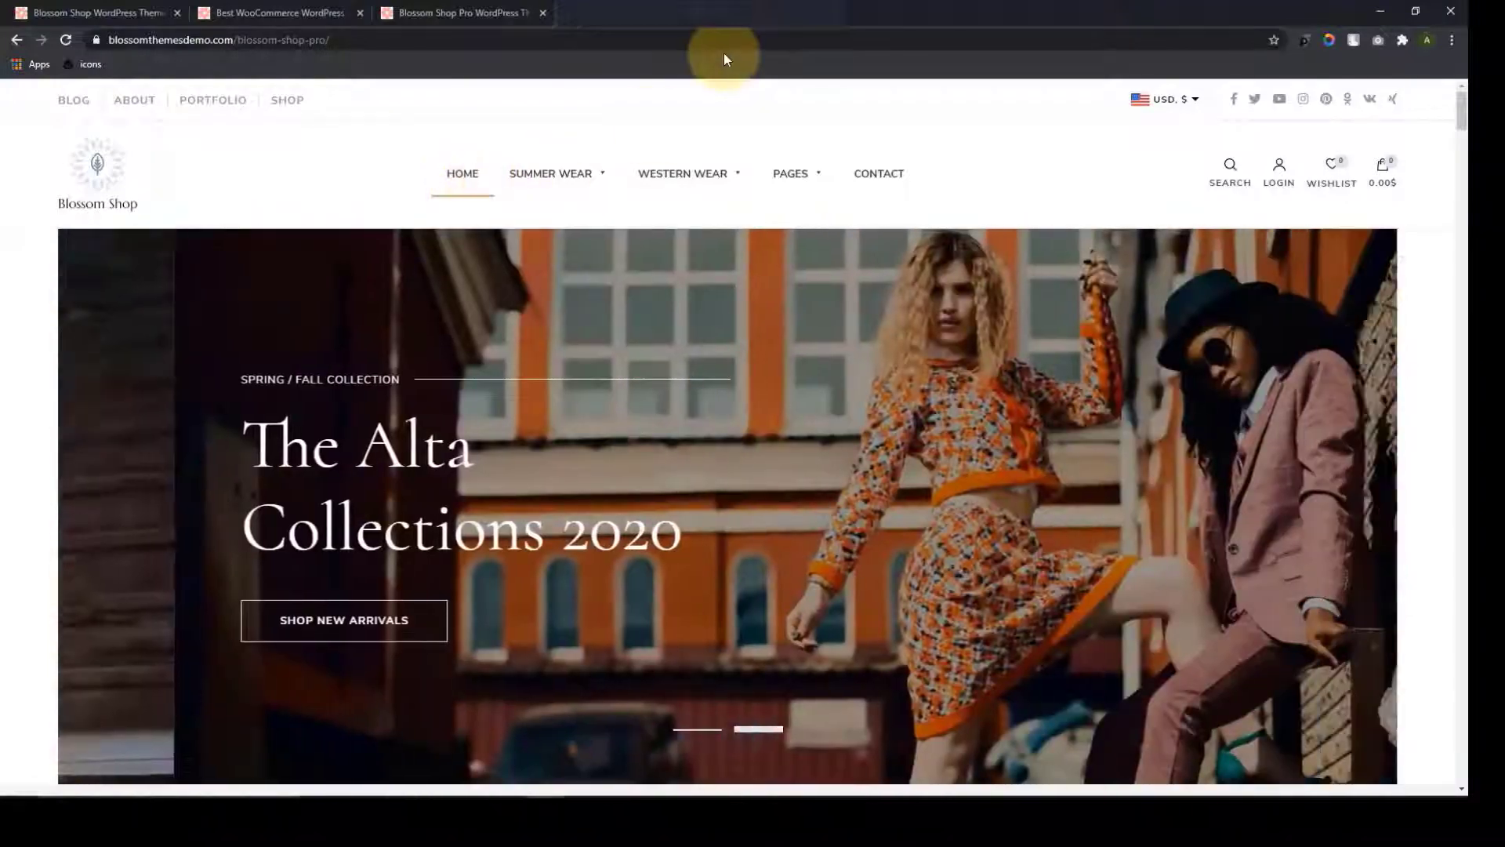
click(344, 11)
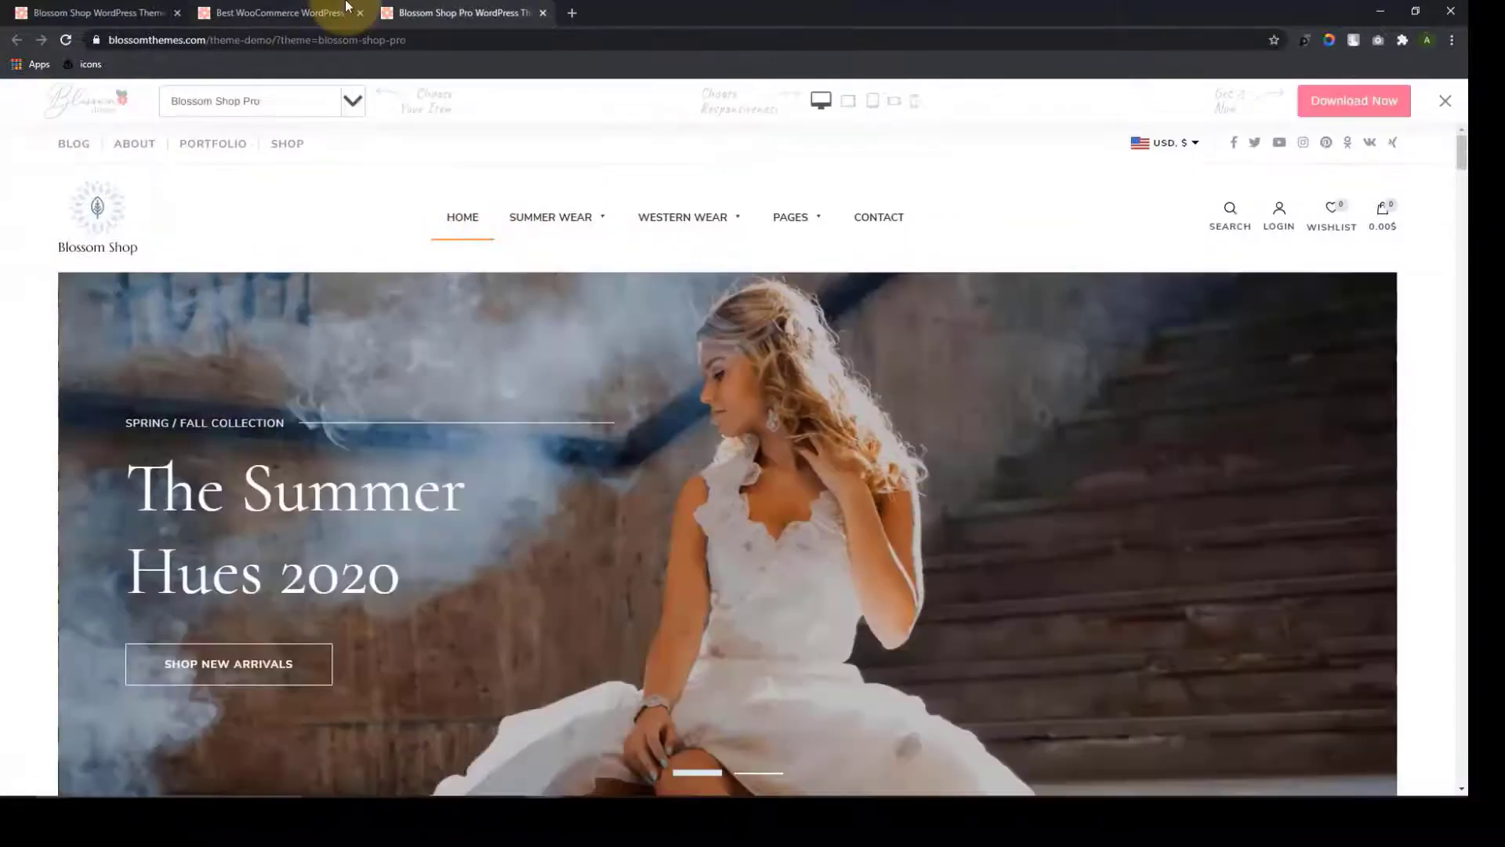
Back on the theme preview, scroll past the Free Vs Pro table to the WooCommerce-compatibility section
click(439, 12)
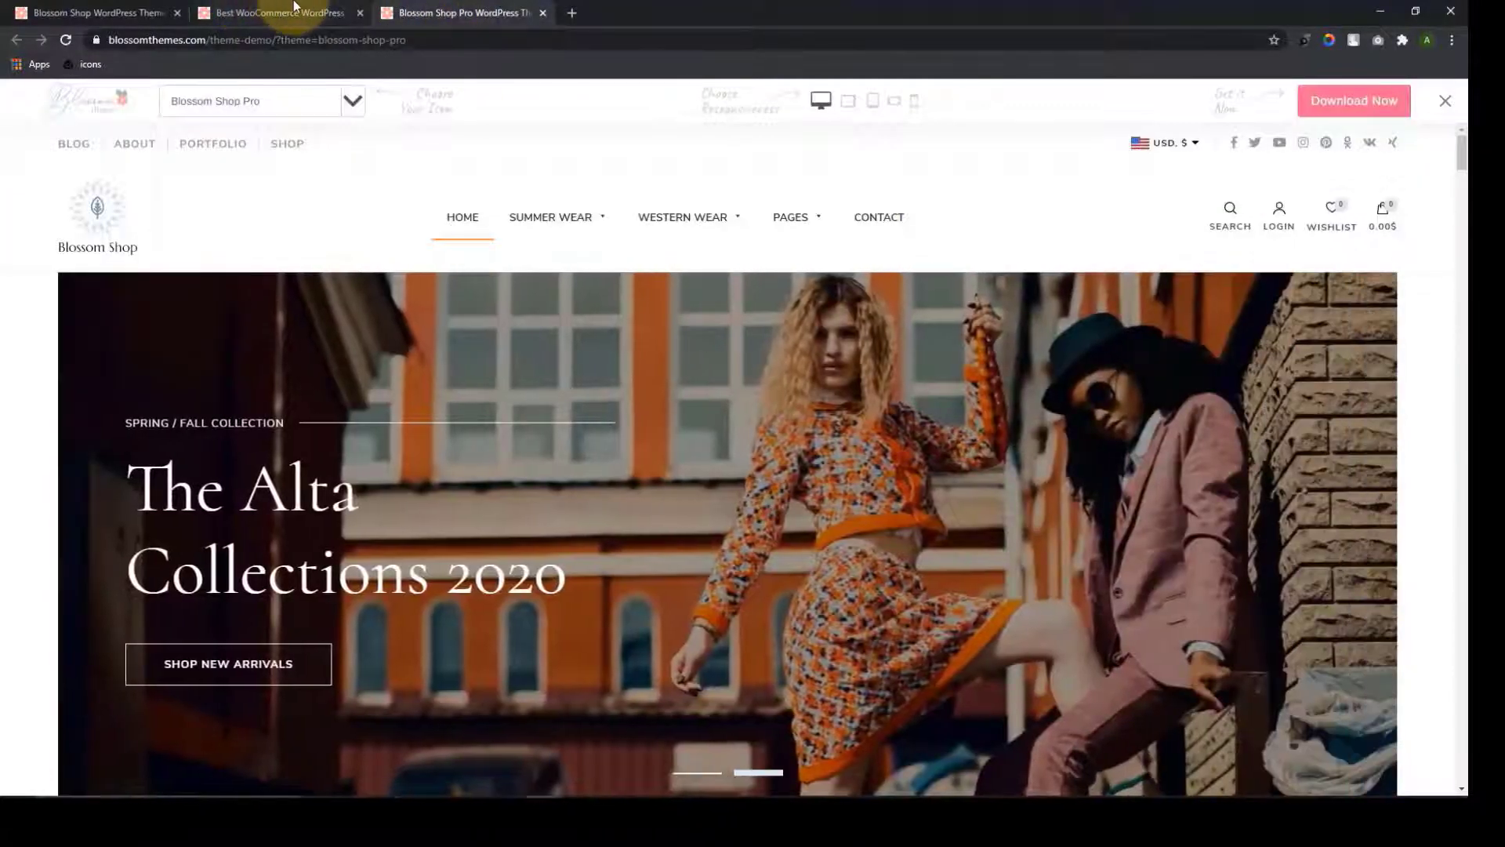
click(301, 13)
scroll(651, 470, up, 6)
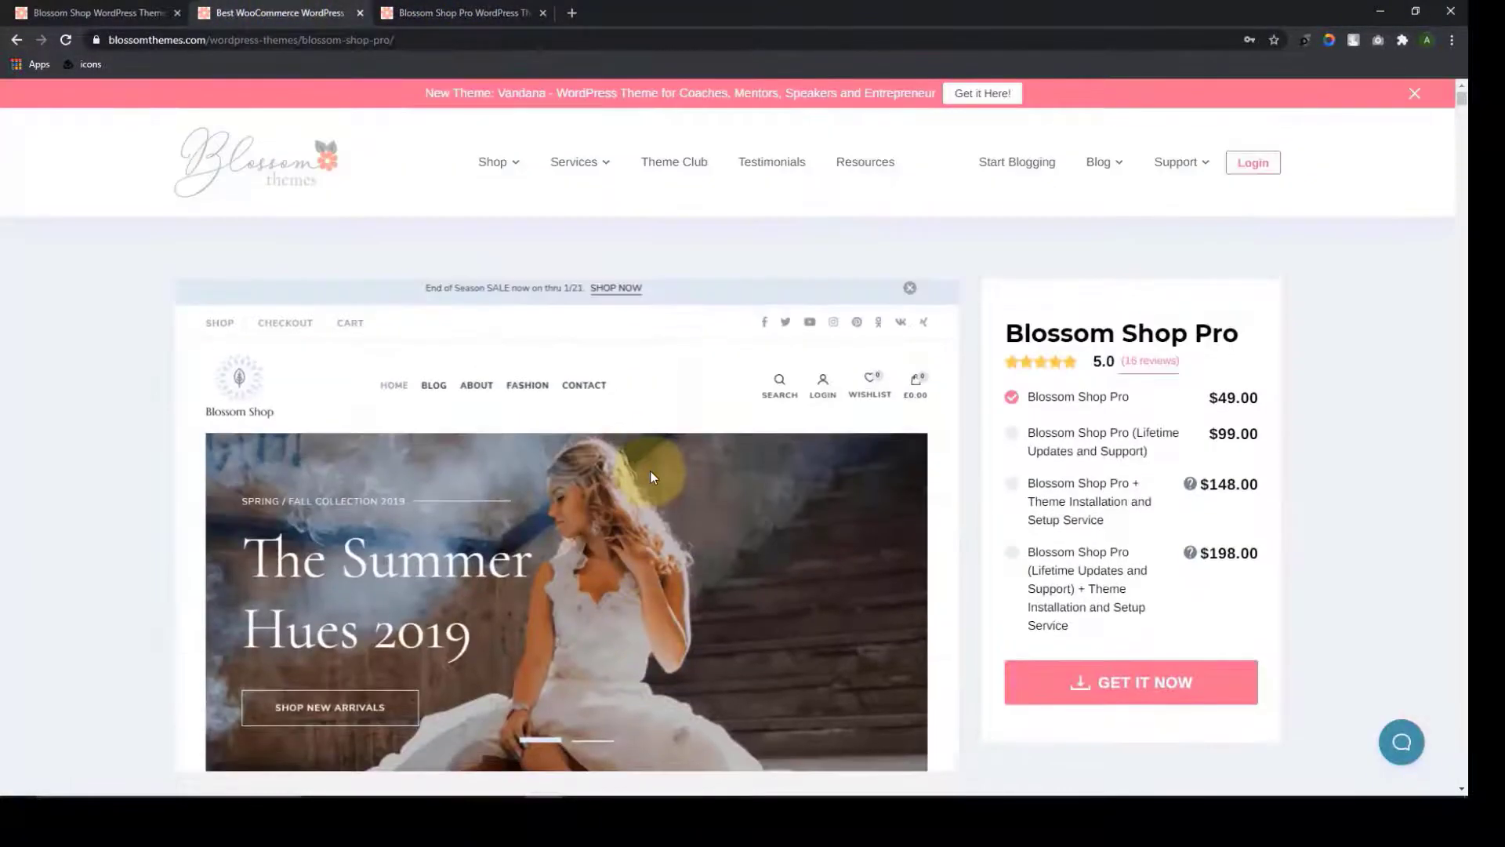
scroll(651, 470, down, 2)
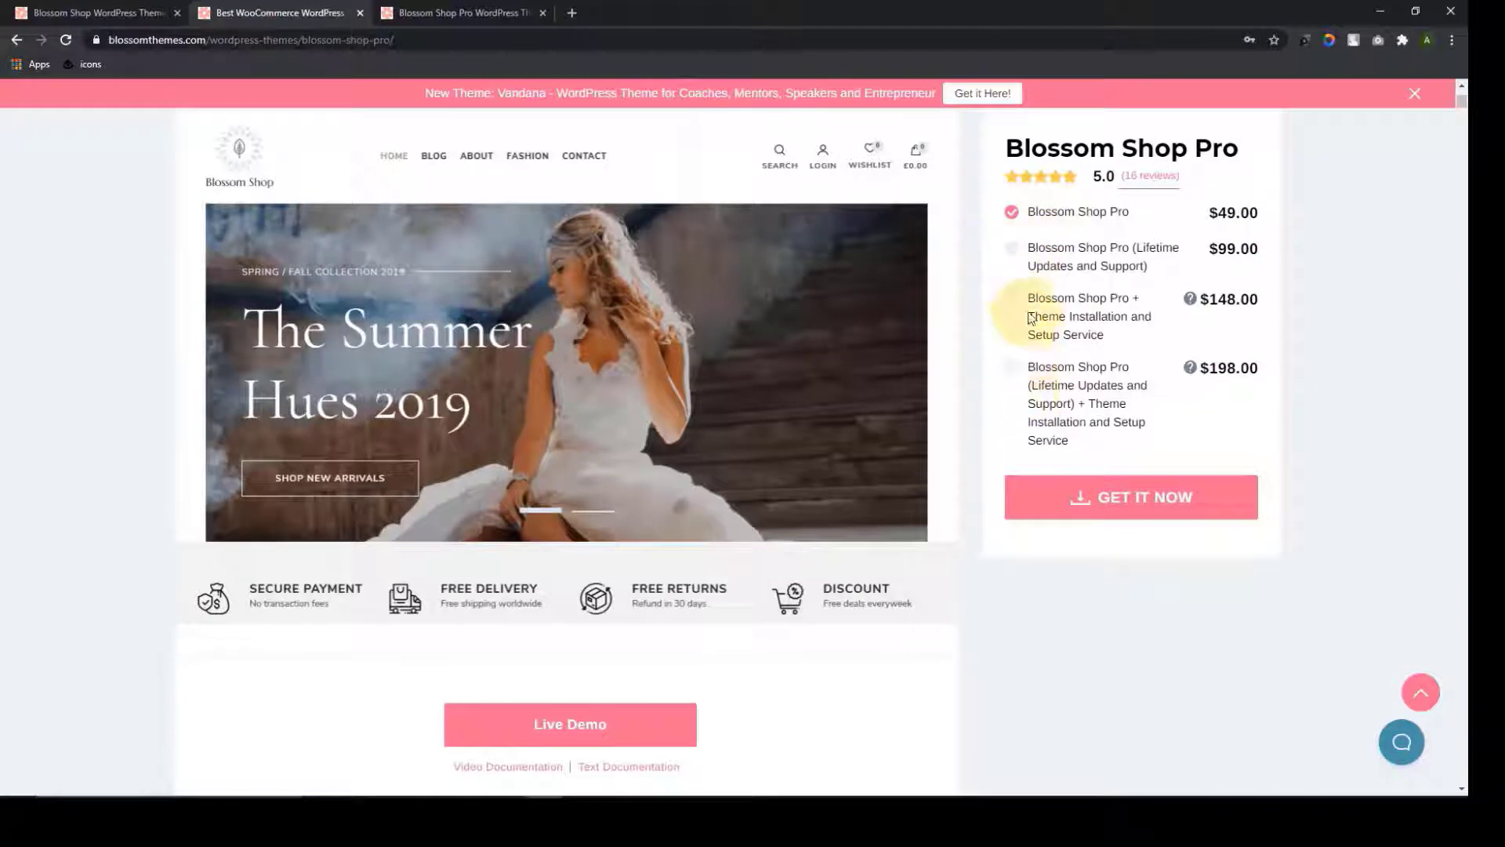
scroll(812, 447, down, 8)
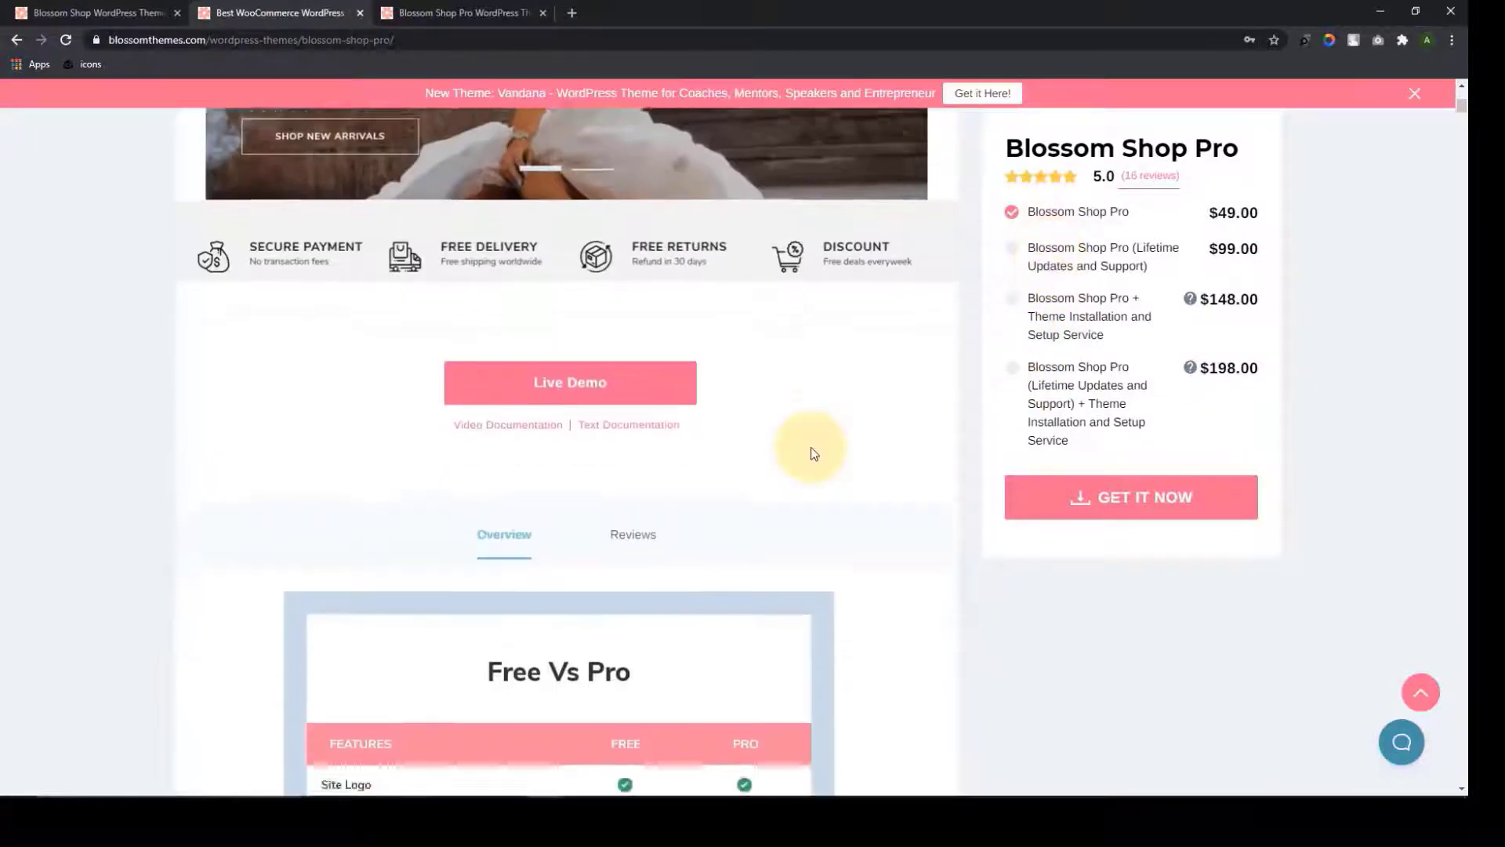
scroll(812, 447, down, 2)
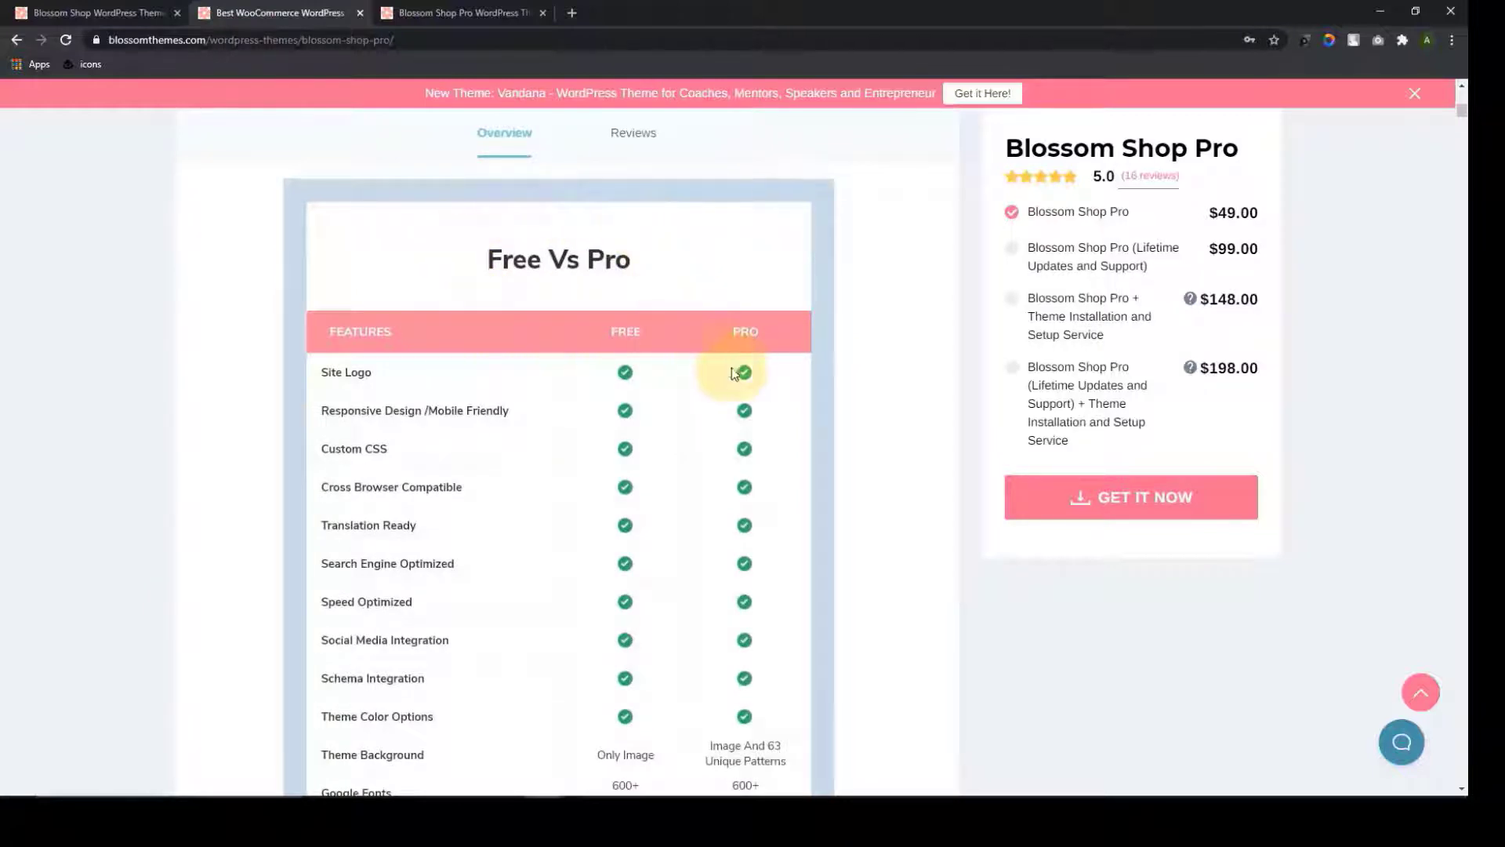
scroll(745, 369, down, 11)
scroll(744, 500, down, 20)
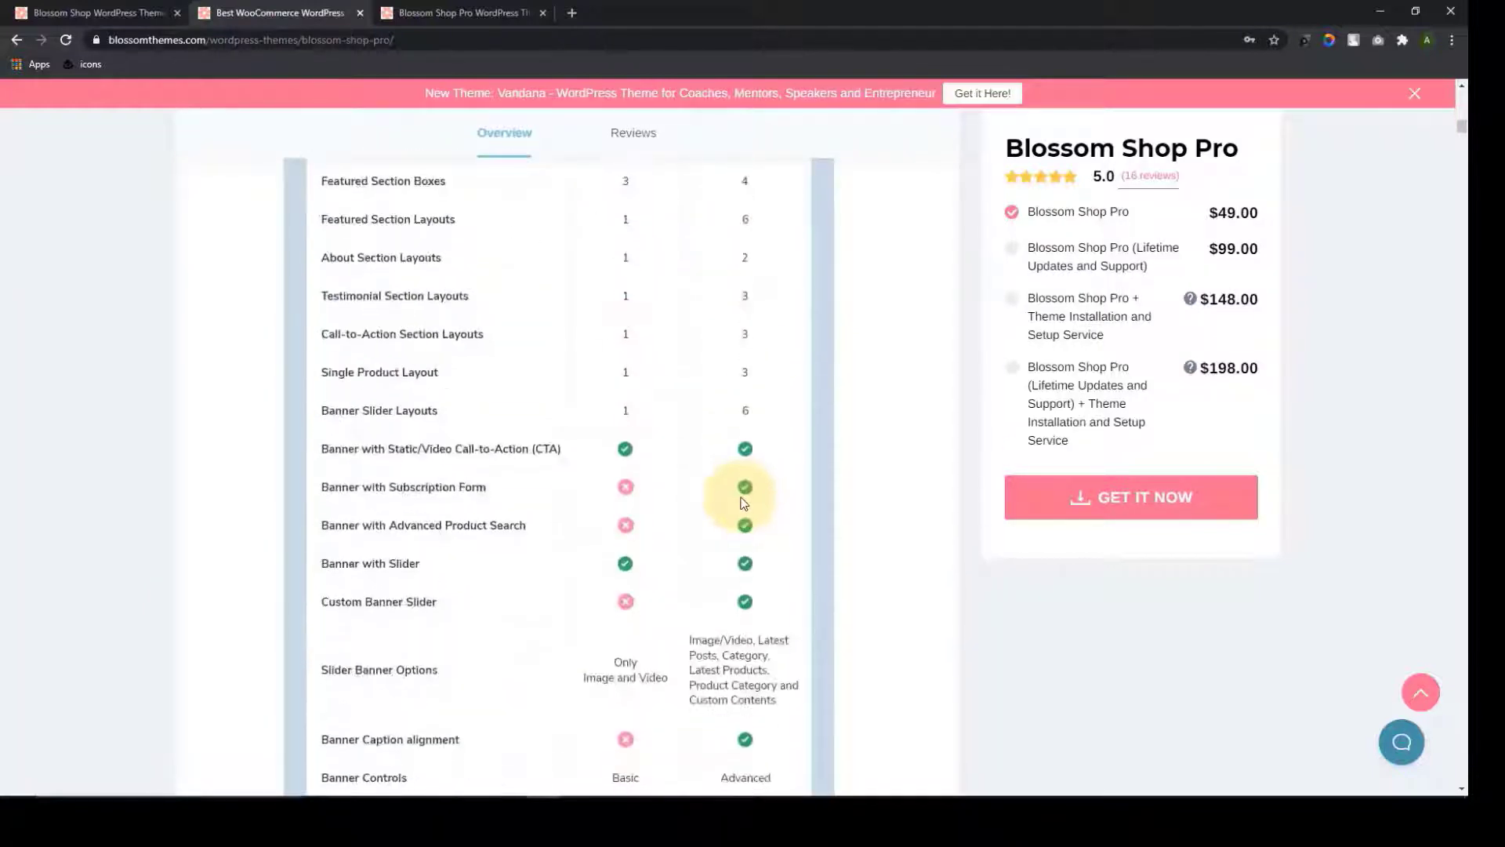
scroll(830, 362, down, 3)
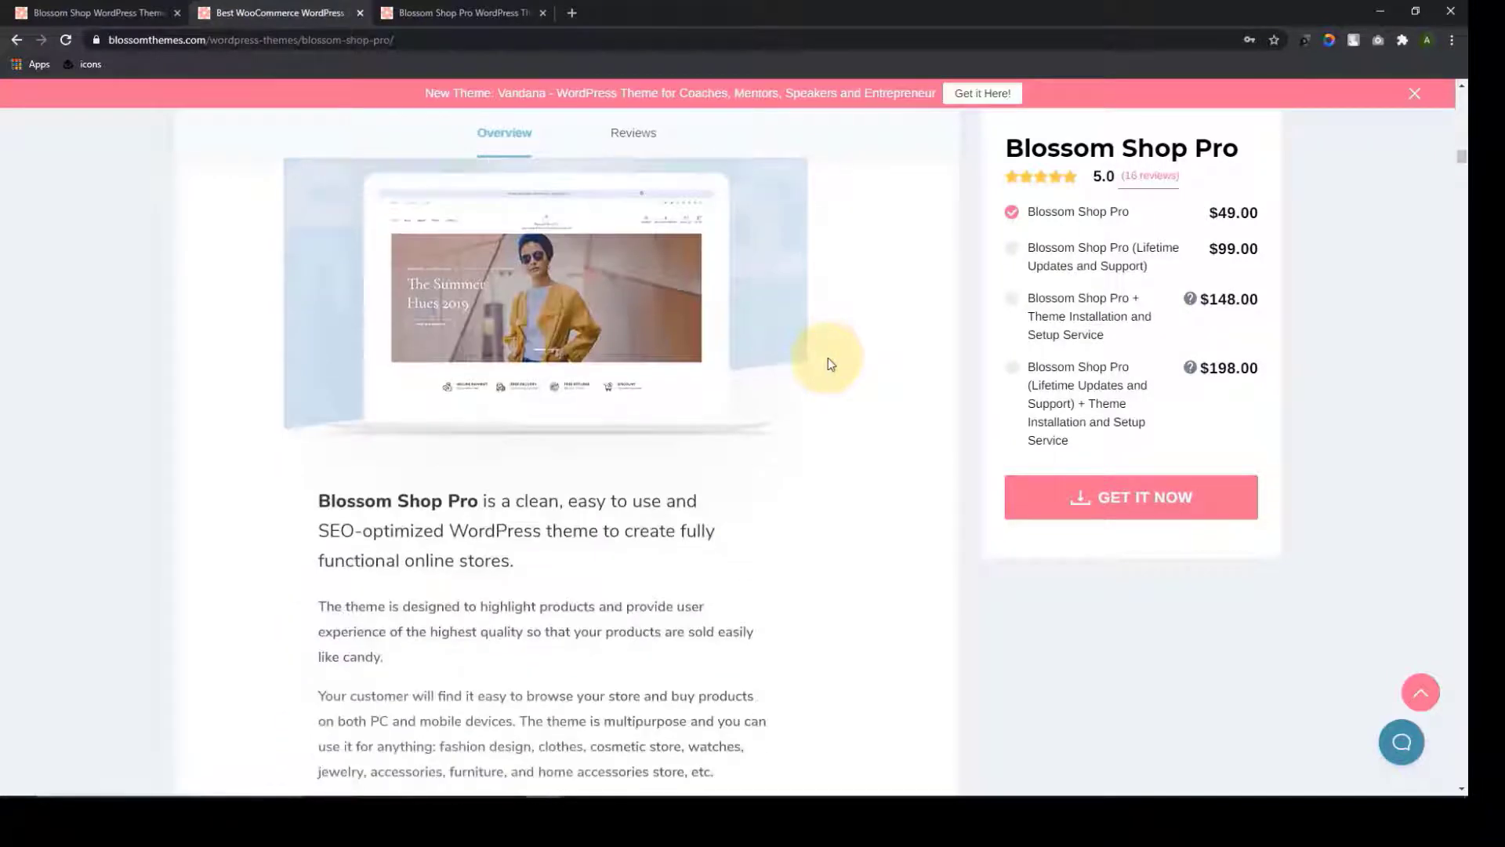
scroll(762, 414, down, 2)
scroll(717, 373, down, 5)
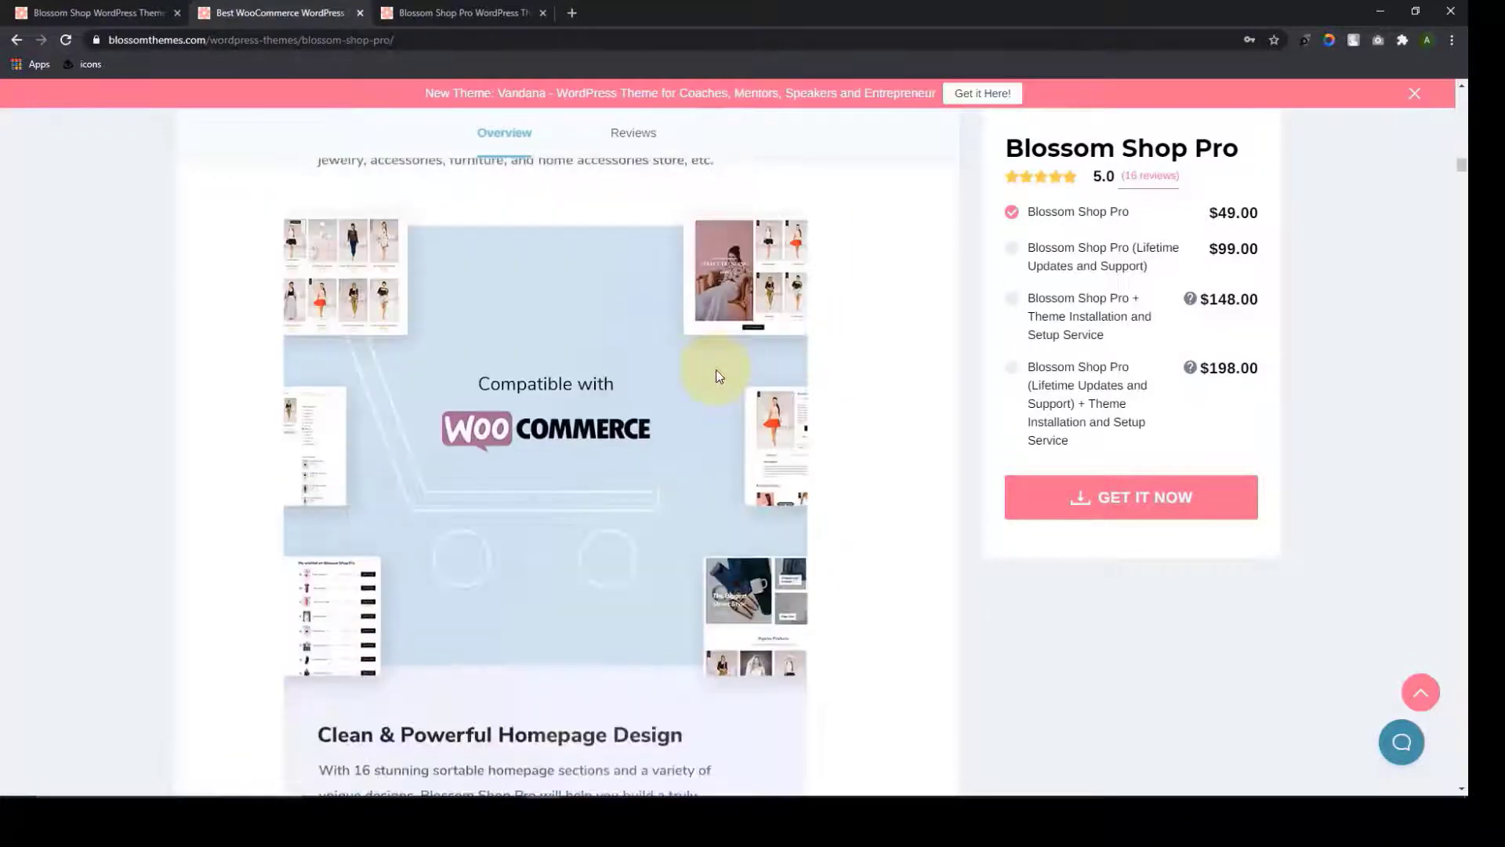
Scroll through the header, slider, product, about, testimonial, CTA and banner layouts to the one-click demo section
scroll(688, 430, down, 13)
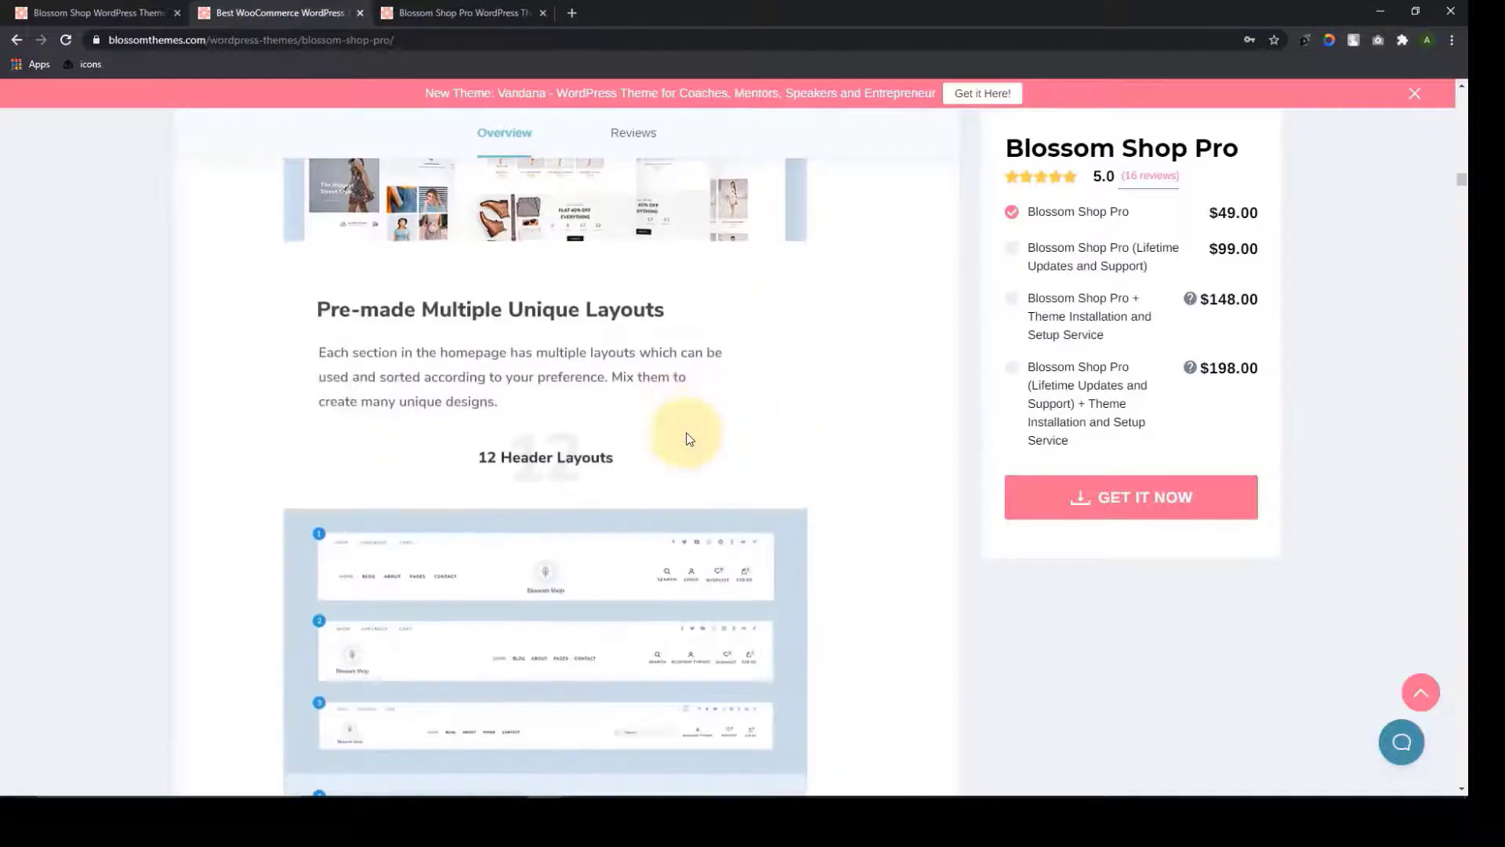
scroll(688, 438, down, 2)
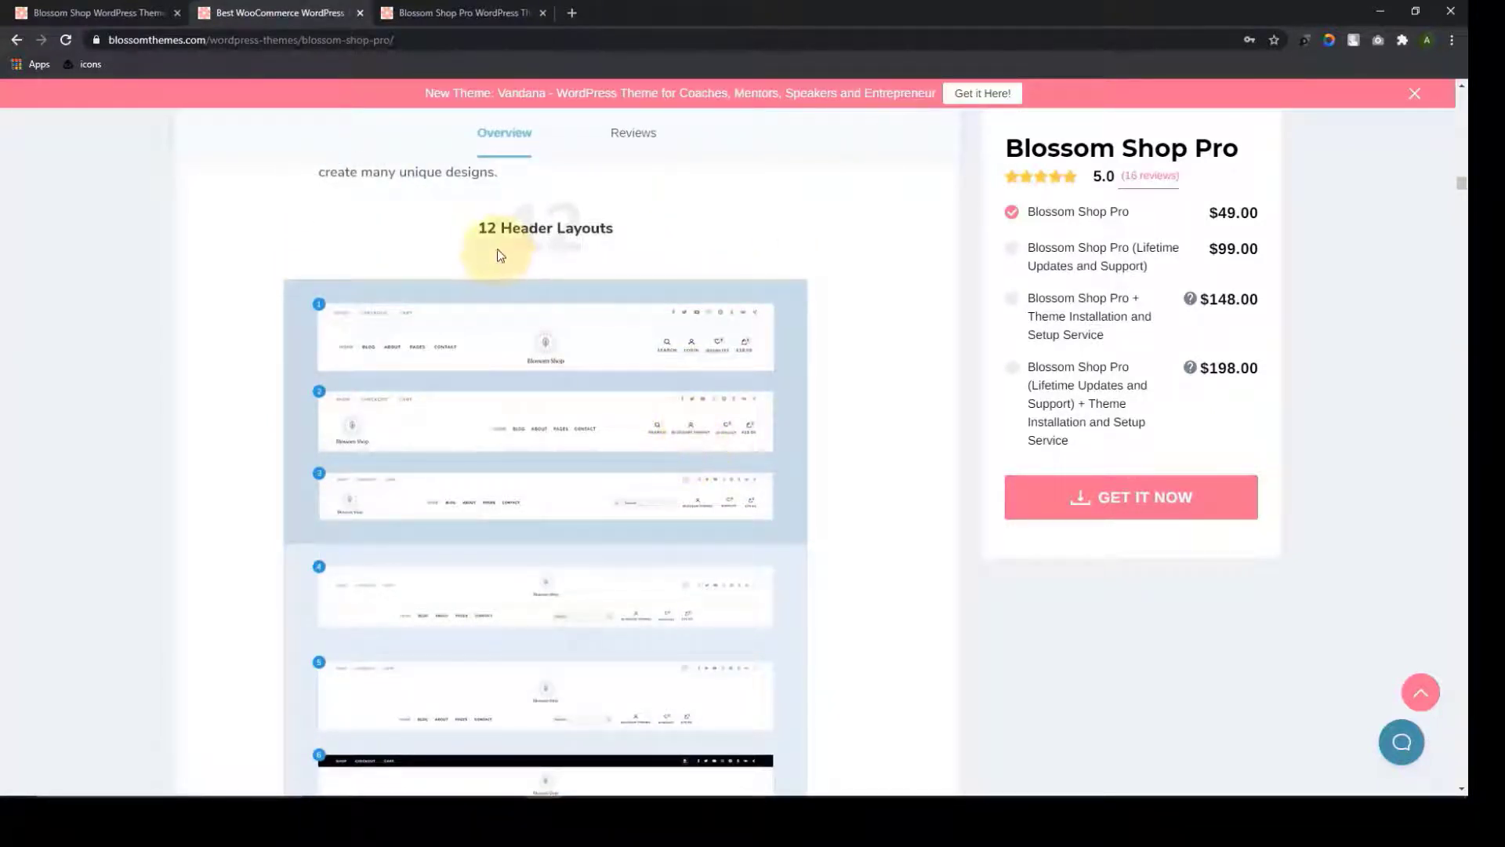
scroll(590, 284, down, 6)
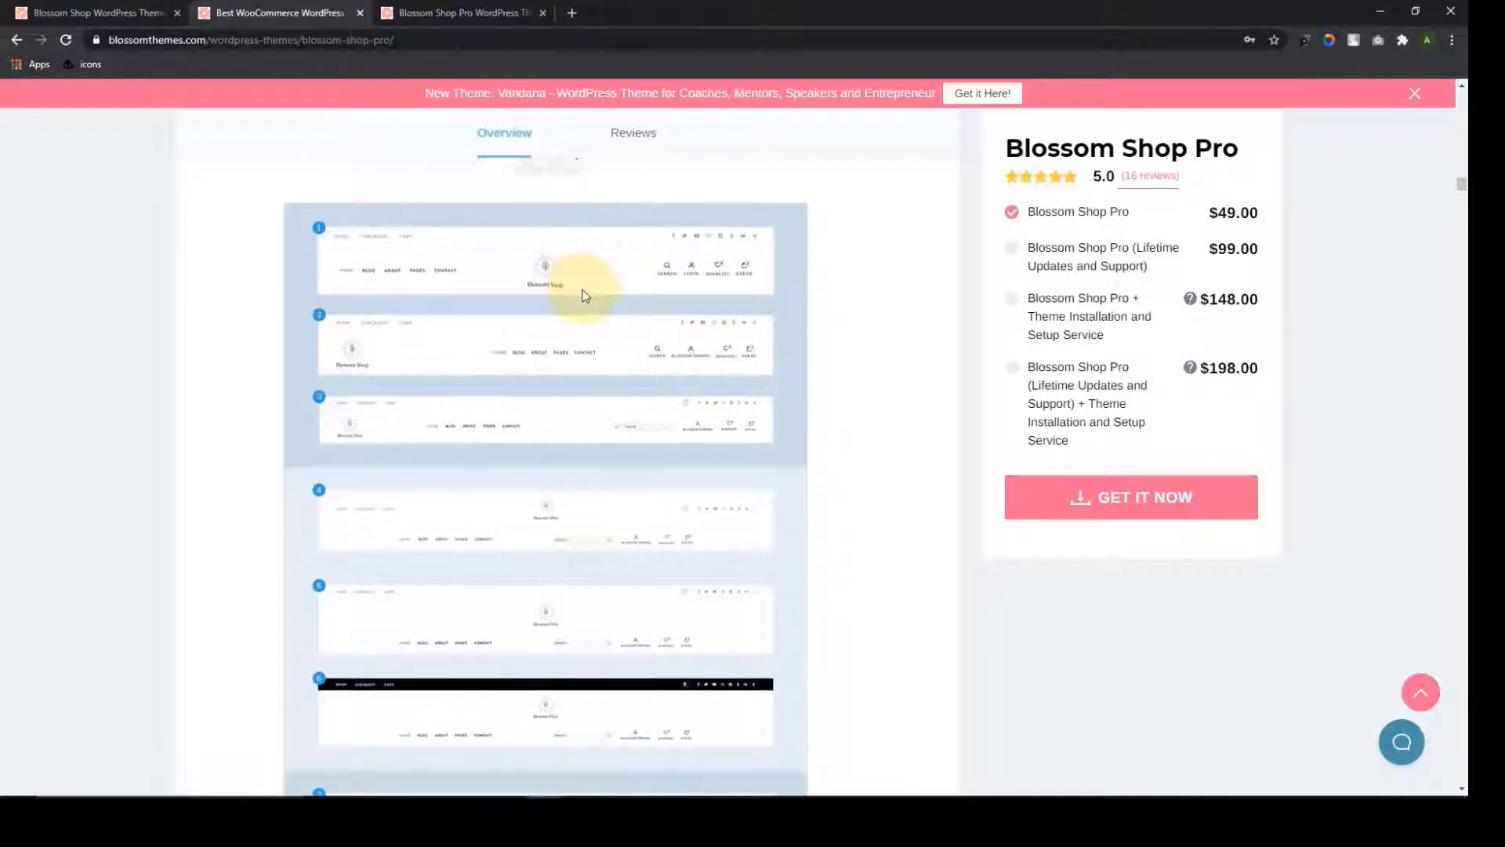
scroll(536, 640, down, 3)
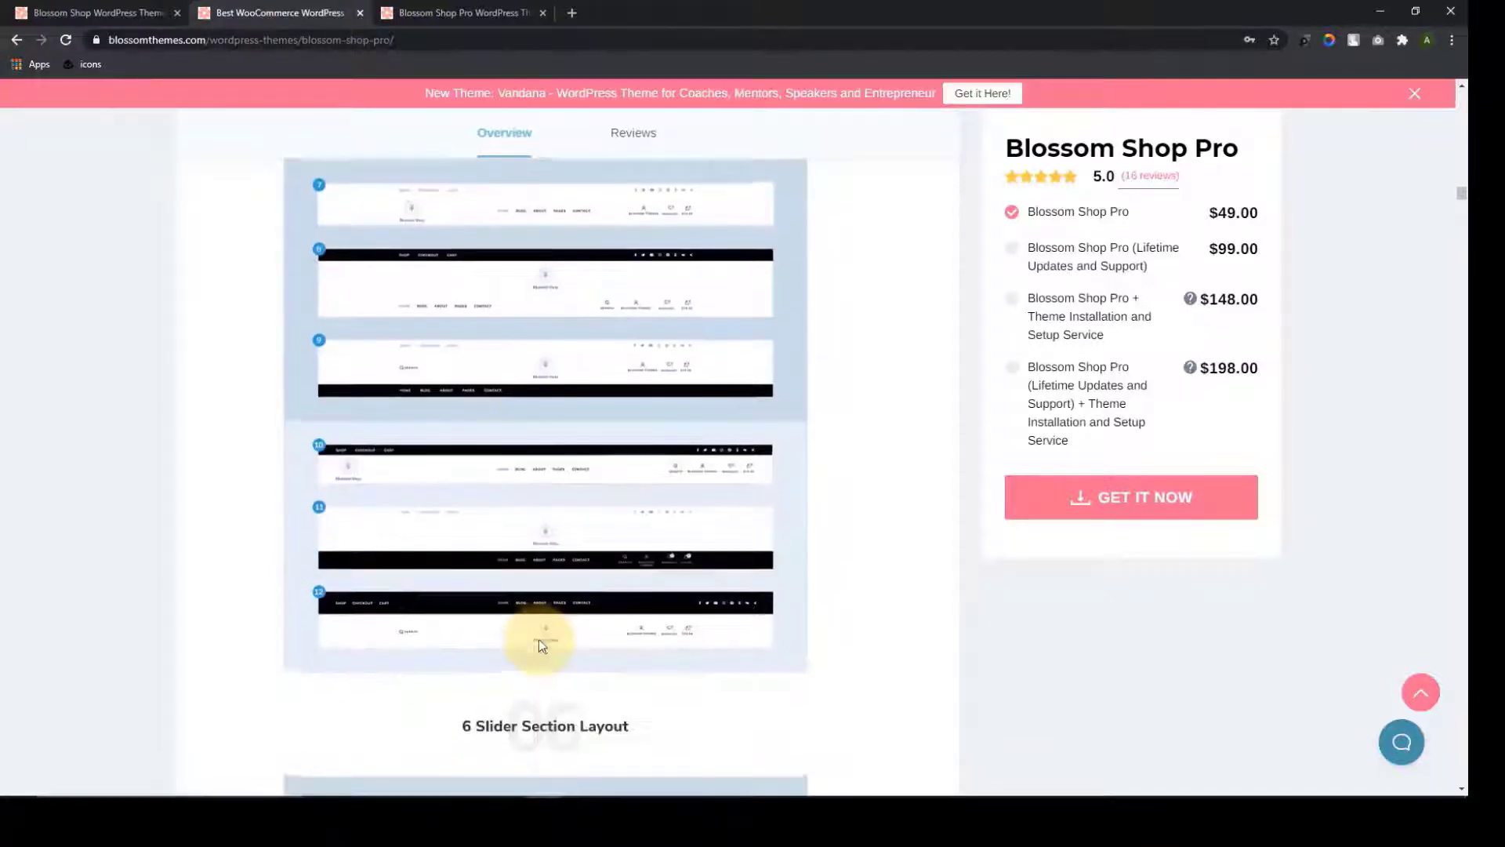
scroll(542, 642, down, 4)
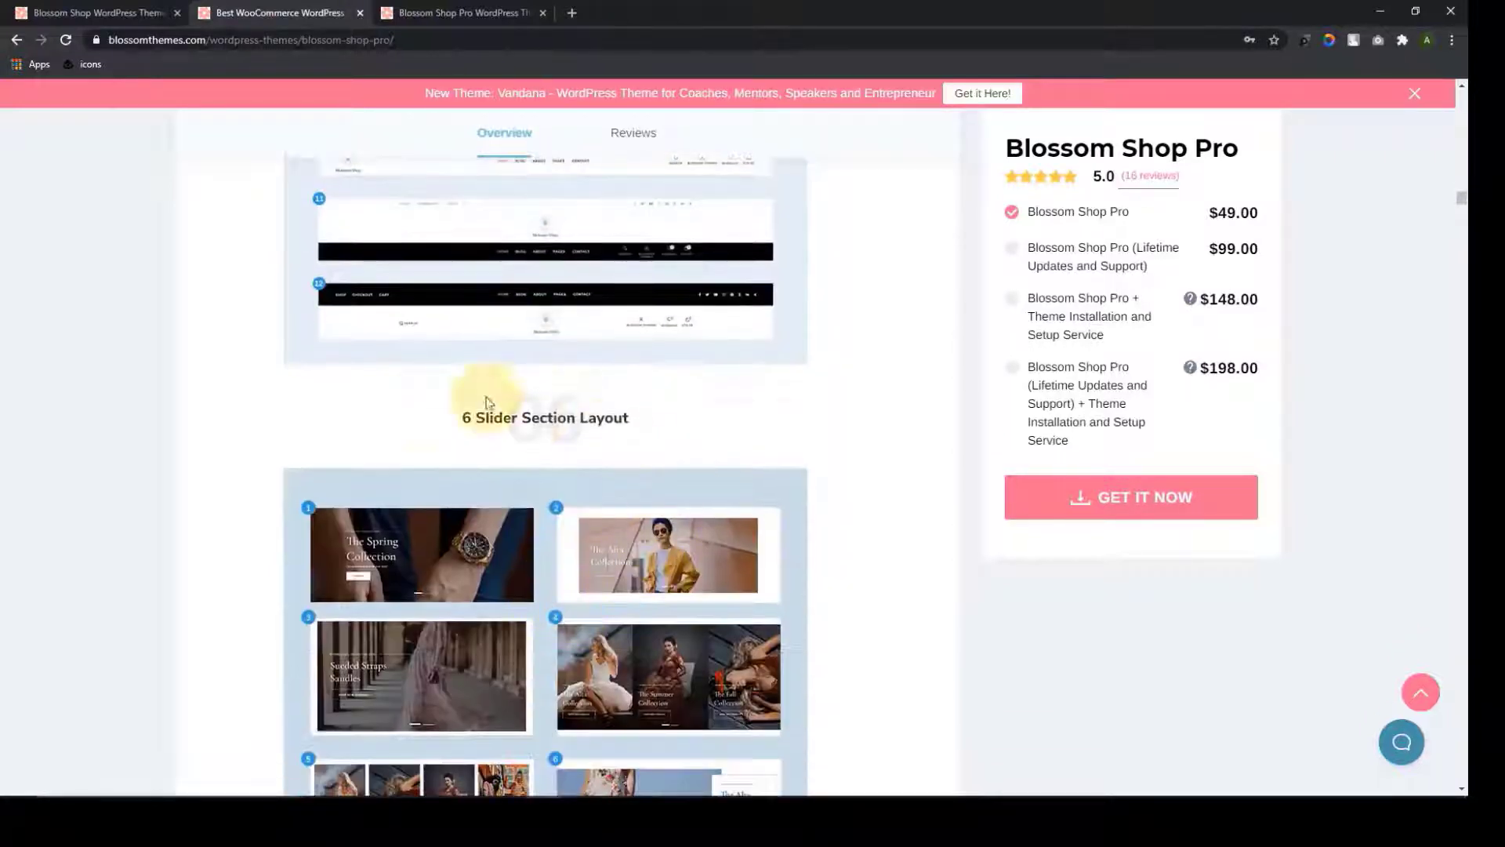
scroll(656, 440, down, 3)
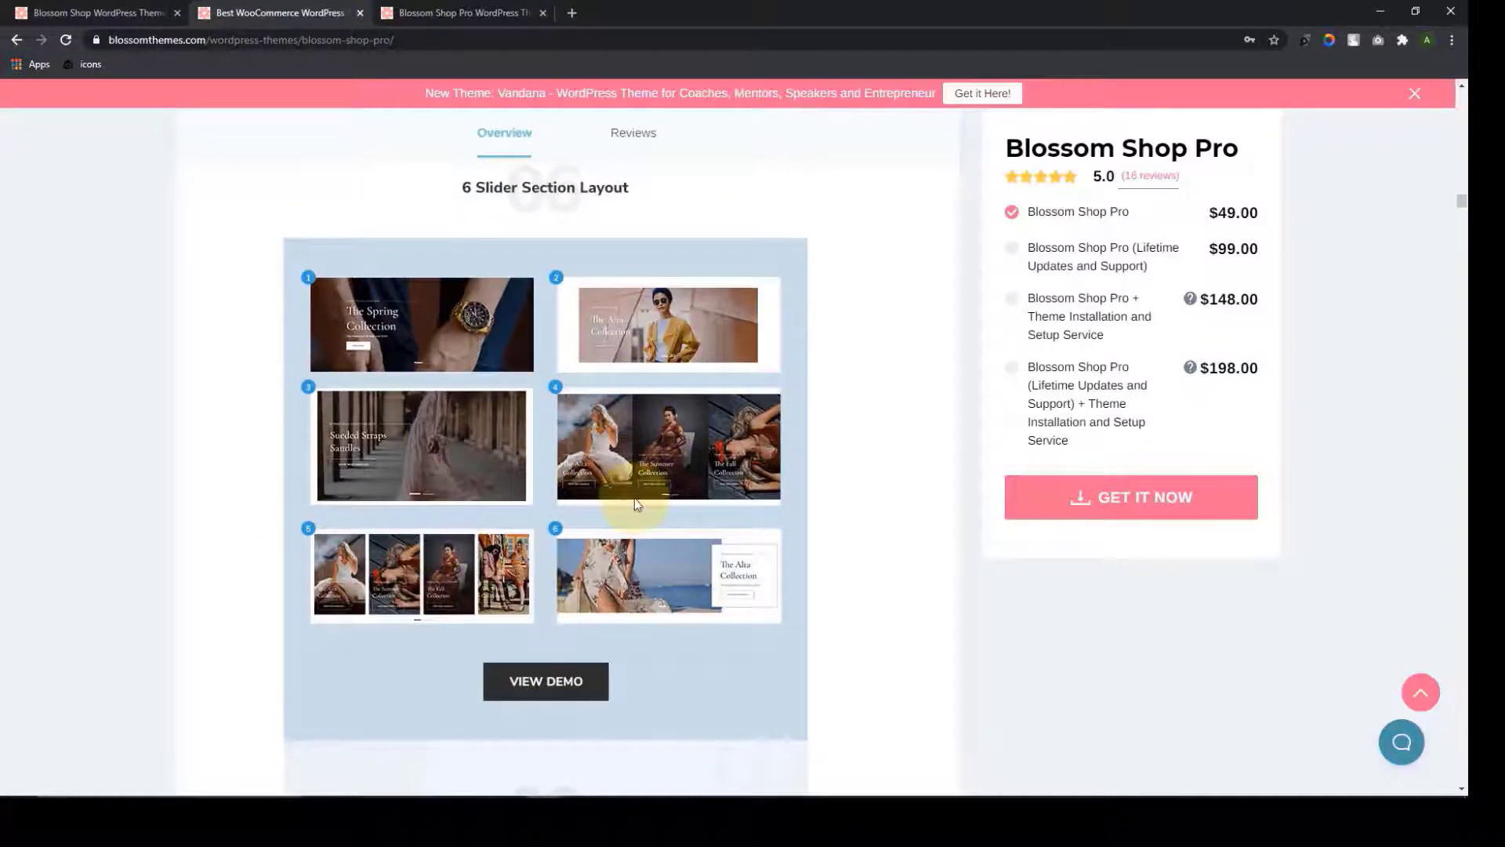
scroll(609, 472, down, 3)
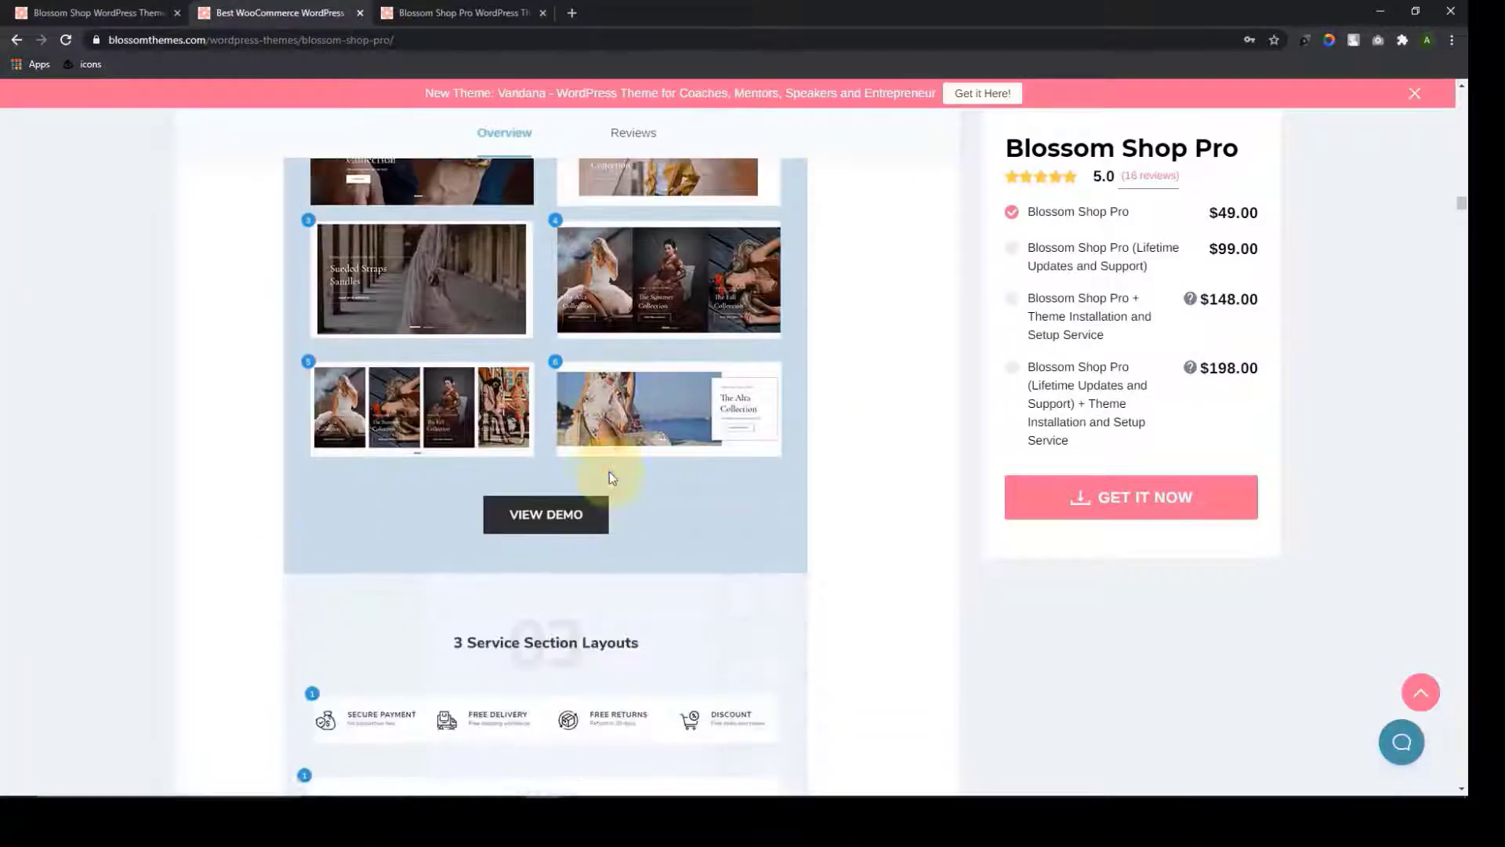
scroll(610, 472, up, 4)
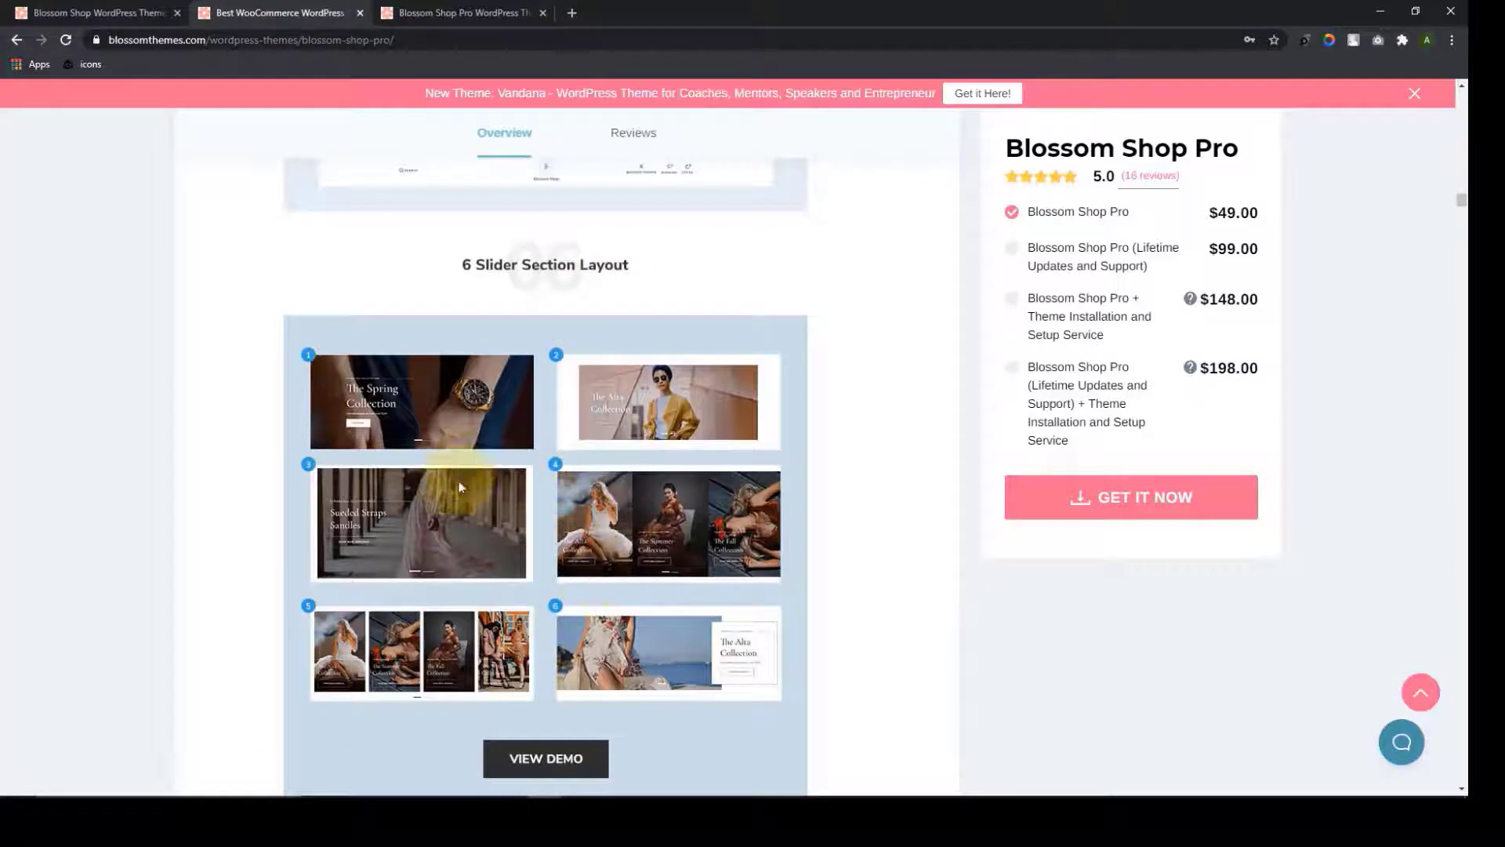
scroll(582, 544, down, 5)
scroll(583, 544, down, 3)
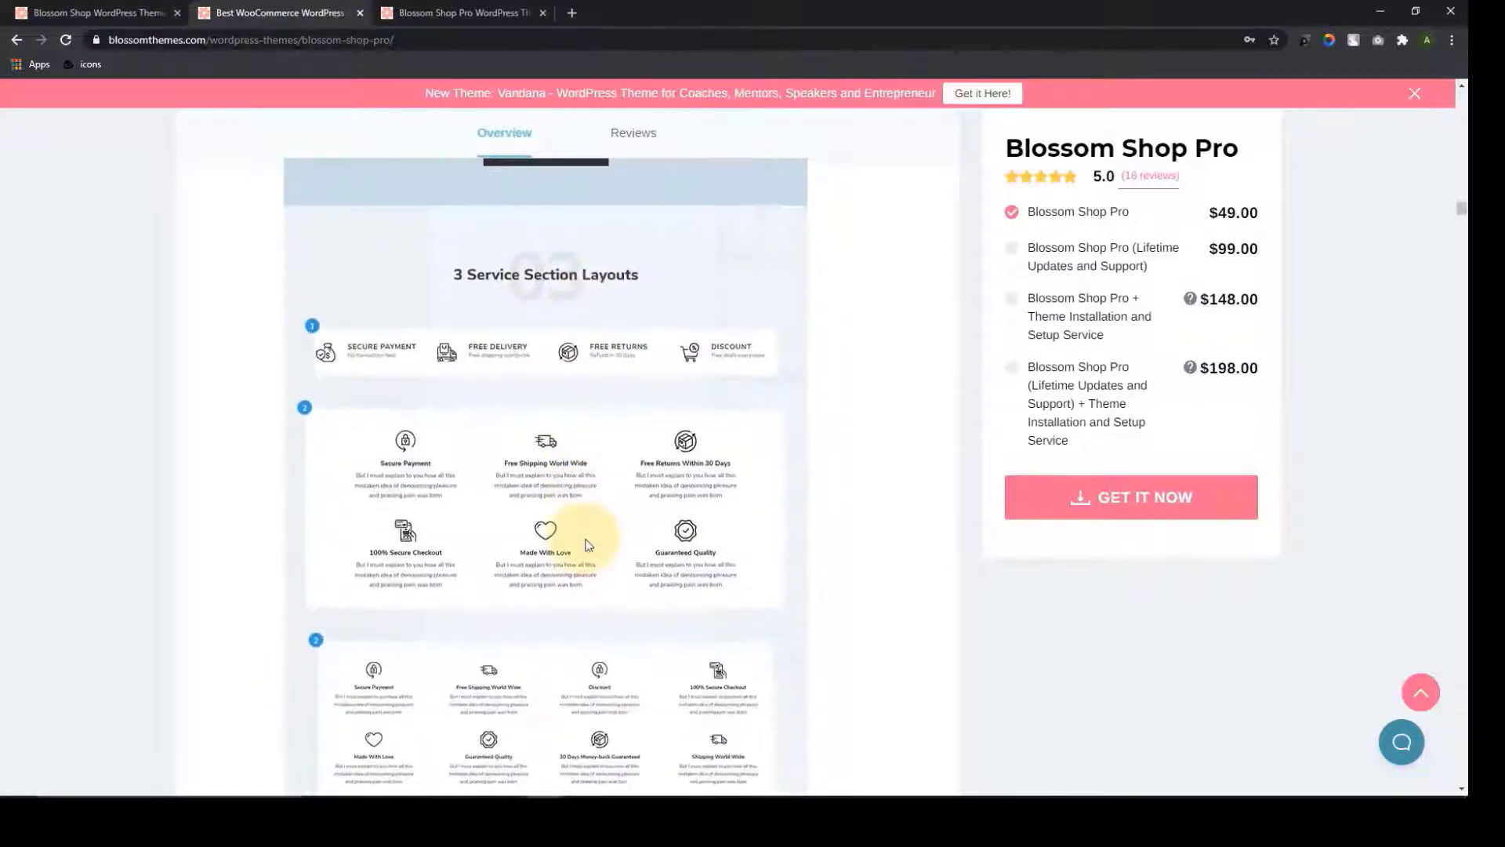
scroll(549, 337, down, 1)
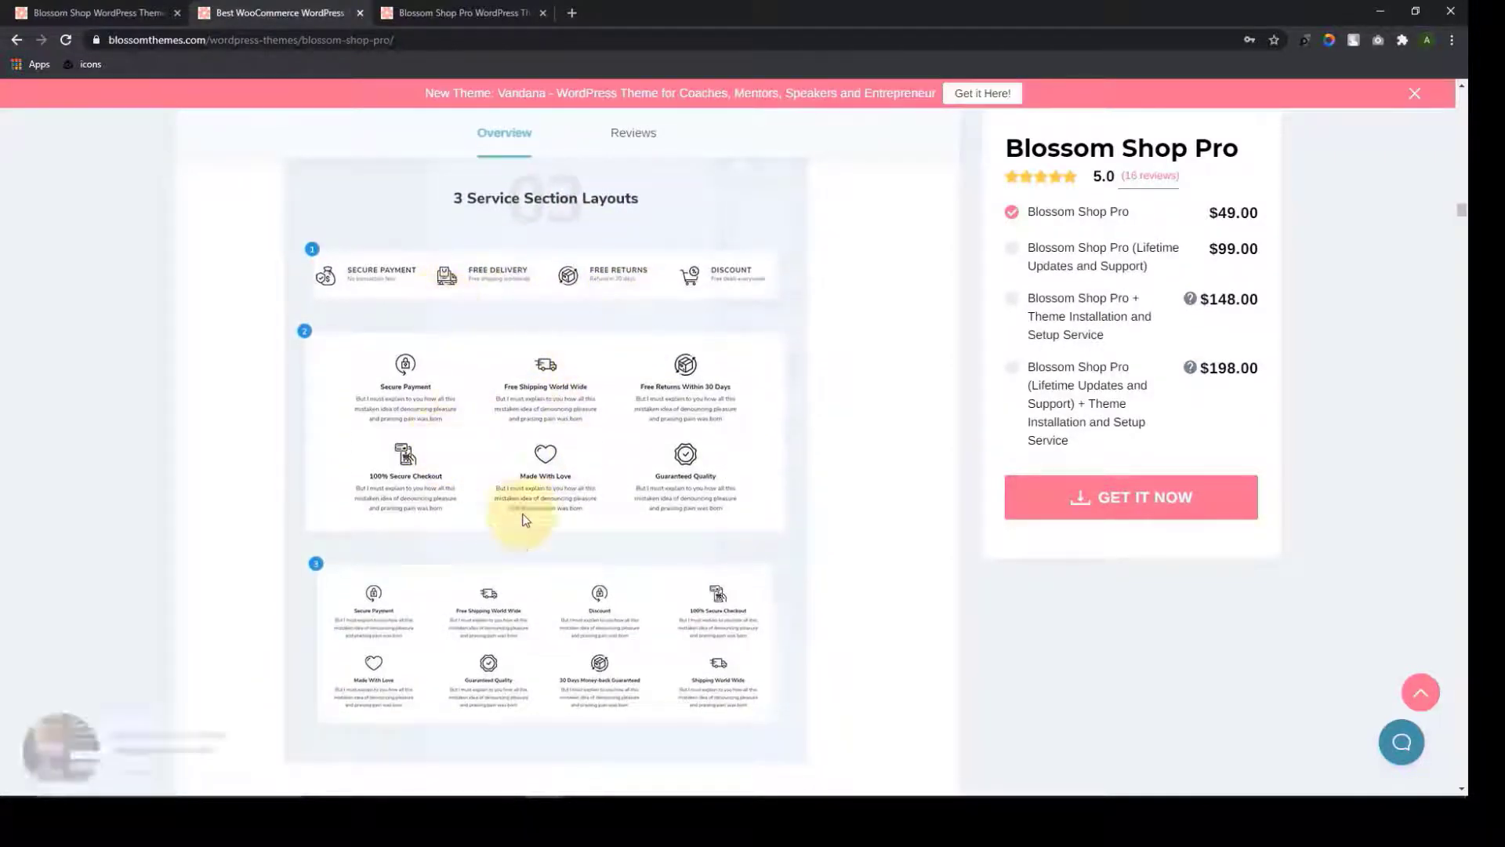
scroll(581, 548, down, 5)
scroll(583, 552, down, 4)
scroll(588, 539, up, 2)
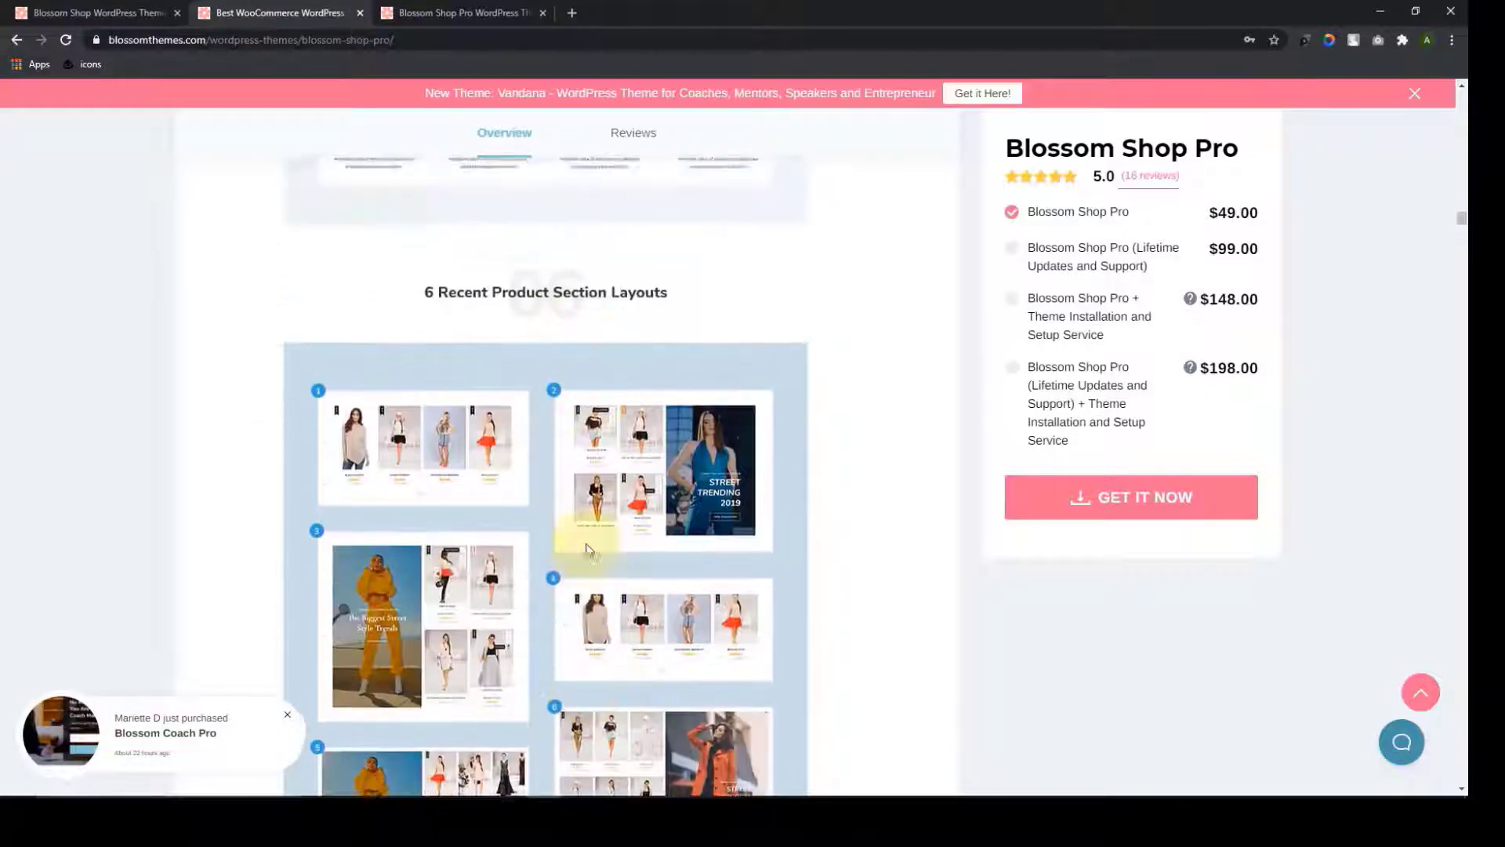
scroll(631, 350, down, 10)
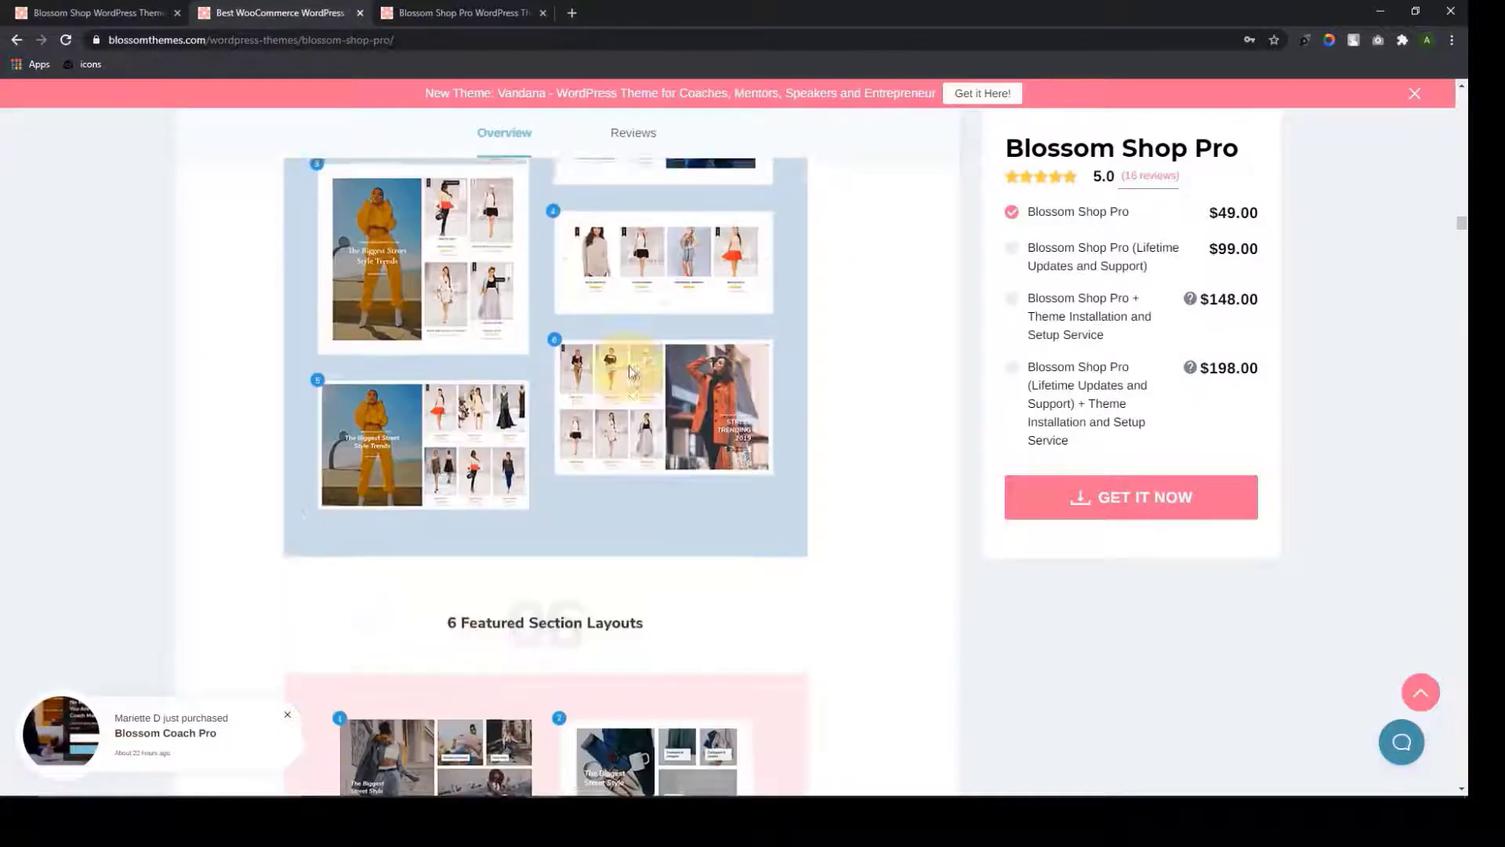
scroll(603, 383, down, 10)
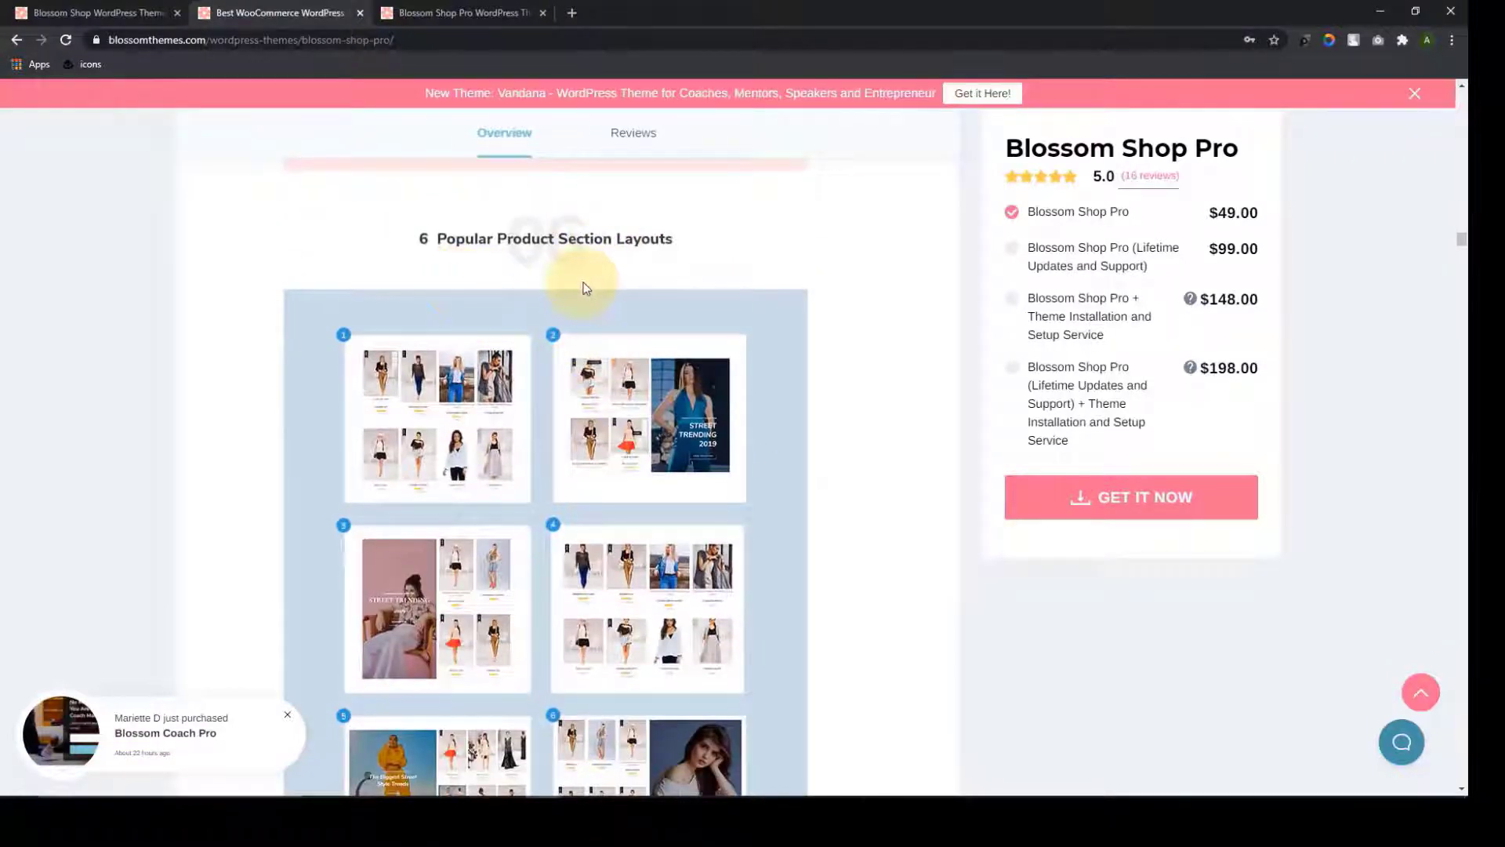
scroll(583, 289, down, 8)
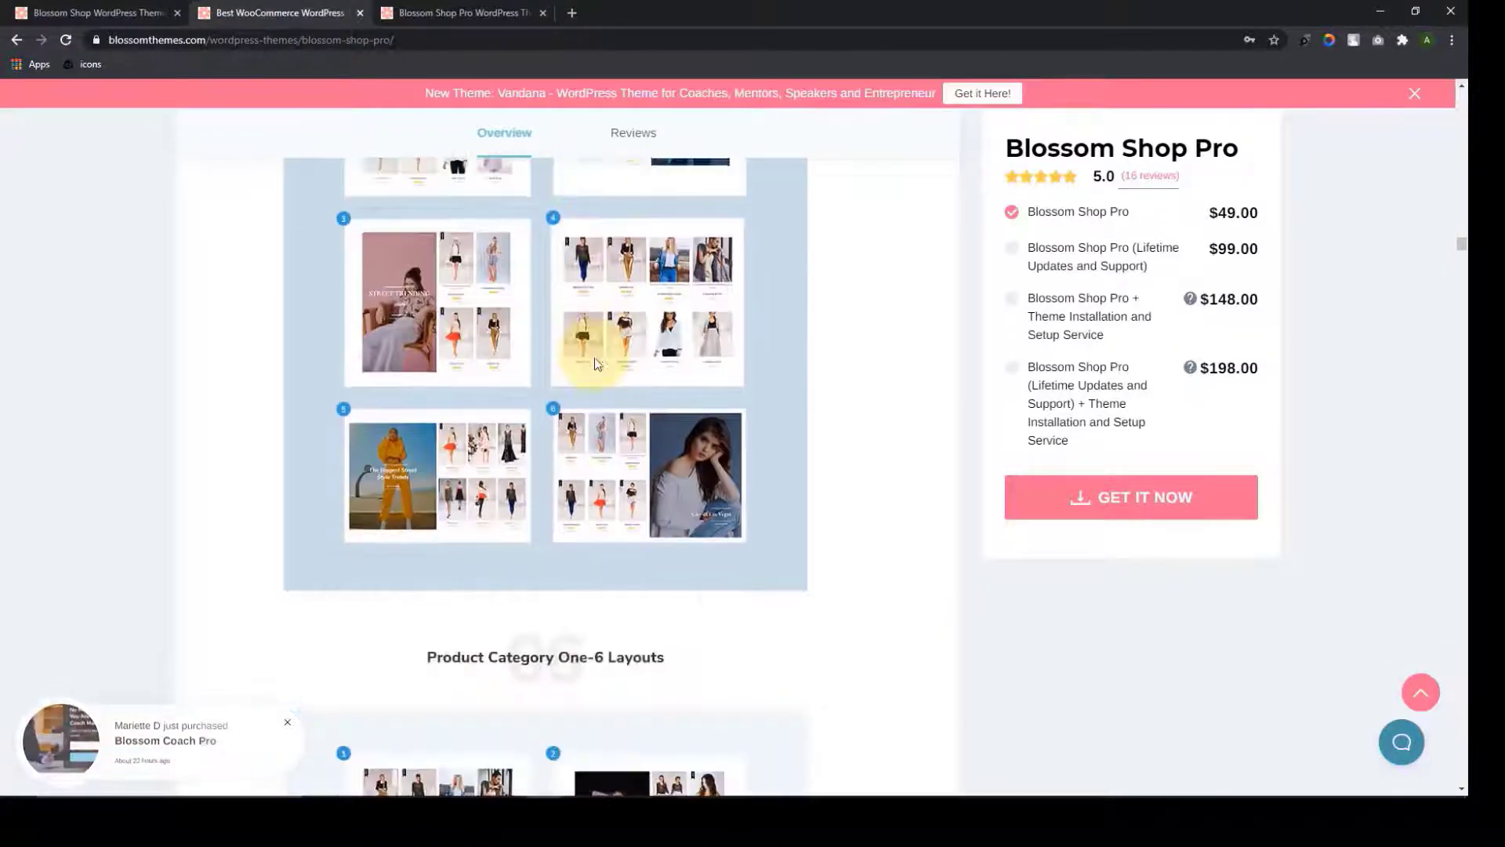
scroll(555, 389, down, 15)
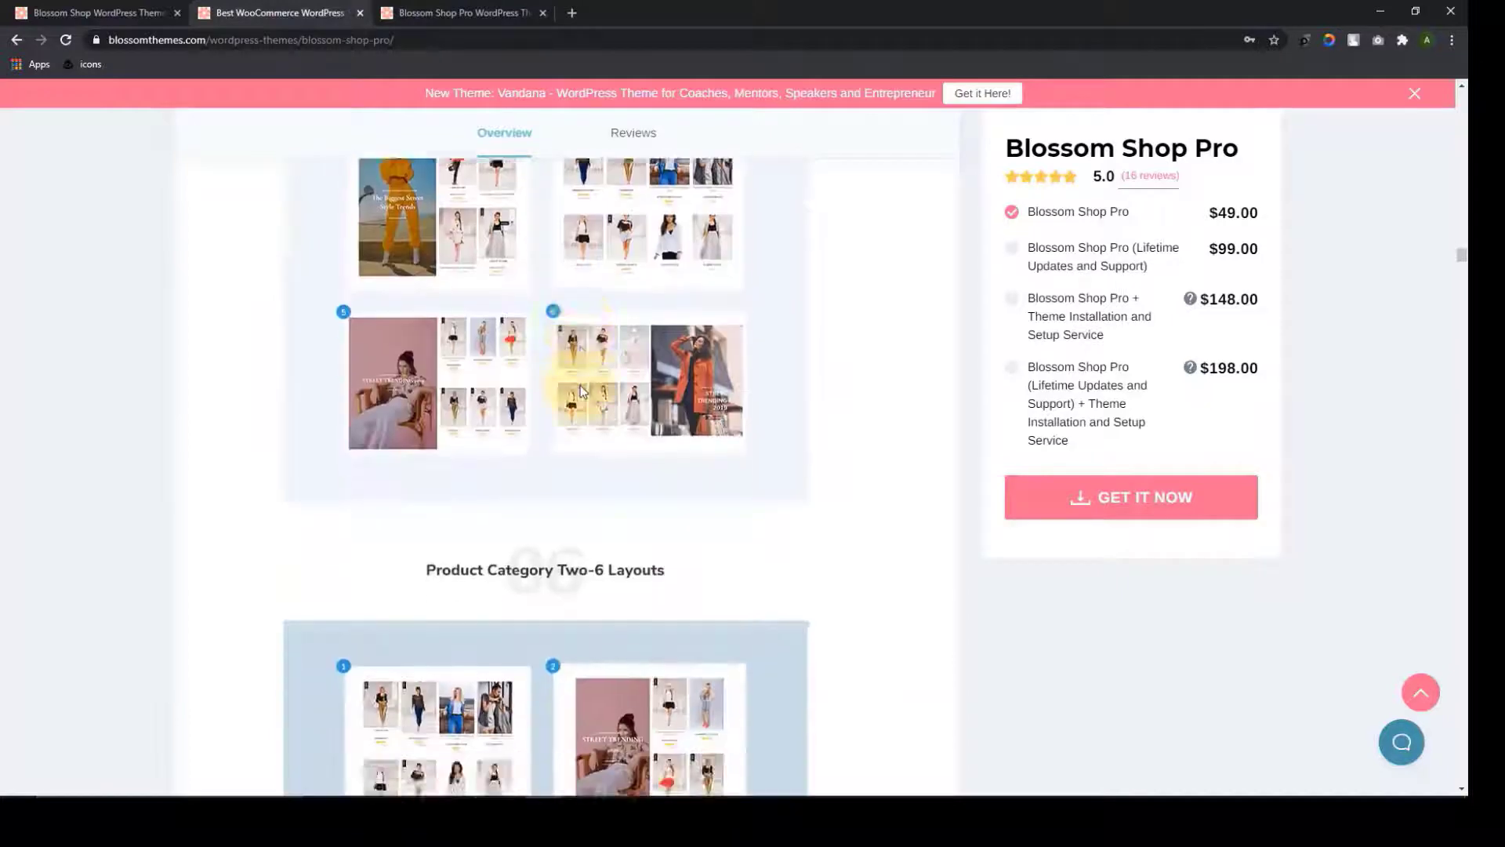
scroll(530, 437, down, 12)
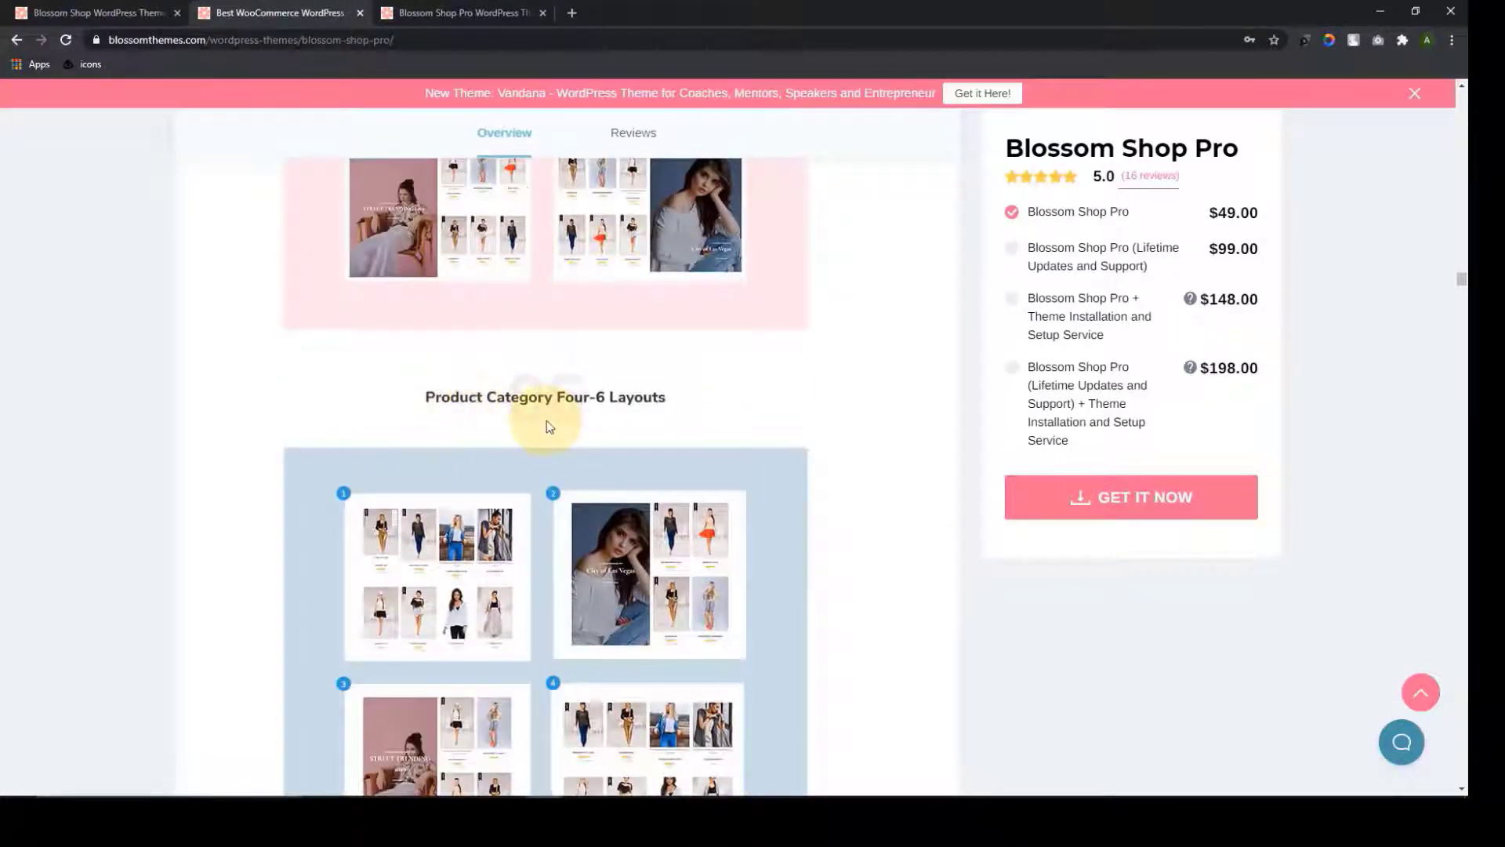
scroll(547, 423, down, 1)
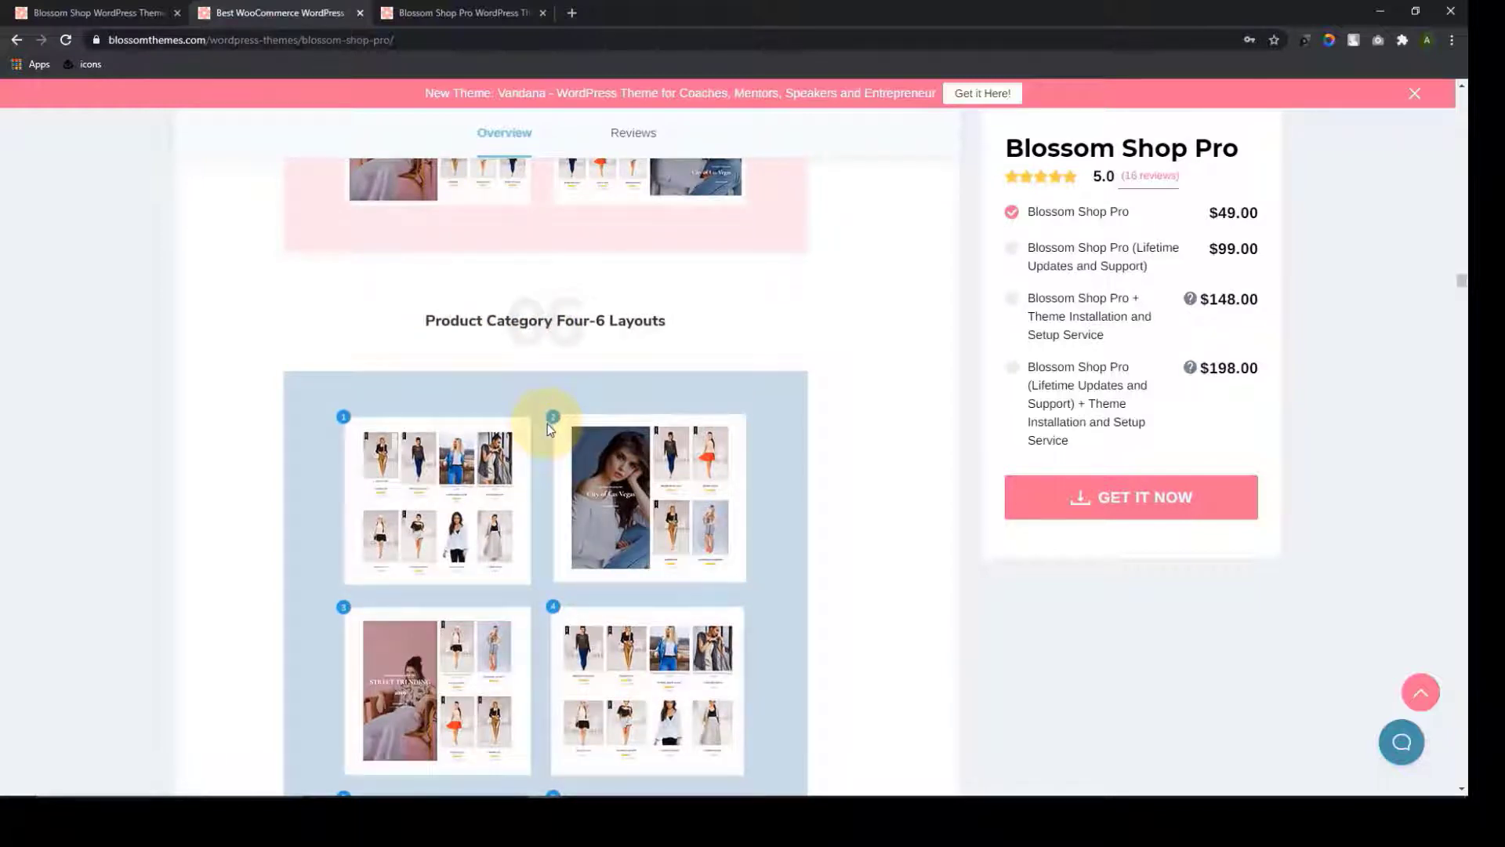
scroll(551, 429, down, 9)
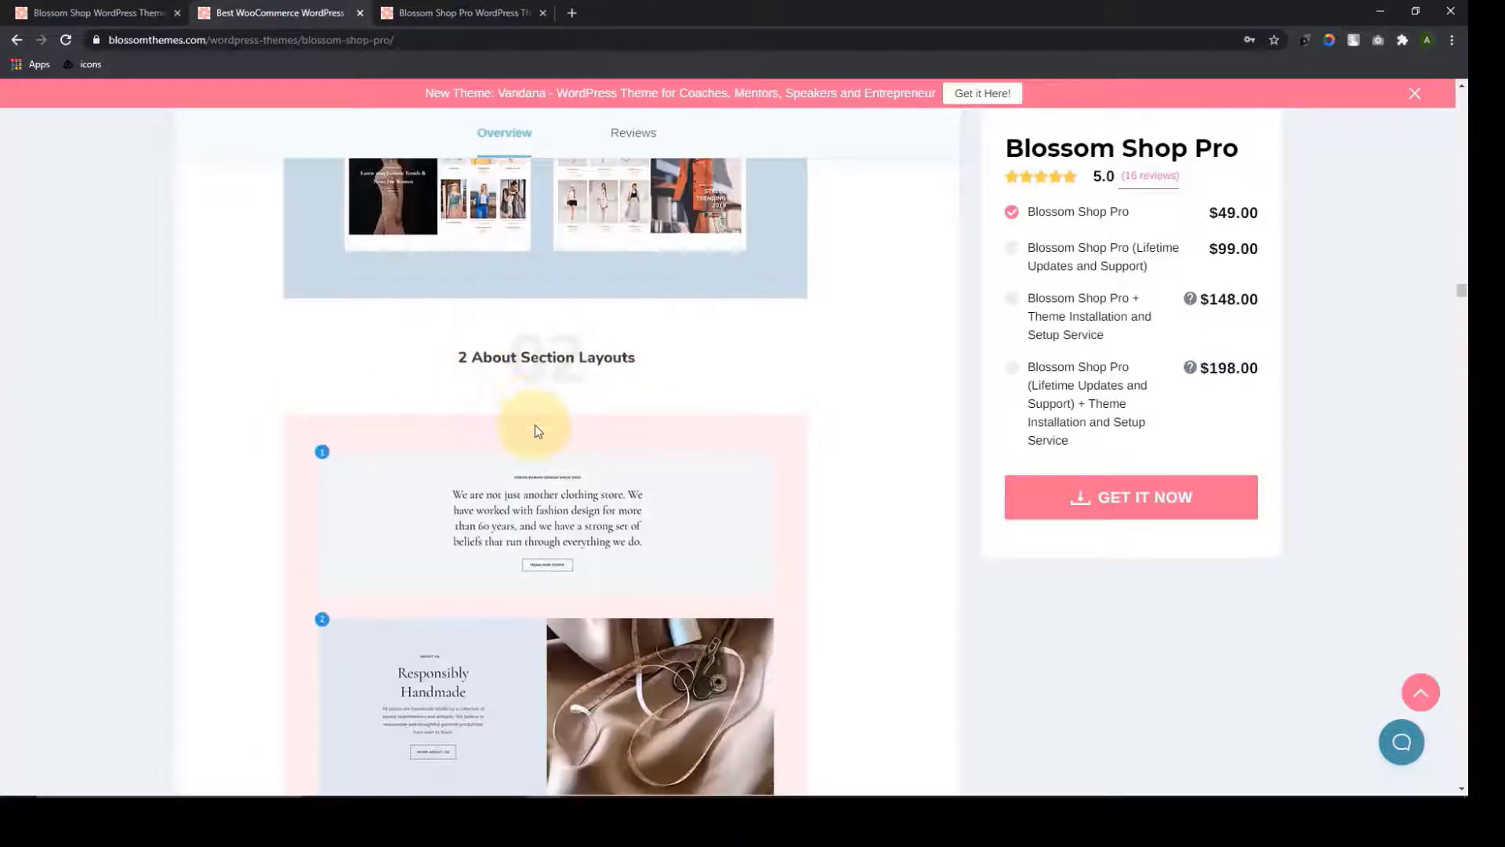
scroll(538, 432, down, 3)
scroll(538, 418, down, 4)
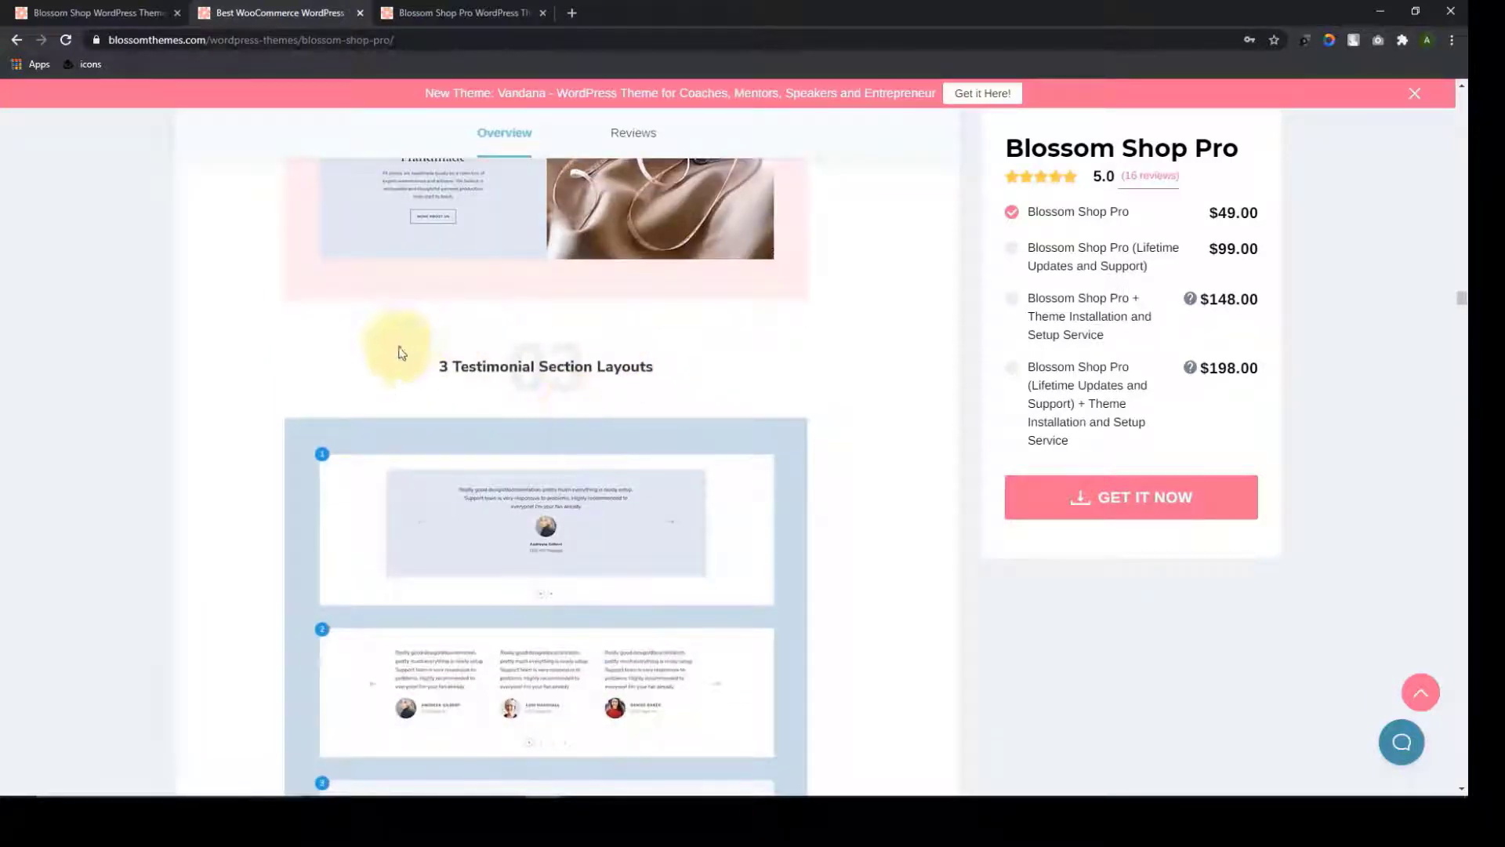
scroll(544, 420, down, 7)
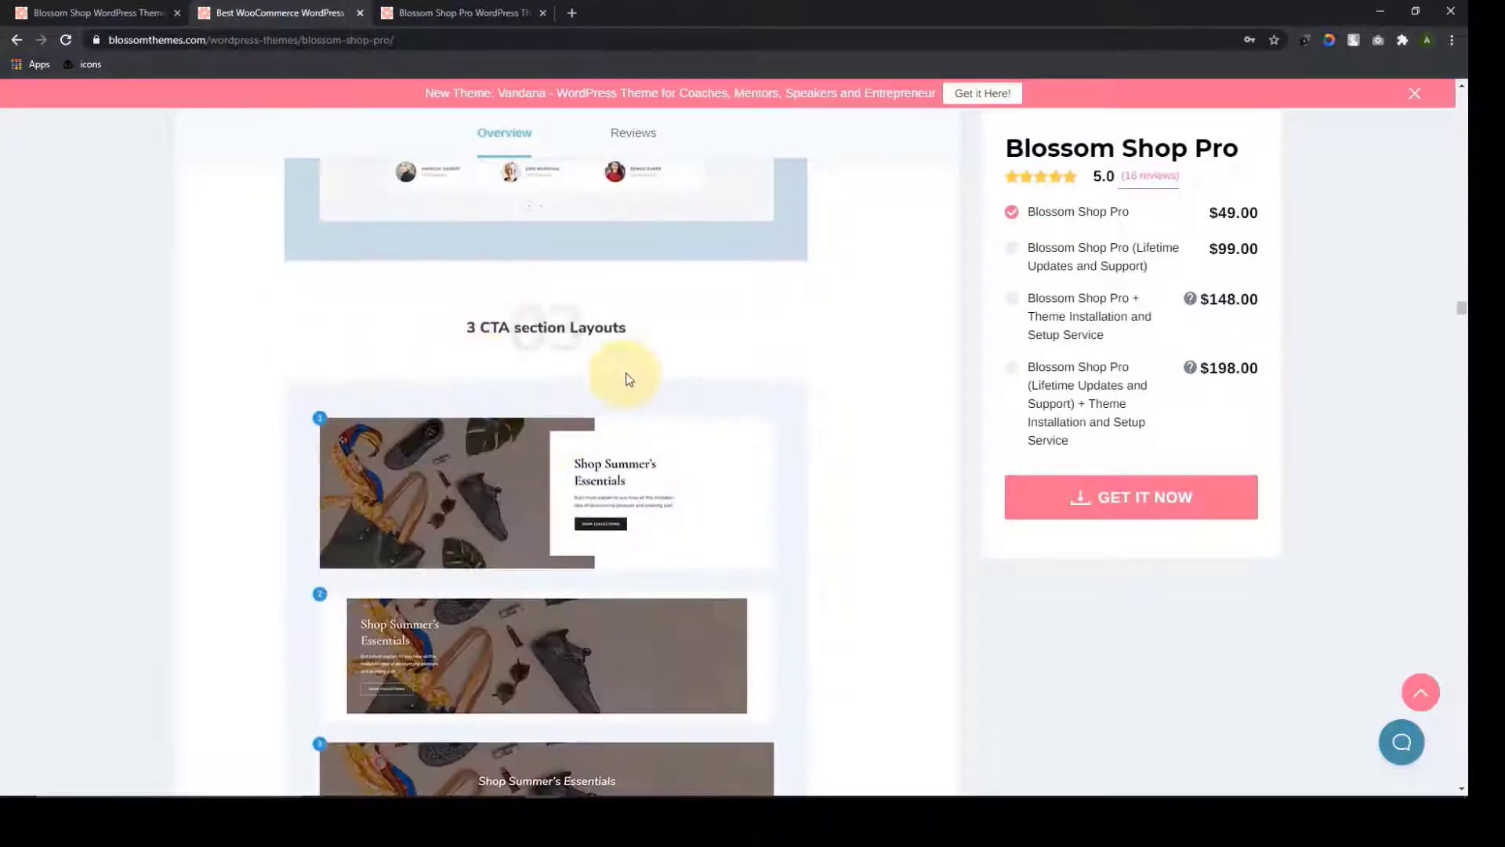
scroll(521, 414, down, 8)
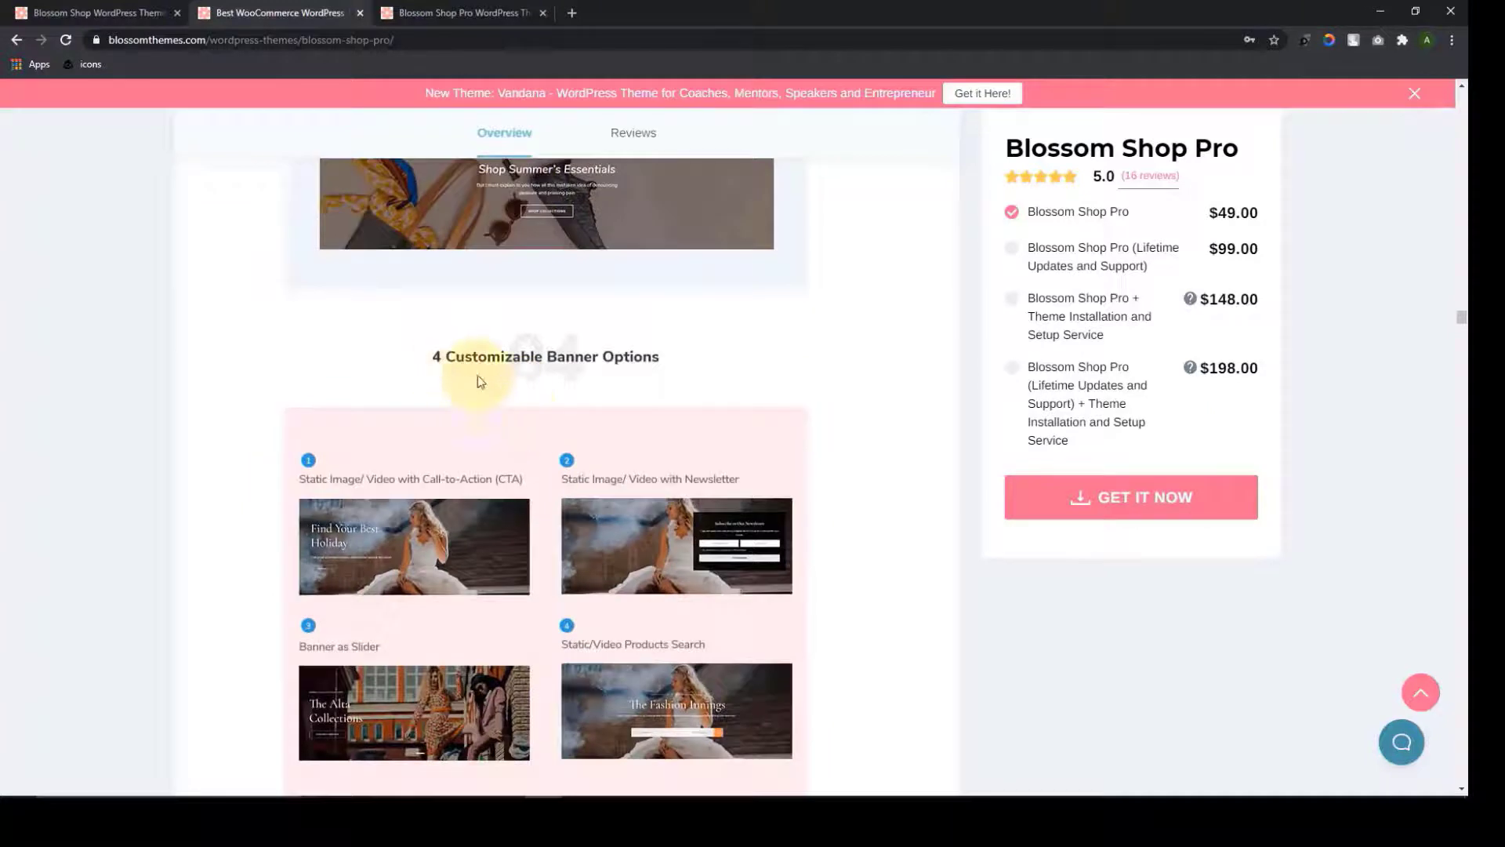
scroll(486, 456, down, 7)
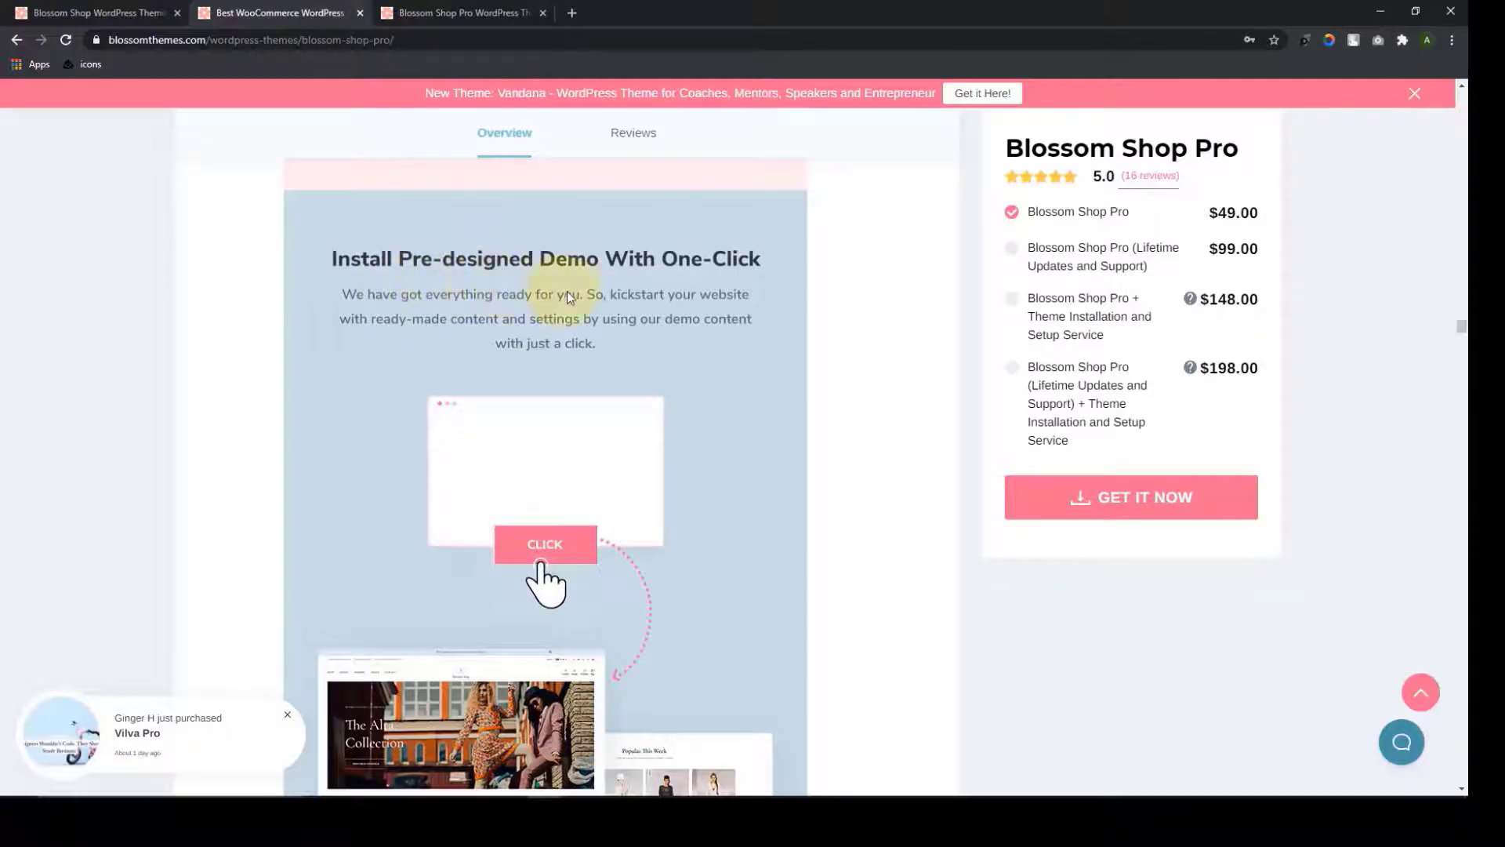
Scroll past Wishlist, Similar Products, Compare Products and E-Commerce Specific Pages to Mega Menu Compatible
scroll(573, 306, down, 10)
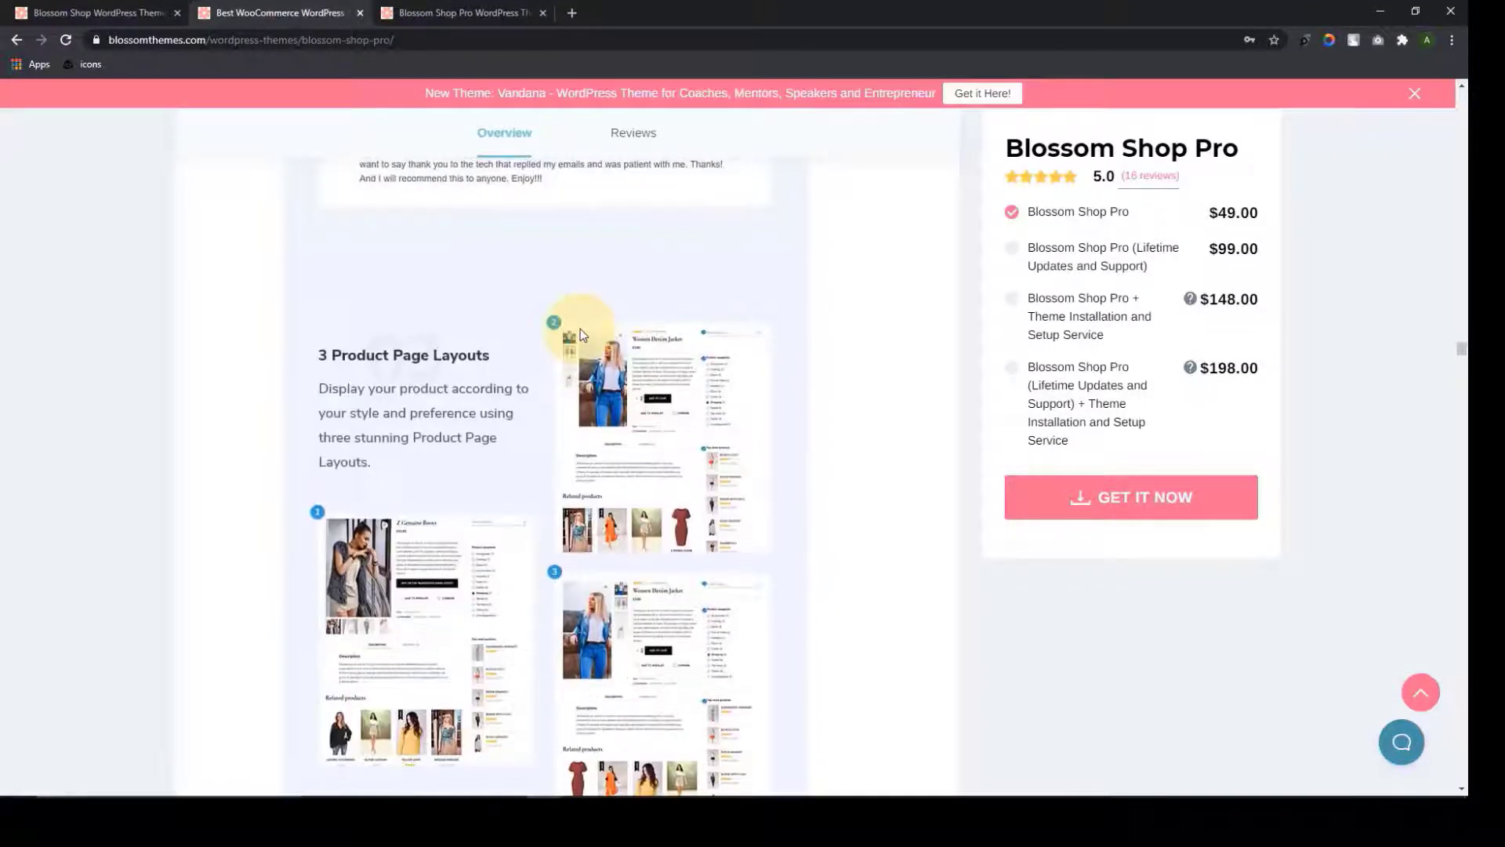
scroll(580, 327, down, 1)
scroll(524, 313, down, 6)
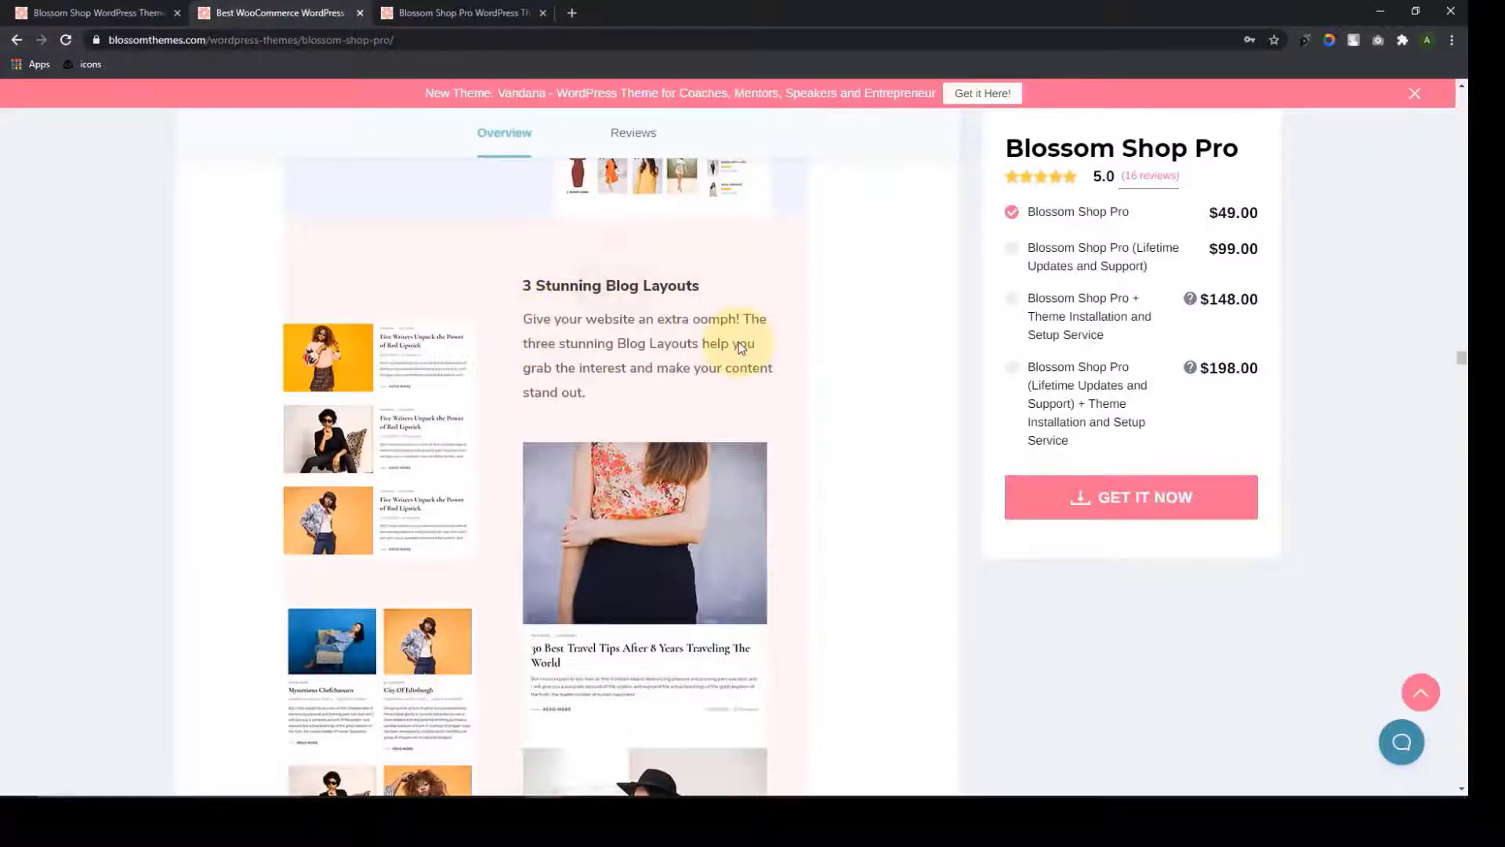
scroll(741, 347, down, 10)
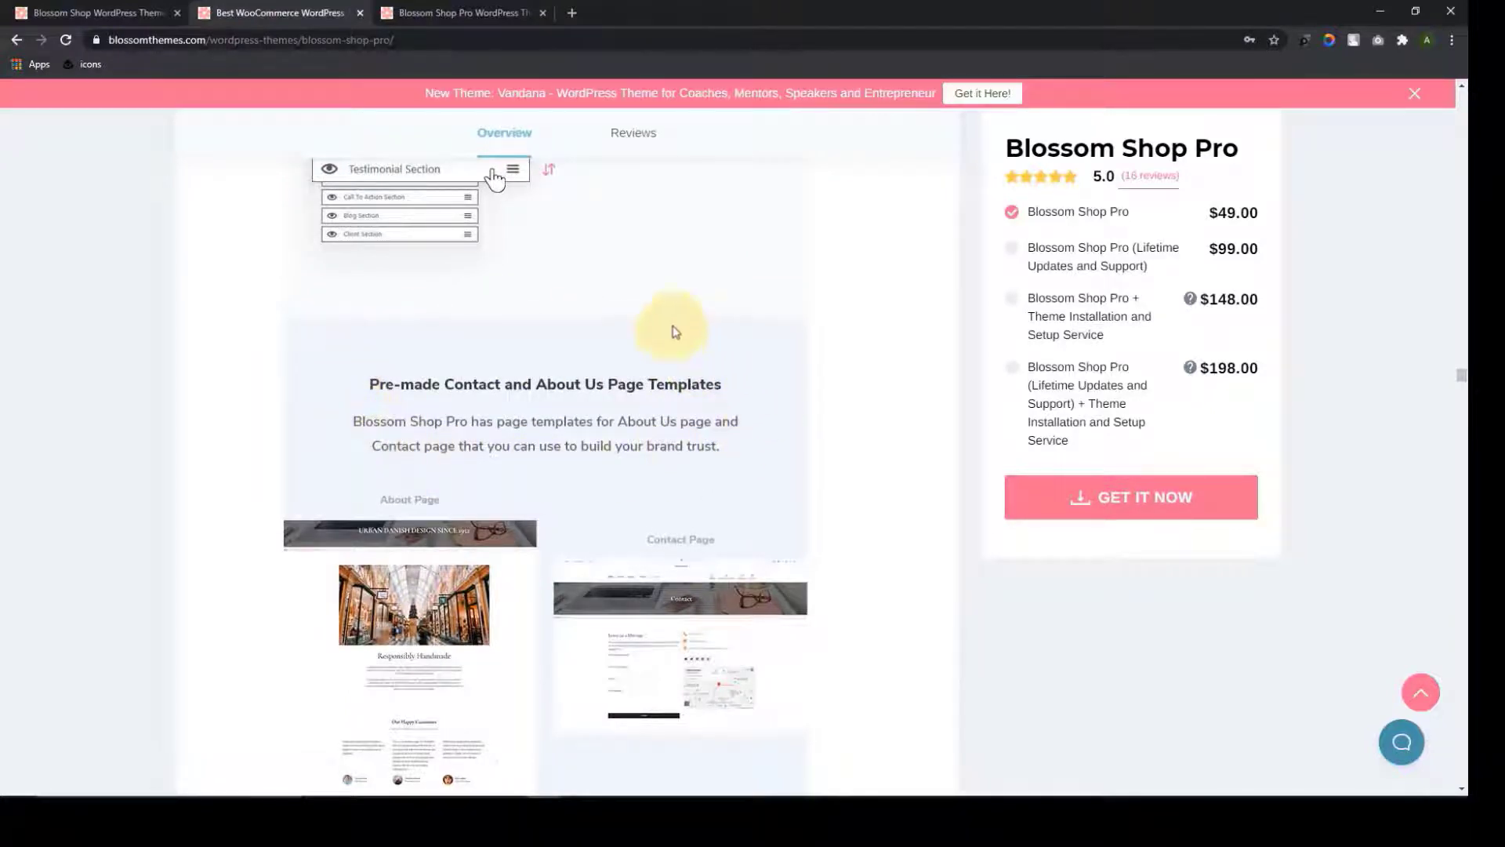
scroll(532, 409, down, 7)
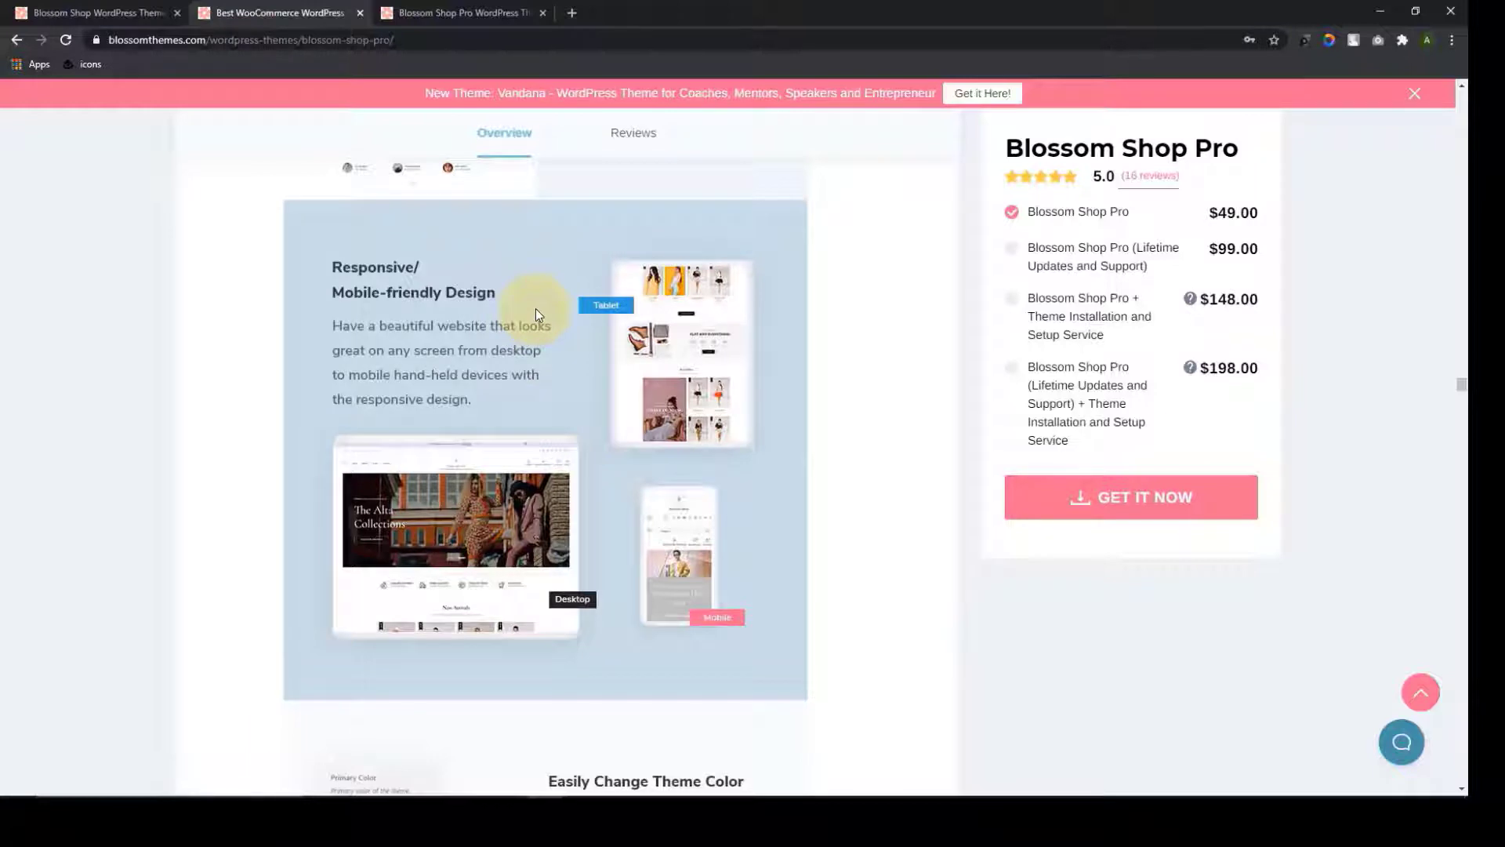
scroll(483, 253, down, 1)
scroll(540, 379, up, 1)
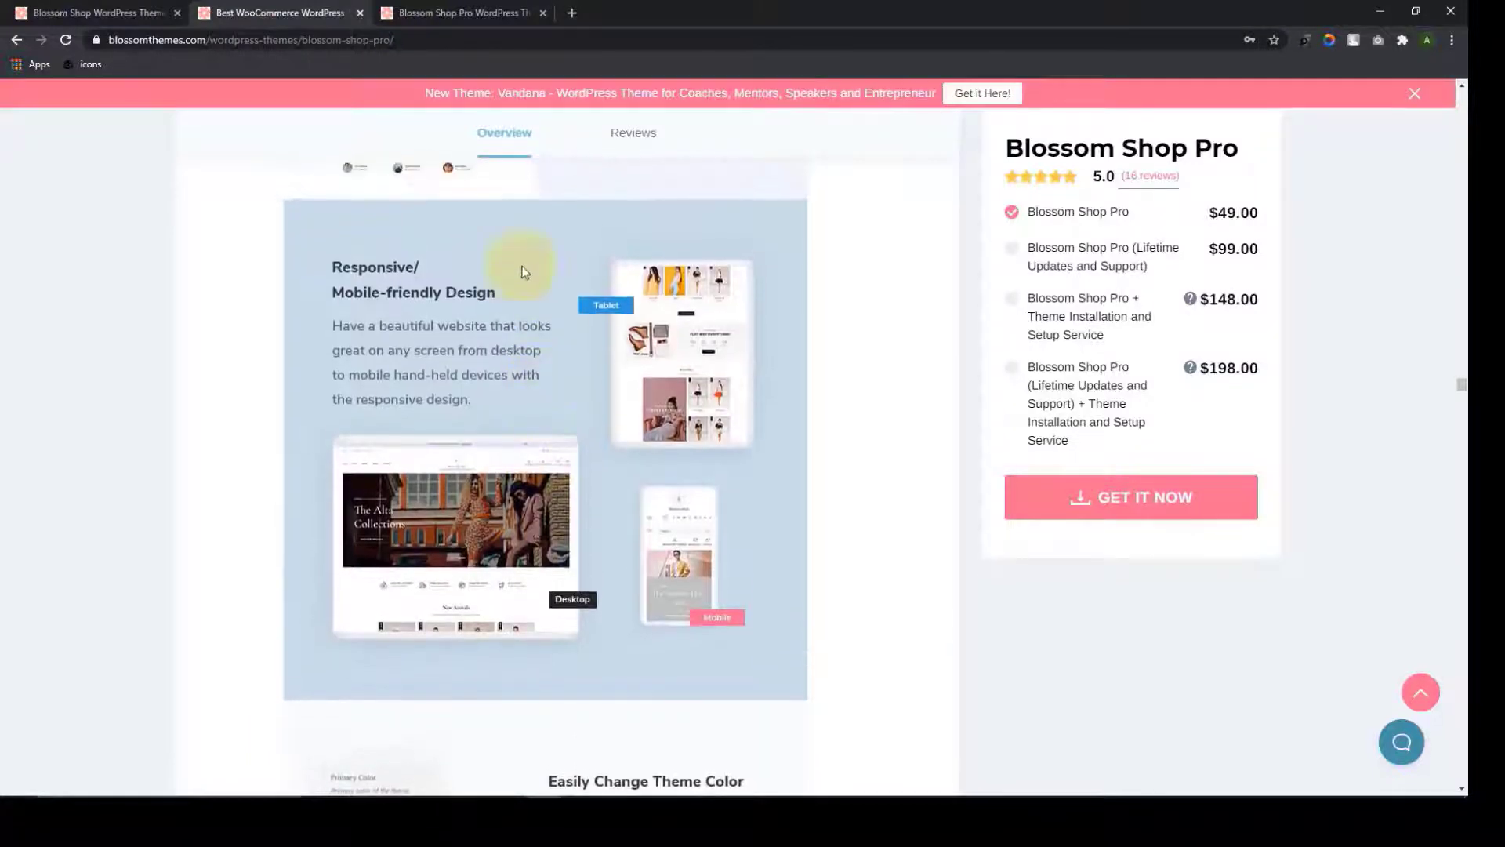
scroll(595, 425, down, 6)
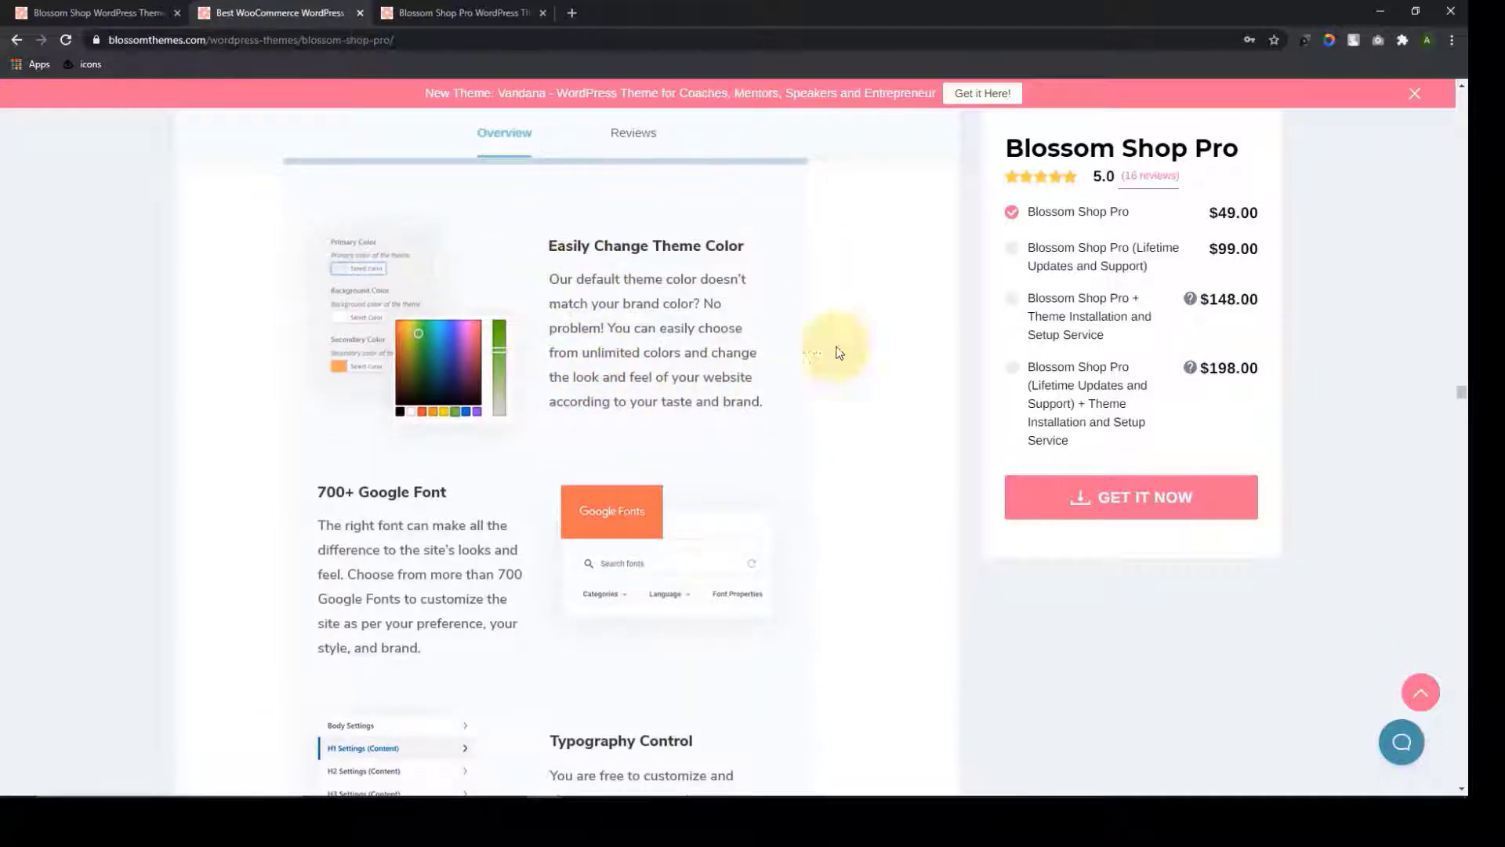
scroll(772, 322, down, 3)
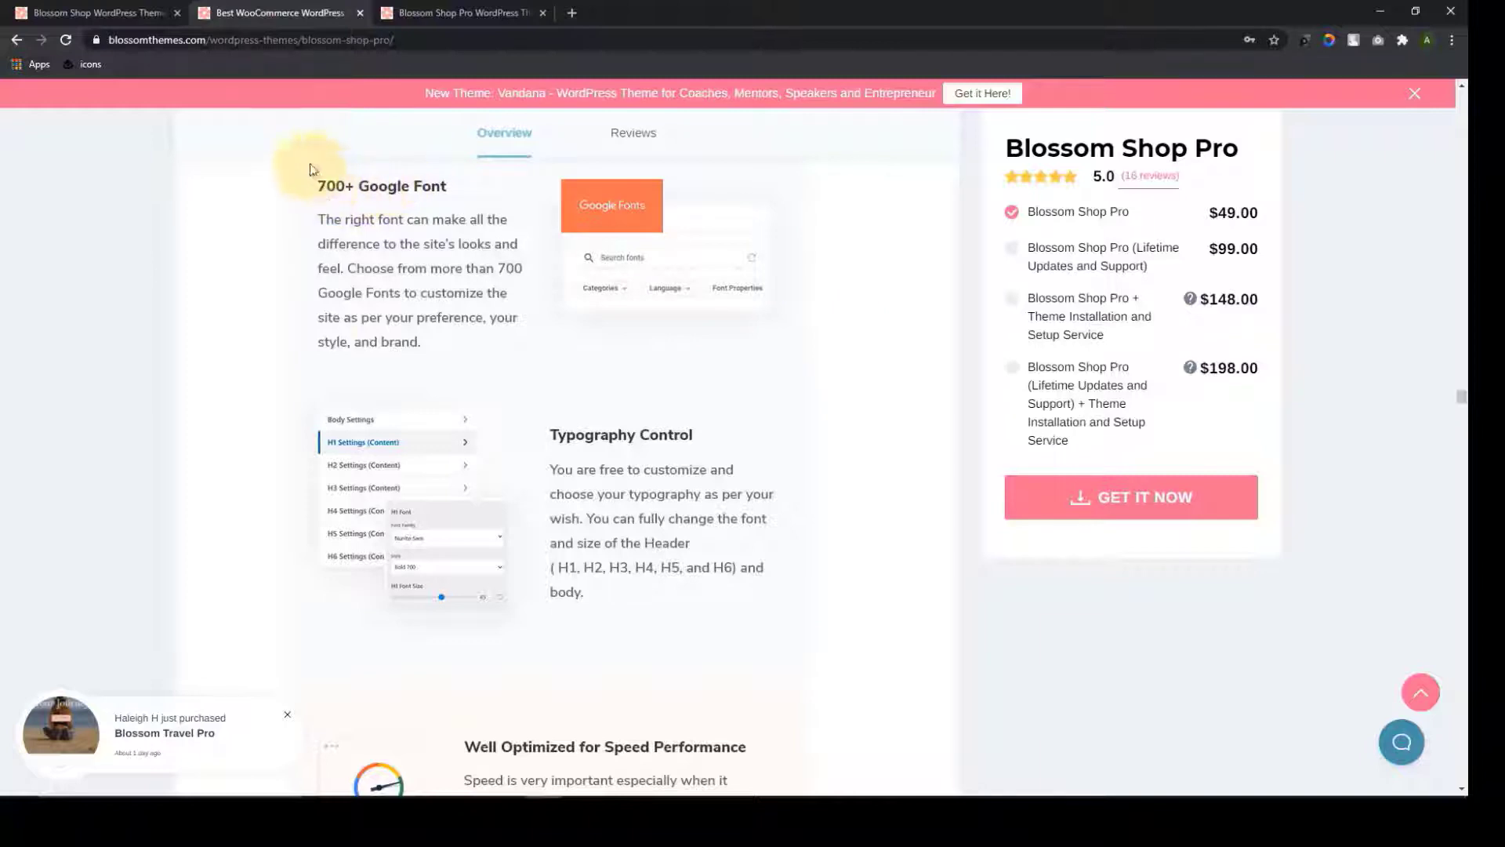
scroll(861, 443, down, 3)
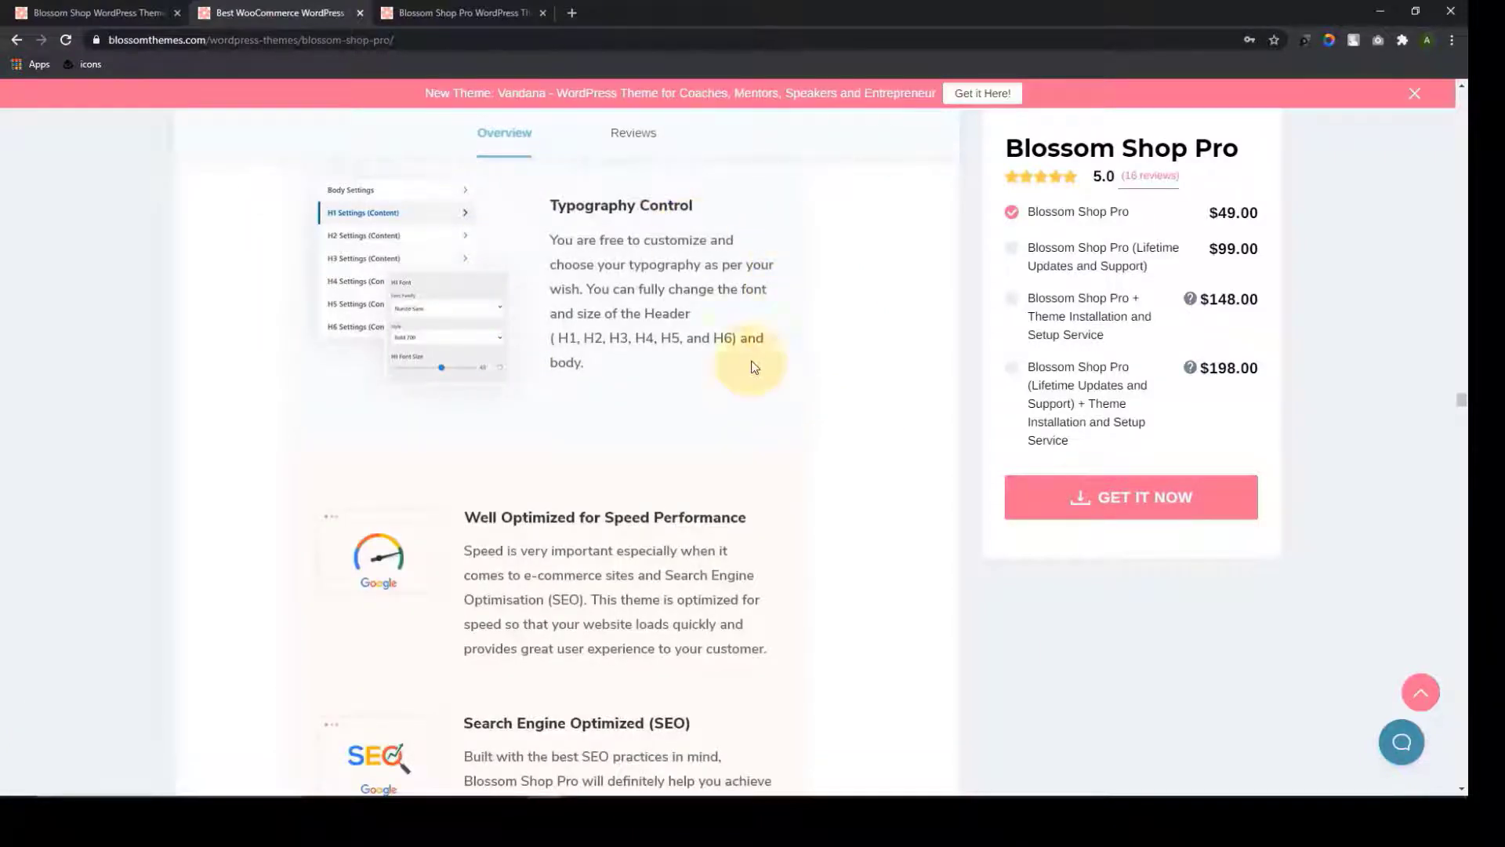
scroll(815, 463, down, 4)
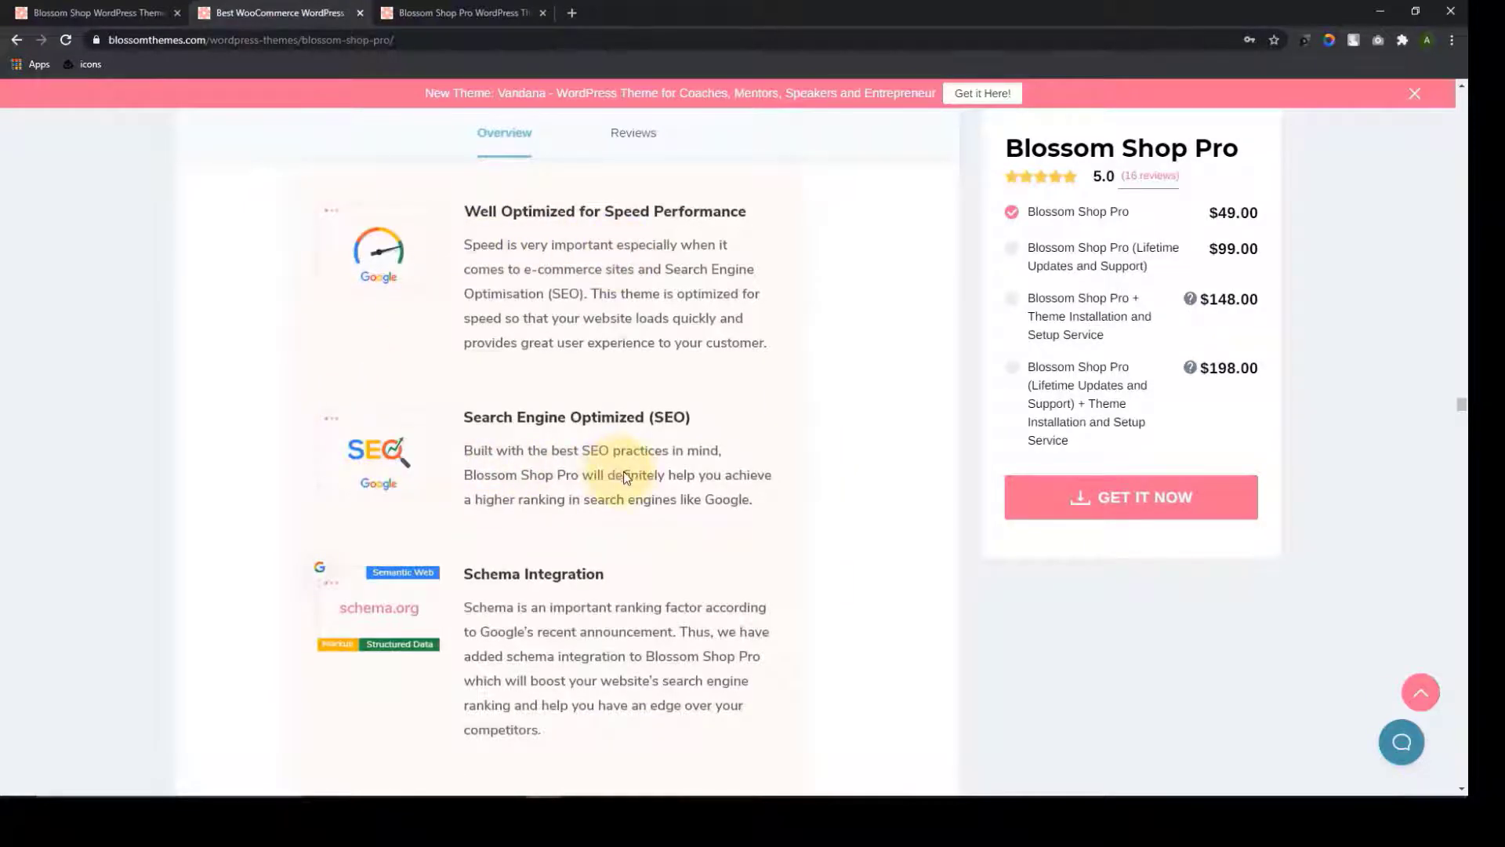
scroll(624, 474, down, 3)
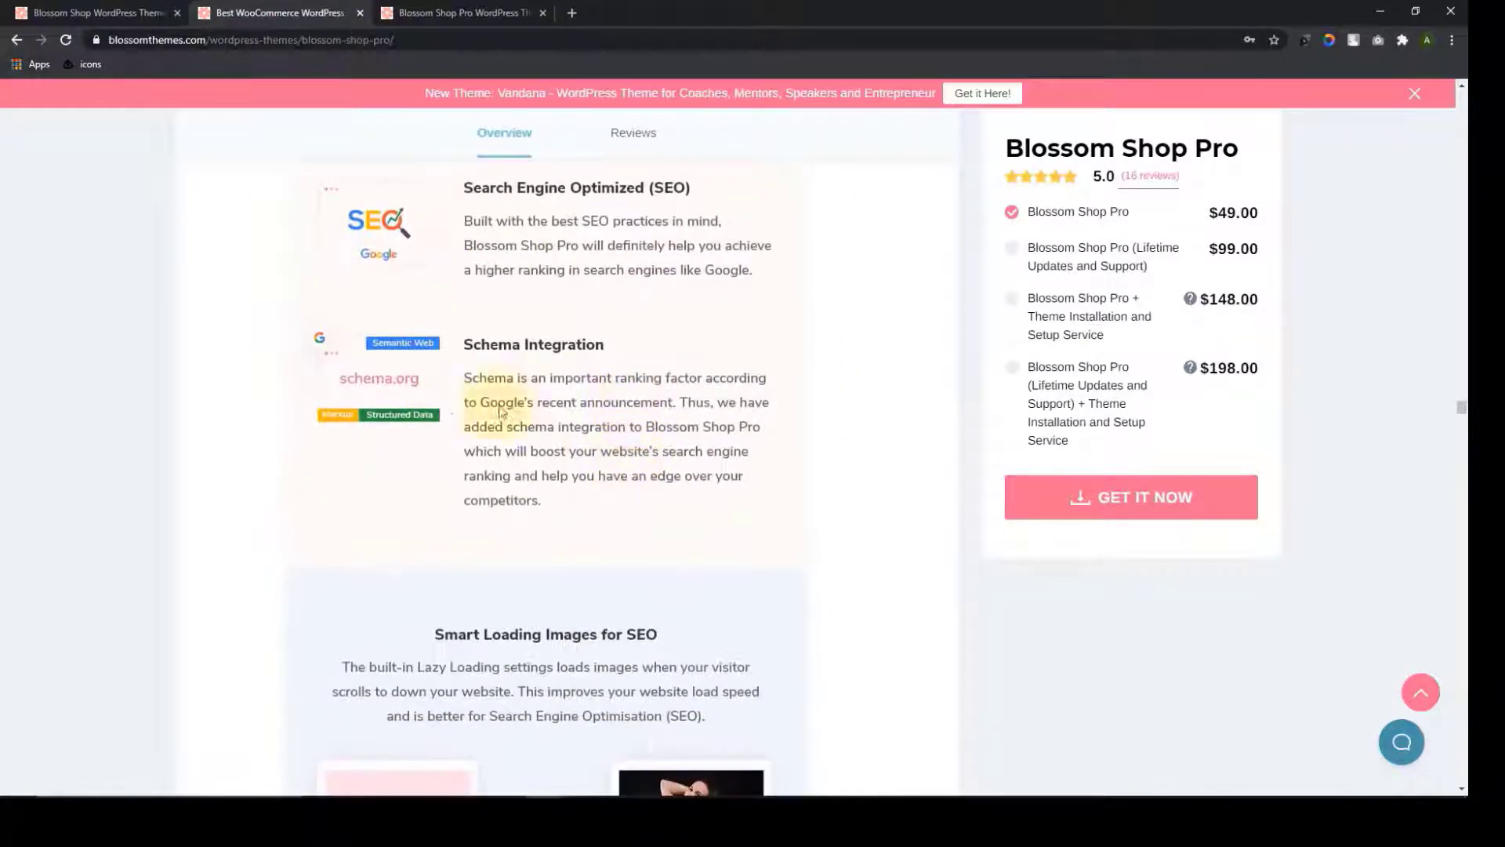
scroll(633, 426, up, 3)
scroll(642, 396, down, 3)
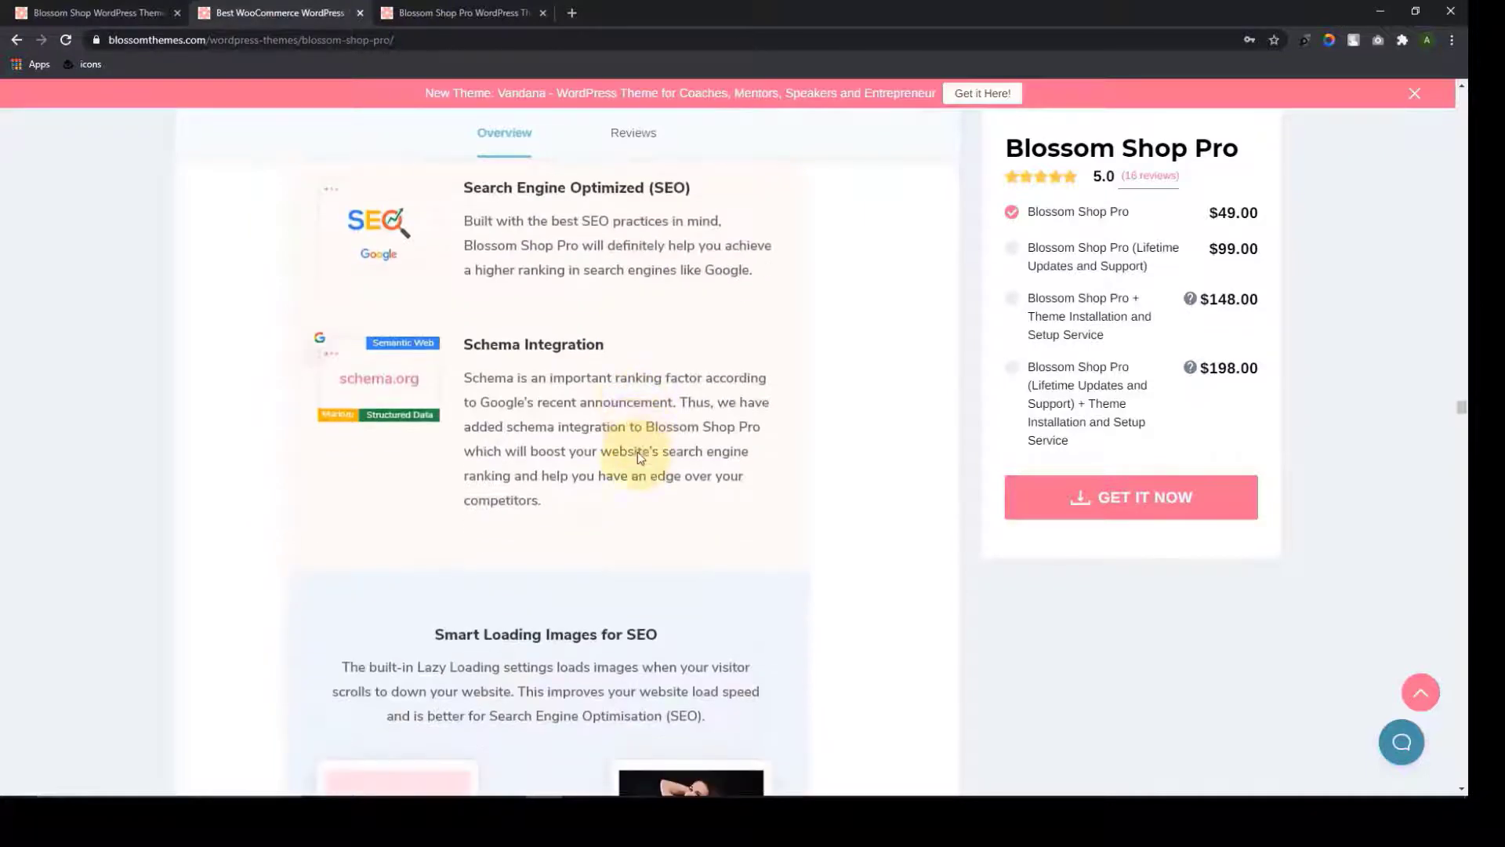
scroll(637, 455, down, 5)
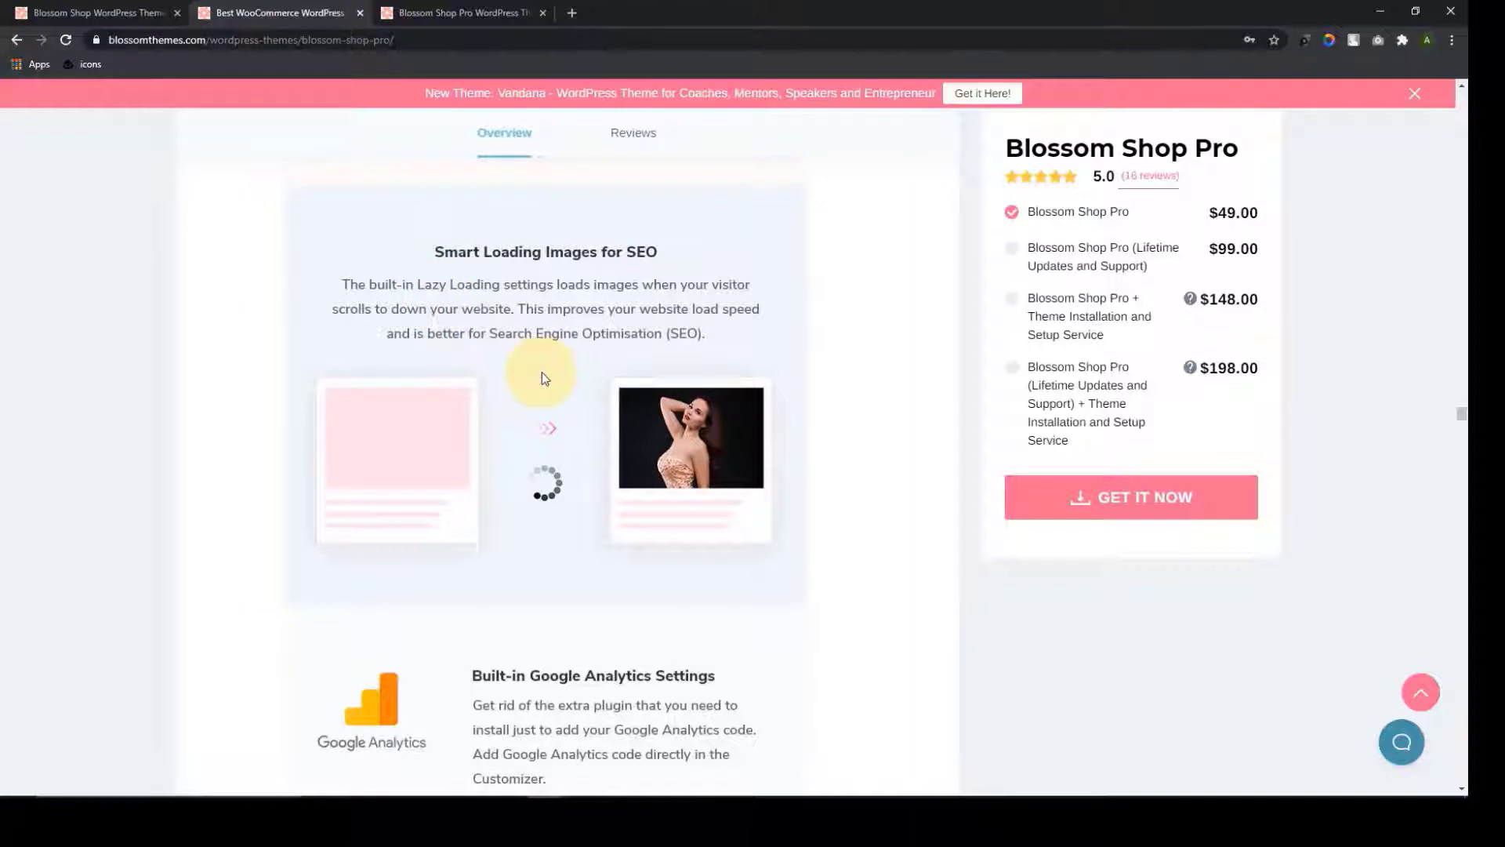
scroll(573, 486, down, 5)
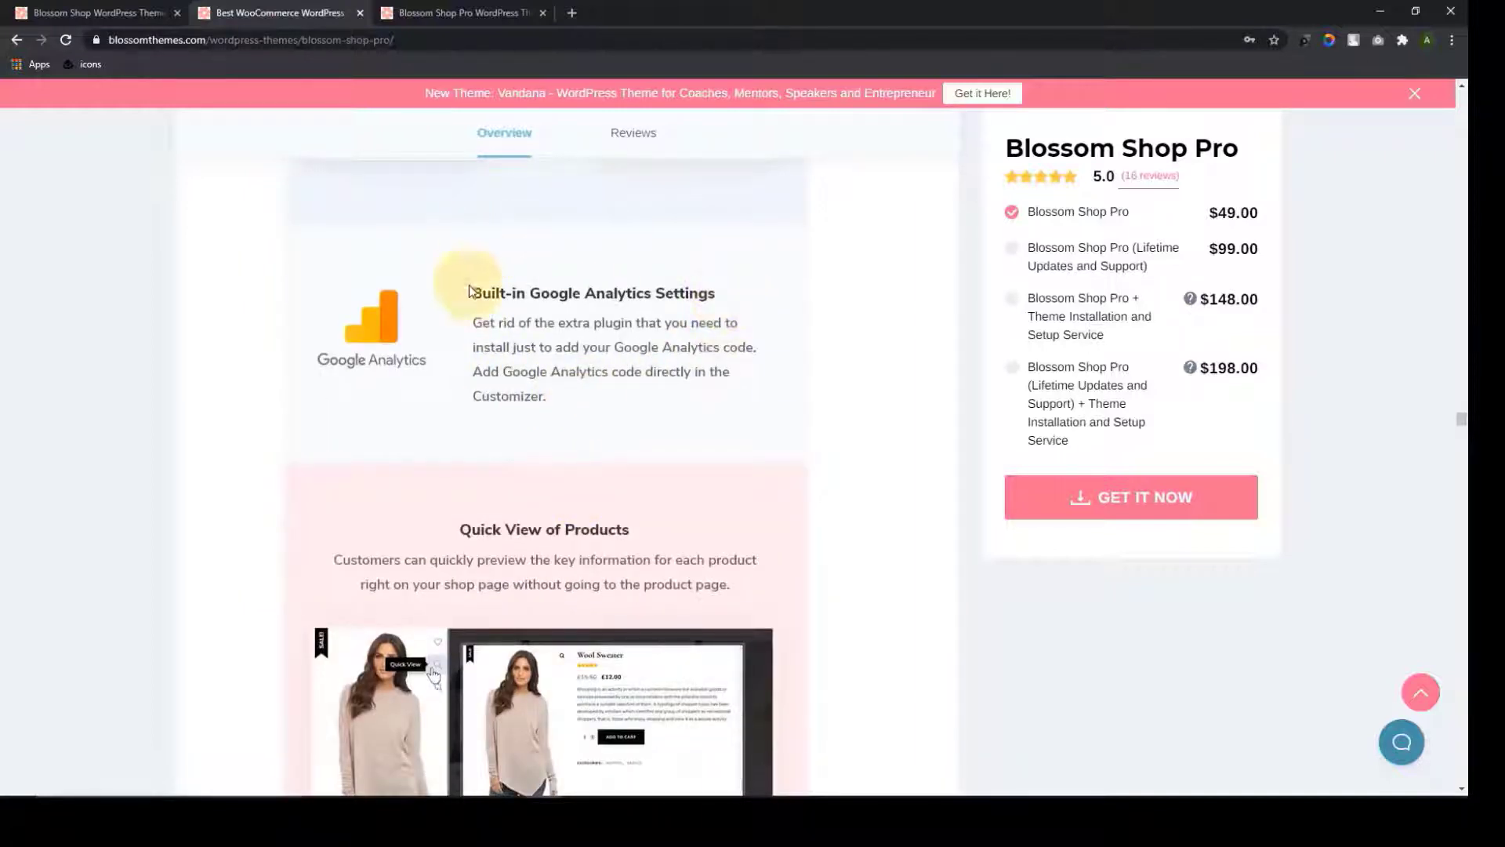
scroll(583, 423, down, 4)
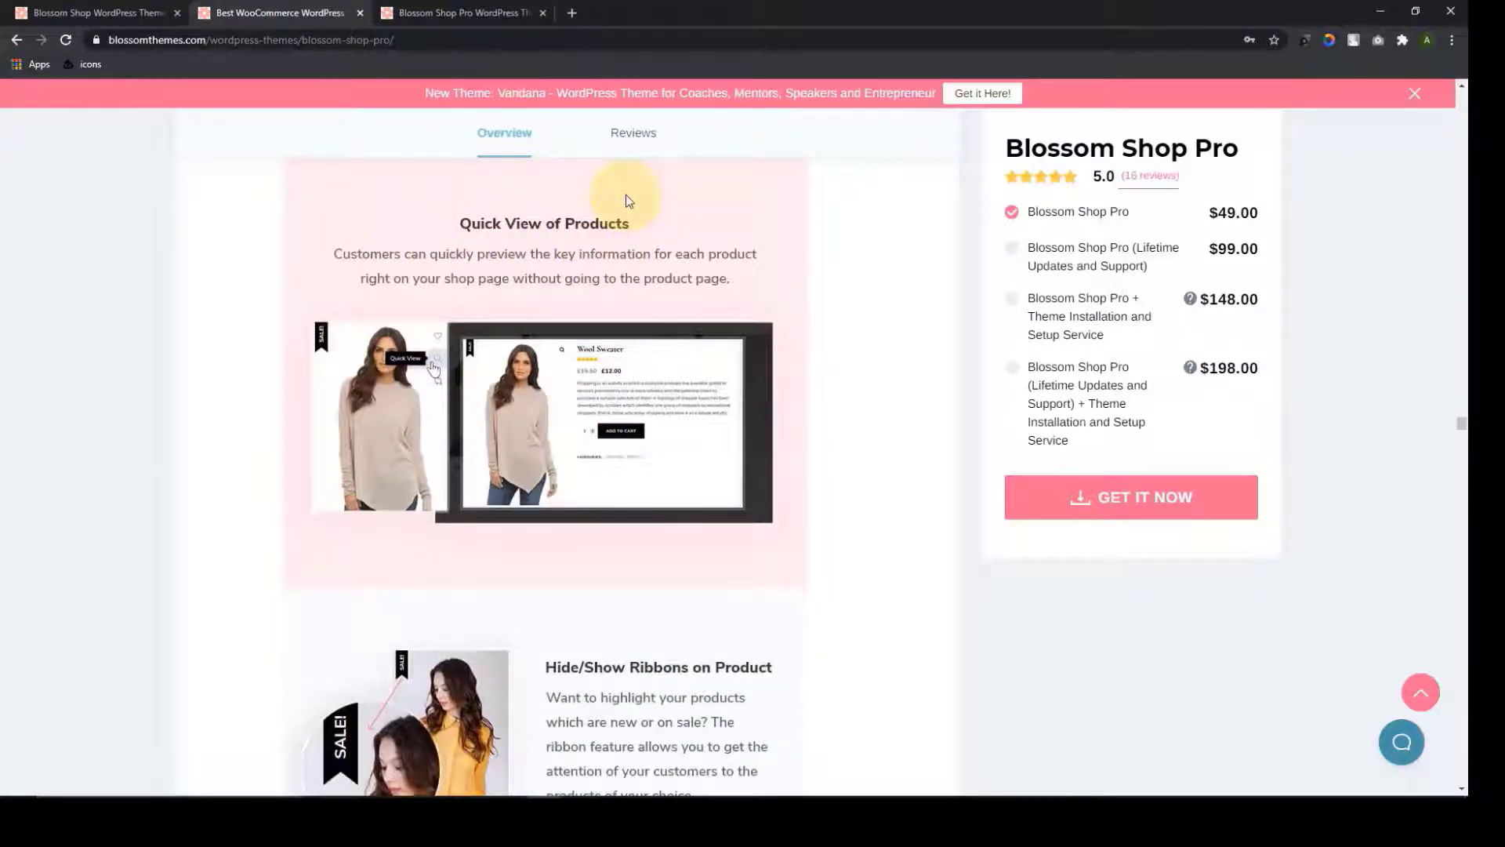
scroll(627, 213, down, 5)
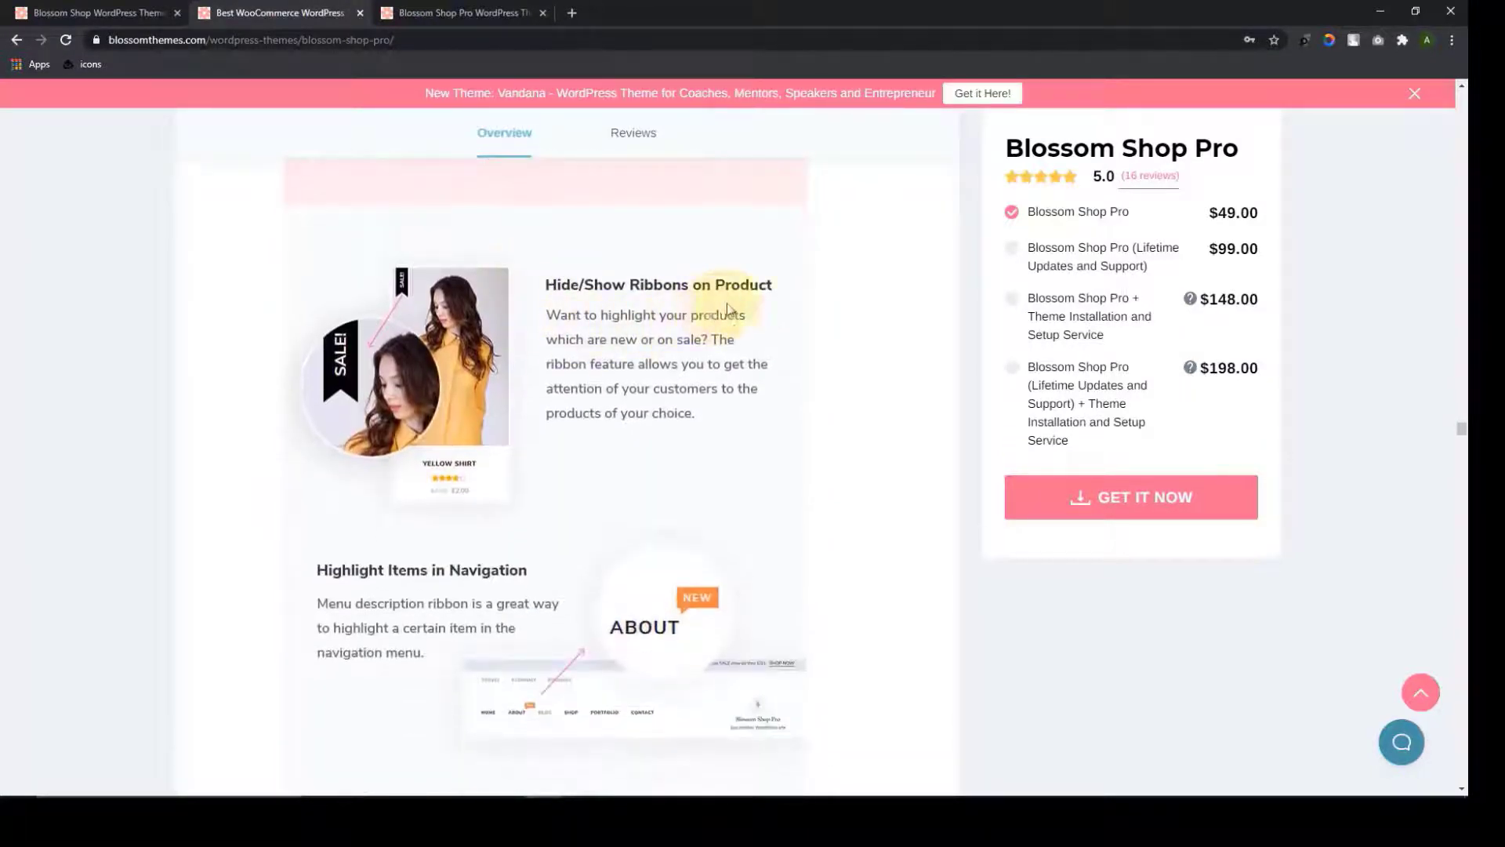
scroll(592, 271, down, 4)
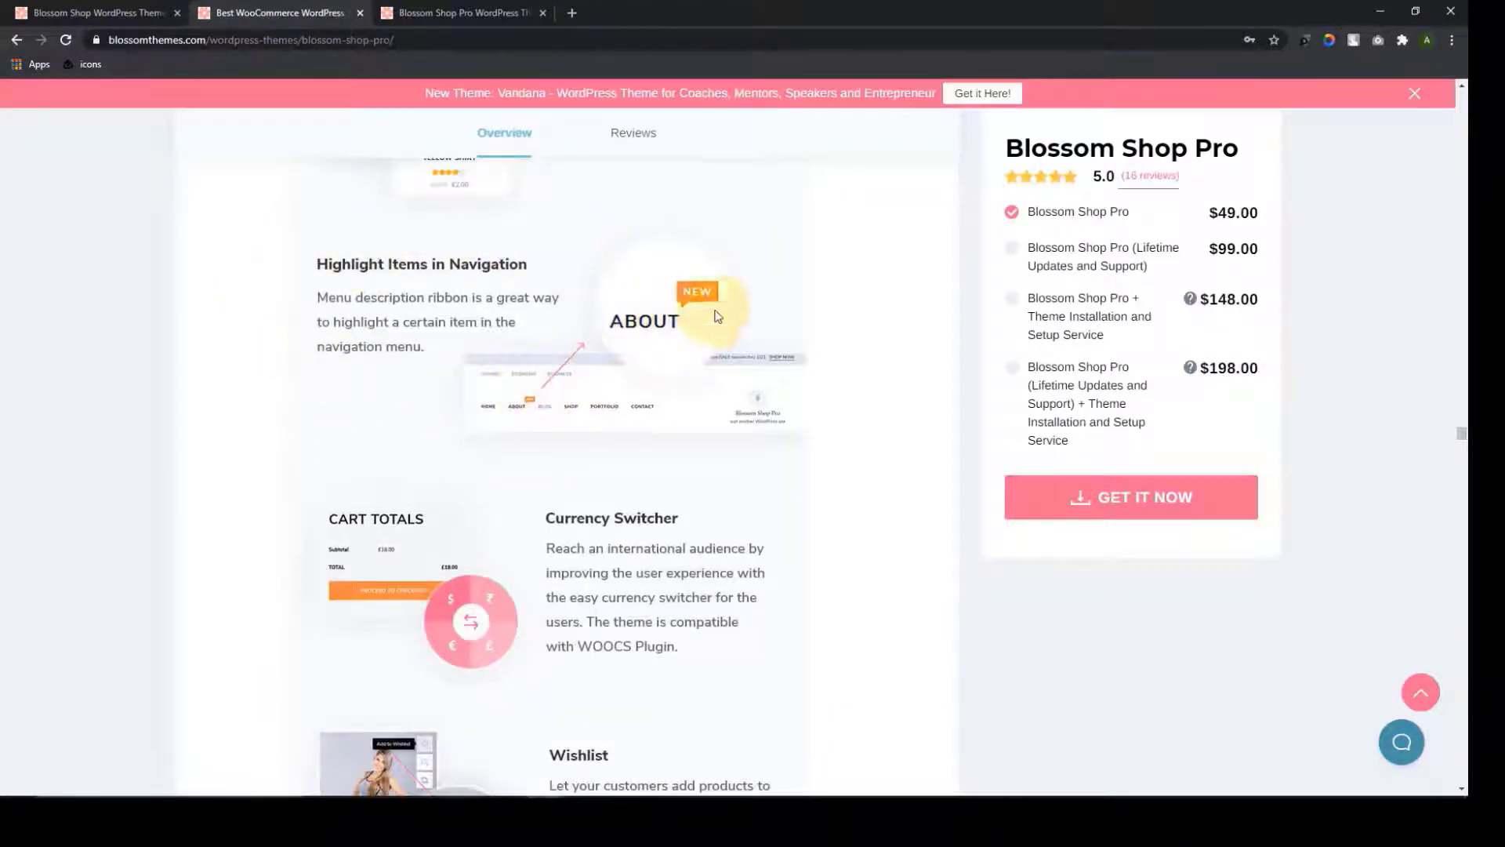
scroll(531, 259, down, 3)
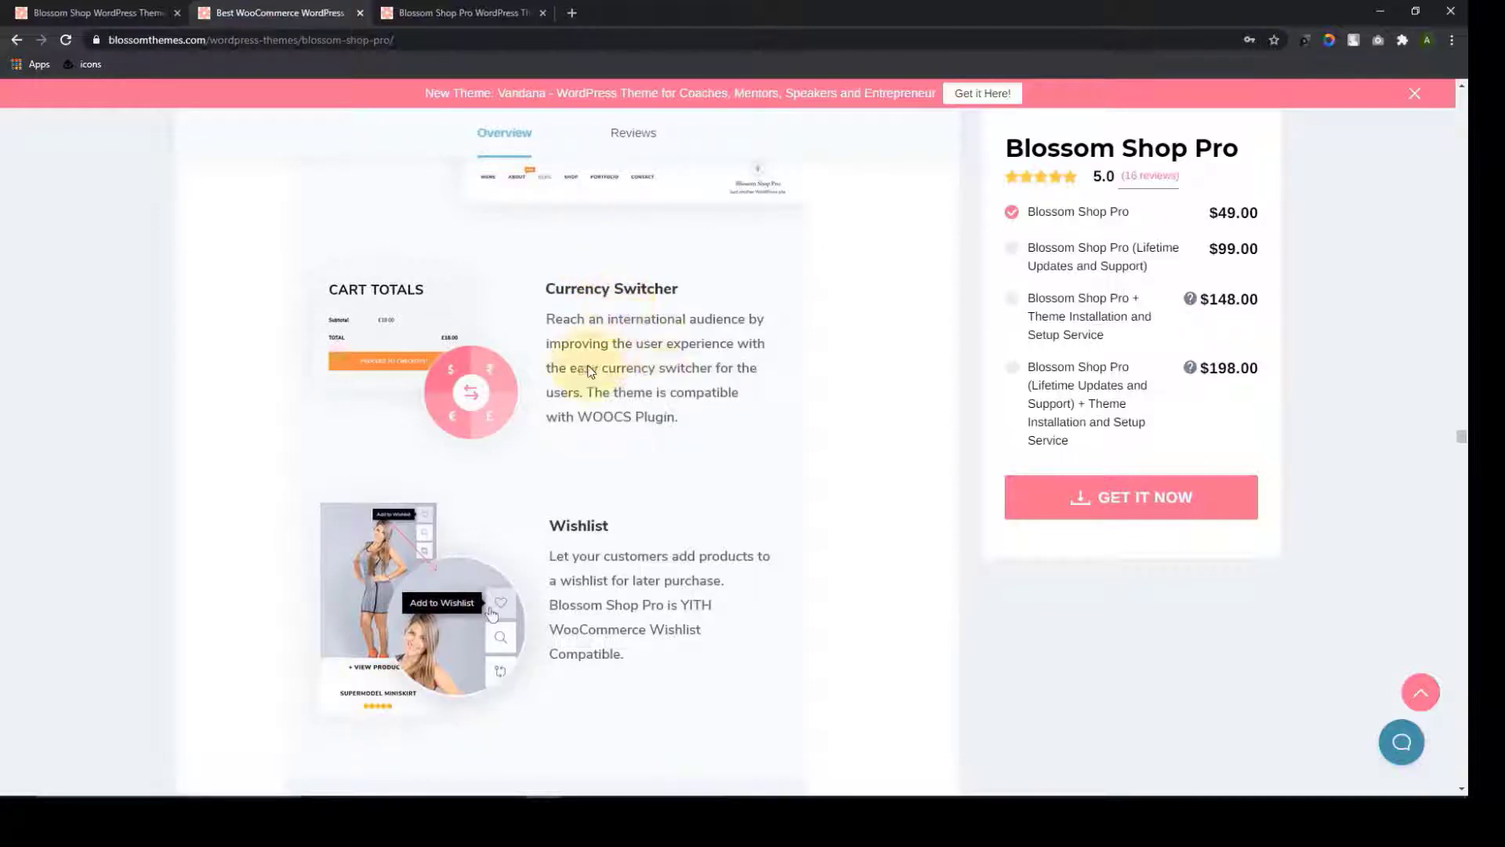
scroll(665, 387, down, 4)
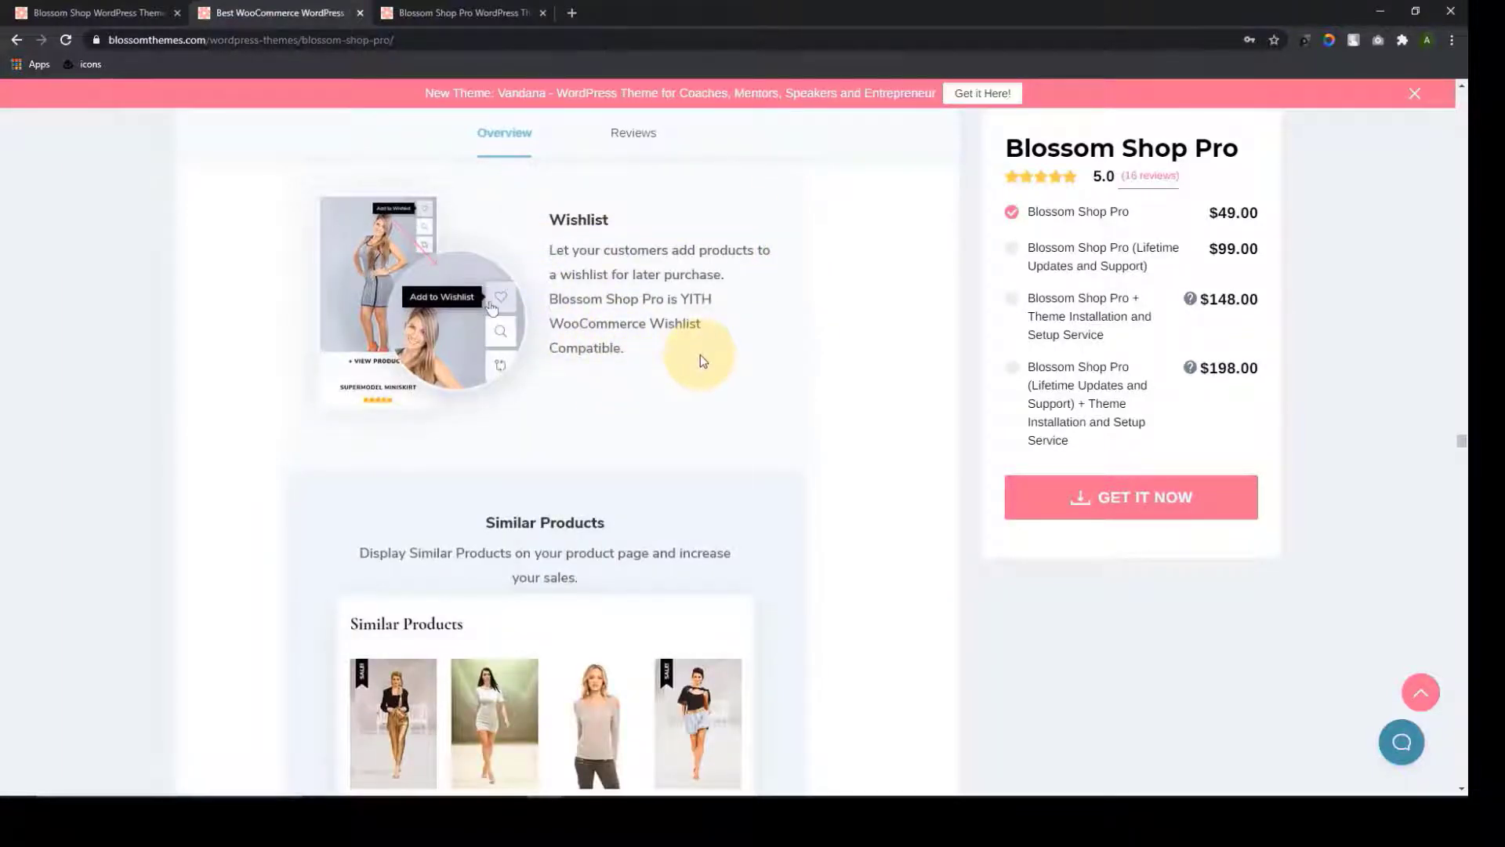
scroll(699, 354, down, 4)
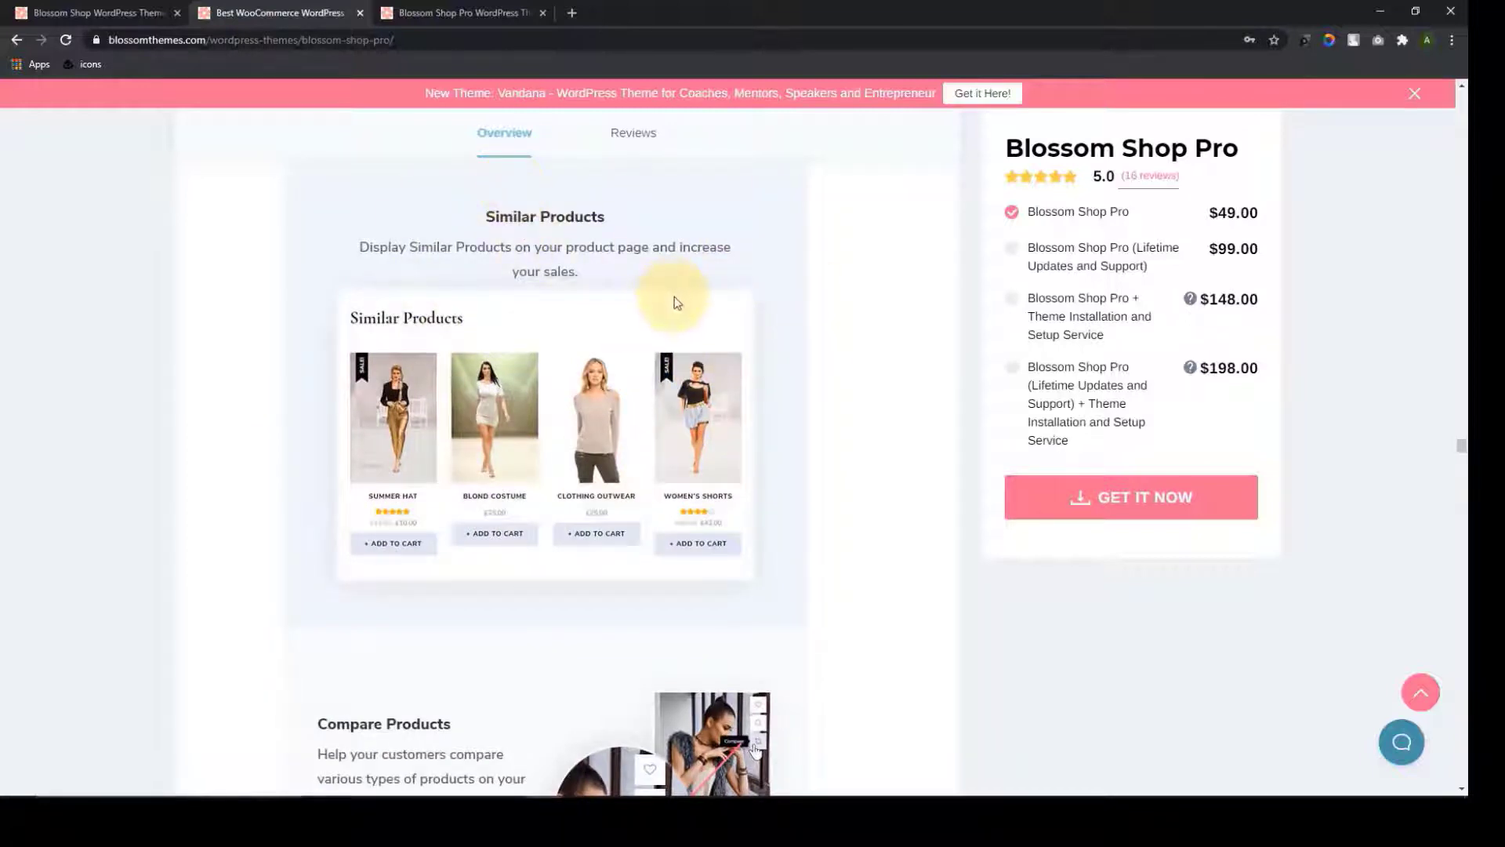
scroll(677, 304, down, 5)
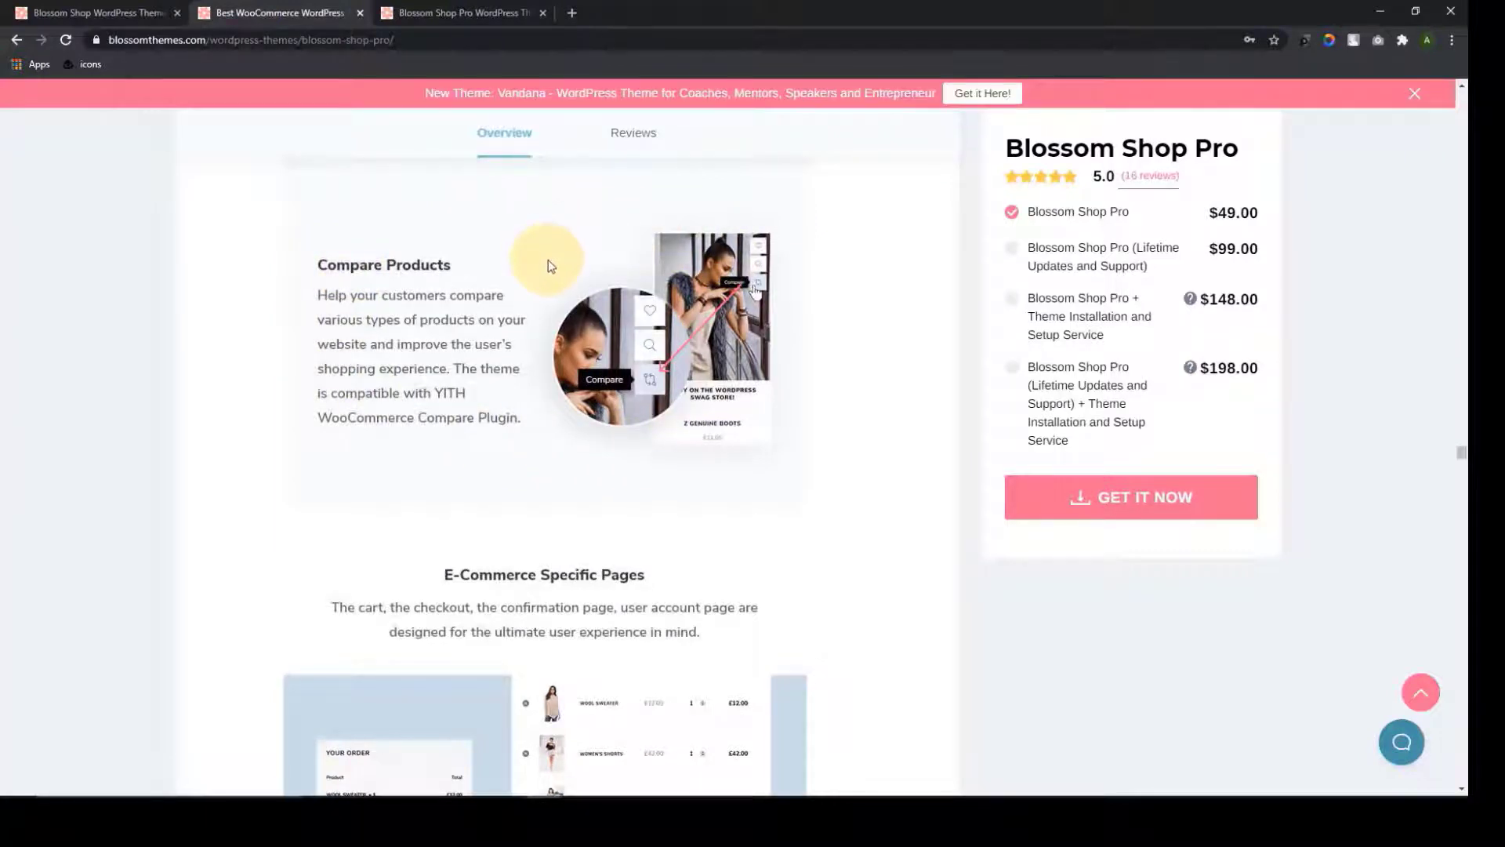
scroll(548, 260, down, 4)
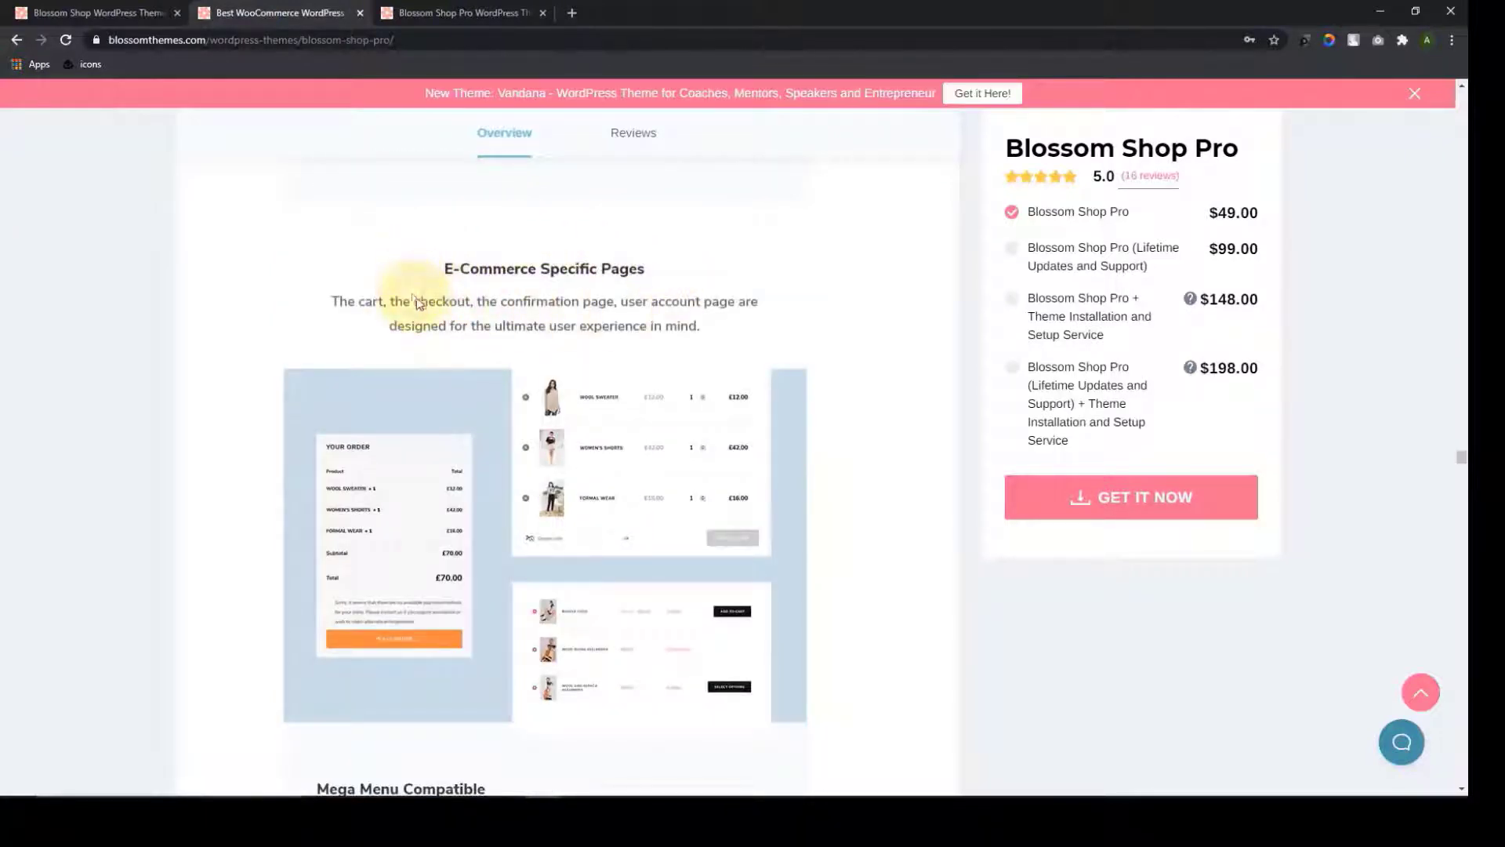
scroll(483, 378, down, 8)
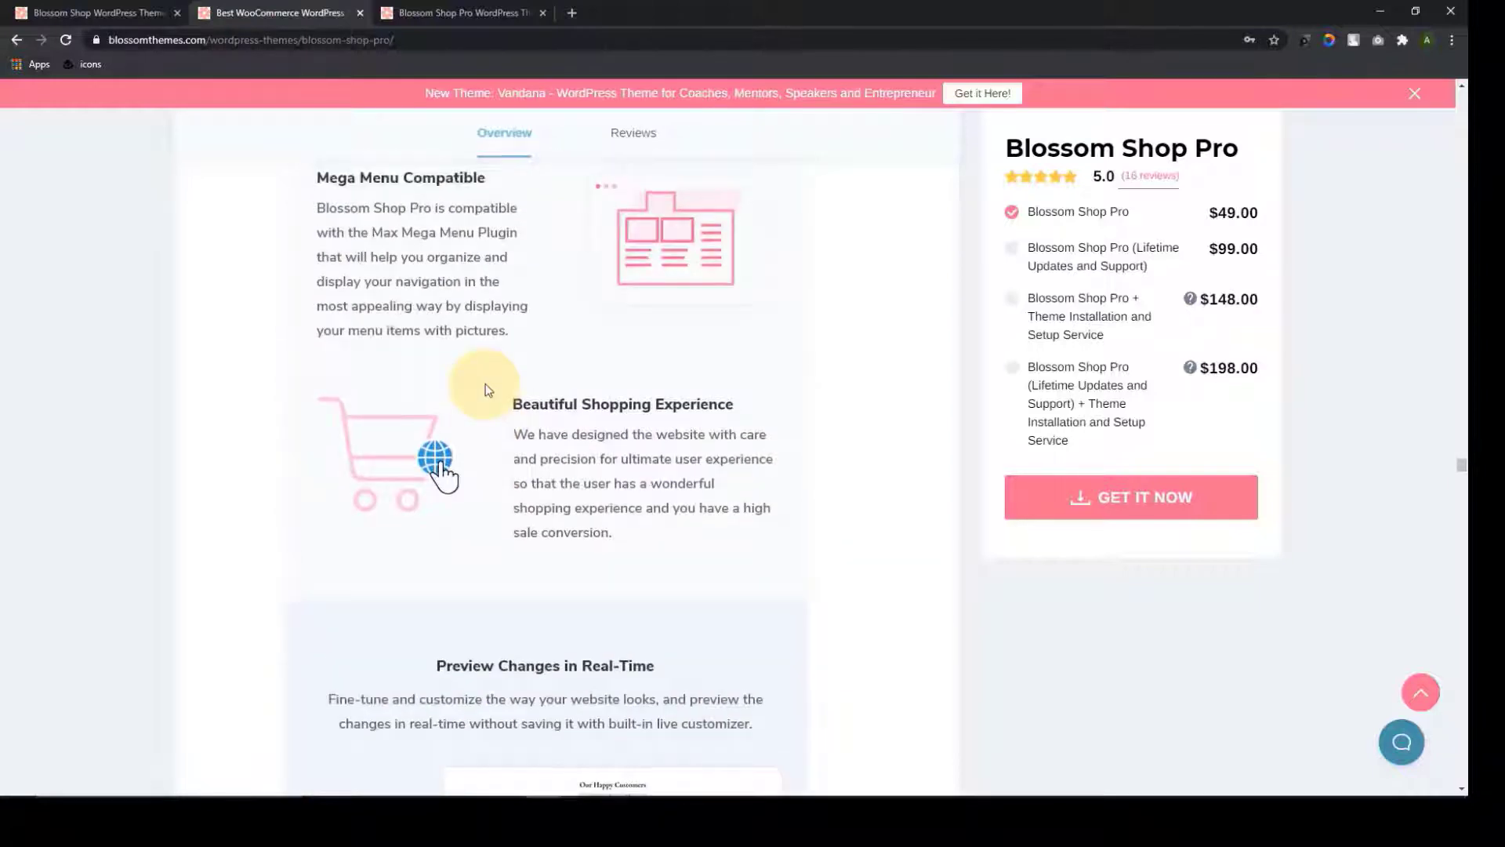
Scroll the overview past the RTL and WPML sections to Social Shares and Pagination Options
scroll(487, 392, up, 1)
scroll(501, 375, down, 3)
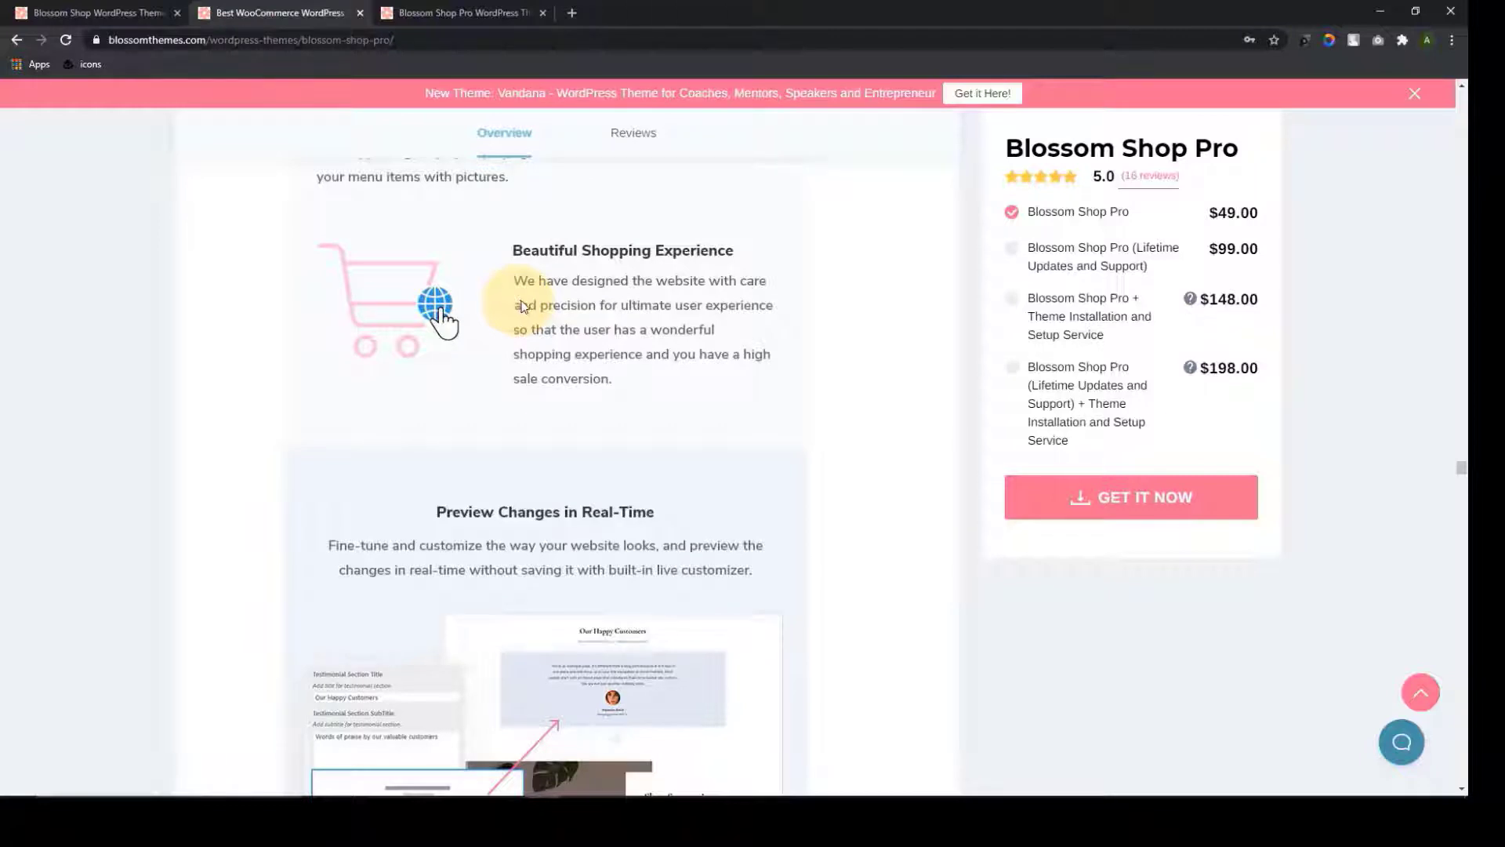
scroll(772, 259, down, 4)
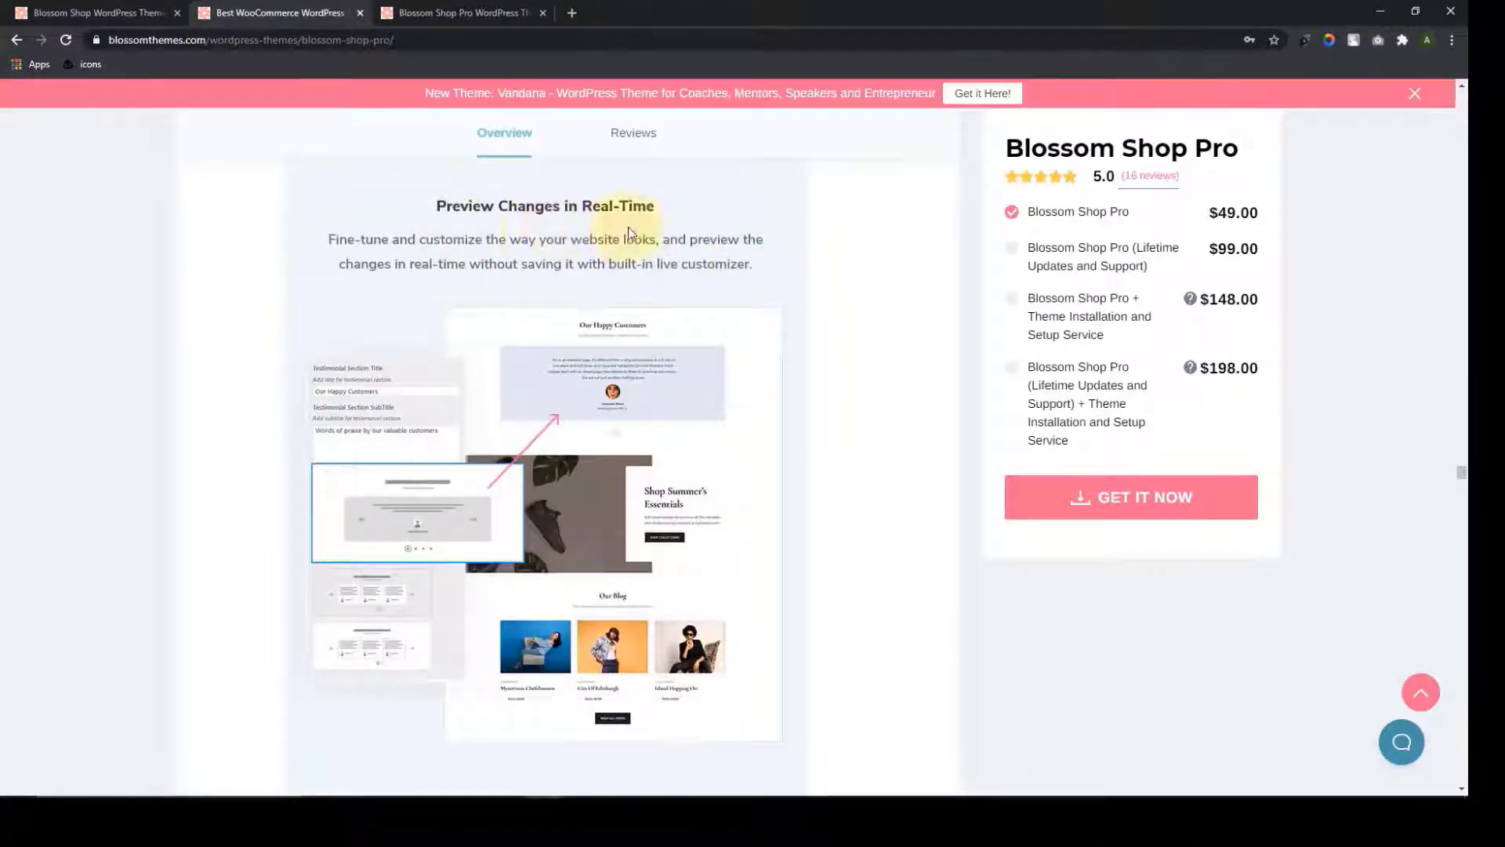
scroll(679, 261, down, 8)
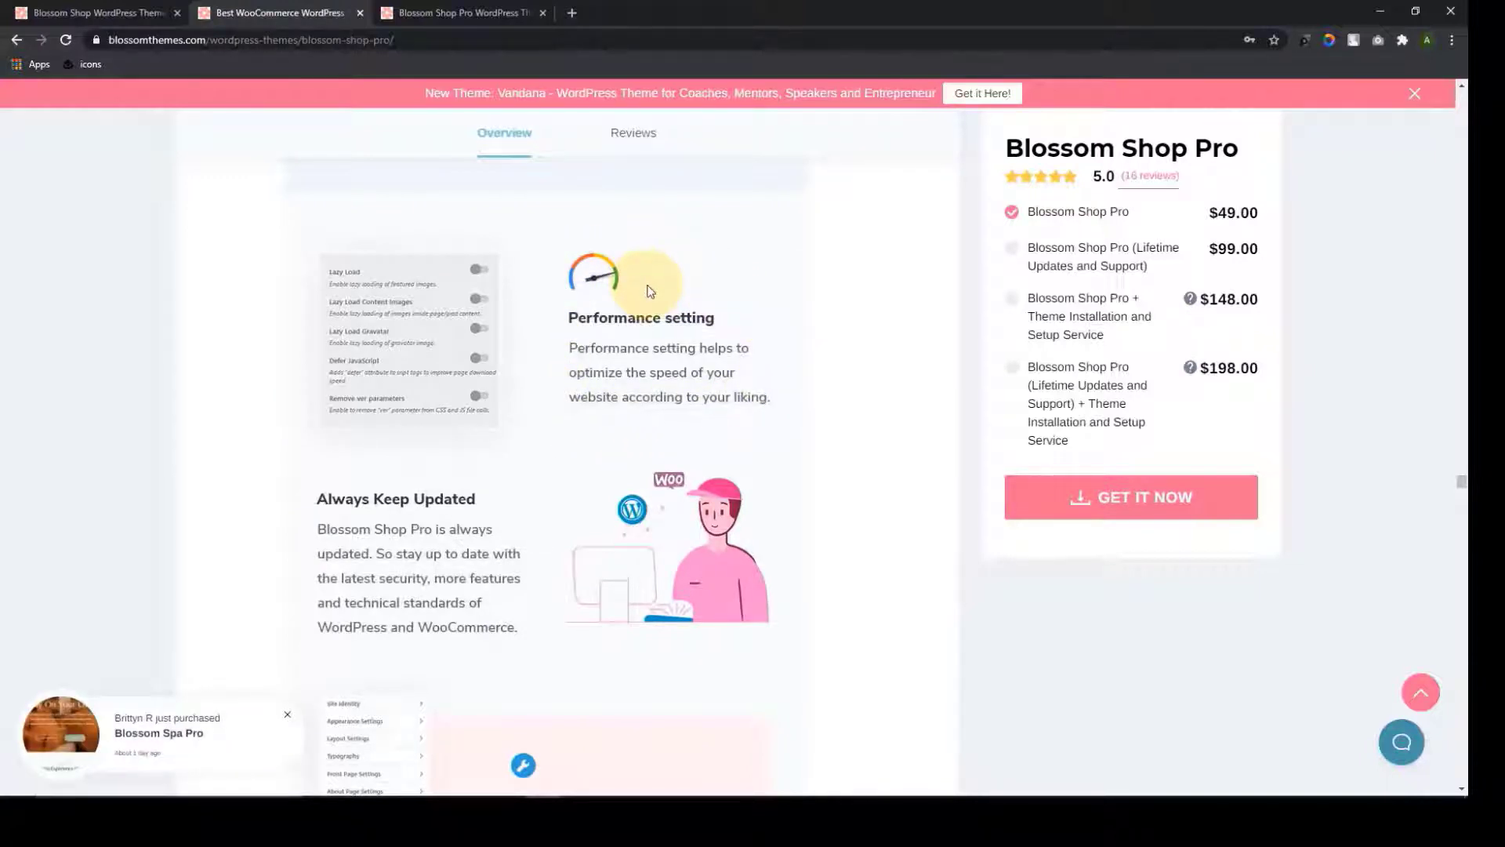
scroll(651, 299, down, 3)
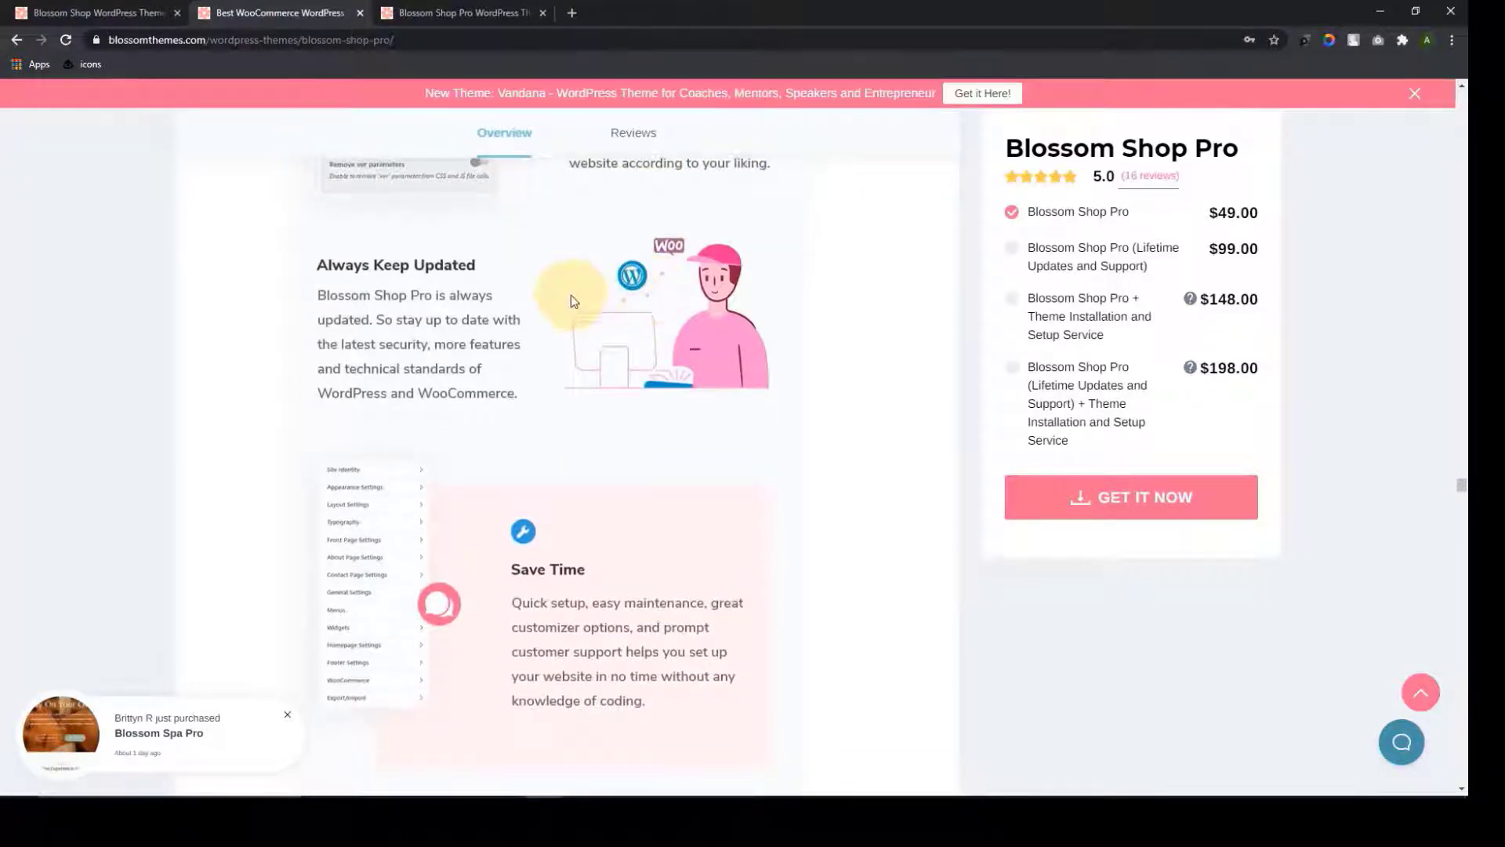
scroll(572, 301, down, 1)
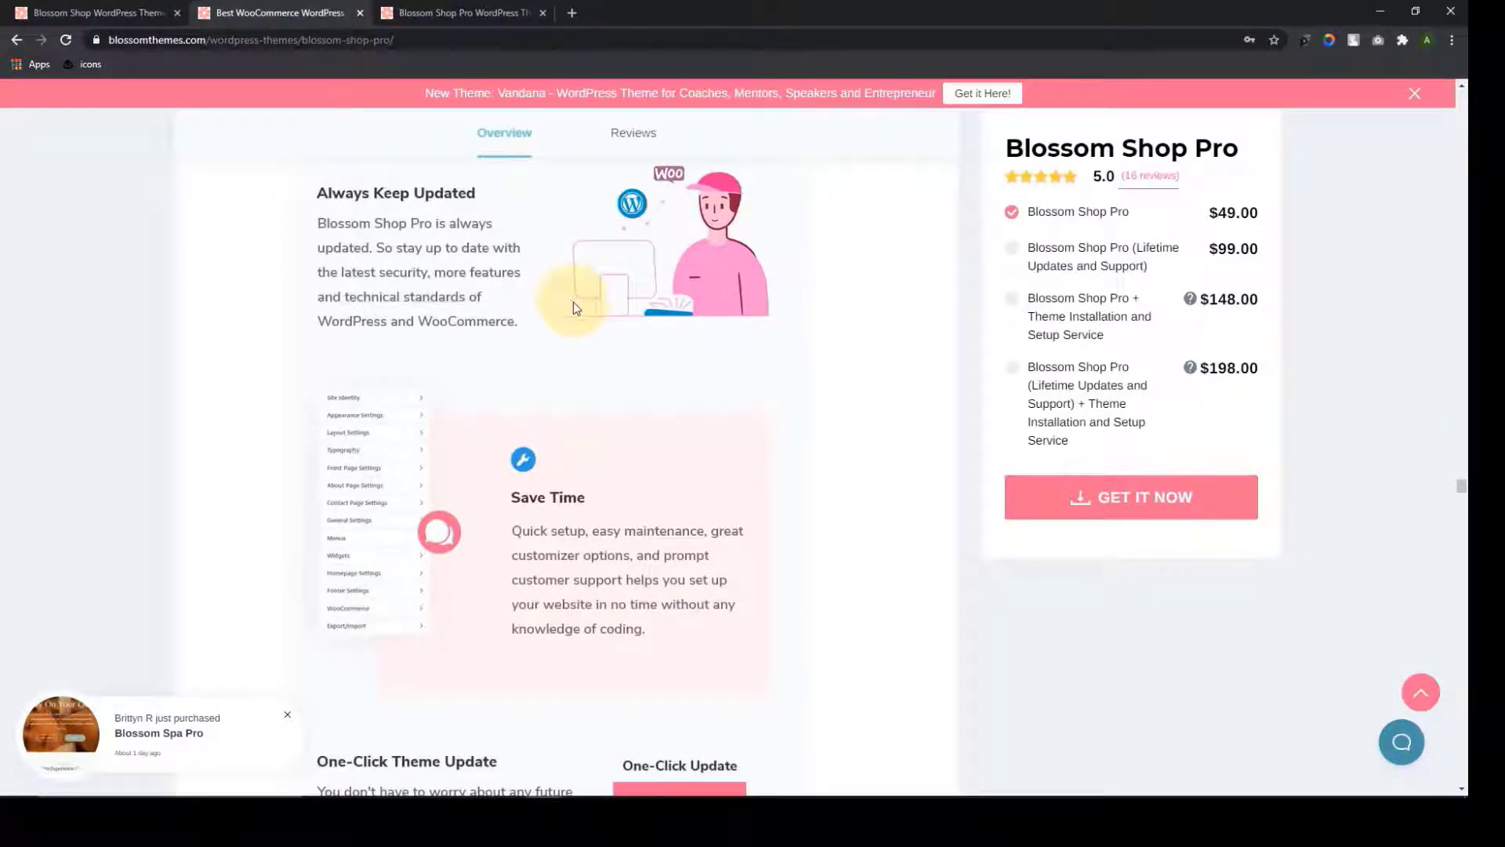
scroll(578, 306, down, 3)
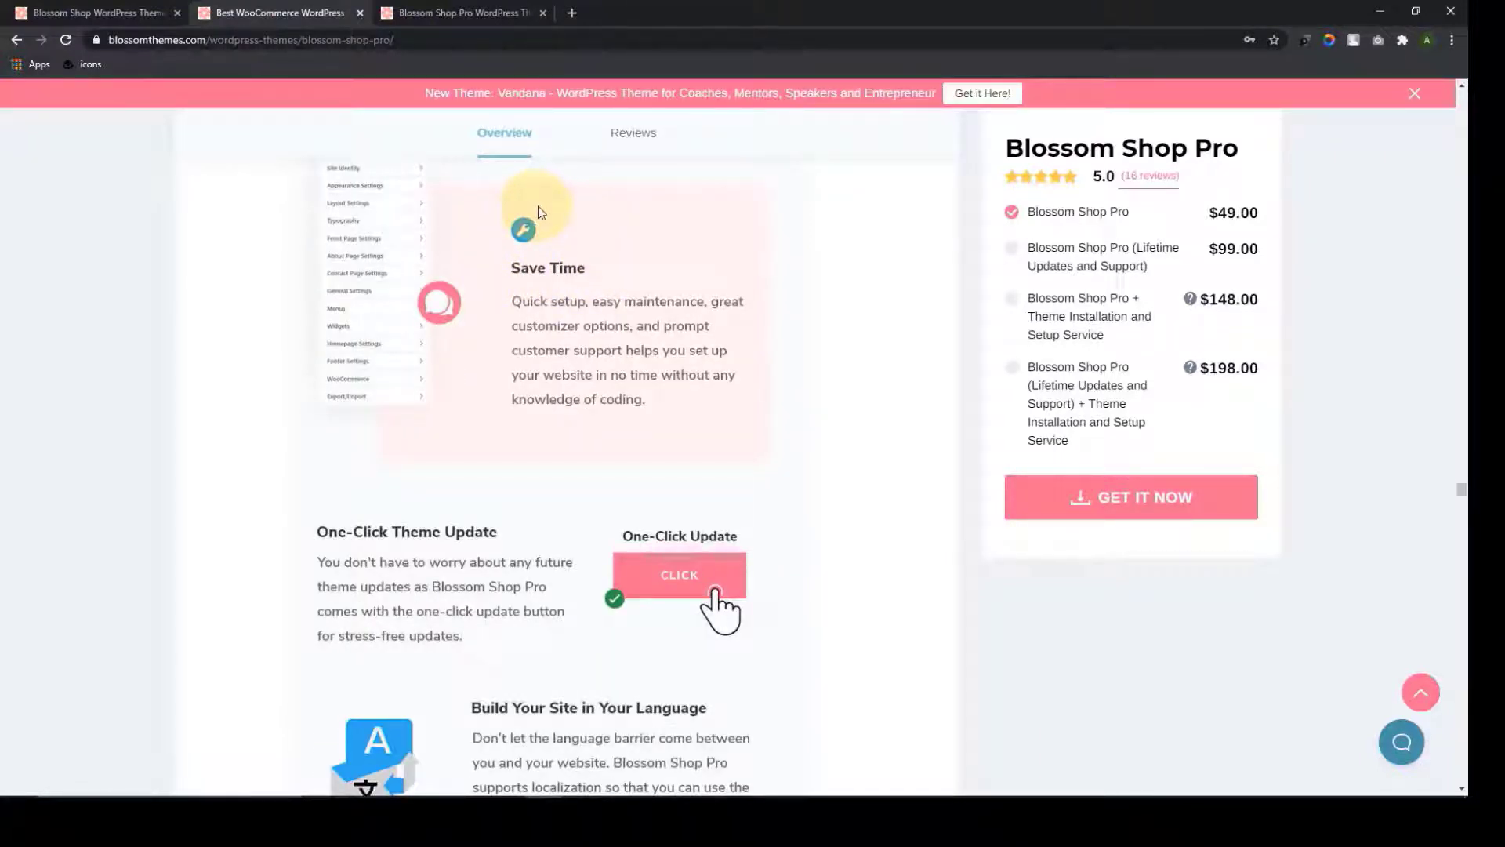
scroll(585, 345, down, 4)
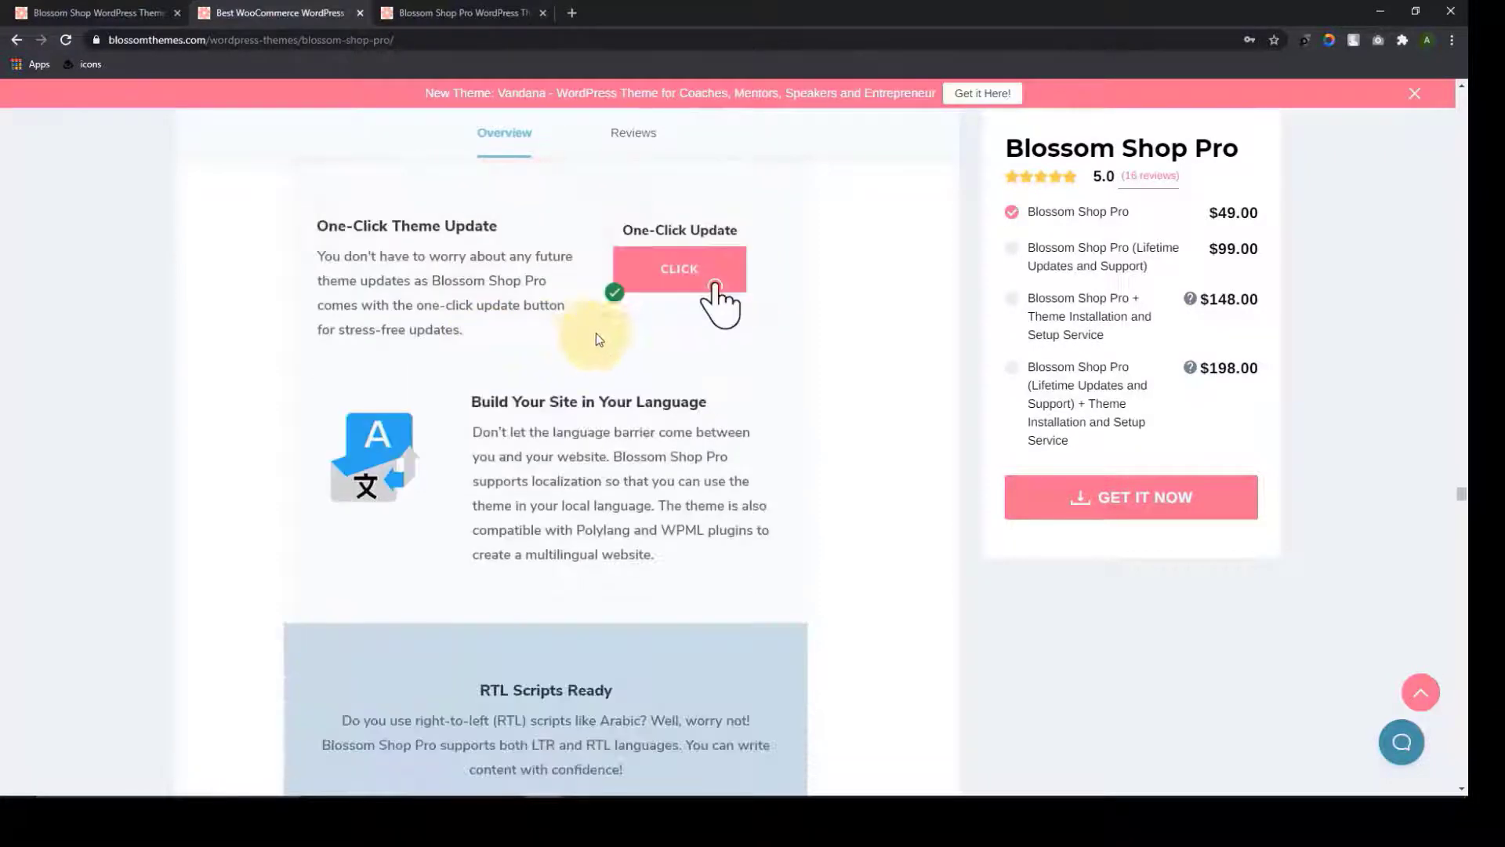
scroll(706, 280, down, 2)
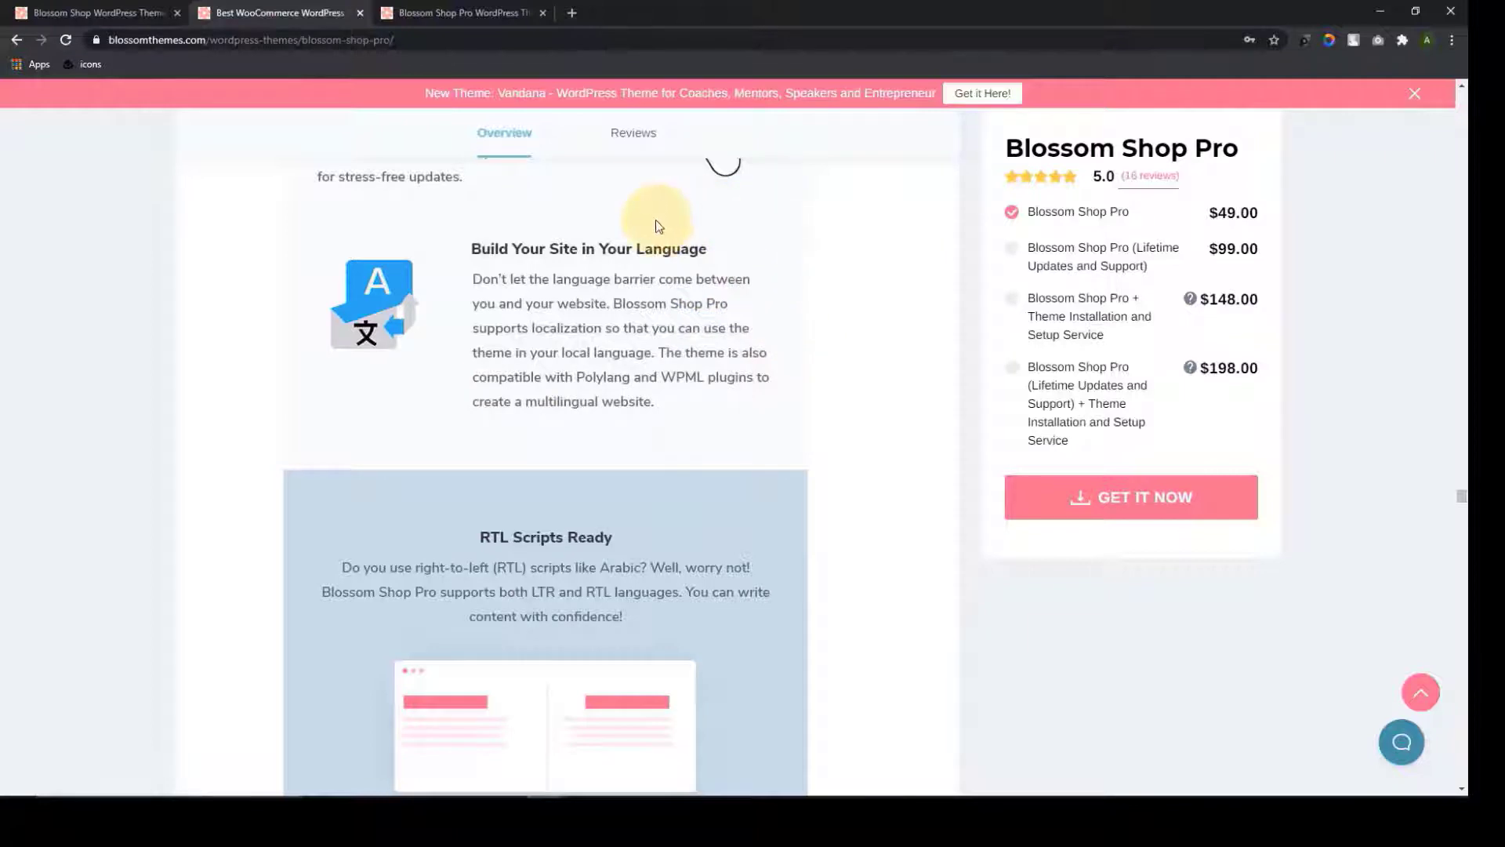
scroll(563, 454, down, 4)
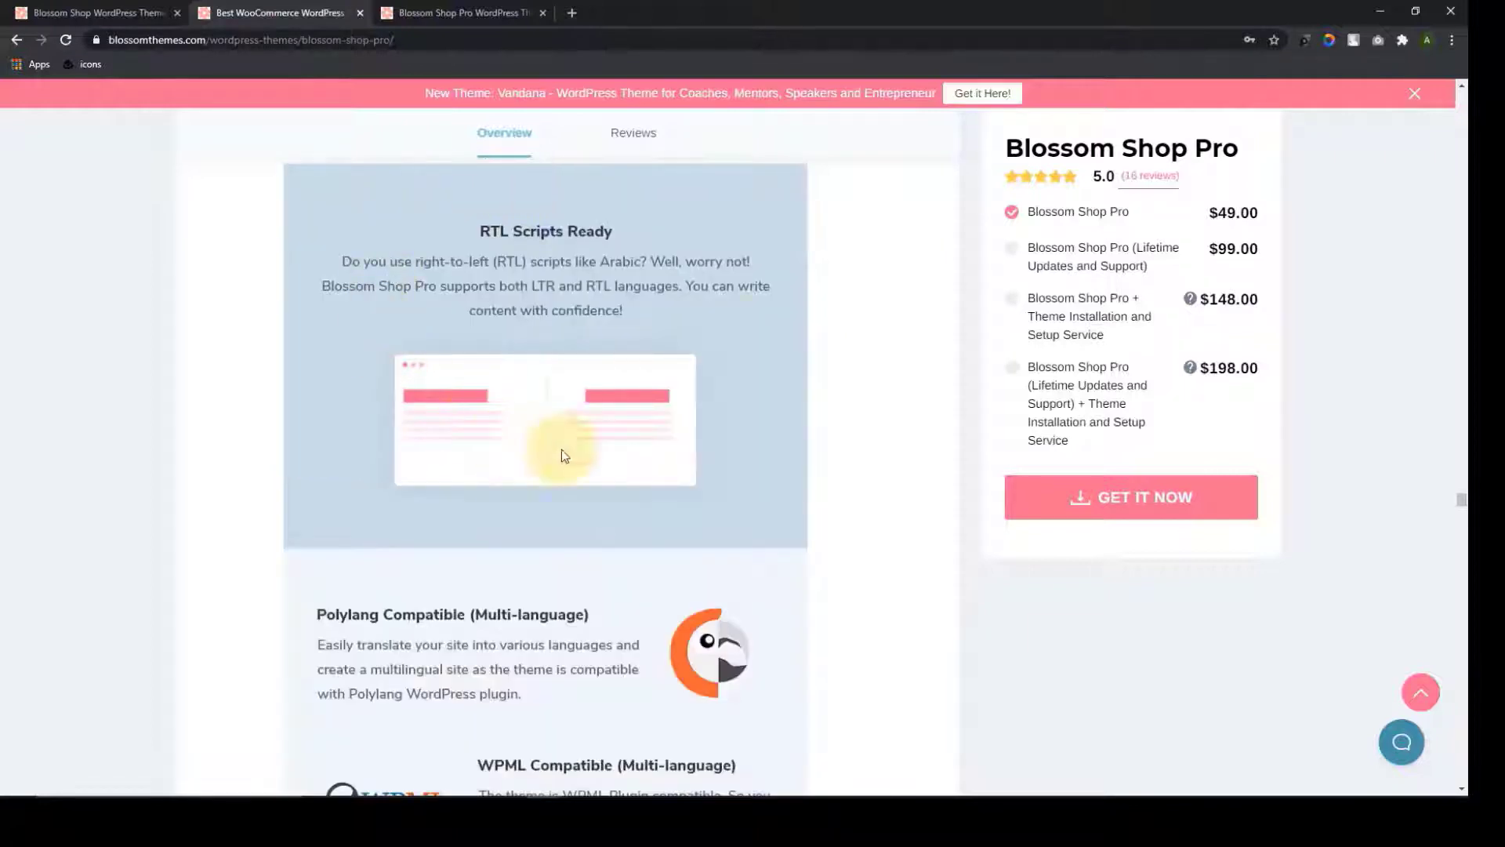
scroll(662, 396, down, 4)
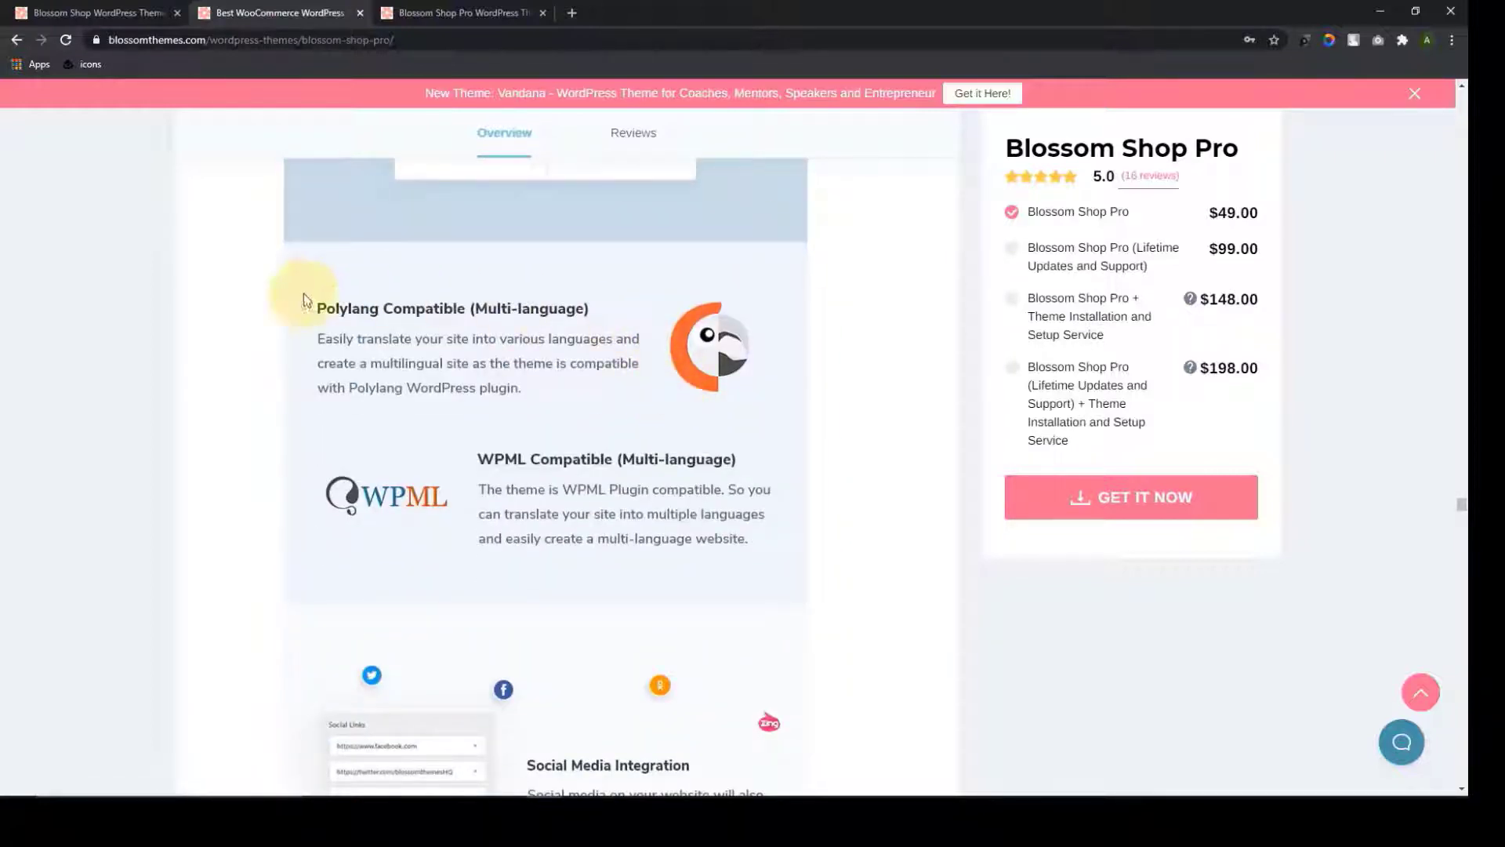
scroll(706, 321, down, 1)
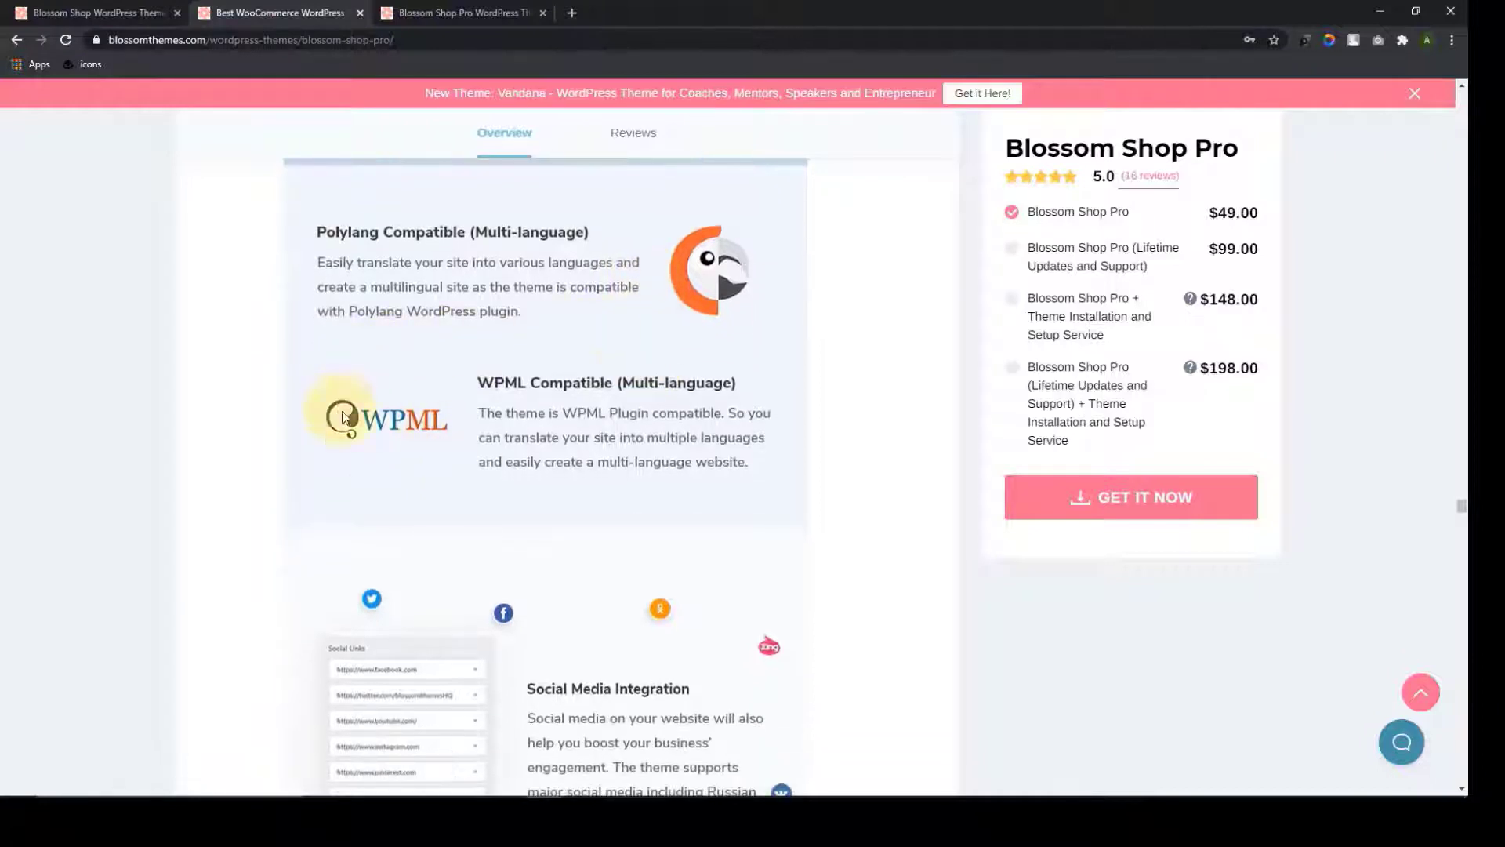
scroll(682, 511, down, 4)
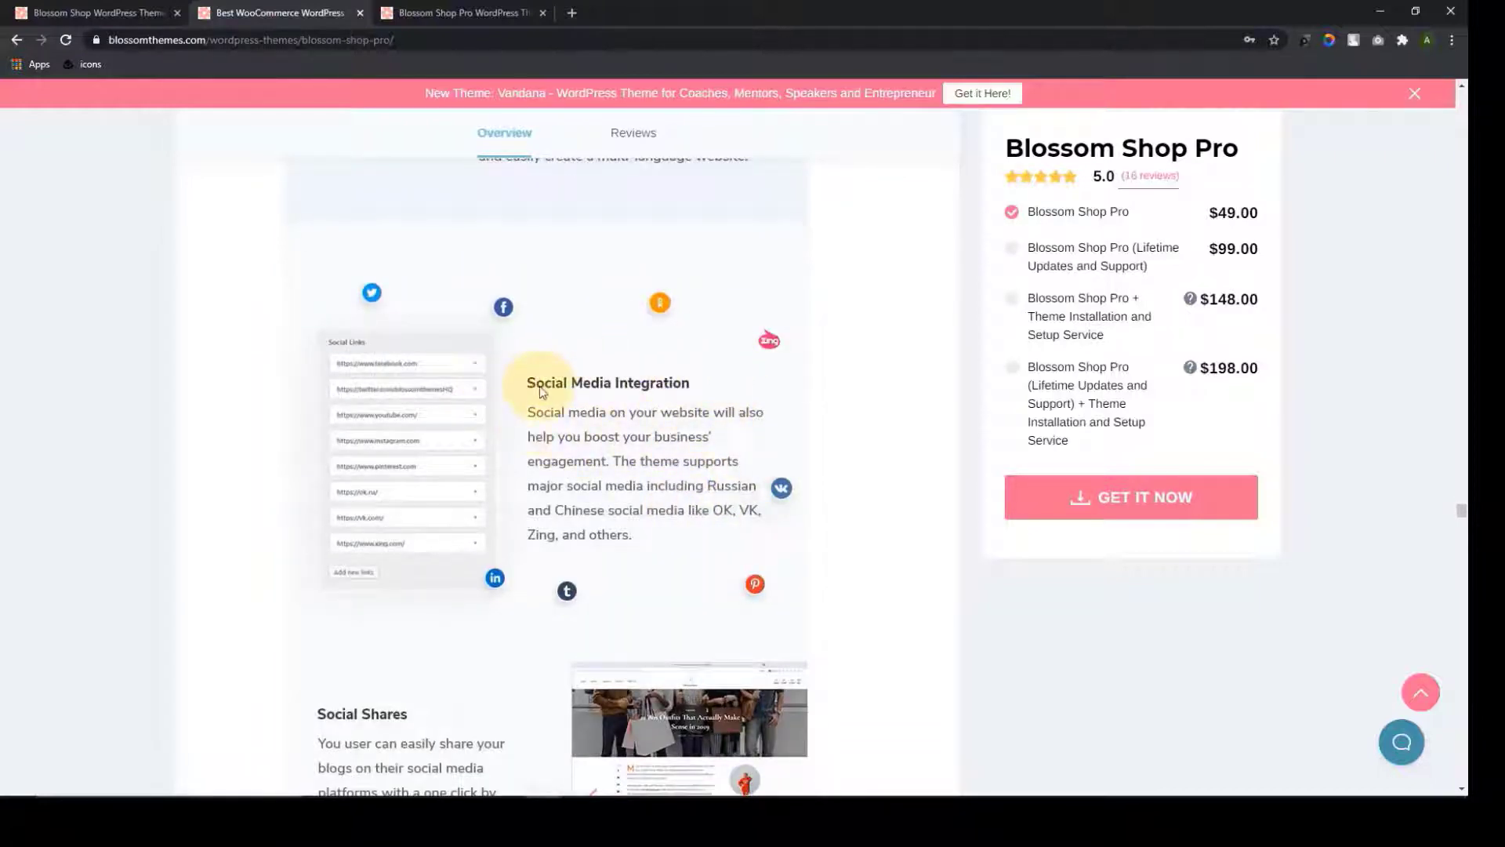
scroll(604, 455, down, 2)
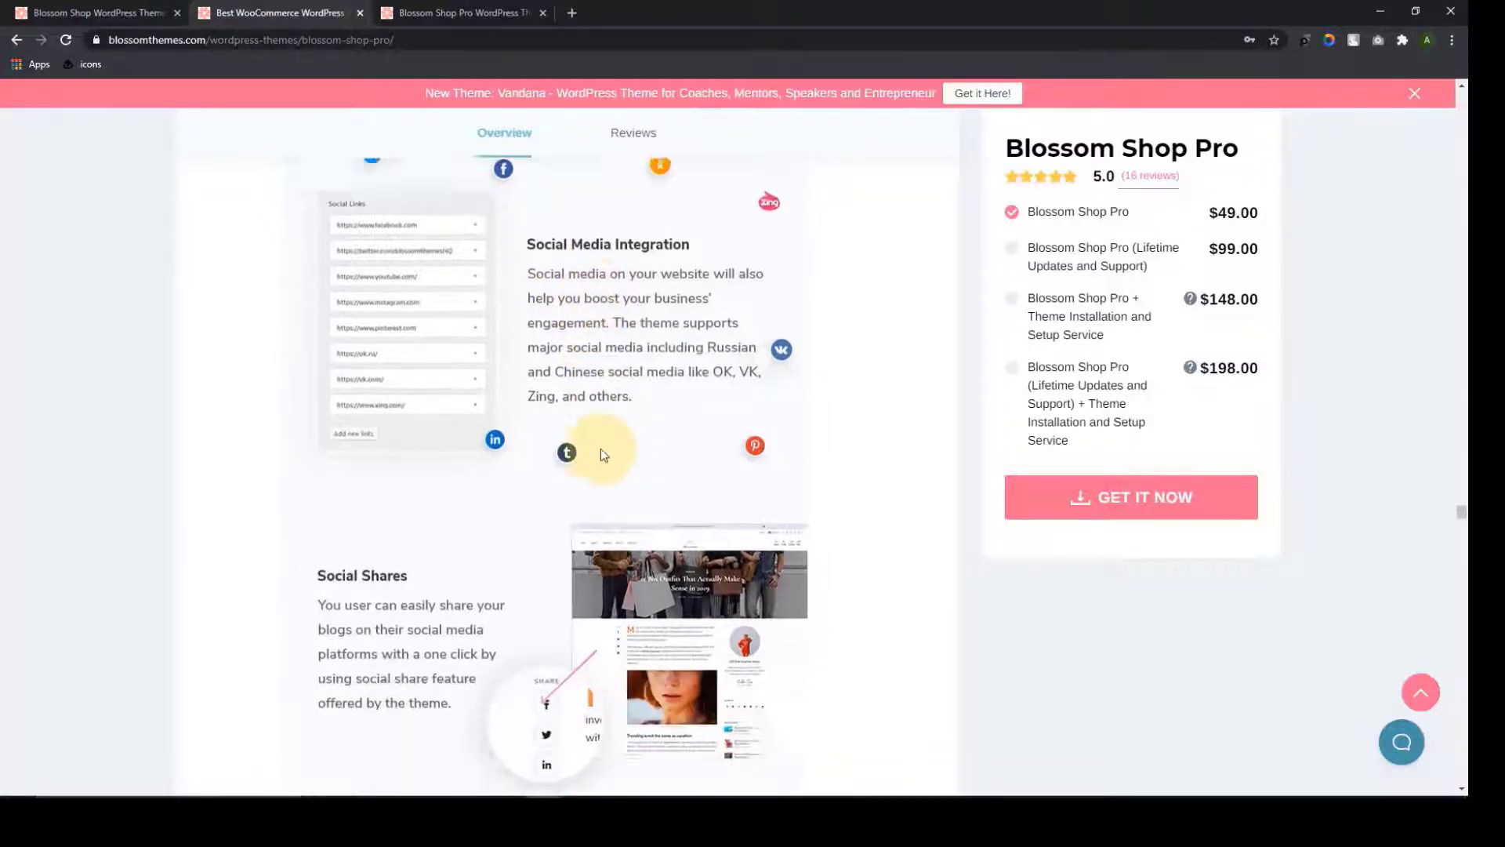
scroll(604, 455, down, 3)
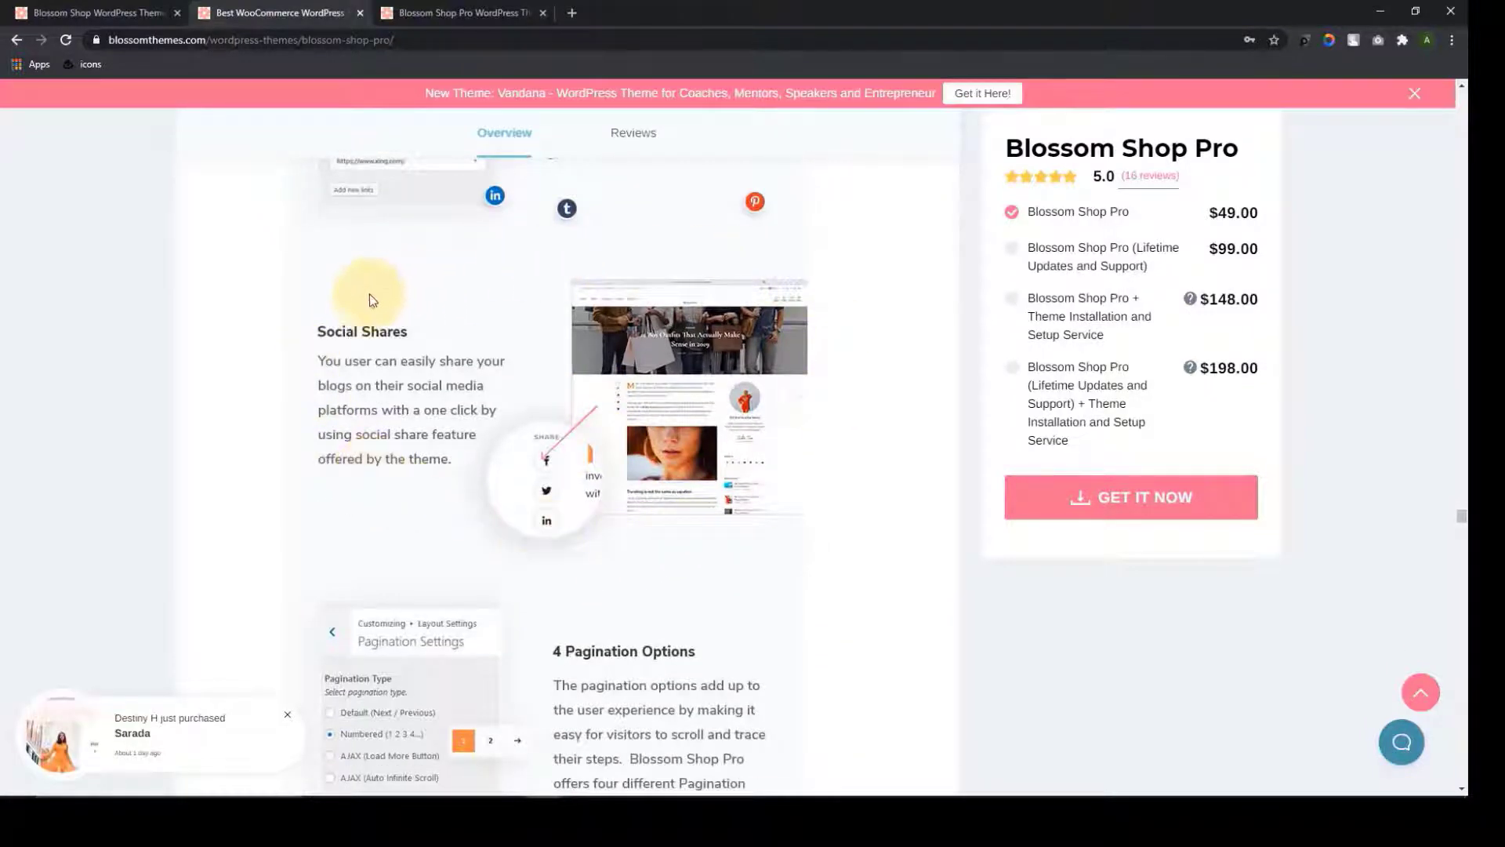
Scroll the overview past Unlimited Sidebar and LightBox to Premium Support & Theme Updates
scroll(486, 485, down, 4)
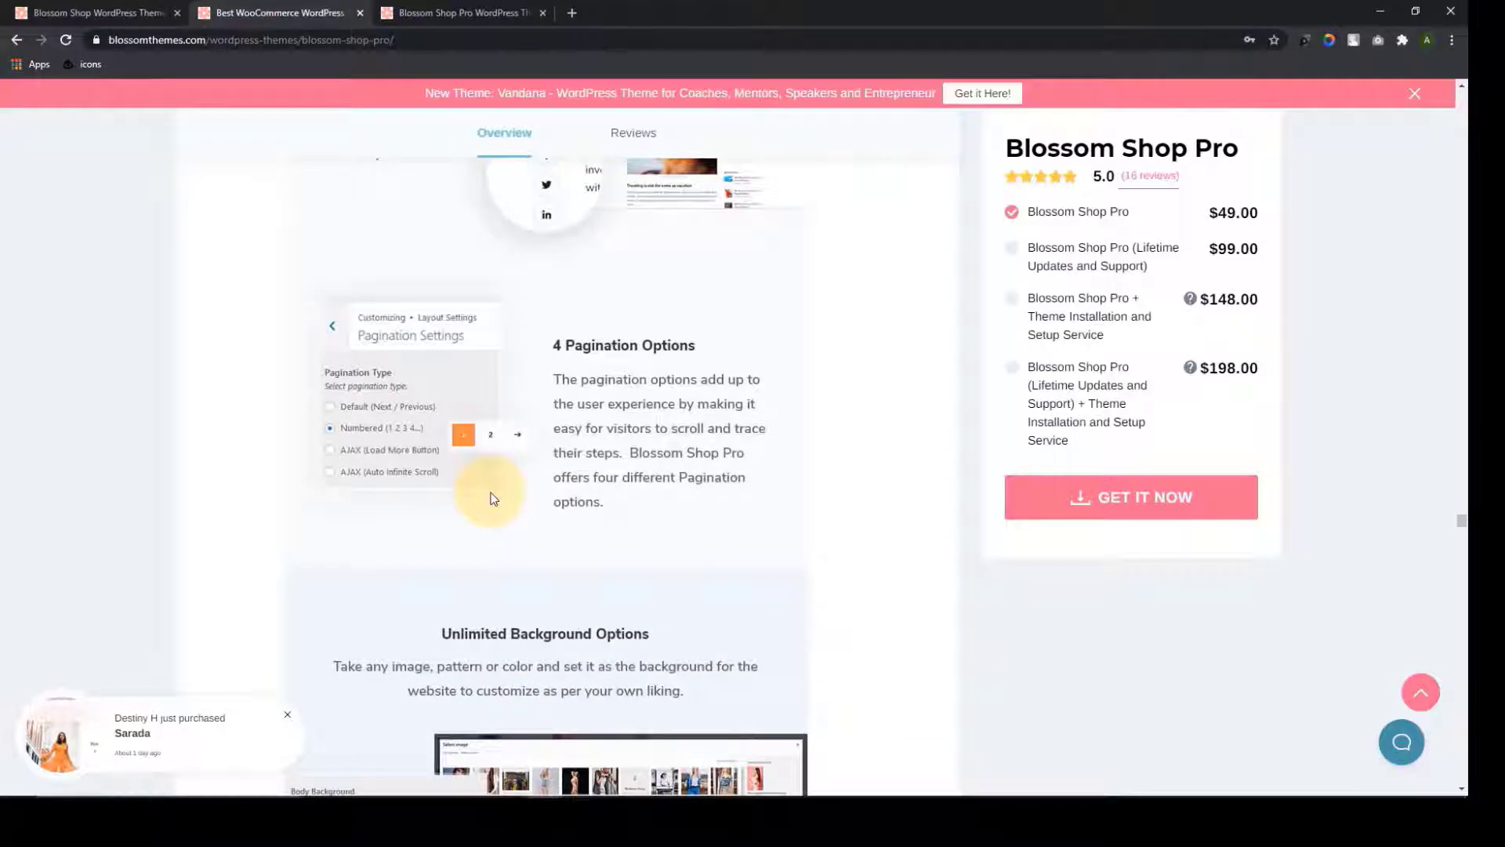
scroll(707, 502, down, 3)
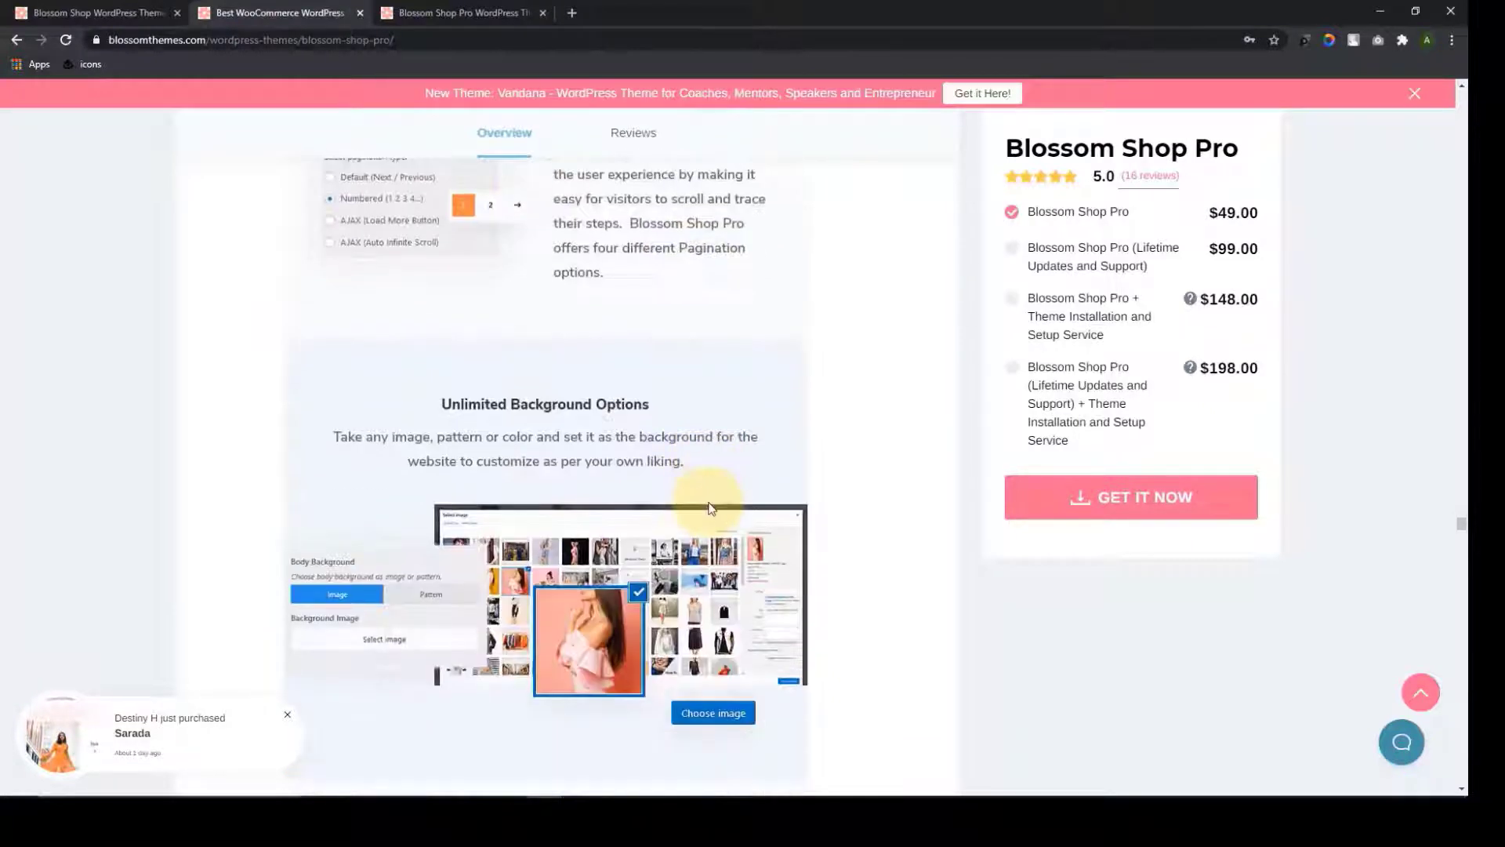
scroll(714, 511, down, 2)
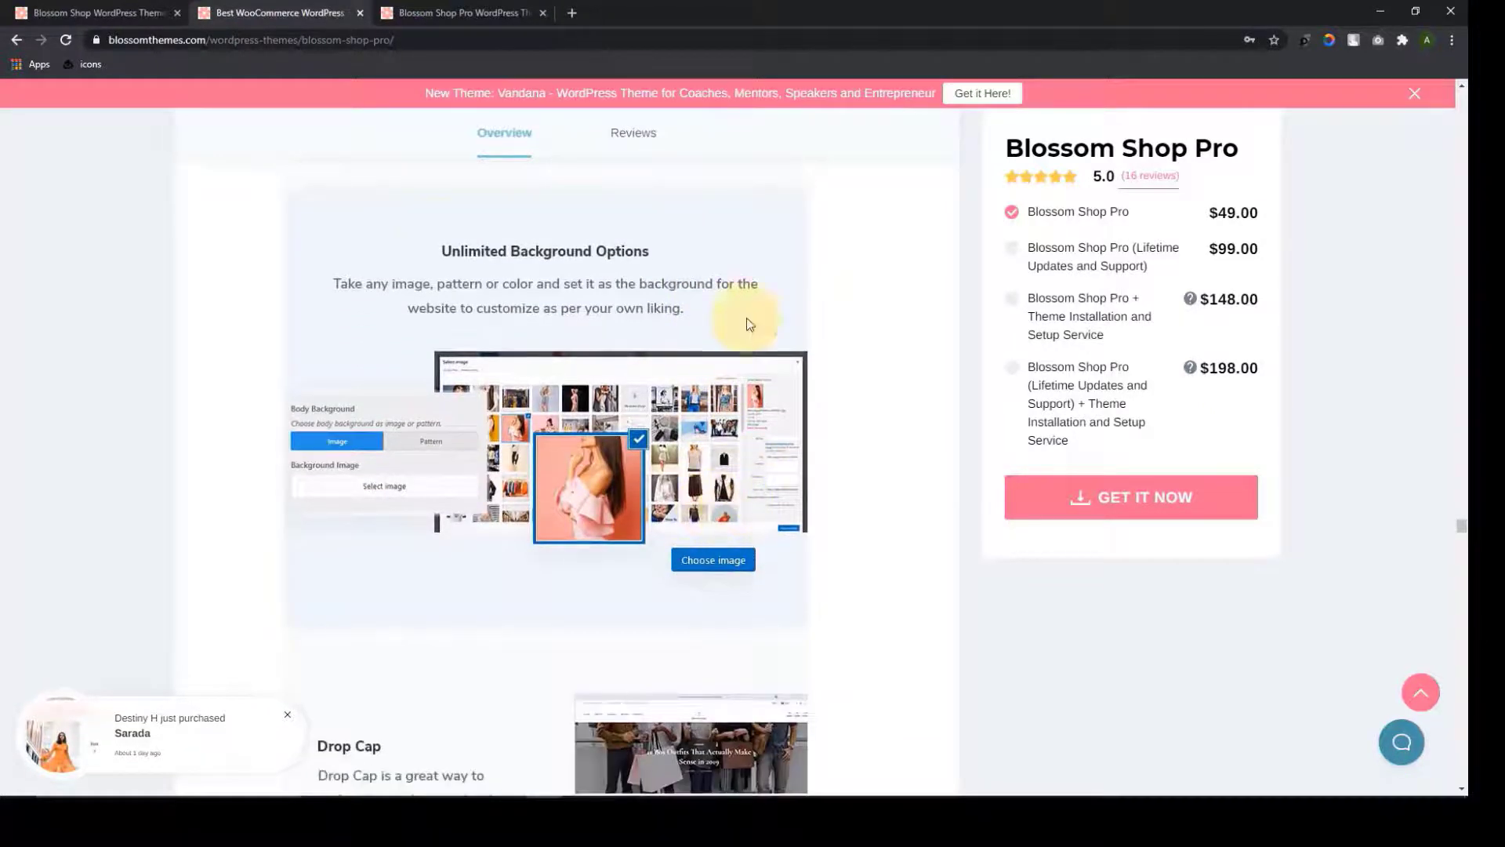
scroll(701, 384, down, 5)
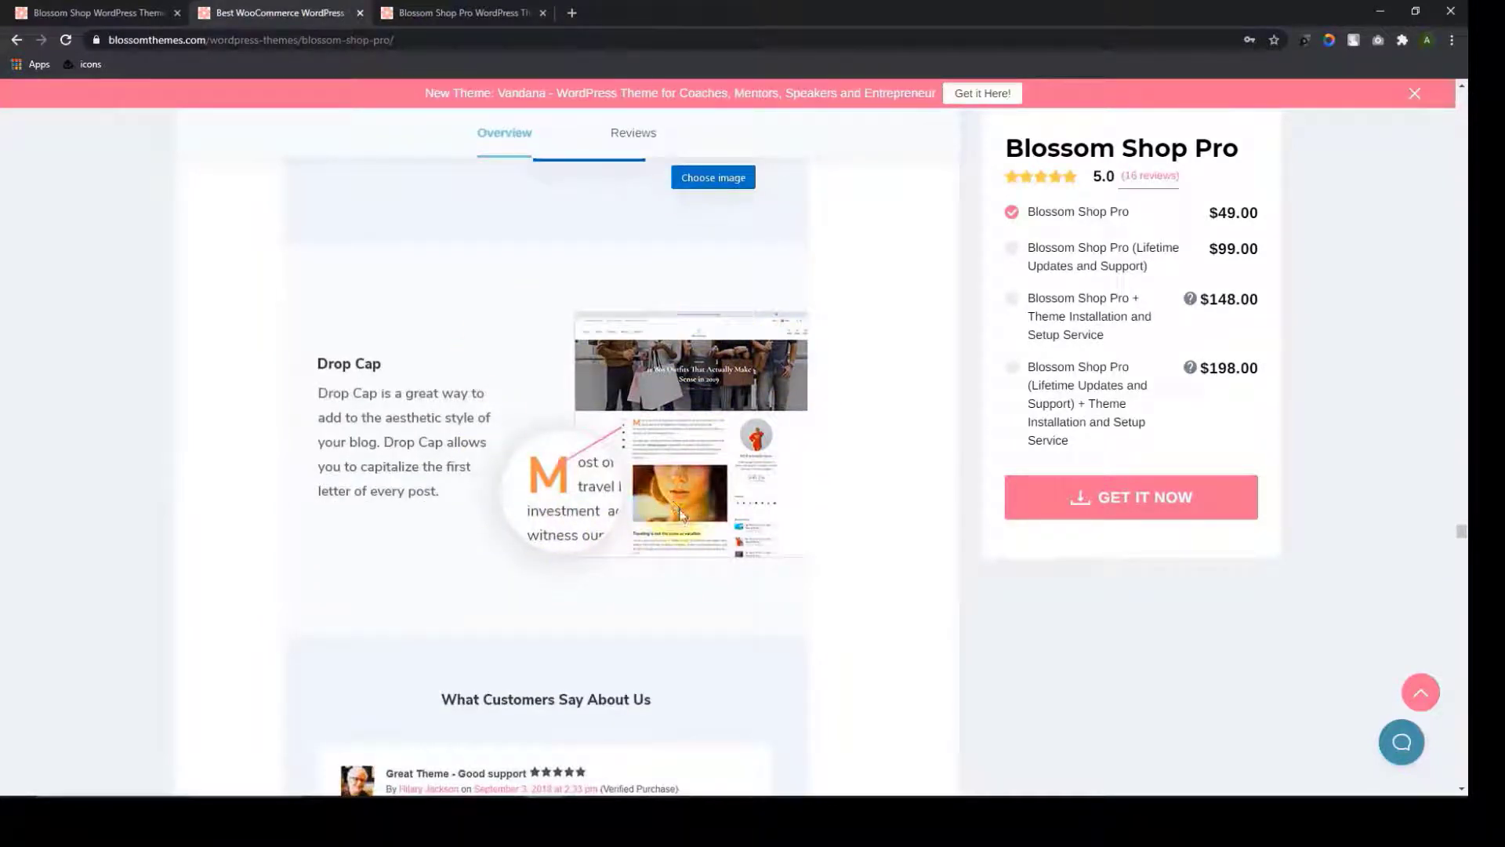
scroll(682, 521, down, 1)
scroll(683, 523, down, 10)
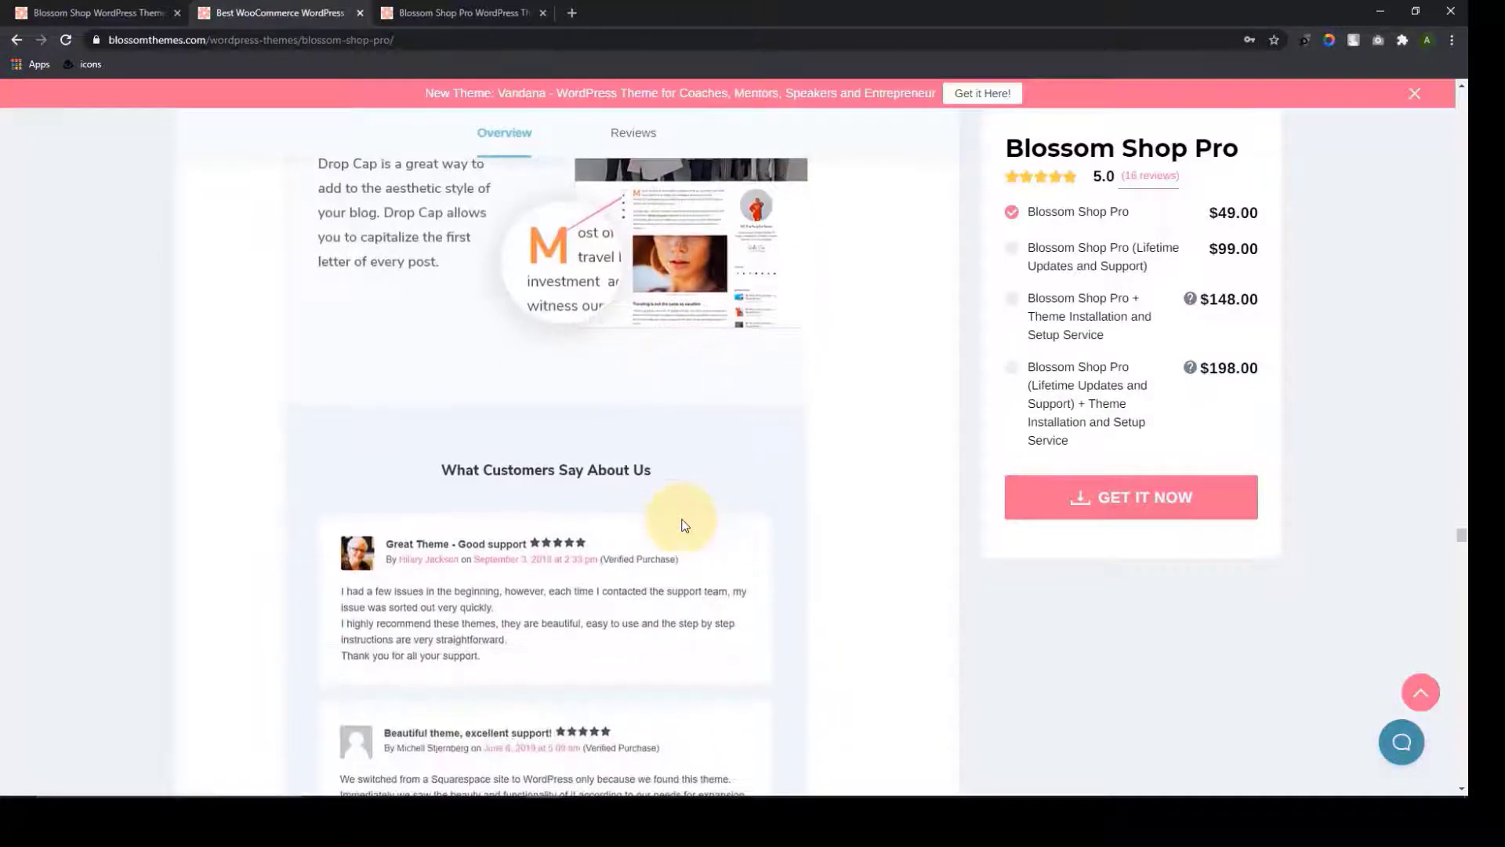
scroll(683, 524, down, 3)
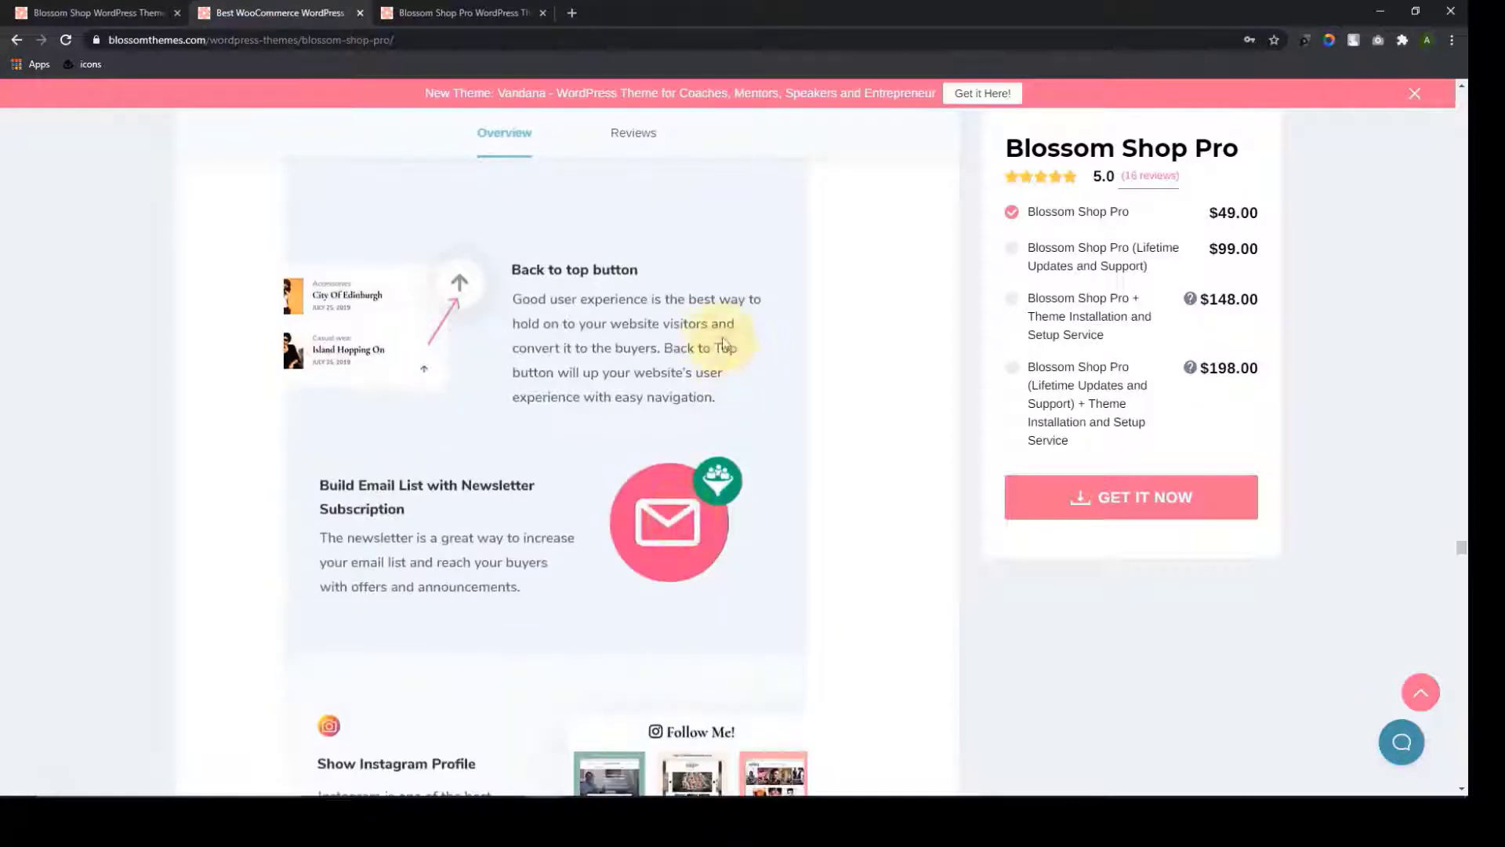
scroll(624, 463, down, 1)
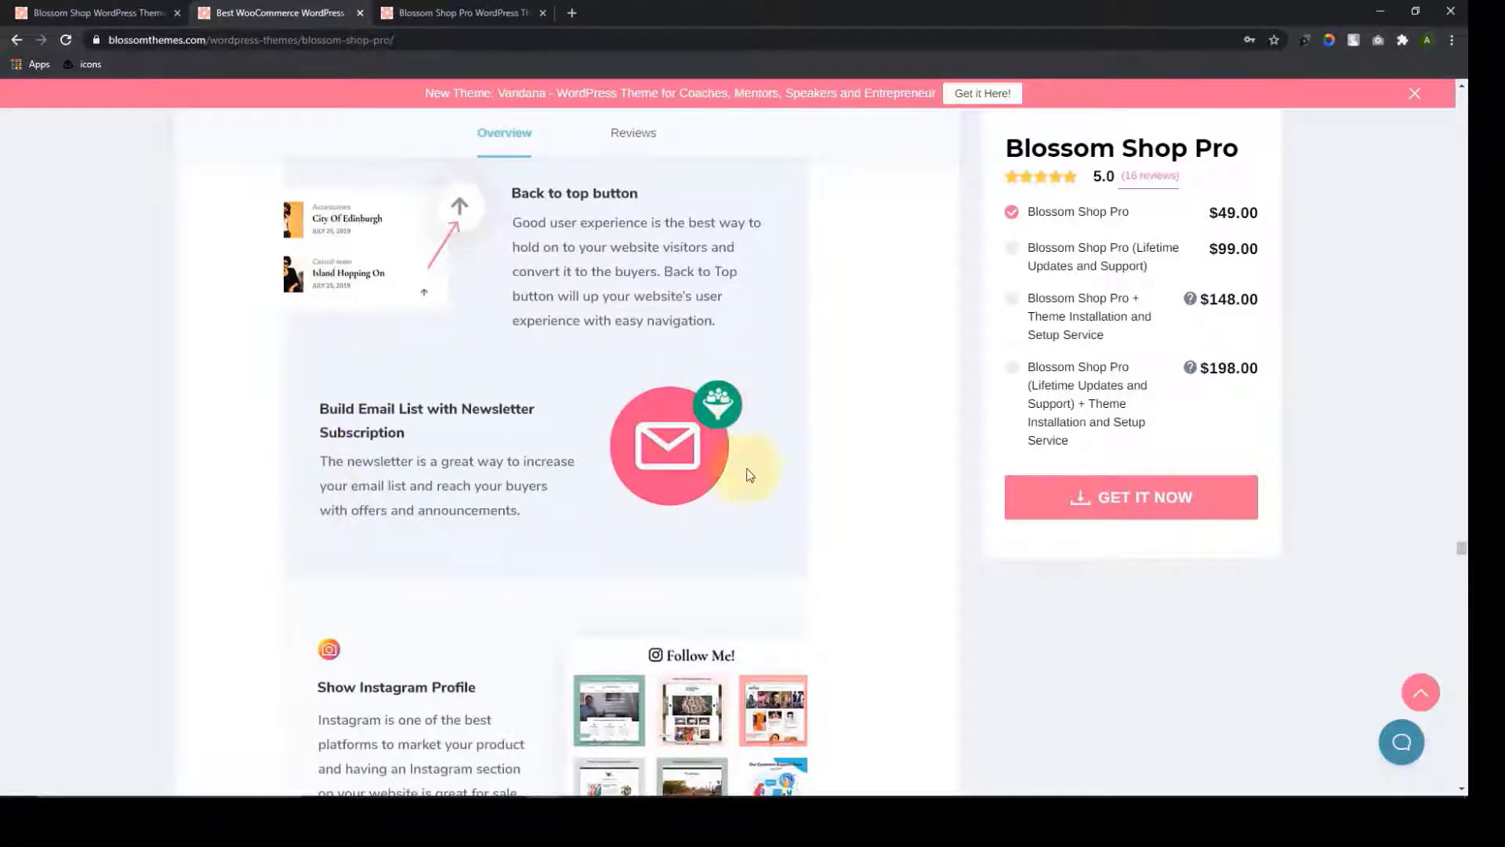
scroll(737, 455, down, 5)
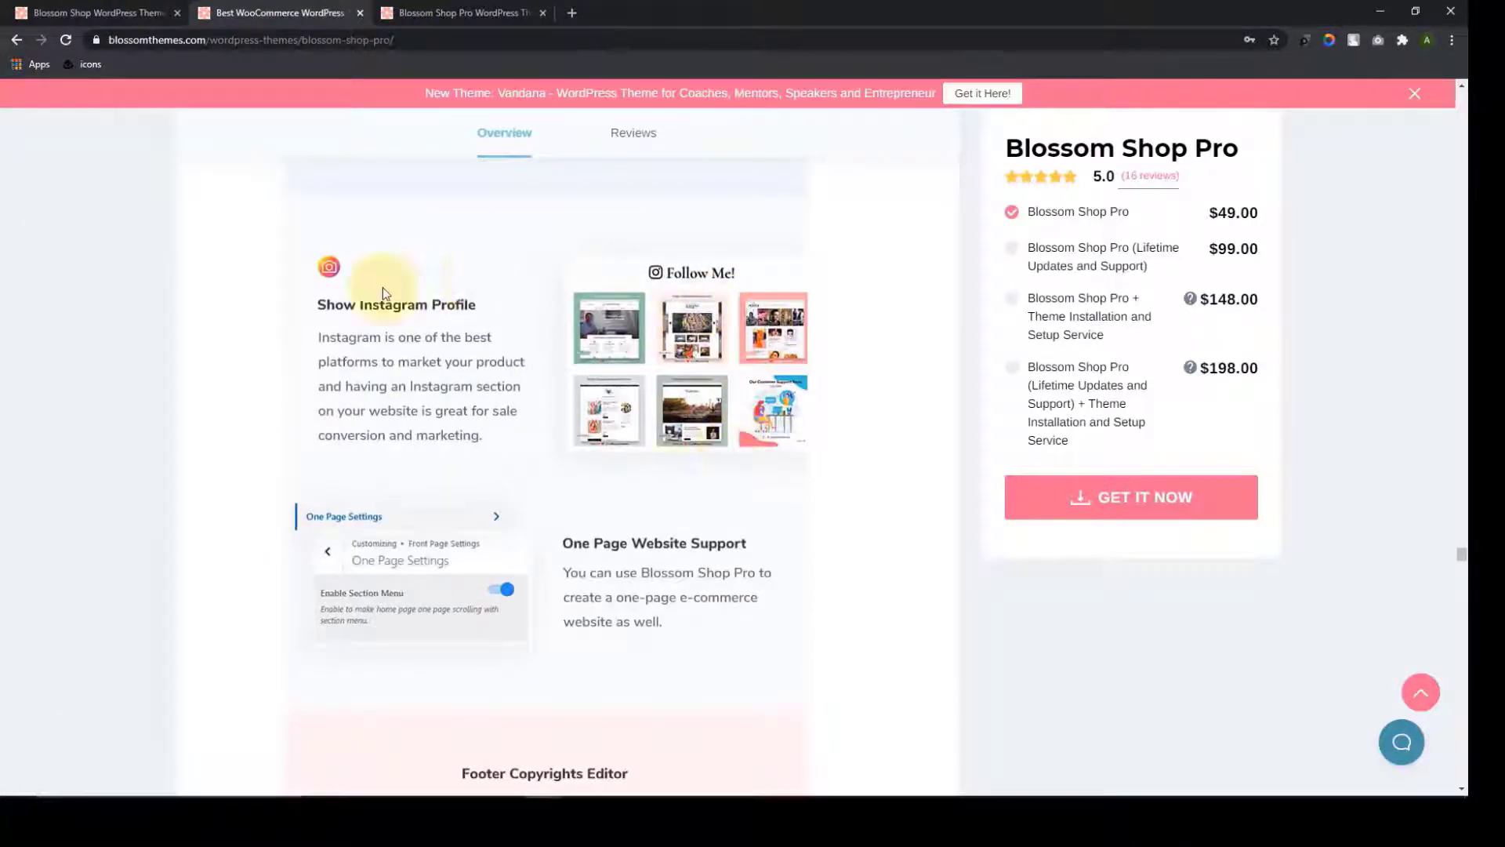
scroll(471, 468, down, 2)
scroll(469, 468, down, 1)
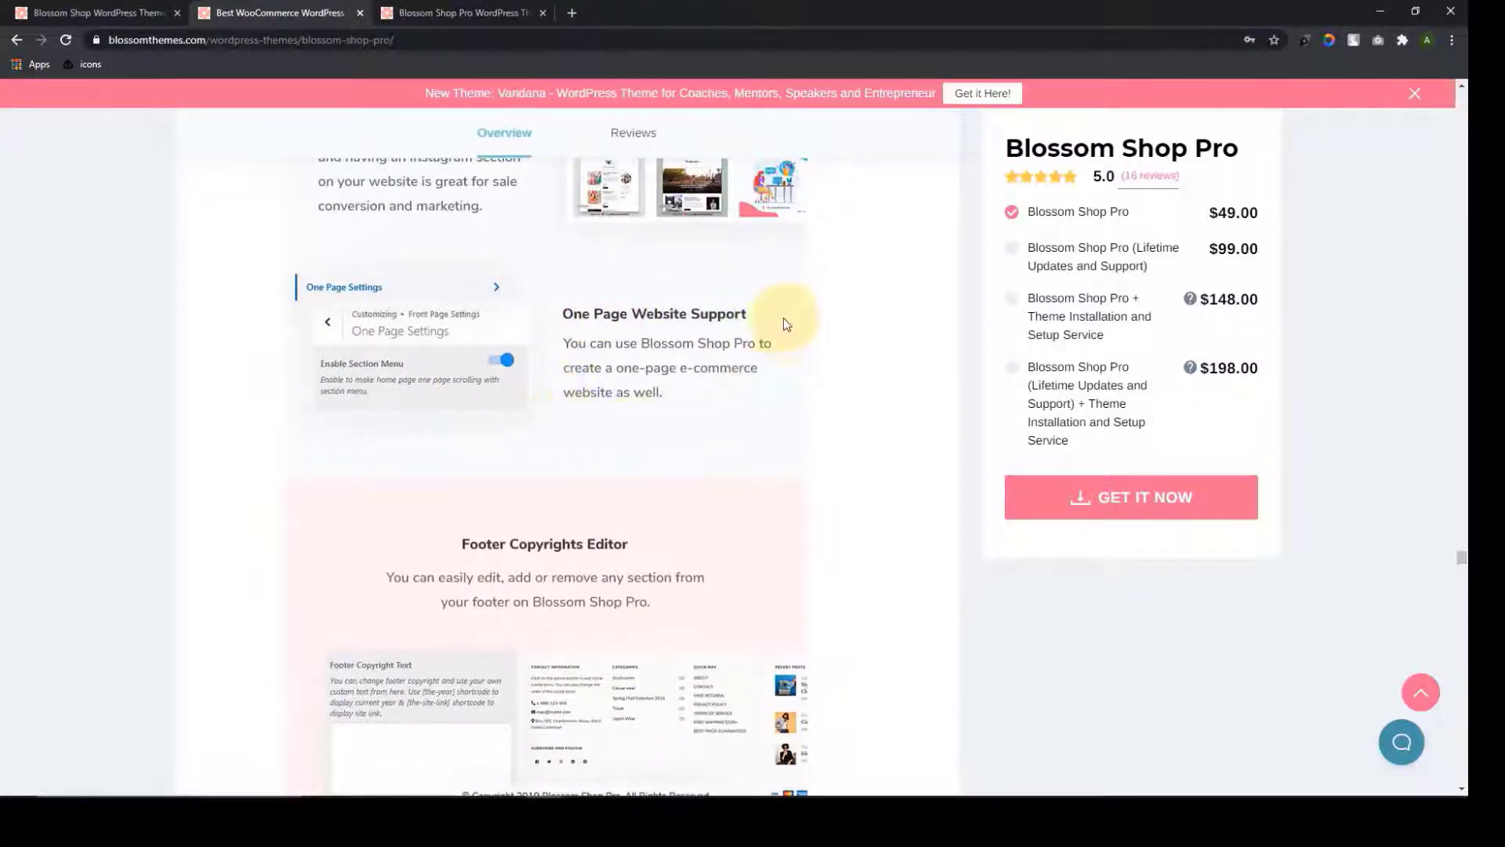
scroll(733, 451, down, 3)
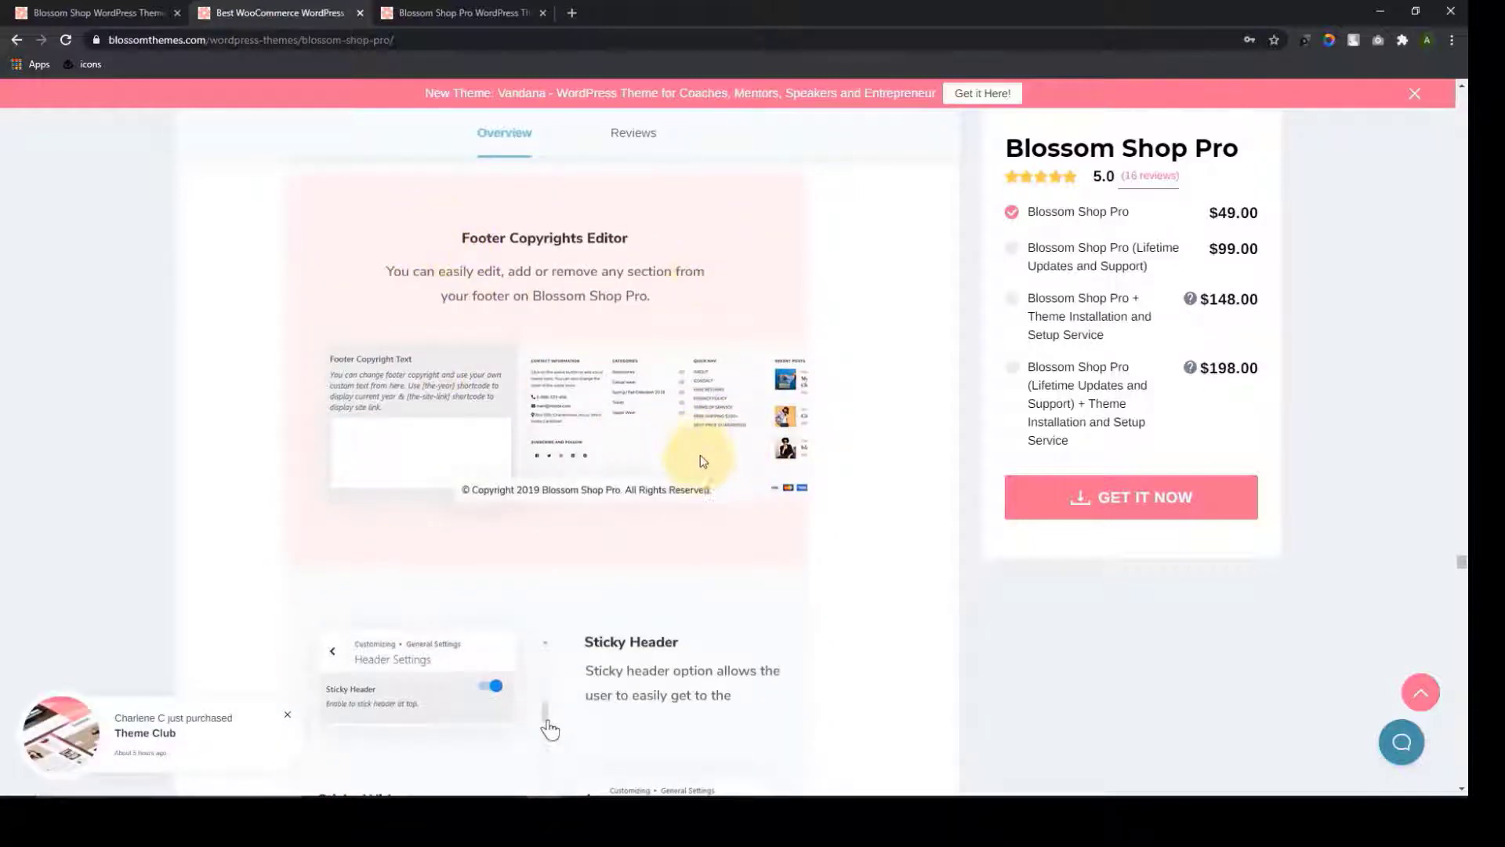
scroll(701, 458, down, 3)
scroll(702, 465, down, 2)
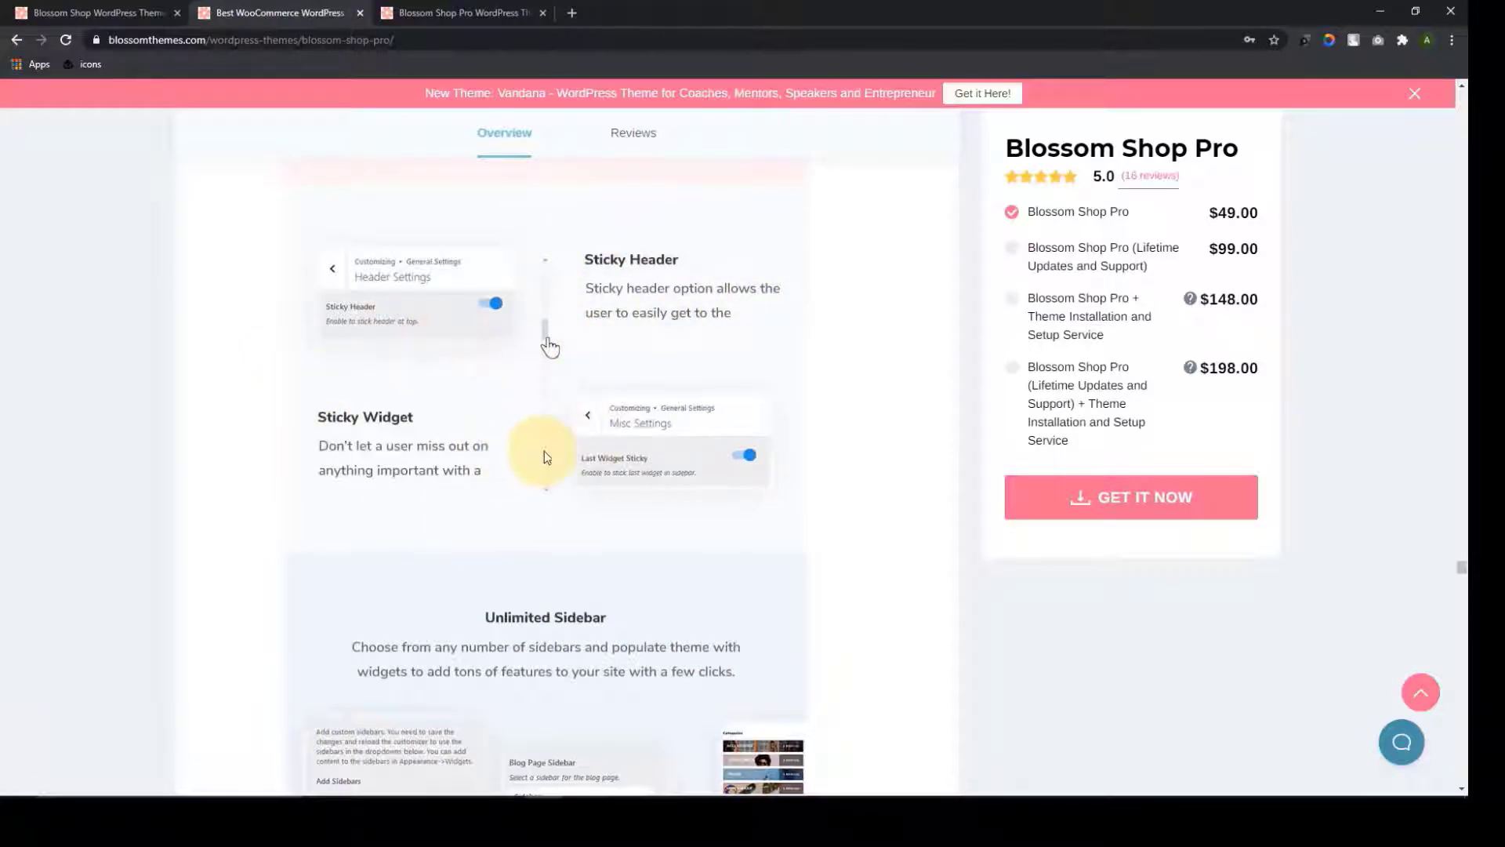
scroll(541, 462, down, 2)
scroll(548, 479, down, 3)
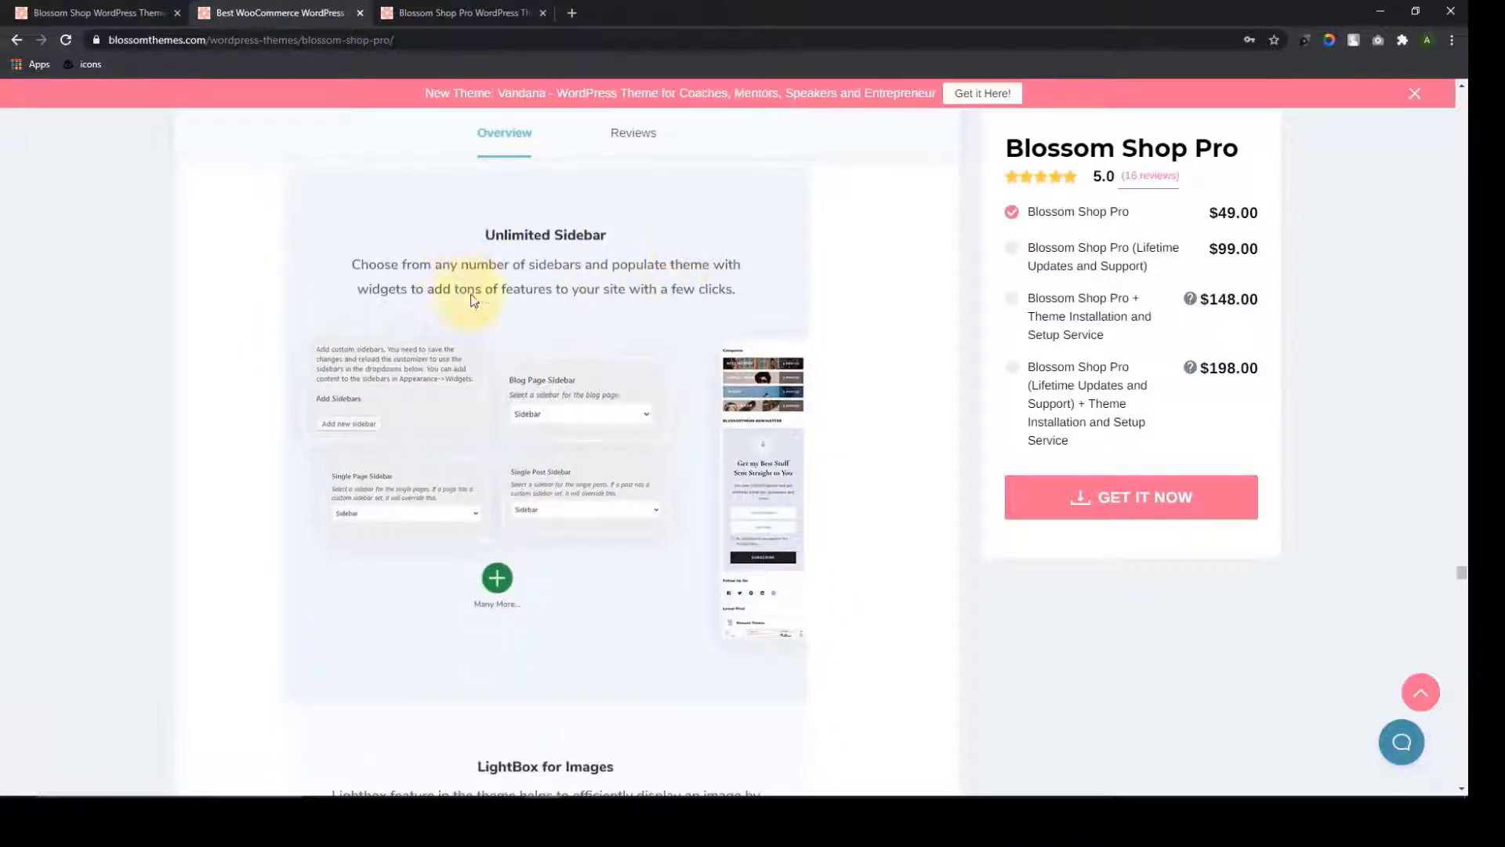
scroll(701, 478, down, 7)
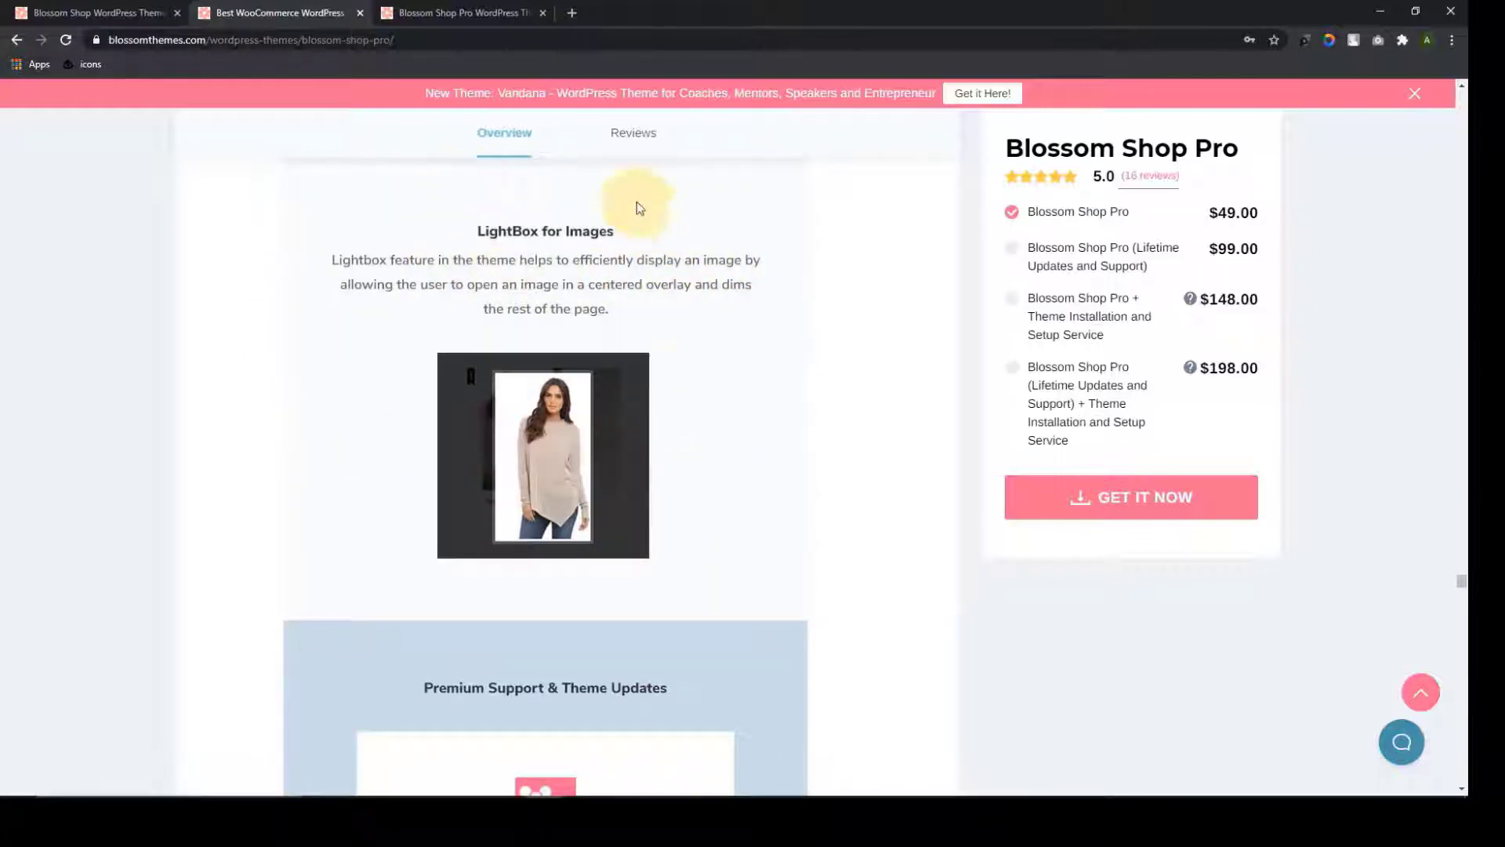
scroll(801, 533, down, 6)
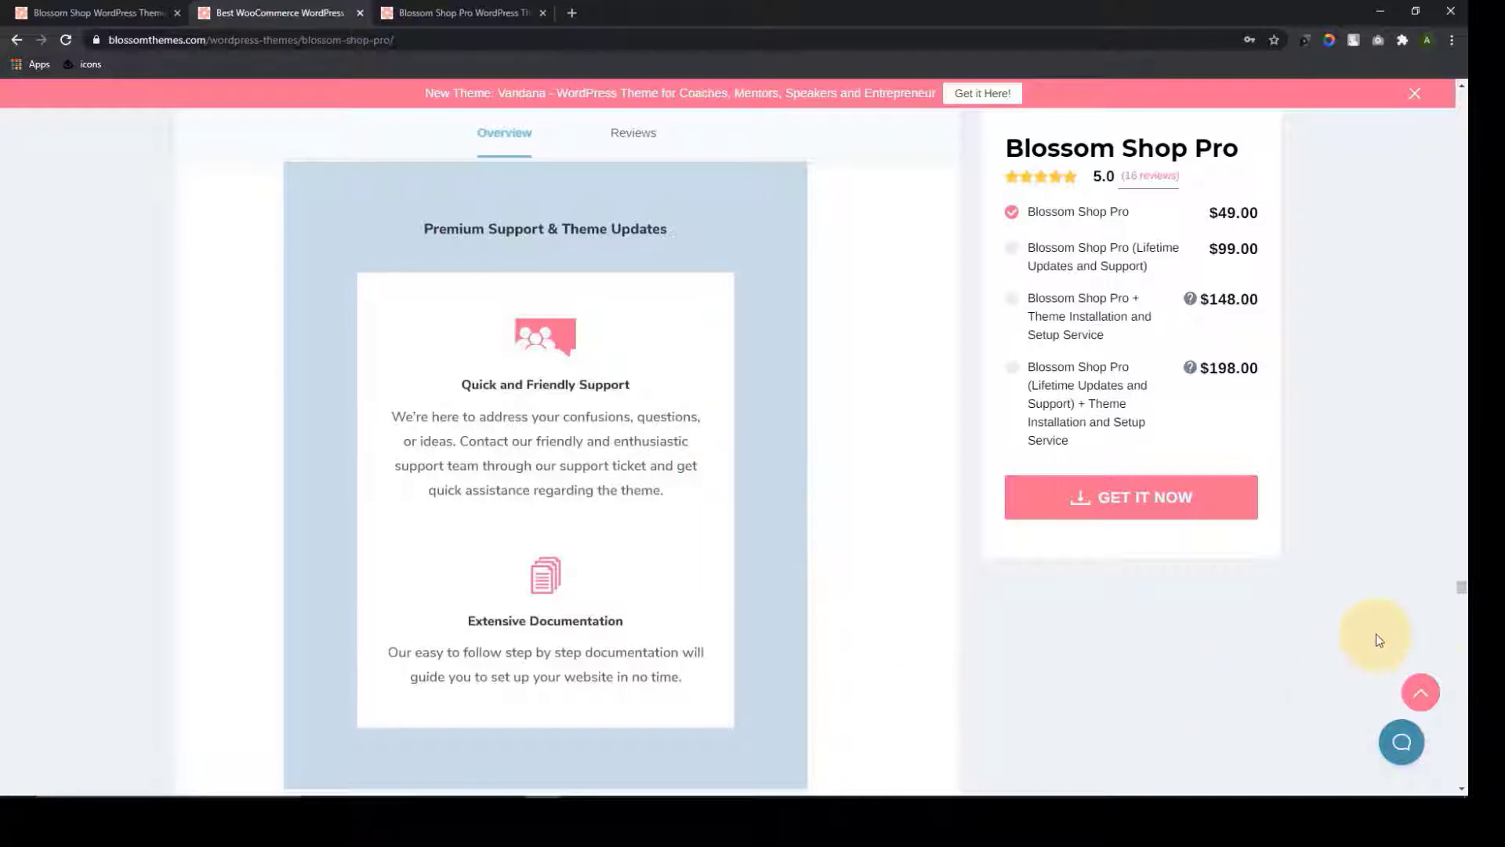
Open Blossom Shop (Free) from Shop > Free Themes and request its download
click(1419, 695)
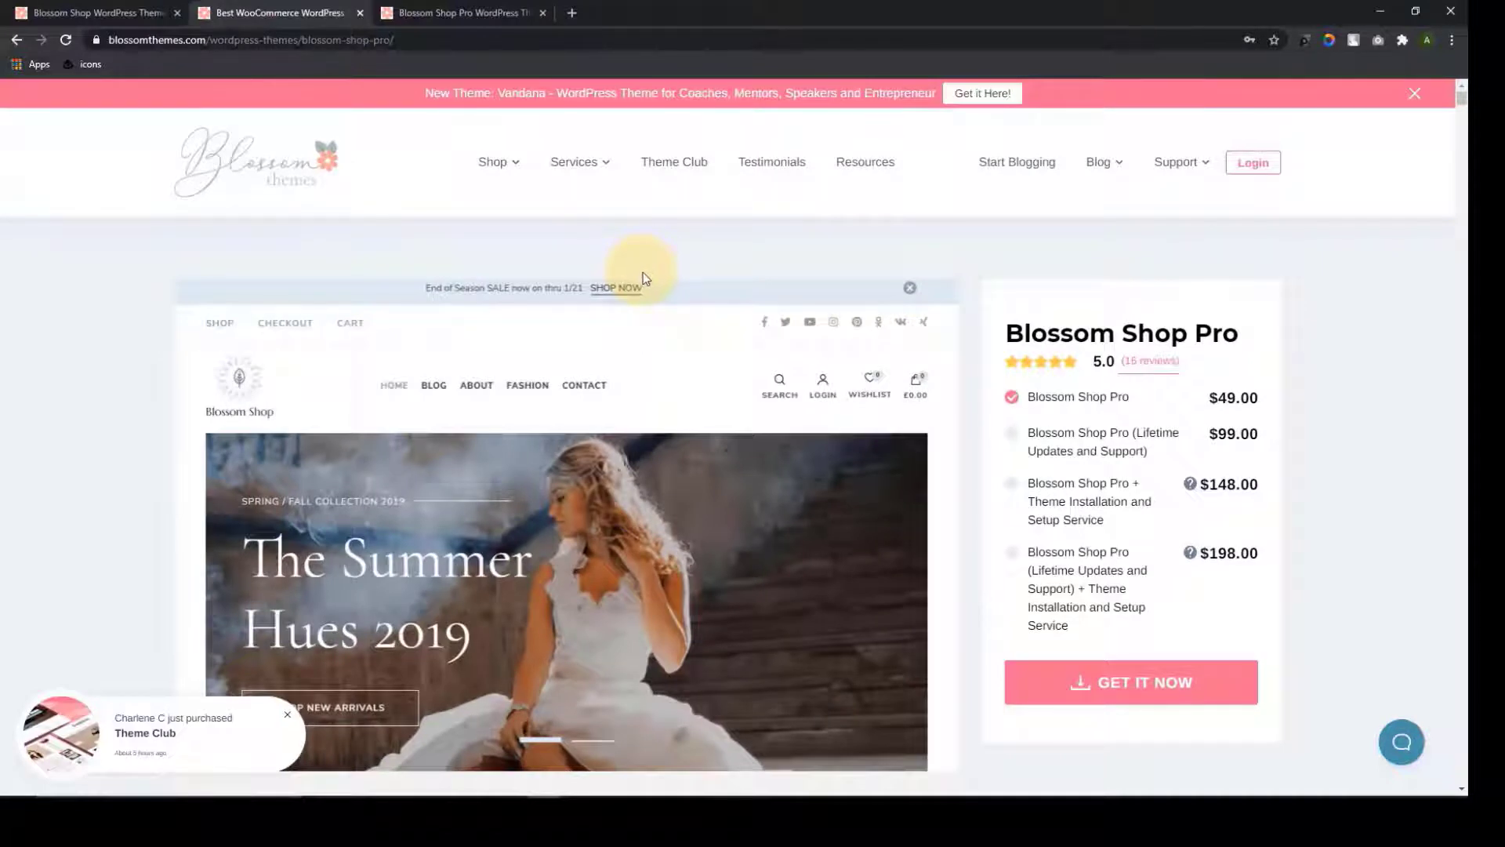
mouse_move(502, 166)
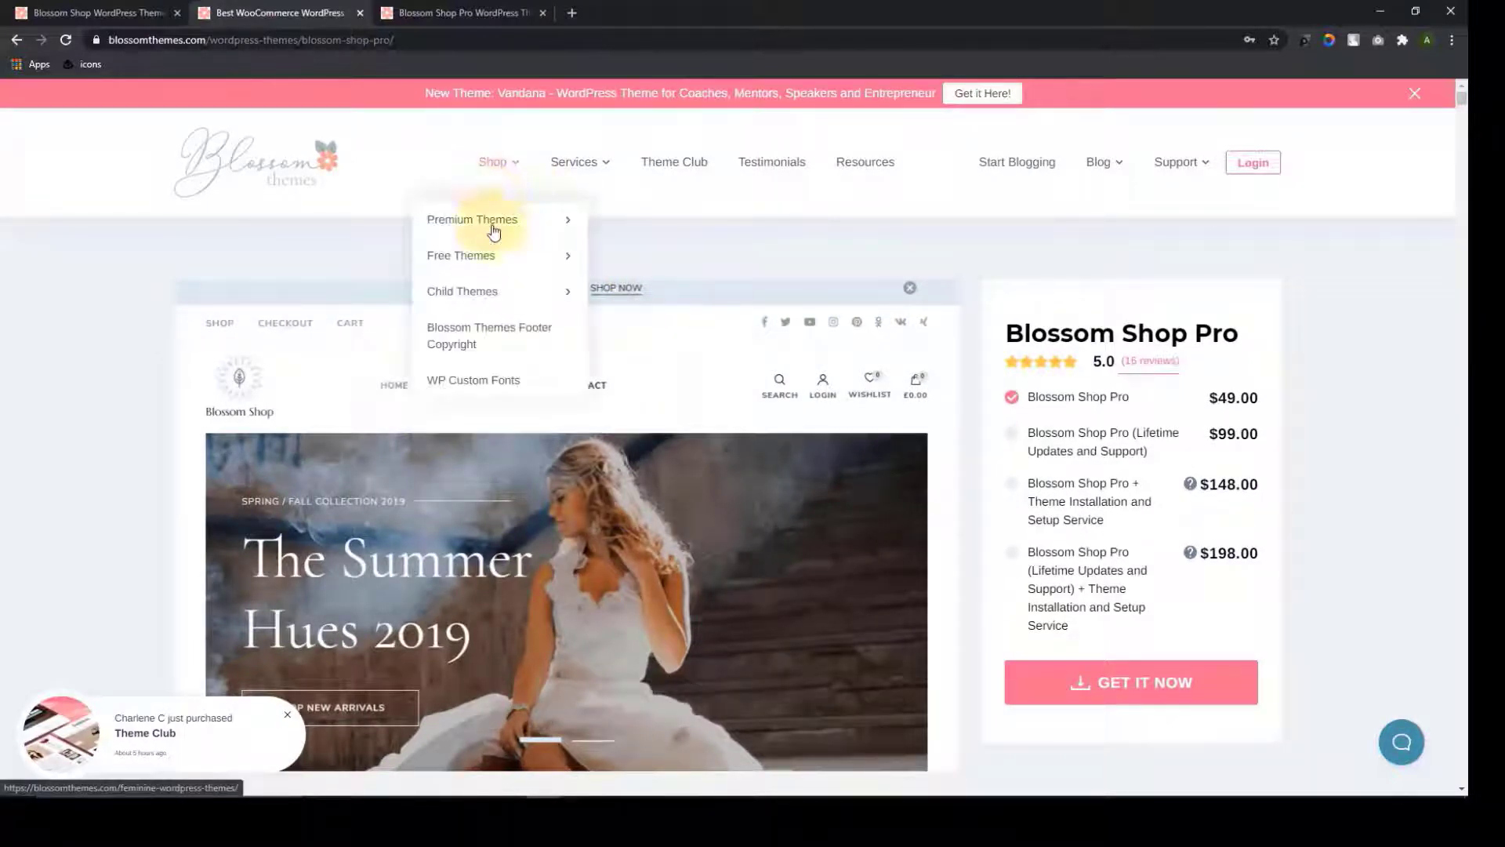
mouse_move(487, 256)
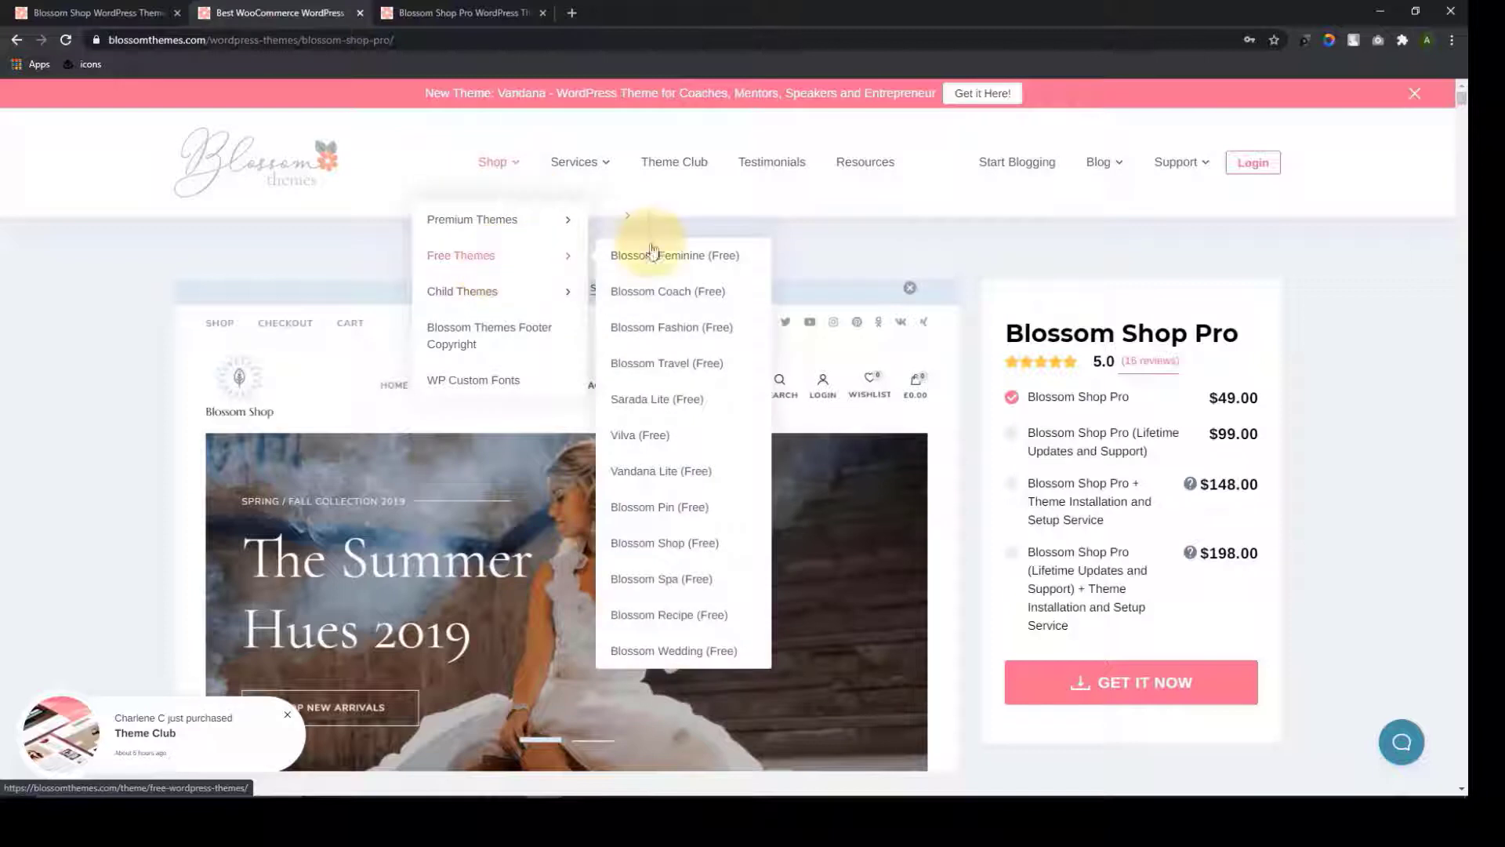
click(678, 547)
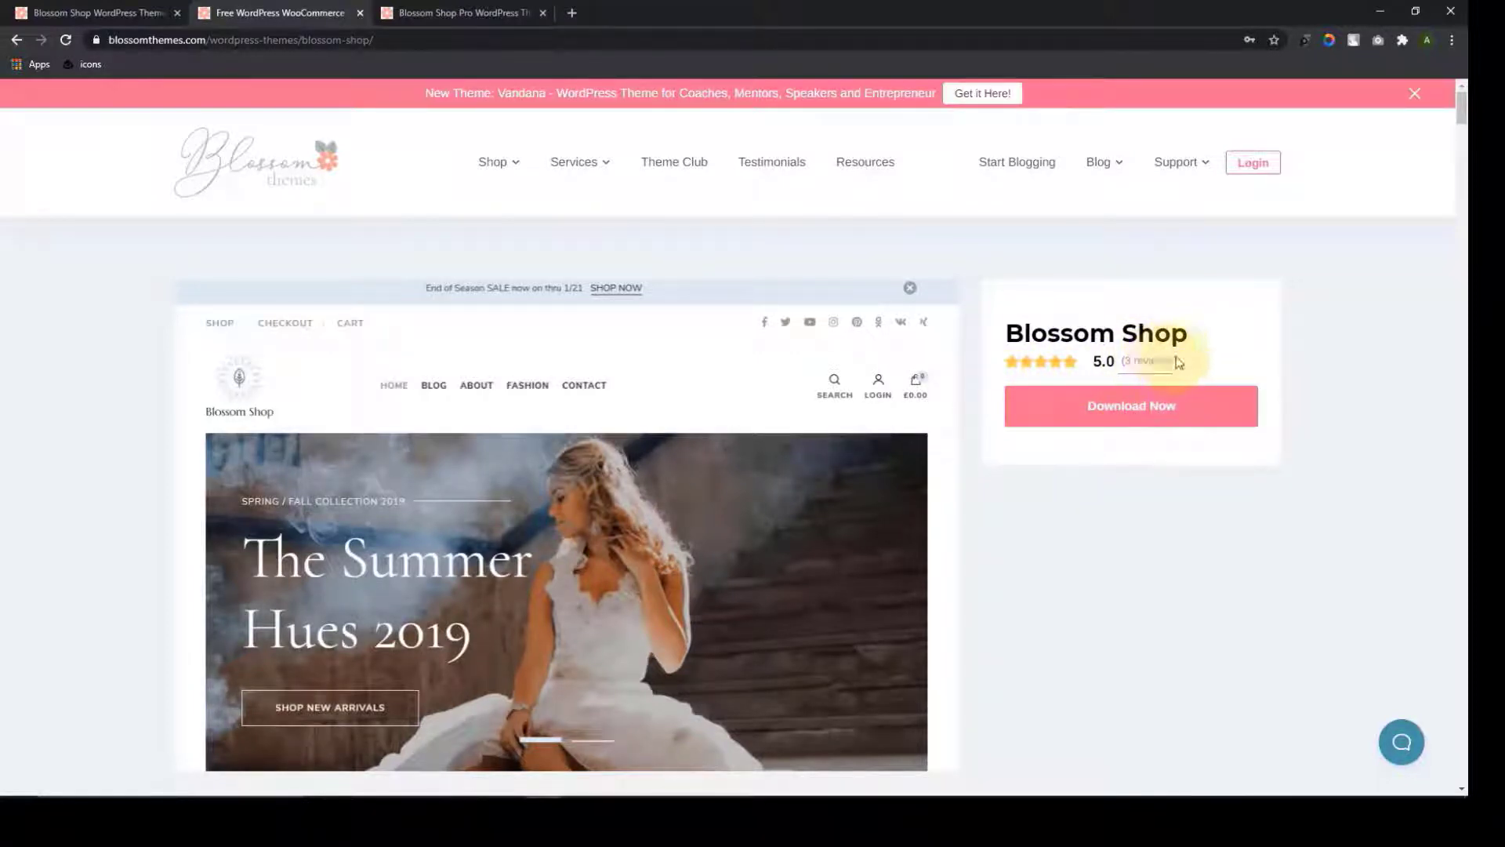
click(1162, 409)
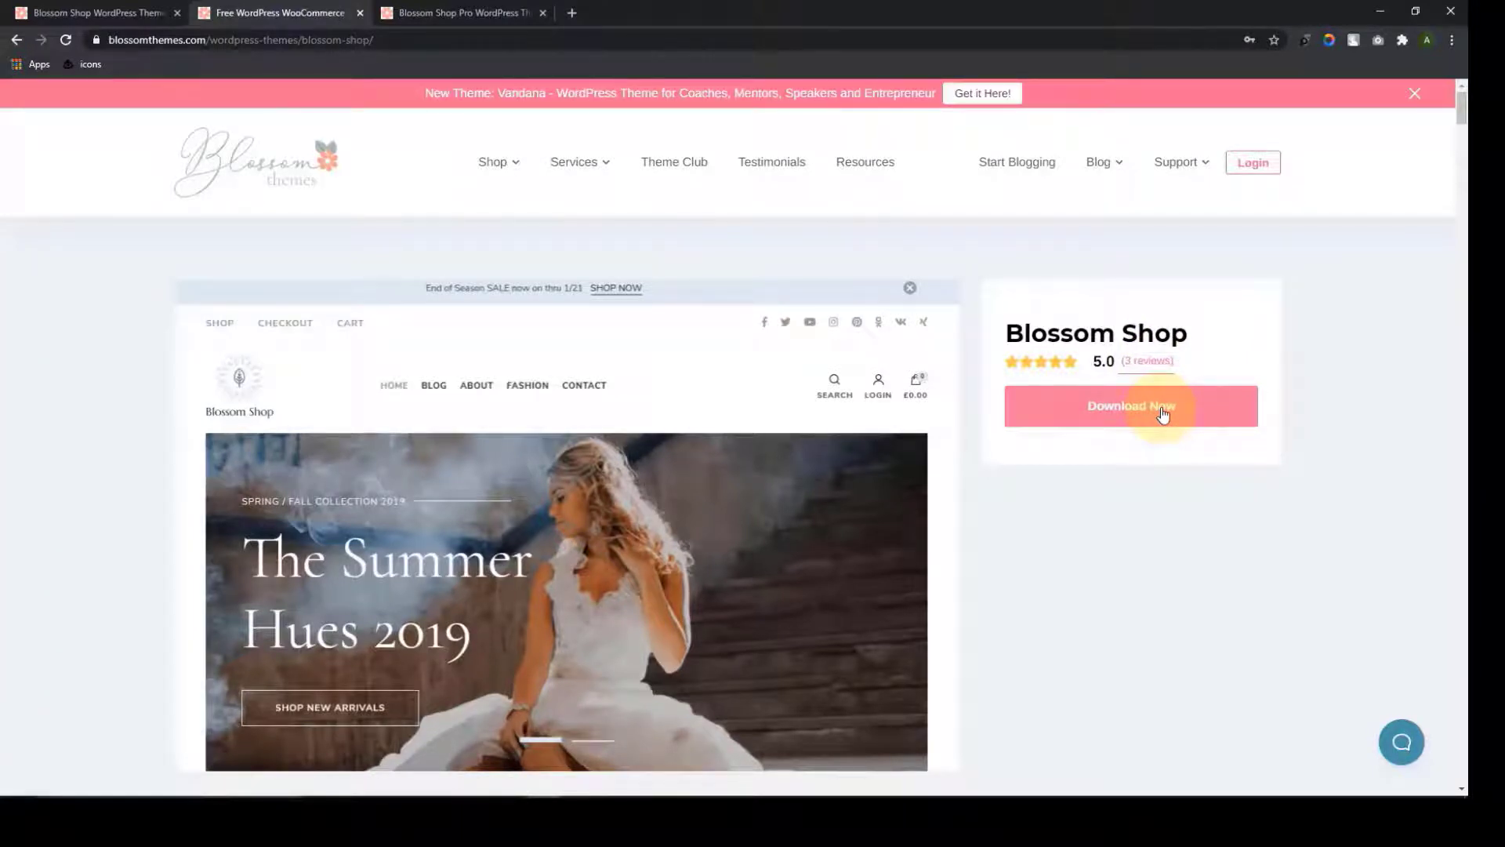
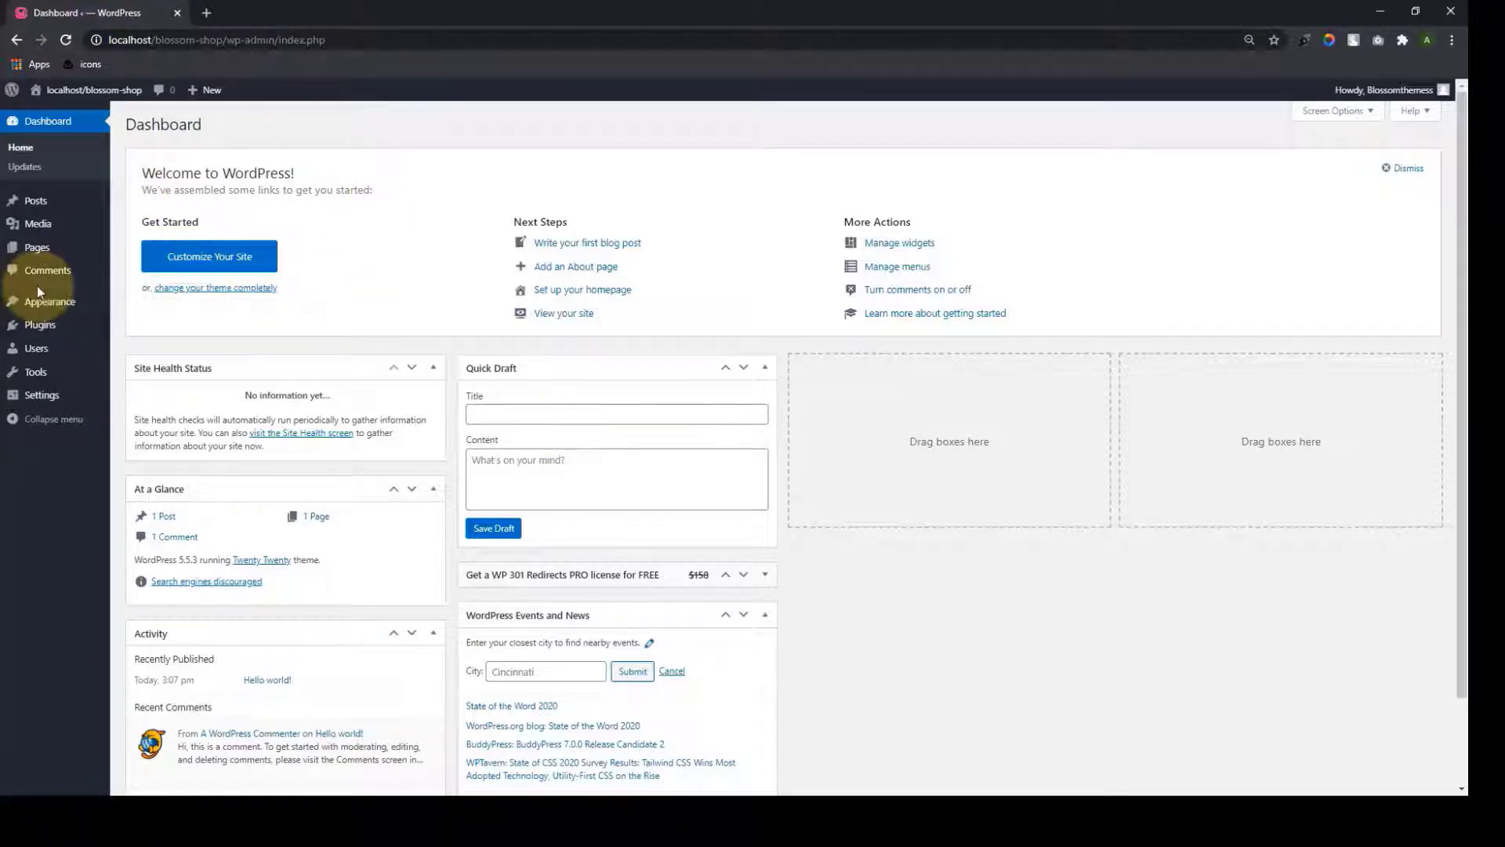
Select blossom-shop.1.1.0.zip in the Upload Theme form under Appearance > Themes > Add New
mouse_move(43, 301)
click(135, 311)
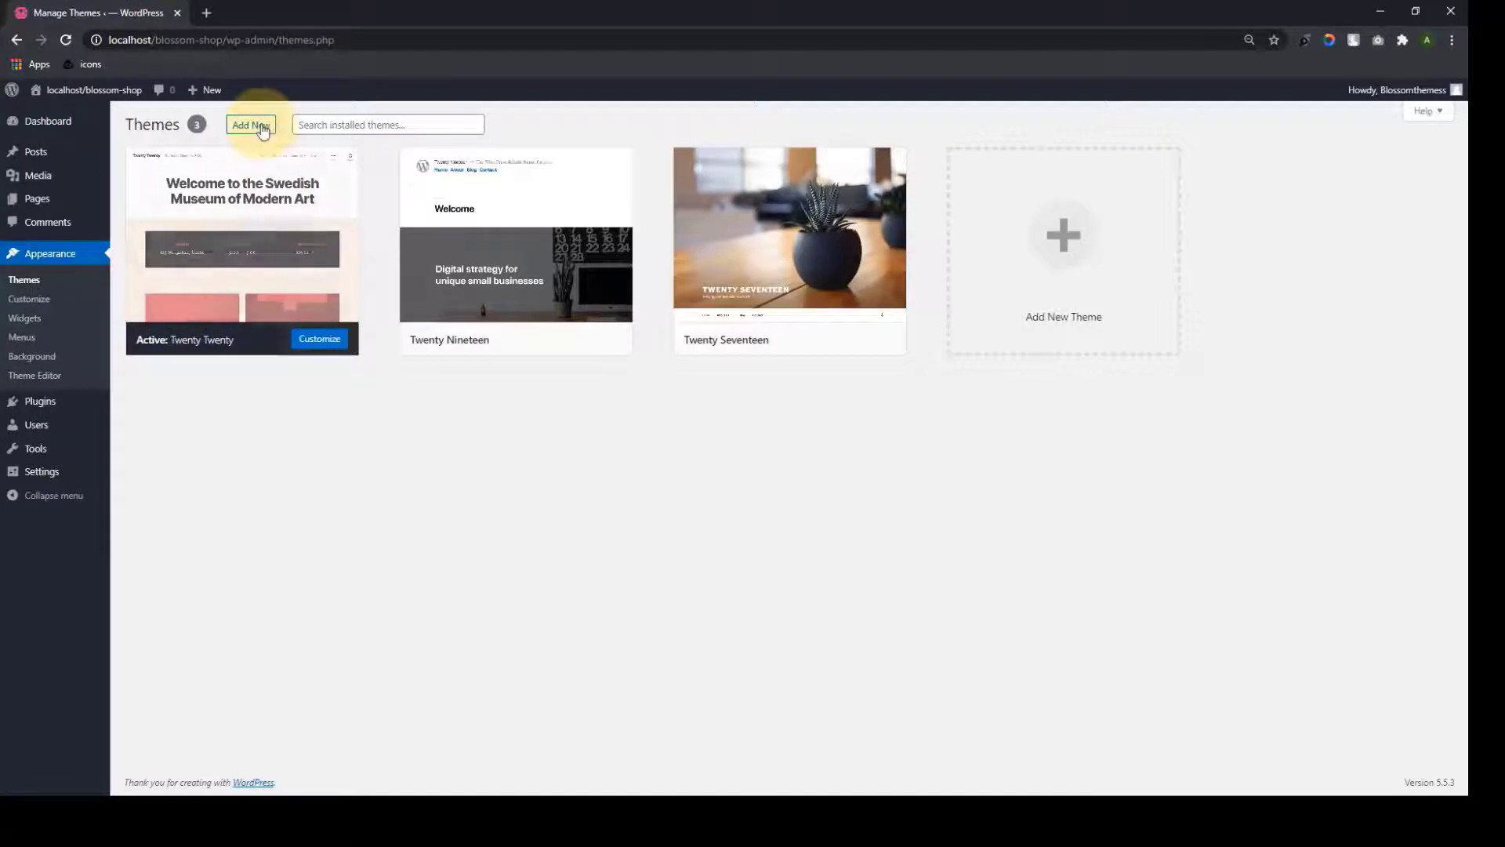
click(252, 124)
click(261, 126)
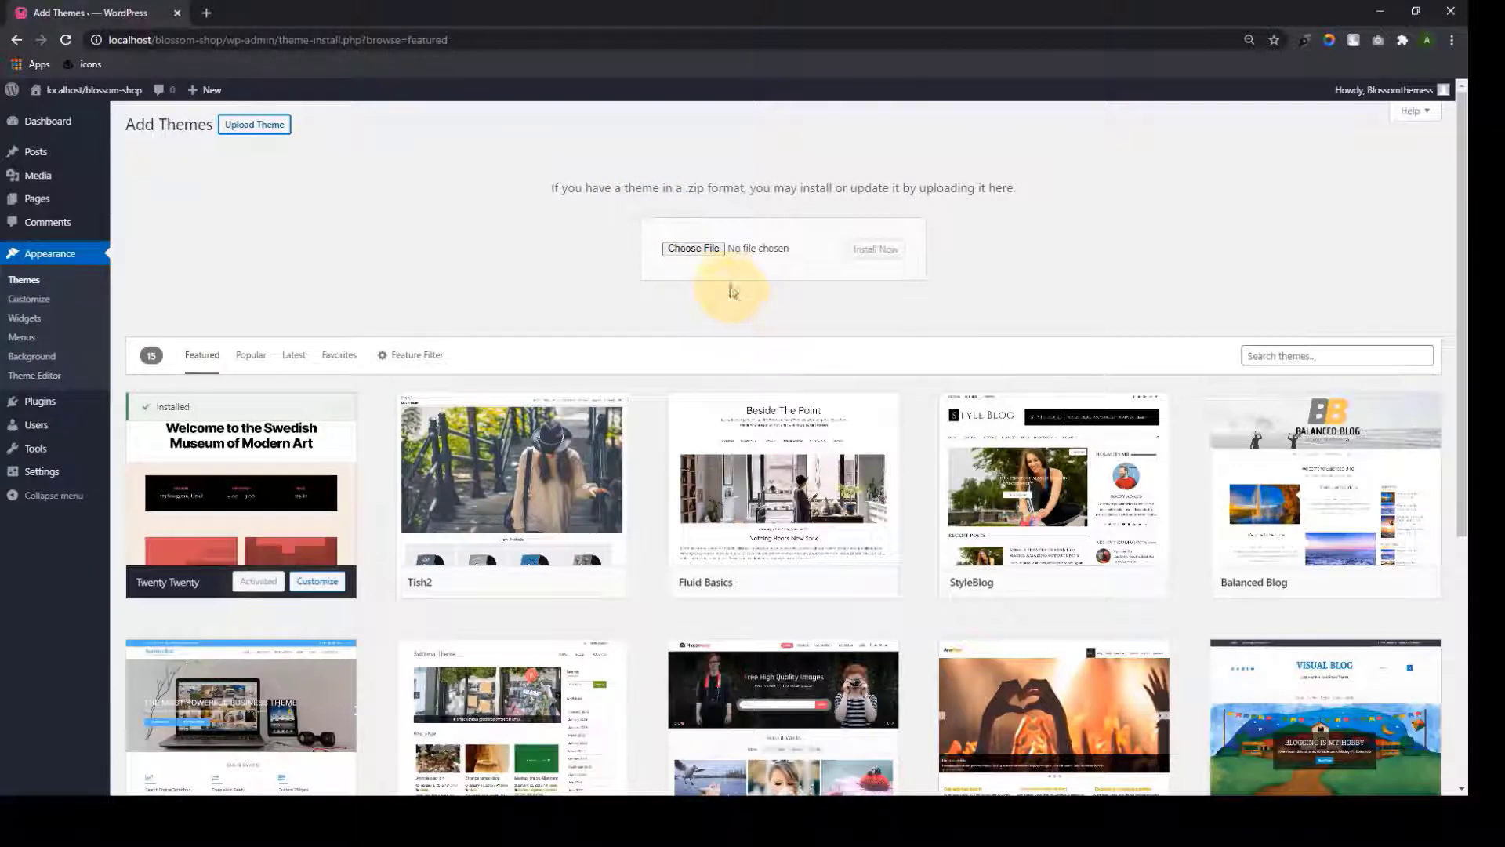
click(704, 248)
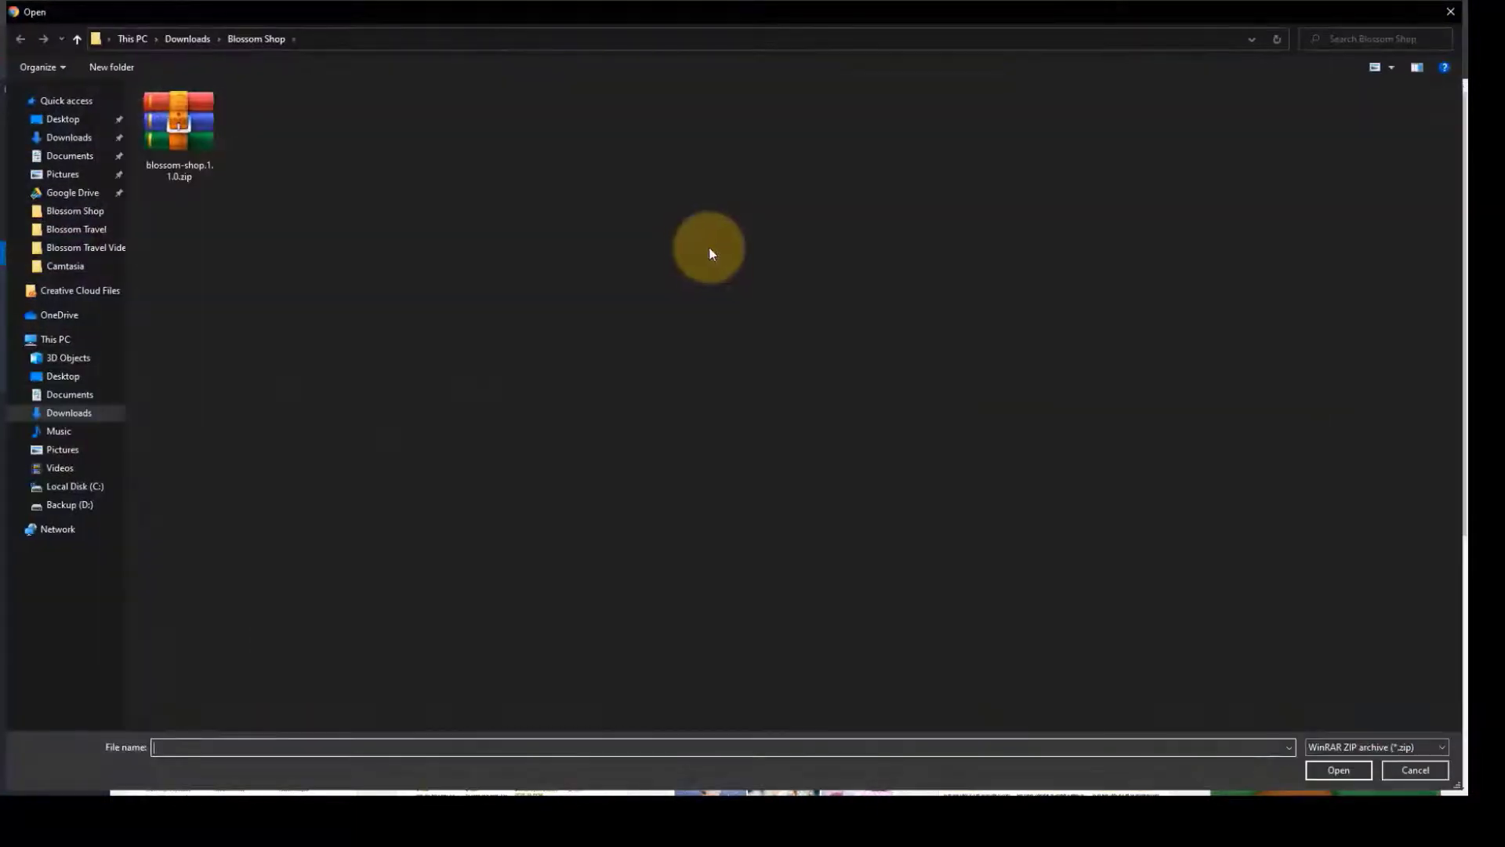
click(184, 125)
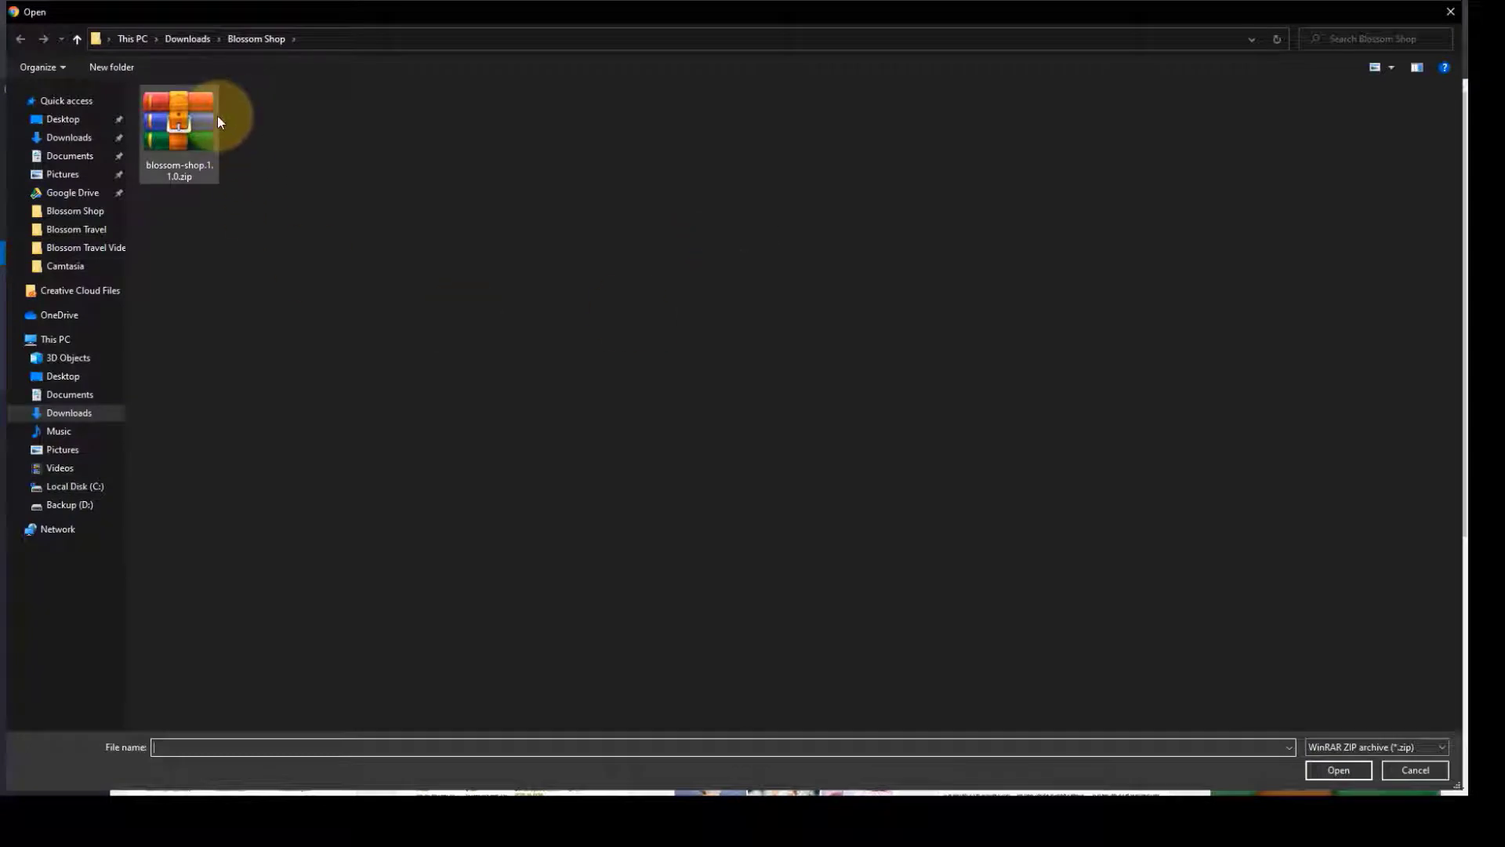
click(1338, 768)
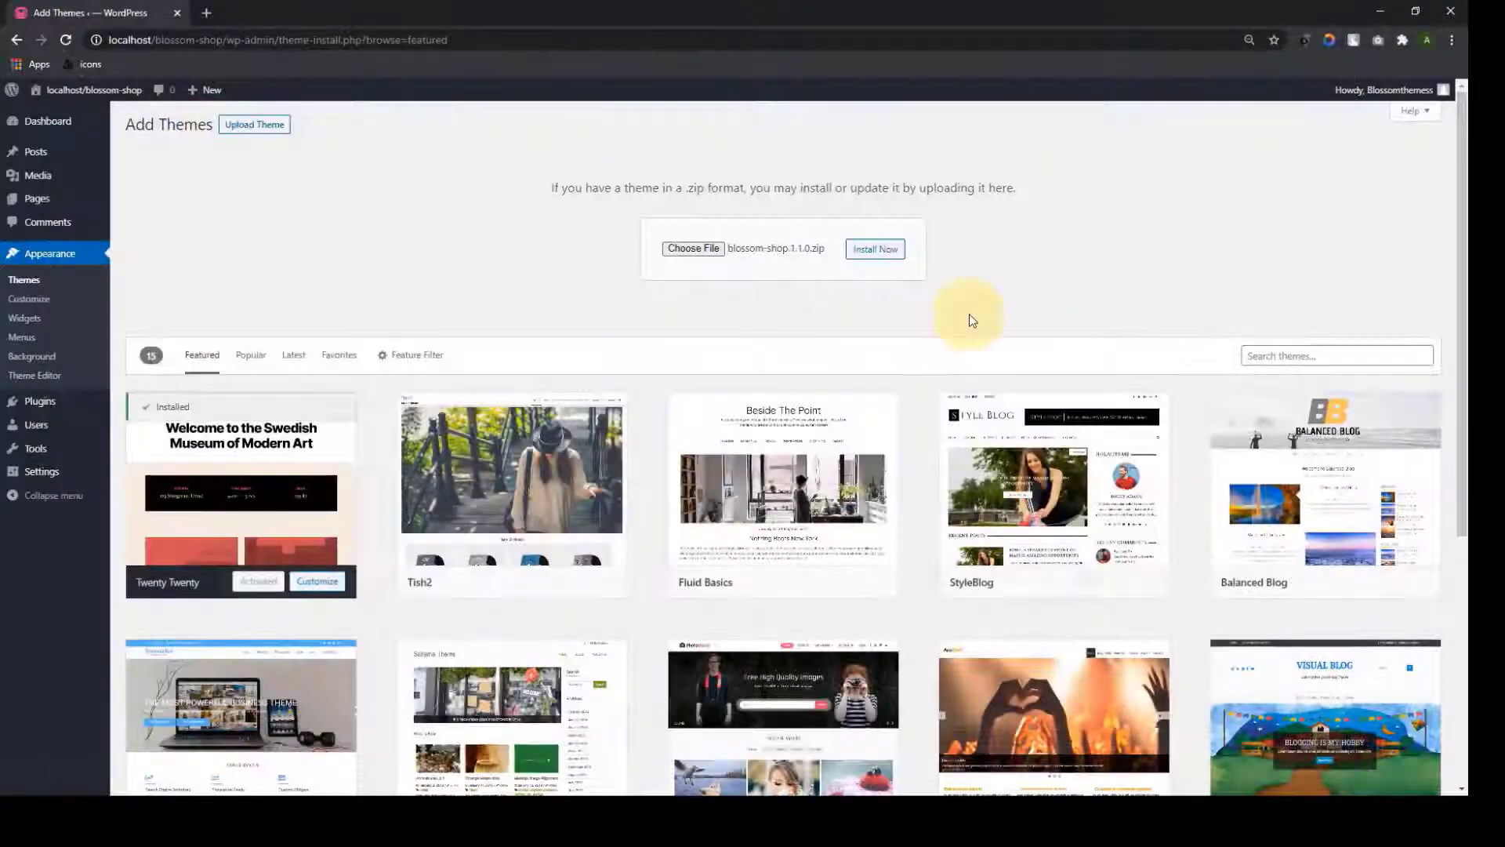
Install and activate the Blossom Shop theme, then bulk-activate all six recommended plugins
click(892, 259)
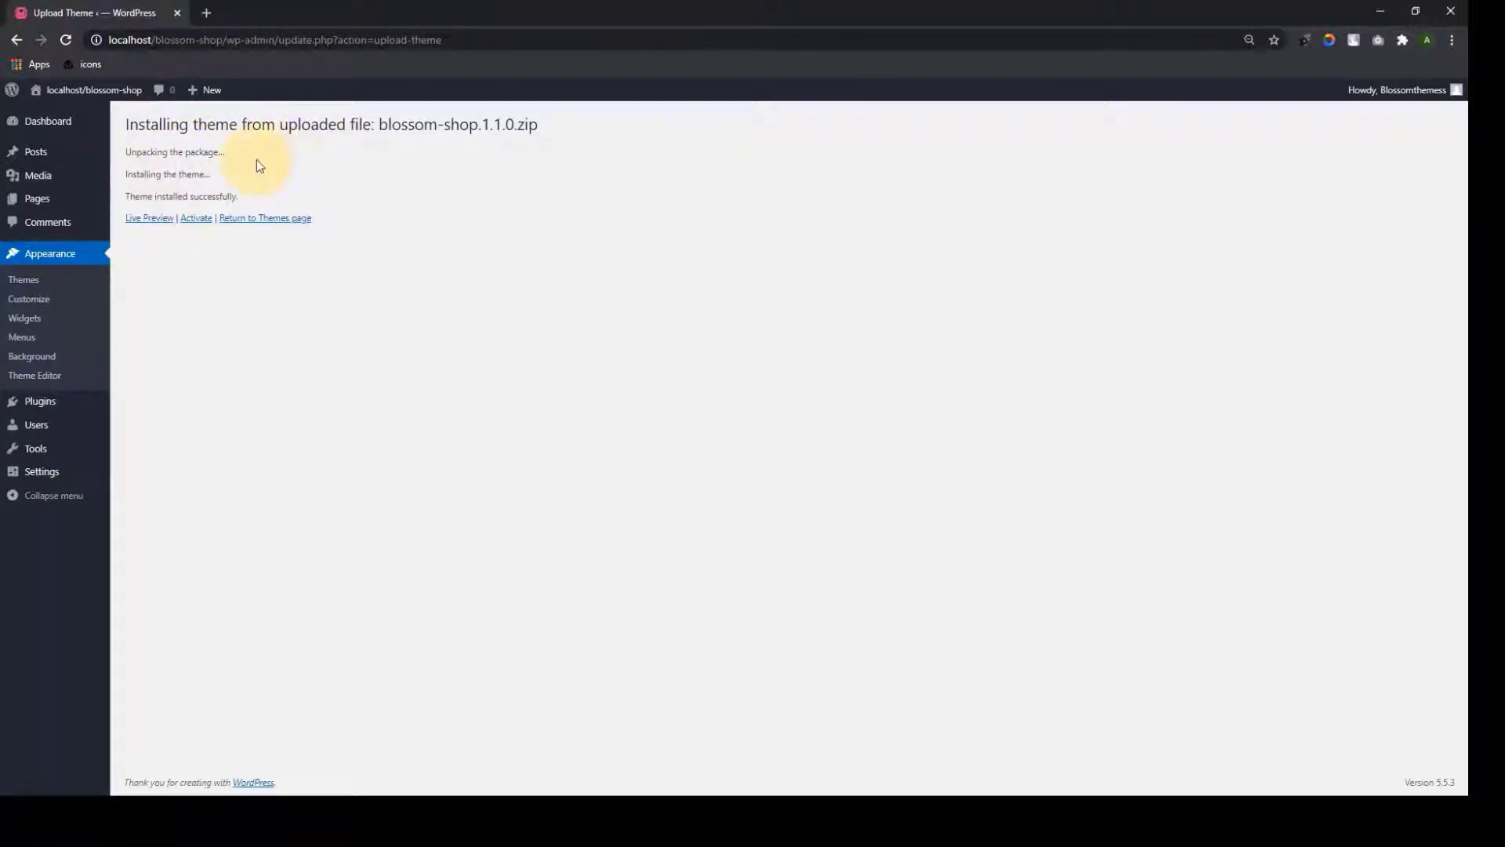
click(197, 218)
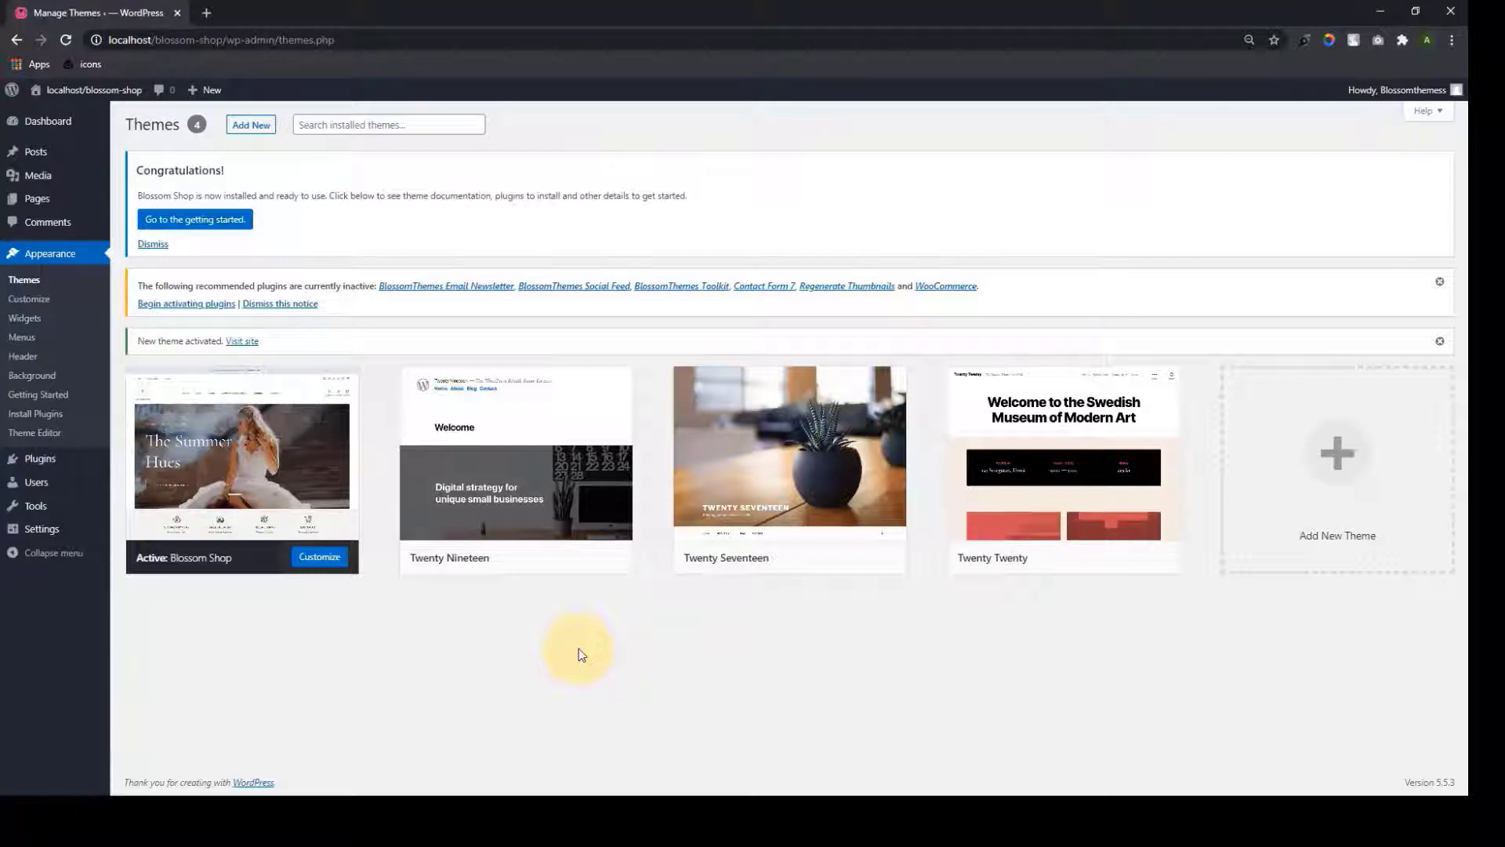
click(210, 304)
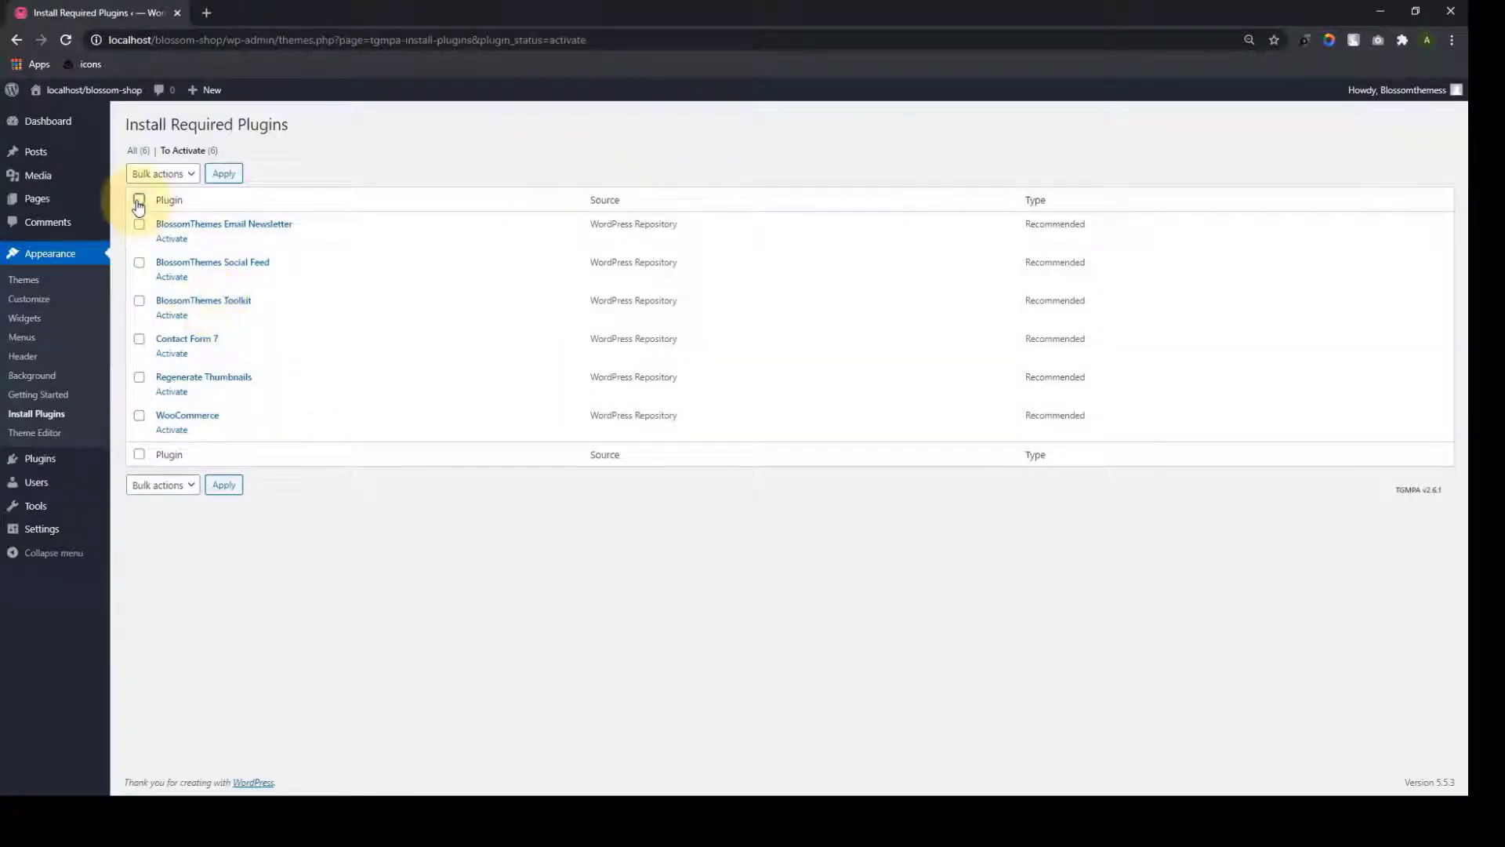
click(171, 173)
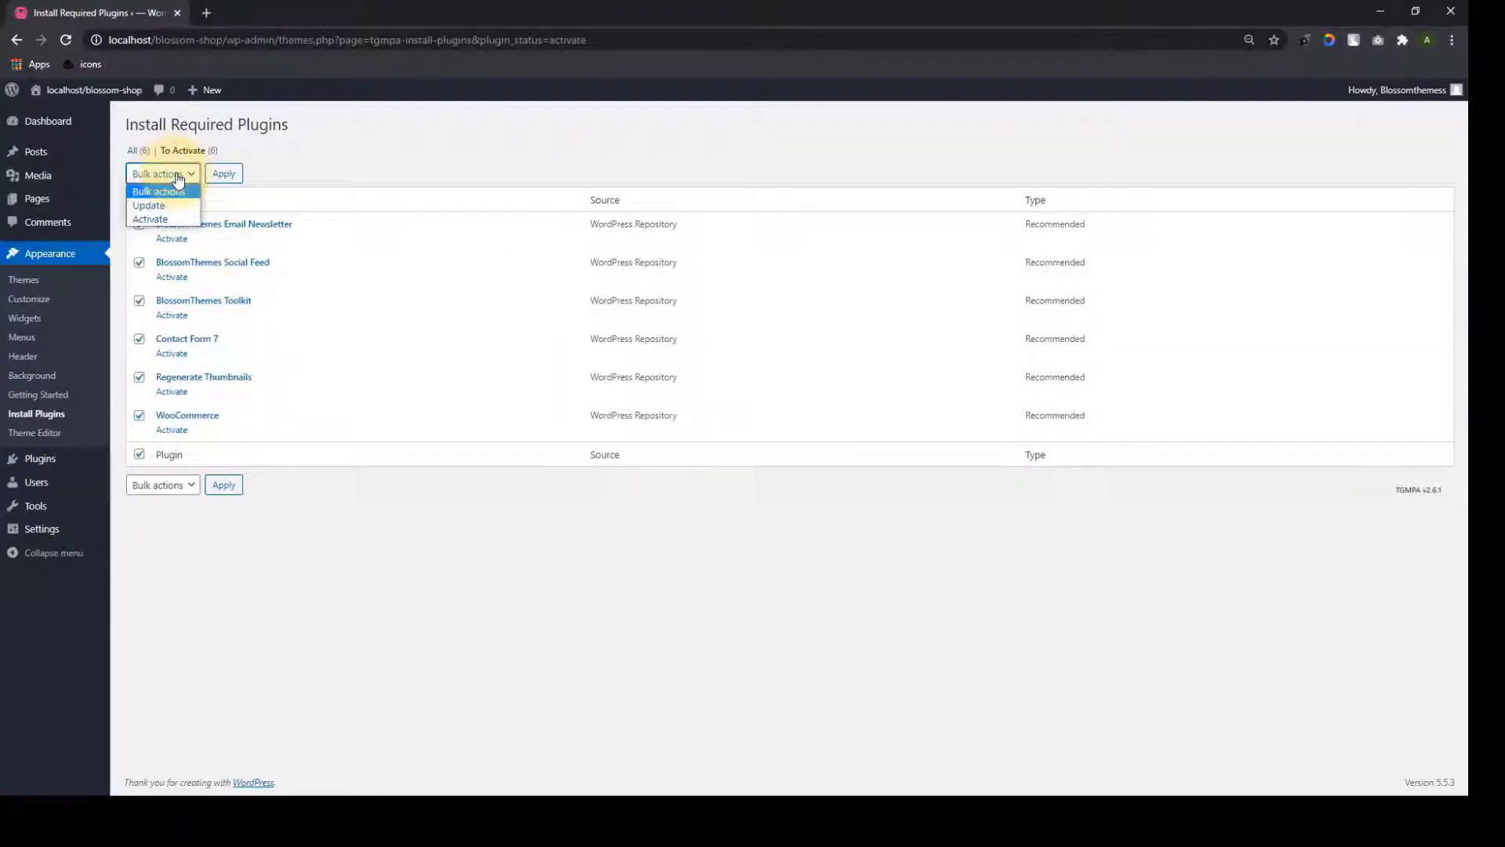
click(176, 222)
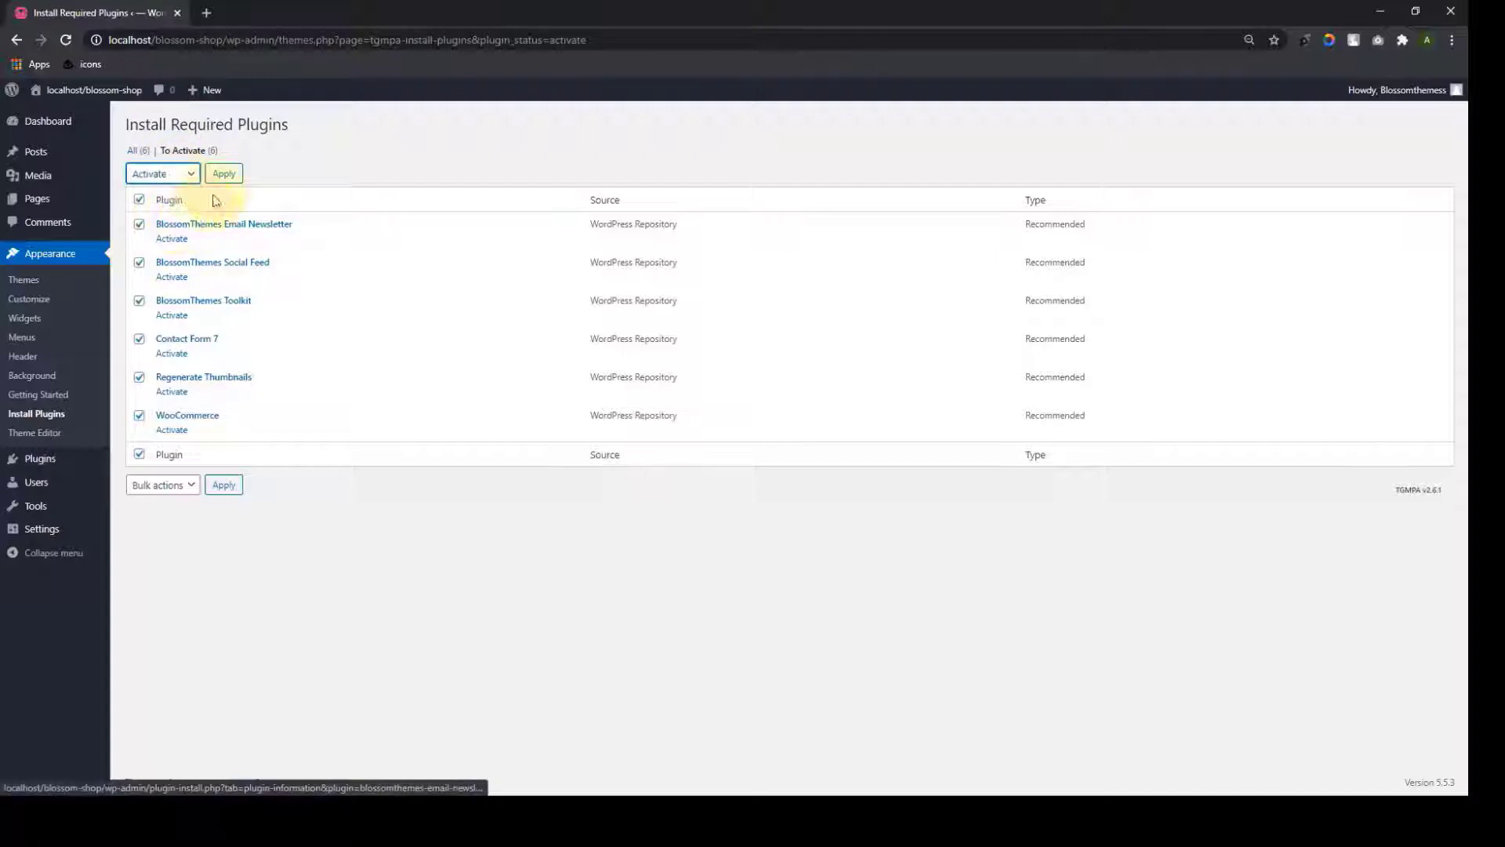
click(223, 174)
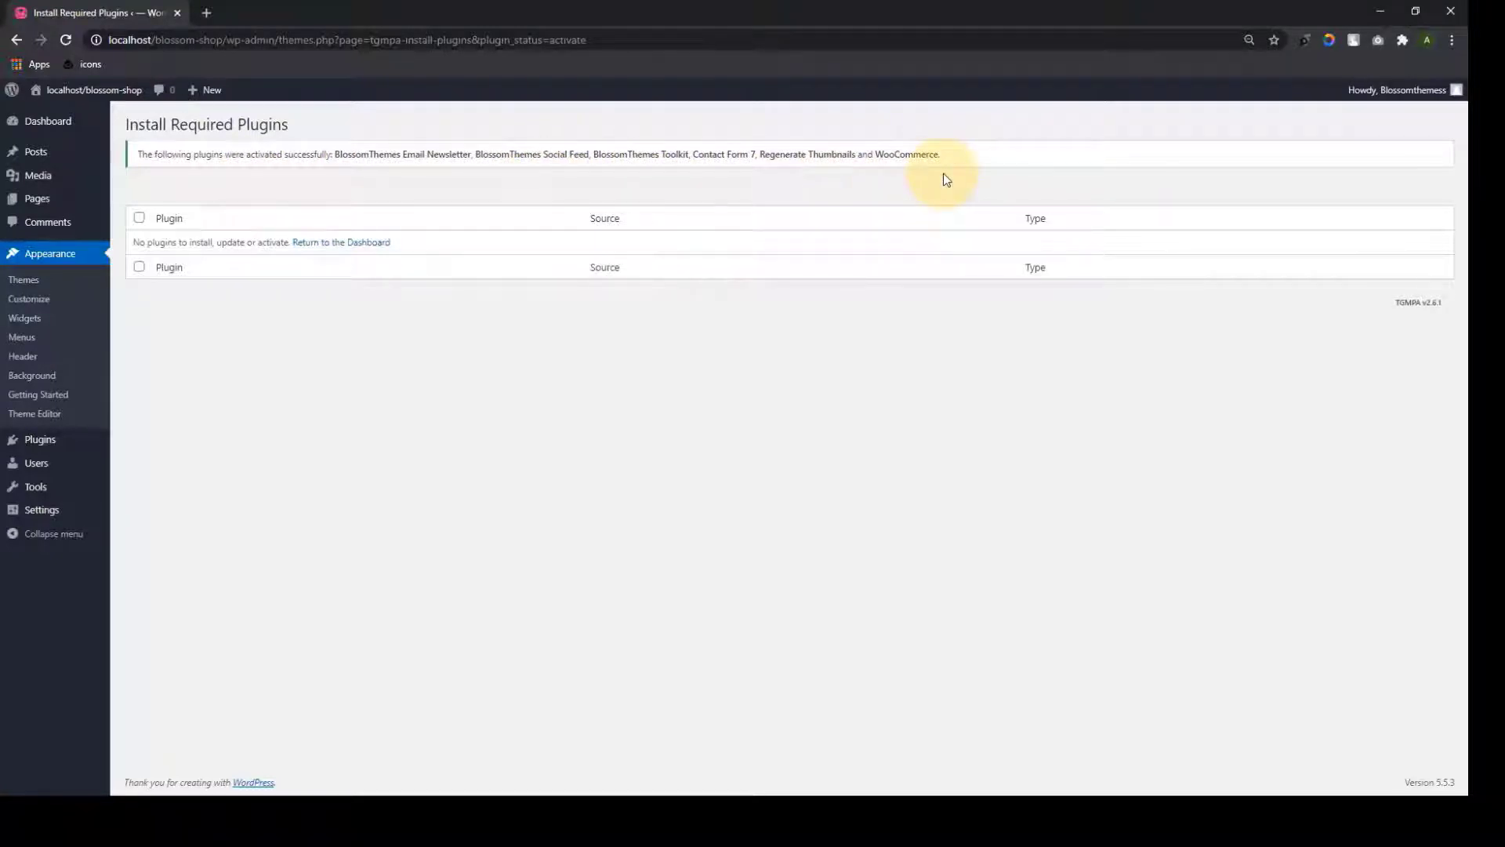
click(69, 126)
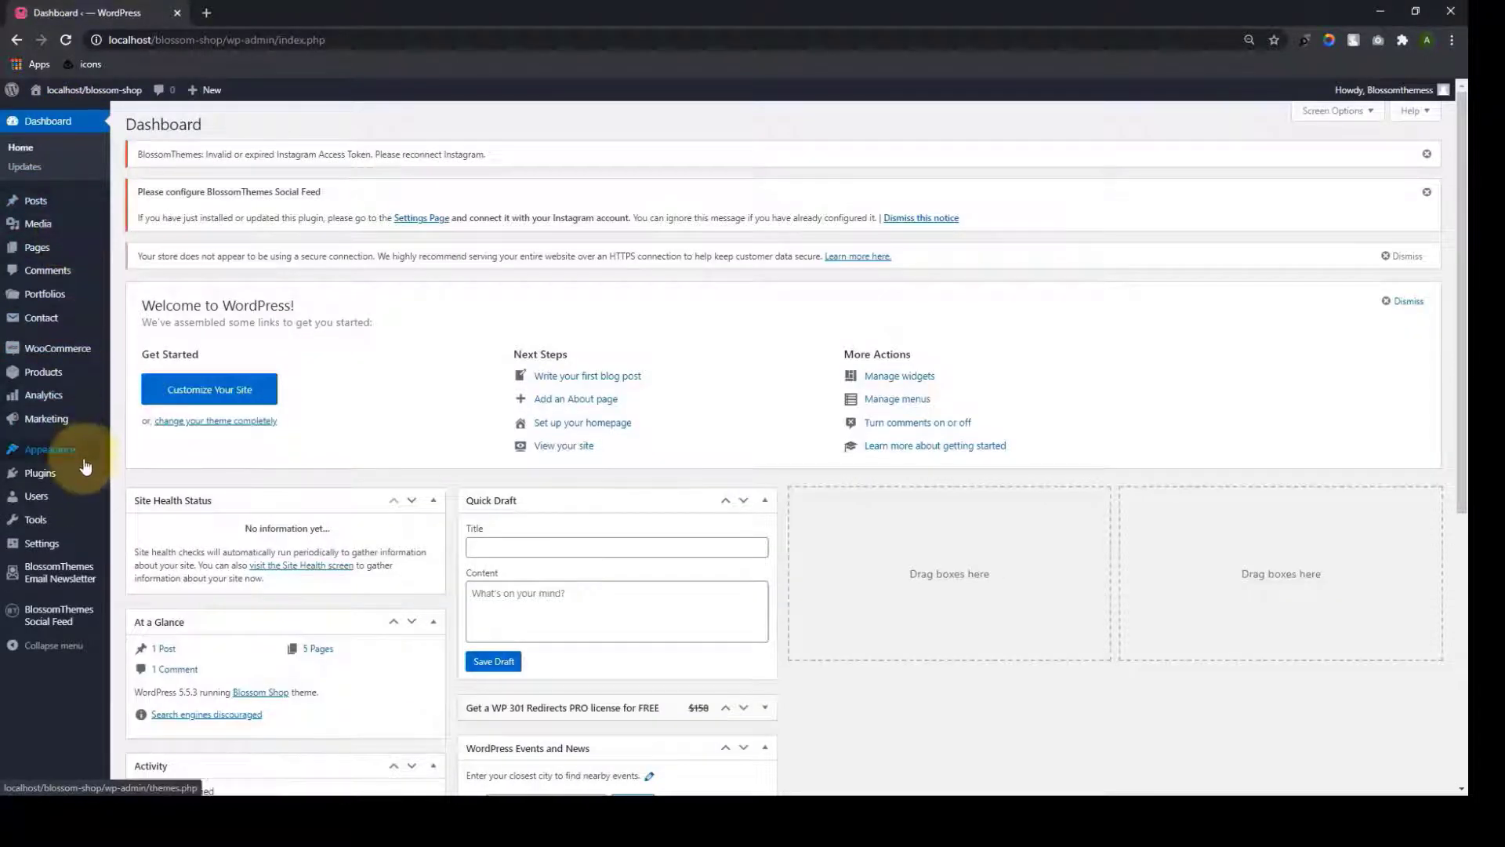
Open the Customizer in a new tab and view its Demo & Documentation links
mouse_move(84, 463)
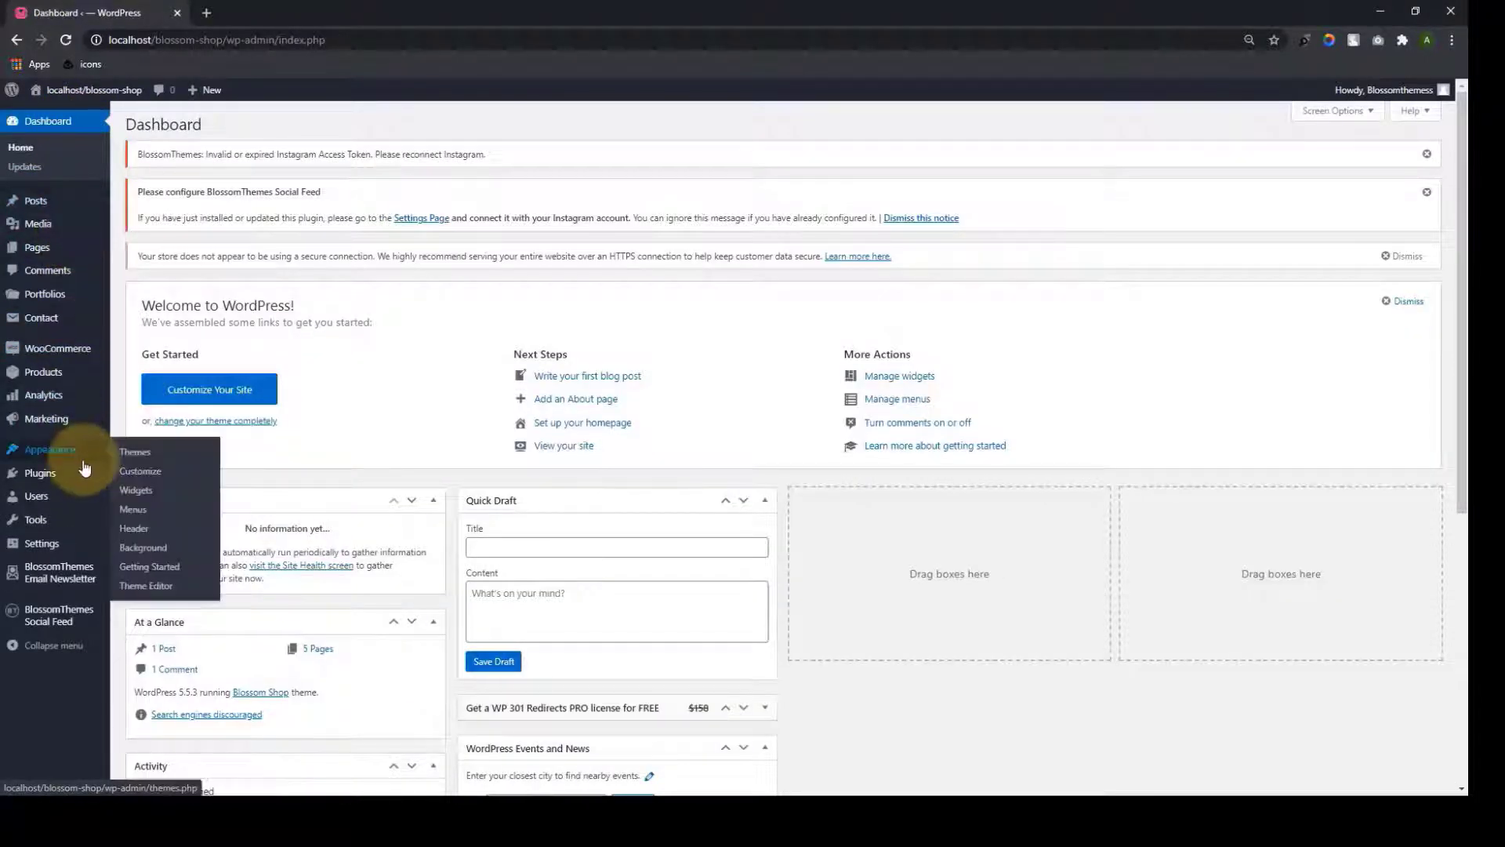
right_click(159, 478)
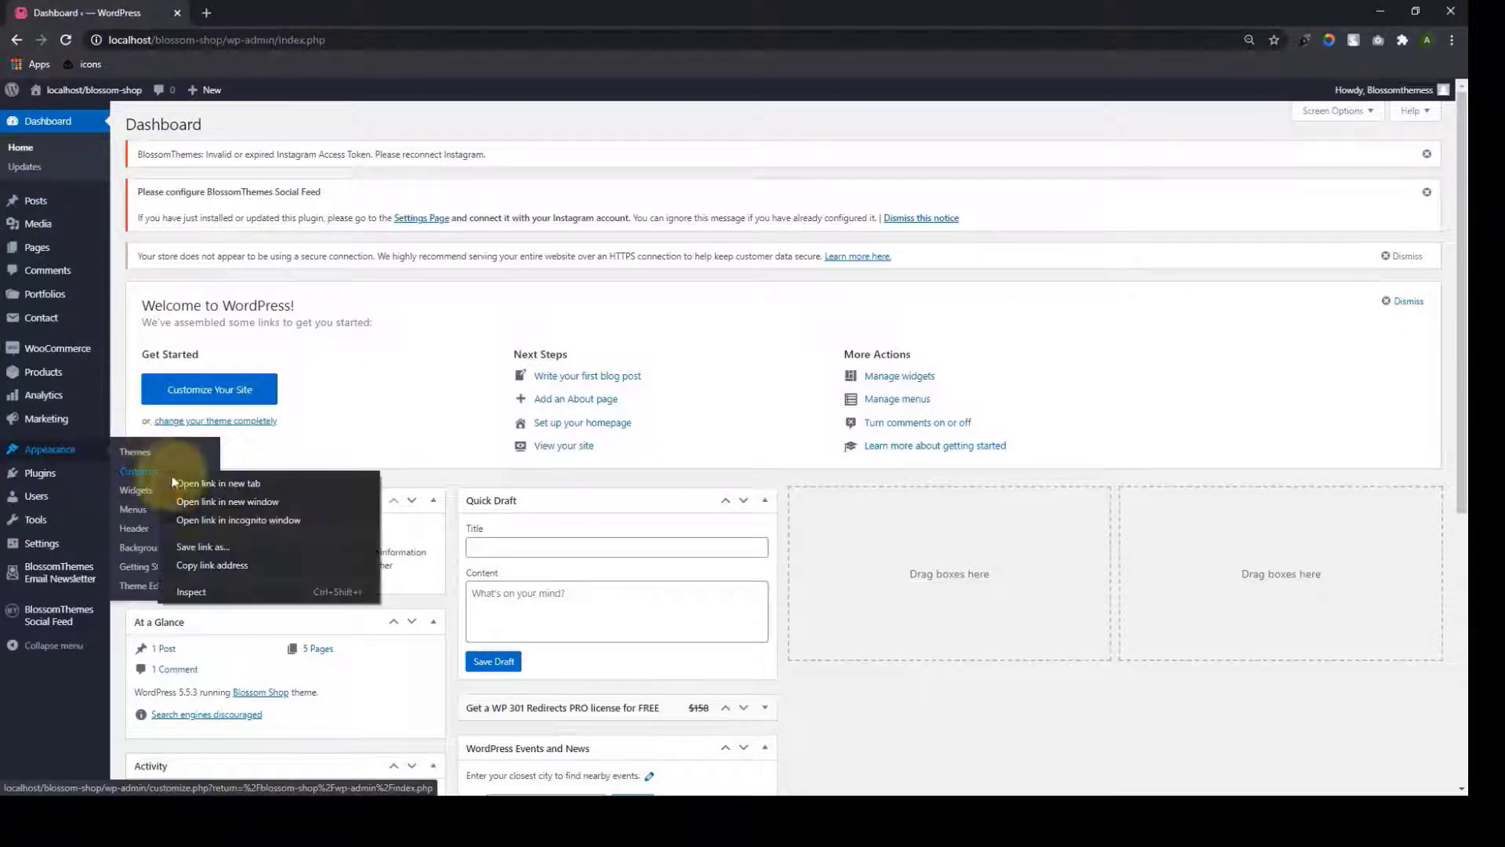
click(196, 477)
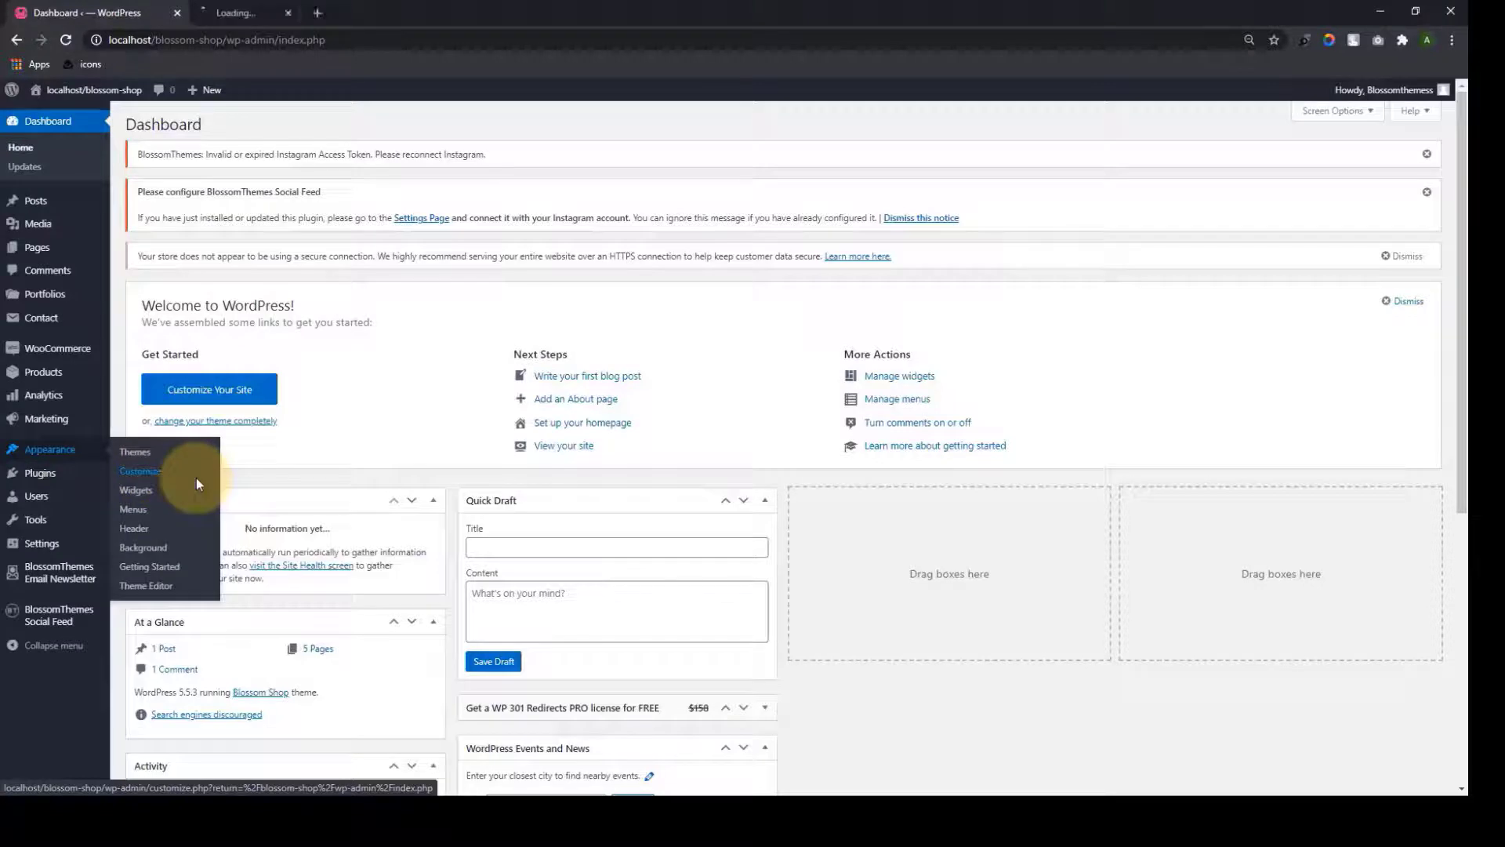
click(247, 13)
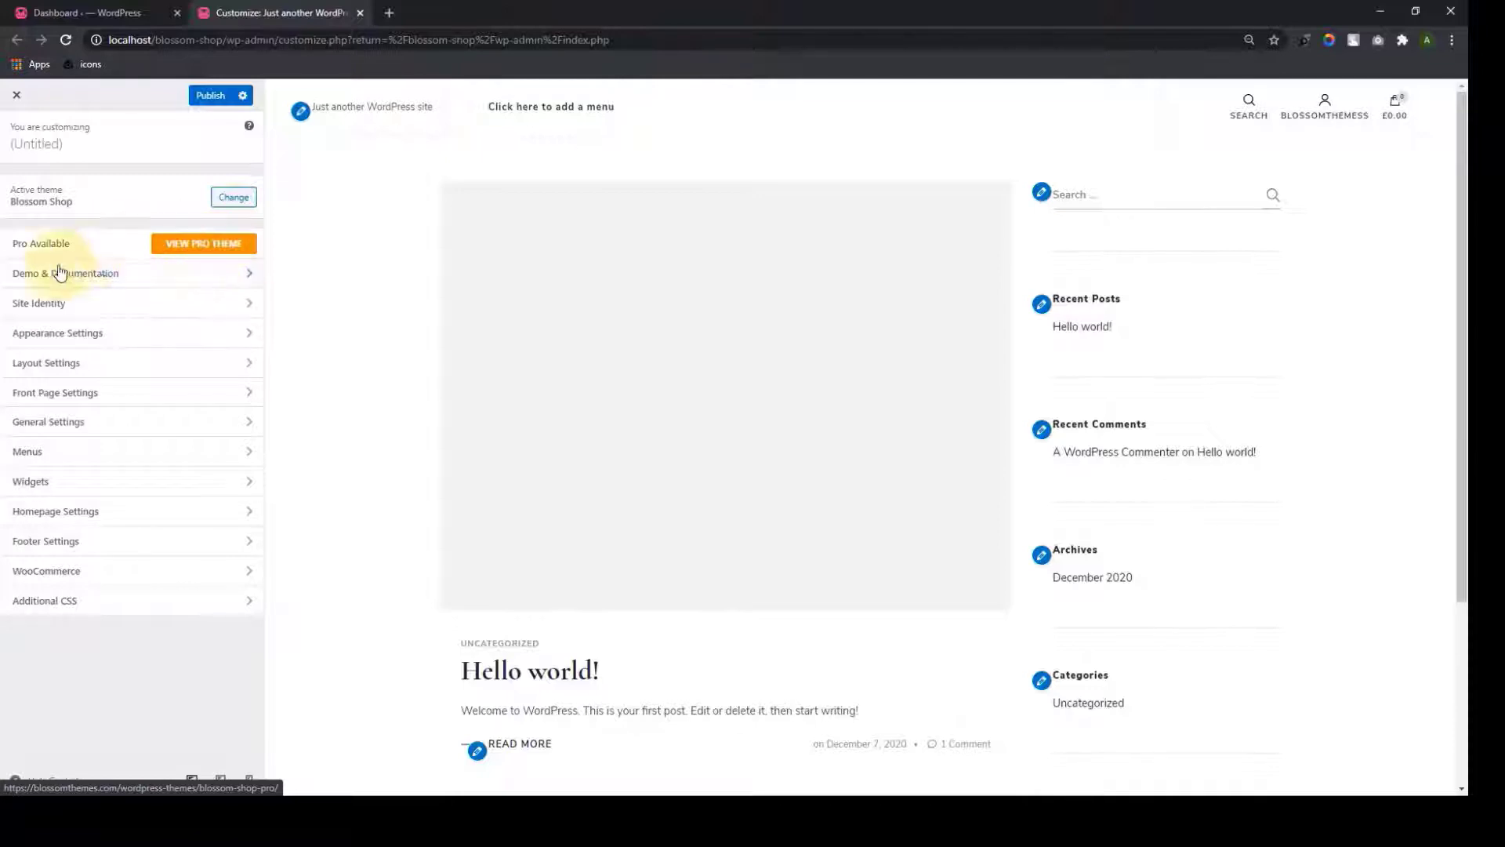
click(117, 274)
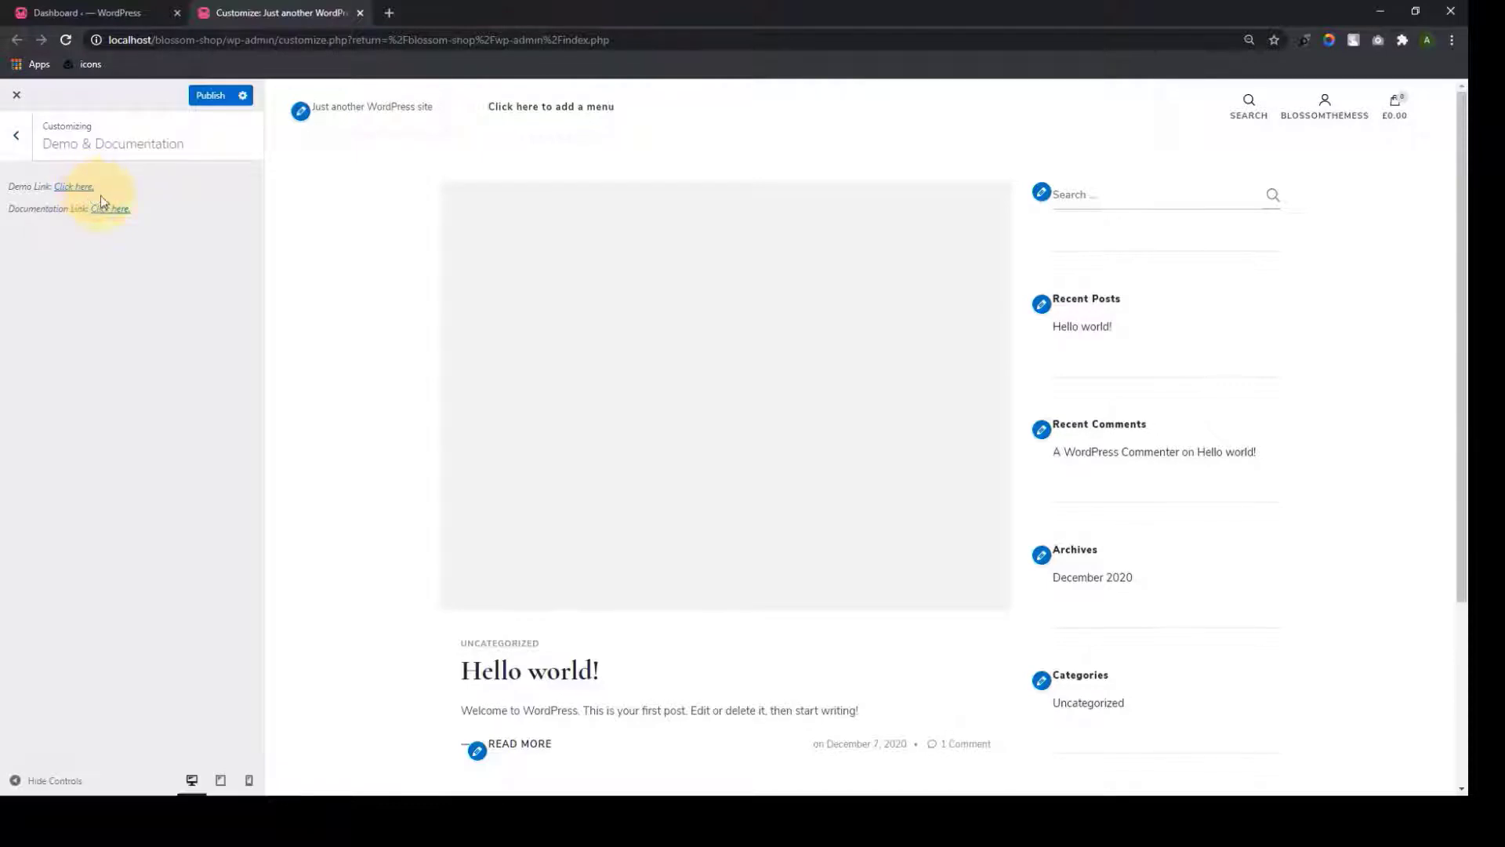
right_click(125, 221)
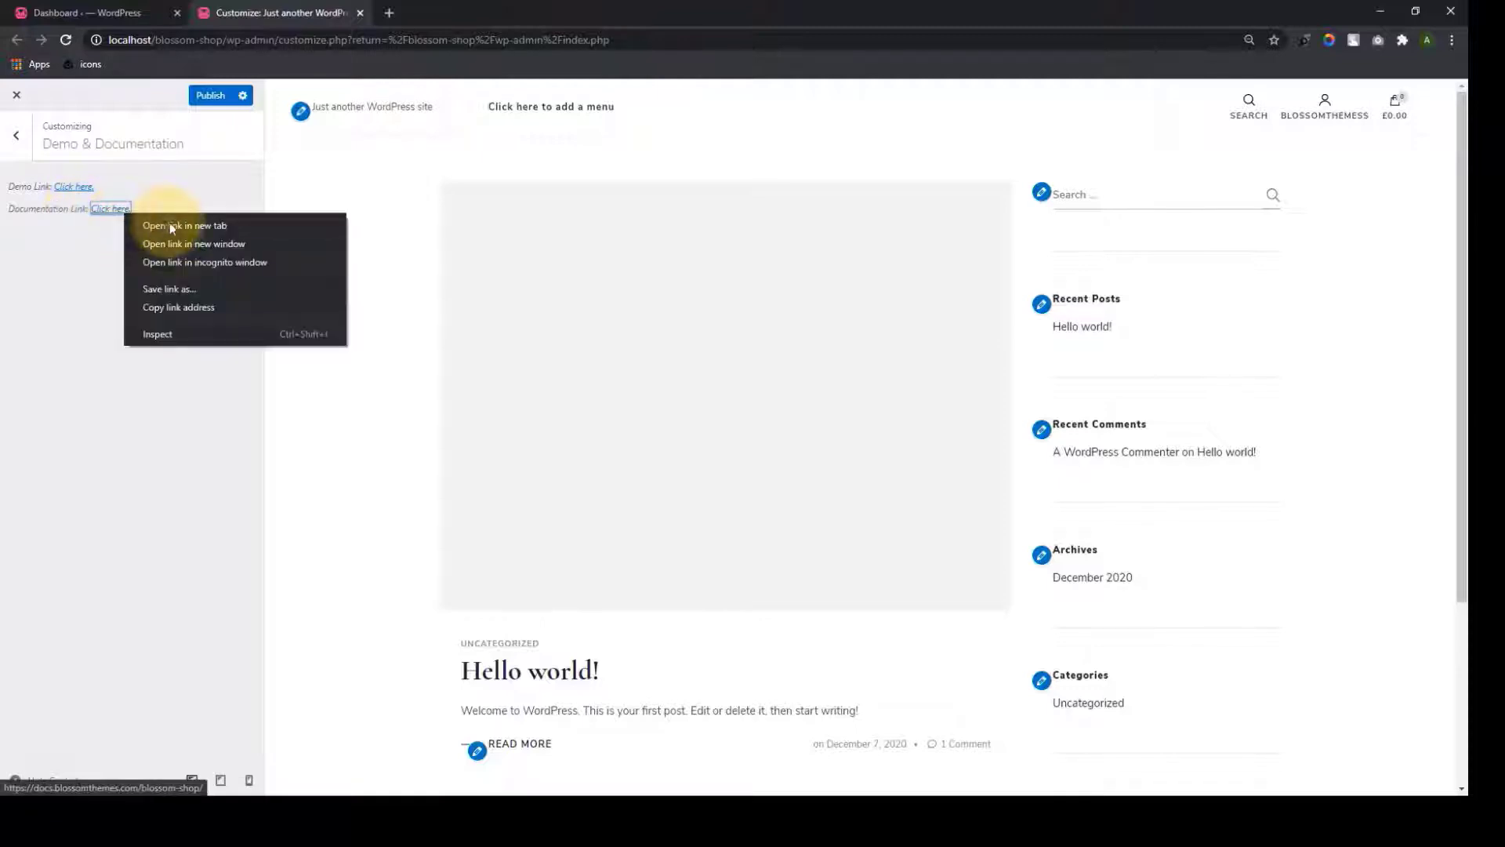
click(169, 223)
click(429, 9)
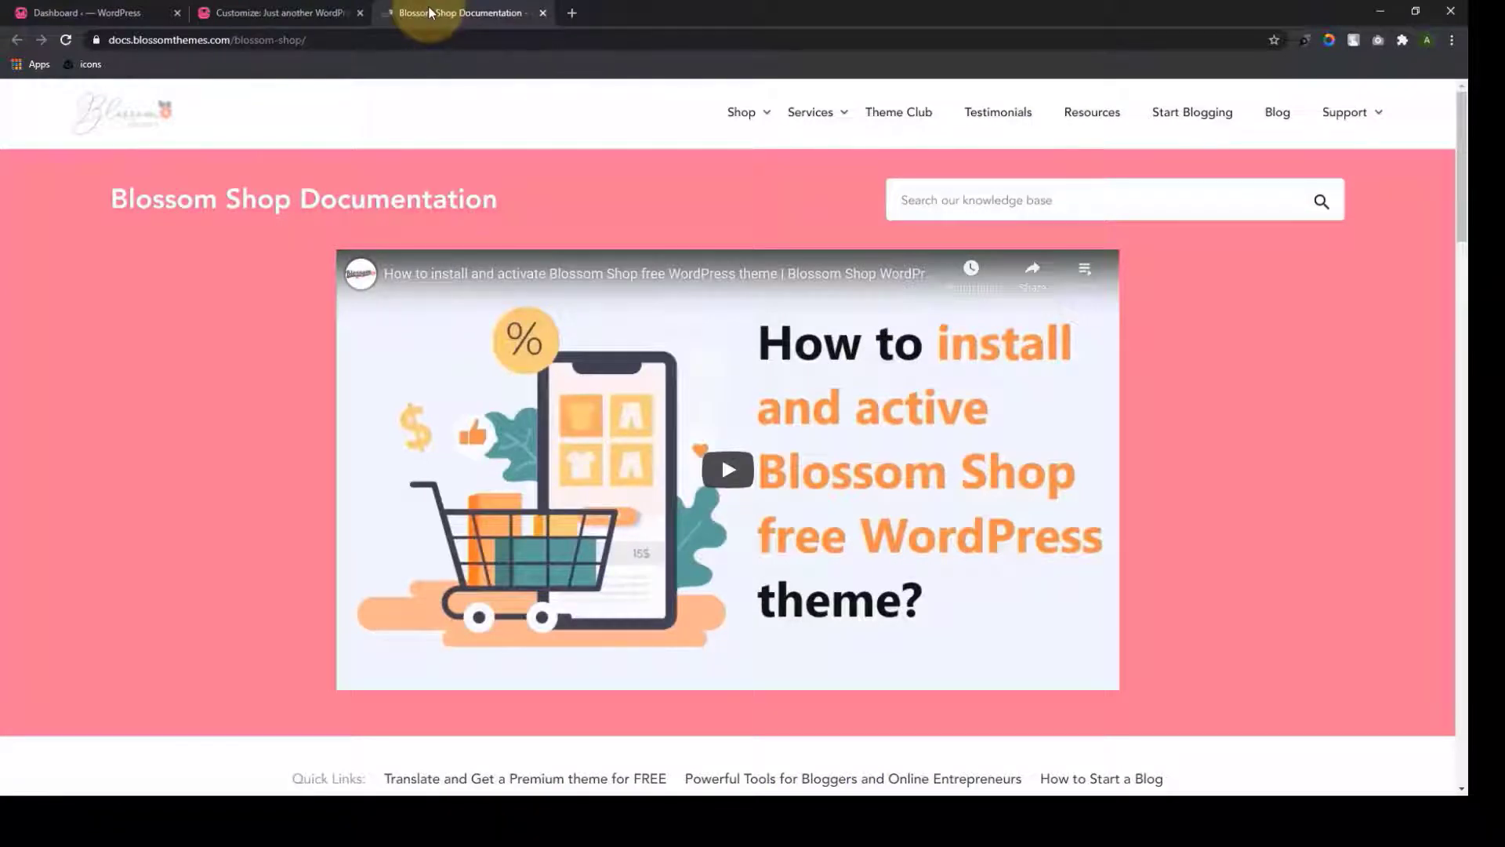
scroll(453, 111, down, 2)
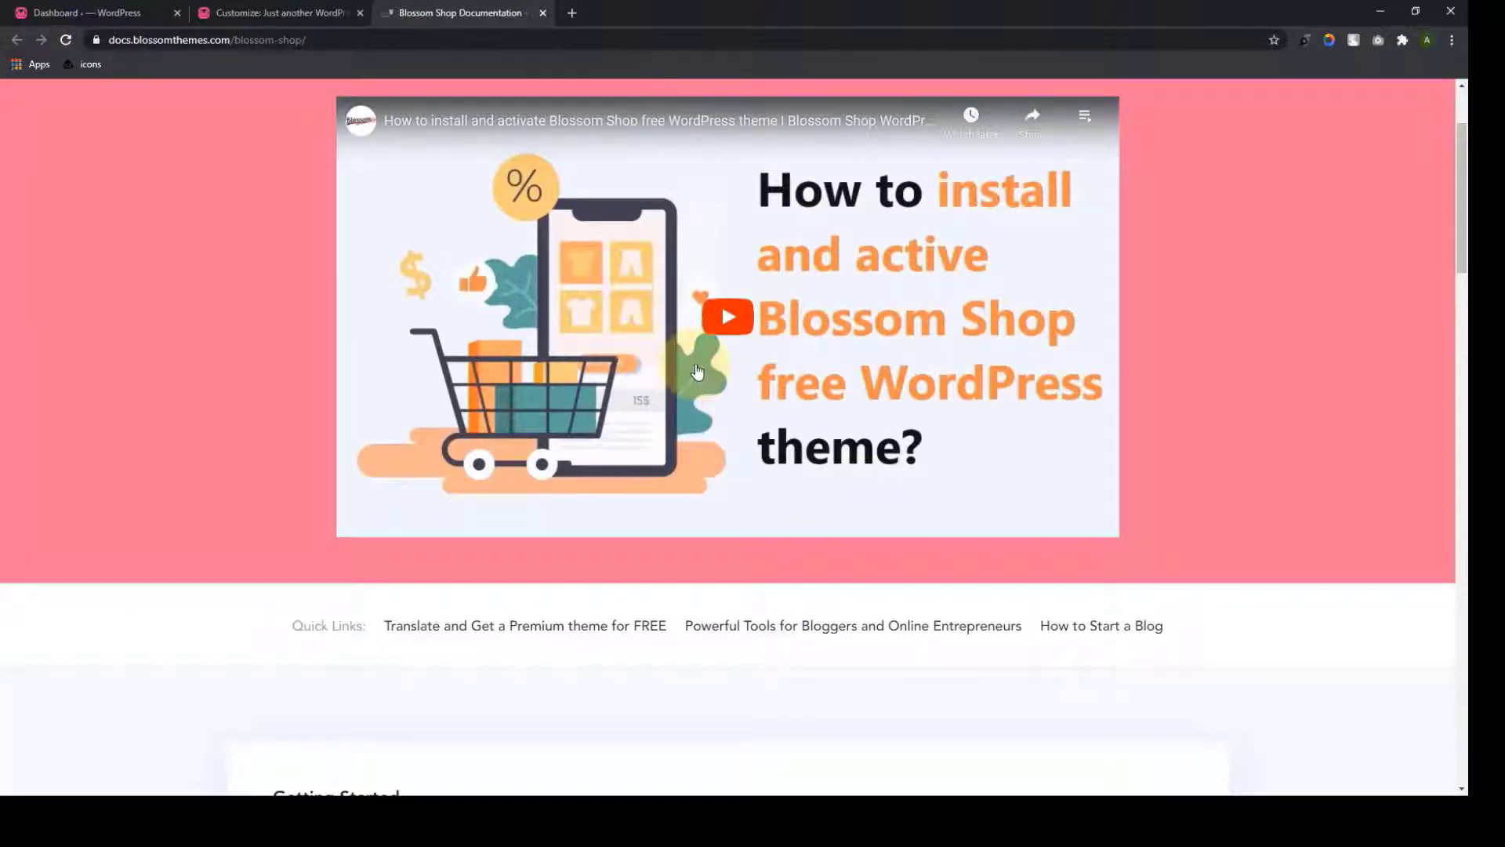
scroll(697, 371, down, 6)
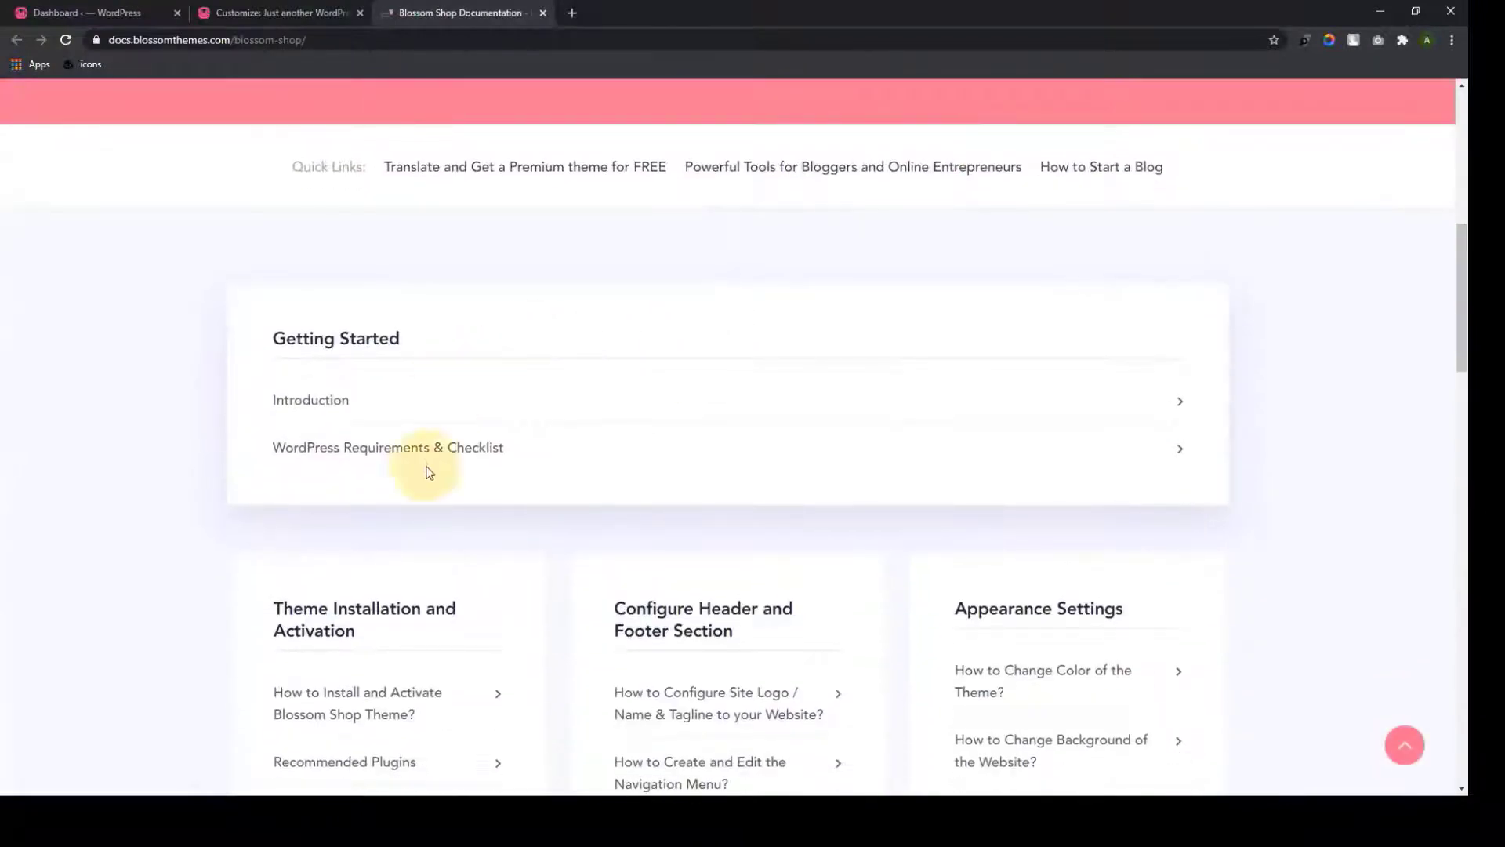
scroll(415, 624, down, 3)
scroll(686, 517, down, 2)
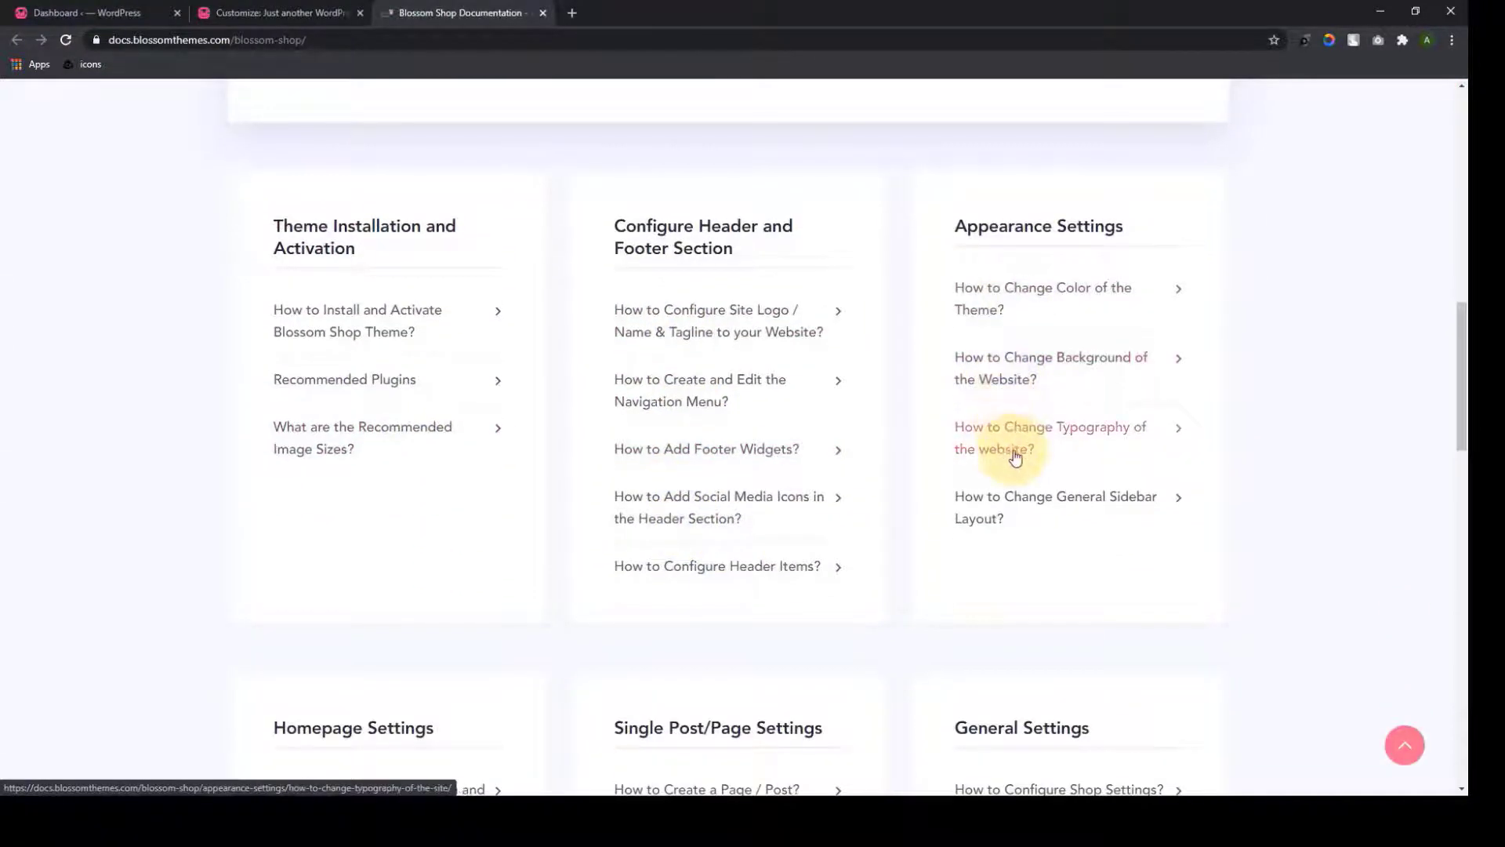
scroll(1015, 453, down, 6)
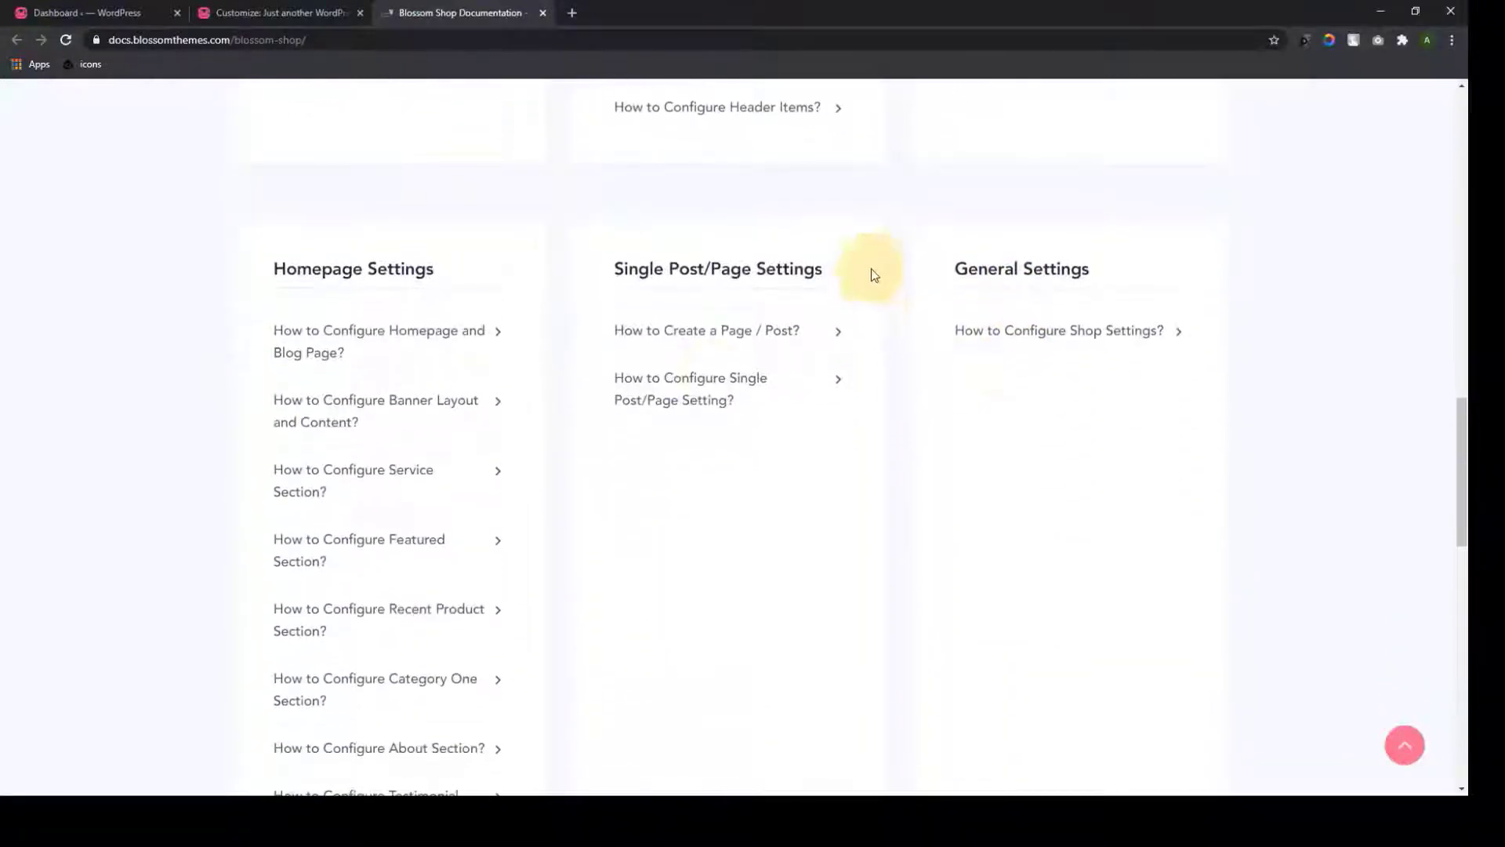
scroll(397, 599, down, 4)
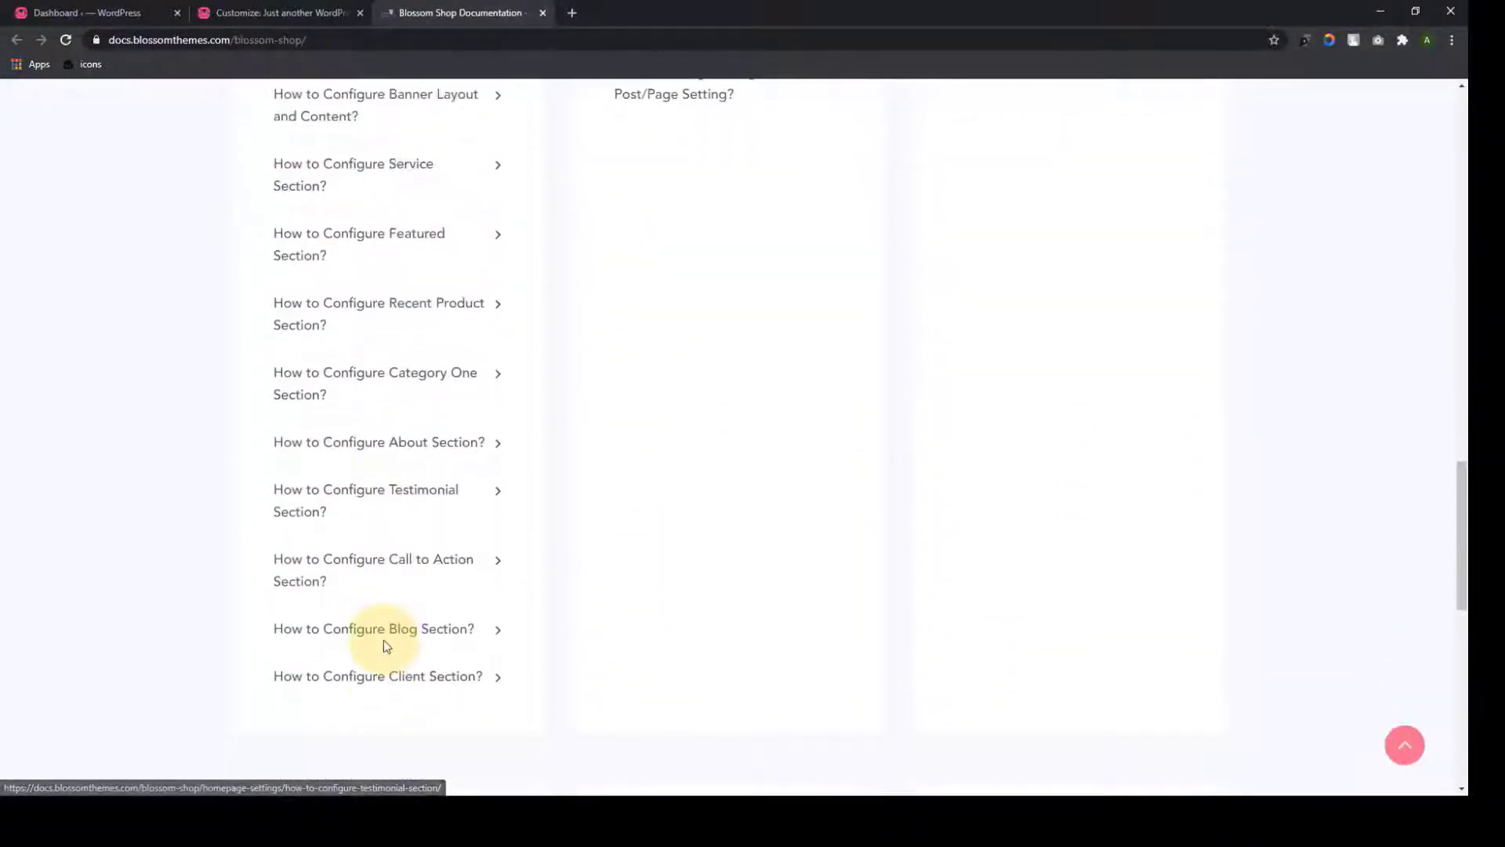
scroll(384, 643, down, 5)
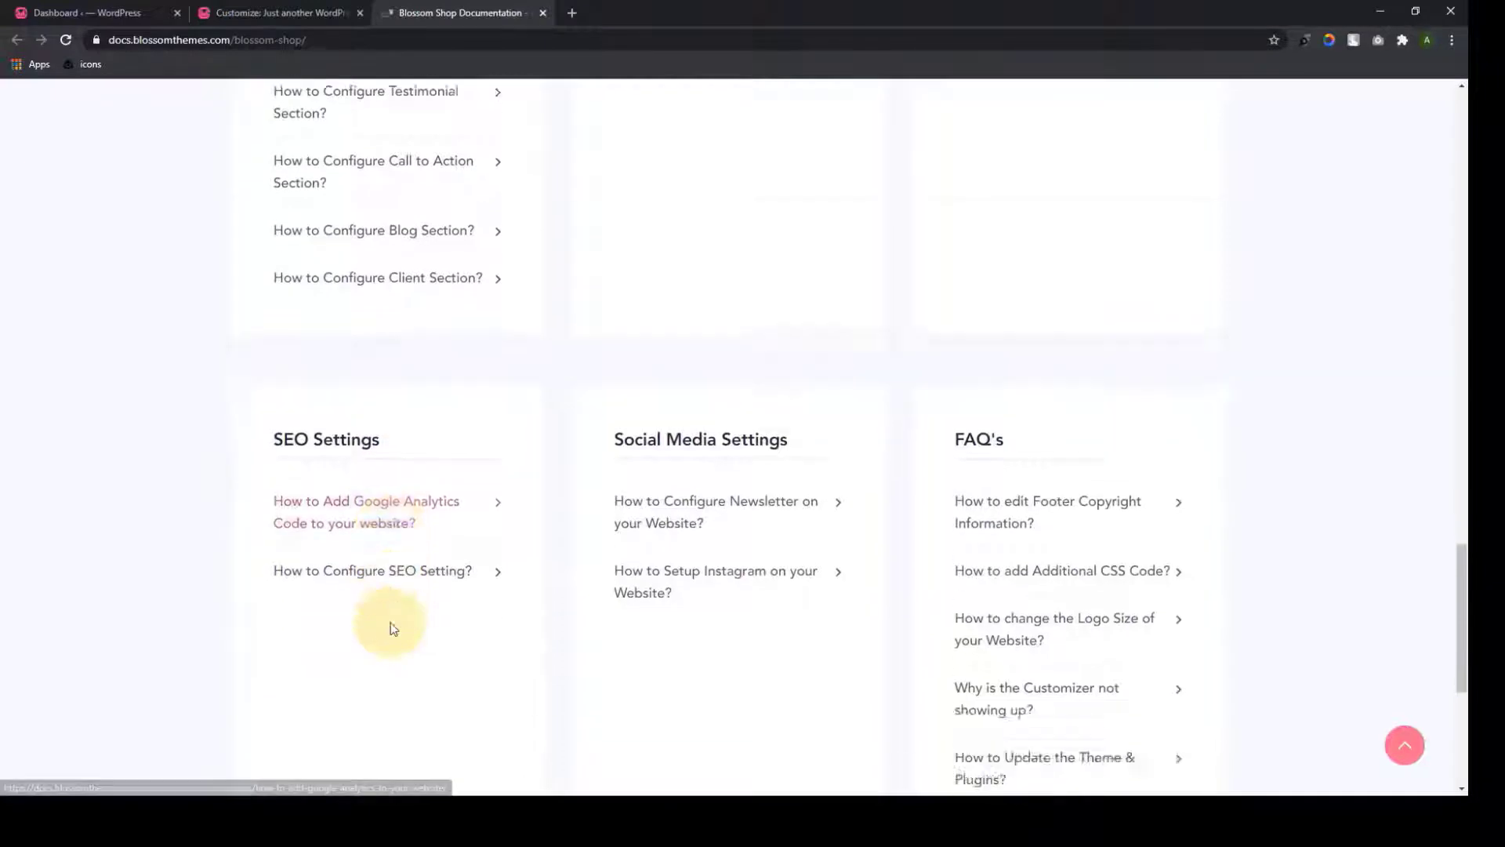
scroll(392, 627, down, 2)
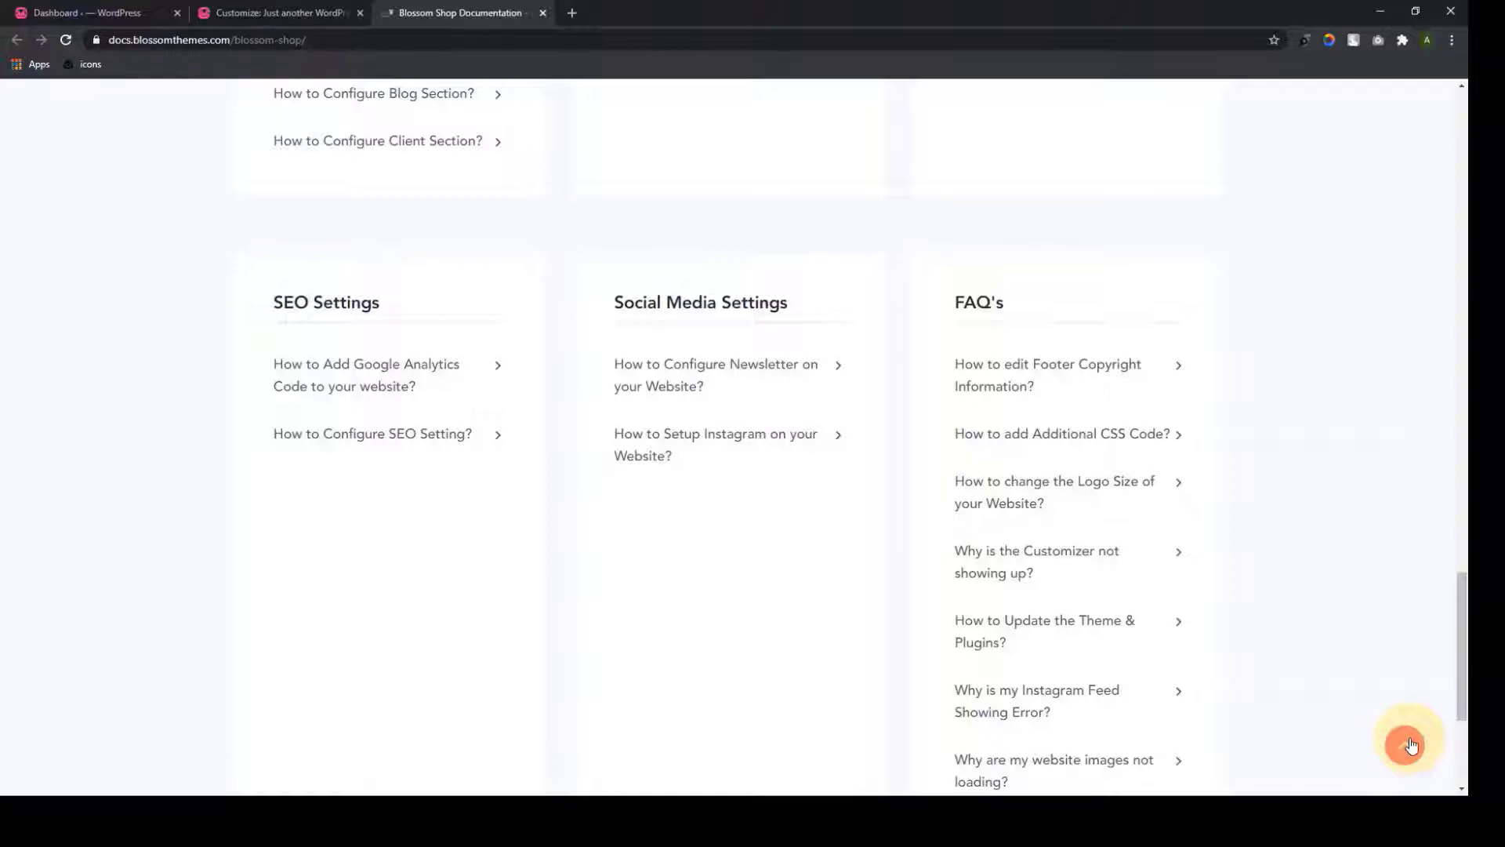
click(1411, 745)
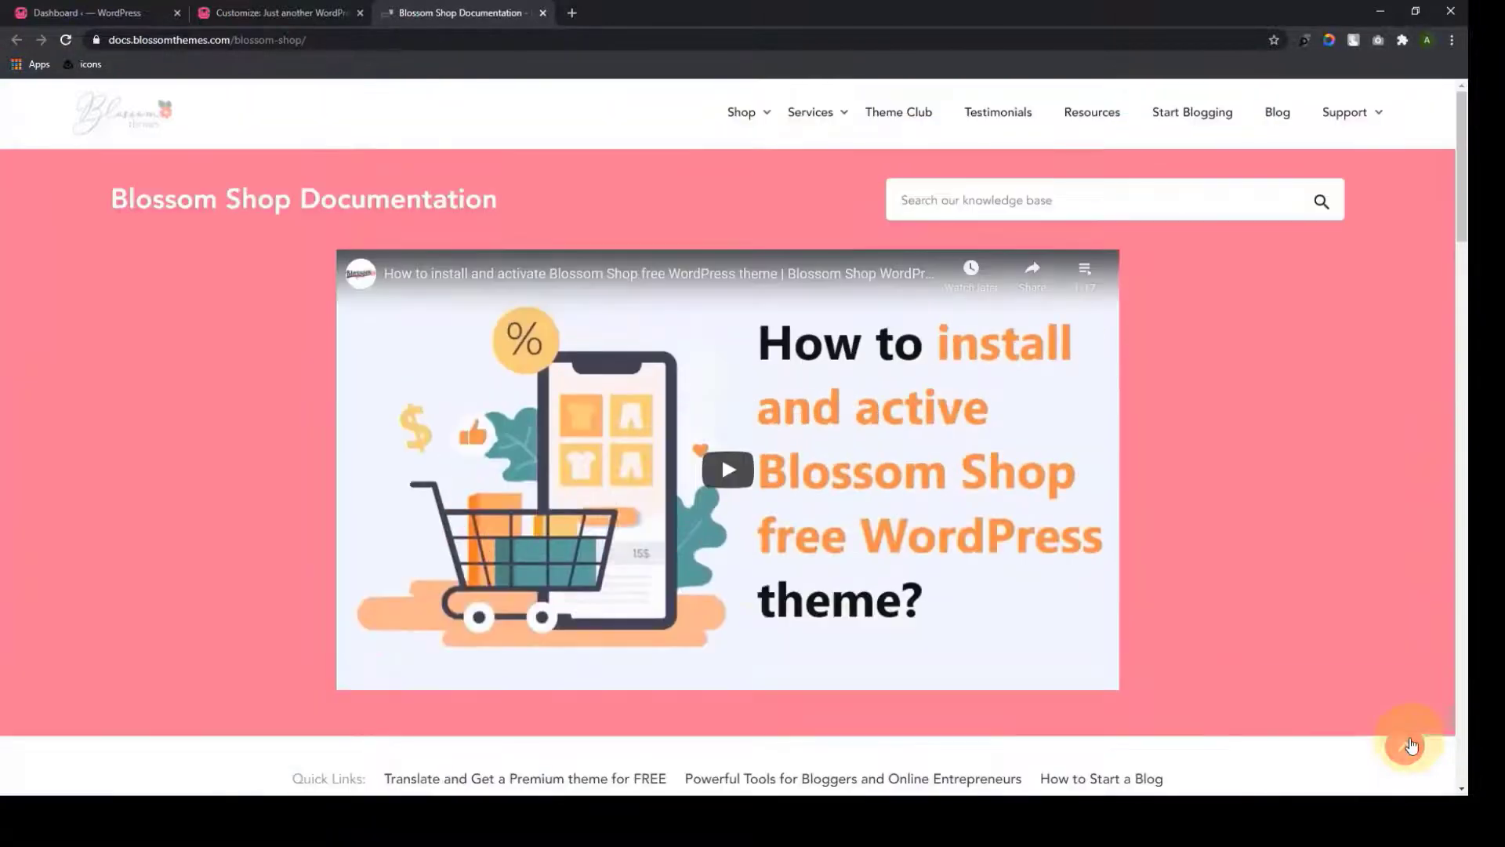
click(543, 13)
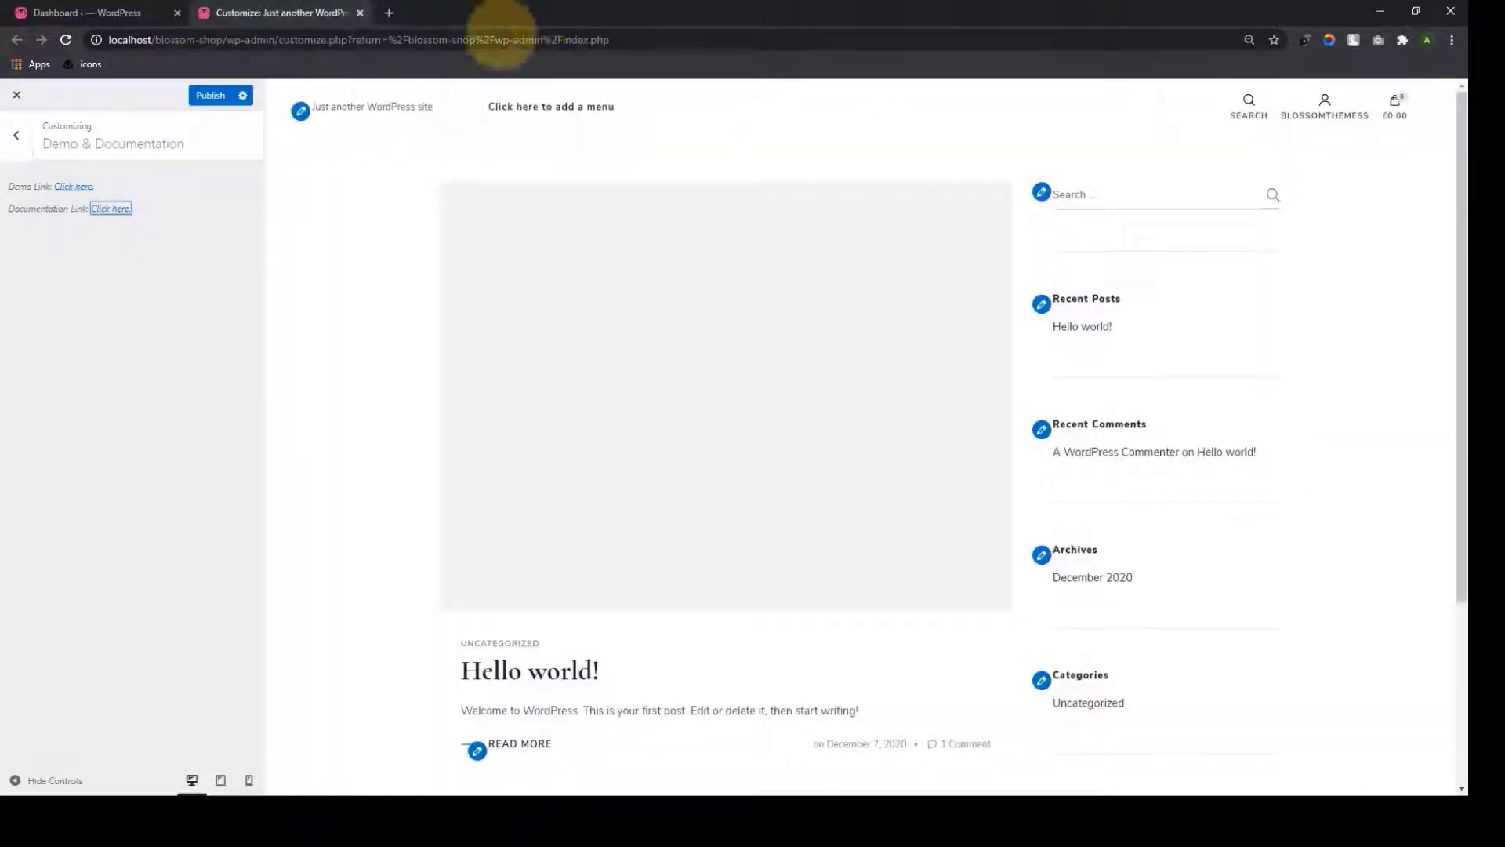
Look through Site Identity and the Appearance Settings for colors, background image and typography
click(16, 136)
click(94, 302)
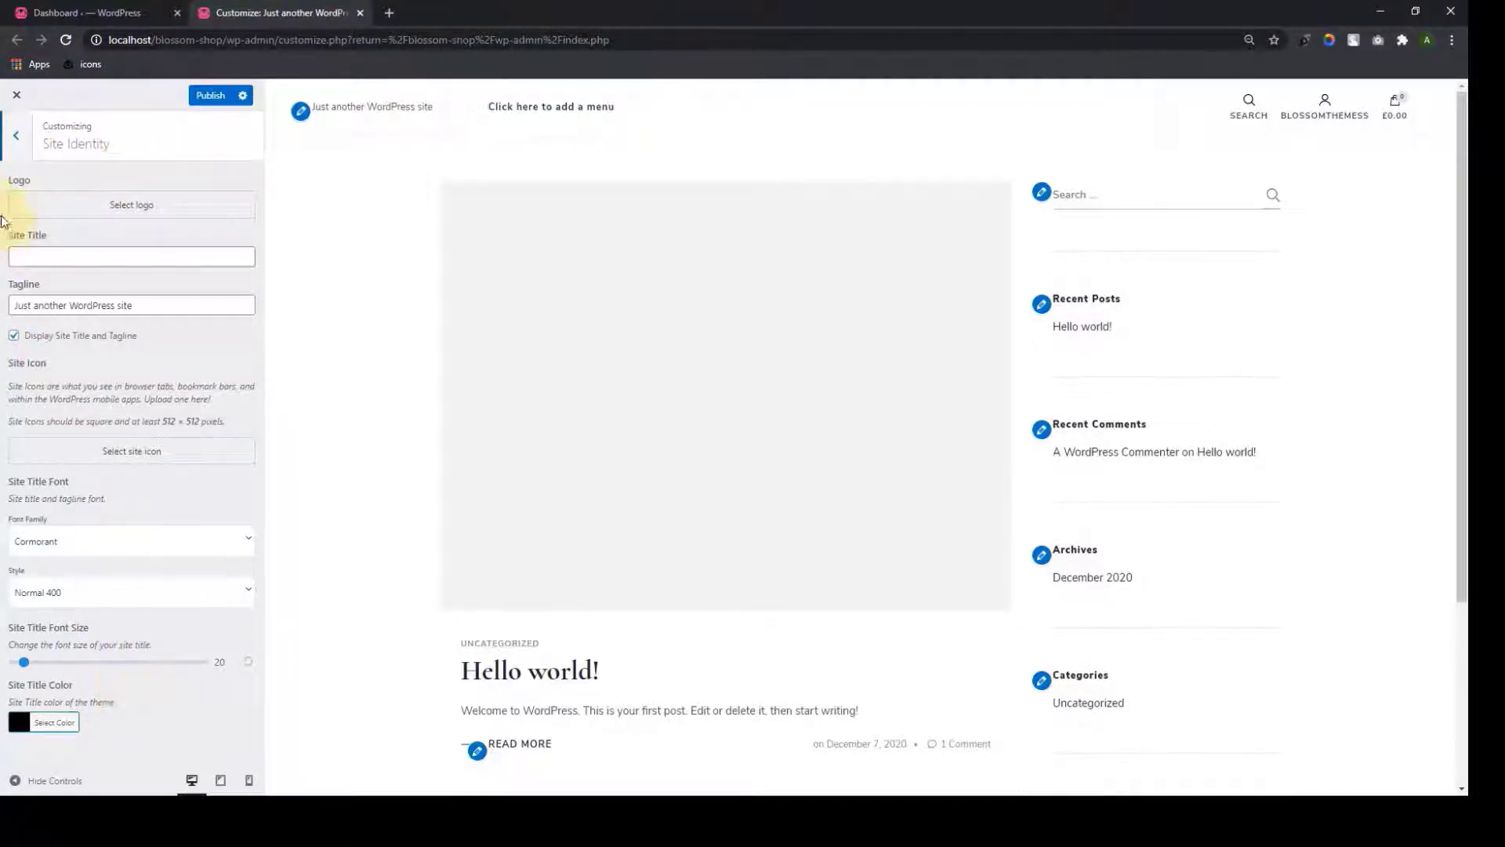
click(15, 135)
click(100, 342)
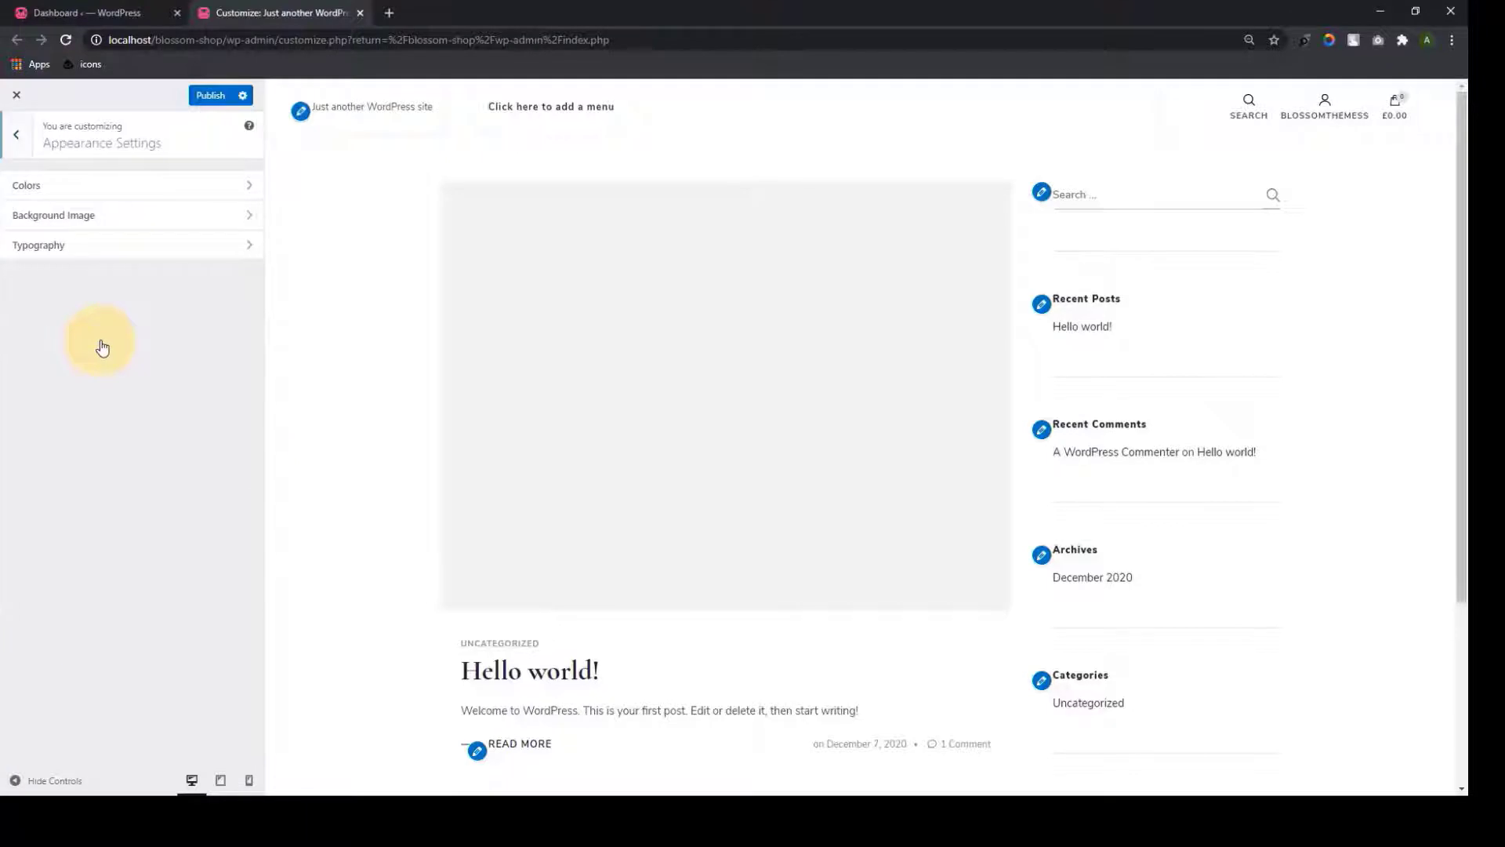
click(154, 190)
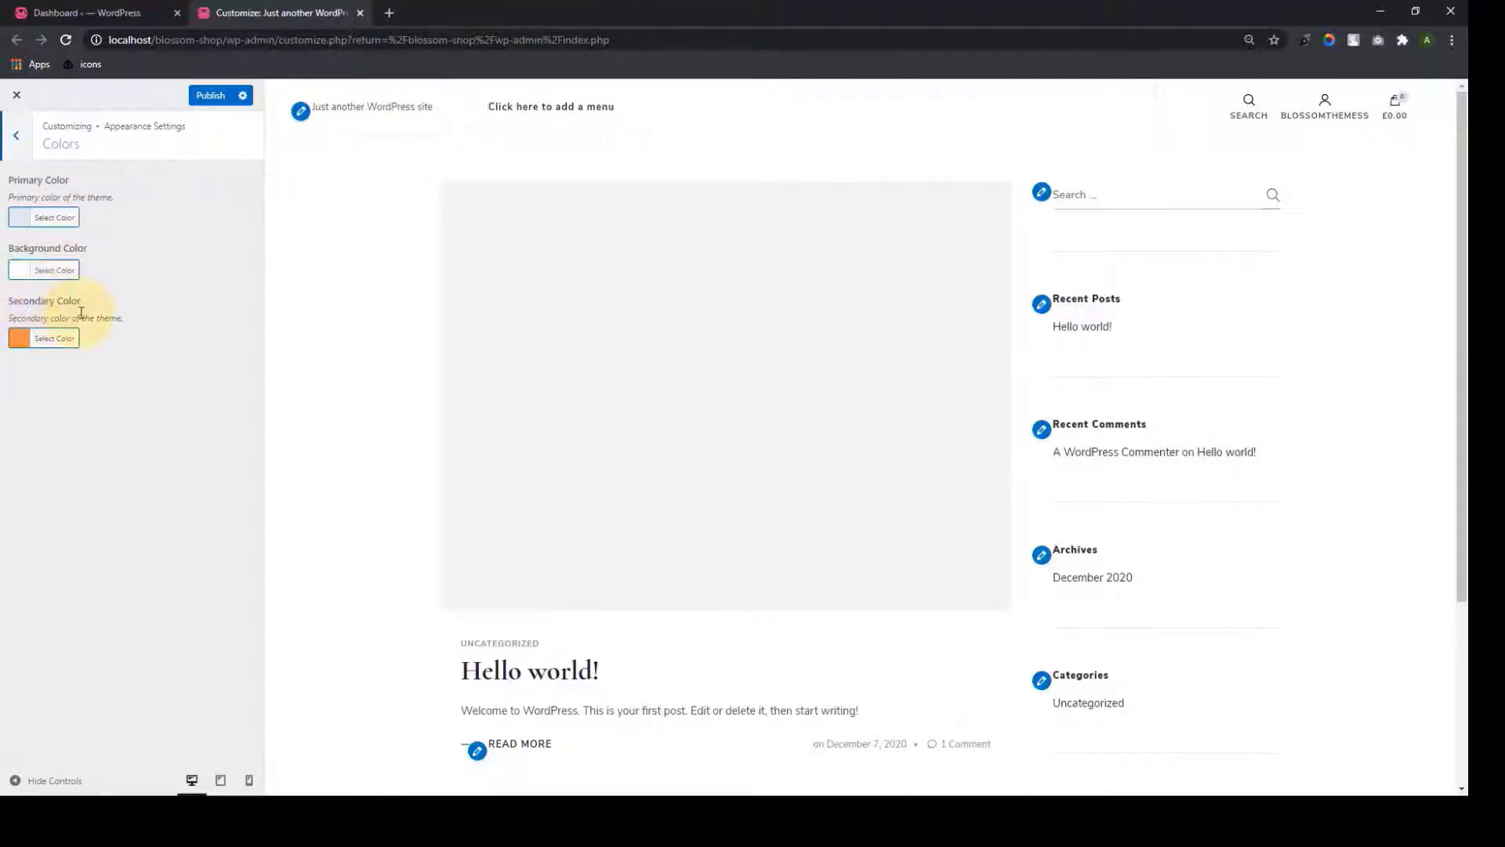
click(25, 146)
click(72, 216)
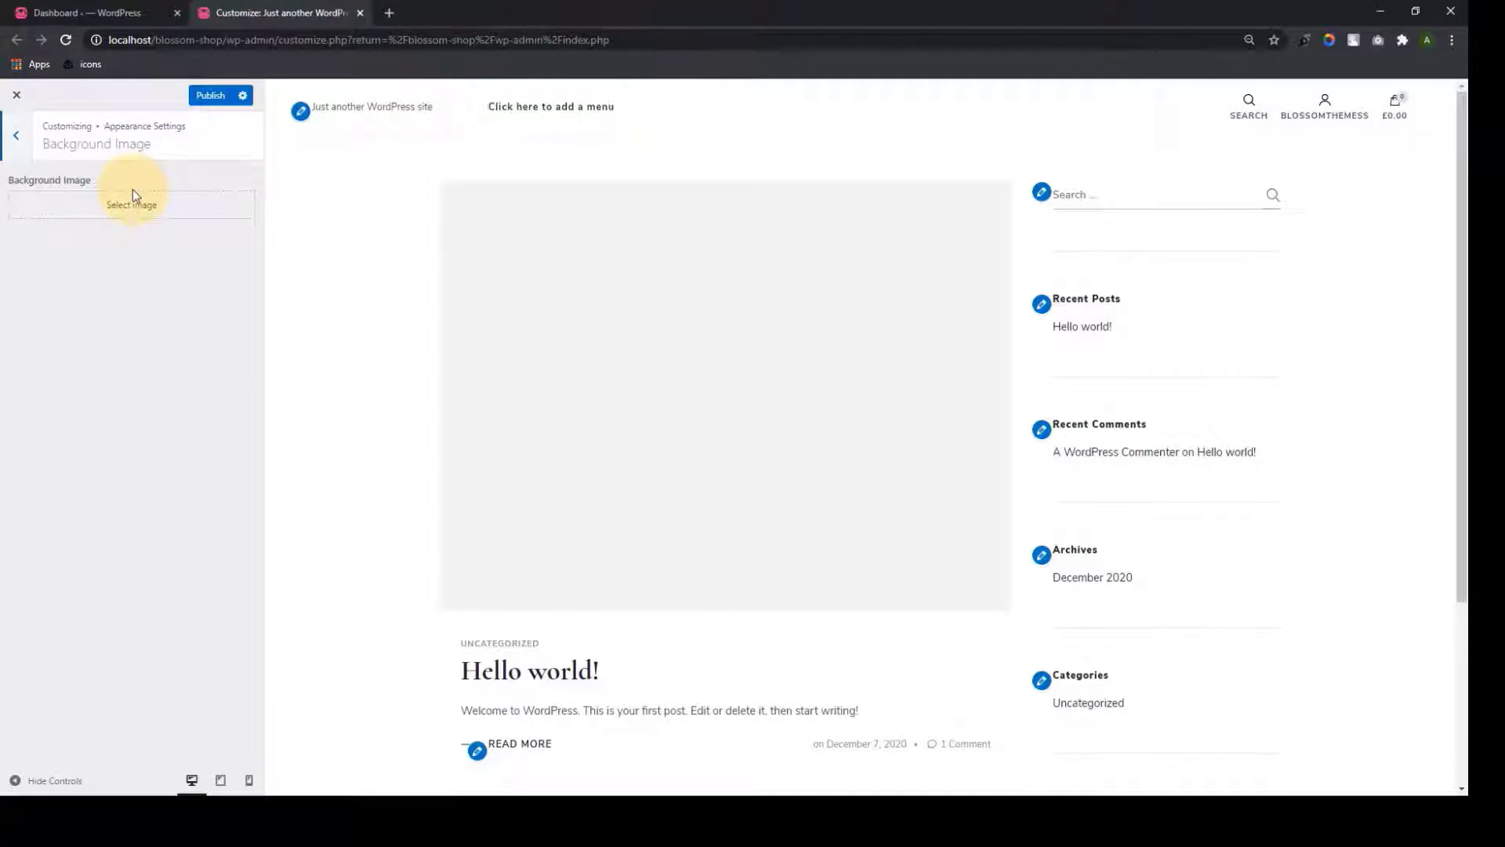
click(18, 136)
click(72, 187)
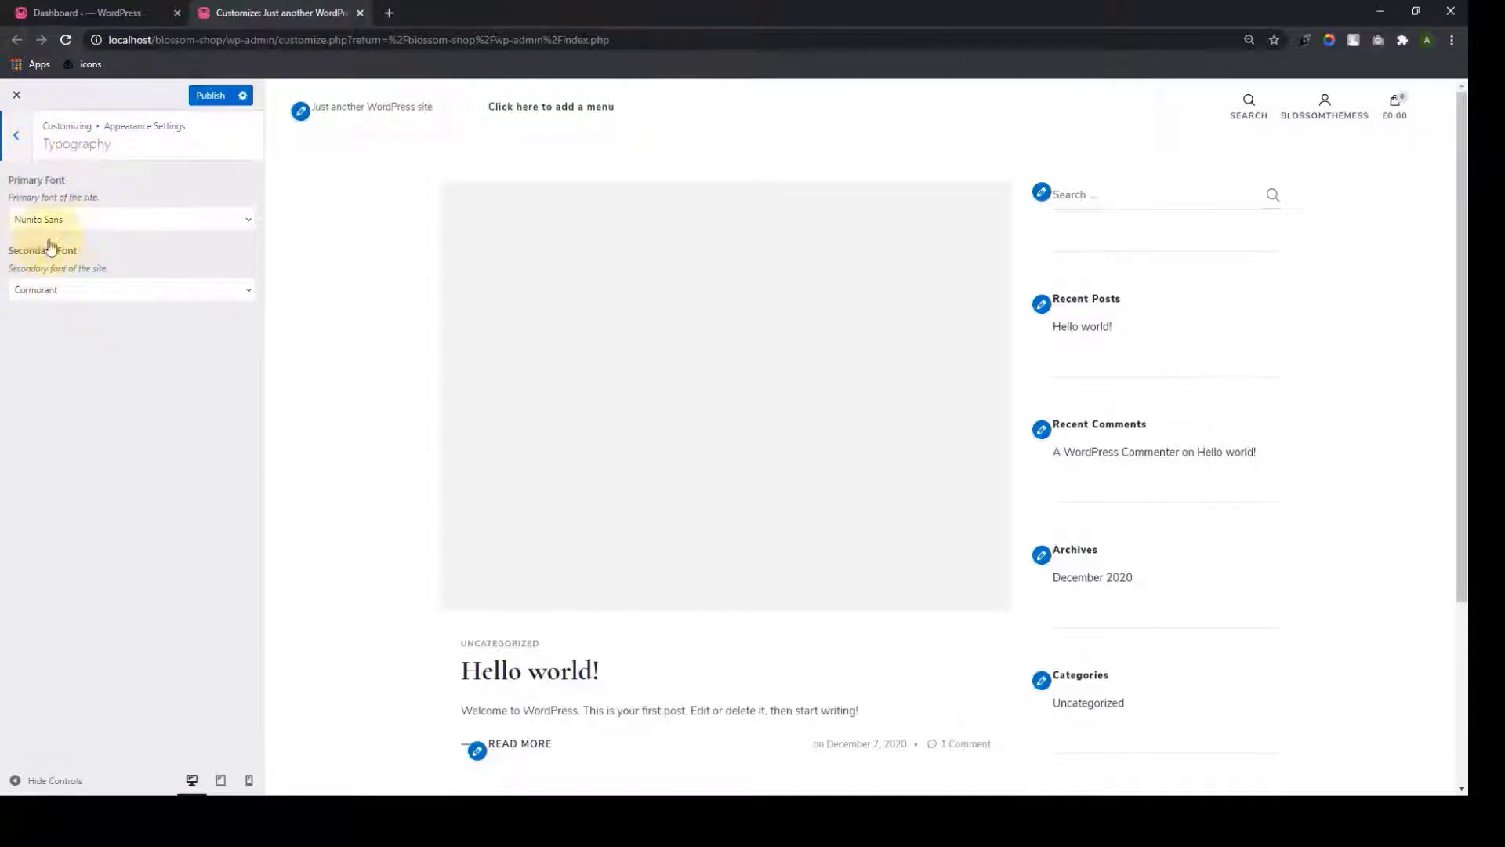
click(19, 137)
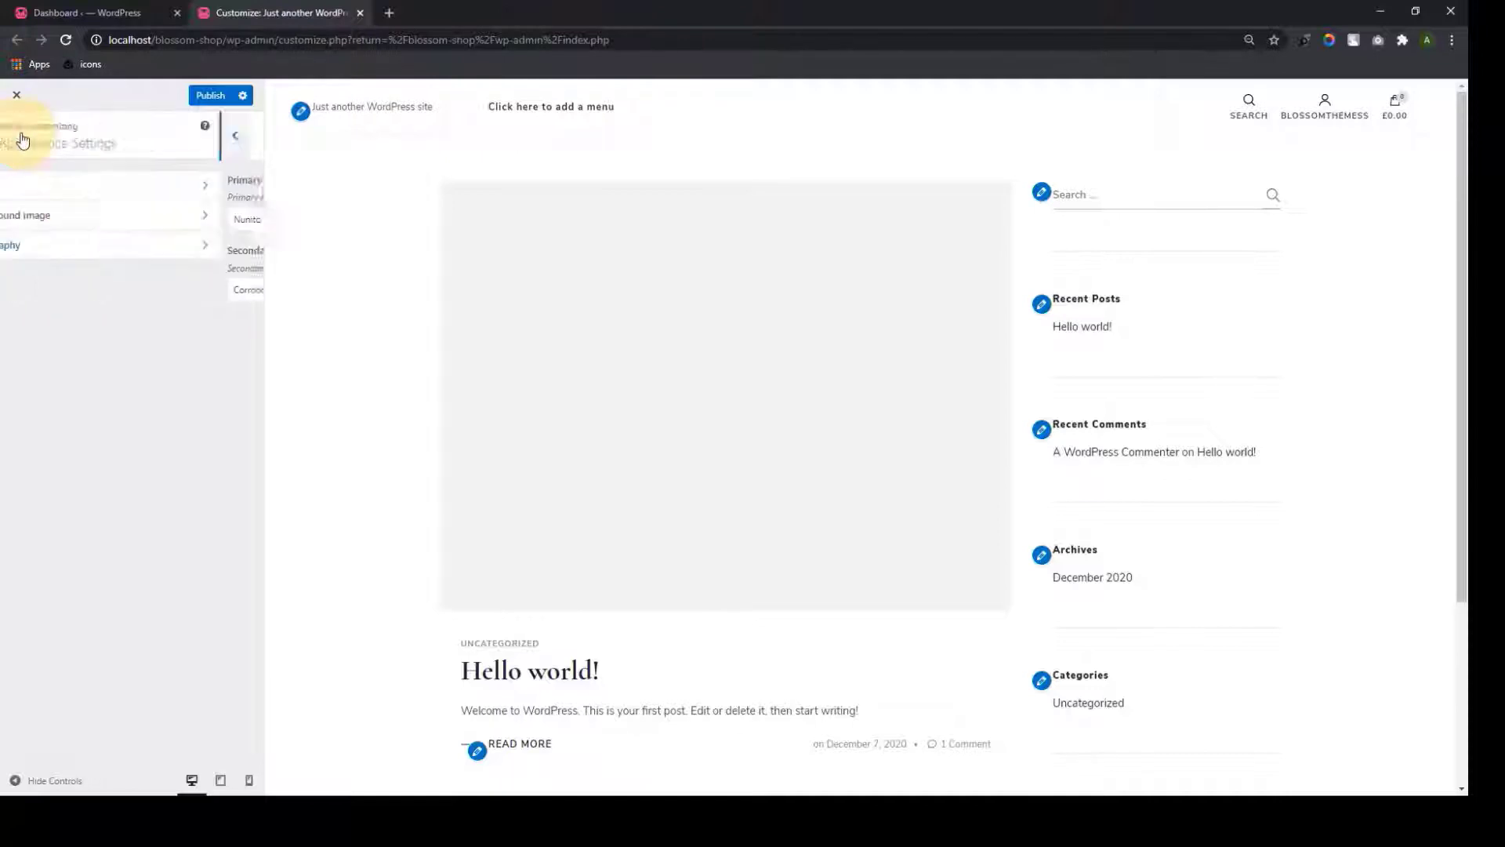
click(17, 135)
Review Layout Settings: Blog Page Layout, then General Sidebar Layout choices
click(118, 364)
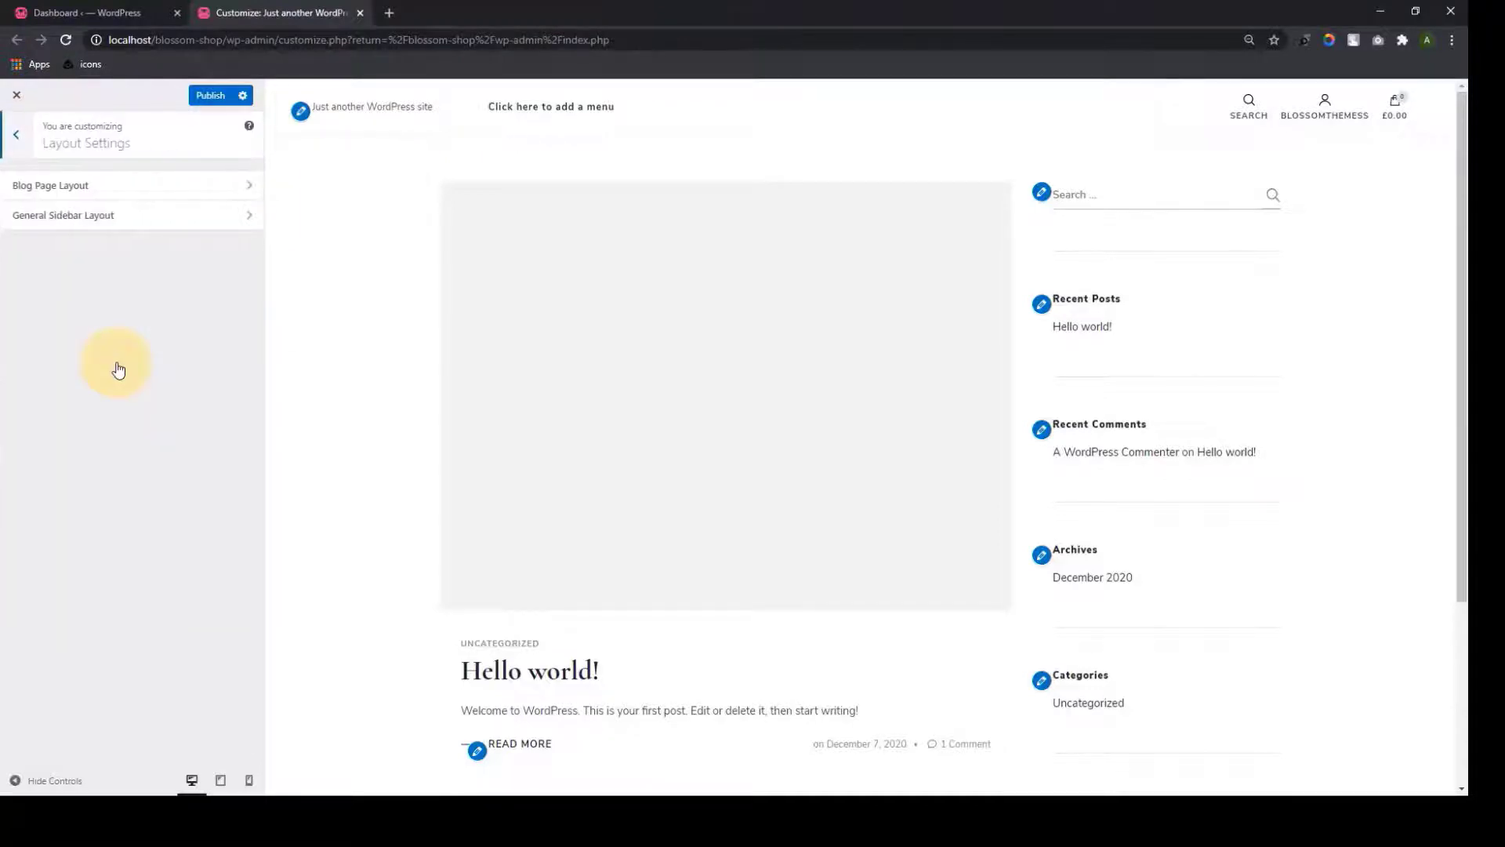
click(185, 194)
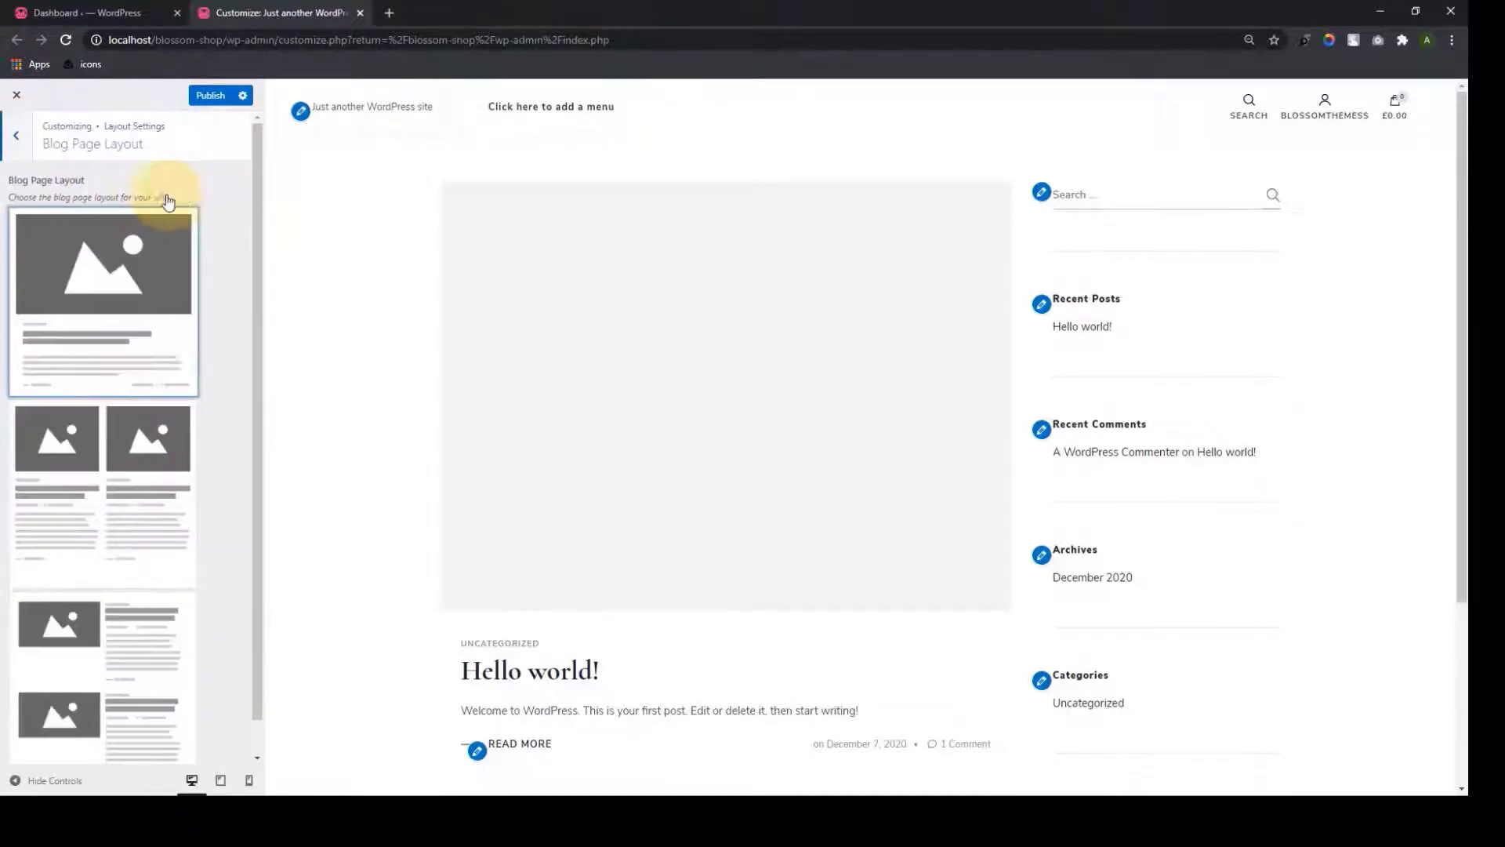
scroll(128, 539, down, 1)
scroll(152, 609, up, 1)
click(26, 153)
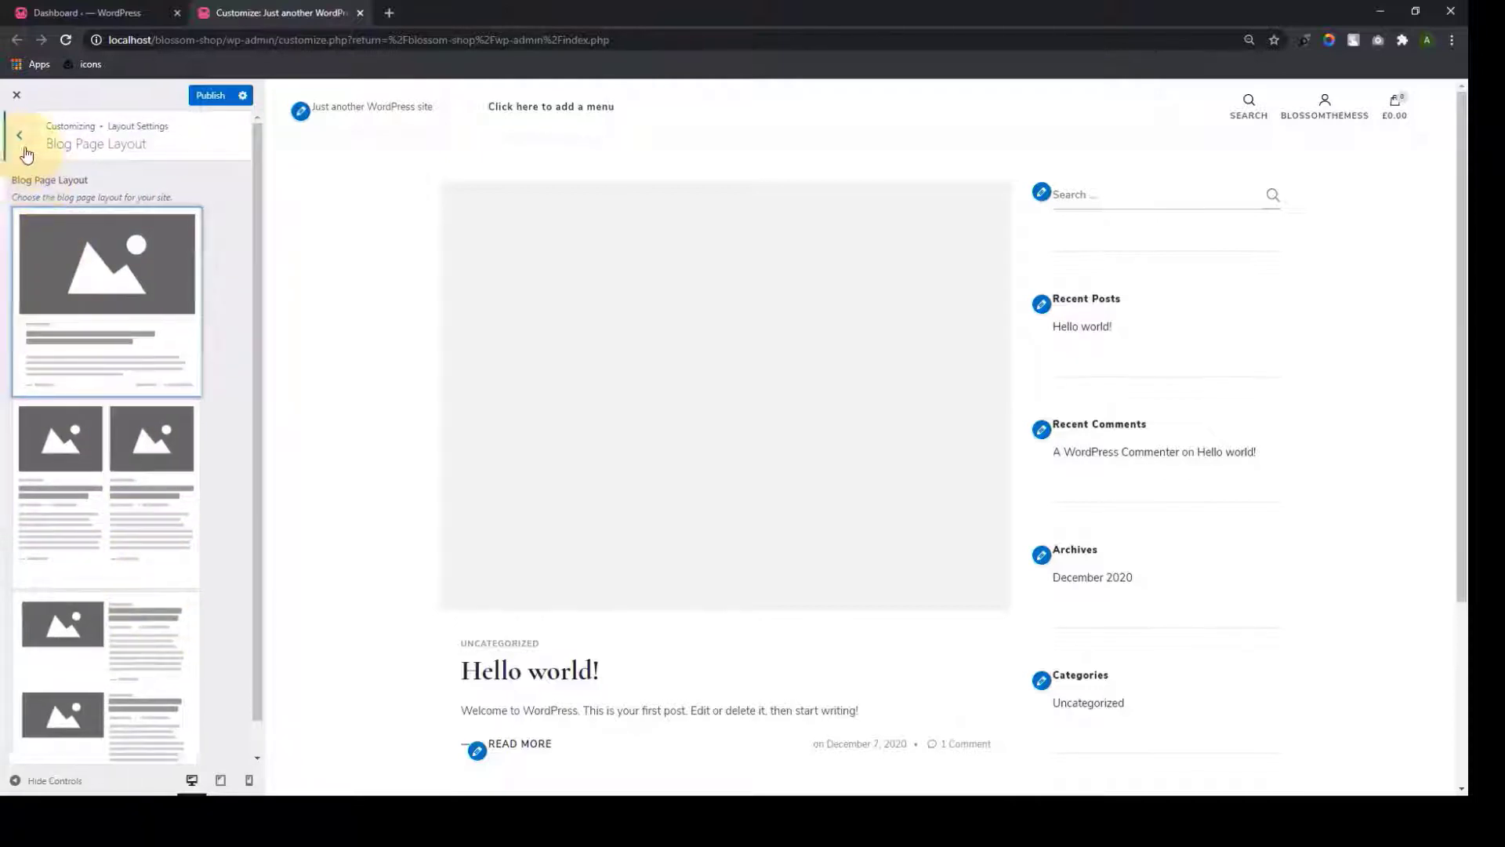
click(125, 226)
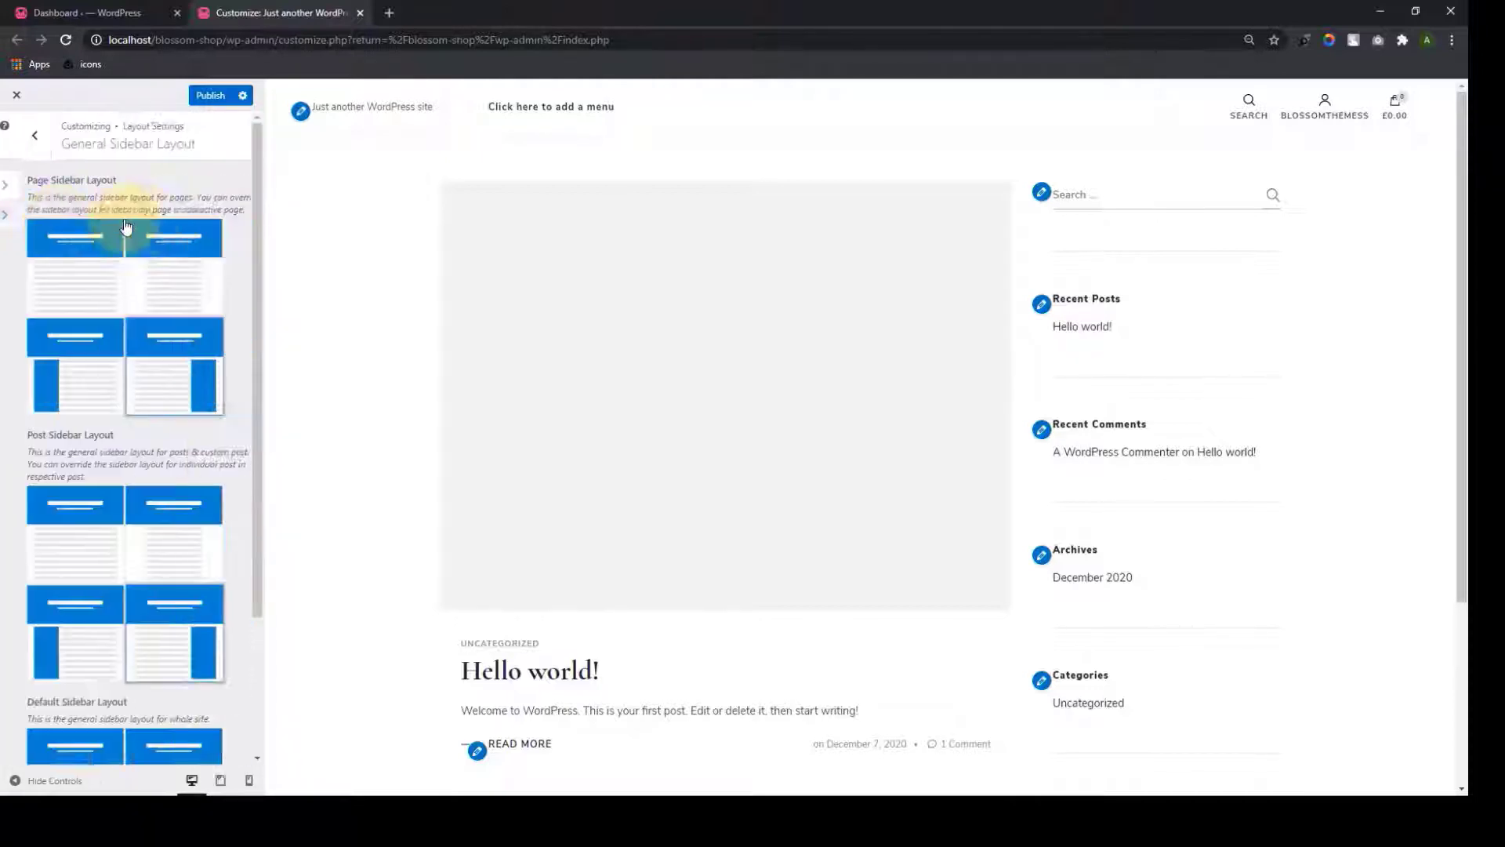
scroll(131, 197, down, 3)
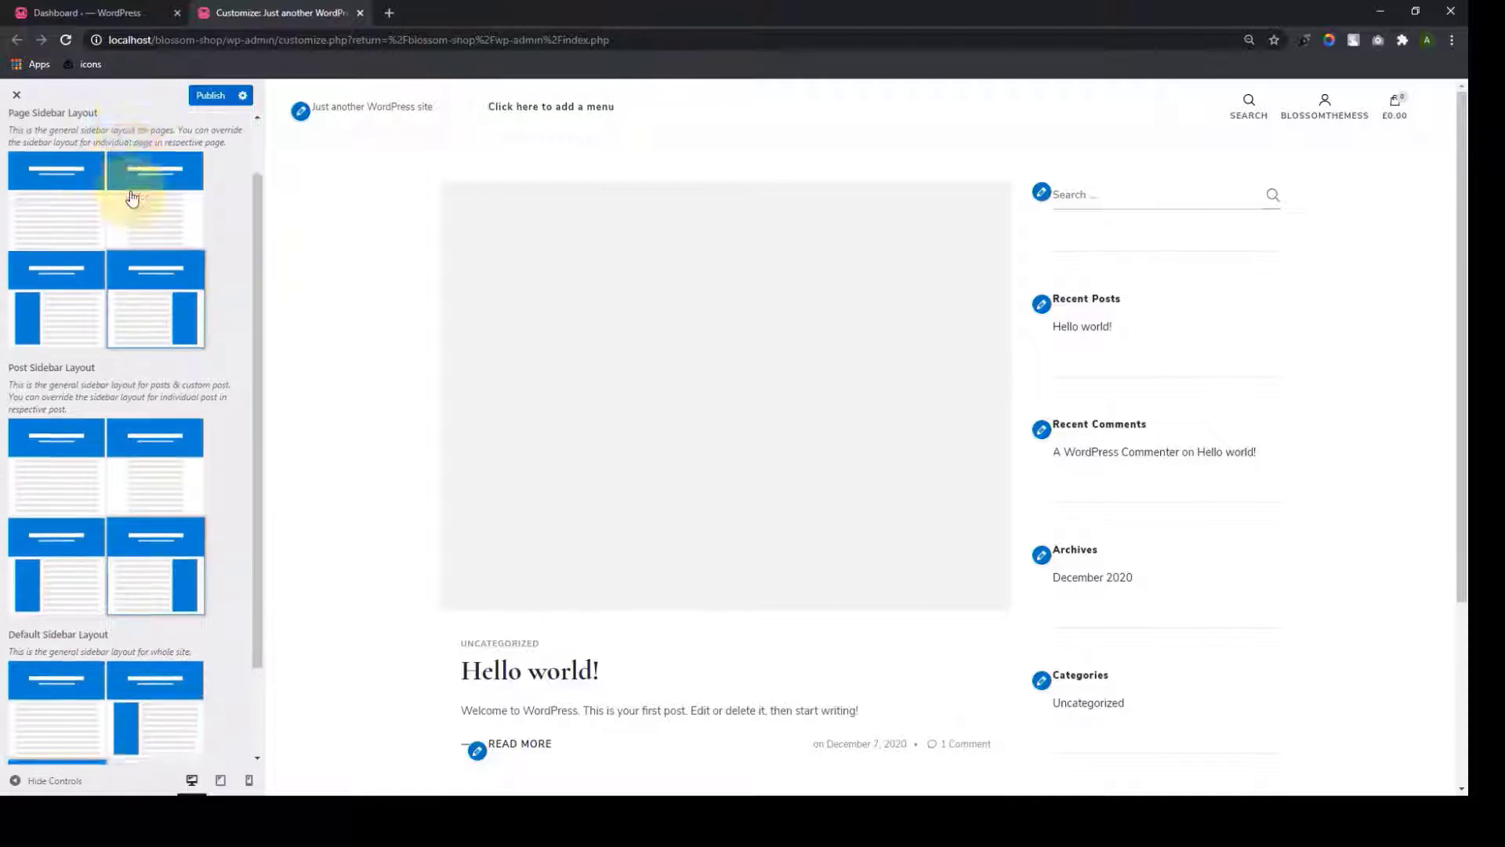
scroll(113, 536, up, 3)
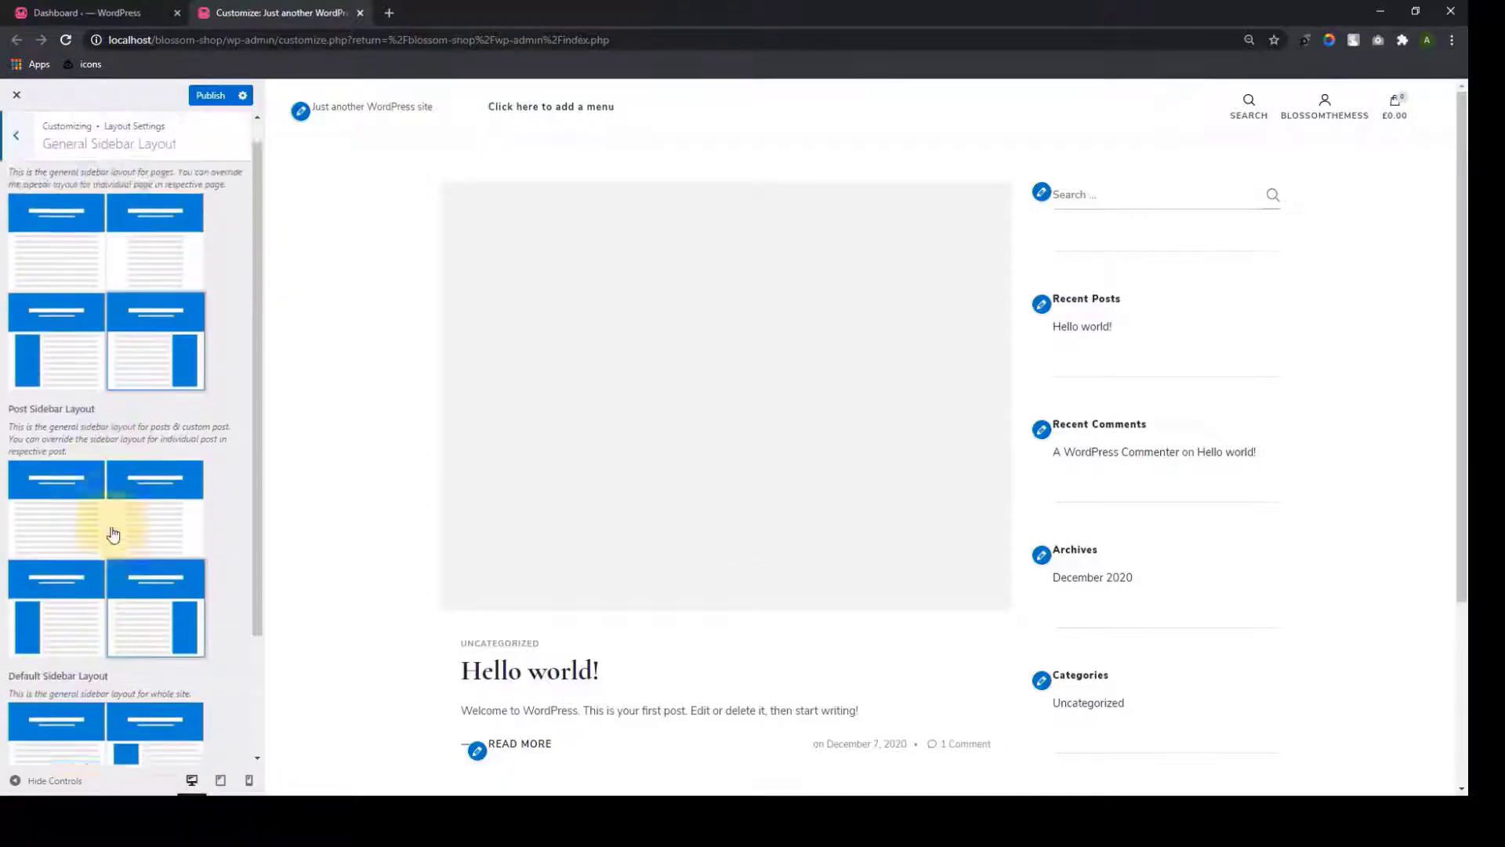
In Front Page Settings, review the Banner, Service, Recent Product and Featured sections
click(15, 138)
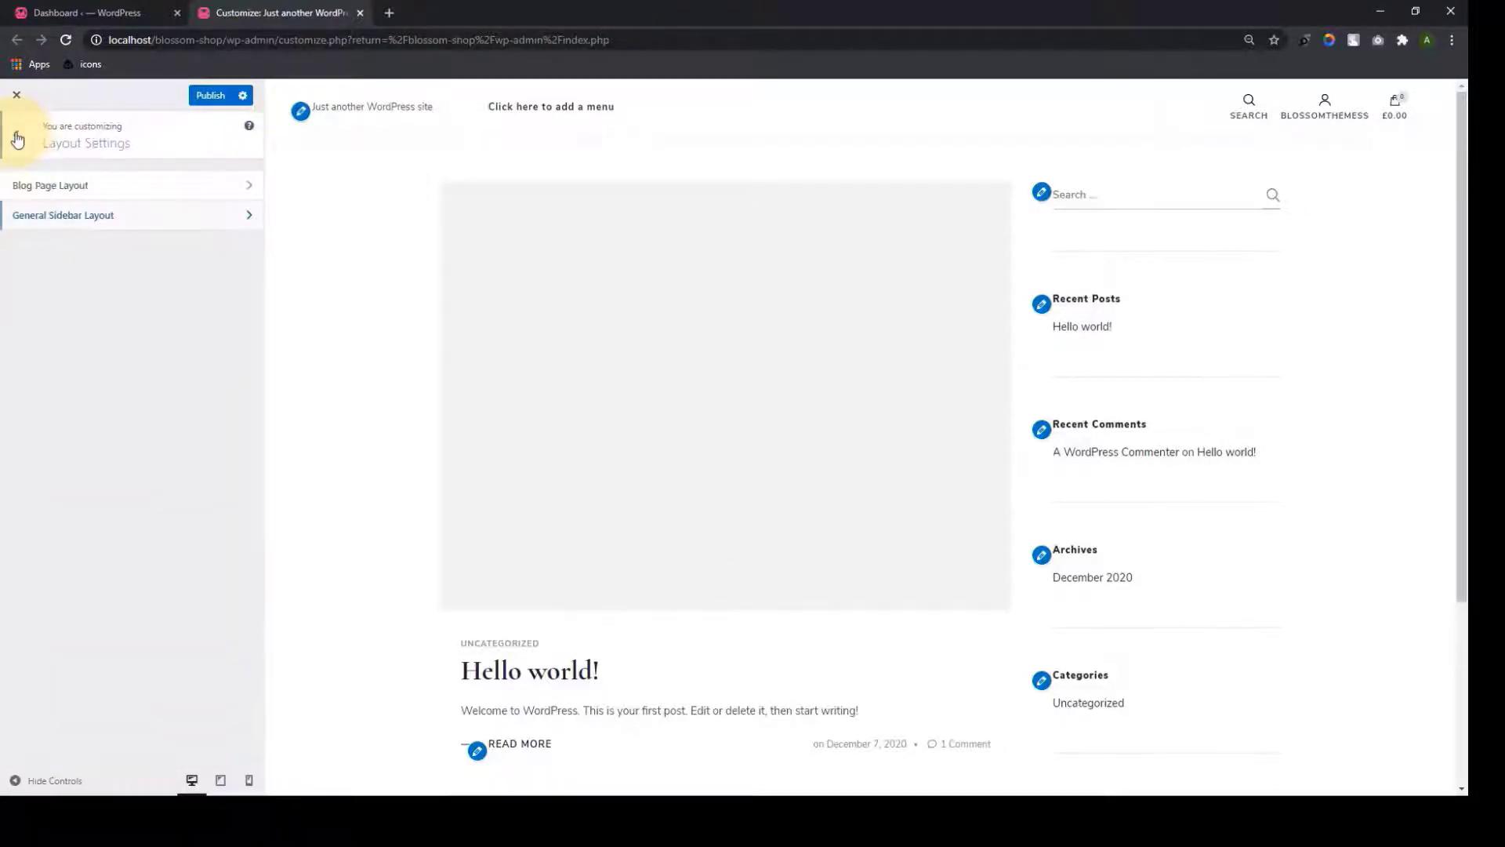
click(15, 138)
click(73, 396)
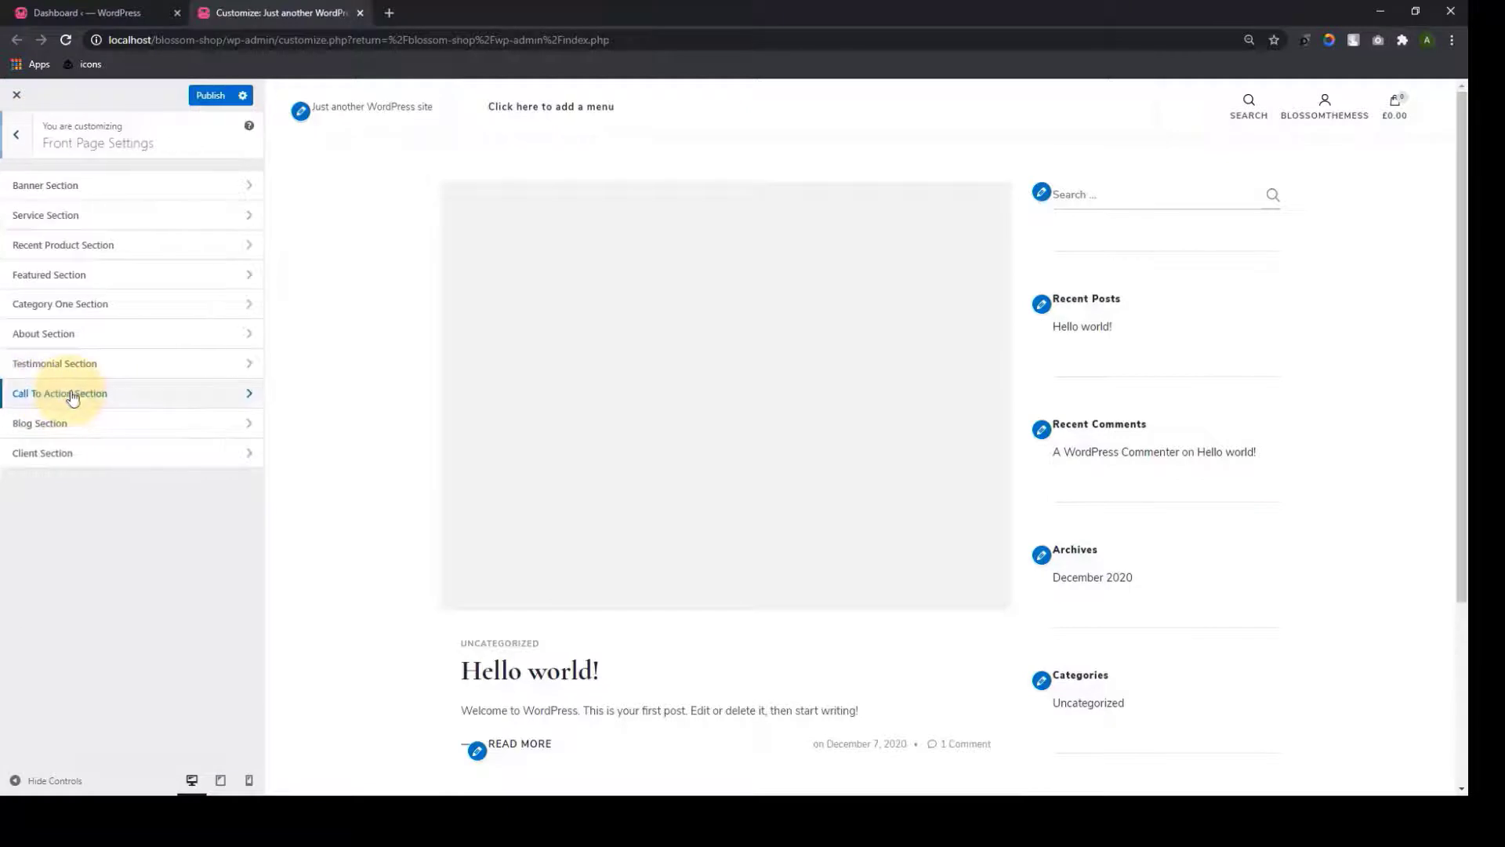
click(101, 196)
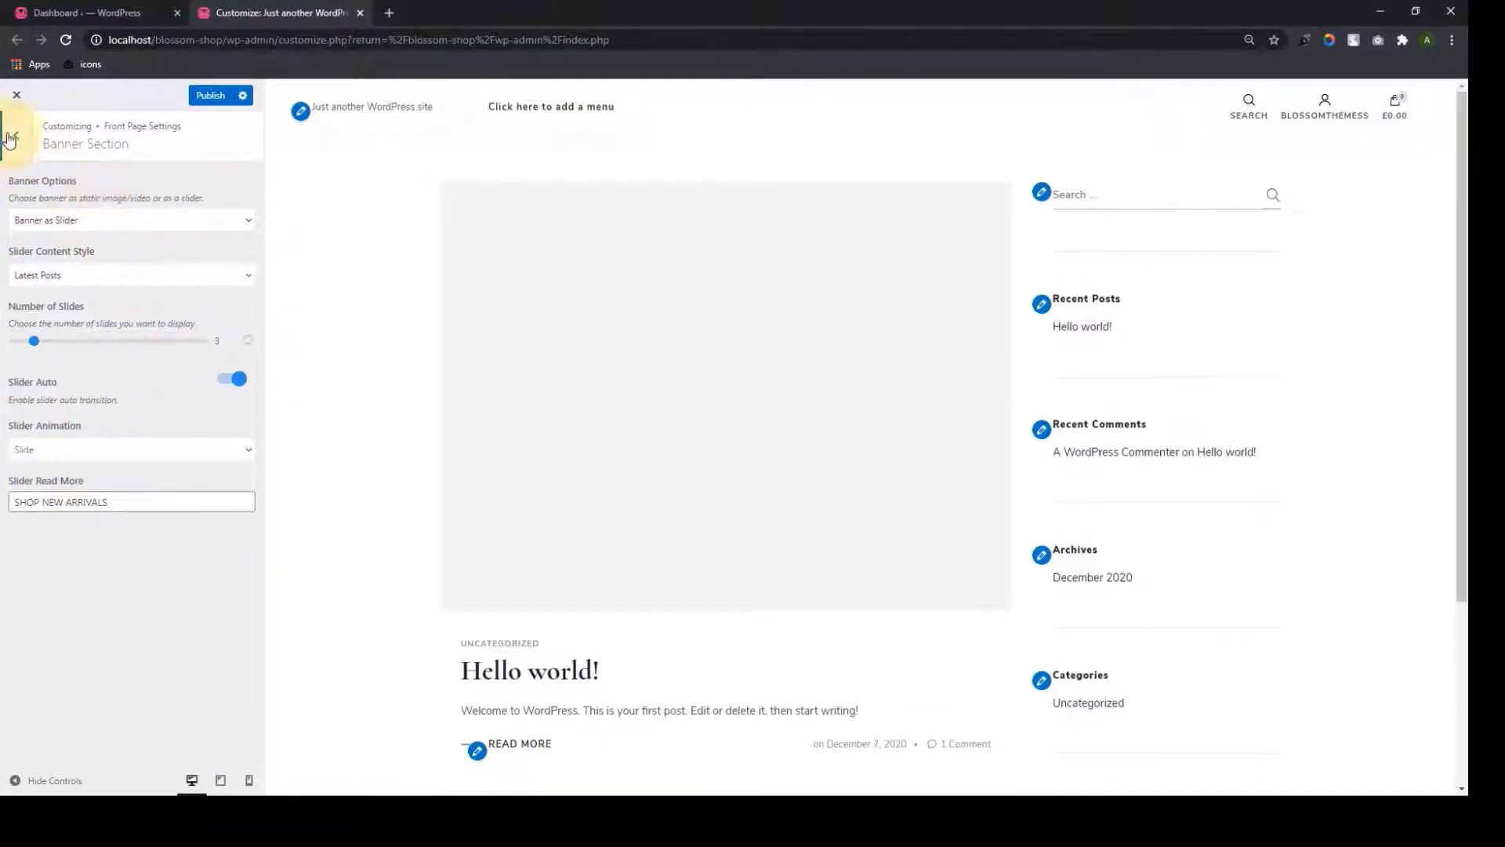
click(10, 139)
click(114, 213)
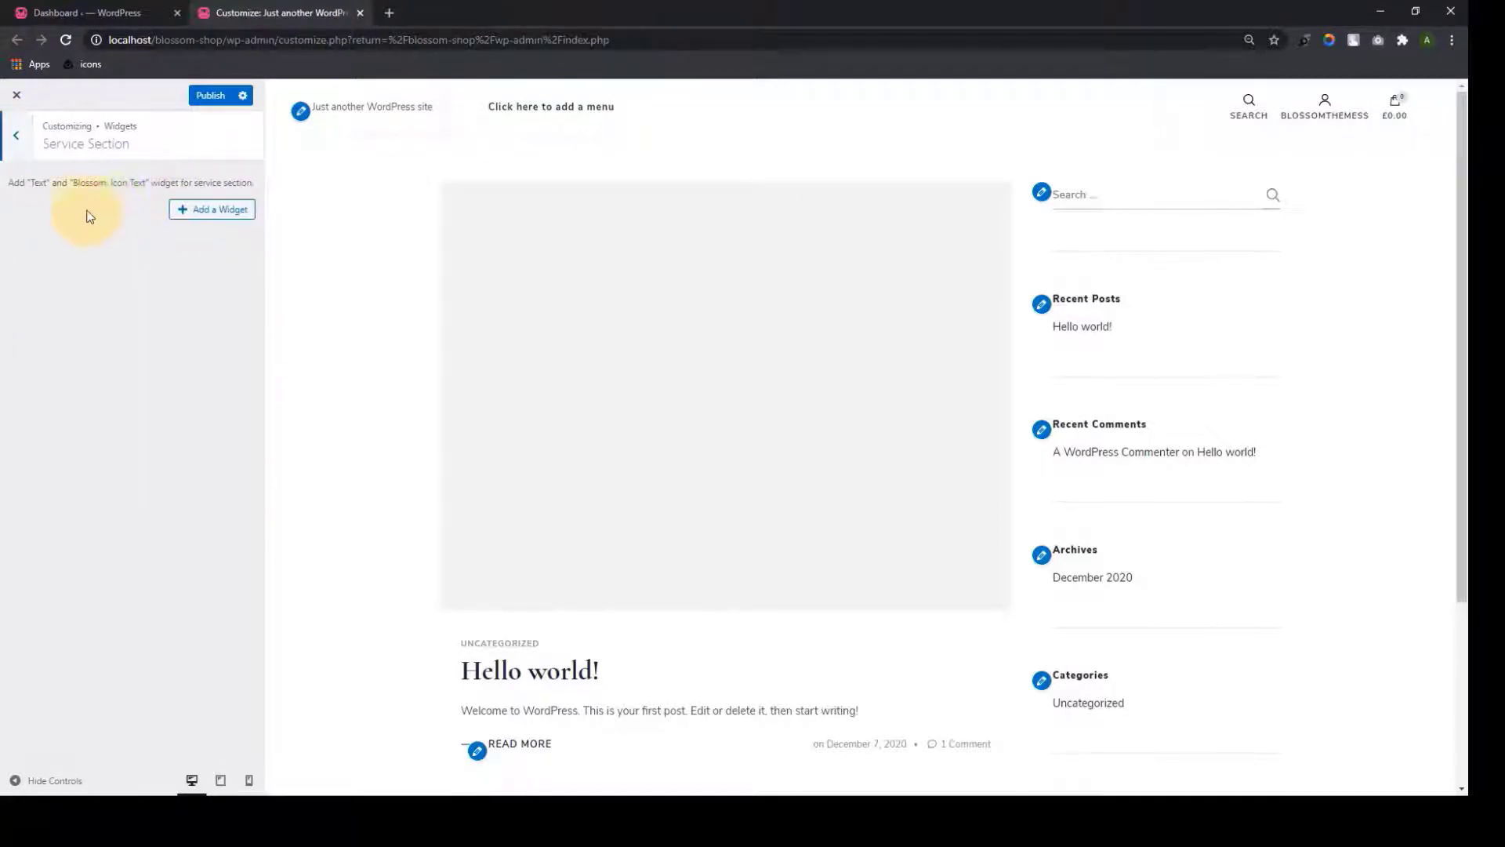
click(14, 135)
click(101, 248)
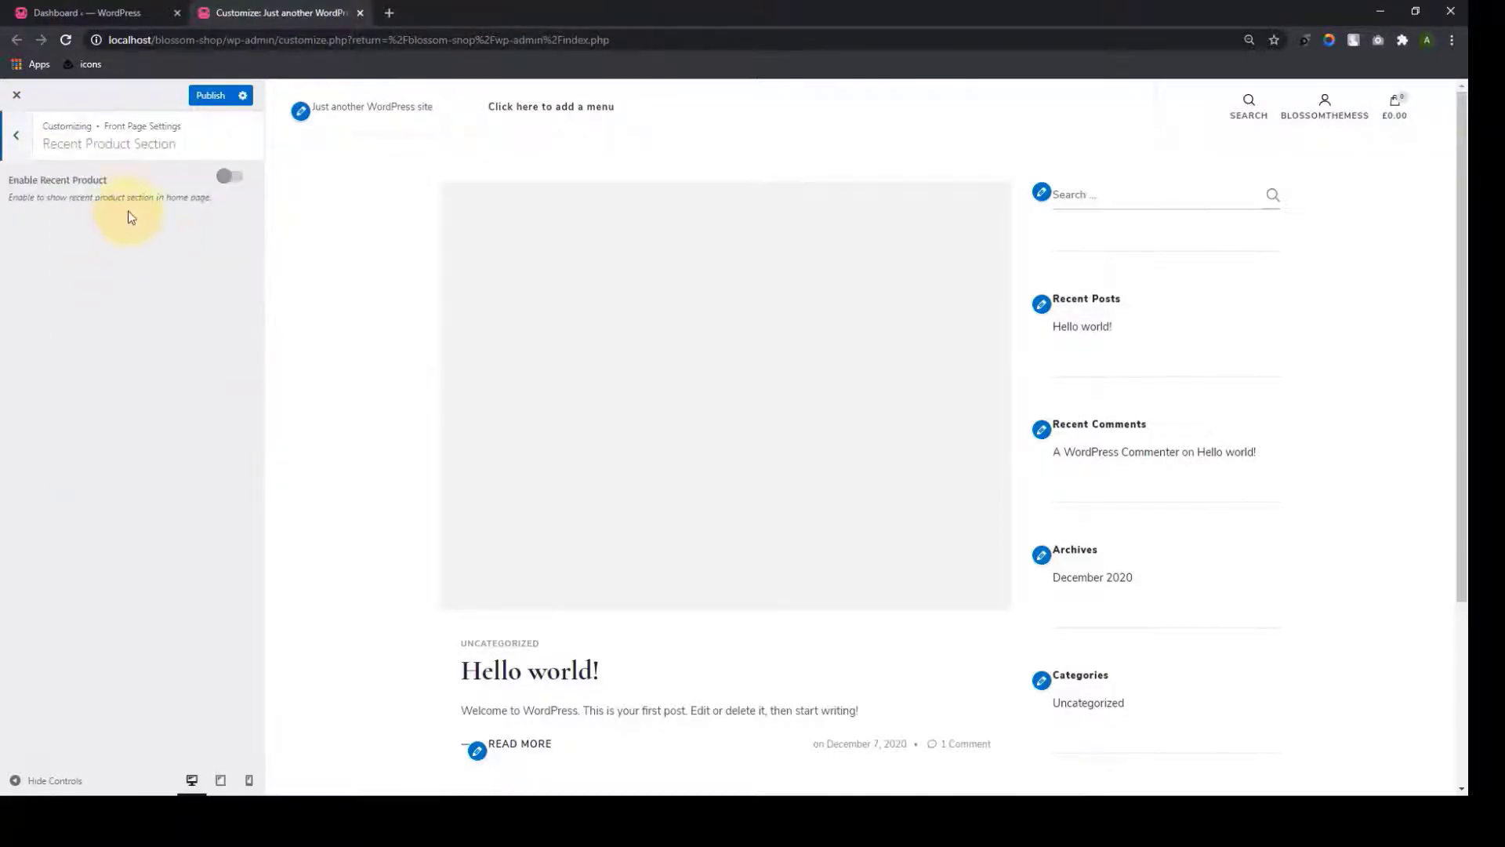
click(16, 135)
click(84, 279)
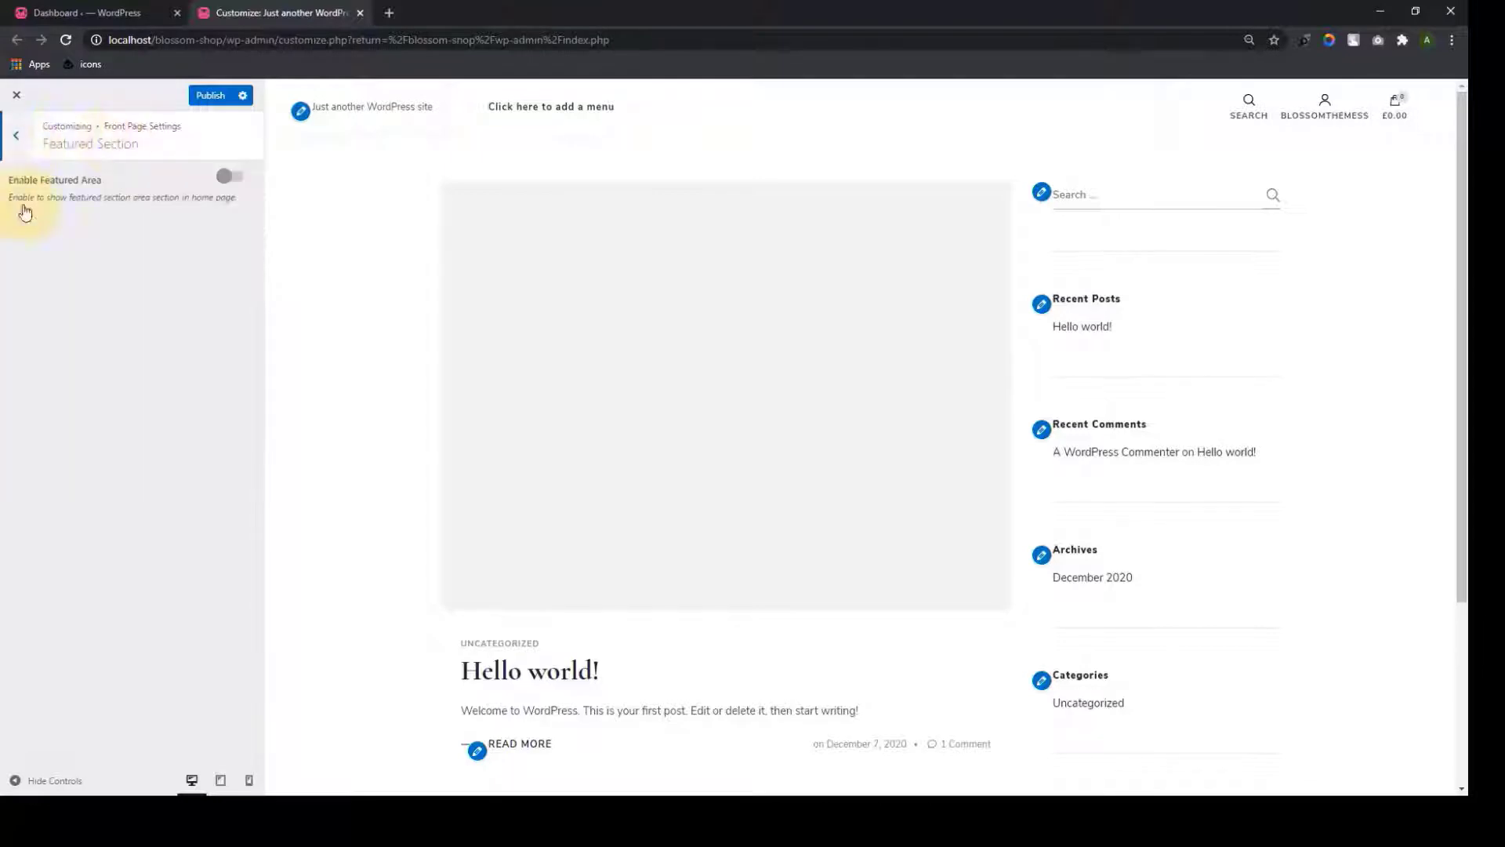
click(29, 147)
Review the Category One, About, Testimonial, Call to Action, Blog and Client sections
click(88, 303)
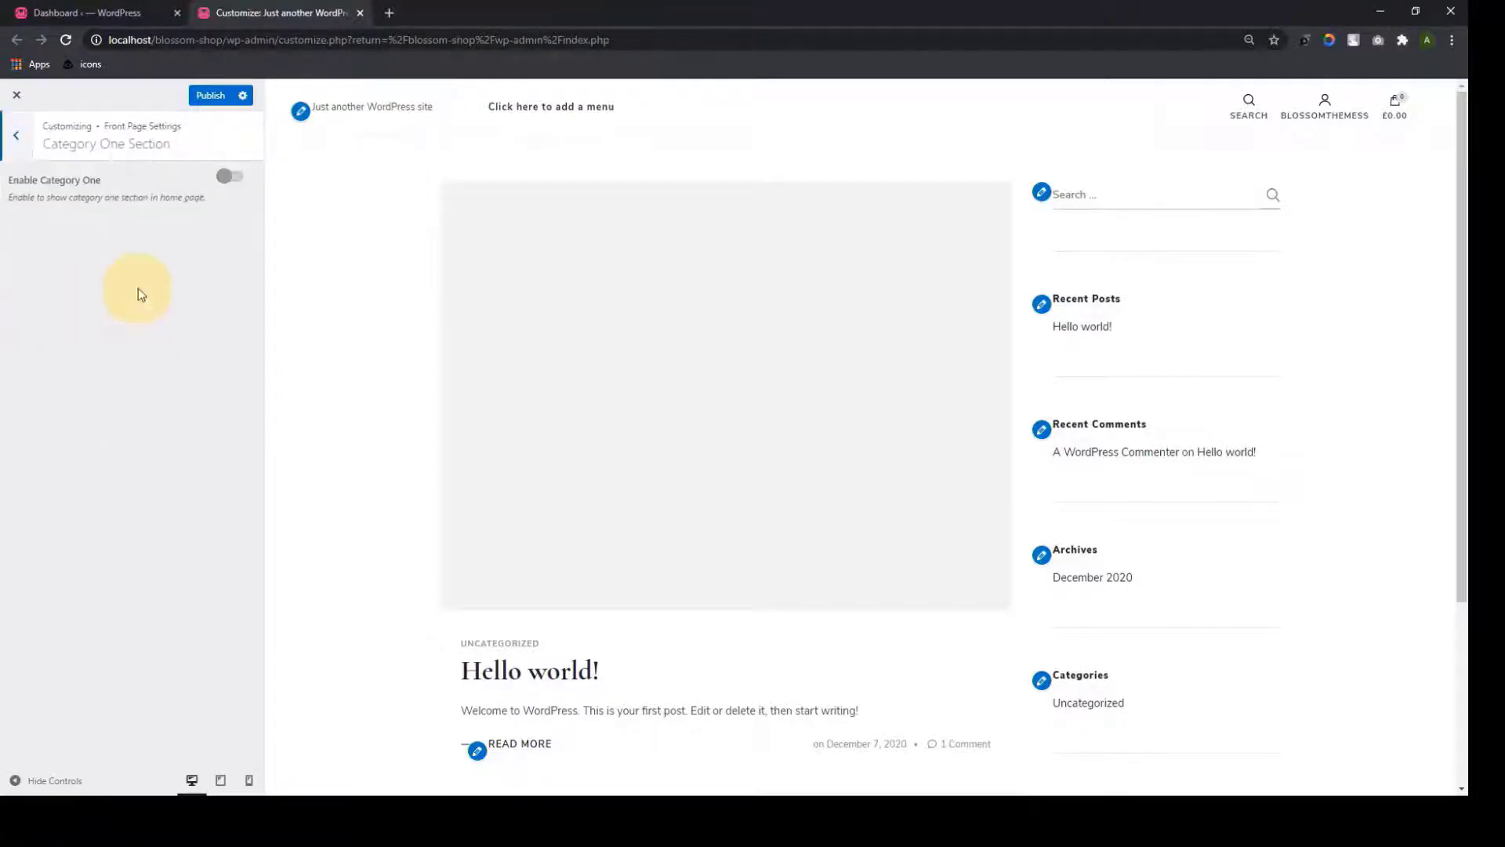
click(16, 137)
click(91, 336)
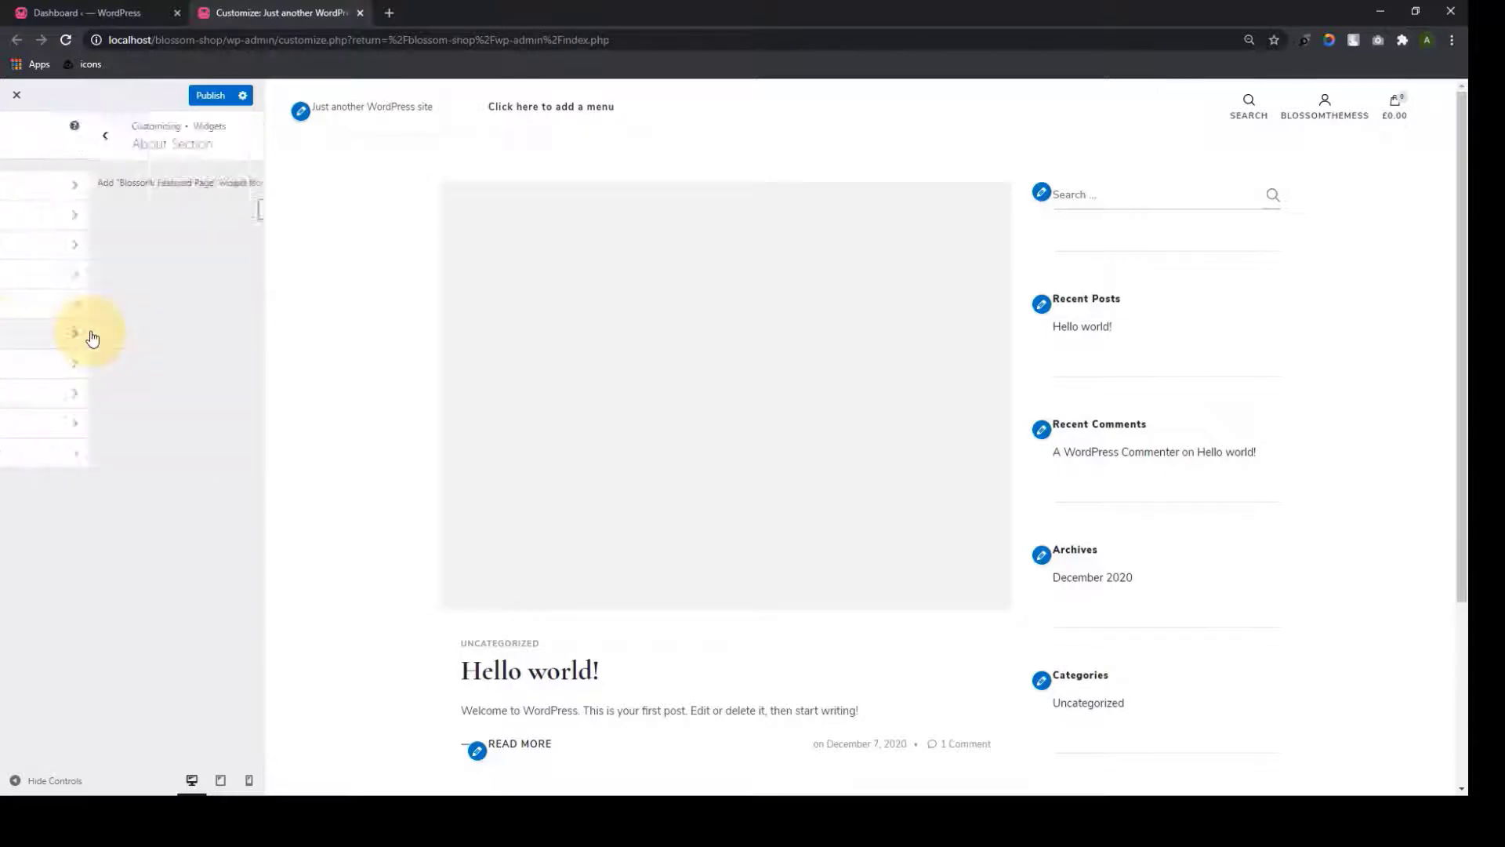
click(27, 149)
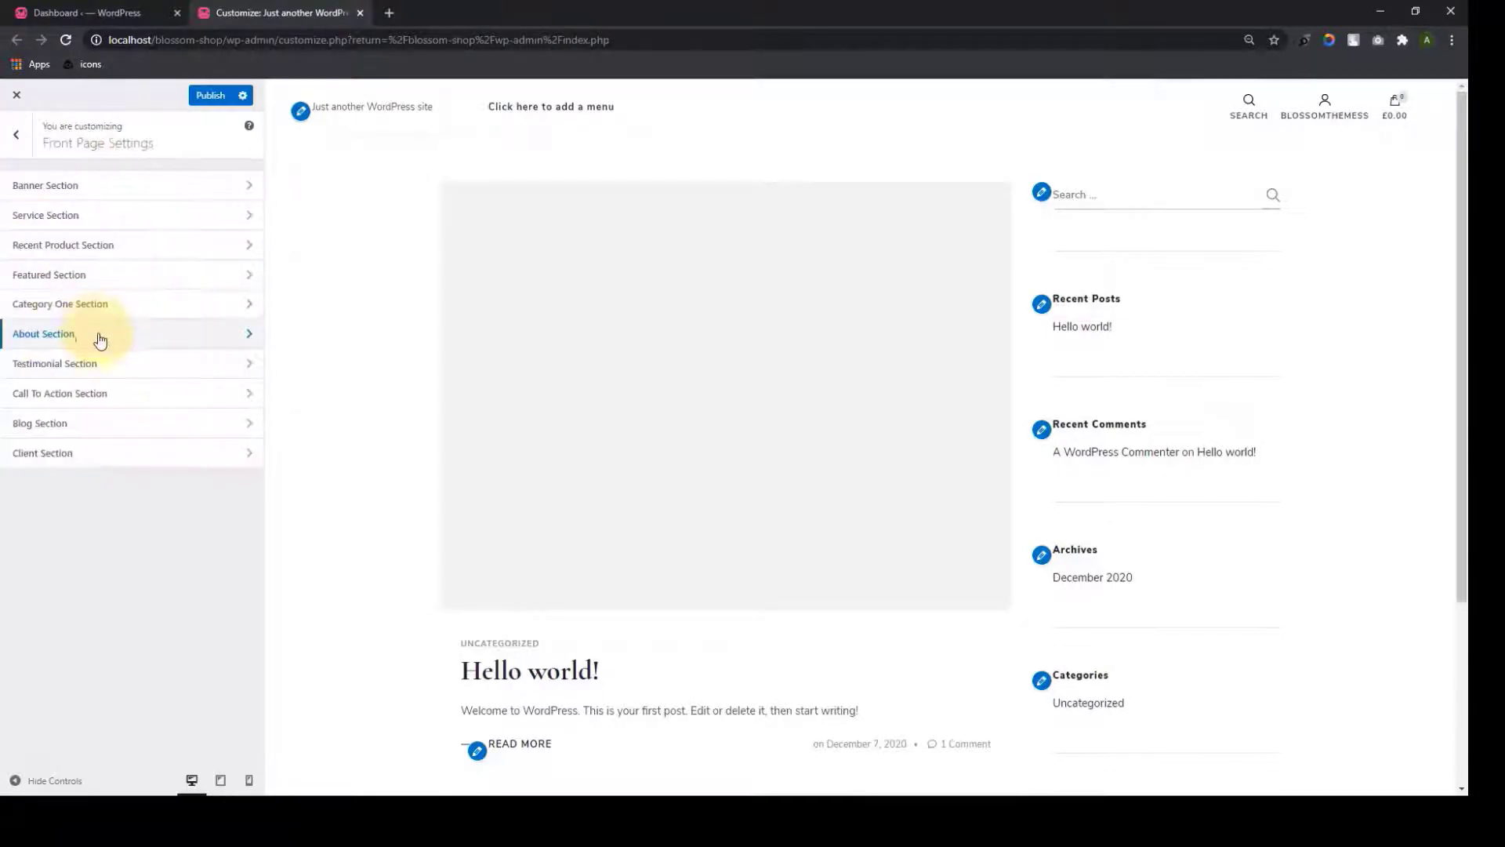
click(105, 364)
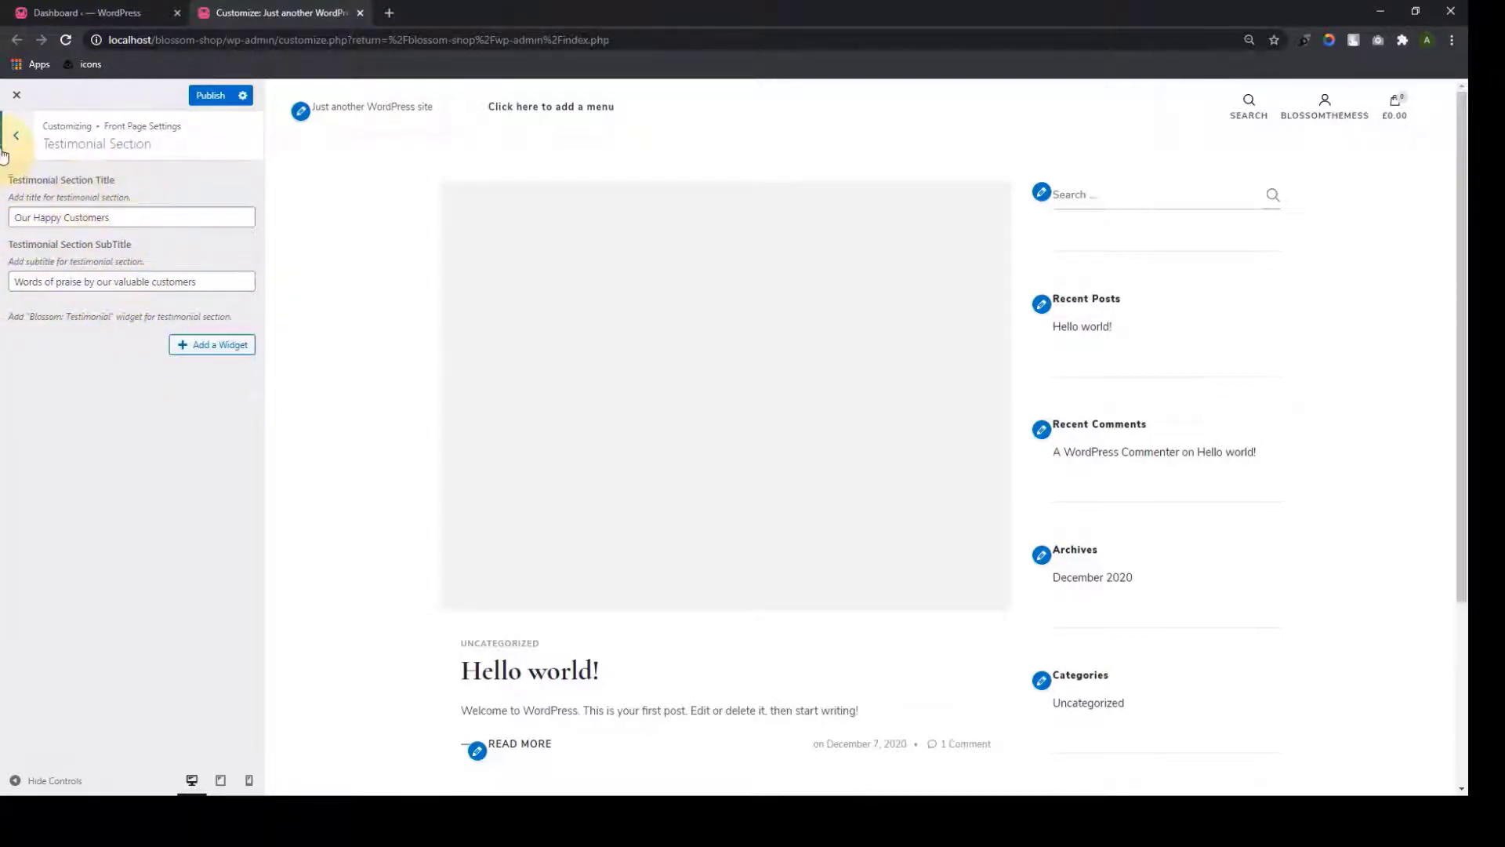
click(16, 141)
click(110, 399)
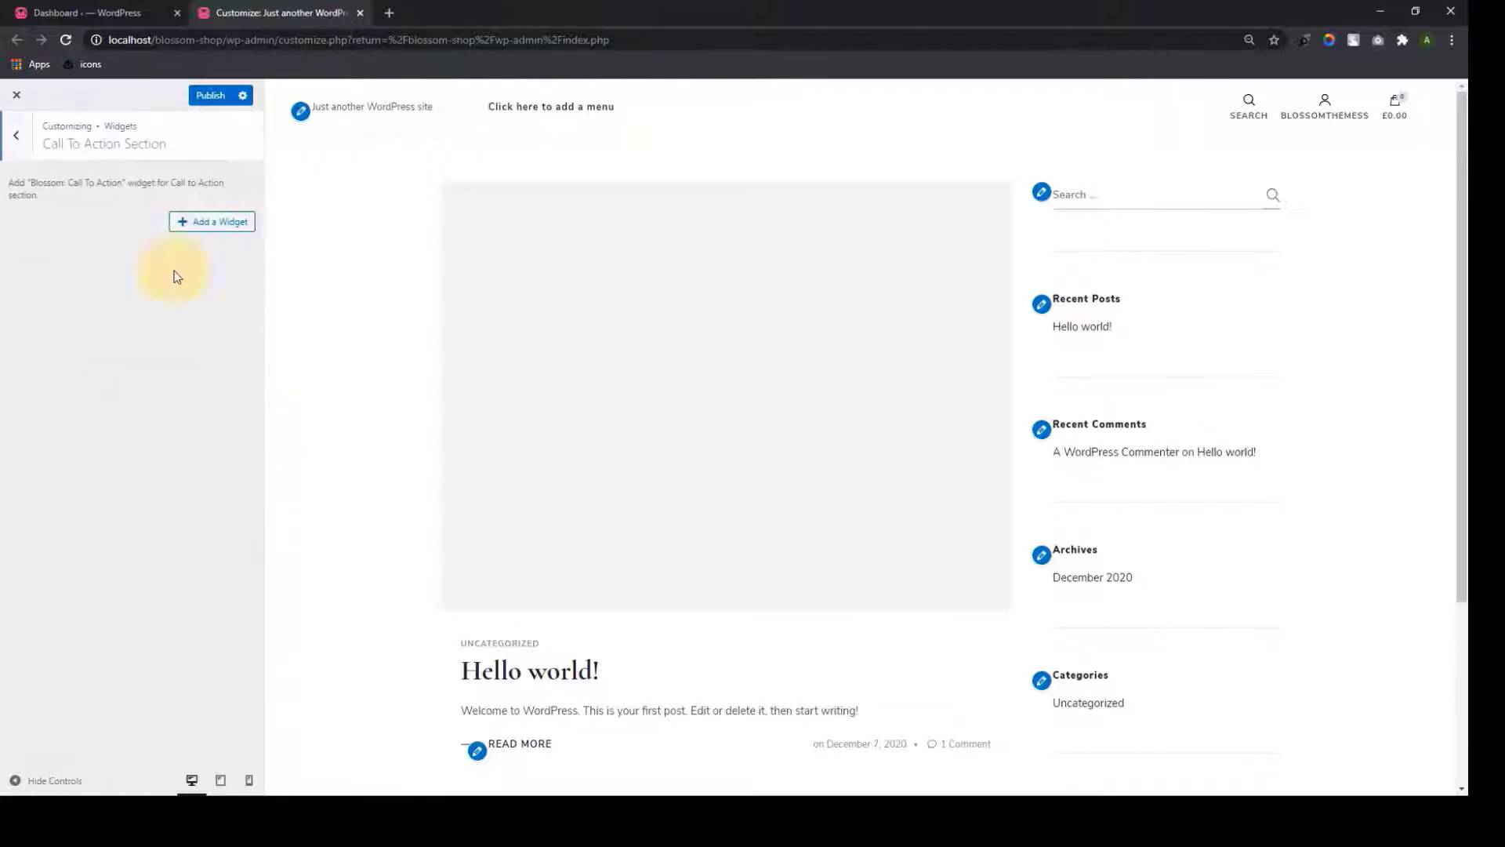
click(15, 141)
click(106, 431)
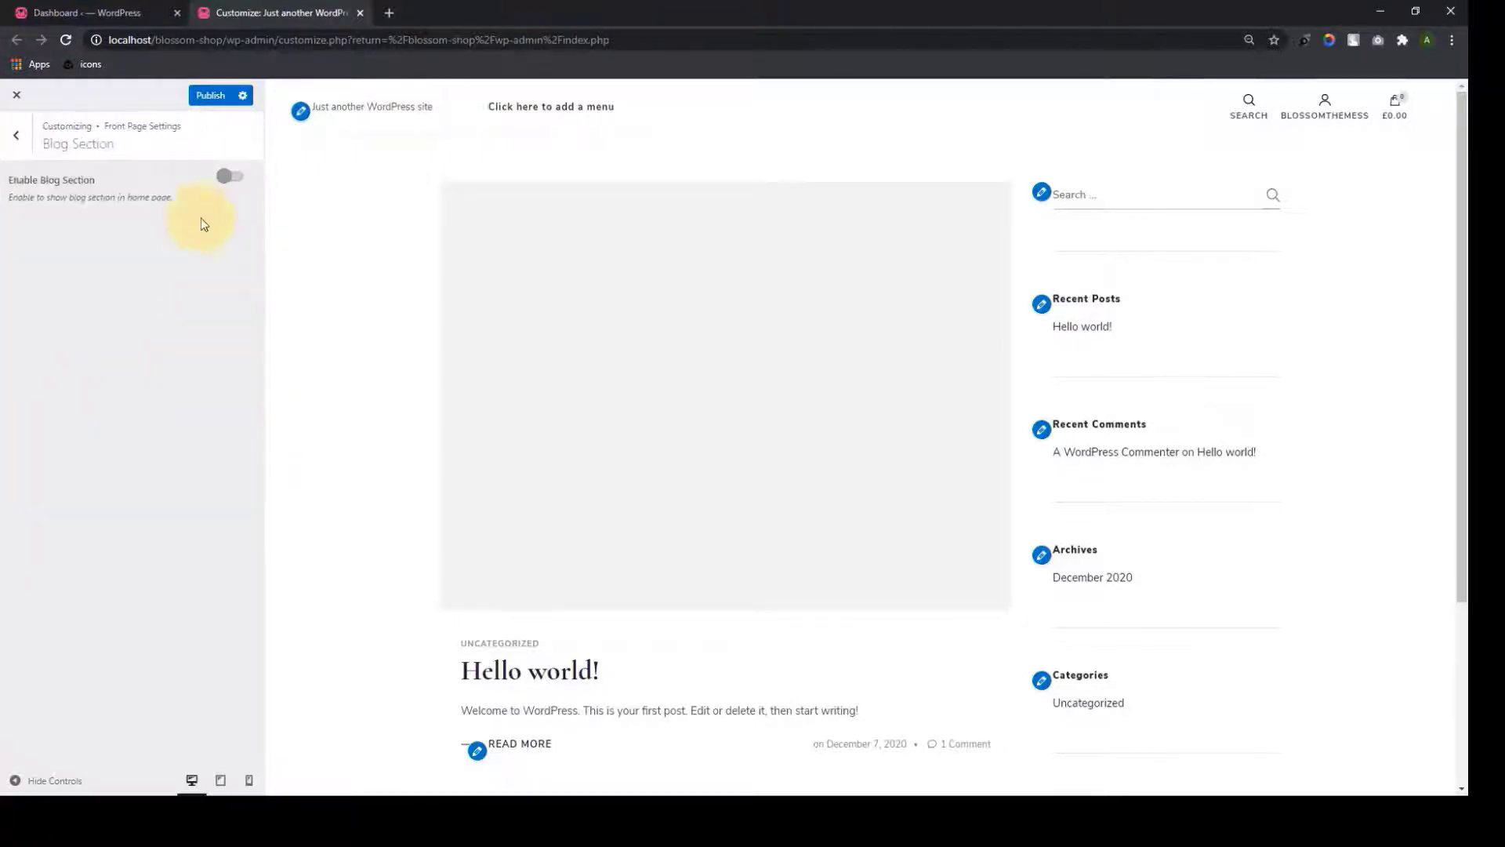
click(19, 131)
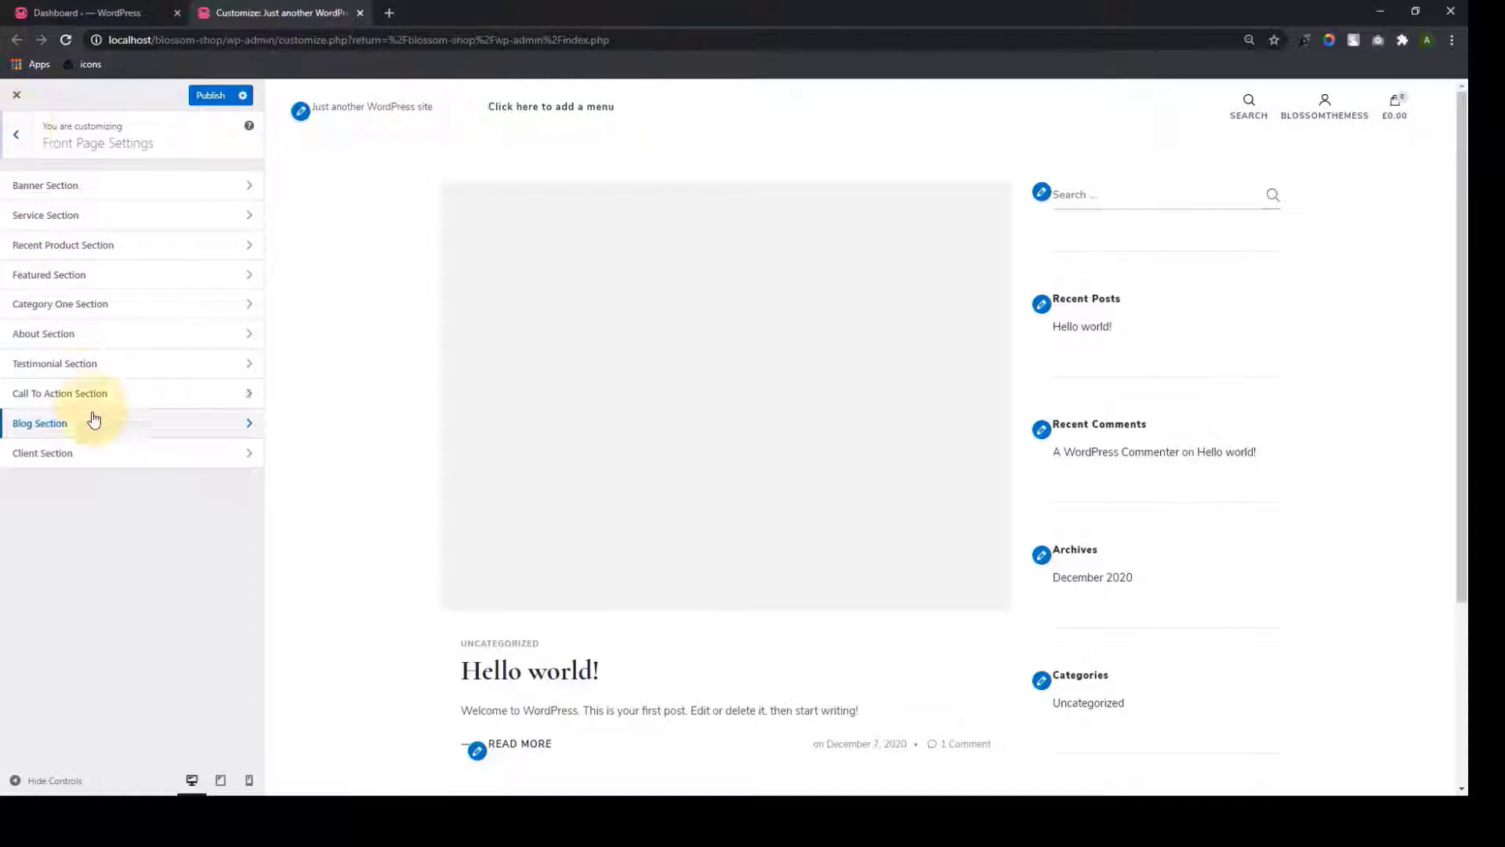
click(124, 460)
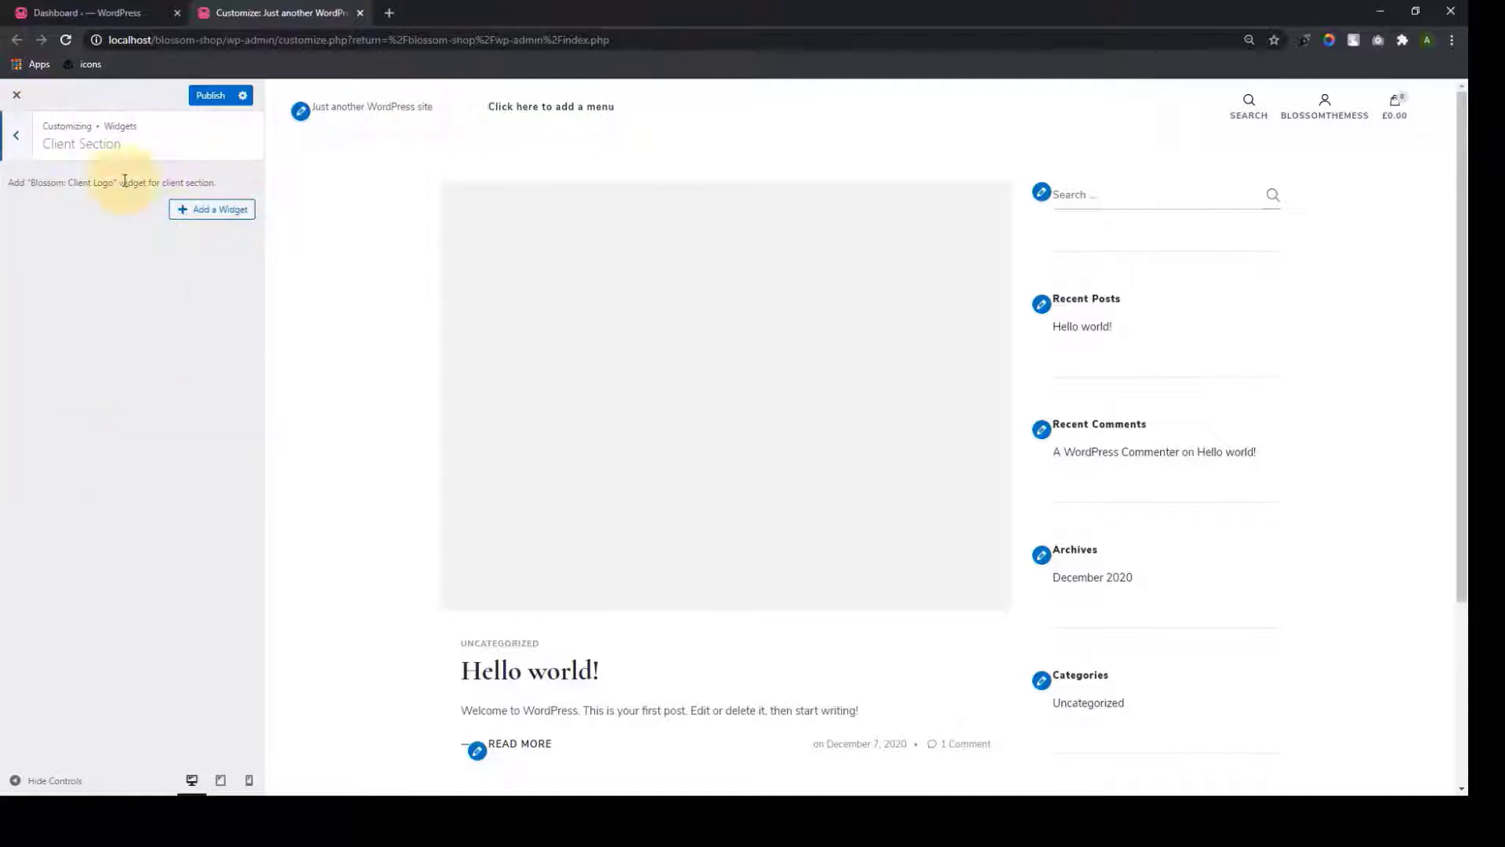
click(27, 139)
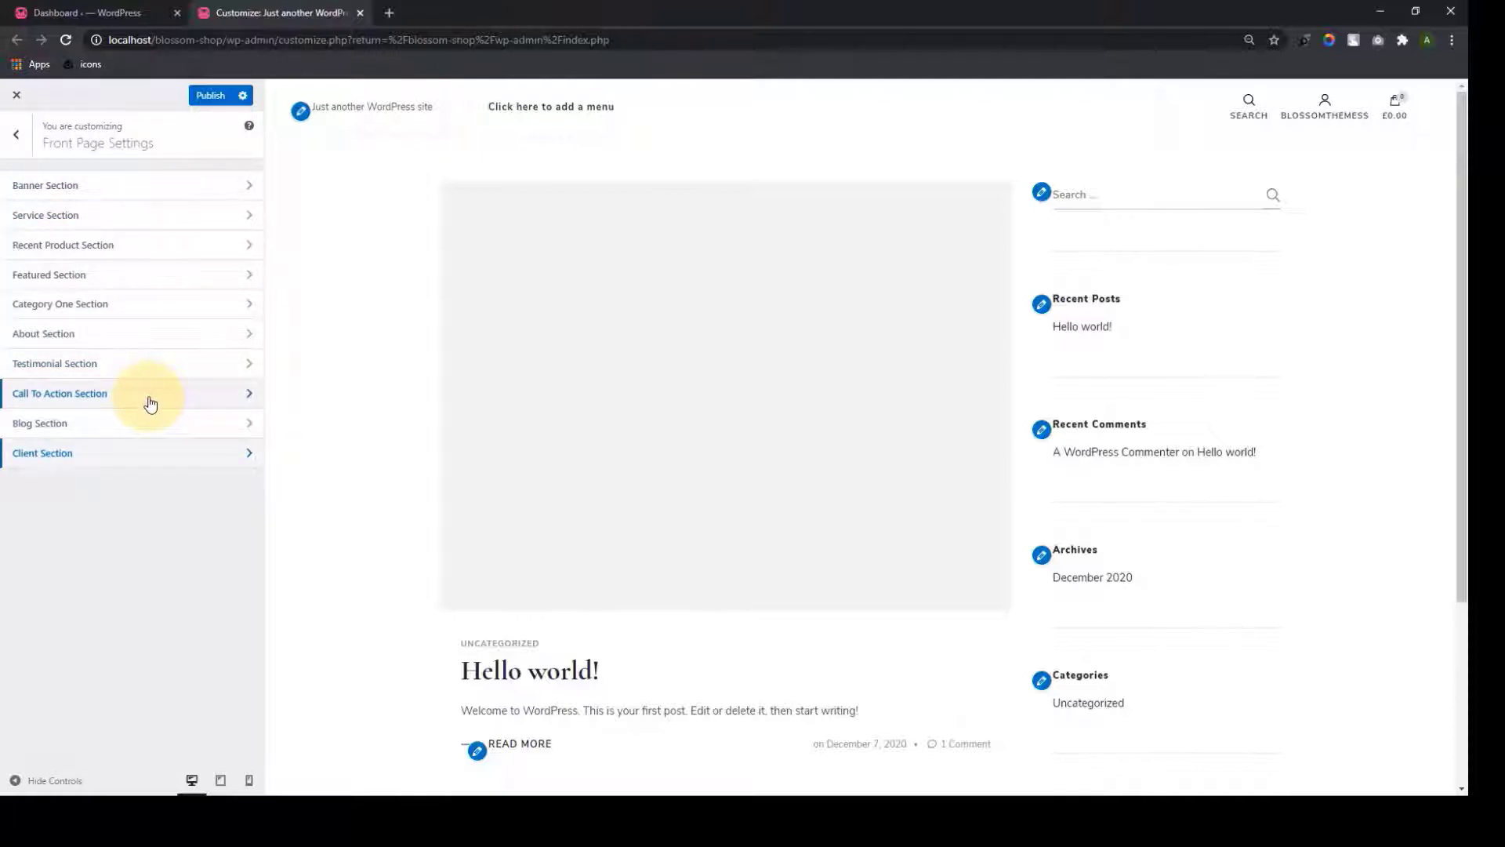
click(18, 139)
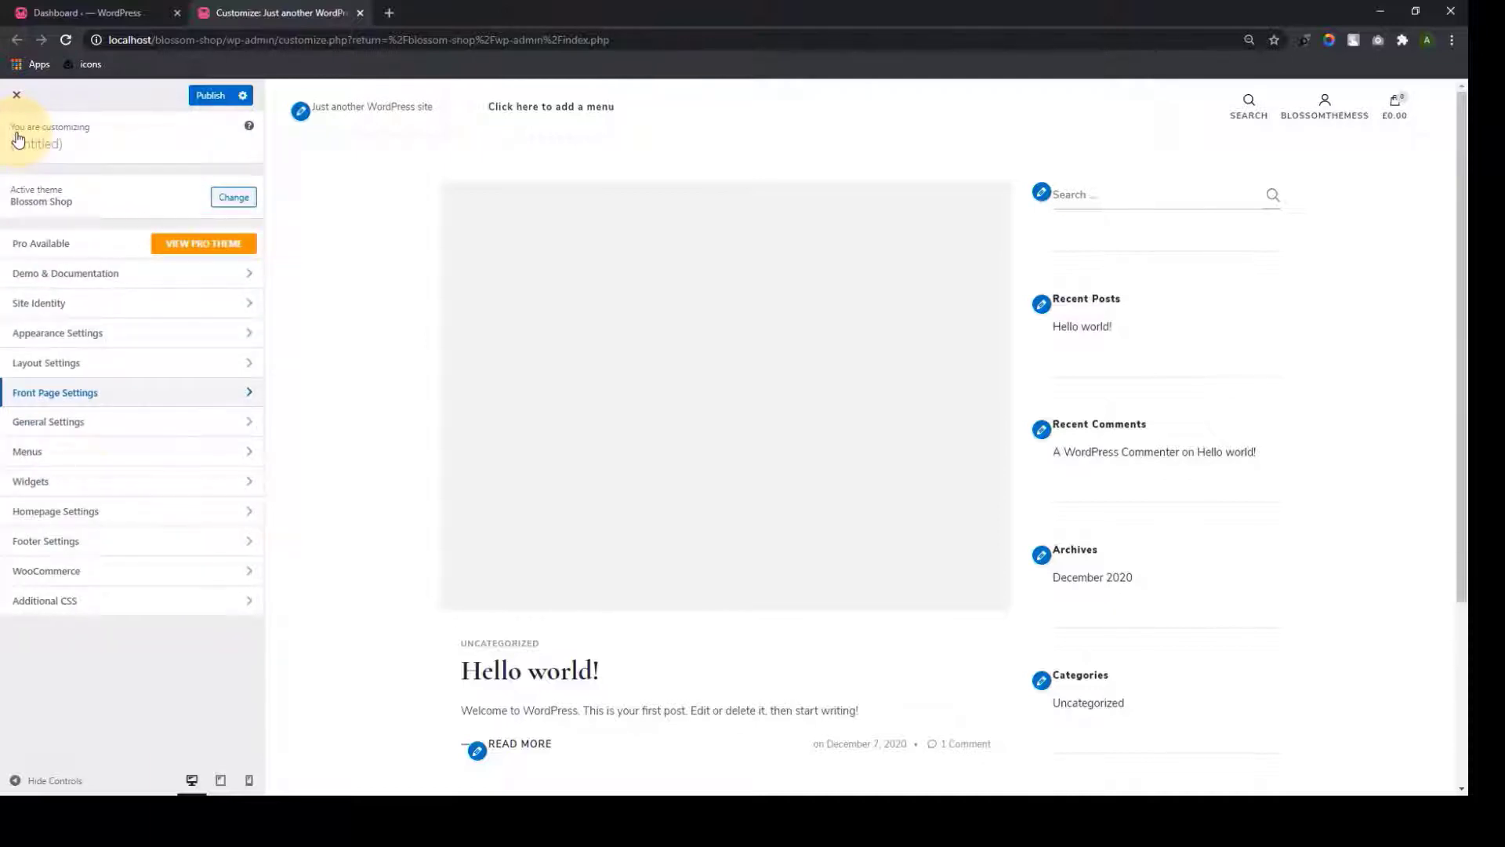
In General Settings, review the Header, Social Media and Blog featured section settings
click(109, 422)
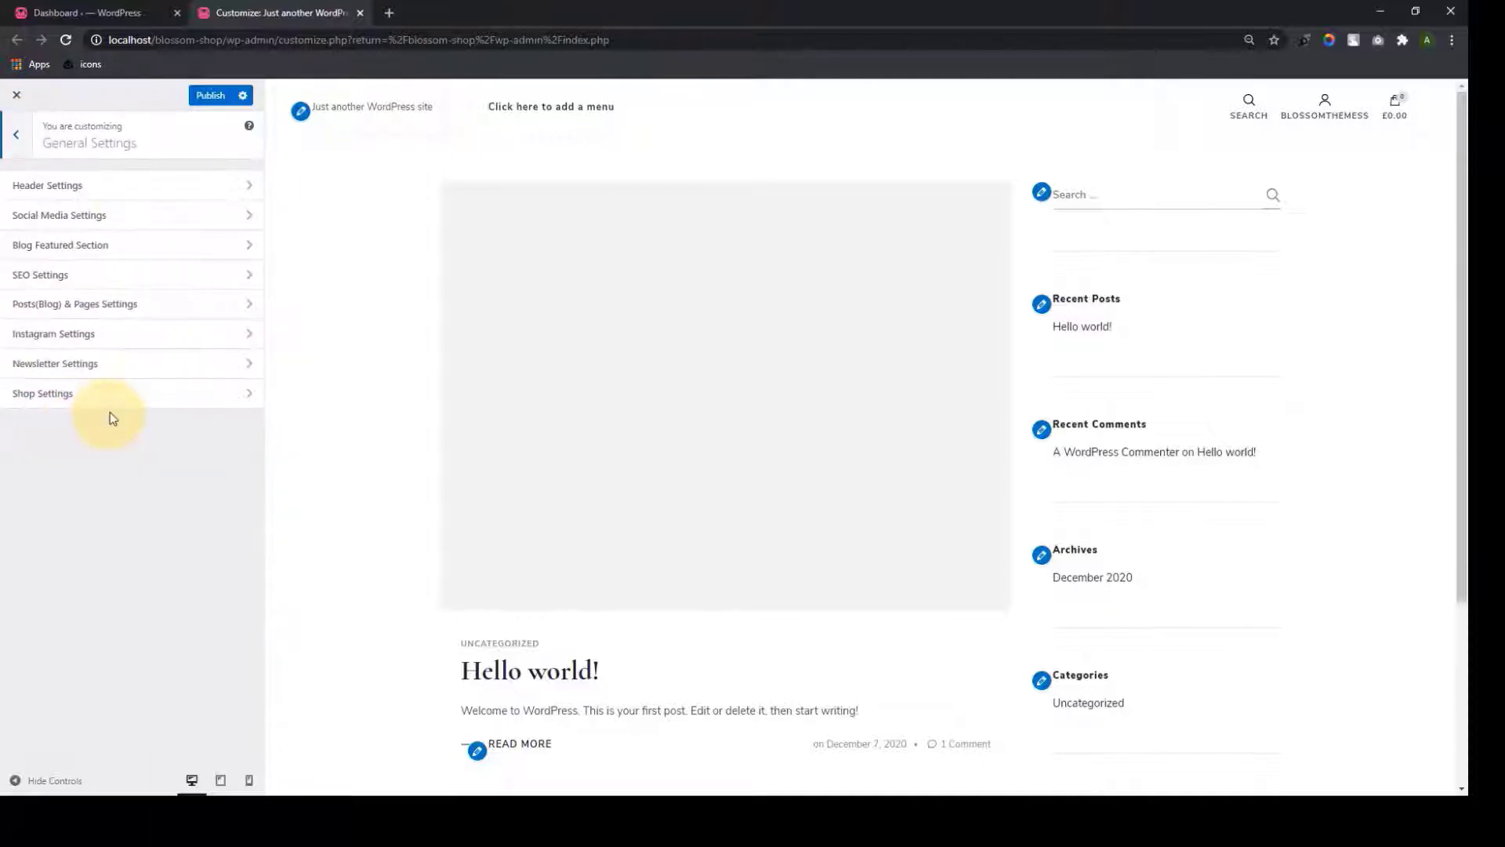
click(129, 199)
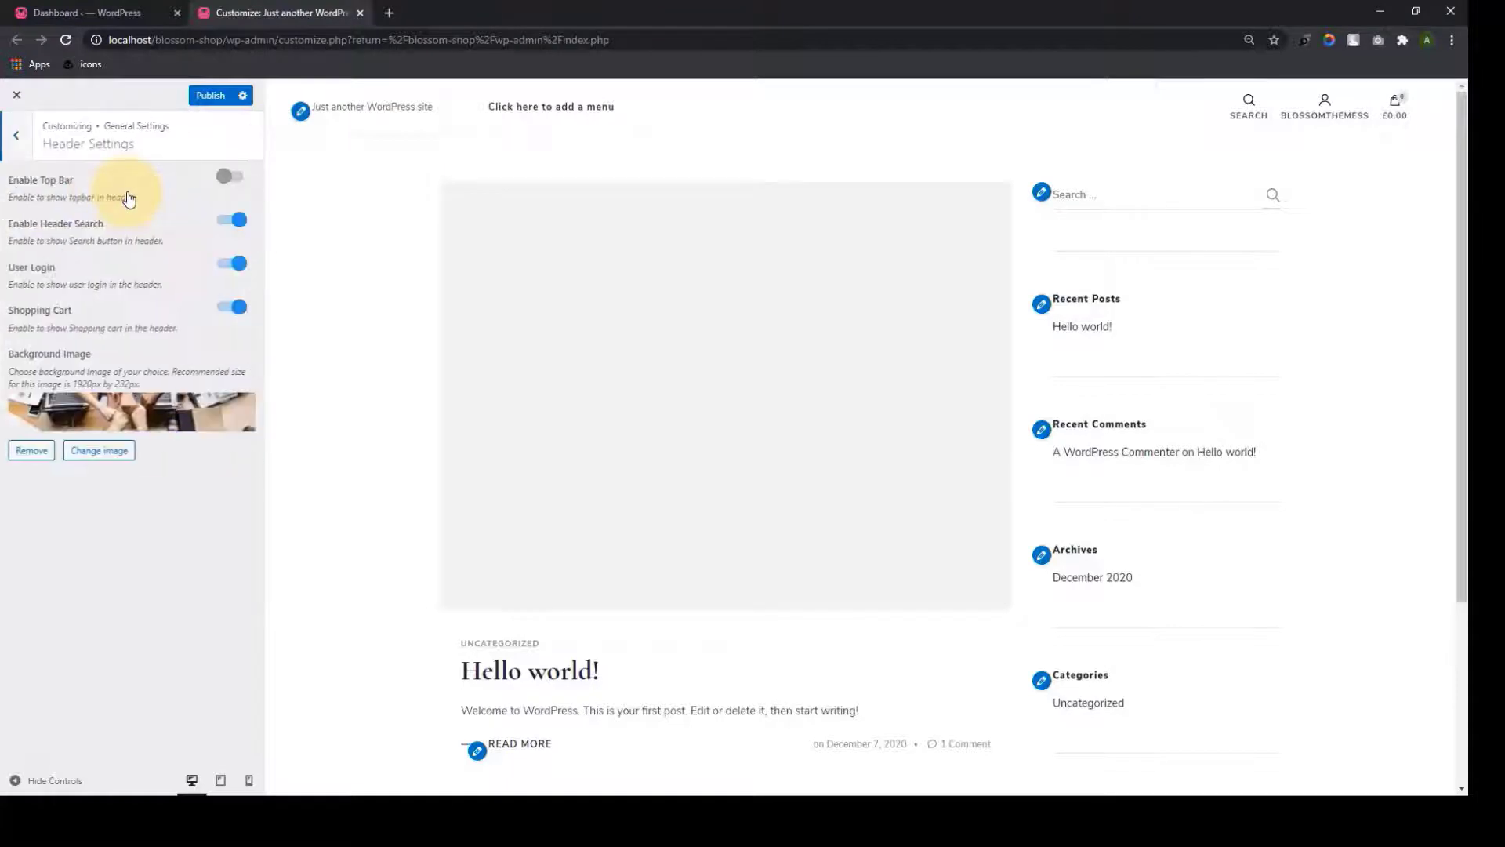
click(22, 141)
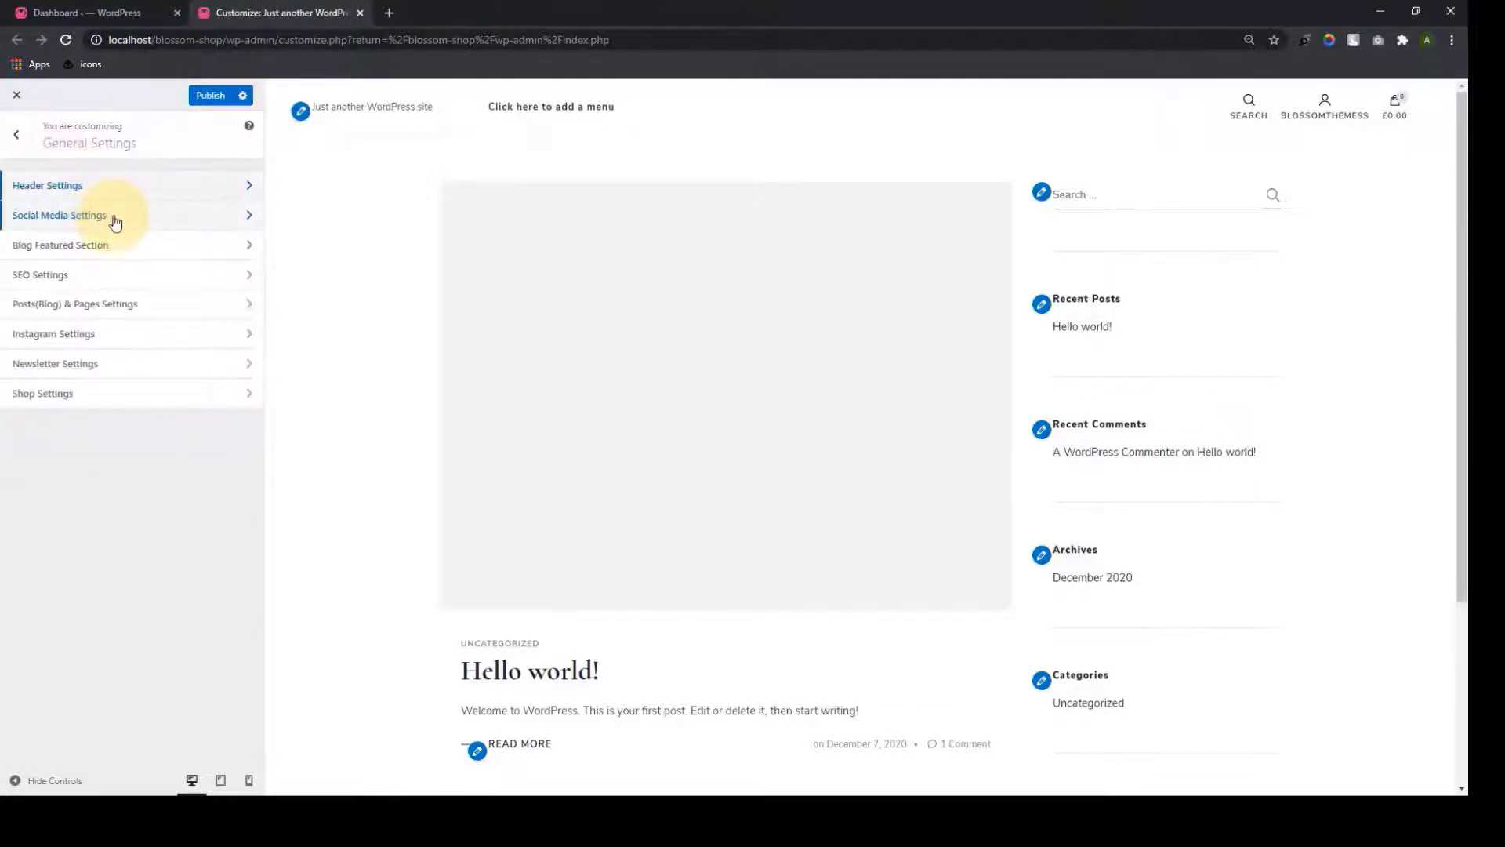
click(111, 214)
click(17, 138)
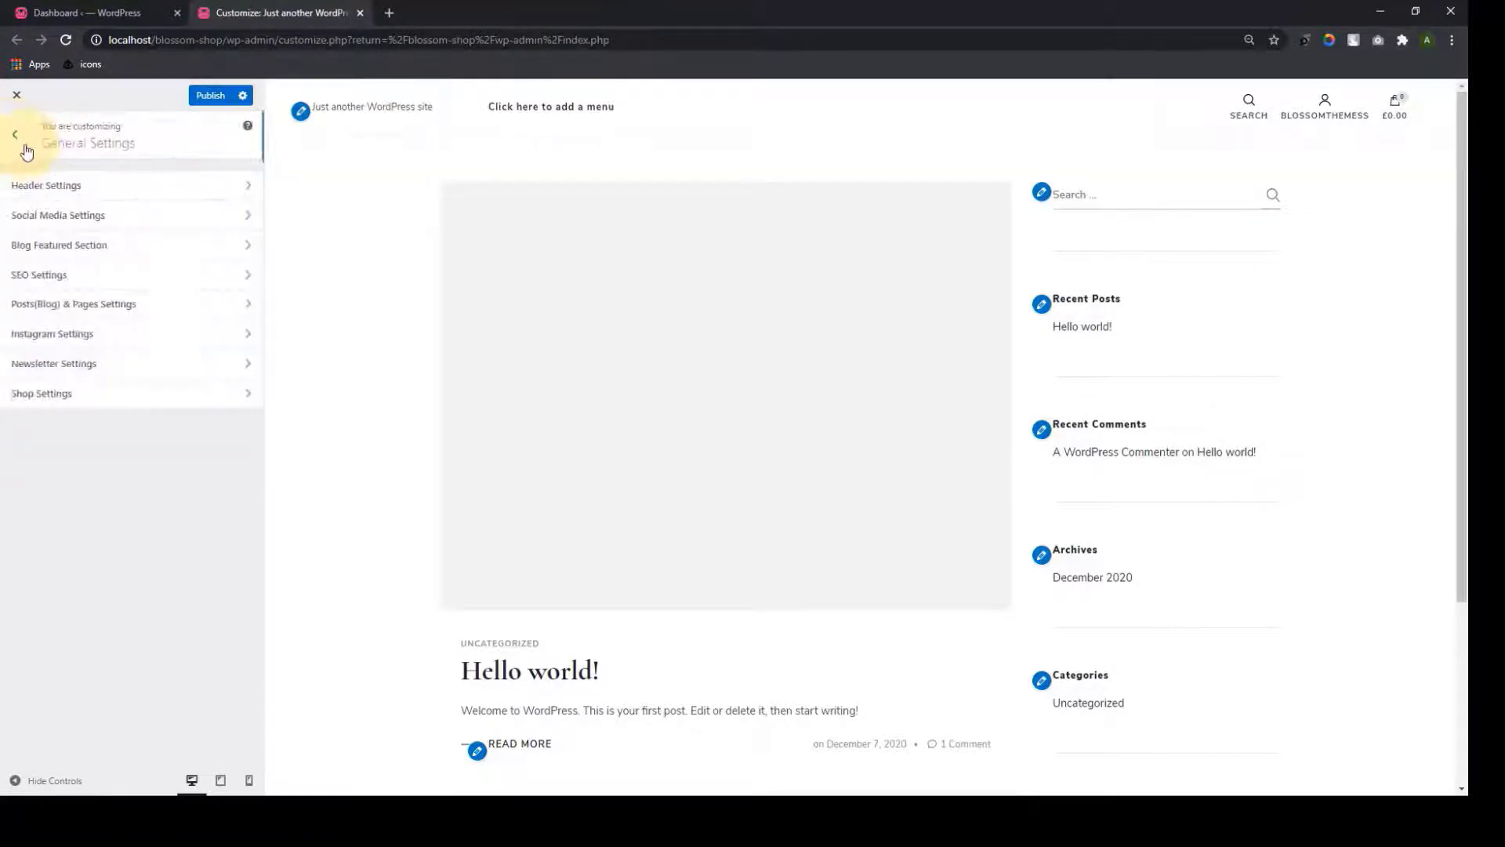
click(118, 246)
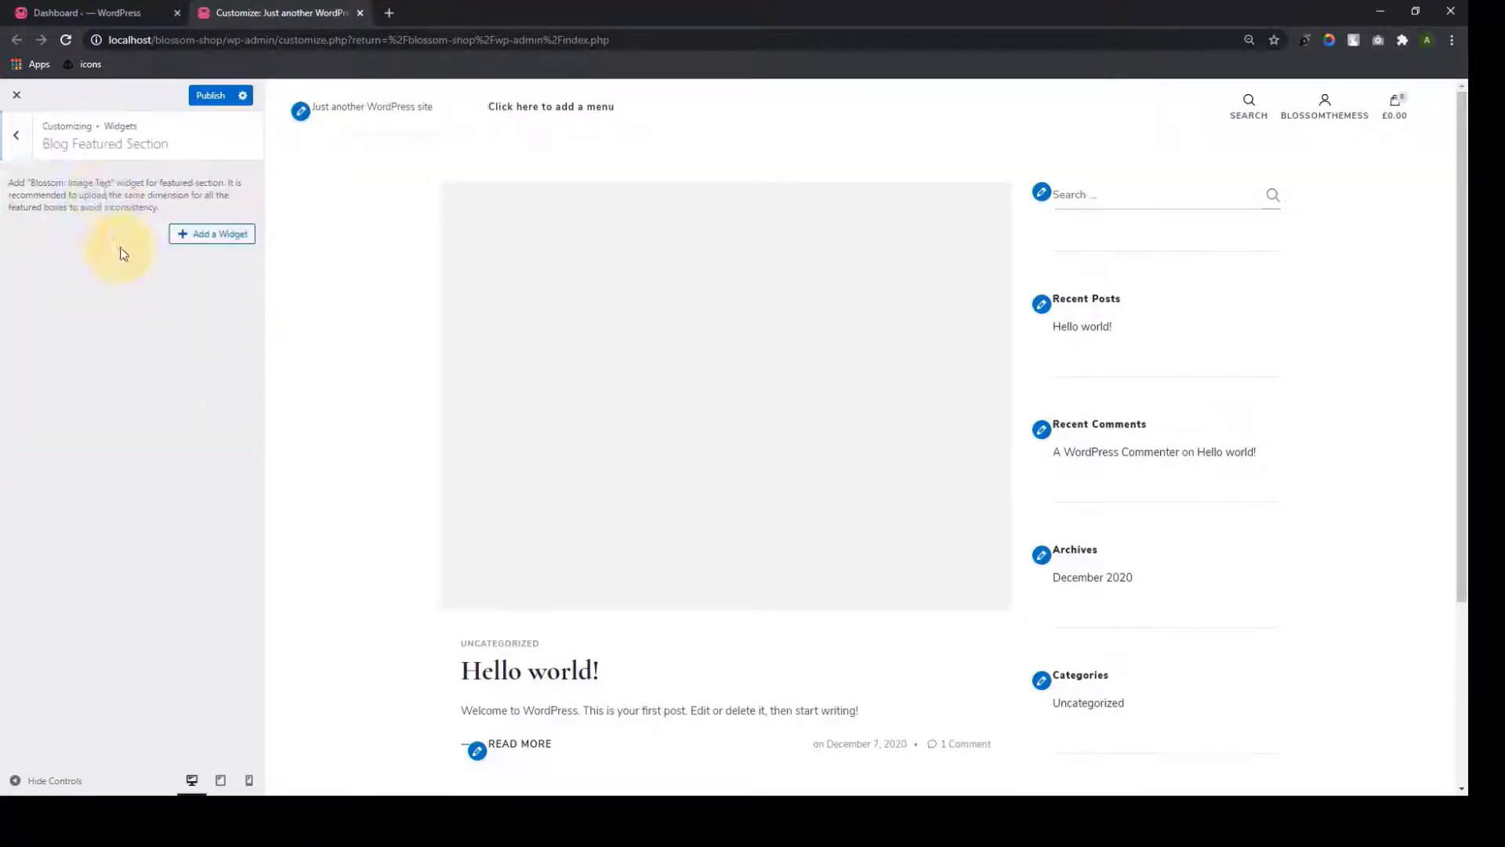
click(15, 135)
Review the SEO, Posts(Blog) & Pages, Instagram, Newsletter and Shop settings unchanged
click(91, 281)
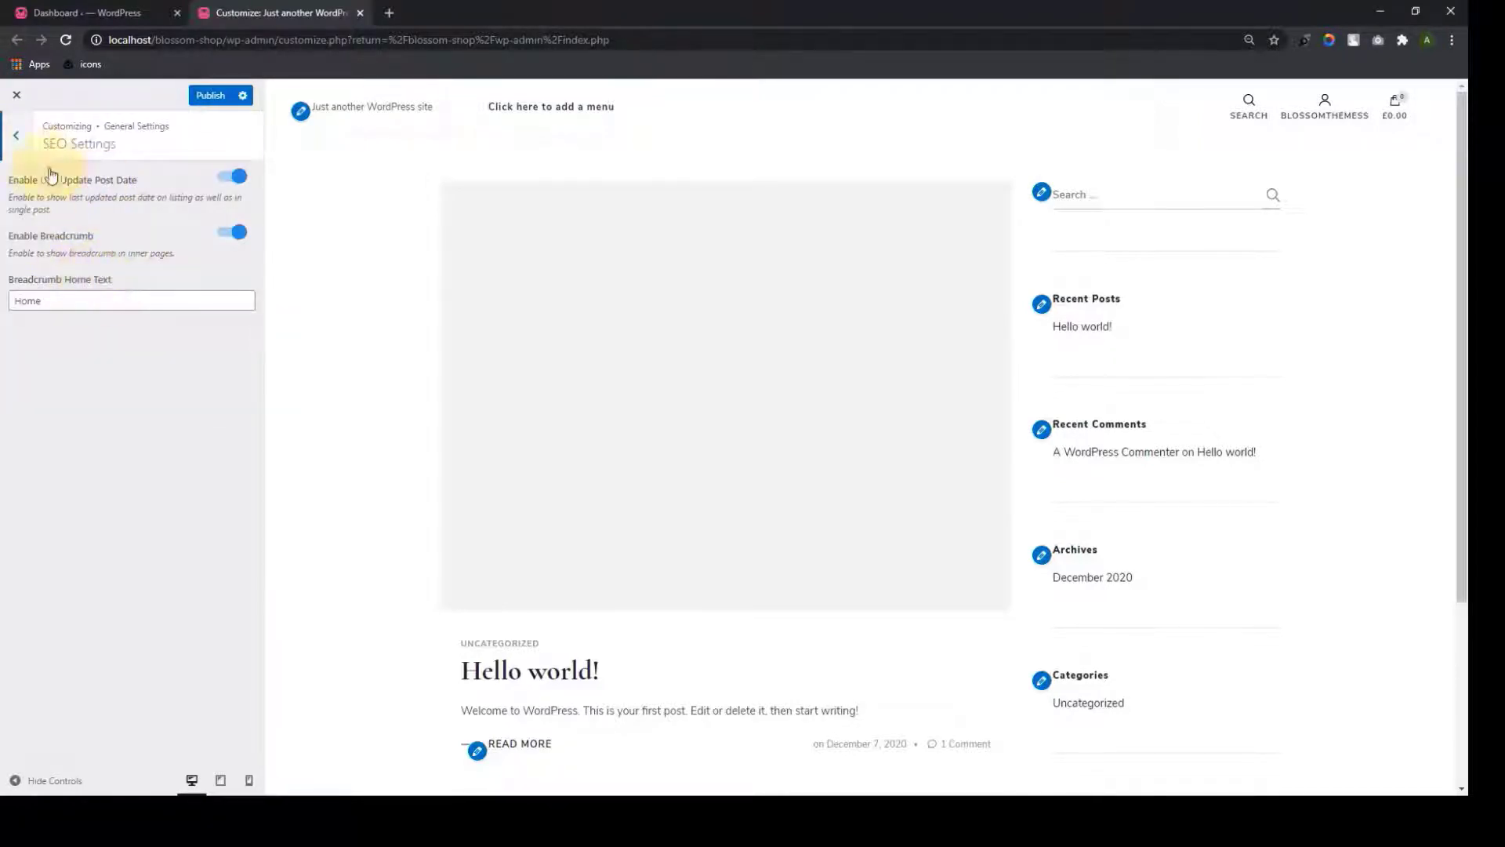
click(17, 136)
click(88, 304)
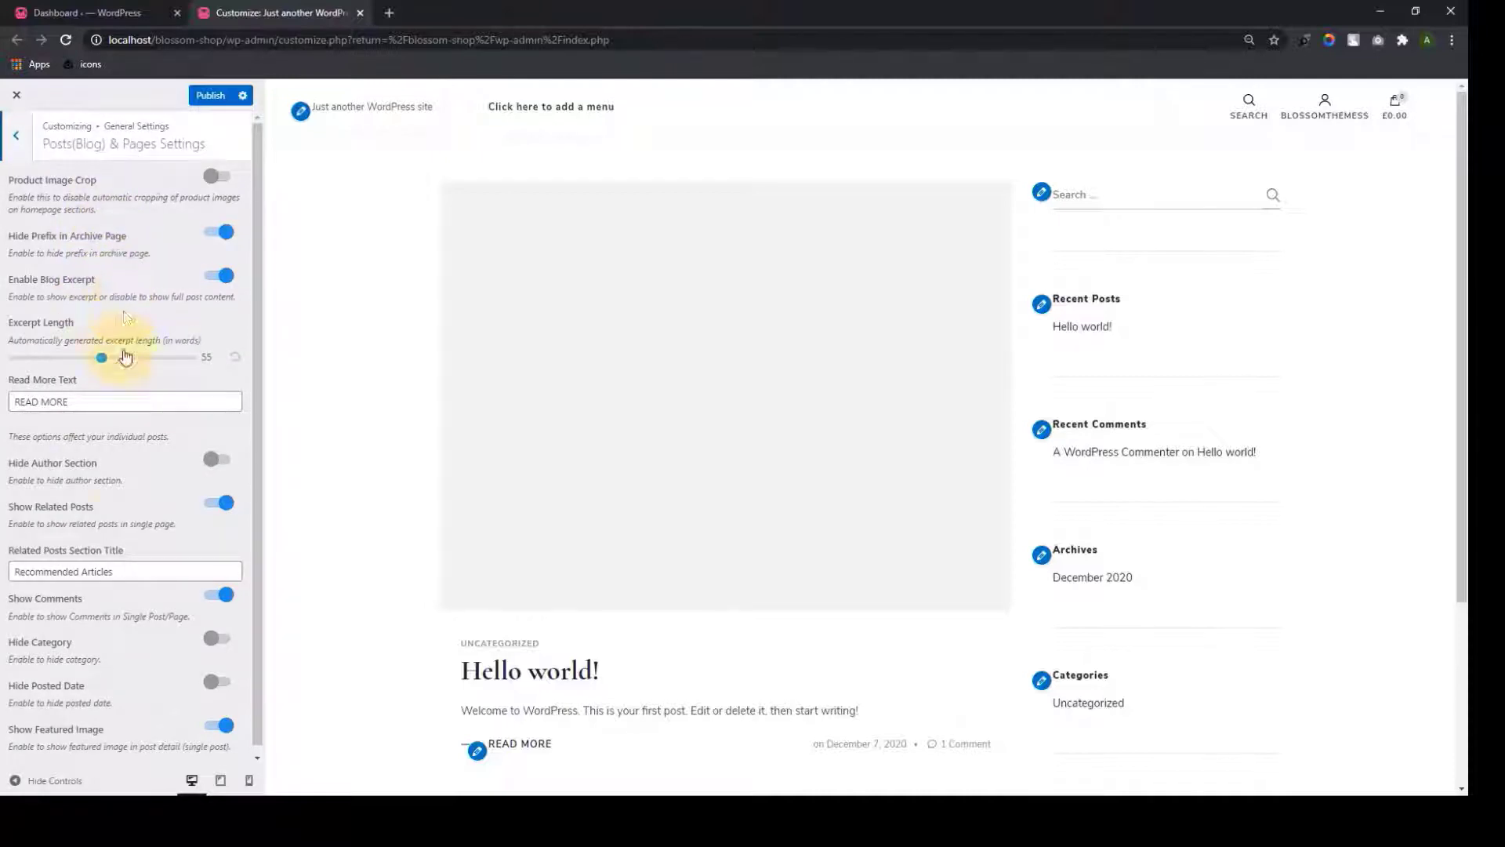
click(16, 135)
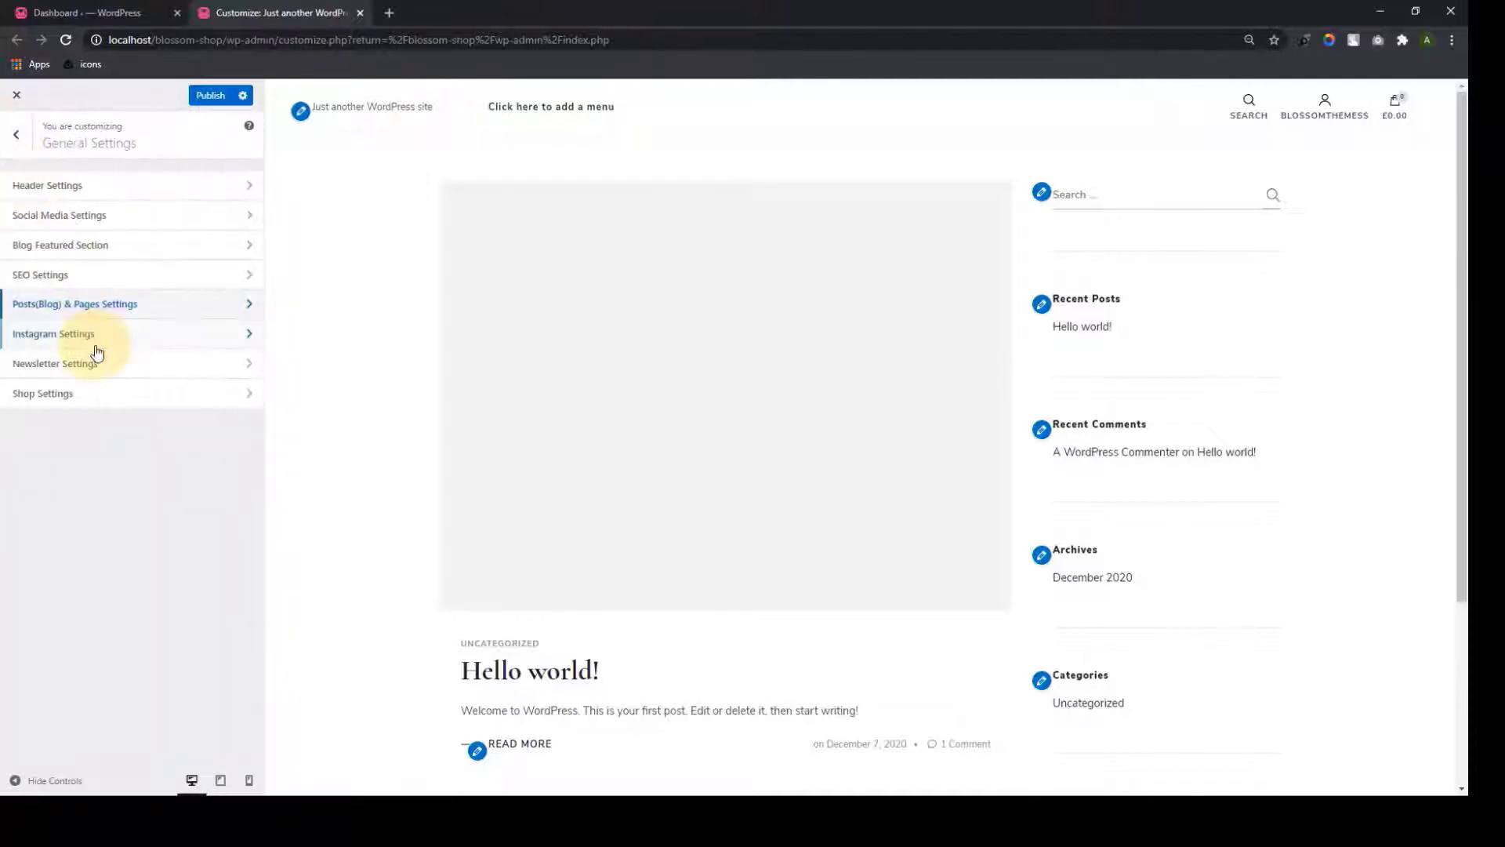
click(92, 337)
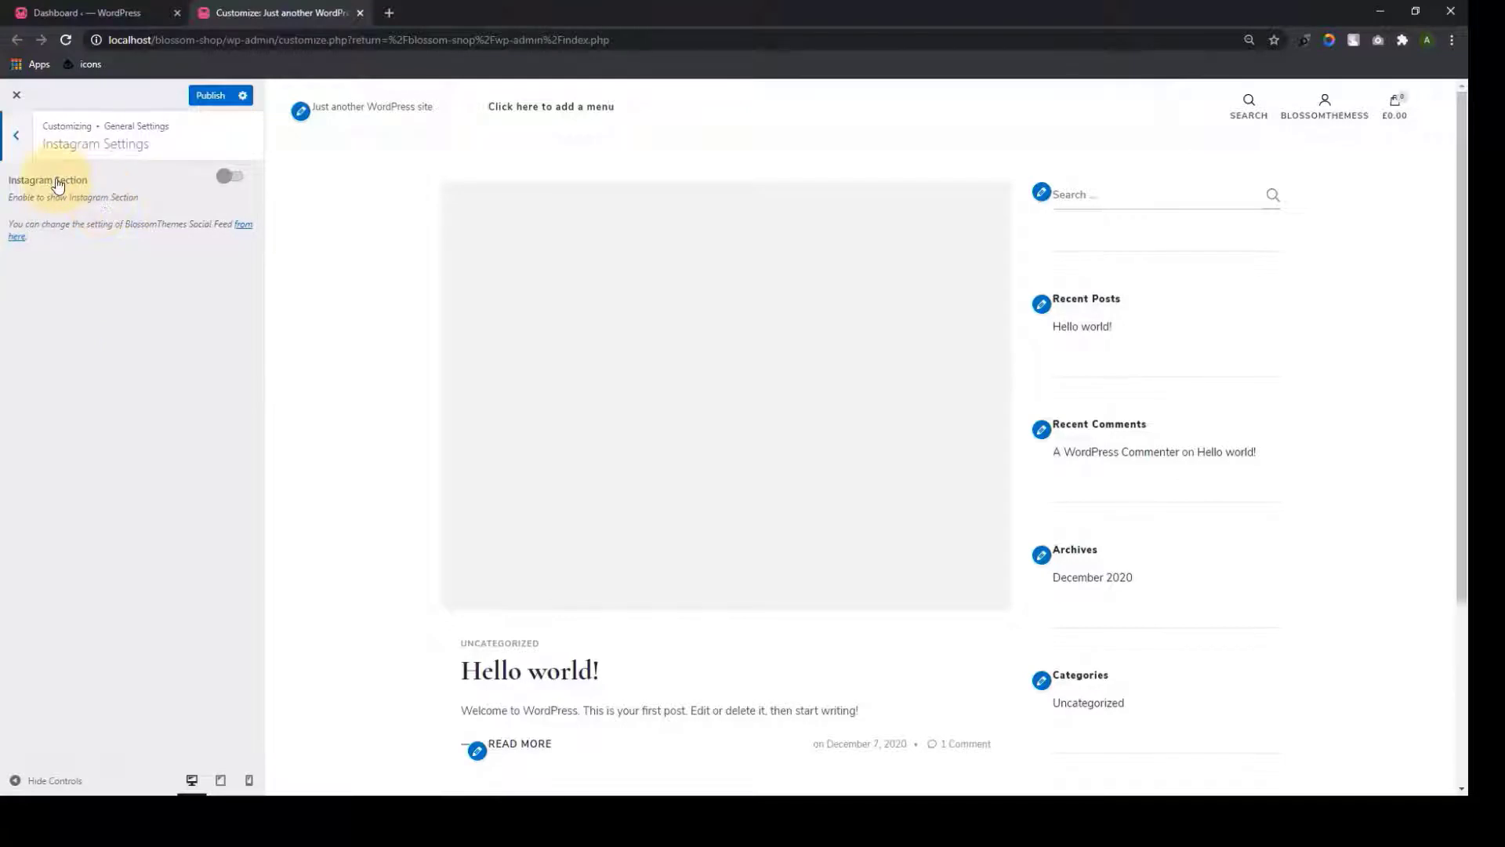
click(17, 145)
click(110, 365)
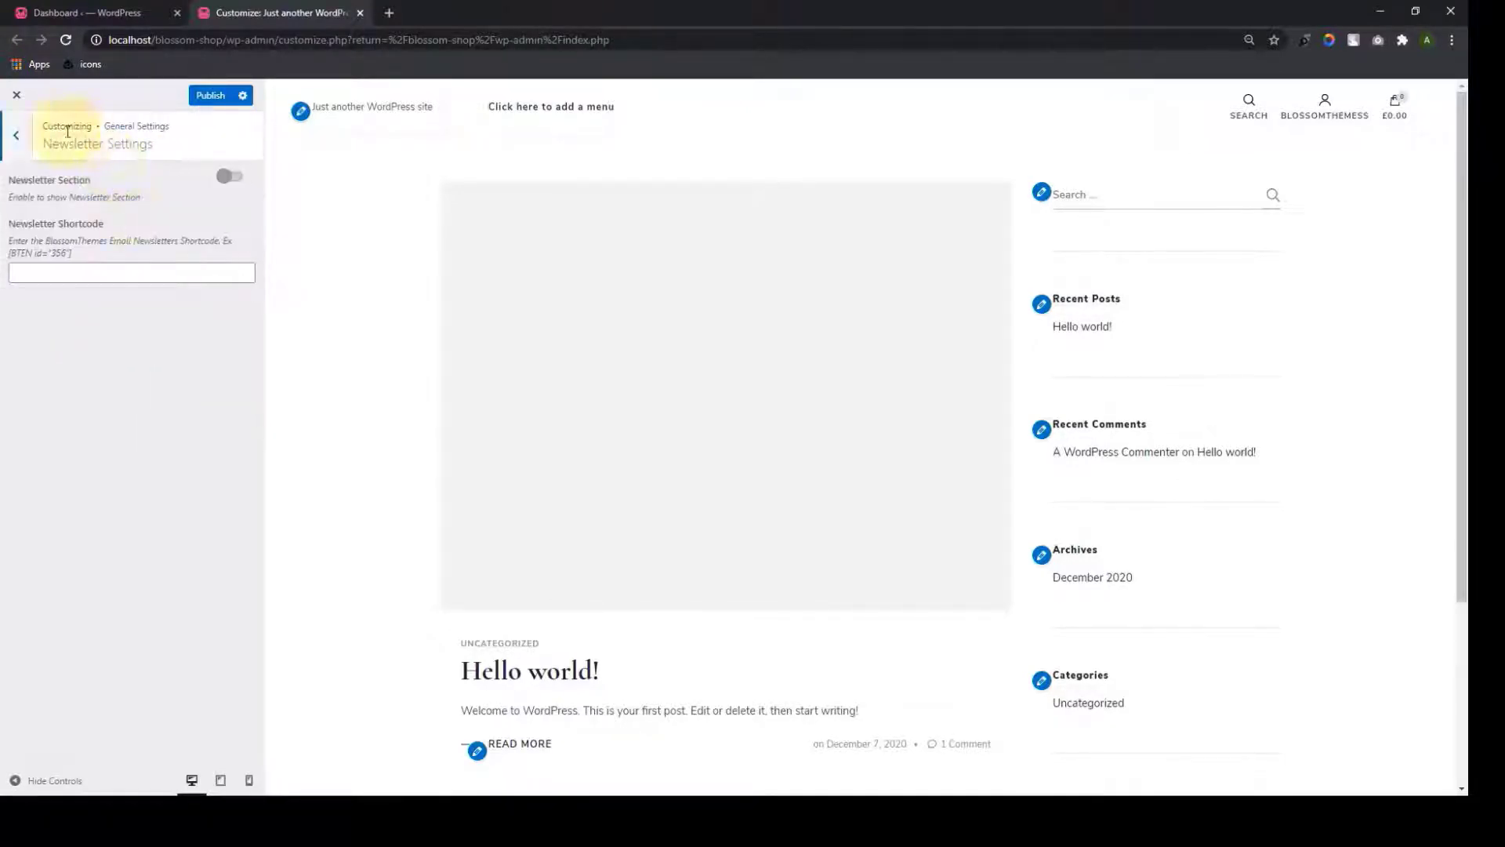
click(18, 141)
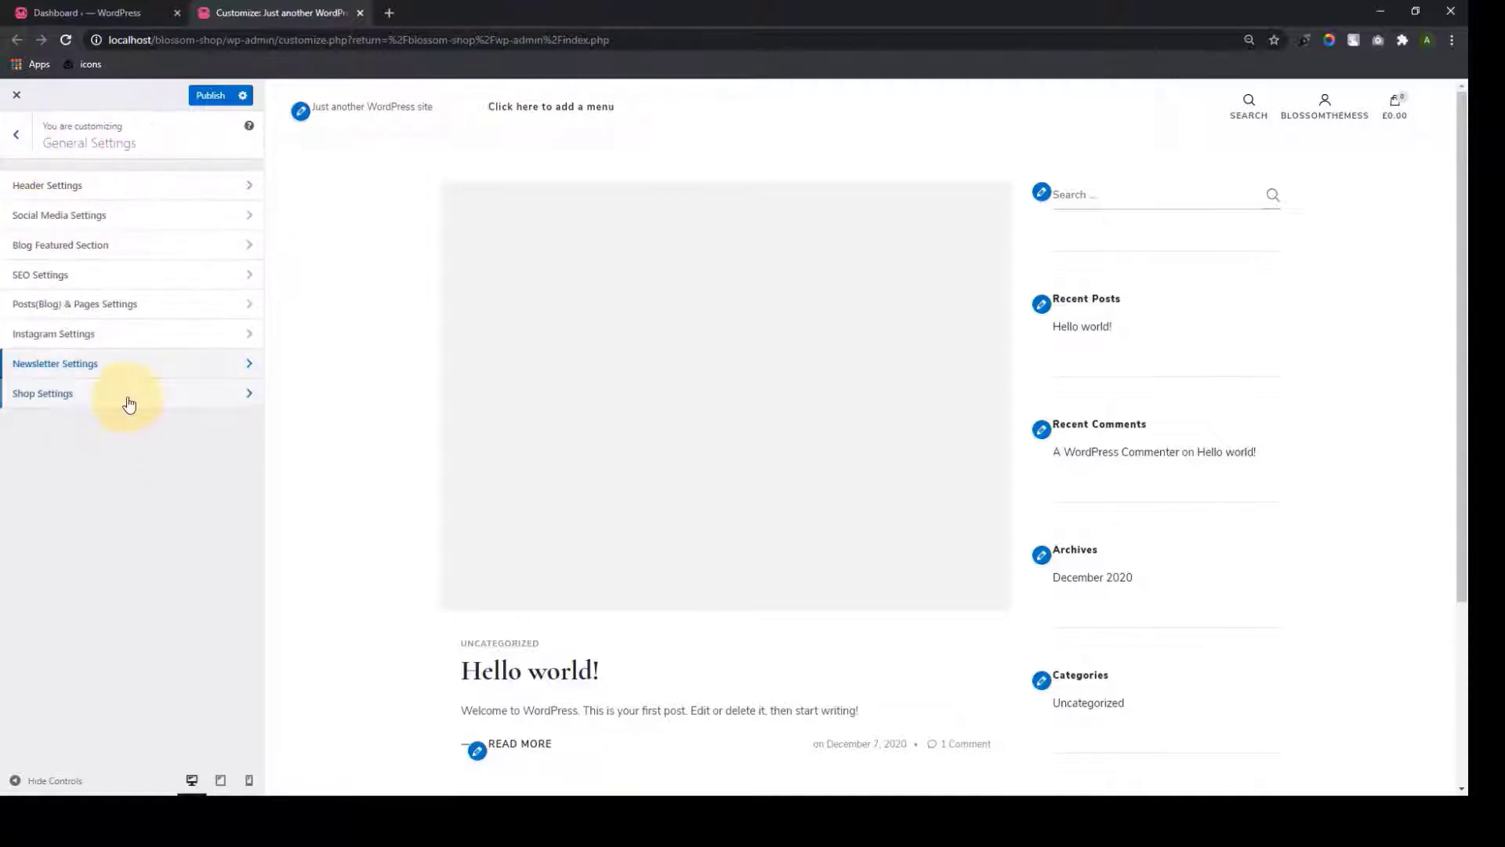
click(124, 396)
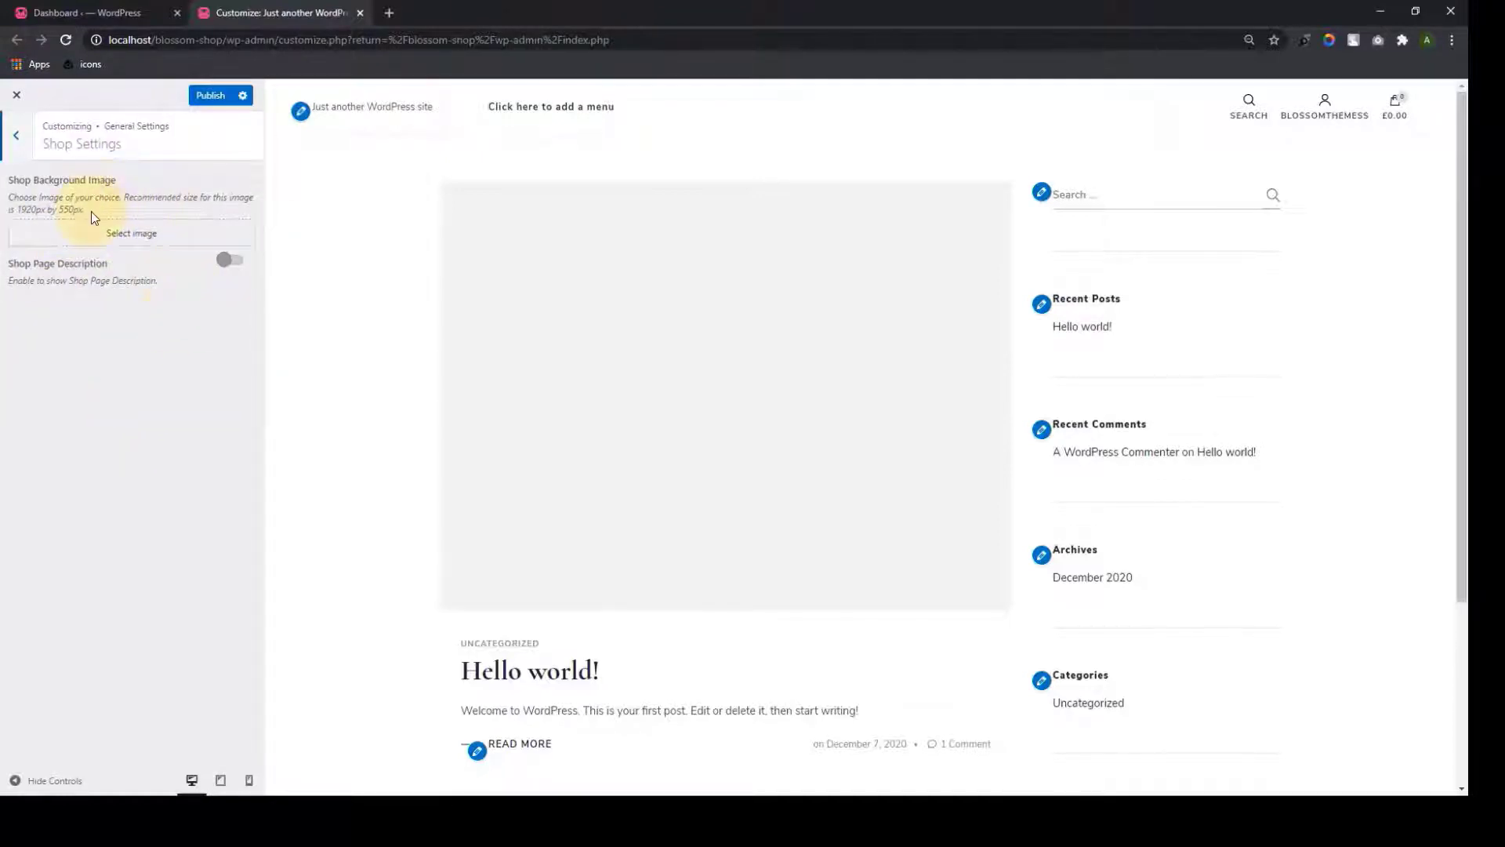
click(16, 151)
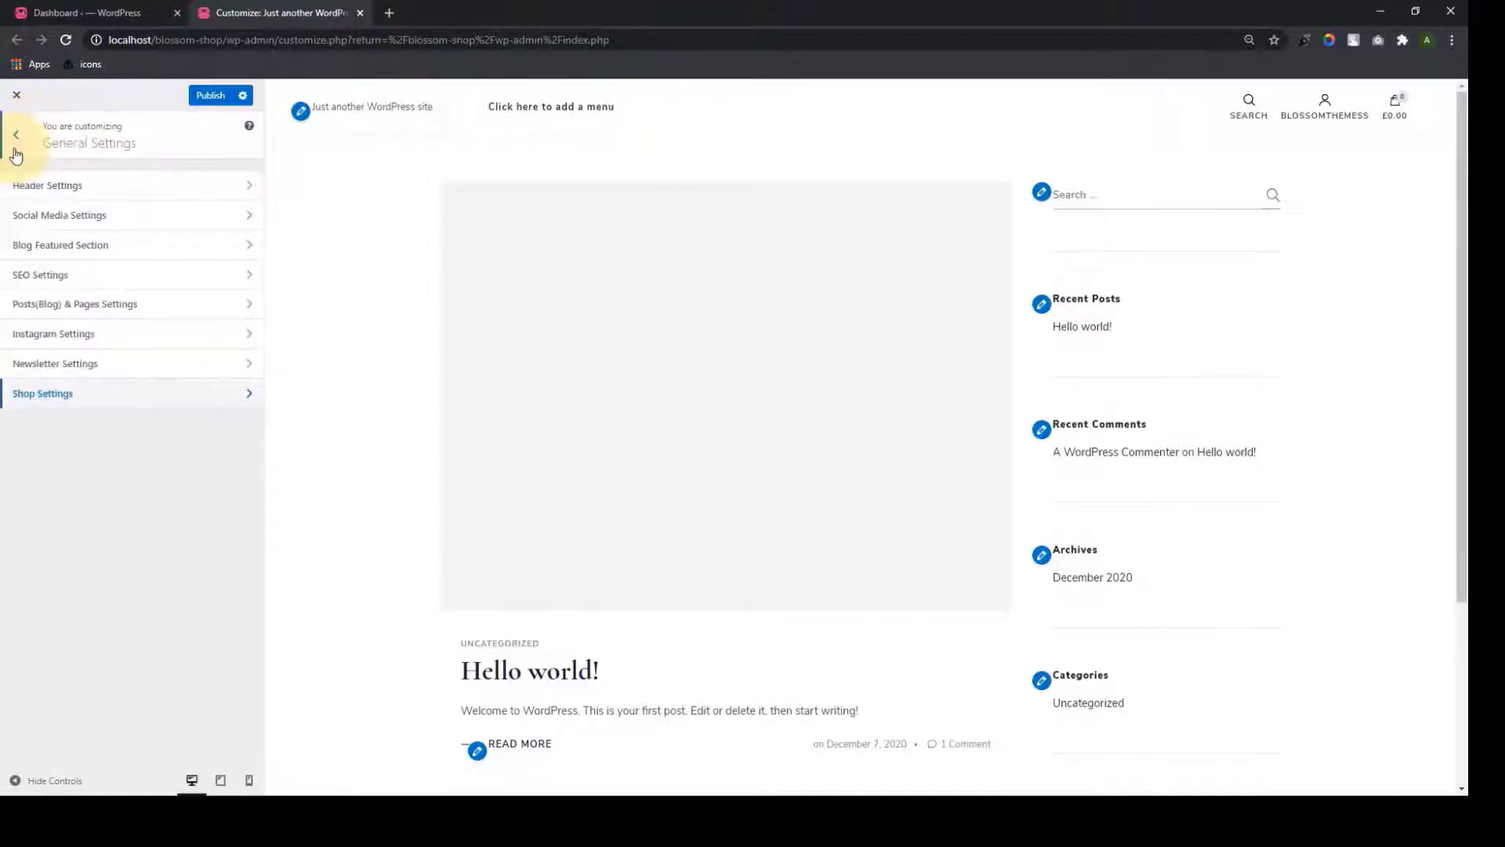
click(17, 150)
Review the Menus section, then the Sidebar and Footer One widget areas
click(154, 452)
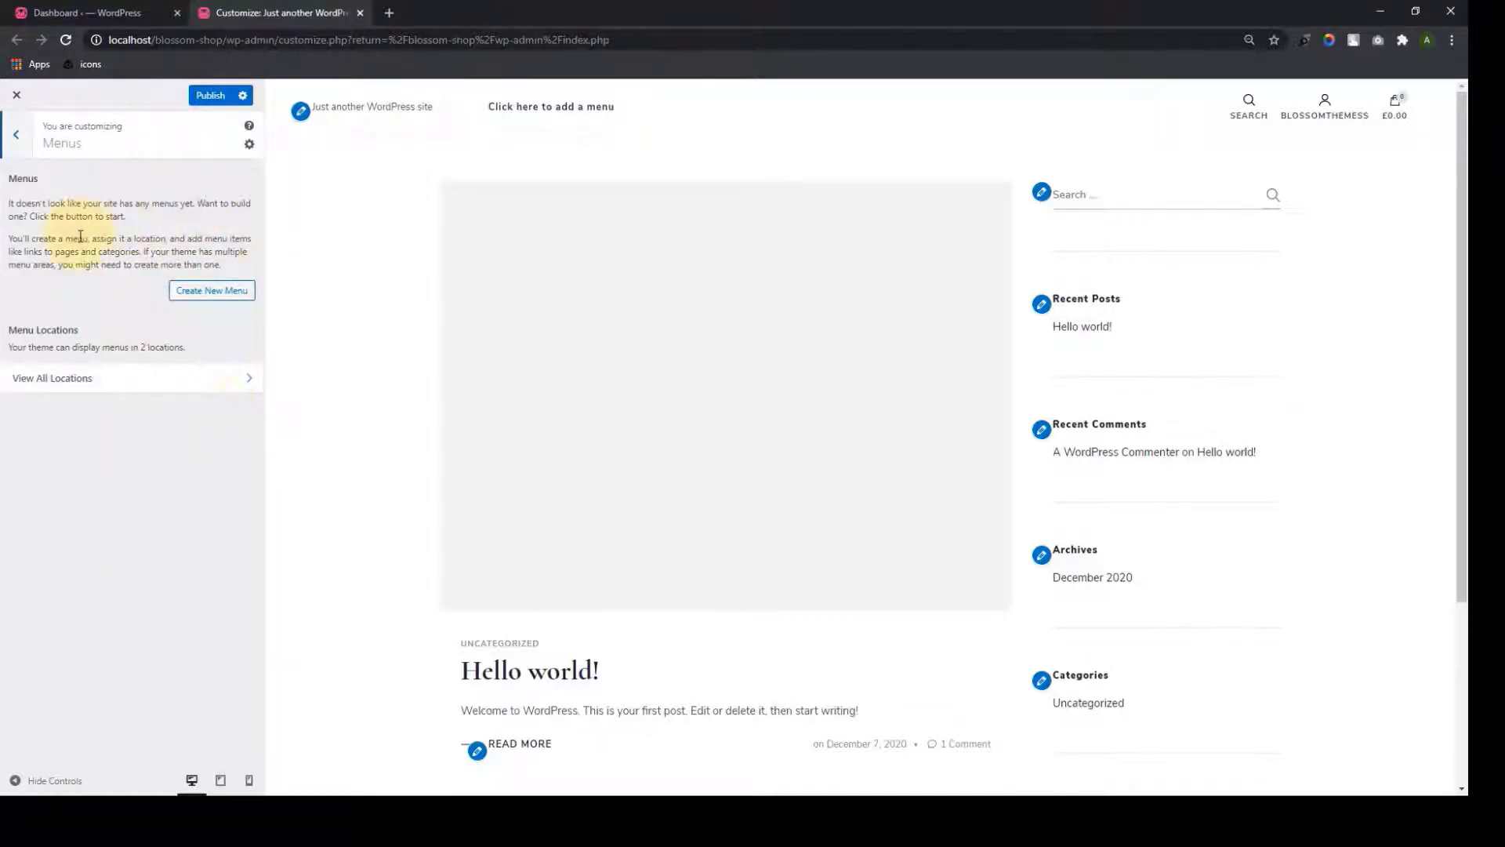
click(25, 154)
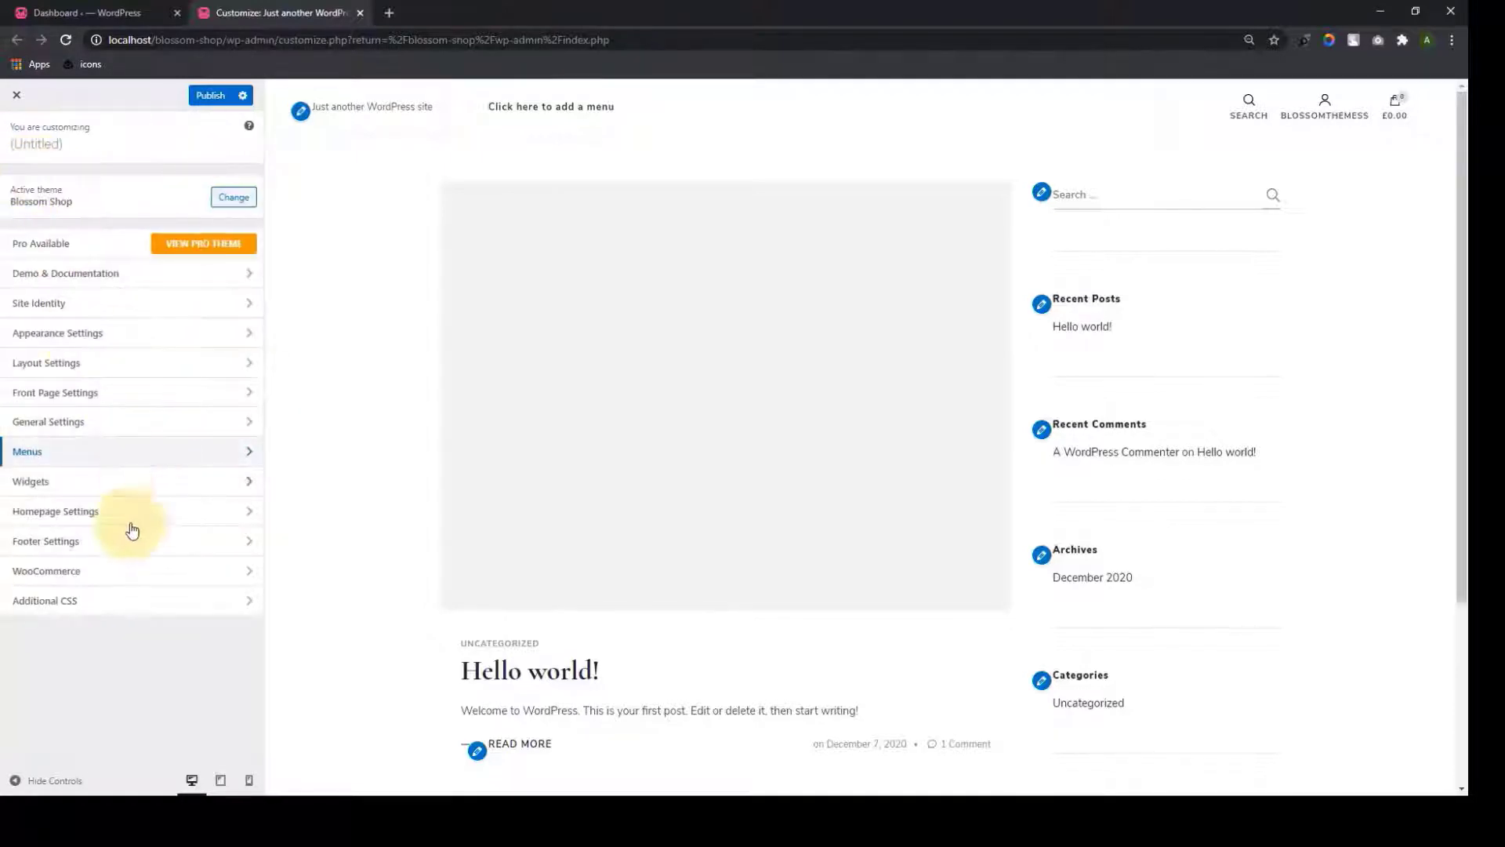
click(131, 493)
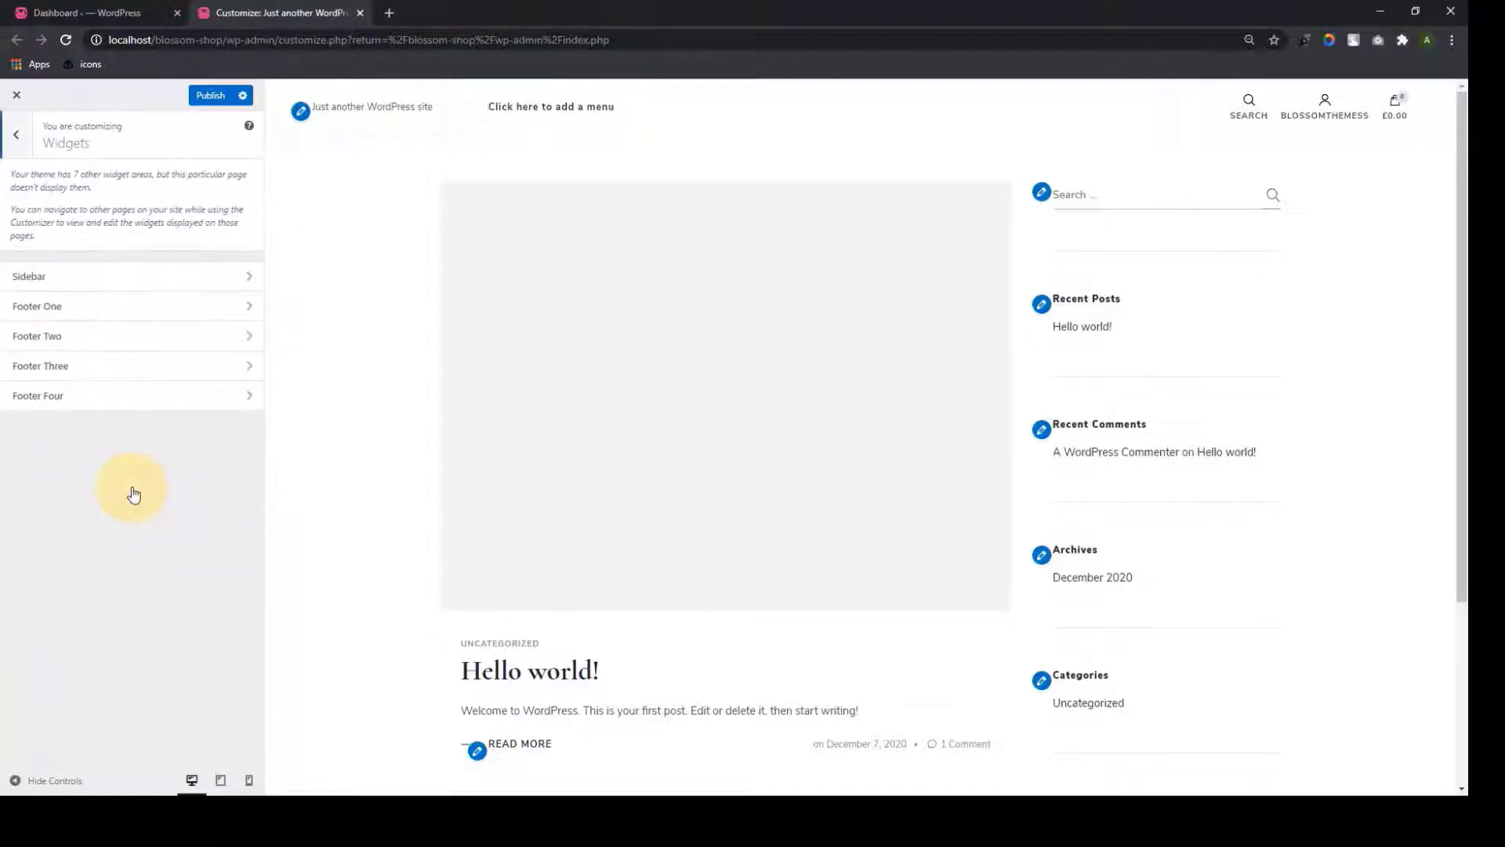
click(176, 280)
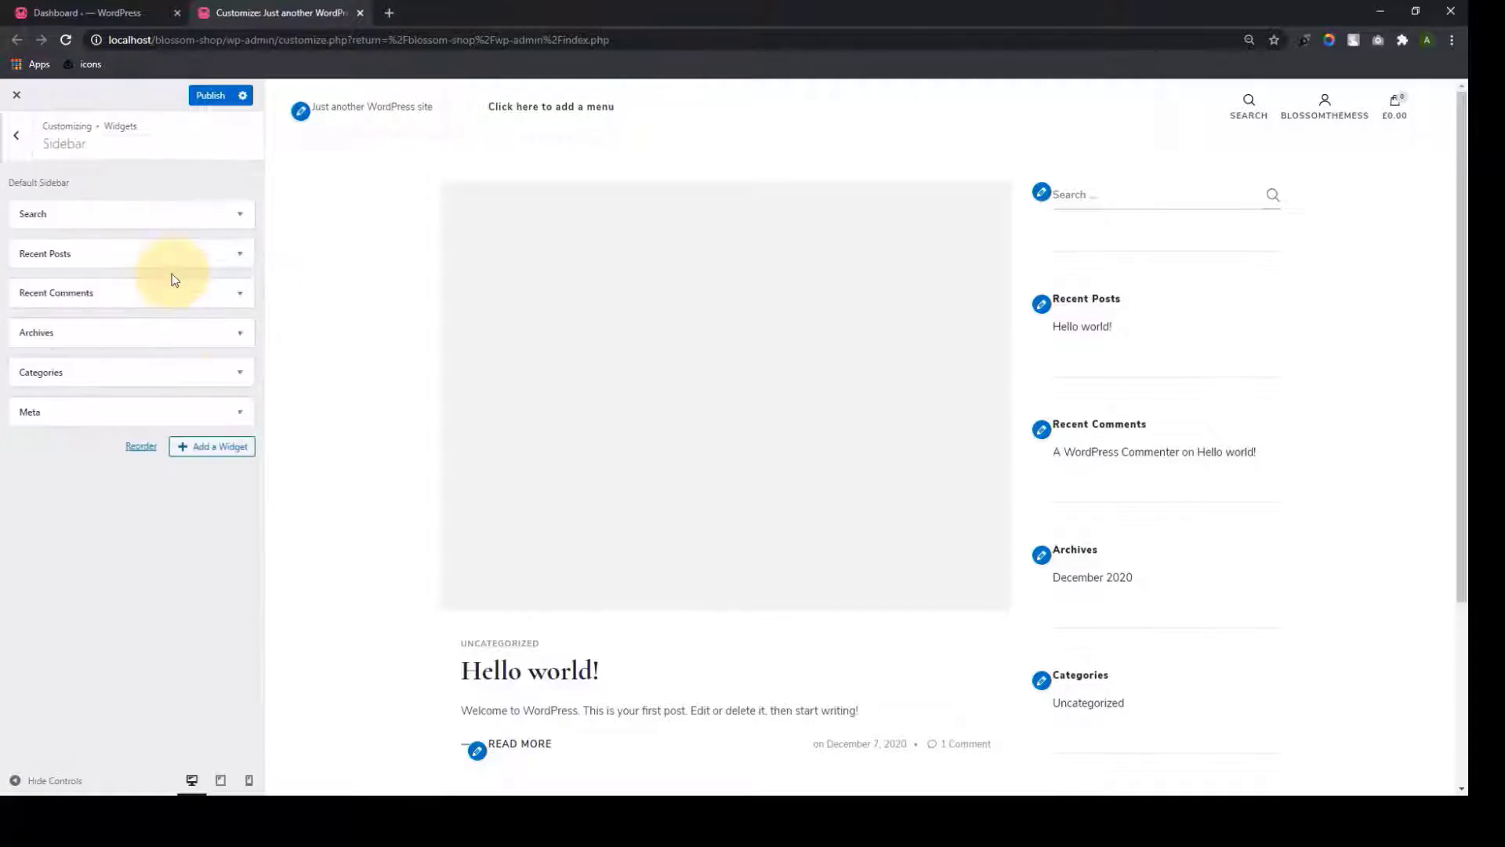
click(19, 139)
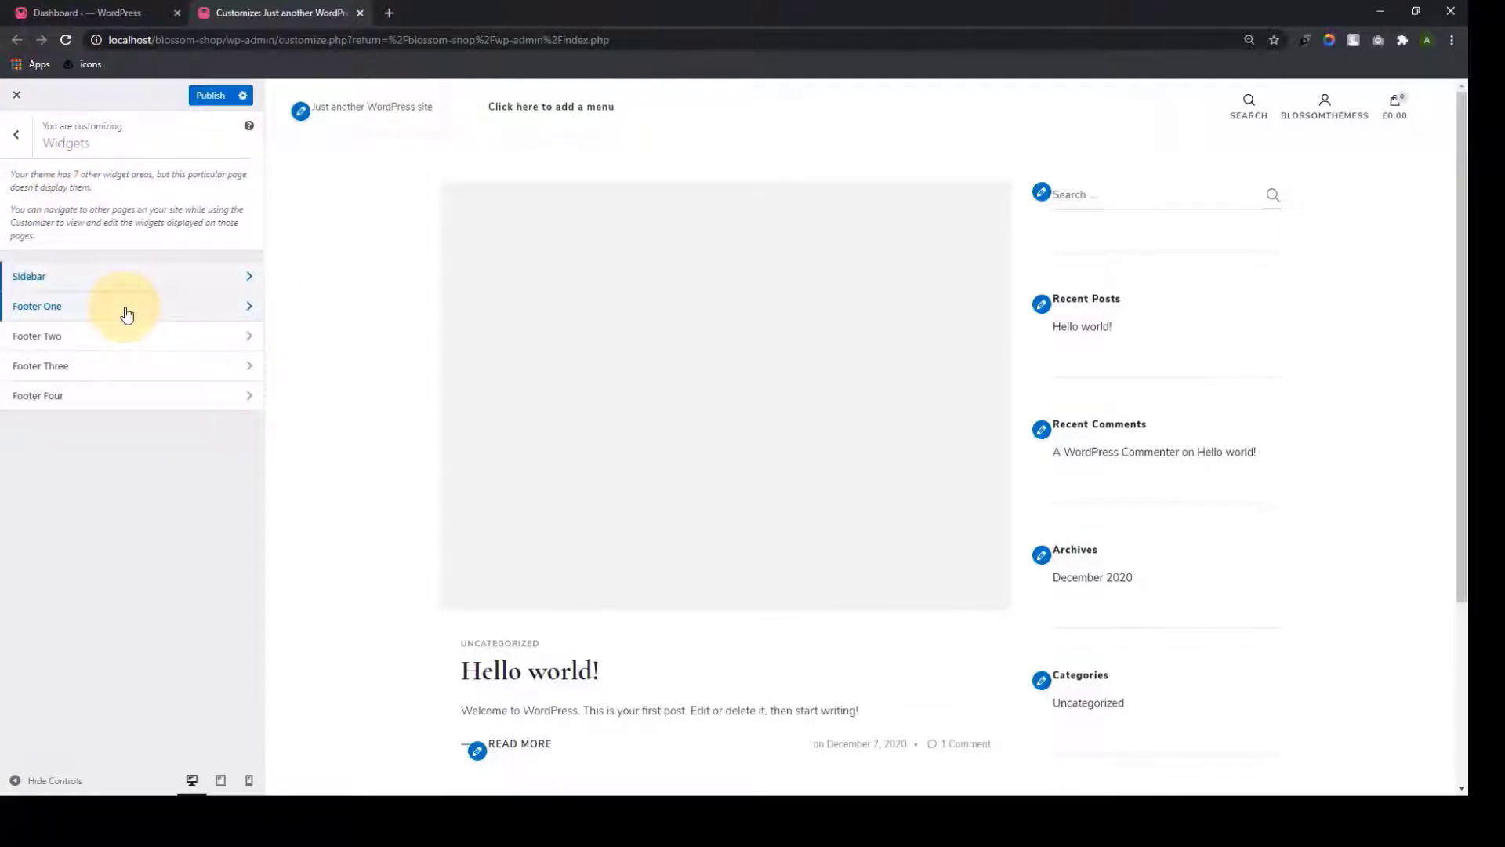
click(127, 314)
click(23, 153)
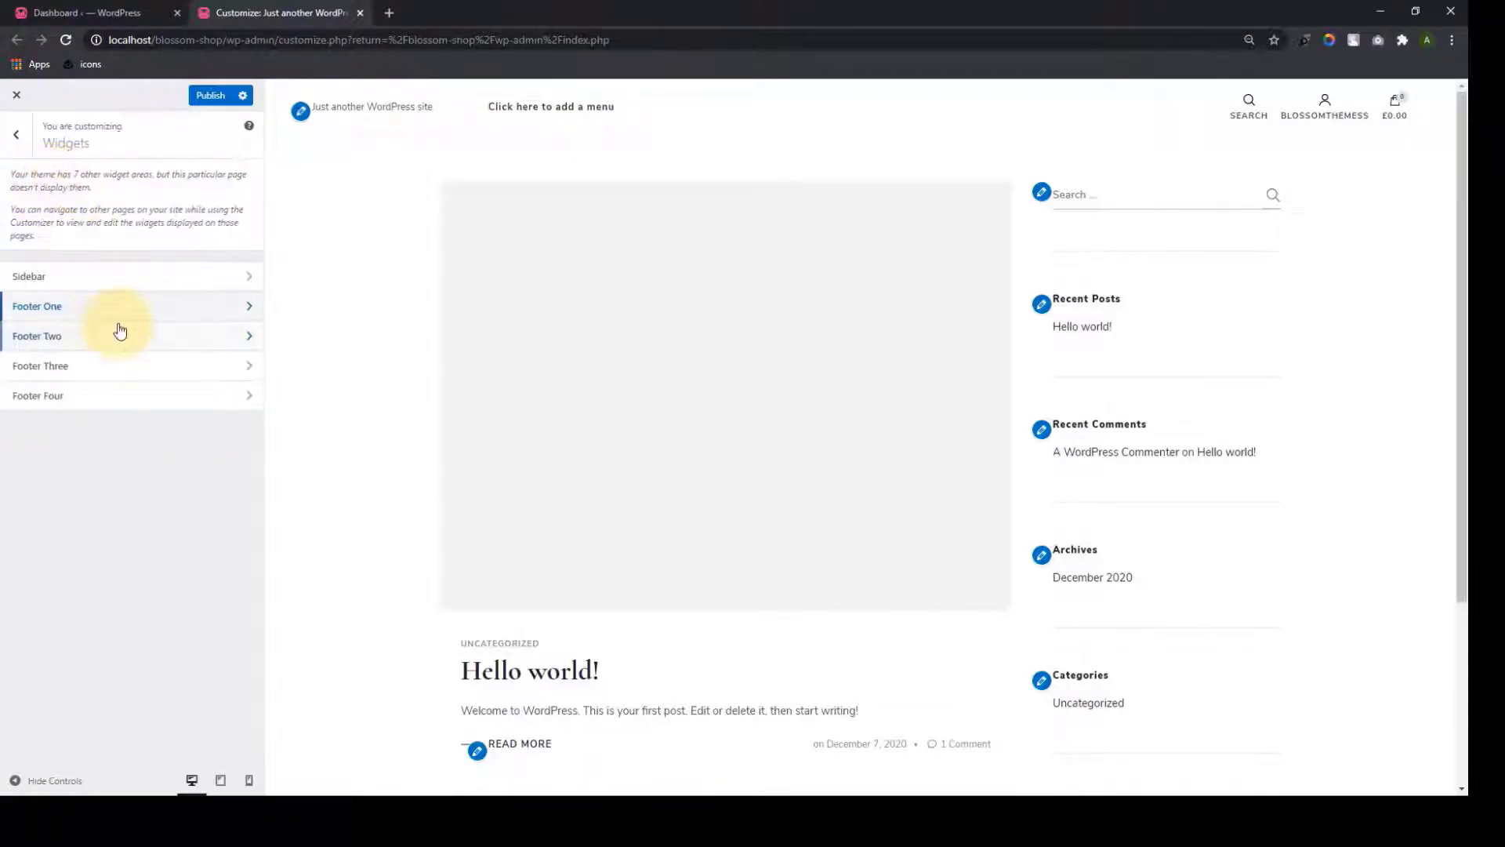
Review the Footer Two to Four widget areas, then view Homepage Settings showing latest posts
click(113, 333)
click(17, 149)
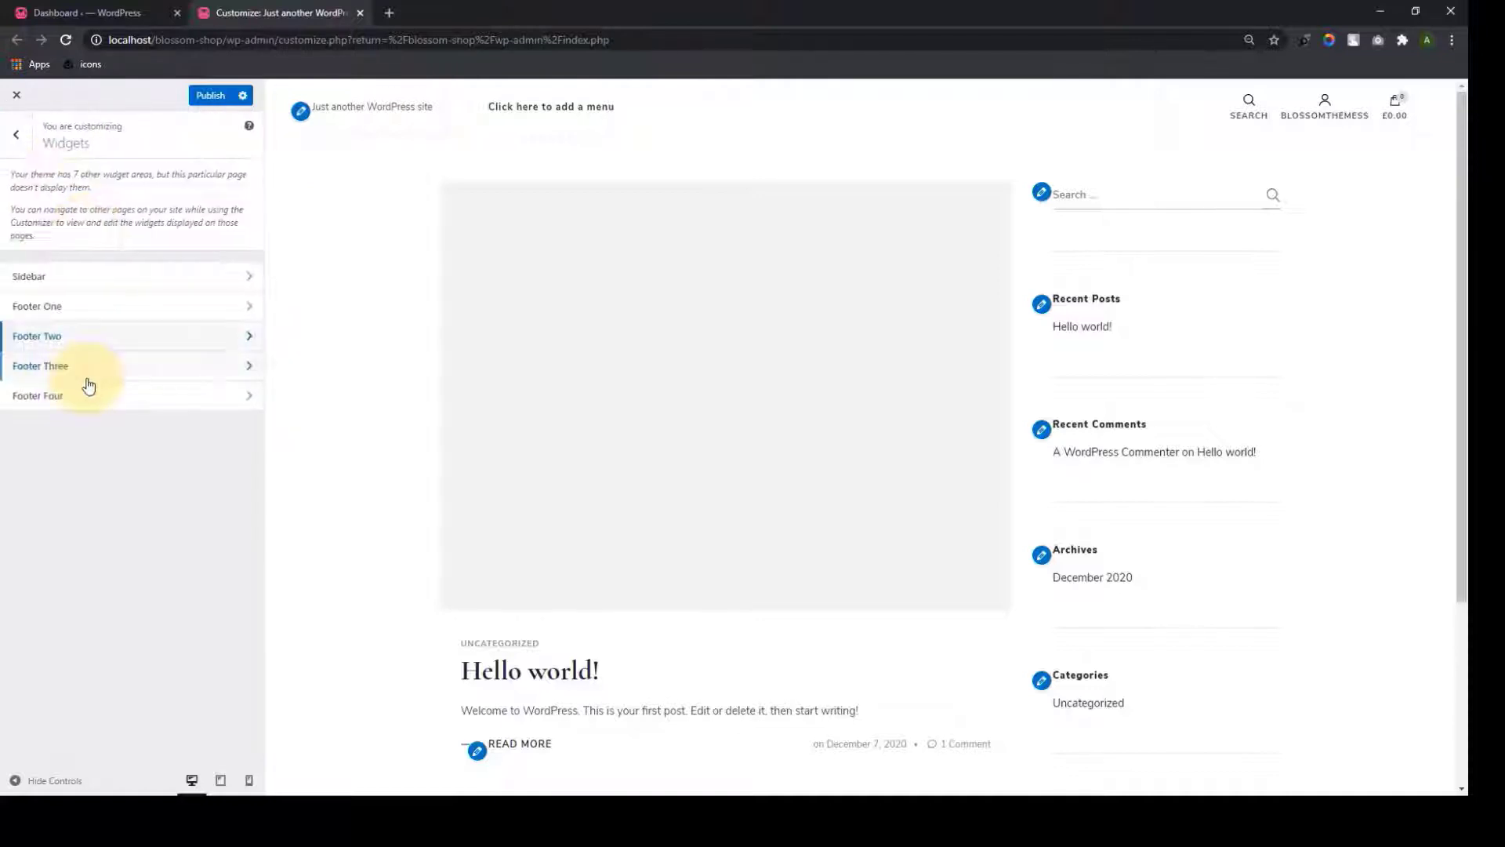
click(69, 336)
click(23, 153)
click(136, 396)
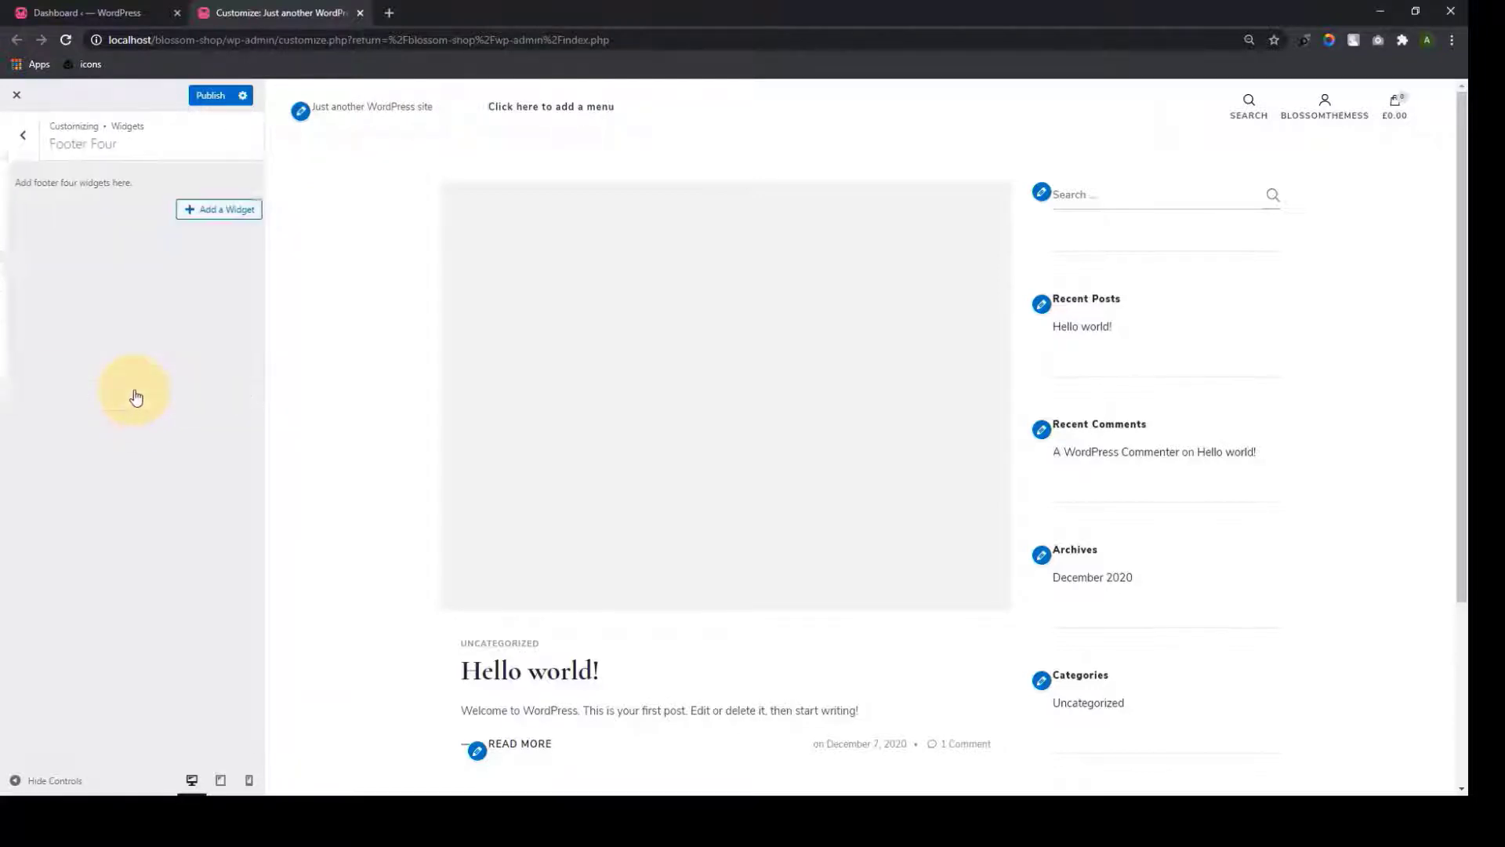
click(23, 149)
click(22, 149)
click(89, 521)
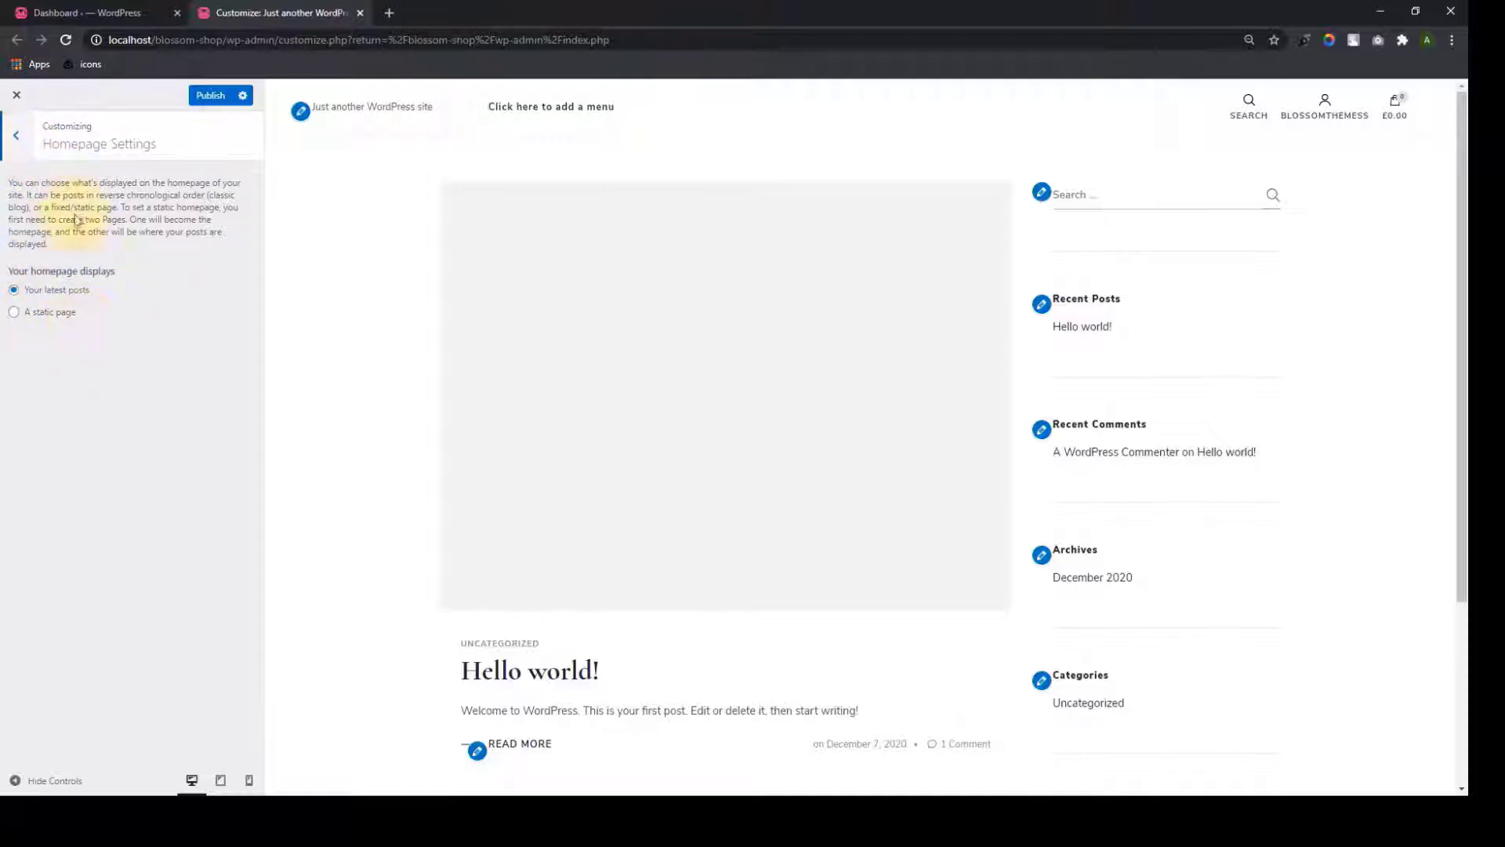
Look through Footer Settings, WooCommerce and Additional CSS without changing anything
click(16, 136)
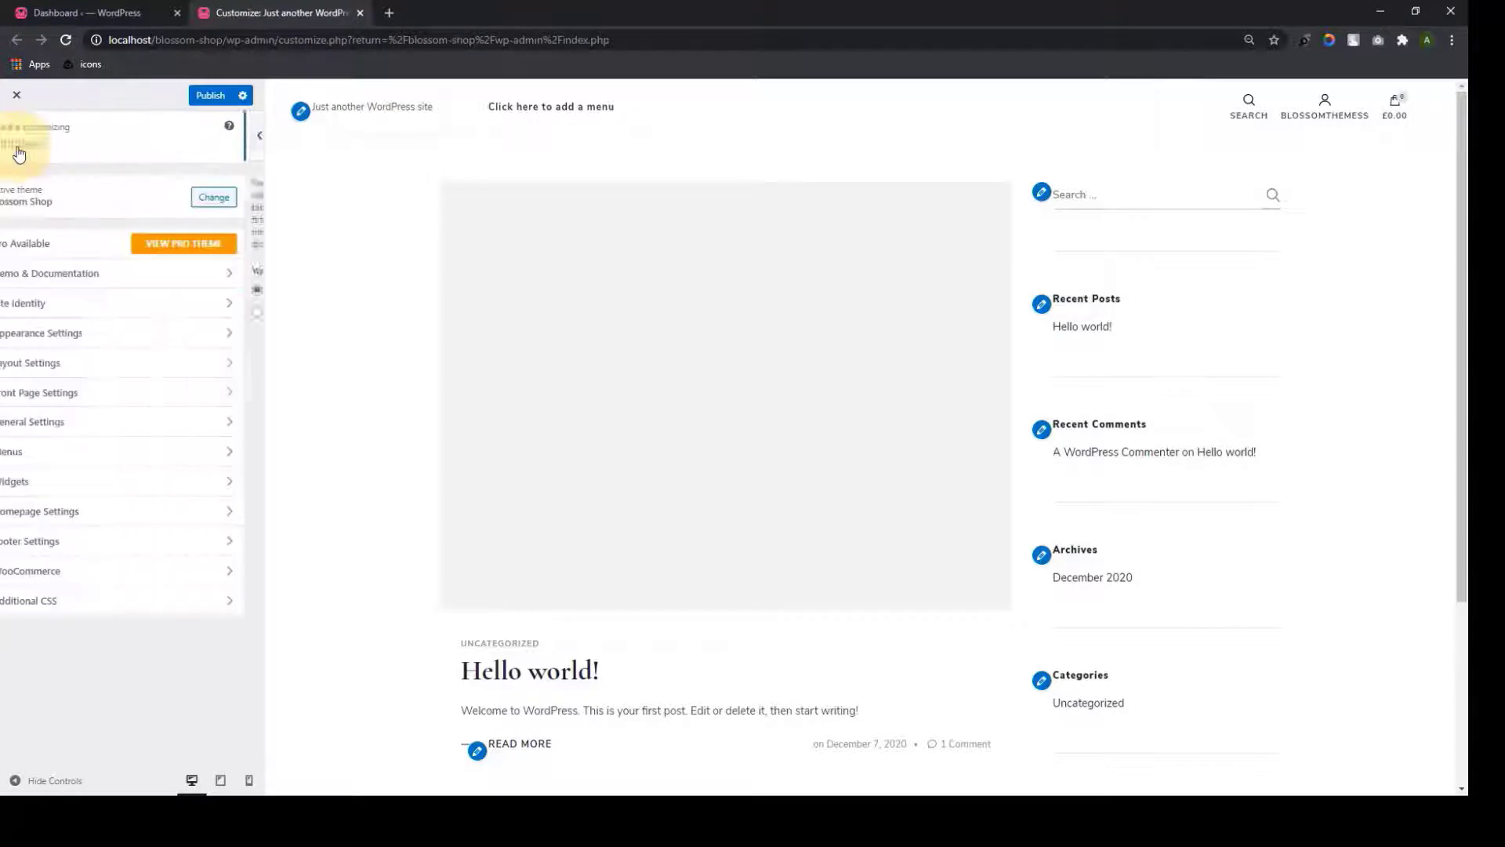
click(83, 545)
click(99, 229)
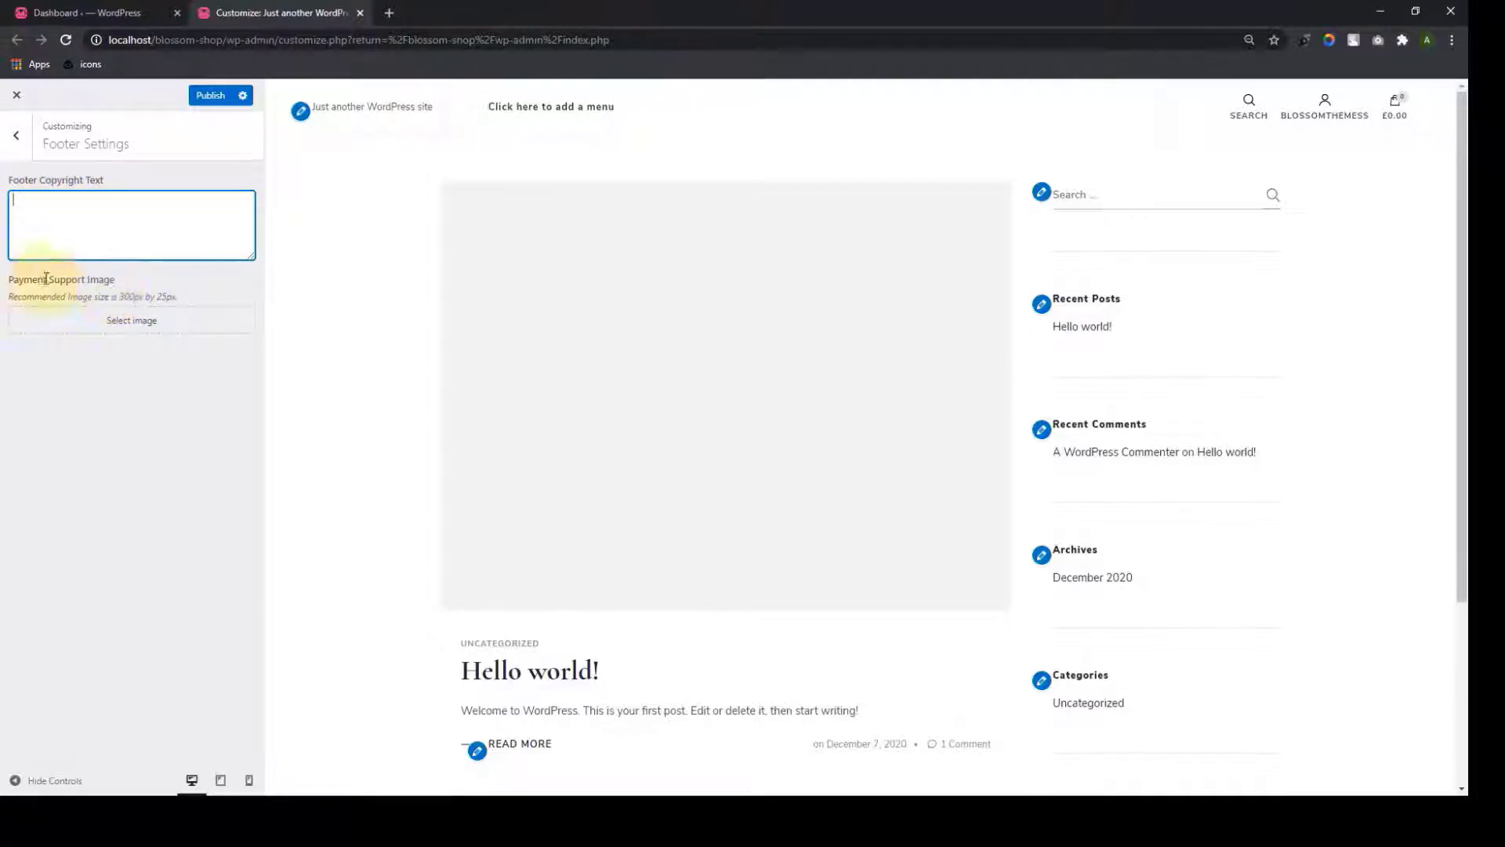
click(16, 136)
click(128, 572)
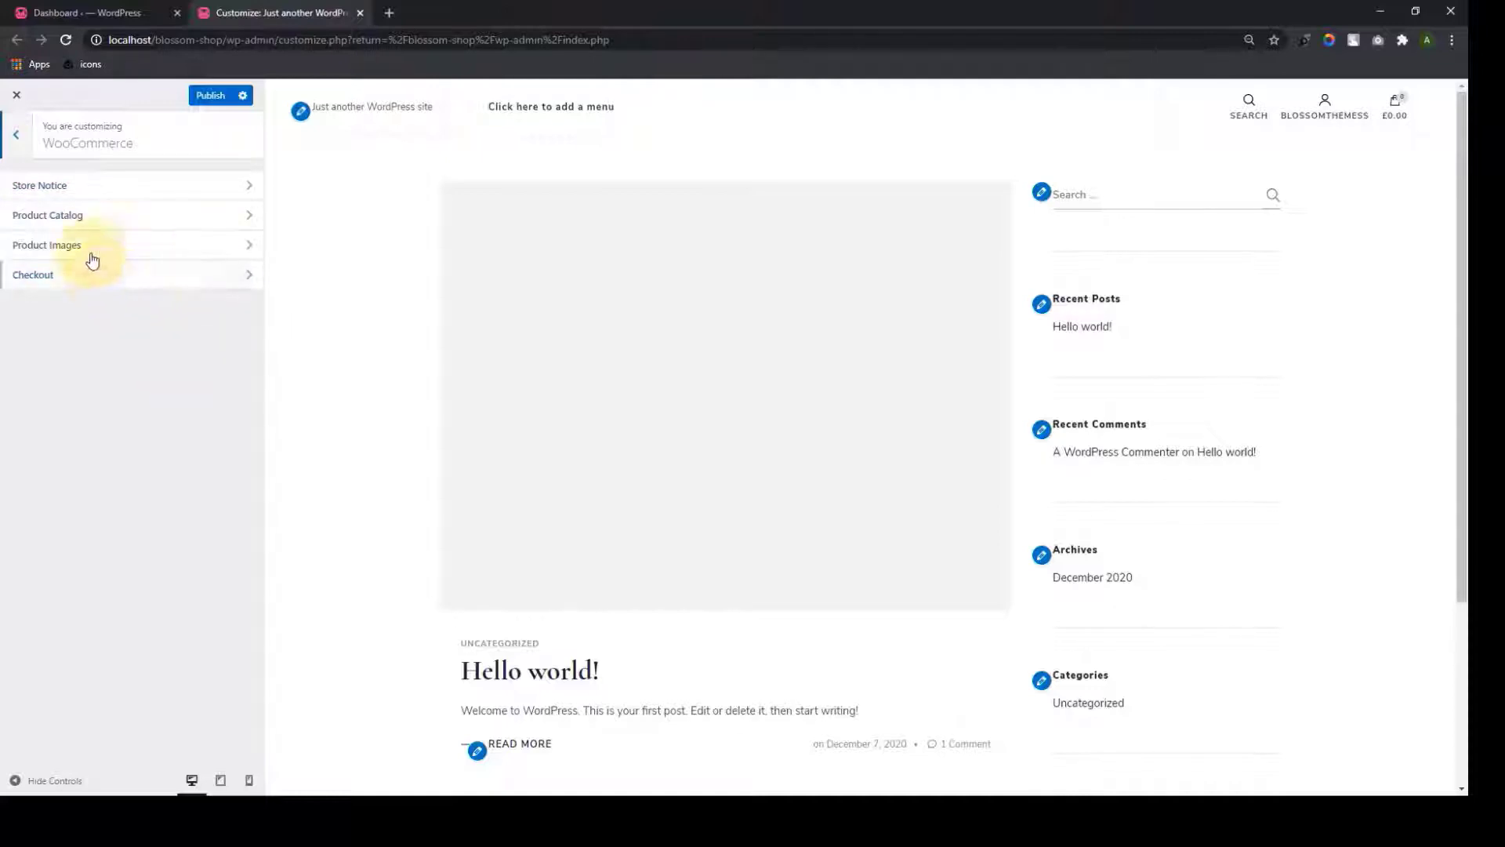
click(19, 140)
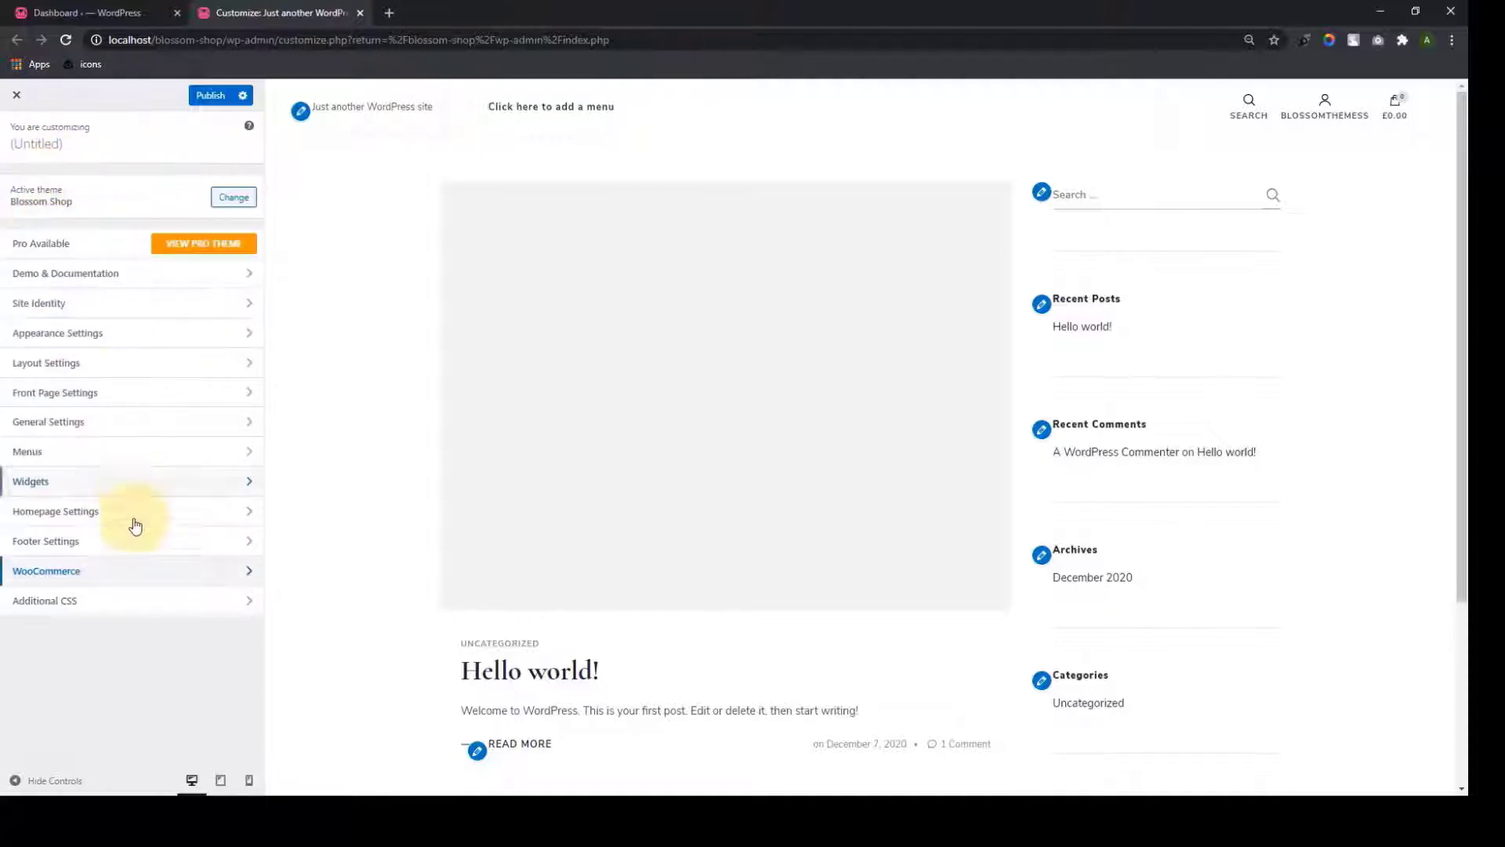
click(128, 604)
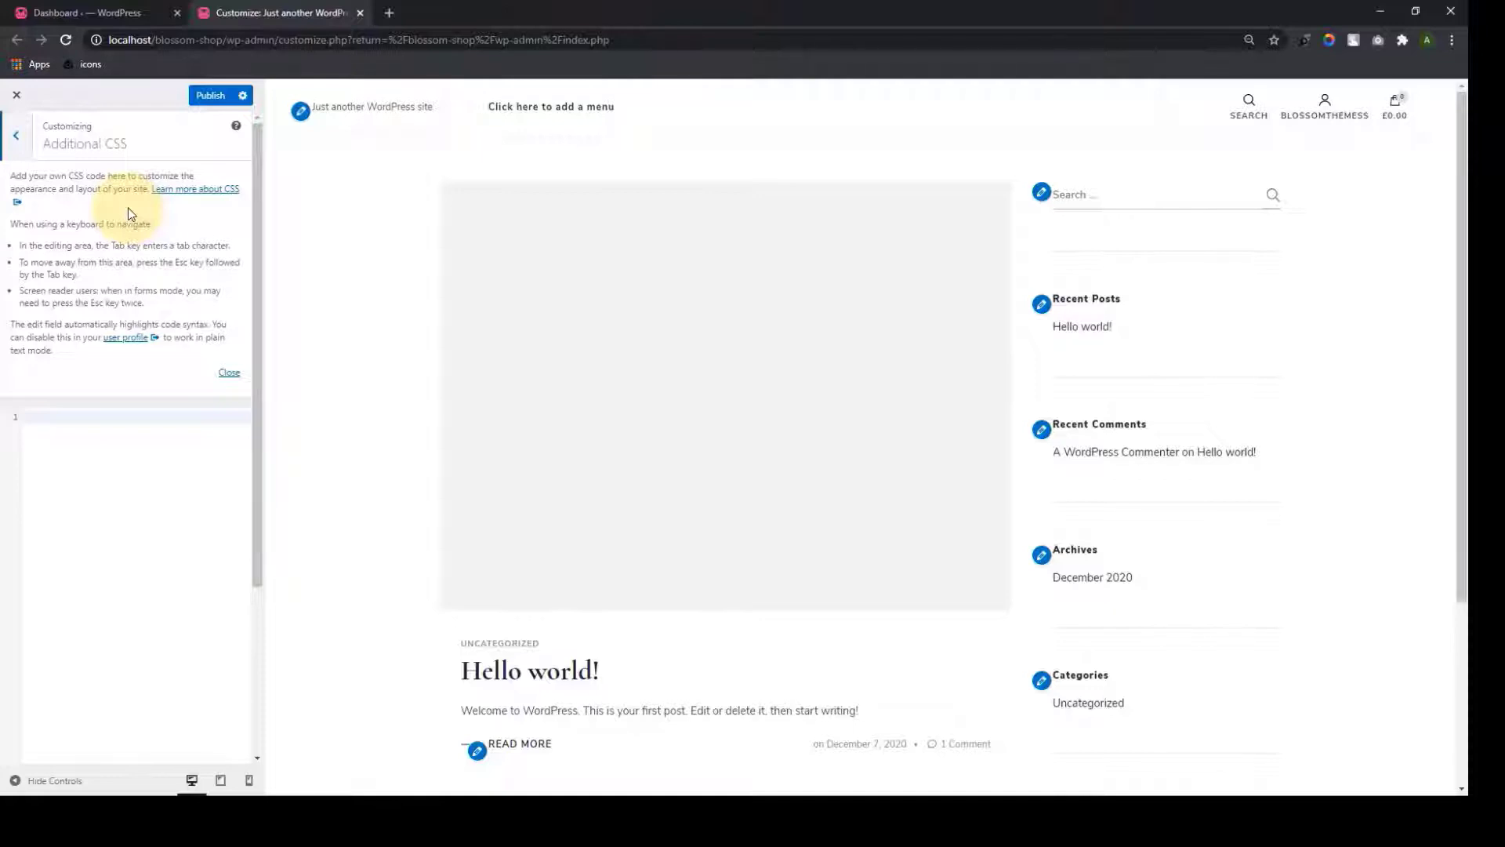
click(16, 137)
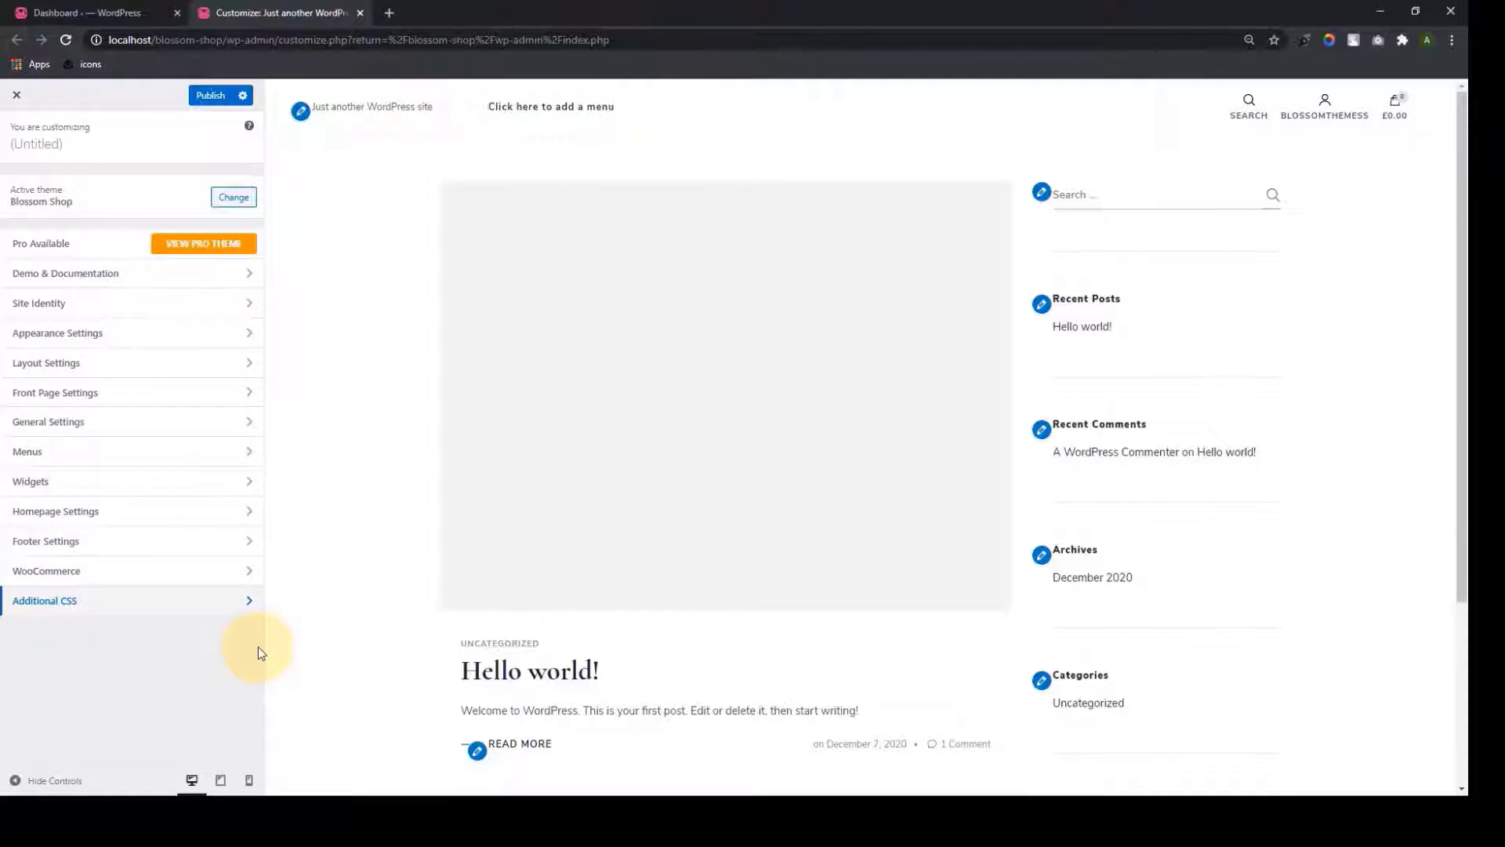
In Site Identity, visit the Site Title and Tagline fields, leaving them blank, then open Select logo
click(175, 302)
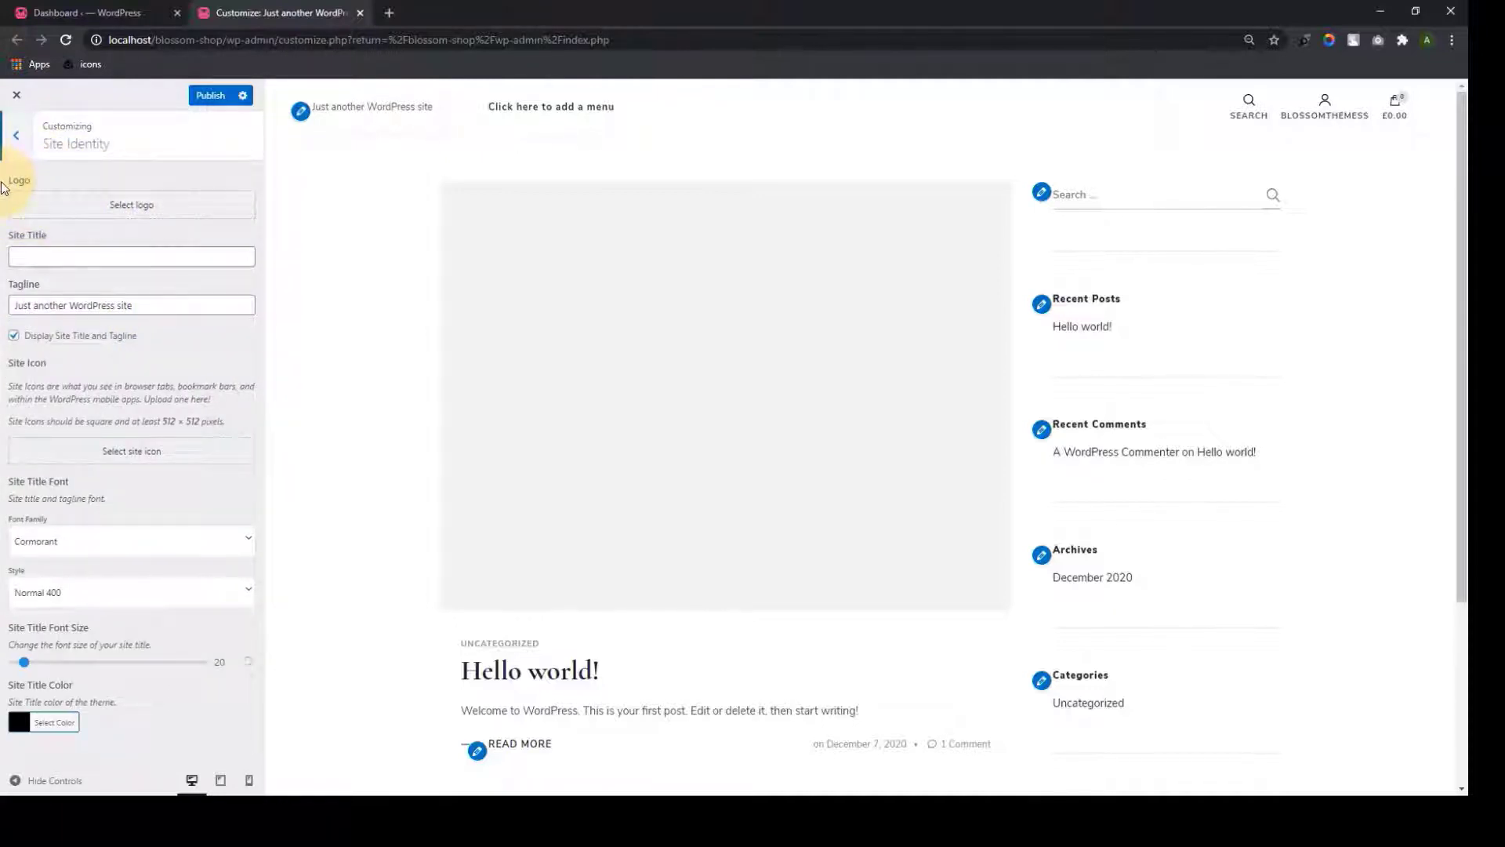
click(78, 252)
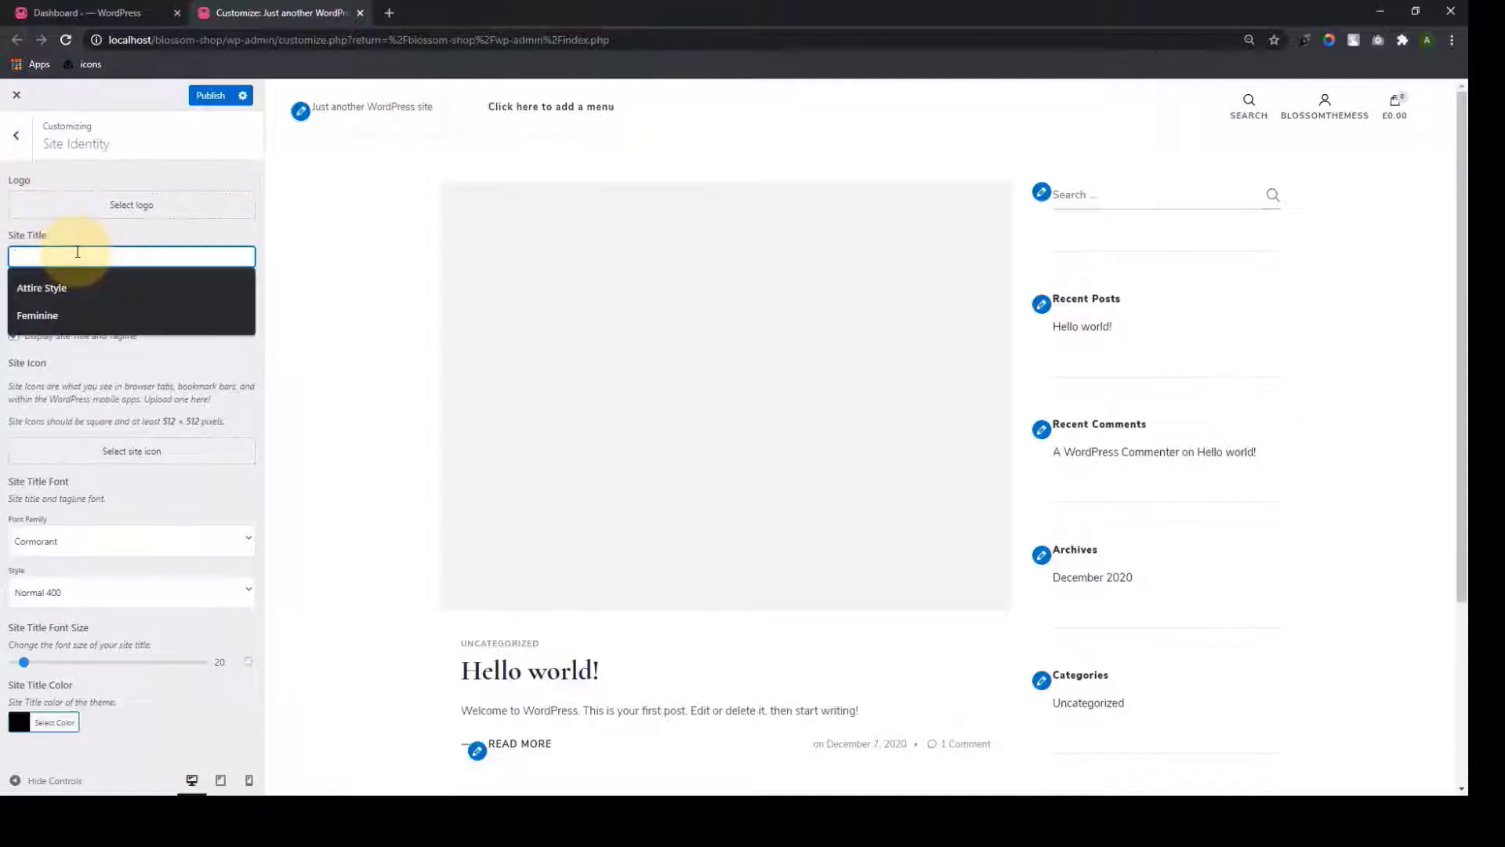
click(166, 370)
click(170, 301)
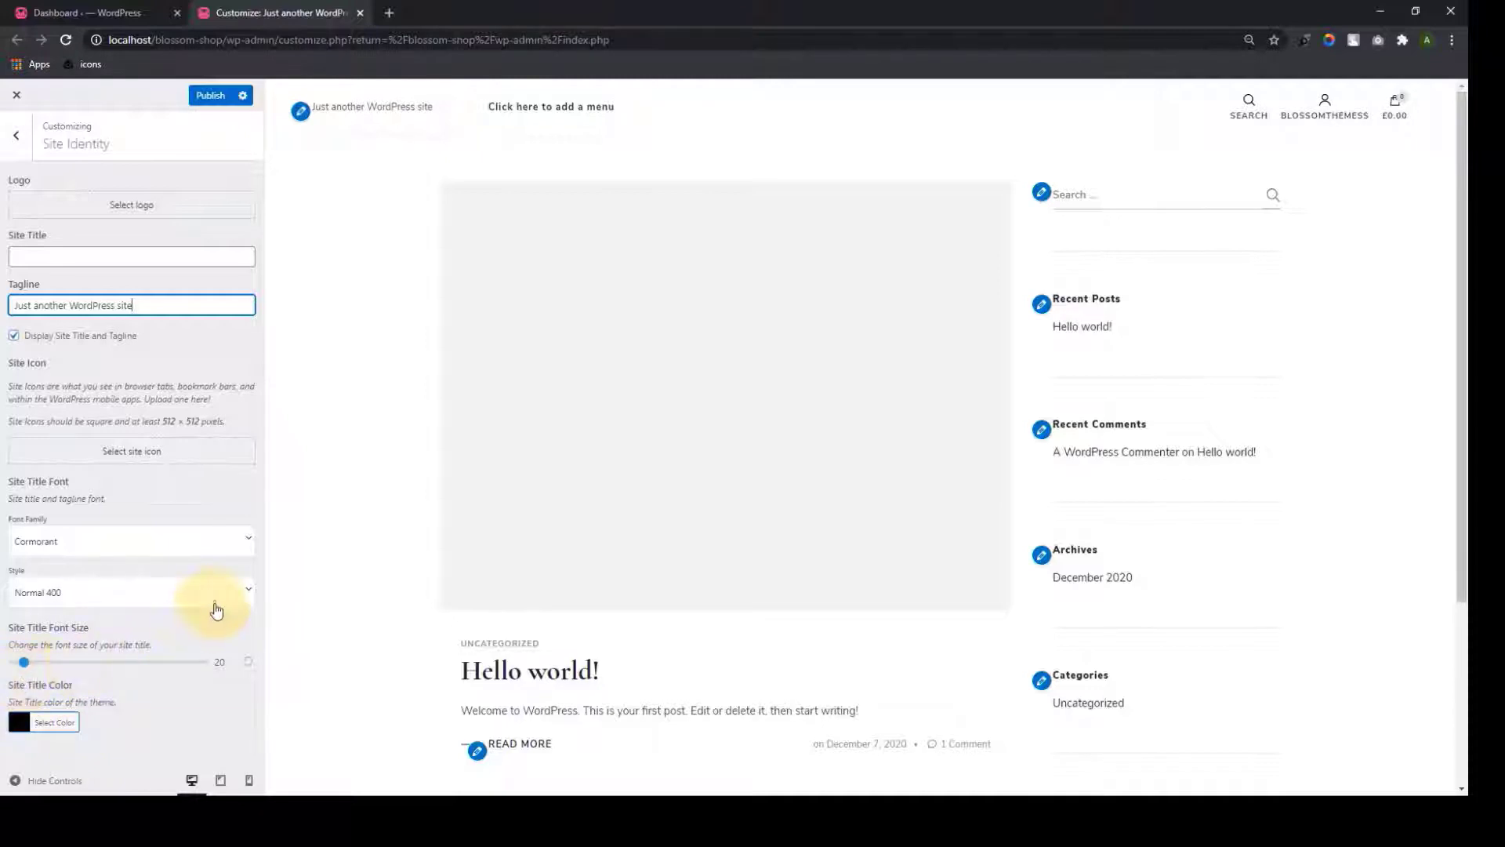
click(152, 217)
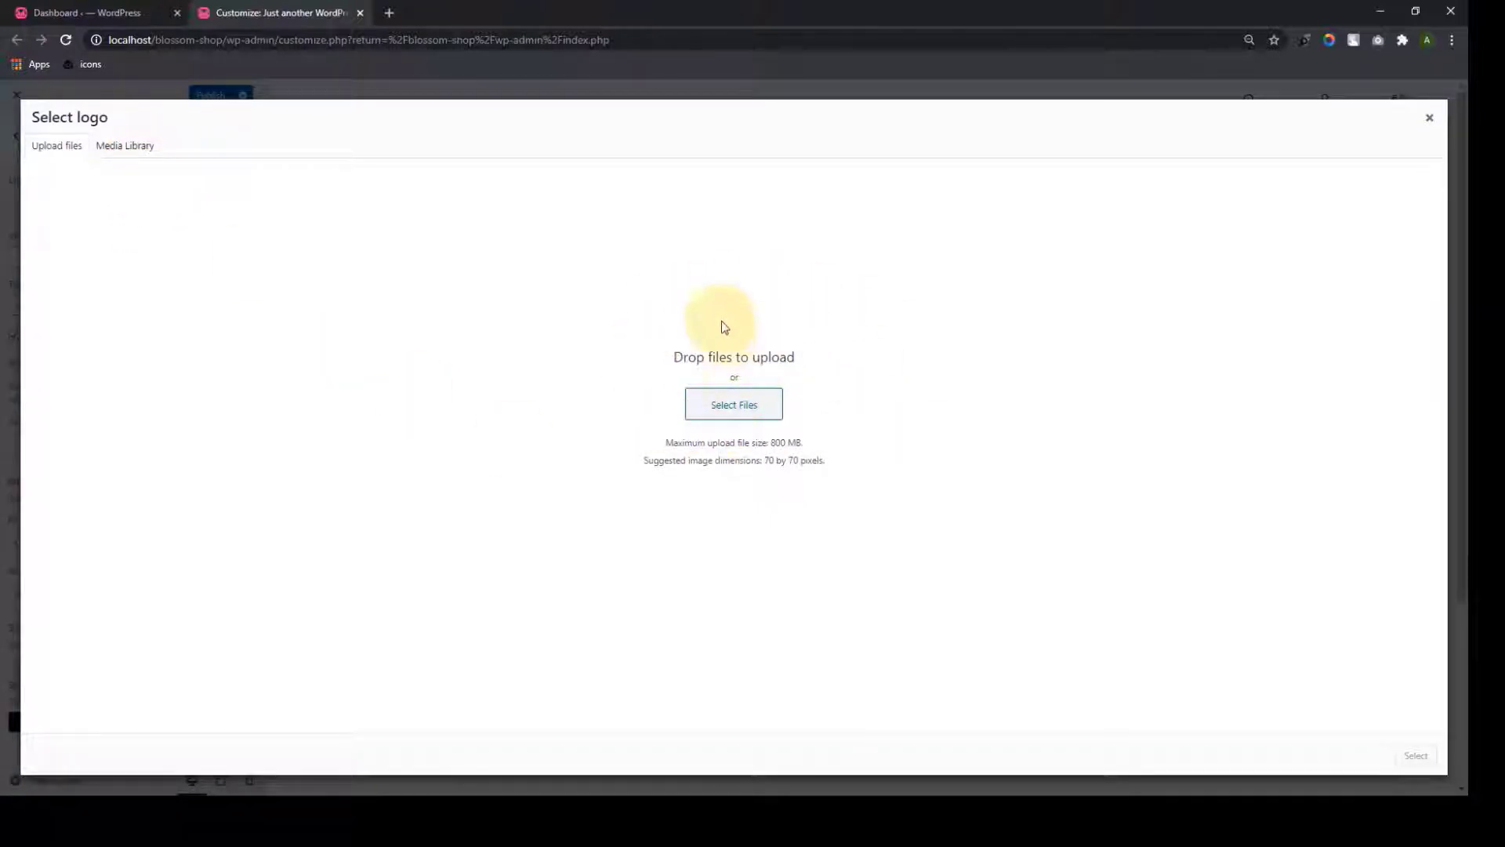
Upload all images from the Blossom Shop folder to the media library
click(135, 152)
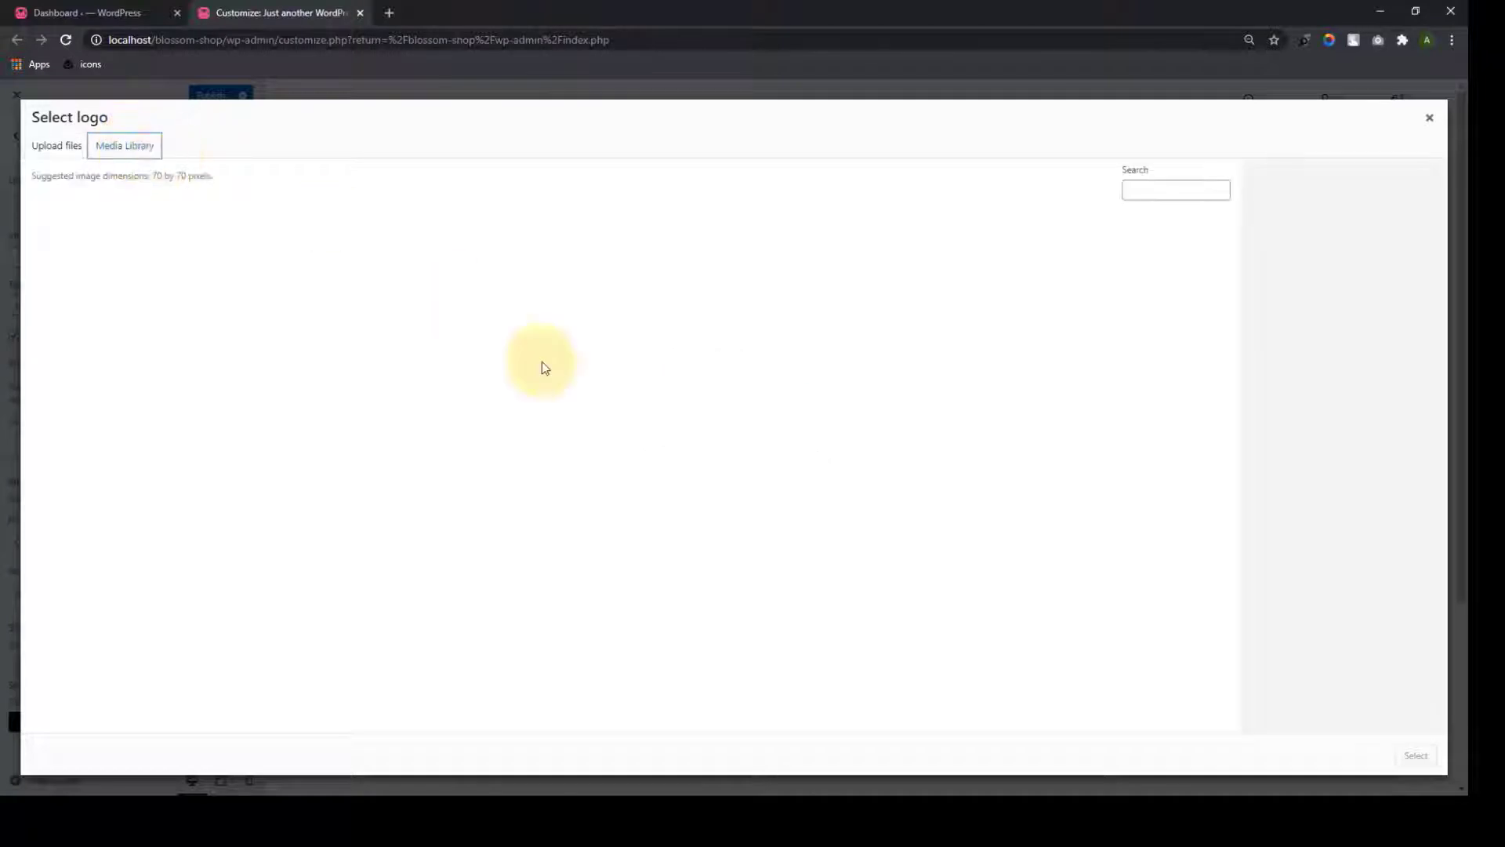
click(45, 158)
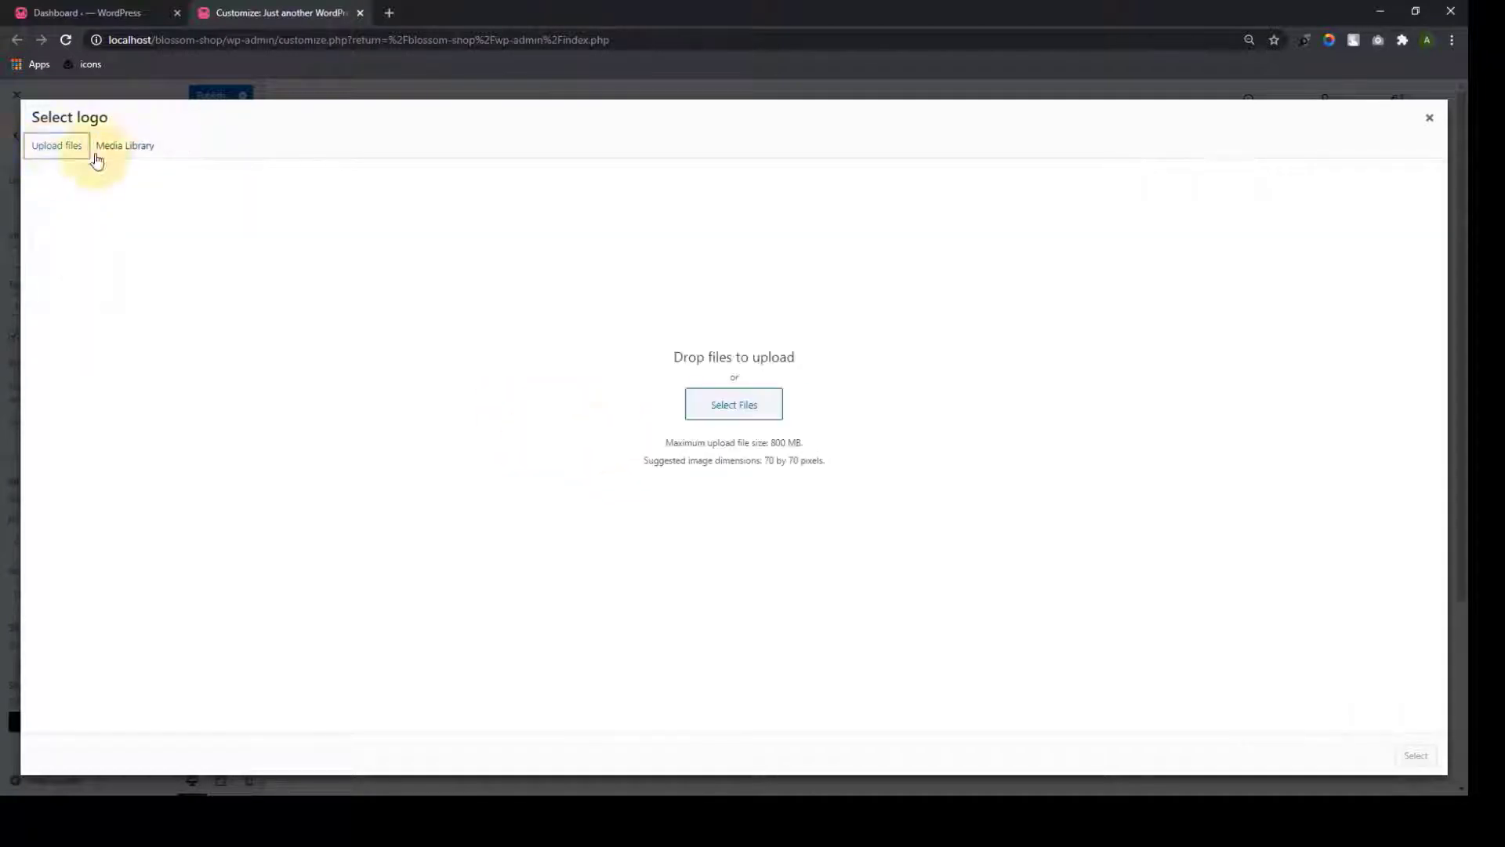
click(717, 404)
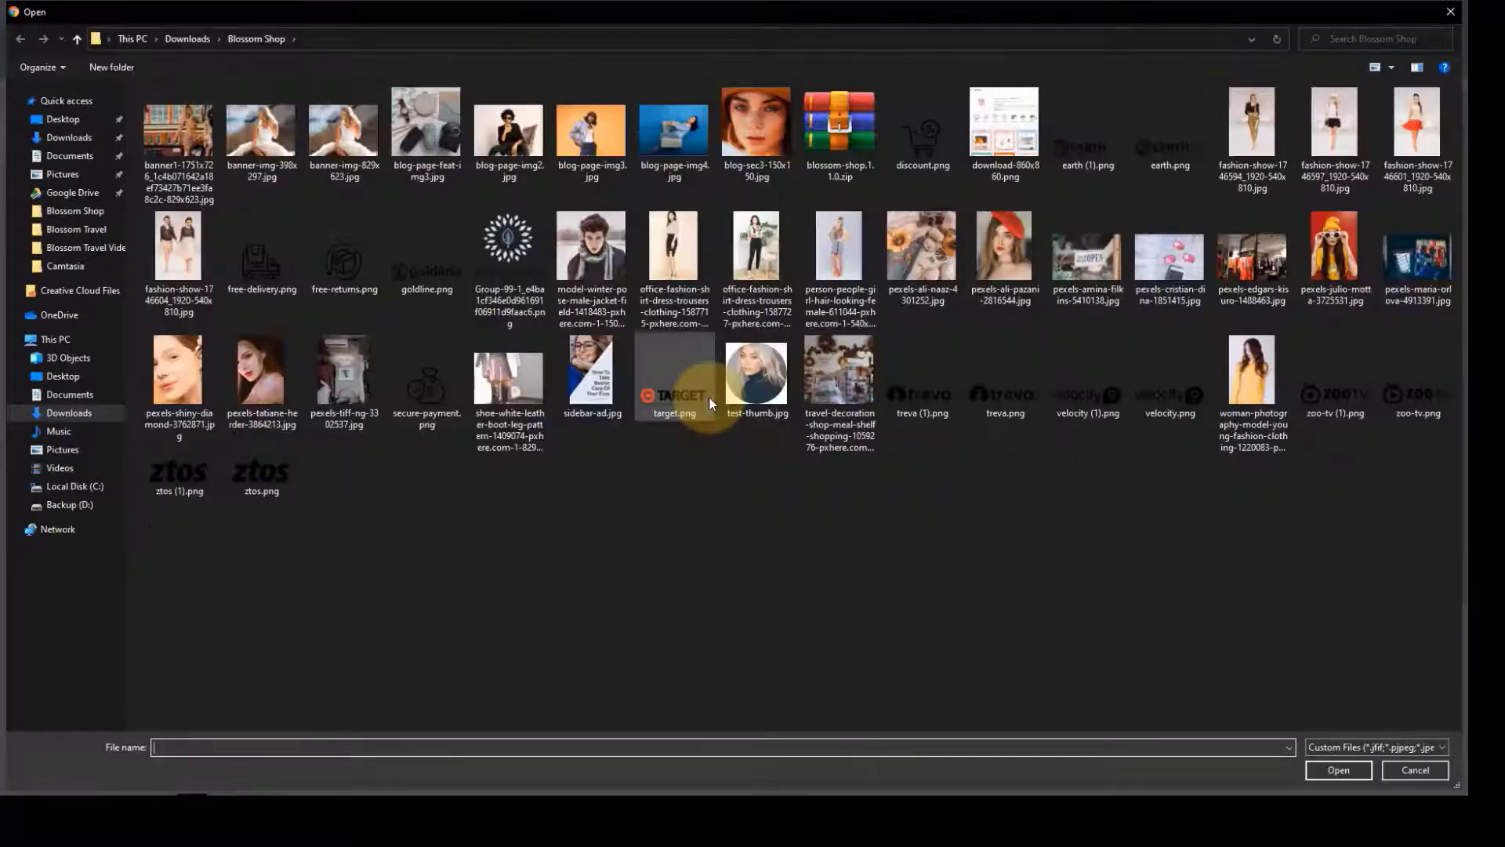
click(178, 137)
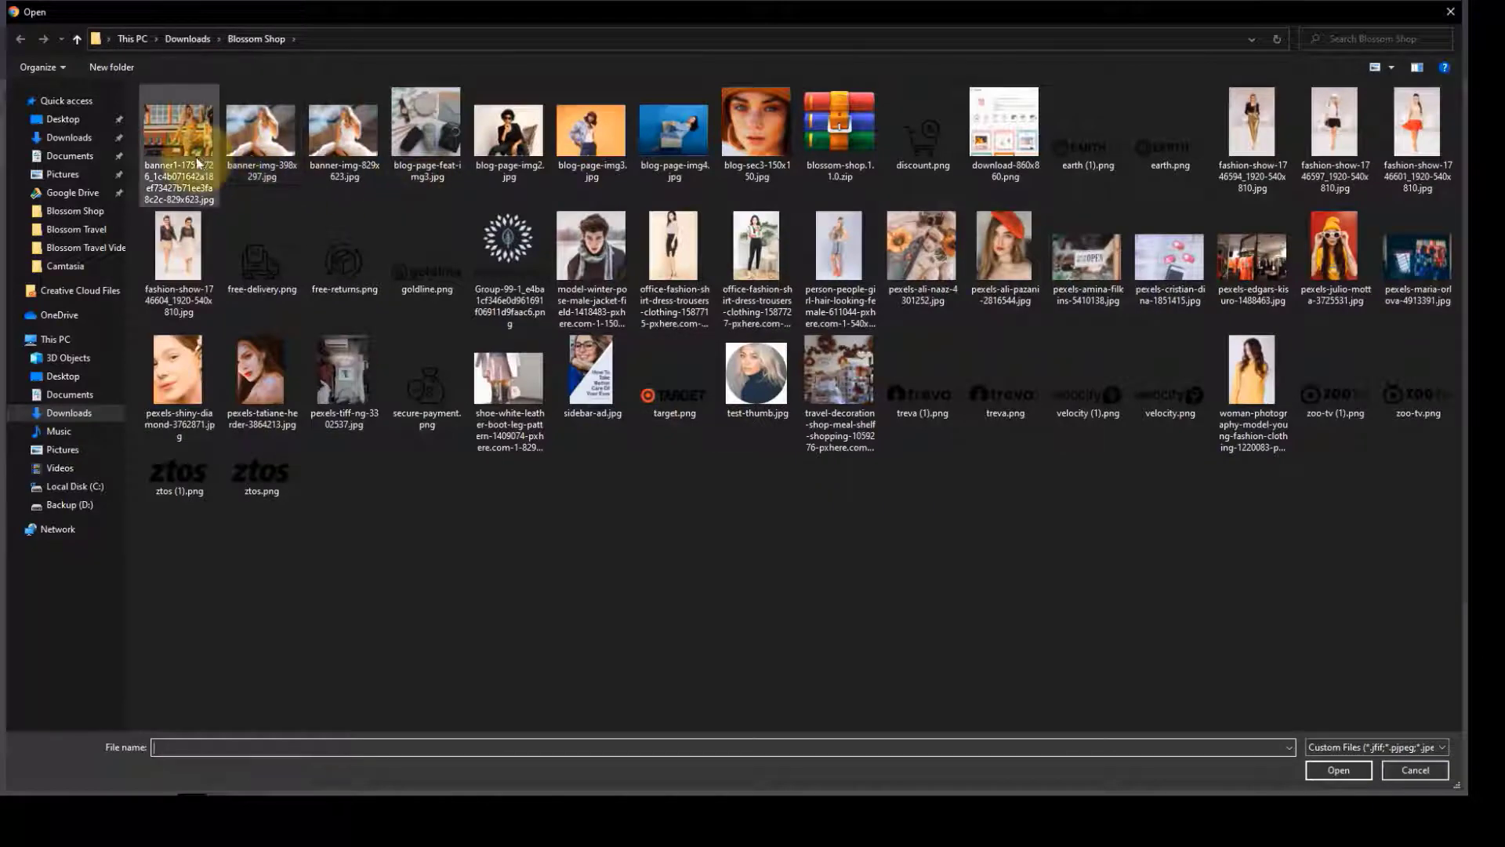
shift+click(257, 479)
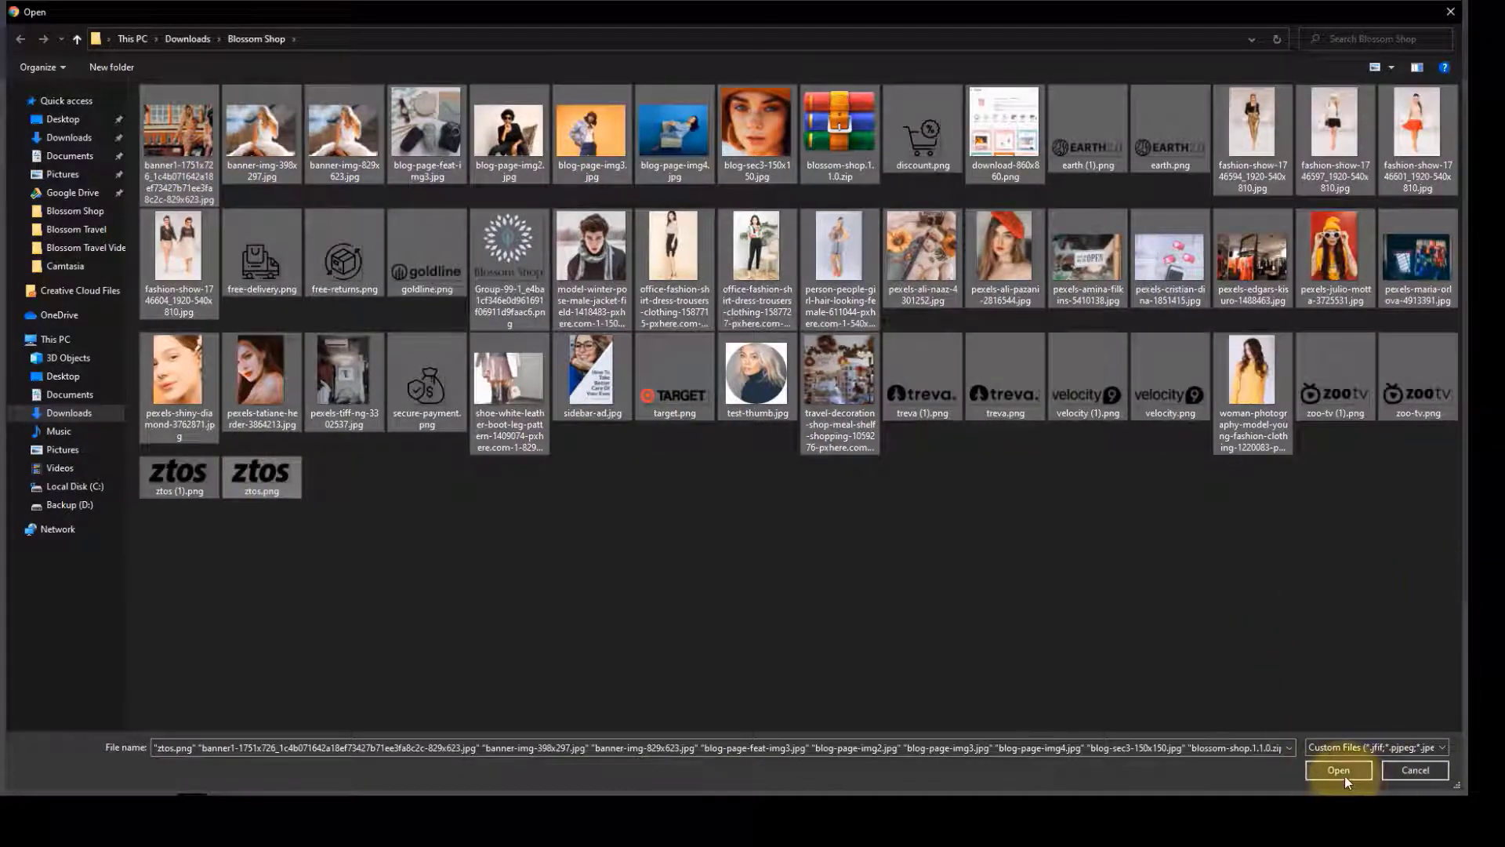
click(1338, 770)
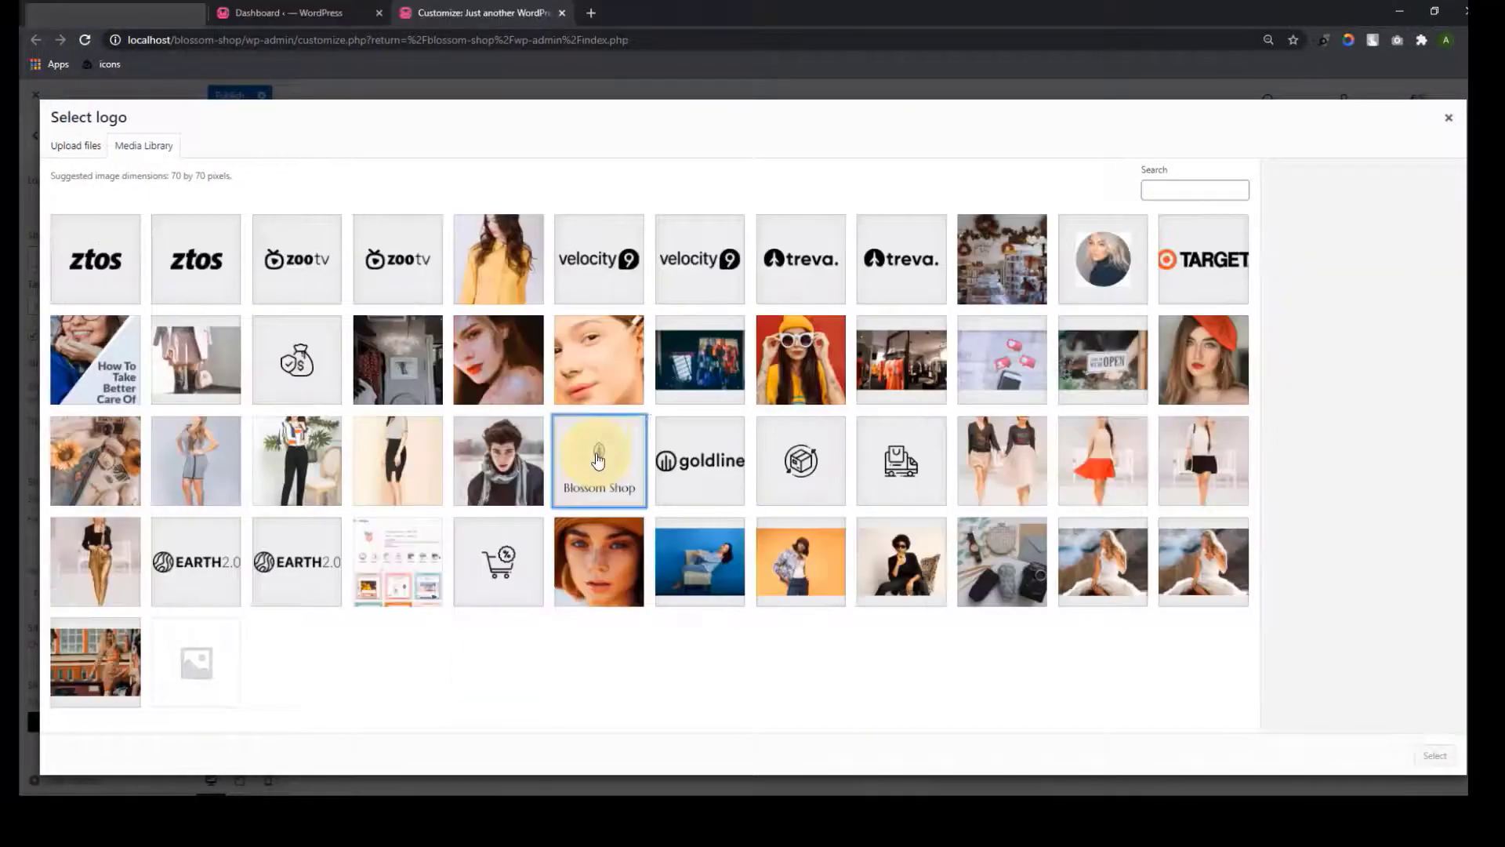
Set the Blossom Shop image as logo without cropping, then remove it again
click(598, 460)
click(1438, 755)
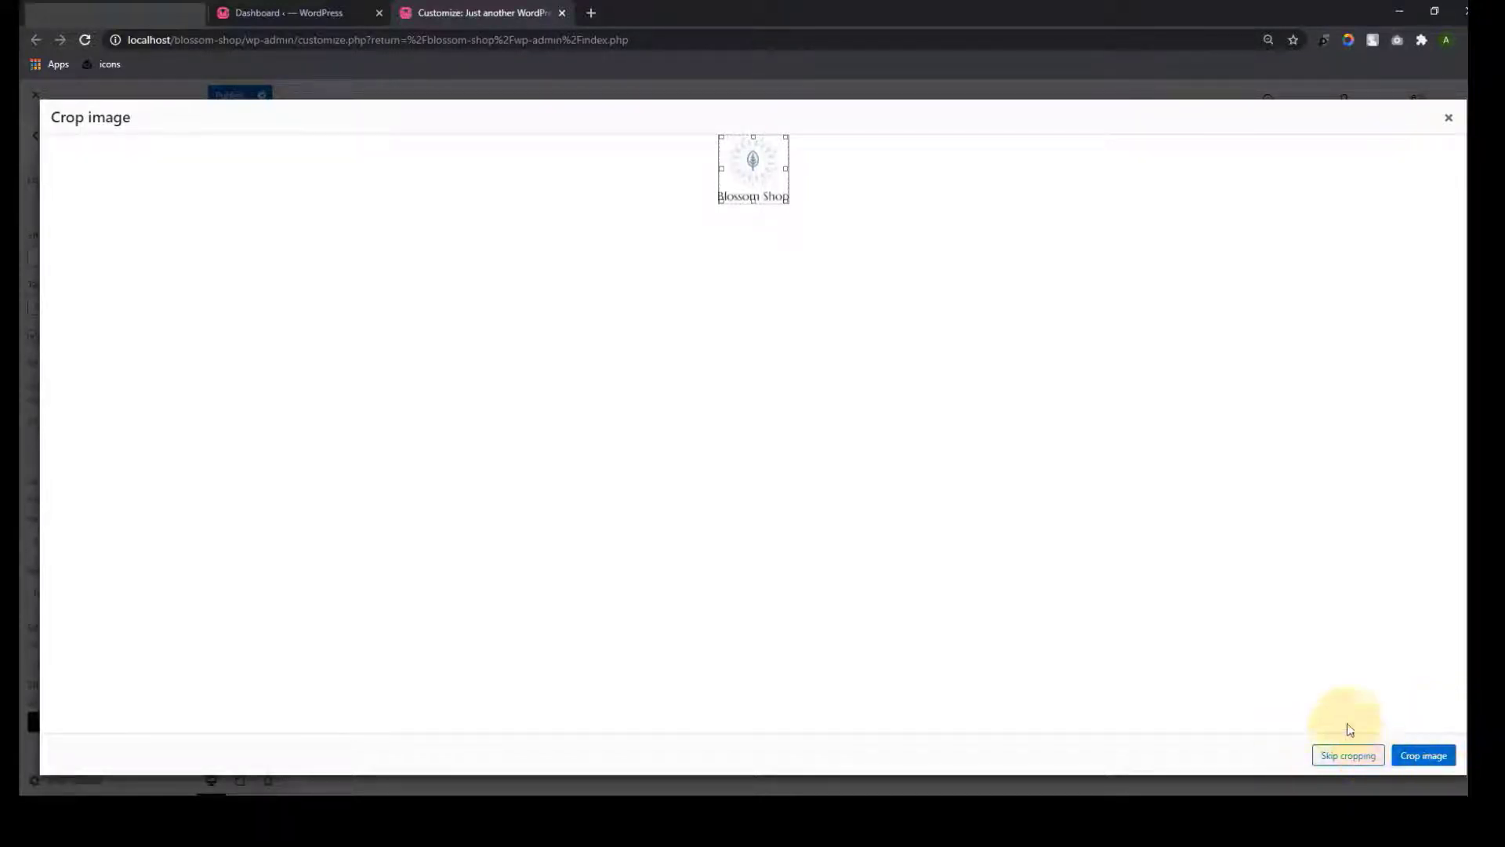
click(1348, 755)
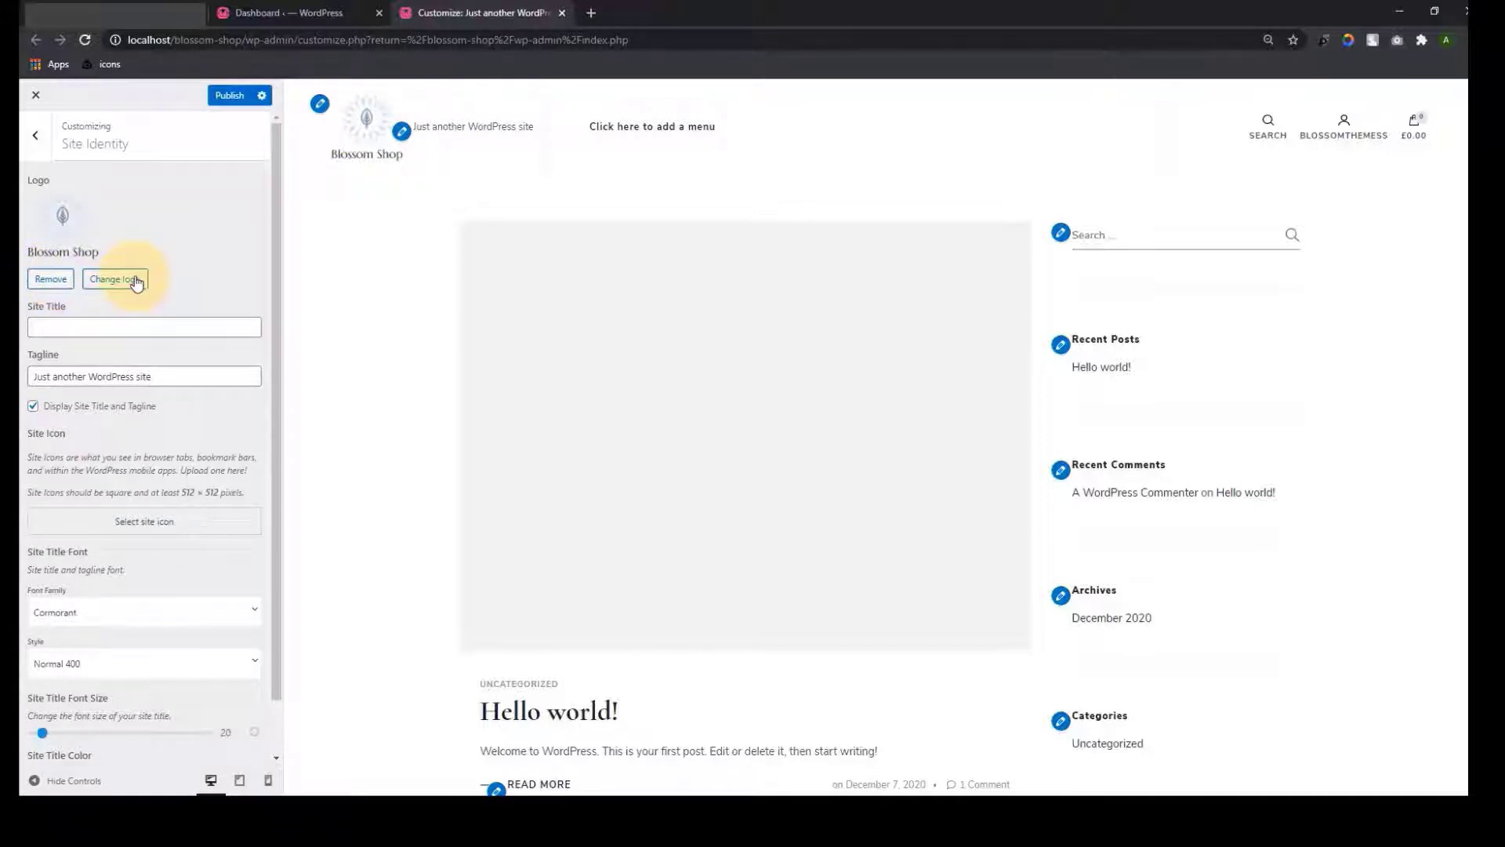
click(50, 278)
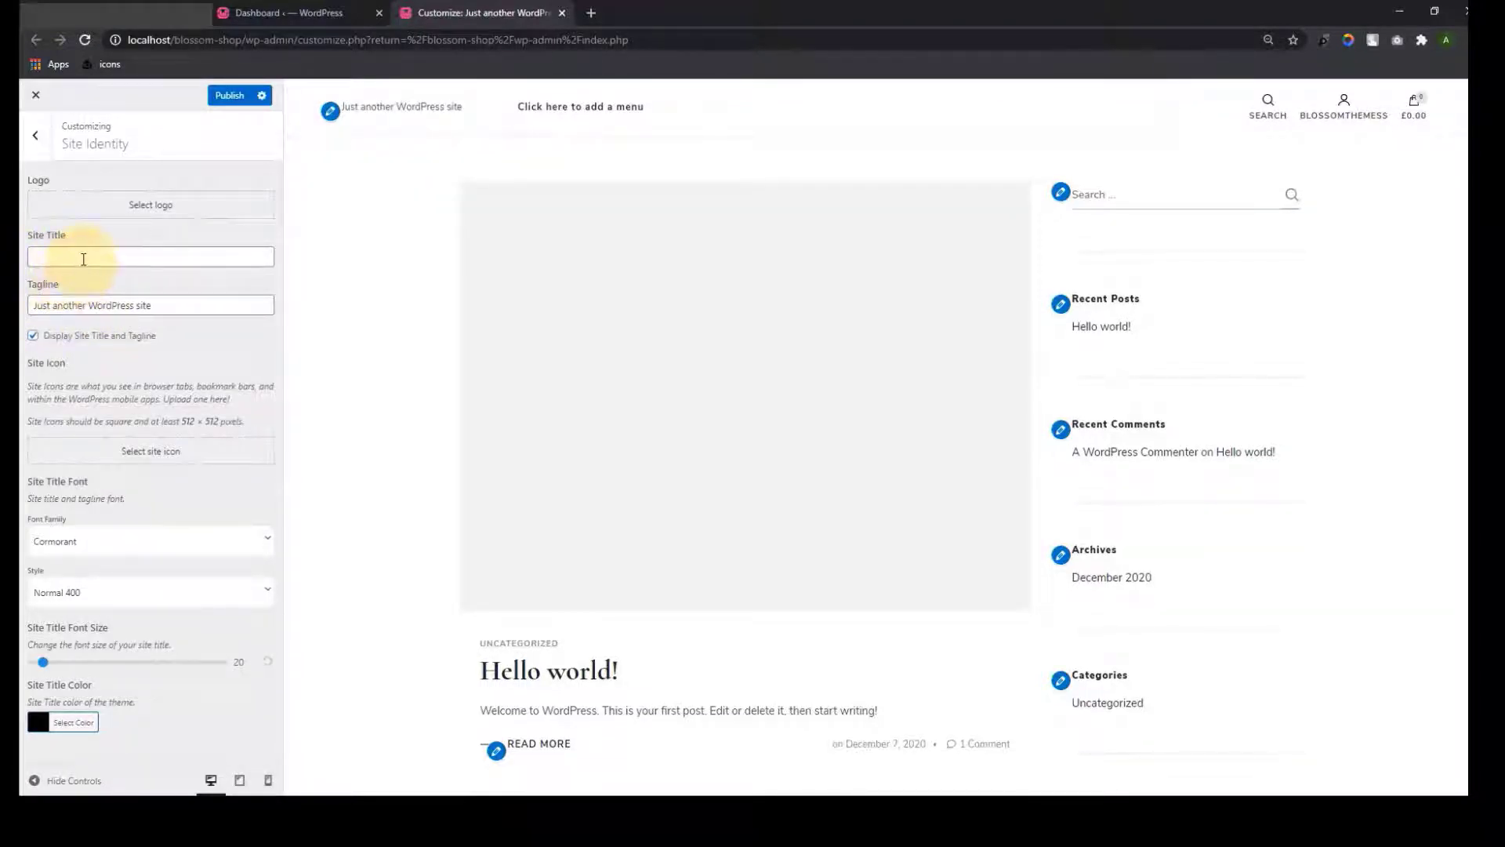
Set the site title to 'Blossom Shop' and replace the tagline with 'Best WordPress Theme'
click(83, 258)
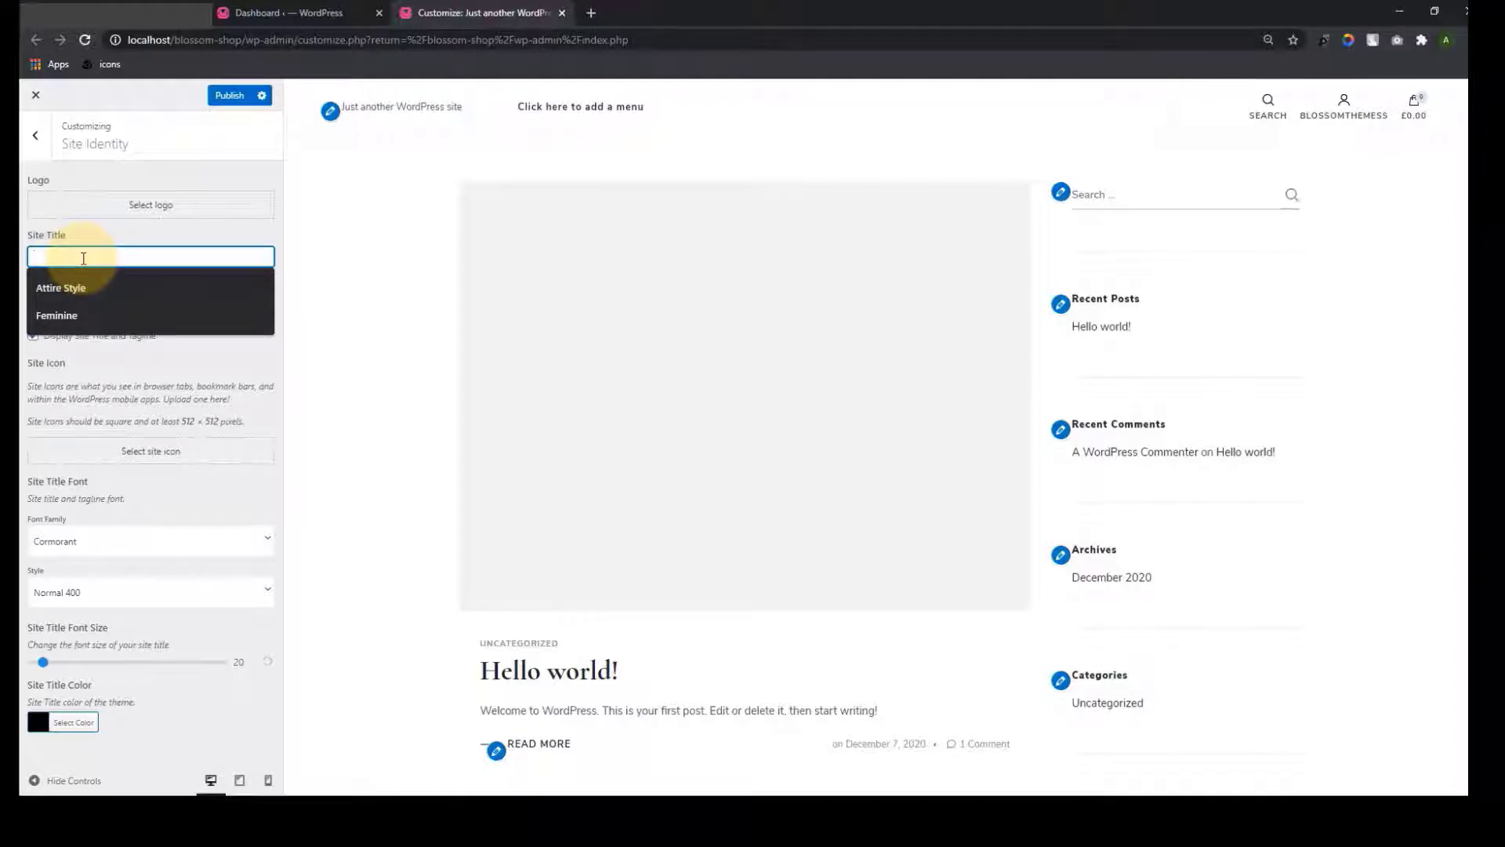
text(Blos)
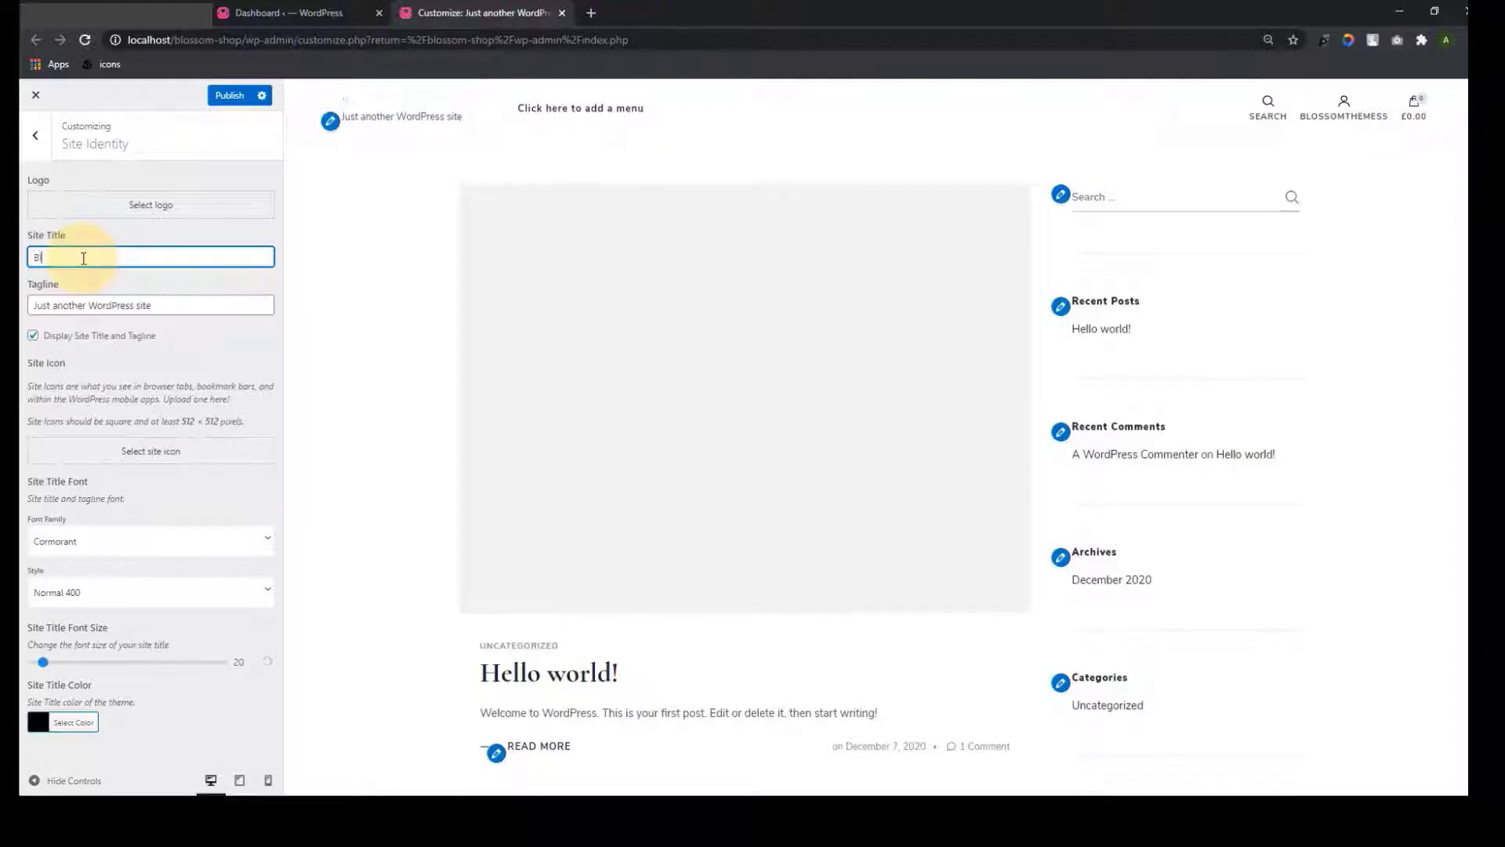
text(som Shop)
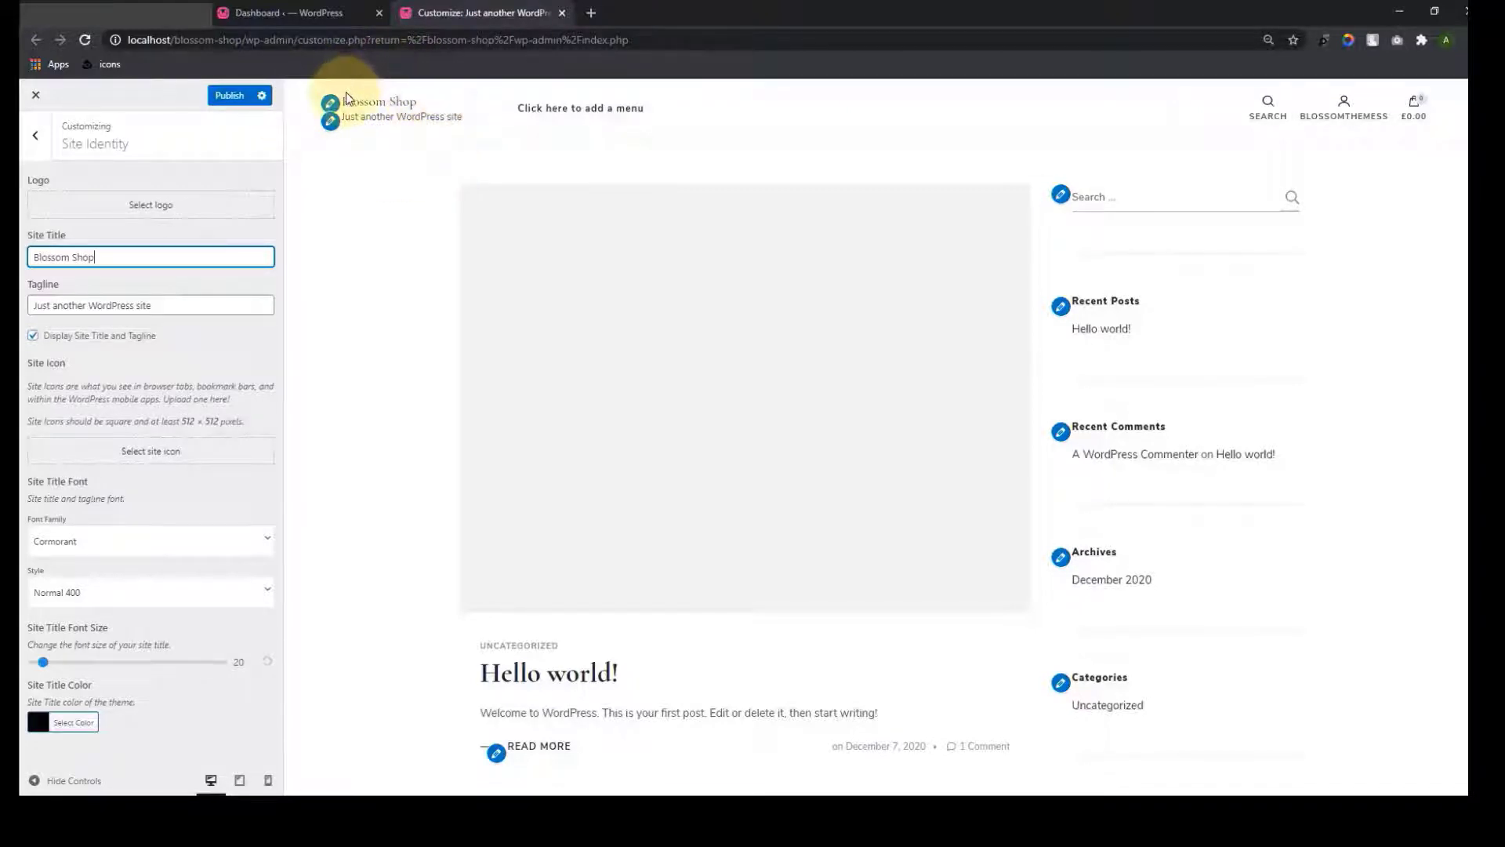
click(189, 309)
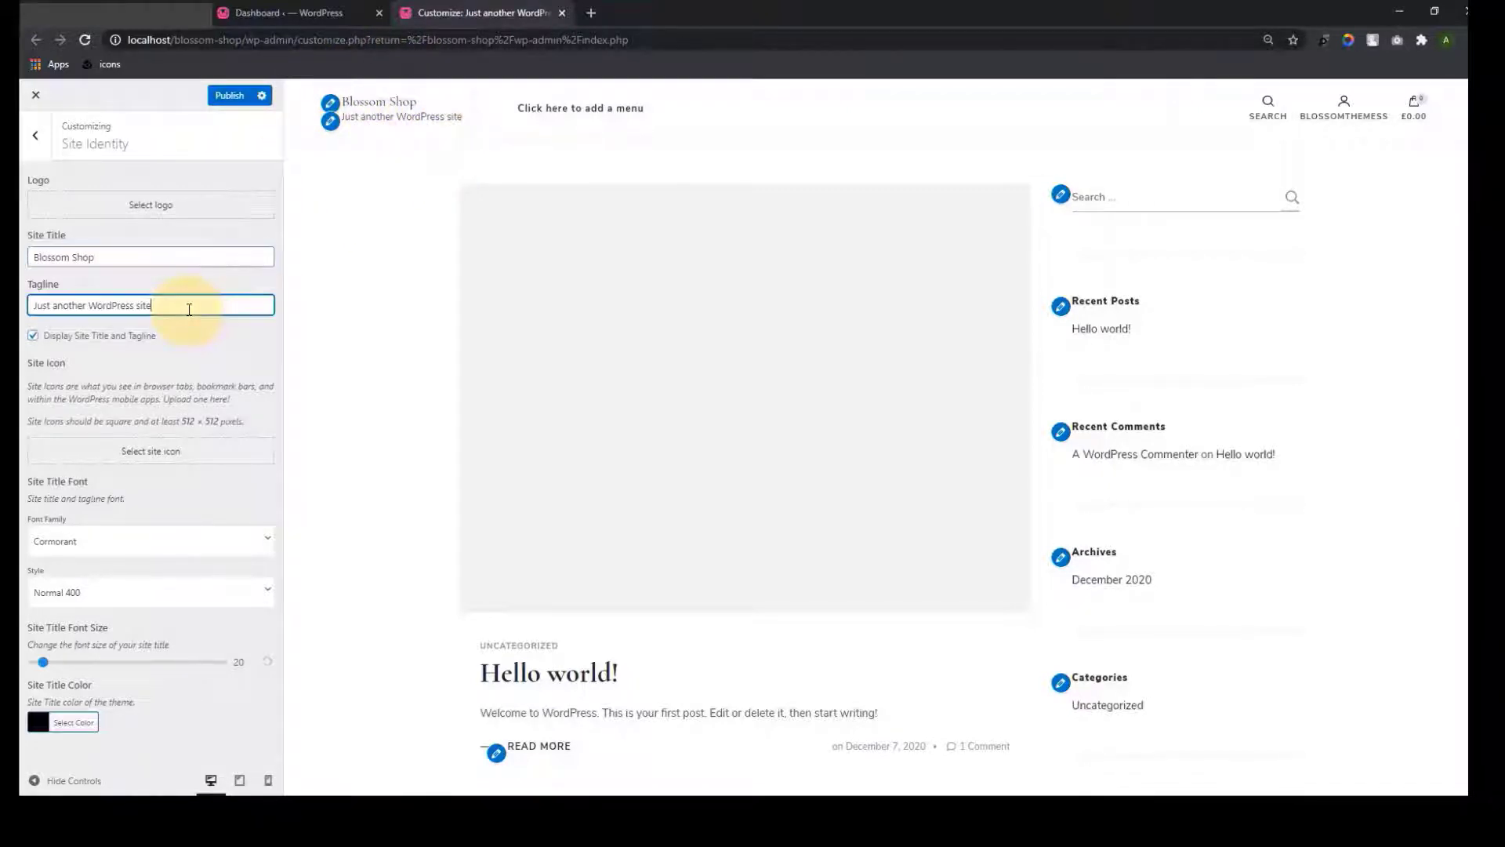
key(ctrl+a)
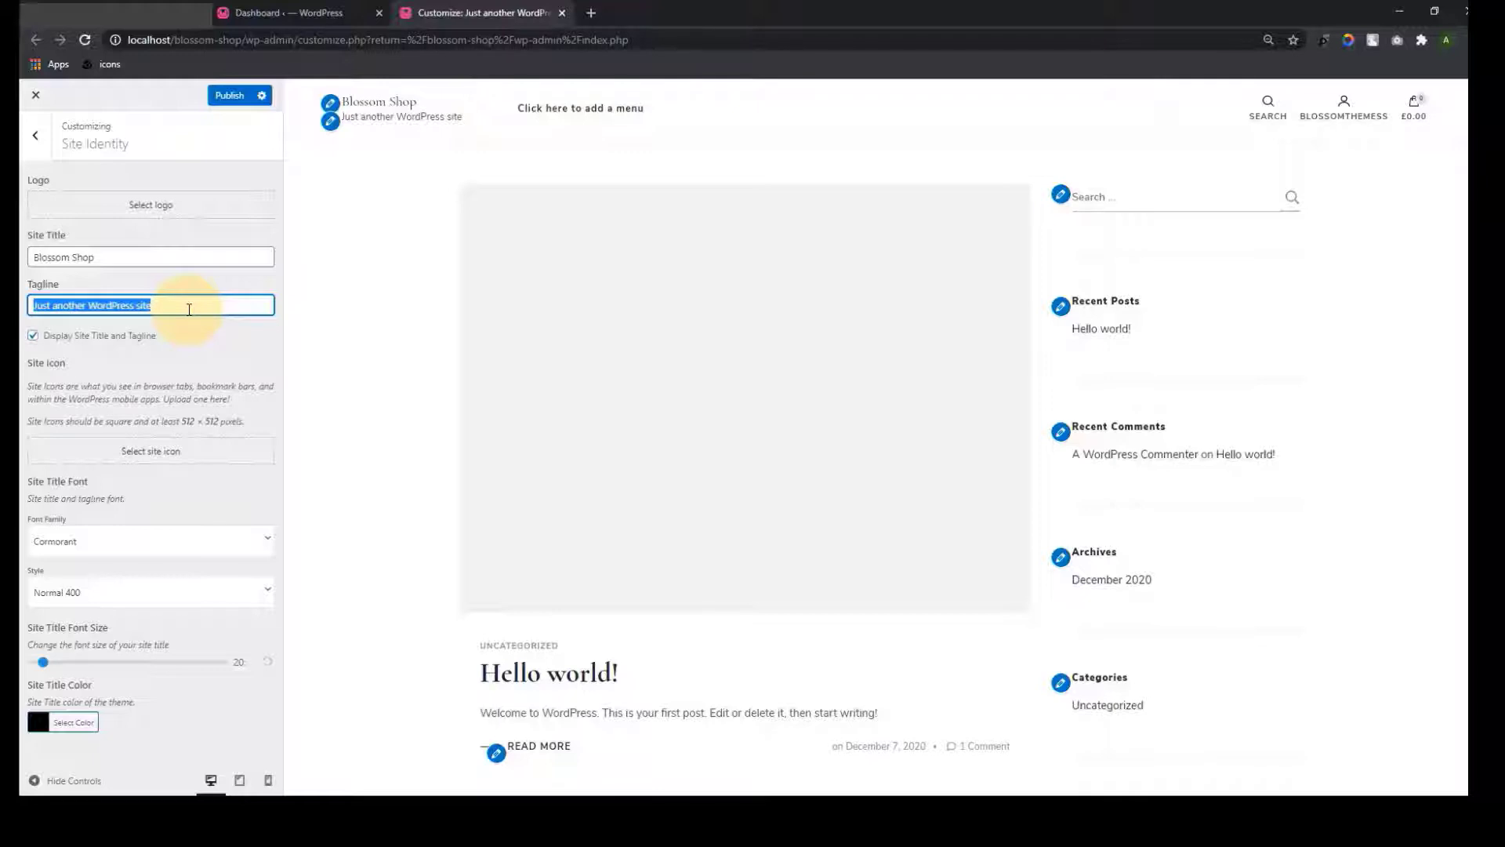
text(Best WordP)
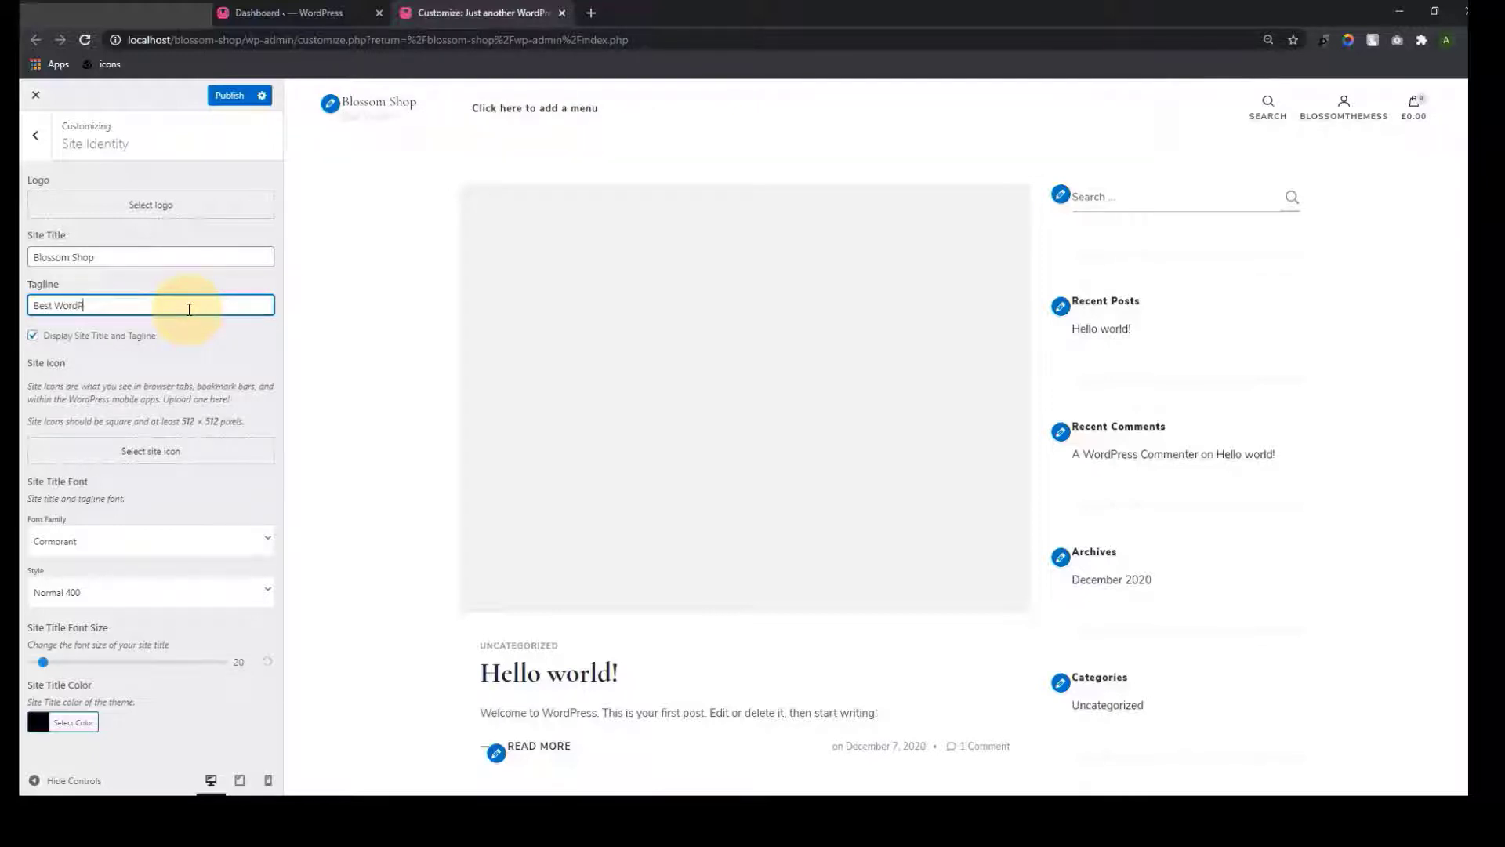
text(ress Theme)
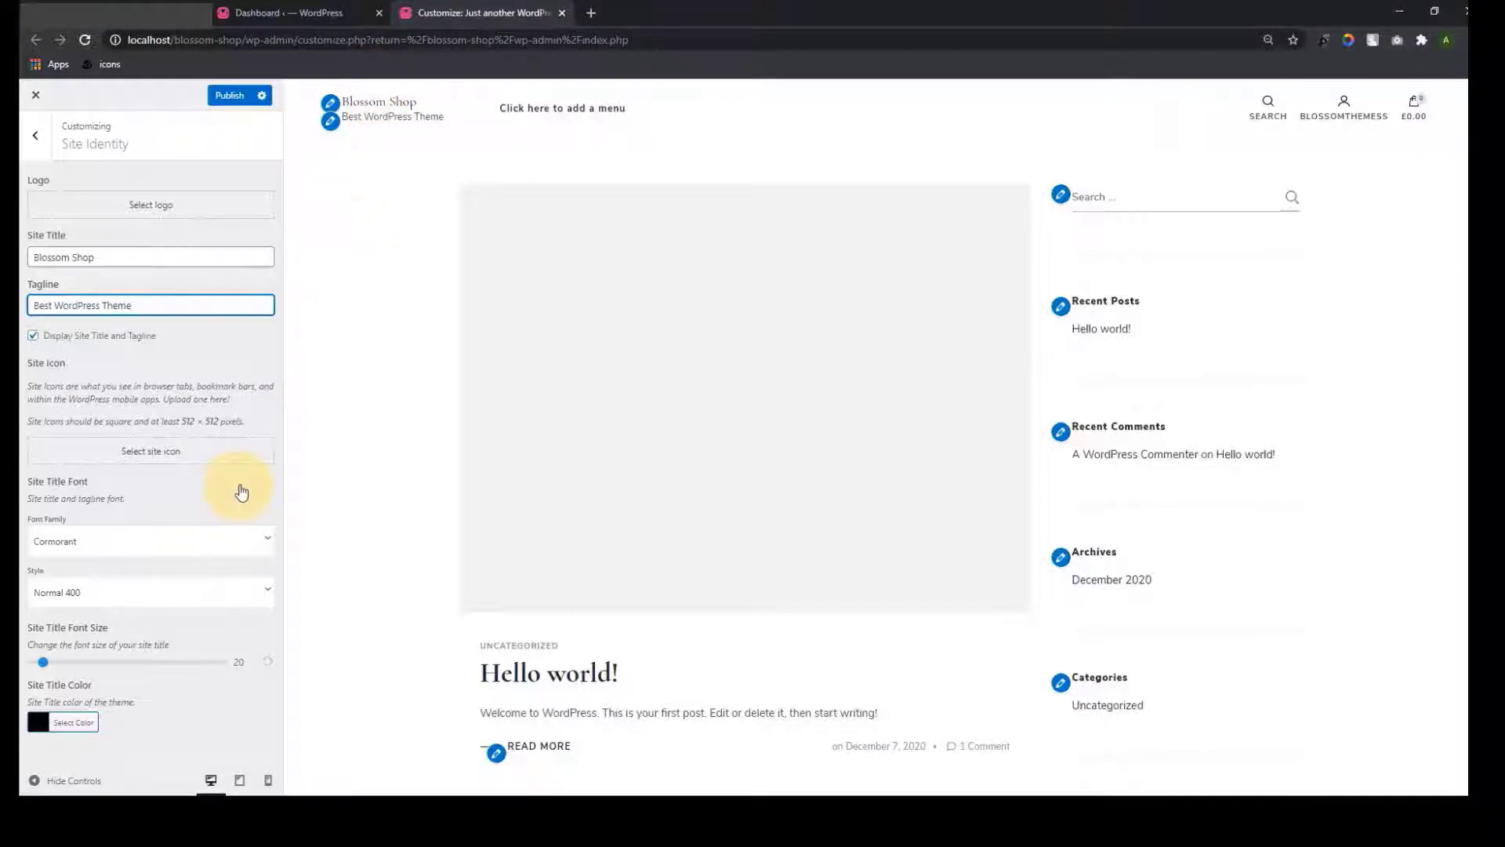
Try Cousine, Fredoka One and Cookie as the site title font
click(268, 540)
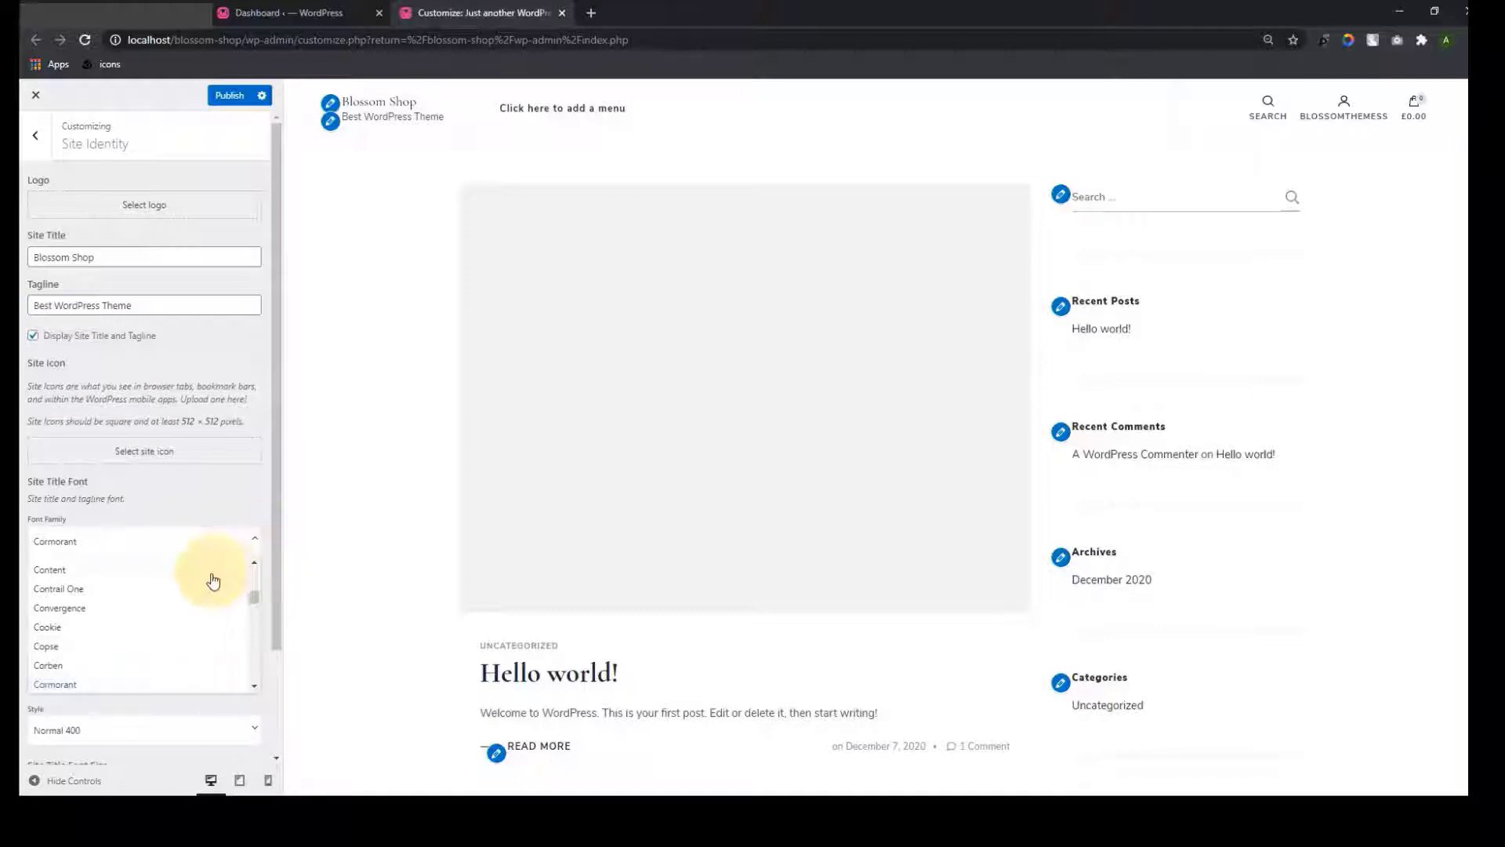
scroll(200, 612, down, 3)
click(190, 665)
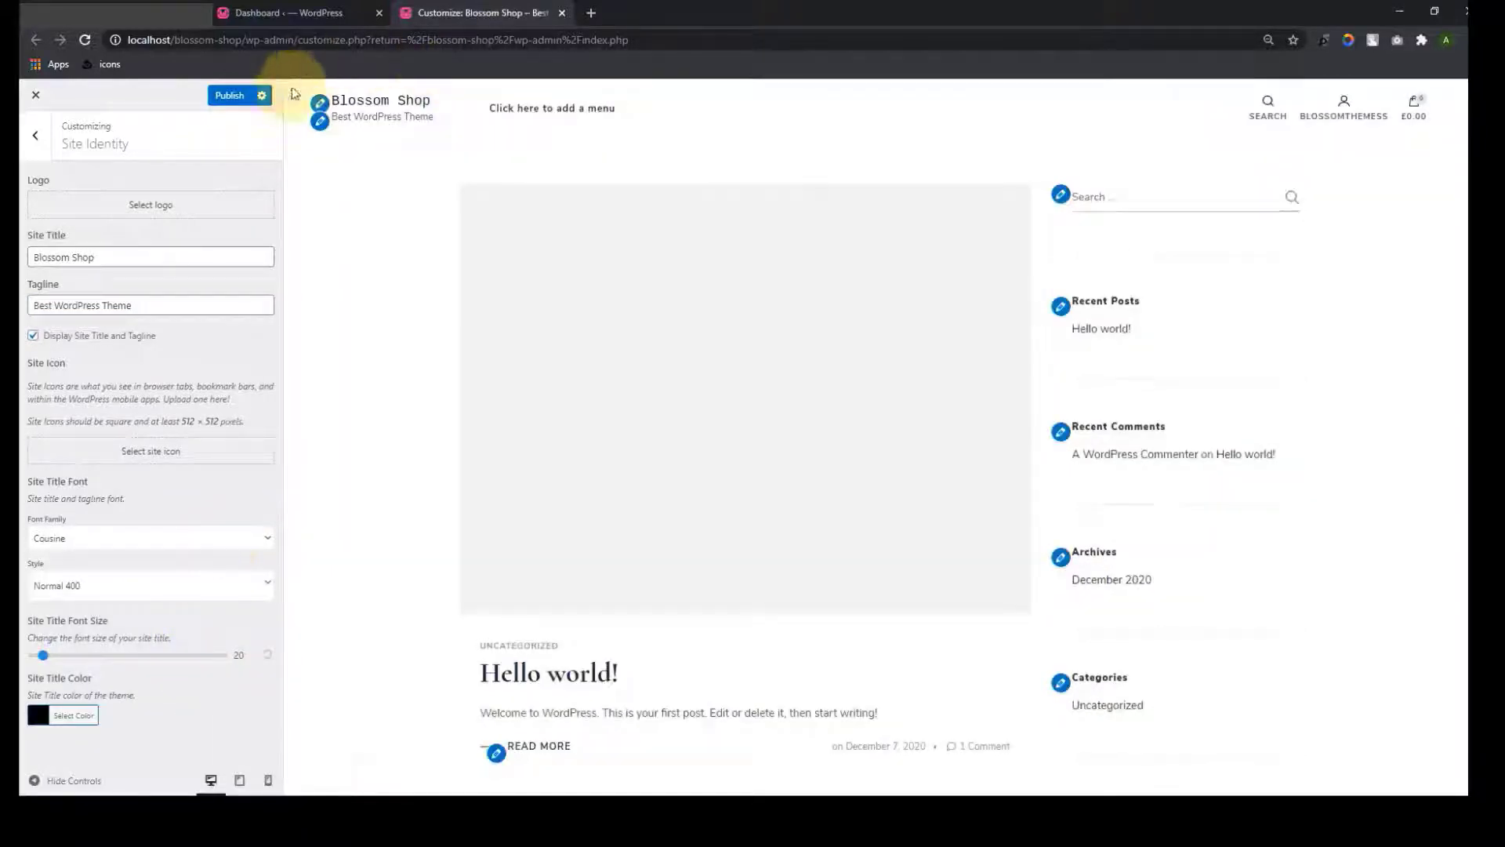
click(269, 549)
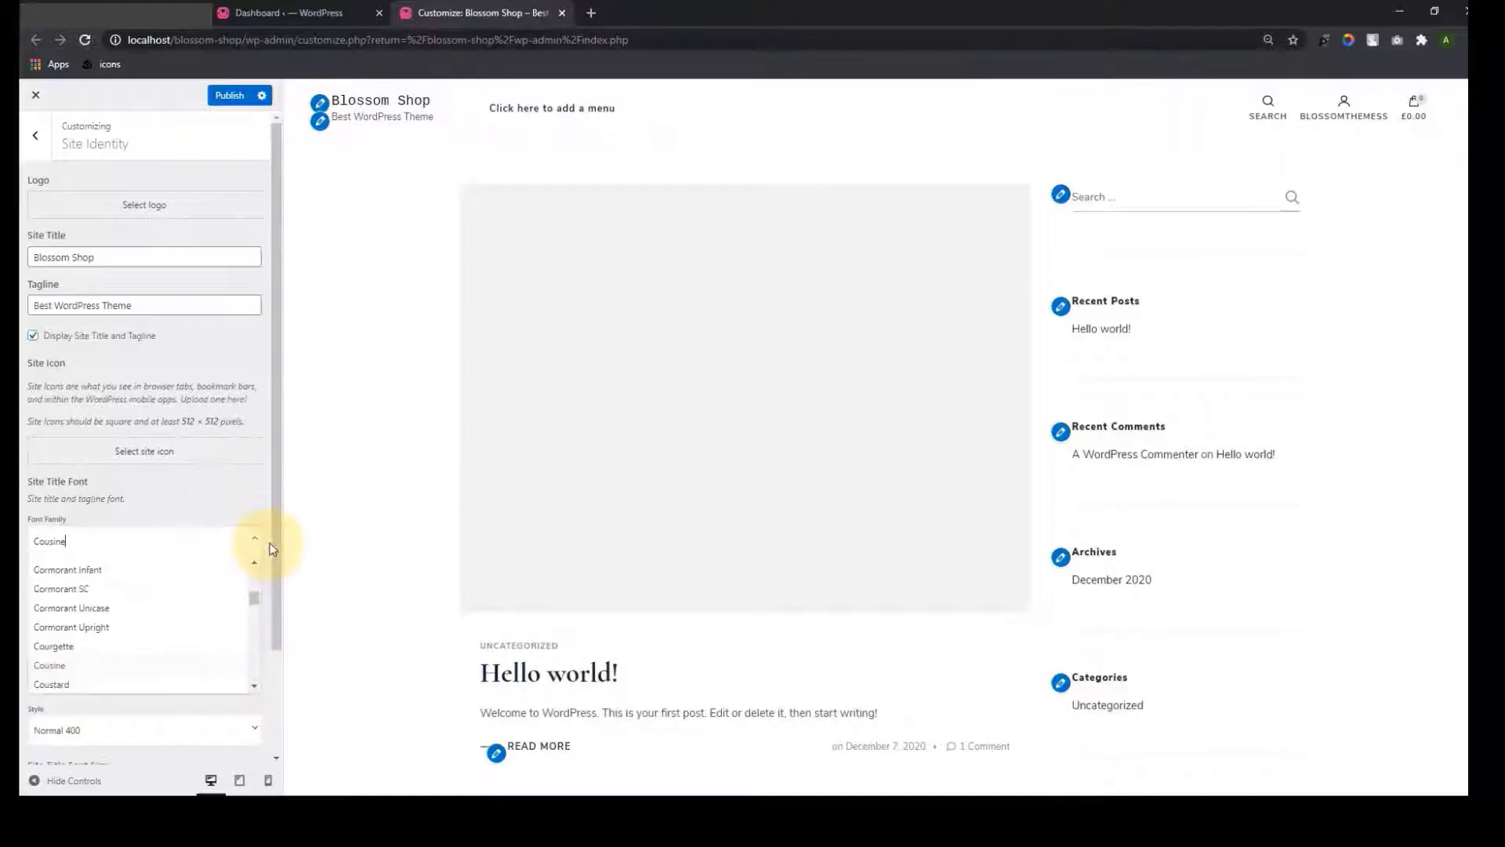
scroll(198, 641, down, 5)
scroll(200, 649, down, 15)
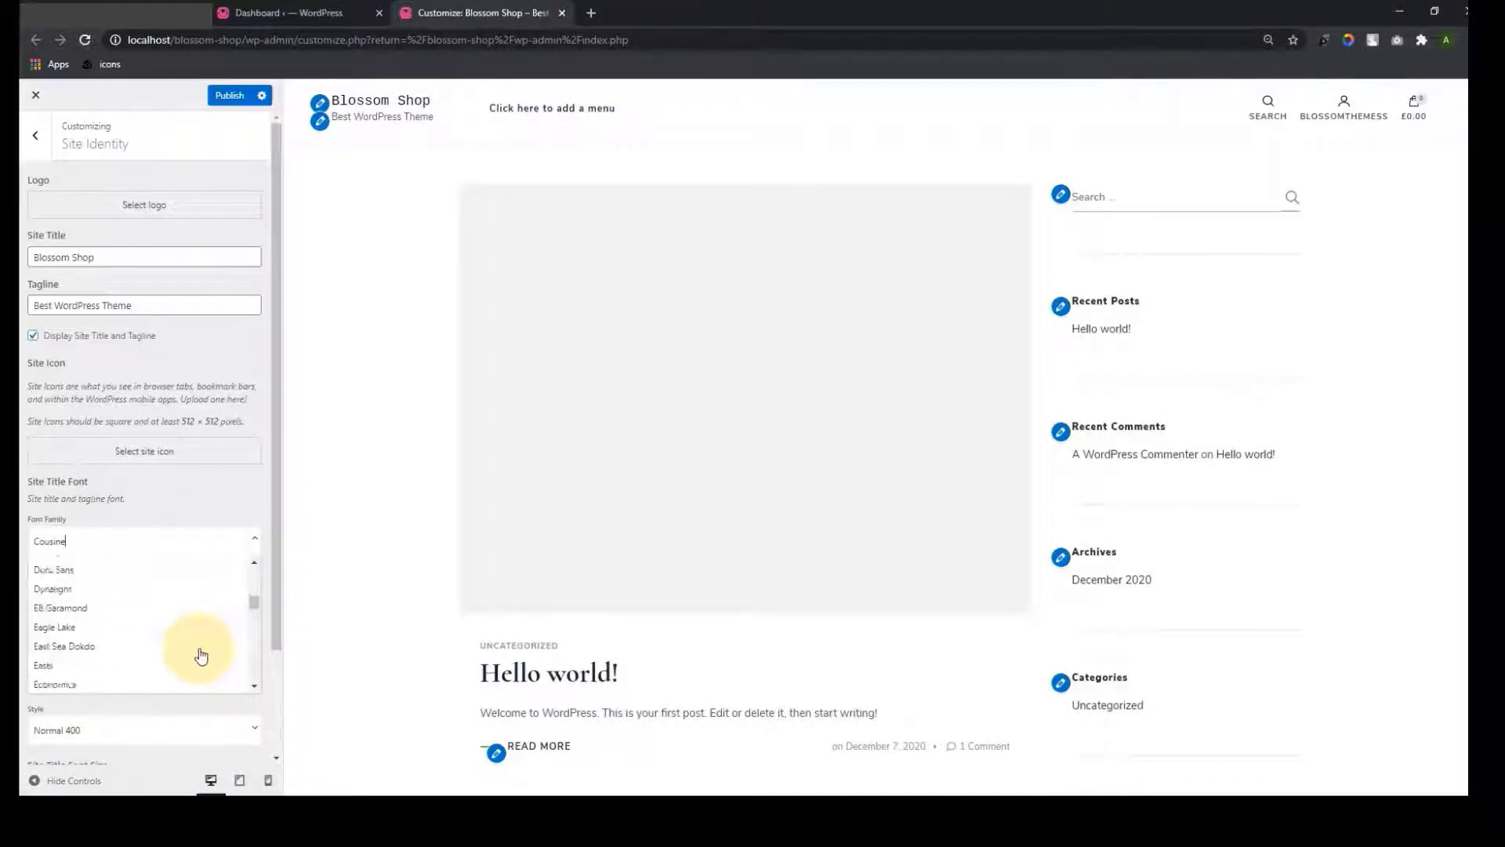
scroll(200, 655, down, 3)
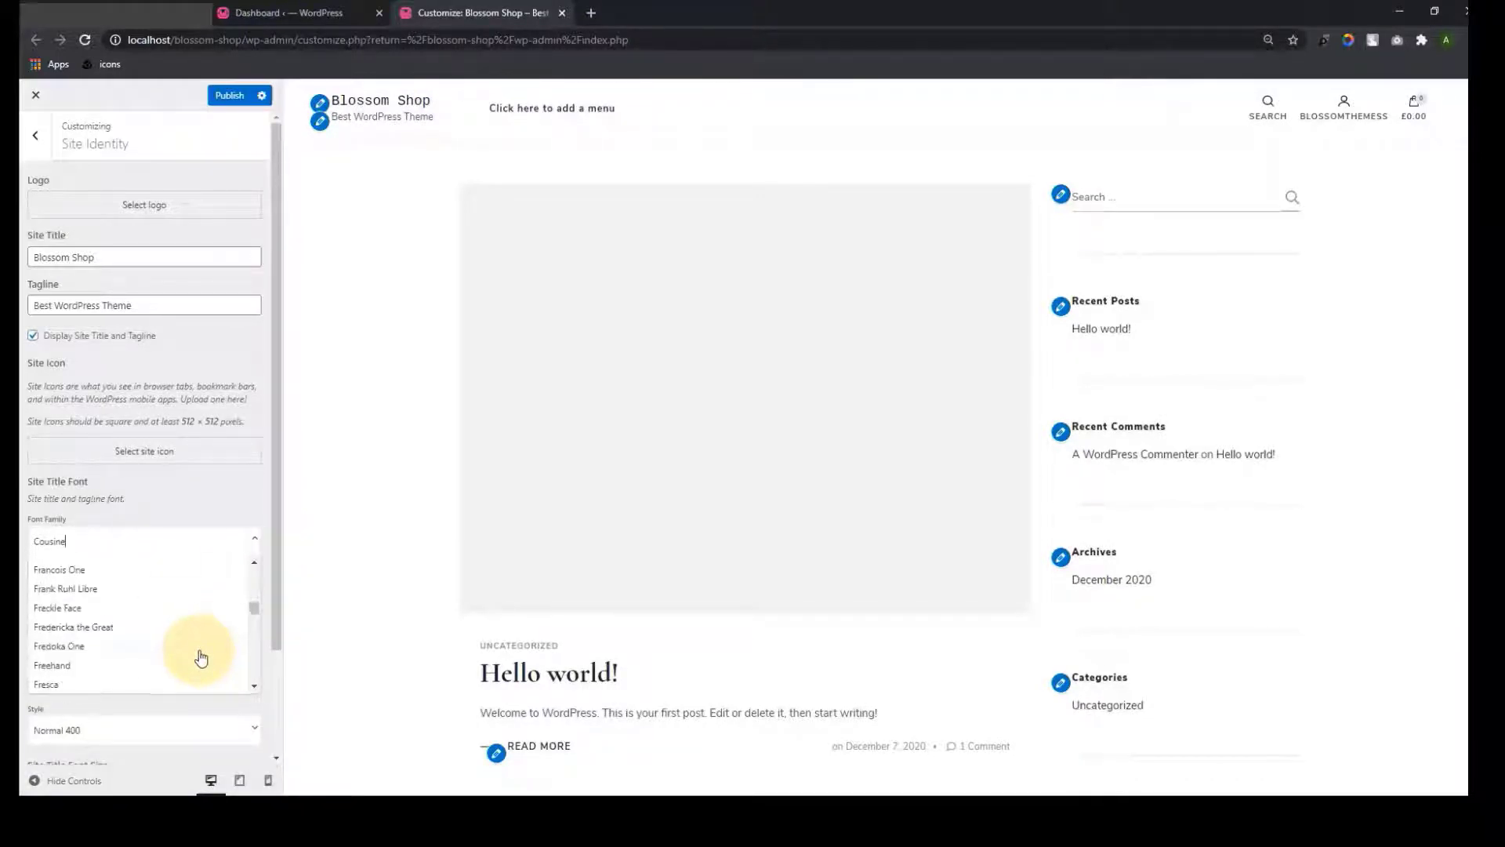
click(177, 657)
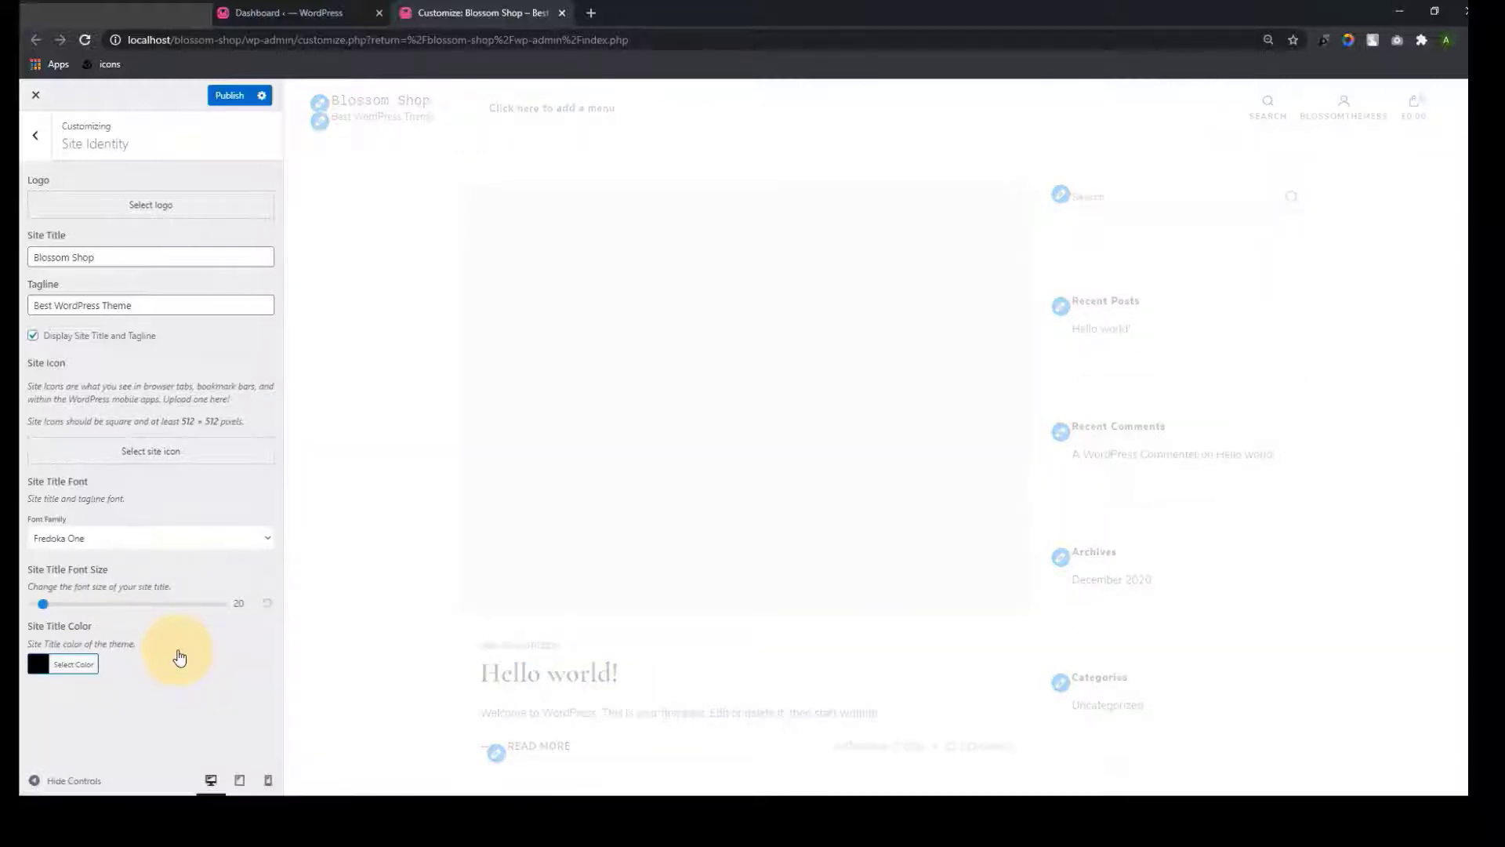
click(180, 538)
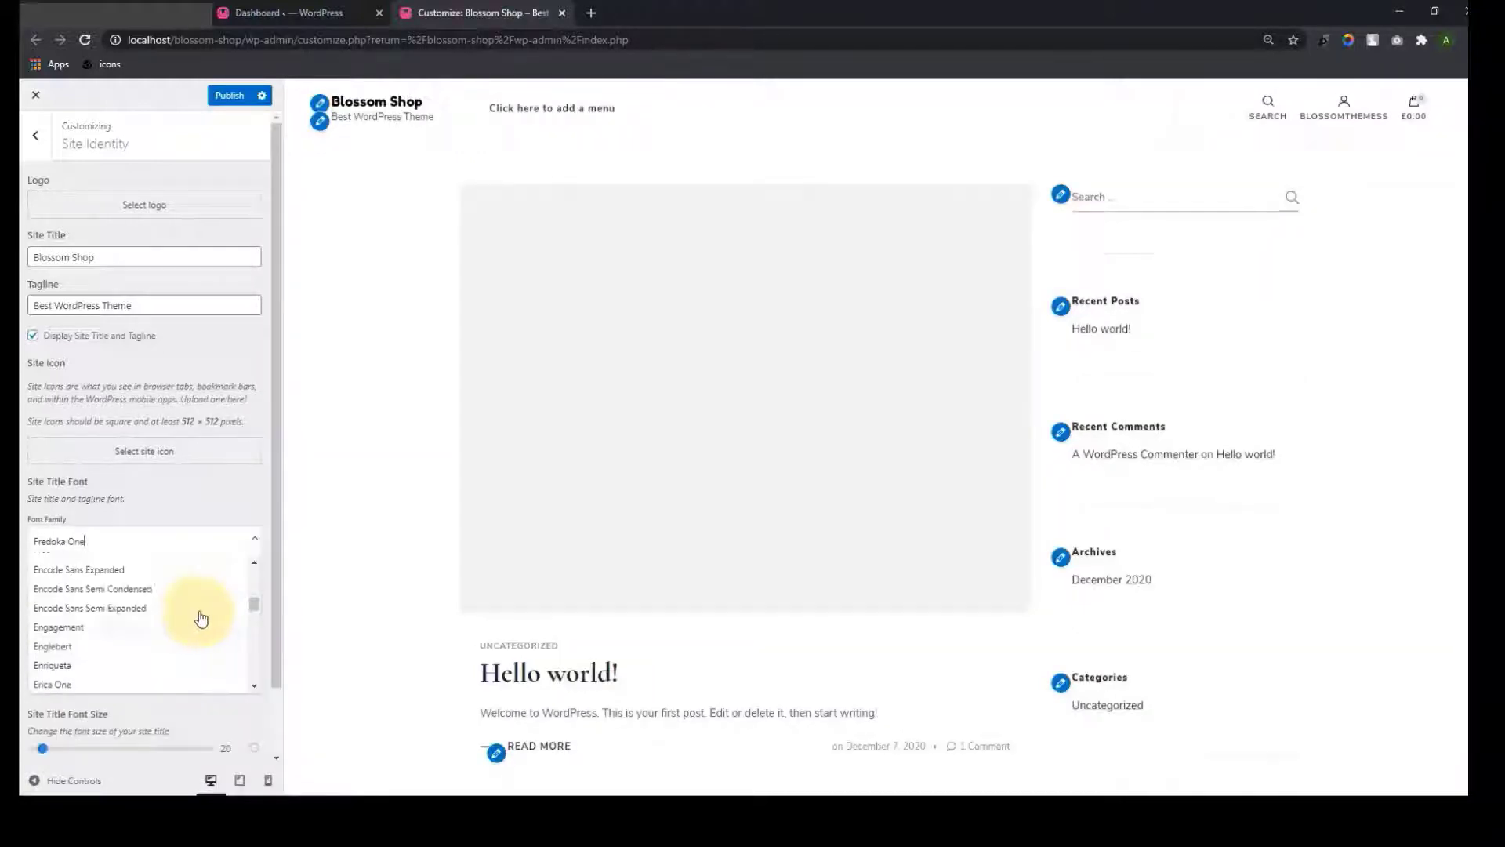
scroll(200, 613, up, 15)
scroll(196, 610, down, 3)
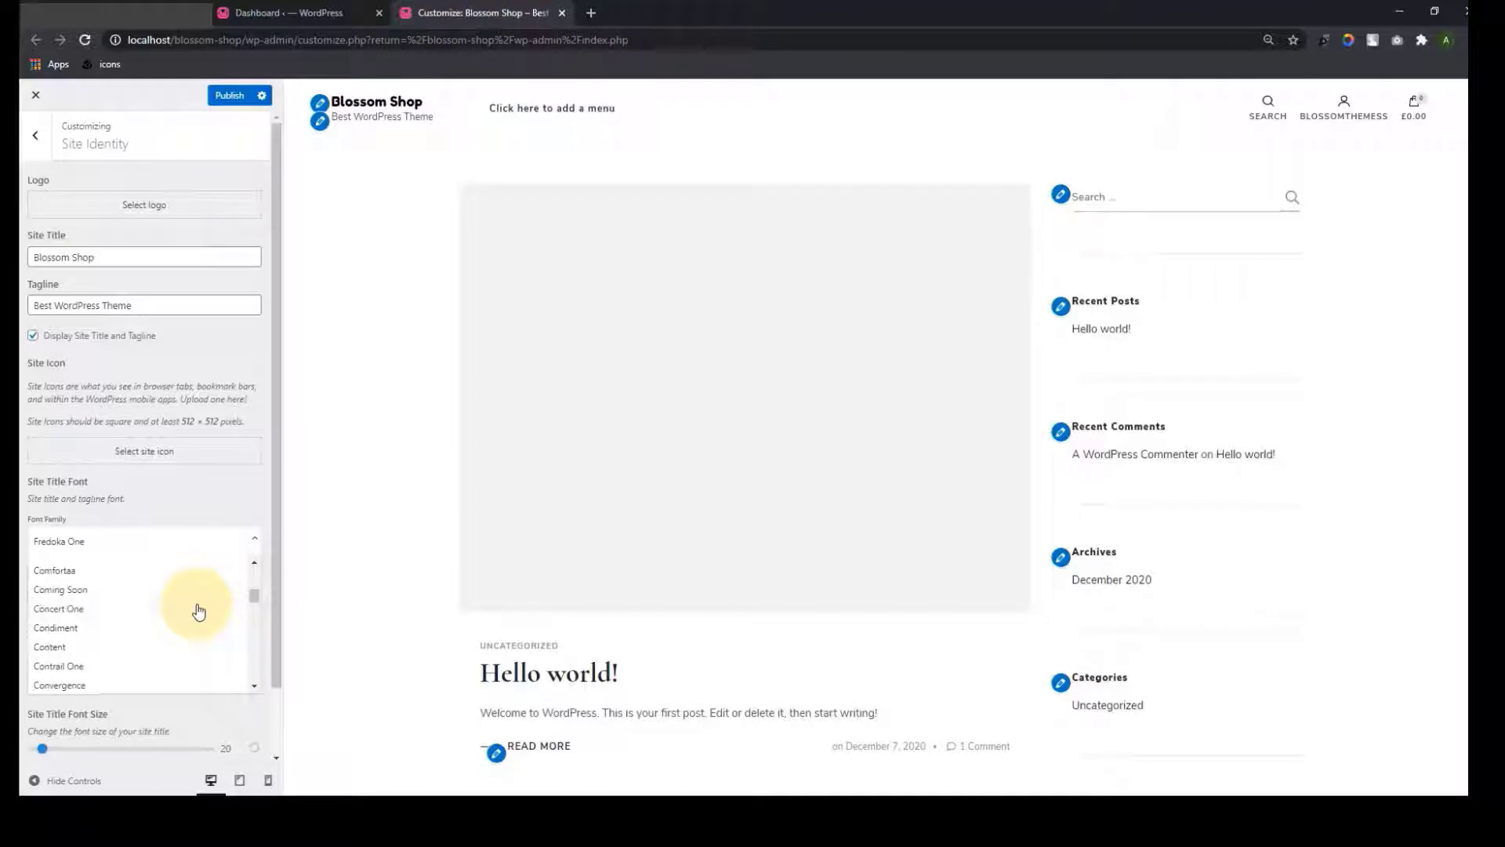
scroll(121, 645, down, 1)
click(115, 631)
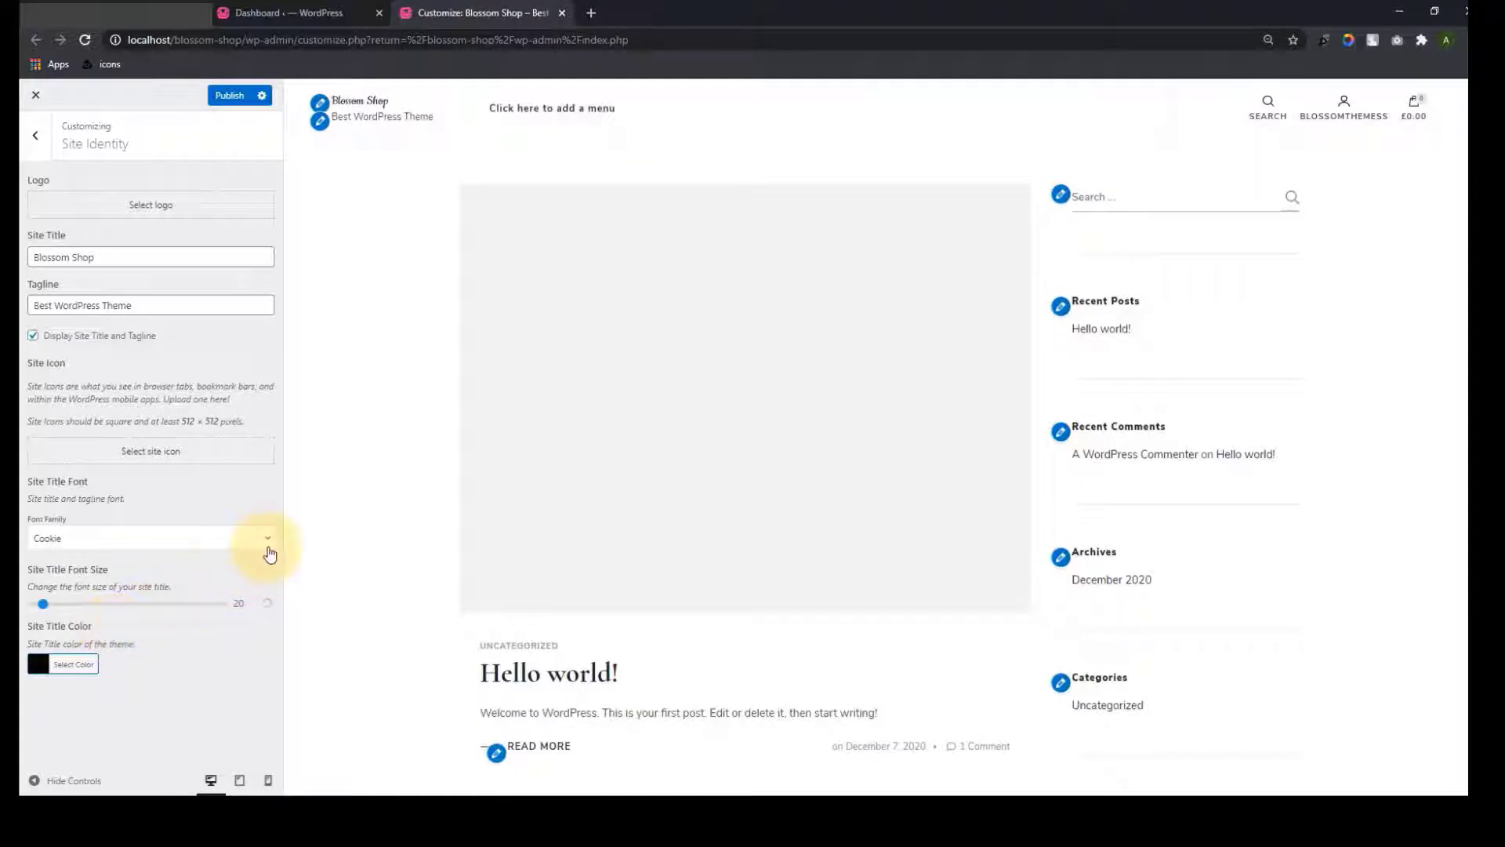
Set the site title font to Content with the Bold 700 style
click(269, 541)
click(135, 579)
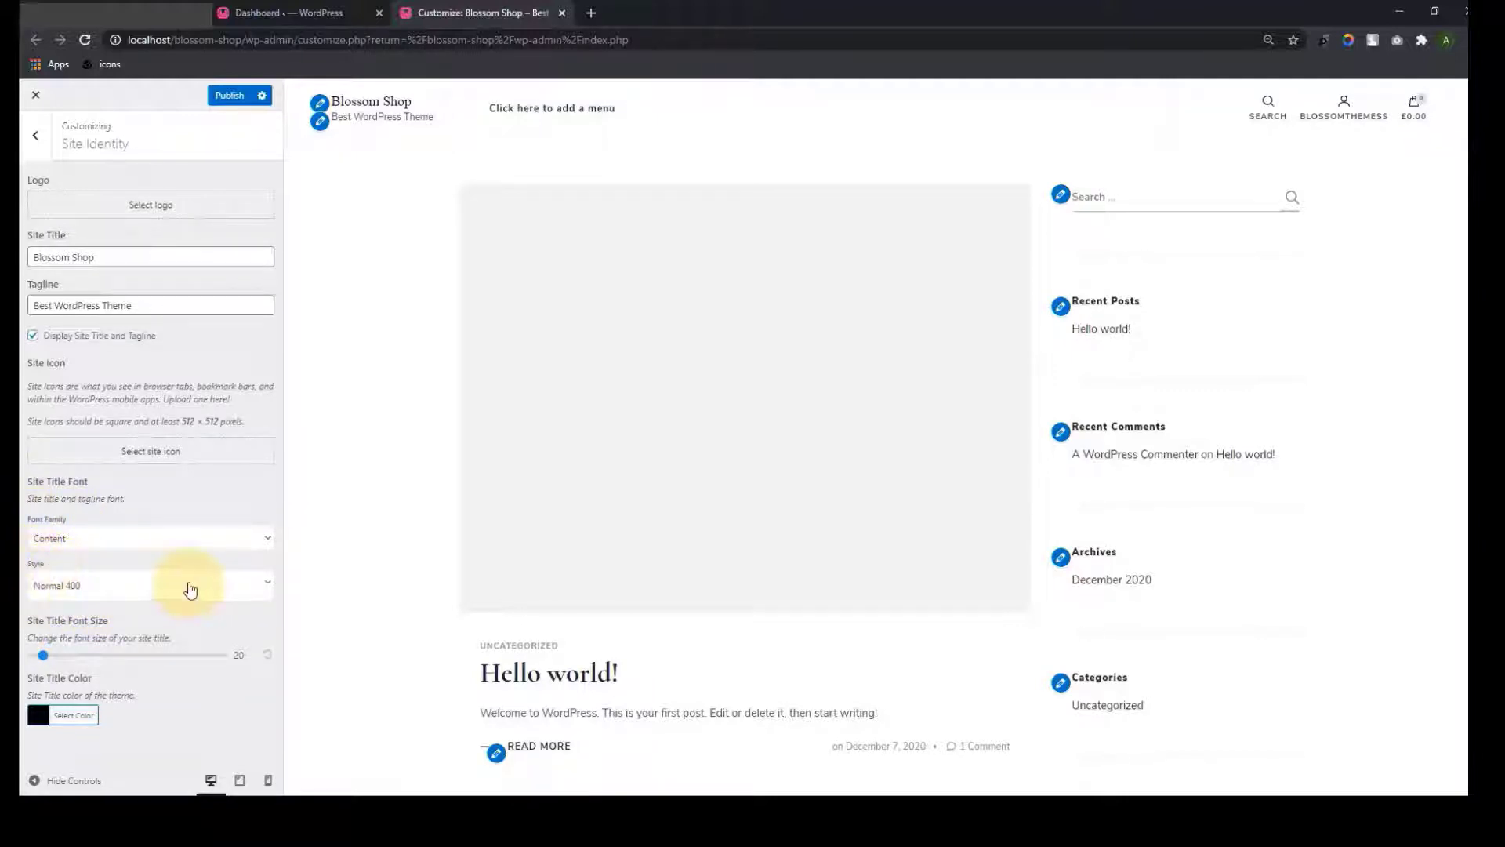
click(267, 591)
click(118, 628)
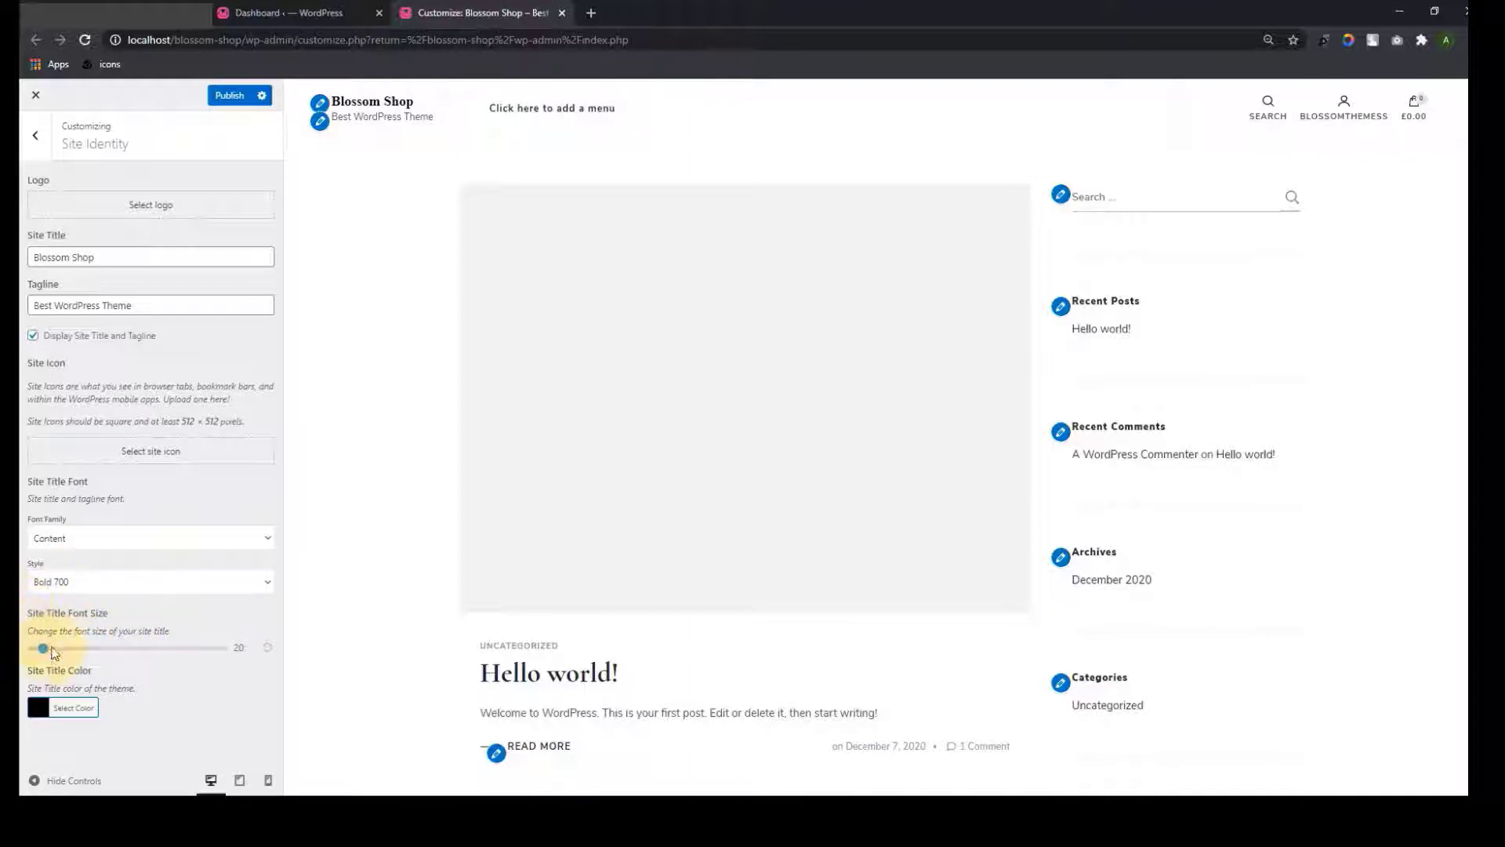
Adjust the site title font size slider, settling on 84
drag(43, 648, 98, 655)
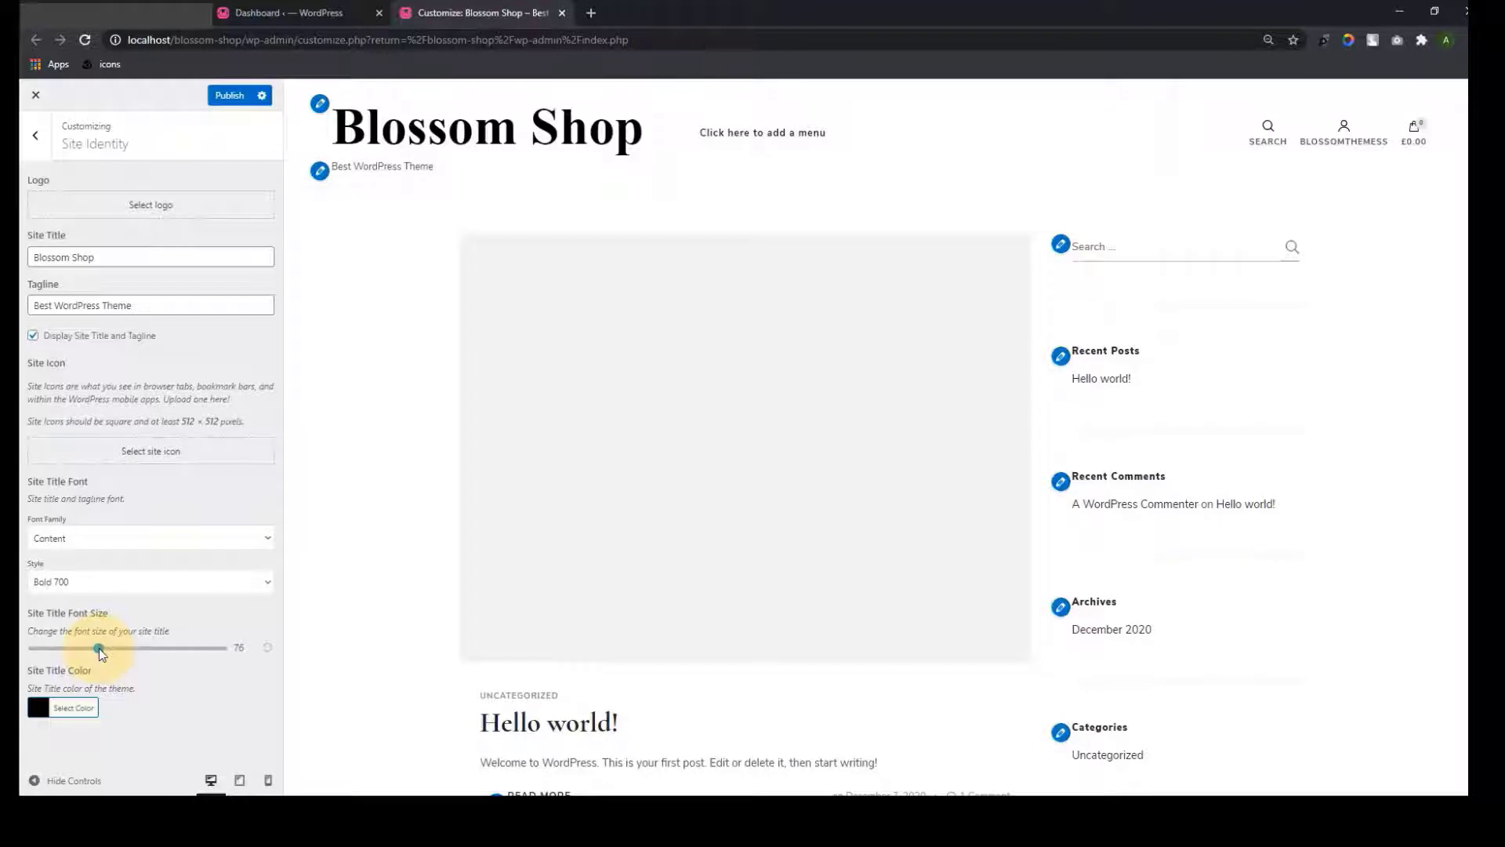
drag(101, 653, 89, 658)
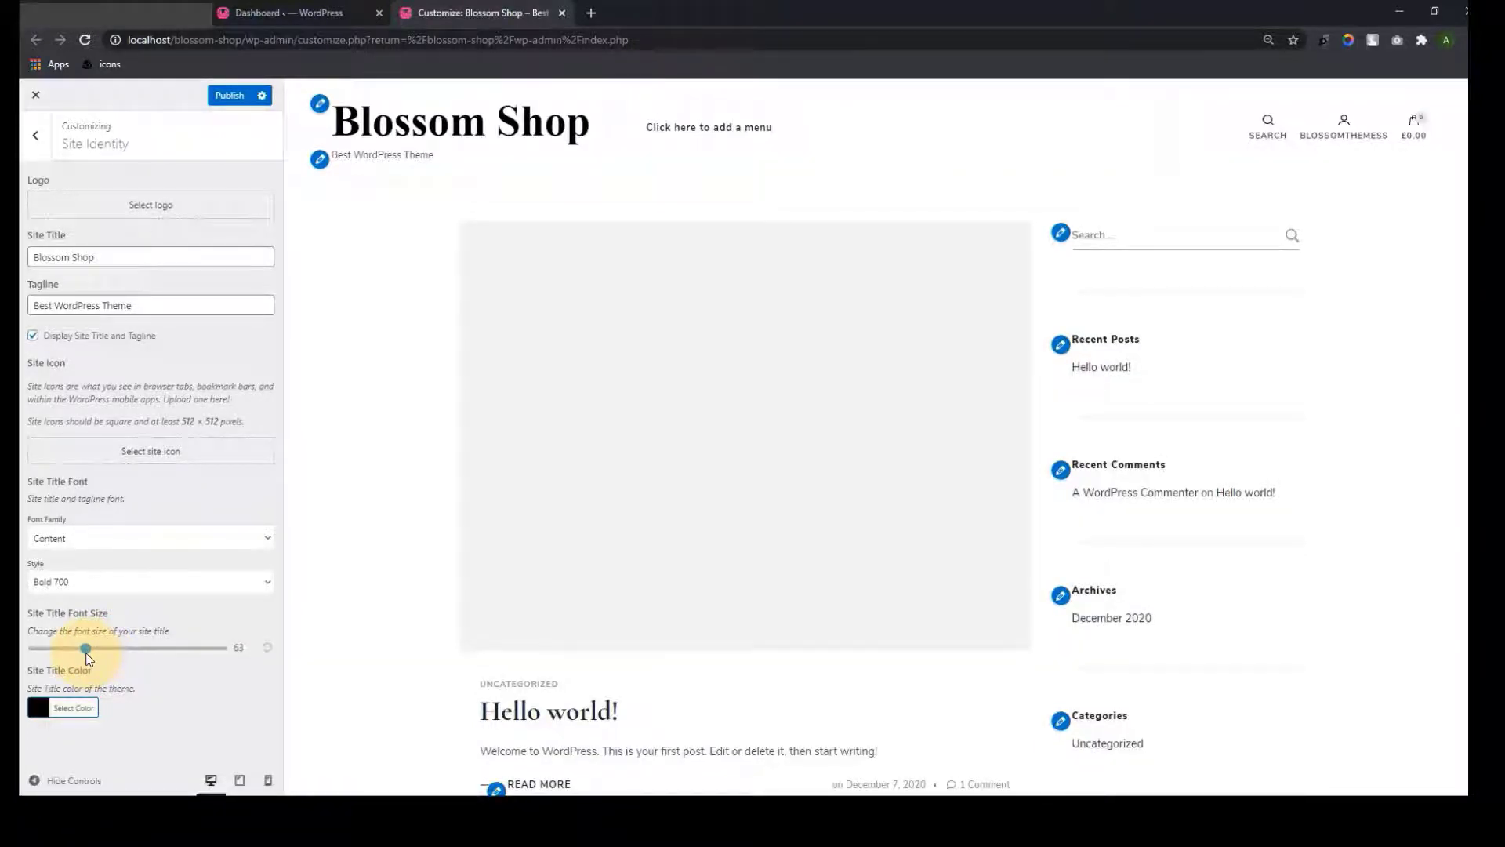
drag(86, 657, 145, 657)
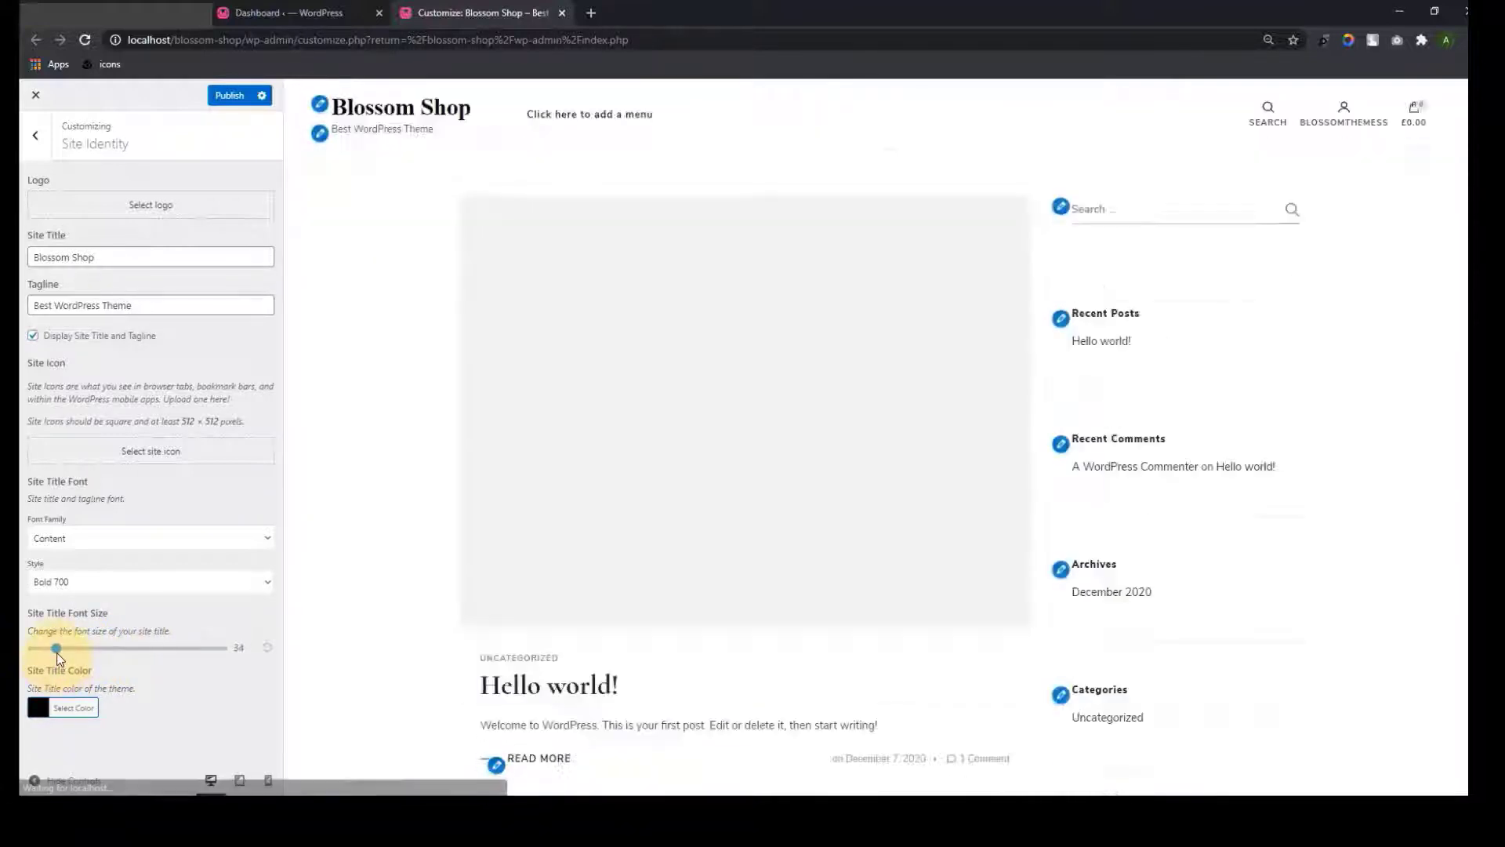
drag(57, 653, 55, 652)
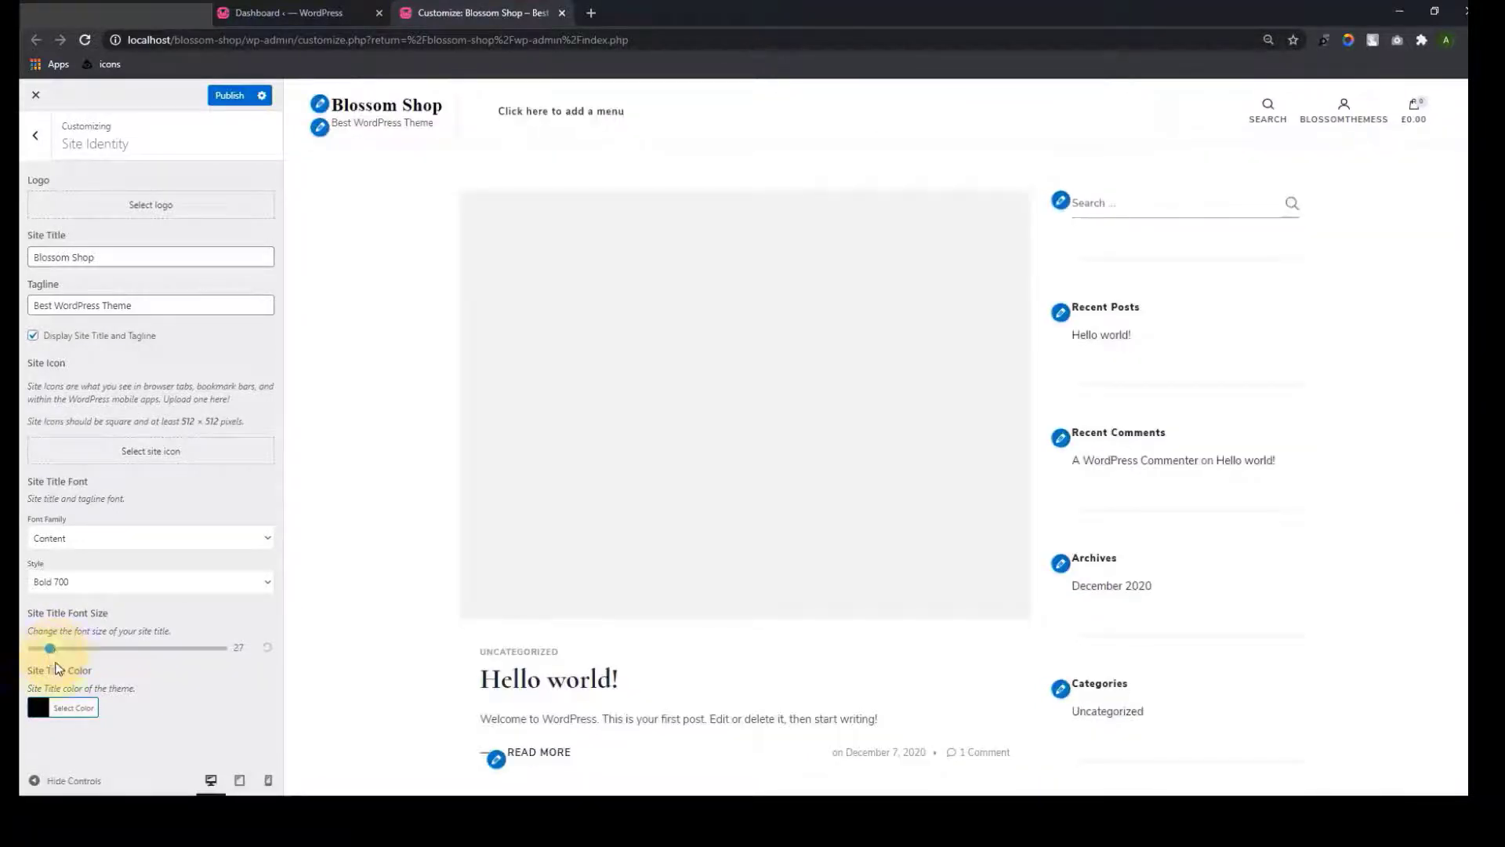
drag(49, 649, 106, 648)
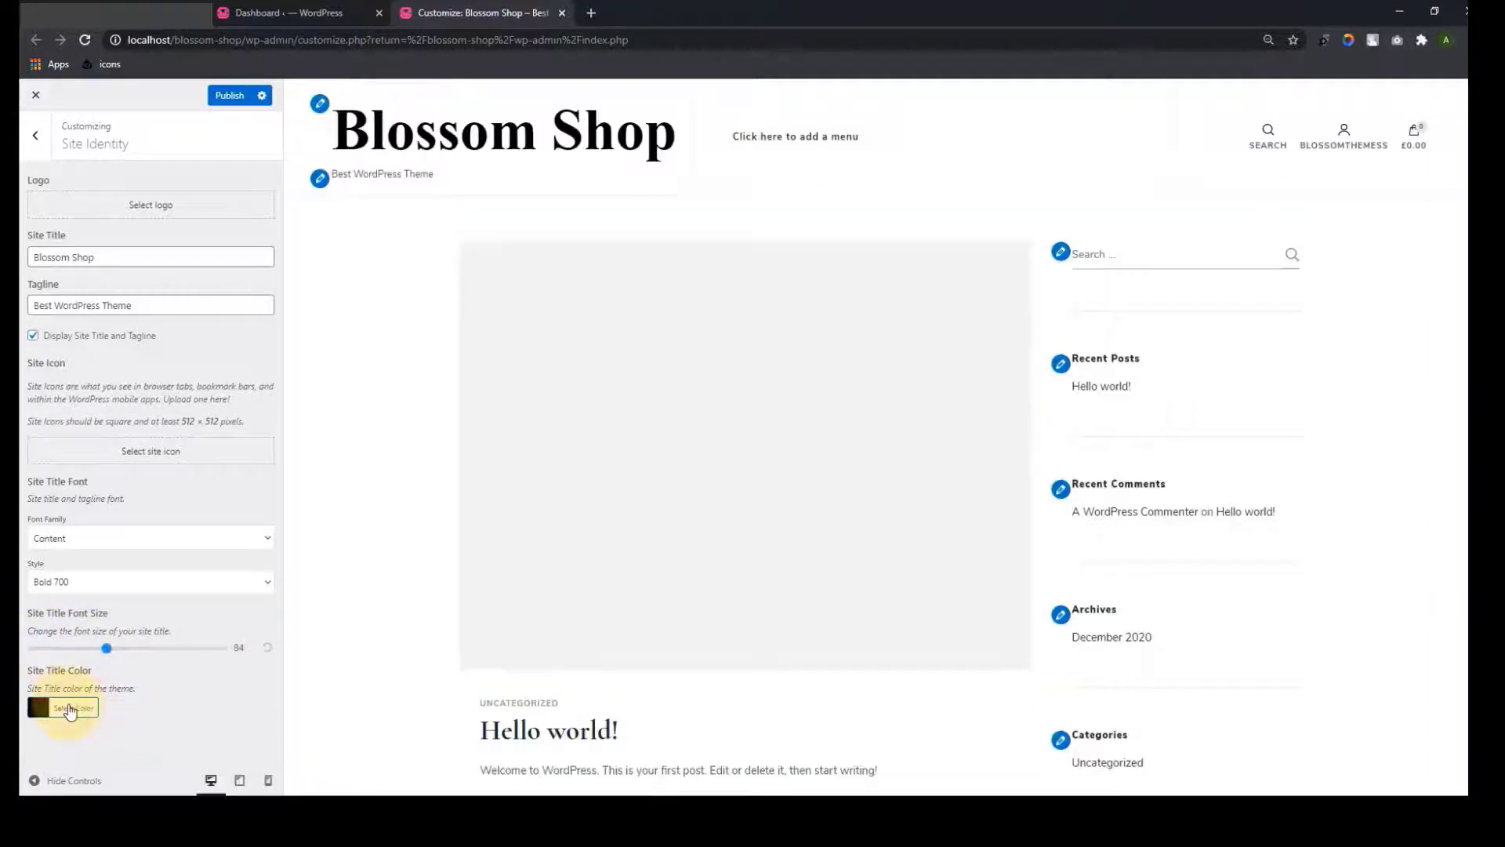
Try red, yellow and blue title colours, then settle on pale tan #ceb29a
click(70, 709)
scroll(69, 710, down, 2)
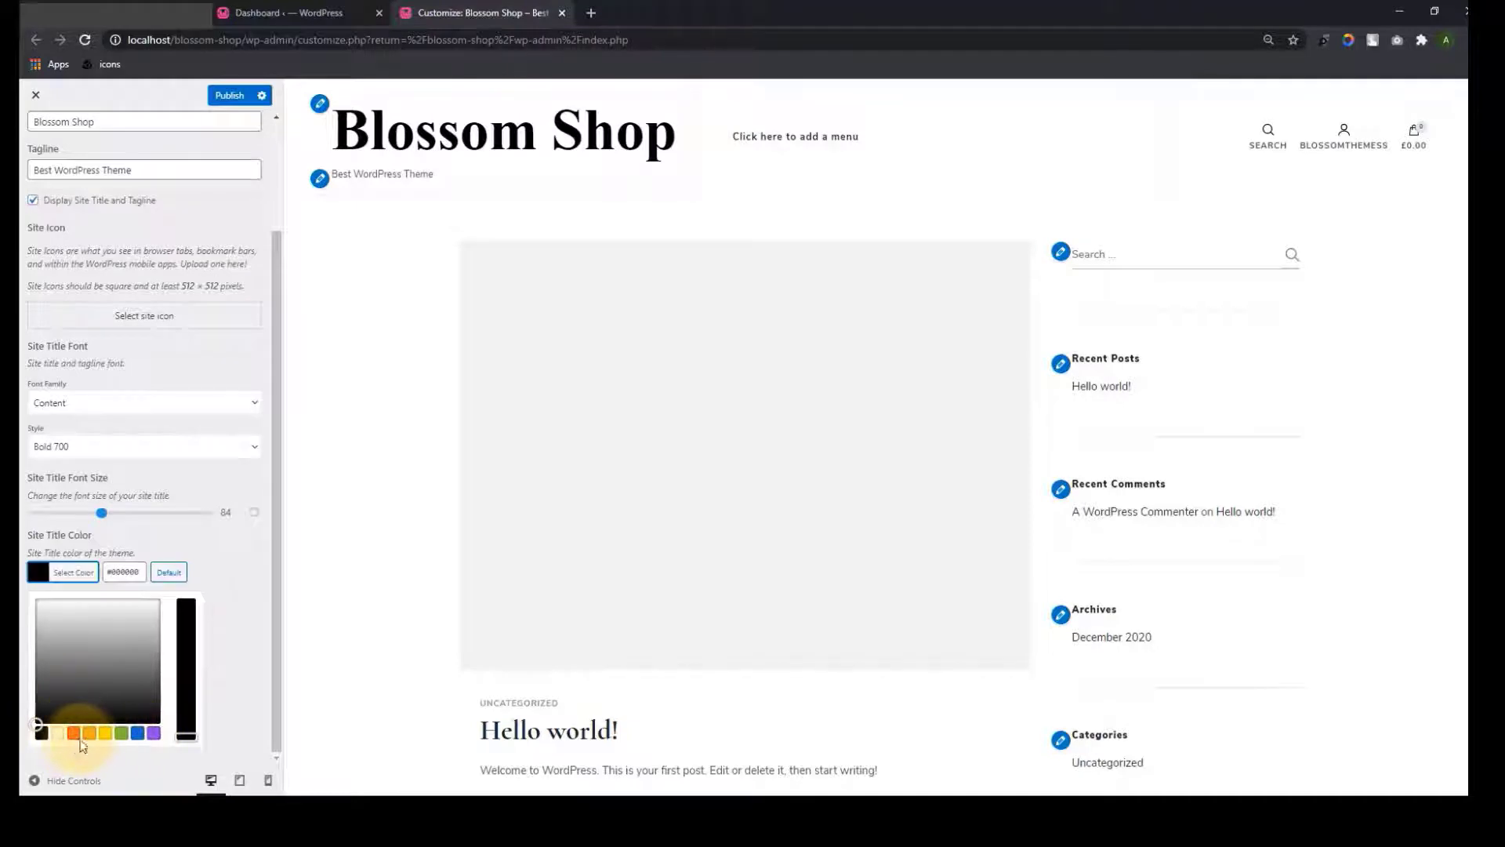
click(74, 733)
click(105, 733)
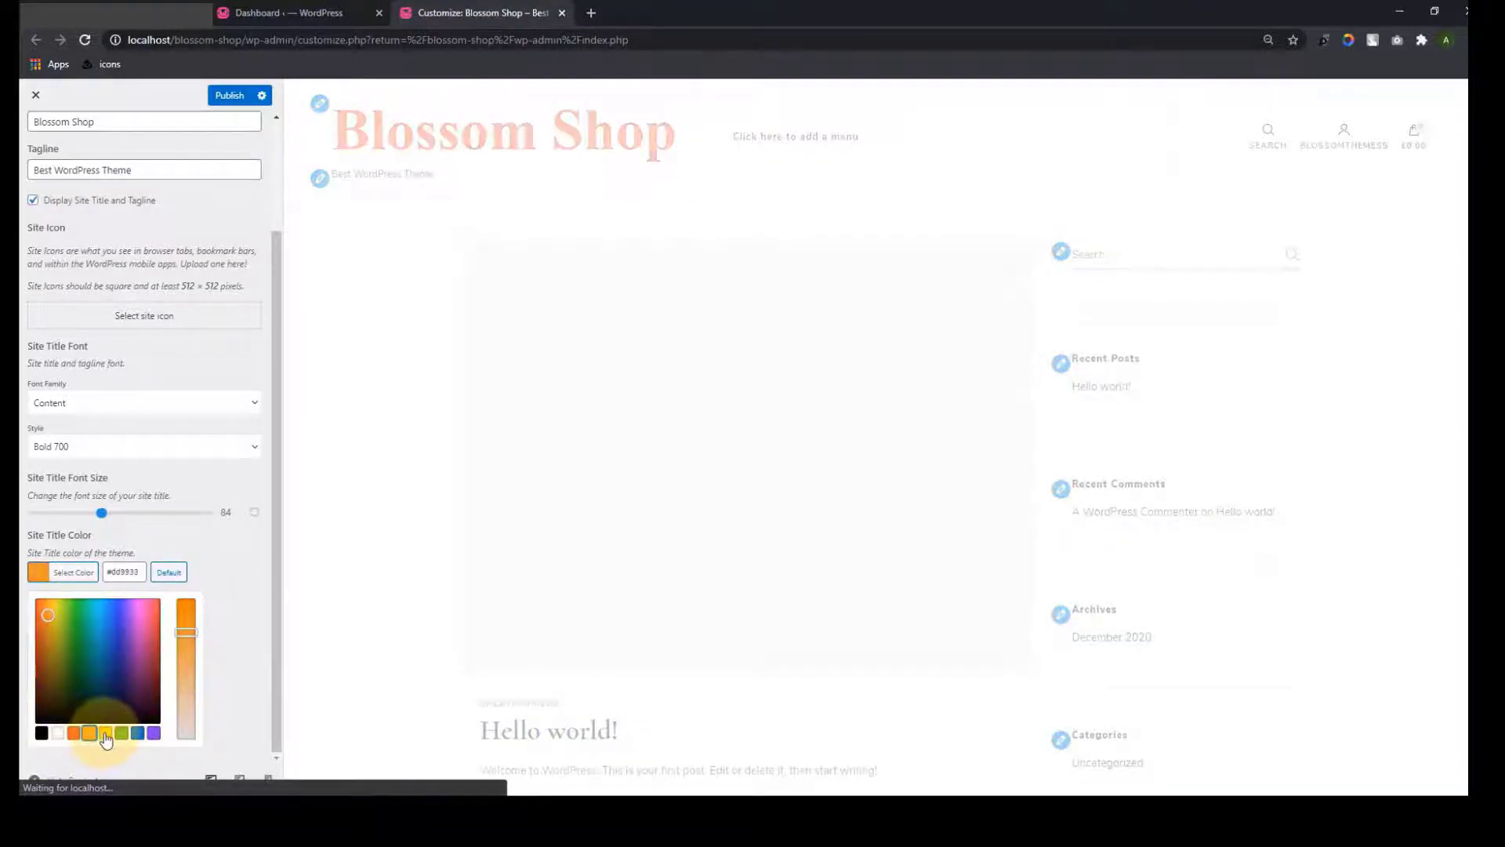
click(119, 663)
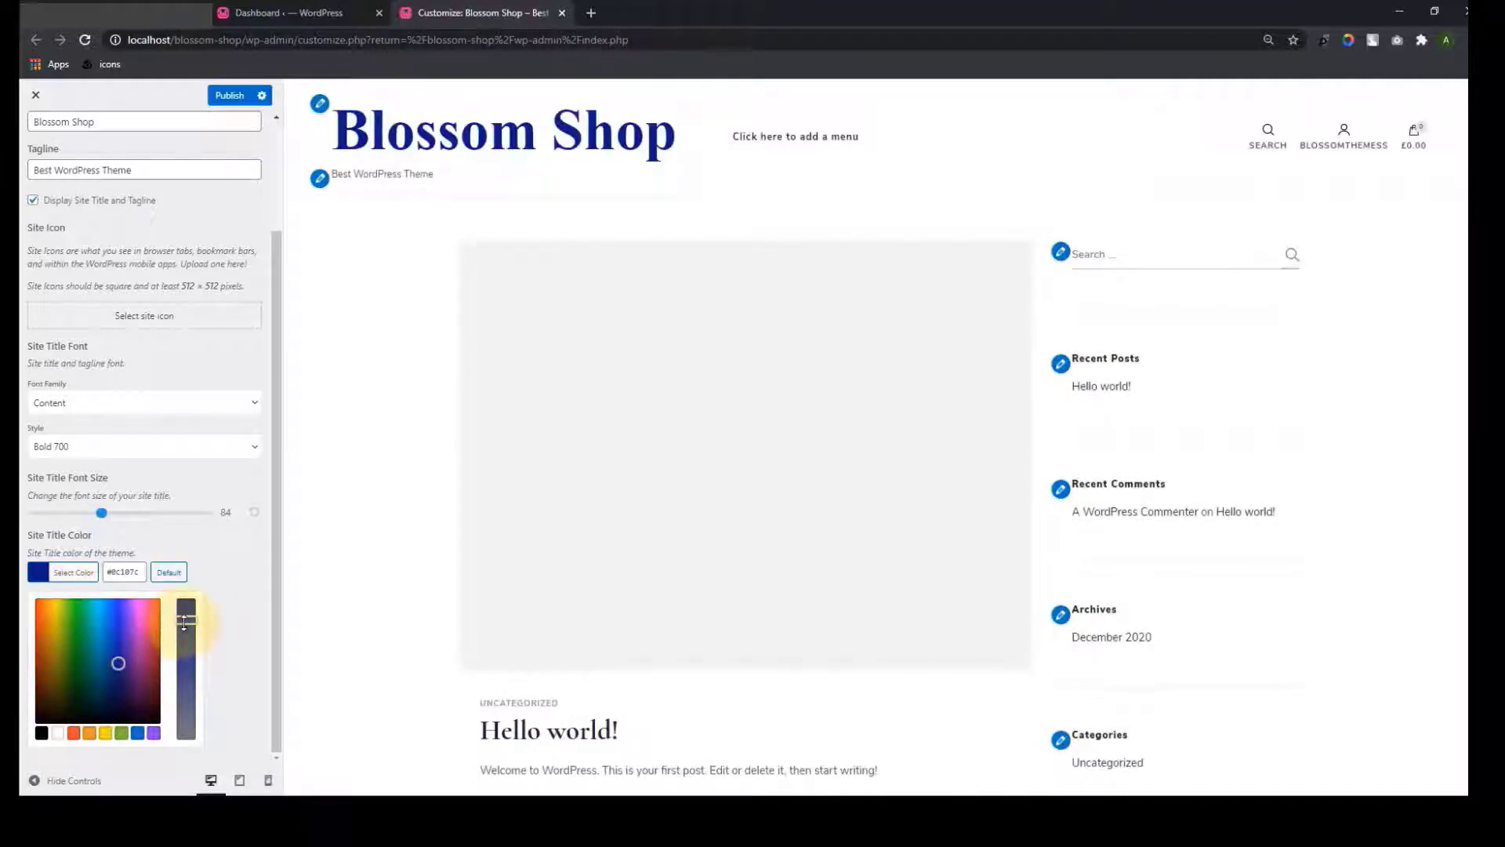
drag(185, 622, 196, 716)
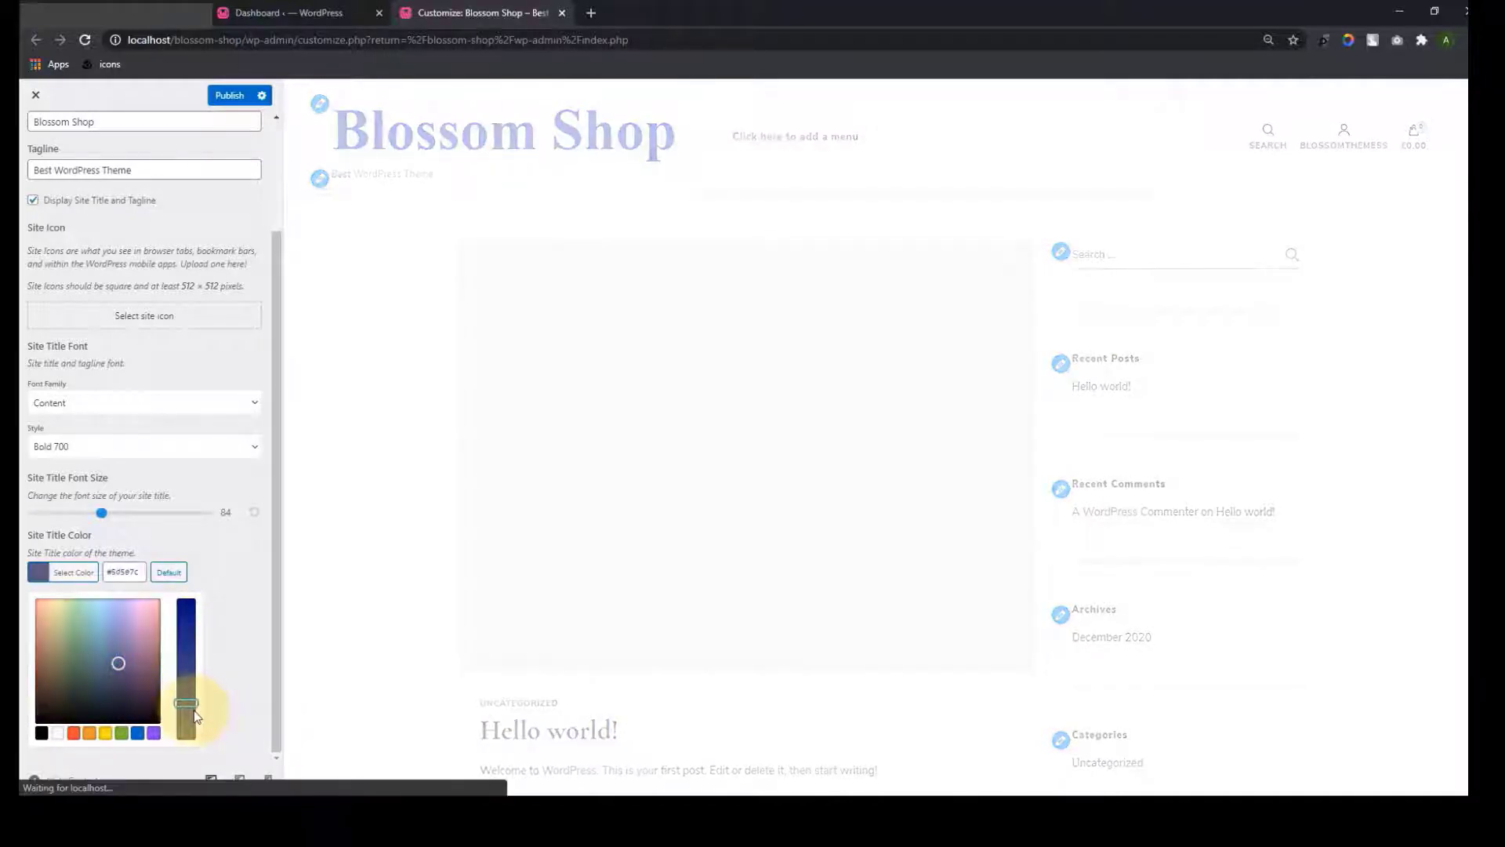
drag(117, 657, 43, 624)
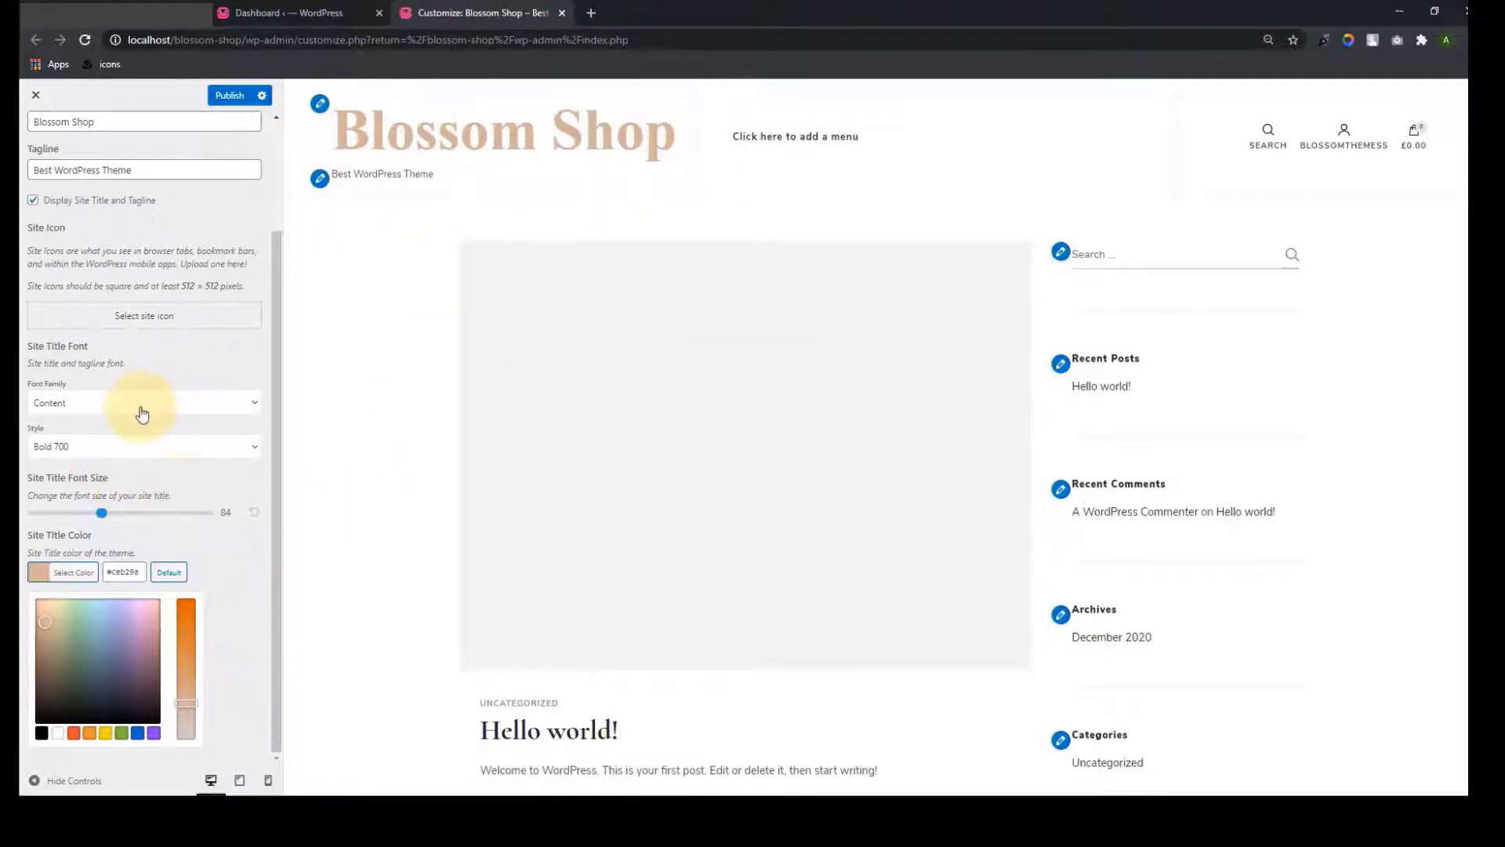
scroll(141, 413, up, 3)
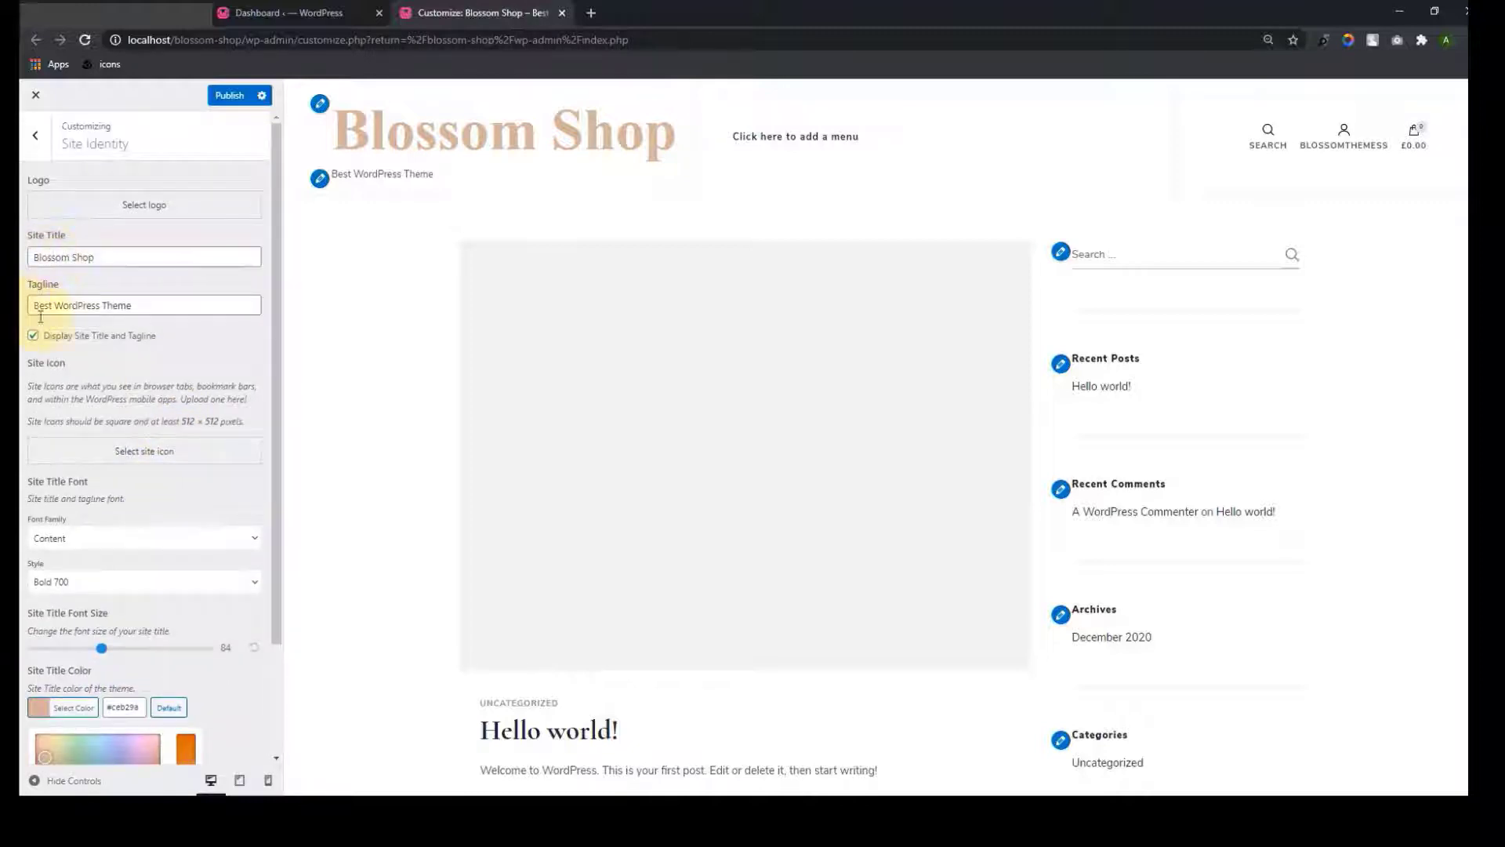
scroll(109, 391, down, 2)
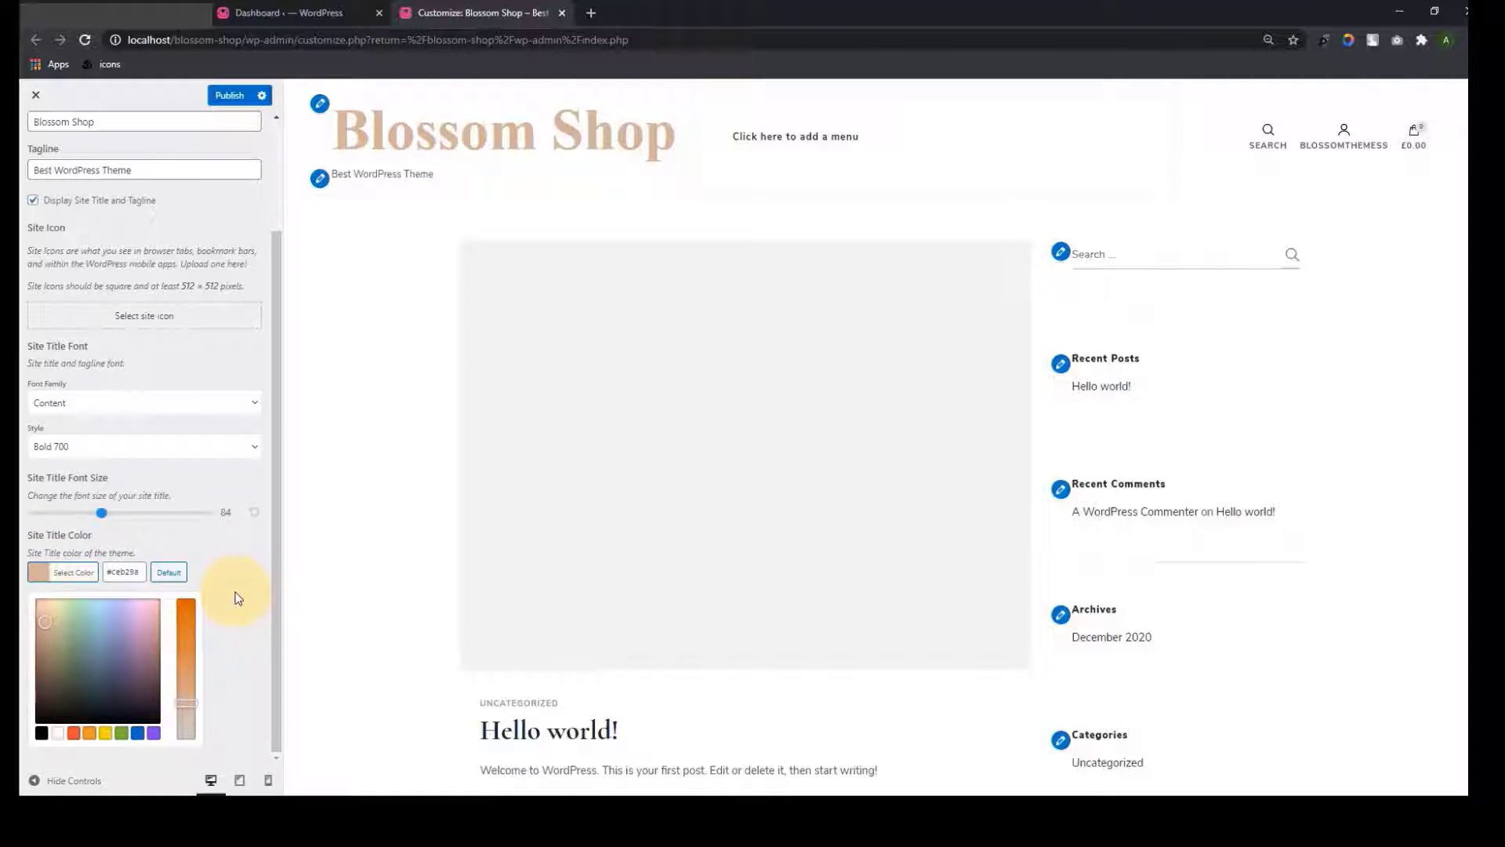
scroll(237, 599, up, 3)
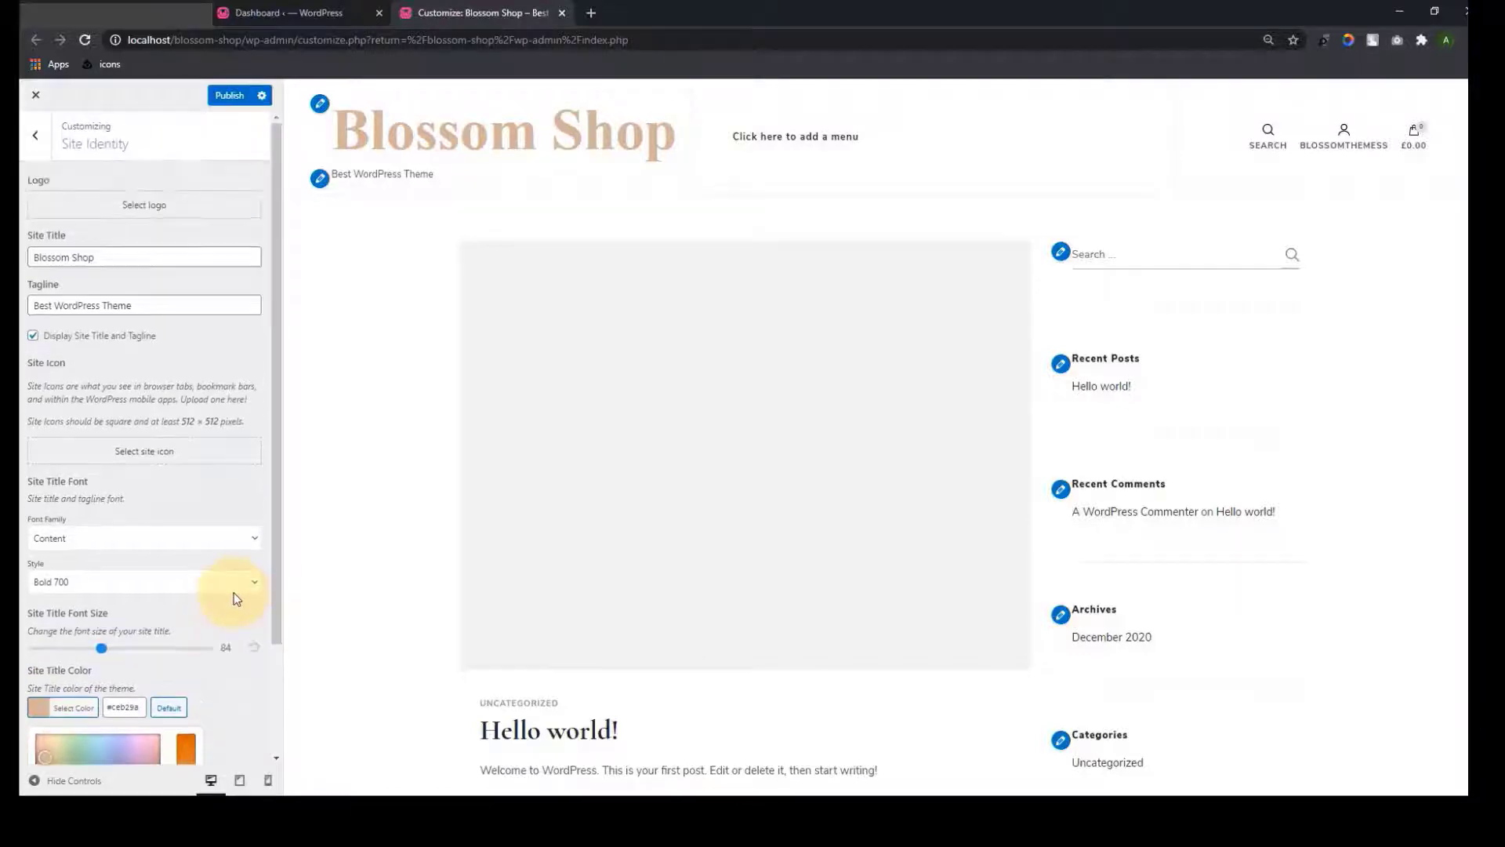
Hide the site title and tagline and set the Blossom Shop image as an uncropped logo
click(32, 337)
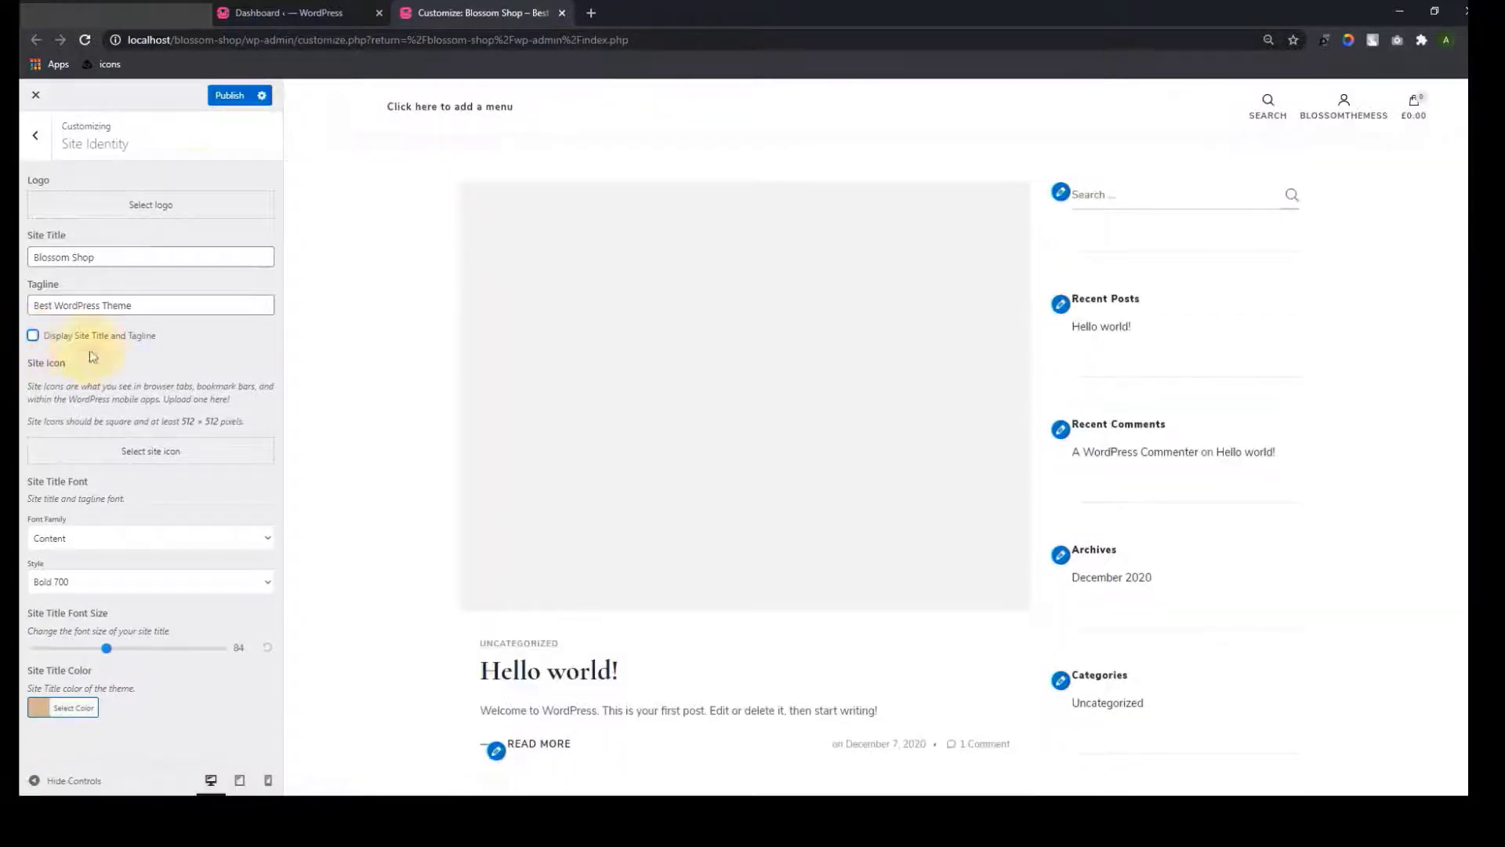
click(169, 205)
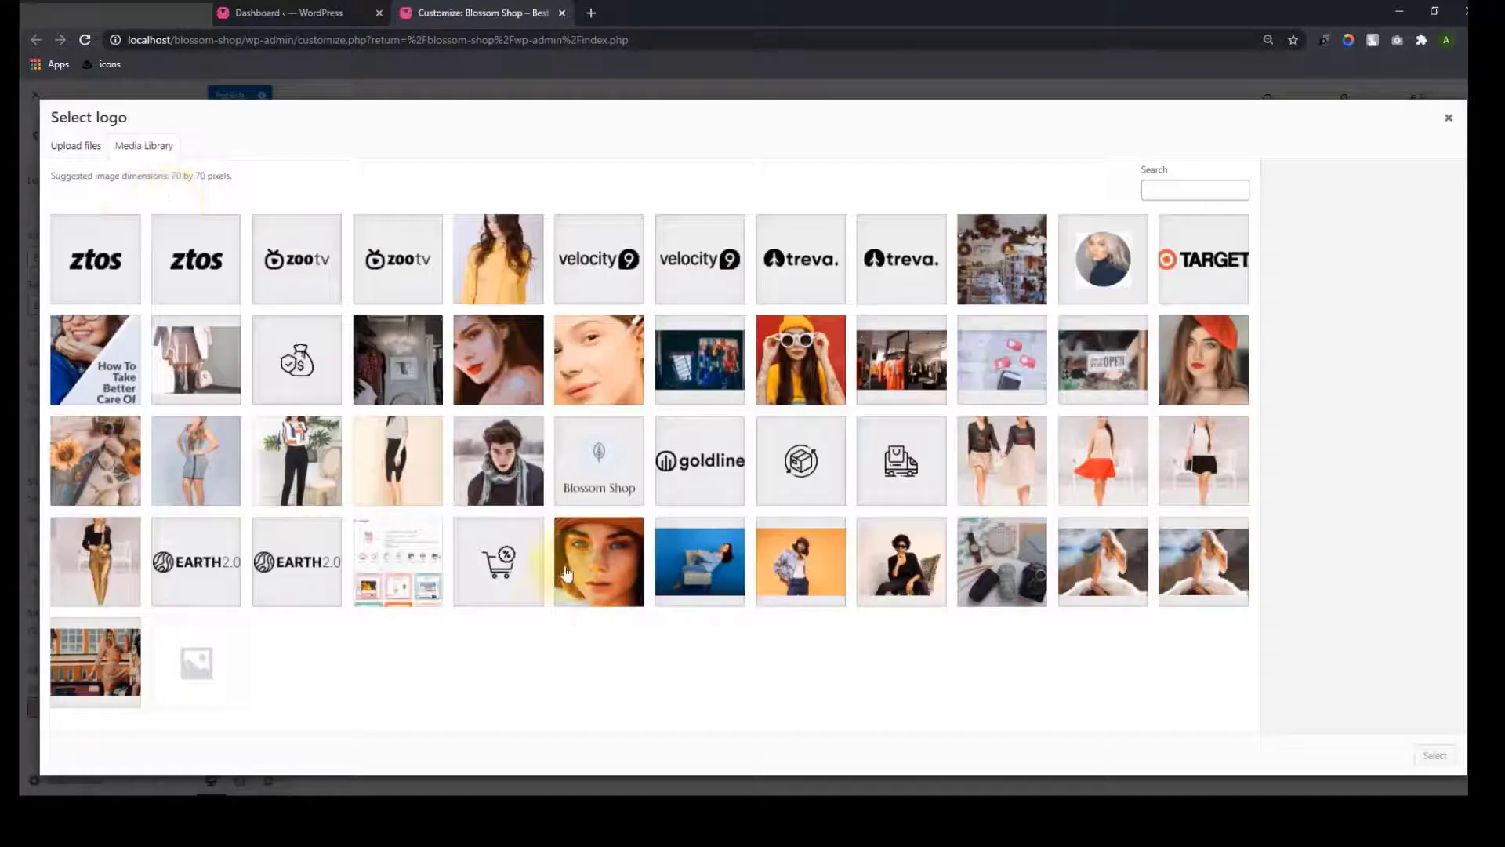
click(600, 480)
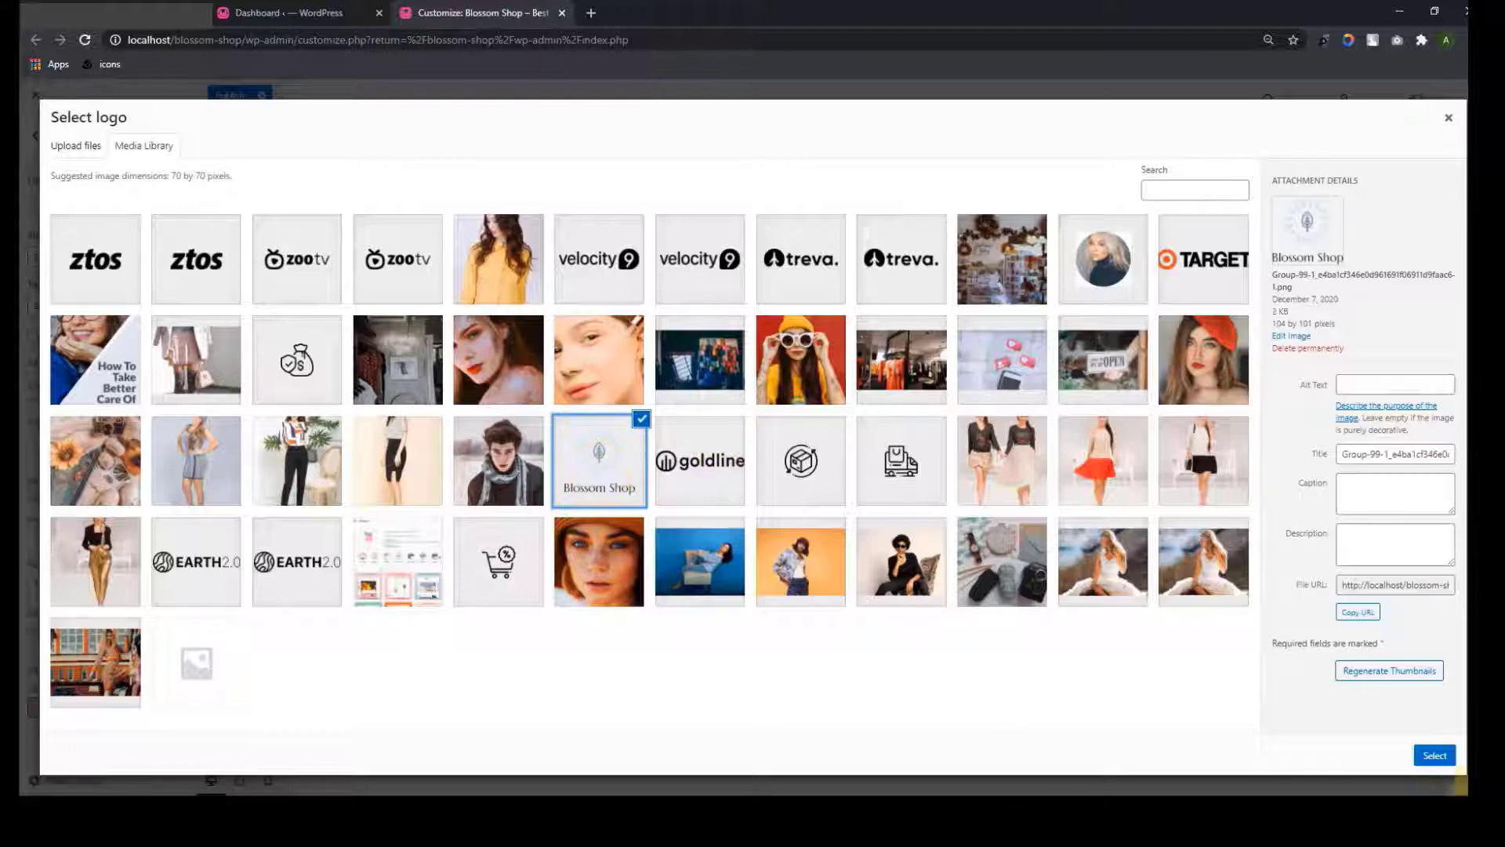
click(1449, 757)
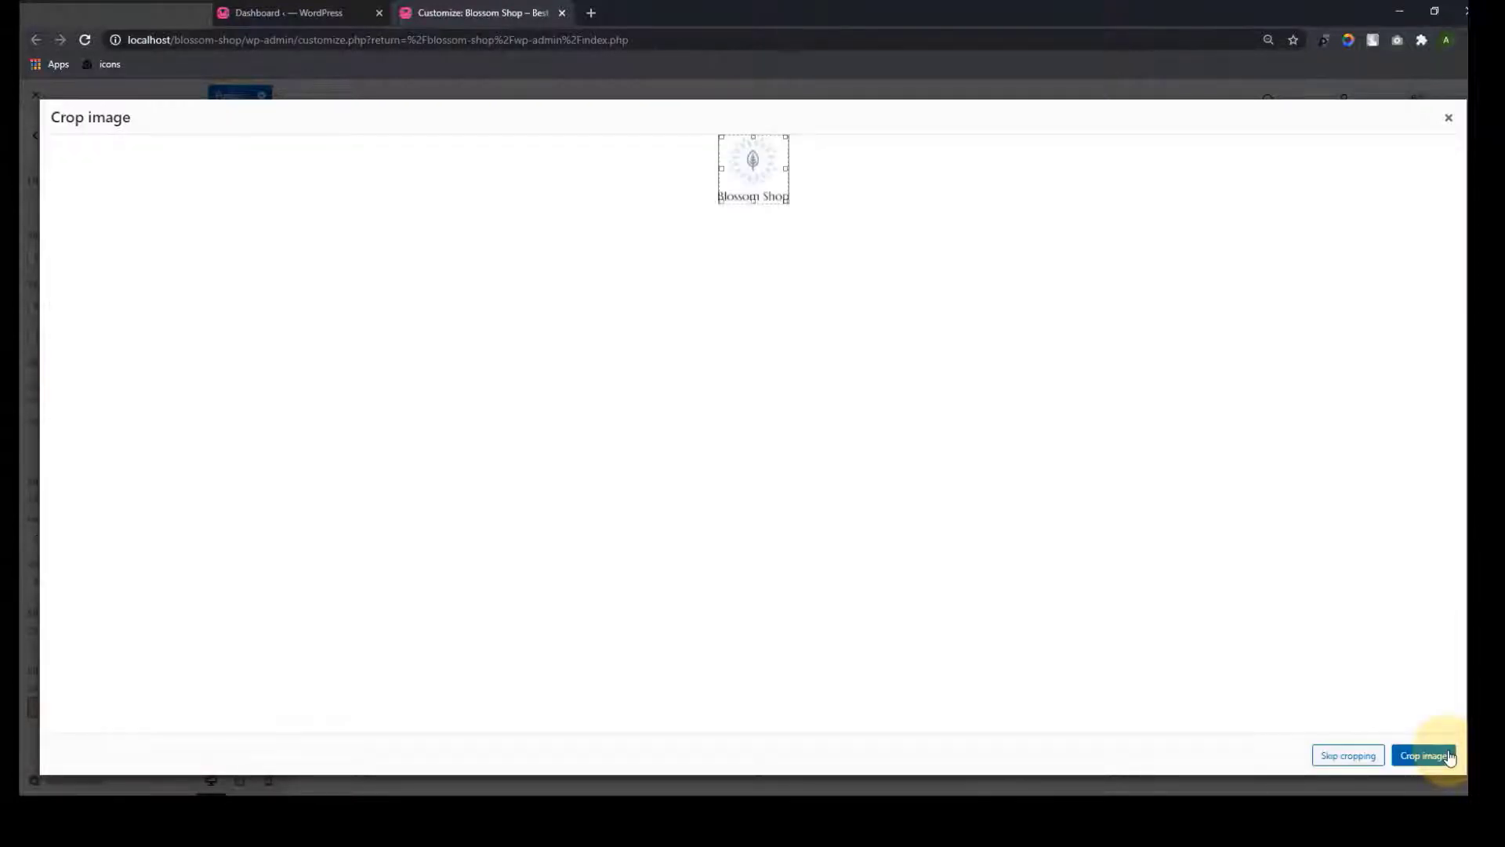
click(1350, 756)
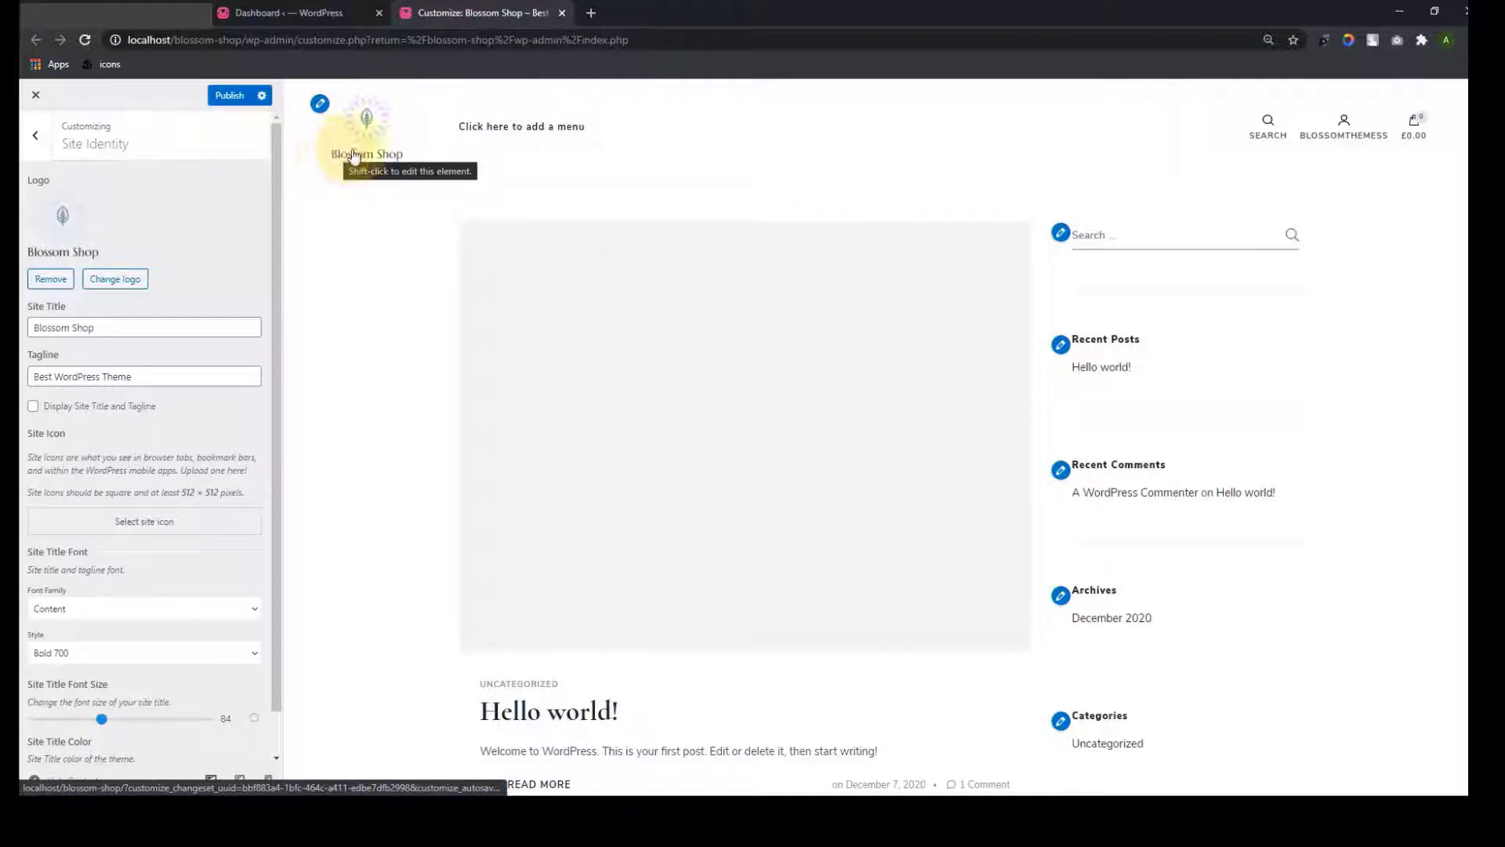
scroll(218, 481, down, 1)
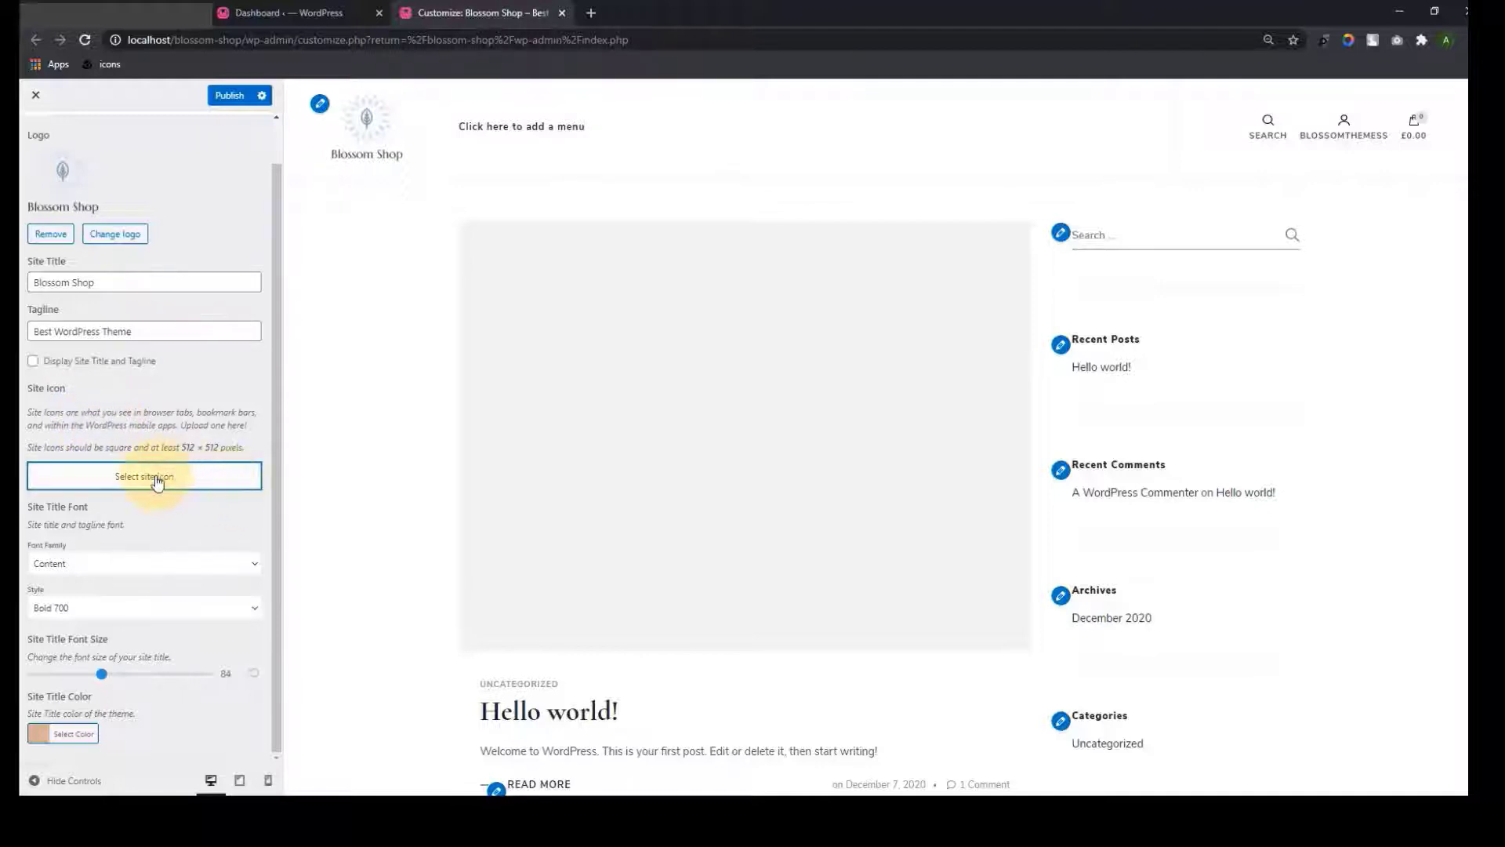
Set the cropped white-dress photo as the site icon
click(153, 477)
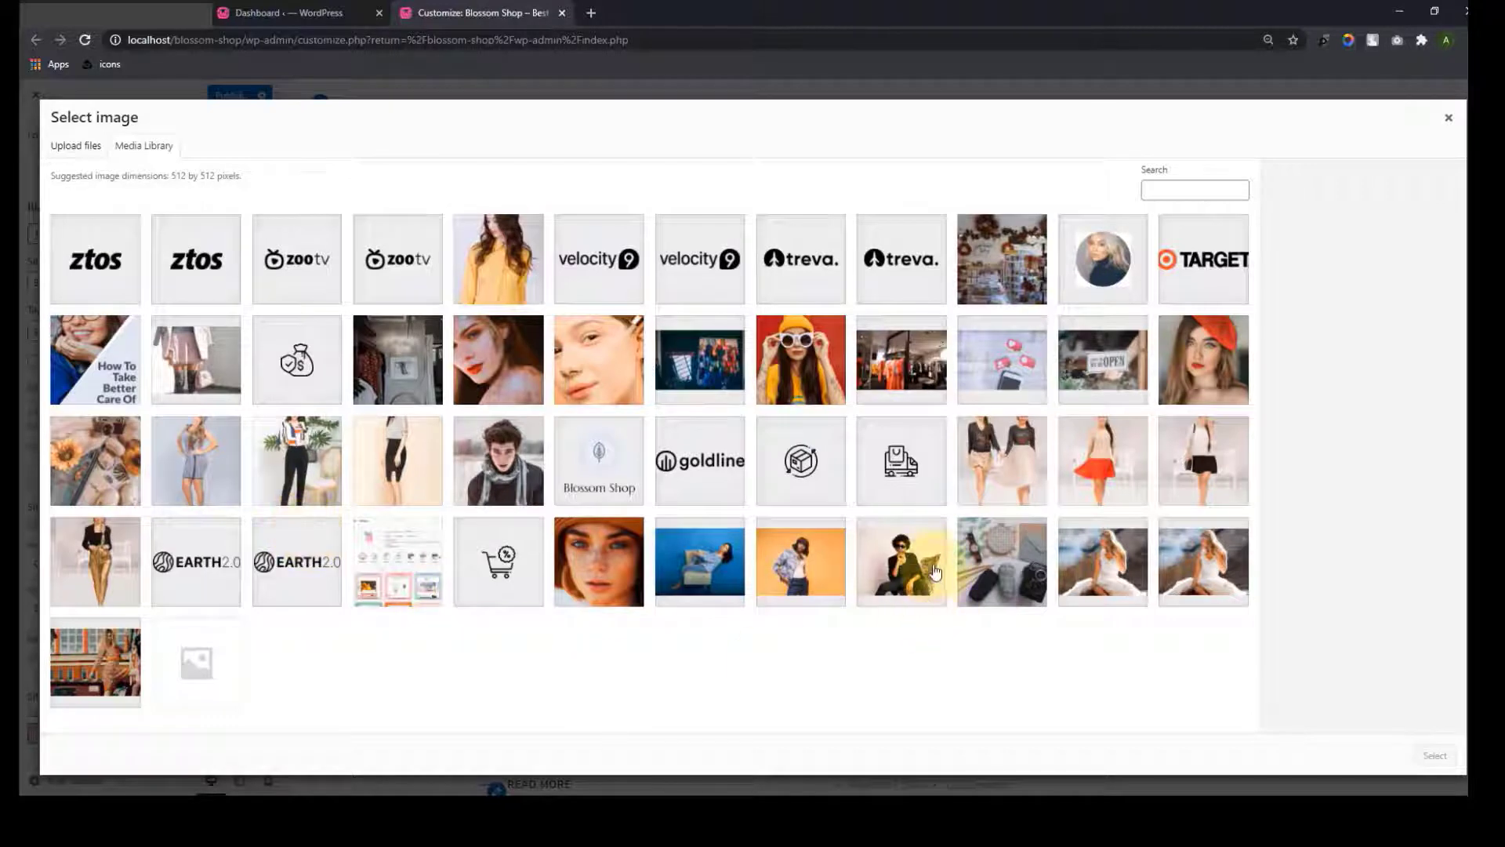
click(1109, 553)
click(1432, 757)
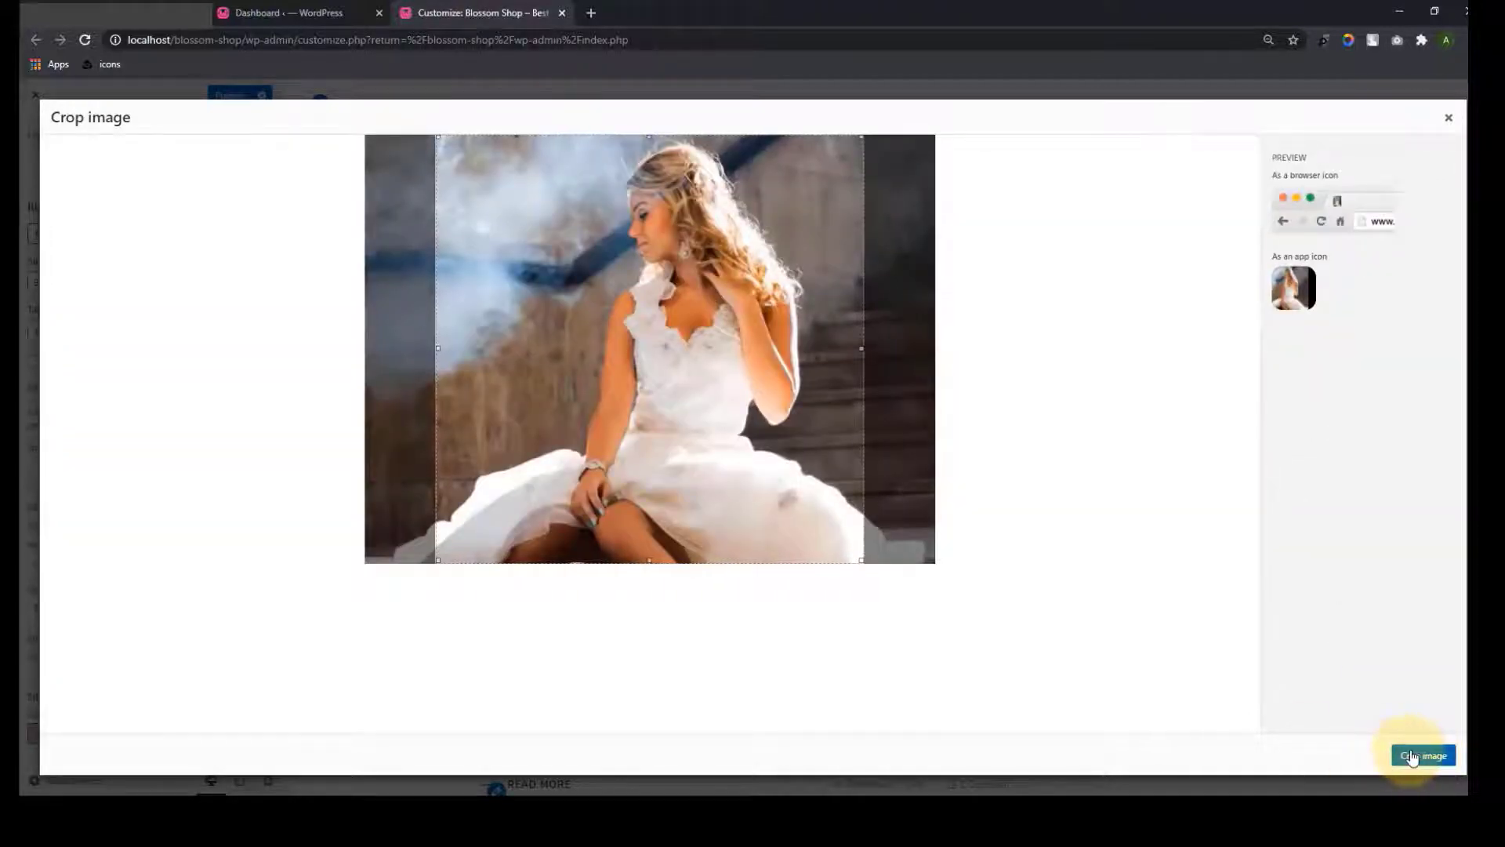
click(1411, 757)
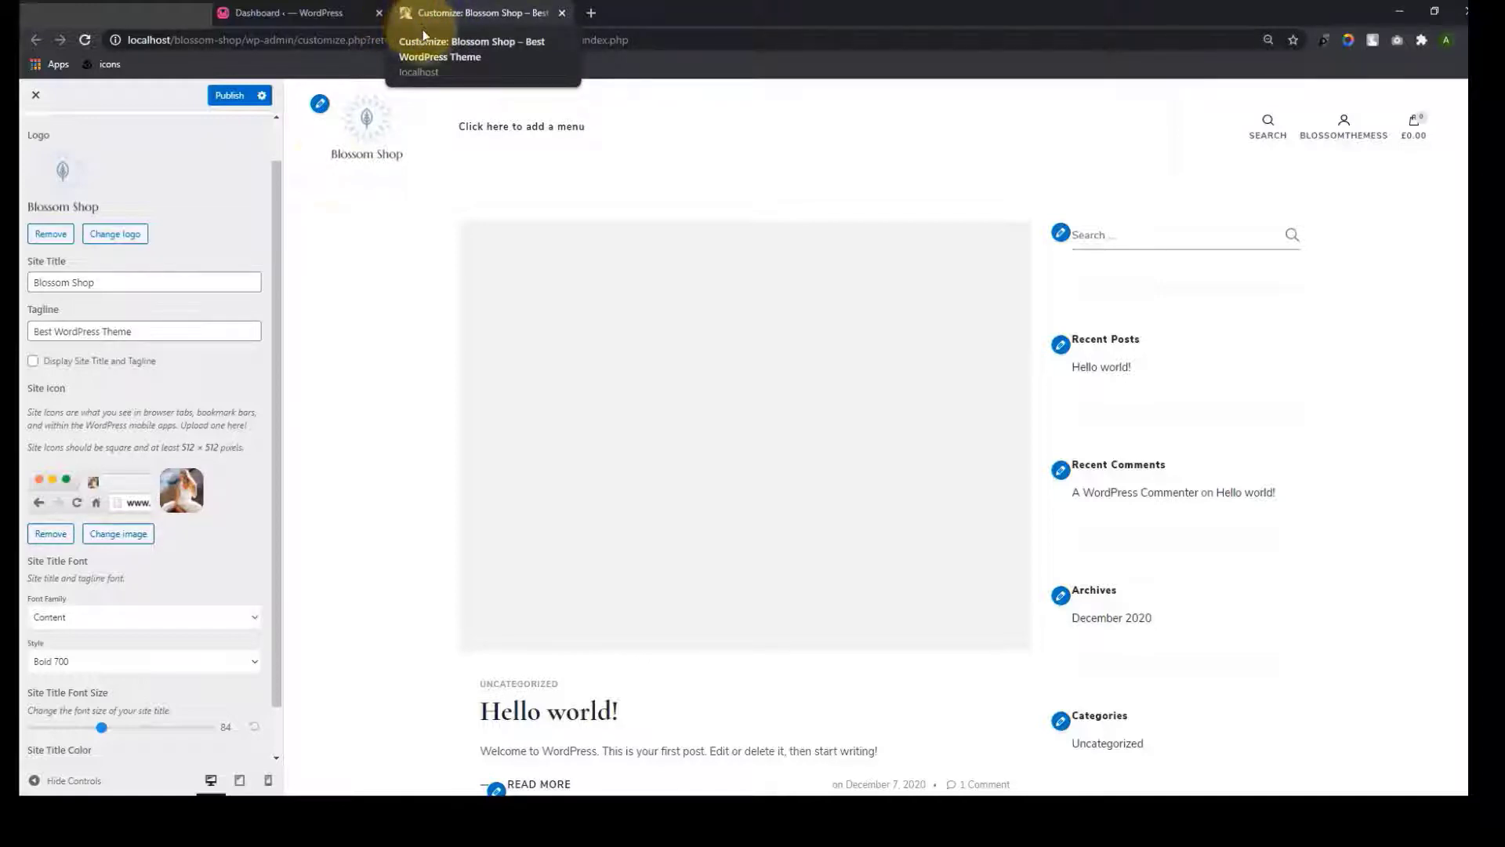
Review the panel and publish the Site Identity changes
scroll(188, 588, down, 1)
scroll(188, 588, up, 2)
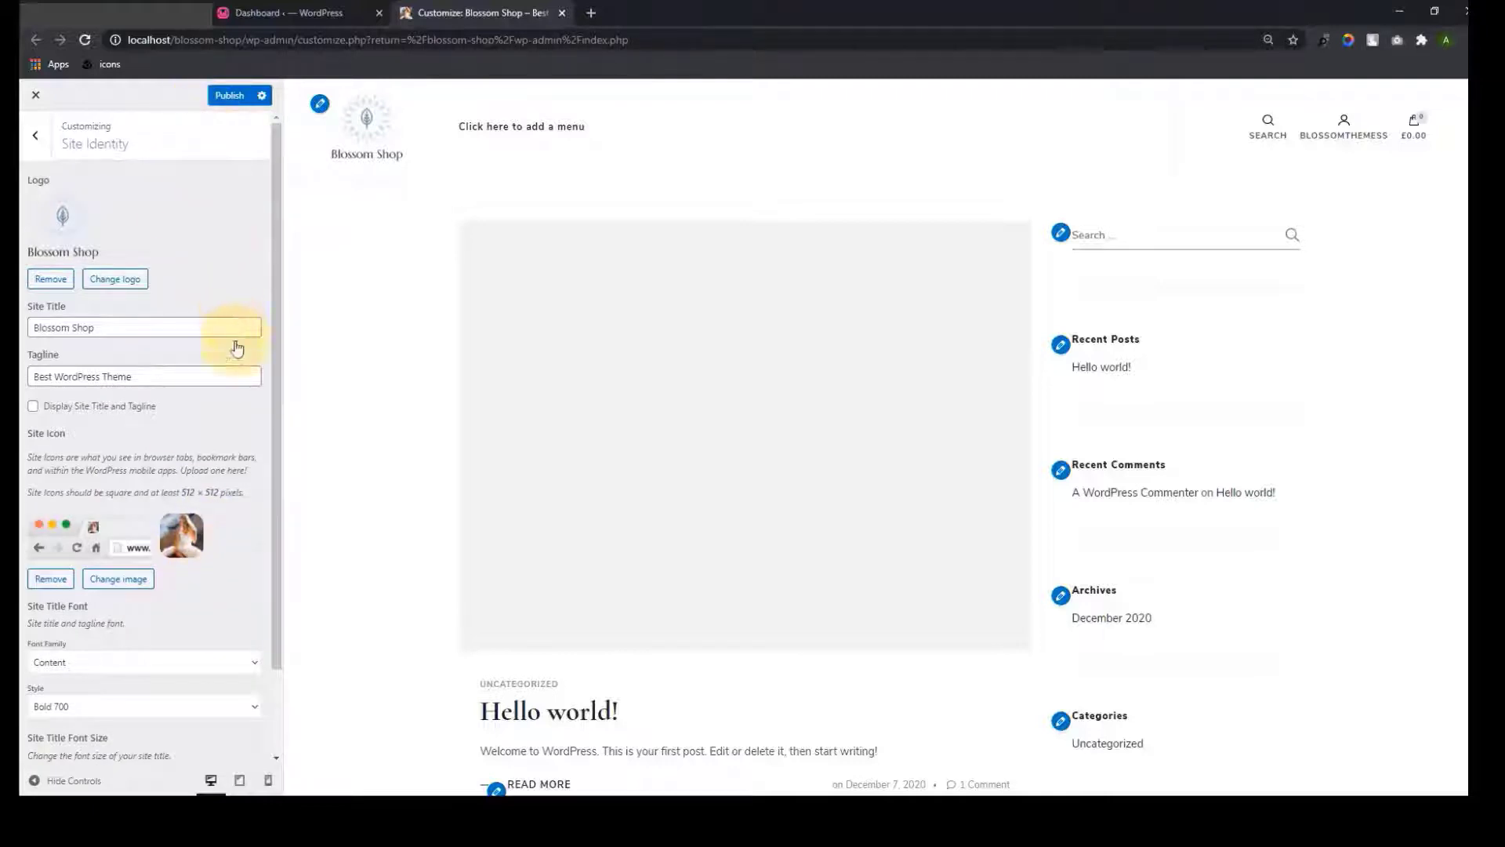
scroll(239, 408, down, 2)
scroll(246, 458, up, 2)
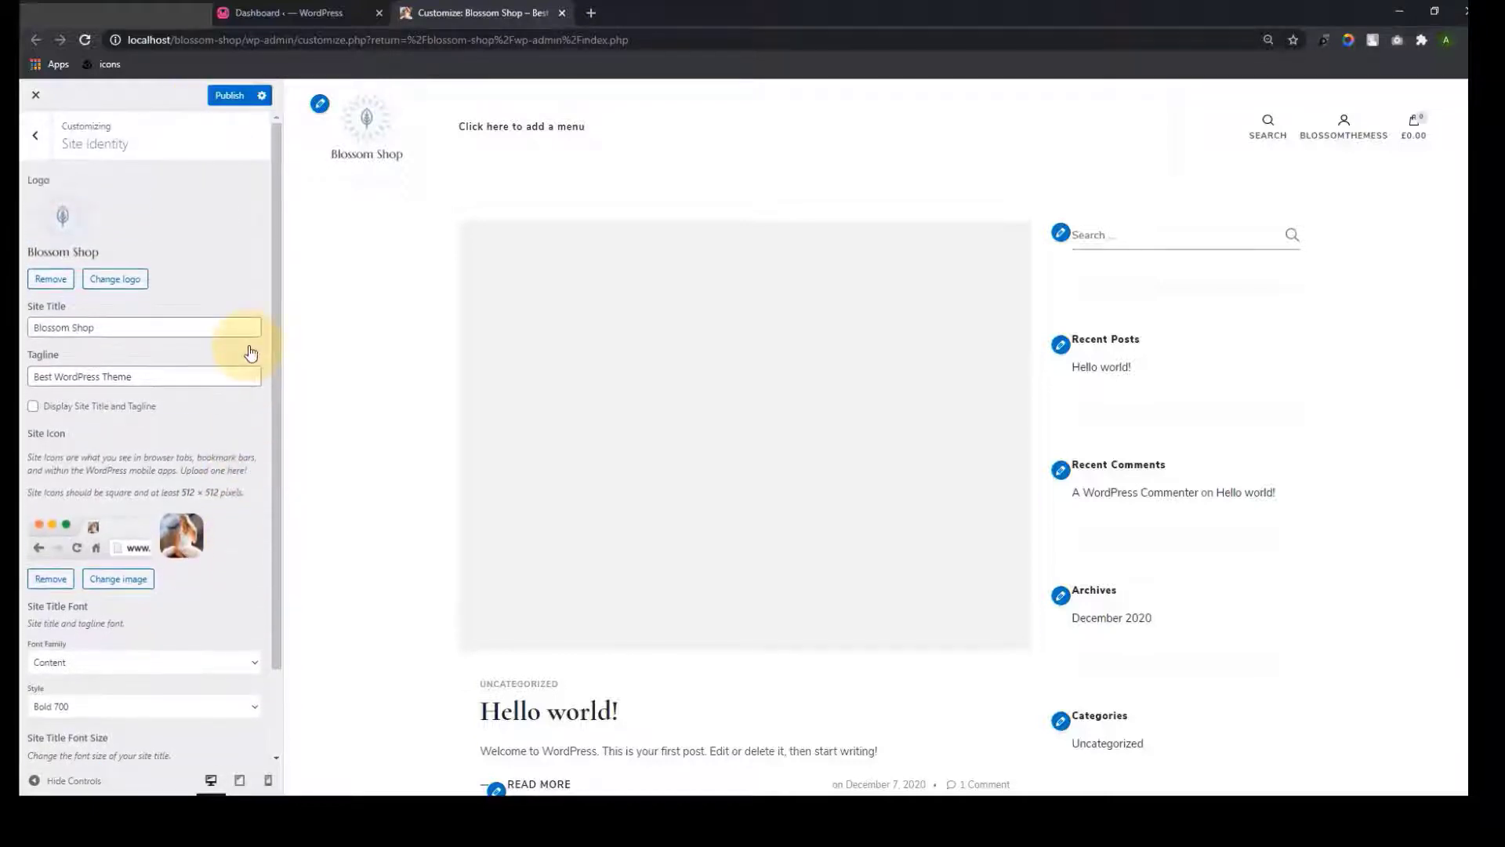
click(228, 95)
scroll(242, 506, down, 2)
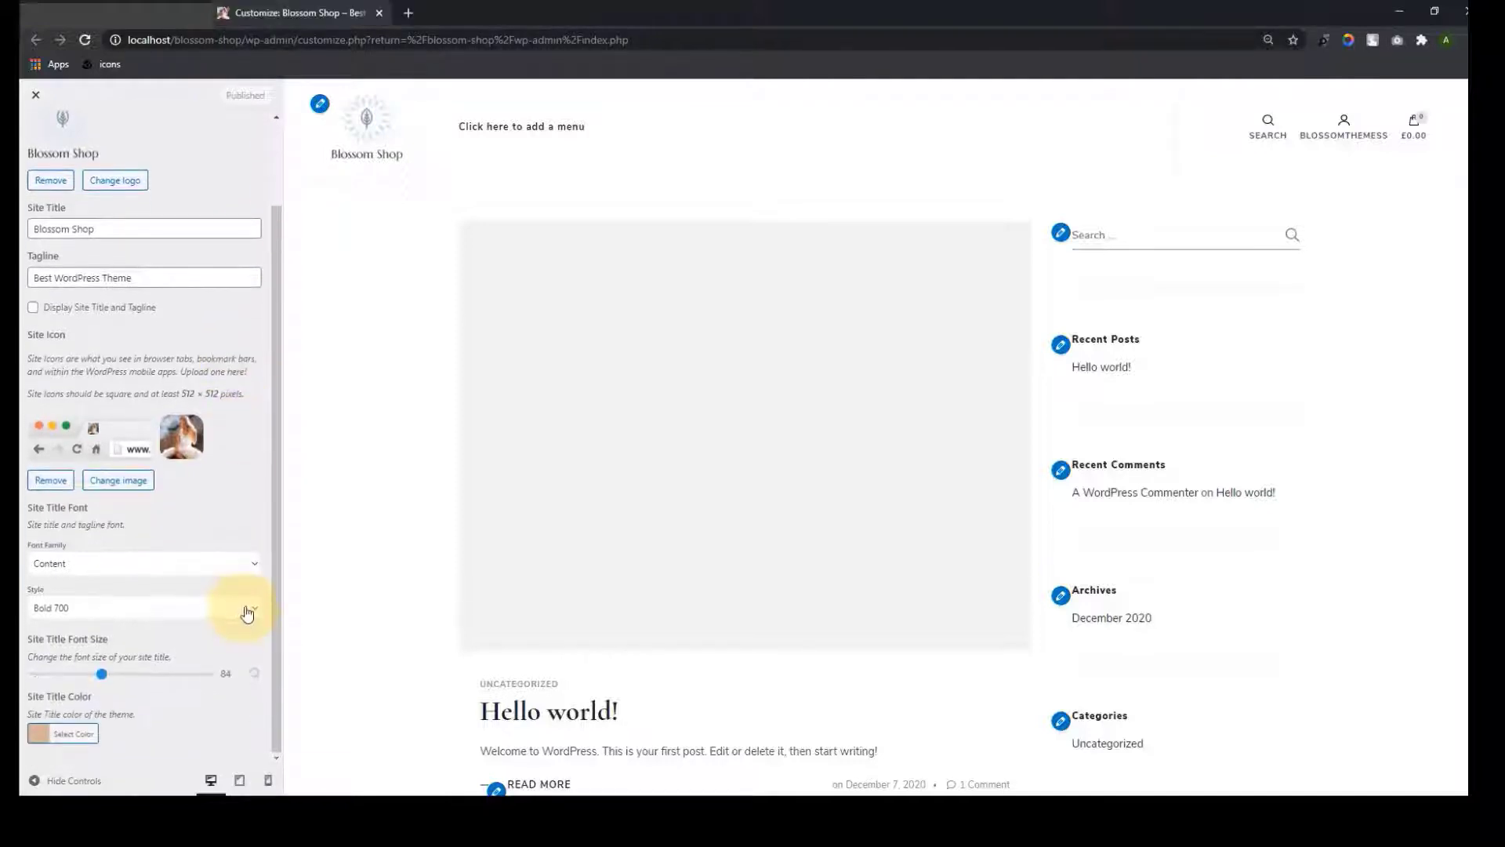
scroll(245, 595, up, 2)
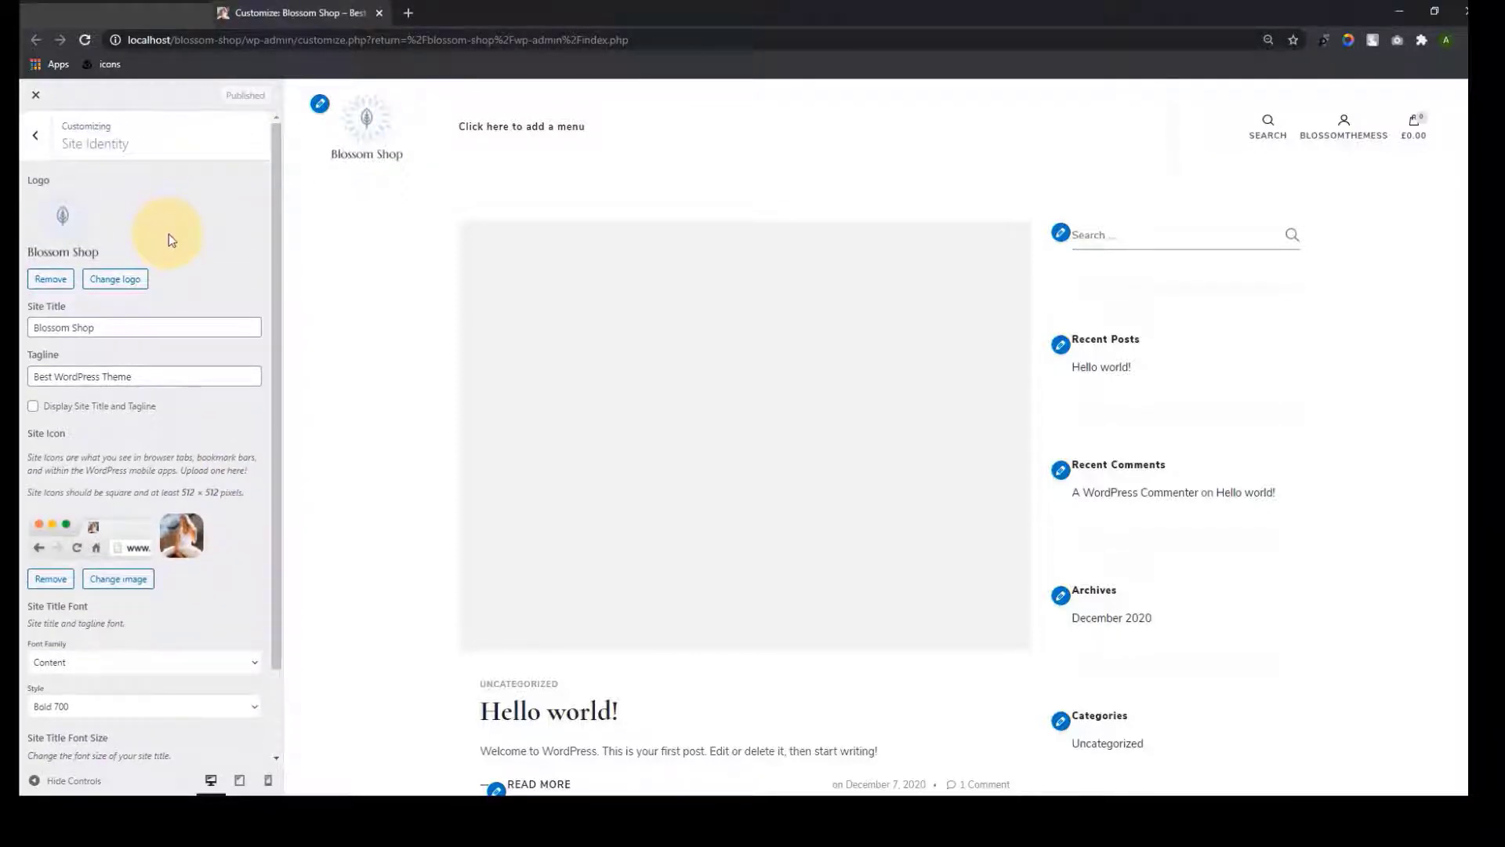
In General Settings > Social Media Settings, re-enable social links and add an empty link row
click(35, 134)
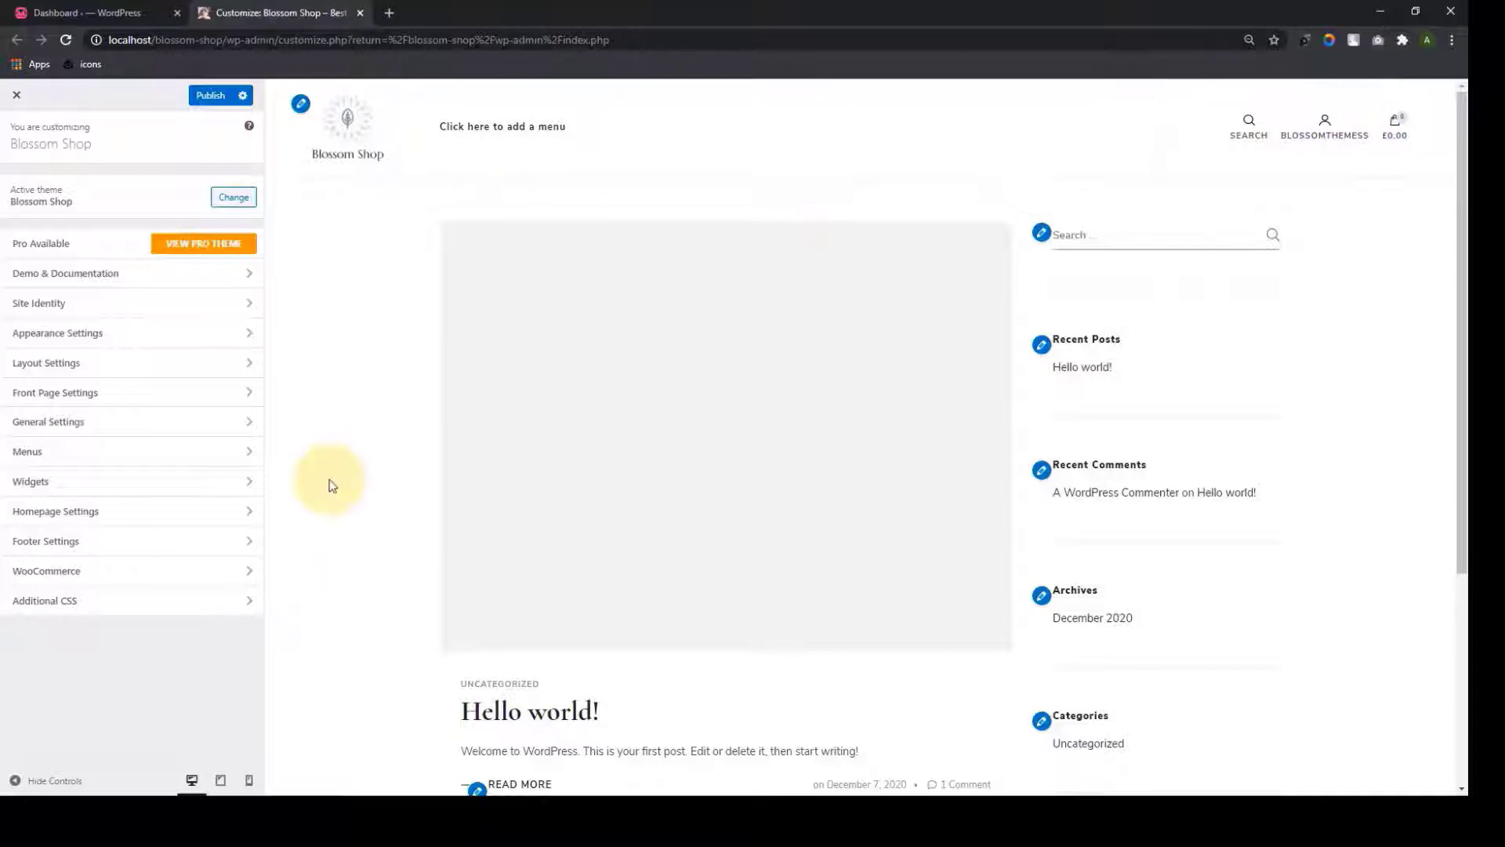
click(232, 427)
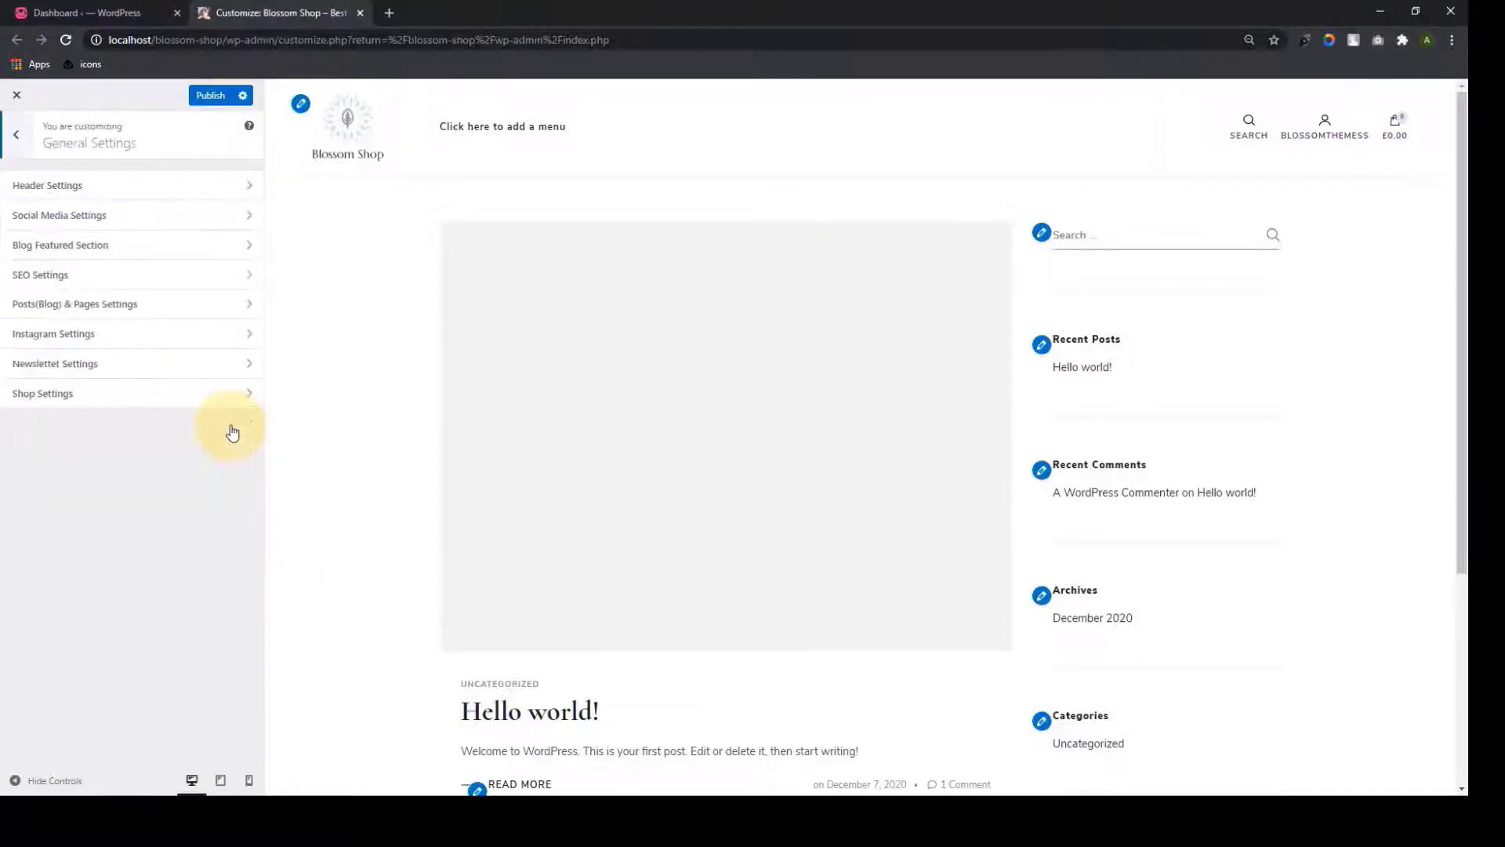
click(224, 214)
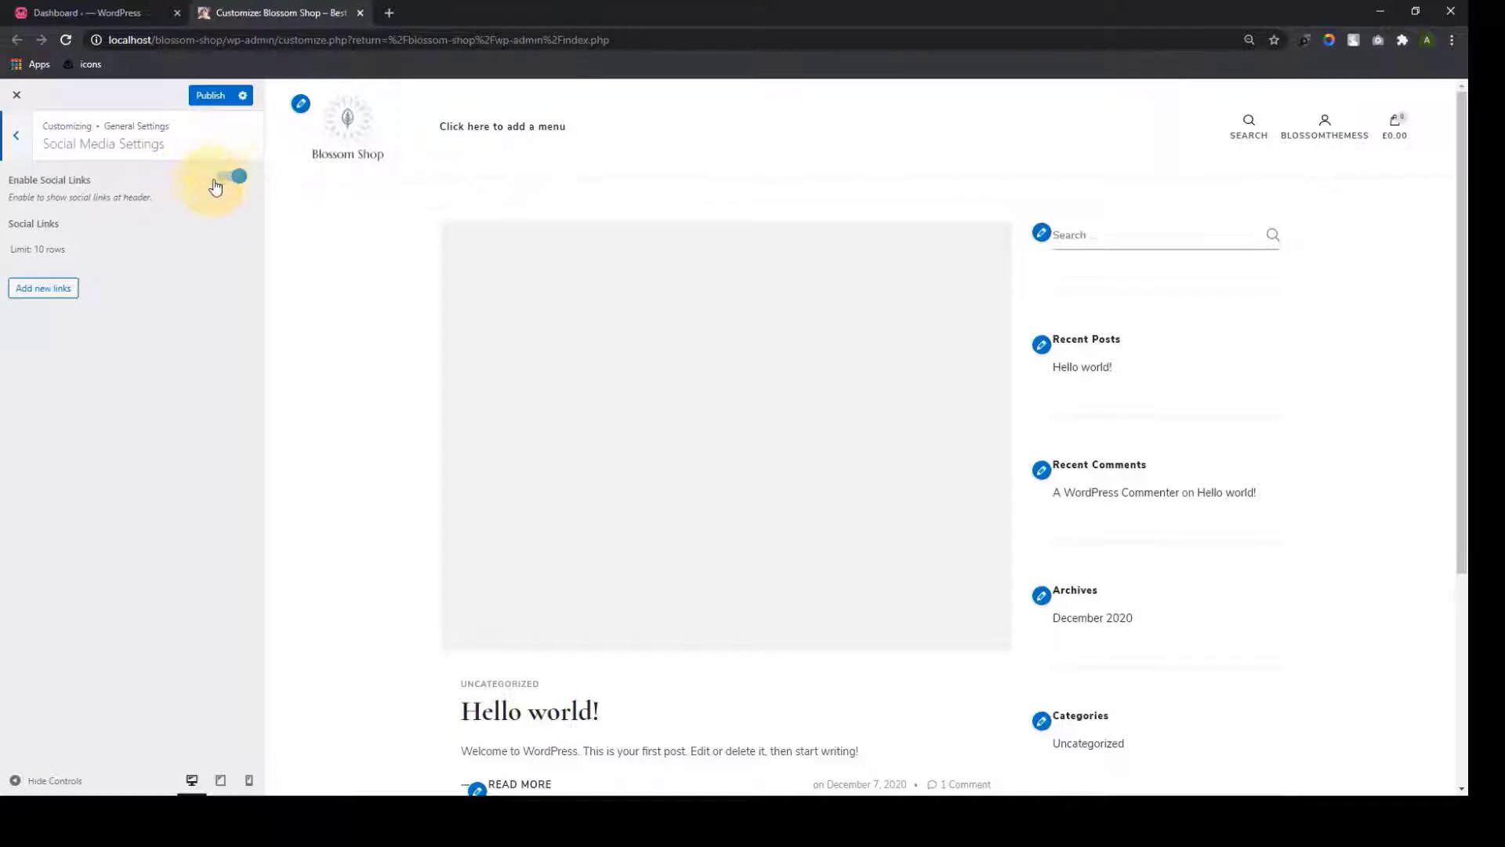
click(236, 178)
click(238, 177)
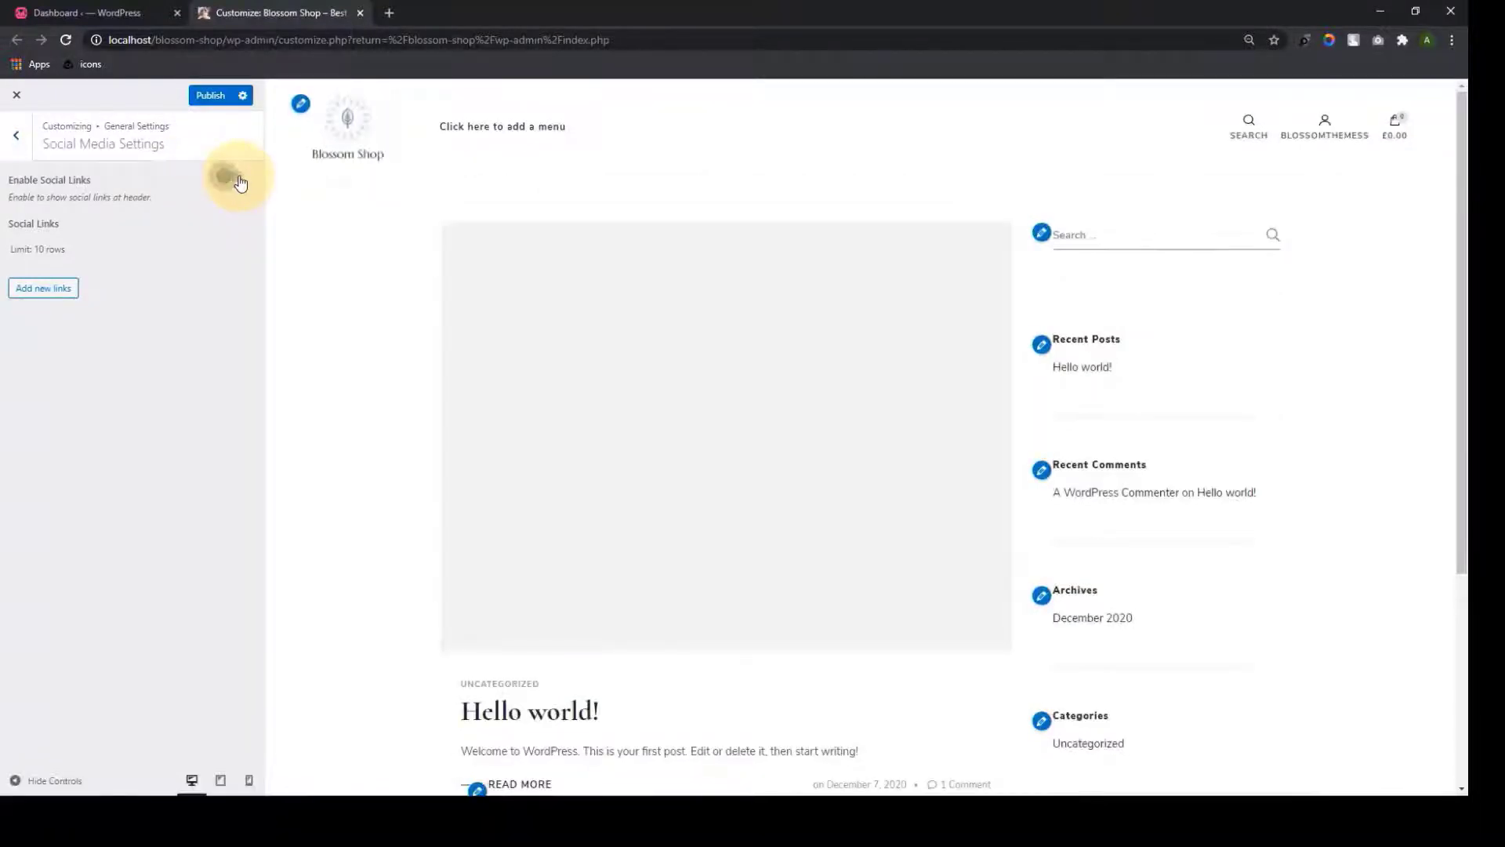
click(69, 288)
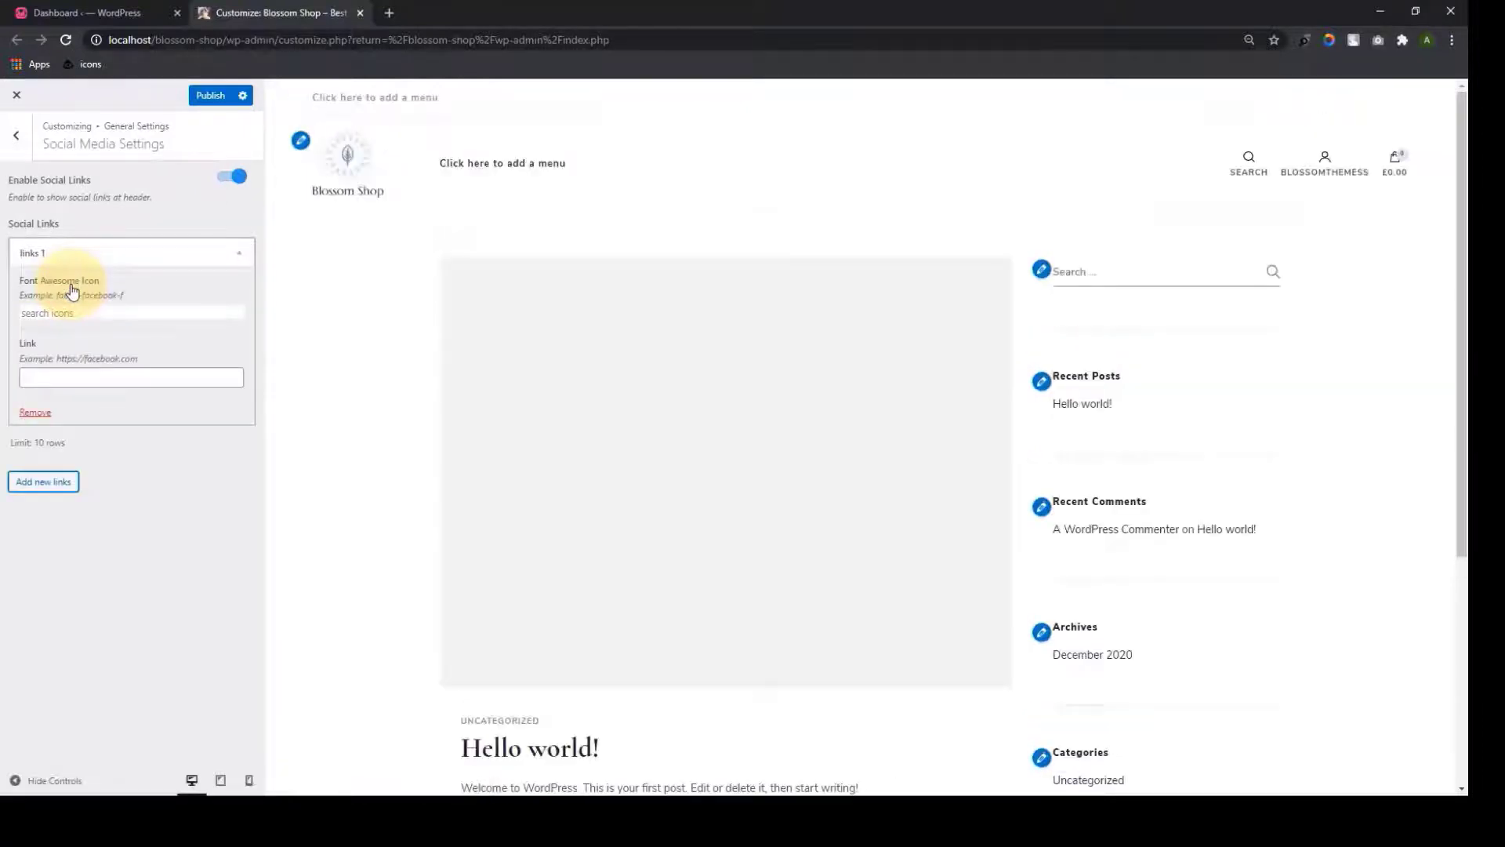
Give the first social link the fab fa-facebook icon and the URL facebook.com
click(84, 314)
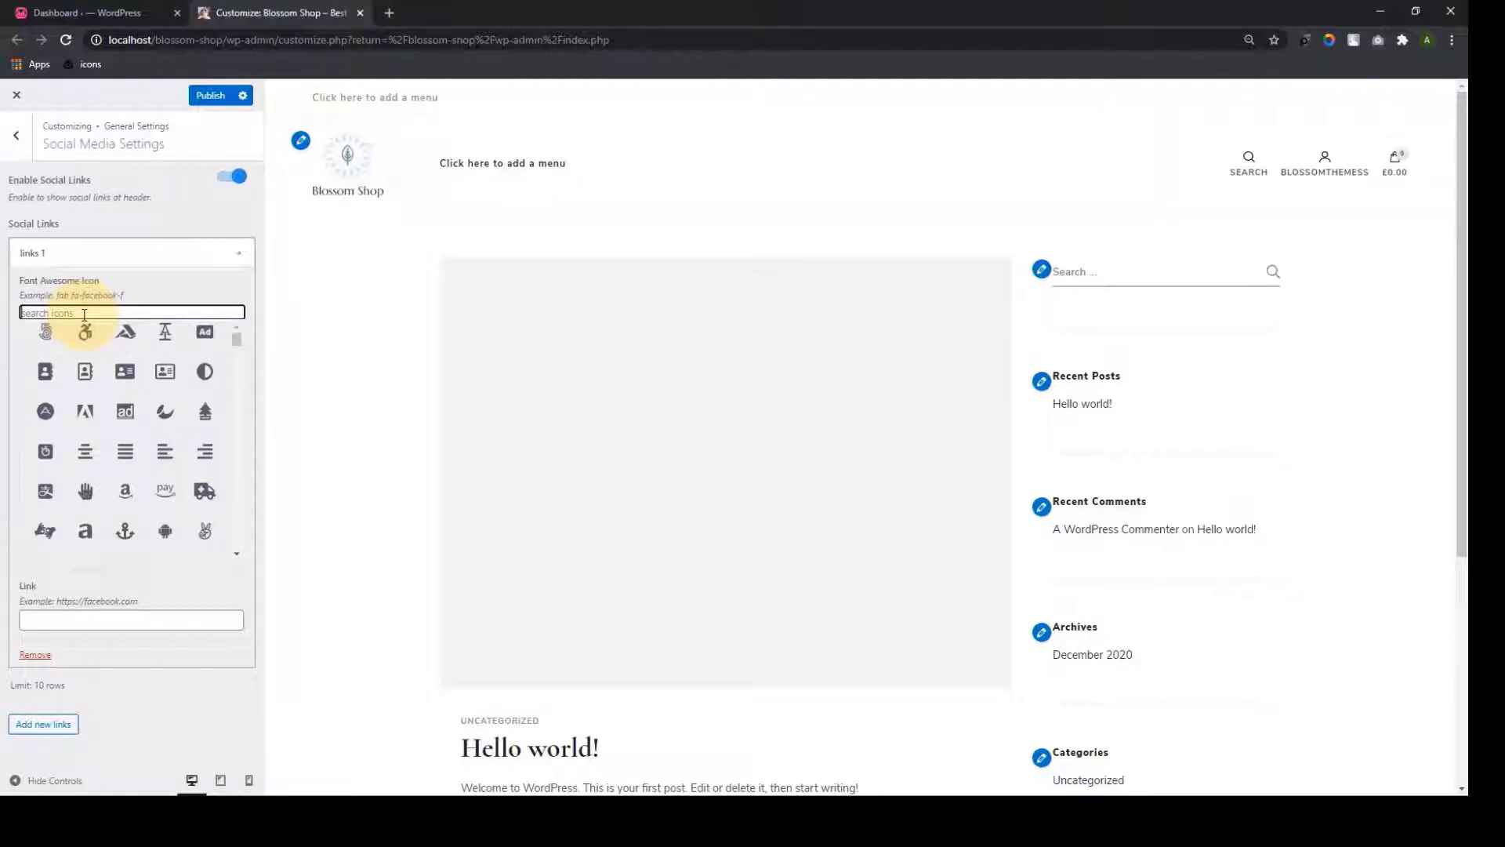
text(face)
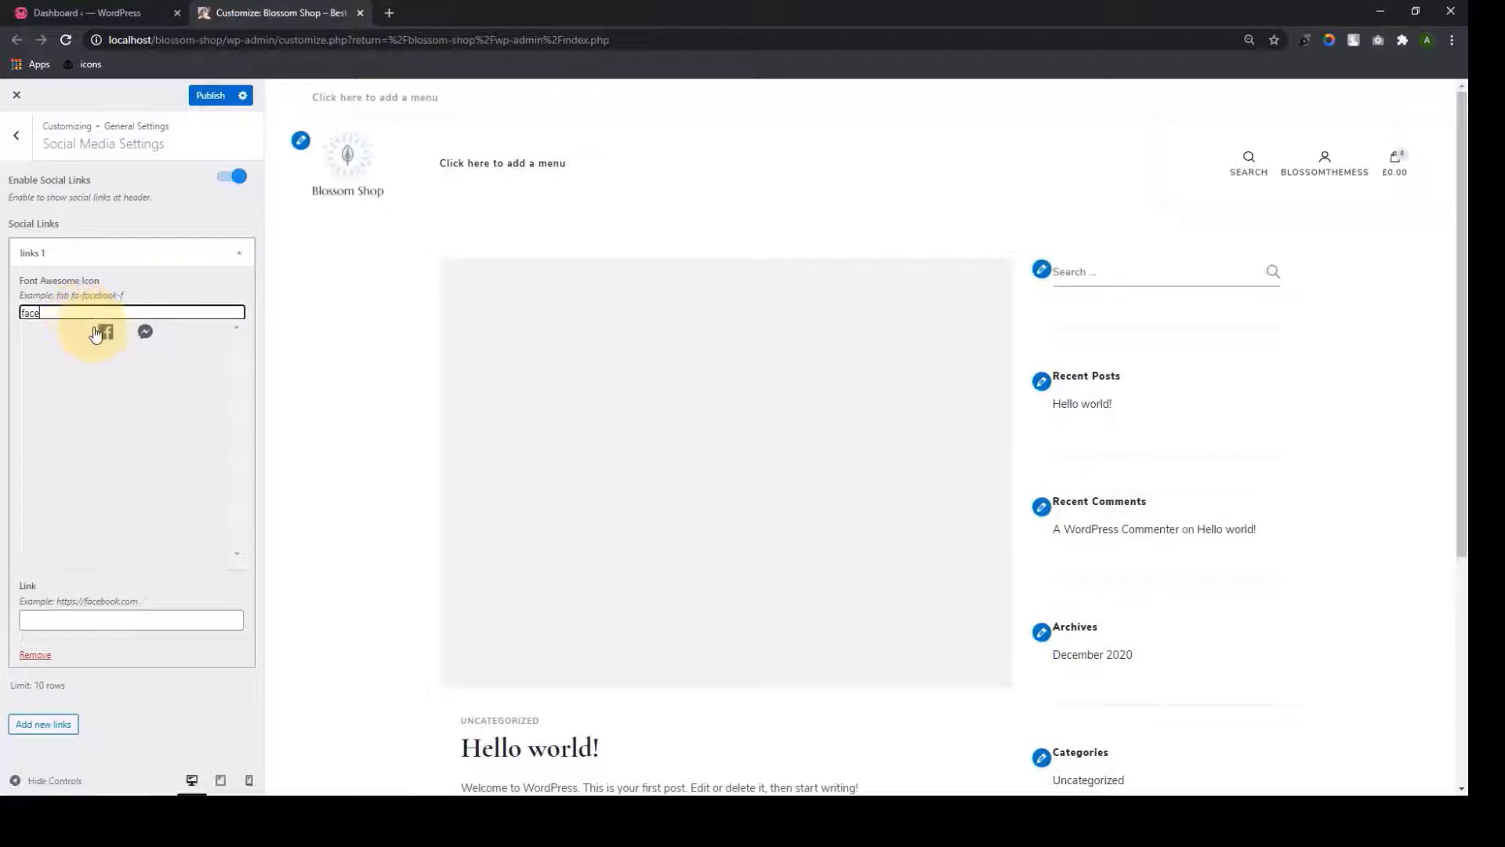
click(105, 333)
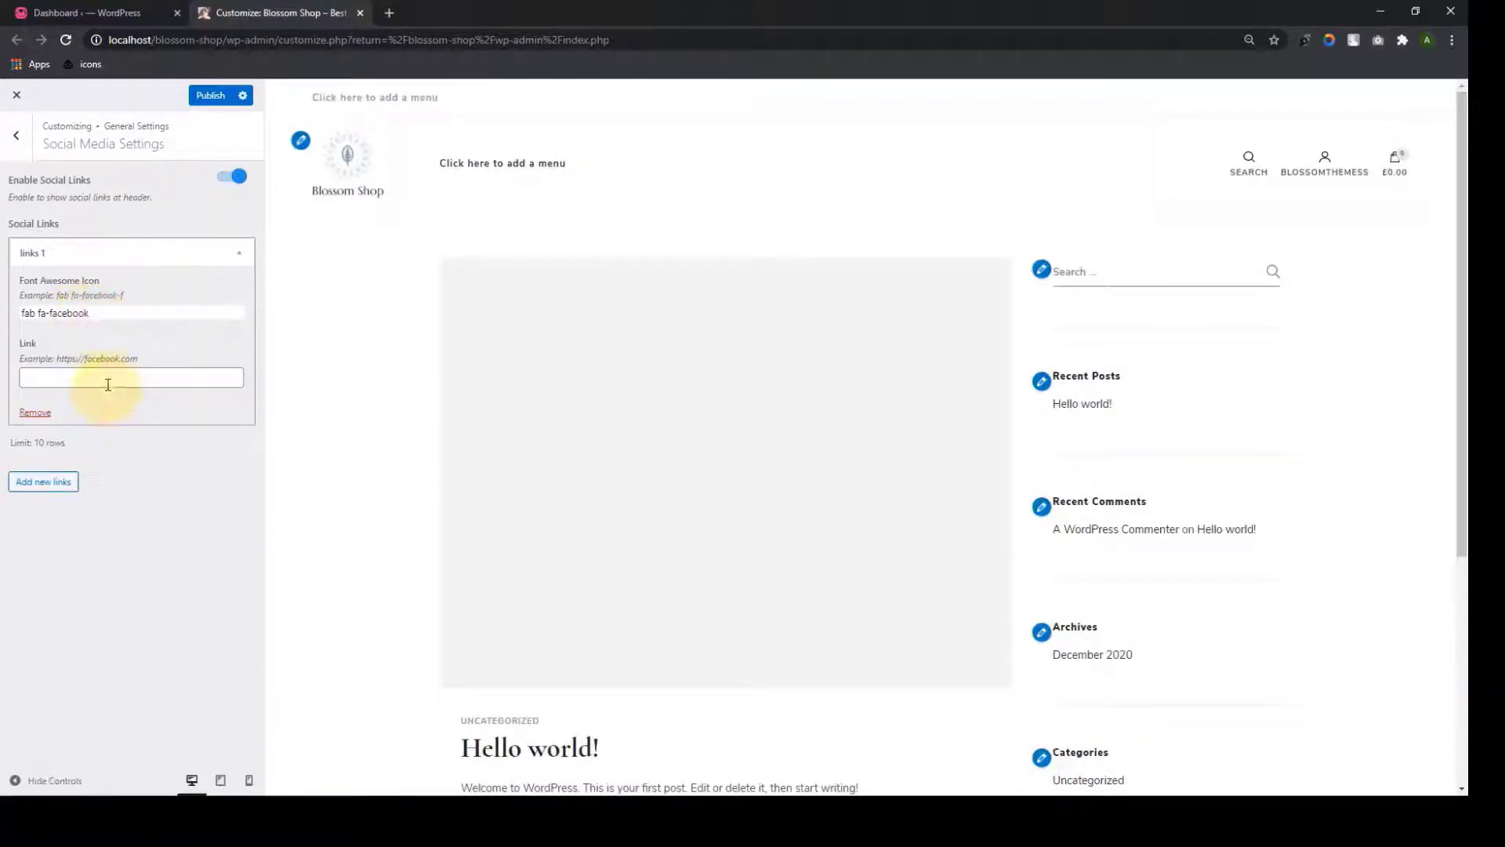
click(108, 385)
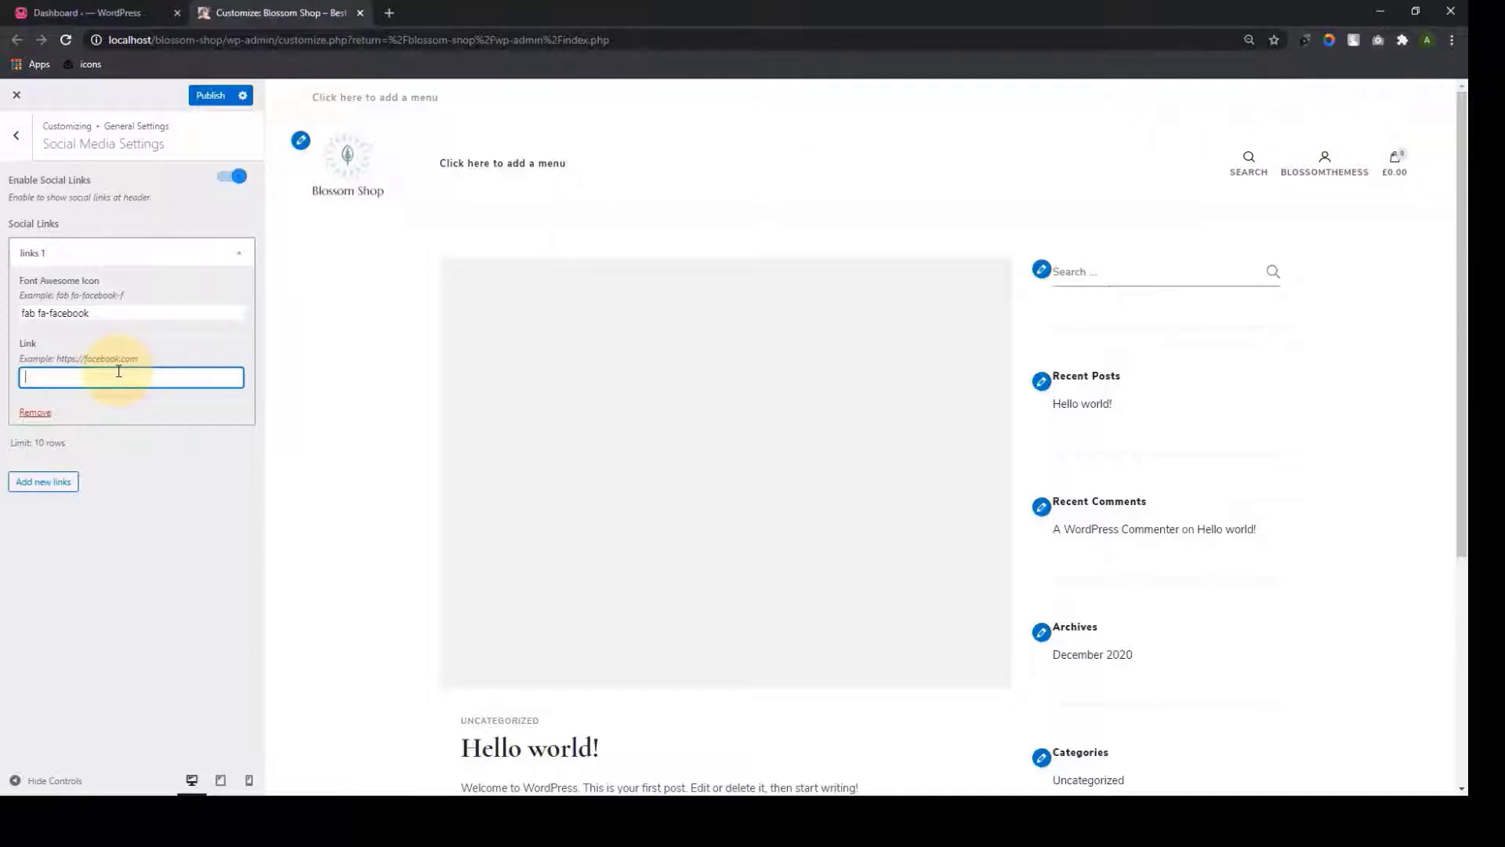
text(ceb)
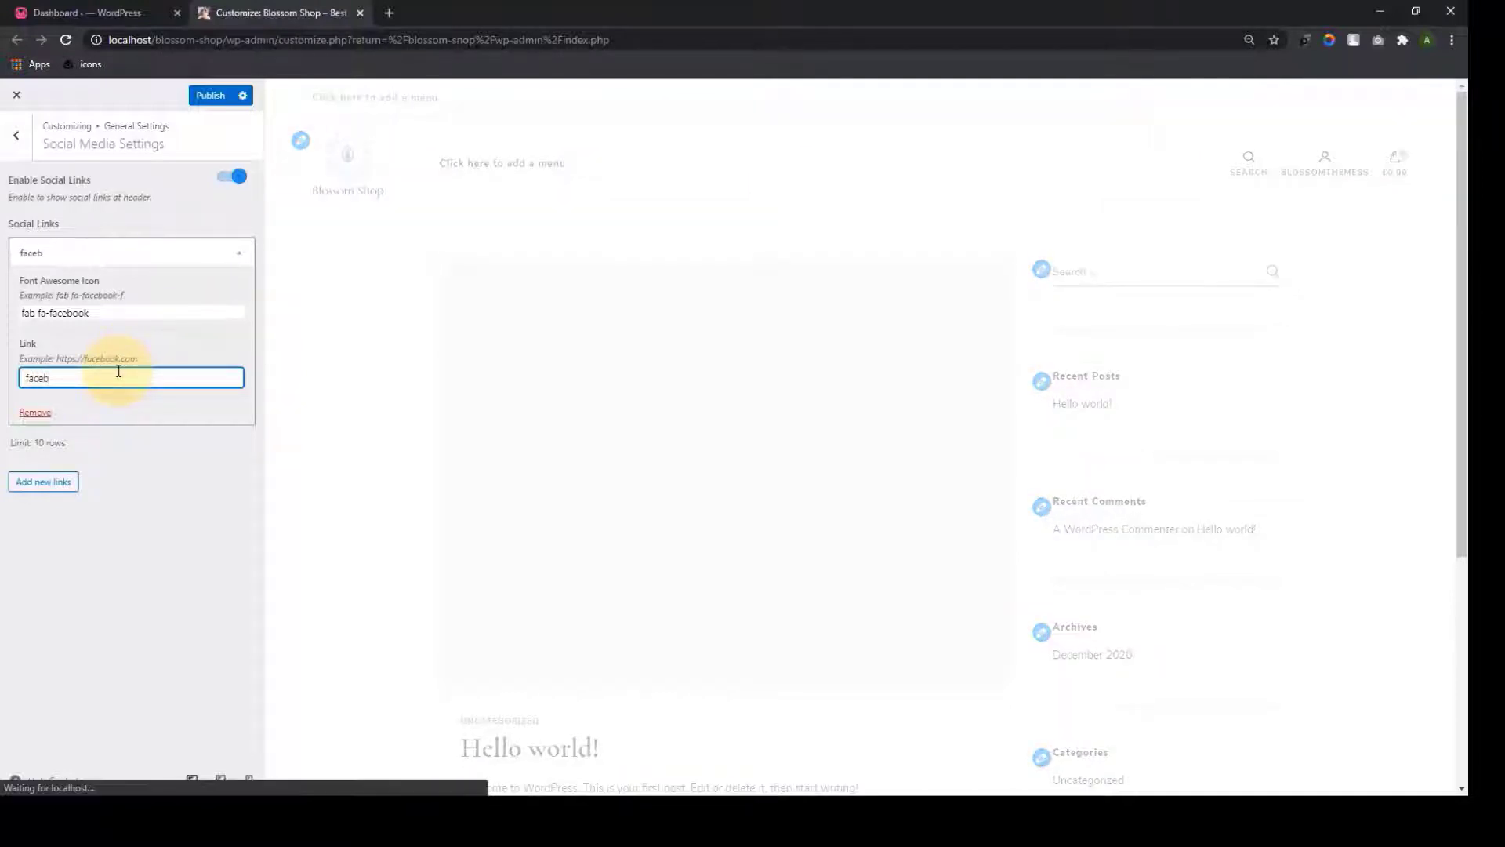
text(ook.com)
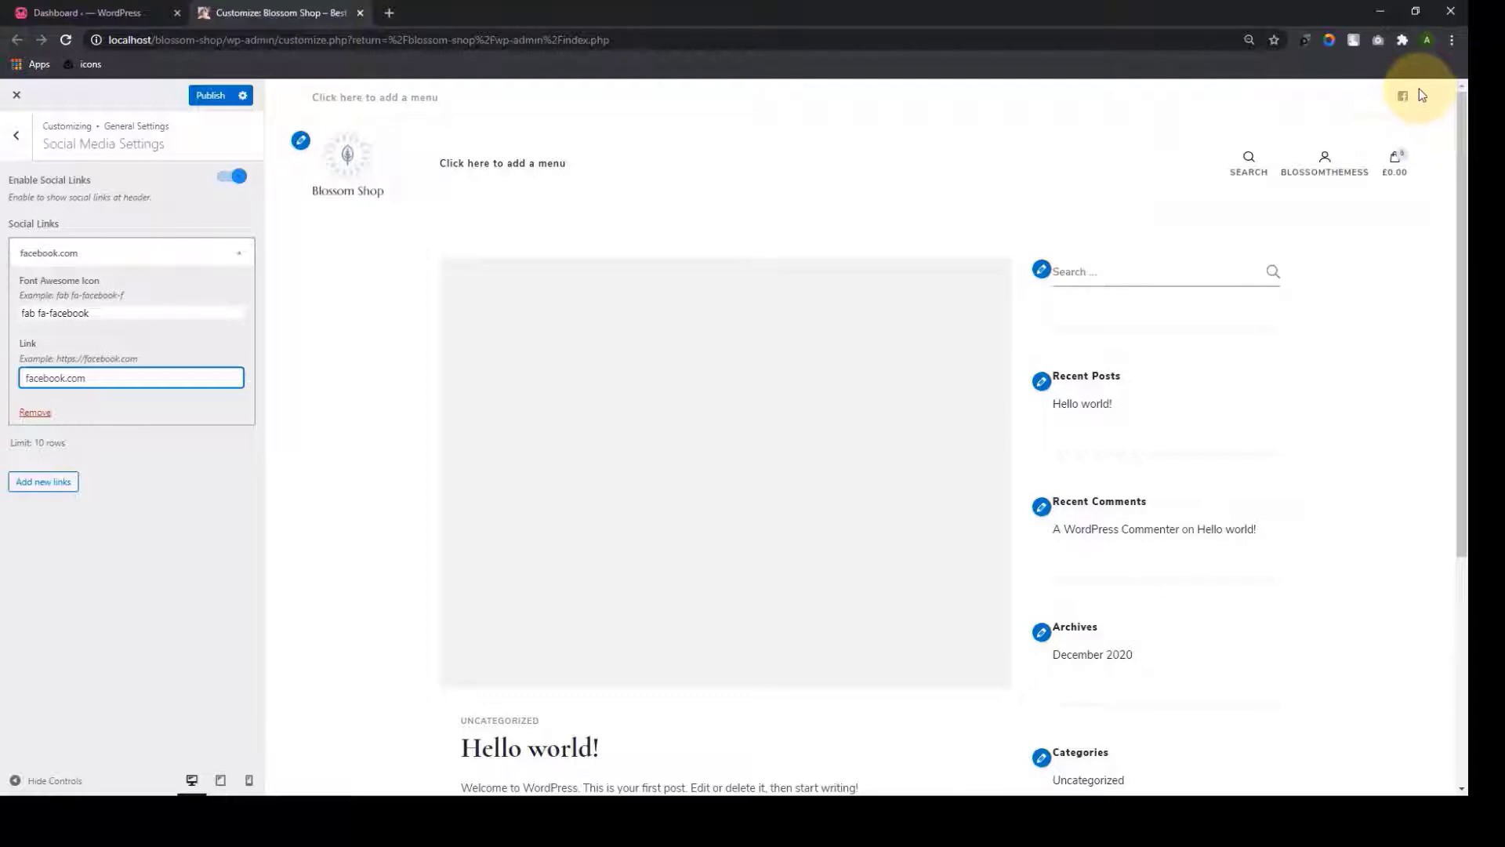
Add Instagram (instagram.com) and LinkedIn (linkedin.com) social links with their icons
click(47, 482)
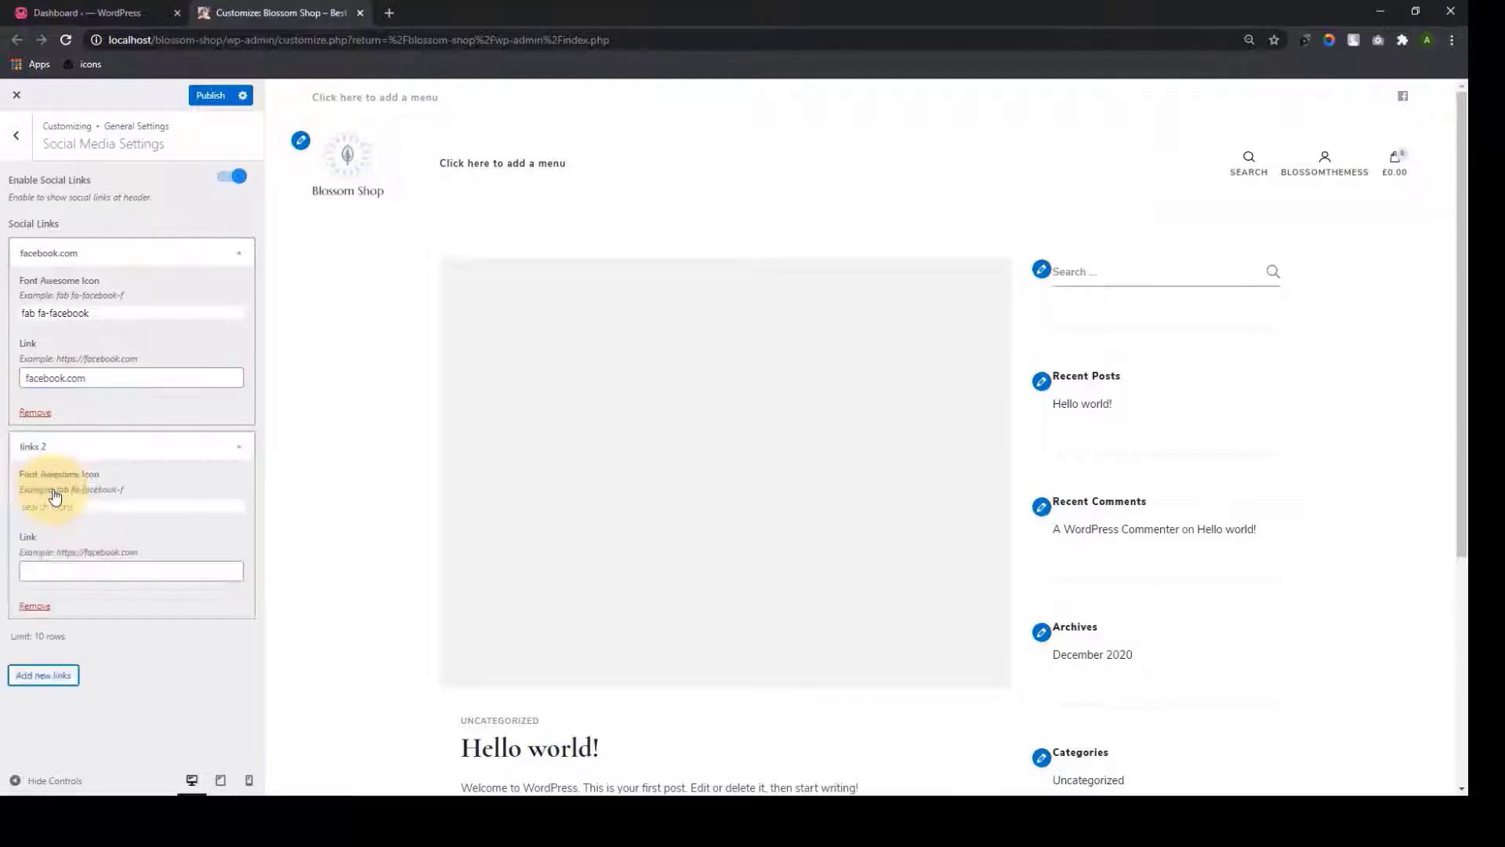
click(78, 507)
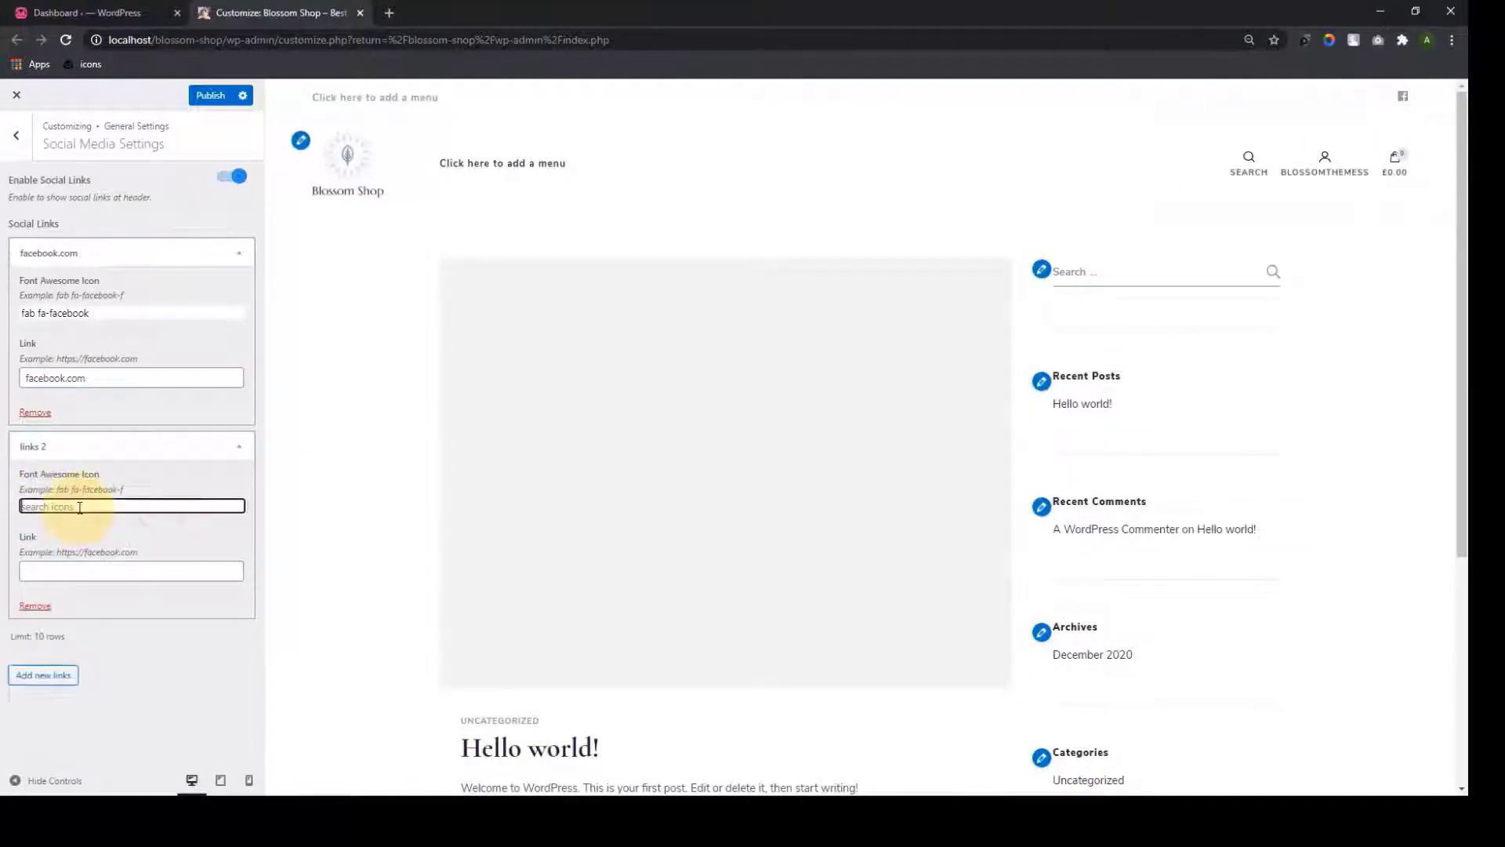
text(insta)
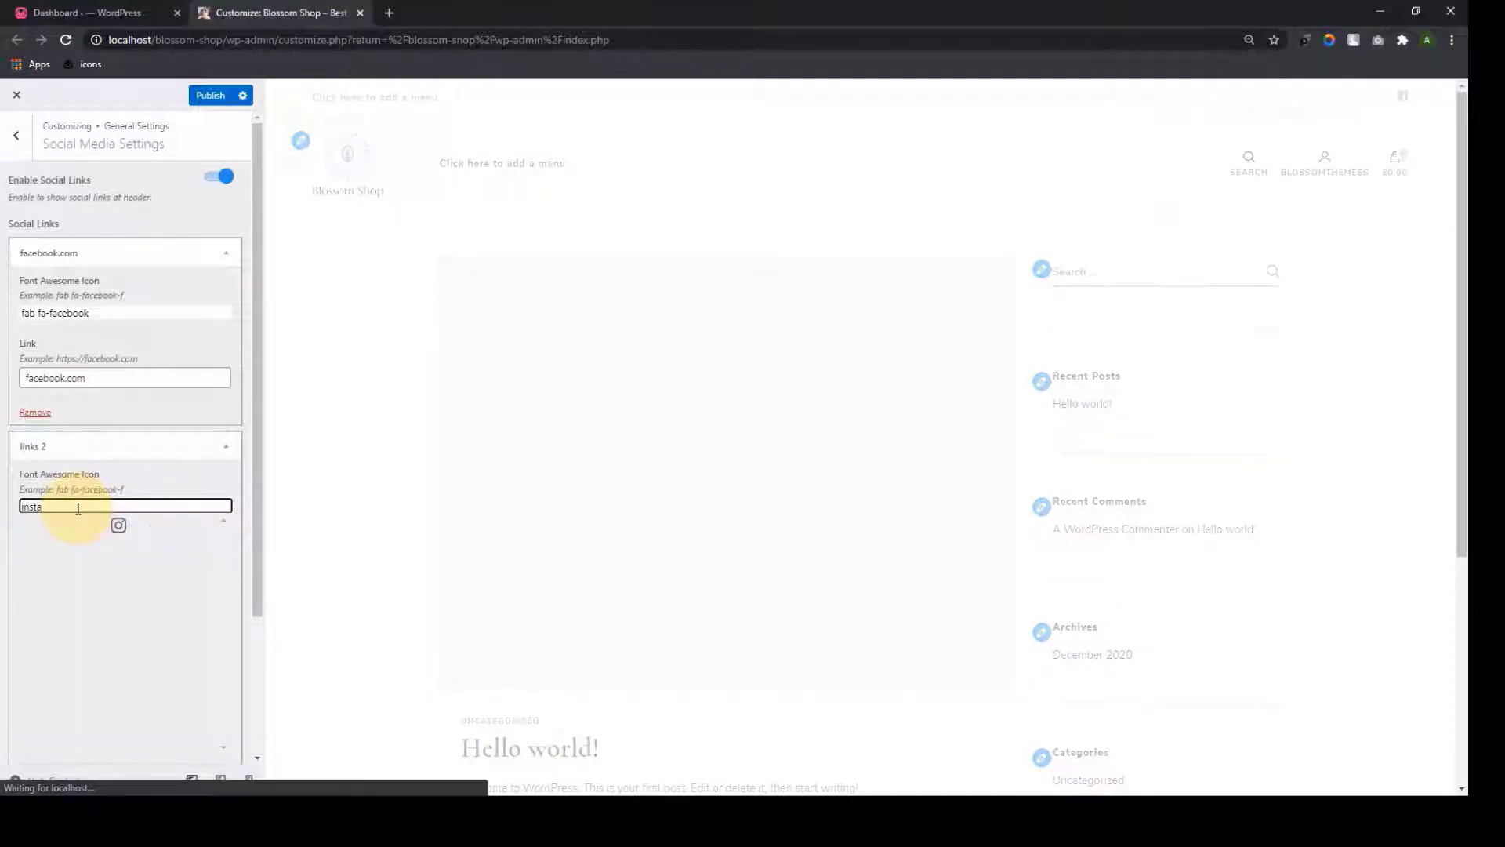
click(119, 525)
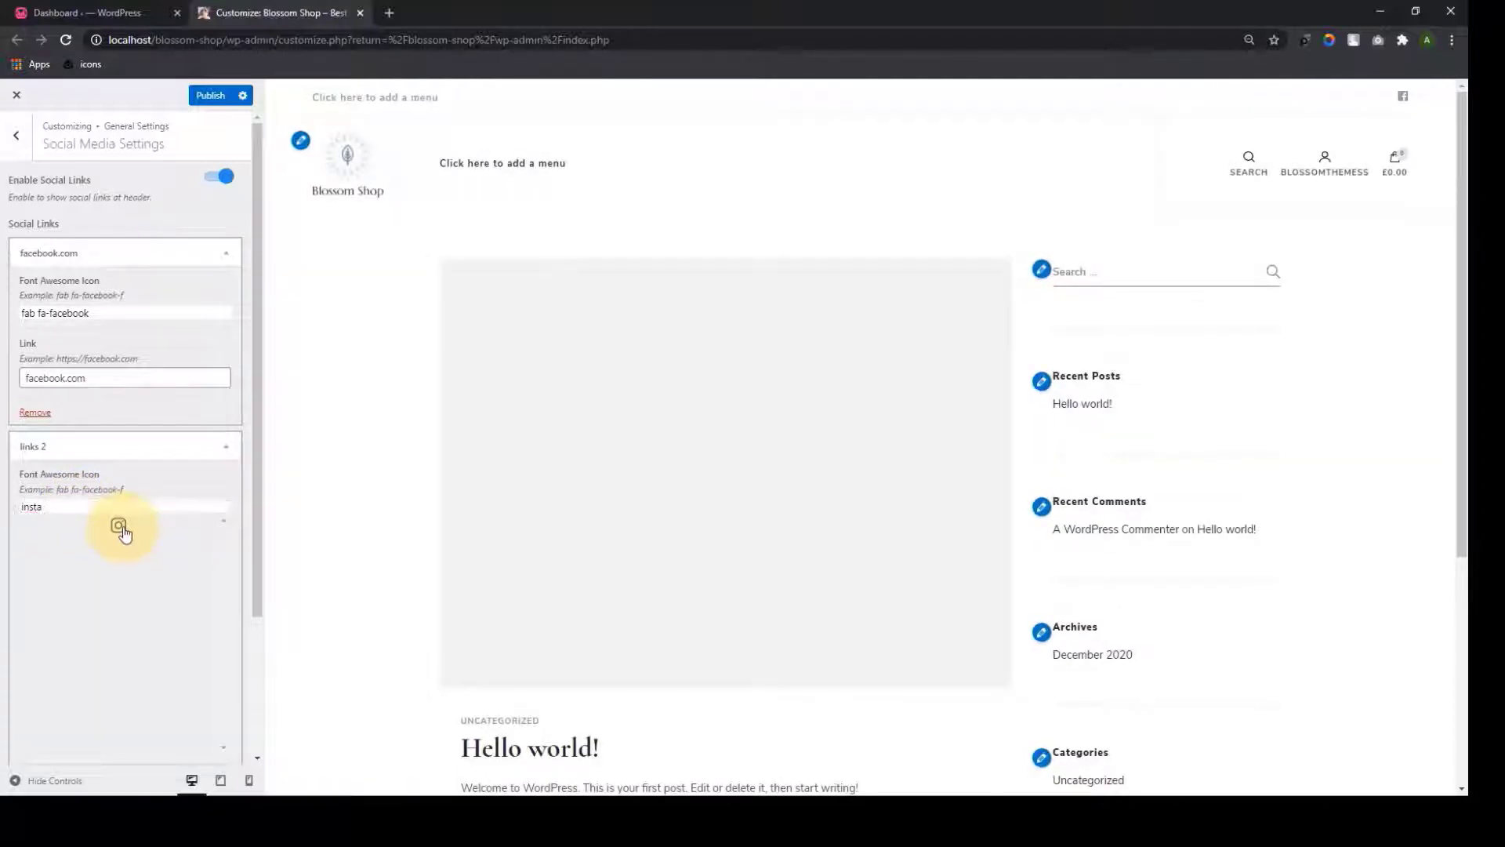
click(72, 566)
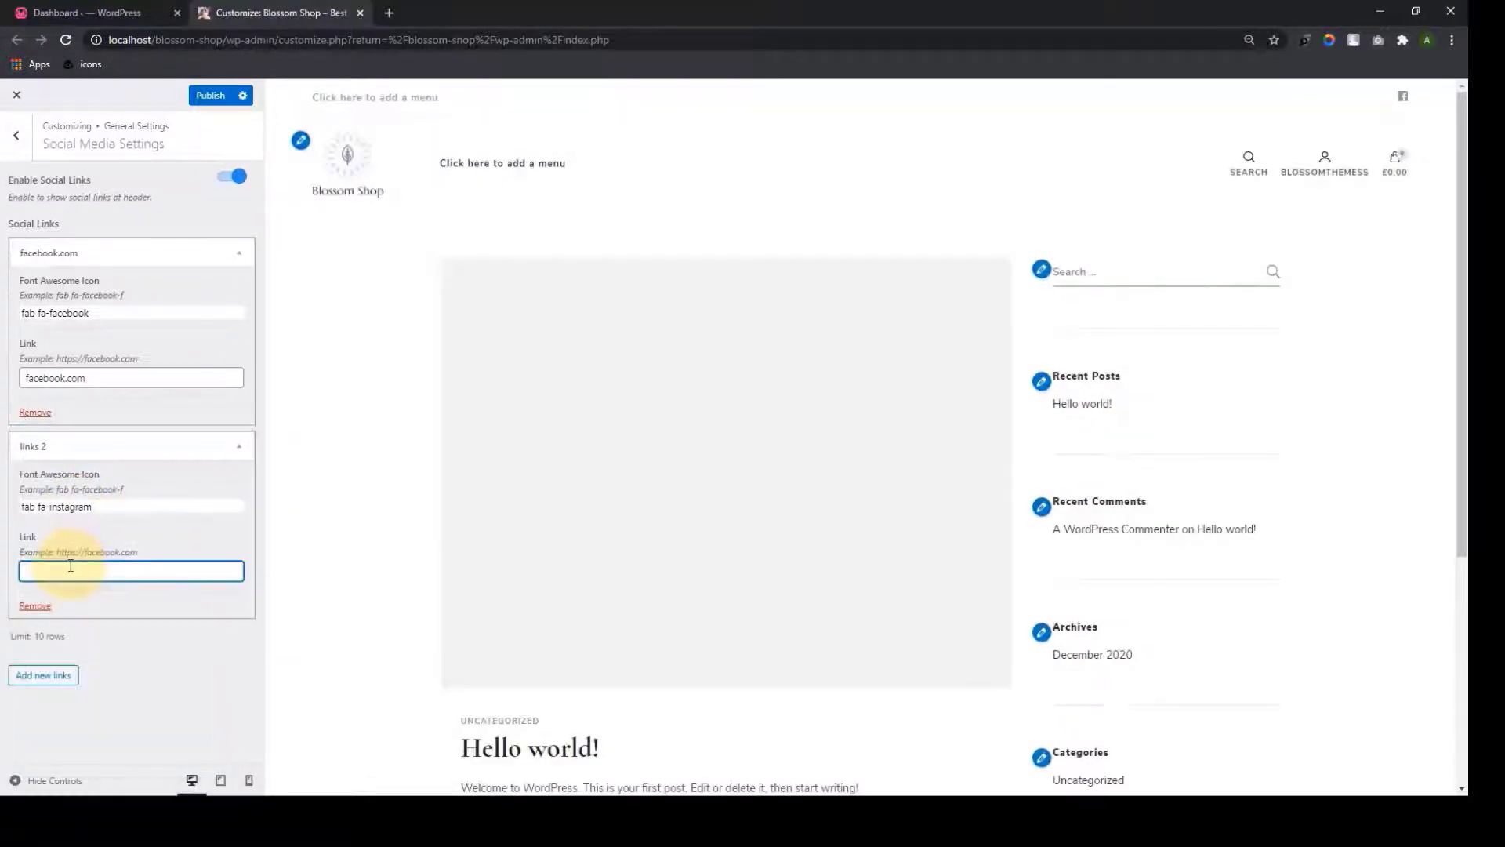
text(instagram.com)
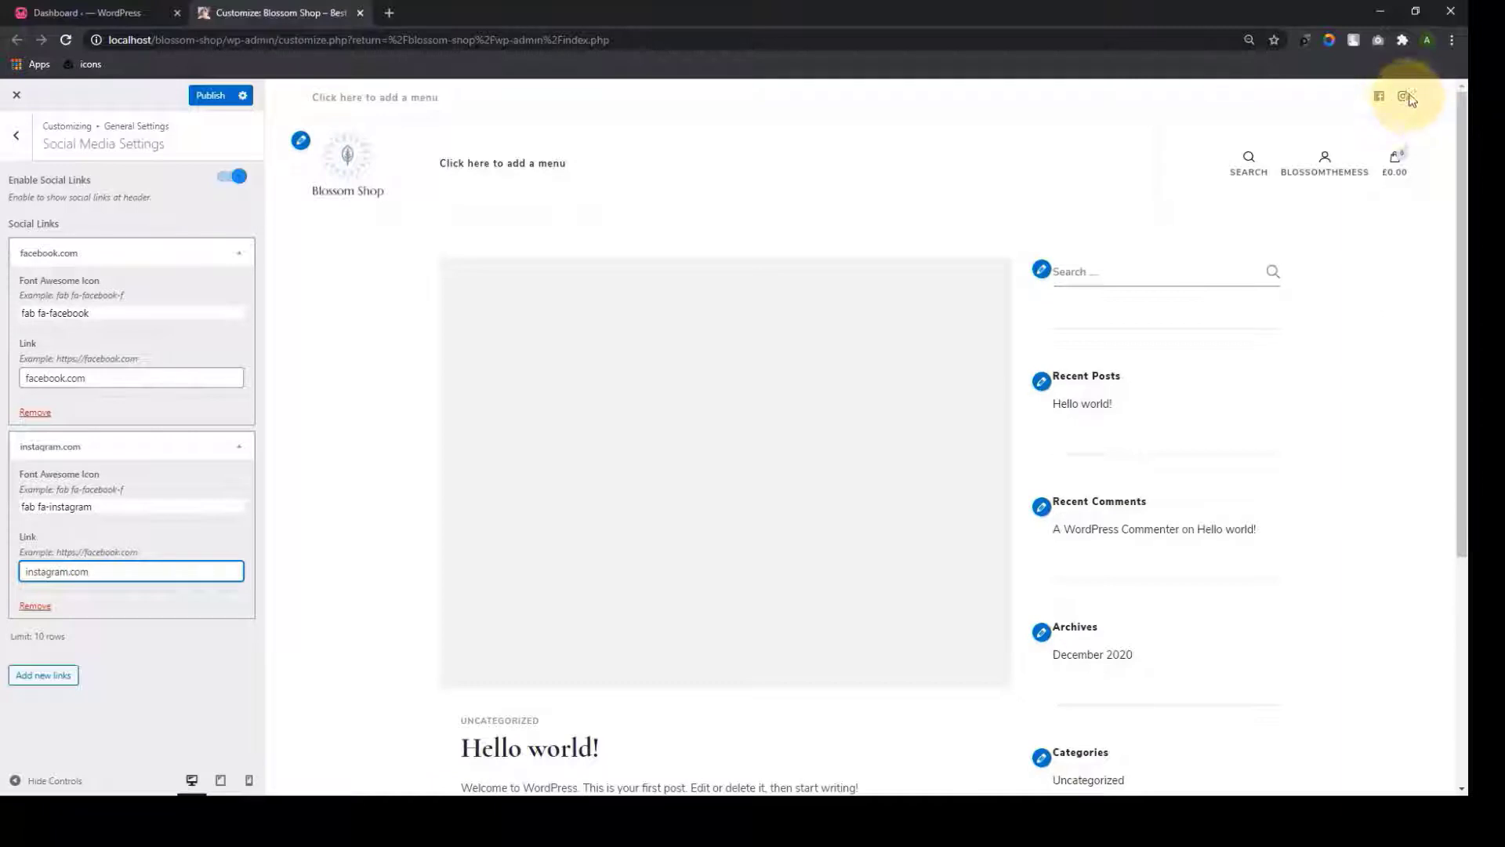
click(11, 675)
scroll(26, 674, down, 2)
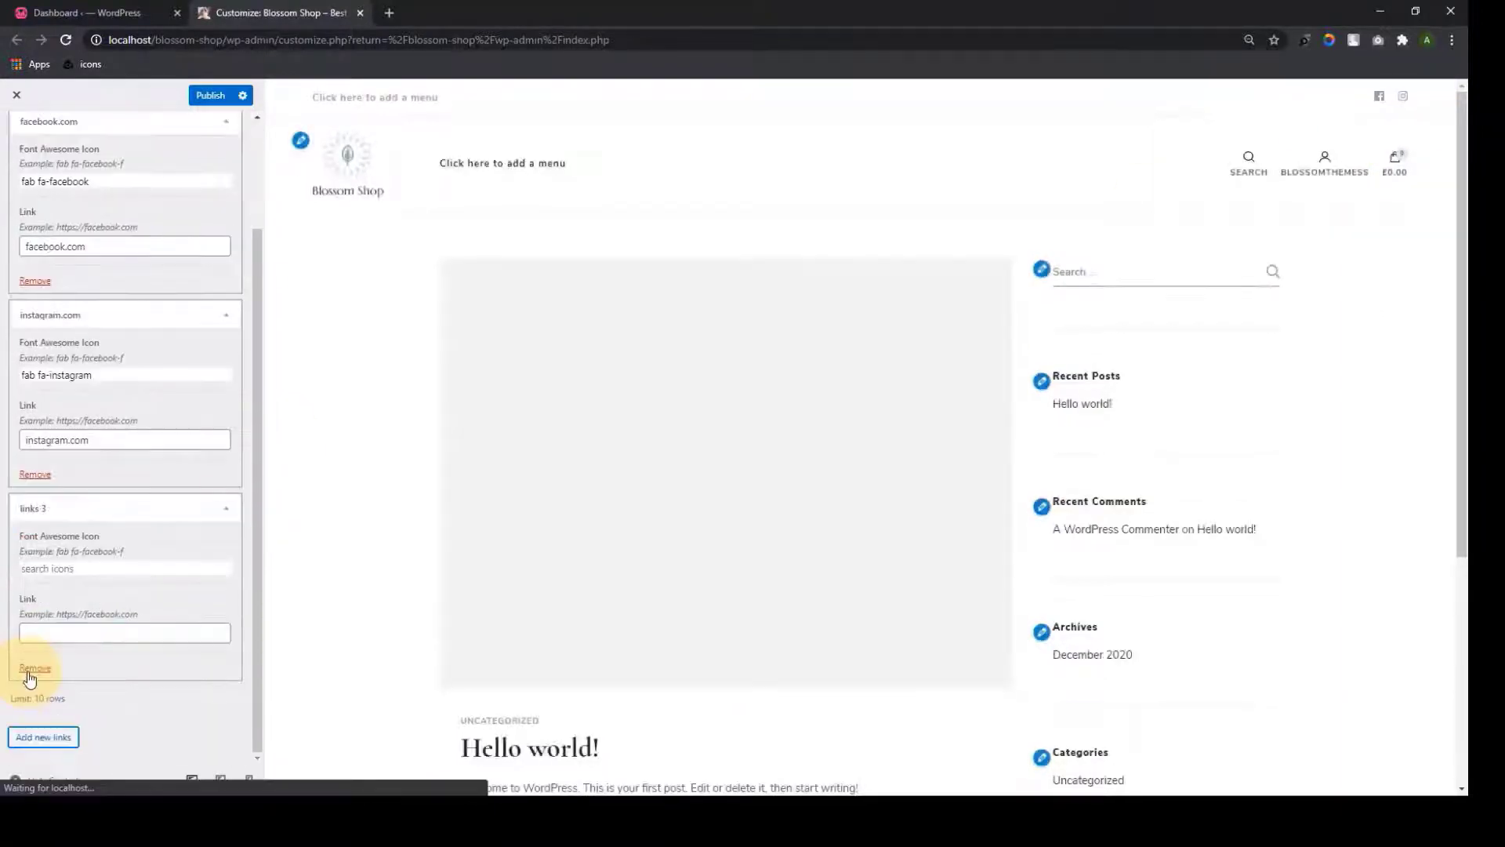
click(70, 569)
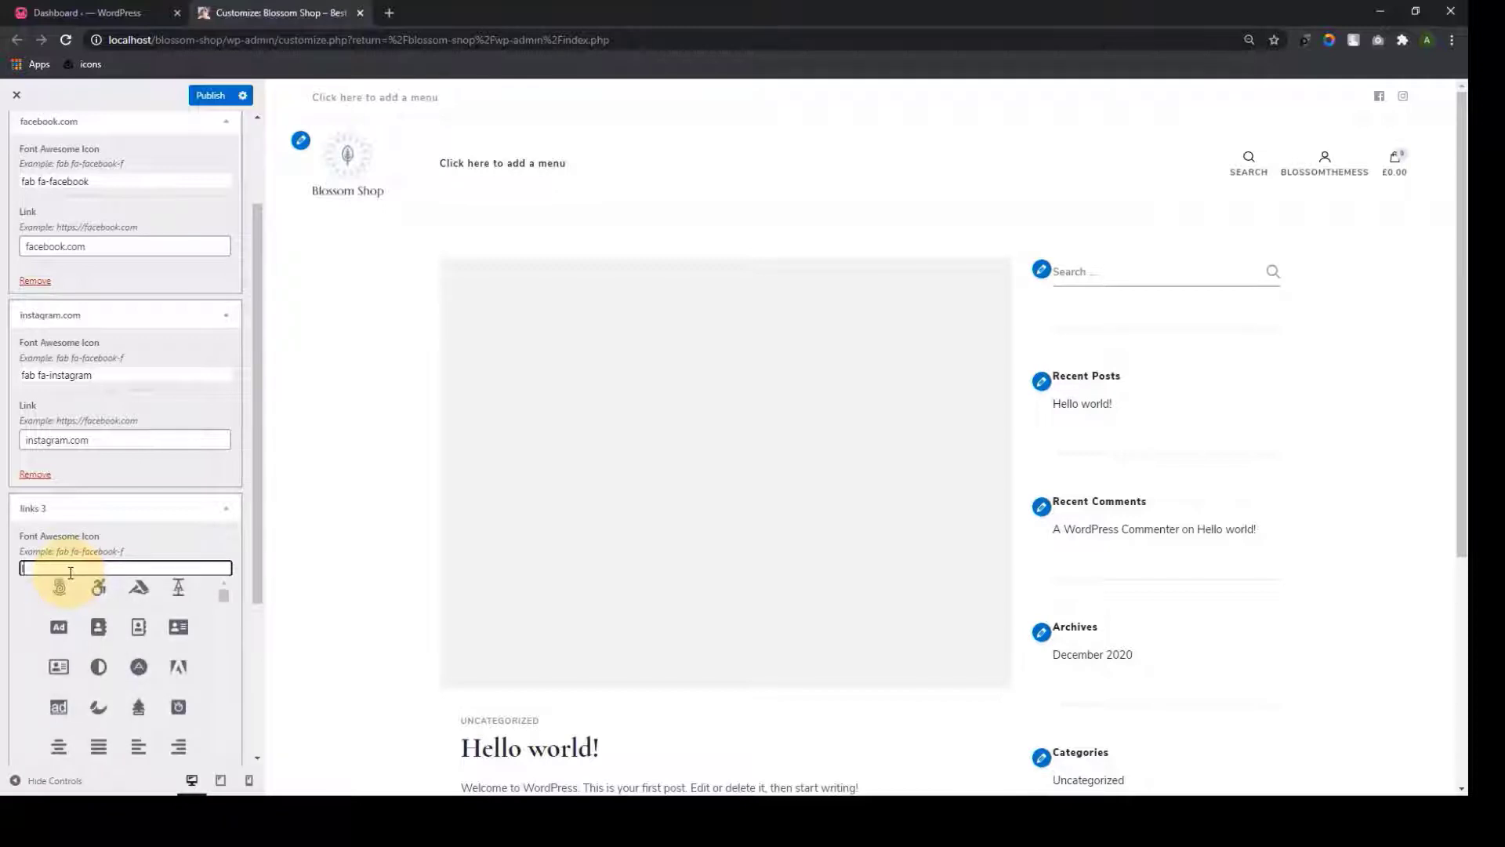
text(linked)
click(99, 587)
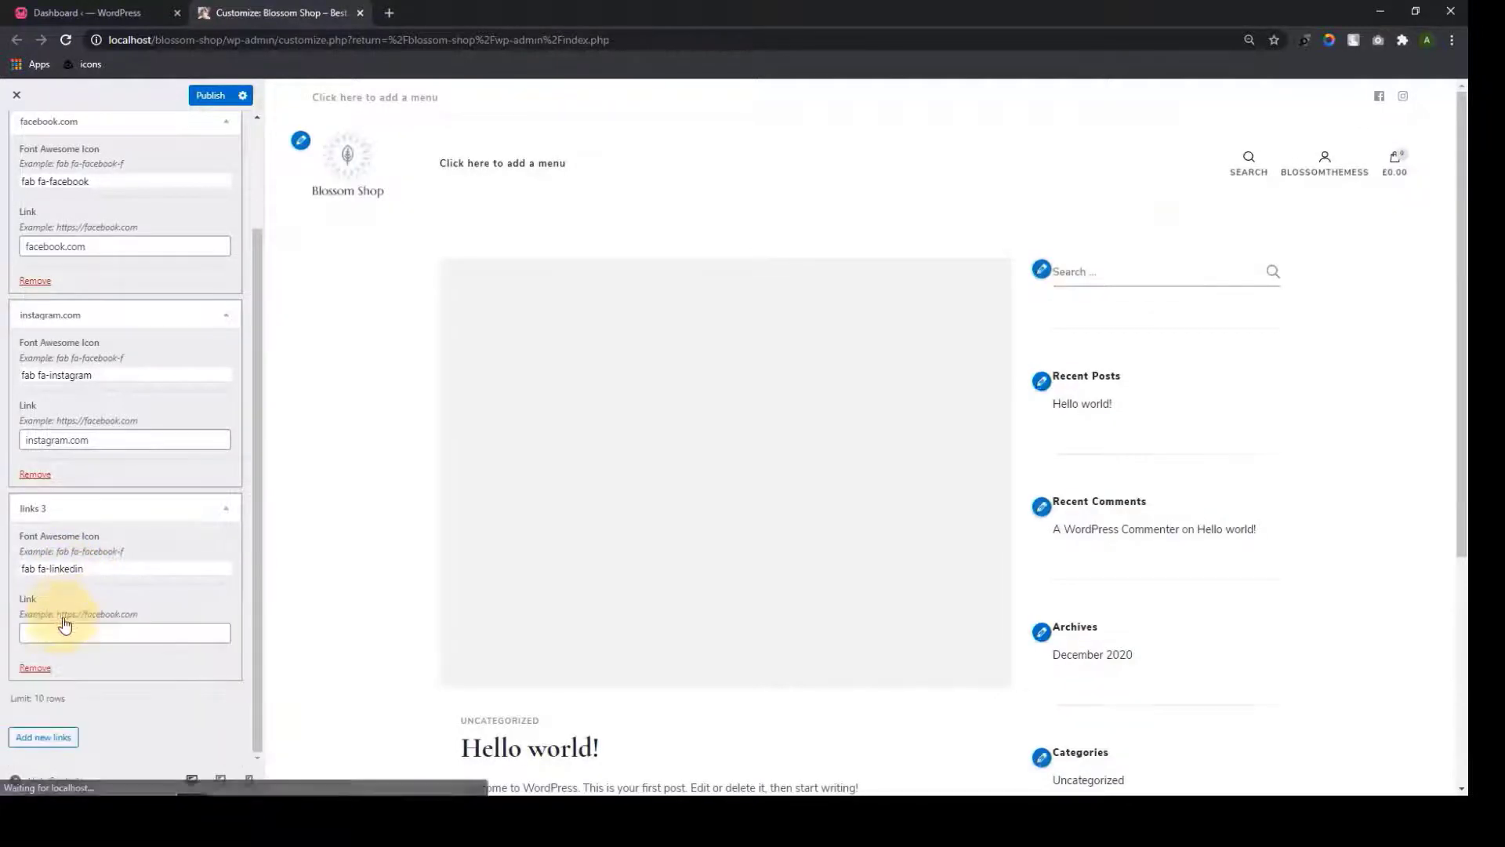
click(64, 629)
text(linkedin.com)
Add YouTube (youtube.com) and Twitter (twitter.com) social links with their icons
click(43, 737)
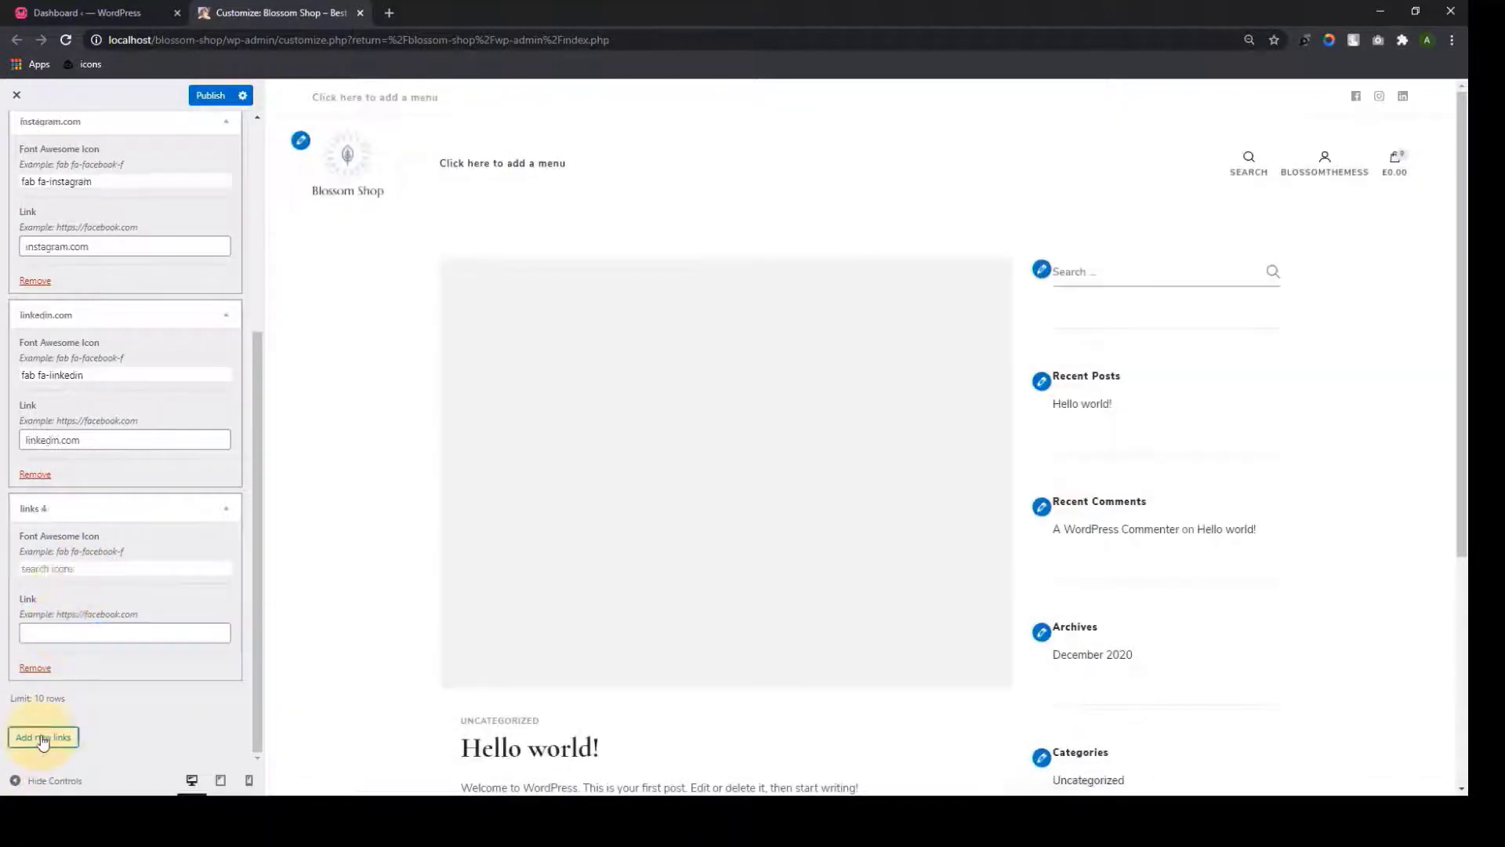
click(67, 569)
text(youtube)
click(119, 586)
click(88, 635)
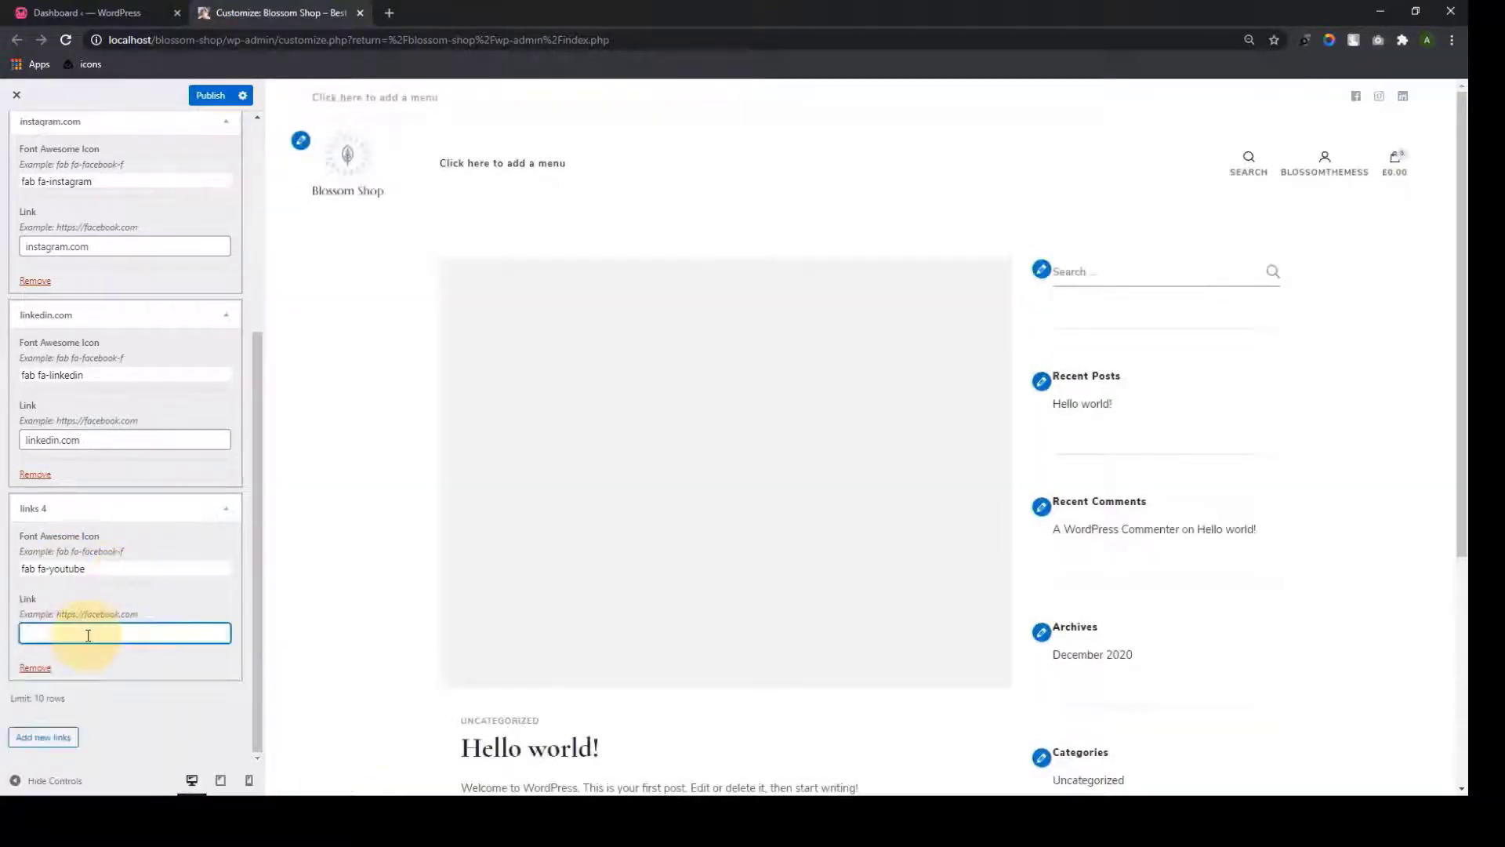
text(youtube.com)
click(43, 737)
click(68, 569)
text(twitter)
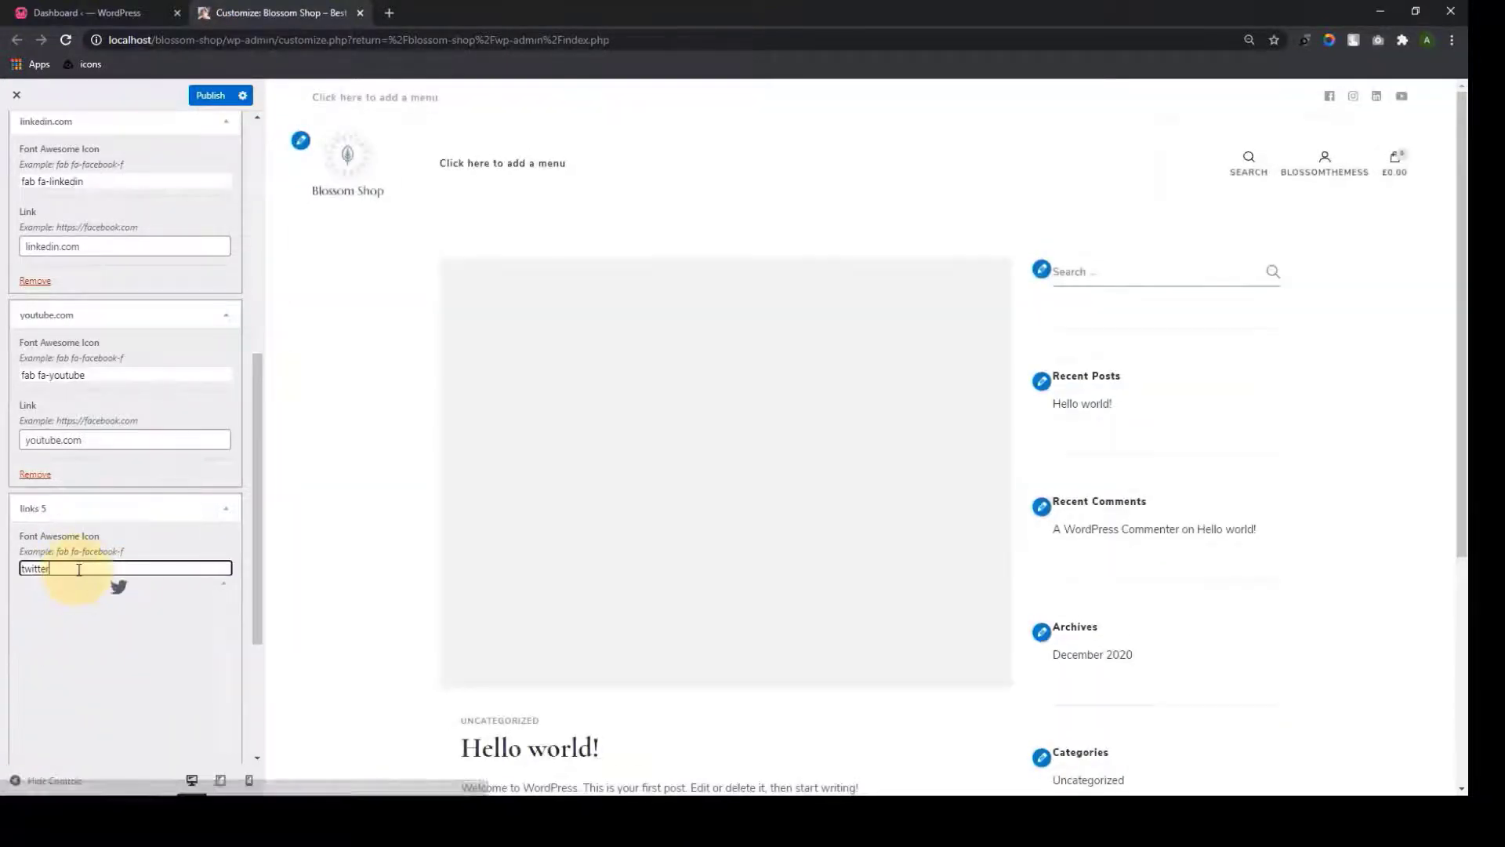
click(118, 586)
click(67, 633)
text(twitter.com)
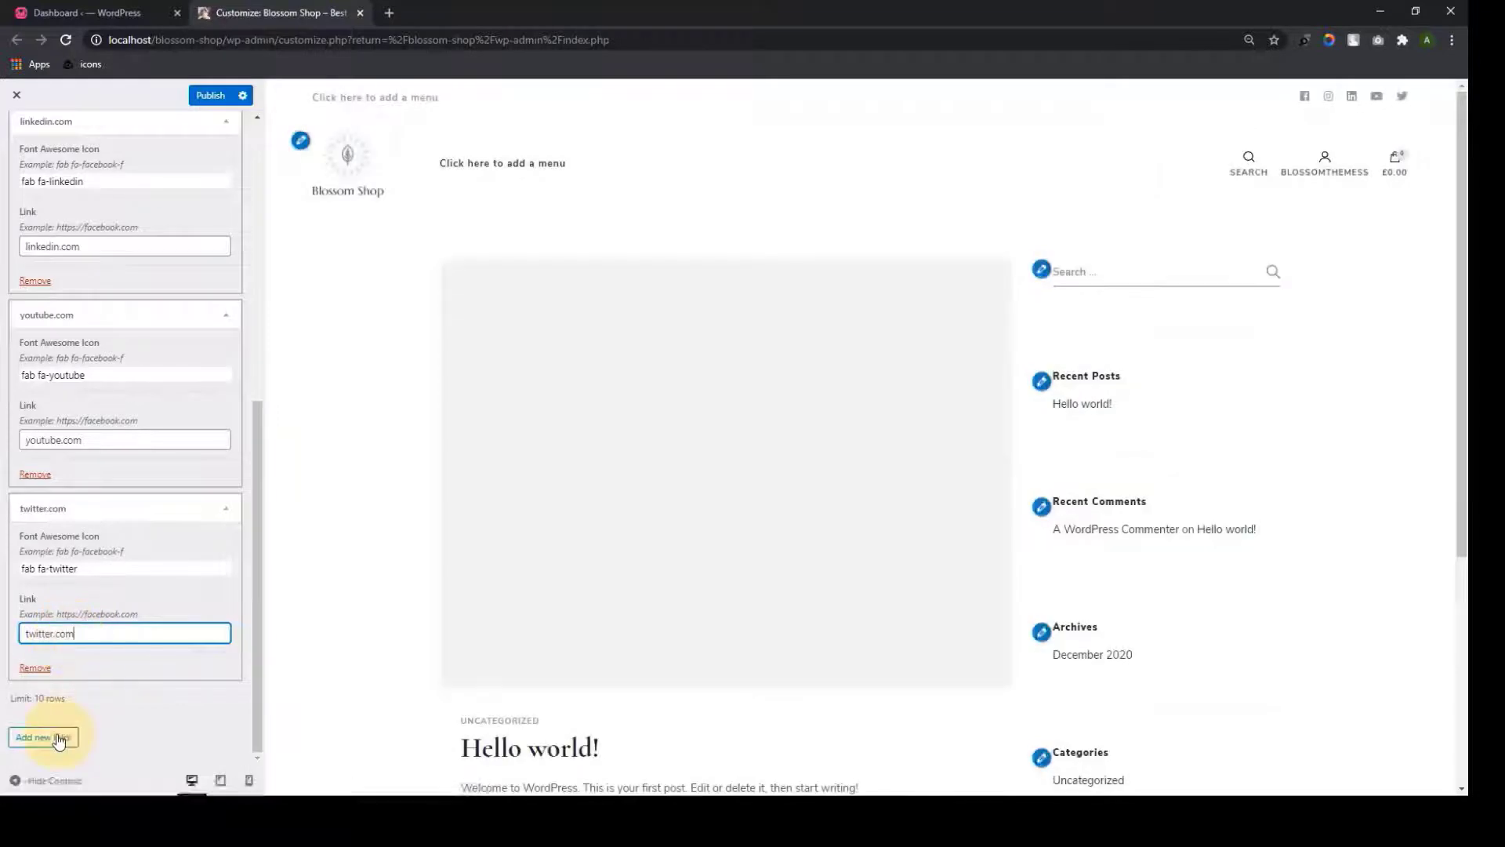
Add a Pinterest social link with its icon, pointing to pinterest.com
click(58, 739)
click(70, 566)
text(pinterest)
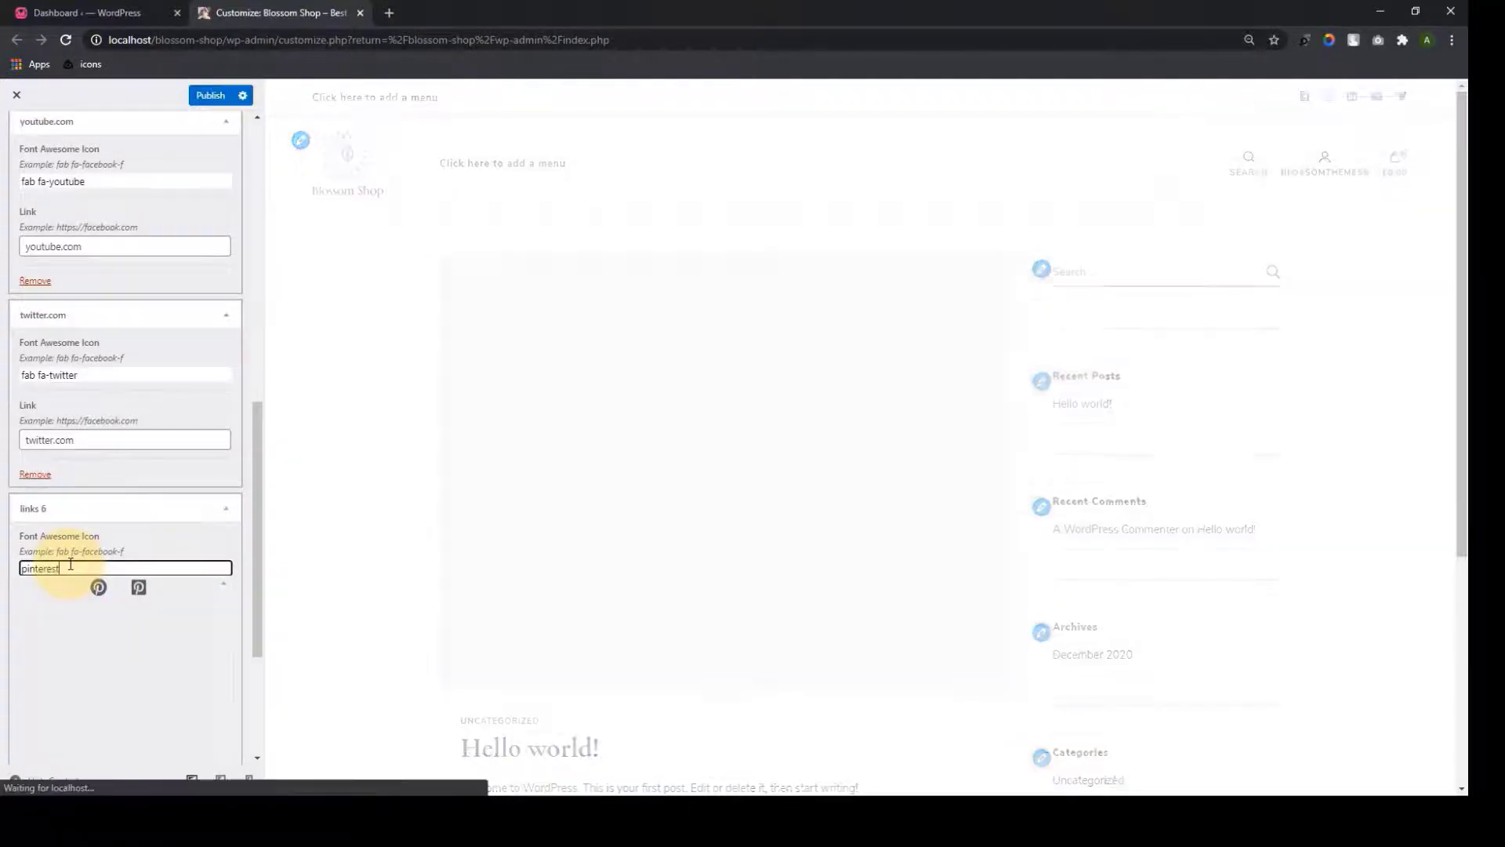
click(58, 586)
click(65, 632)
text(pinterest.com)
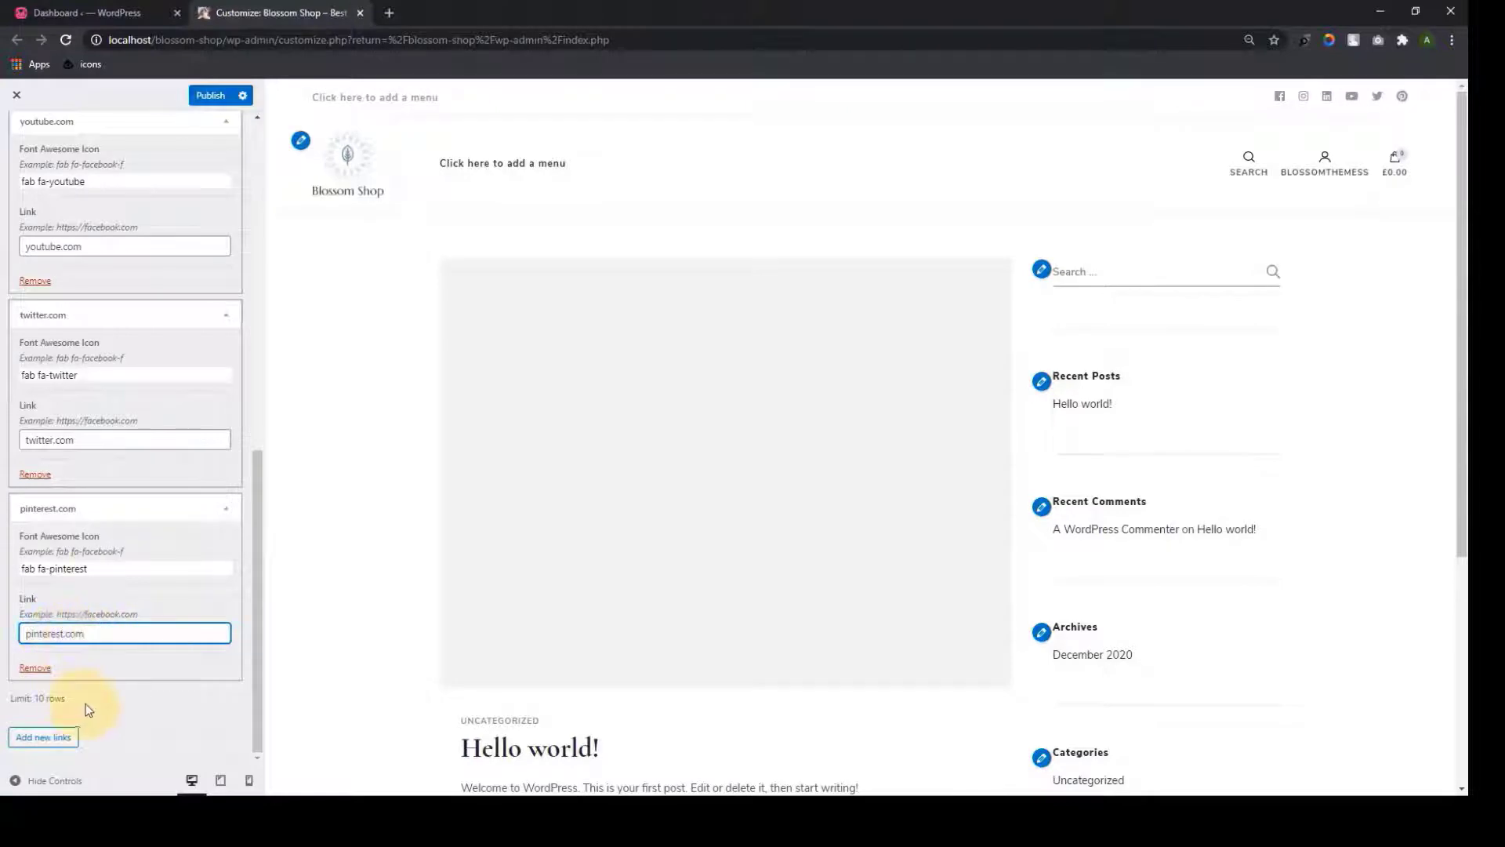
Review the six social links and publish them
scroll(167, 594, up, 9)
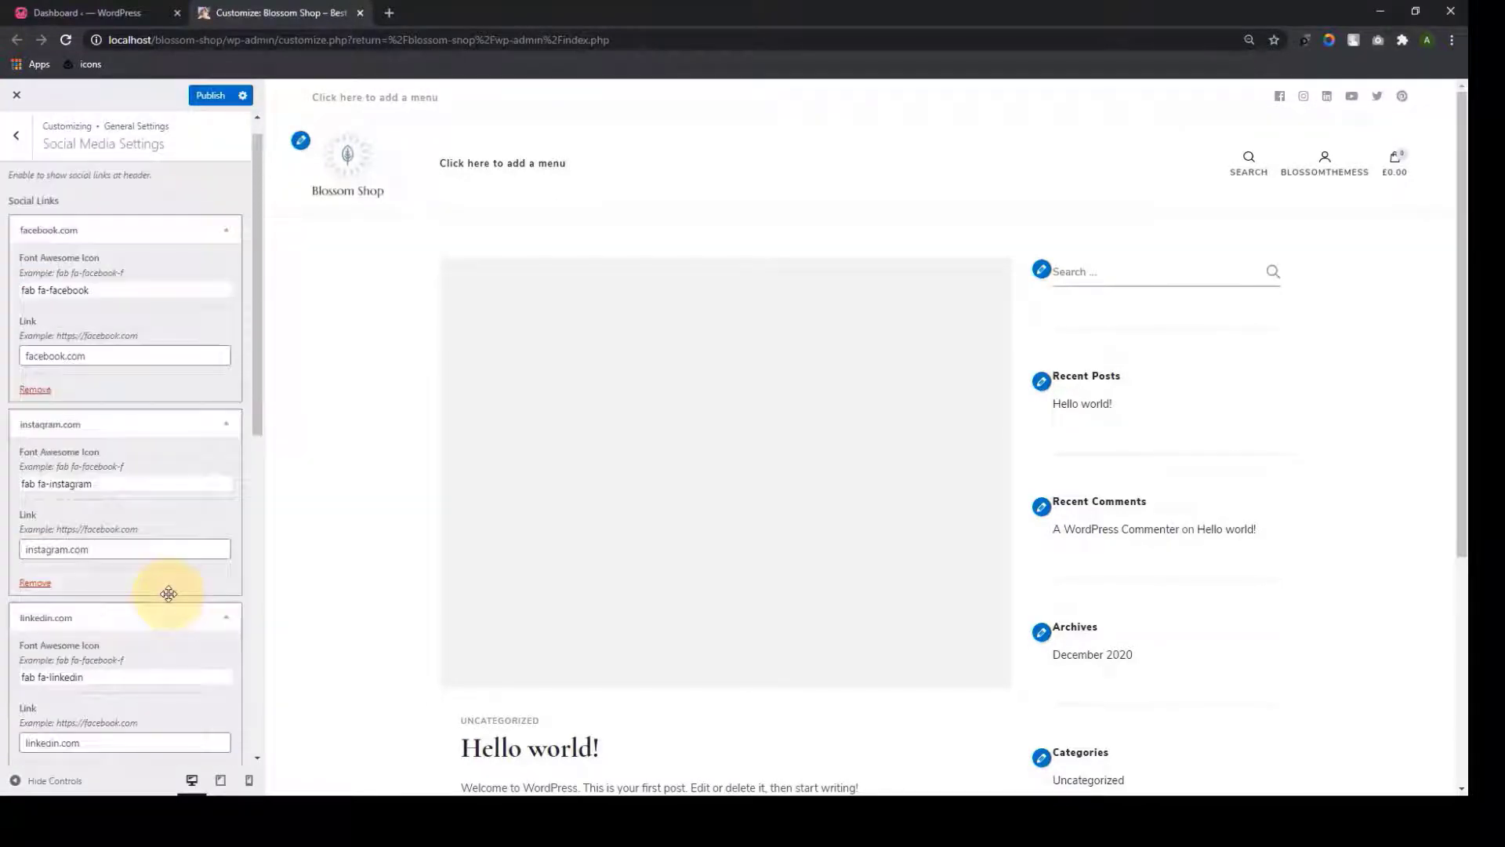
scroll(168, 595, up, 1)
scroll(167, 417, down, 10)
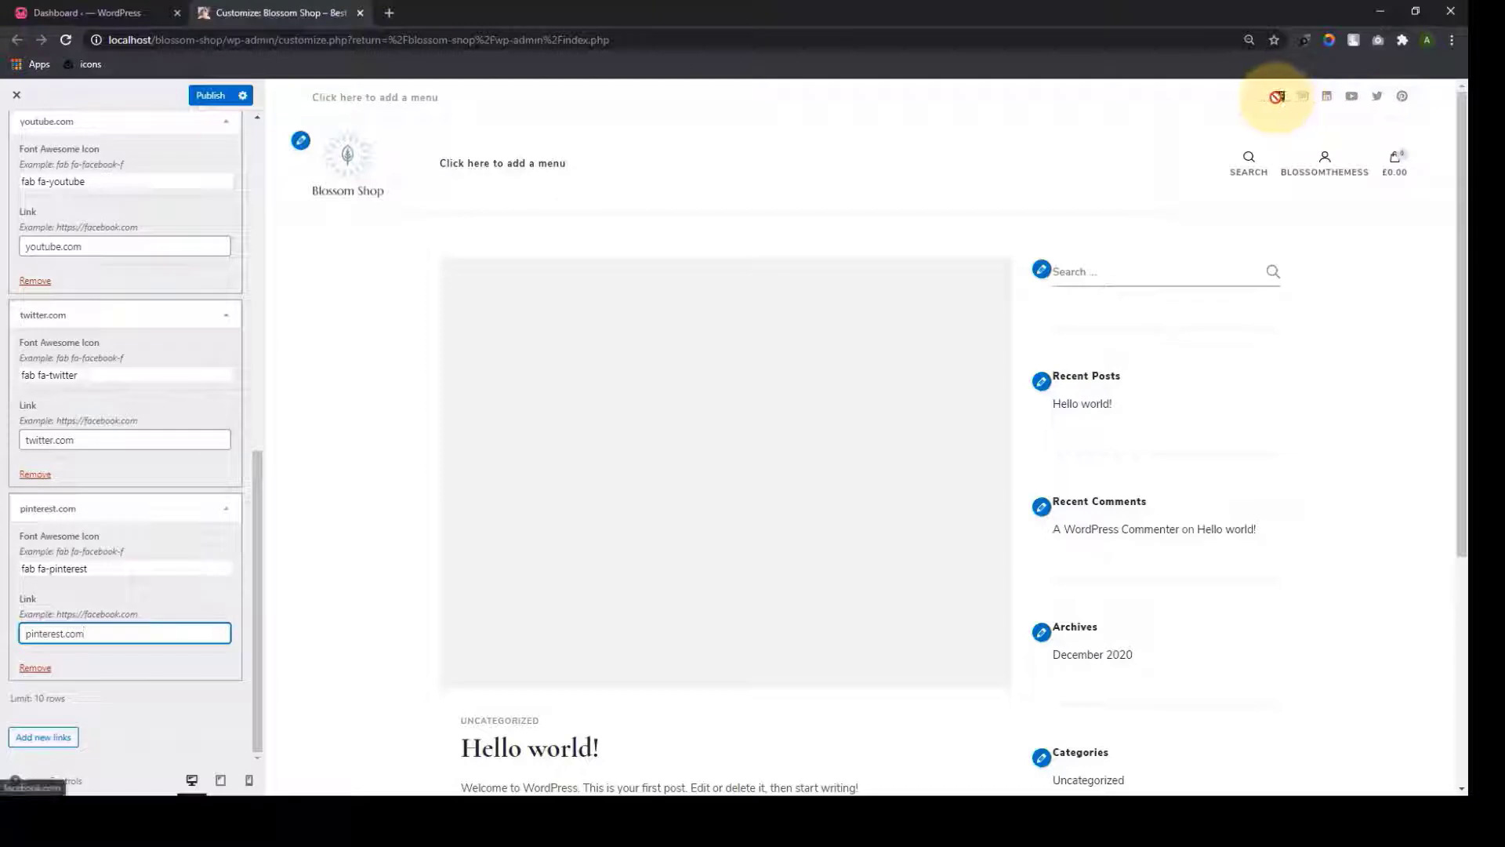
scroll(146, 511, up, 8)
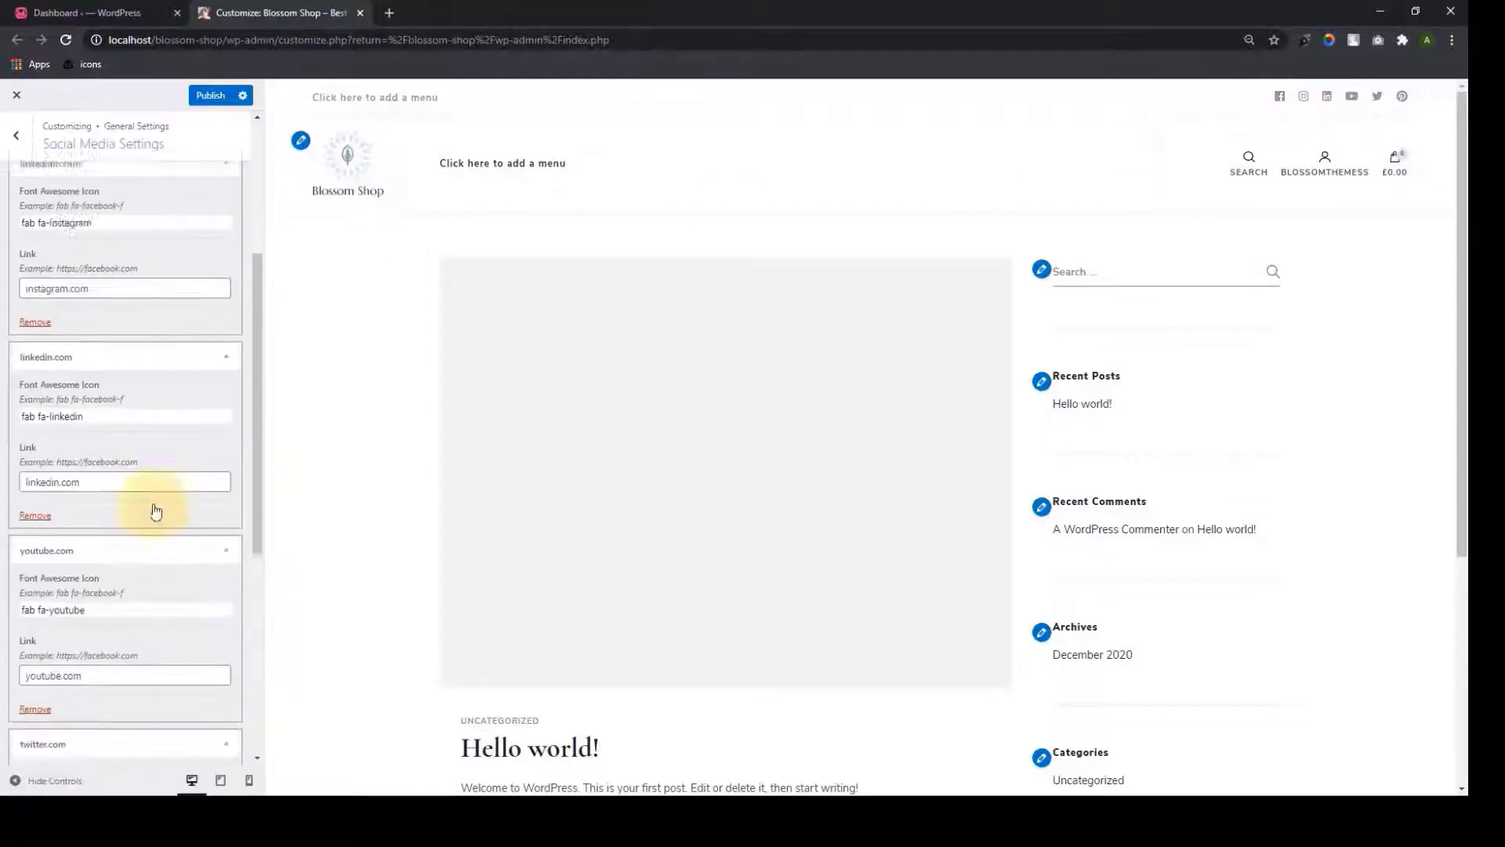
click(210, 95)
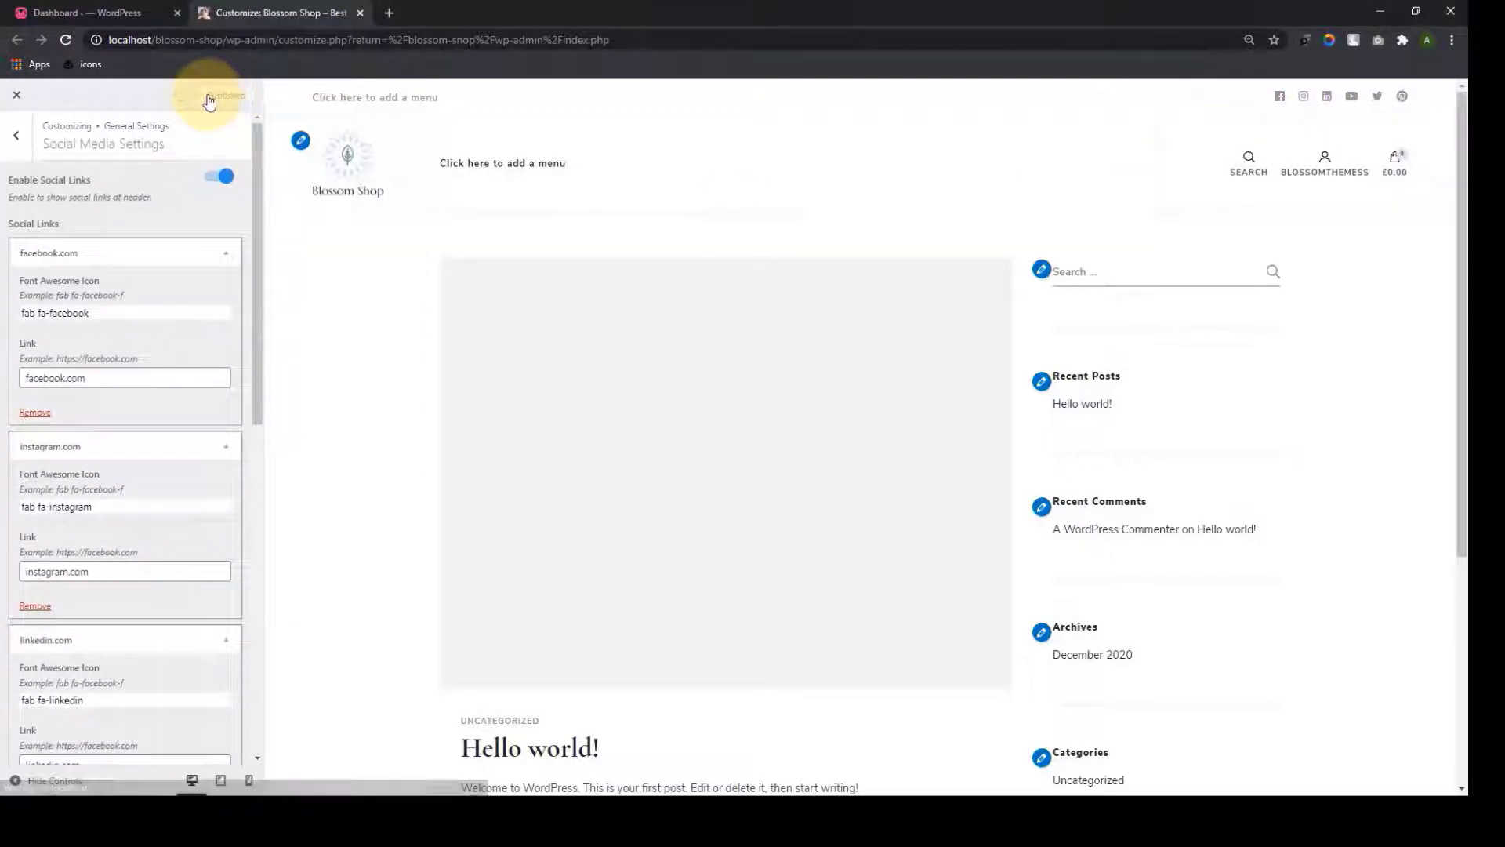
Return from Social Media Settings to General Settings and open Header Settings
click(16, 135)
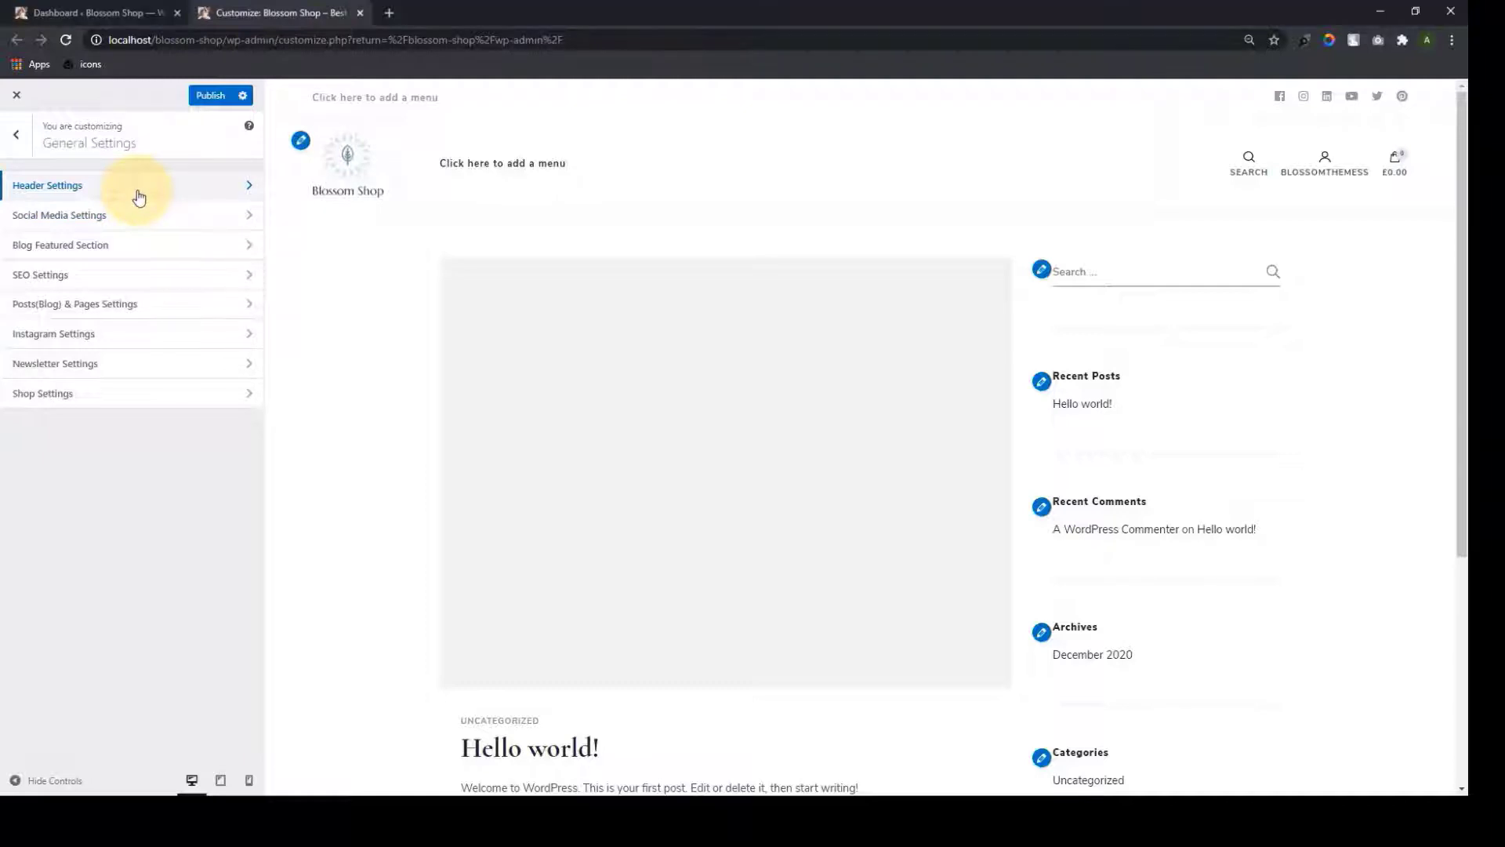
click(137, 196)
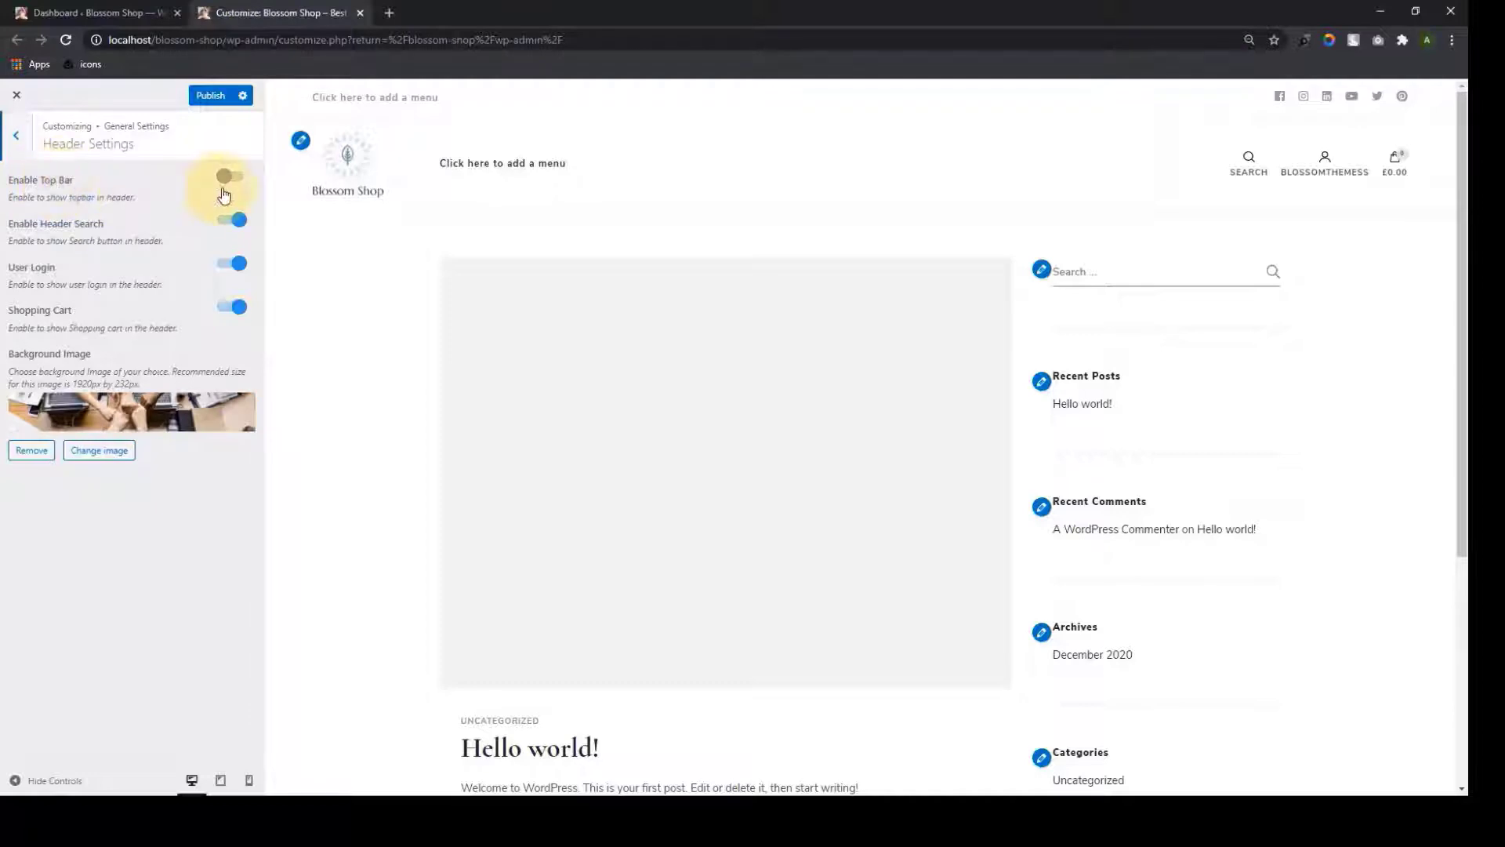
Enable the top bar reading 'End of Season SALE now on thru 1/21.' with a SHOP NOW button
click(238, 178)
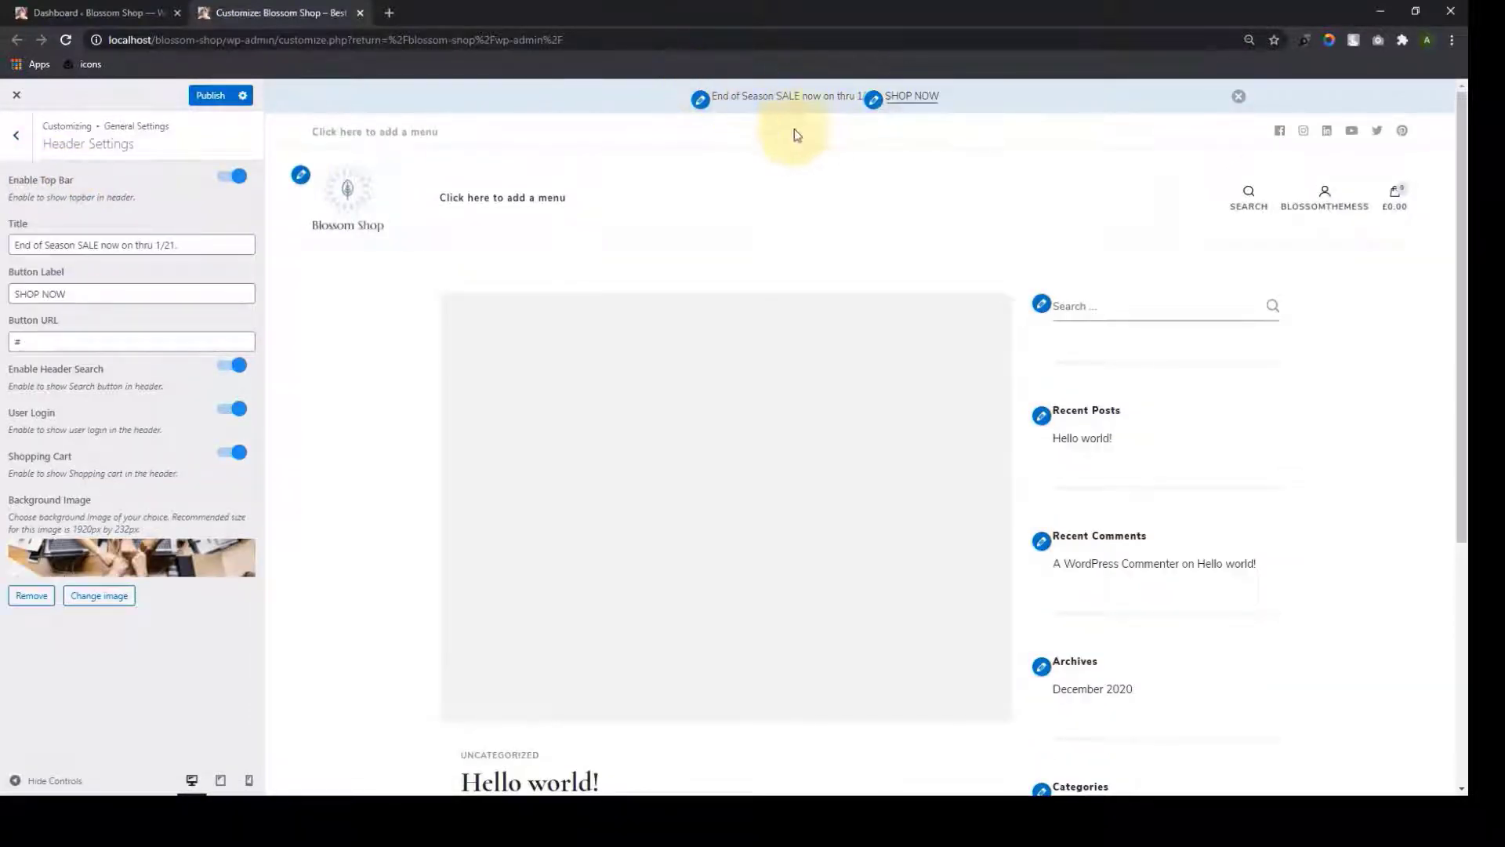
click(217, 246)
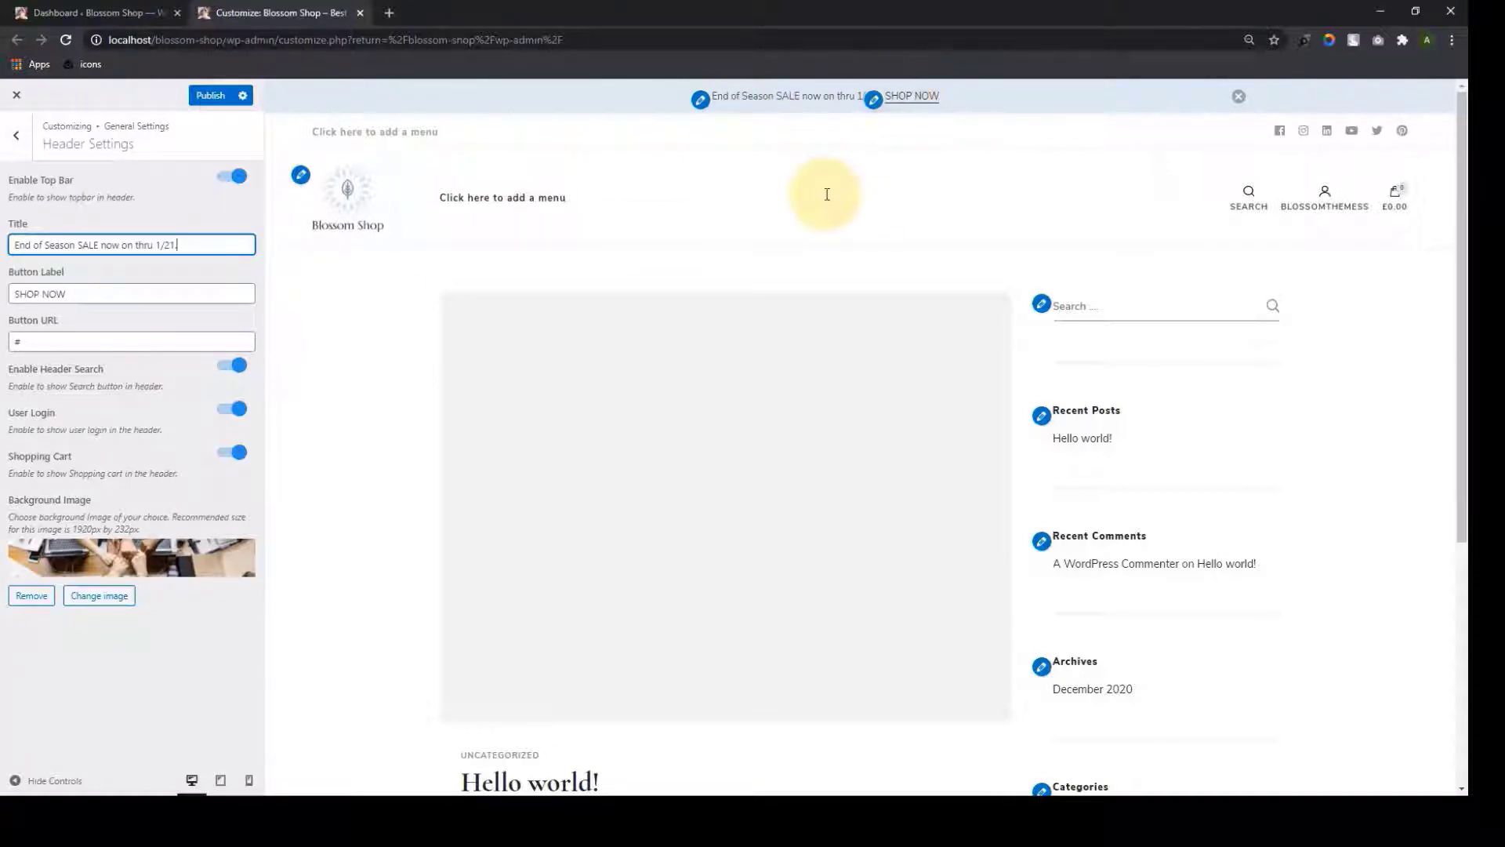
click(736, 107)
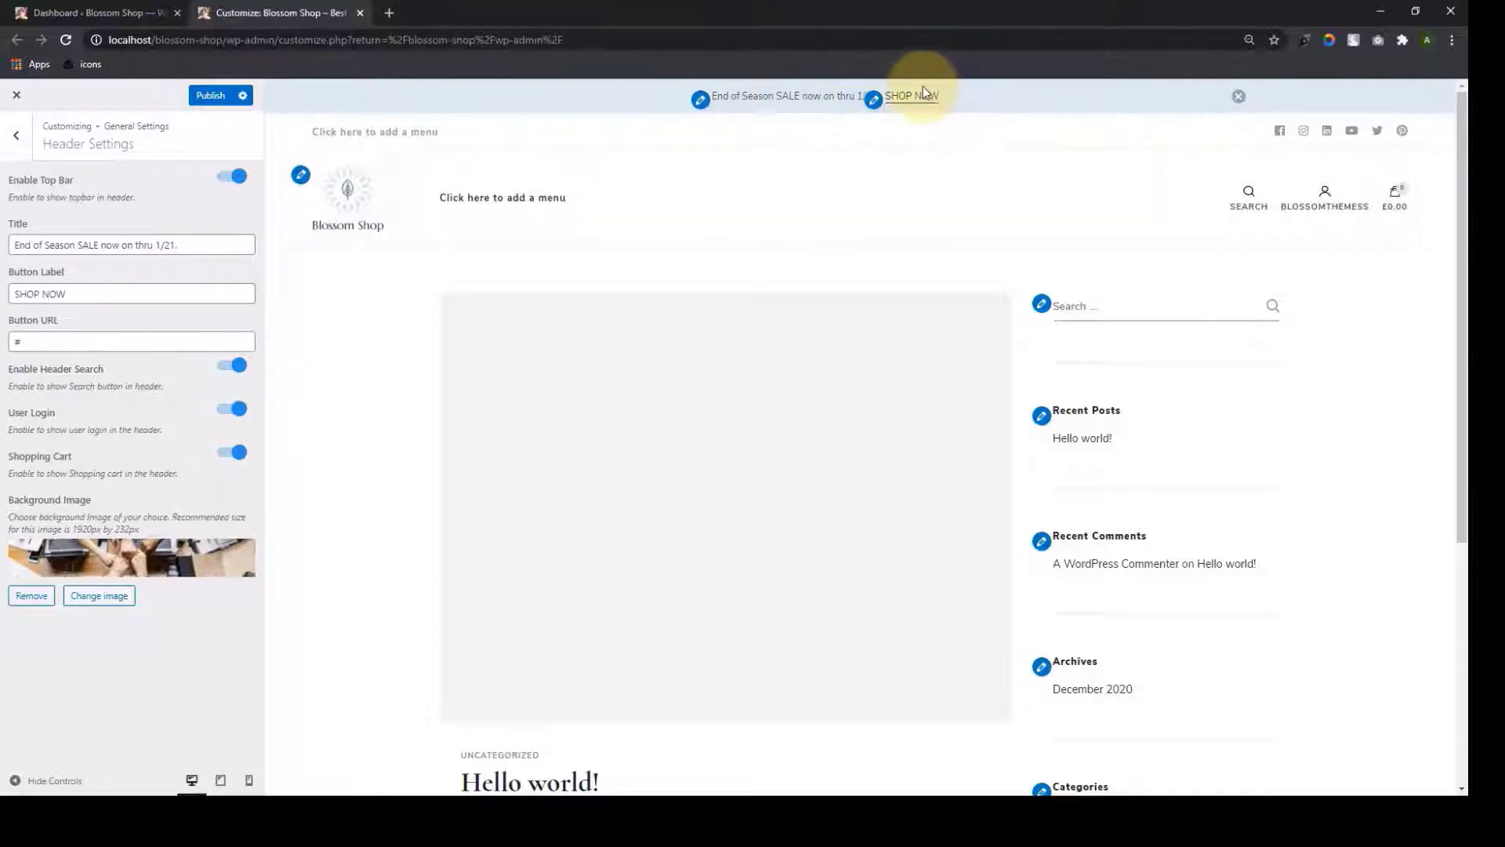
click(39, 341)
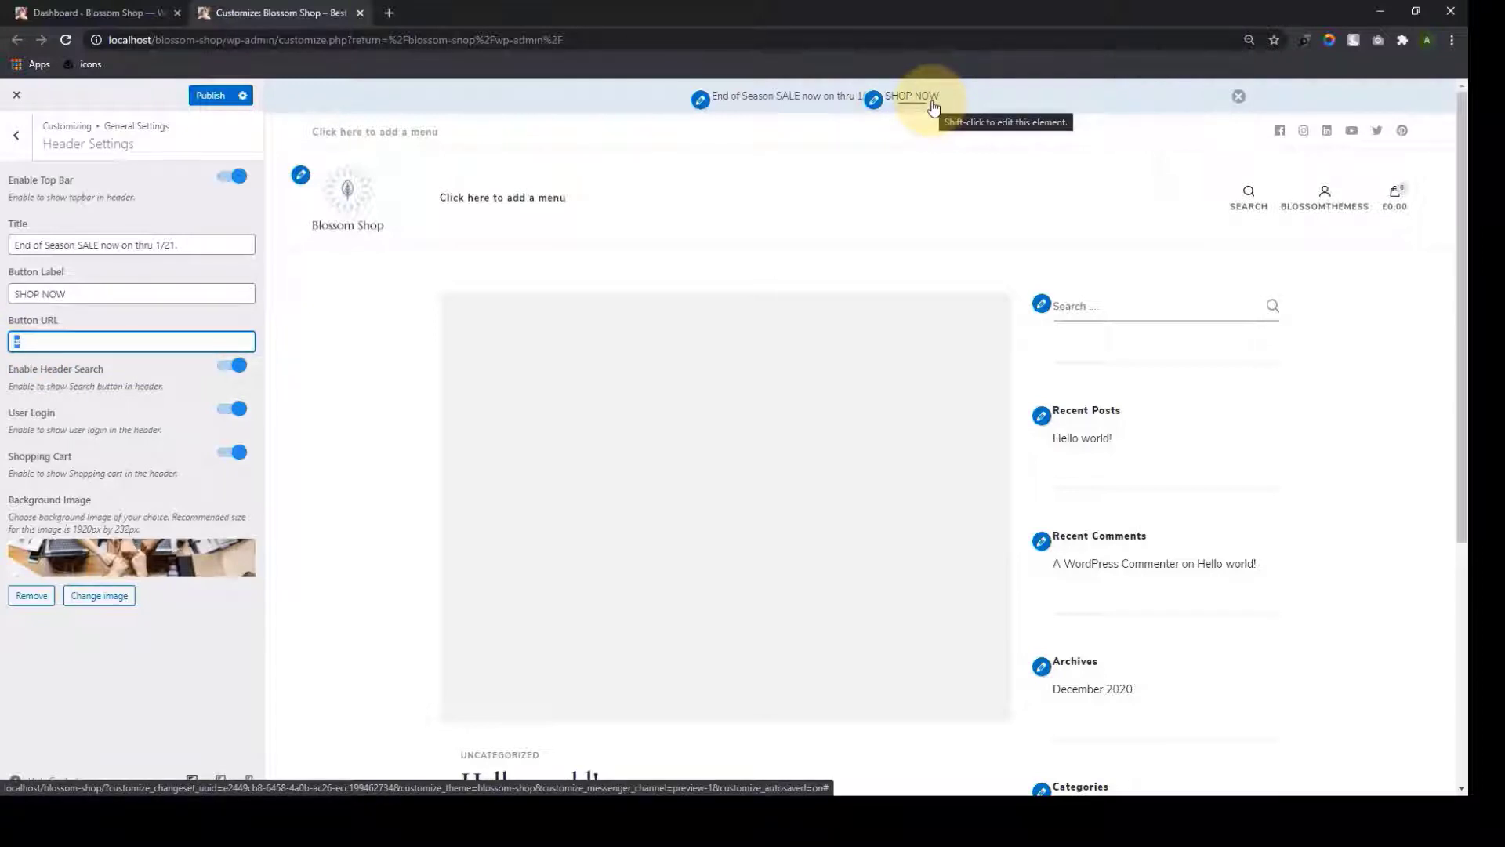
Try a Black Friday top bar title and change the button label to GET HERE
triple_click(139, 246)
key(ctrl+c)
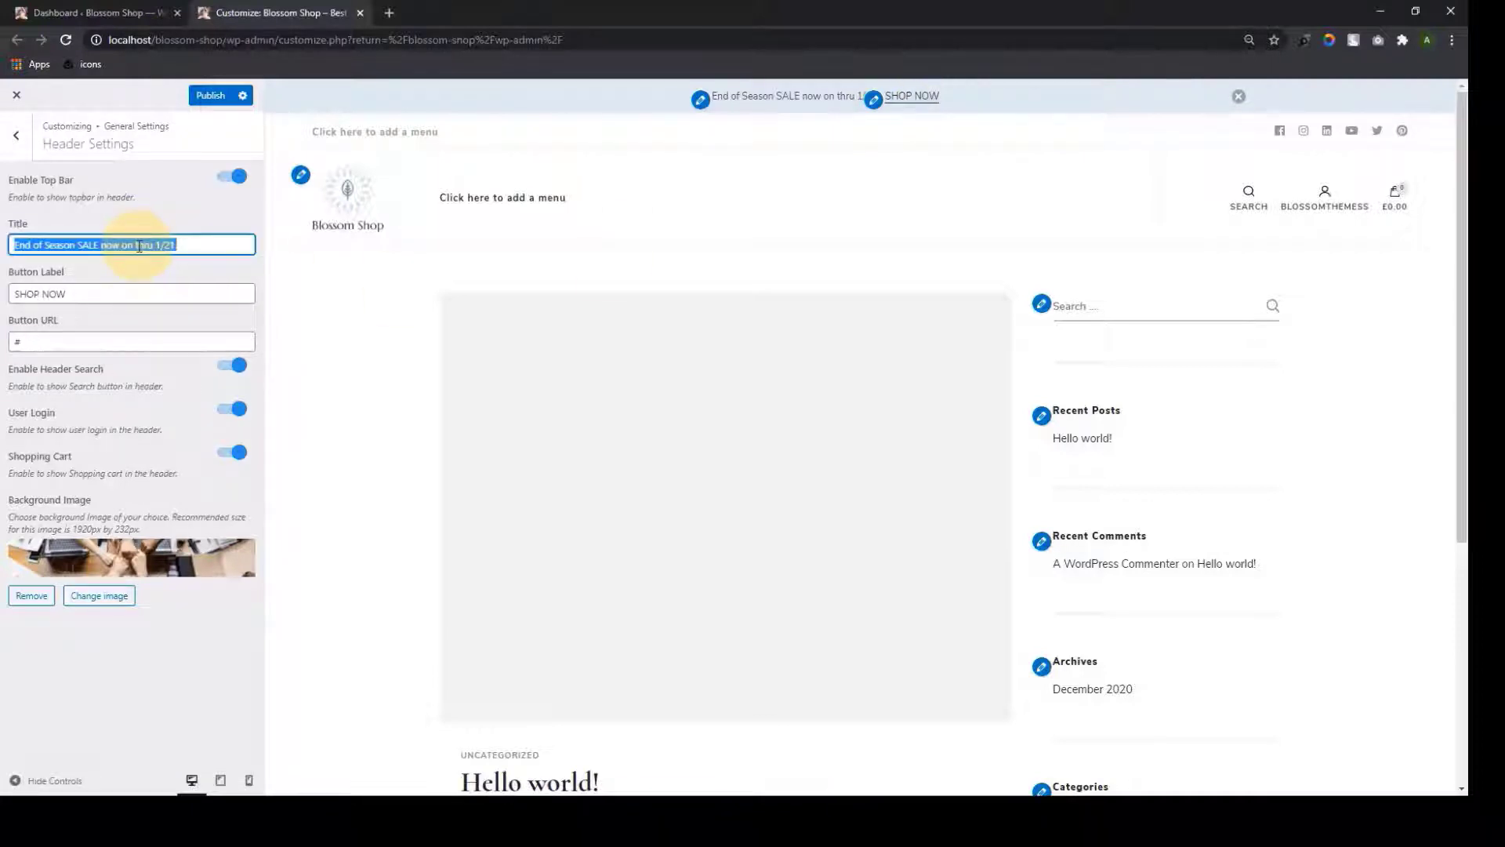
key(BackSpace)
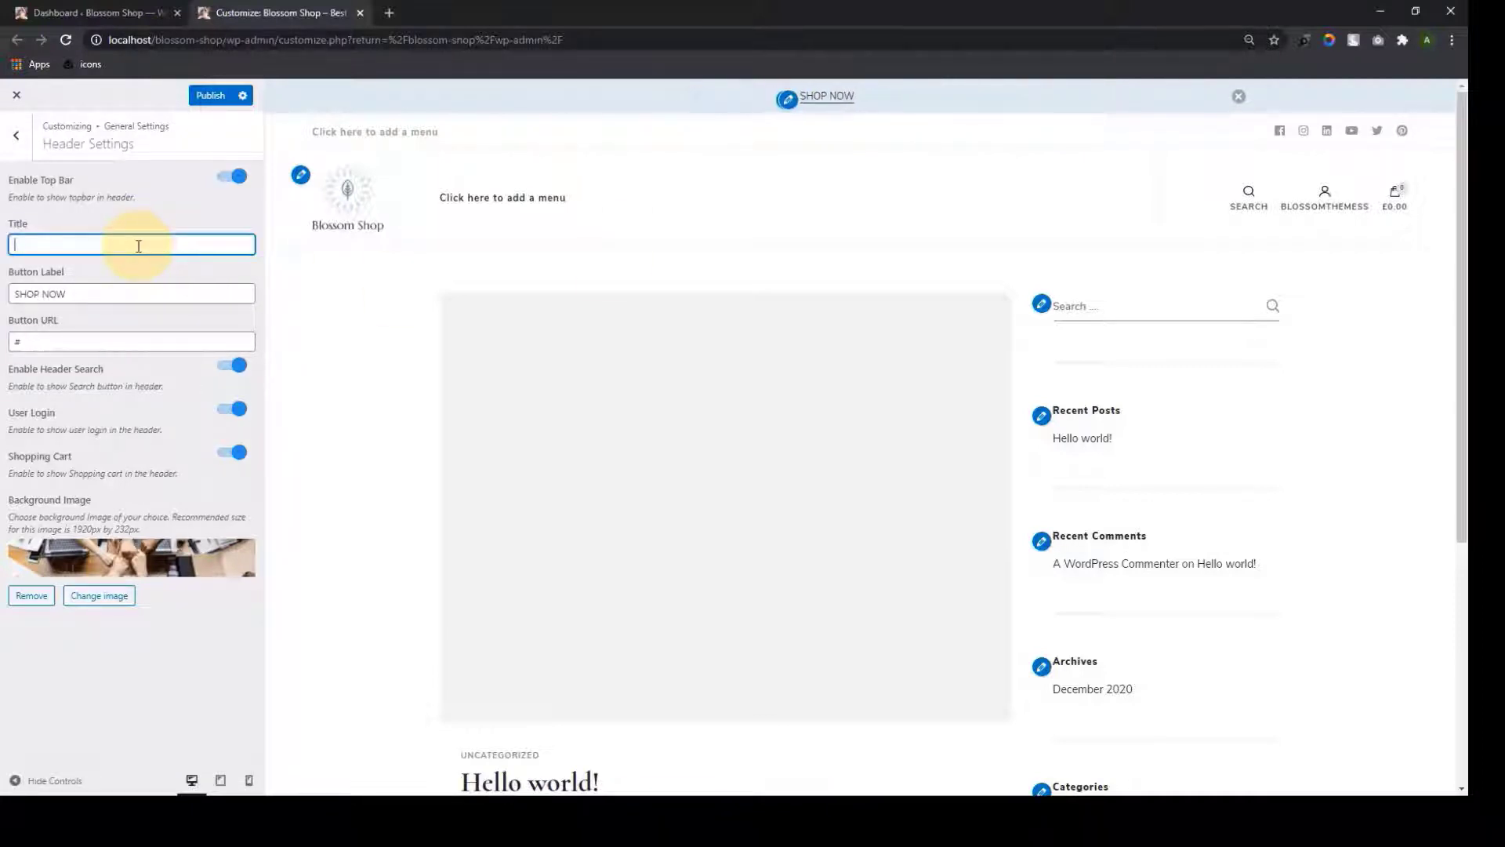
text(Black Friday Sales)
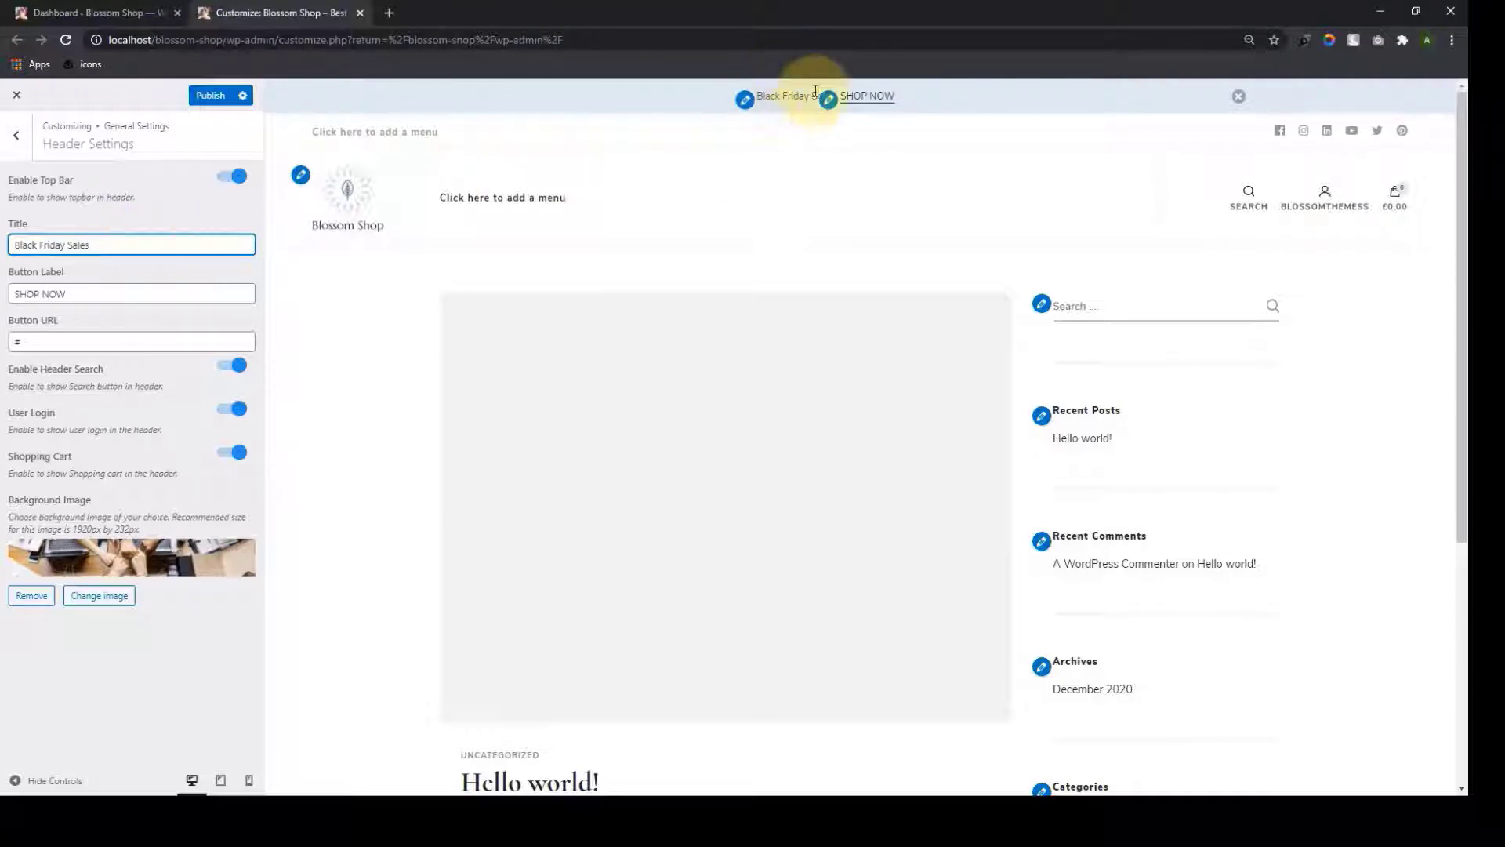
triple_click(76, 292)
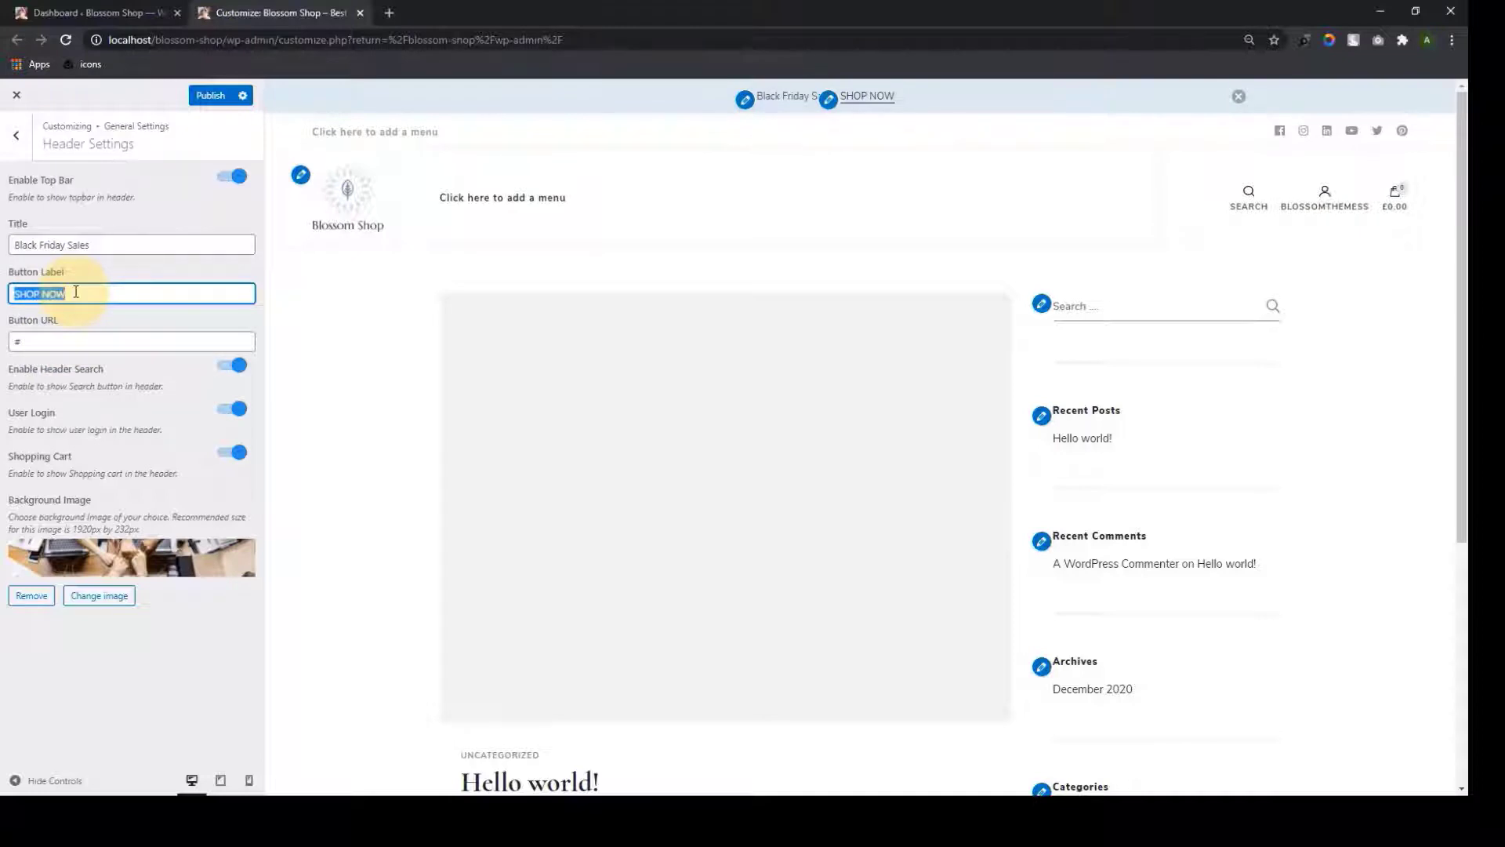
key(BackSpace)
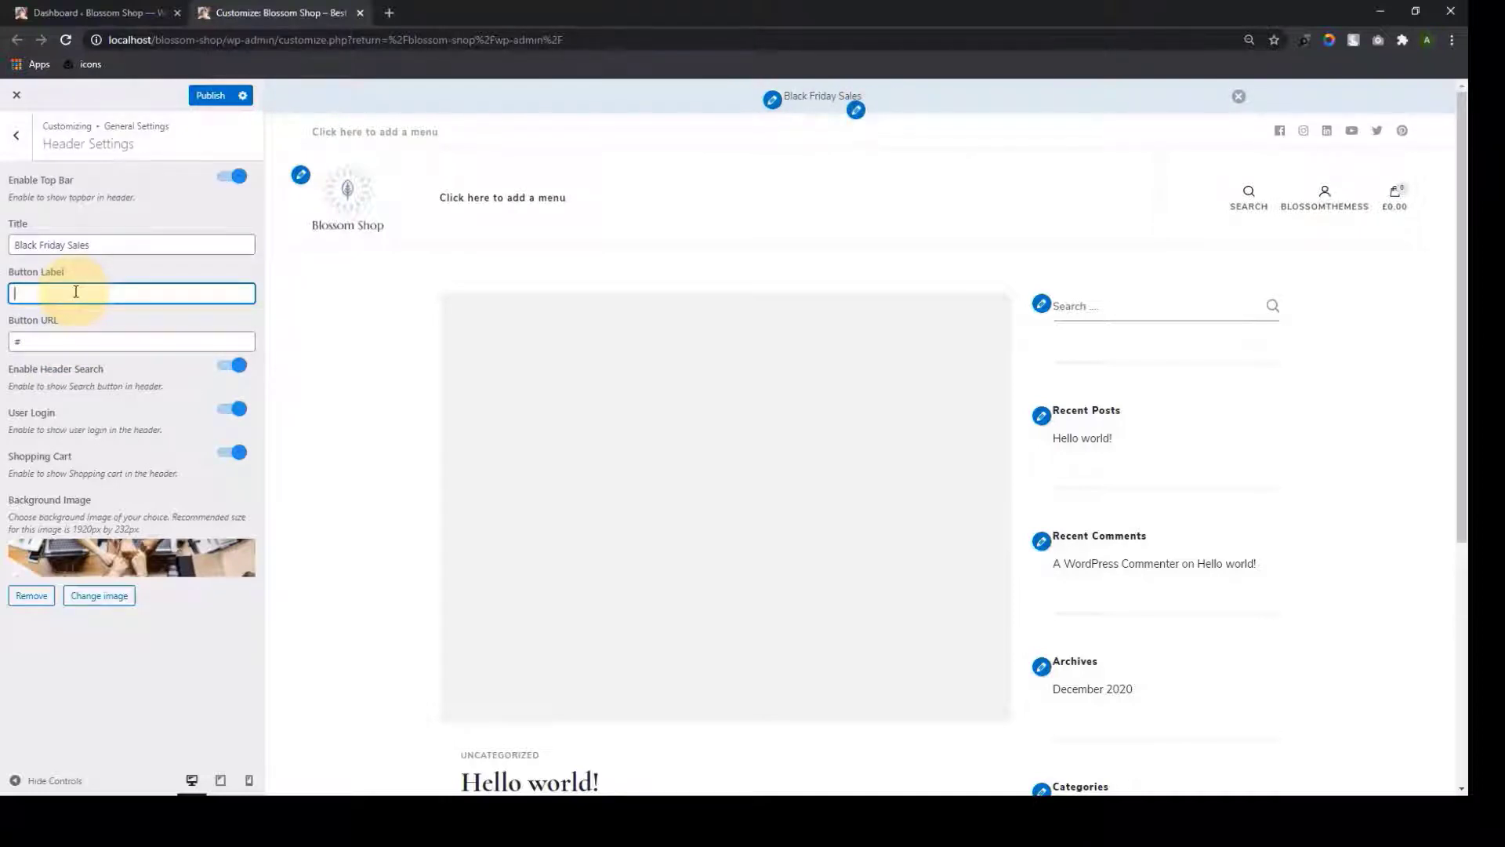
text(G)
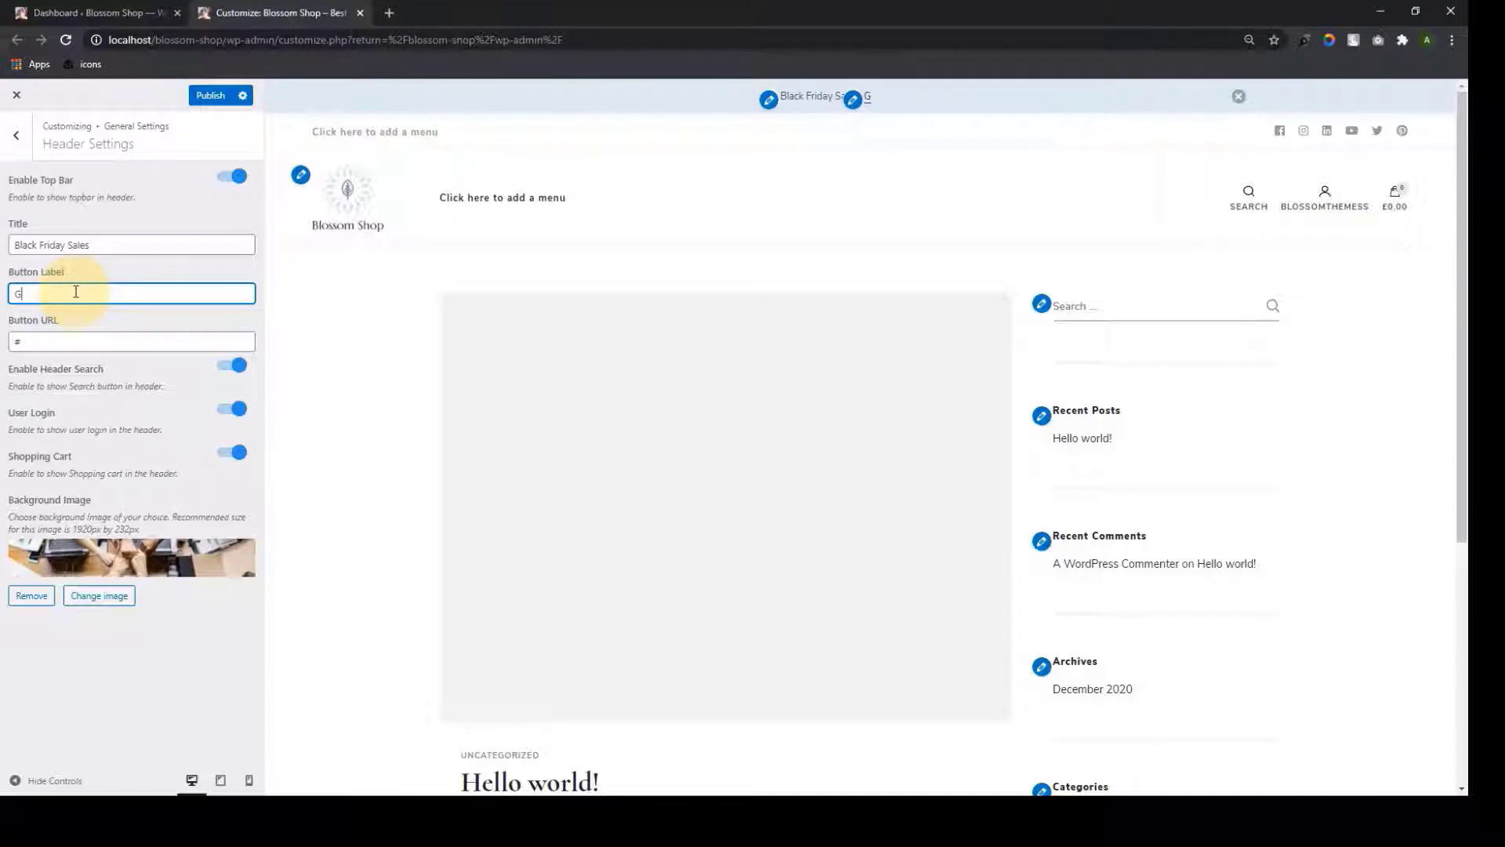
text(ET HERE)
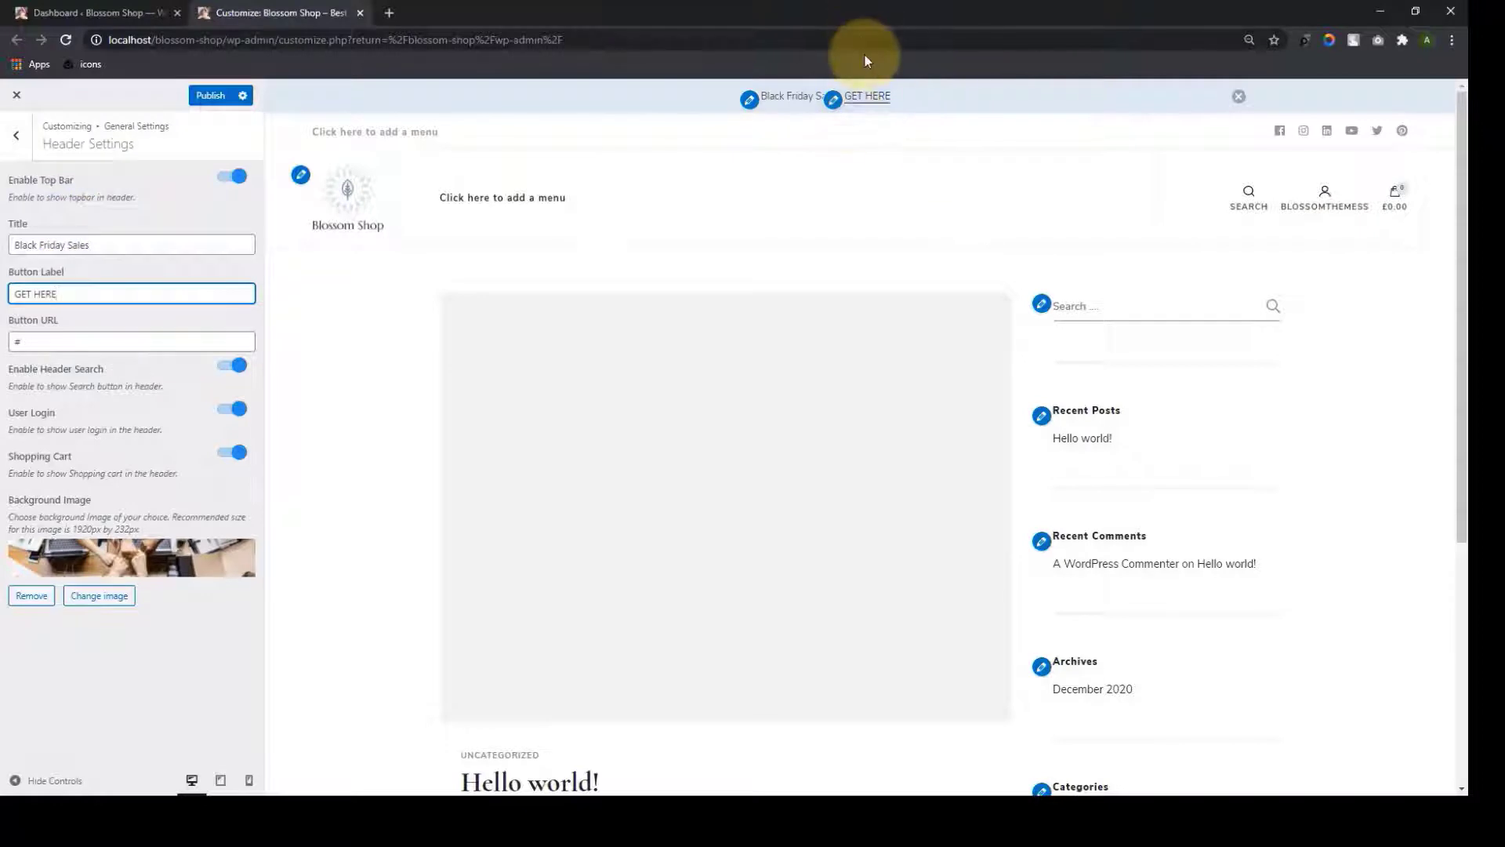
Restore the 'End of Season SALE now on thru 1/21.' title and set the button label to SHOP HERE
click(69, 243)
key(ctrl+a)
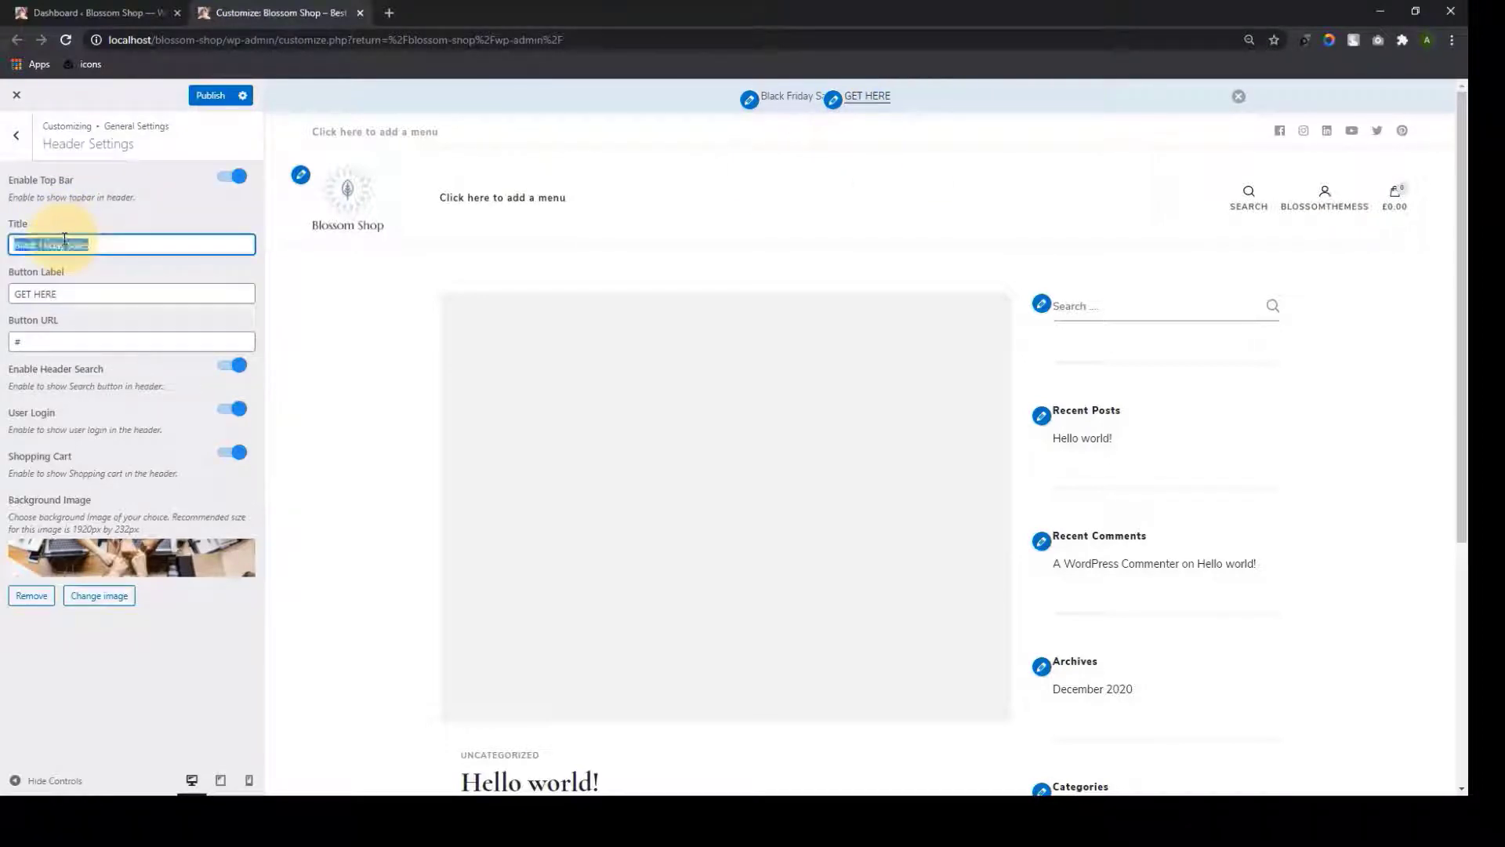
key(ctrl+v)
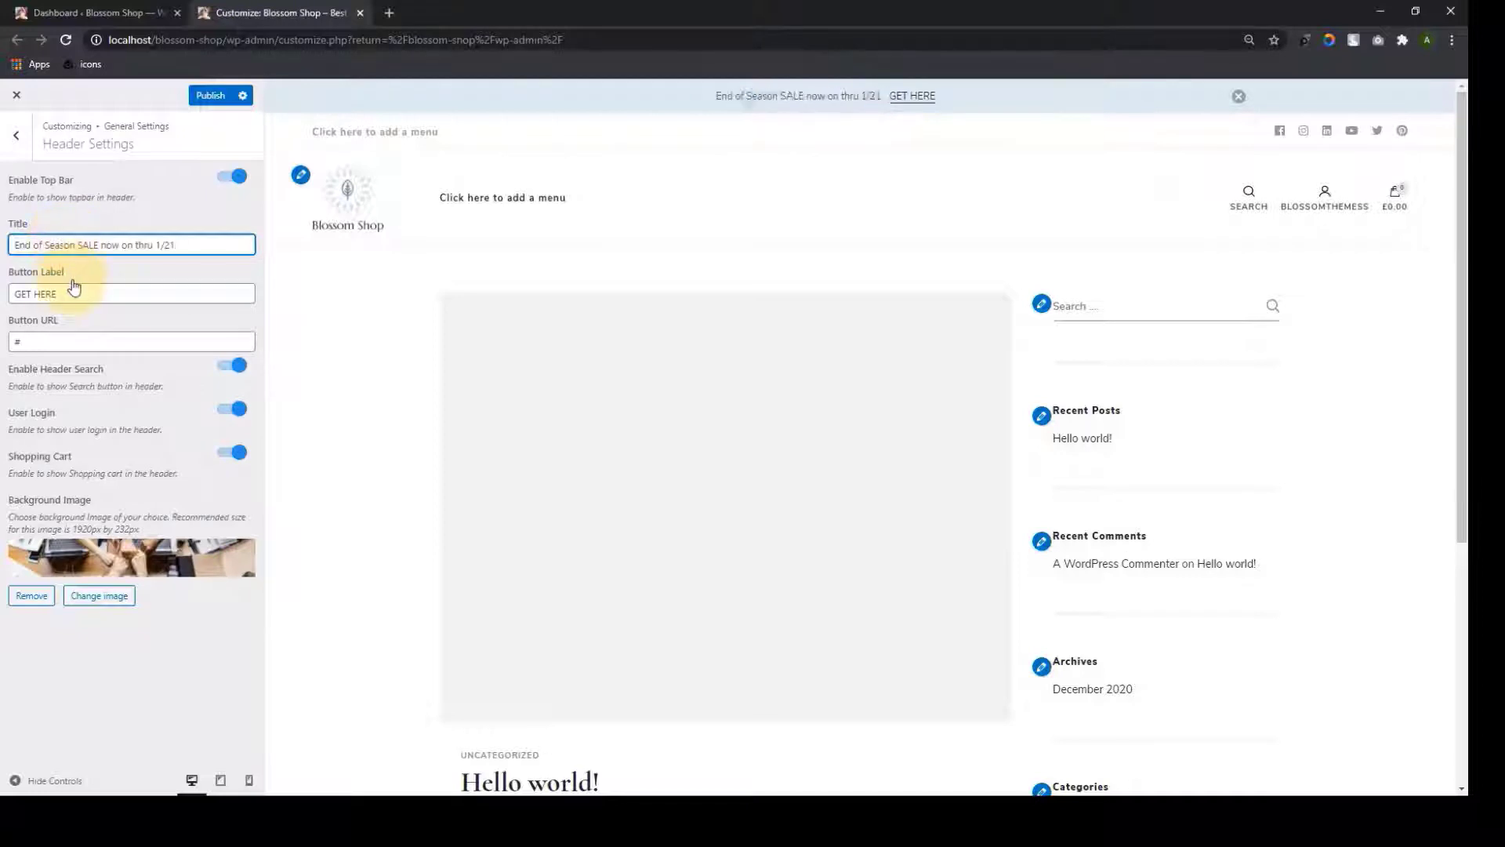
click(72, 290)
triple_click(71, 288)
text(sho)
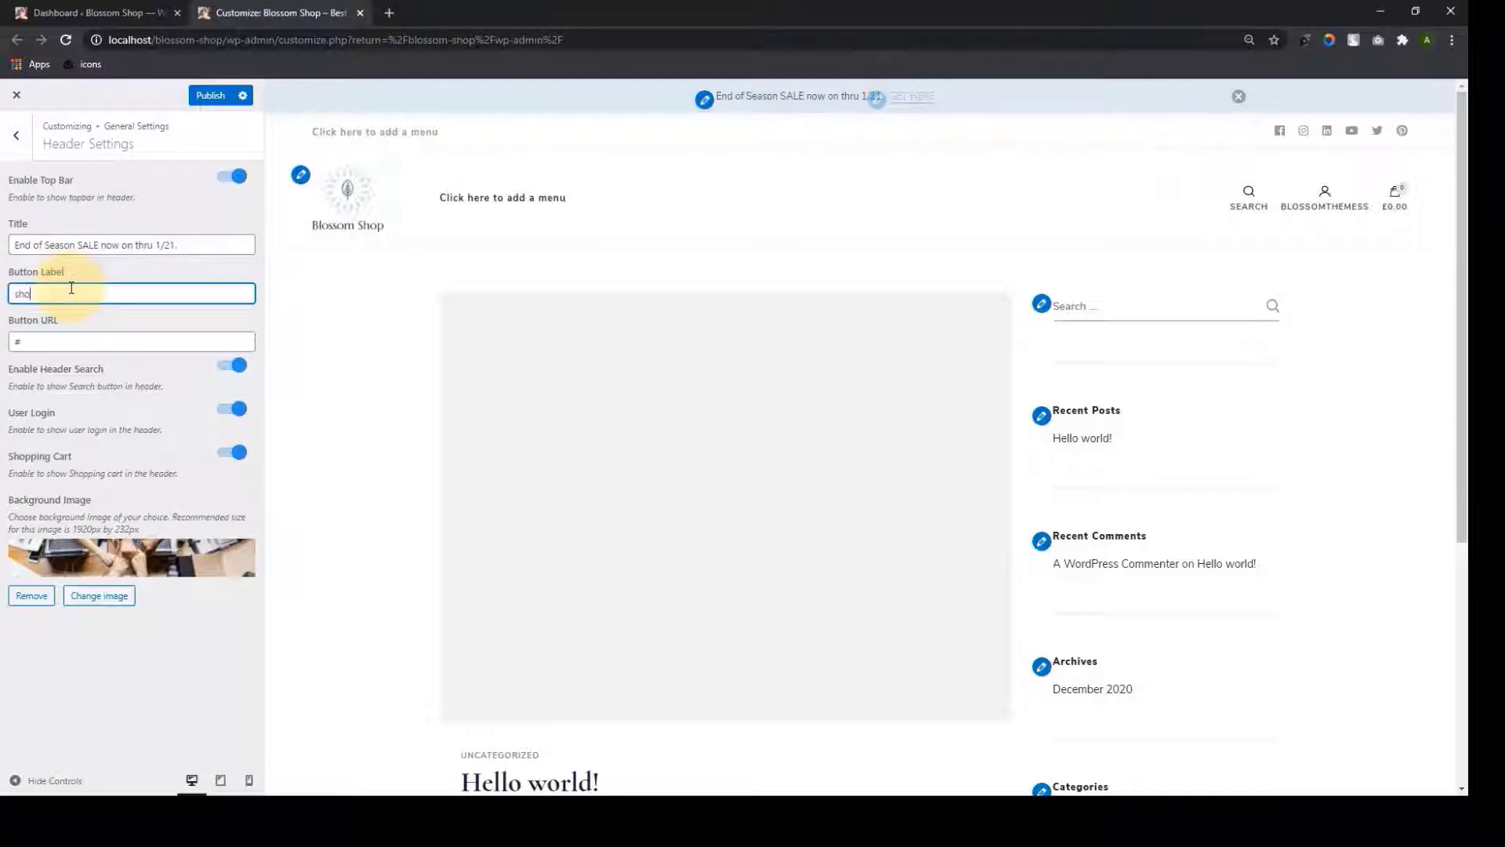
text(p)
key(BackSpace)
key(BackSpace)
text(SHOP HERE)
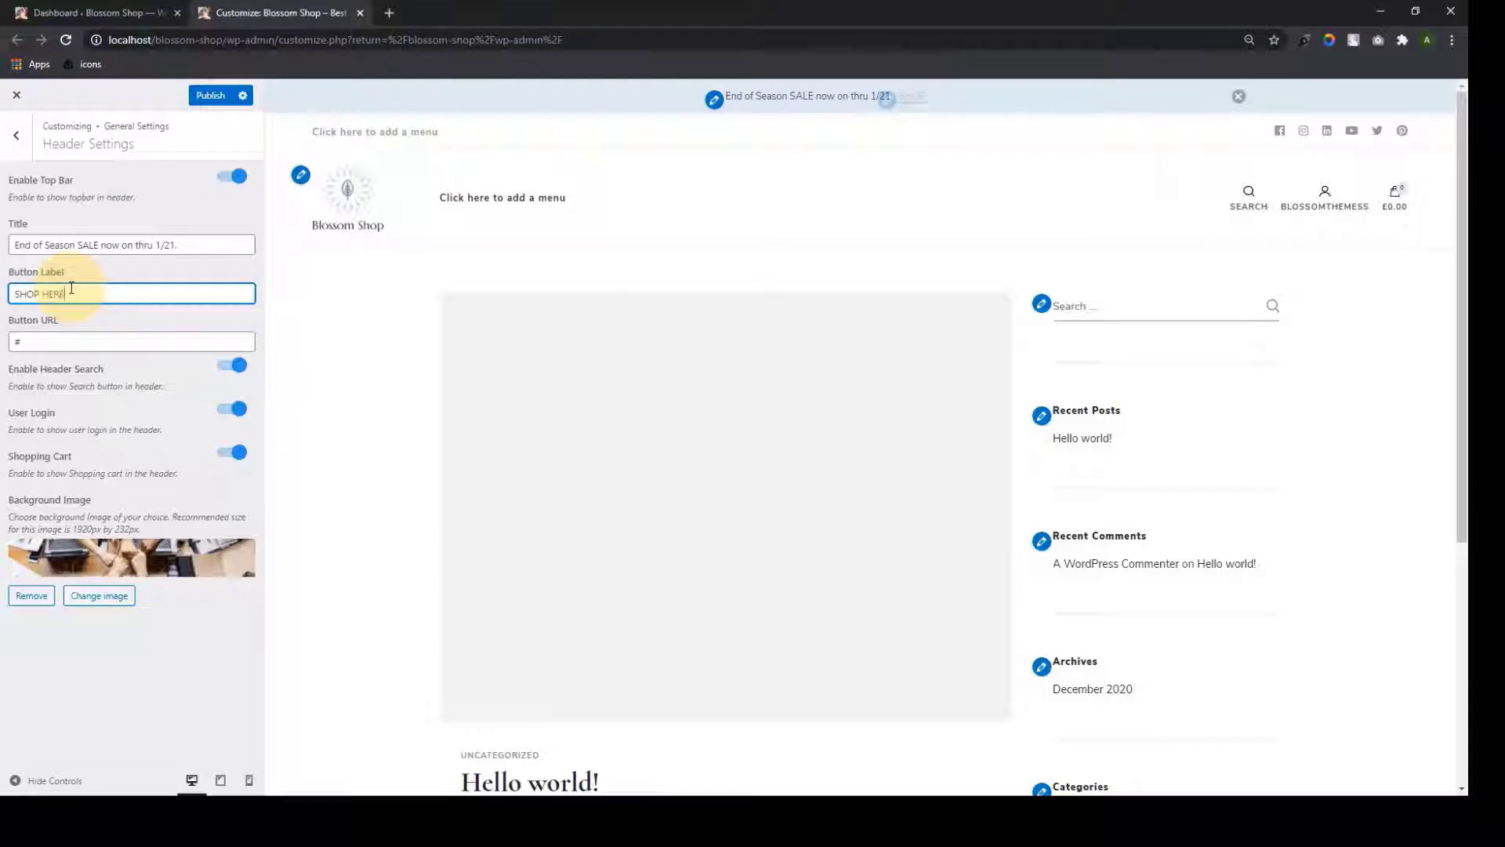
click(925, 205)
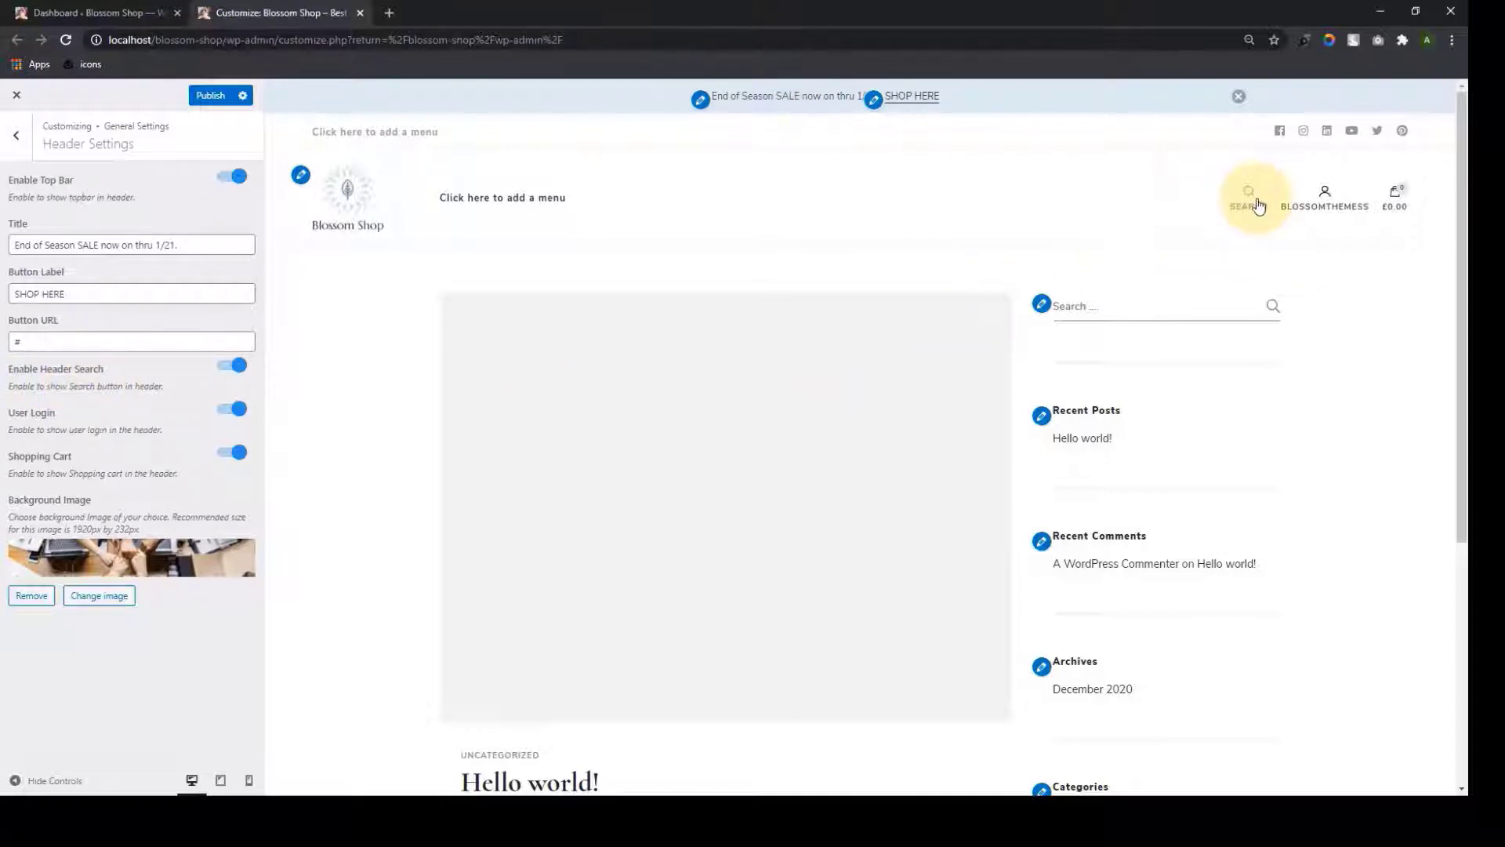
click(239, 367)
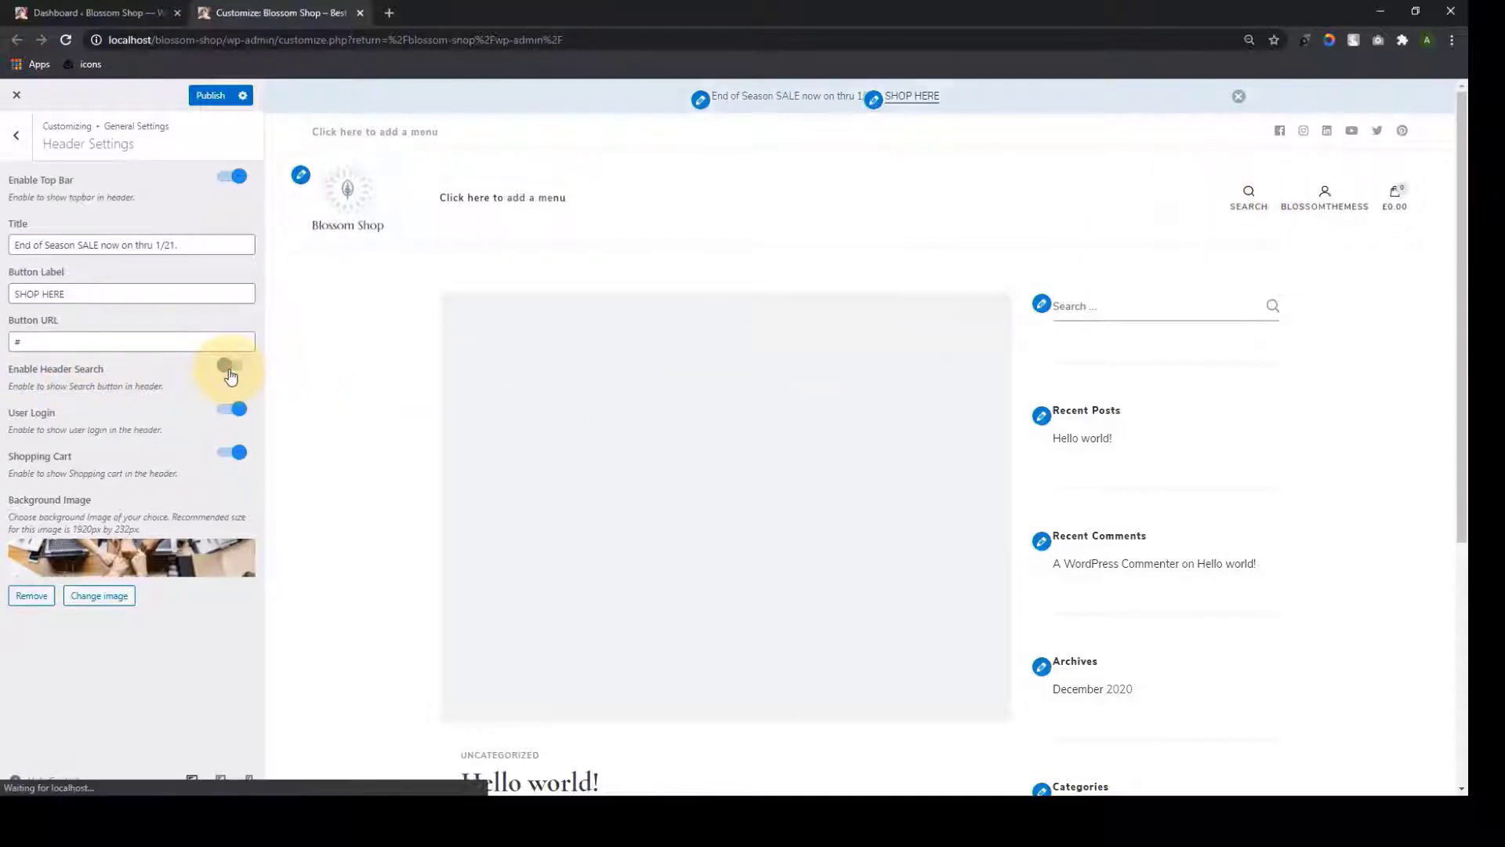
click(239, 368)
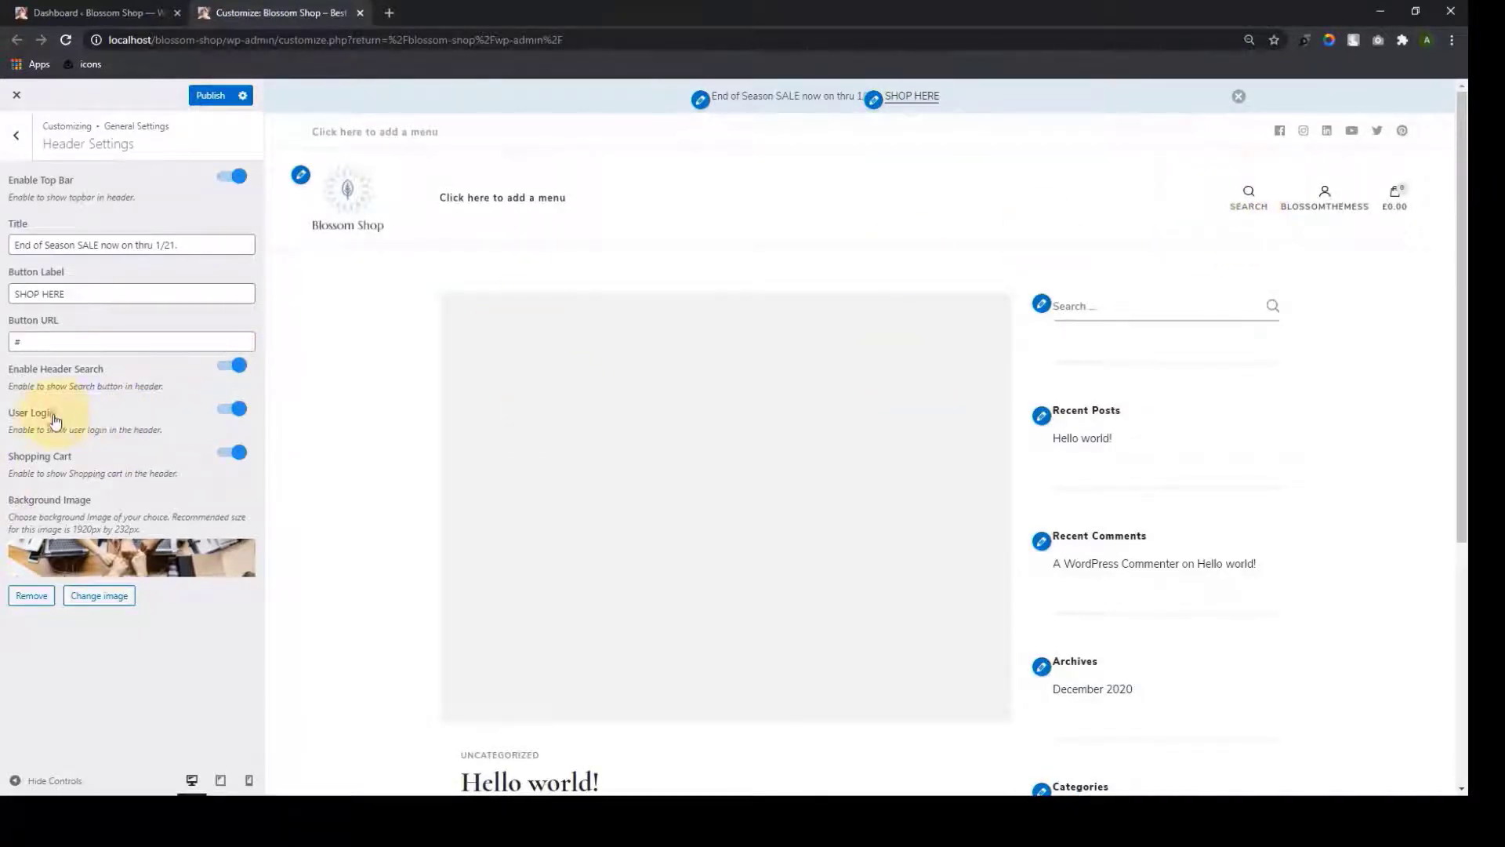
mouse_move(1350, 224)
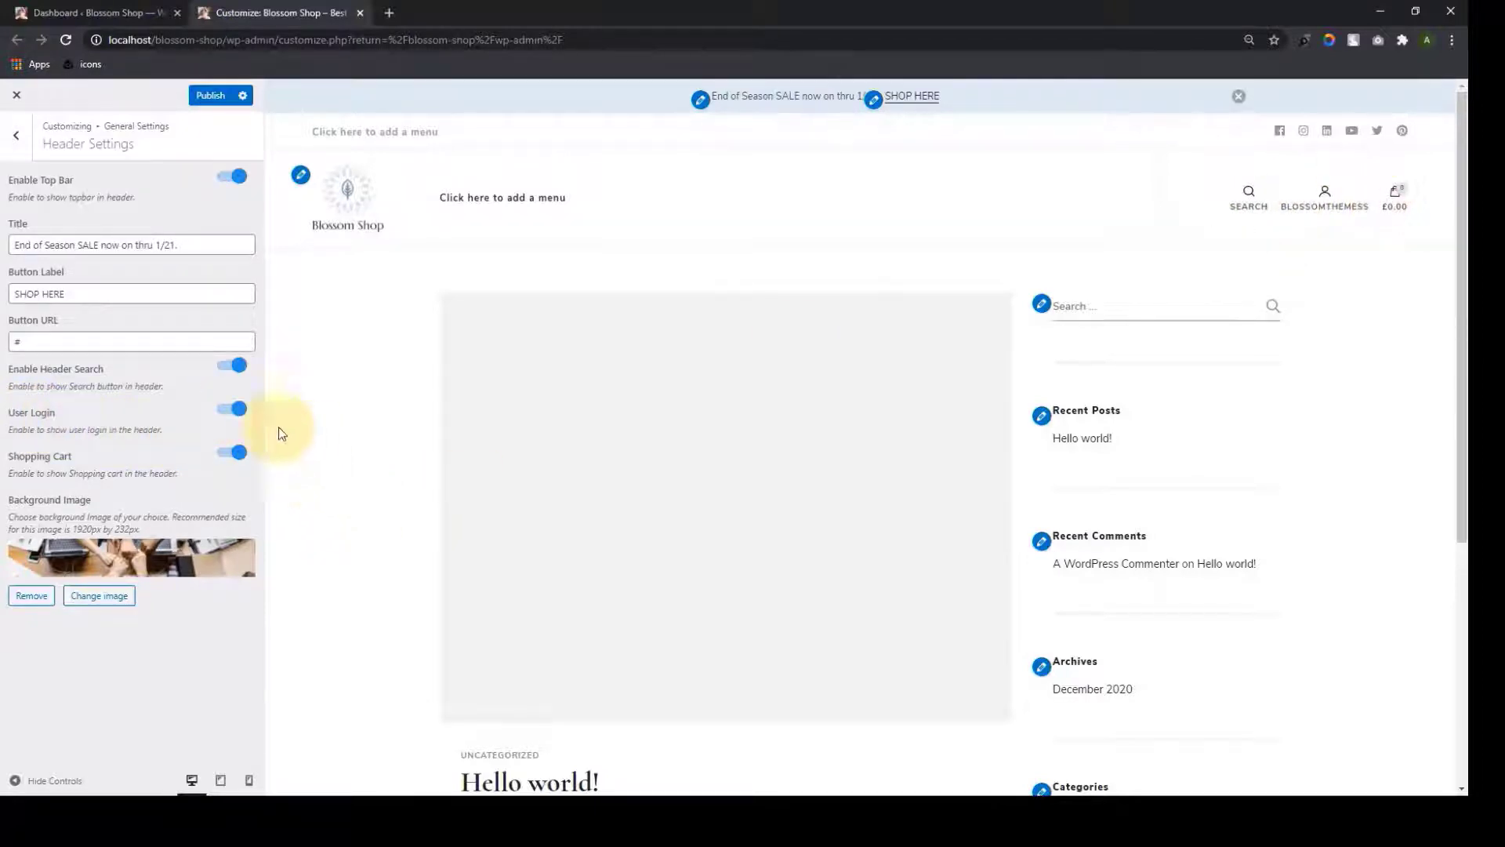
click(234, 411)
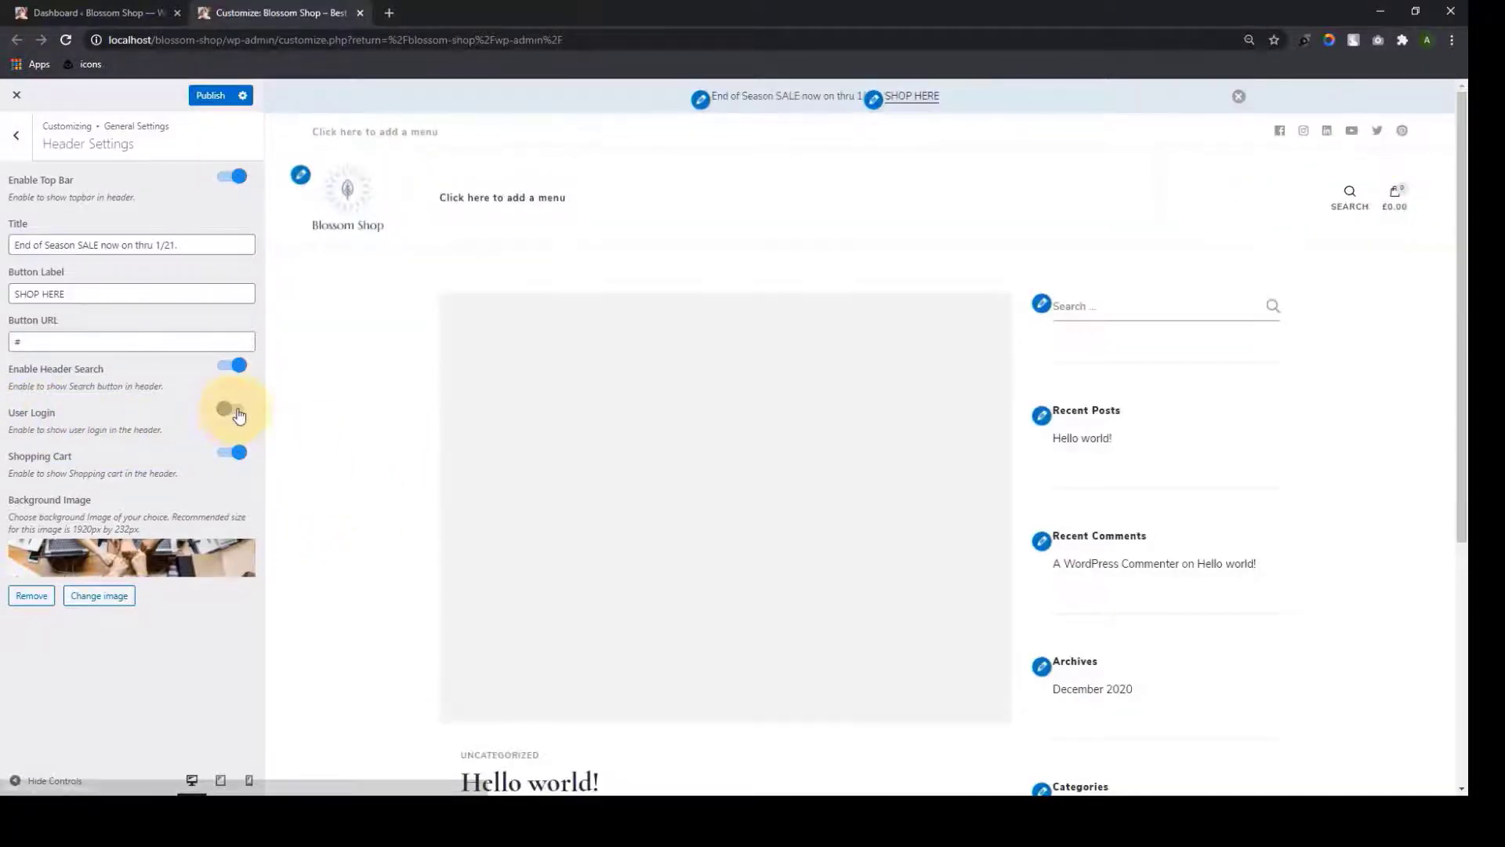
click(237, 409)
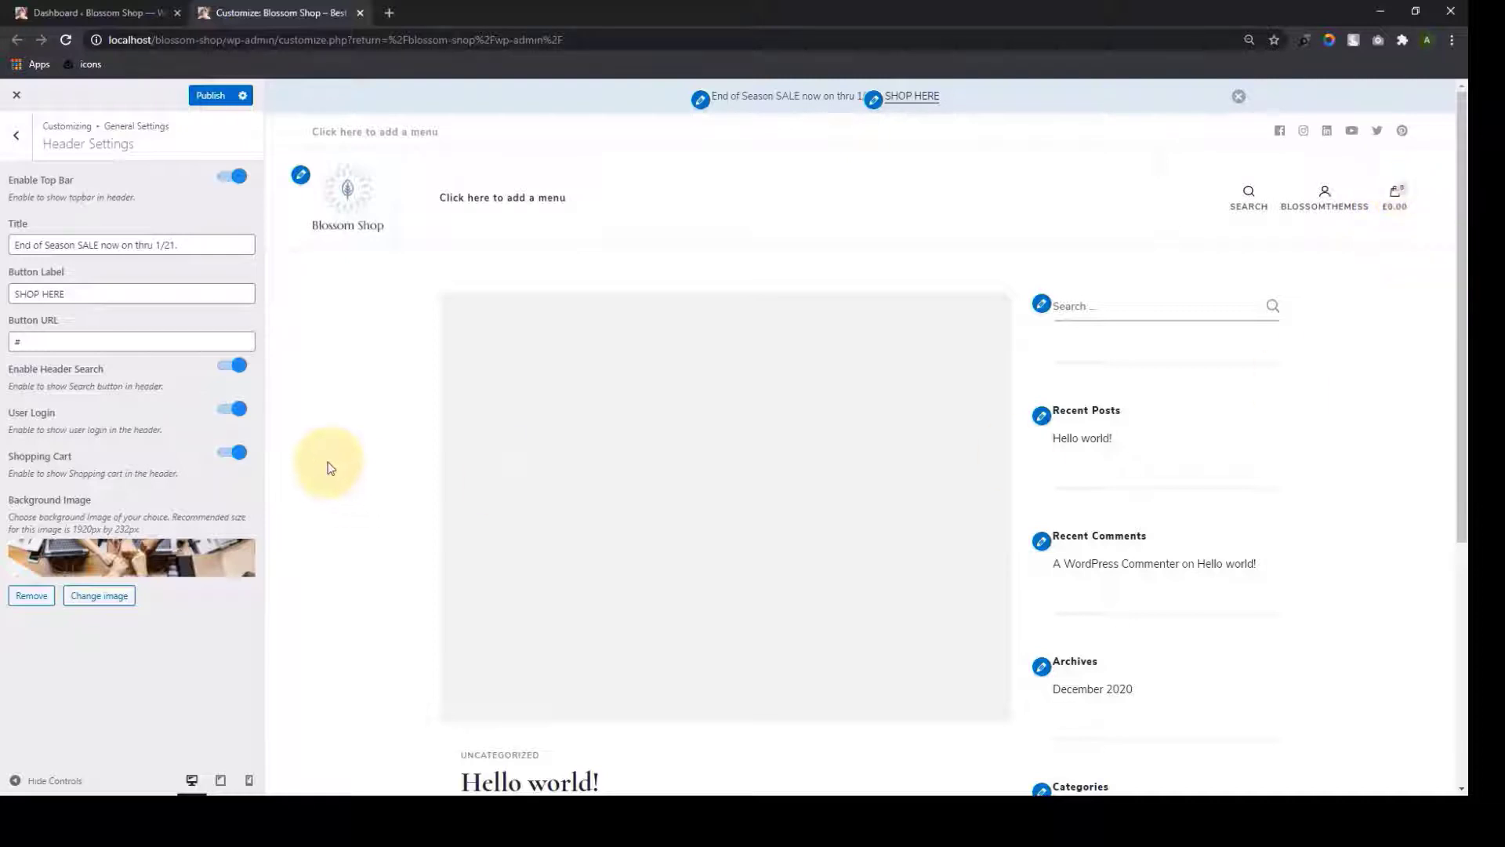
click(227, 455)
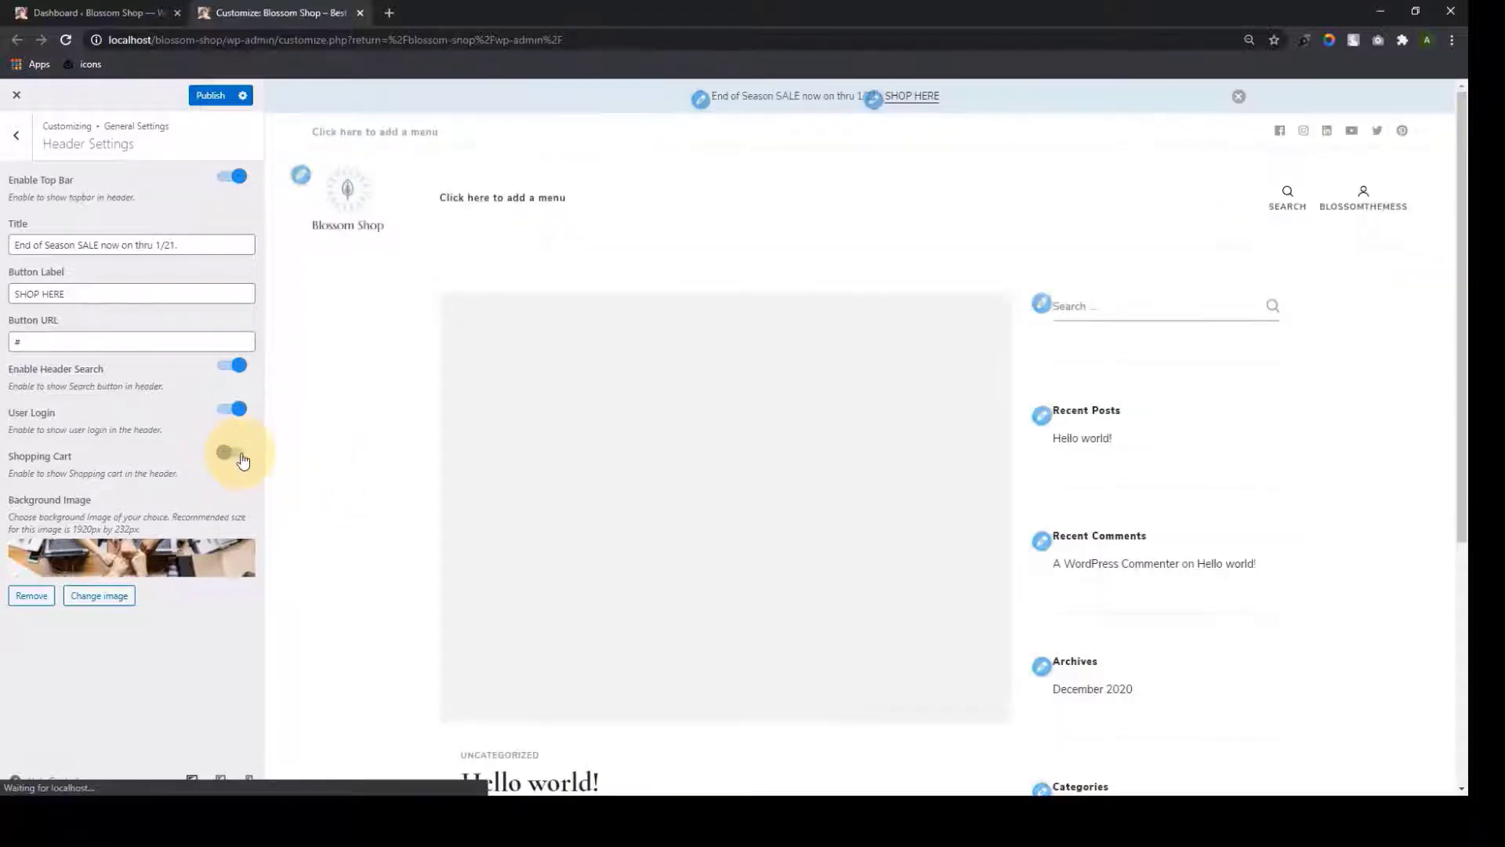
click(236, 454)
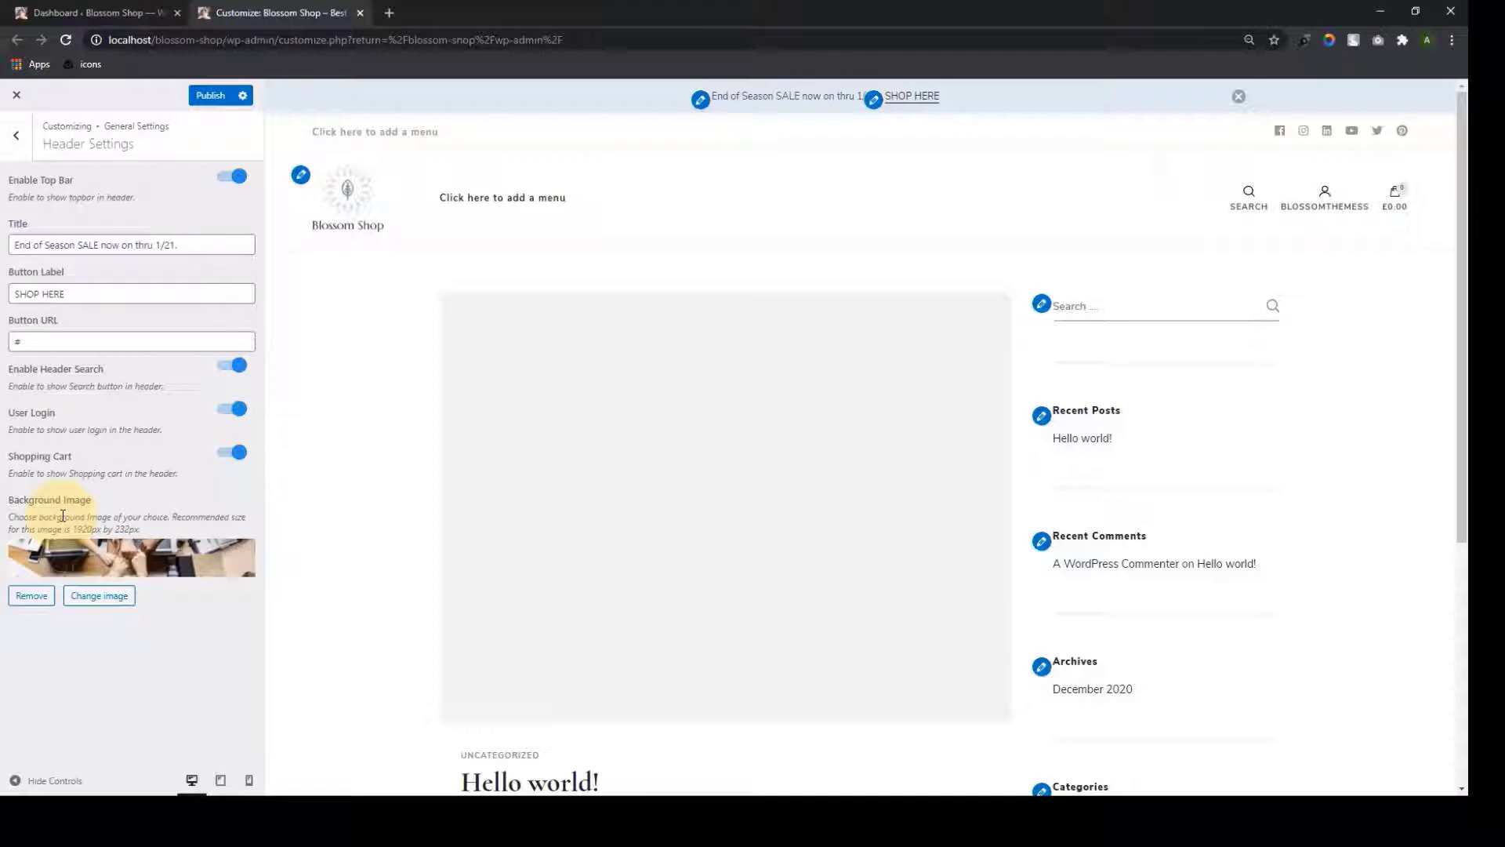
click(39, 600)
click(130, 555)
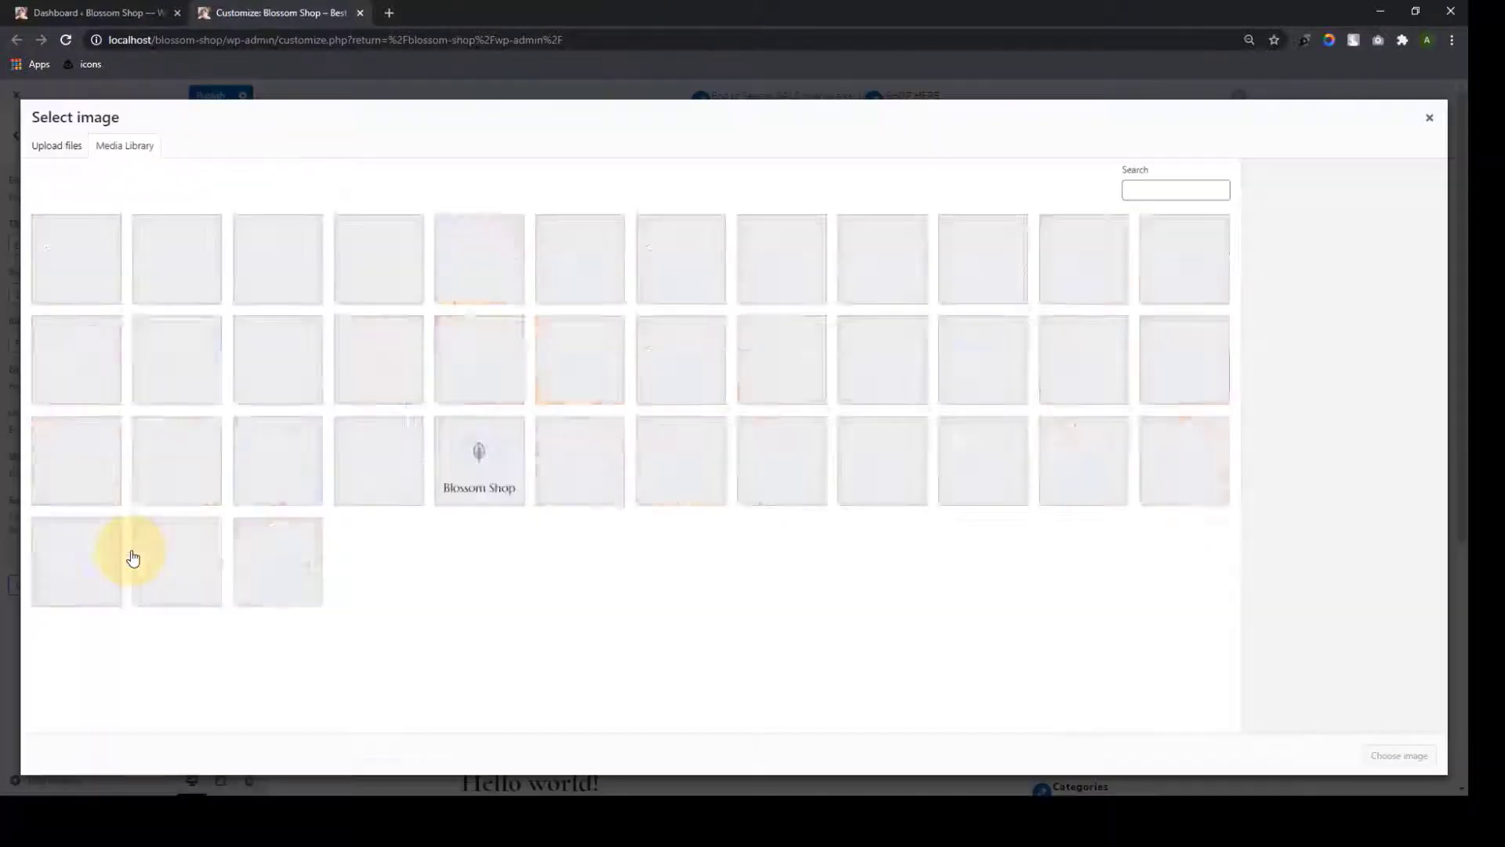
click(896, 358)
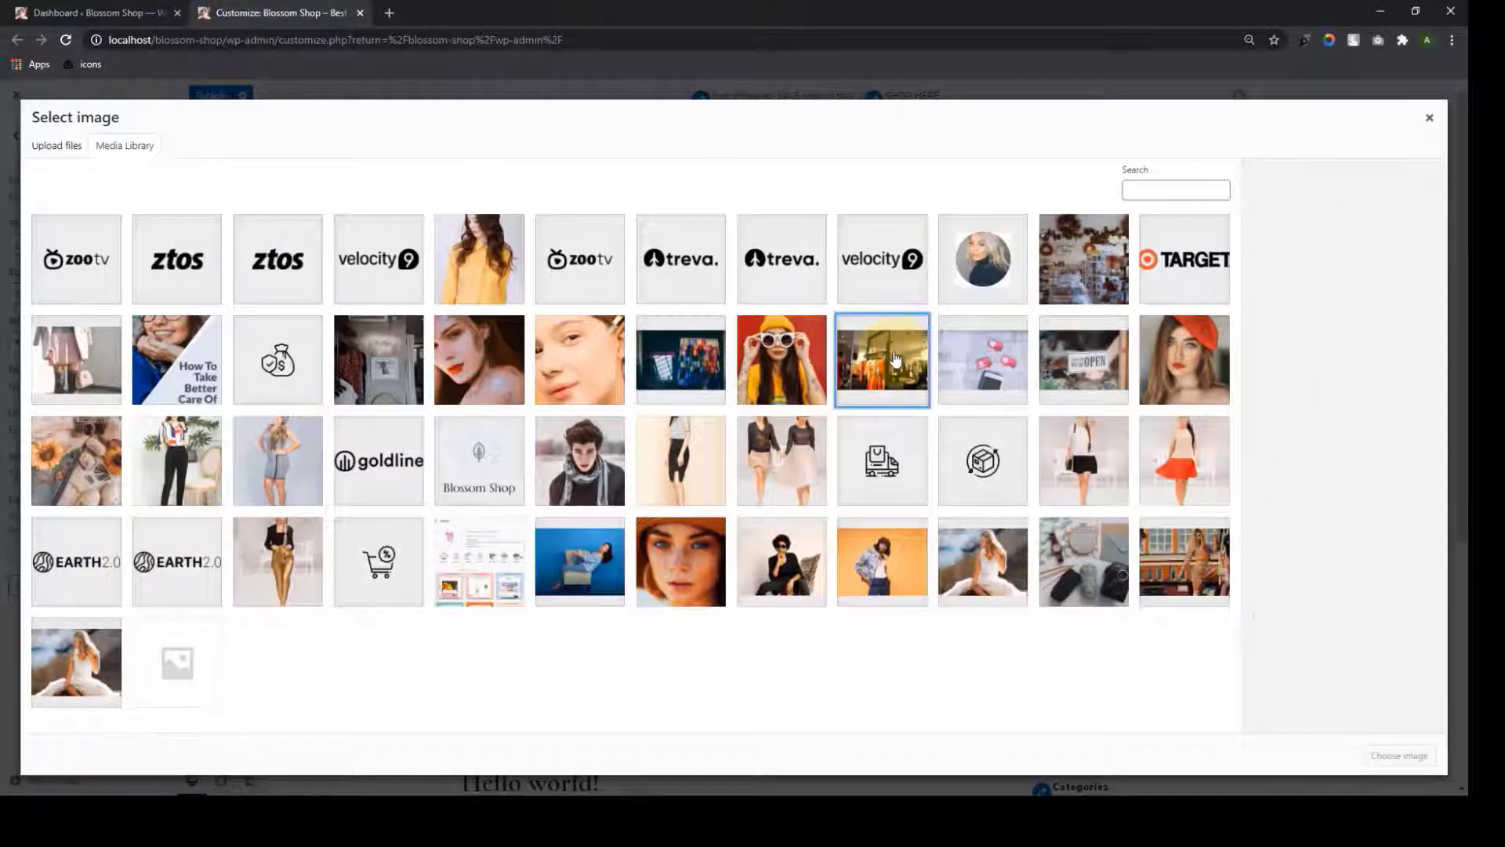
click(1398, 755)
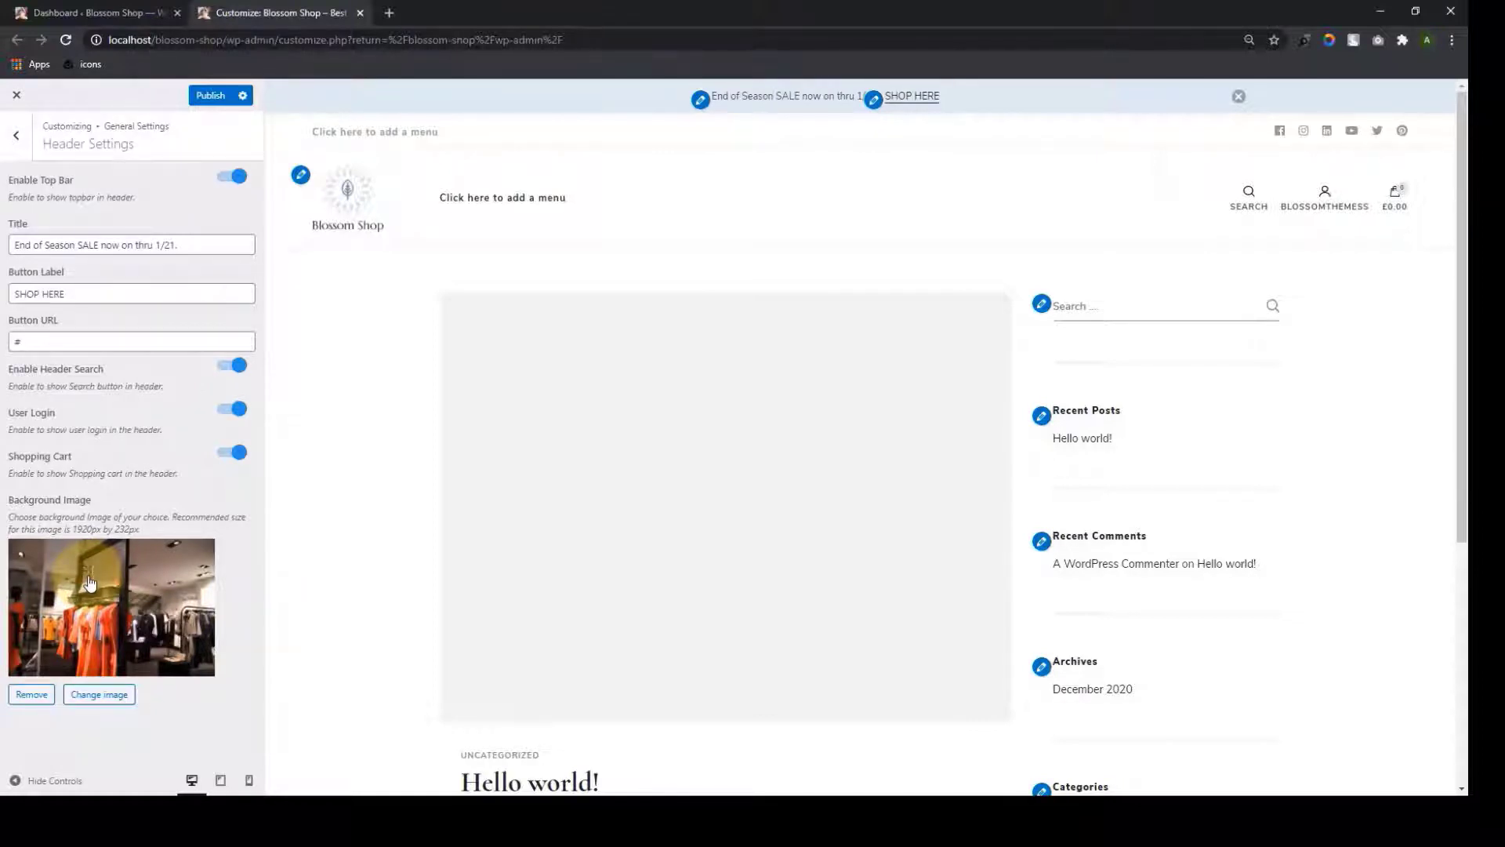
click(32, 694)
click(26, 595)
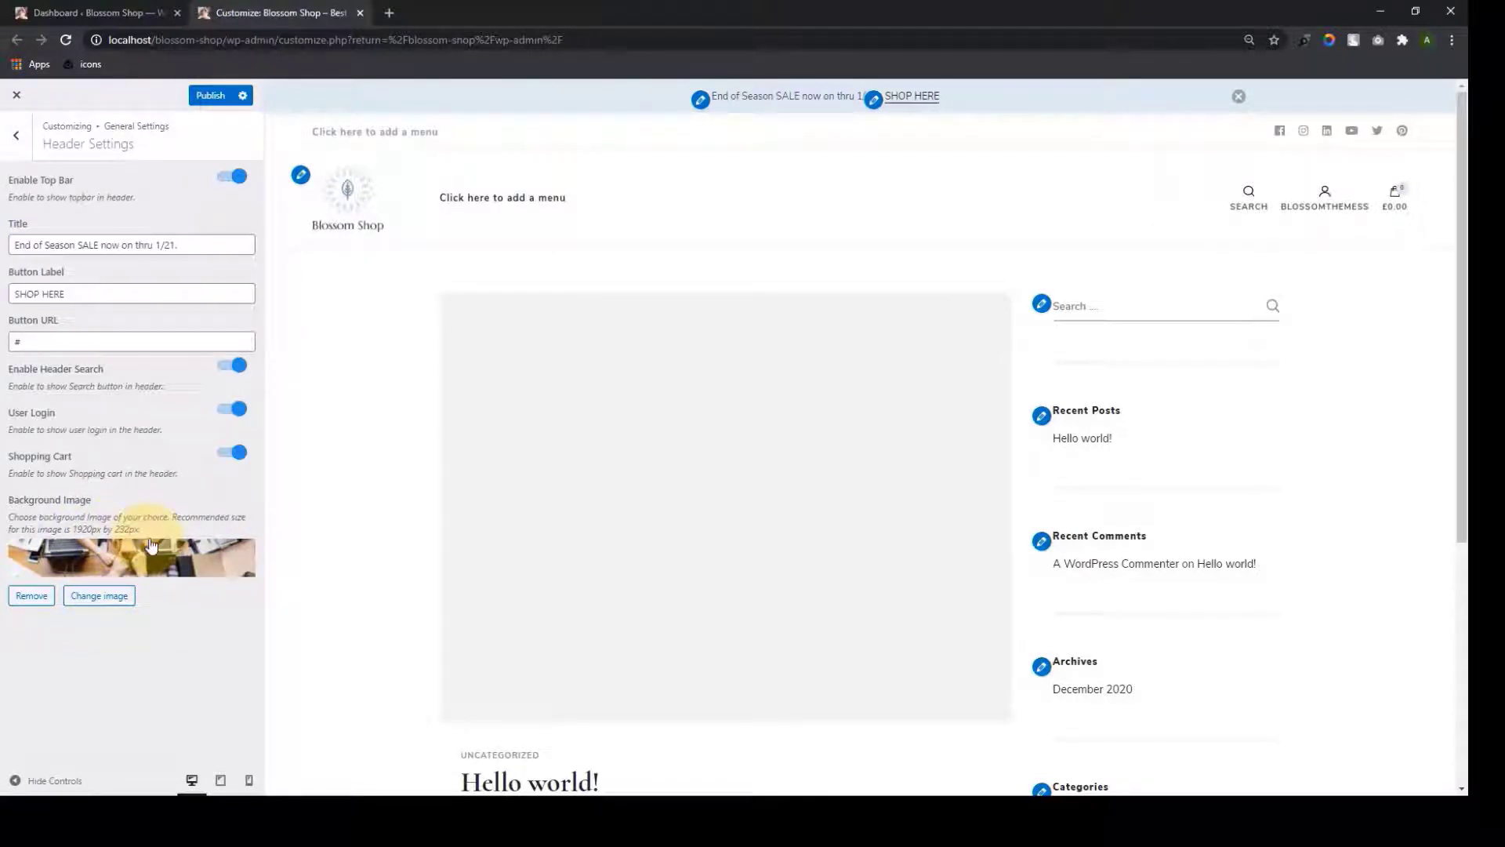
Publish the header setting changes and return to the main Customizer sections list
click(207, 95)
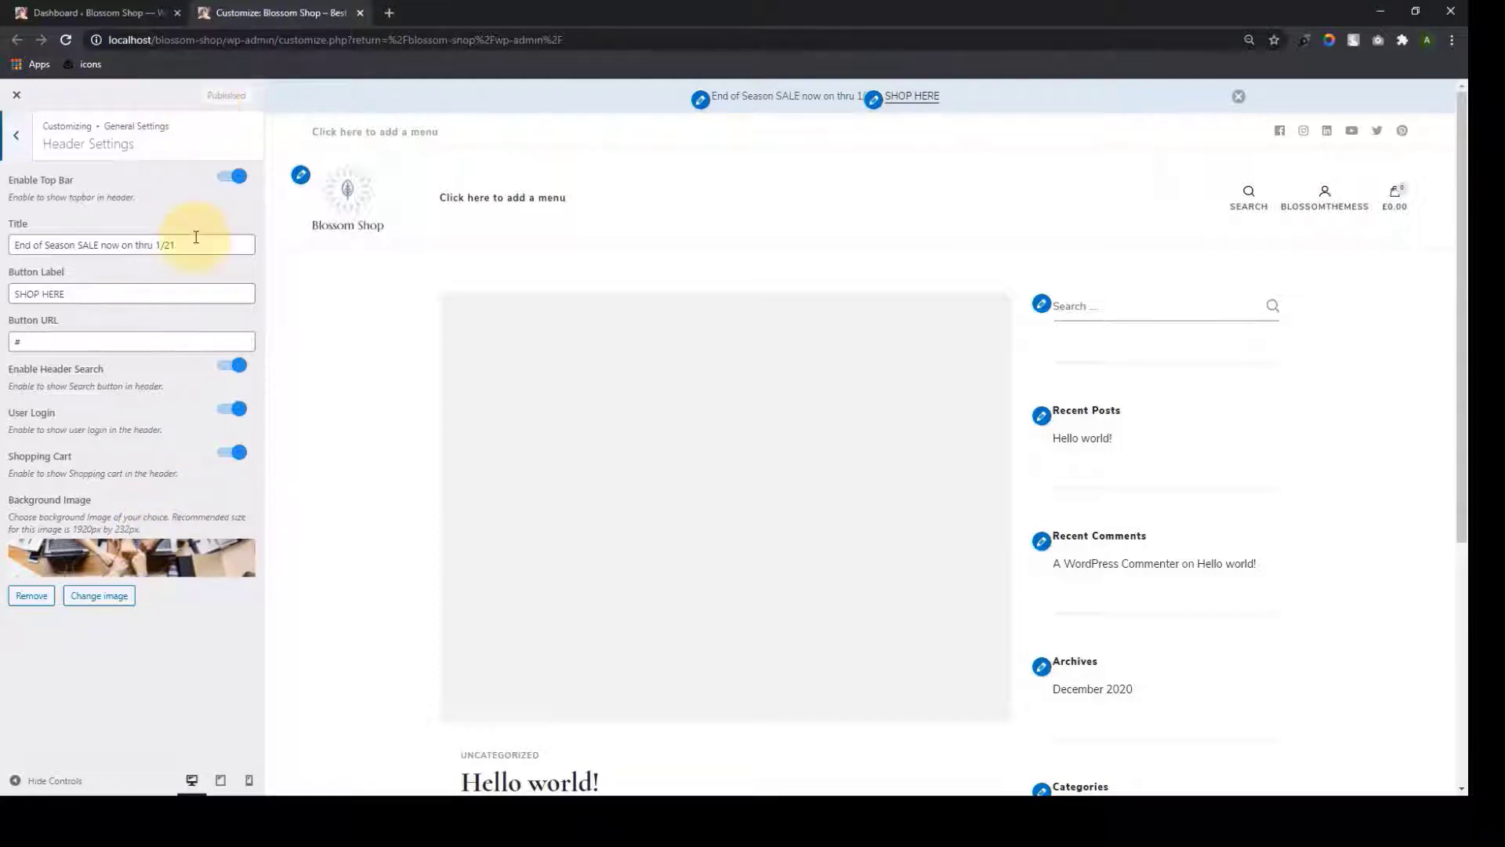
click(16, 135)
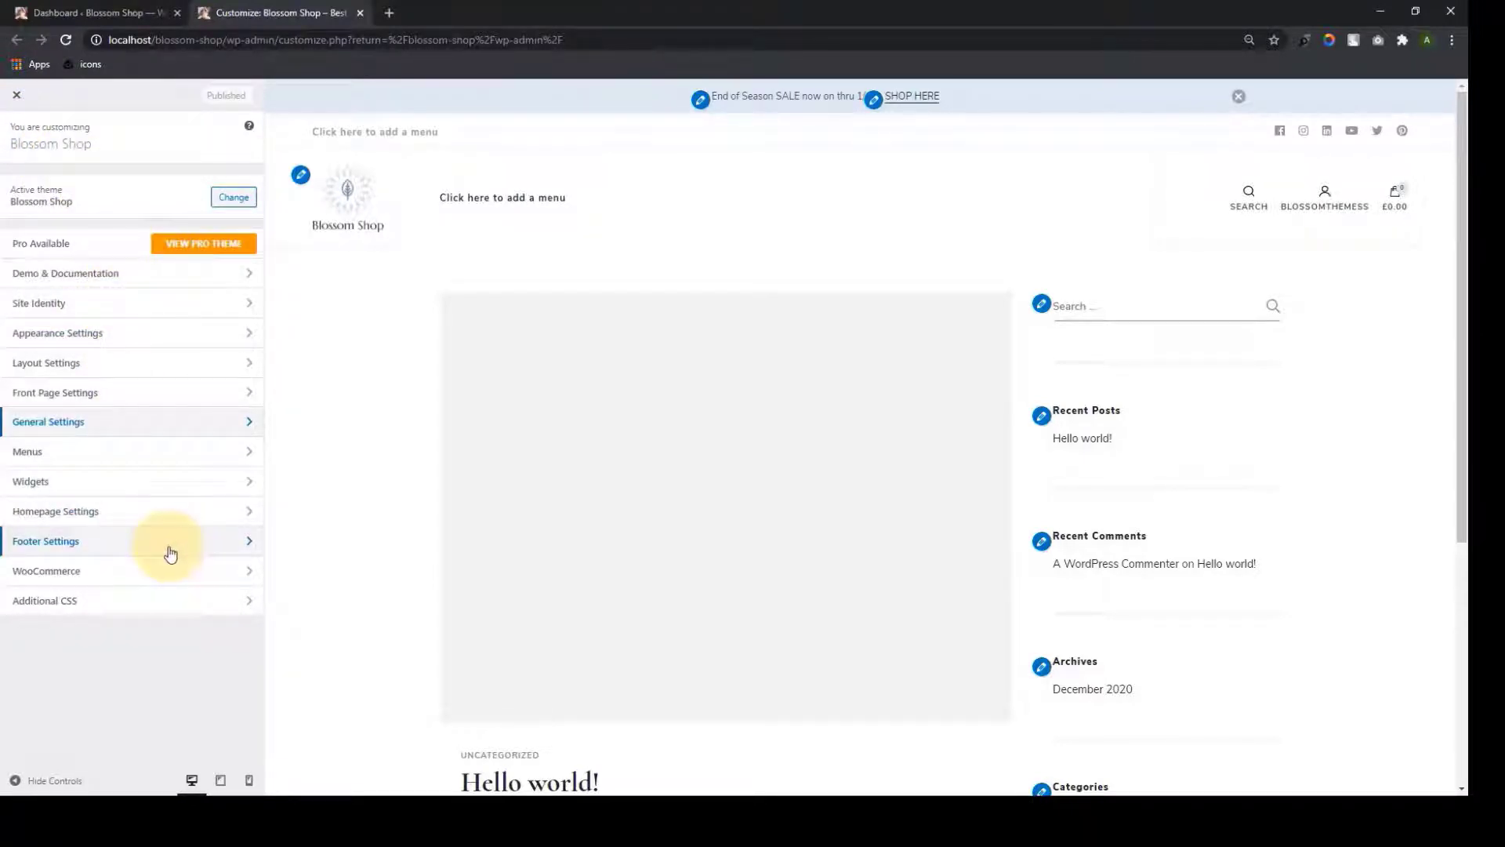
scroll(972, 420, down, 5)
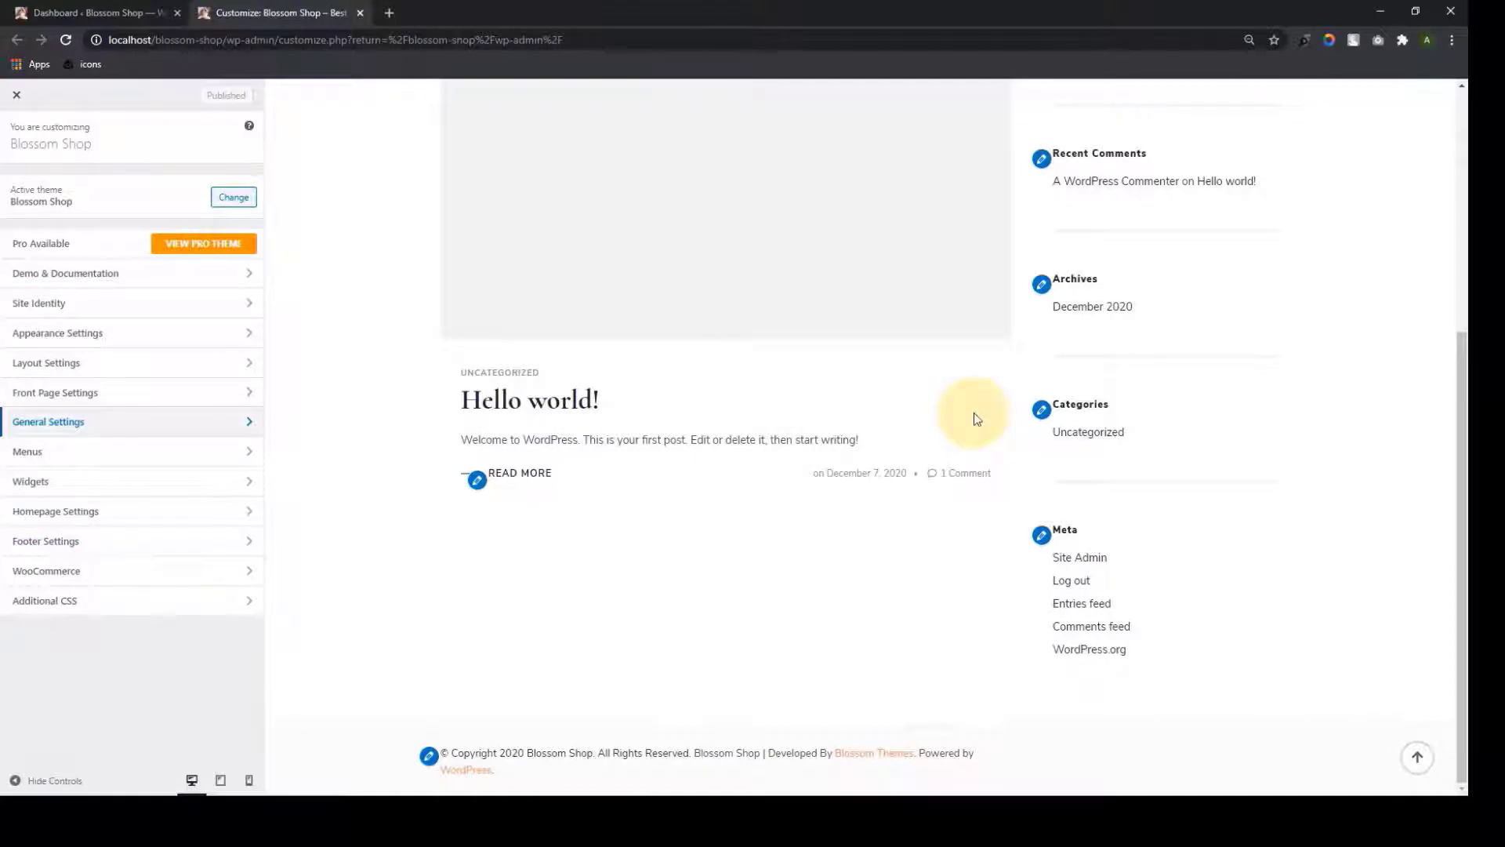
scroll(975, 418, up, 5)
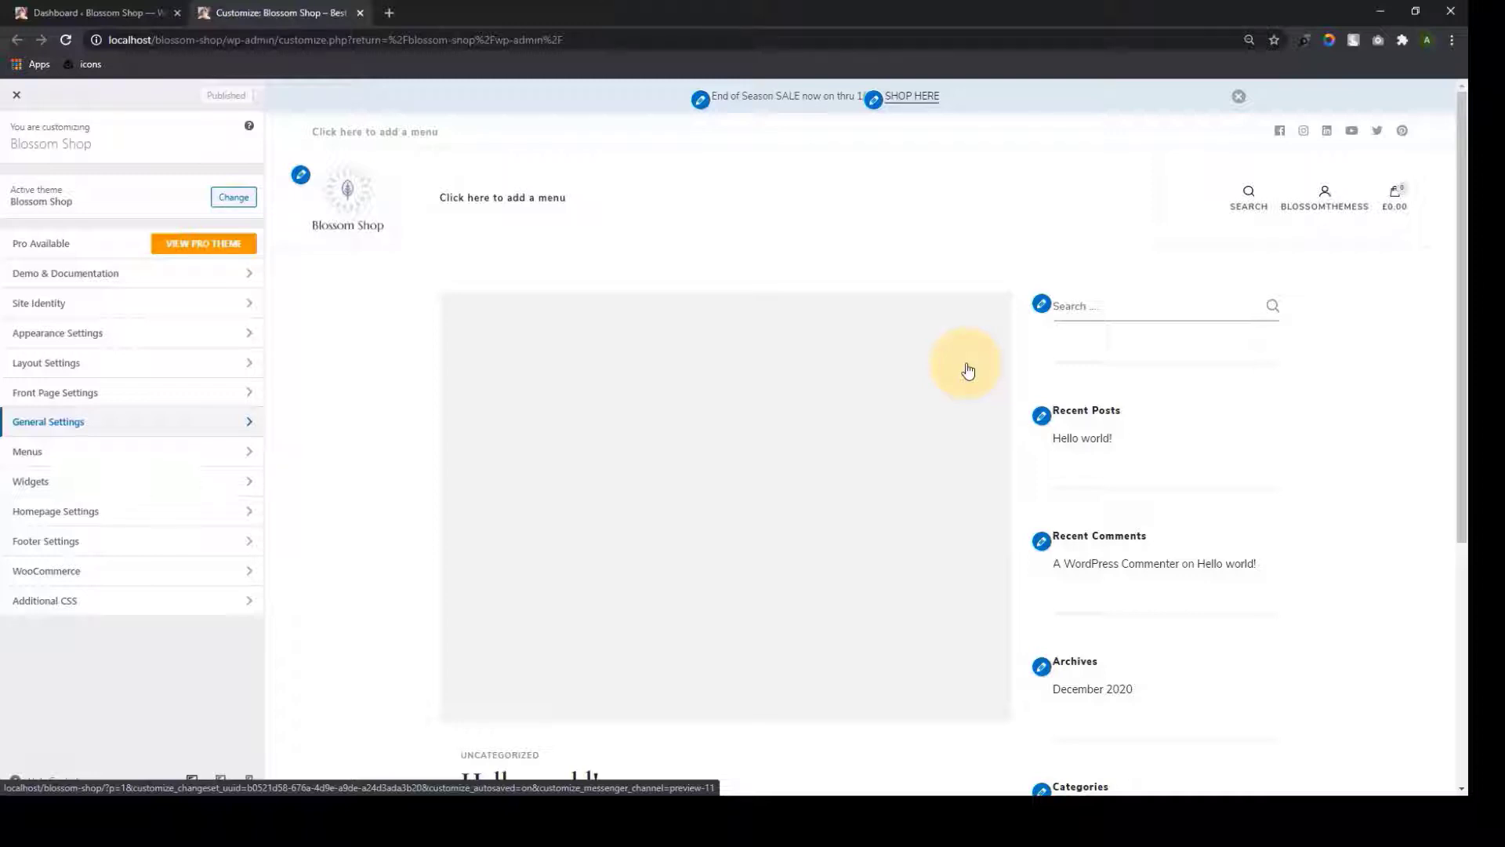
From the admin Dashboard, start a new post via Posts > Add New
click(65, 8)
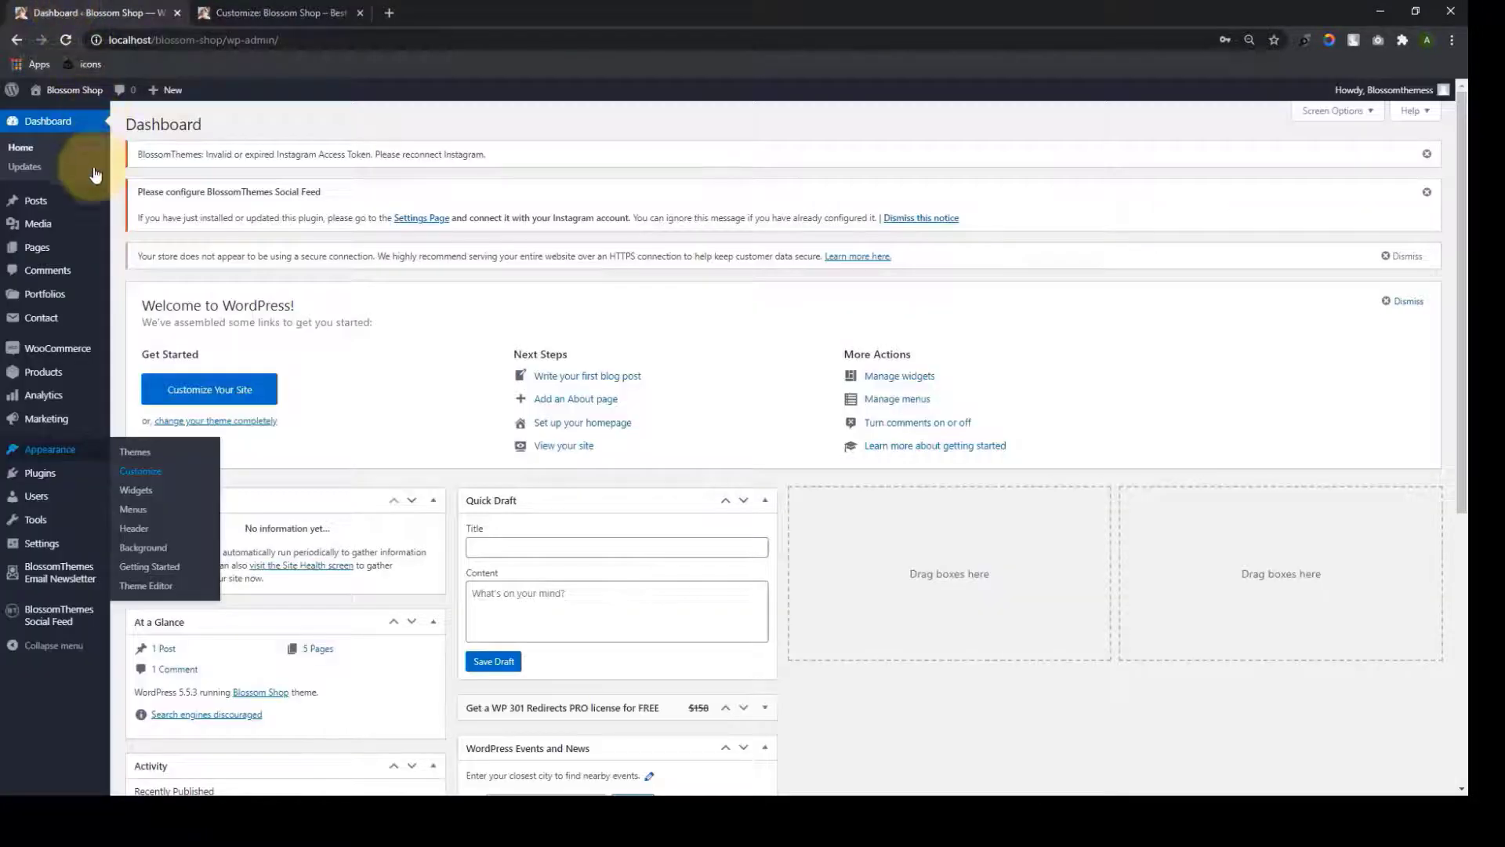
mouse_move(87, 210)
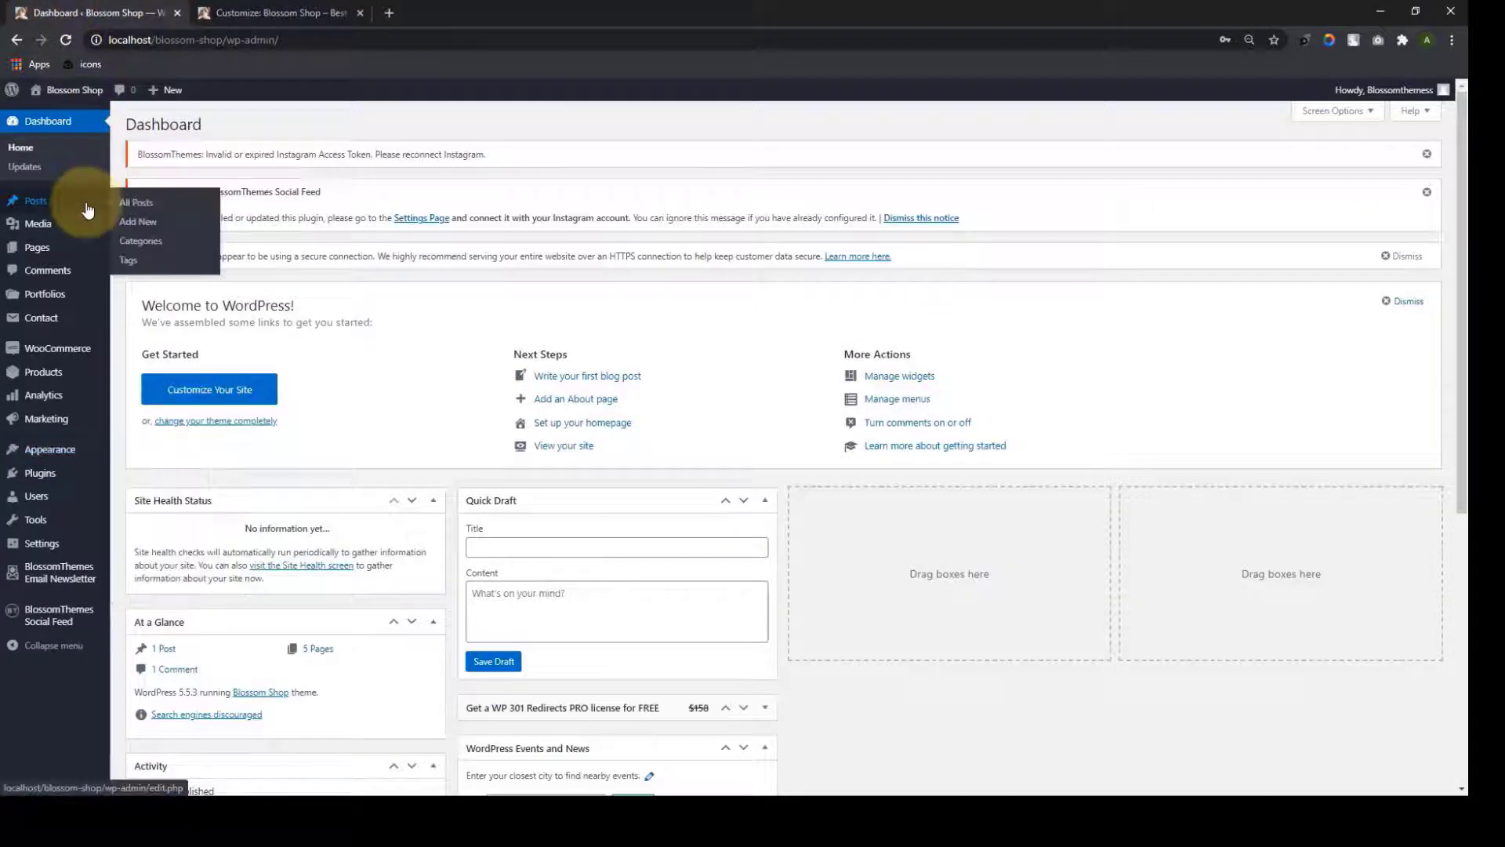
click(151, 229)
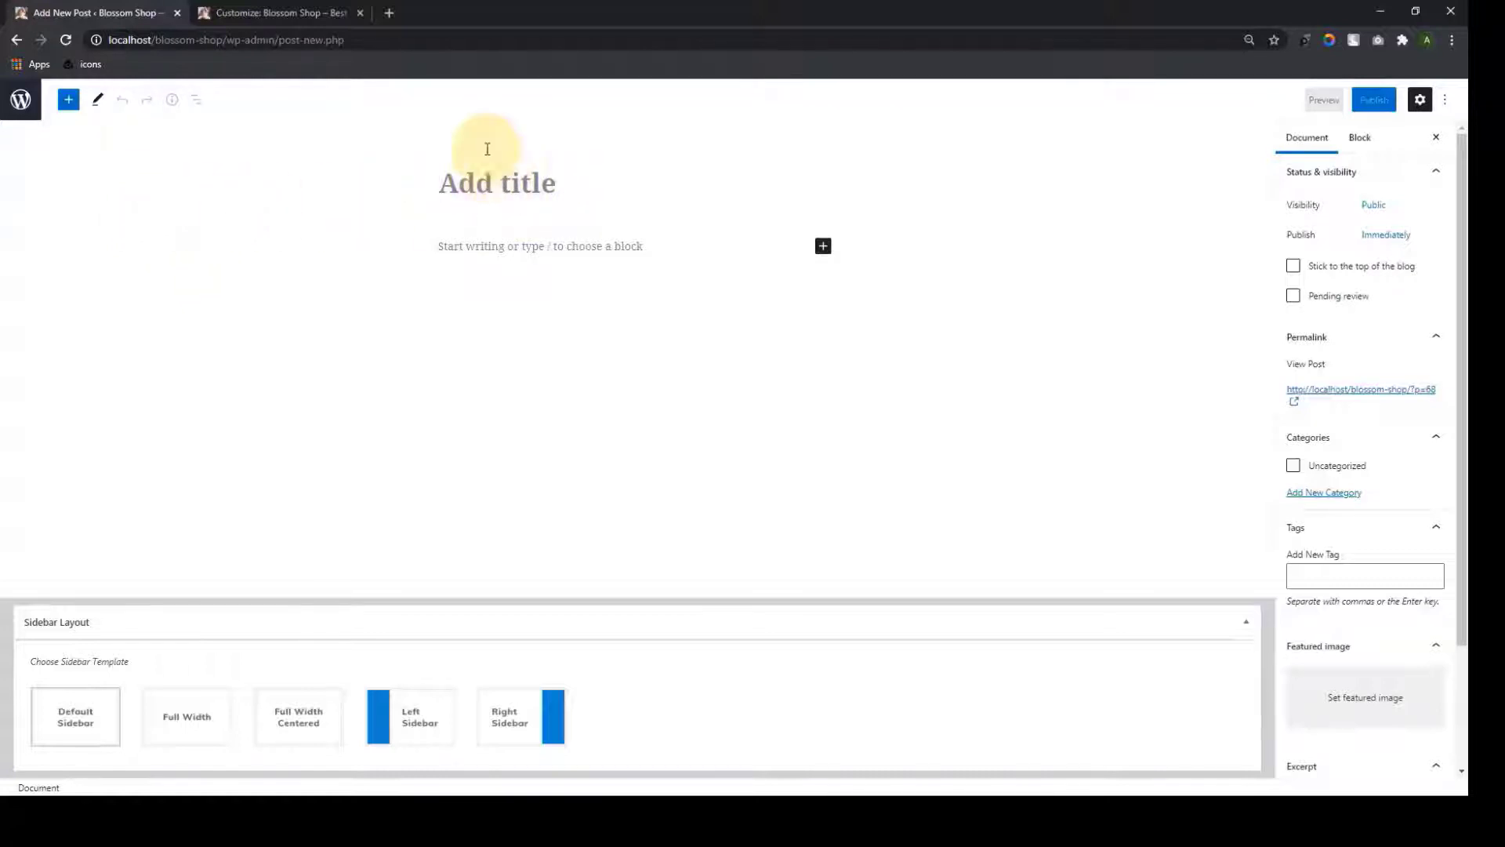
click(466, 248)
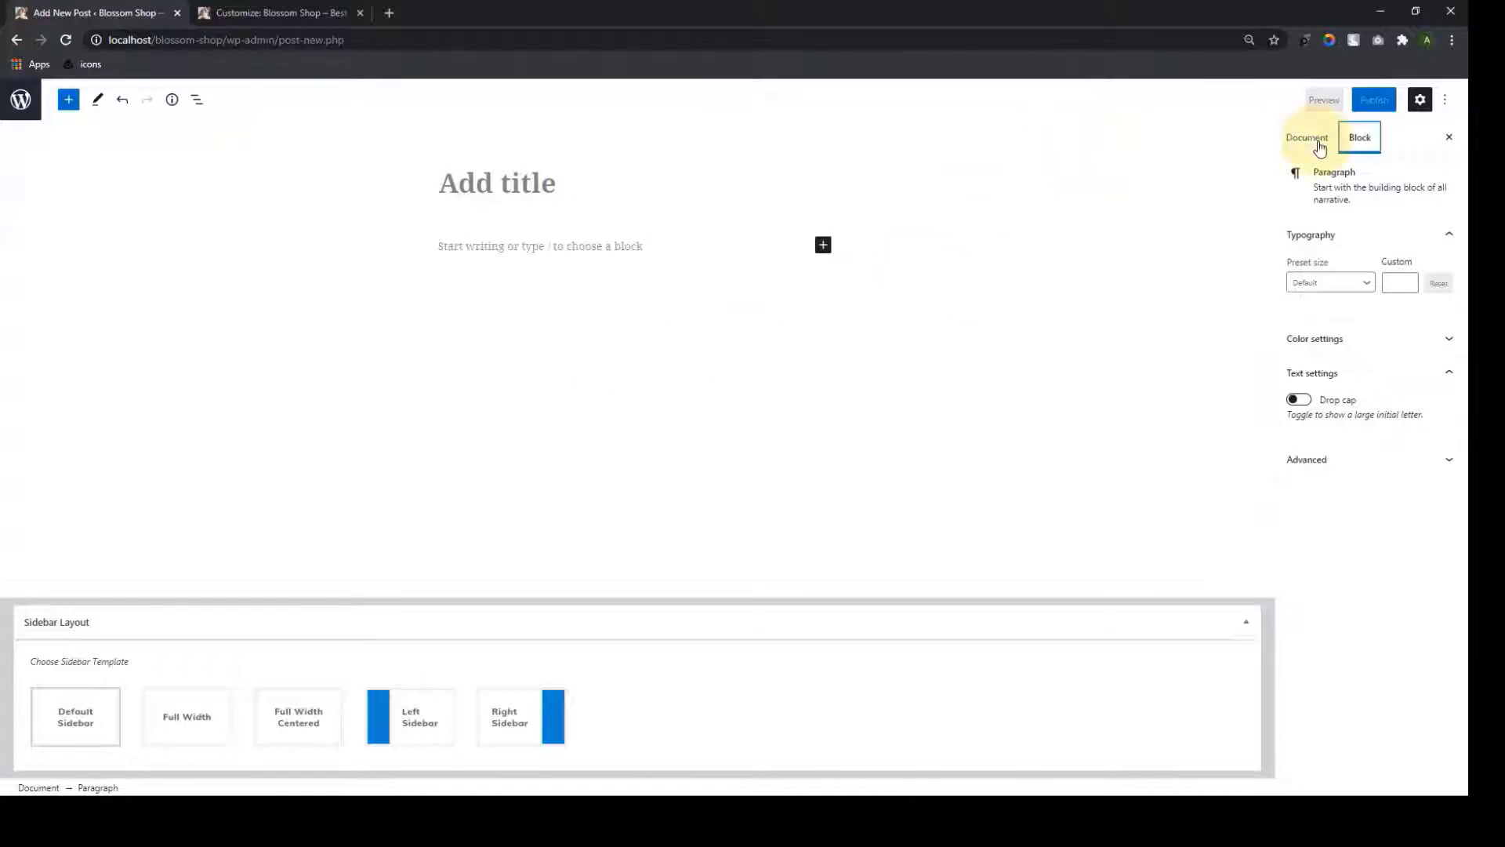
click(1319, 141)
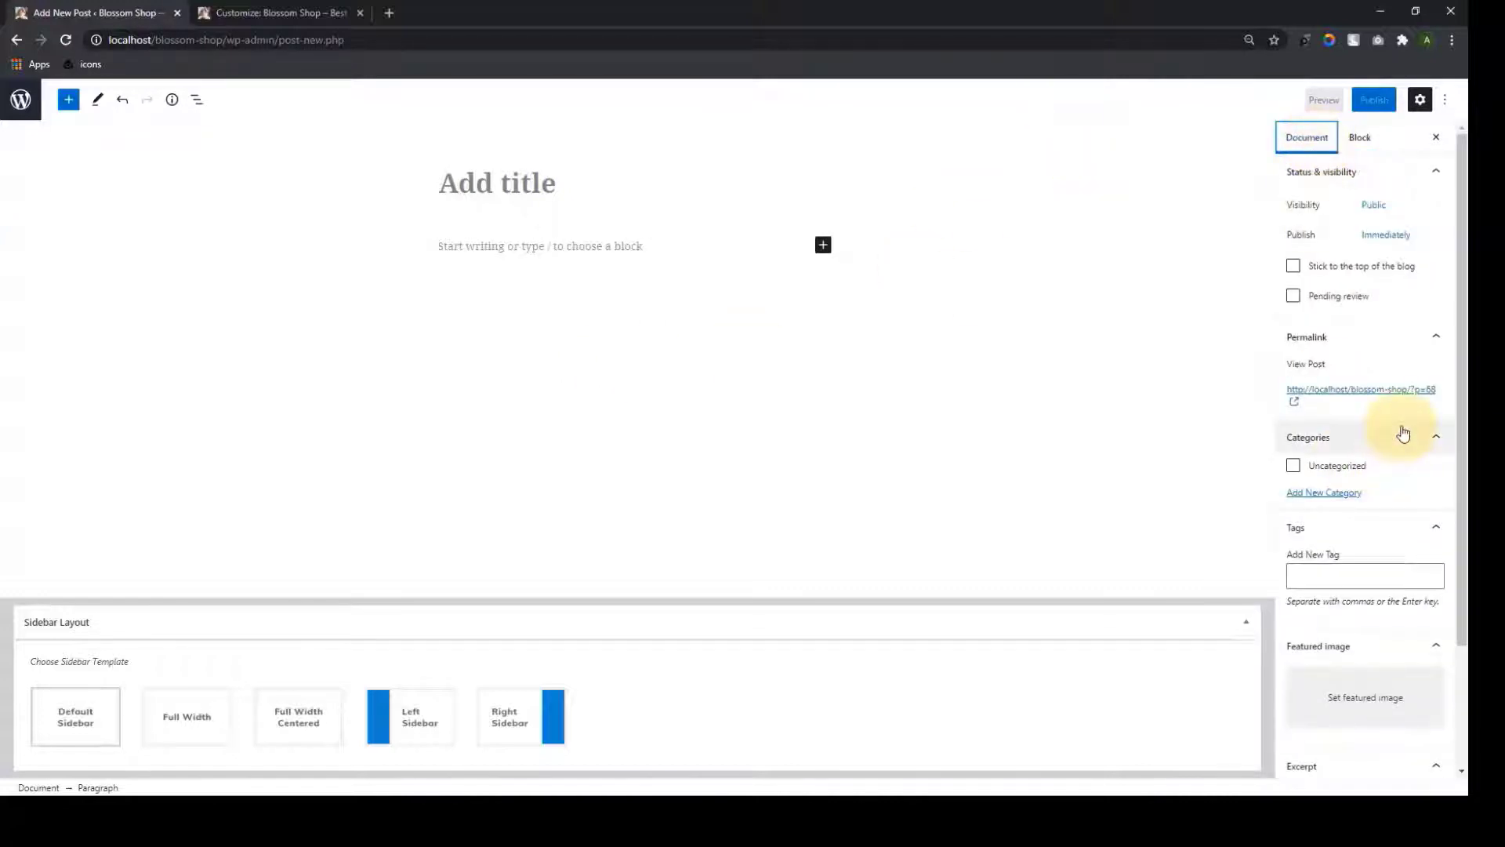
scroll(1405, 427, down, 1)
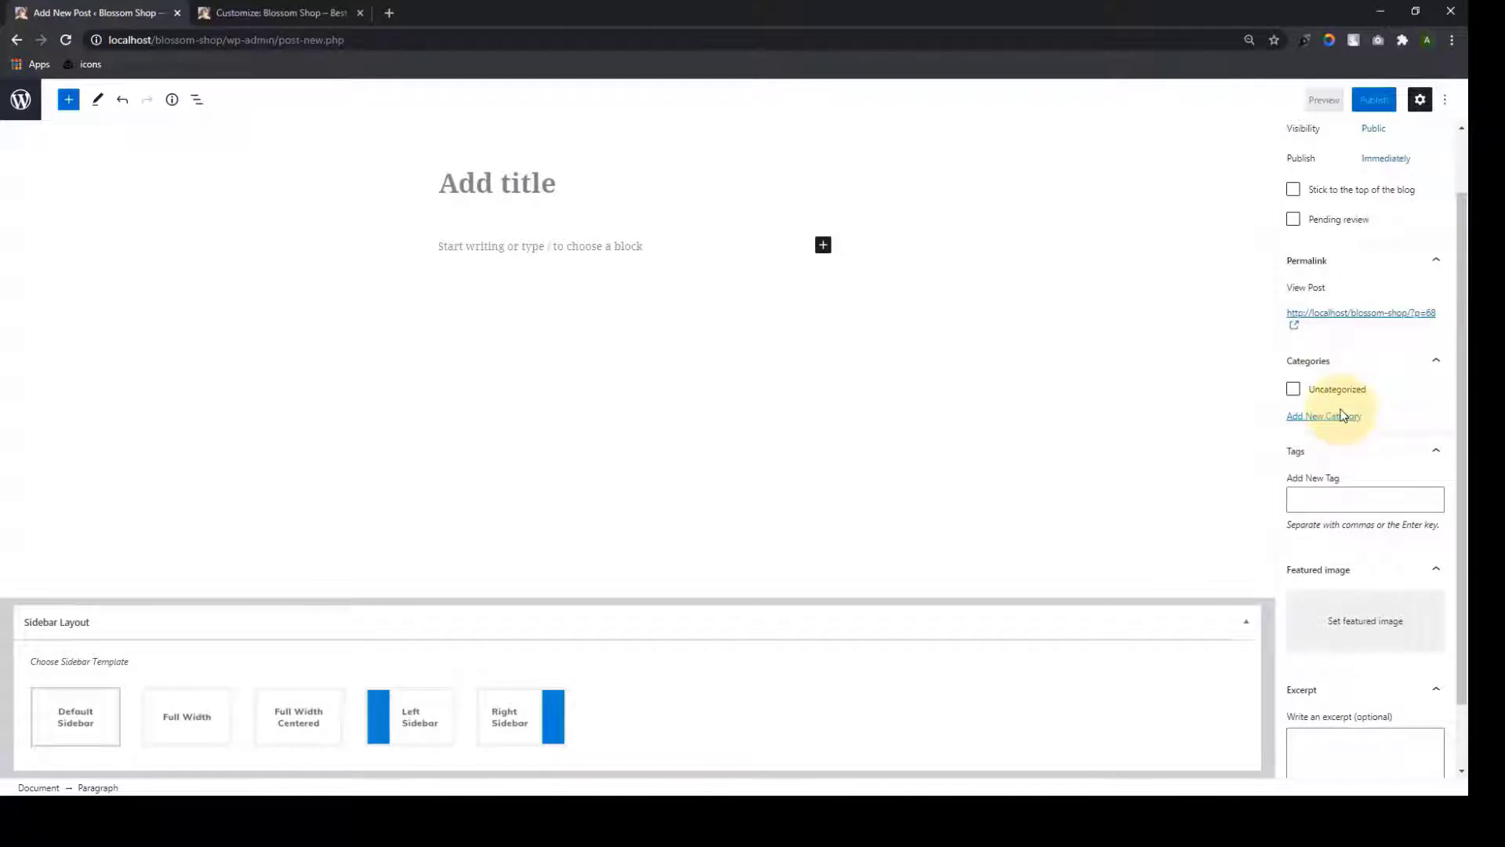
scroll(1341, 414, down, 1)
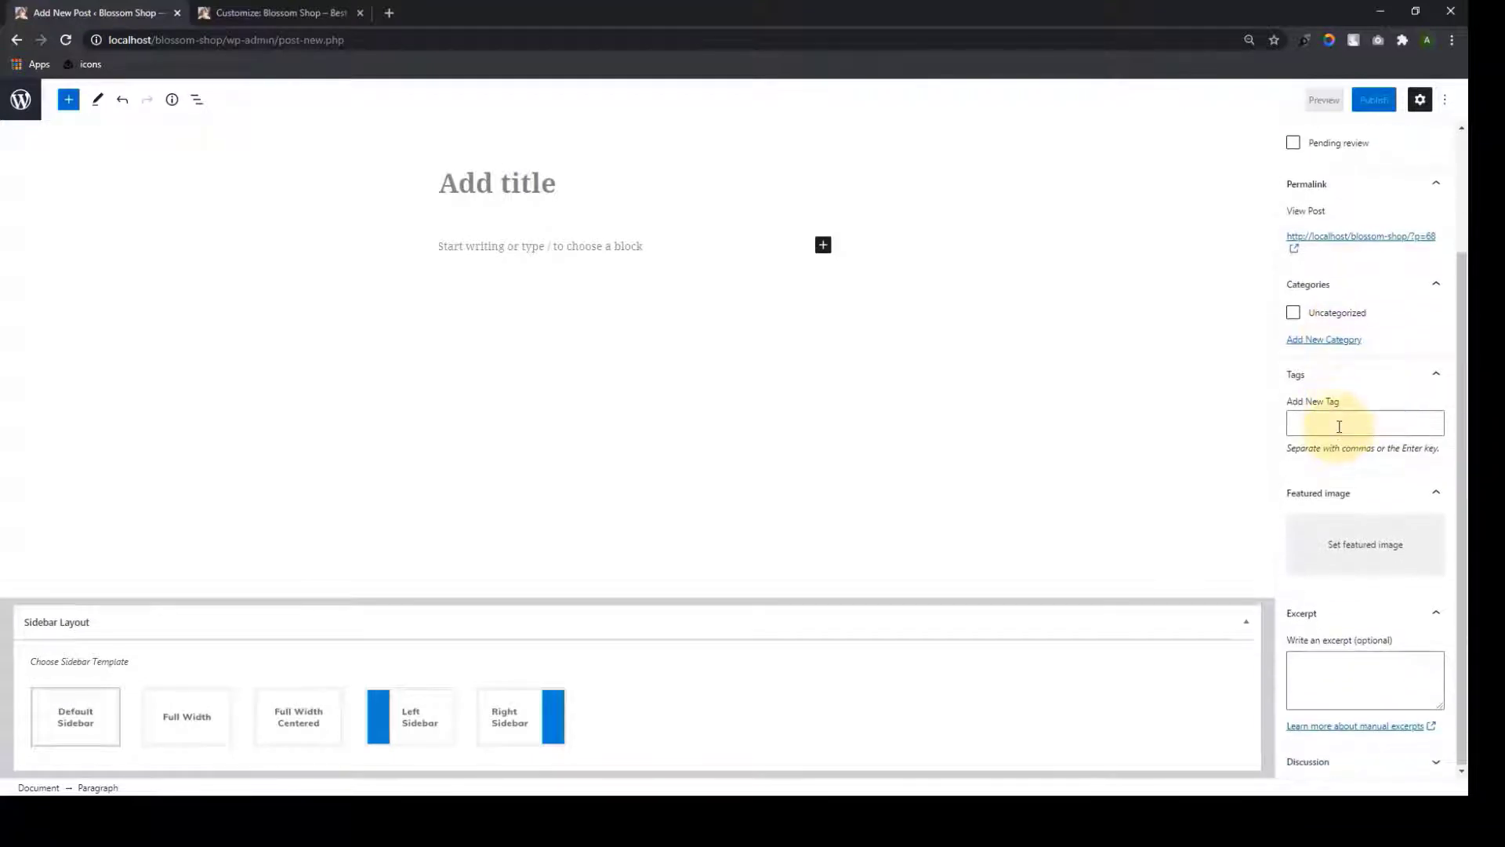
click(1340, 426)
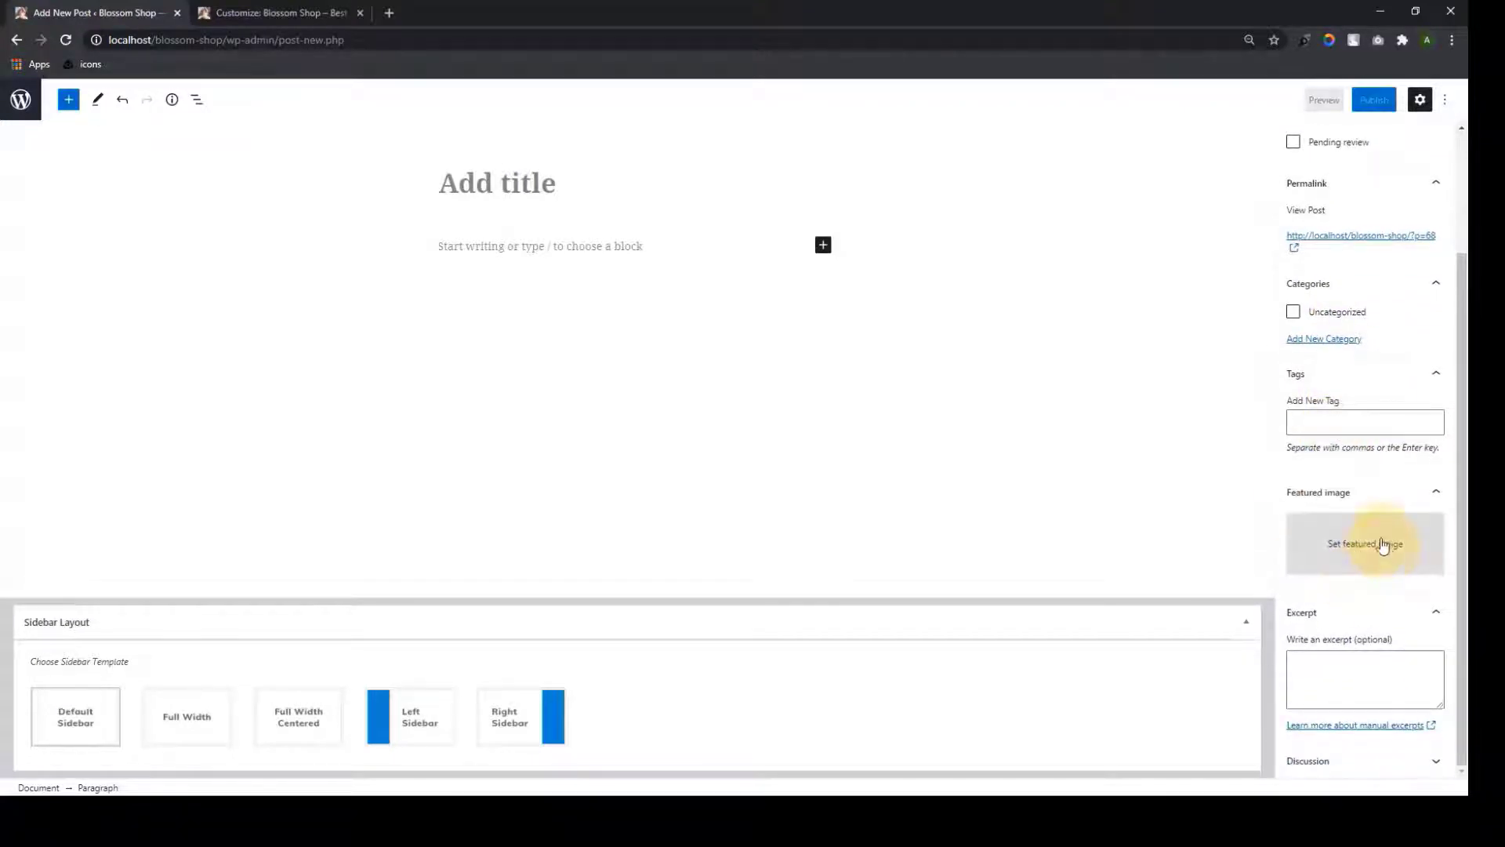
click(1347, 676)
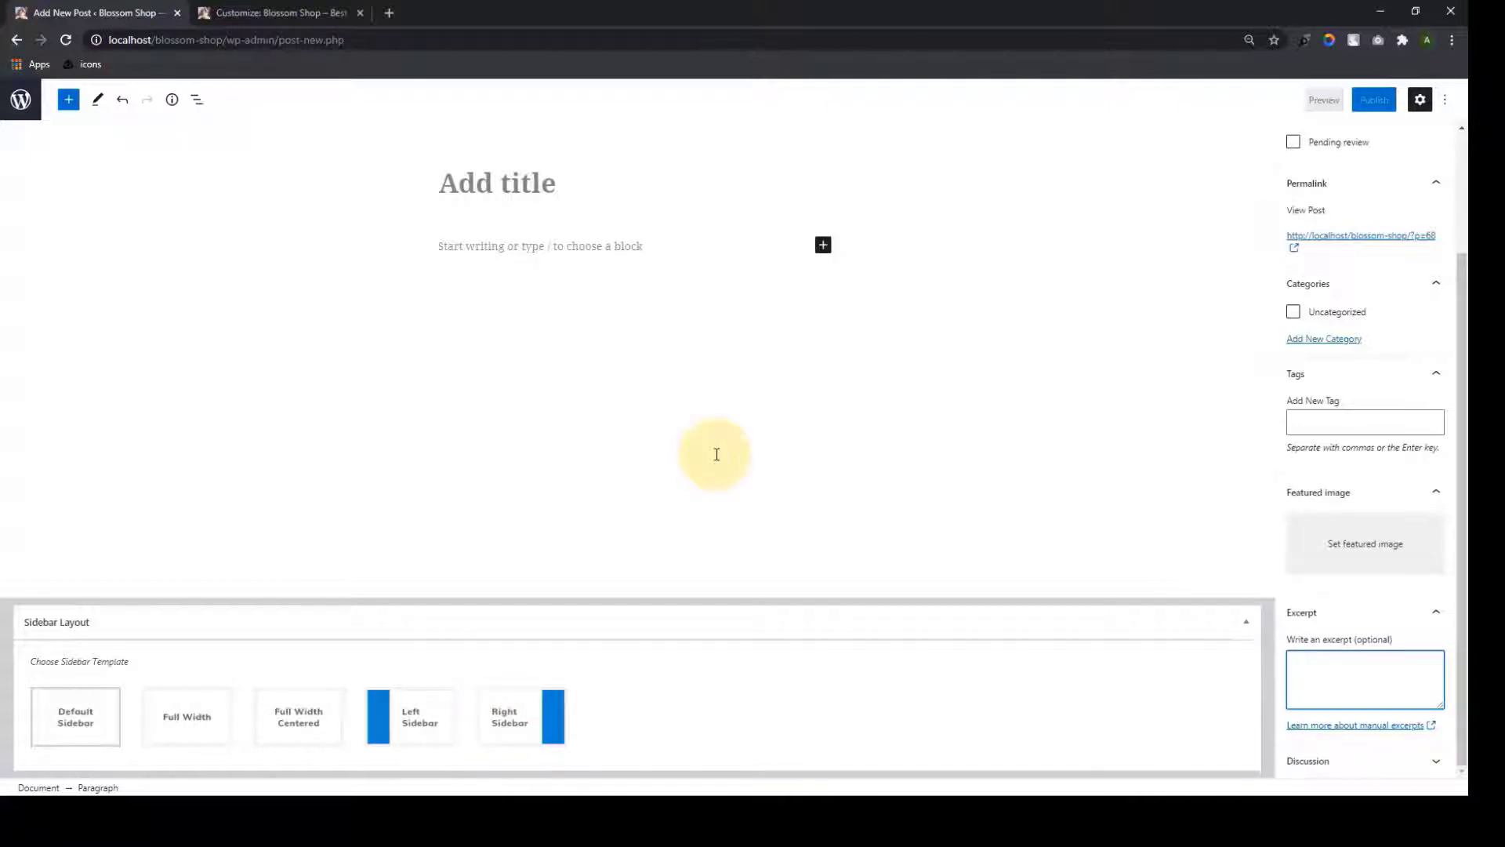
click(497, 182)
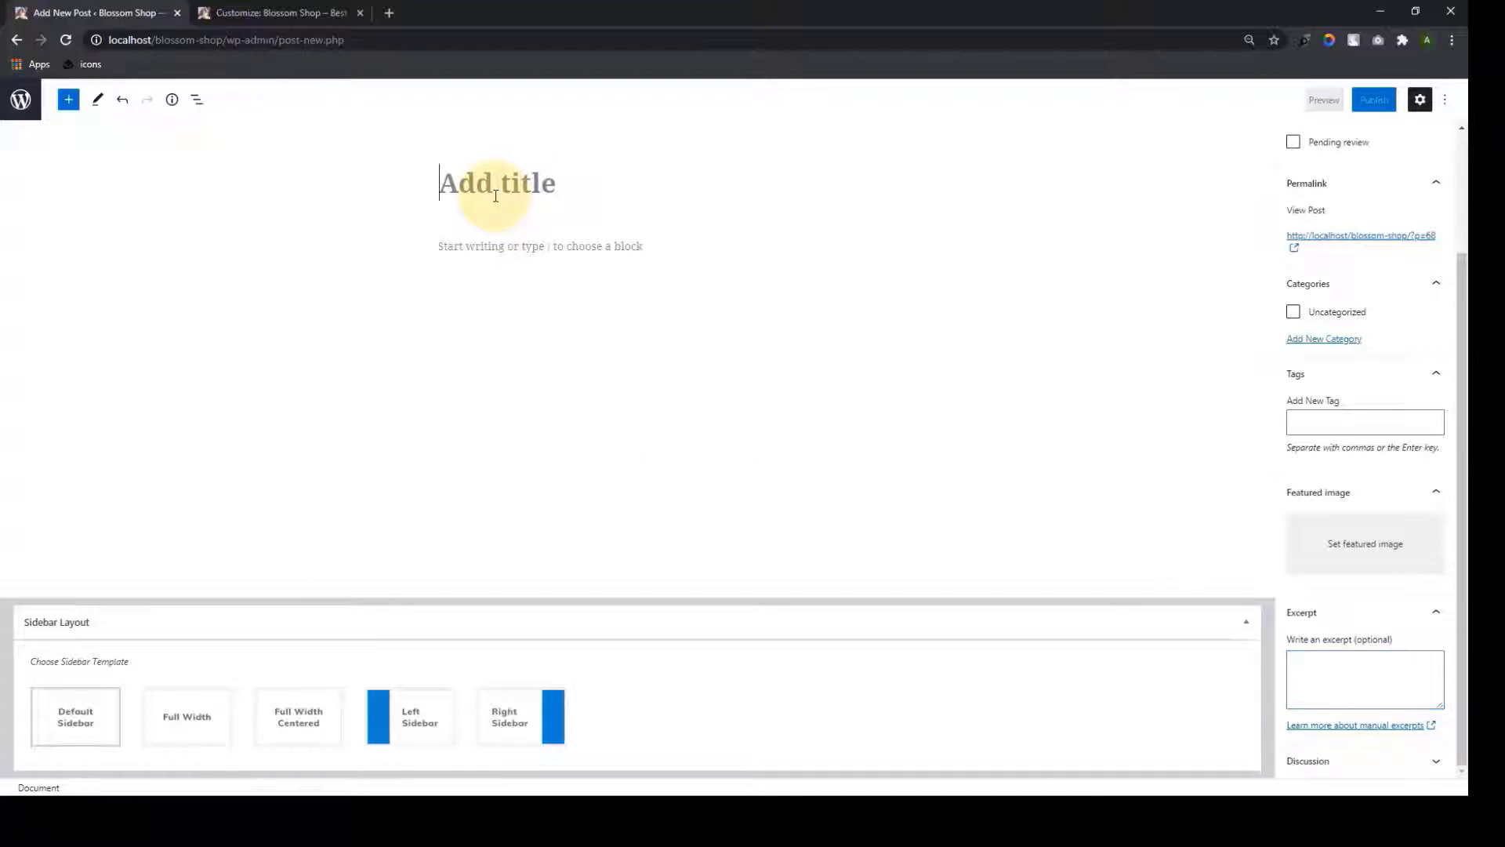
click(508, 247)
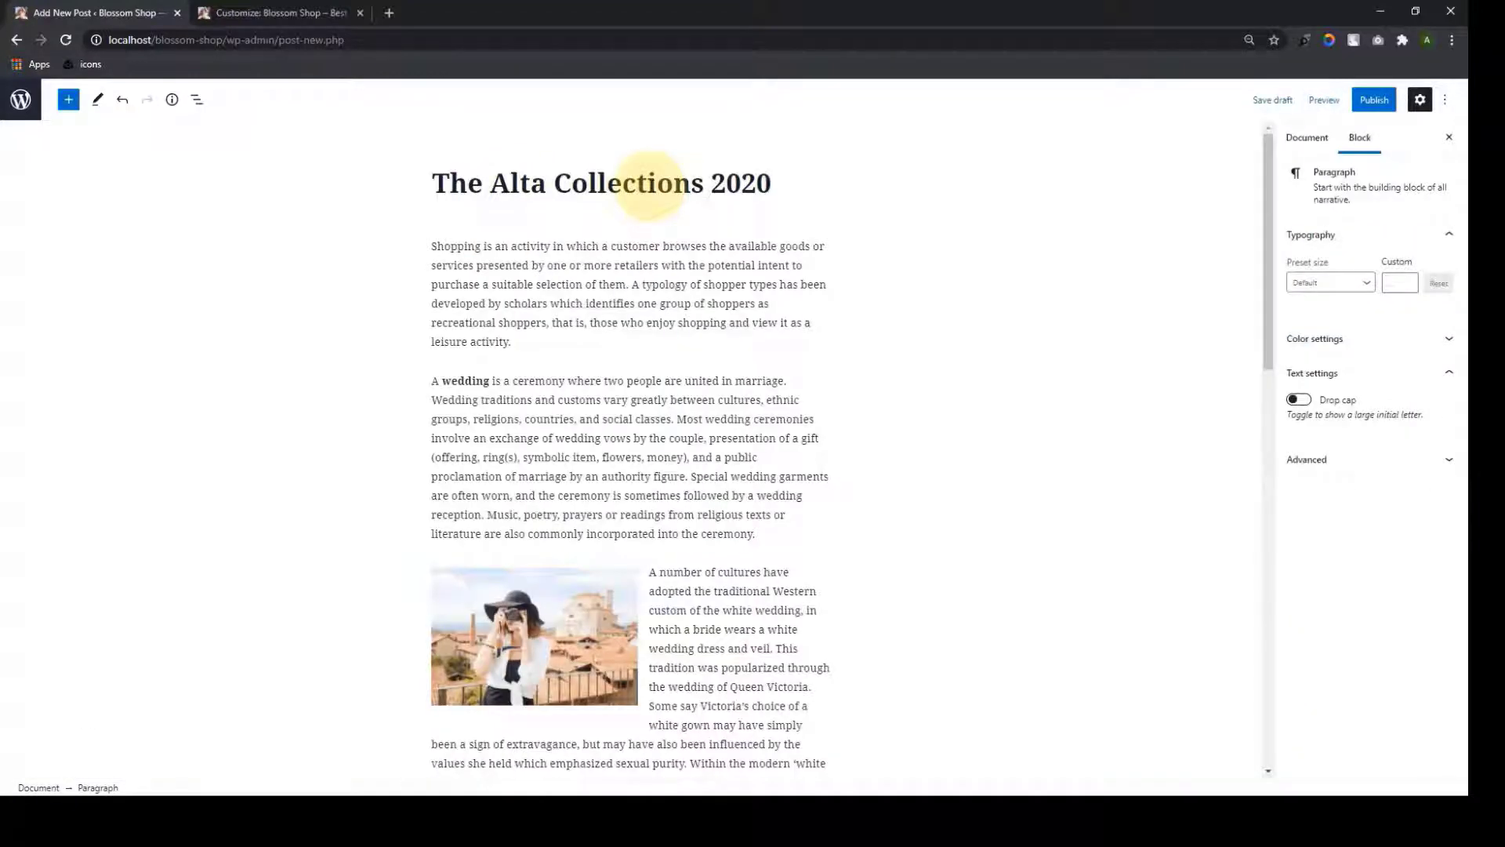
Insert an empty image block below the post's first paragraph
click(649, 182)
click(678, 275)
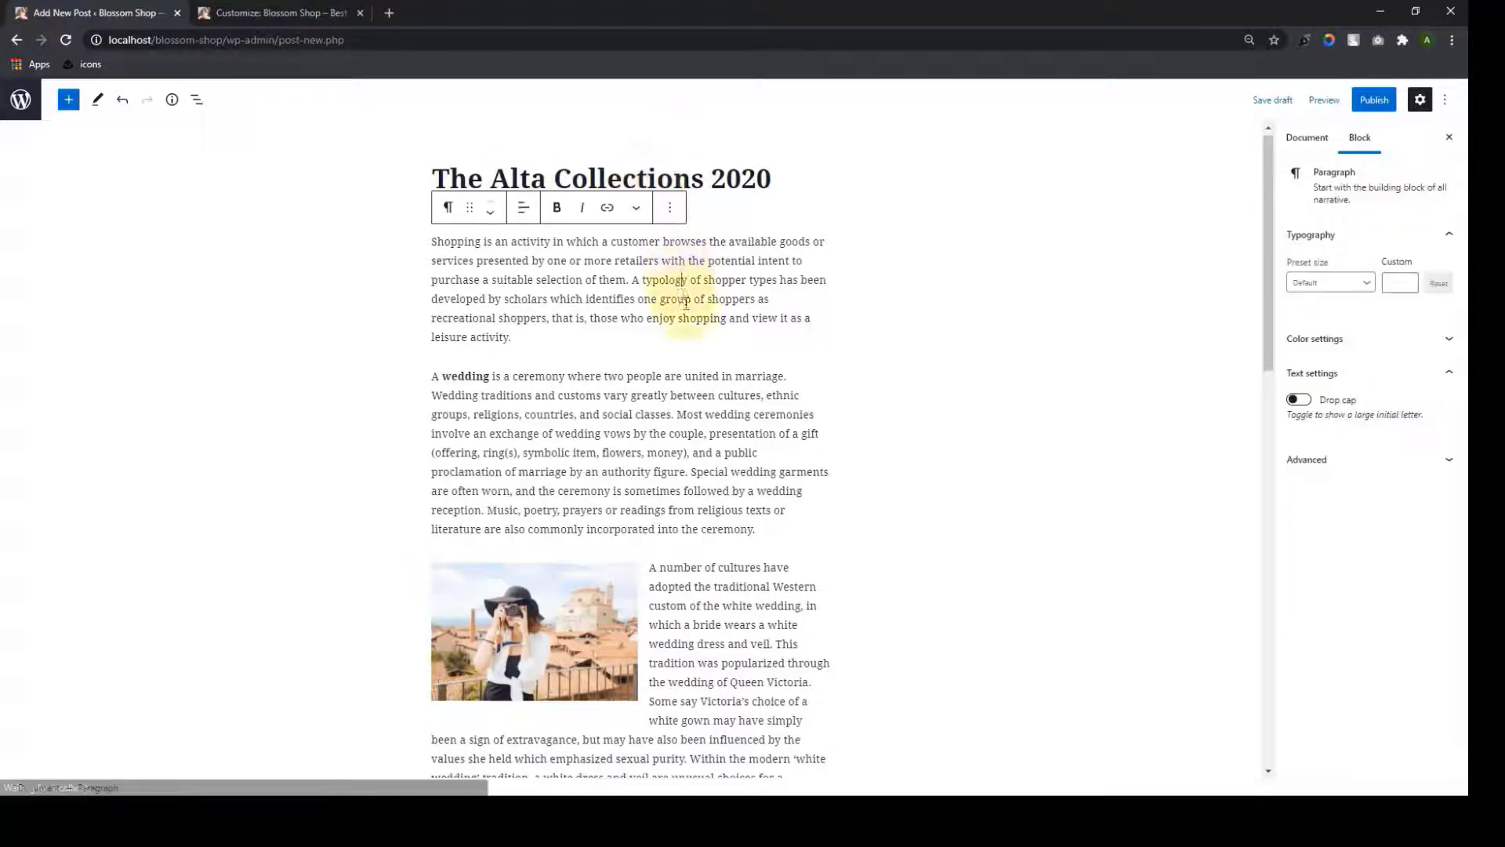
scroll(743, 583, down, 10)
scroll(742, 580, up, 10)
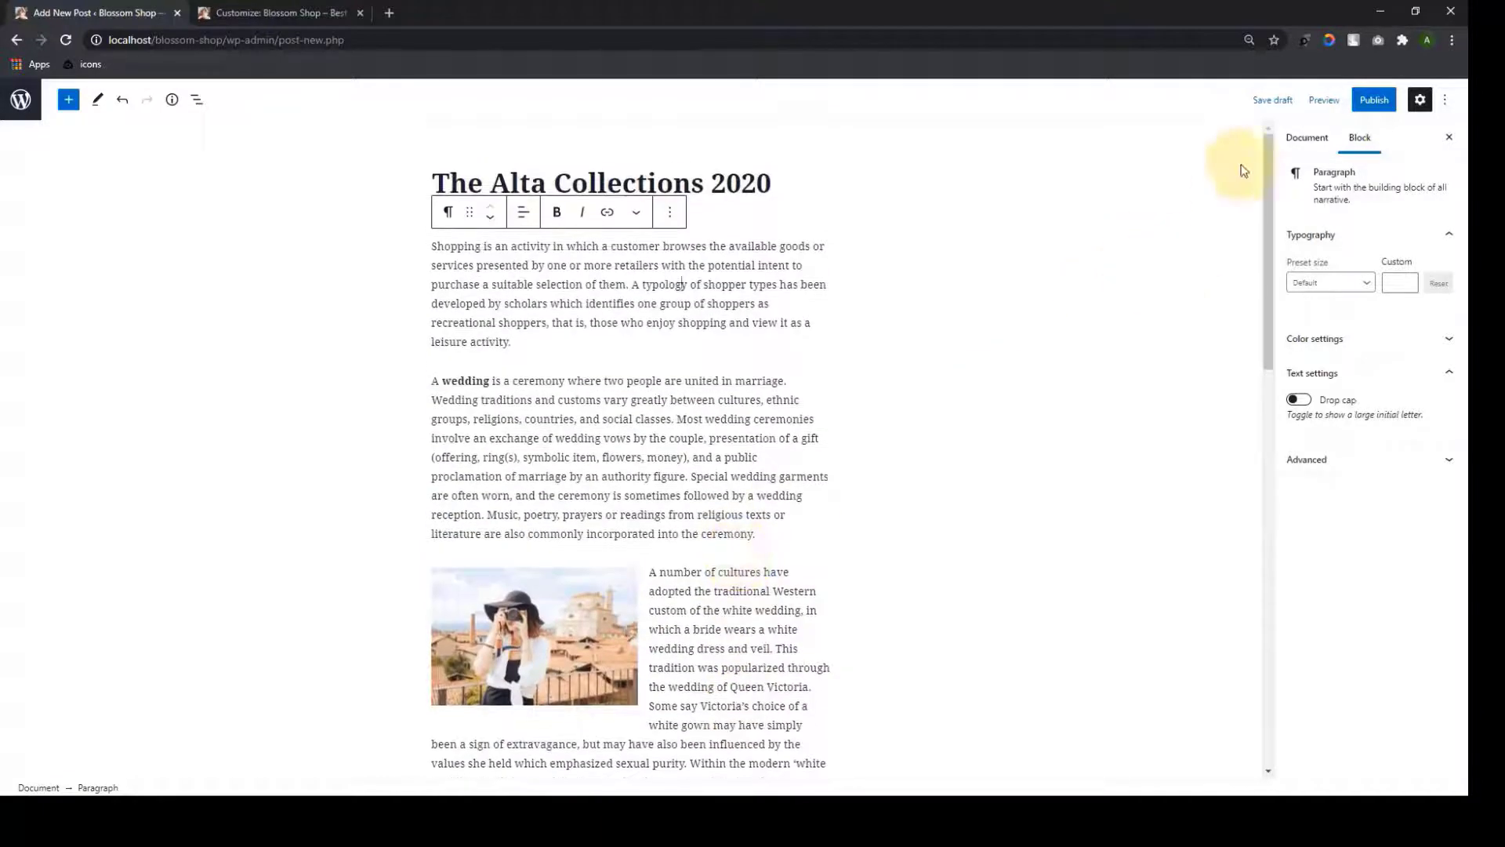
click(596, 342)
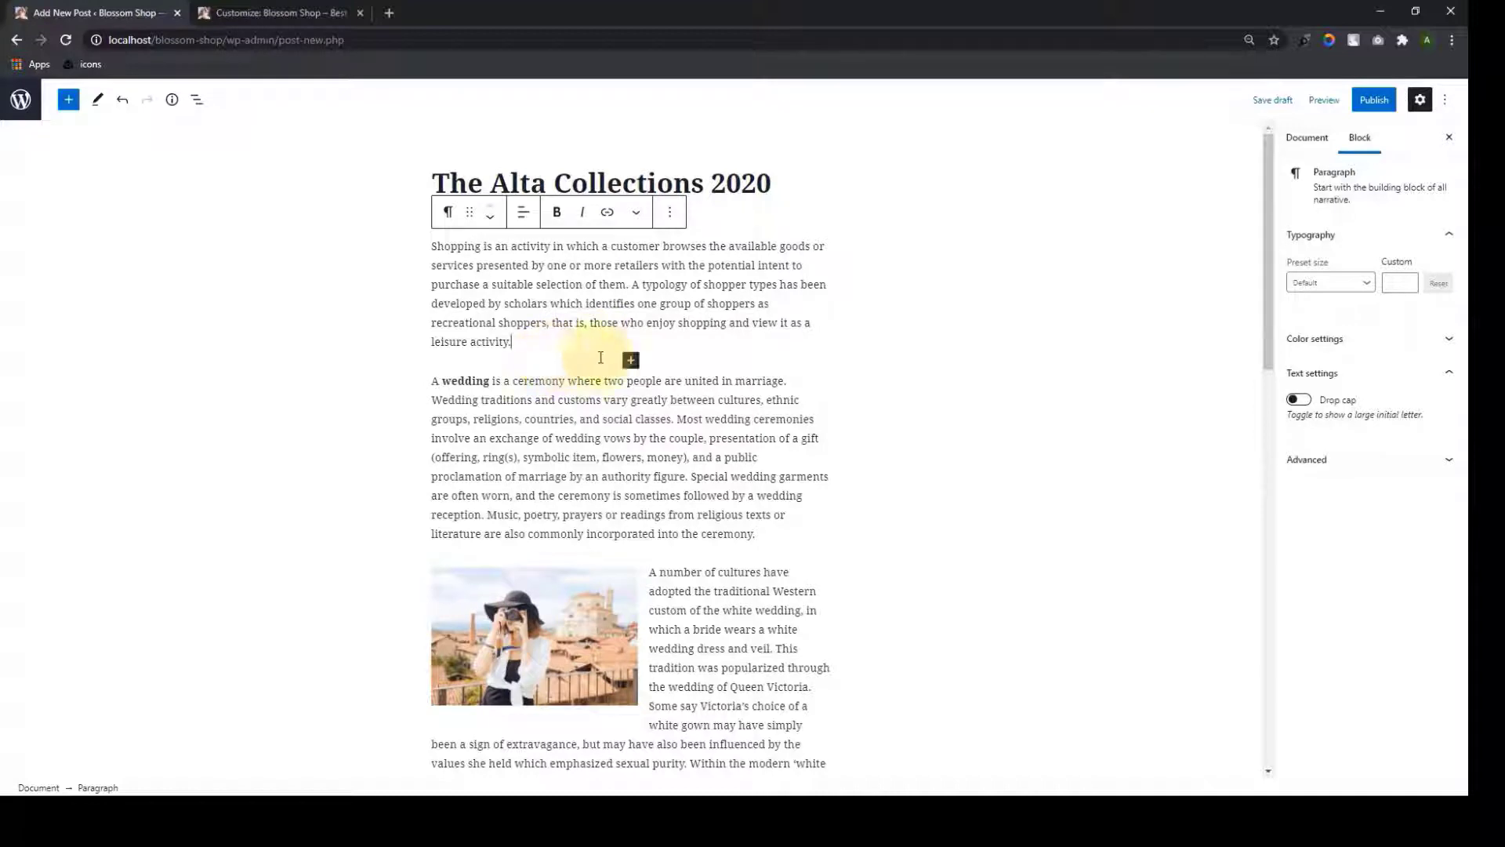
click(631, 362)
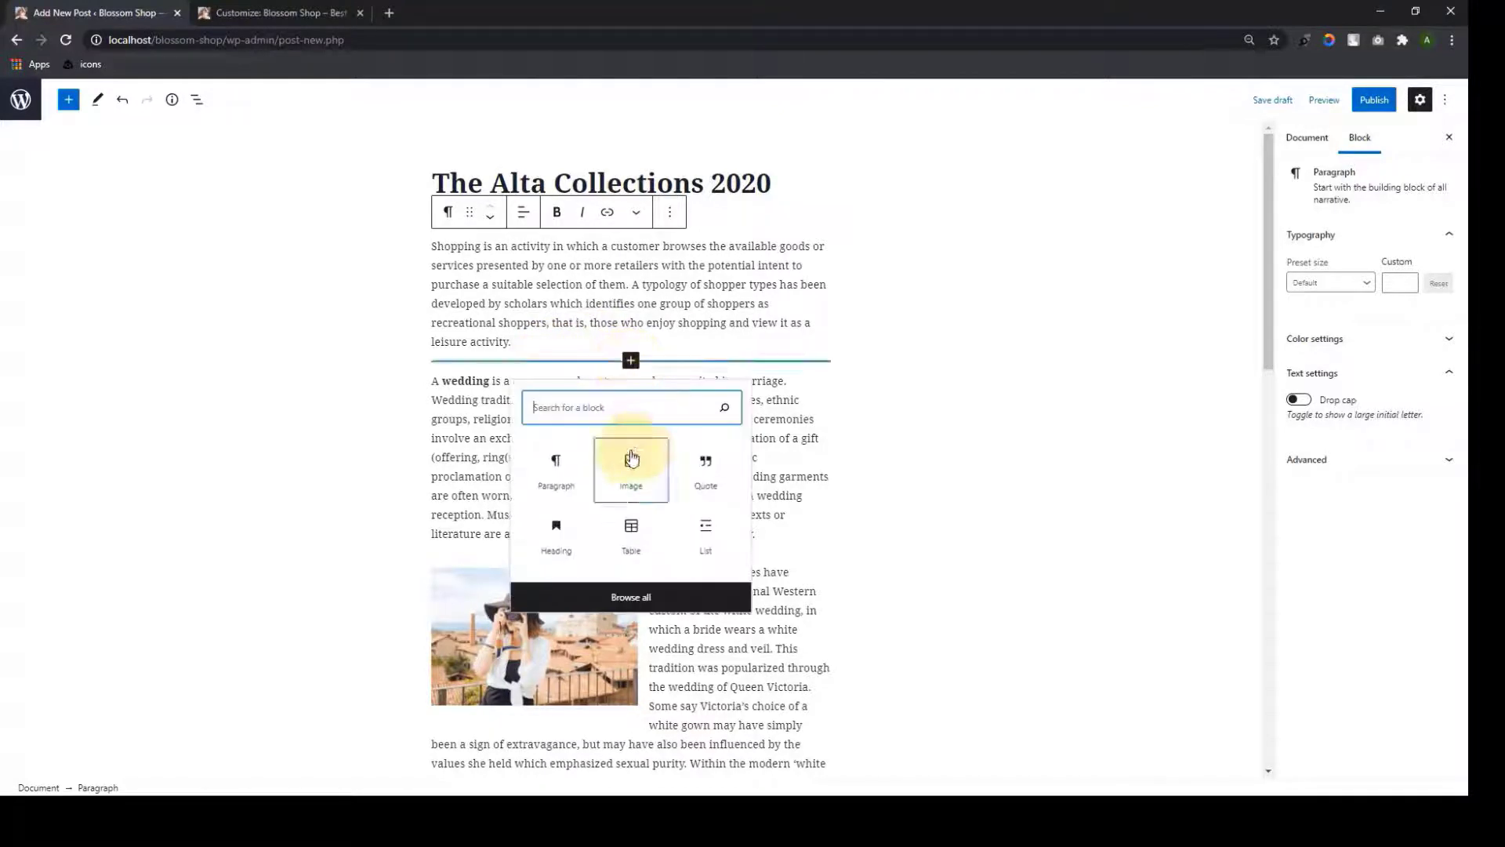
click(631, 463)
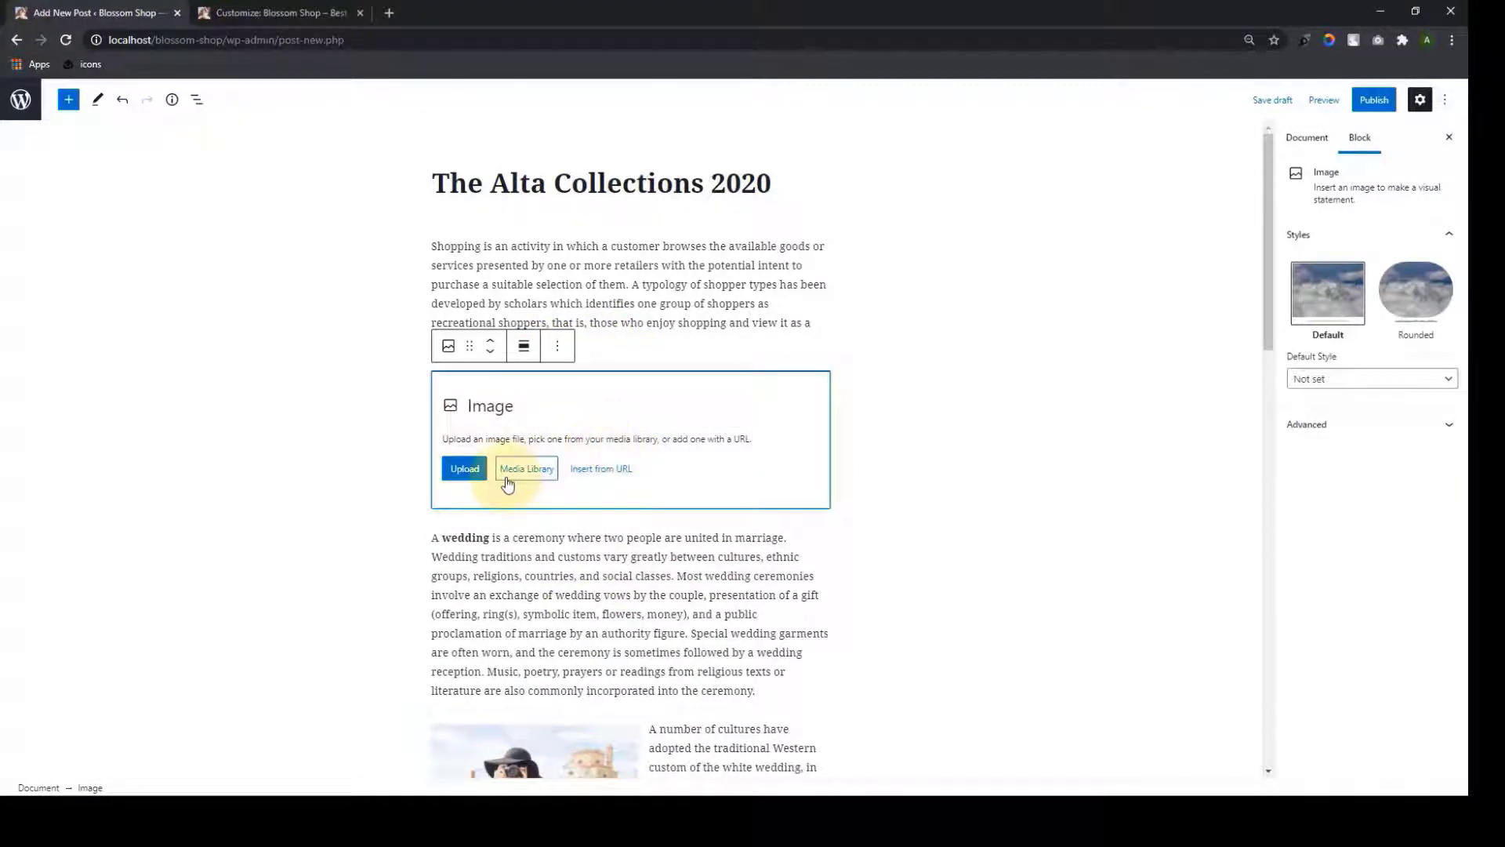
Fill the image block with the Media Library photo of the model in gold trousers
click(508, 469)
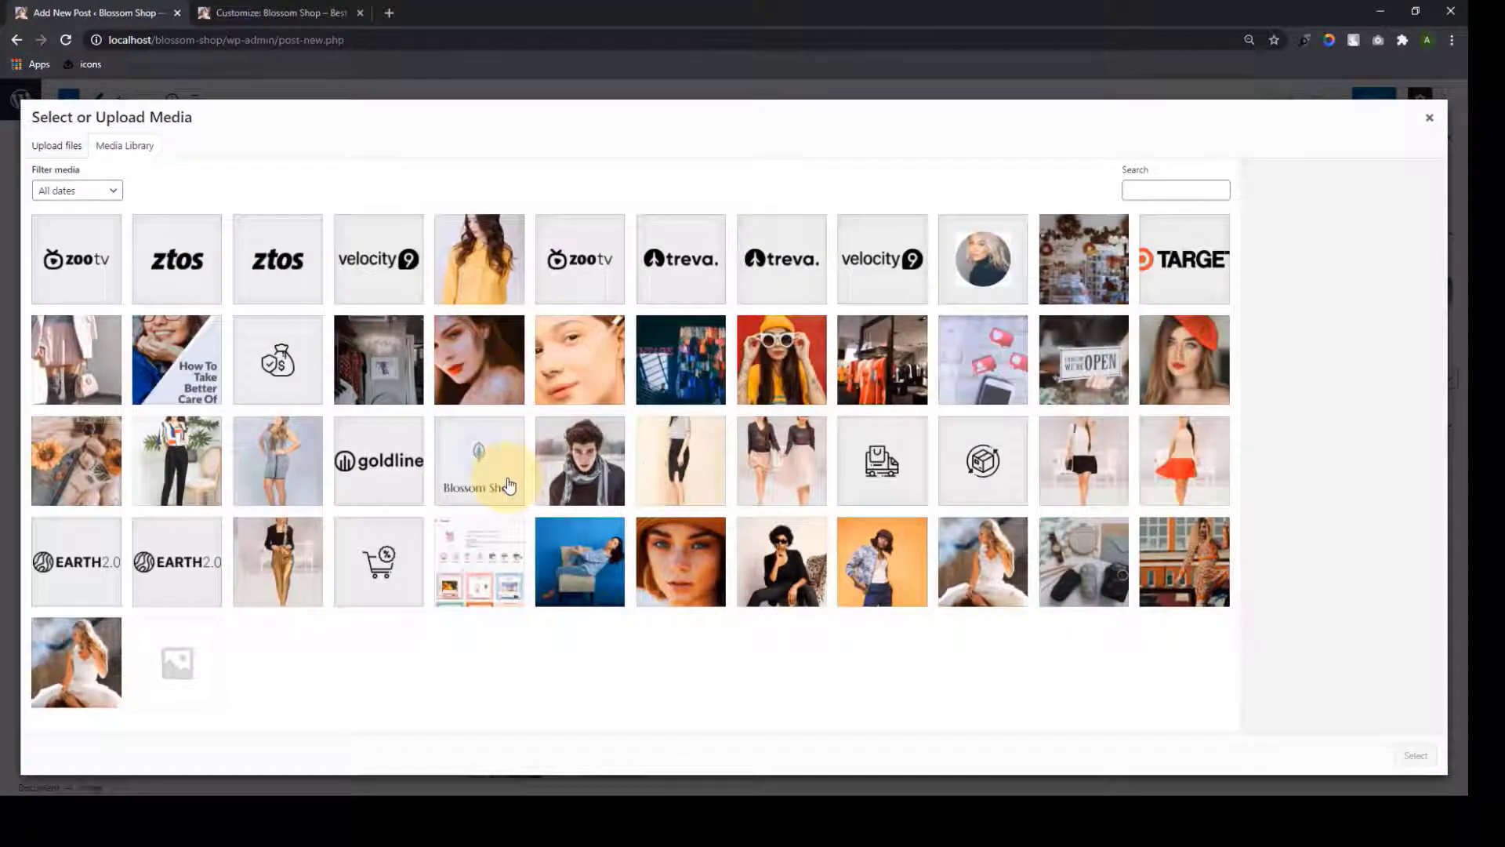
click(277, 558)
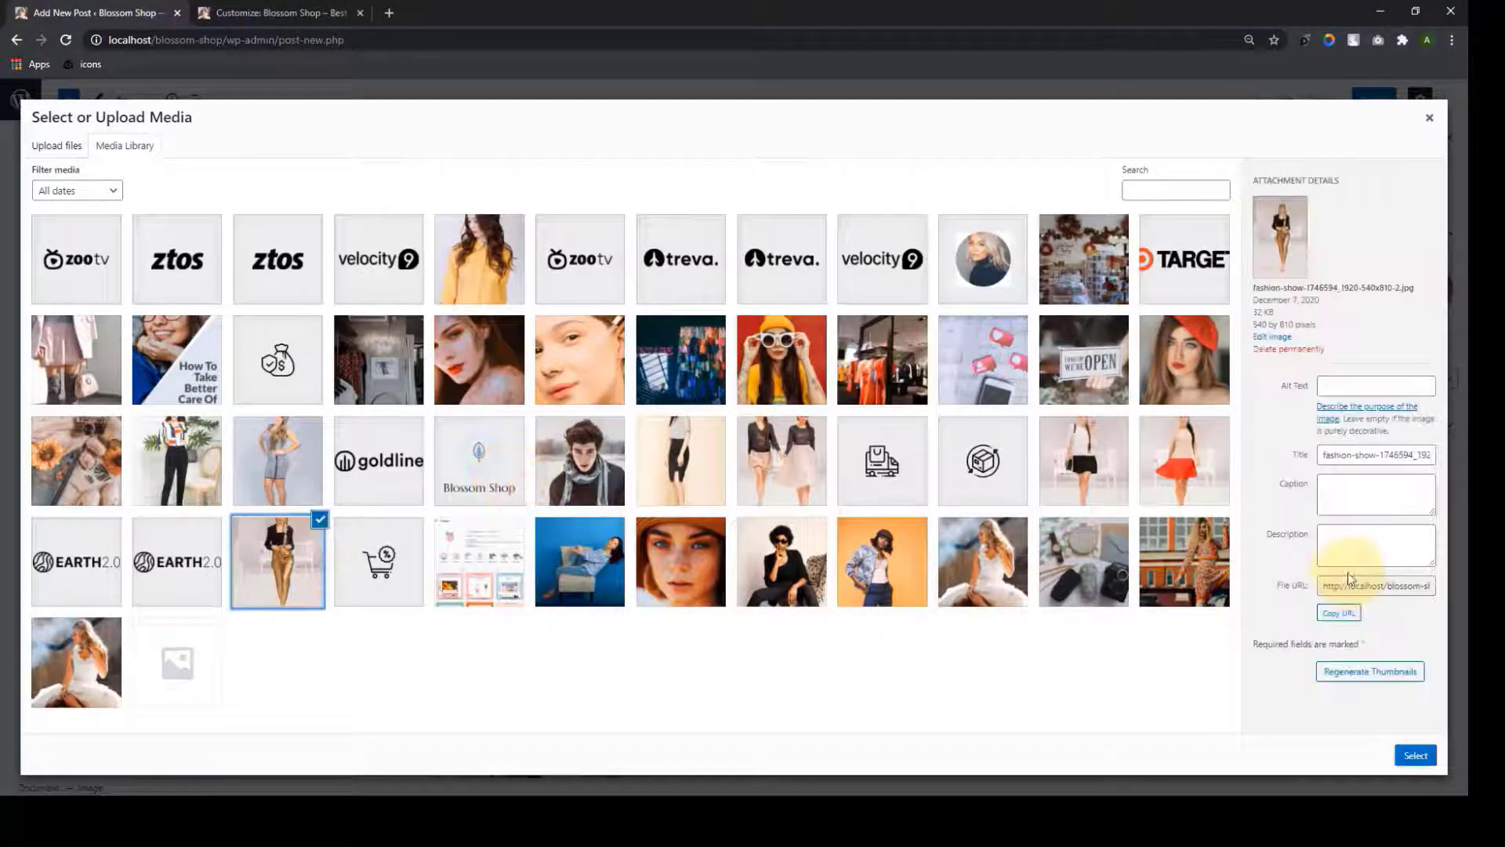
click(1415, 755)
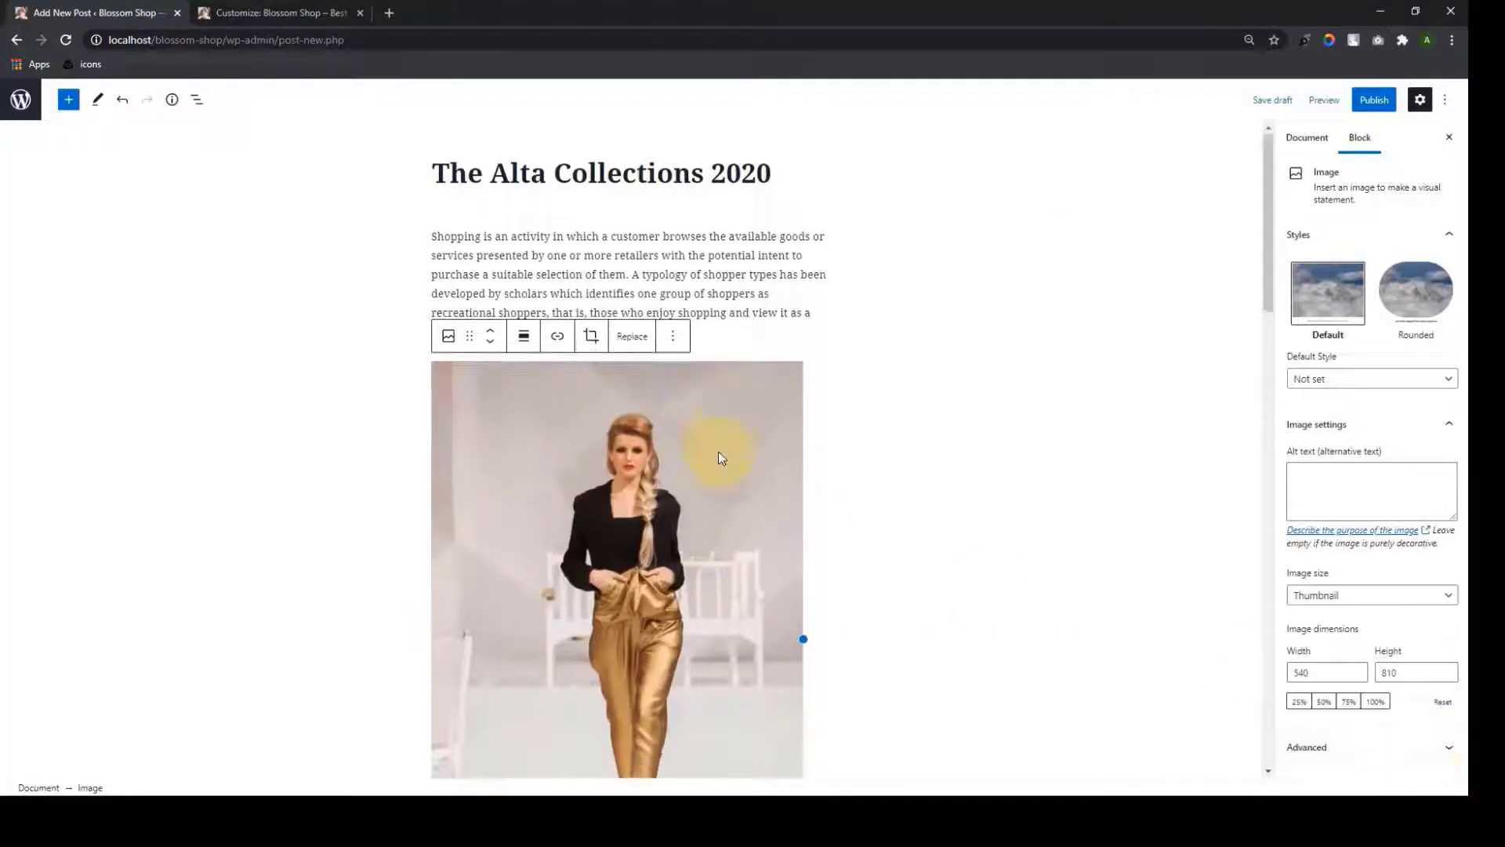
scroll(718, 450, down, 3)
scroll(797, 548, down, 3)
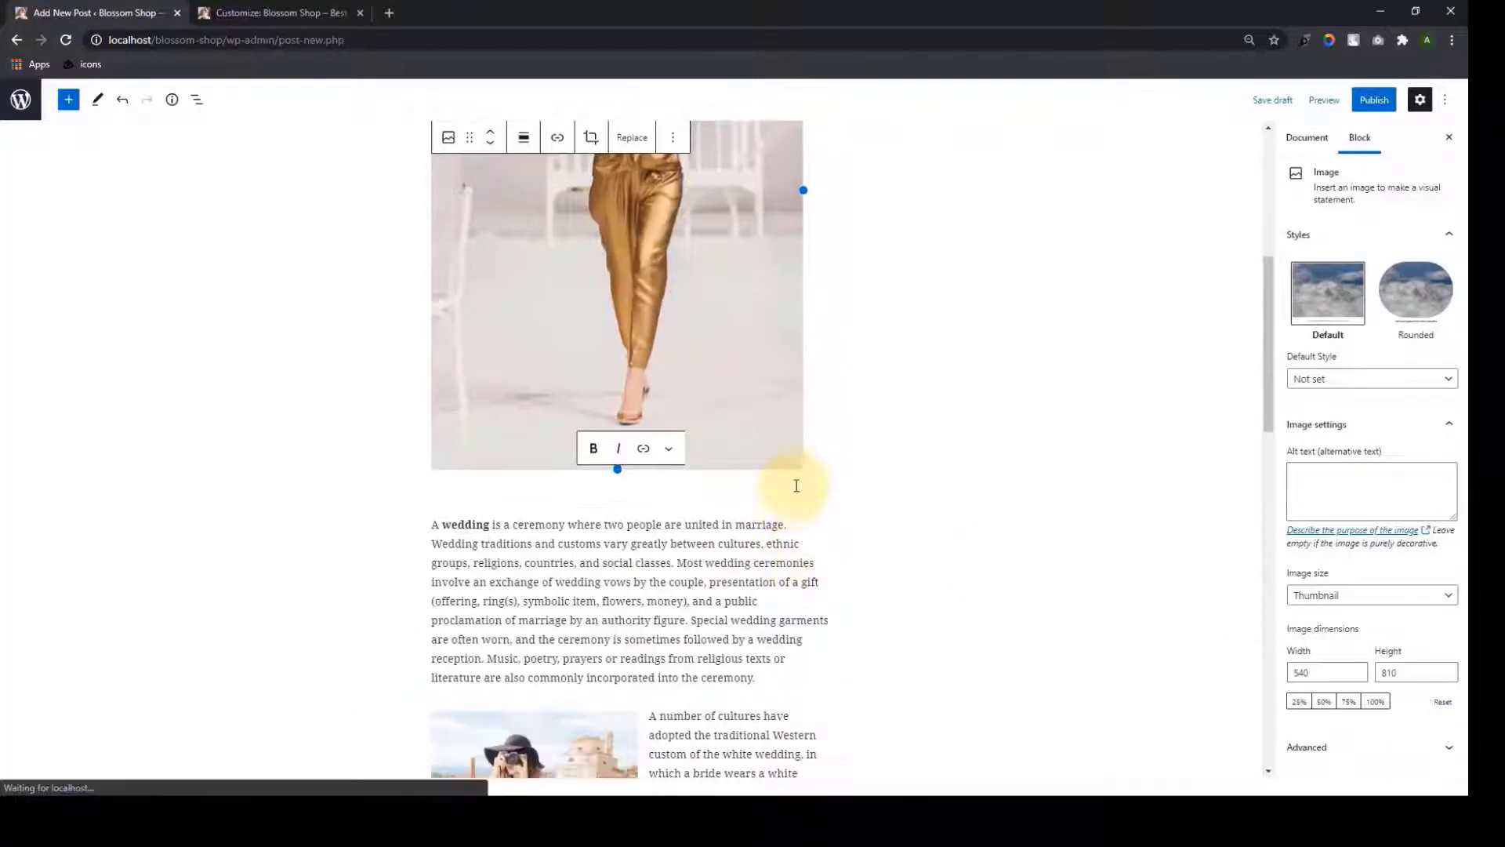
scroll(796, 477, up, 6)
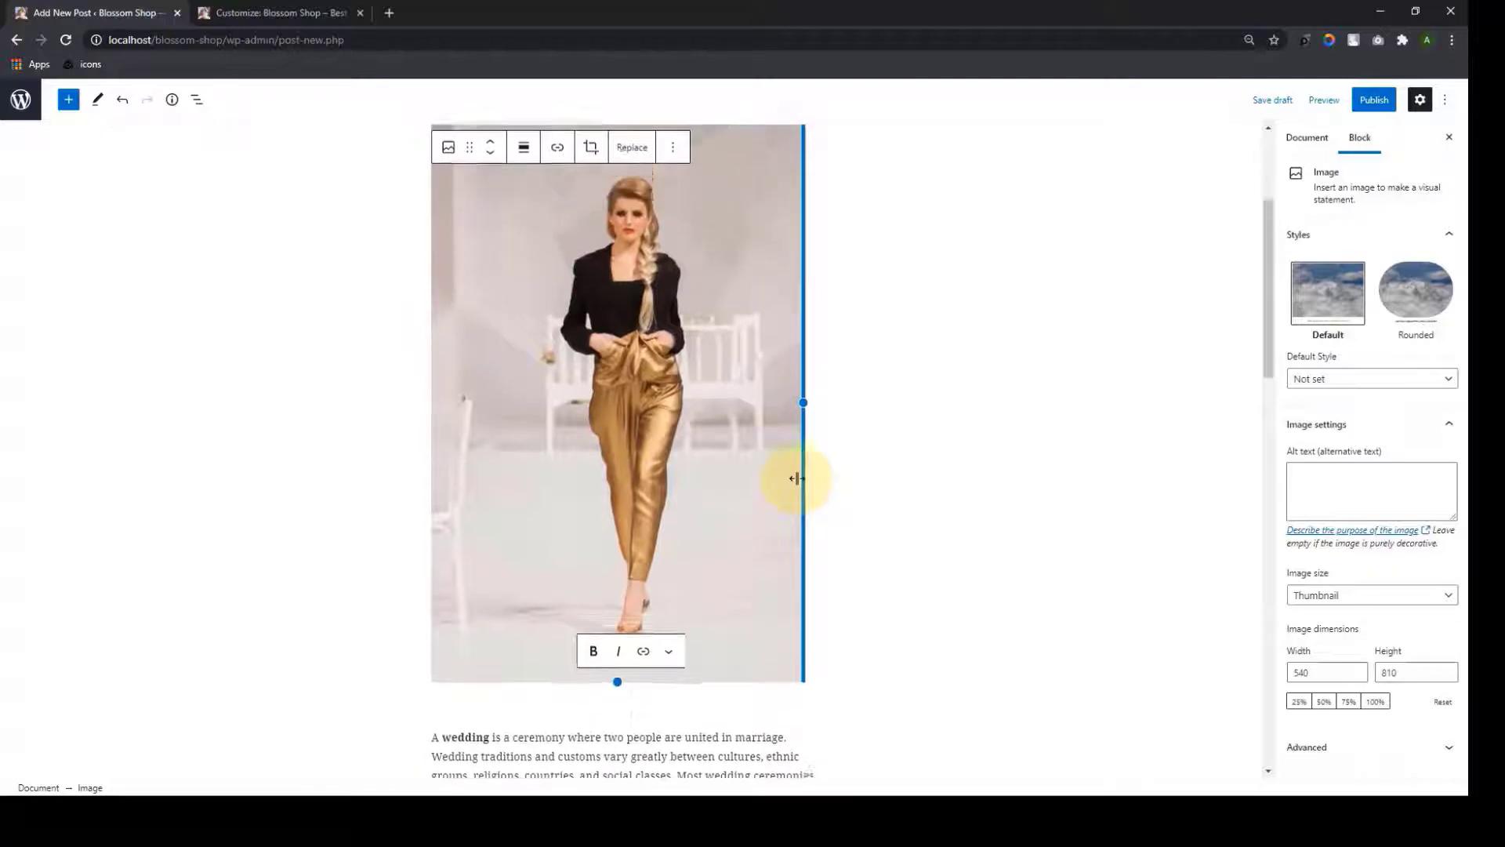
click(1306, 137)
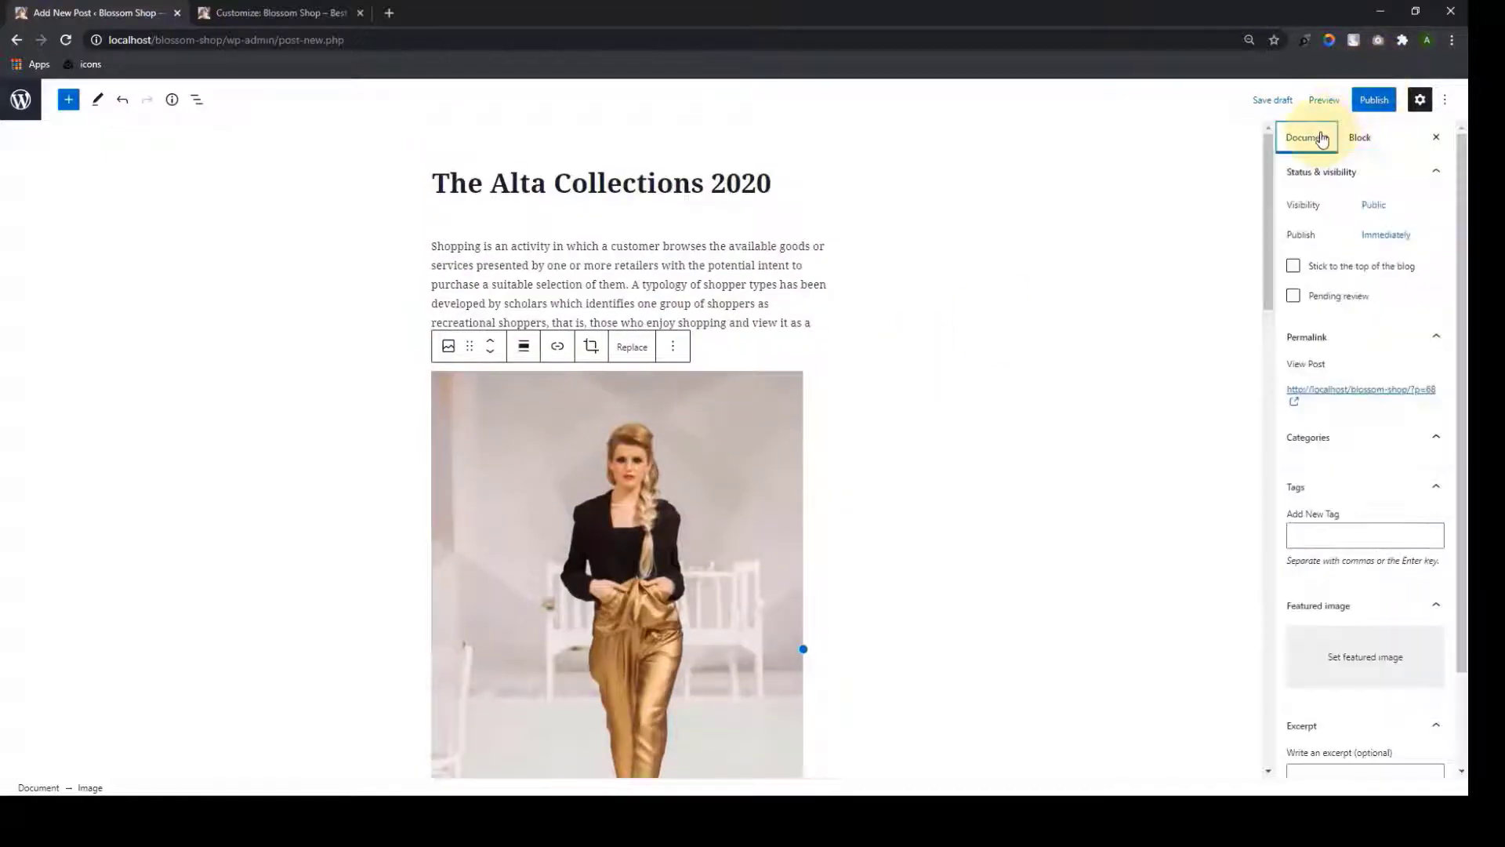
Create a new Spring/Fall Collections category
scroll(1364, 392, down, 2)
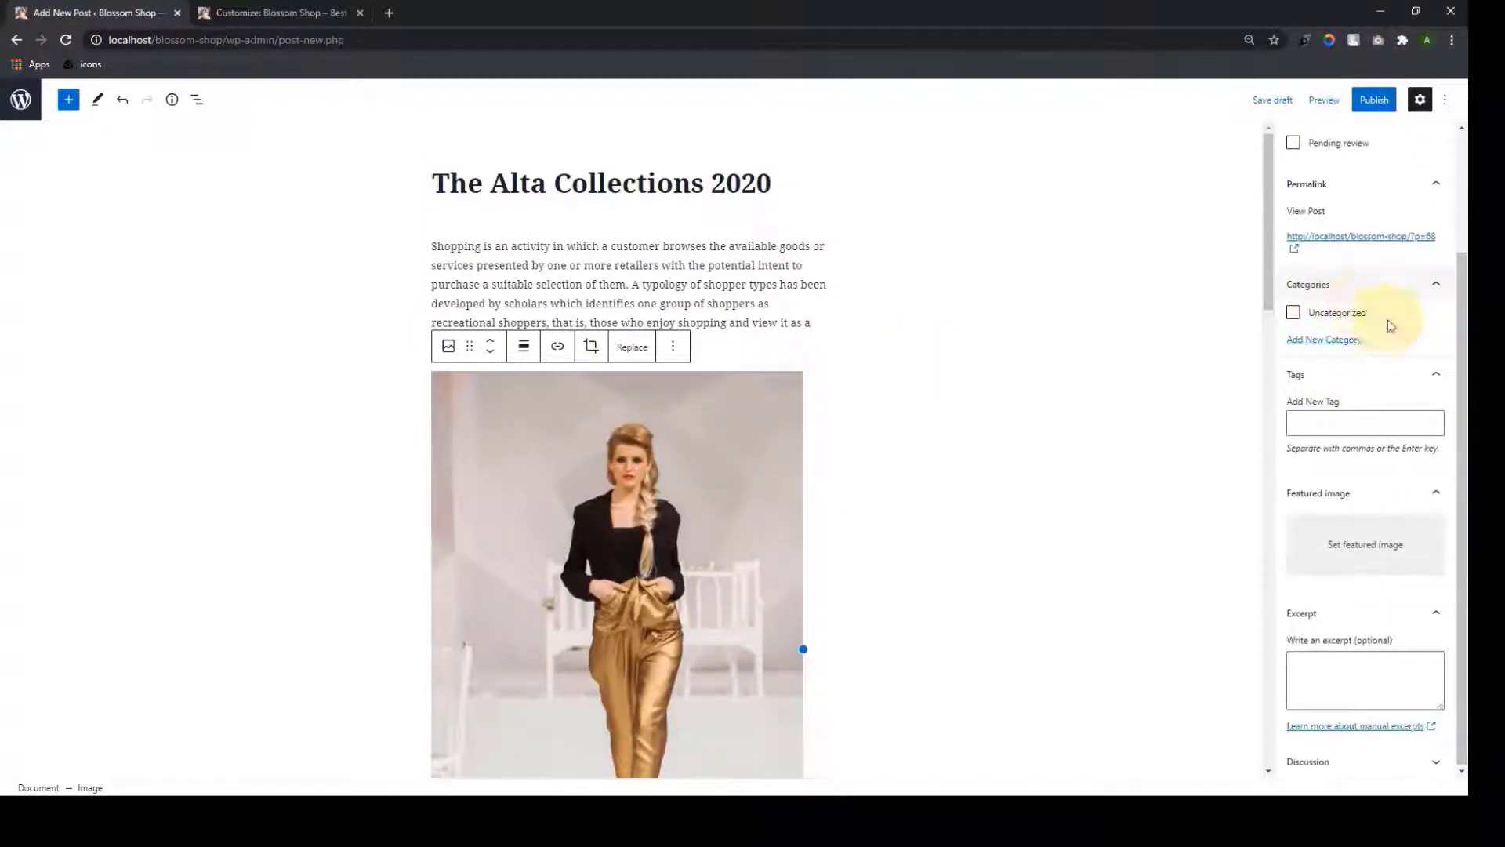
click(1312, 342)
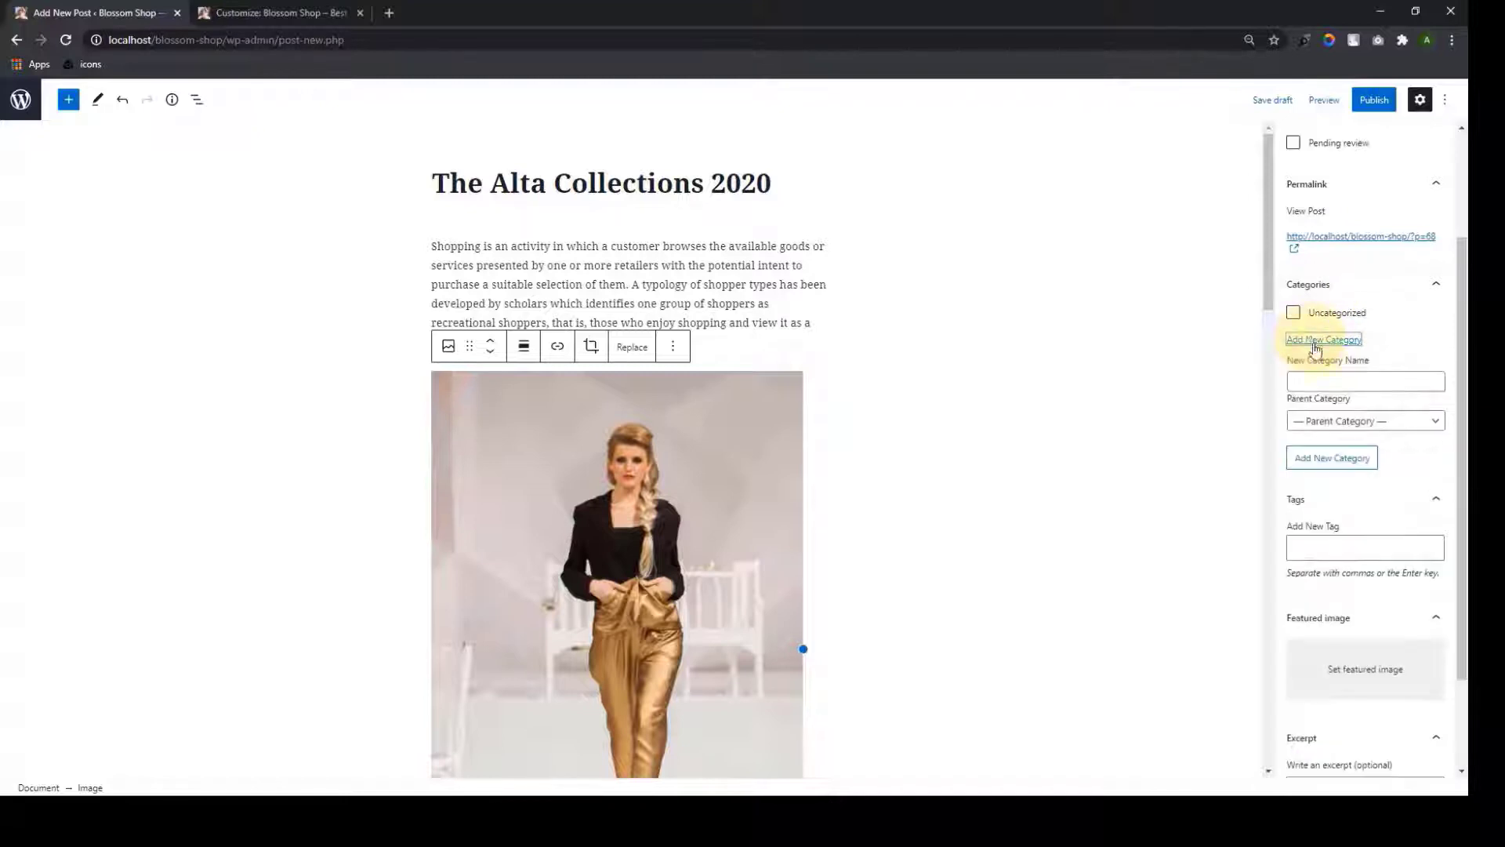
click(1320, 380)
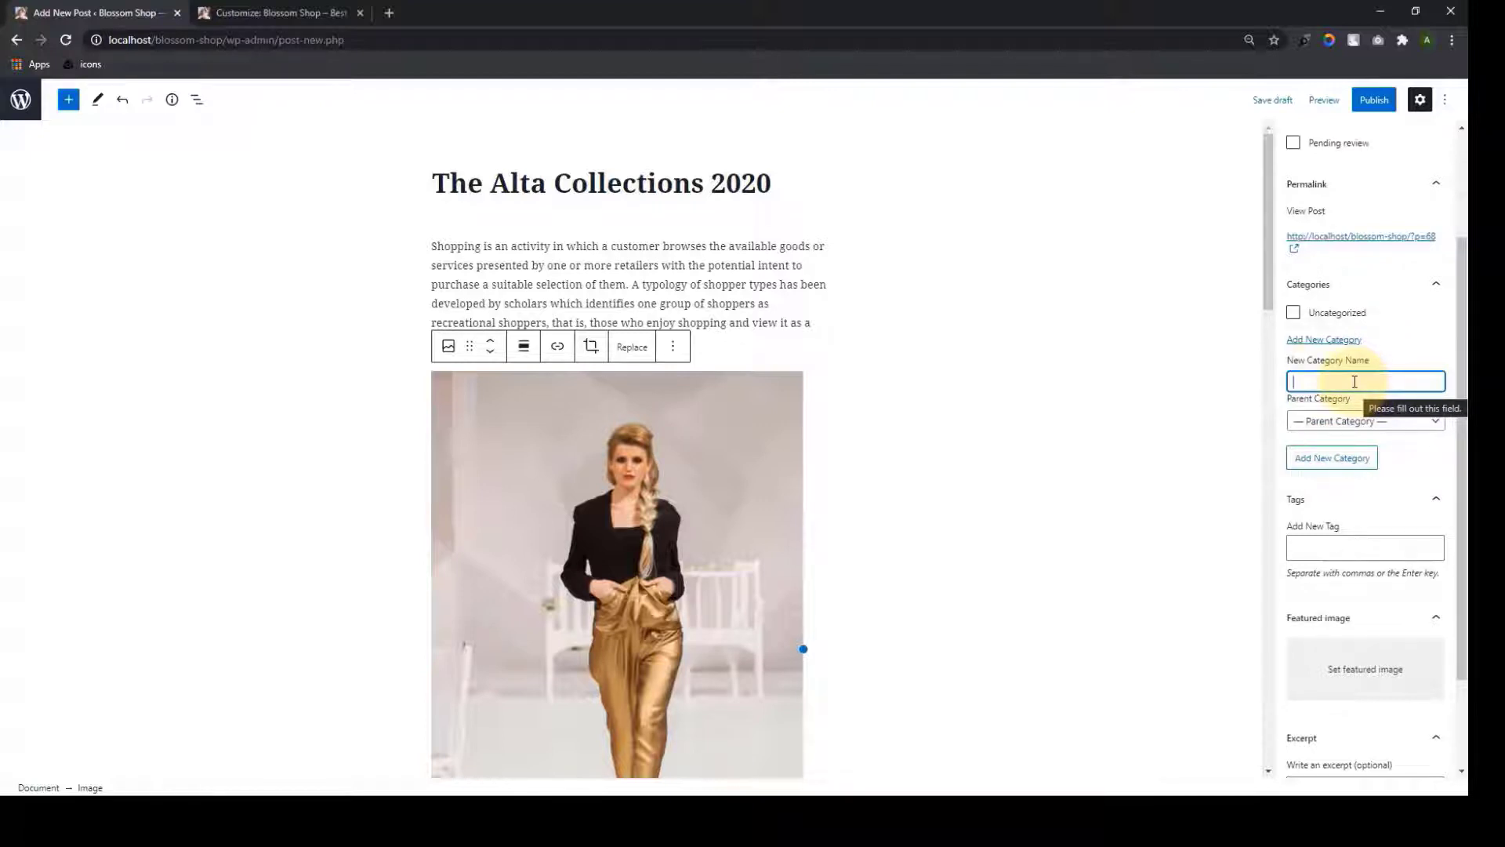
text(sh)
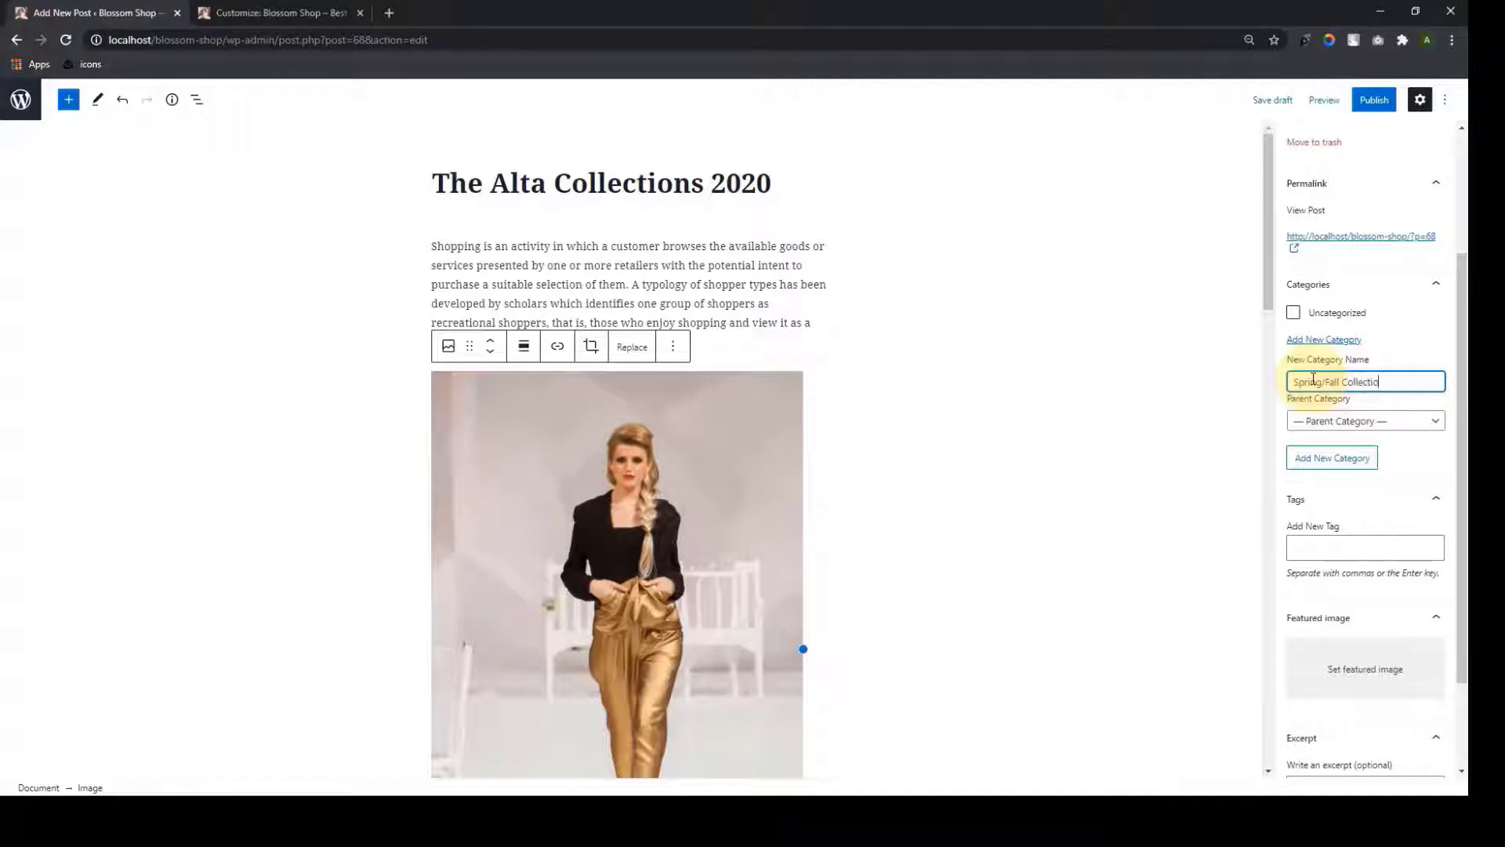
text(ns)
click(1346, 458)
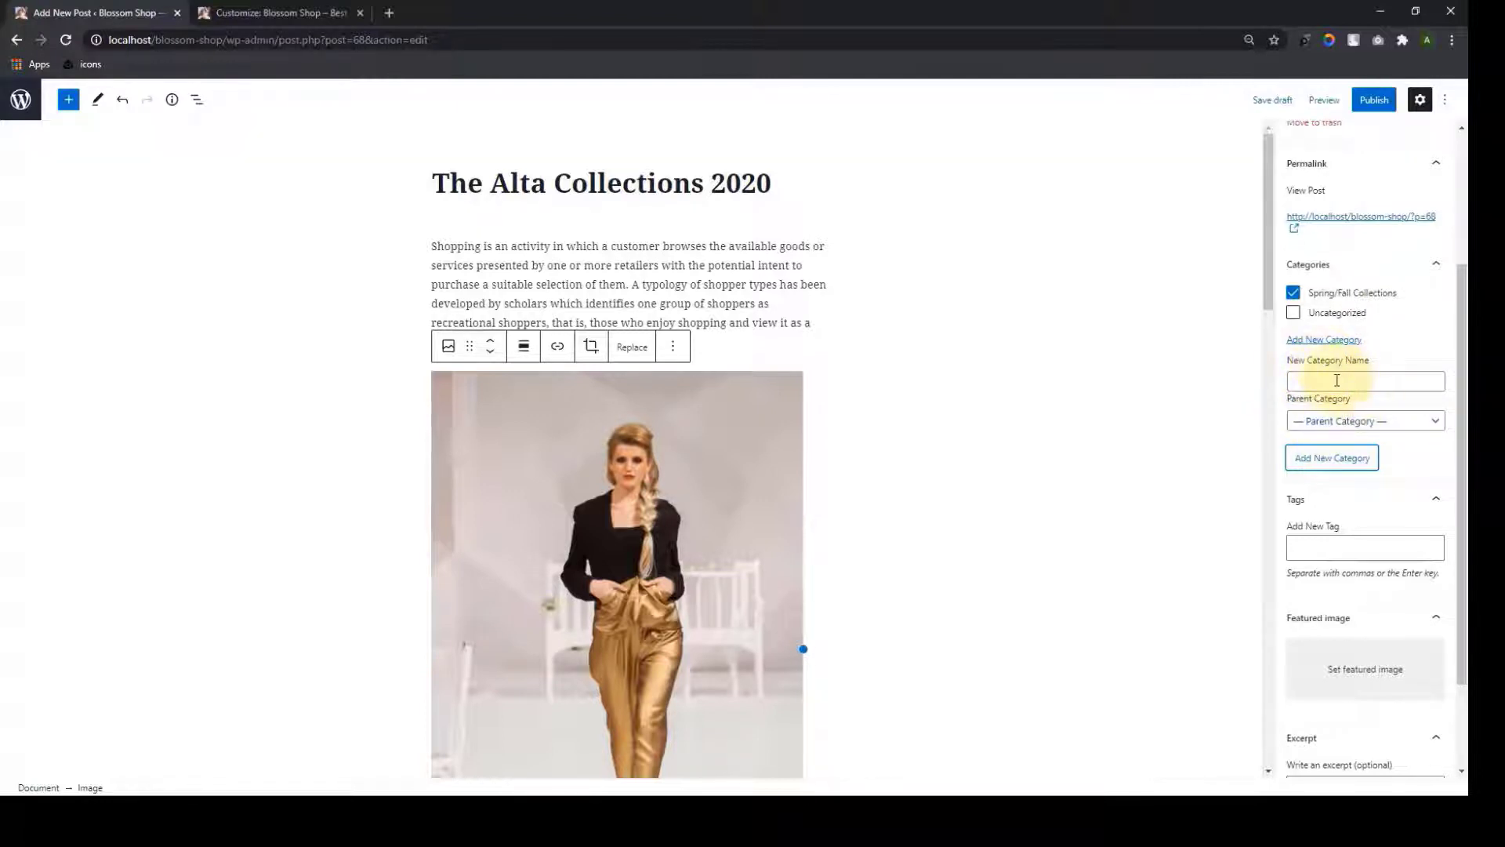
Add categories Casual Wear, Accessories, Travel and Dresses
click(1336, 381)
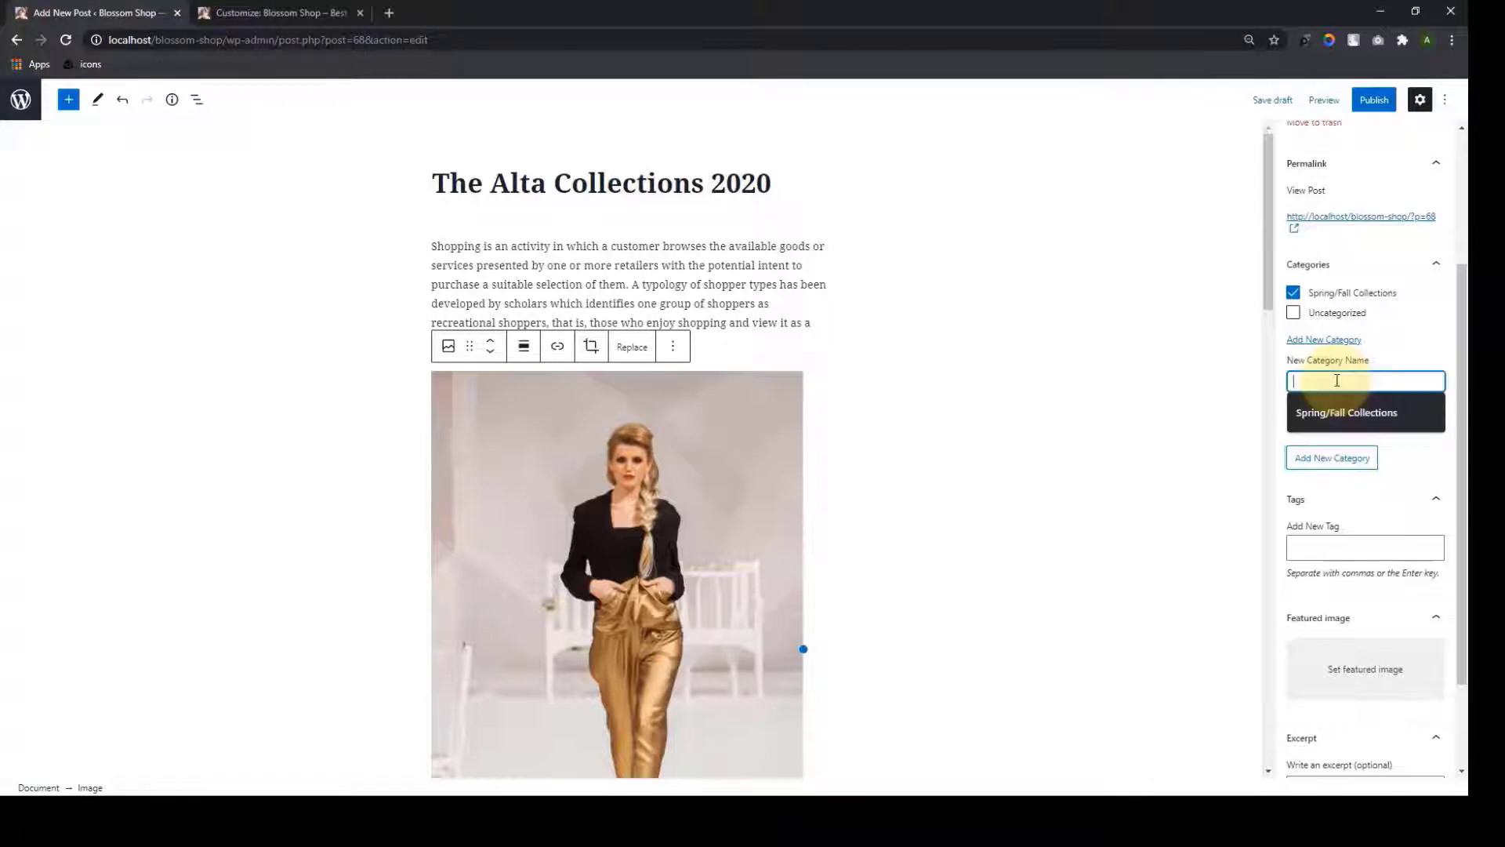
text(Casual Wea)
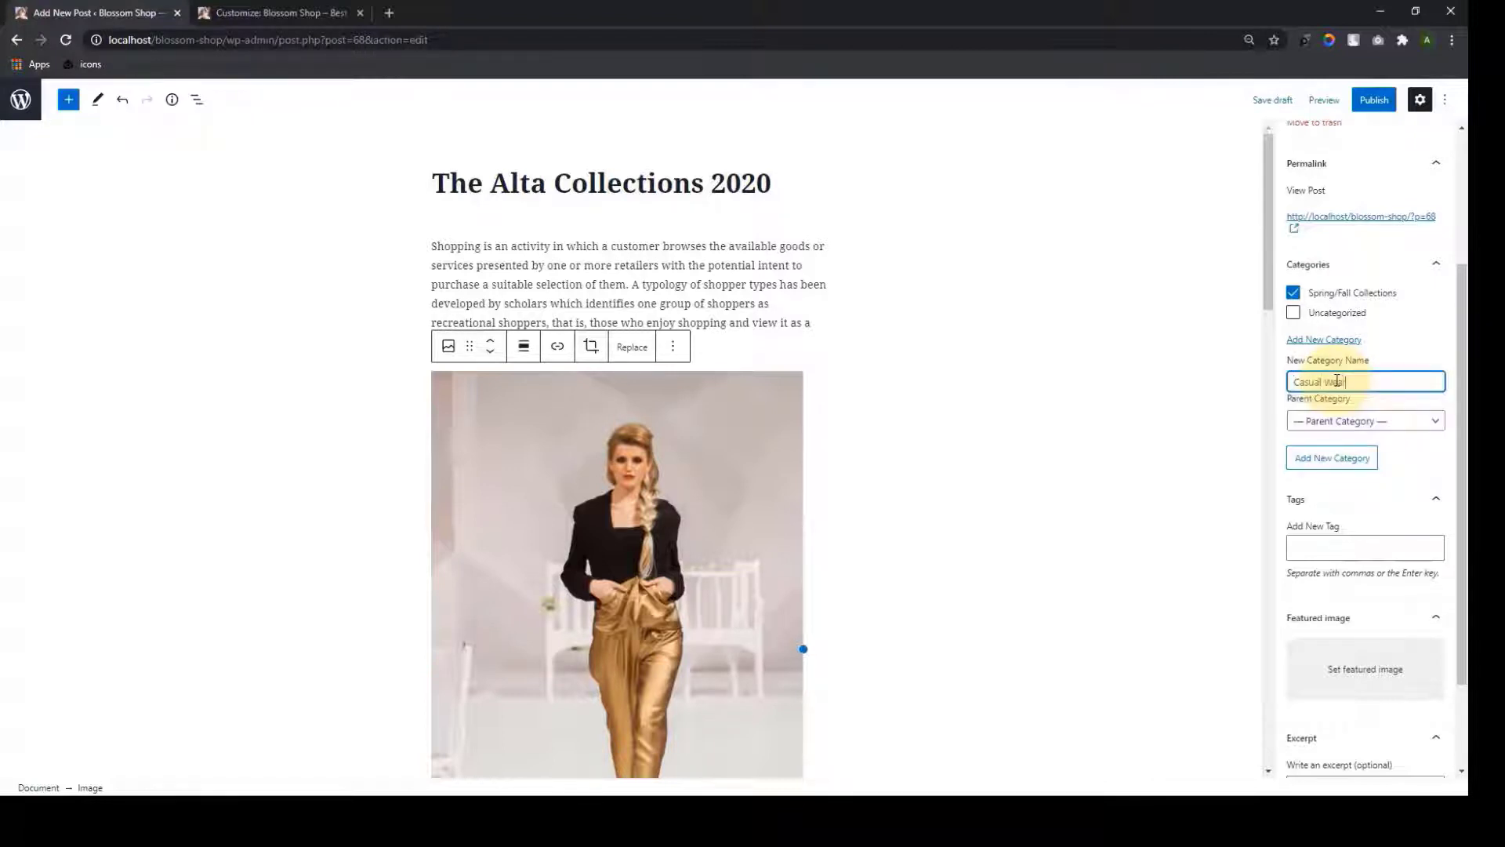
text(r)
key(Return)
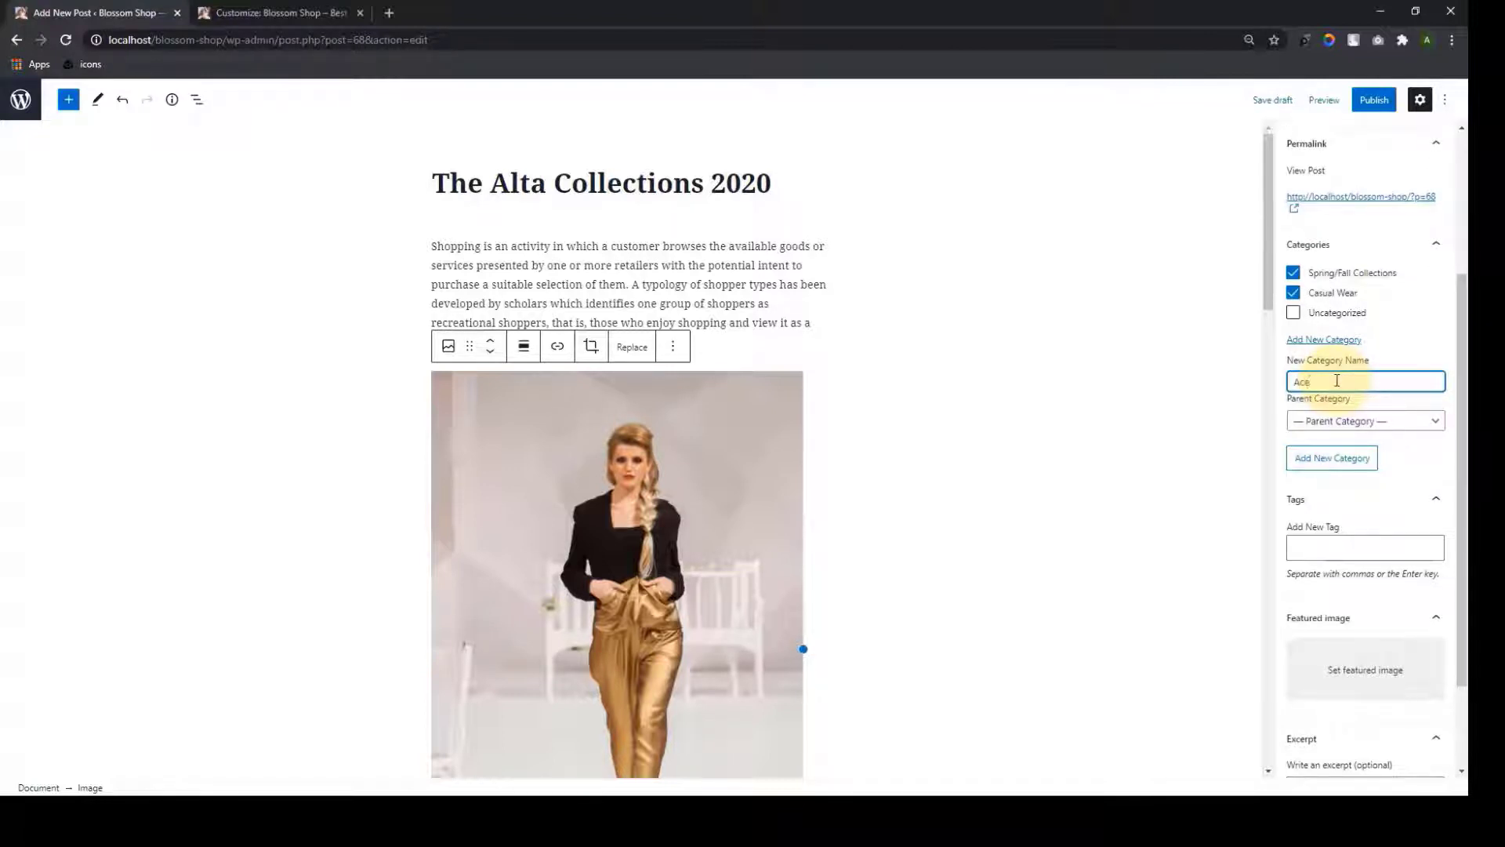
text(Accessories)
key(Return)
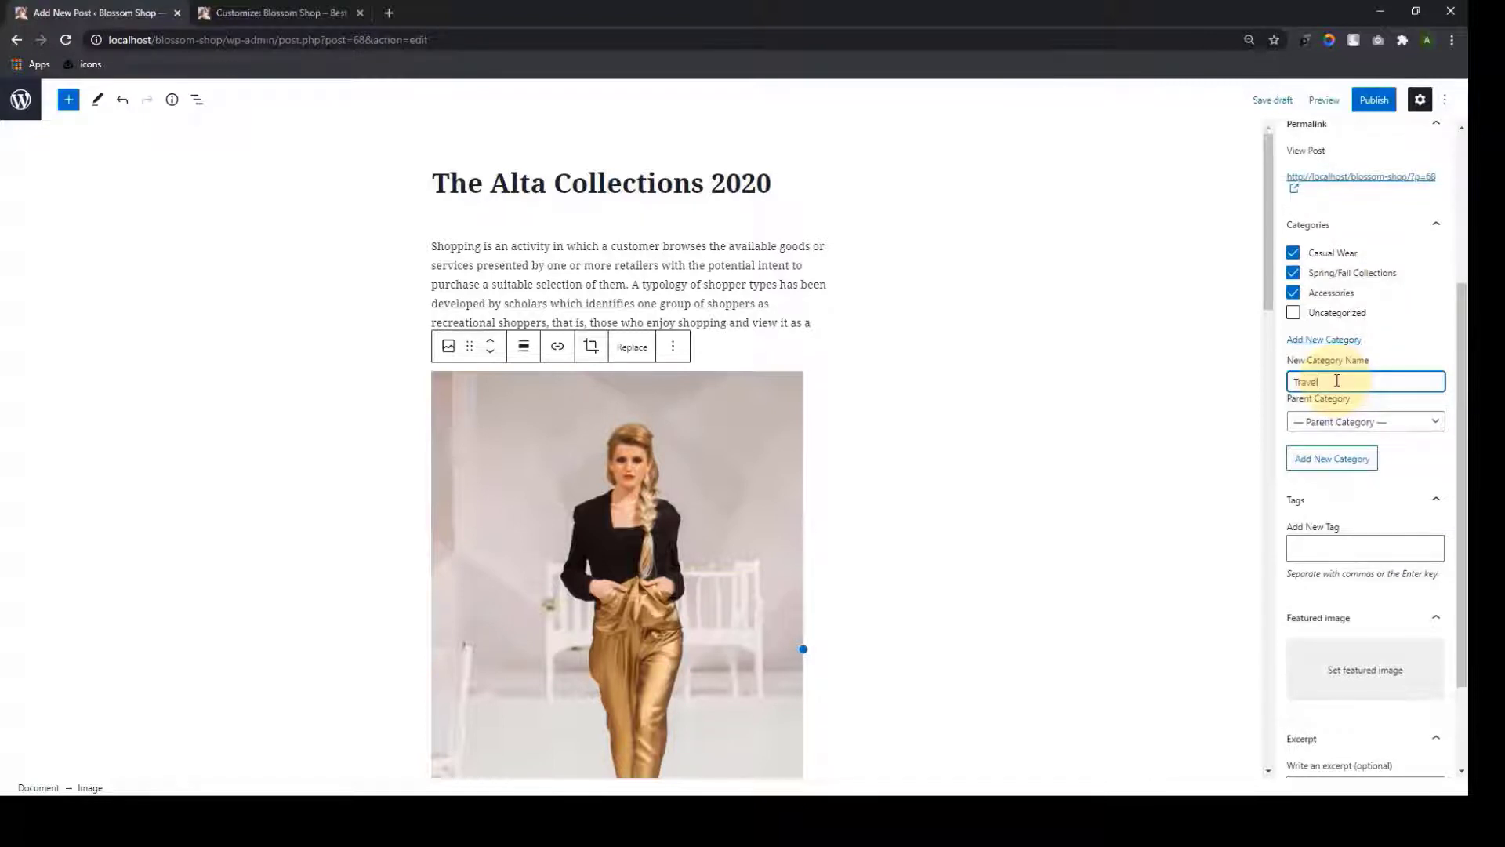
key(Return)
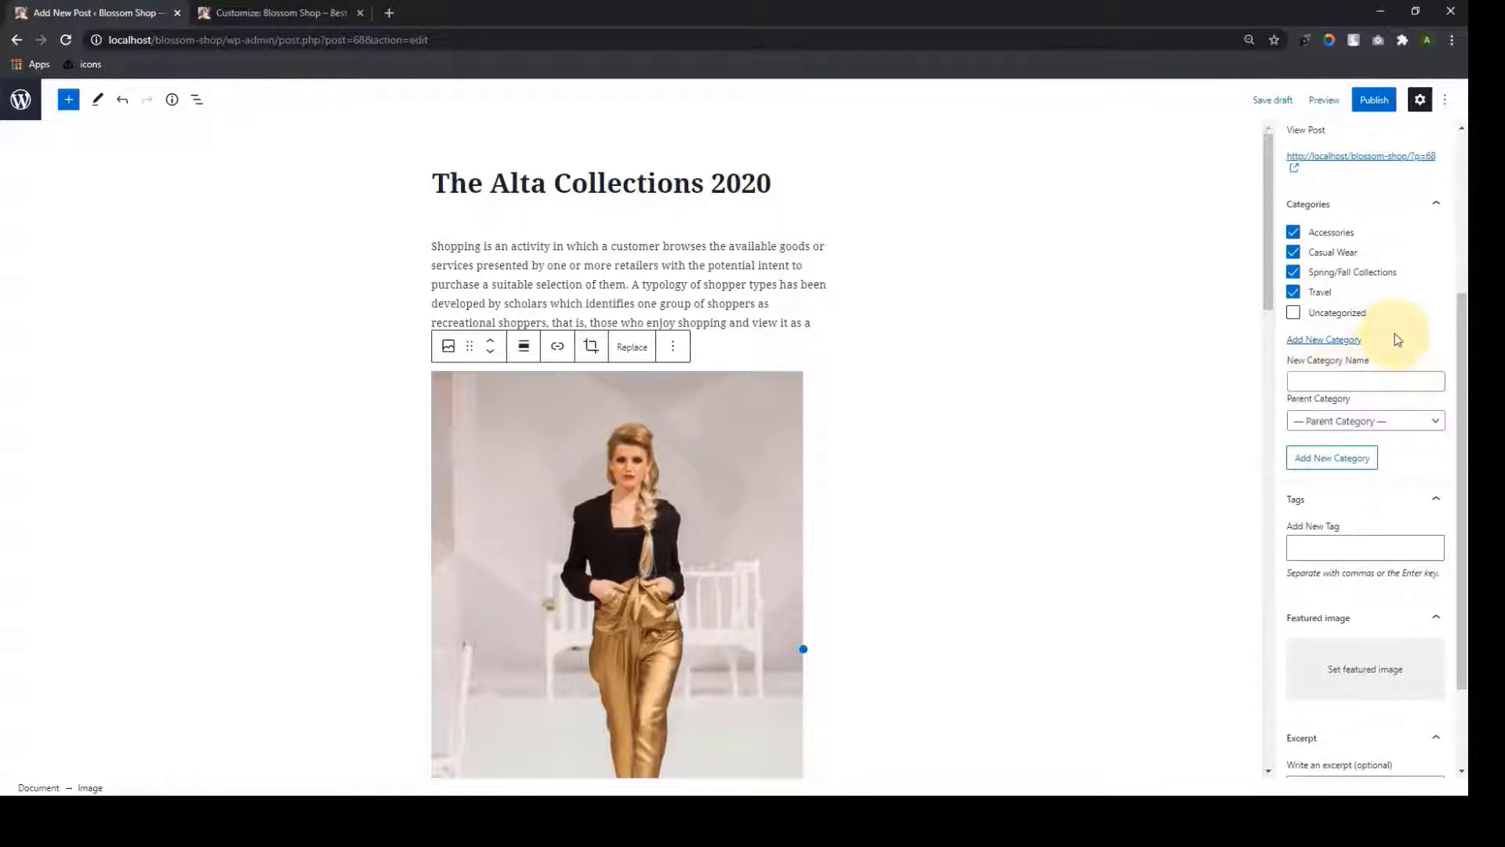
click(1327, 384)
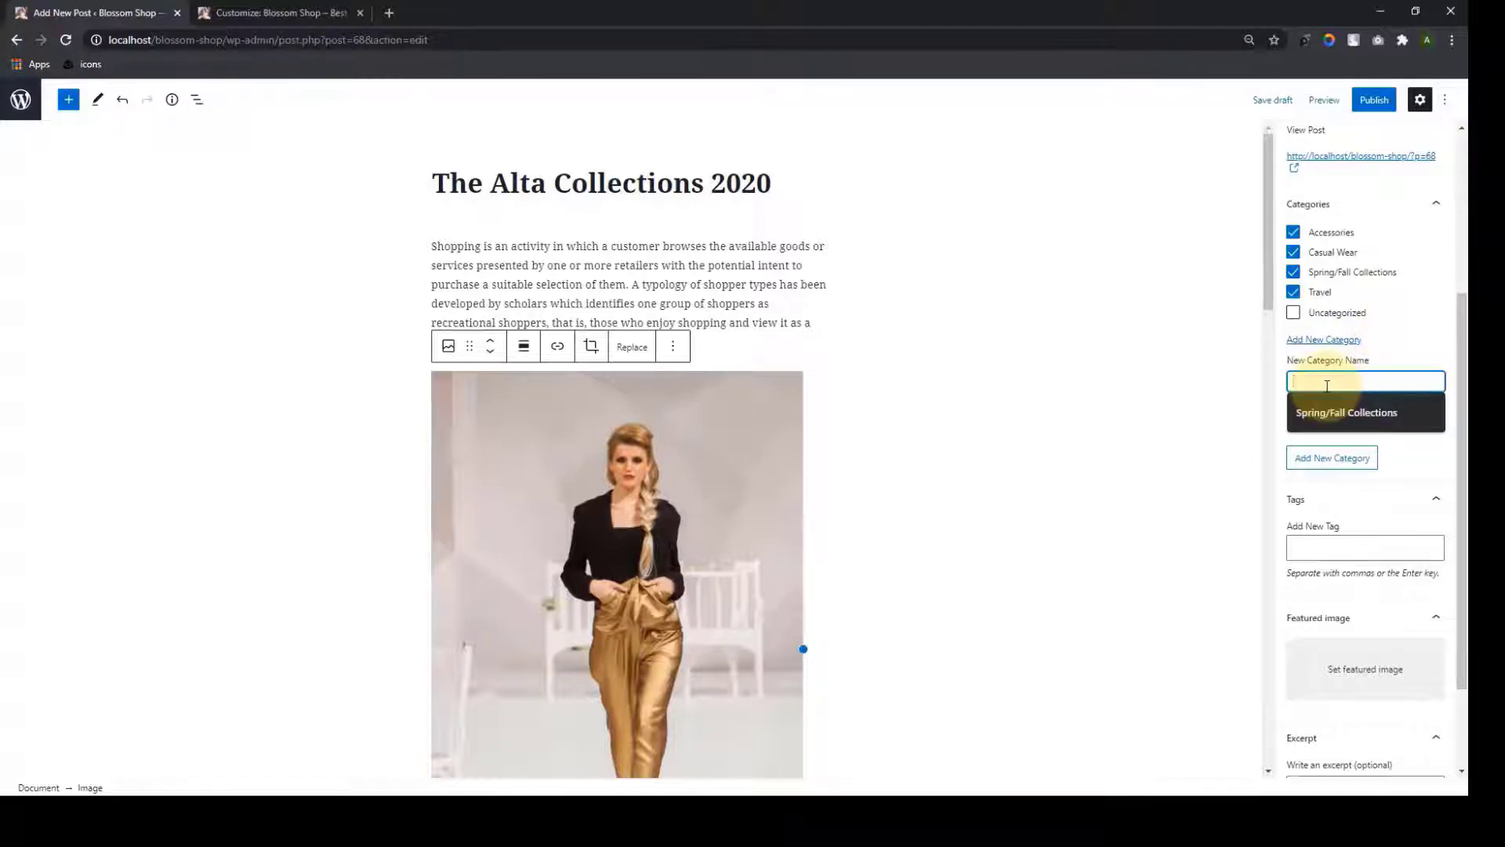
text(Dri)
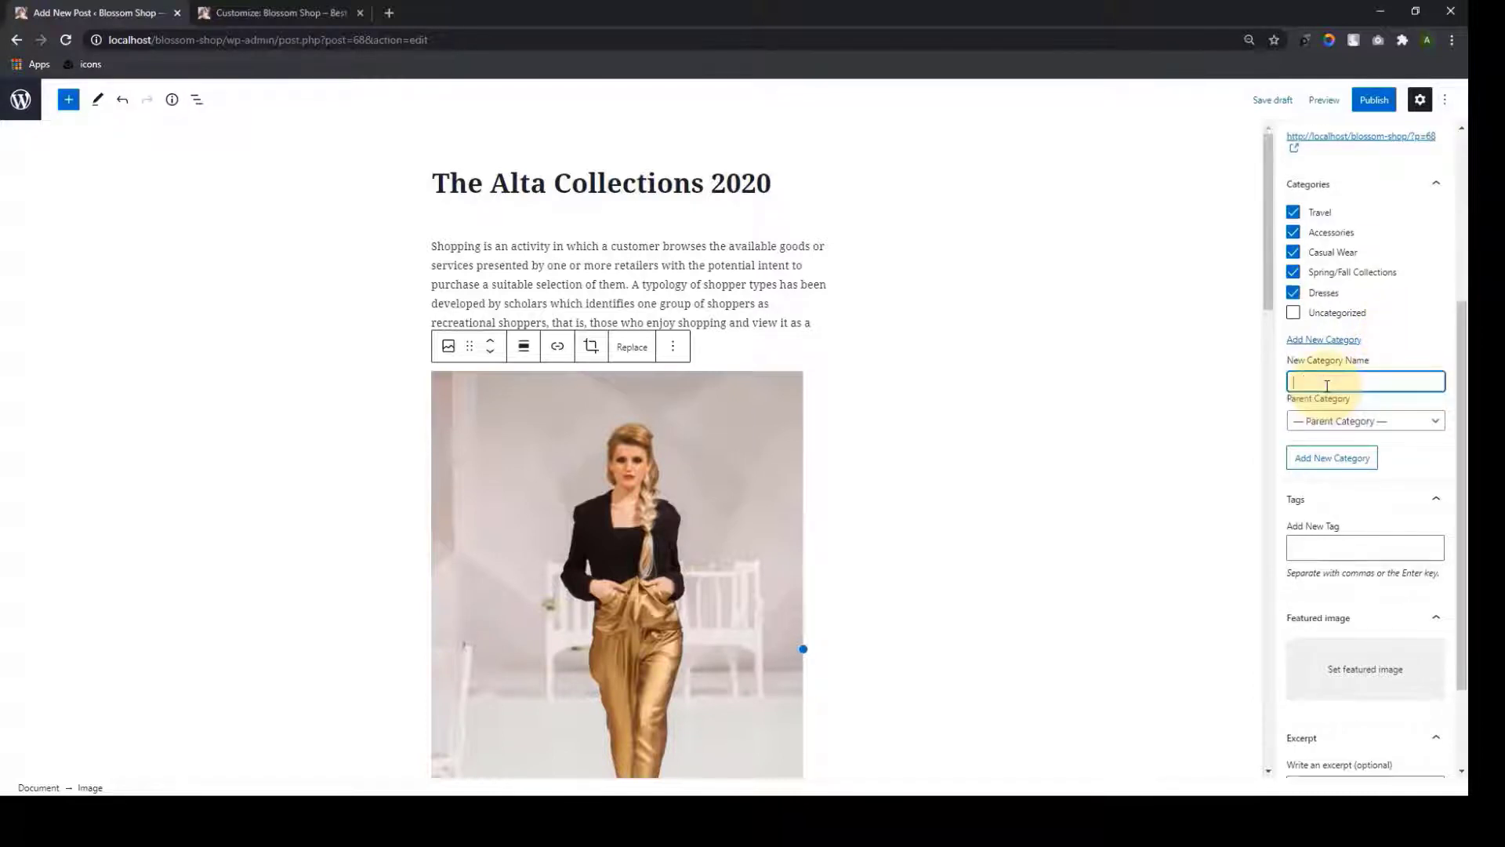
key(Return)
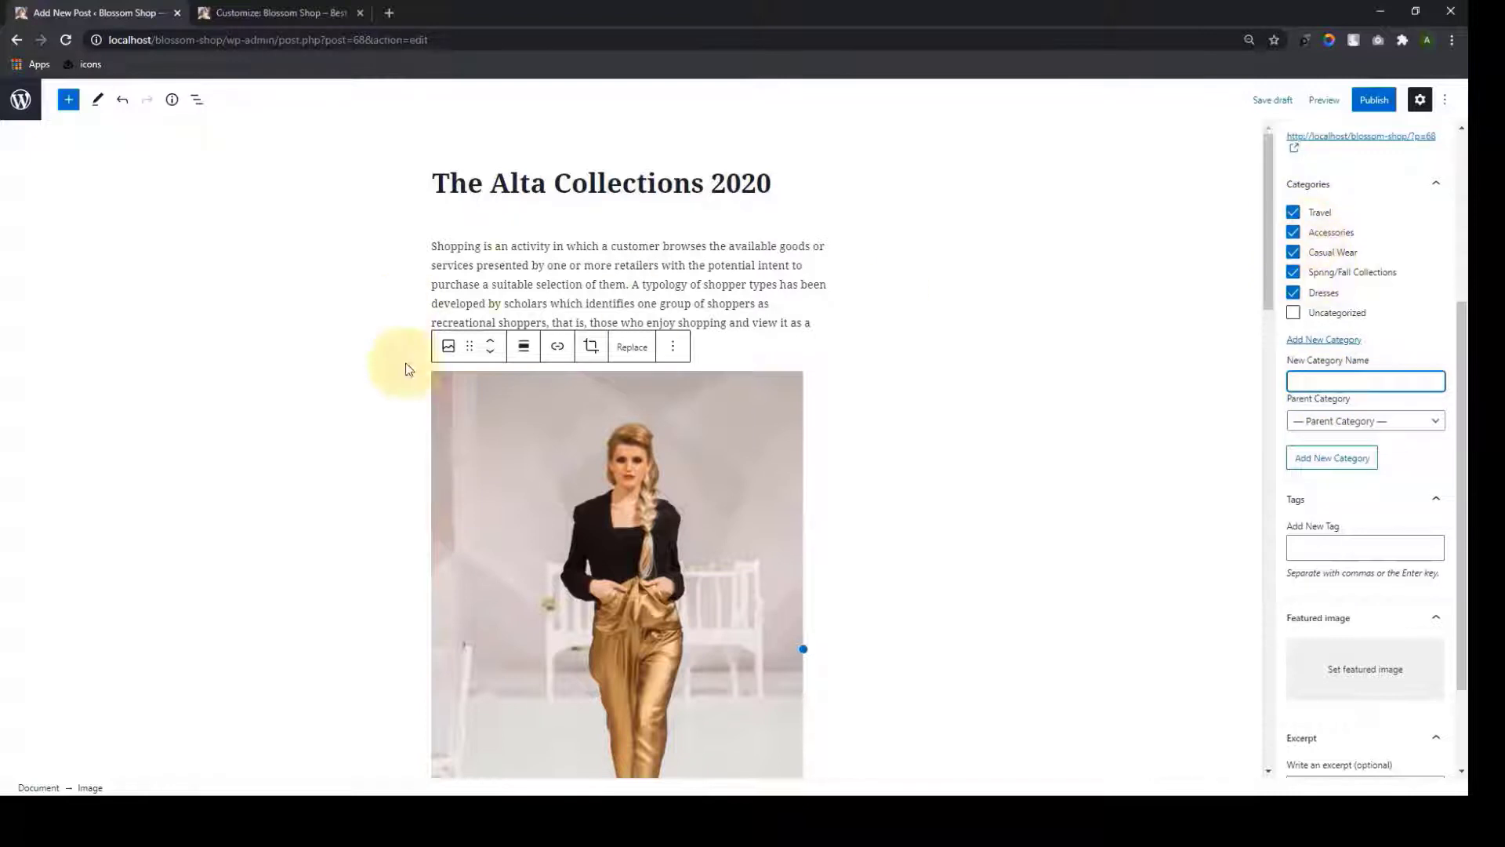
Uncheck Dresses, Casual Wear, Accessories and Travel, leaving only Spring/Fall Collections
click(1293, 292)
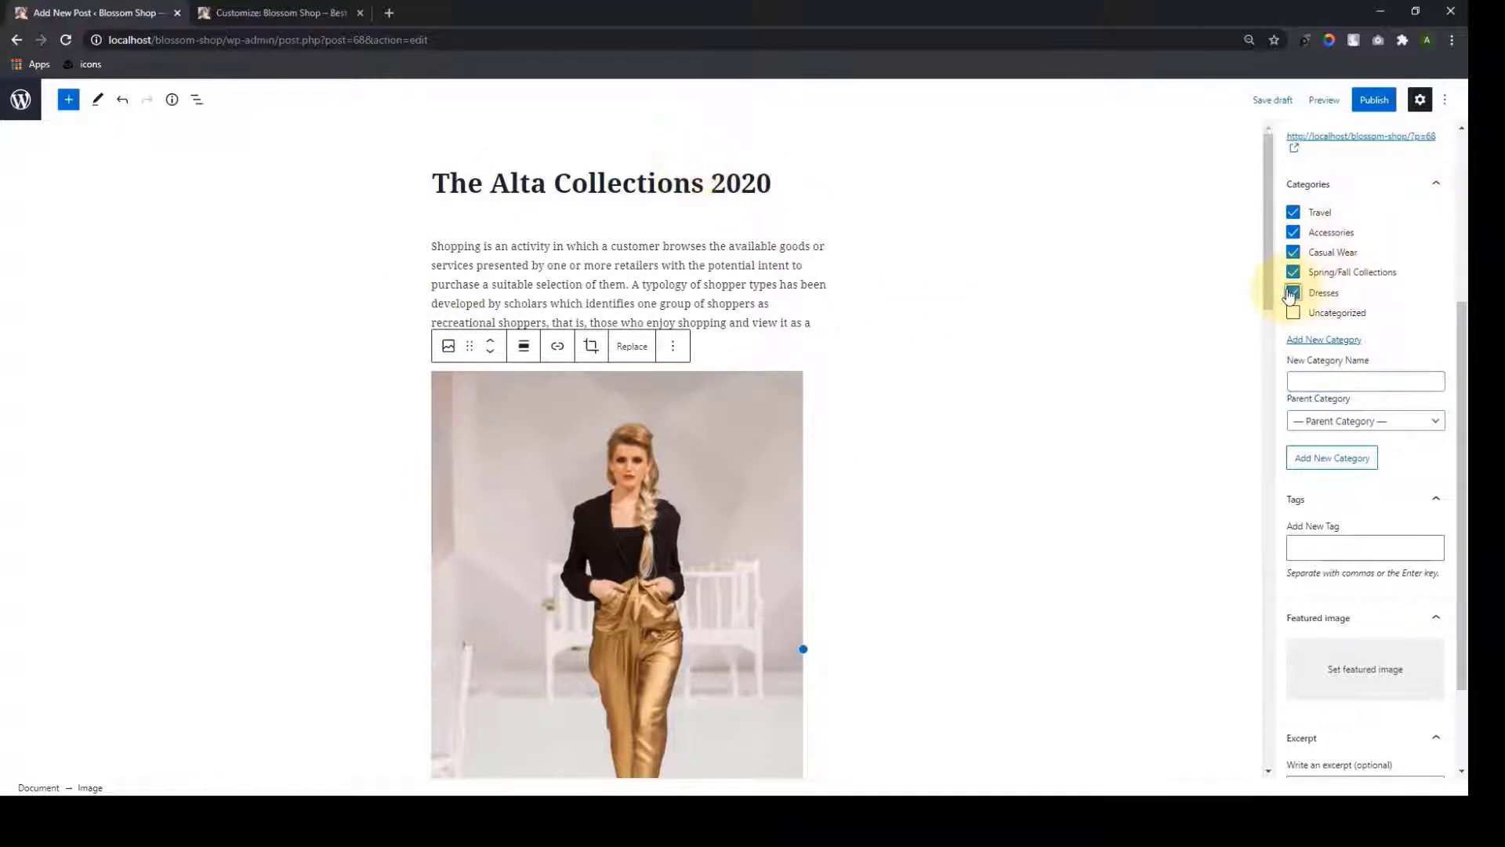
click(1293, 252)
click(1293, 232)
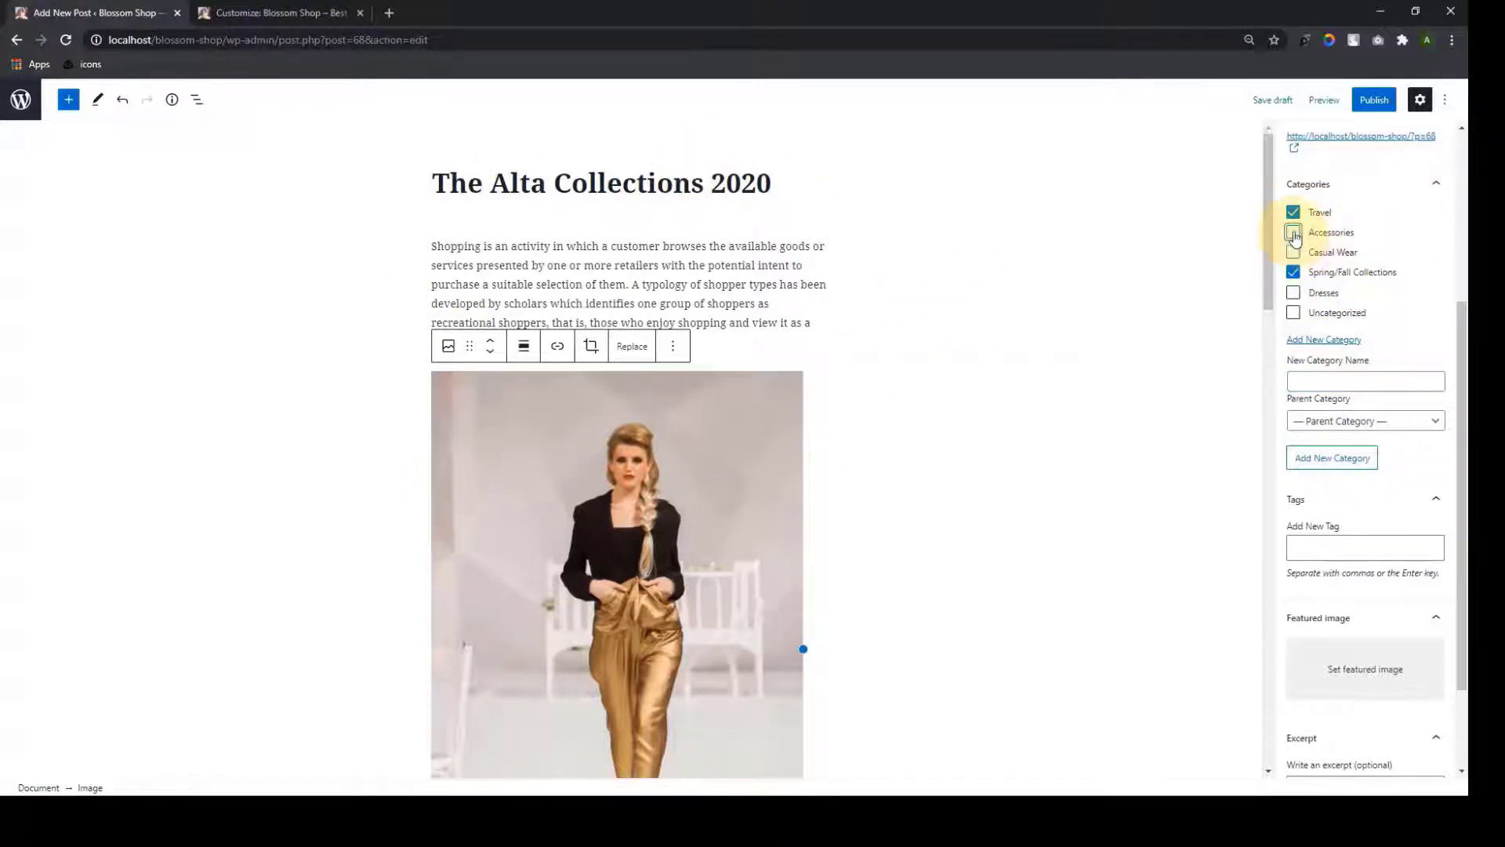
click(1293, 212)
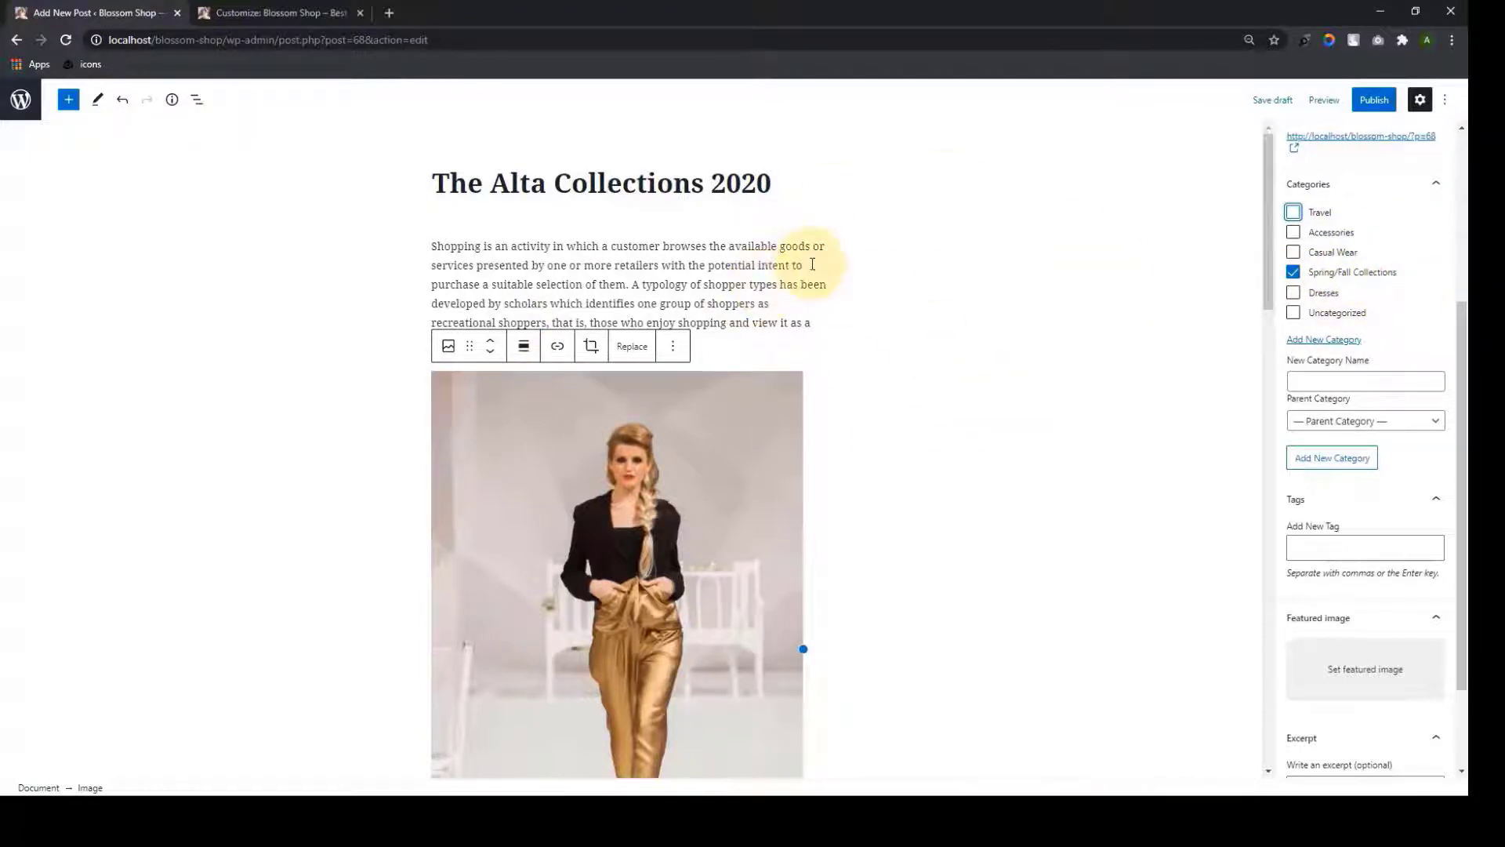
Add the tags 'summer vibes', 'fall' and 'fashion' to the post
scroll(1364, 470, down, 3)
click(1350, 427)
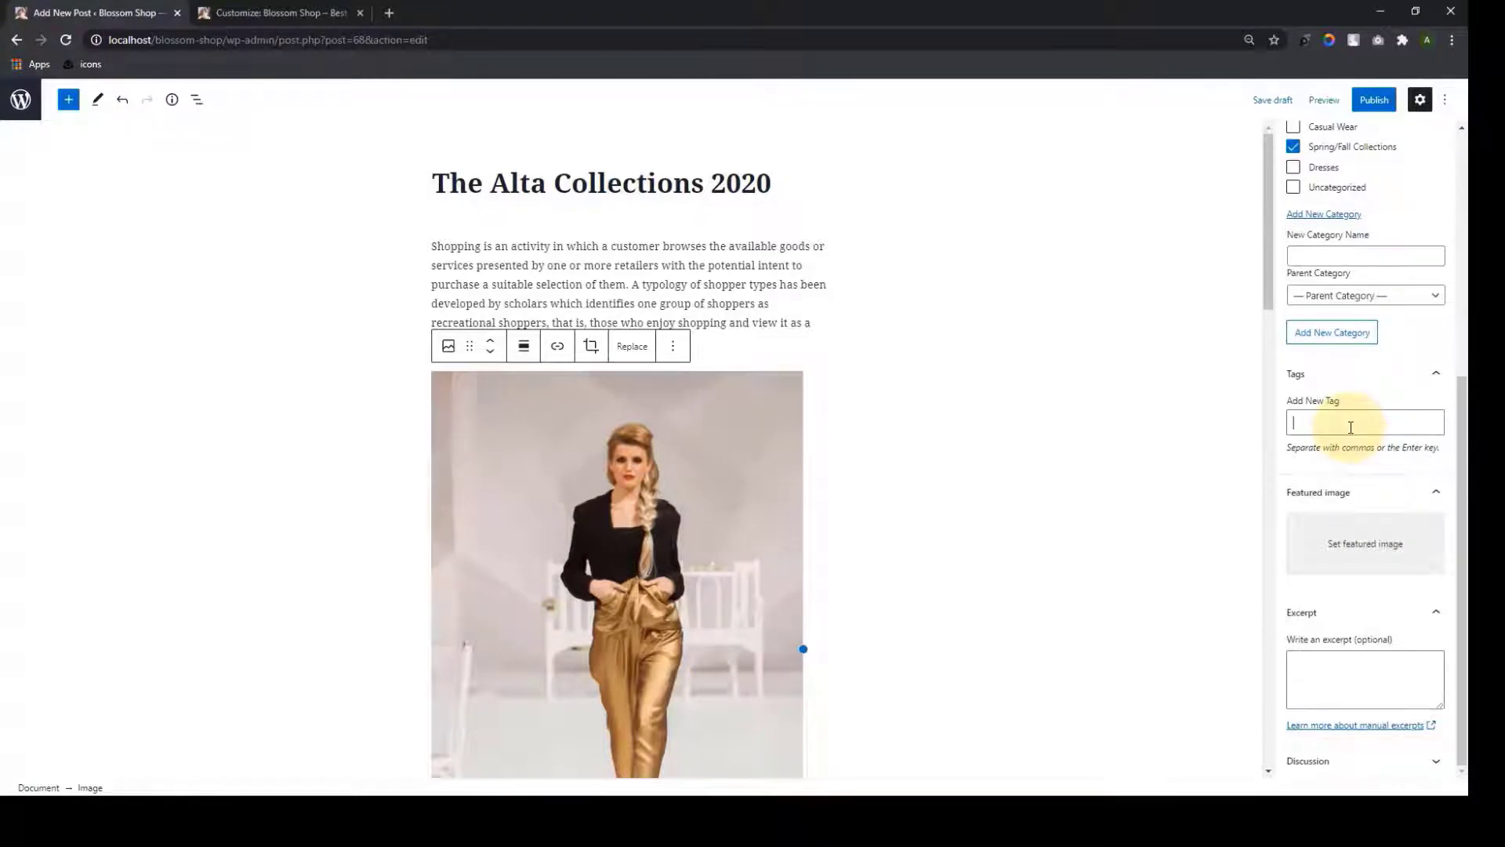
text(summ)
key(BackSpace)
key(BackSpace)
key(BackSpace)
key(Return)
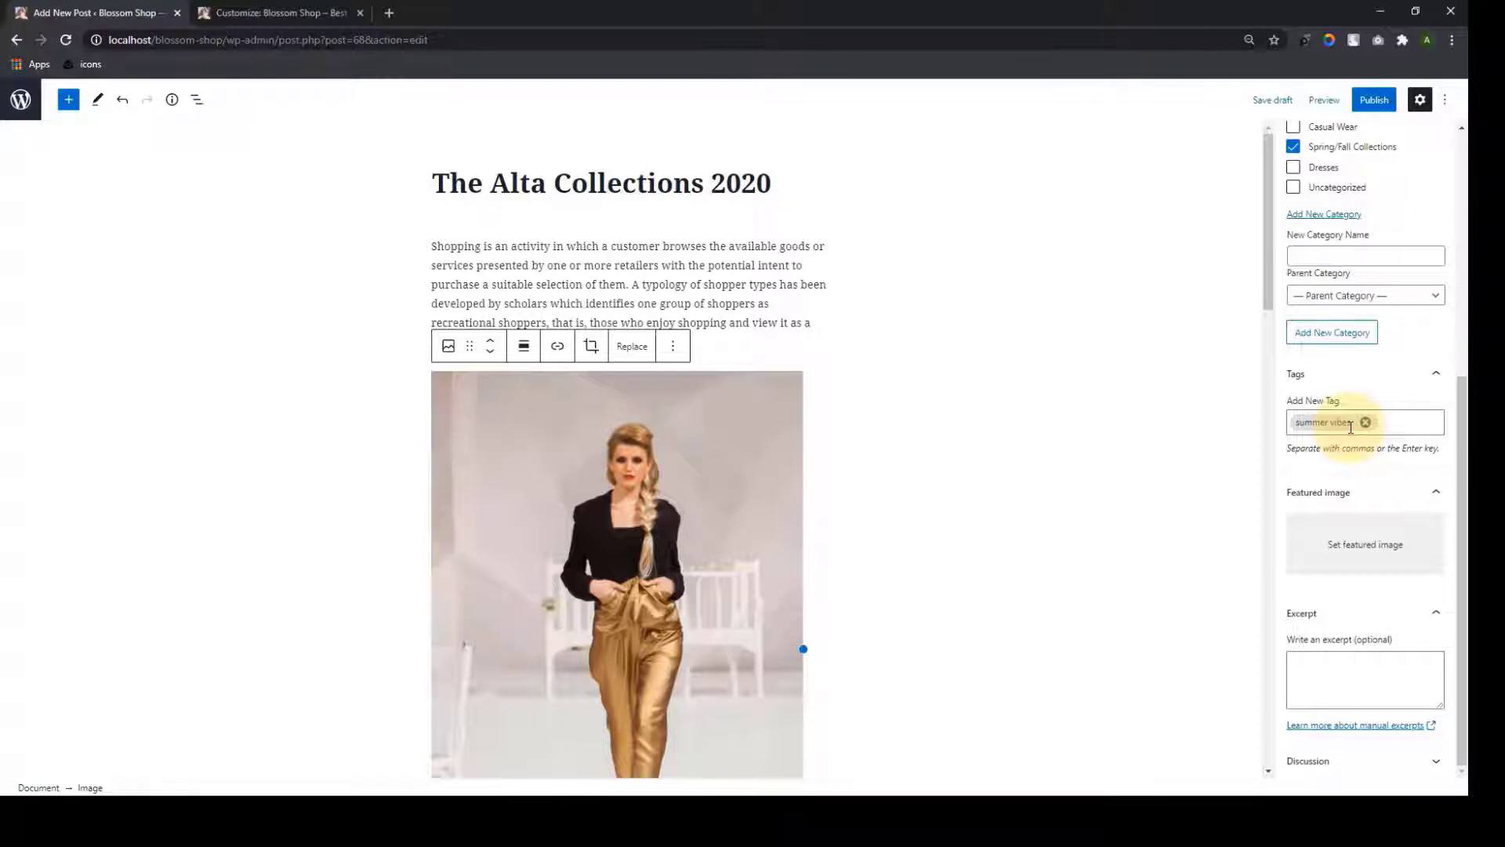
text(fall)
key(Return)
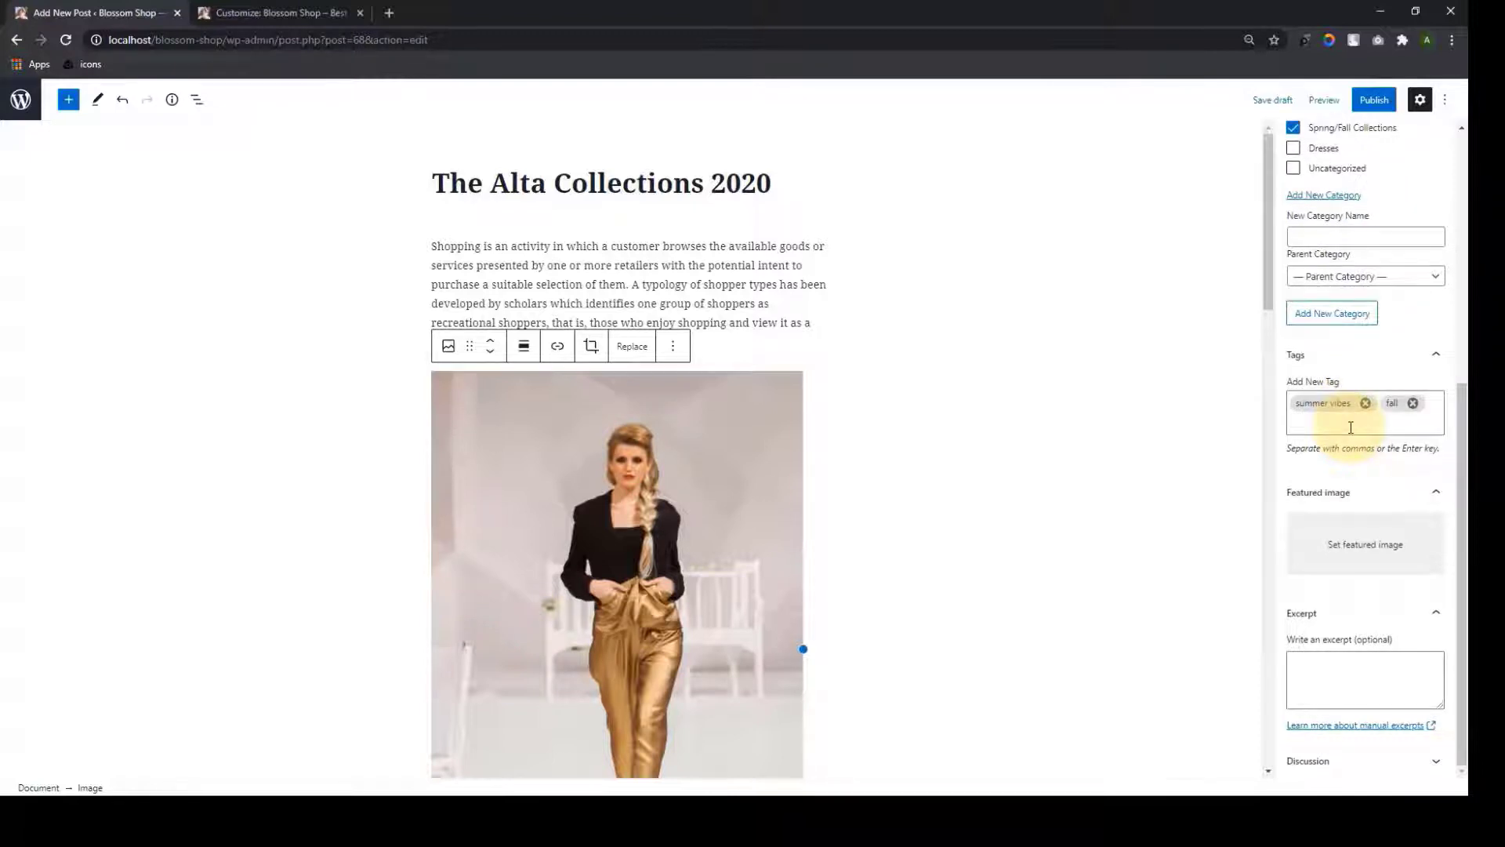
text(fashion)
key(Return)
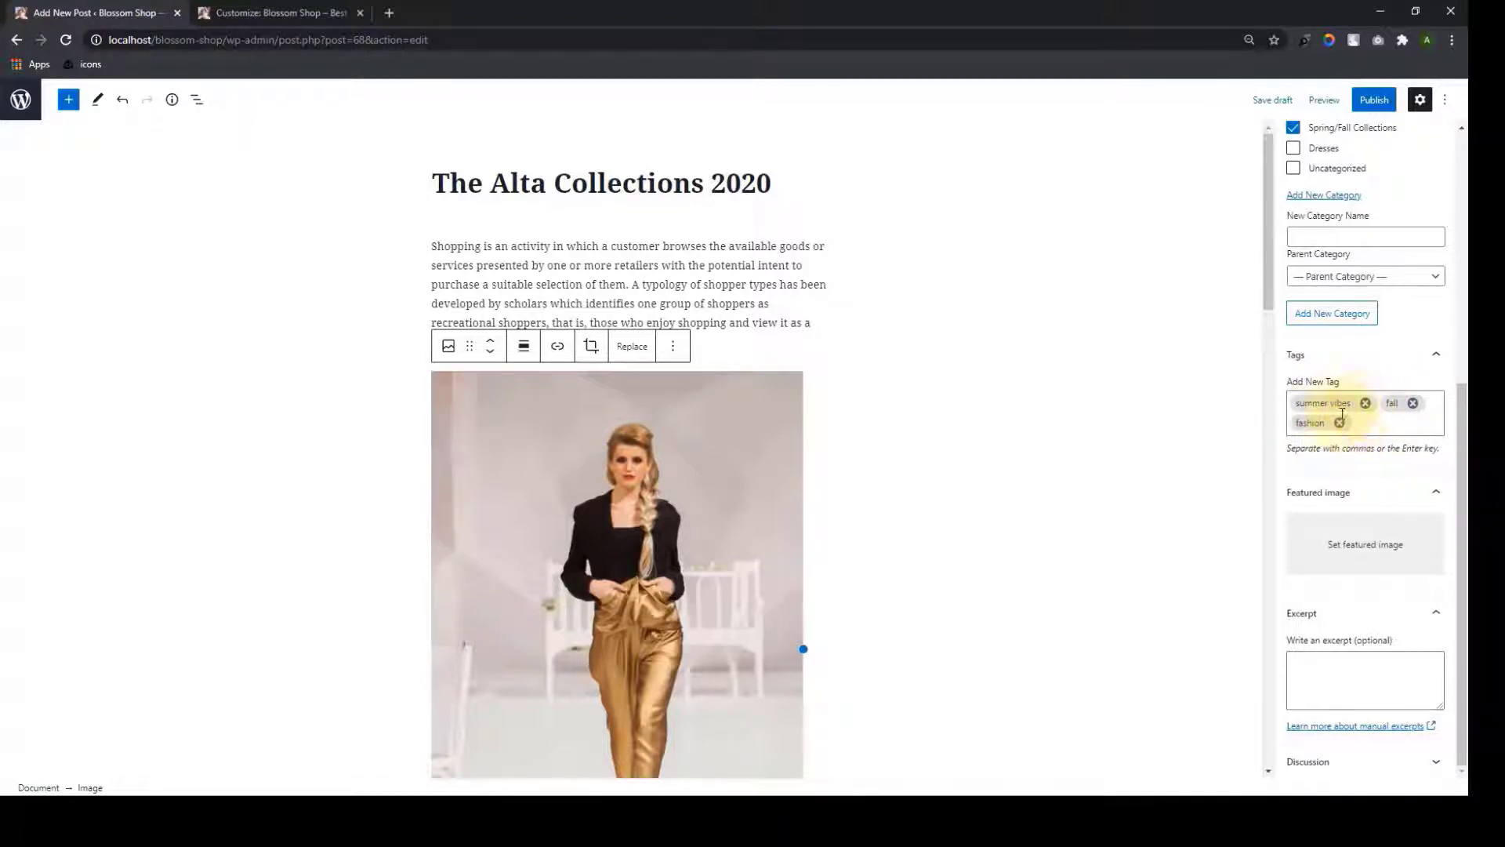
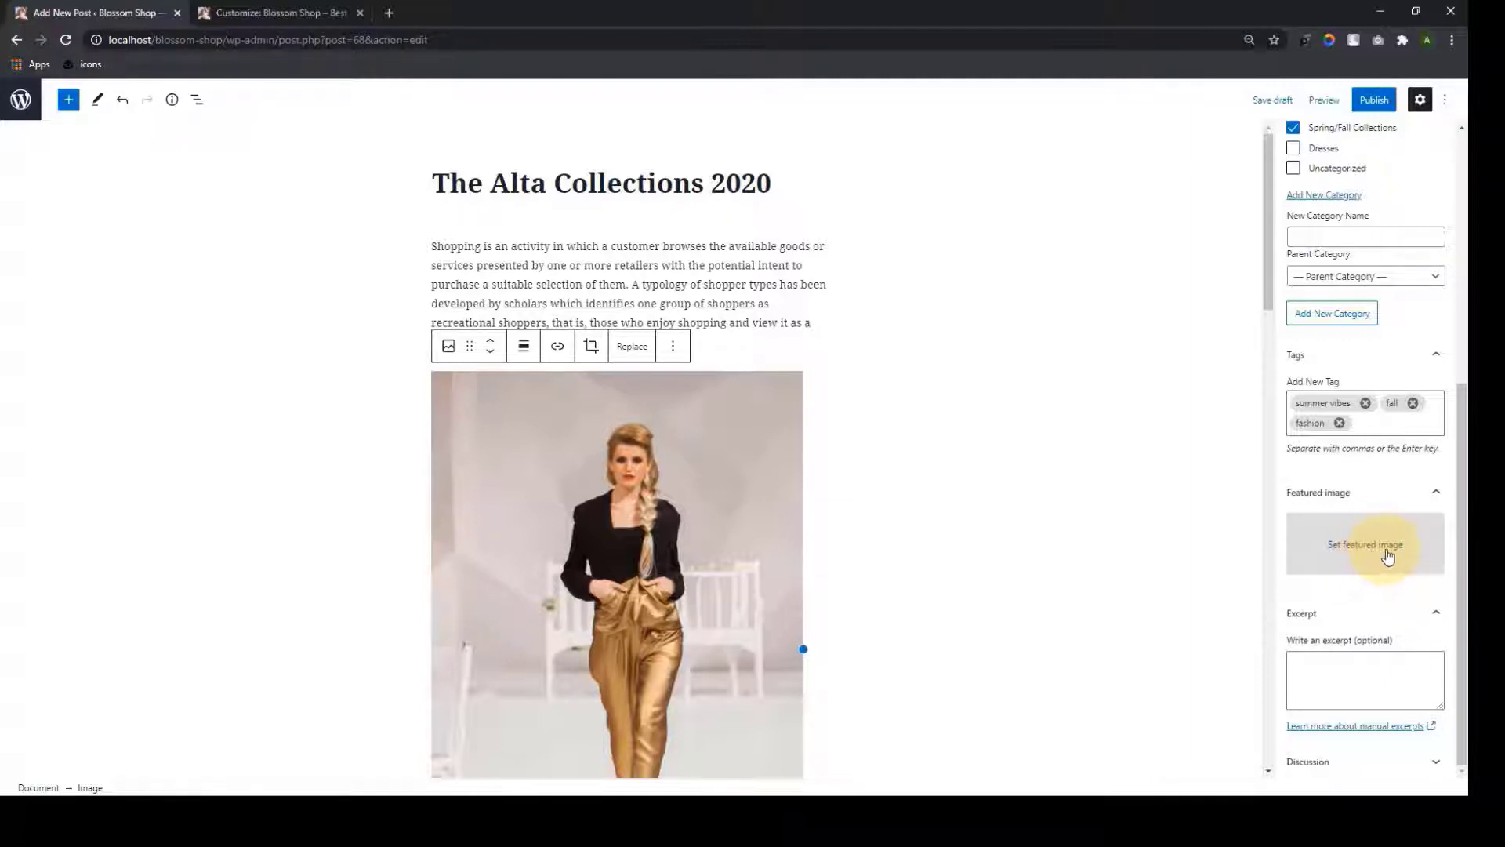
Set the photo of the woman in the white dress as the post's featured image
click(1387, 556)
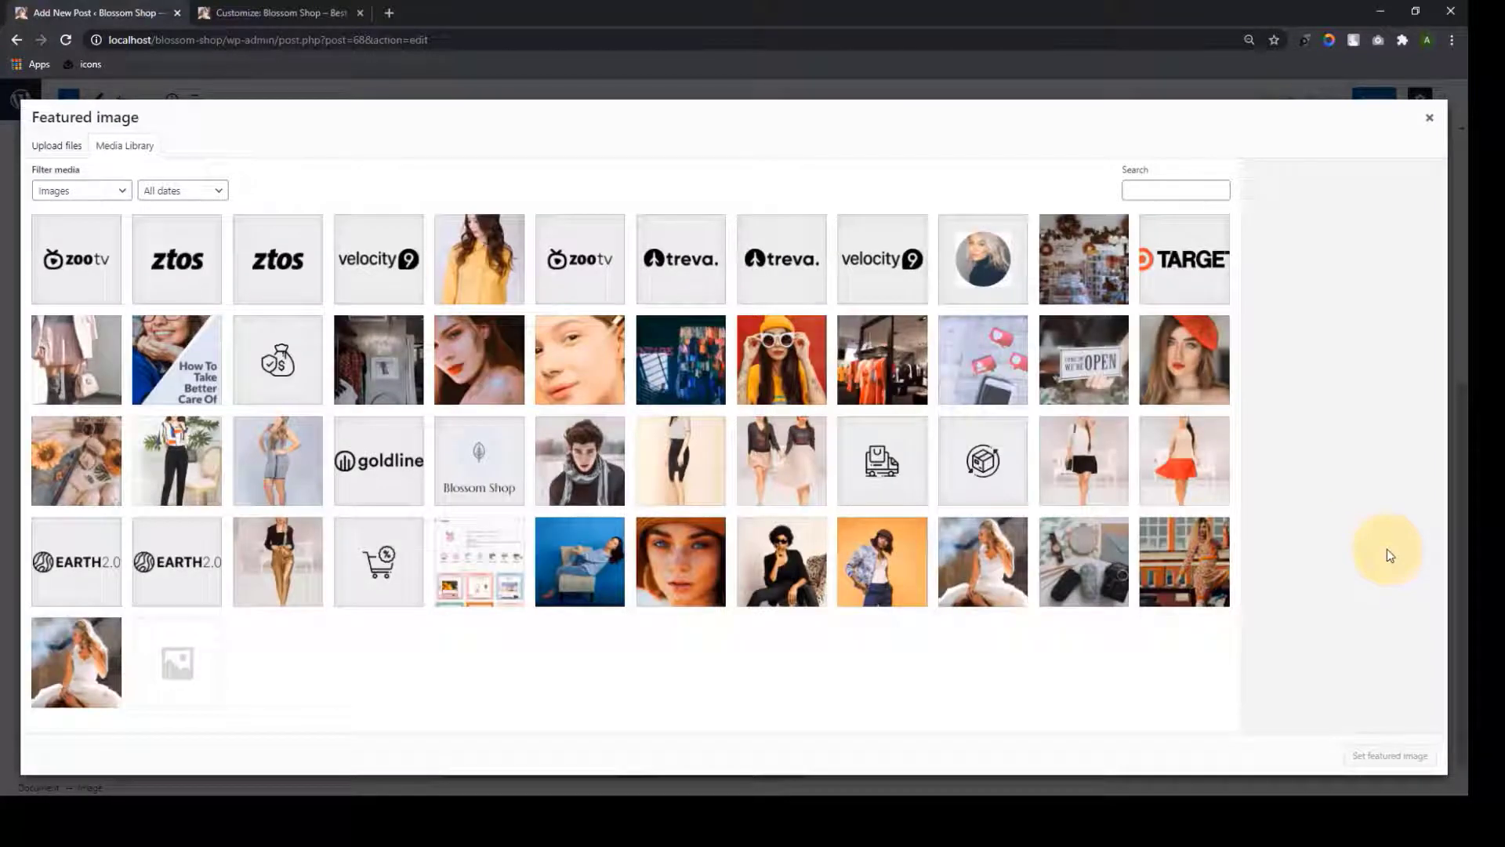
click(983, 562)
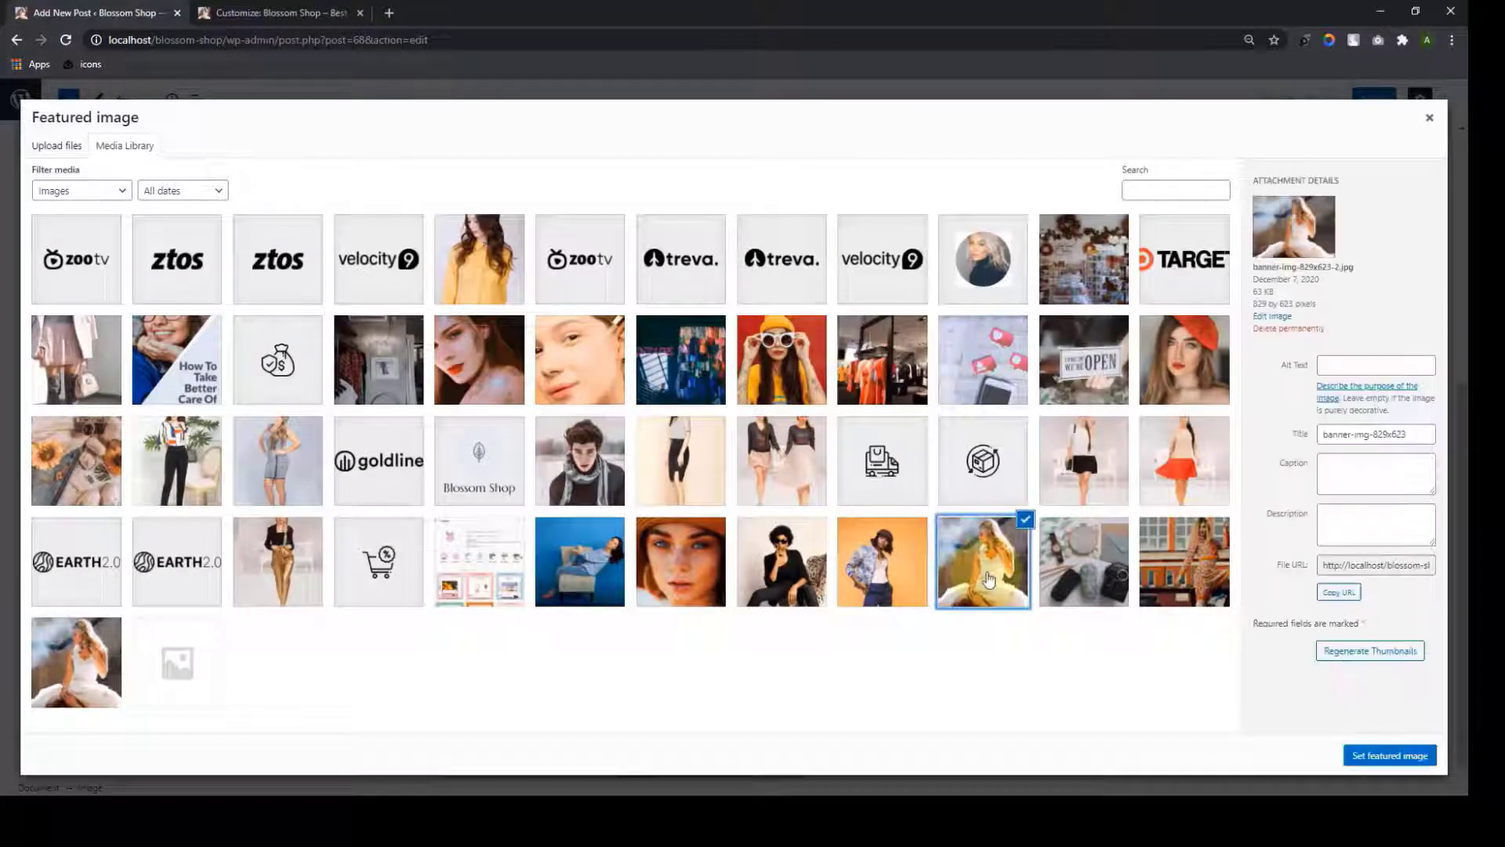
click(1389, 755)
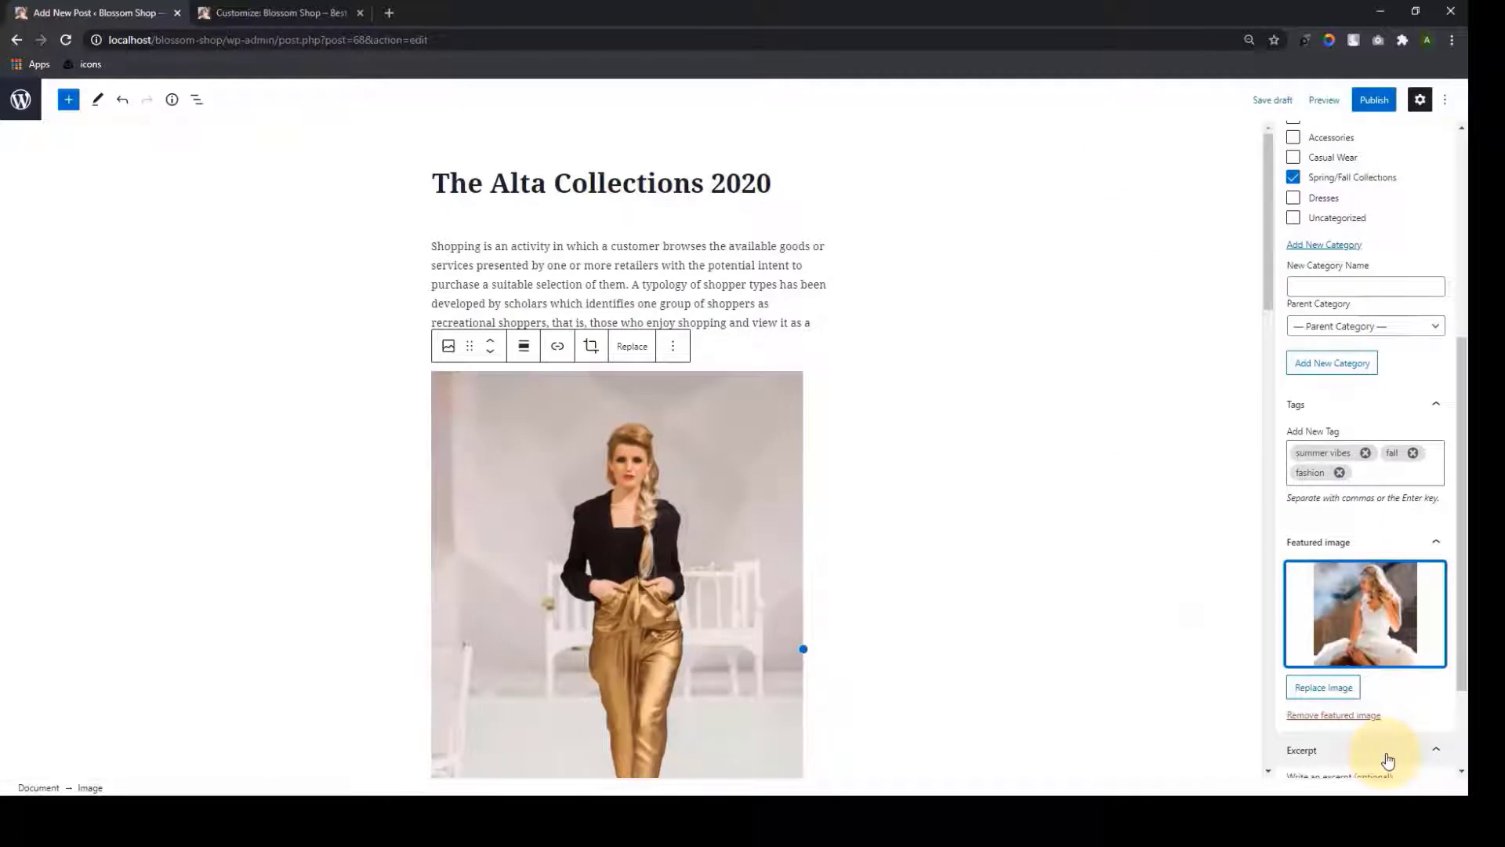
Publish The Alta Collections 2020 post immediately as public
scroll(1384, 737, down, 2)
click(1372, 616)
click(1394, 726)
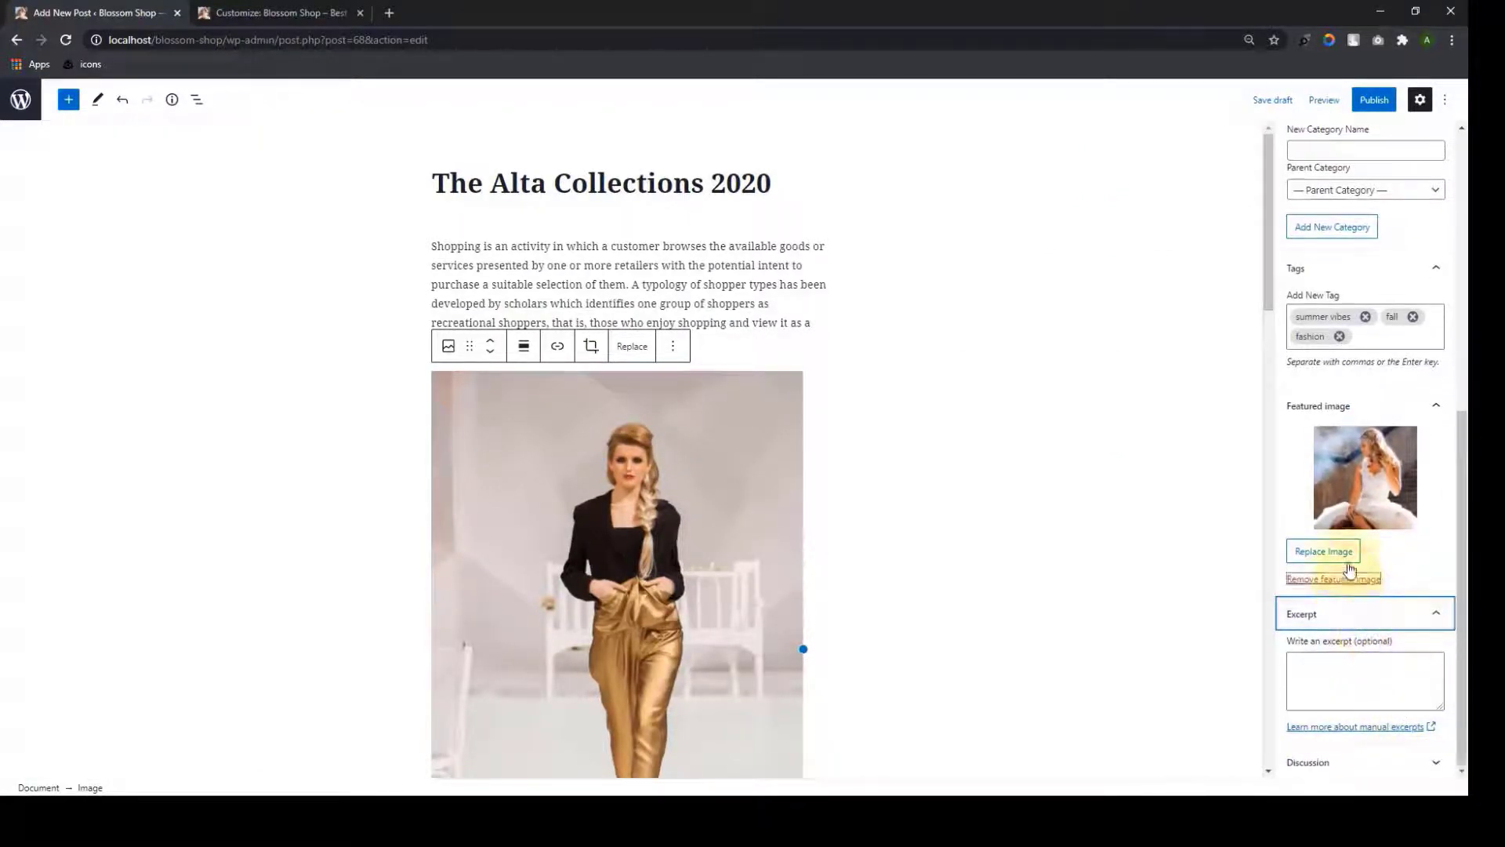
scroll(1383, 486, up, 6)
click(1368, 108)
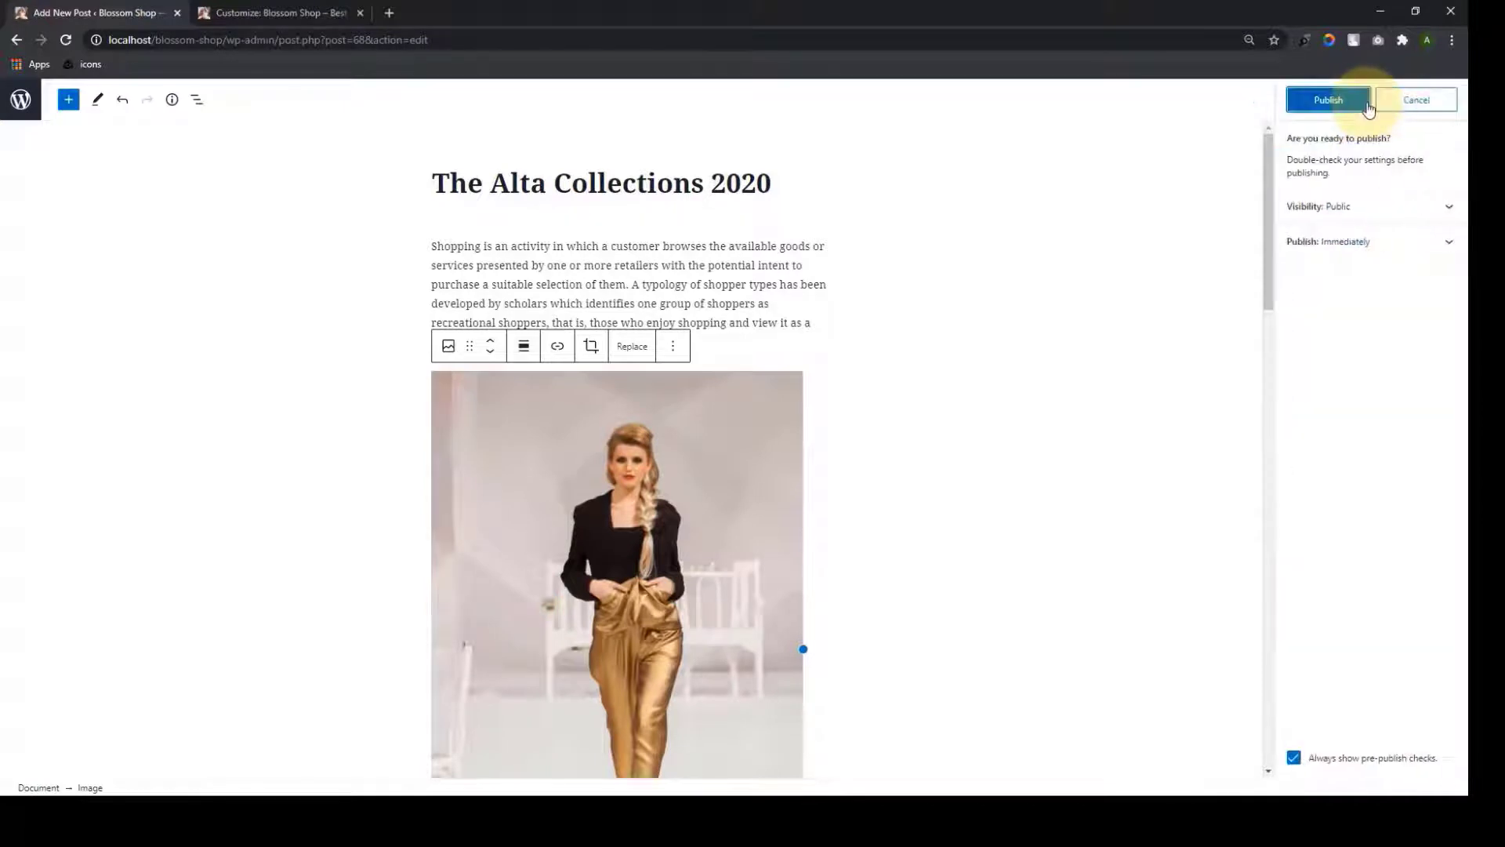
click(1360, 106)
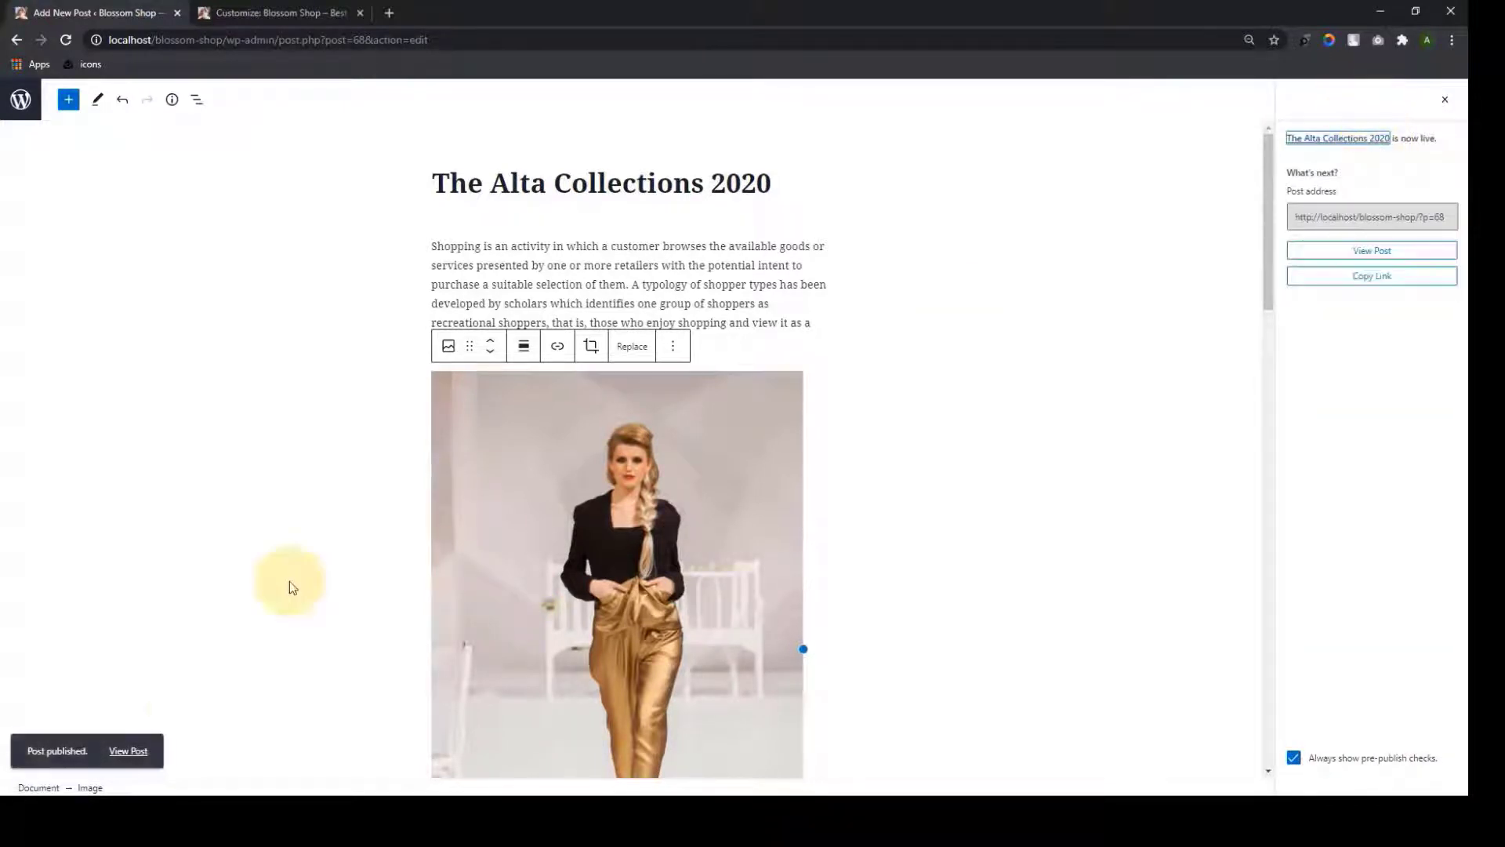
Open the published post live in a new tab and scroll through it
right_click(131, 748)
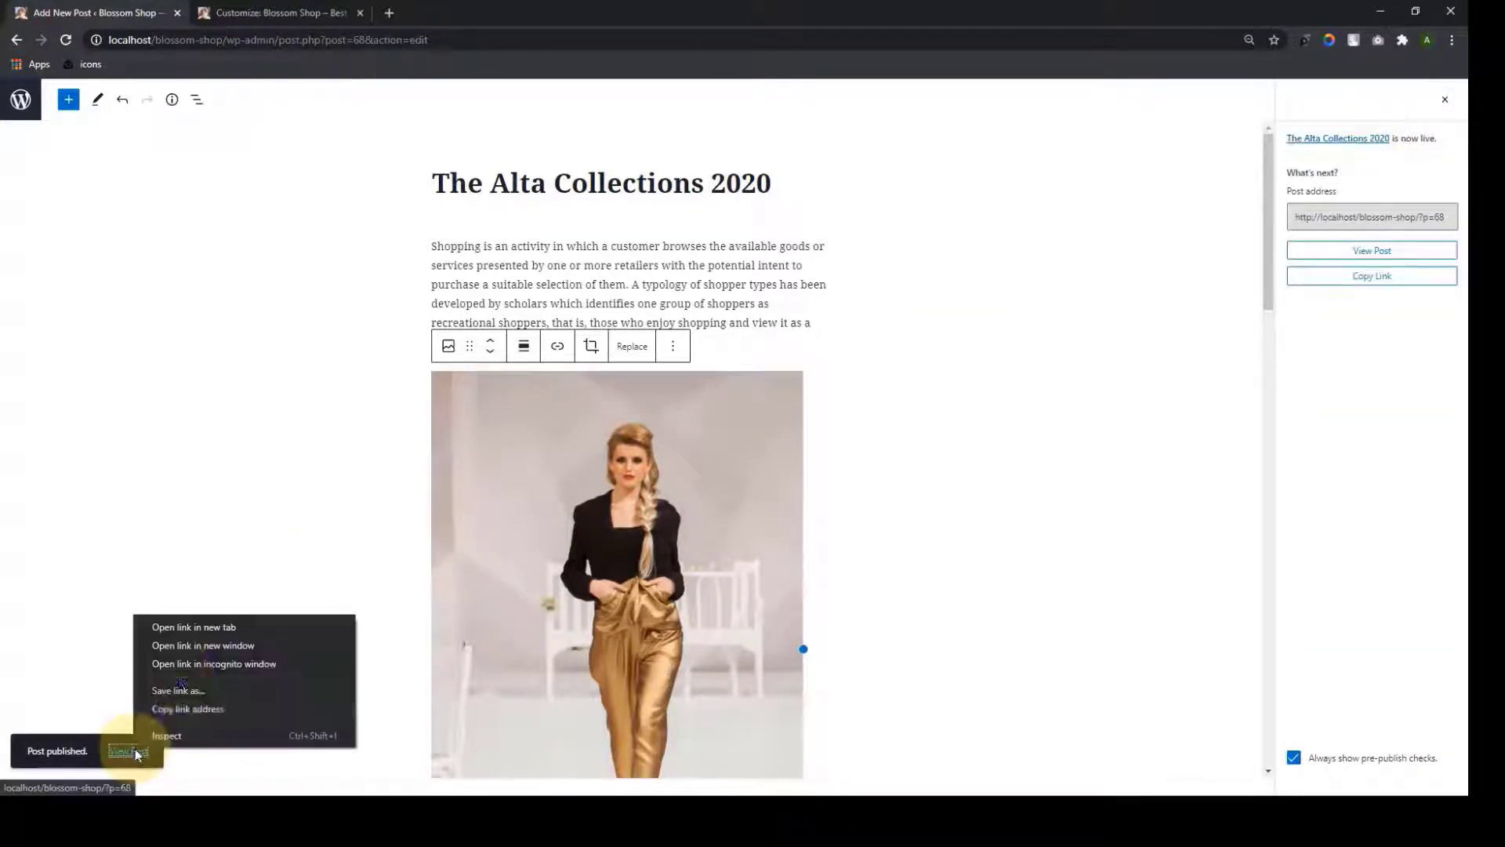
click(185, 627)
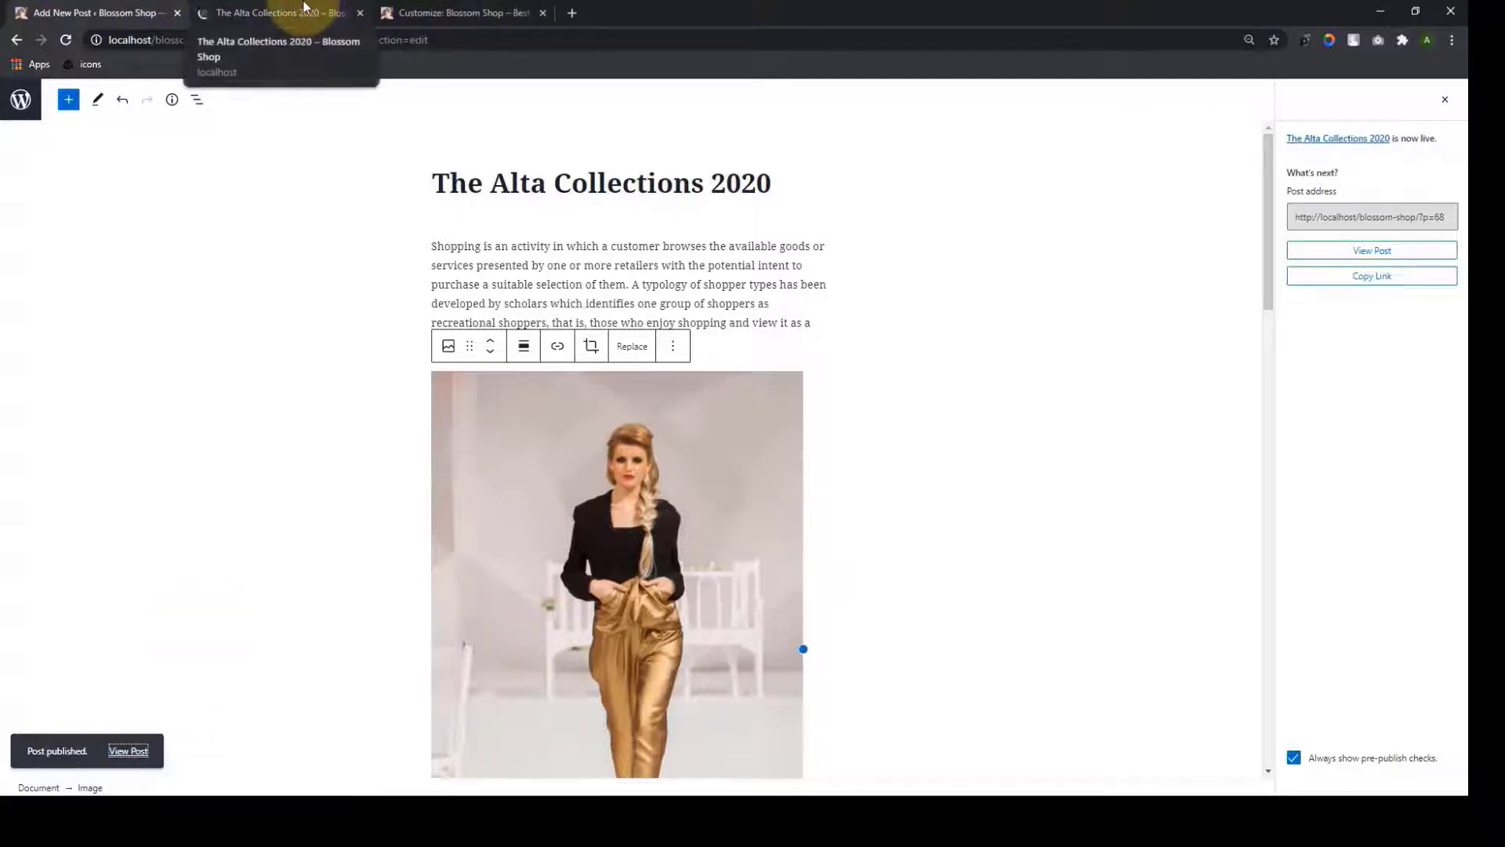
drag(304, 6, 486, 9)
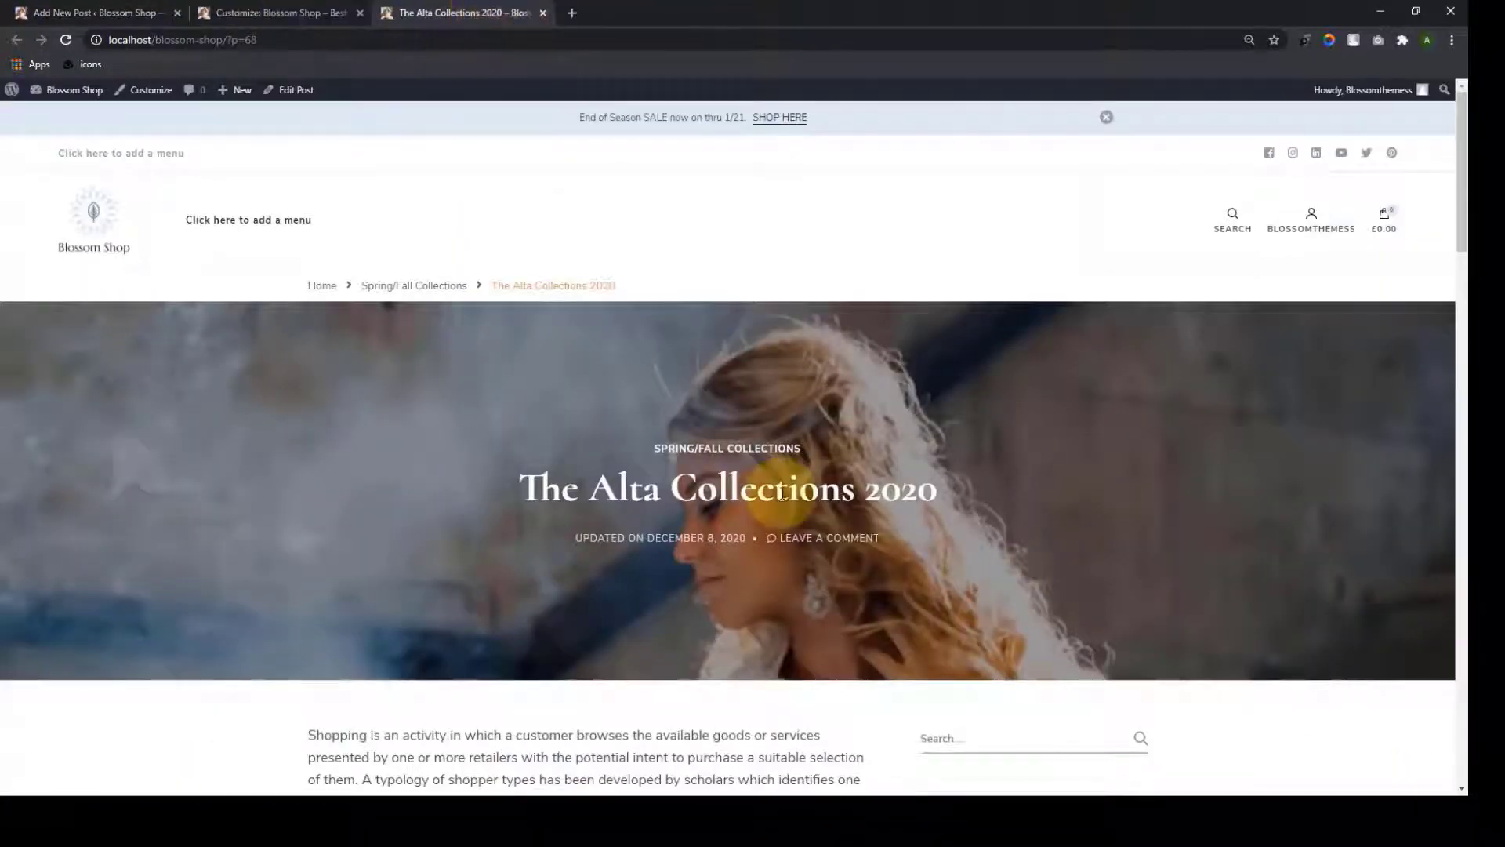
scroll(781, 495, down, 2)
scroll(781, 495, down, 2)
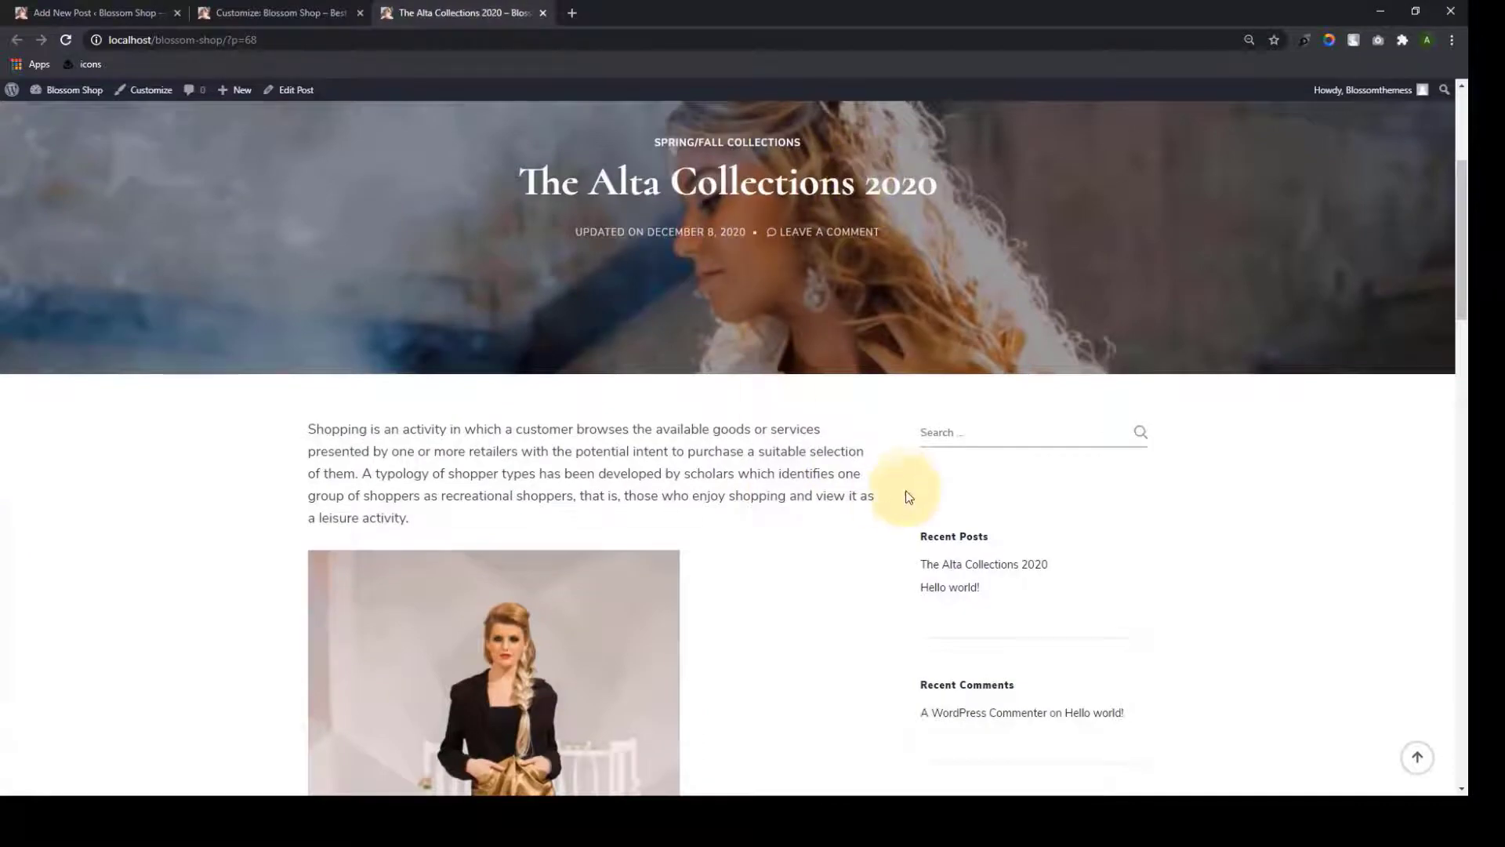
scroll(908, 496, up, 4)
scroll(902, 497, down, 15)
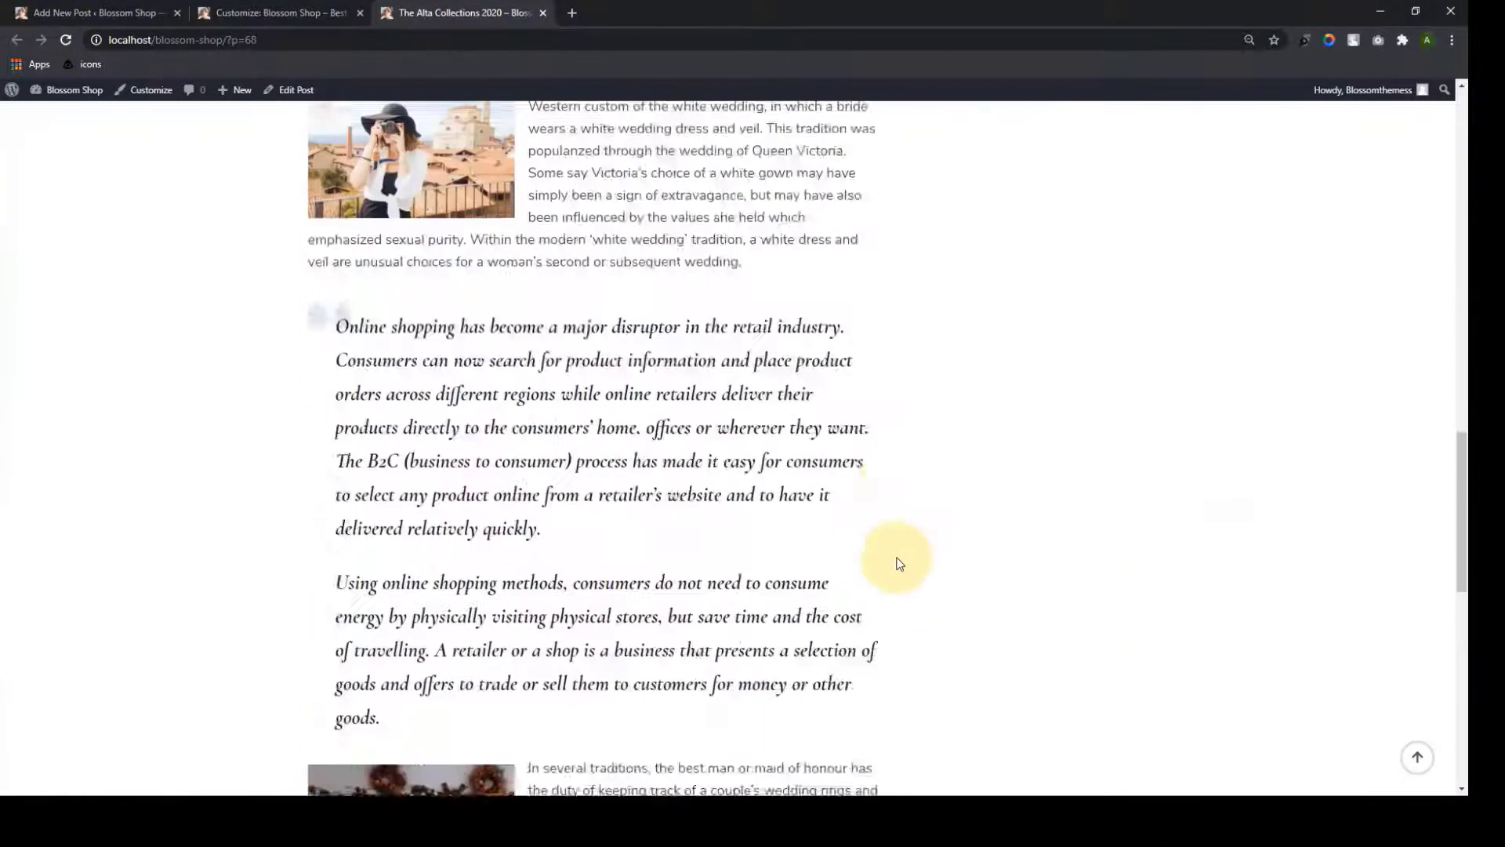
scroll(899, 564, down, 8)
scroll(901, 562, up, 20)
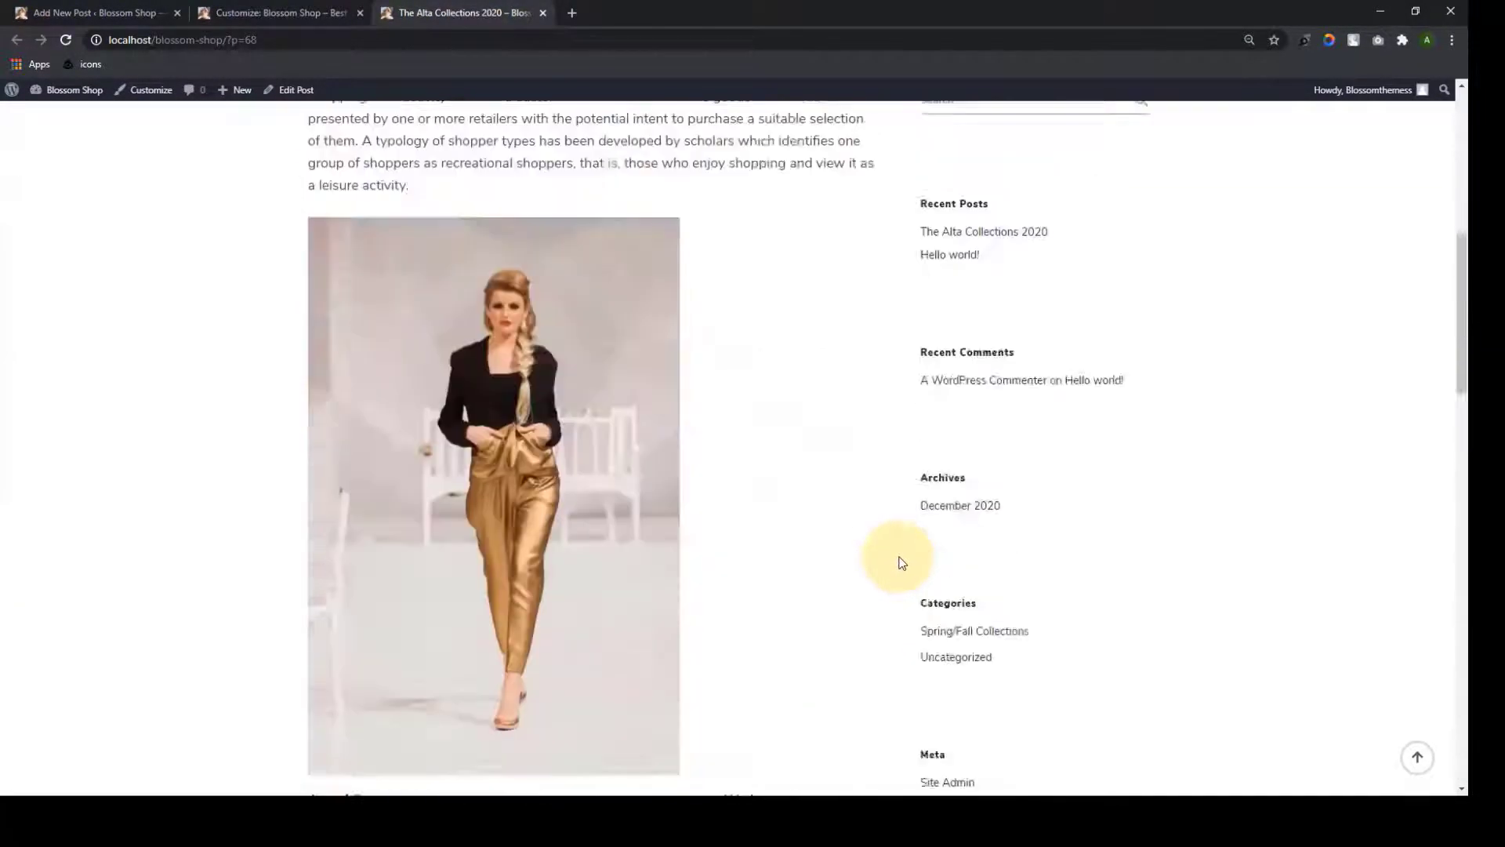
scroll(901, 562, up, 8)
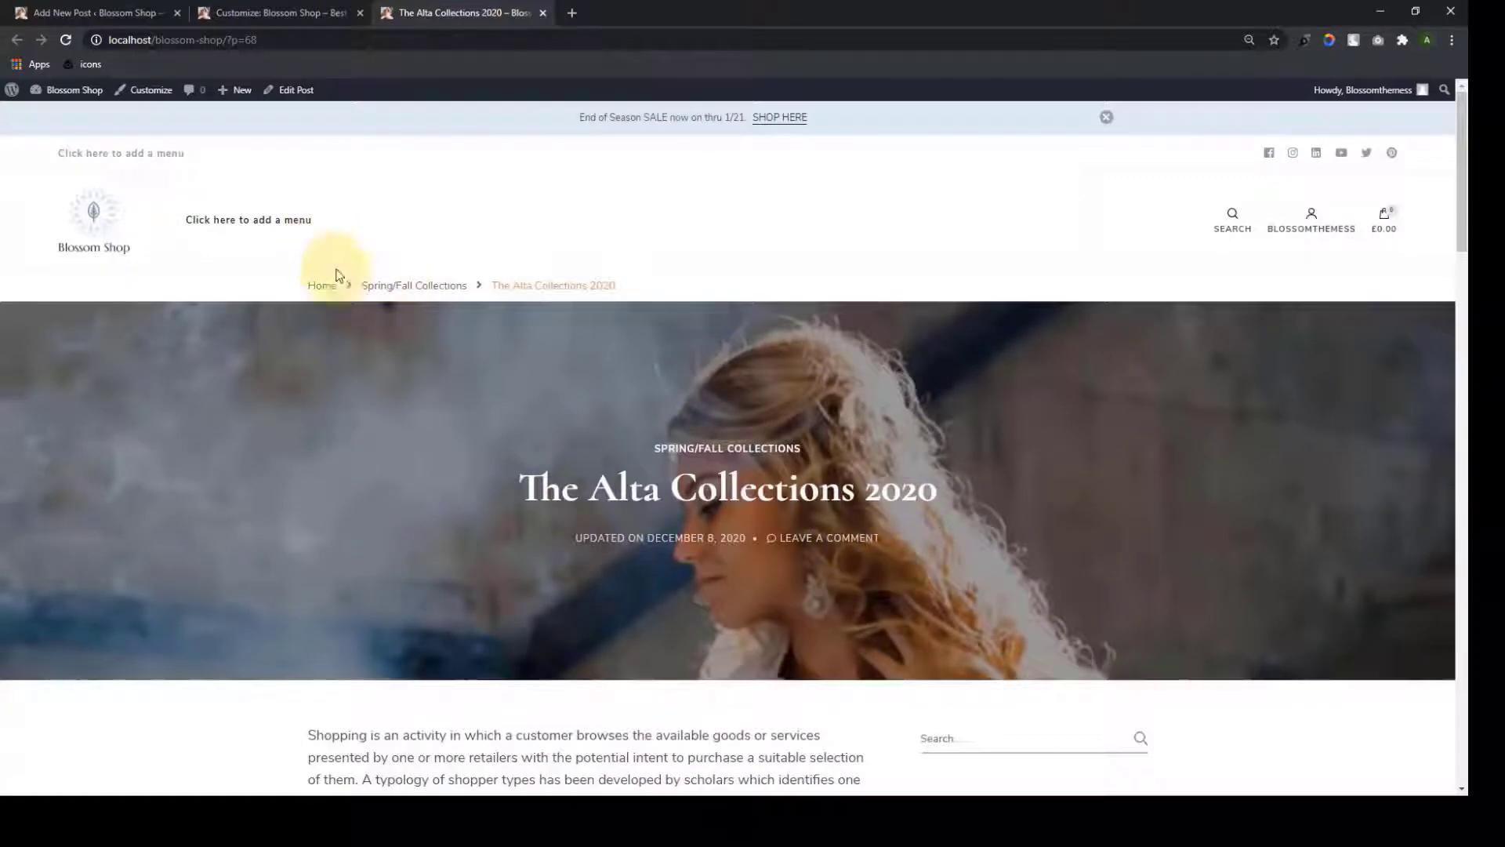
Browse the Blossom Shop homepage via the Home breadcrumb, then return to the Posts list
click(324, 285)
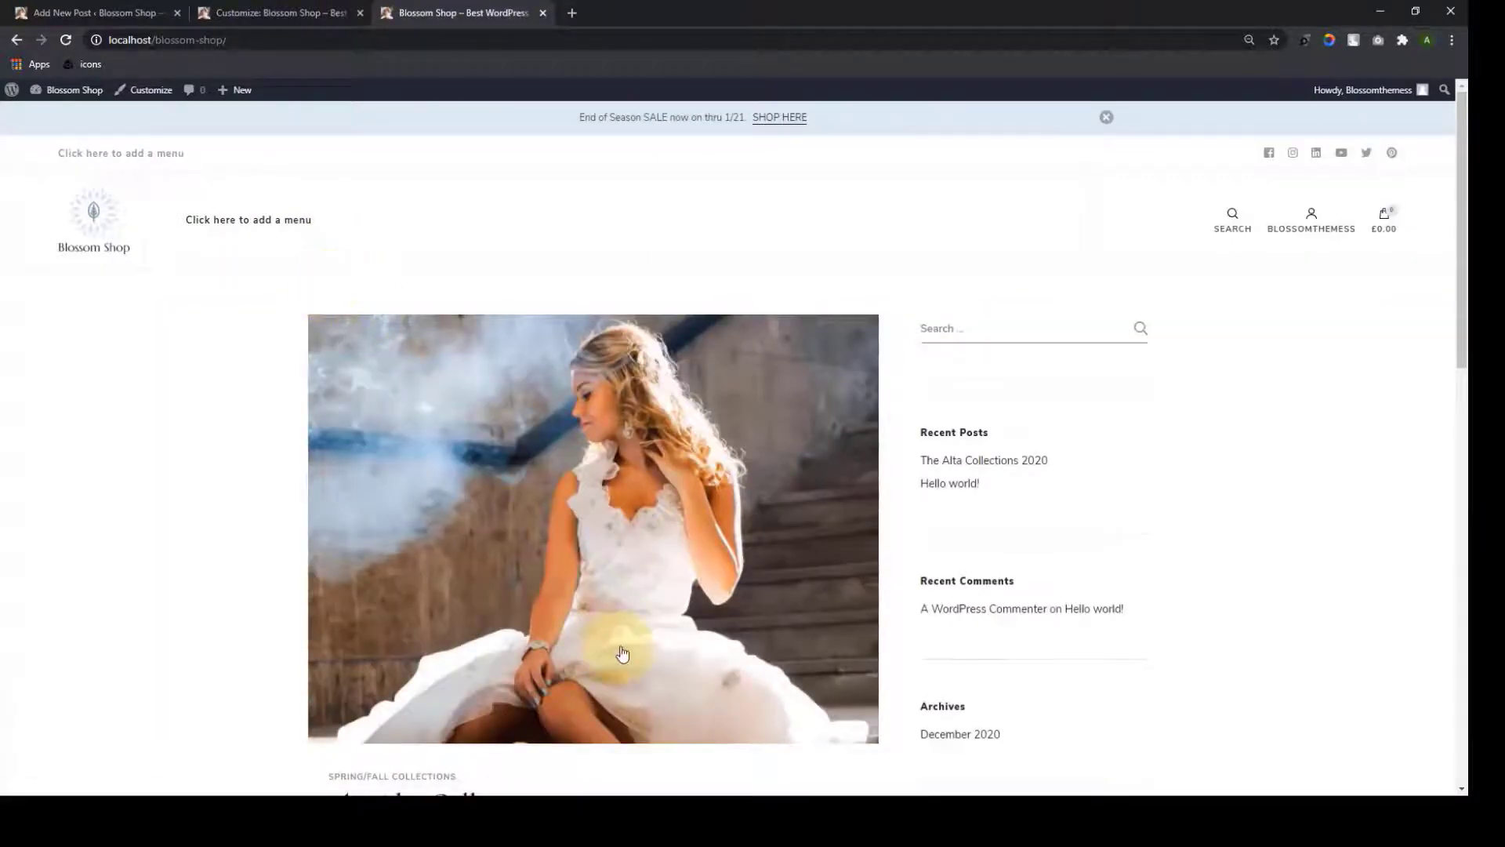
scroll(825, 647, down, 2)
scroll(825, 648, up, 2)
scroll(825, 656, down, 1)
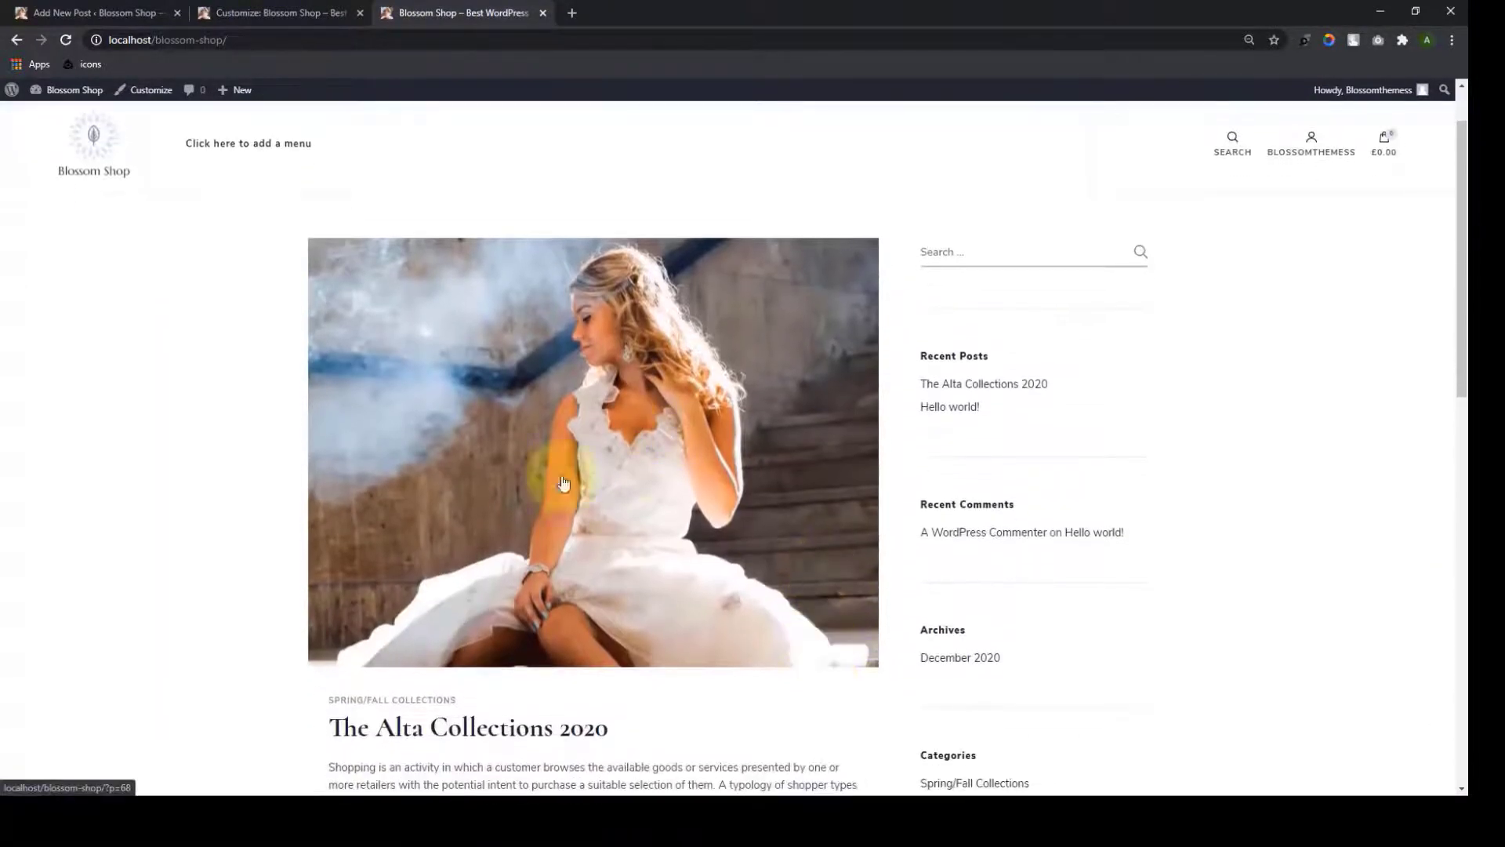
scroll(619, 541, down, 3)
scroll(625, 541, up, 2)
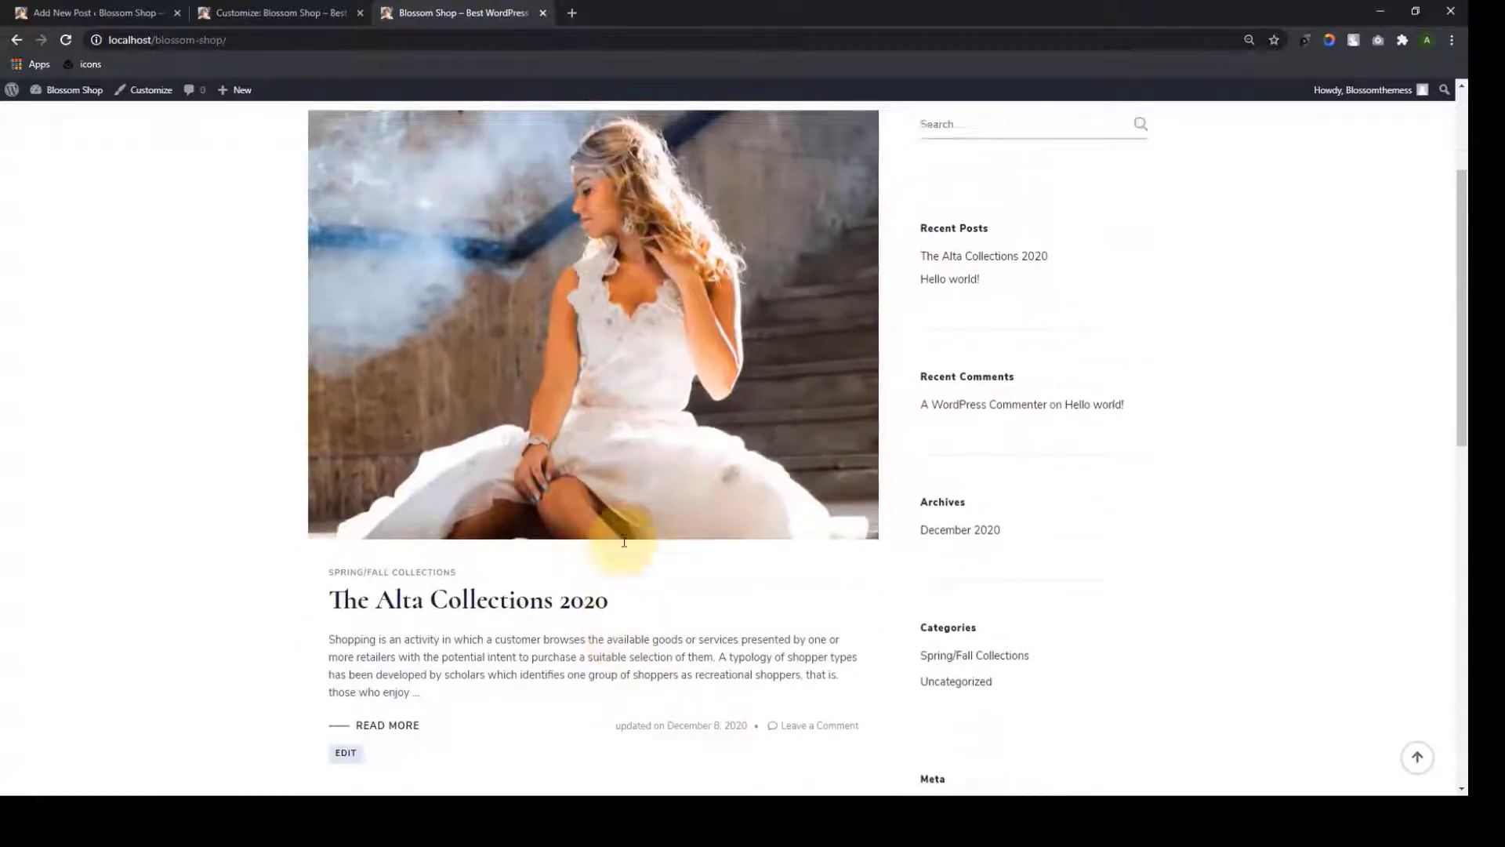
scroll(625, 553, up, 1)
scroll(624, 553, up, 1)
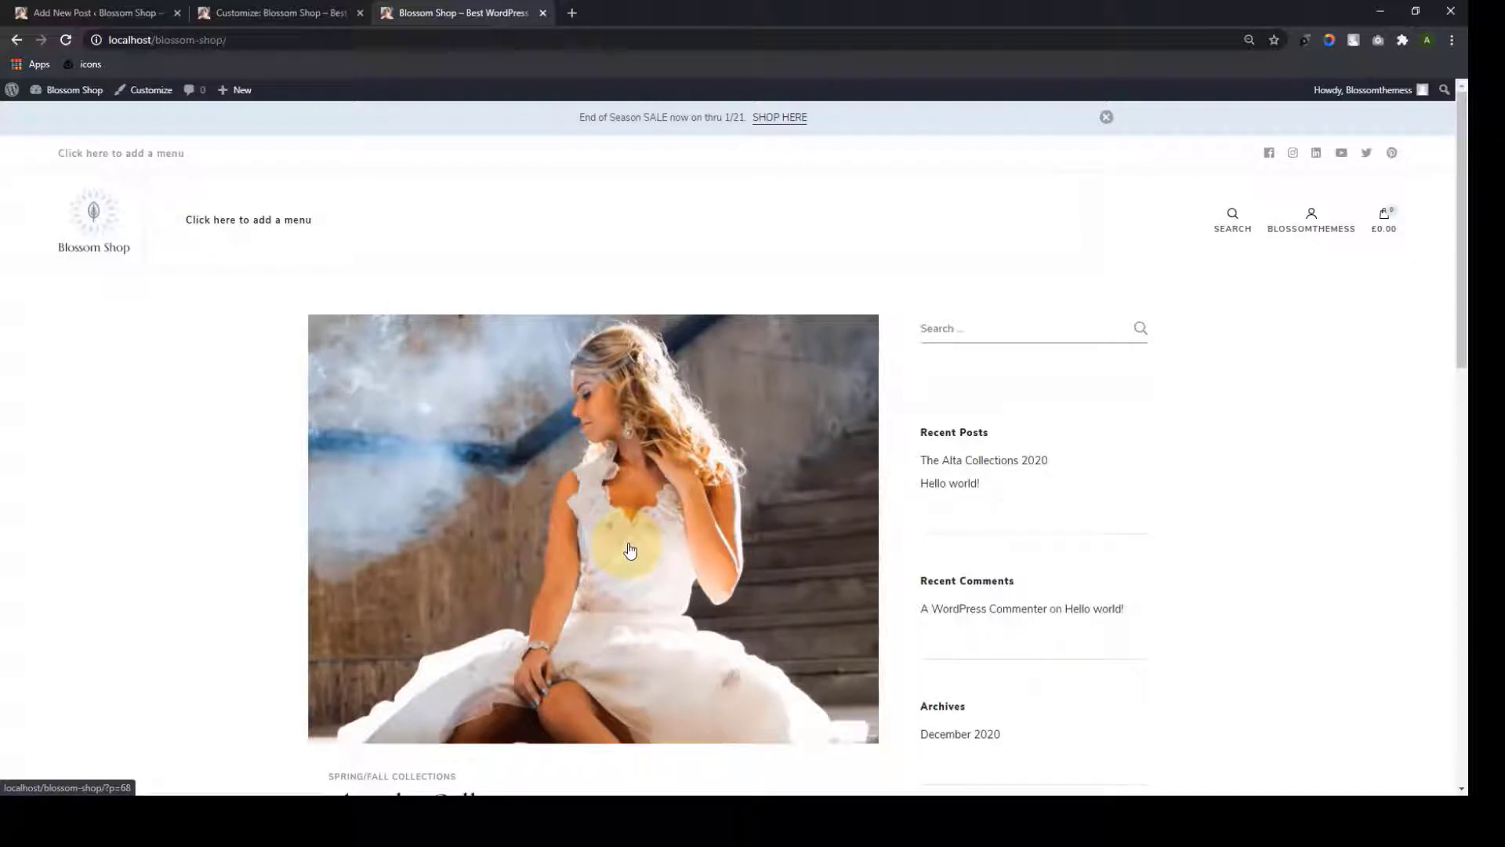
scroll(631, 549, down, 6)
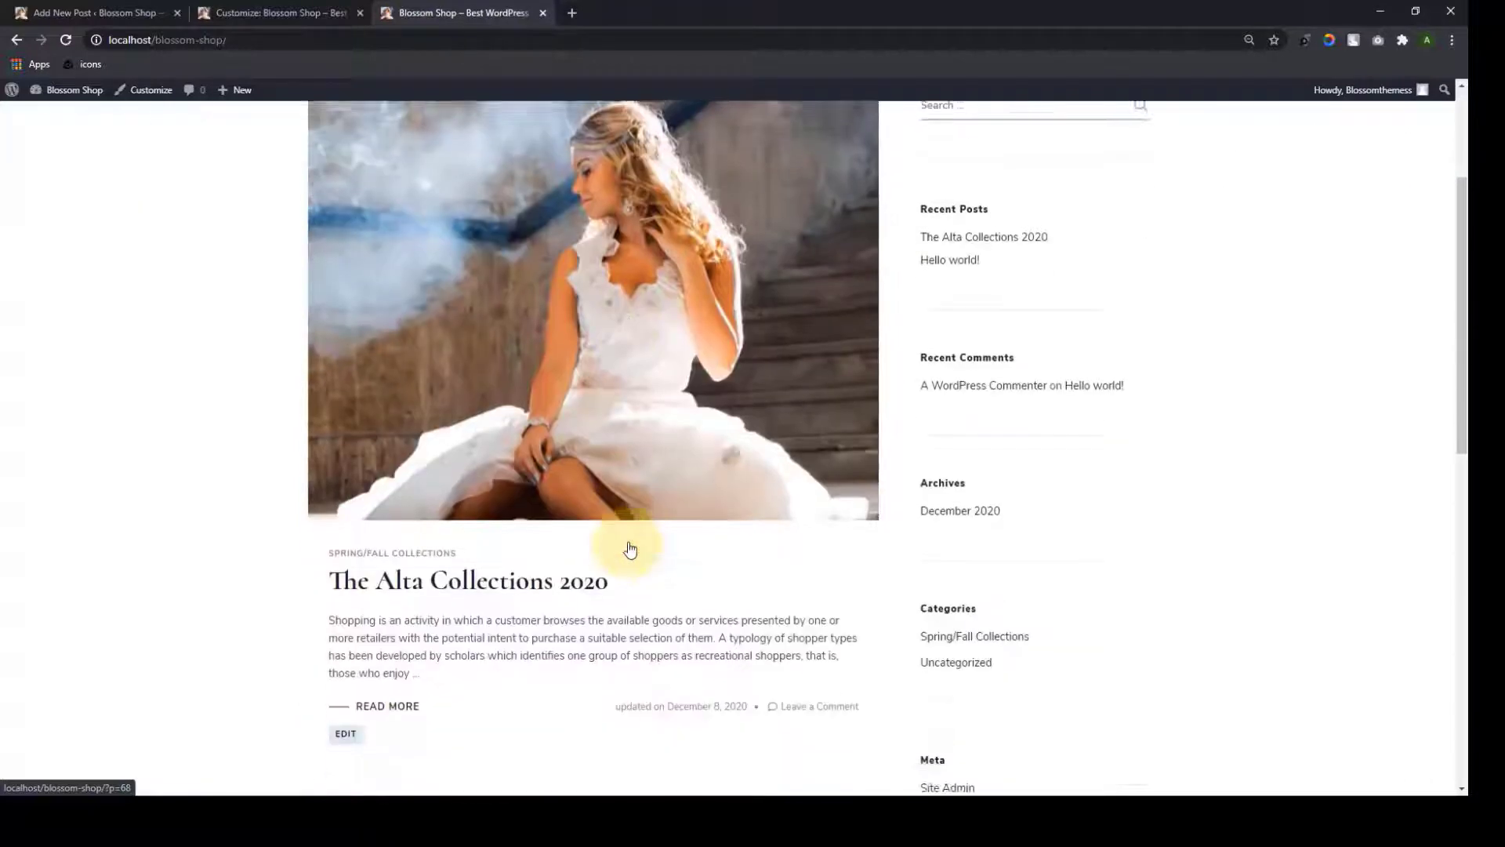
scroll(629, 542, up, 6)
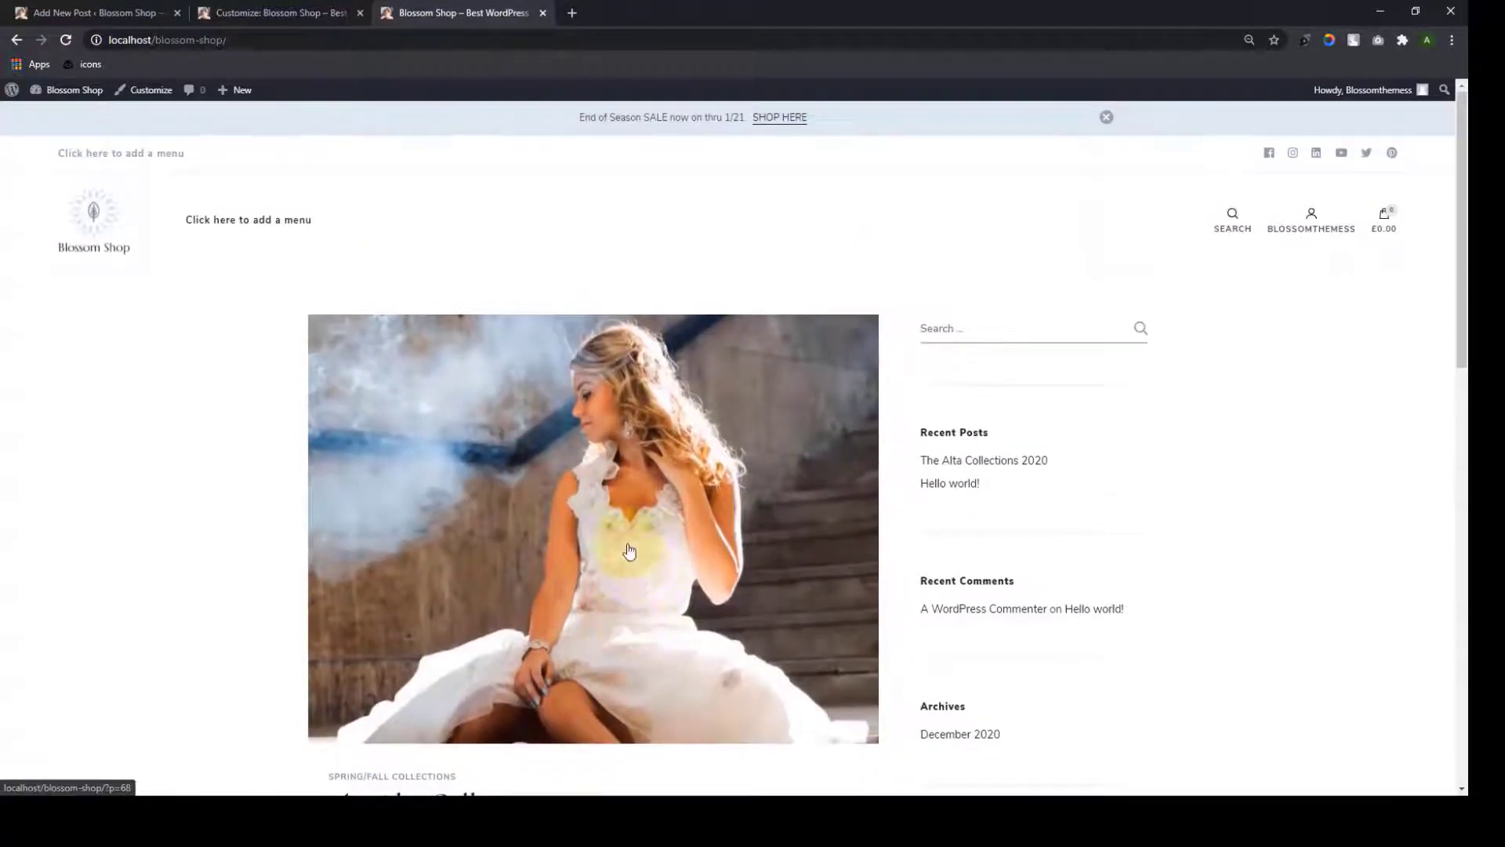
click(159, 9)
click(24, 100)
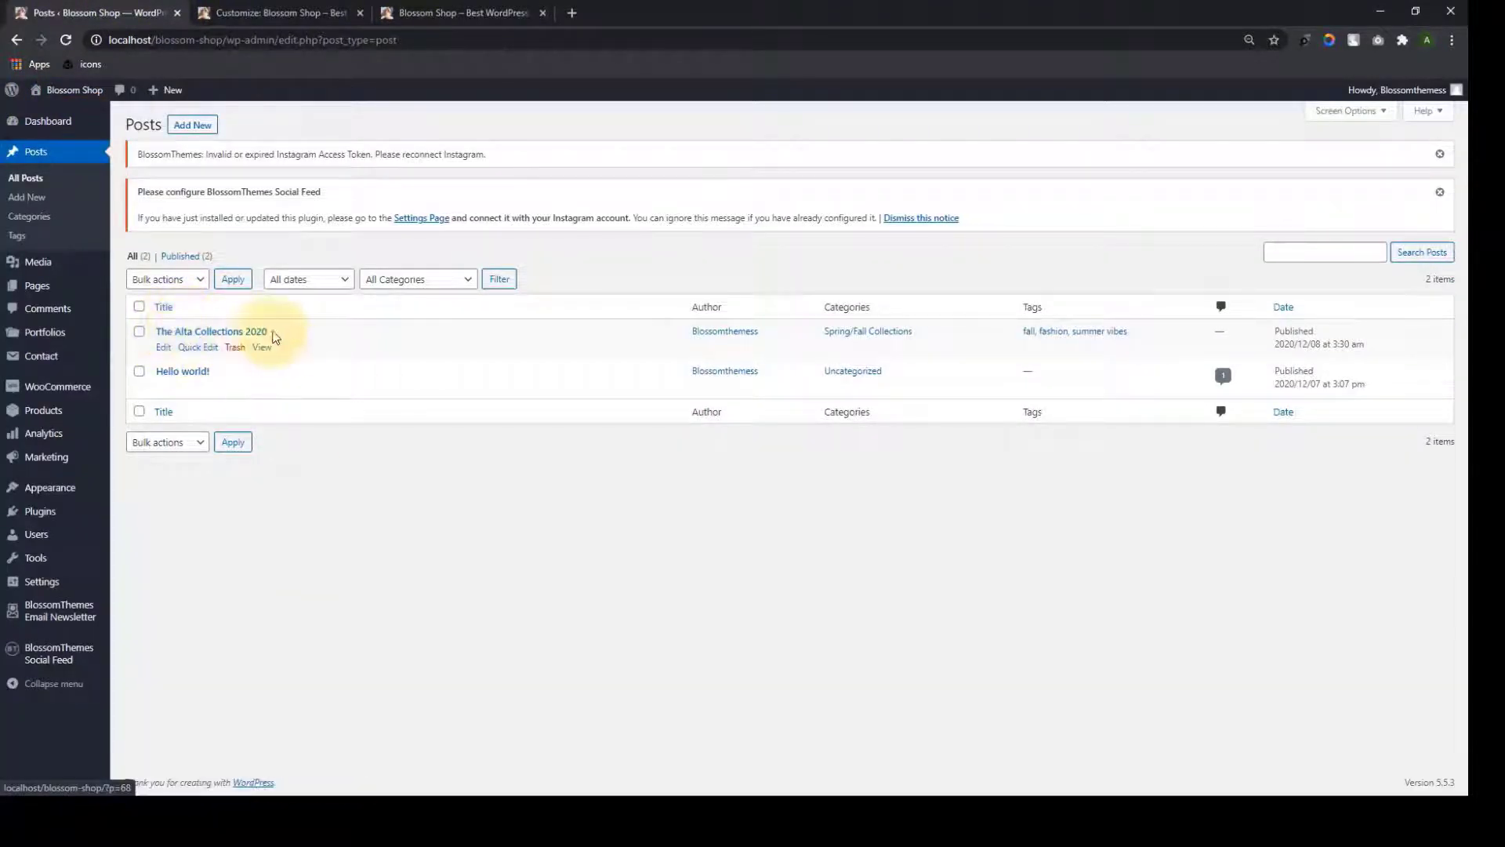
Trash the Hello world! post and reload the homepage to check the listed posts
click(233, 386)
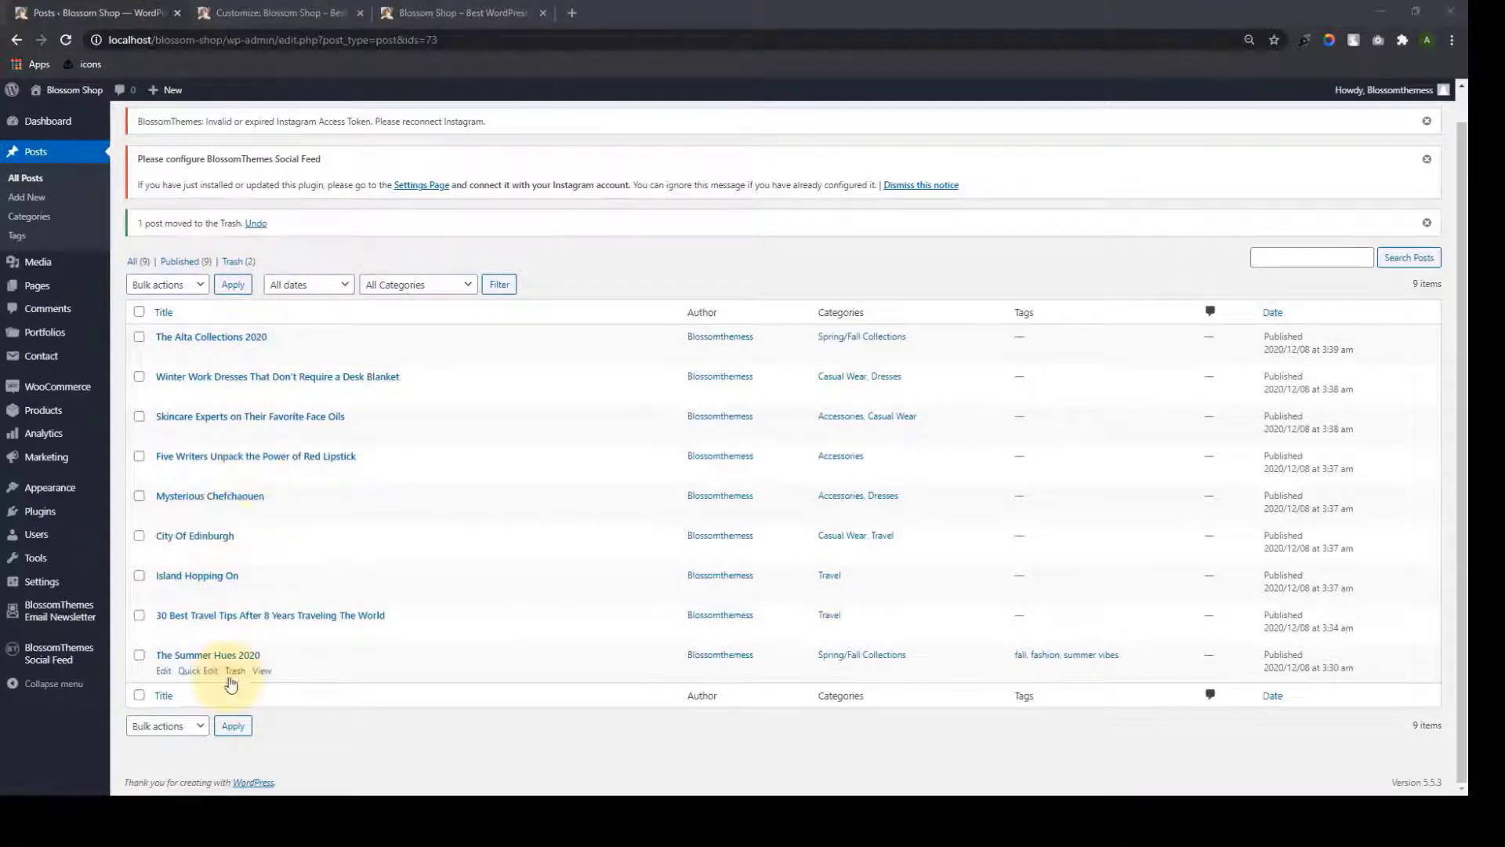
click(518, 10)
click(63, 40)
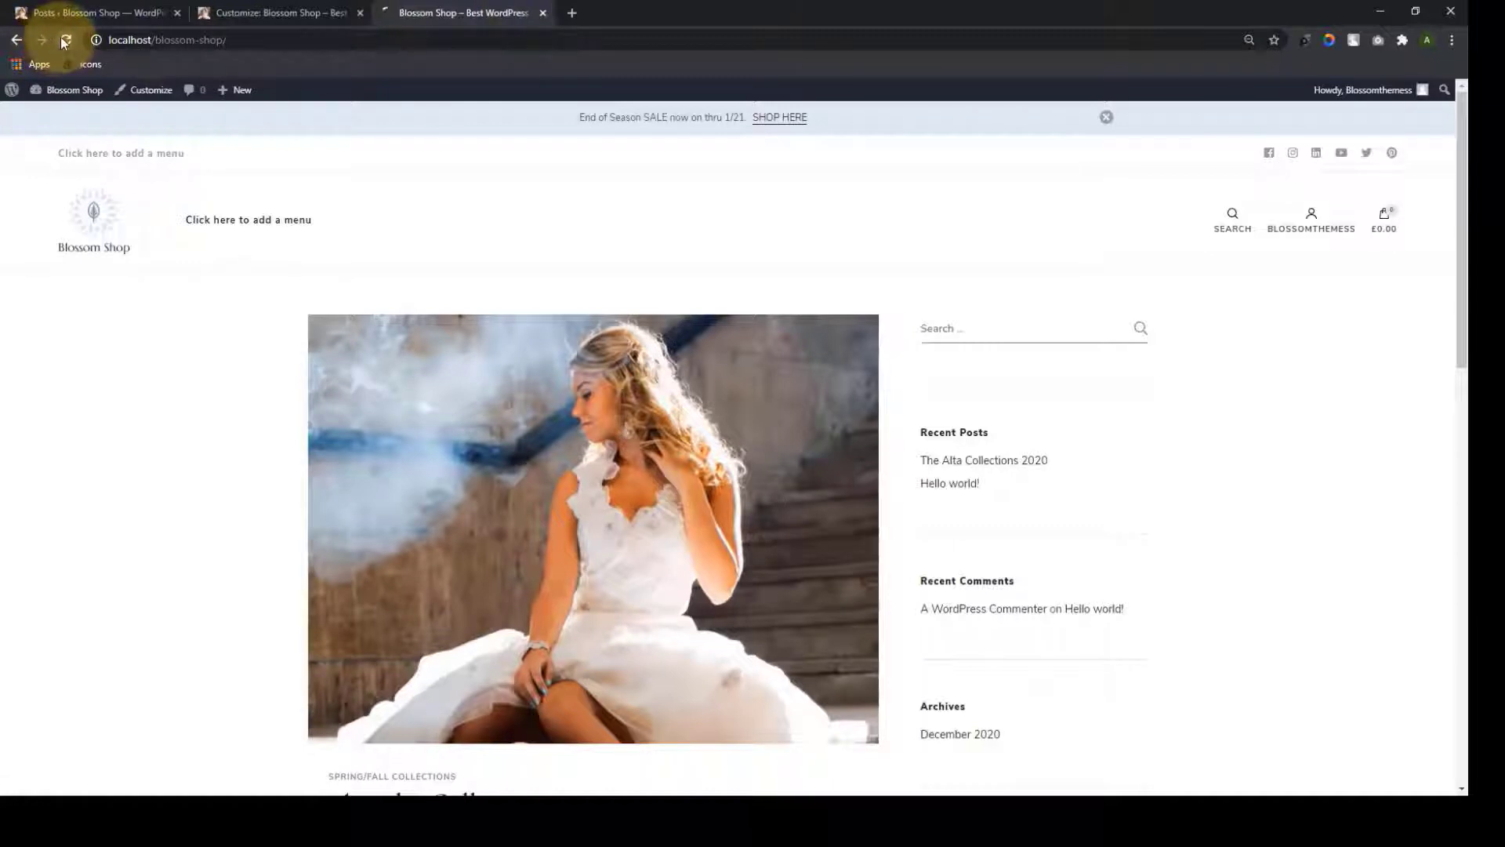
scroll(442, 440, down, 15)
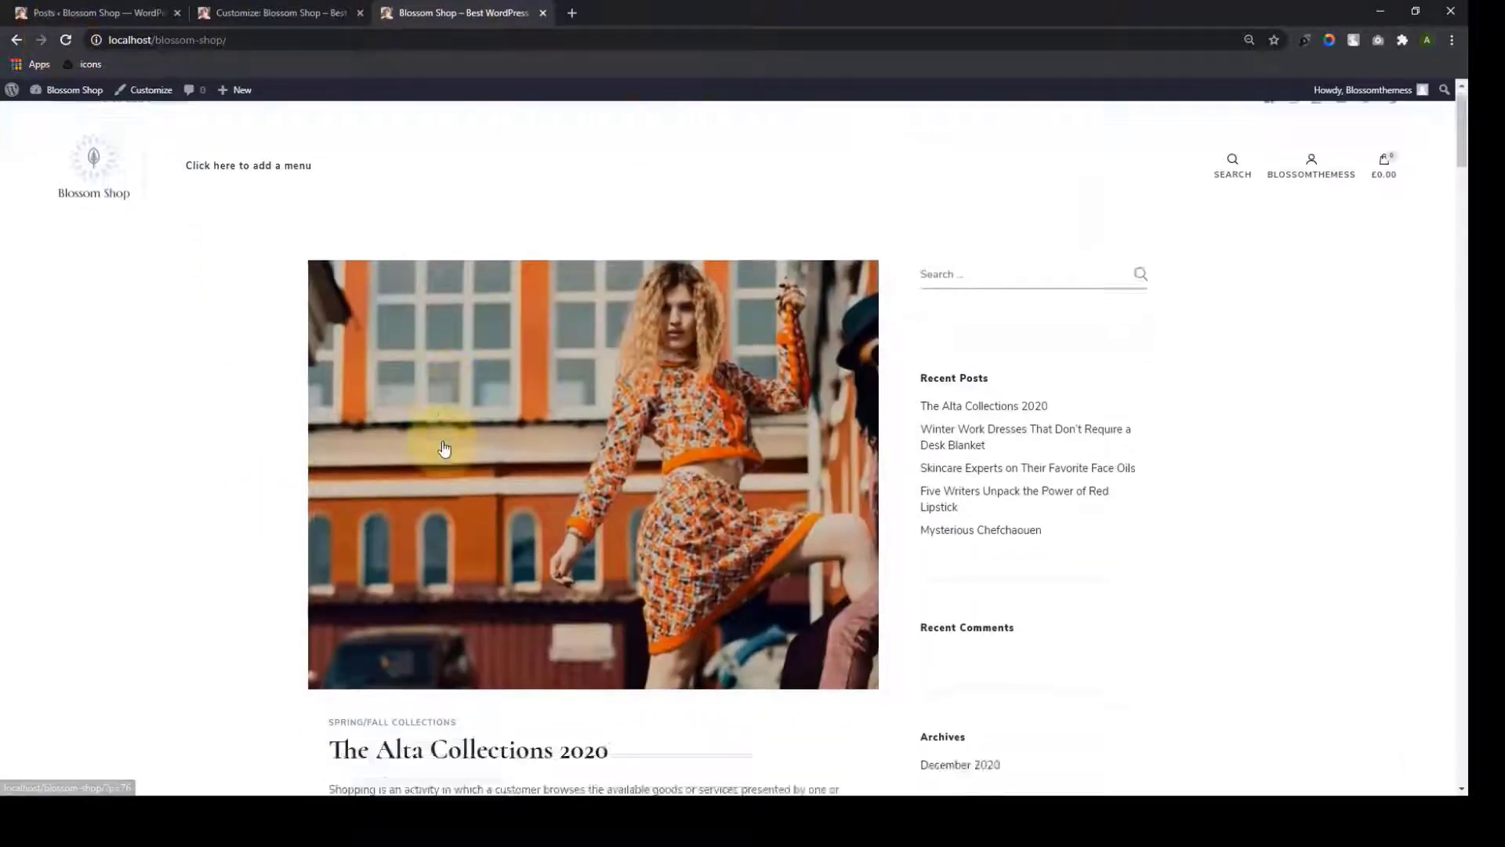
scroll(448, 460, down, 20)
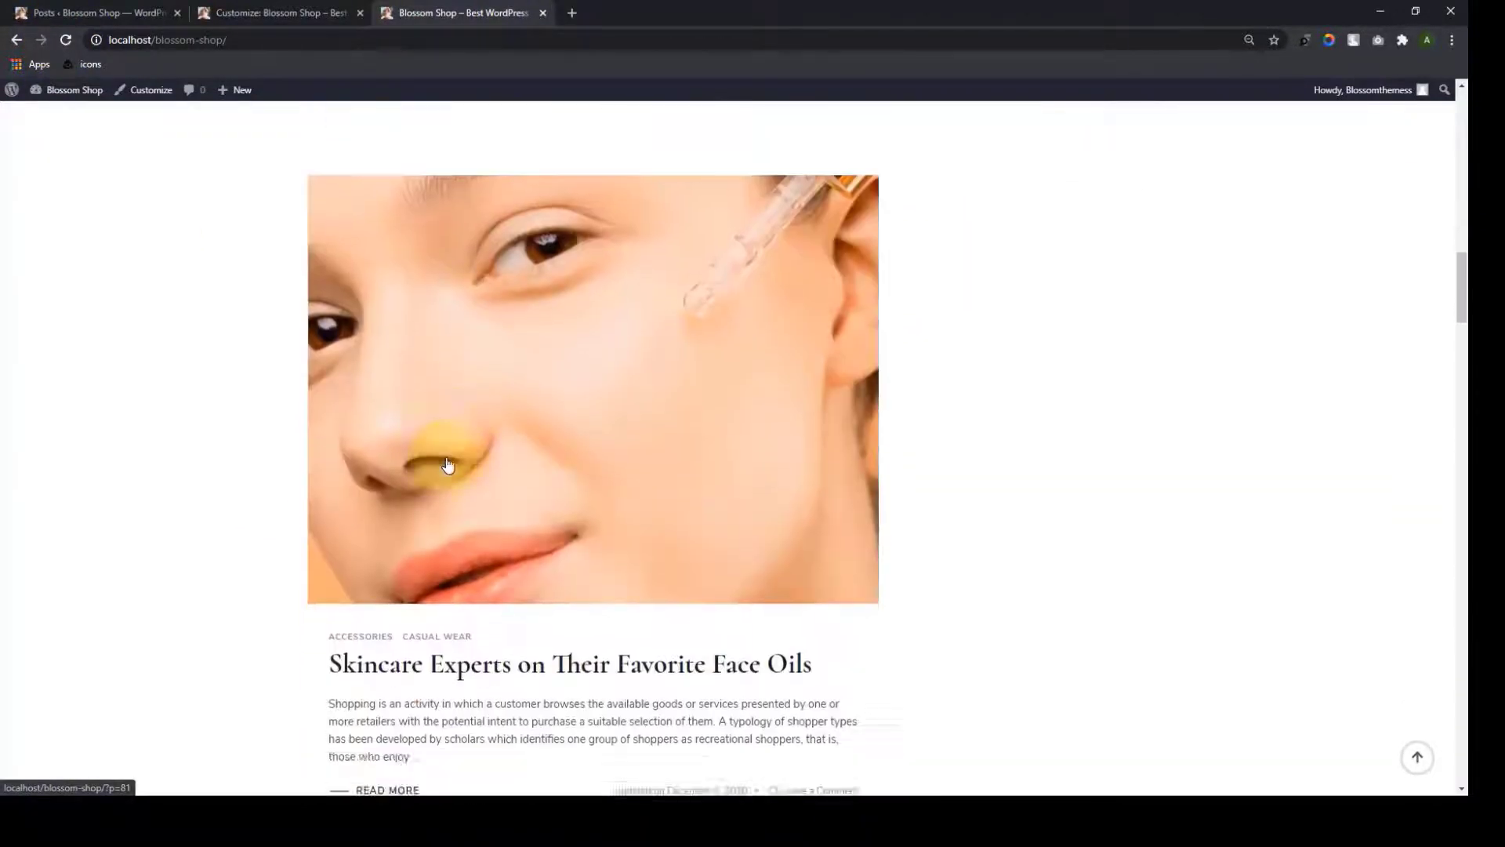
scroll(449, 484, down, 20)
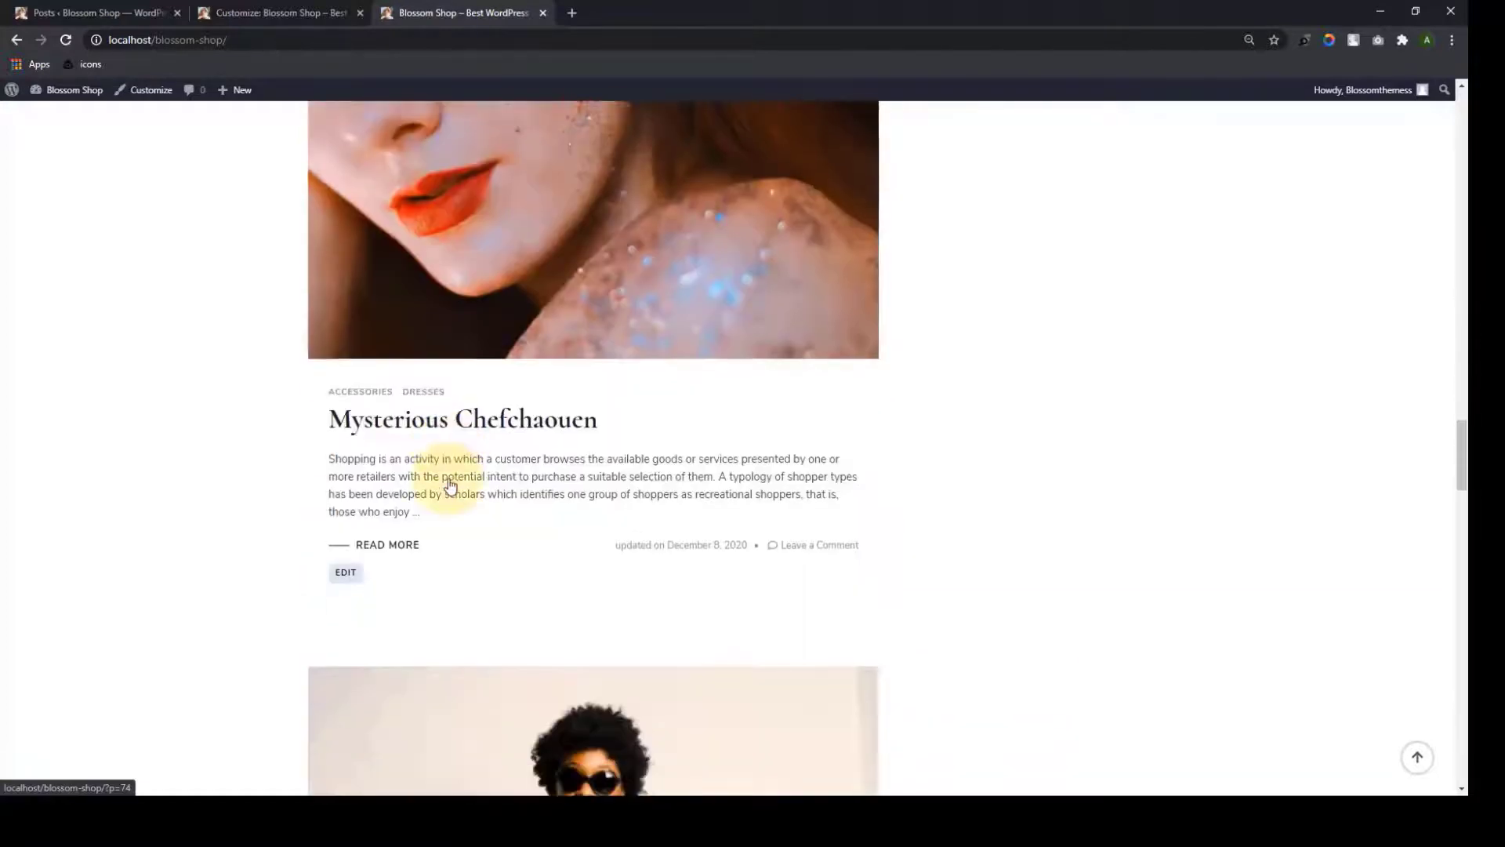
scroll(467, 616, down, 20)
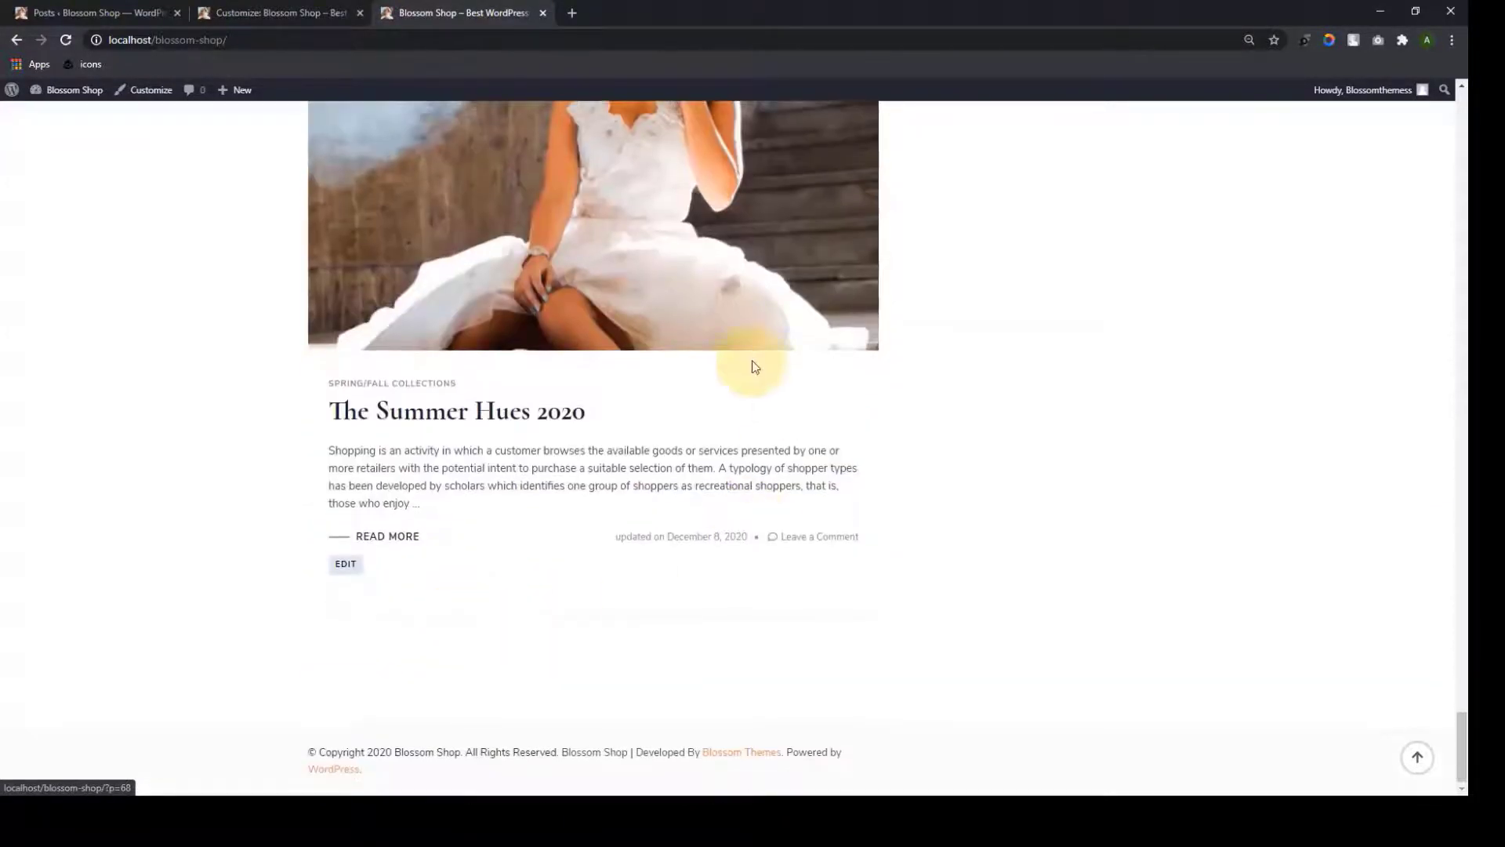
click(1417, 759)
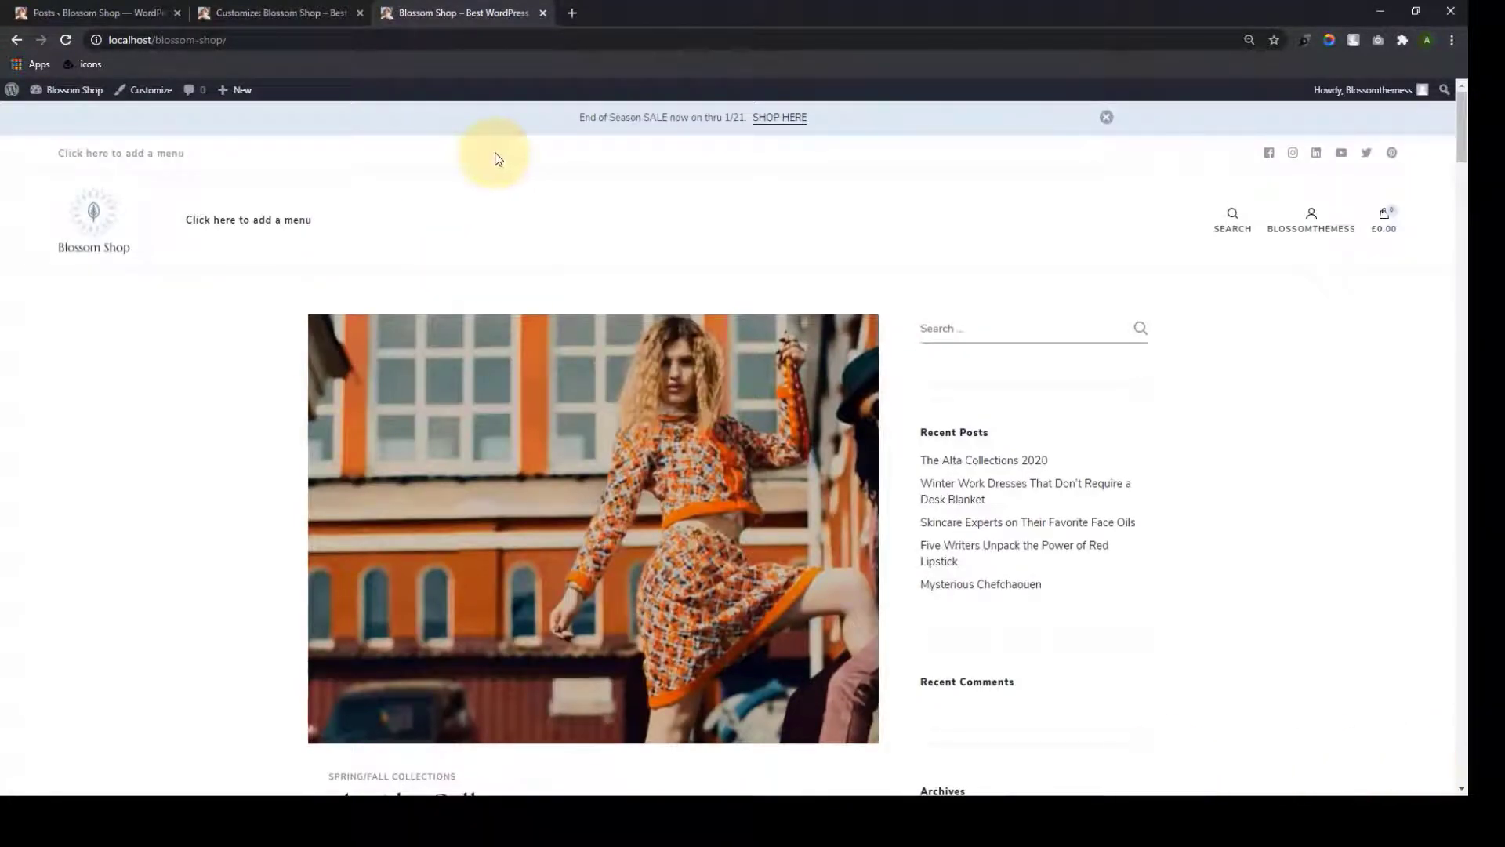
Look through the Customizer's front page and Homepage Settings panels and the live site
click(267, 11)
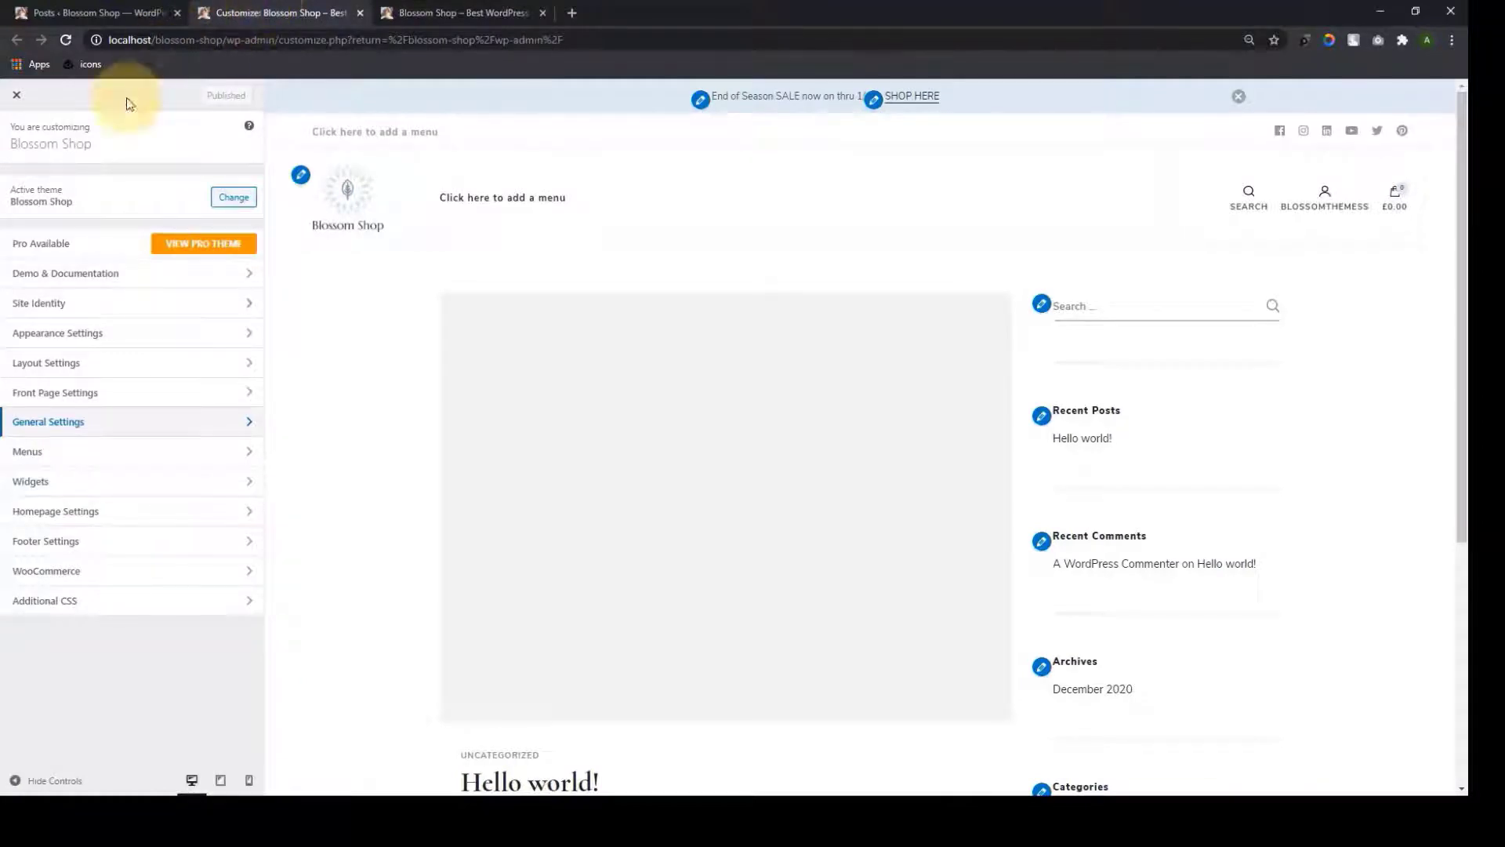
scroll(698, 368, down, 5)
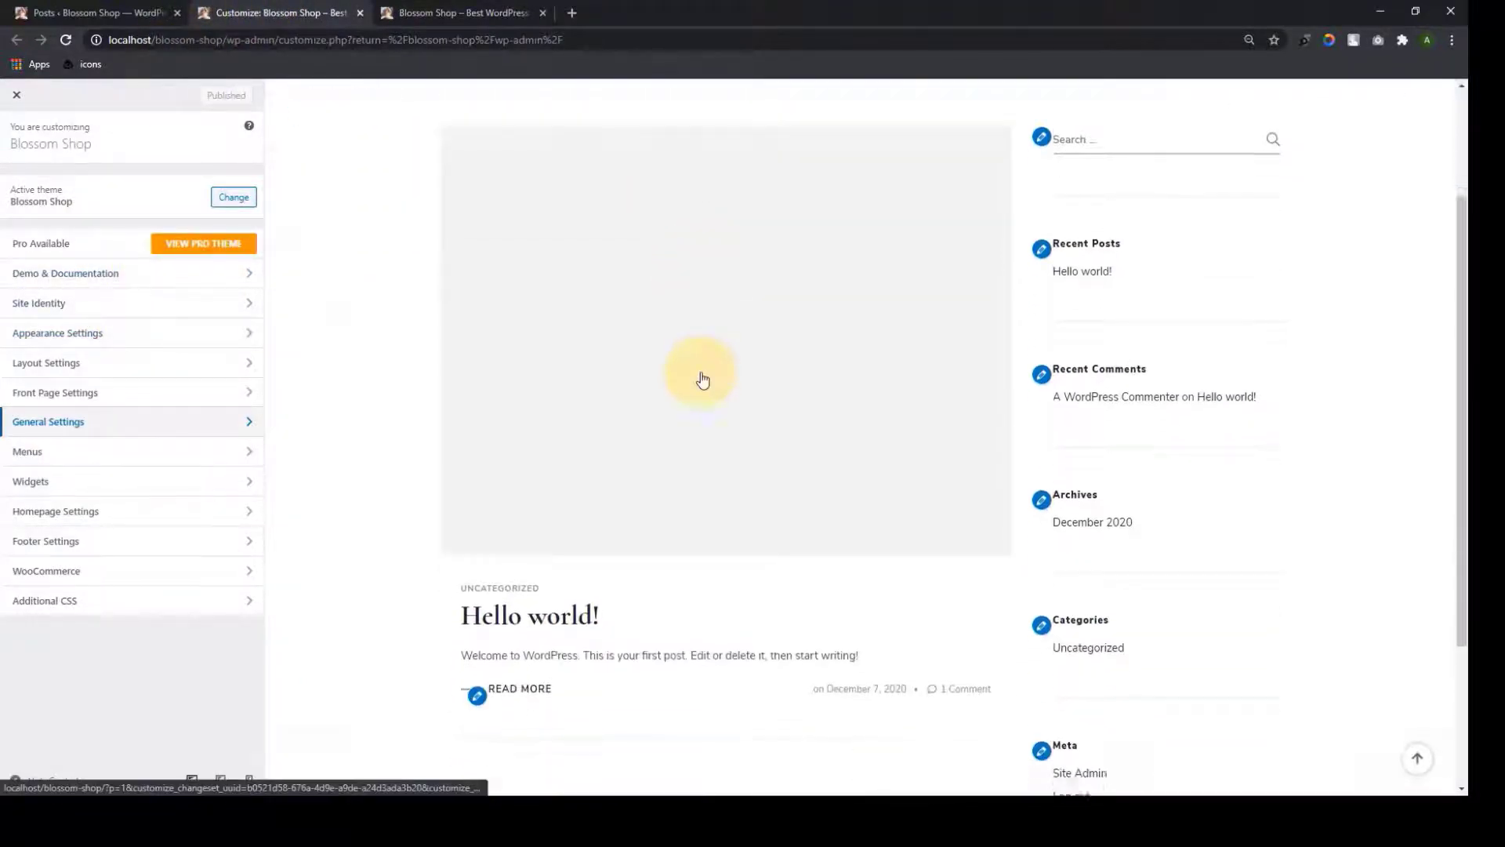
scroll(717, 548, up, 5)
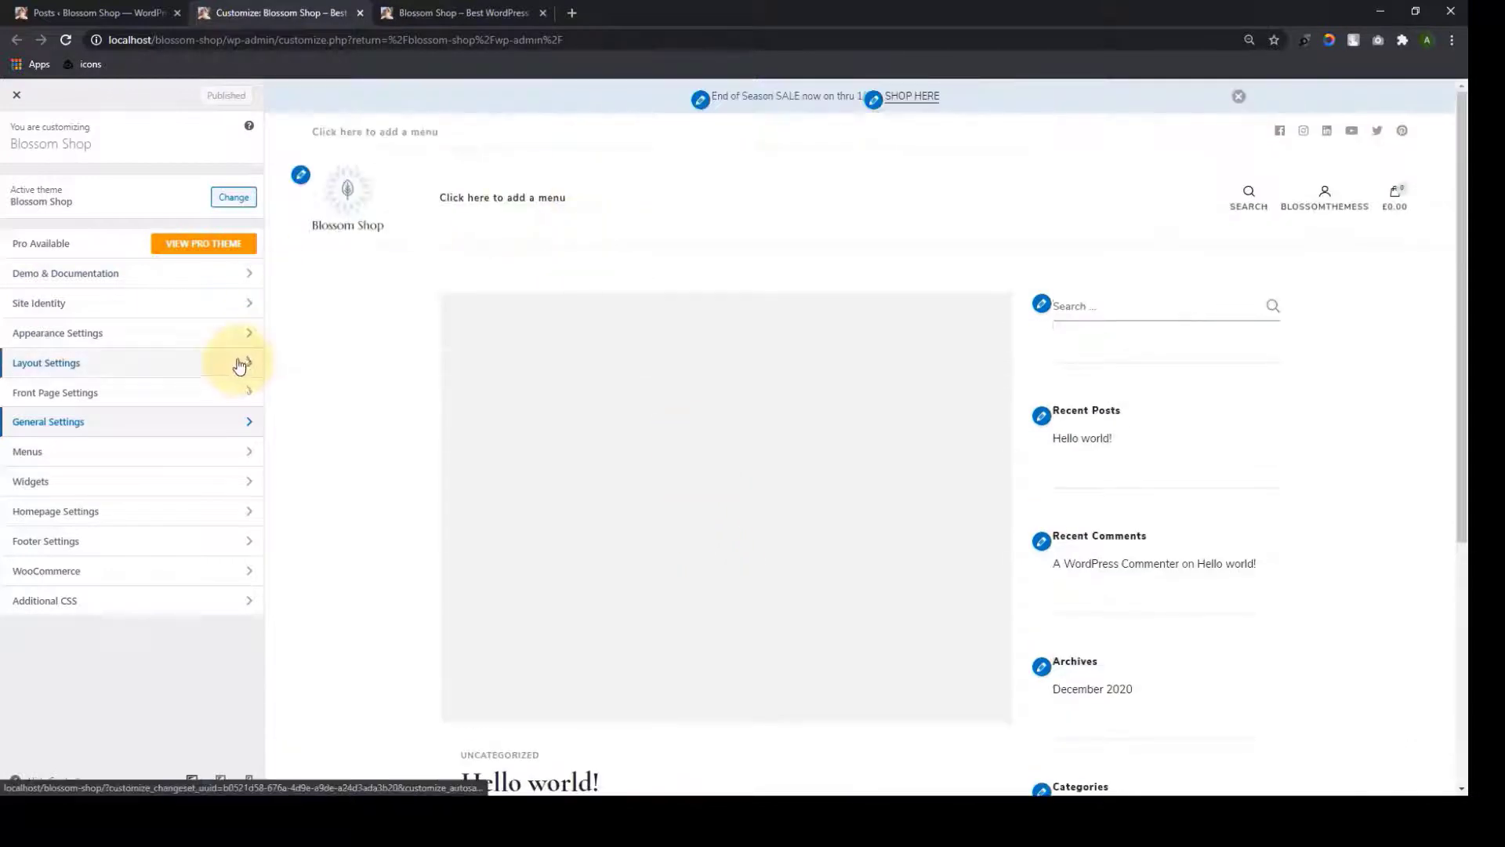
click(192, 392)
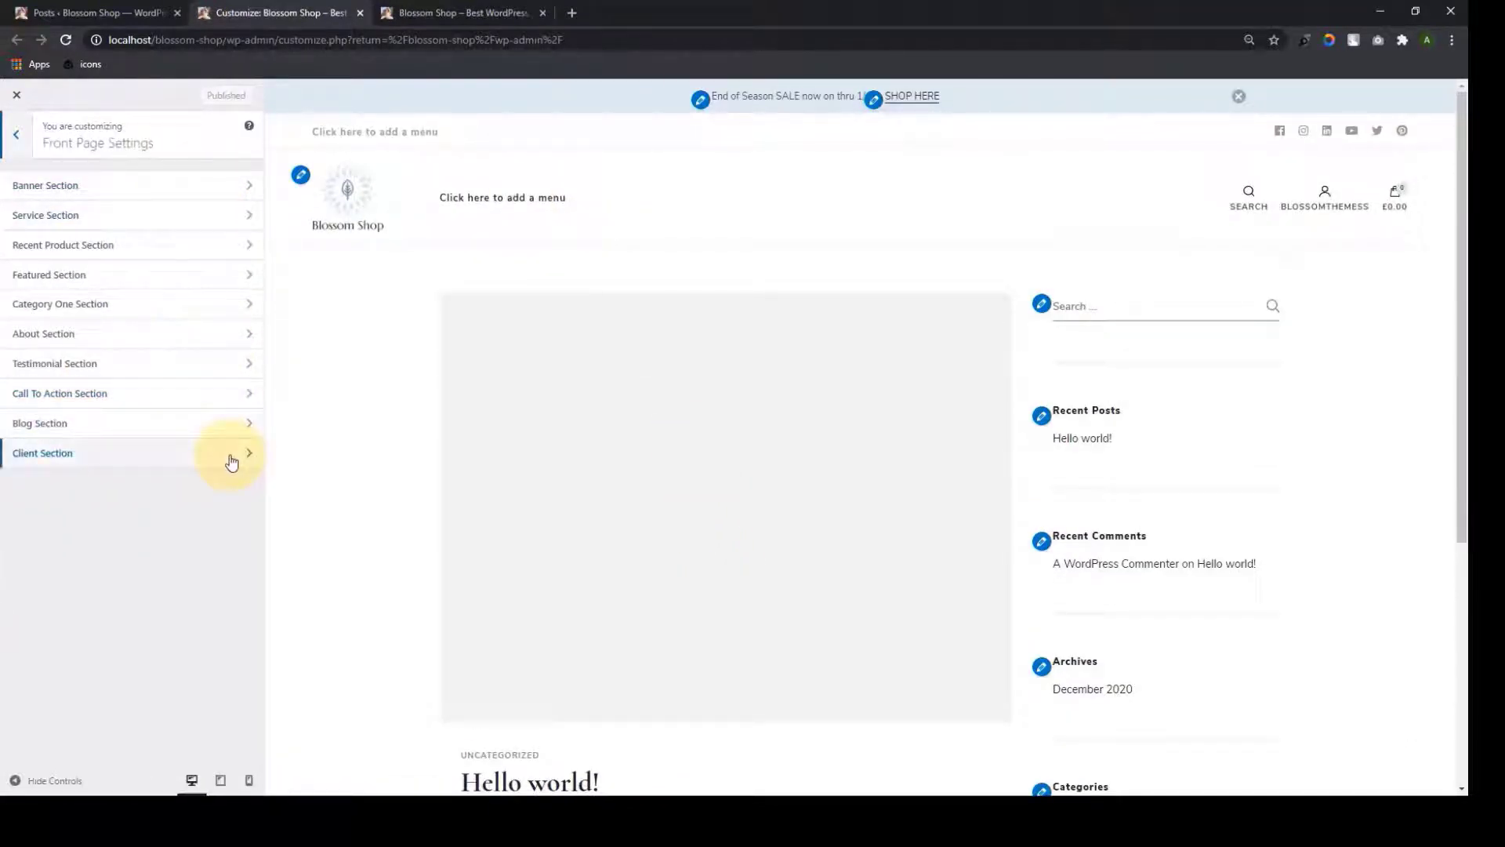
click(17, 135)
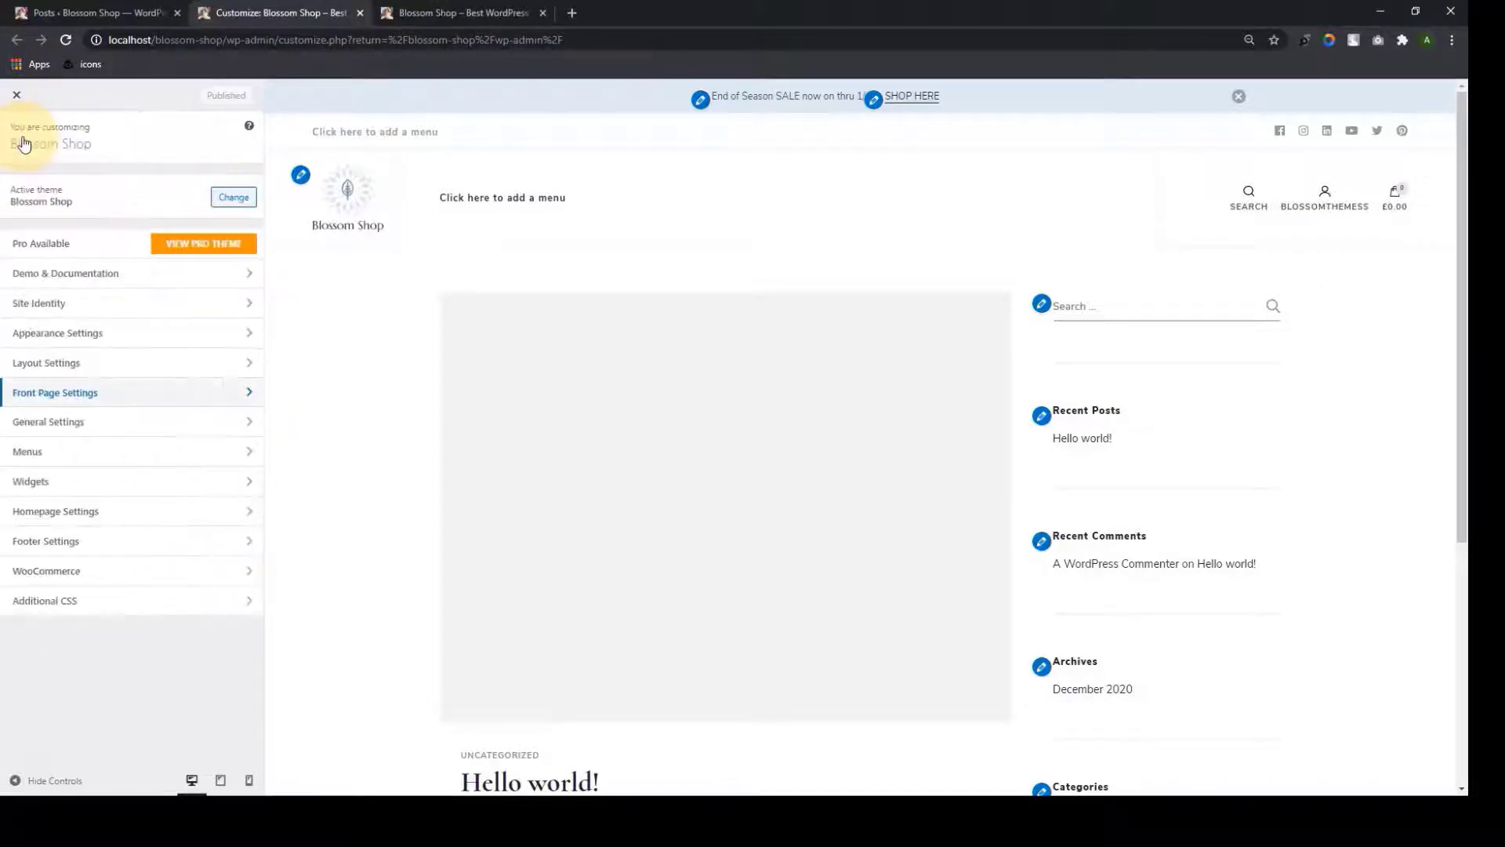
click(145, 512)
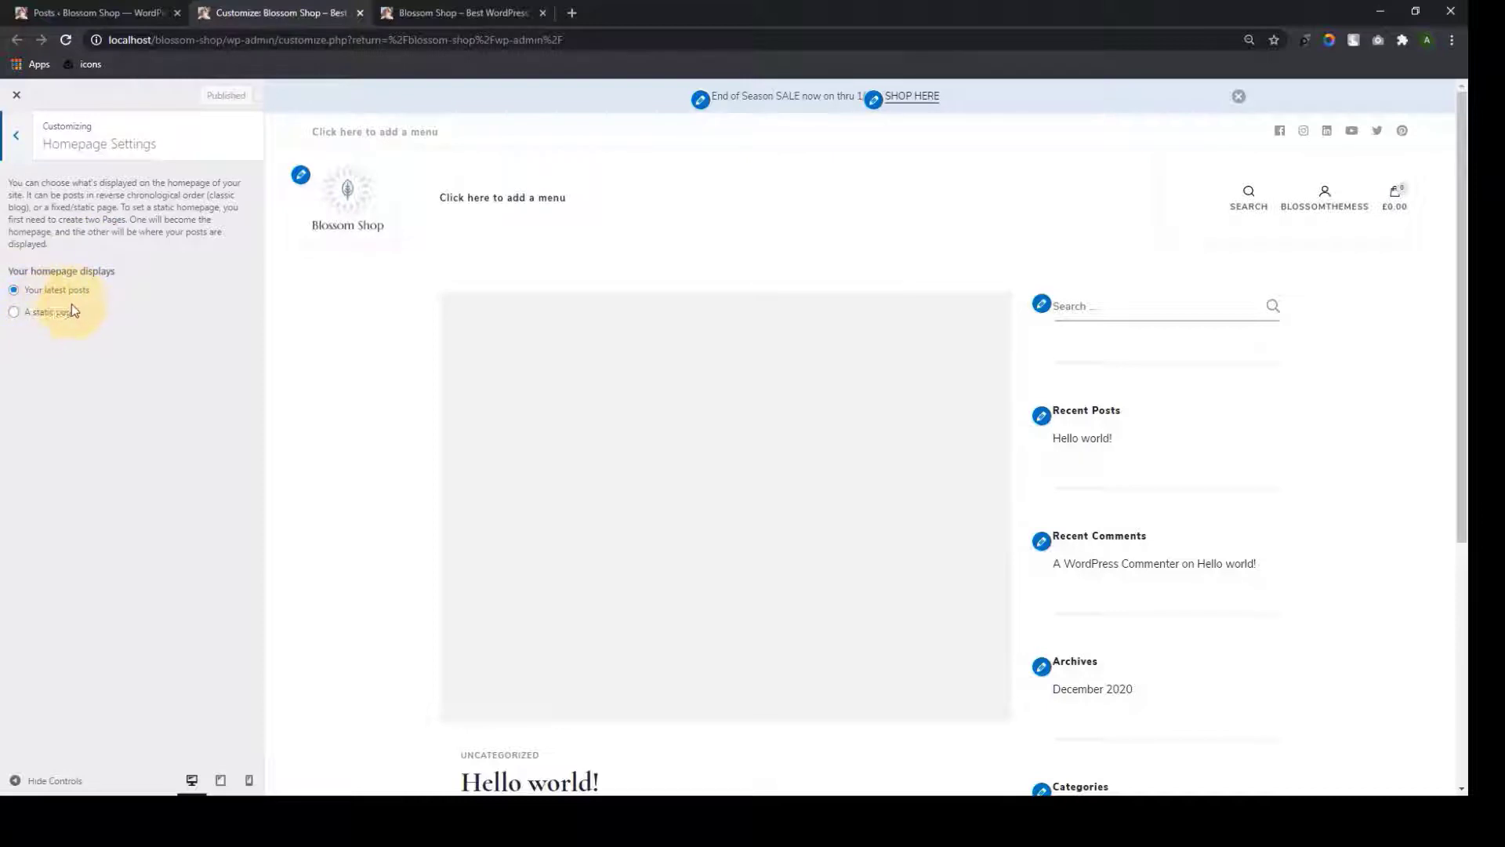
click(443, 13)
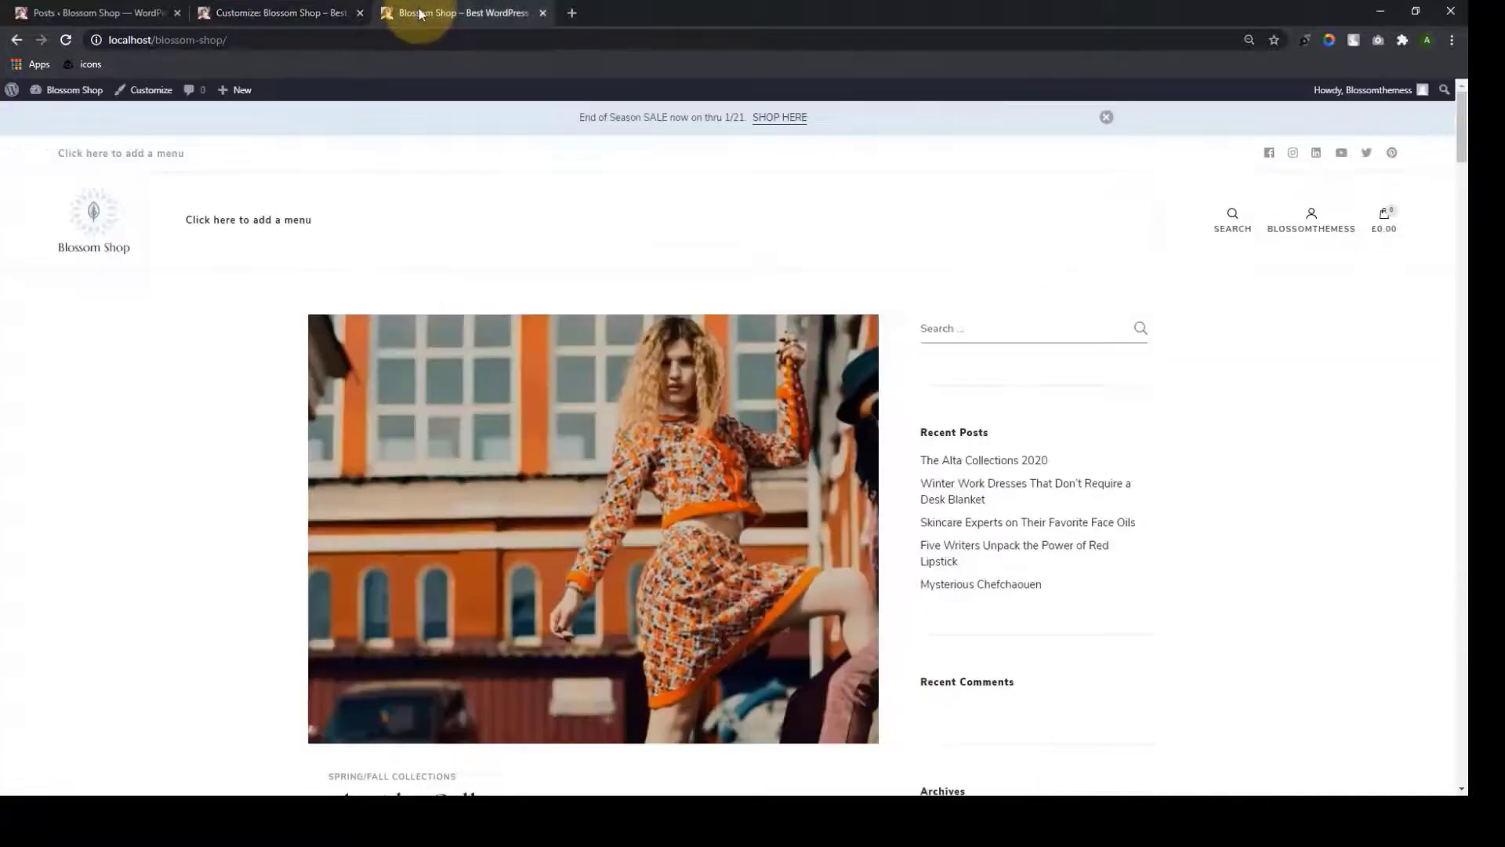
scroll(603, 330, down, 4)
scroll(623, 368, down, 20)
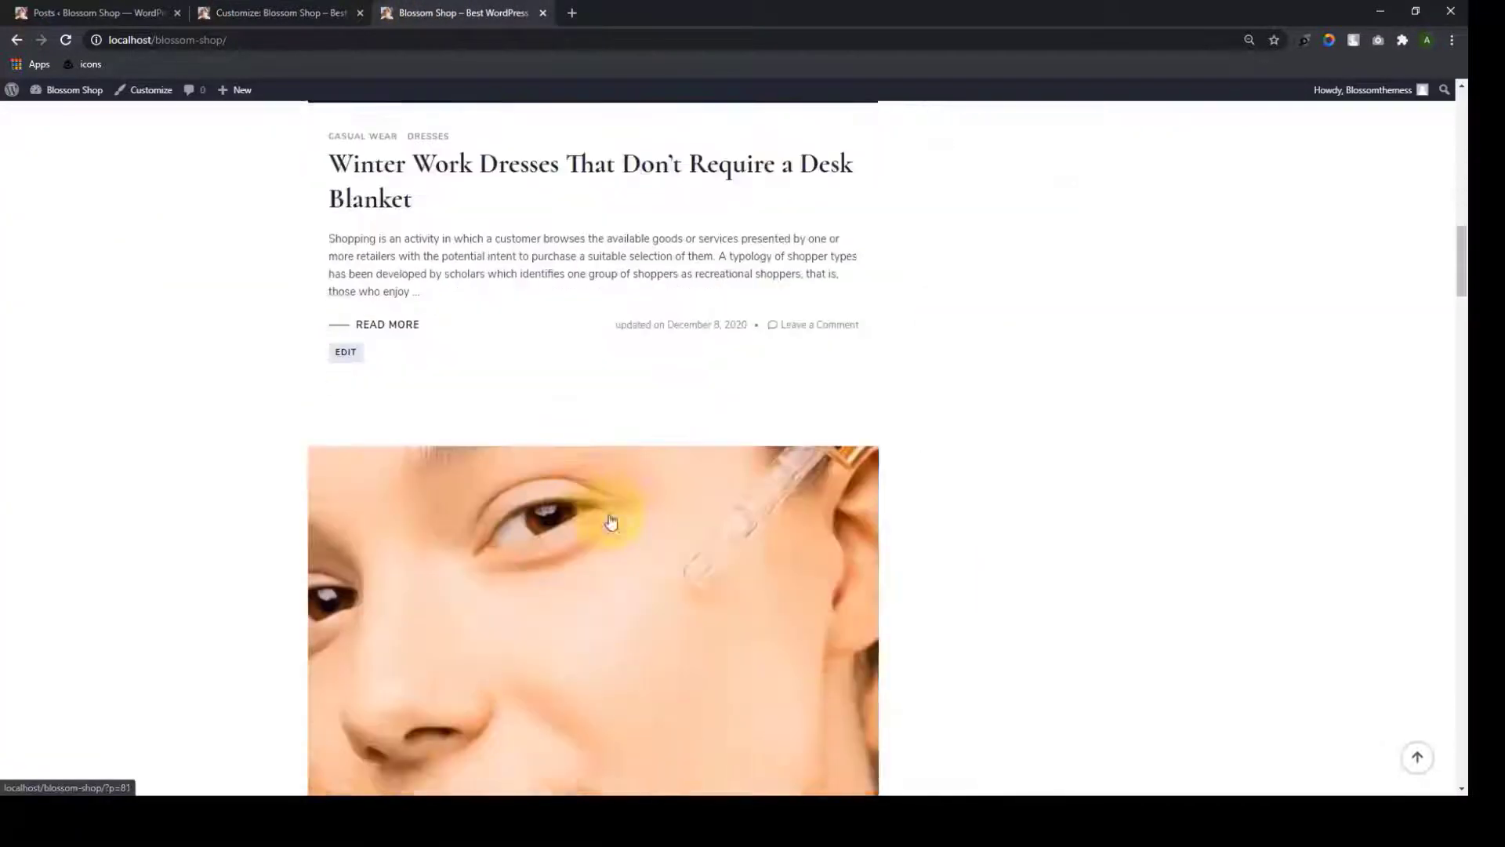
scroll(612, 590, down, 20)
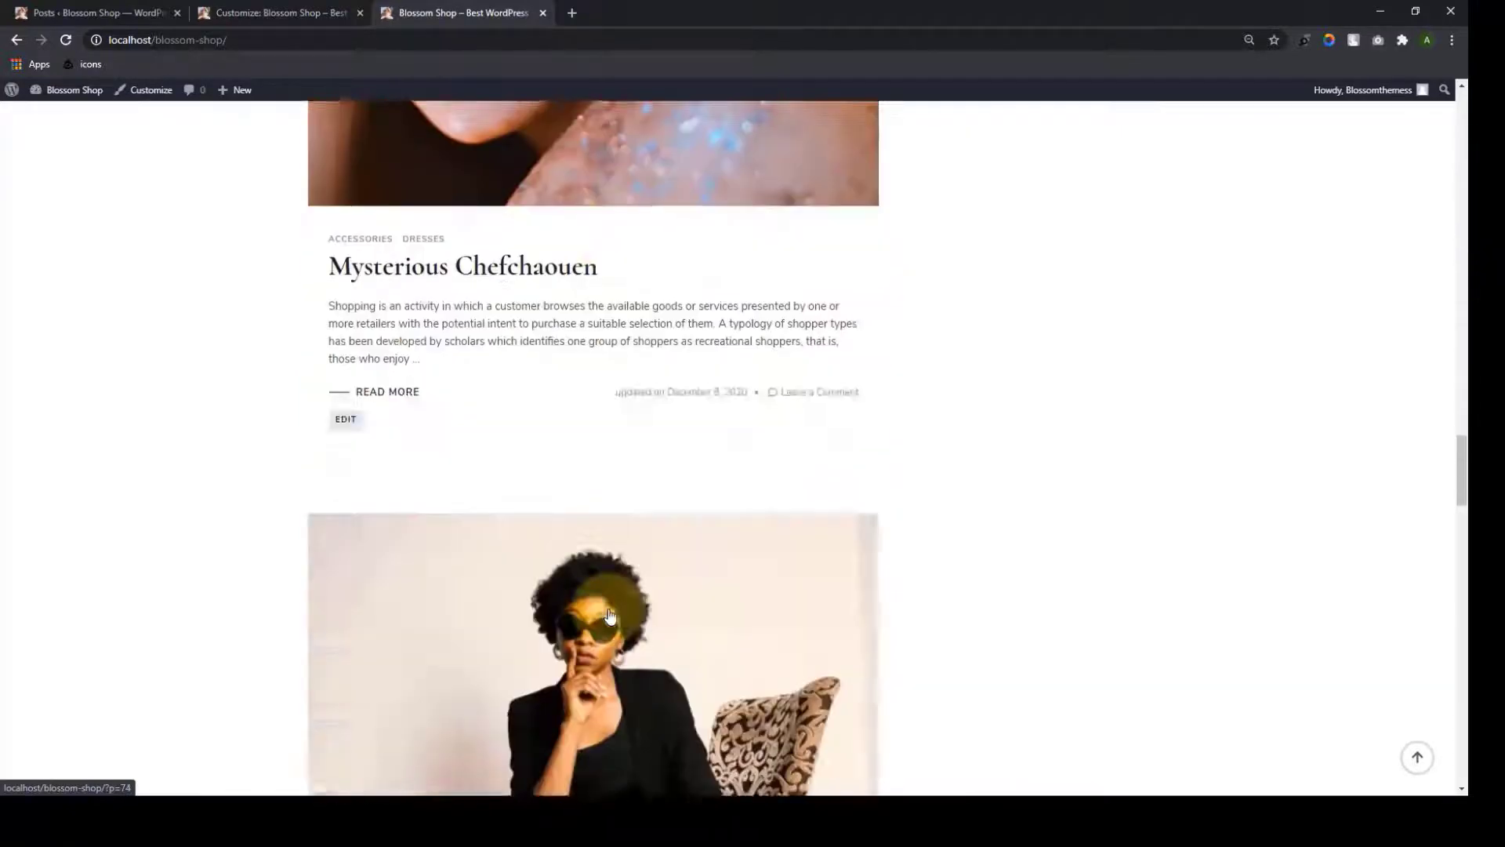
scroll(616, 631, down, 20)
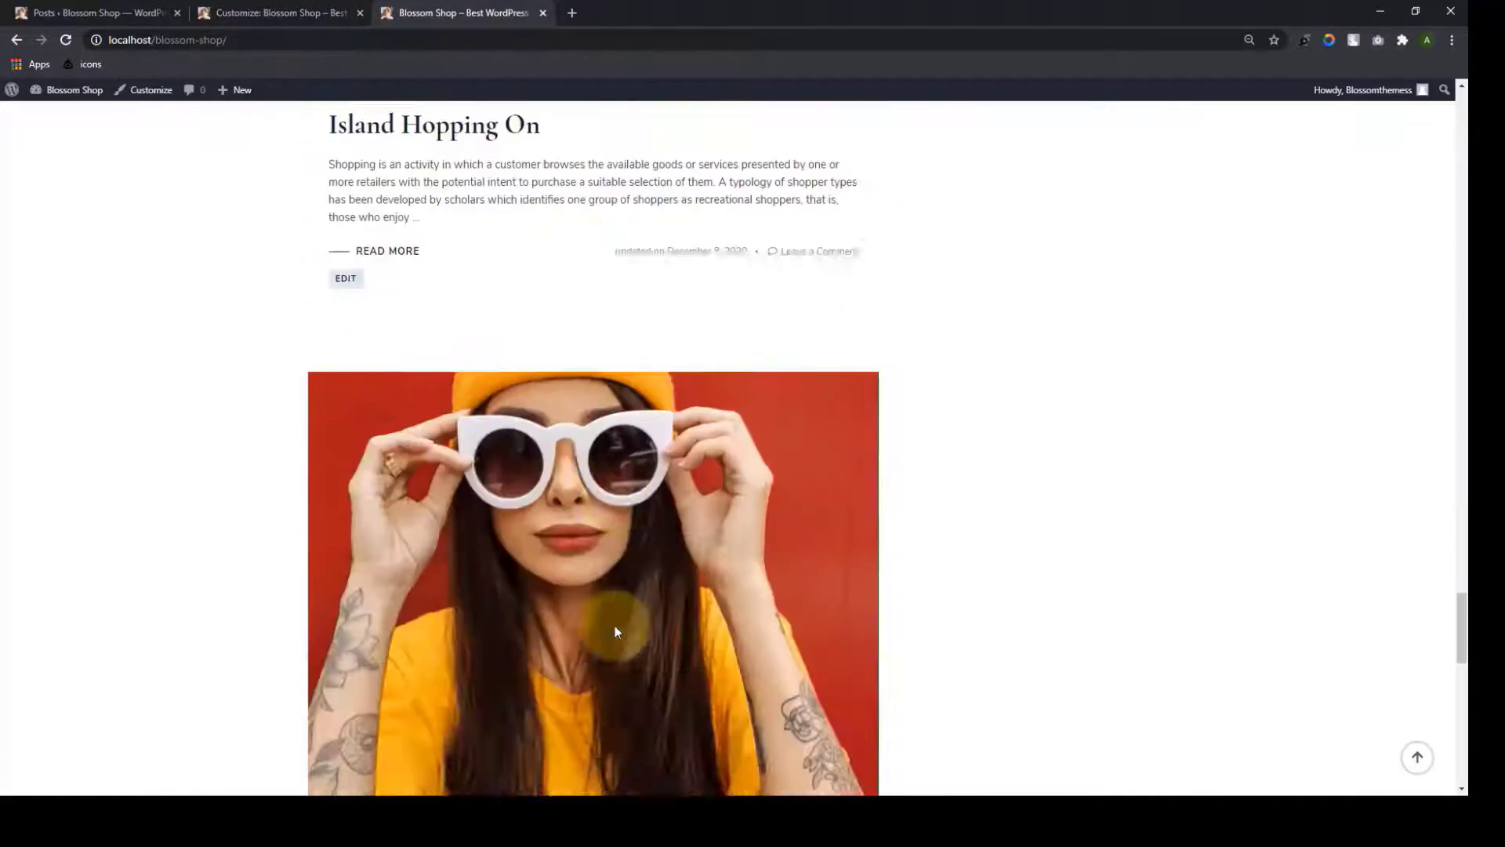
scroll(616, 630, down, 5)
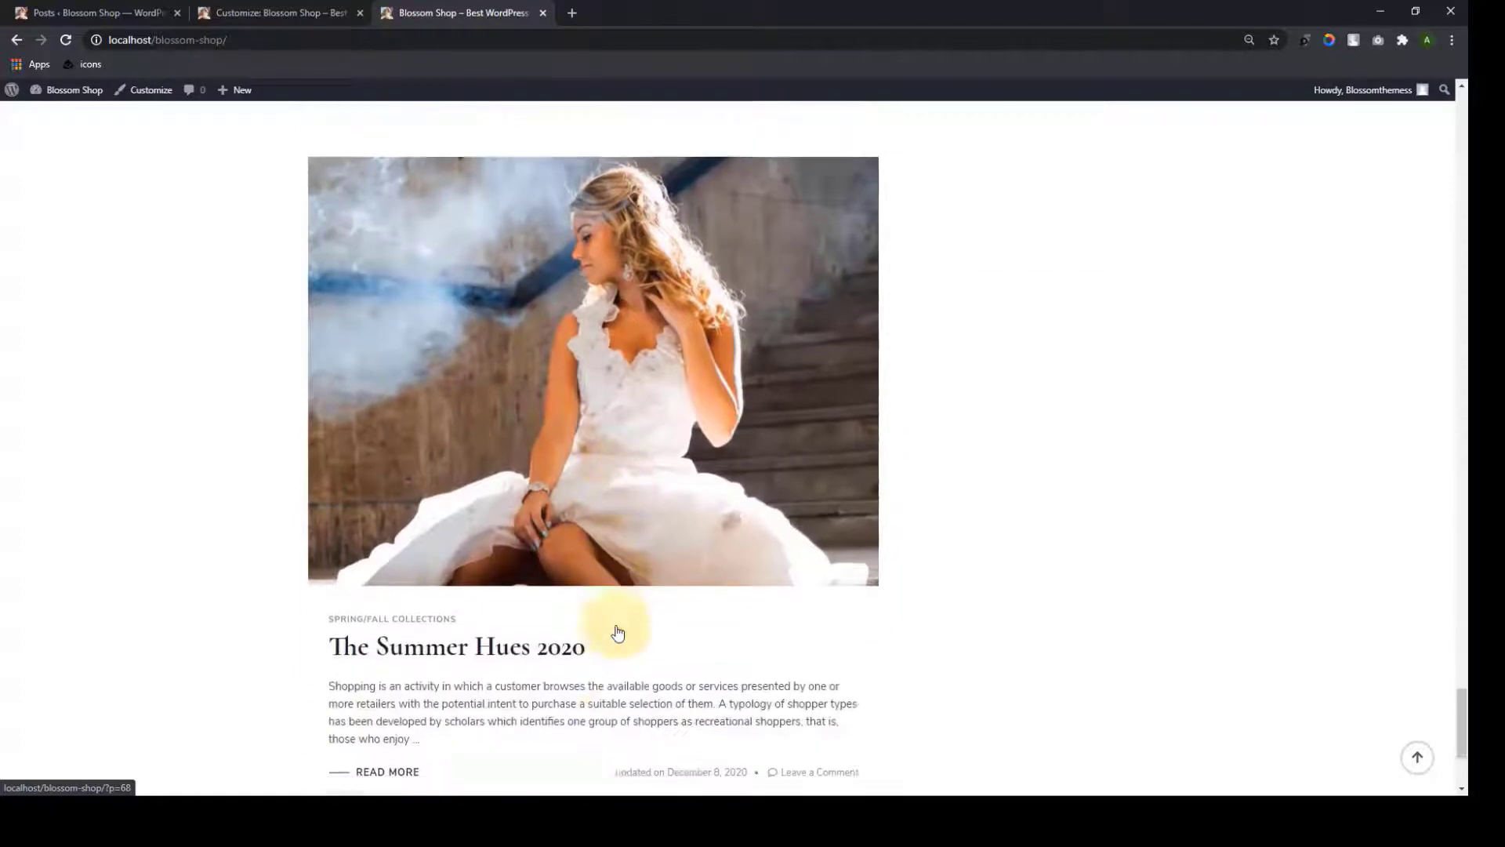
click(1416, 760)
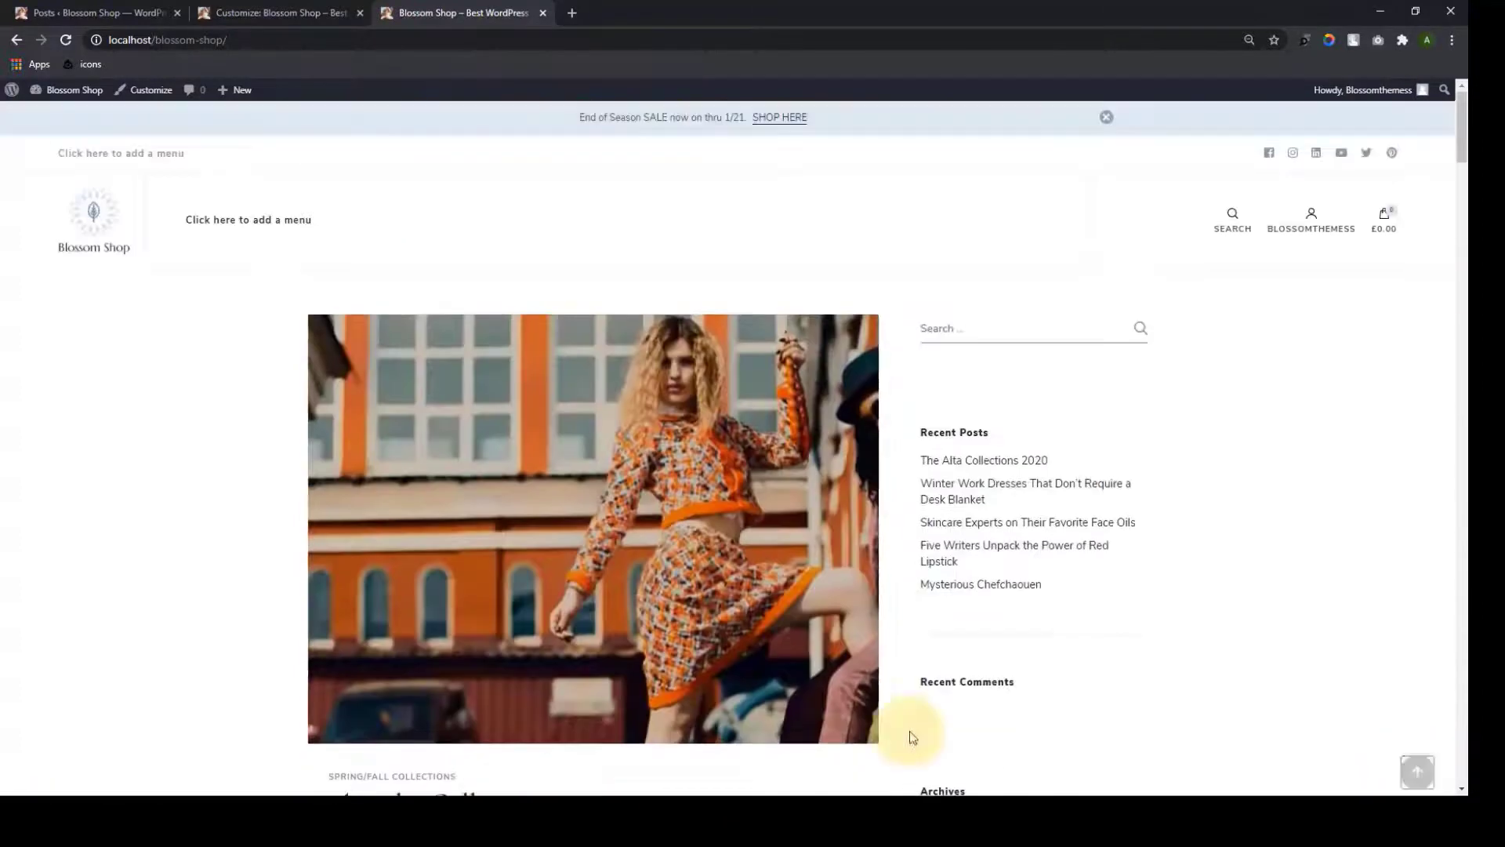
Make the homepage a static page using a newly created Home page
click(247, 9)
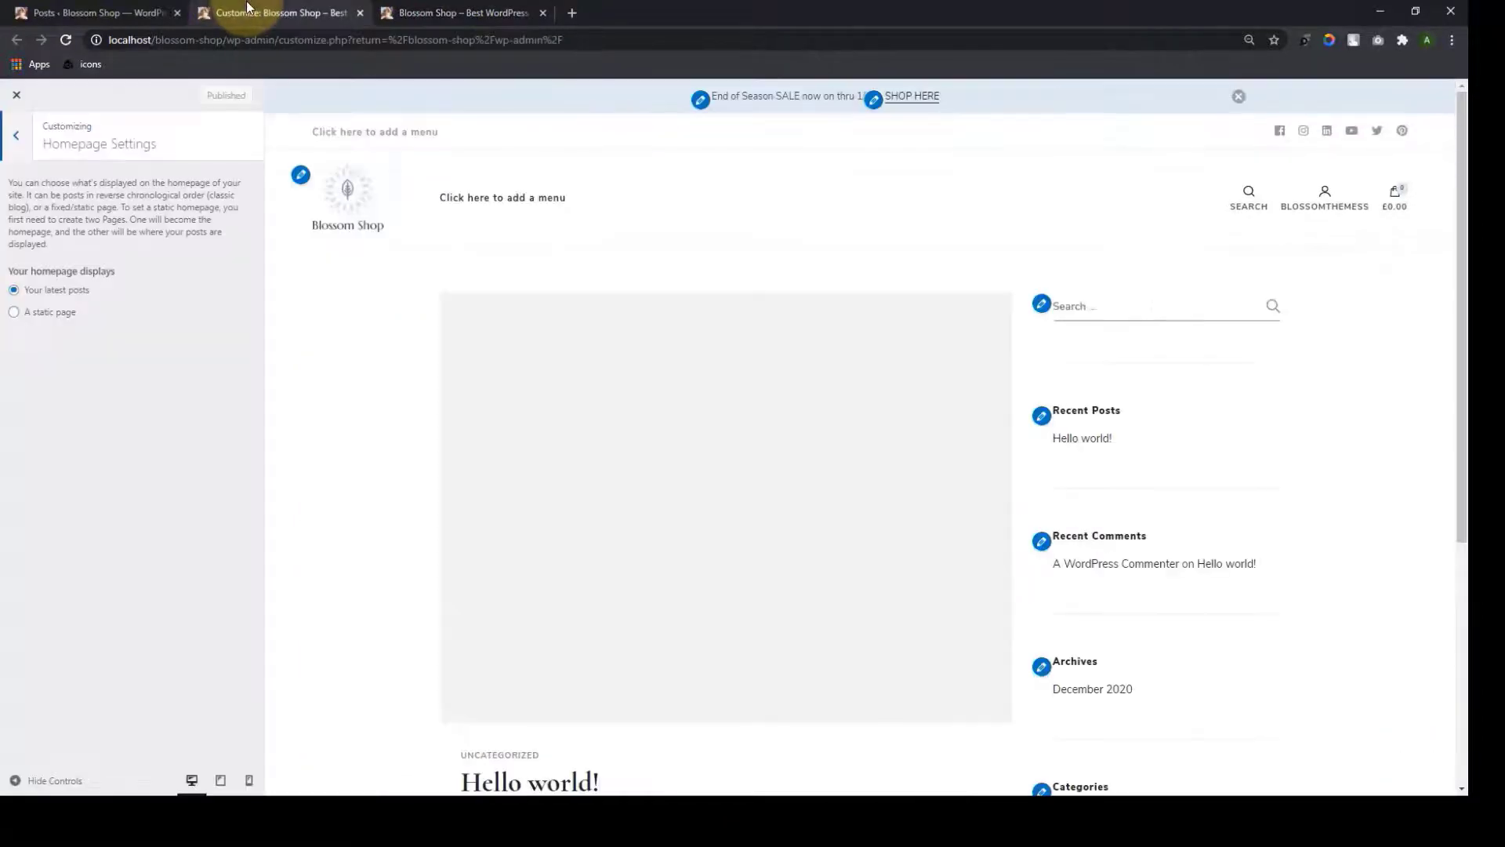
click(15, 314)
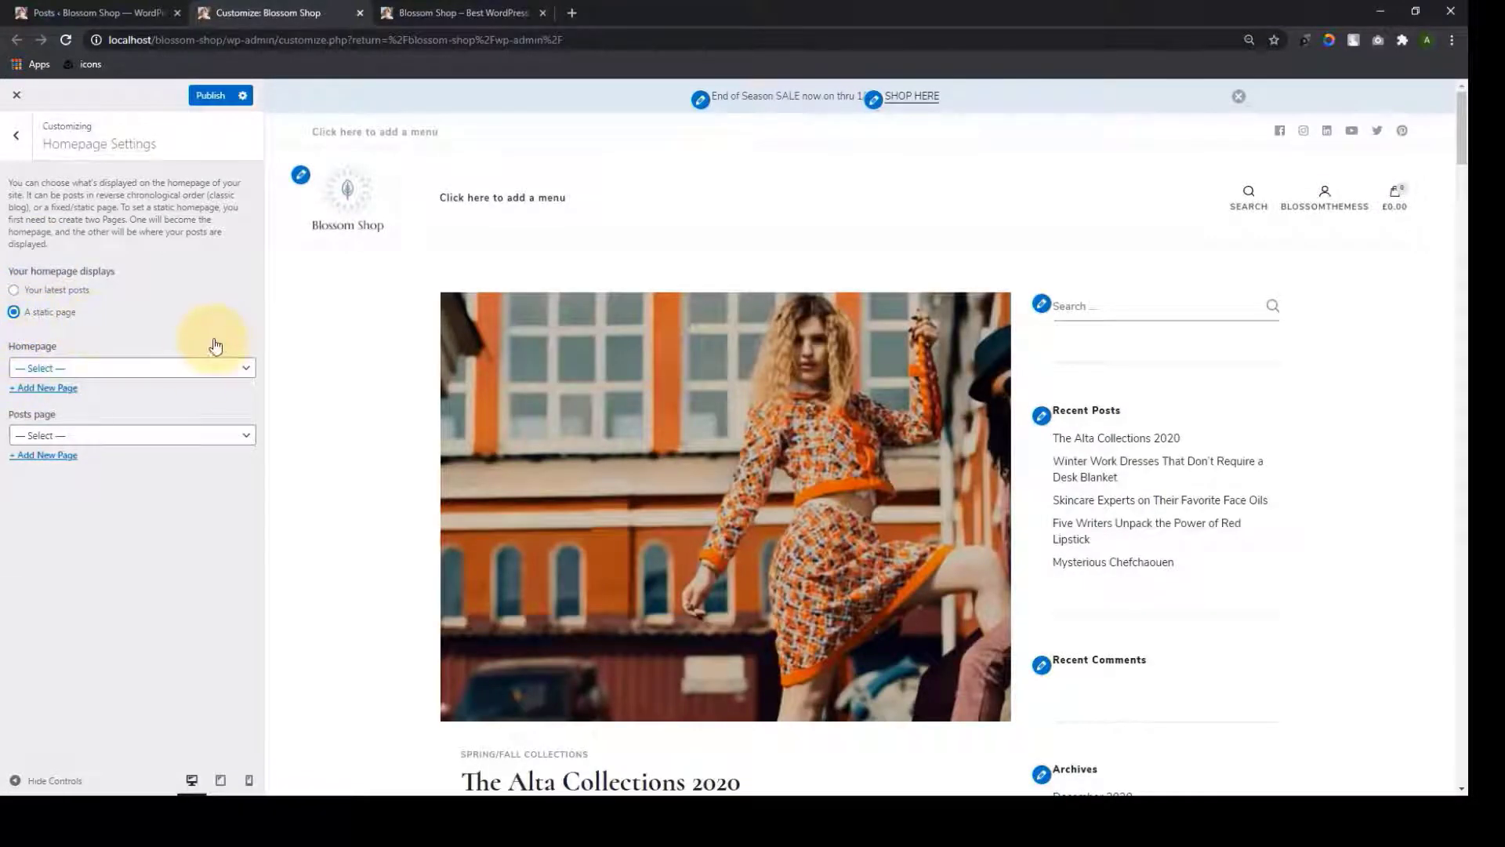
click(241, 381)
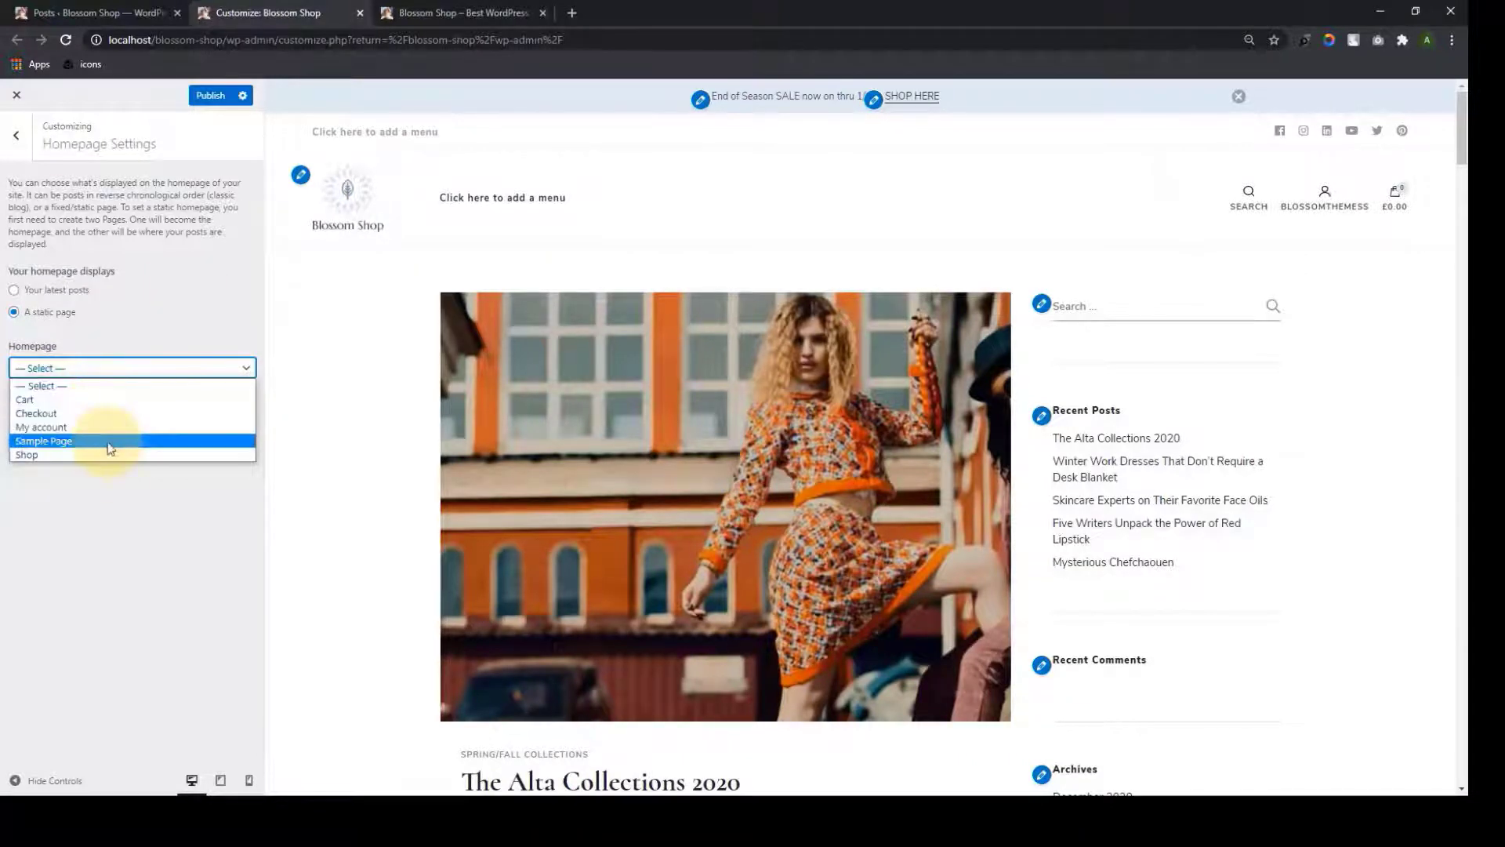
click(160, 290)
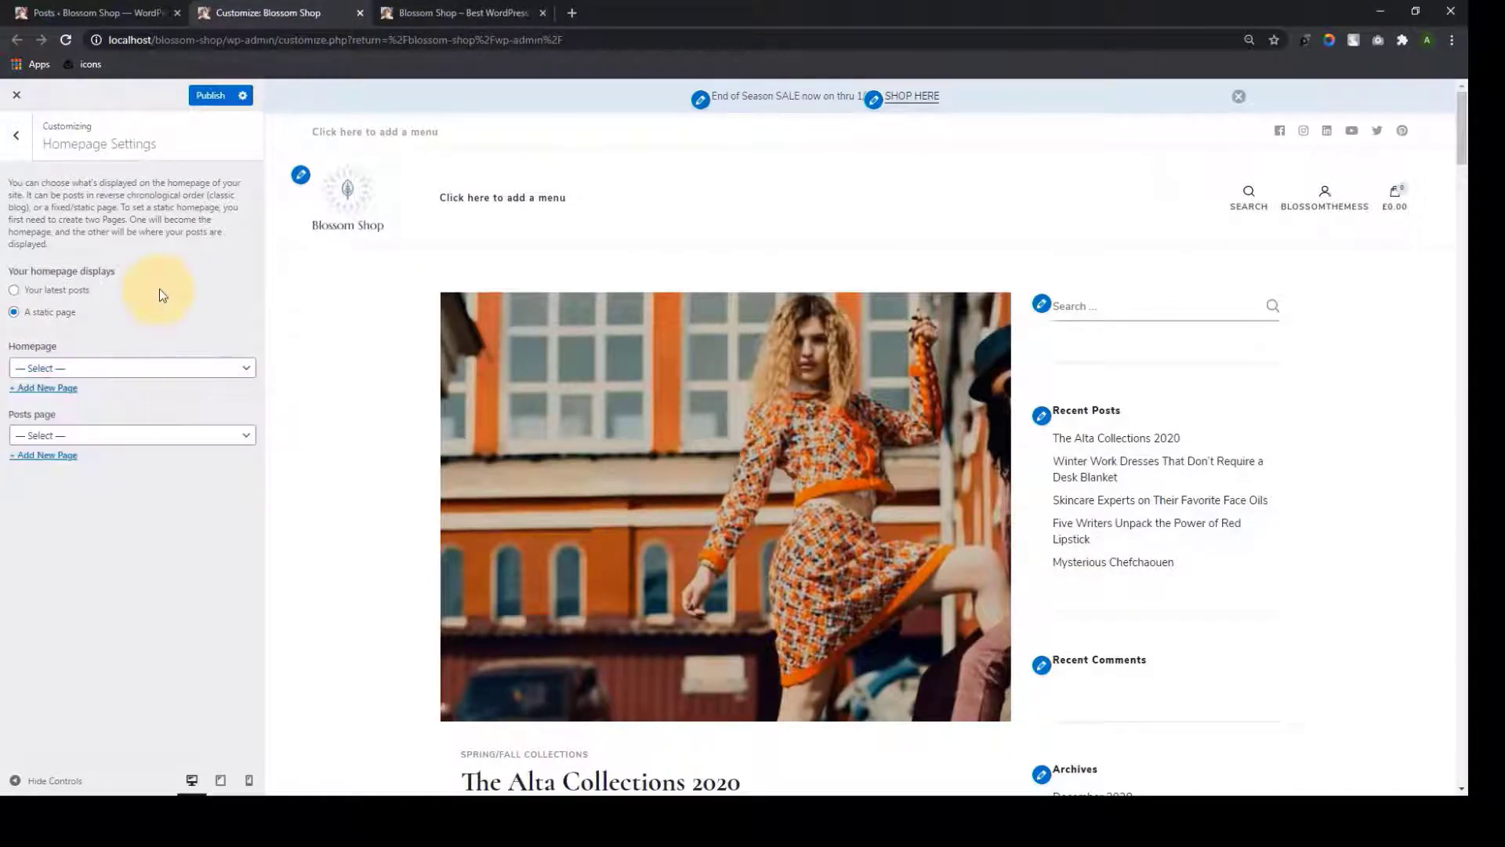
click(63, 388)
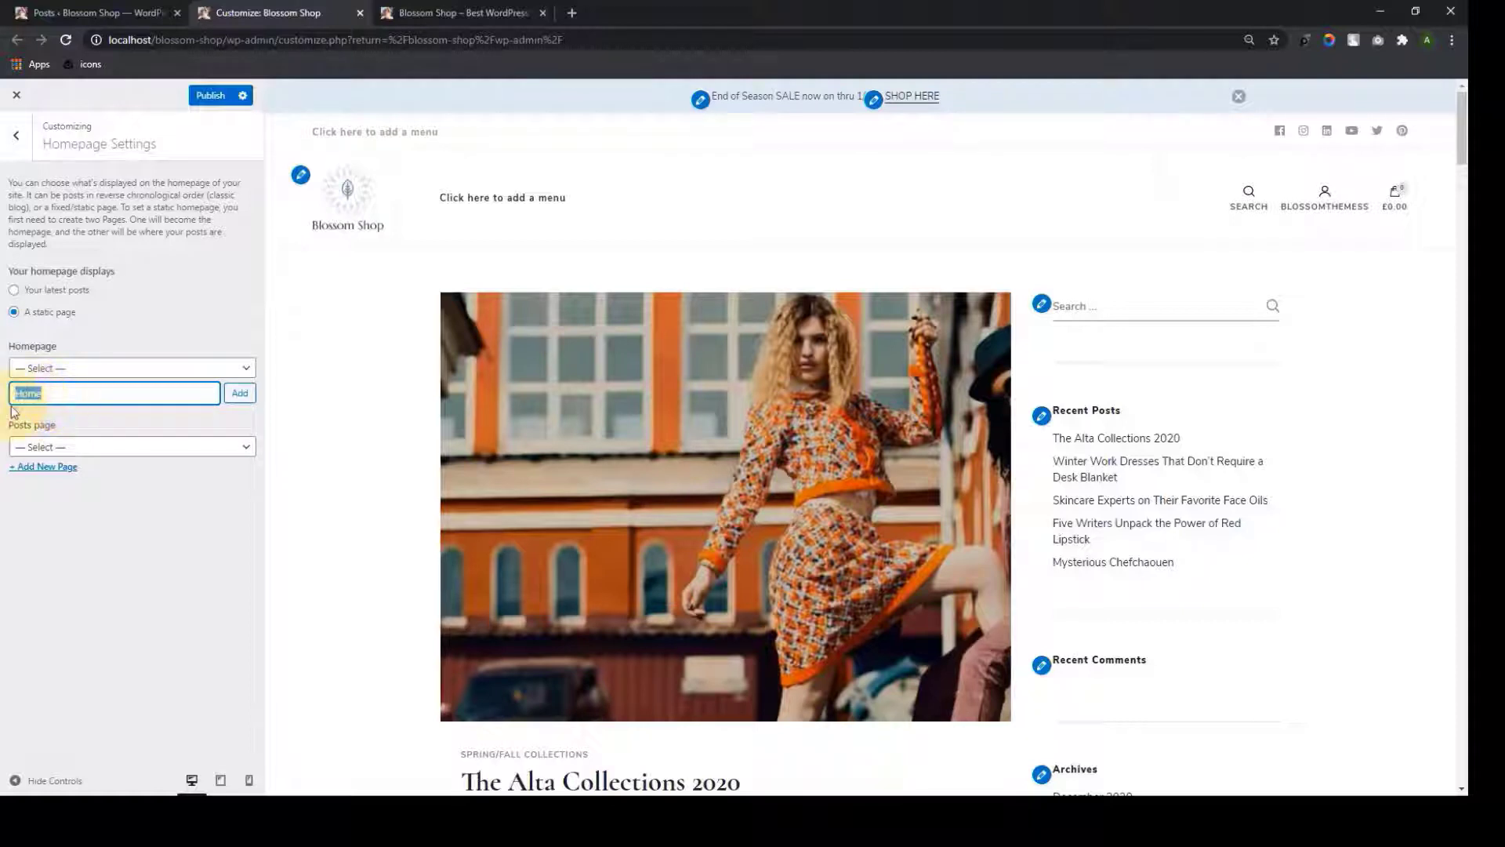
click(52, 391)
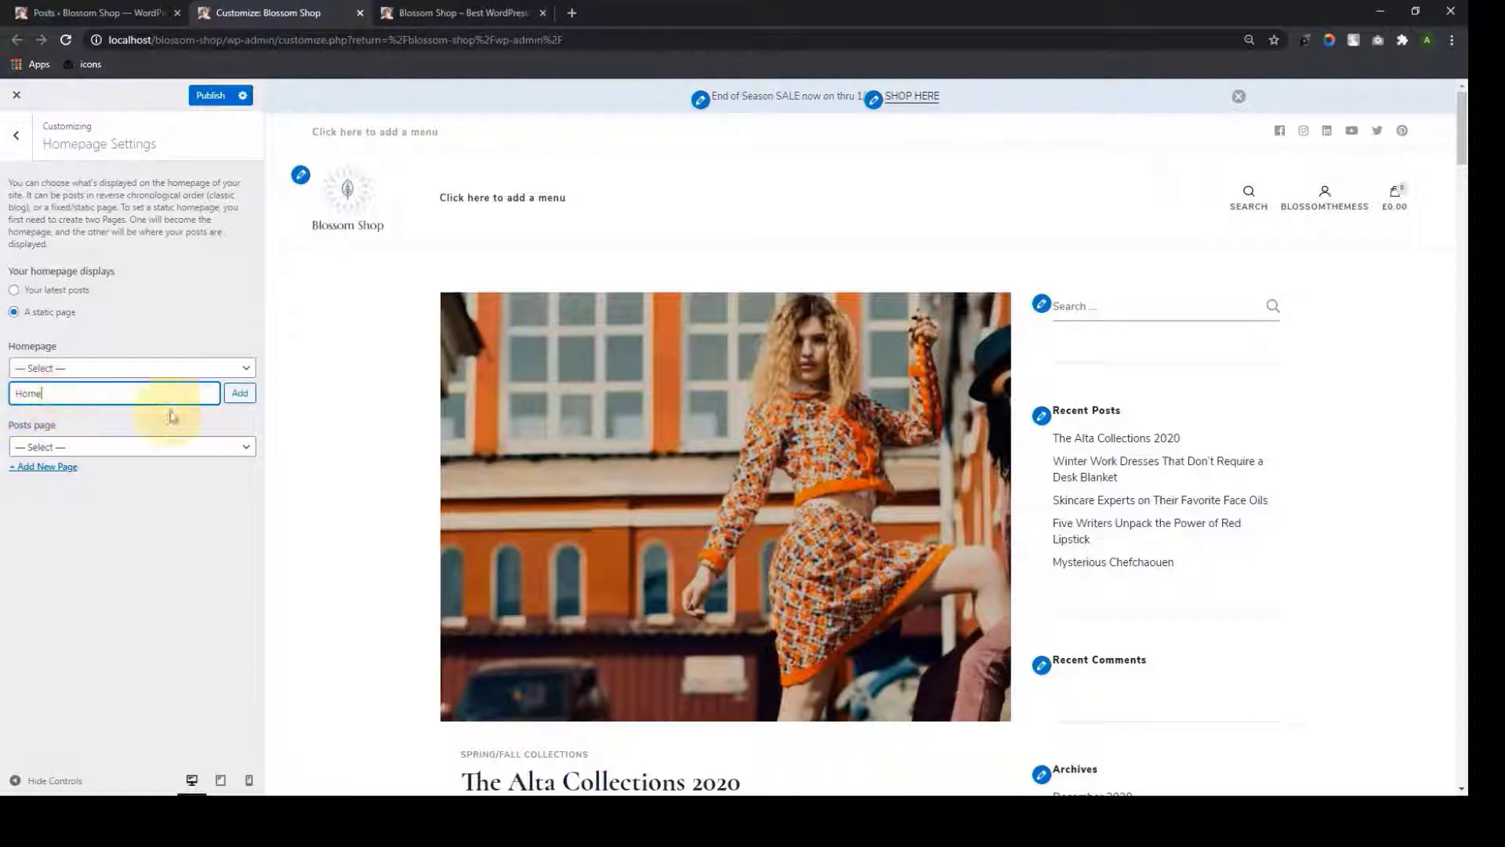
click(250, 399)
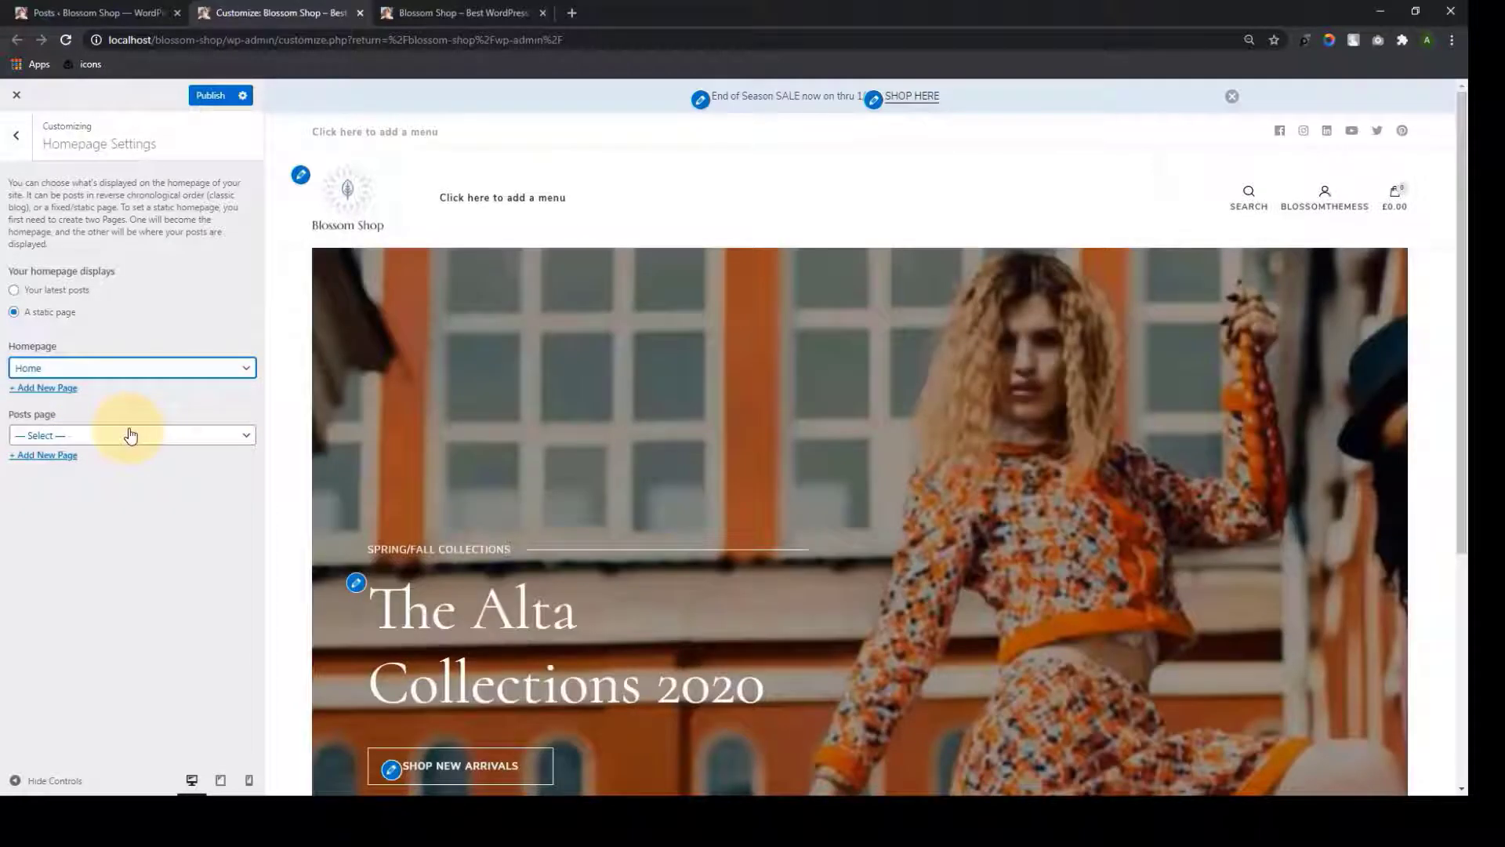
Create a My Blog page as the posts page and publish the settings
click(400, 12)
scroll(506, 431, down, 10)
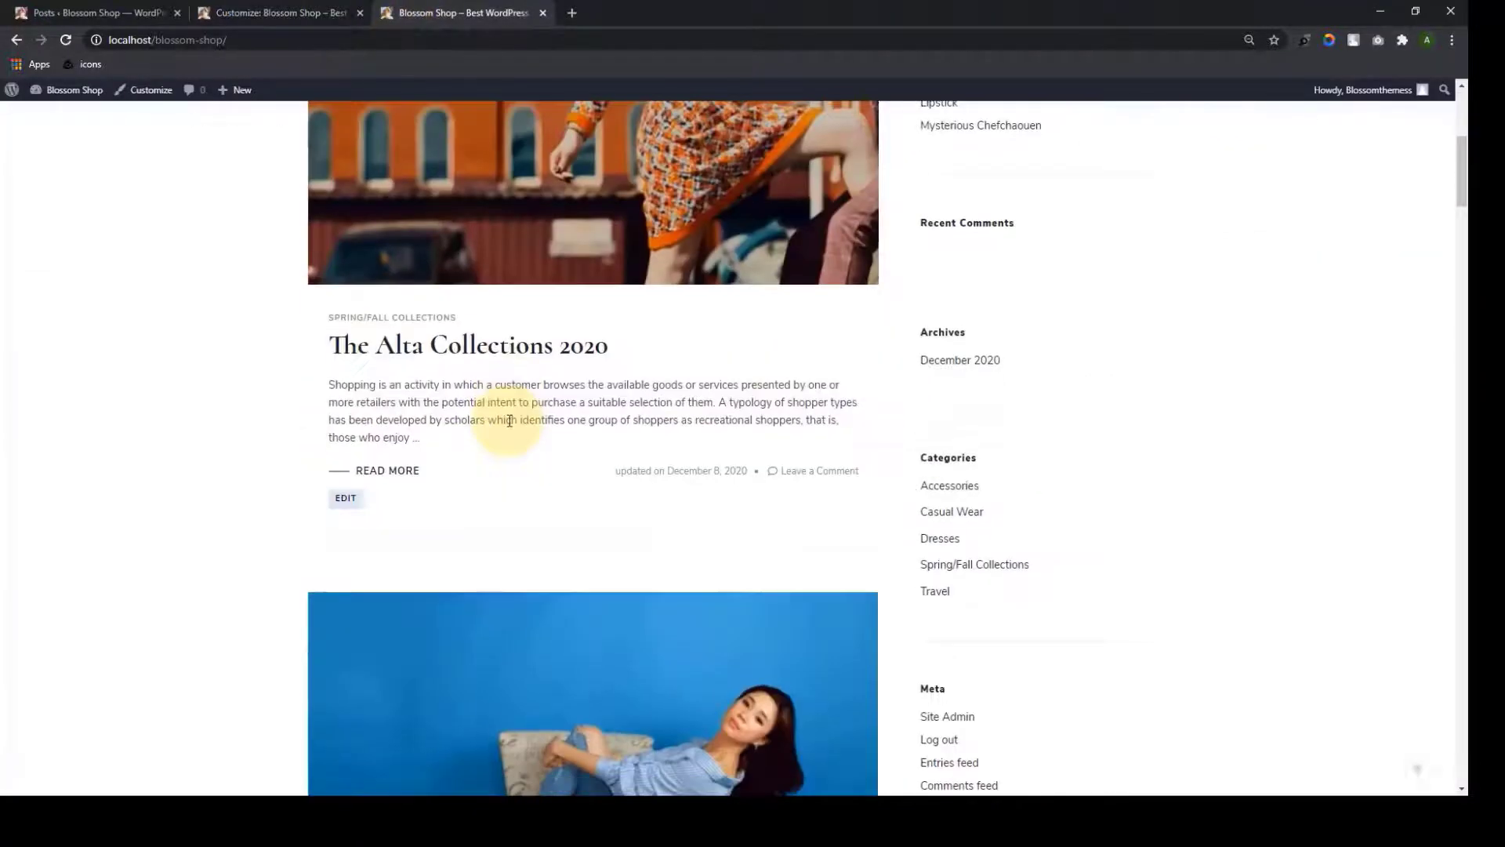
scroll(510, 458, up, 10)
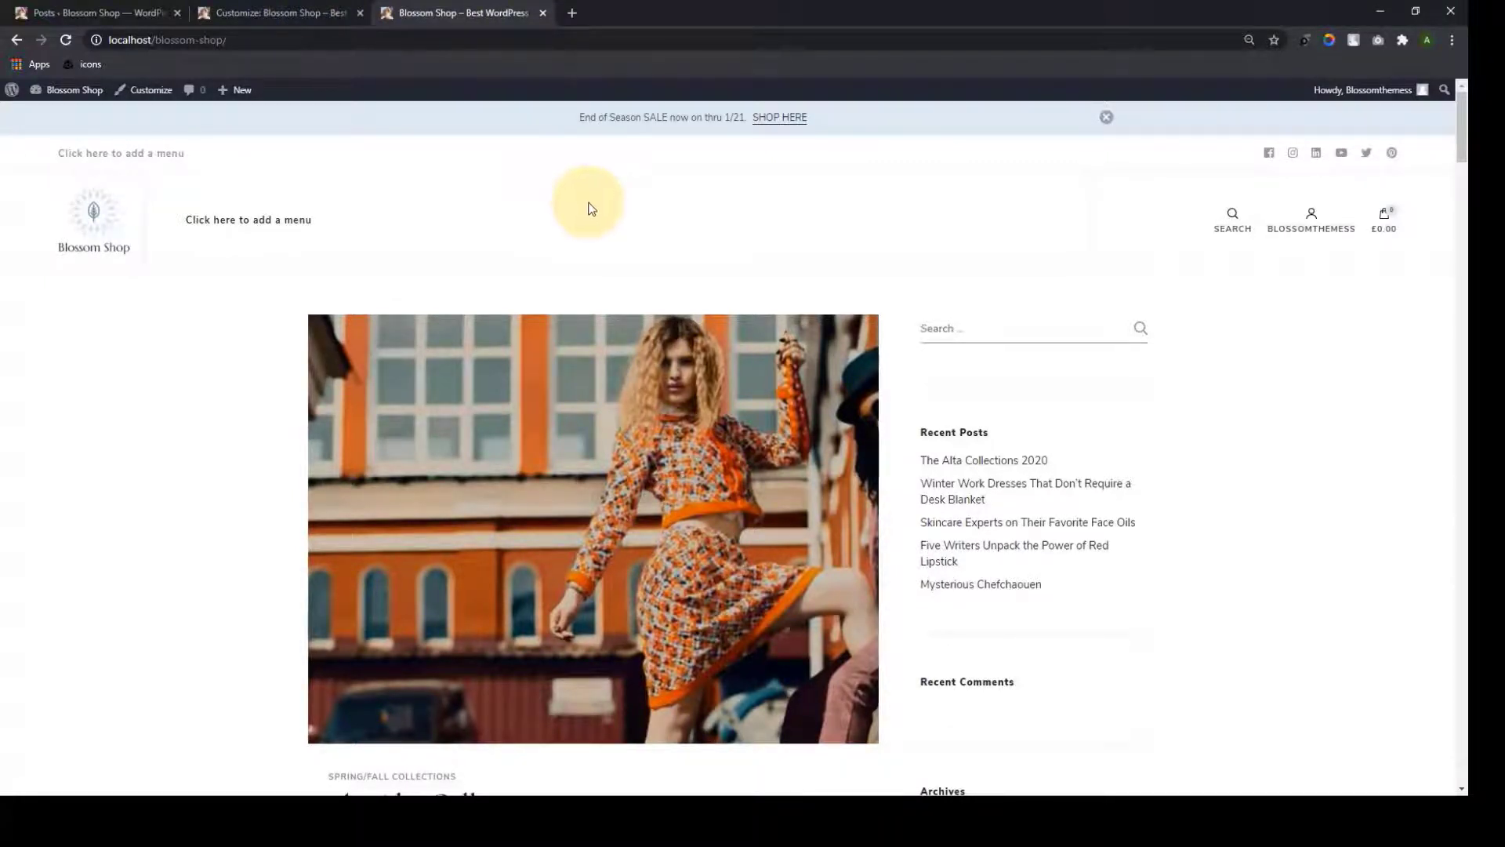
scroll(588, 236, down, 6)
scroll(583, 362, down, 10)
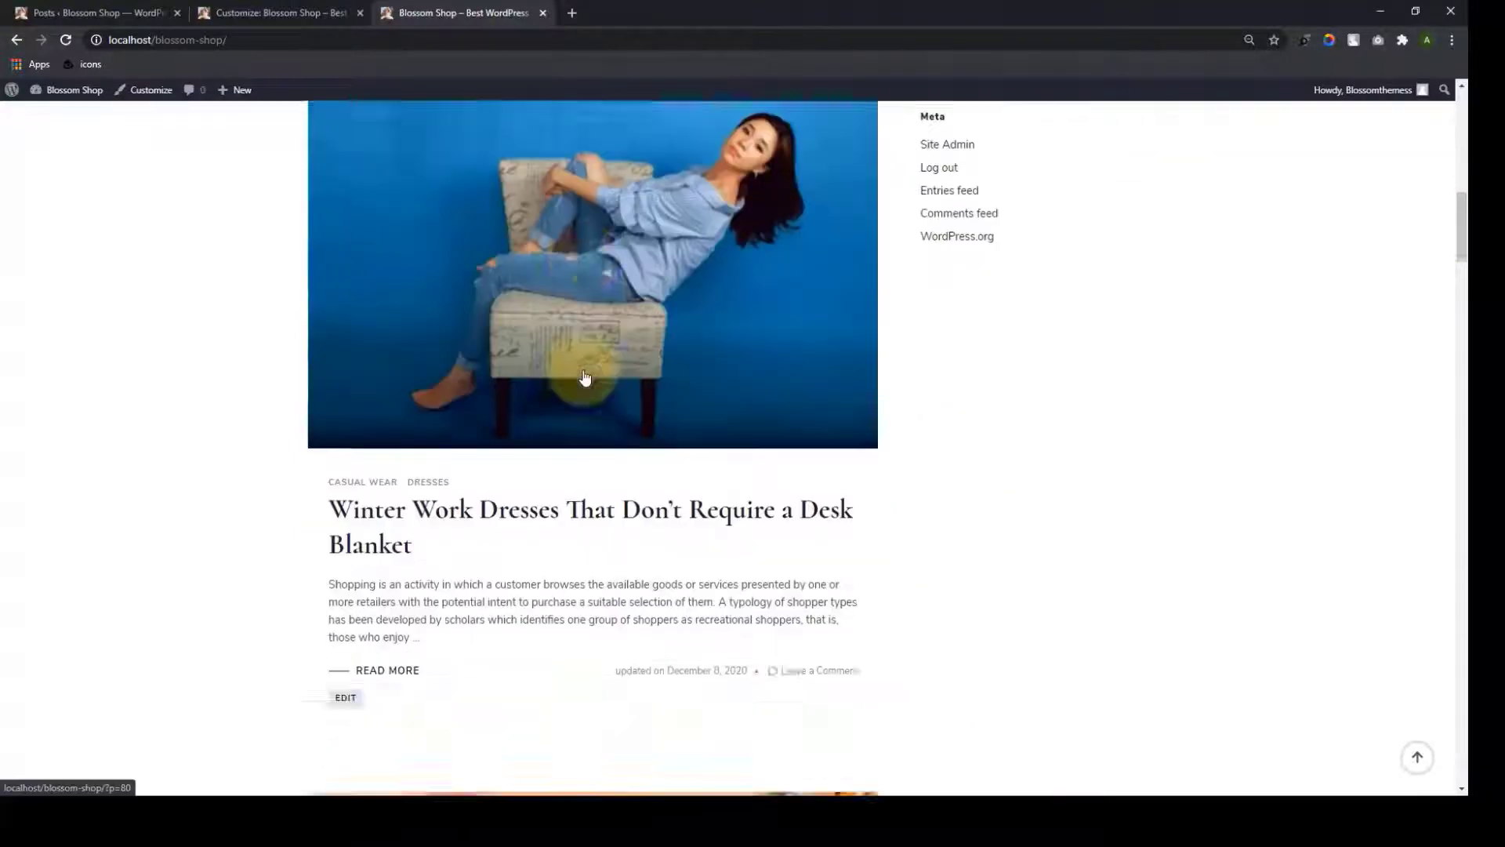
scroll(582, 369, up, 15)
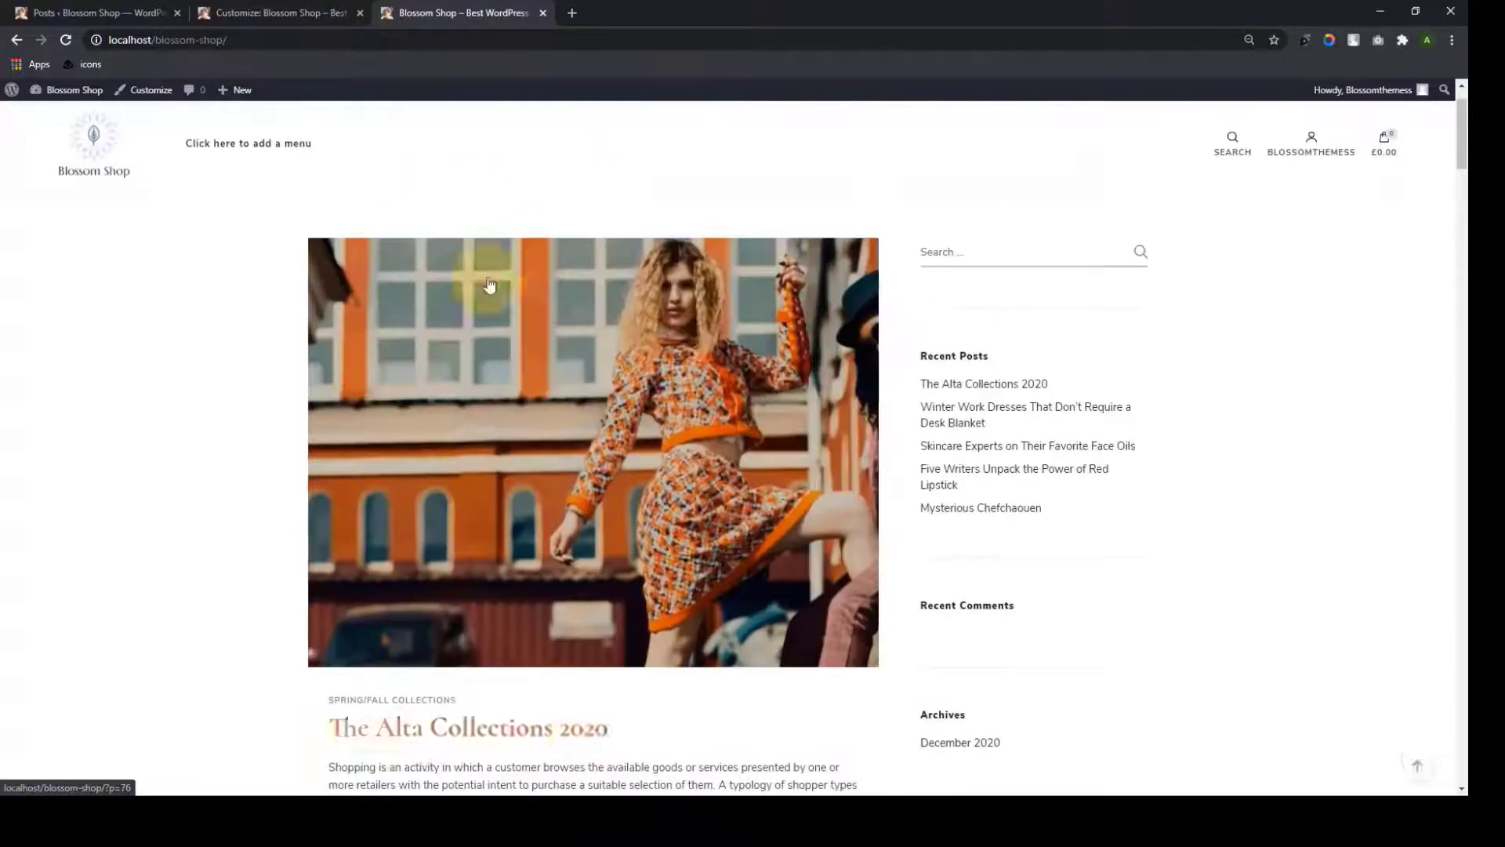
click(318, 10)
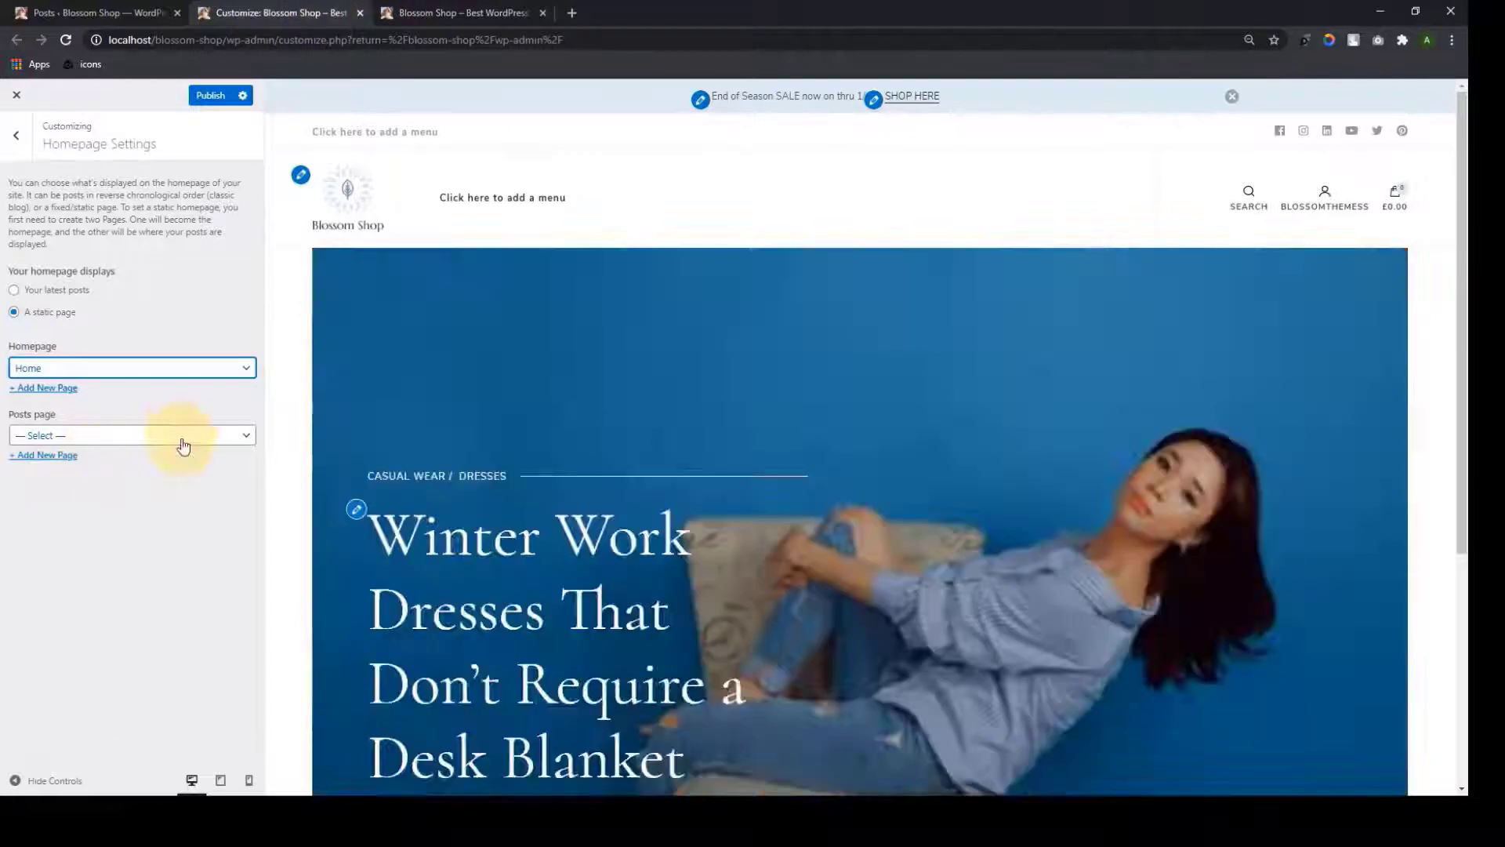
click(180, 435)
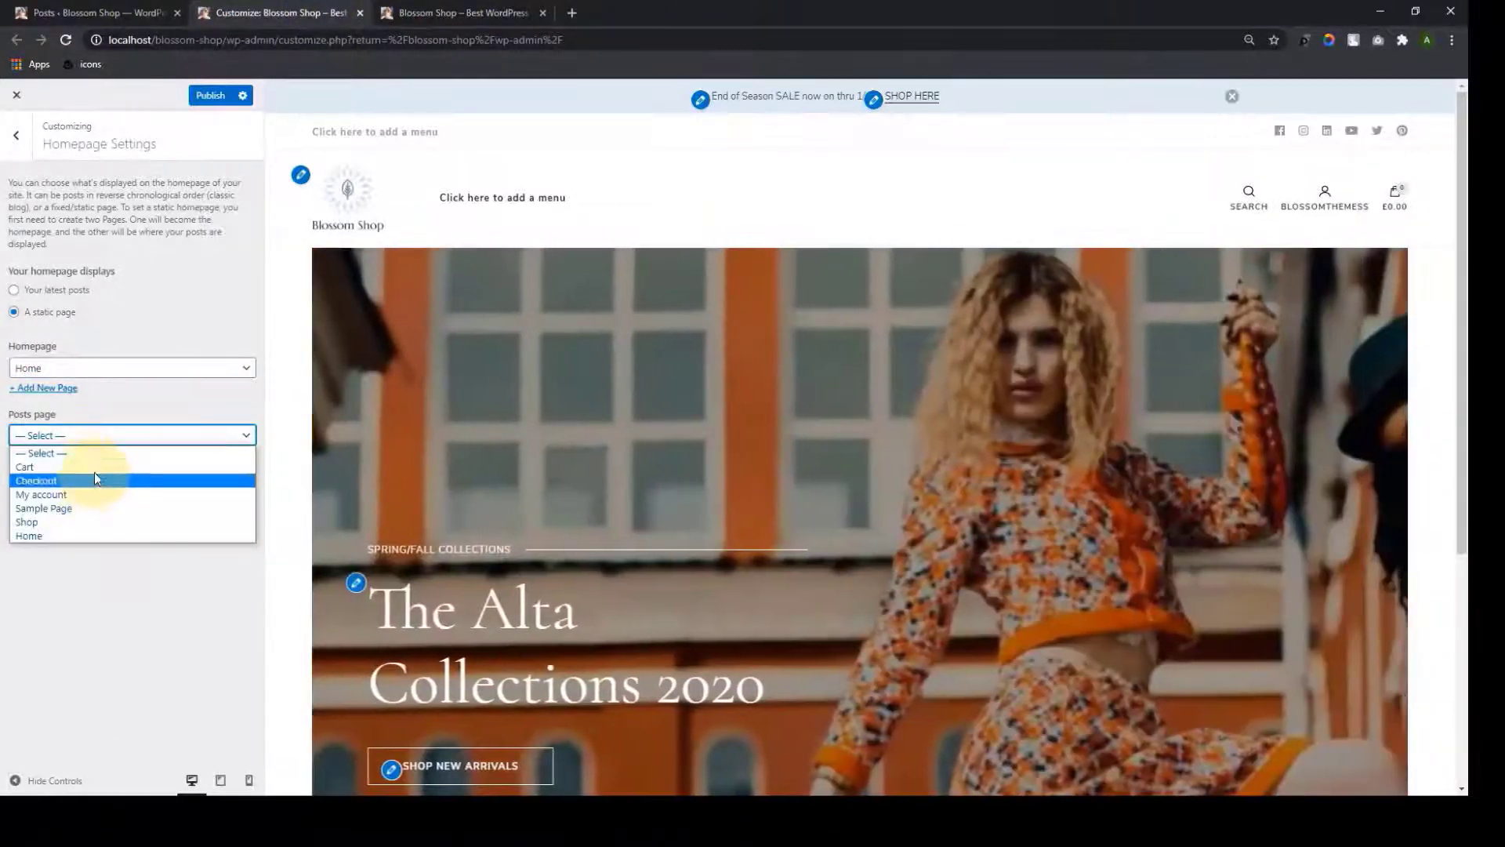
click(134, 403)
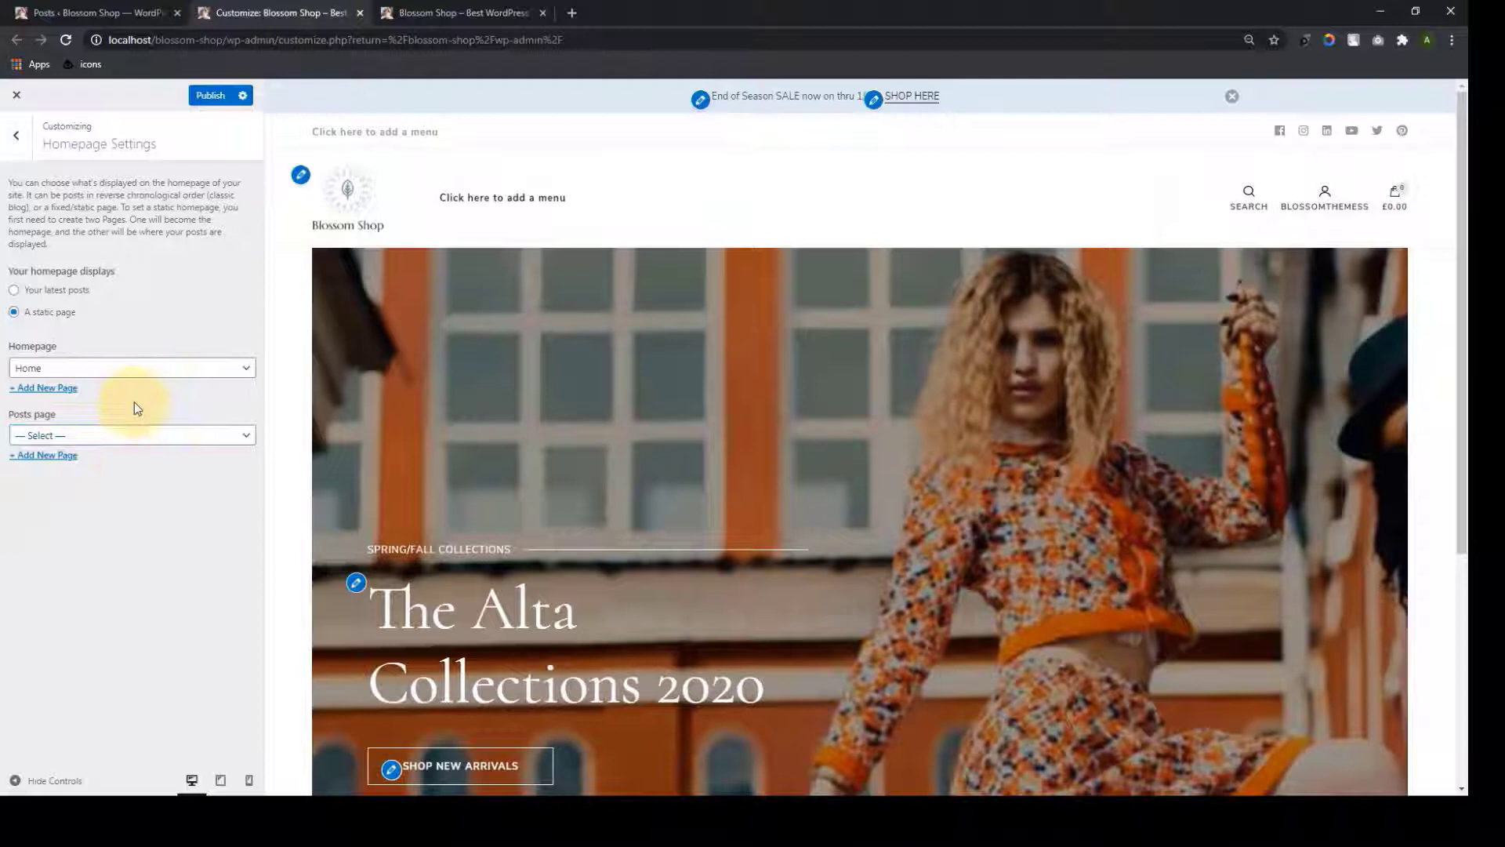
click(66, 462)
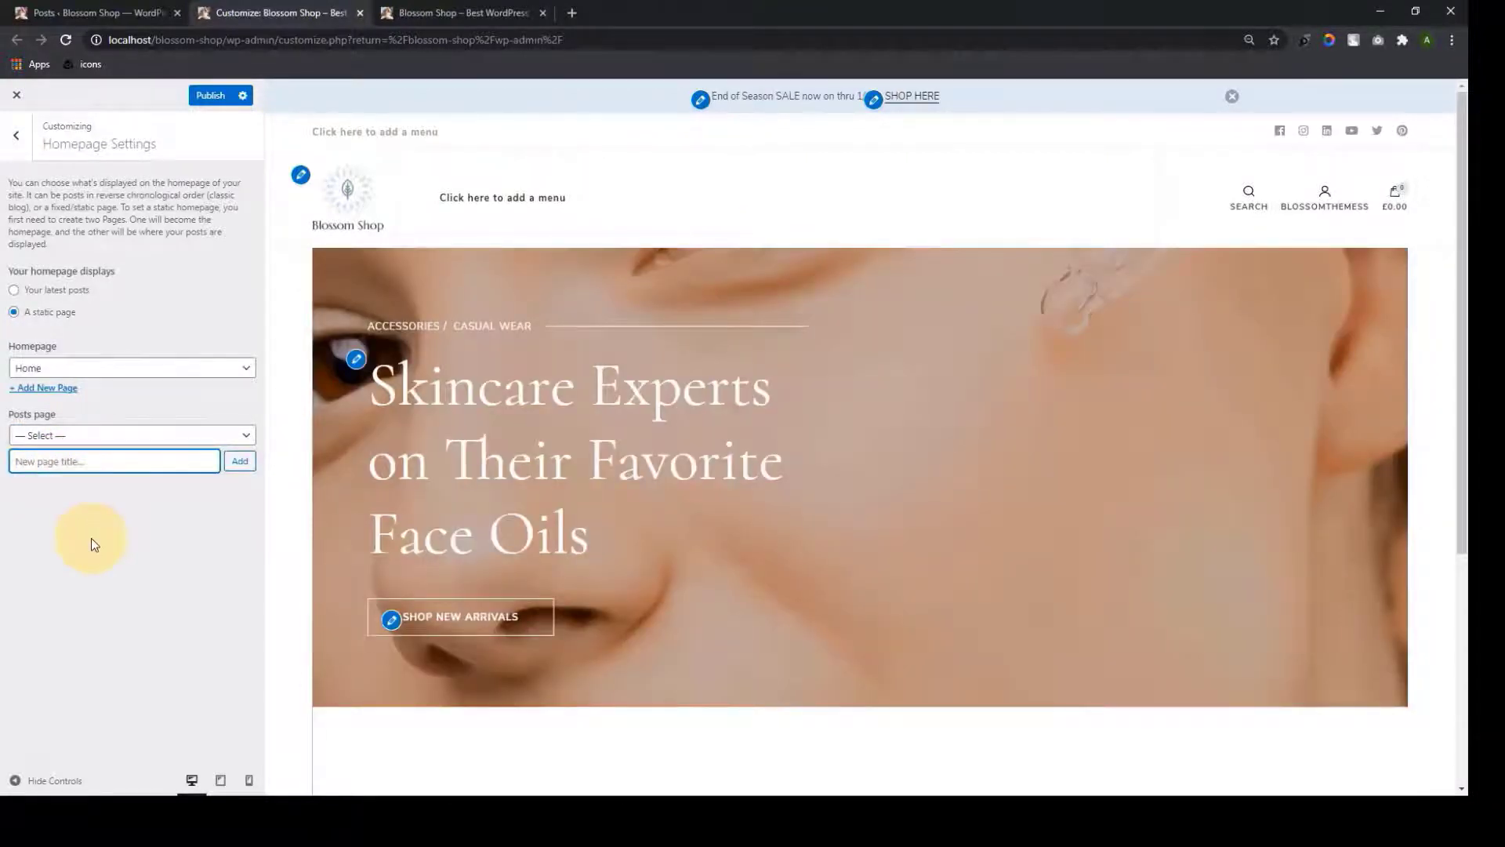
text(My Blog)
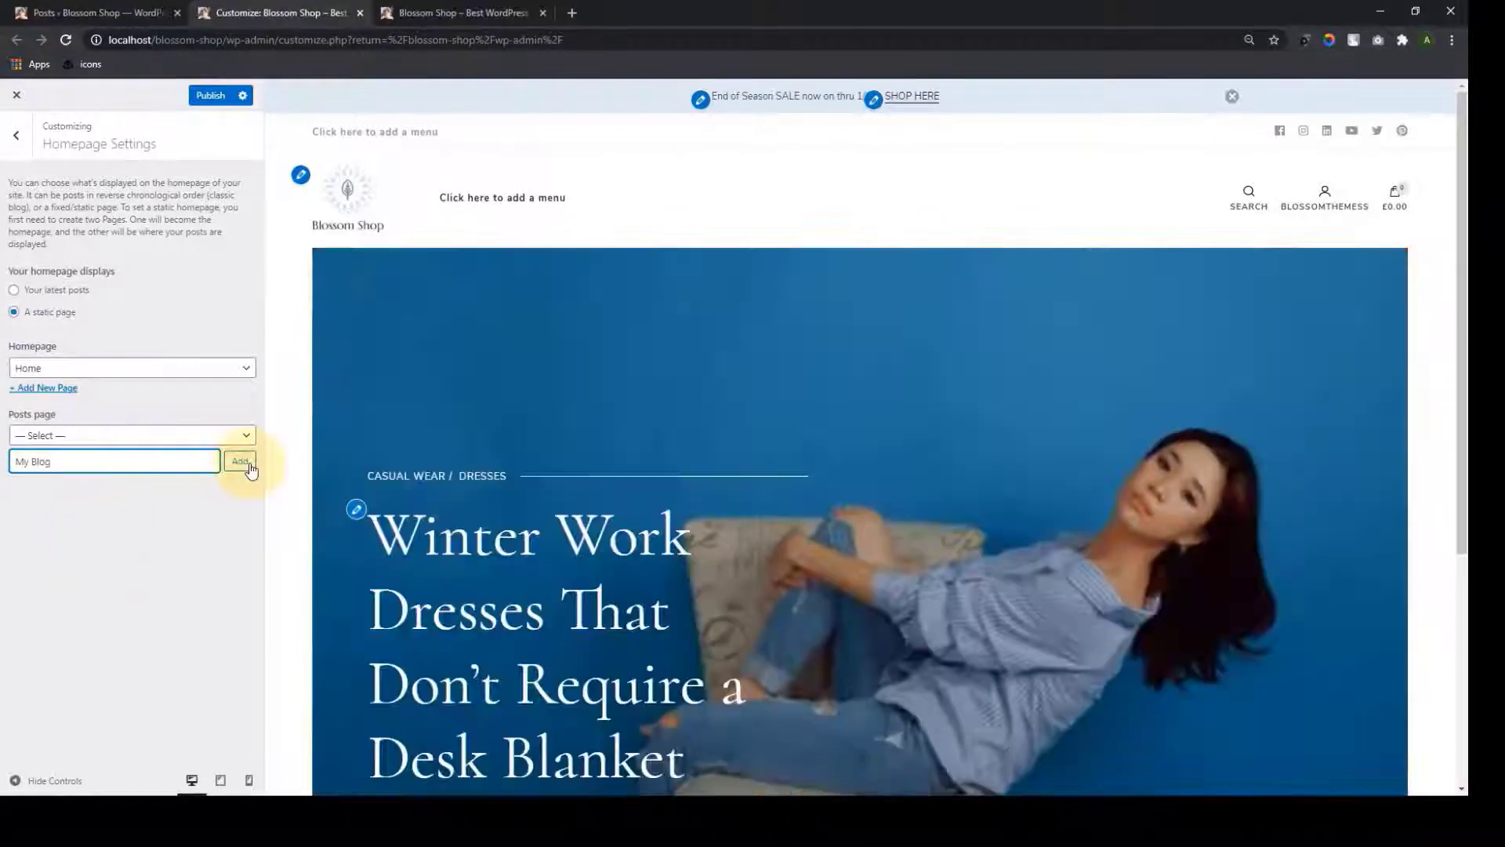
click(240, 462)
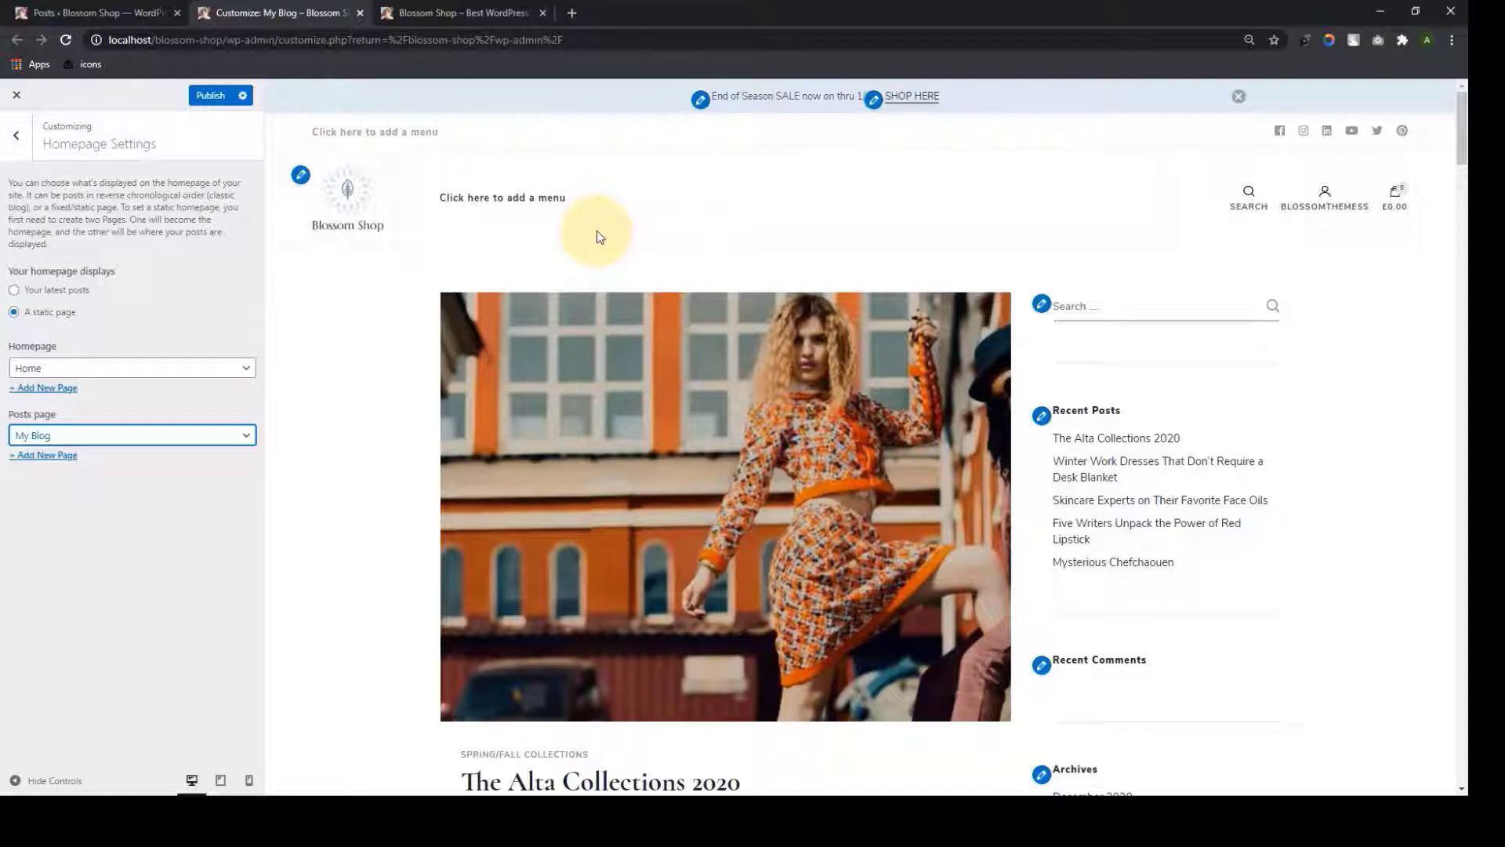
click(213, 97)
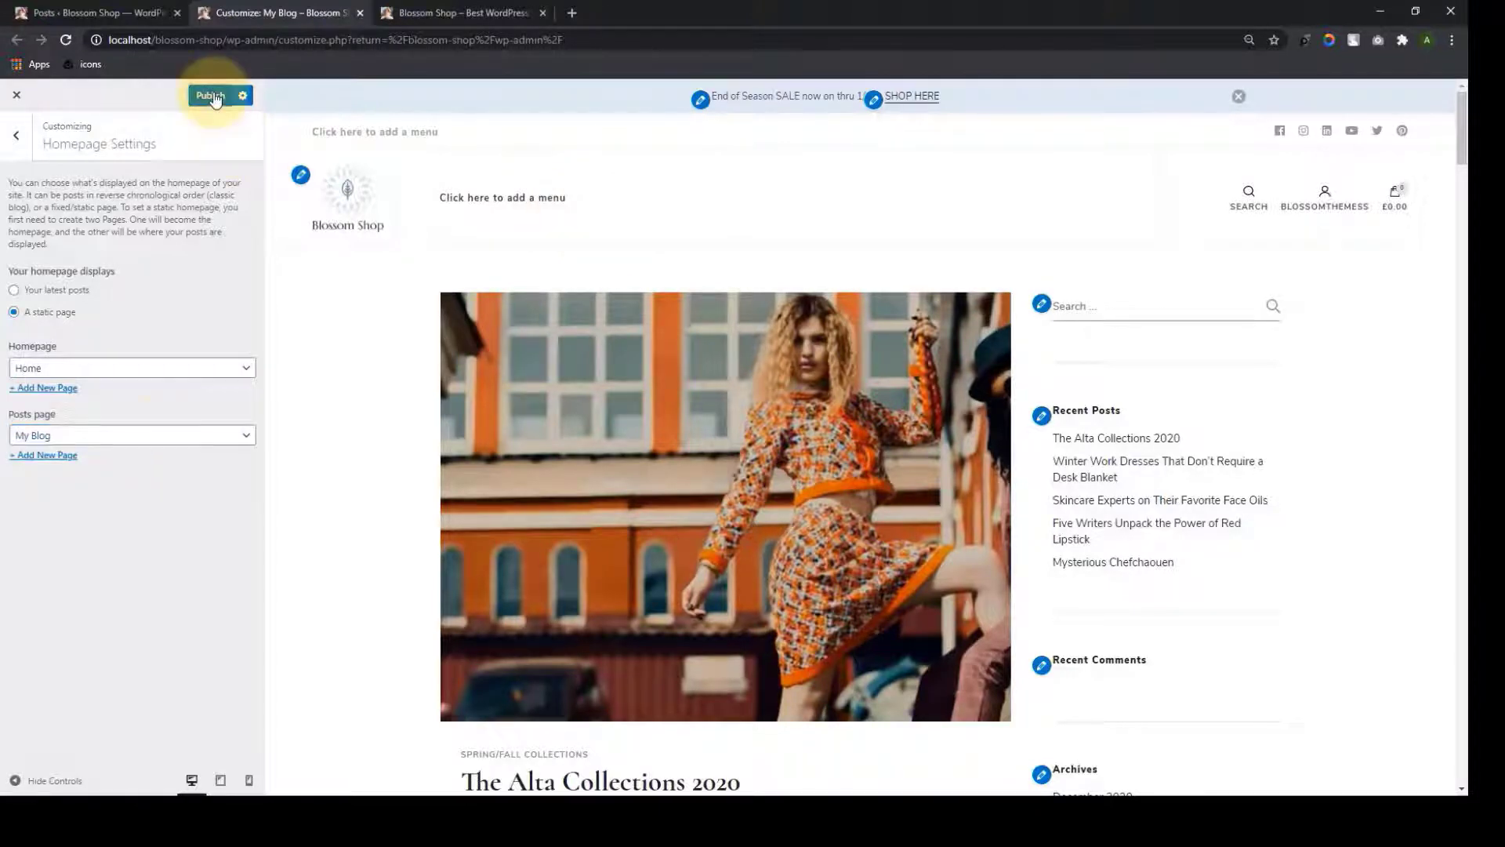
Reload the live site to check the new static front page slider, then return to the Customizer
click(449, 8)
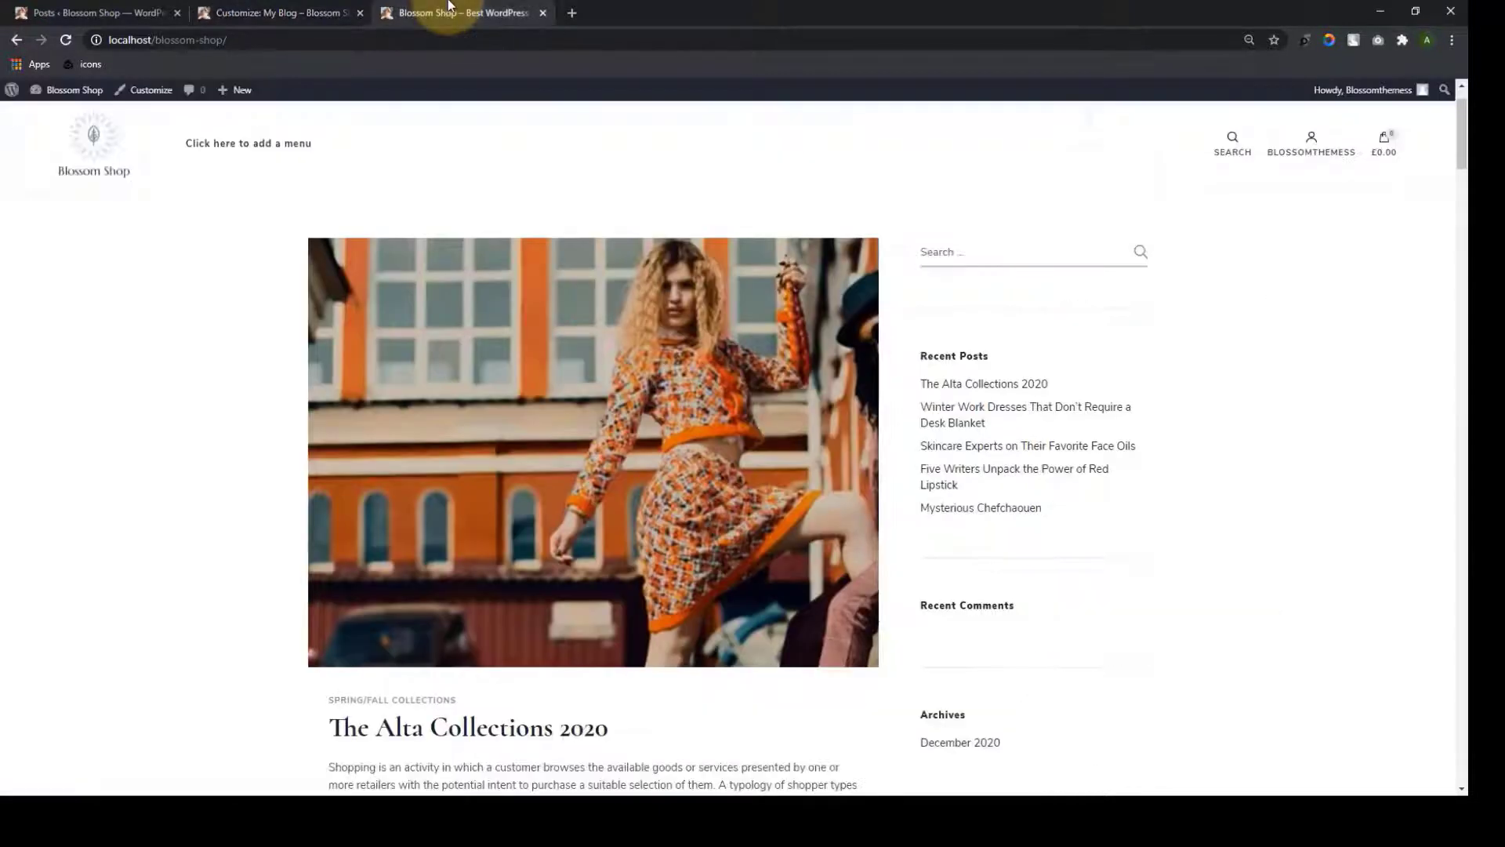
click(61, 40)
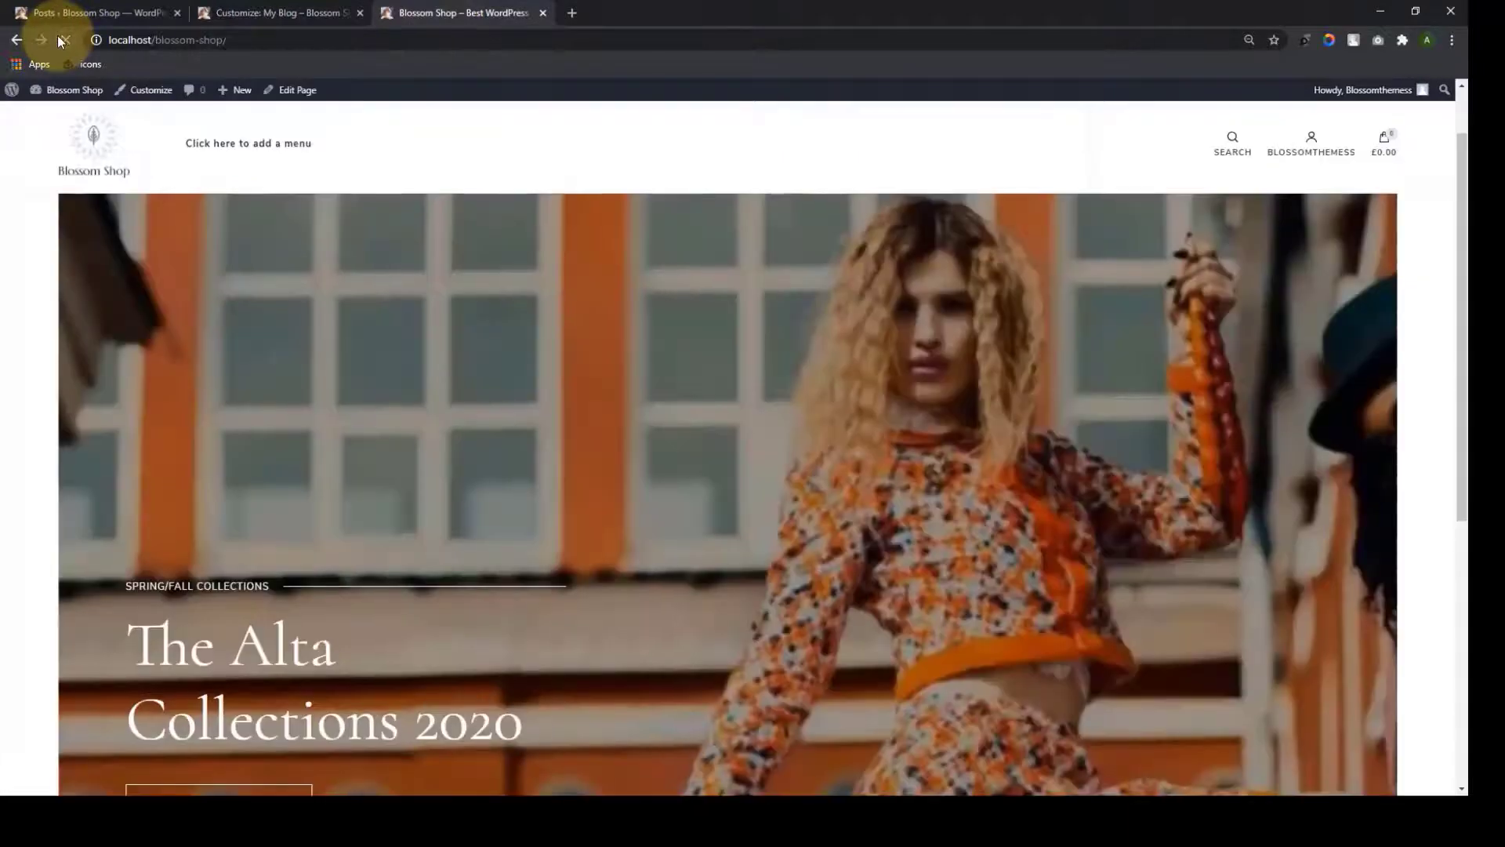
scroll(812, 471, down, 5)
scroll(813, 560, up, 6)
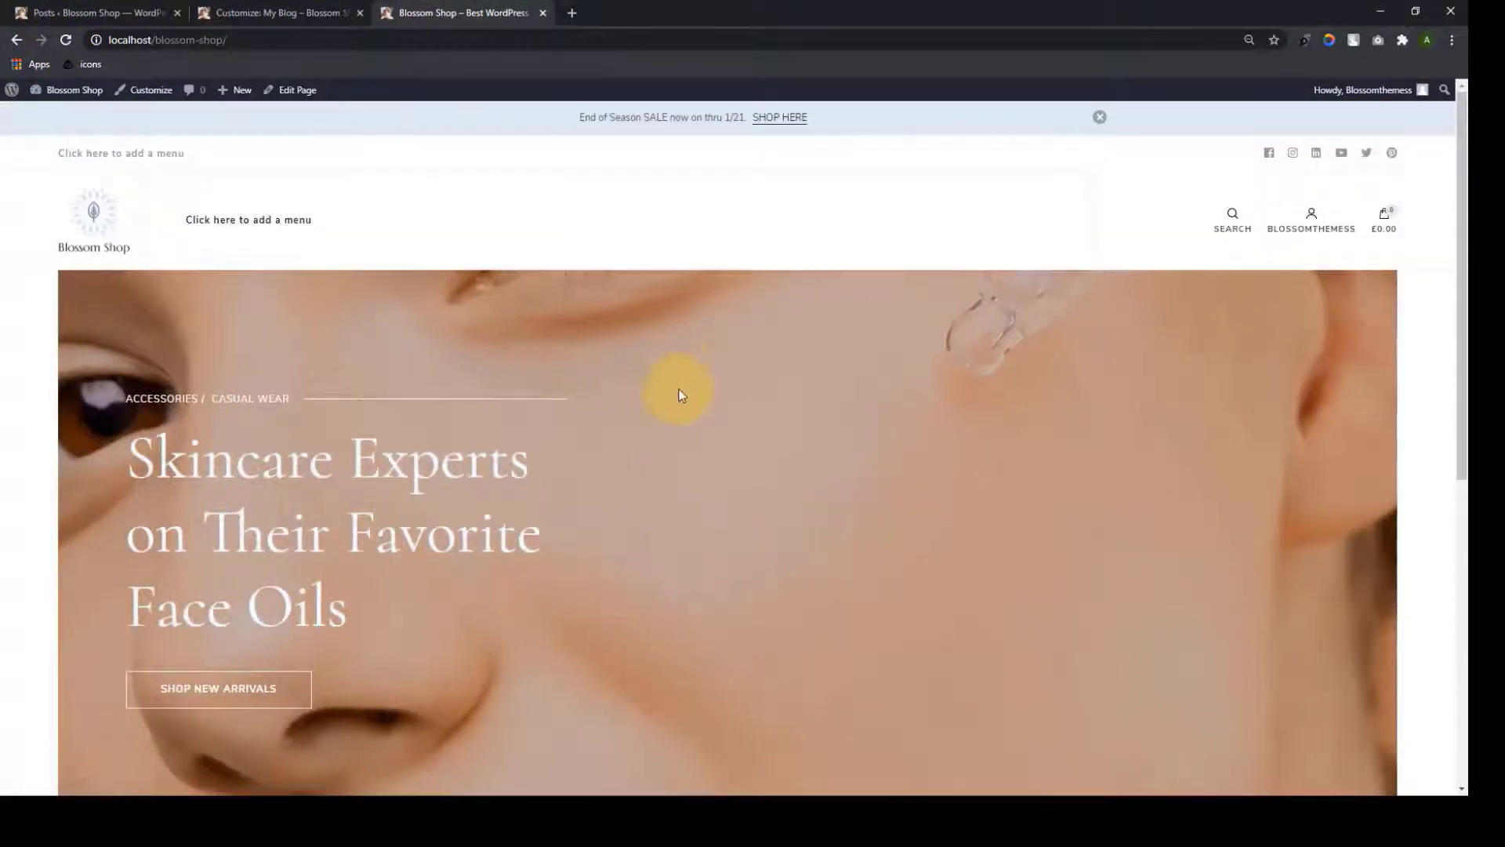
scroll(657, 604, down, 1)
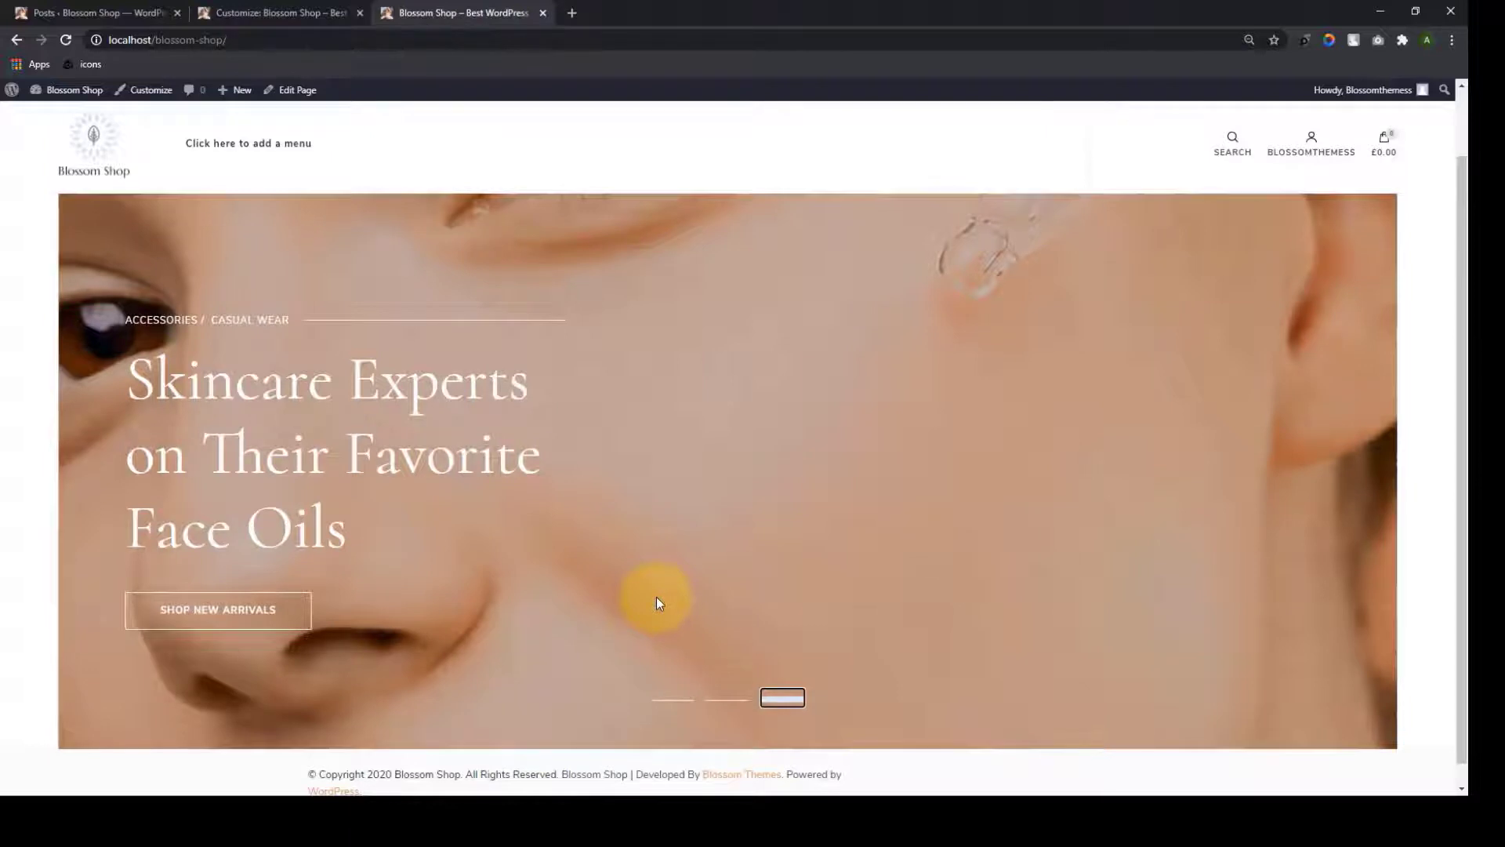
click(259, 13)
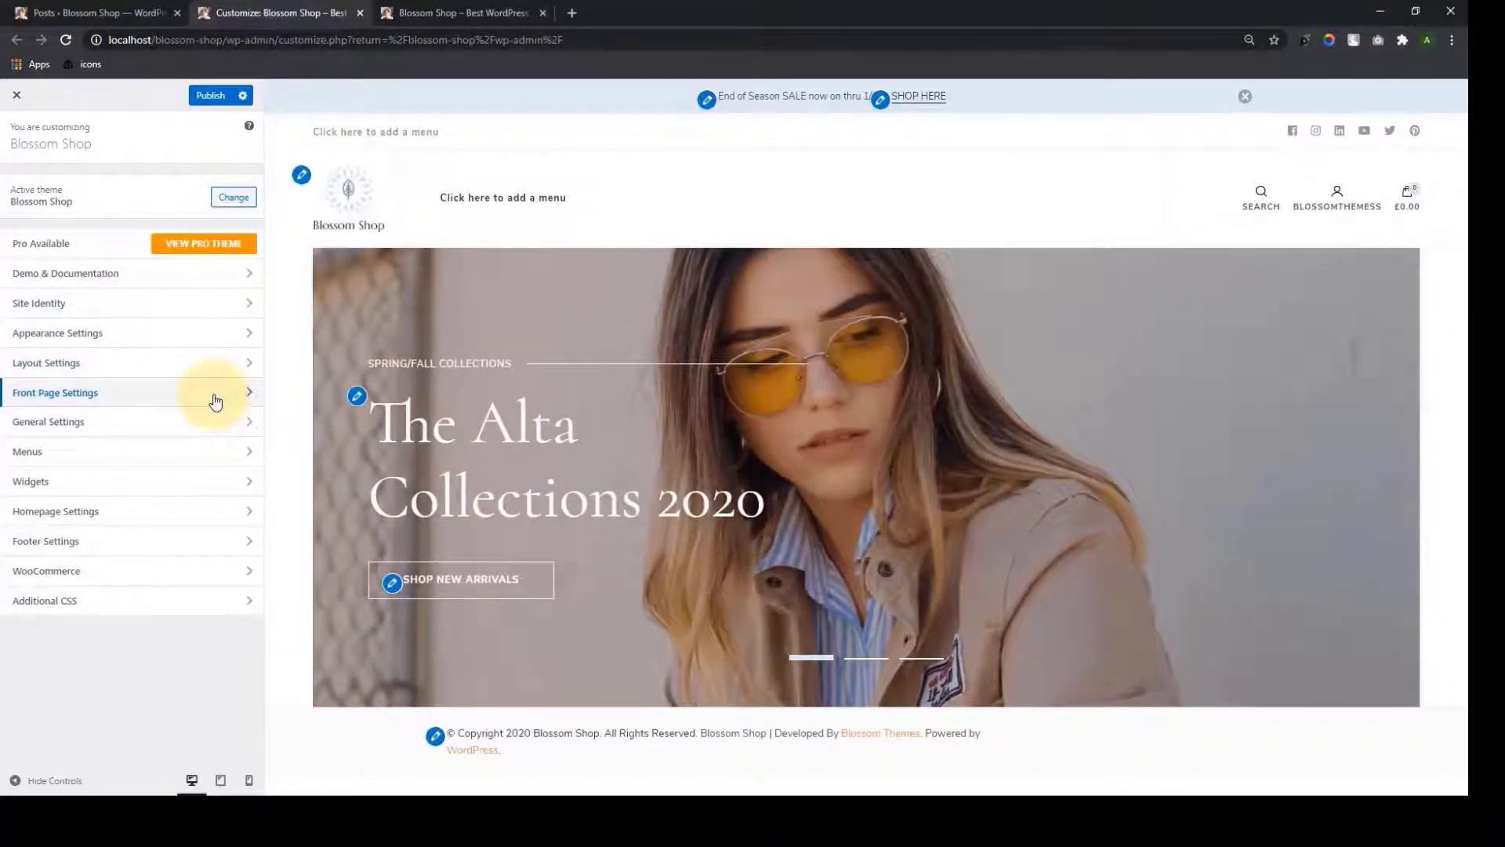
Switch the front page Banner Options to Static/Video CTA Banner
click(215, 402)
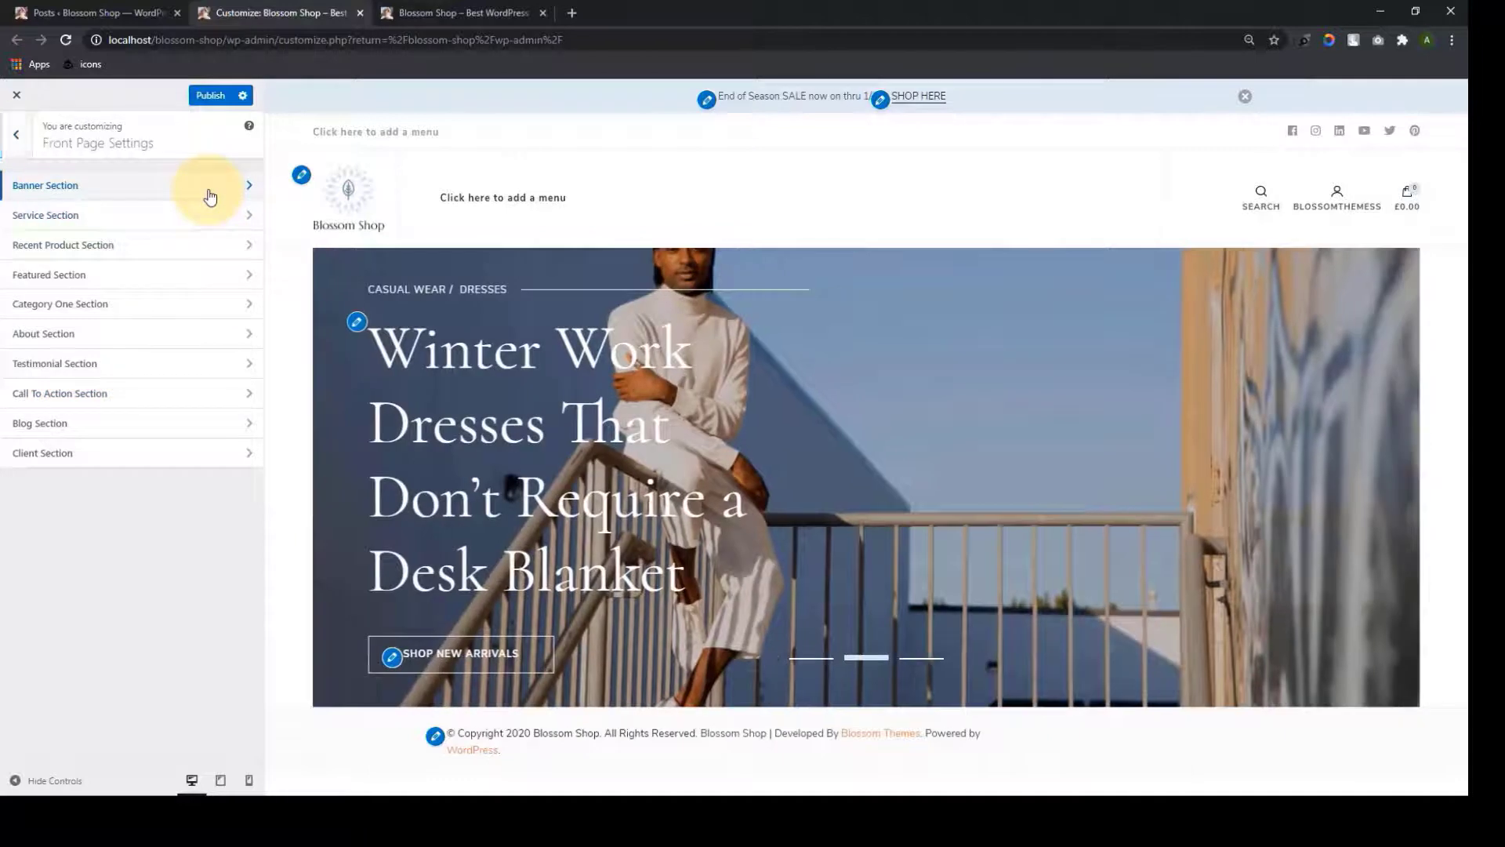
click(210, 186)
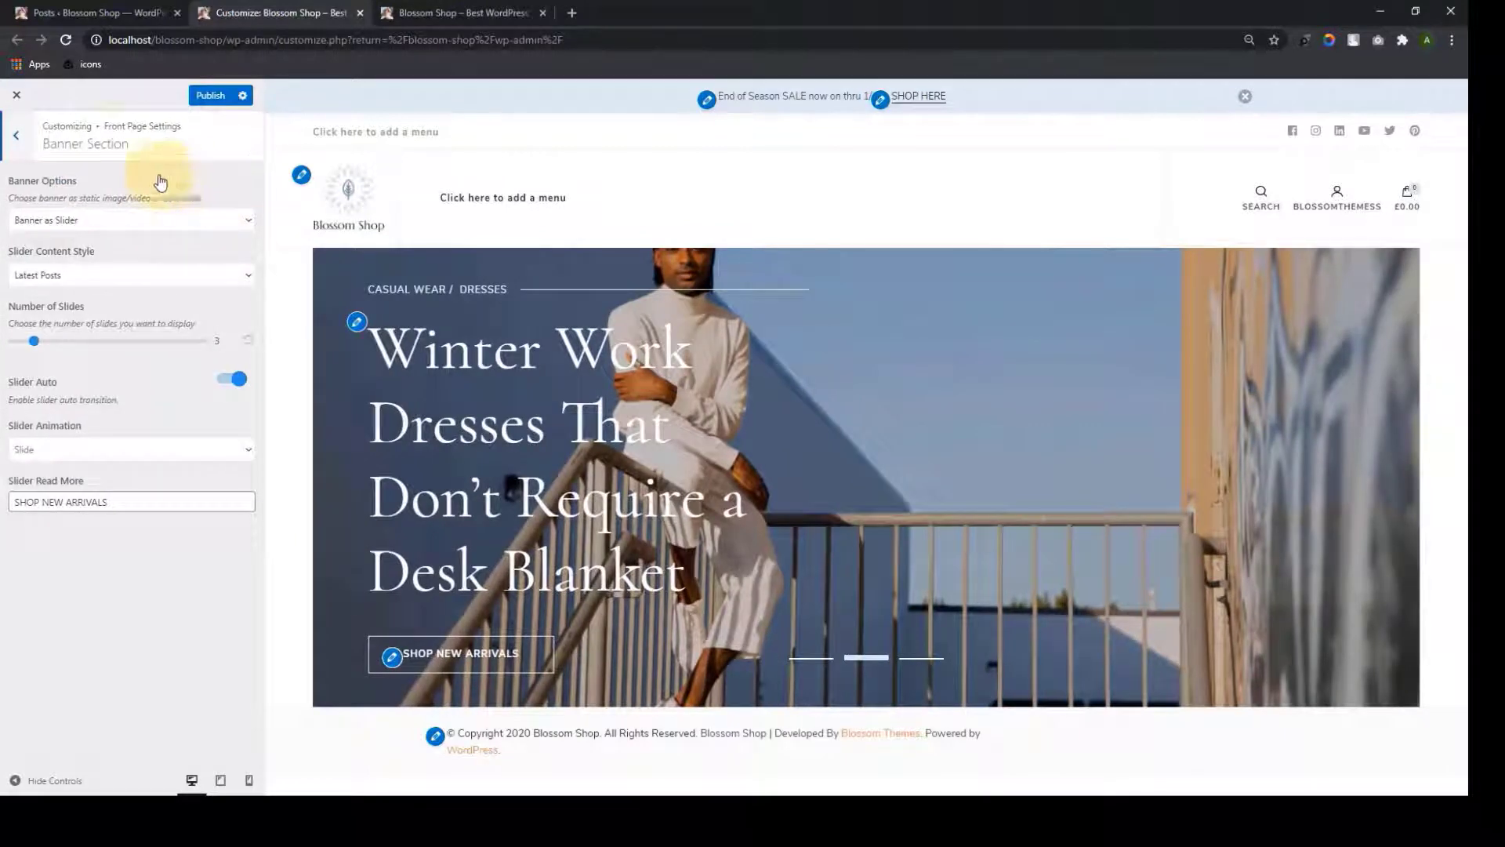
click(248, 226)
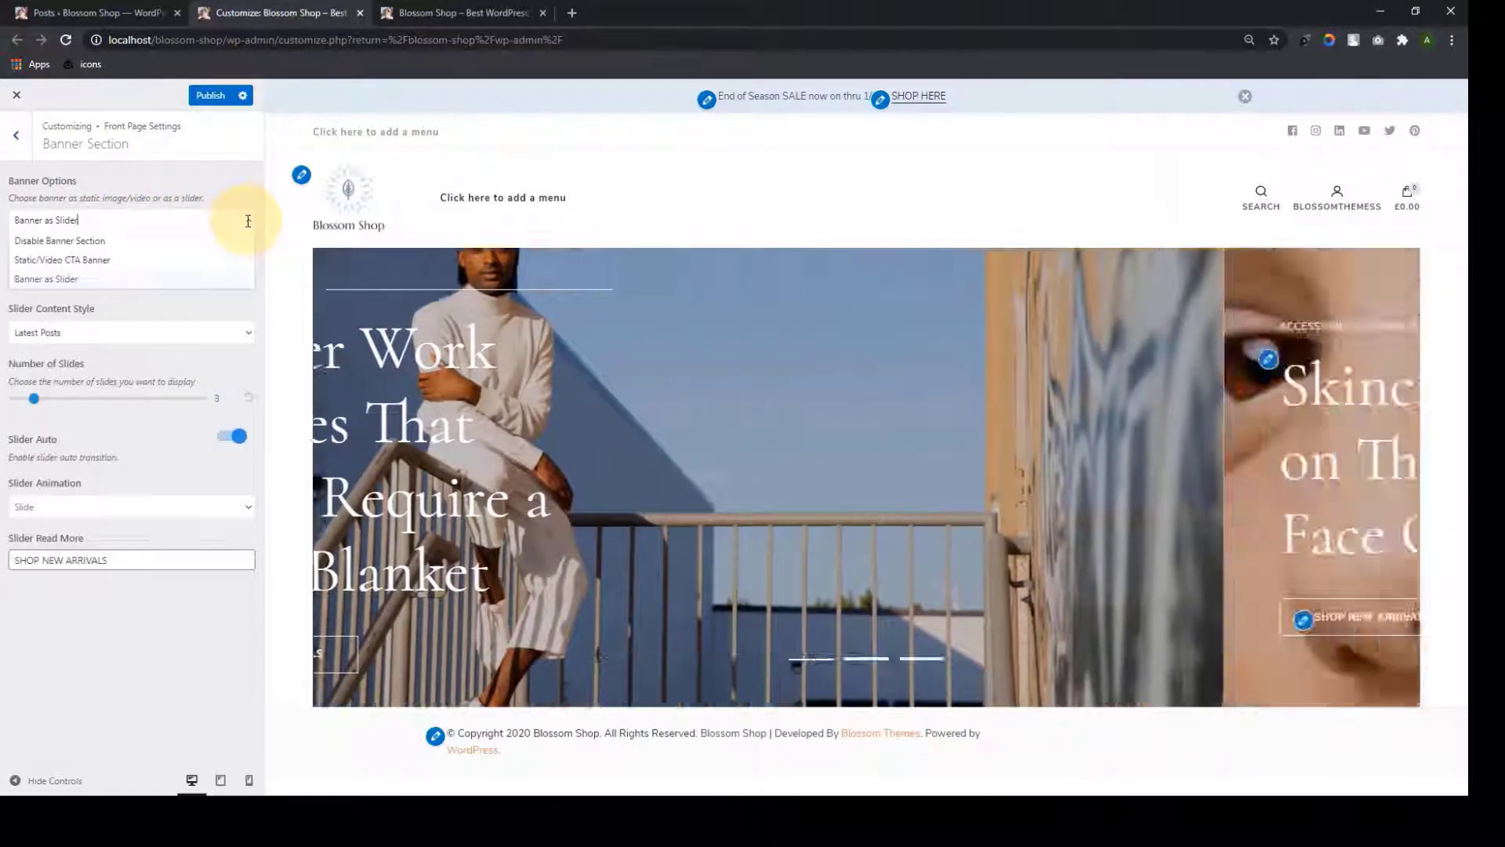
click(181, 243)
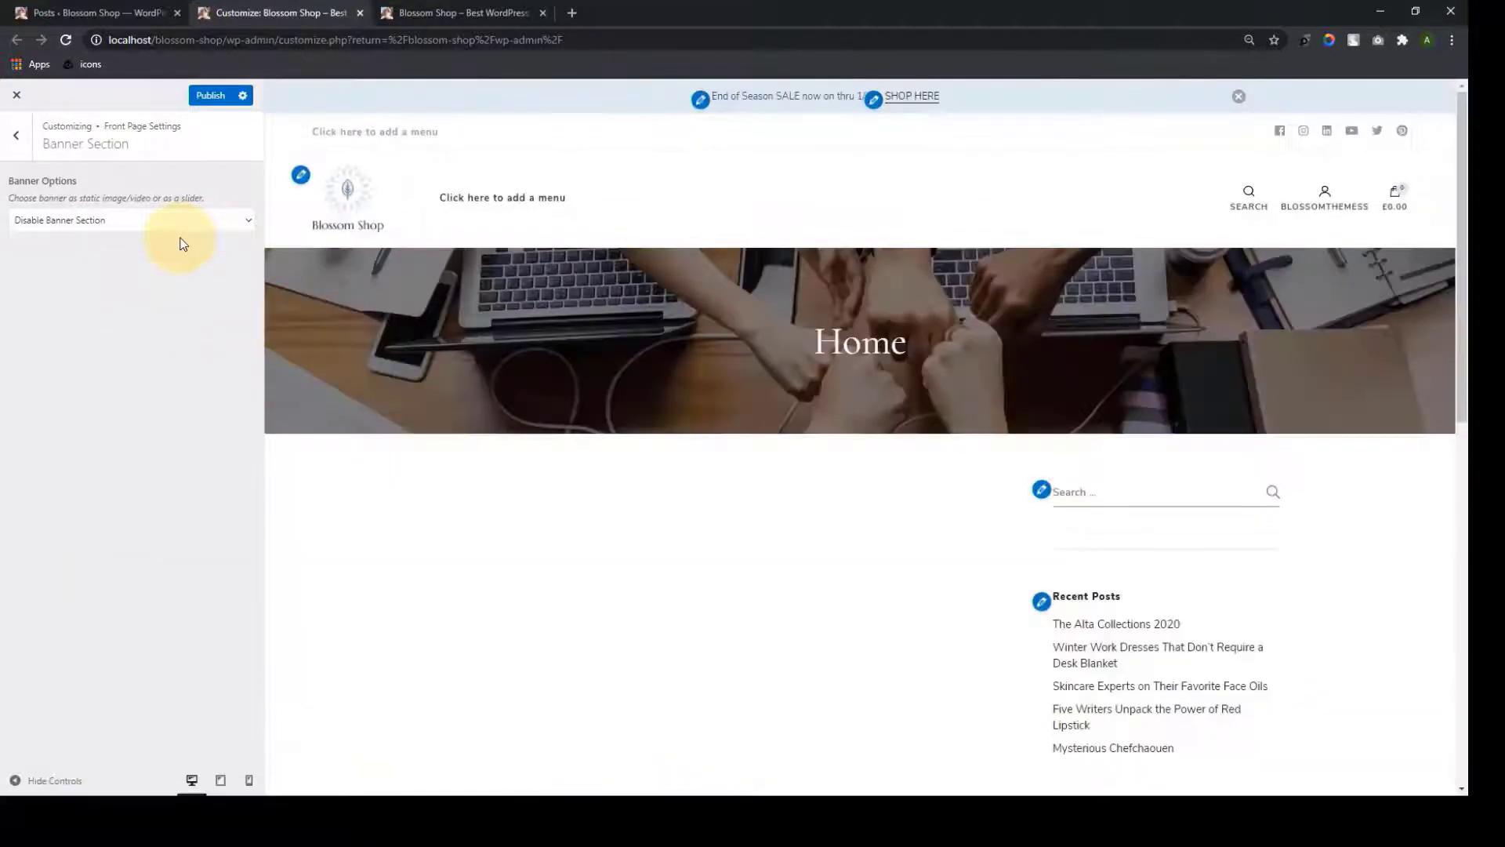
click(165, 220)
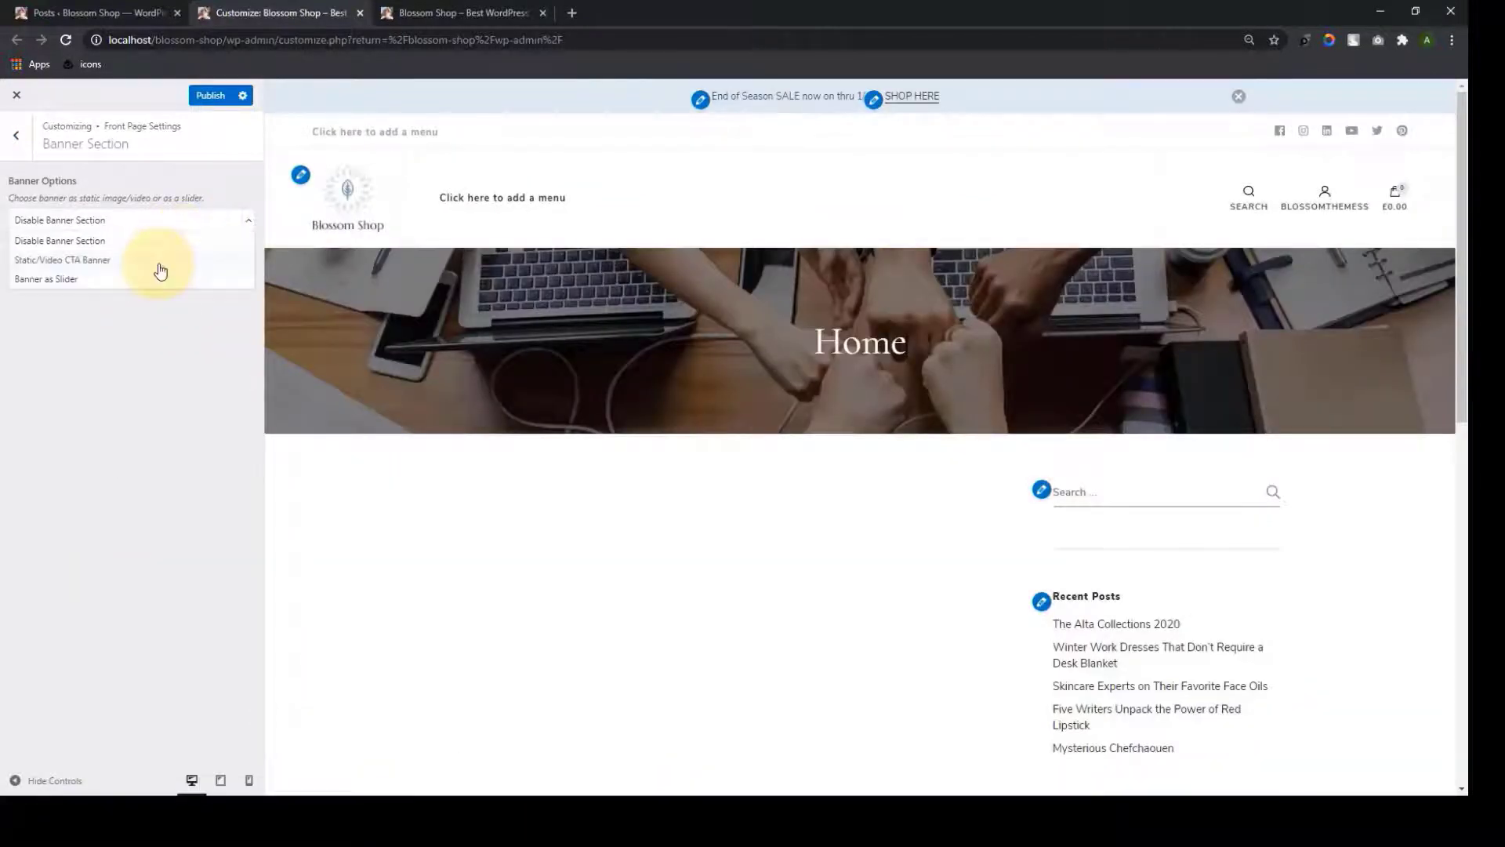
click(158, 264)
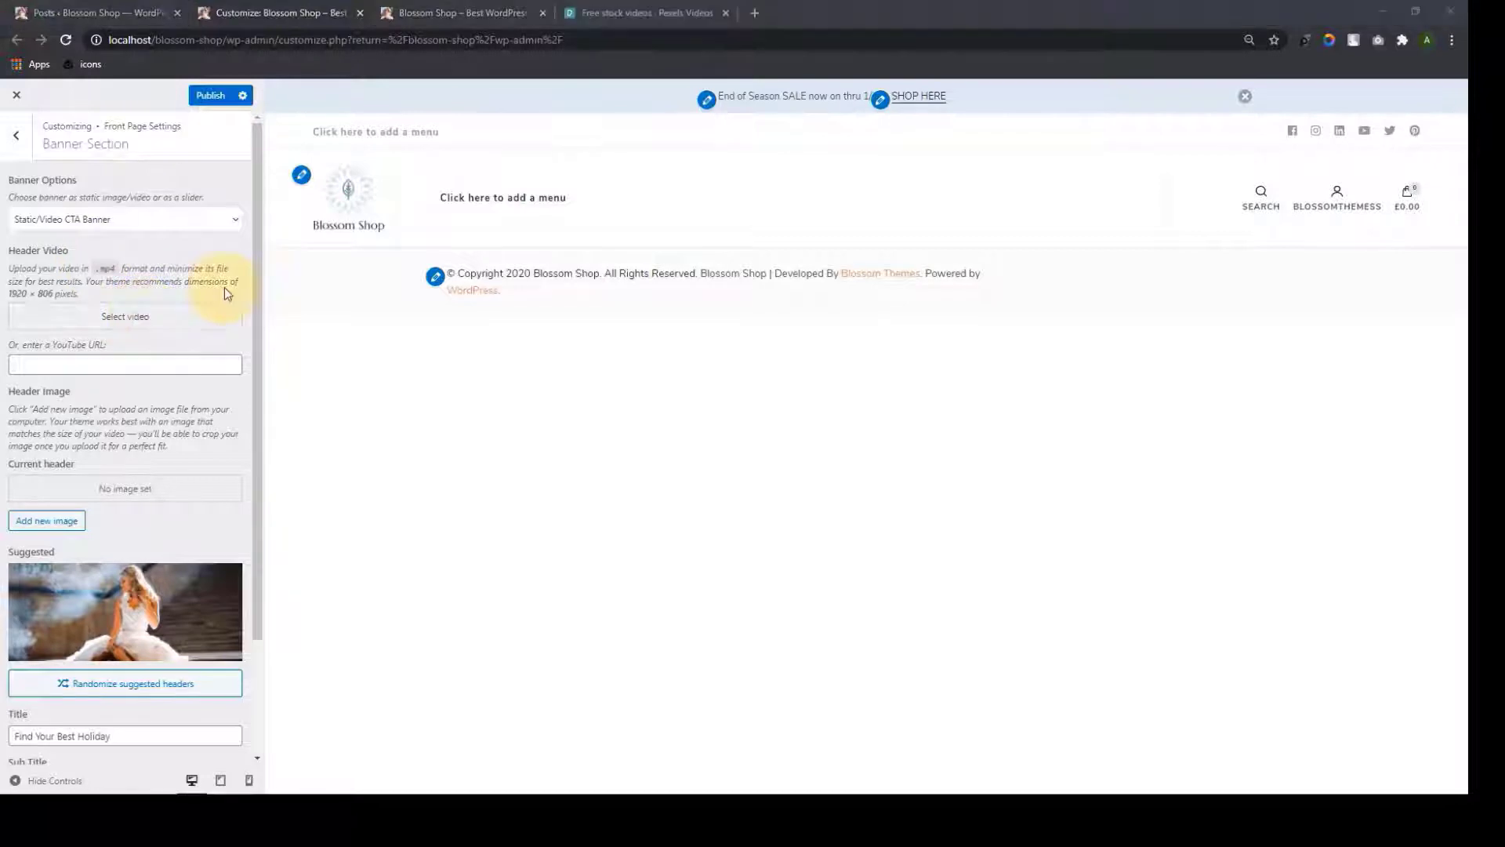
Choose Pexels-Videos-1298922.mp4 from the Media Library as the header video
click(119, 318)
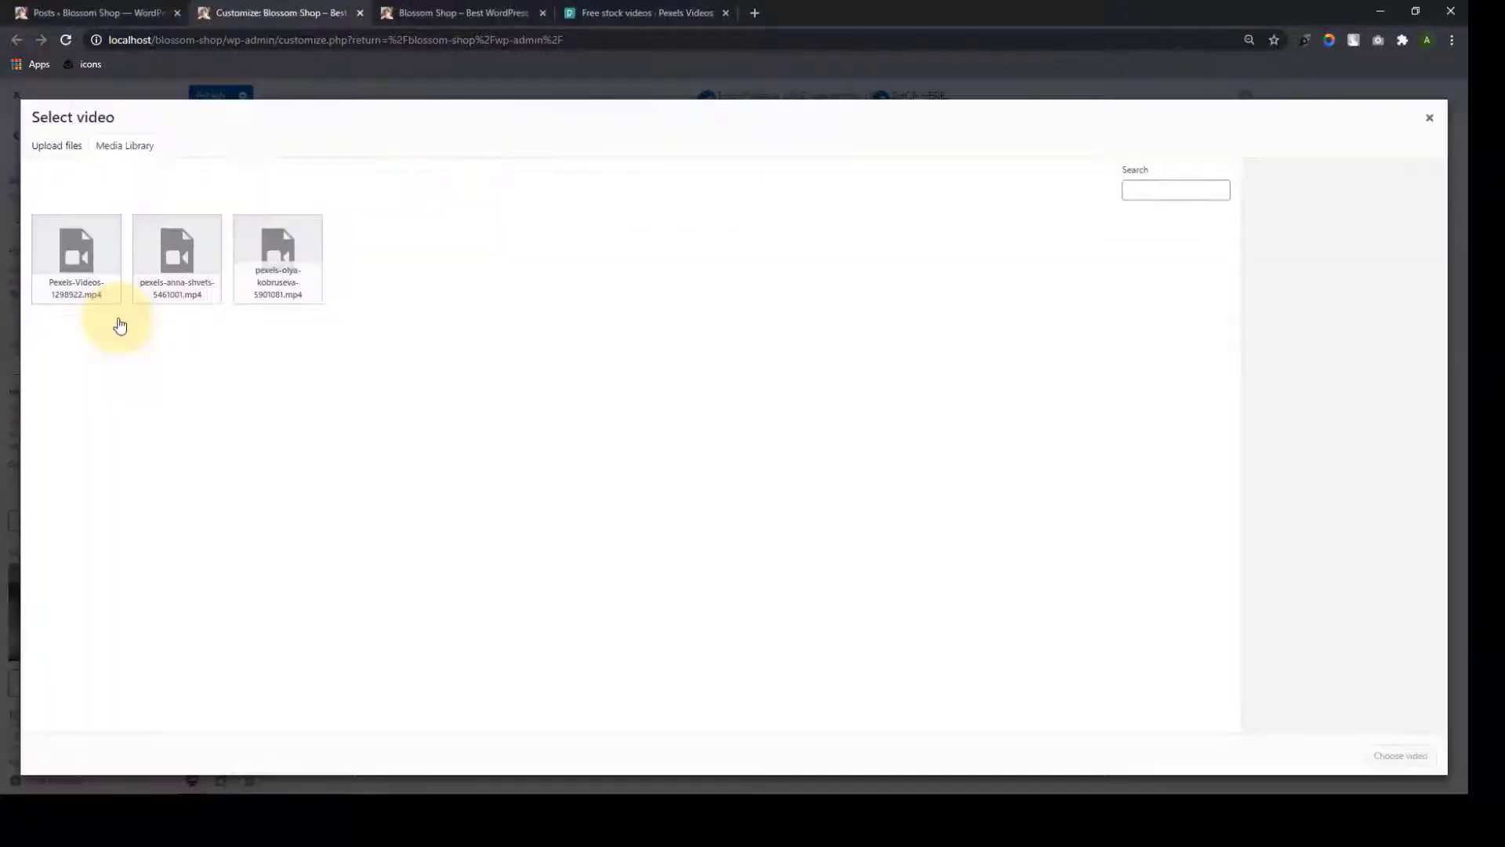
click(58, 148)
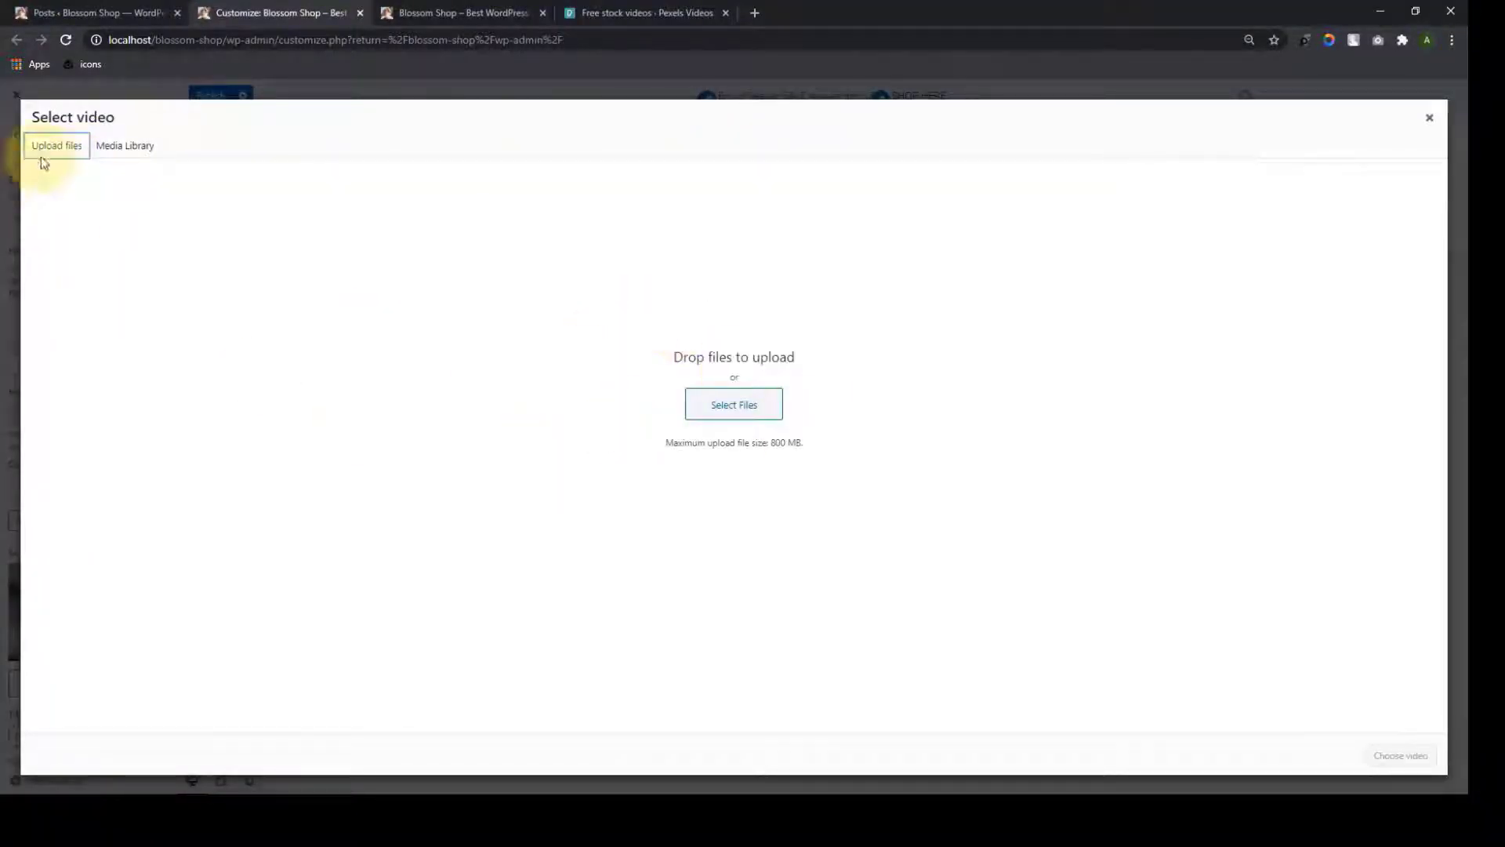
click(133, 156)
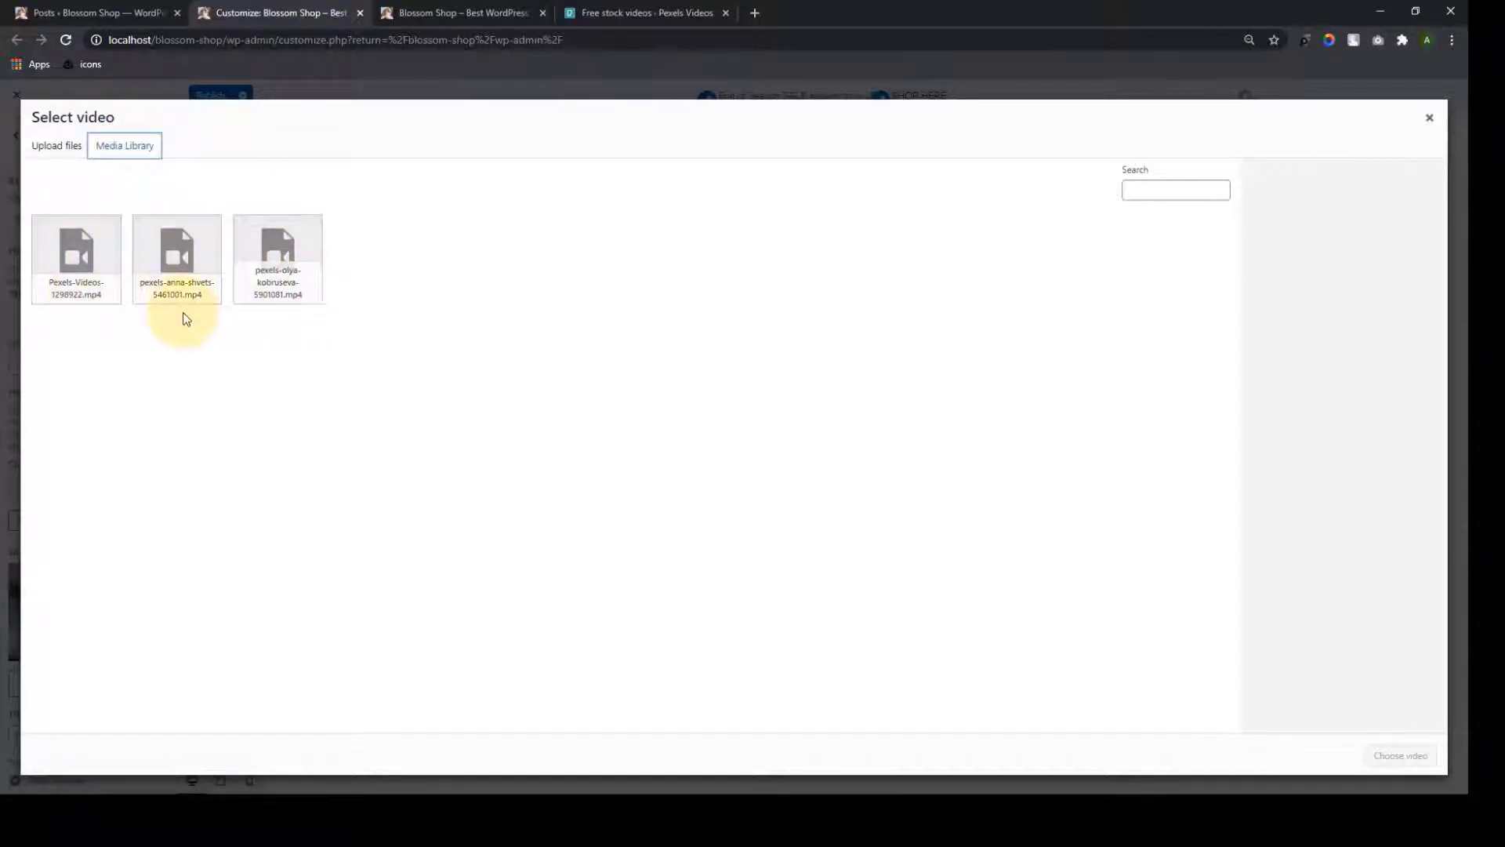
click(71, 291)
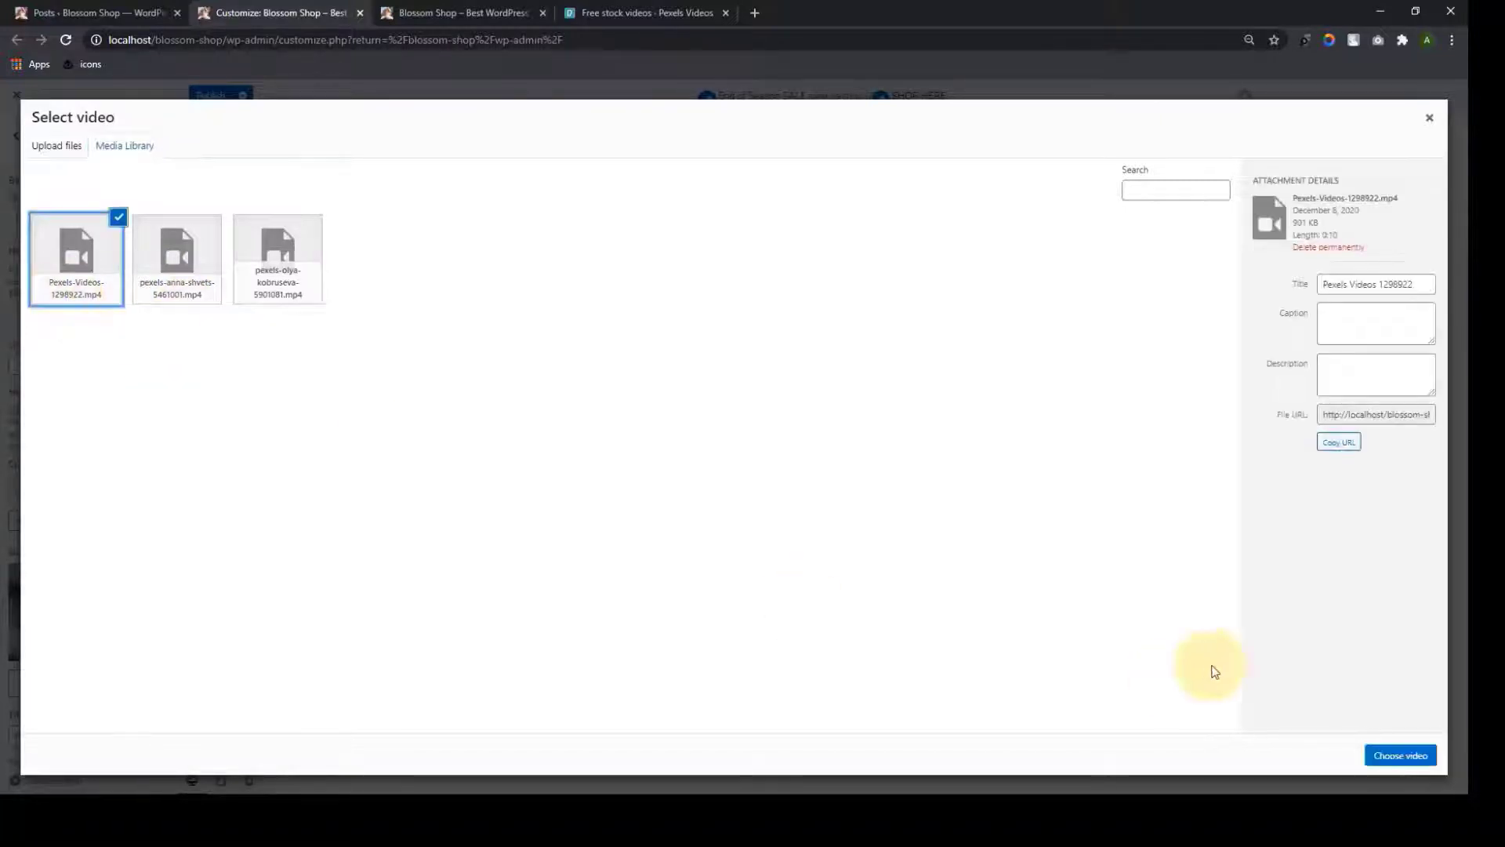
click(1396, 757)
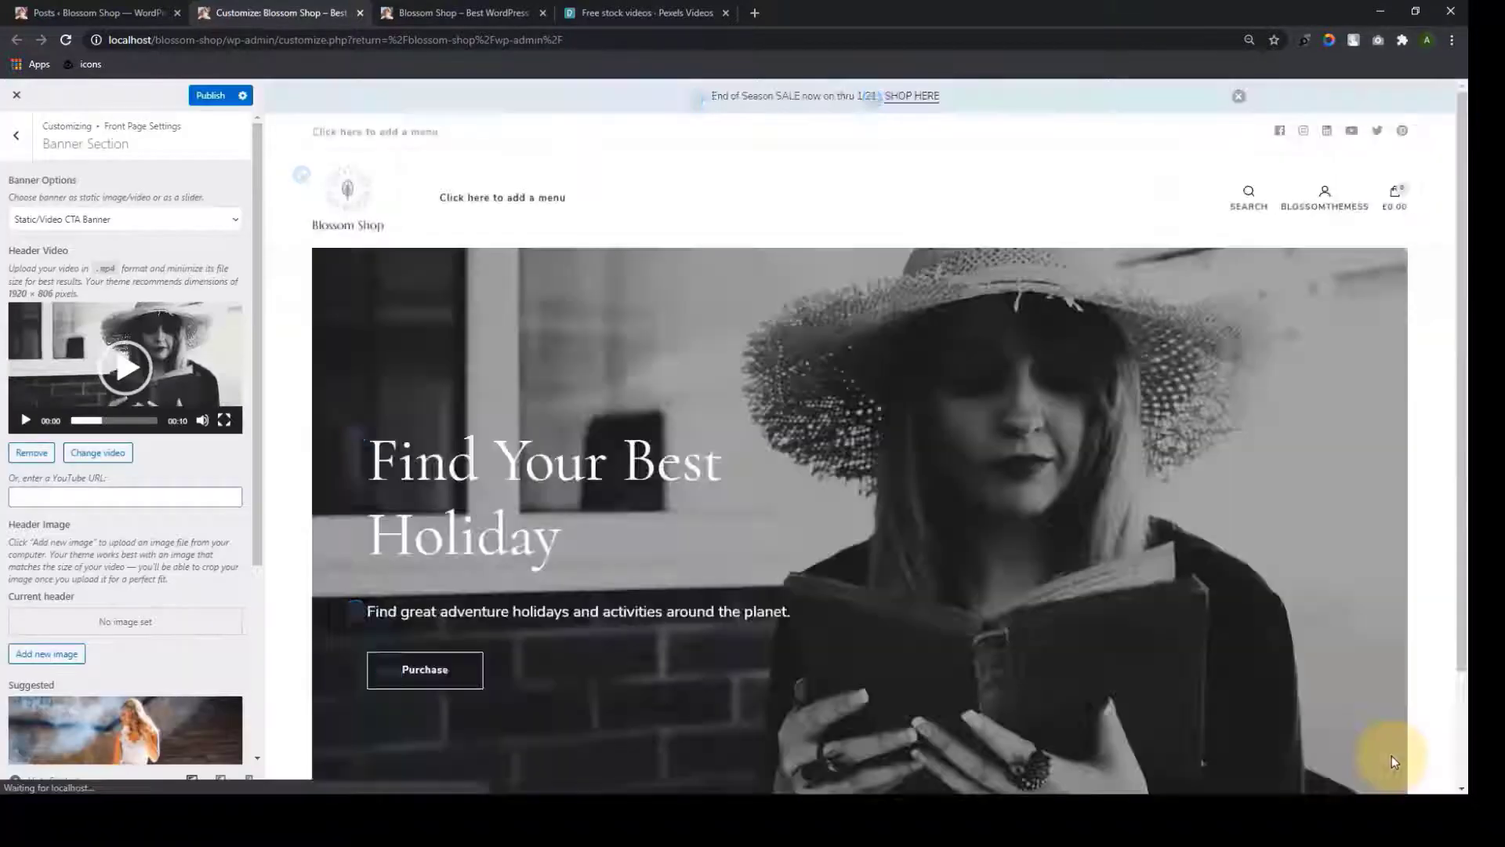
Change the banner title to 'Latest Collection 2020'
scroll(1096, 383, down, 2)
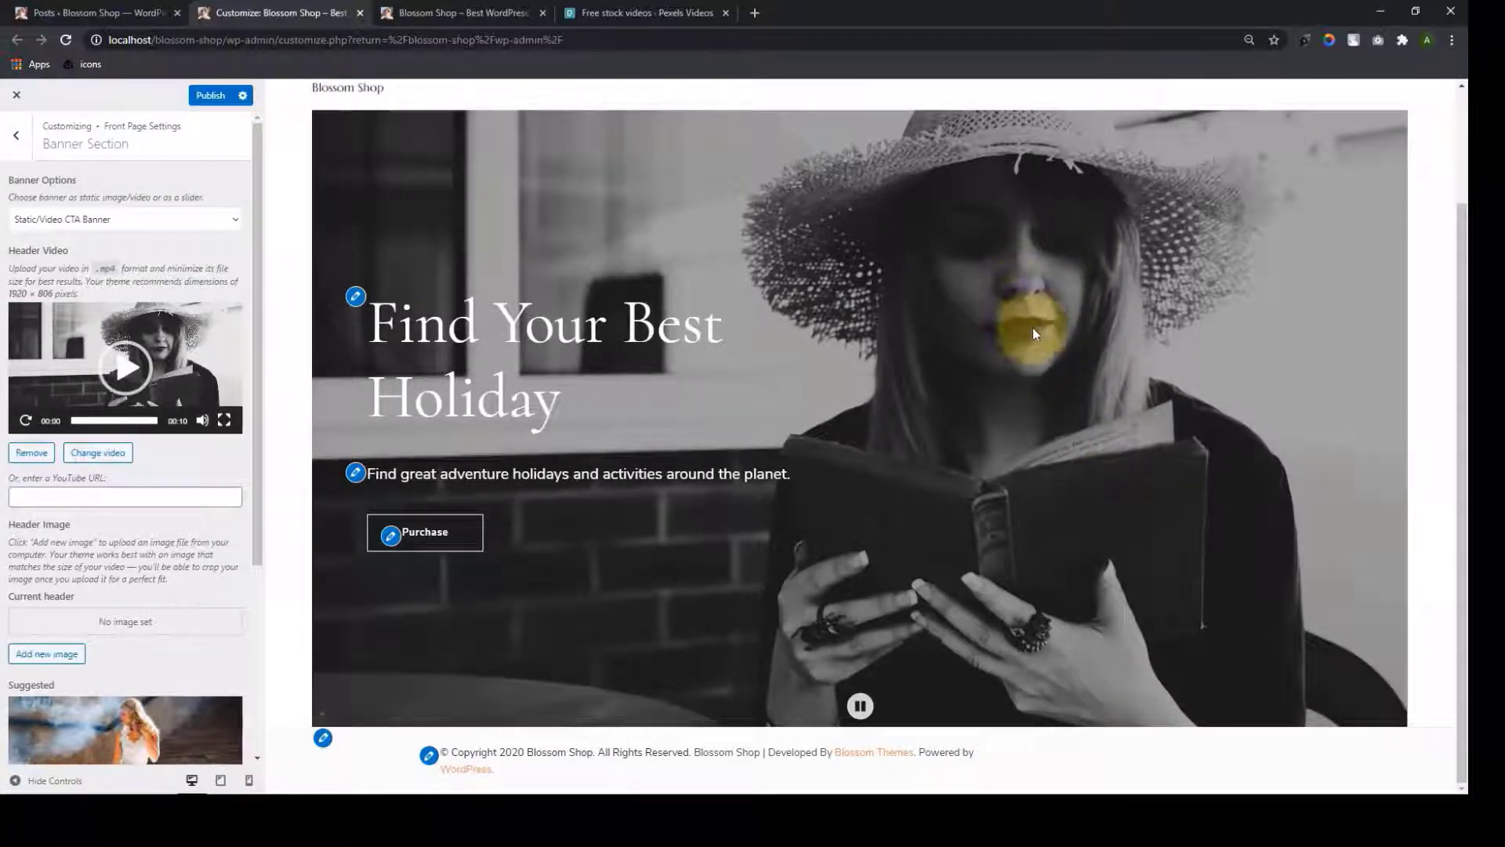
scroll(132, 560, down, 3)
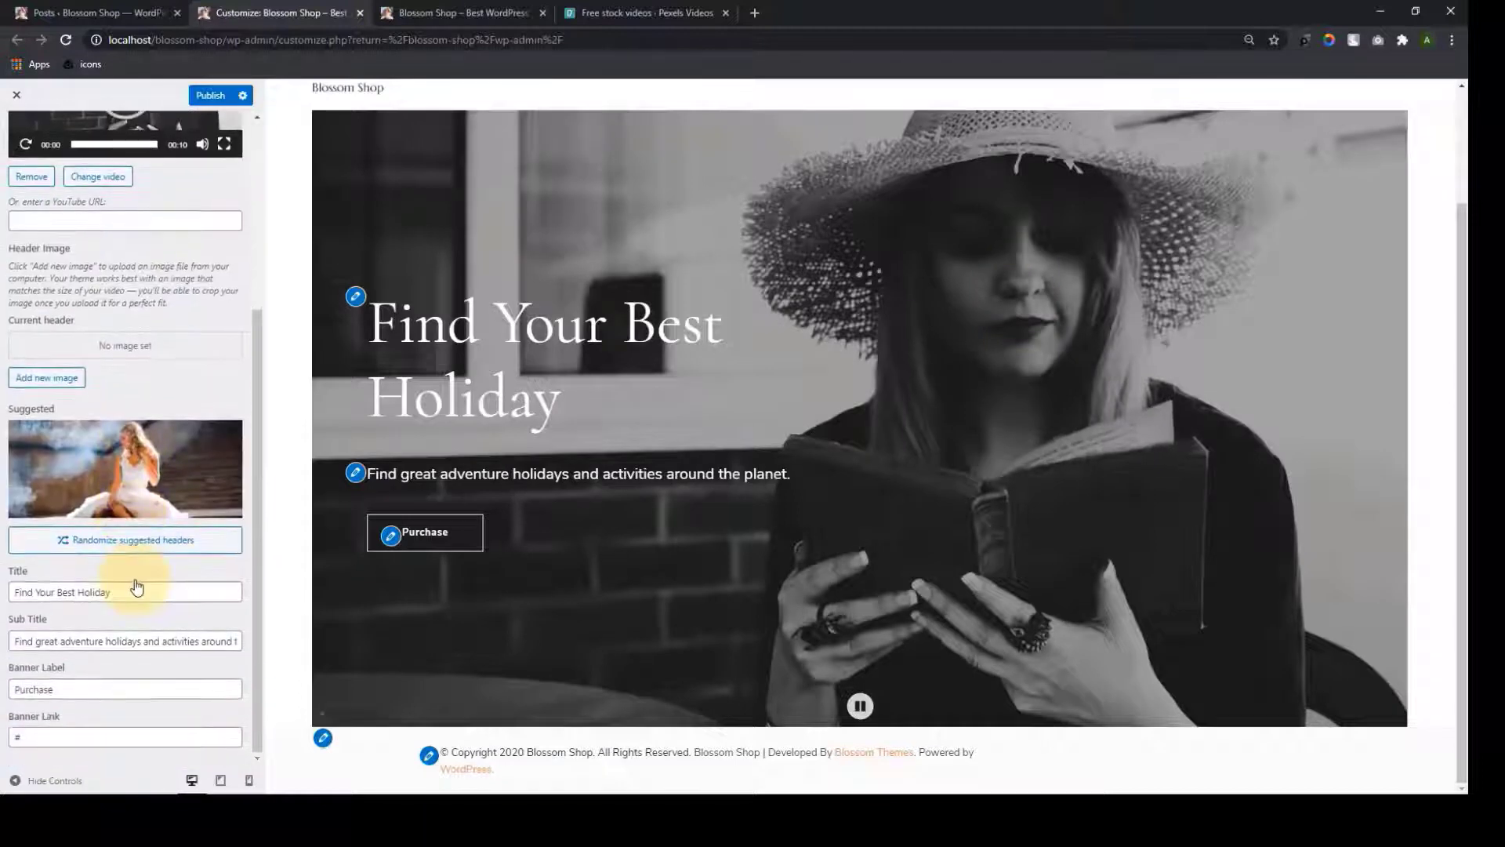
double_click(134, 598)
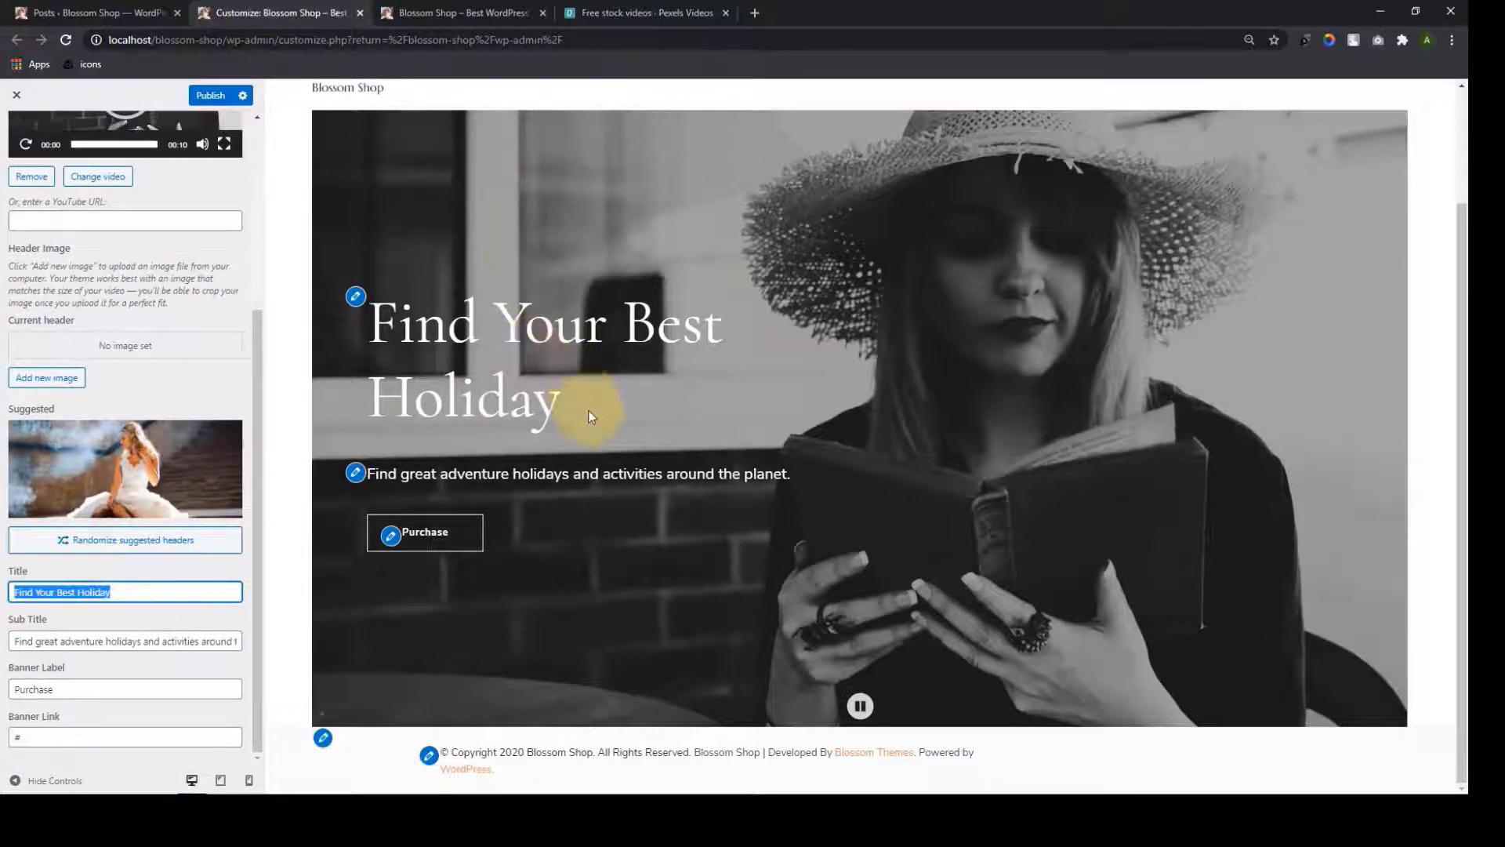
drag(591, 413, 369, 303)
triple_click(541, 478)
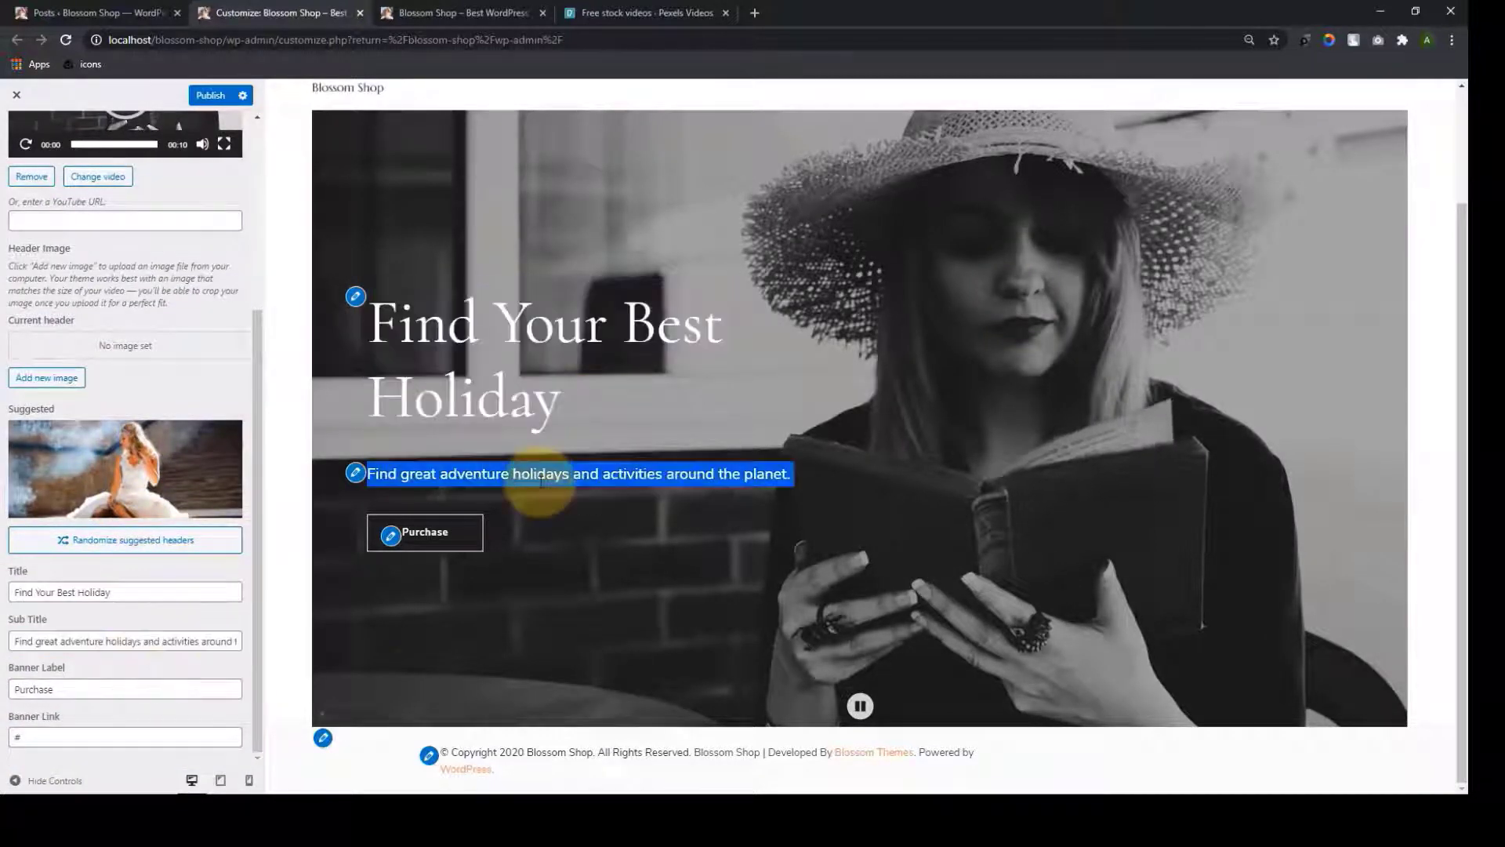
double_click(128, 684)
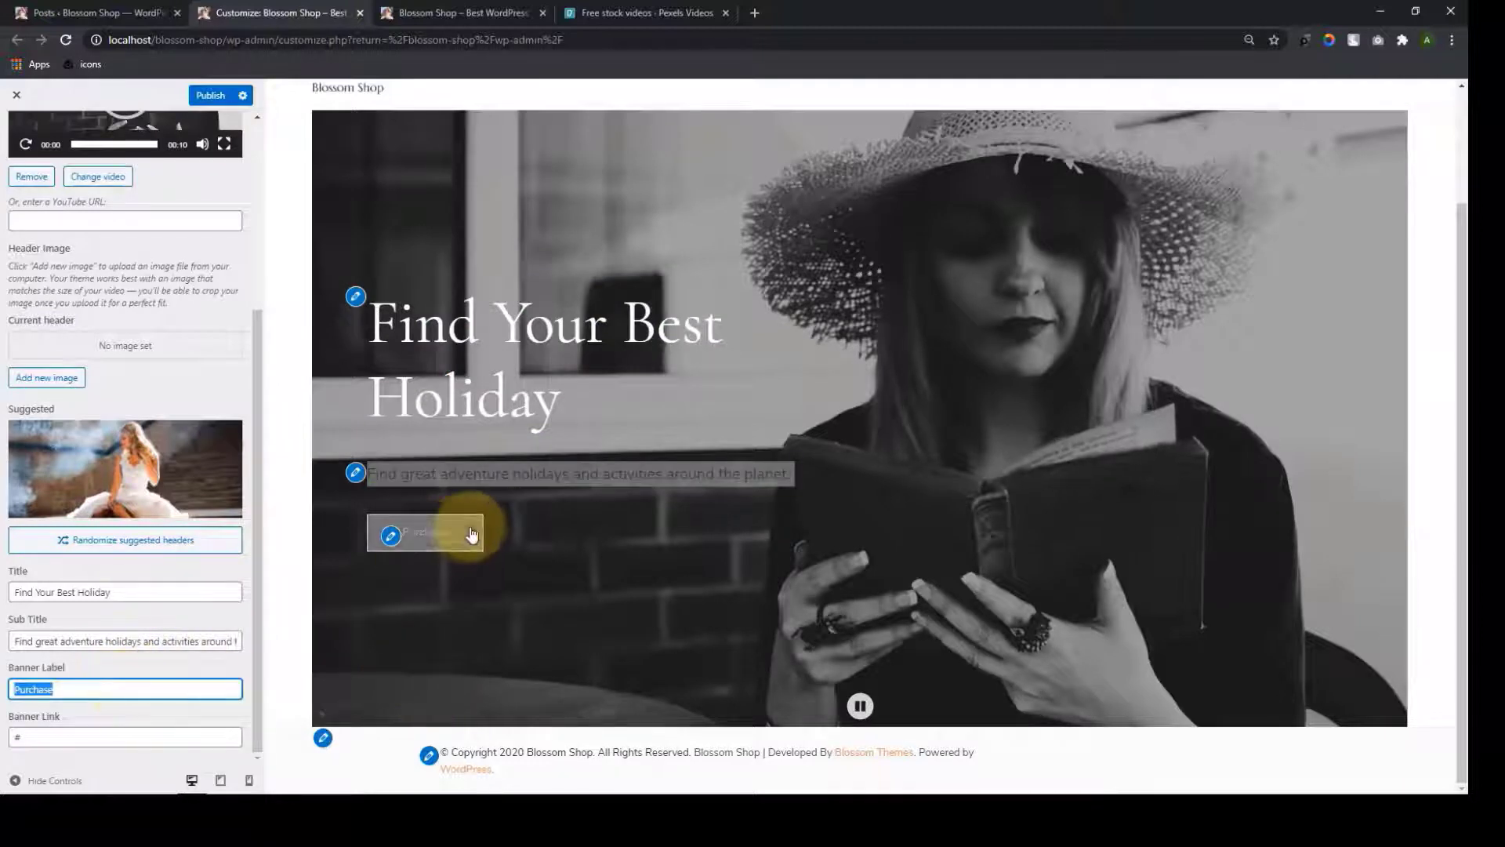
click(46, 733)
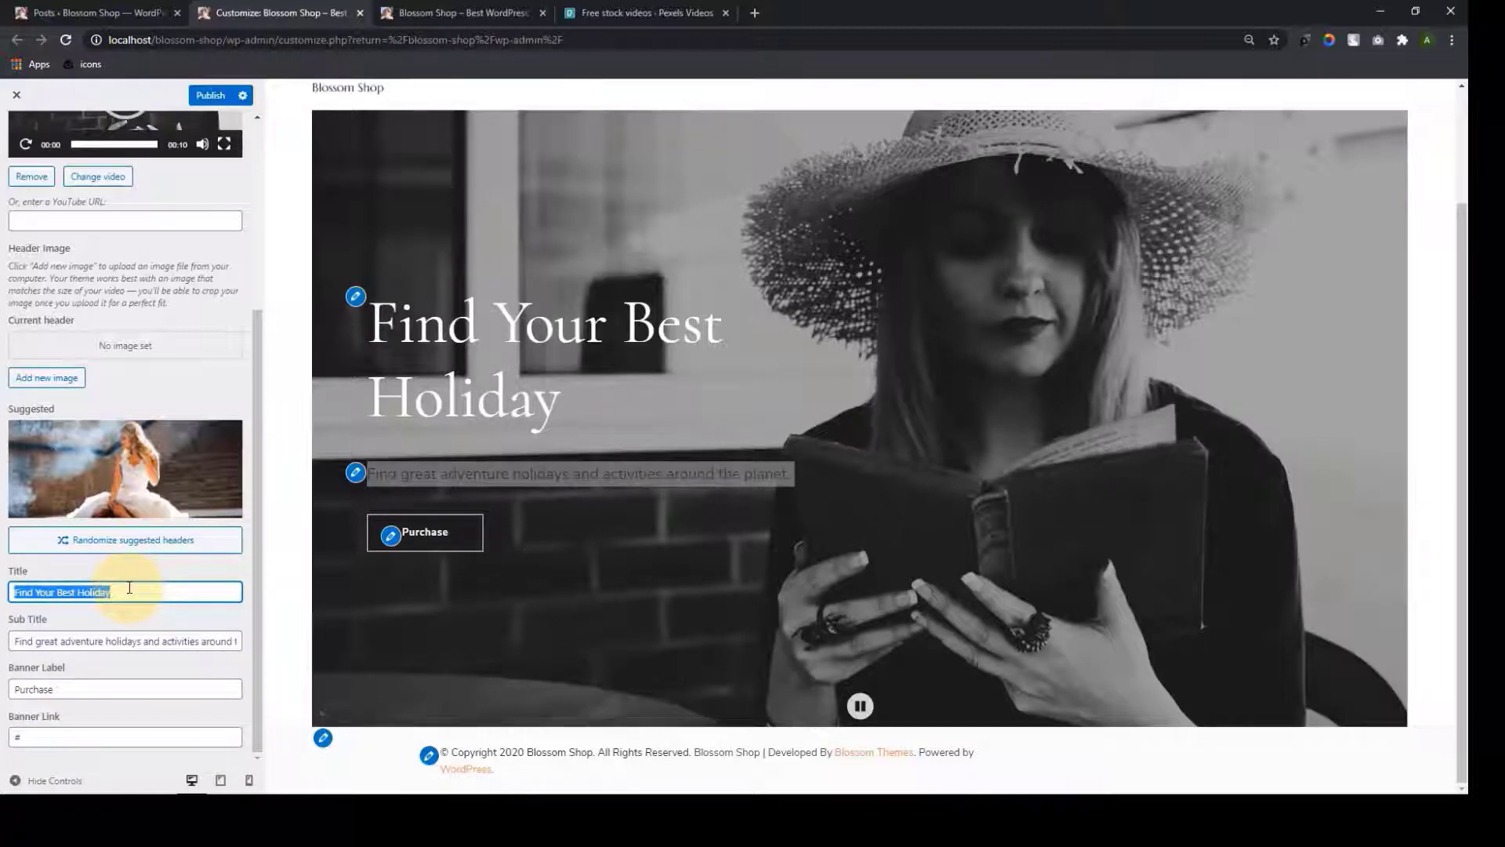
text(Latest)
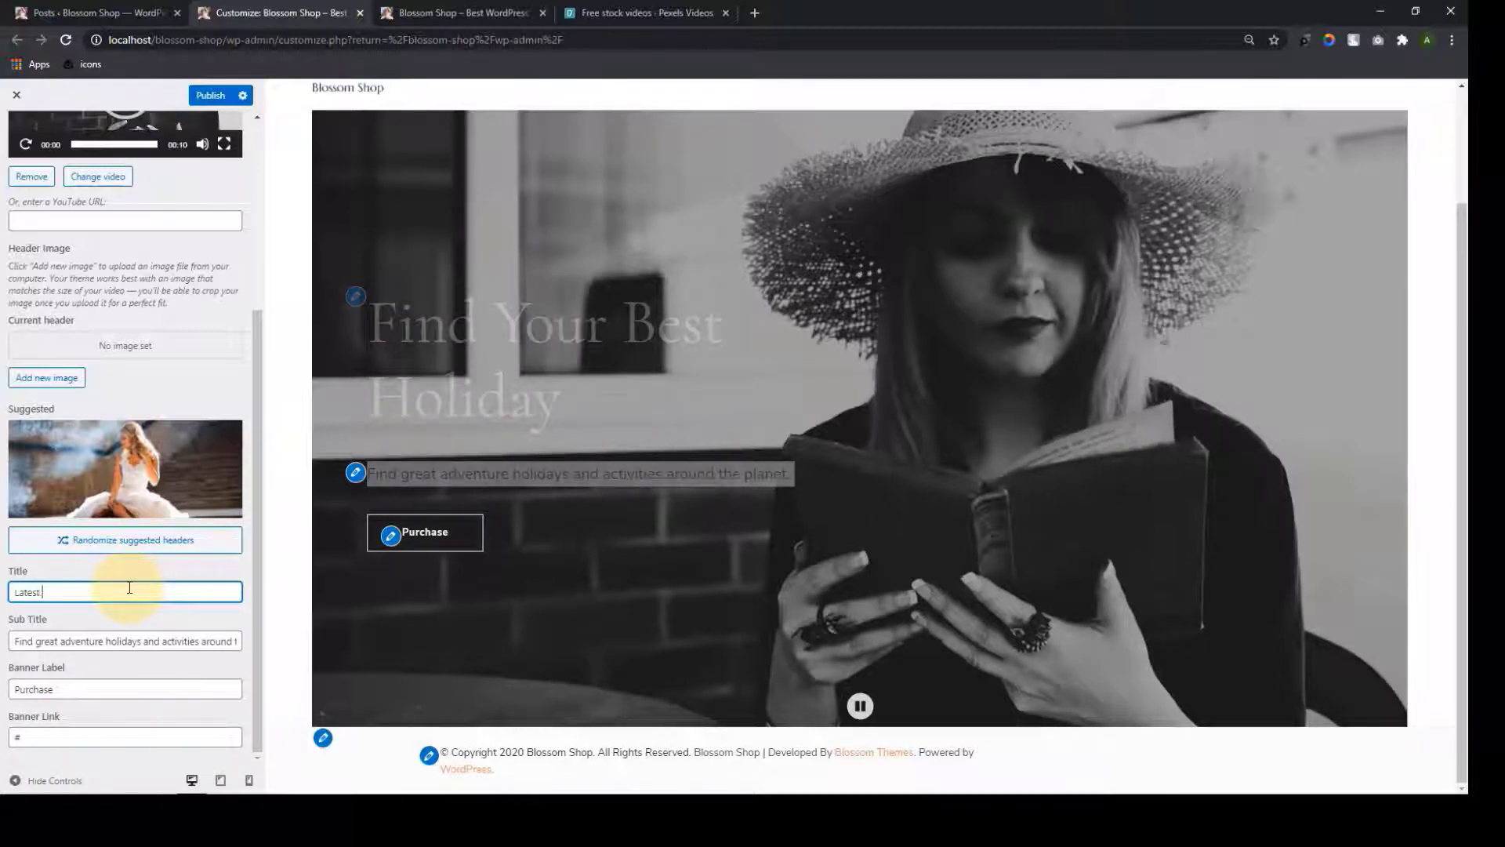
text( Collection)
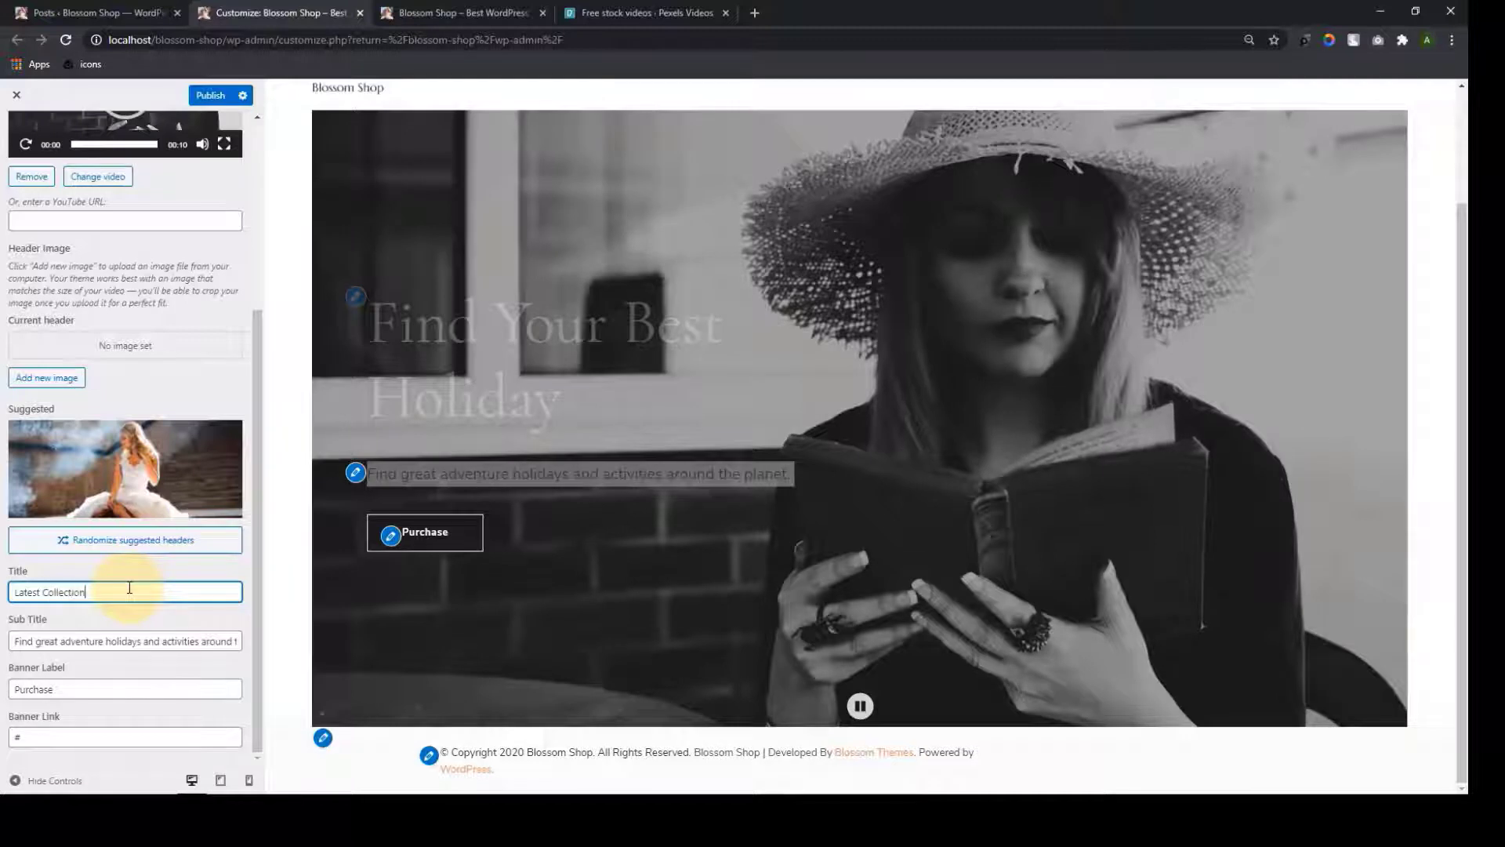
text( 2020)
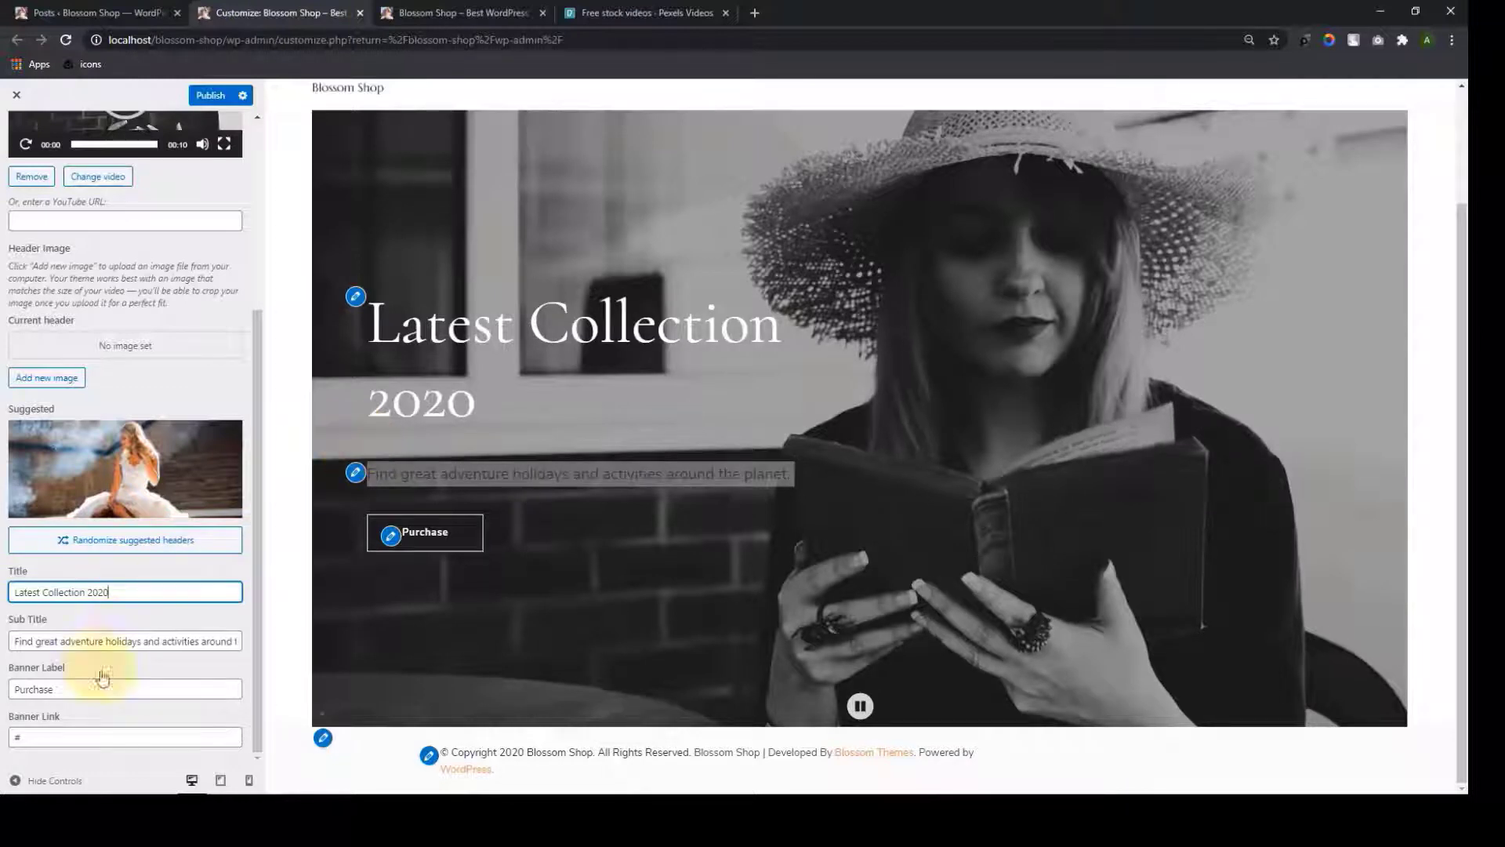
Set the banner subtitle to 'Shop From Us To Look Great' and the button label to 'Go To Shop'
triple_click(119, 638)
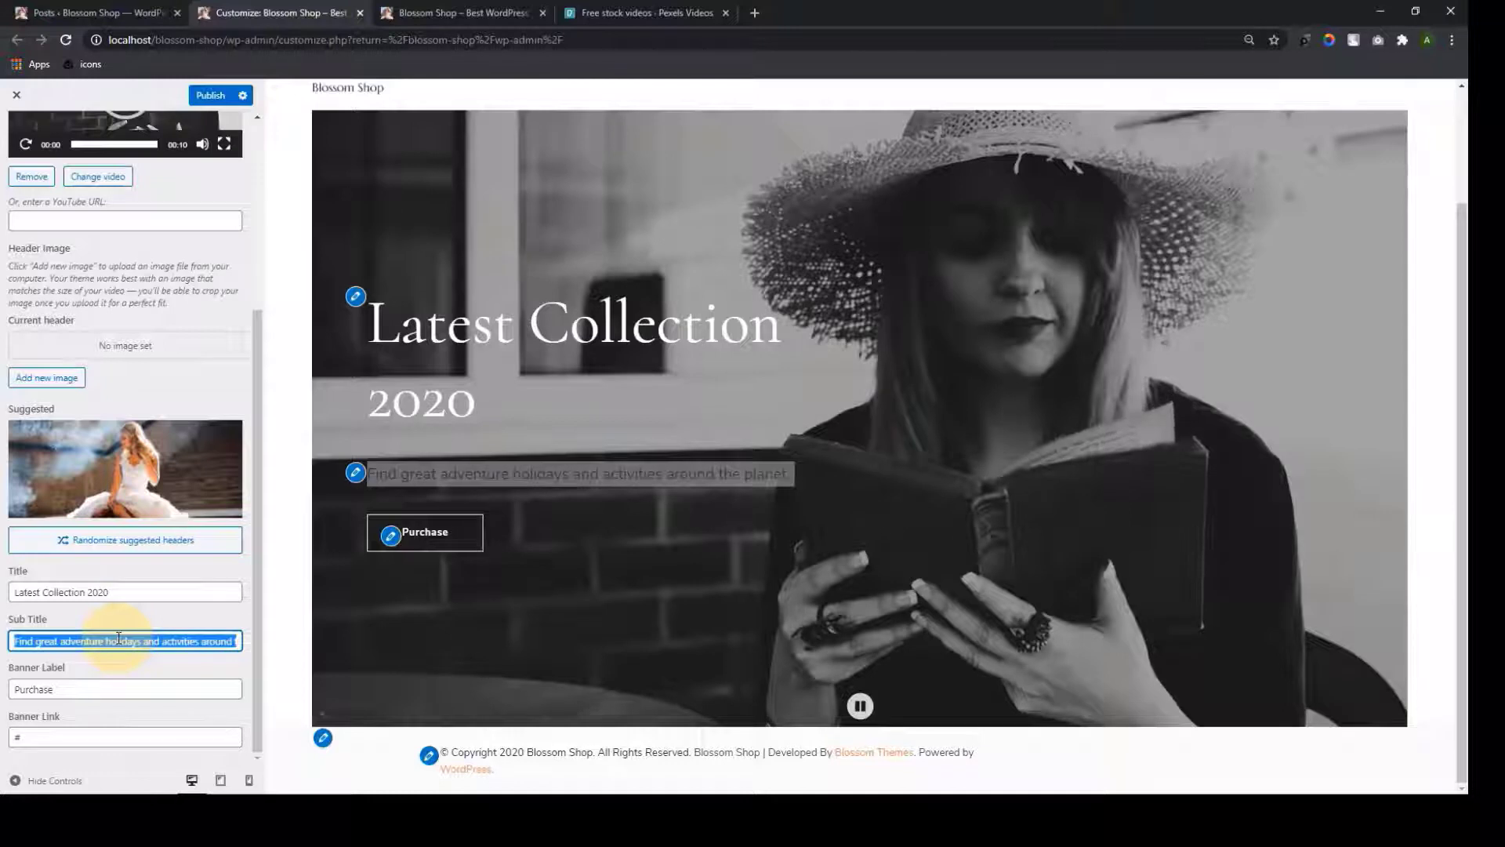
text(Shop From )
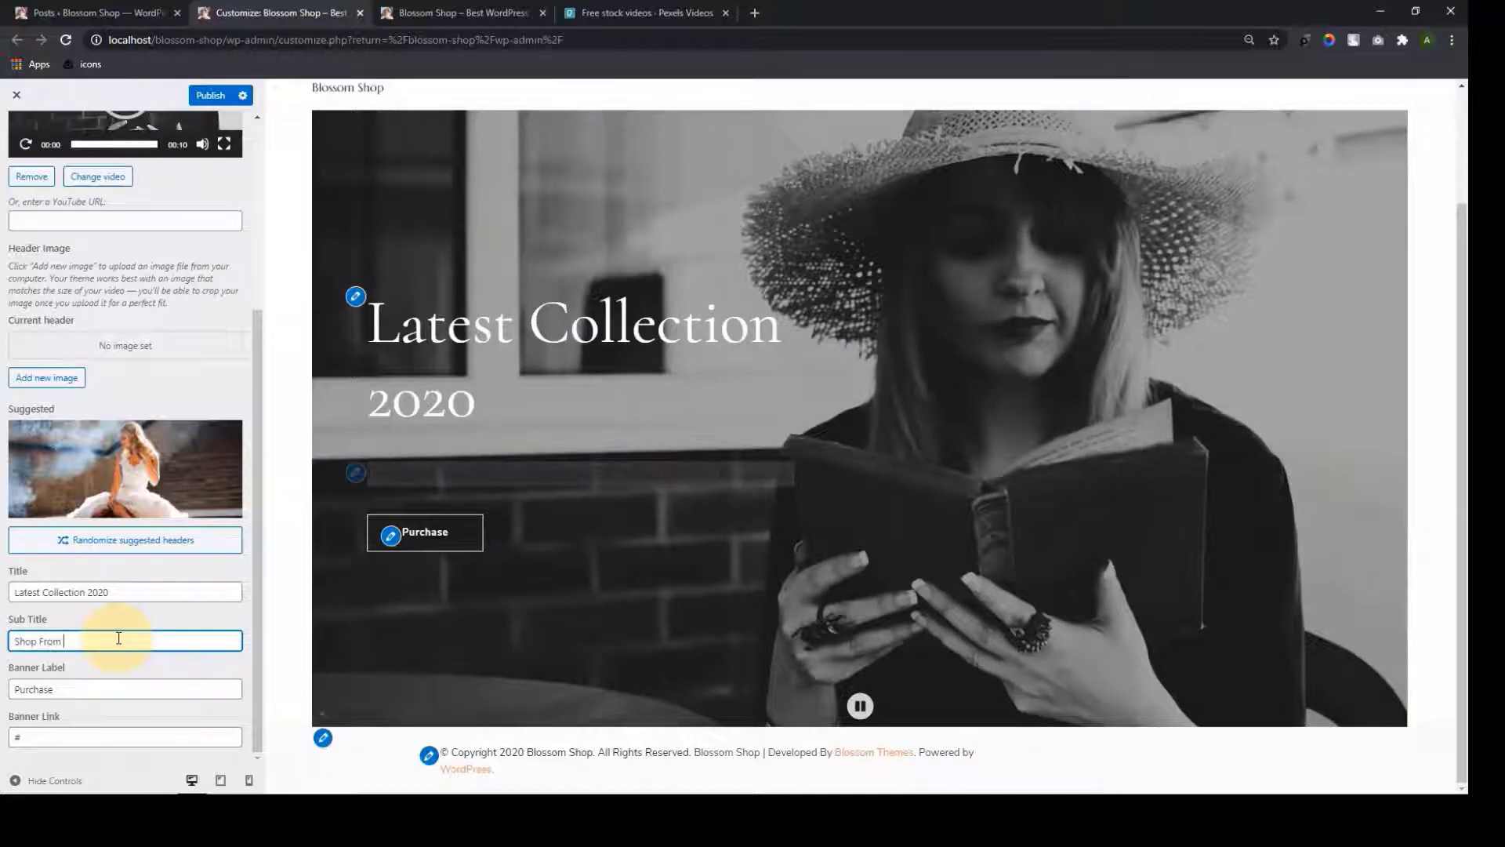
text(Us To Lo)
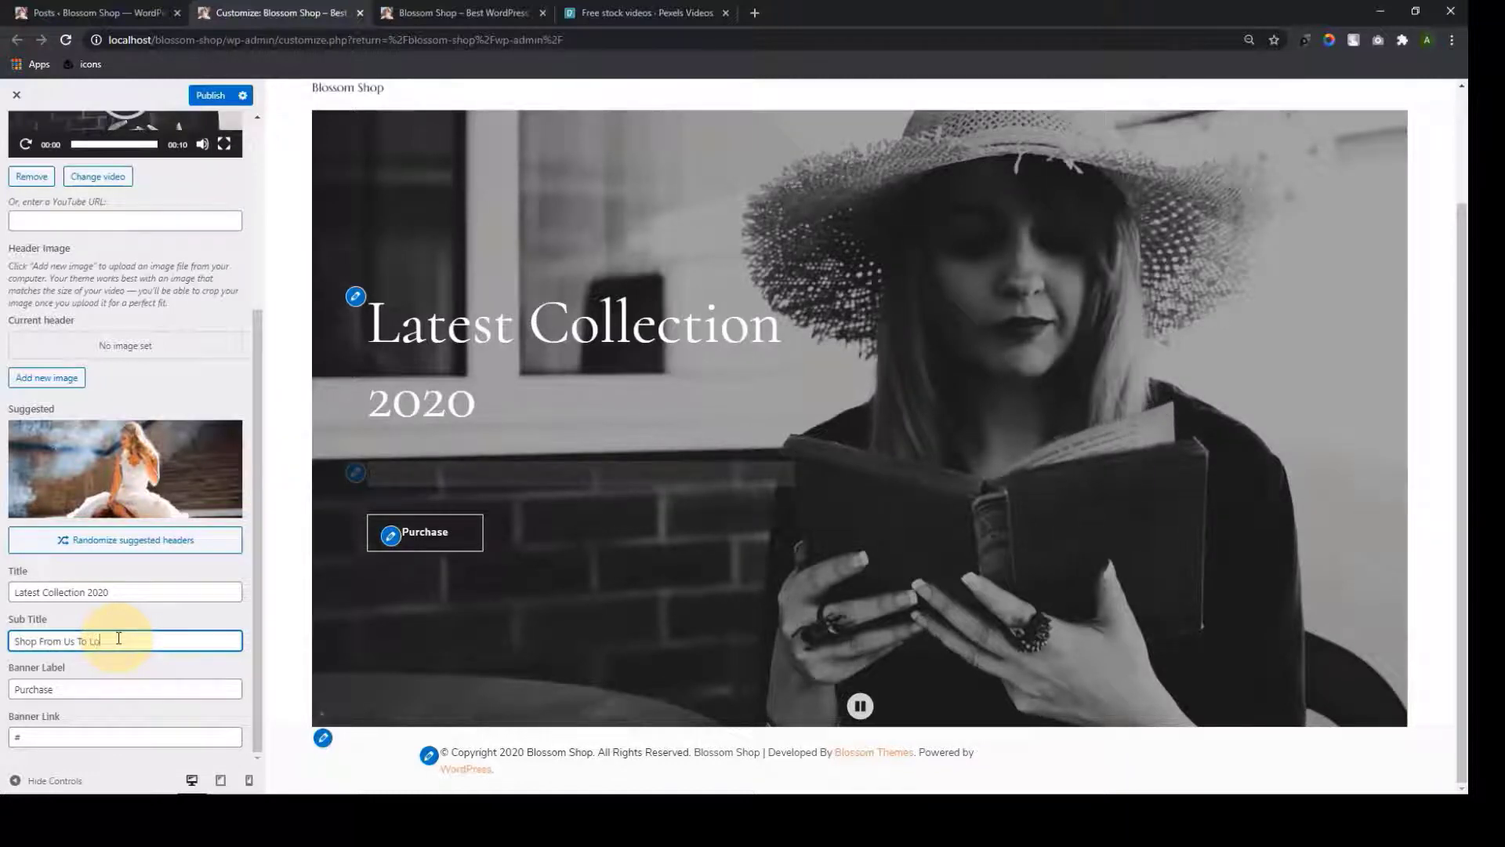
text(ok Great)
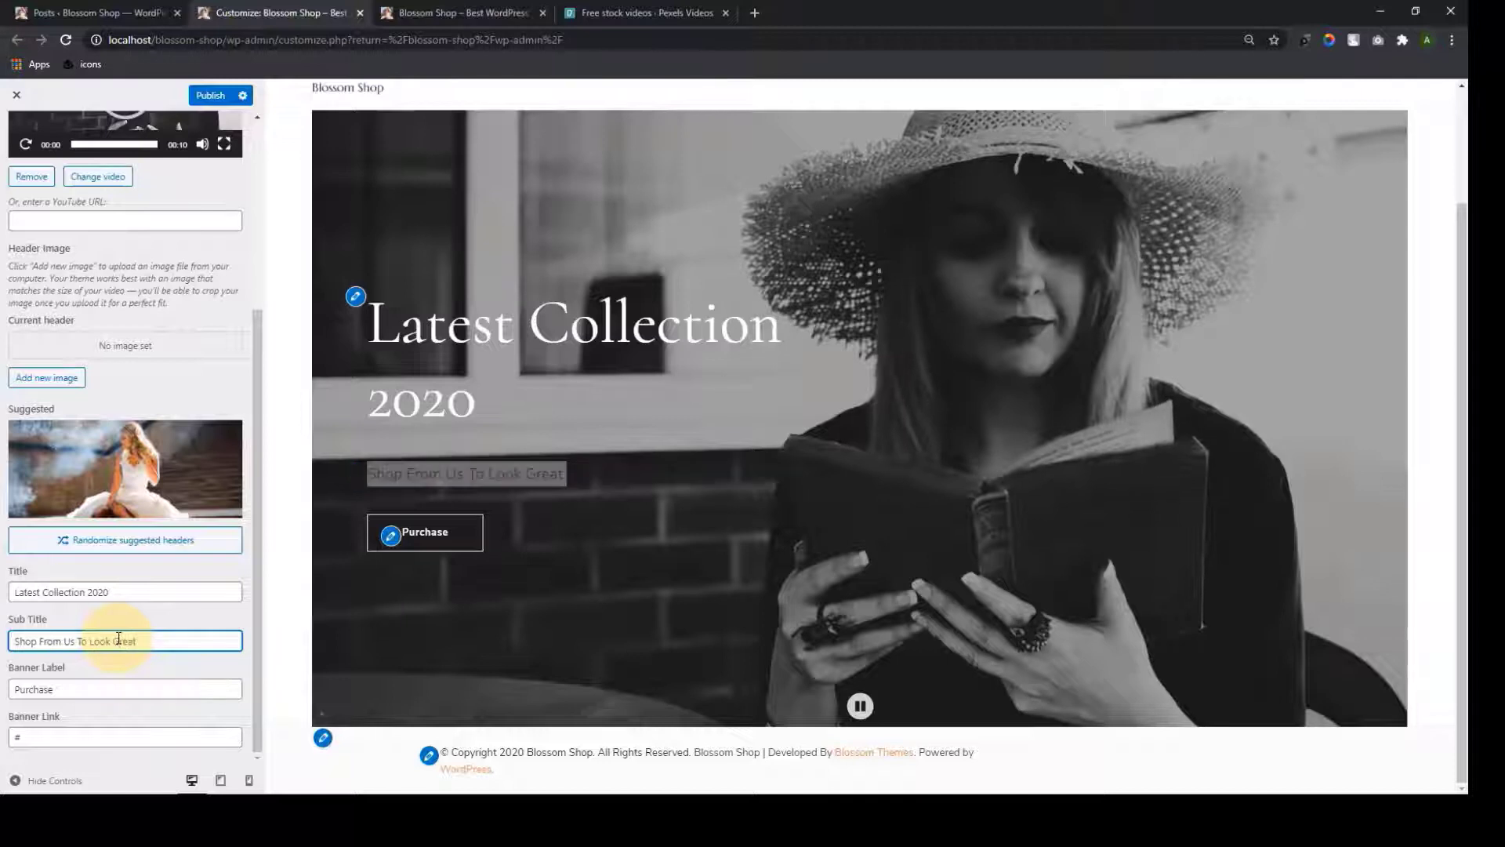
double_click(110, 696)
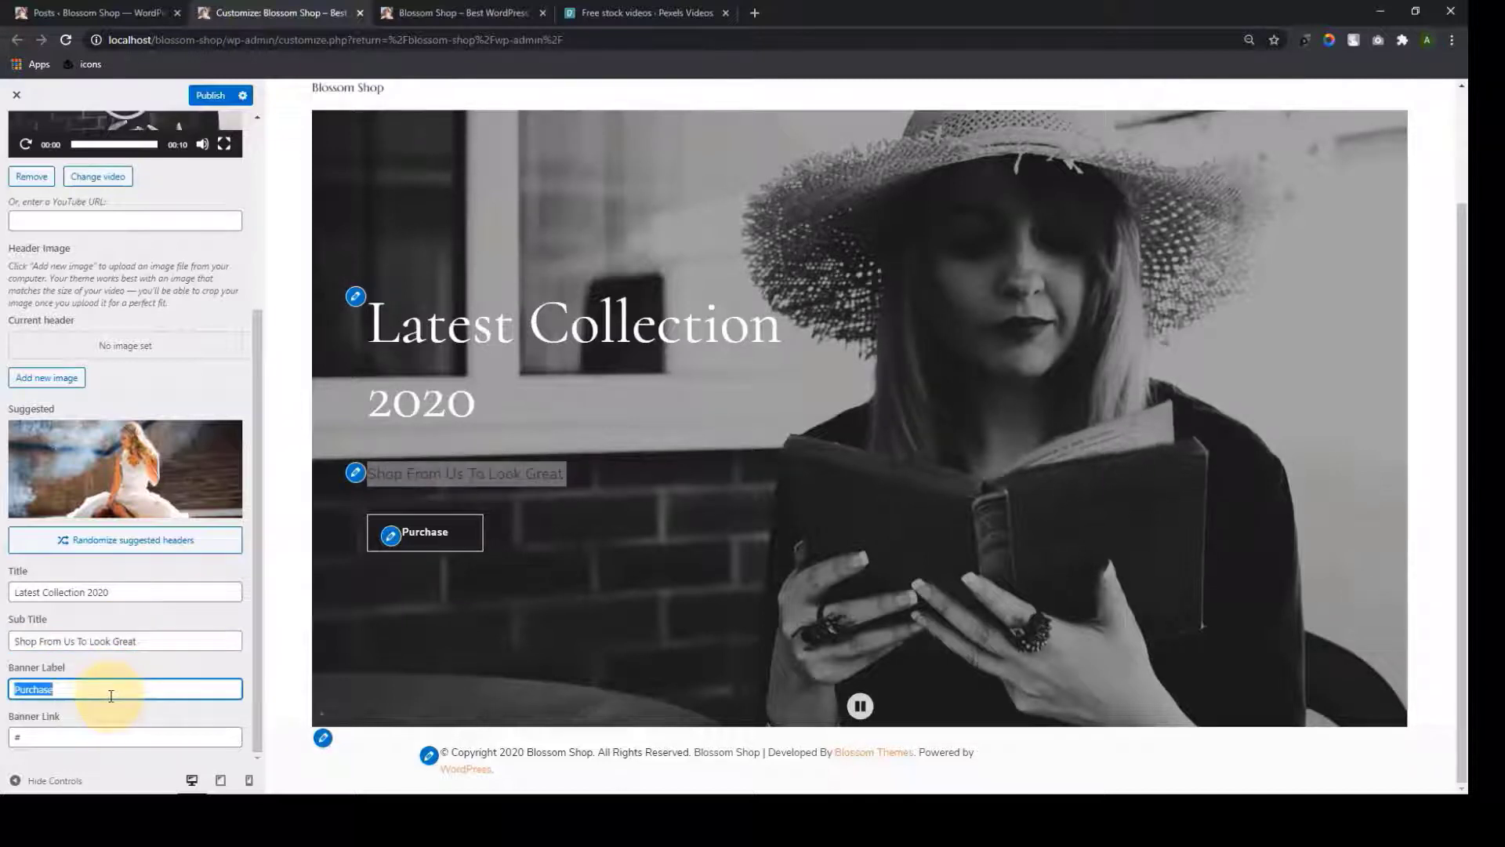
text(Go)
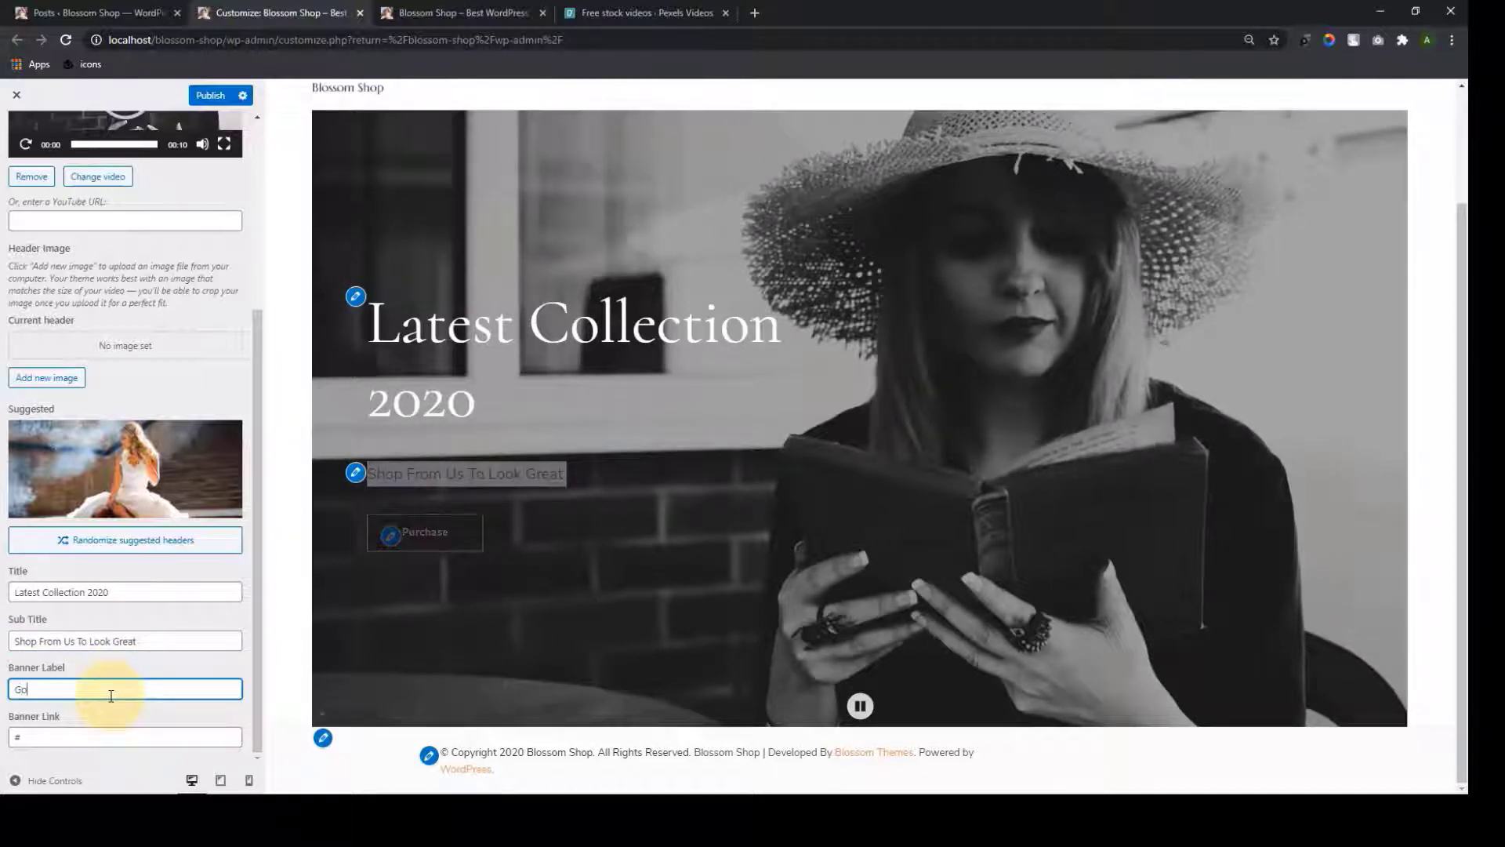
text( To Shop)
double_click(33, 736)
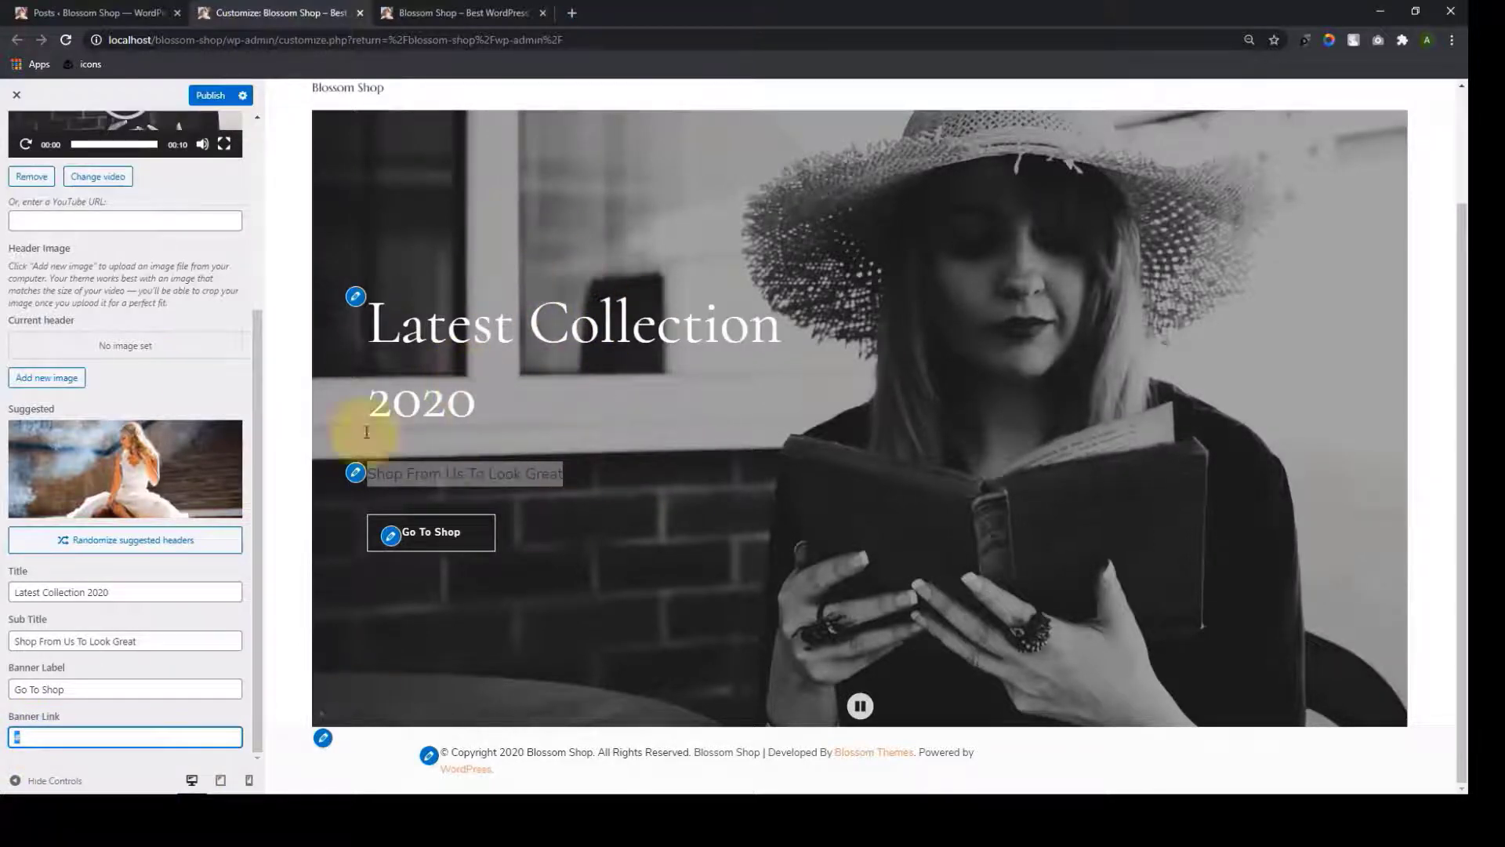
scroll(188, 539, up, 4)
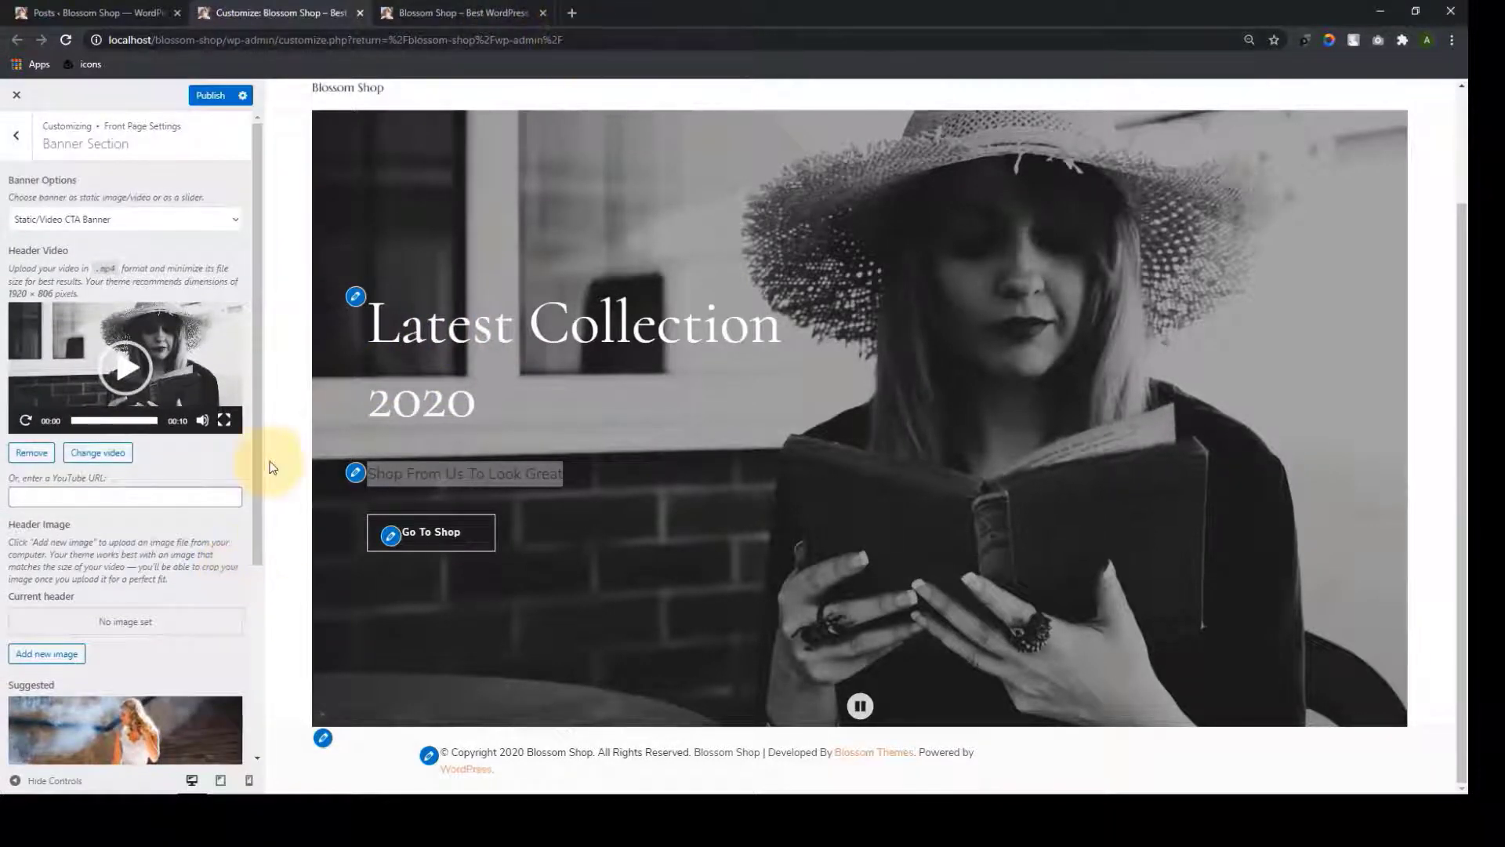
Open YouTube in a new tab and play the Blossom Themes customer recommendation video
click(571, 12)
click(573, 46)
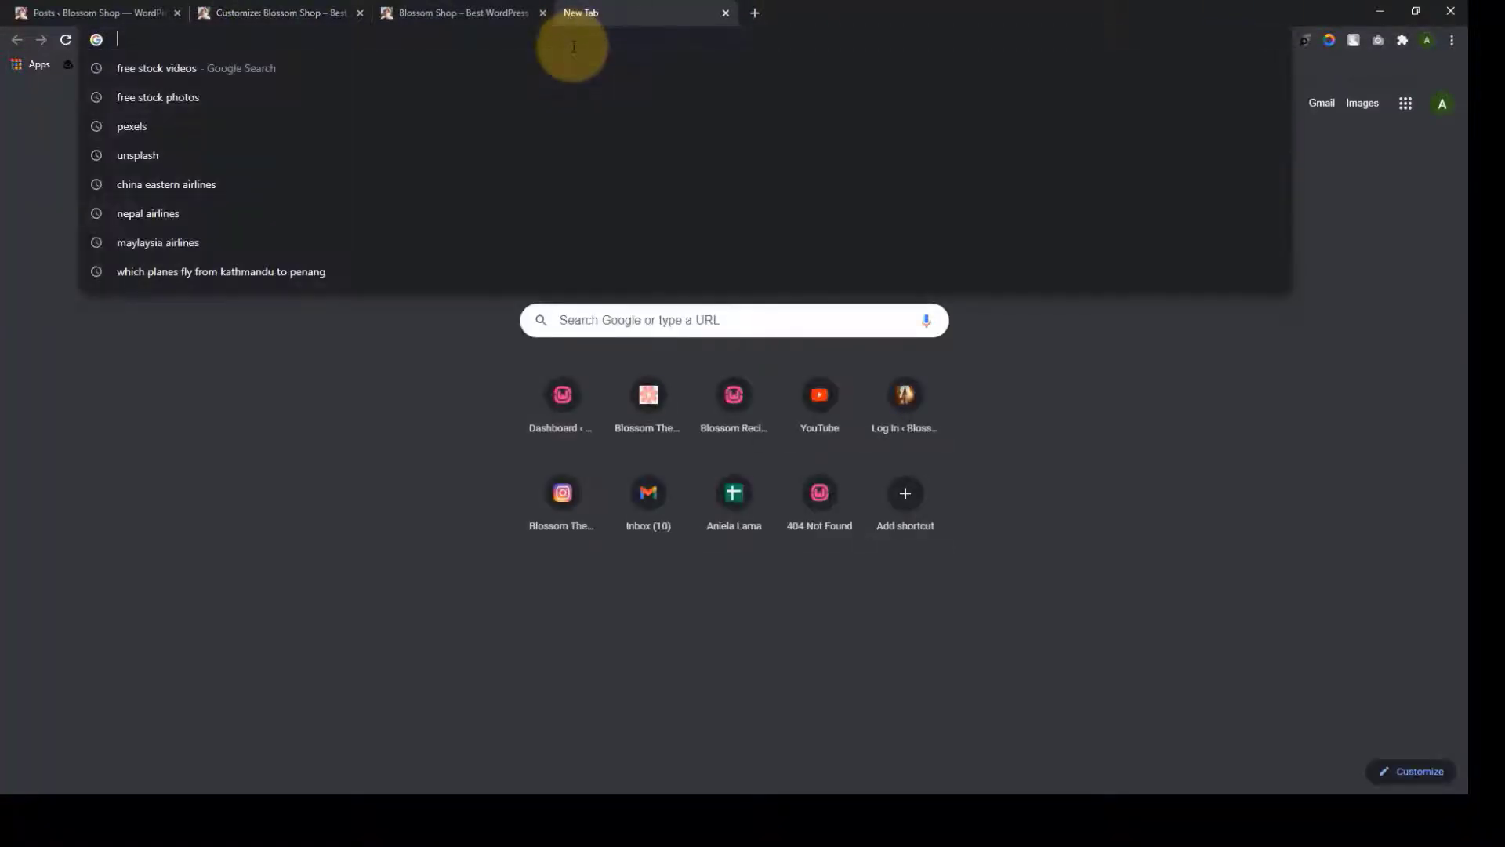
text(youtube)
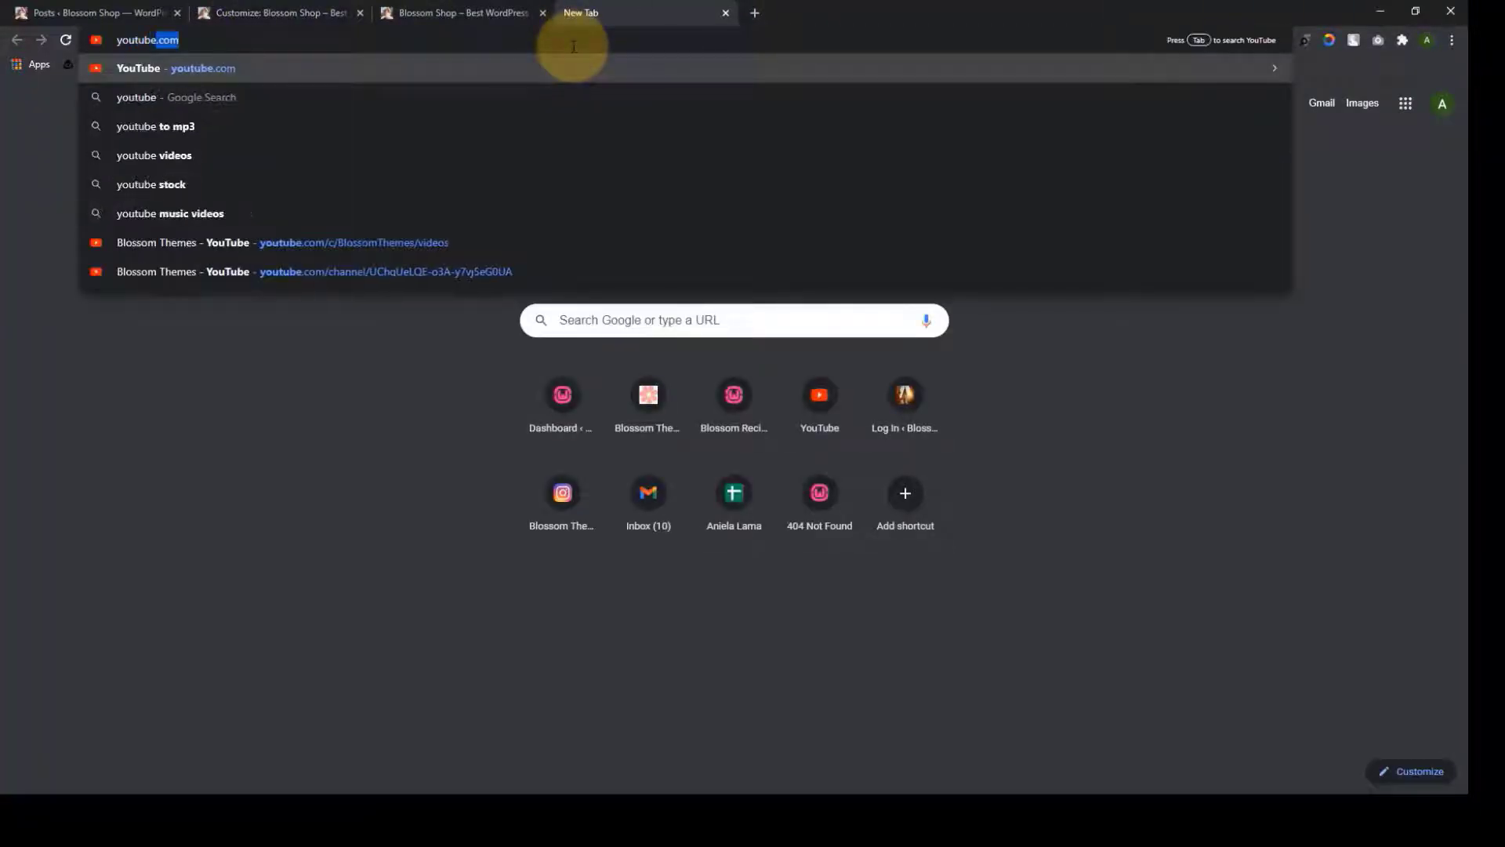
key(Return)
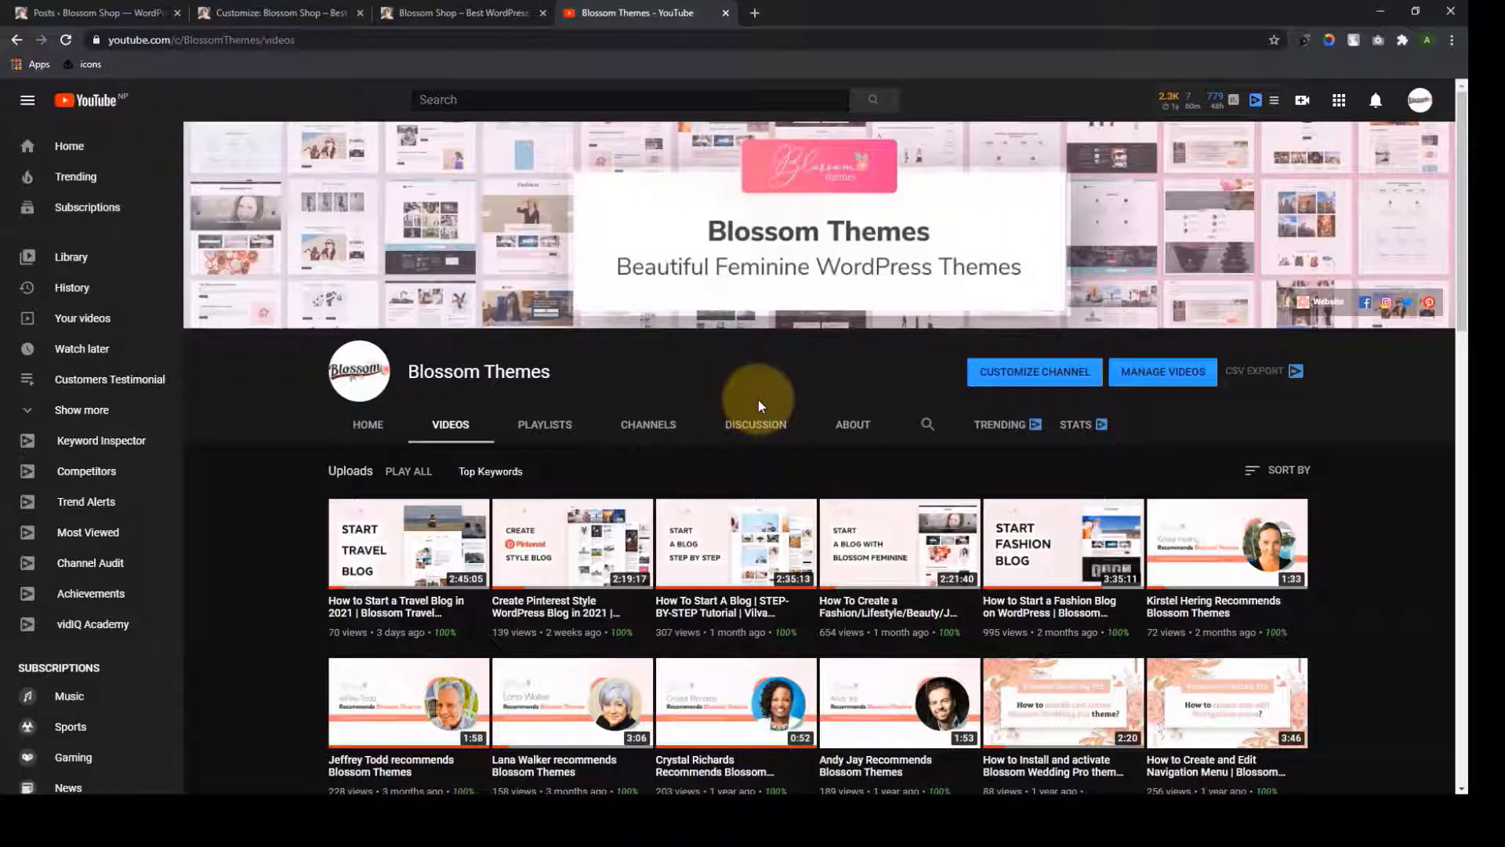
scroll(655, 596, down, 3)
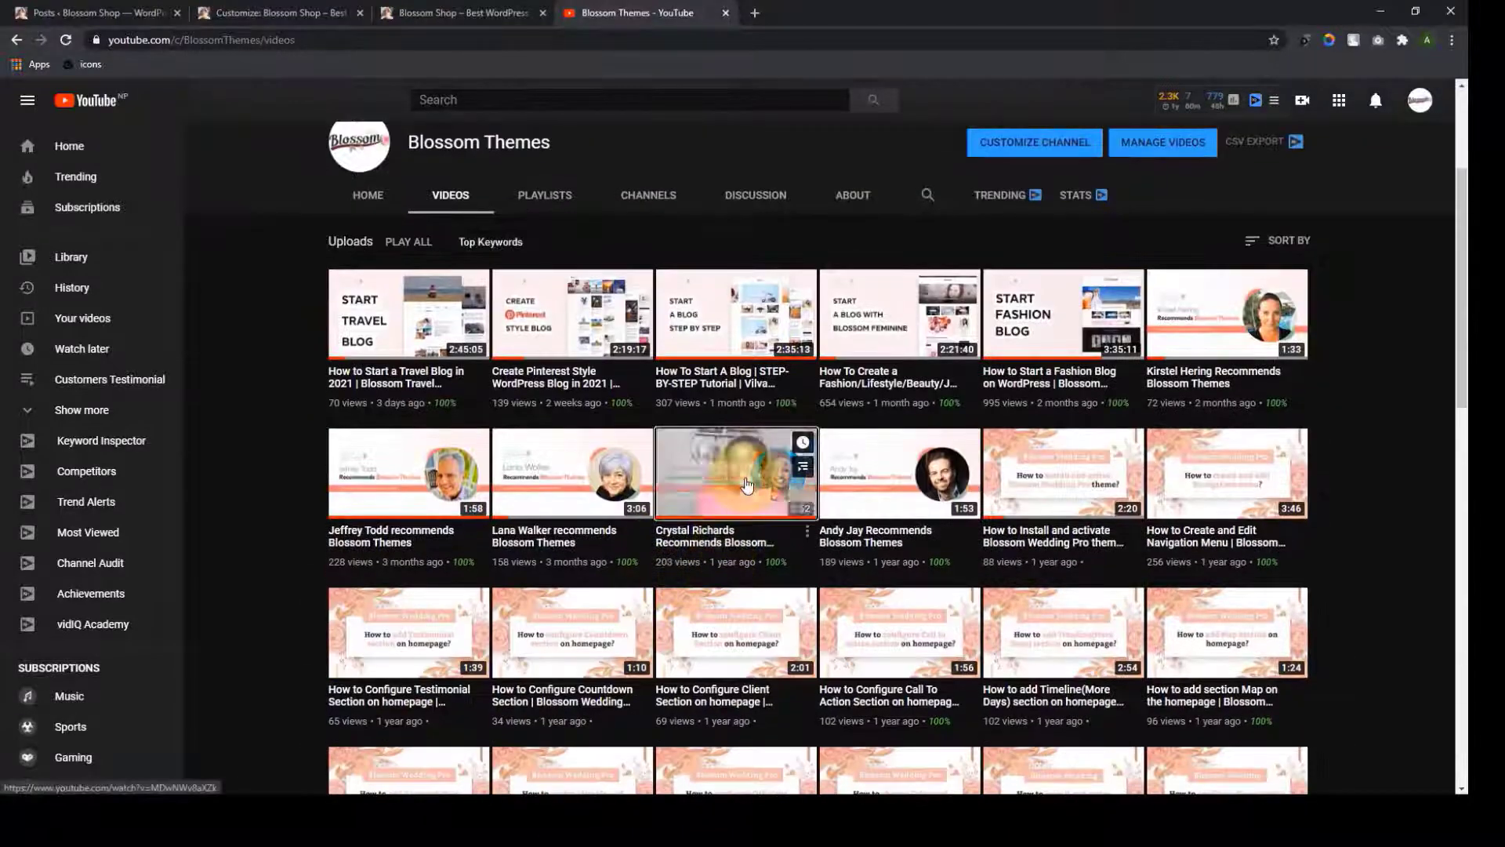
click(745, 484)
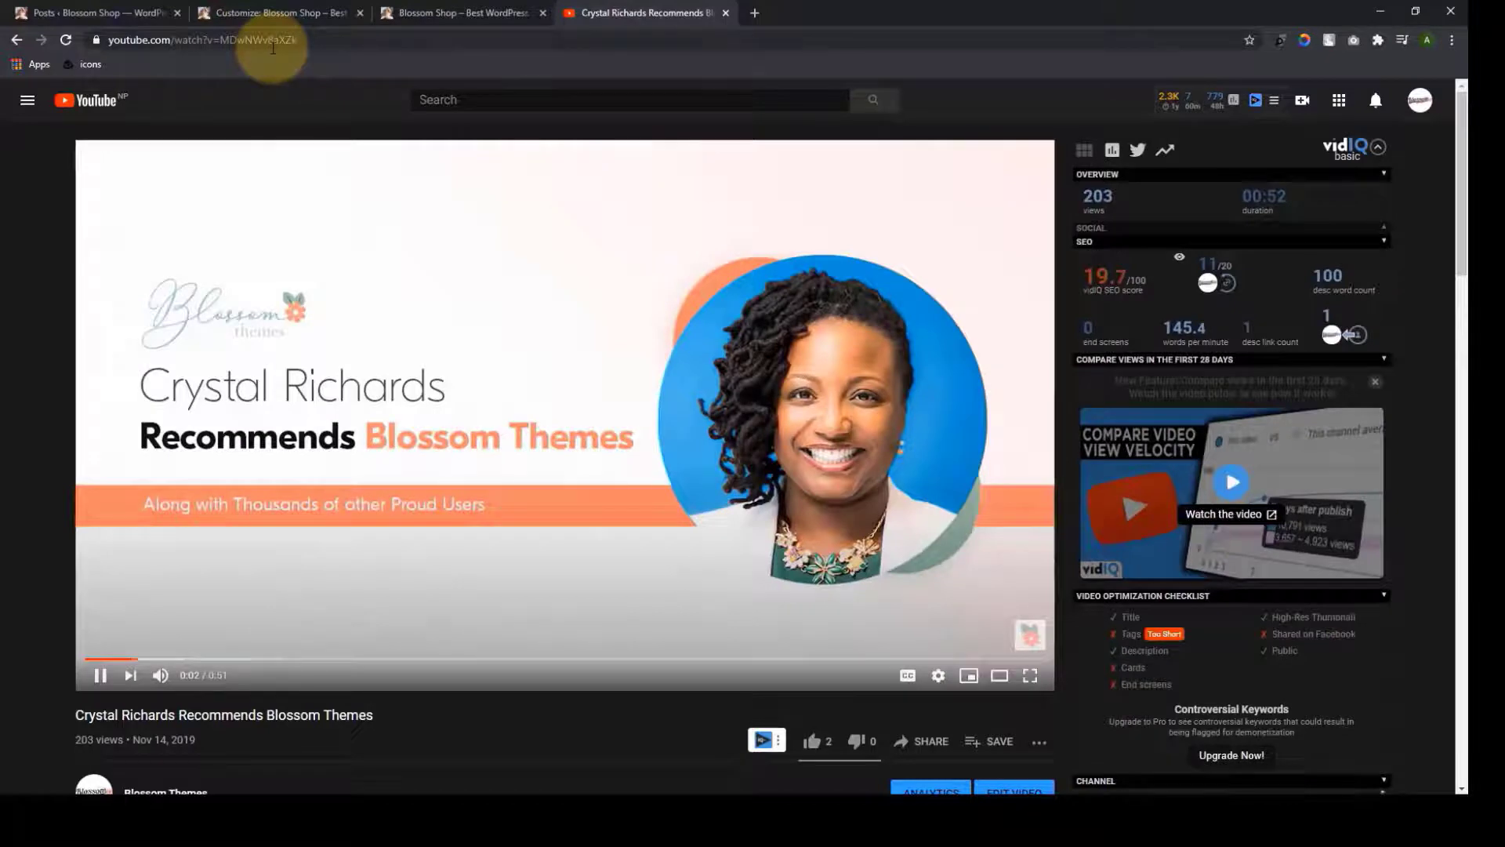
Copy the video's address, pause it, close its tab and remove the banner's header video
click(273, 45)
key(ctrl+c)
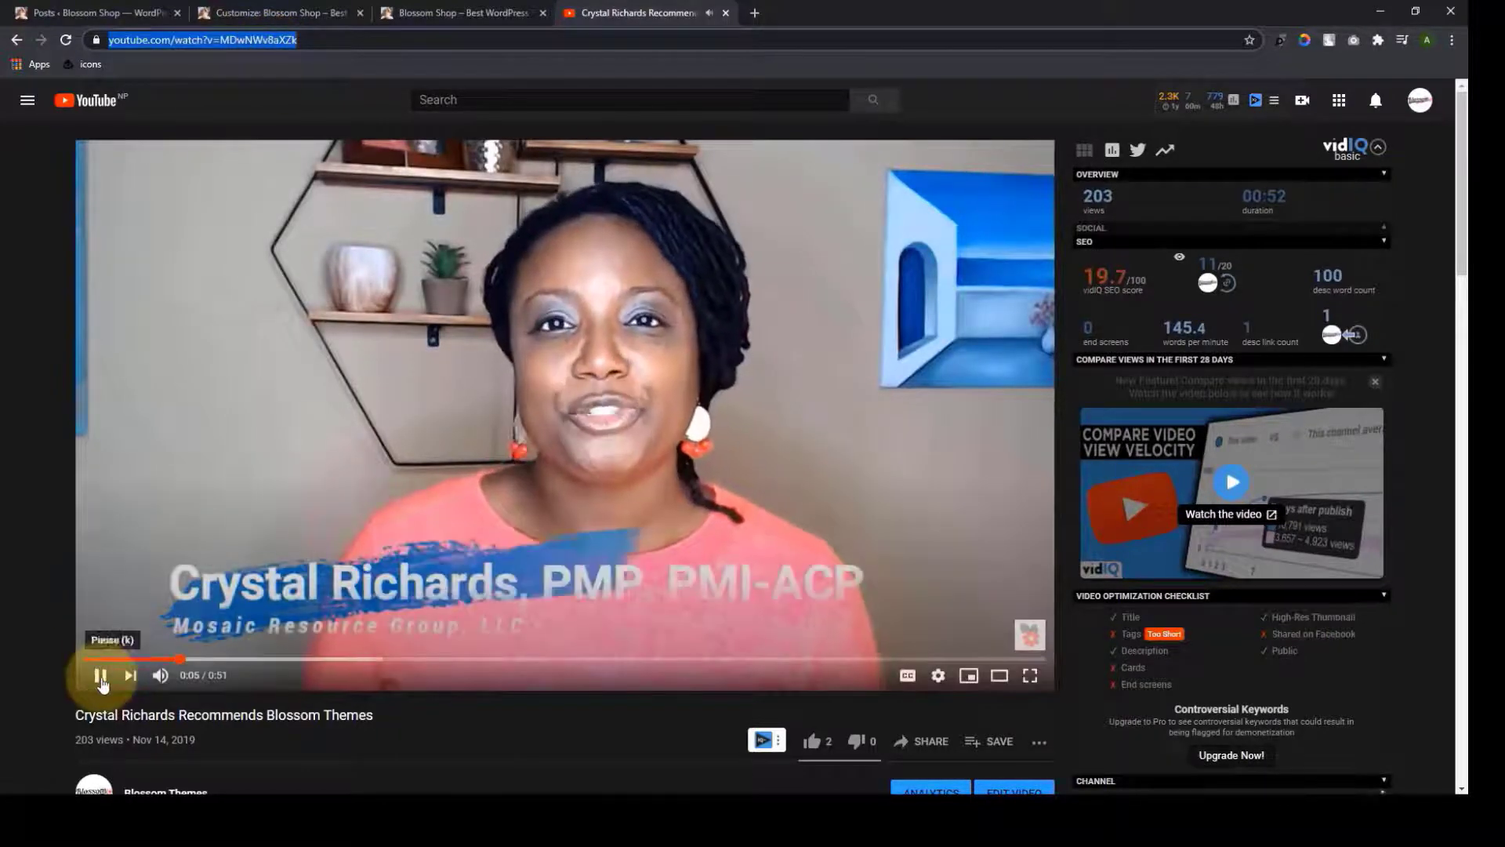
click(101, 674)
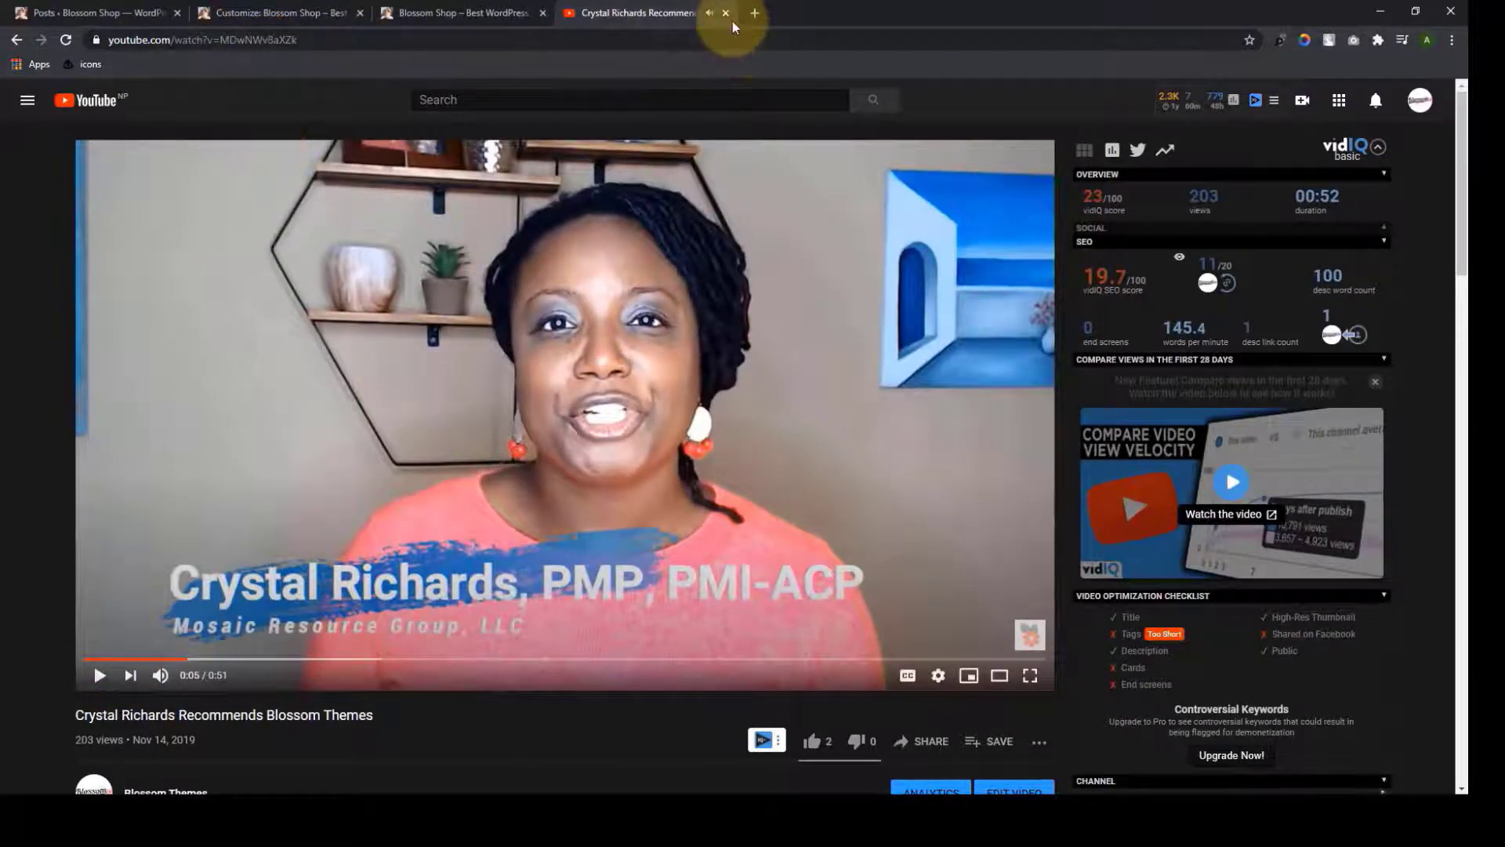
click(726, 13)
click(32, 454)
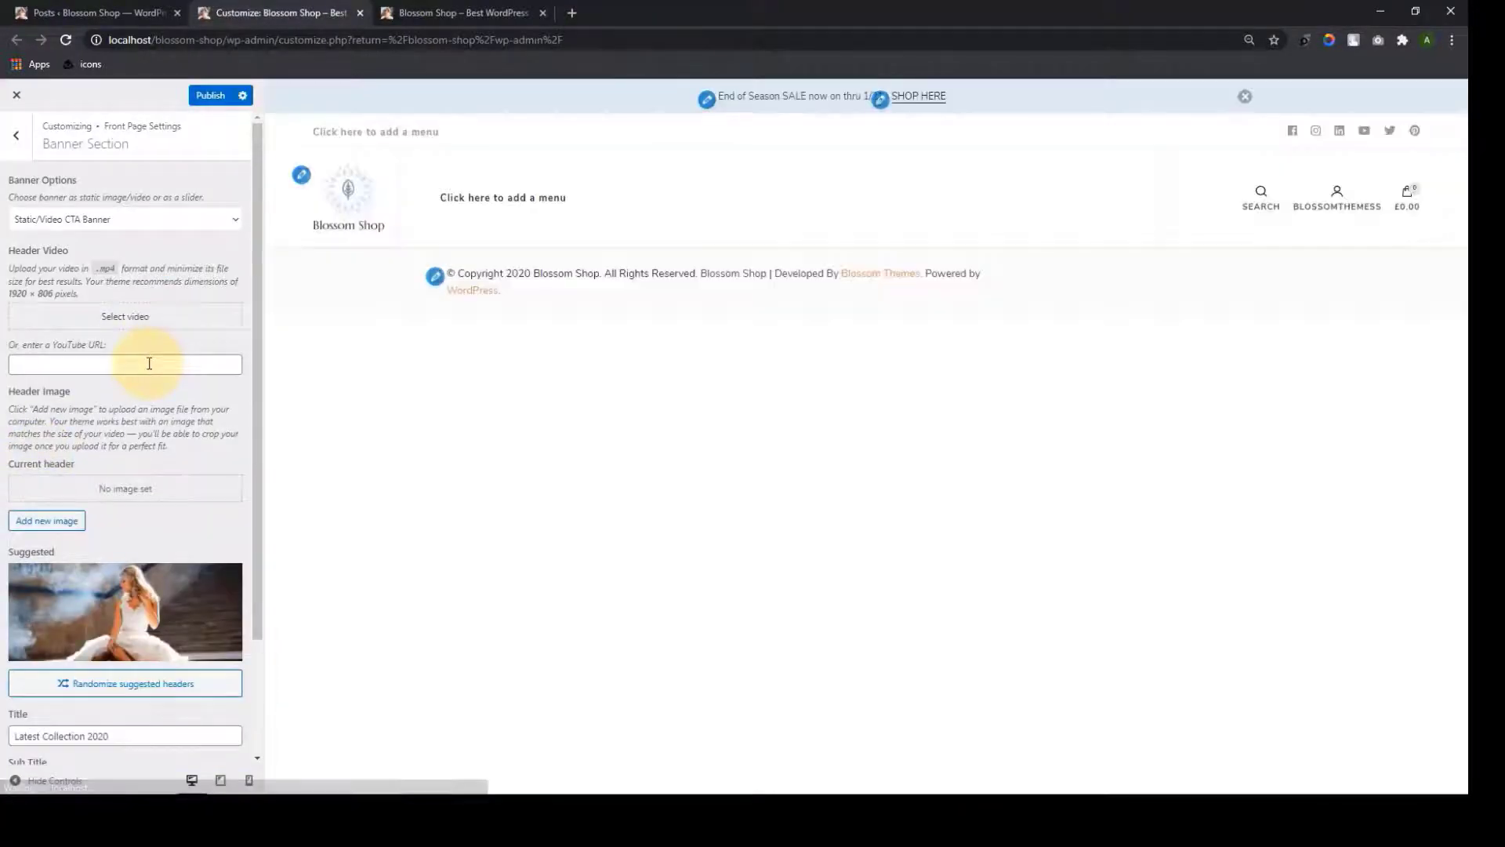
Paste the YouTube link as the banner video URL and review the banner text fields
click(149, 364)
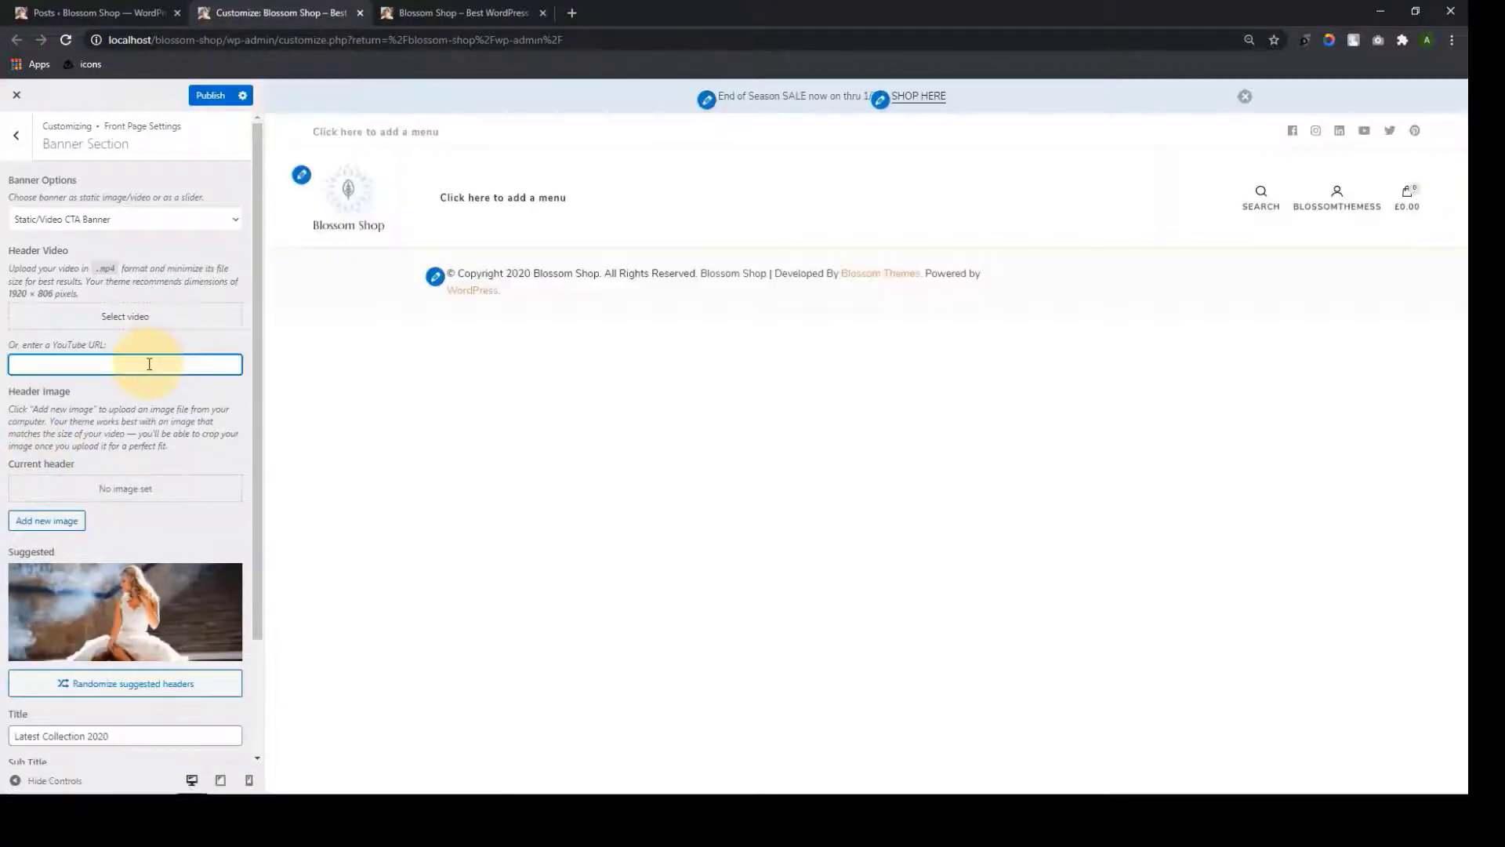
key(ctrl+v)
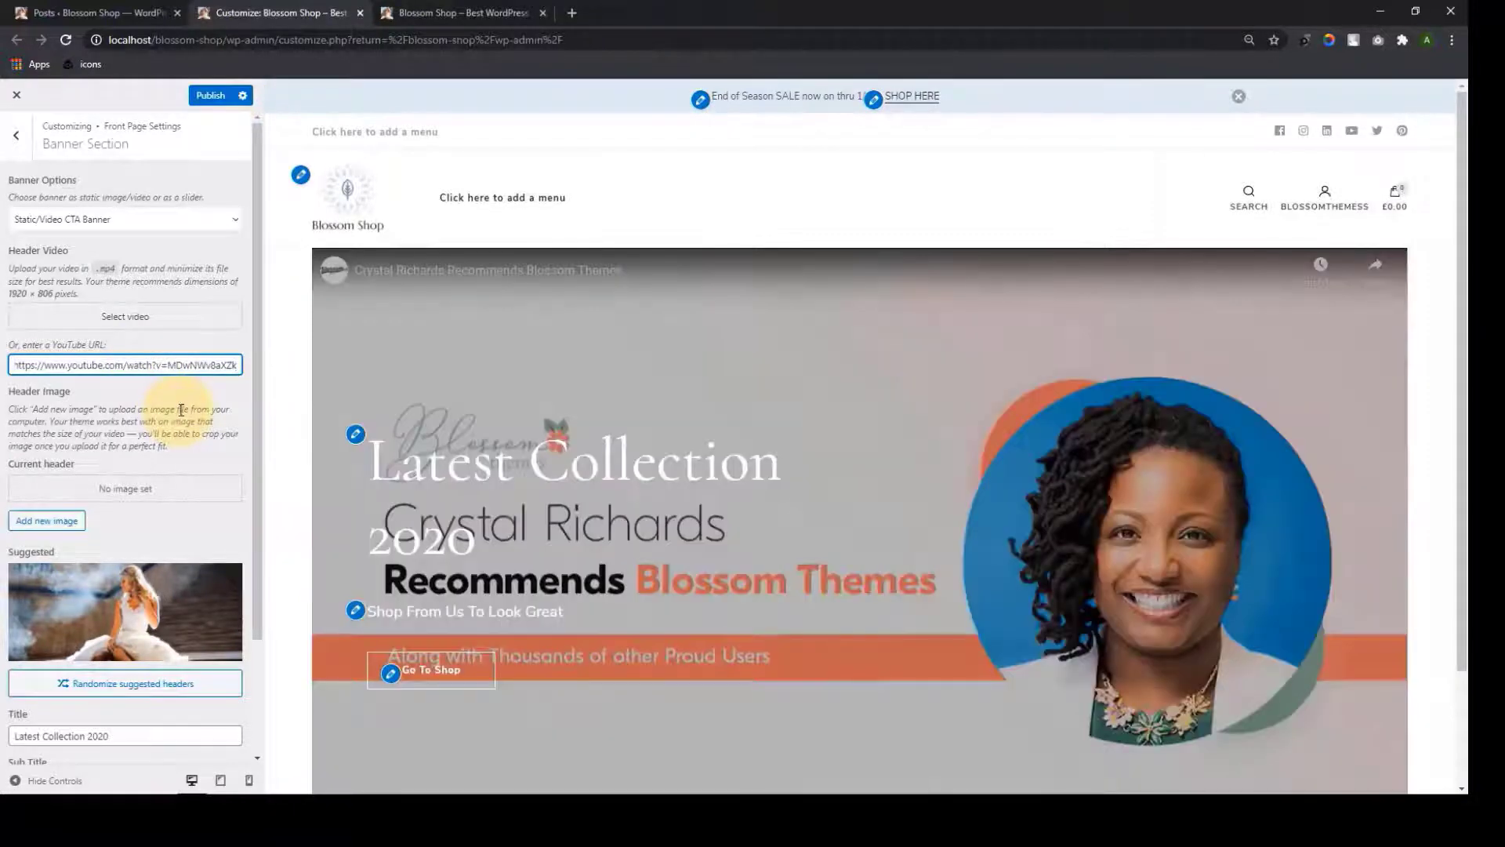
scroll(1036, 362, down, 1)
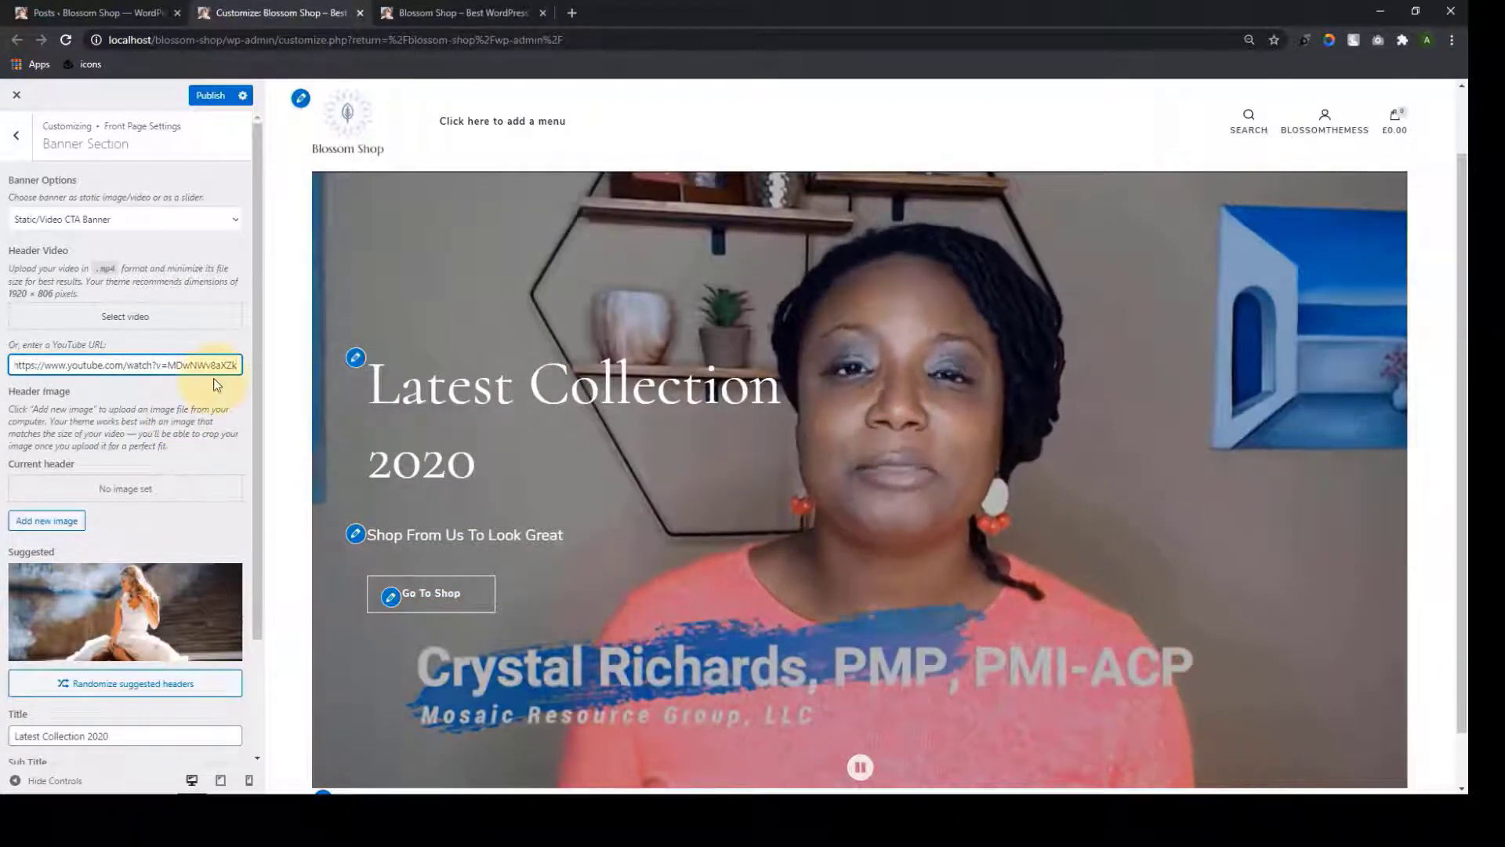
scroll(120, 572, down, 2)
click(145, 594)
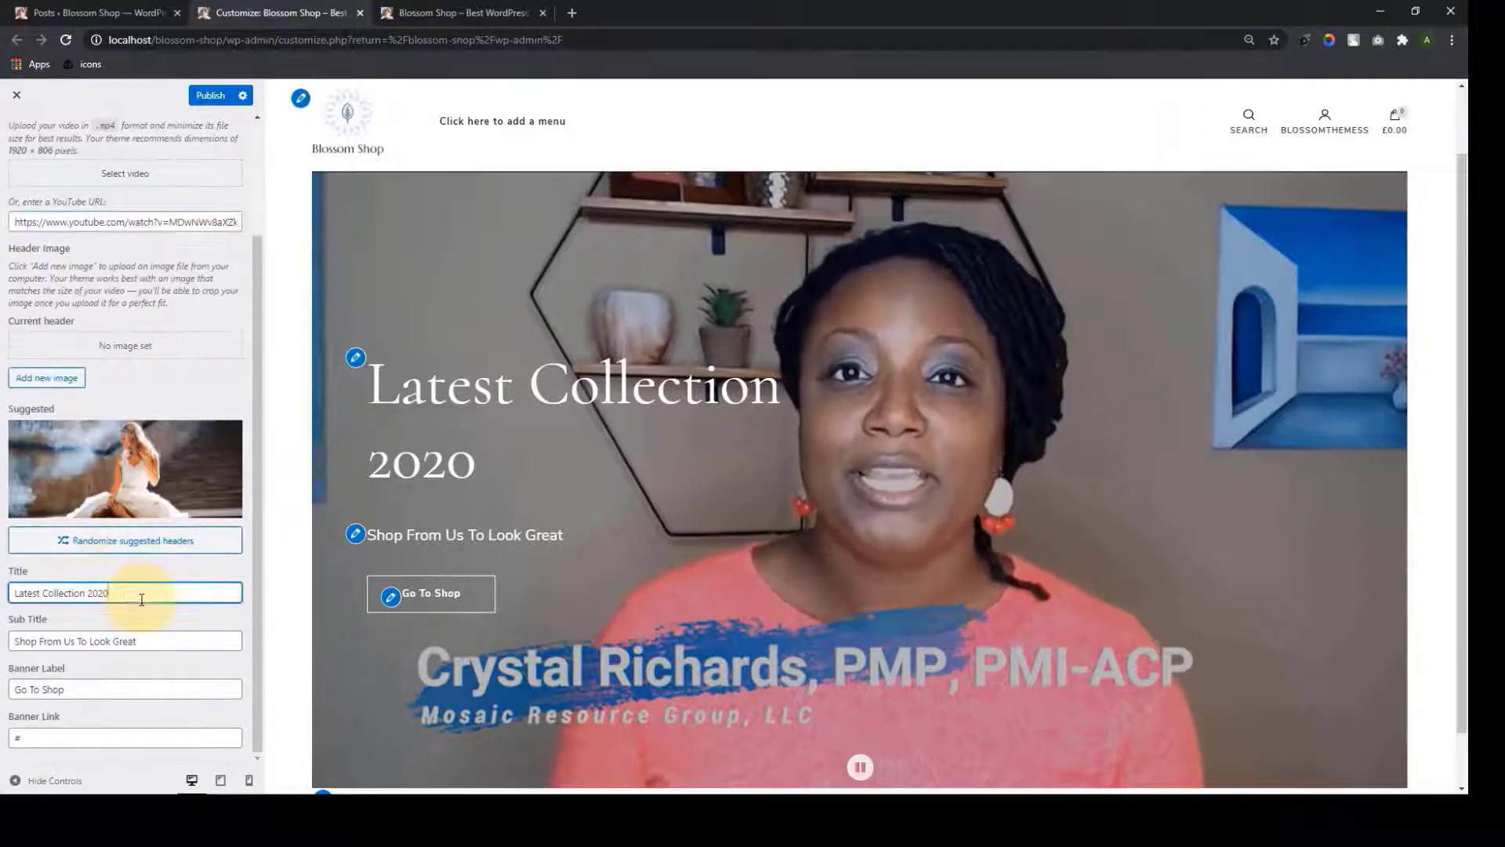
click(160, 642)
click(143, 685)
click(107, 733)
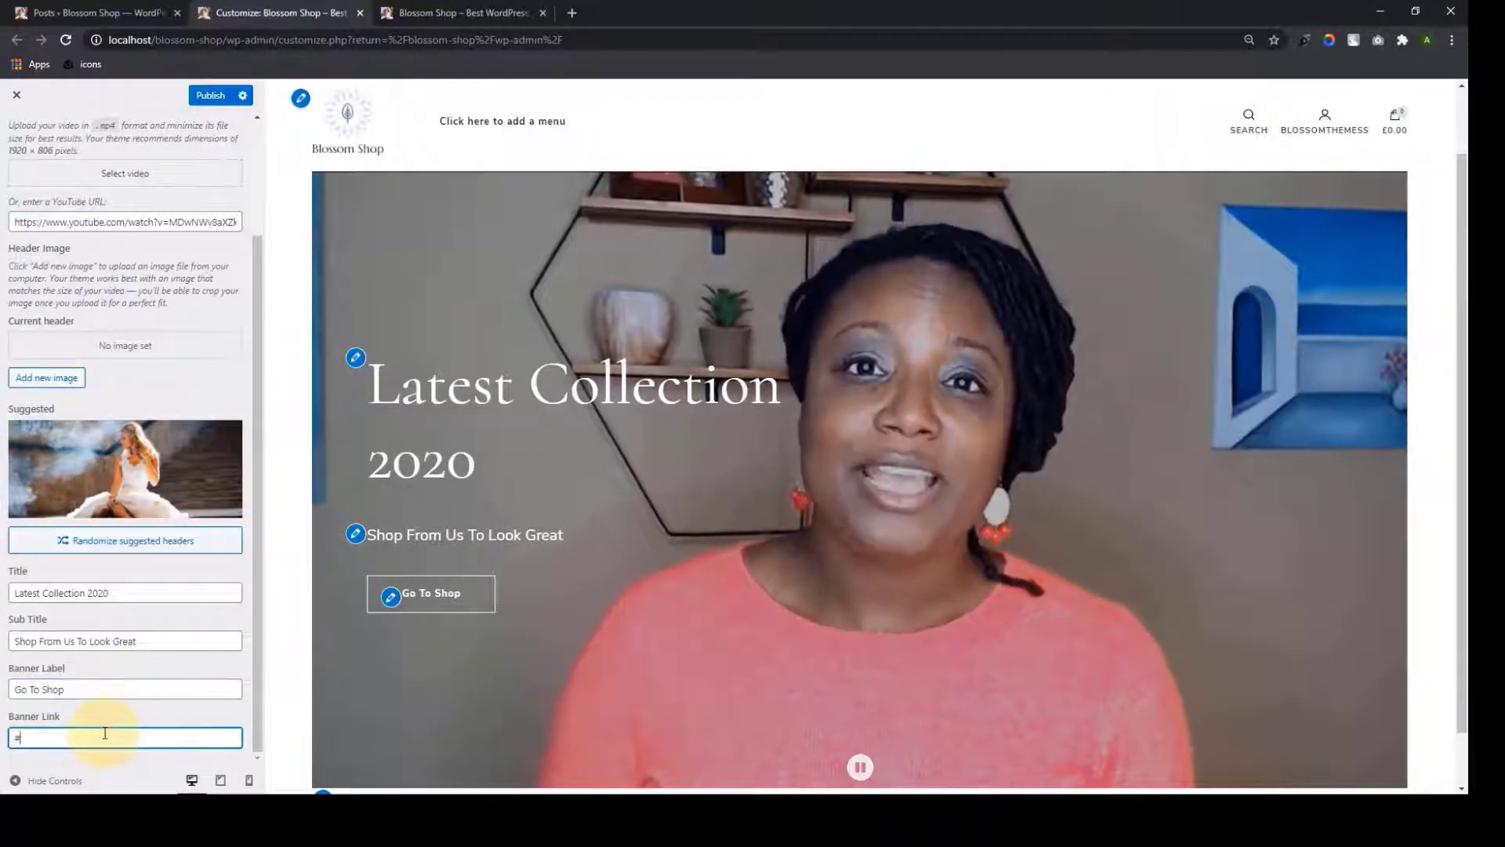
Clear the YouTube URL field so the banner has no video
scroll(109, 734, up, 1)
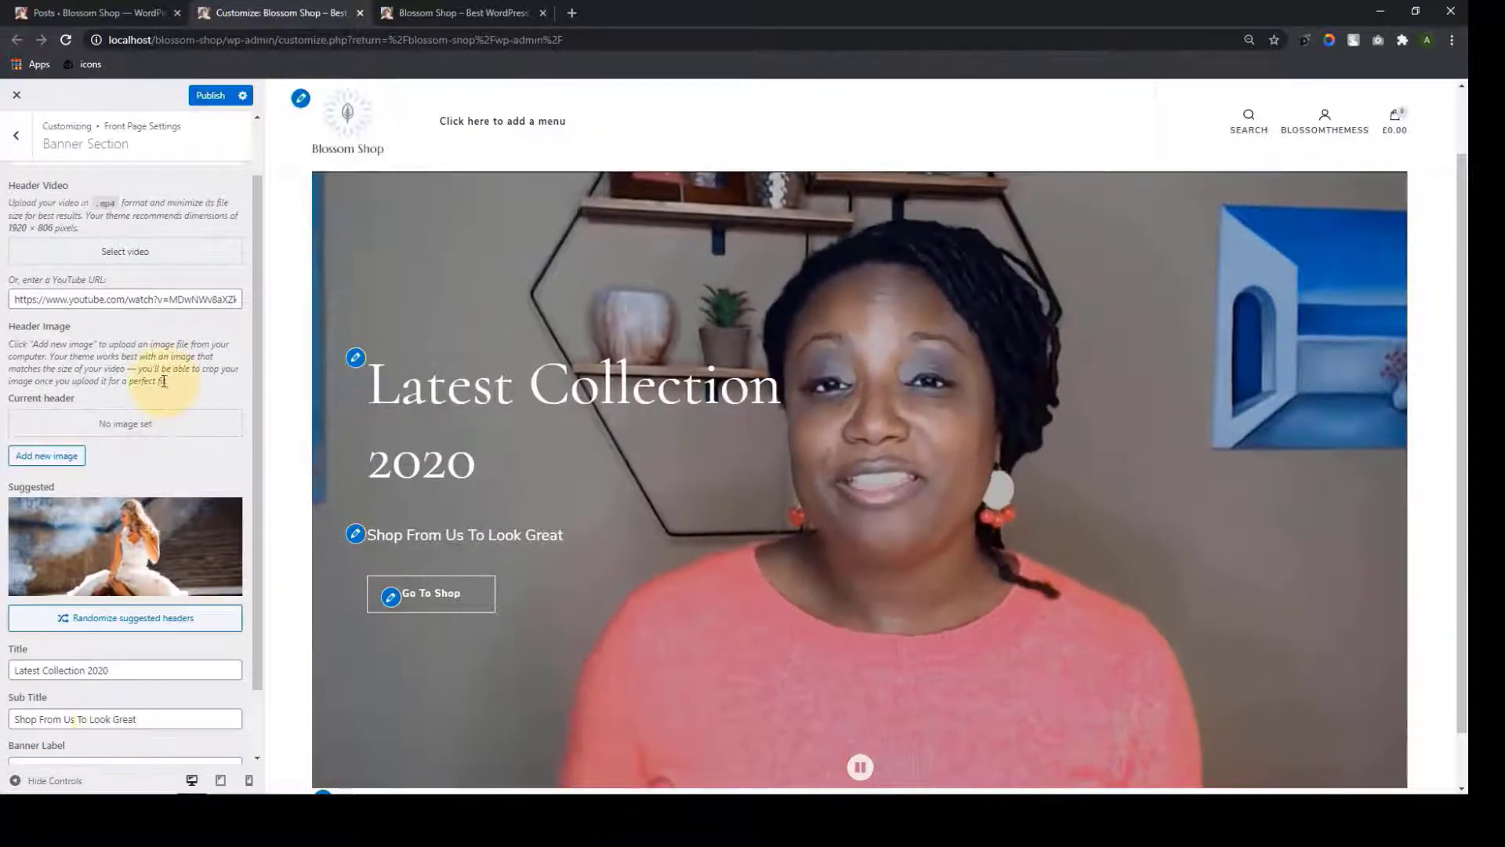
click(162, 299)
key(ctrl+a)
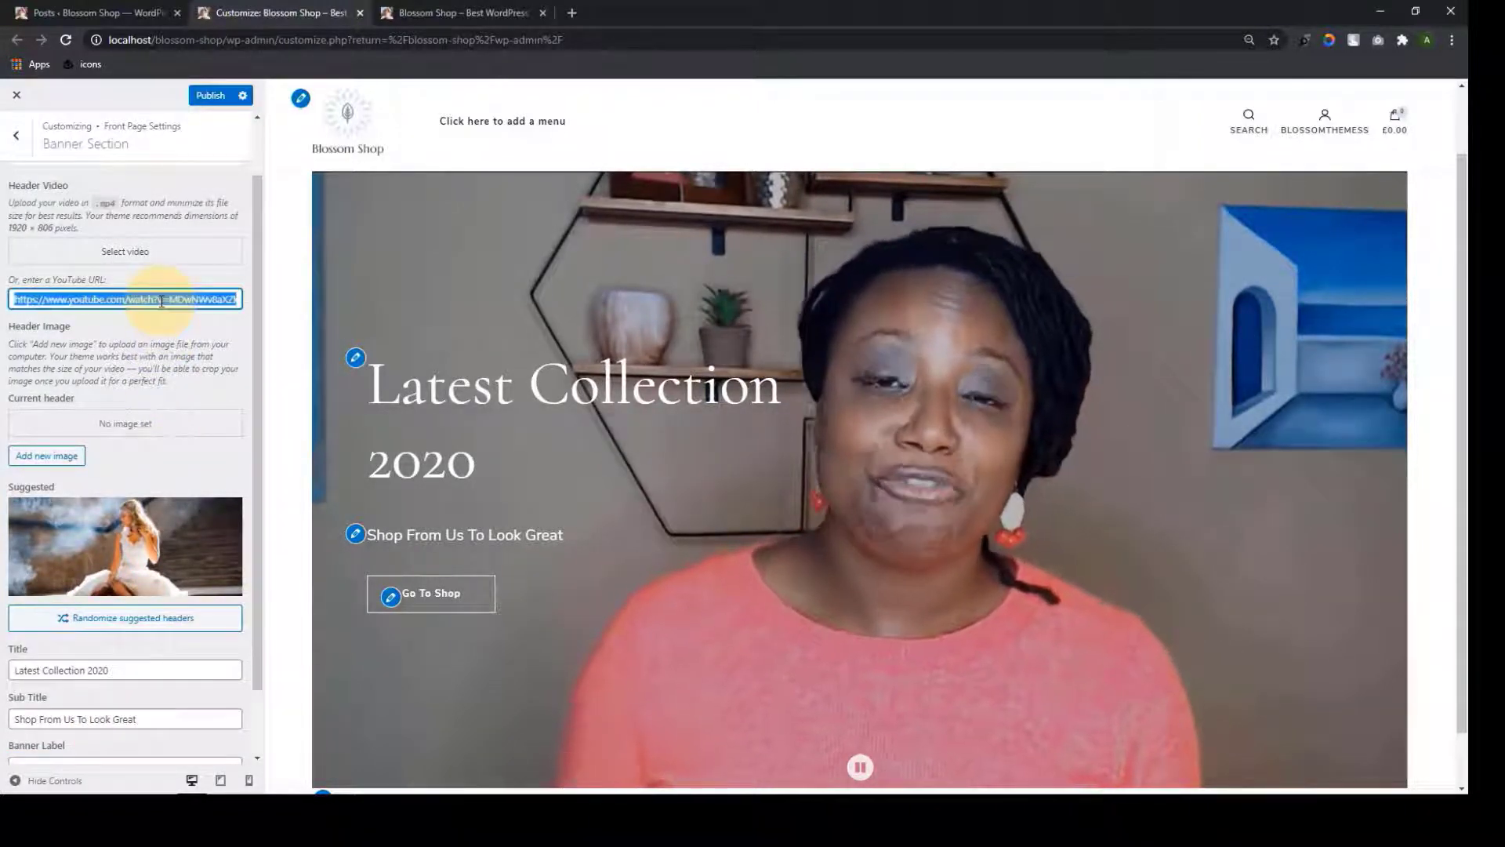
key(BackSpace)
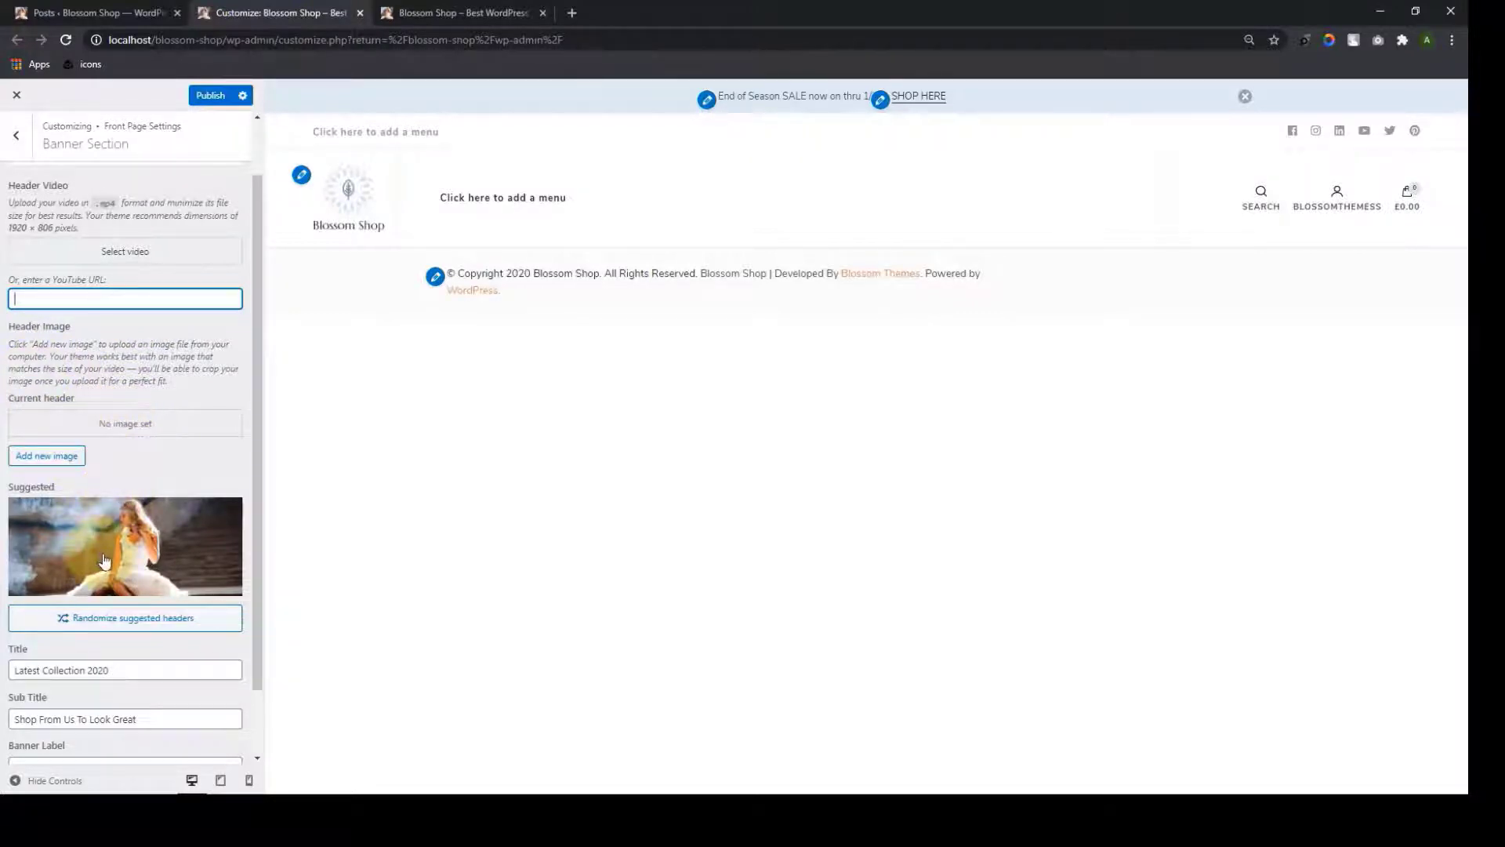
scroll(126, 502, down, 1)
Set a cropped red smoke photo of two women as the banner header image
click(145, 511)
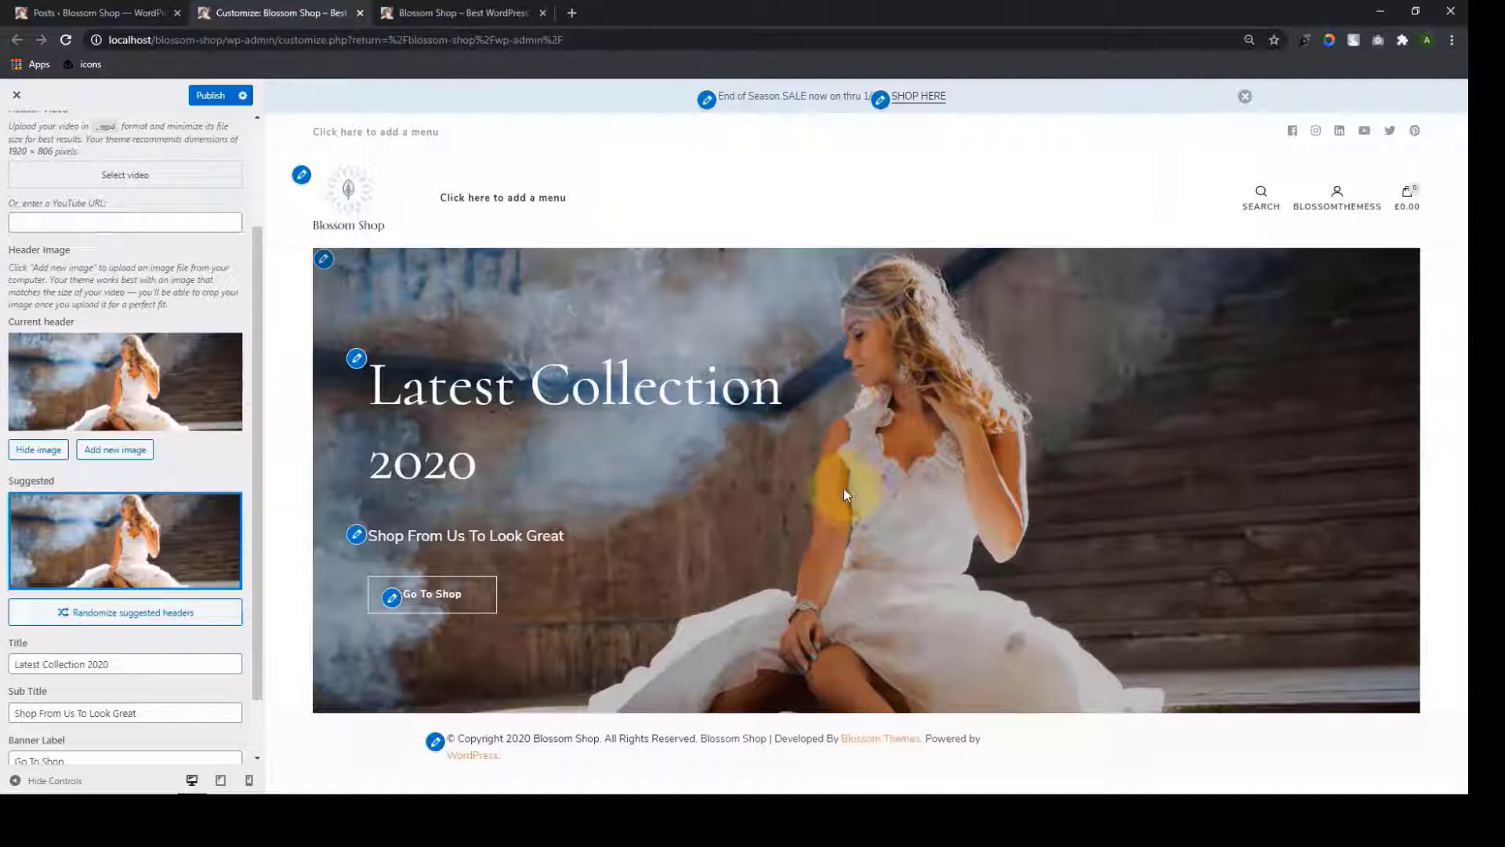
click(46, 458)
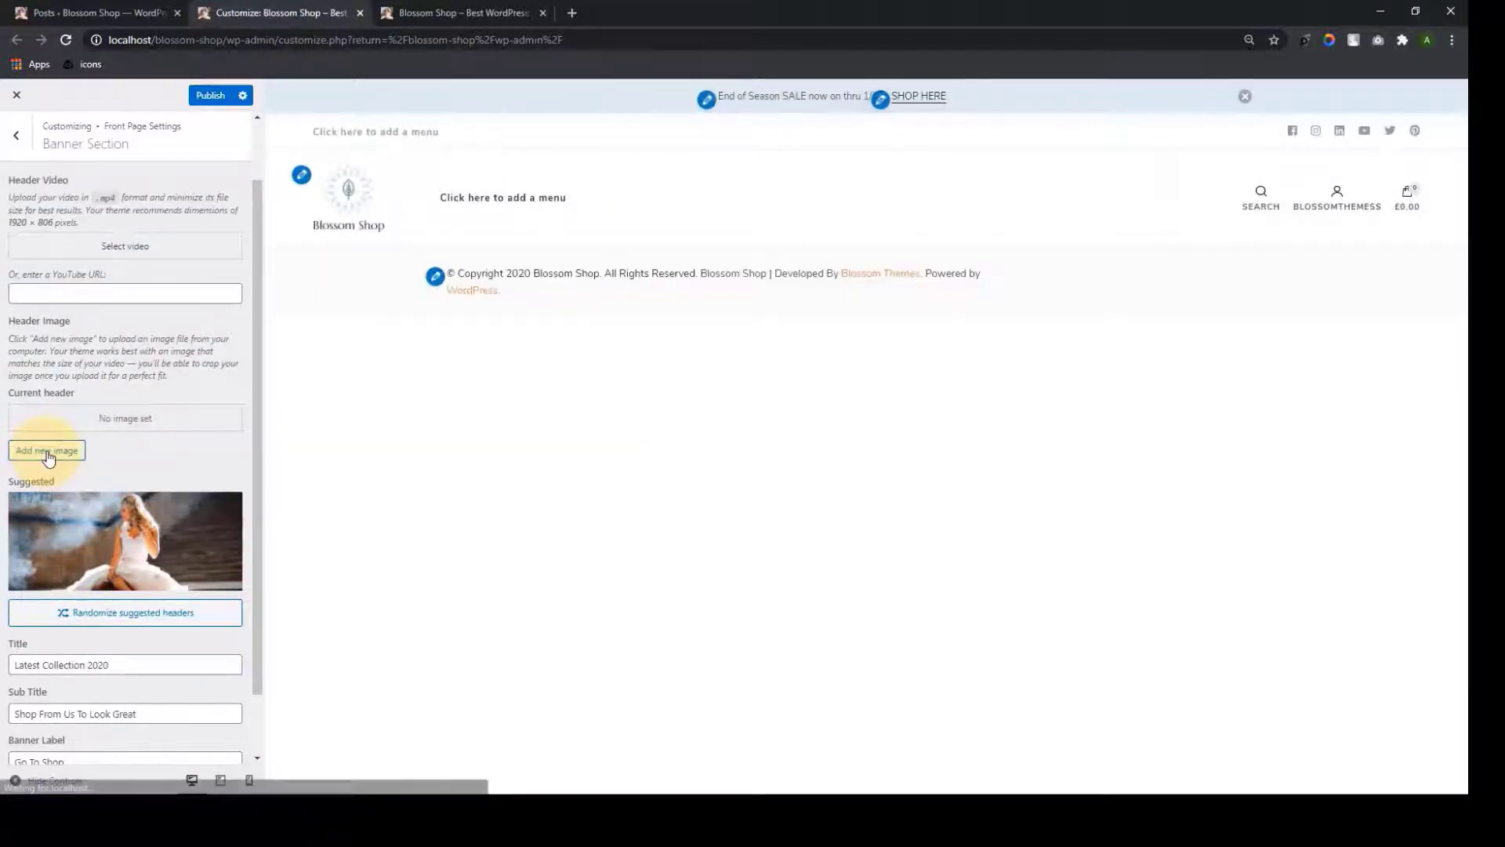
click(49, 459)
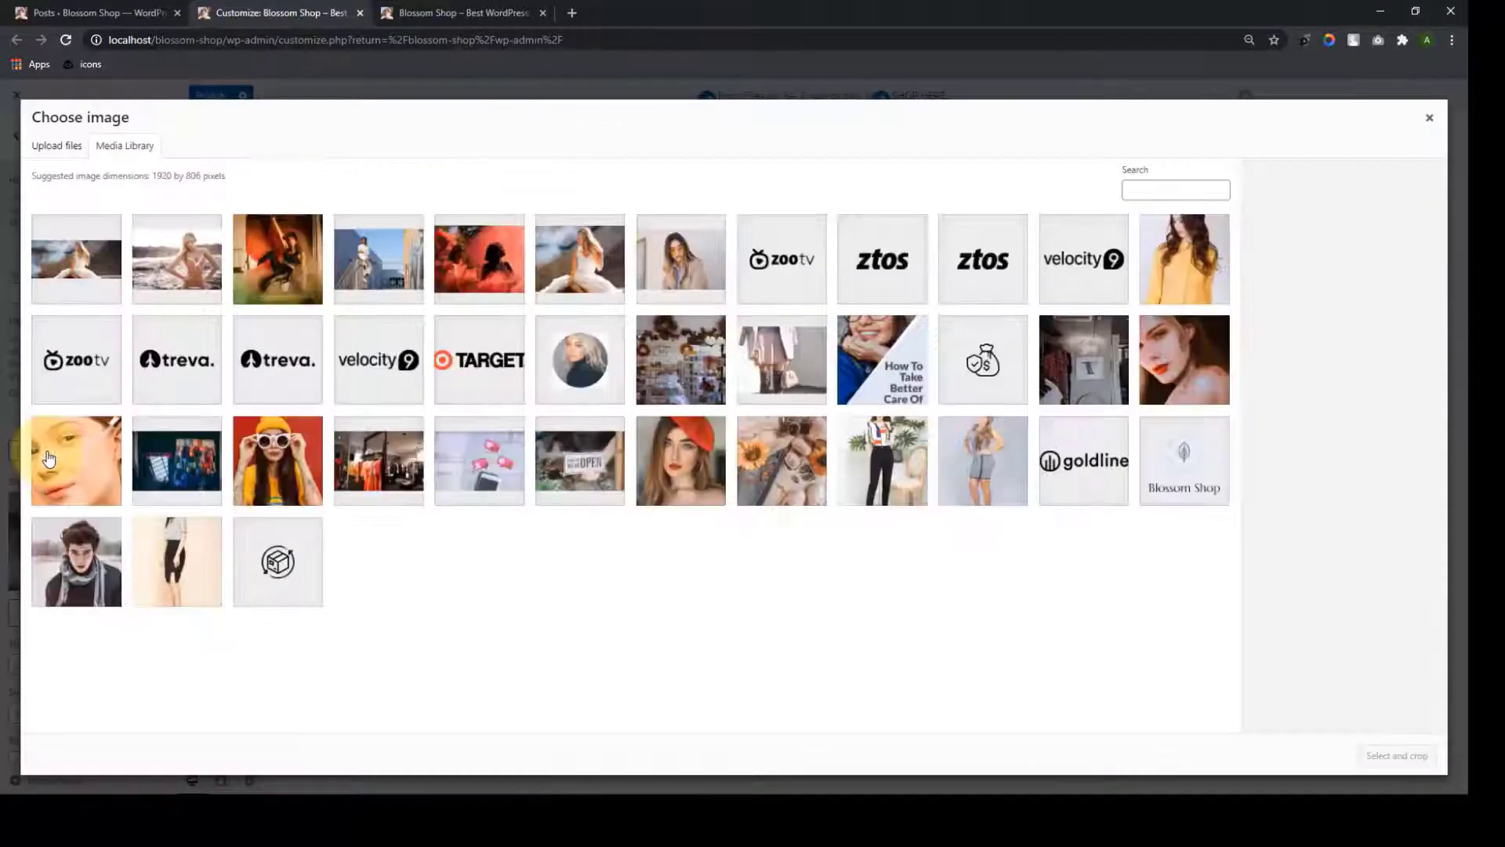
click(488, 271)
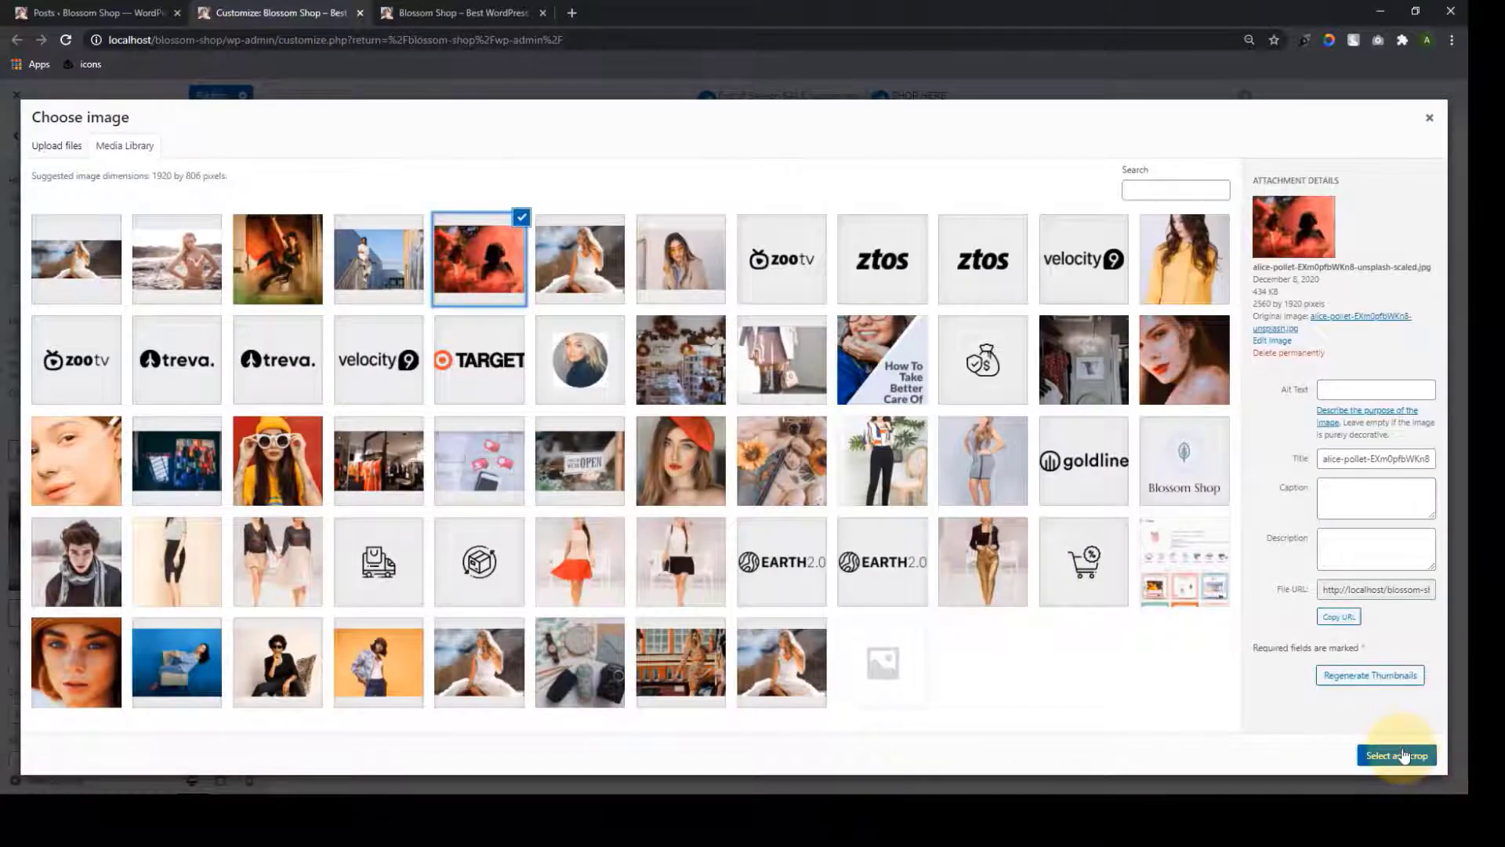
click(1396, 755)
drag(933, 396, 939, 473)
click(1402, 757)
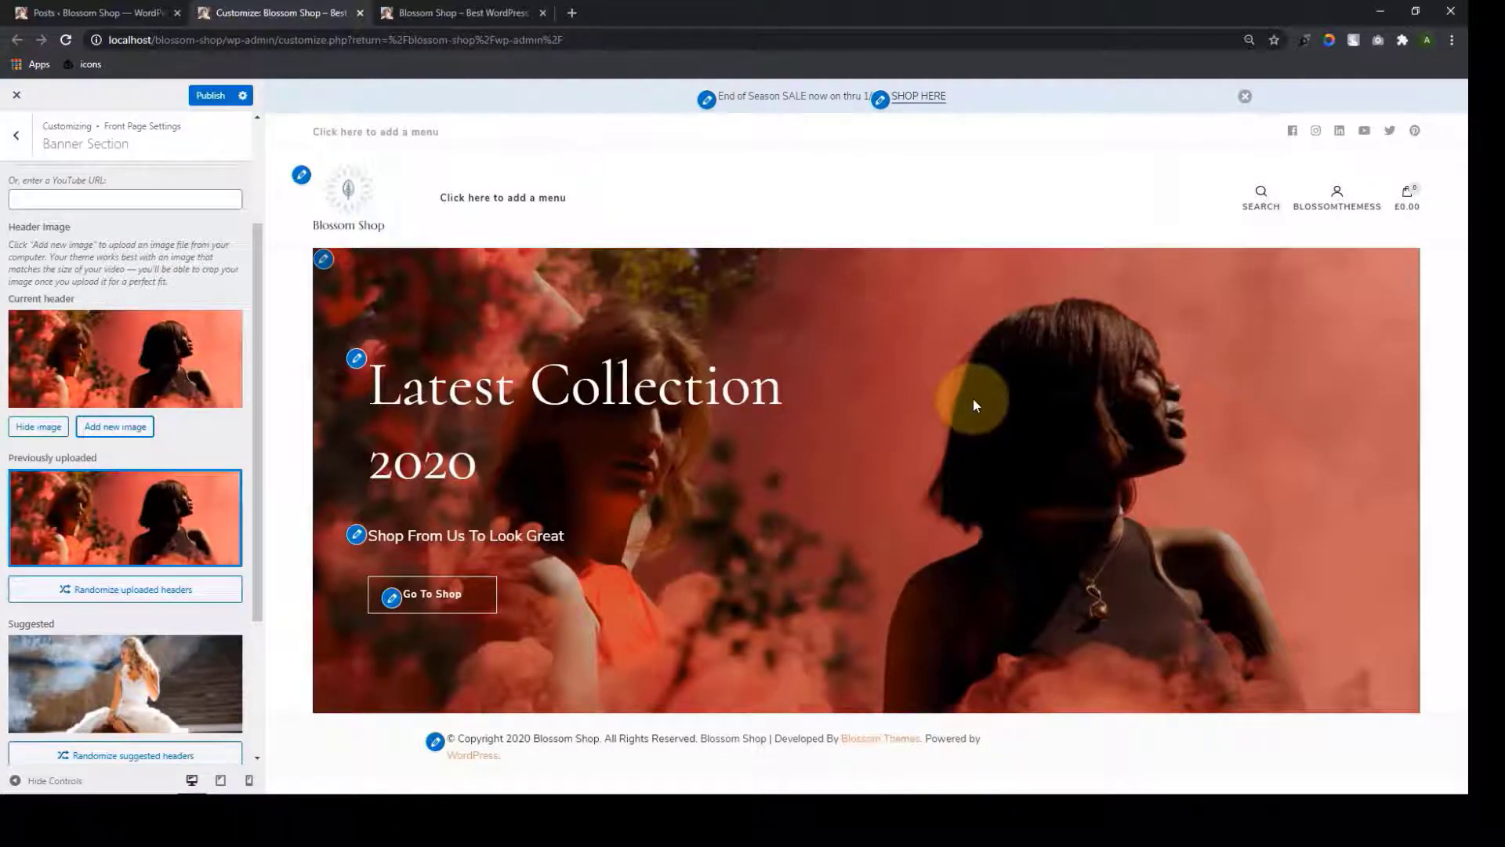
Review the banner title, subtitle, Go To Shop label and link fields
scroll(189, 628, down, 3)
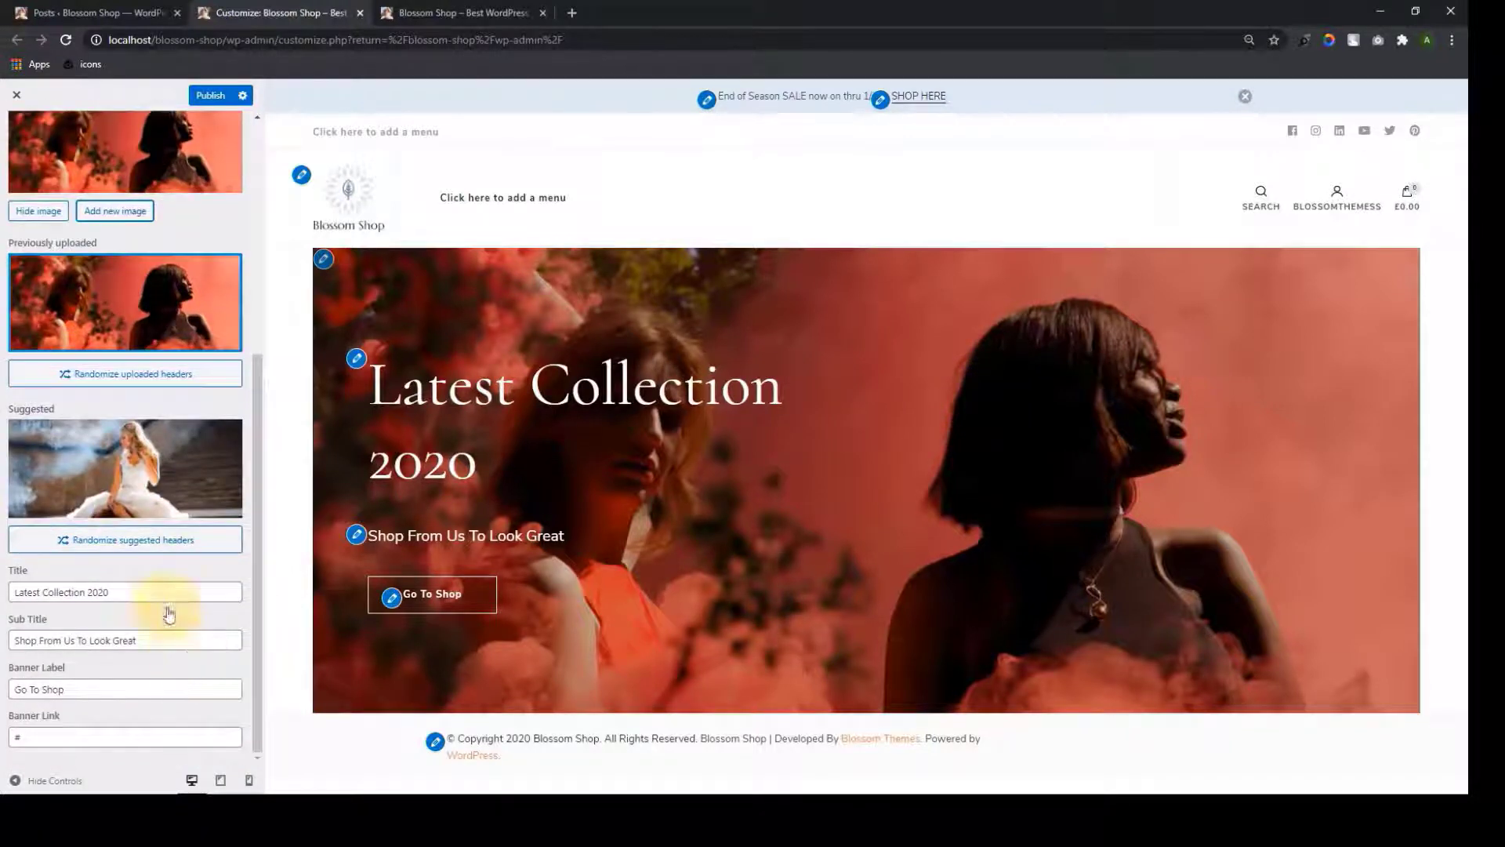
click(168, 592)
click(173, 639)
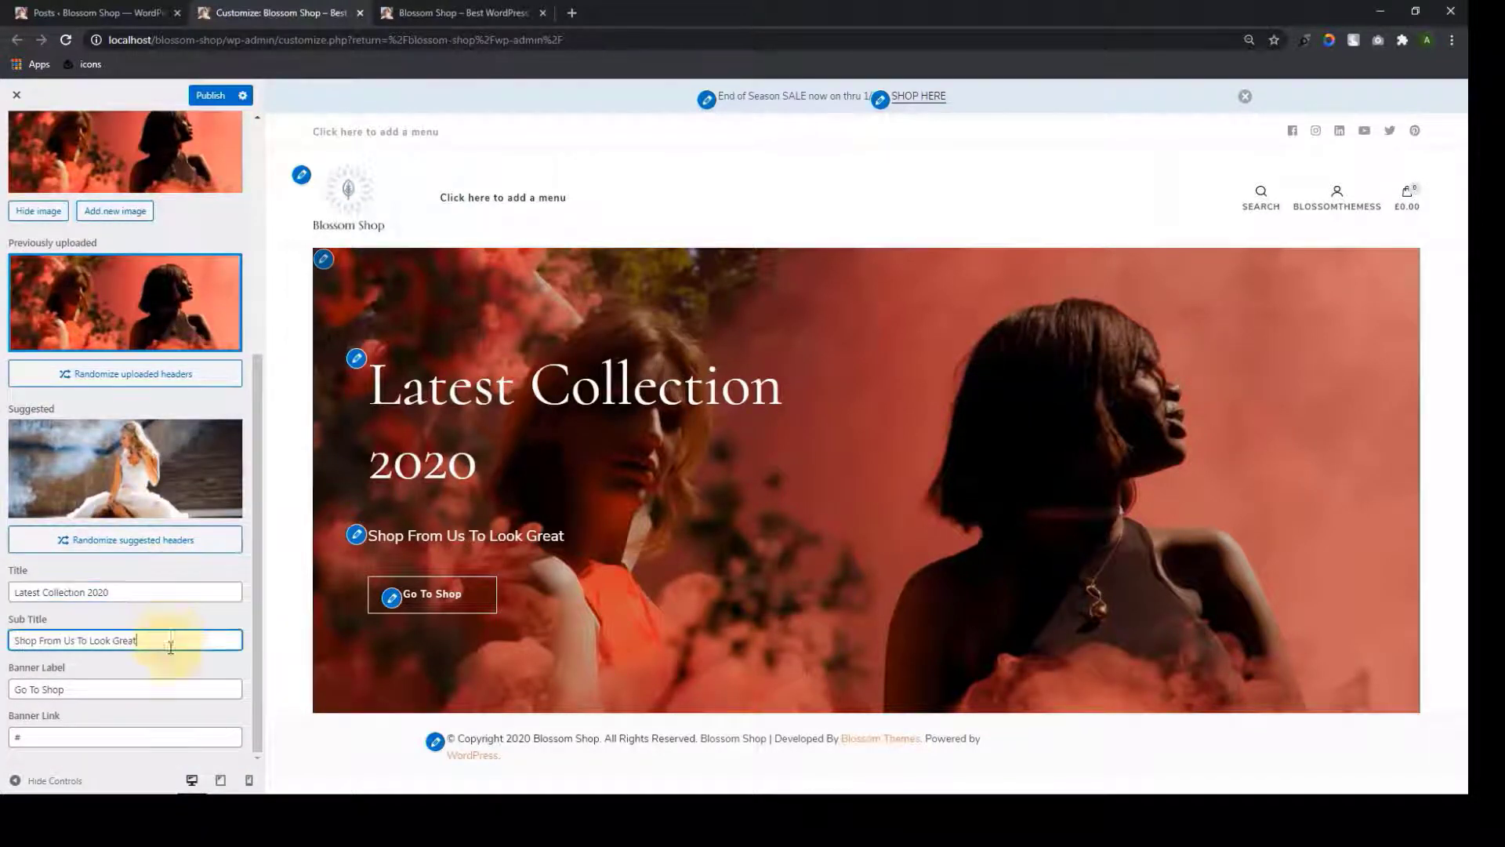
click(172, 684)
click(157, 731)
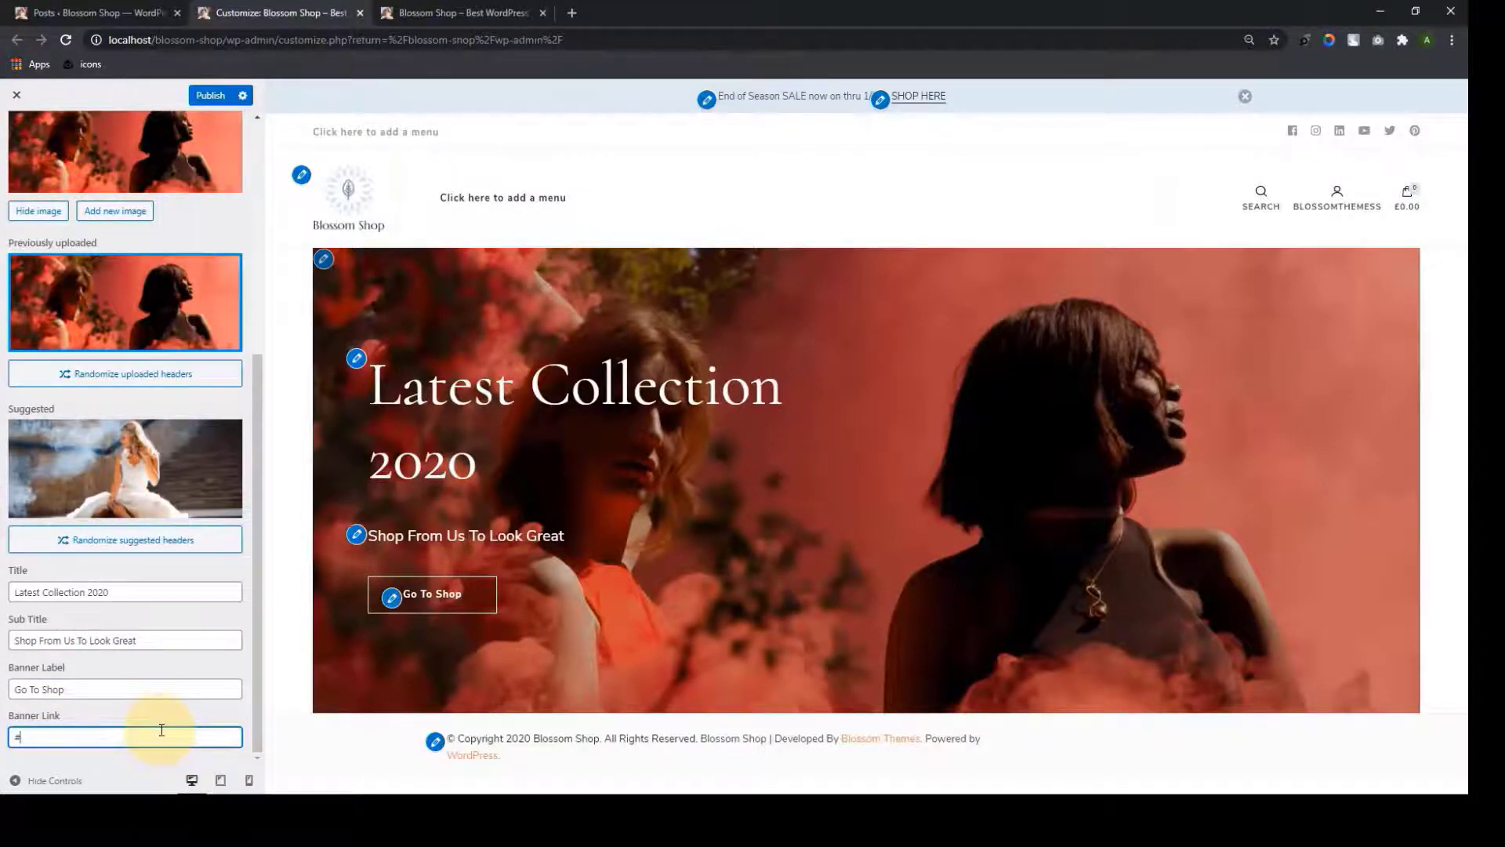
scroll(161, 730, up, 5)
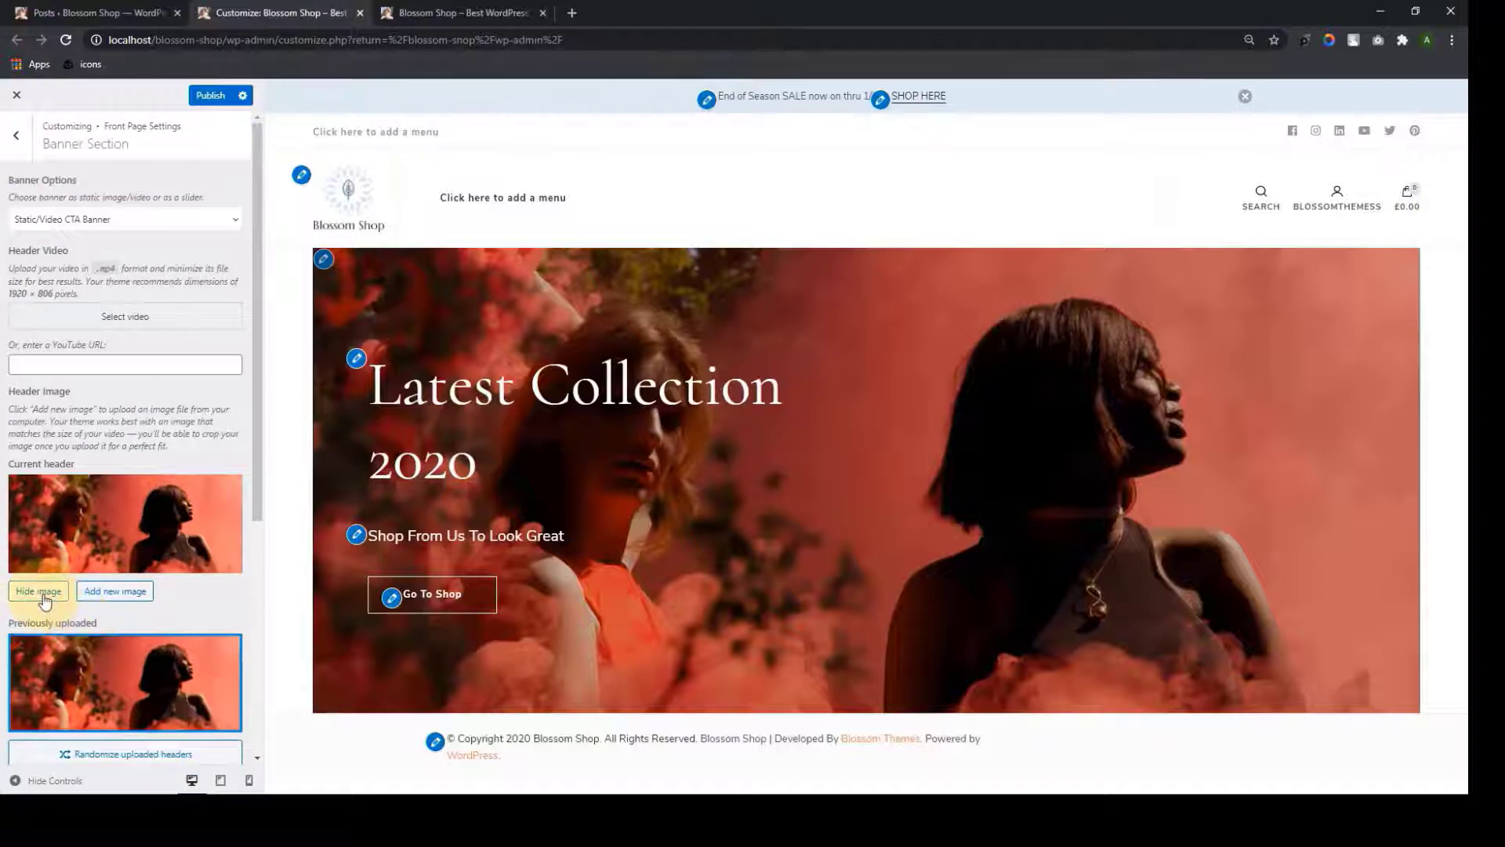
Hide the header image and make the banner a post slider with Category content style
click(42, 593)
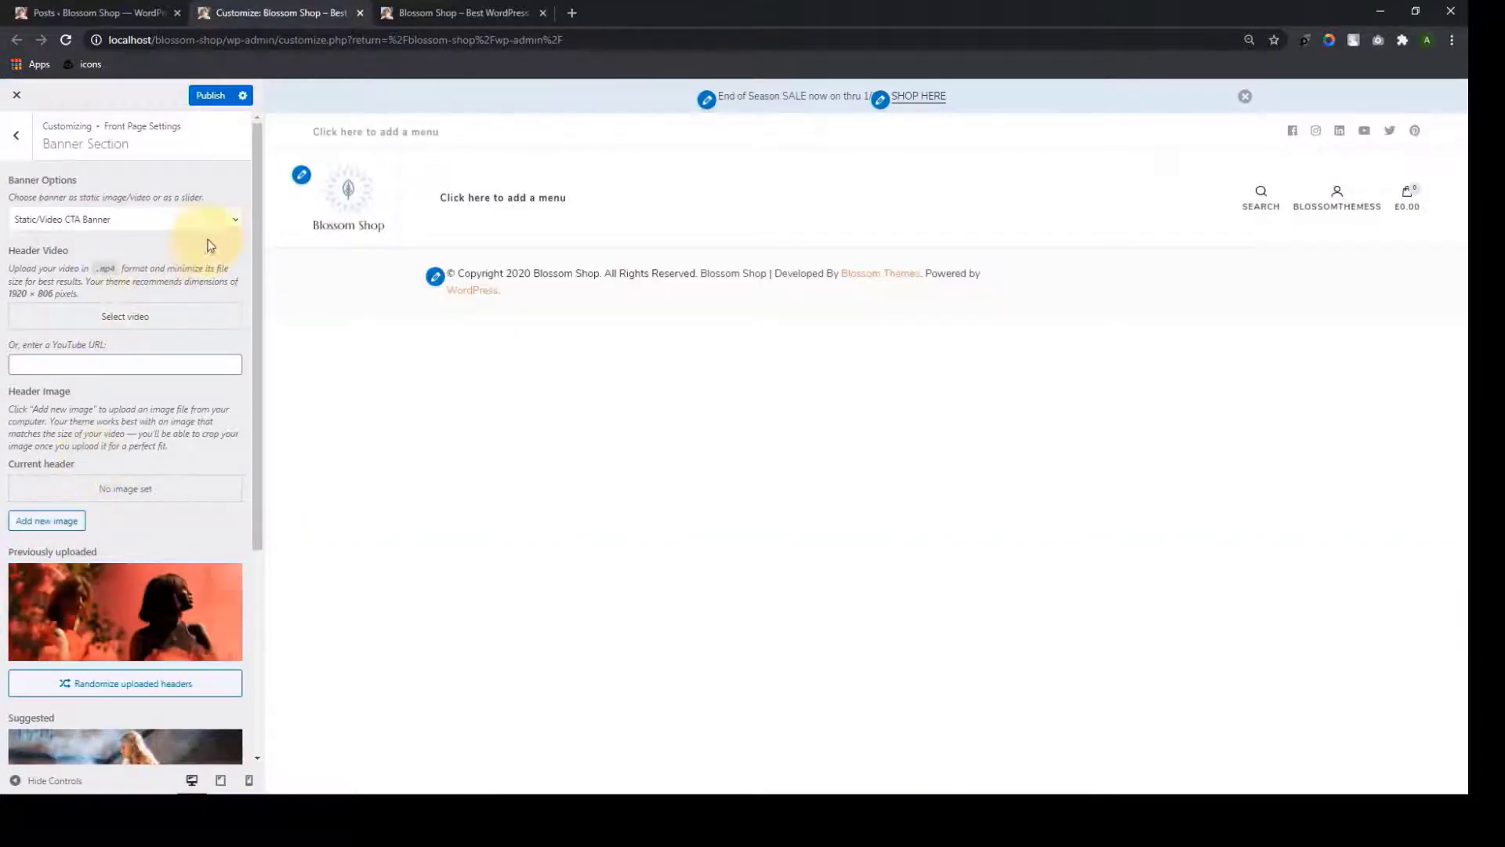
click(237, 226)
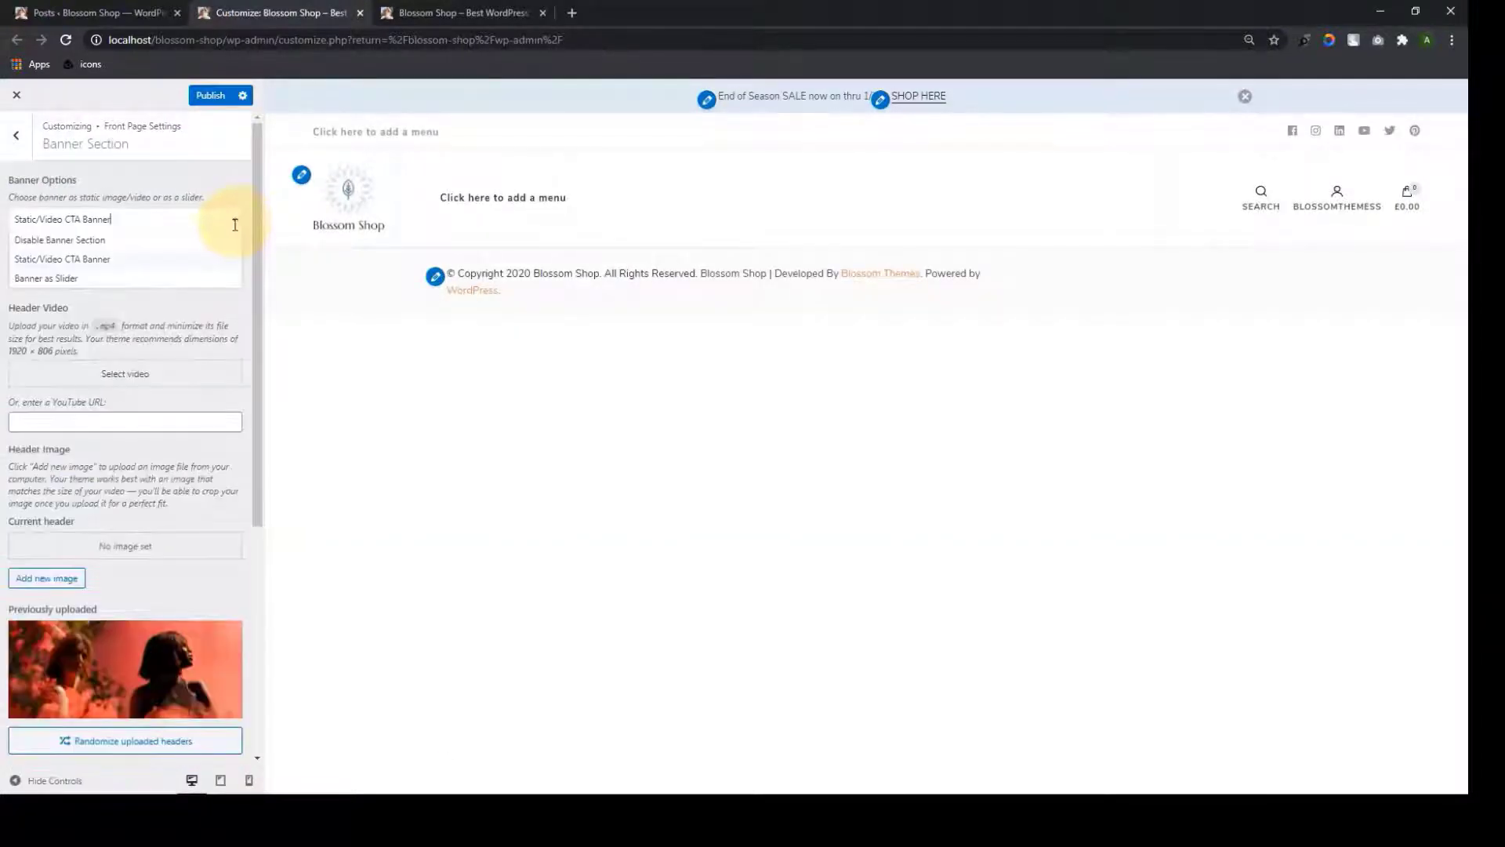
click(117, 279)
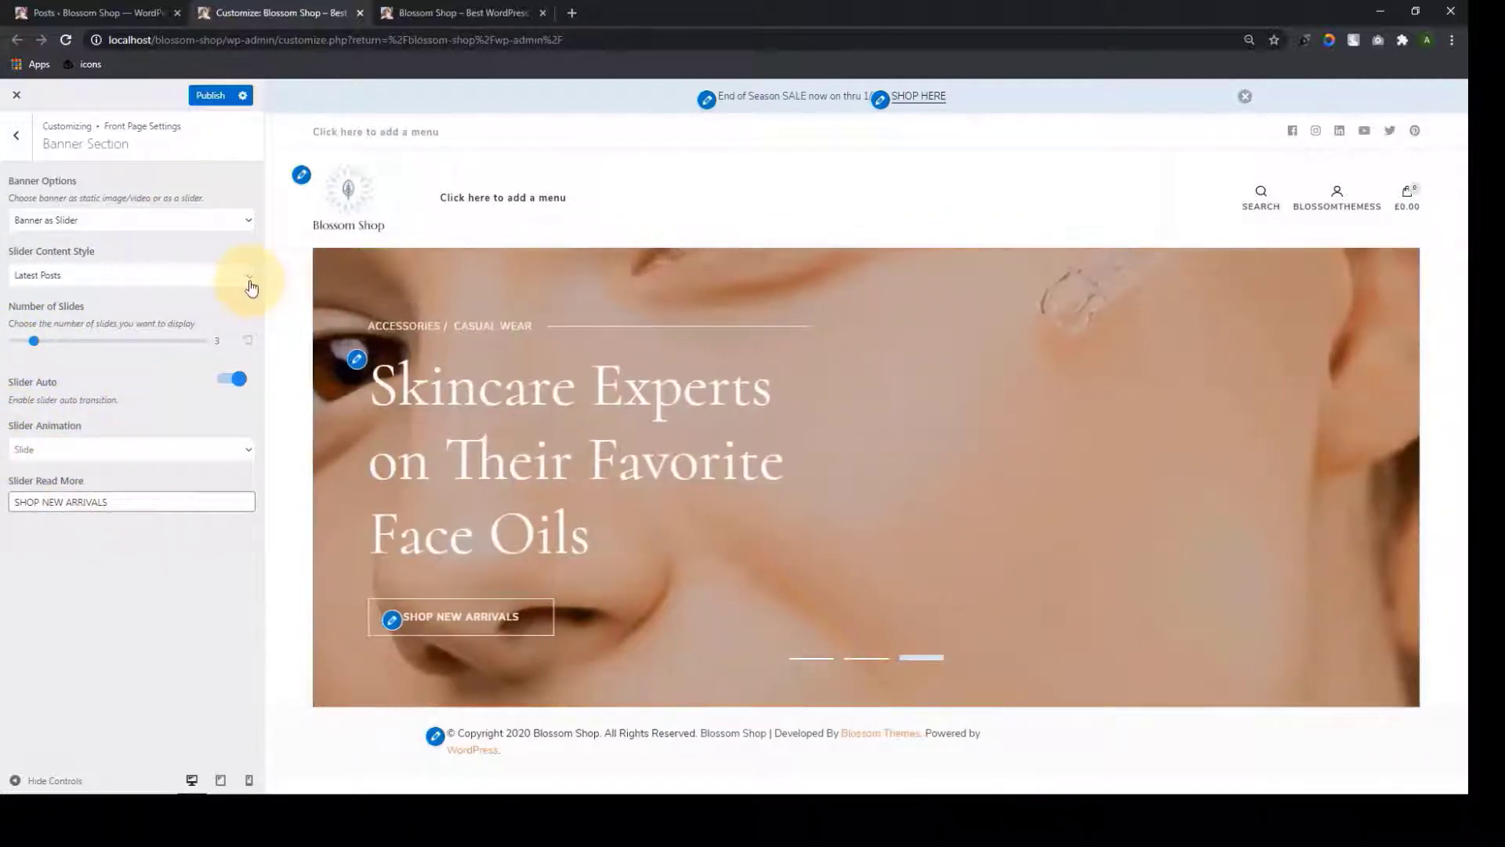
click(246, 277)
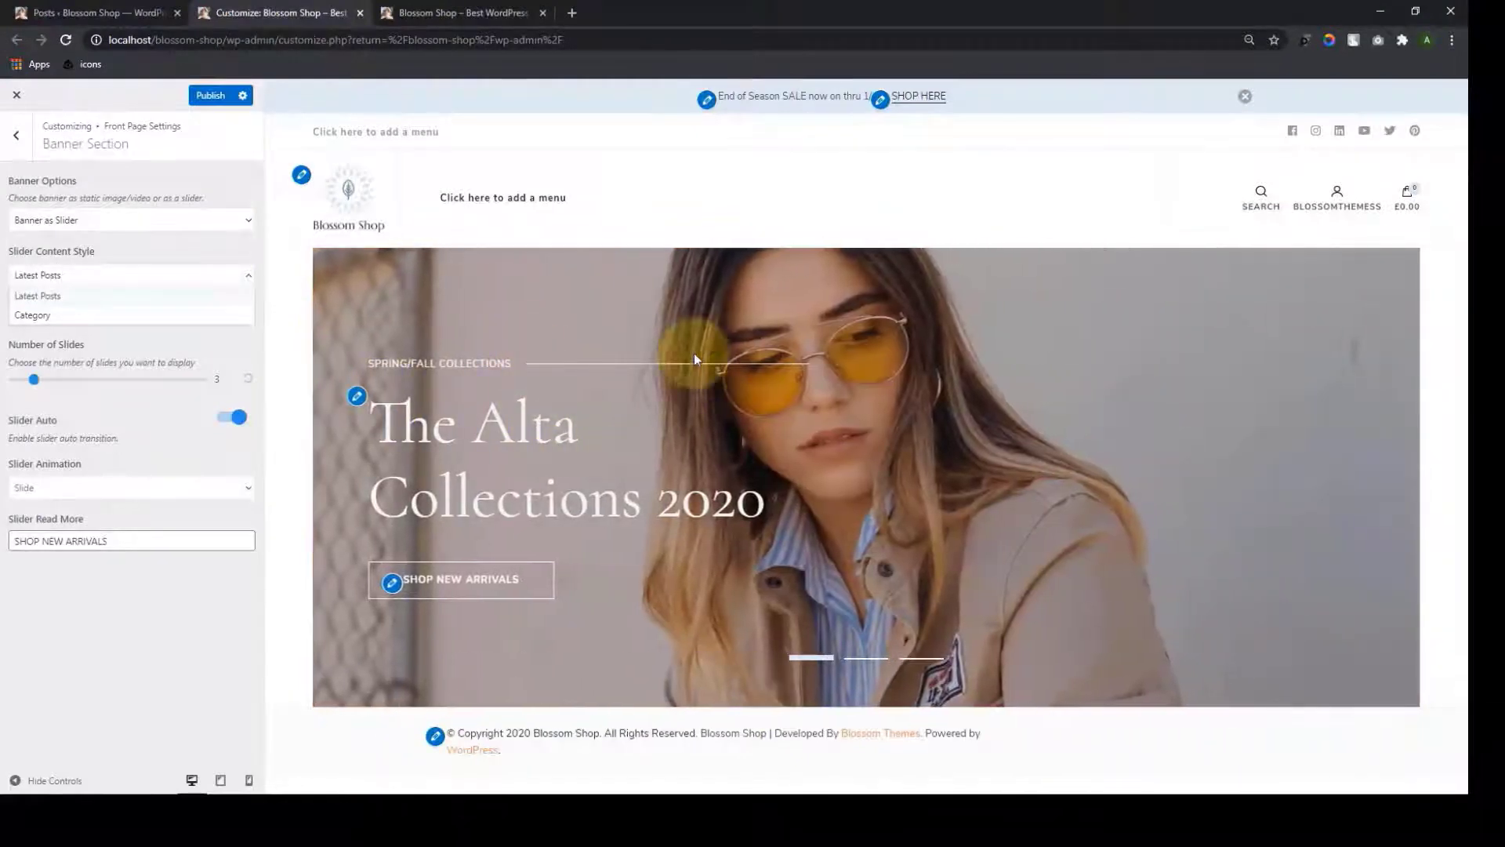
click(101, 315)
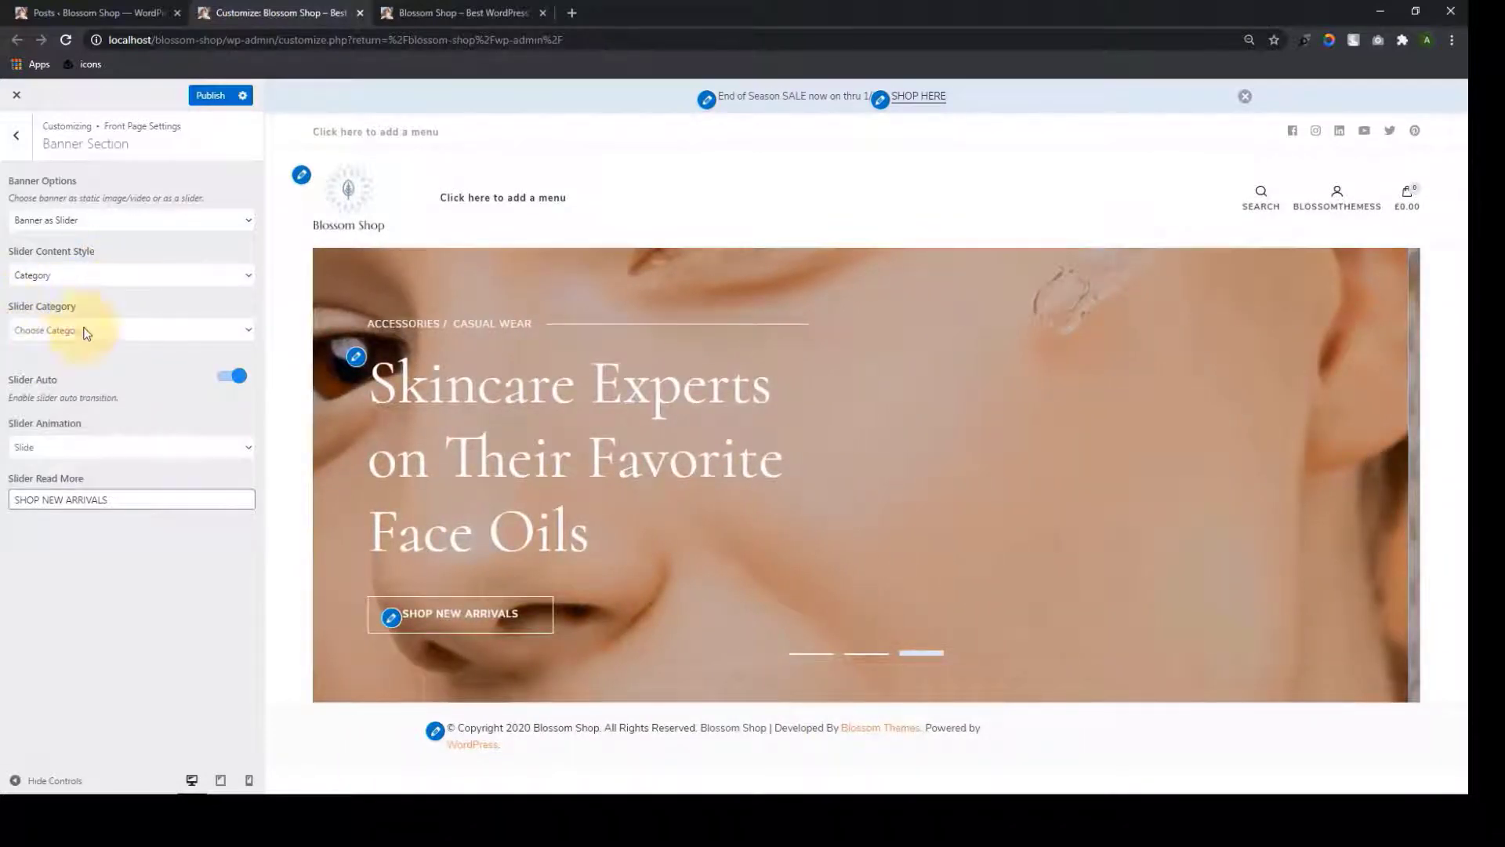
Feed the slider from the Spring/Fall Collections category, keeping automatic transitions on
click(233, 329)
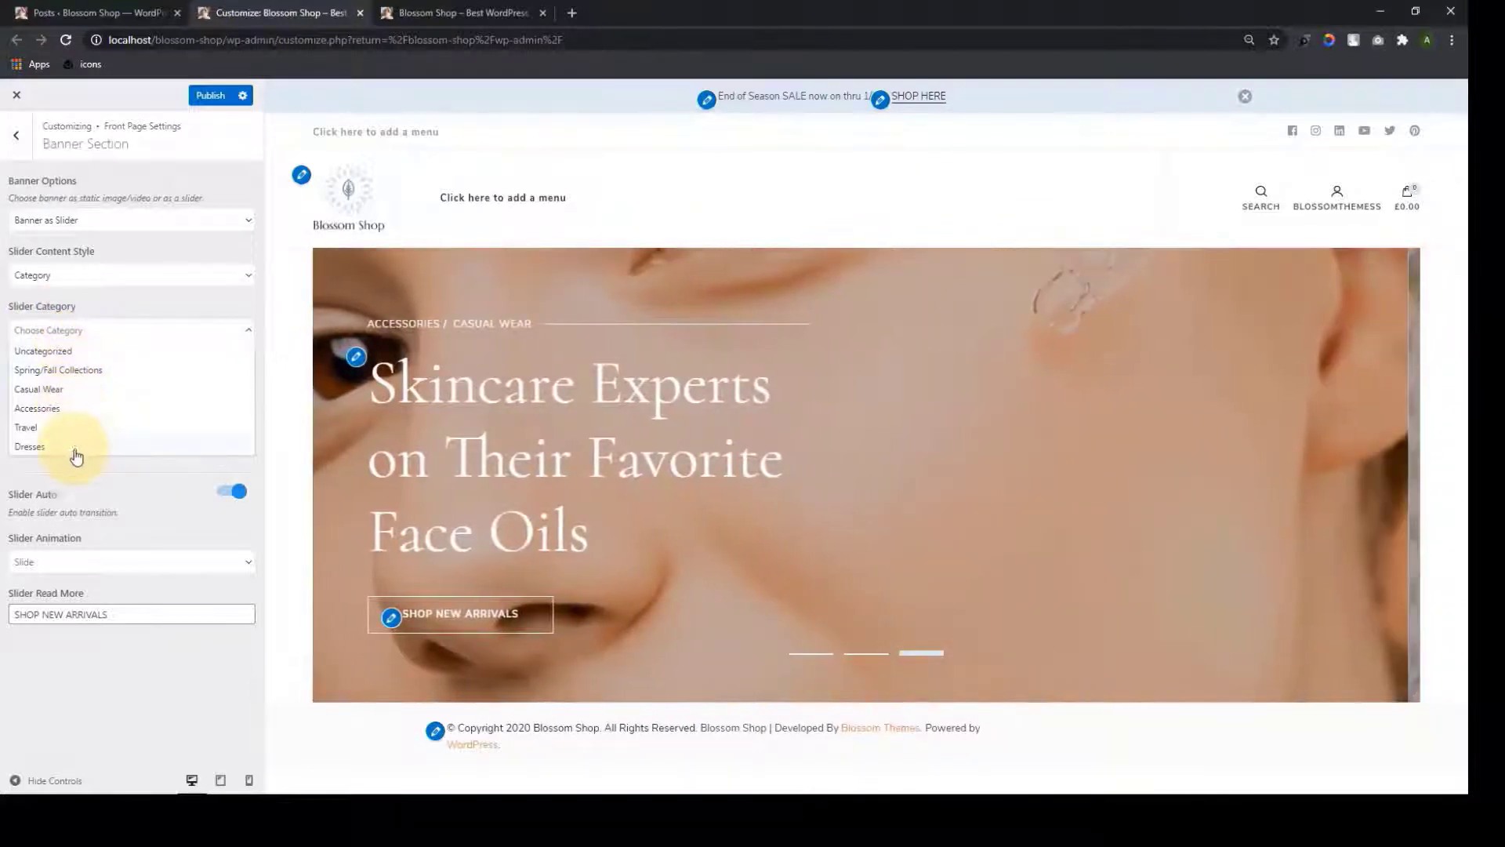
click(89, 374)
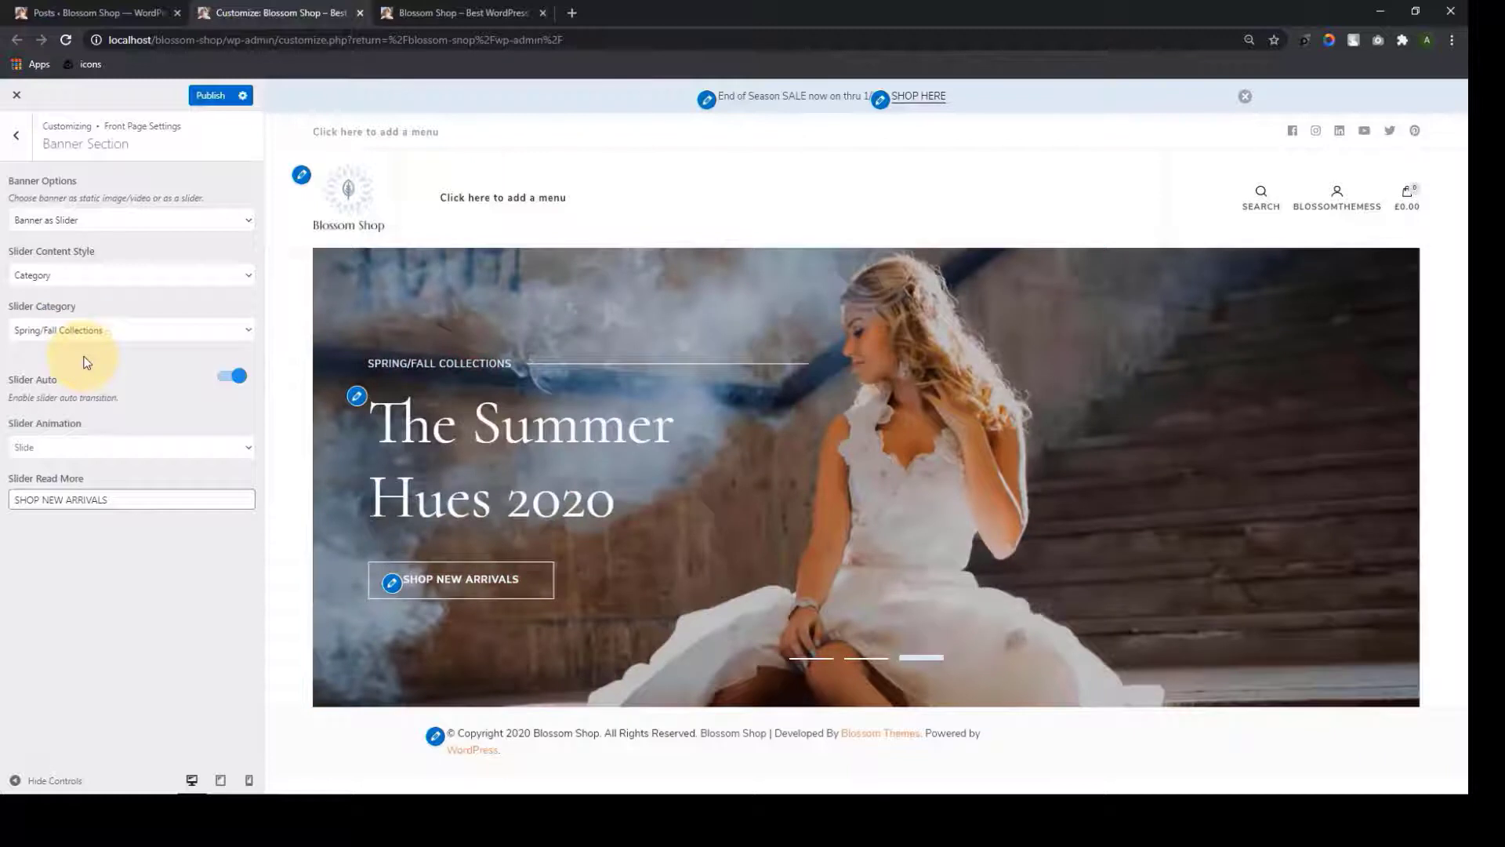
click(229, 382)
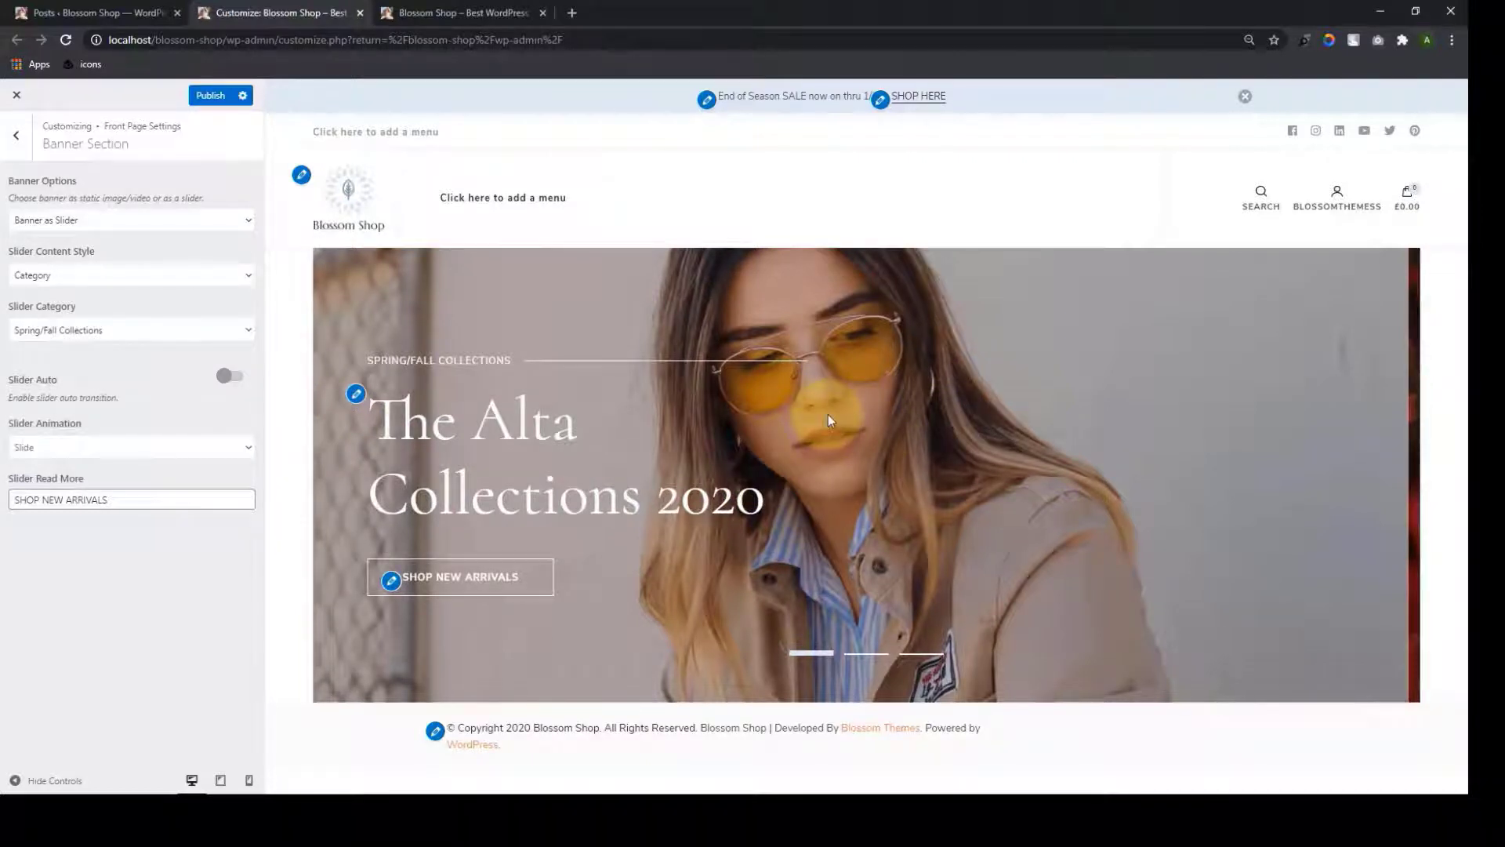
click(238, 381)
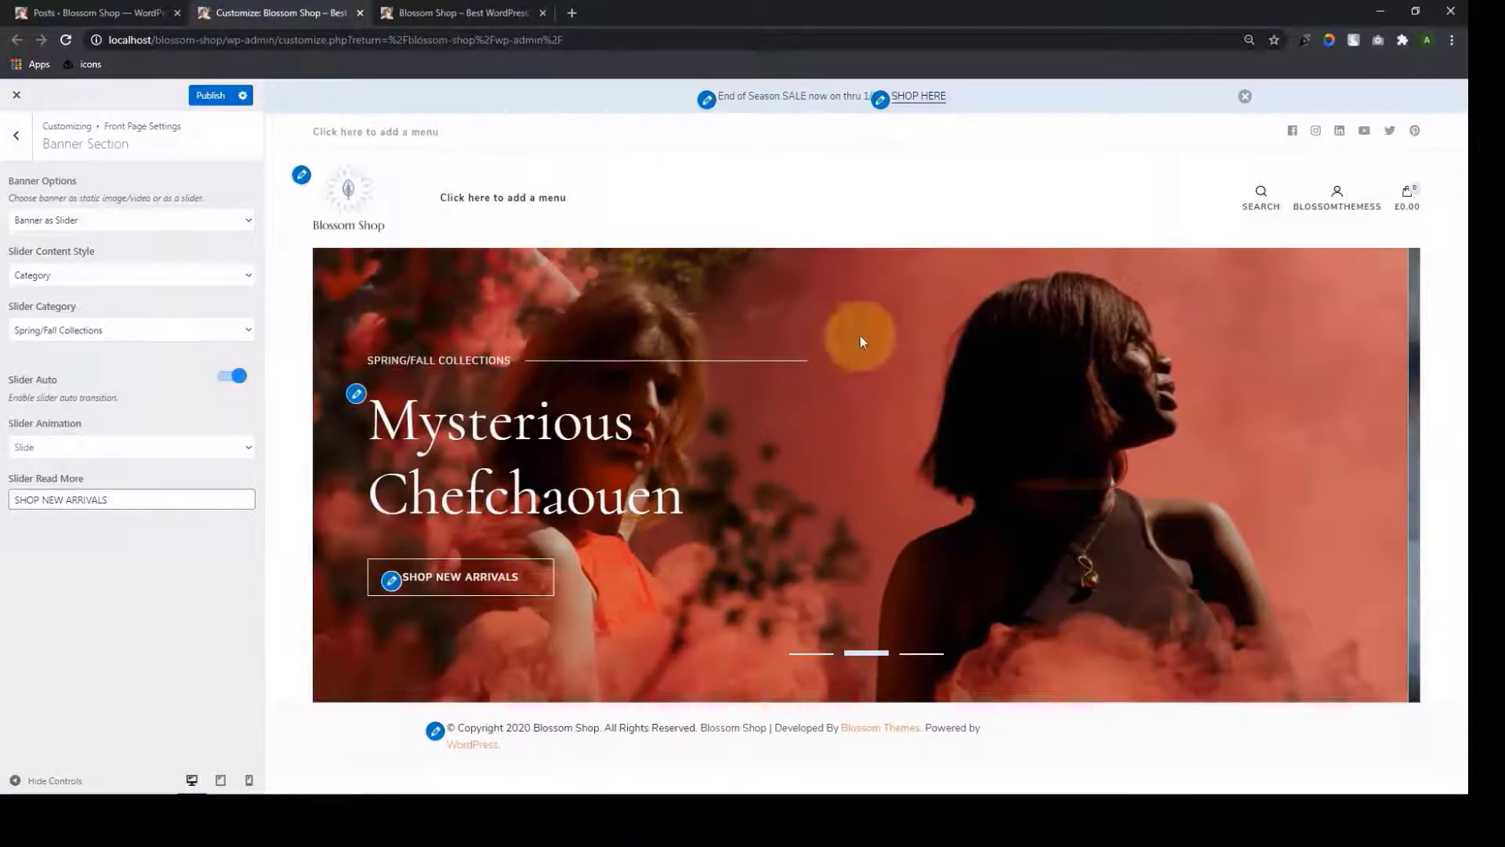
Set the slide animation to Fade Out and enter the SHOP NEW ARRIVALS read-more label
click(188, 453)
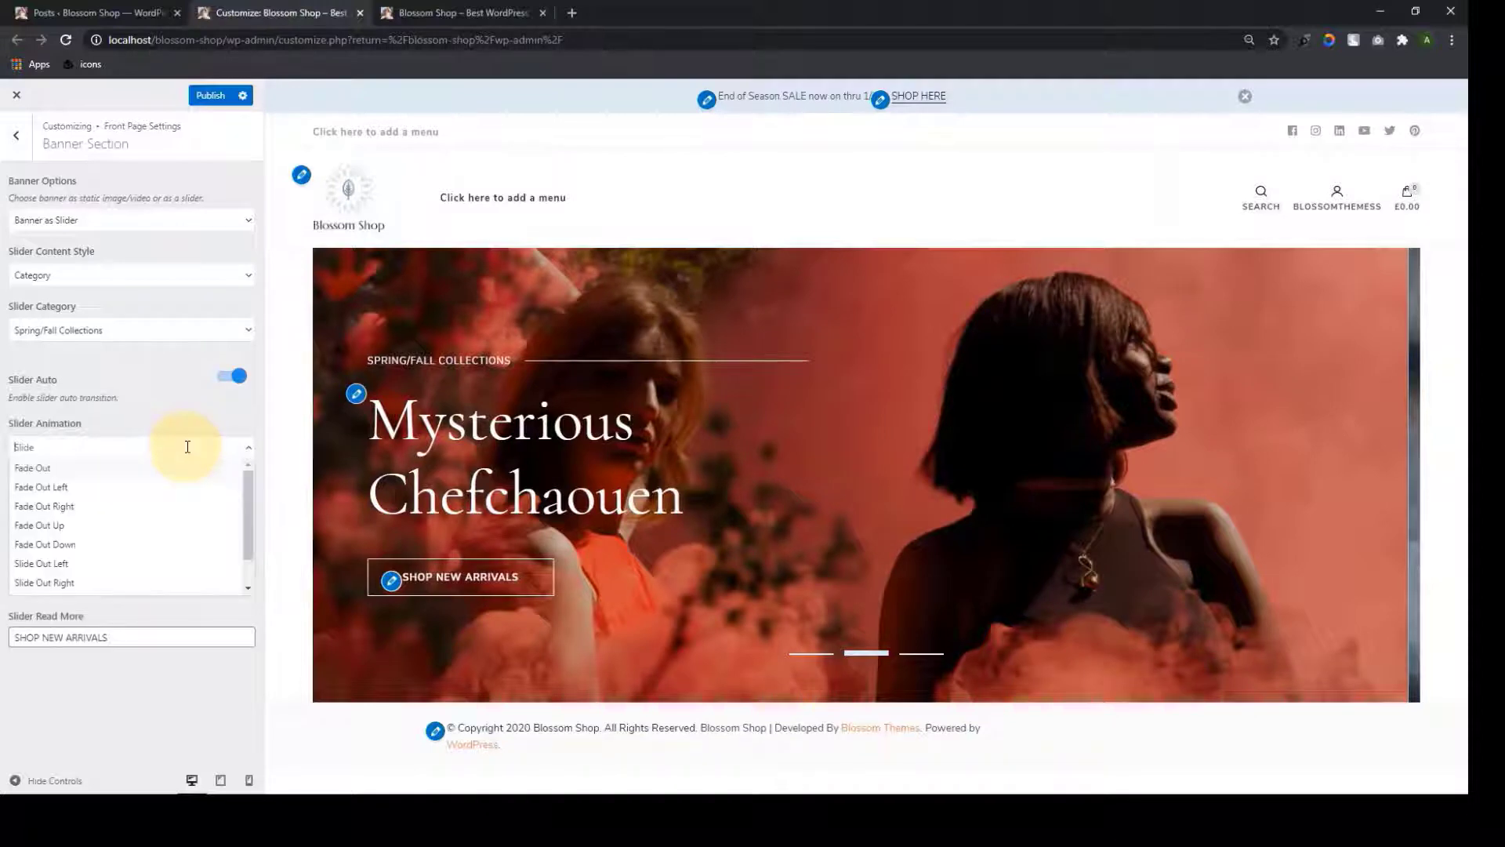
click(95, 513)
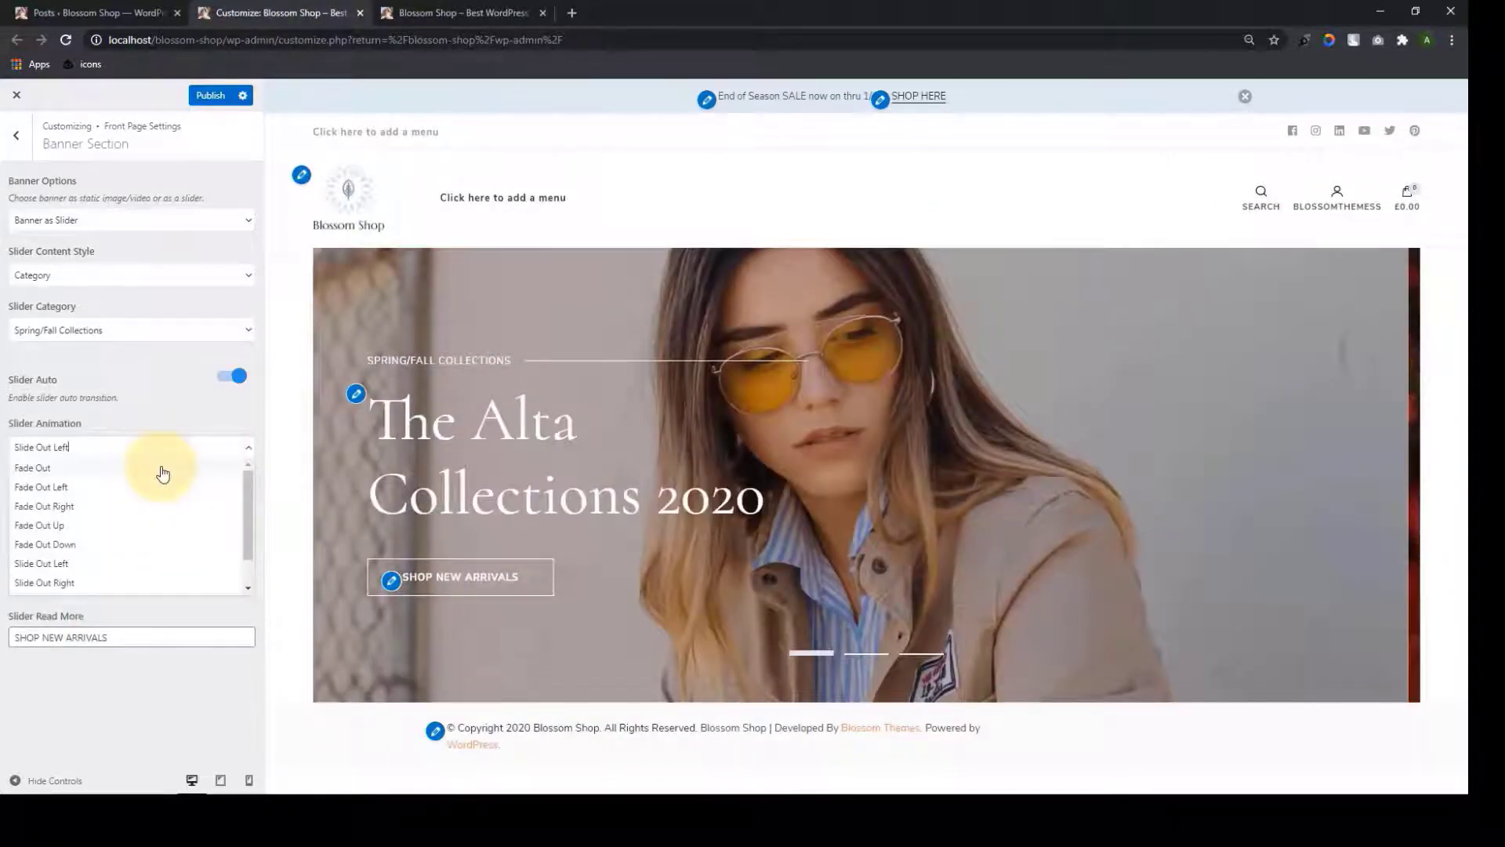
click(162, 468)
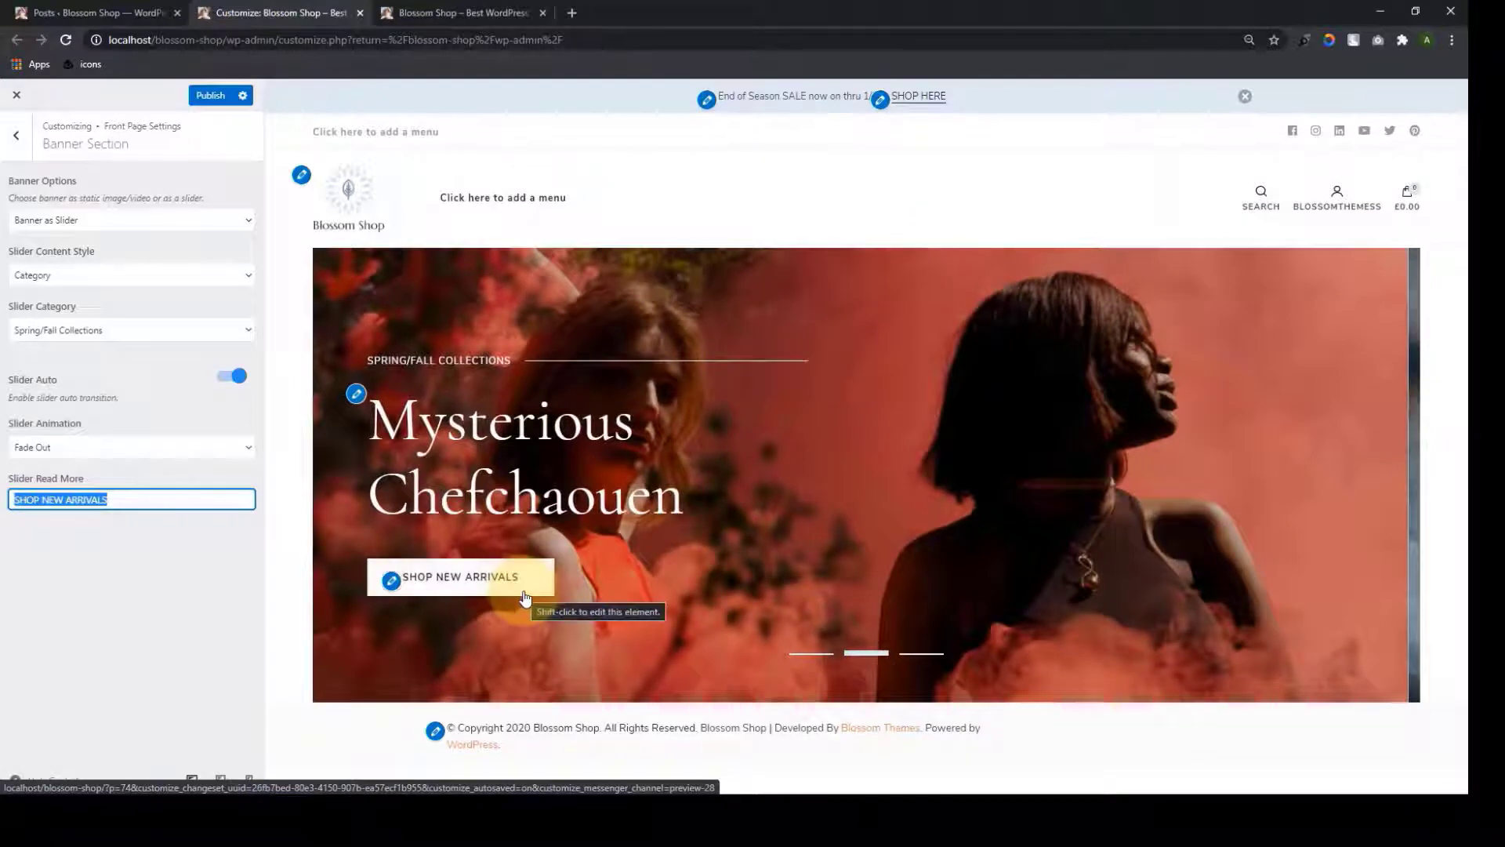
click(168, 581)
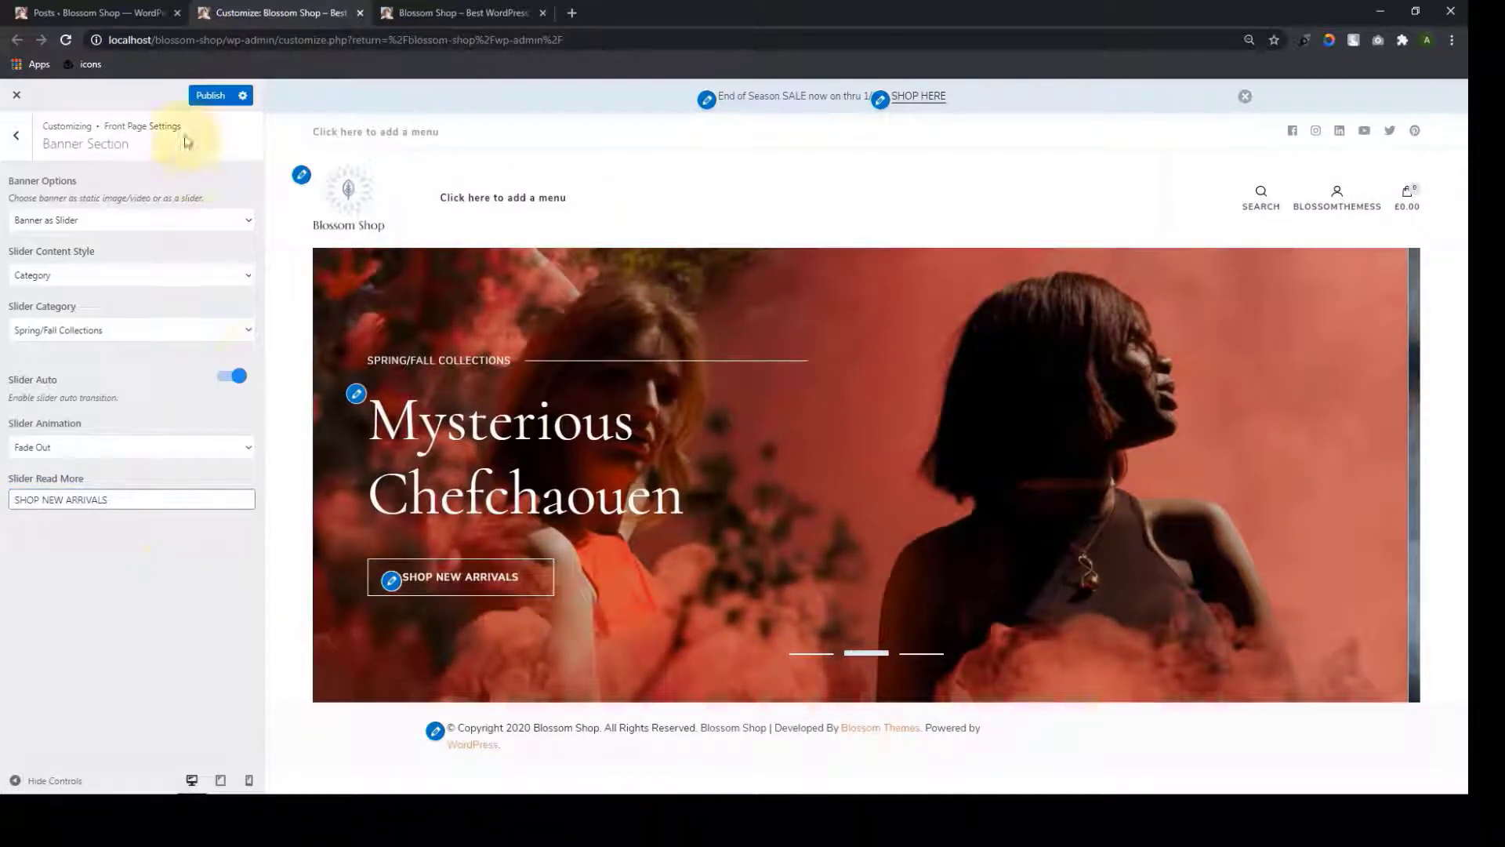
Publish the banner changes and reload the live Blossom Shop homepage to view the slider
click(223, 96)
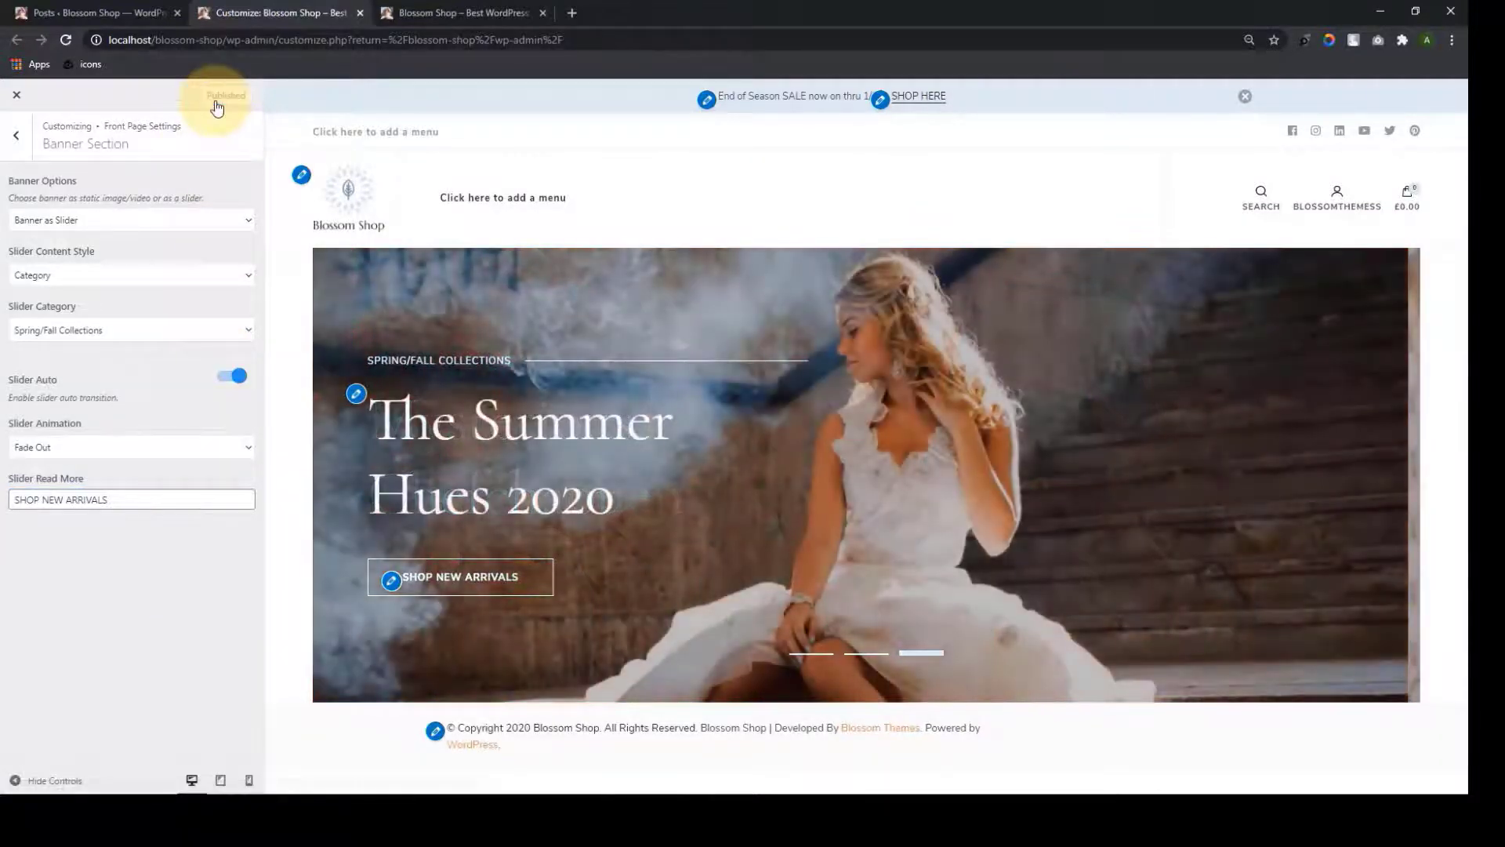
click(481, 11)
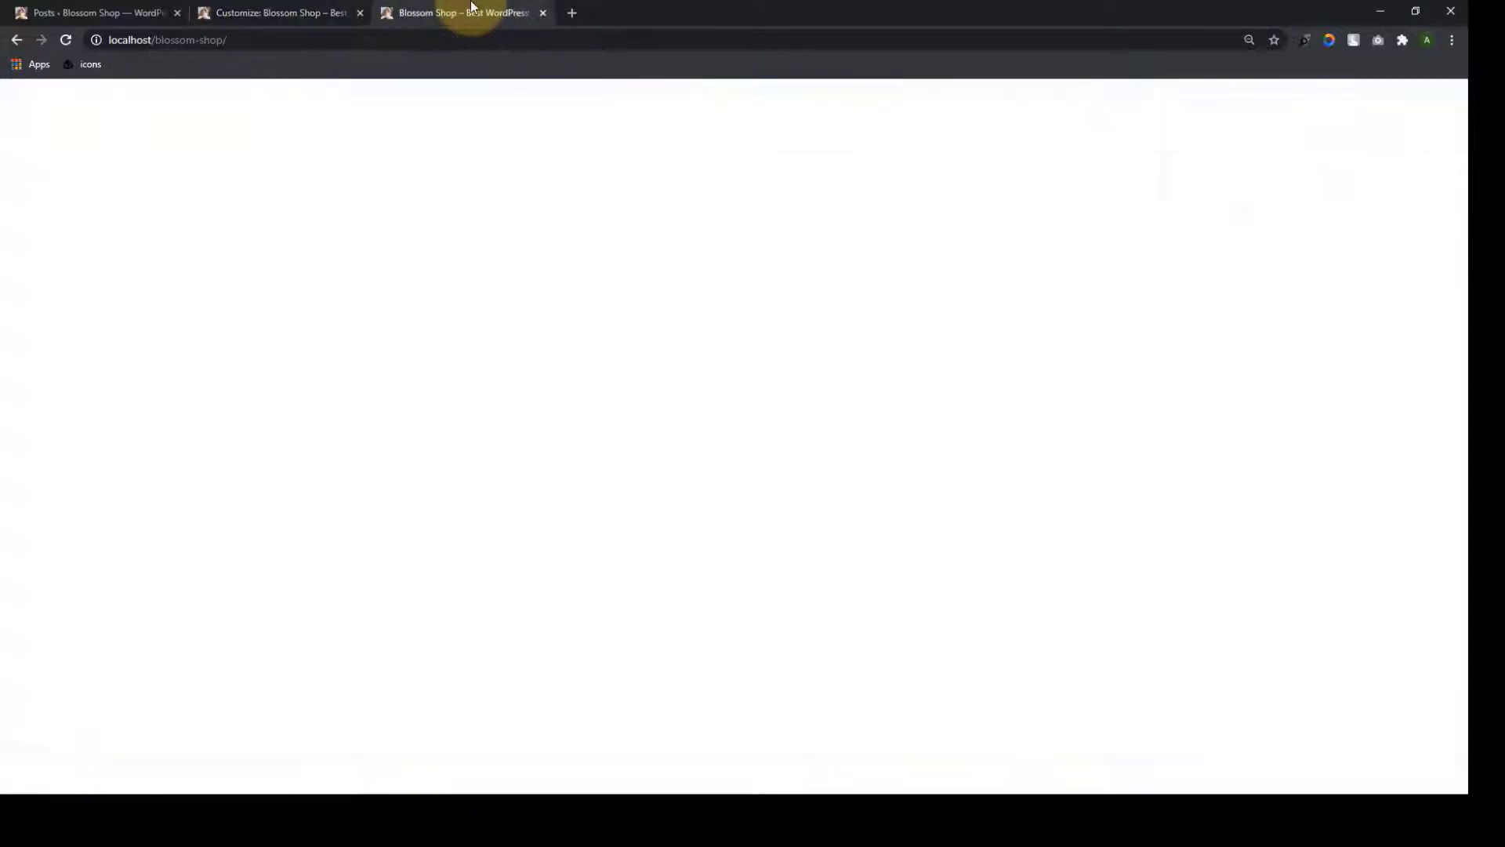
click(66, 41)
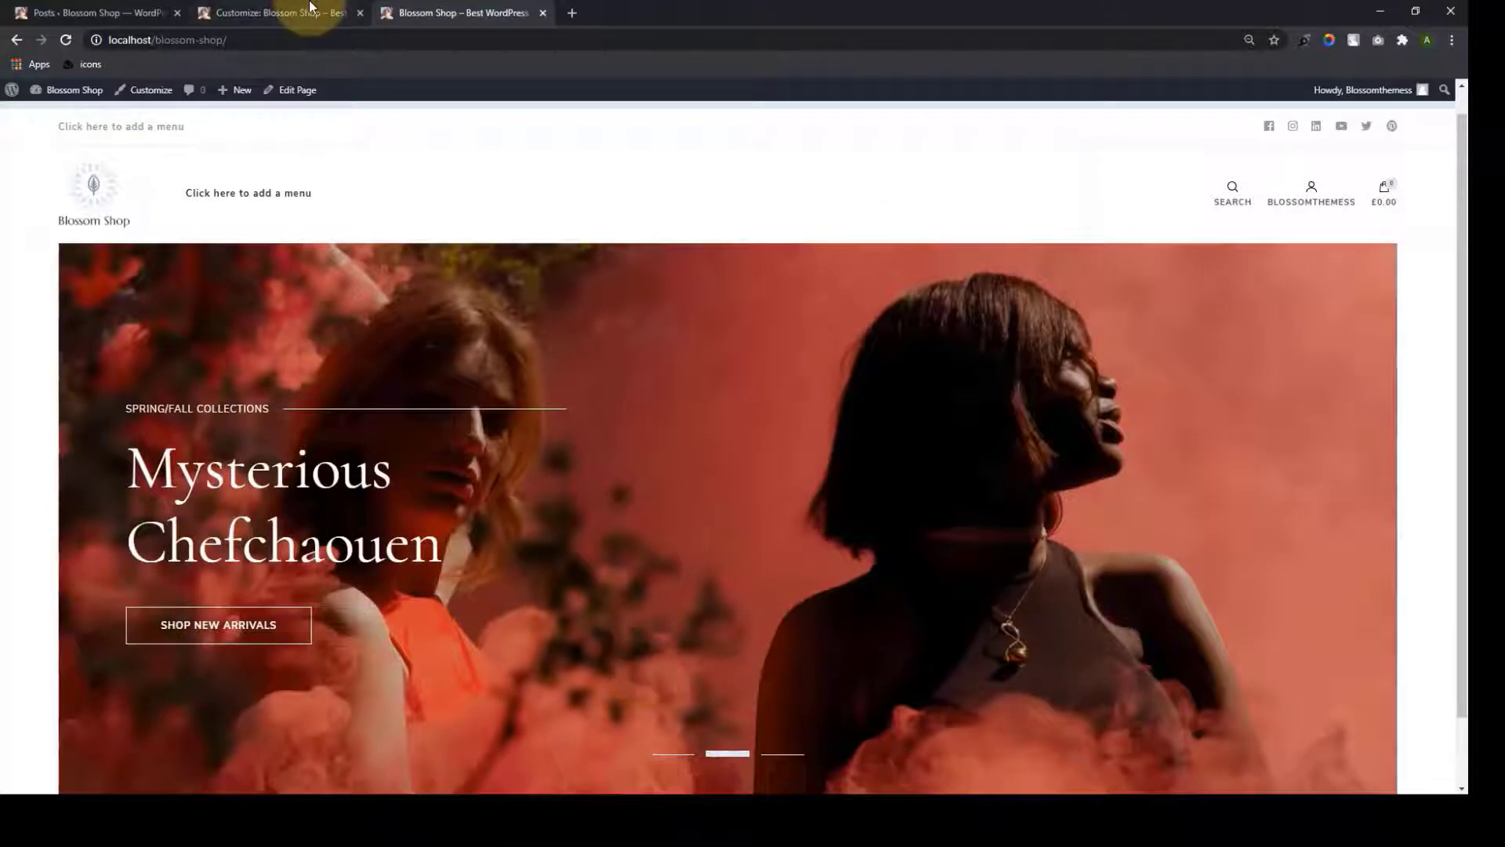
Back in the Customizer, add a Blossom: Icon Text widget to the Service Section
click(310, 10)
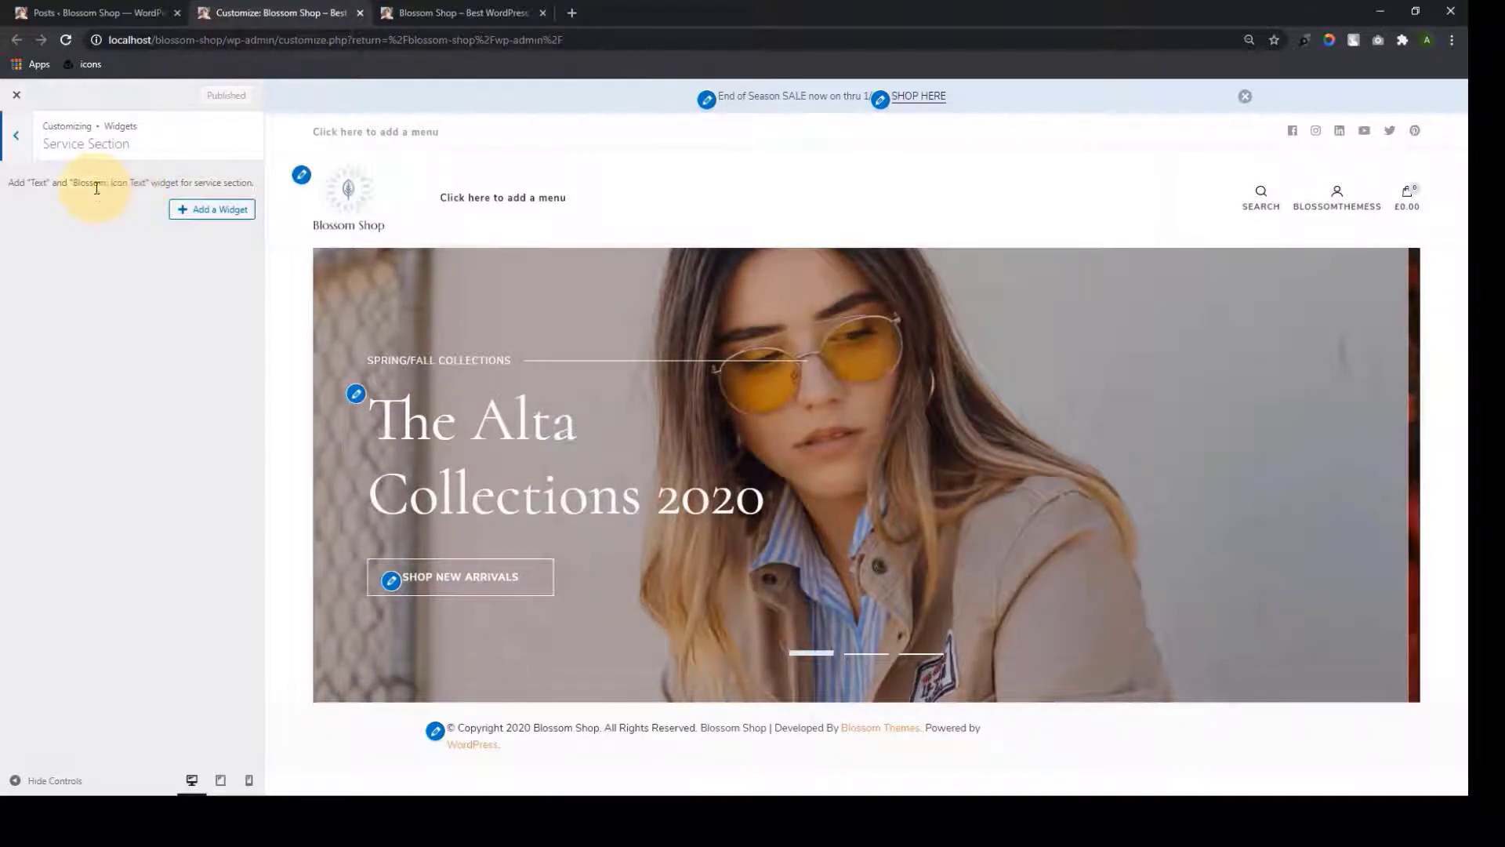
triple_click(98, 186)
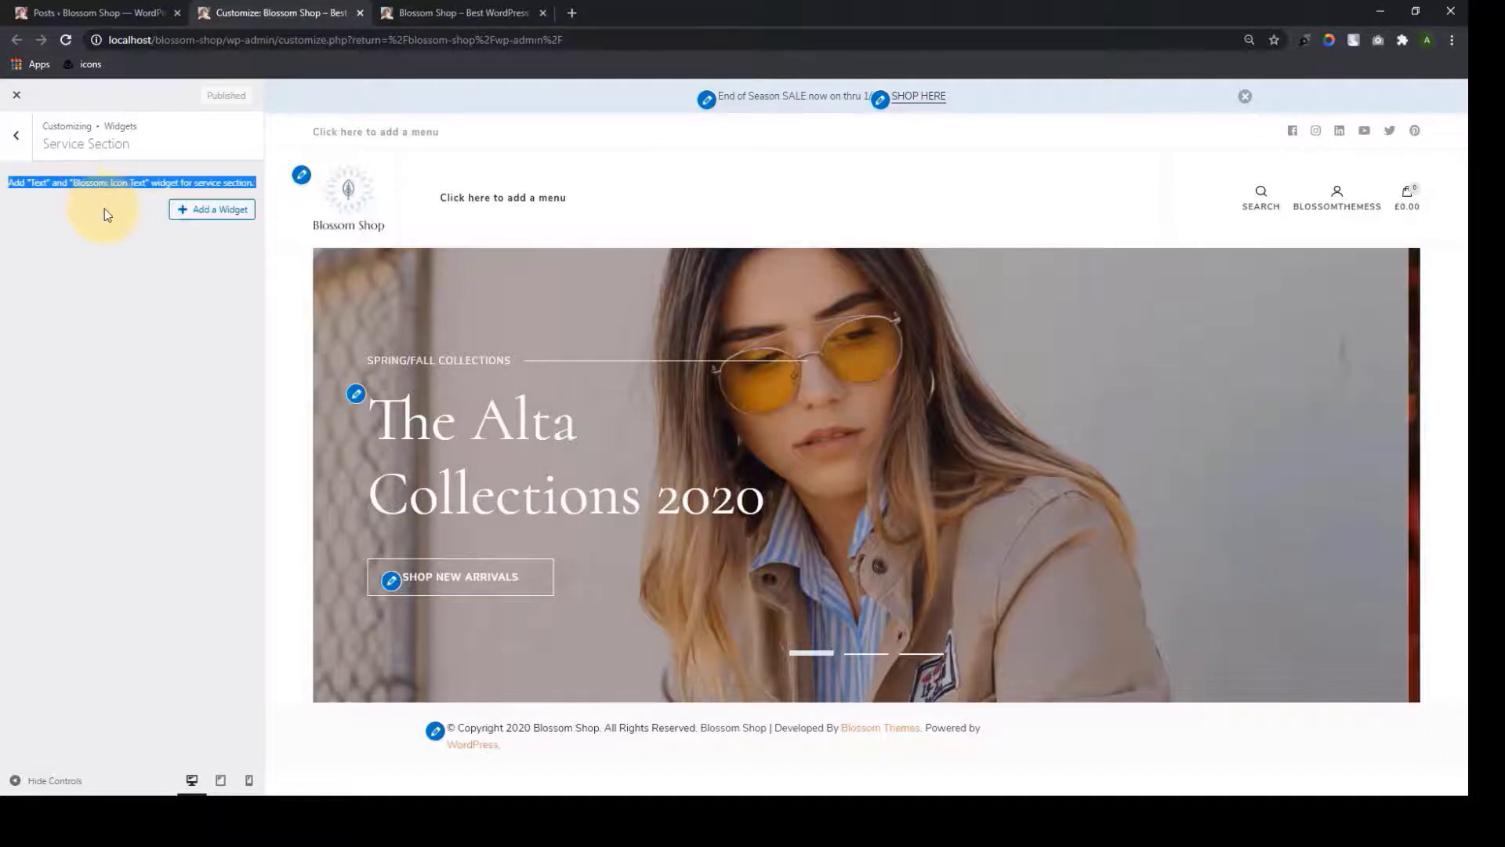
click(104, 210)
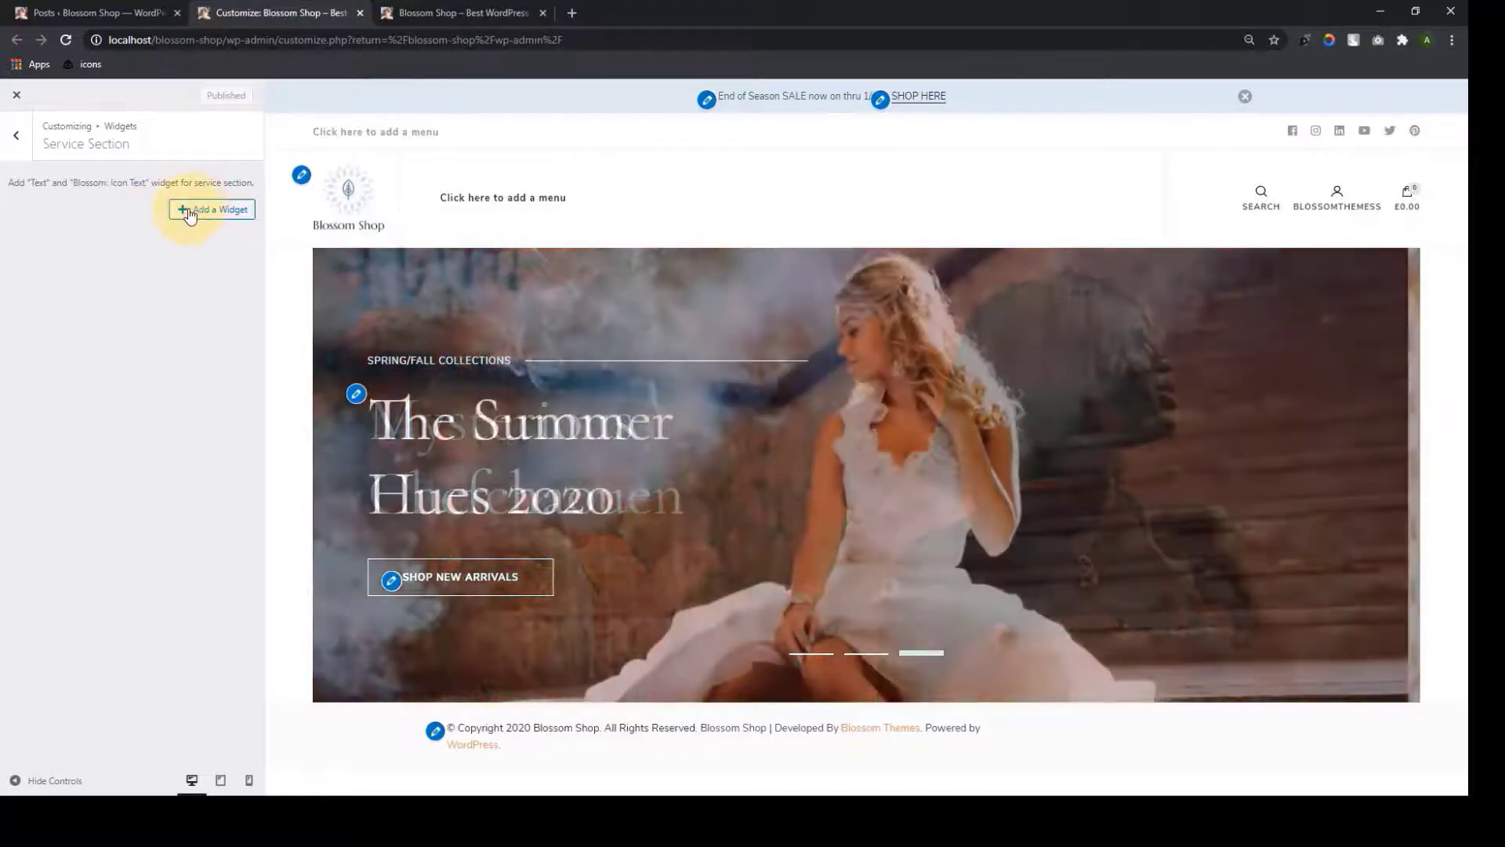
click(190, 210)
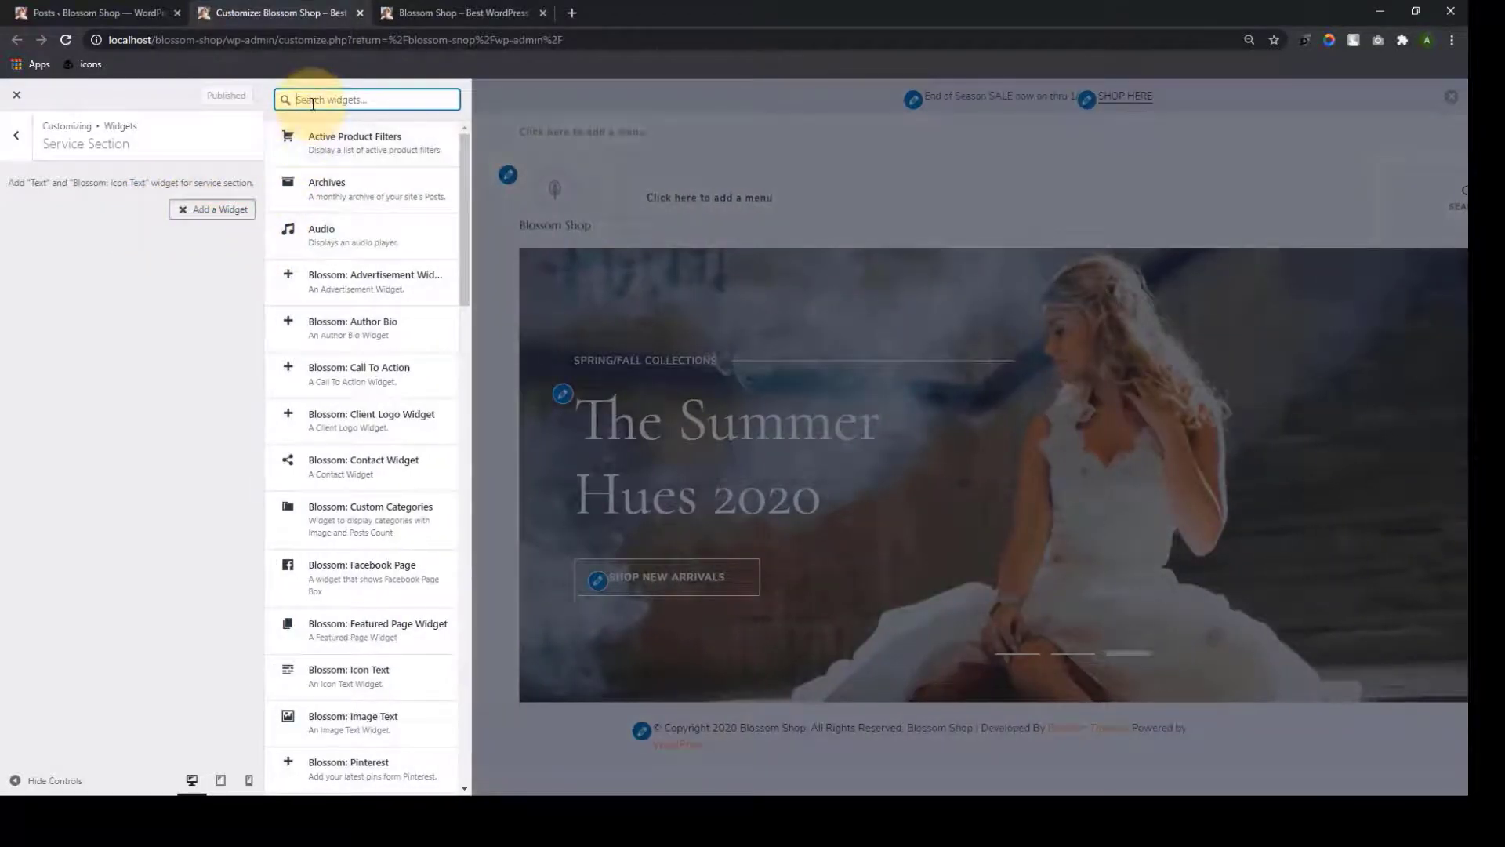
text(icon te)
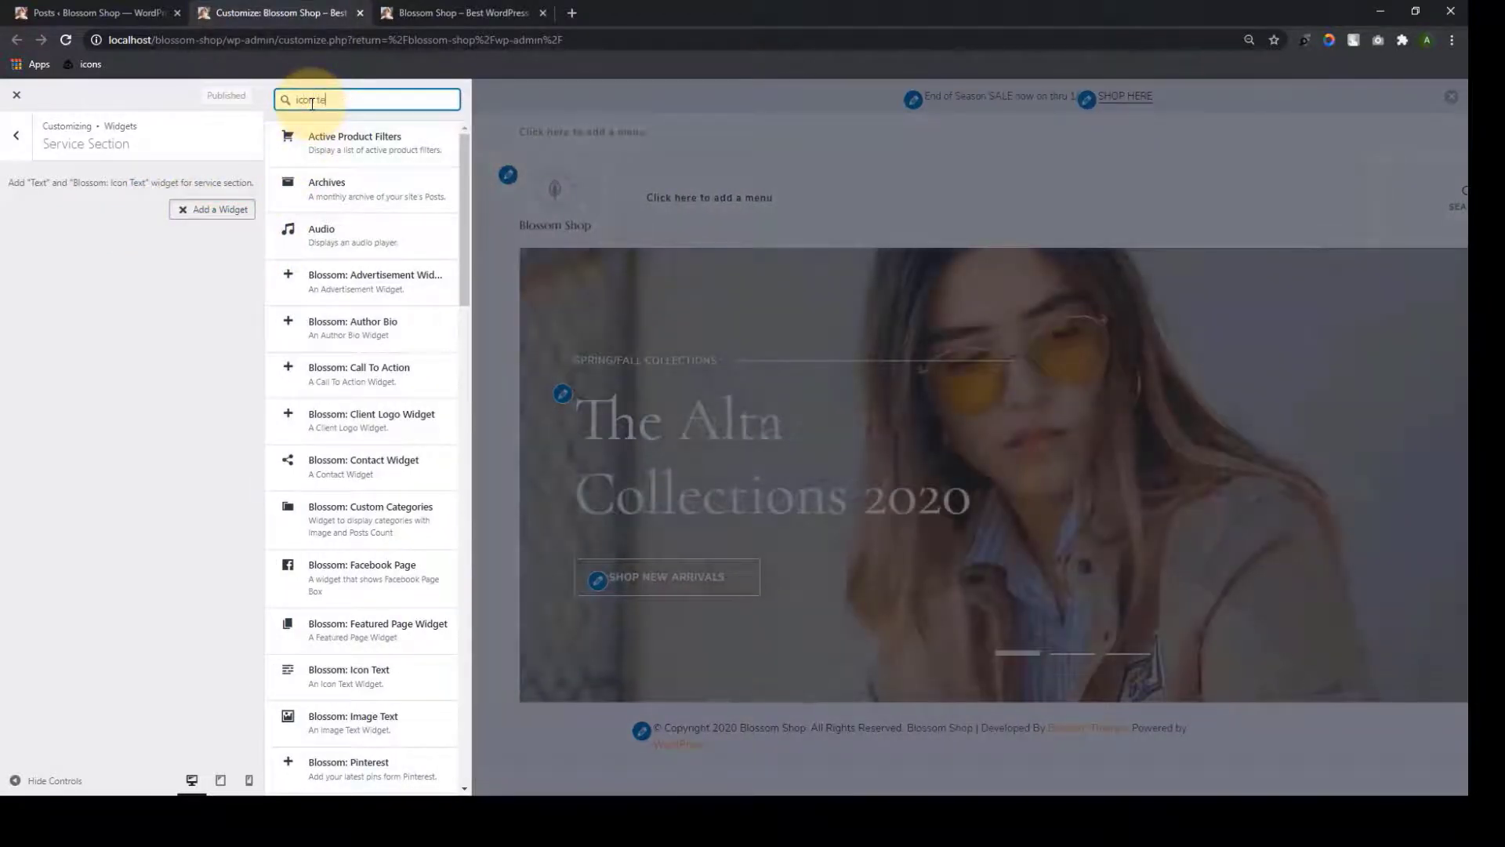
text(xt)
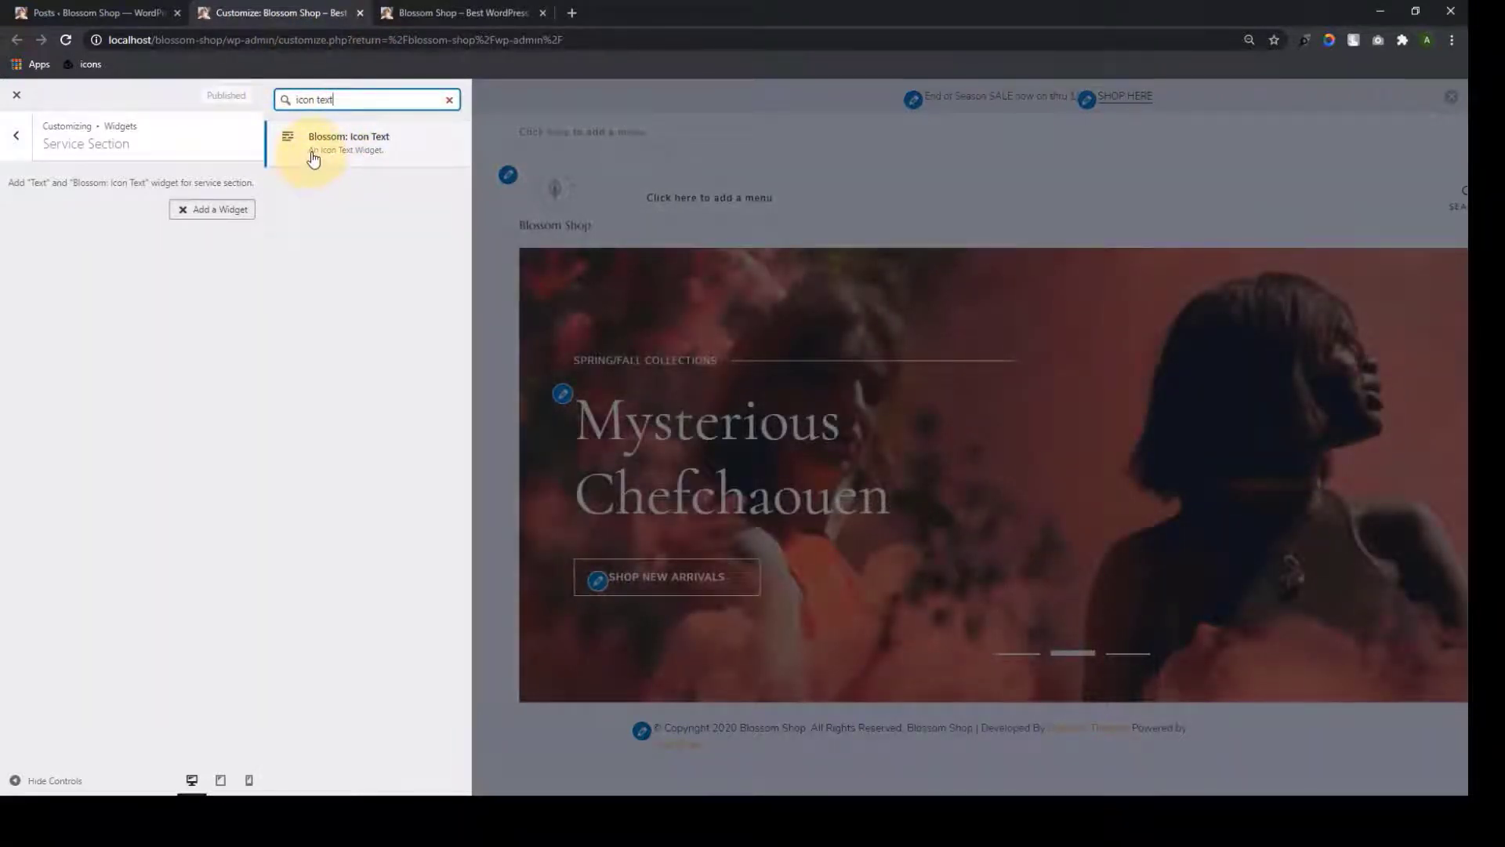
click(313, 157)
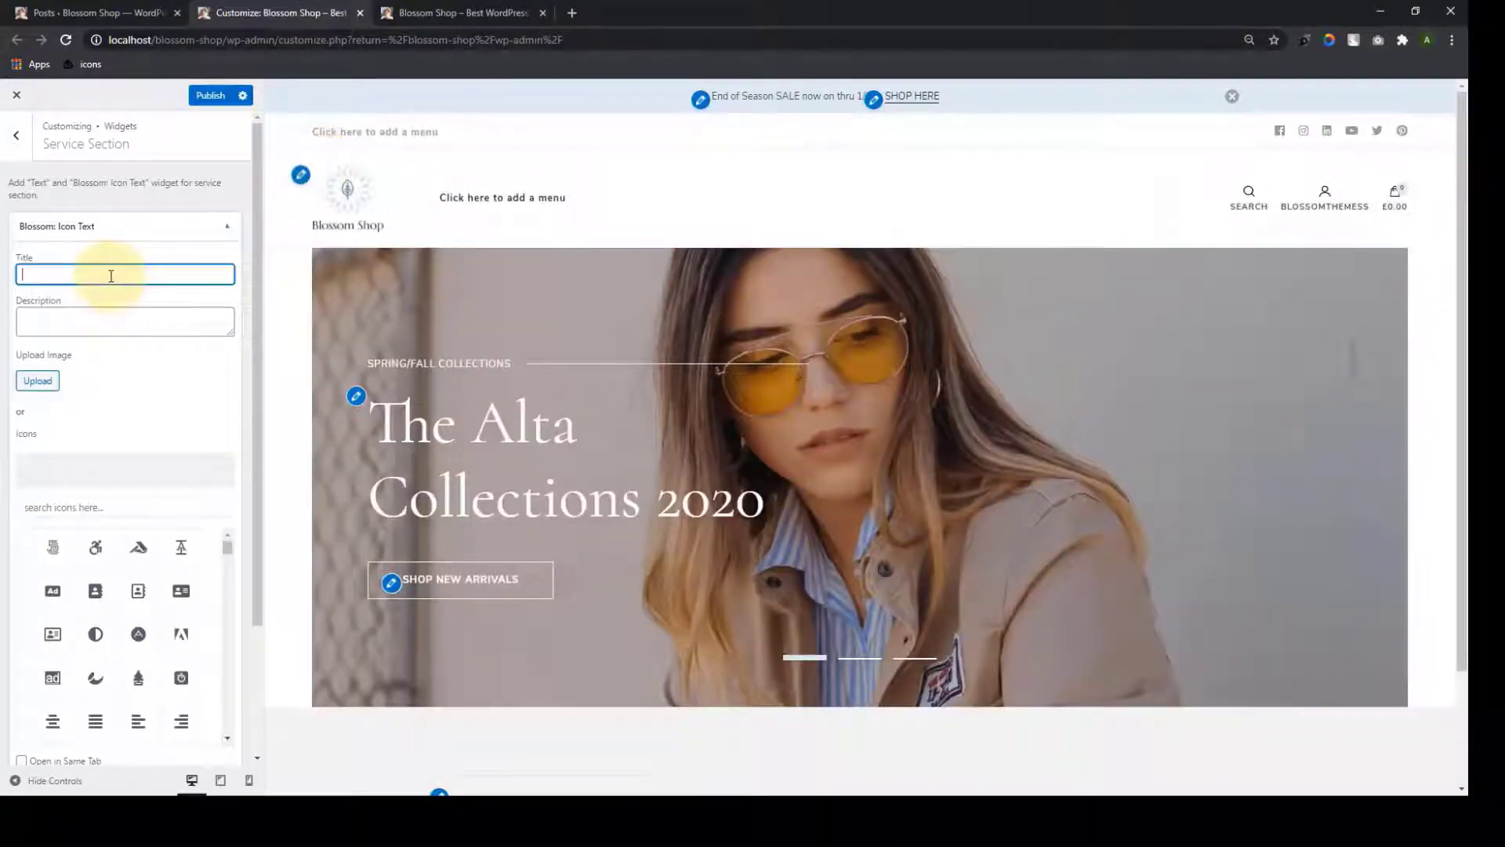
Title the widget SECURE PAYMENT, describe it 'No Transaction Fees', and start uploading its image
text(S)
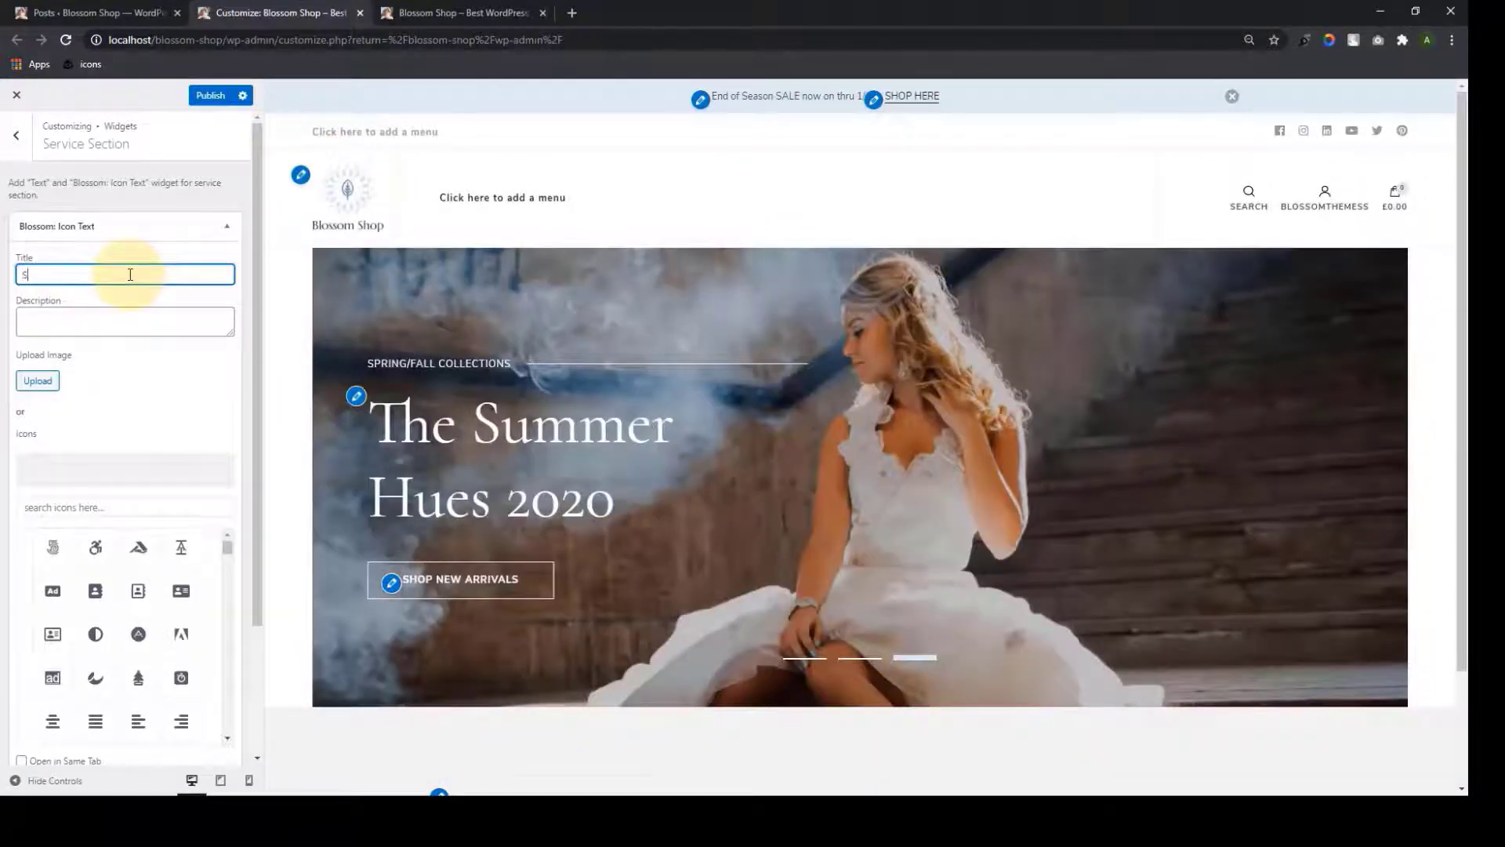
text(EC)
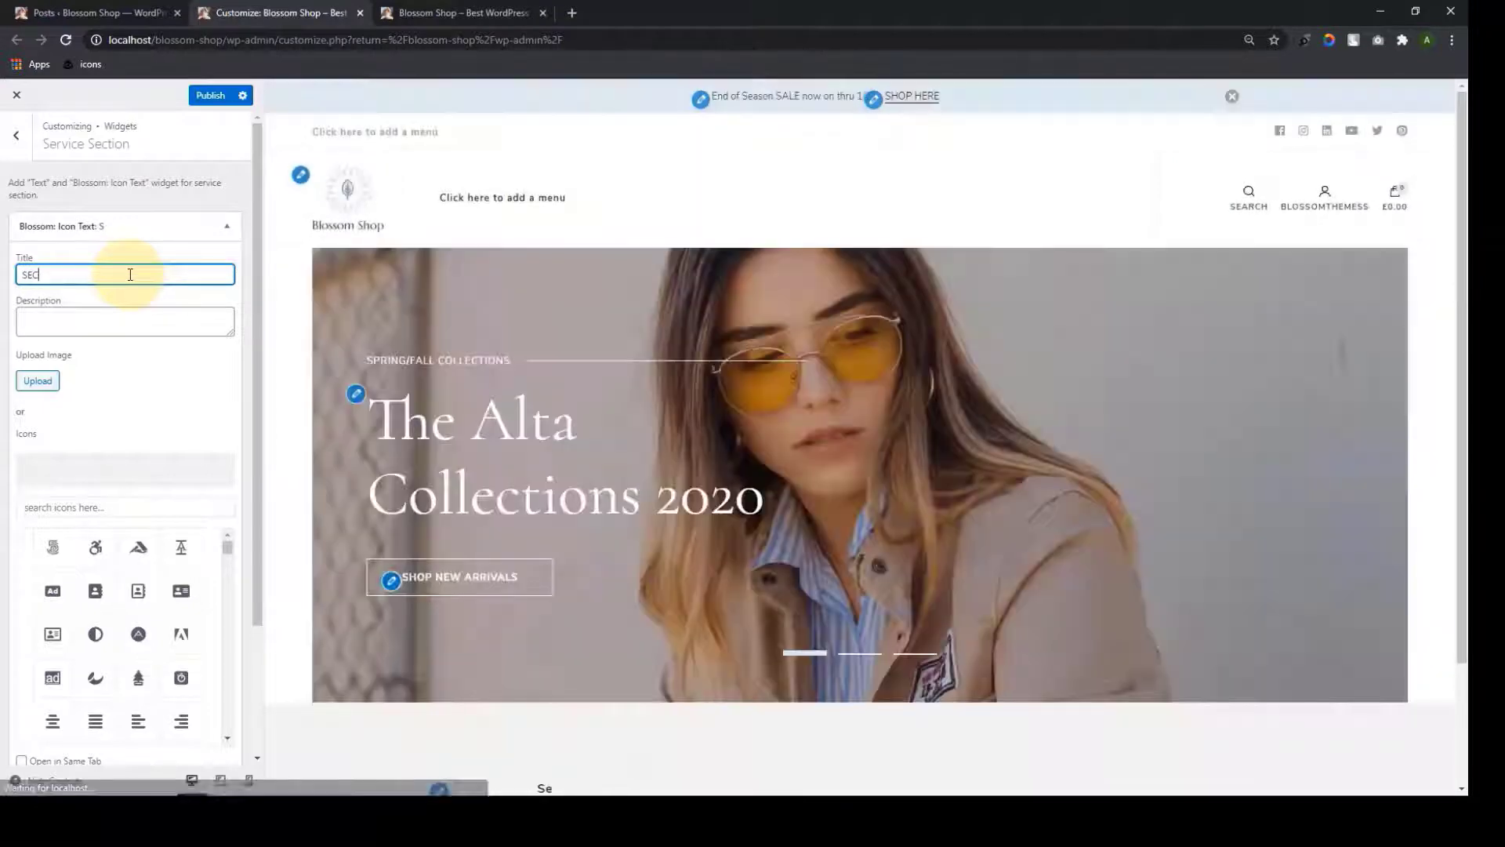
text(URE PA)
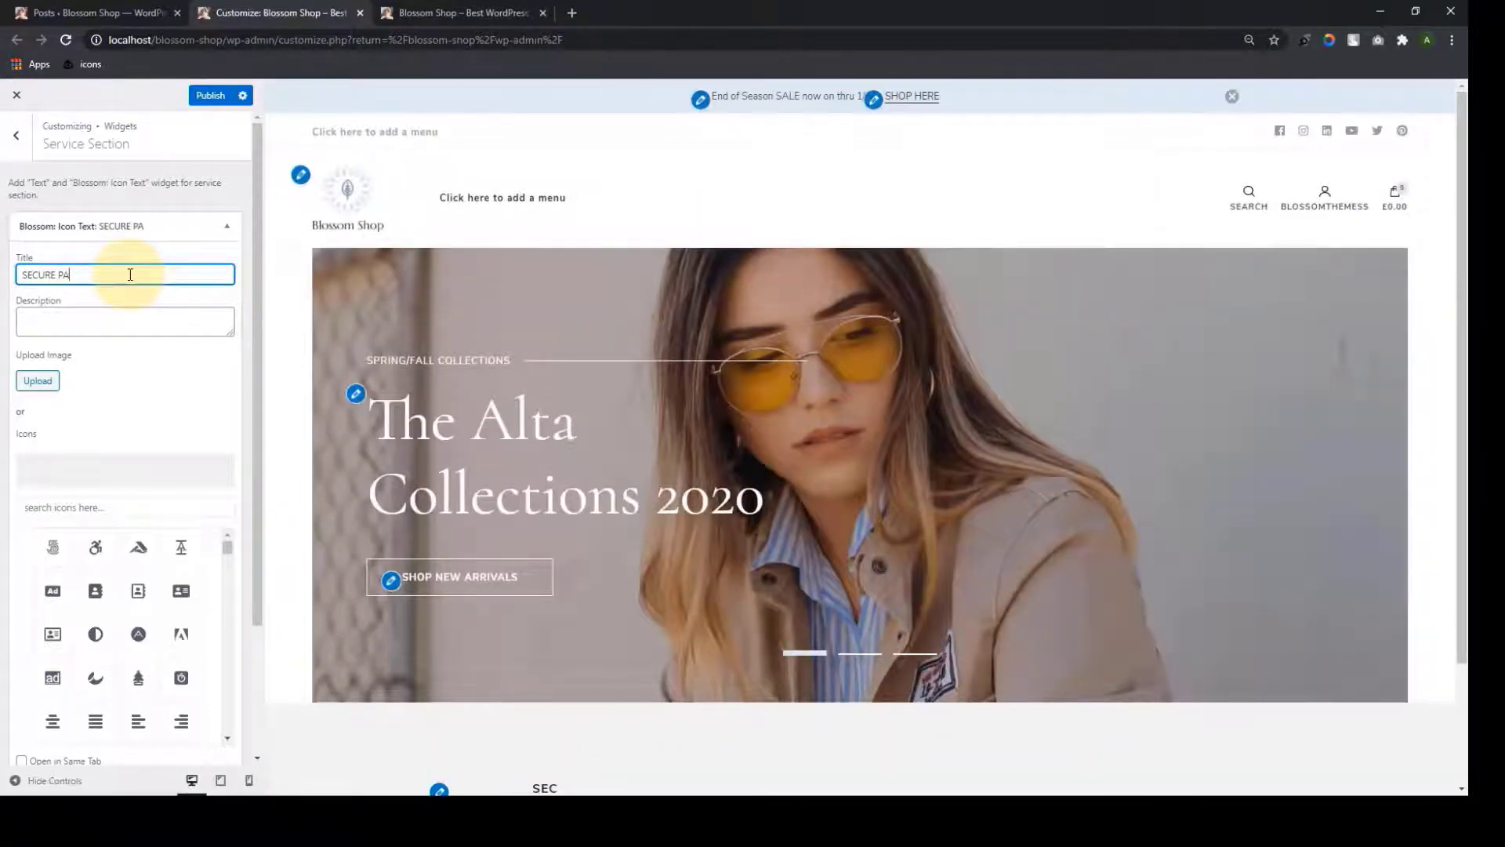
text(YMENT)
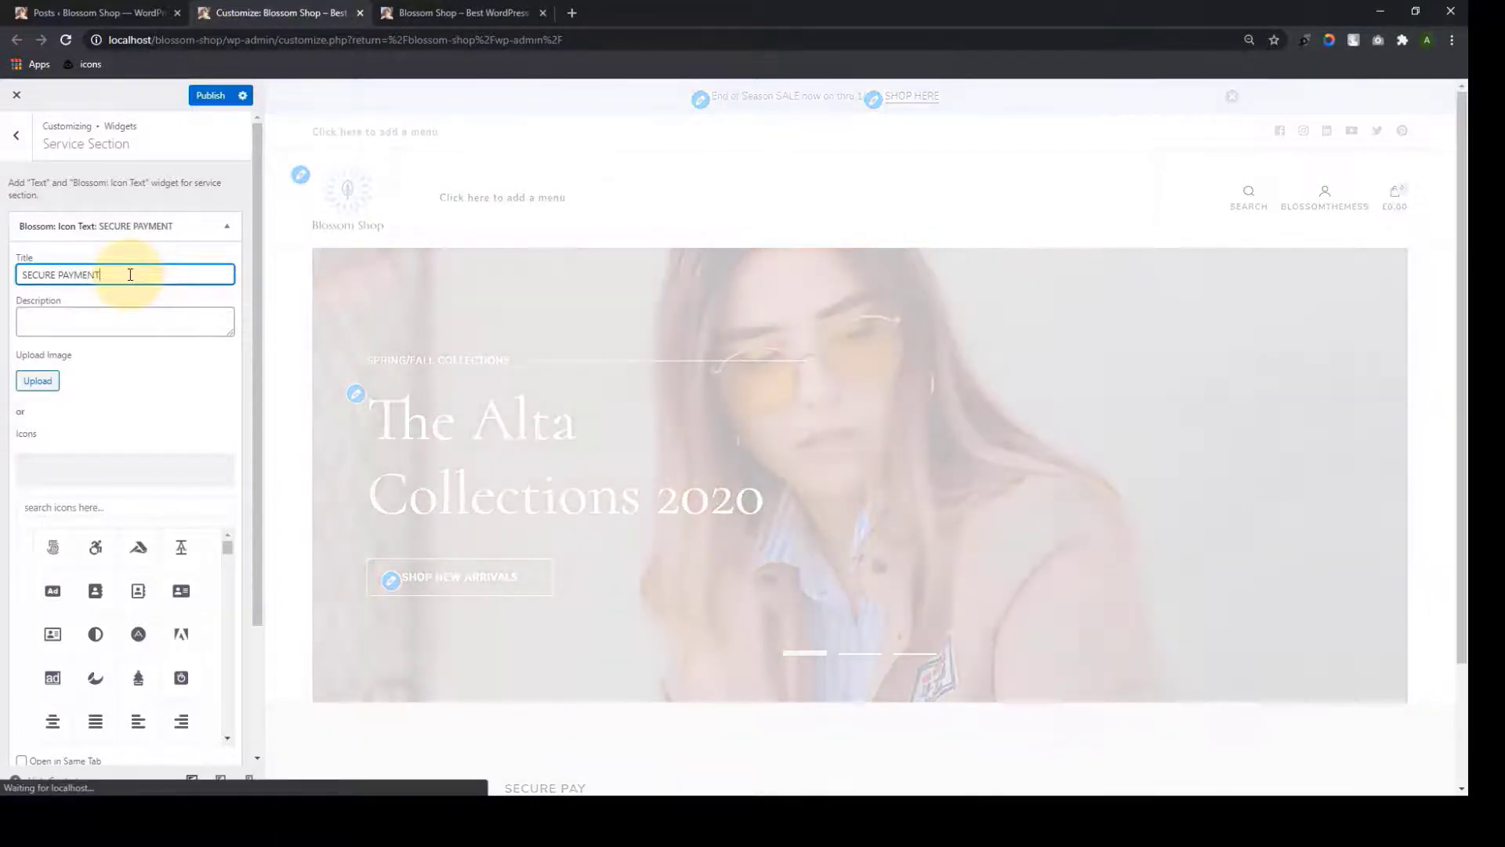
click(121, 314)
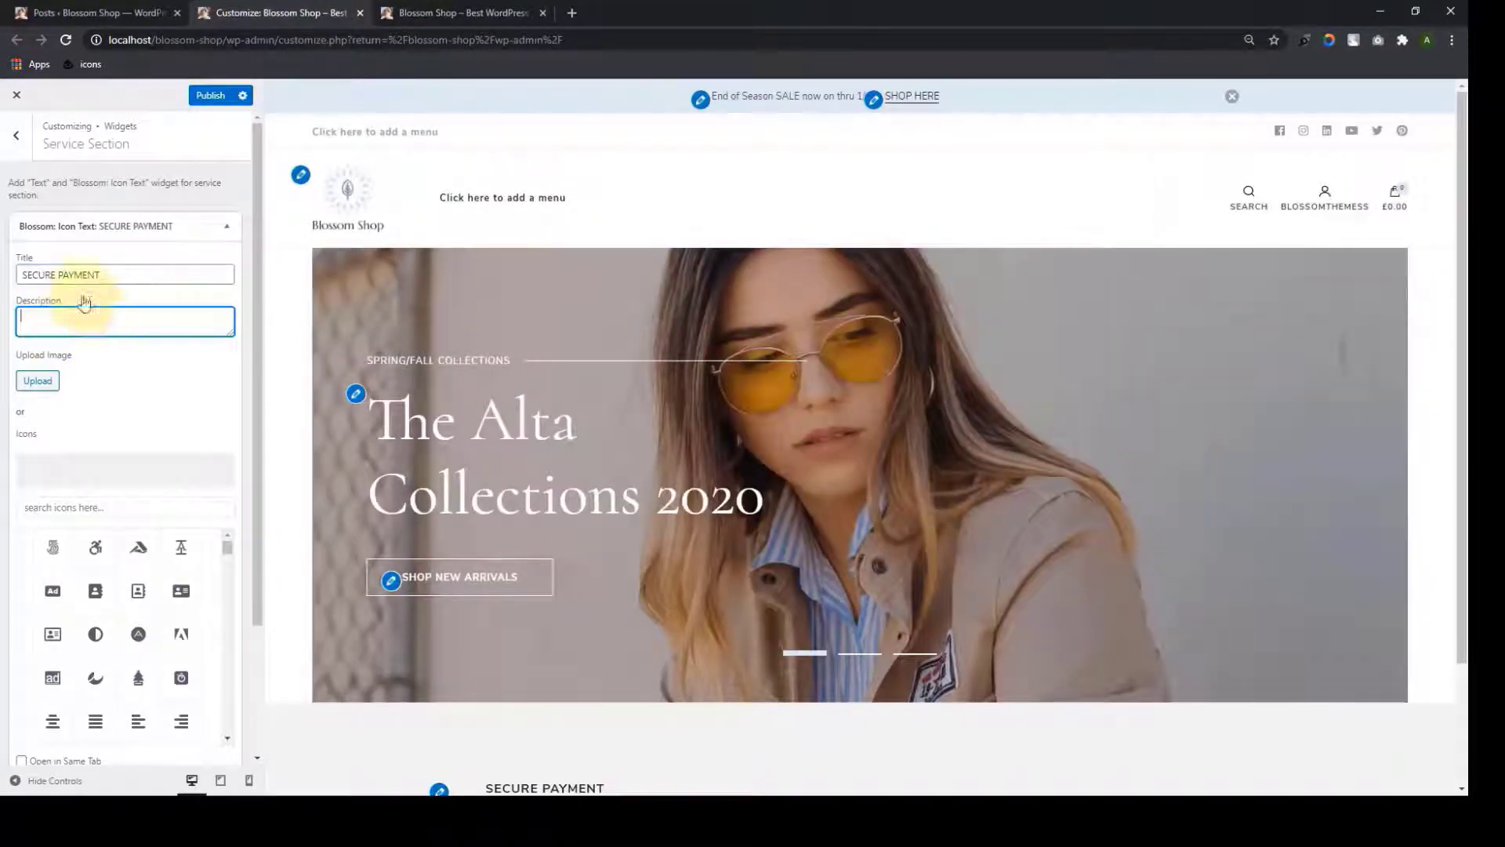
text(nO)
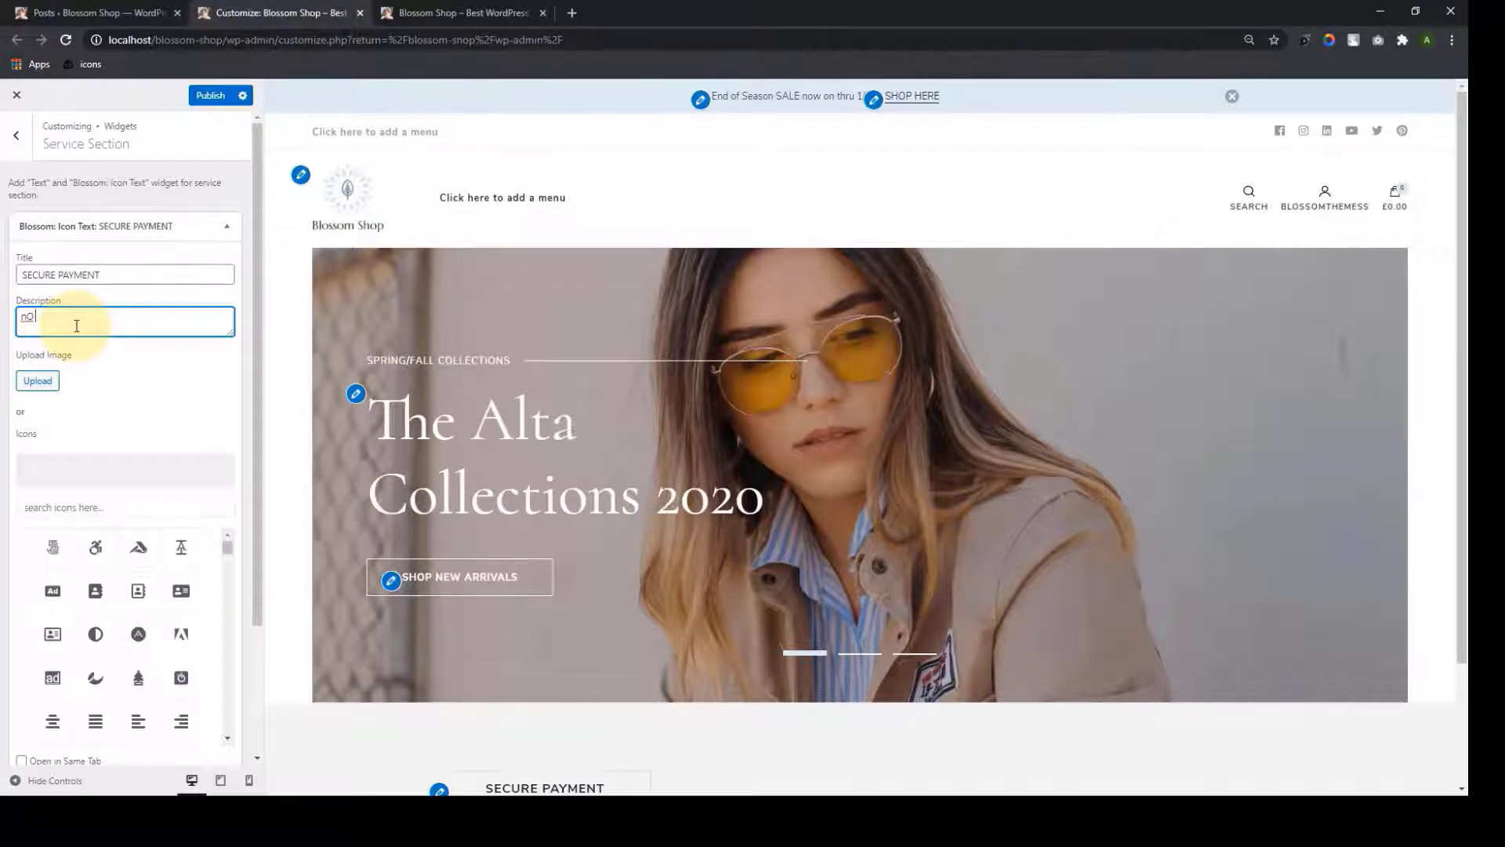
key(BackSpace)
key(BackSpace)
key(BackSpace)
text(No )
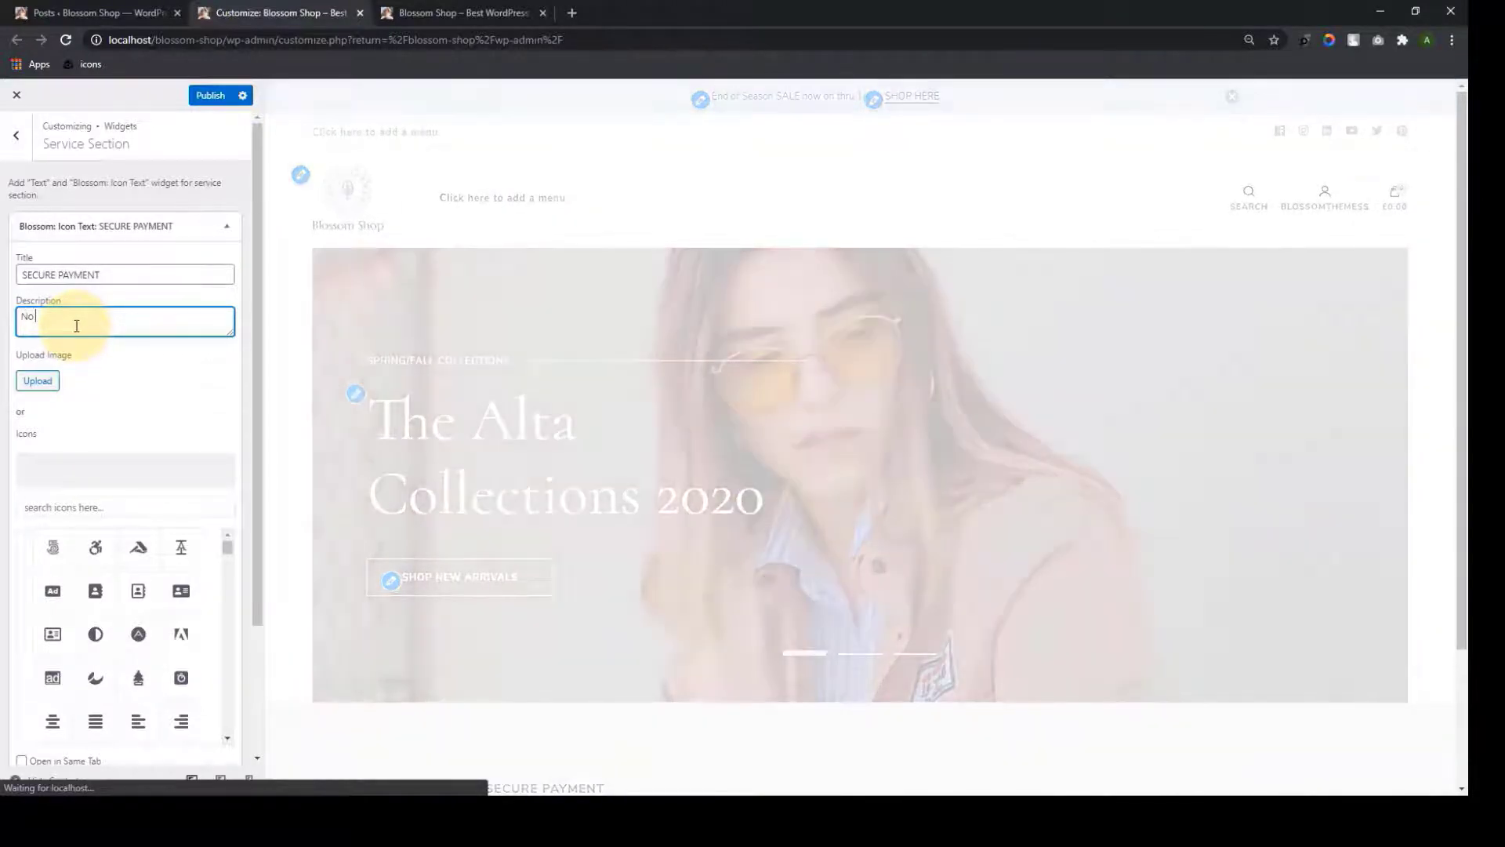
text(Transaction Fees)
scroll(593, 613, down, 3)
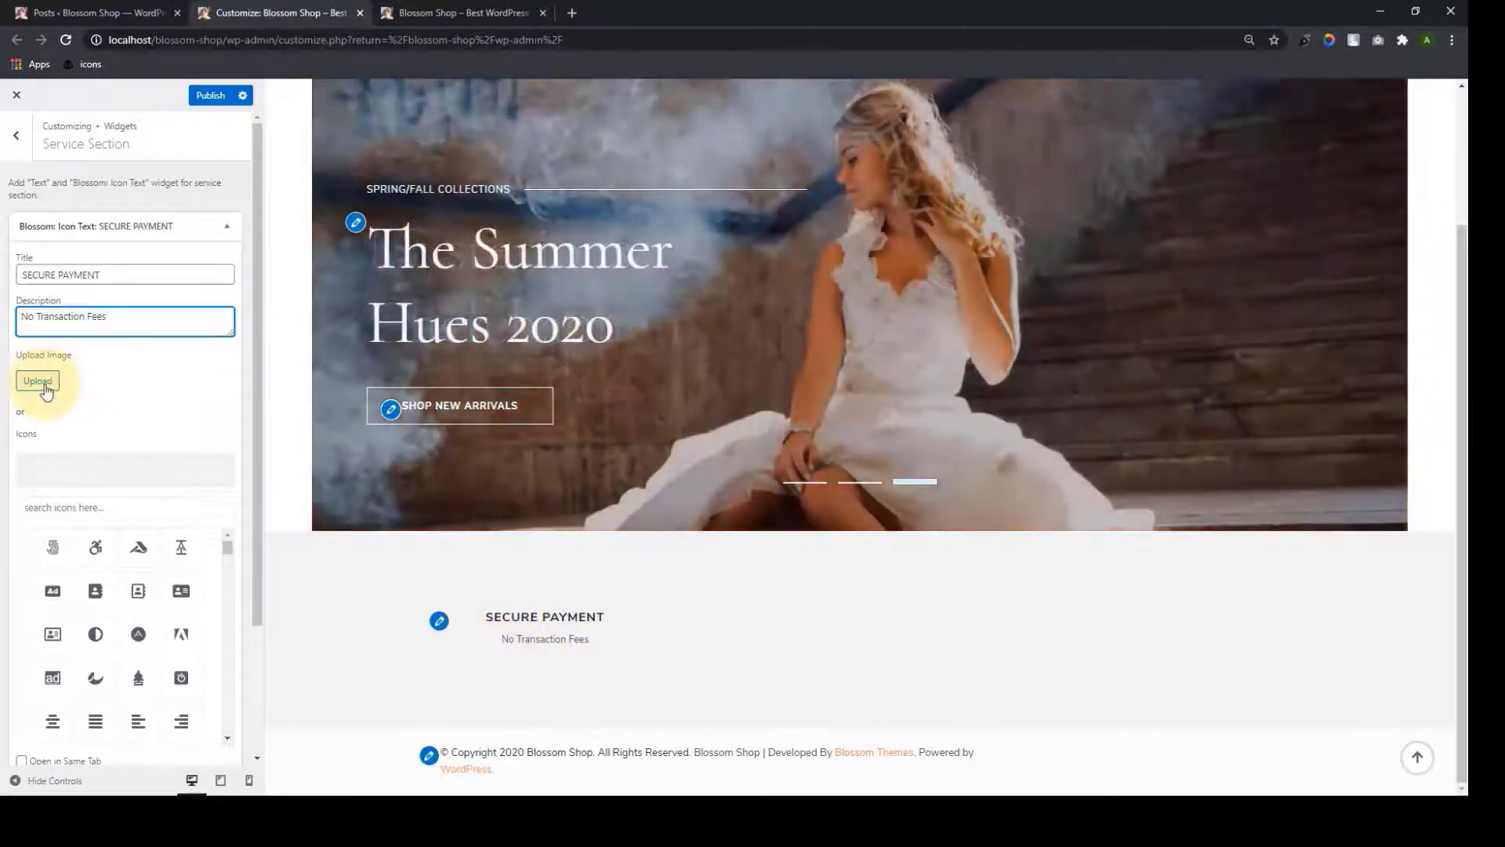
click(37, 381)
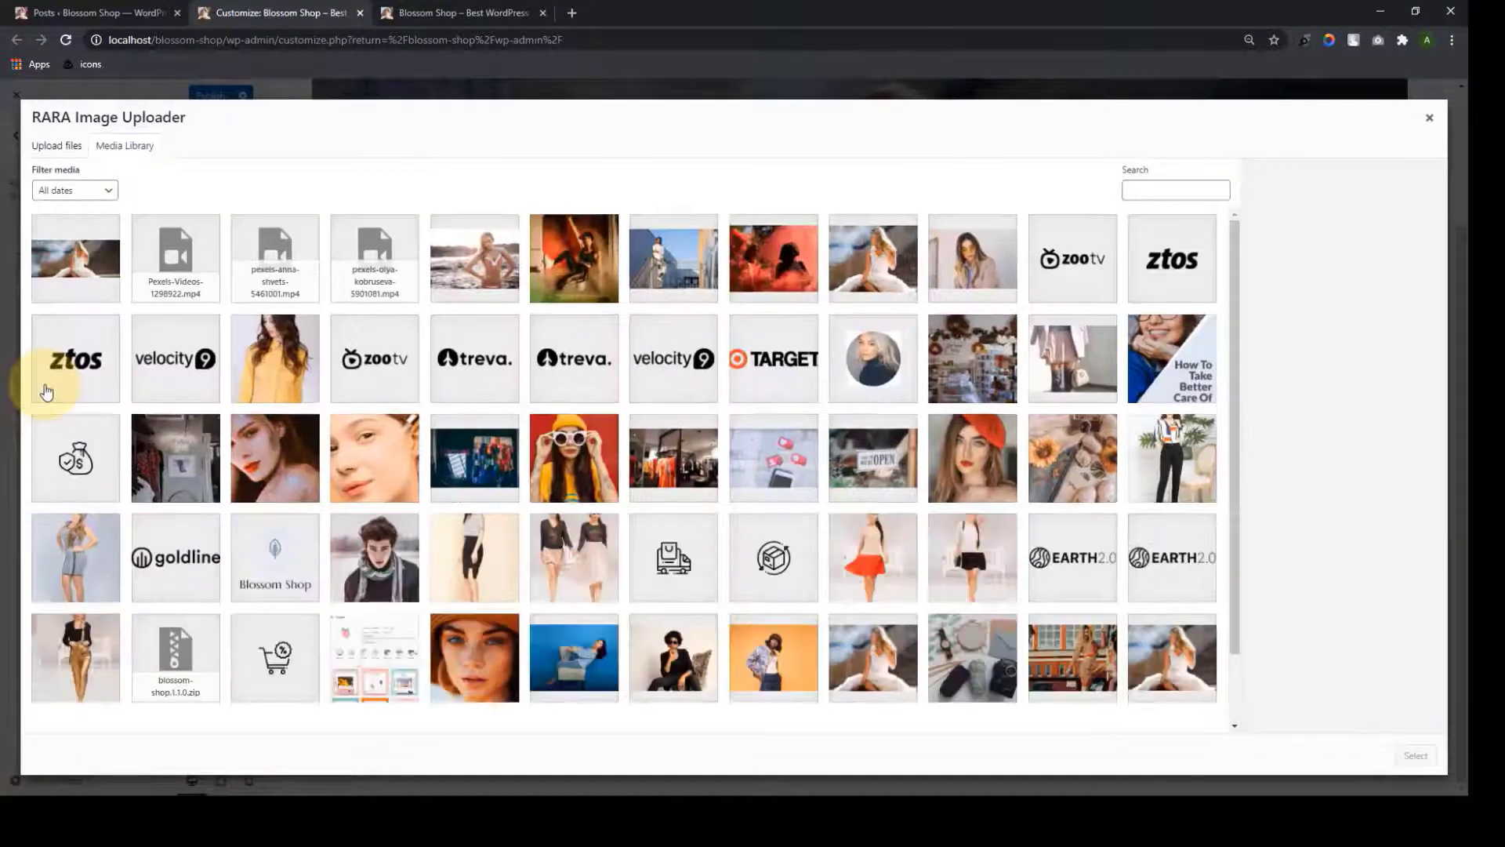
Set the money-bag image as the SECURE PAYMENT widget's icon
click(90, 462)
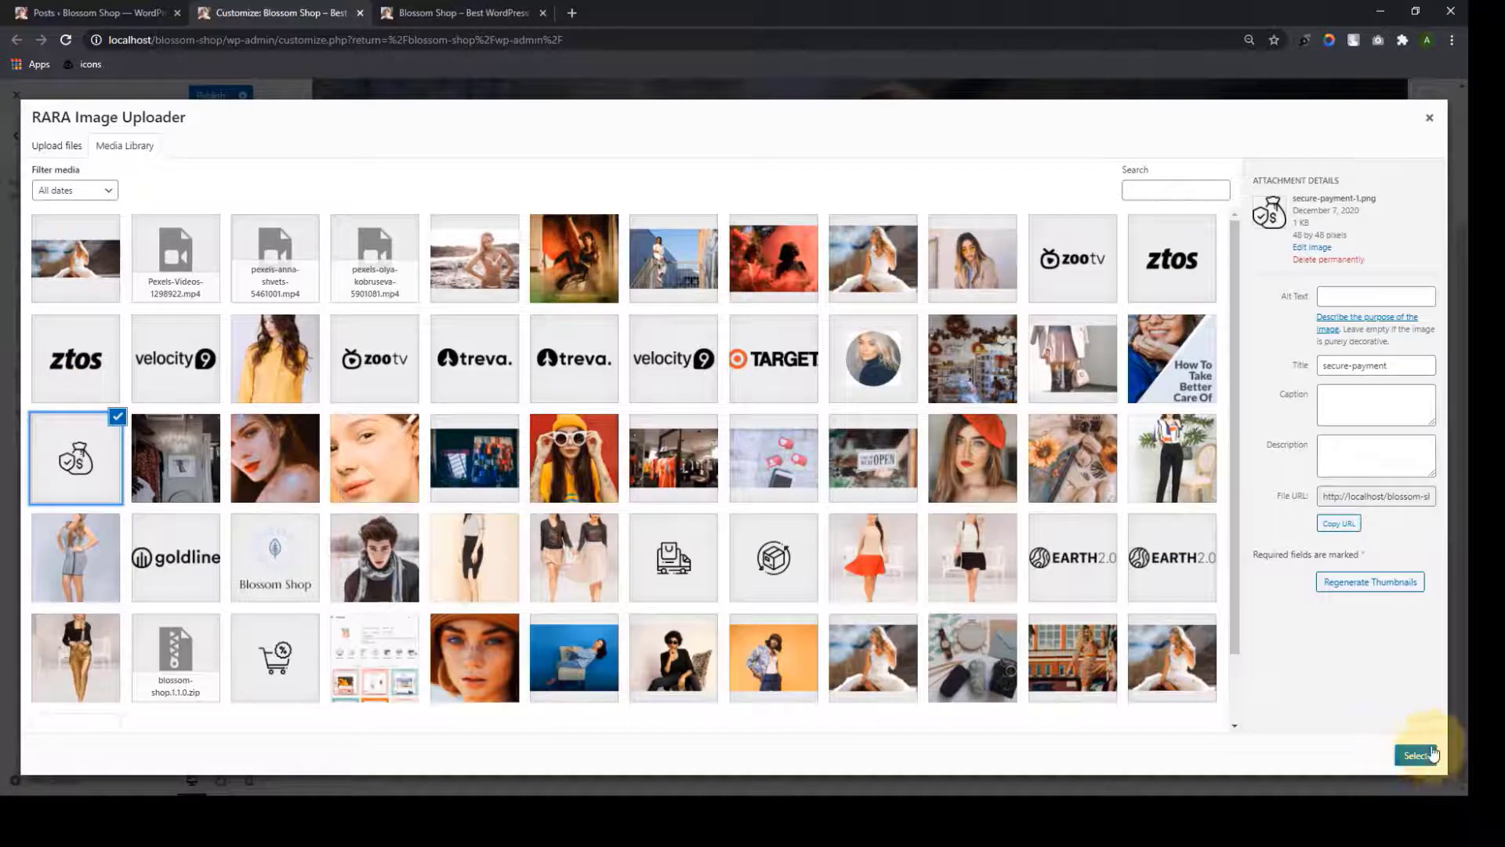
click(1416, 755)
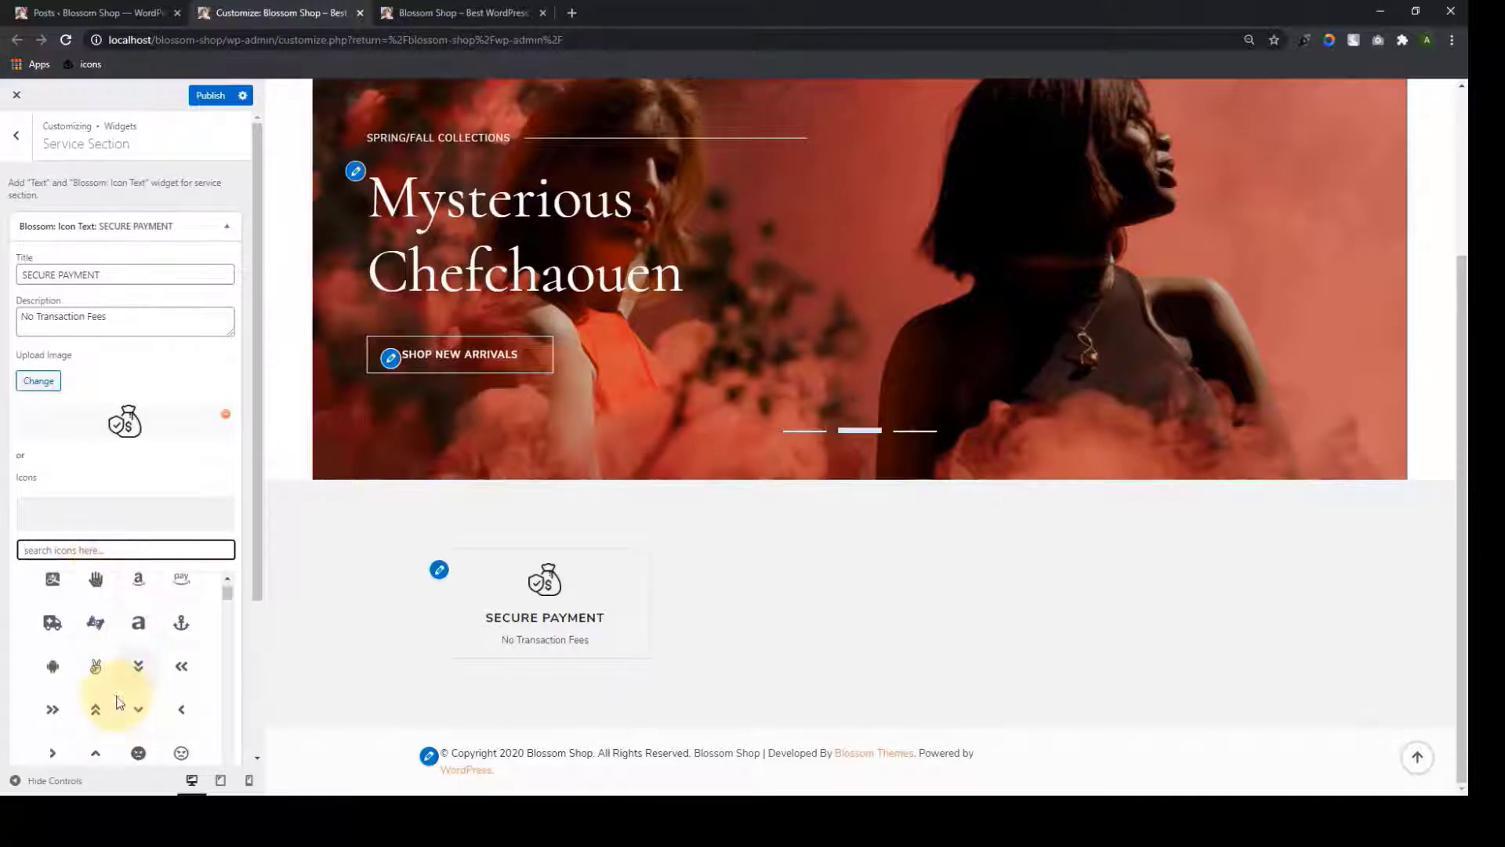
scroll(142, 698, down, 1)
scroll(160, 674, up, 1)
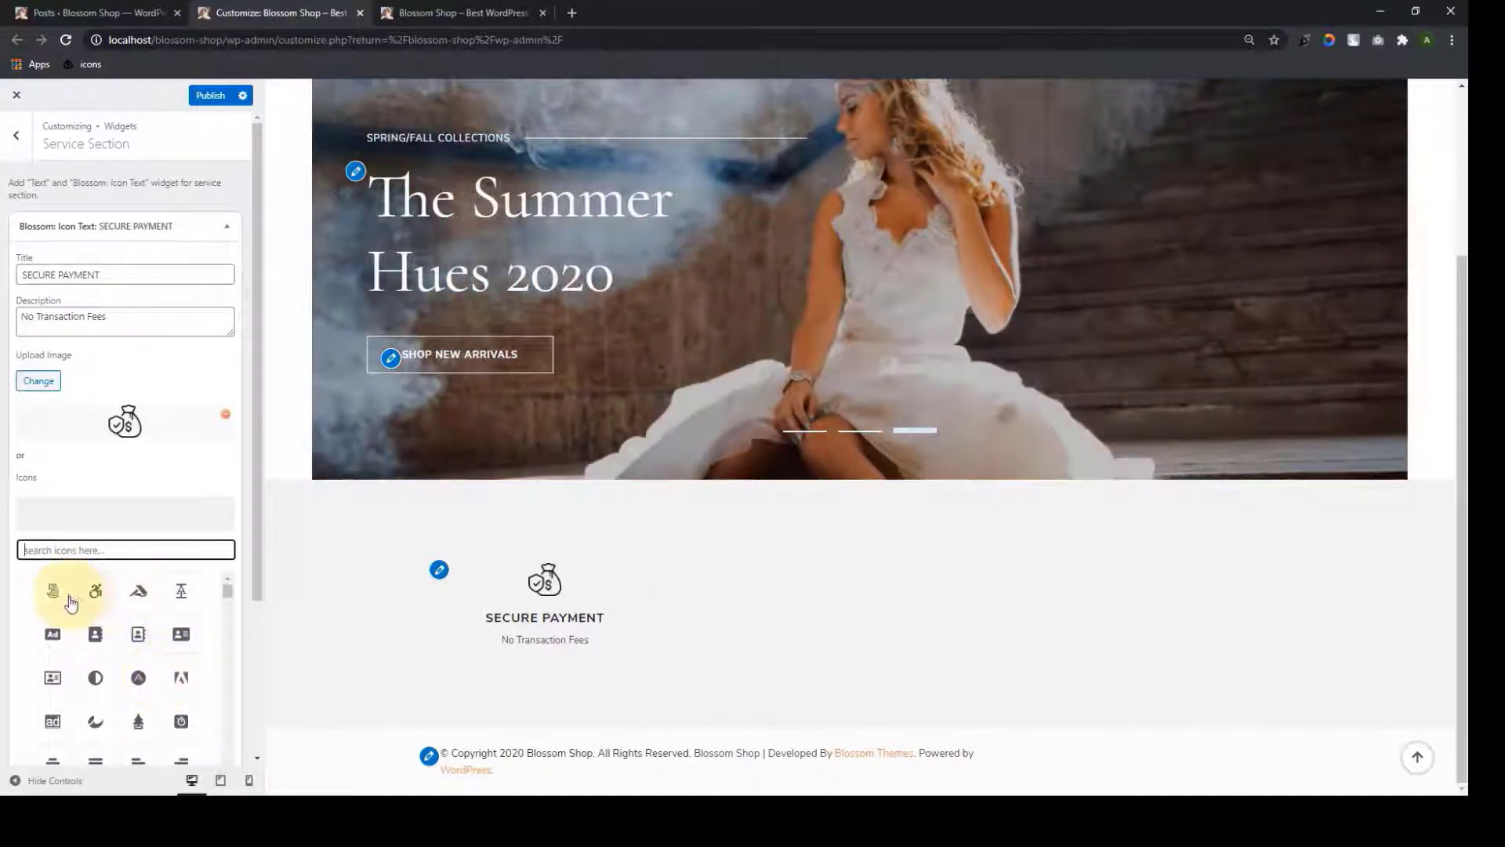
scroll(157, 702, down, 8)
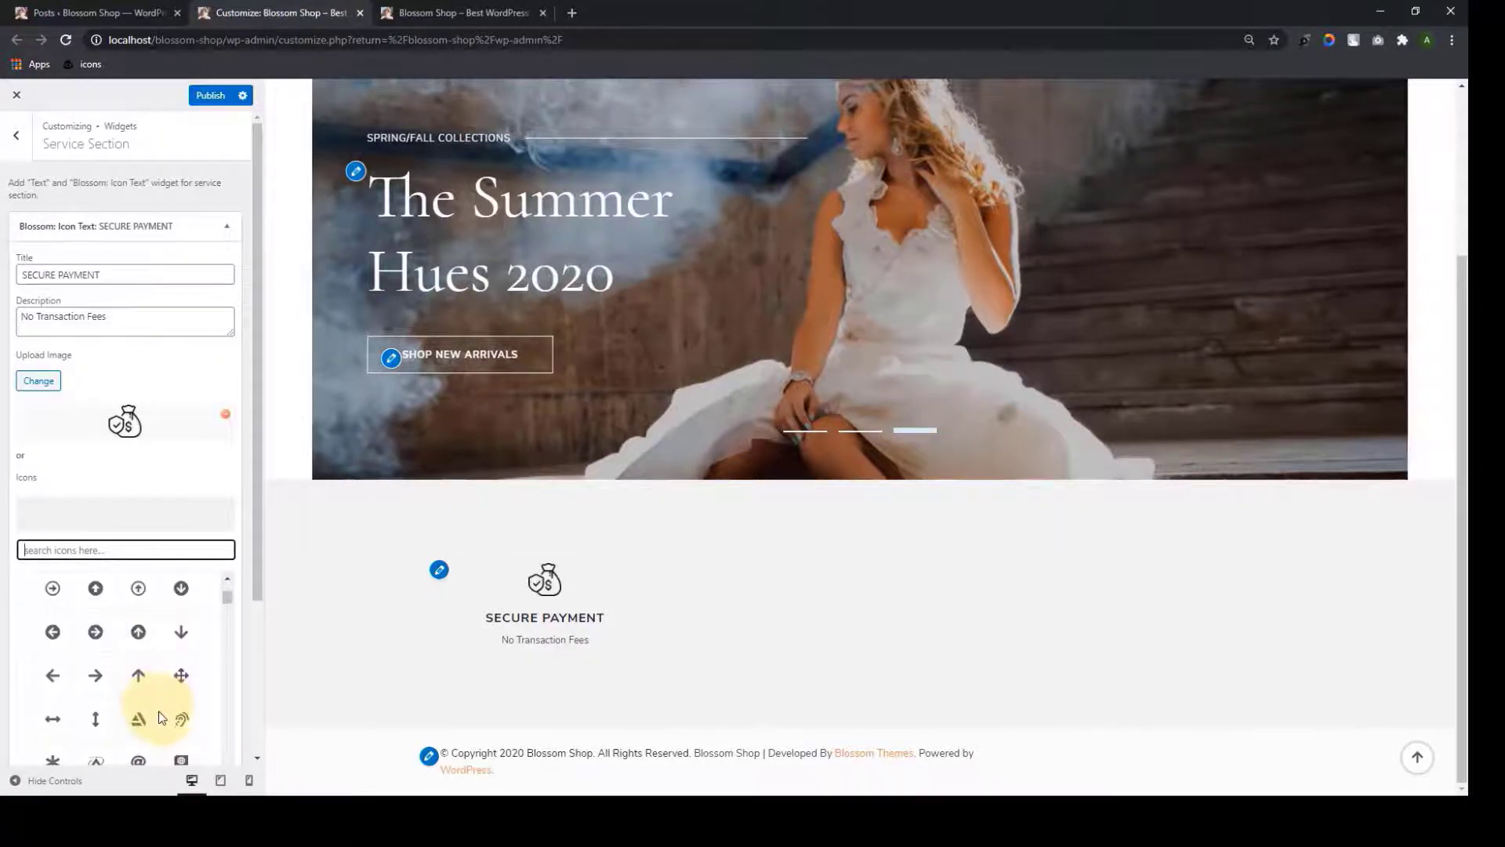
scroll(159, 694, up, 8)
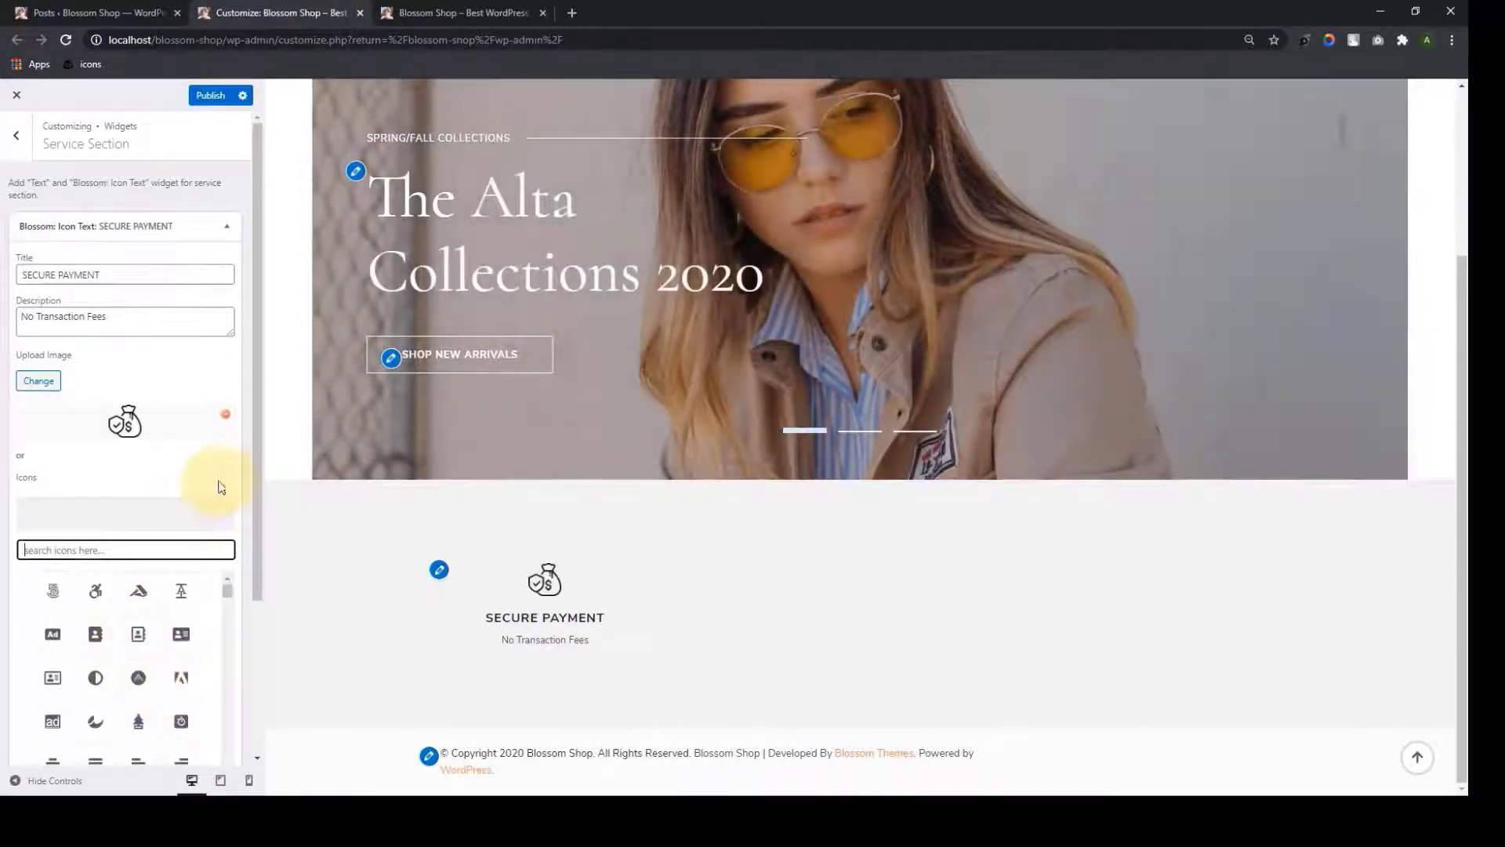
Check the widget's read-more label and link fields, then close the SECURE PAYMENT settings
click(219, 478)
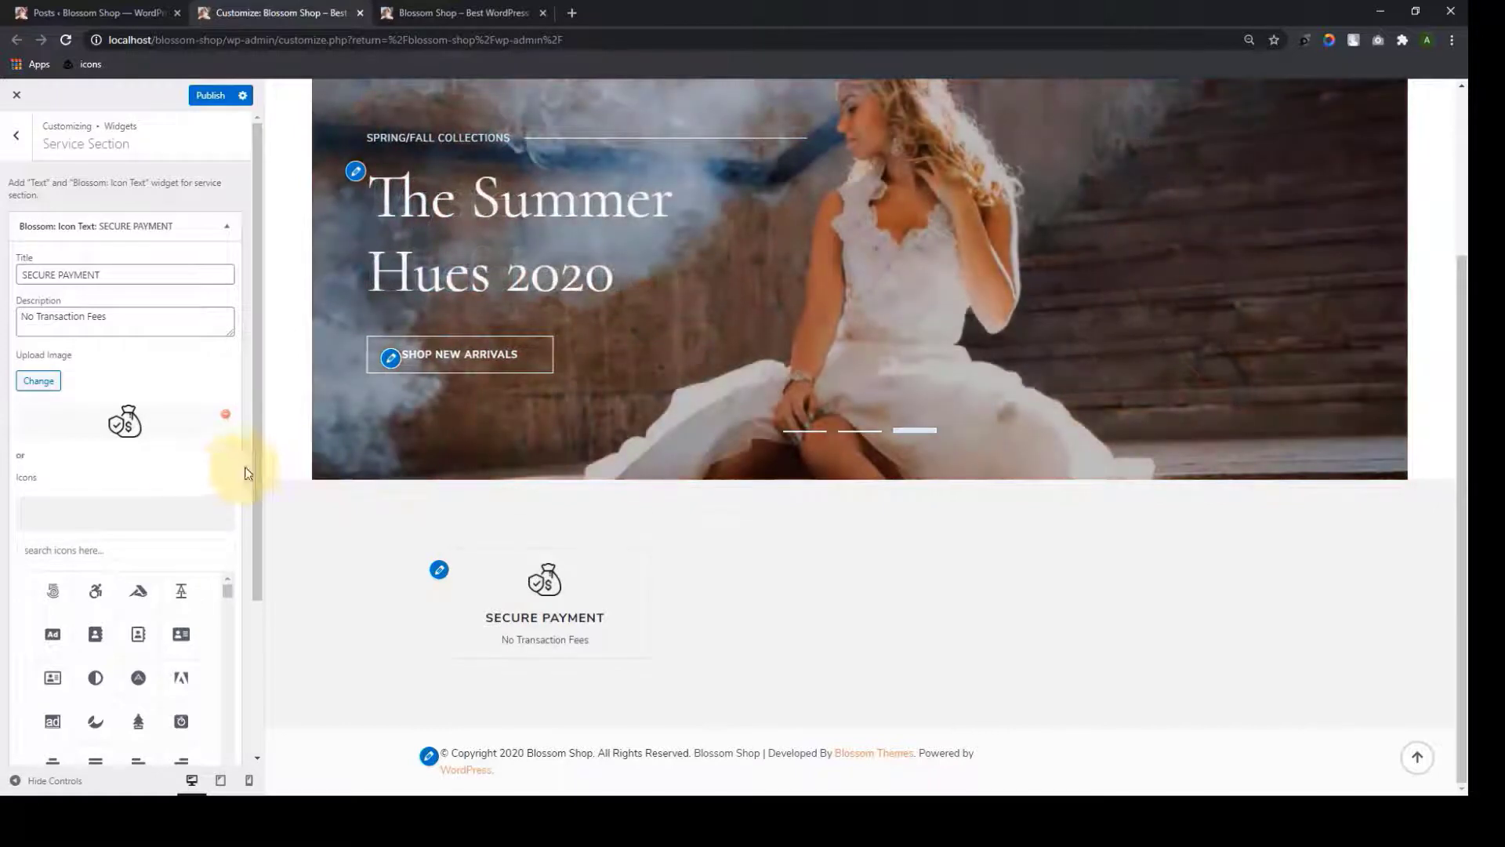
drag(257, 472, 258, 651)
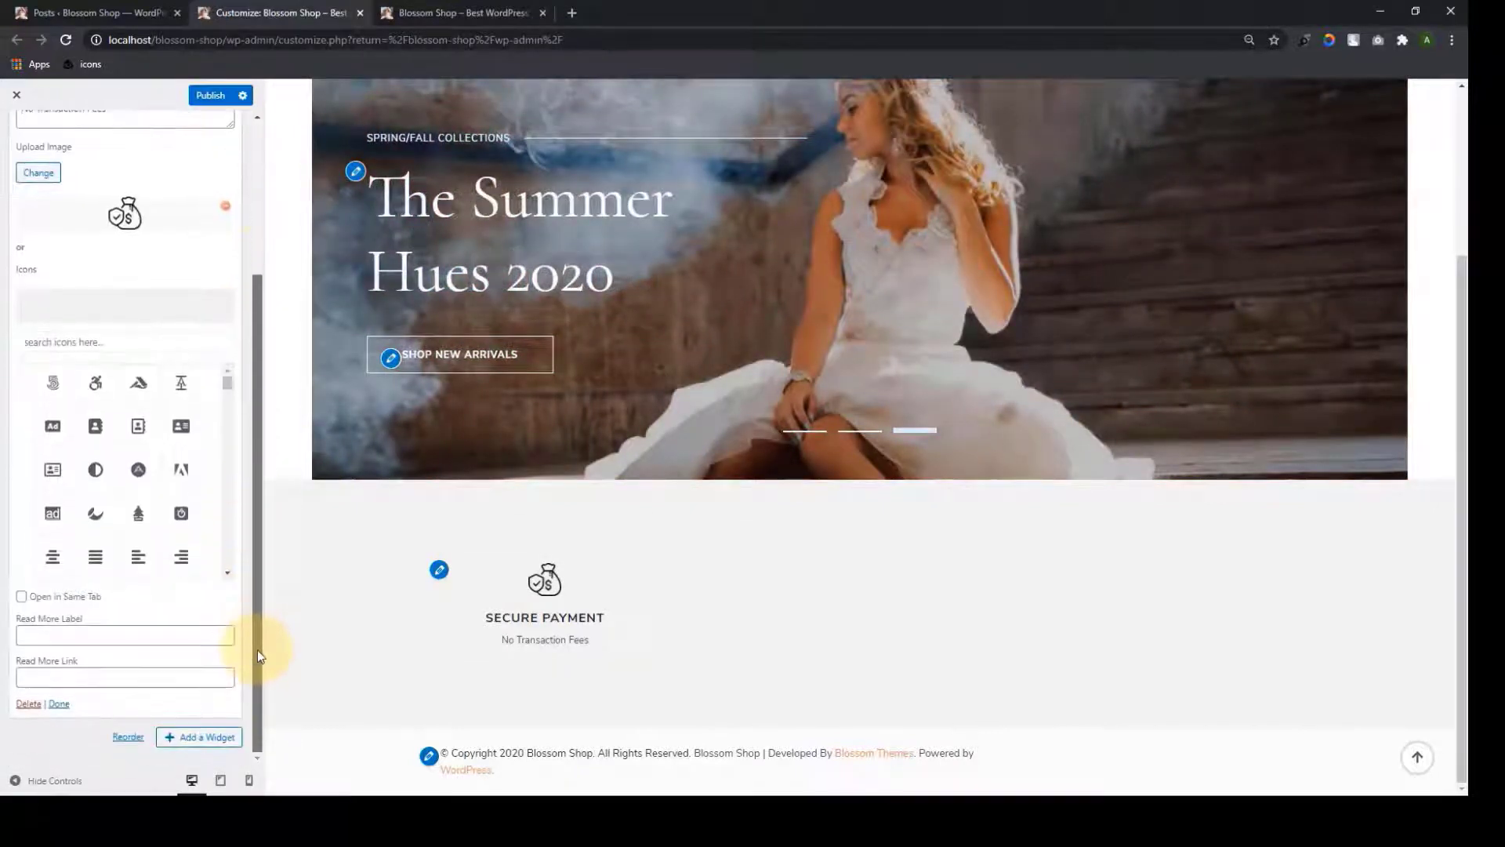
click(91, 635)
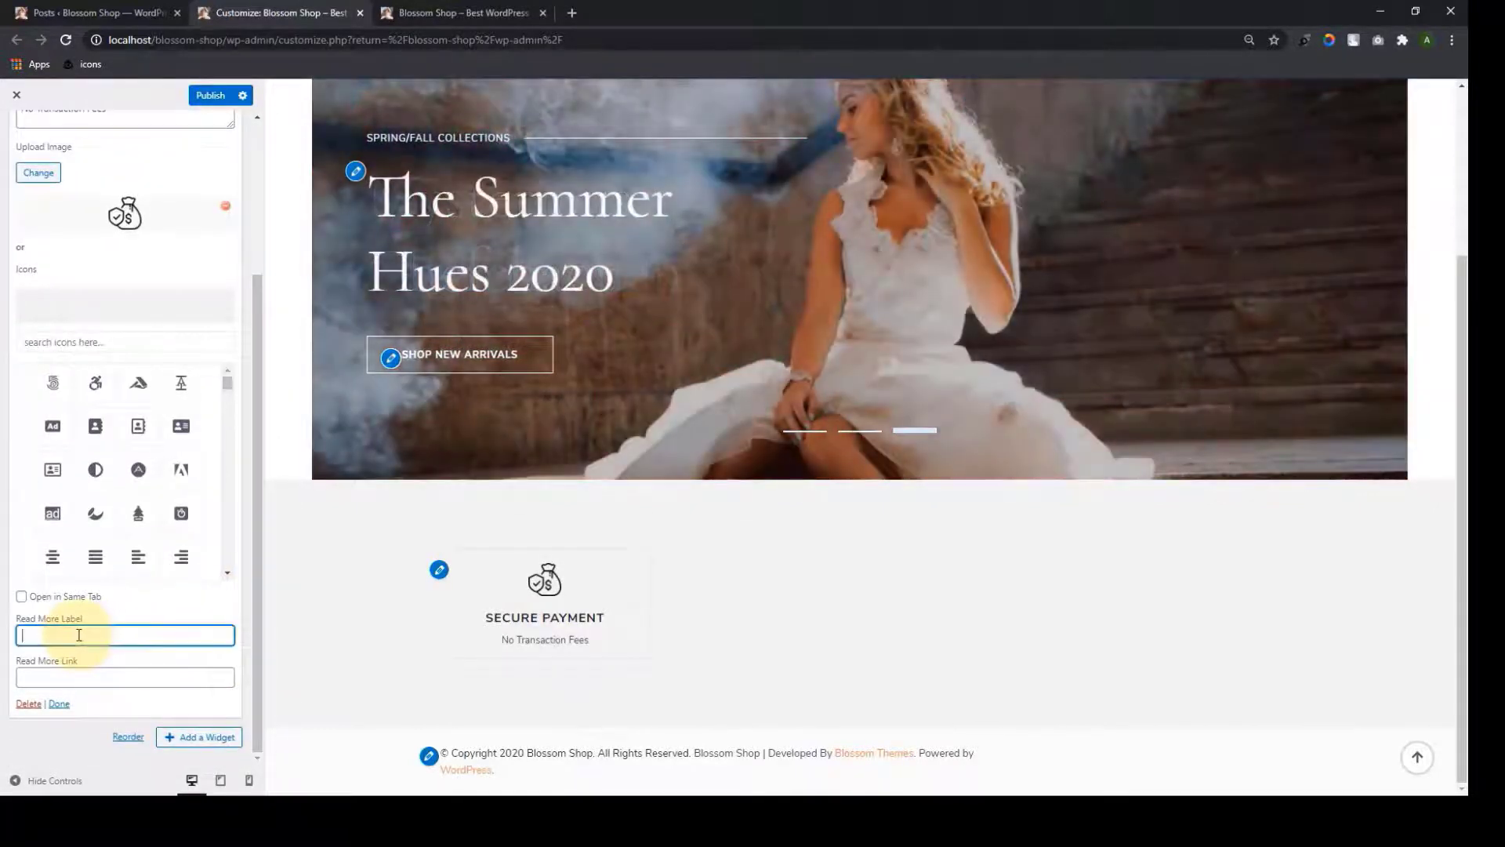
click(78, 679)
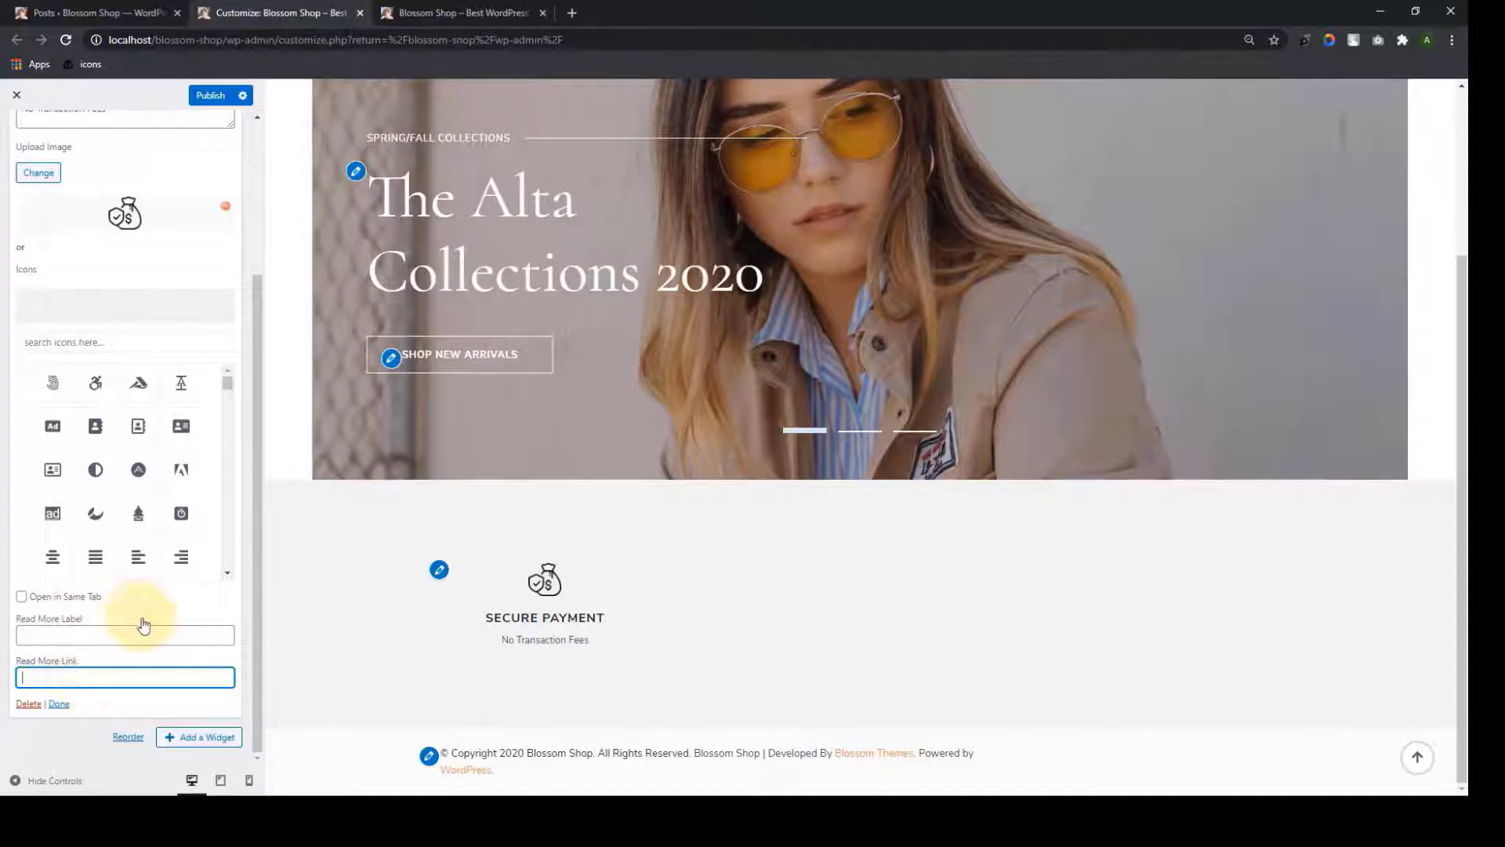
scroll(173, 627, up, 3)
scroll(196, 627, down, 8)
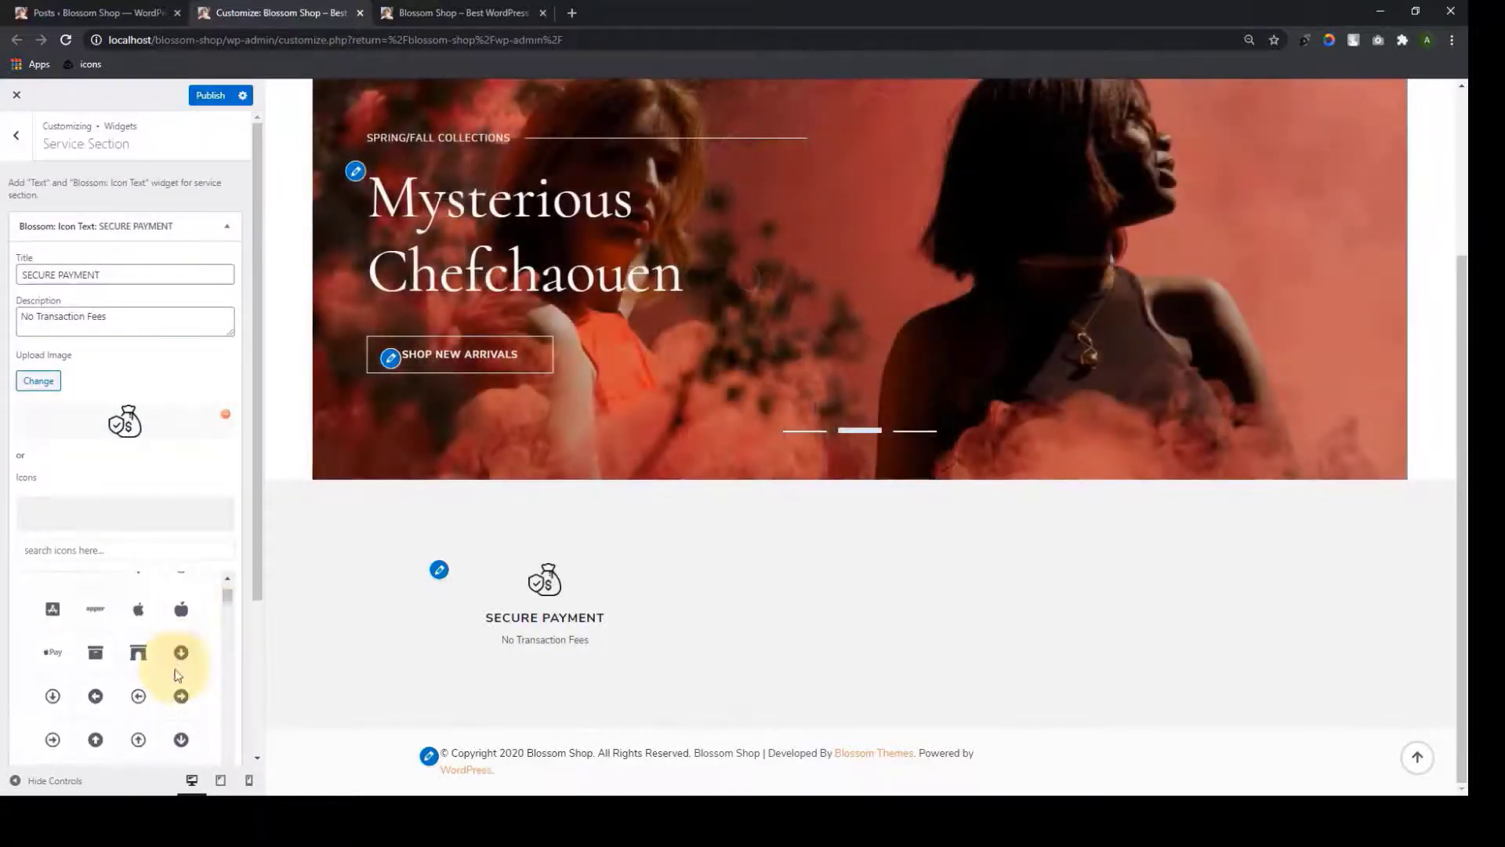
drag(251, 581, 275, 722)
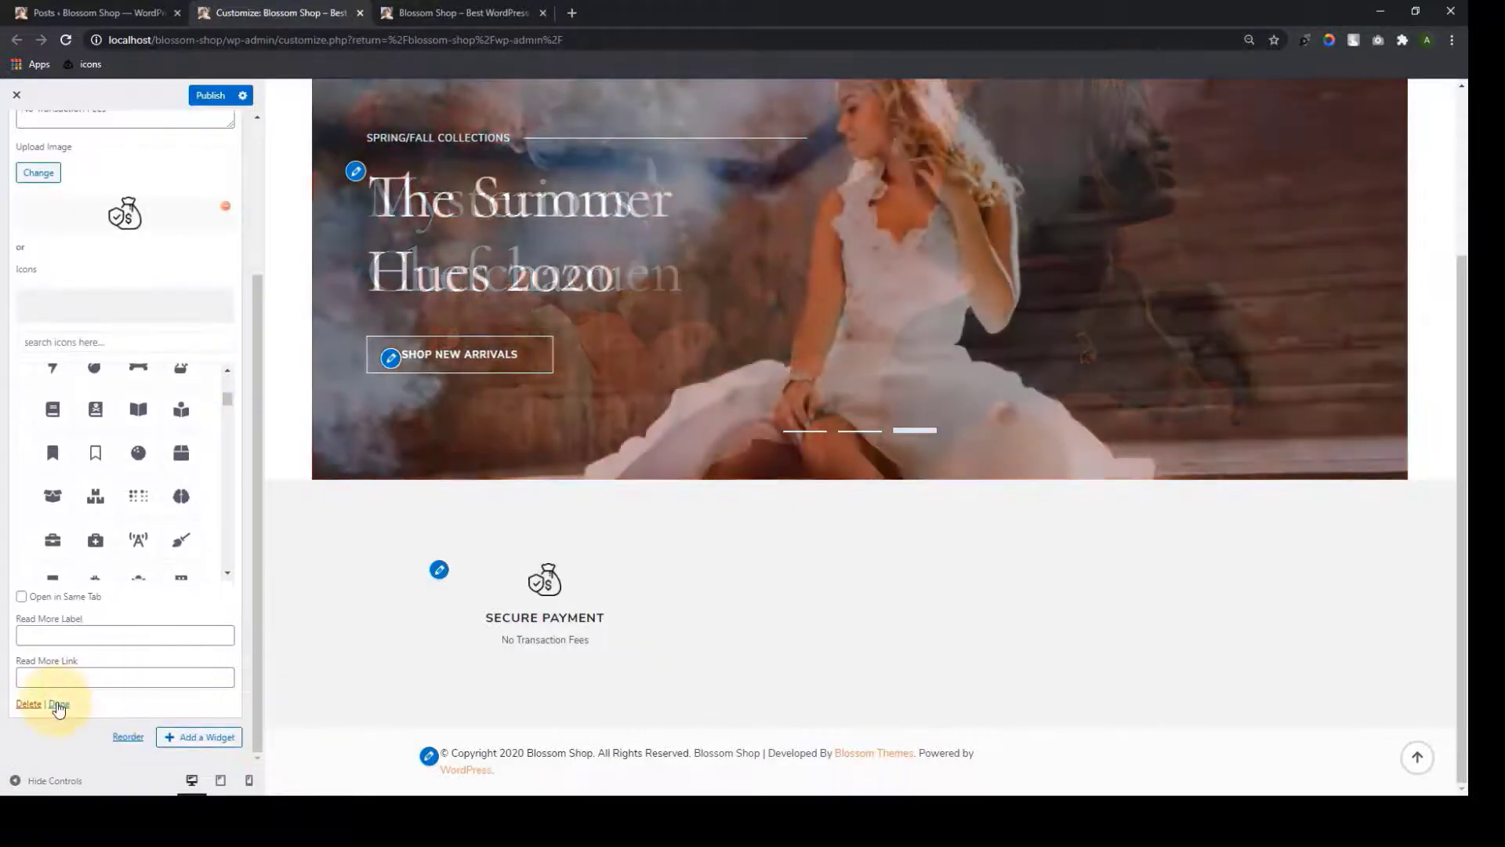
click(59, 704)
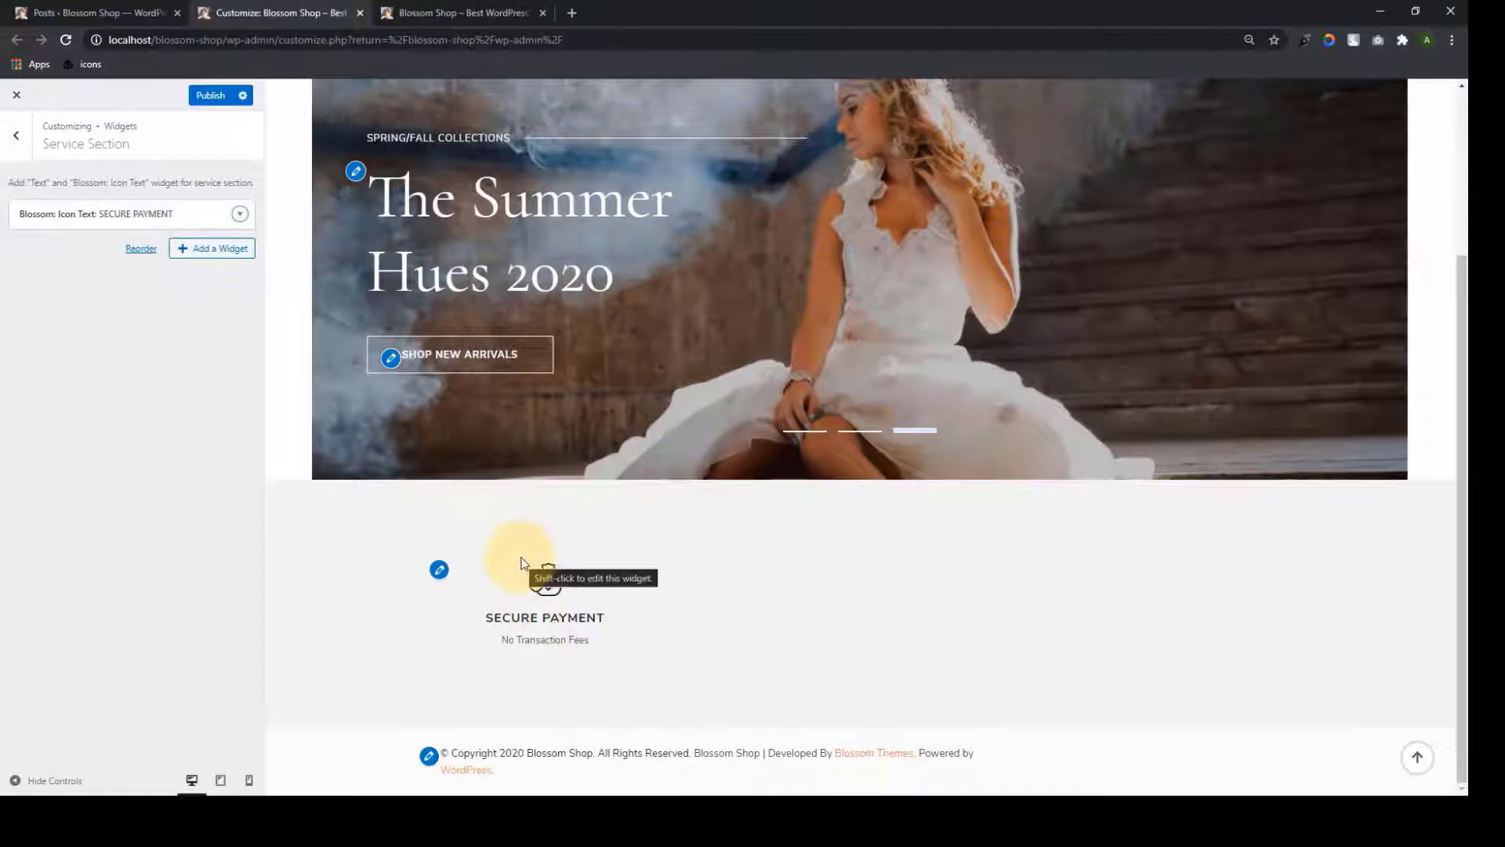
Add an Icon Text widget titled FREE DELIVERY with description 'Free Delivery Wordwide'
click(186, 250)
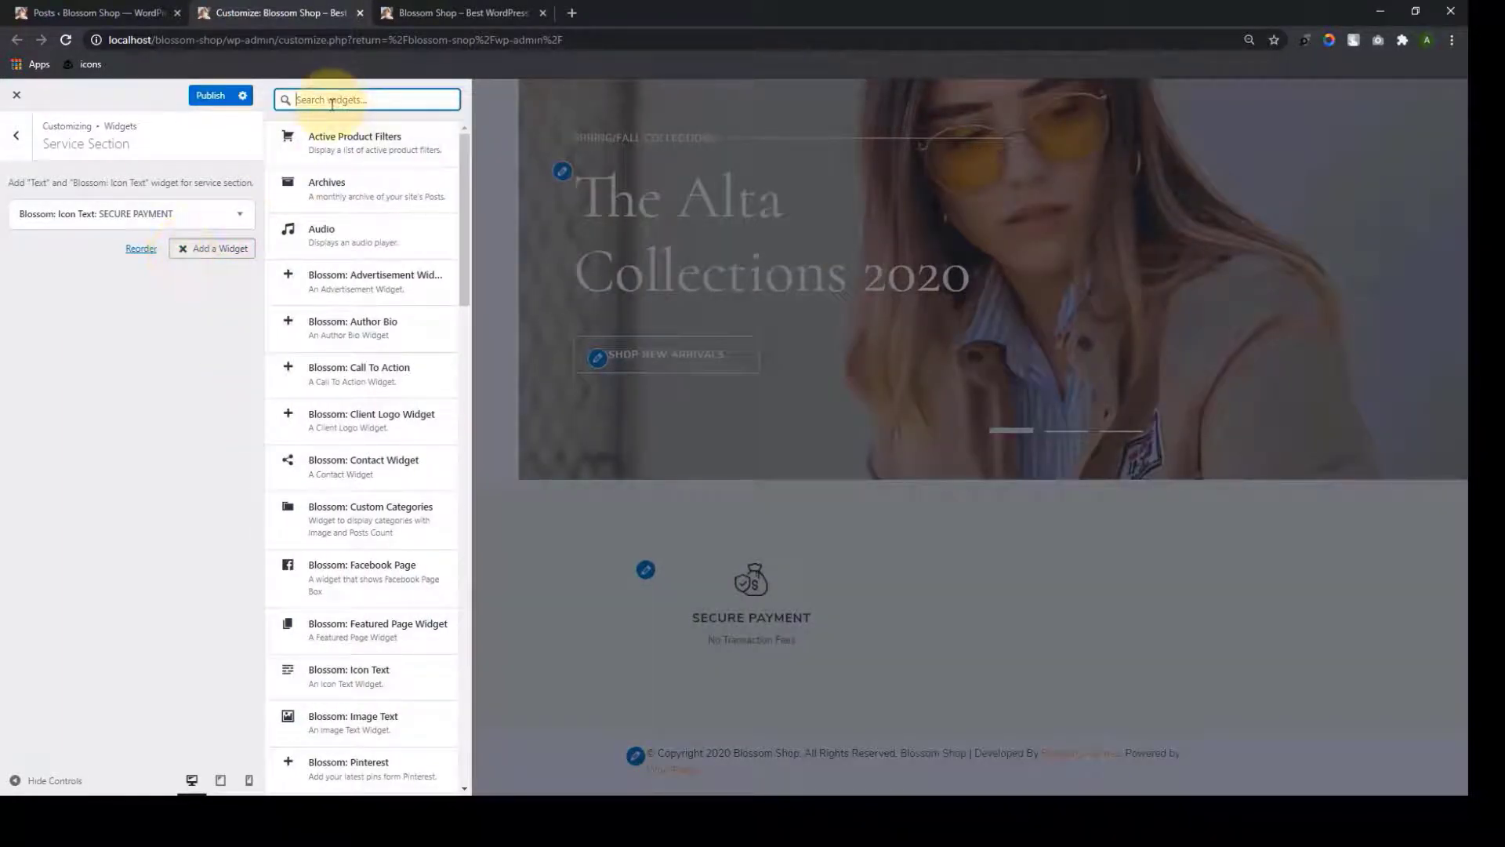
text(icon)
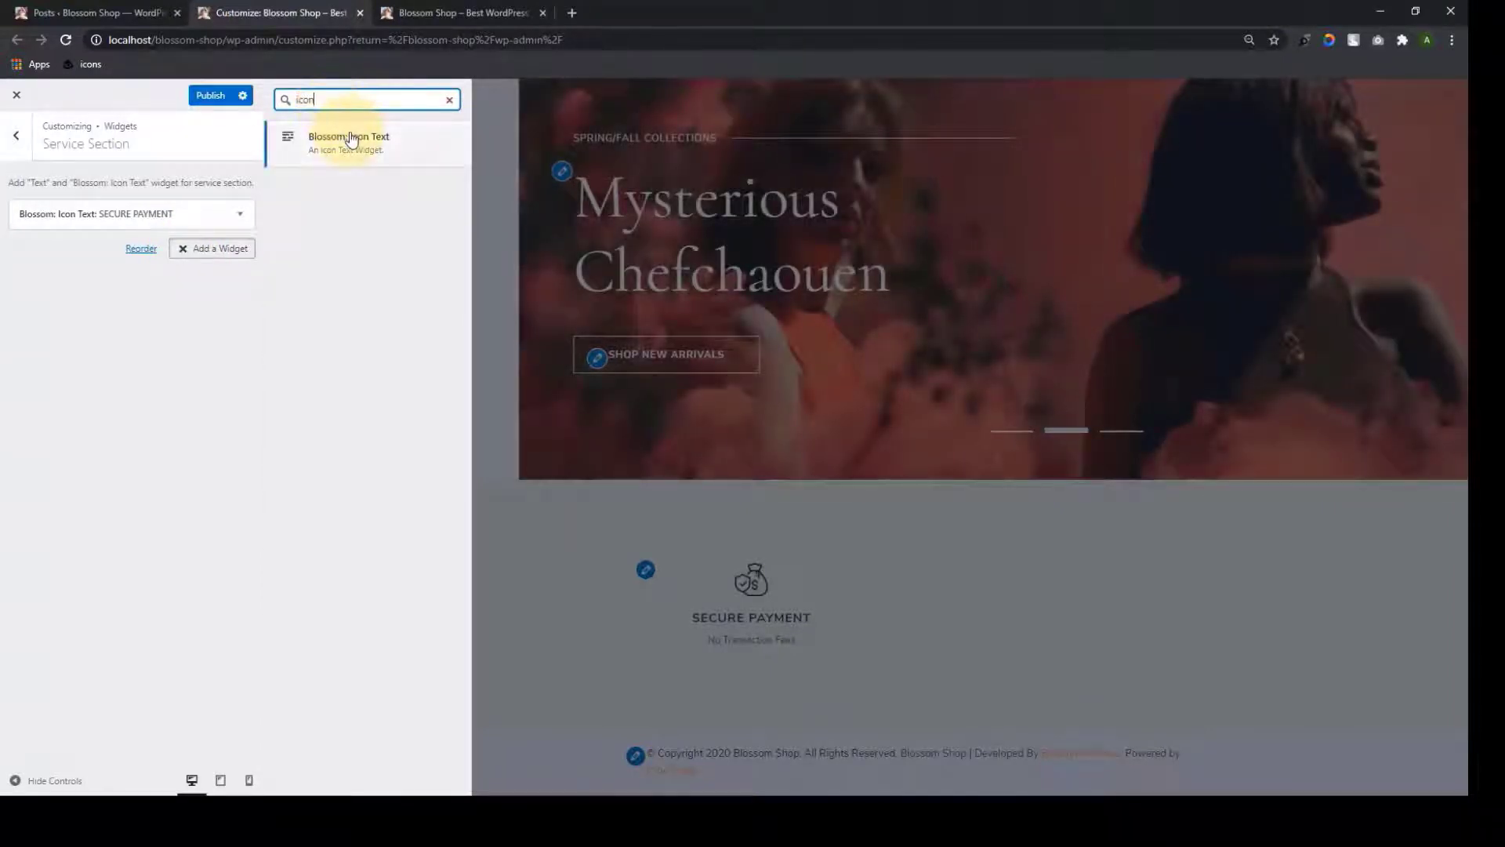
click(351, 139)
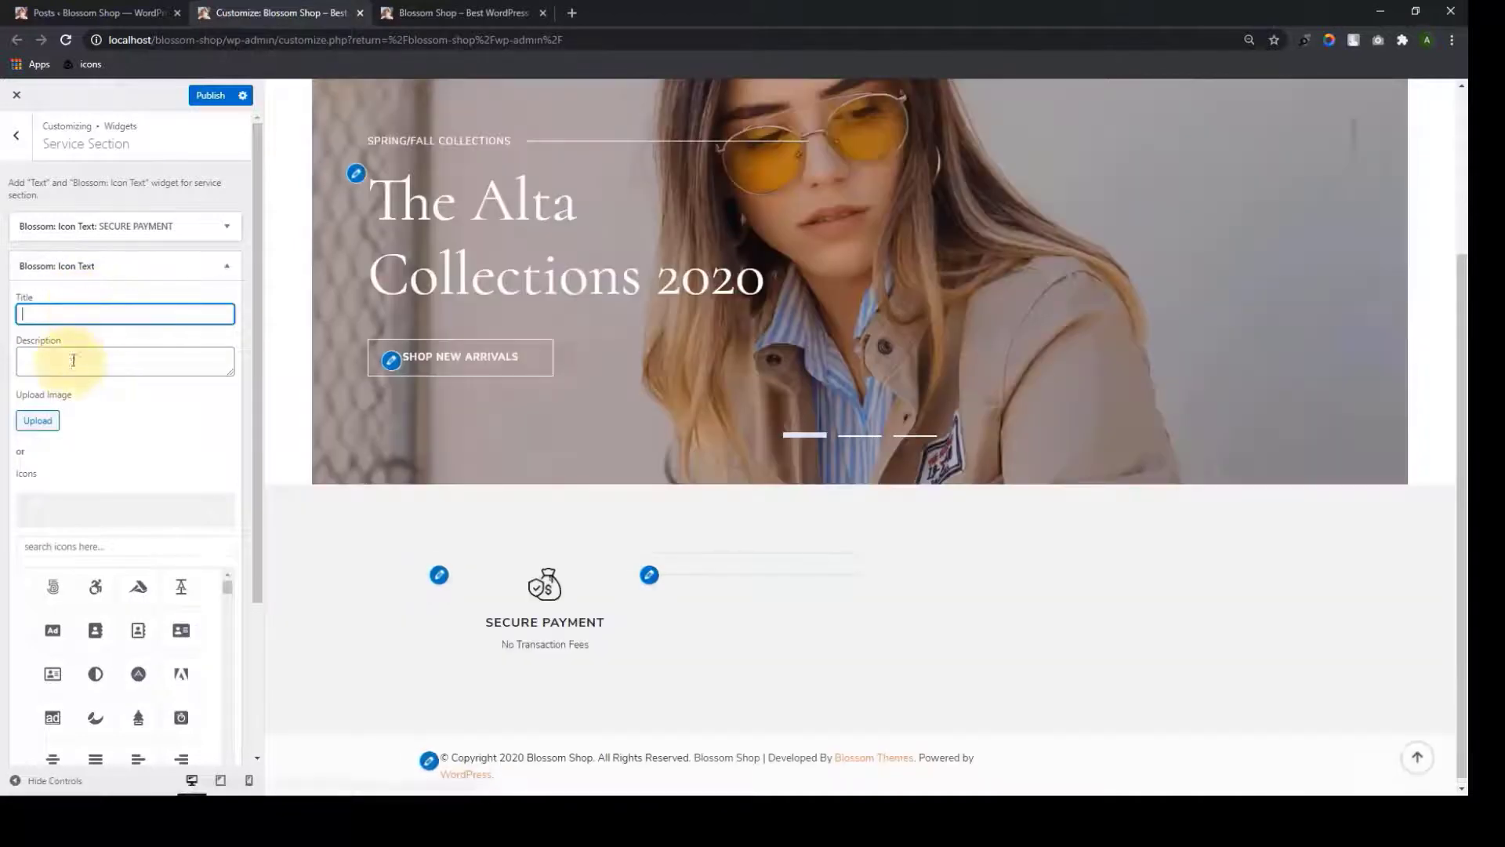
click(73, 360)
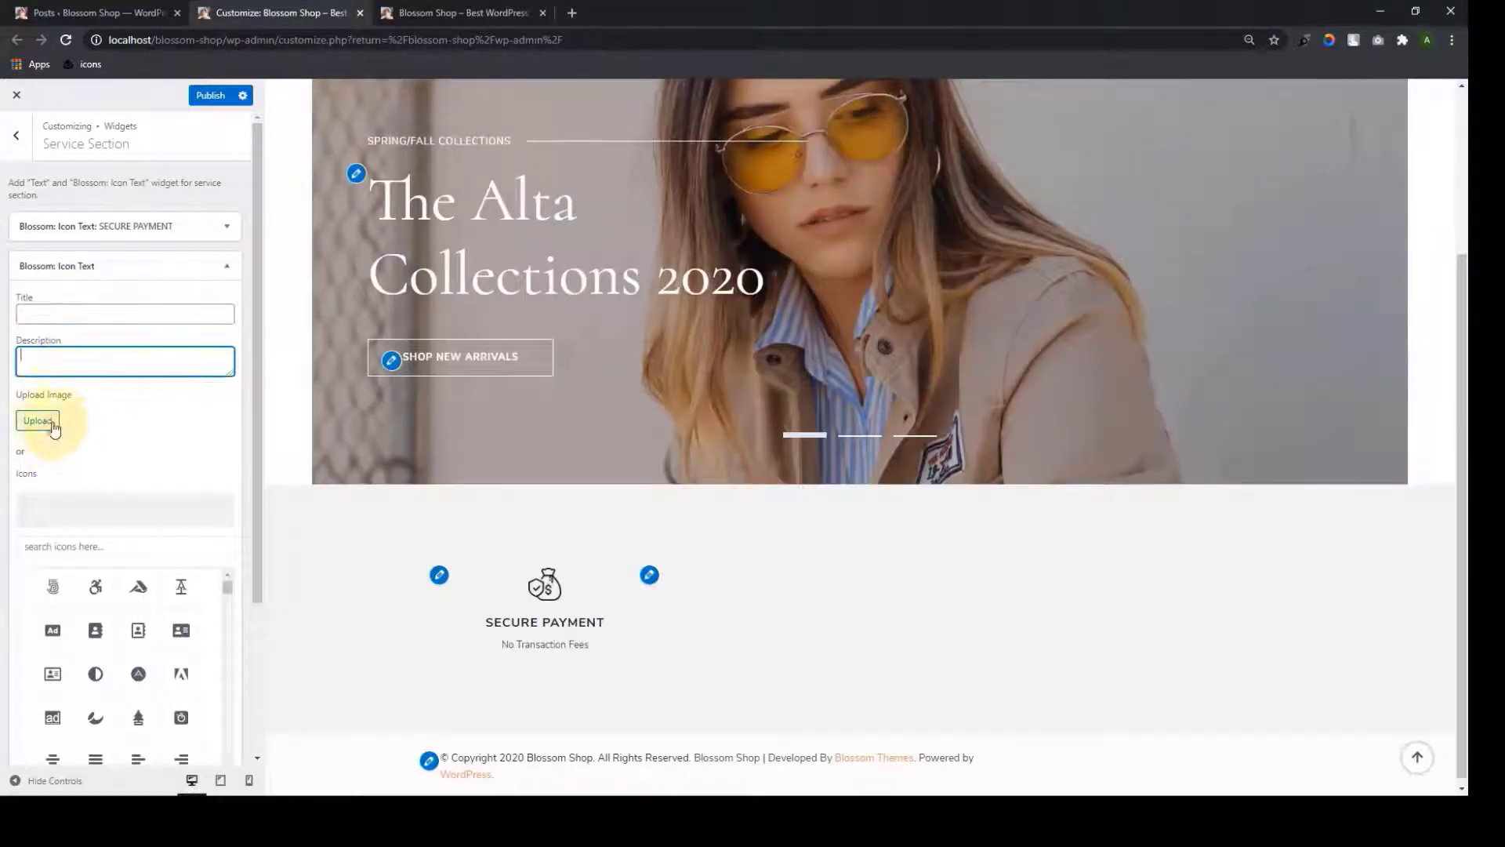
click(87, 314)
text(FREE DELIVERY)
click(75, 365)
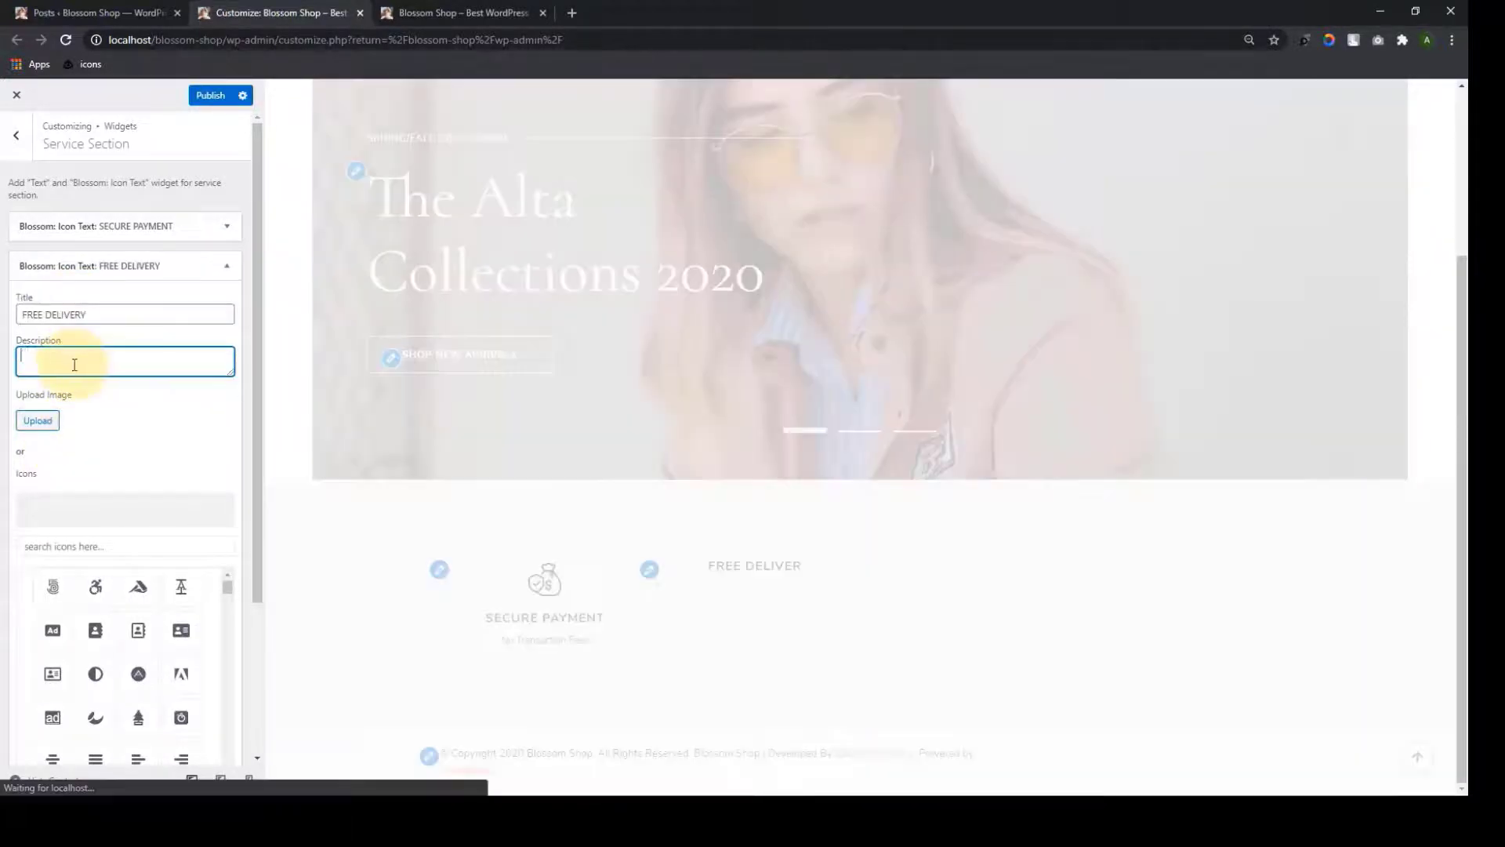
text(Free D)
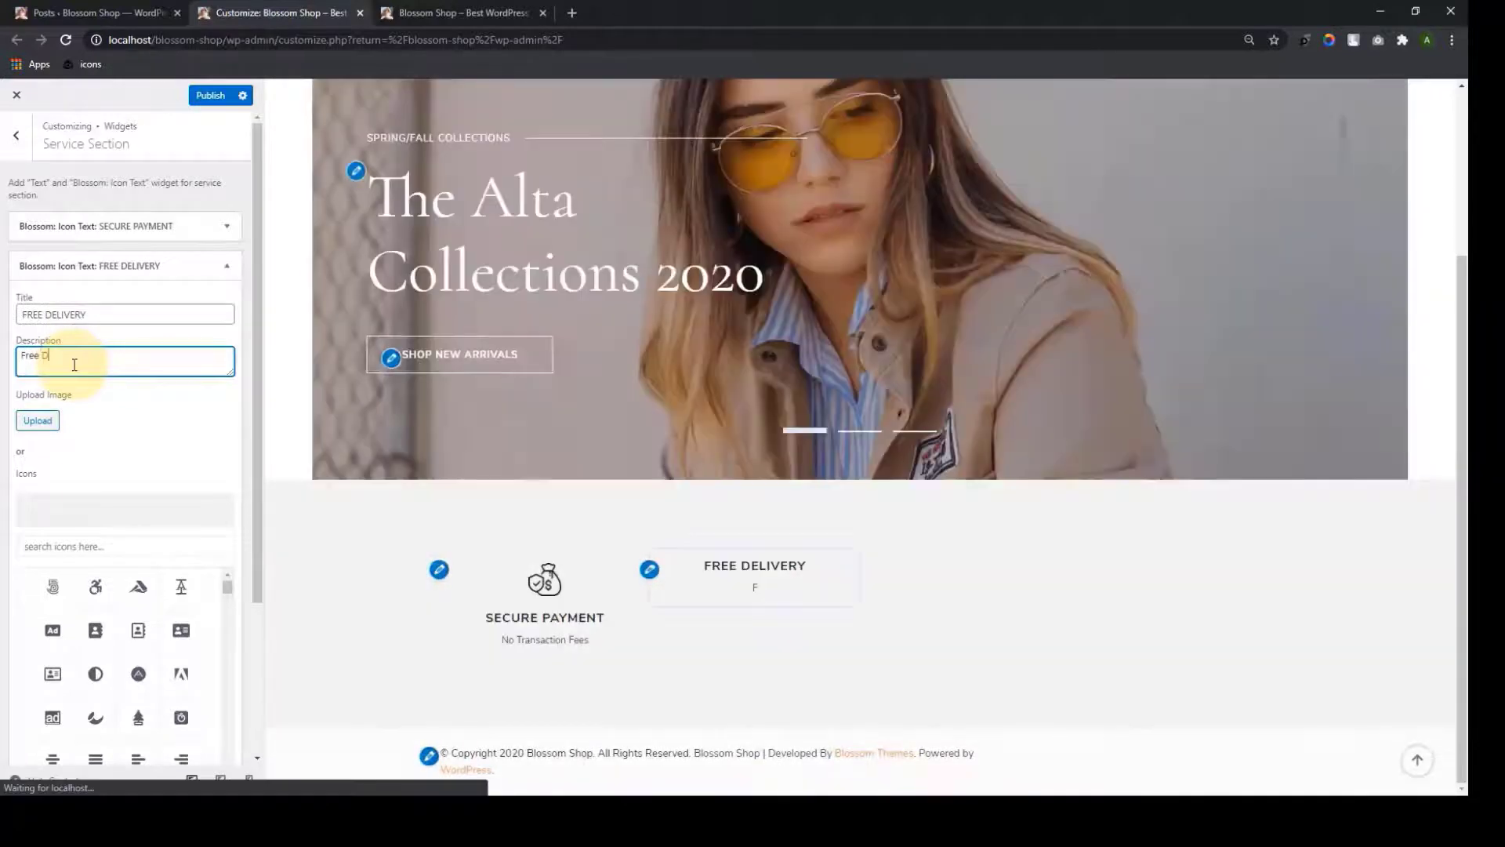
text(elivery Wo)
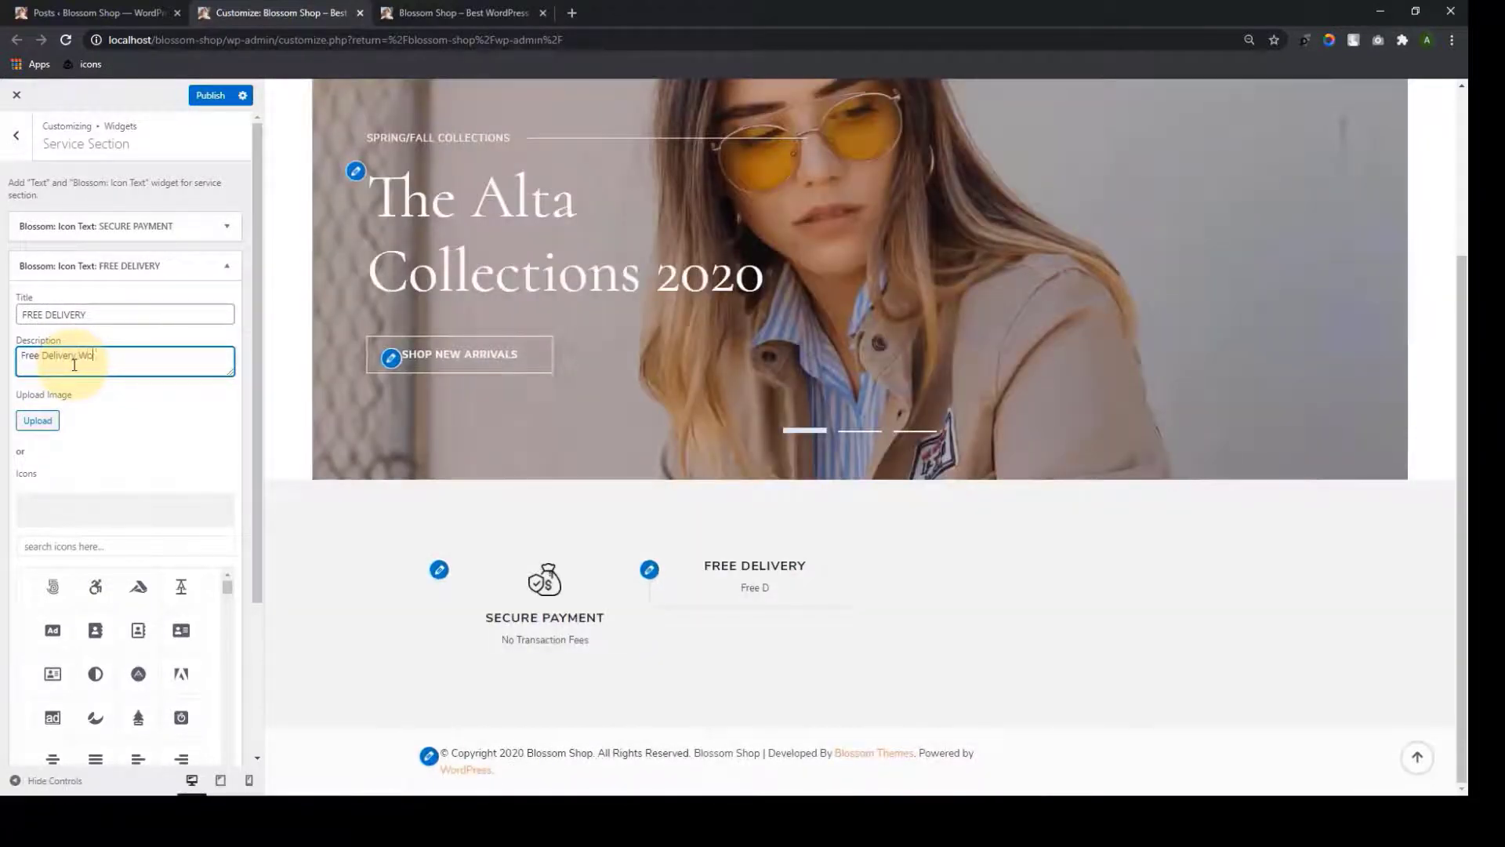
text(rdwide)
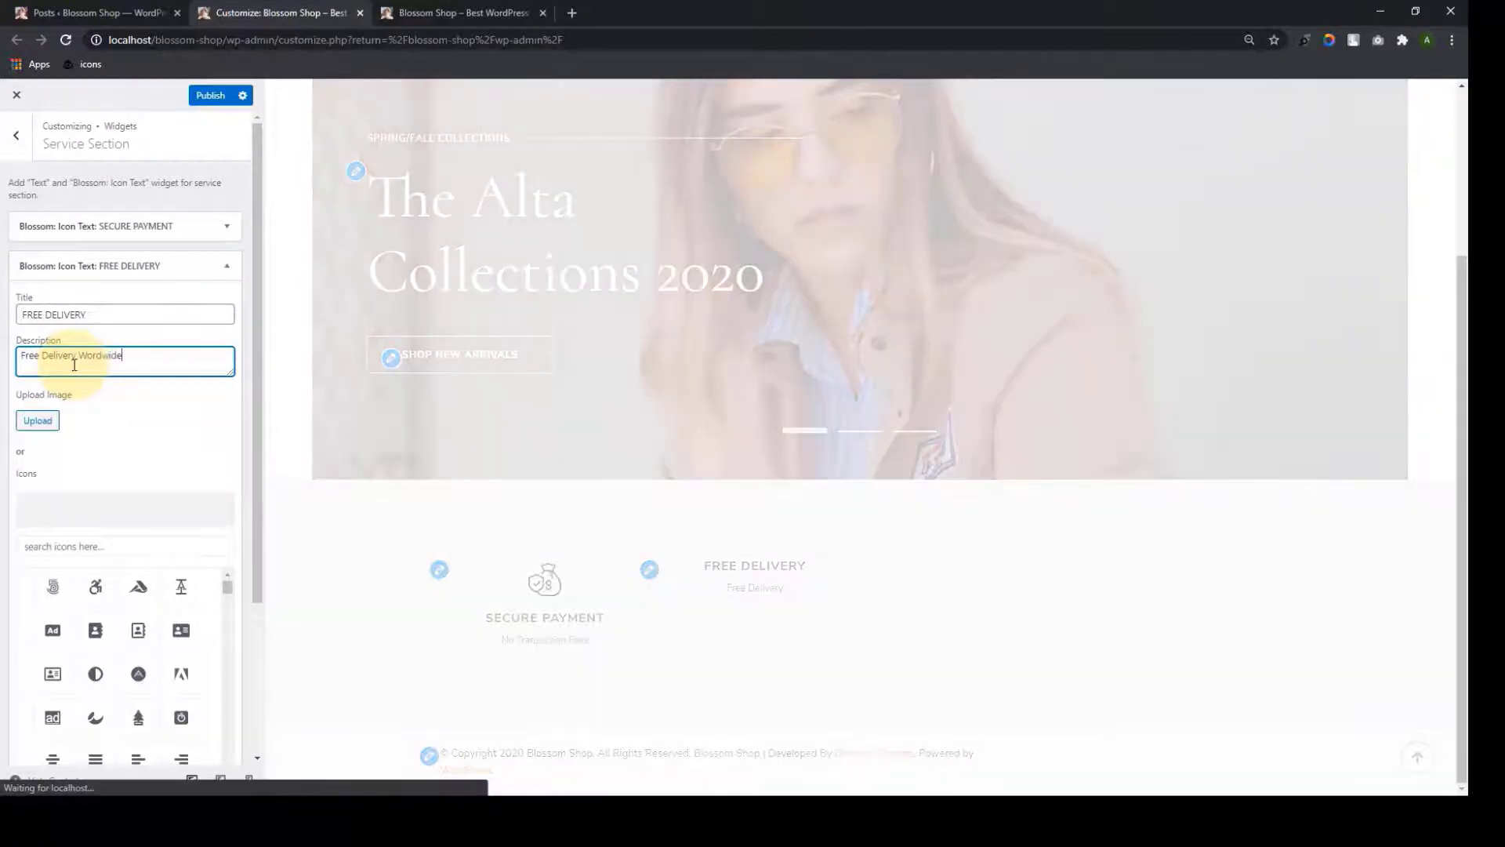
Give the FREE DELIVERY widget the delivery-box icon image and close its form
click(38, 420)
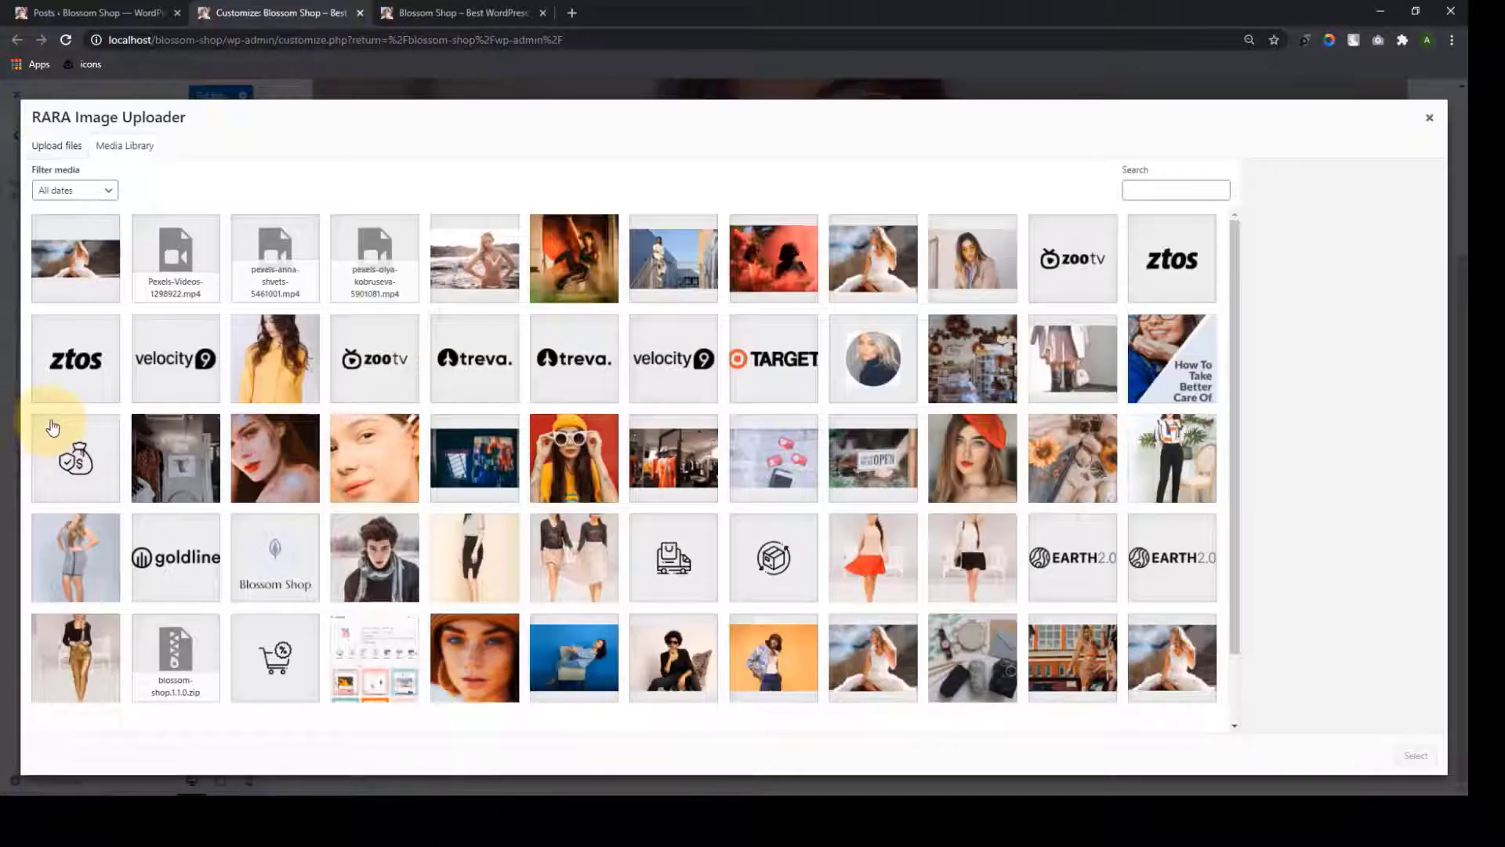
click(680, 553)
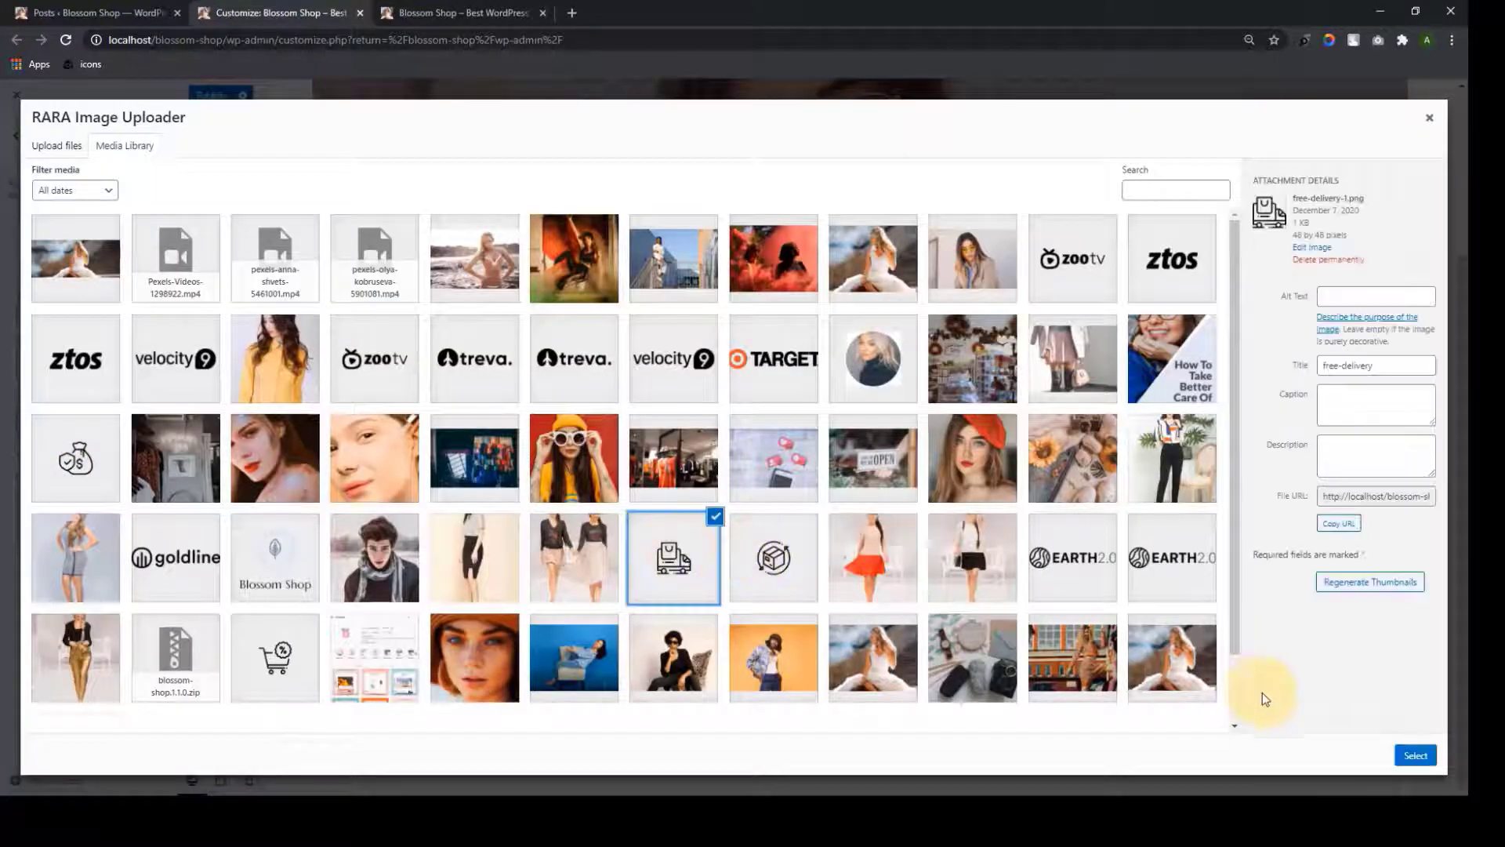
click(1414, 755)
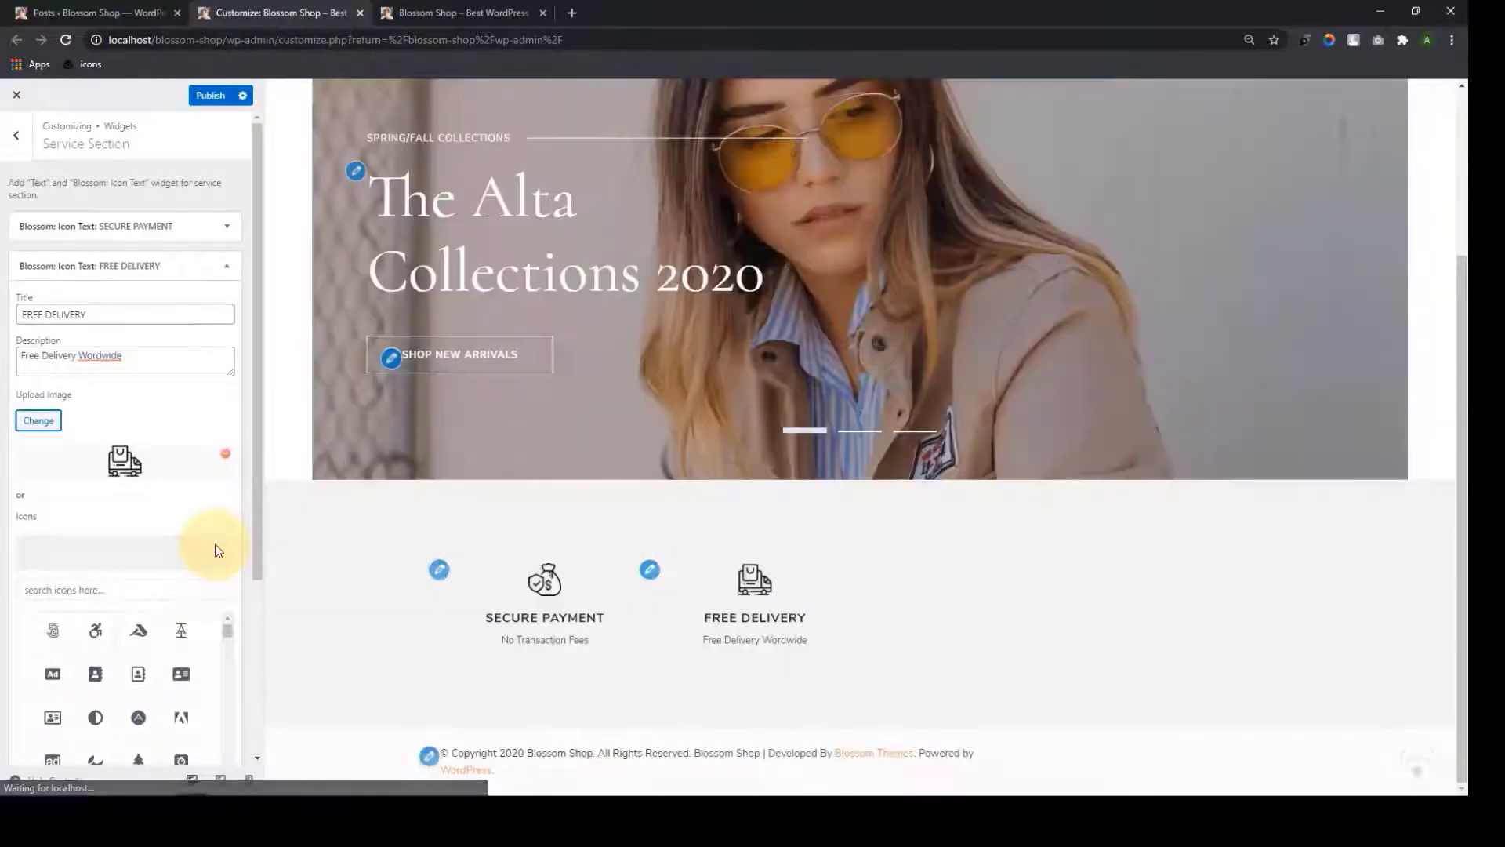
scroll(218, 551, down, 5)
click(59, 708)
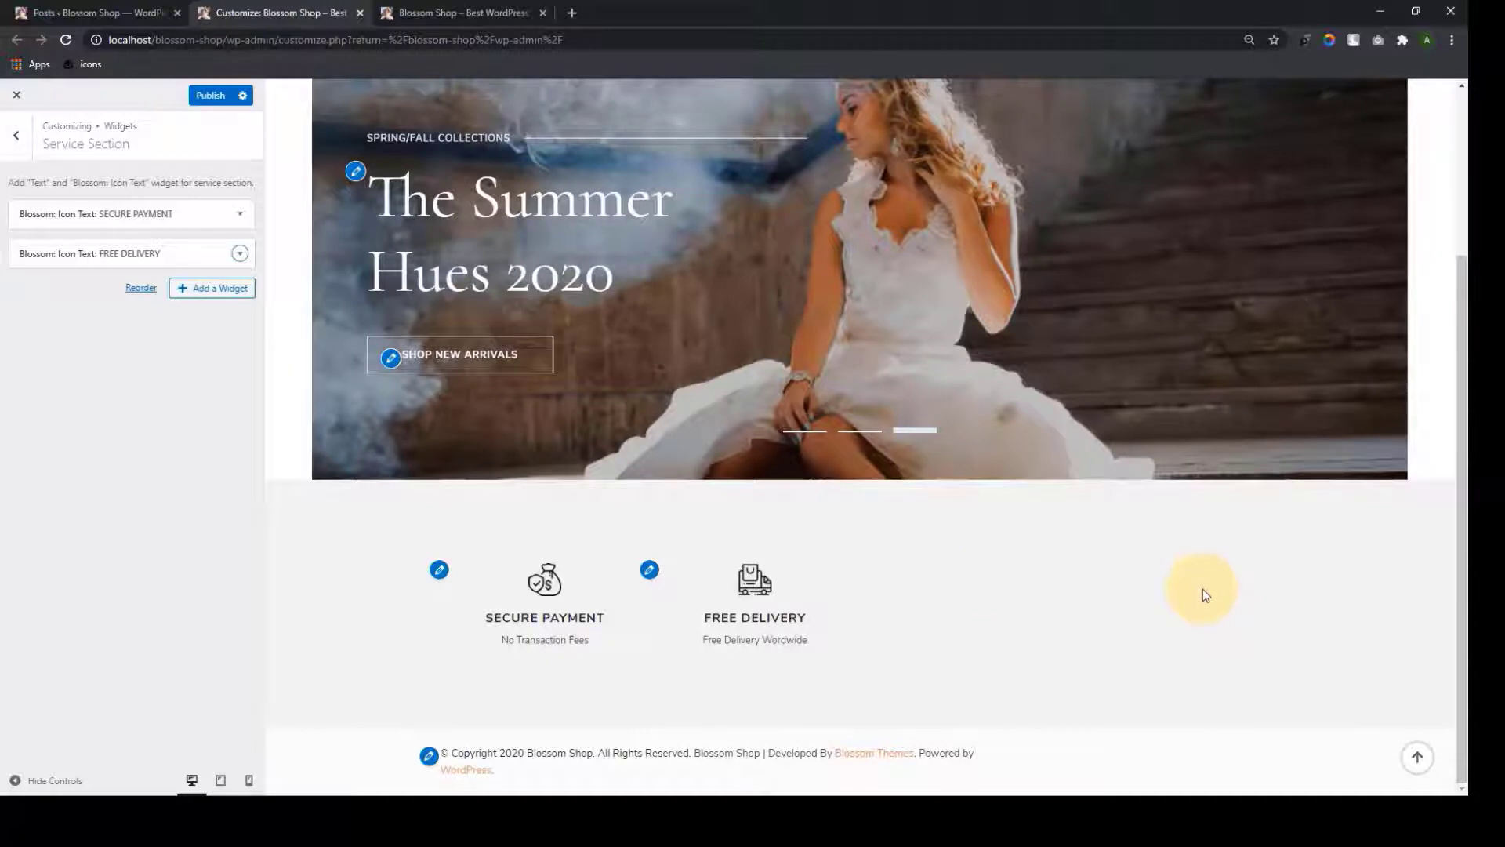
click(190, 290)
Add a FREE RETURNS Icon Text widget reading 'Refund in 30 days' with the box icon
text(icon)
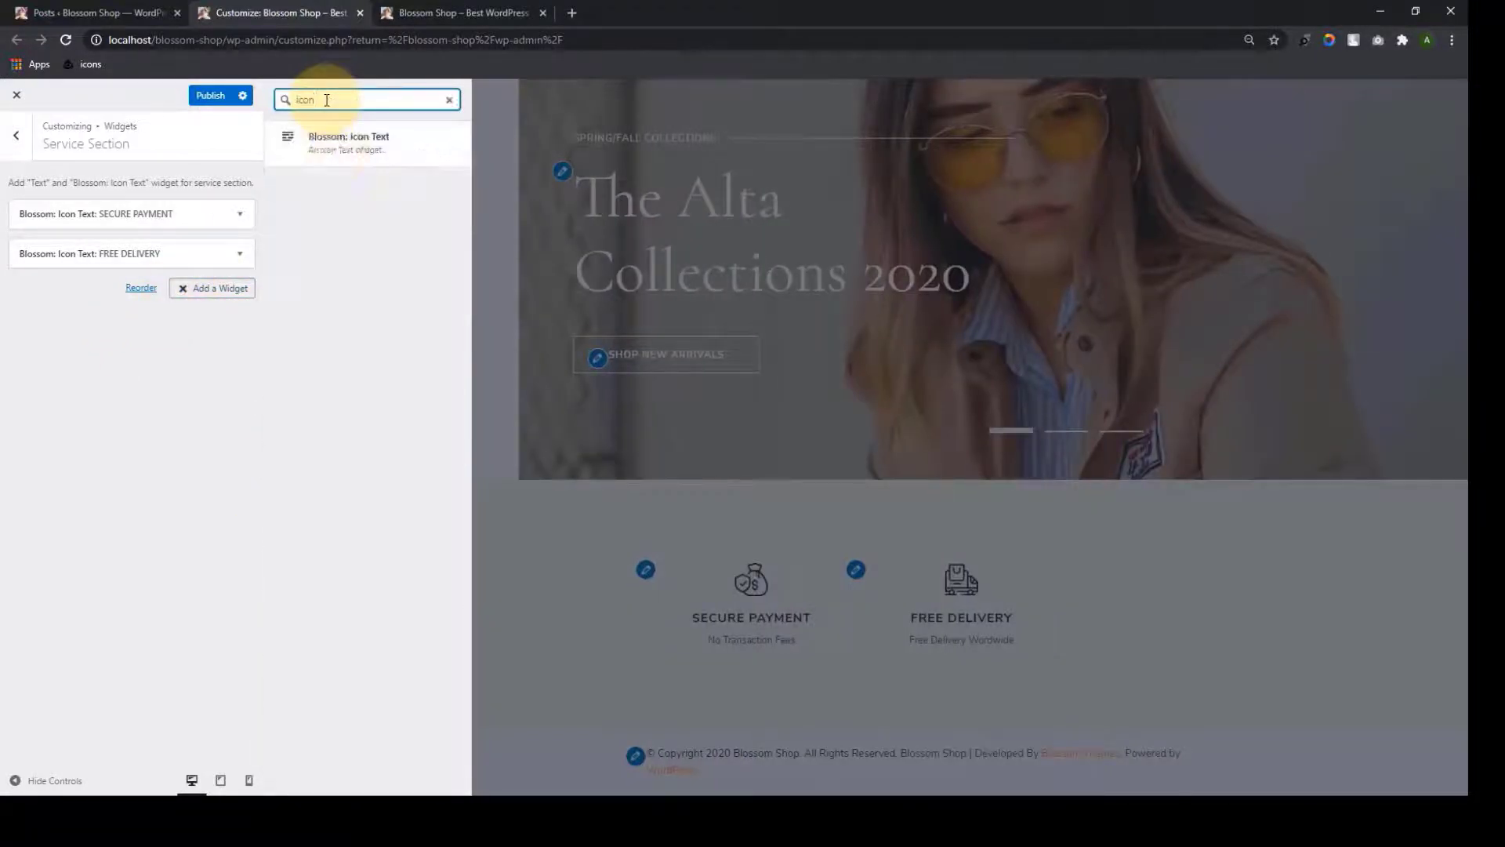
click(345, 136)
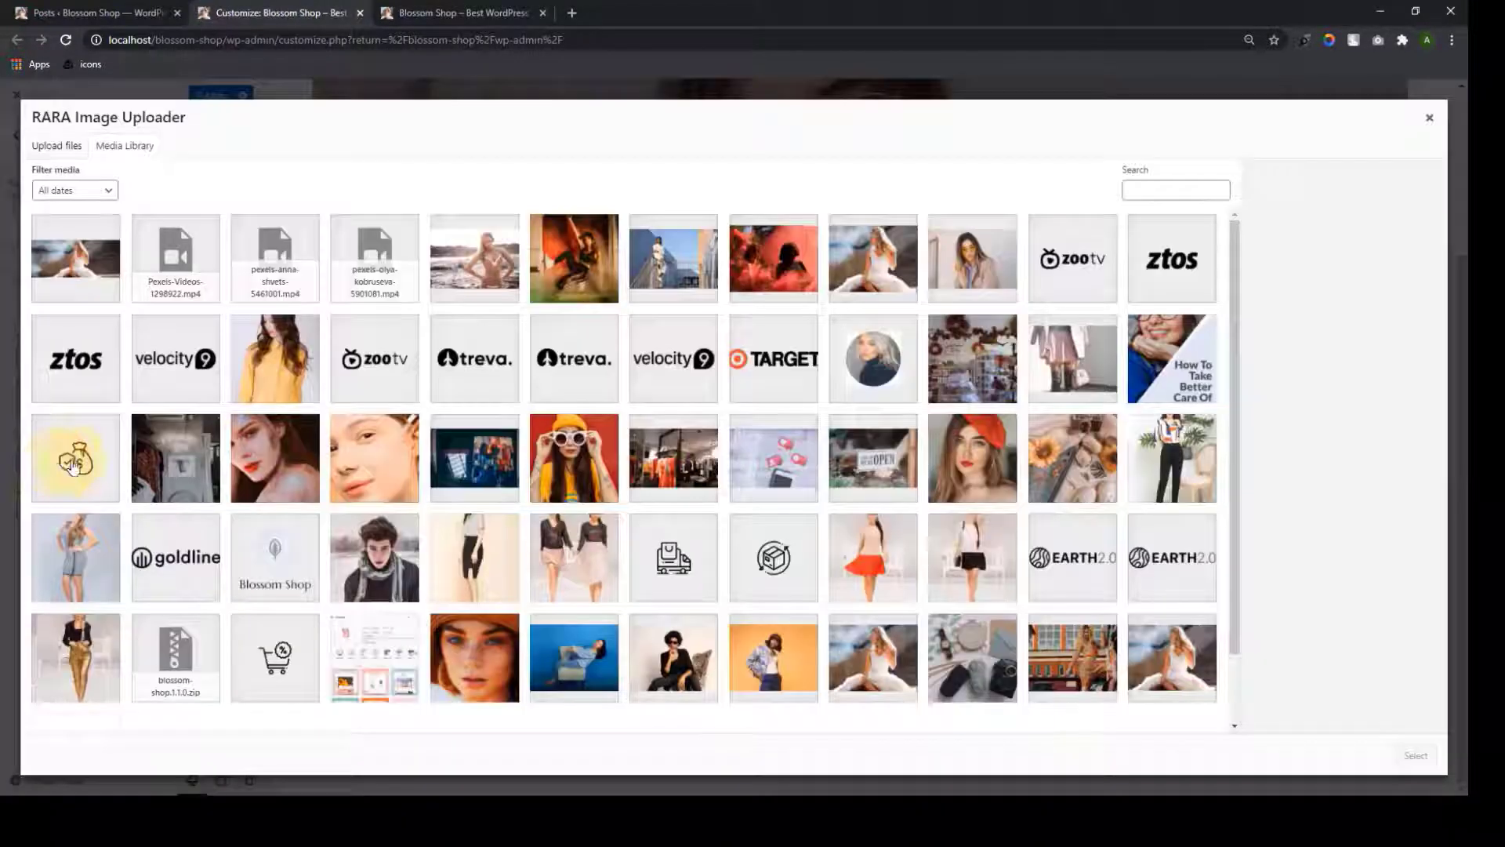
click(773, 554)
click(1411, 753)
scroll(87, 574, down, 2)
scroll(87, 575, down, 8)
drag(257, 618, 262, 711)
click(58, 708)
Add a DISCOUNT Icon Text widget reading 'Free deals everyweek' with the cart-discount icon
click(188, 328)
text(icon)
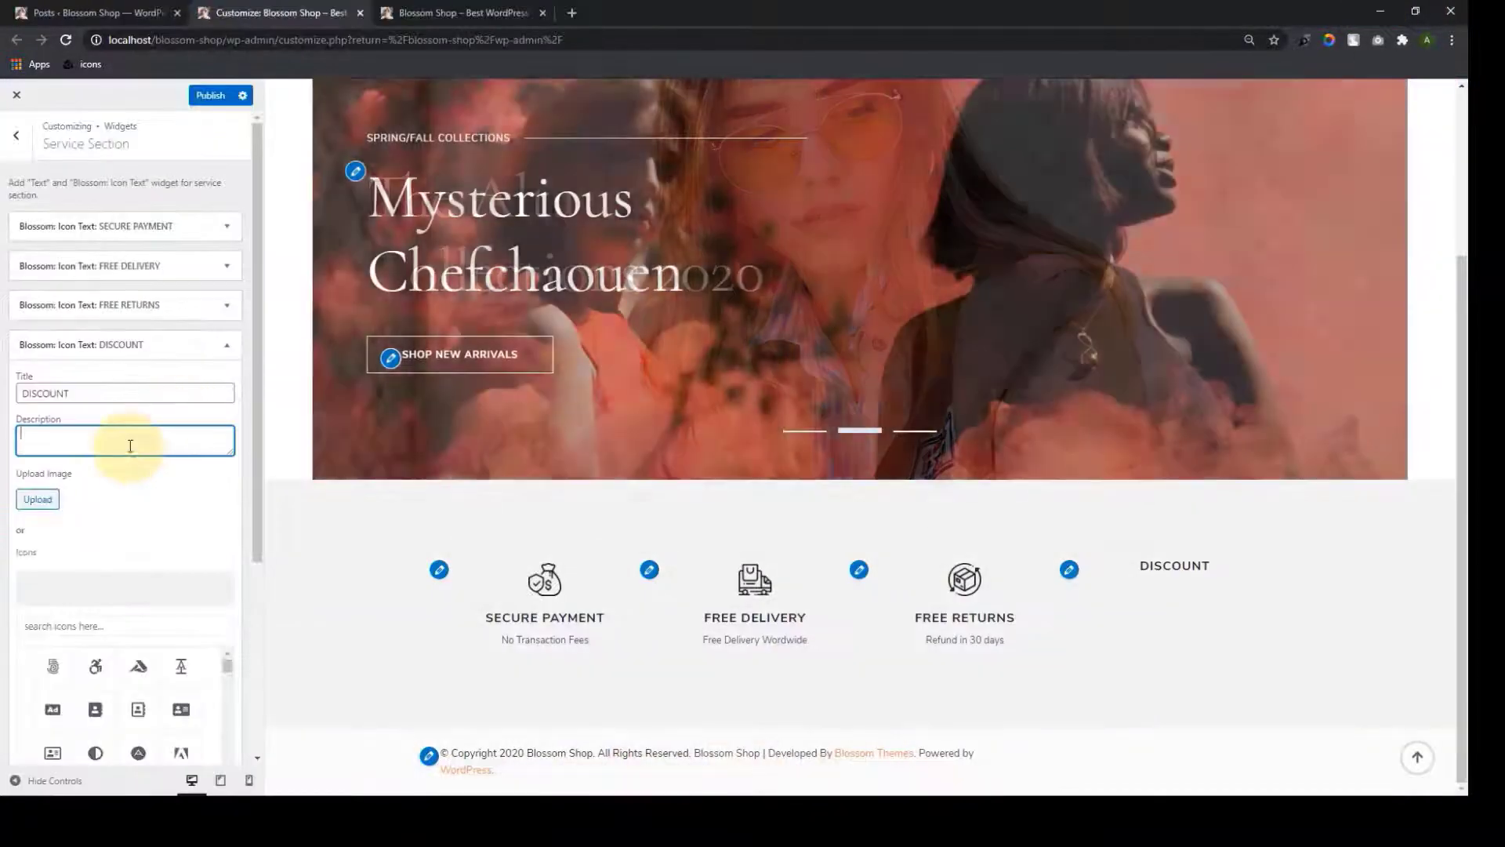
text(Free deals everyweek)
click(38, 499)
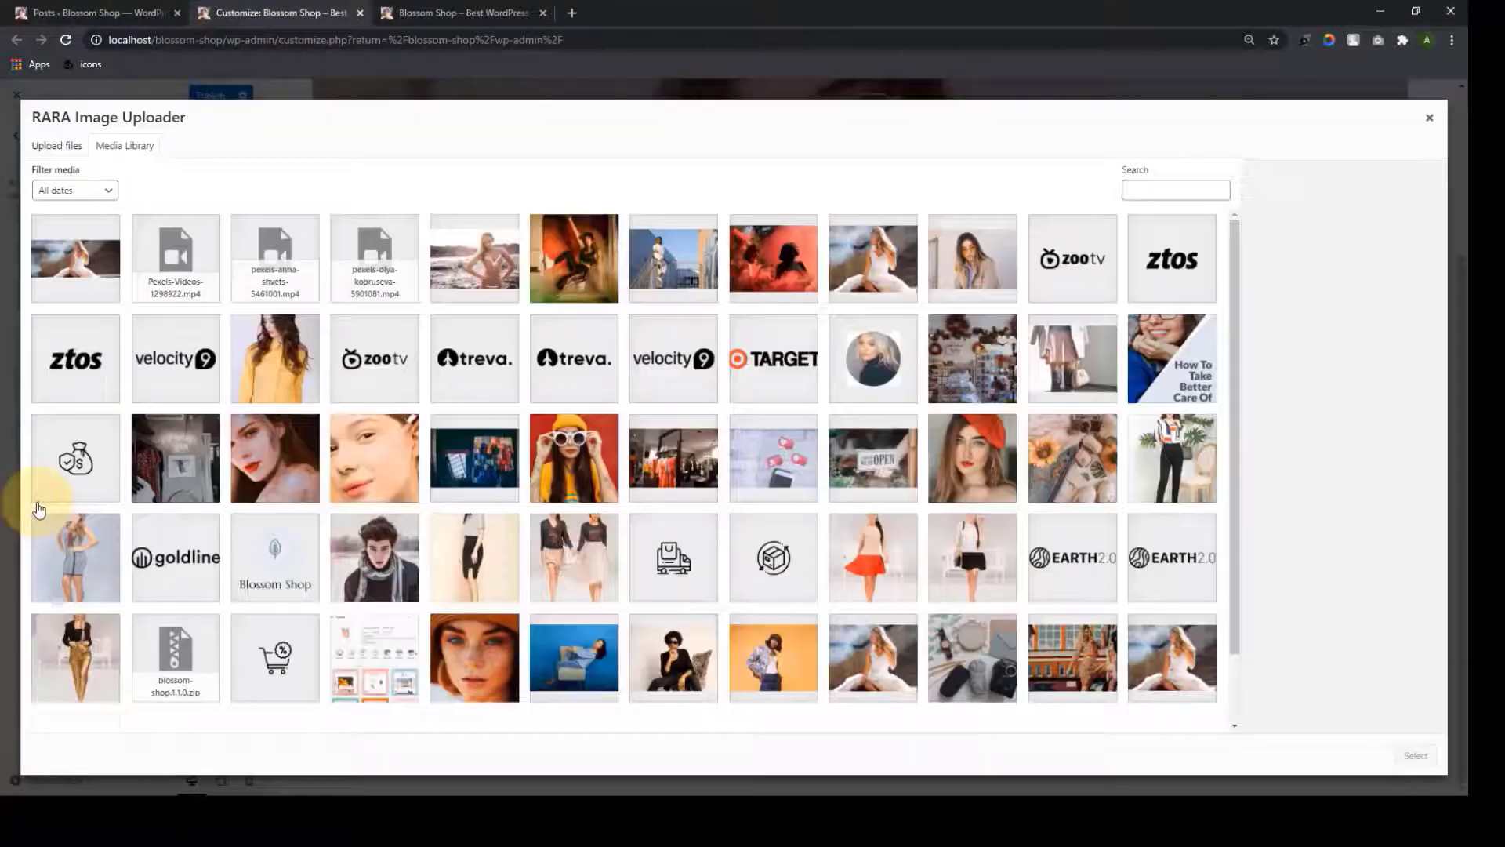
click(287, 684)
click(1411, 752)
scroll(106, 597, down, 2)
scroll(247, 614, down, 5)
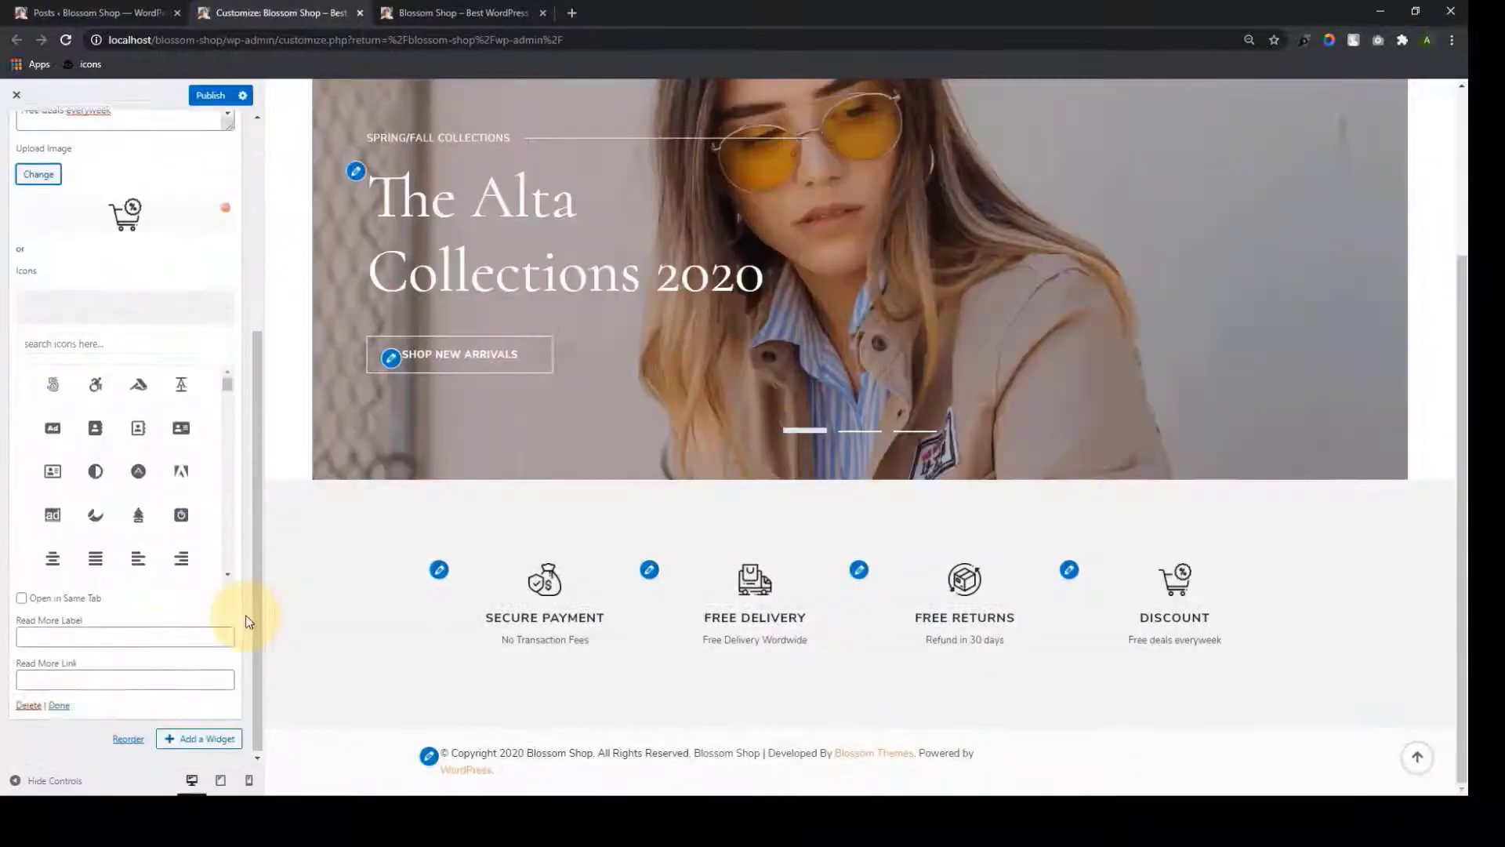
click(60, 706)
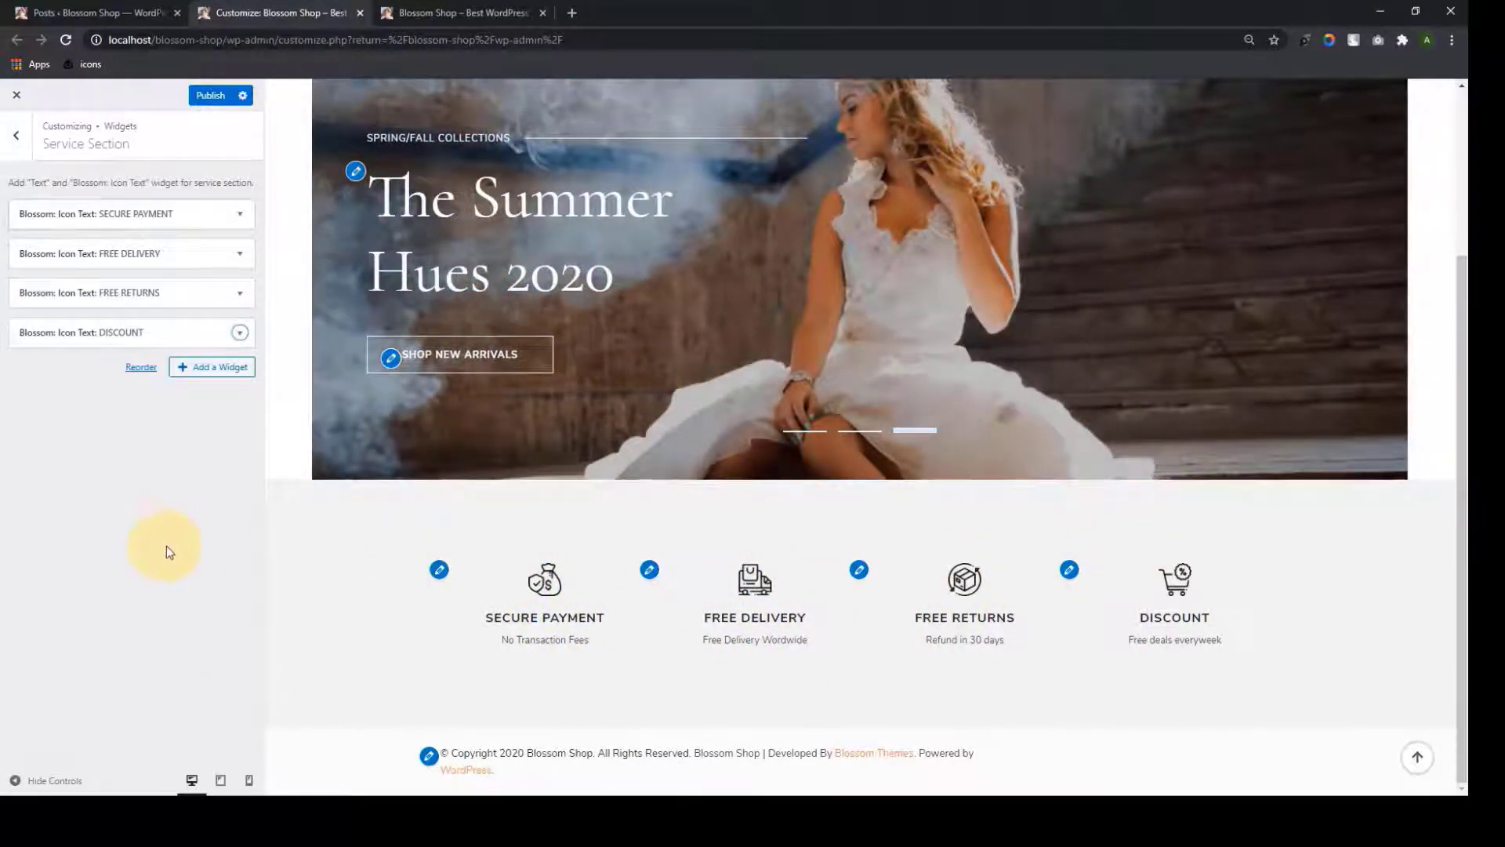
Publish the service section and reload the live site to check the four items
click(215, 98)
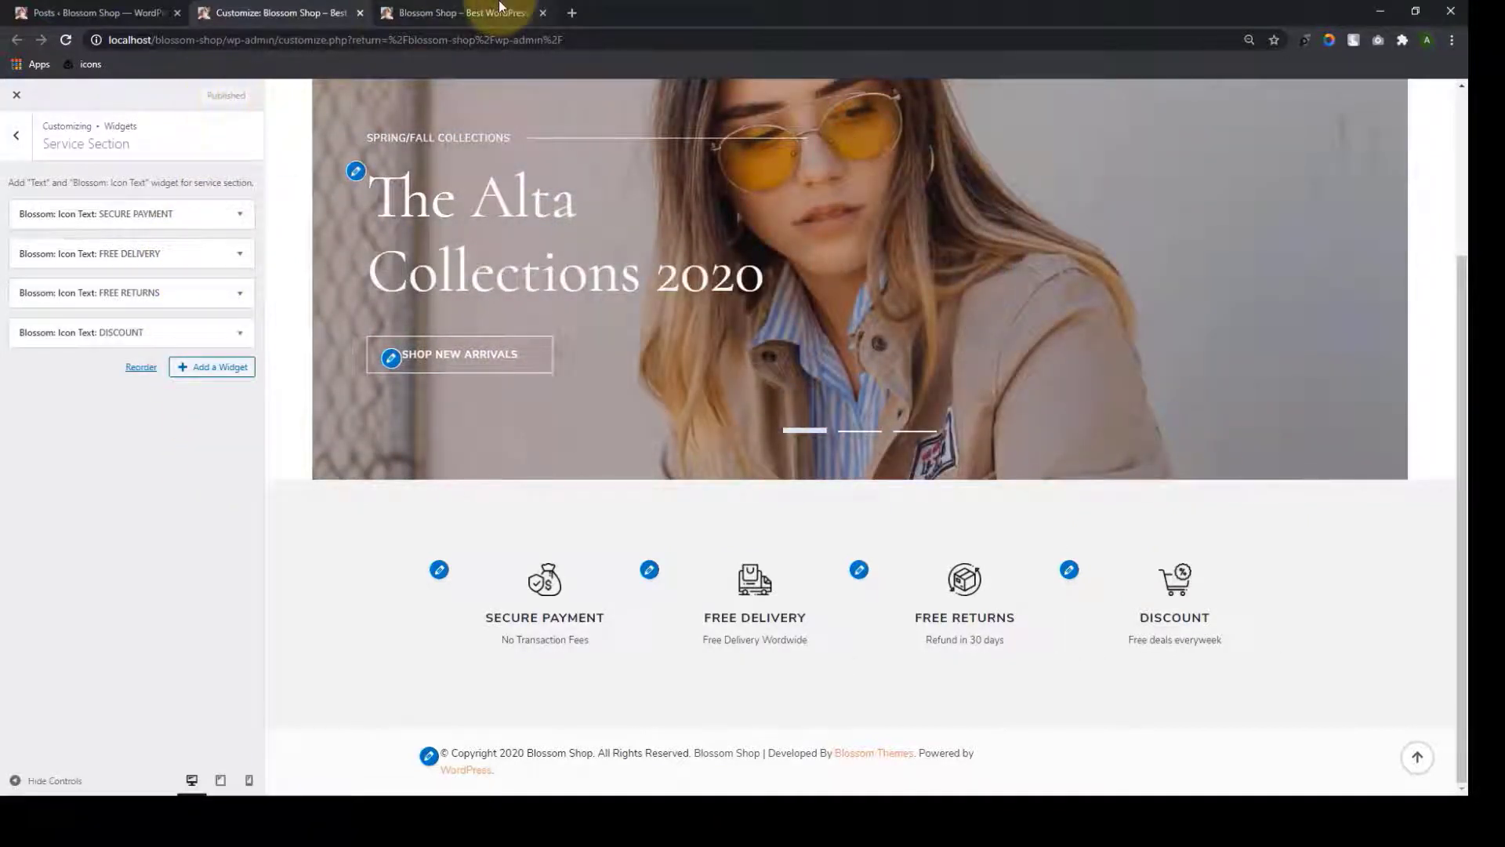
click(470, 12)
scroll(652, 454, down, 1)
scroll(653, 455, up, 2)
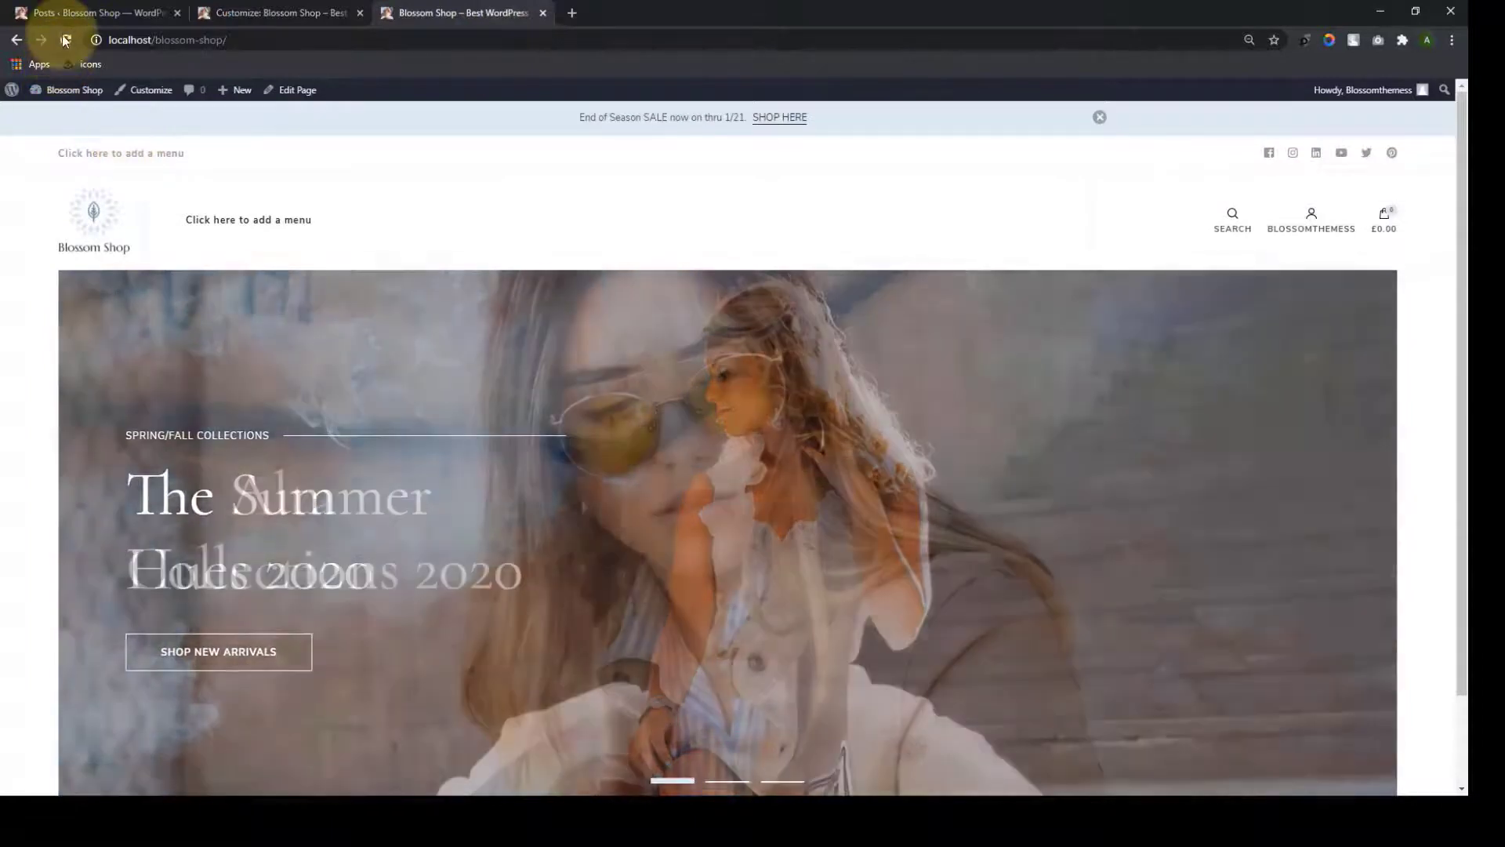
click(65, 39)
scroll(478, 555, down, 4)
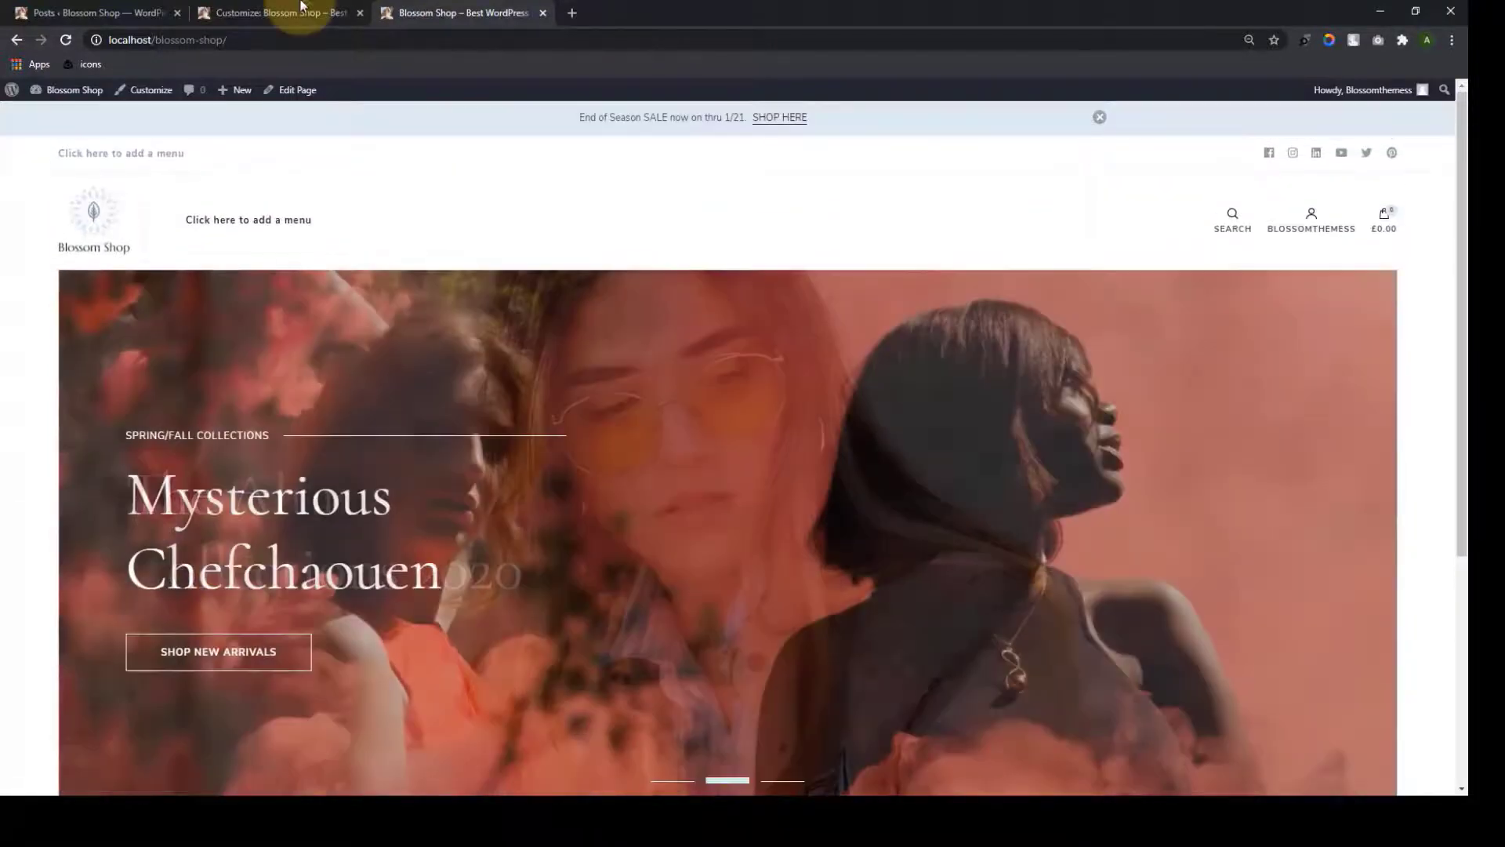
click(280, 13)
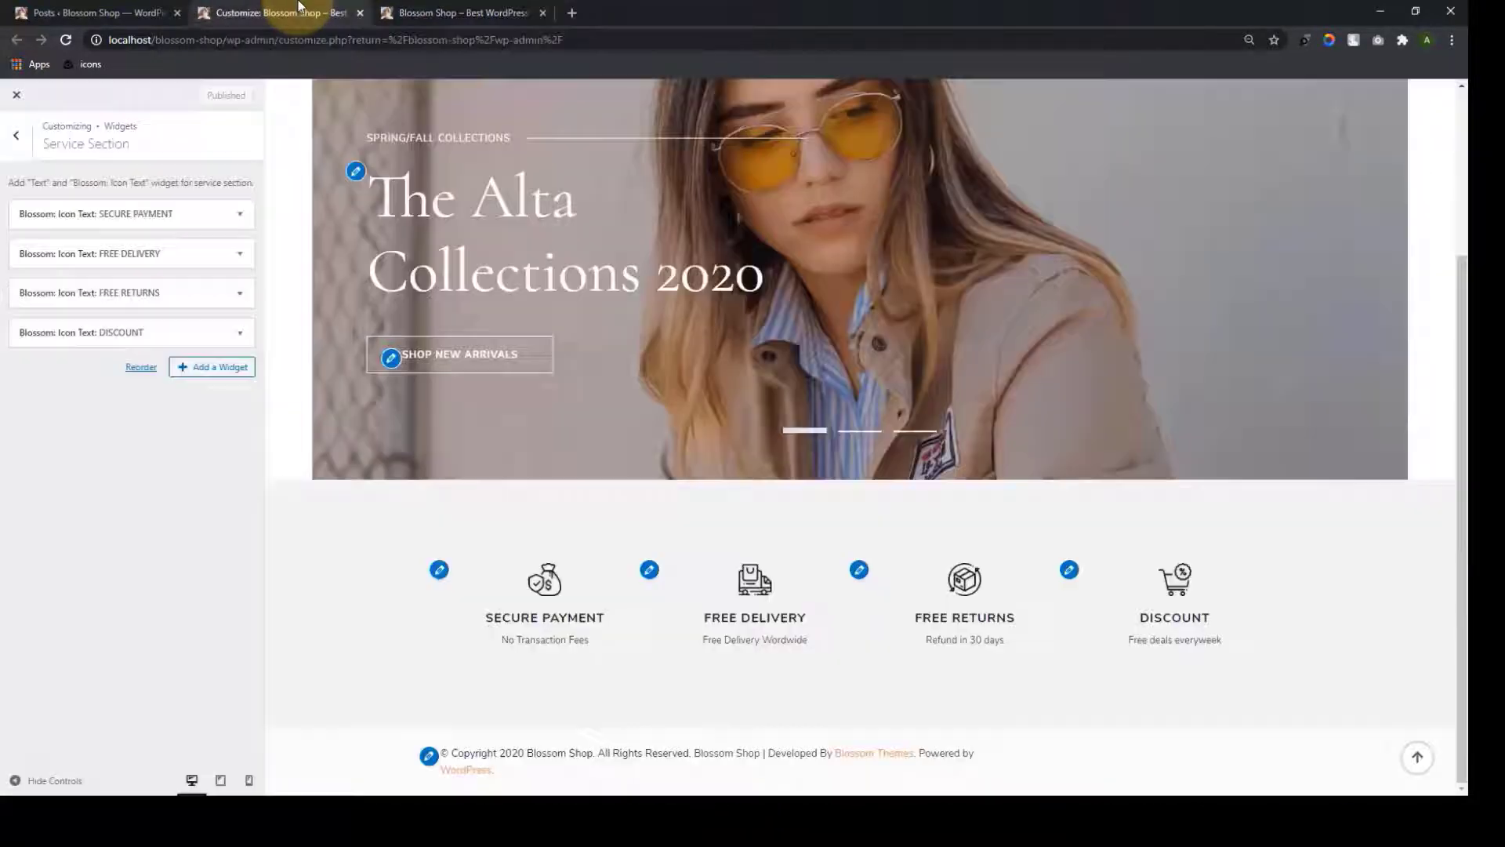
Open the Featured Section in Front Page Settings and switch on Enable Featured Area
click(16, 137)
click(68, 235)
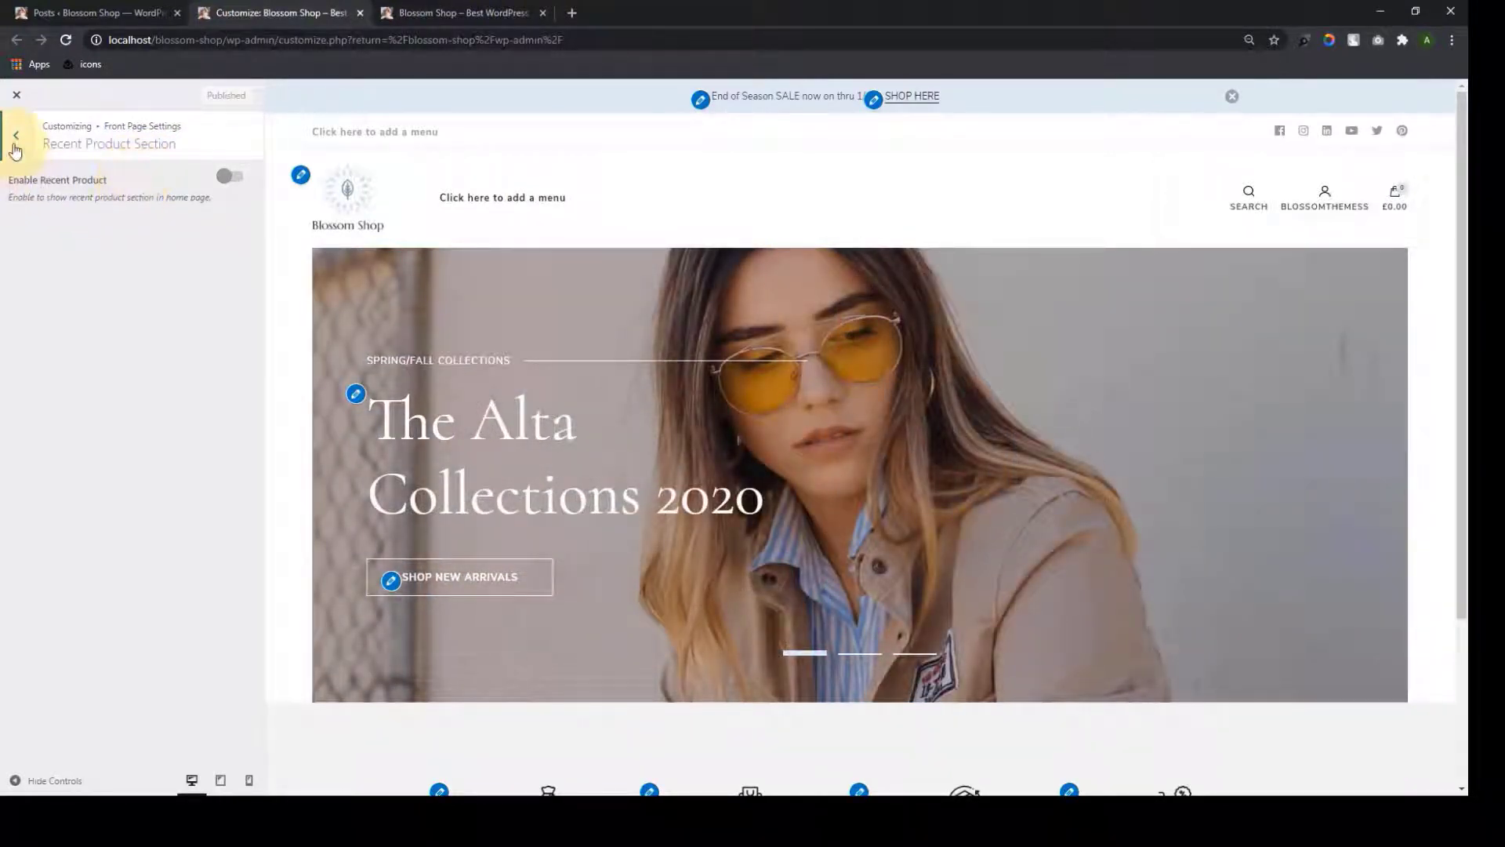
click(15, 141)
click(66, 276)
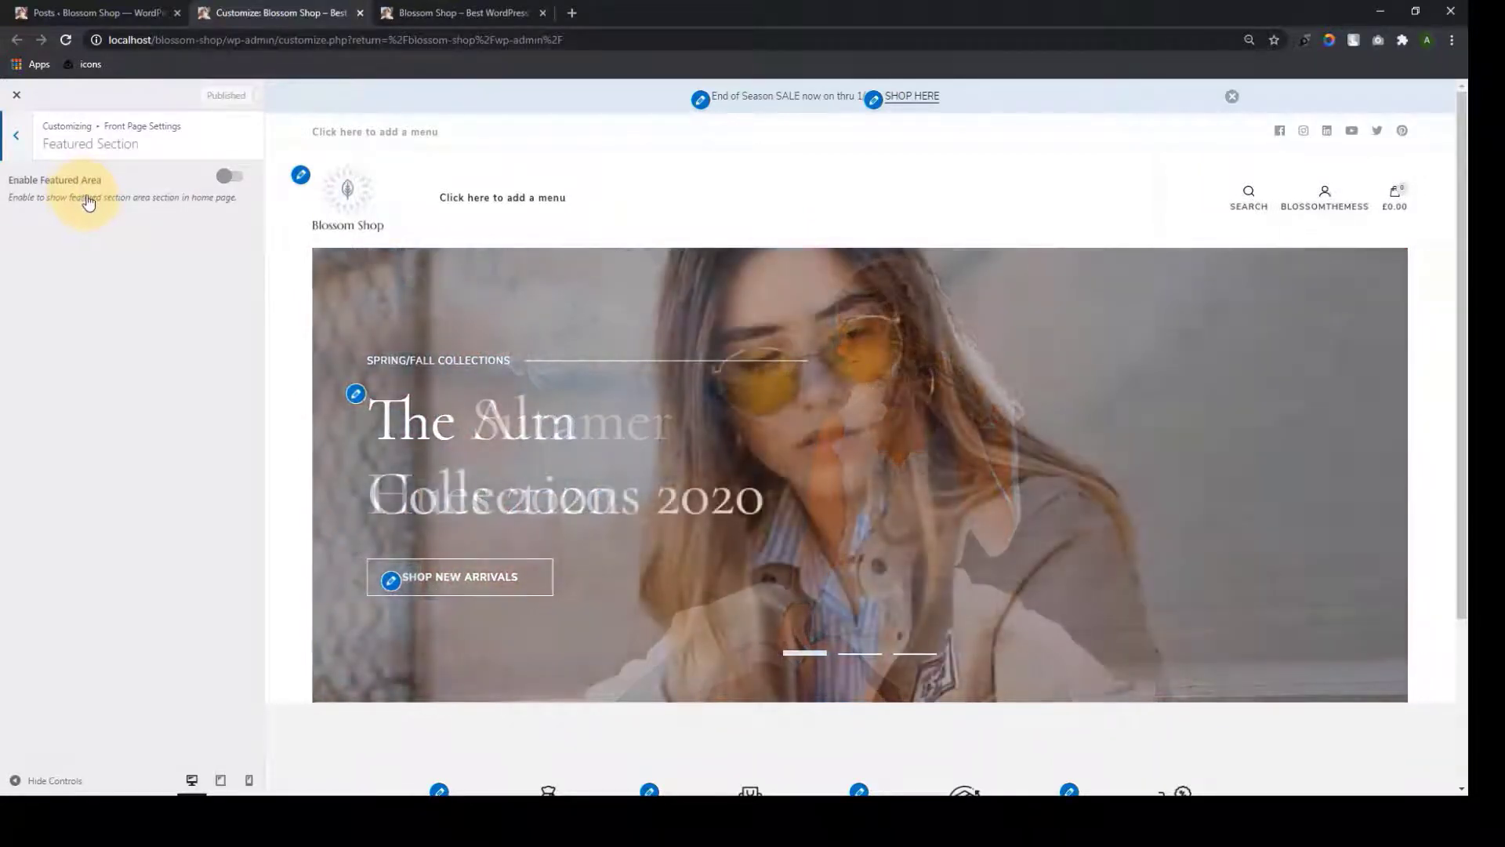
scroll(669, 490, down, 3)
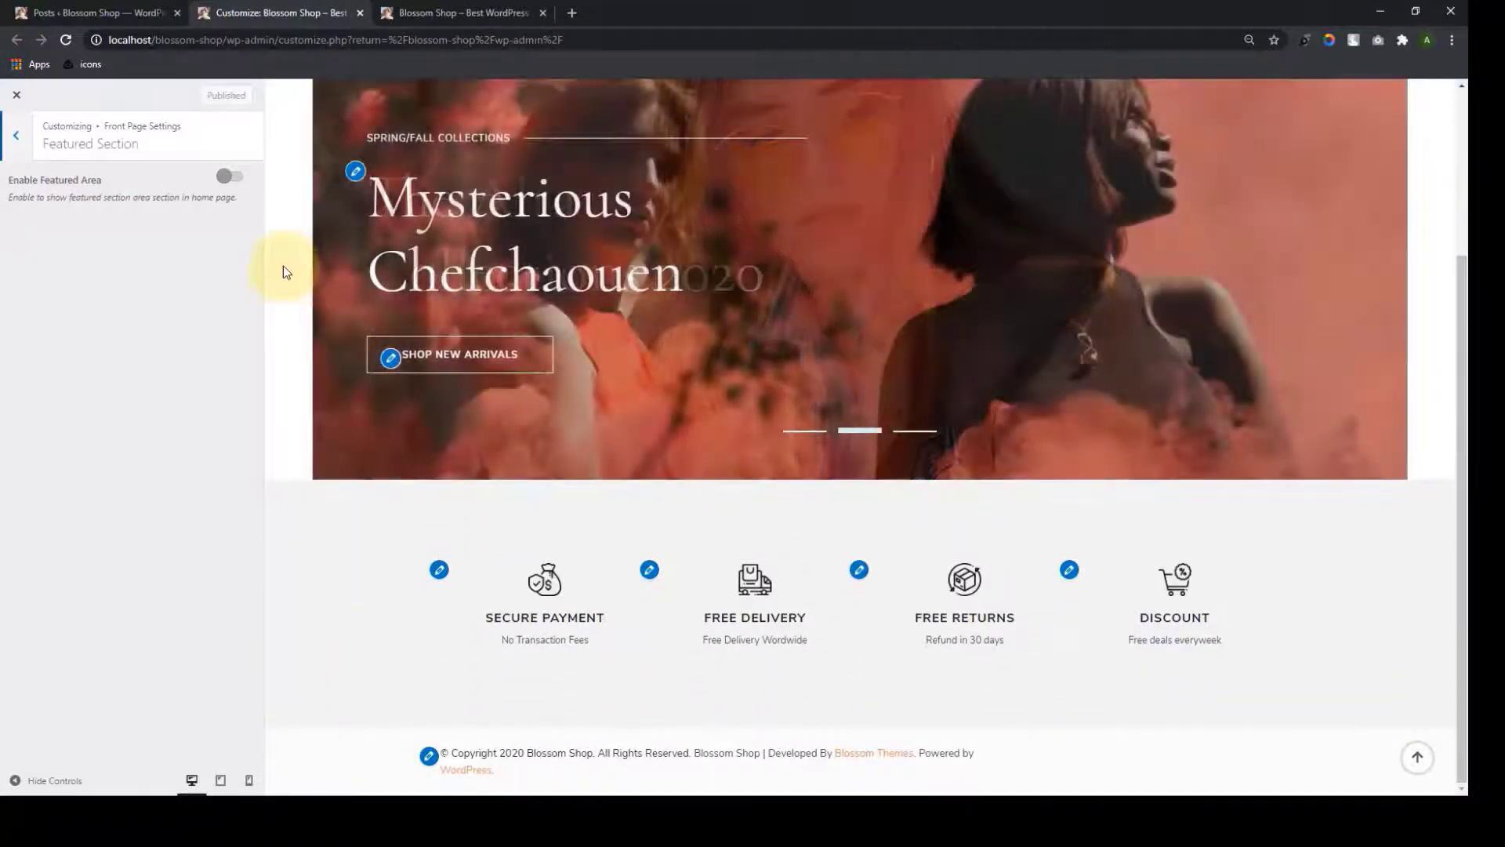
click(231, 177)
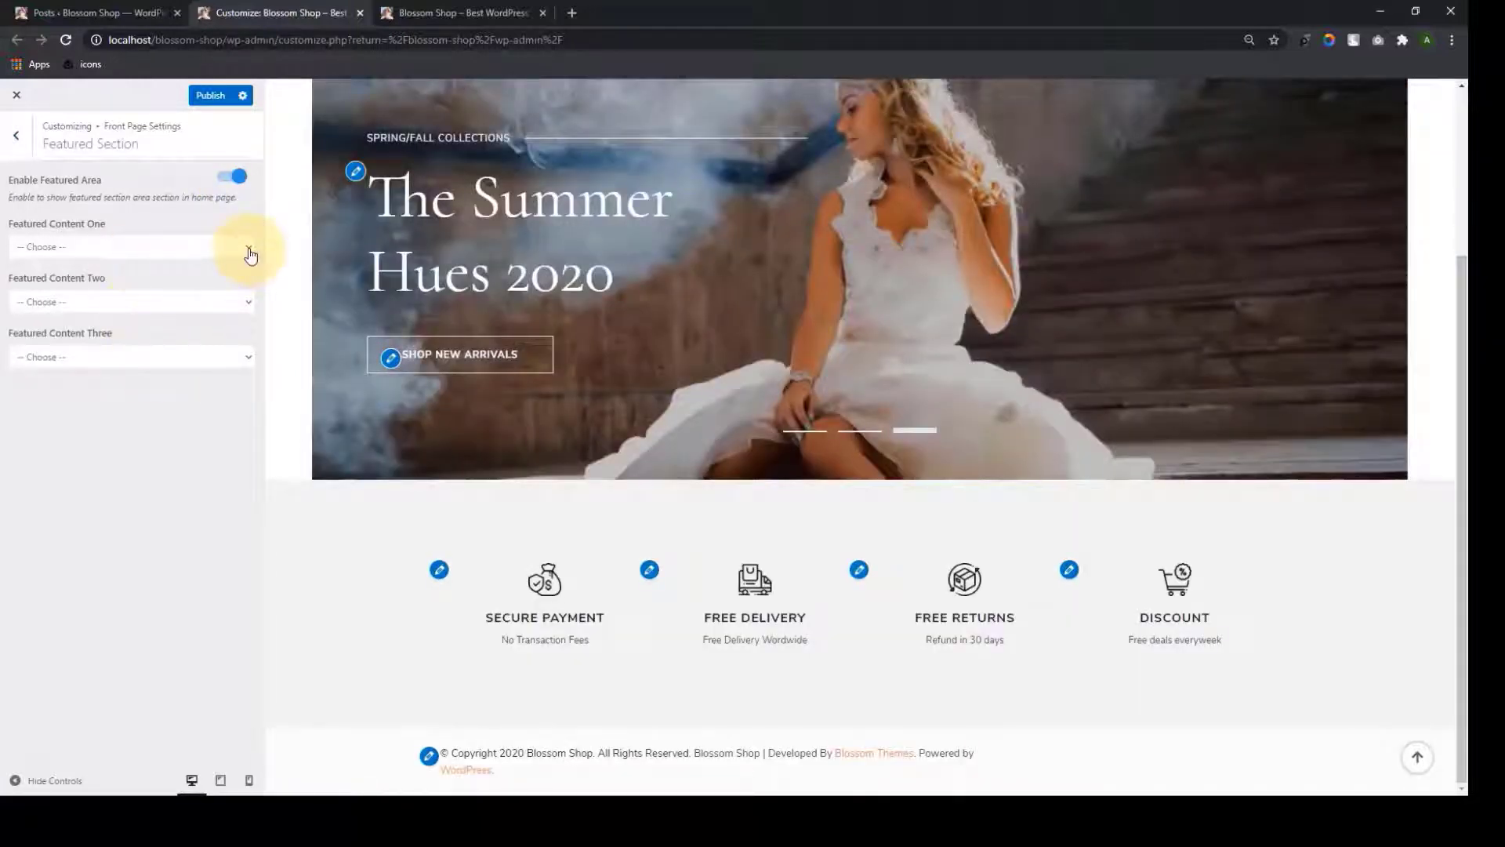
Browse the page lists for Featured Content One, Two and Three without choosing any
click(250, 251)
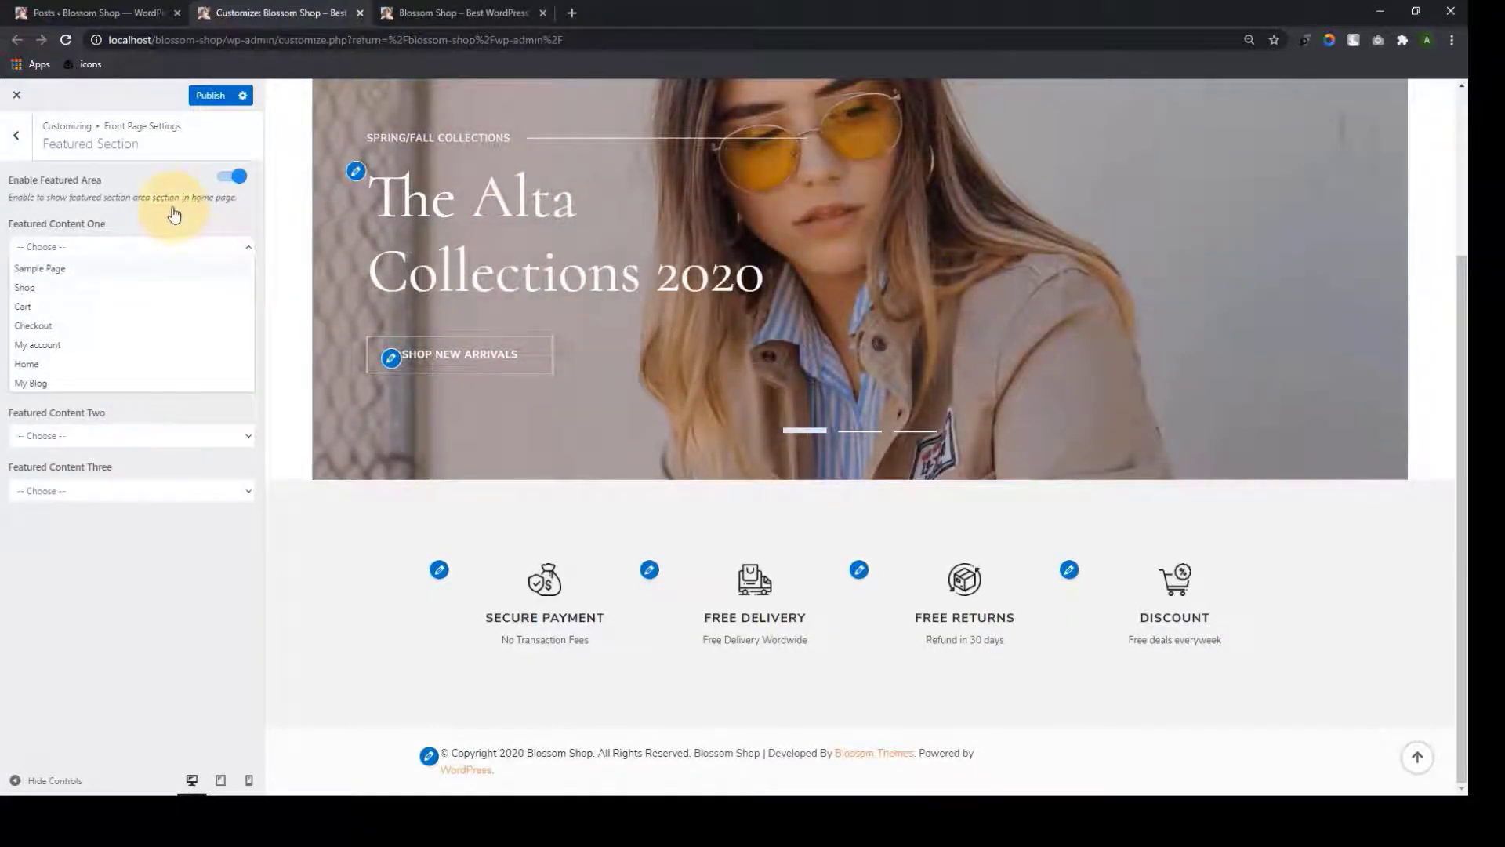
click(172, 209)
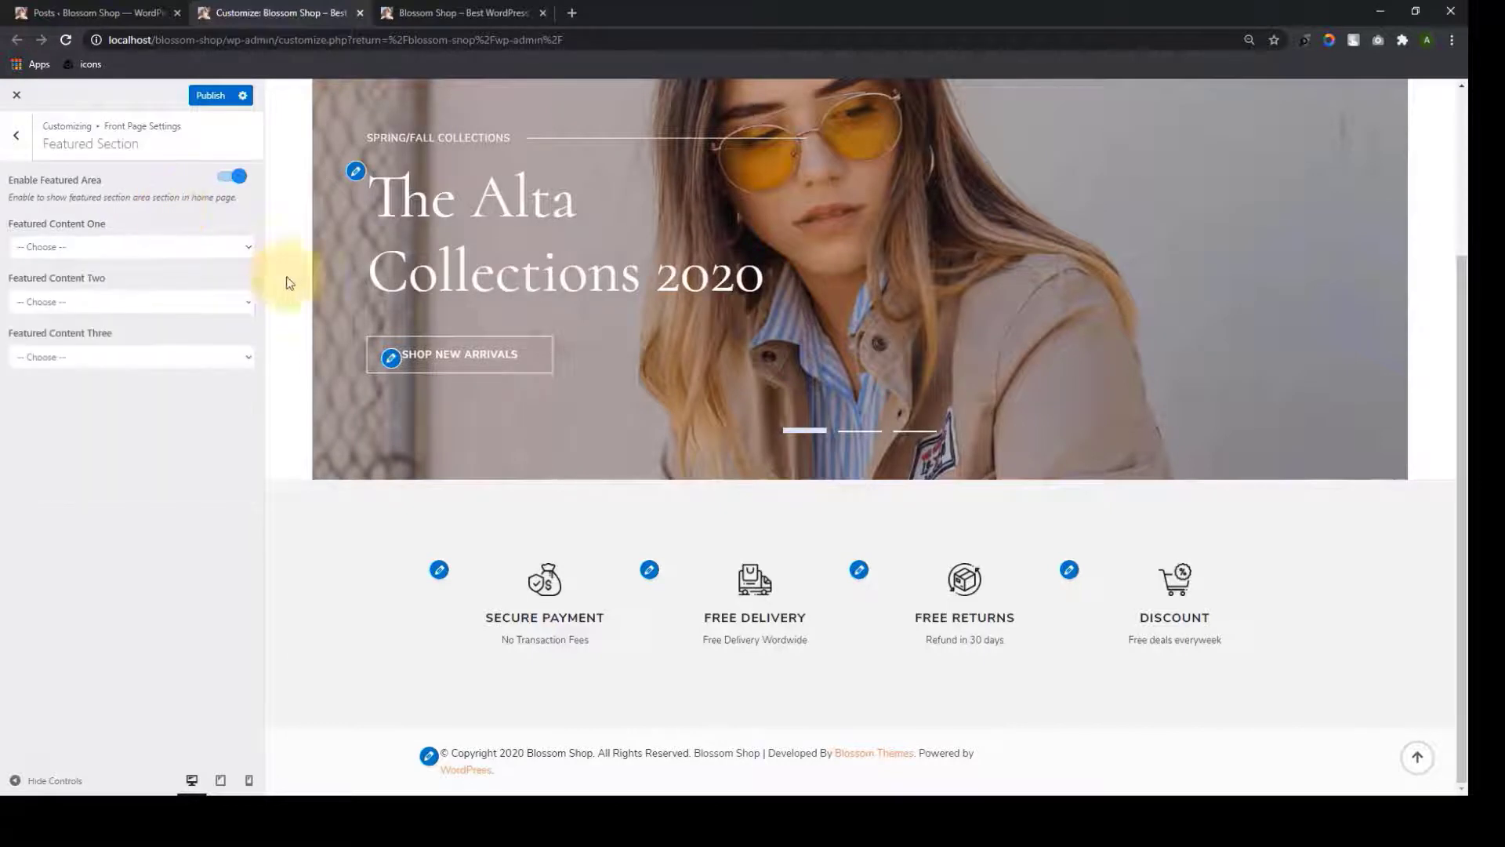
click(245, 305)
click(165, 275)
click(117, 356)
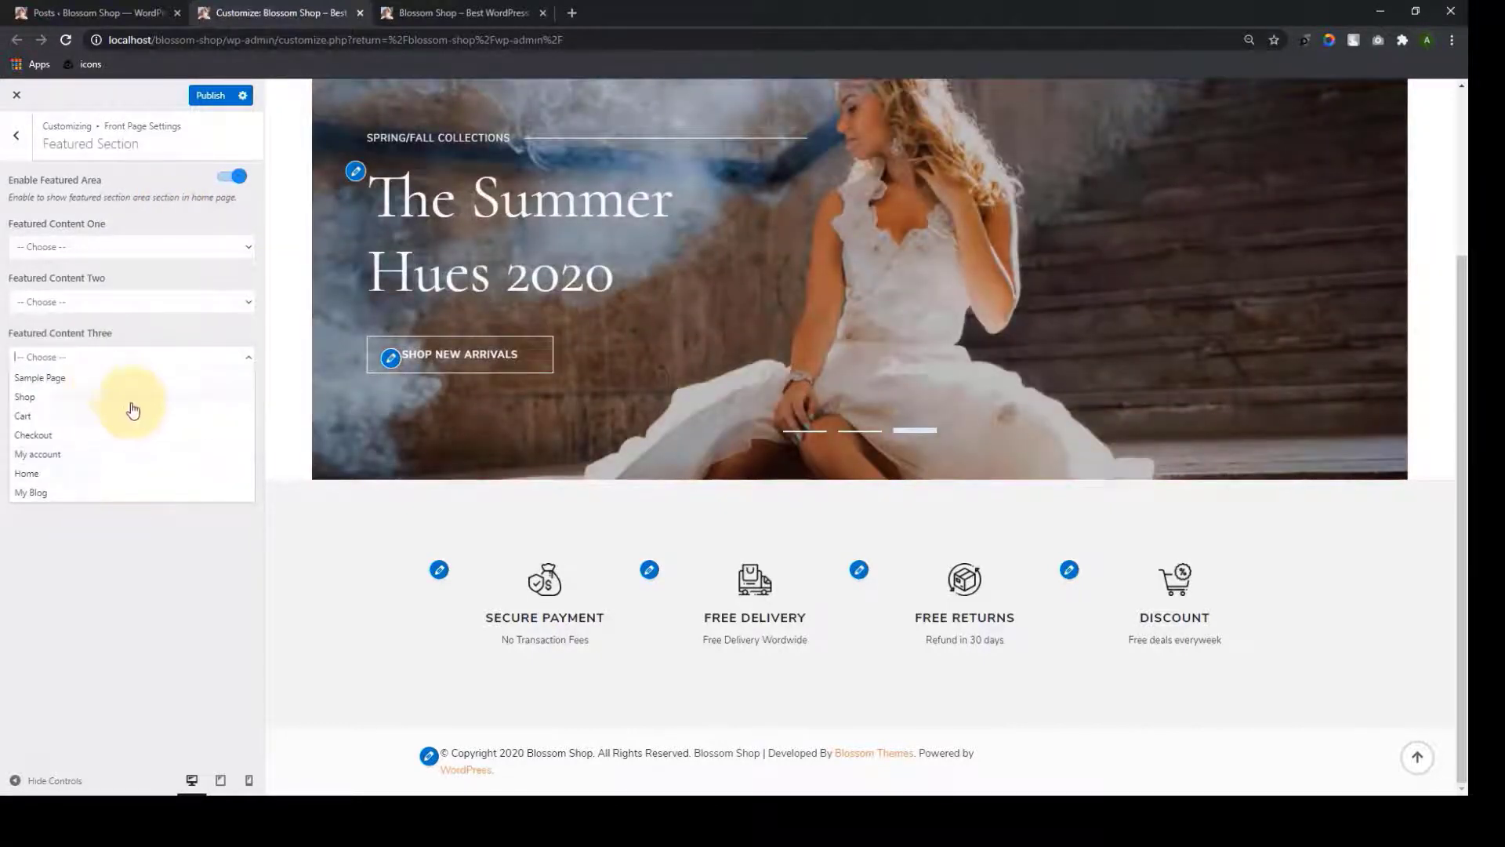
click(127, 516)
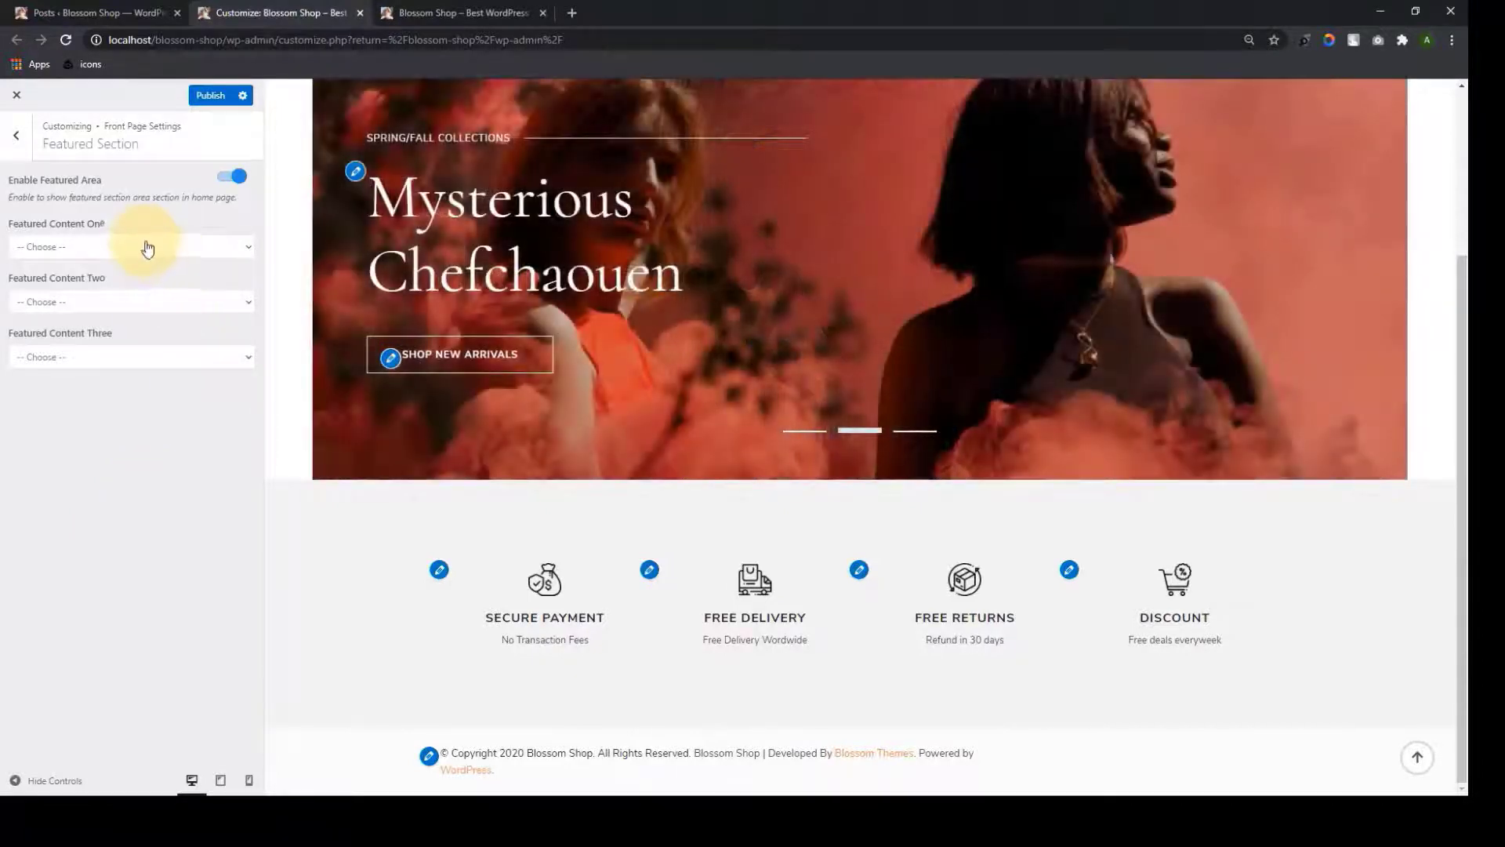
click(253, 255)
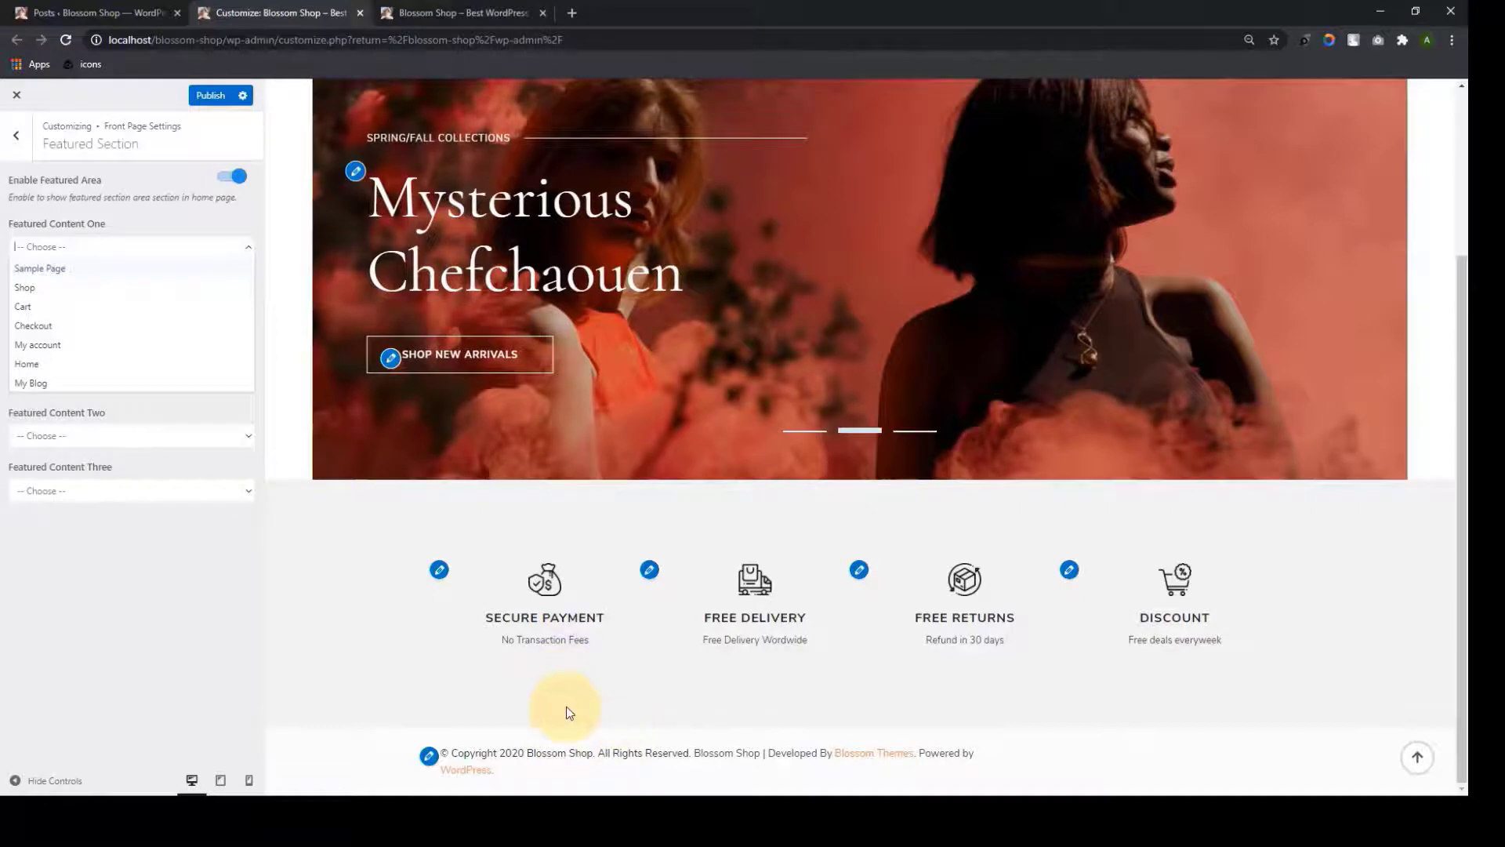
click(184, 533)
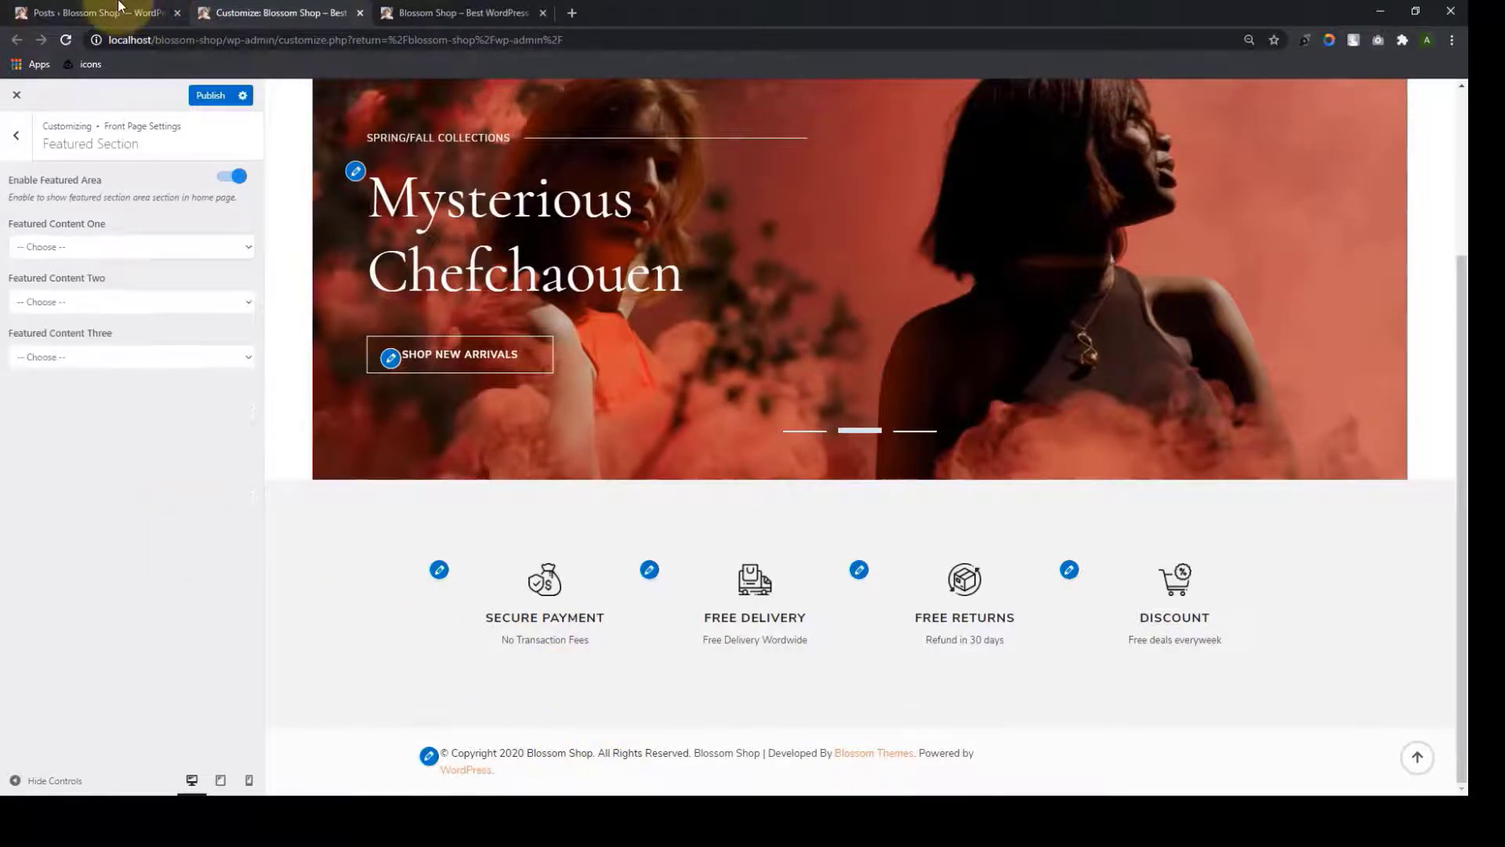
click(118, 9)
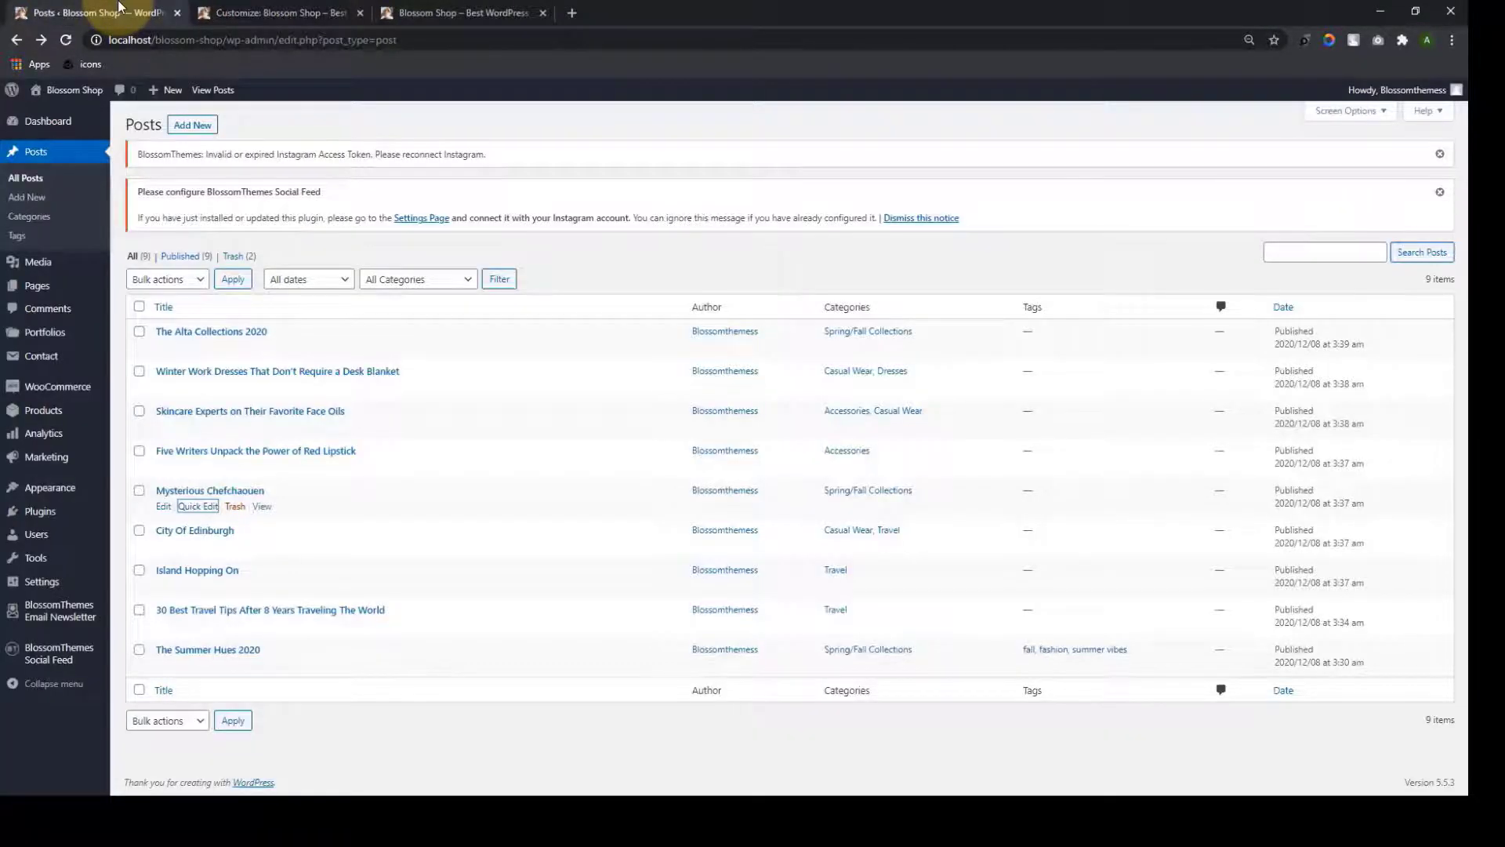
Start a new page and duplicate its editor into three page editors
mouse_move(62, 288)
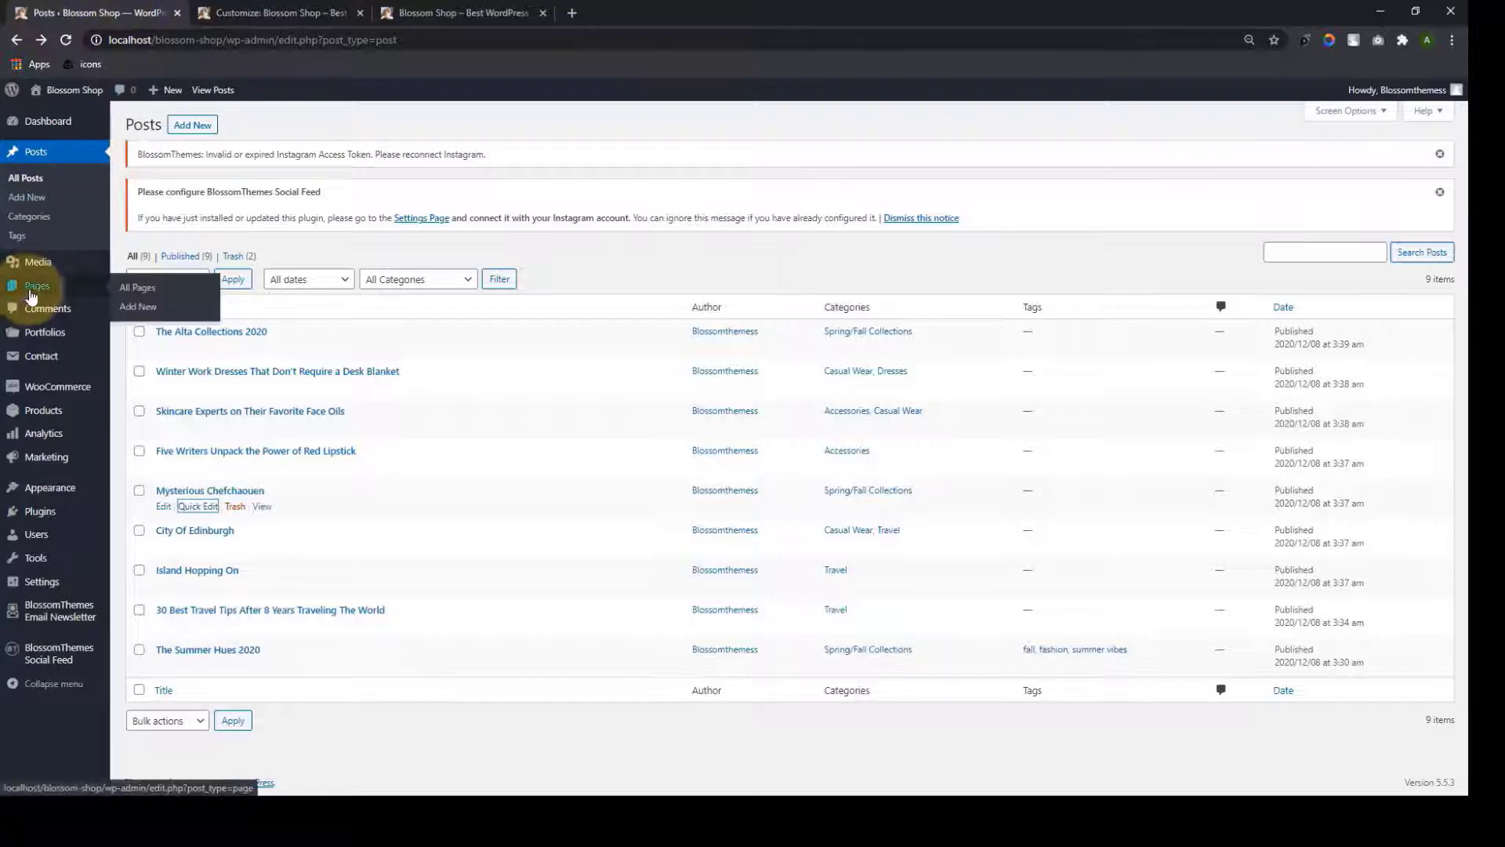
click(139, 307)
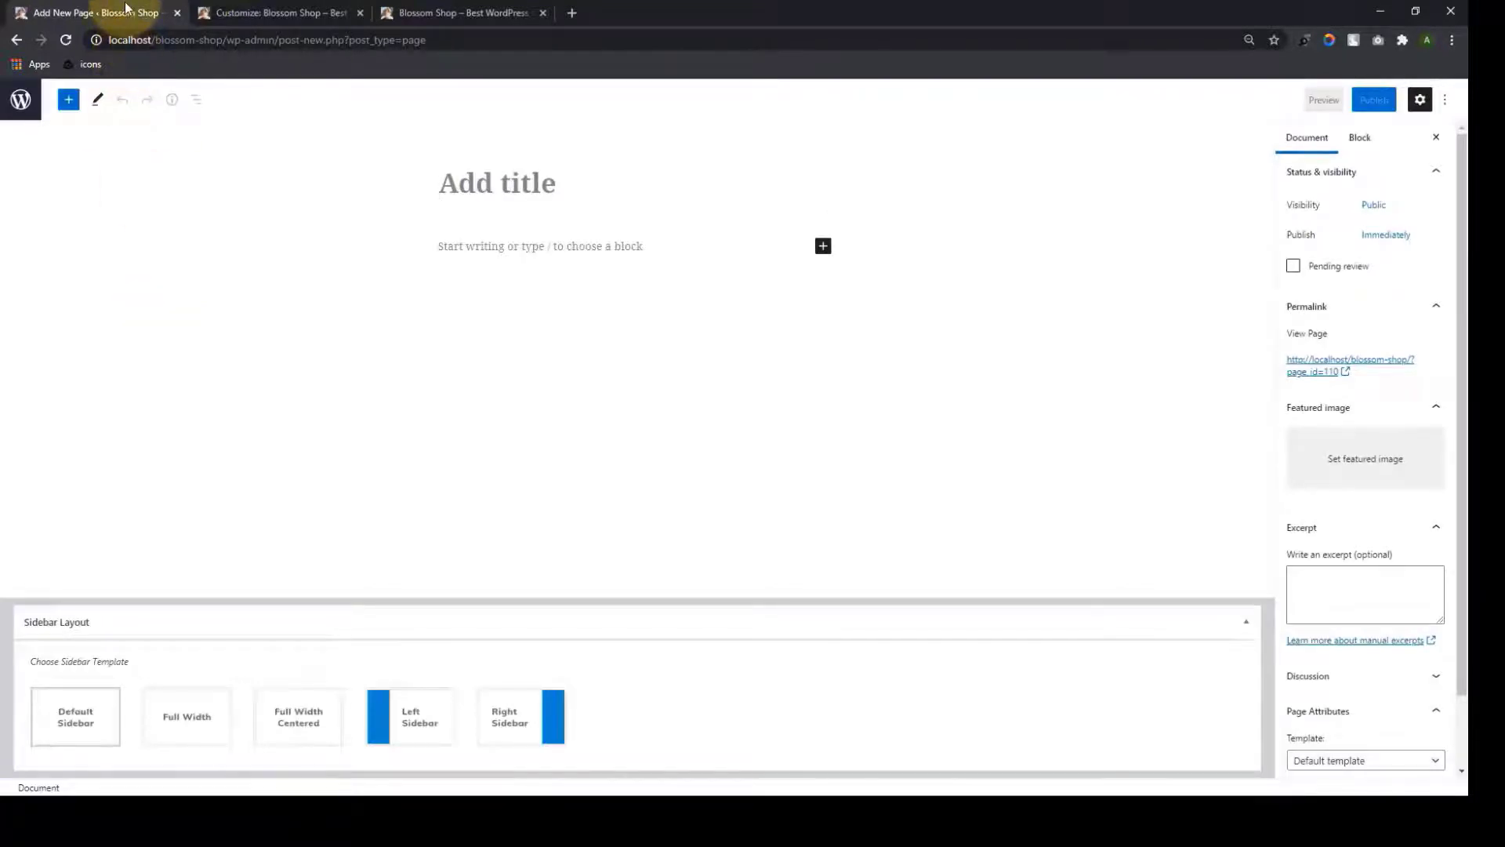
right_click(123, 14)
click(162, 96)
right_click(261, 10)
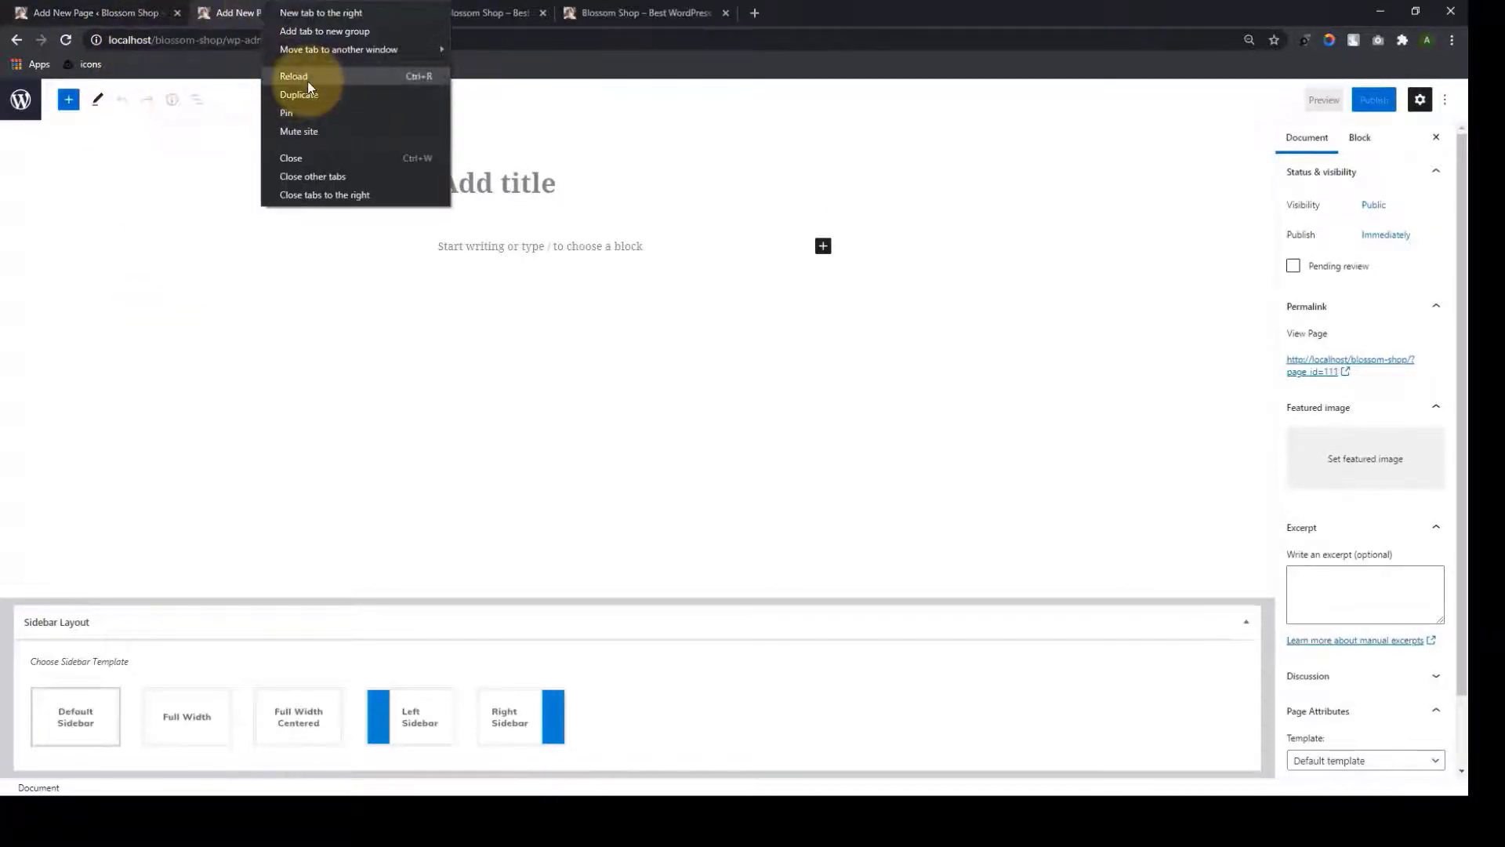
click(325, 102)
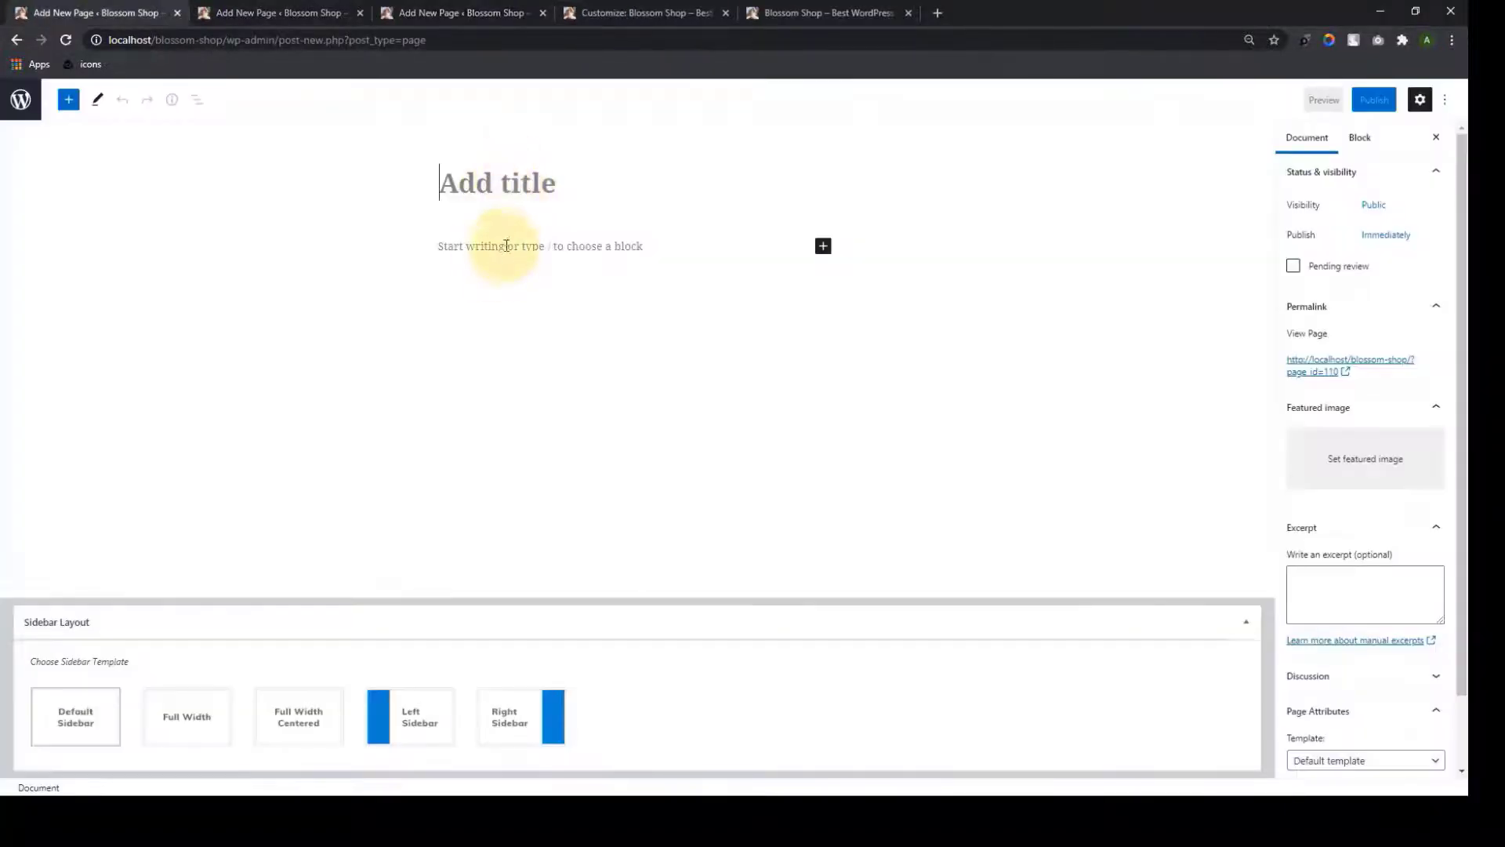
Keep the default template, title the first page Design and paste in the sample article
click(508, 243)
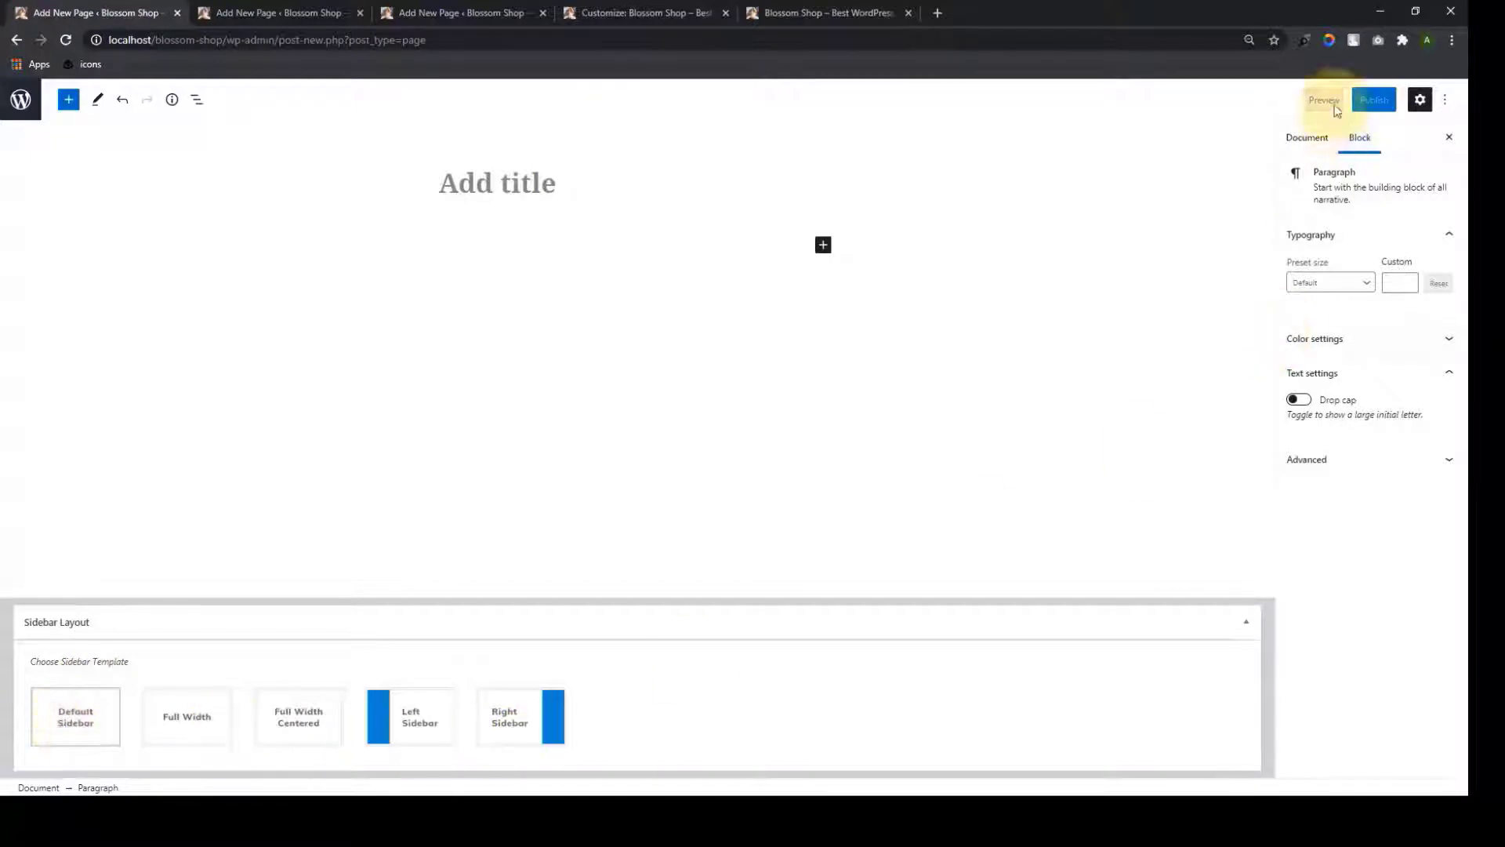
click(1327, 150)
scroll(1376, 411, down, 1)
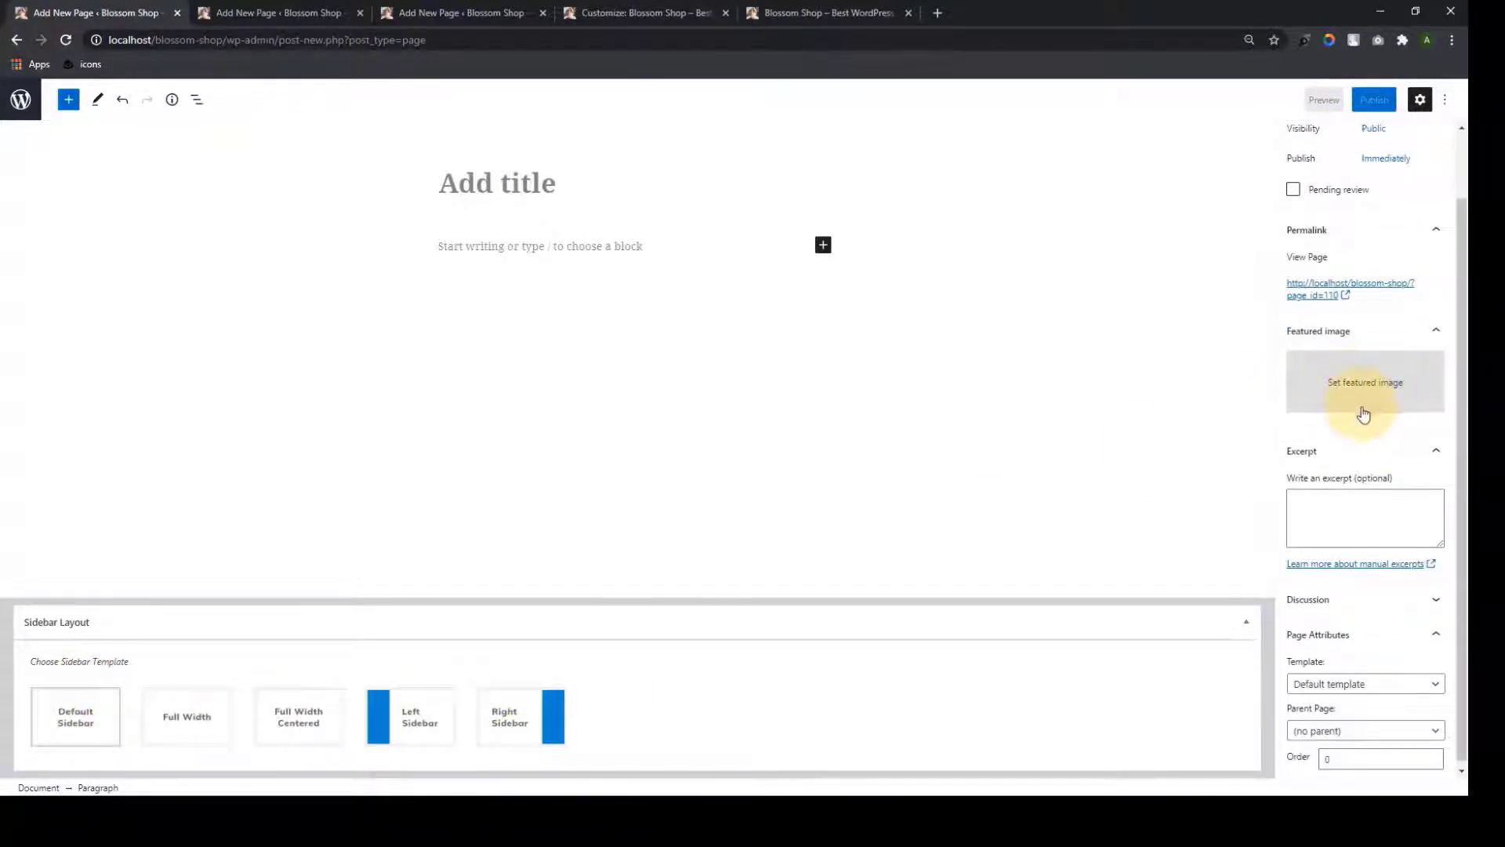
scroll(1376, 439, down, 1)
click(1368, 679)
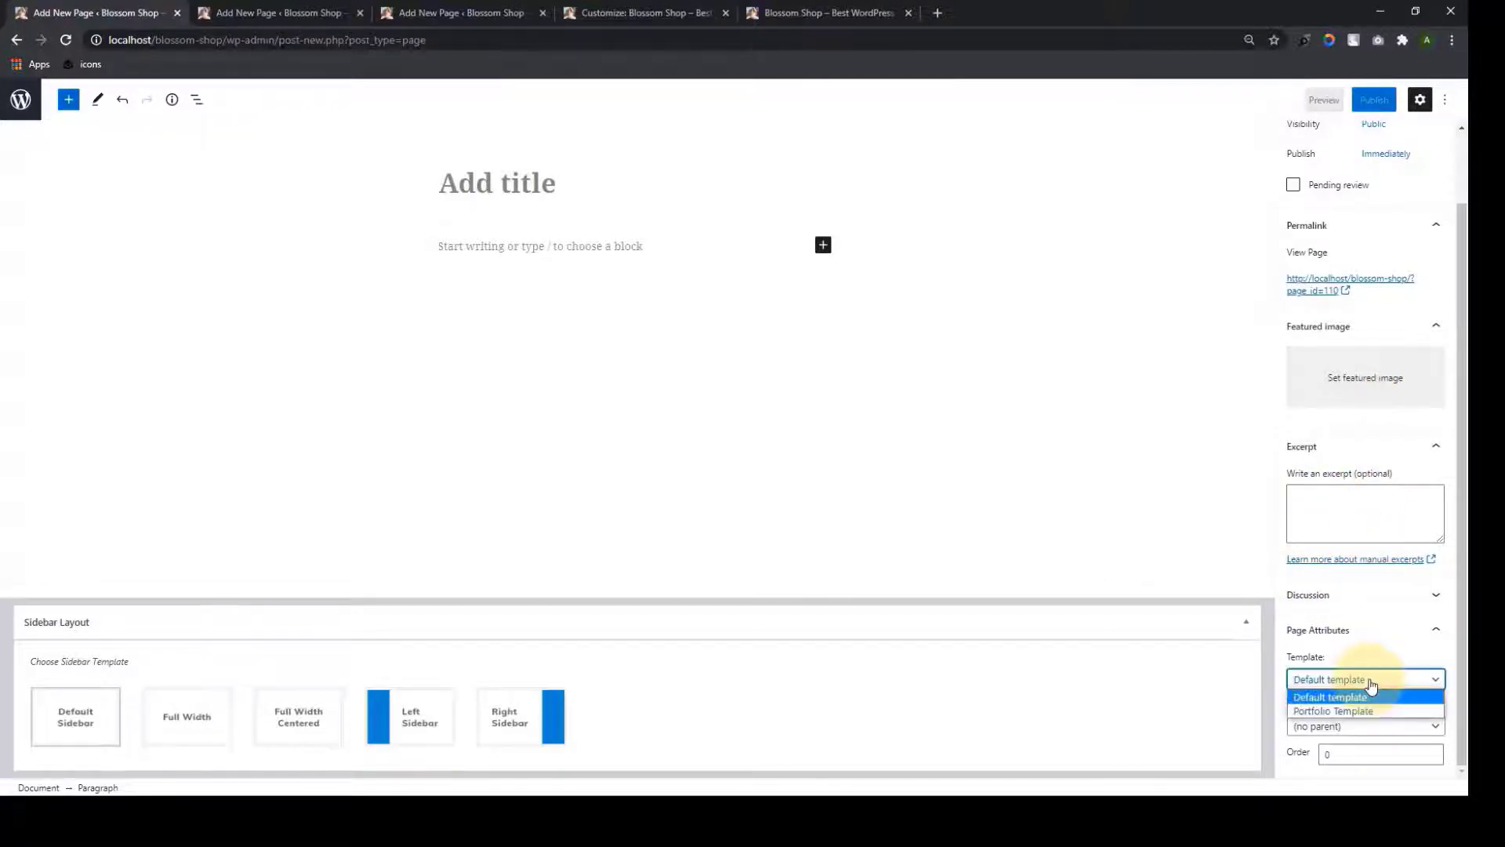
click(1132, 496)
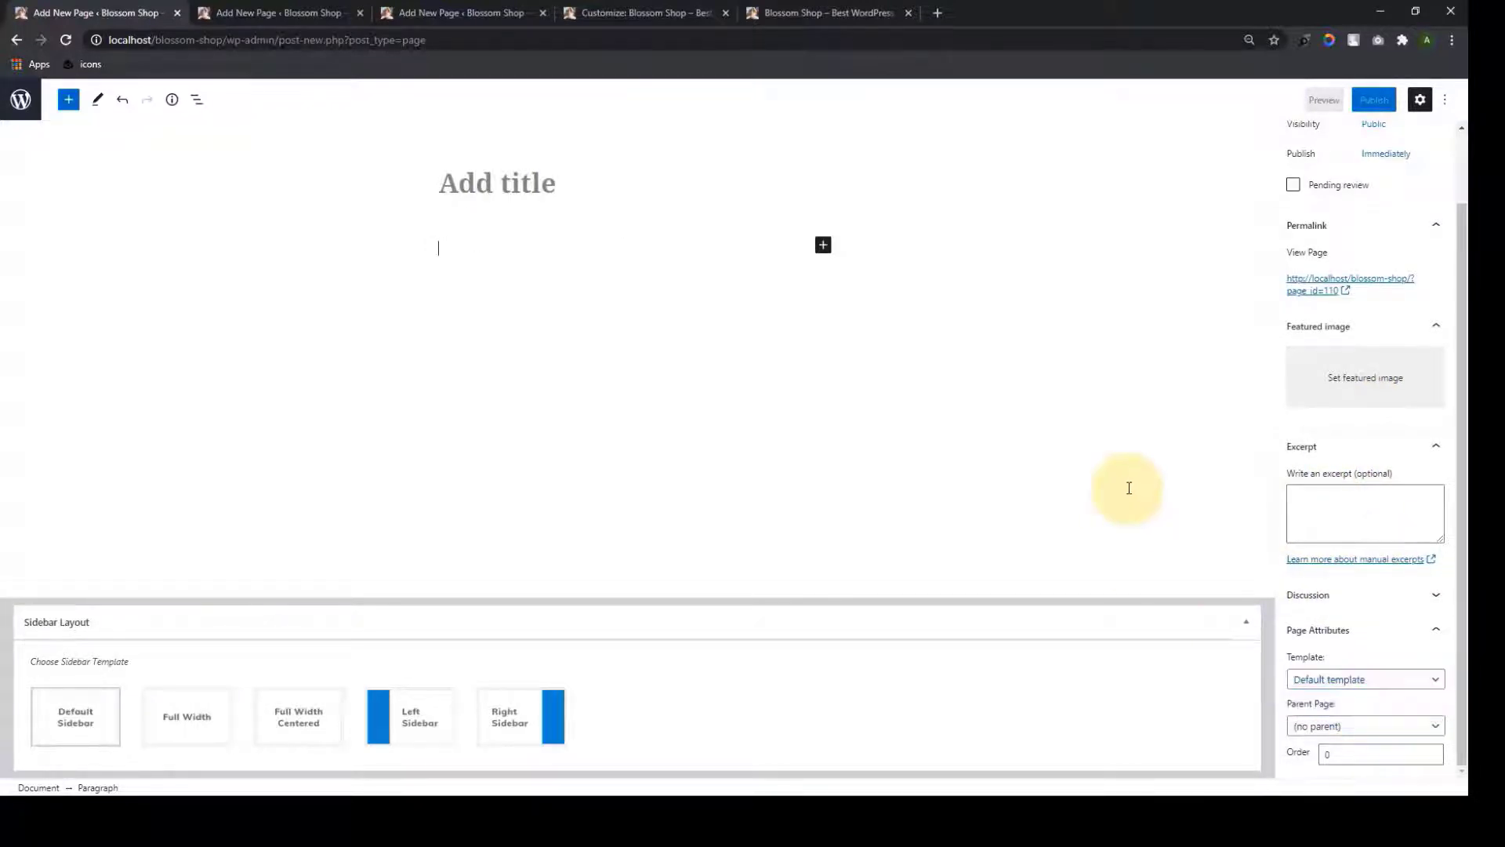
click(553, 177)
text(De)
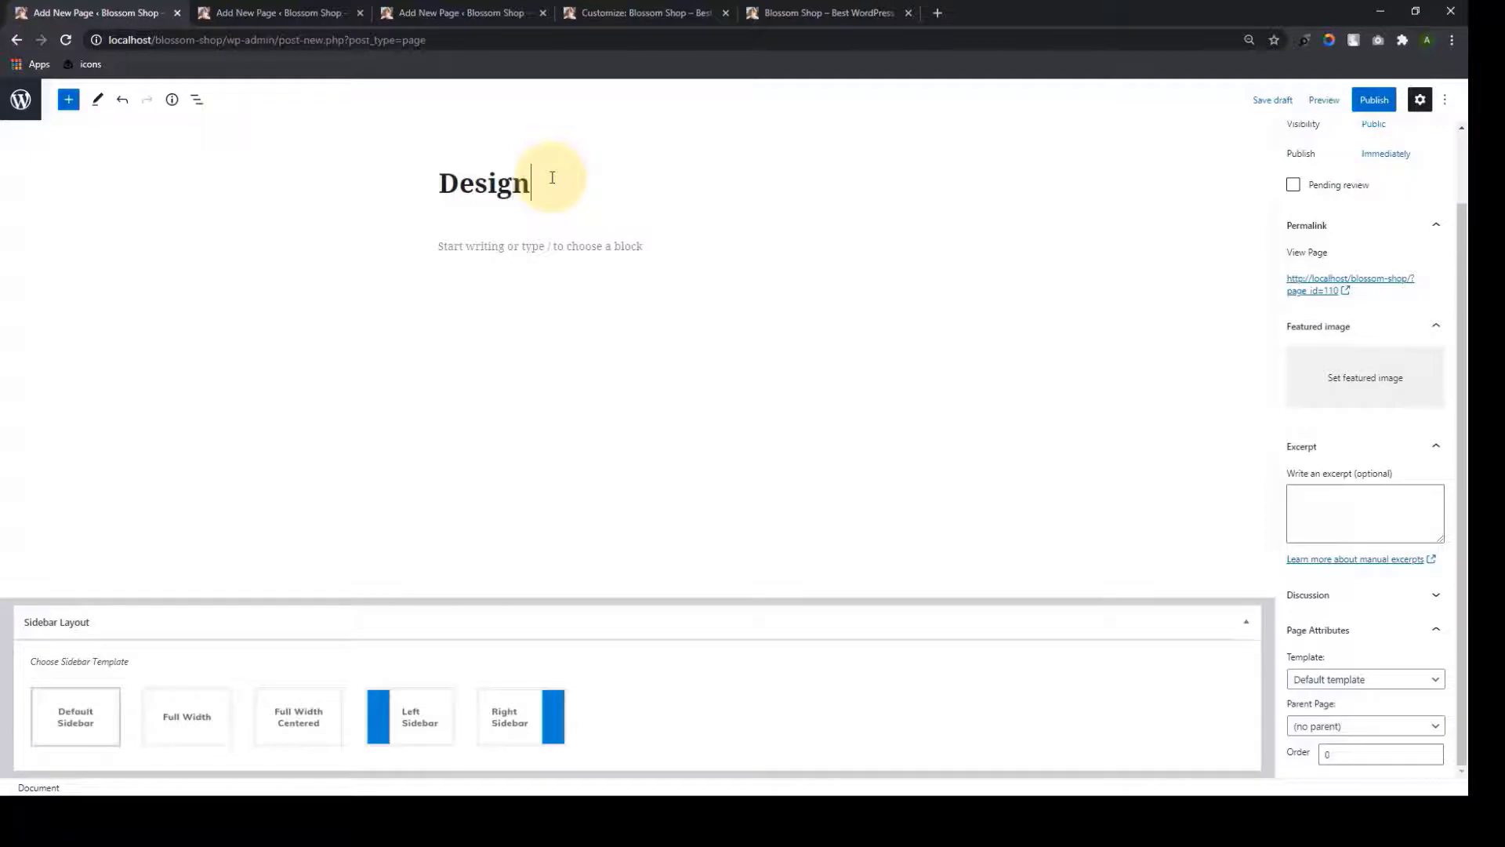
text(sign)
key(ctrl+v)
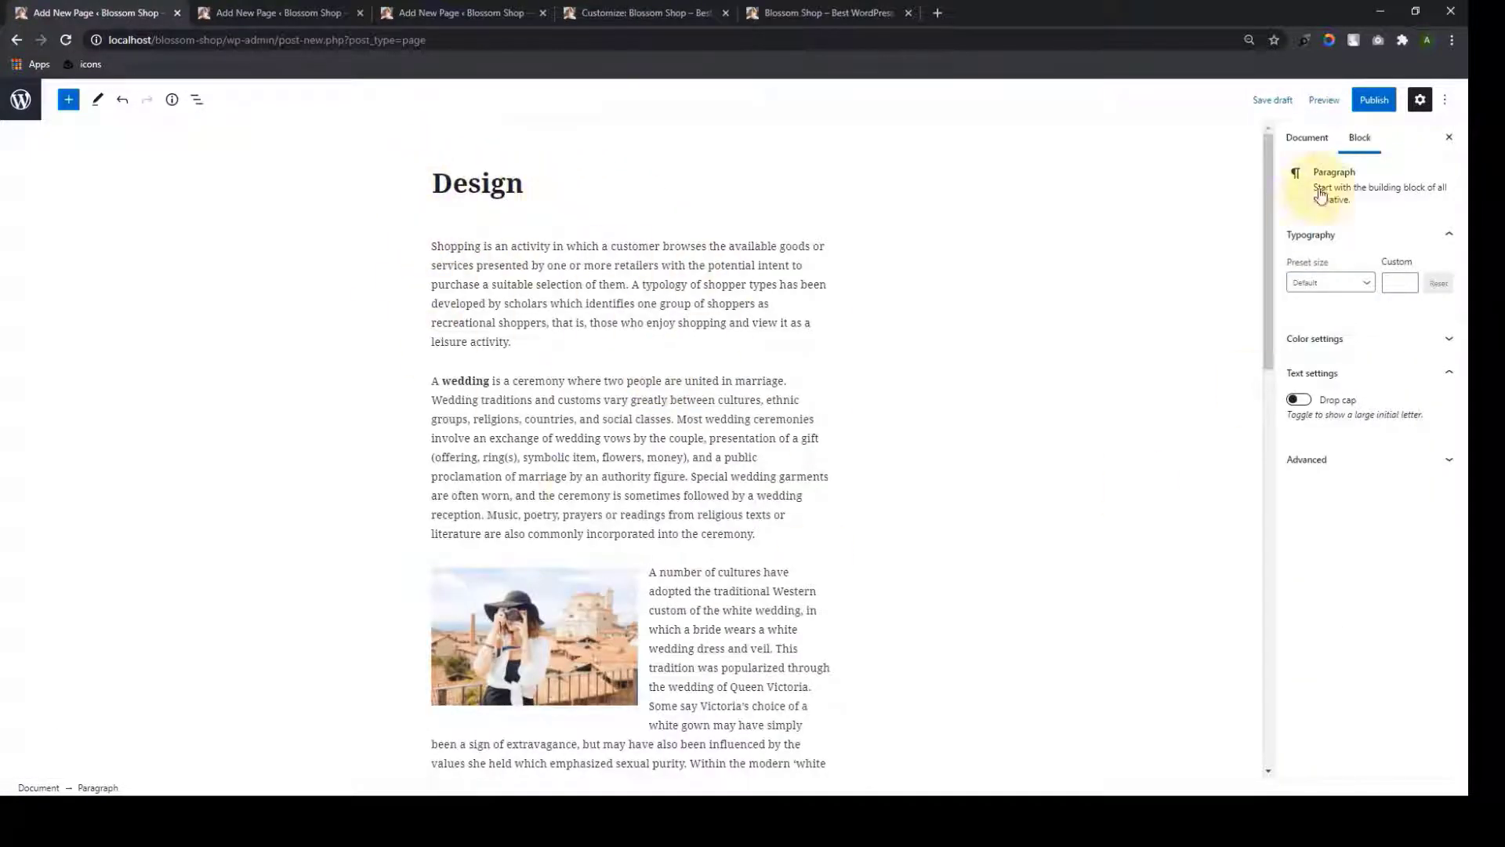
Set the dancing-woman photo as the Design page's featured image and publish it
click(1306, 137)
click(1358, 469)
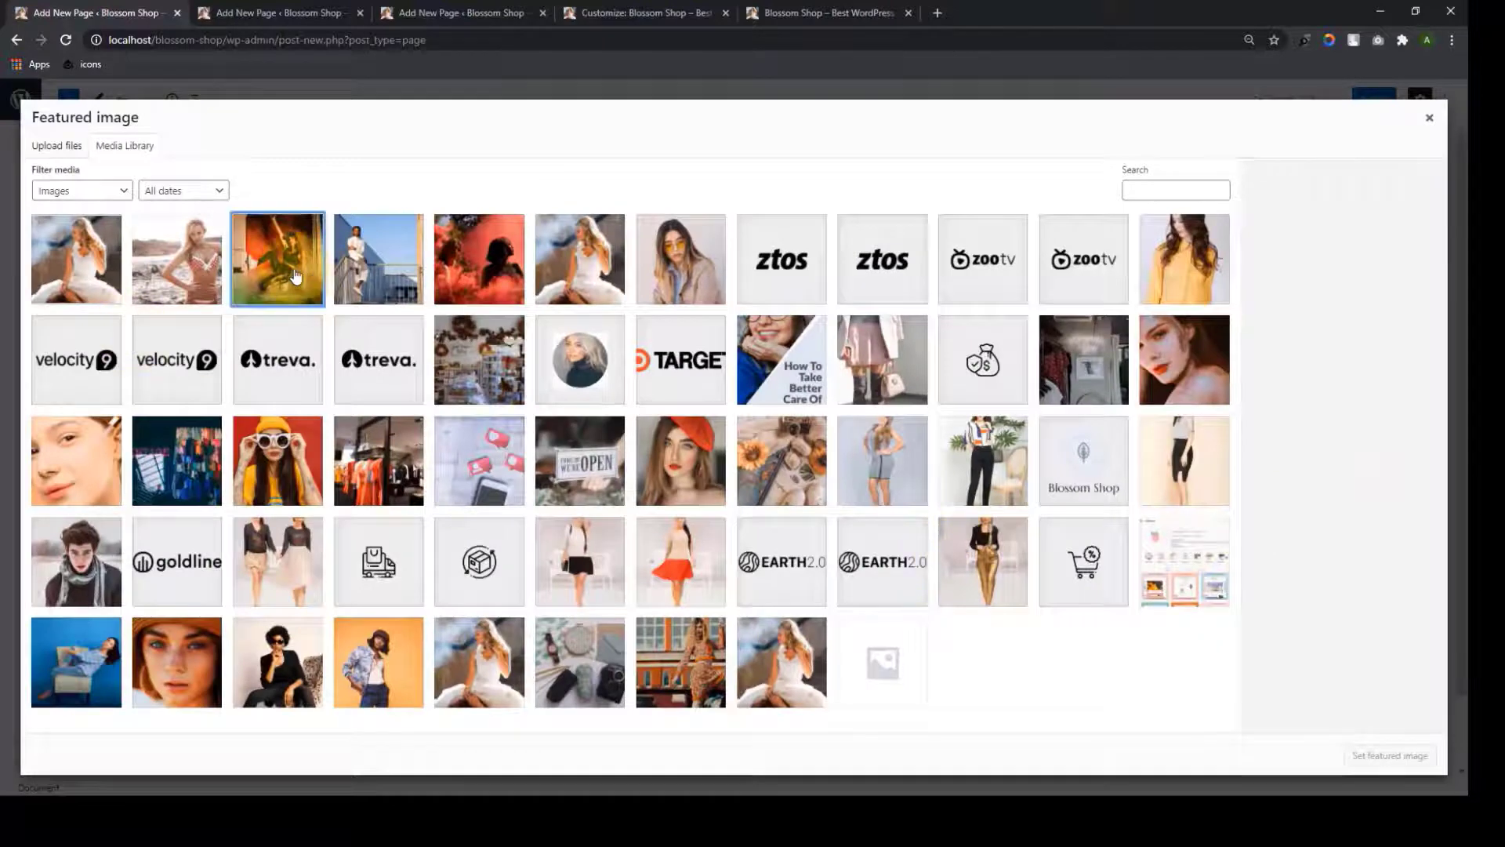
click(295, 276)
click(1388, 754)
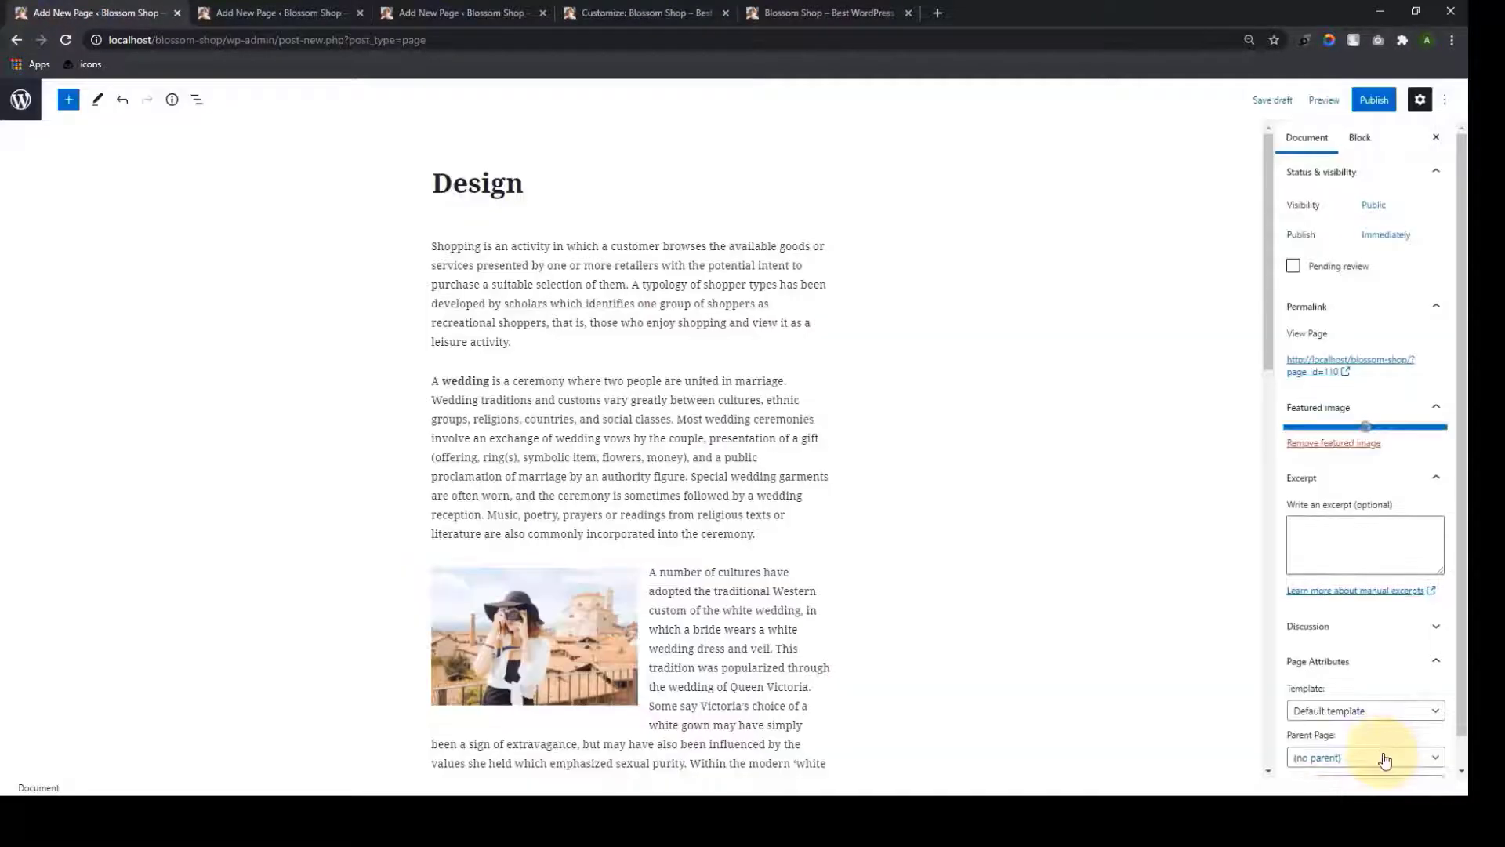
scroll(1019, 568, down, 7)
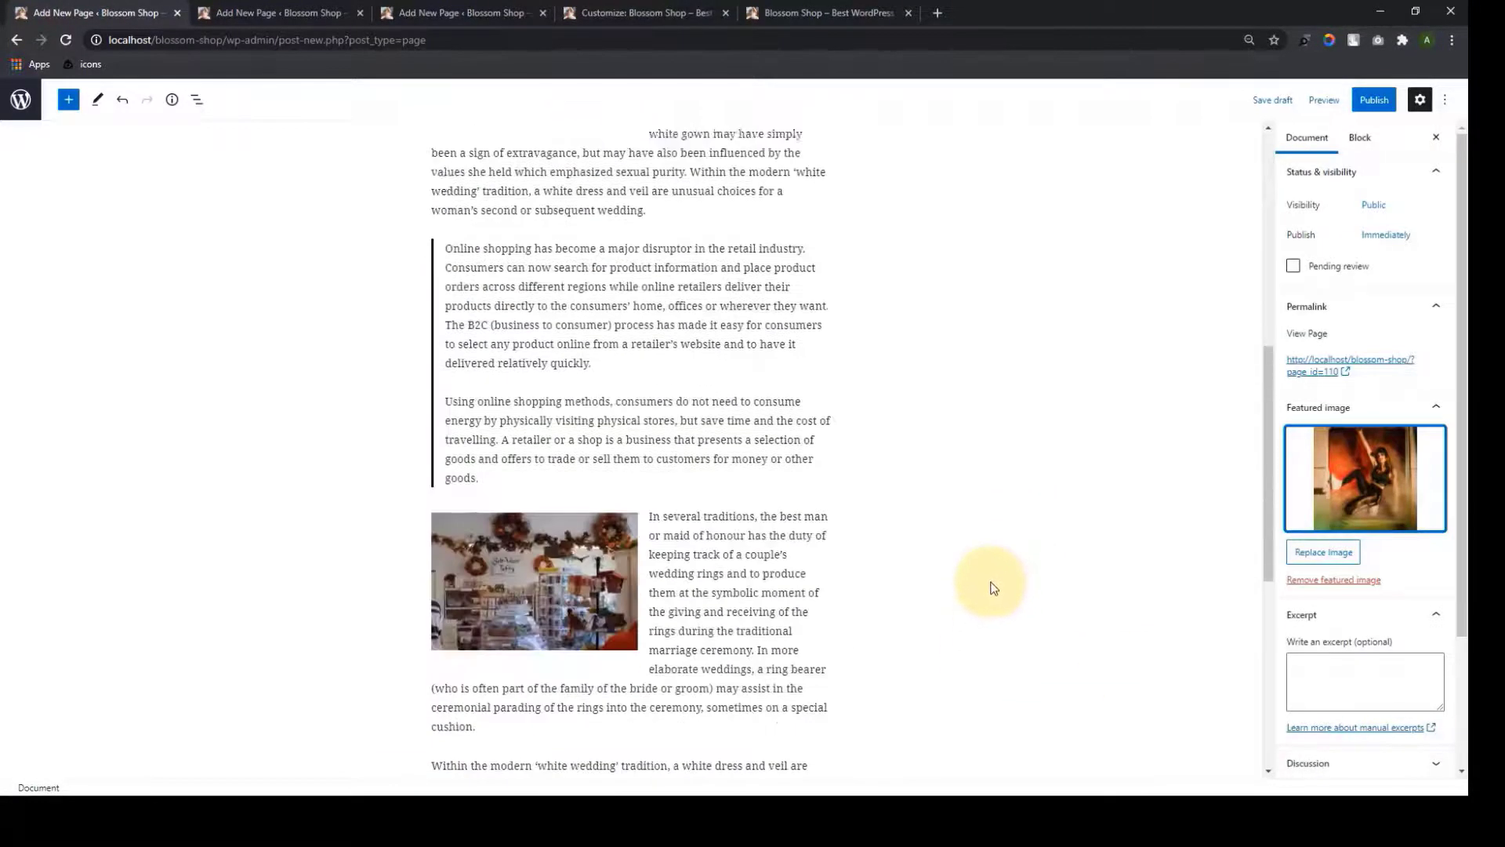
scroll(993, 588, up, 7)
click(1368, 99)
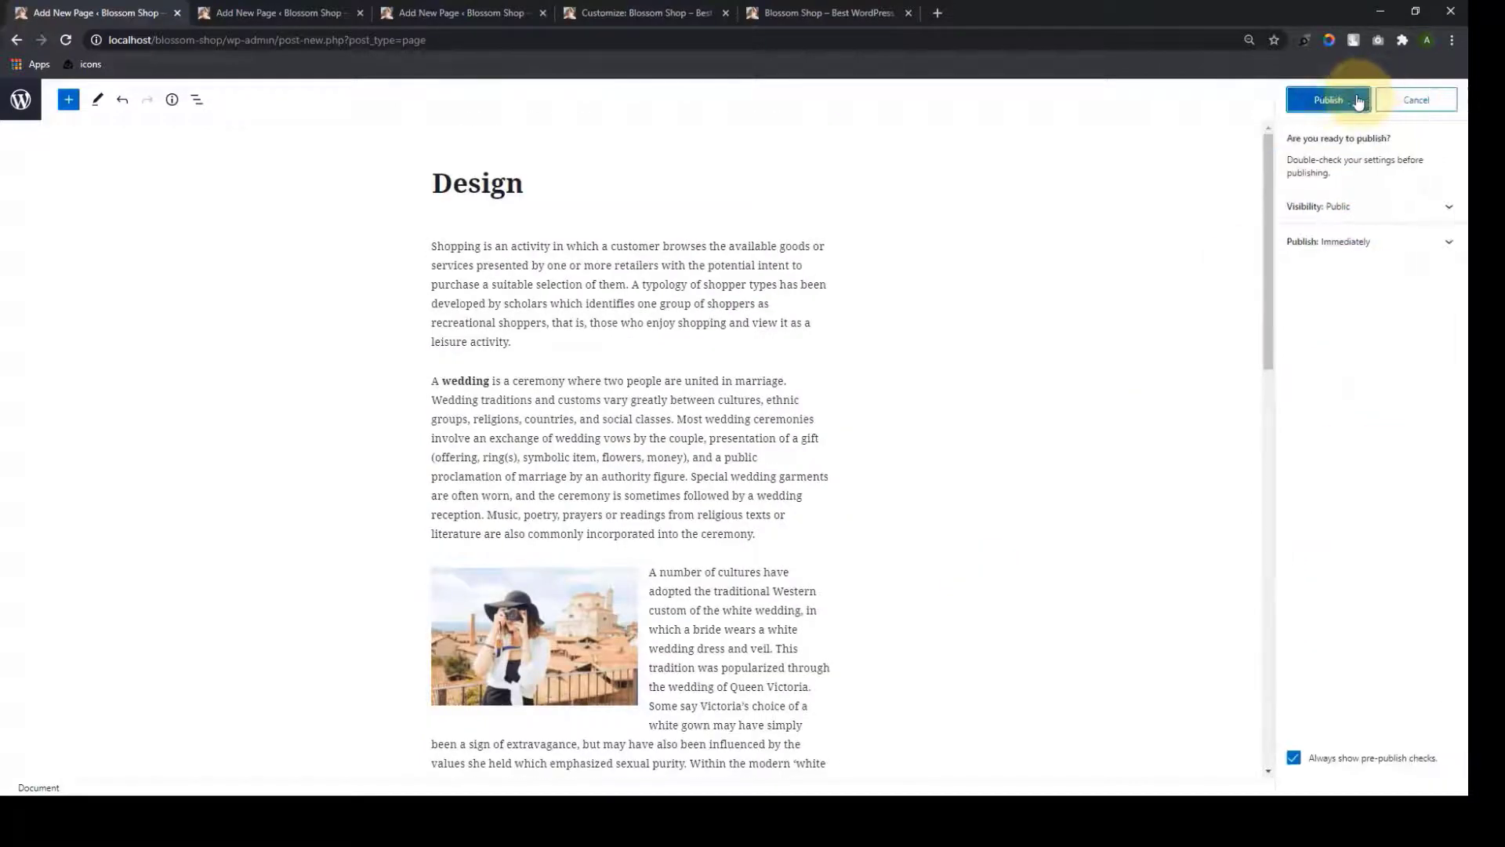
click(1358, 102)
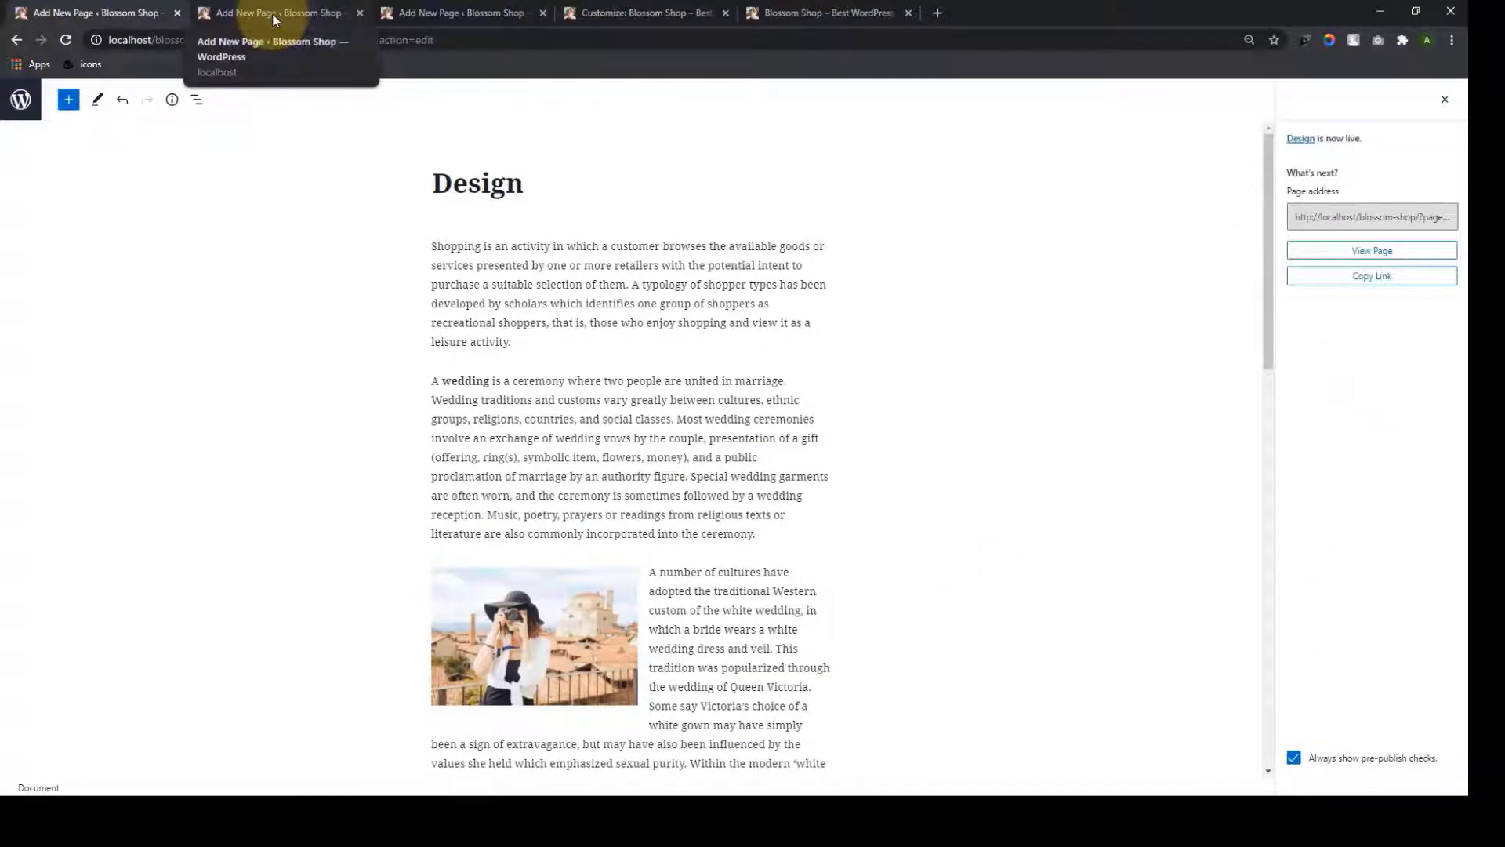
Title the second page Fashion, give it the clothing-rack featured image and publish it
click(273, 20)
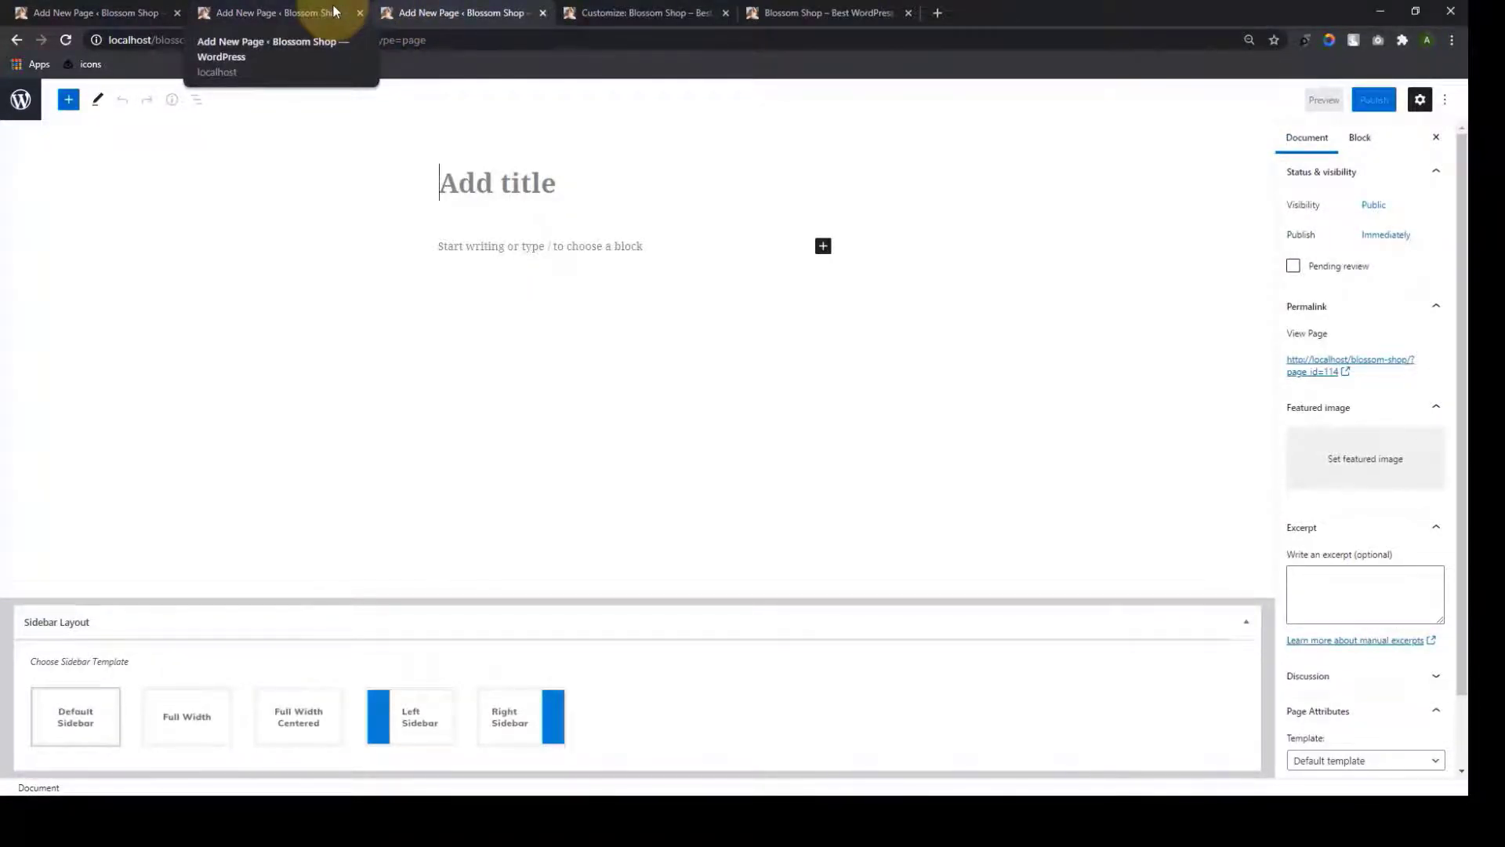
click(502, 188)
text(FA)
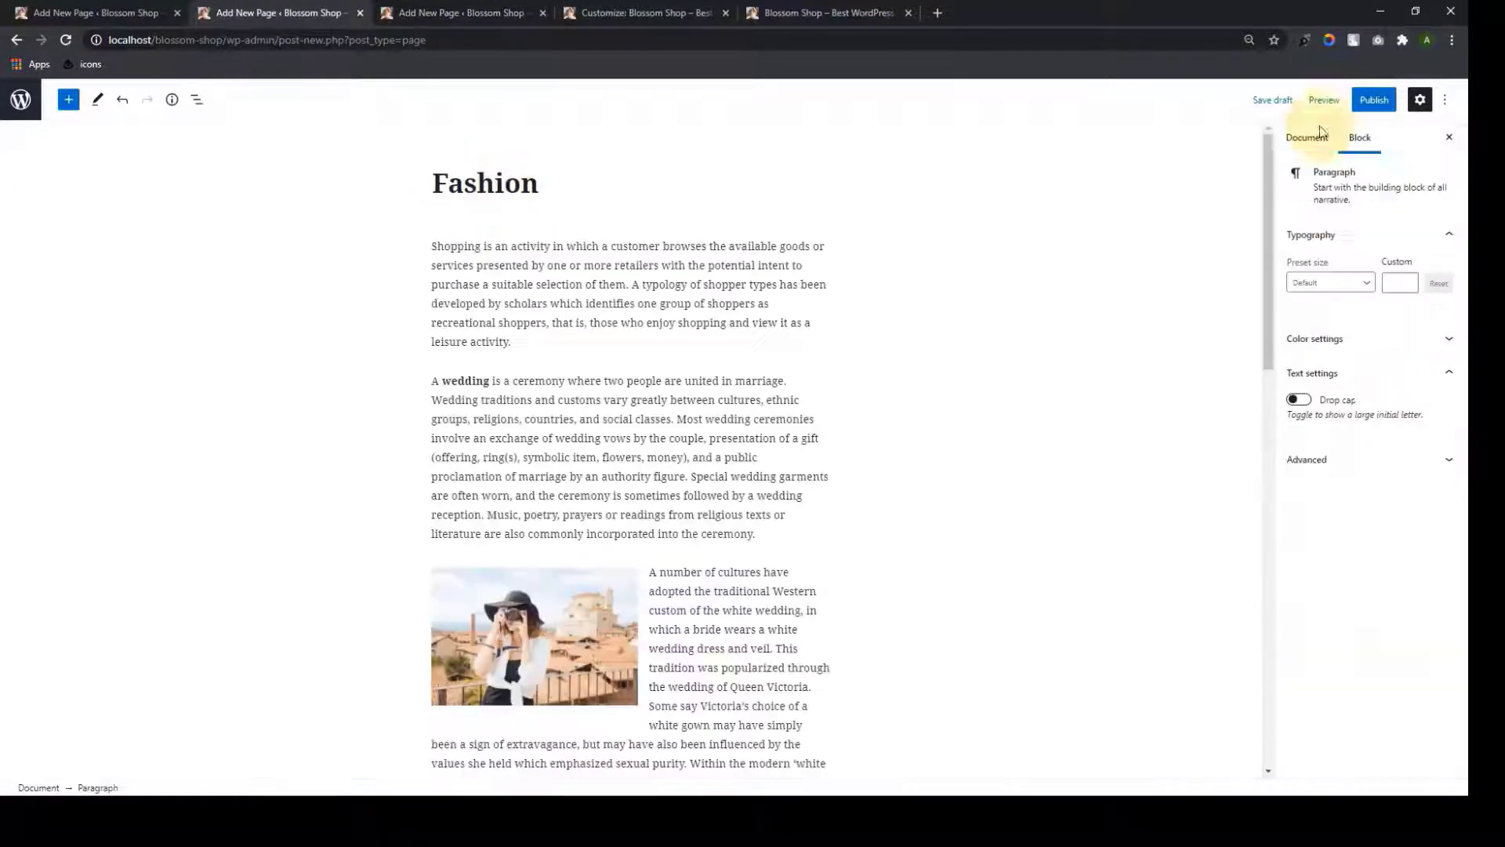
click(1365, 458)
click(177, 461)
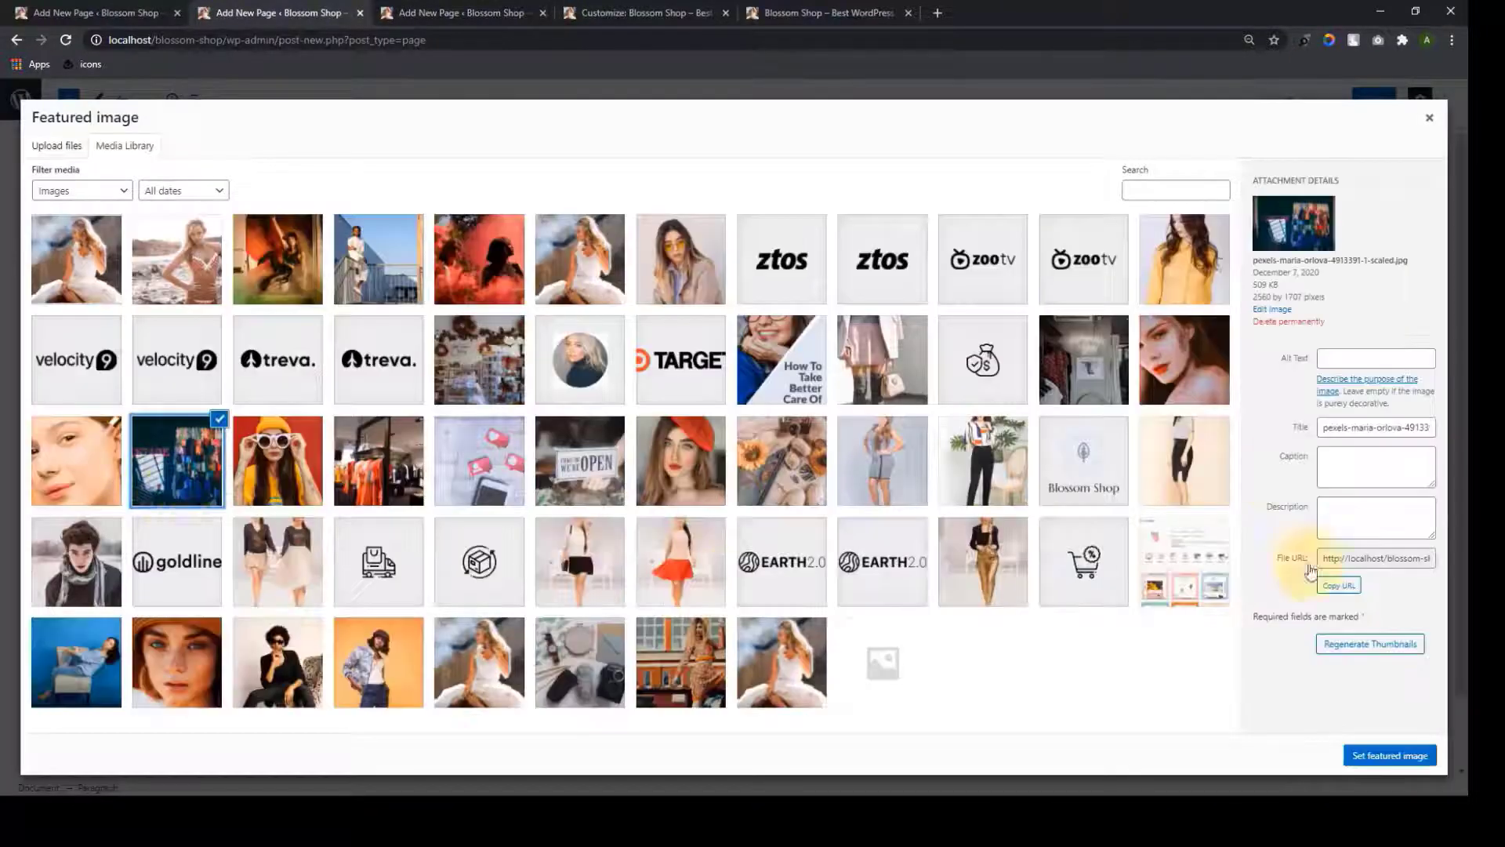
click(1381, 768)
click(1374, 99)
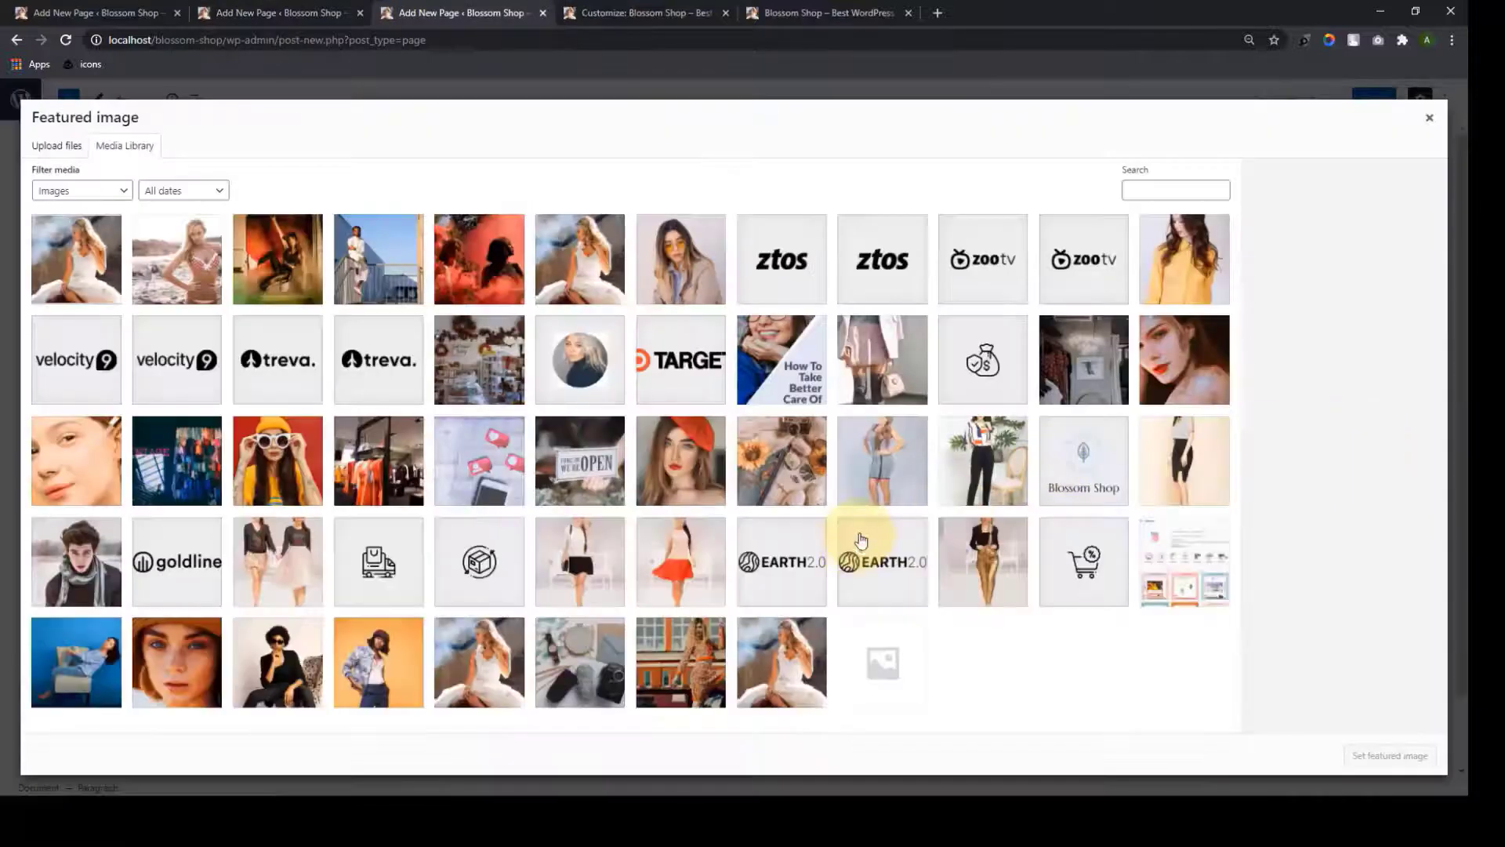
Give the Trends page a featured image, publish it and close the extra page editors
click(379, 663)
click(1390, 755)
click(1373, 98)
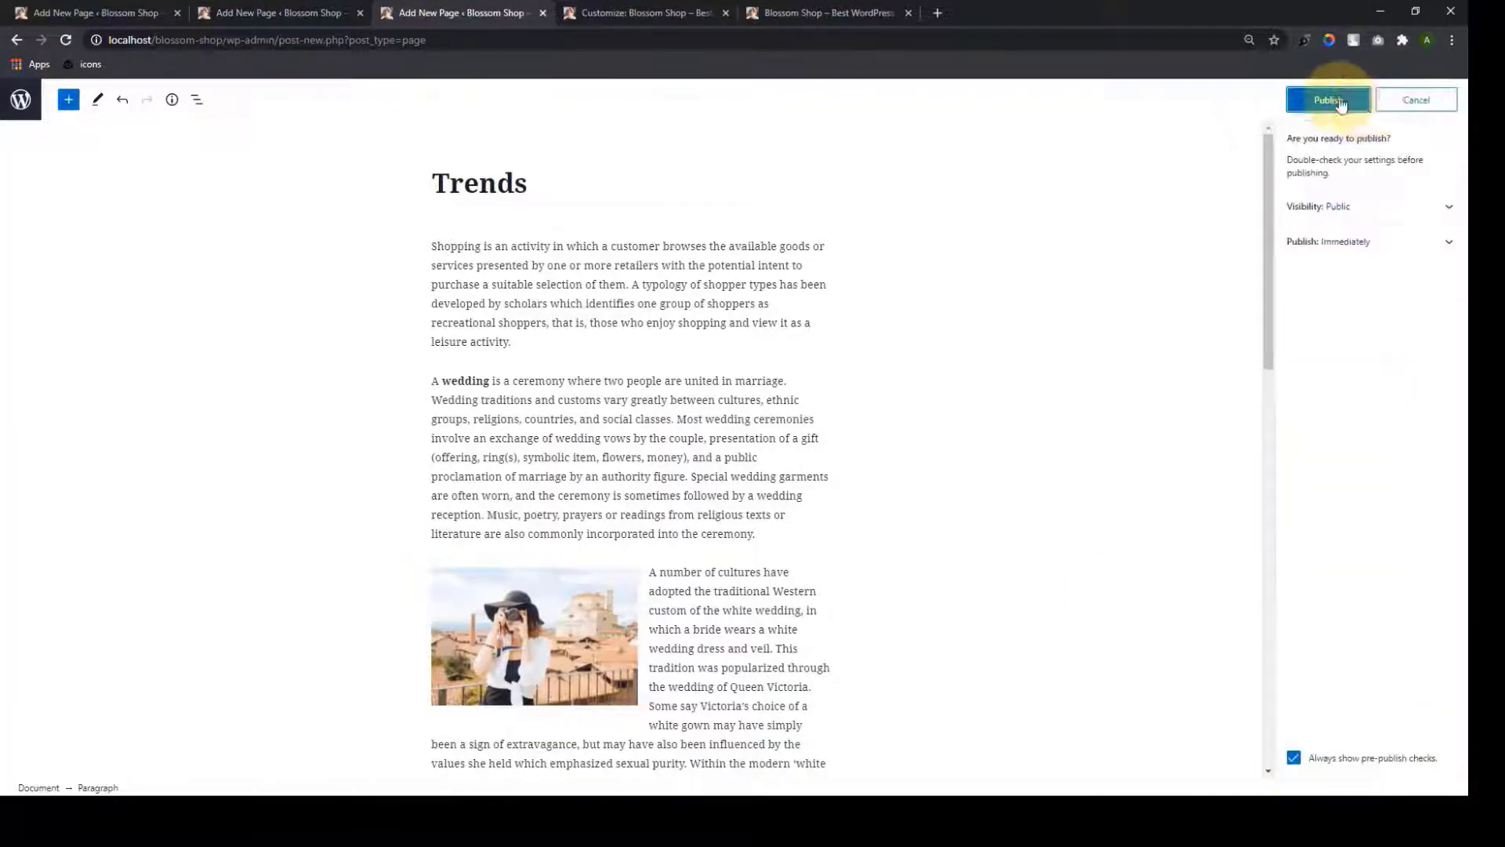
click(1333, 98)
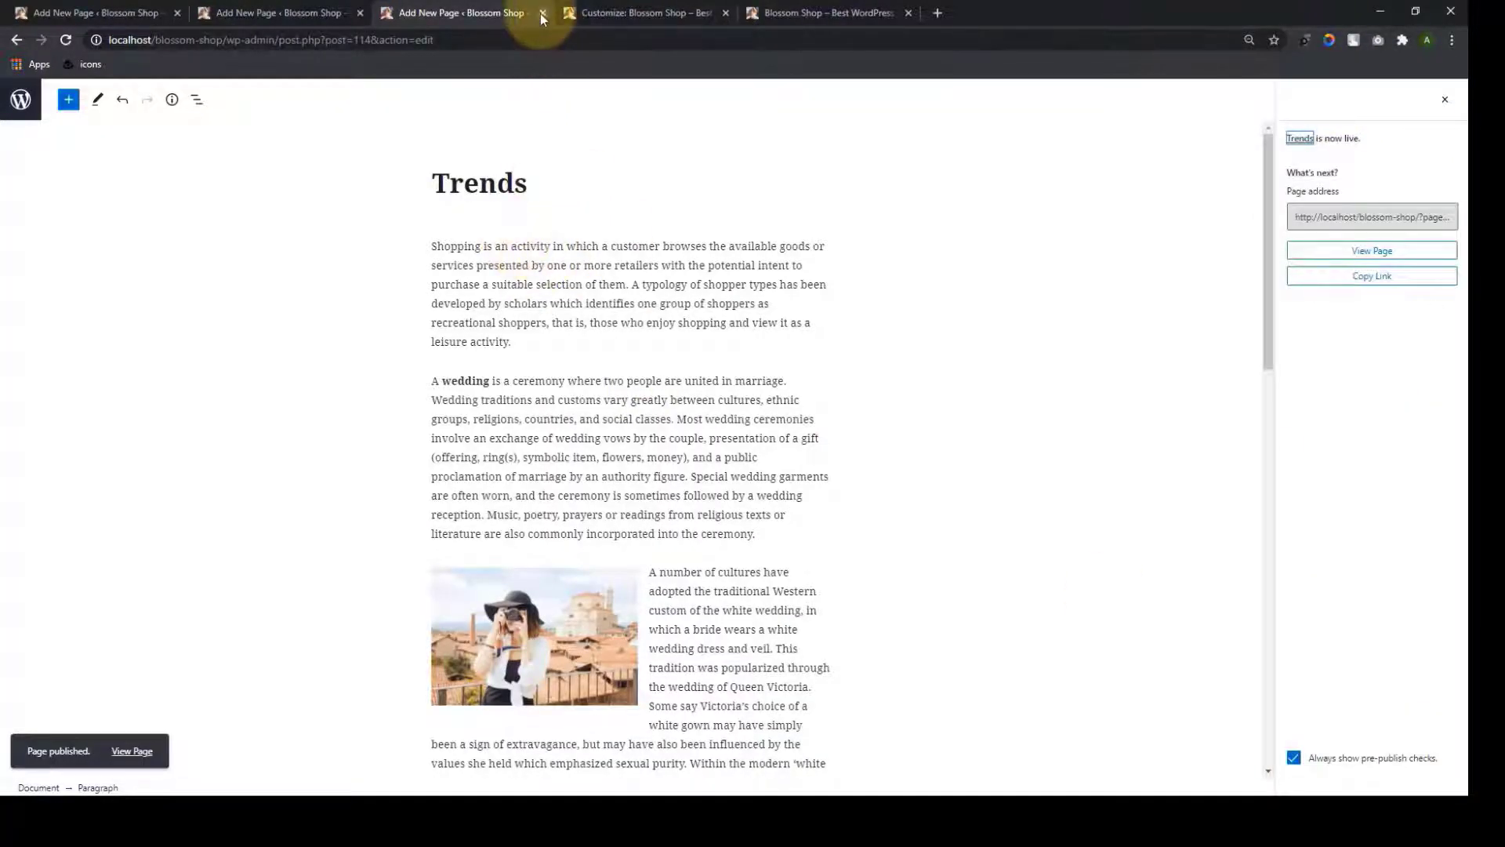
click(543, 12)
click(356, 21)
Return to the homepage Customizer and make sure the Featured Area is switched on
click(360, 13)
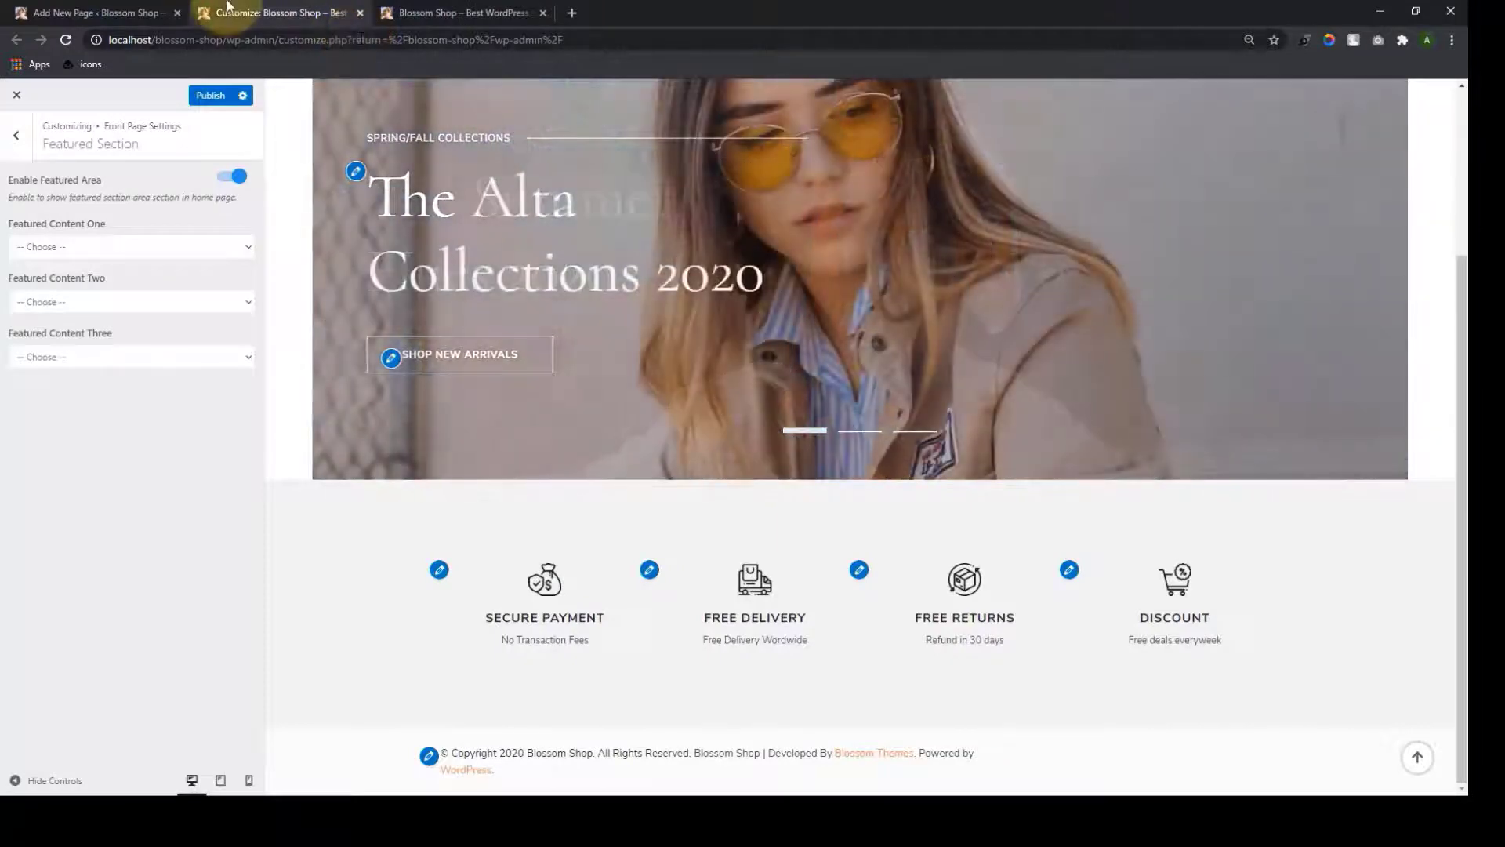
click(236, 182)
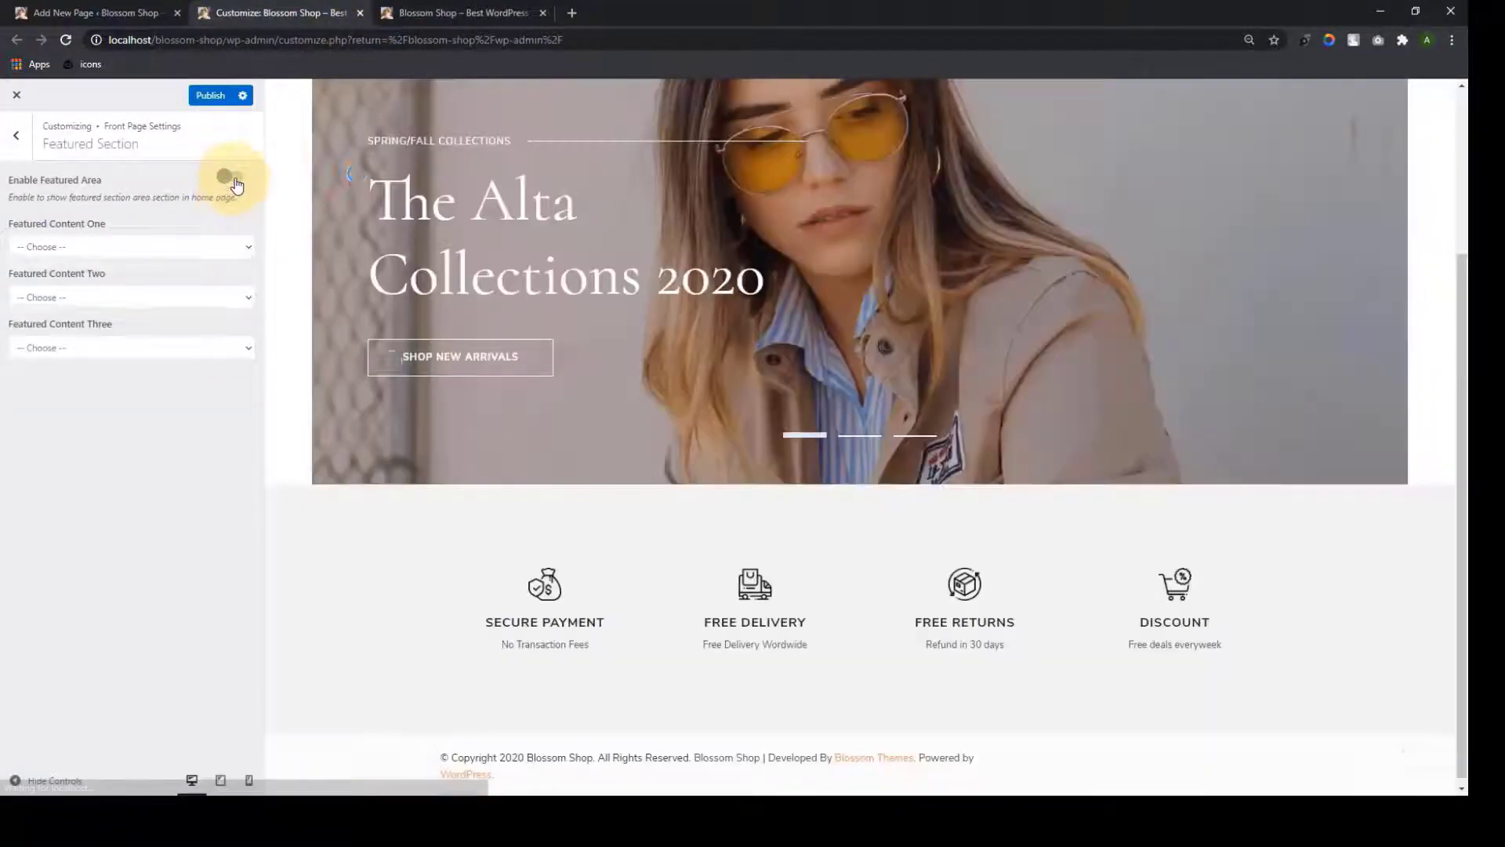
click(236, 182)
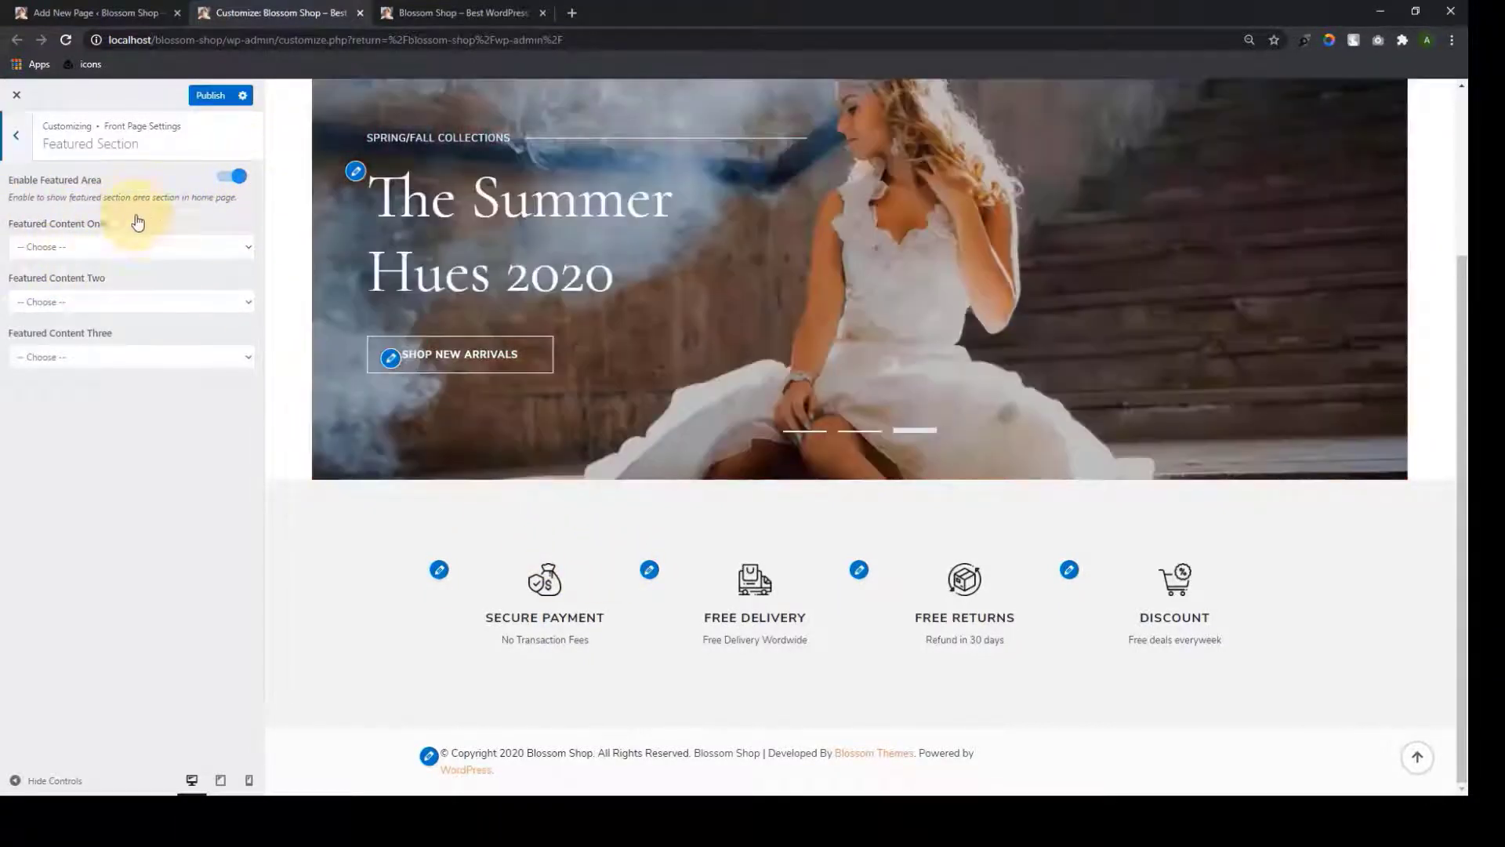
Set Featured Content One, Two and Three to the Design, Fashion and Trends pages
click(247, 249)
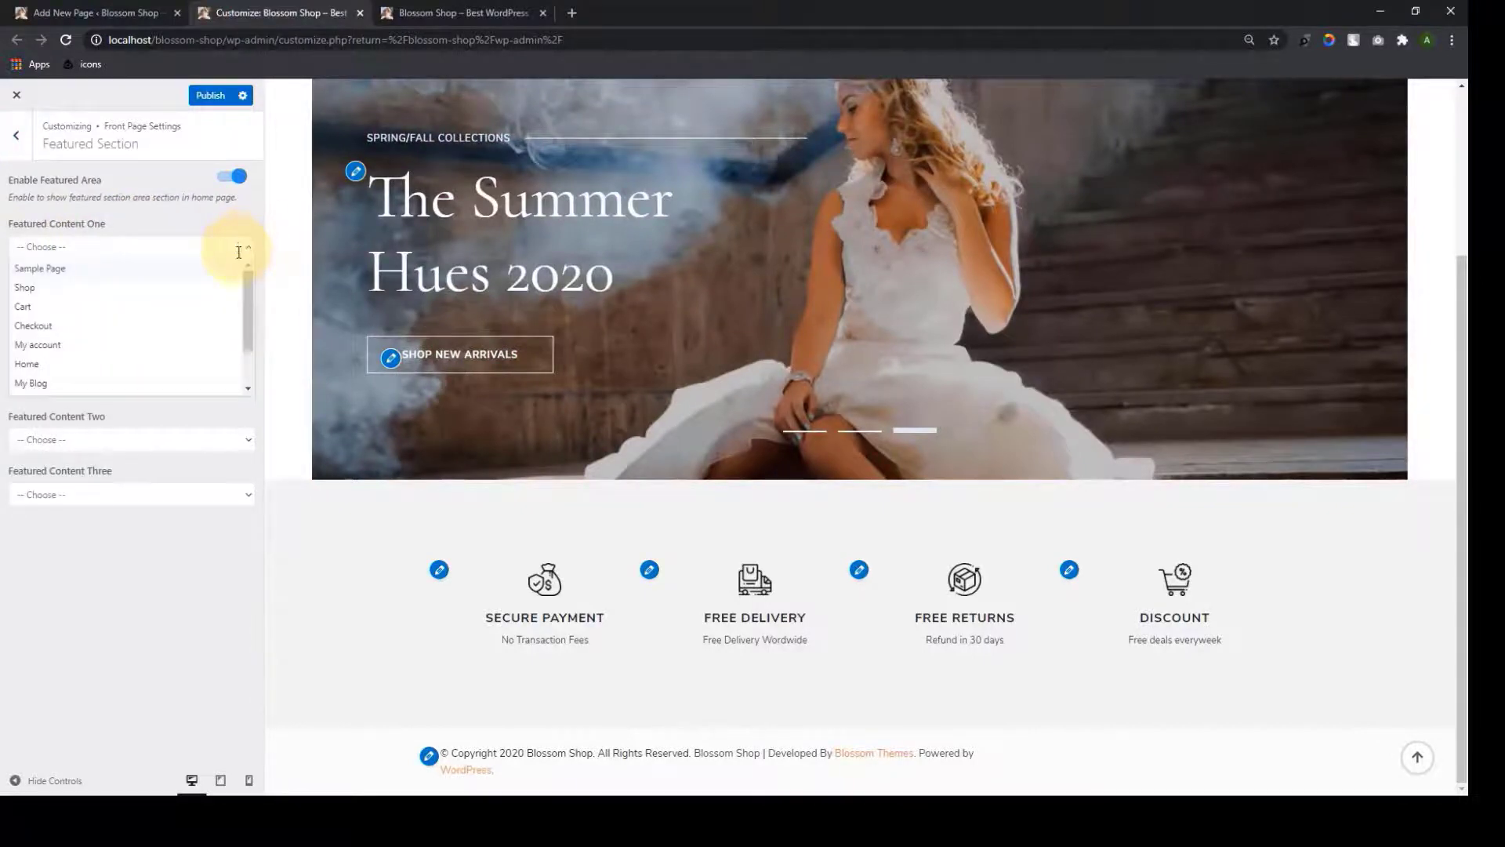
scroll(218, 326, down, 3)
click(159, 342)
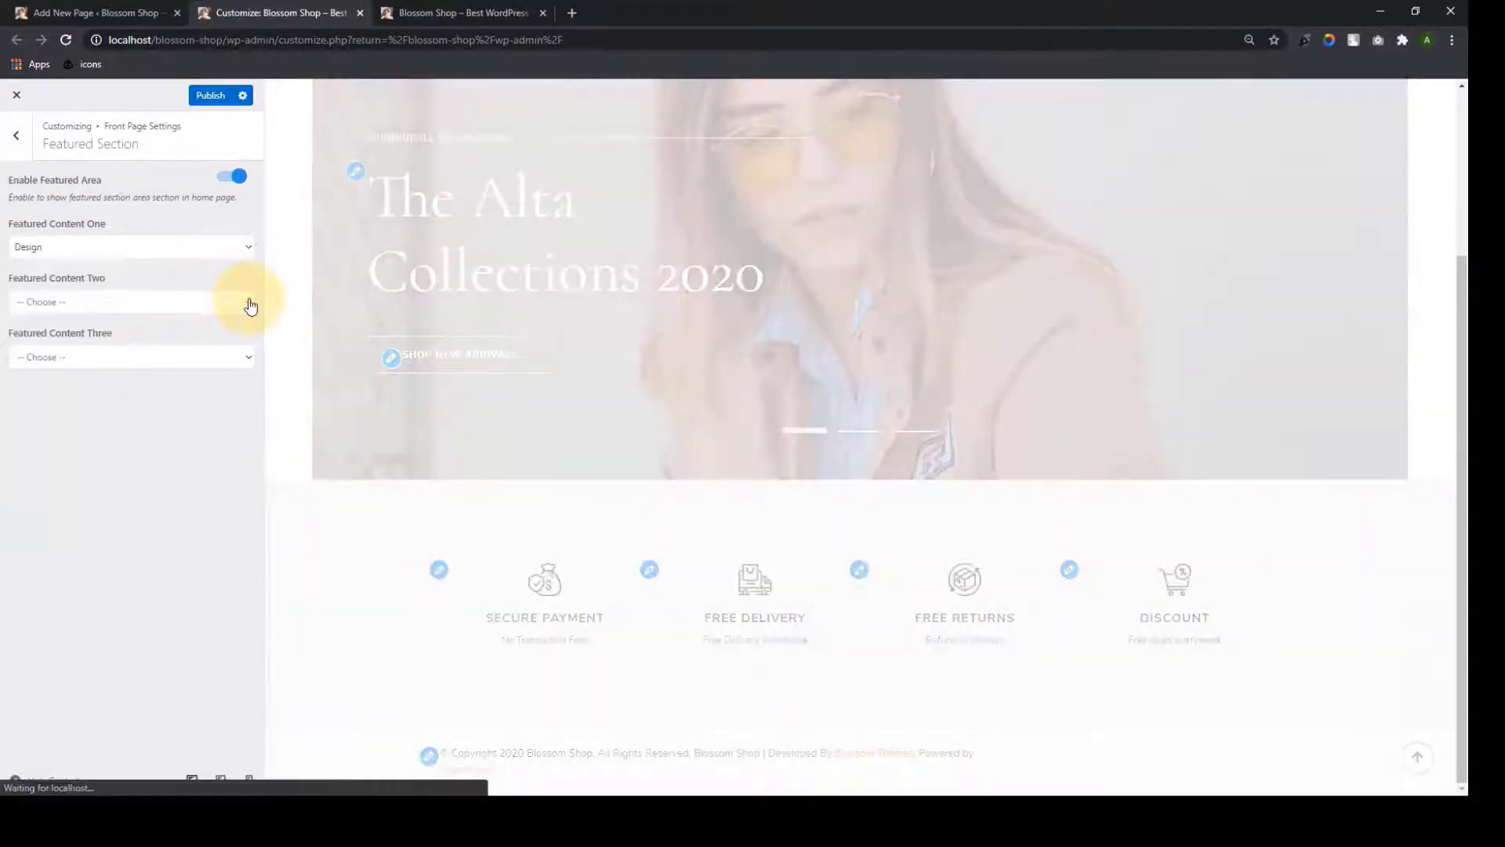
scroll(726, 447, down, 5)
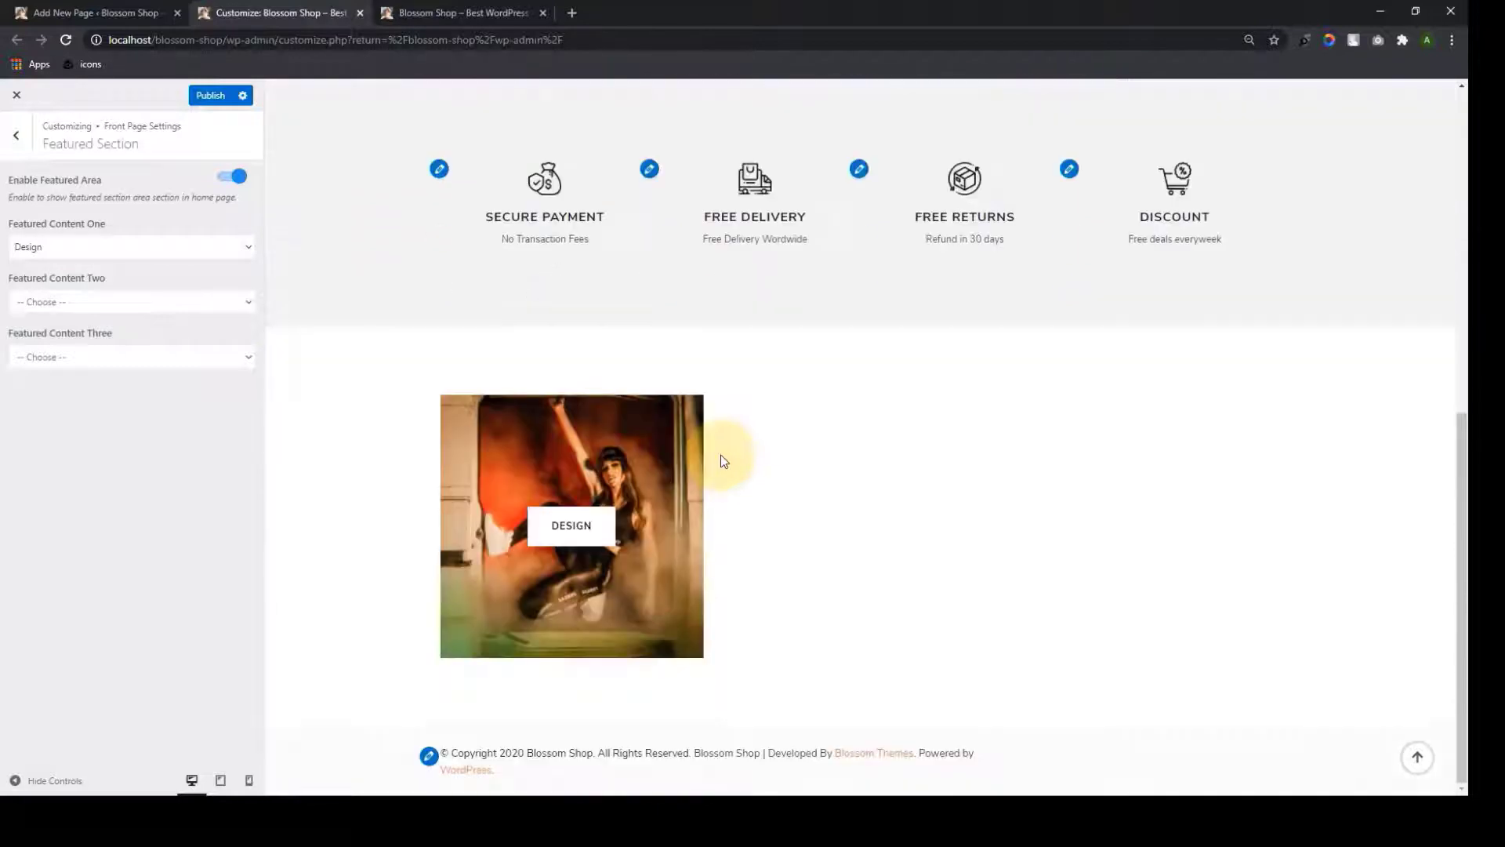
click(251, 306)
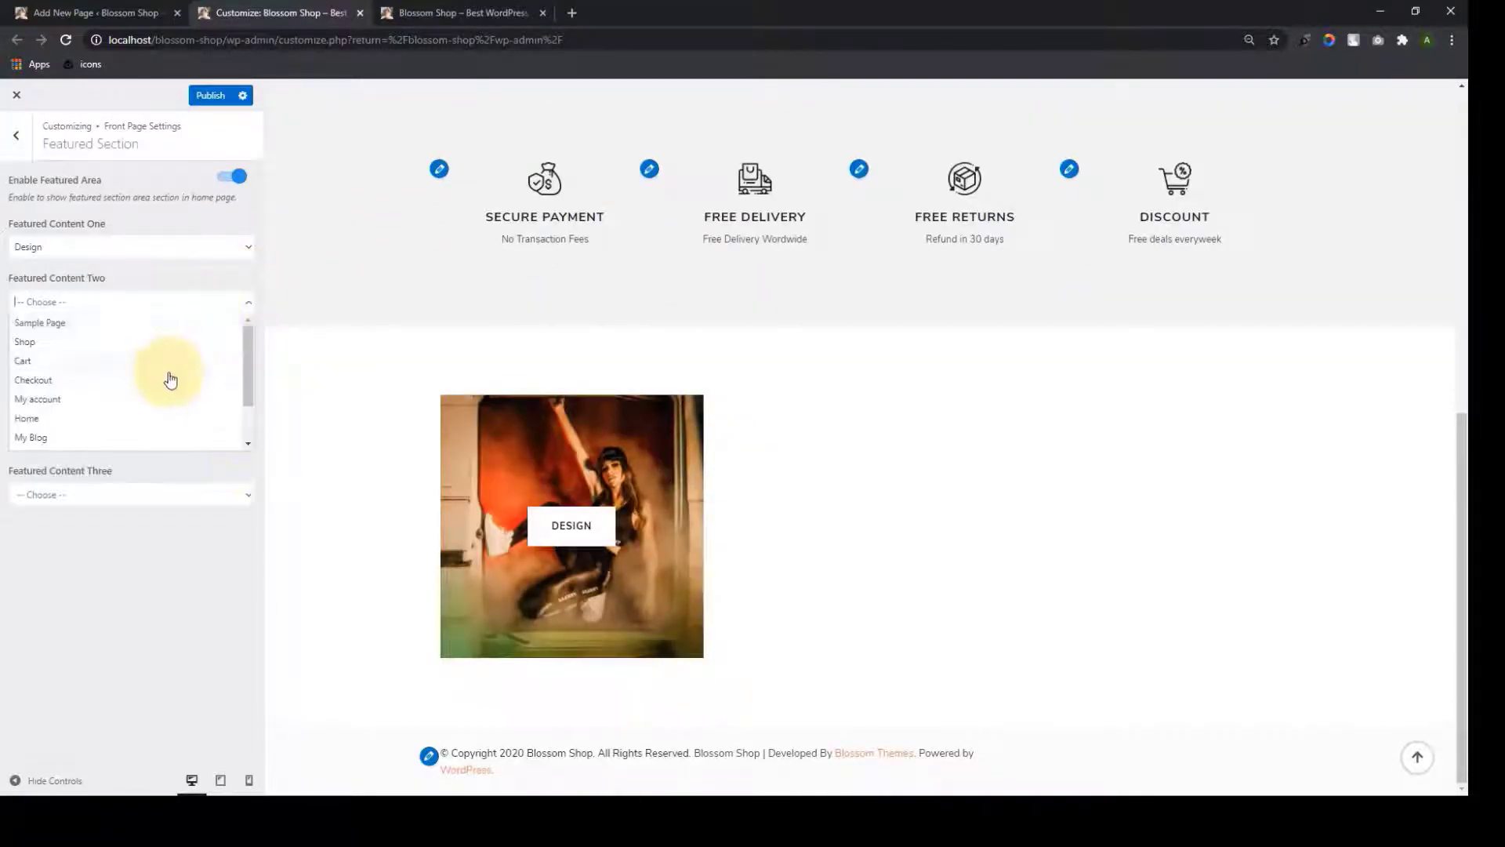
scroll(165, 380, down, 3)
click(138, 425)
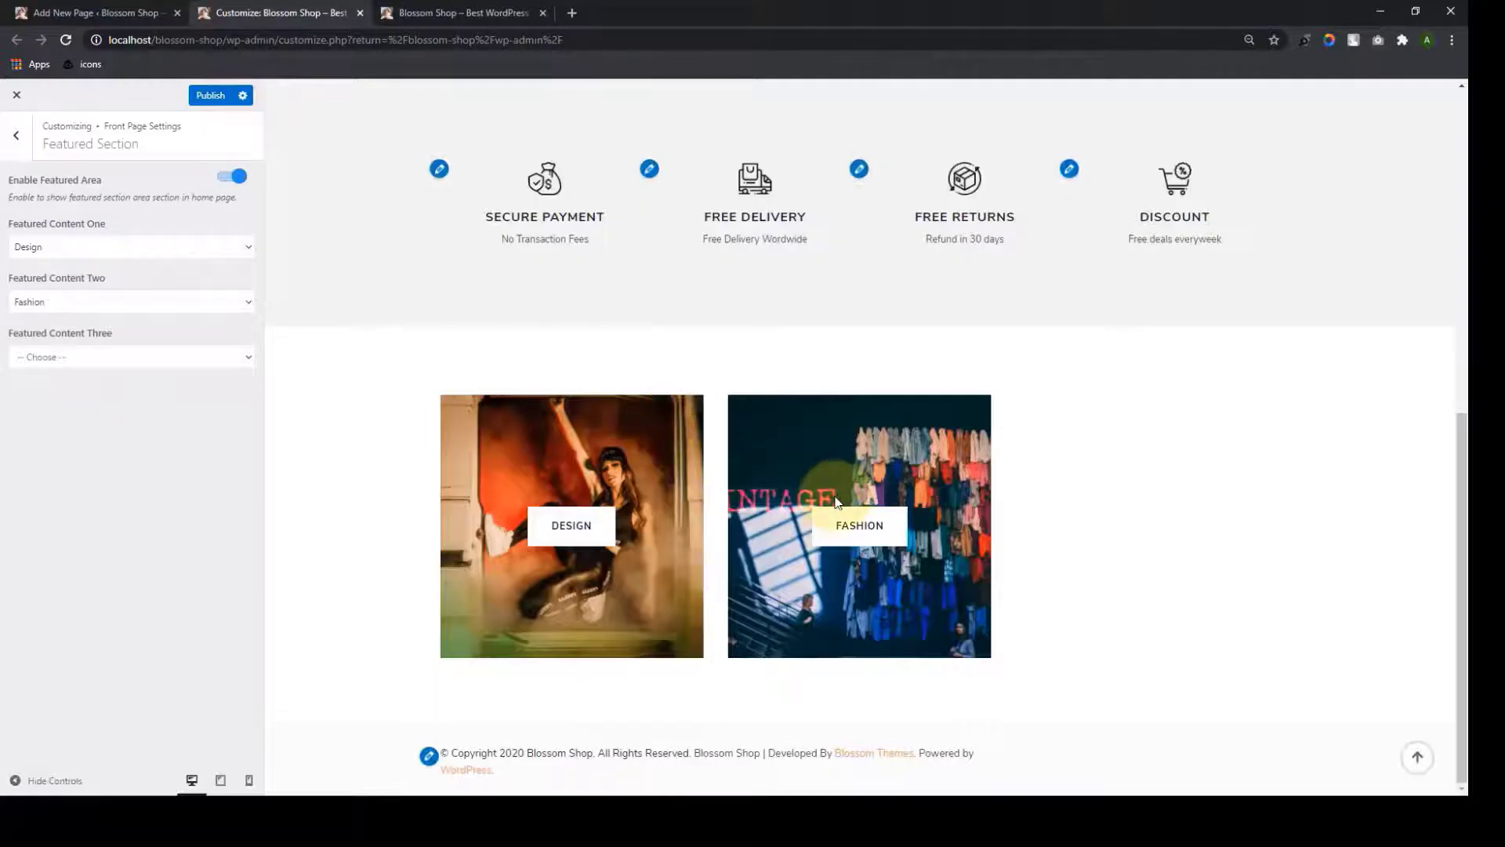
click(250, 357)
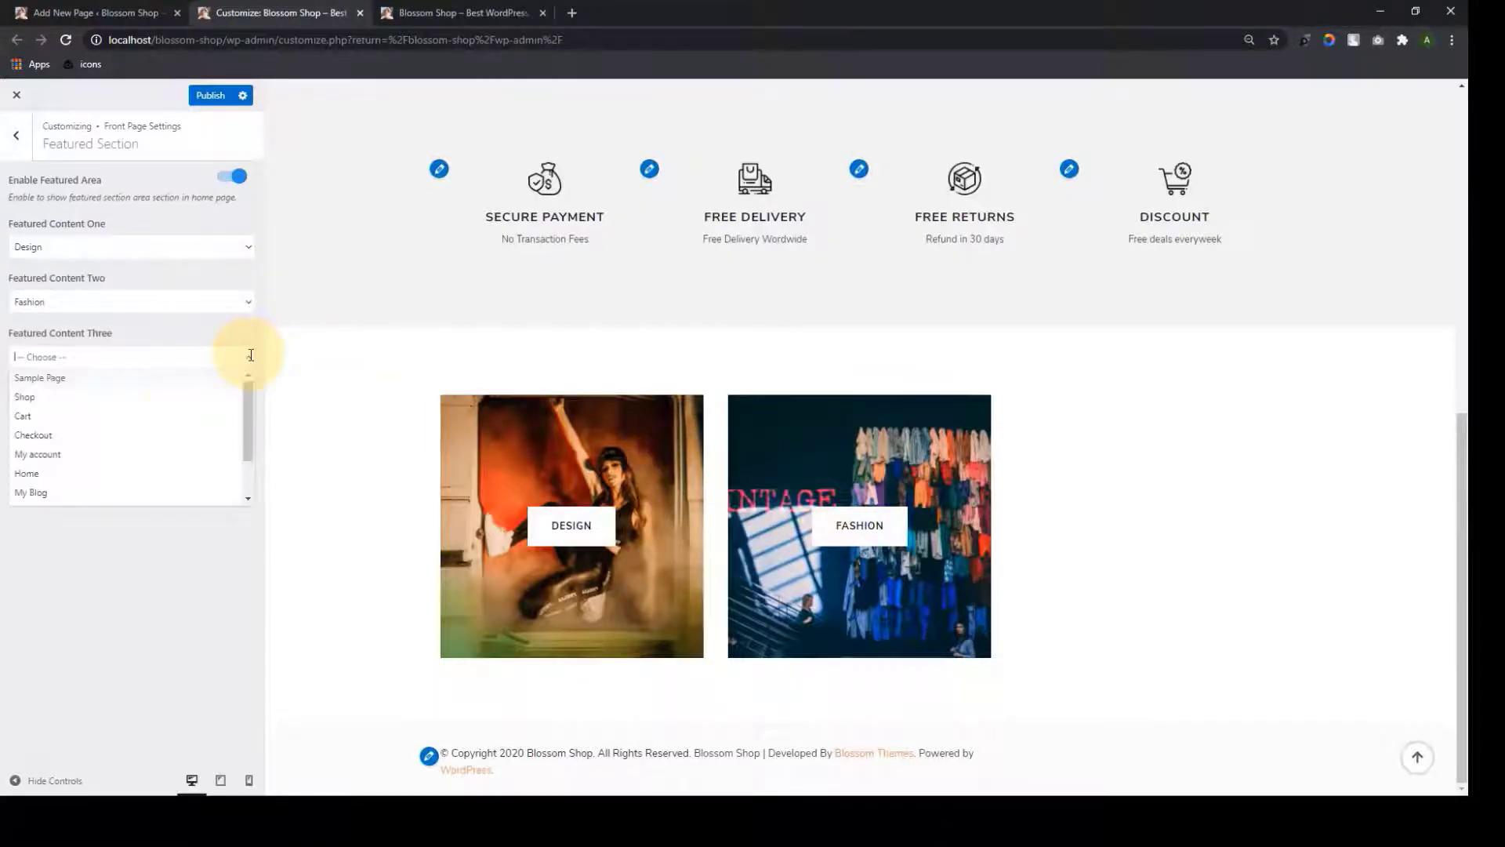
scroll(134, 468, down, 3)
click(111, 502)
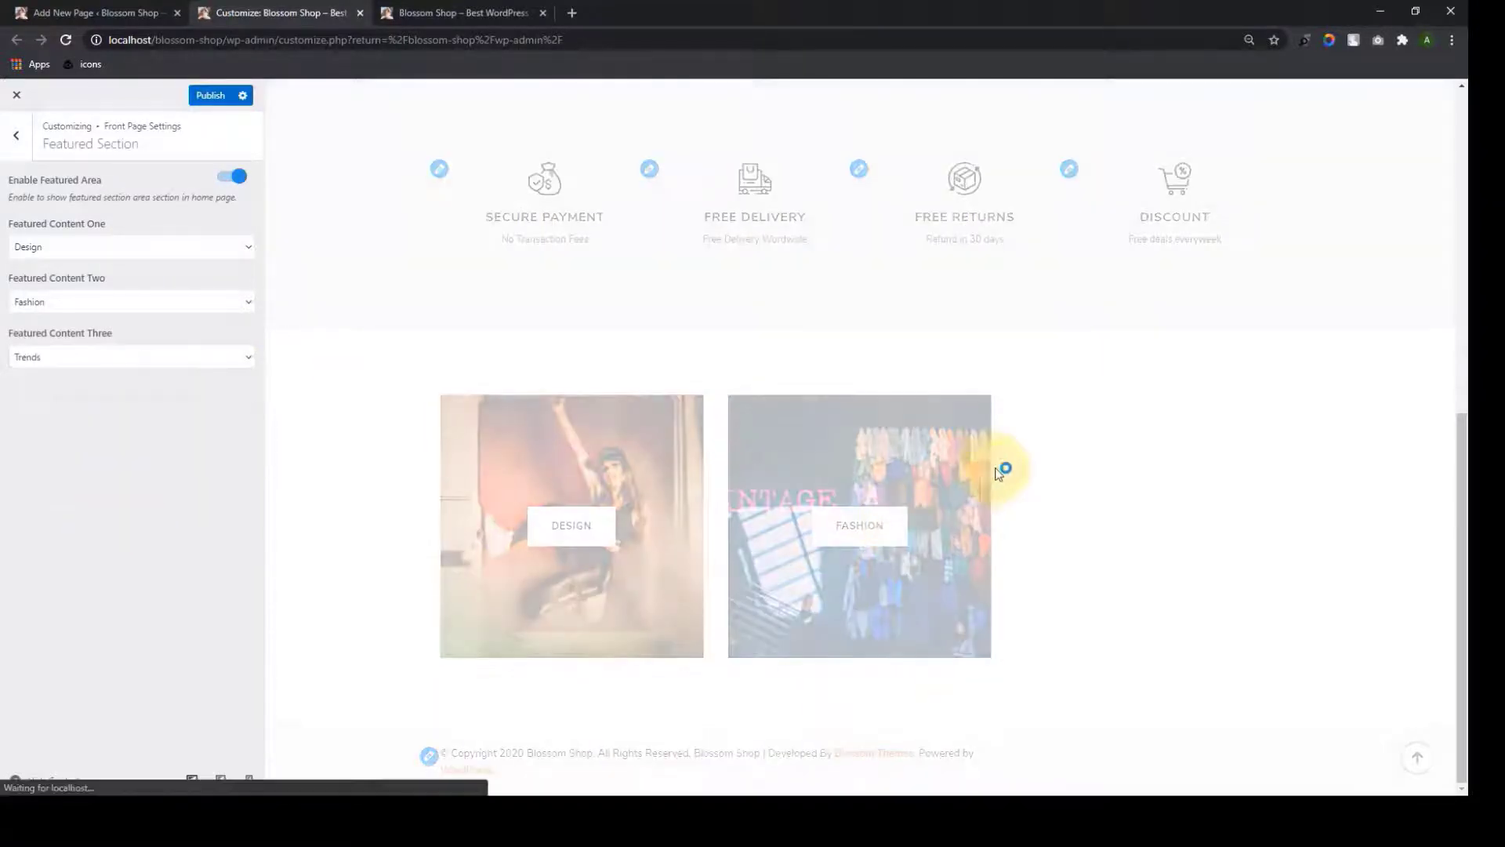
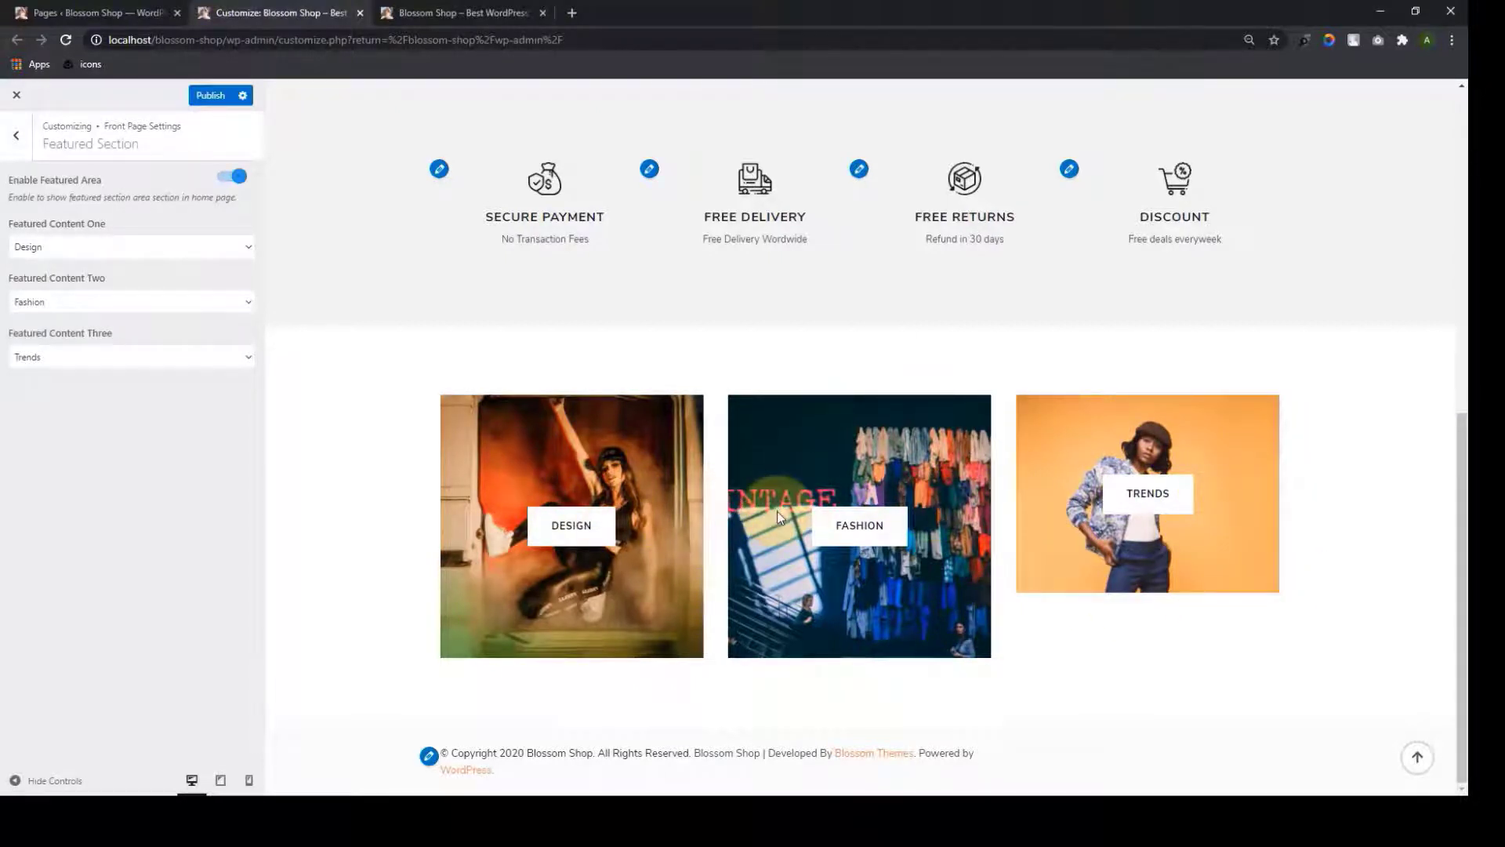
Make the yellow-beanie, white-sunglasses photo the Trends page's featured image and update the page
click(102, 11)
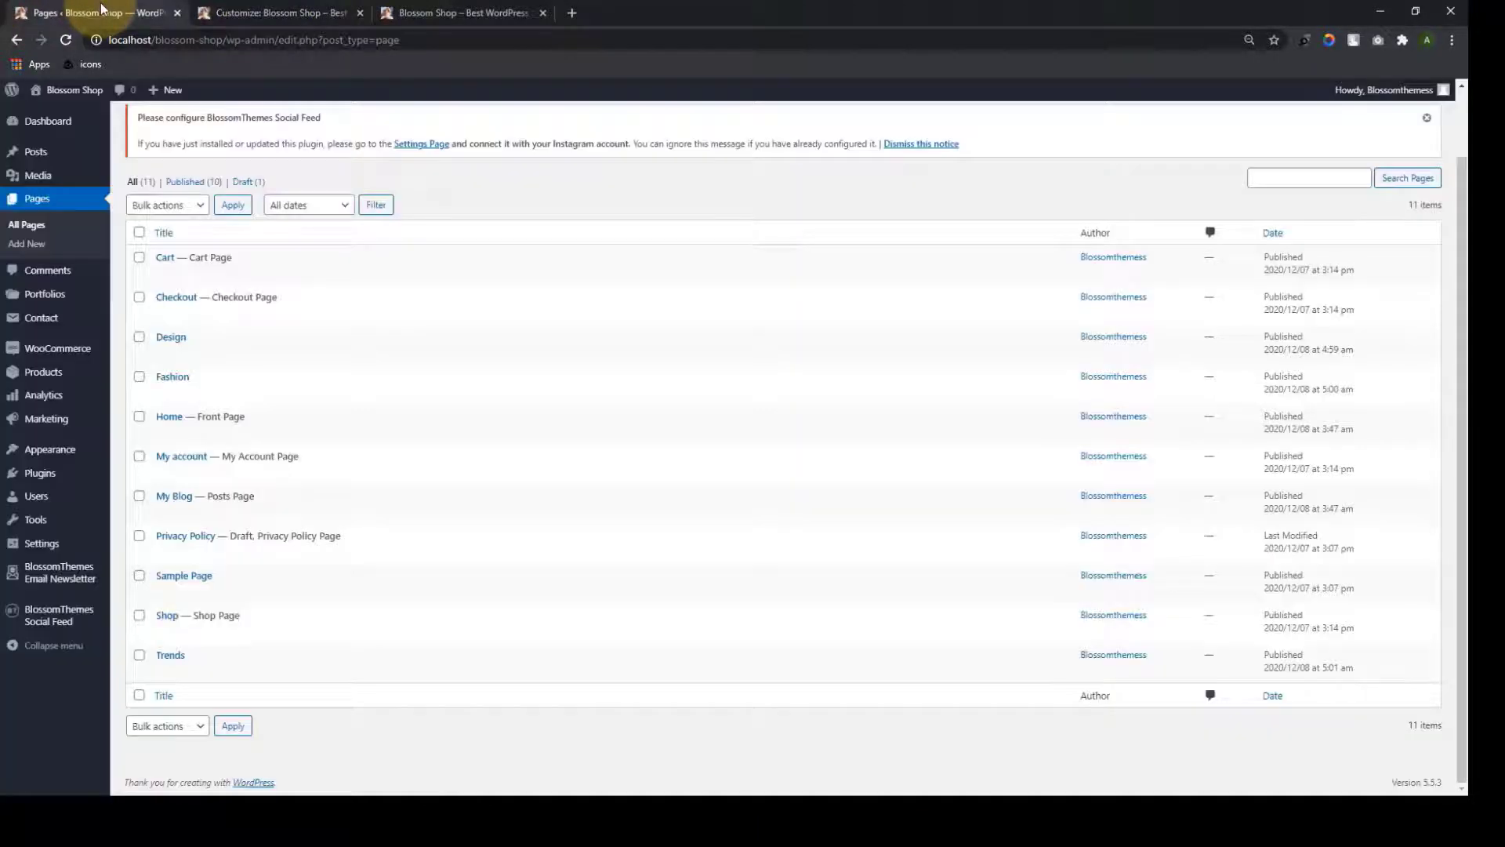
click(159, 669)
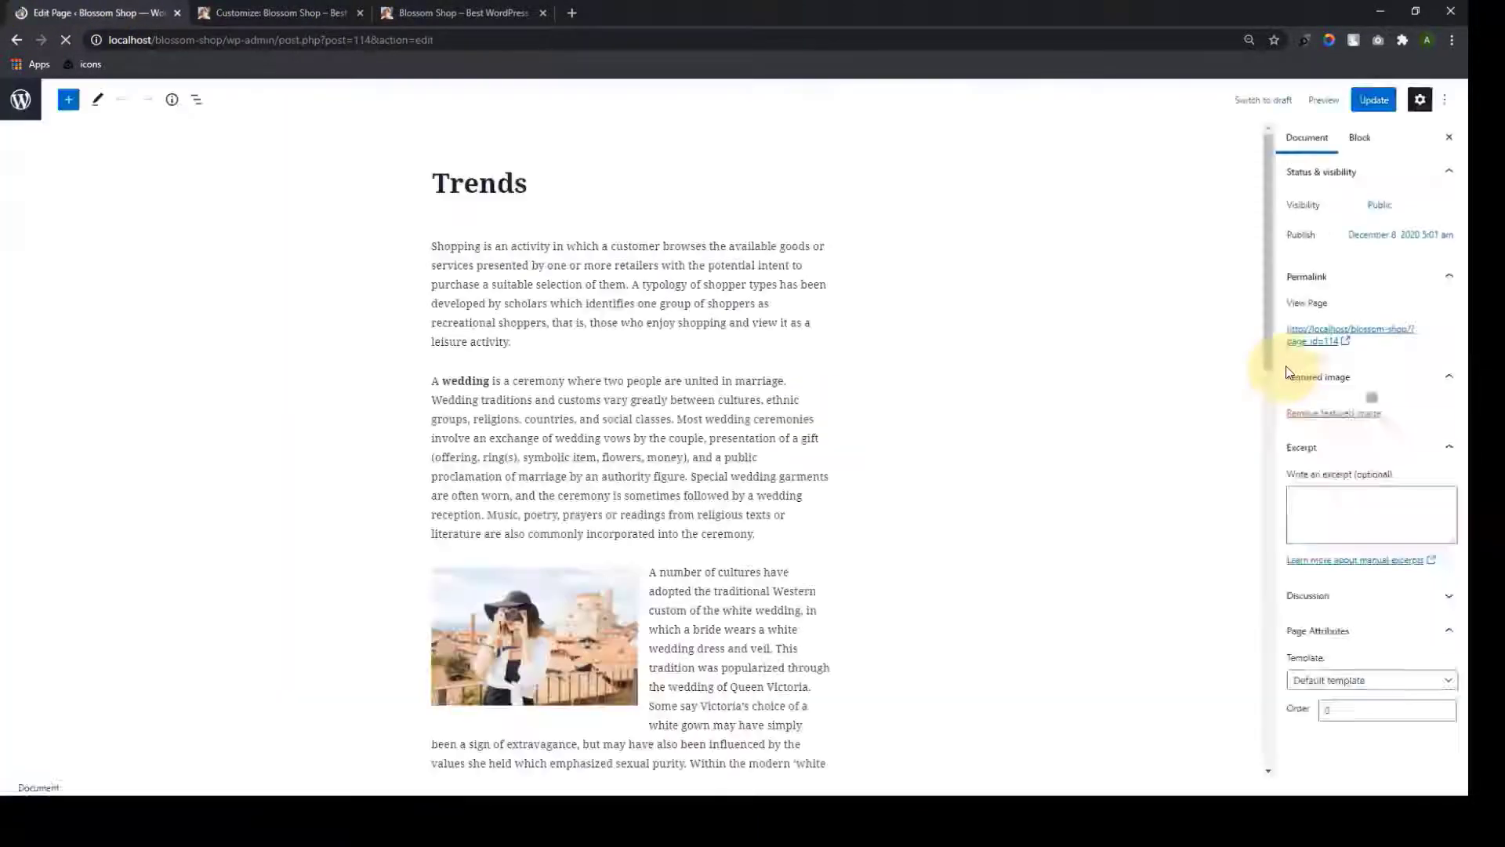
click(1338, 397)
click(394, 471)
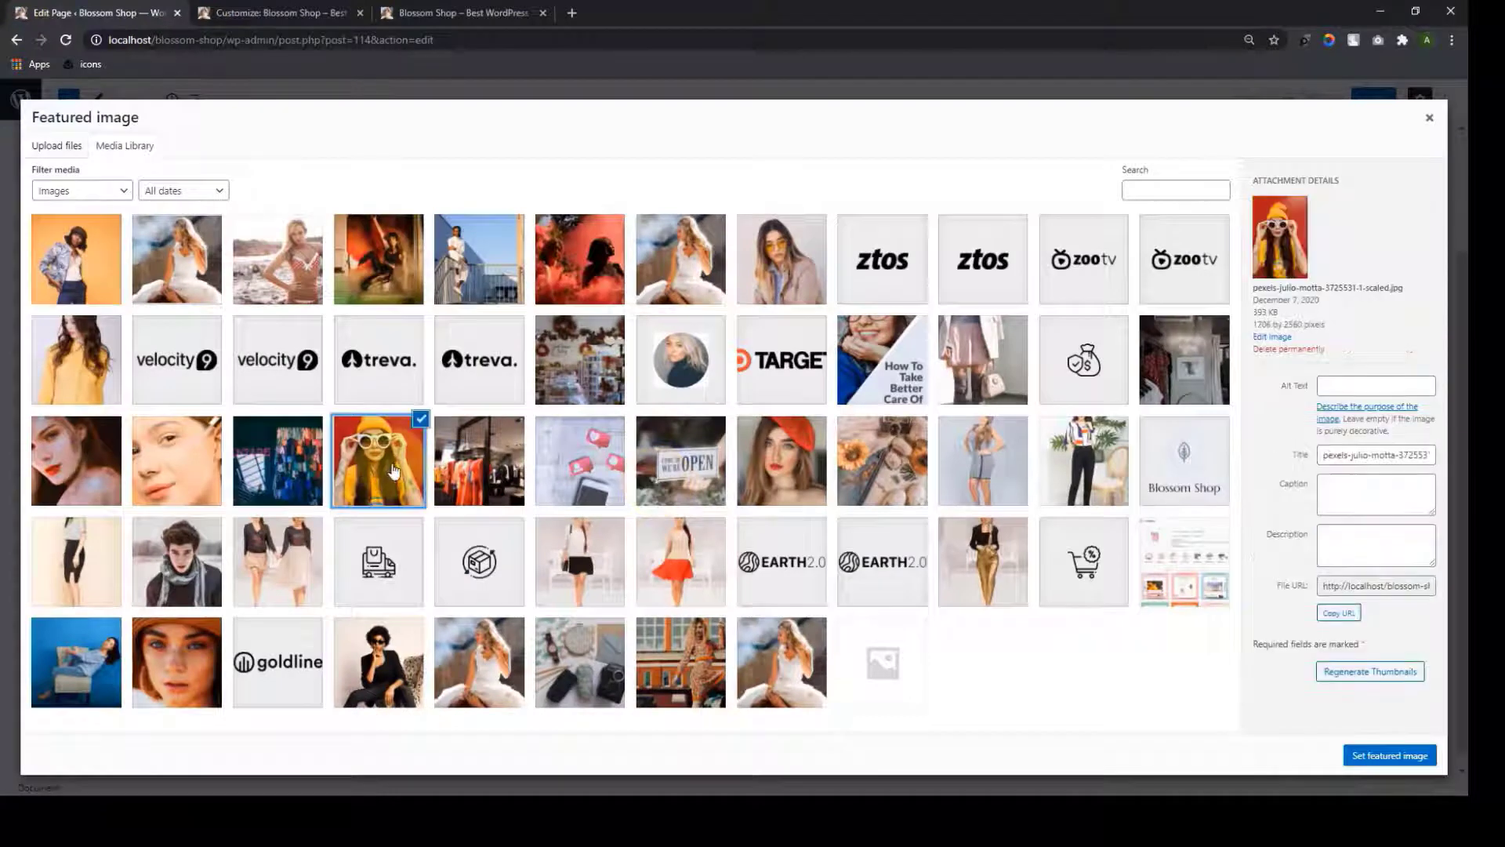
click(1389, 755)
click(1366, 99)
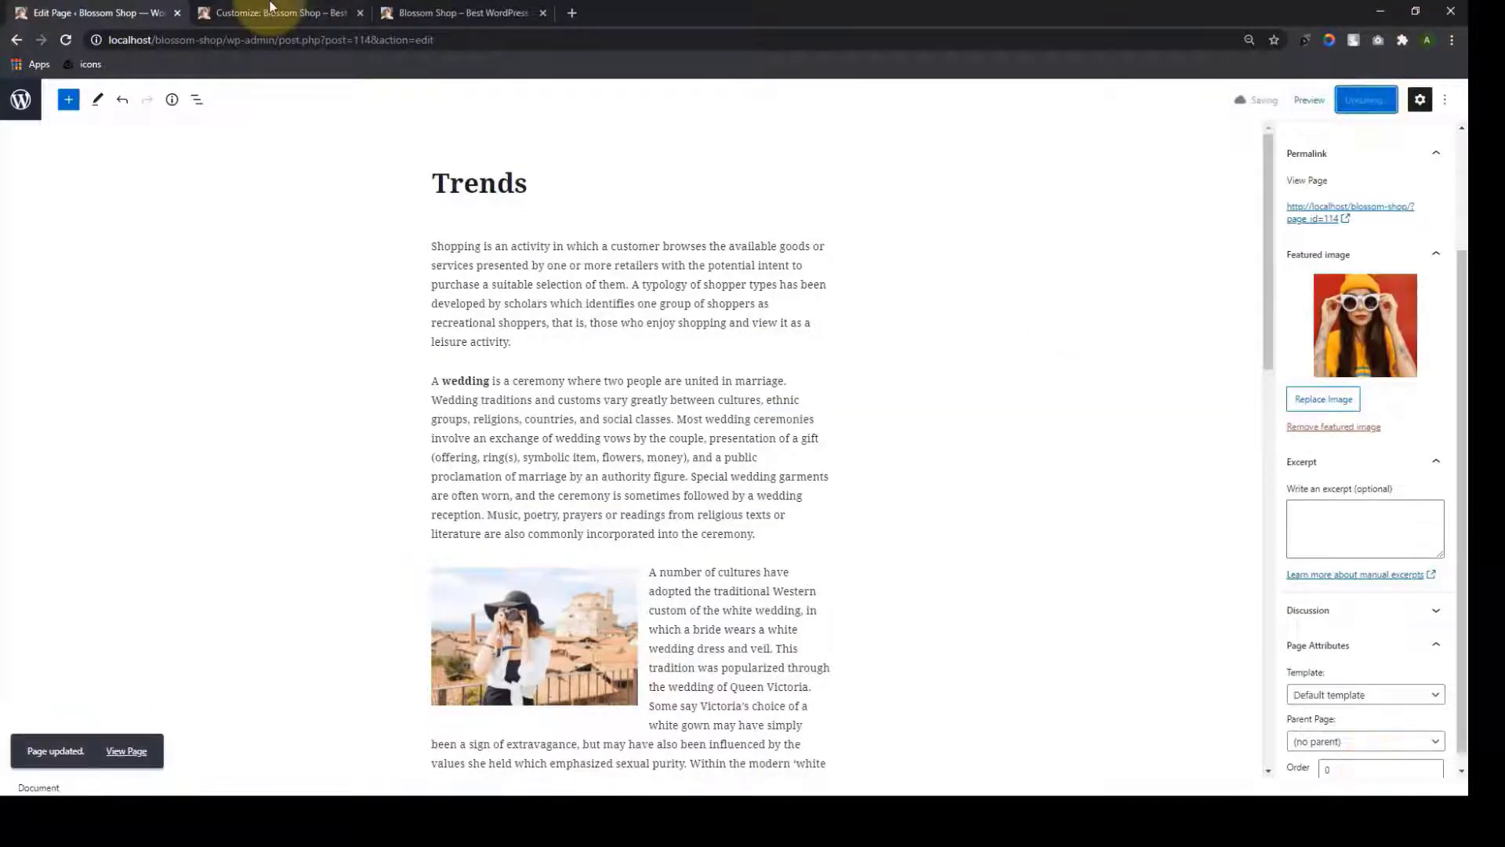
click(270, 11)
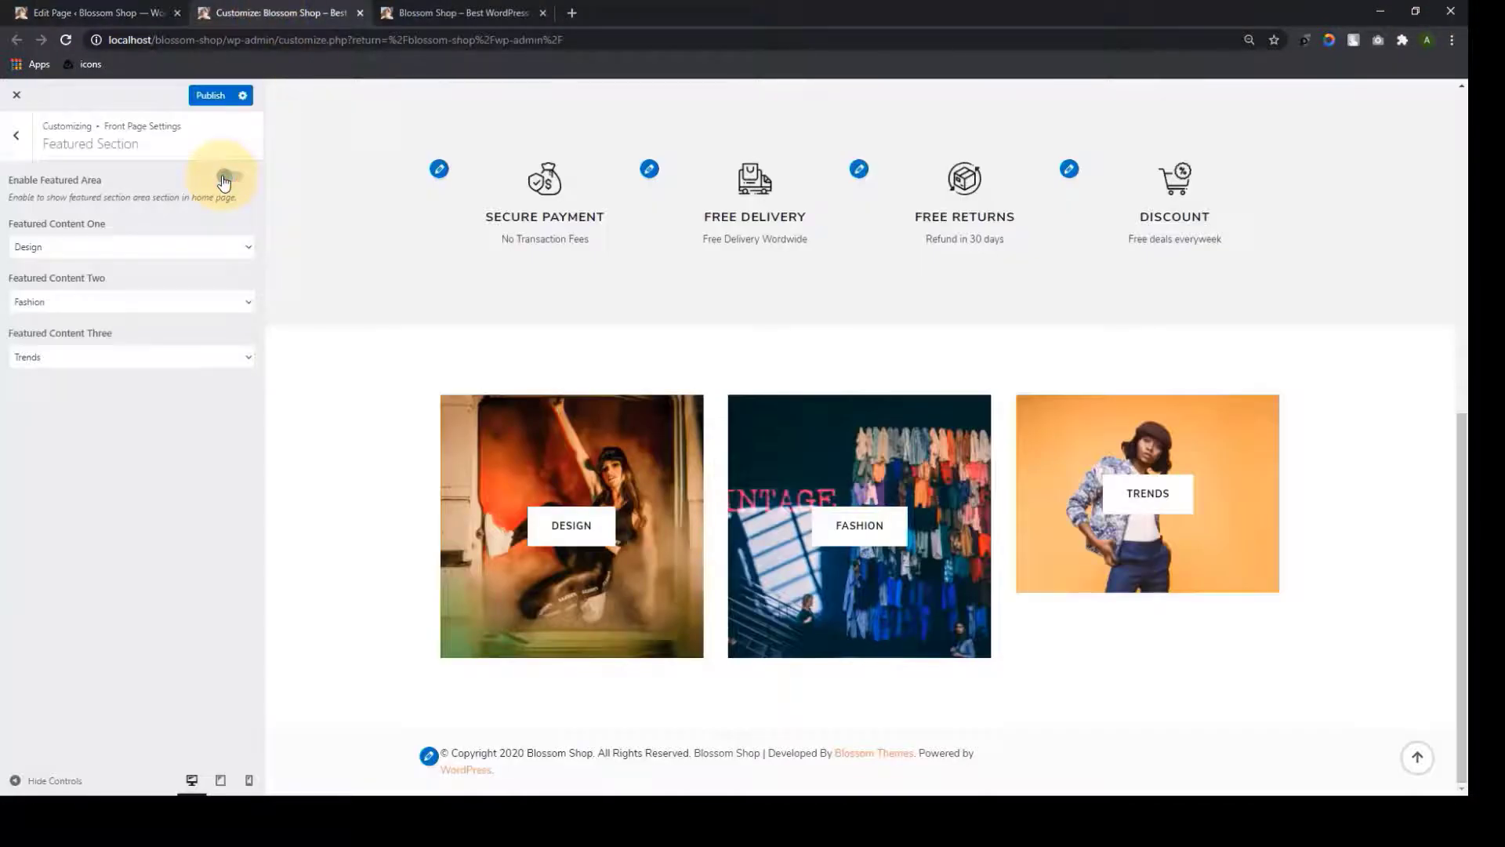
Toggle the Featured Area to refresh the preview, then reload the live site to confirm the Trends photo
click(224, 178)
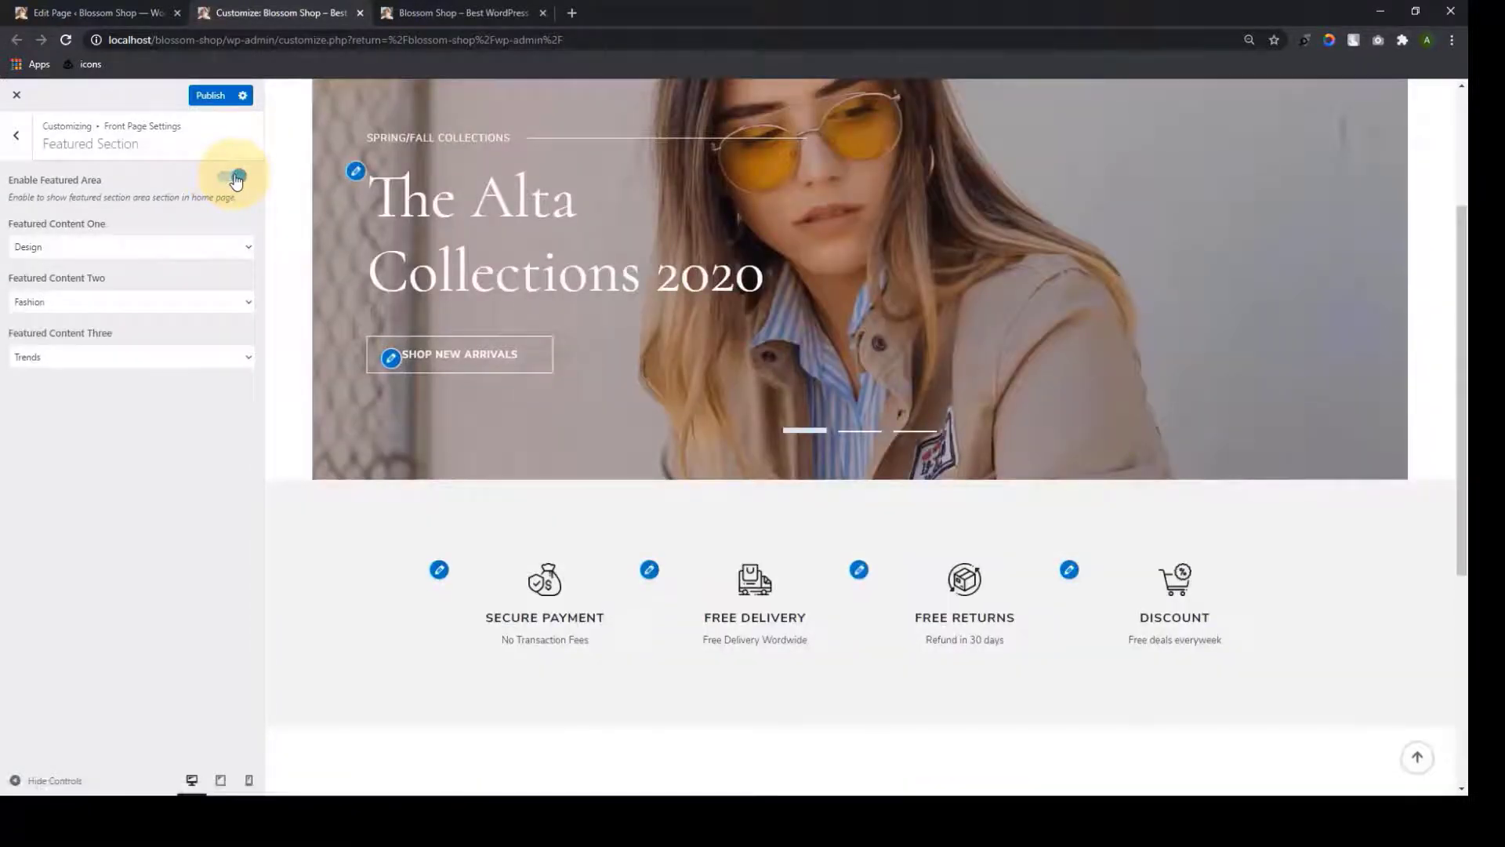
scroll(1059, 470, down, 5)
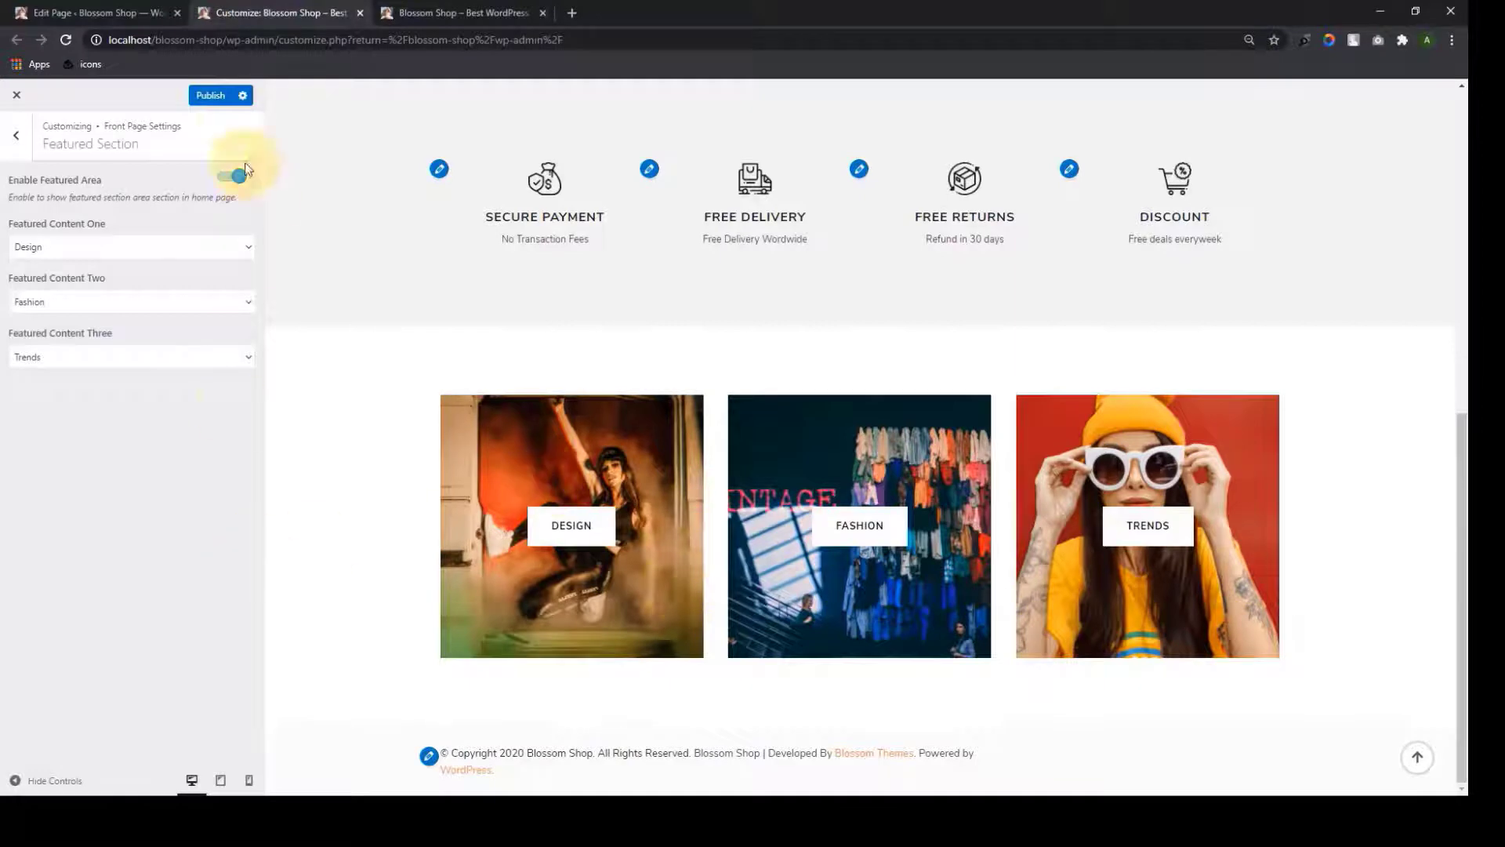
click(389, 12)
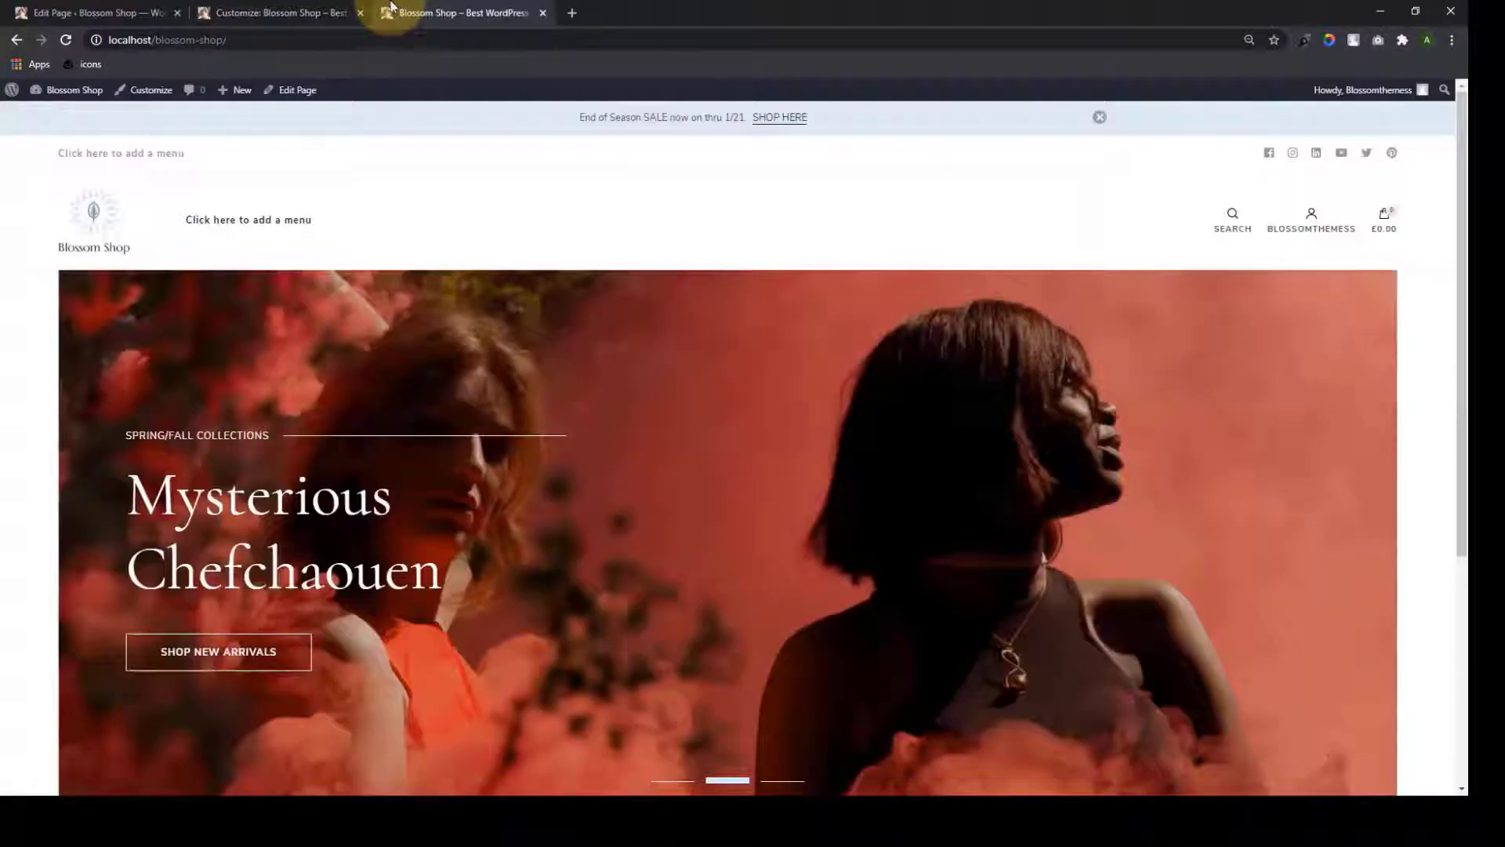
click(66, 41)
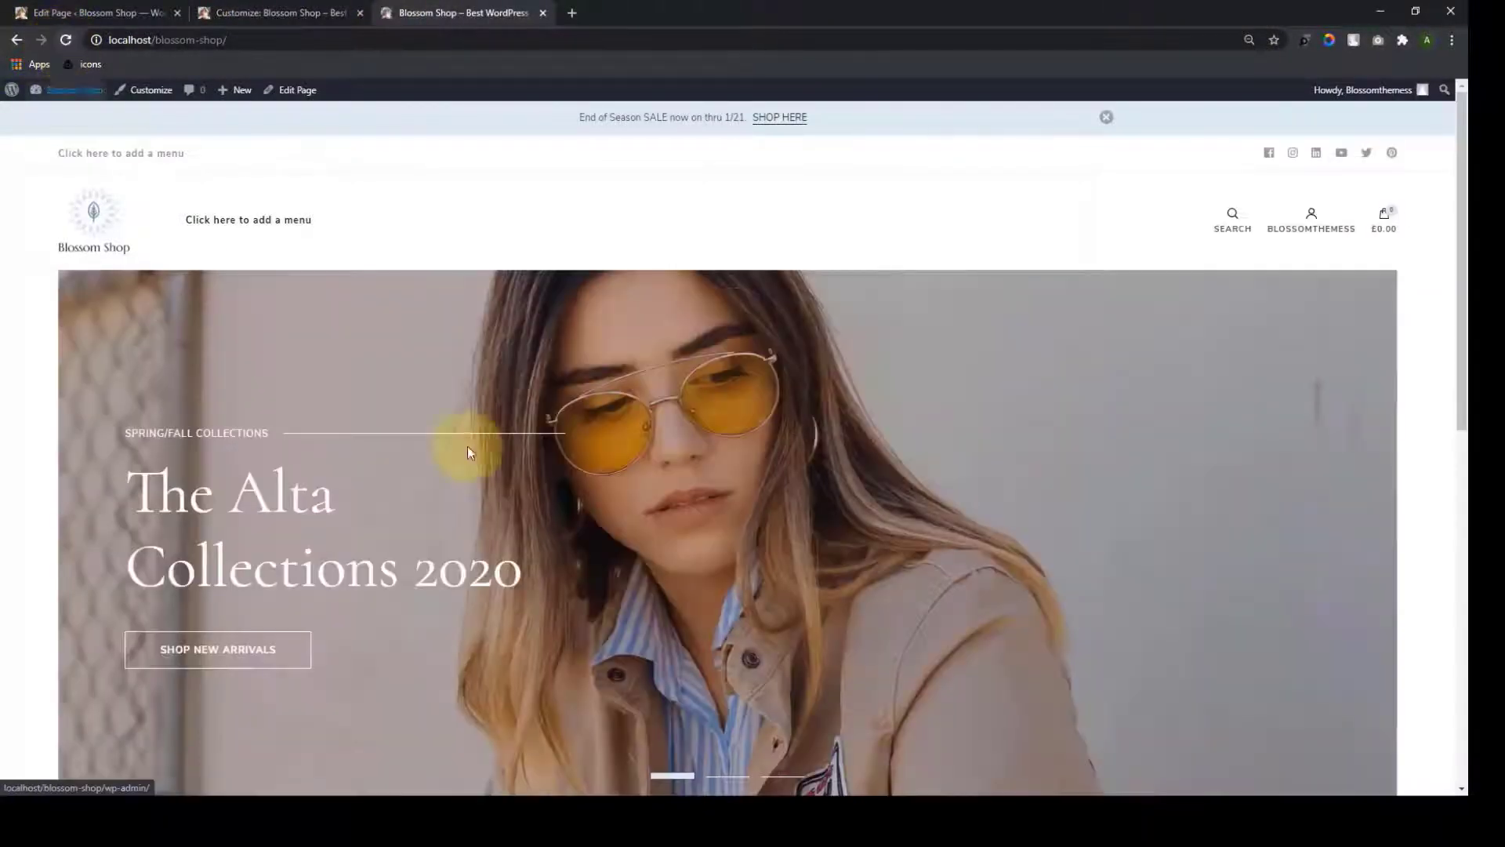
scroll(859, 470, down, 10)
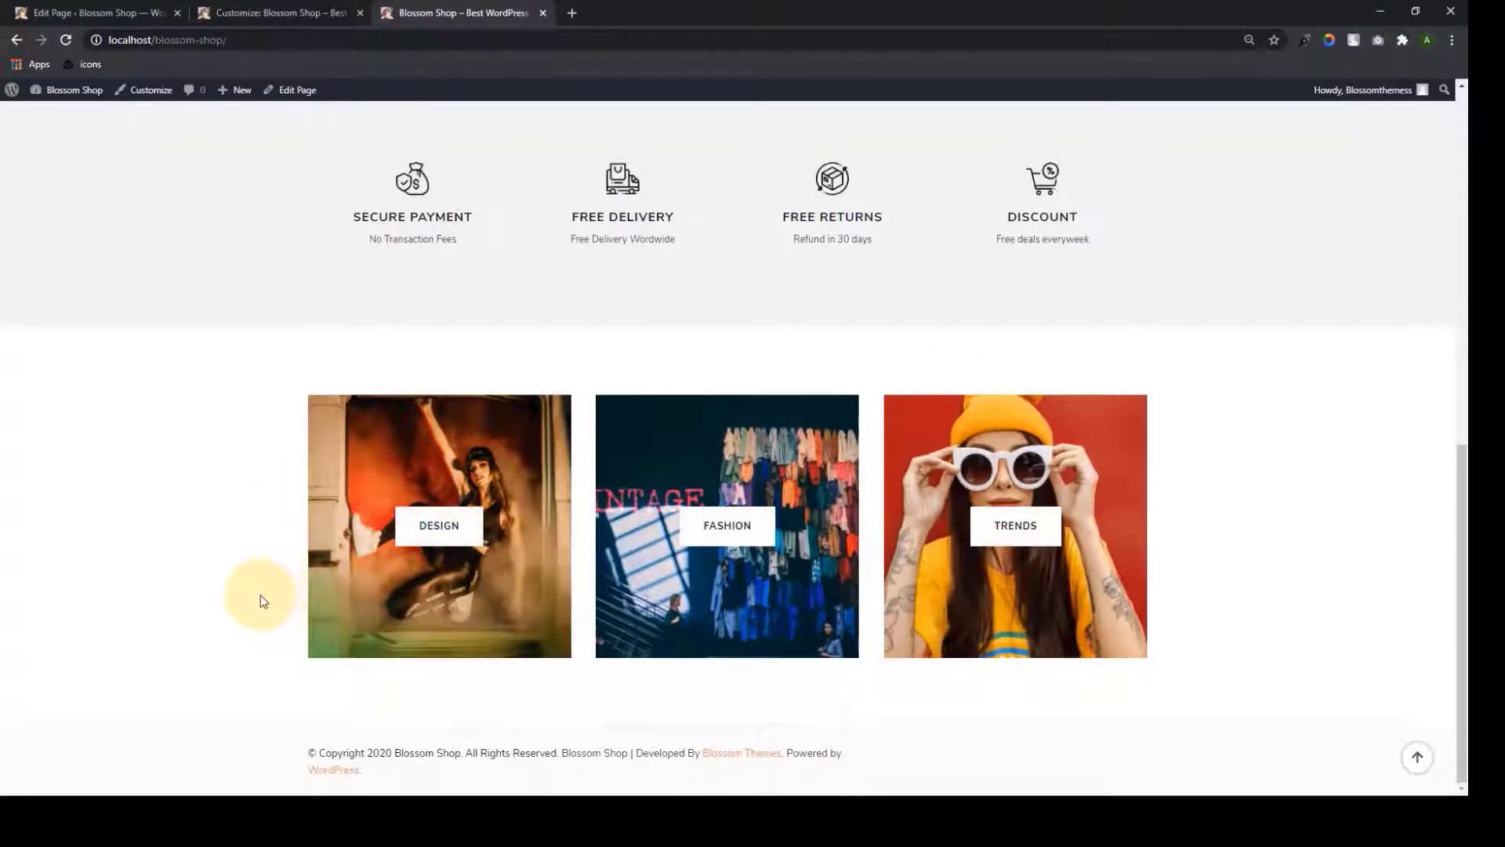
scroll(265, 613, up, 10)
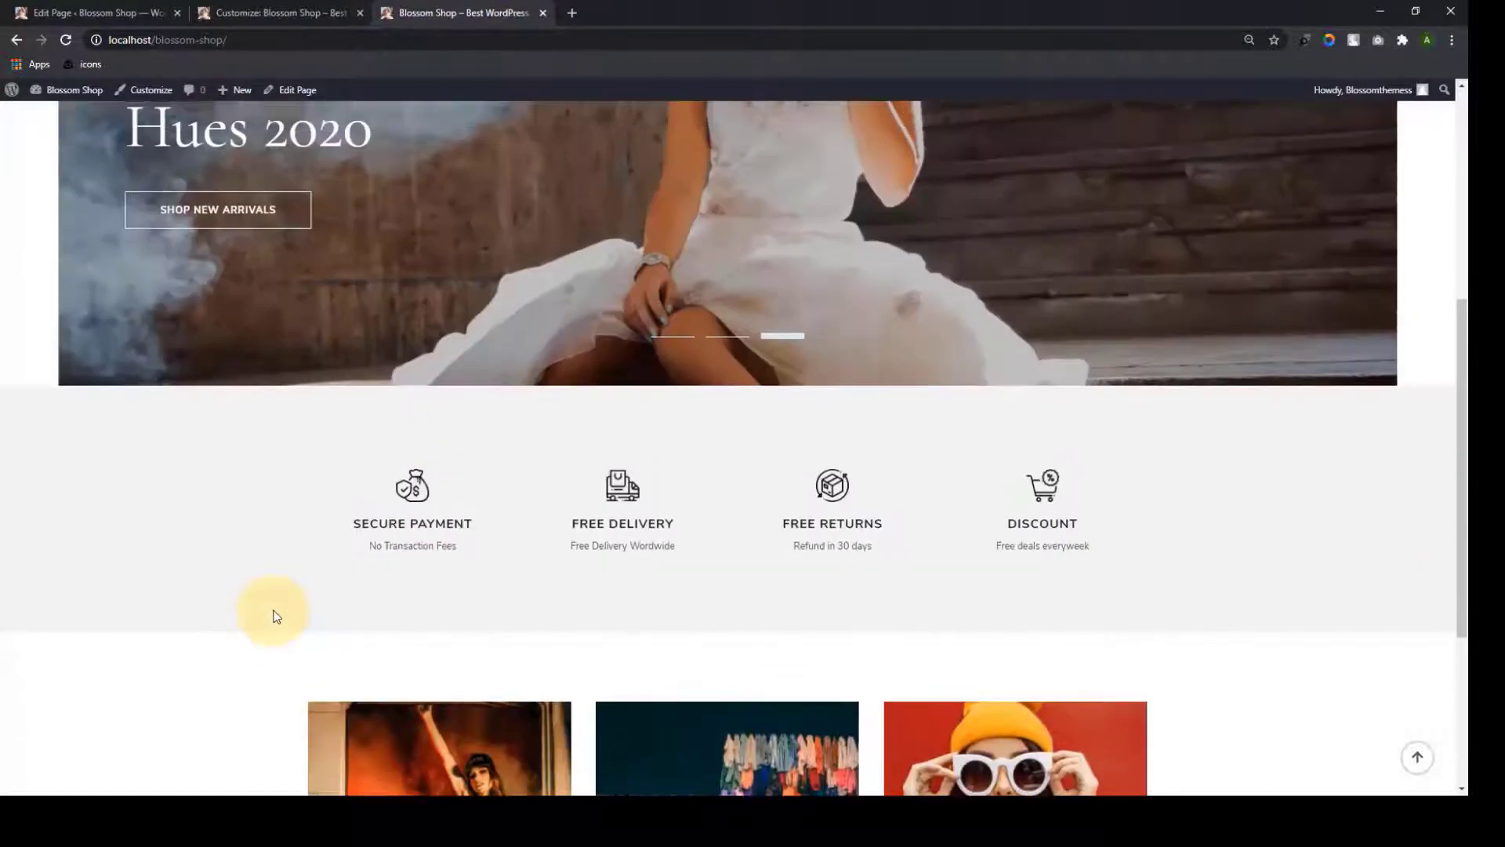
click(241, 10)
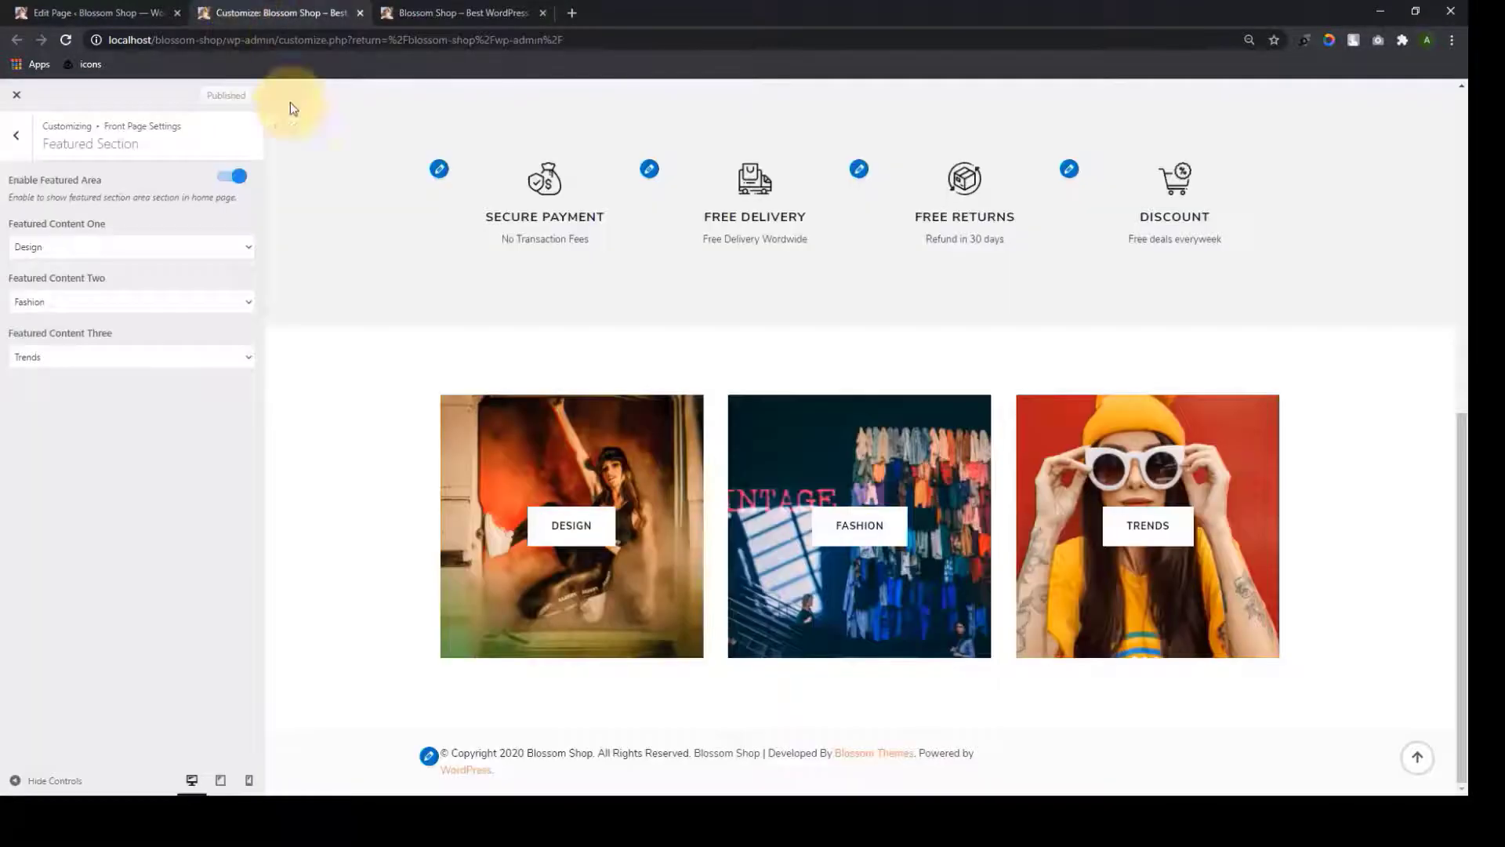
Look over the Category One and About sections, then go to the site's Pages list
click(16, 133)
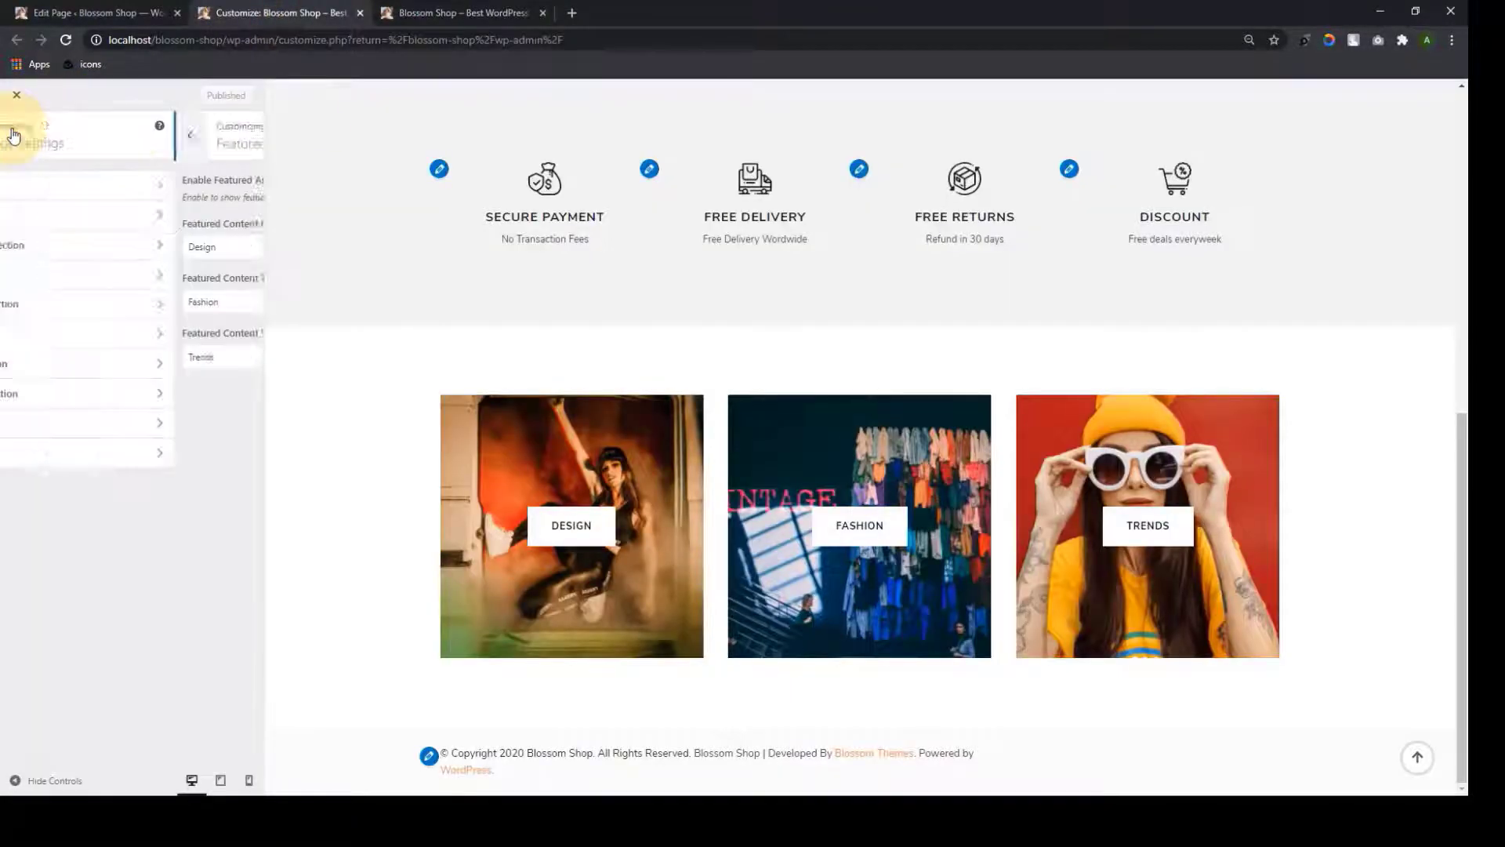
click(105, 312)
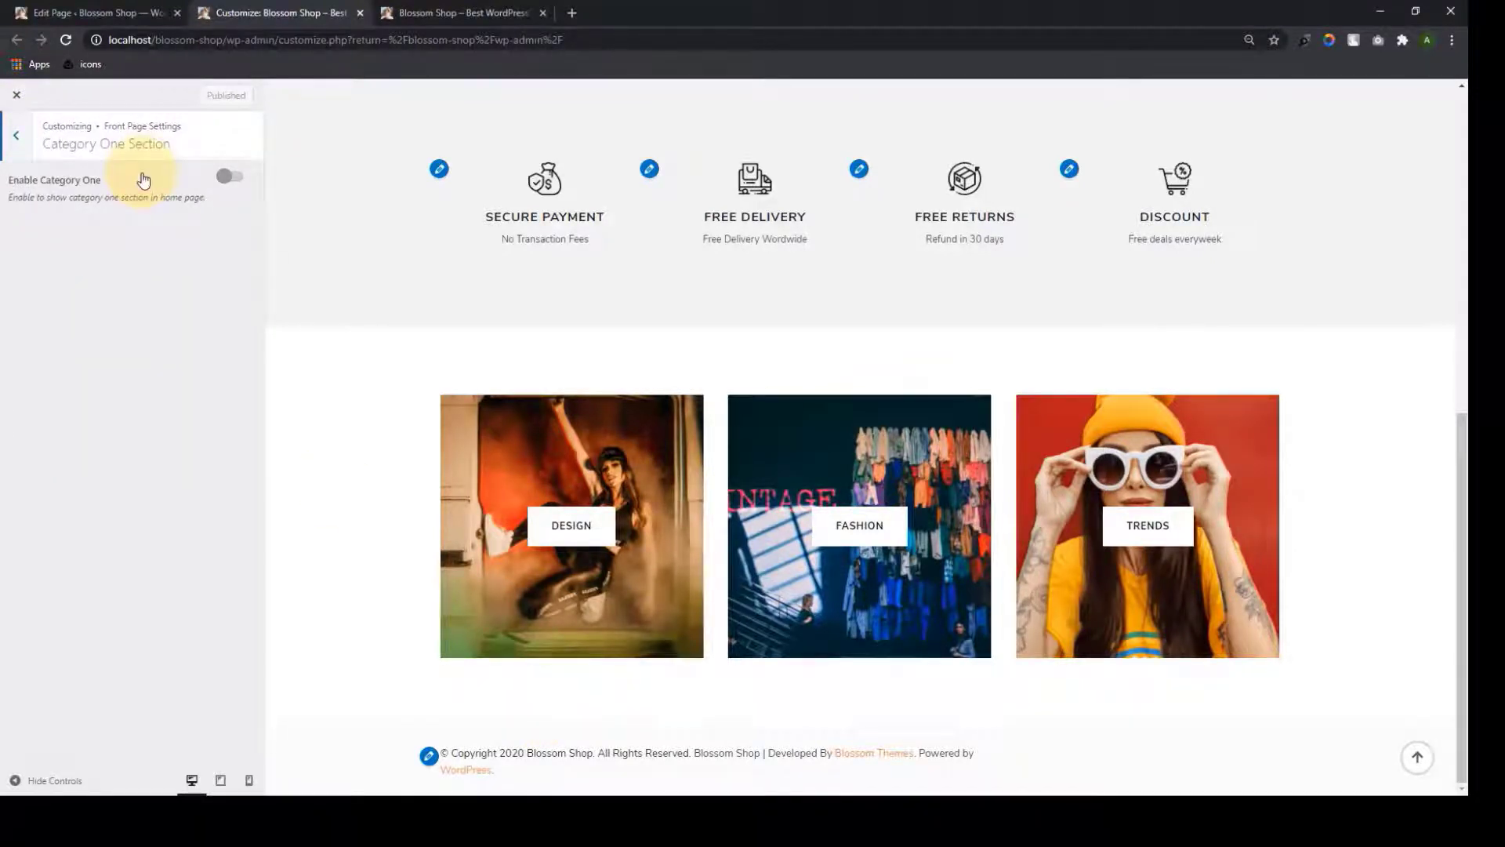
click(16, 135)
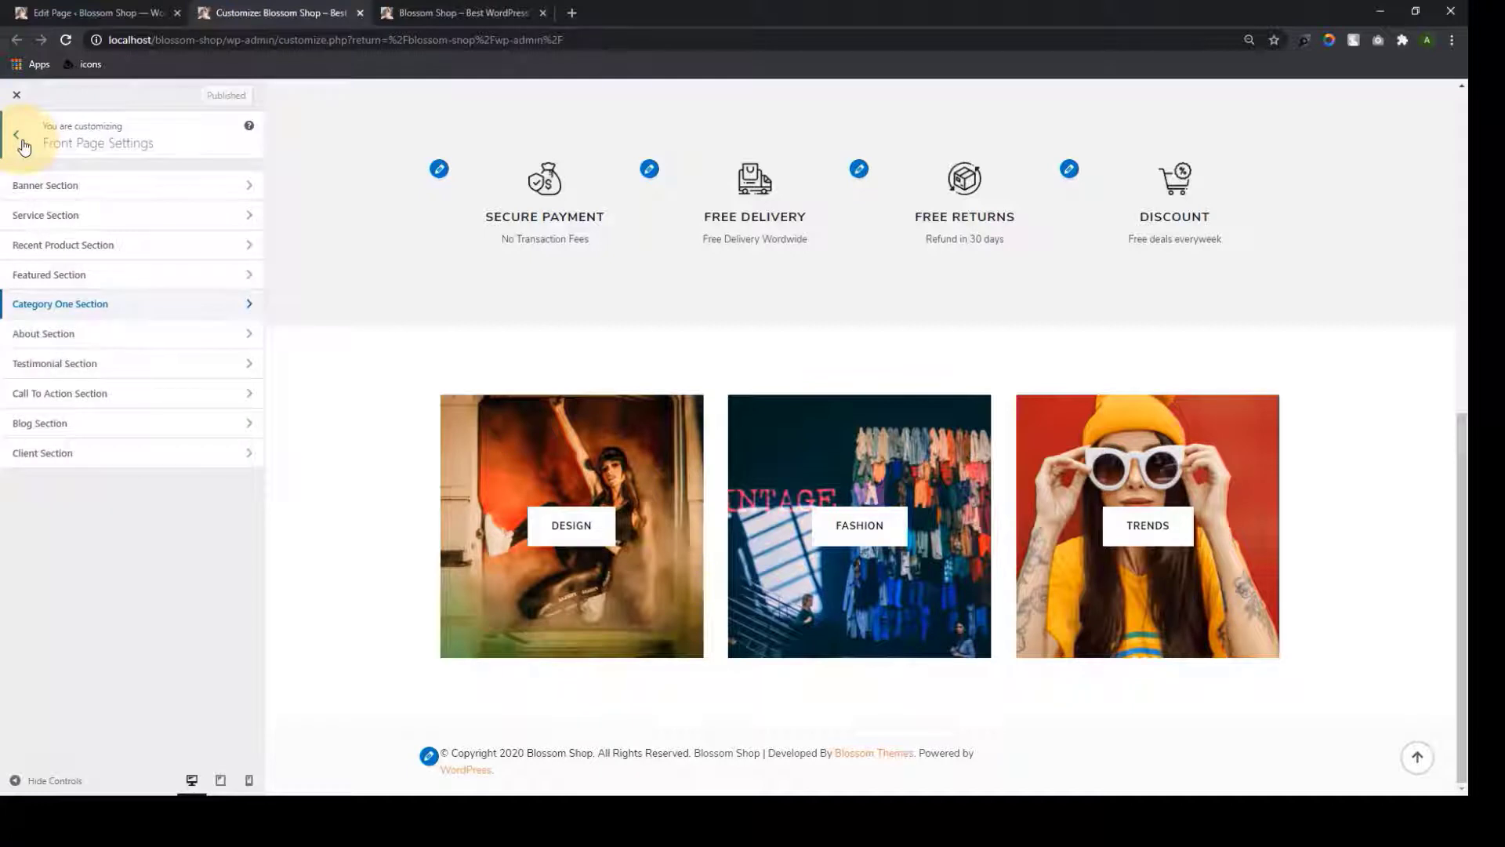
click(106, 339)
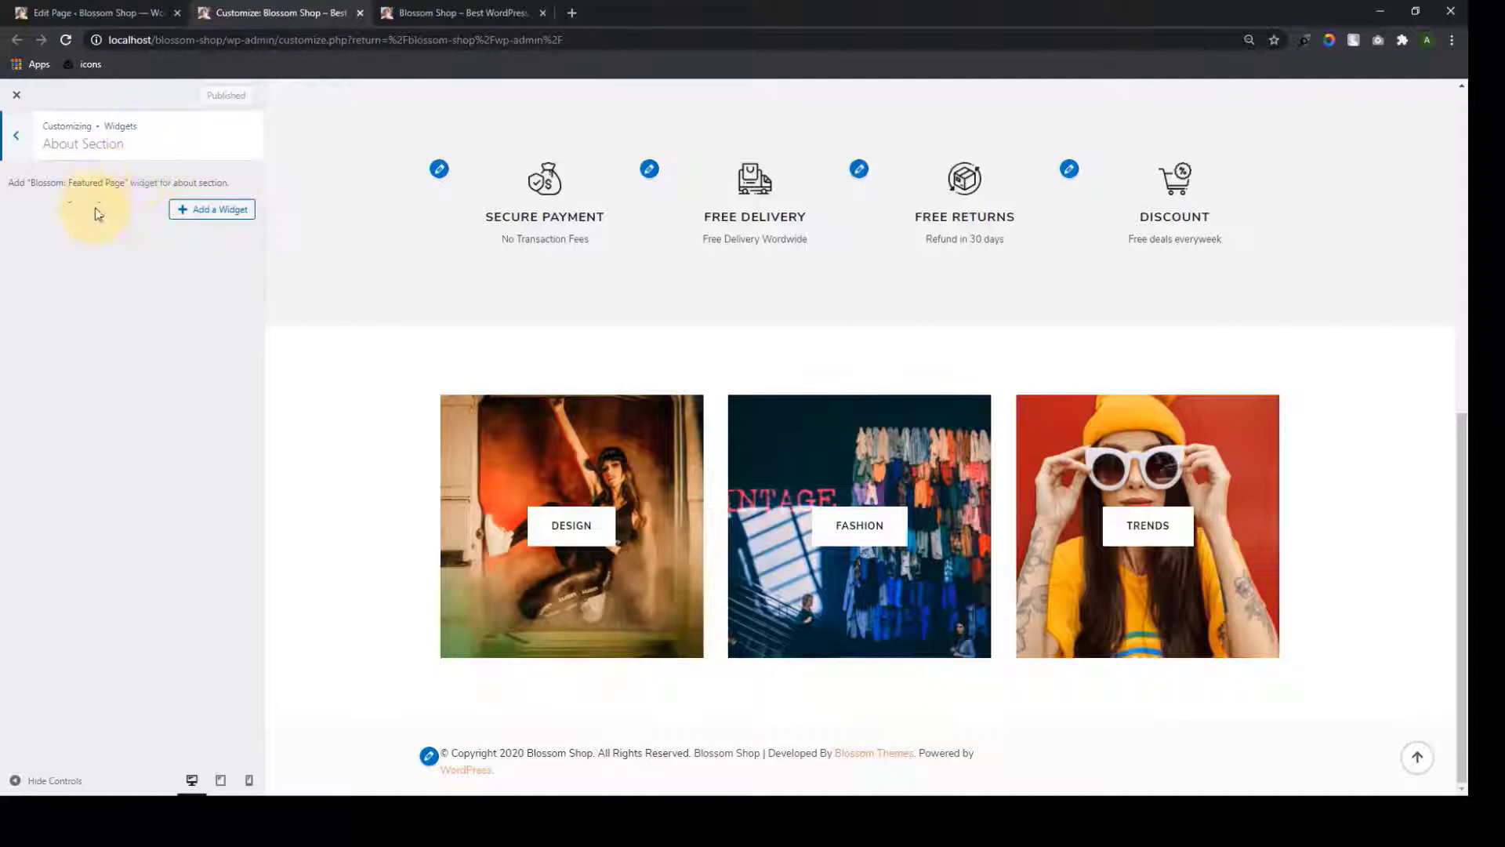
click(90, 11)
click(18, 100)
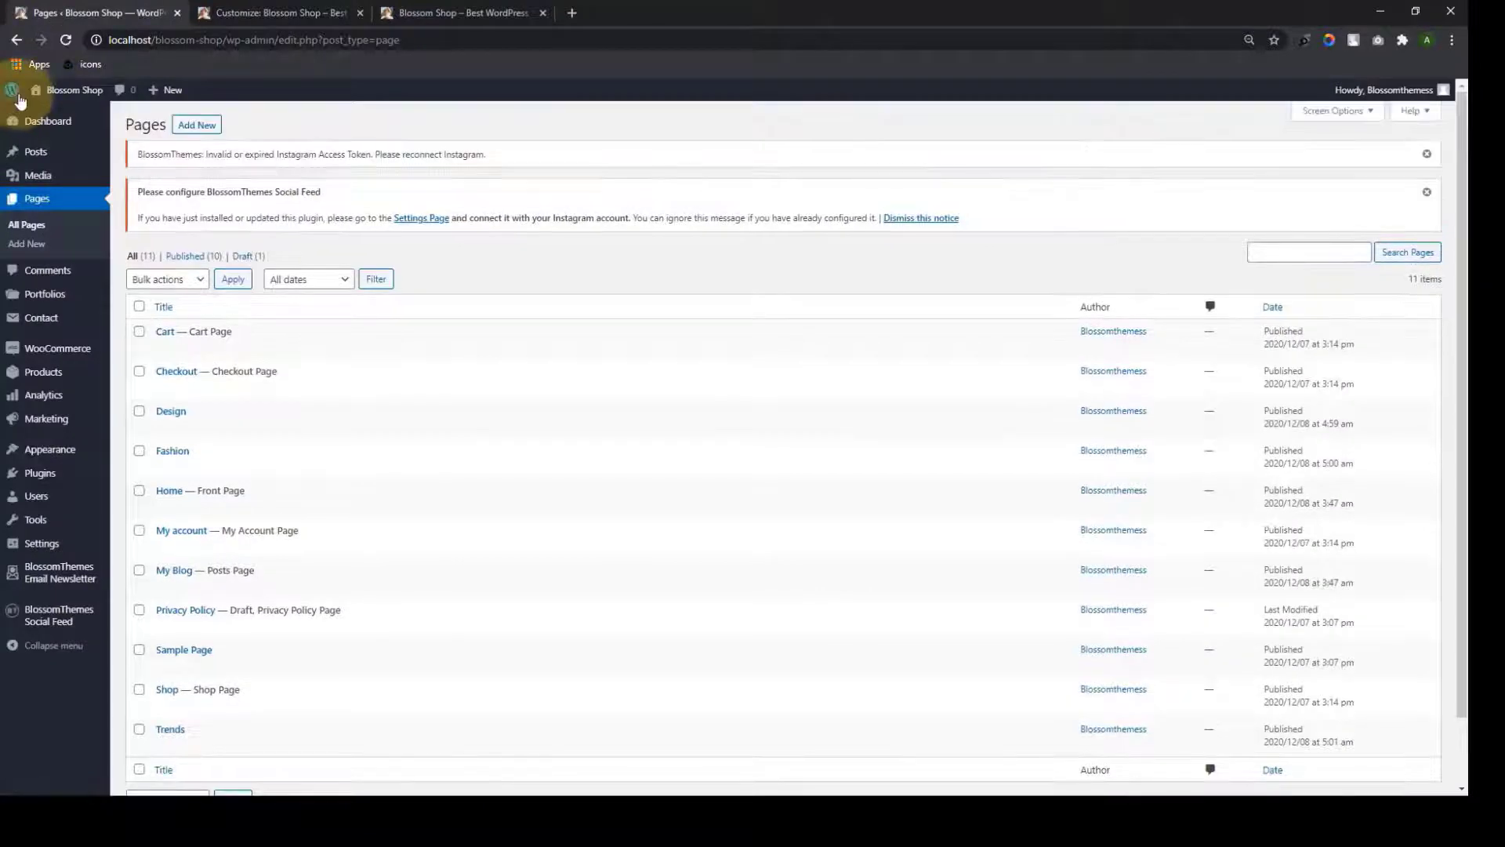
Glance at the customizer's About section, then start a new blank page in the editor
click(270, 12)
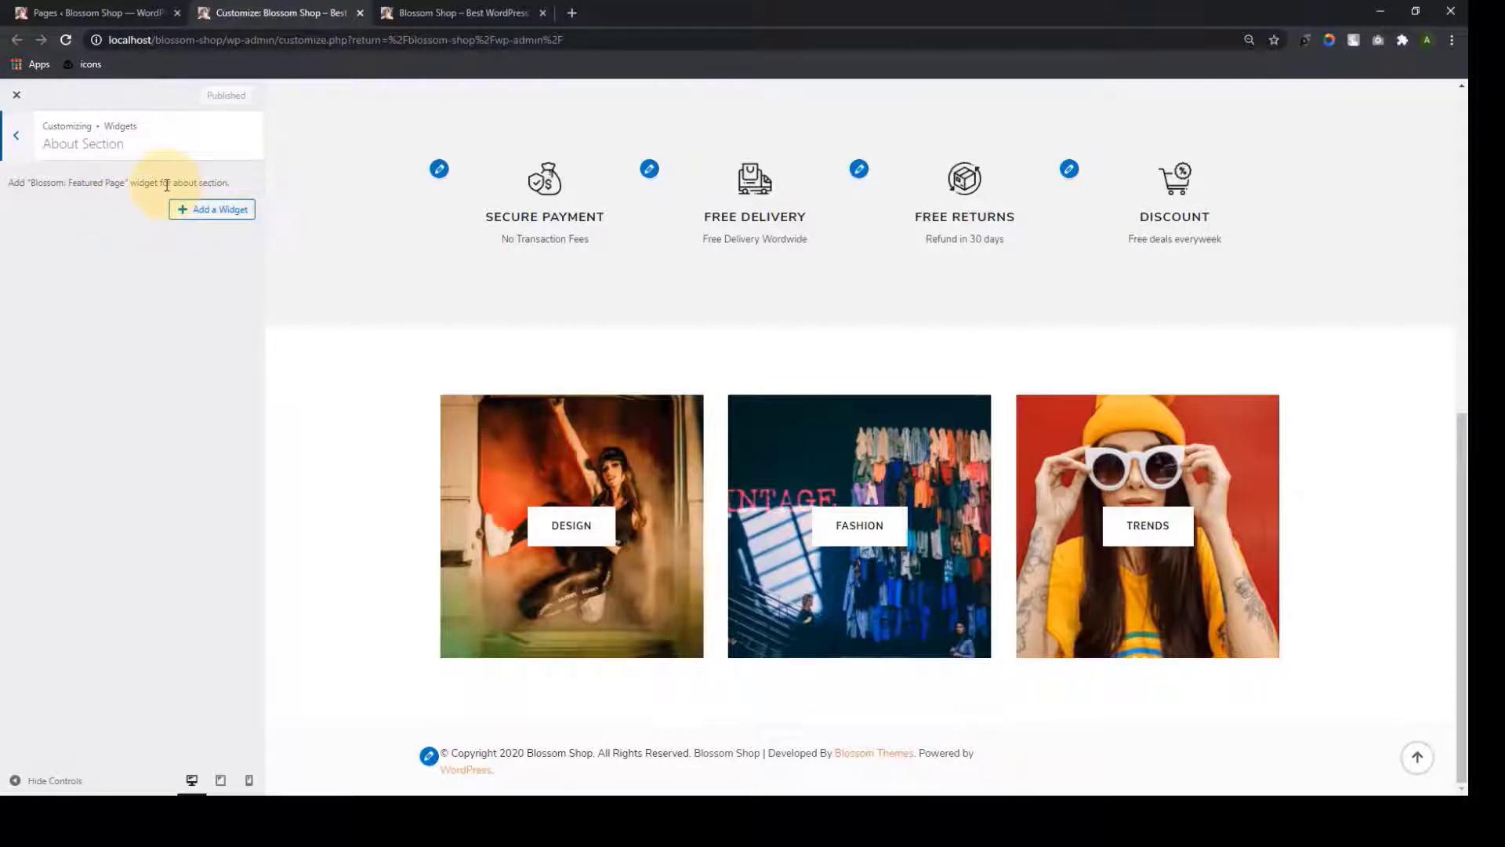
click(94, 13)
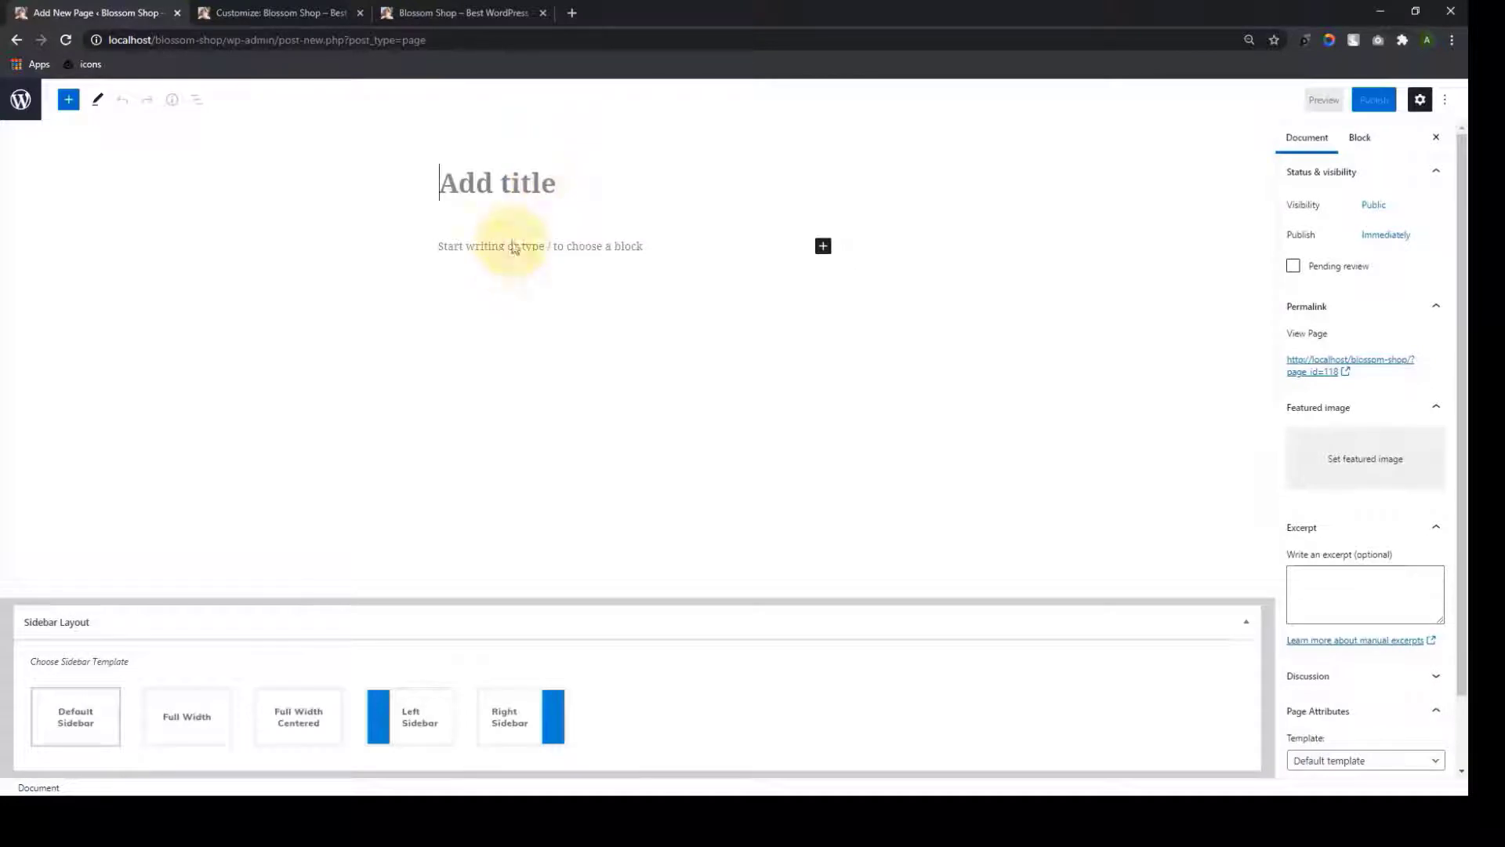
click(501, 247)
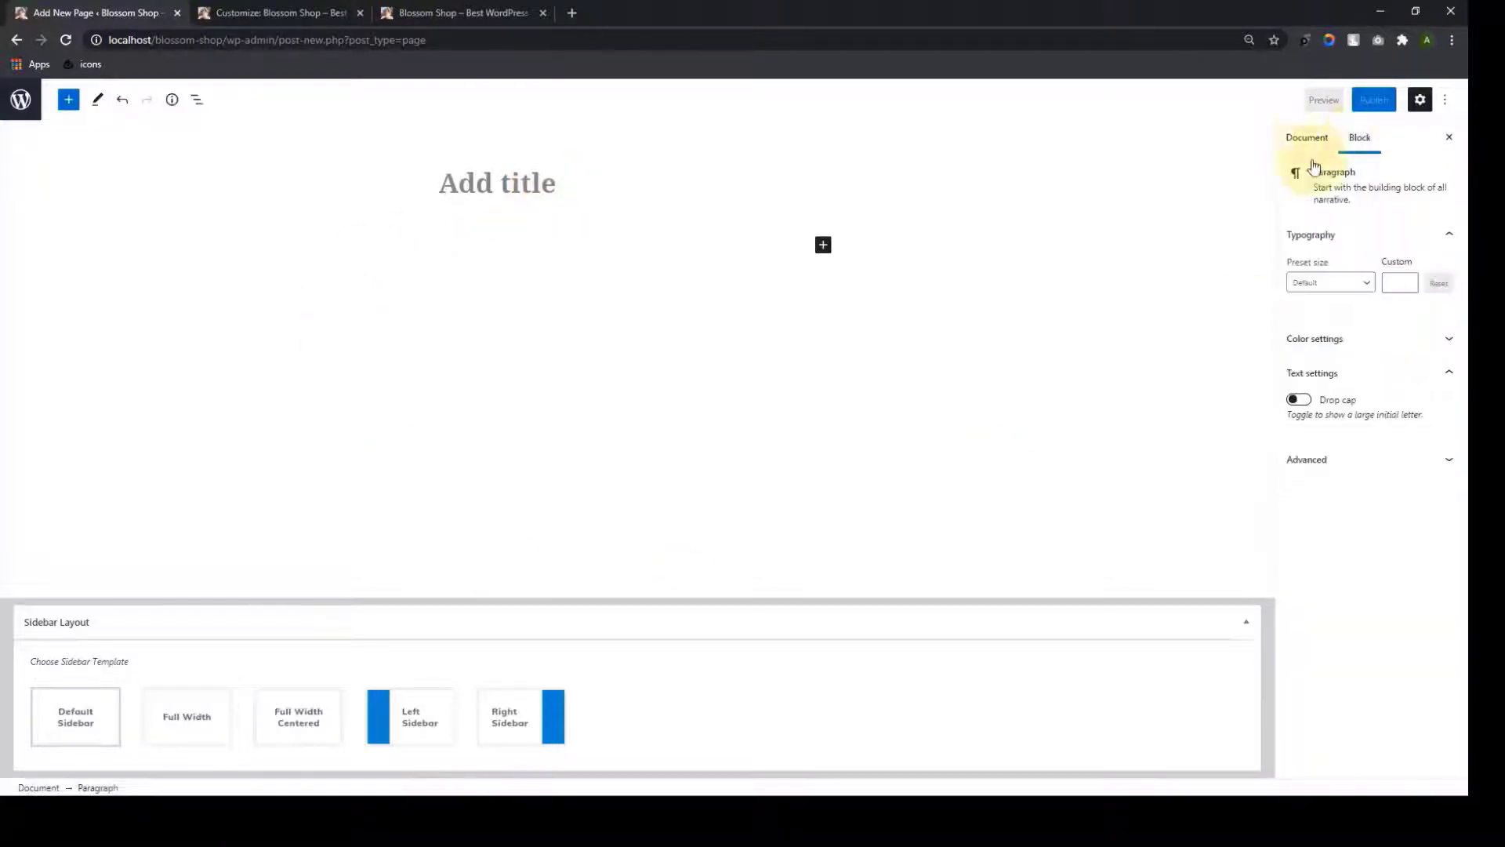
click(1306, 137)
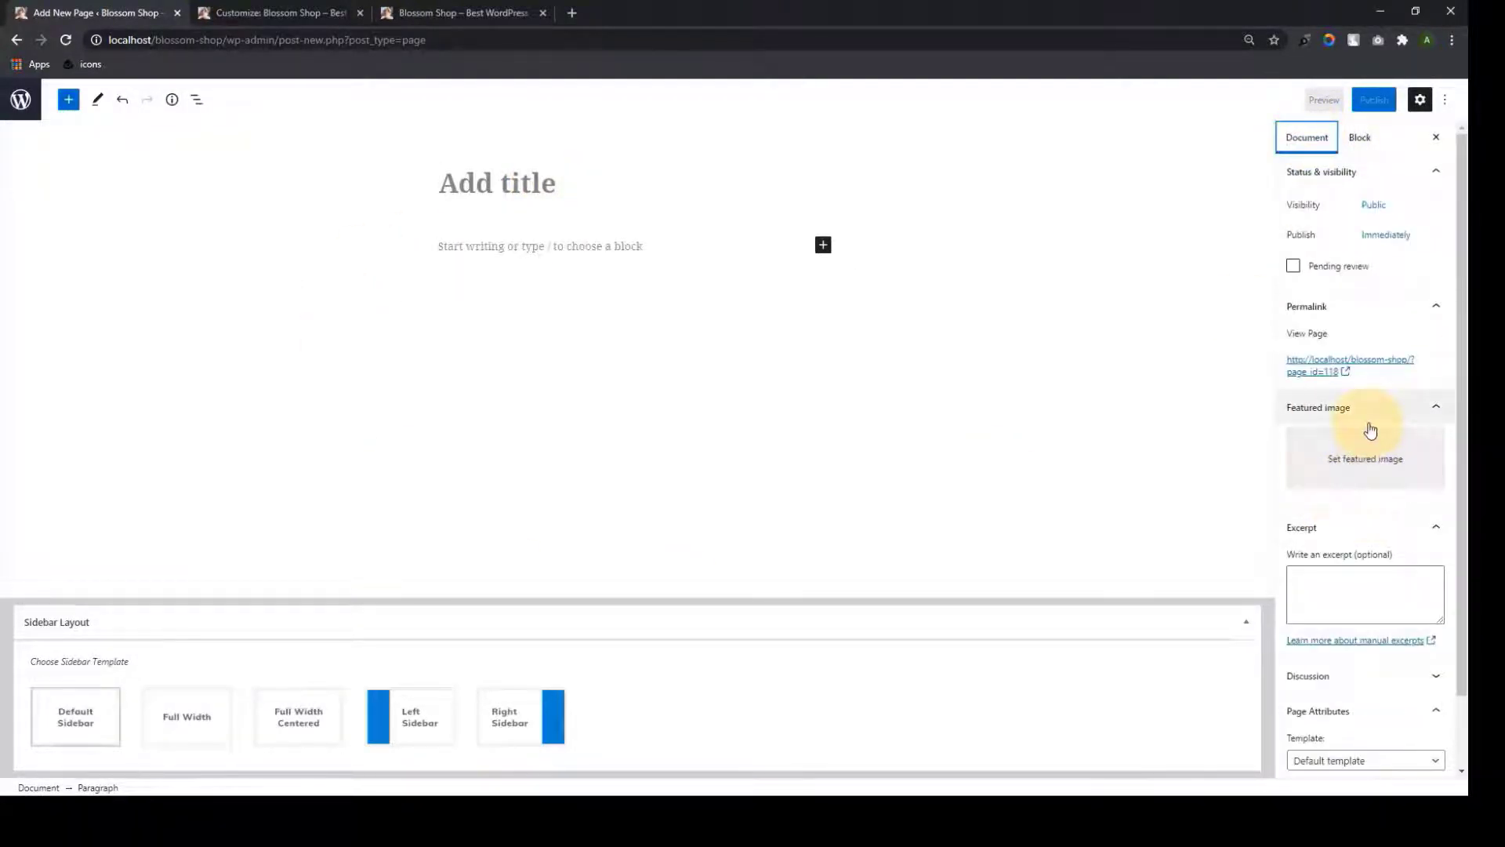
Paste the title 'Urban Danish Design Since 1952' and two boutique paragraphs, then publish the page
click(470, 184)
text(Urban Danish Design Since 1952)
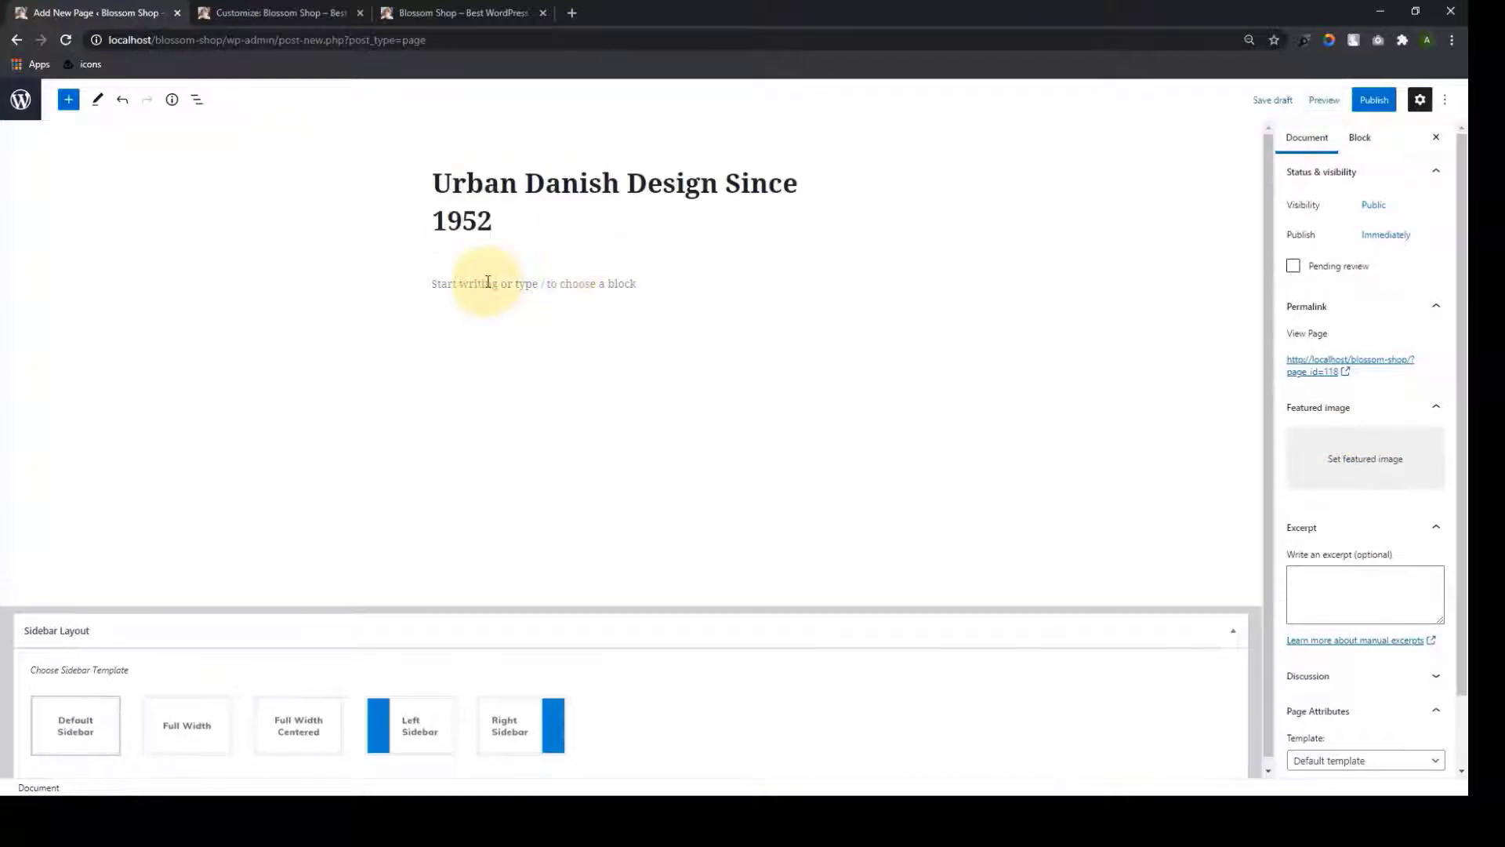
click(489, 282)
key(ctrl+v)
click(1374, 100)
click(1333, 100)
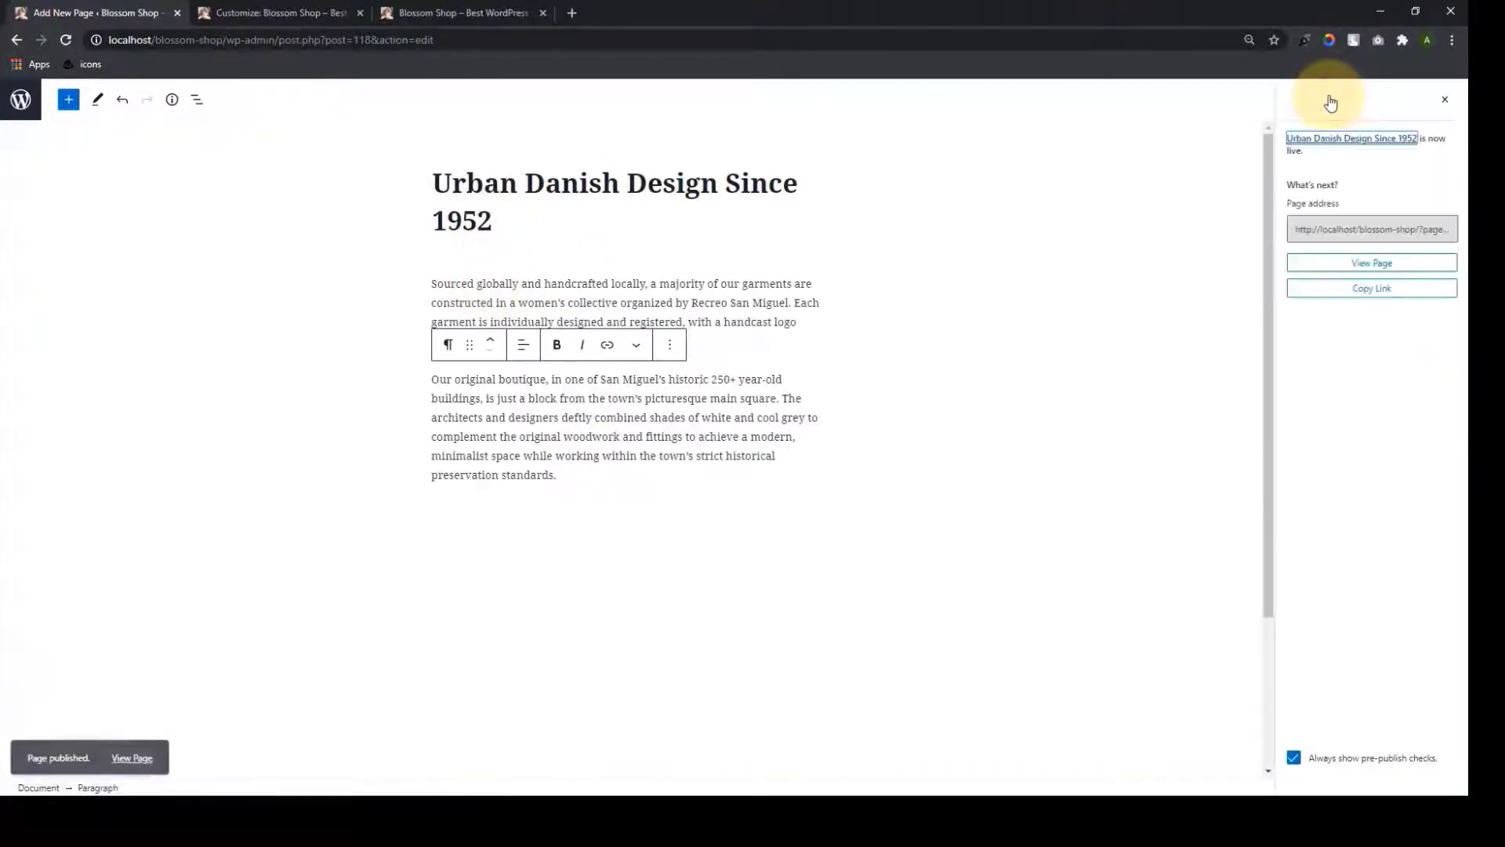
click(247, 9)
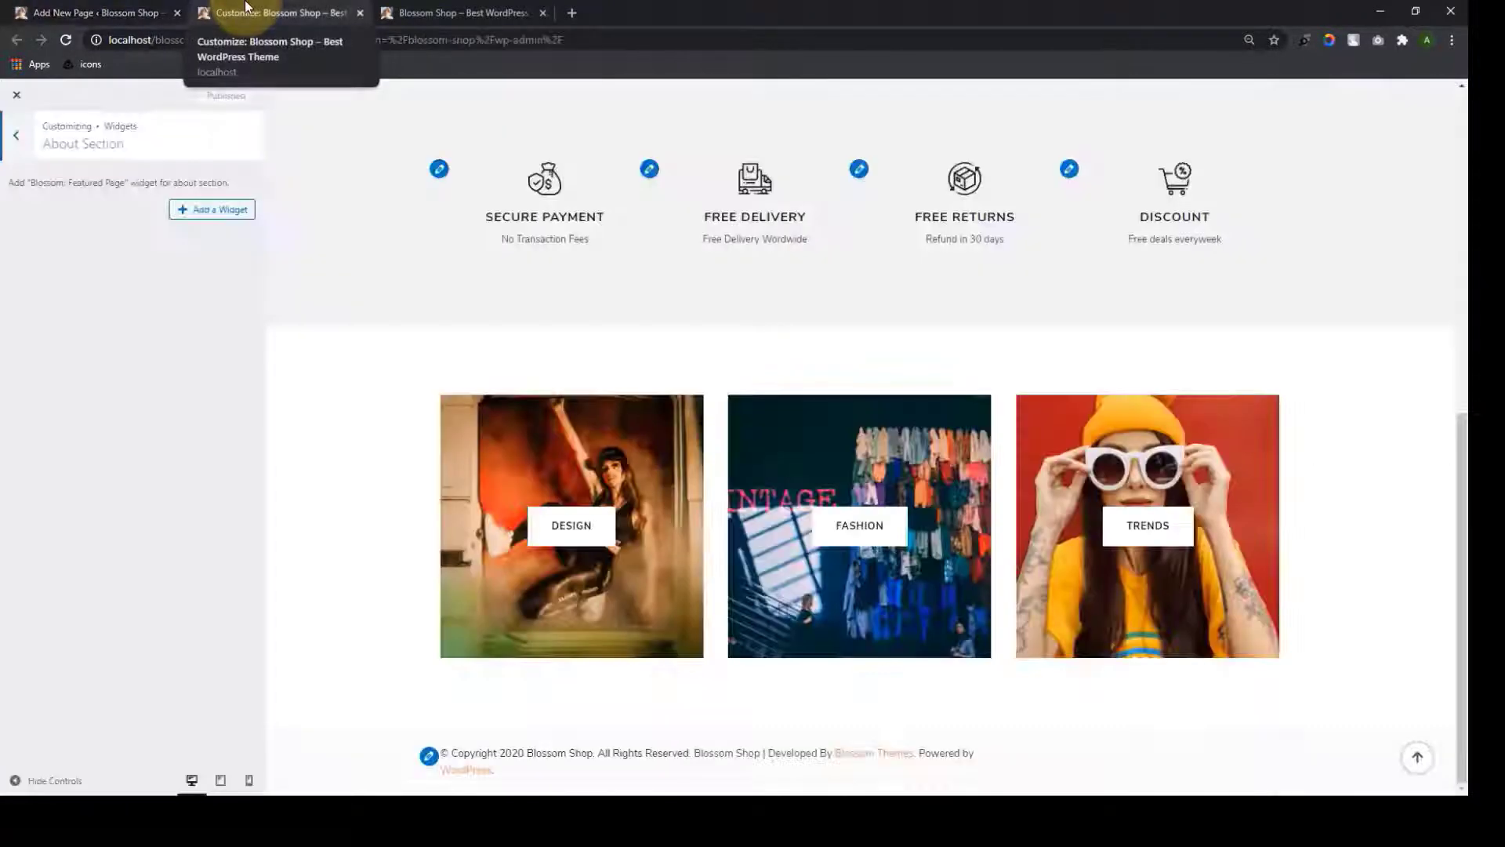
Add a Blossom: Featured Page widget to the About section and check its page list
click(183, 214)
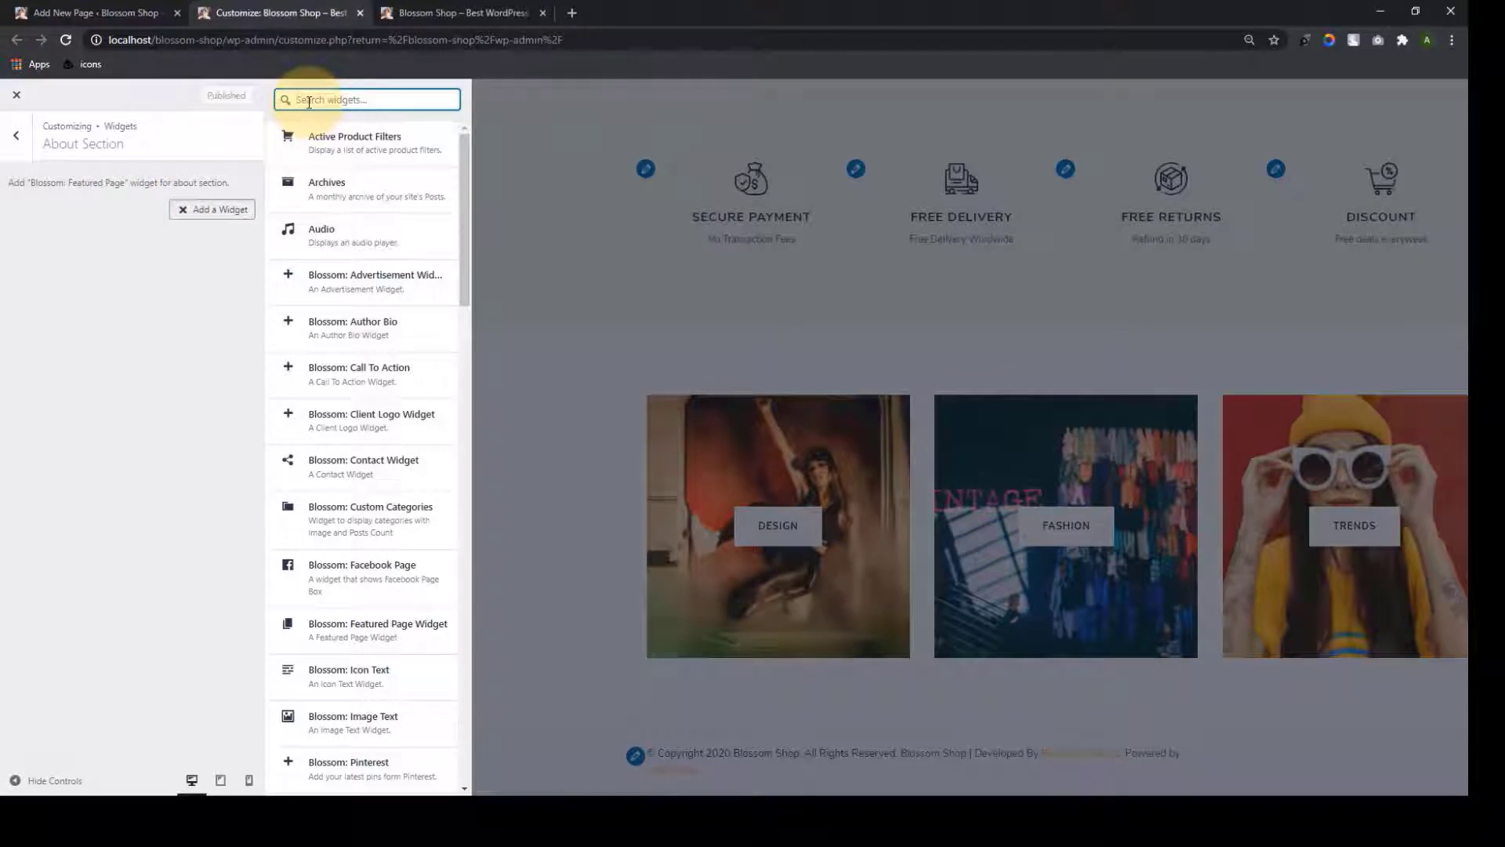
click(359, 625)
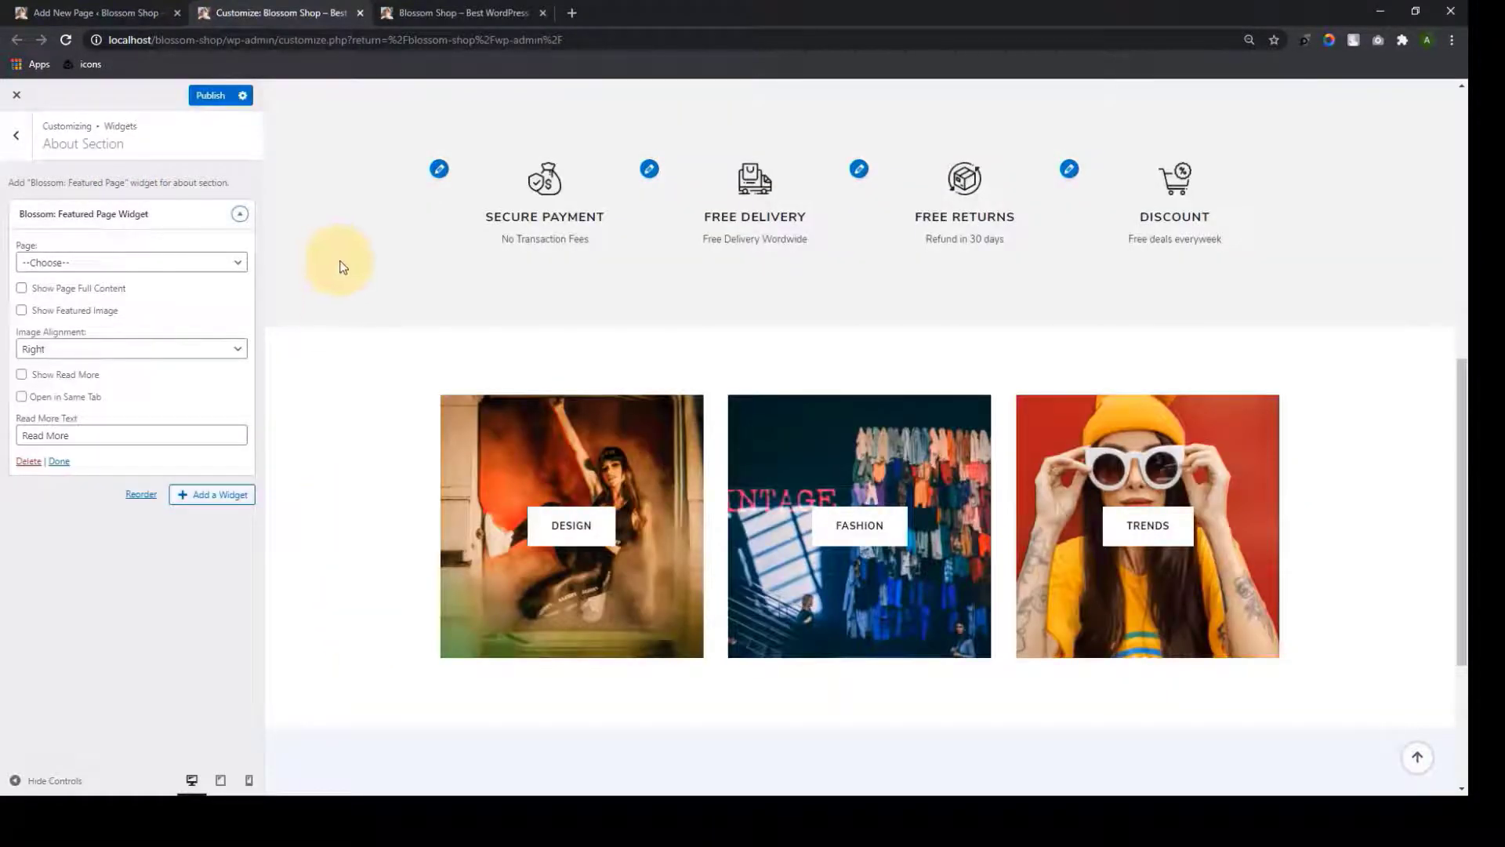
scroll(454, 620, down, 3)
click(233, 265)
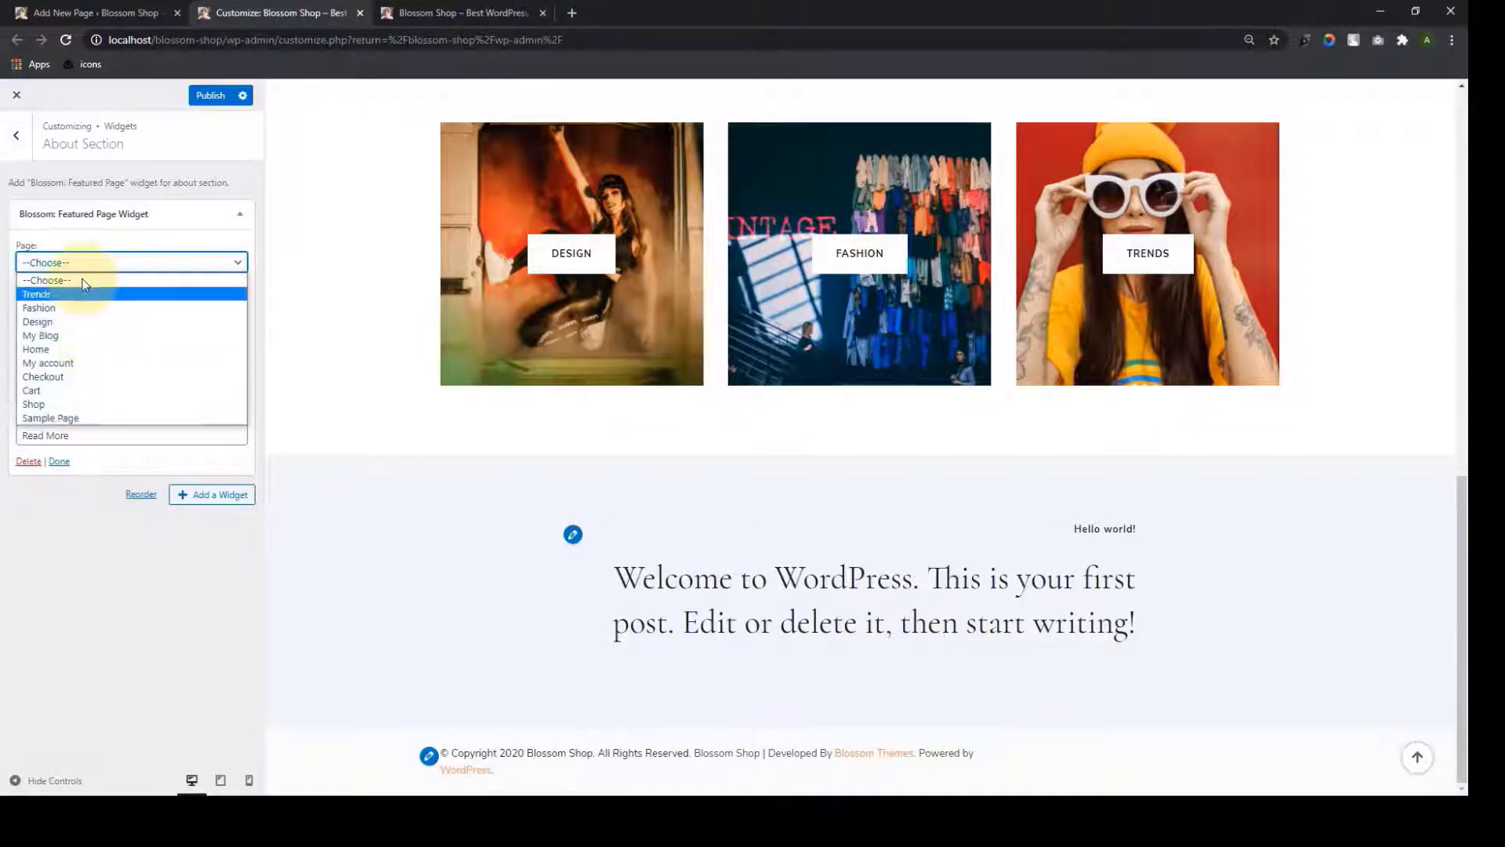
click(69, 552)
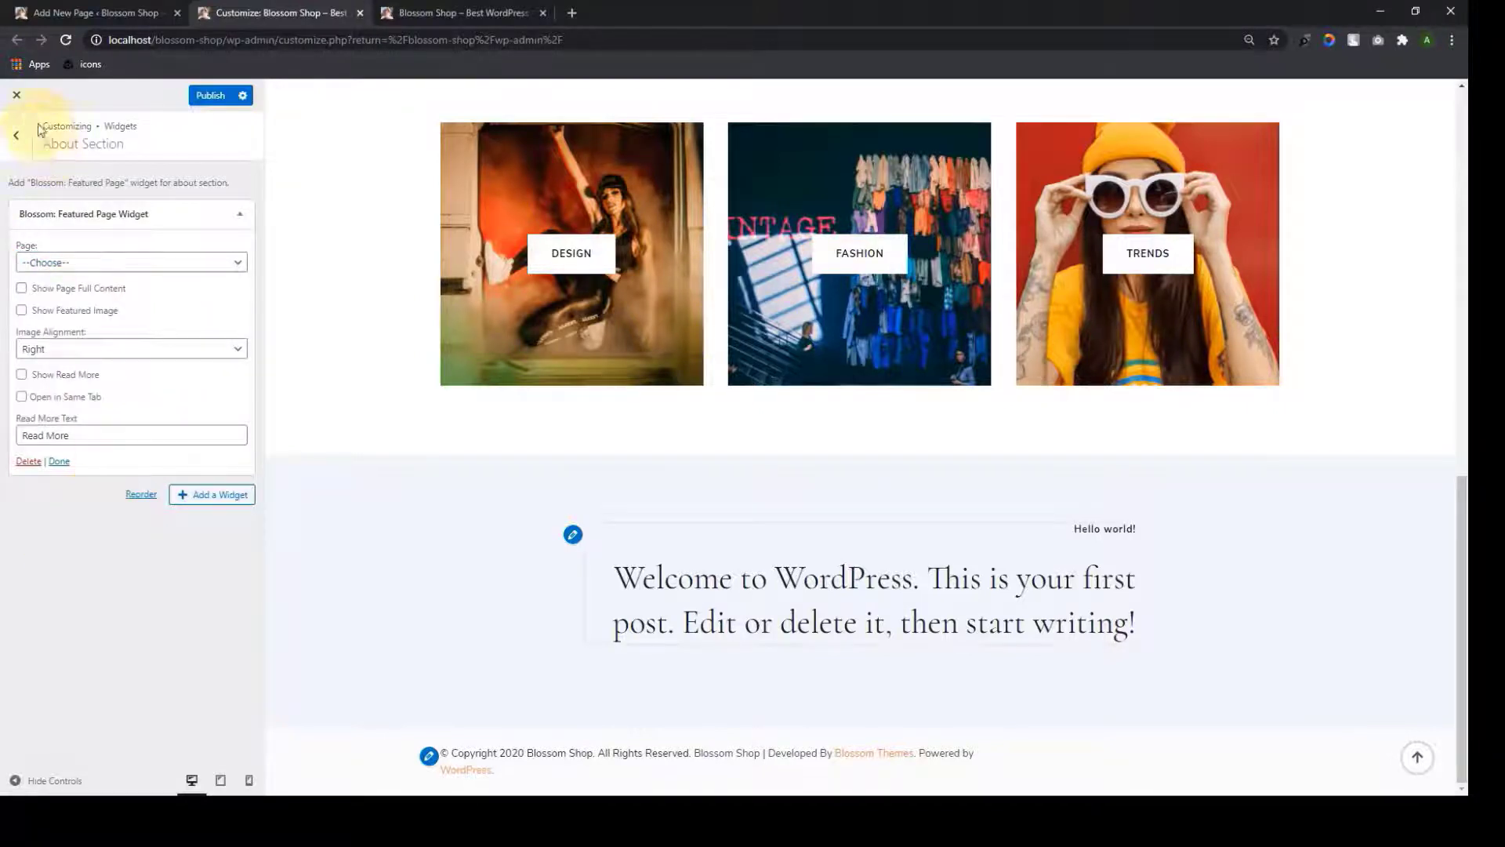
Reload the customizer and re-add the Featured Page widget so the new page appears in its list
click(66, 39)
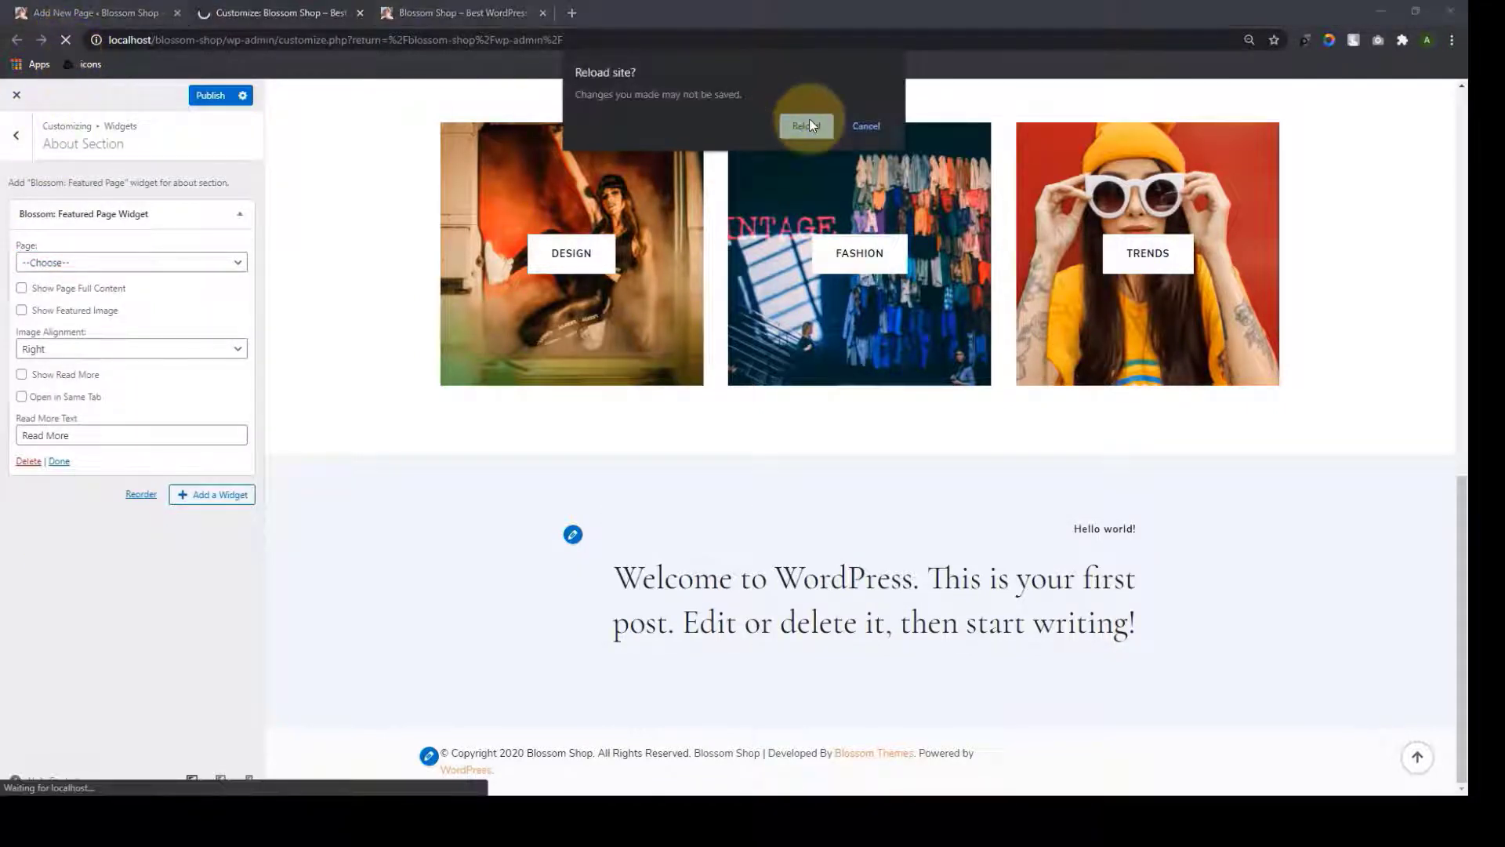
click(811, 124)
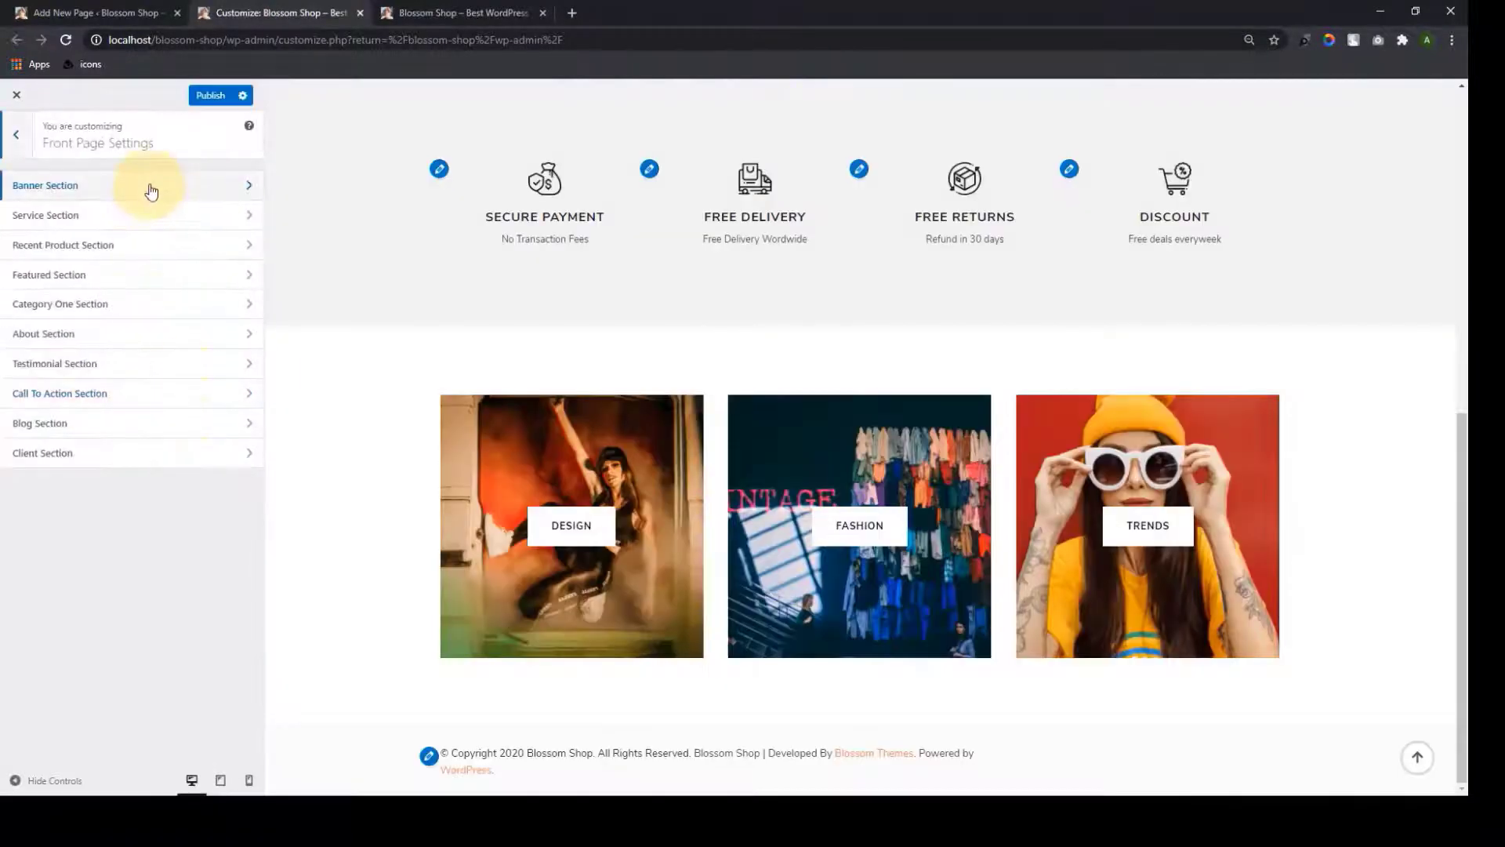
click(162, 336)
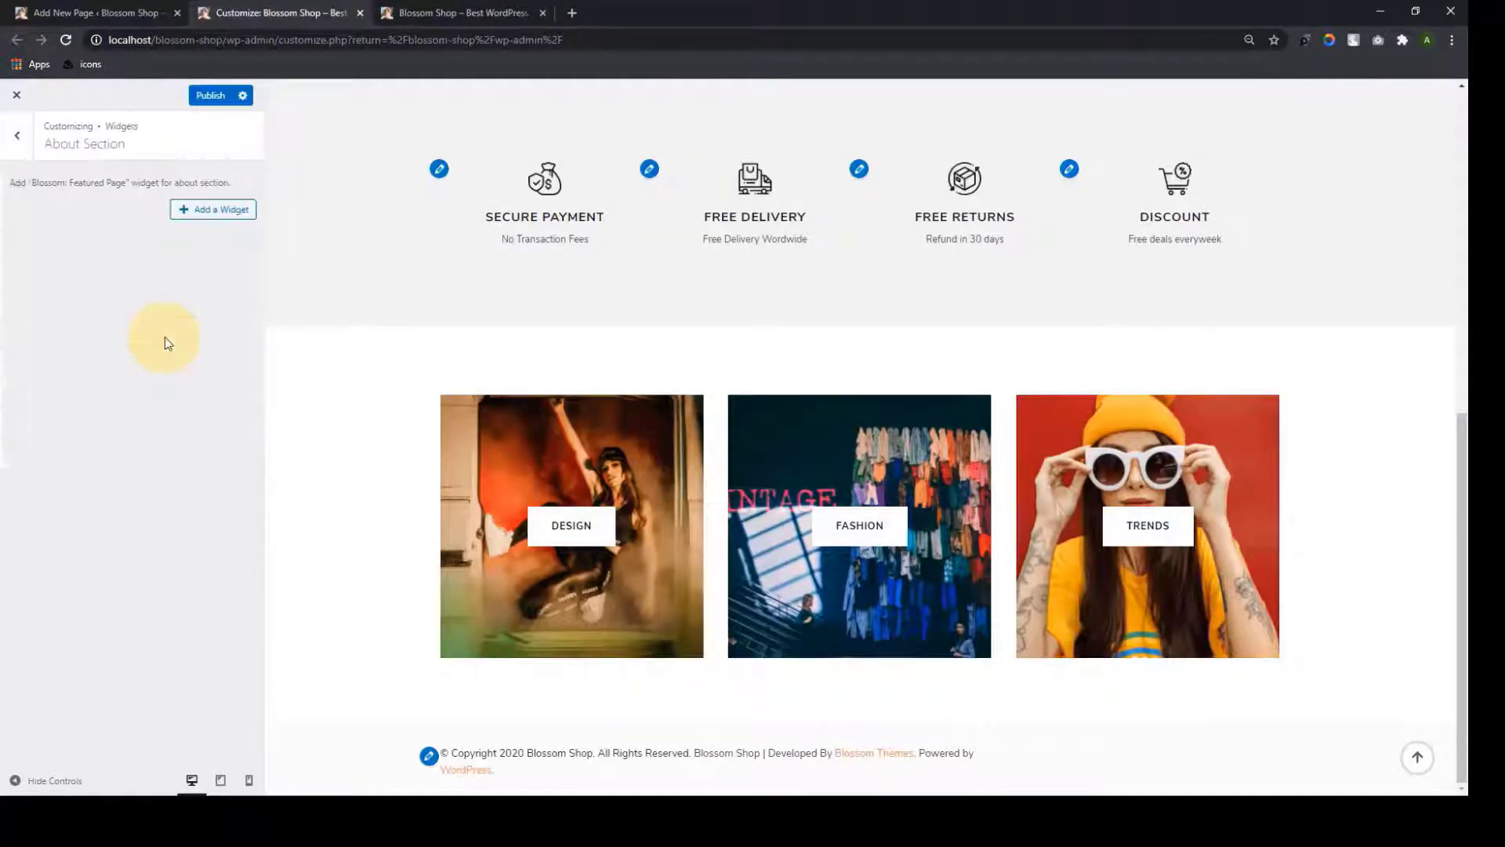
click(188, 209)
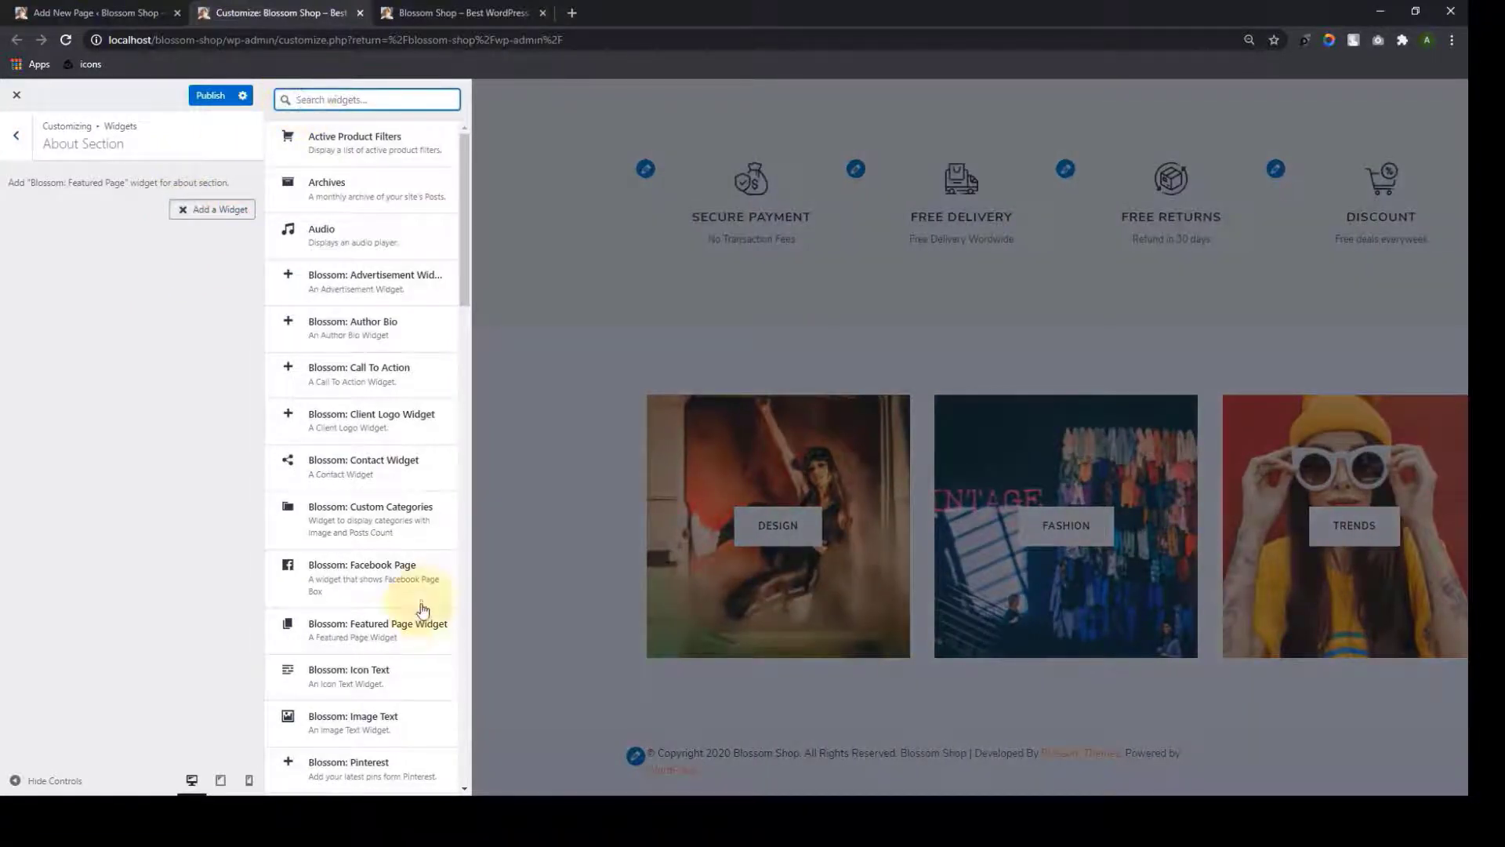
click(392, 628)
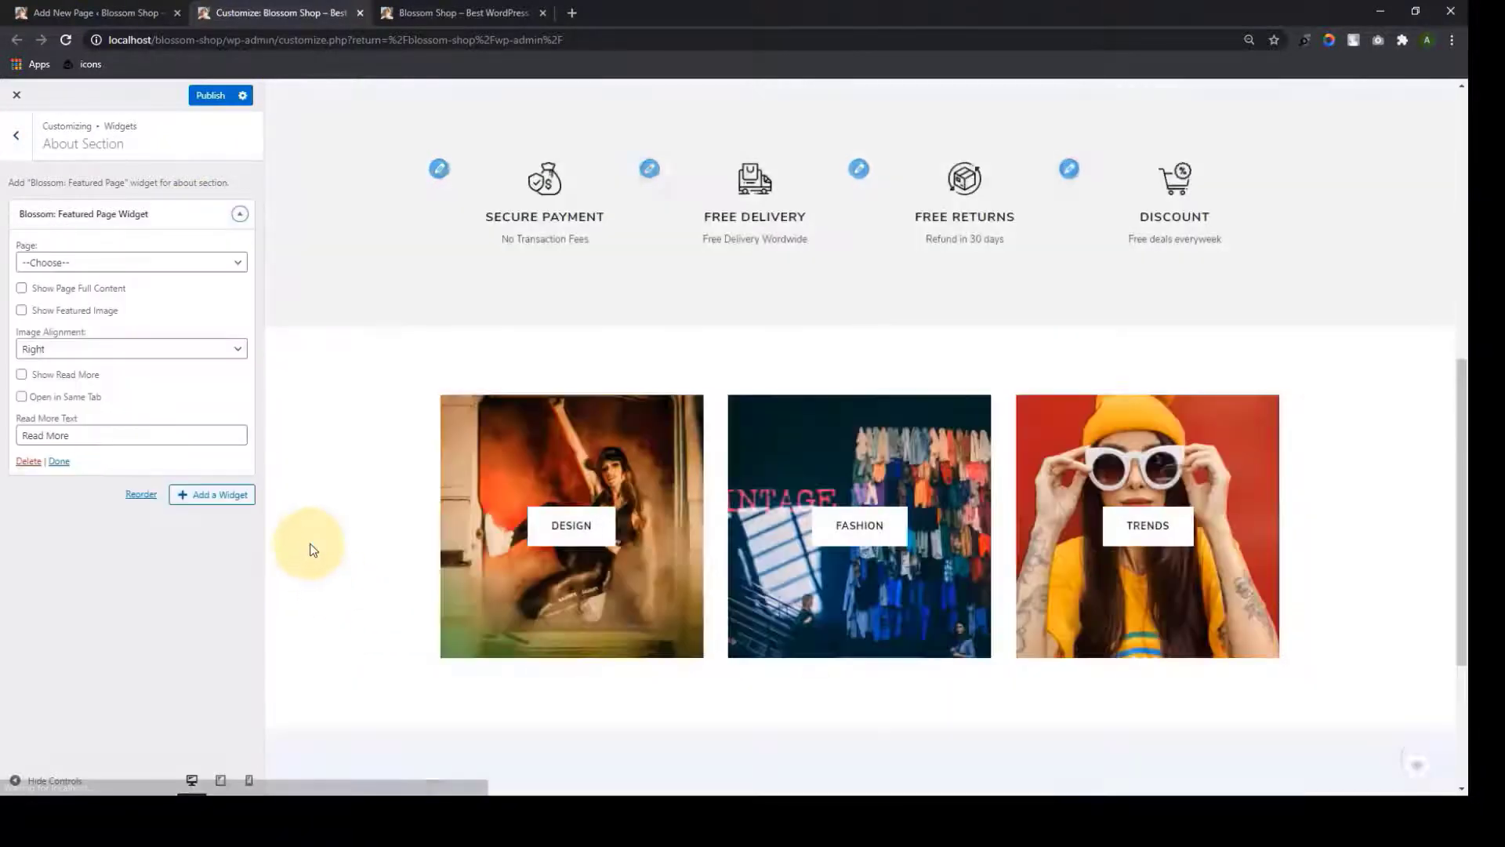
scroll(376, 561, down, 4)
click(239, 270)
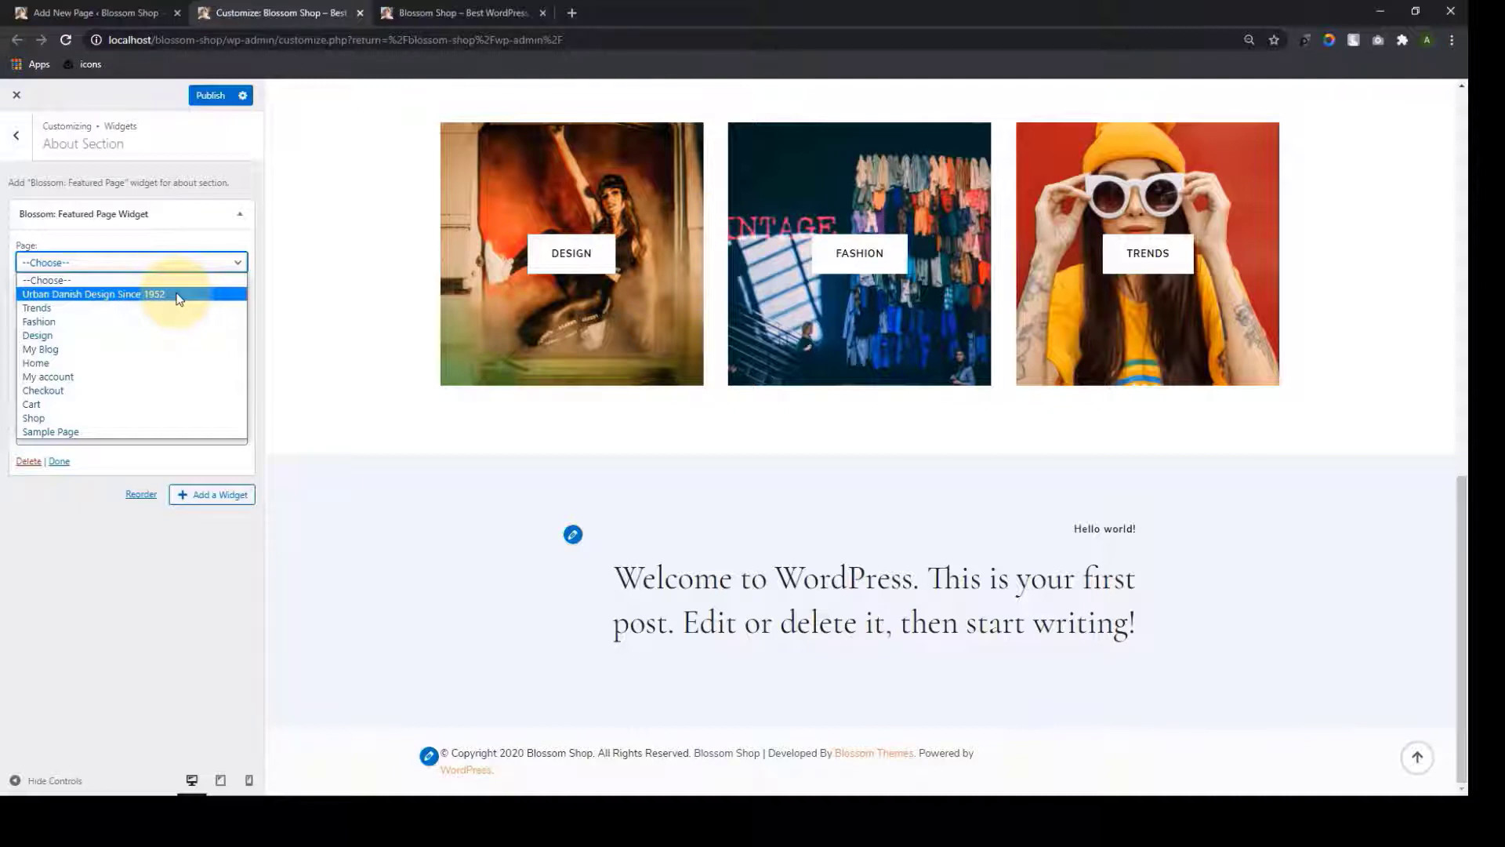
Feature the Urban Danish Design Since 1952 page, trying full-content and featured-image options before reverting to excerpt
click(179, 295)
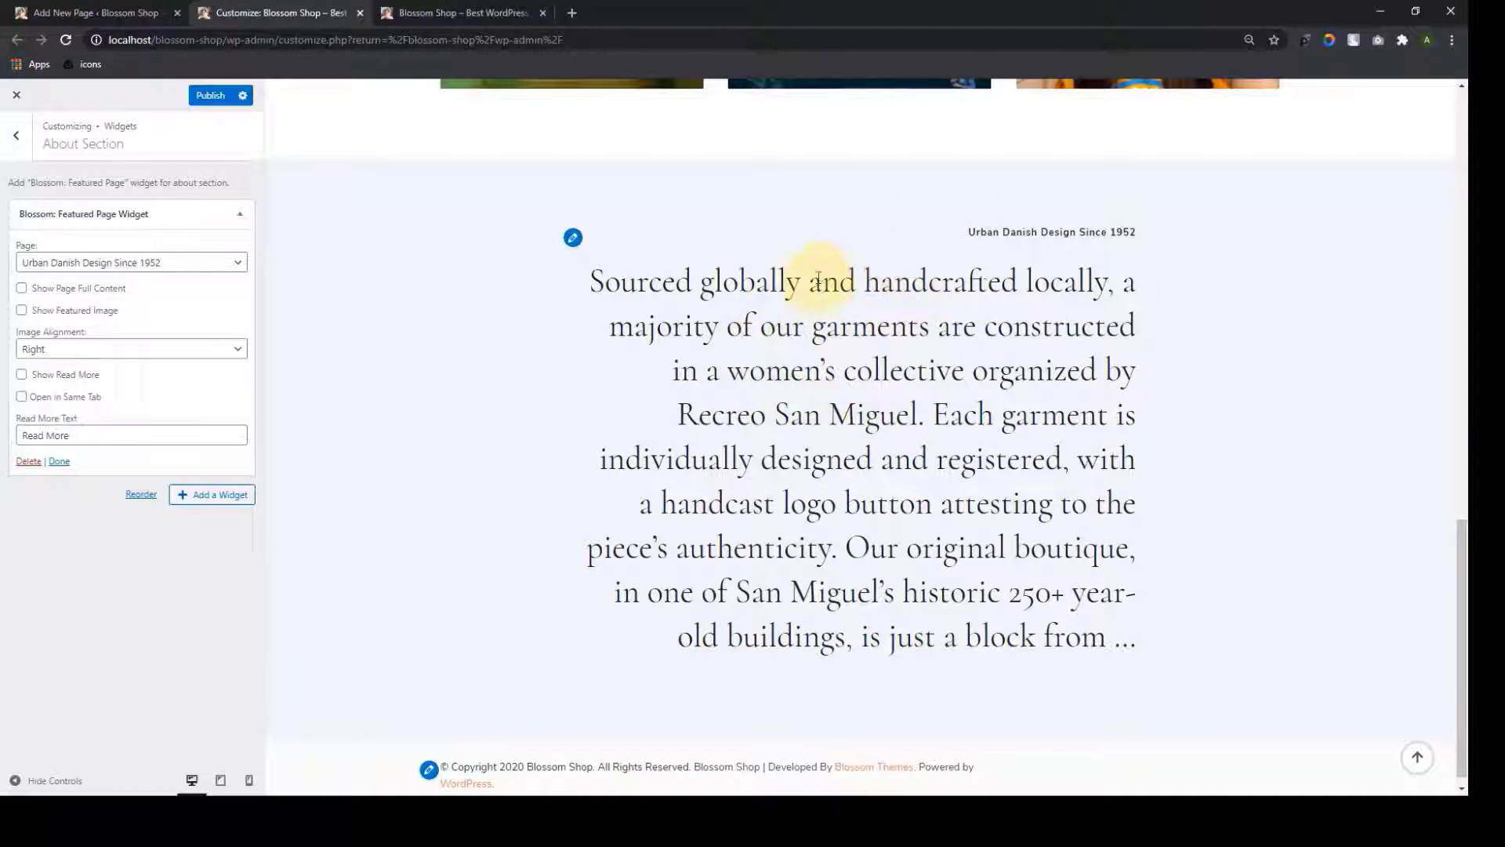
scroll(818, 288, down, 1)
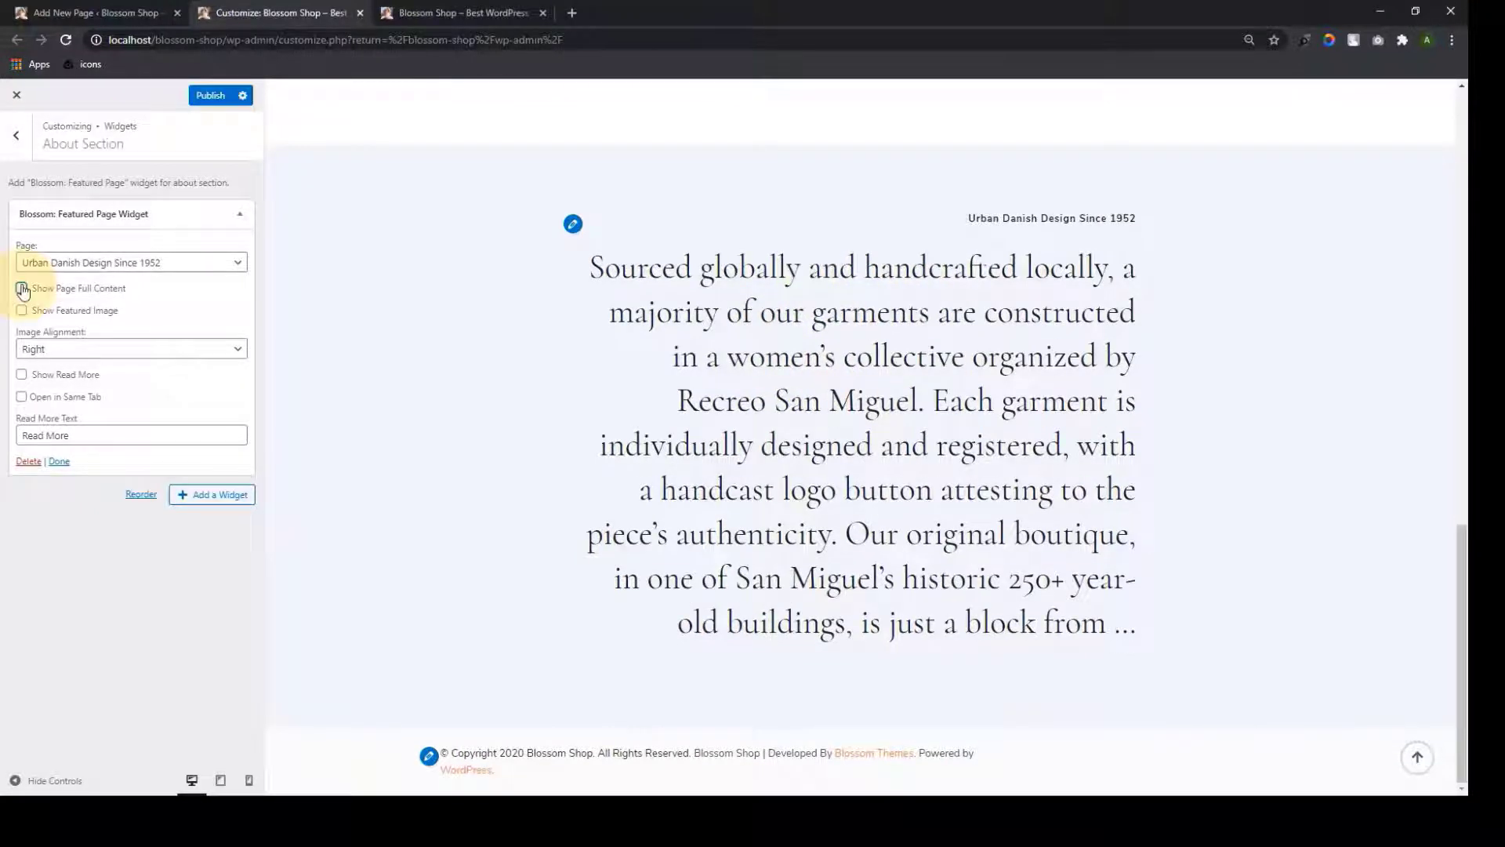
click(22, 289)
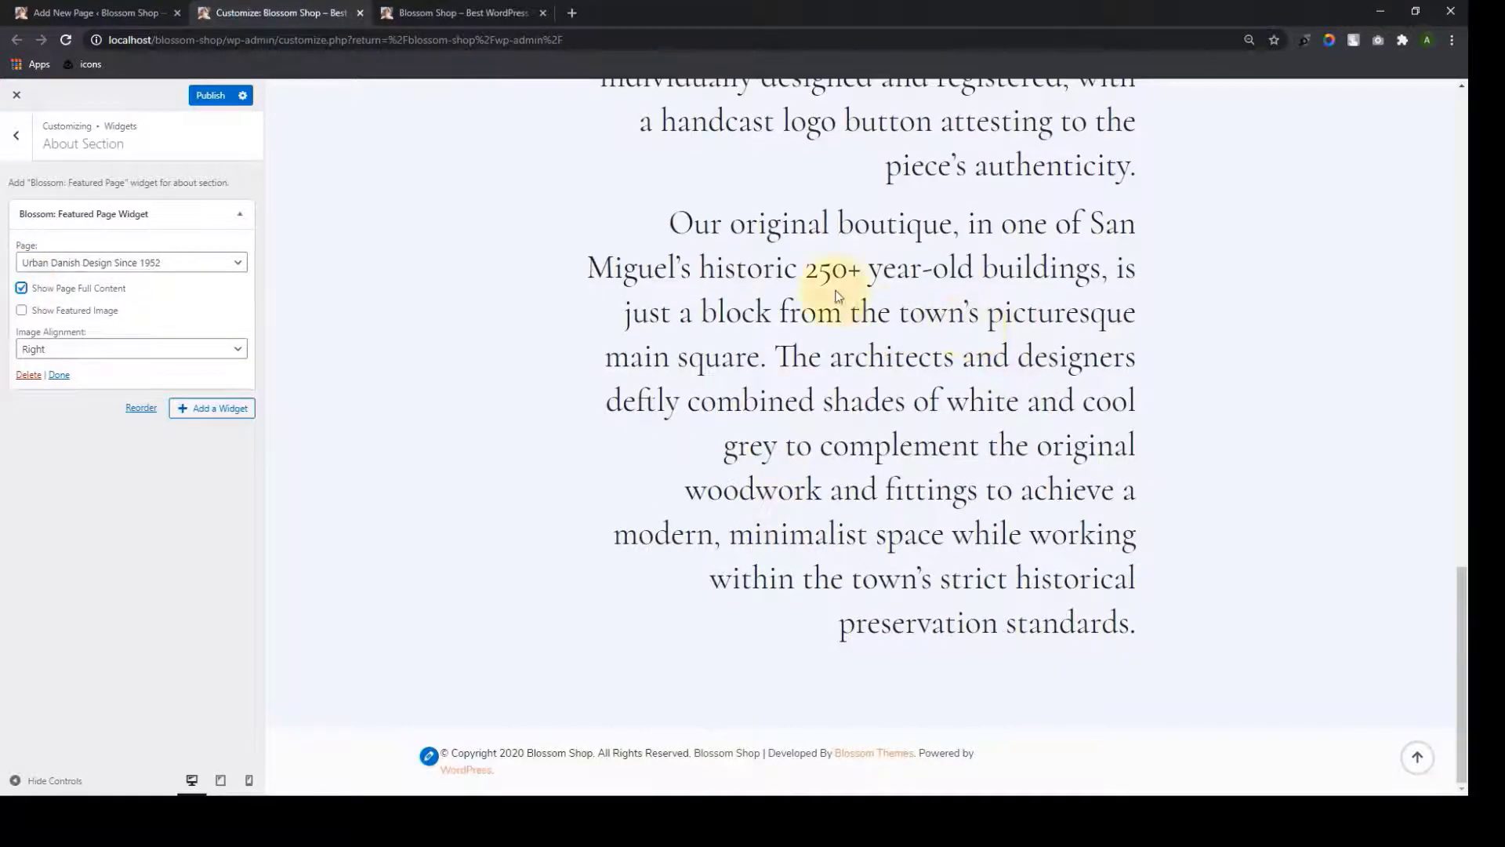
scroll(974, 480, up, 4)
scroll(974, 480, down, 1)
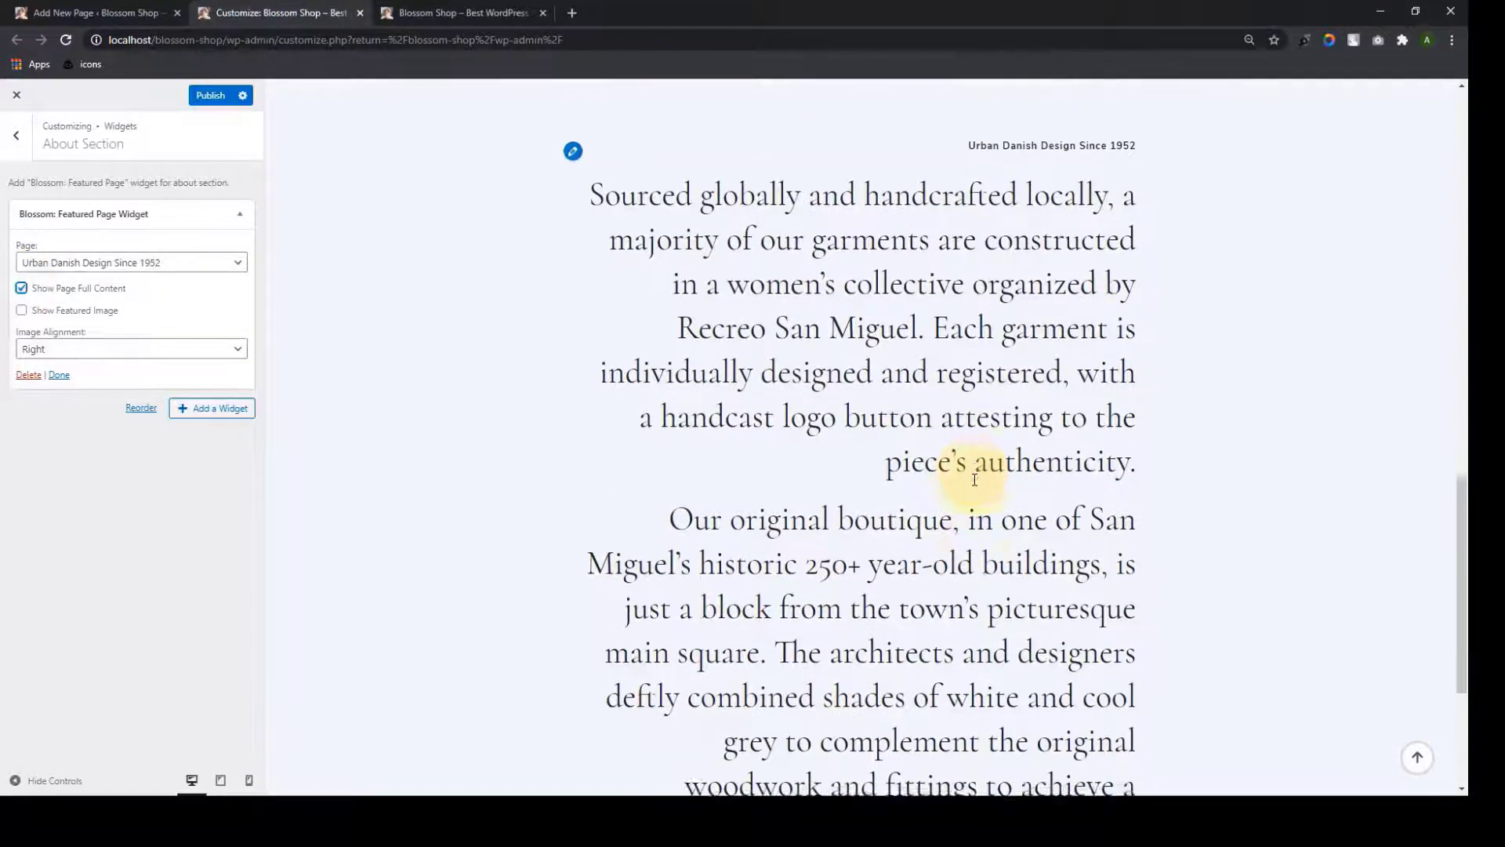
scroll(974, 475, down, 1)
scroll(975, 471, up, 2)
scroll(974, 470, down, 2)
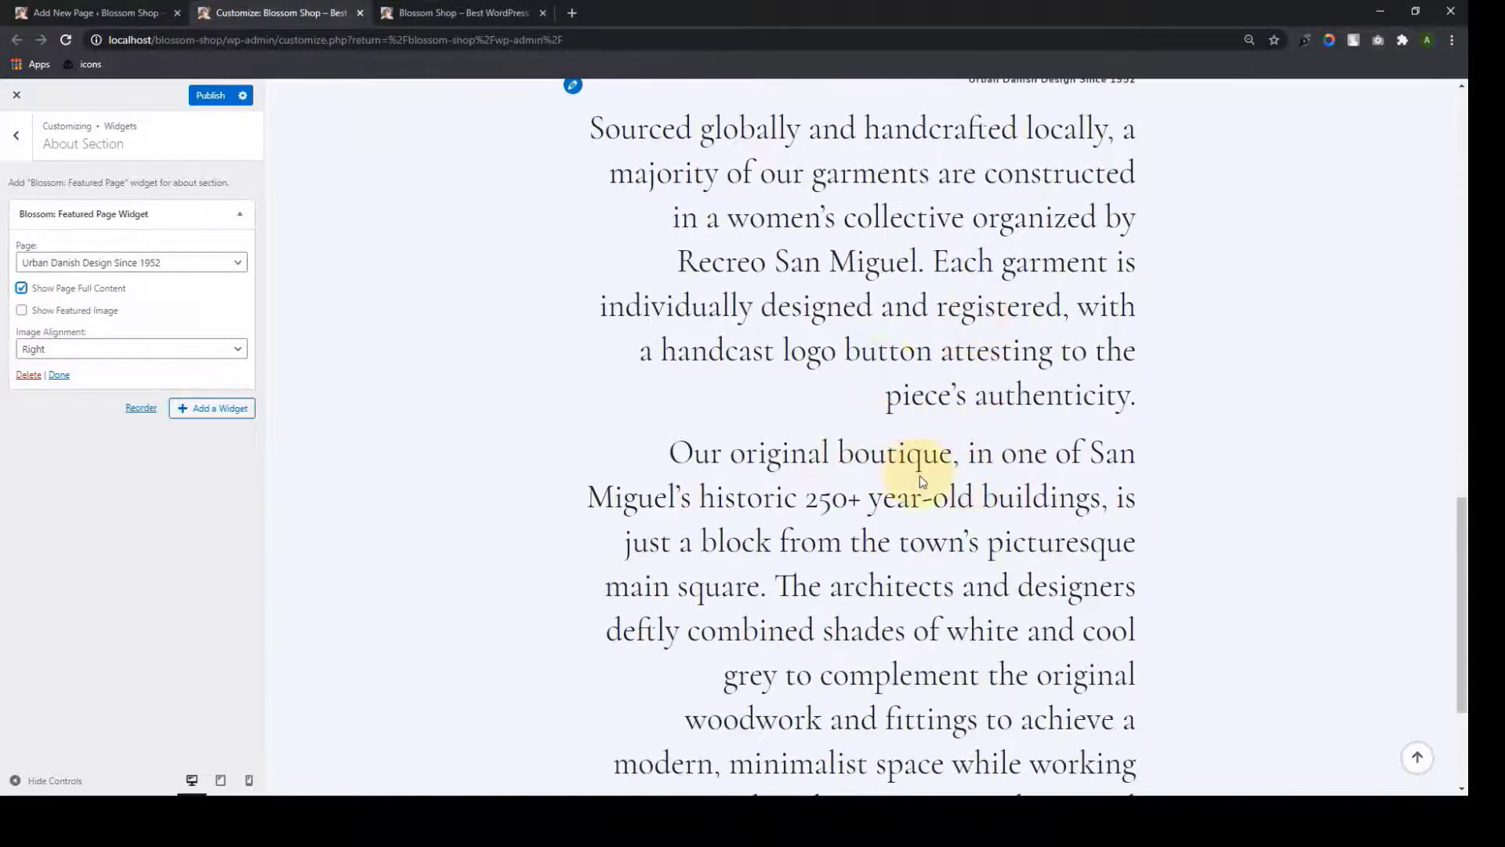
scroll(922, 479, up, 2)
click(22, 310)
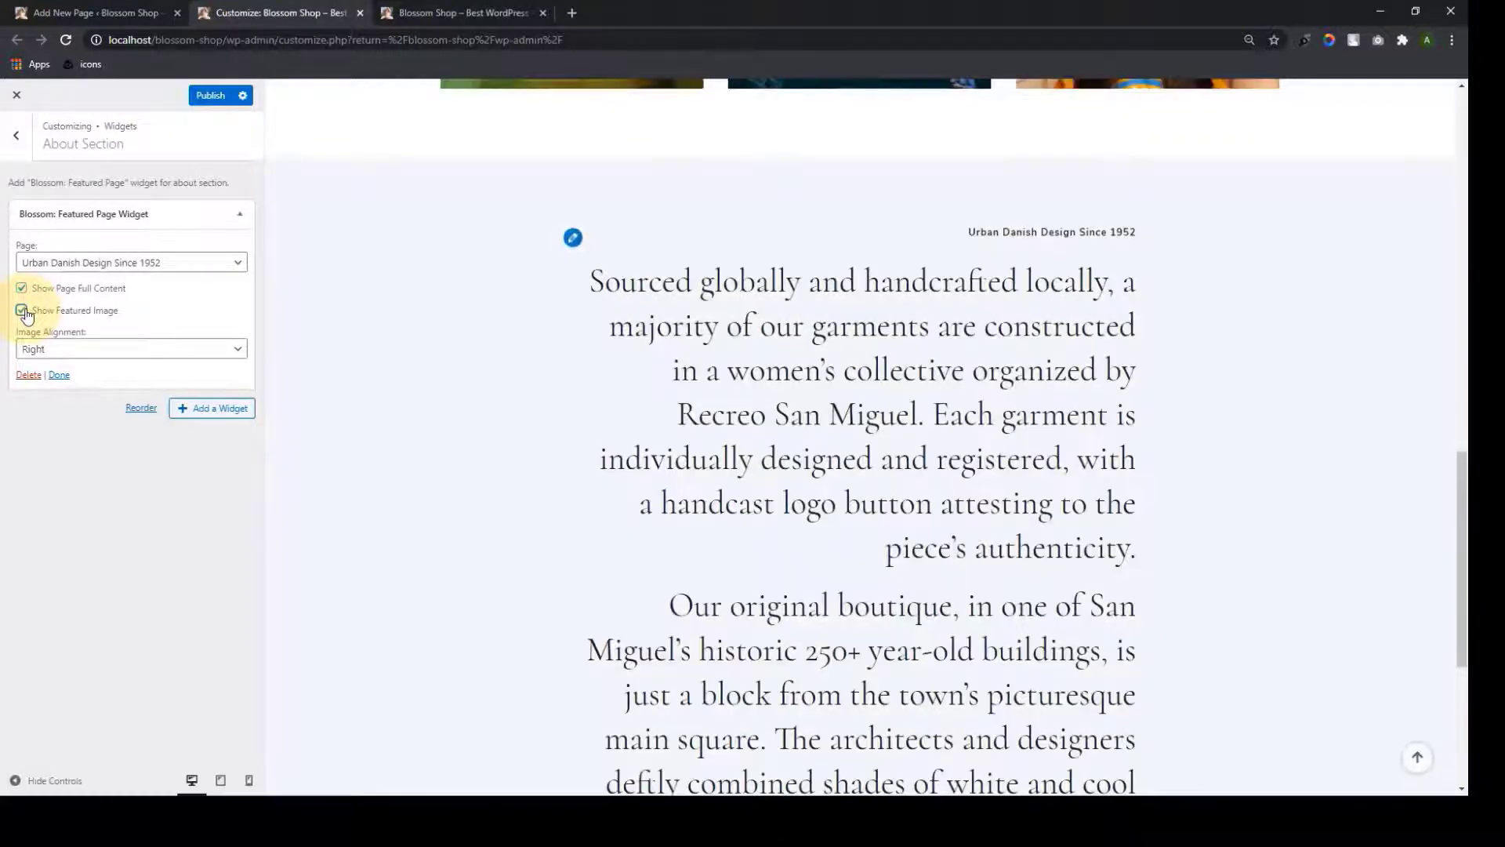
scroll(766, 356, down, 5)
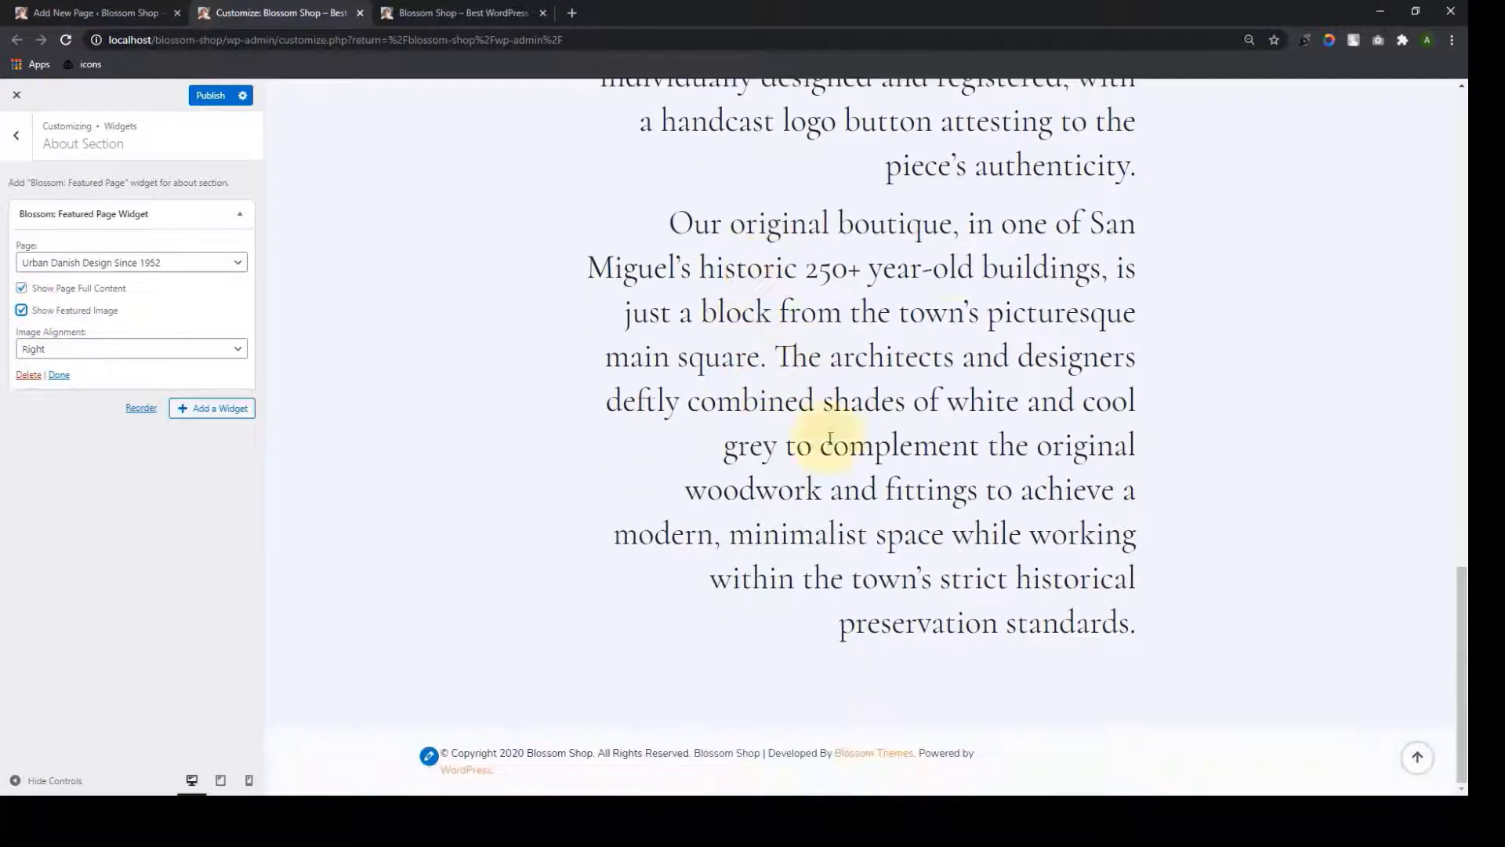
scroll(1069, 403, up, 3)
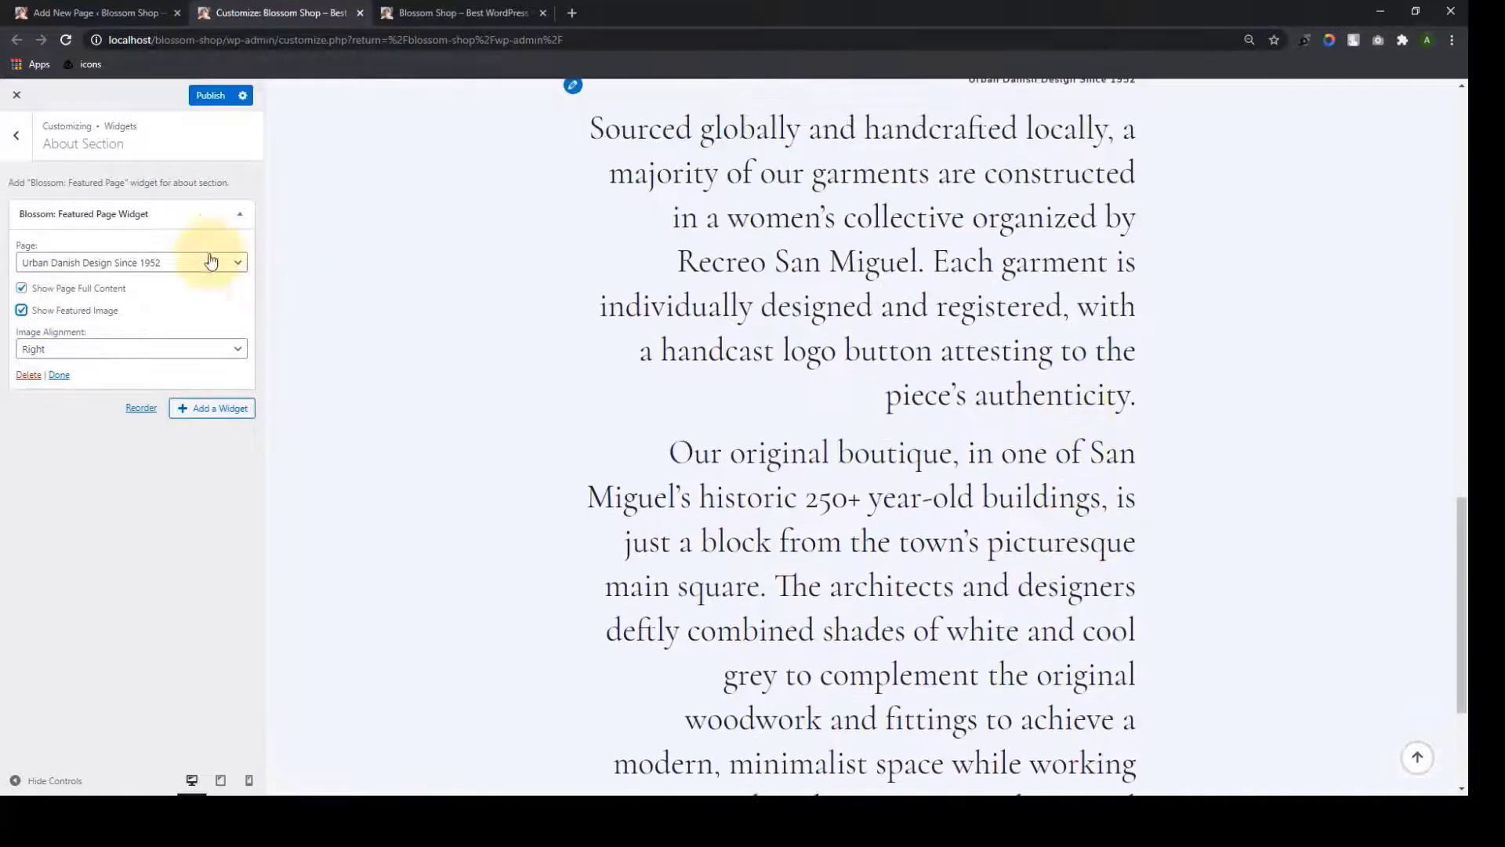
click(22, 289)
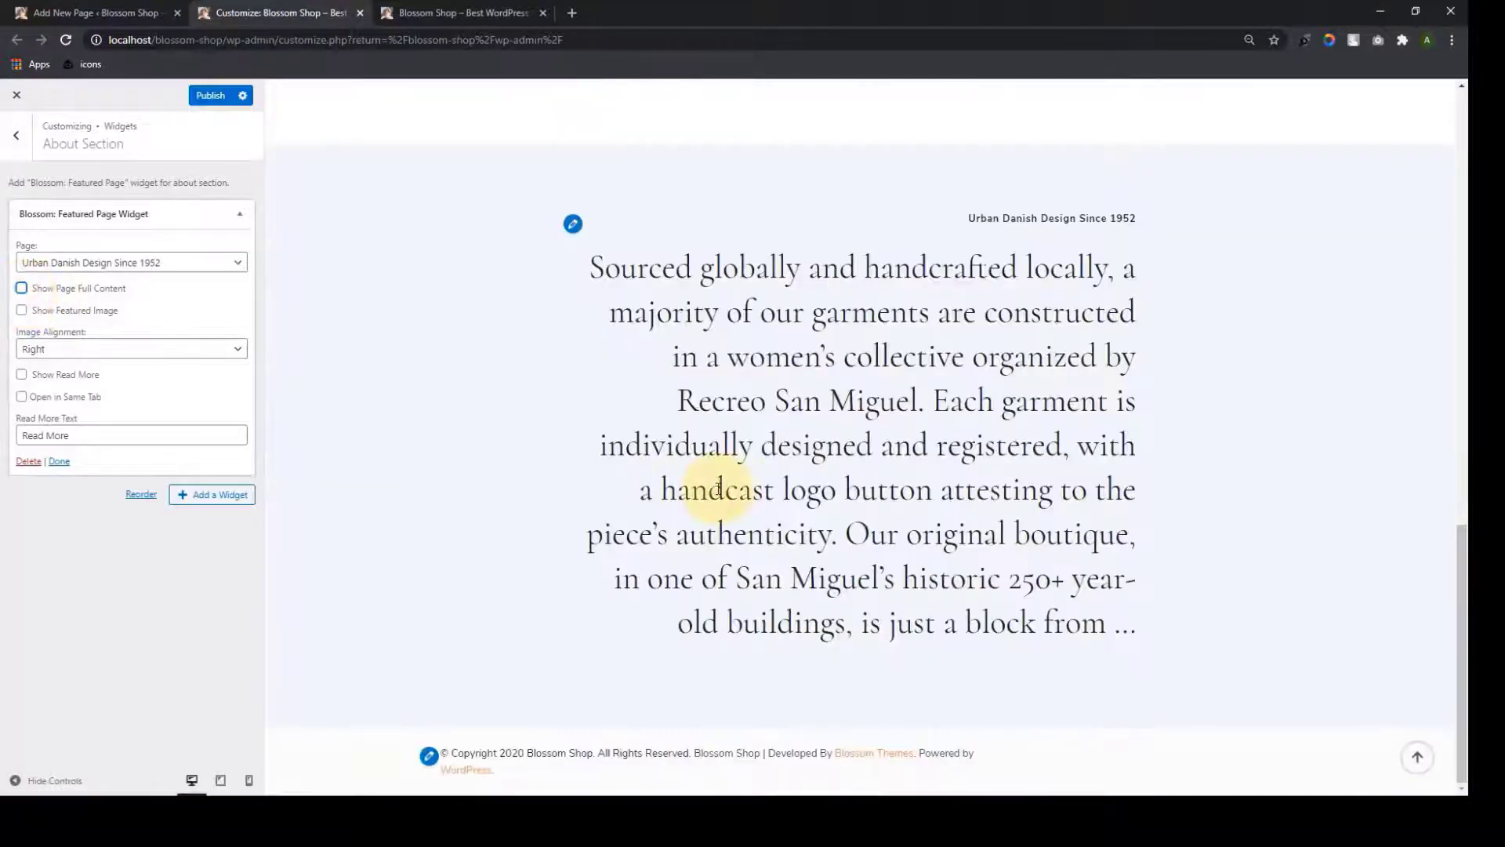
Set image alignment to Centered and enable Read More opening in the same tab
click(220, 351)
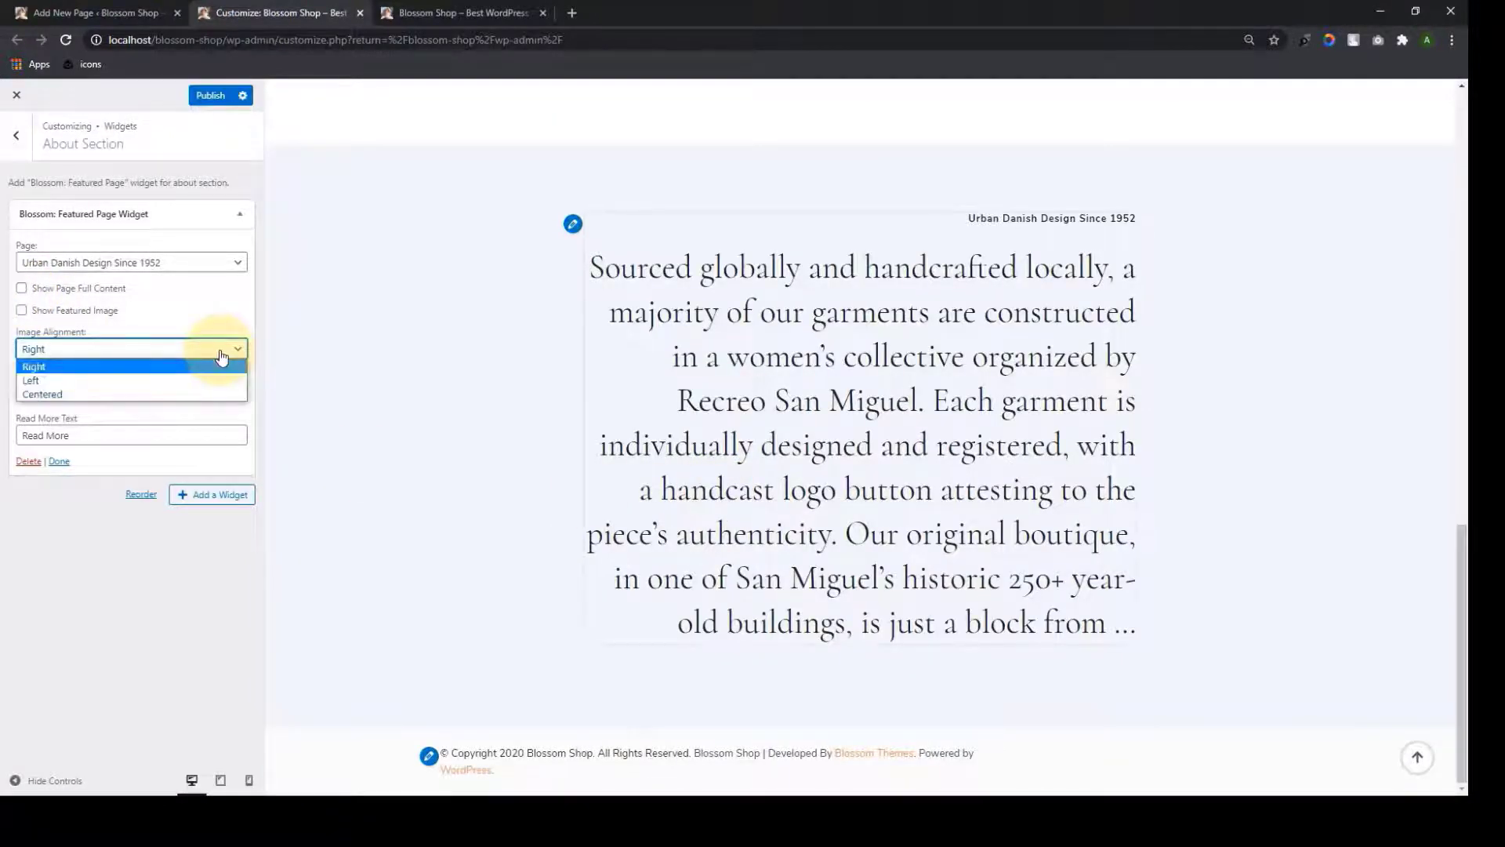
click(149, 381)
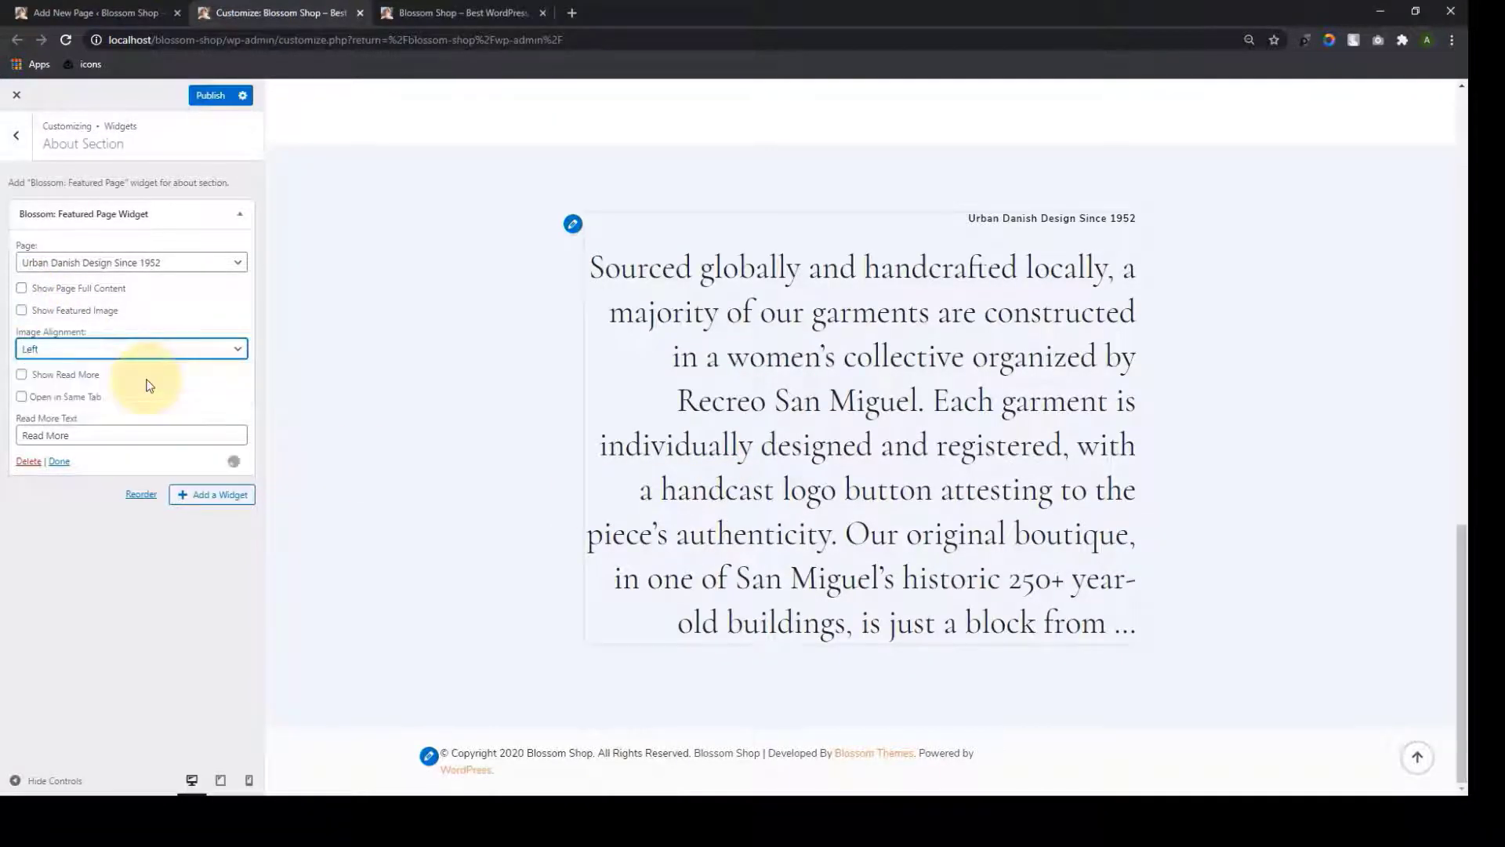
click(156, 352)
click(157, 367)
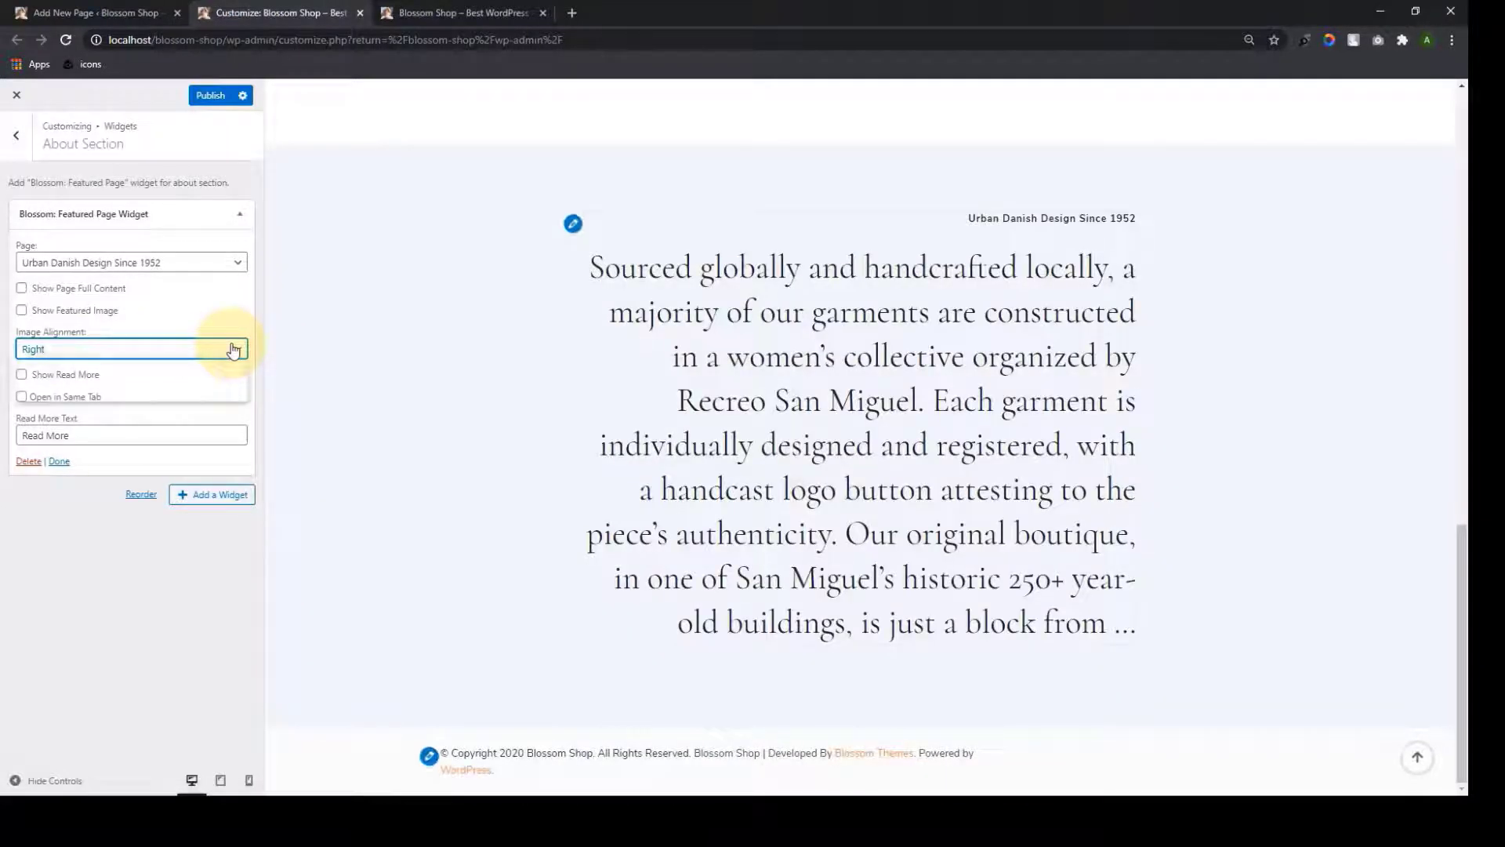
click(231, 349)
click(158, 391)
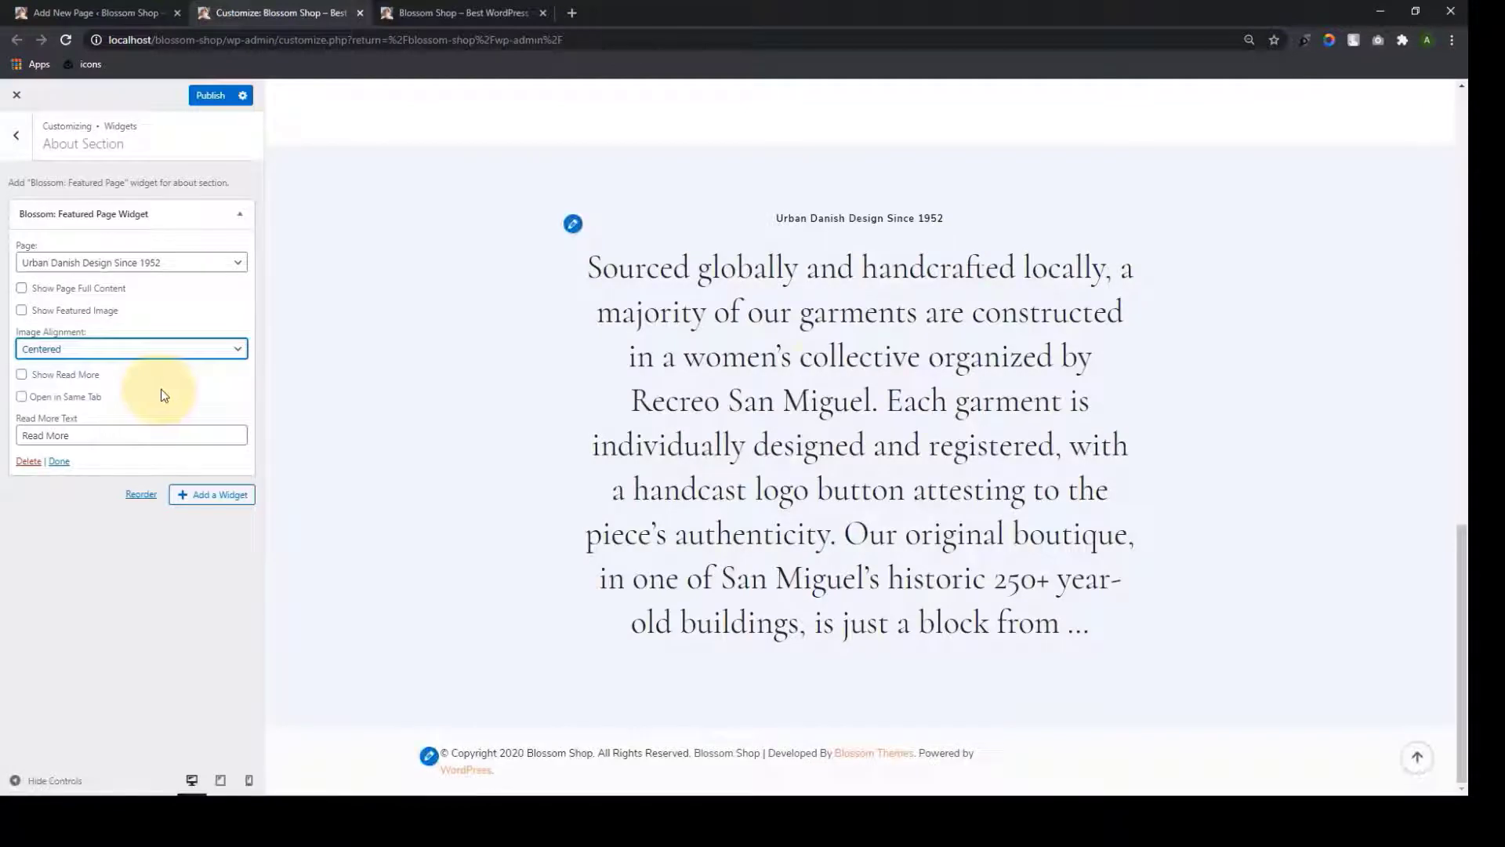
click(21, 375)
click(22, 397)
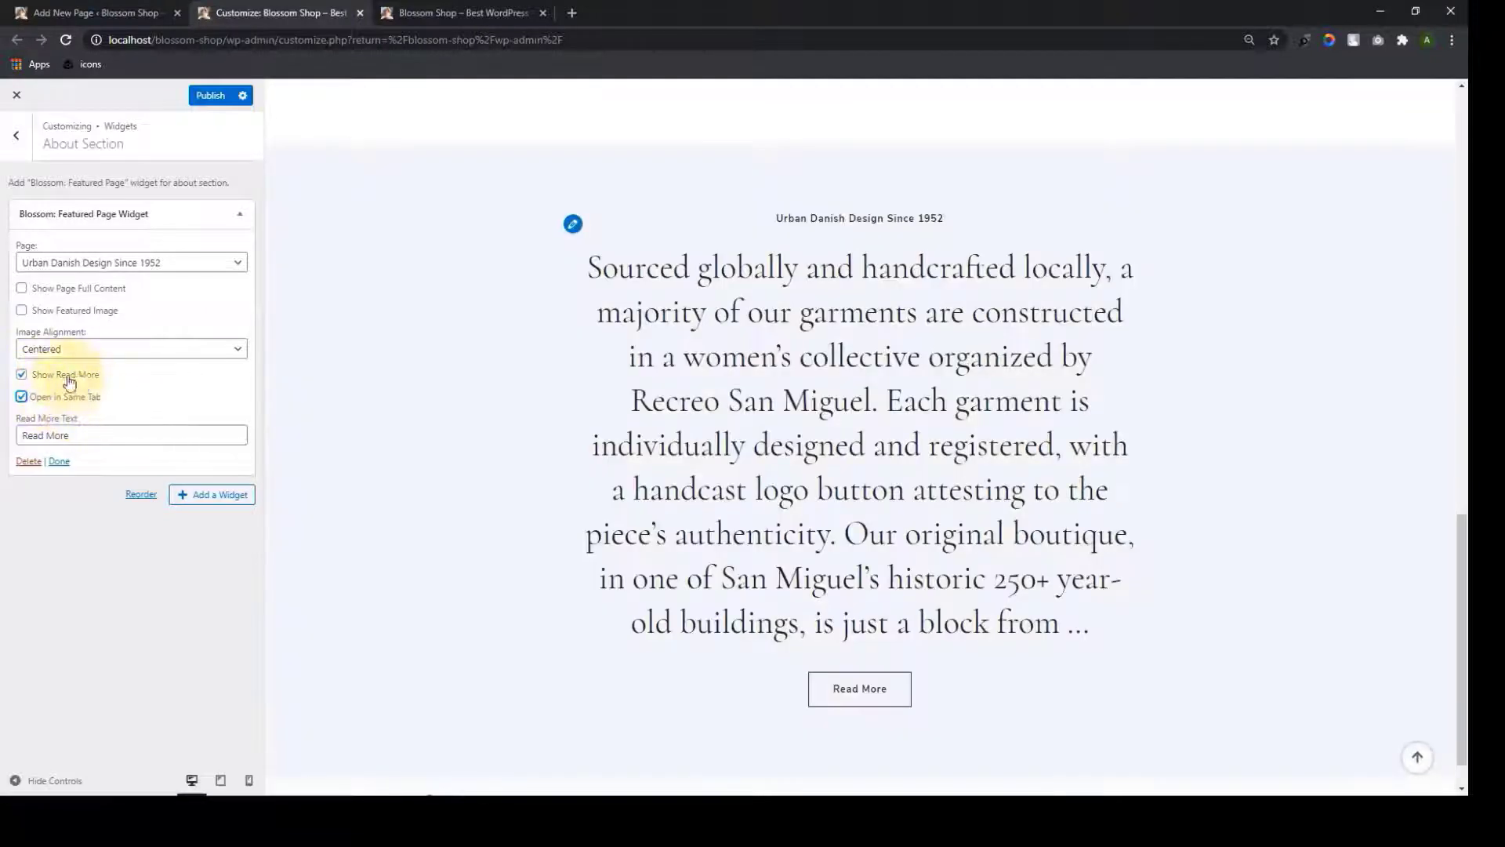
Keep the default Read More text, collapse the widget and publish the homepage changes
scroll(723, 488, down, 1)
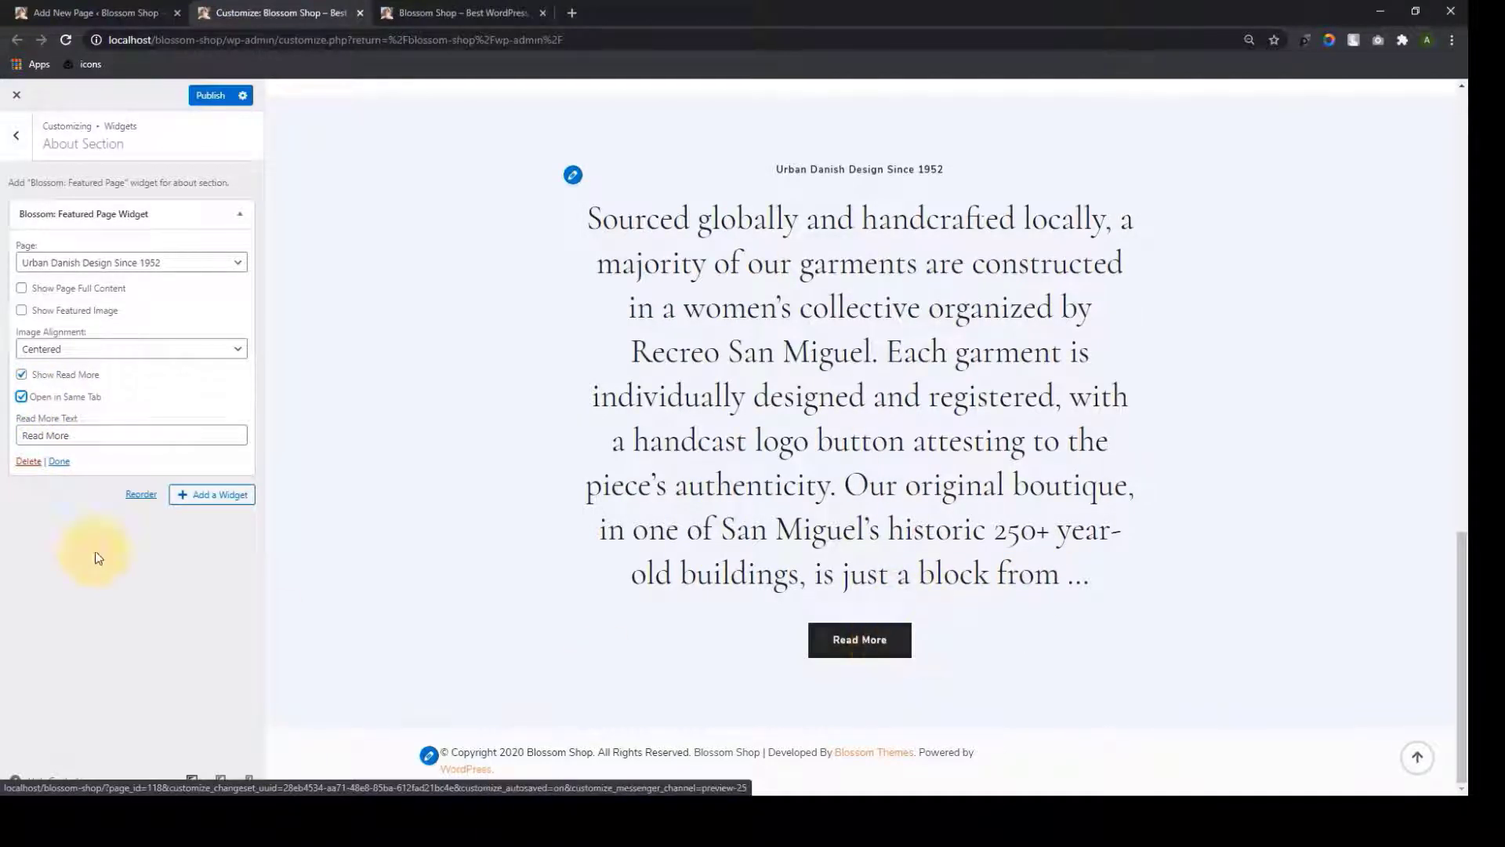
double_click(92, 439)
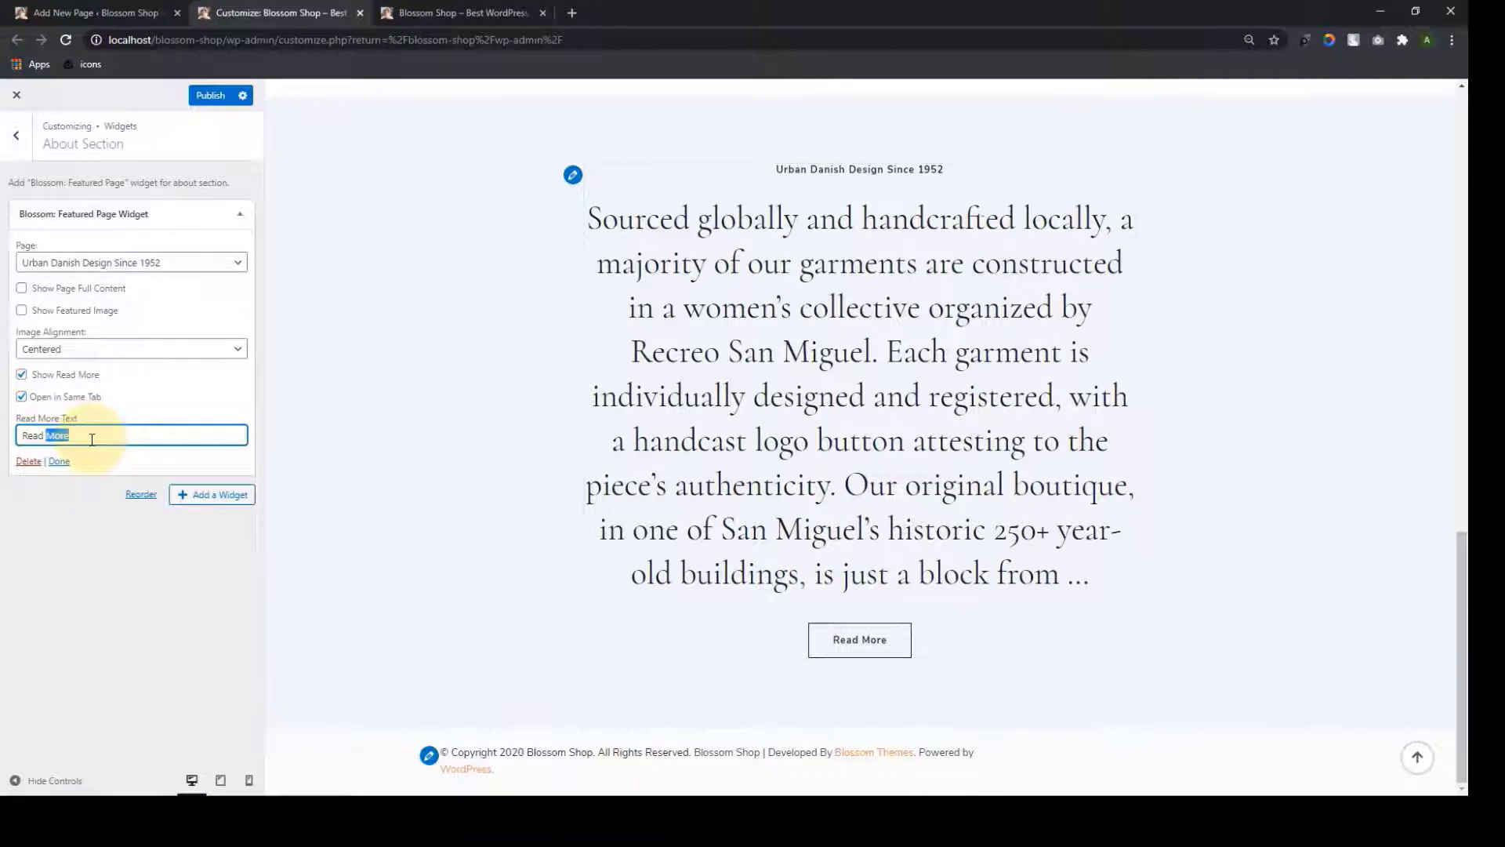
click(456, 529)
scroll(921, 497, up, 2)
scroll(925, 497, down, 2)
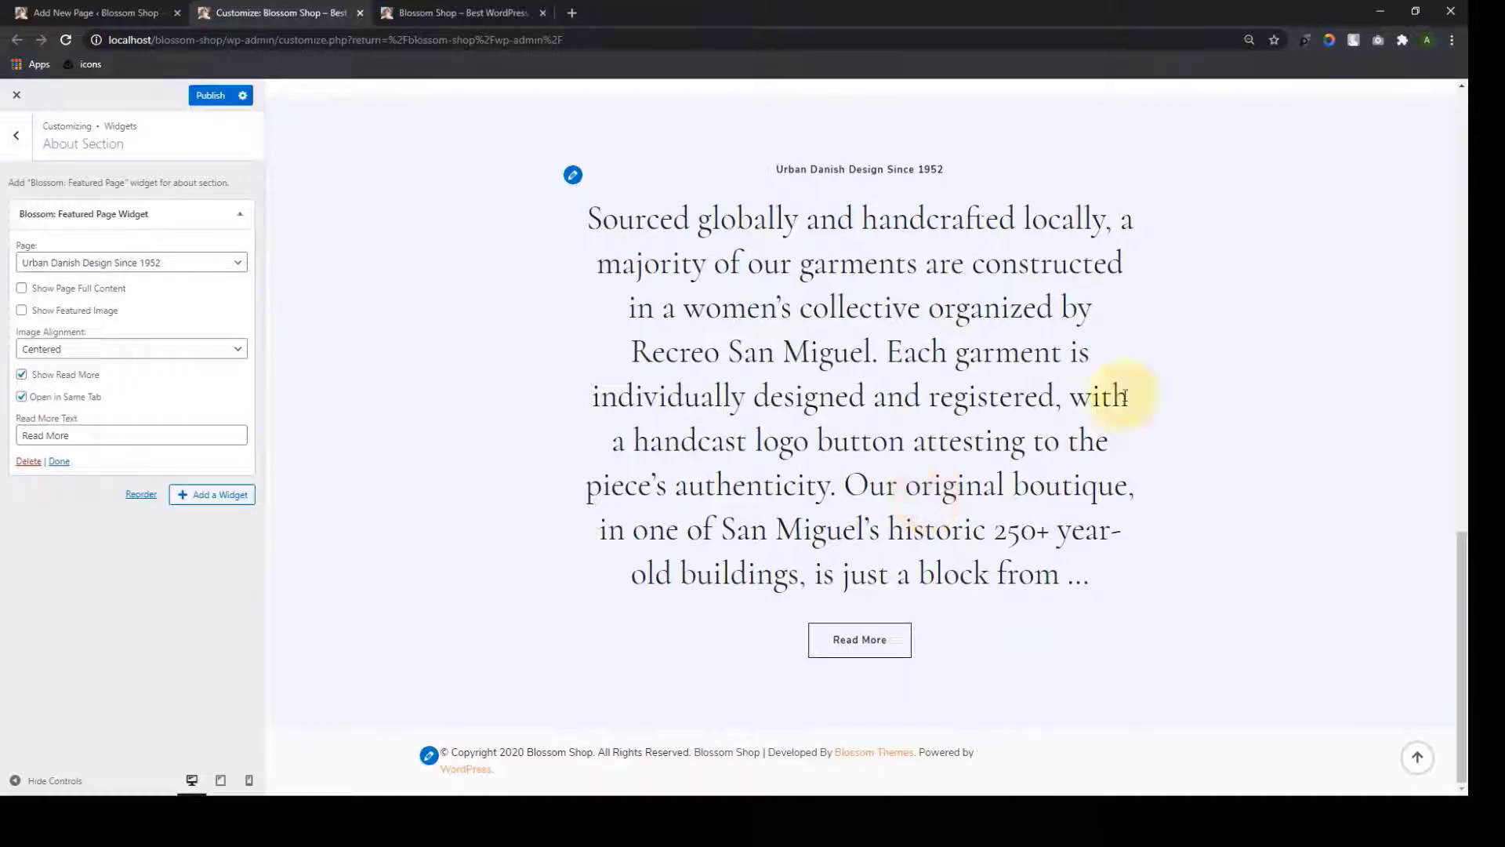
click(56, 463)
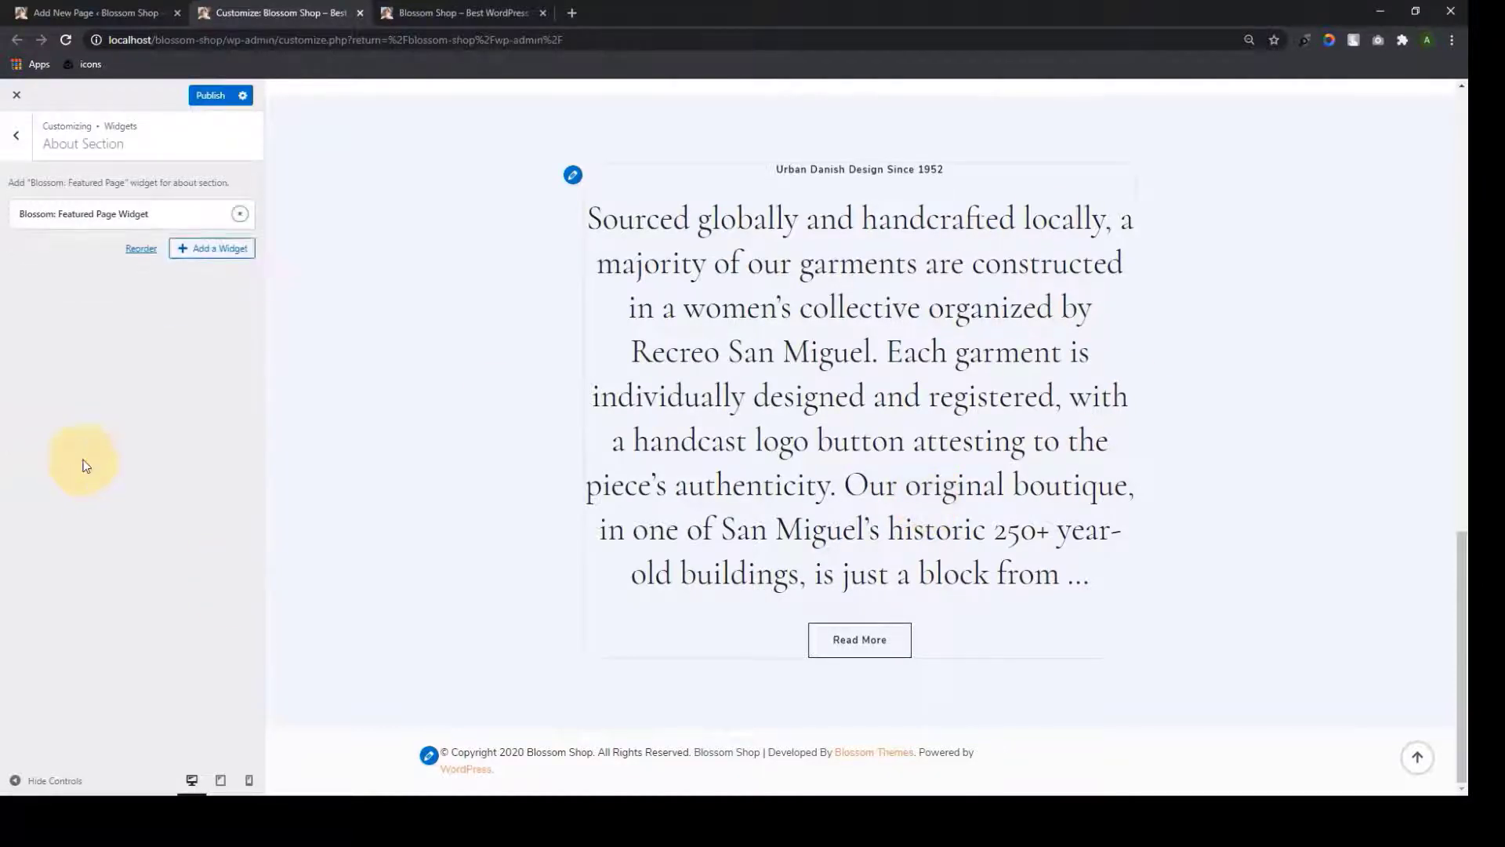
click(209, 97)
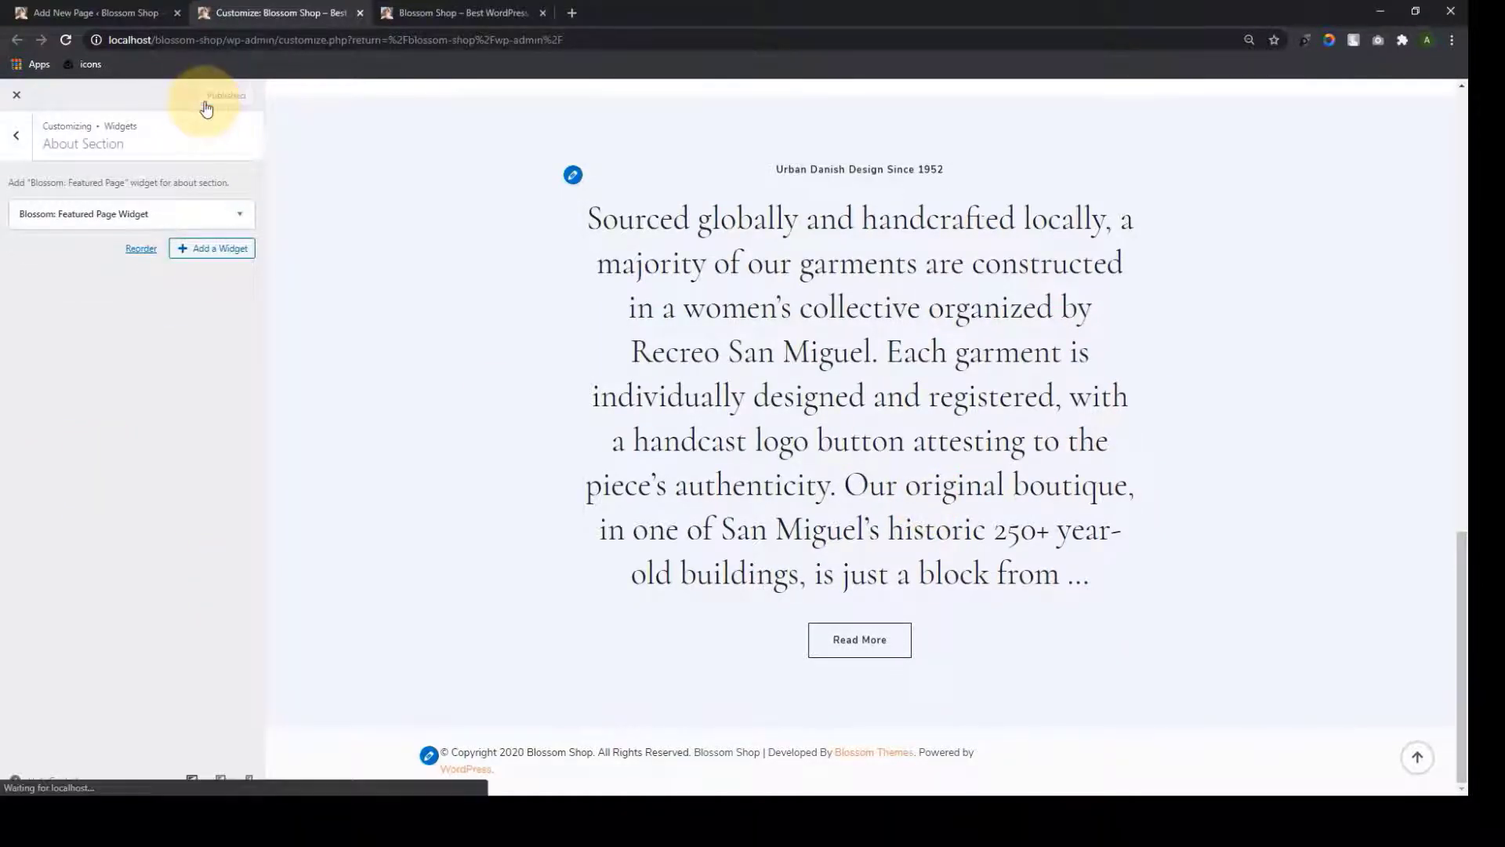
click(16, 134)
Open the Testimonial Section and review its title and subtitle
click(86, 363)
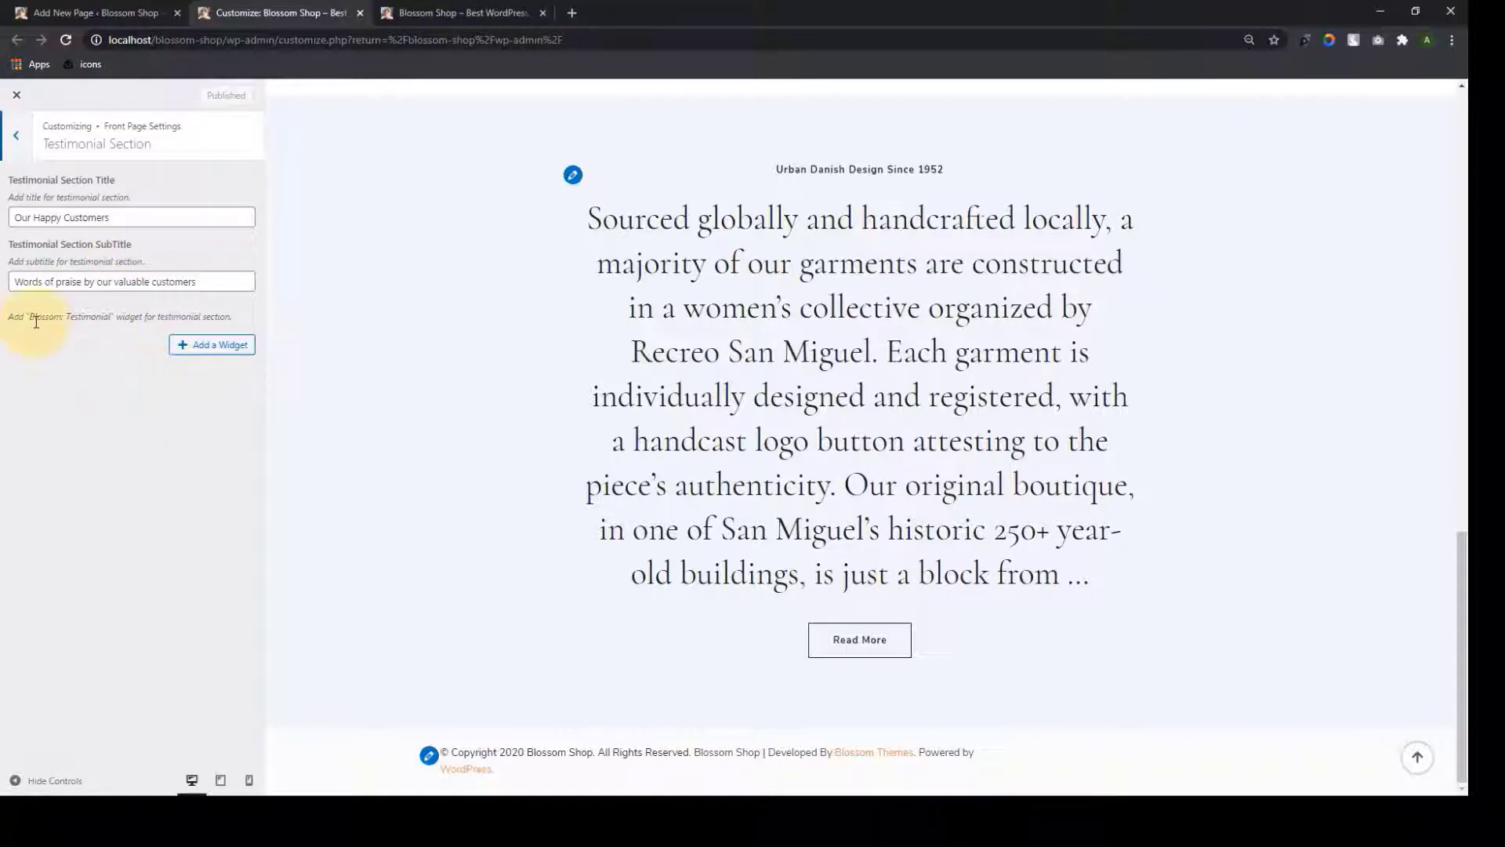
drag(33, 317, 110, 312)
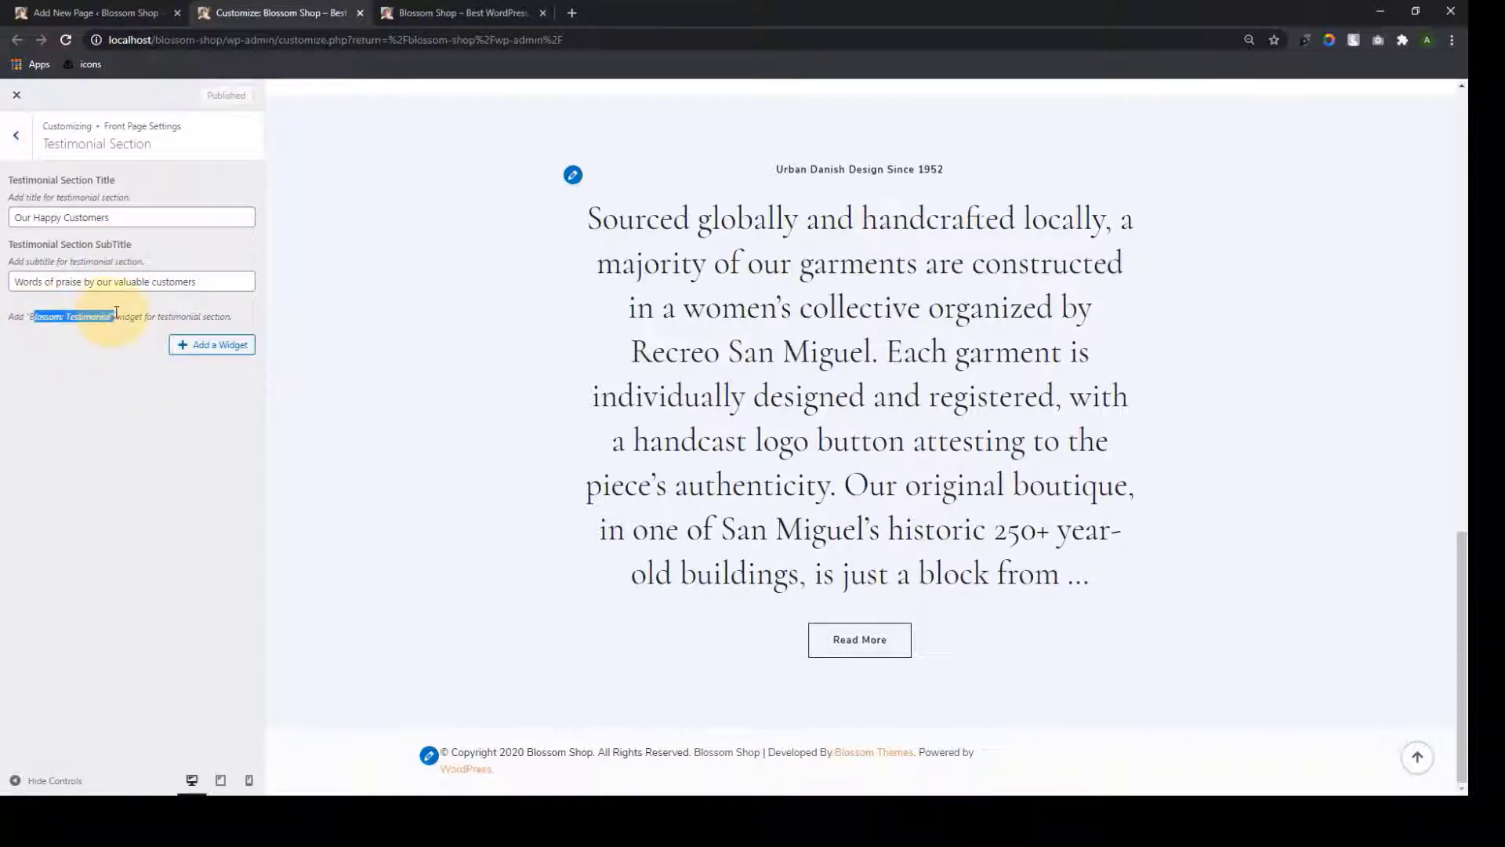
click(135, 360)
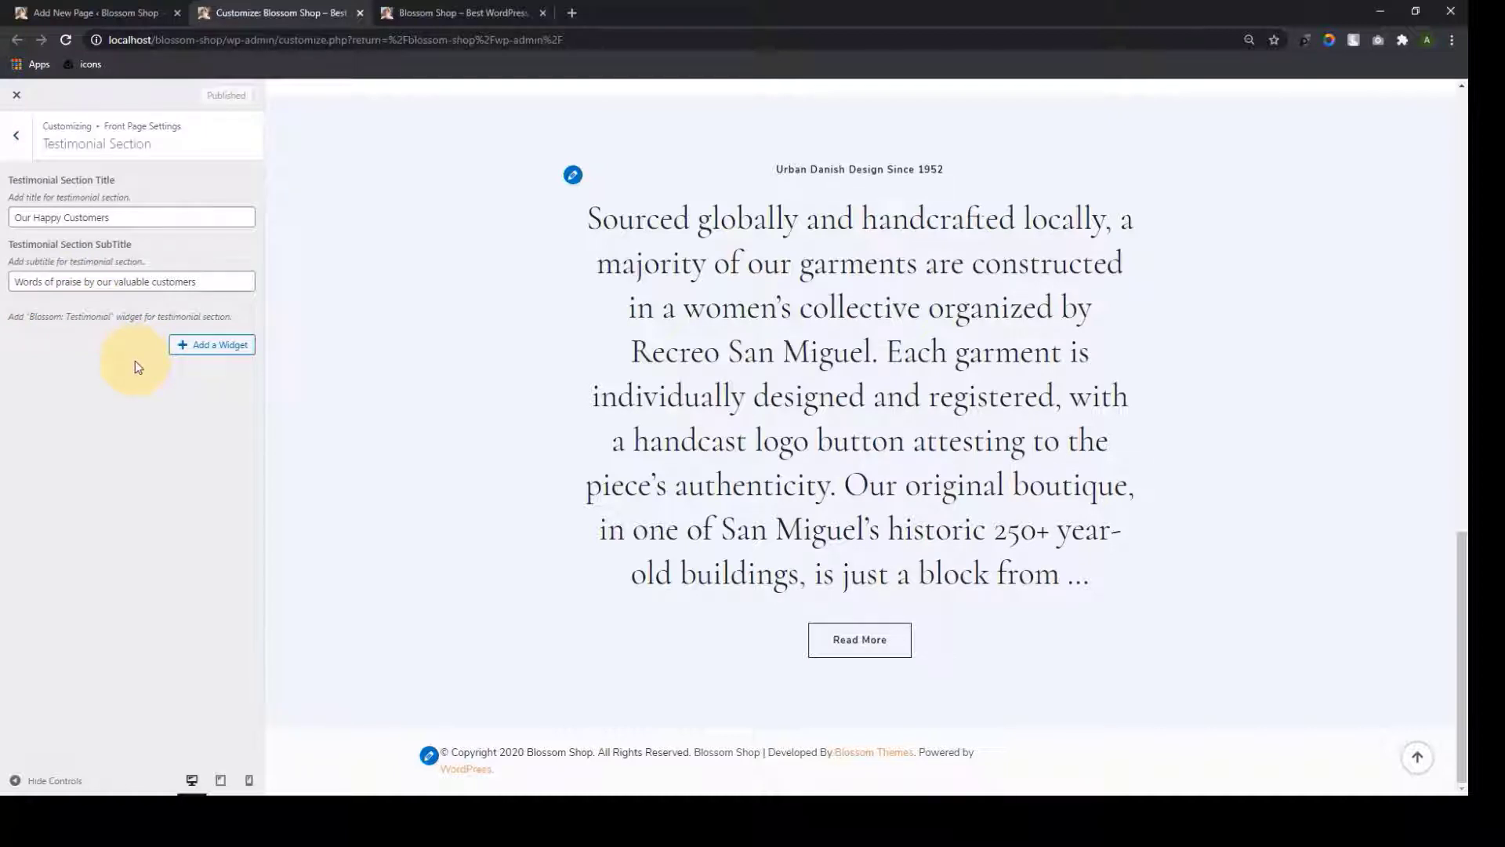
click(161, 225)
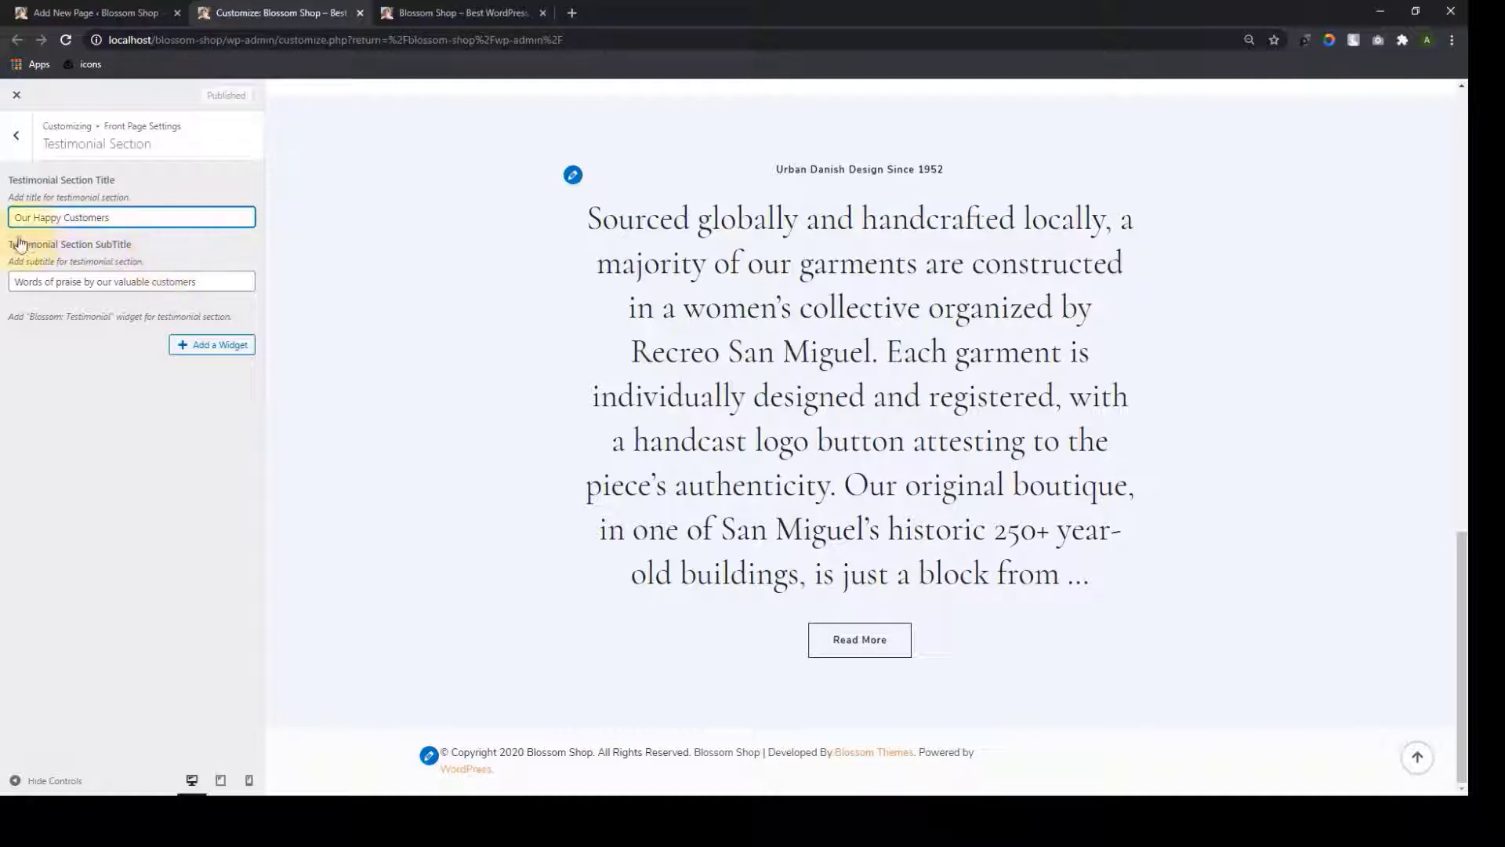
click(211, 280)
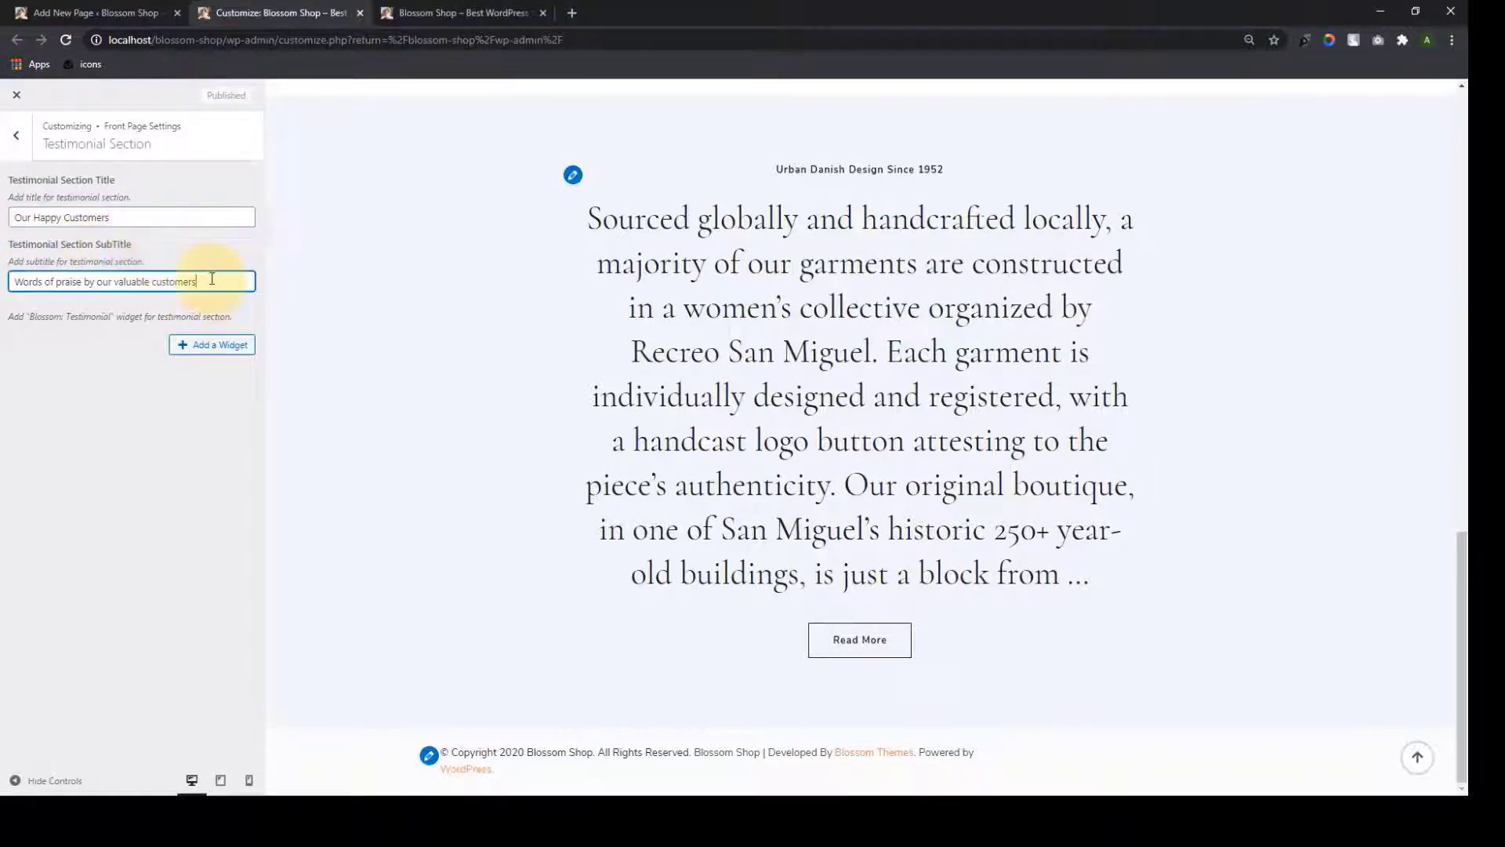
Add a Blossom: Testimonial widget to the section via a 'tes' search
click(189, 345)
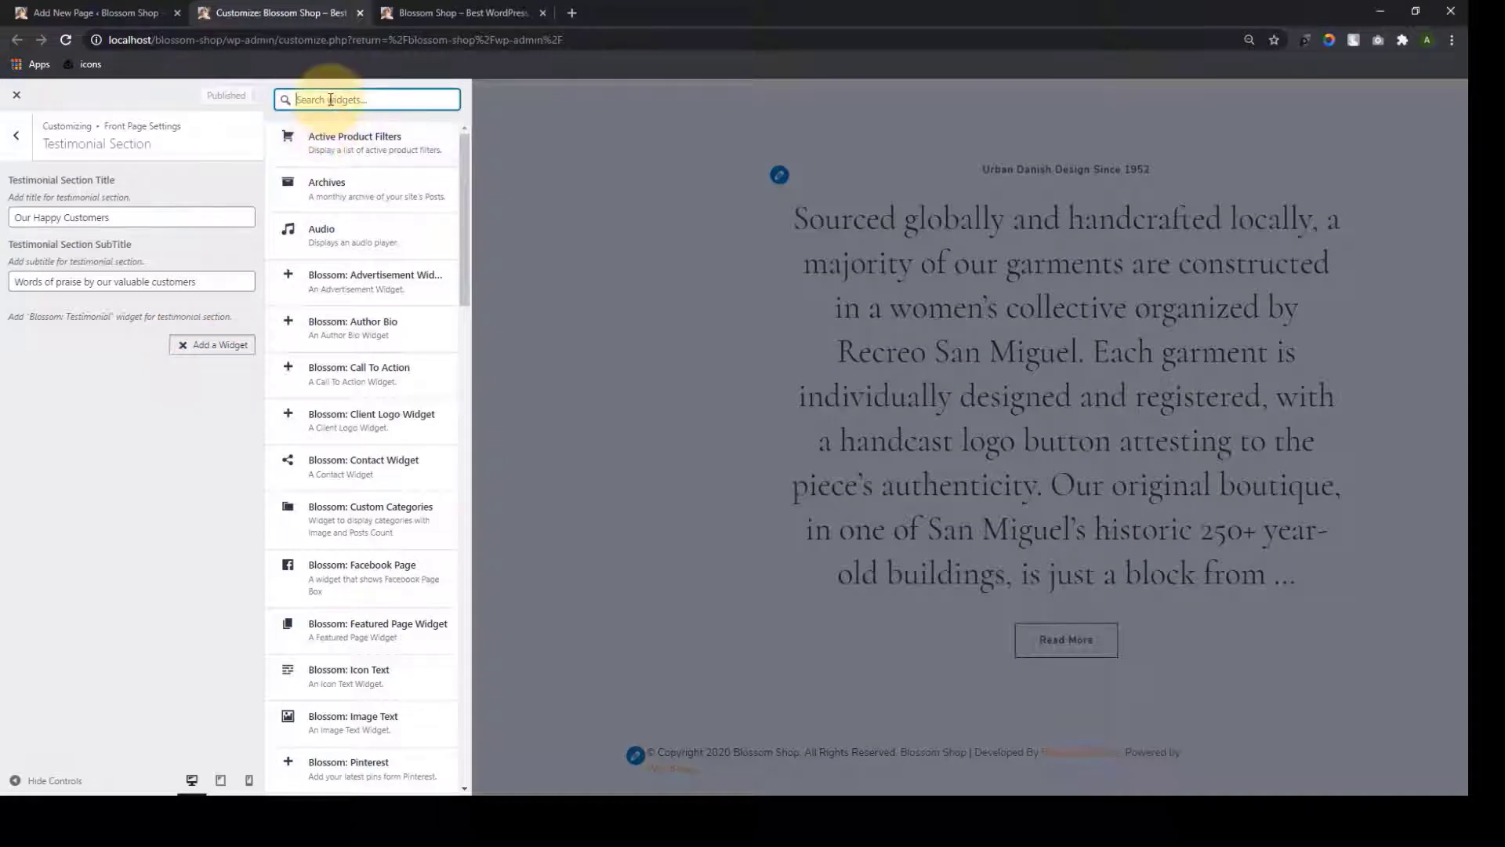
text(te)
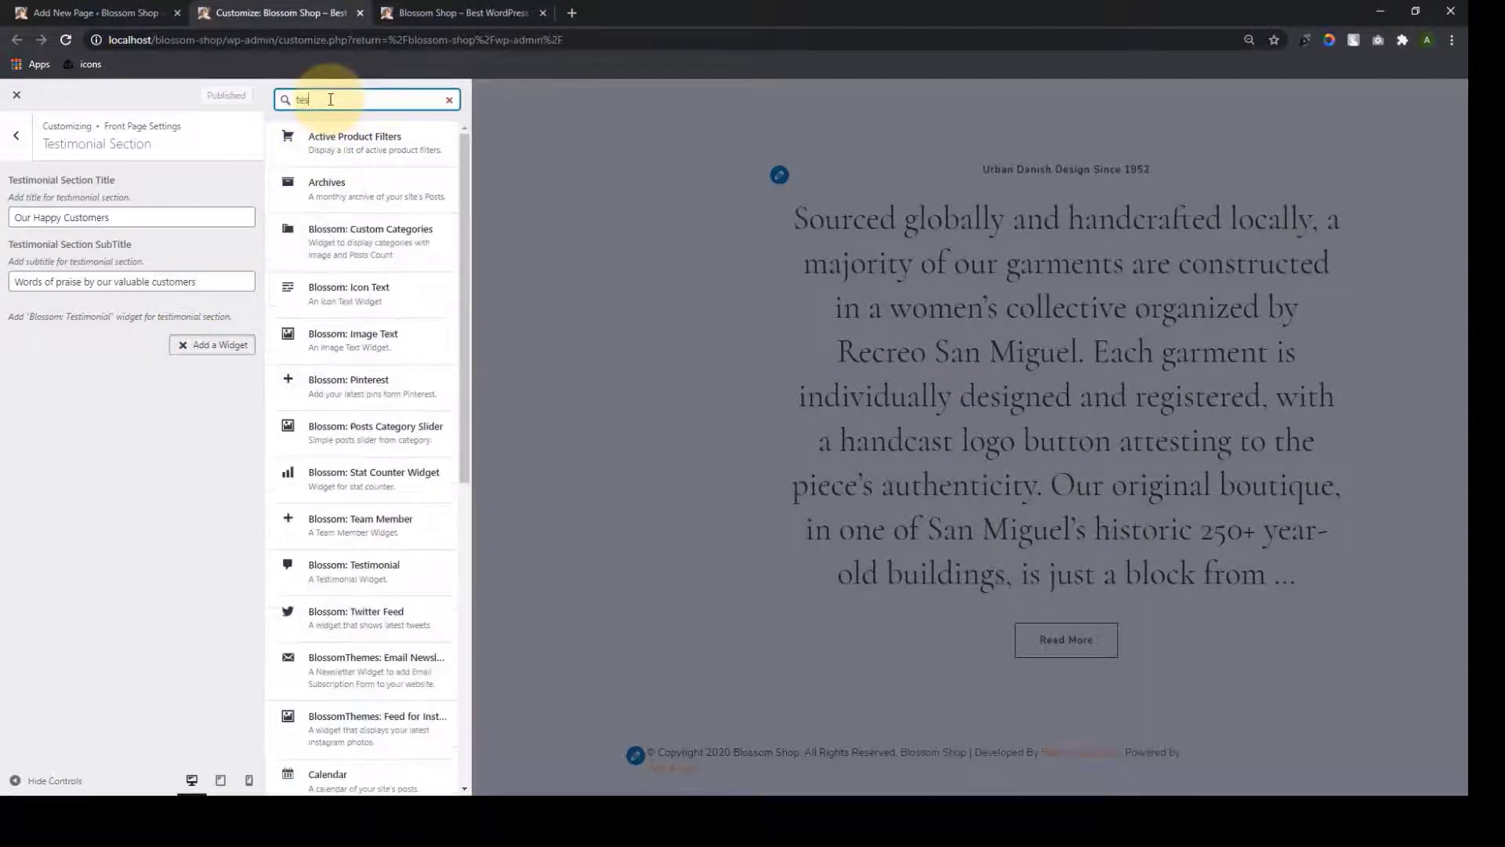
text(s)
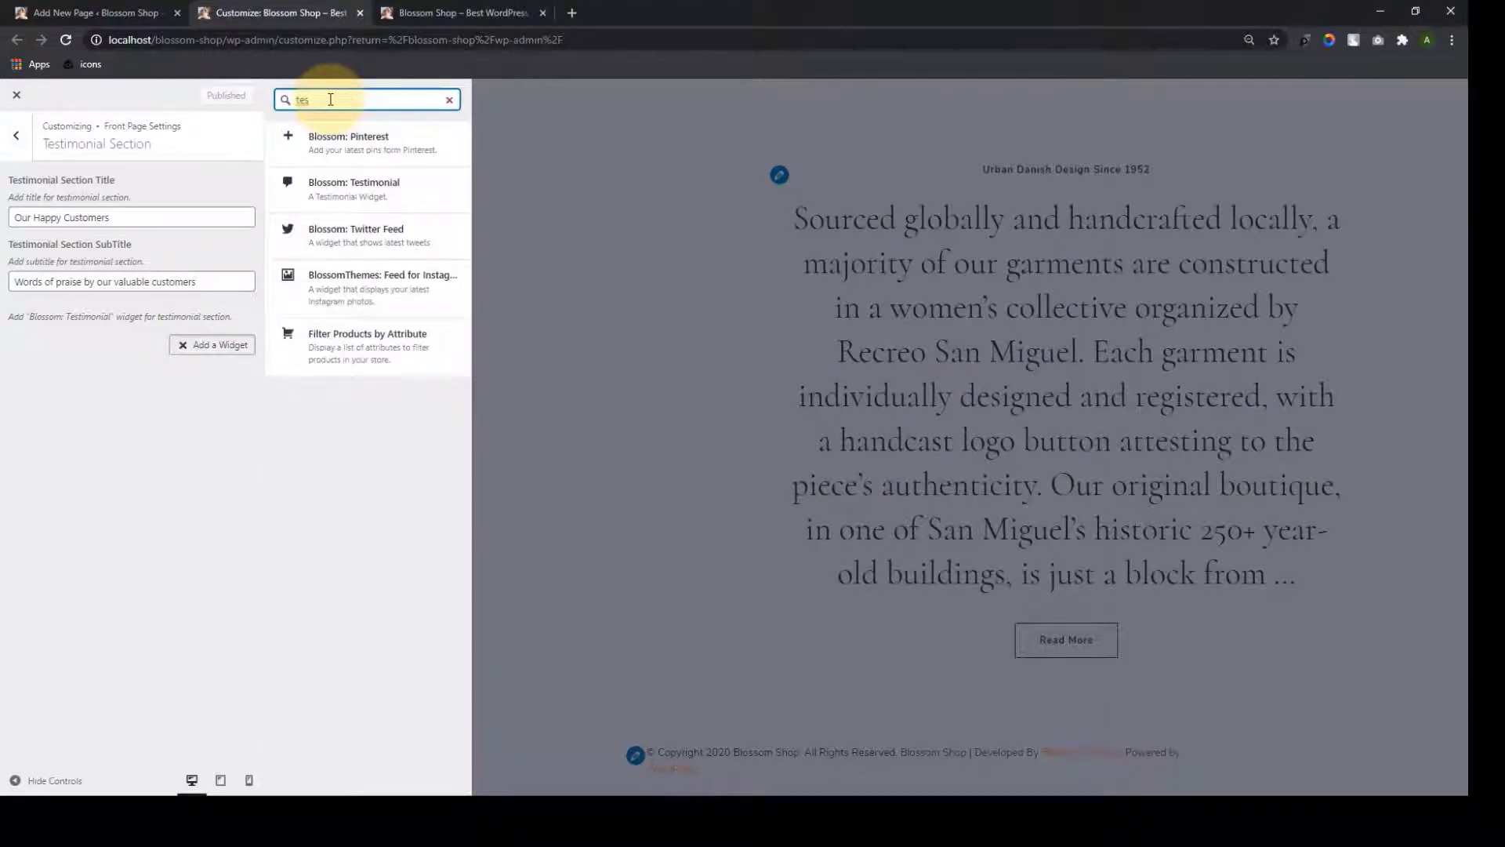
click(345, 160)
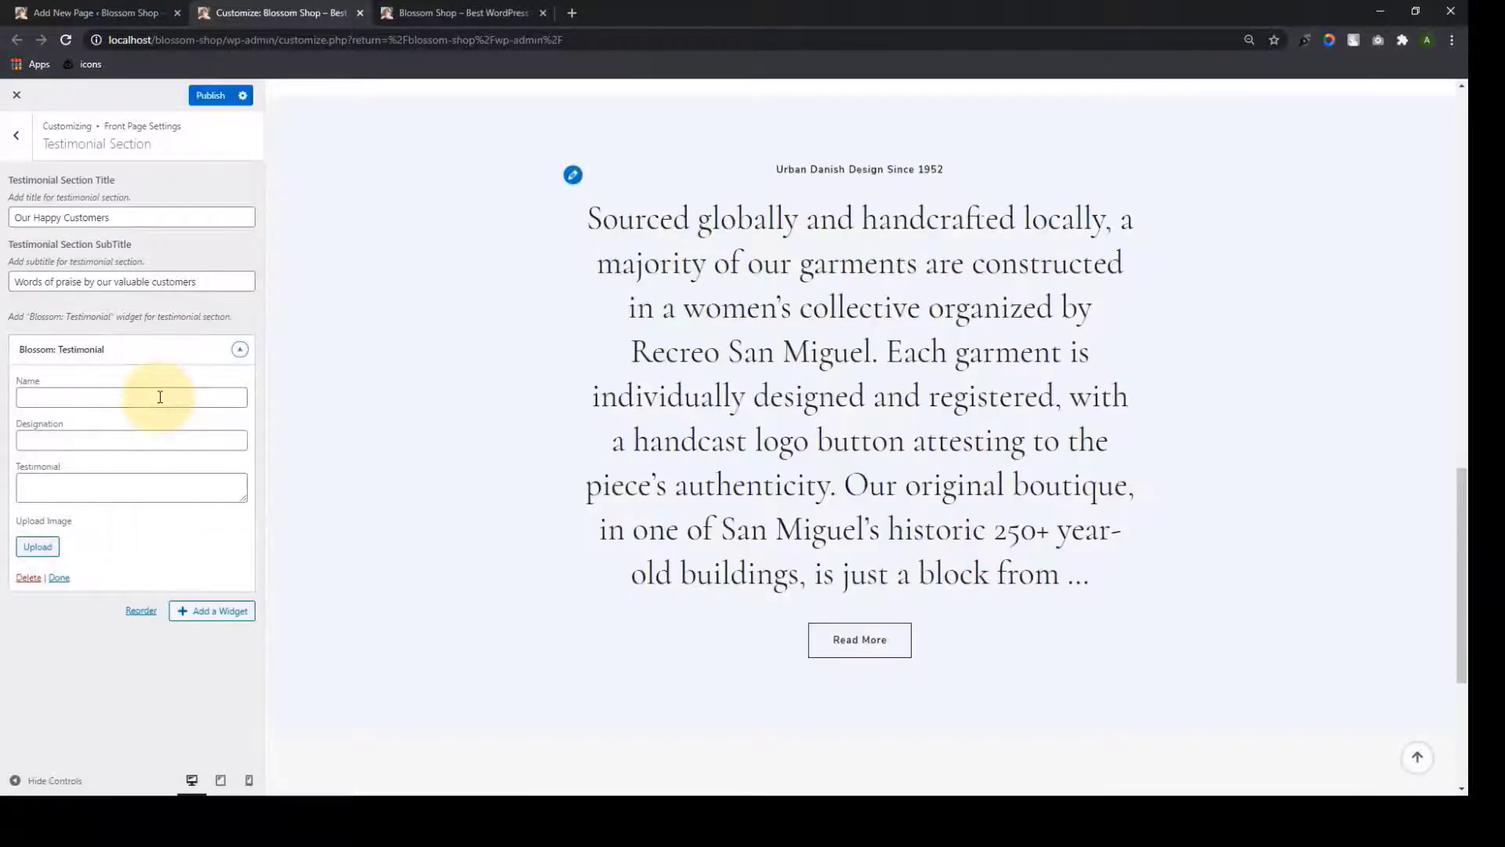
click(102, 401)
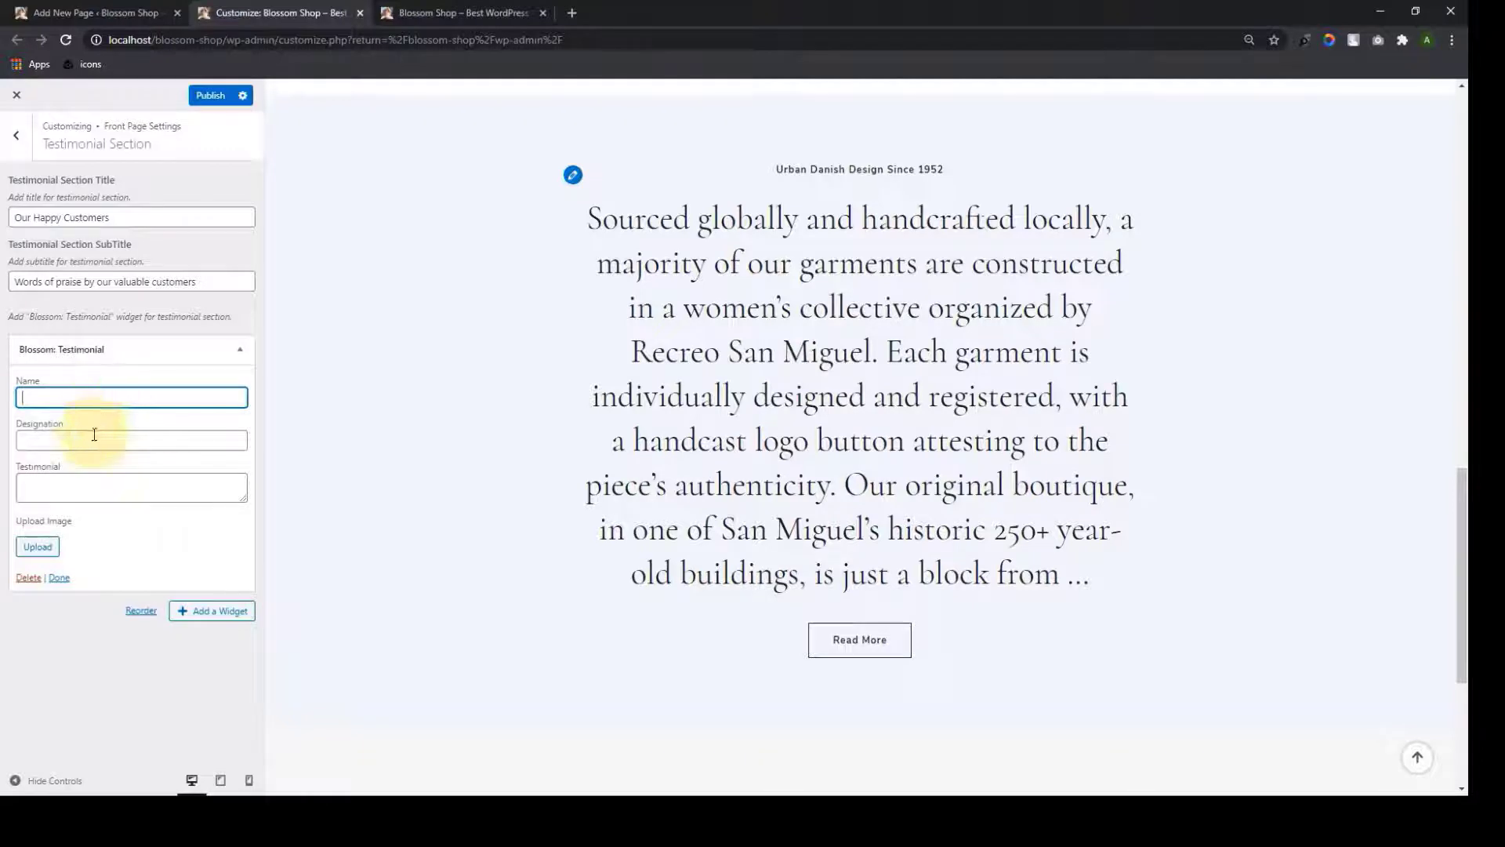
click(92, 437)
click(68, 493)
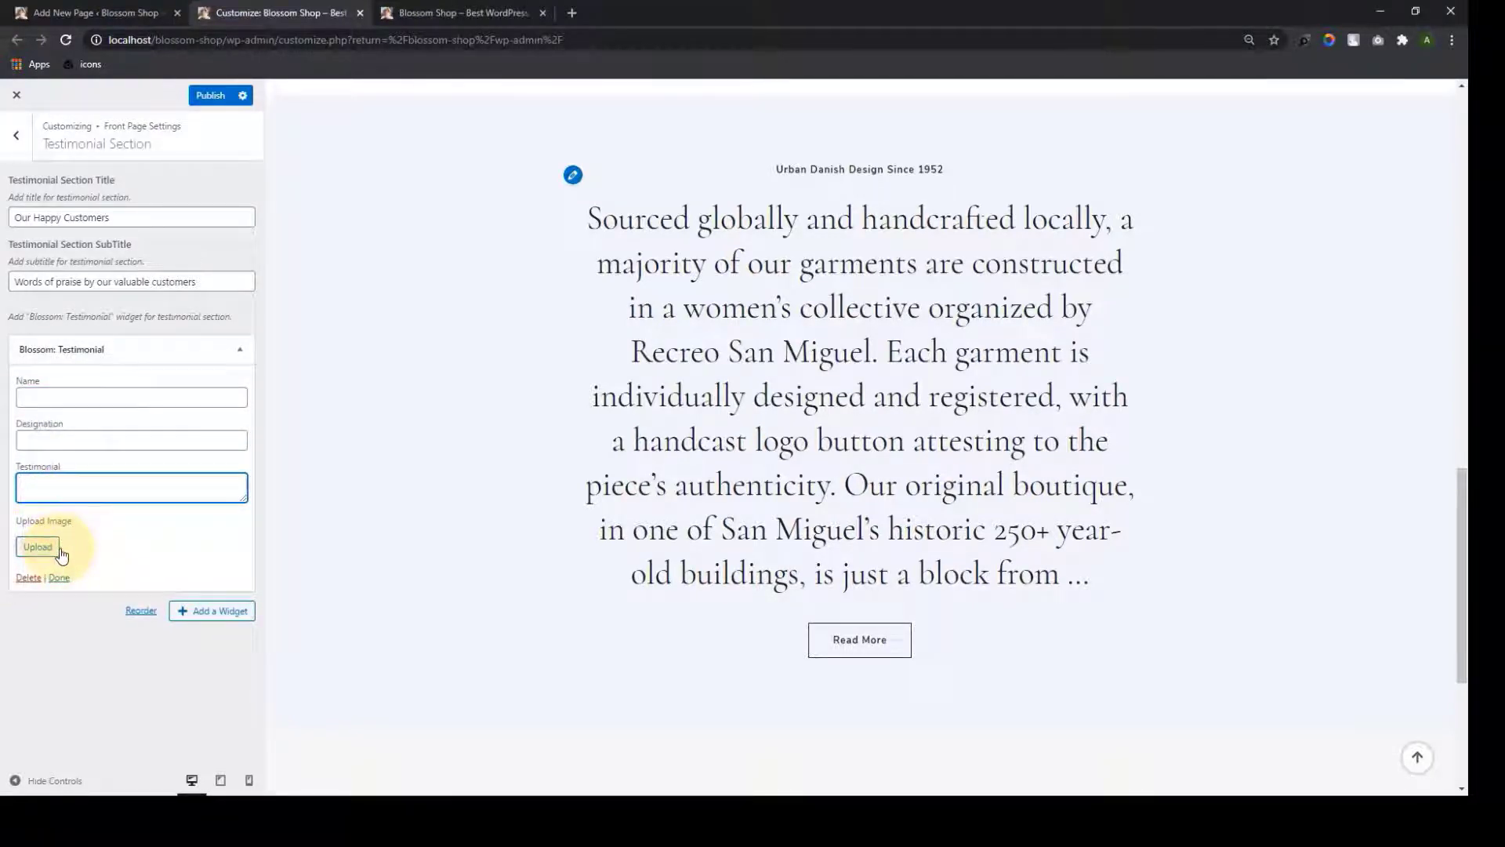
Fill in the customer's name, 'Managing Director RRC Co.' title and the quote, then start adding a photo
click(181, 396)
key(Tab)
text(Managing Director RRC Co.)
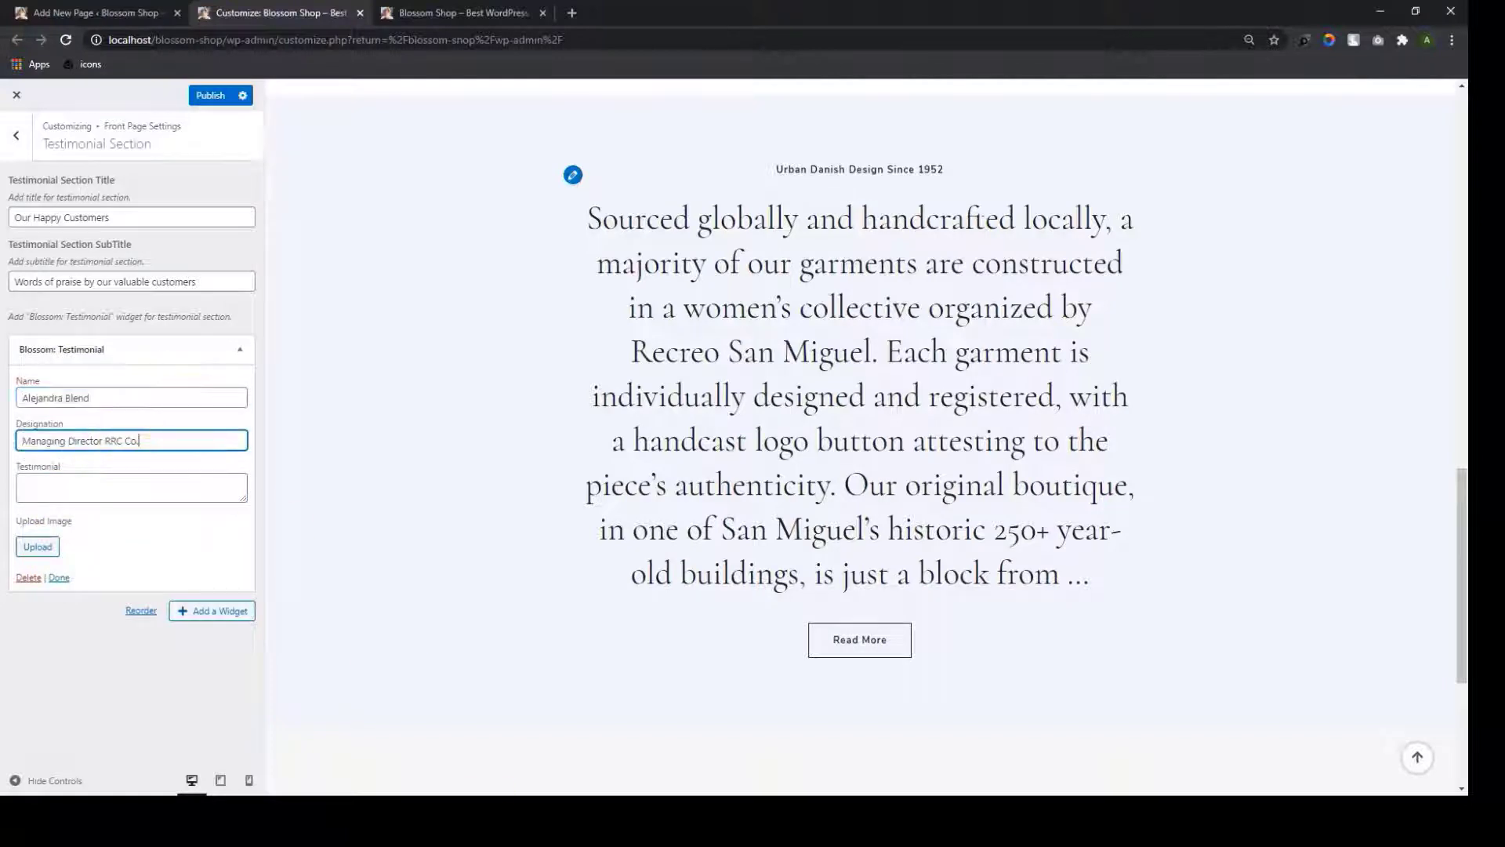
scroll(736, 639, down, 4)
click(197, 484)
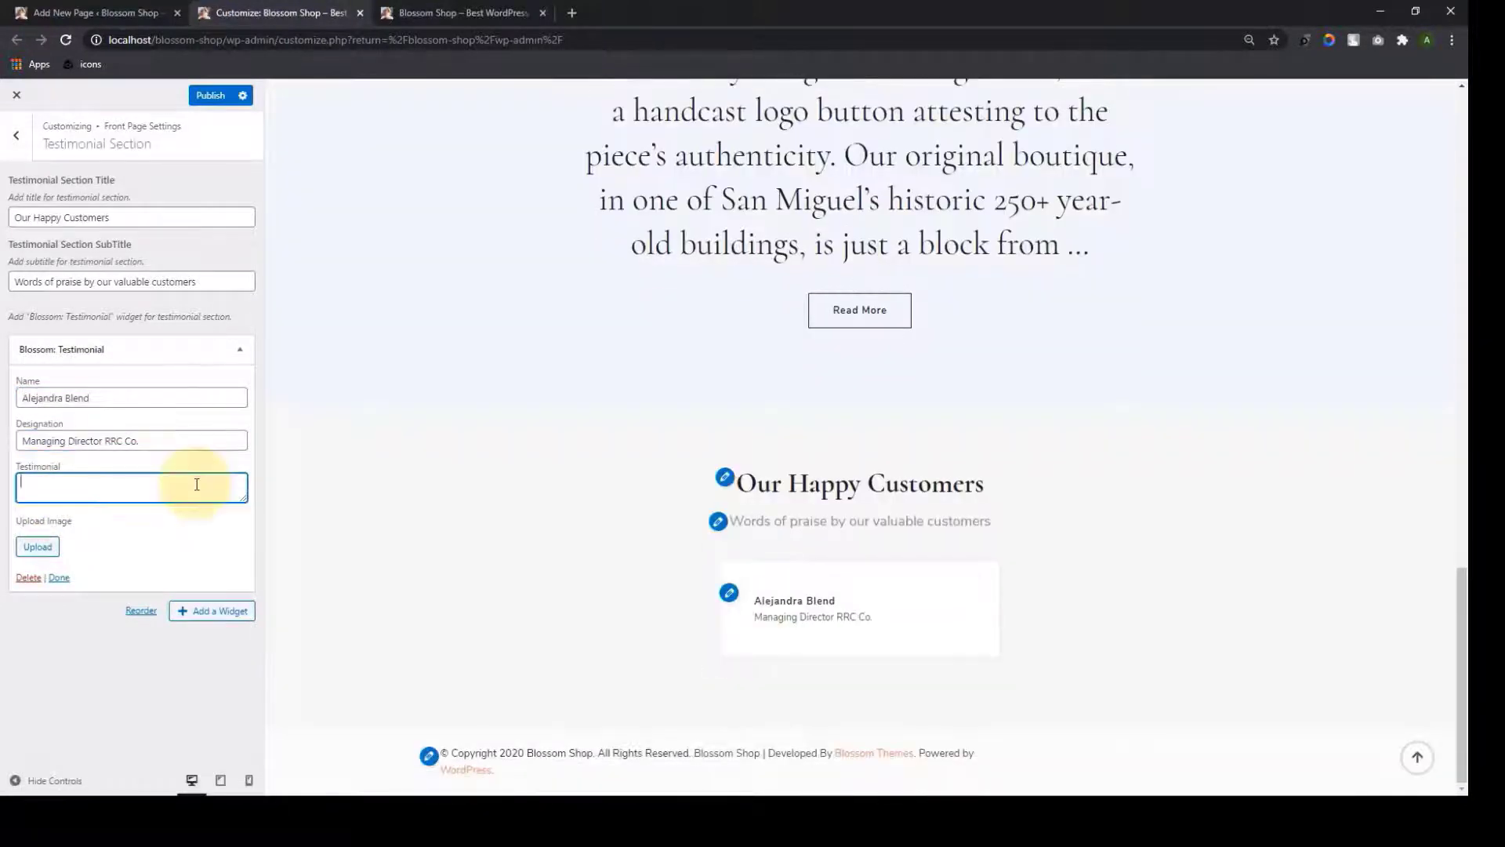
text(This is an example page. Its different from a blog post because it will stay in one place and will show up in your site navigation (in most themes))
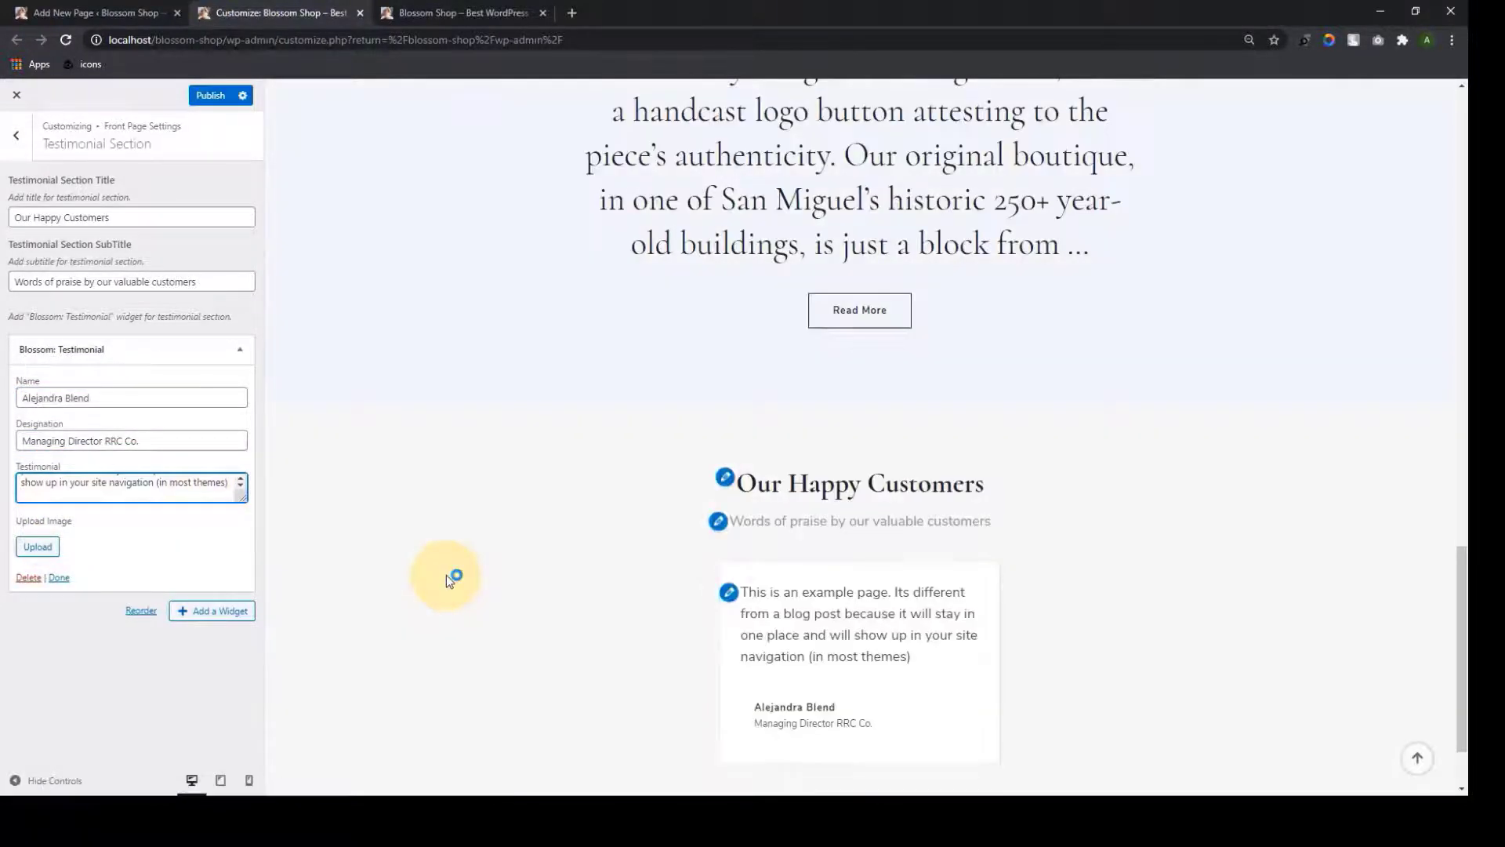
click(37, 546)
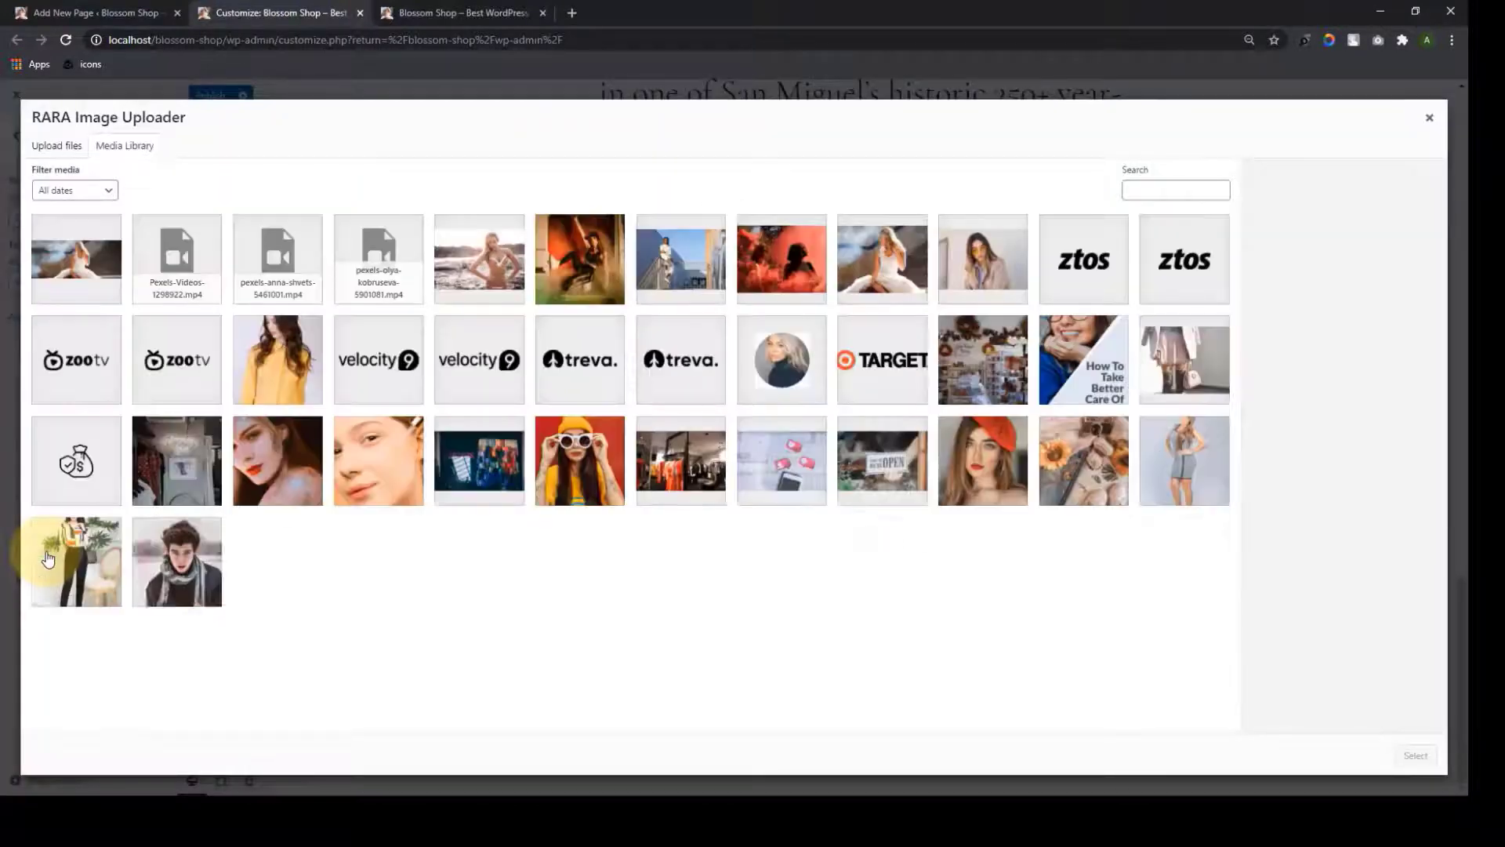
Upload the woman-in-wide-brimmed-hat portrait and set it as the first testimonial's photo
click(68, 145)
click(749, 401)
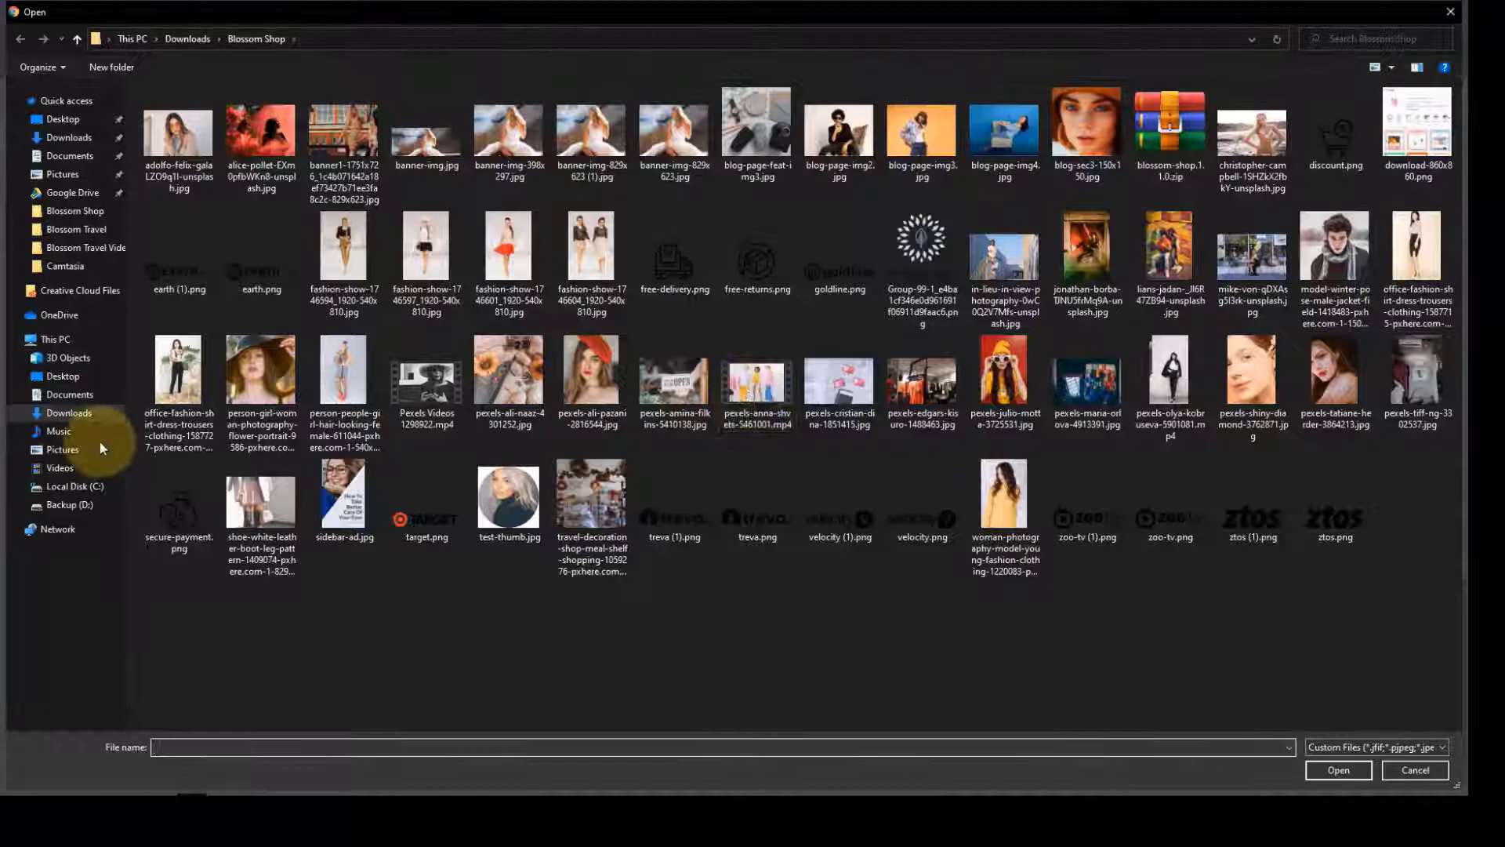
click(261, 377)
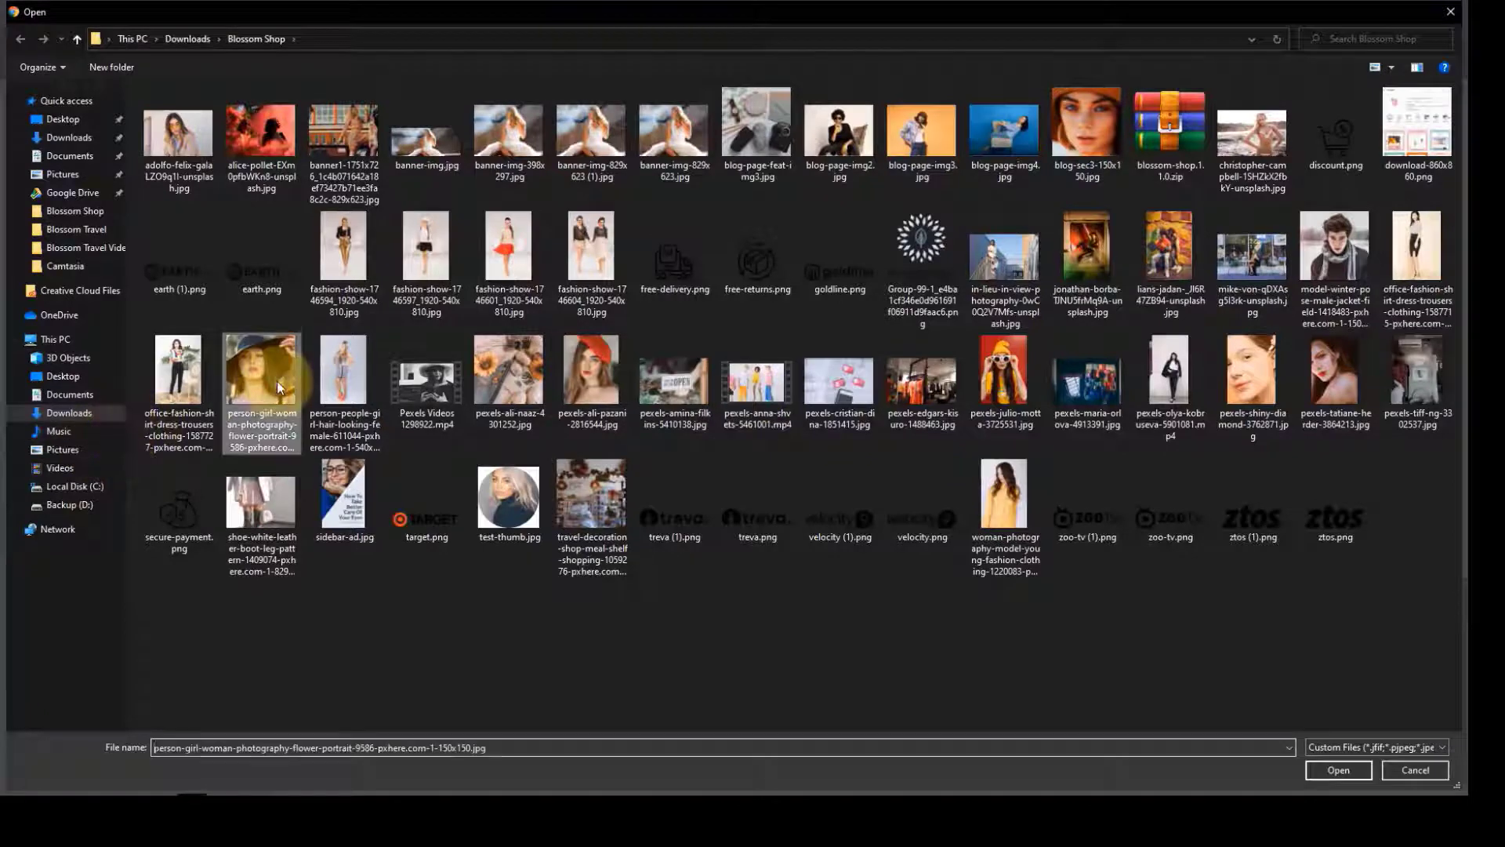
click(1338, 770)
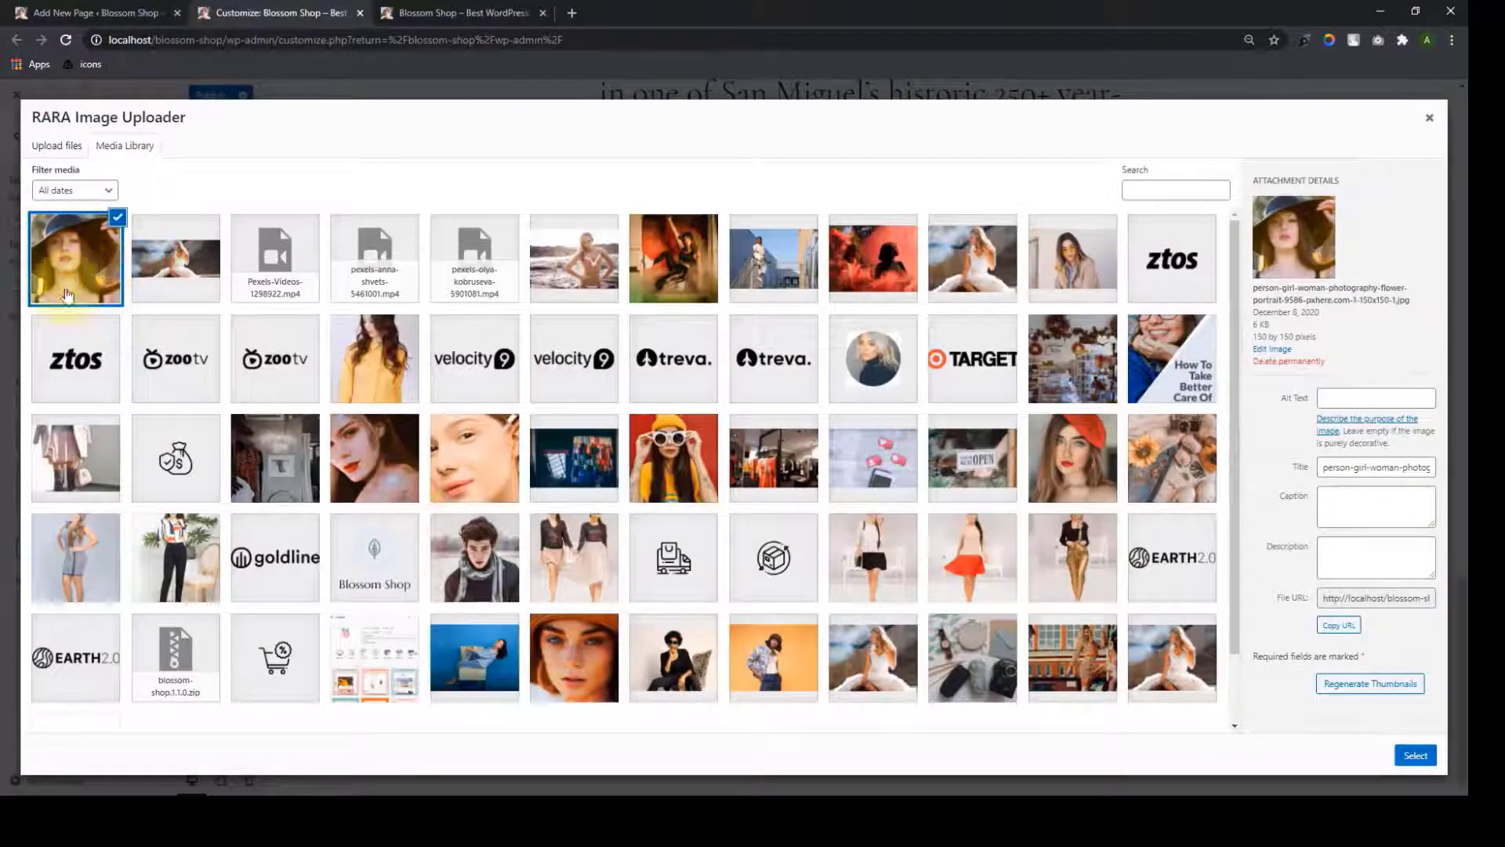
click(1416, 755)
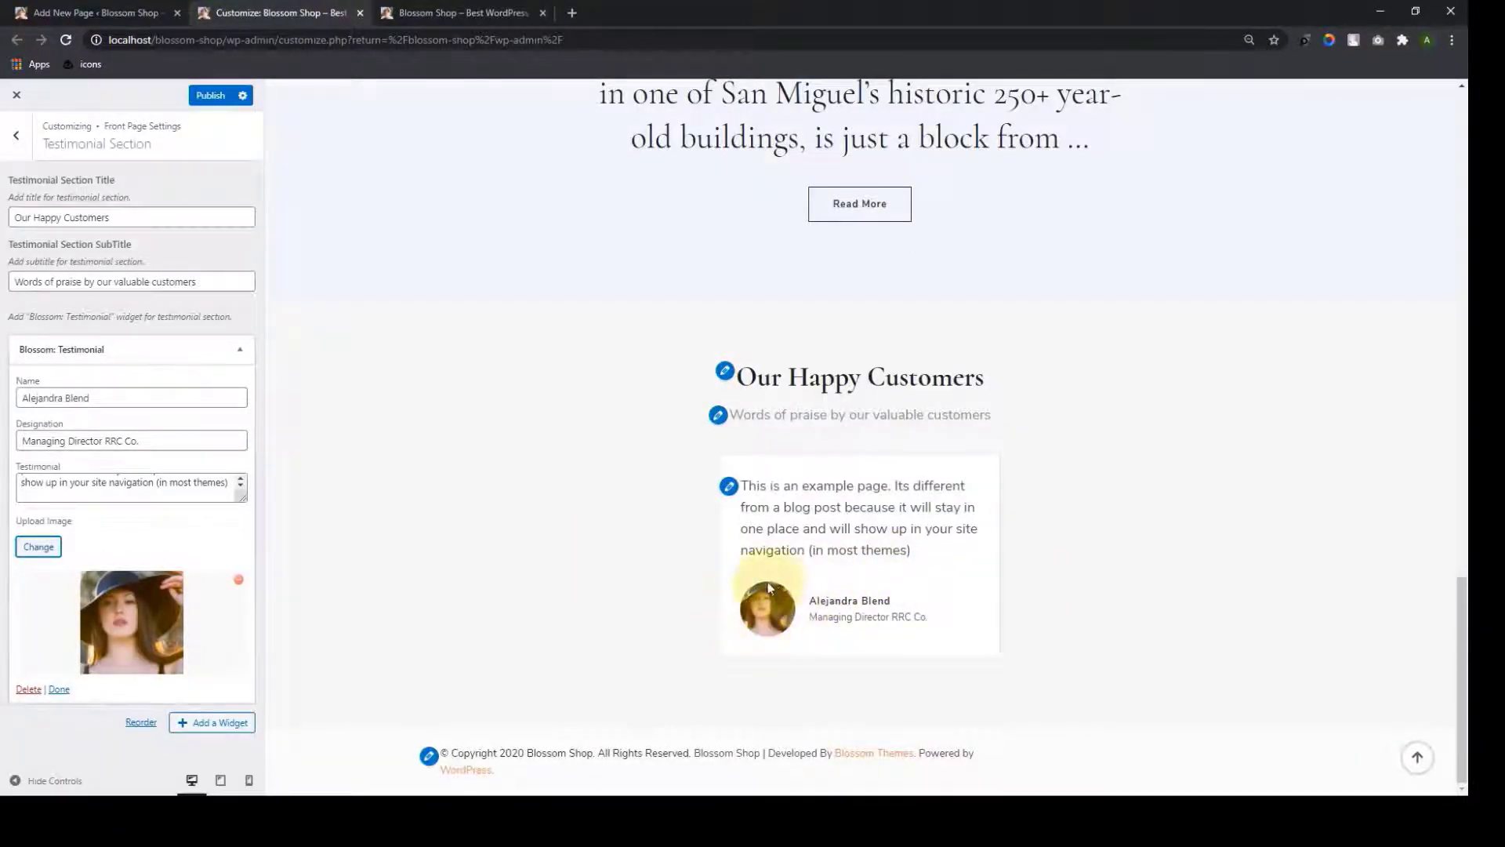
click(196, 725)
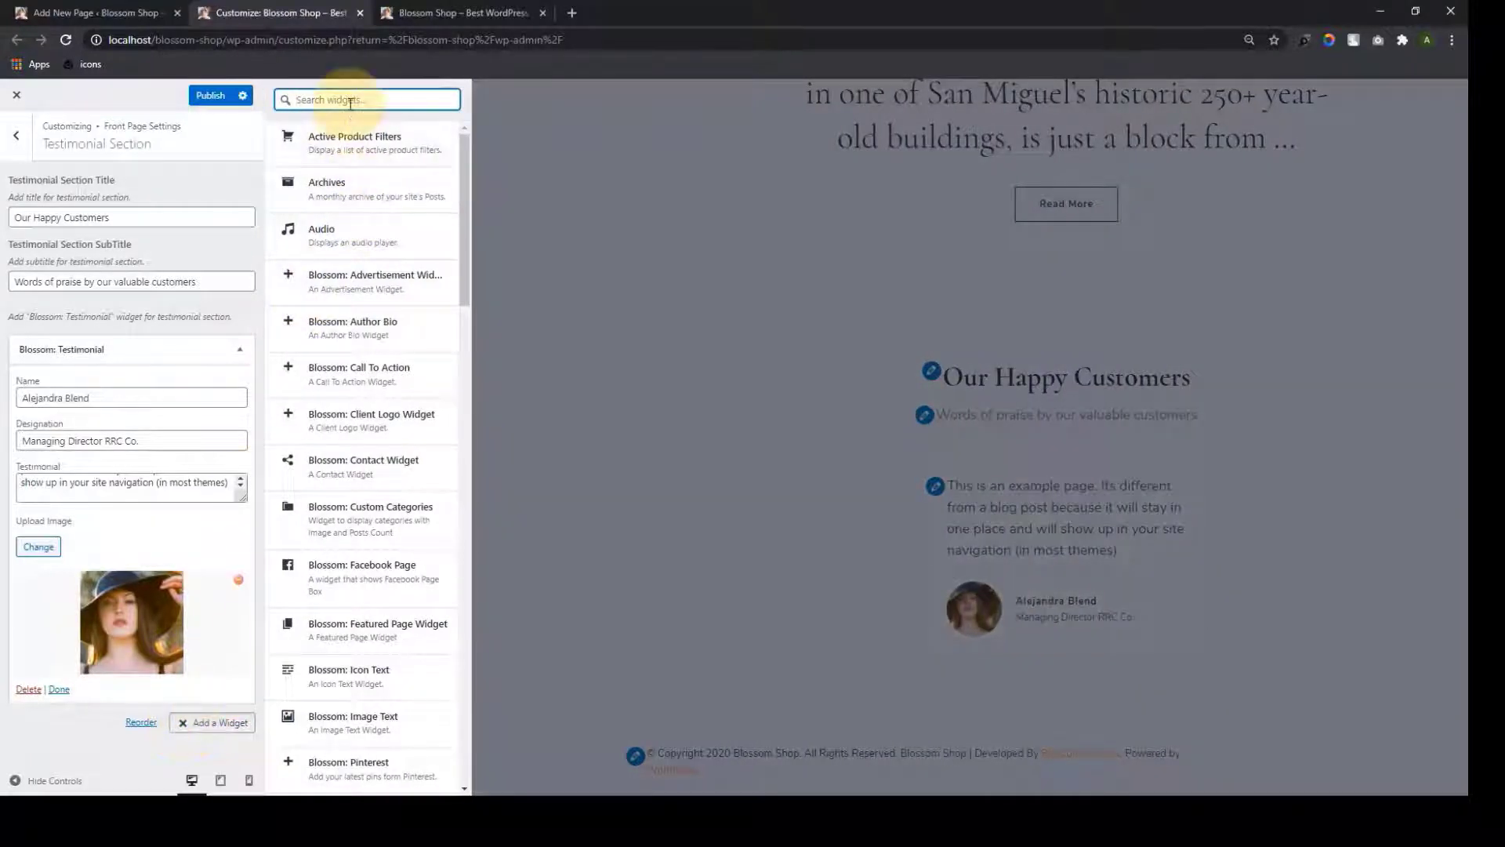
Add a second Blossom: Testimonial widget via a 'tes' search
text(tes)
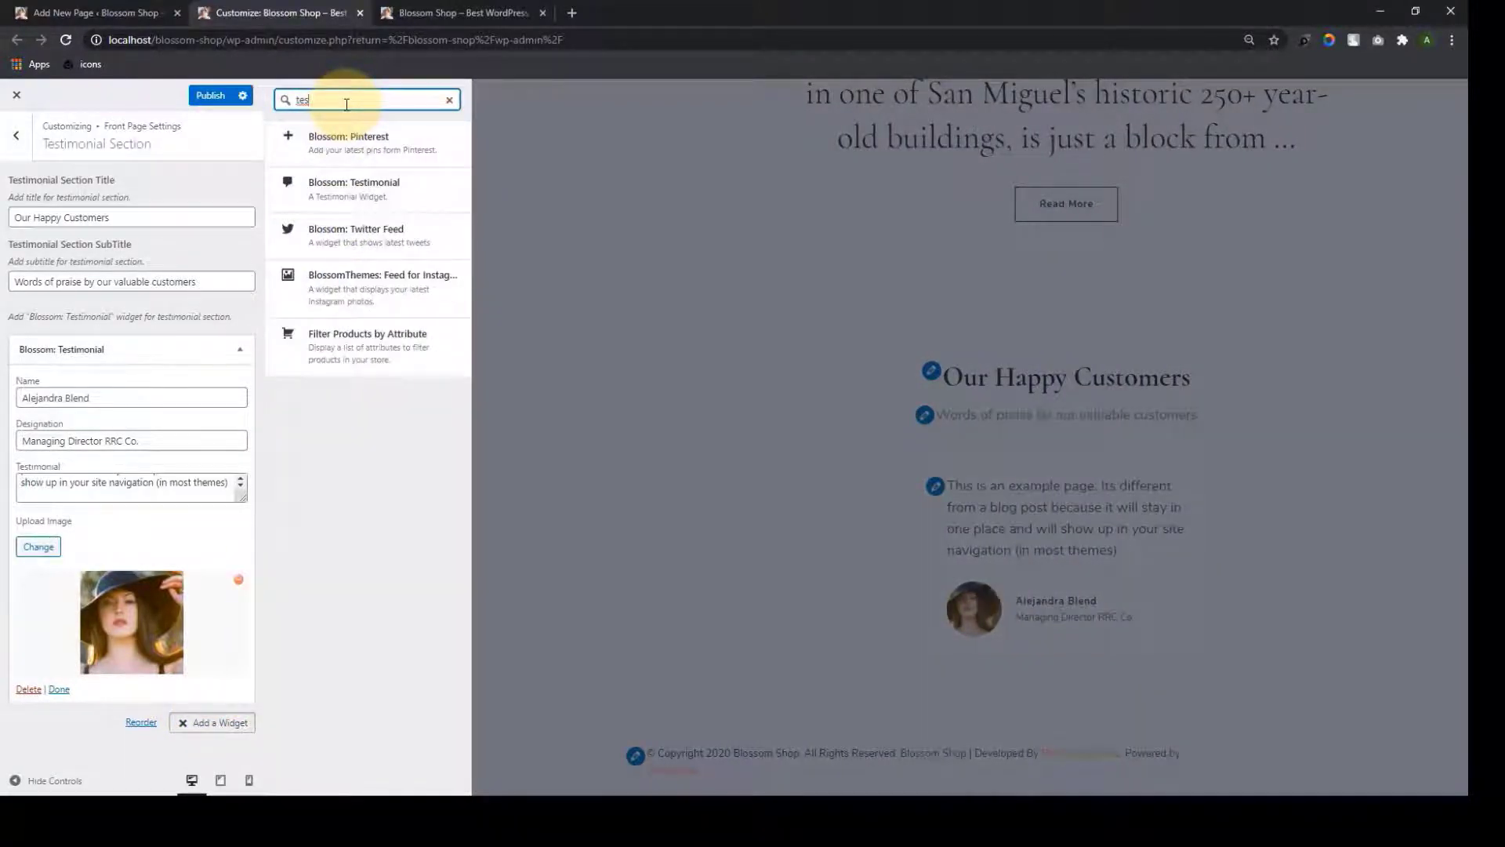
click(316, 184)
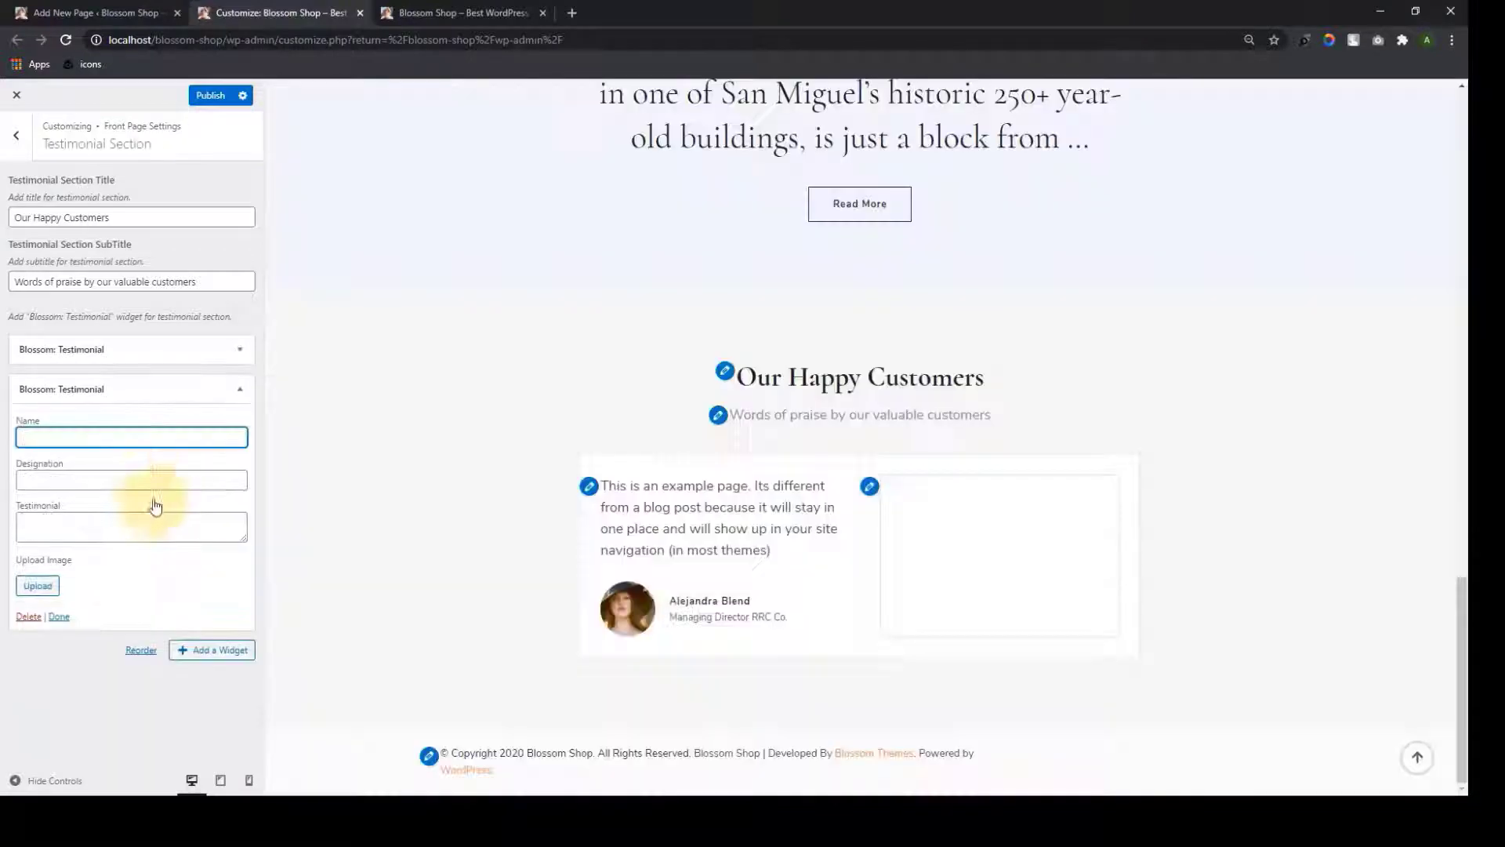
click(111, 480)
click(97, 533)
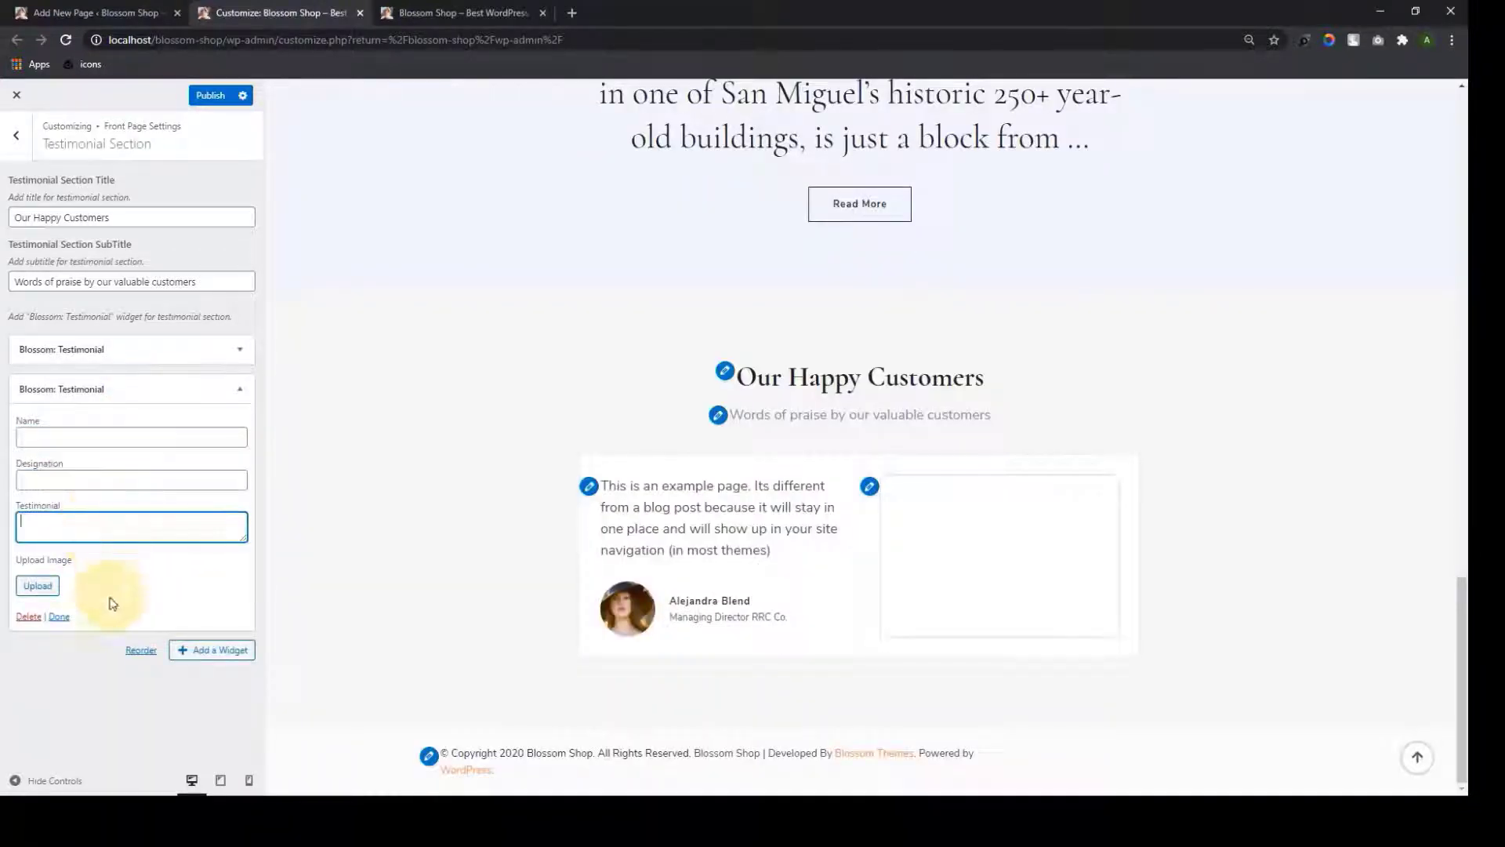
click(138, 437)
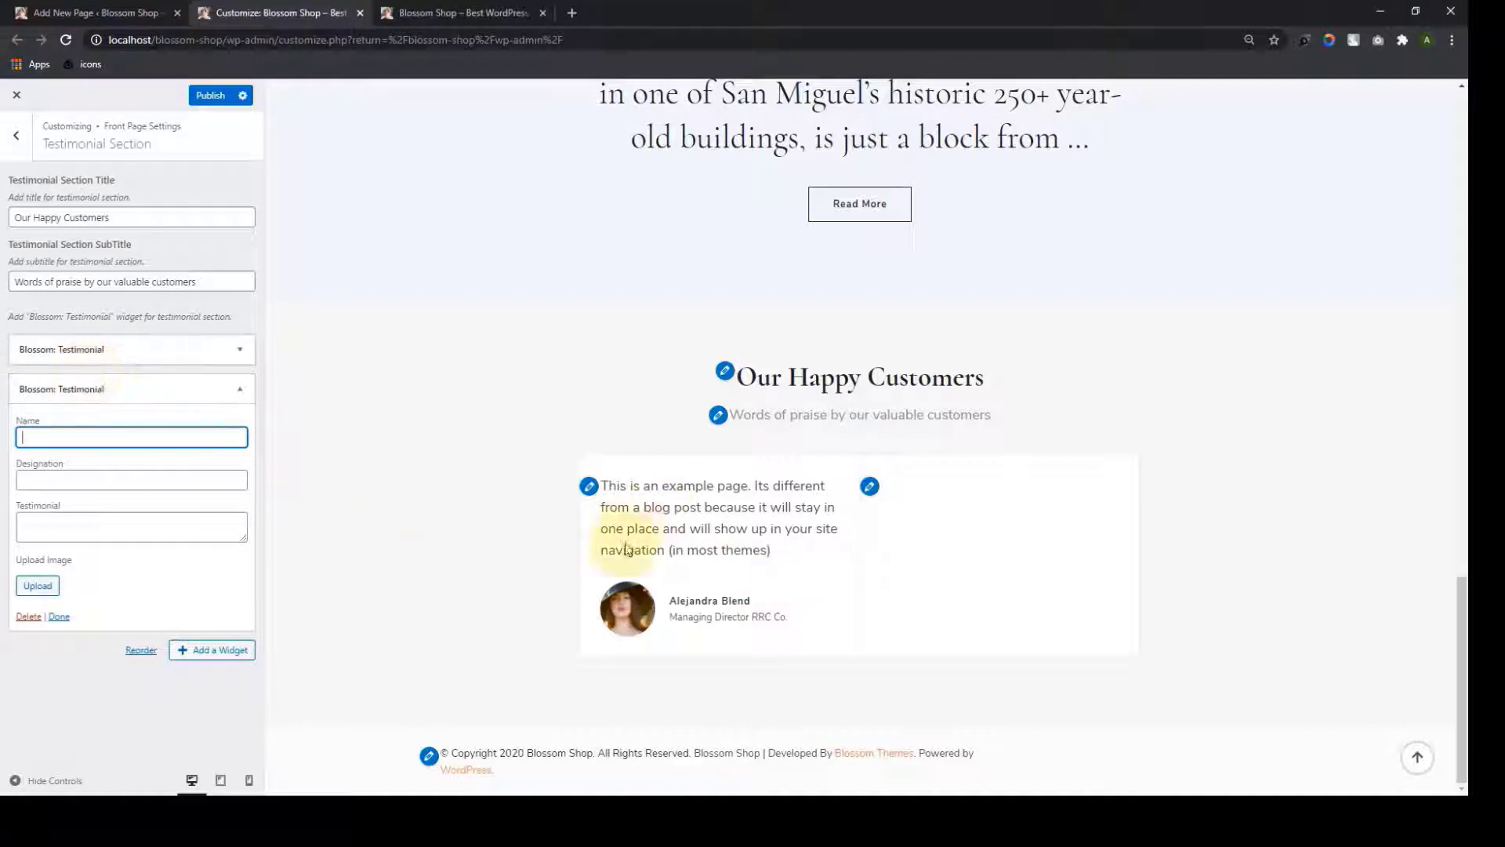
Enter the second customer's name, 'Developer, Student and Traveller' title, and pick a portrait photo
click(178, 481)
text(Developer, Student and Traveller)
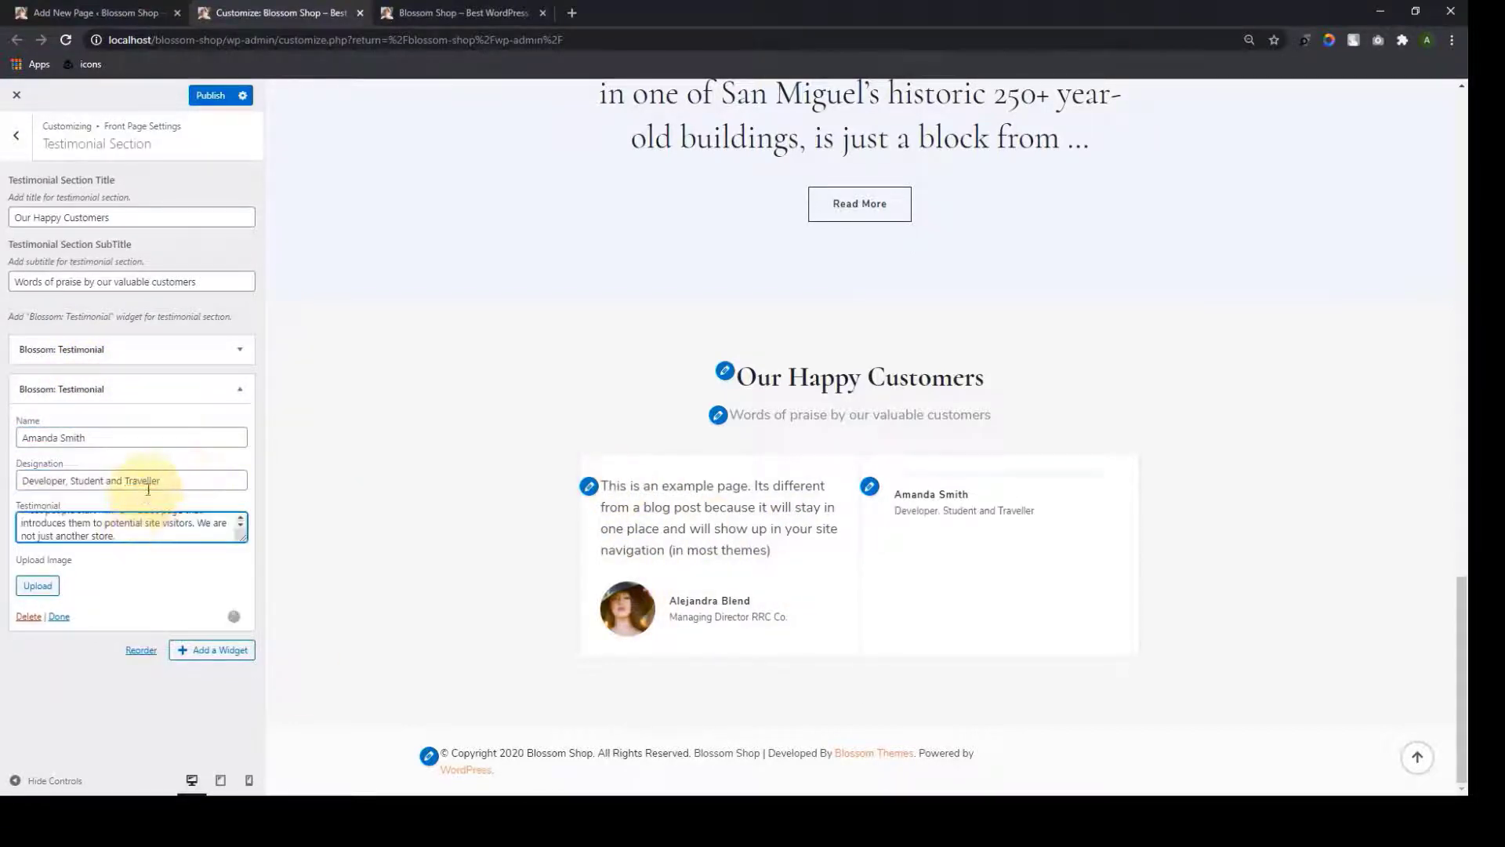
click(141, 482)
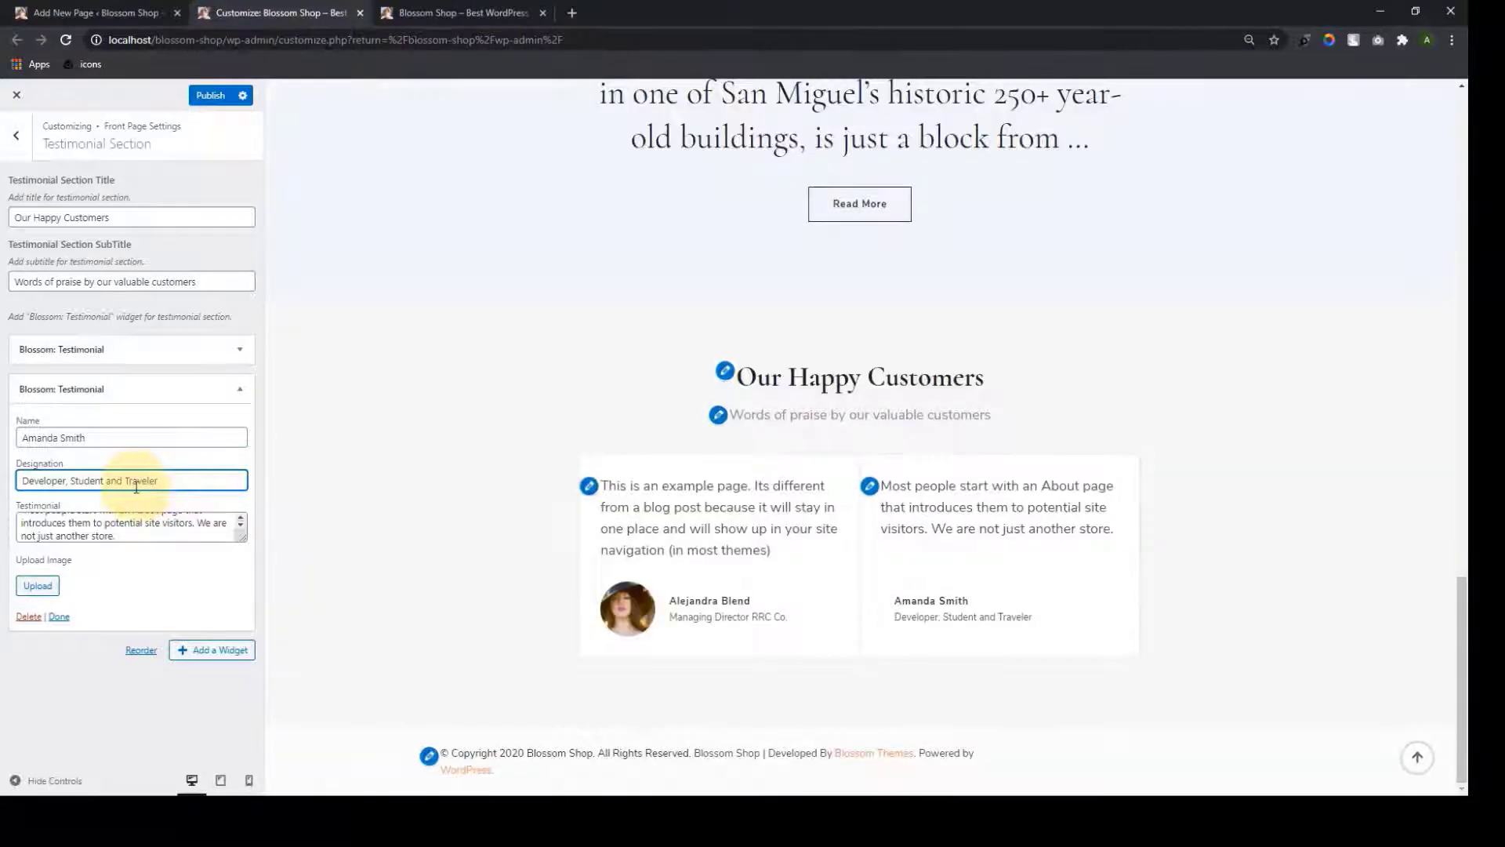
click(100, 525)
scroll(112, 530, up, 1)
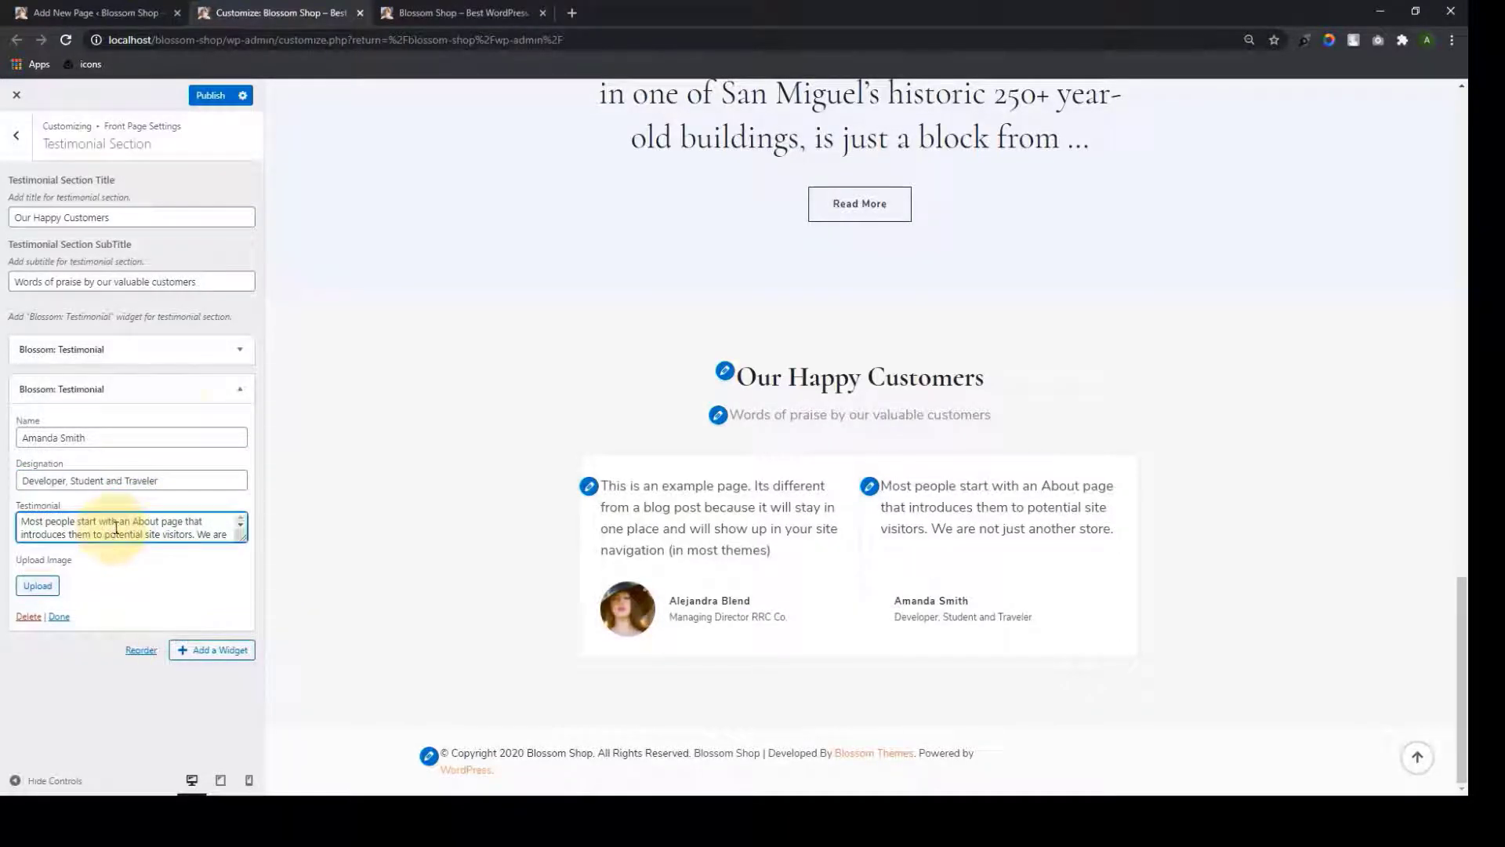
click(185, 477)
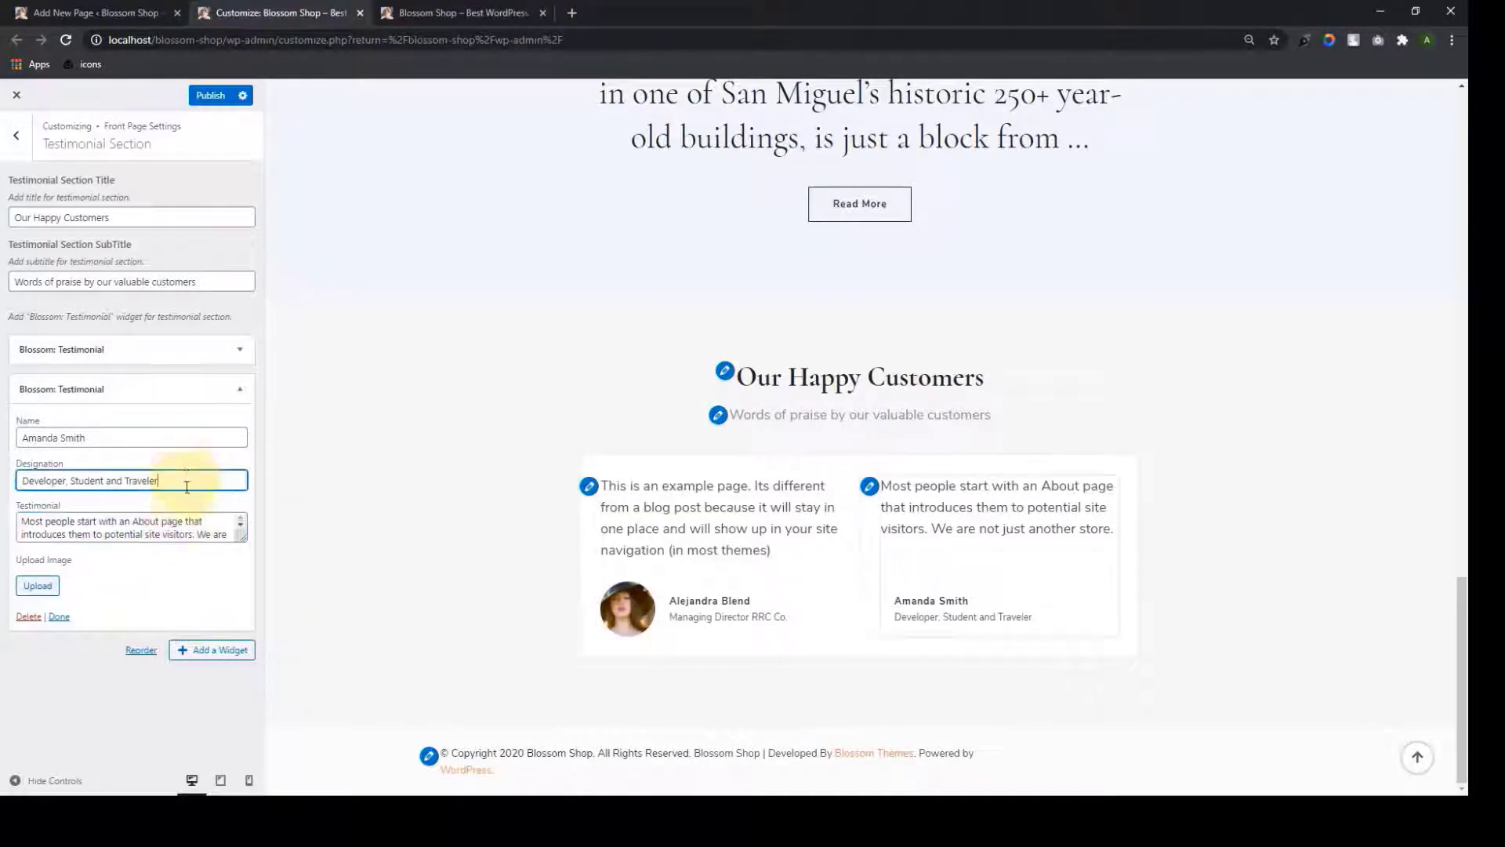
click(38, 586)
click(596, 658)
click(1415, 755)
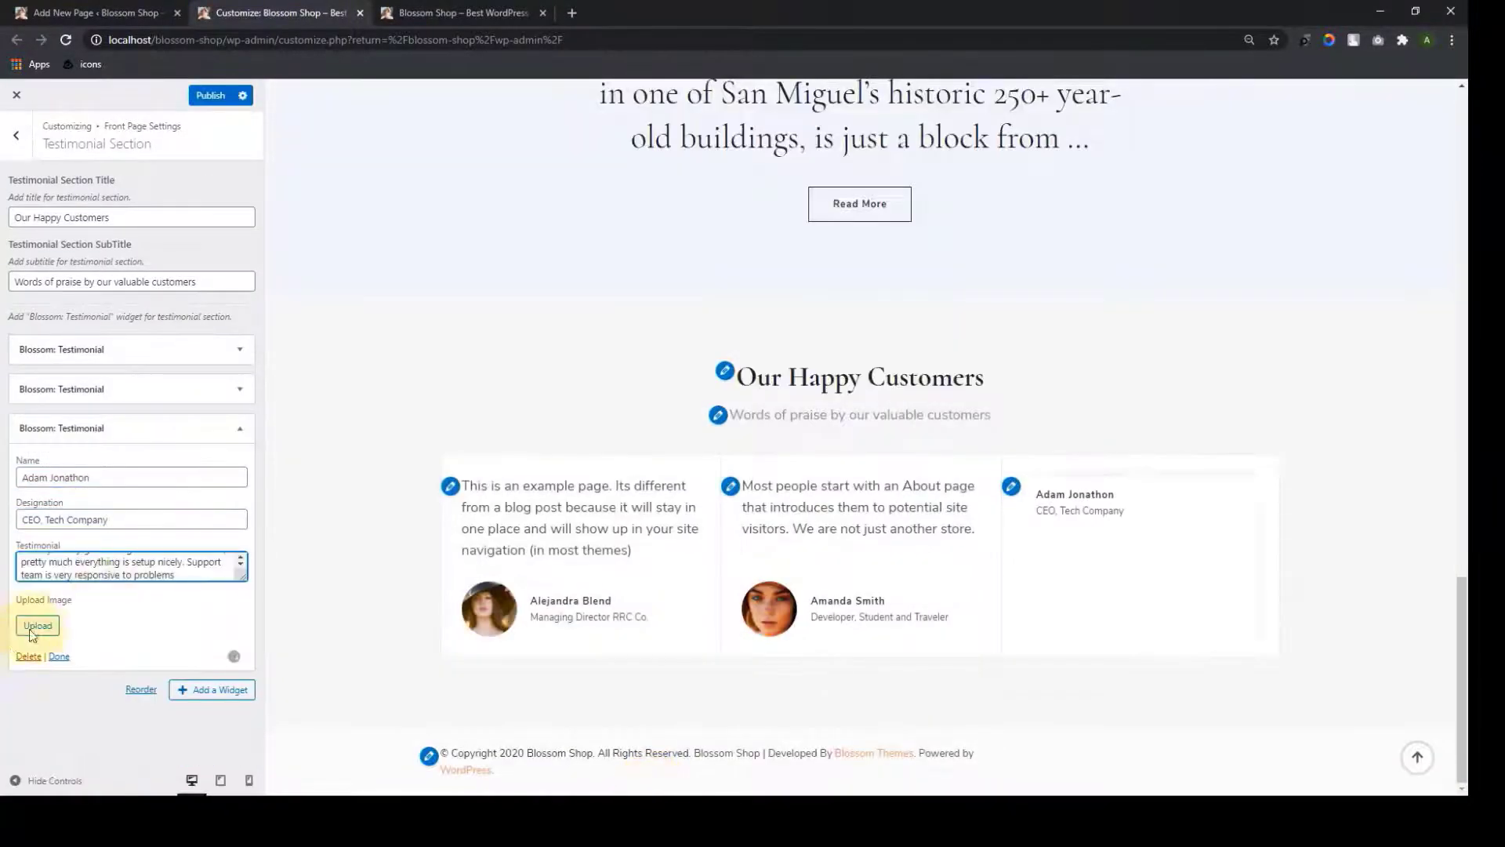
Give the third testimonial the man-in-scarf portrait
click(35, 623)
click(456, 585)
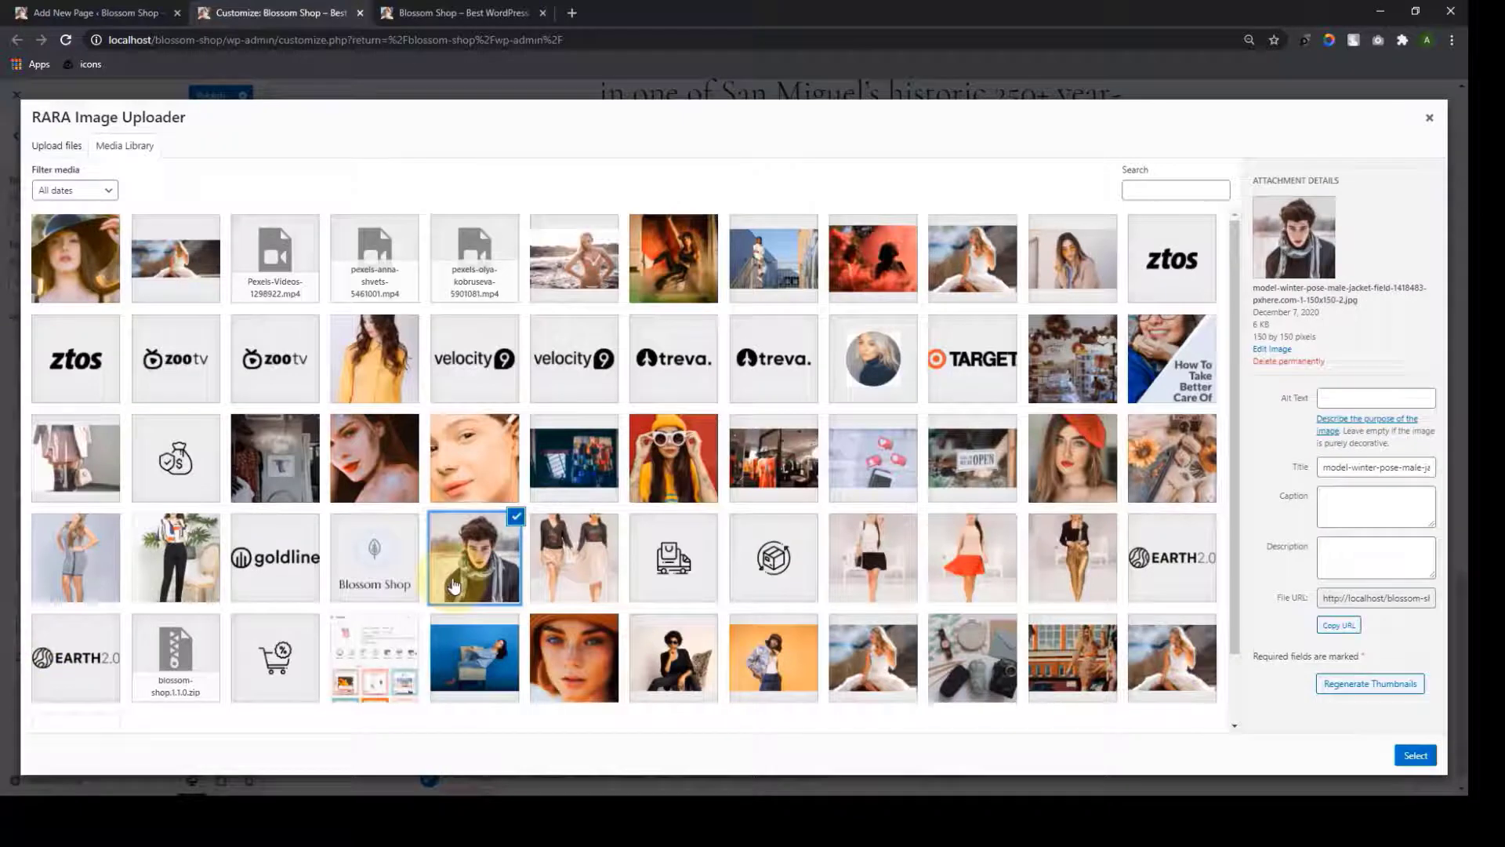
click(1416, 755)
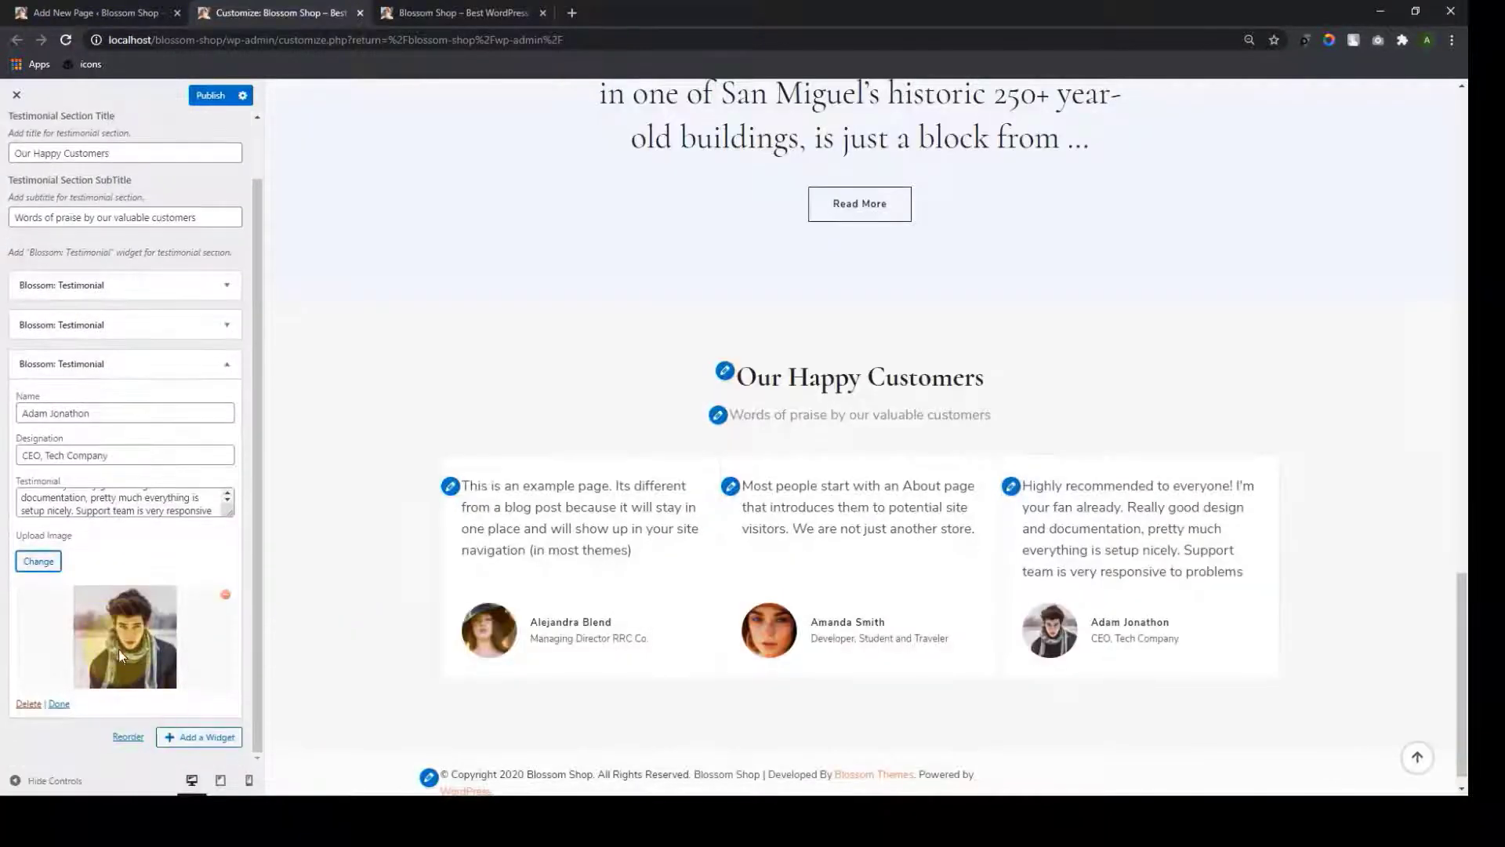
Add a fourth testimonial with pasted CEO, Beauty Products Company details and a portrait photo
click(200, 737)
text(test)
click(371, 198)
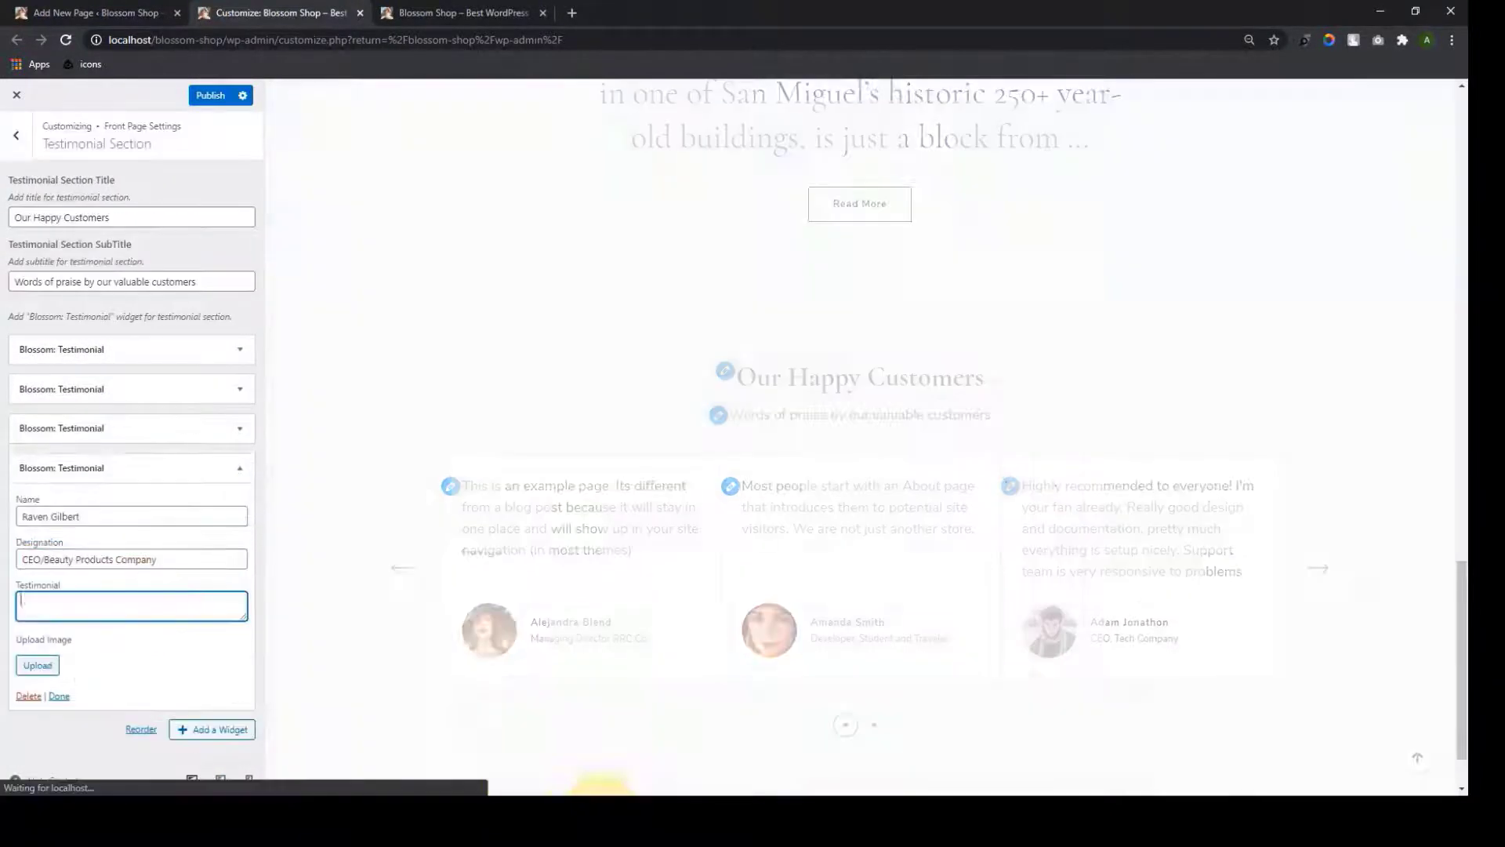
key(ctrl+v)
click(36, 662)
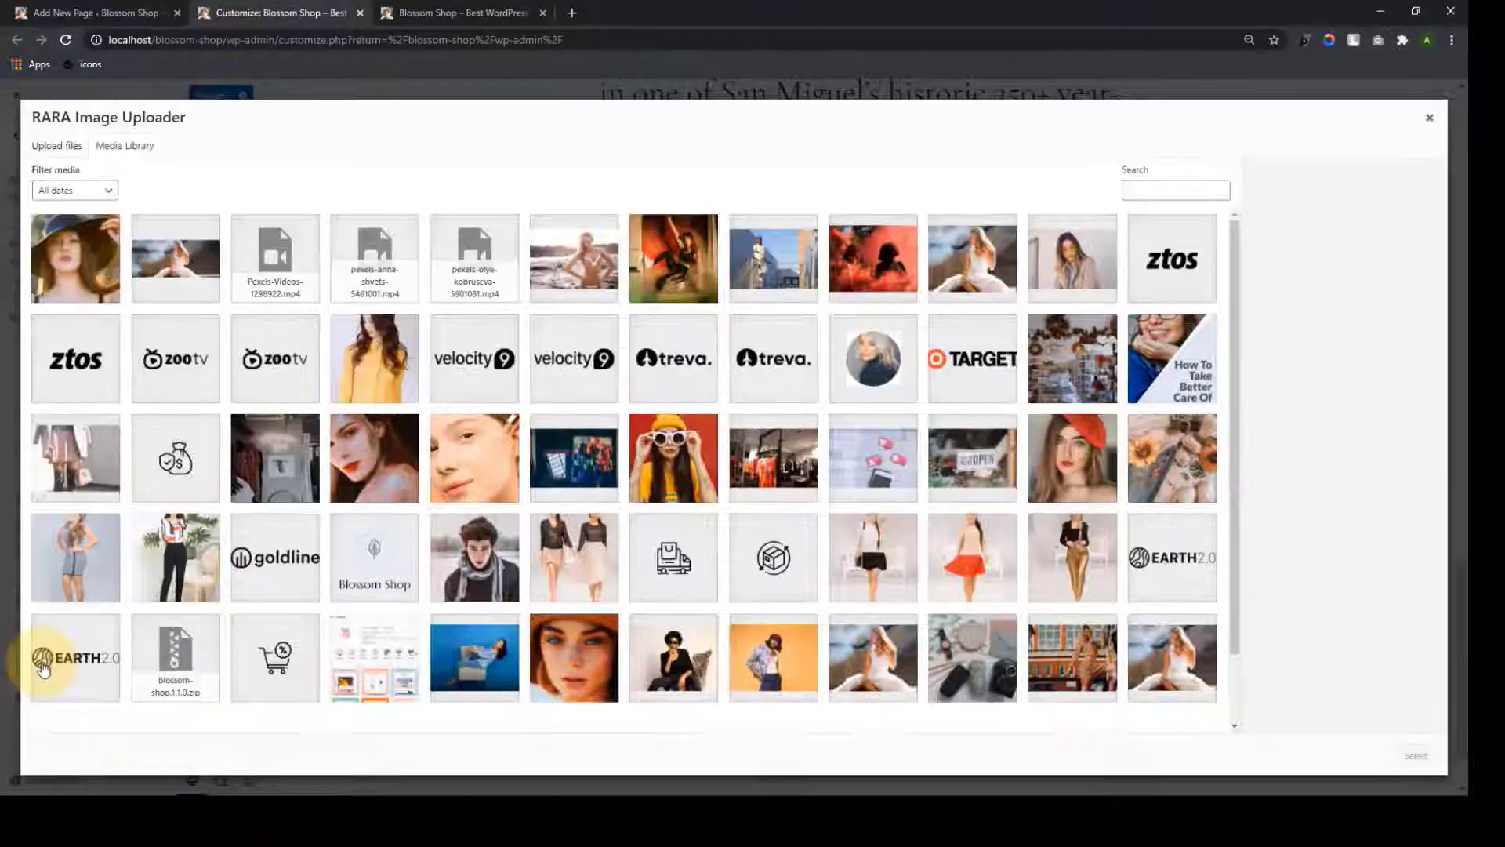
click(1072, 259)
click(1416, 755)
Finish the fourth testimonial, cycle through the carousel cards, and view the live front page
click(1317, 567)
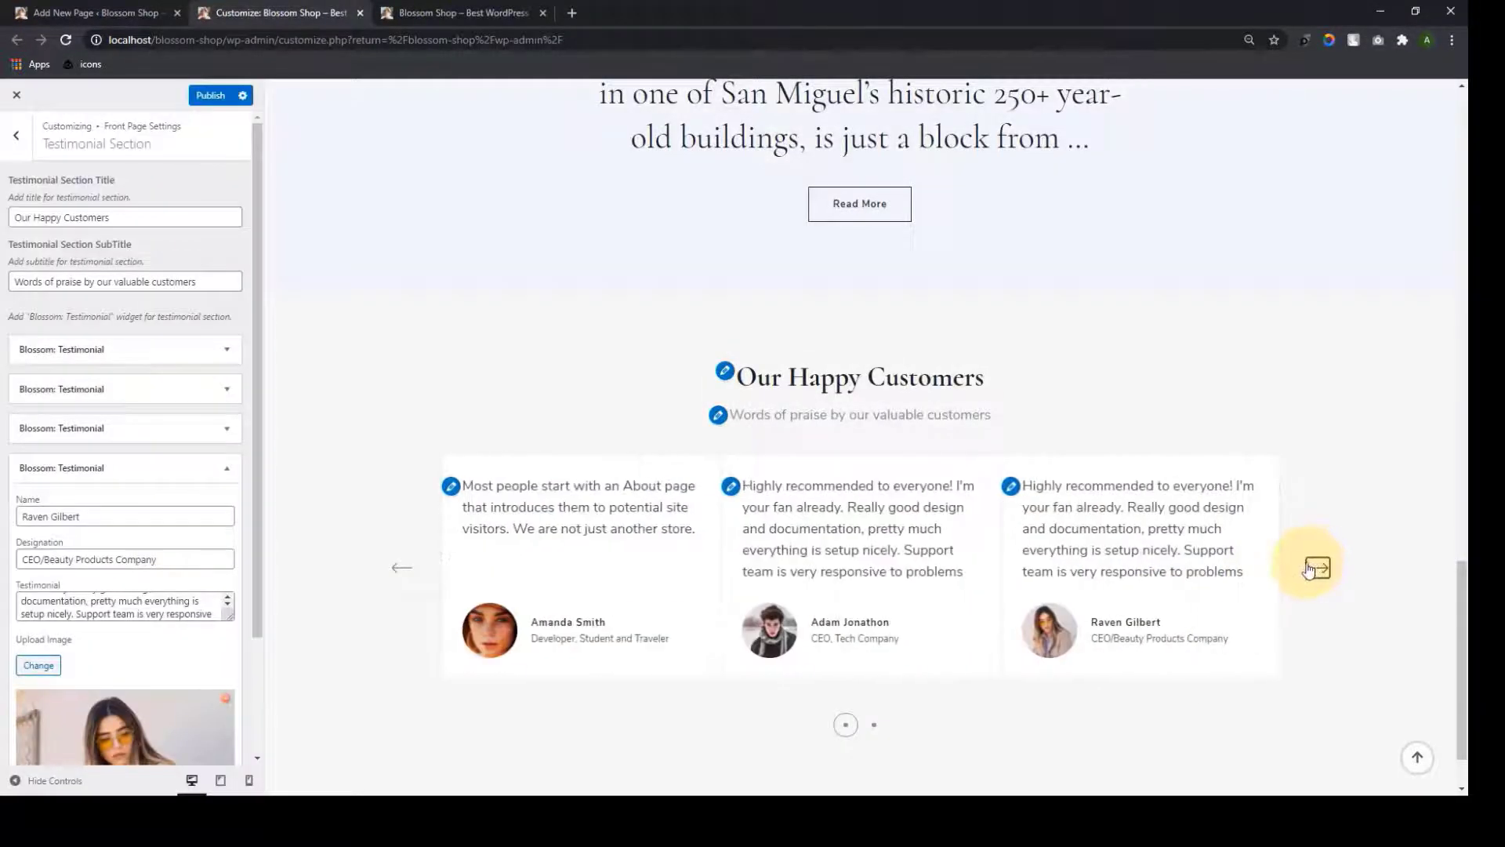
scroll(191, 624, down, 2)
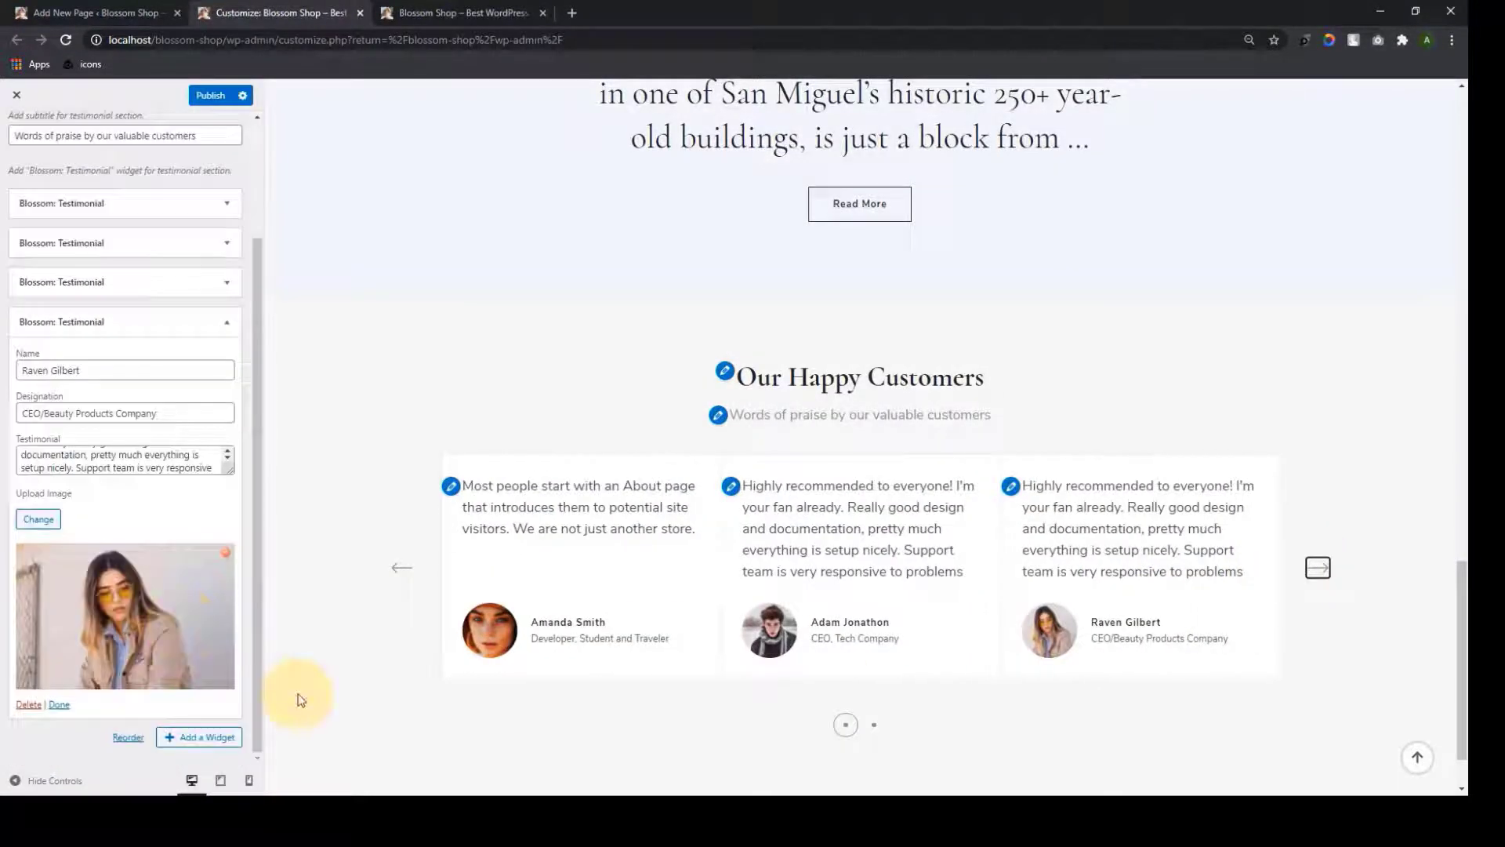
click(61, 707)
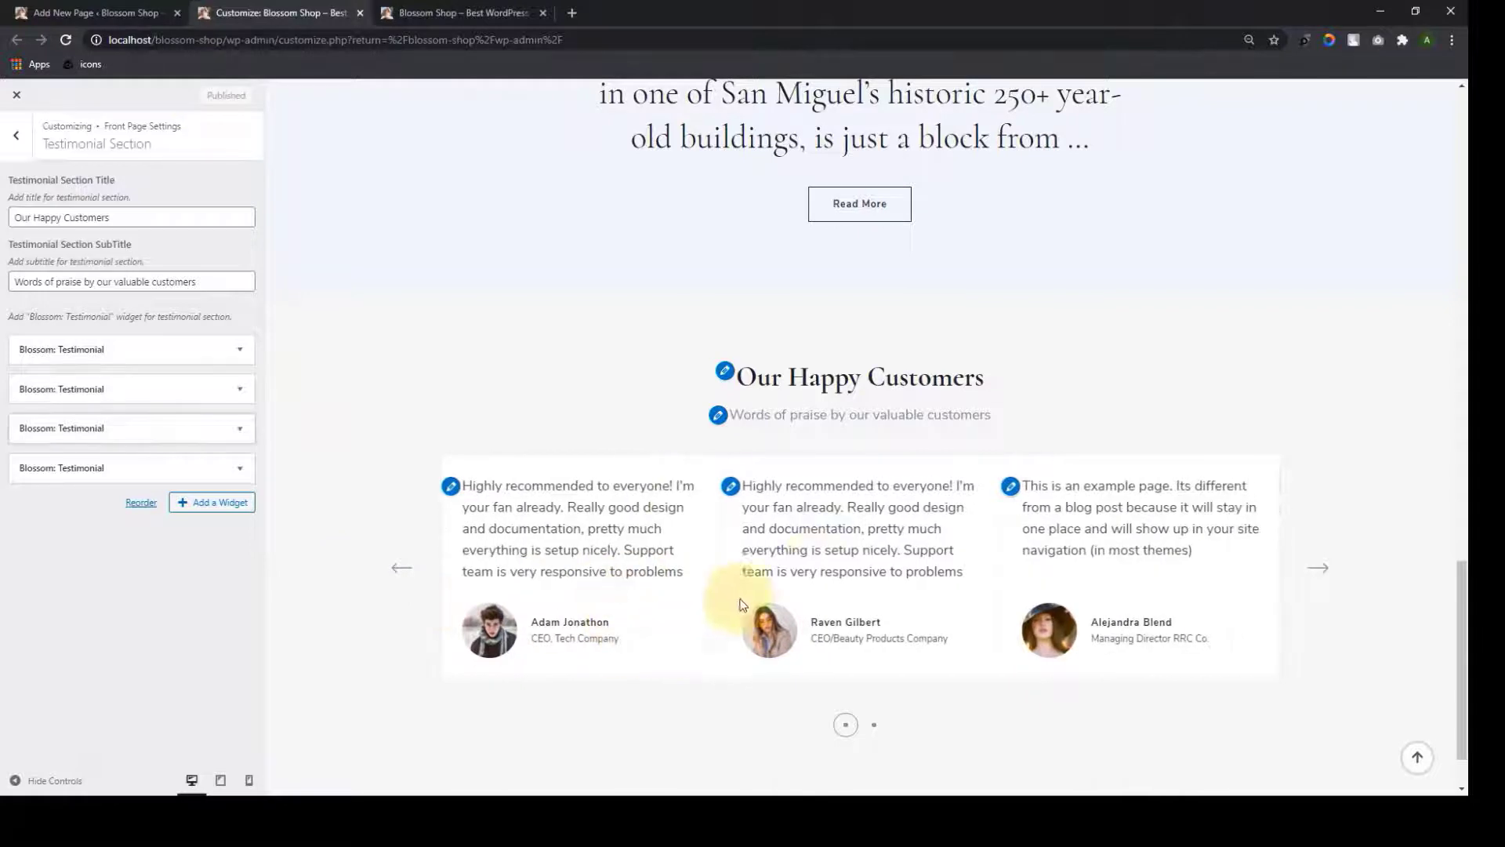
click(1316, 569)
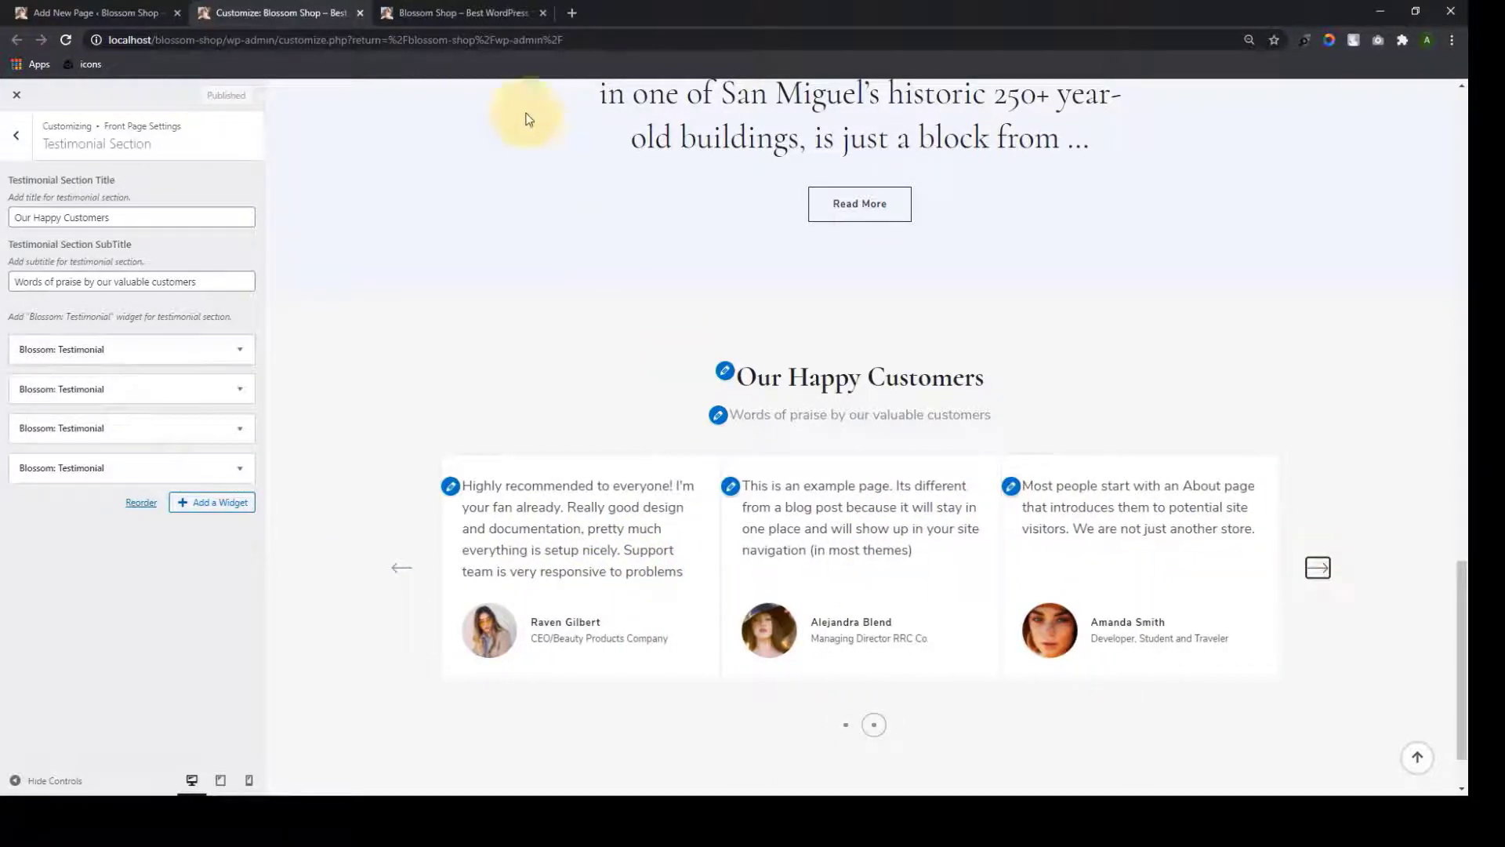
click(466, 13)
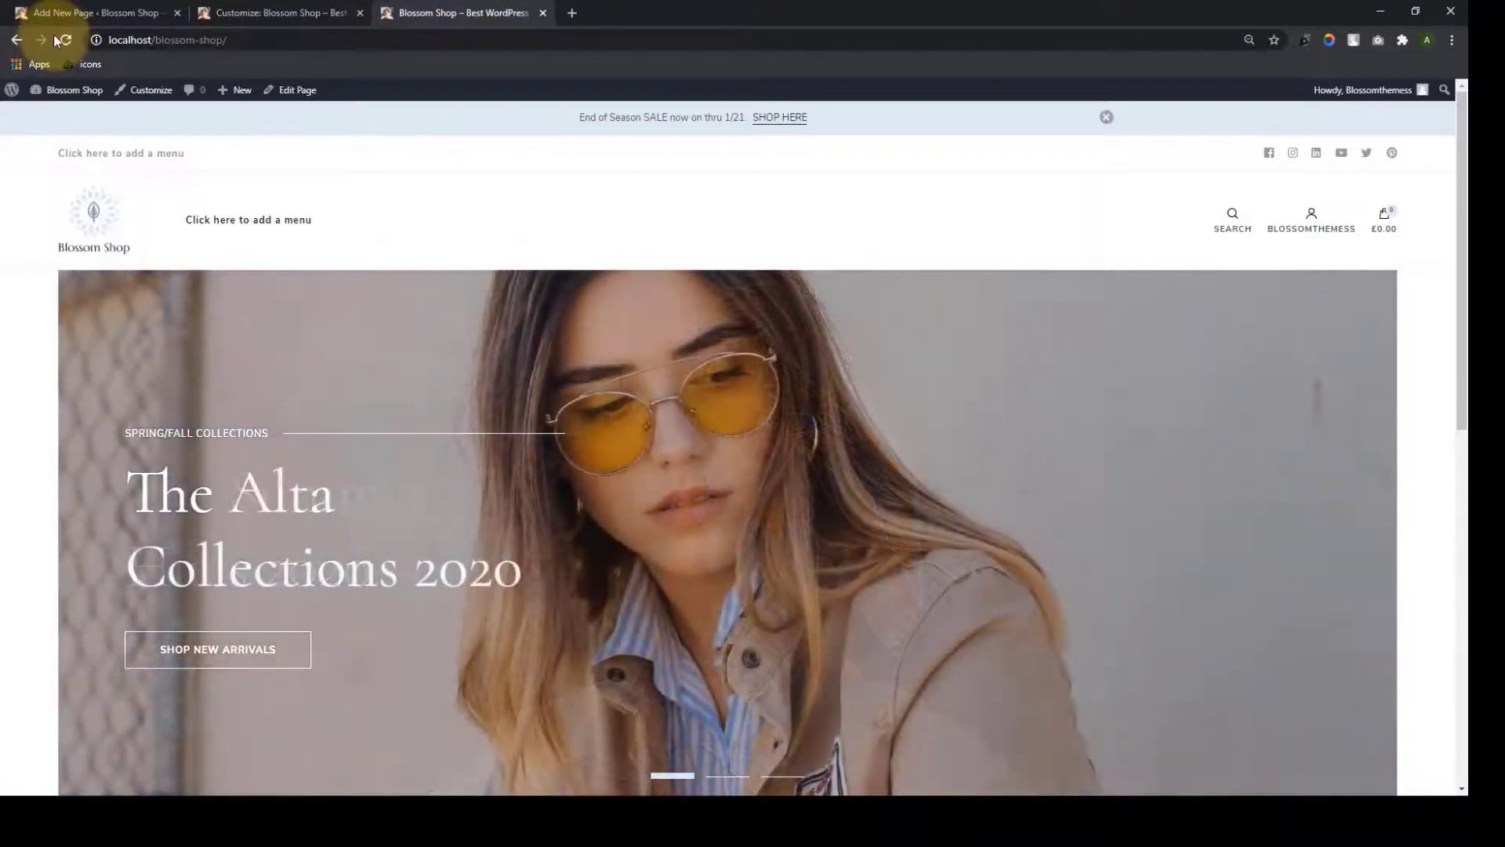
Browse the testimonial carousel back and forth, then return to the Front Page Settings section list
scroll(853, 410, down, 12)
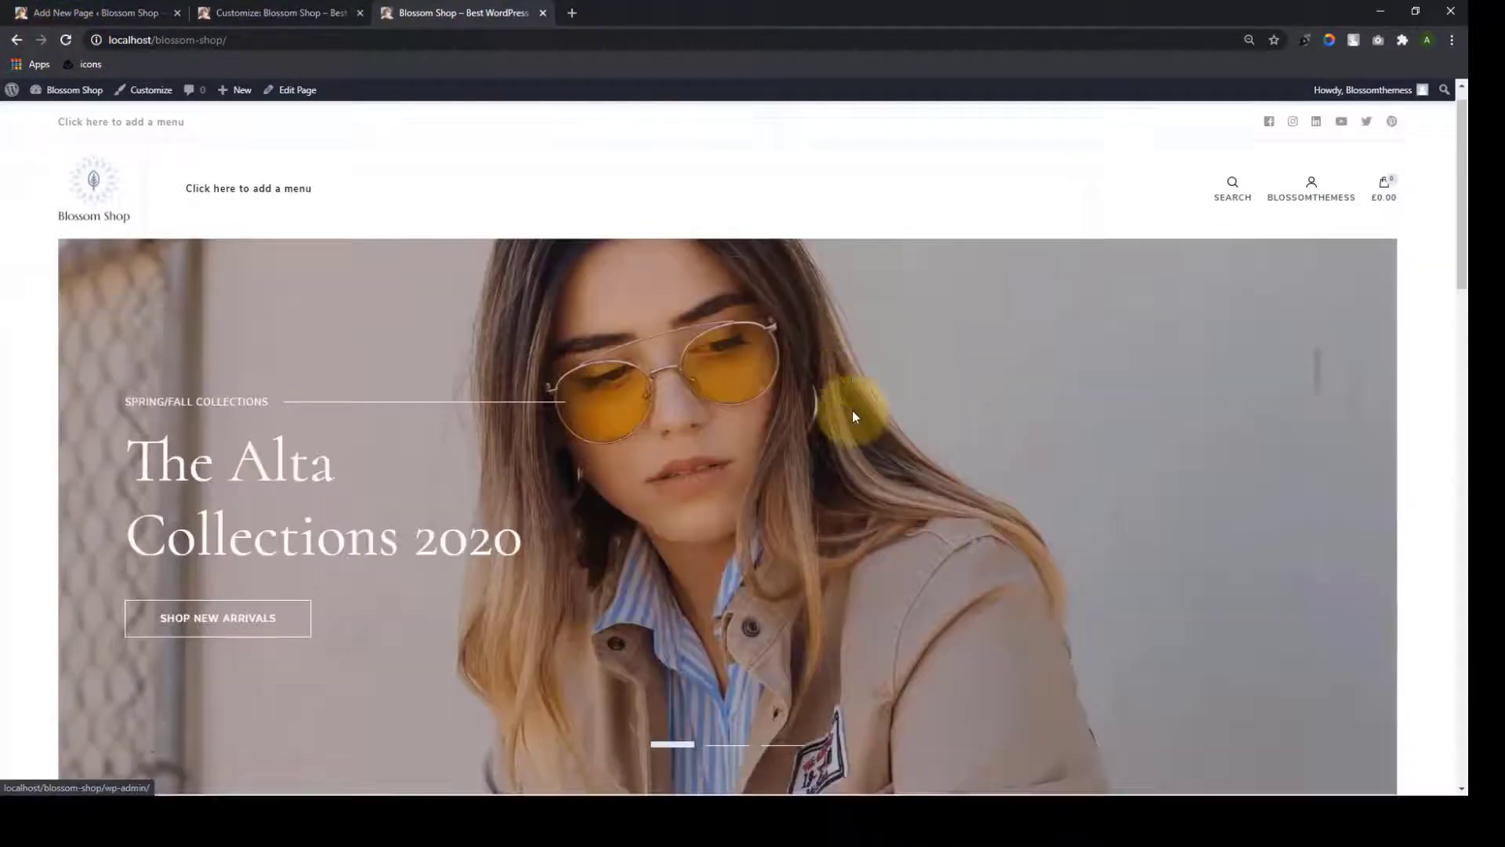
scroll(852, 415, down, 9)
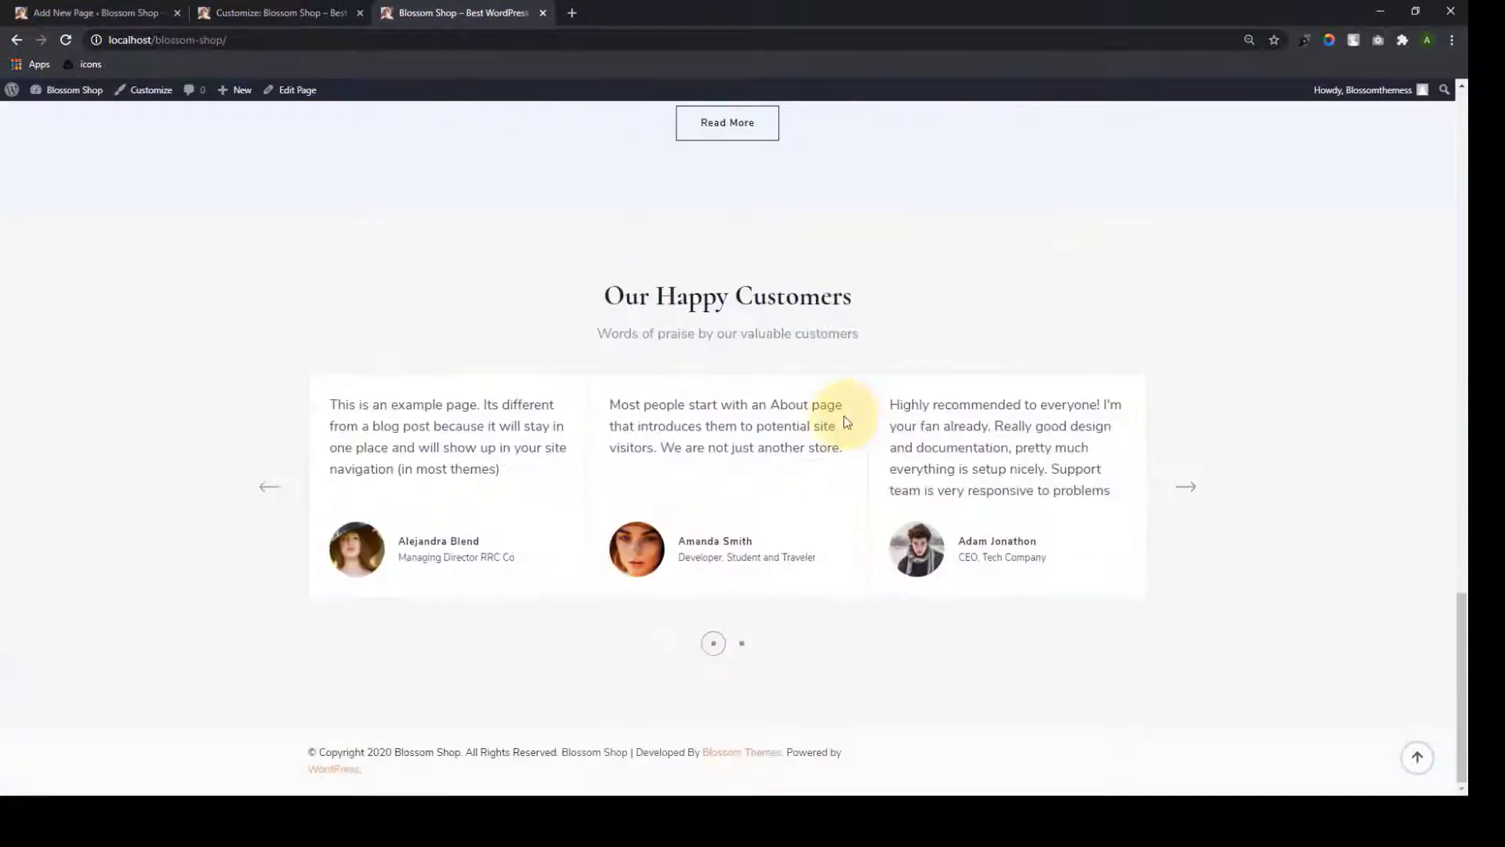
click(270, 489)
click(270, 489)
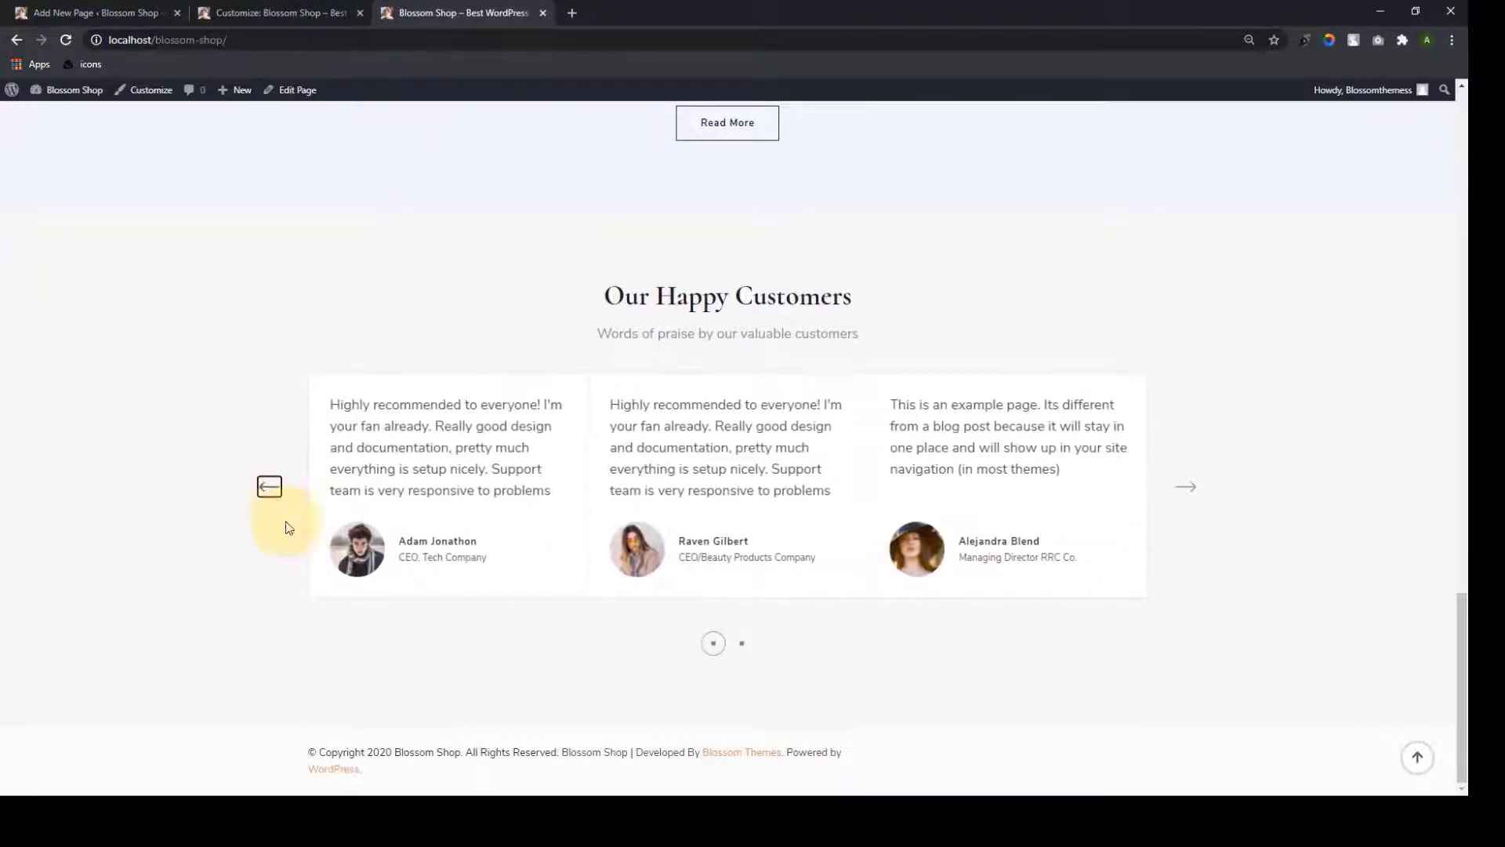
click(1188, 488)
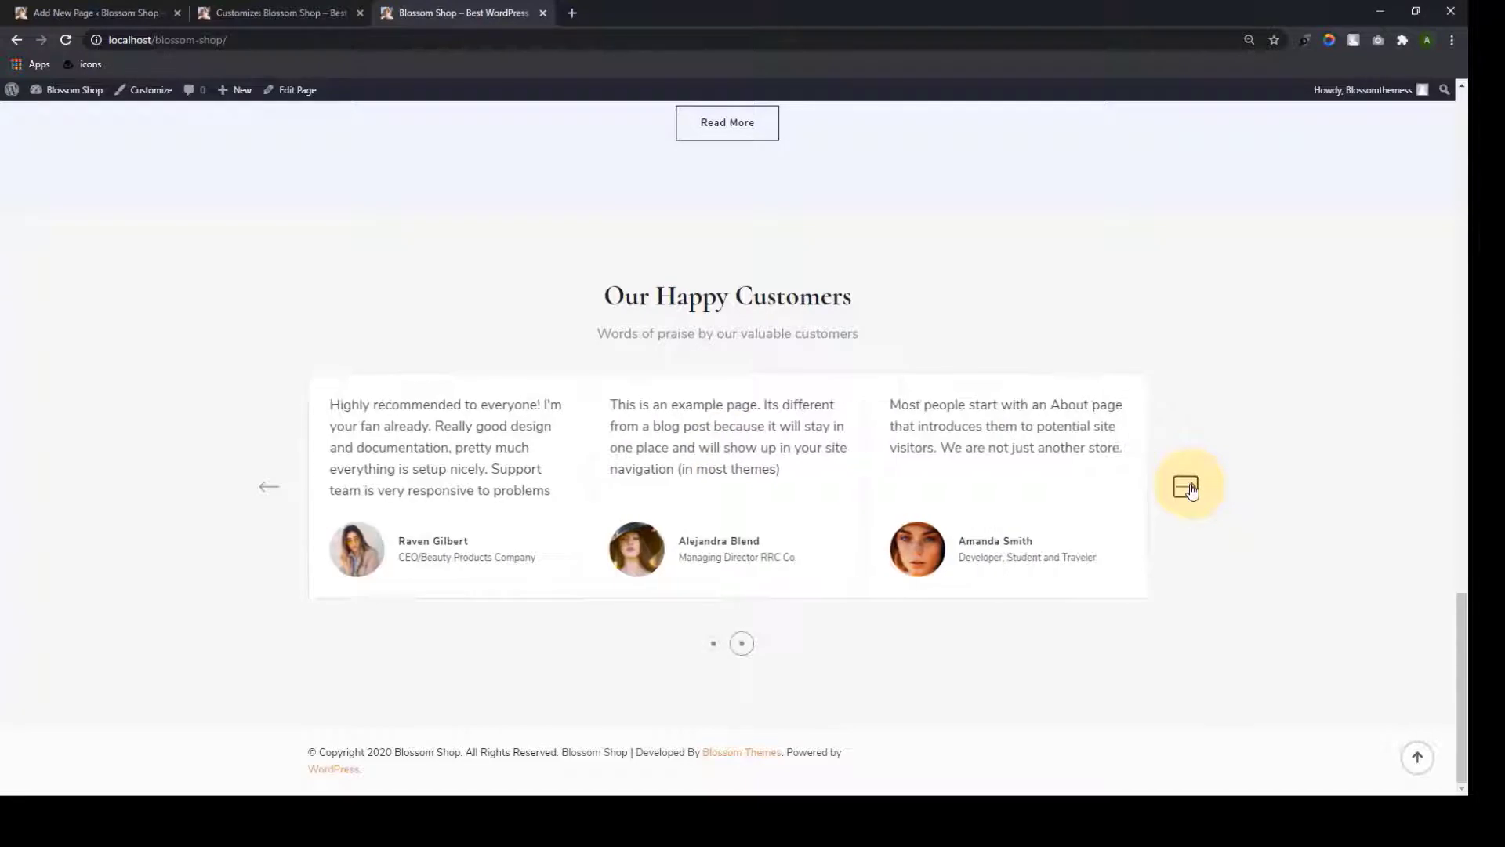
click(1188, 488)
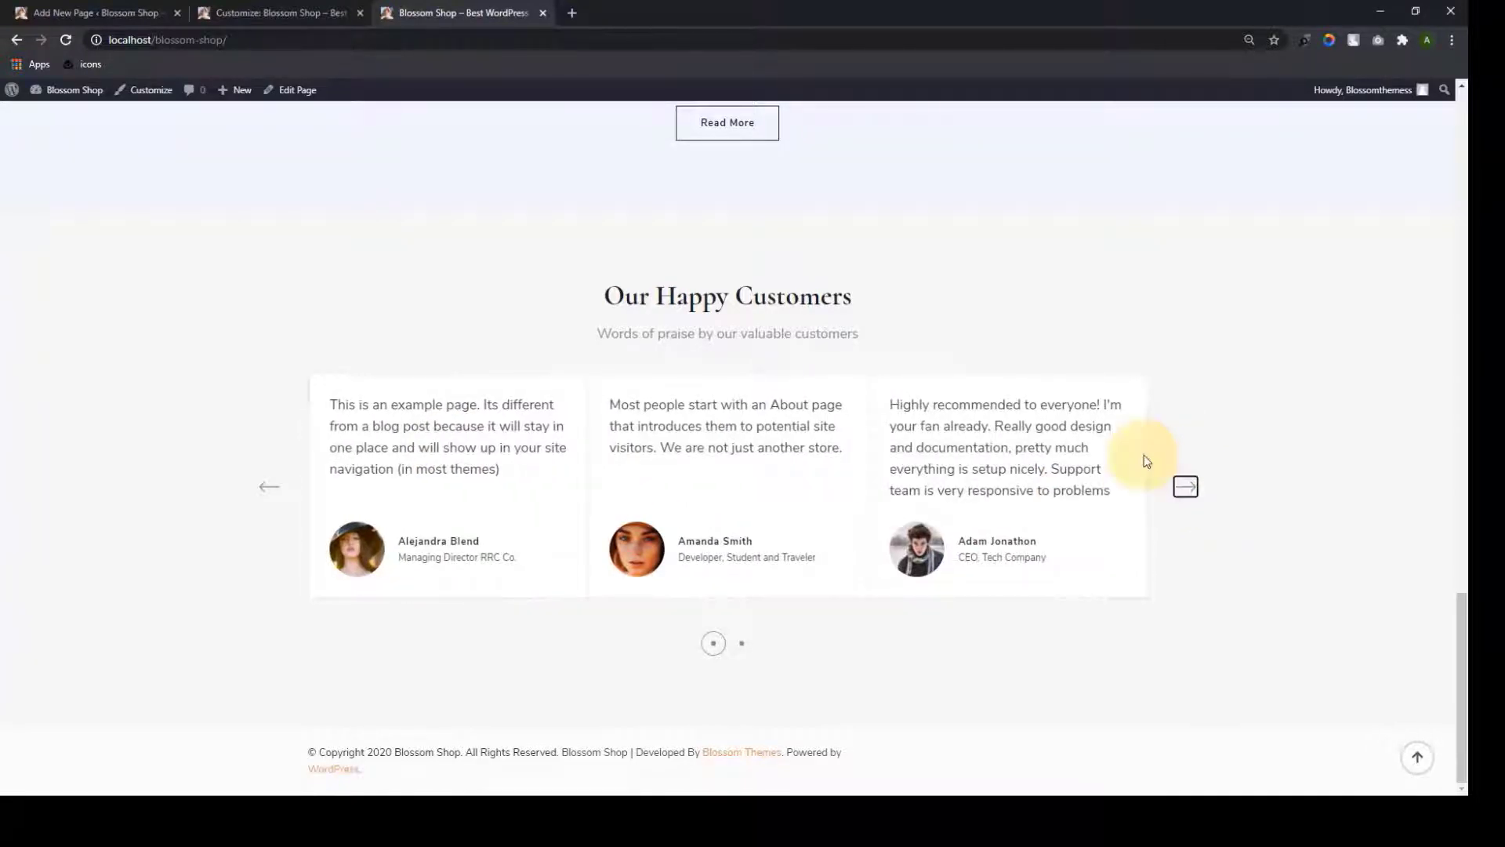
click(270, 12)
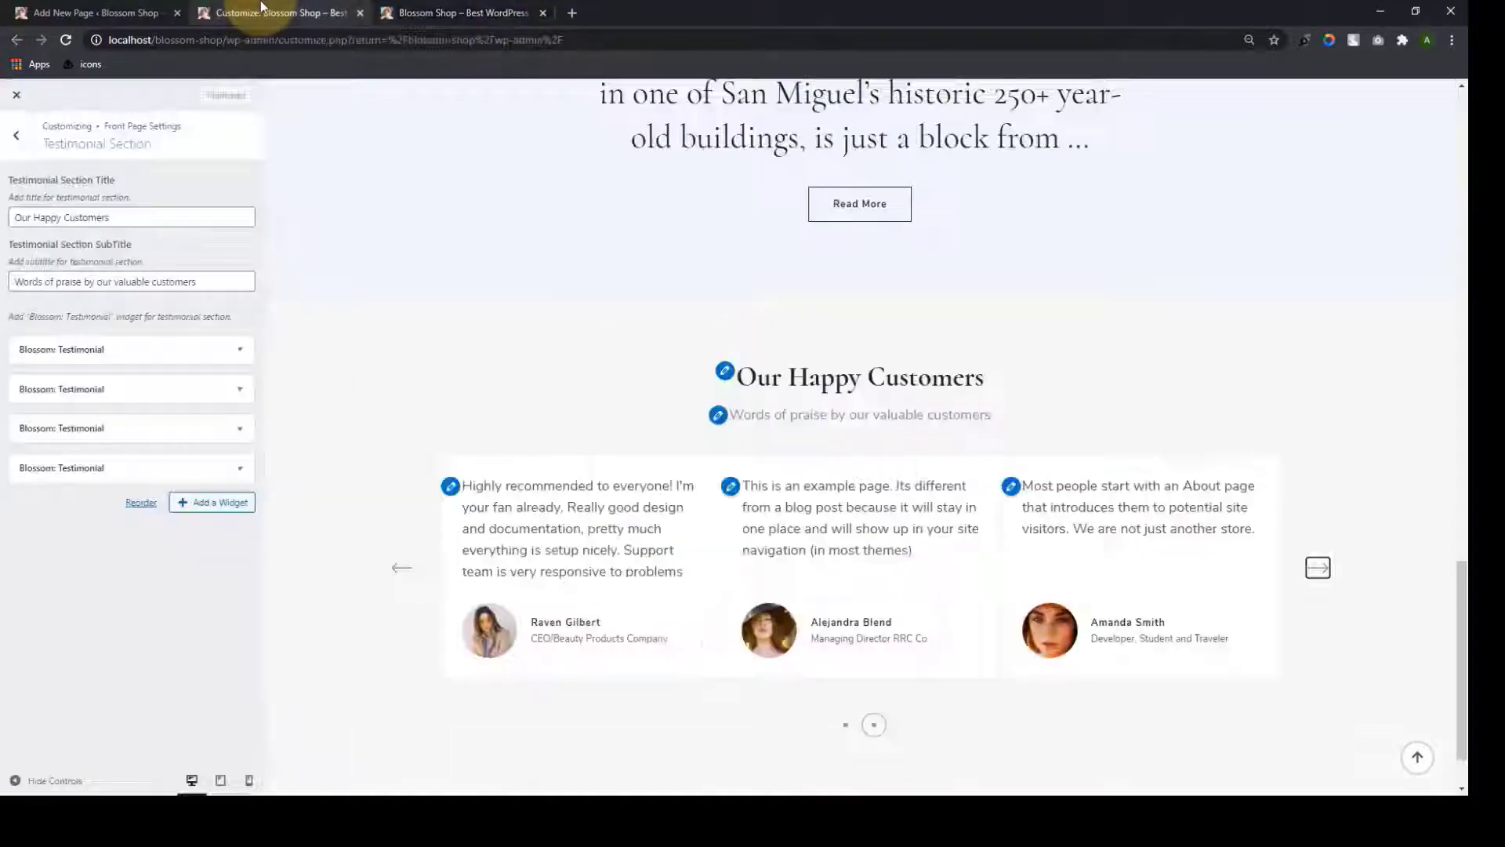
click(8, 137)
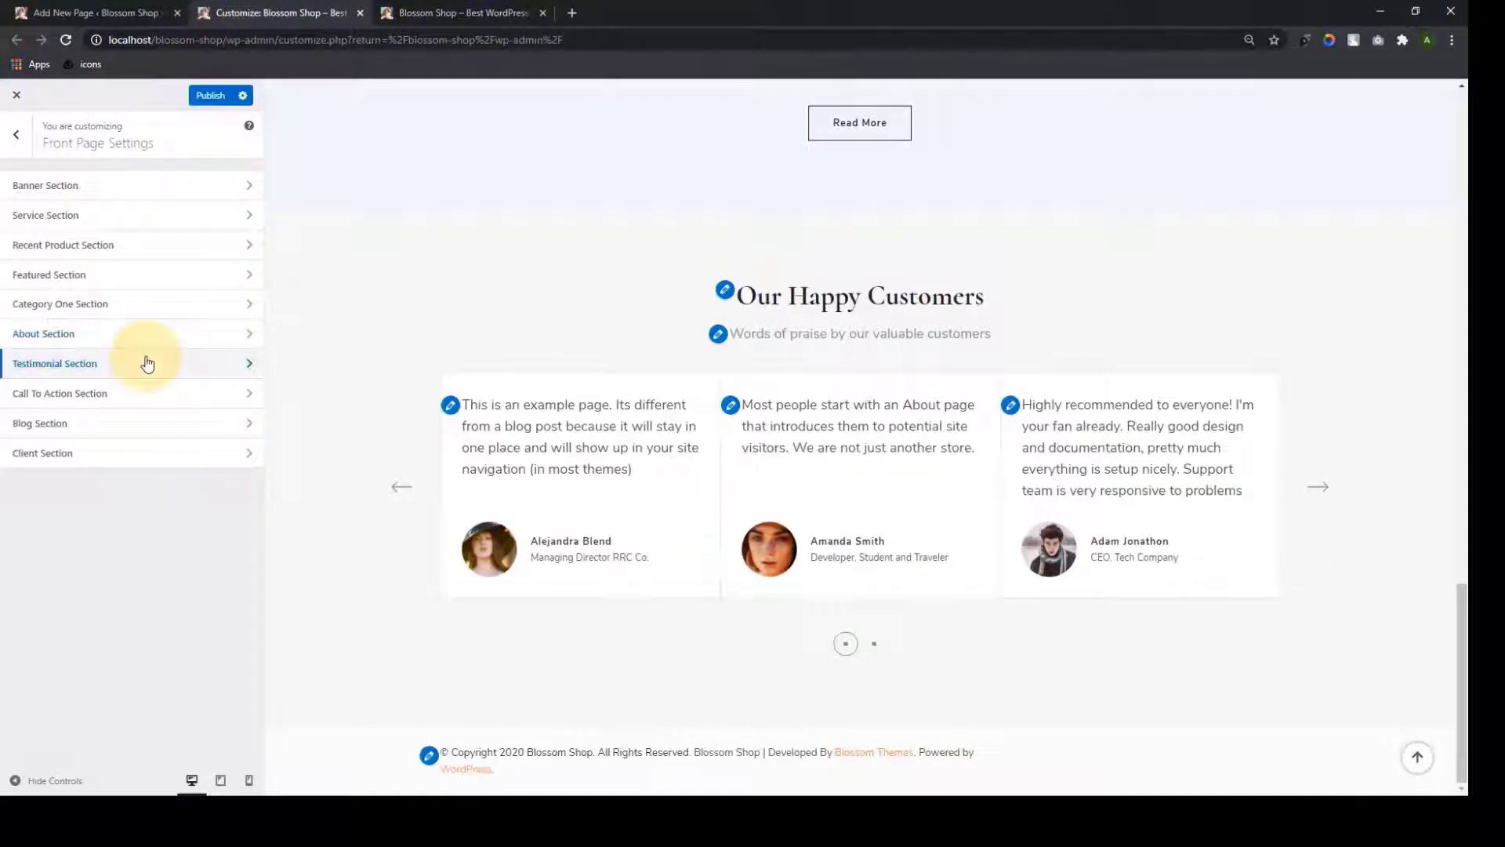
Add a Blossom: Call To Action widget to the Call To Action section
click(144, 390)
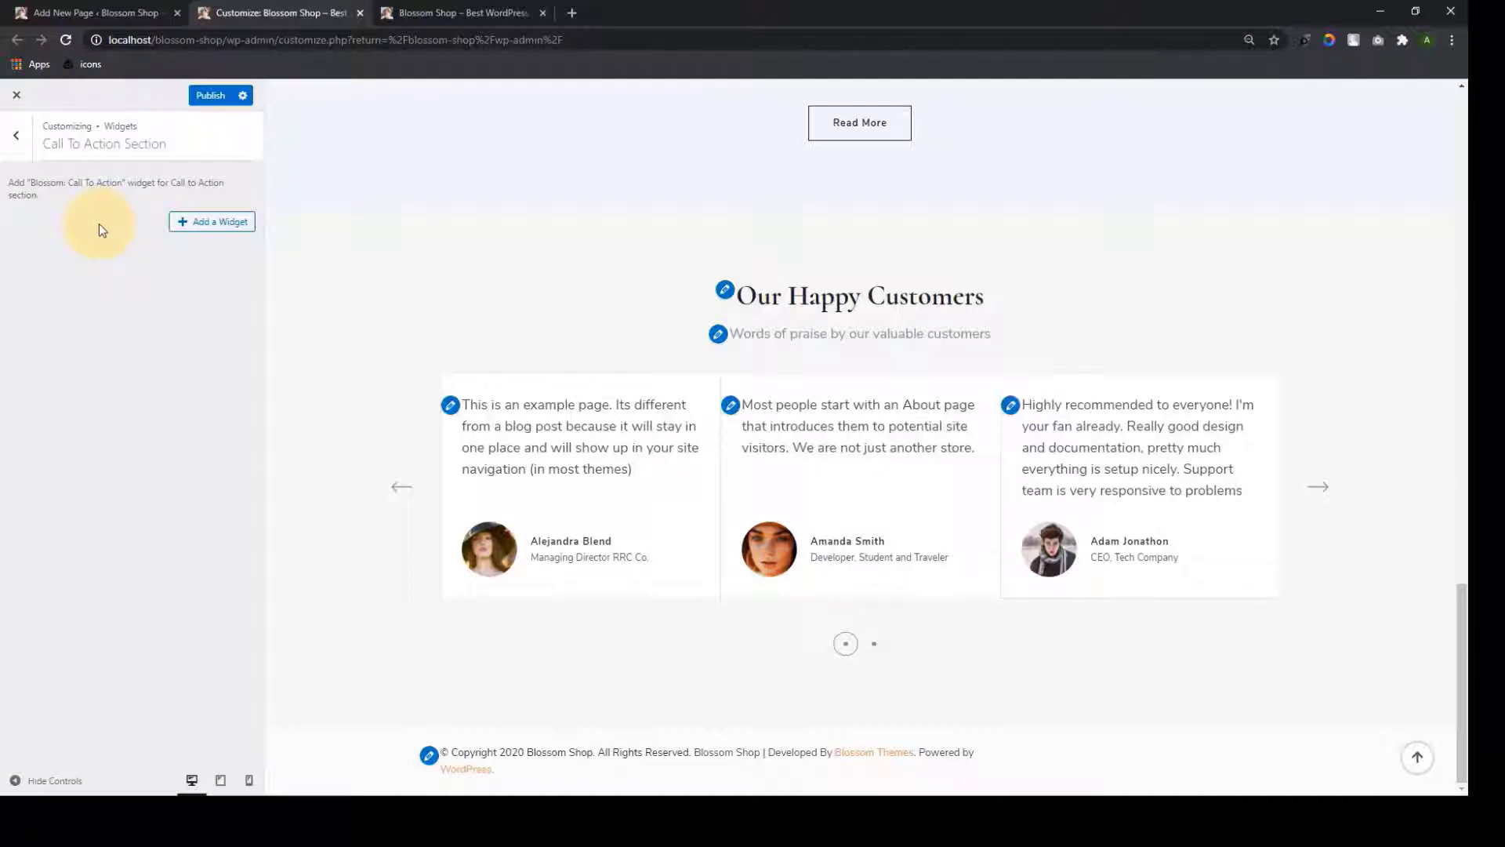
click(181, 228)
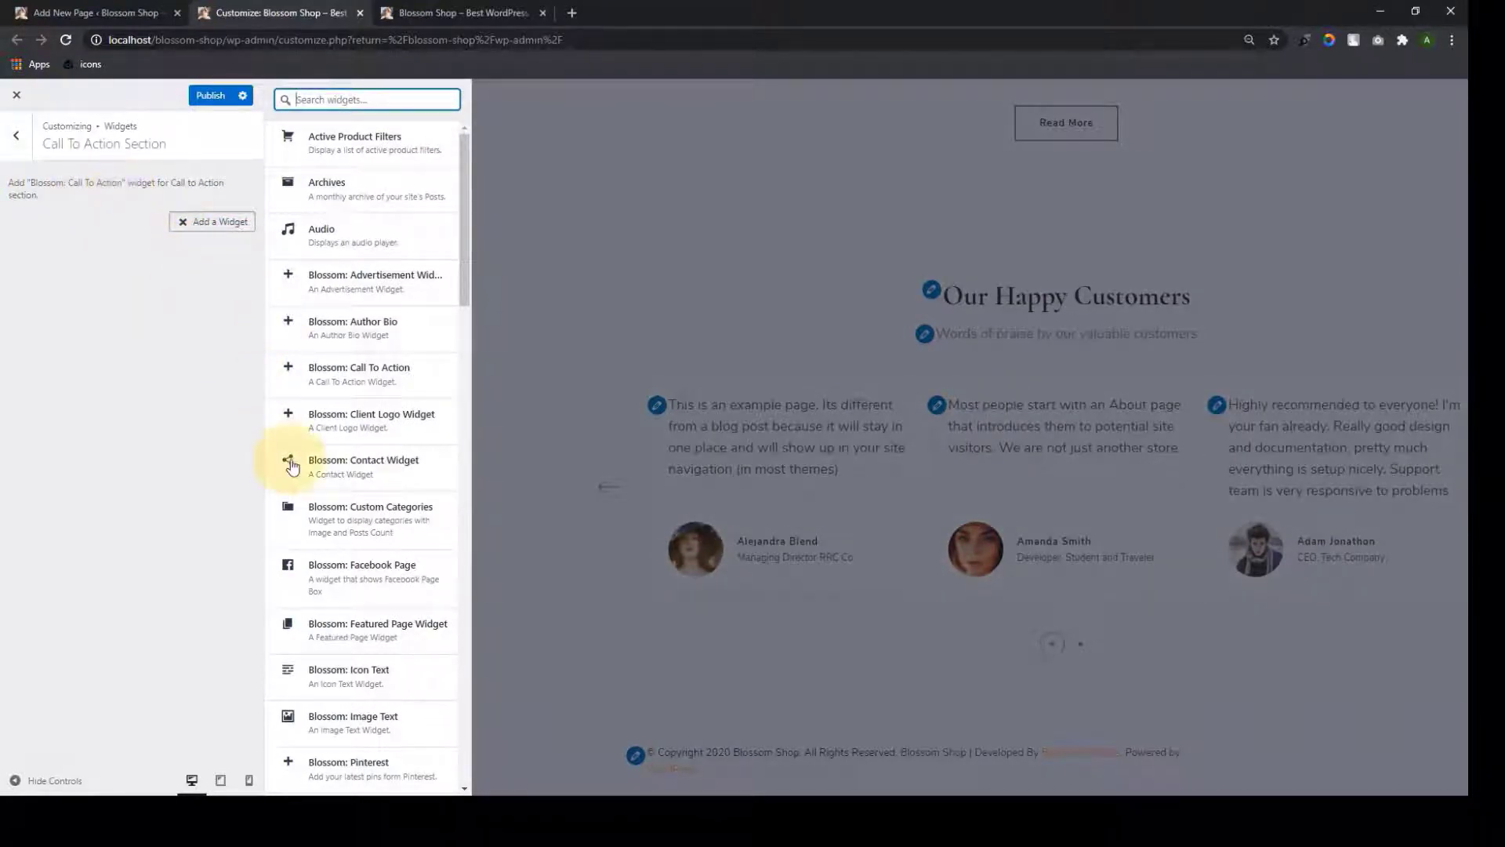
click(290, 378)
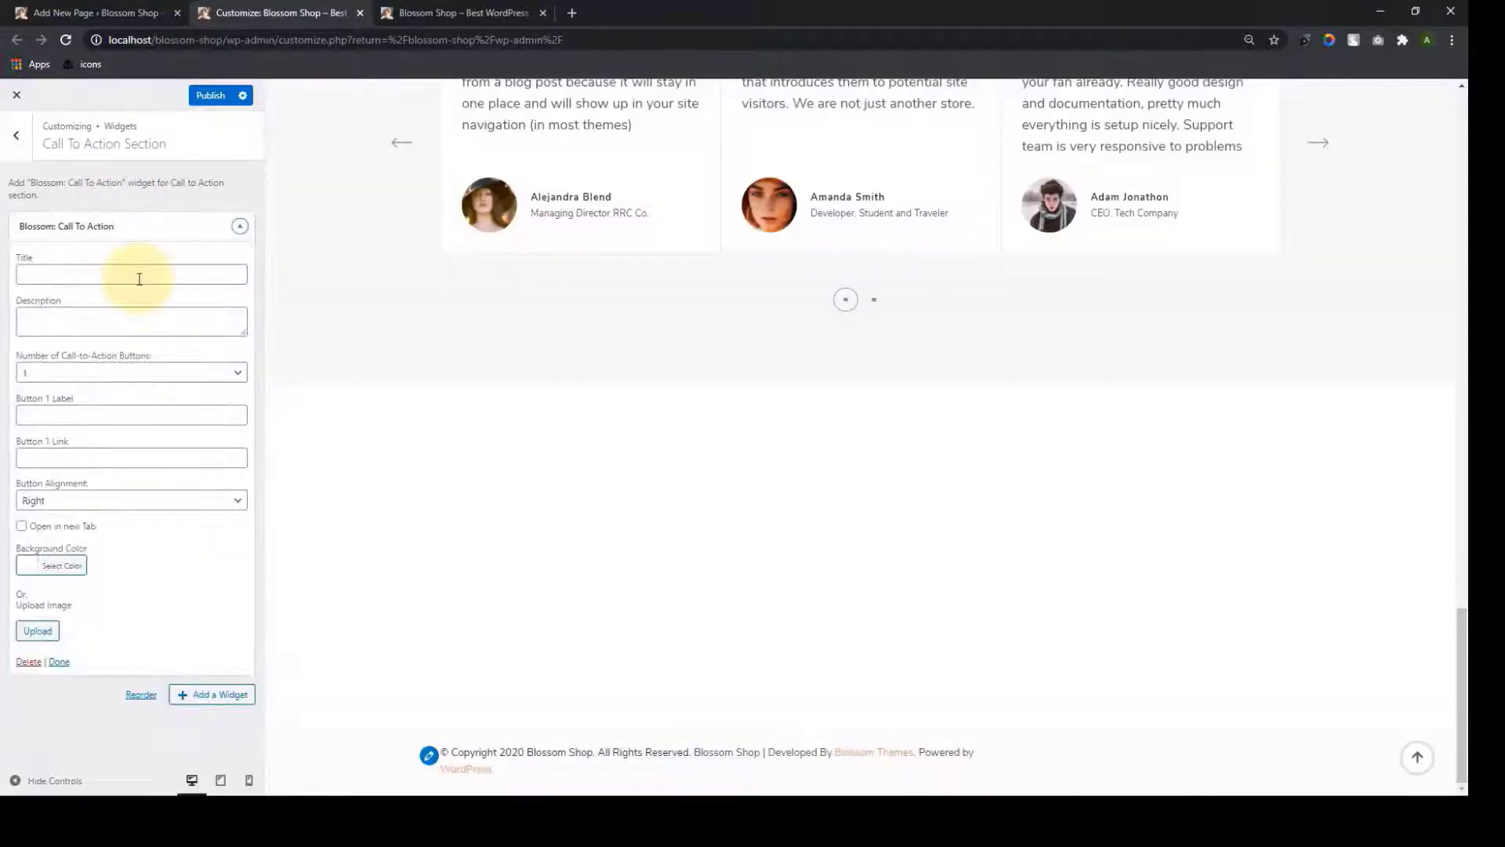
Review the widget fields, keeping a single button aligned right
click(138, 279)
click(138, 319)
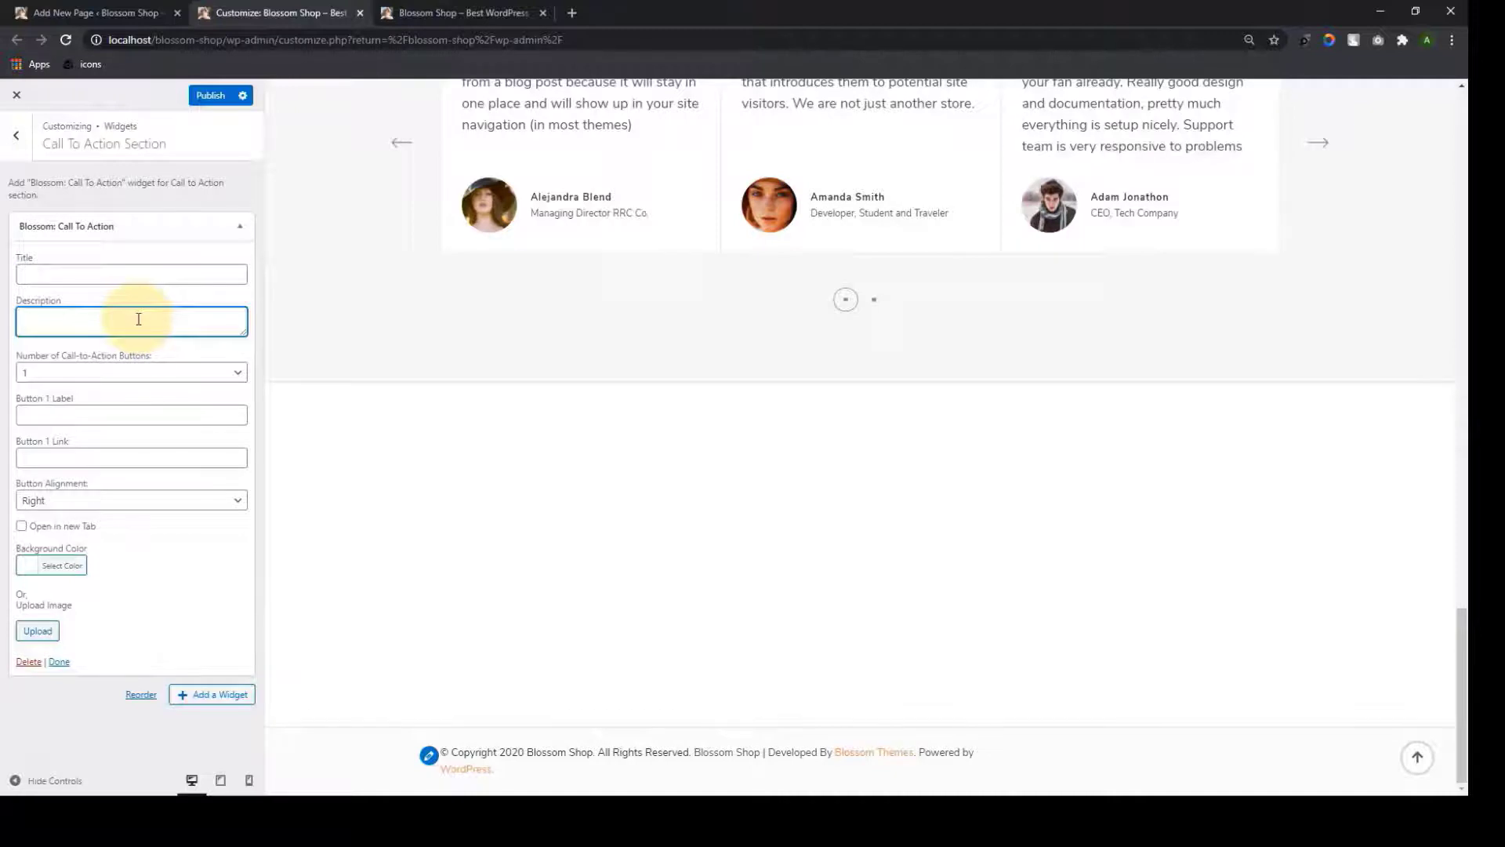
click(149, 381)
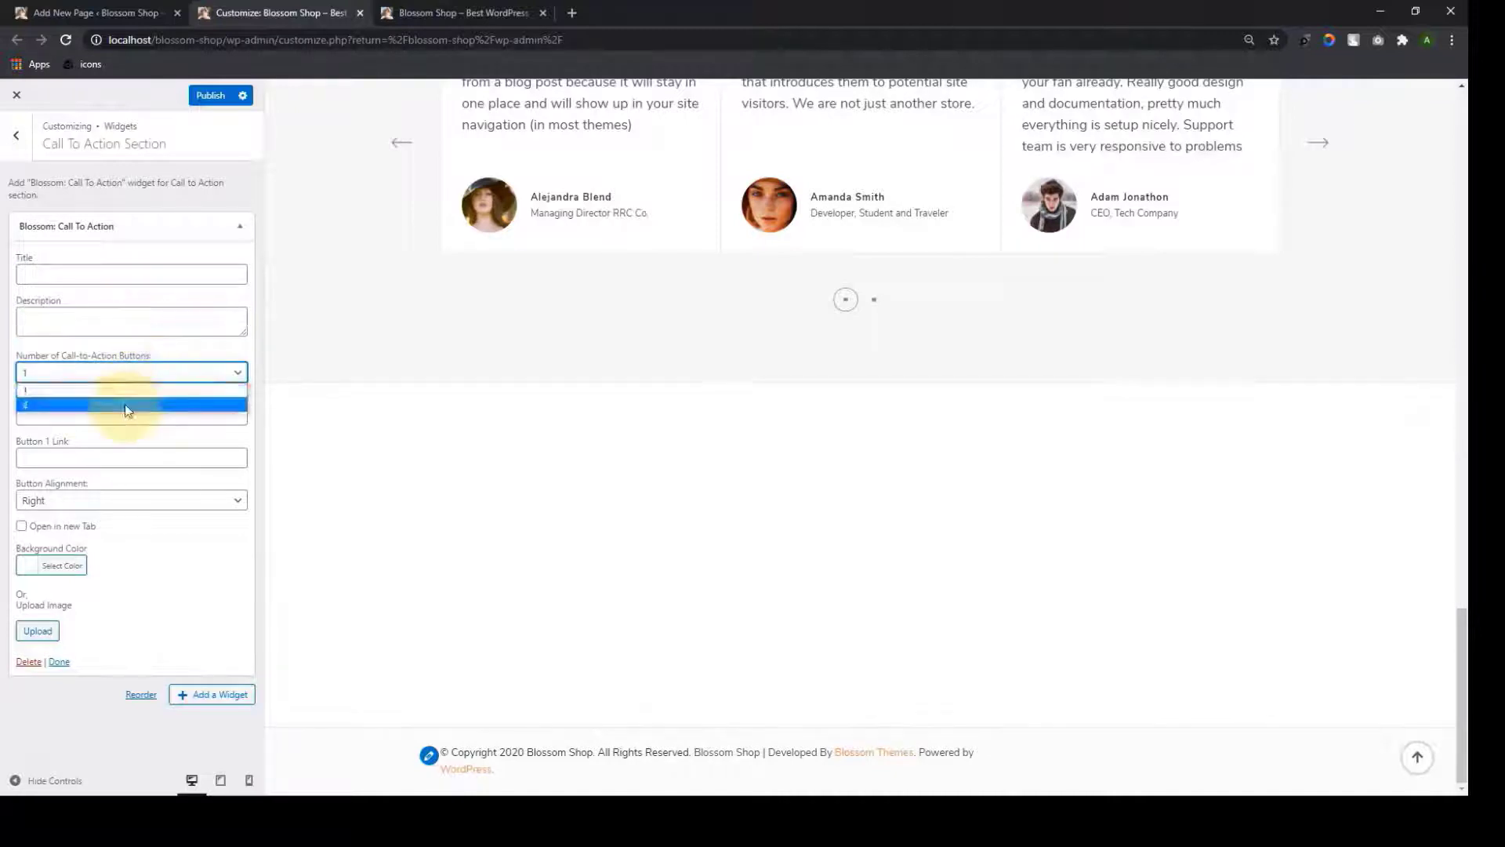
click(162, 349)
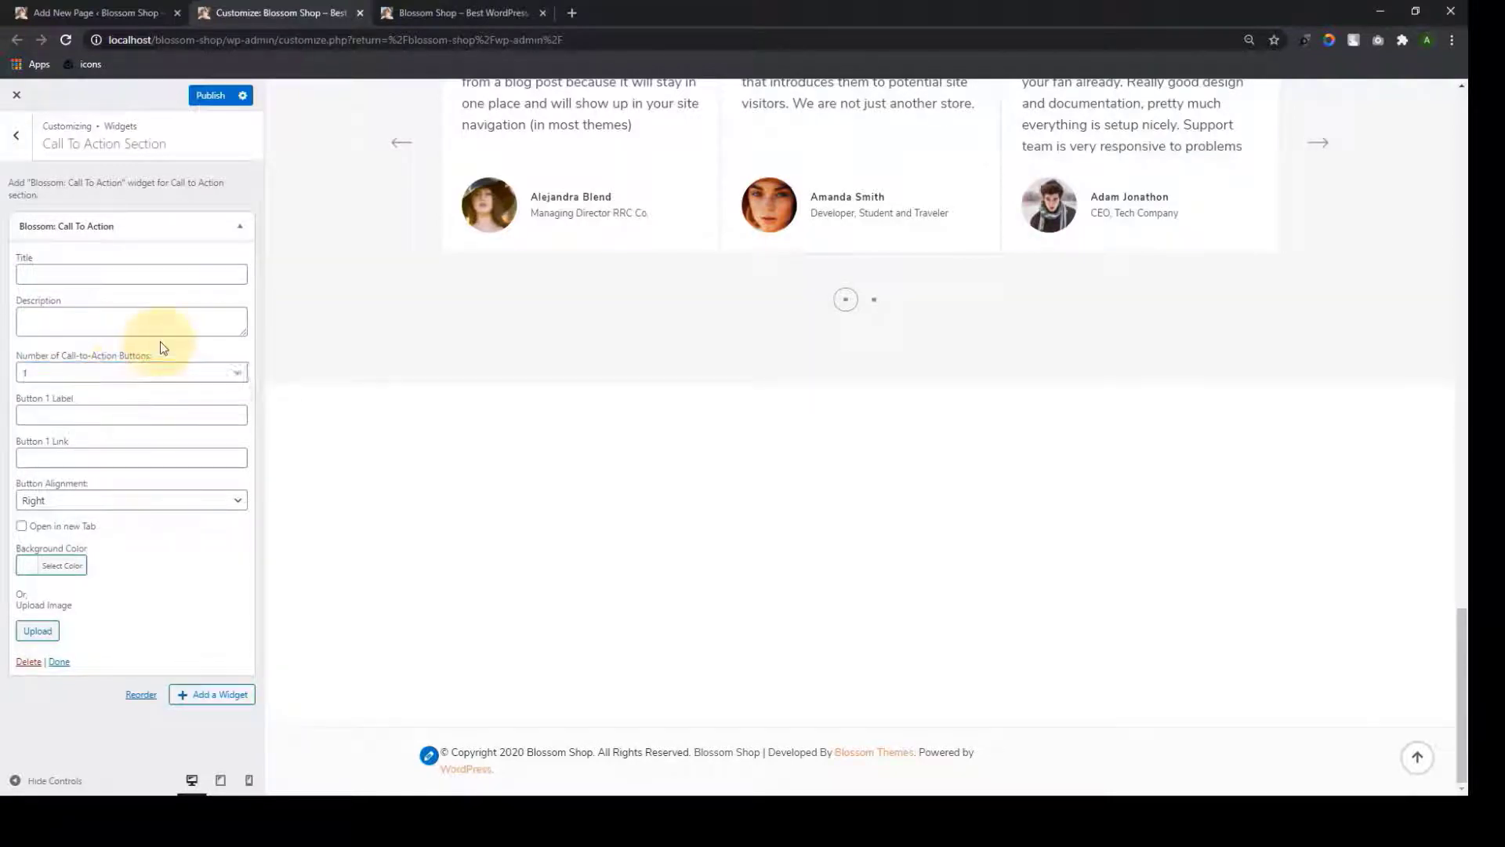
click(62, 416)
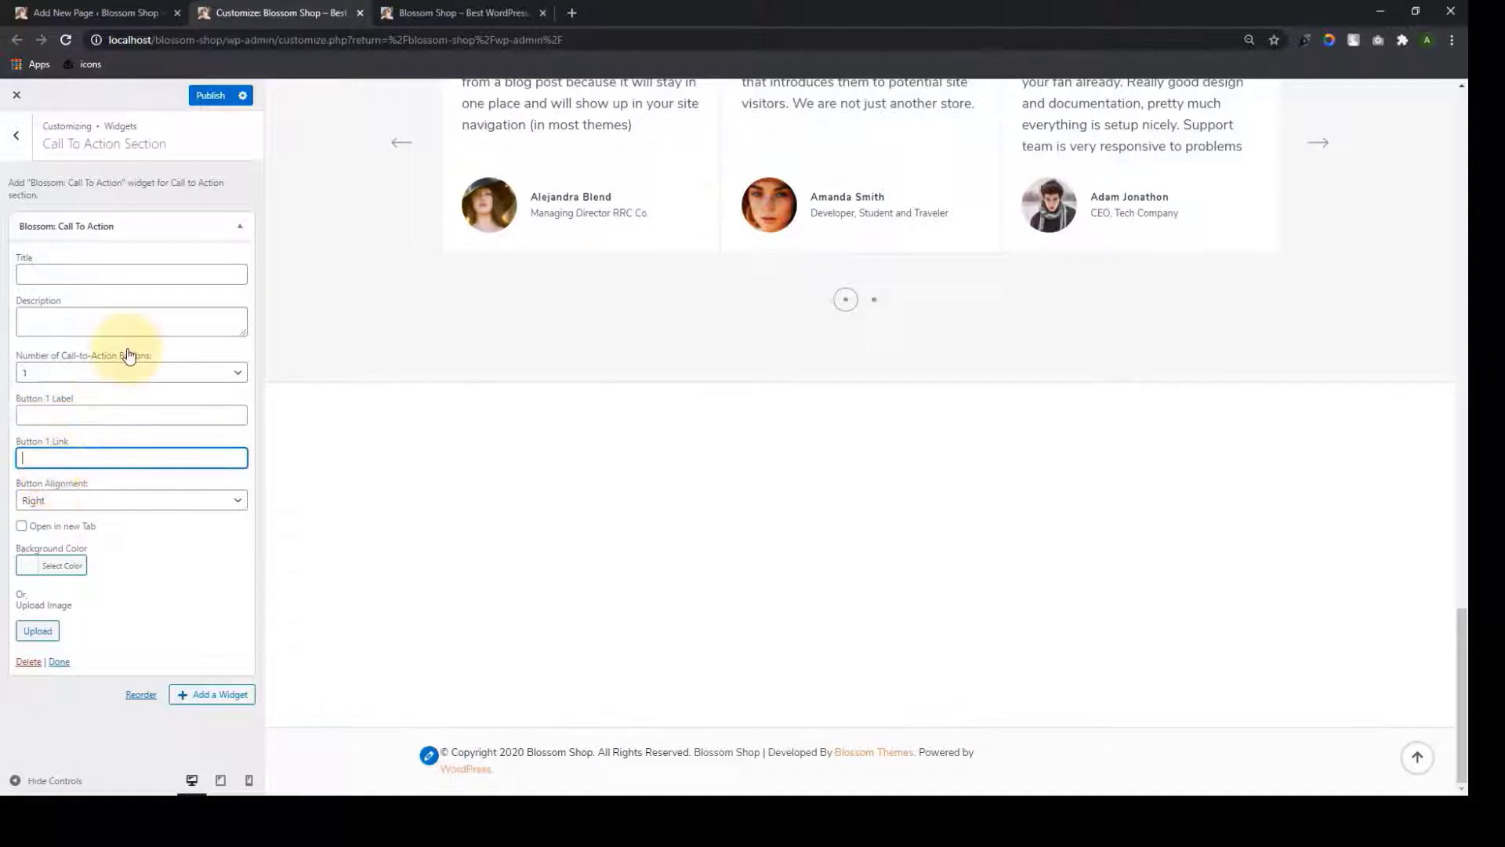
click(114, 374)
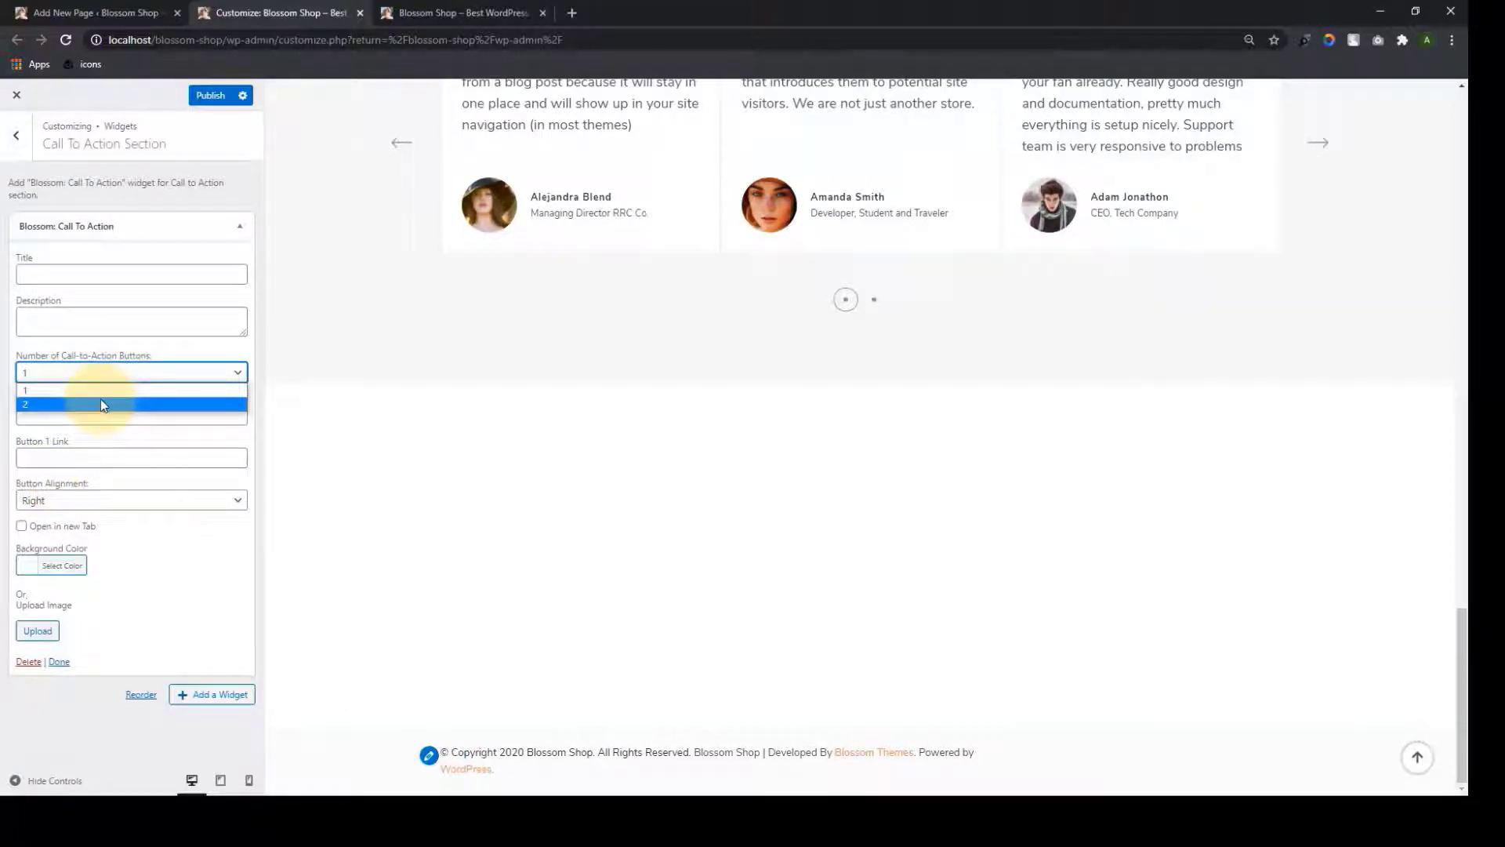
click(129, 341)
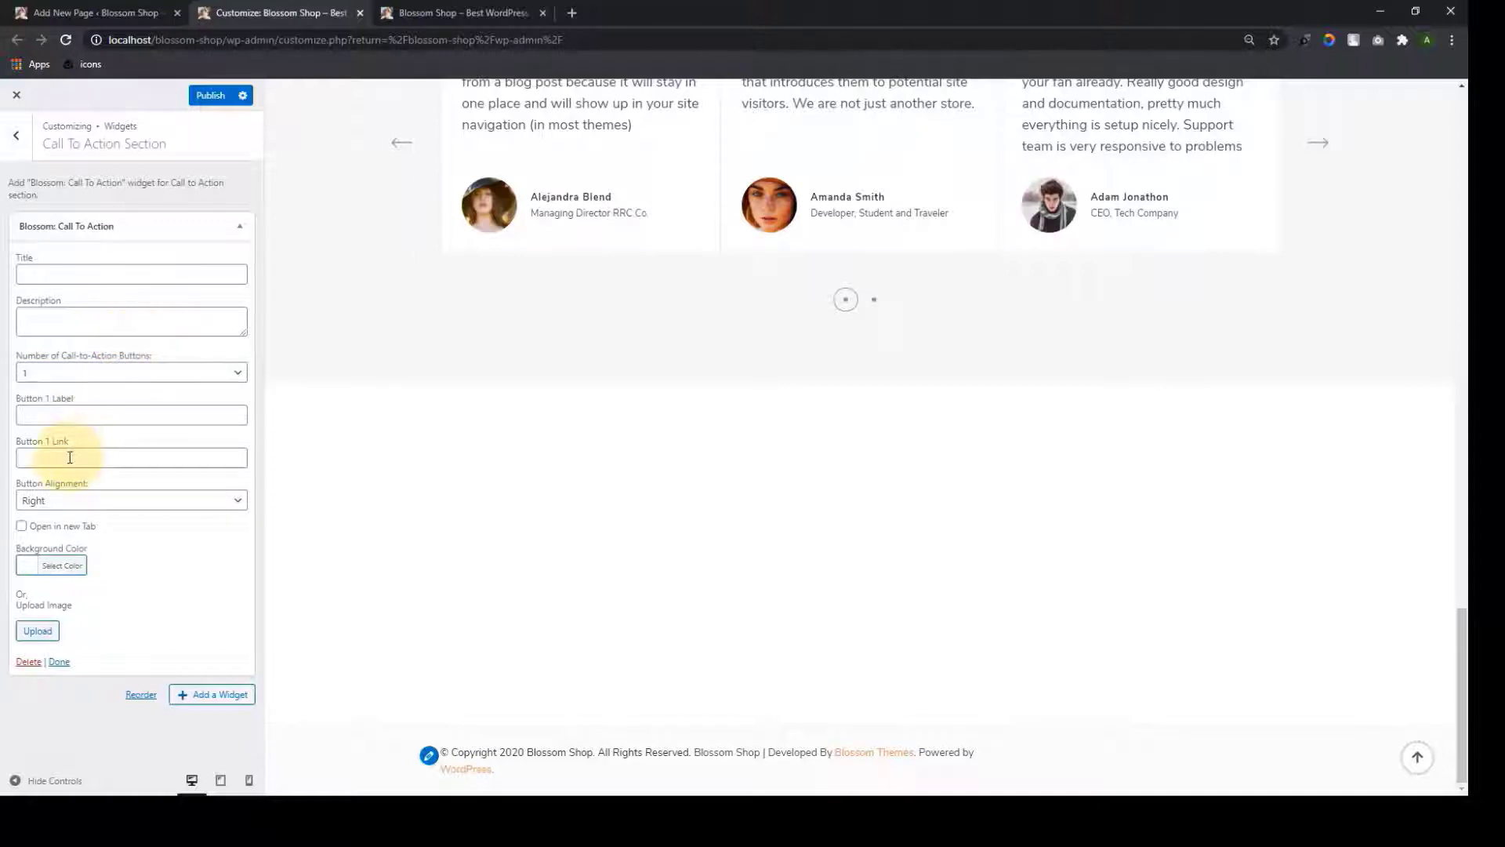
click(218, 501)
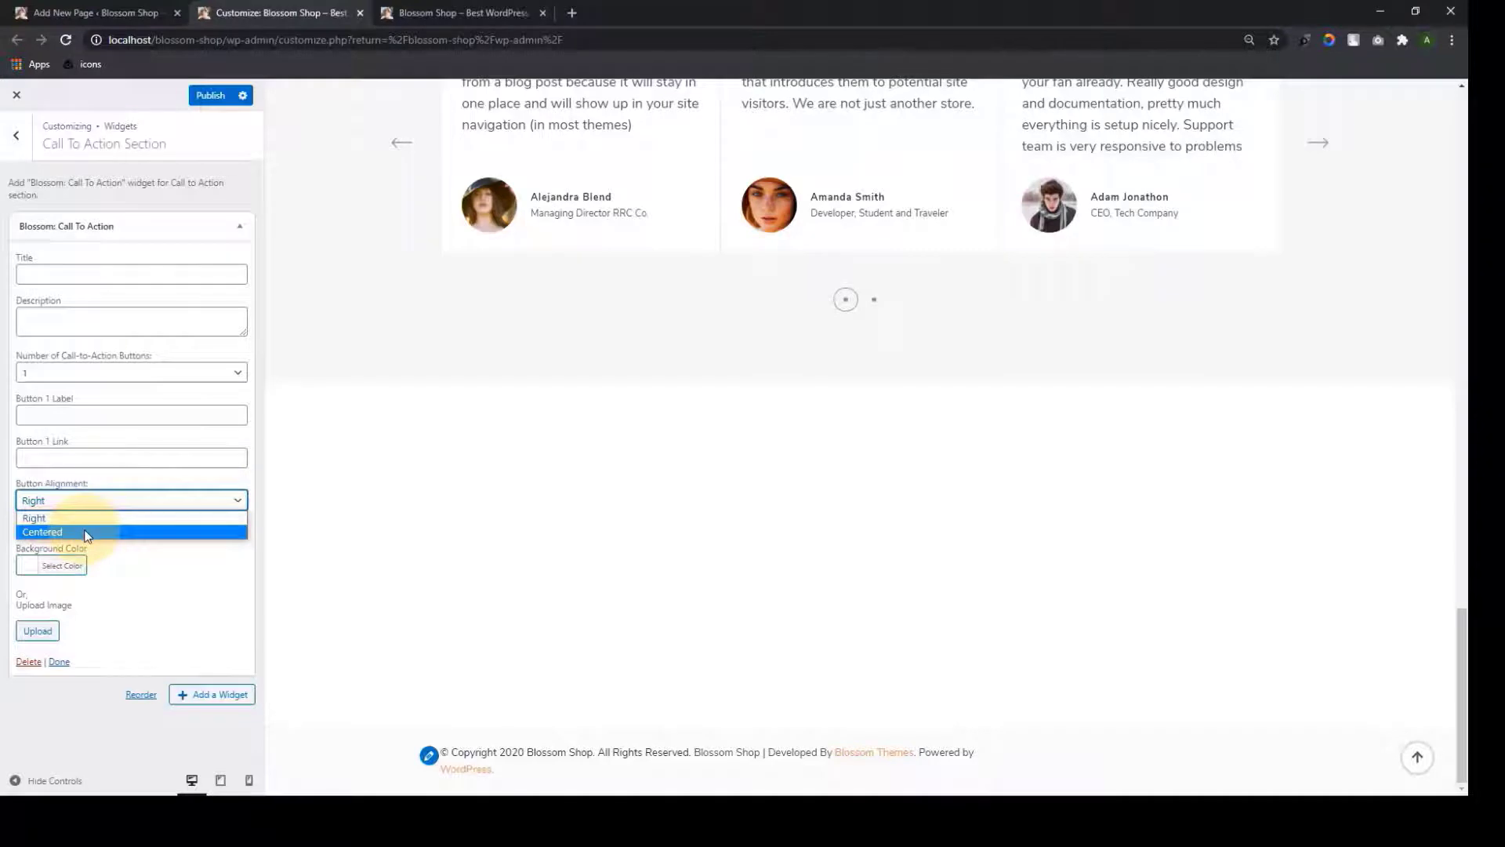
click(135, 478)
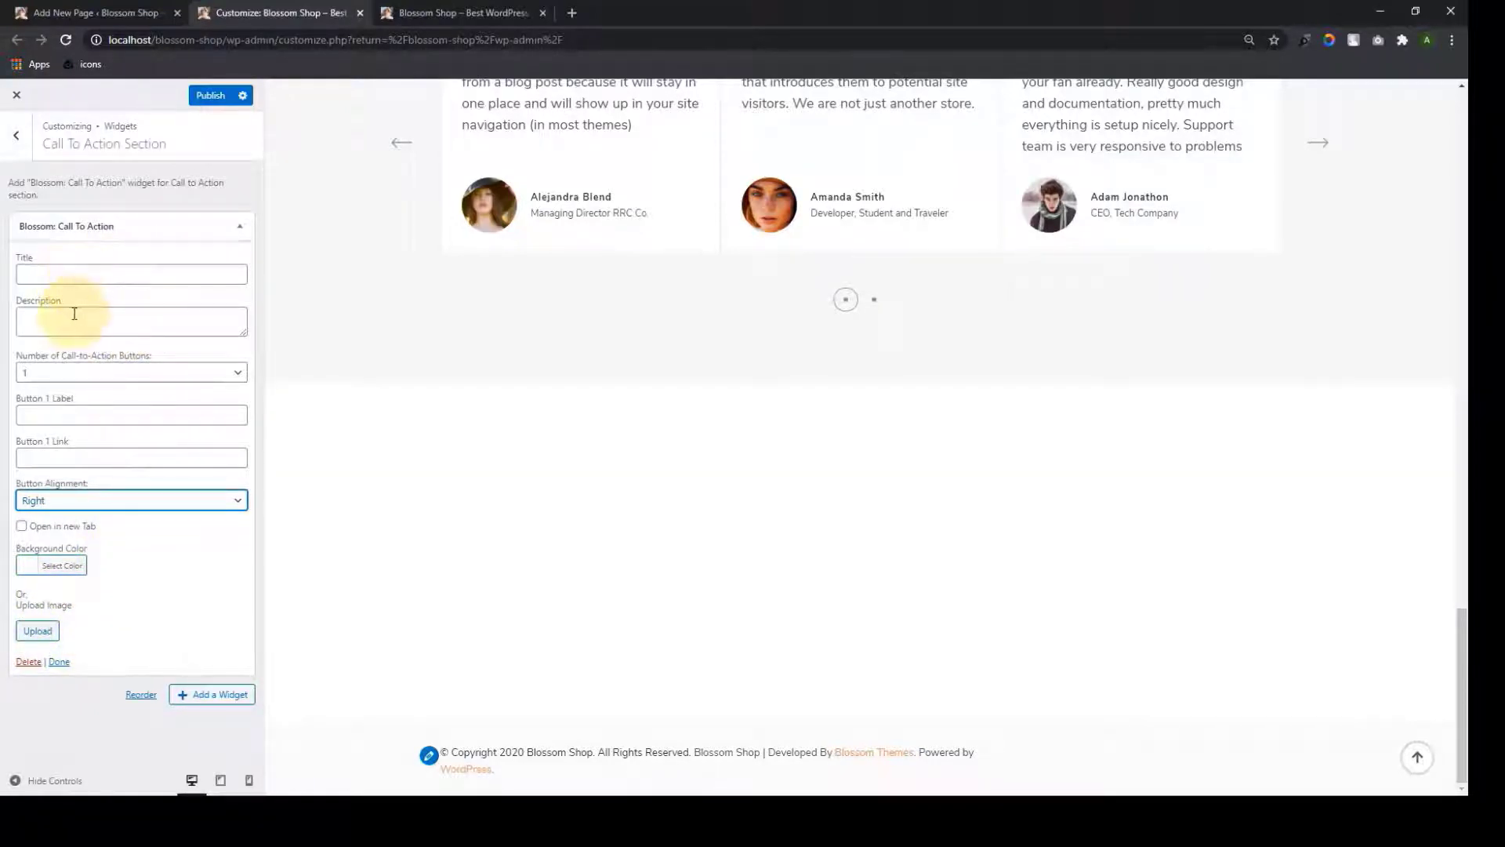
Paste the title Shop Summer's Essentials and its description, and label the single button SHOP COLLECTION
click(78, 274)
text(Shop Summer's Essentials)
click(162, 319)
text(But I must explain to you how all this mistaken idea of denouncing pleasure and praising pain)
click(239, 376)
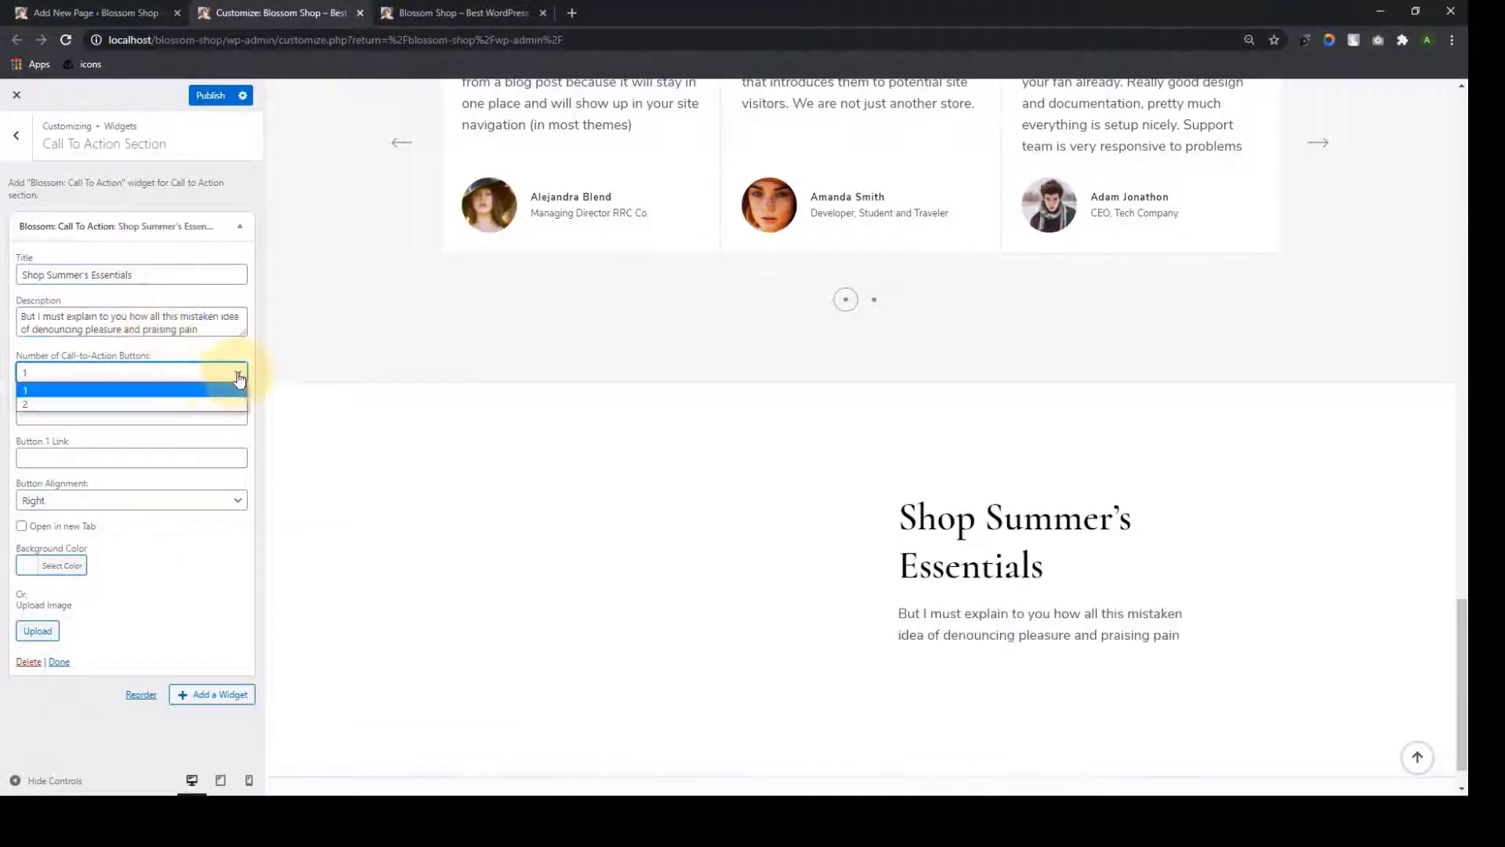
click(188, 391)
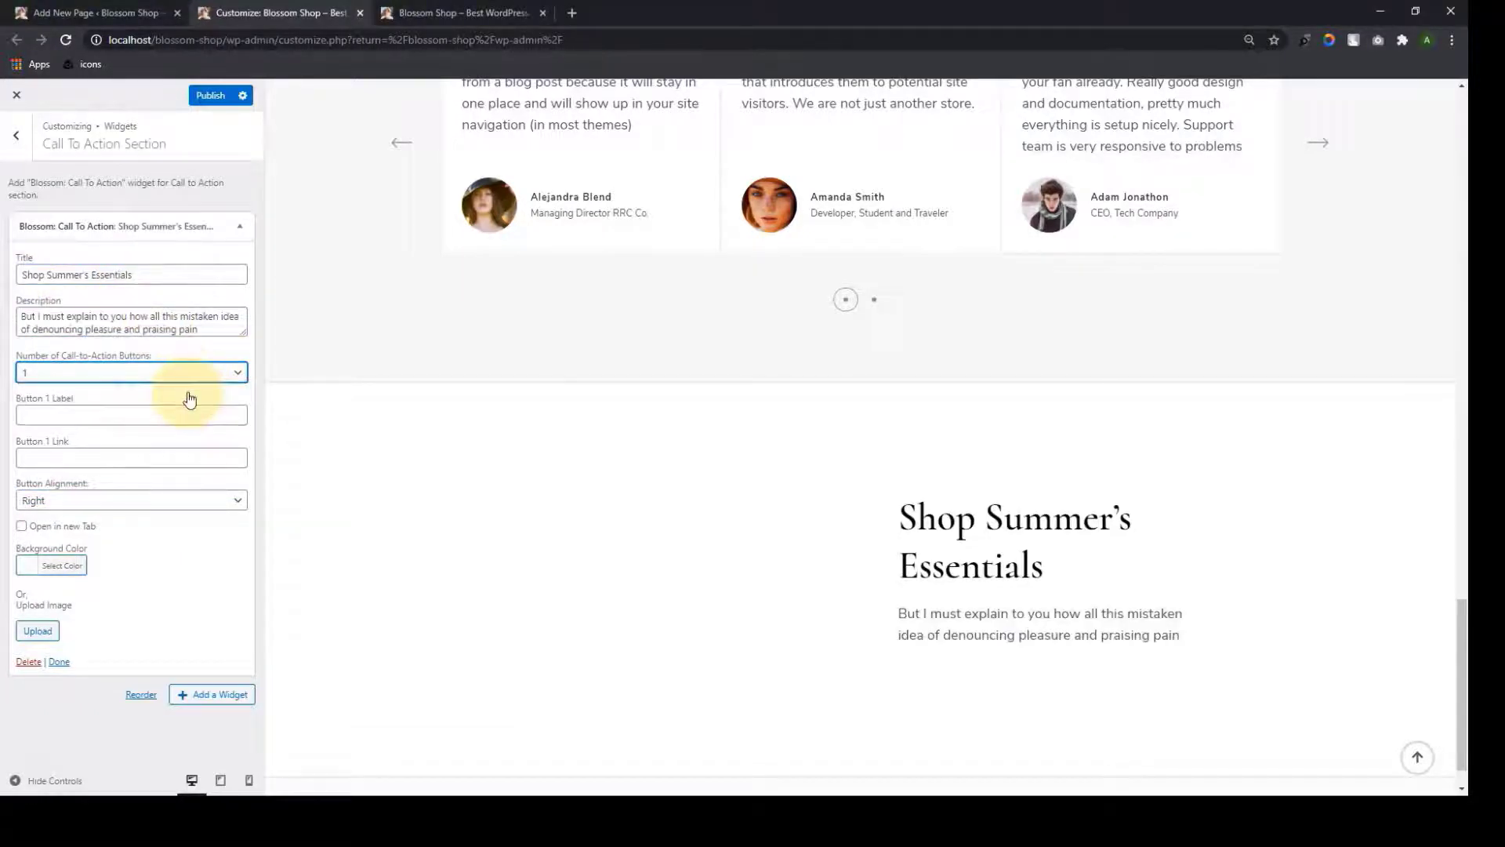
click(150, 416)
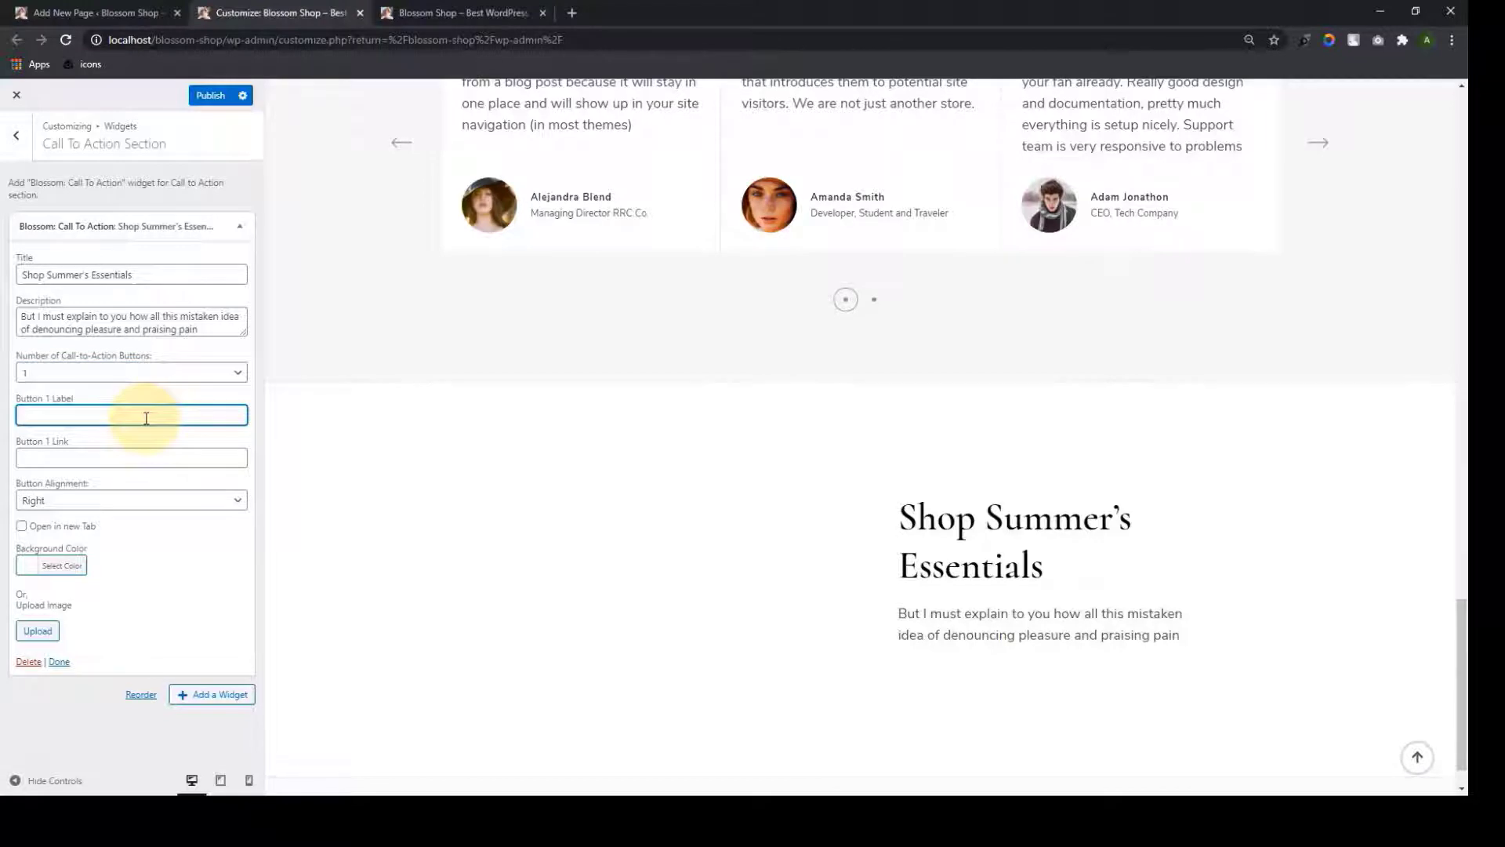
text(SHOP COLL)
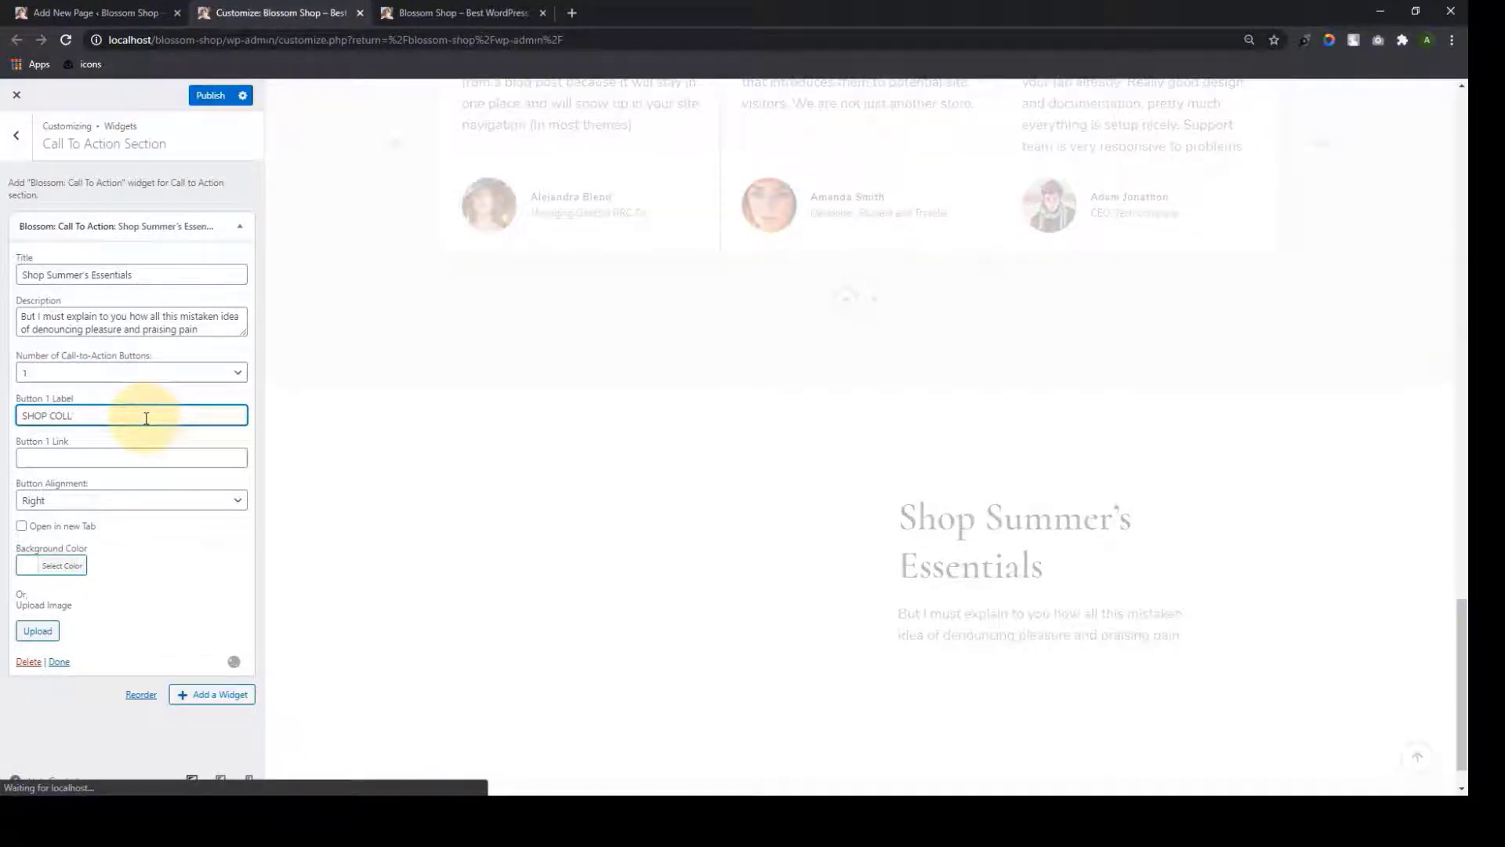
text(ECTIONS)
click(95, 458)
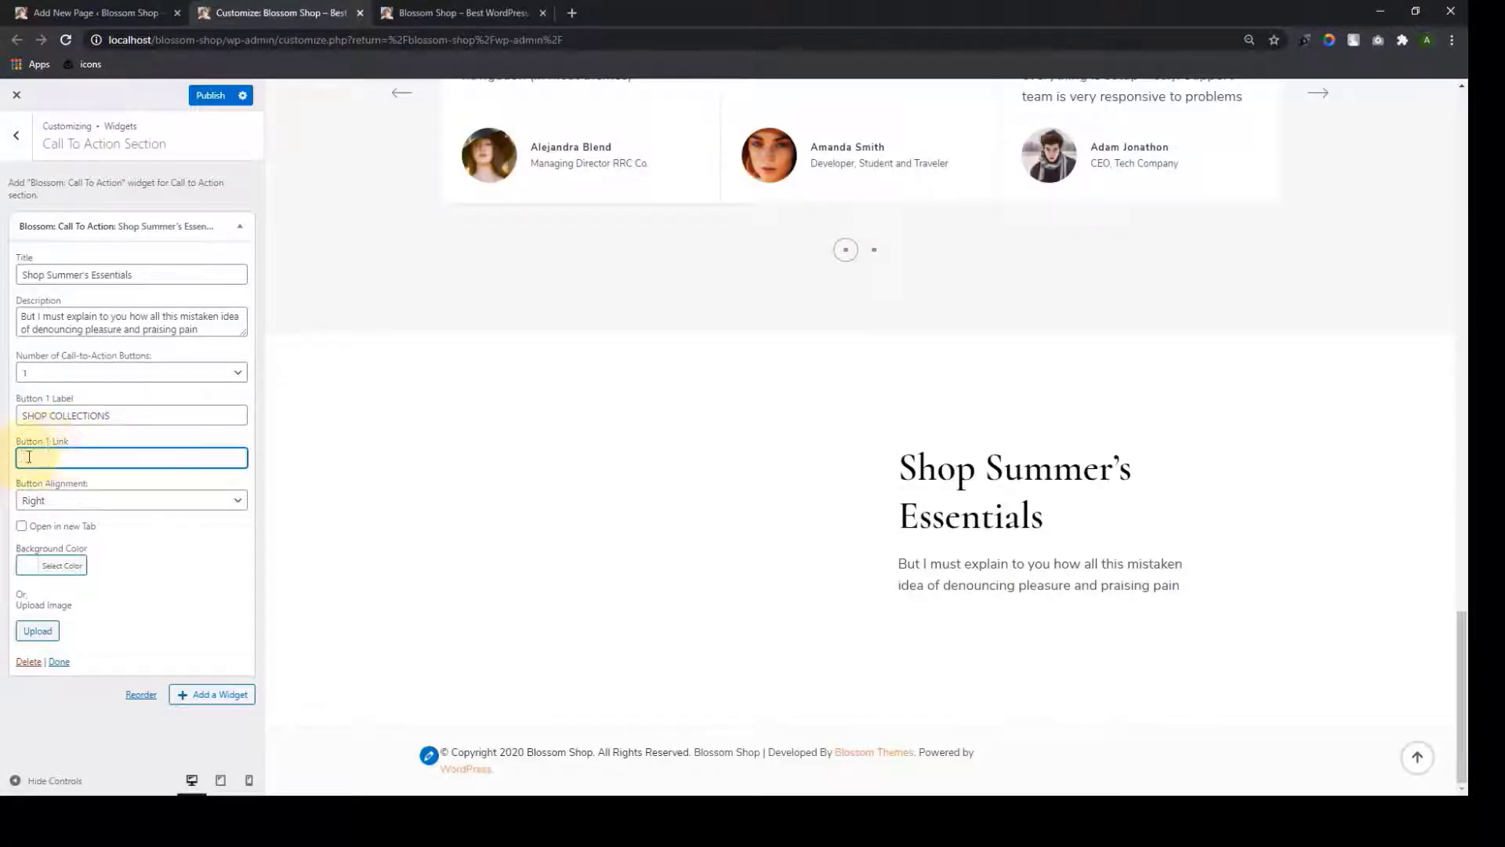
click(114, 422)
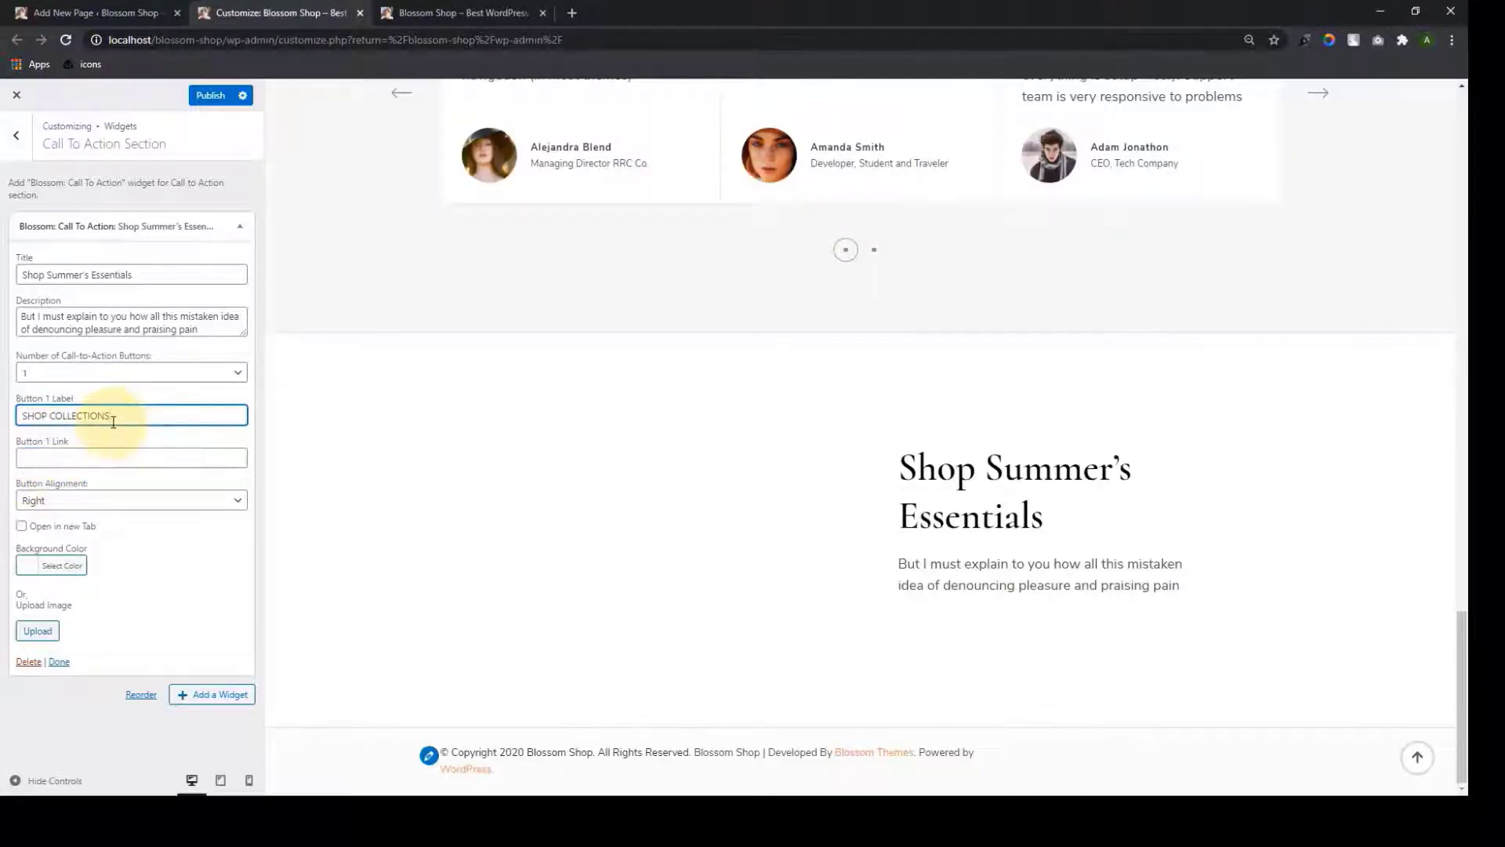
Confirm right button alignment and leave the open-in-new-tab option off
click(201, 502)
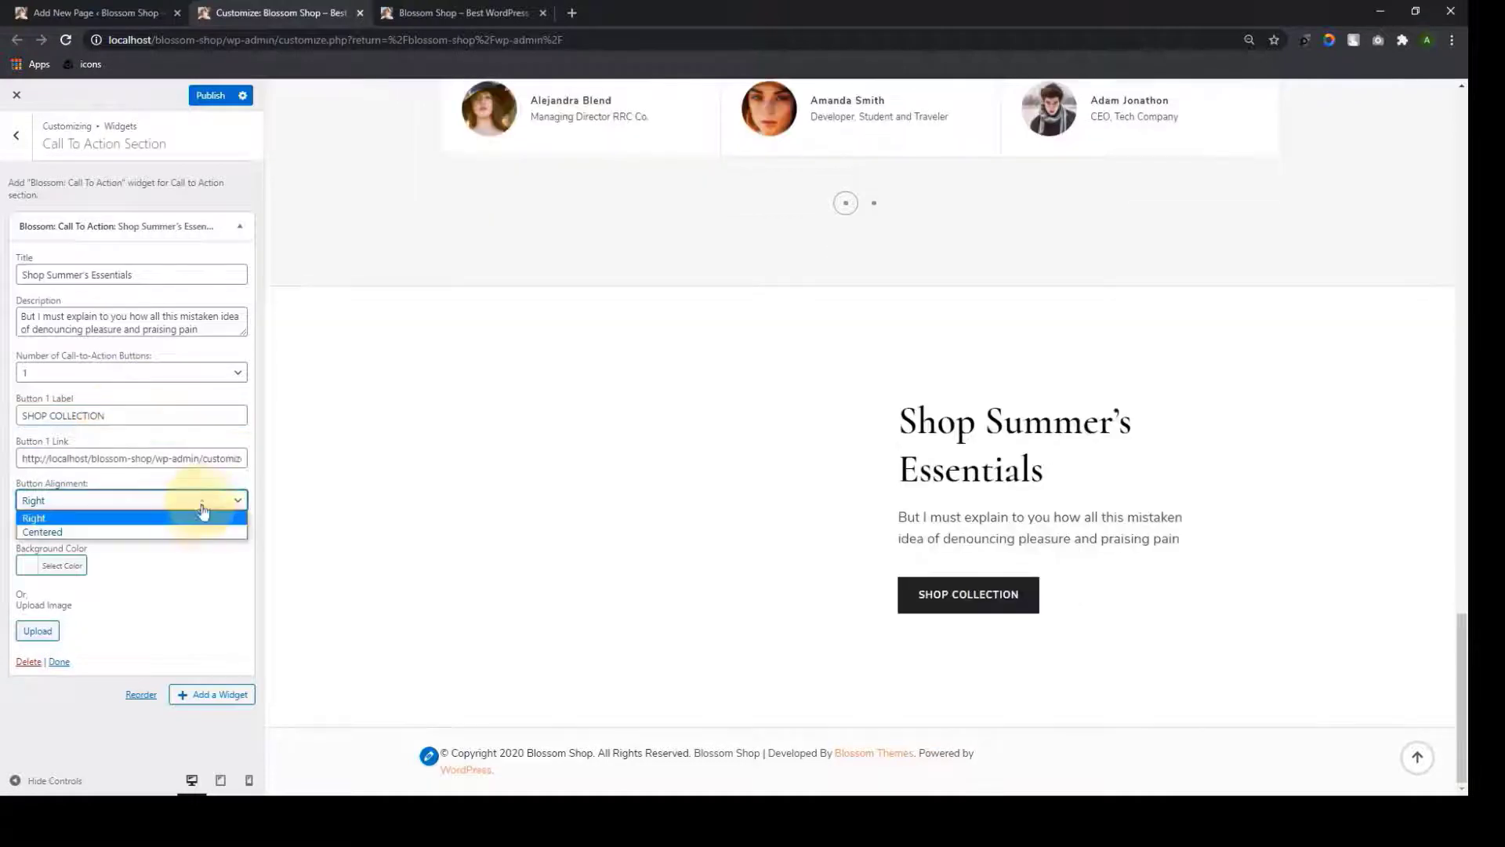
click(149, 519)
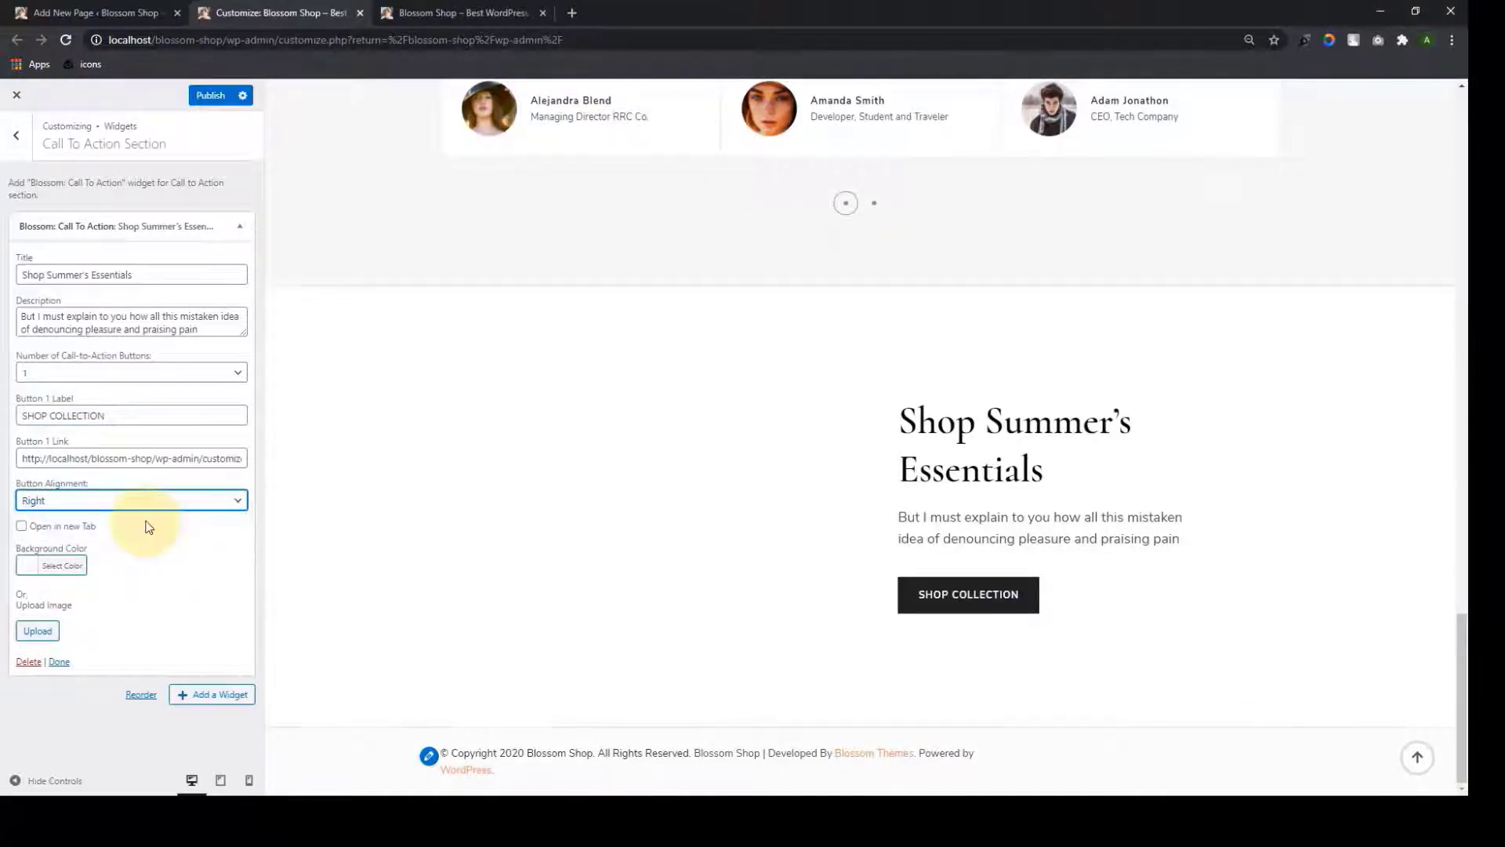
click(110, 501)
click(125, 519)
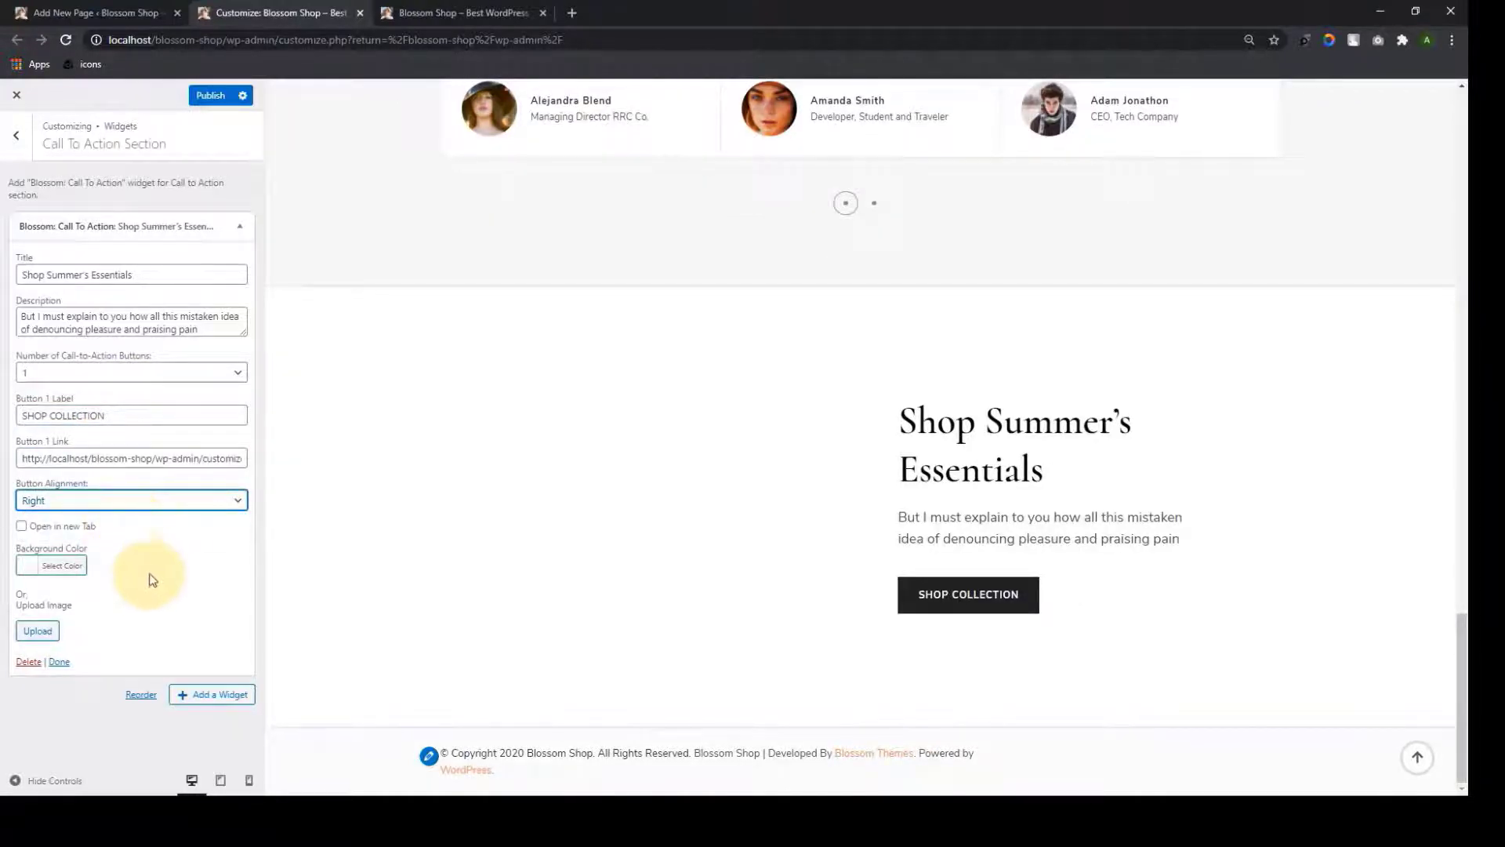
click(23, 527)
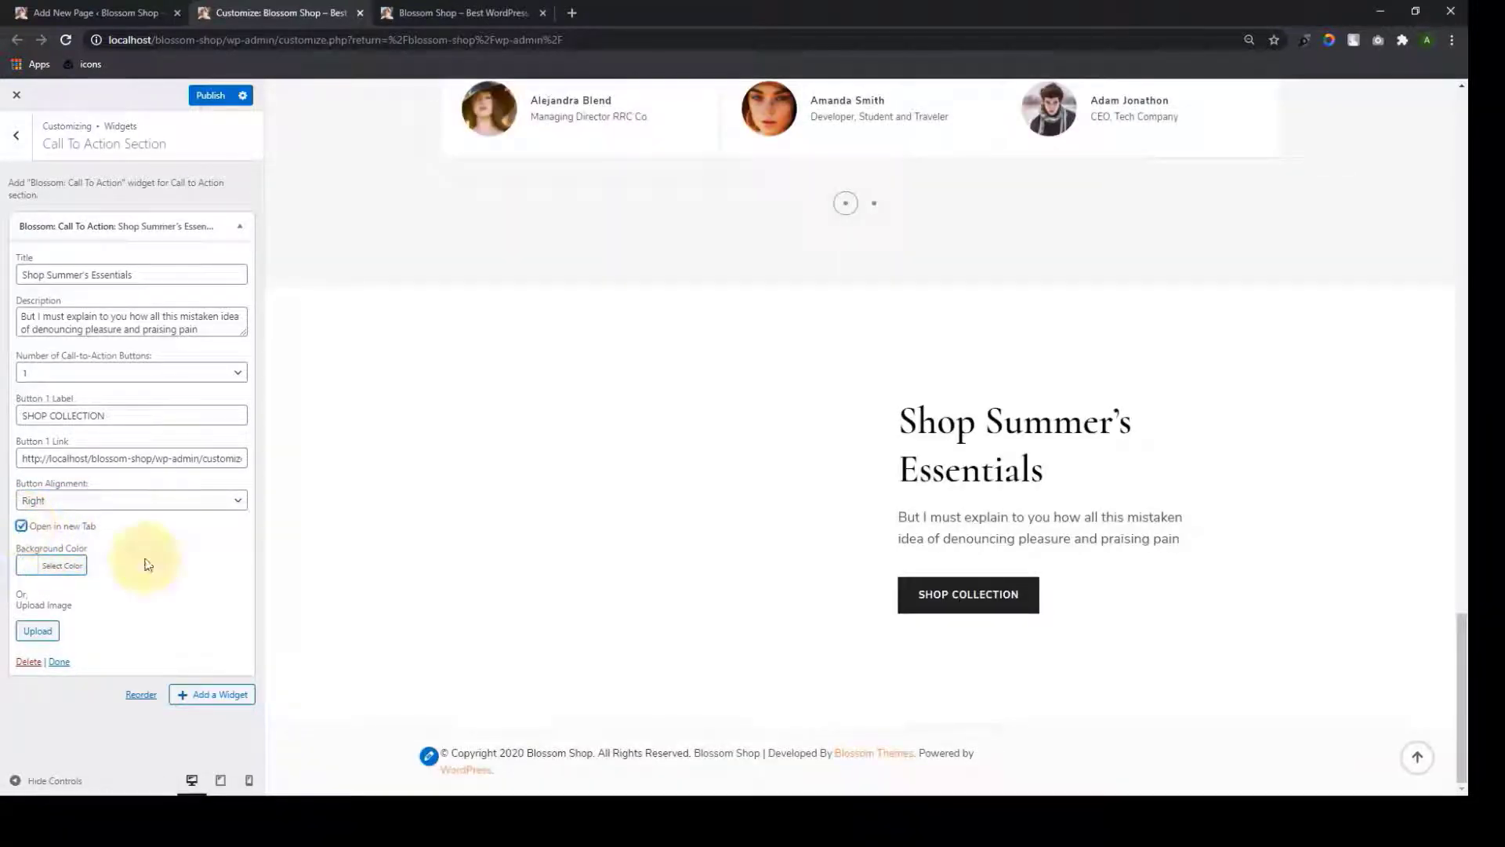
click(21, 526)
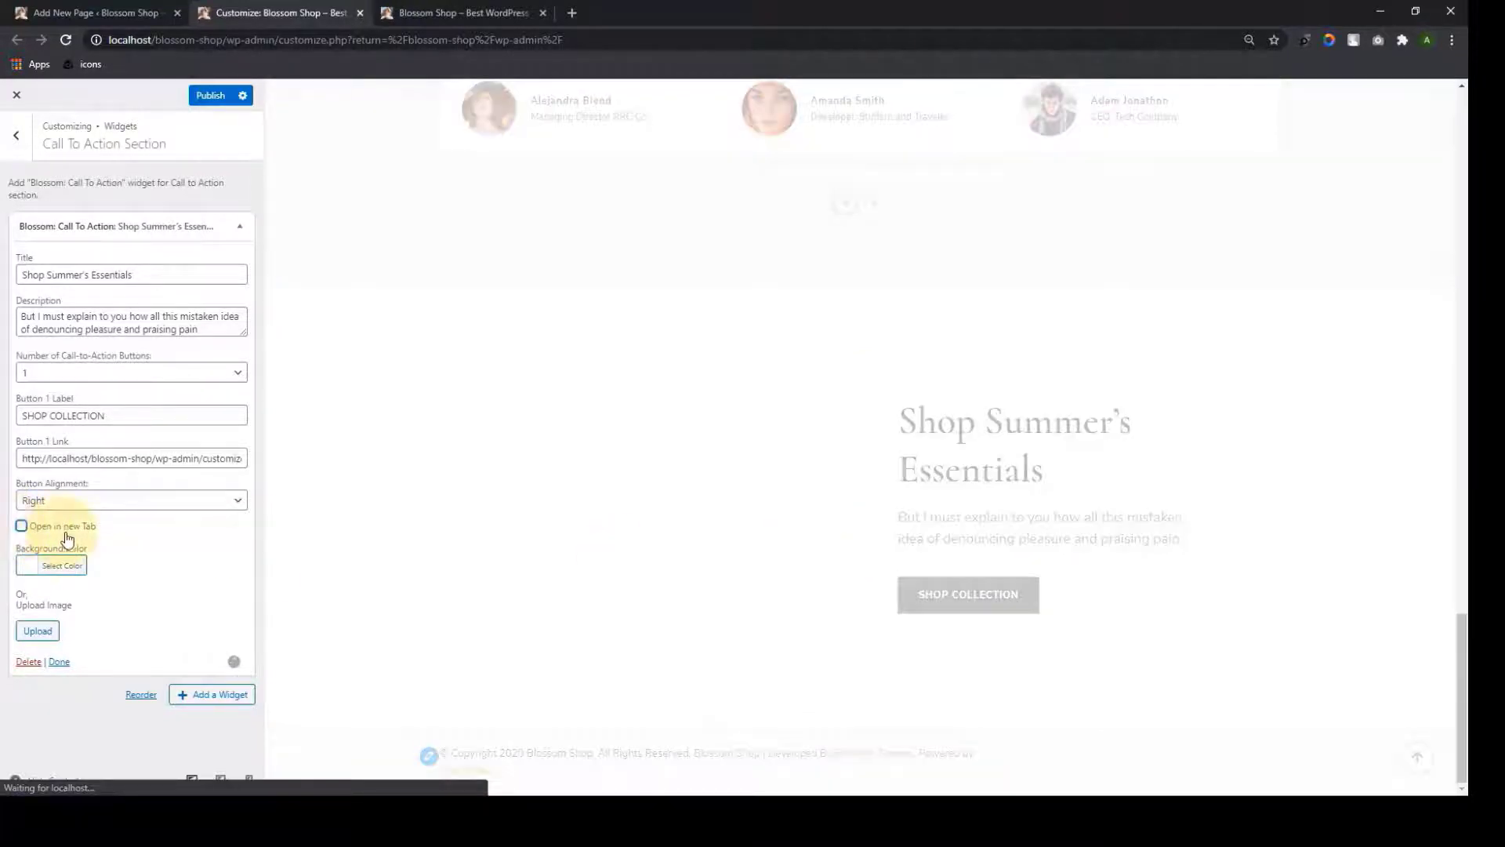
click(39, 571)
Try grey, red-orange, green and beige section backgrounds, then clear the background colour
scroll(68, 630, down, 2)
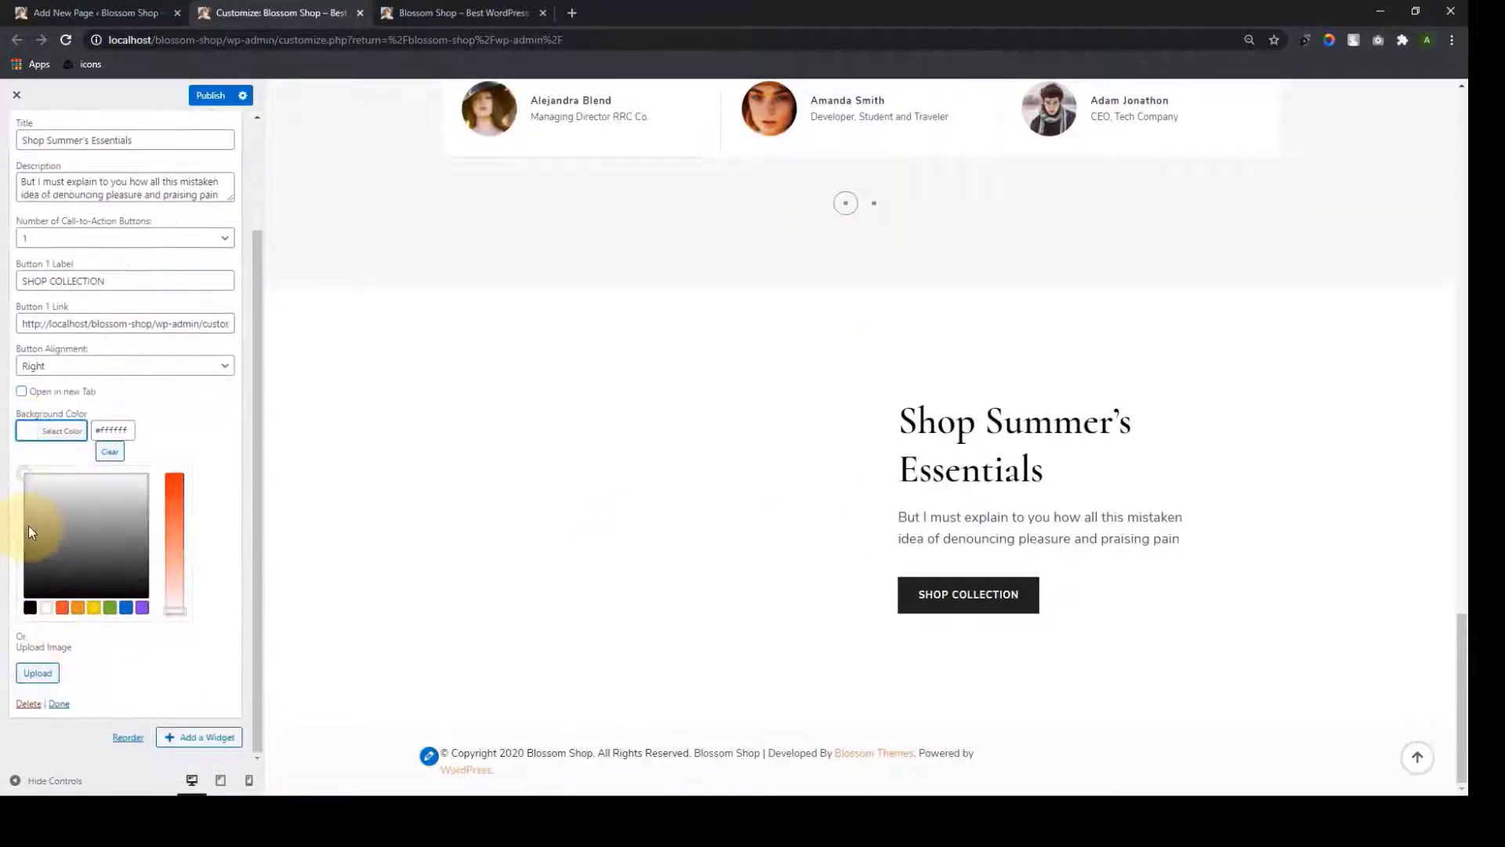
drag(26, 475, 74, 531)
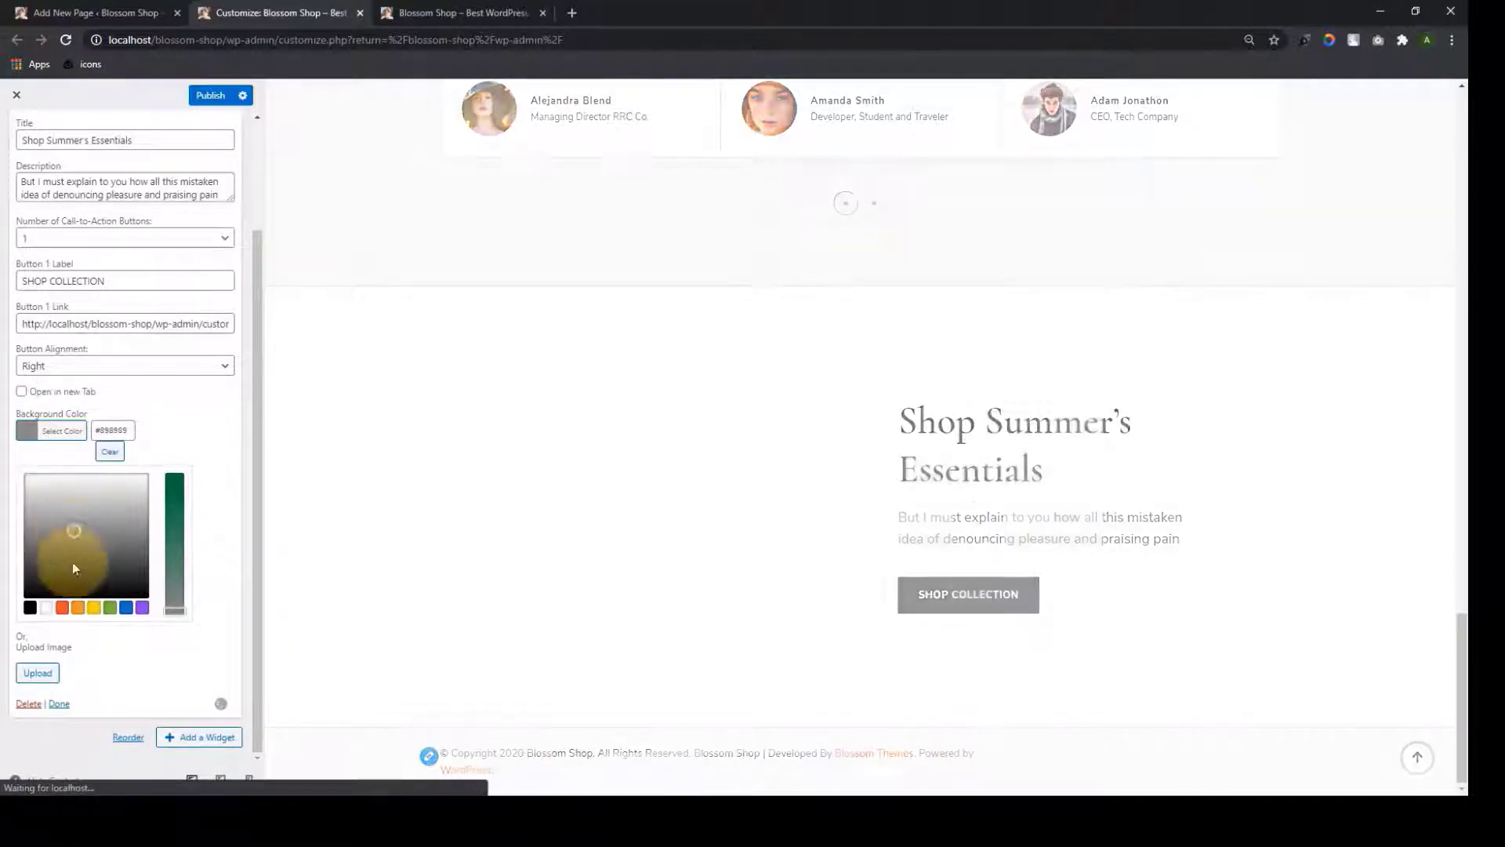
click(62, 609)
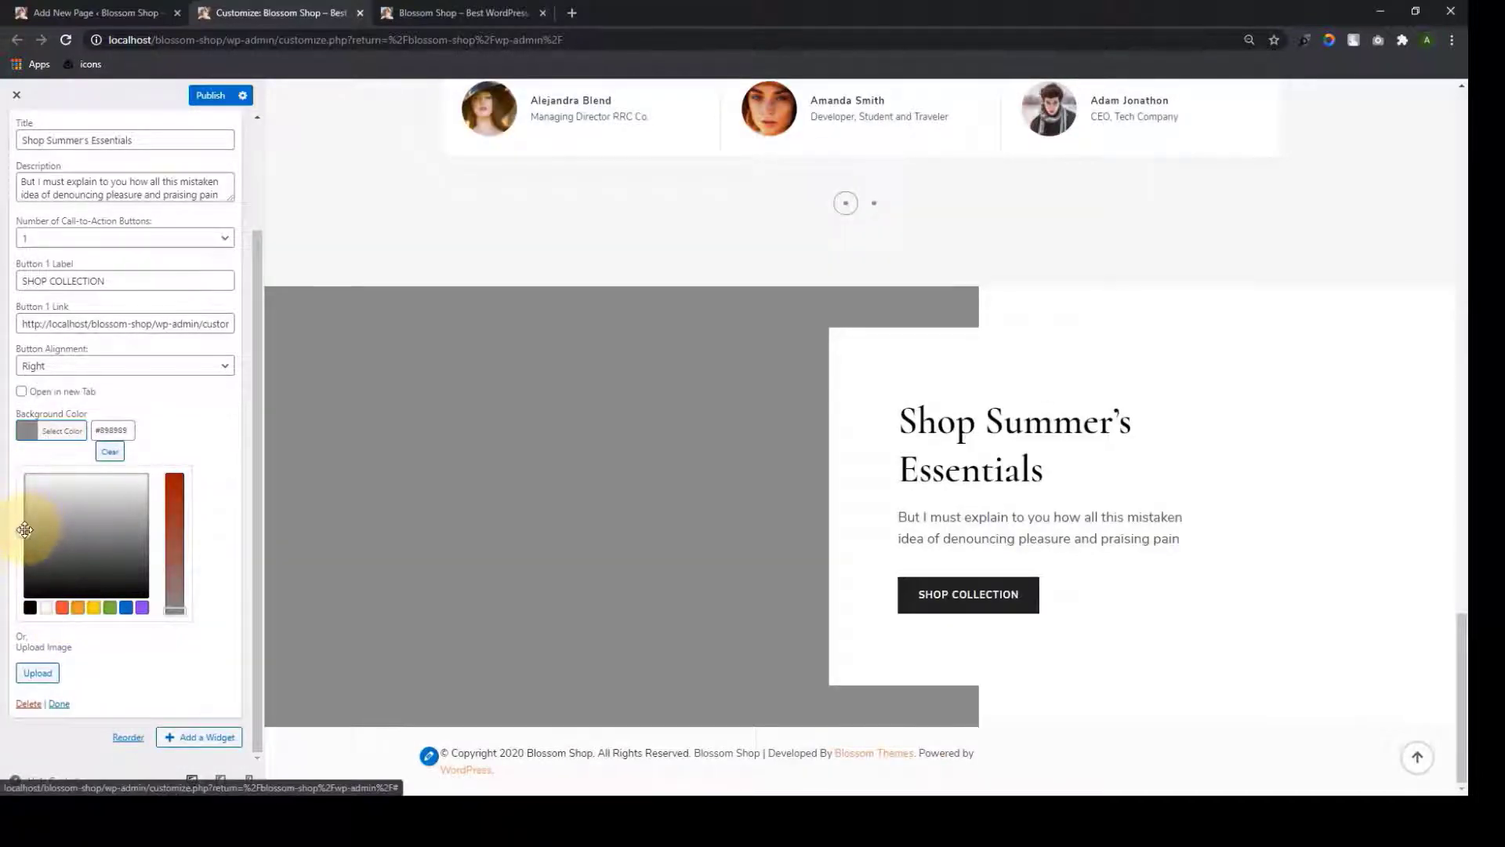
drag(24, 530, 72, 538)
click(62, 607)
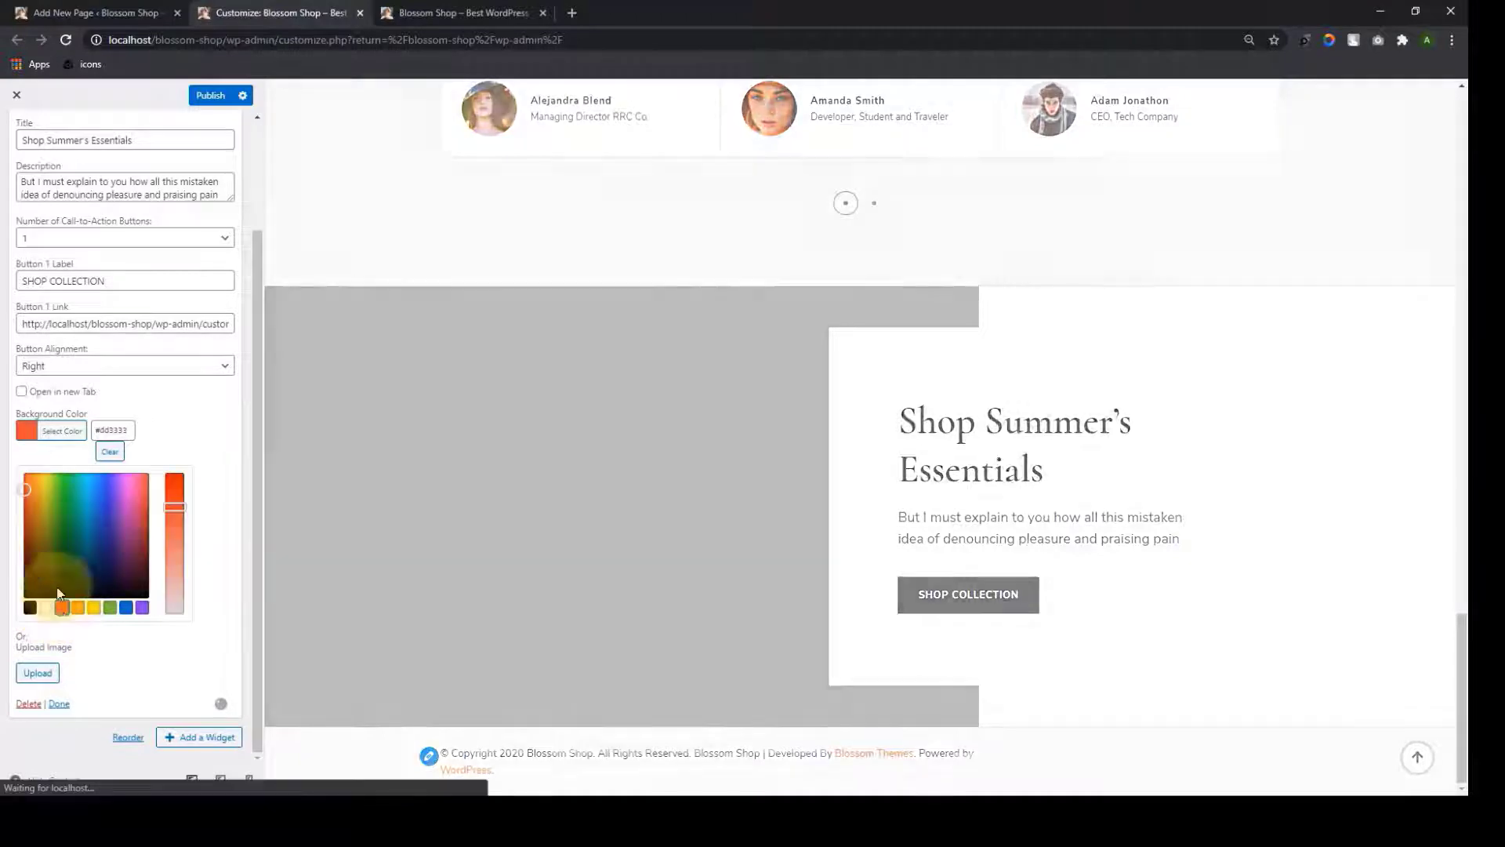
click(69, 535)
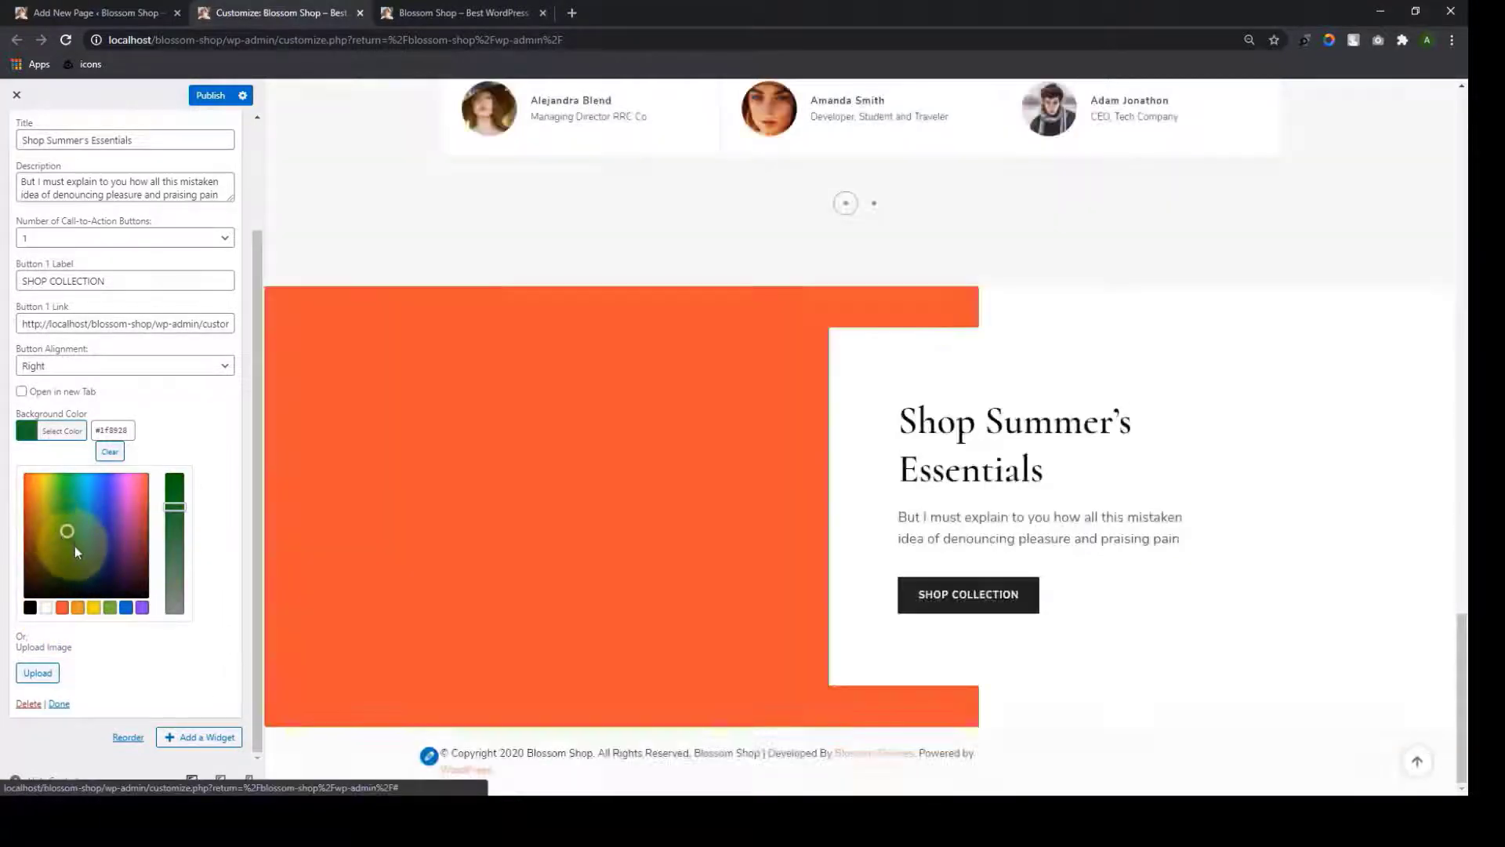
drag(174, 506, 173, 600)
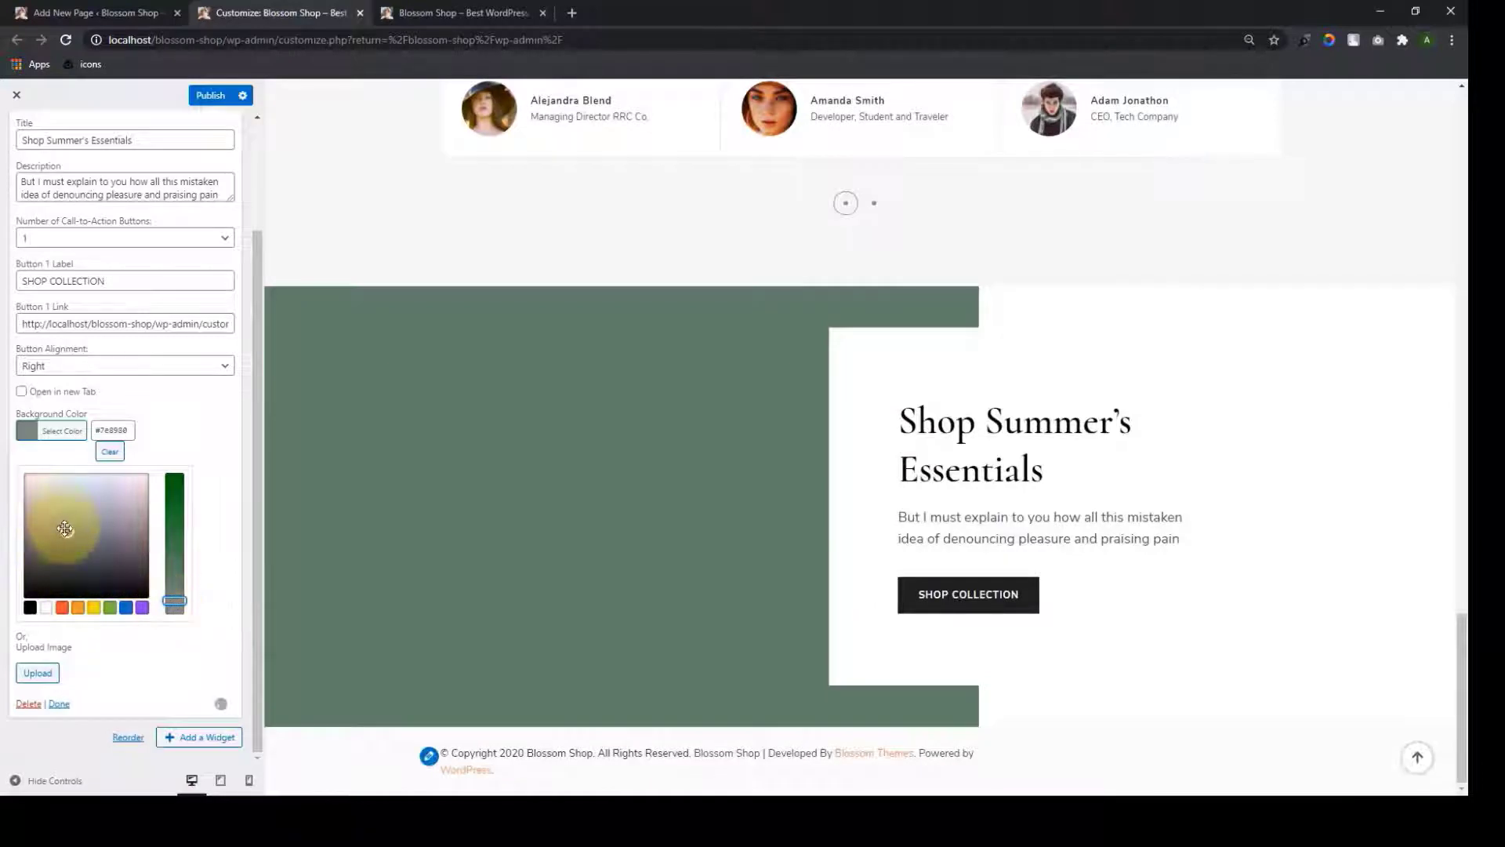
drag(66, 529, 34, 486)
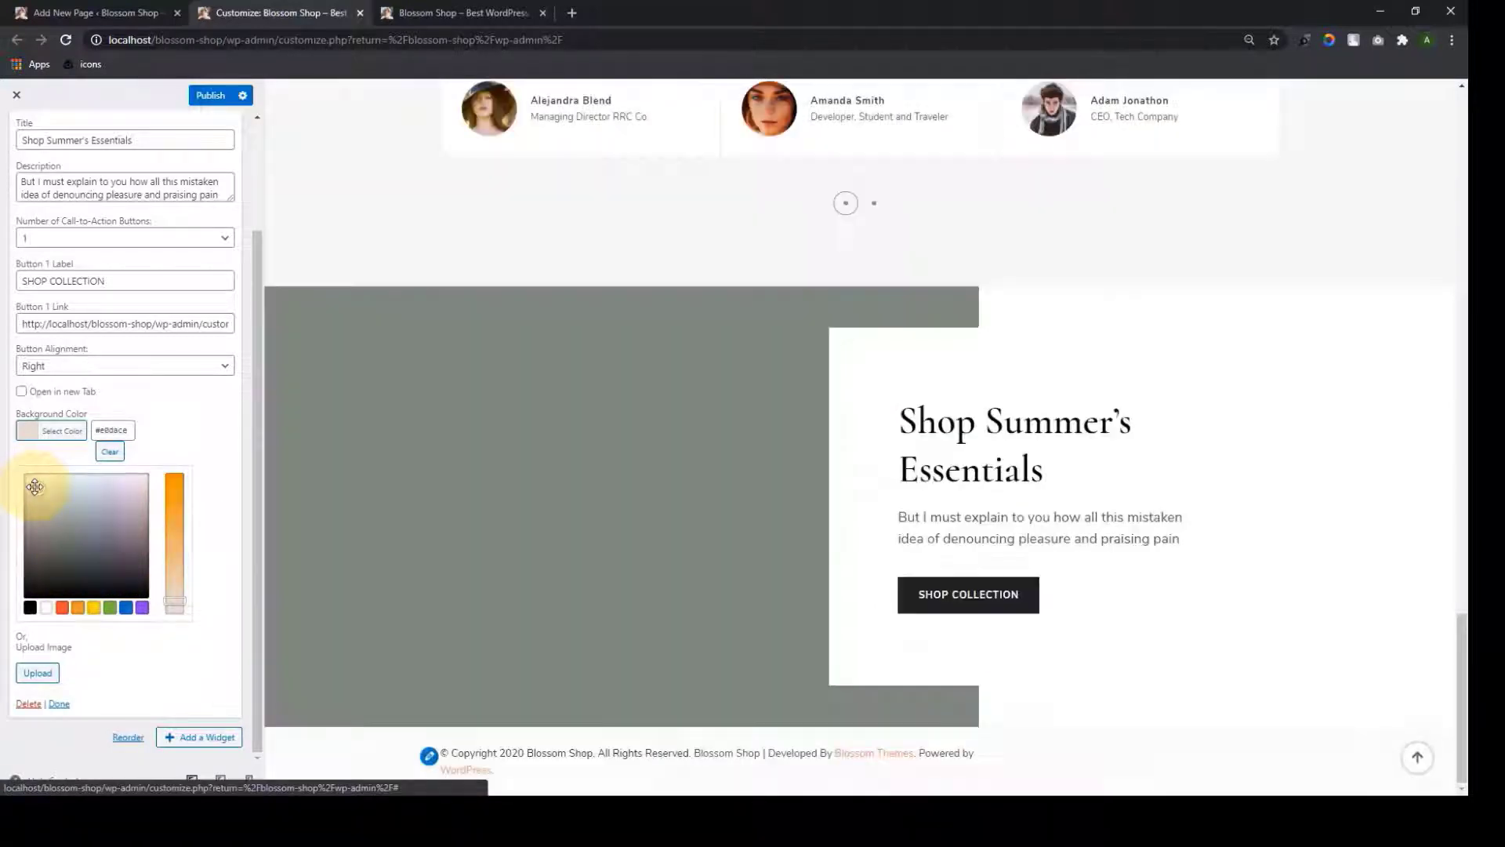
click(110, 451)
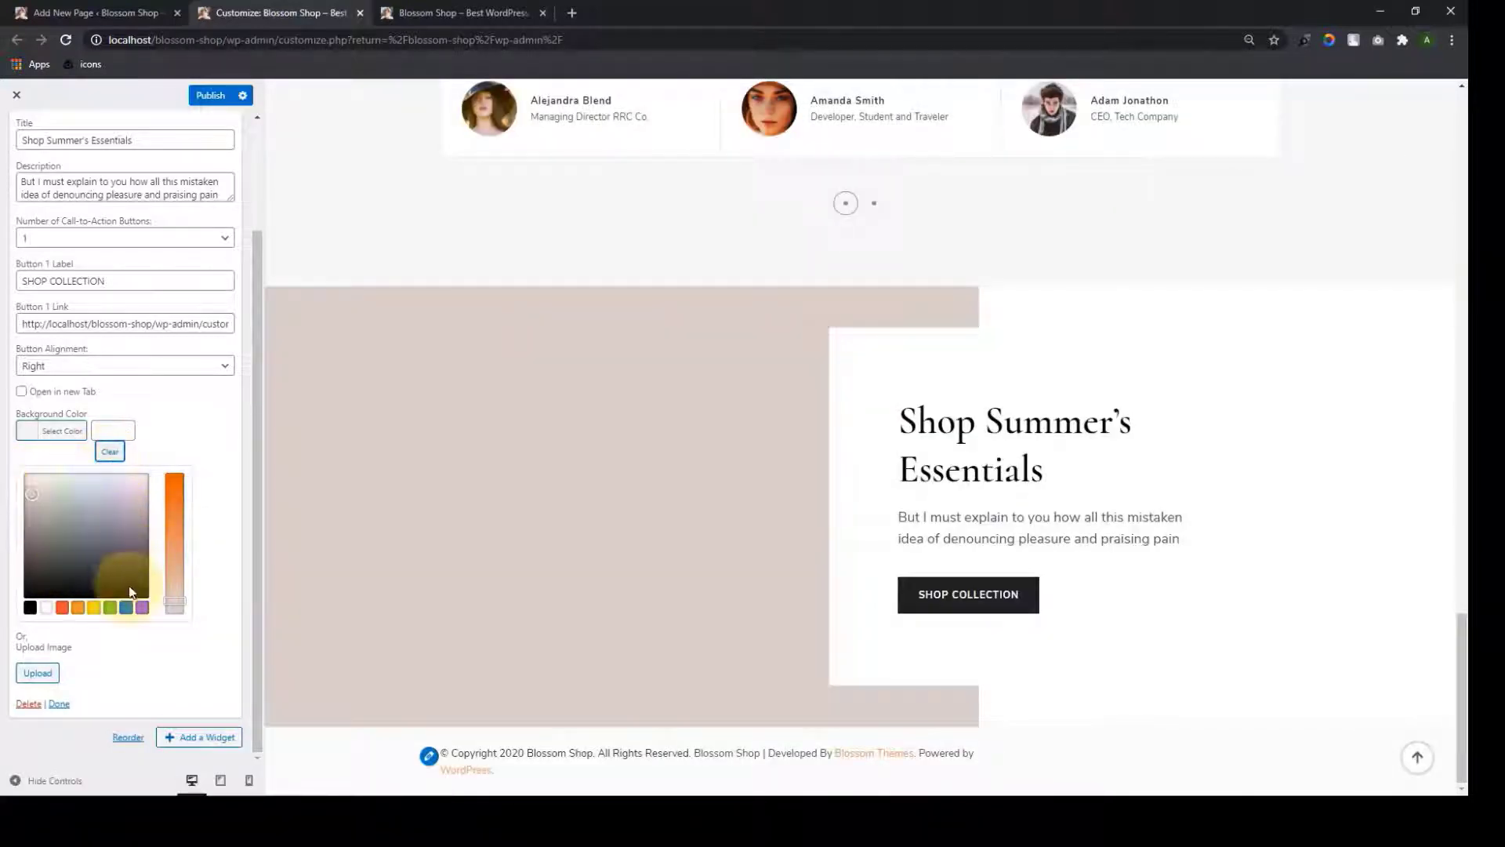
Set the sunflower-and-camera photo as the section background image and close the widget
click(38, 673)
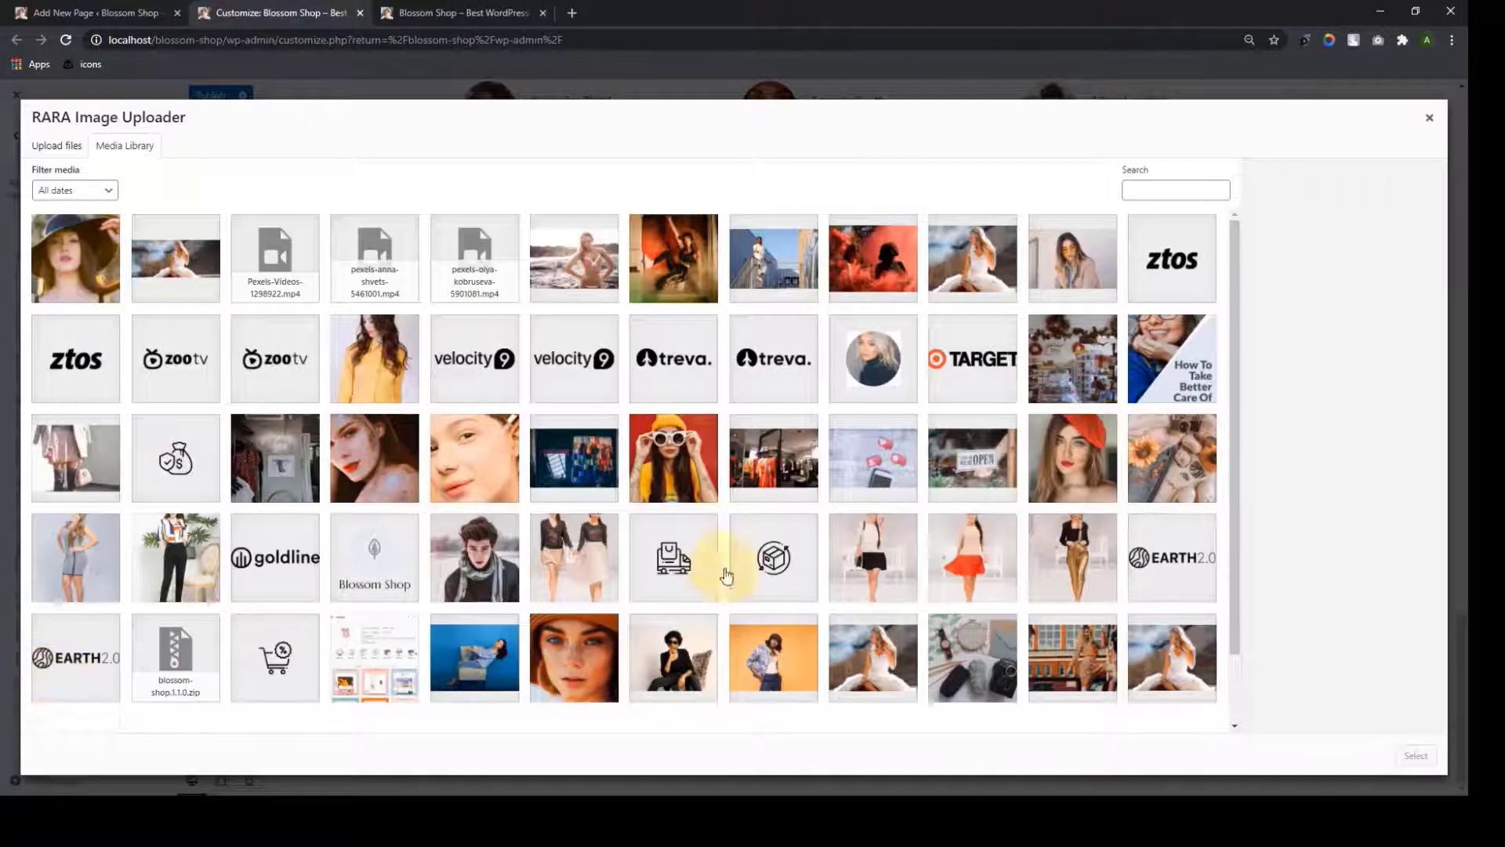
click(1170, 460)
click(1416, 756)
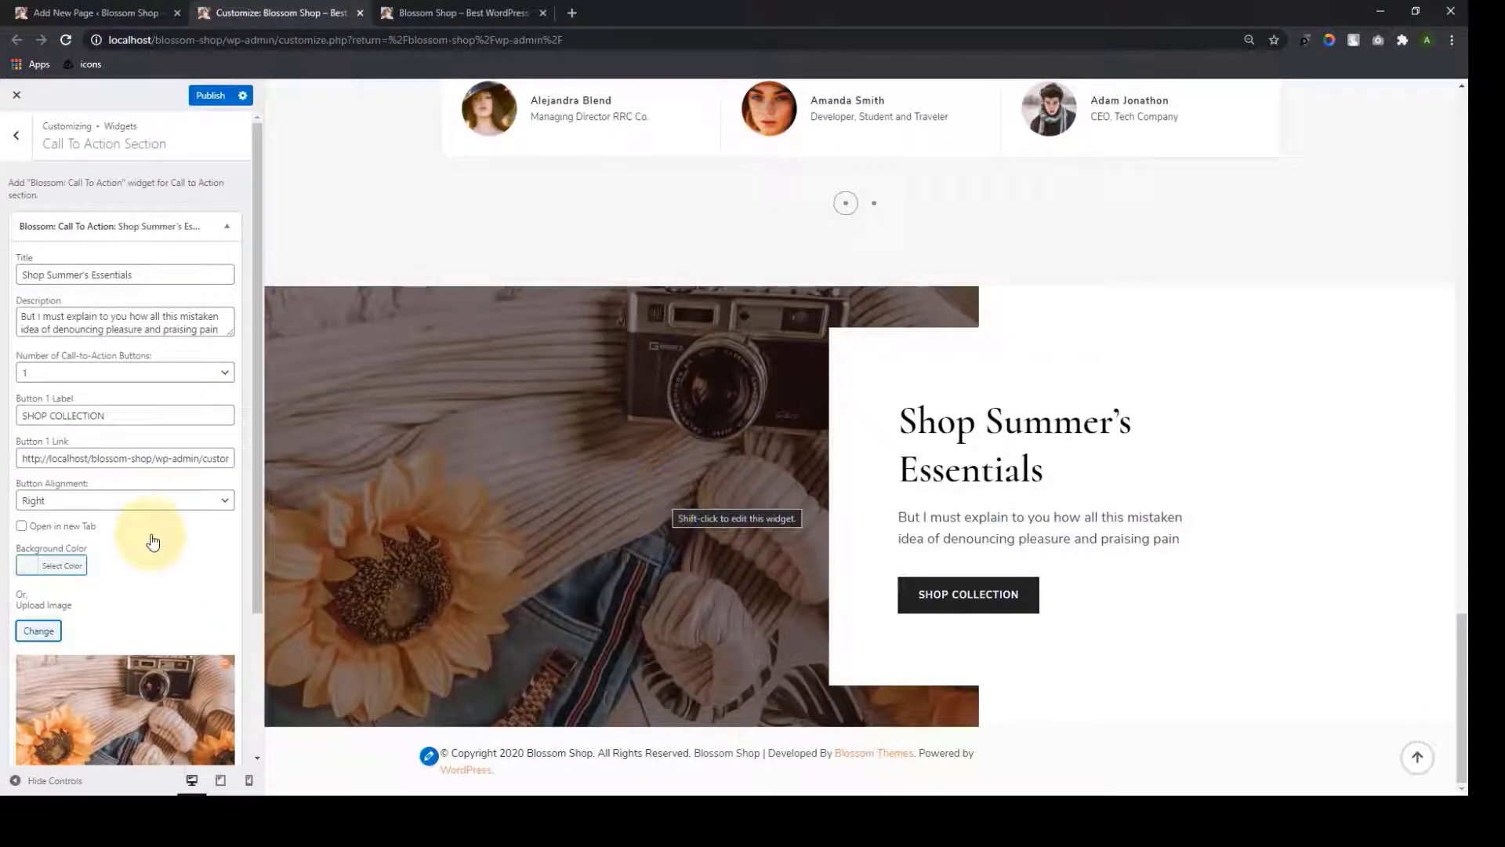
scroll(153, 541, down, 2)
scroll(176, 625, up, 3)
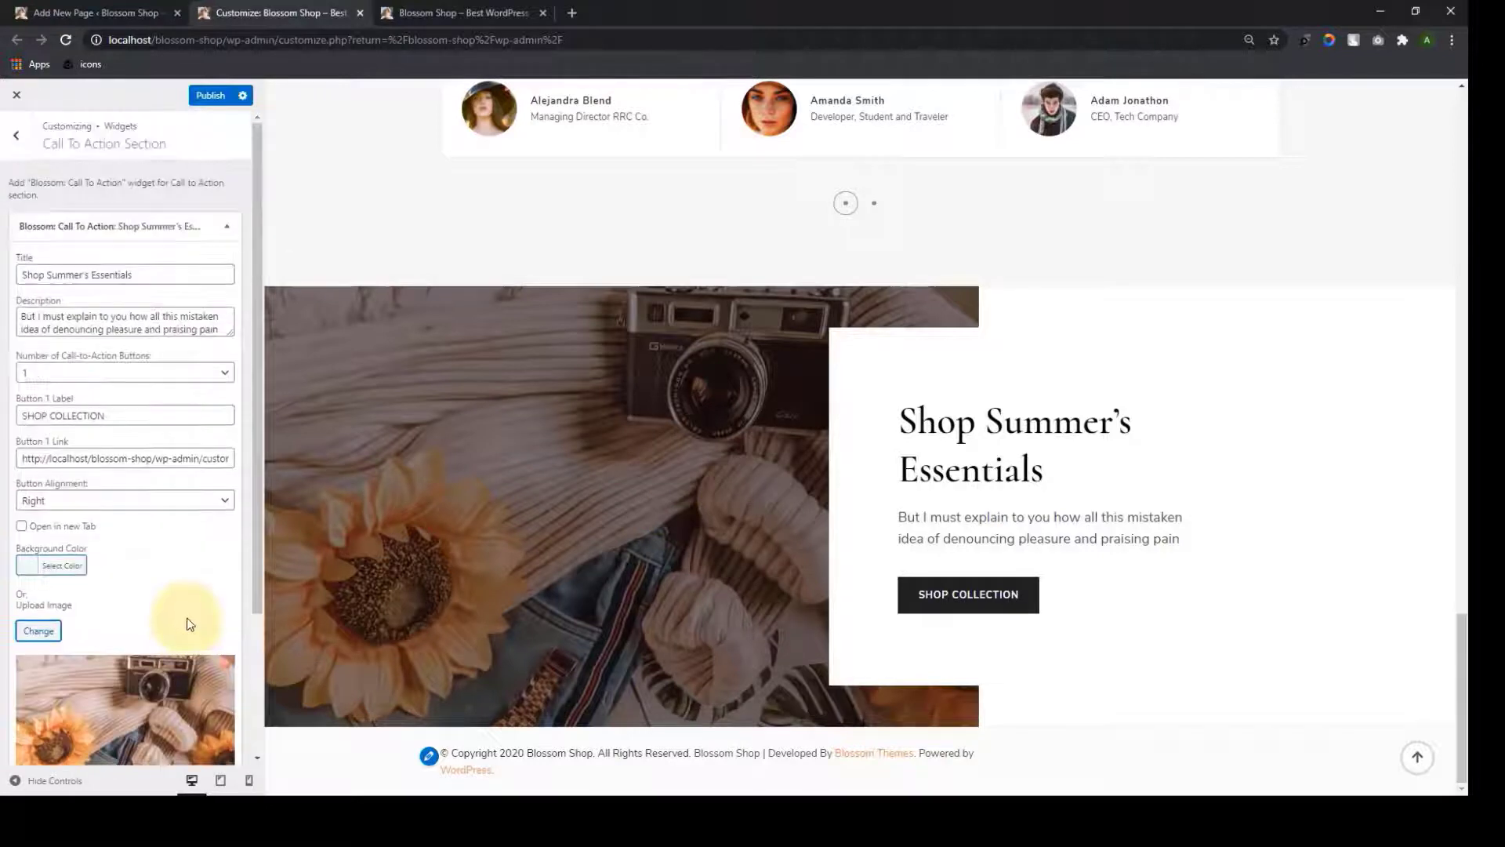
scroll(146, 647, down, 3)
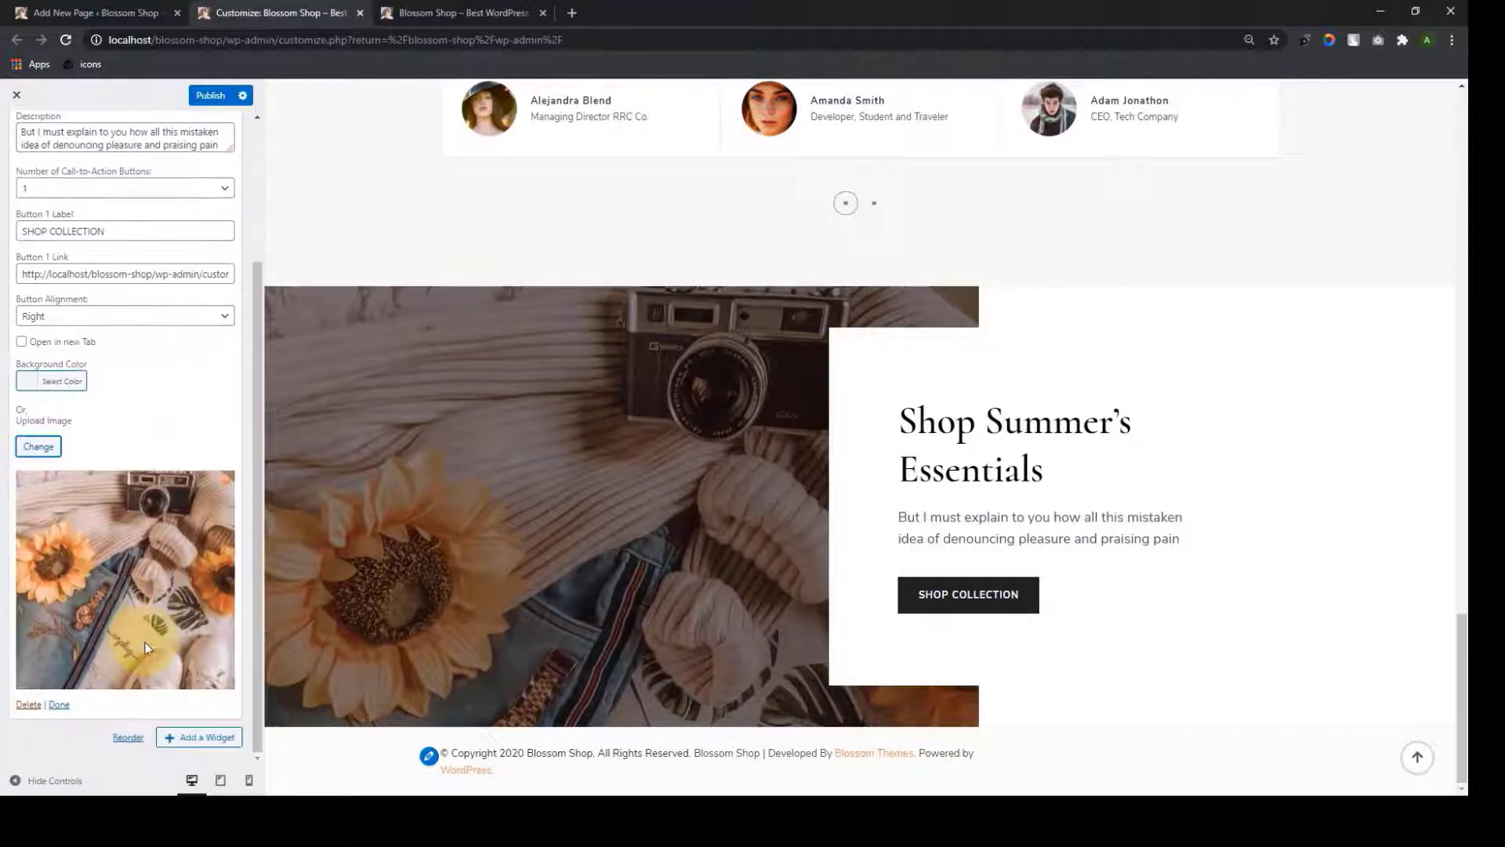
click(60, 705)
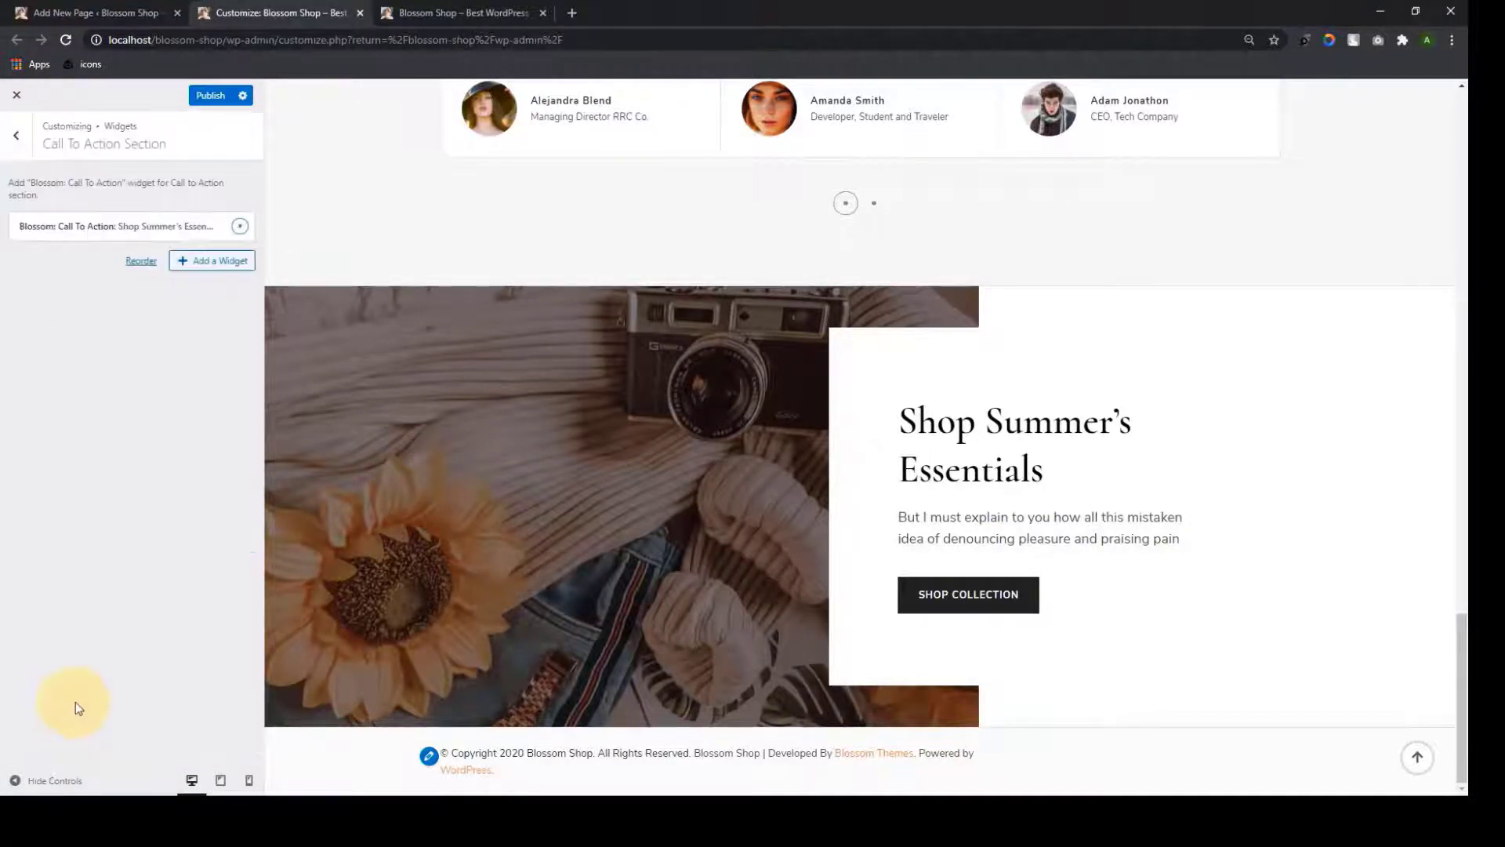
Publish the call-to-action changes and reload the live Blossom Shop site to view them
click(210, 95)
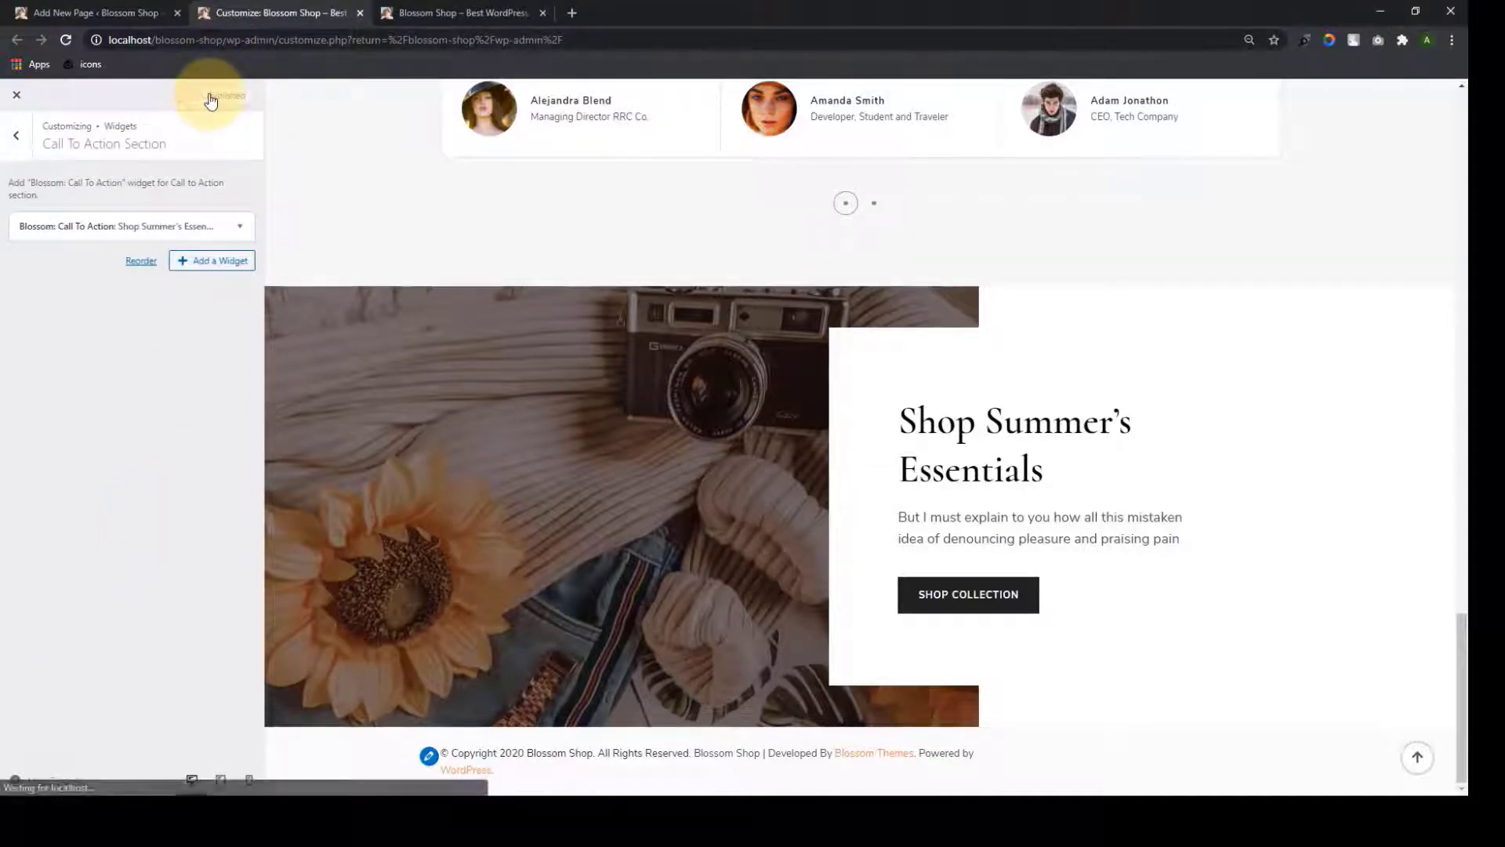
click(460, 12)
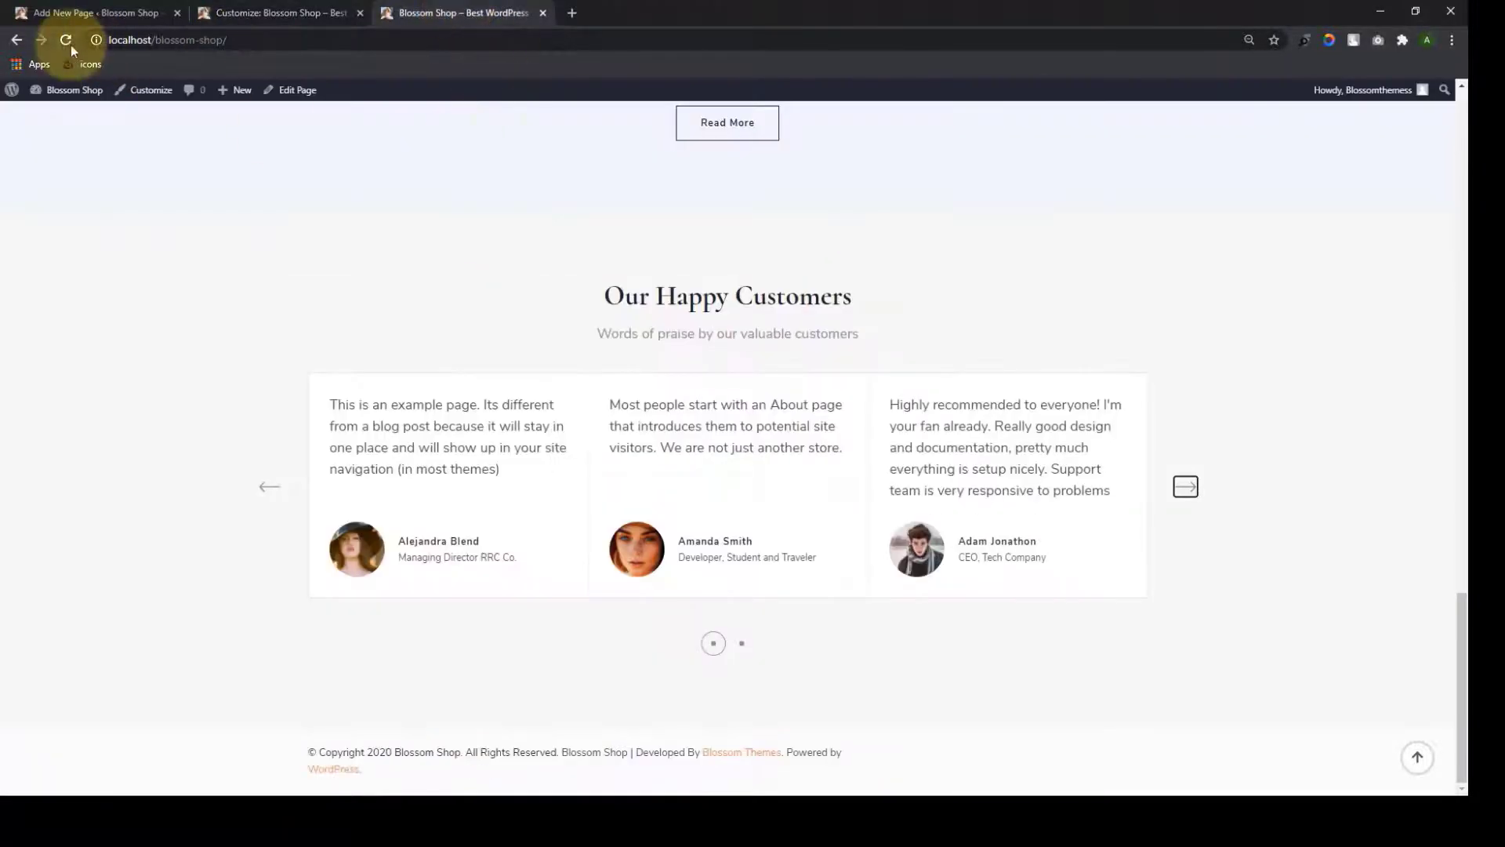
click(67, 42)
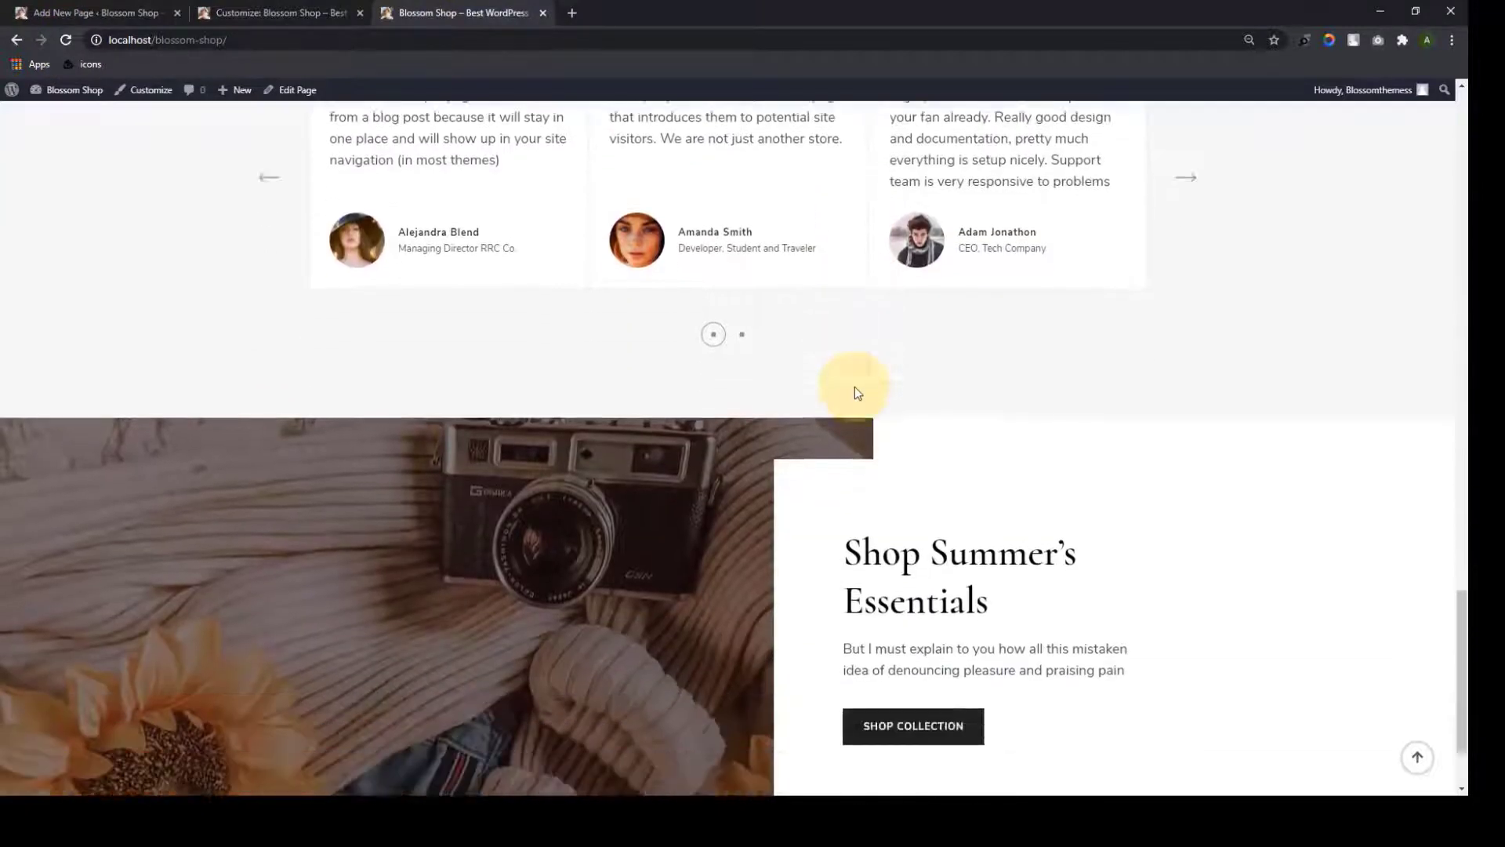
scroll(854, 387, down, 2)
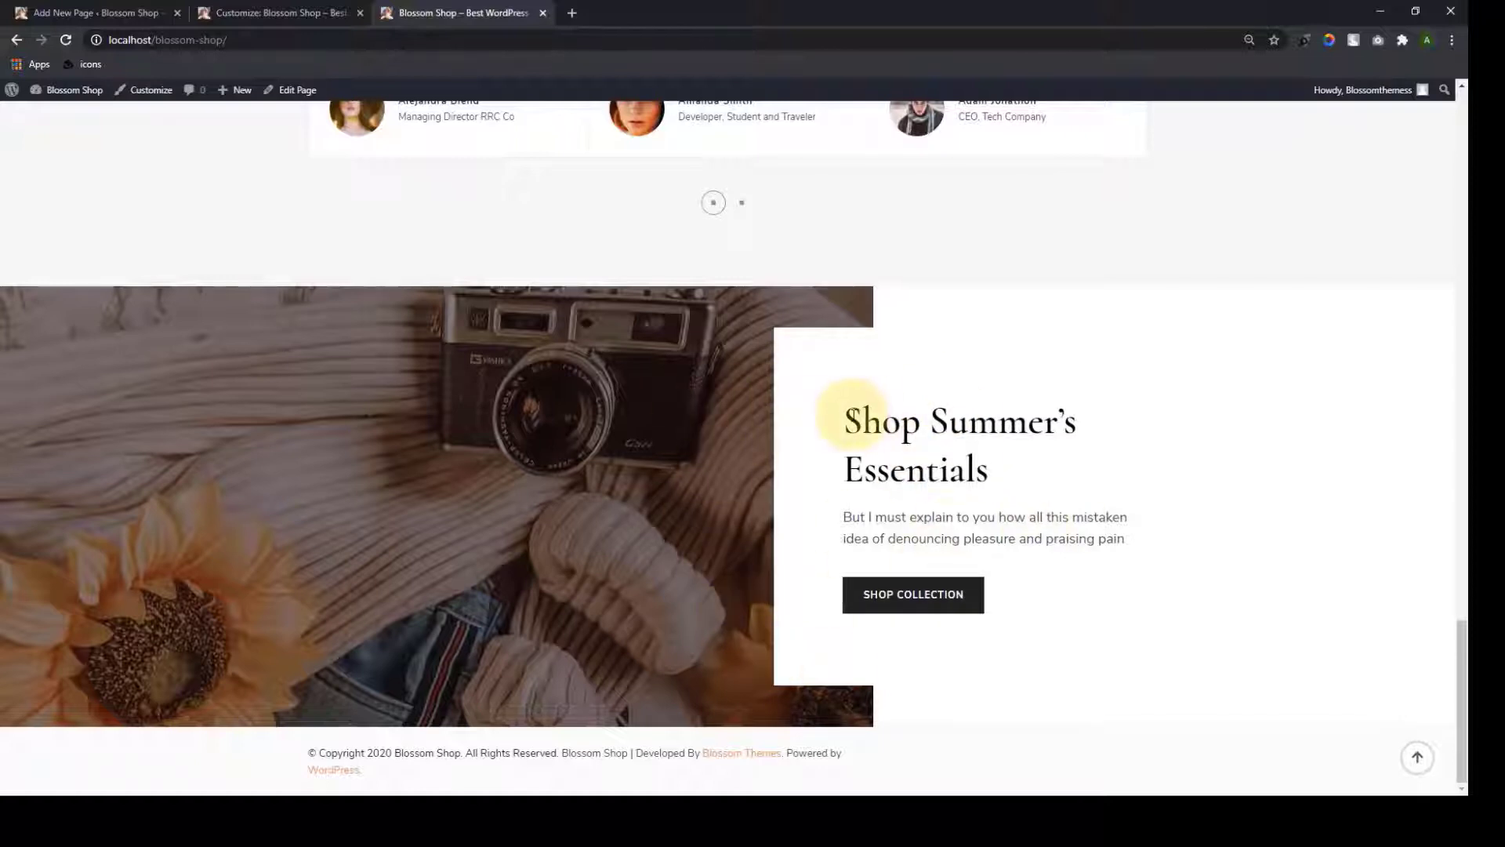
Enable the homepage blog section and rename its title from Our Blog to My Blog
click(274, 13)
click(16, 138)
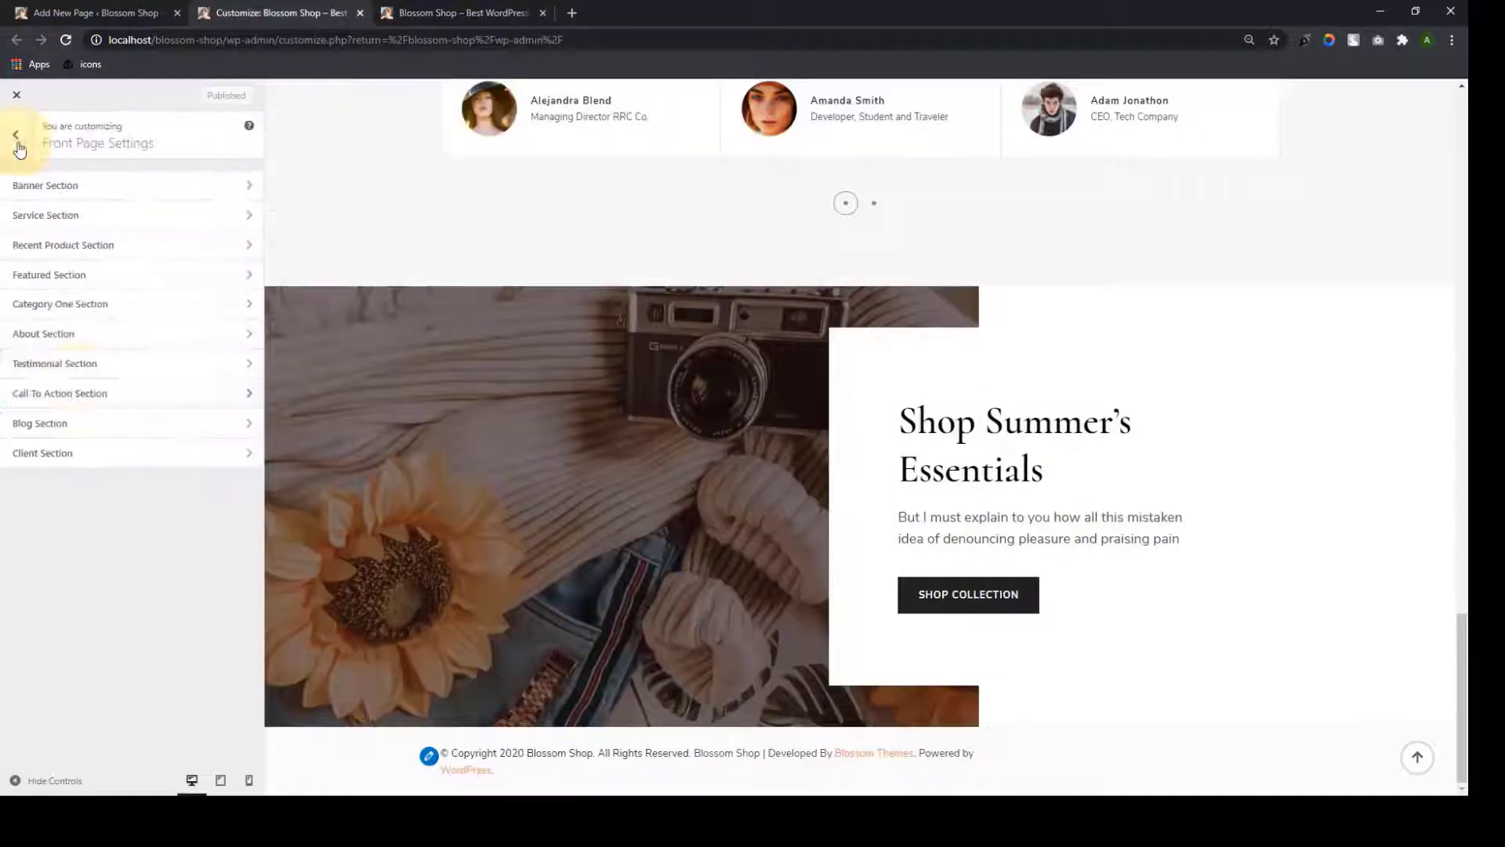
click(107, 430)
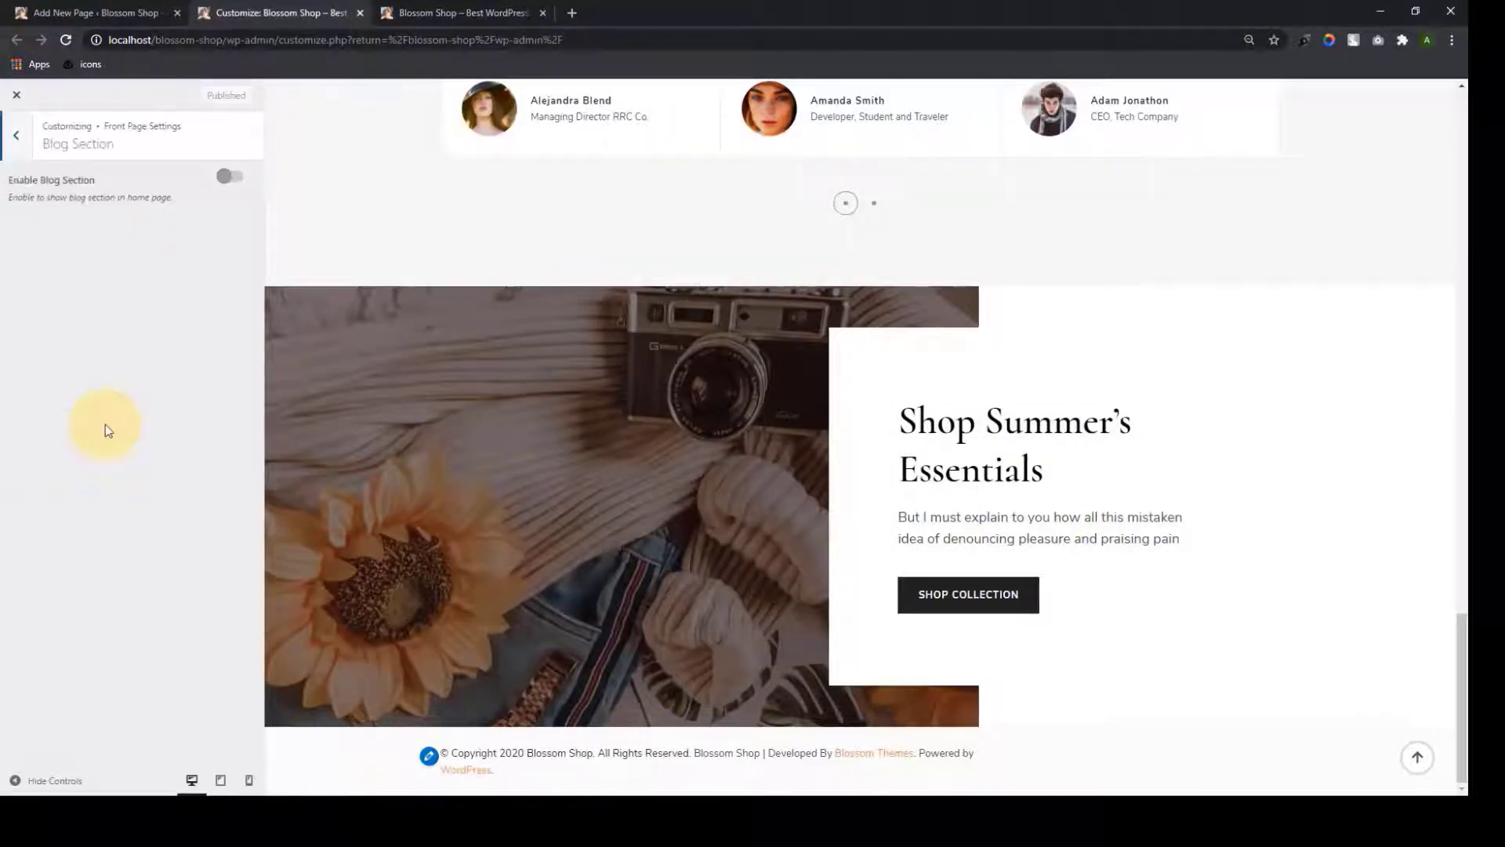
click(235, 179)
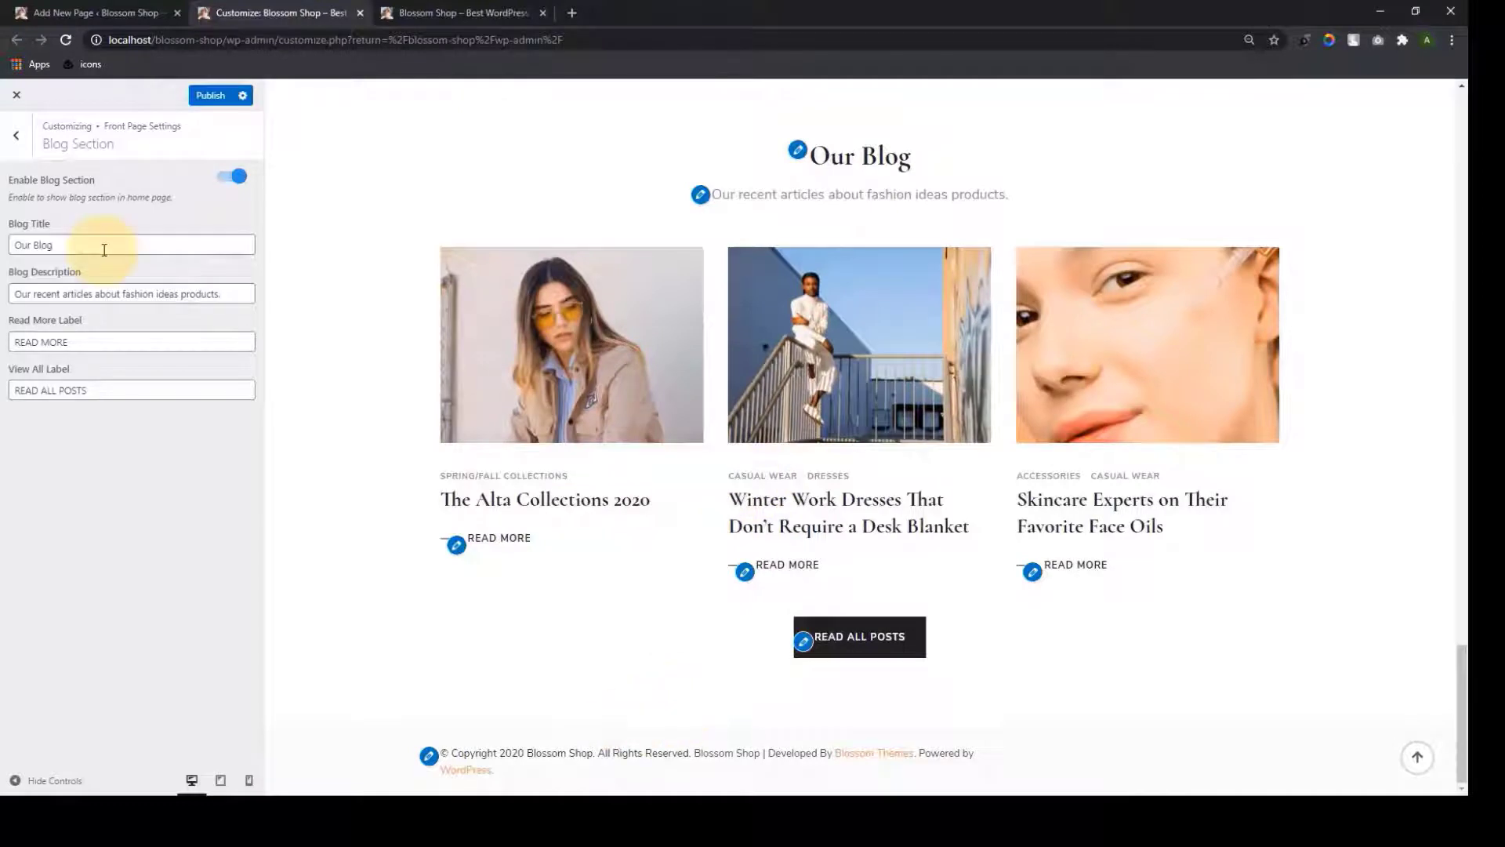
triple_click(104, 249)
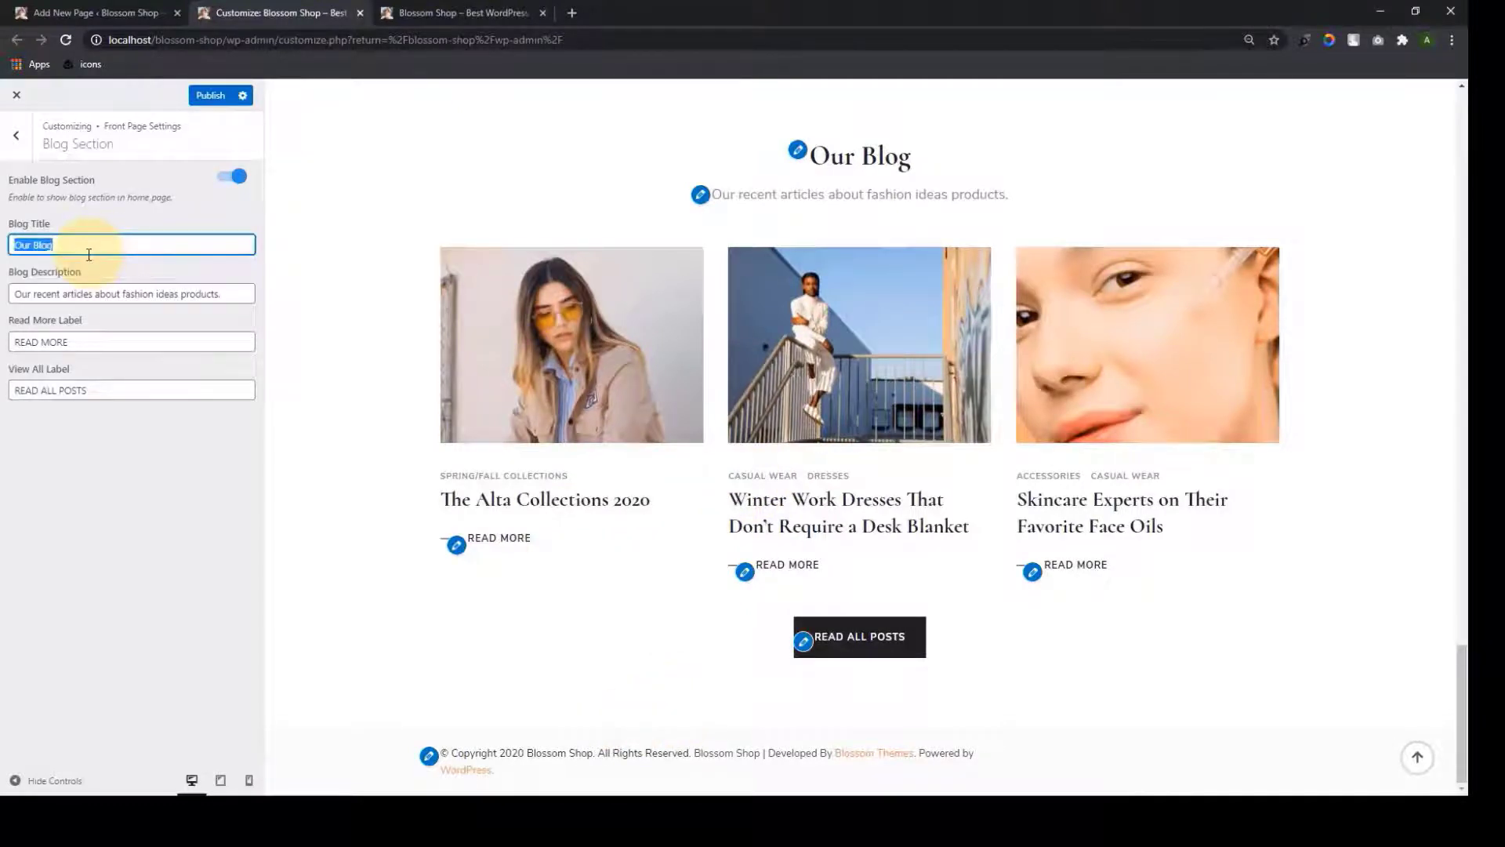
text(mY)
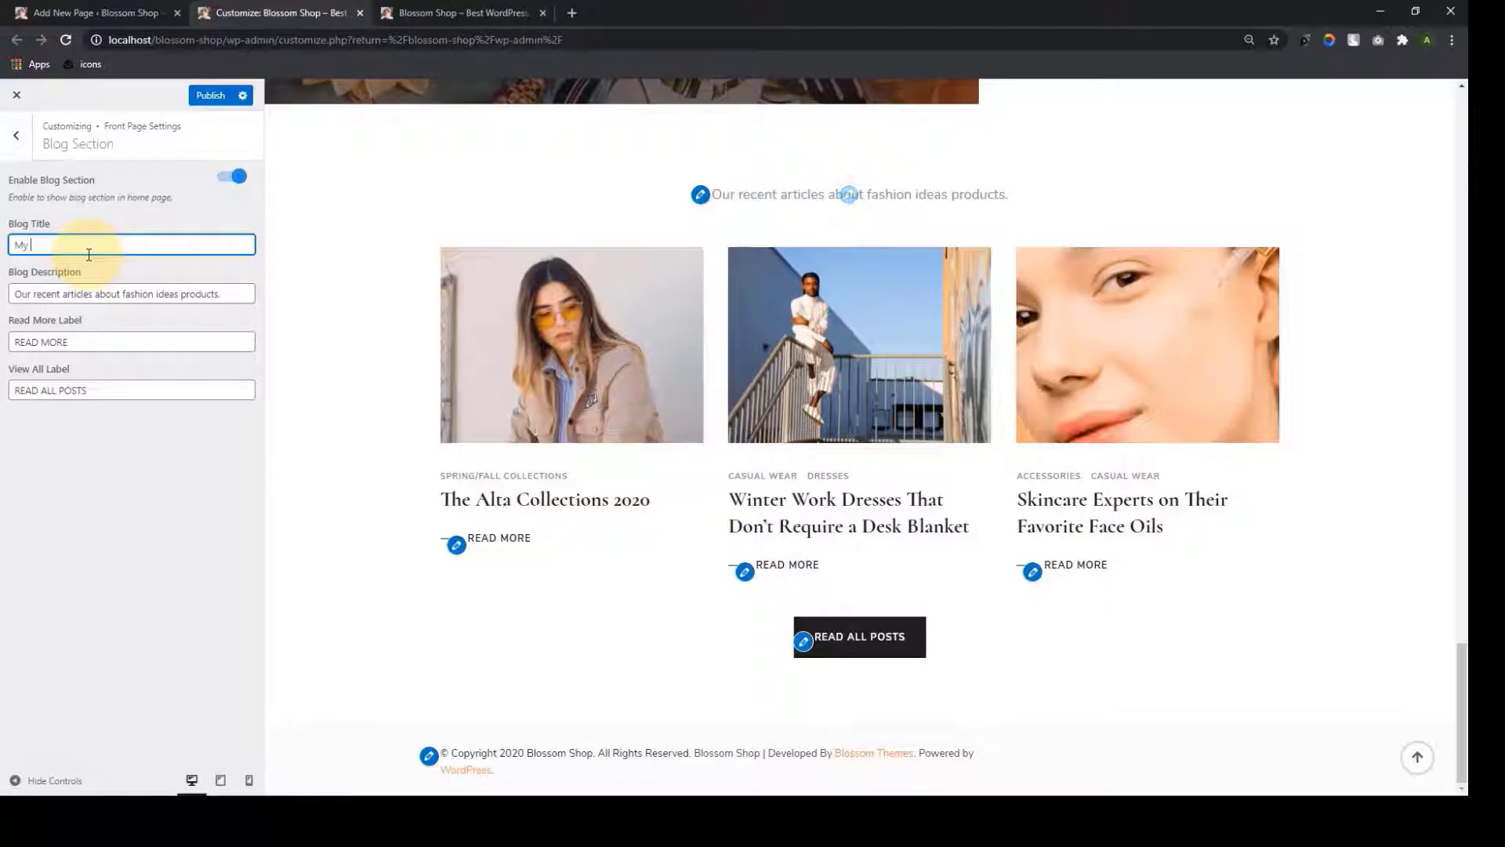
Leave the blog description and button labels unchanged and publish the blog section
triple_click(110, 293)
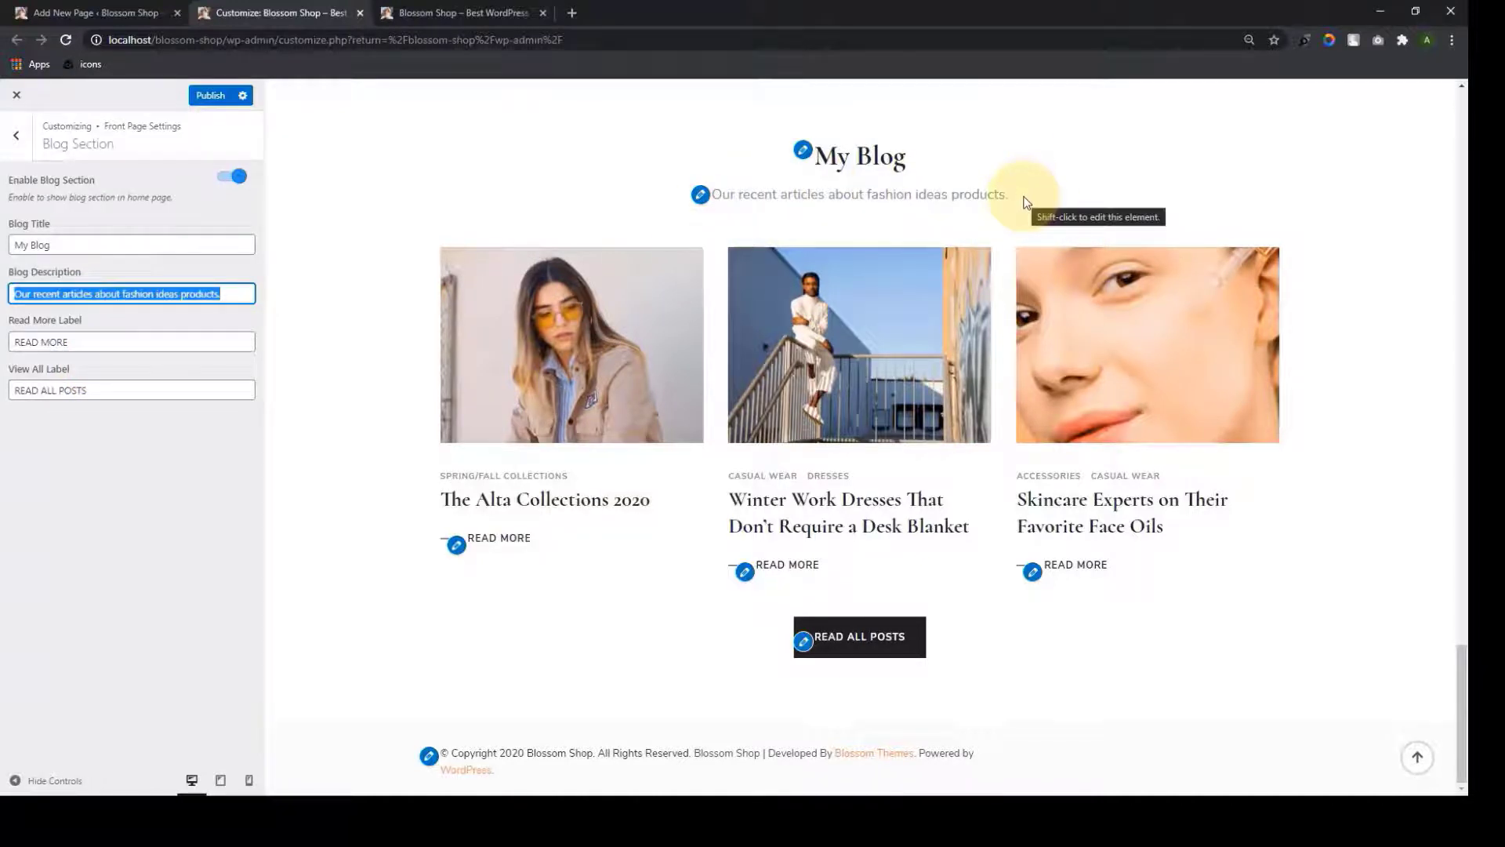
double_click(67, 344)
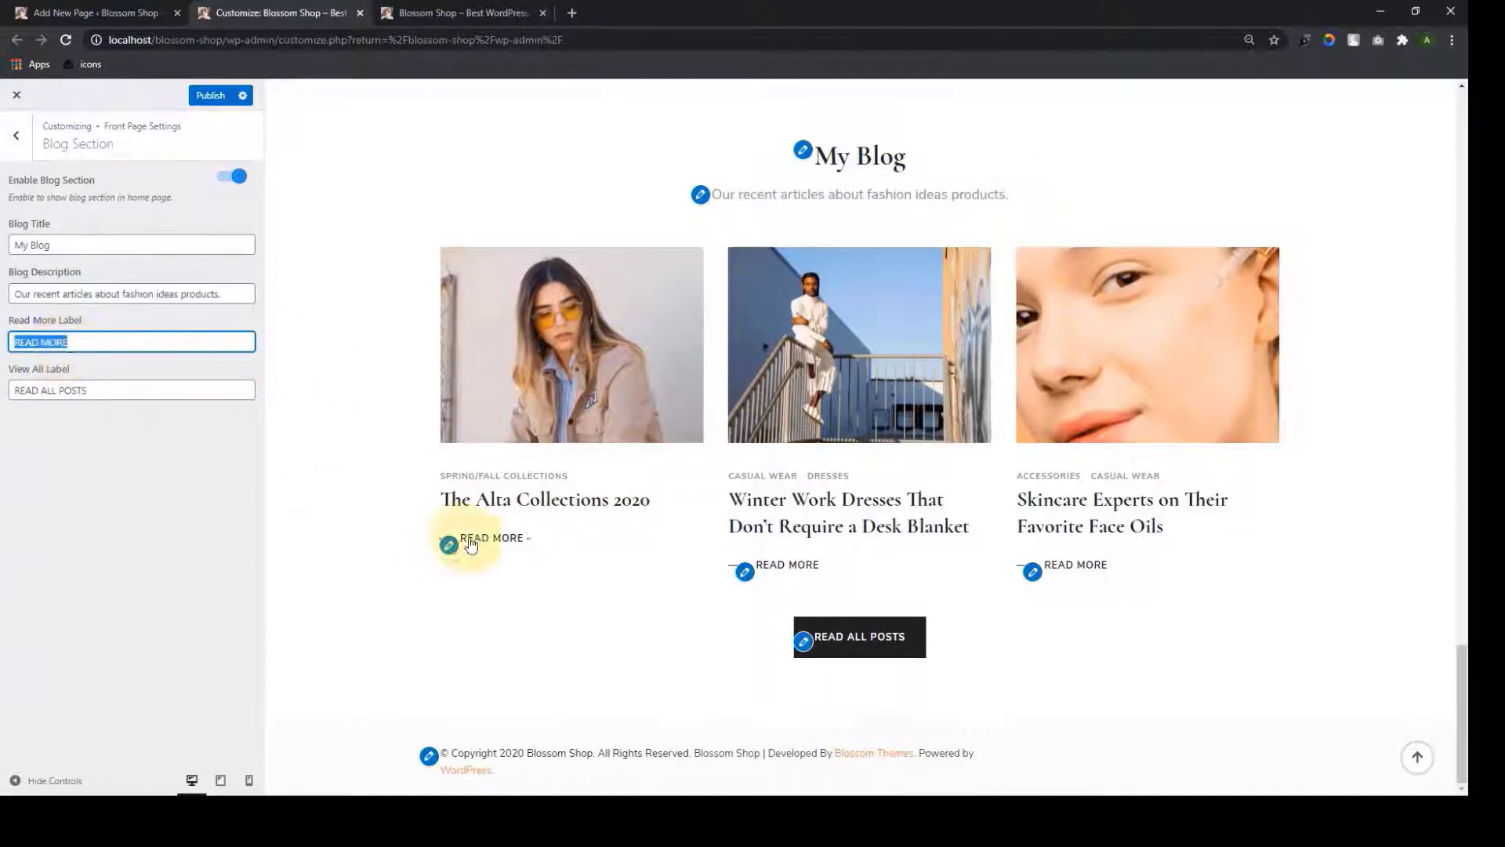
click(164, 470)
click(112, 394)
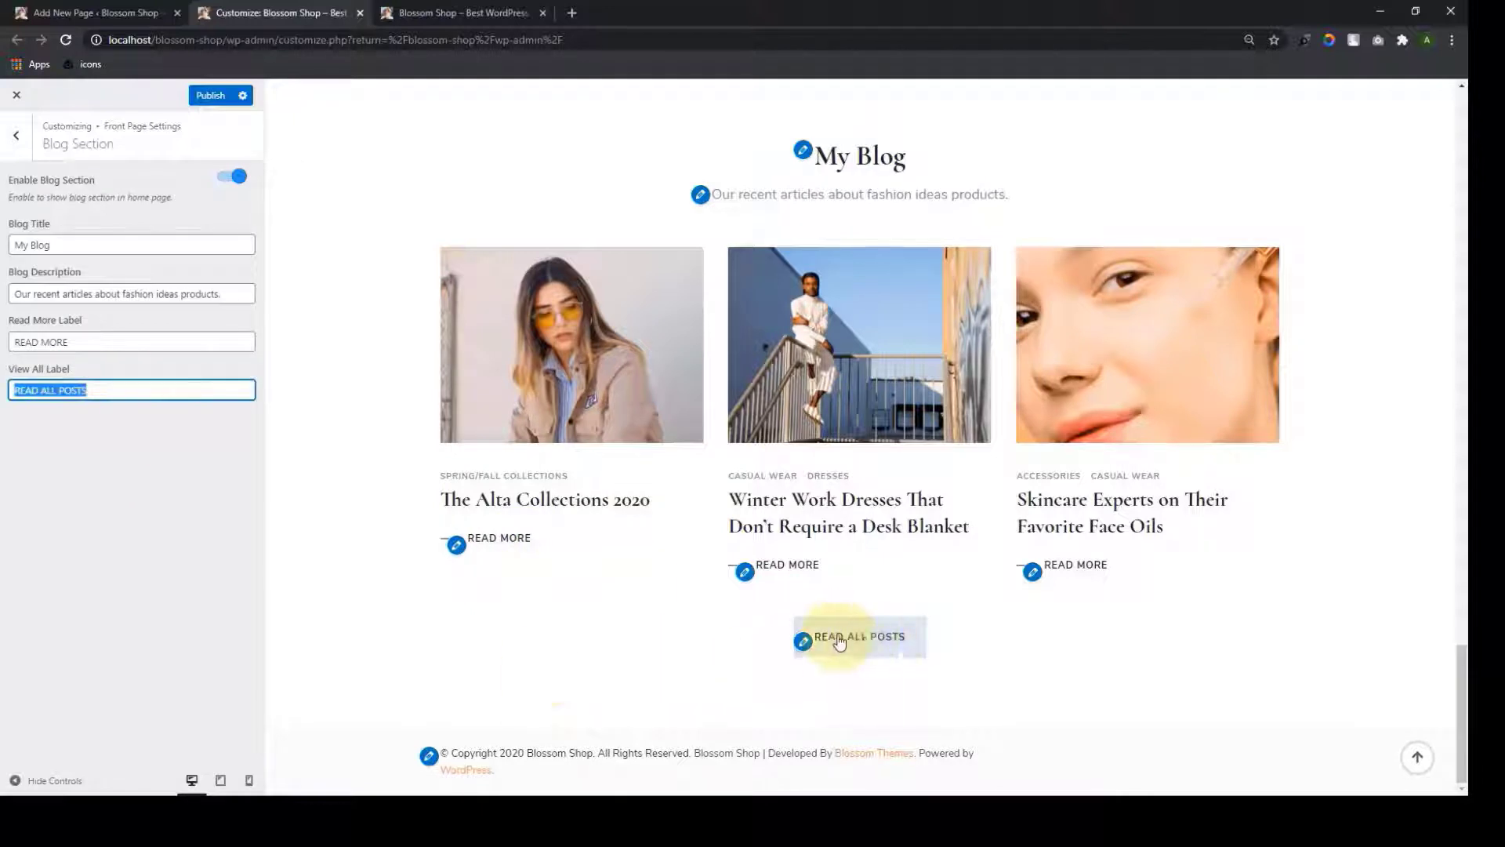
click(247, 536)
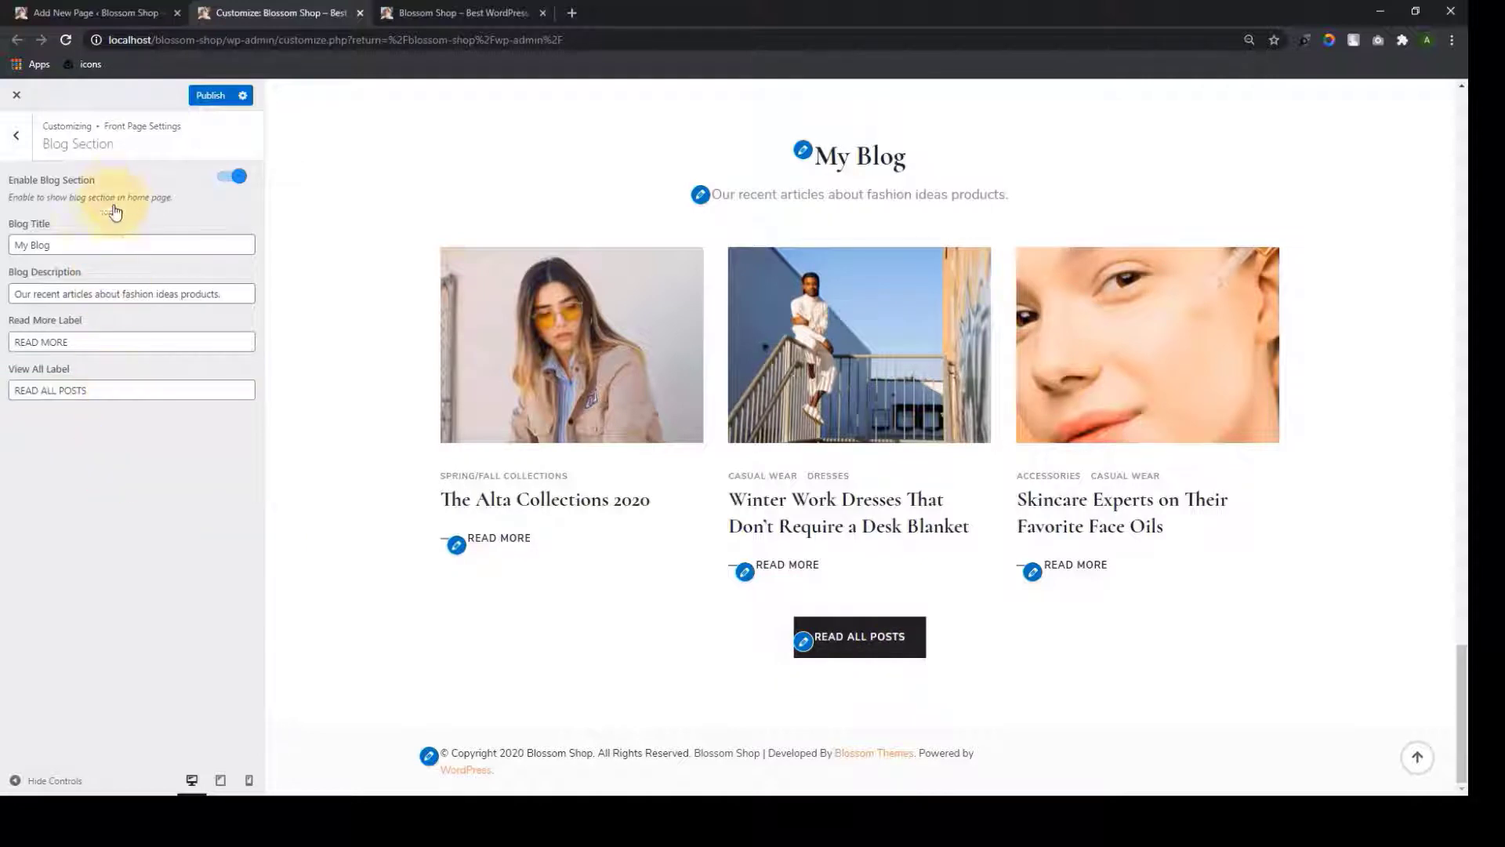
click(211, 109)
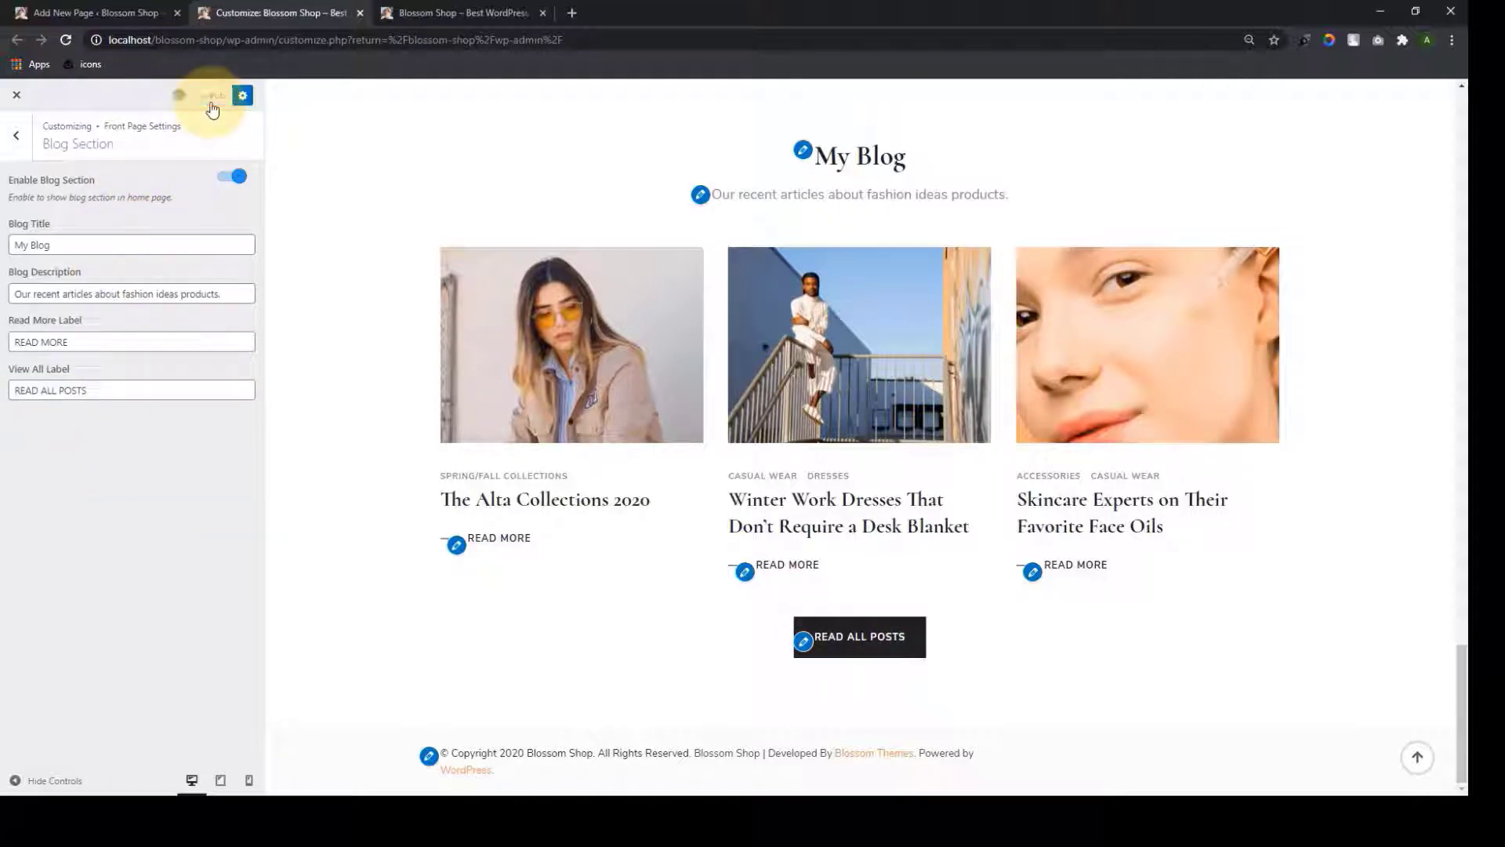
click(31, 140)
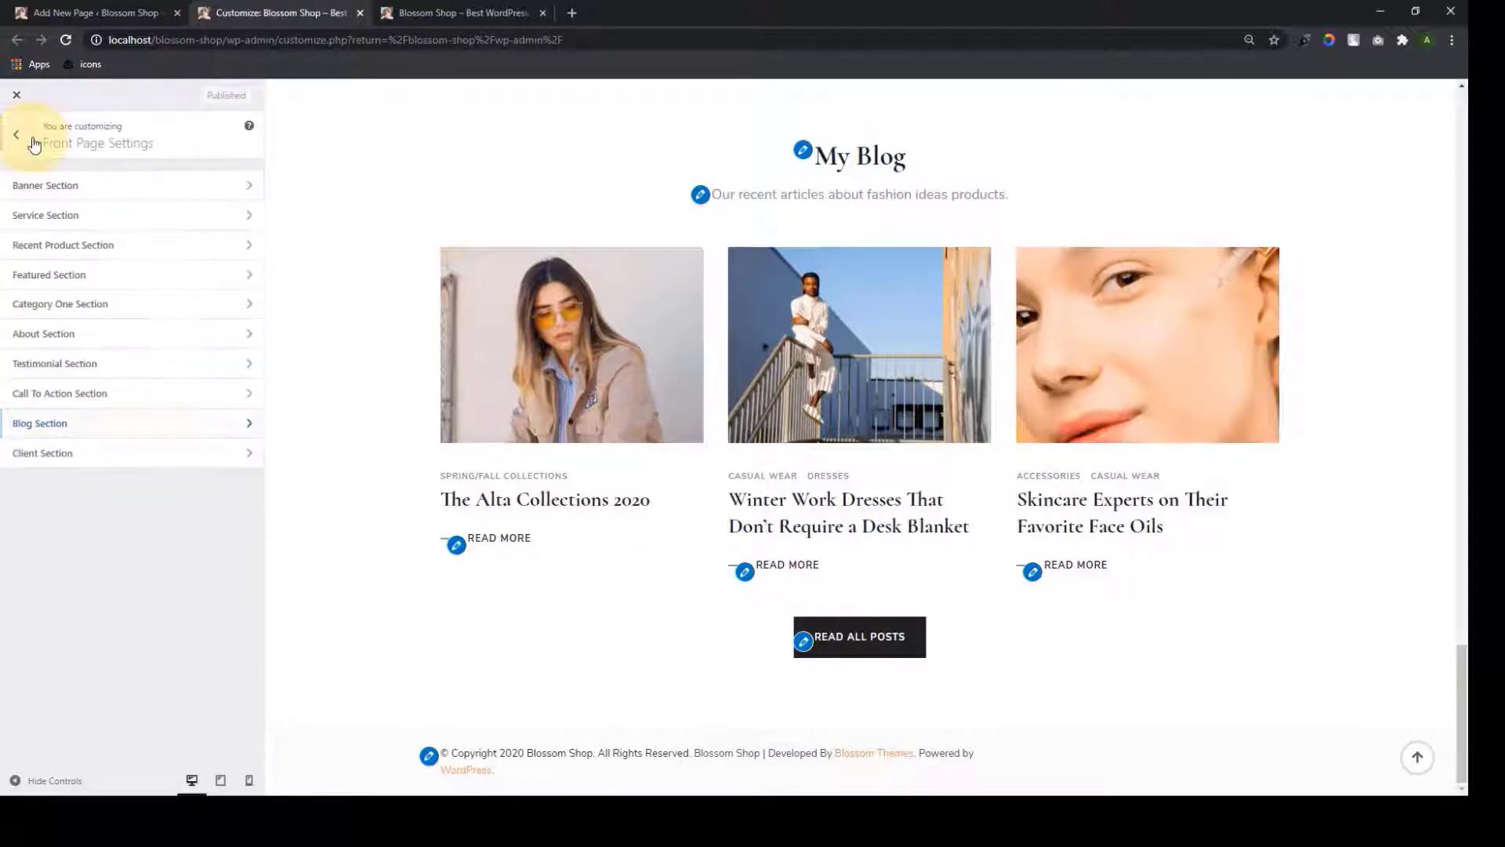
Add a Blossom: Client Logo Widget to the Client Section with one logo slot awaiting an image
click(95, 454)
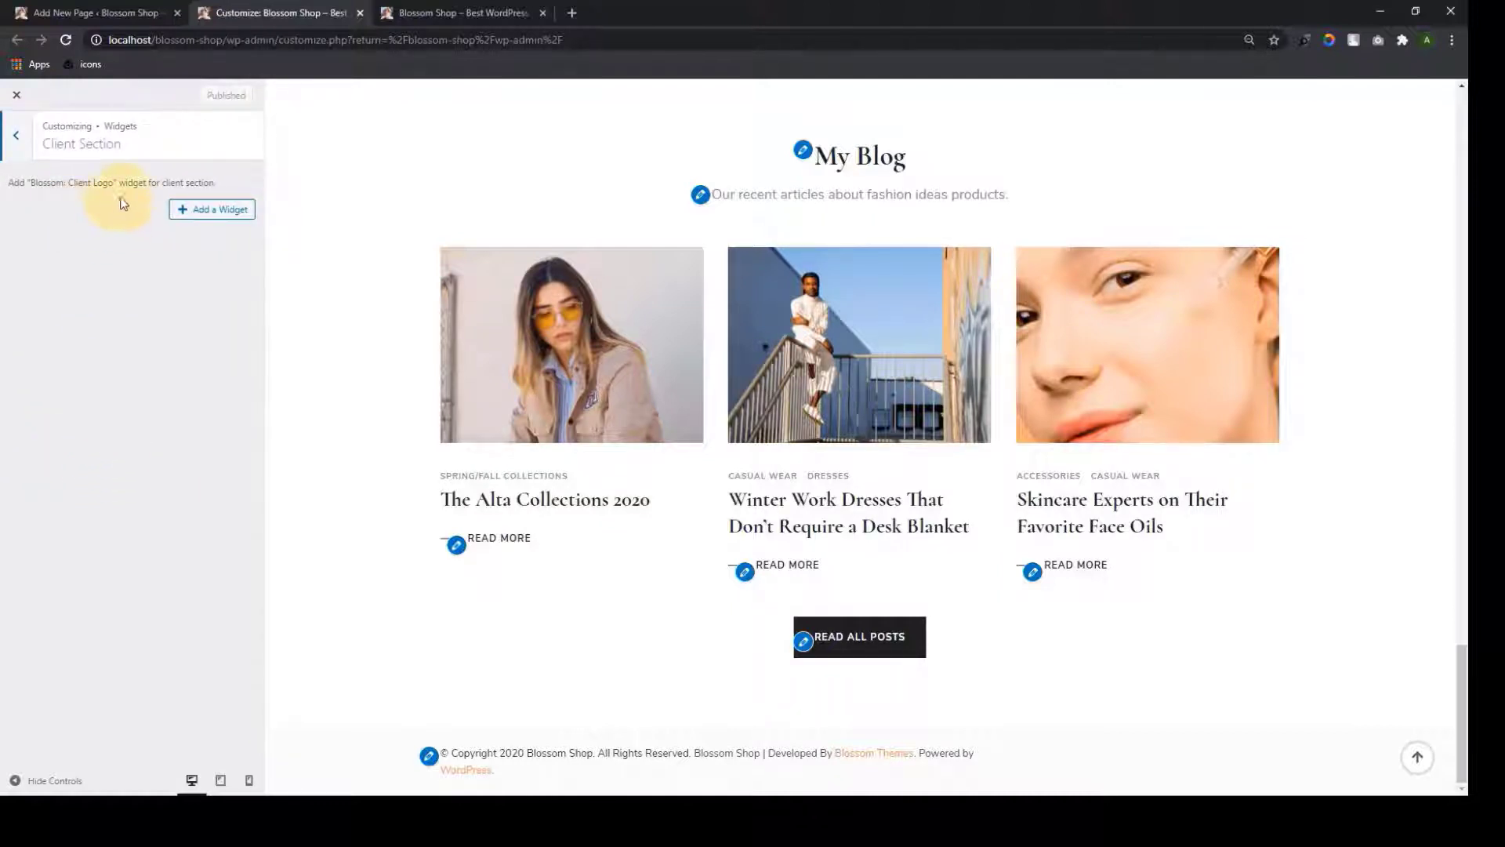
drag(59, 189, 78, 184)
triple_click(78, 184)
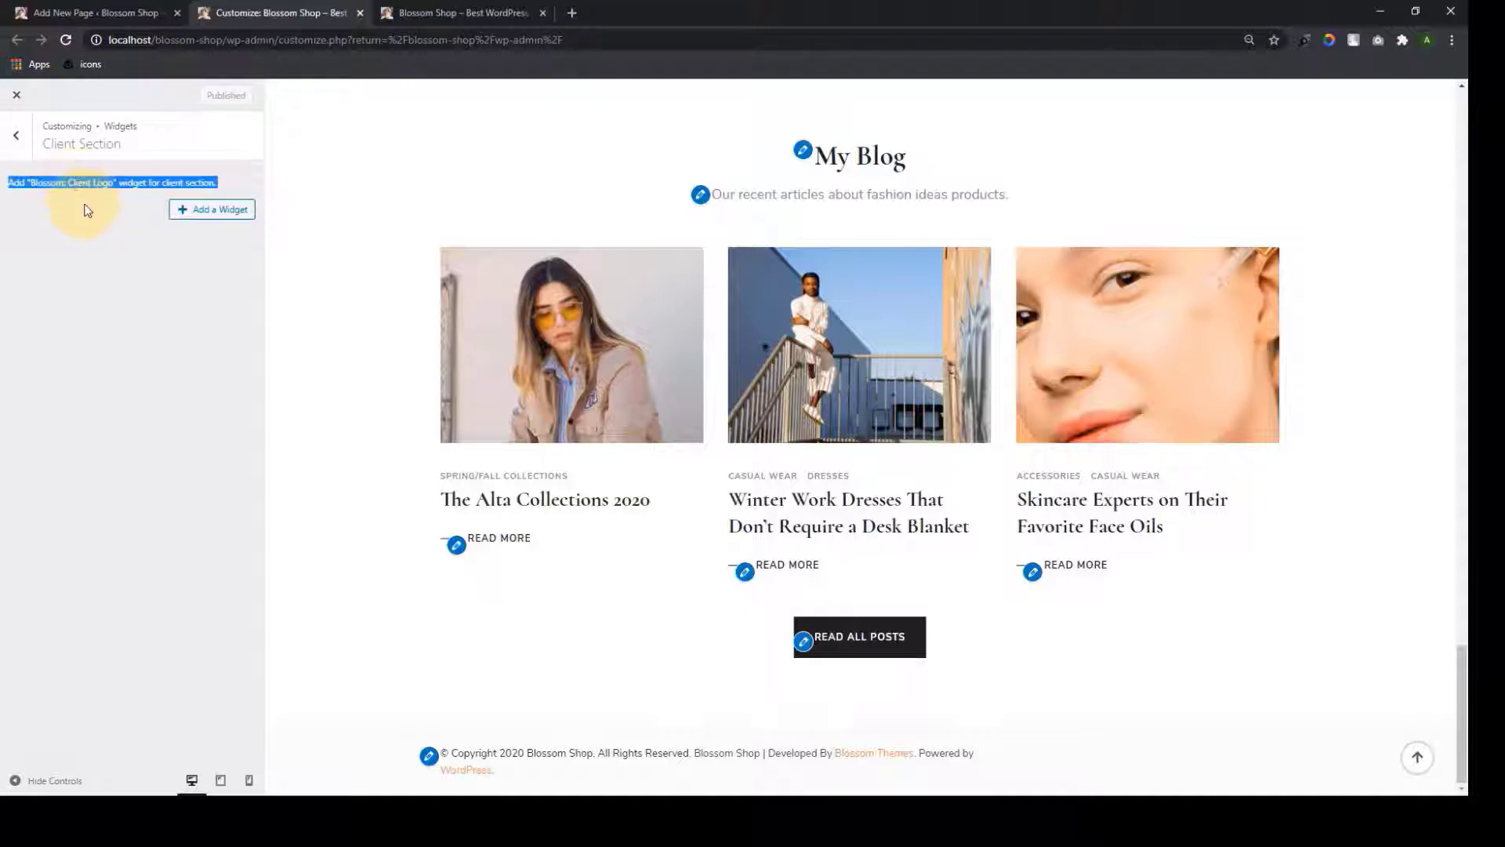
click(172, 245)
click(179, 211)
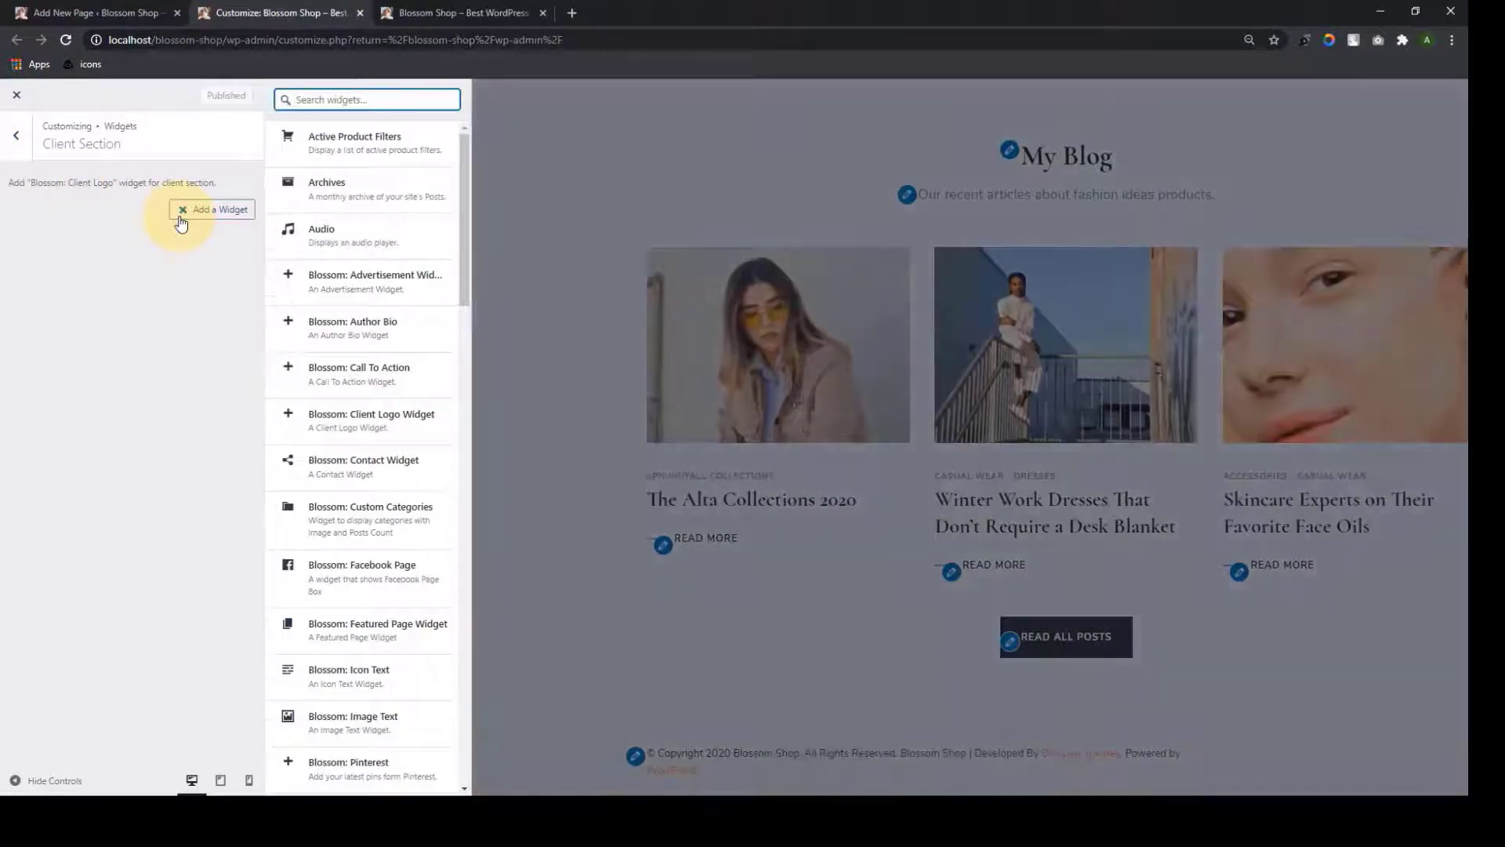
click(301, 433)
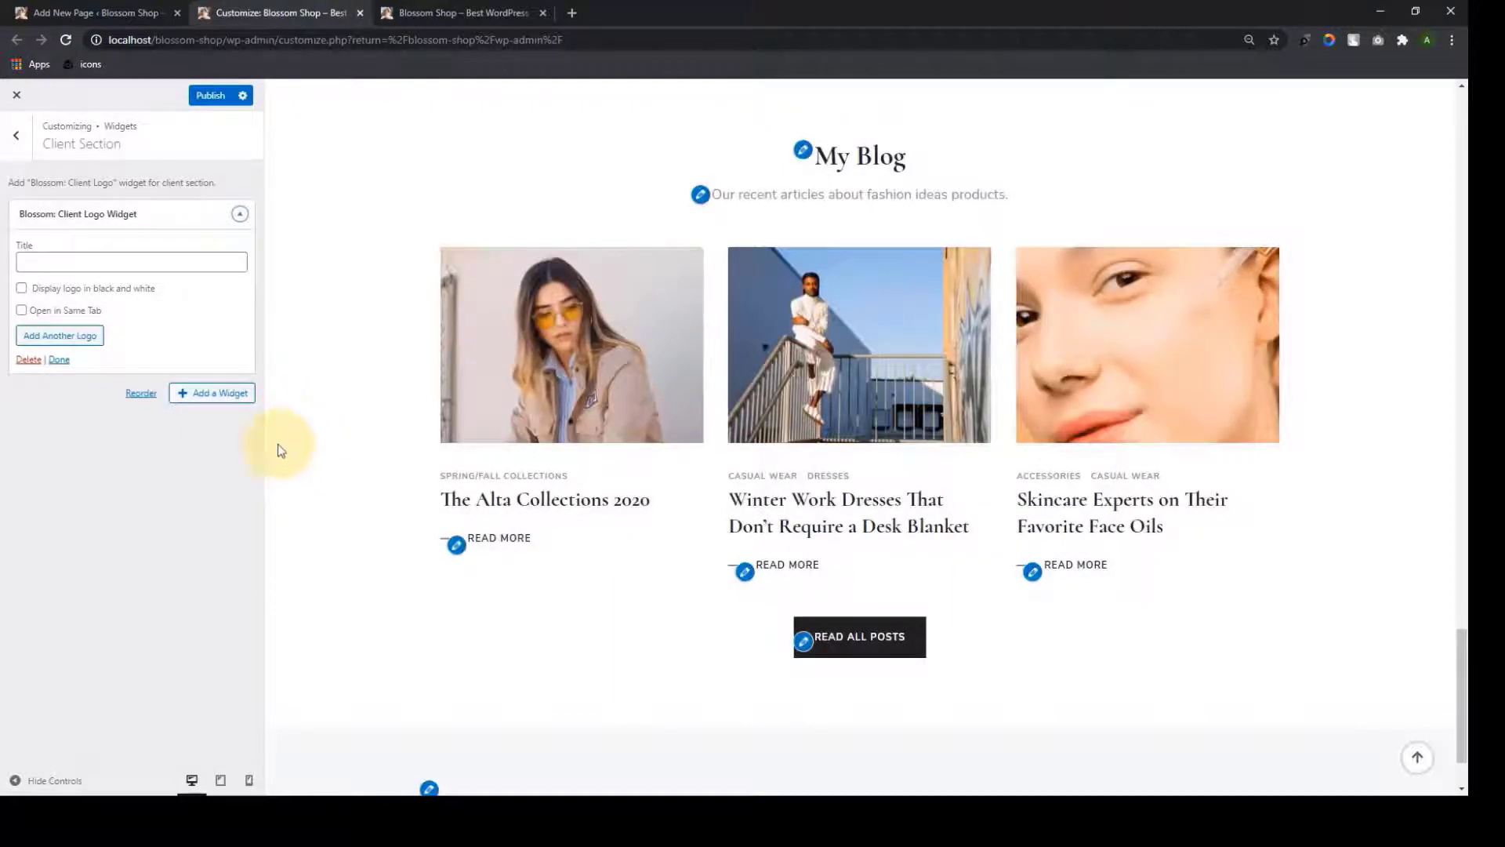
click(90, 261)
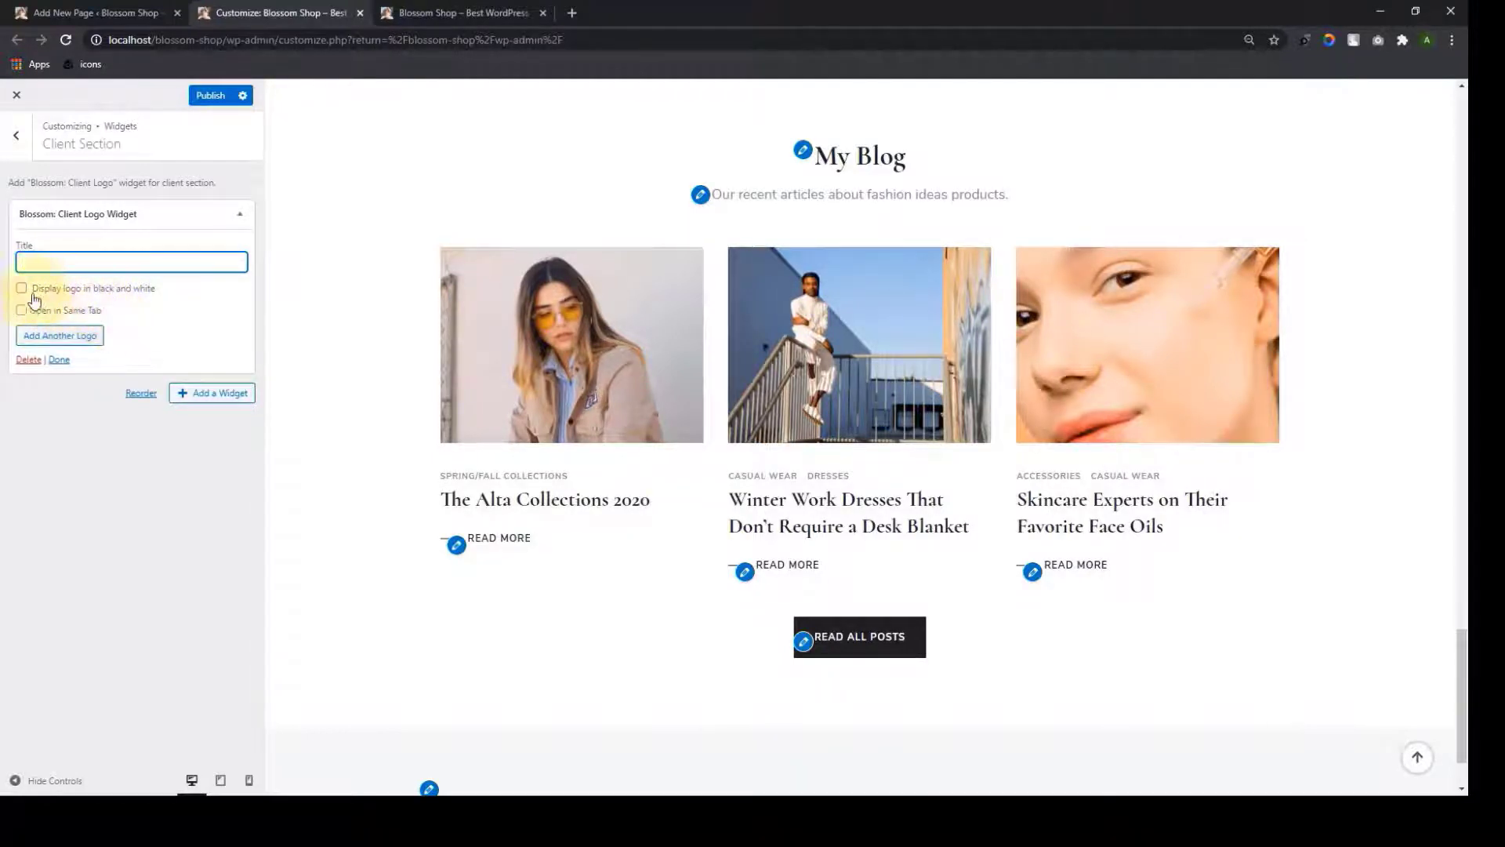
click(75, 335)
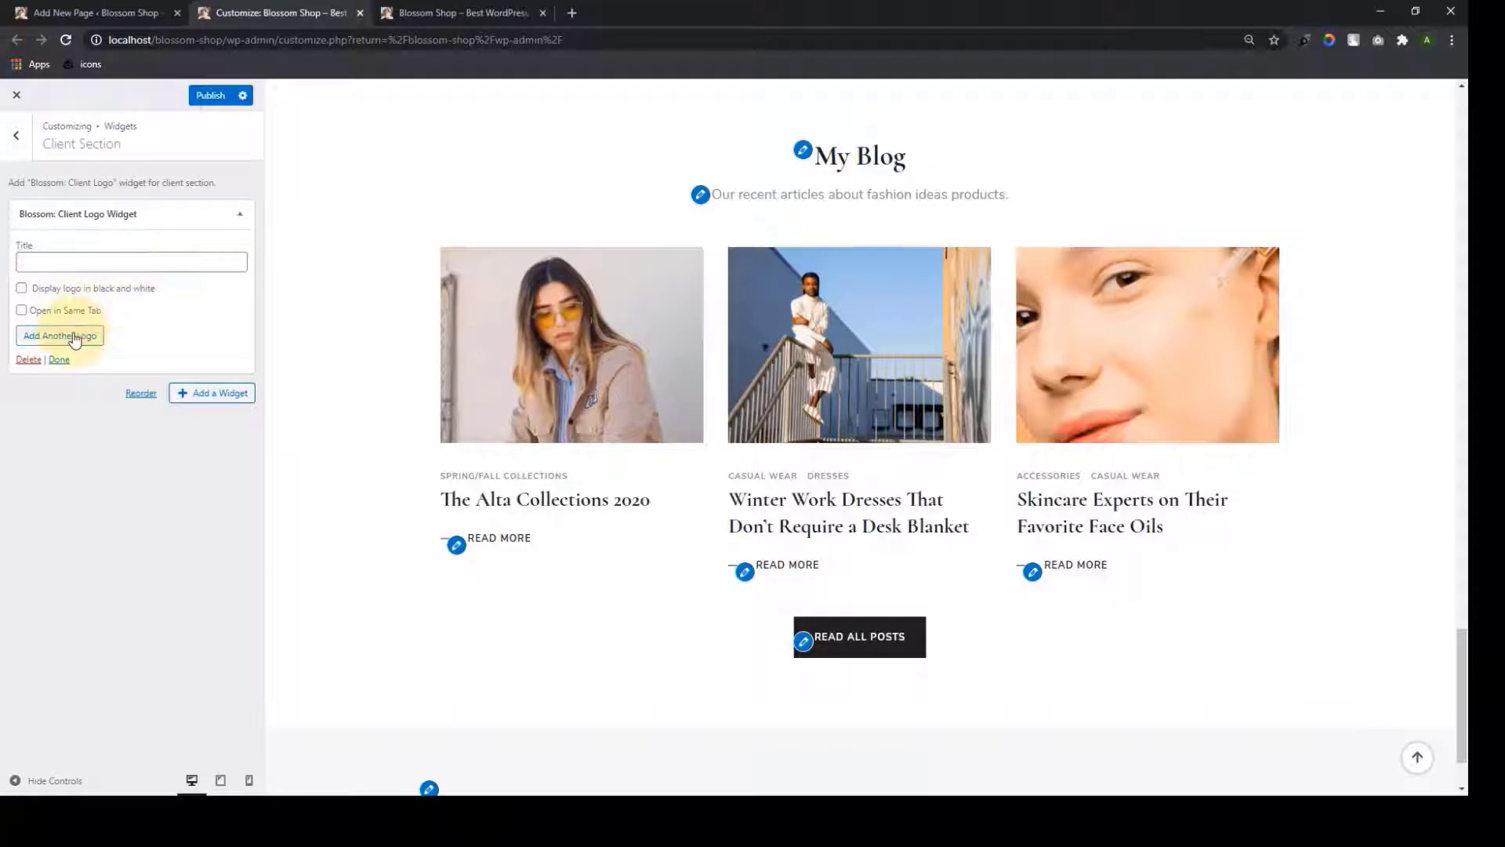
click(54, 371)
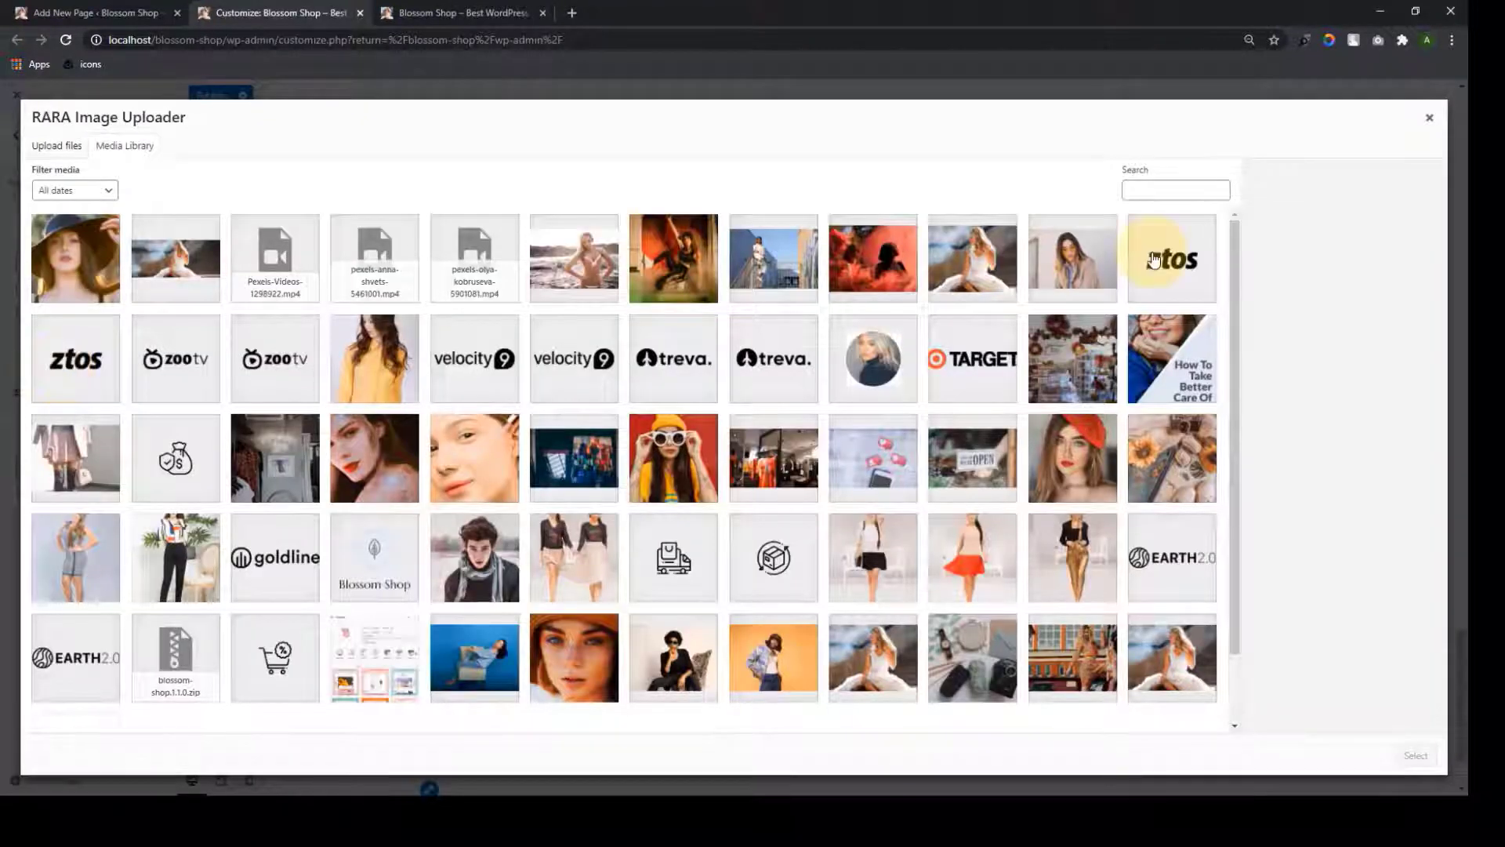
Add the ztos and zootv logos from the Media Library, pasting a featured link for each
click(1154, 259)
click(1416, 755)
click(113, 481)
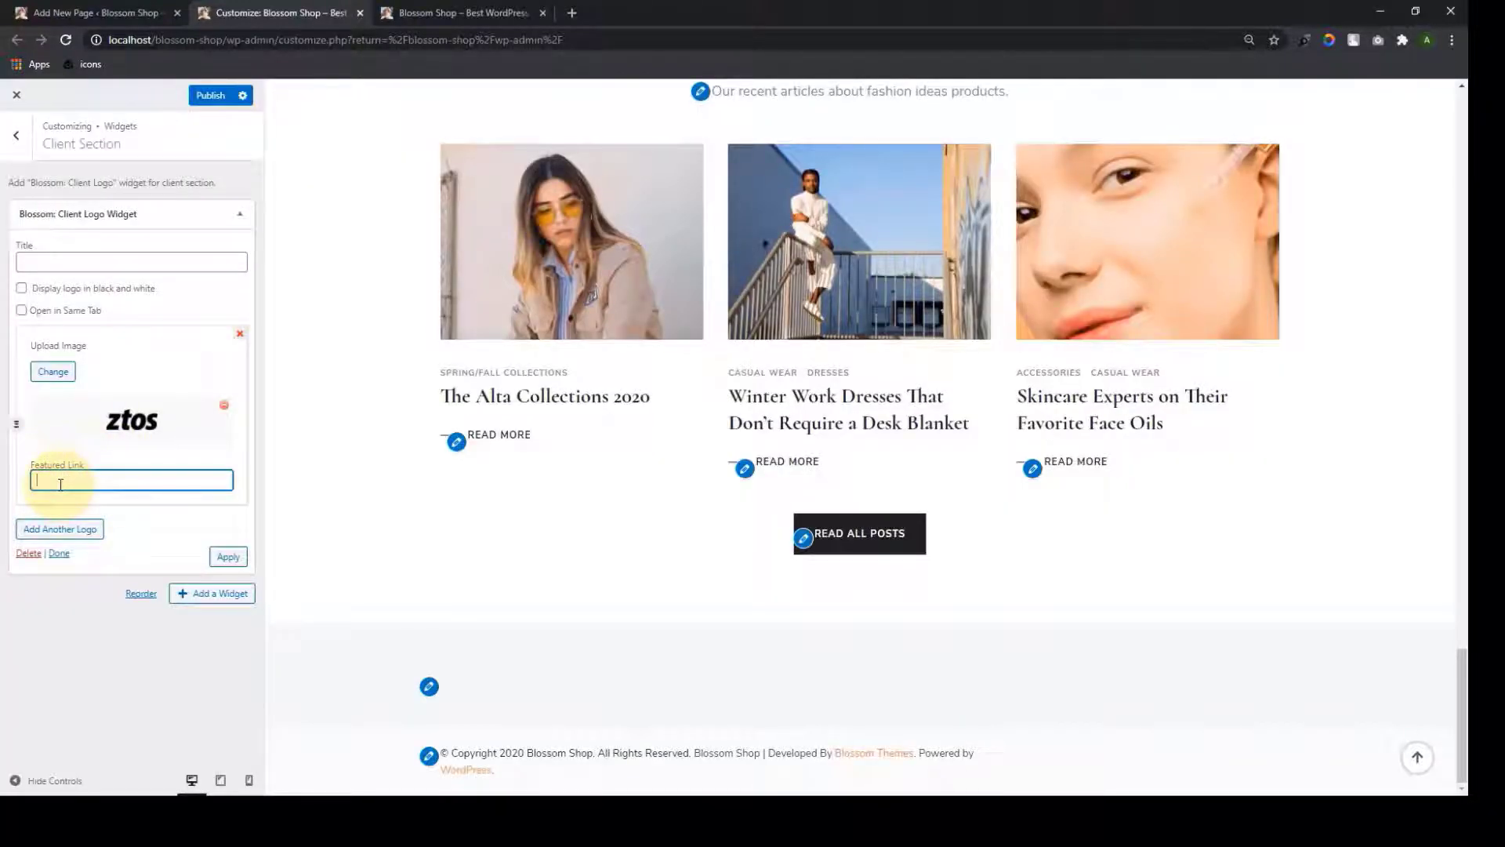
key(ctrl+v)
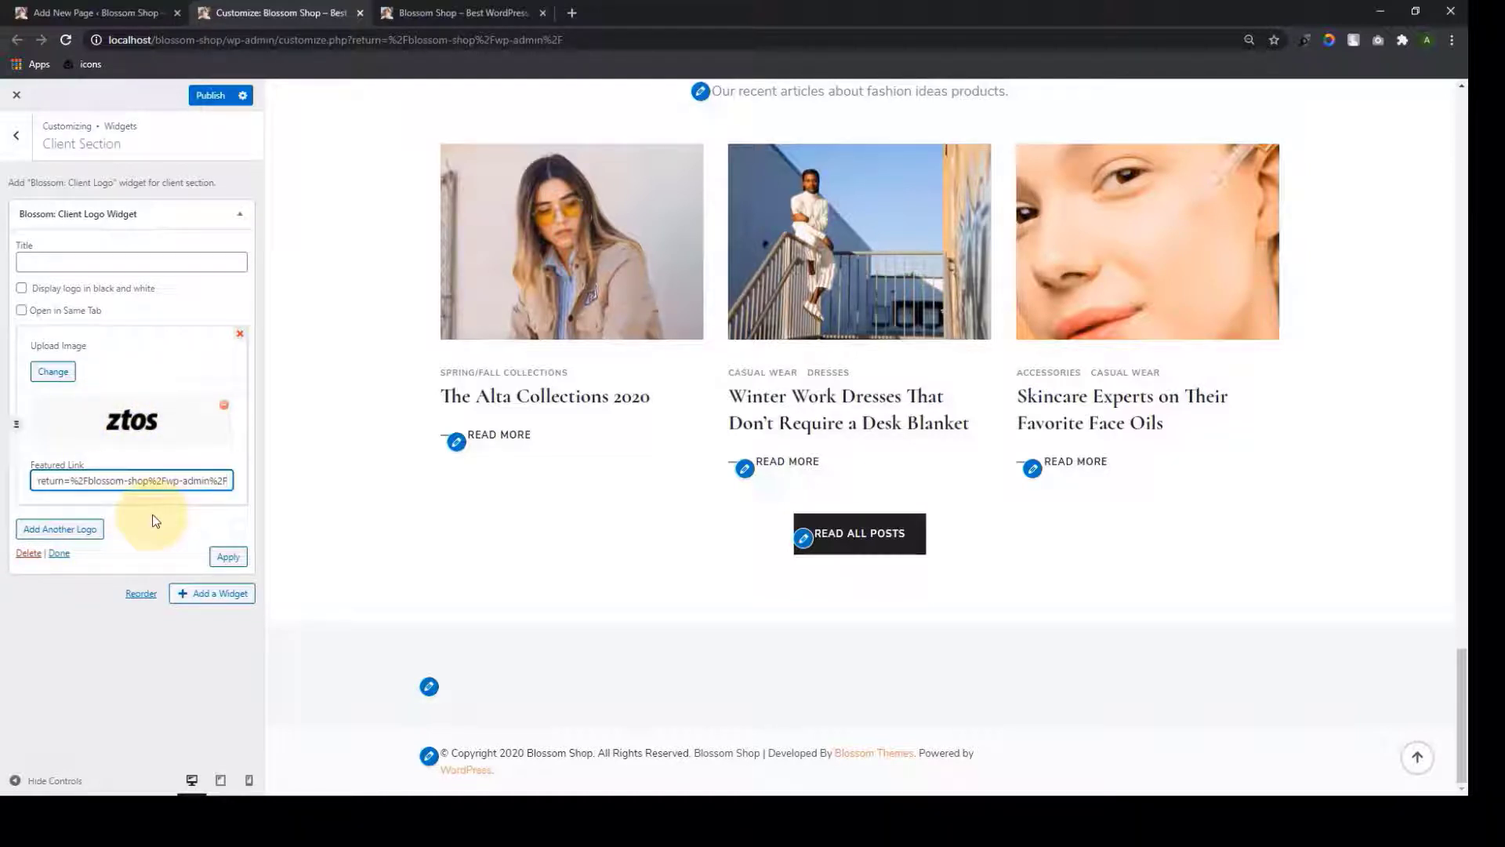
click(59, 528)
click(52, 564)
click(175, 357)
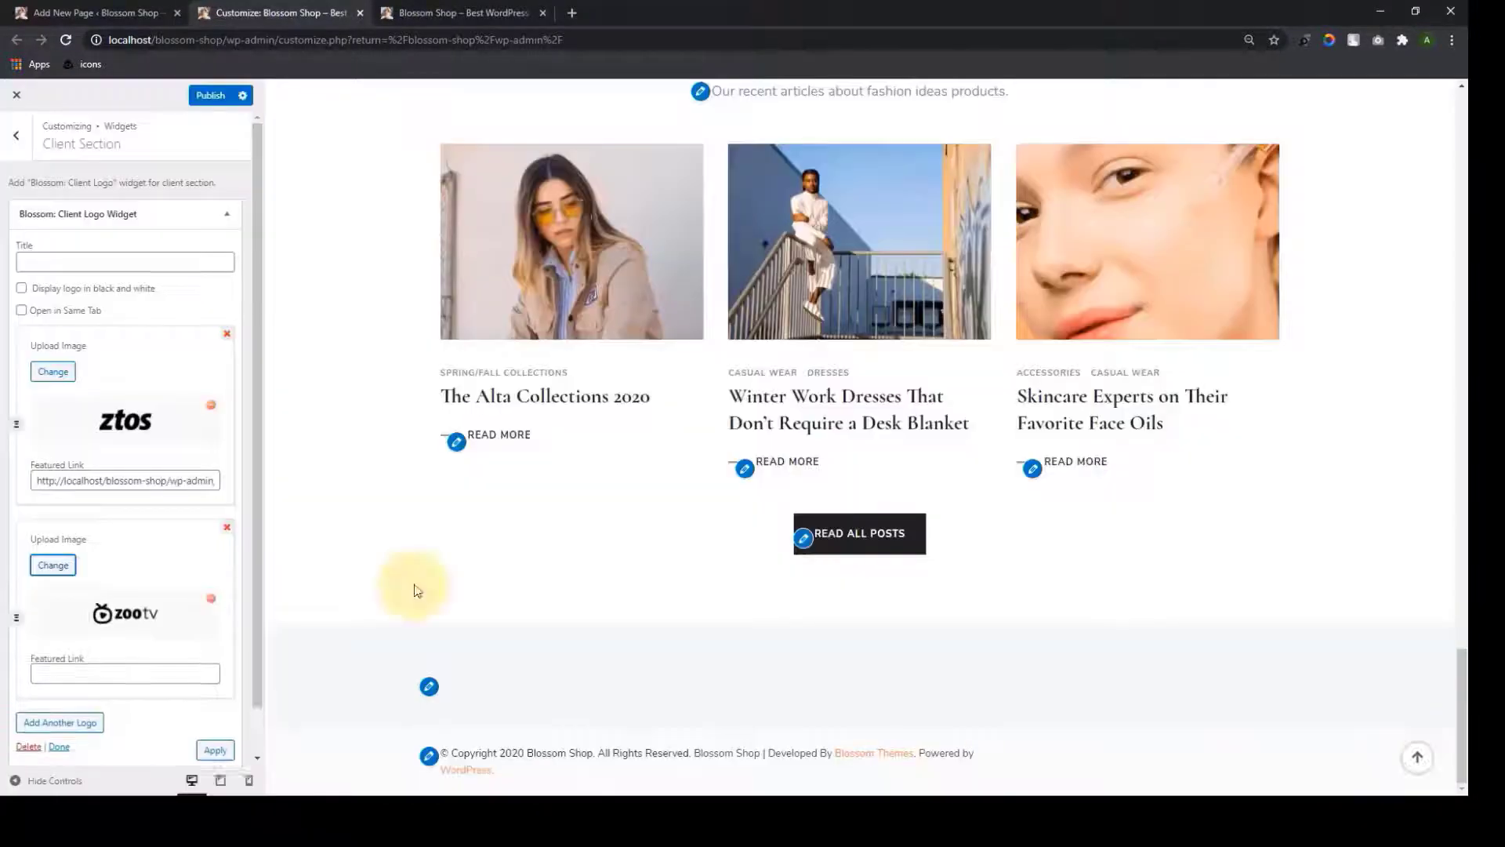
scroll(173, 620, down, 2)
click(117, 625)
key(ctrl+v)
Add a third logo slot with the velocity9 logo and its featured link
click(50, 675)
scroll(55, 667, down, 3)
click(54, 578)
click(478, 365)
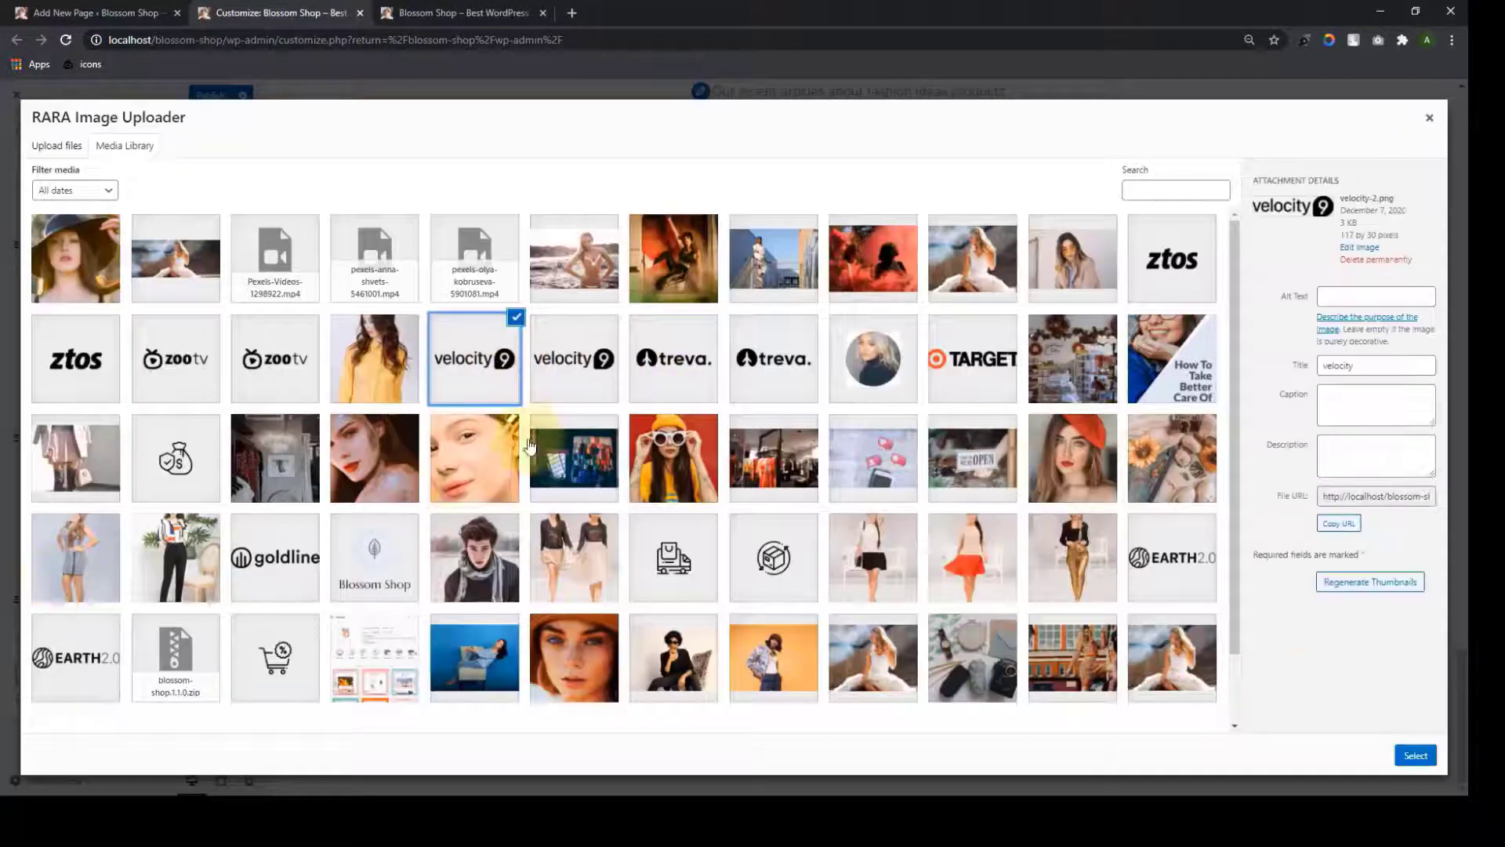
click(1416, 755)
scroll(165, 611, down, 2)
click(106, 626)
key(ctrl+v)
Add the treva logo with its pasted featured link
click(59, 673)
scroll(59, 667, down, 3)
click(58, 581)
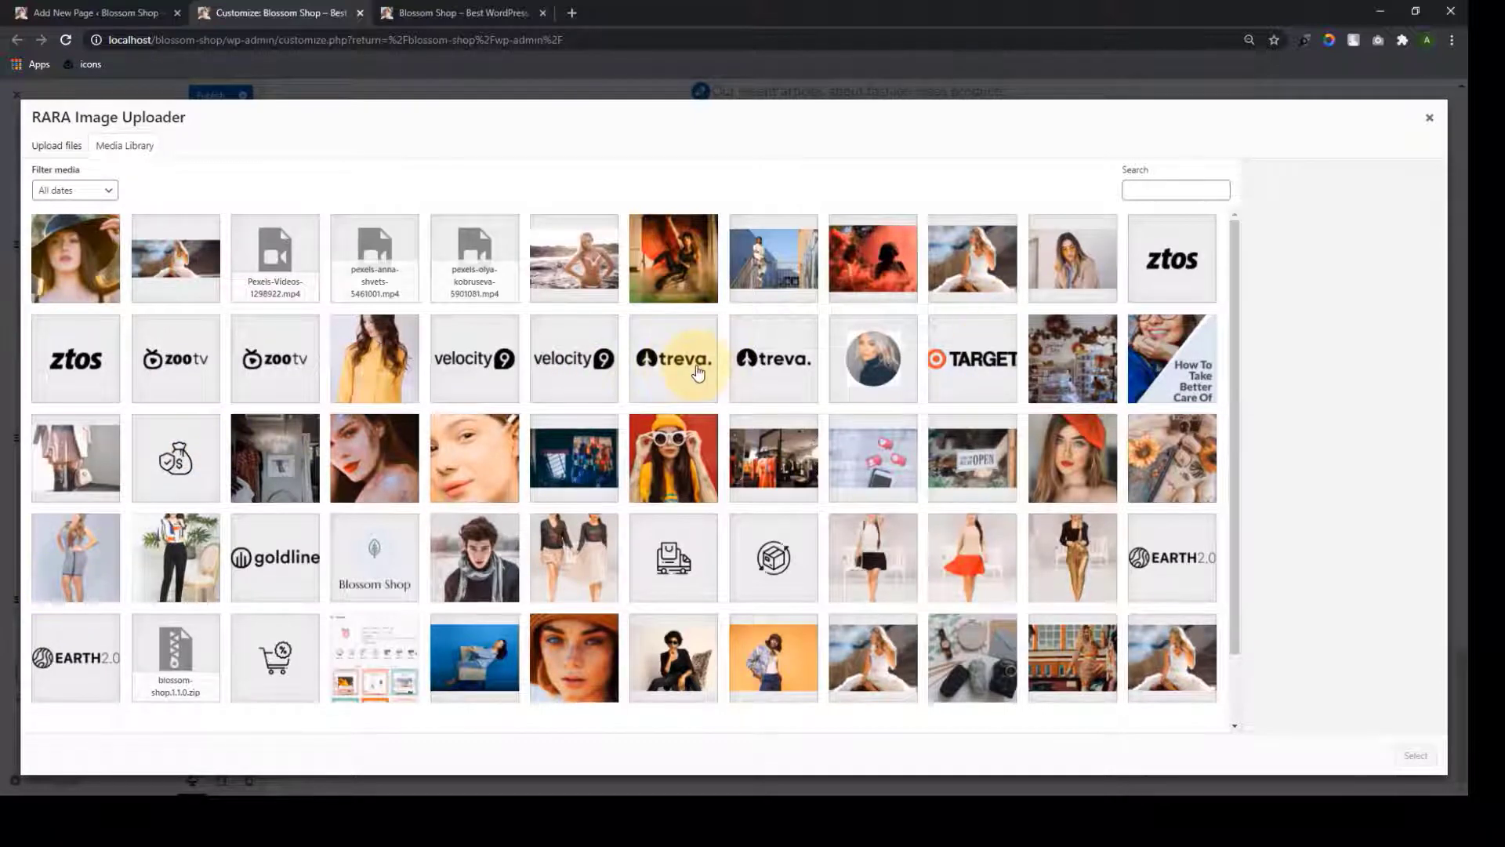
click(684, 370)
click(1416, 755)
scroll(212, 620, down, 2)
click(59, 673)
click(59, 673)
scroll(61, 666, down, 4)
click(108, 365)
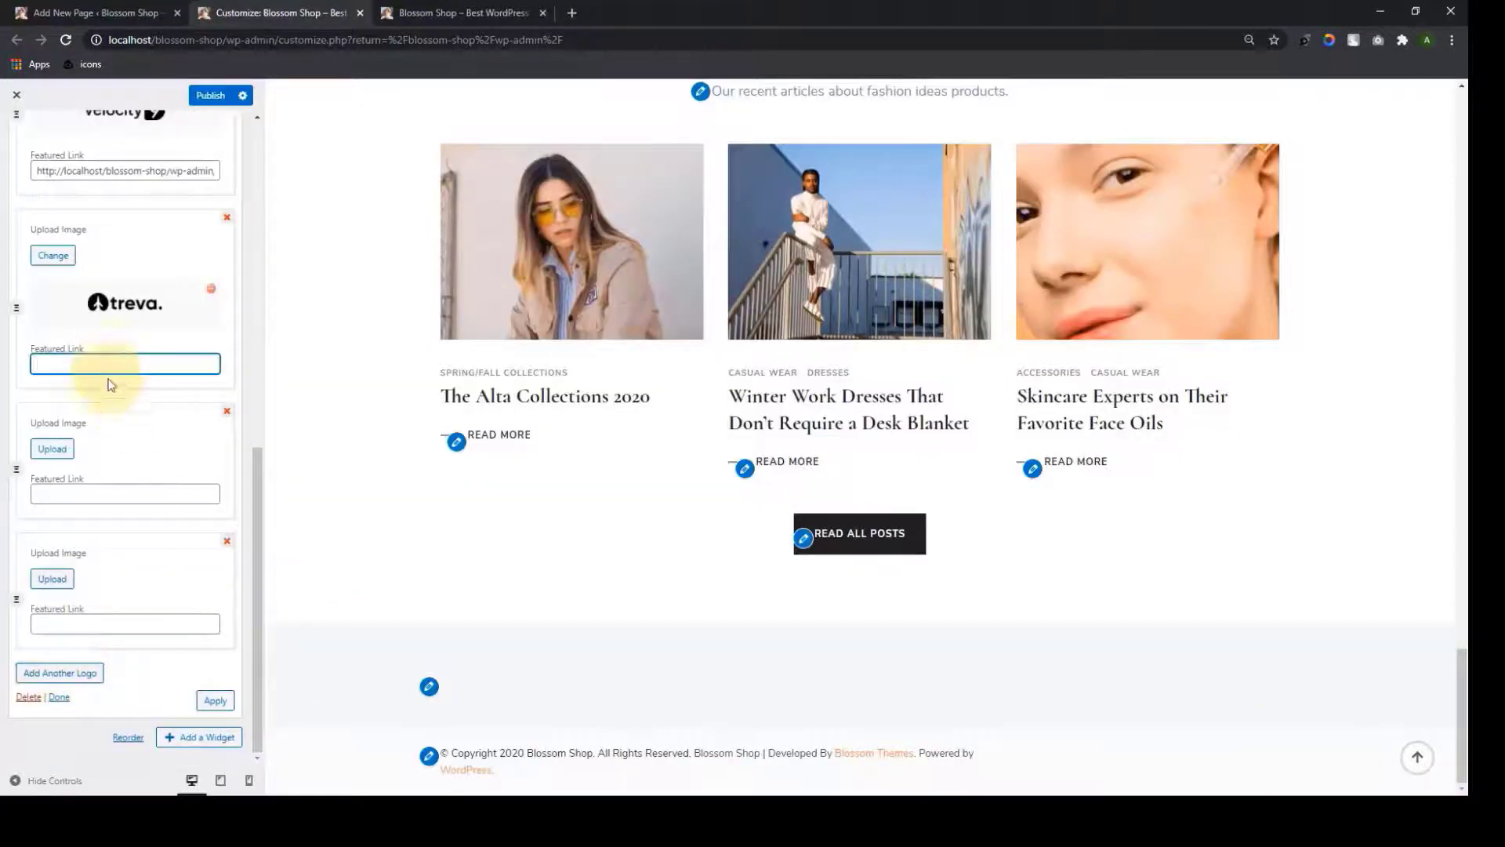
key(ctrl+v)
click(58, 449)
Add the TARGET and goldline logos, each with a pasted featured link
click(972, 361)
click(1416, 755)
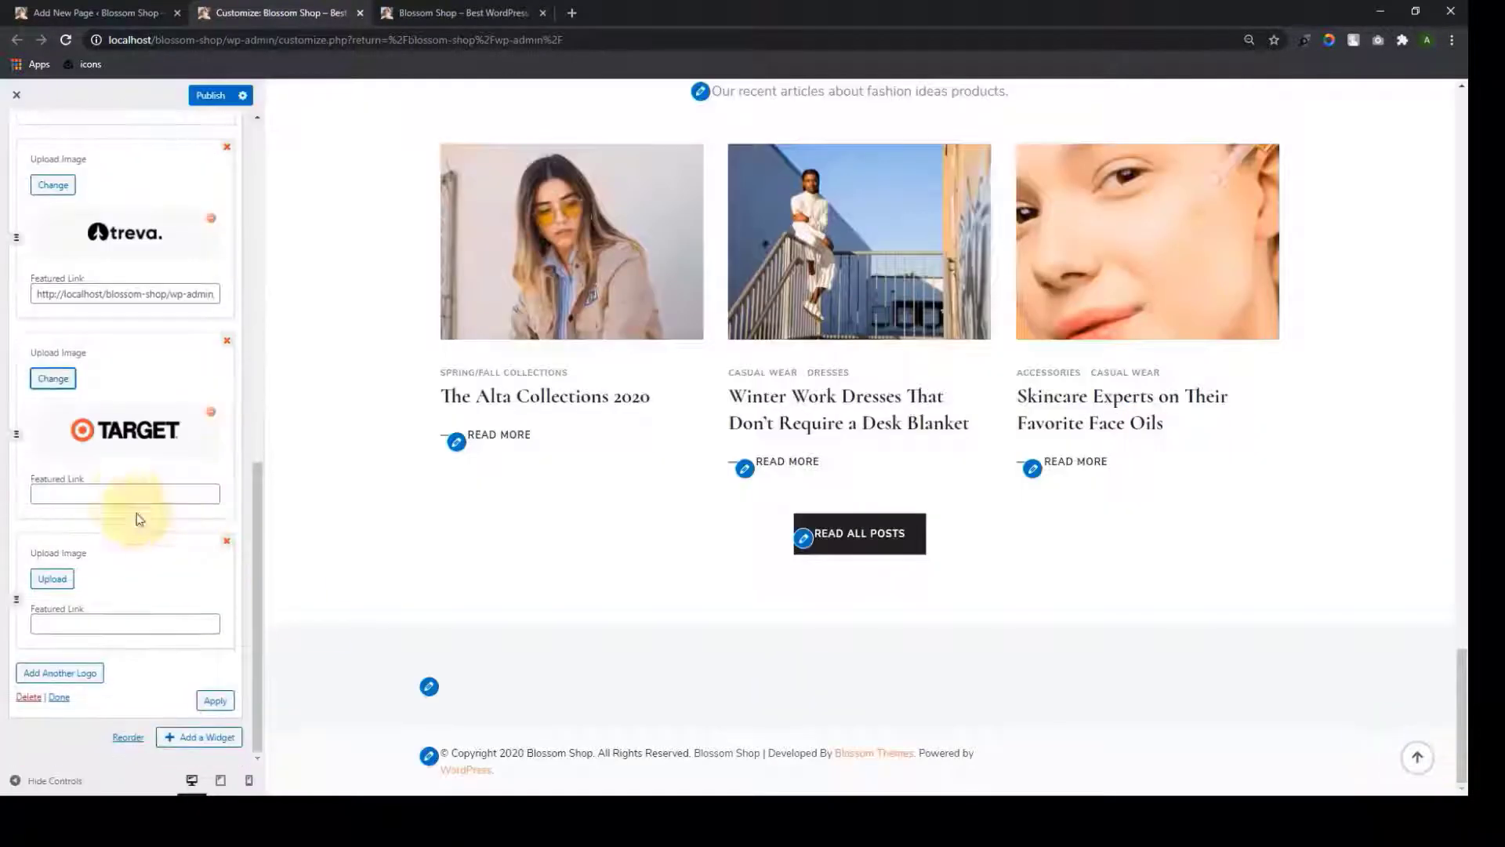
click(125, 494)
key(ctrl+v)
click(52, 580)
click(263, 568)
click(1416, 755)
scroll(125, 627, down, 2)
click(87, 625)
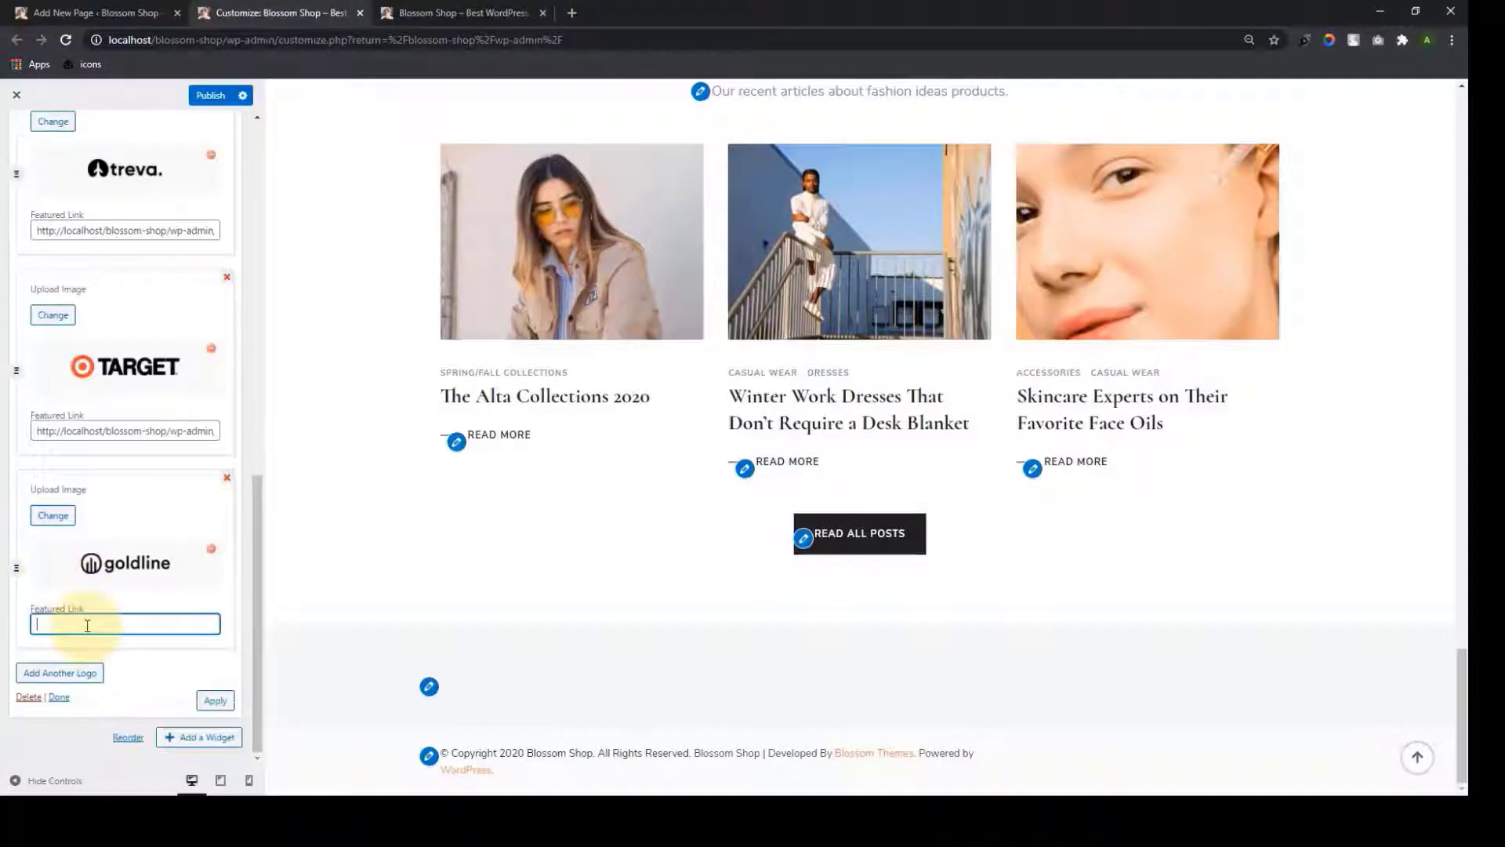
key(ctrl+v)
click(60, 672)
Add the final EARTH2.0 logo and paste its featured link
scroll(63, 666, down, 2)
click(52, 578)
click(74, 656)
click(1416, 755)
scroll(126, 627, down, 2)
click(78, 624)
text(http://localhost/blossom-shop/wp-admin/customize.php?return=%2Fblossom-shop%2Fwp-admin%2F)
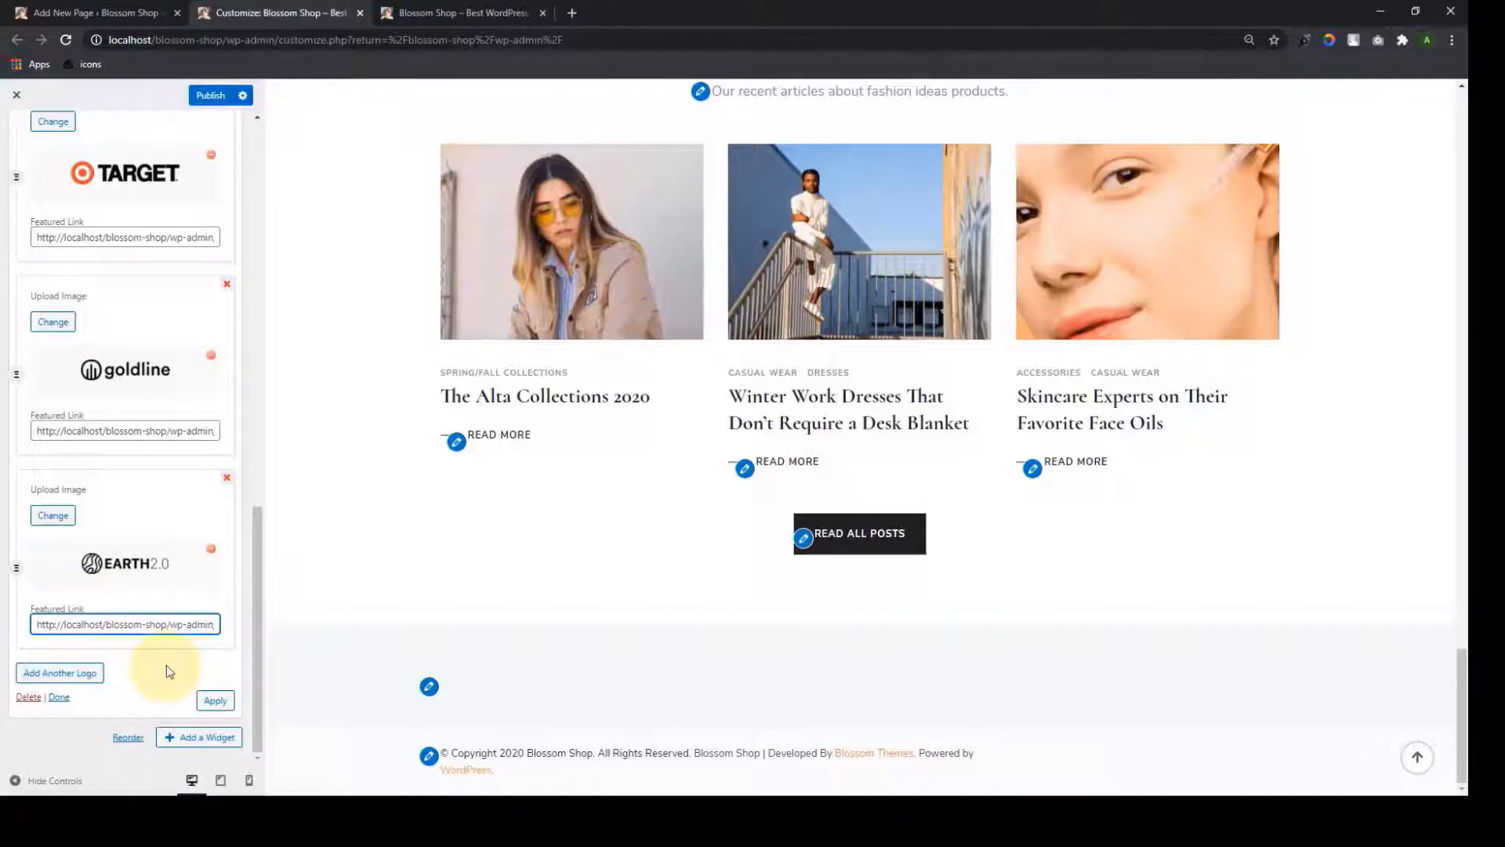
Check the widget title and apply the seven logos to the preview
scroll(166, 665, up, 15)
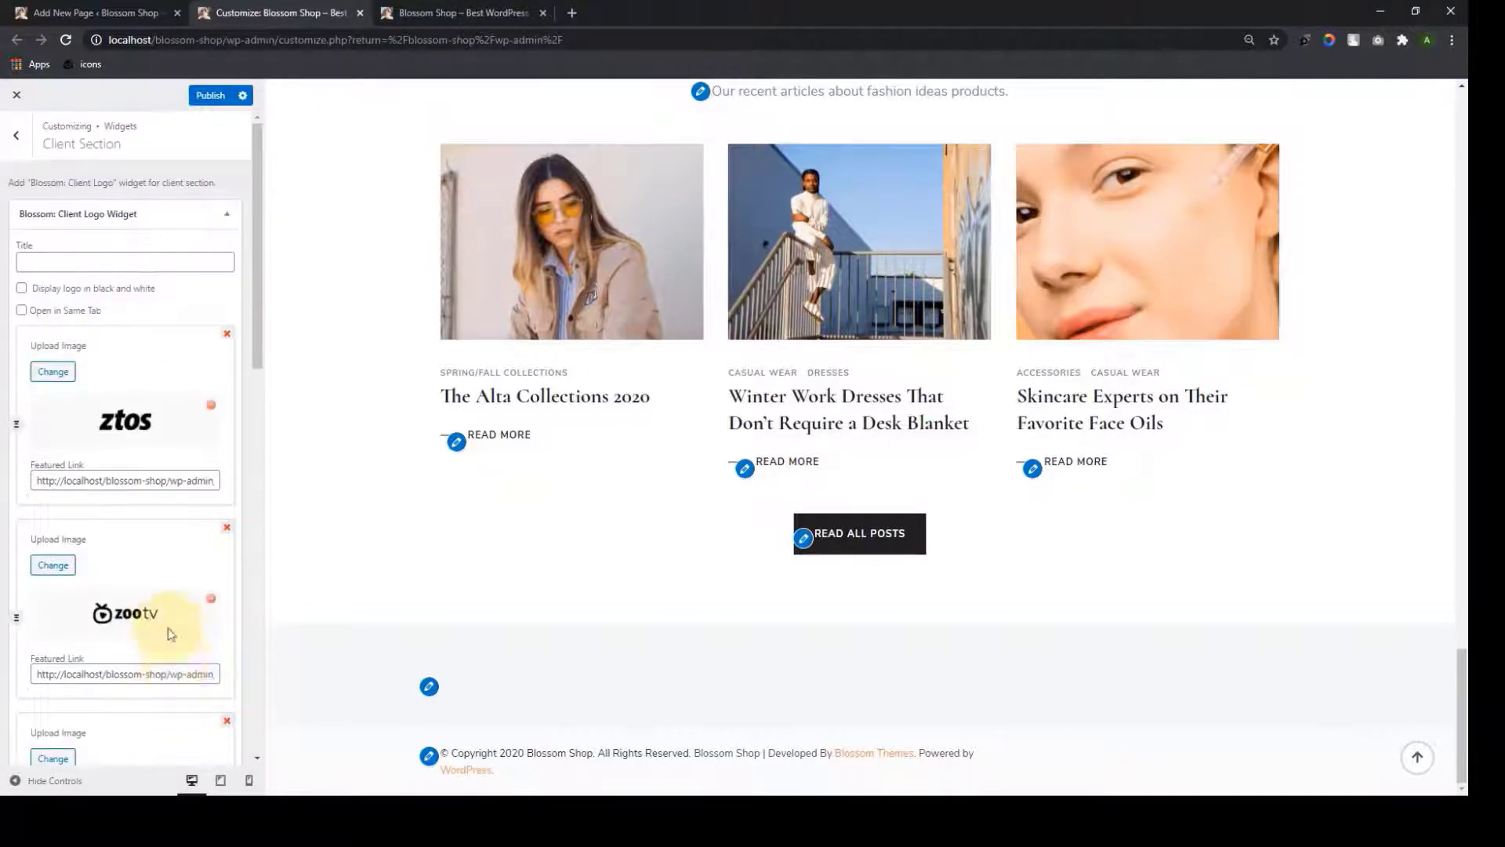
click(74, 261)
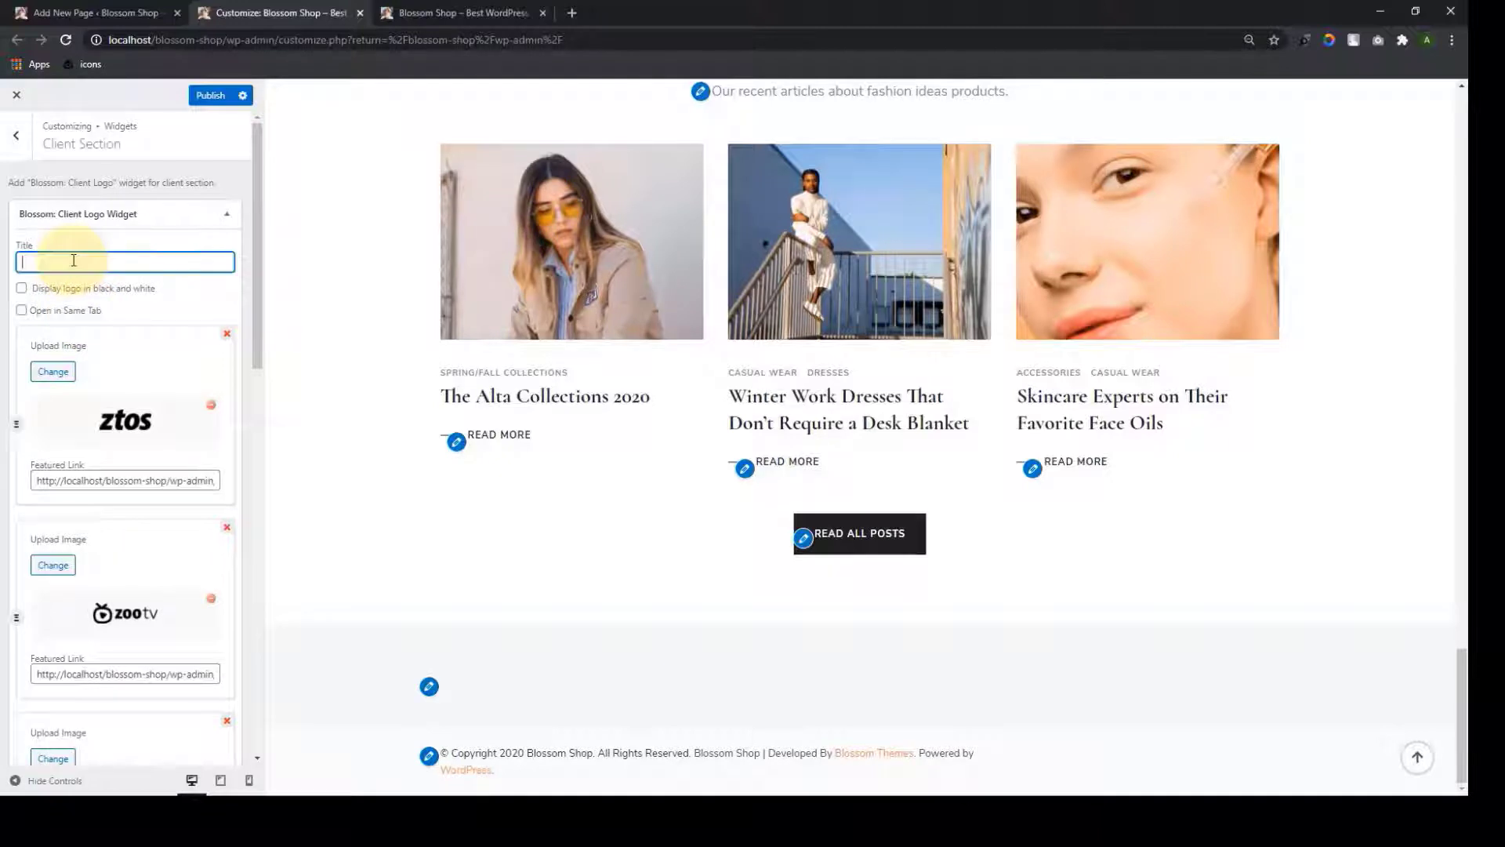
scroll(201, 471, down, 15)
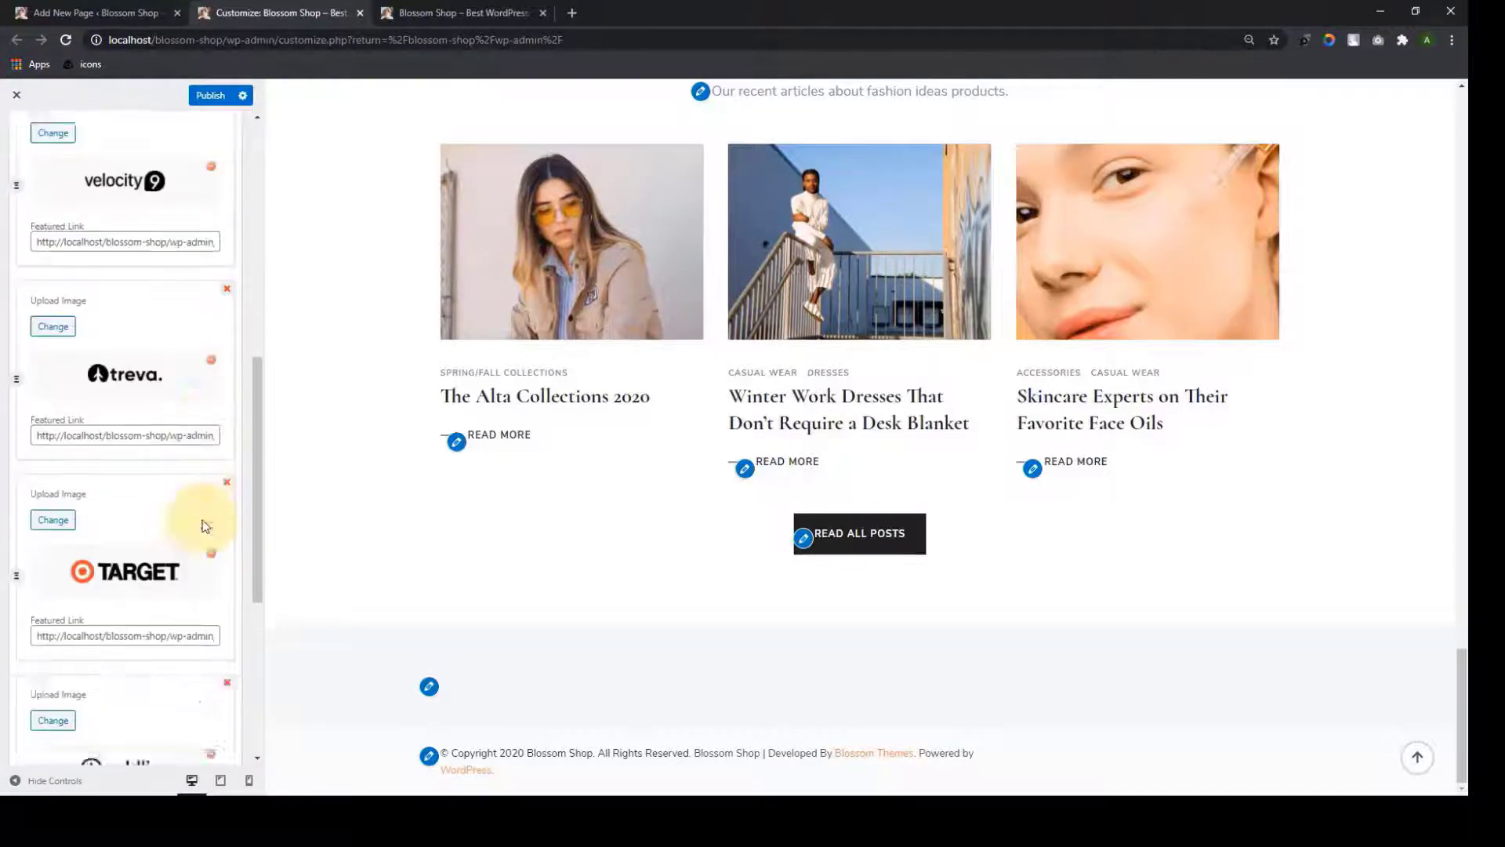
scroll(124, 594, up, 15)
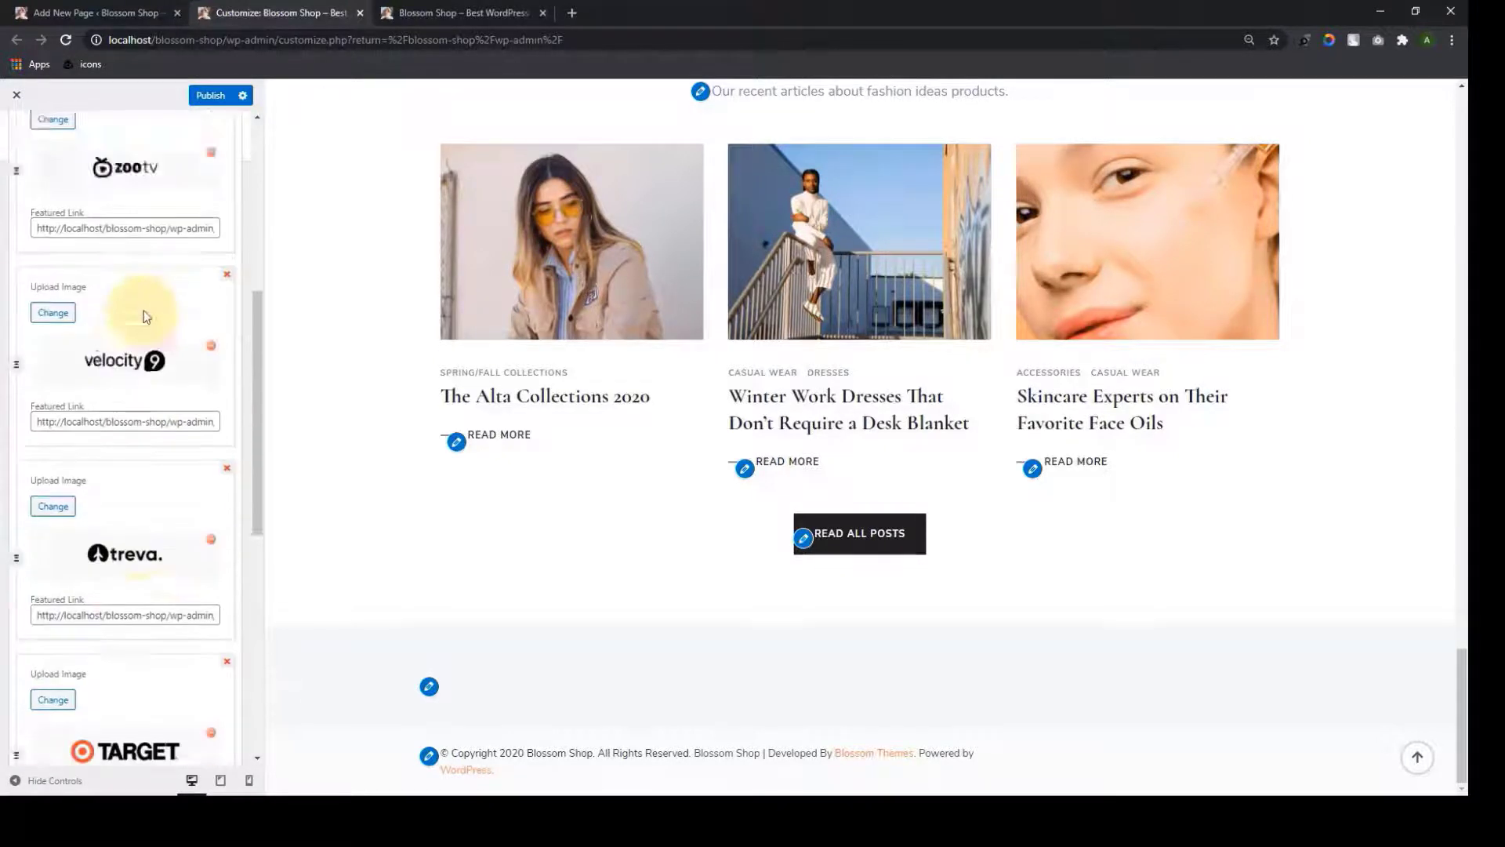
scroll(128, 349, down, 15)
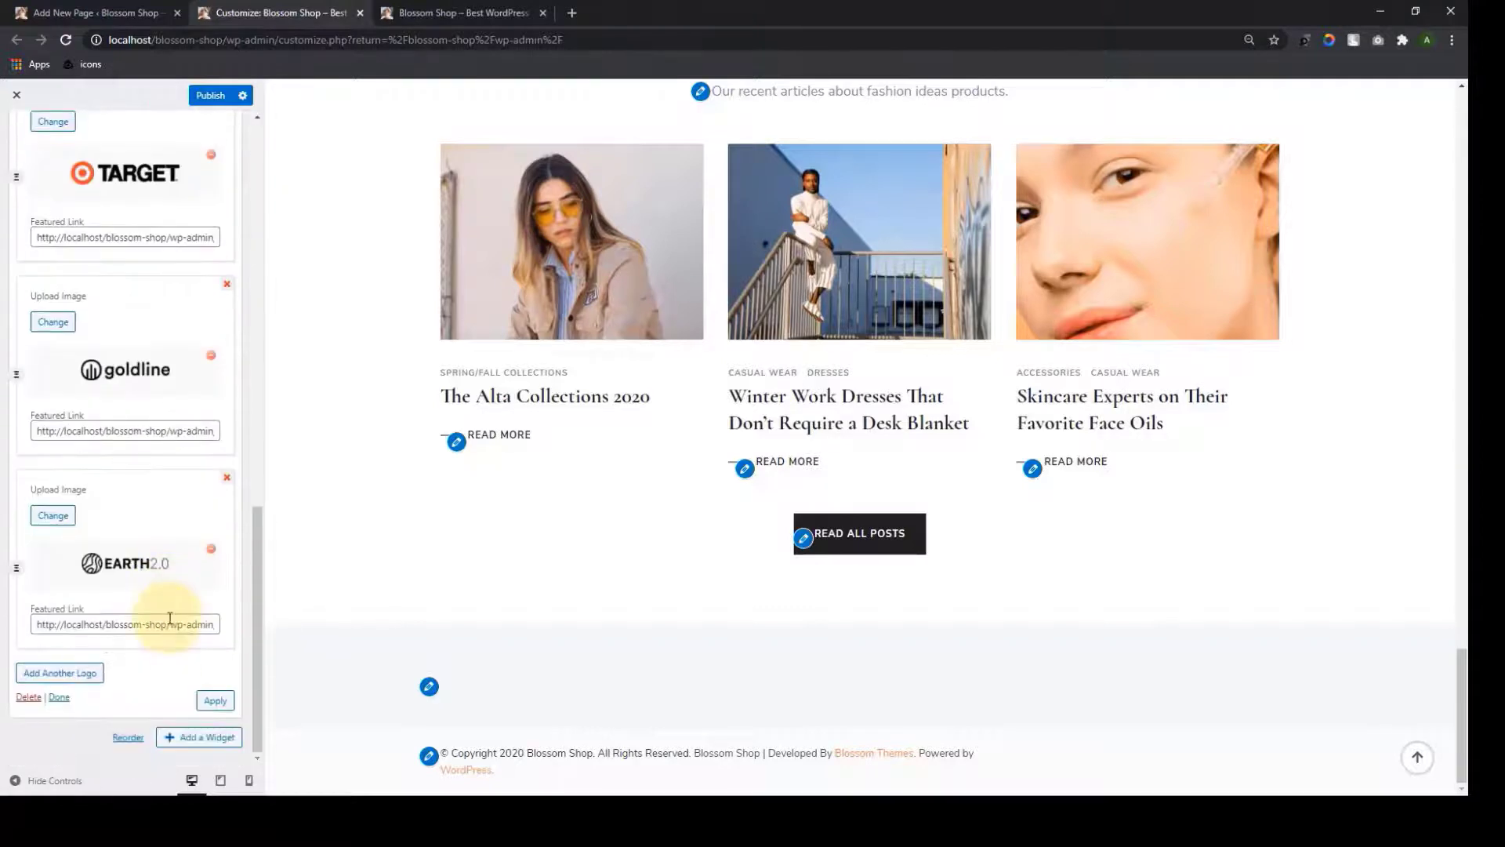
click(215, 701)
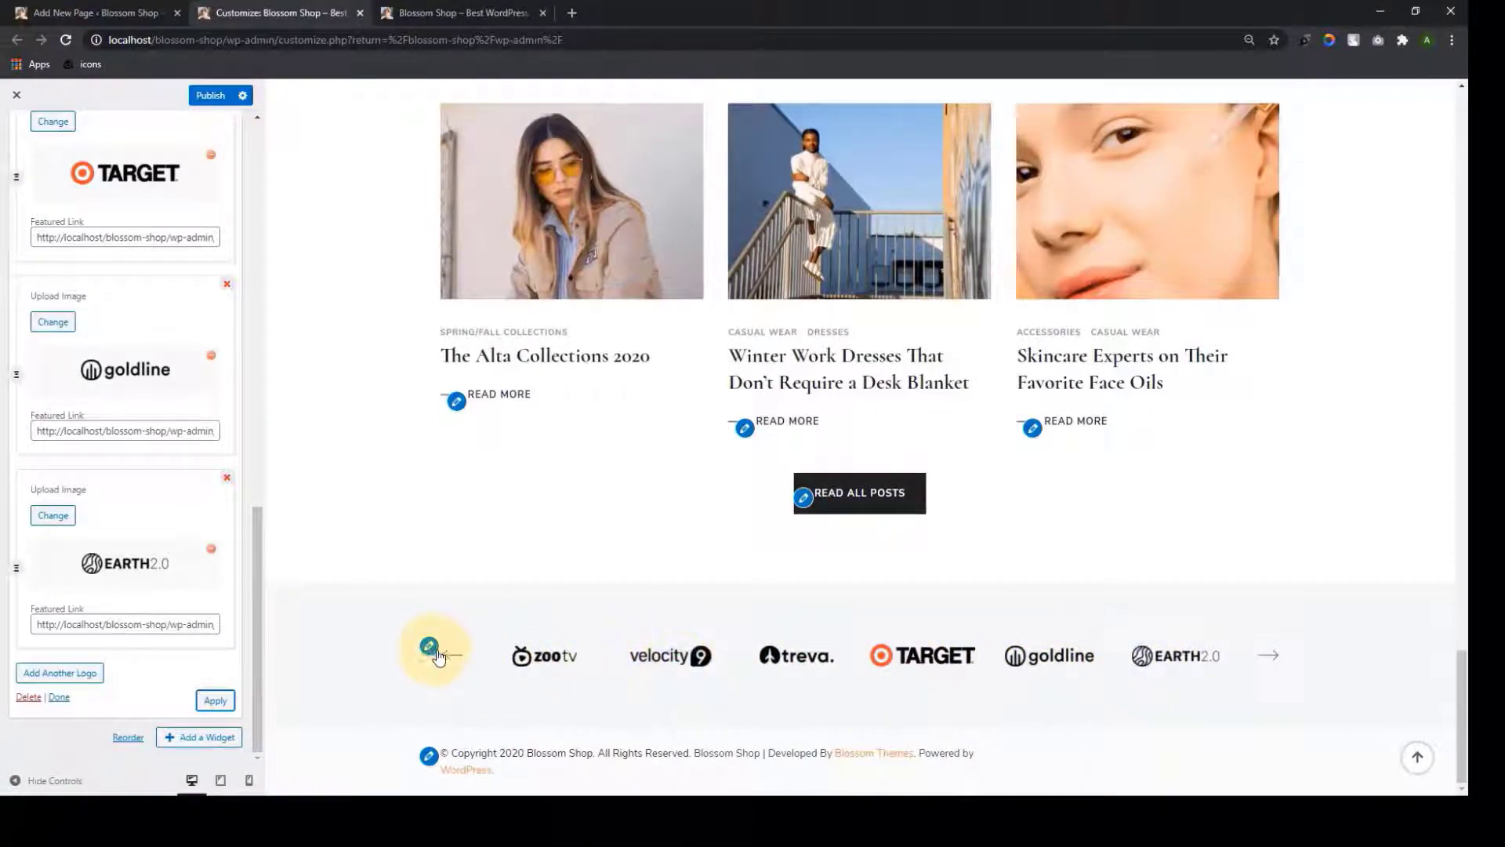
Publish the client logos, slide through the live site's logo carousel, and return to Front Page Settings
click(62, 697)
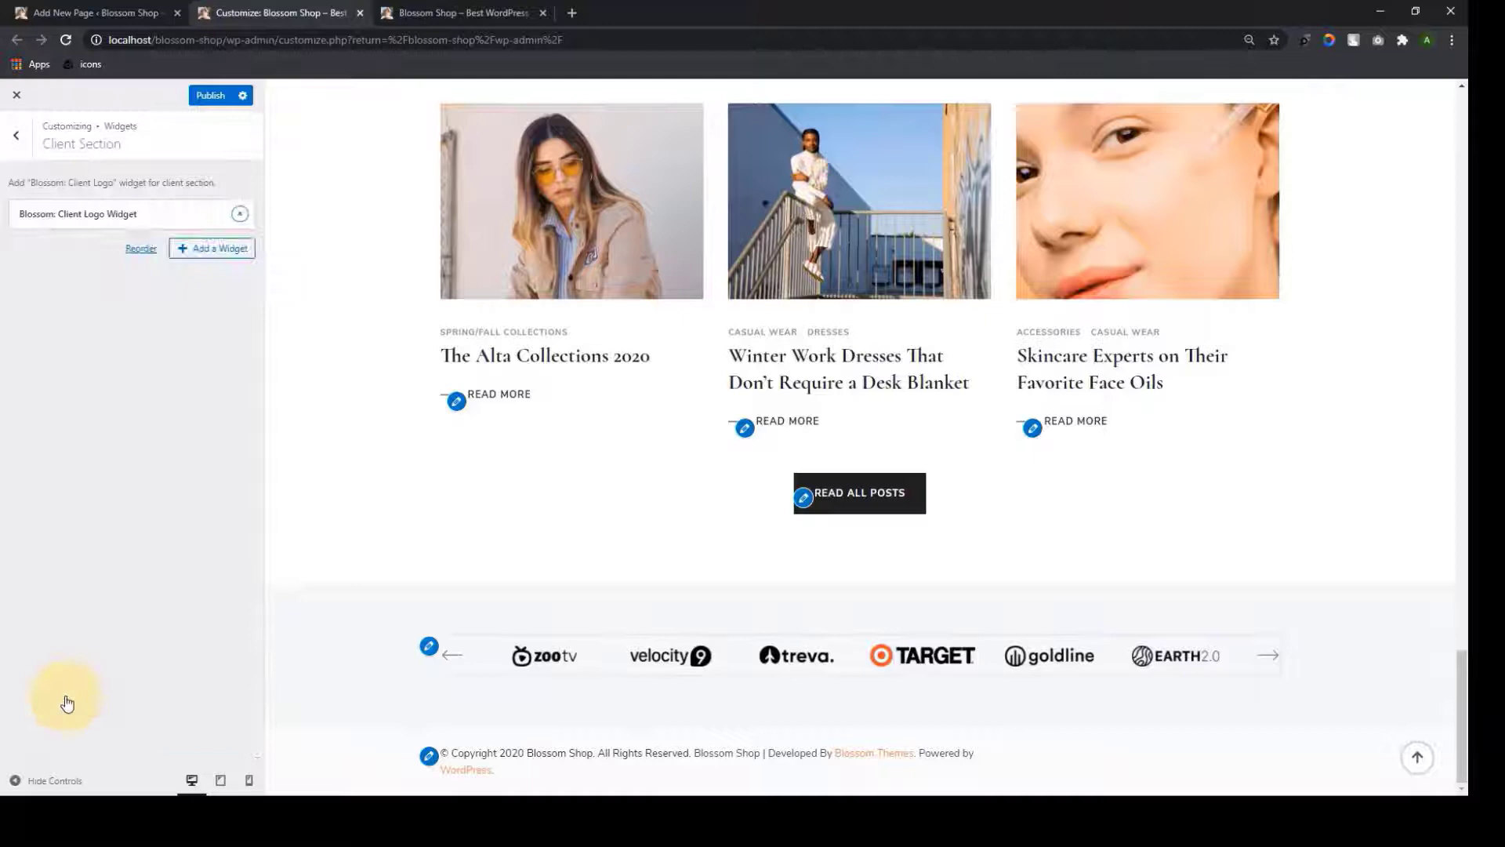
click(210, 96)
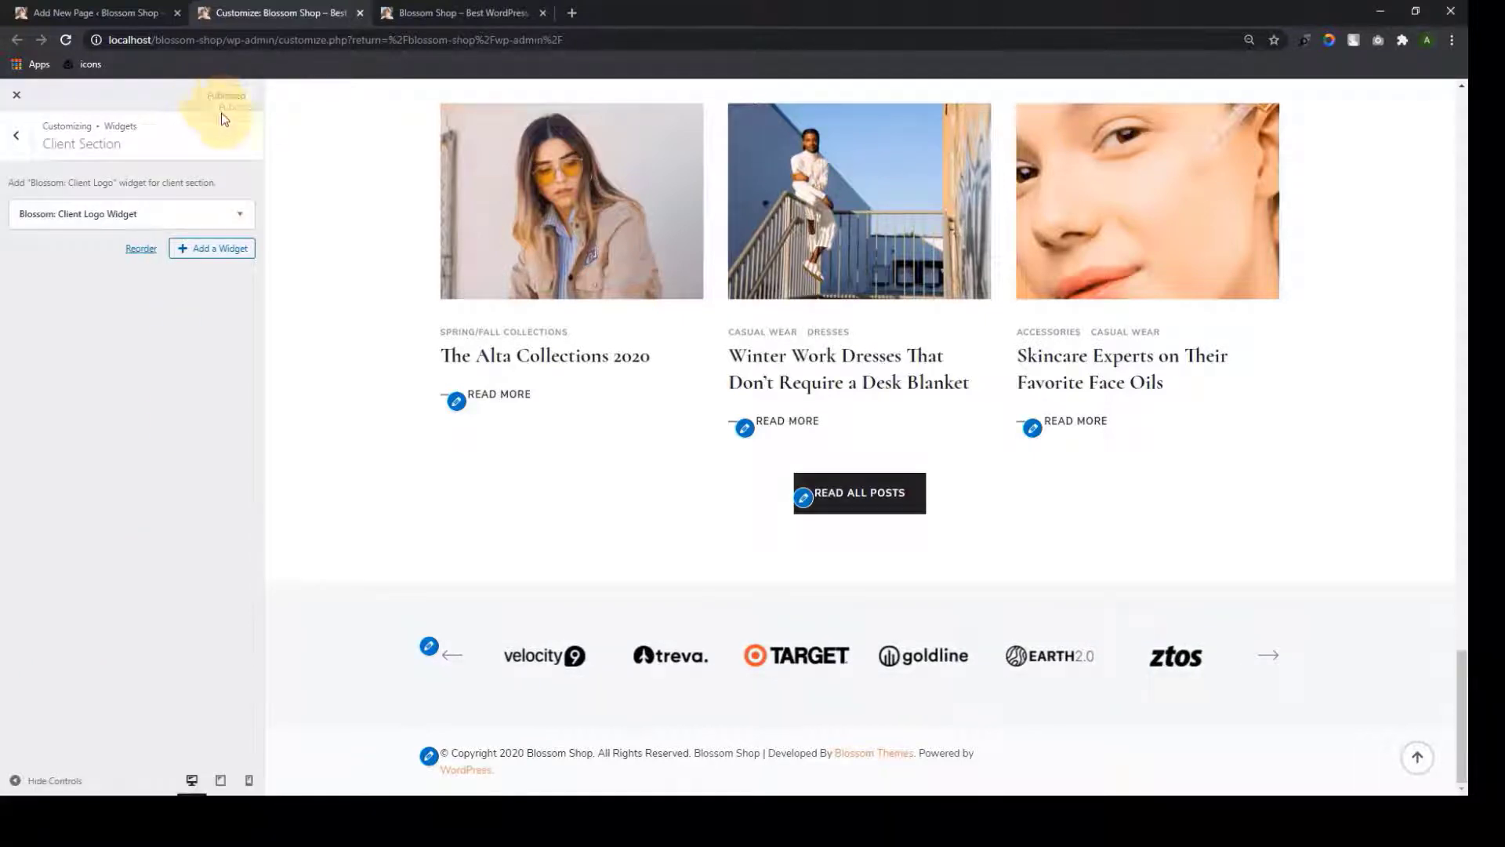
click(418, 7)
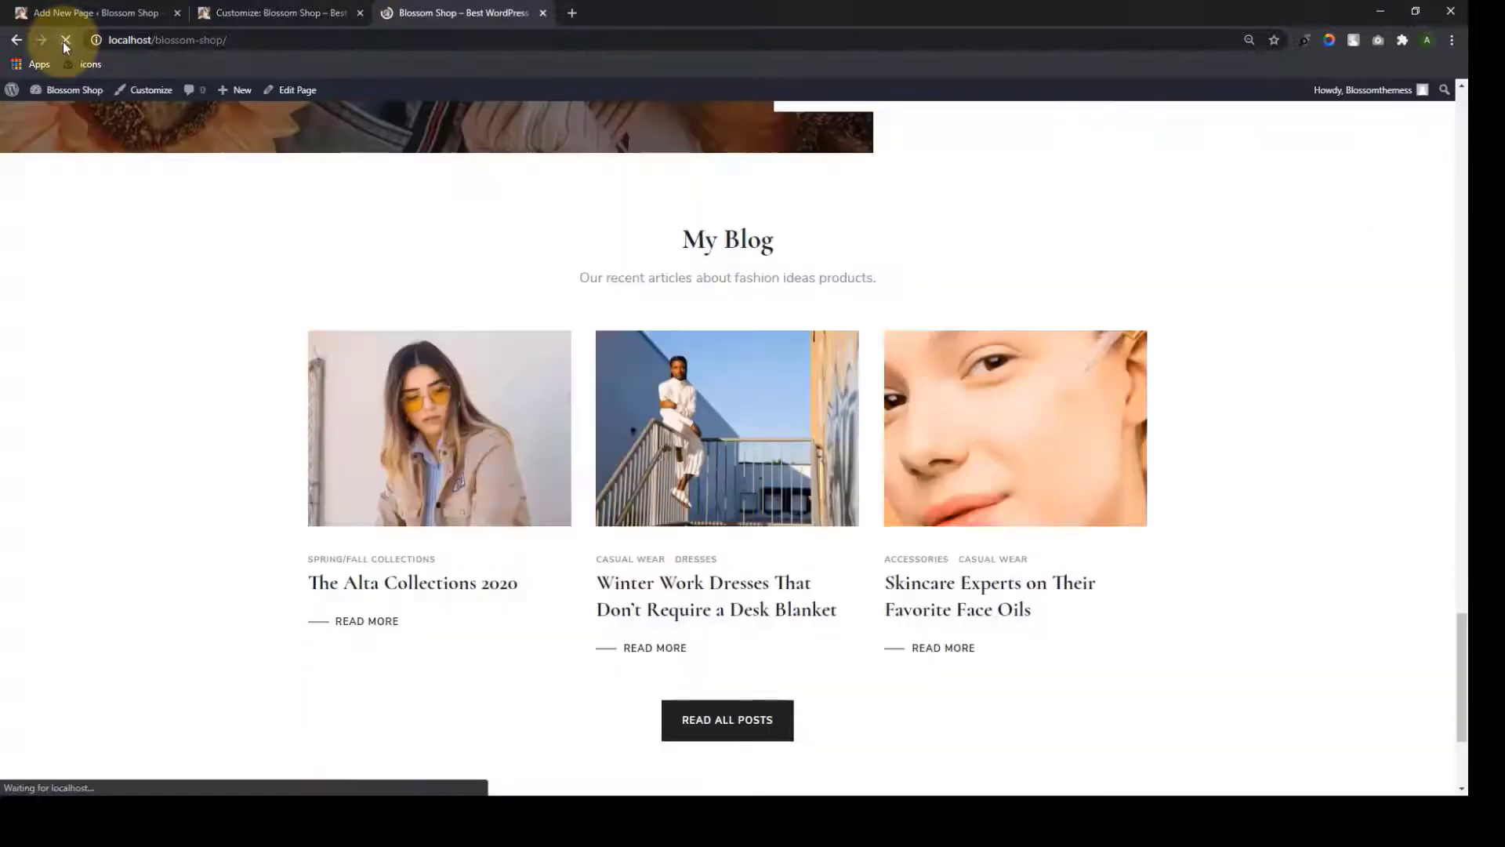
scroll(1080, 486, down, 10)
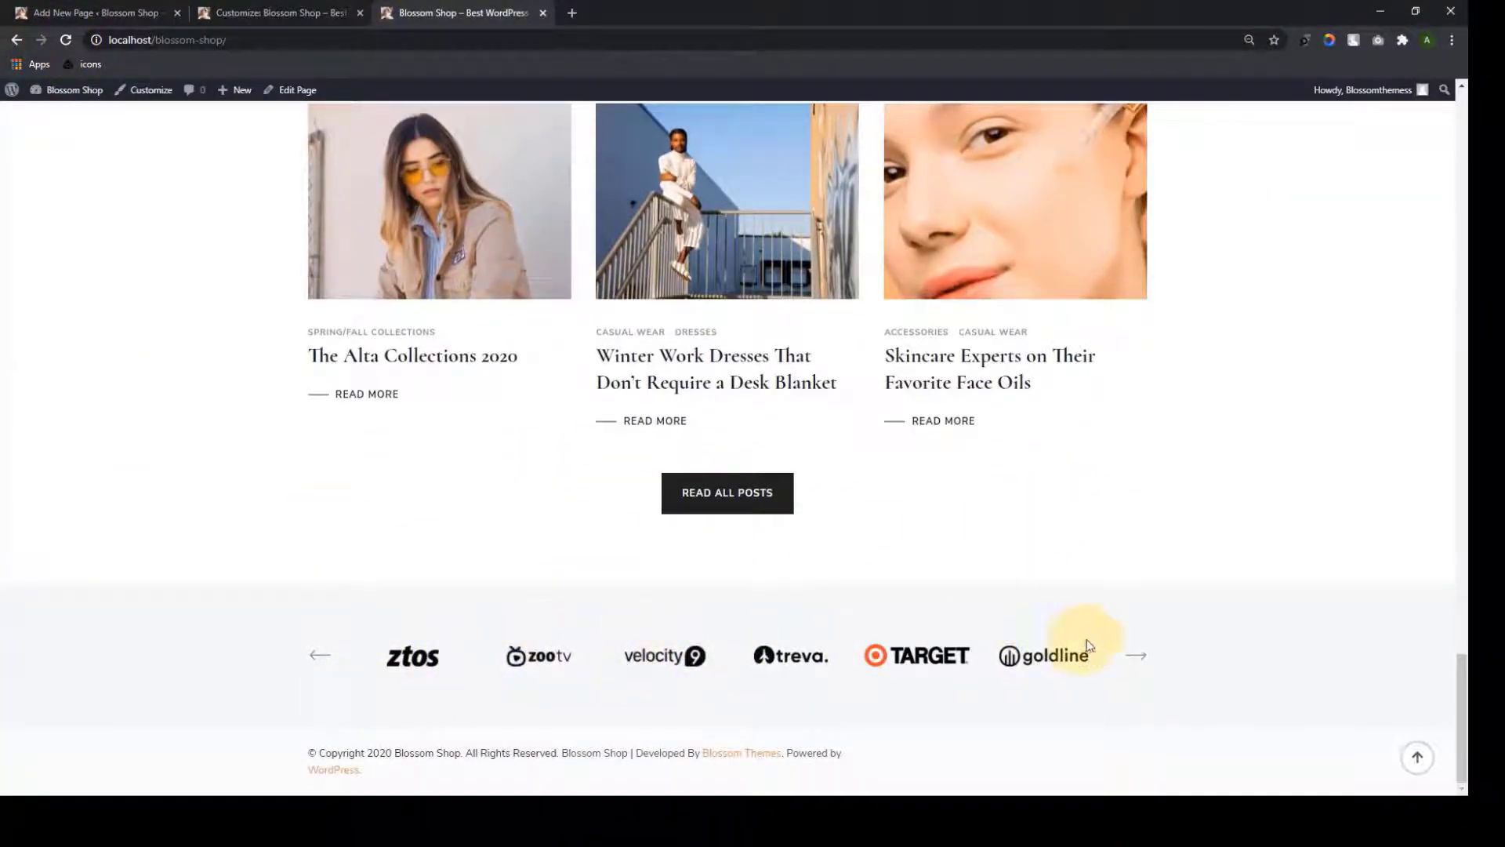
click(1137, 657)
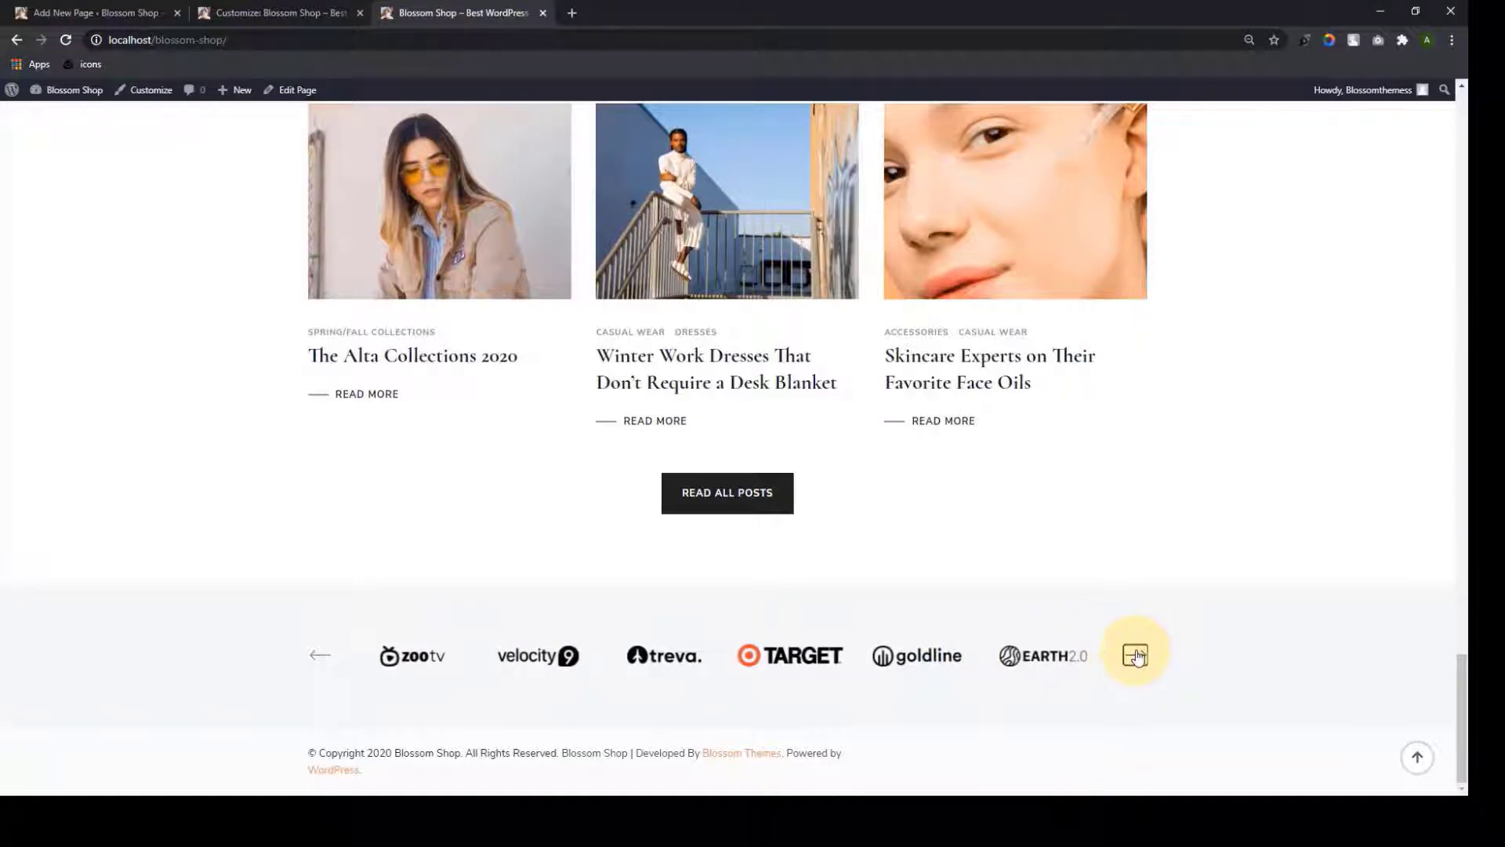
click(1137, 657)
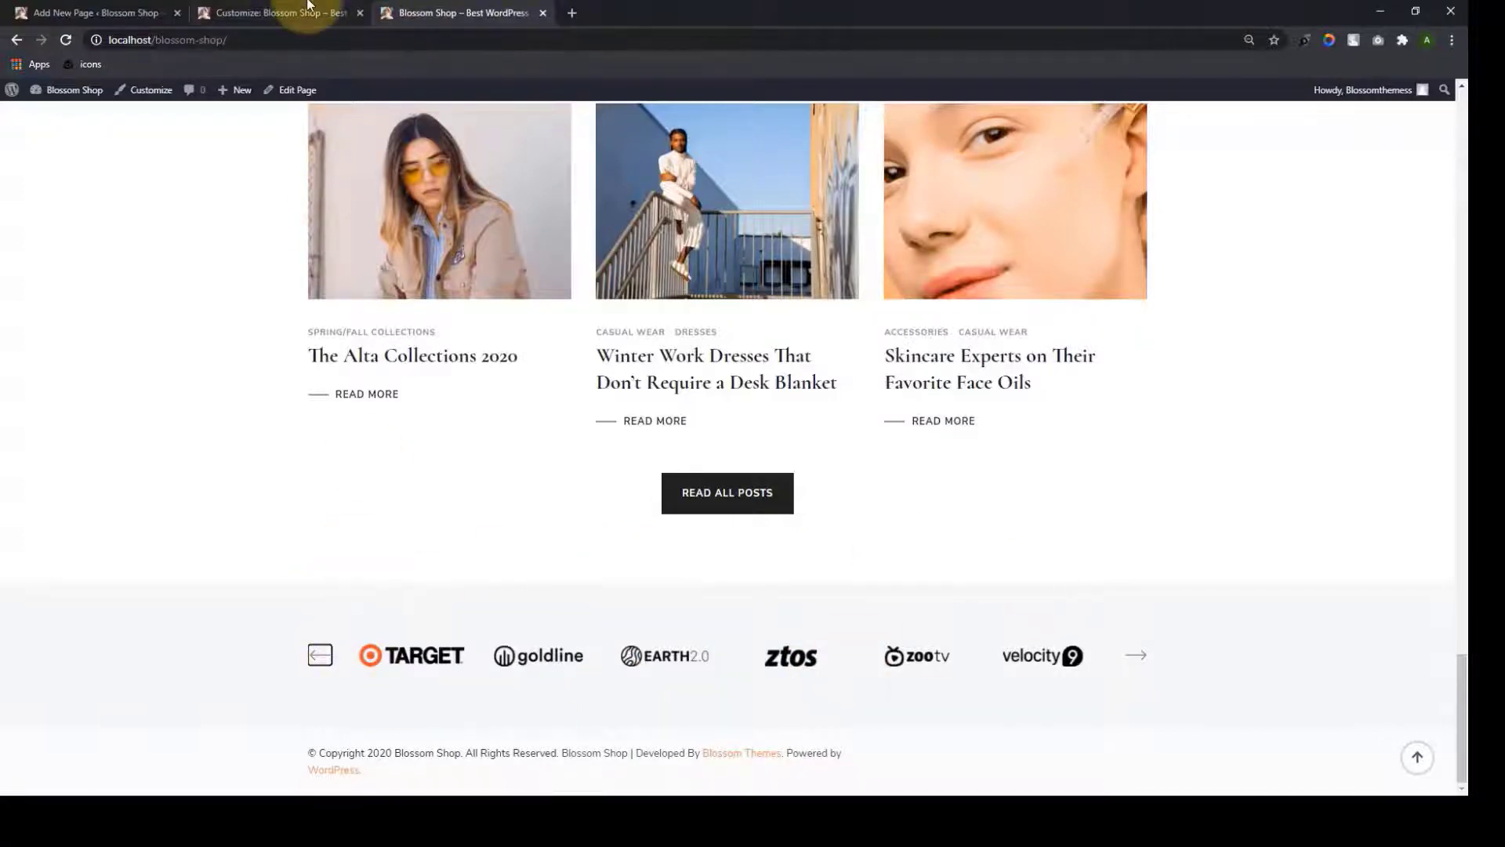
click(284, 13)
click(9, 140)
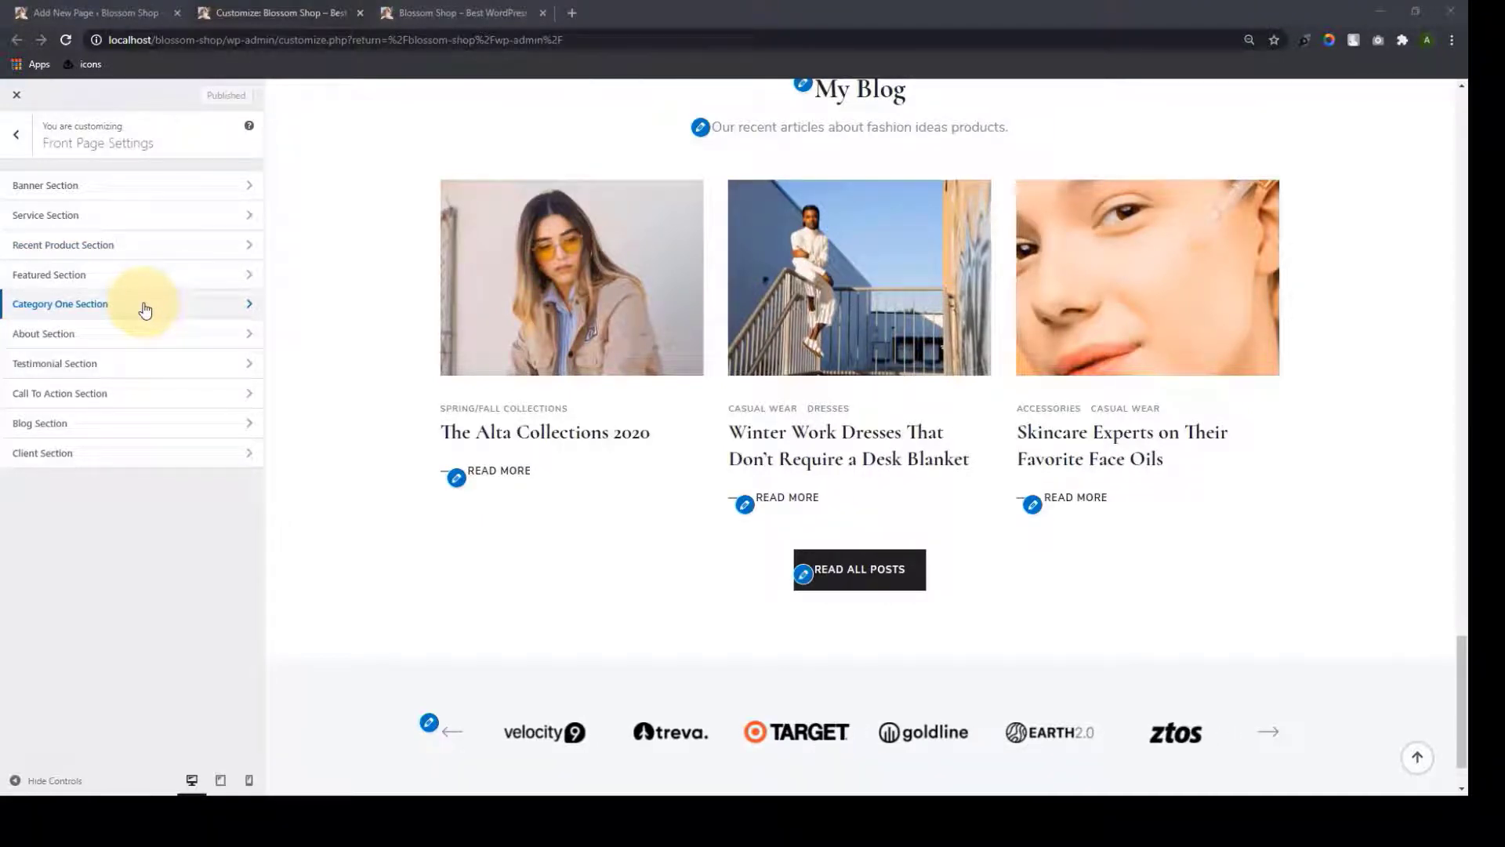
Leave the page editor for Pages and open Appearance > Getting Started for Blossom Shop v1.1.0
click(121, 8)
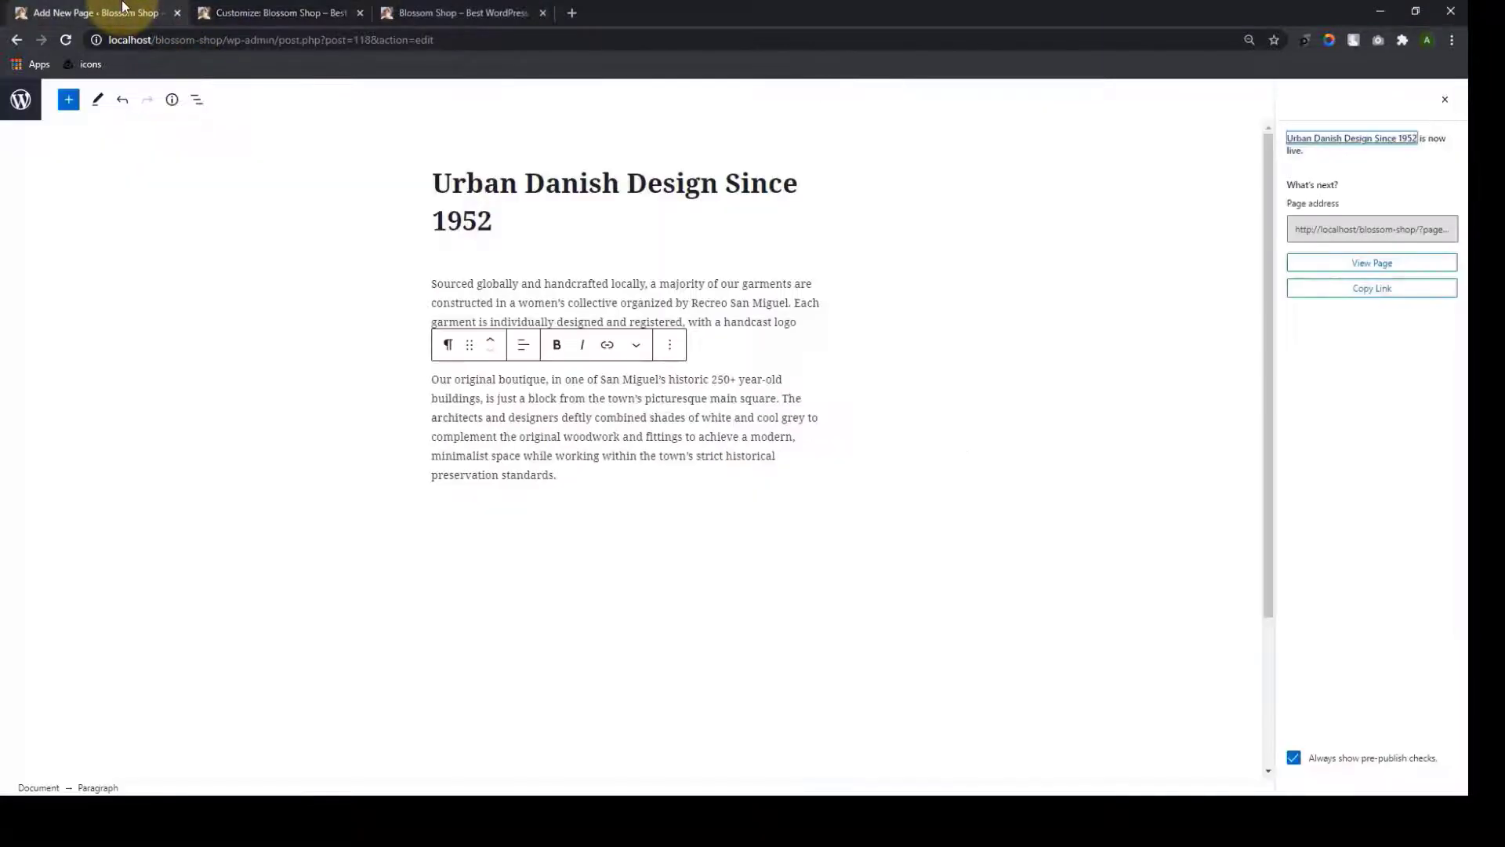
click(16, 97)
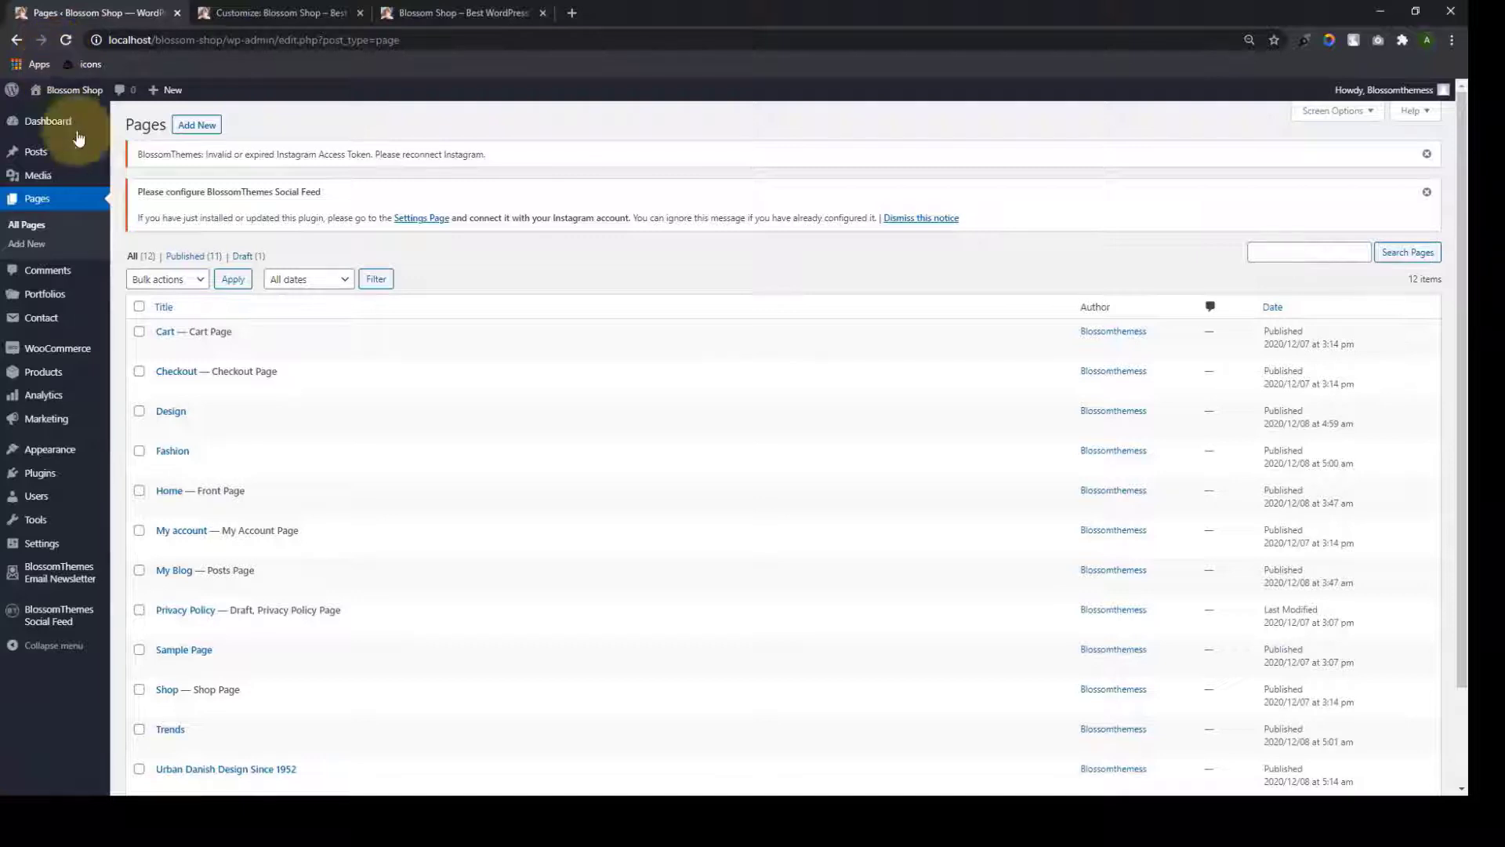
mouse_move(61, 453)
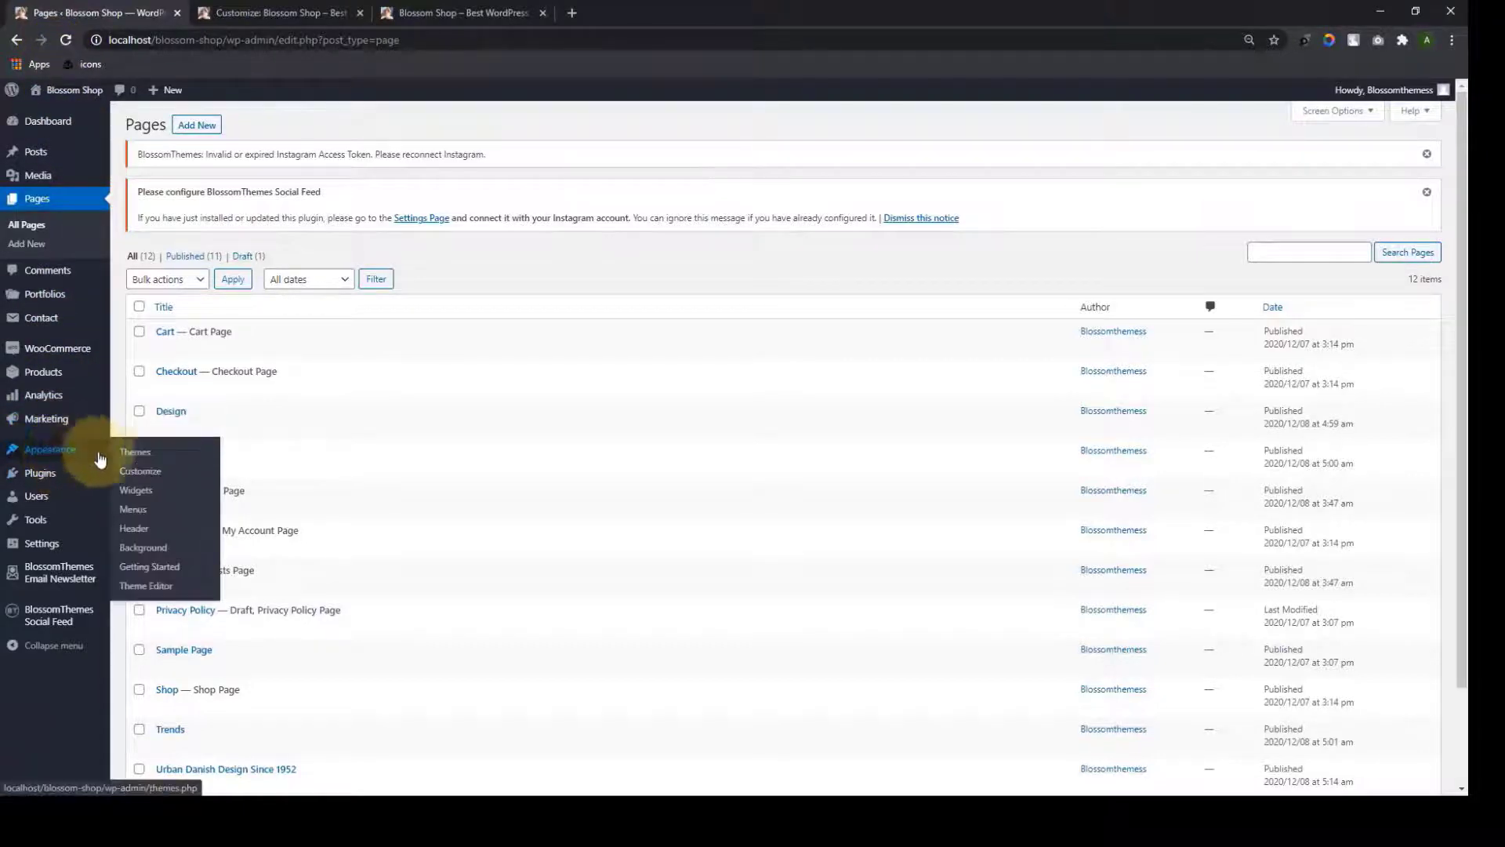
click(163, 575)
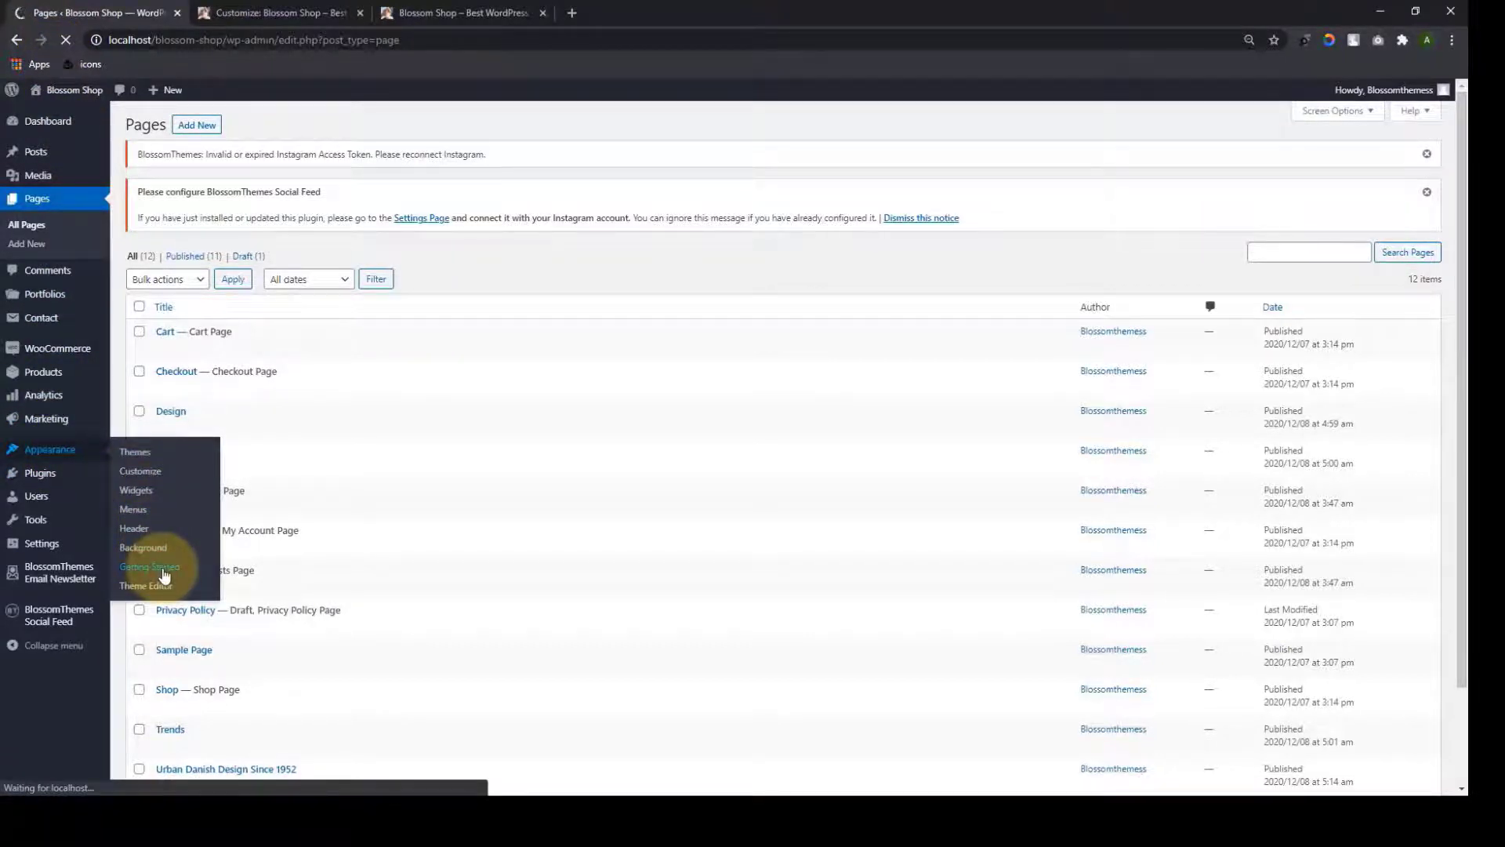
scroll(690, 403, down, 10)
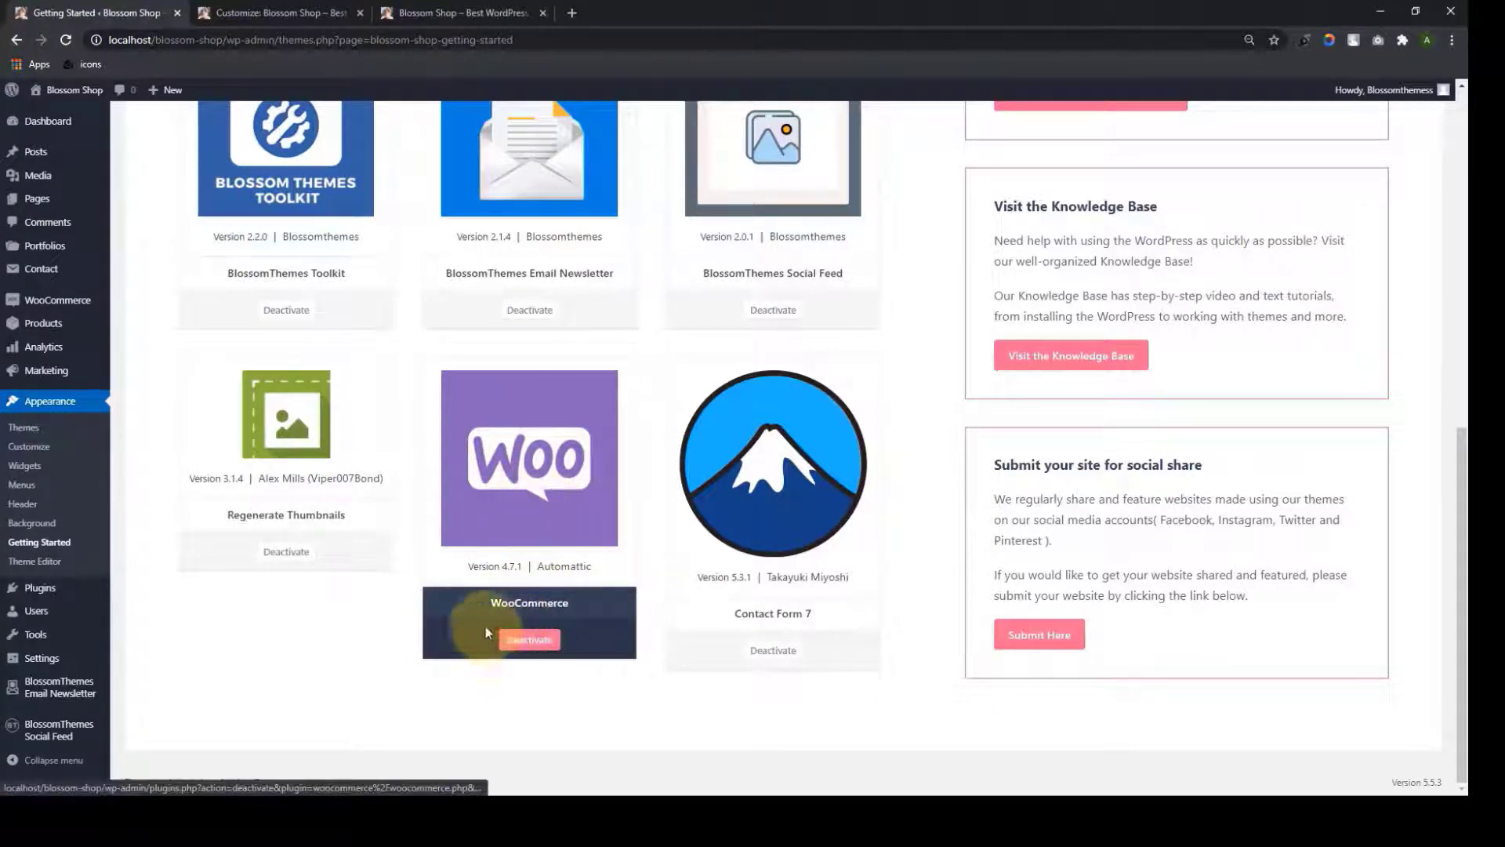
scroll(558, 580, up, 5)
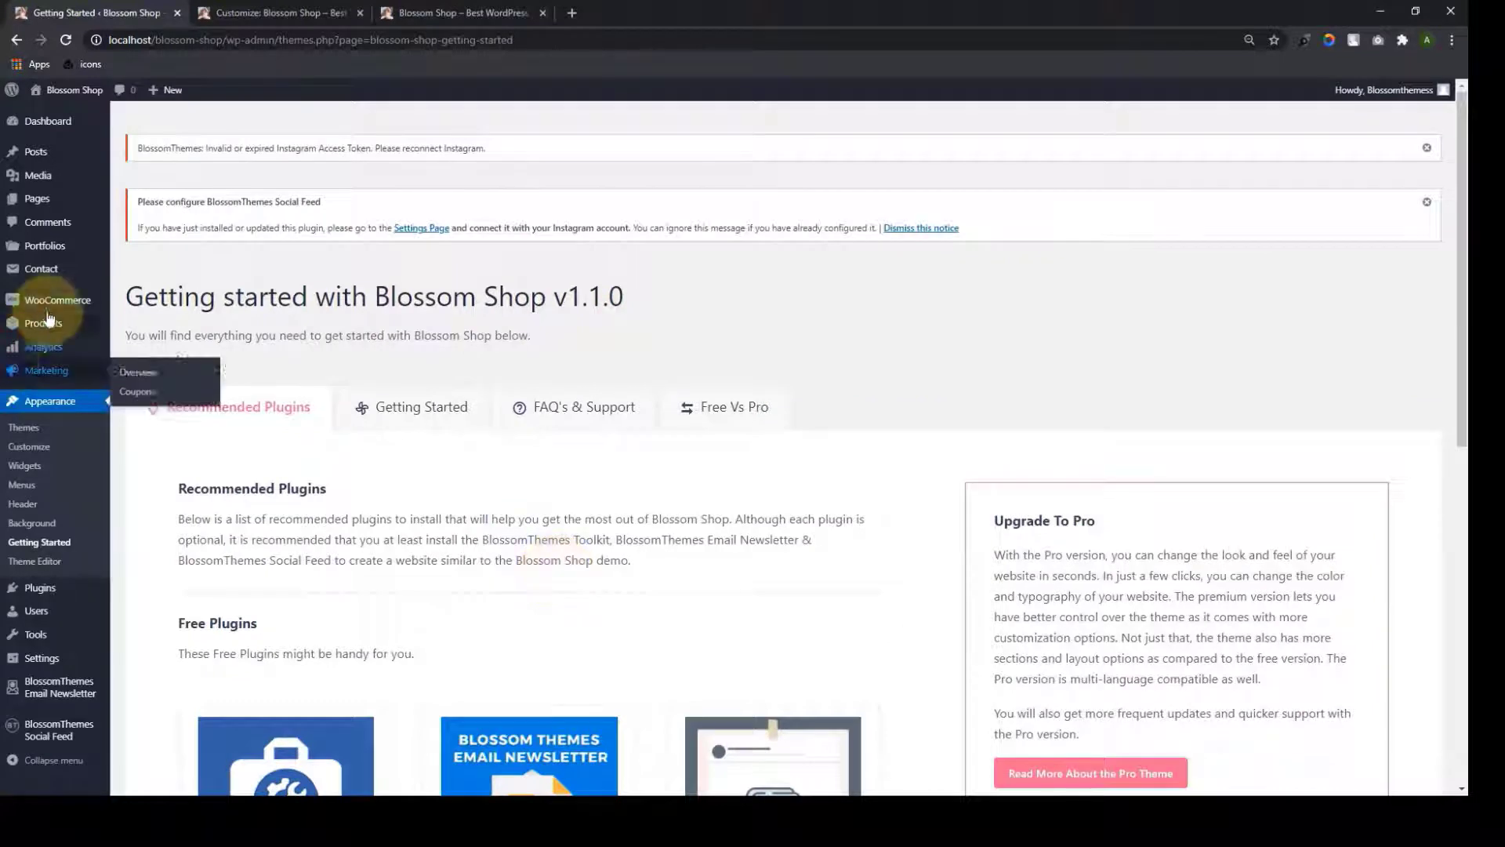
mouse_move(52, 339)
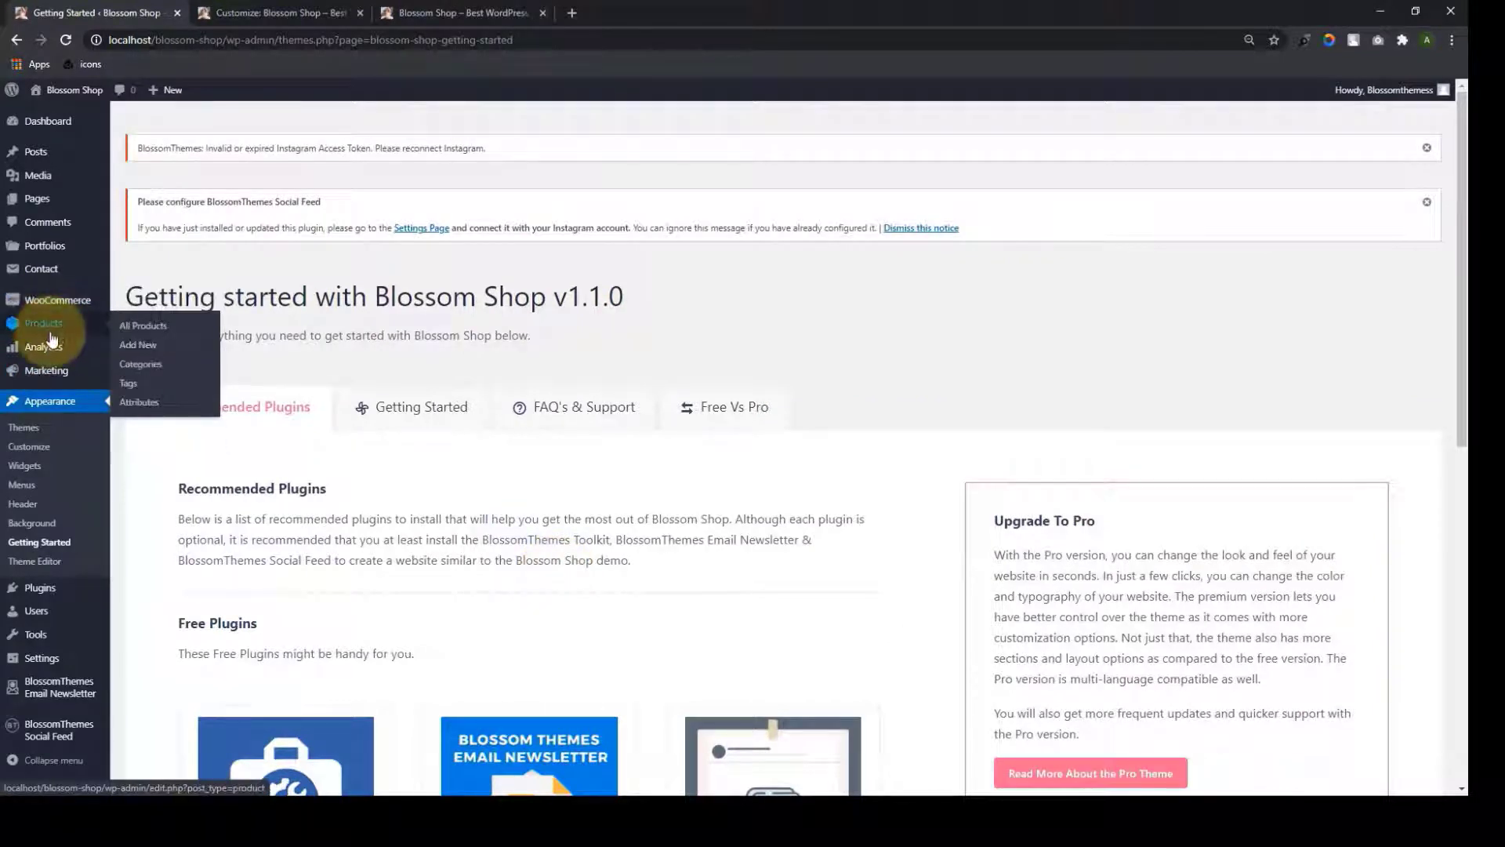
Start a new WooCommerce product and look over the blank Add New product form
click(151, 350)
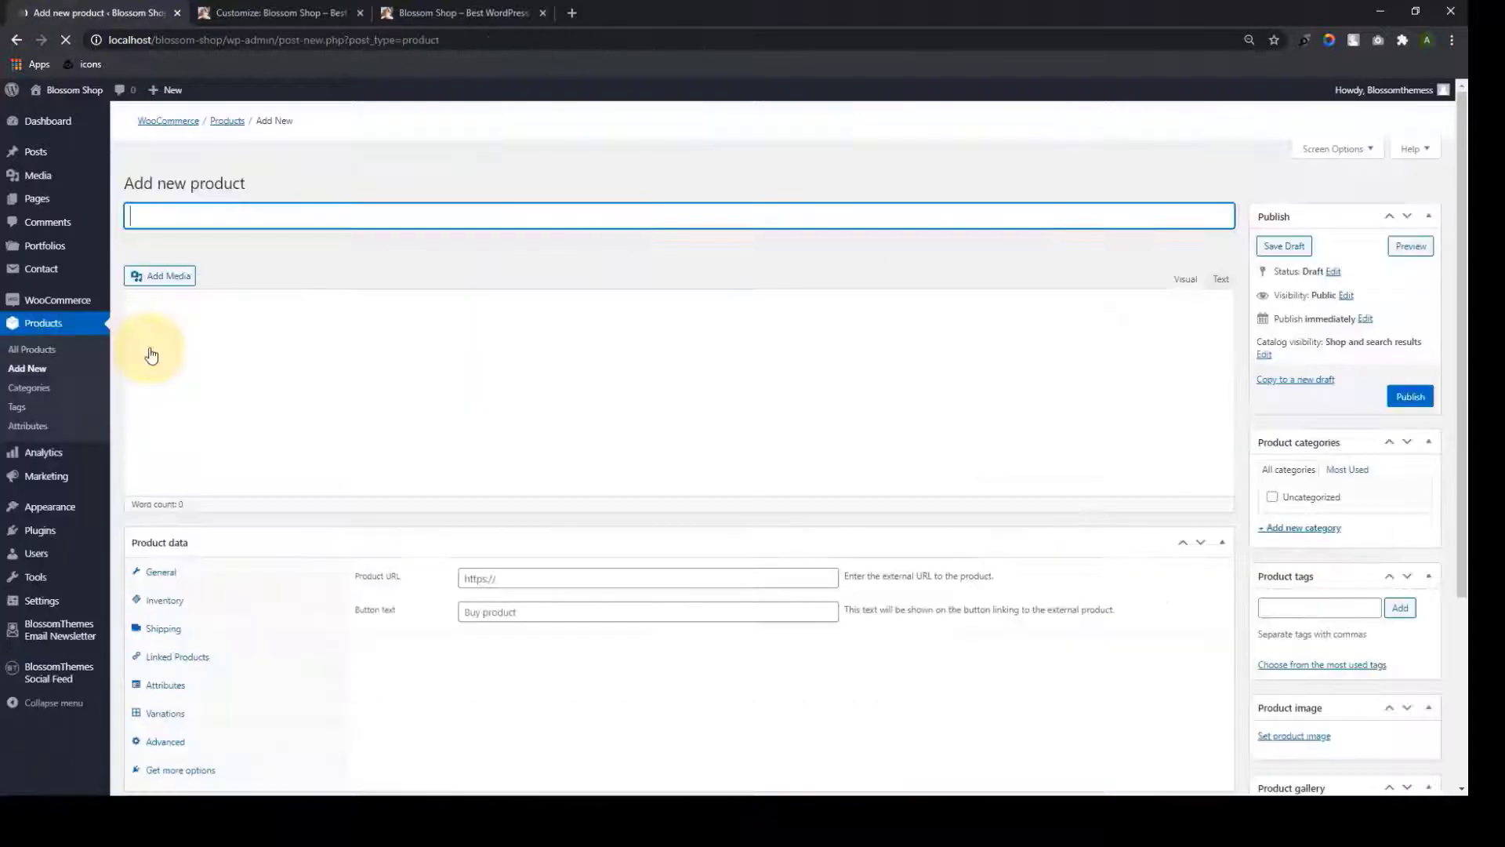
scroll(572, 460, down, 3)
scroll(568, 462, up, 1)
scroll(569, 462, up, 2)
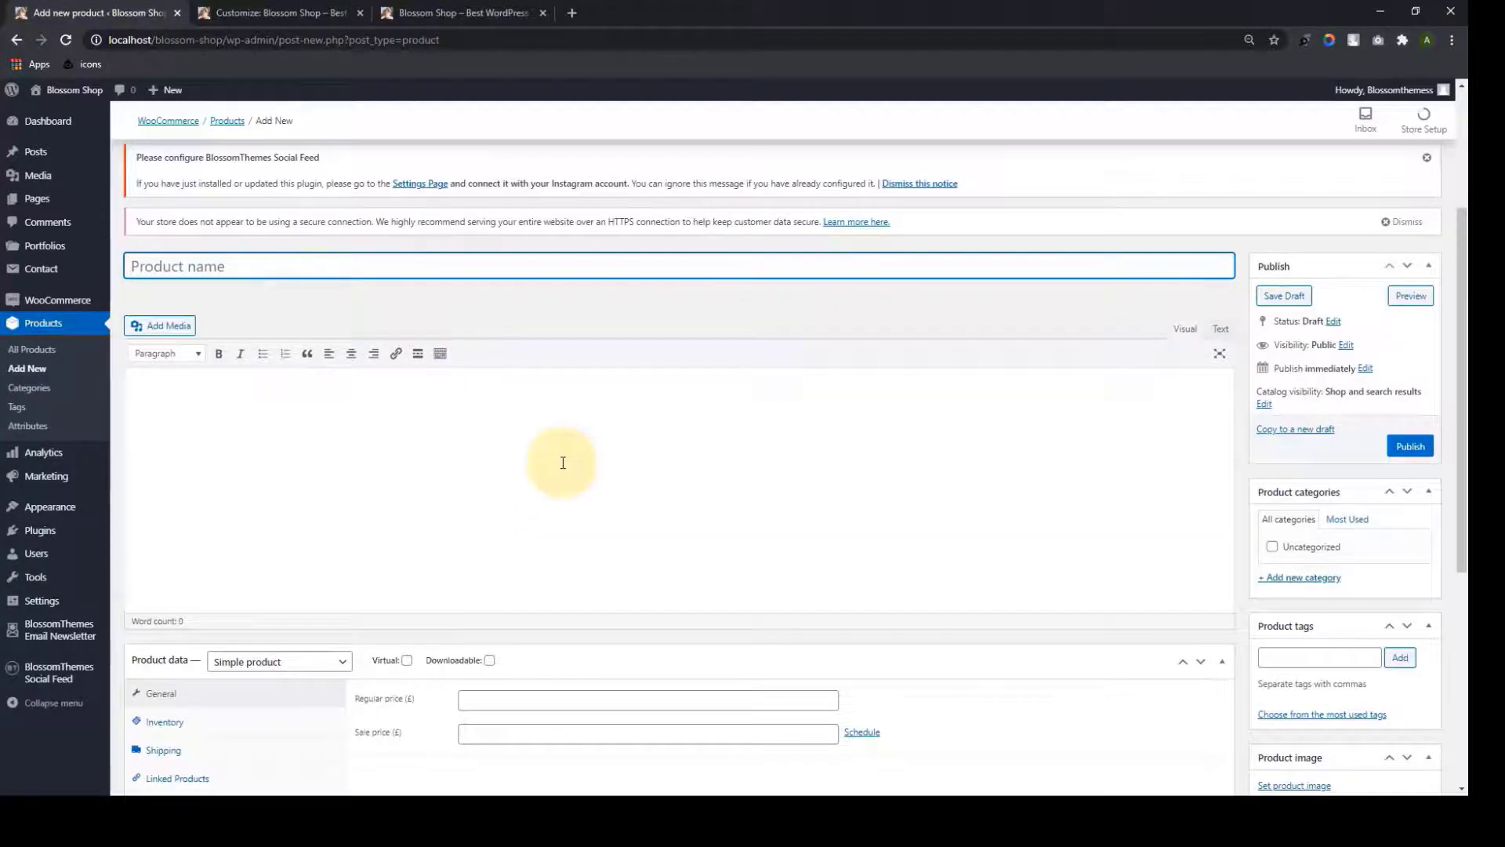
scroll(492, 498, down, 2)
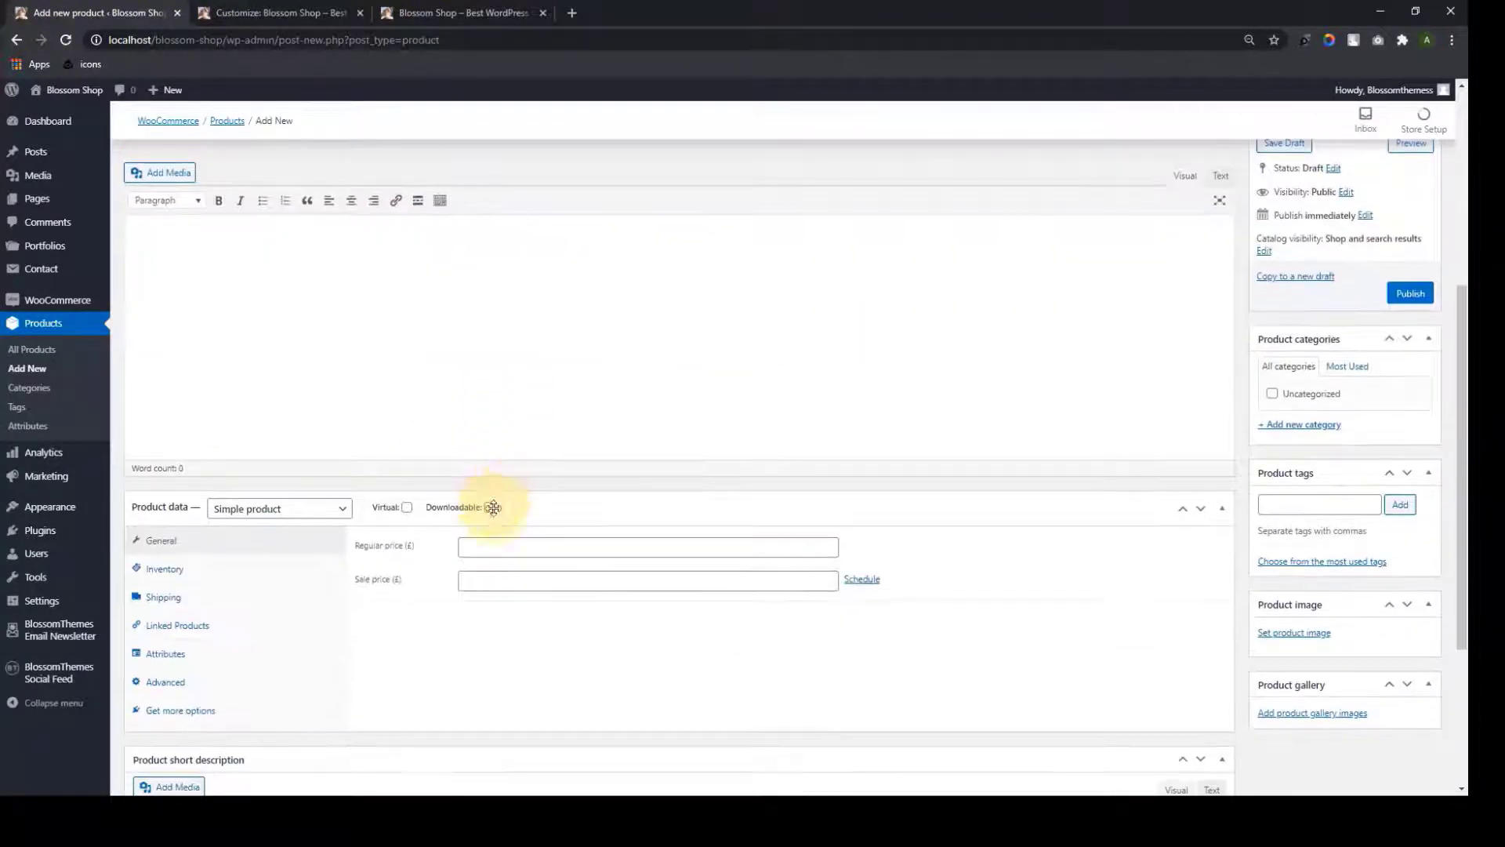
scroll(493, 507, down, 2)
scroll(1305, 368, up, 4)
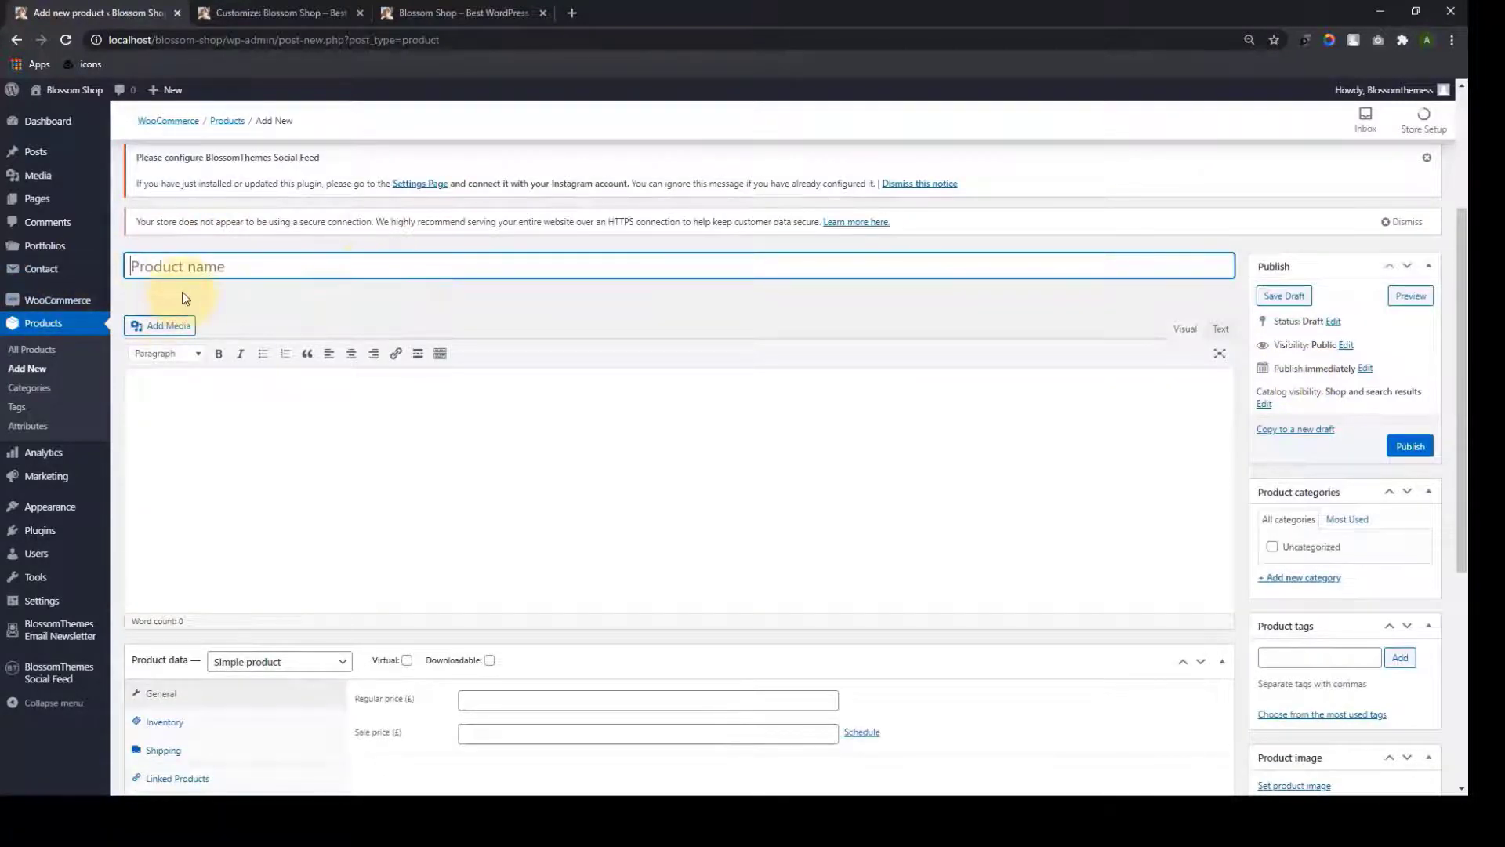
scroll(269, 380, down, 1)
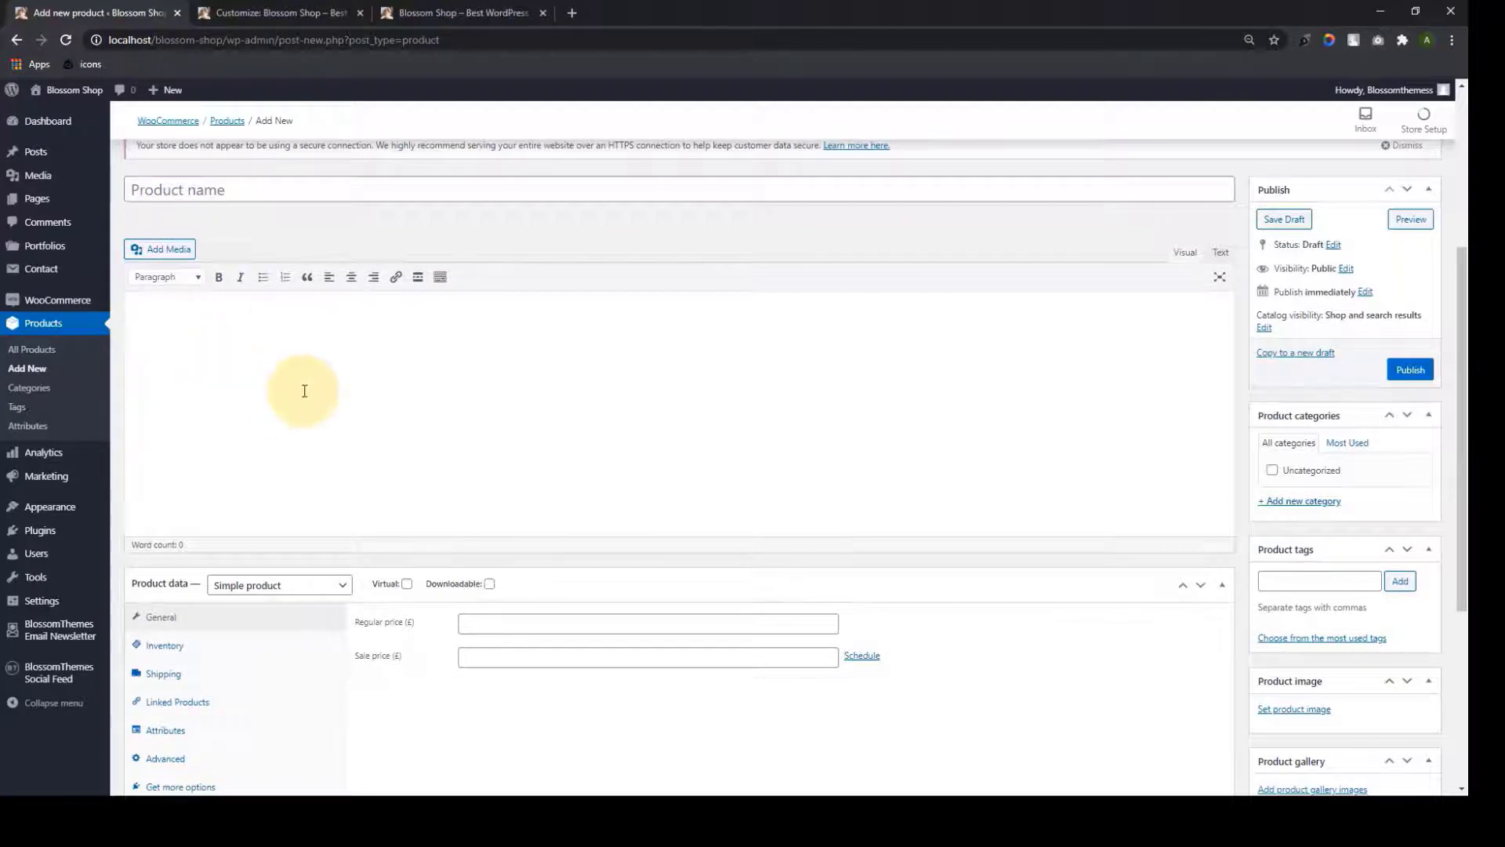
scroll(304, 390, down, 4)
Try the Regular price, Sale price and short description fields without entering anything
click(536, 314)
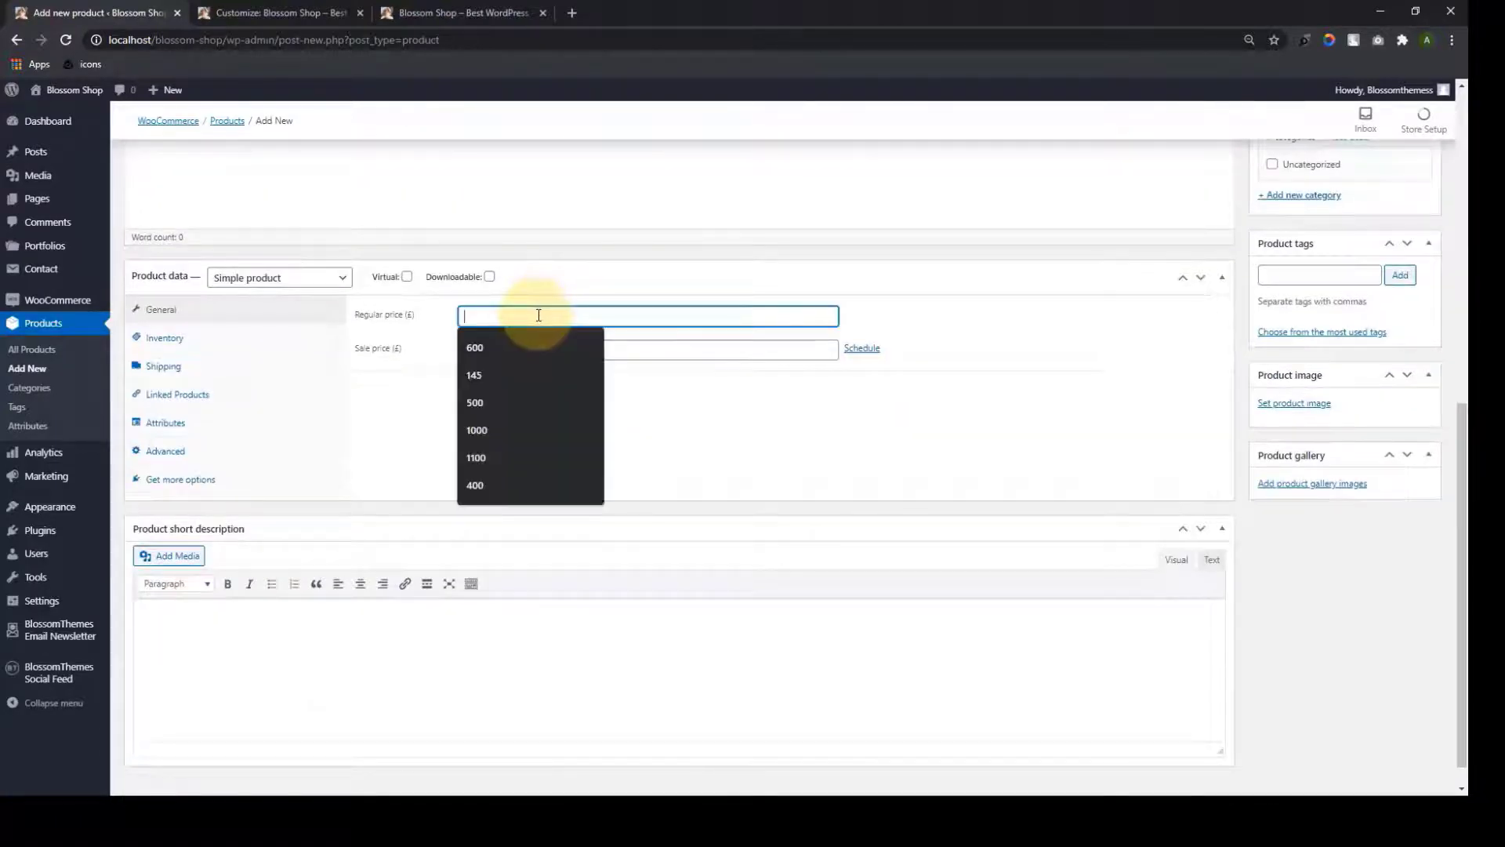
click(430, 367)
click(507, 347)
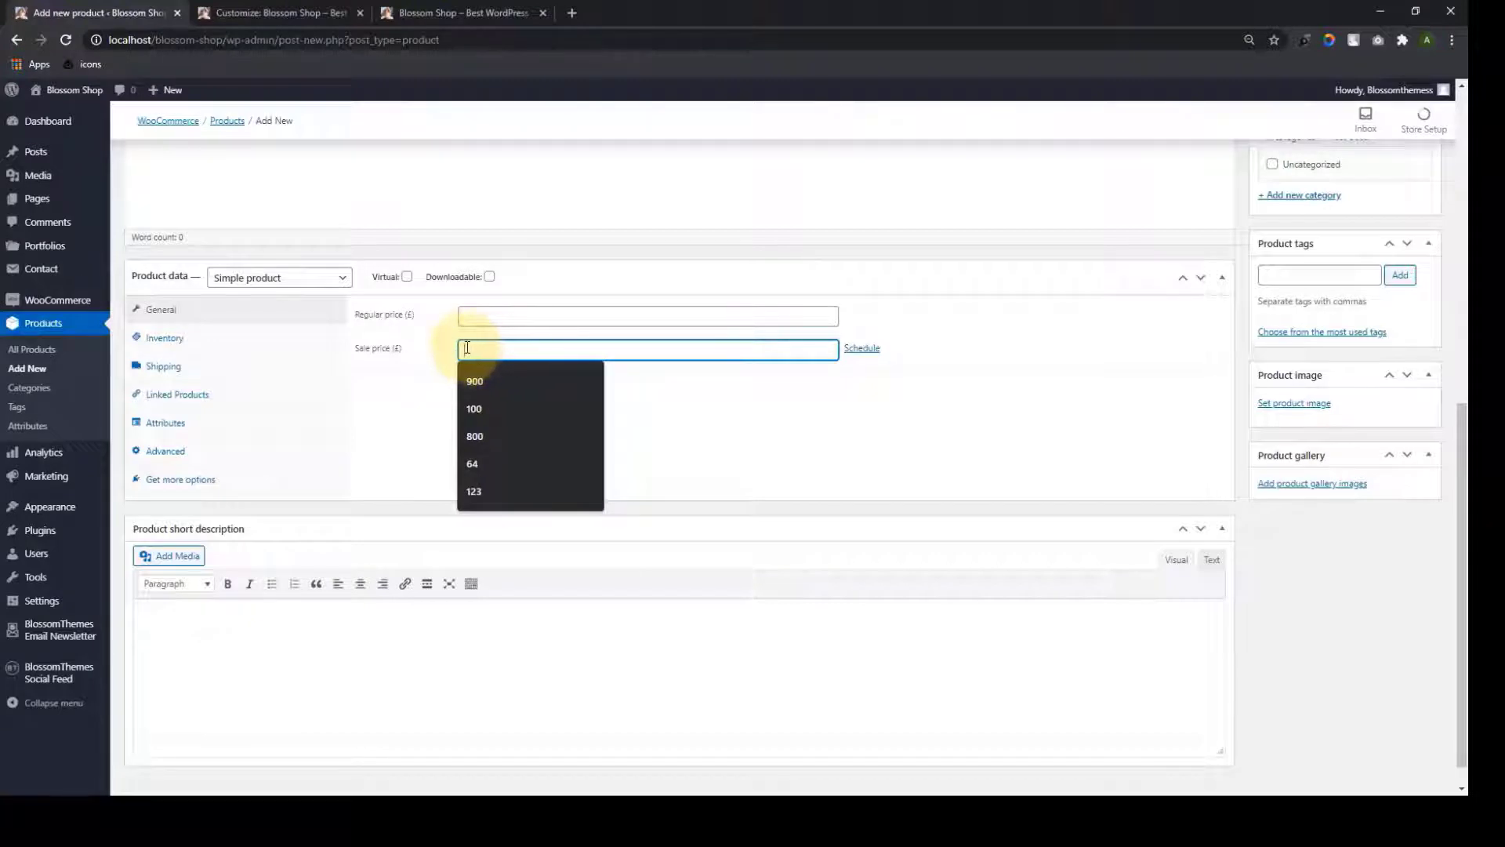
click(427, 396)
scroll(428, 407, down, 1)
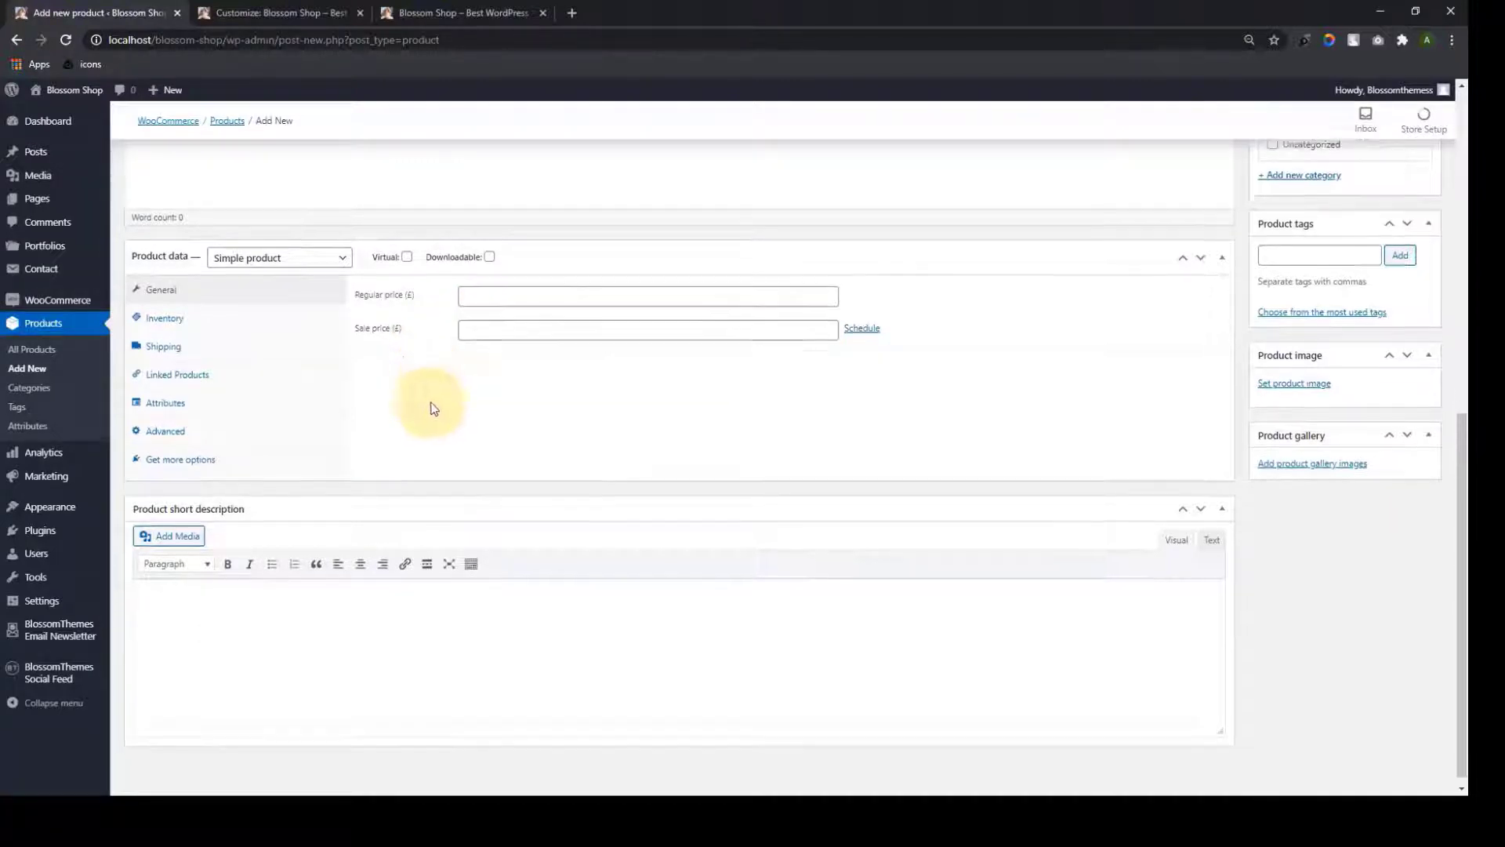
click(300, 645)
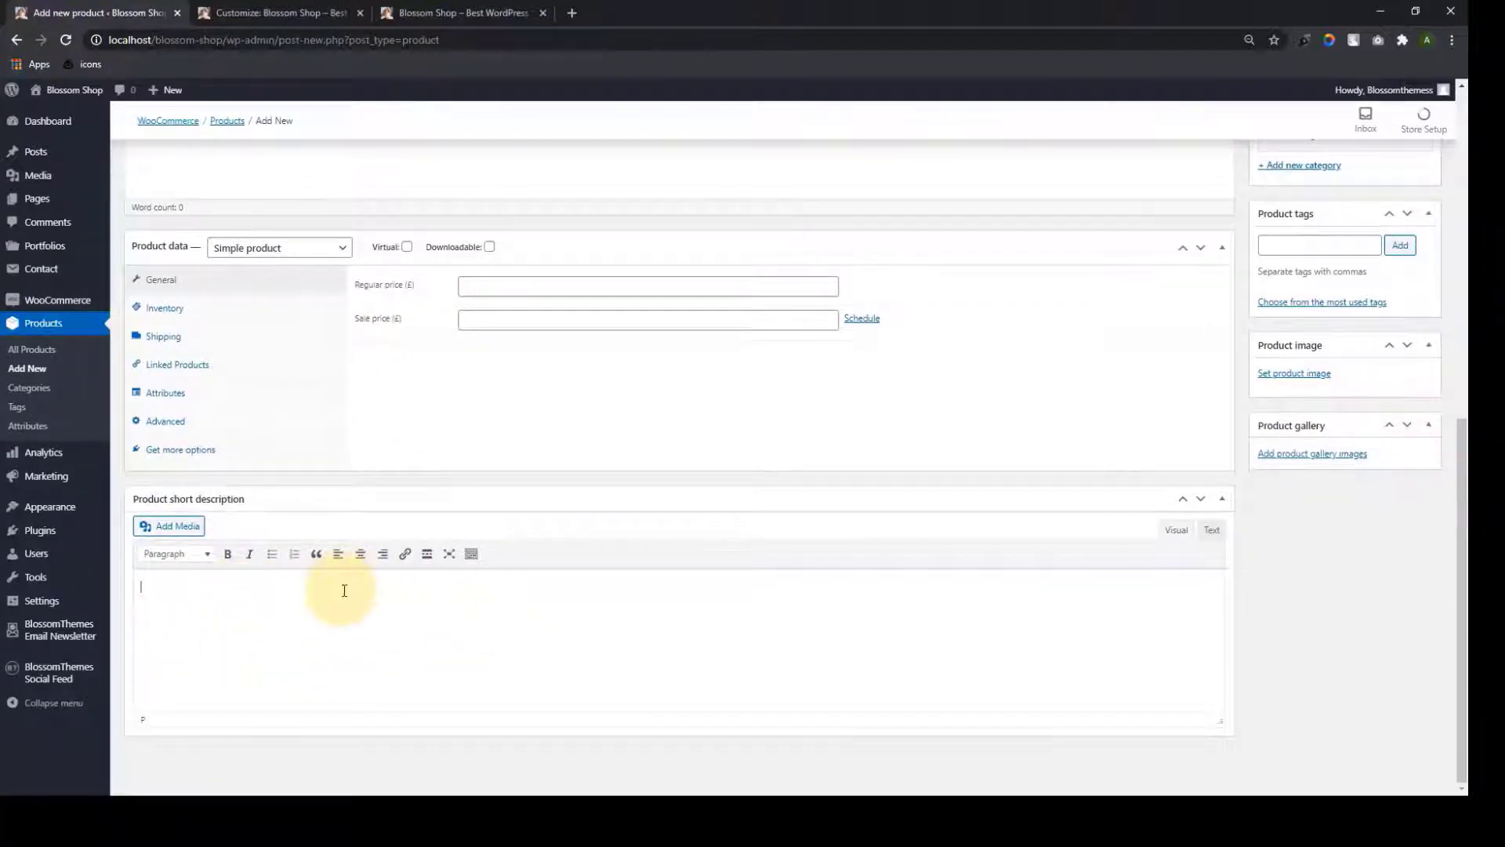
scroll(1169, 437, up, 2)
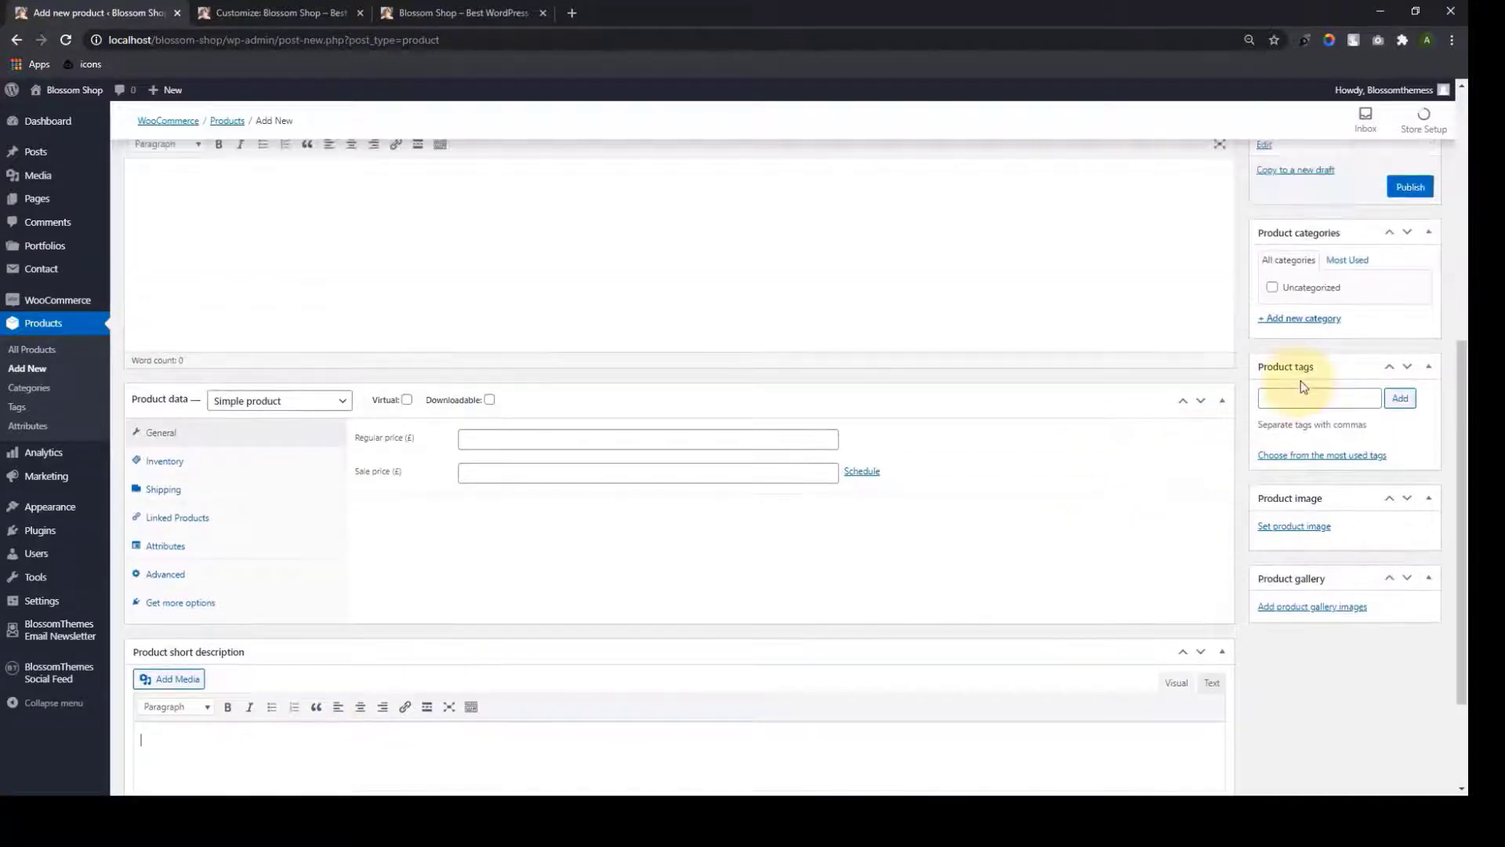
Open the new-category and tags fields, then open and close the product image and gallery pickers unused
click(1288, 320)
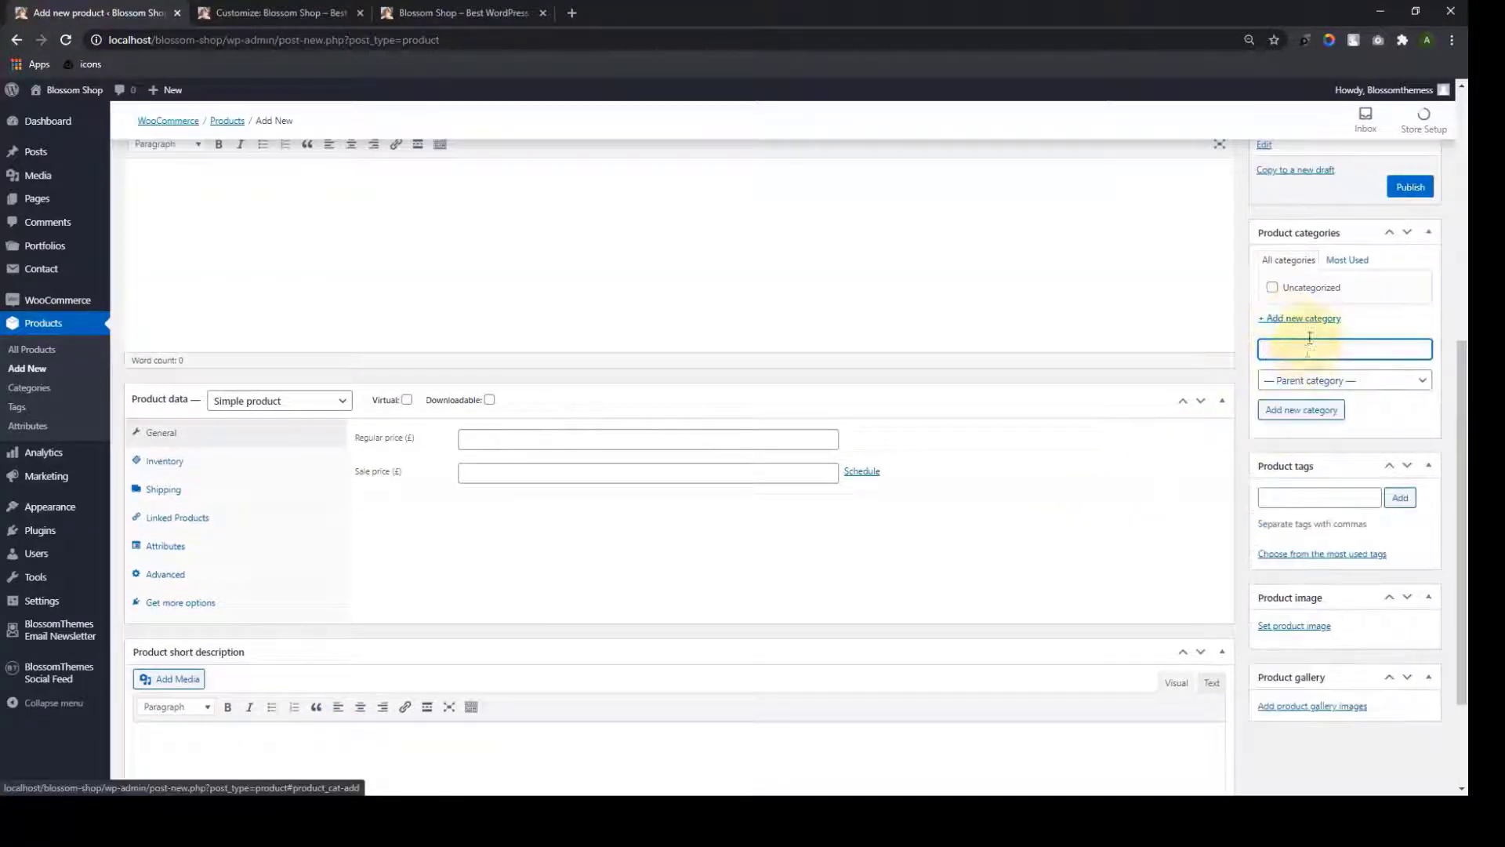
scroll(1313, 356, down, 2)
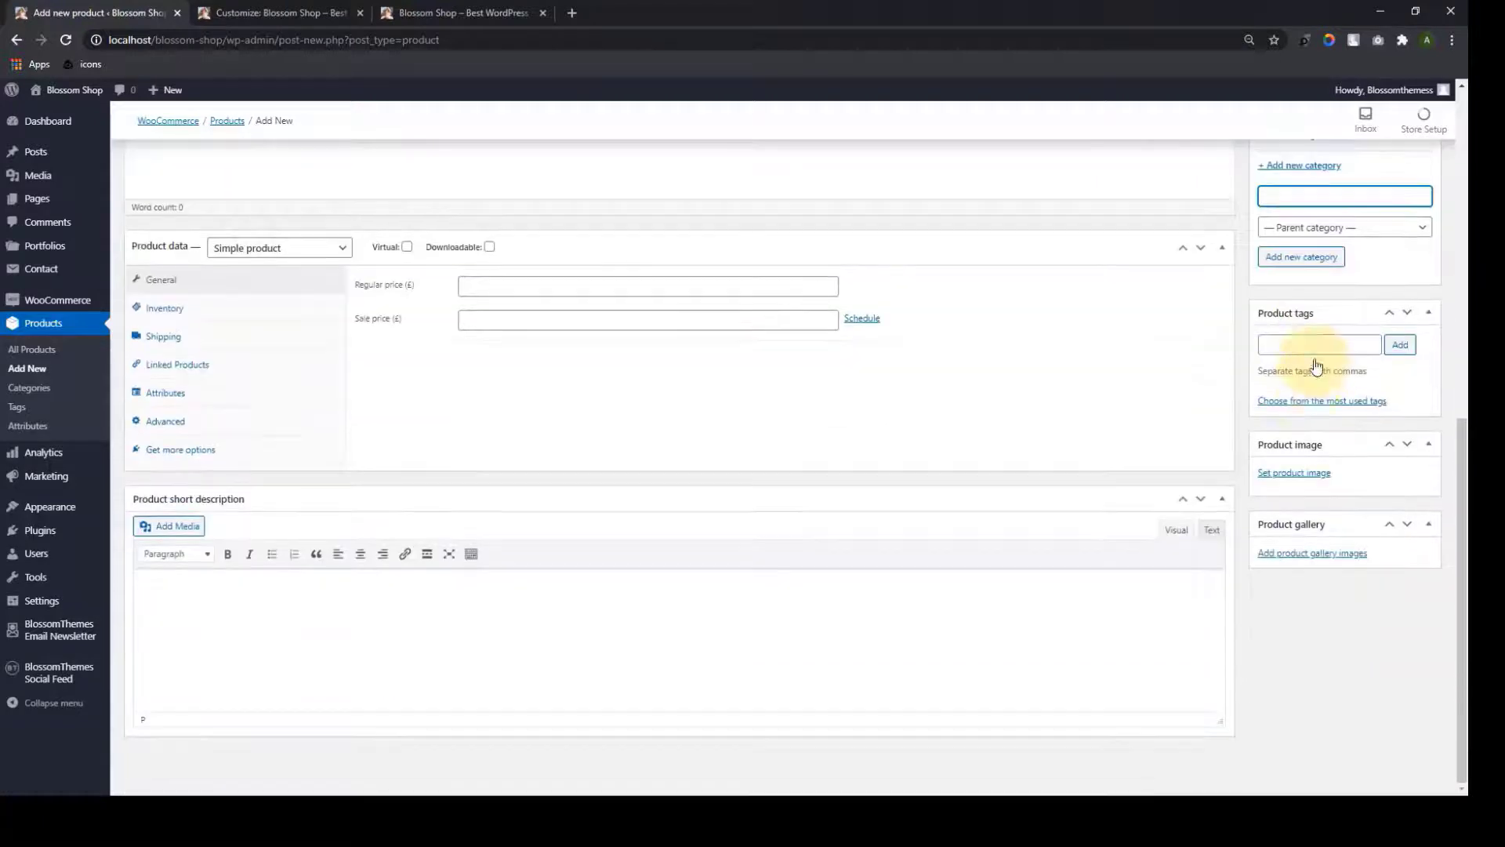
click(1301, 346)
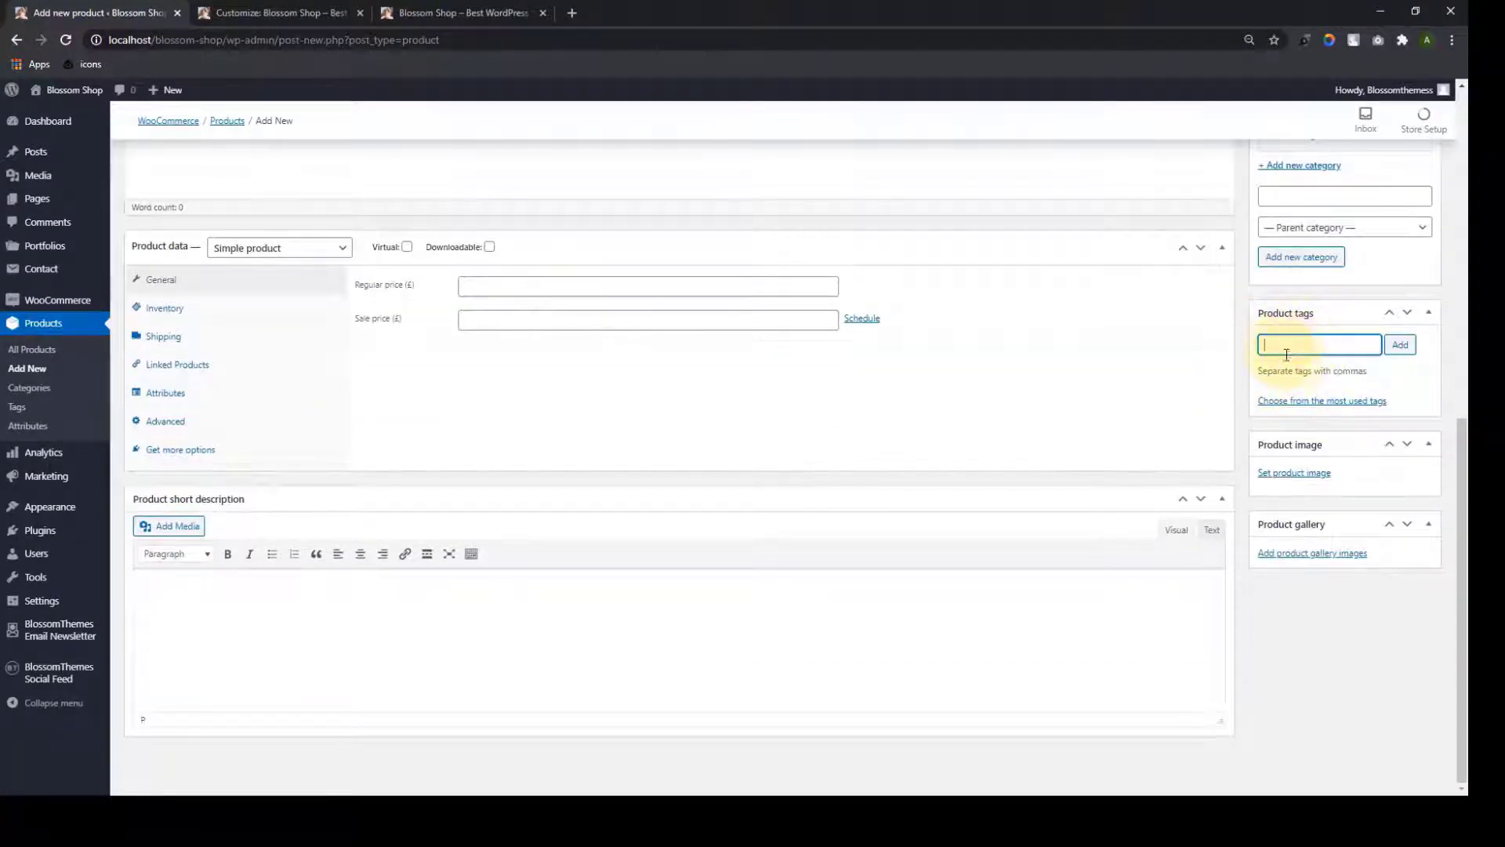
click(1299, 473)
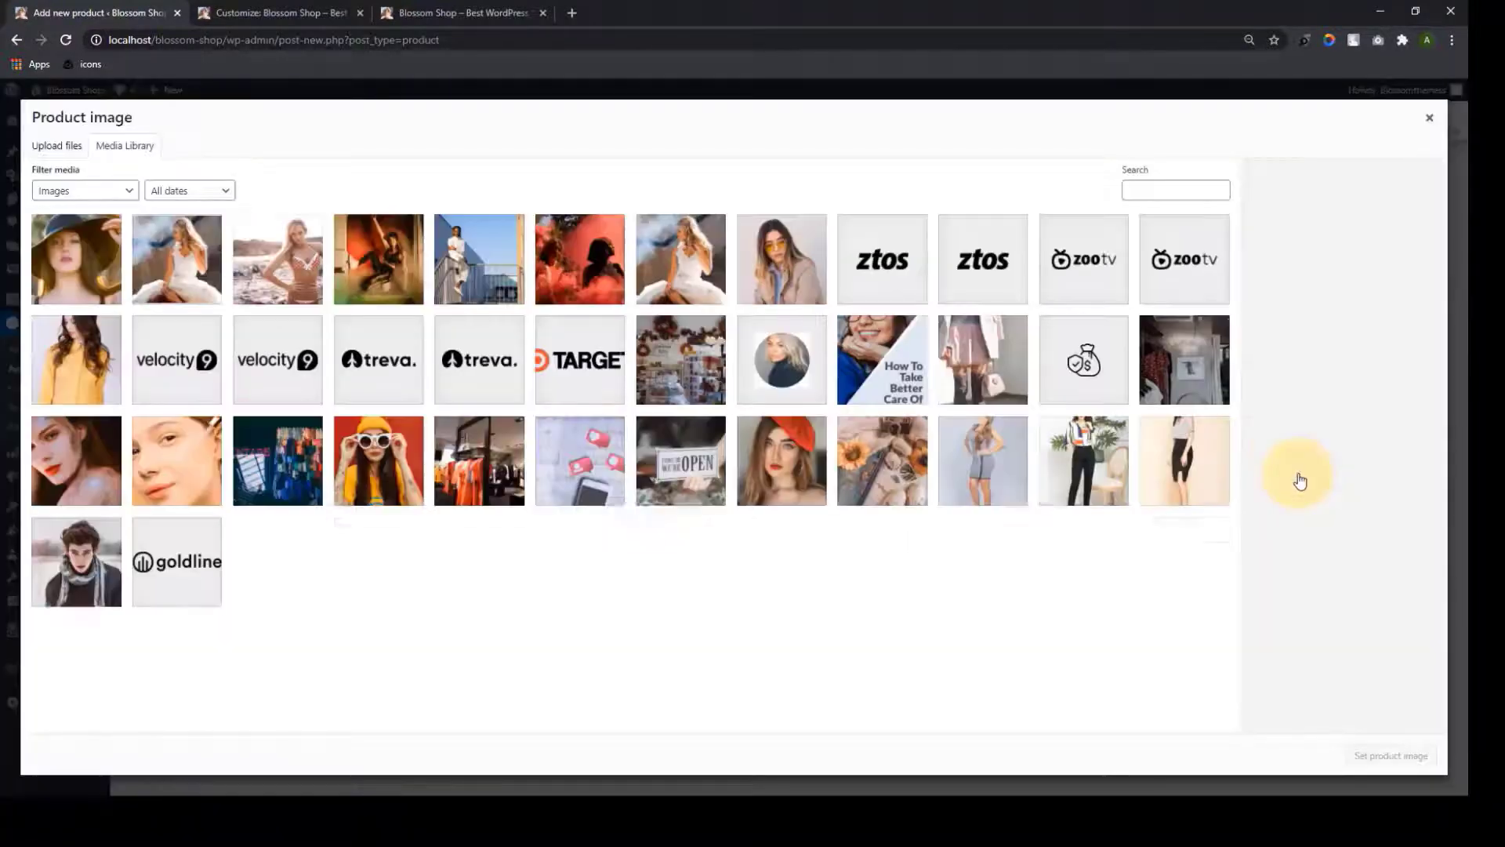
click(1430, 122)
click(1299, 554)
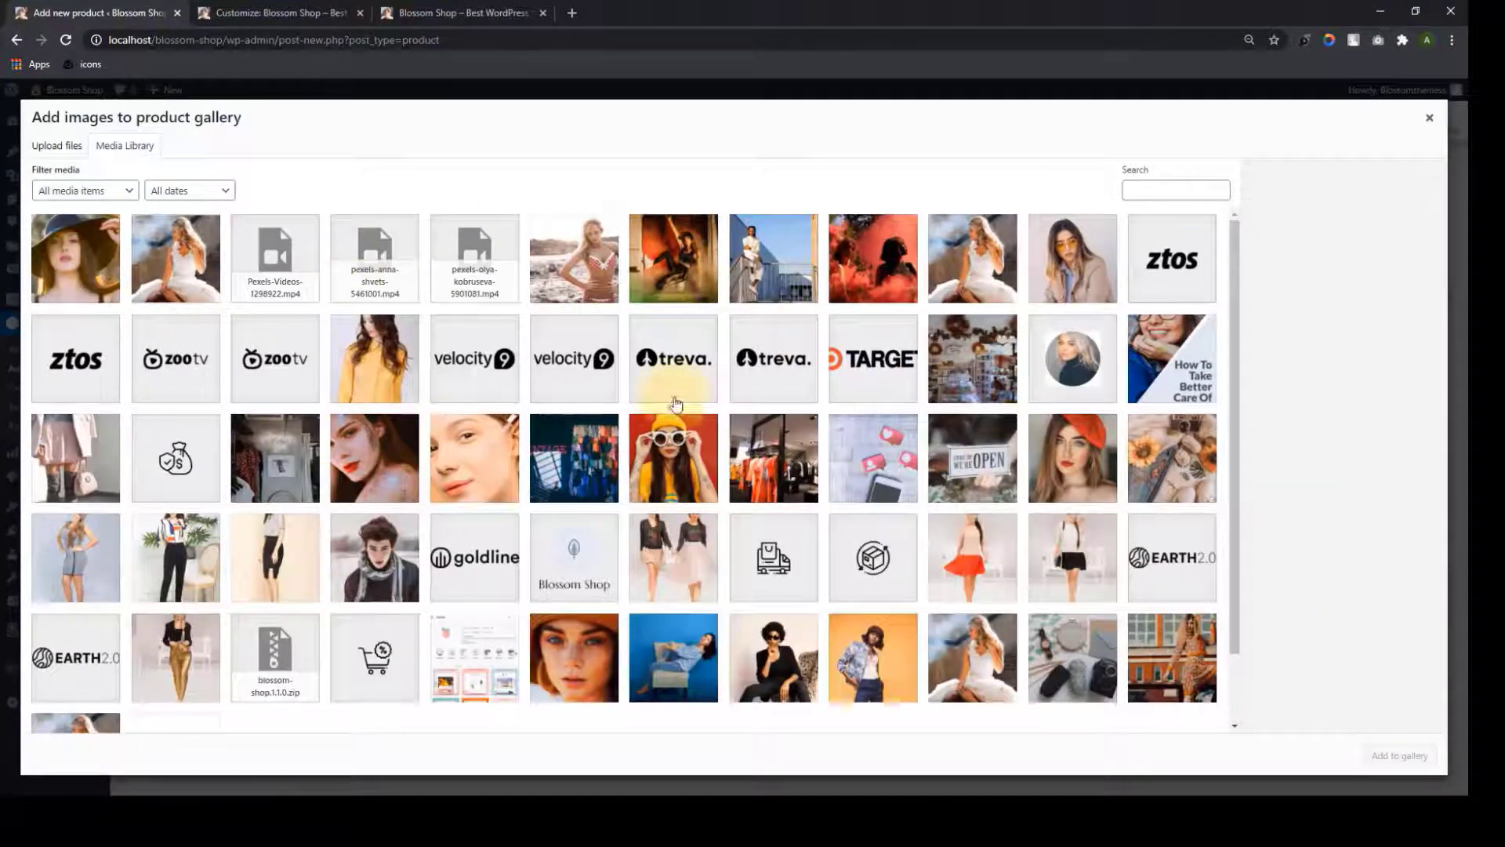
click(1429, 121)
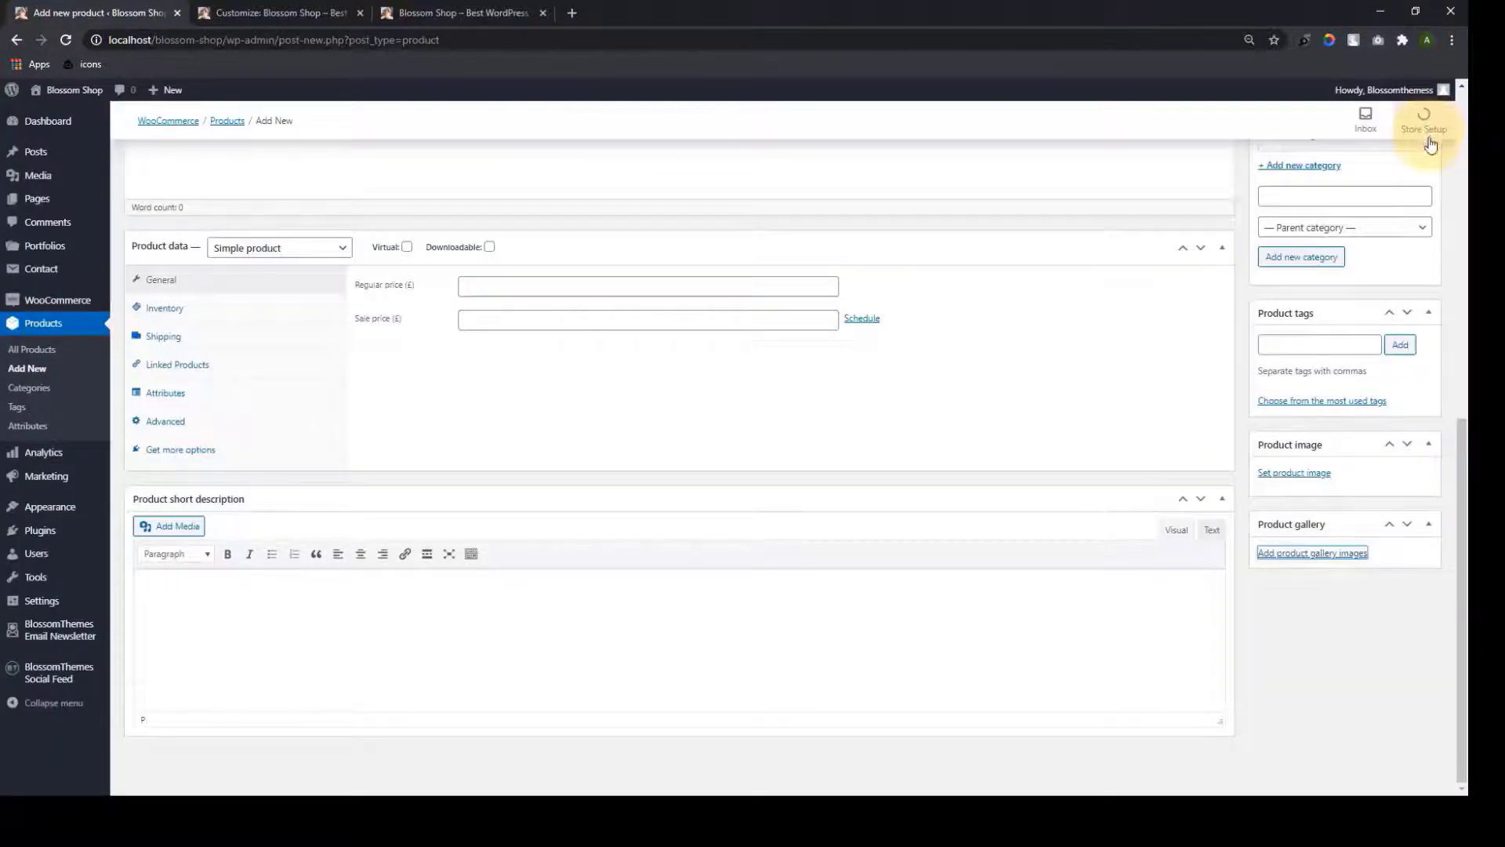
scroll(389, 612, up, 6)
click(267, 321)
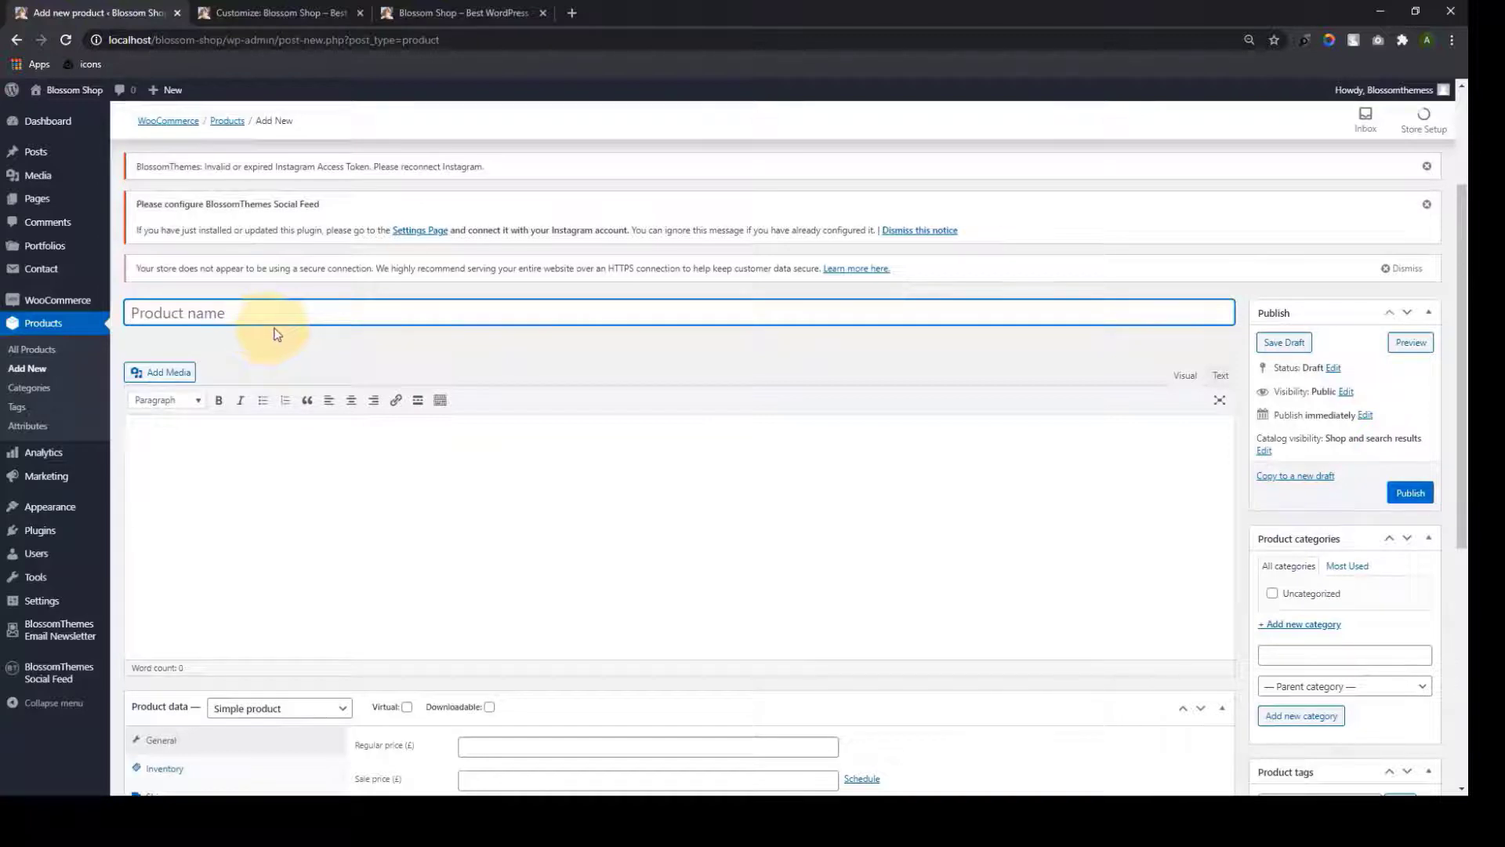
Paste in the product name and description, then set regular price 600 and sale price 100
text(RAXON SPANDEX)
scroll(384, 522, down, 6)
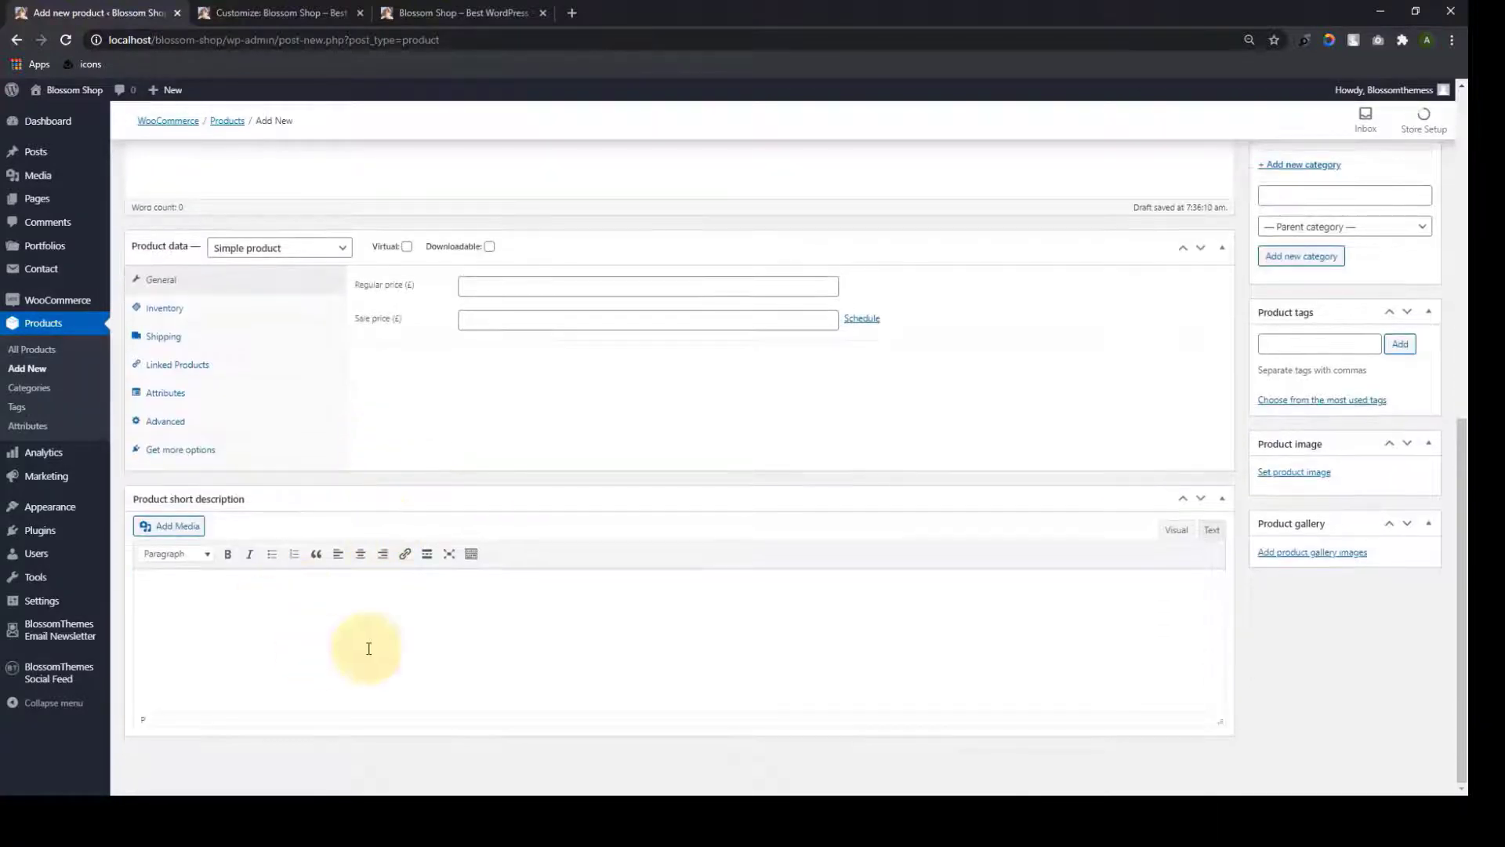
scroll(269, 588, up, 6)
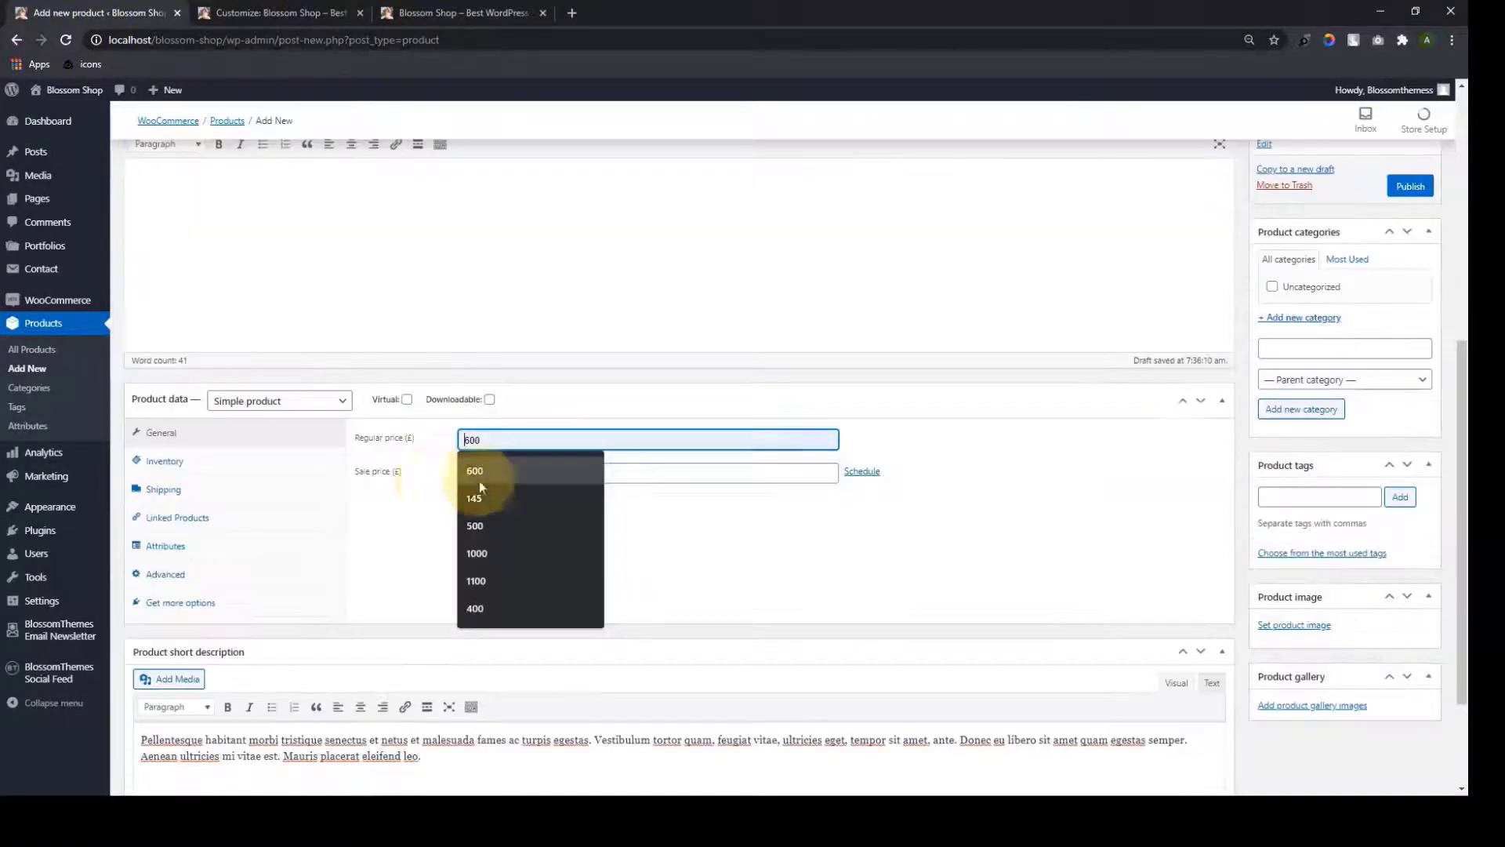
click(428, 481)
click(474, 472)
click(567, 361)
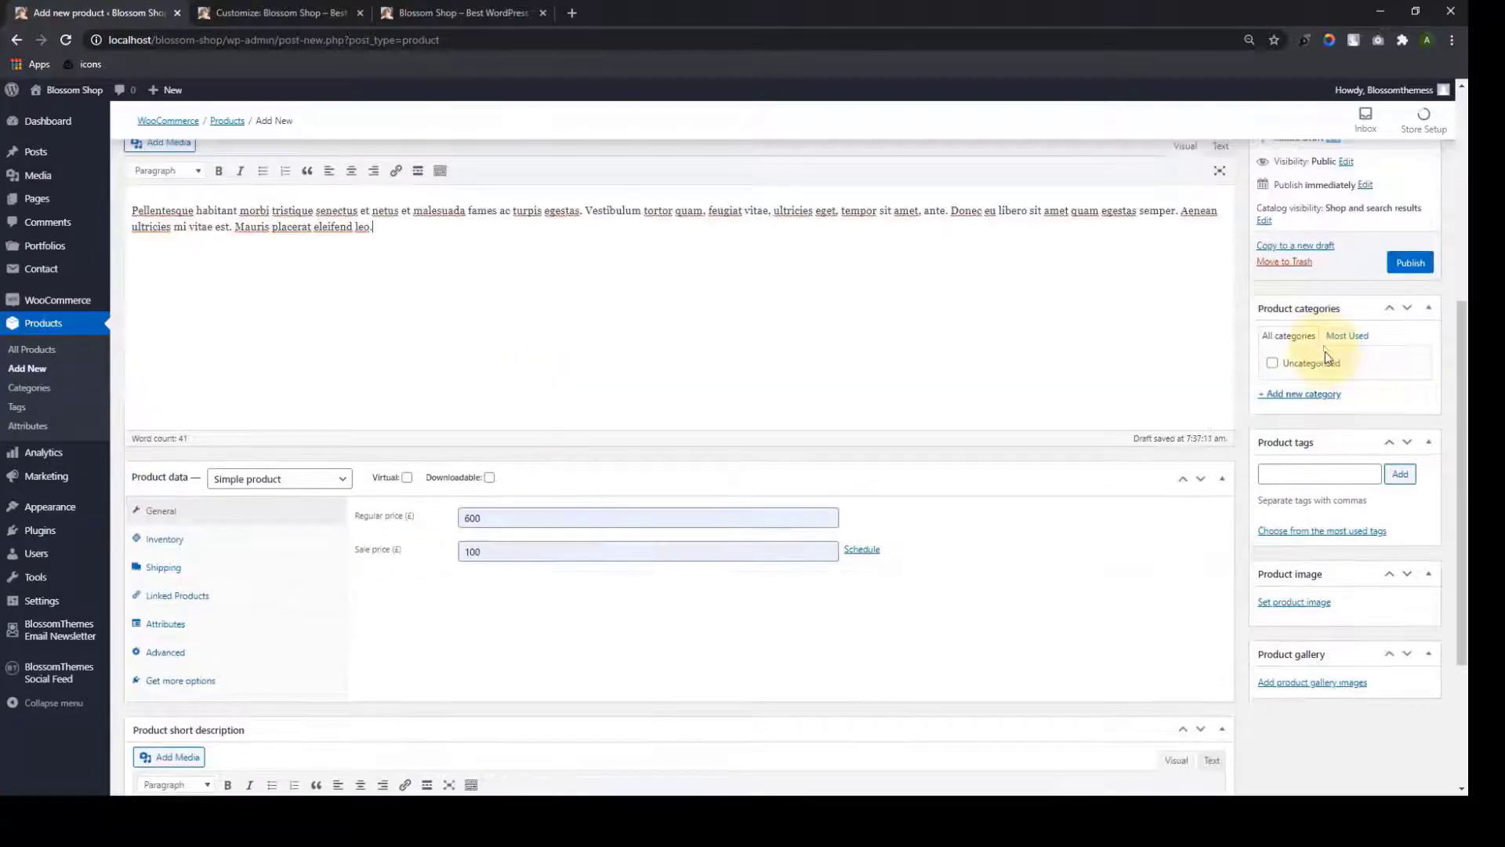
Add 'Outfit' as a new product category
click(1296, 393)
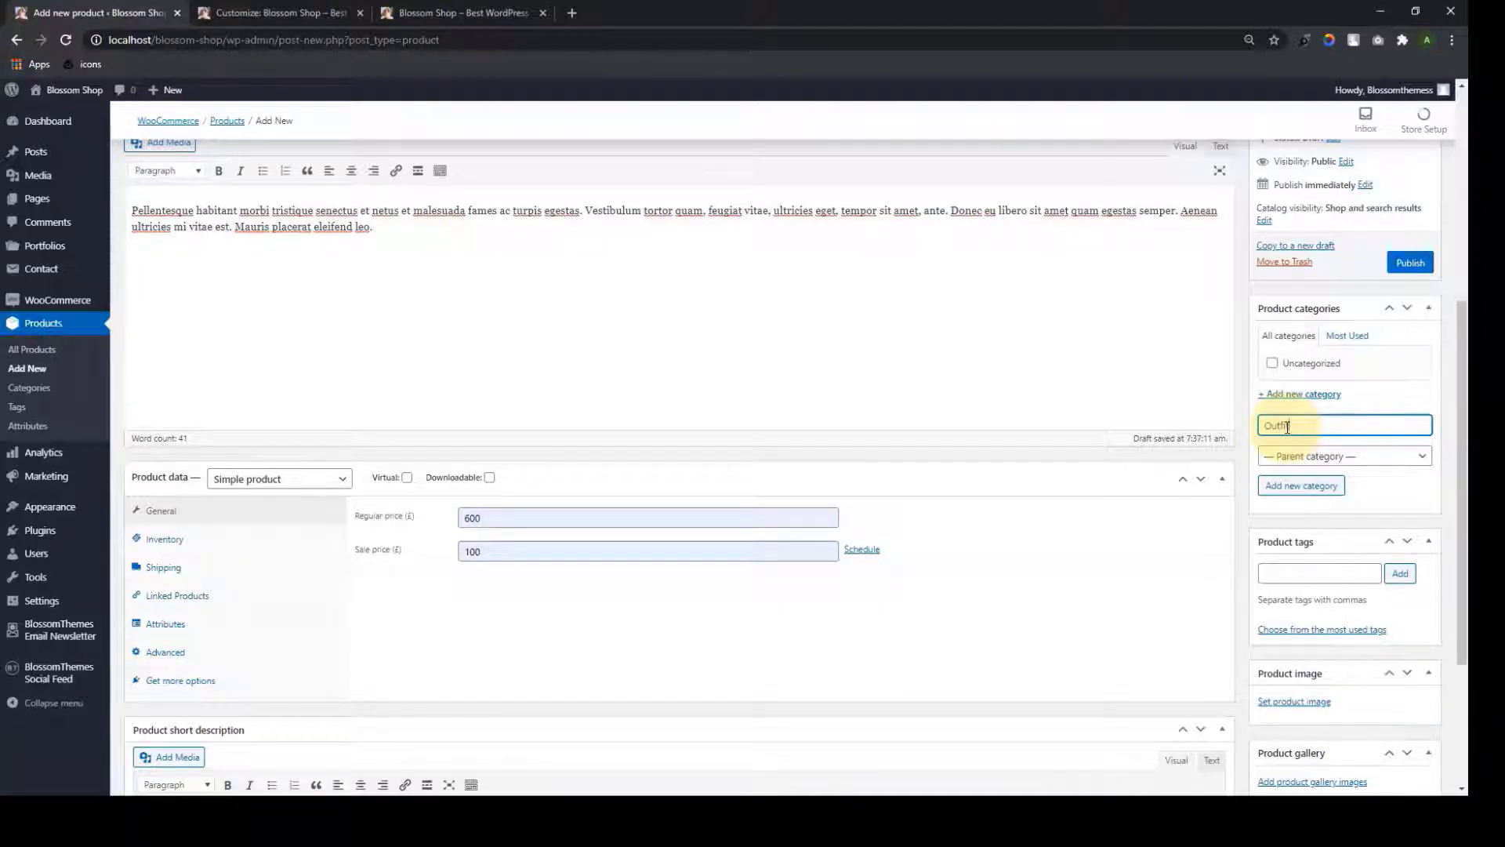
text(Outfit)
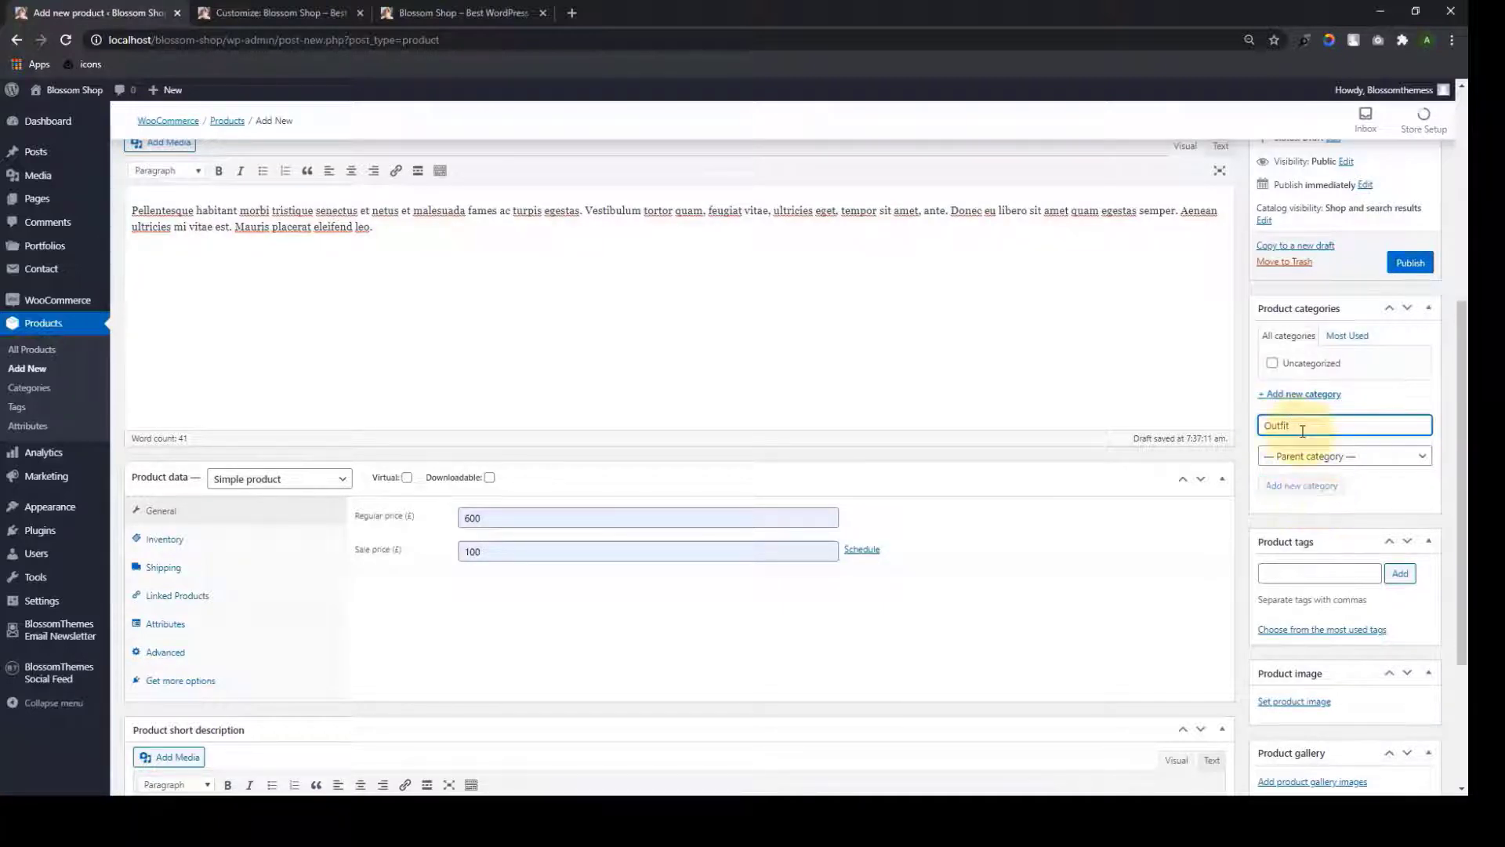
key(Return)
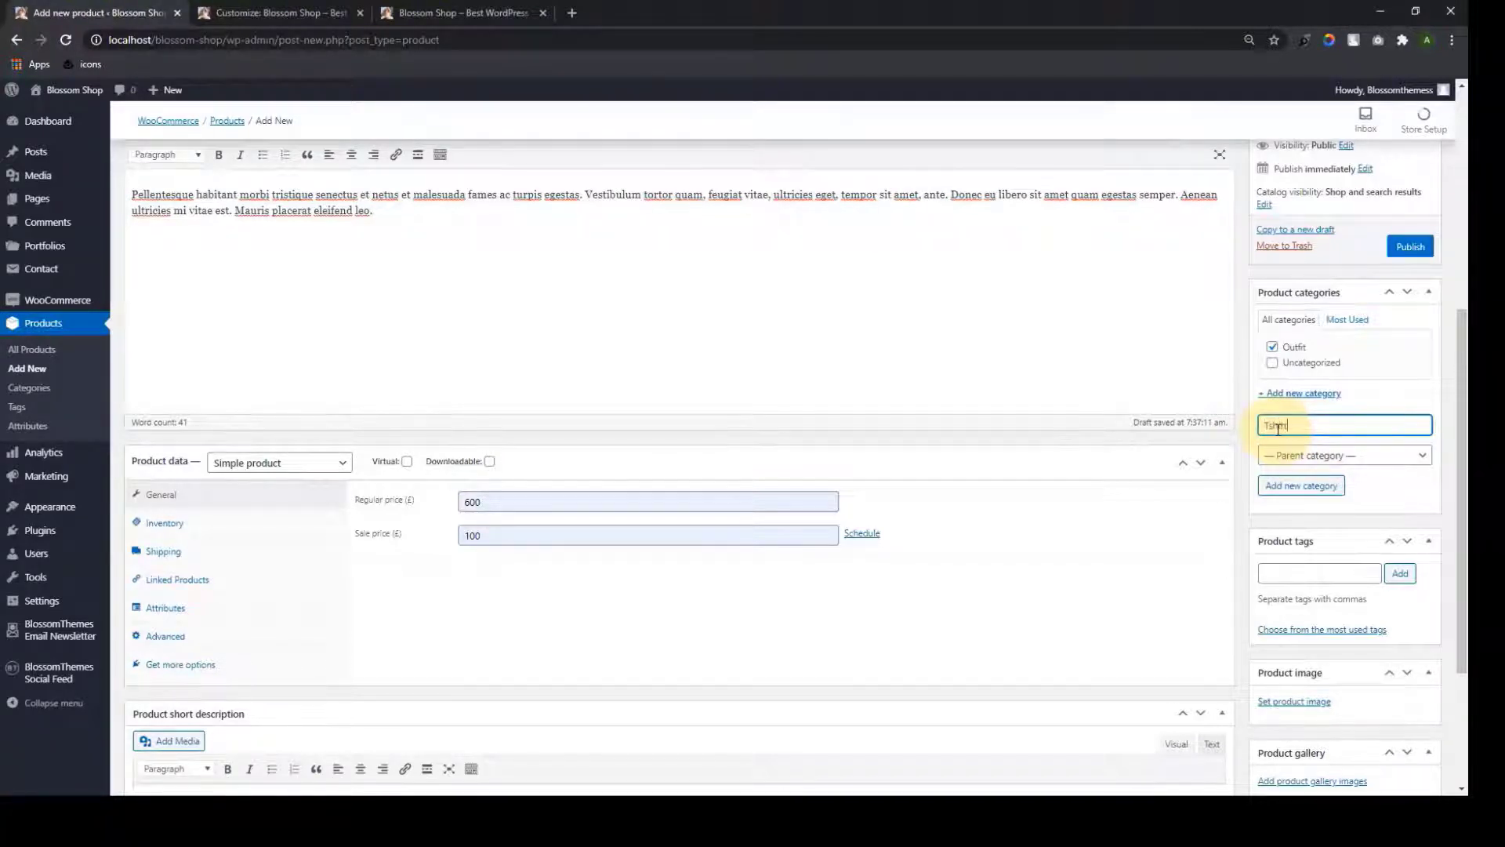
Add Tshirt, Skirt, Accessories and Dresses as new product categories and begin Casuals
key(Return)
text(Skir)
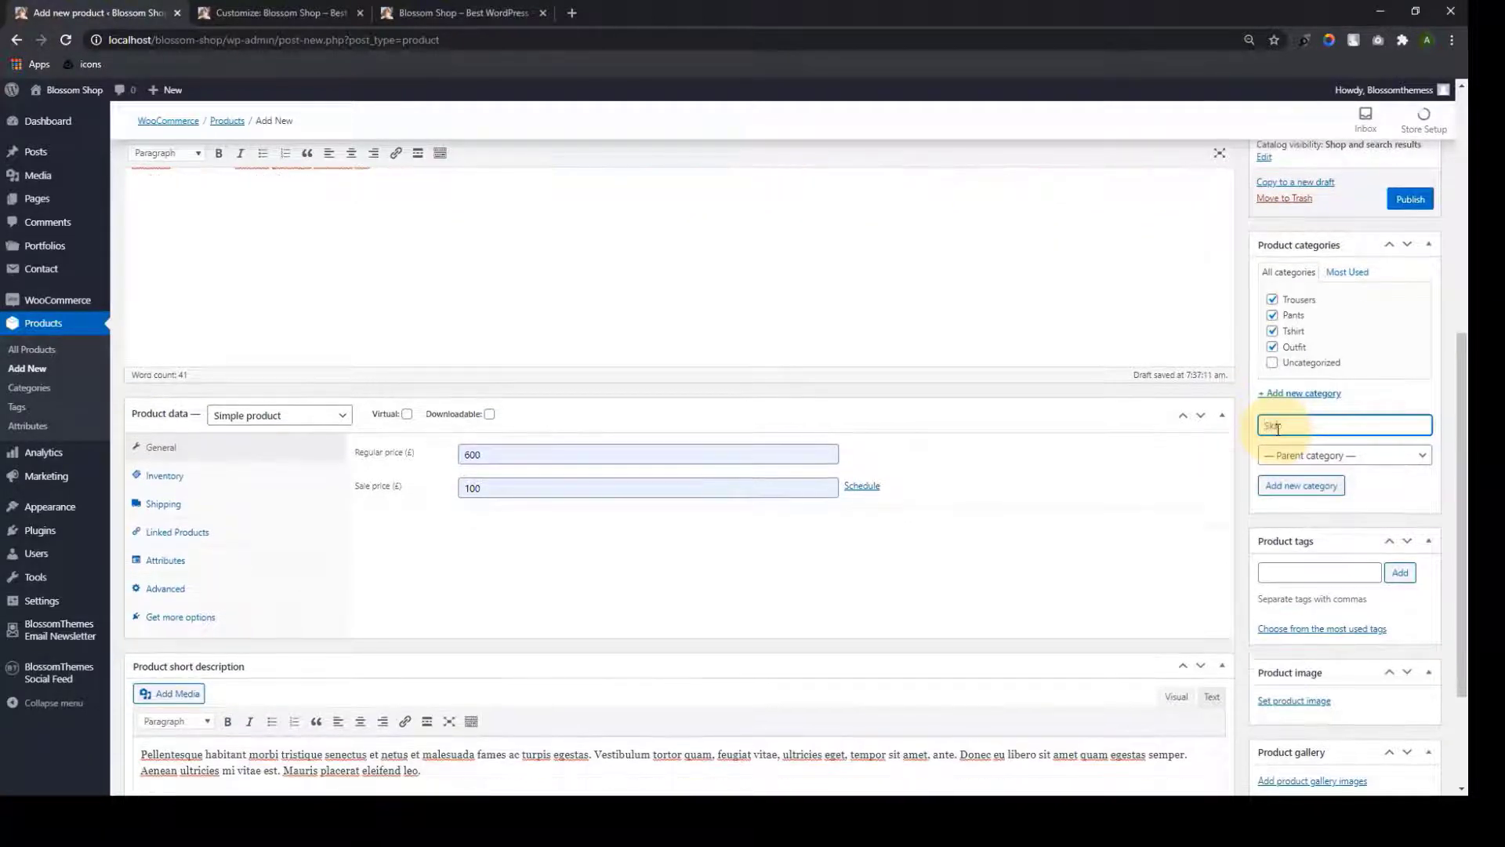
text(t)
key(Return)
text(Accessories)
key(Return)
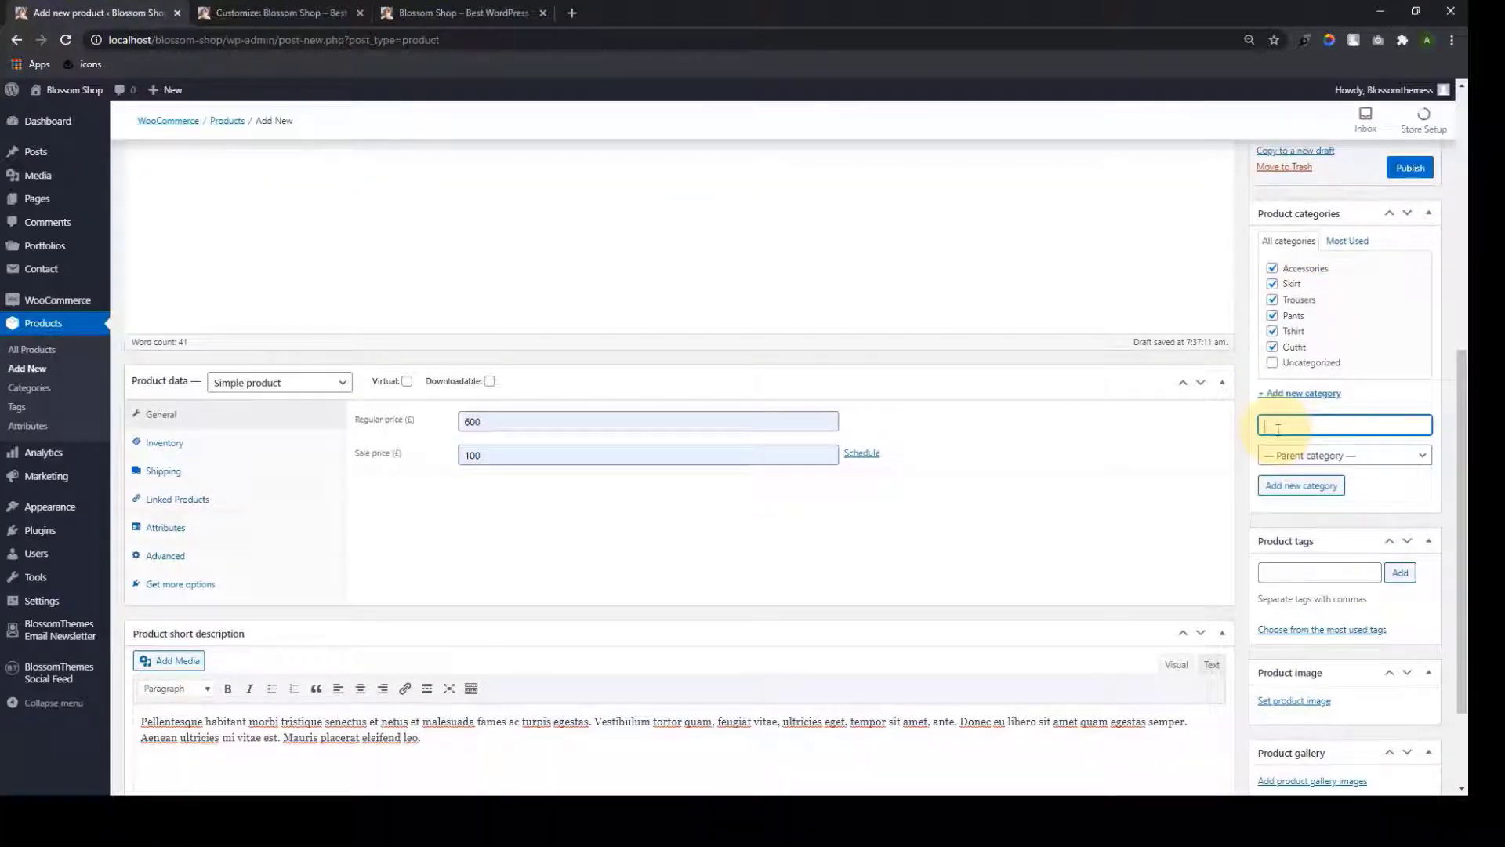
text(Dresses)
key(Return)
text(Ca)
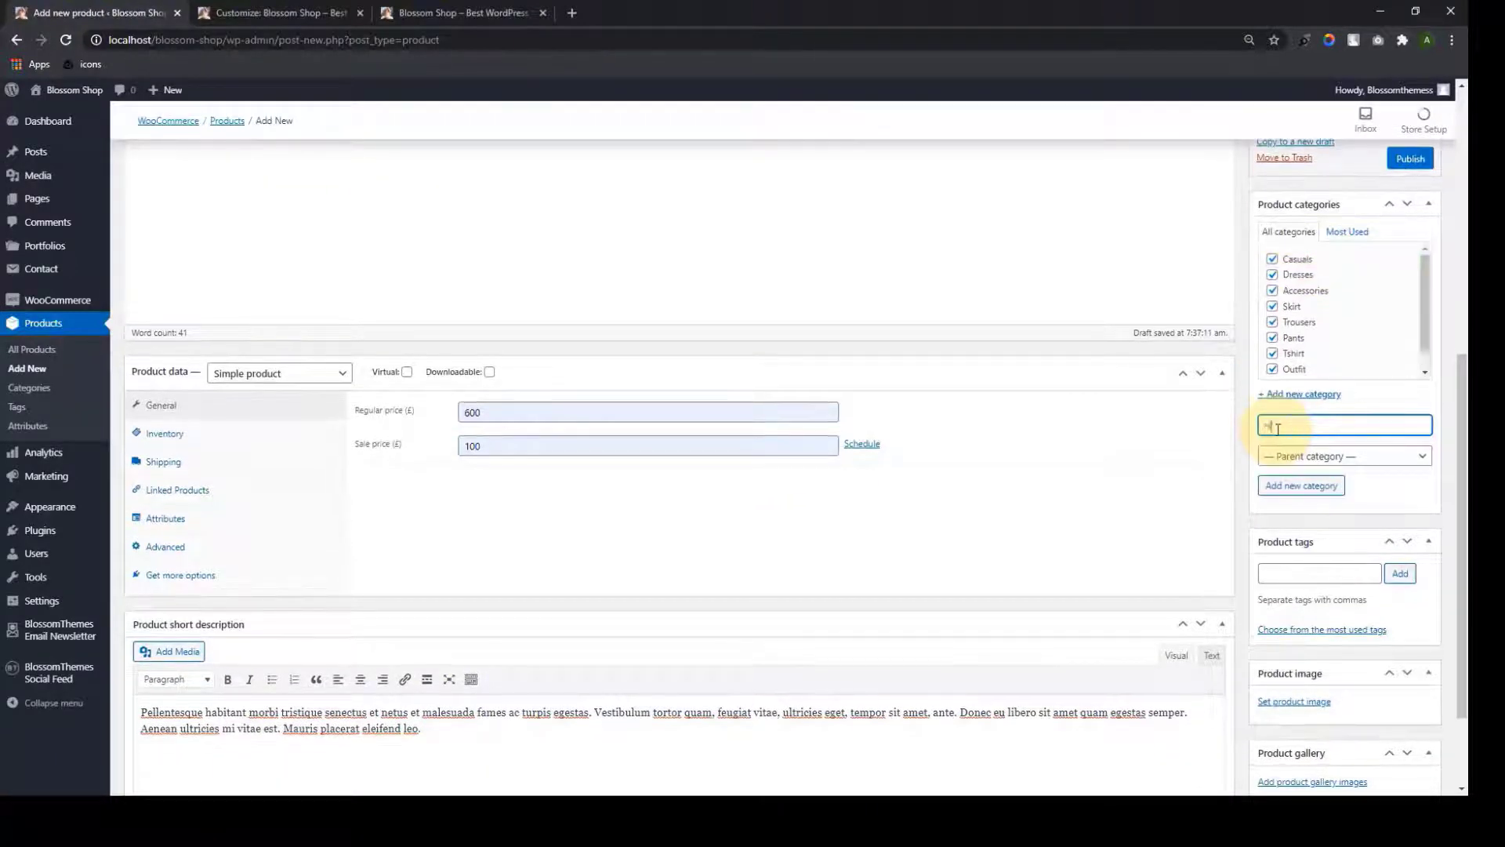
Untick Tshirt, Pants, Trousers, Dresses and Casuals so only Outfit remains checked
scroll(1341, 346, down, 1)
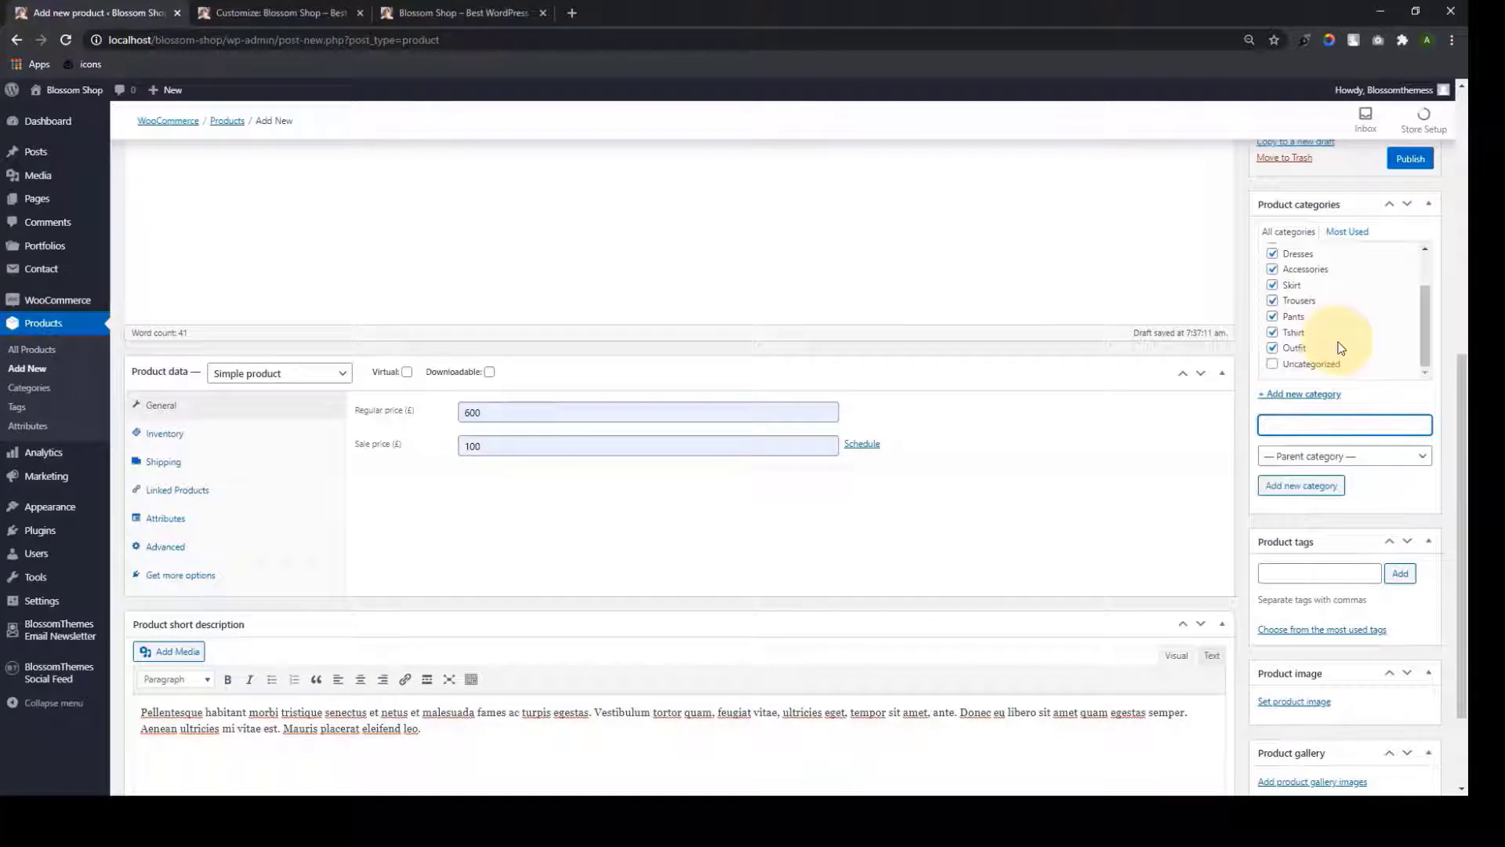
scroll(1341, 356, up, 1)
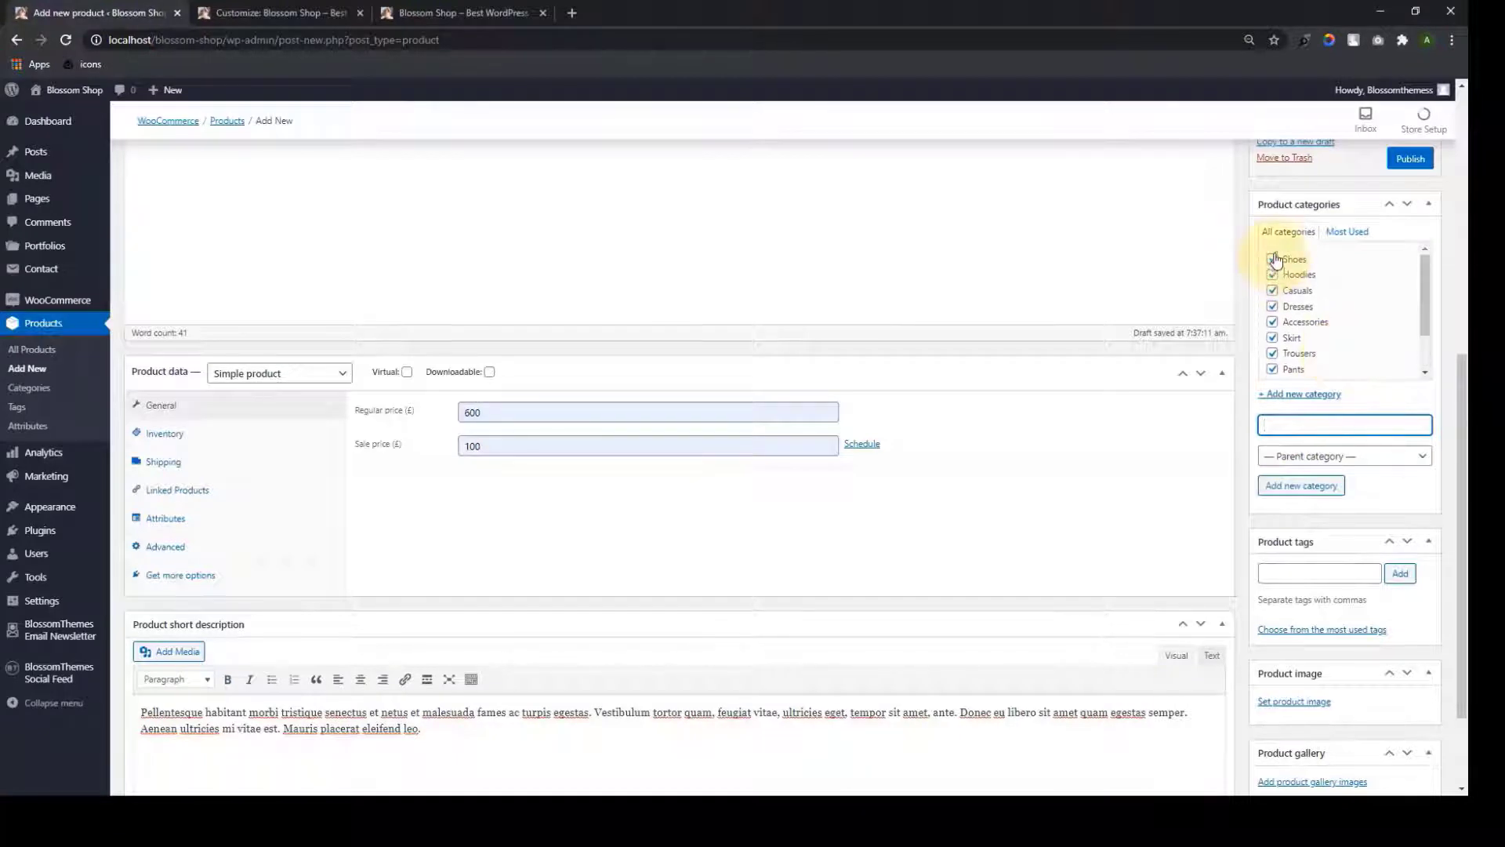
scroll(1282, 333, down, 1)
scroll(1286, 337, up, 1)
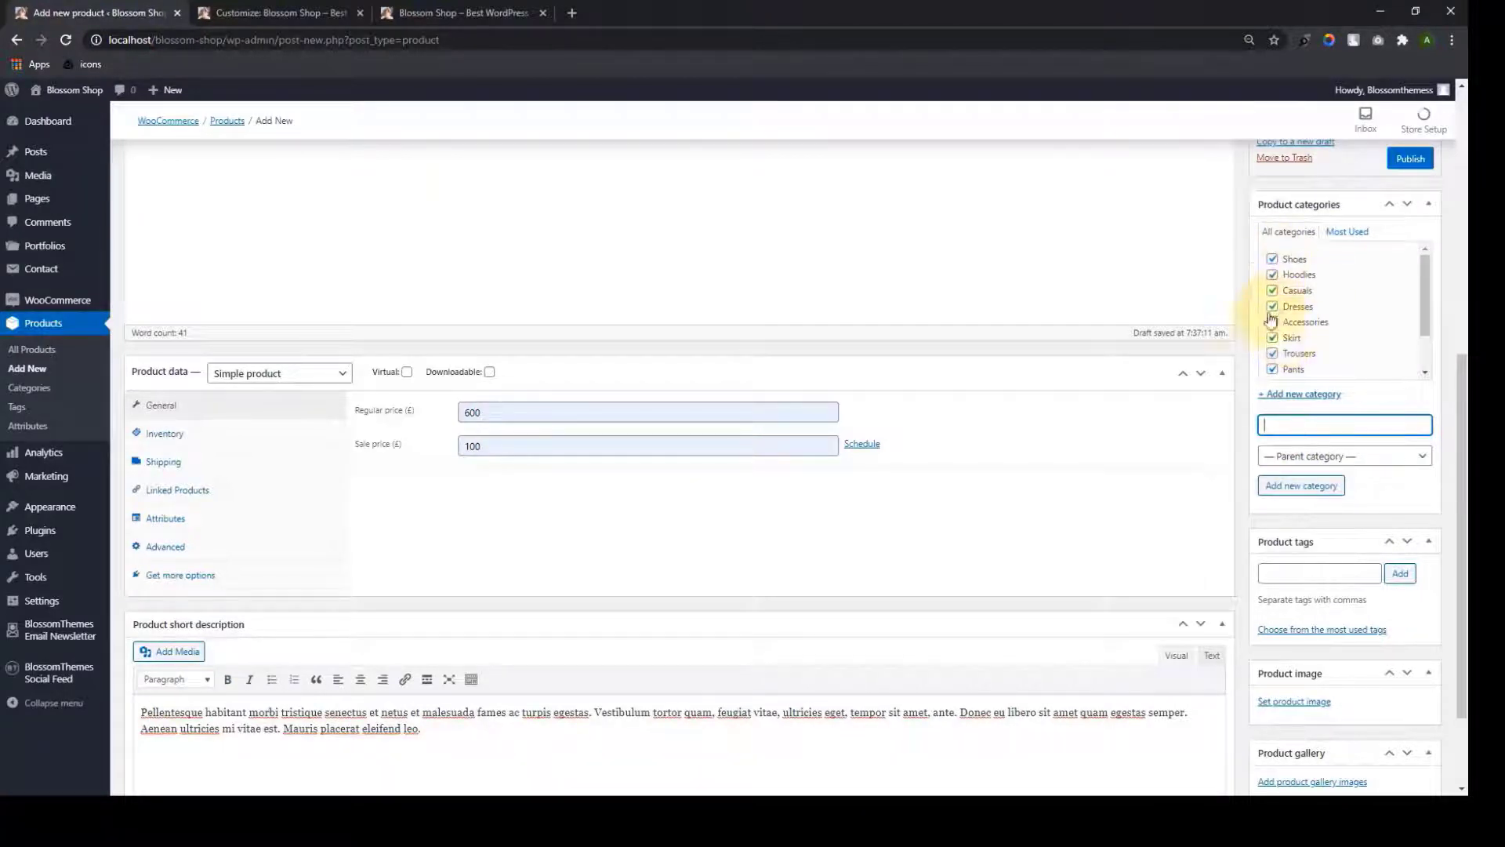
scroll(1274, 327, down, 1)
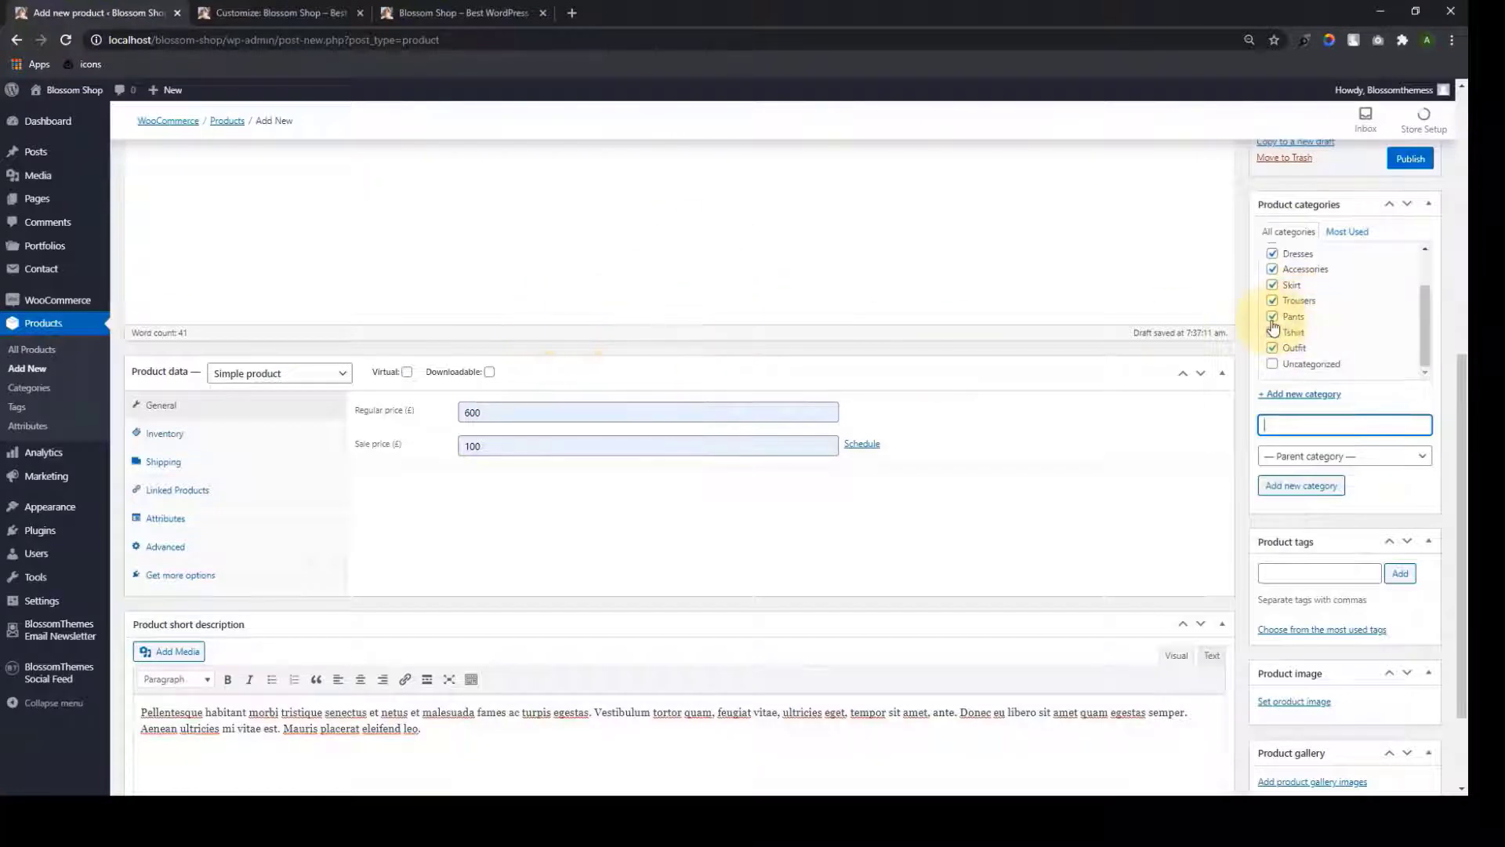
click(1272, 331)
click(1272, 315)
click(1272, 300)
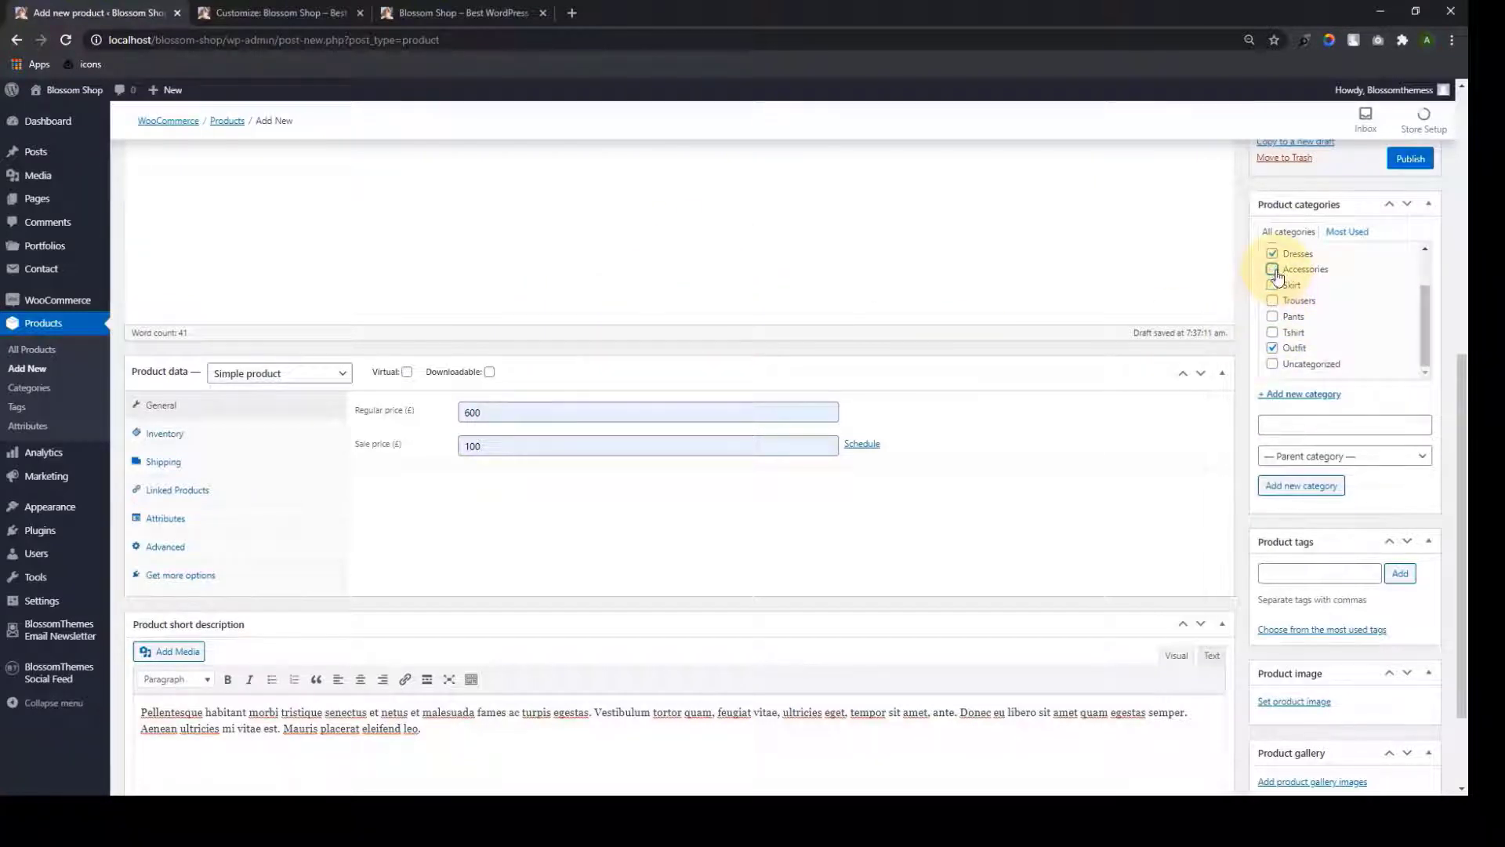
click(1272, 290)
click(1273, 274)
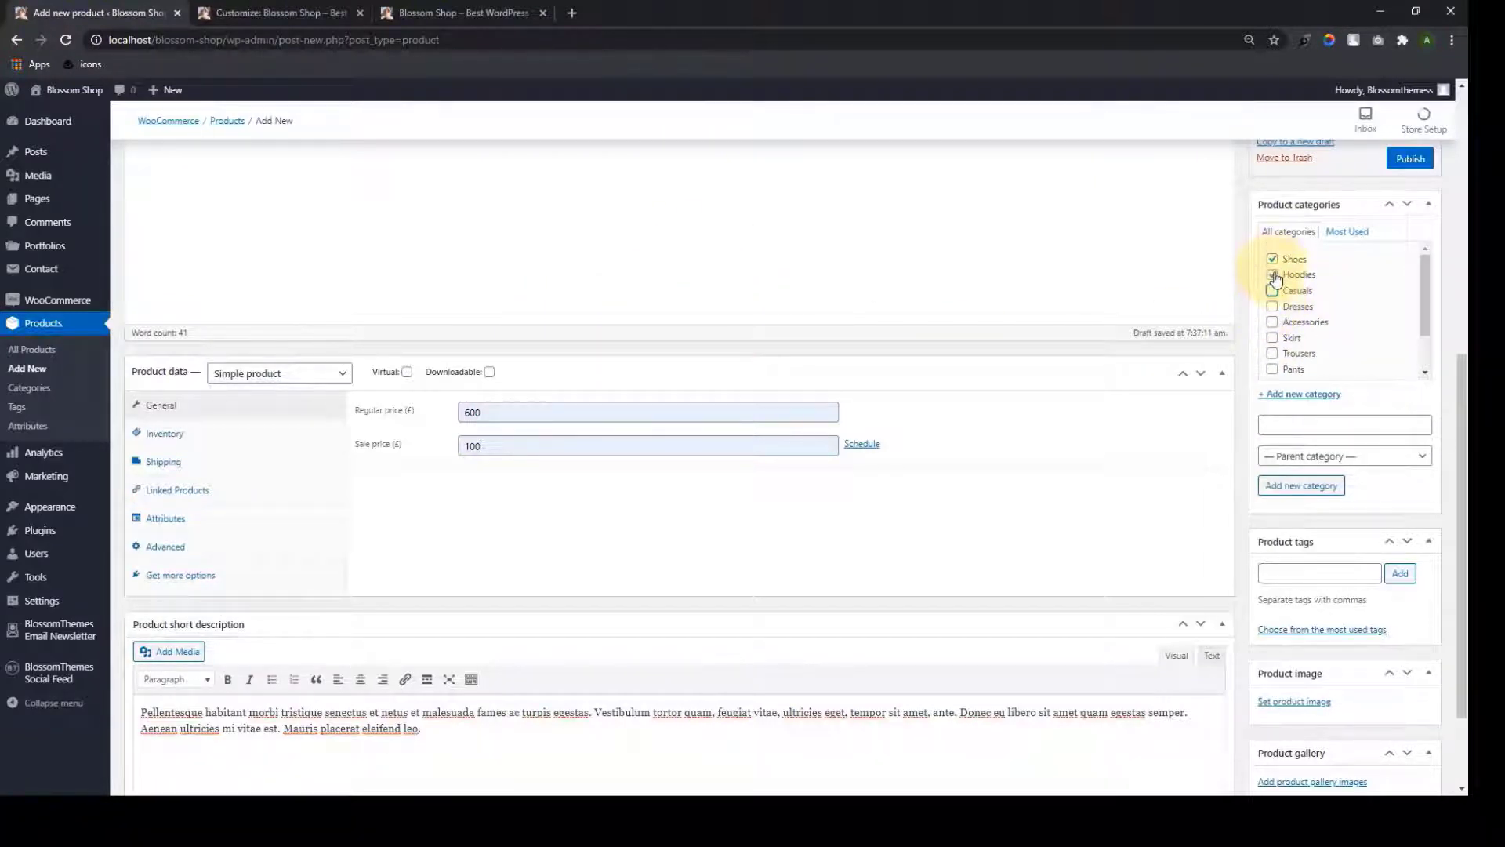
scroll(1298, 298, down, 1)
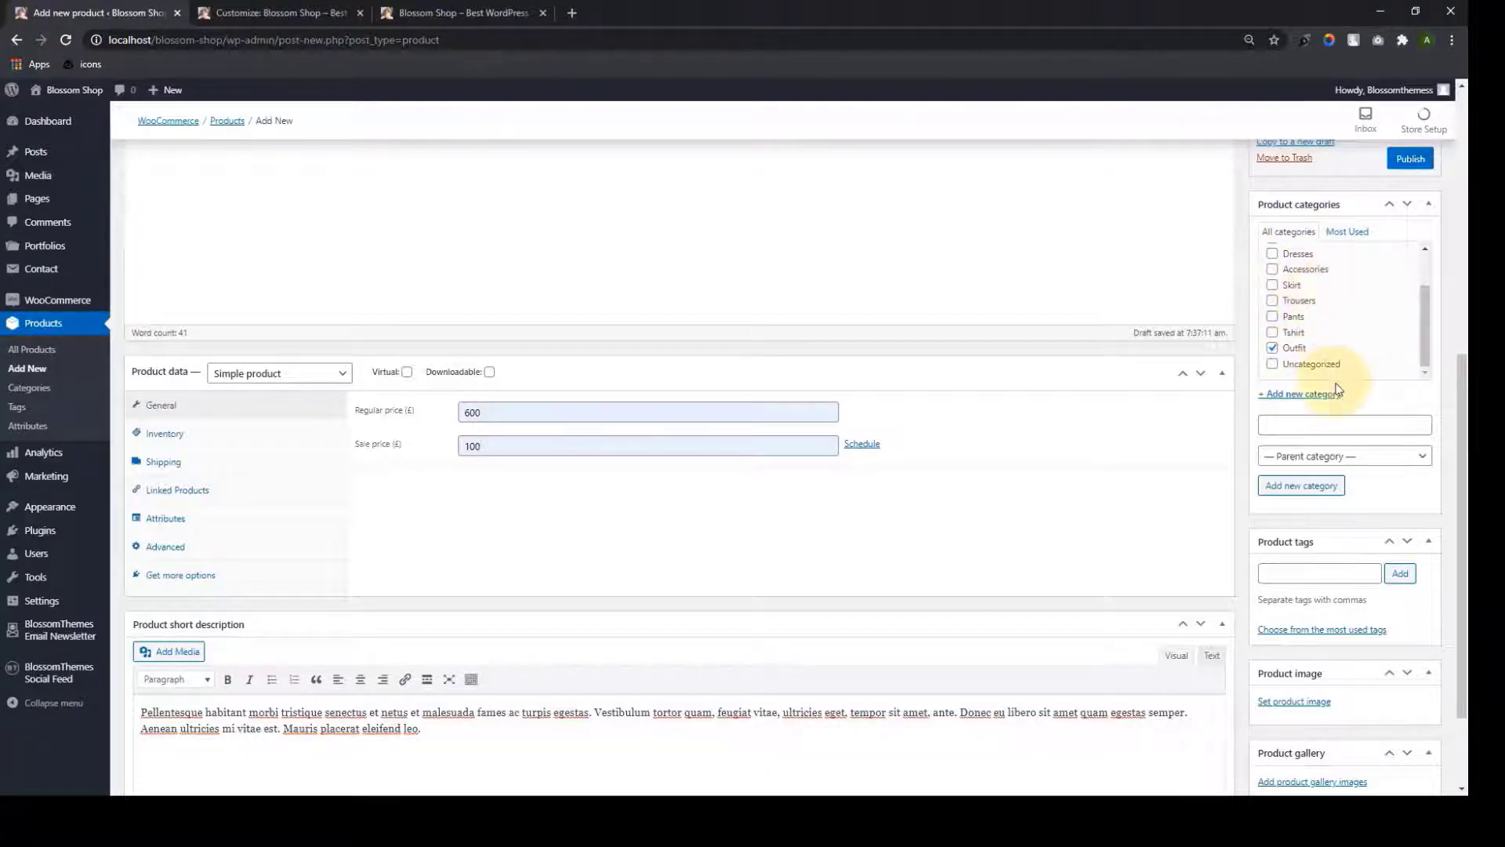
scroll(1306, 360, down, 2)
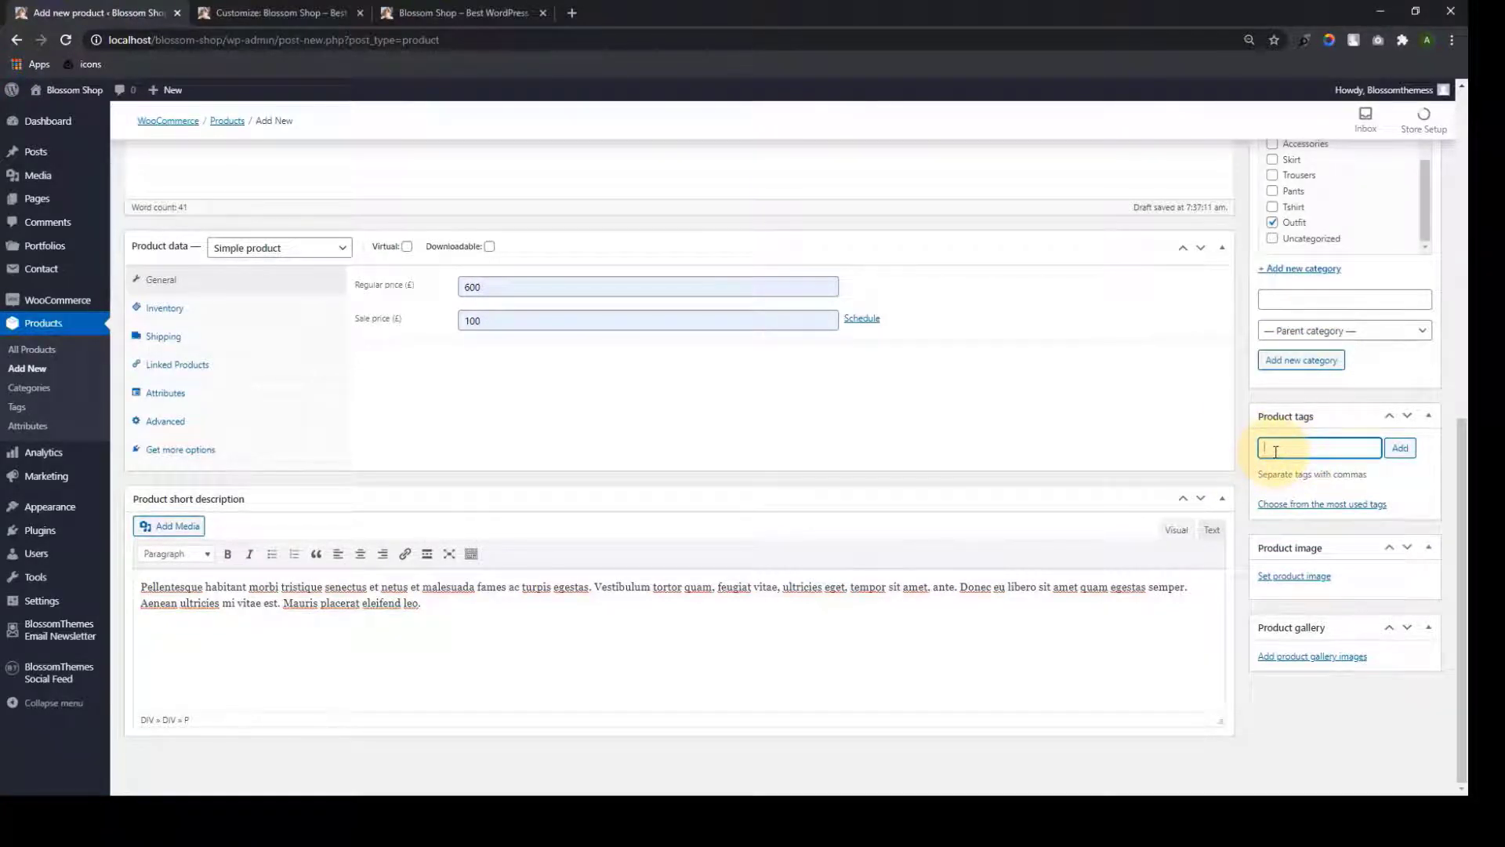
Set the photo of the woman in a black skirt as the product image
click(1295, 576)
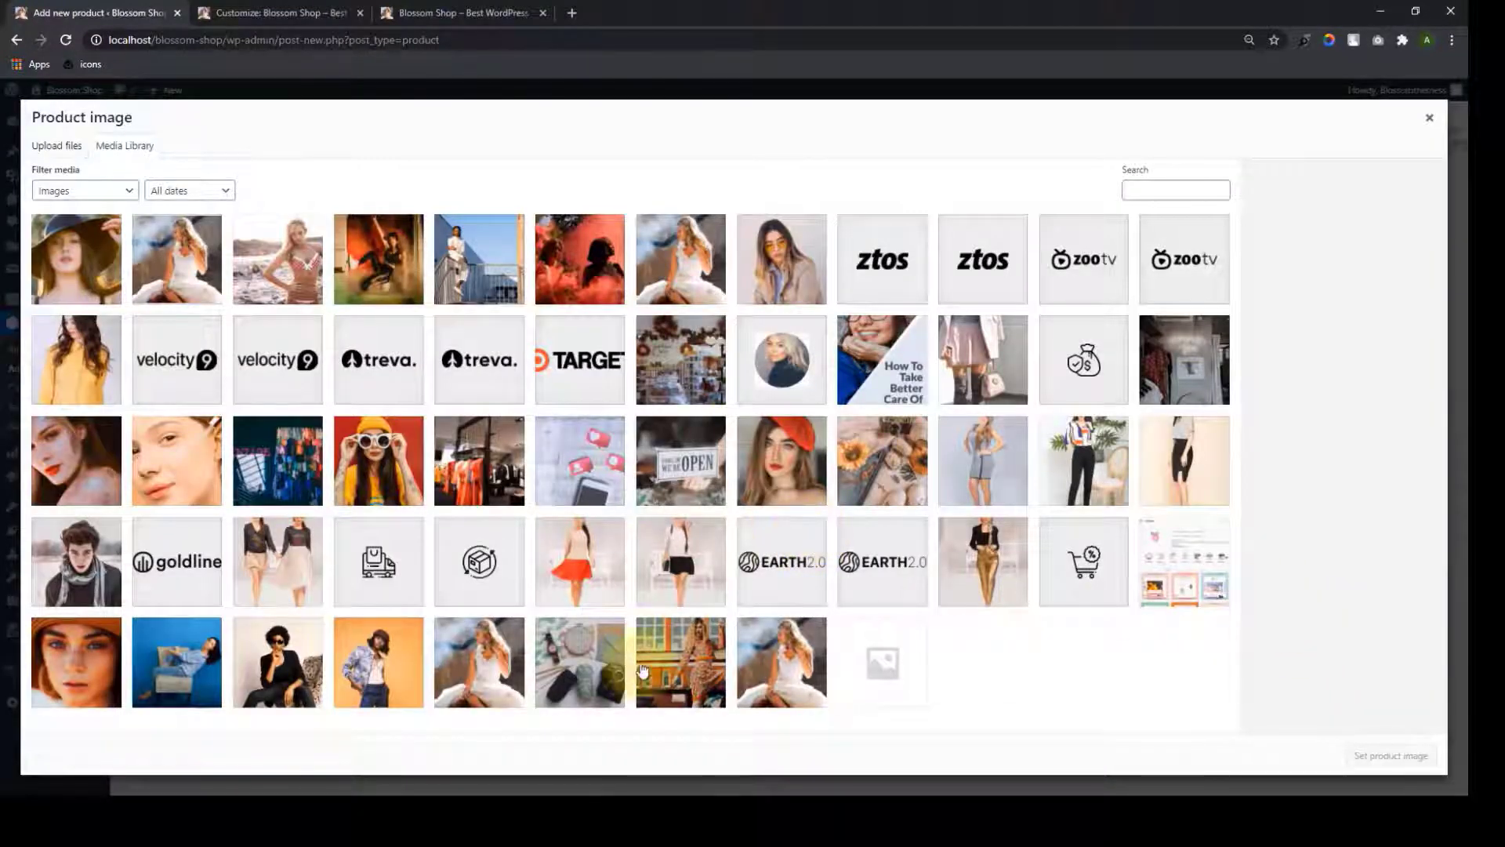
click(672, 571)
click(1419, 755)
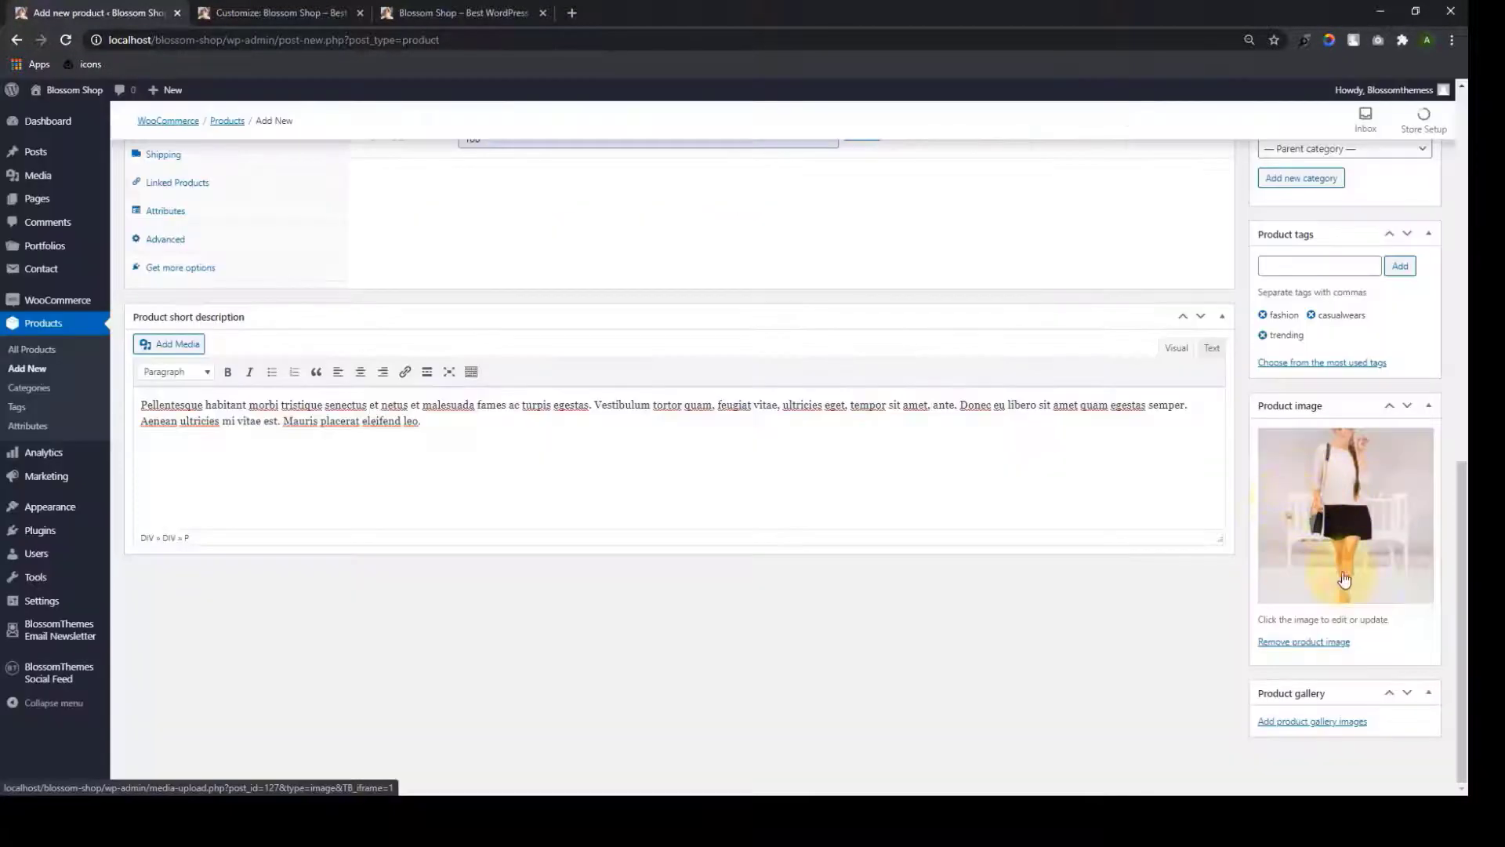
scroll(1293, 509, up, 8)
scroll(1331, 406, down, 2)
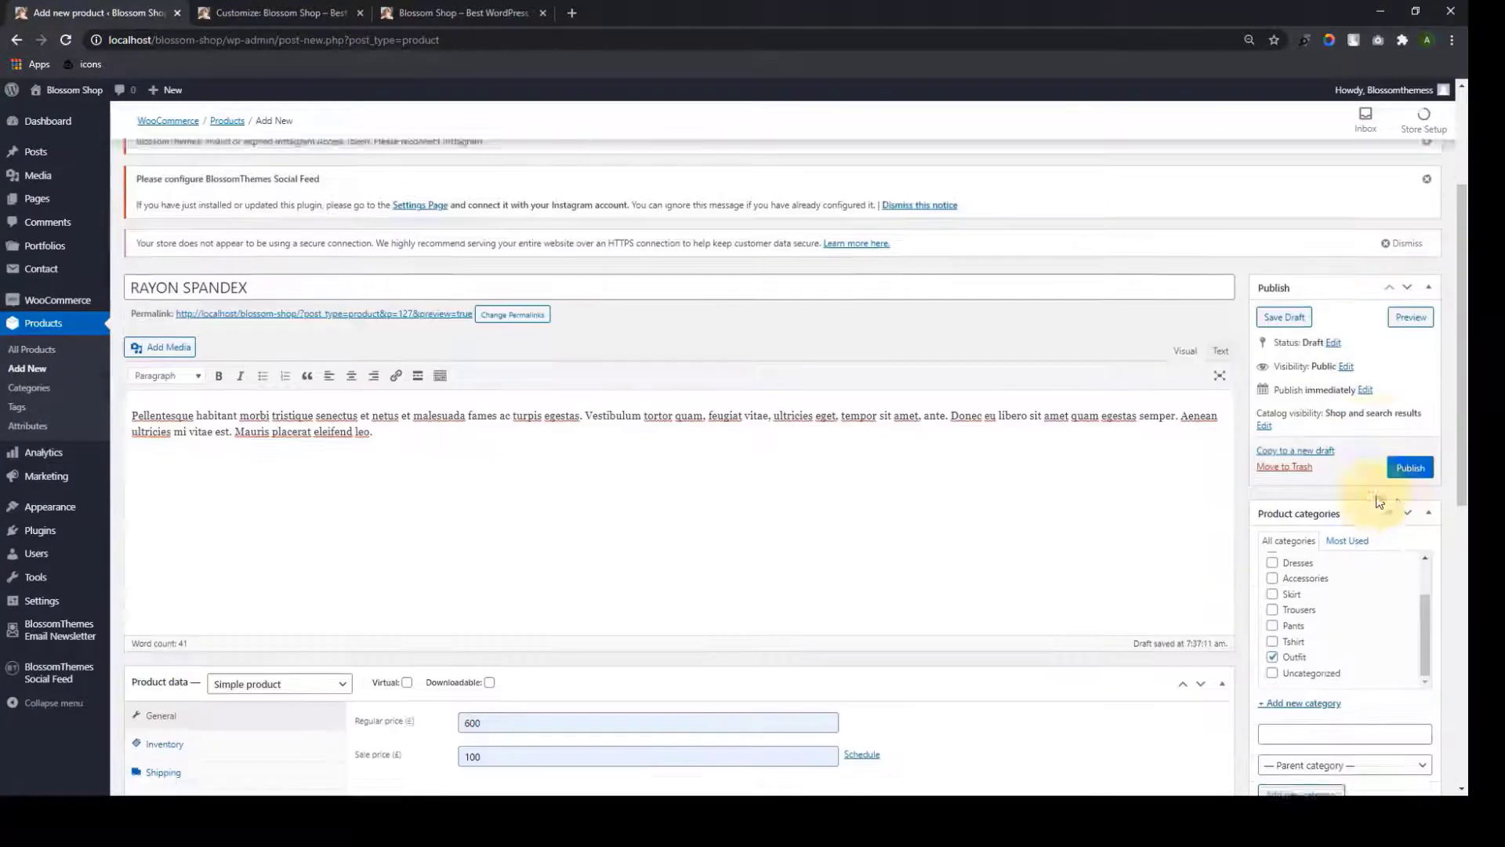
Publish the RAYON SPANDEX product, view its live page in a new tab, then close it
click(1408, 392)
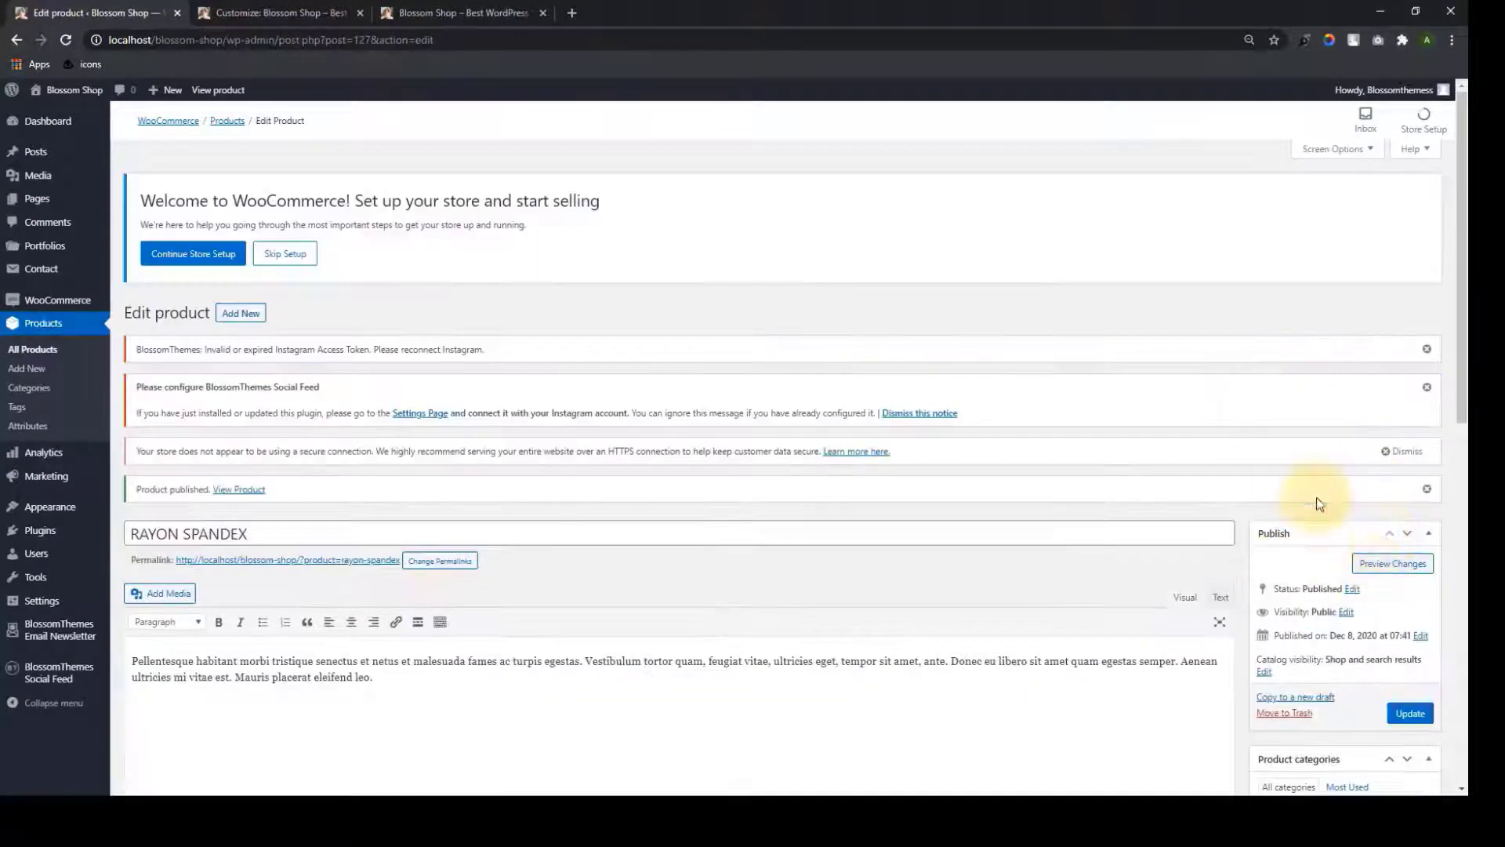
right_click(331, 562)
right_click(333, 560)
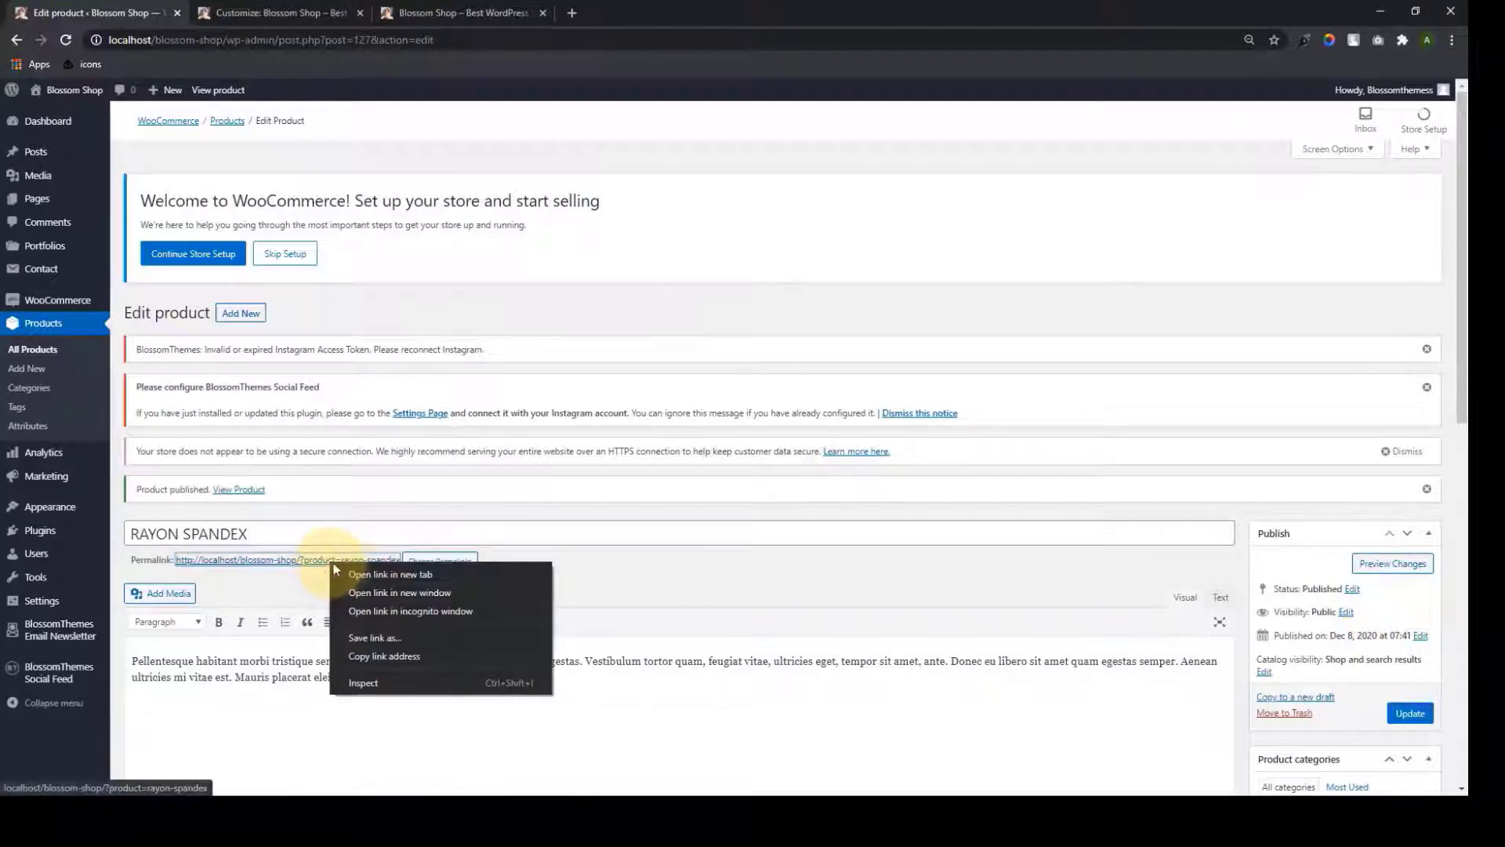
click(355, 576)
click(345, 13)
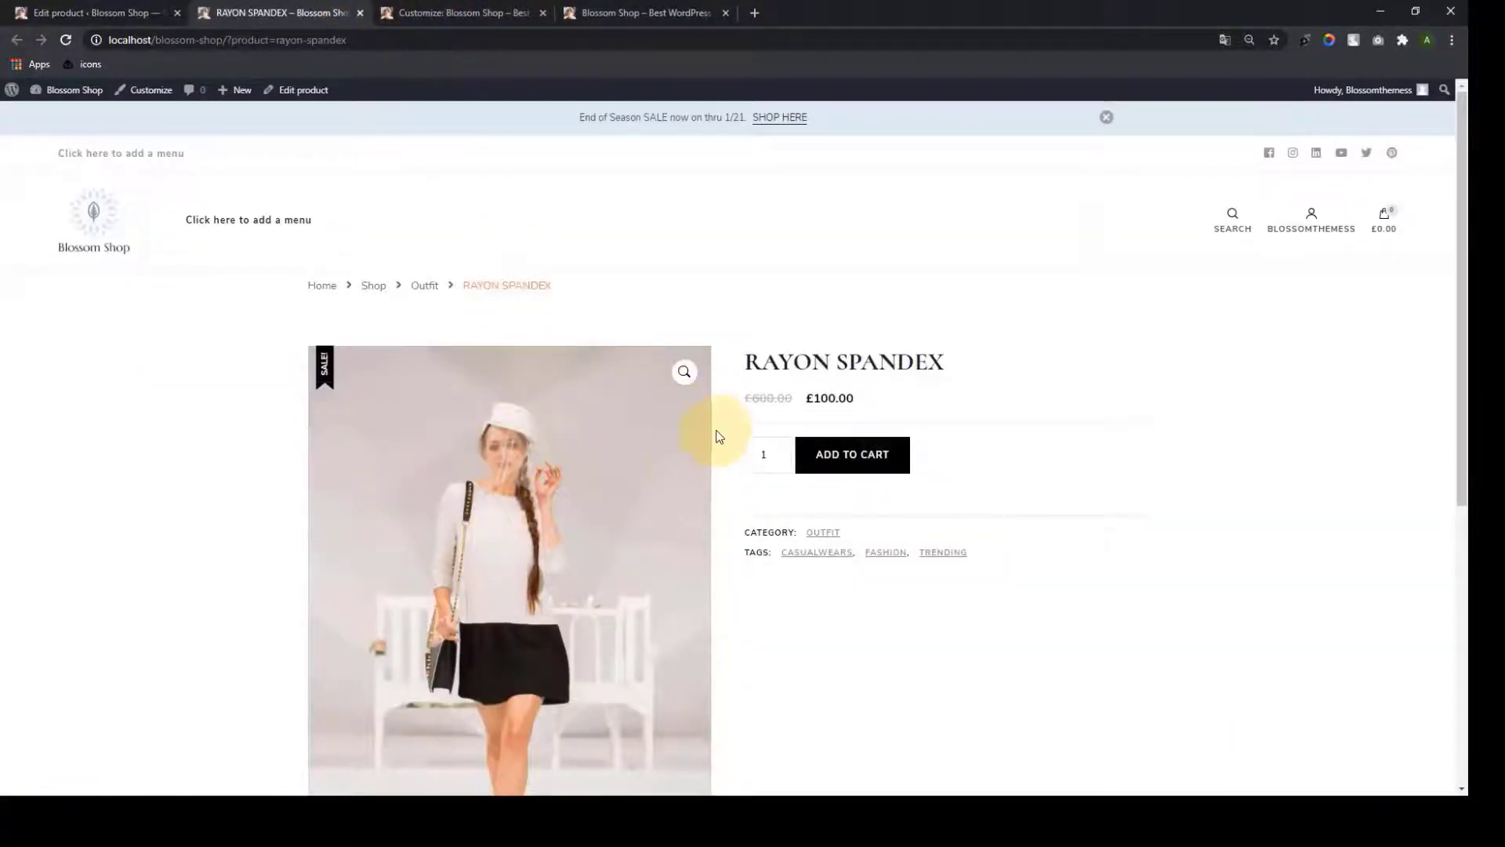
scroll(716, 439, down, 6)
scroll(736, 576, up, 6)
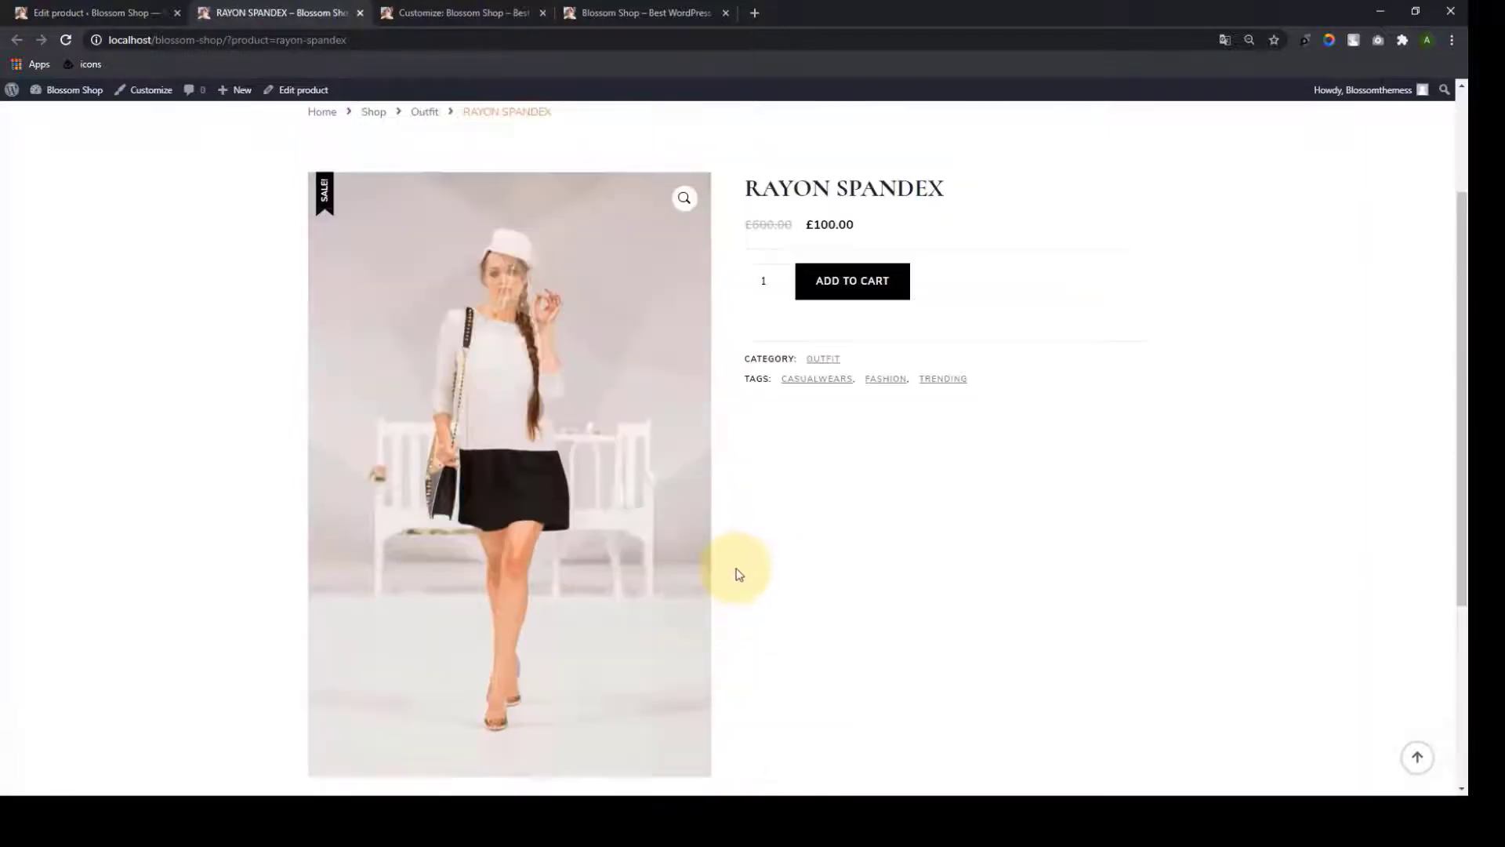
click(359, 13)
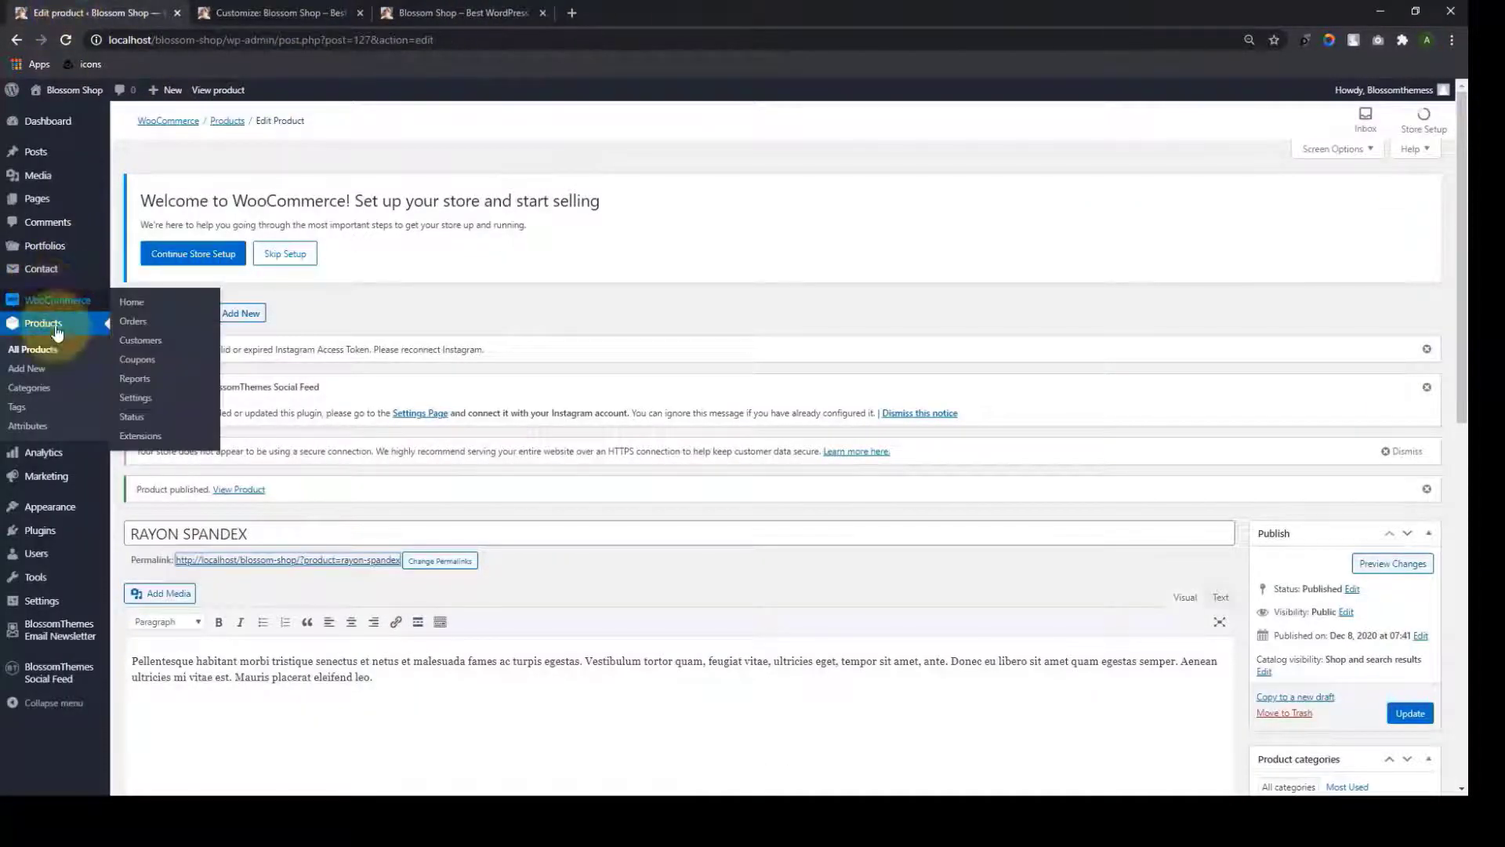
Review all 12 published products in Products > All Products, then return to the customizer
click(35, 352)
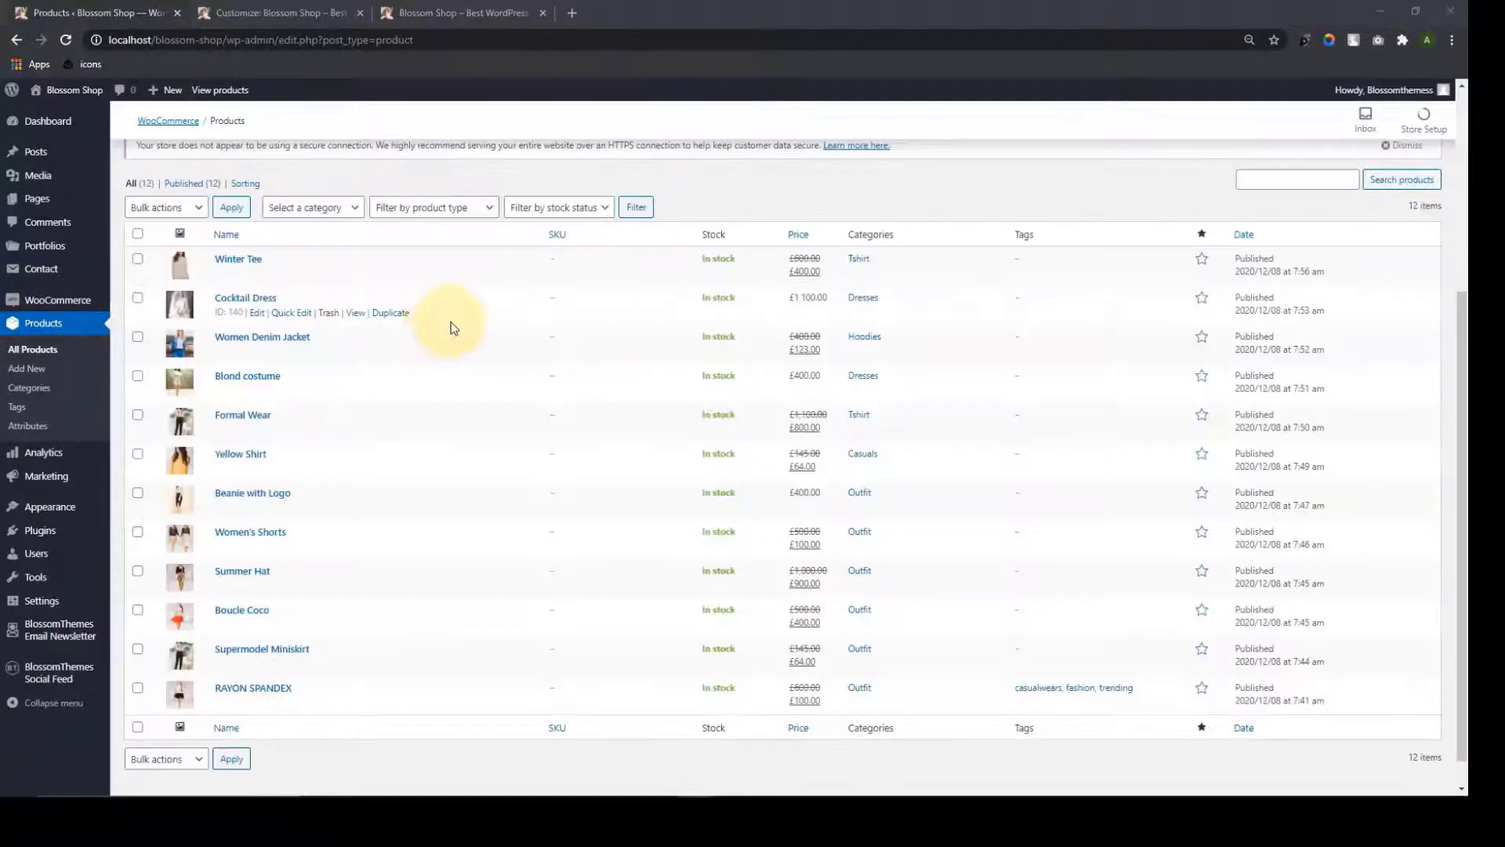
scroll(267, 400, down, 1)
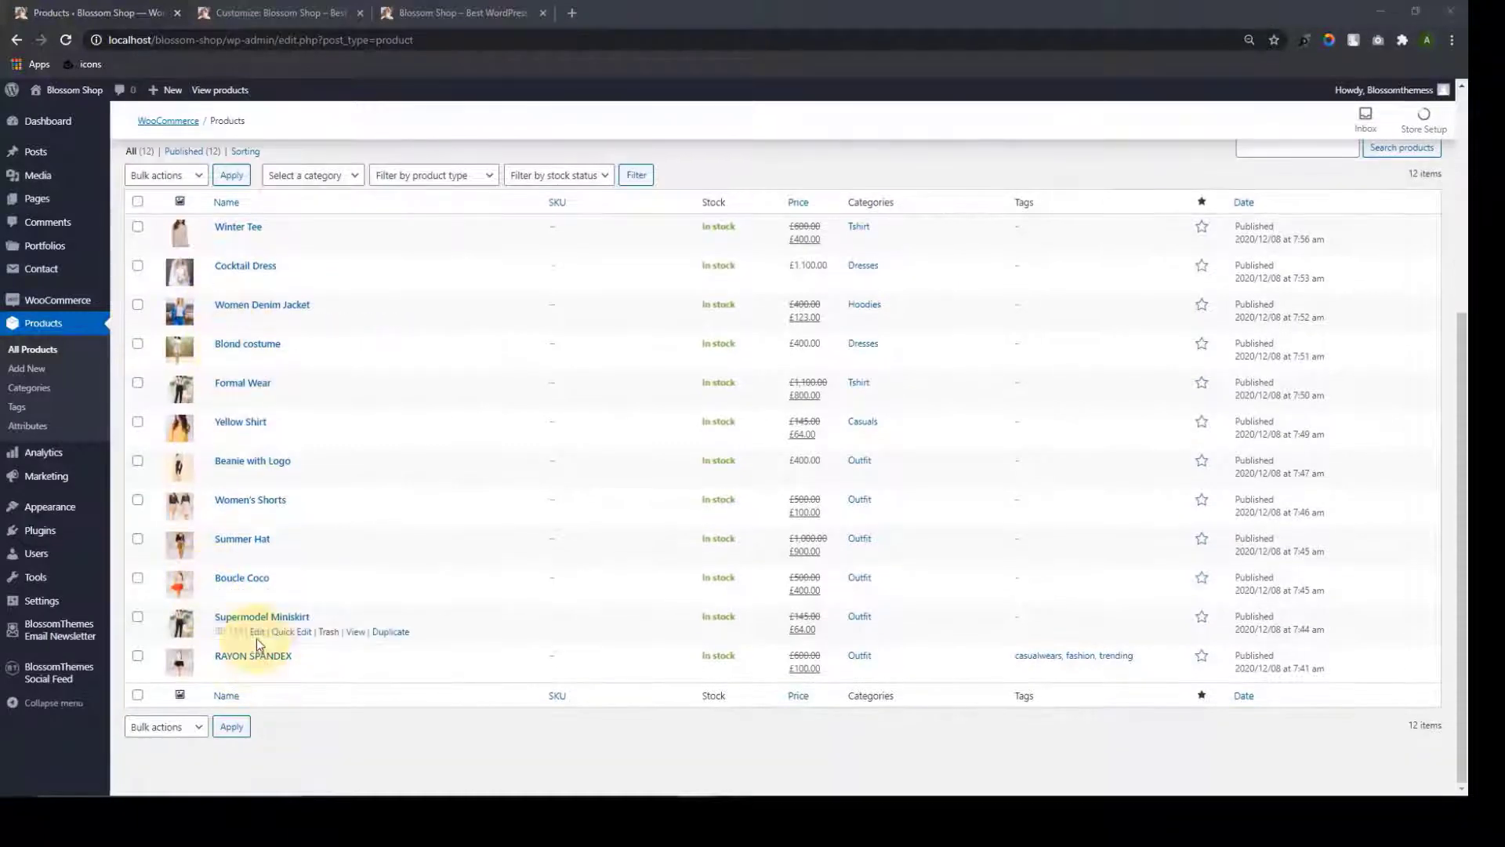
scroll(255, 612, up, 3)
scroll(251, 476, down, 3)
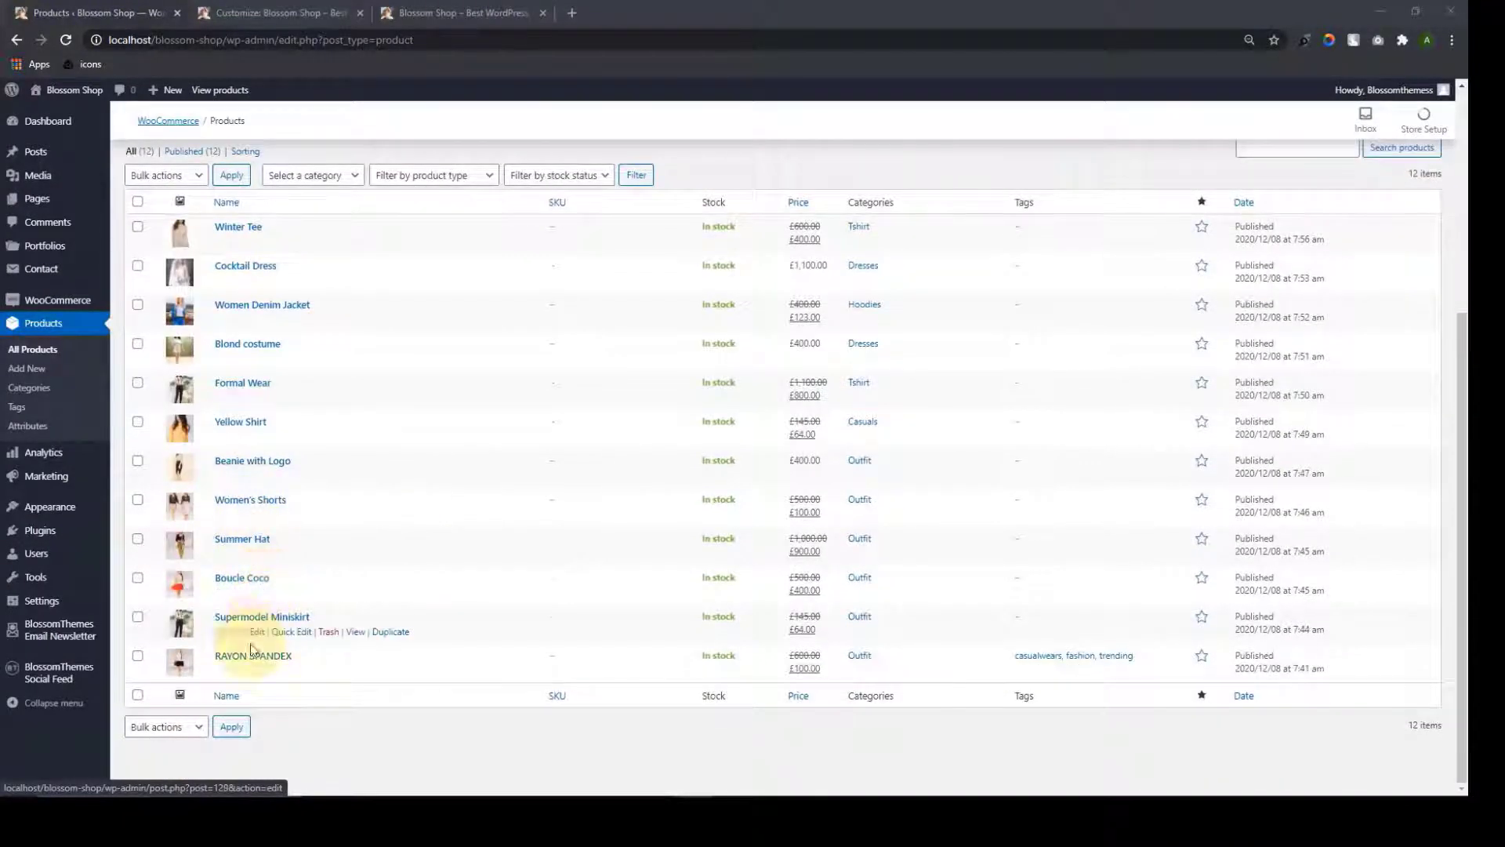
click(207, 12)
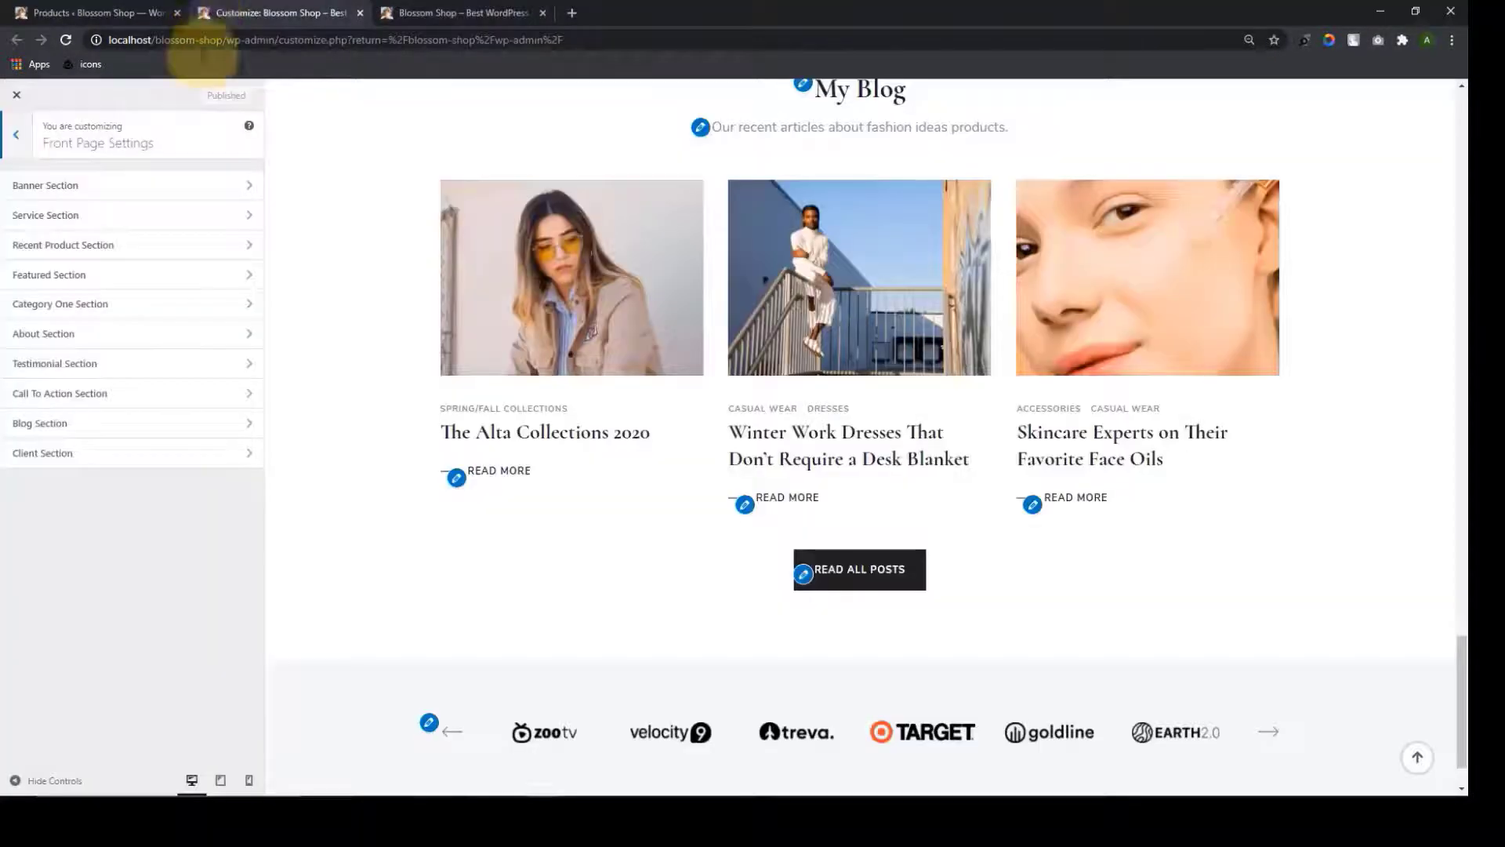
Enable Recent Product in its section and page through the New Arrivals carousel preview
click(121, 251)
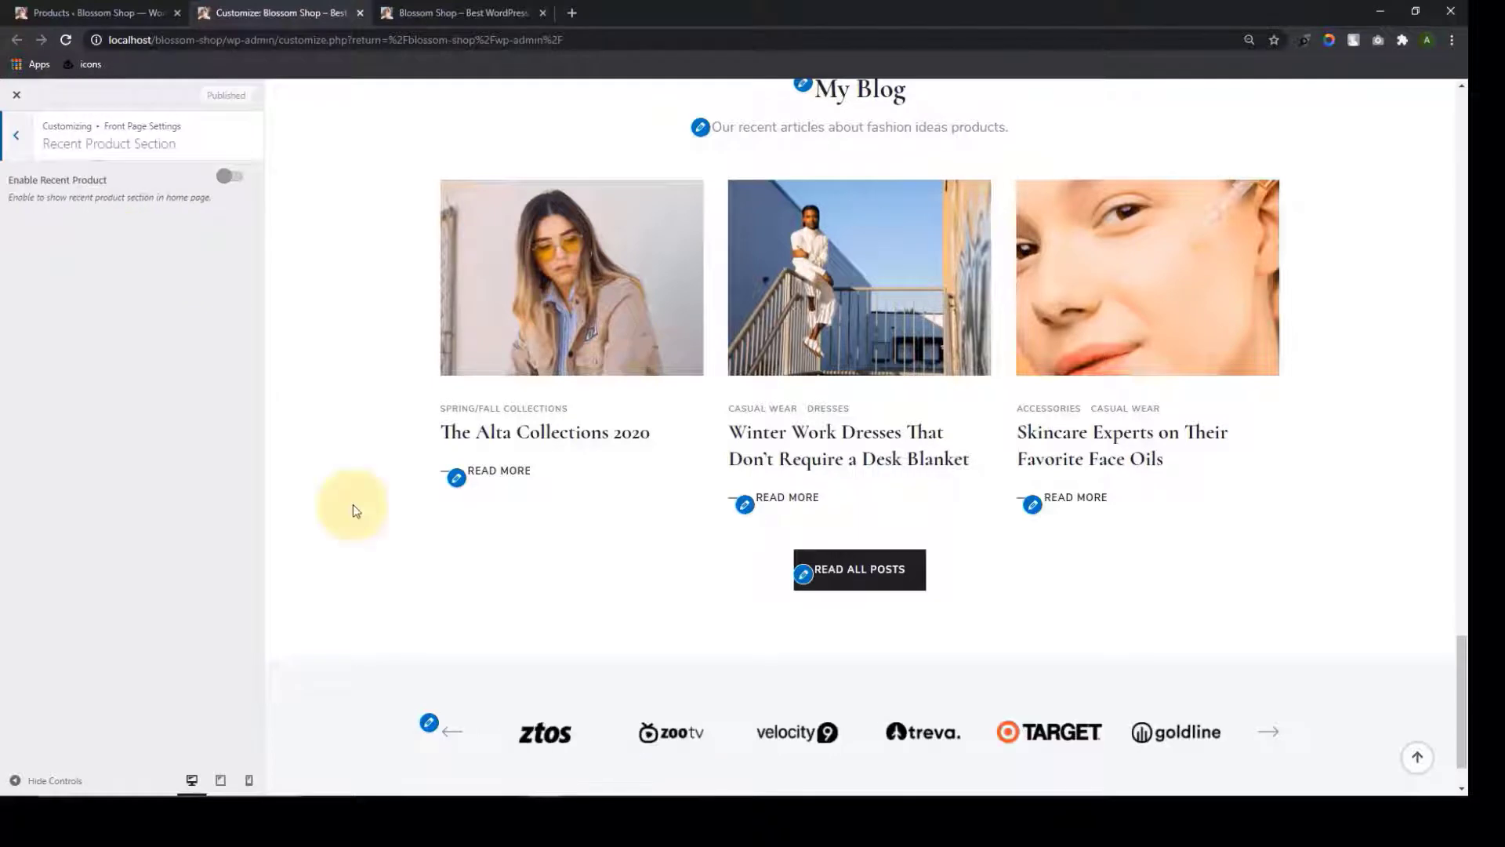
click(229, 177)
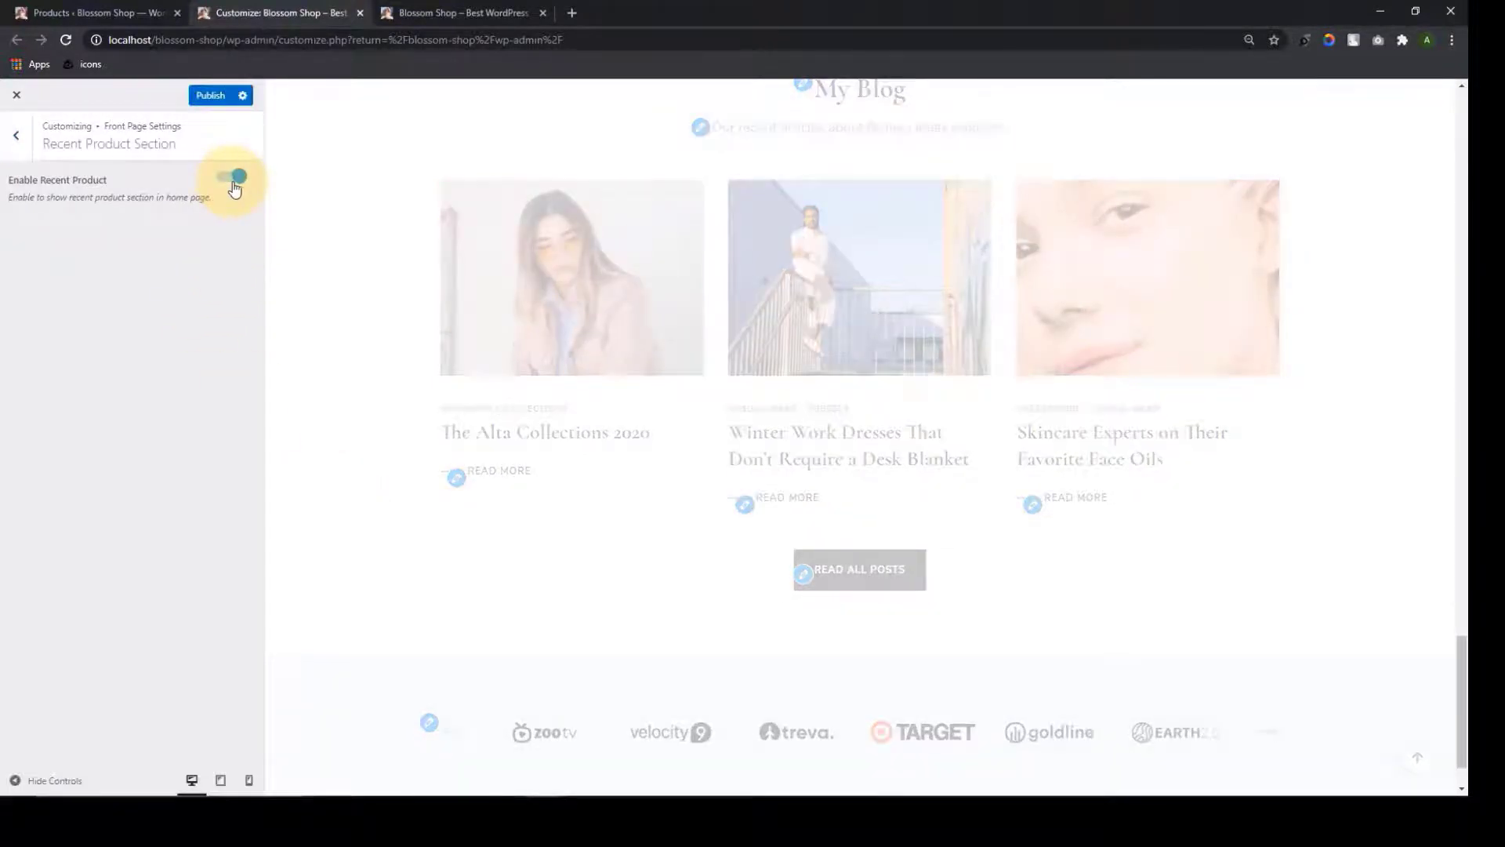
scroll(671, 478, up, 10)
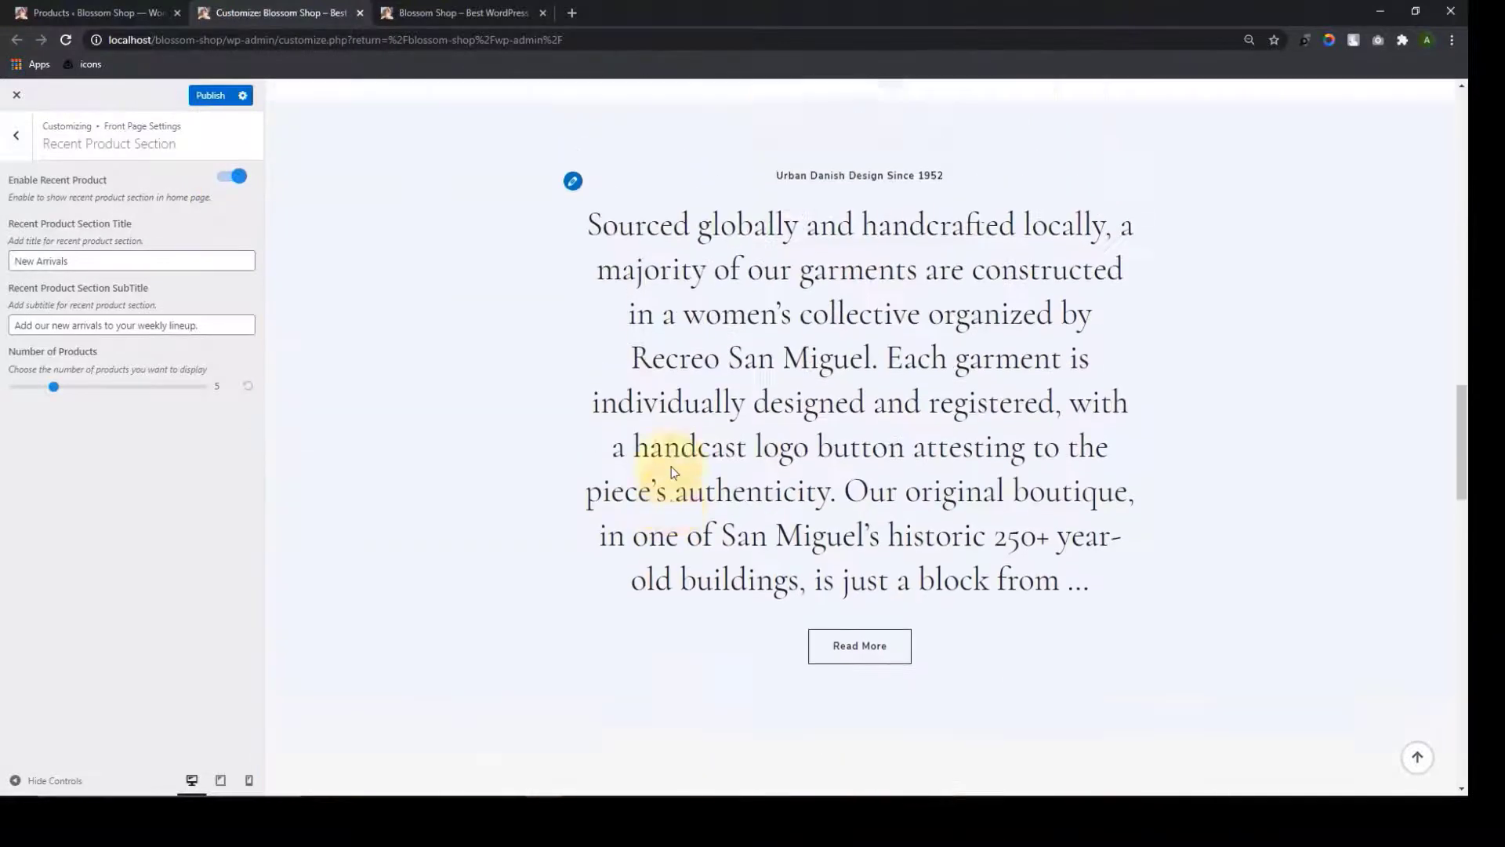
scroll(671, 471, up, 10)
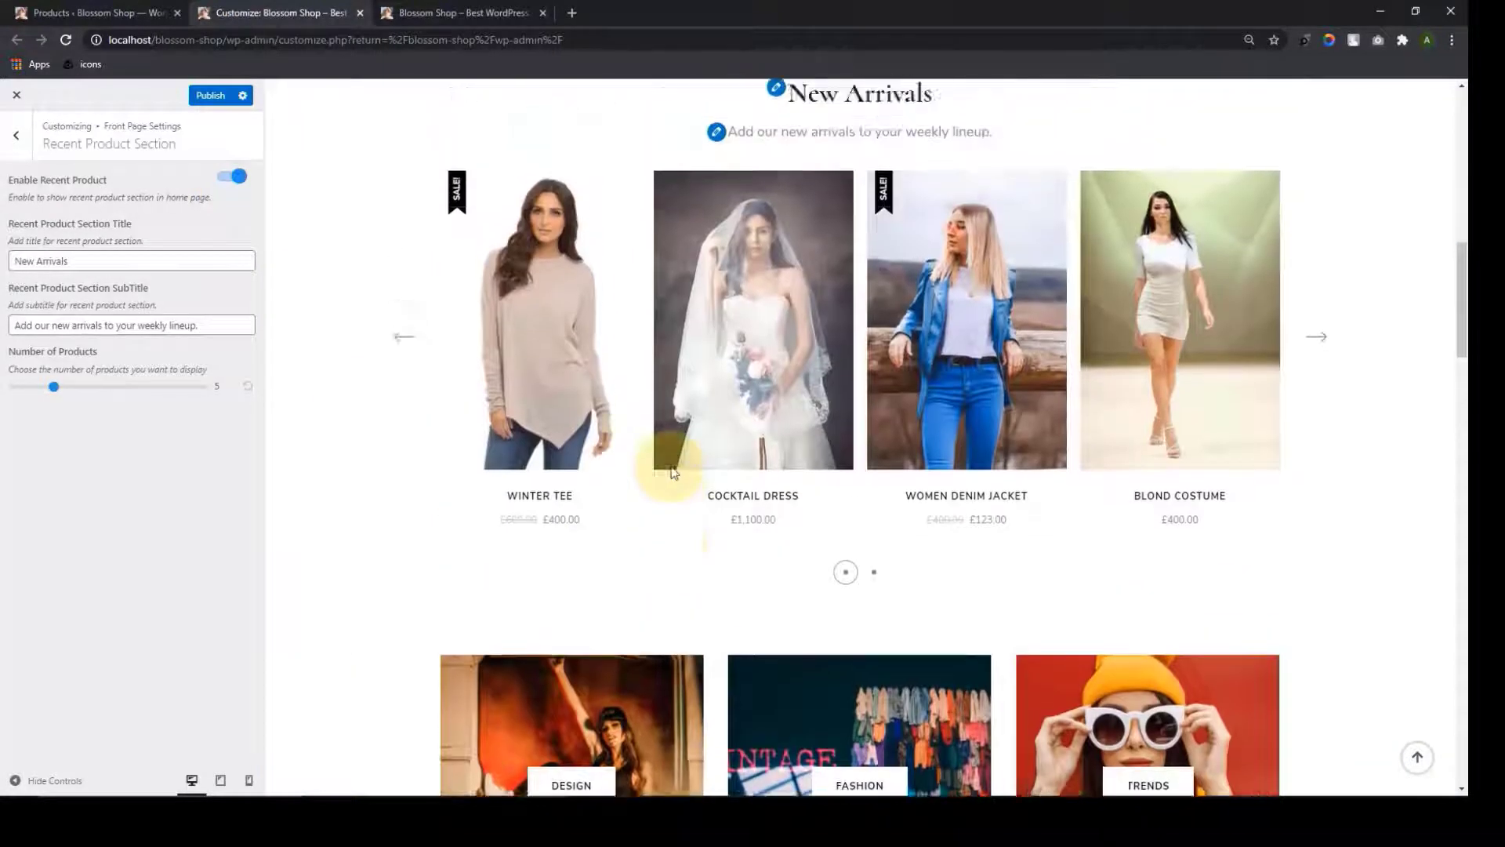
scroll(671, 470, up, 2)
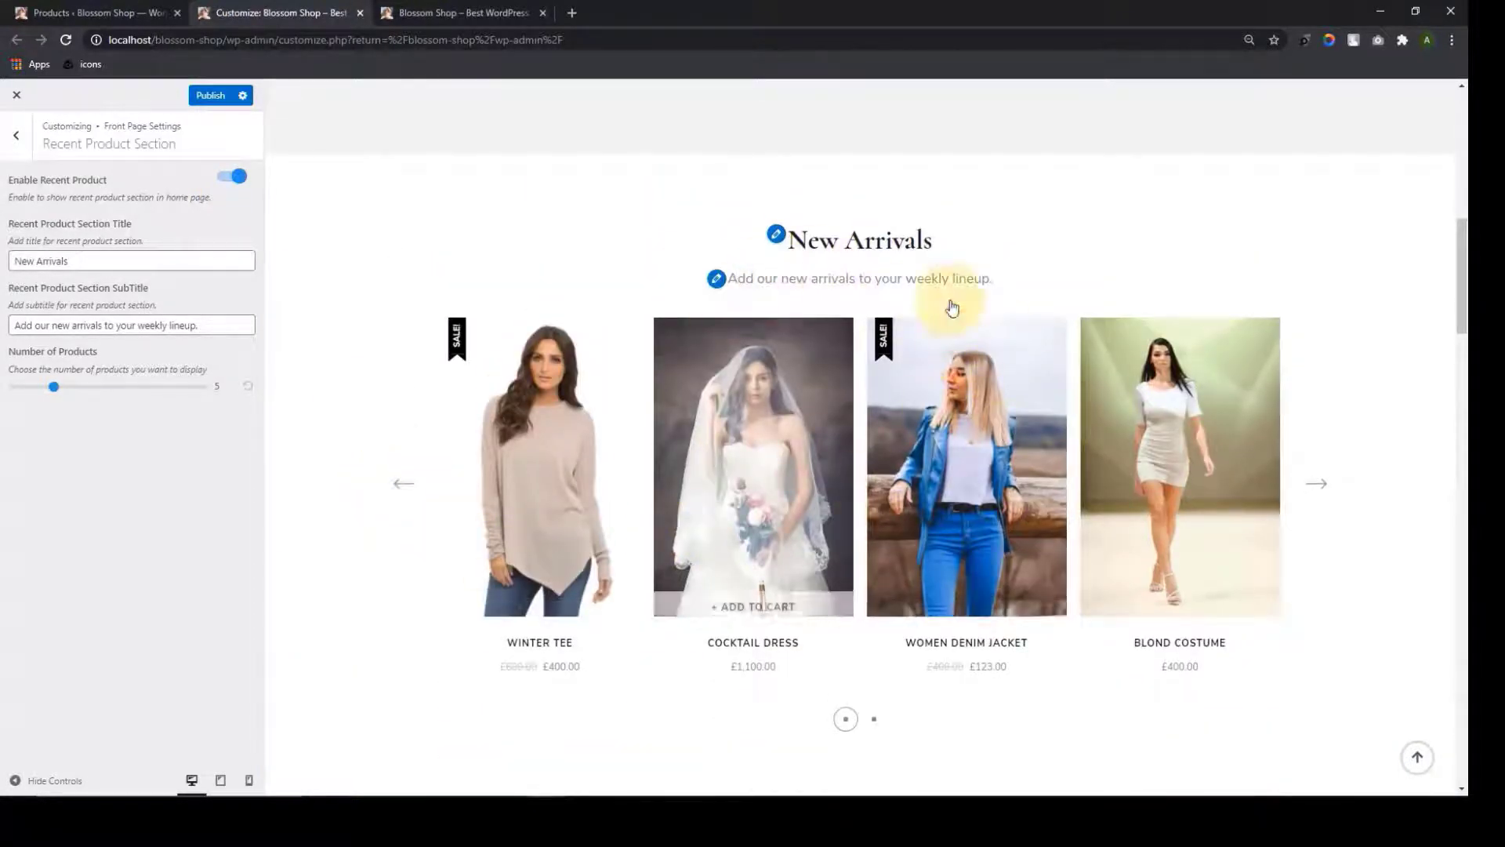
click(1322, 486)
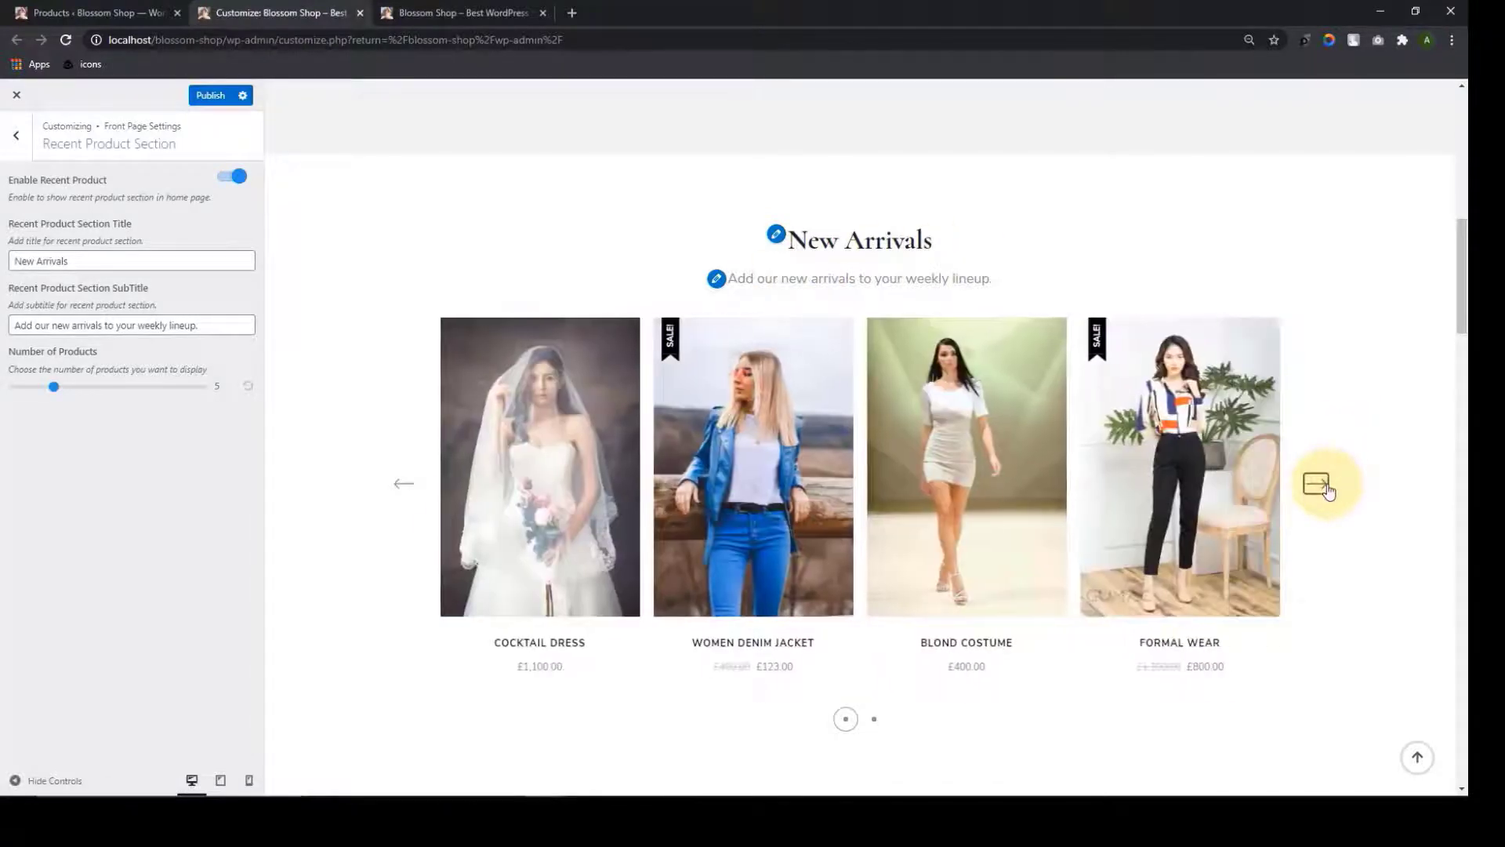
click(1322, 486)
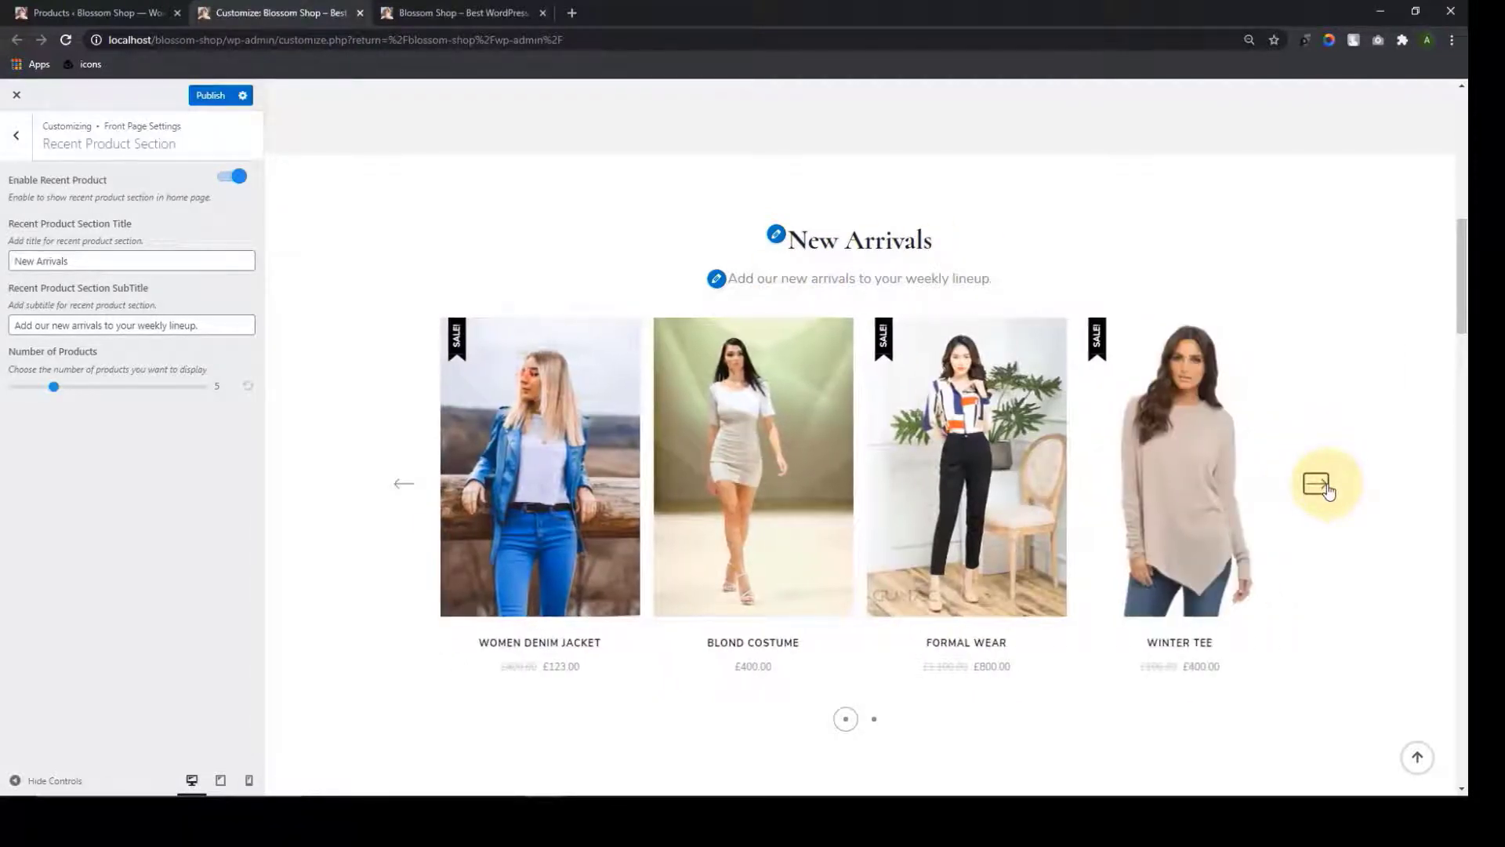
click(1322, 486)
click(1322, 486)
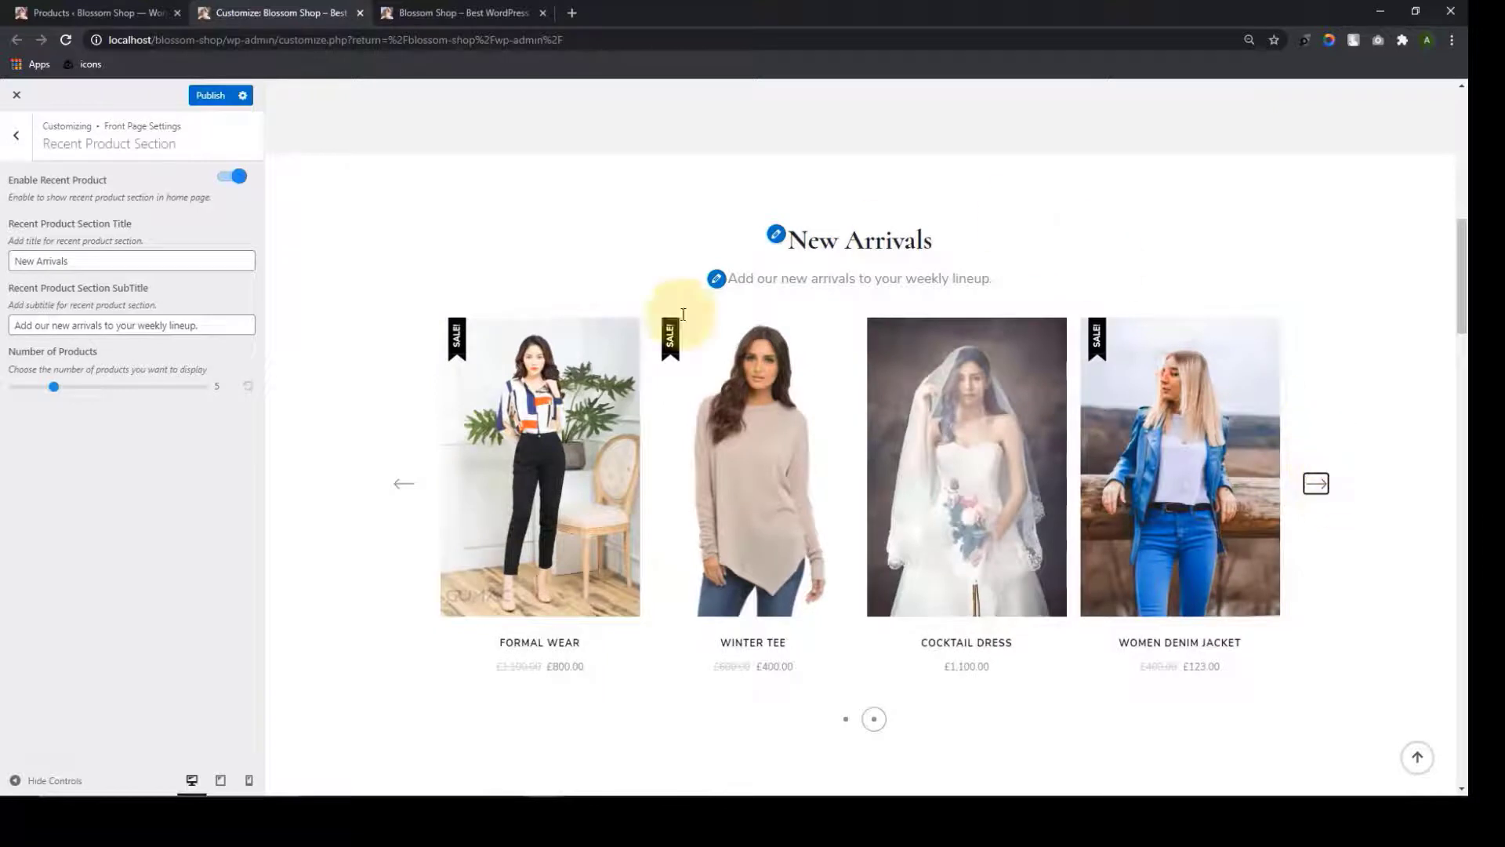
scroll(1094, 353, up, 5)
scroll(1099, 357, down, 3)
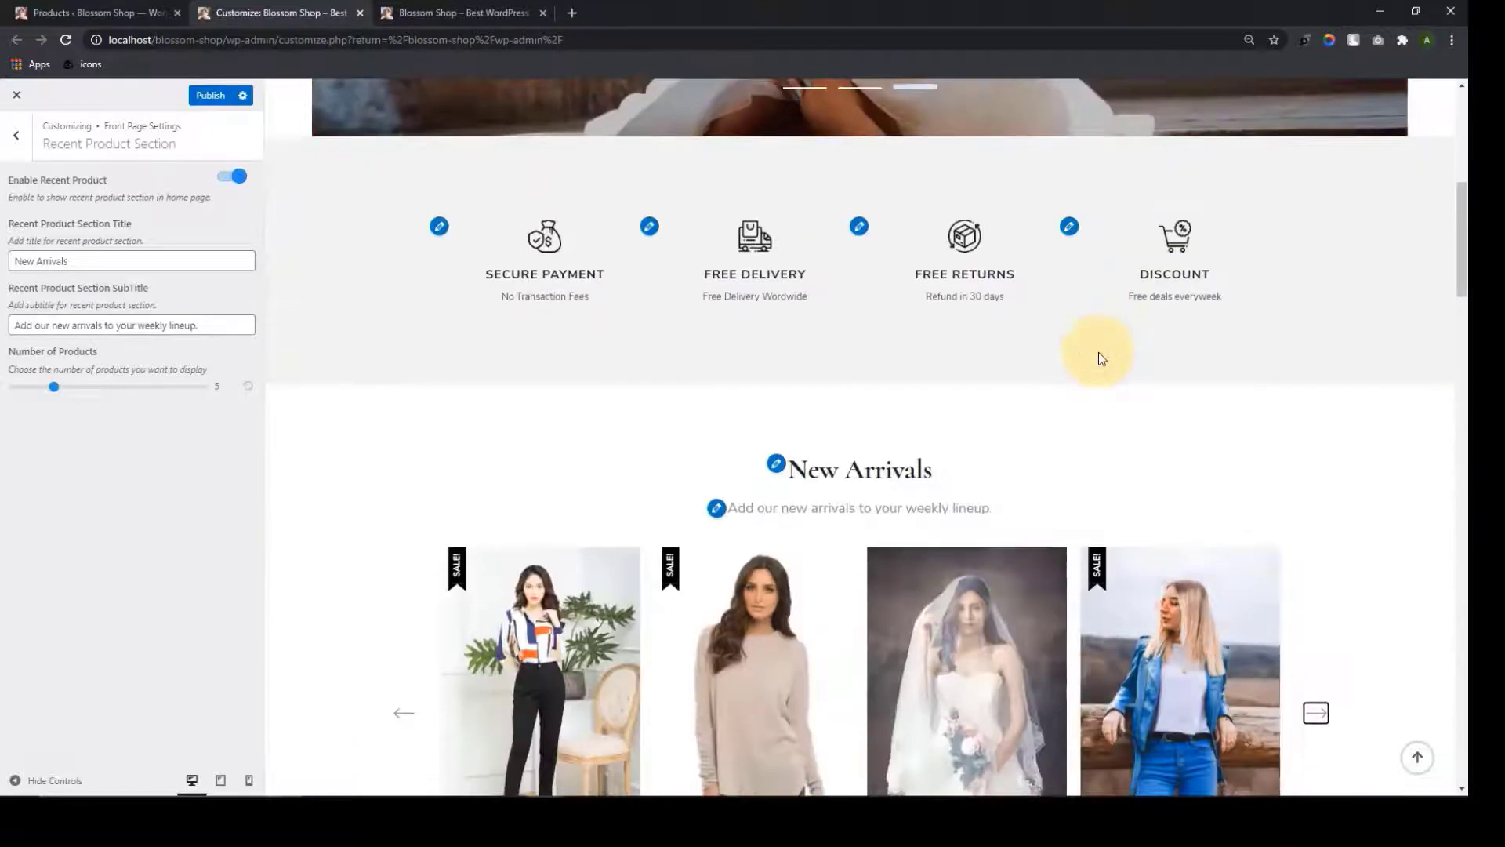
scroll(540, 410, down, 3)
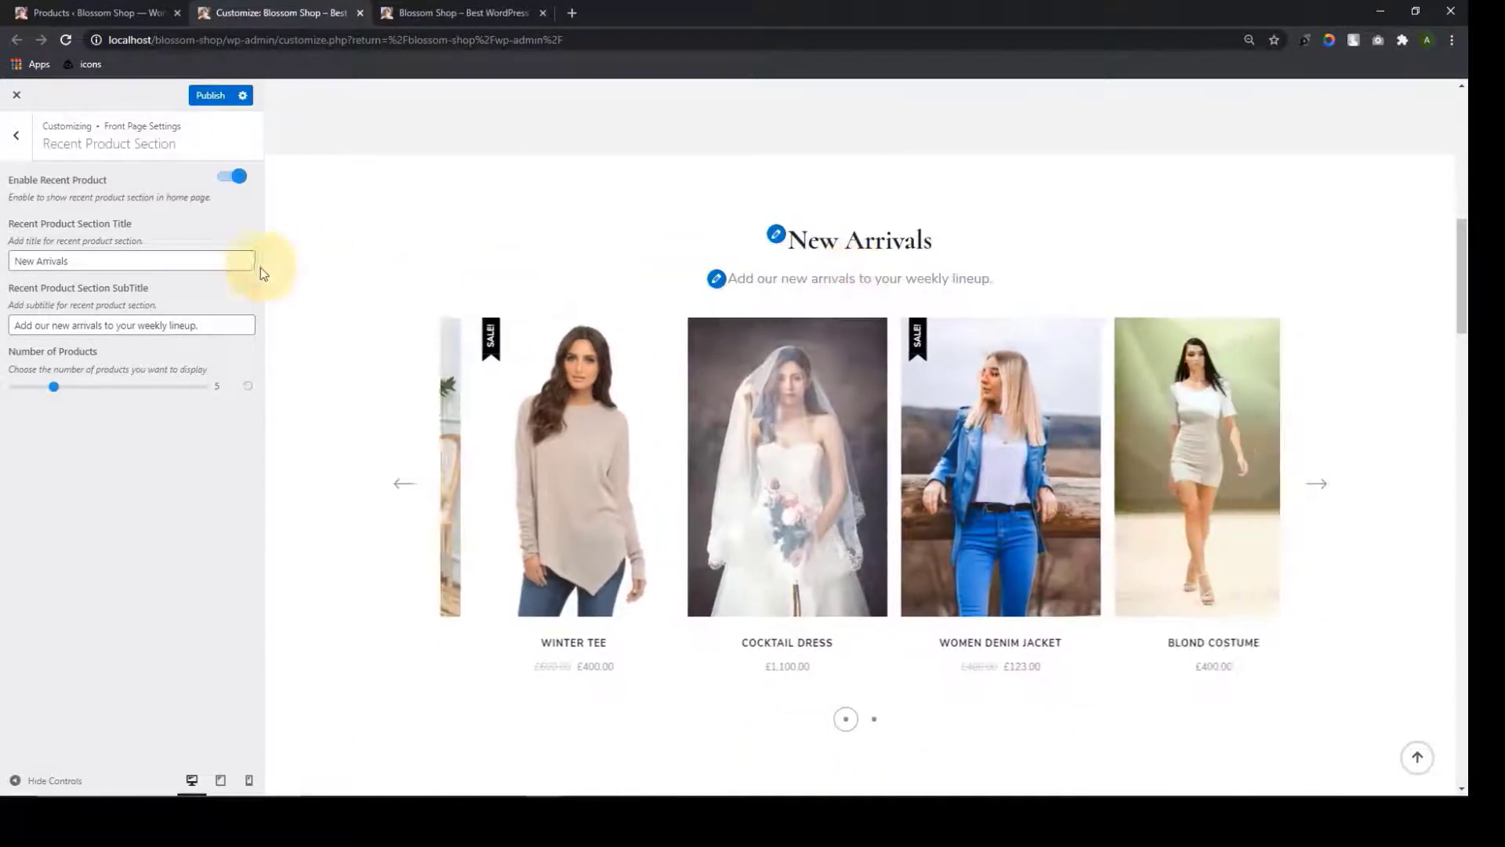
Retitle the section 'Recent Products', then undo so the title reads New Arrivals again
triple_click(167, 264)
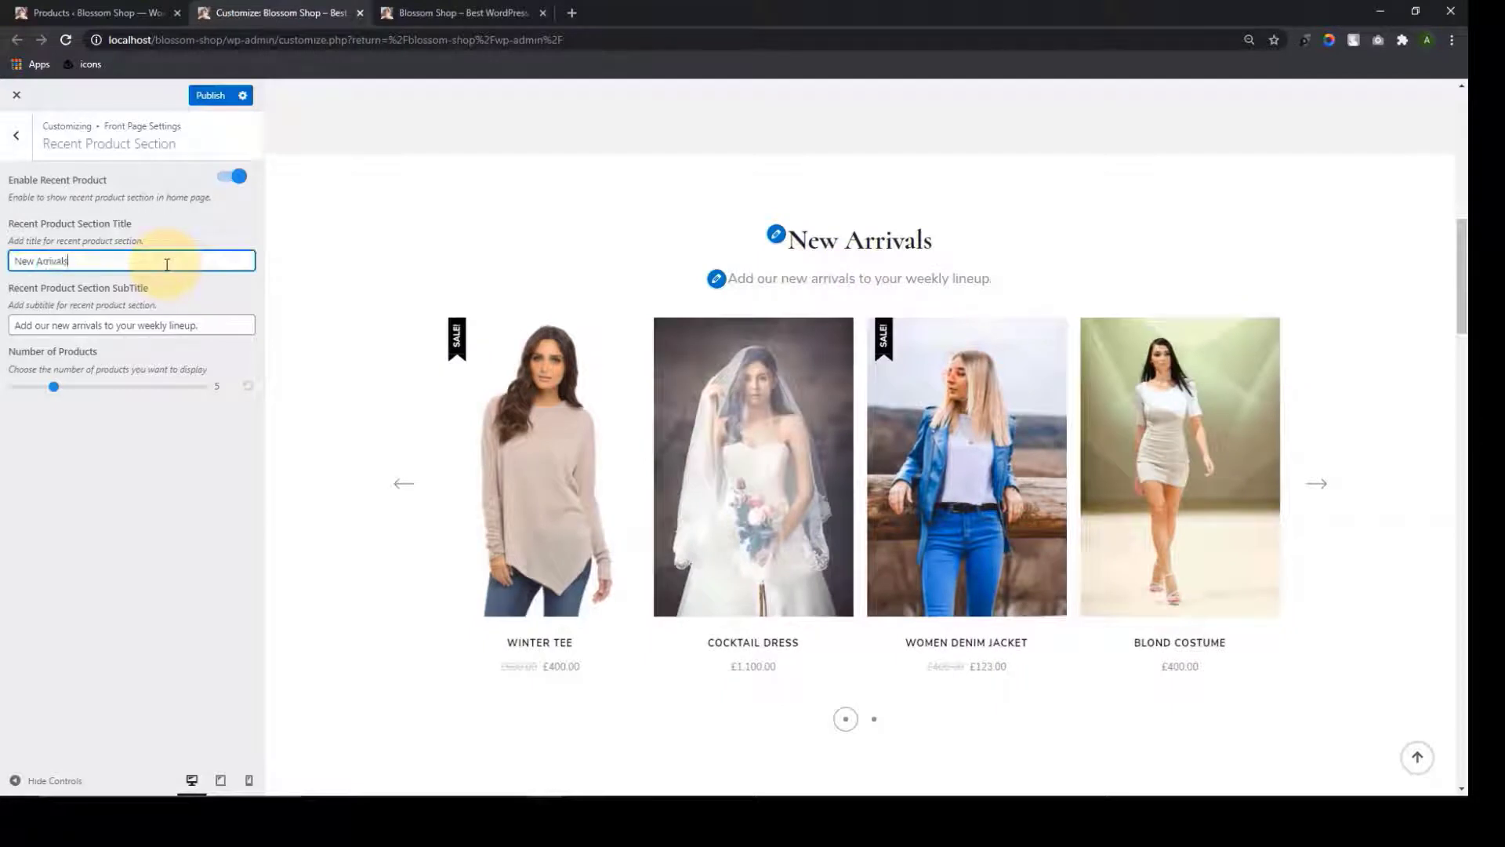
triple_click(167, 264)
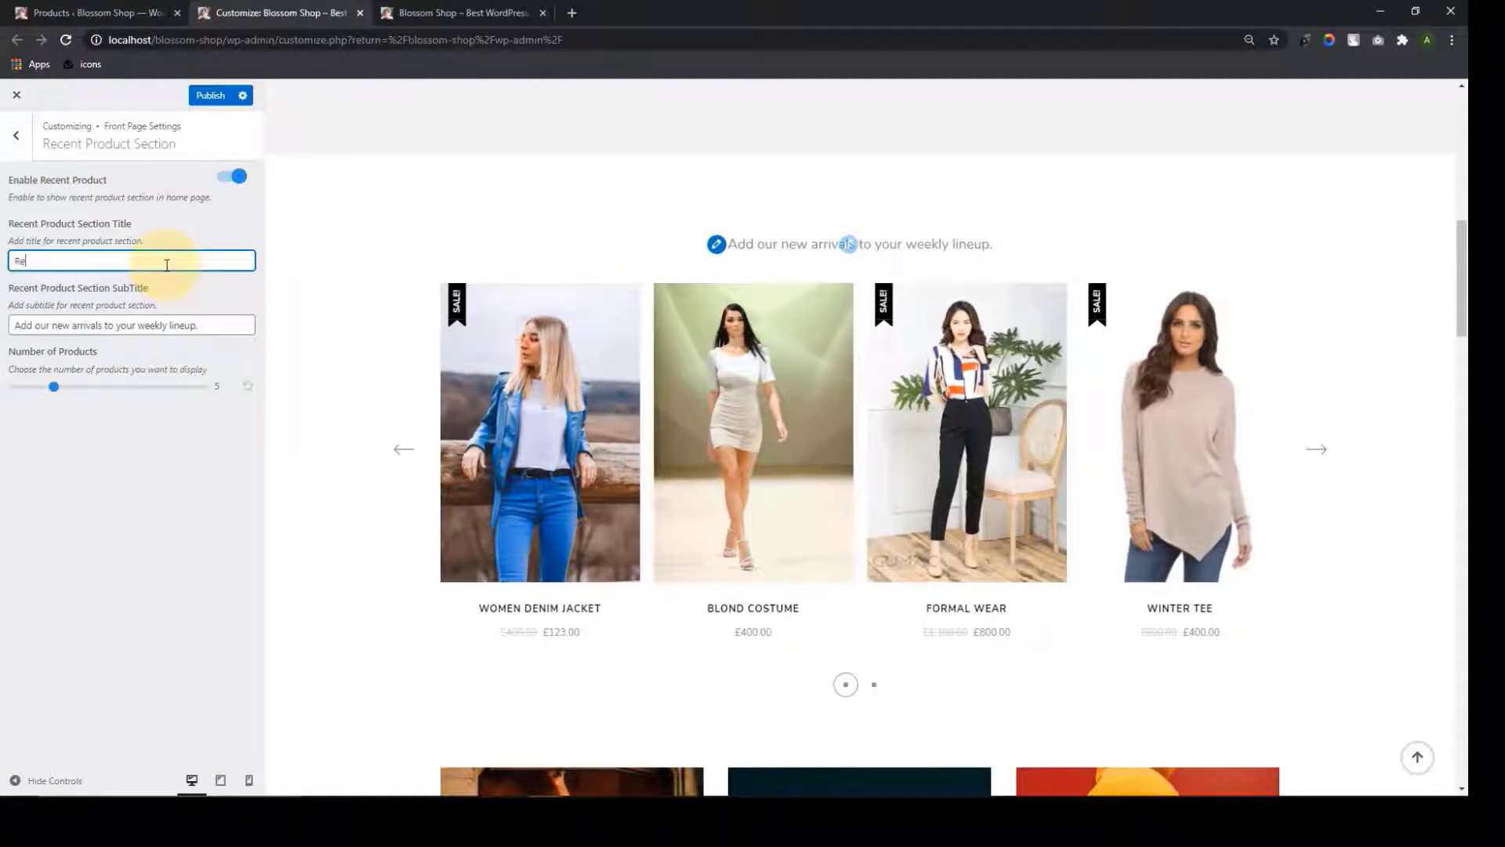
text(Recent)
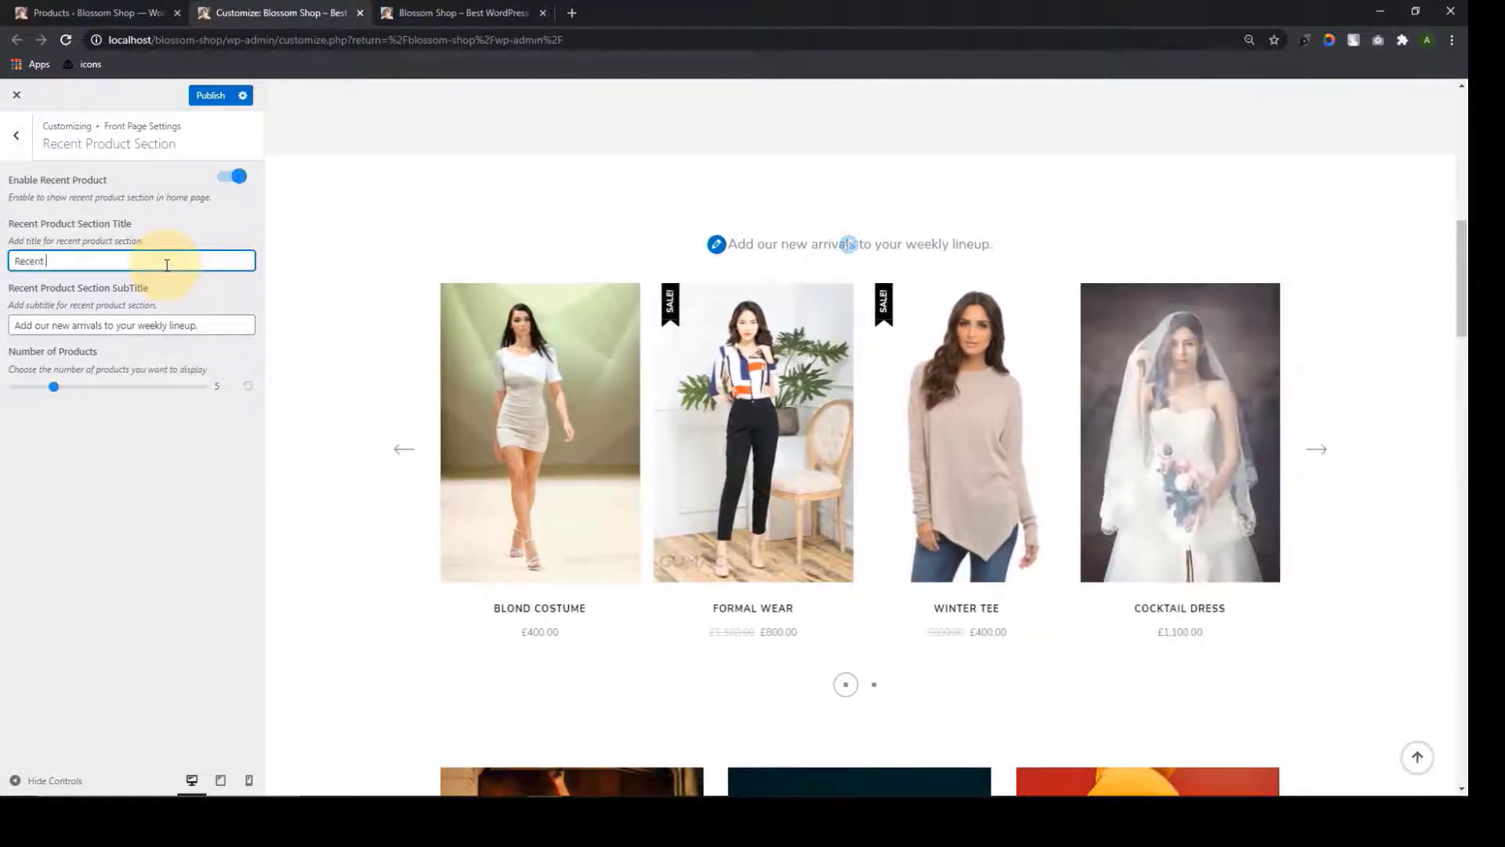
text( Products)
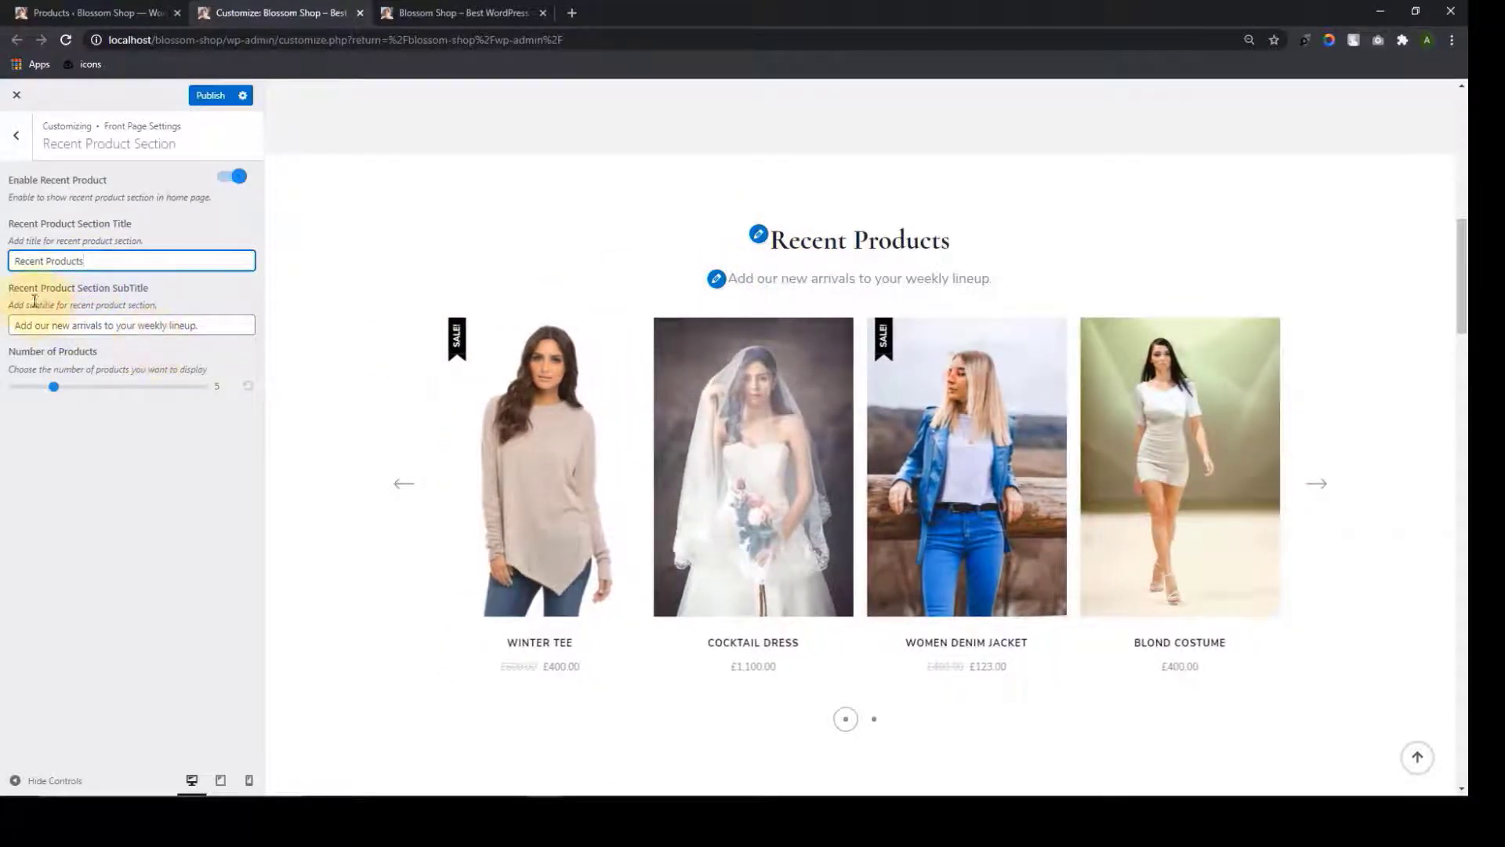
triple_click(214, 325)
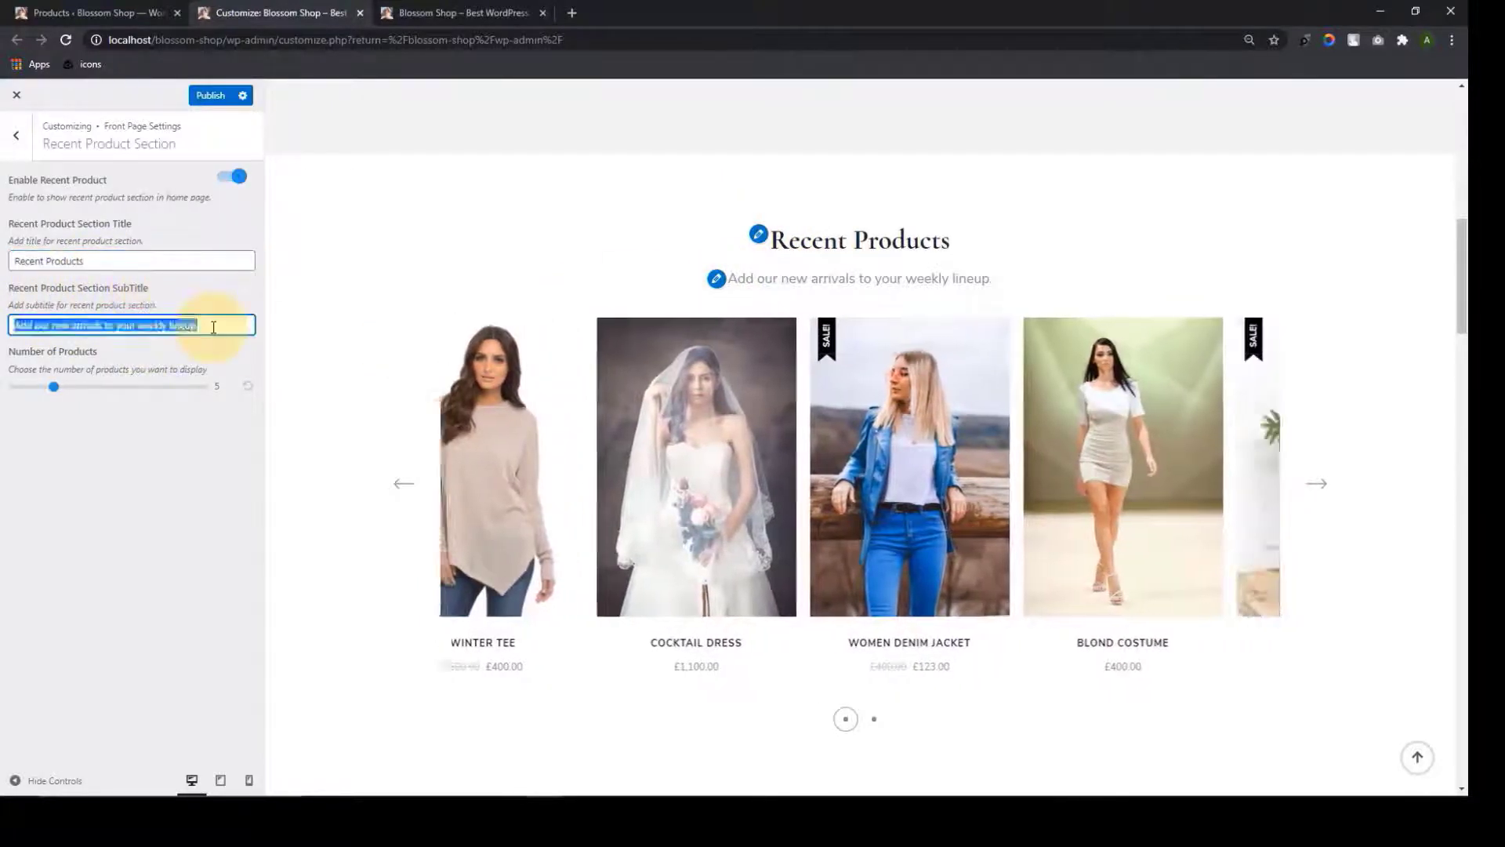
drag(996, 284, 716, 279)
click(571, 221)
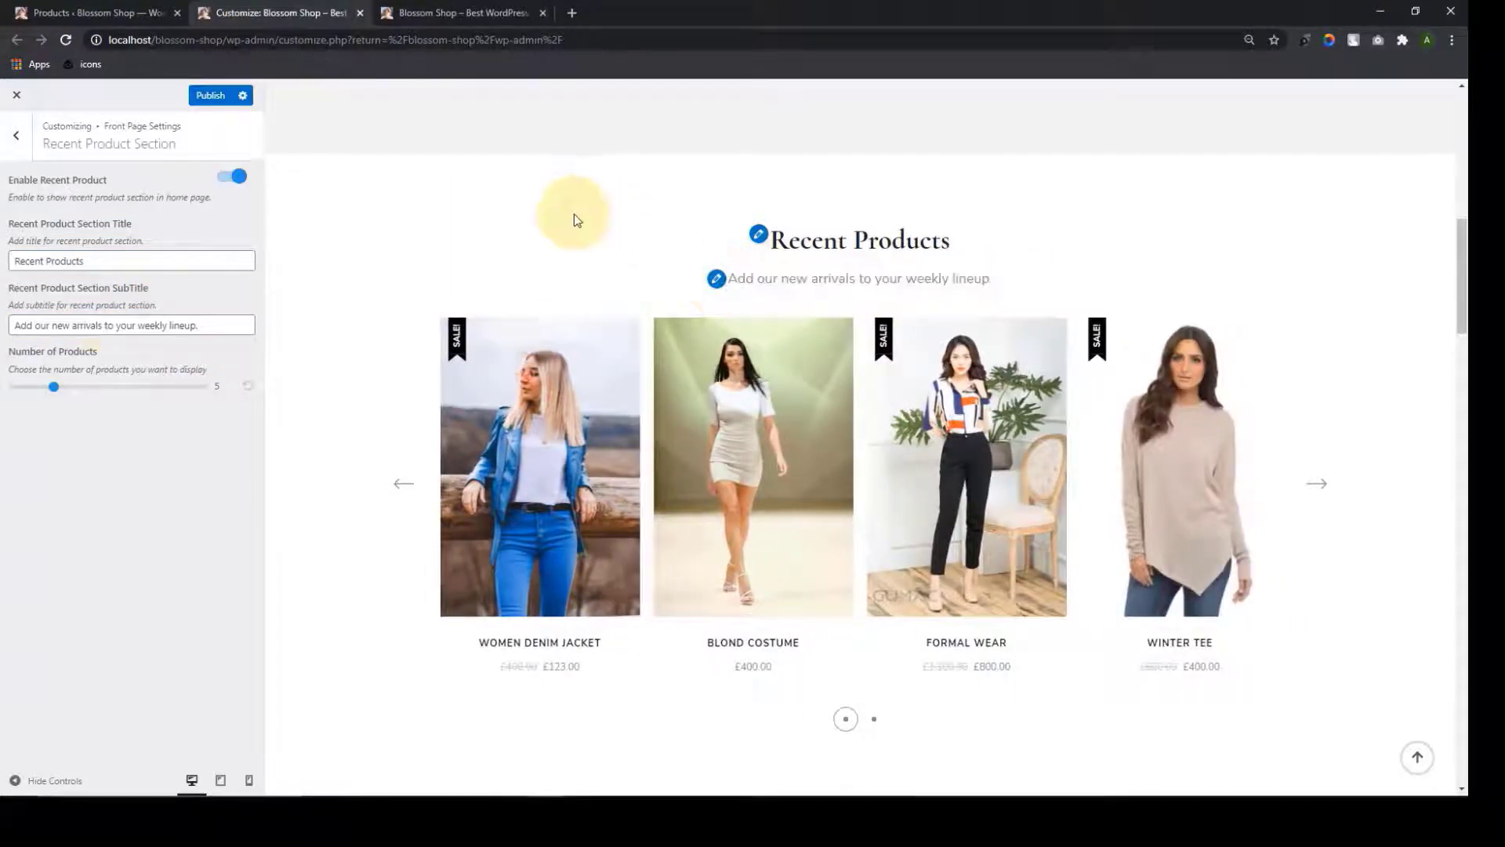
triple_click(105, 330)
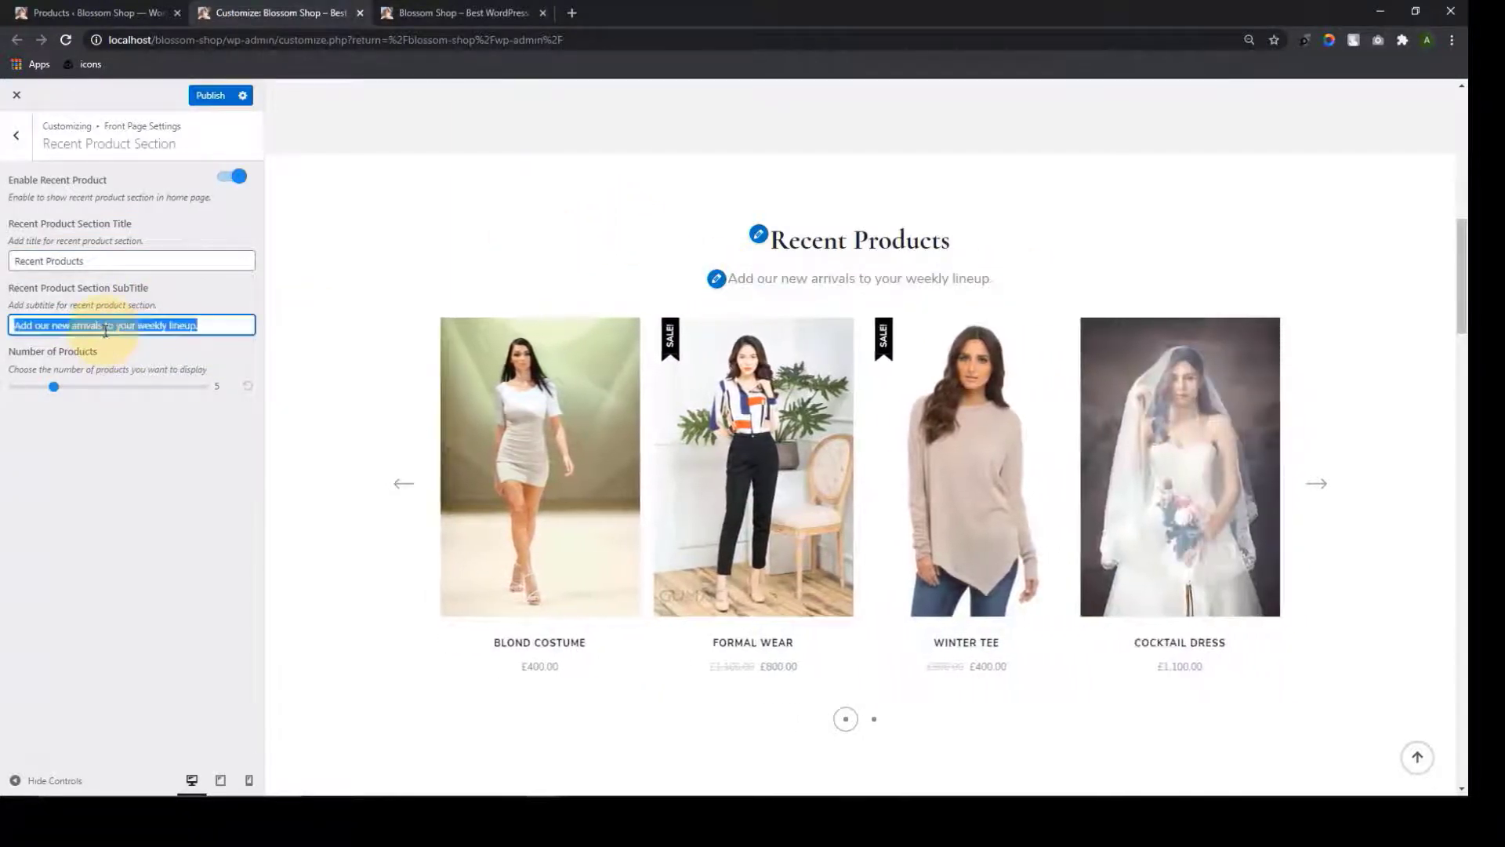
click(113, 273)
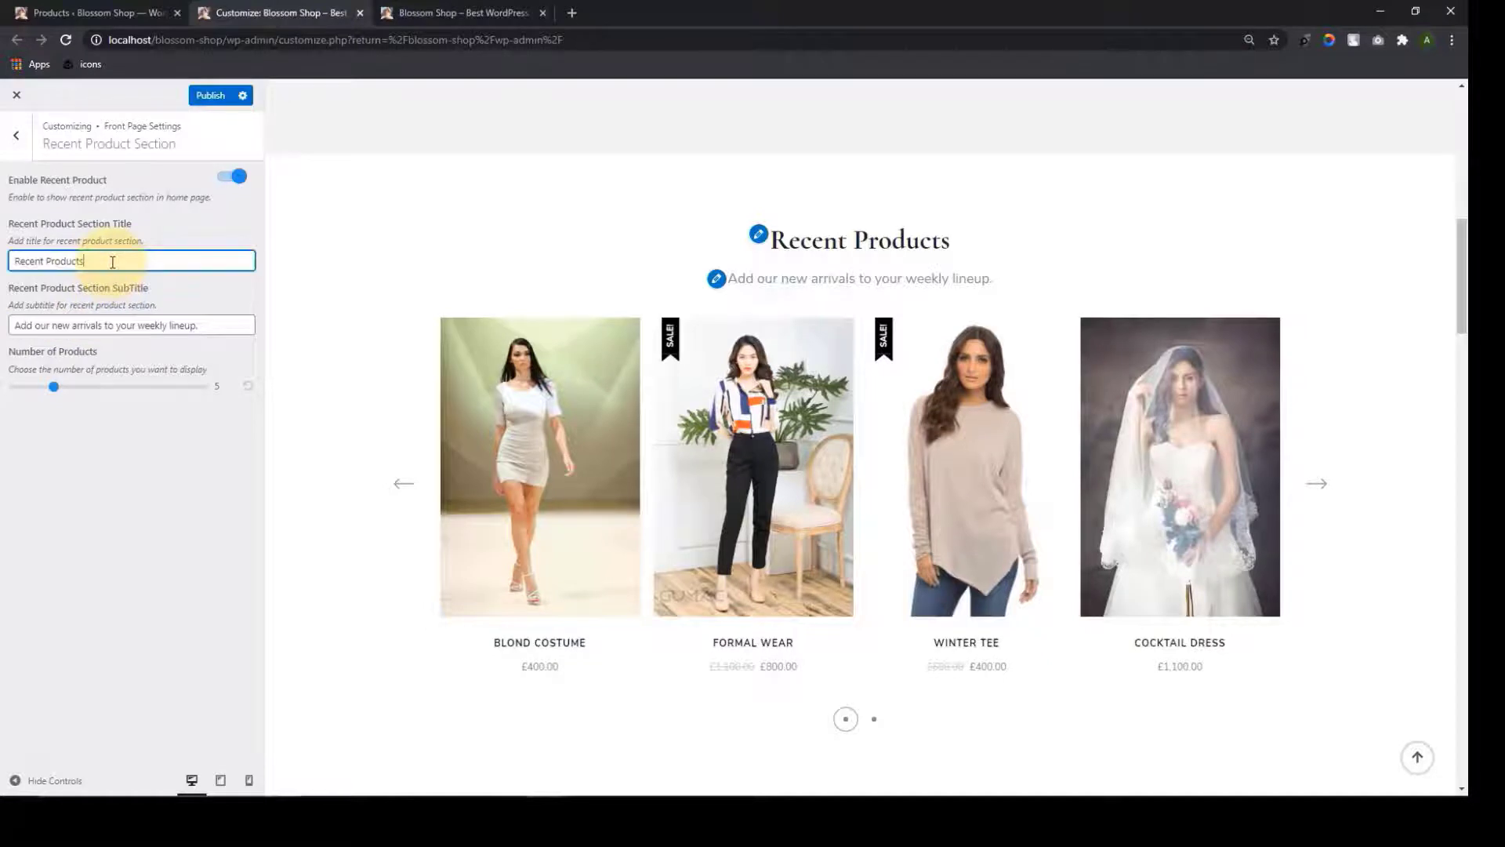
key(ctrl+z)
click(424, 202)
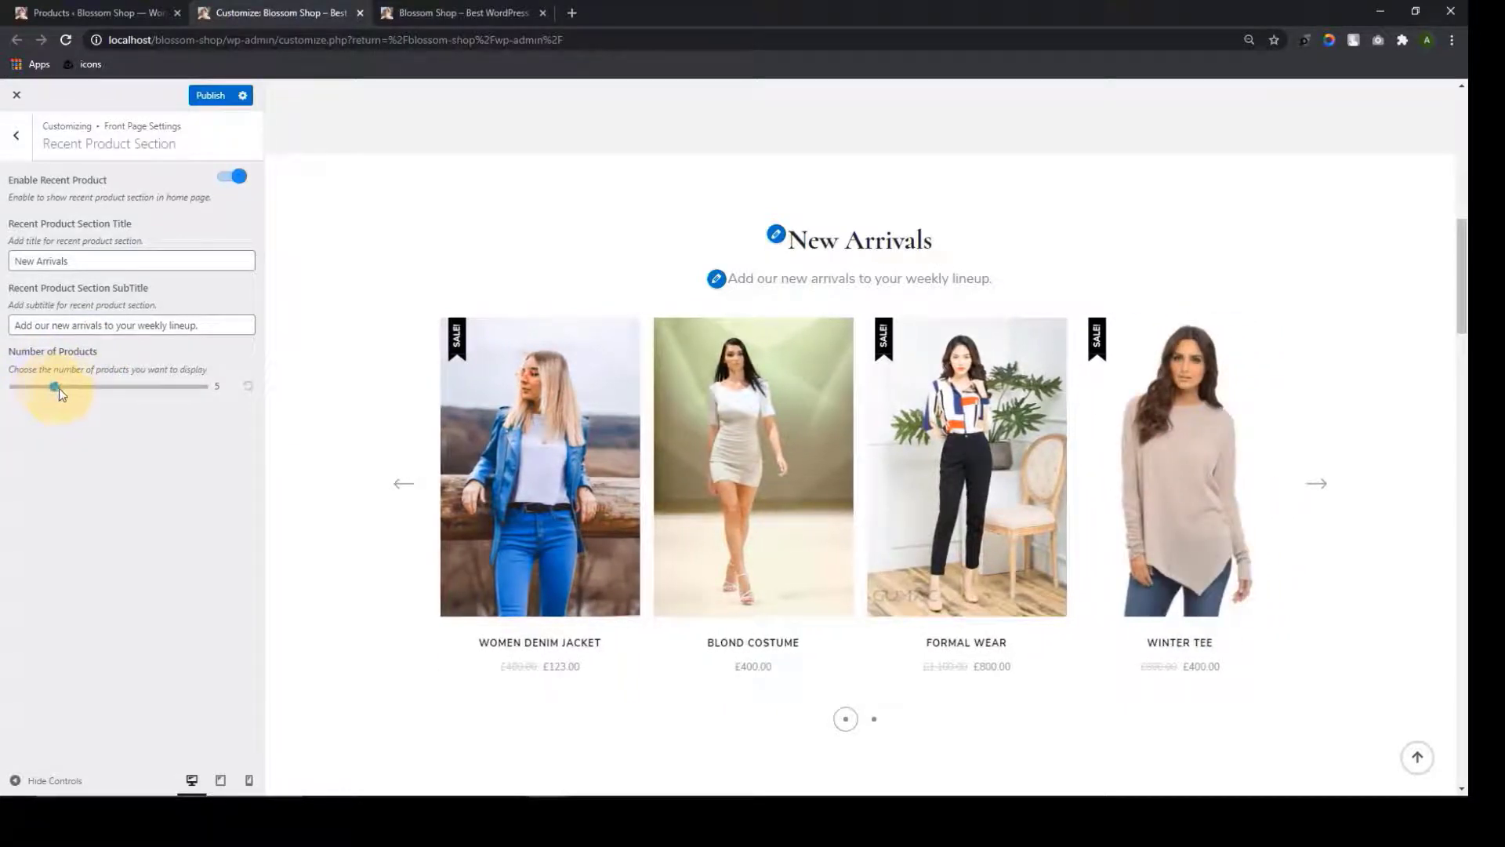
Set Number of Products to 6 after trying 8 in the carousel, then publish the changes
drag(59, 388, 81, 389)
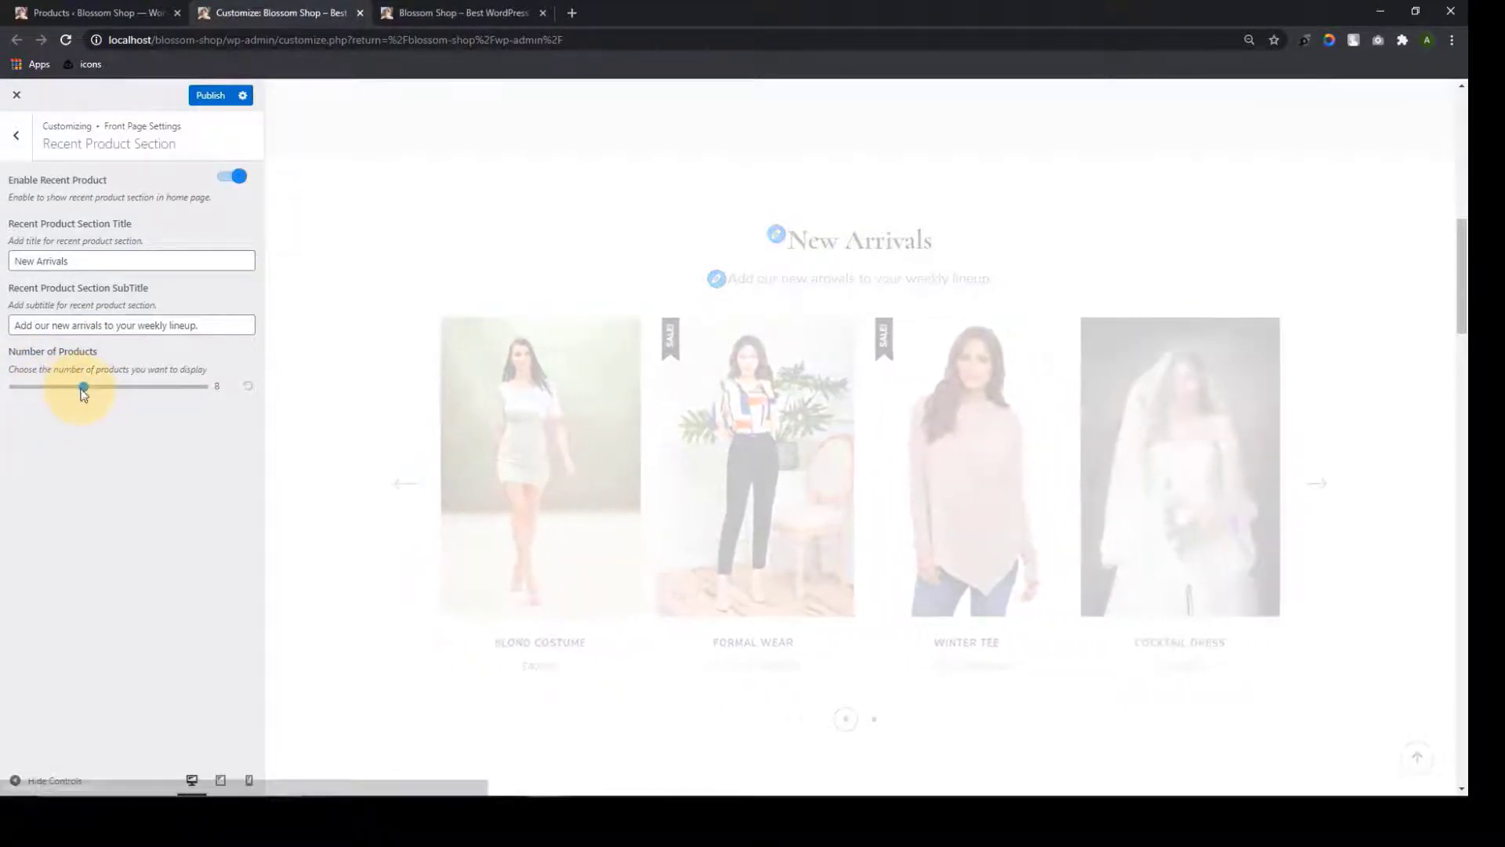
click(1317, 482)
click(1317, 483)
click(1317, 484)
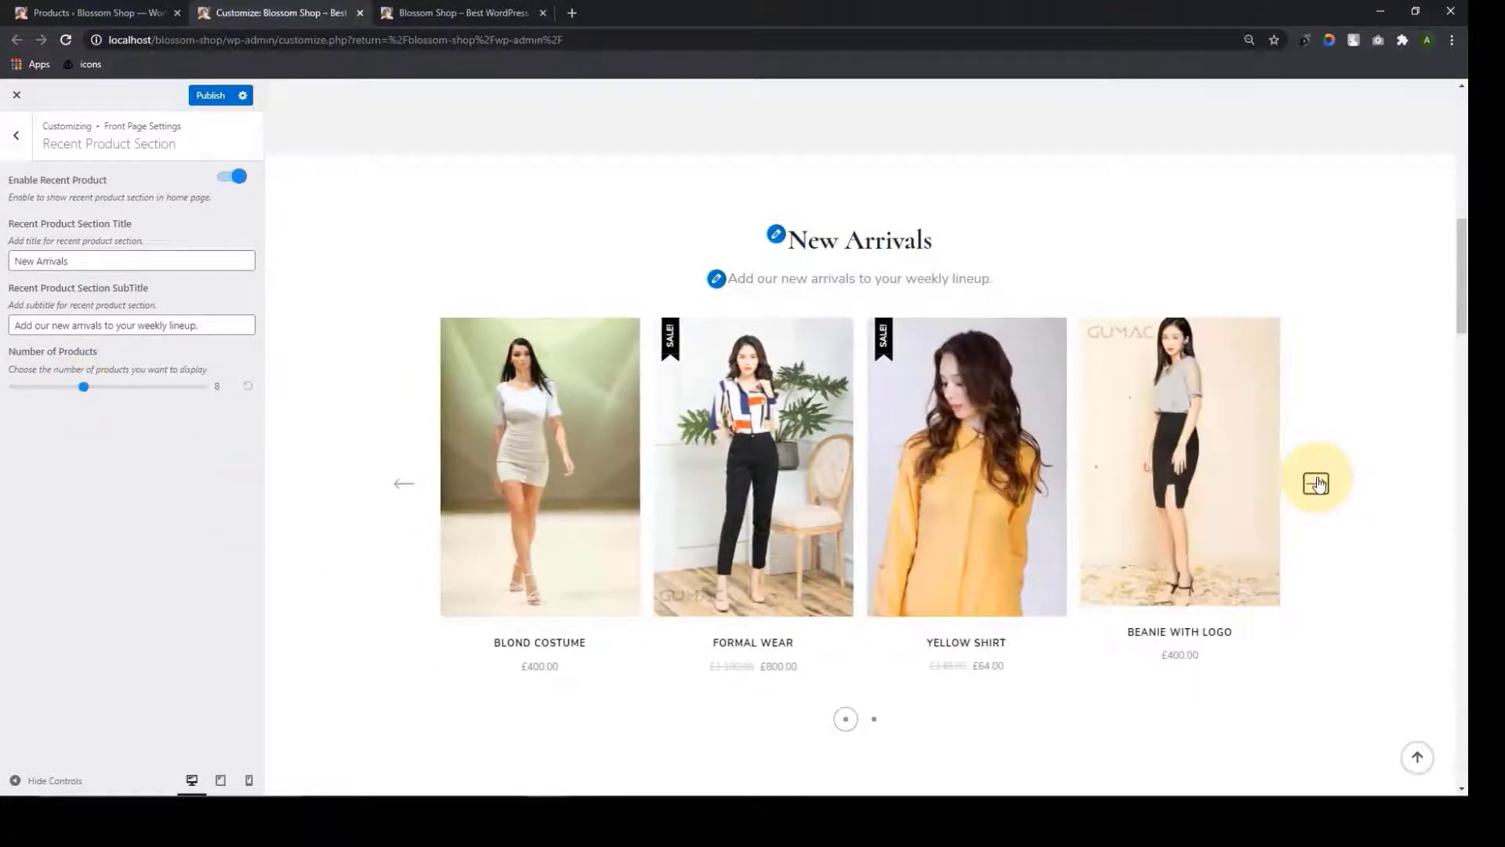
click(1318, 484)
click(1317, 483)
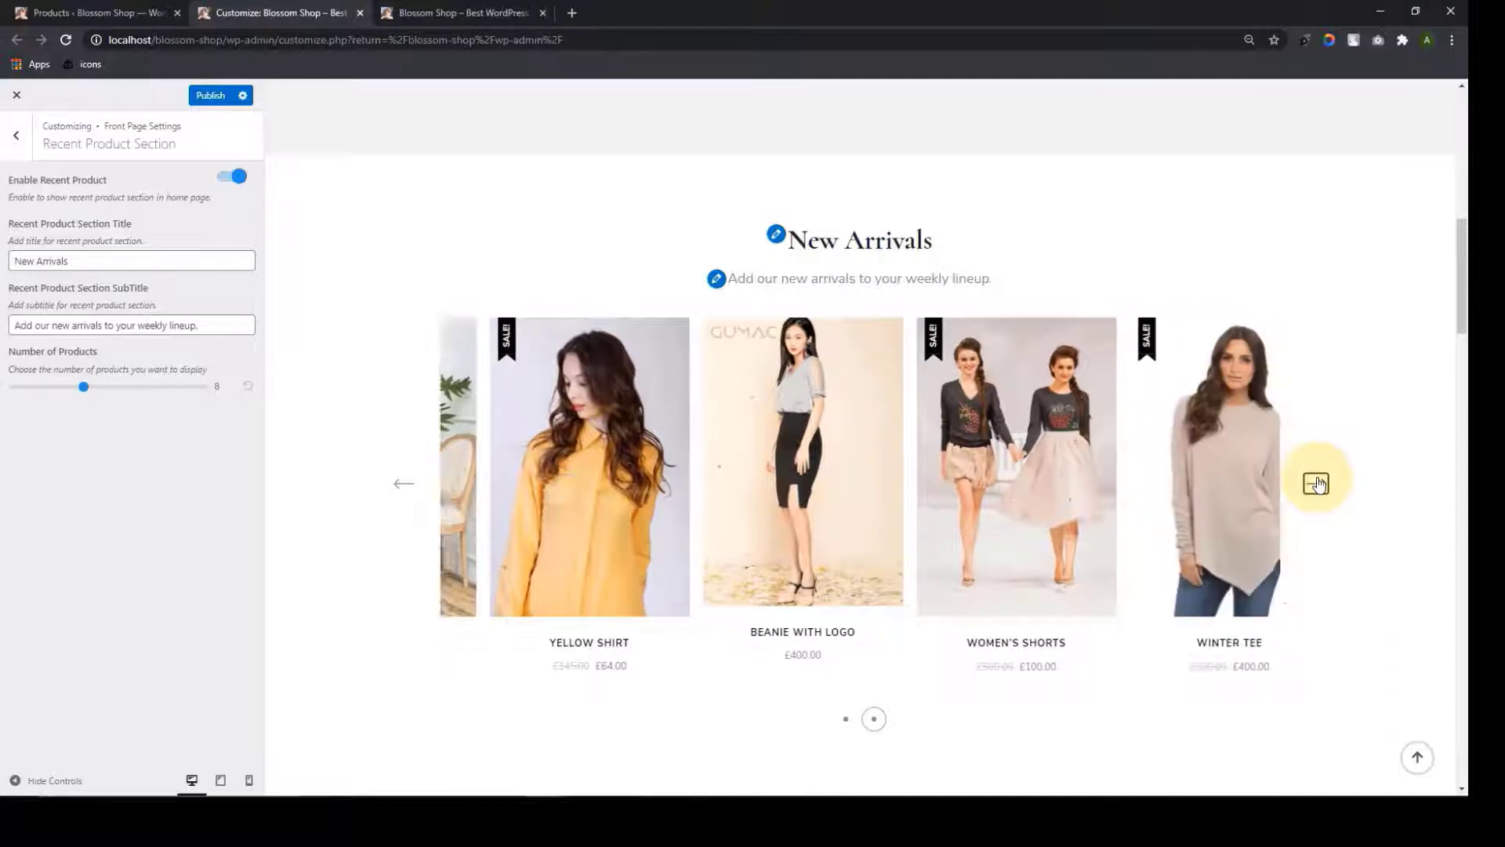
click(1317, 484)
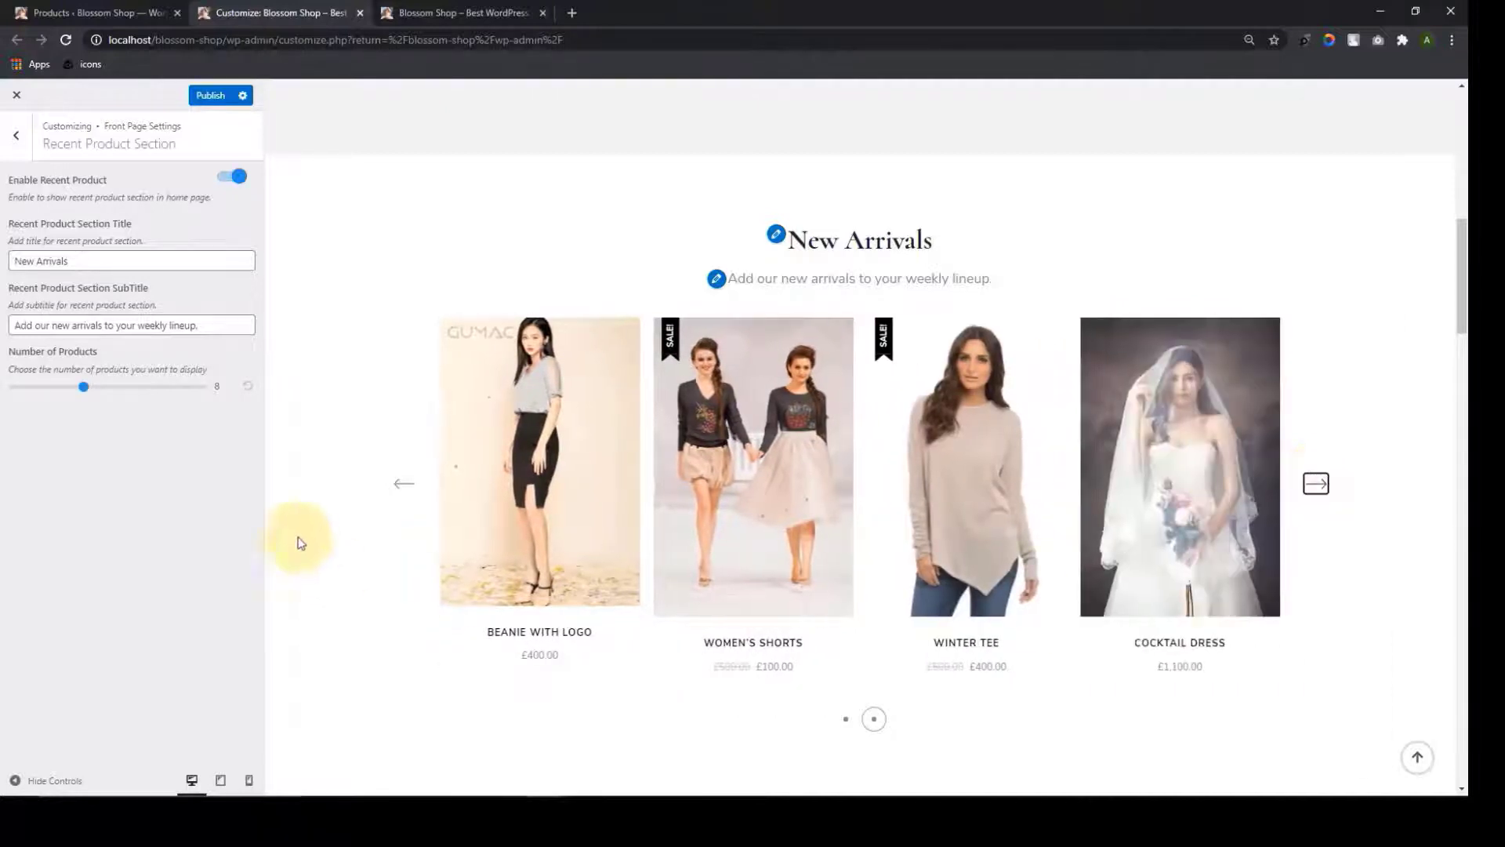
mouse_move(64, 385)
mouse_down()
mouse_move(113, 389)
mouse_move(87, 394)
mouse_up()
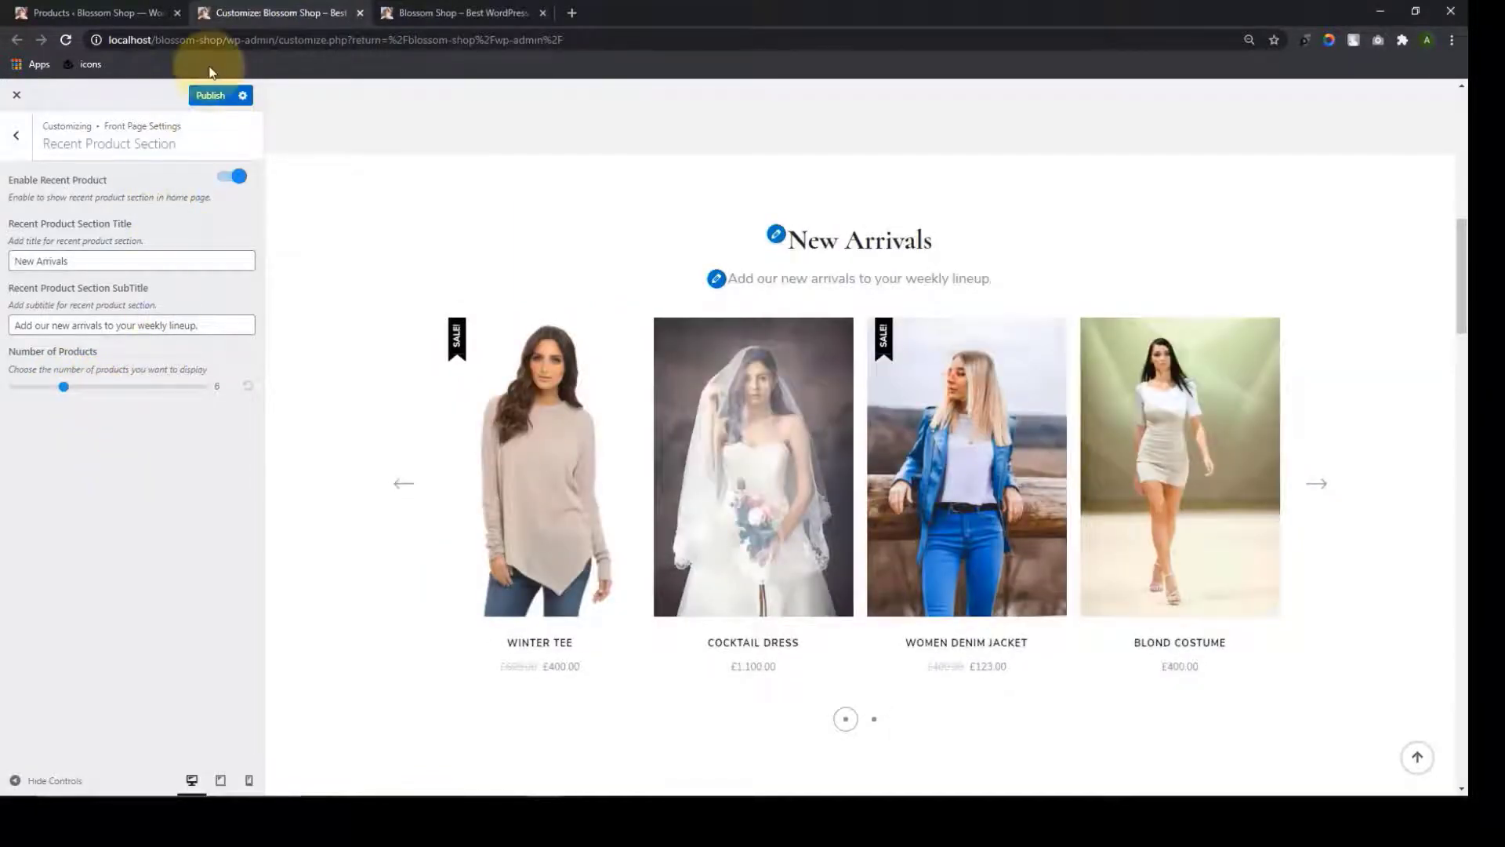
click(216, 98)
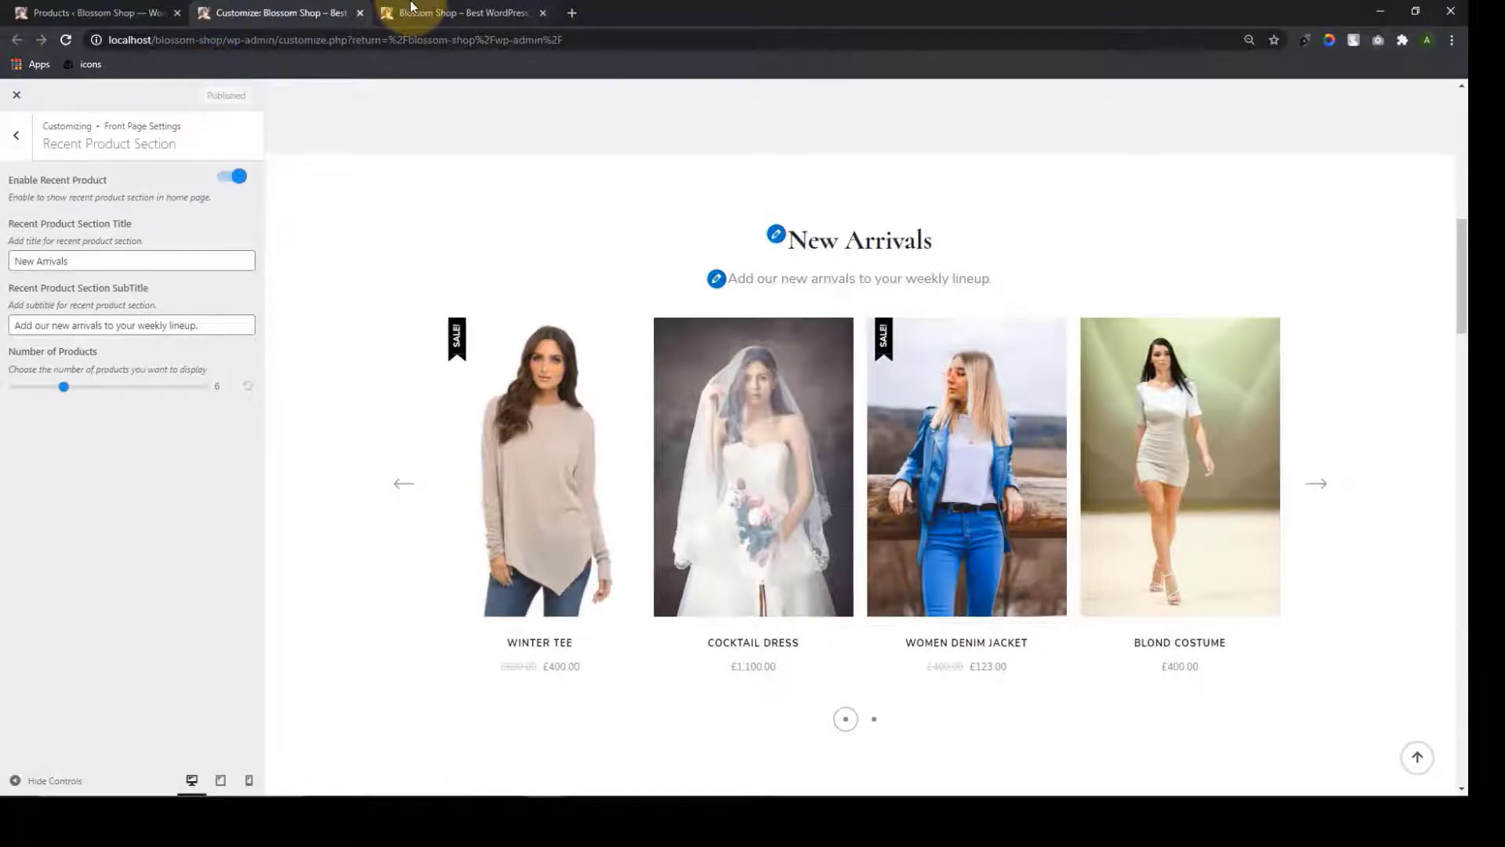
Reload the live Blossom Shop homepage to check the New Arrivals carousel, then return to the customizer
click(408, 12)
scroll(638, 487, up, 15)
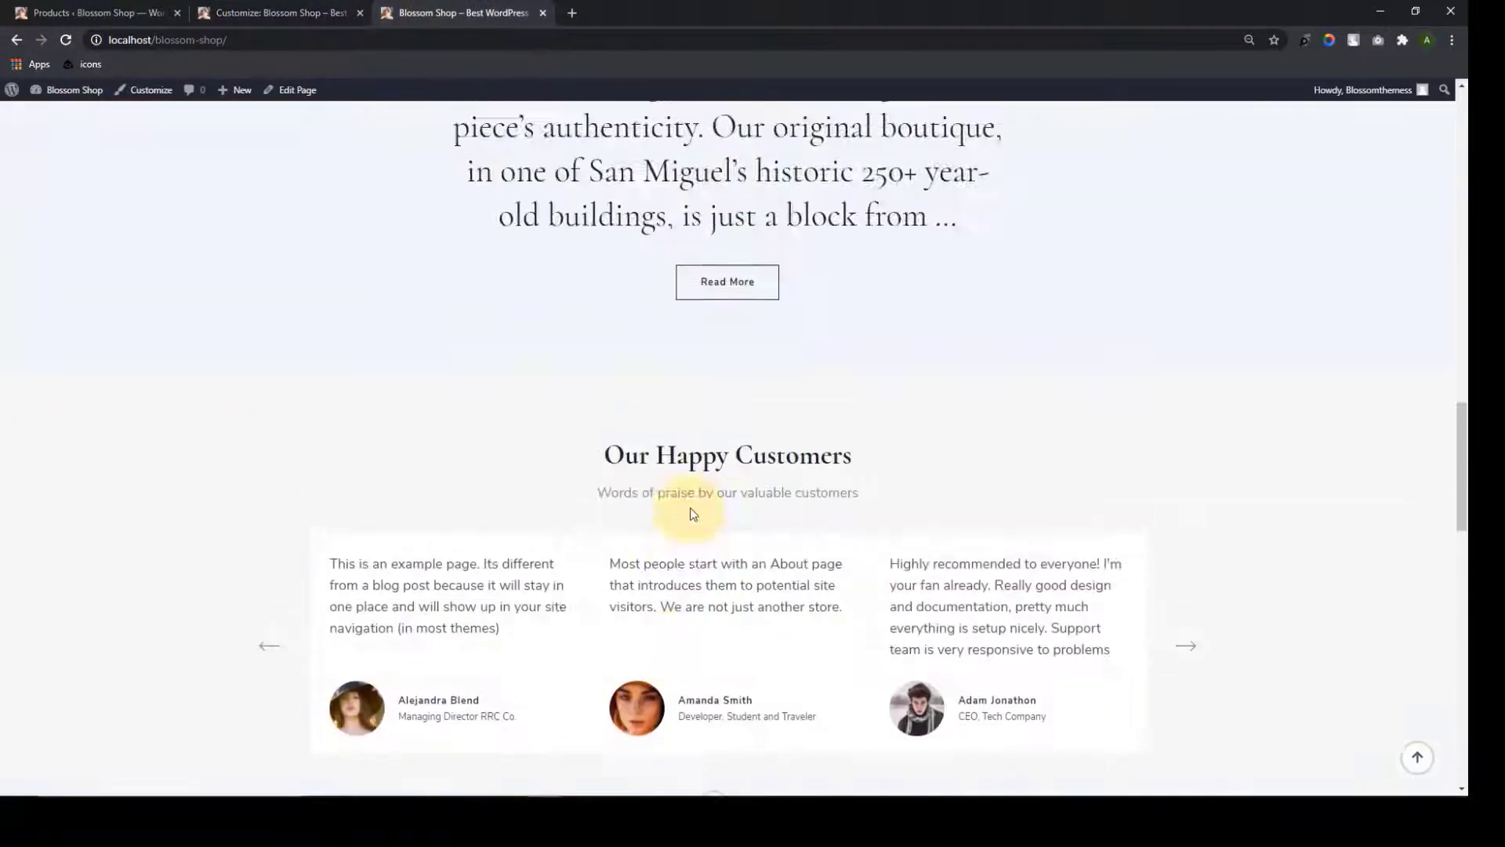
scroll(632, 496, up, 12)
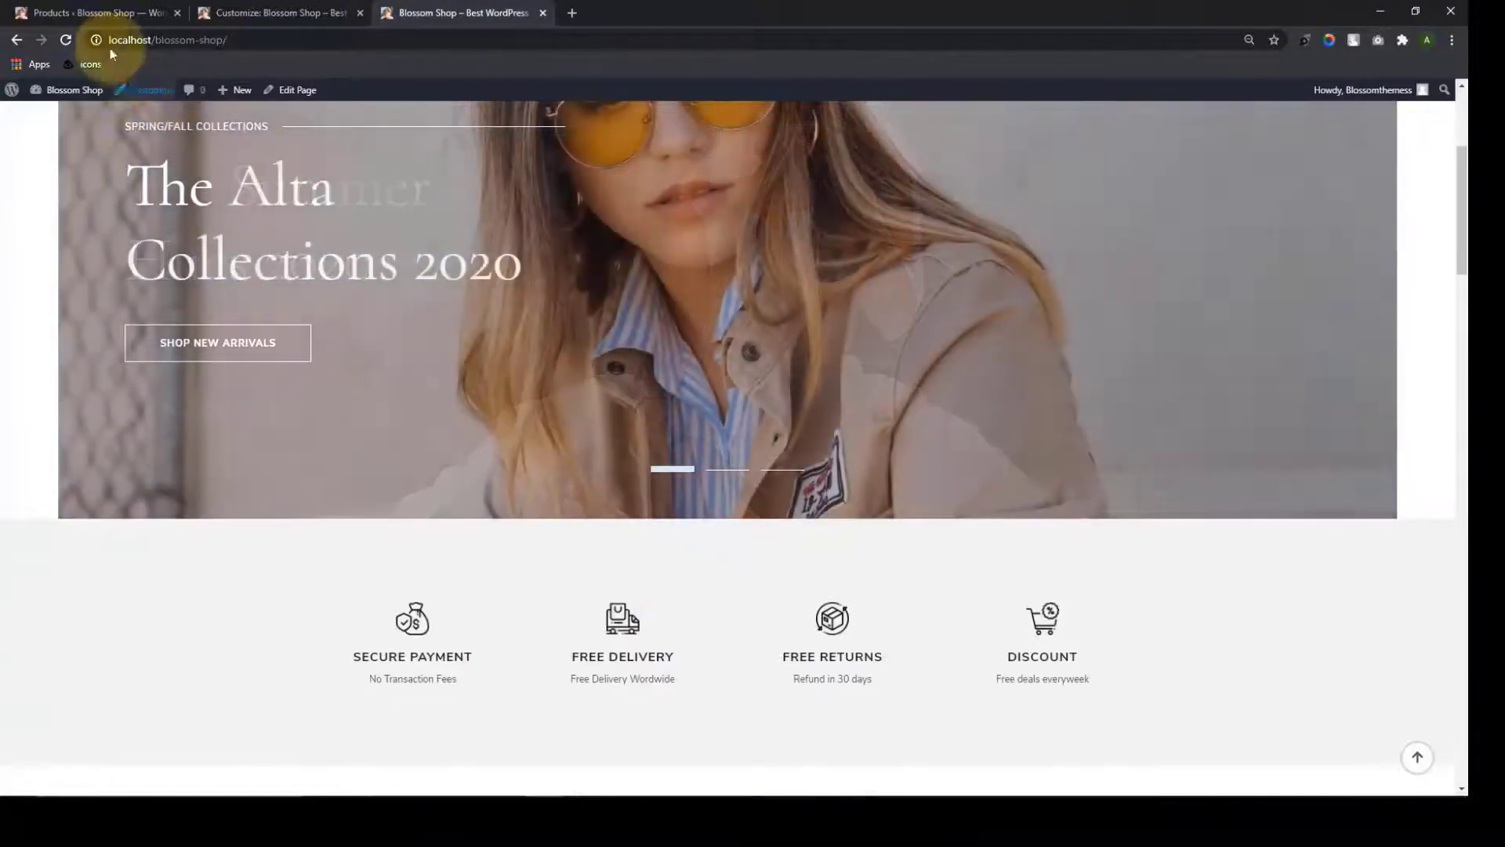
click(73, 35)
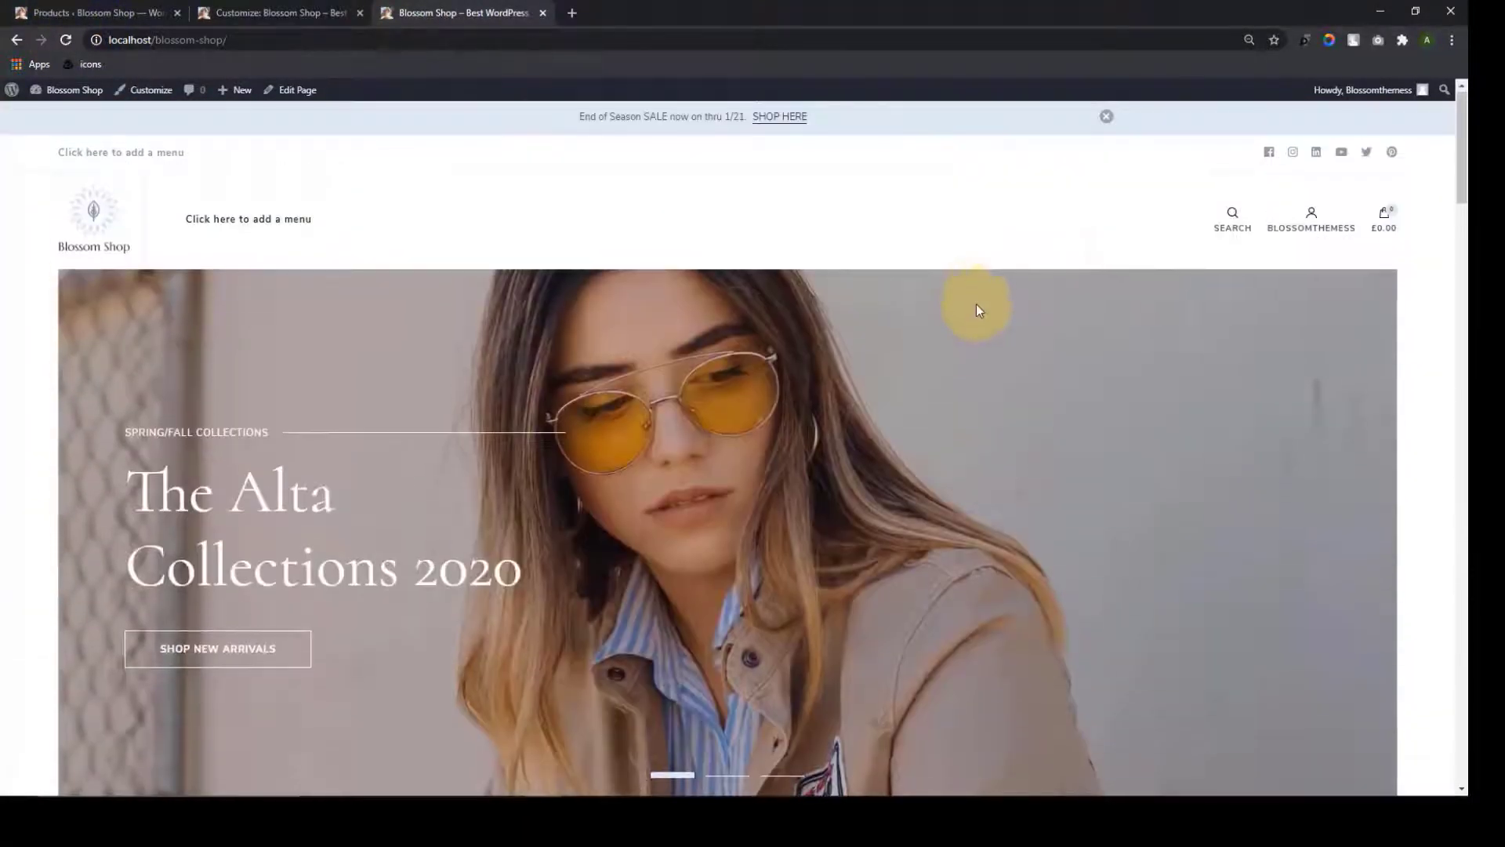
scroll(977, 312, down, 8)
scroll(984, 339, down, 2)
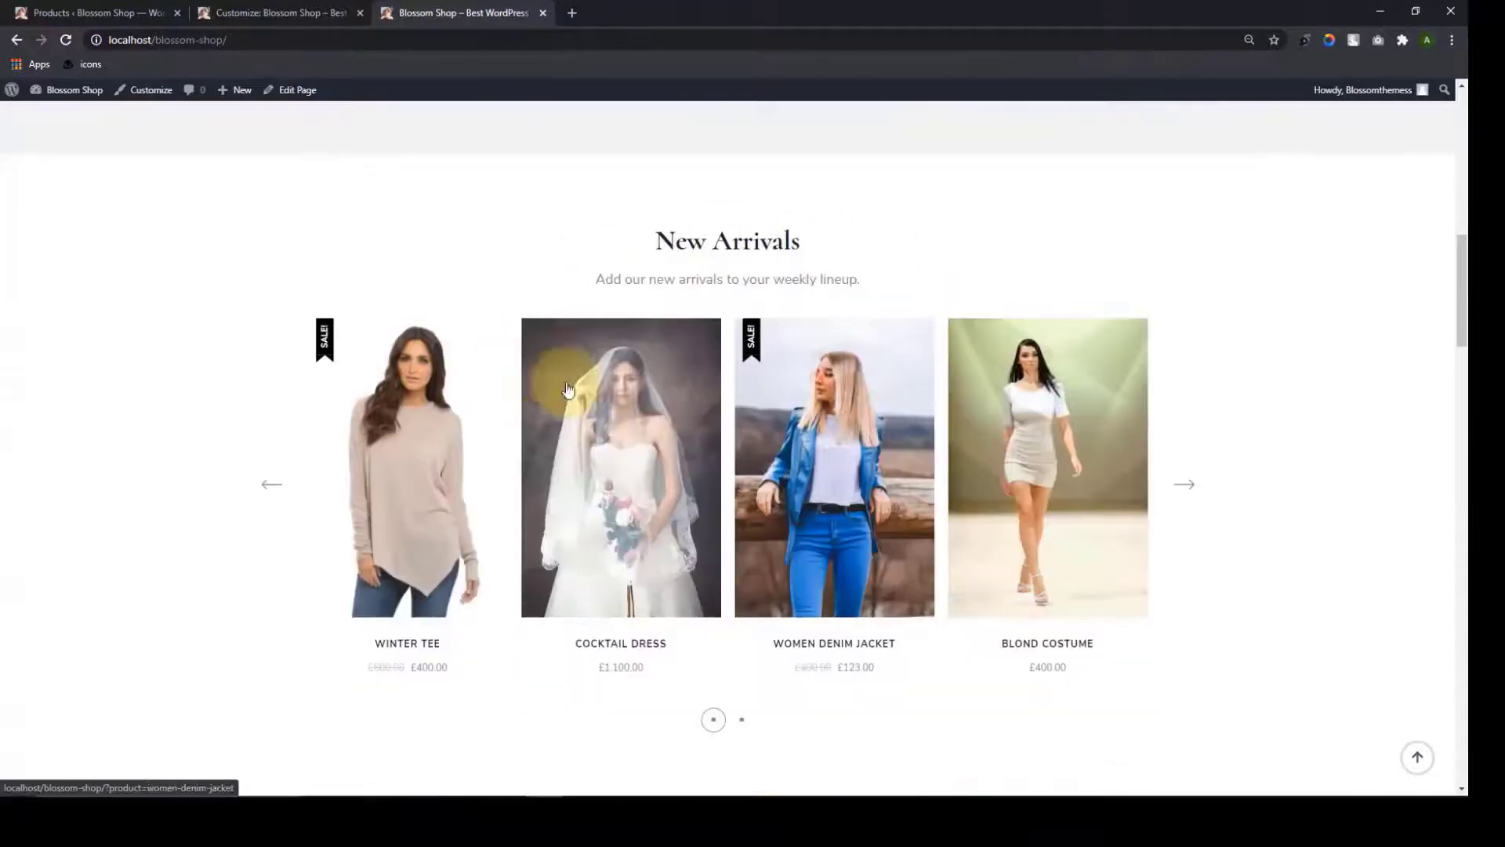
mouse_move(569, 333)
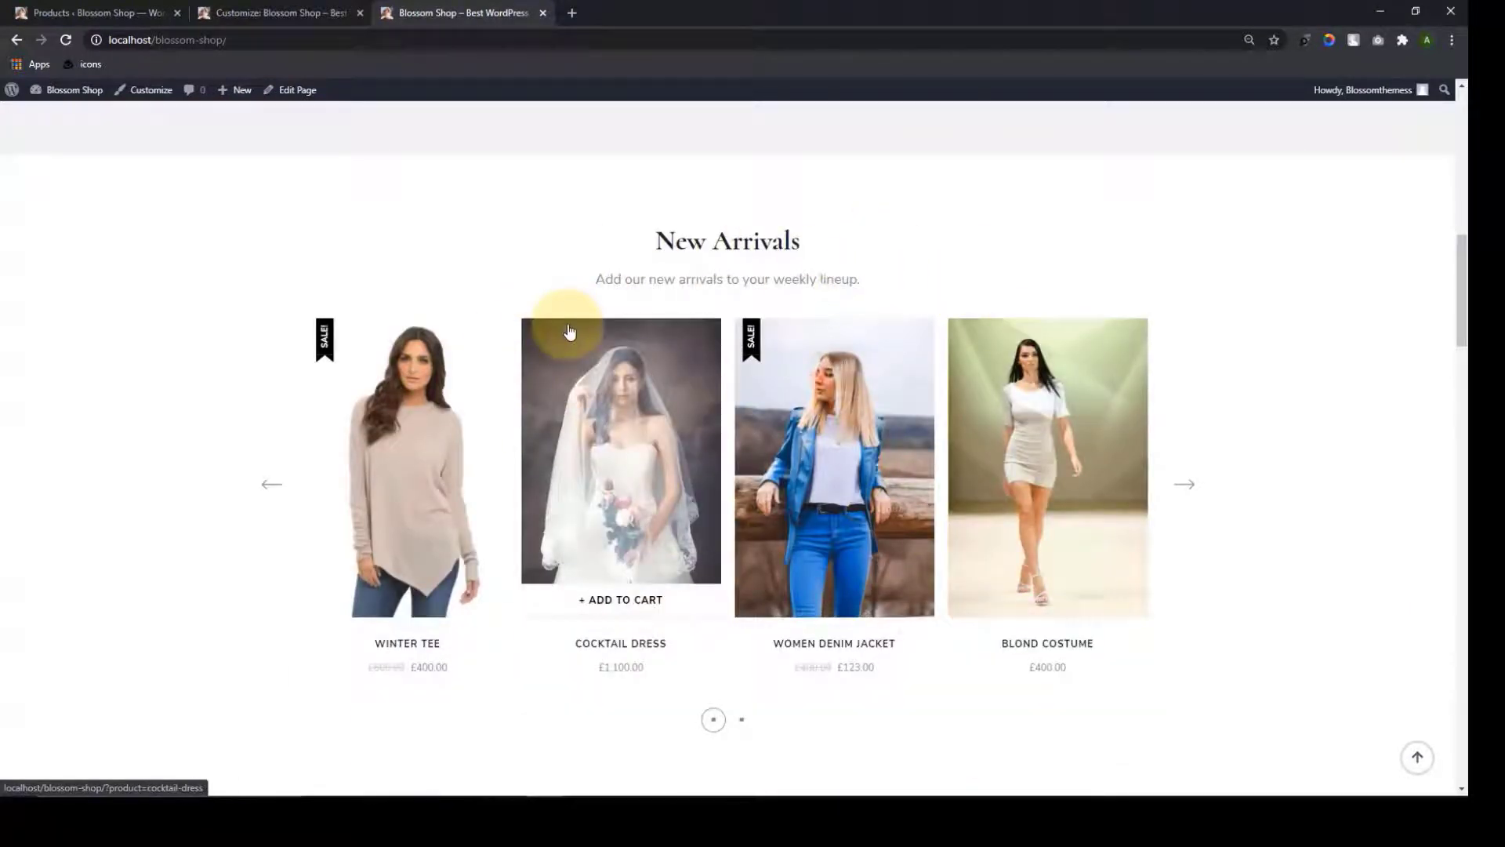
click(311, 11)
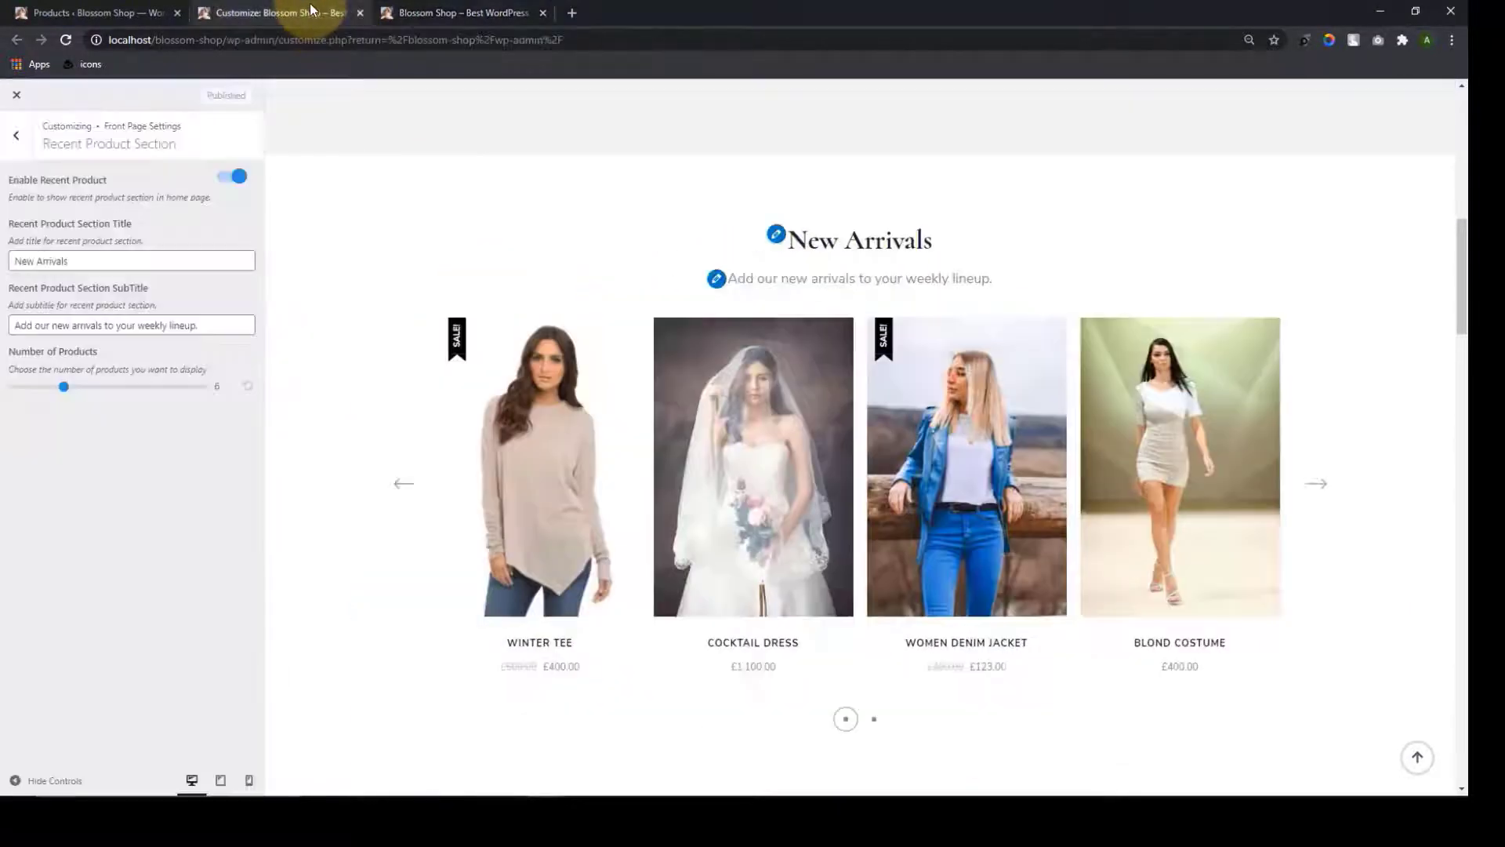
Switch on Category One in Front Page Settings and choose Outfit as its content category
click(17, 135)
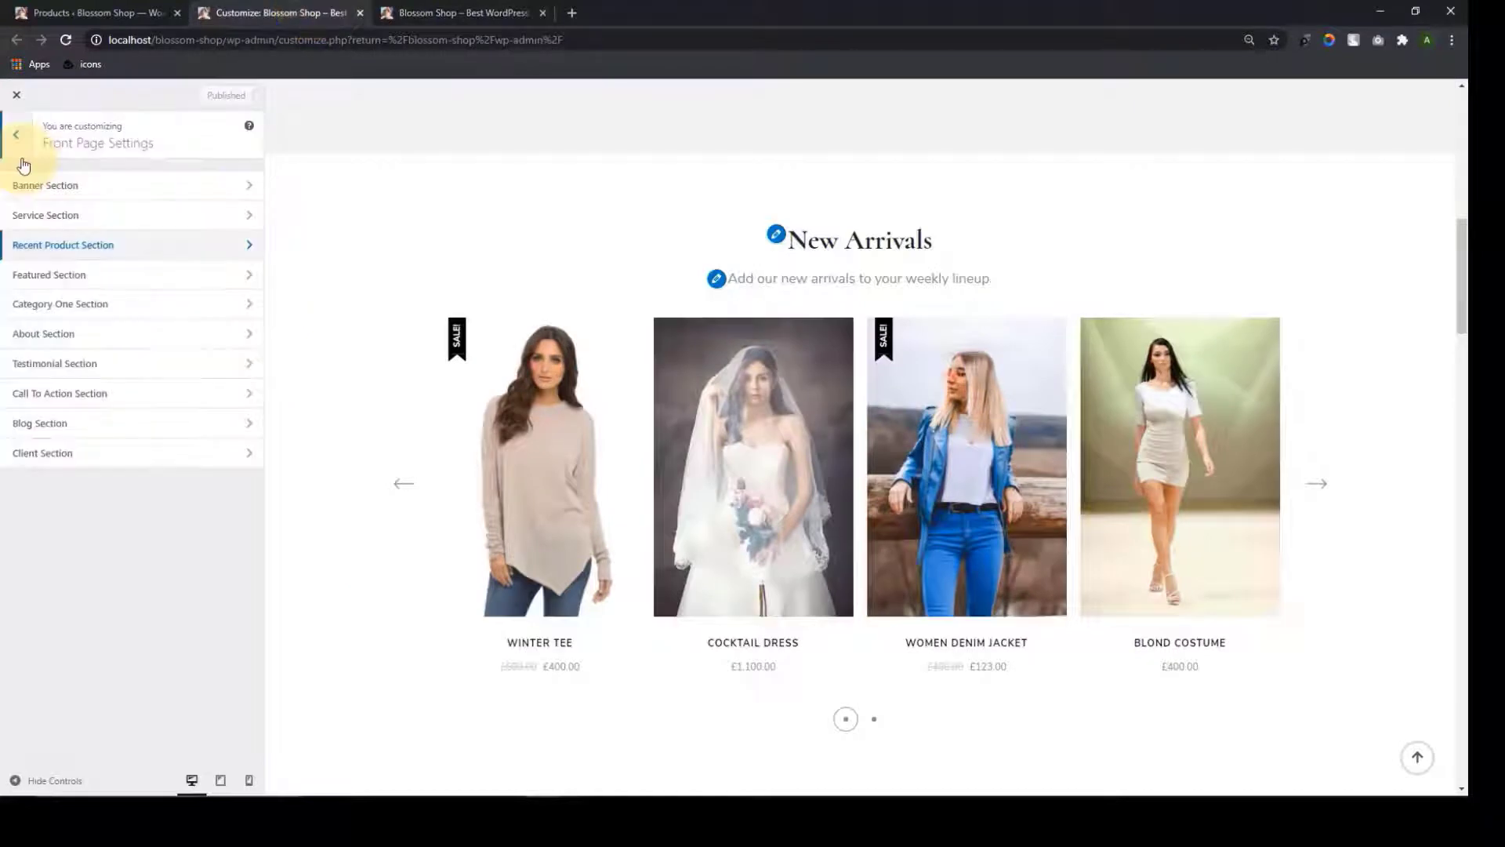
click(125, 313)
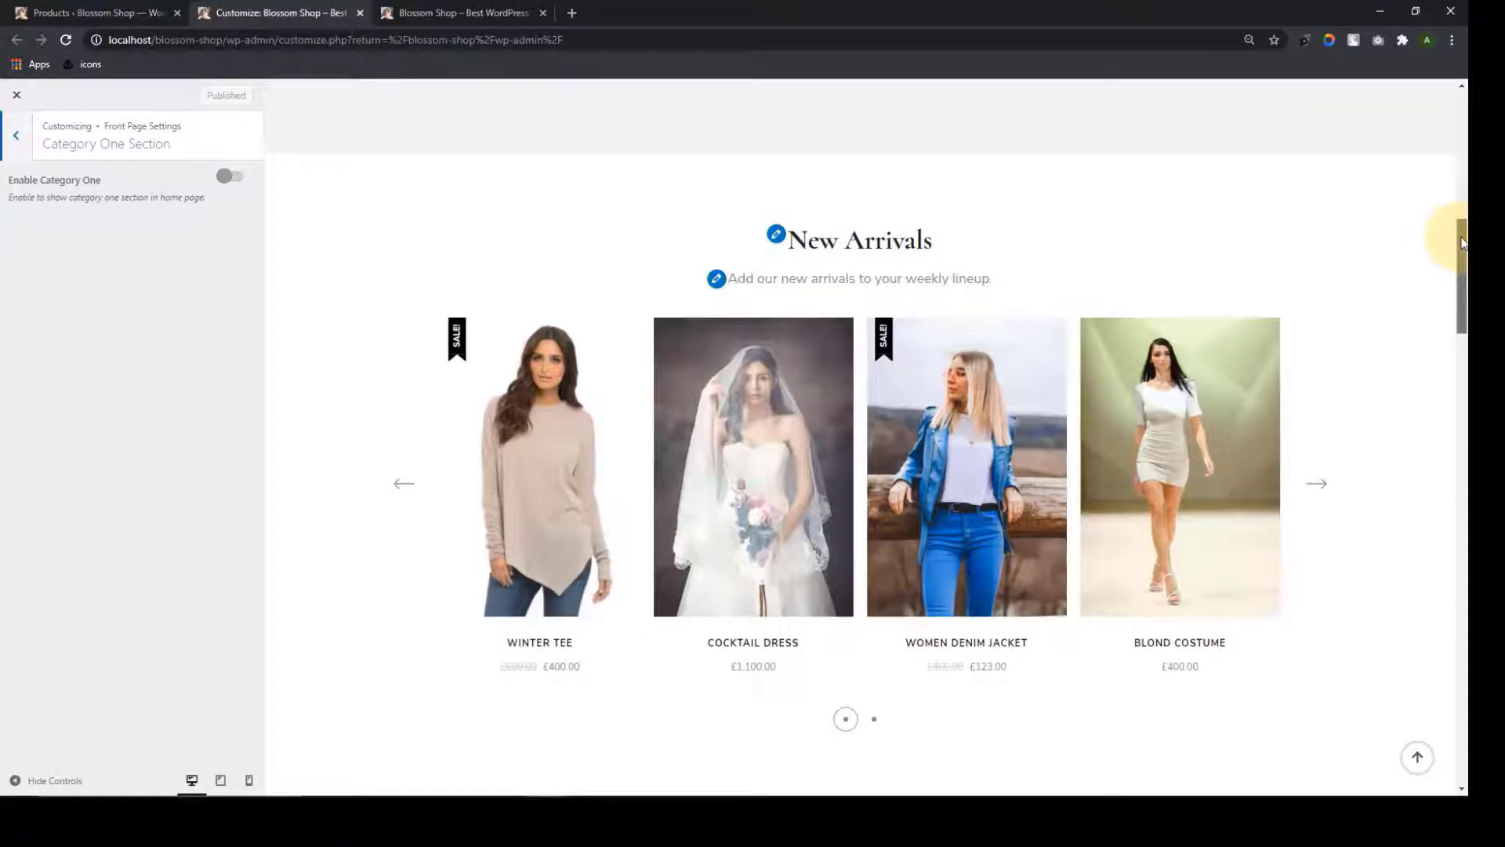
drag(1462, 243, 1458, 349)
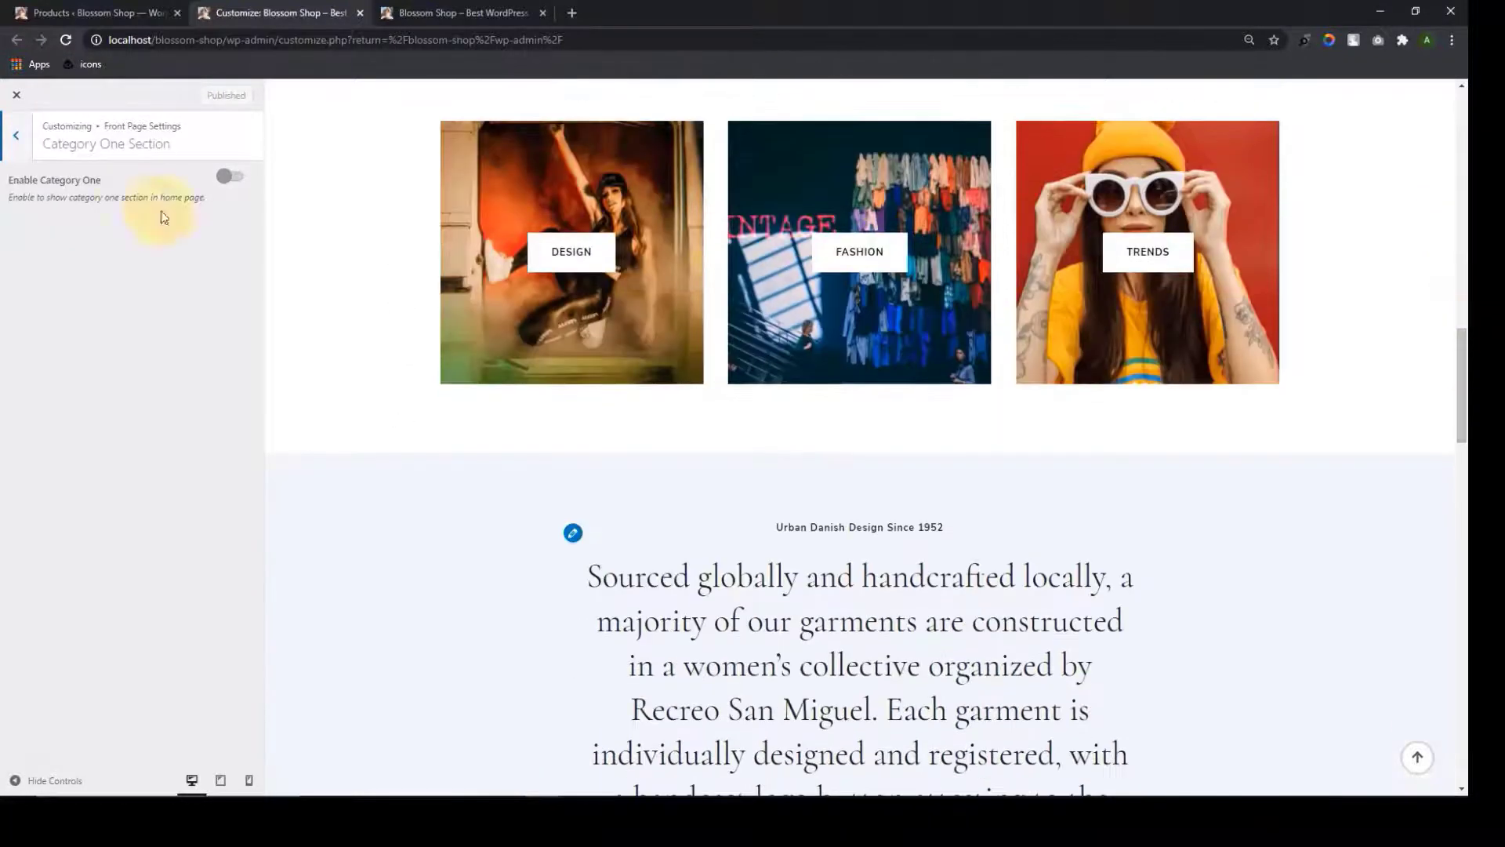
click(233, 179)
click(235, 180)
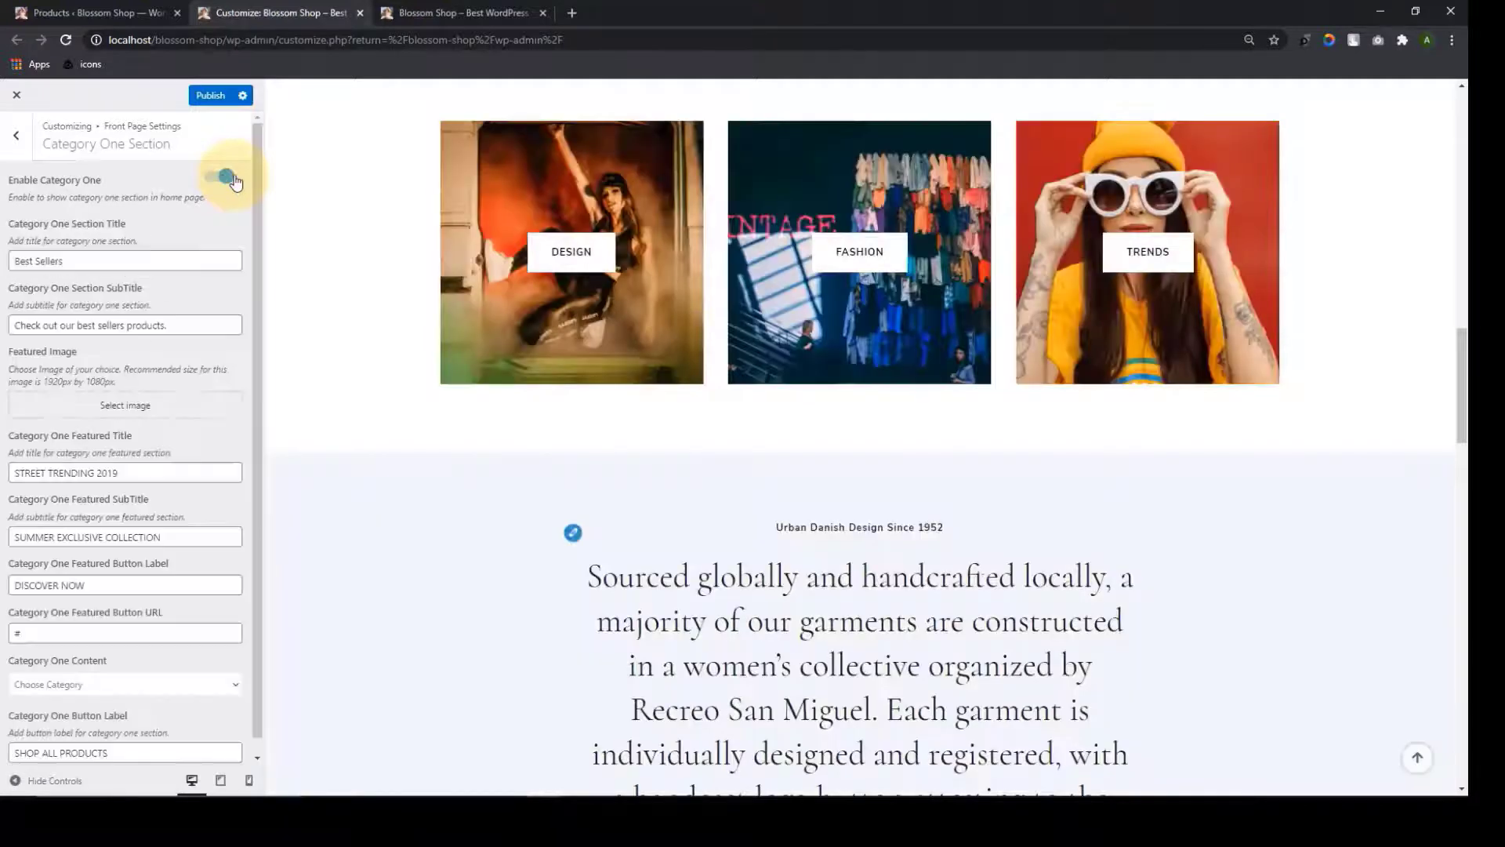
scroll(207, 510, down, 1)
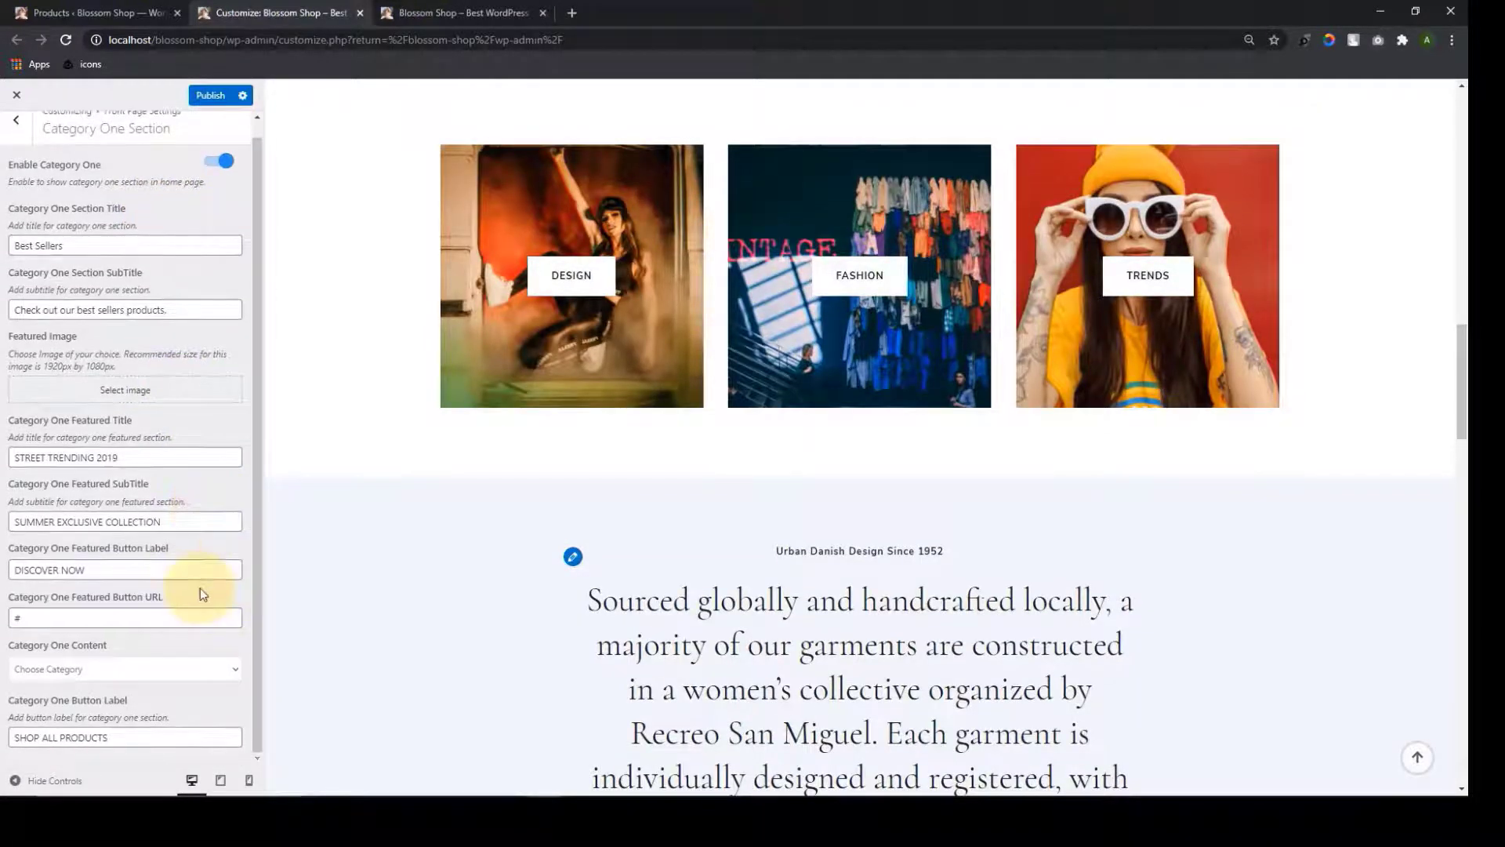
click(238, 671)
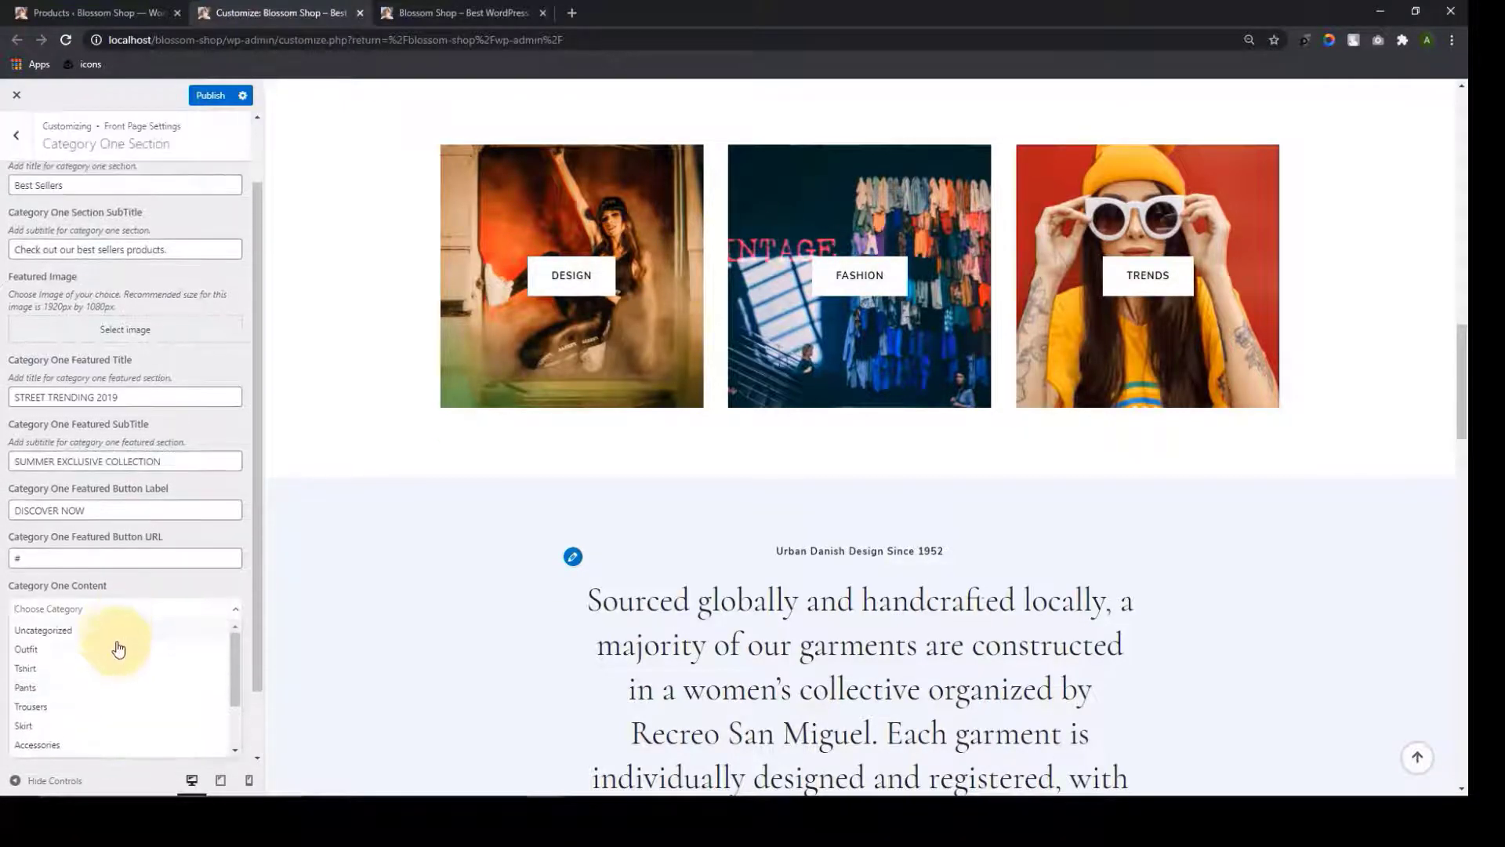
click(115, 658)
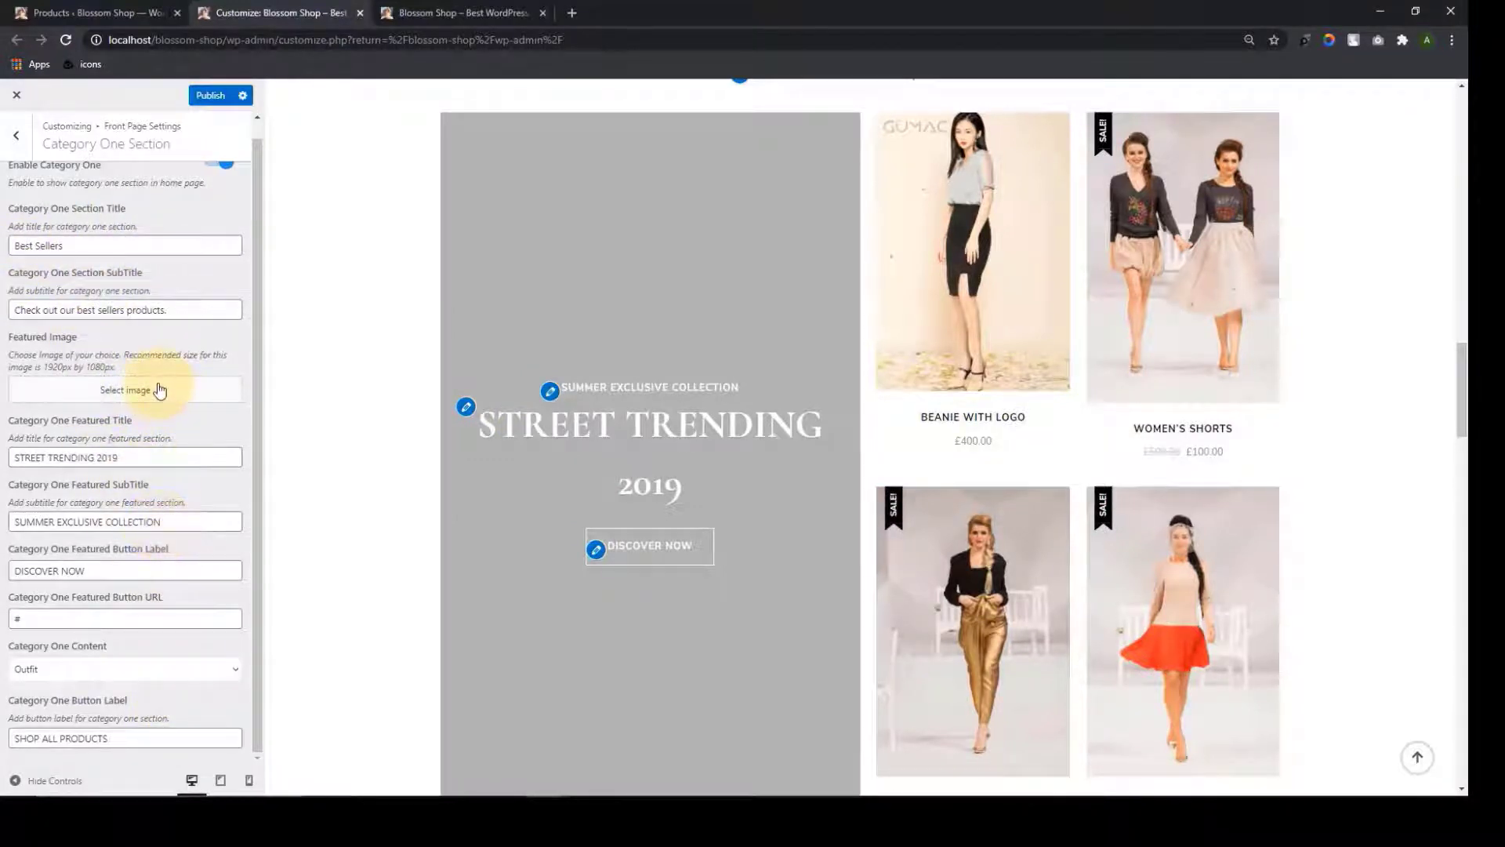
Upload the white-sunglasses photo from Downloads and set it as the featured panel image
click(159, 389)
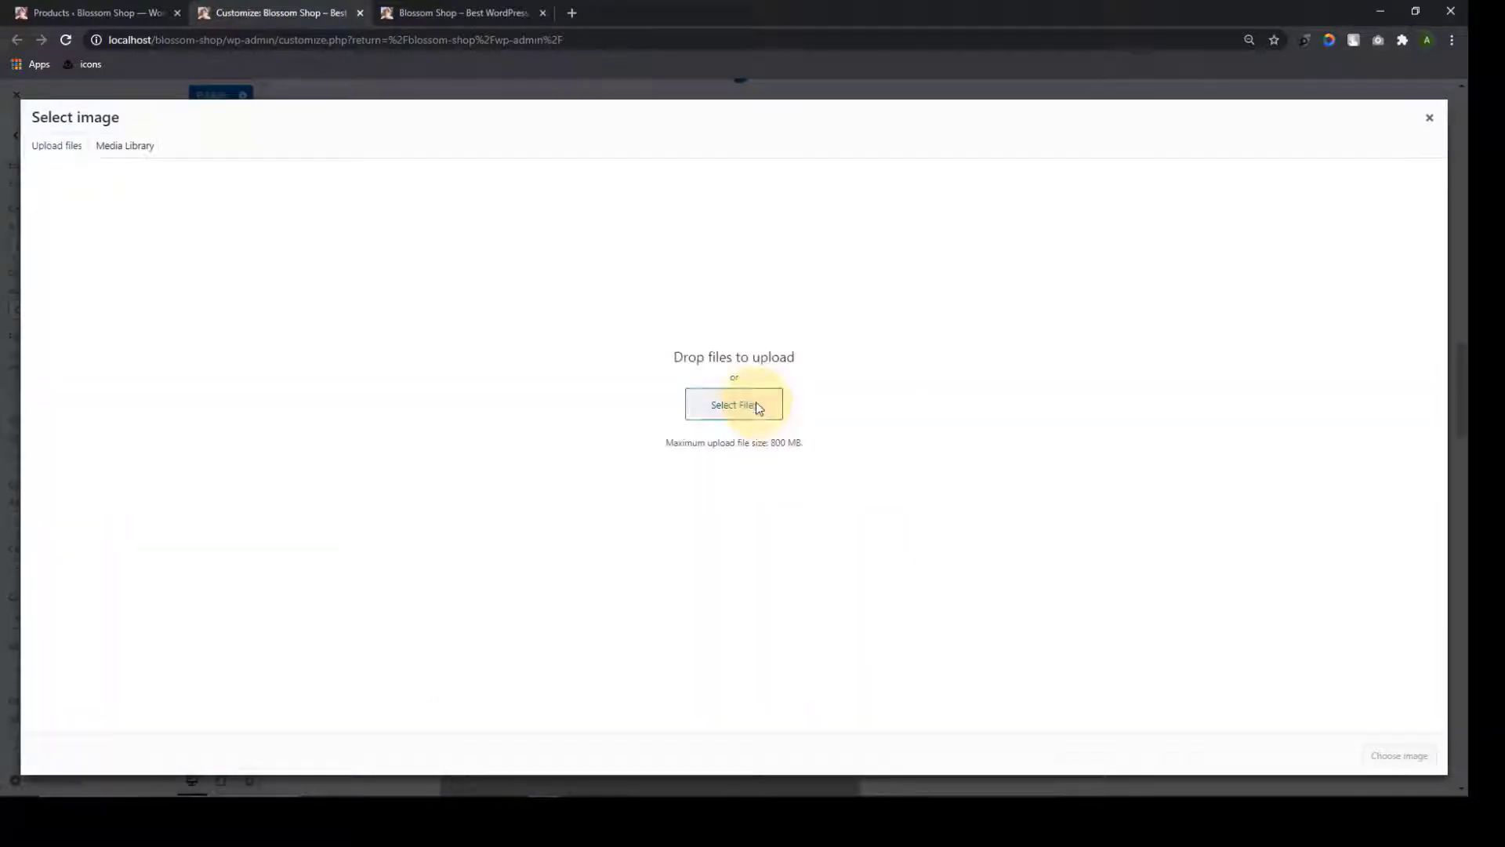
click(747, 402)
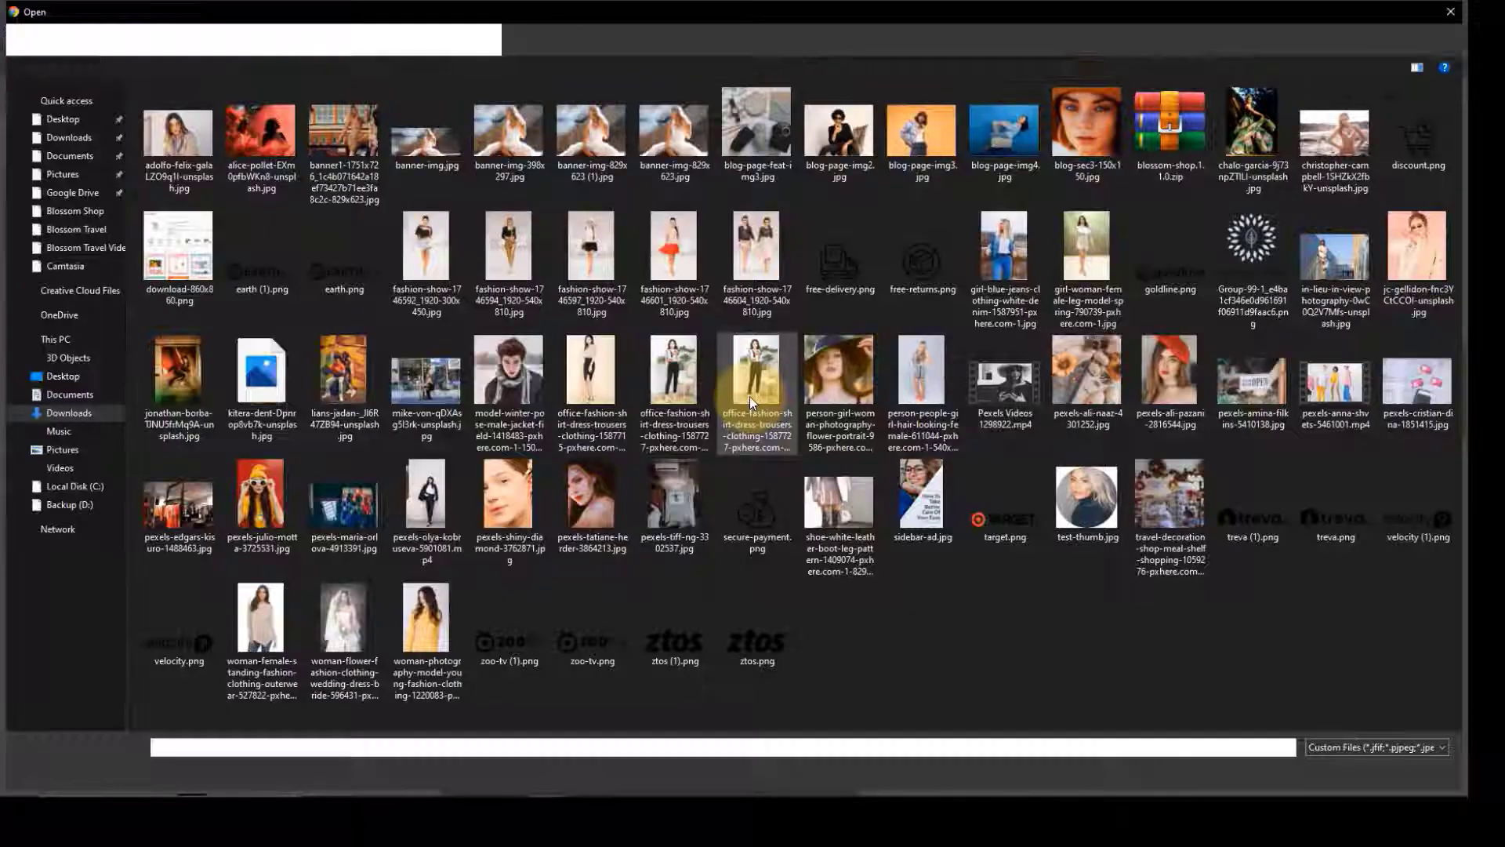
click(1417, 247)
click(1334, 770)
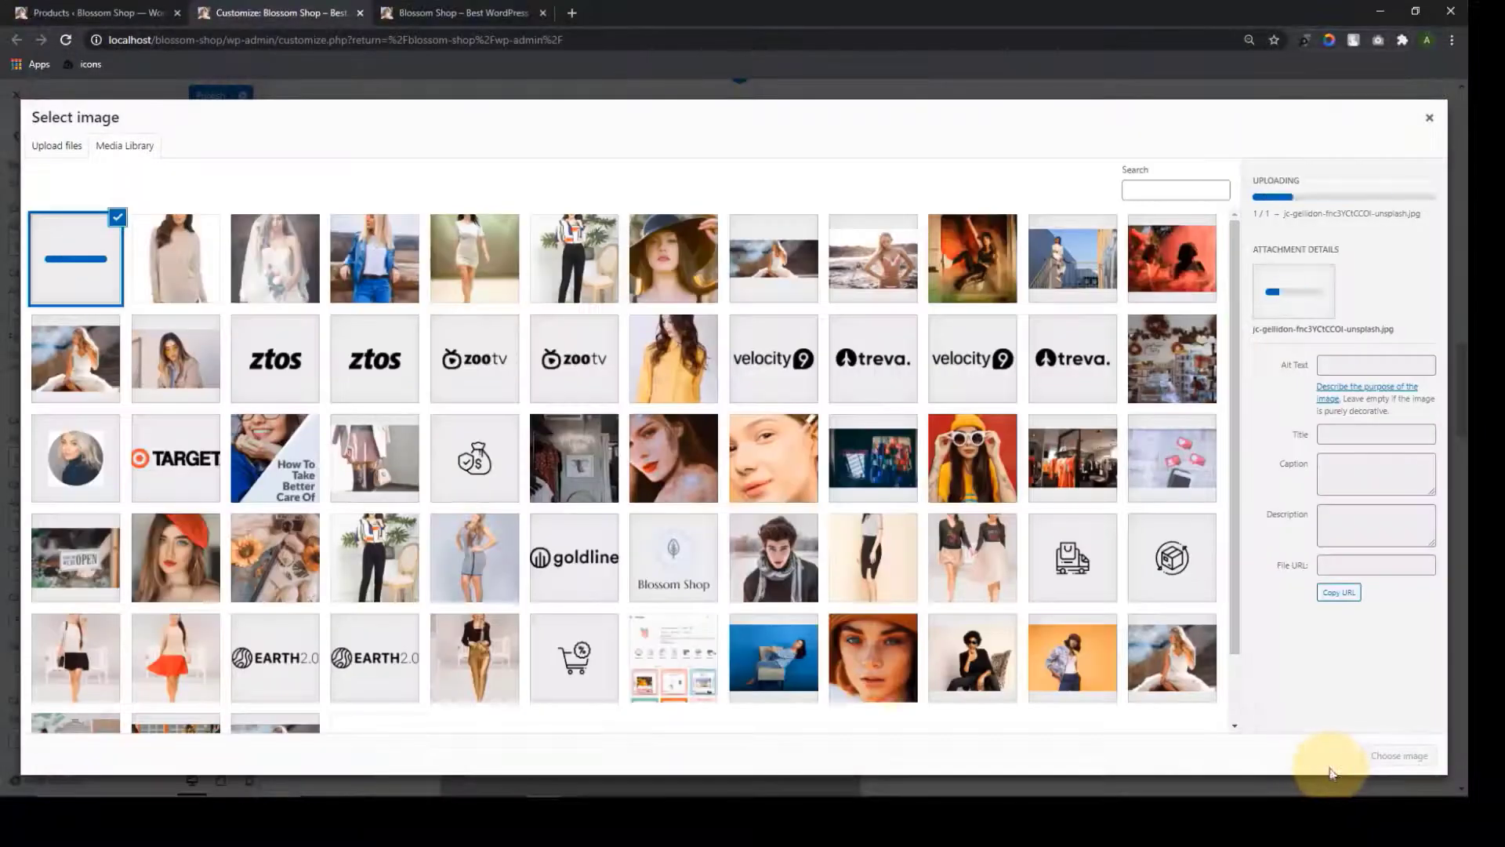
click(1402, 755)
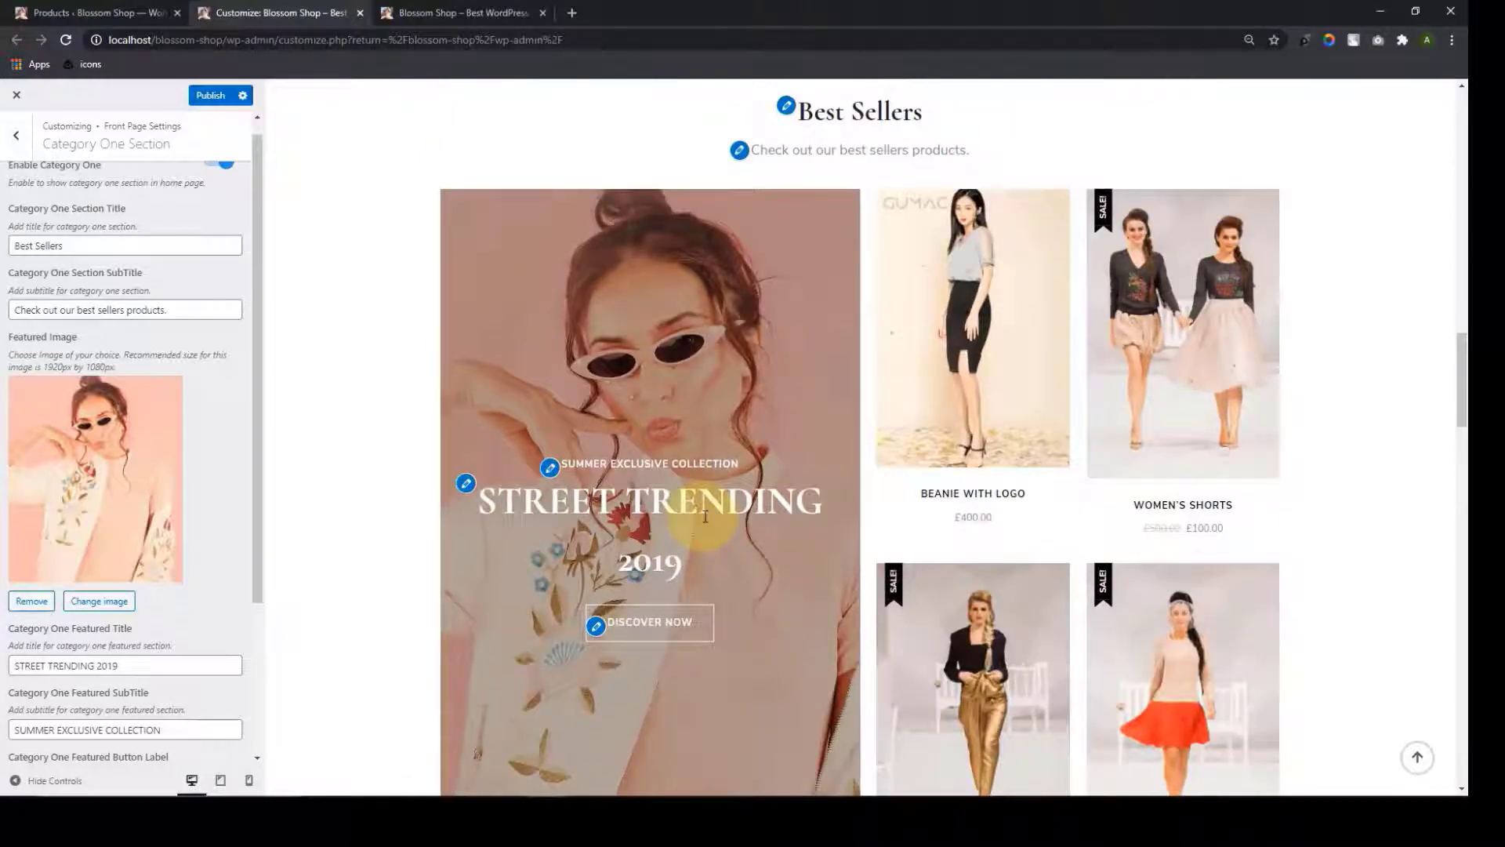
Review the Best Sellers section title and subtitle against the page preview
scroll(190, 392, up, 1)
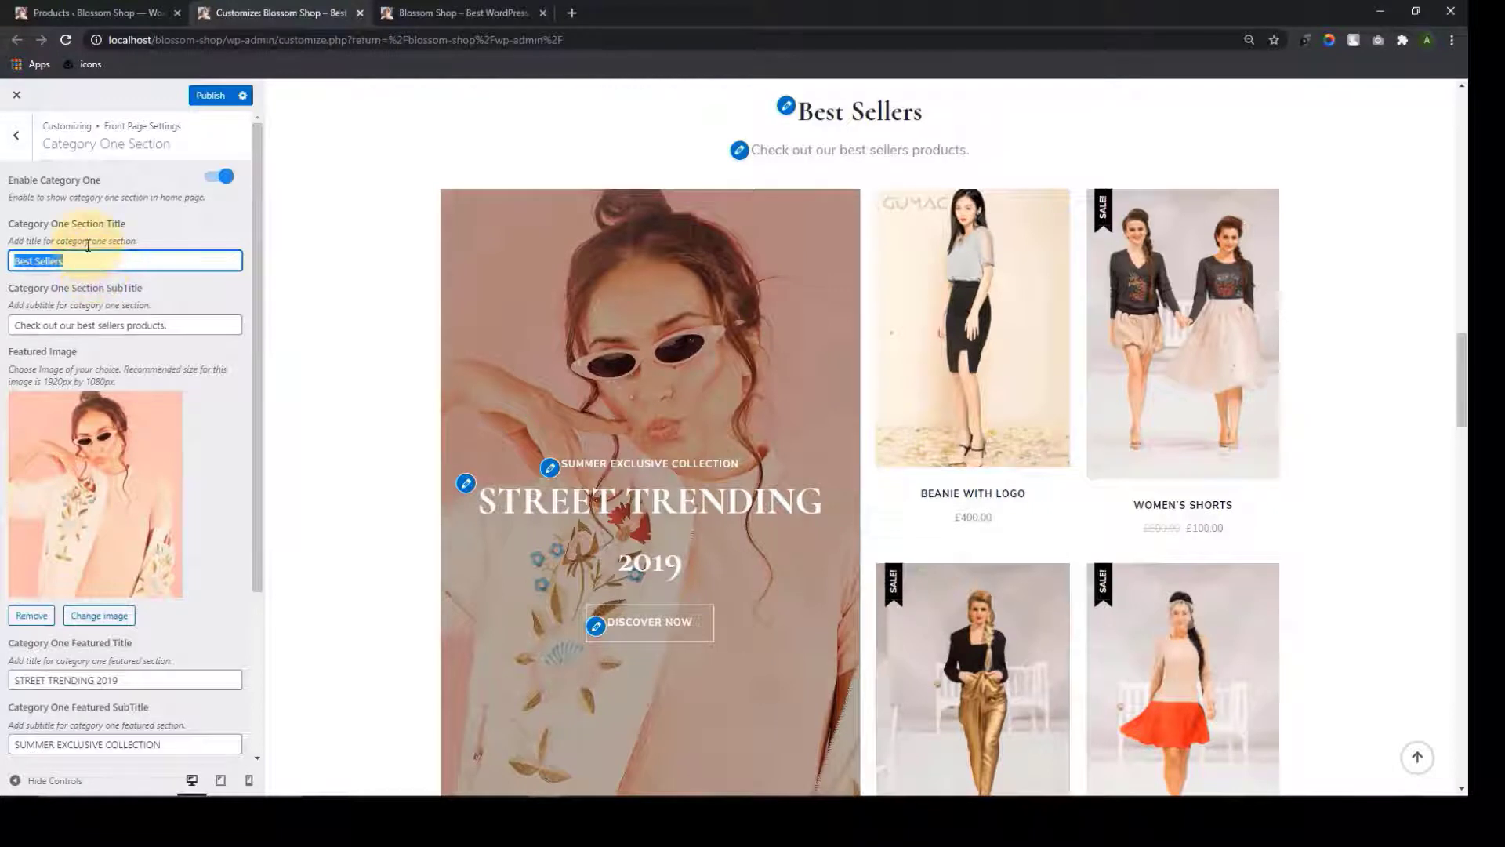
drag(924, 112, 808, 121)
click(58, 260)
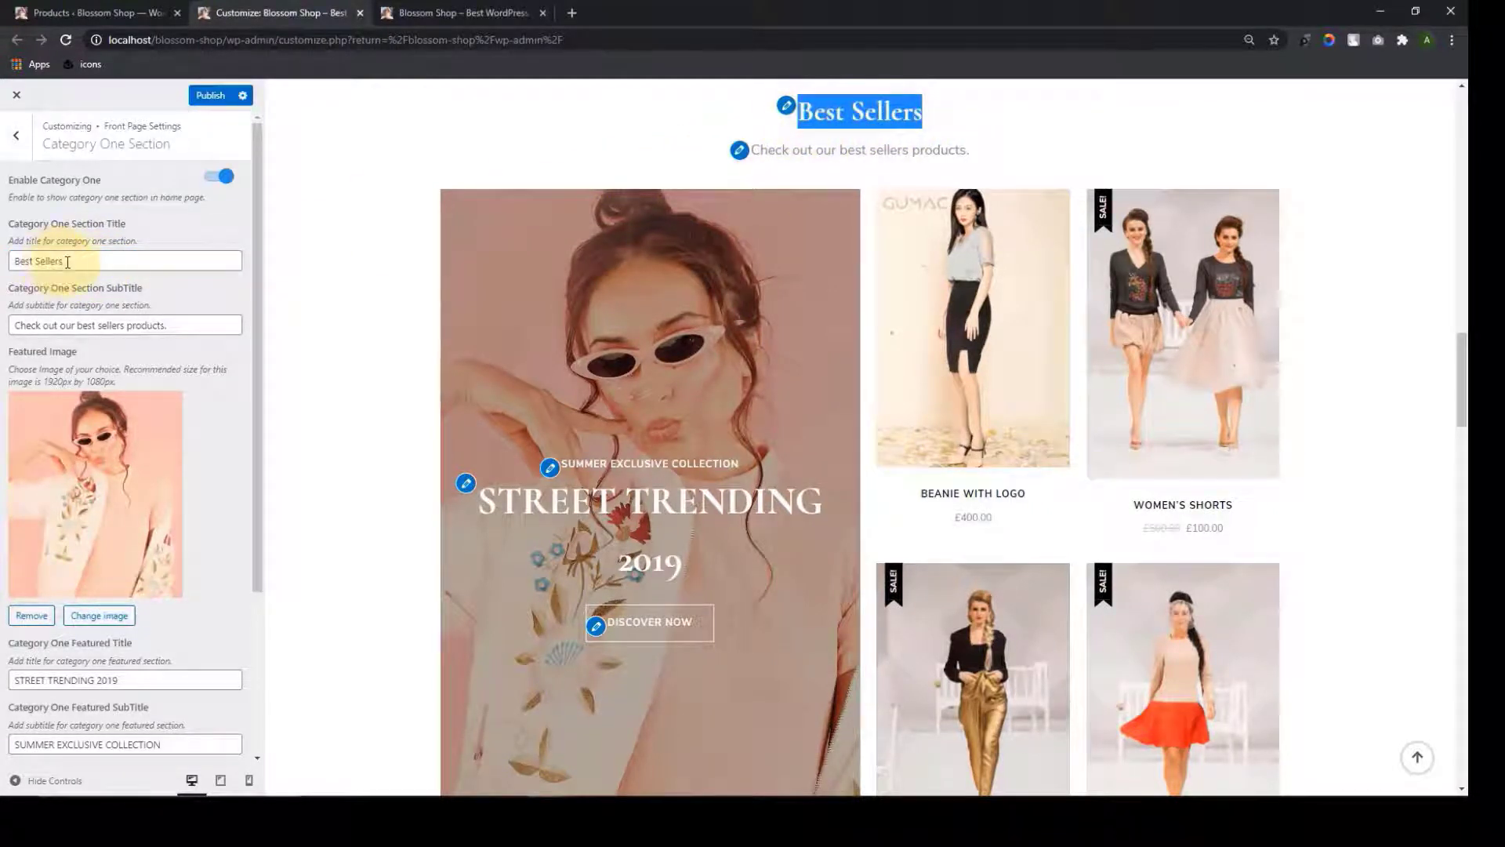
triple_click(68, 263)
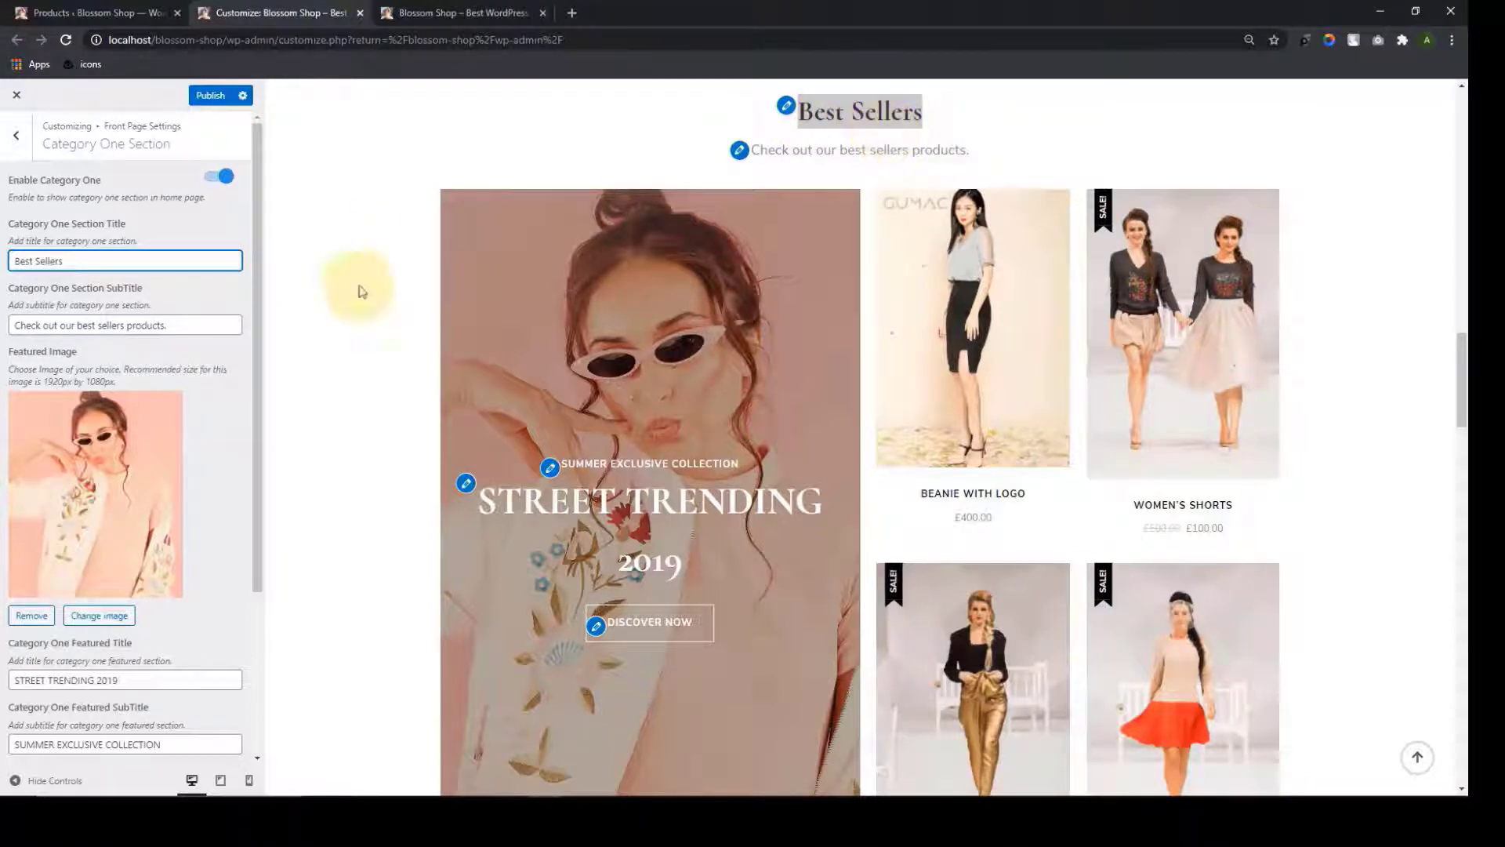
click(196, 329)
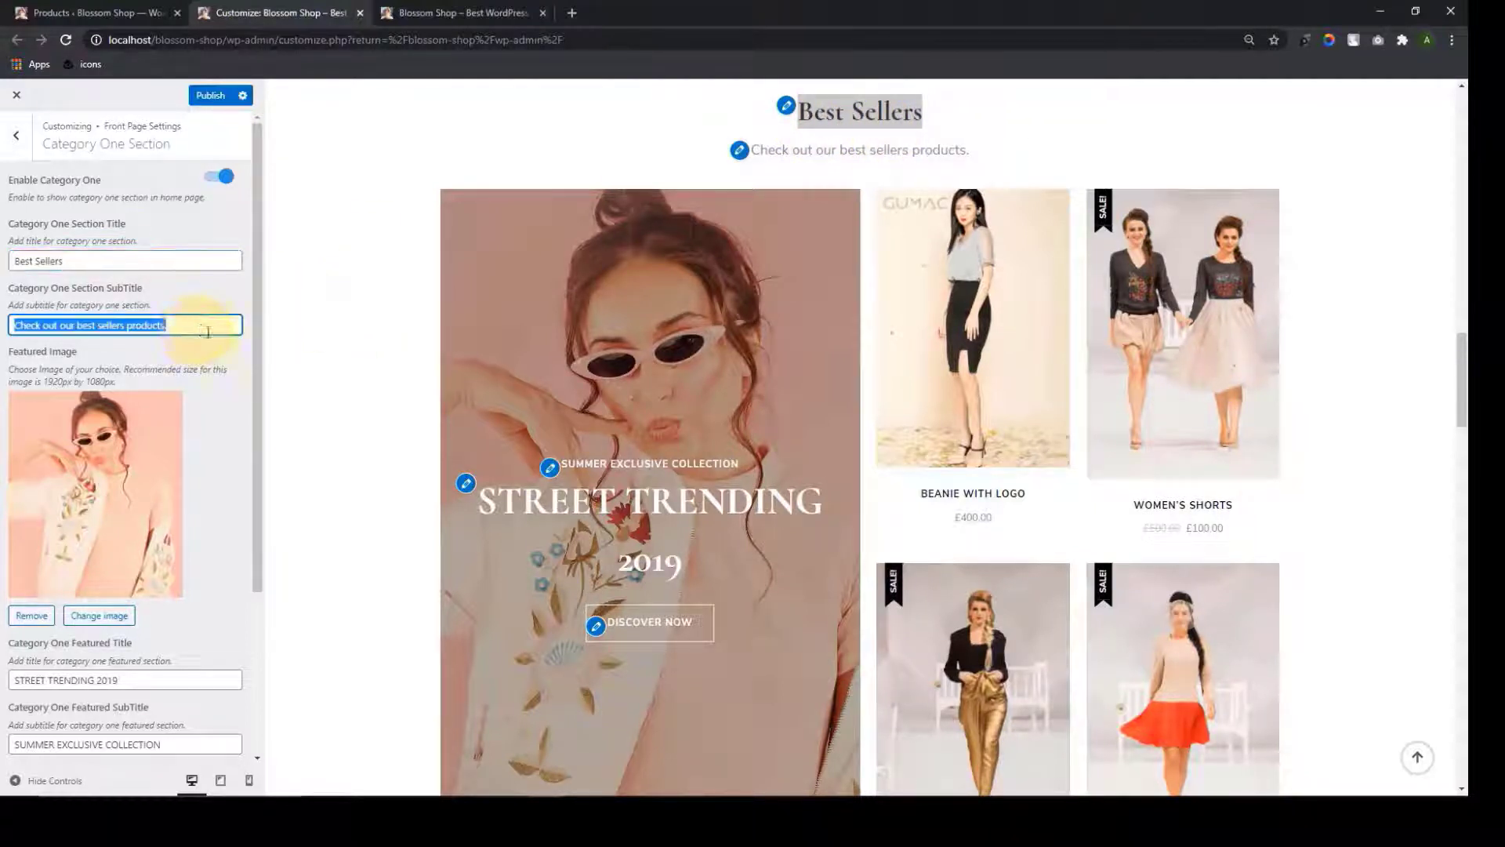
drag(969, 150, 763, 151)
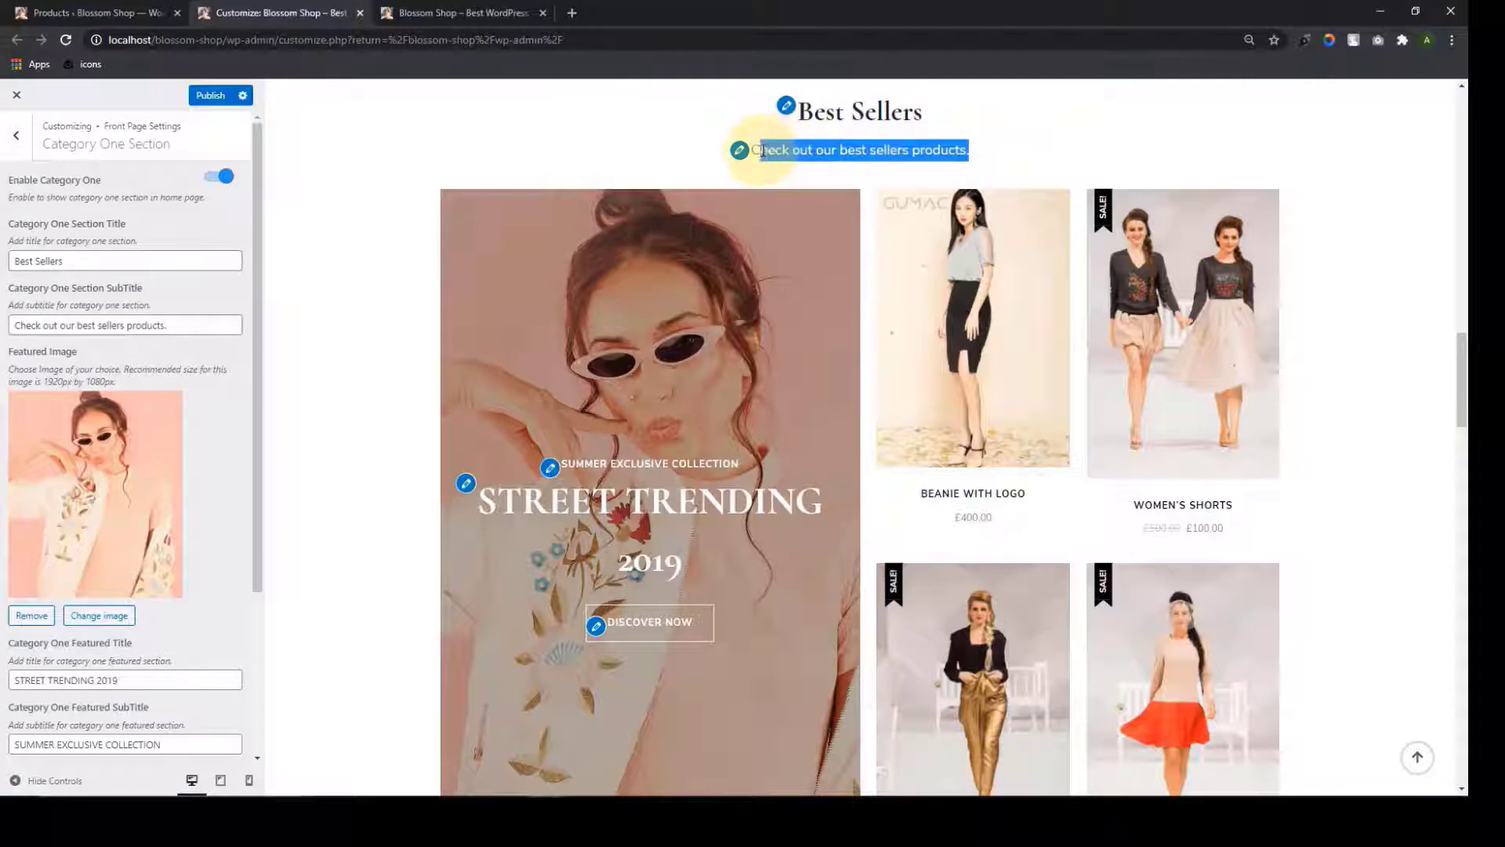
click(288, 202)
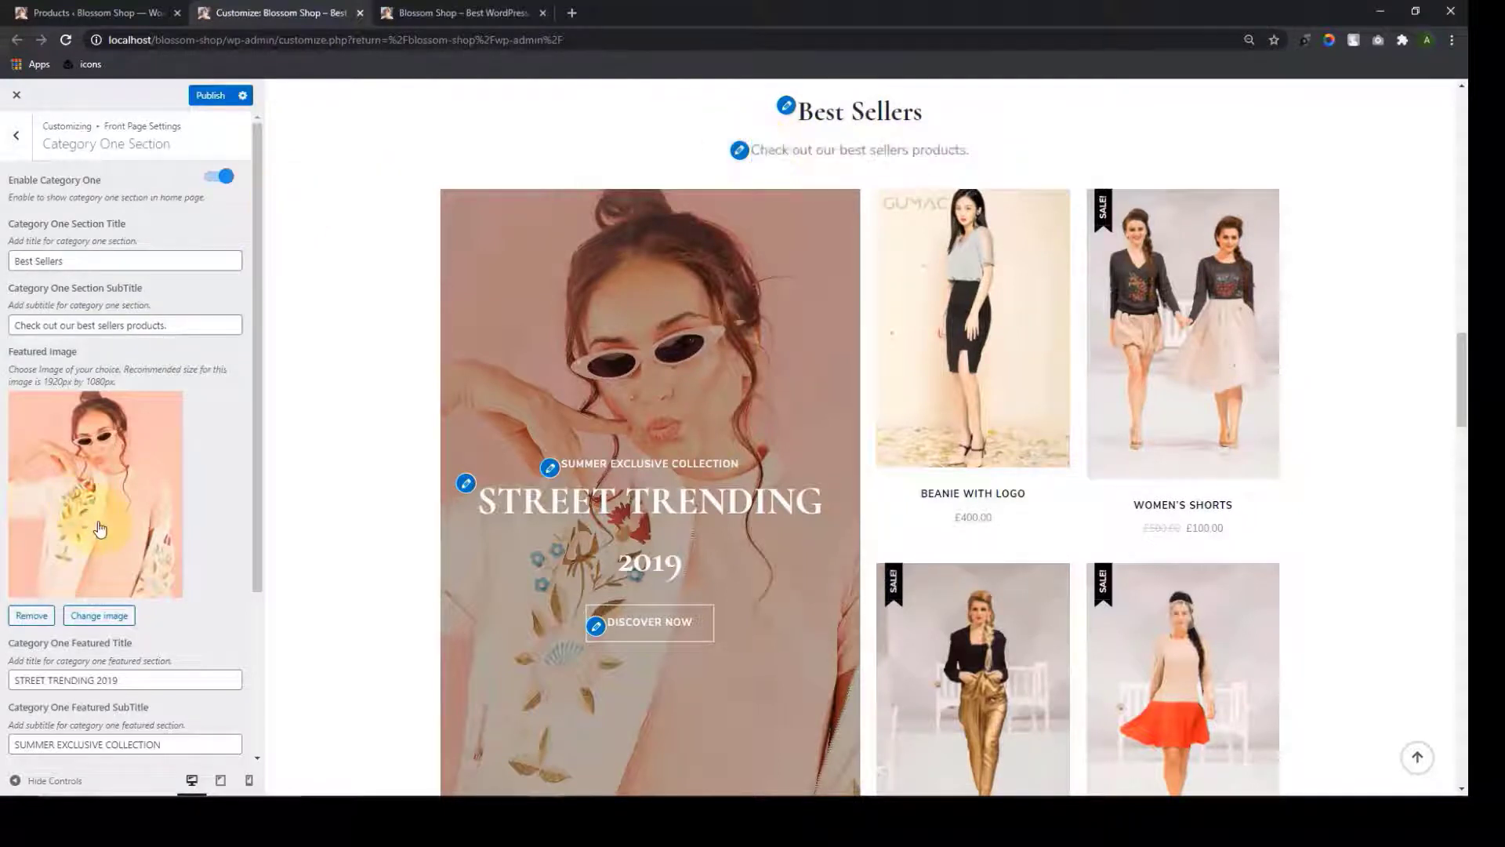
scroll(117, 525, down, 3)
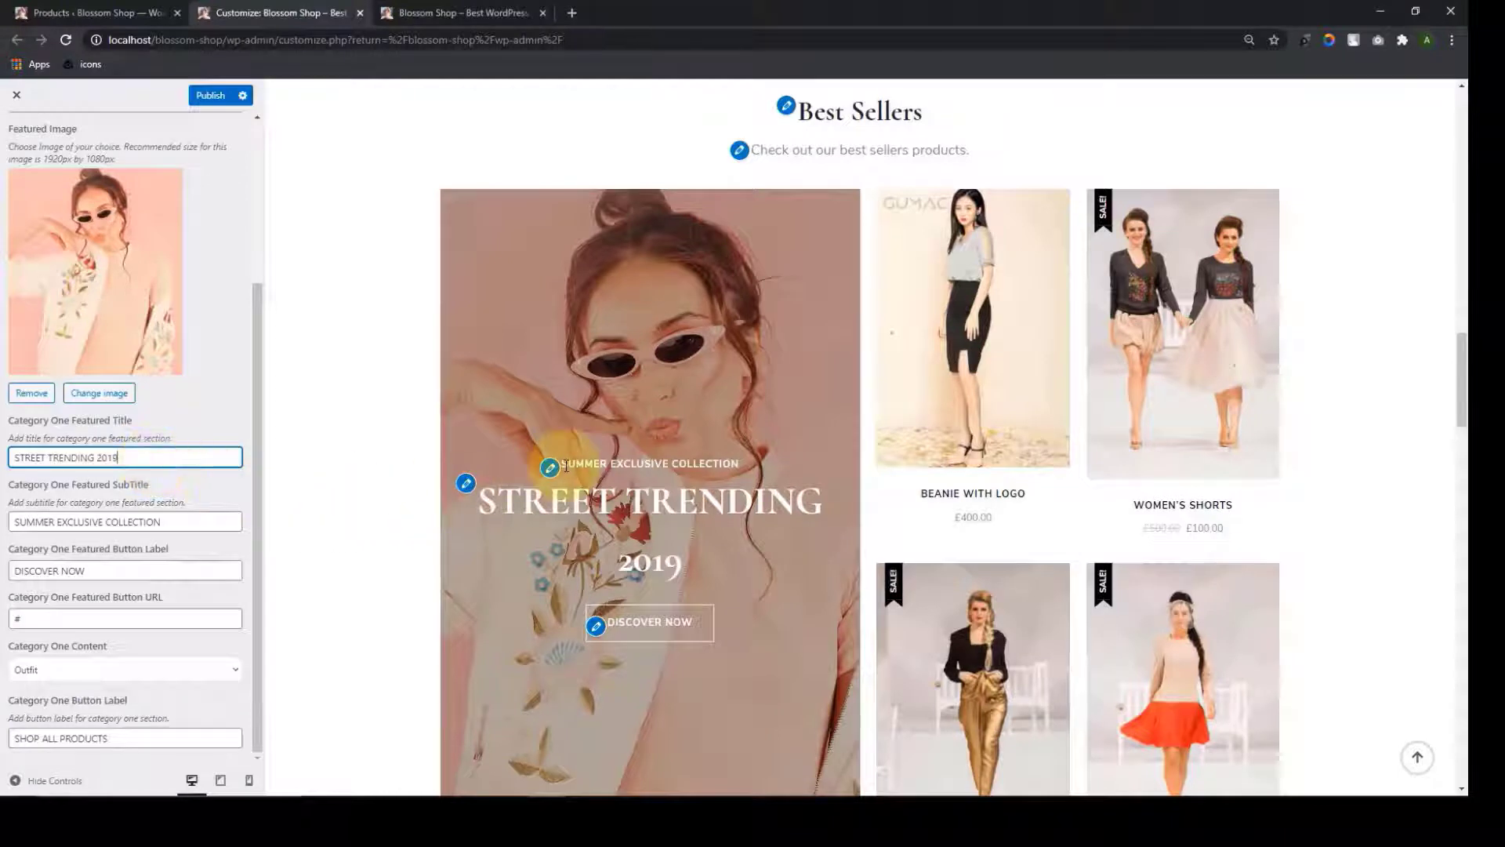
Check the featured block's subtitle, DISCOVER NOW button label and # button link
click(177, 525)
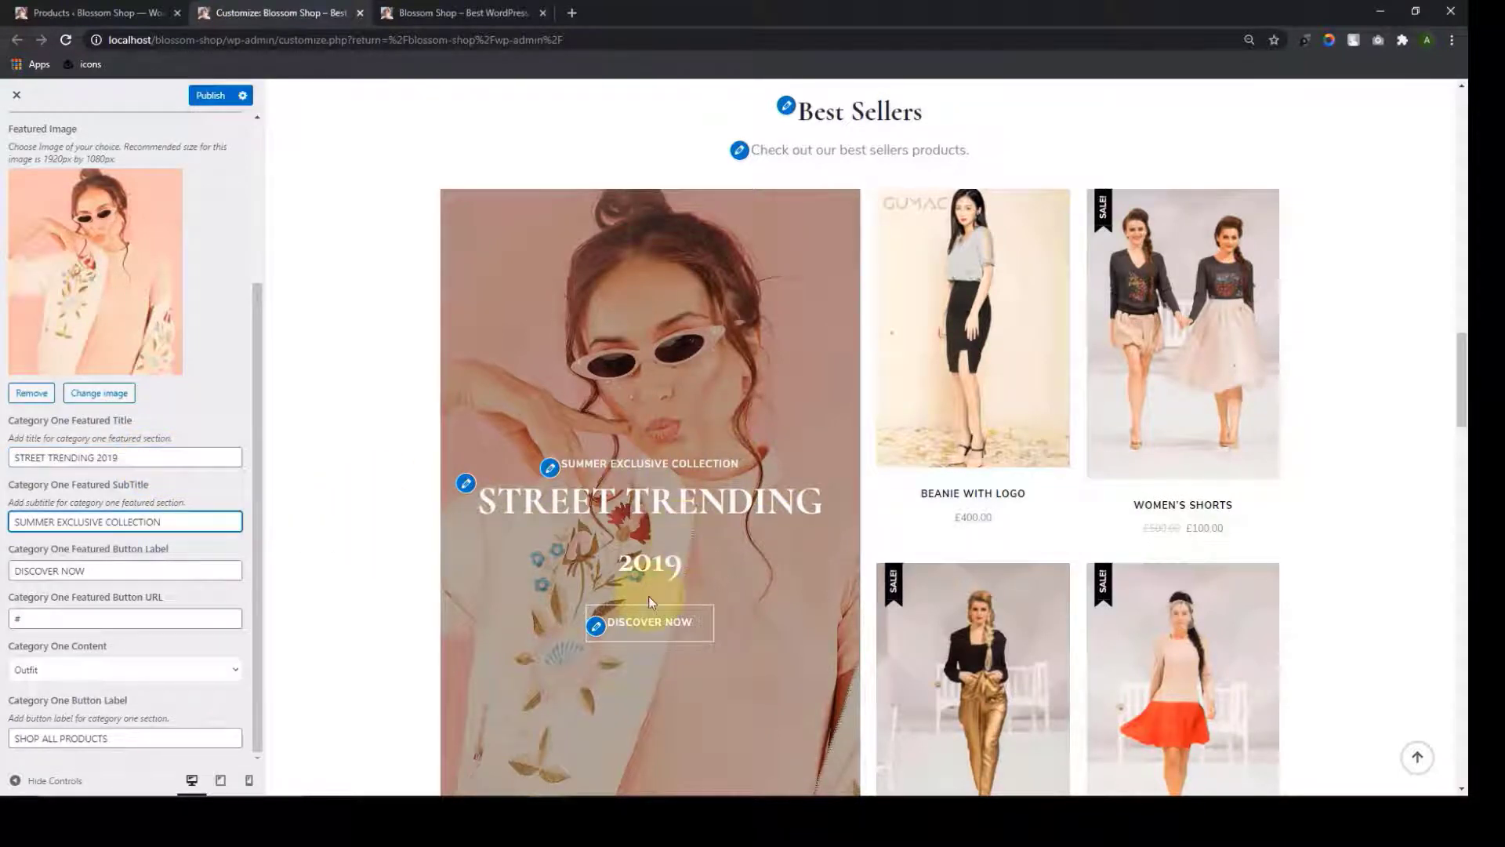
click(124, 585)
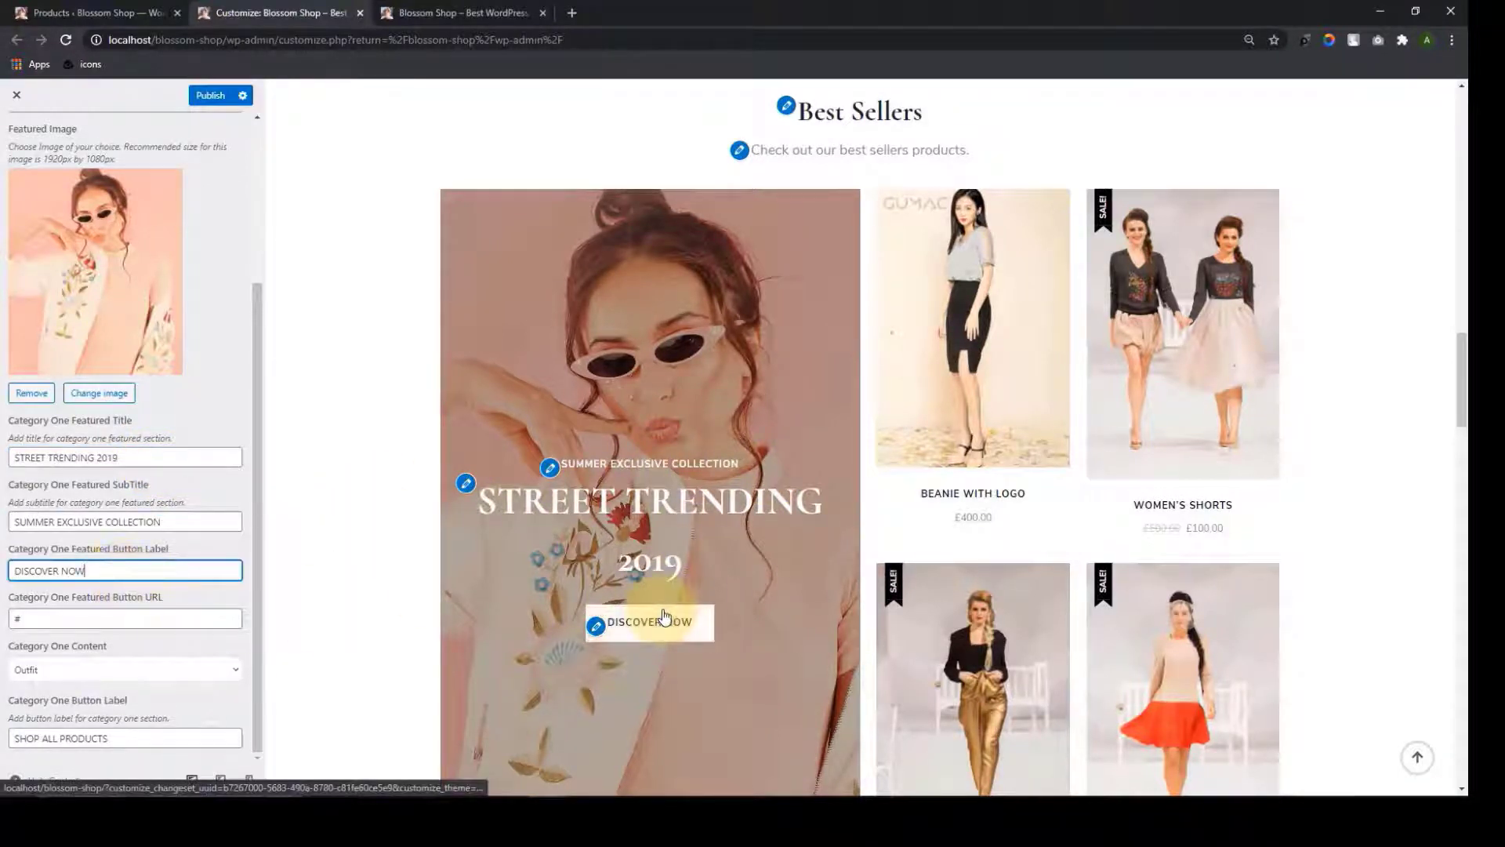
scroll(663, 596, down, 1)
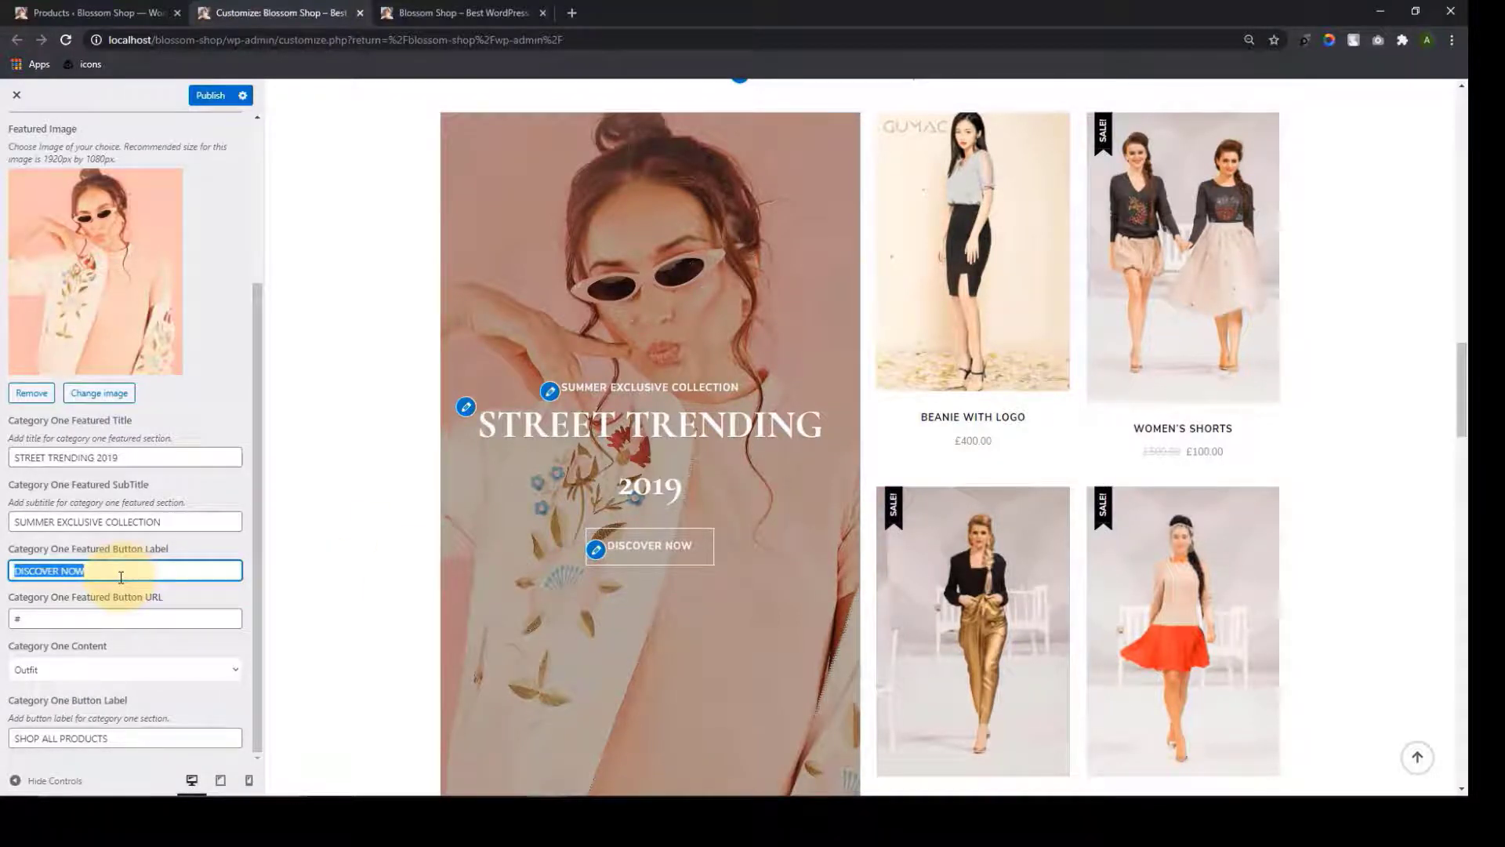
click(67, 619)
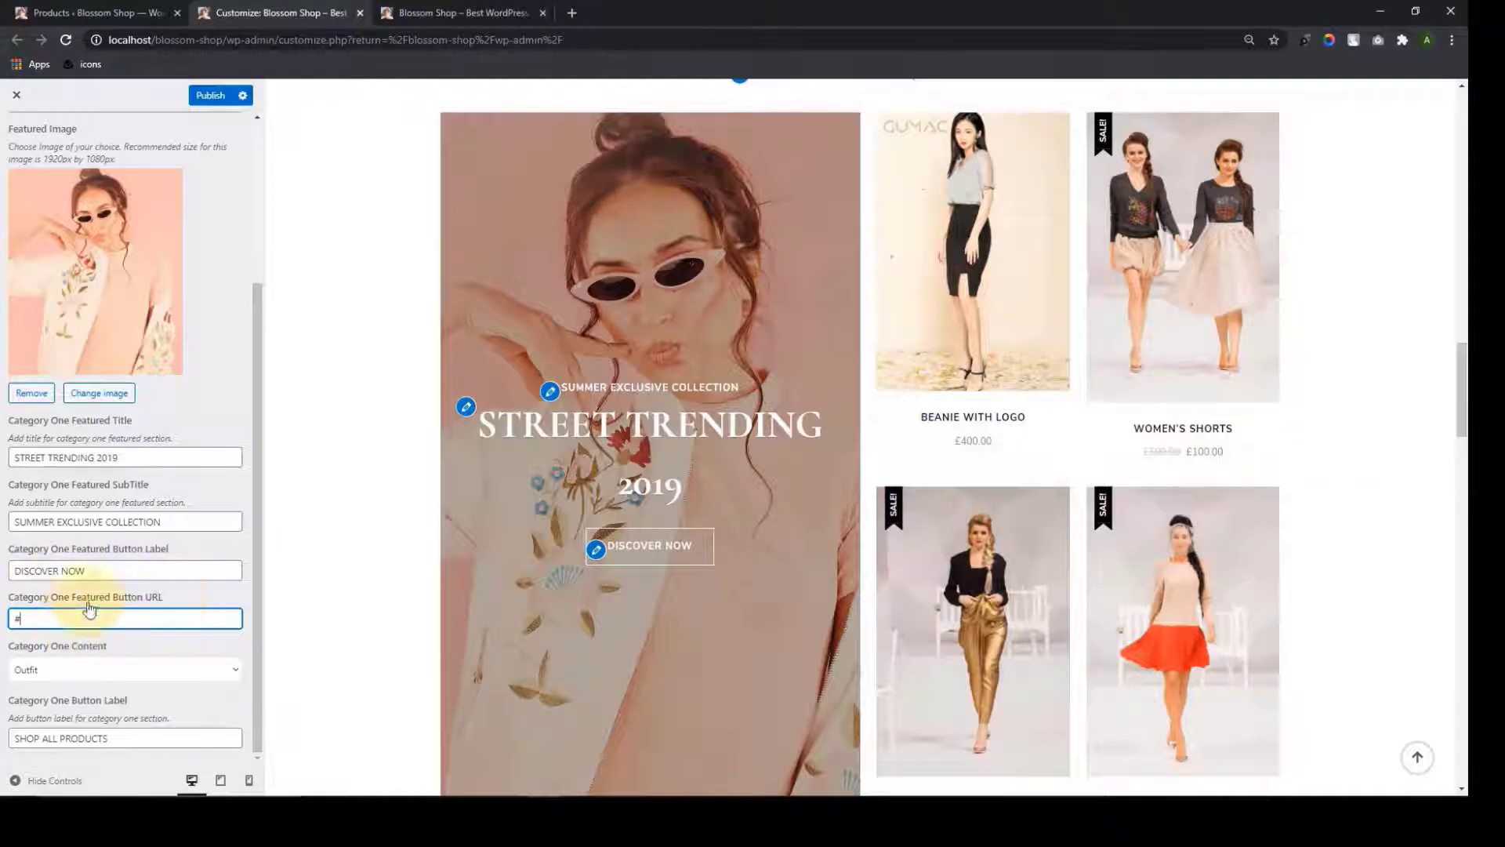
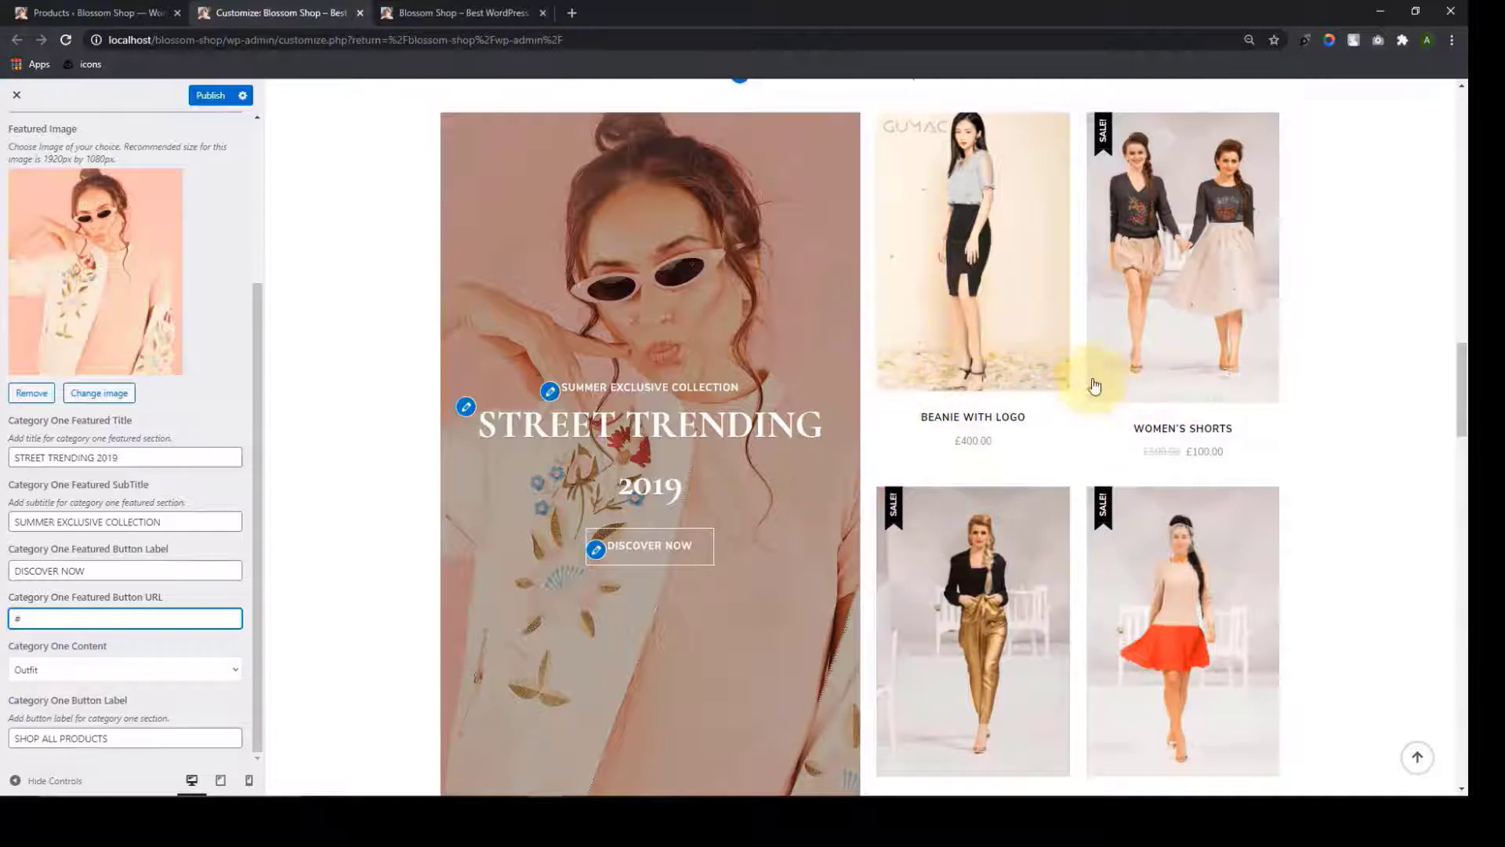
Review the button label's PRODUCTS wording and leave it unchanged
scroll(706, 644, down, 4)
scroll(713, 645, down, 1)
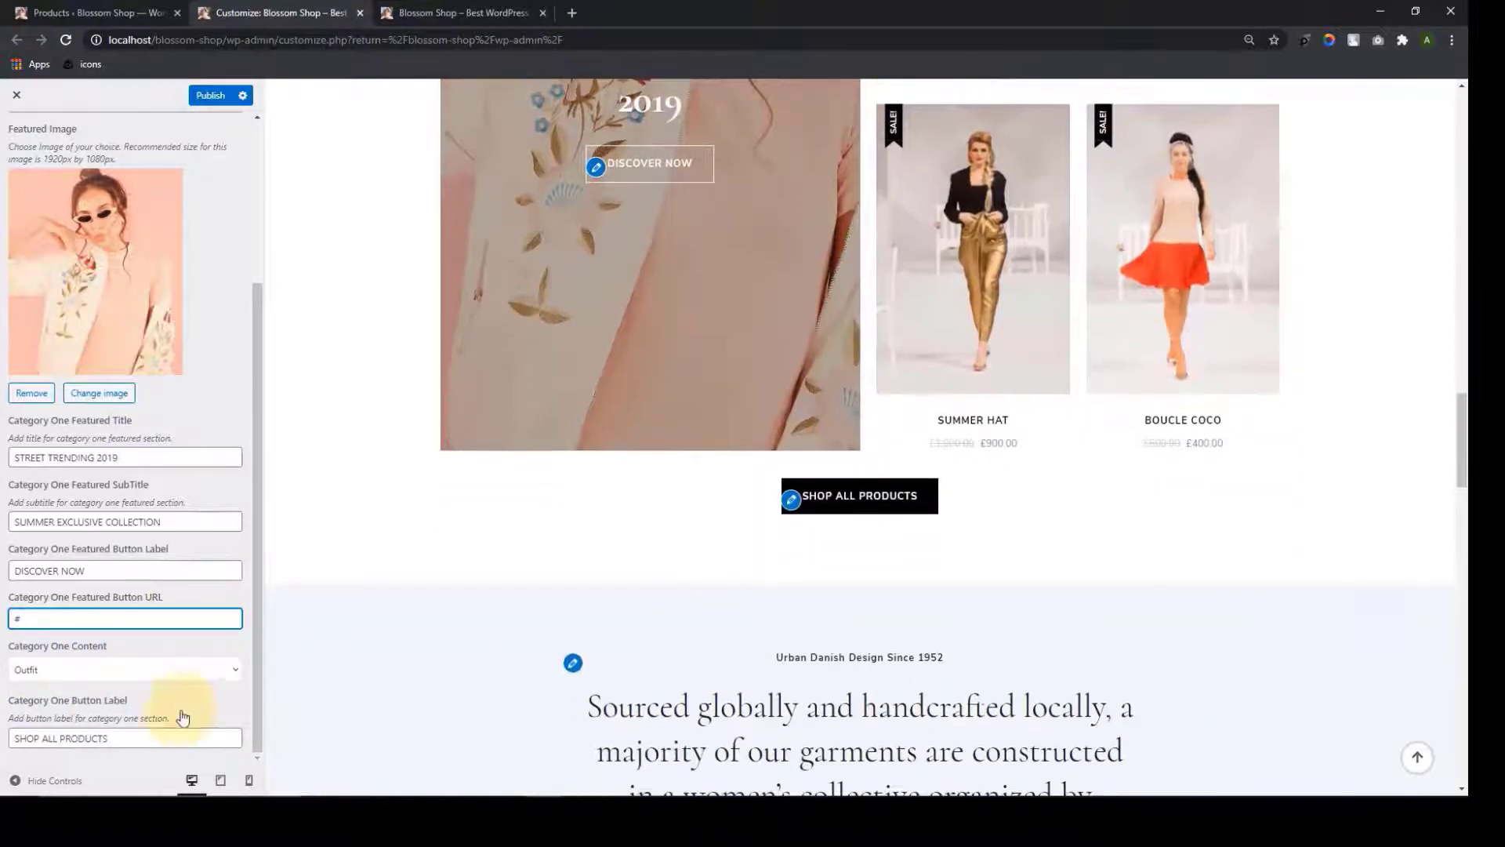
double_click(129, 740)
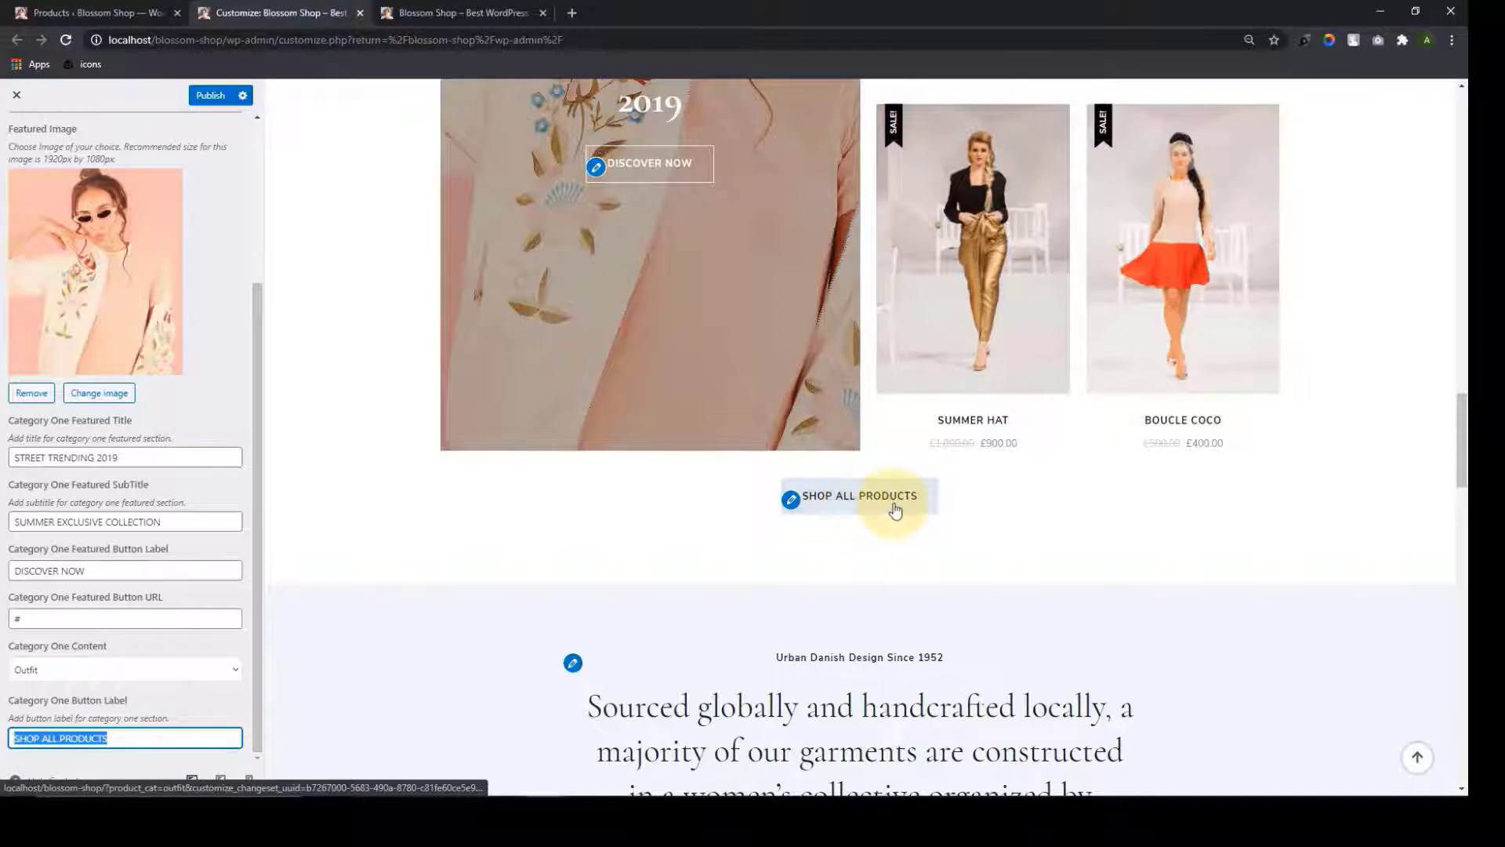
click(876, 527)
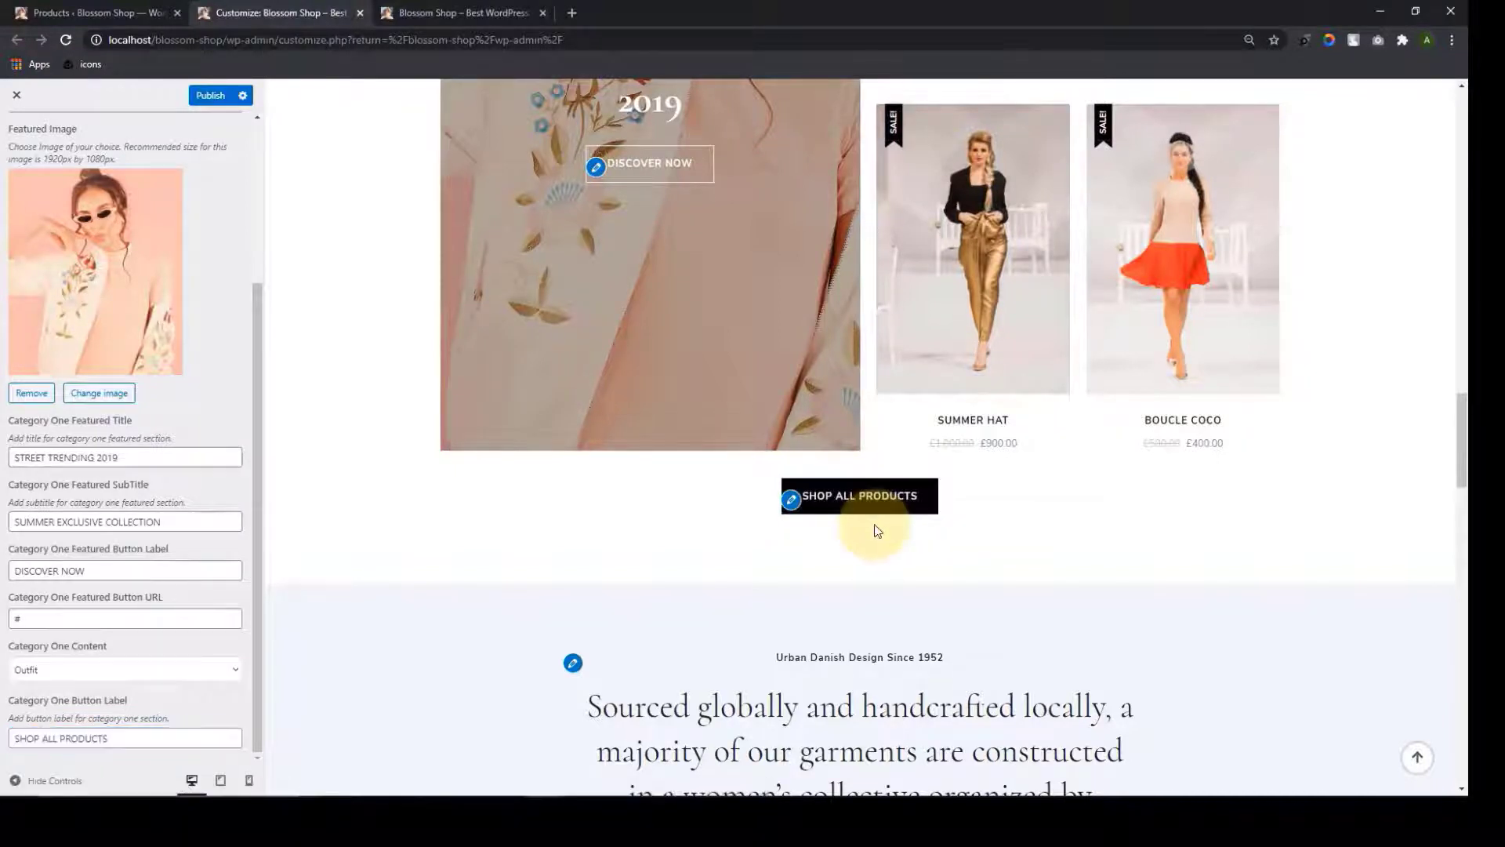
scroll(226, 704, up, 3)
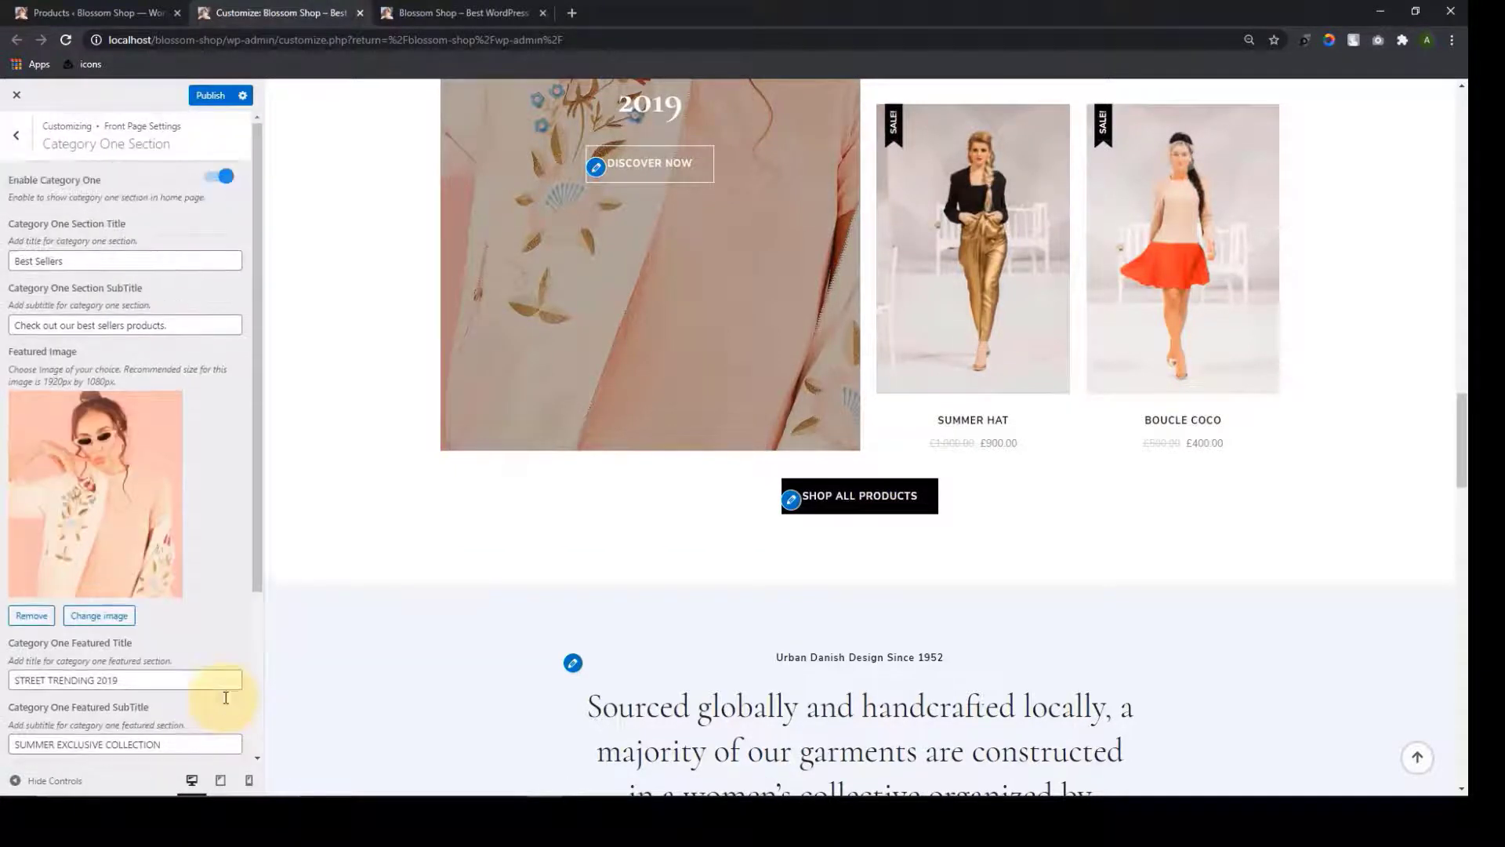
scroll(491, 496, up, 6)
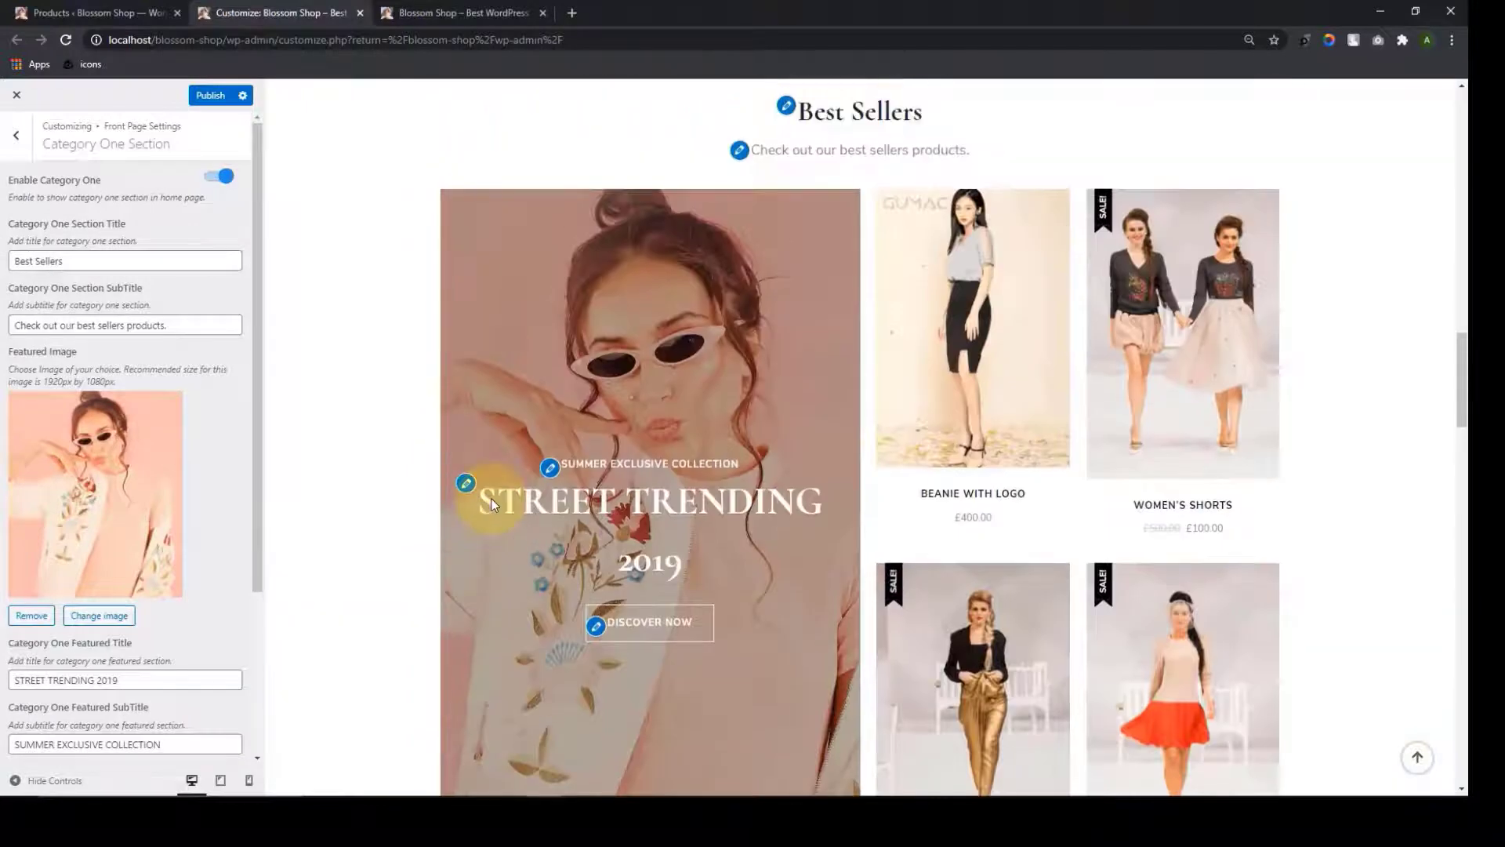
Publish the Category One Section changes and reload the live Blossom Shop site
click(209, 98)
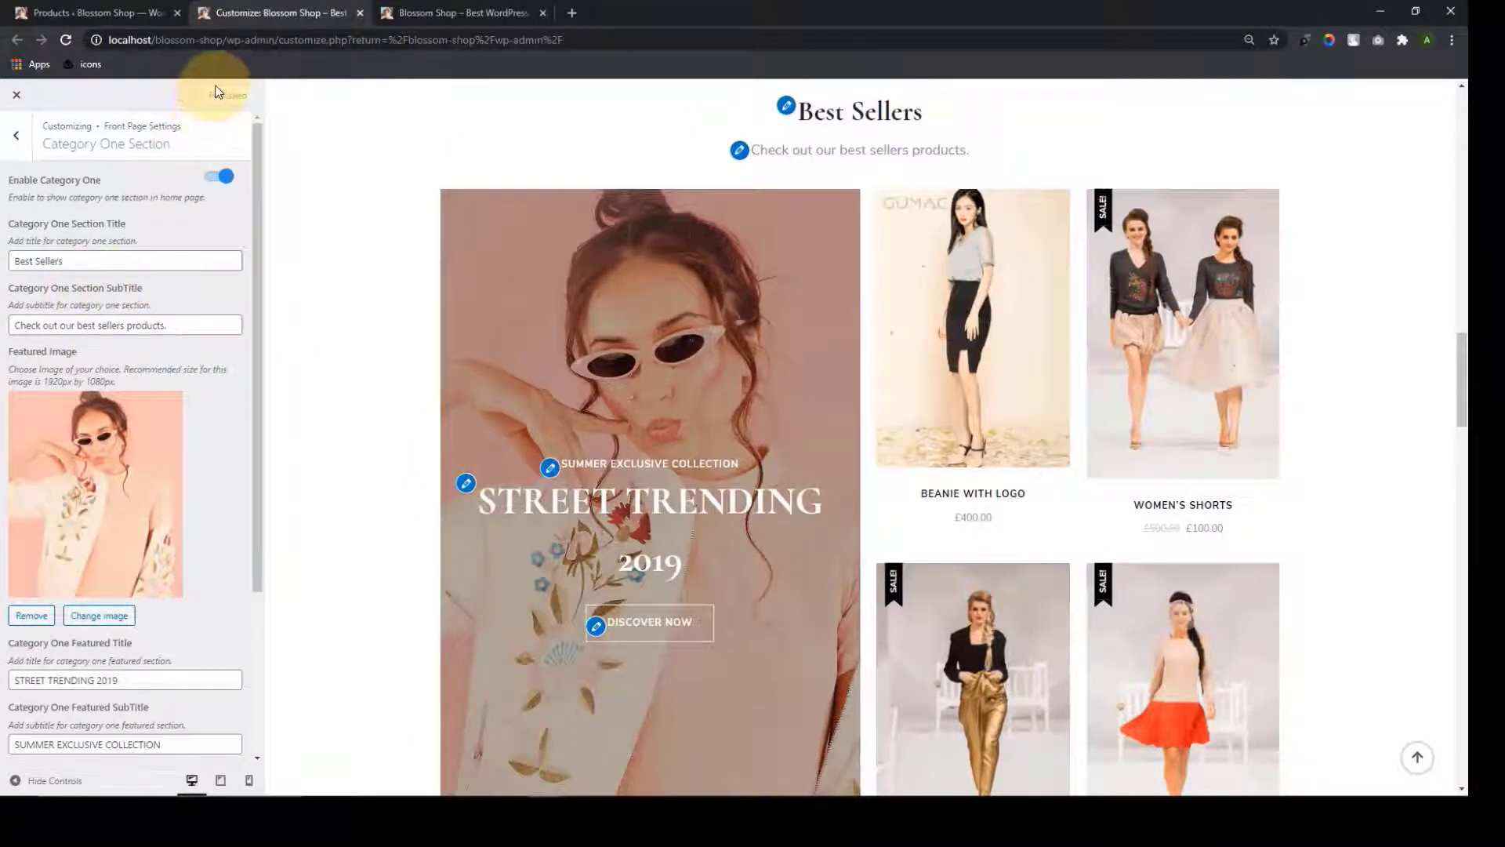
click(415, 13)
scroll(682, 280, up, 4)
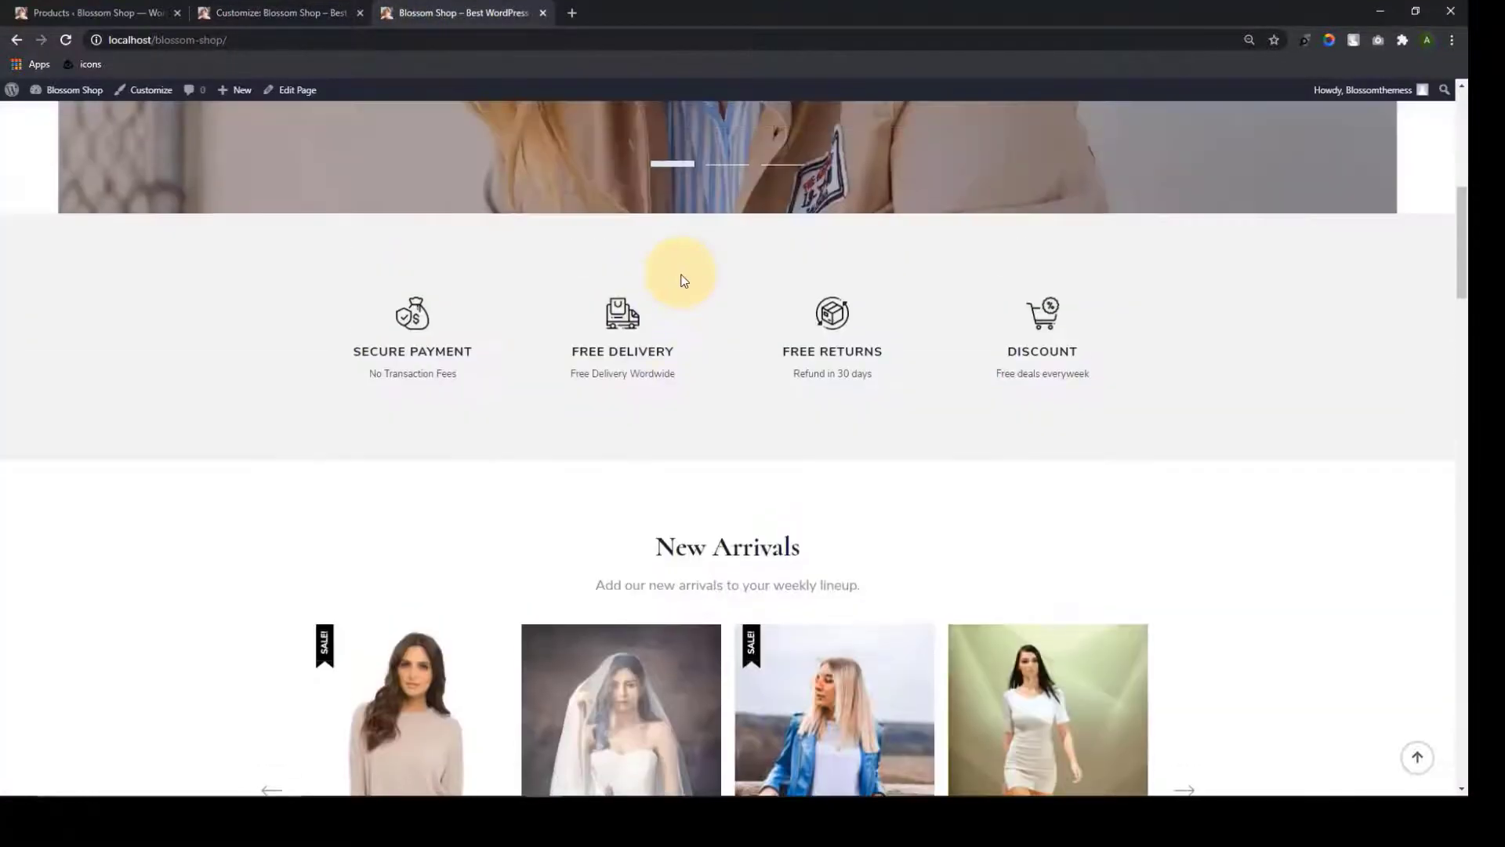
scroll(683, 282, up, 6)
scroll(685, 294, down, 15)
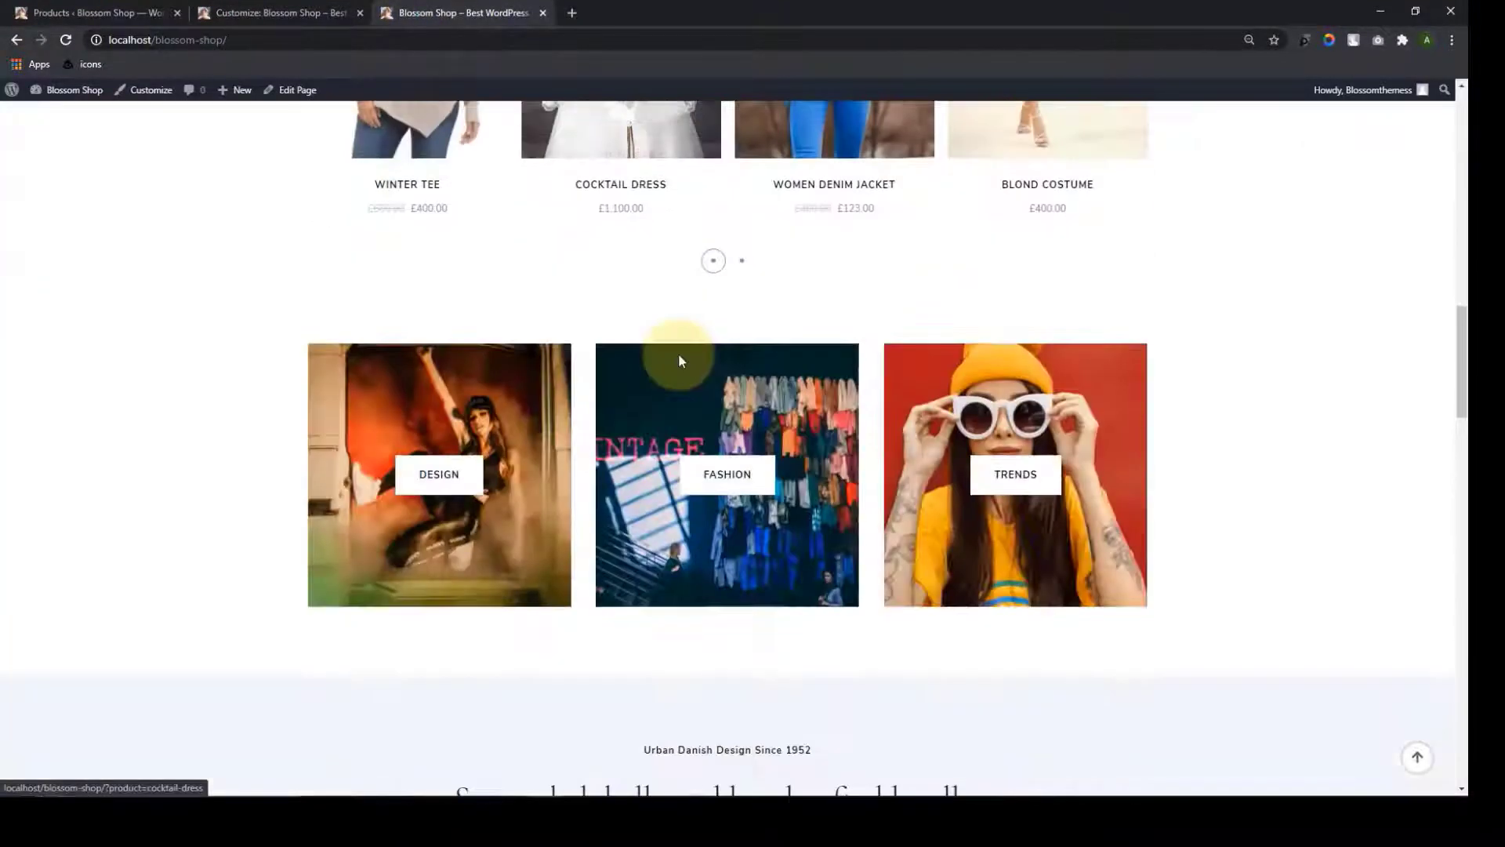
scroll(679, 353, down, 4)
click(68, 39)
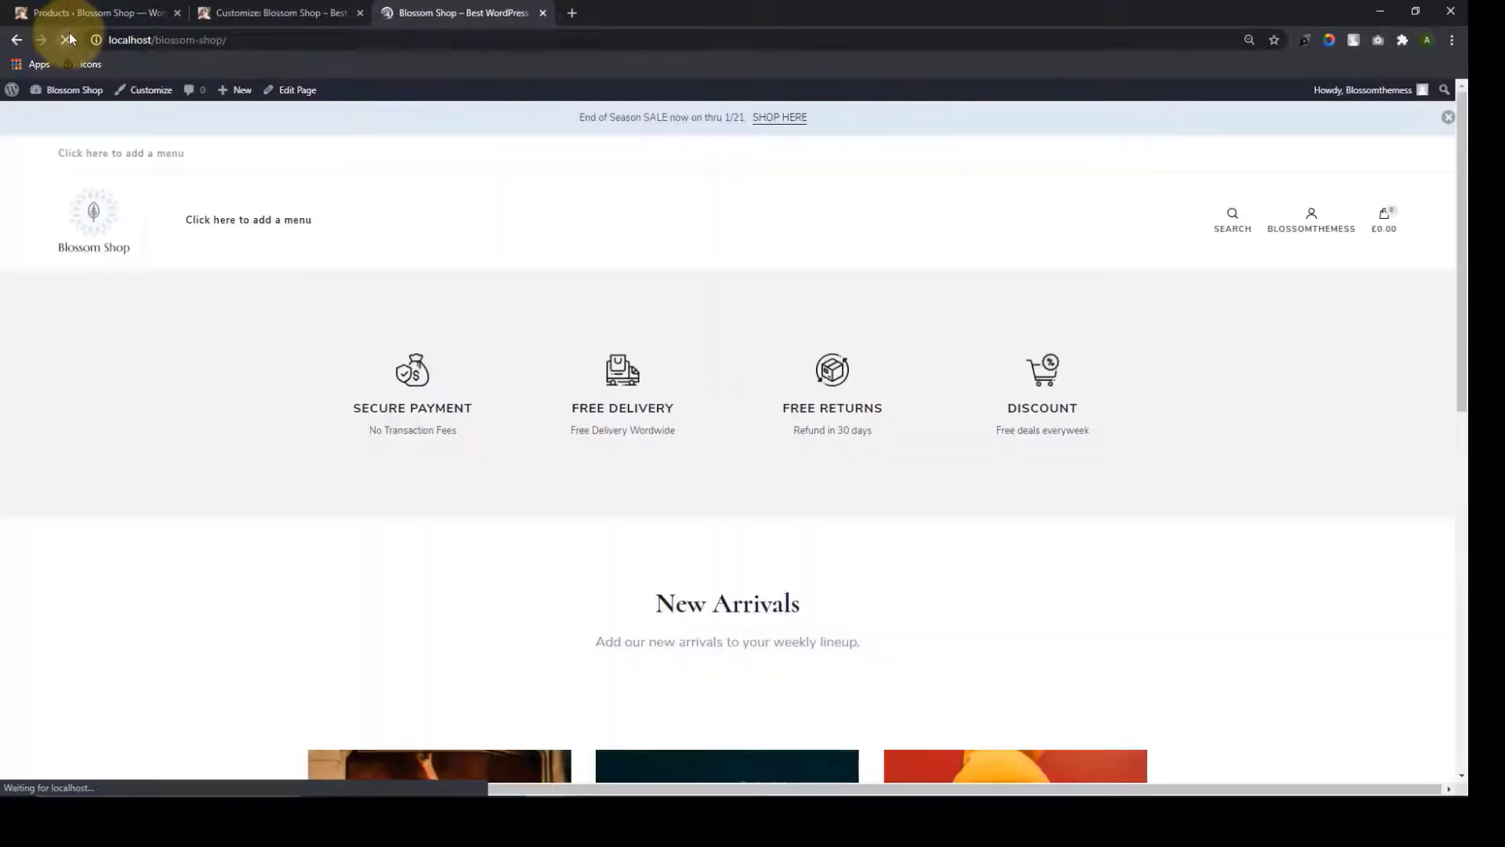
Check the published Best Sellers section on the live homepage, then return to the Customizer
scroll(729, 258, down, 2)
scroll(720, 218, down, 1)
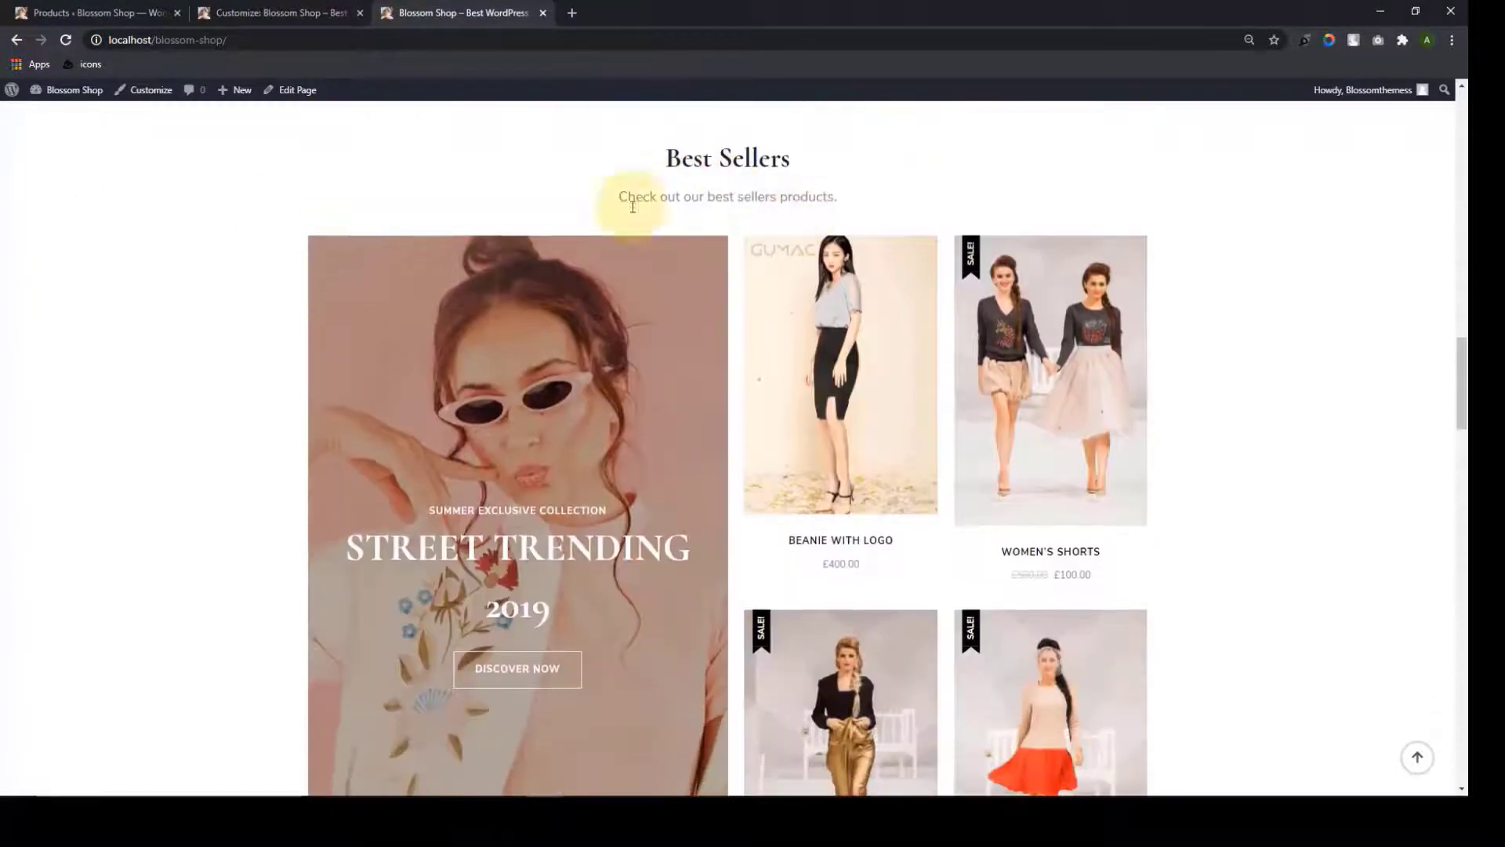
scroll(726, 379, down, 5)
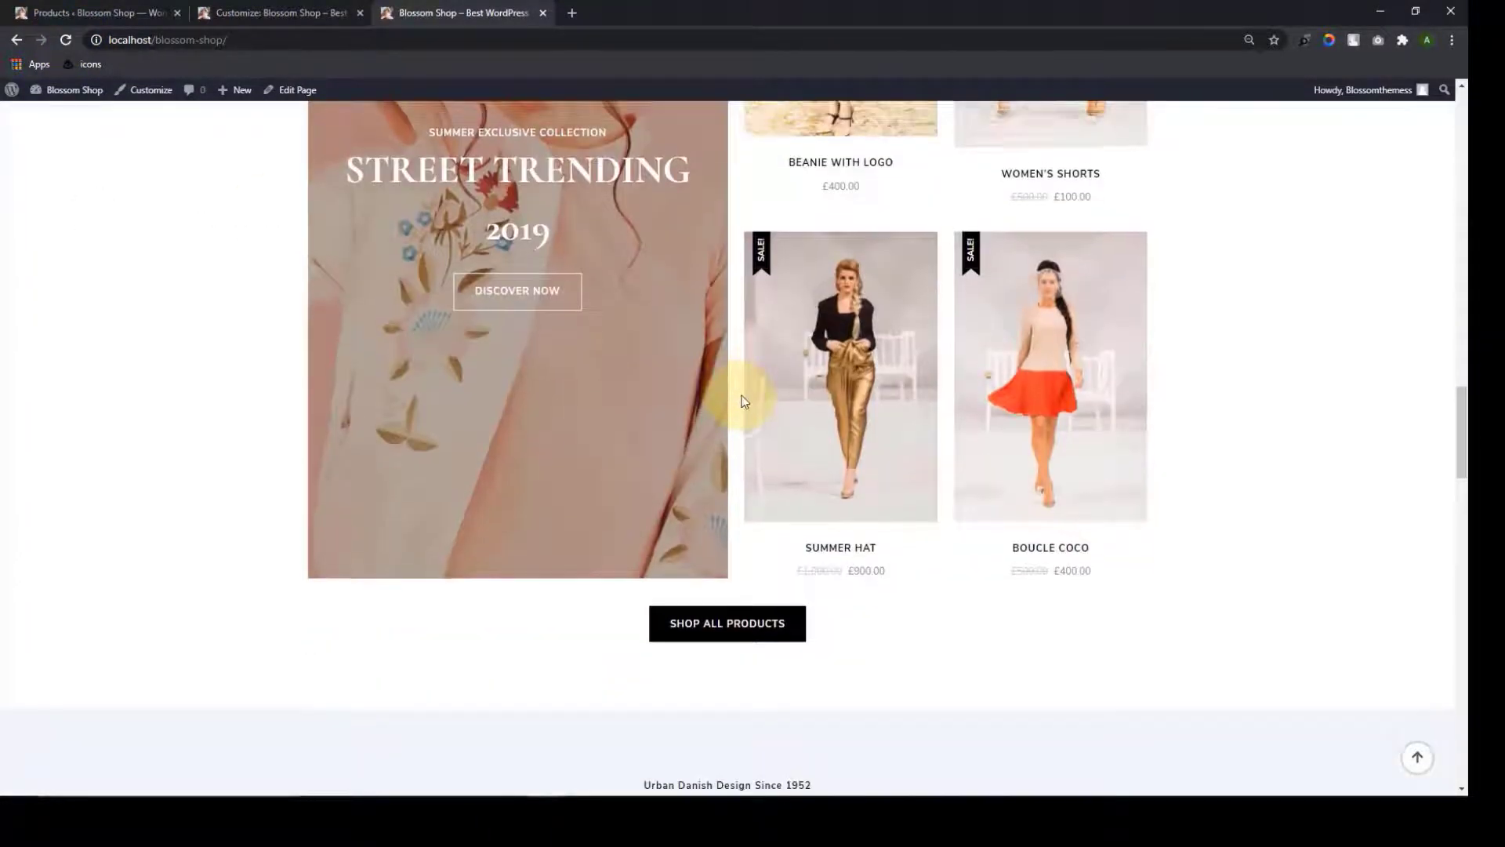
scroll(737, 389, up, 8)
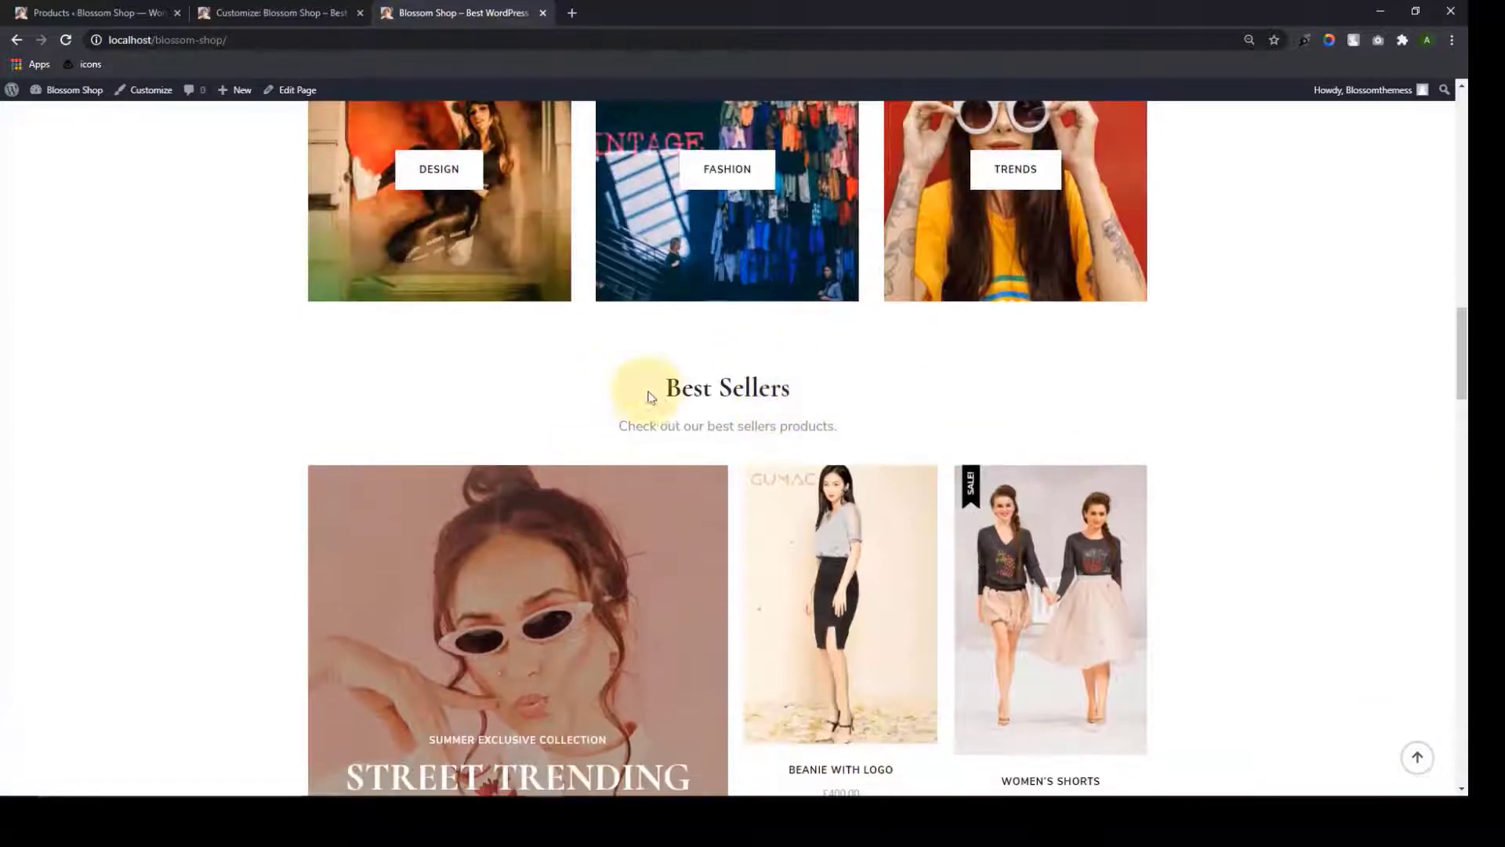
scroll(648, 397, up, 2)
scroll(934, 394, down, 2)
scroll(1069, 554, down, 20)
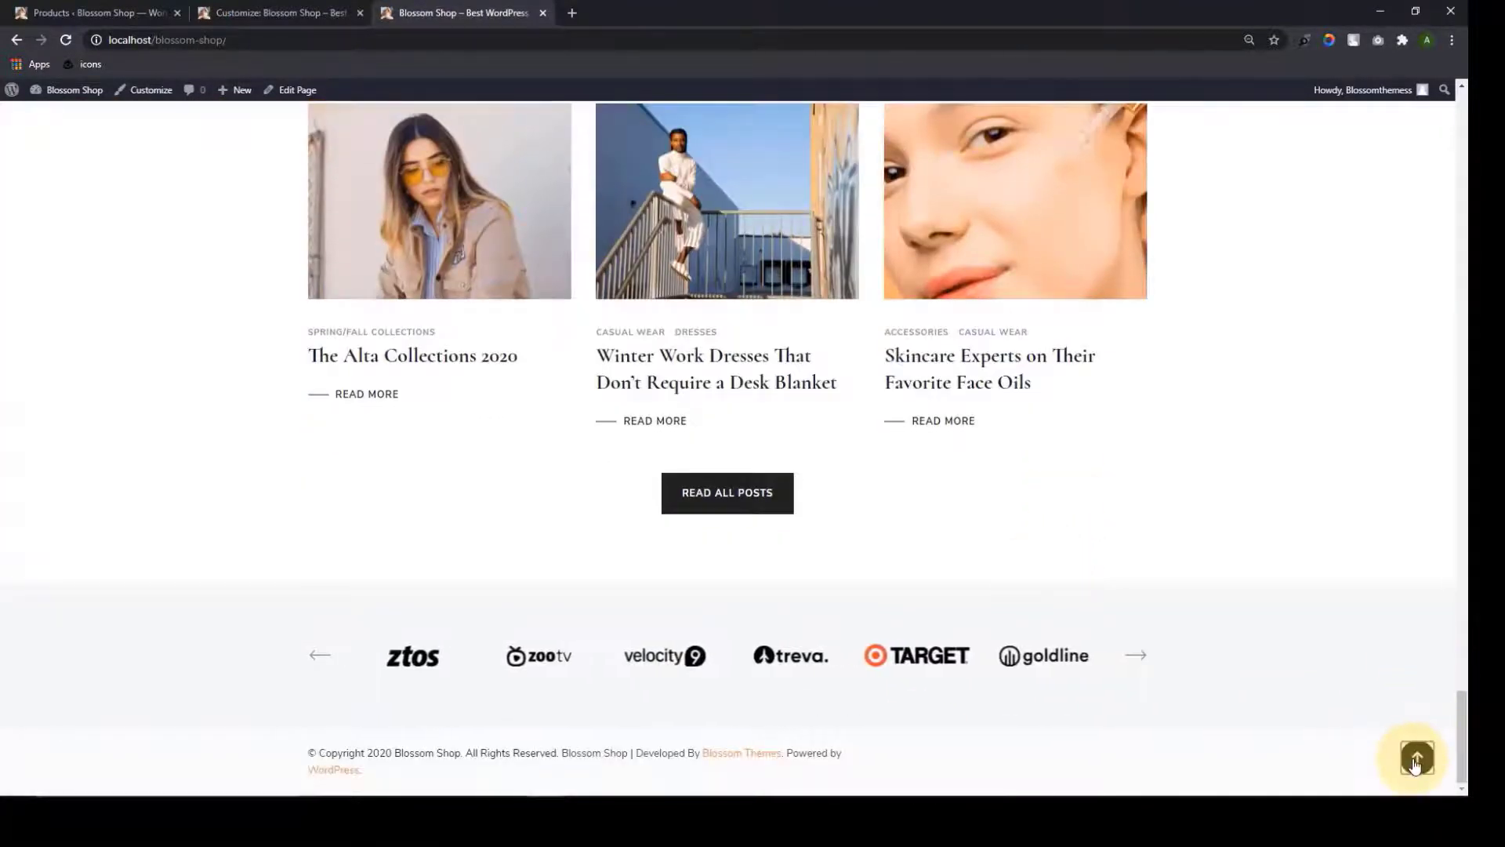
click(1418, 757)
click(254, 9)
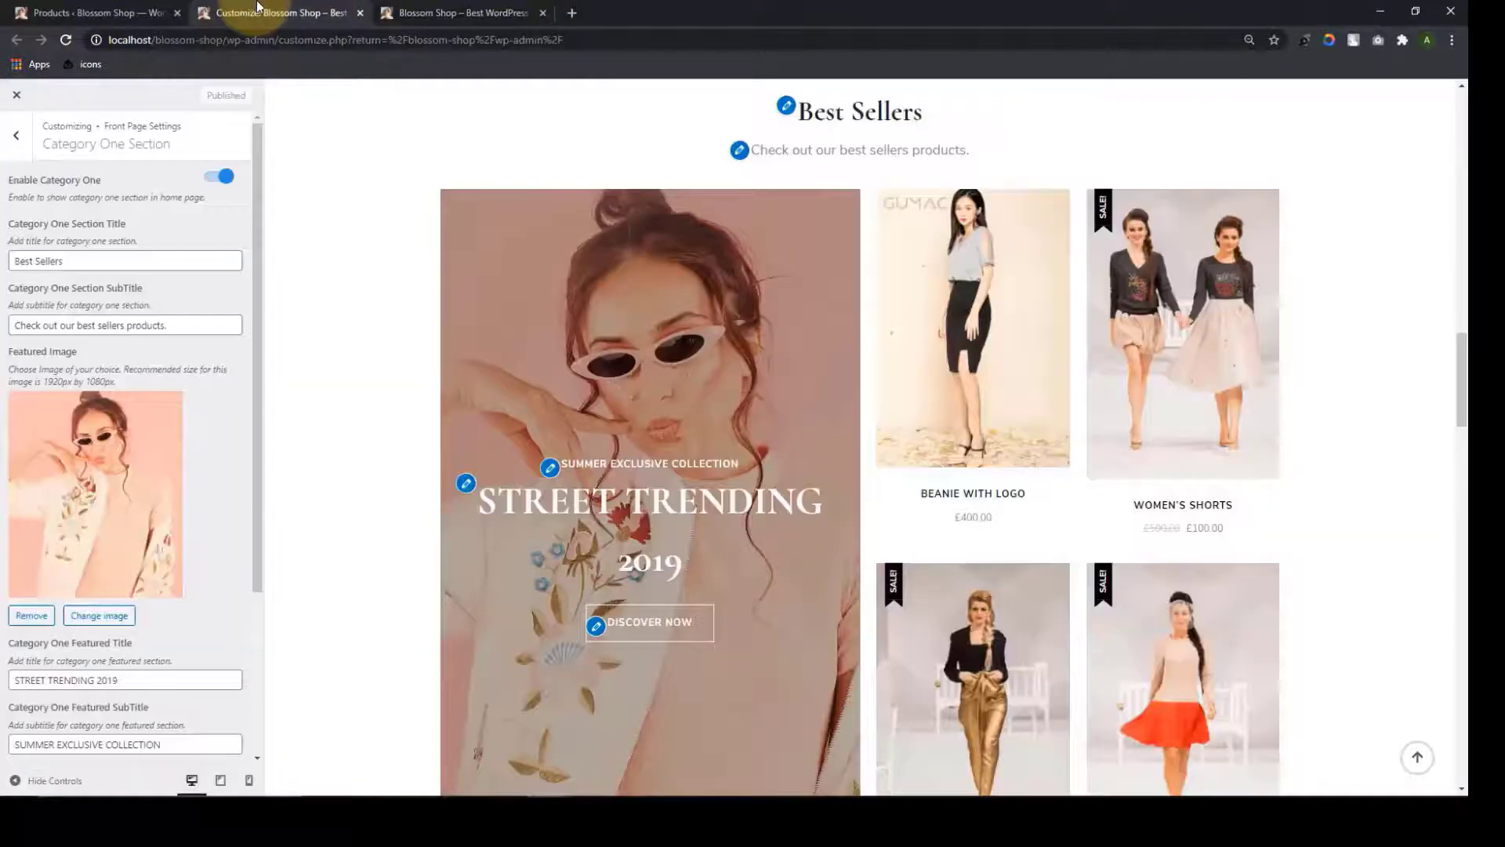
Go back to the main Customizer list and open the Menus panel
click(13, 141)
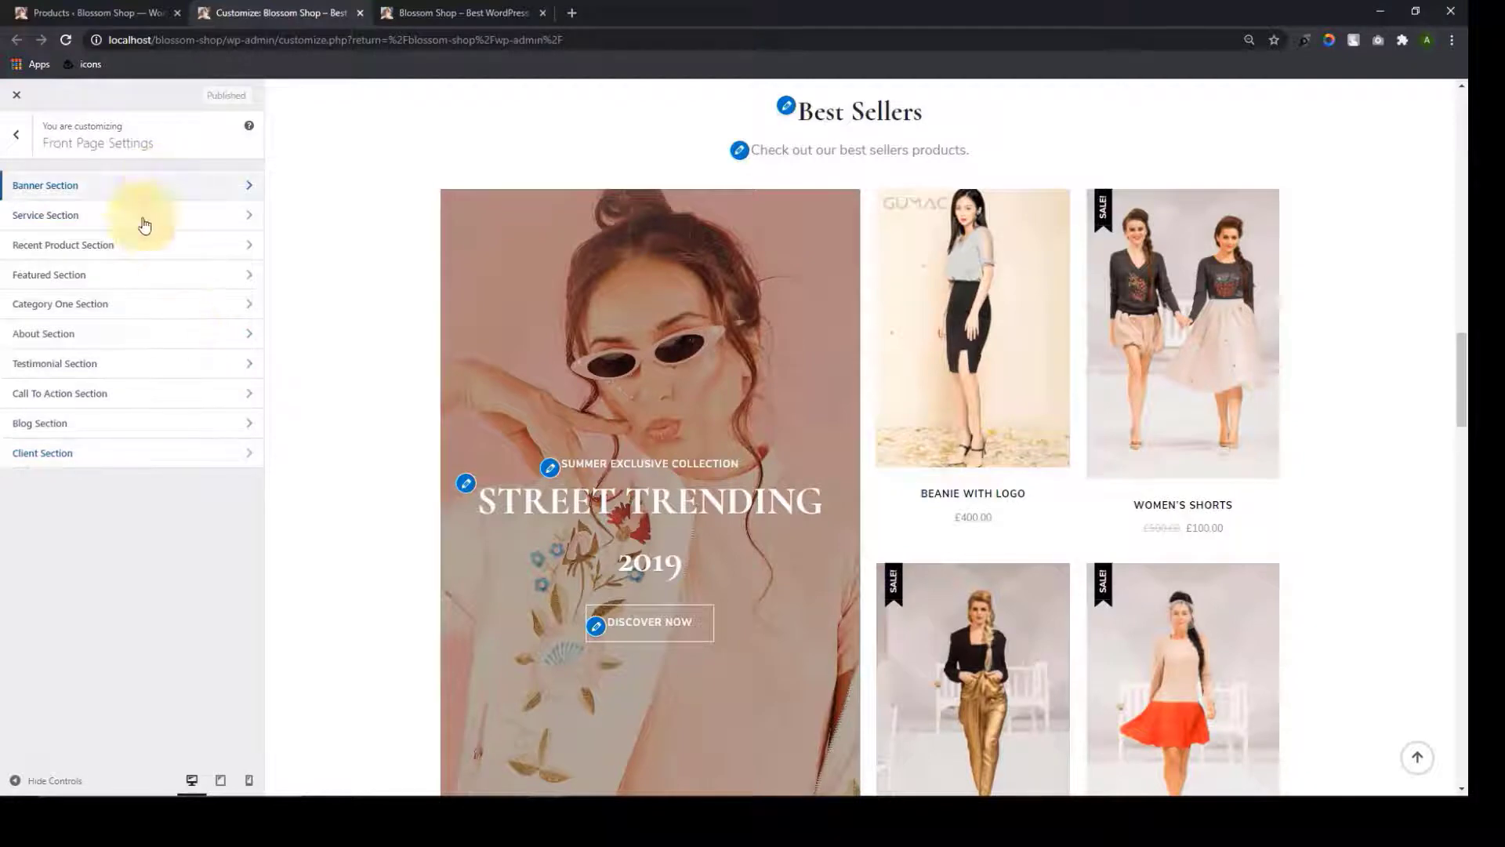
click(9, 138)
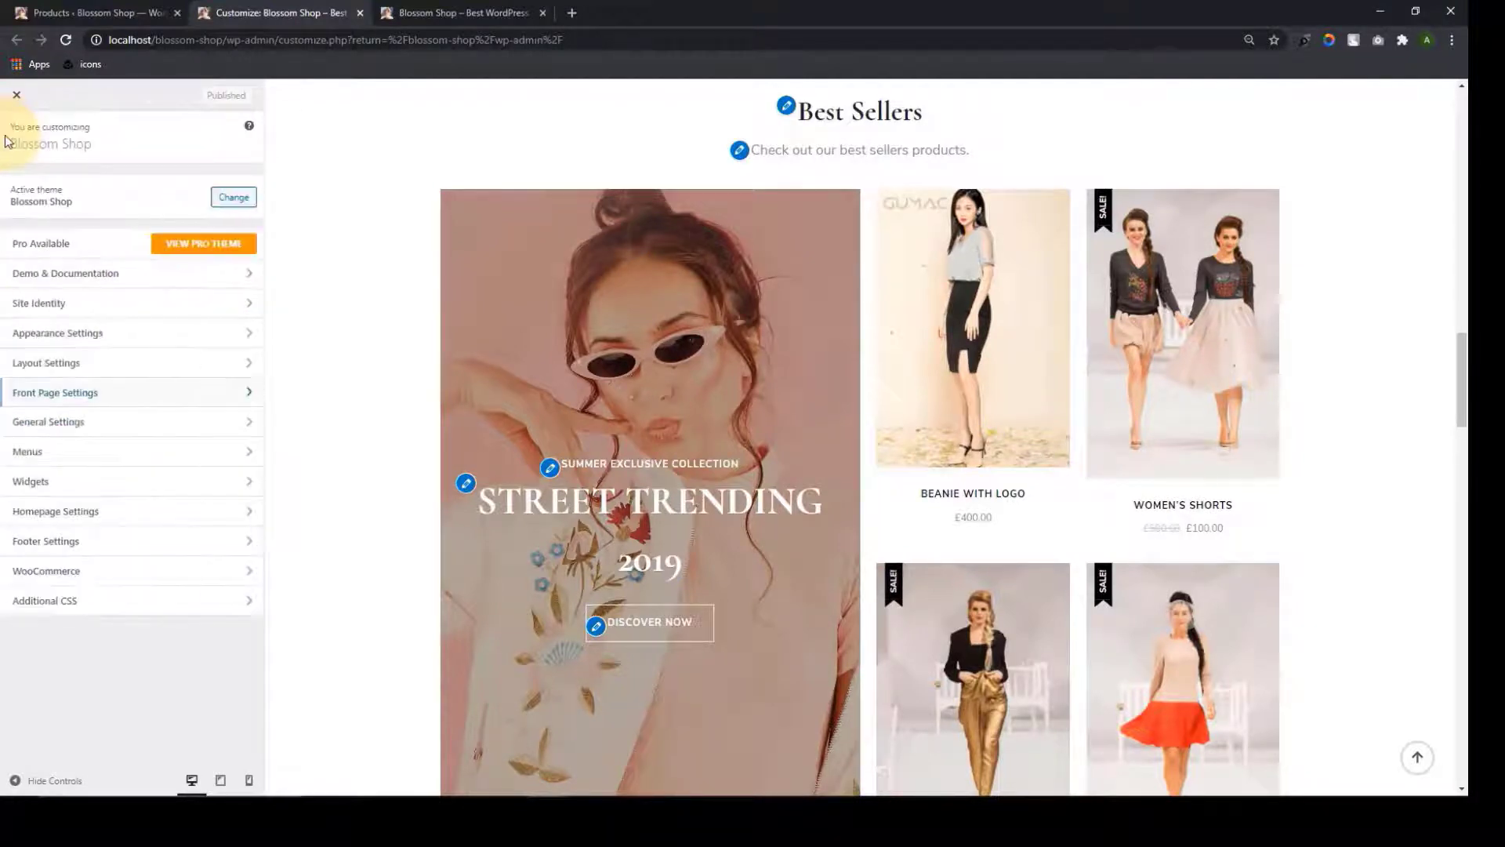
scroll(667, 322, up, 15)
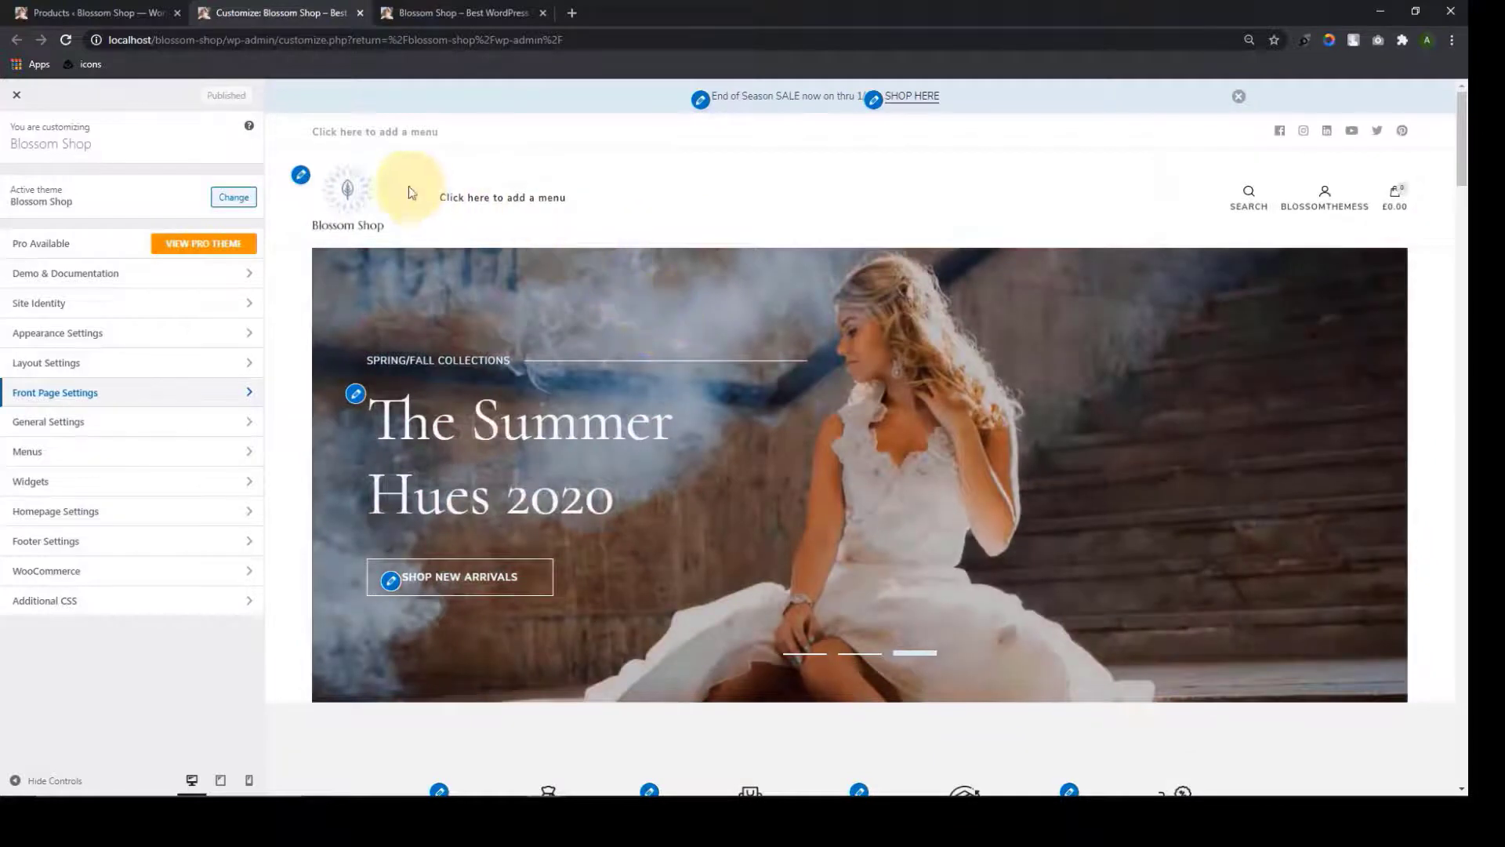
click(168, 452)
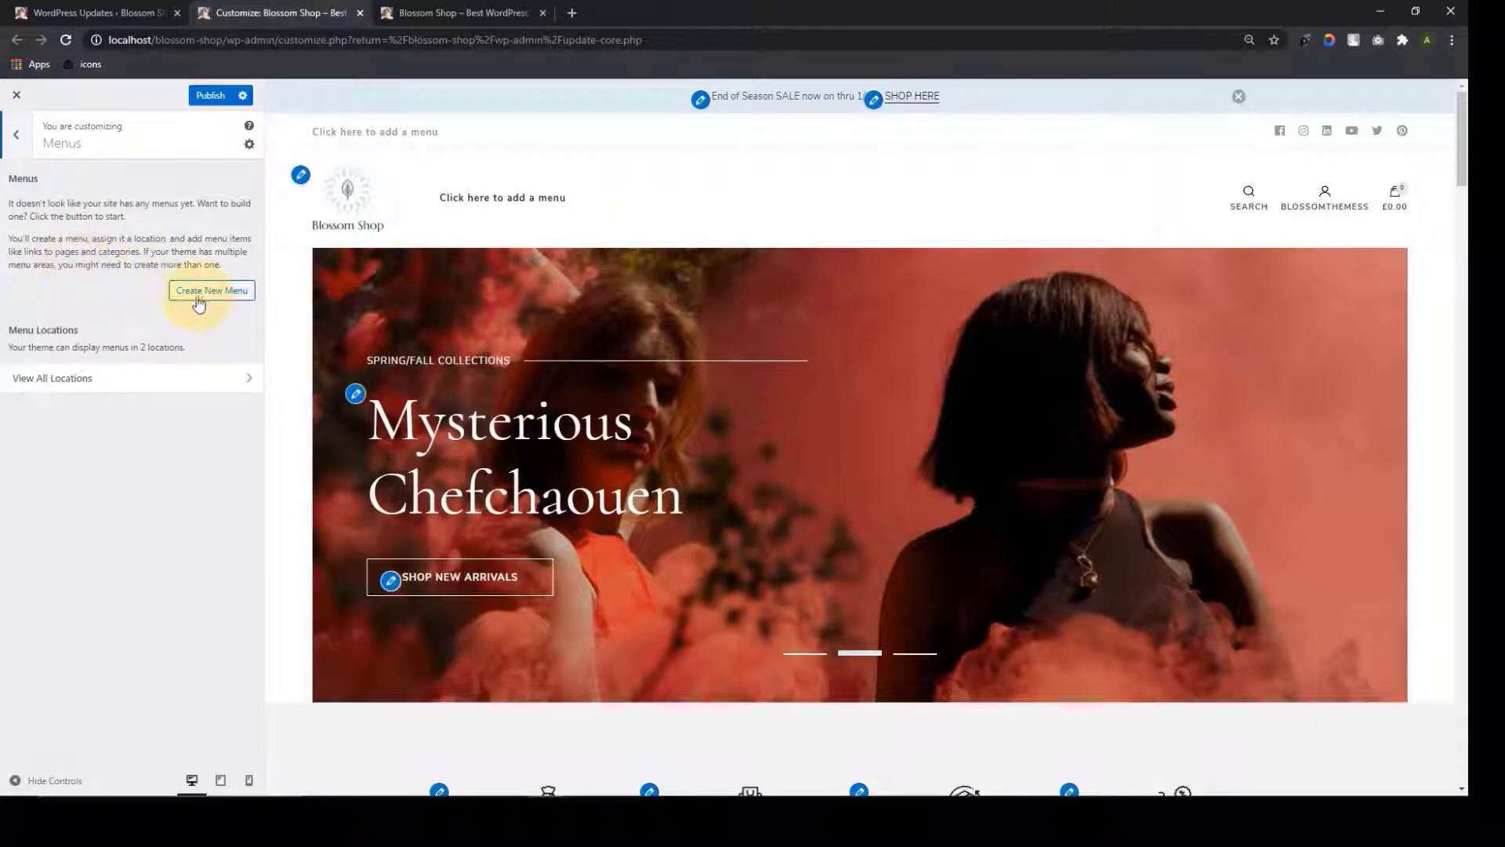
Create a new menu named 'Primary Menu' assigned to the Primary location
click(17, 134)
click(185, 459)
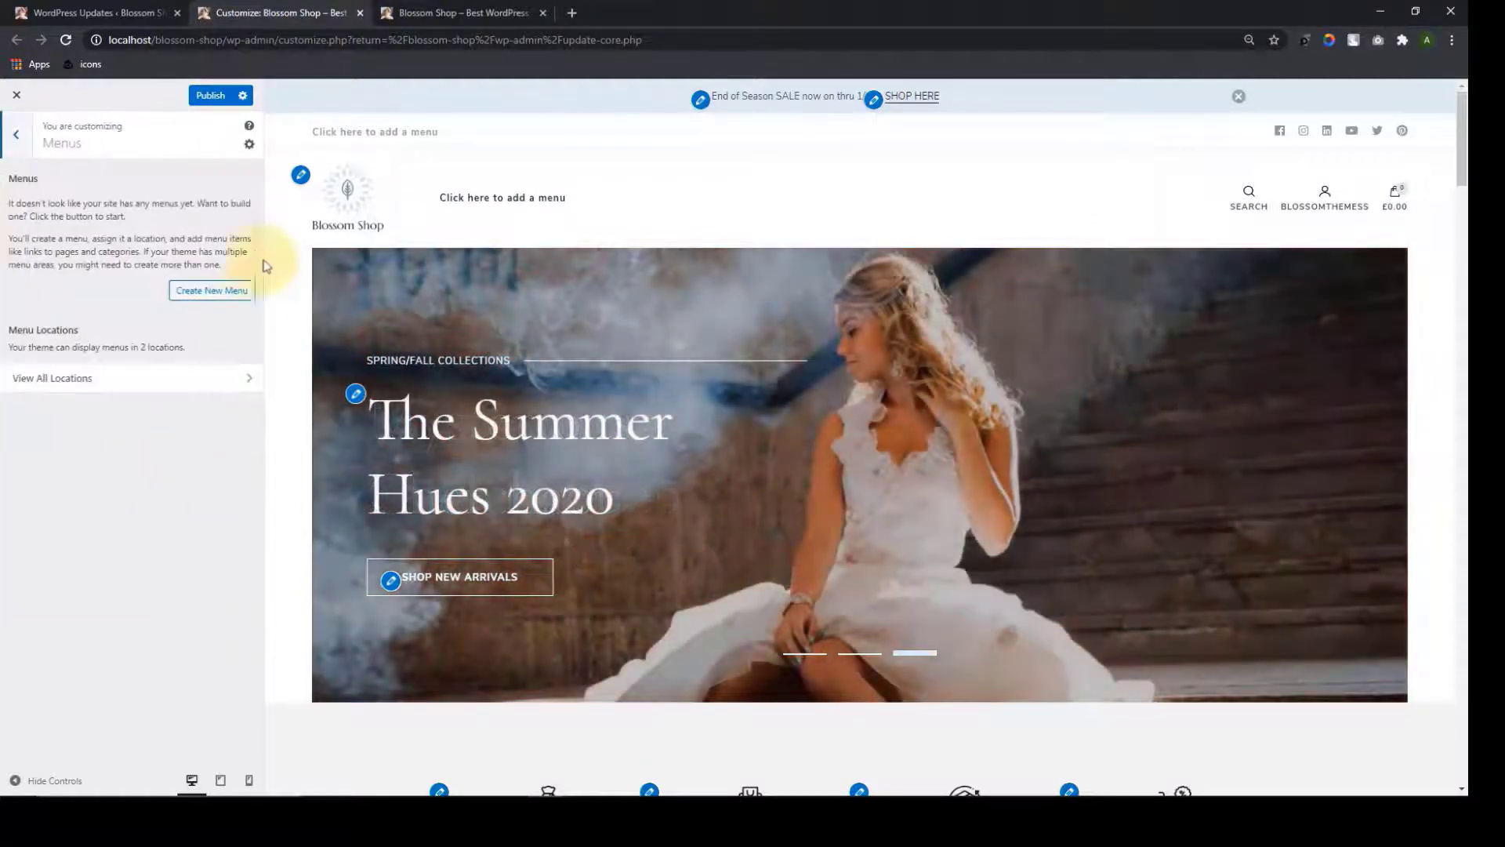
click(220, 290)
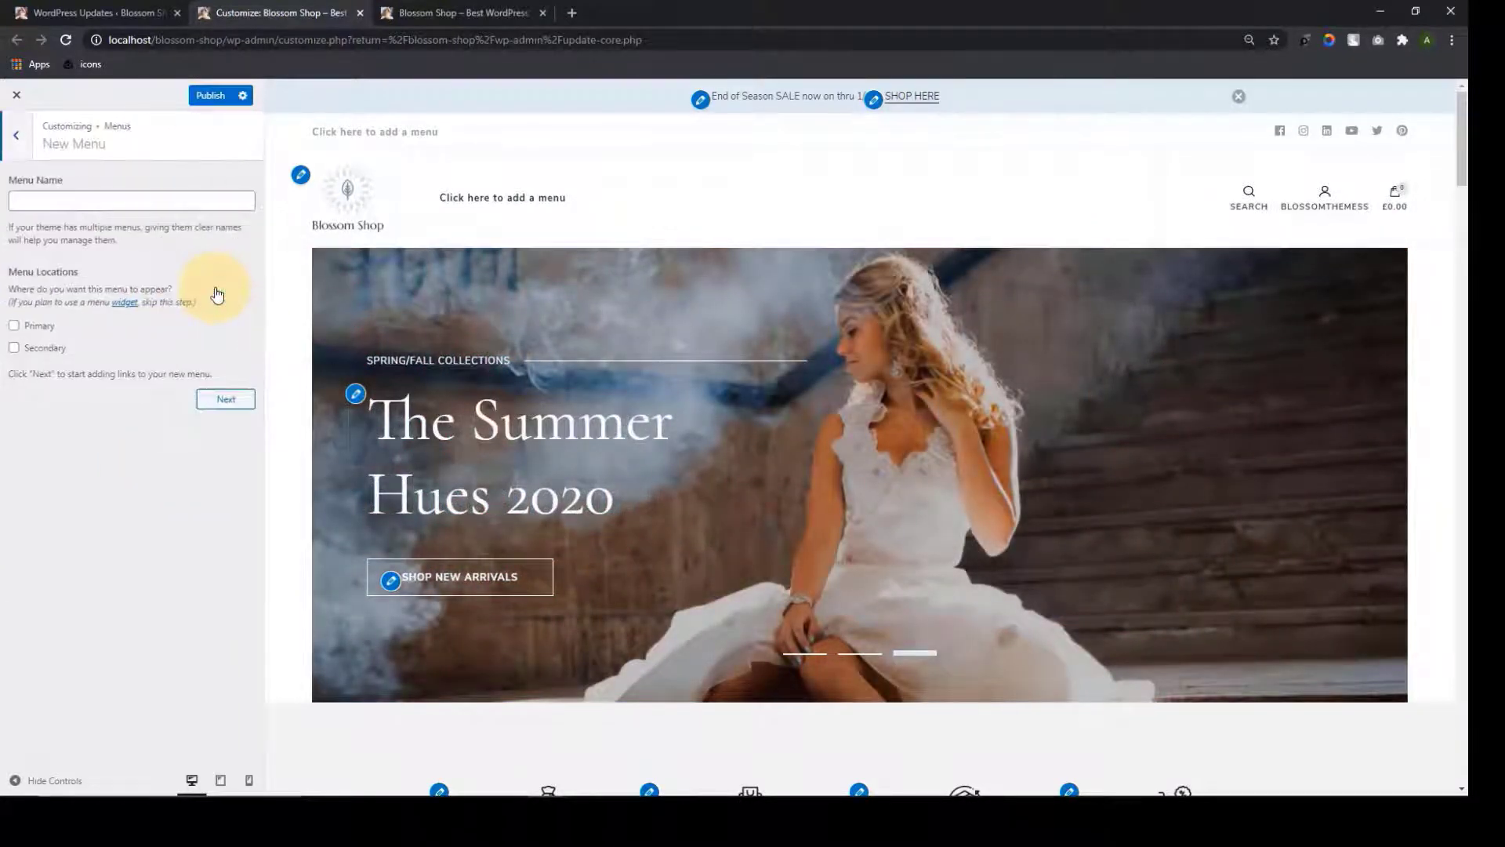
click(165, 197)
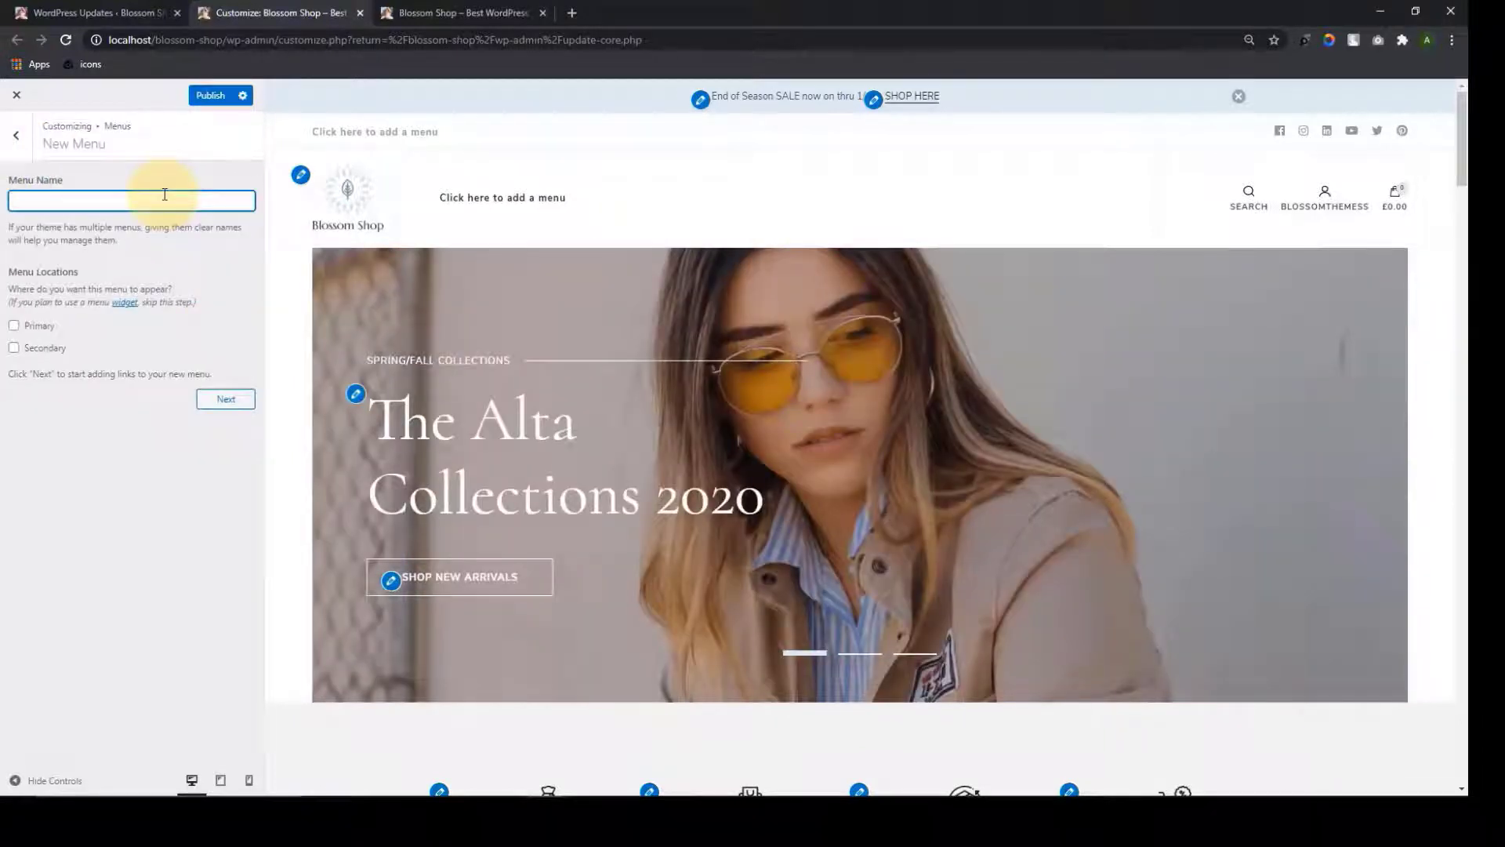
text(Primary Menu)
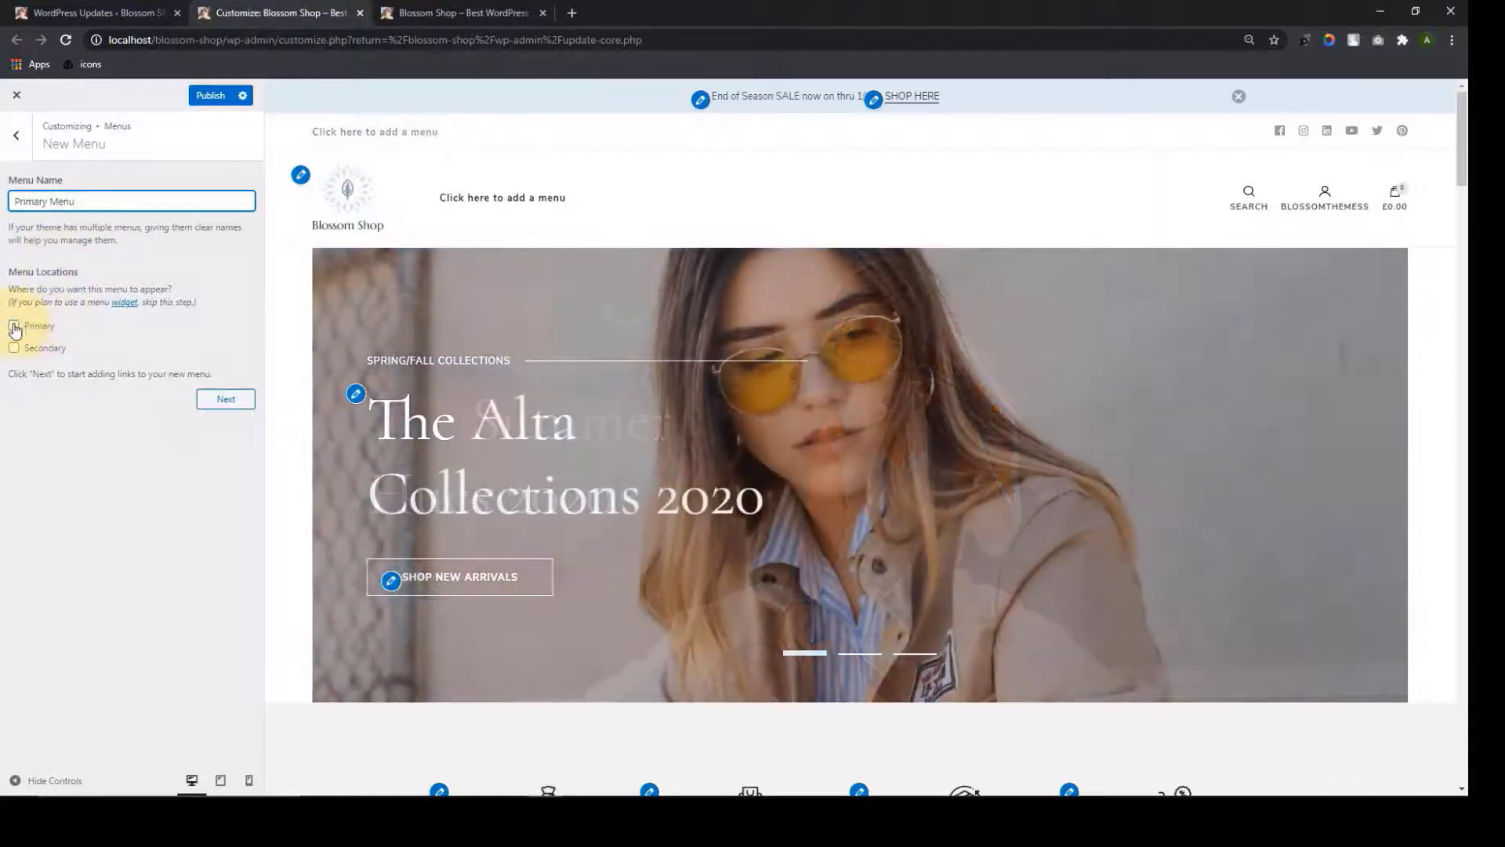
click(14, 326)
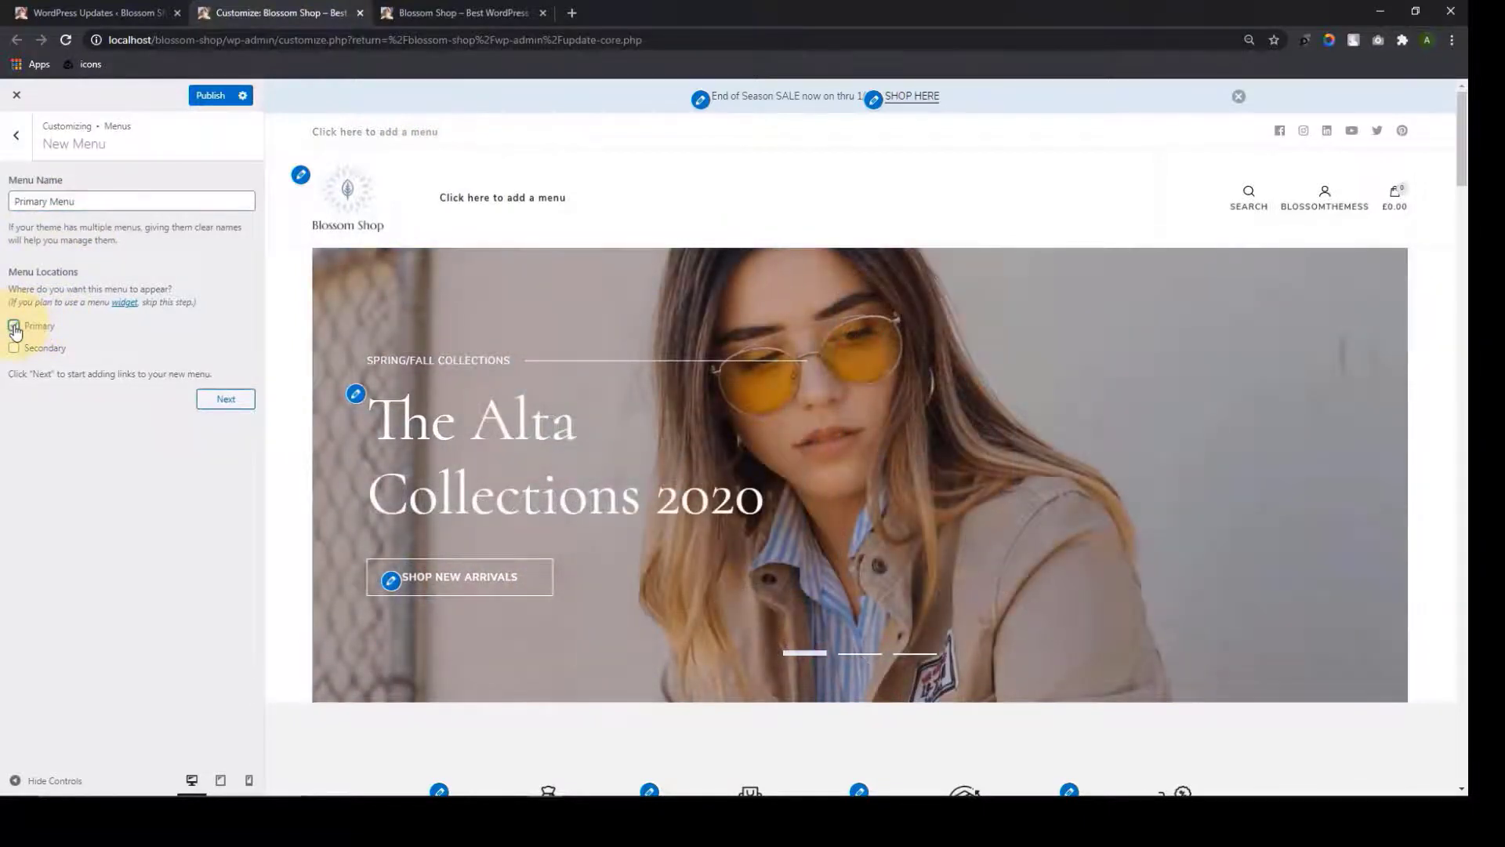
click(241, 411)
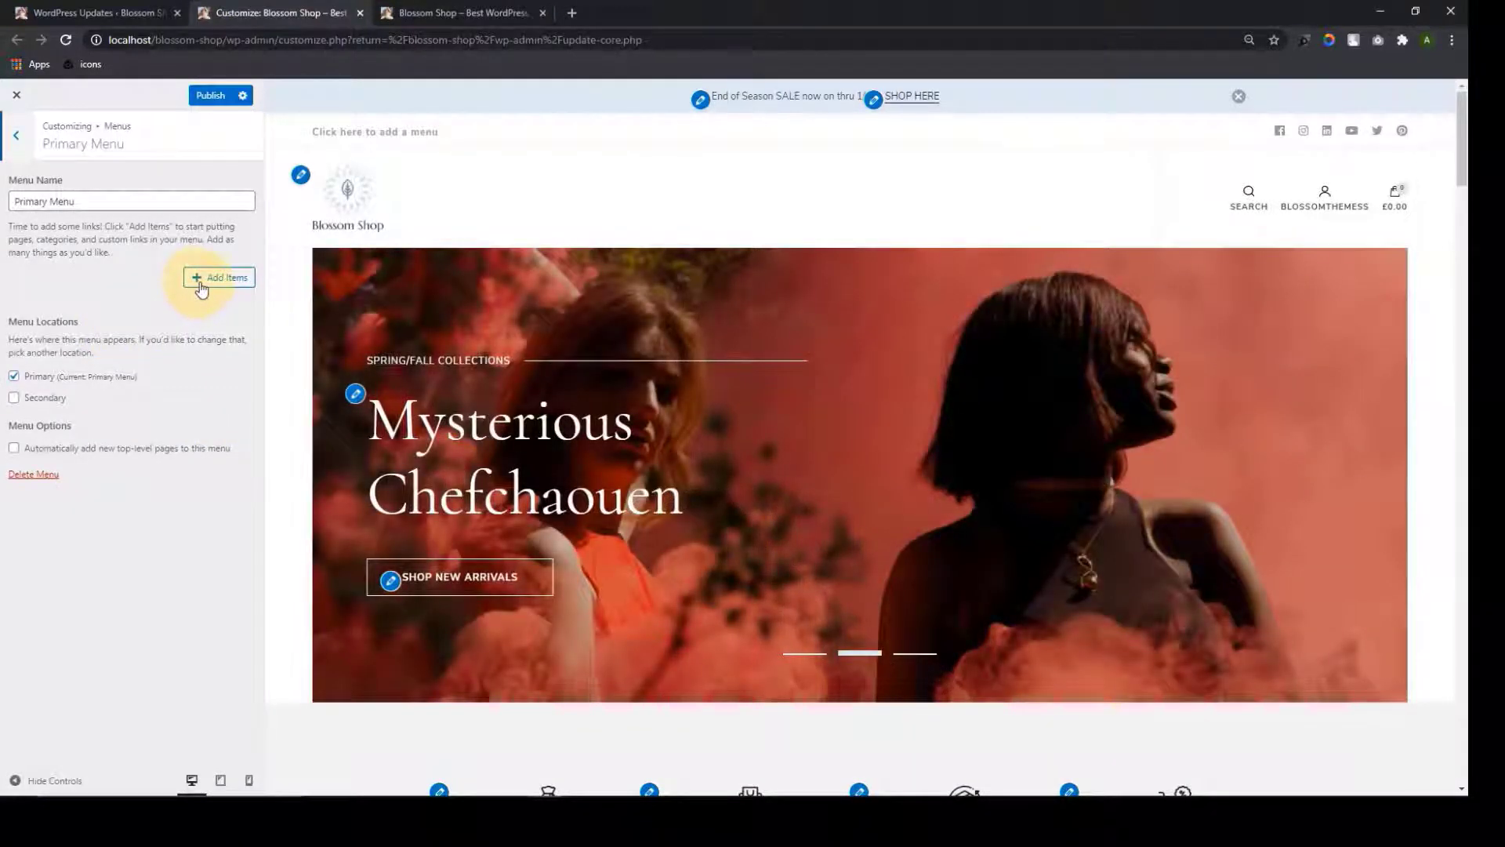
Add the Home and My Blog pages to the Primary Menu
click(201, 284)
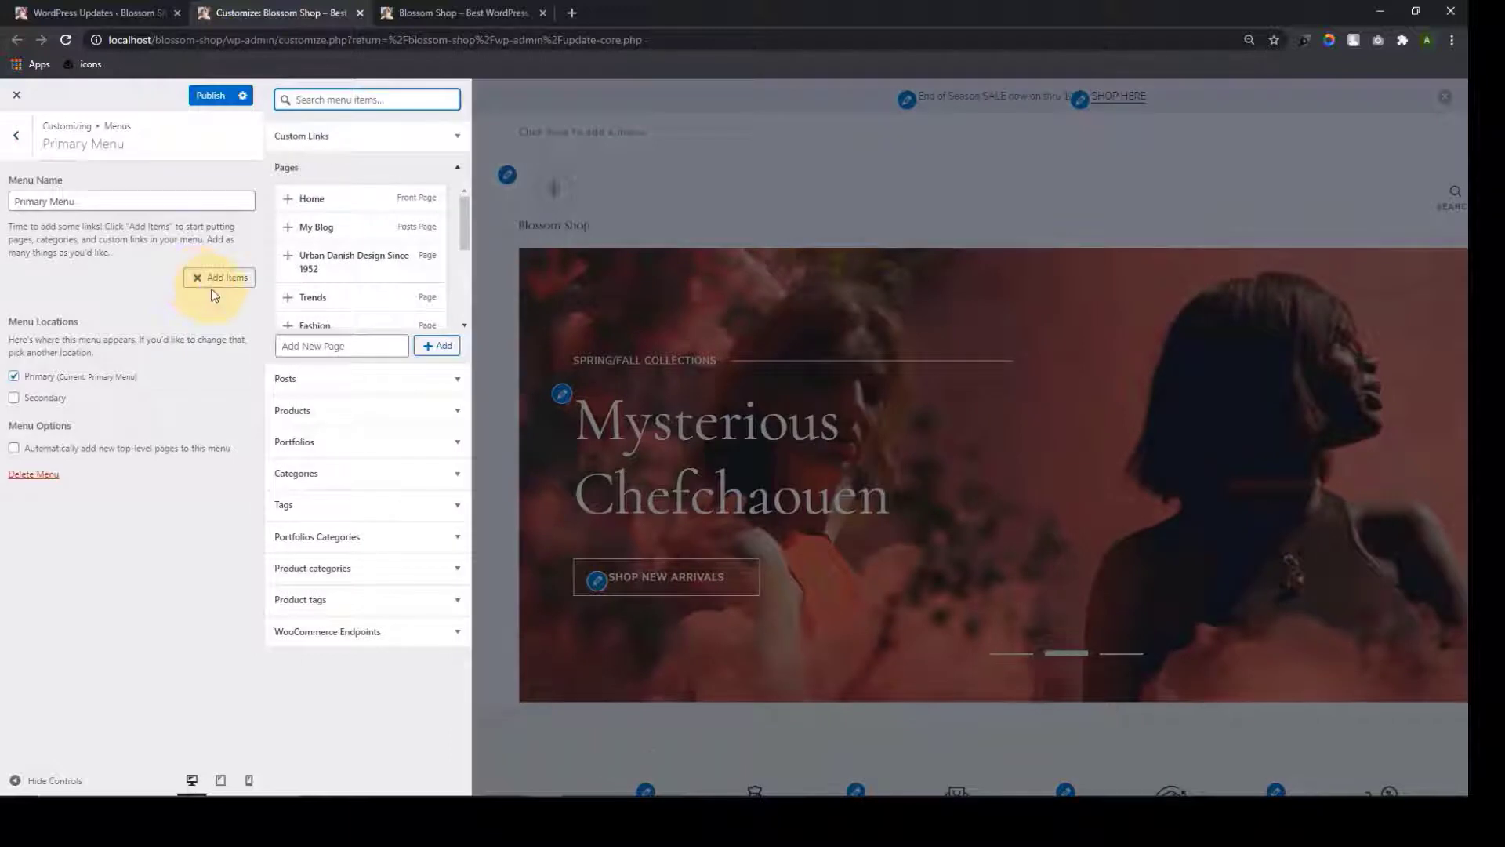
scroll(329, 274, down, 1)
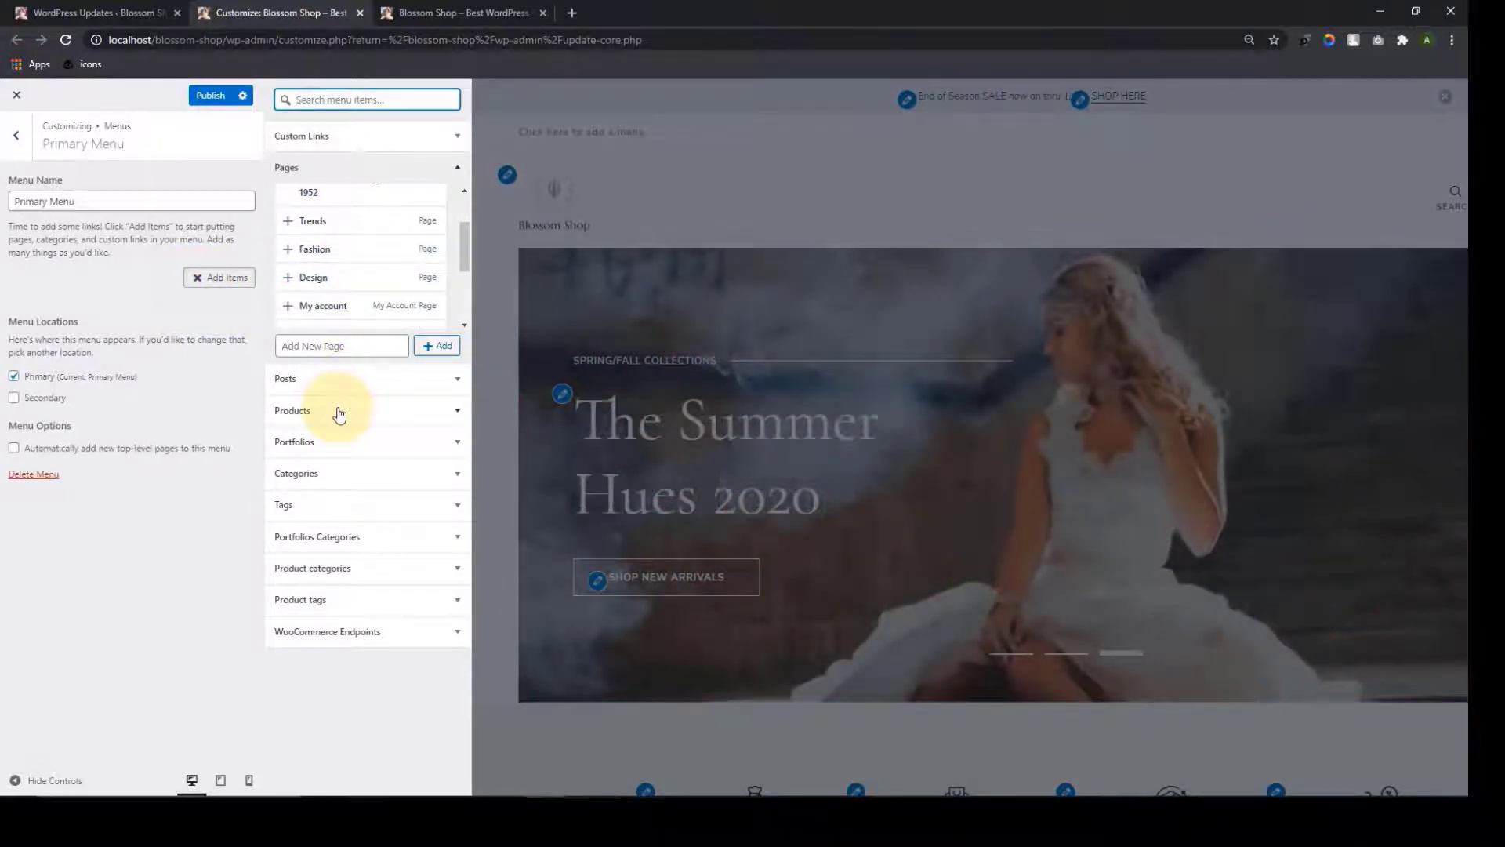
click(304, 475)
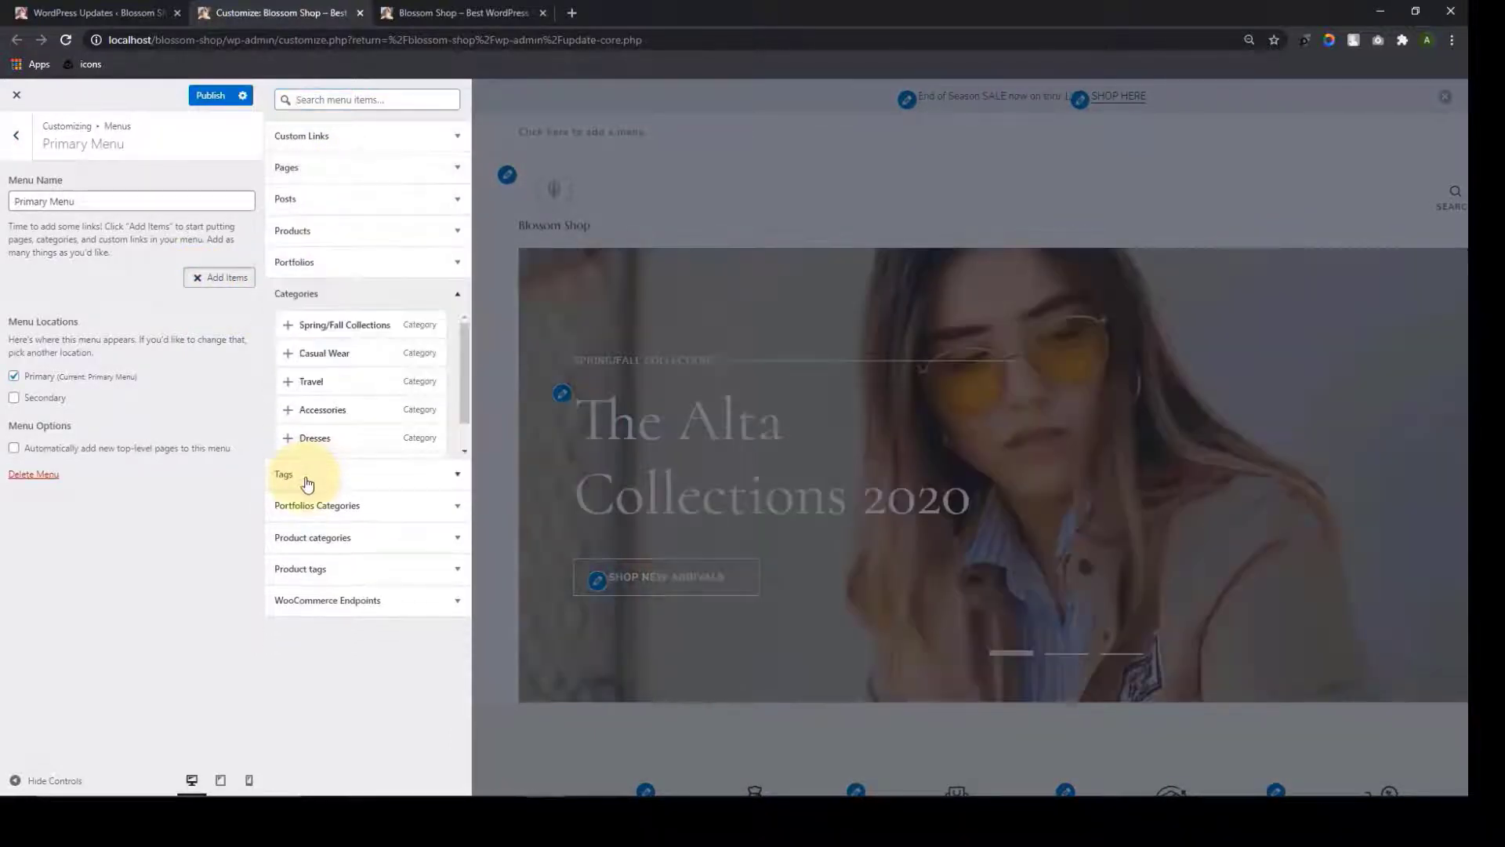
click(312, 232)
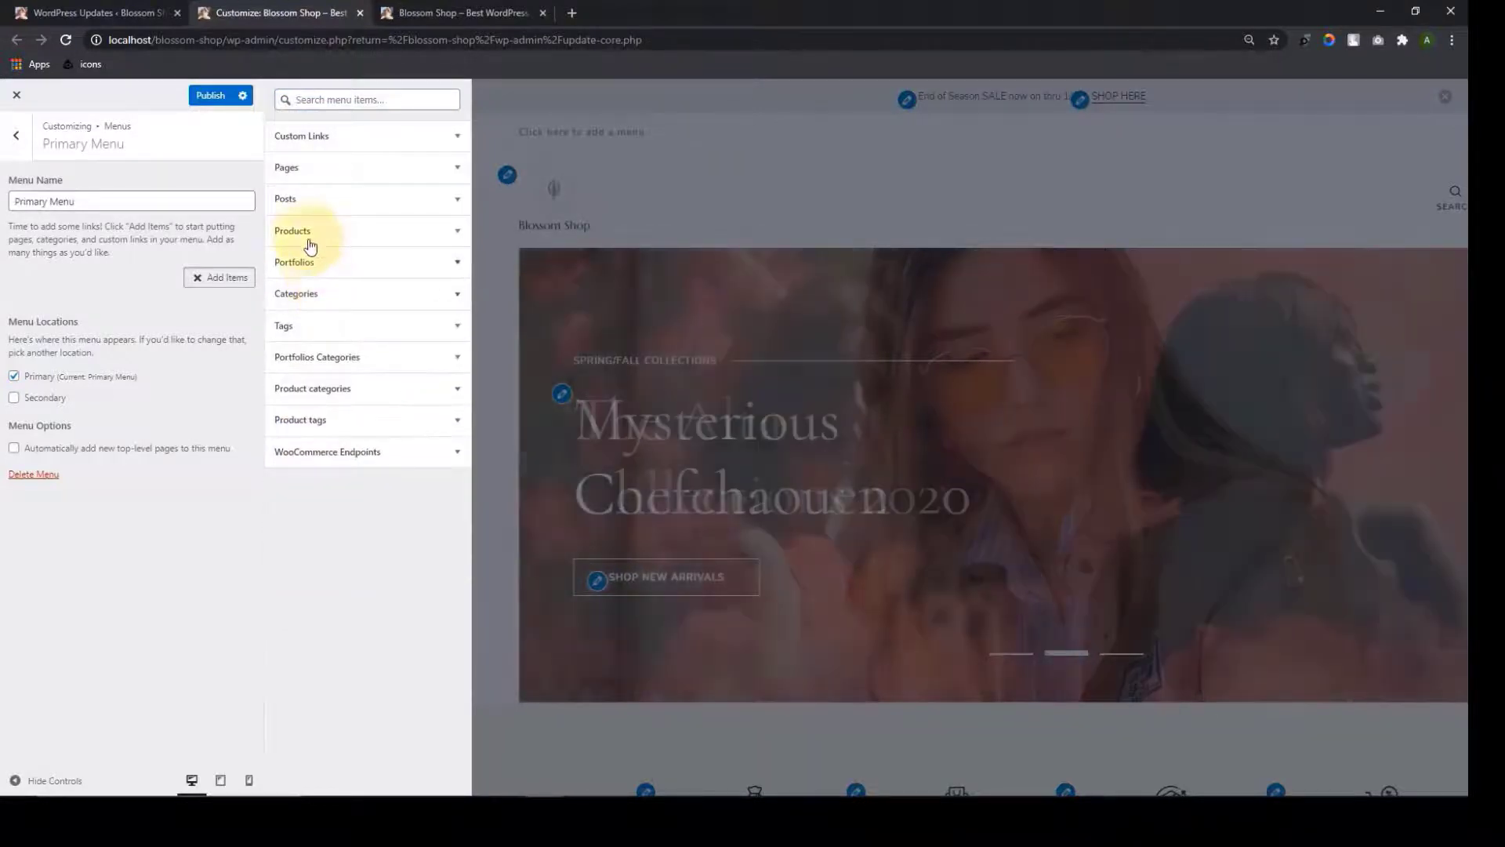
click(349, 205)
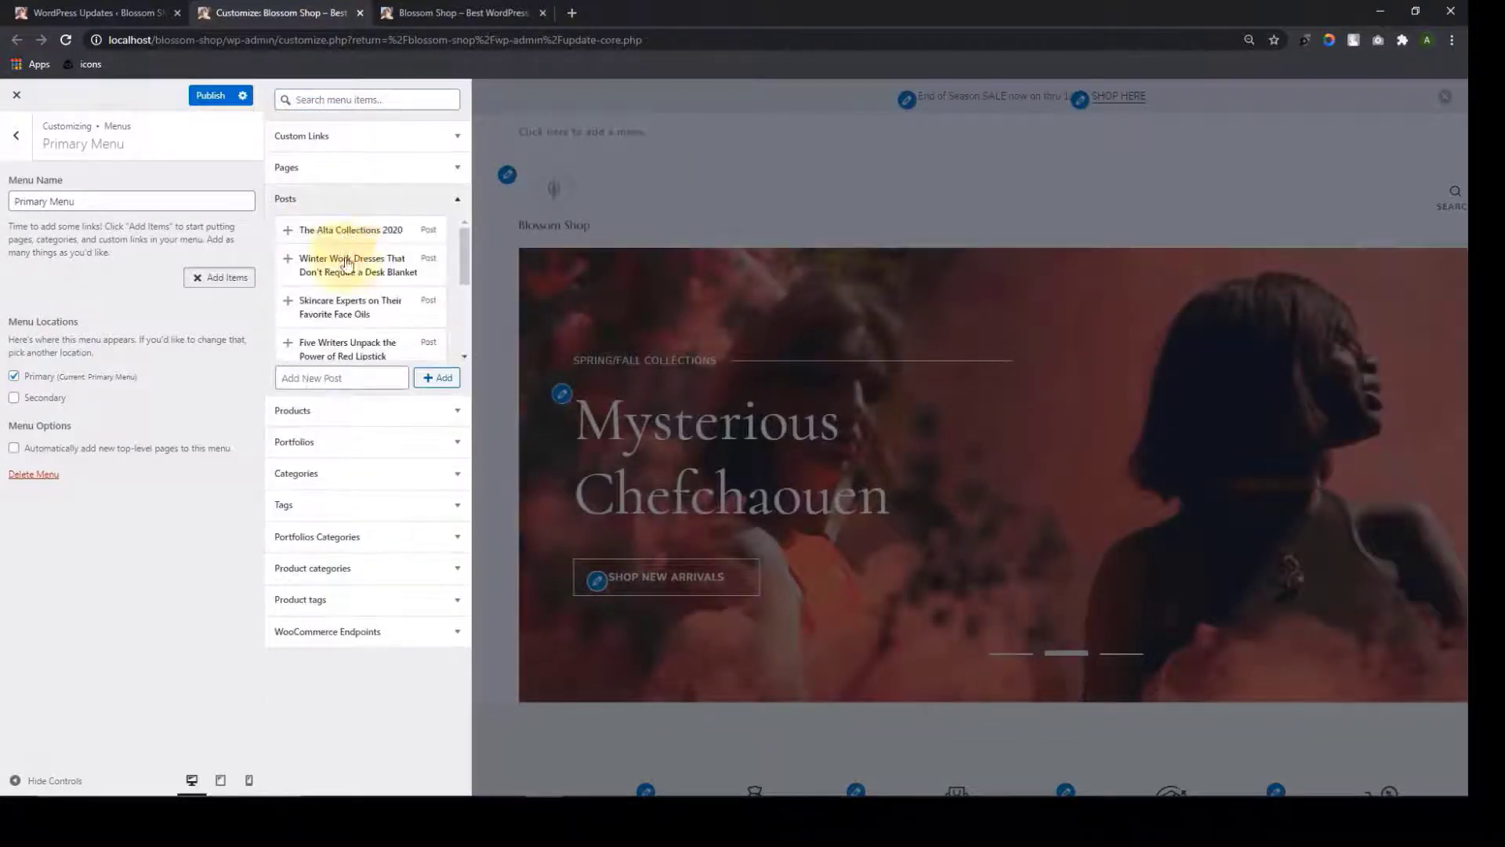
click(338, 202)
click(302, 168)
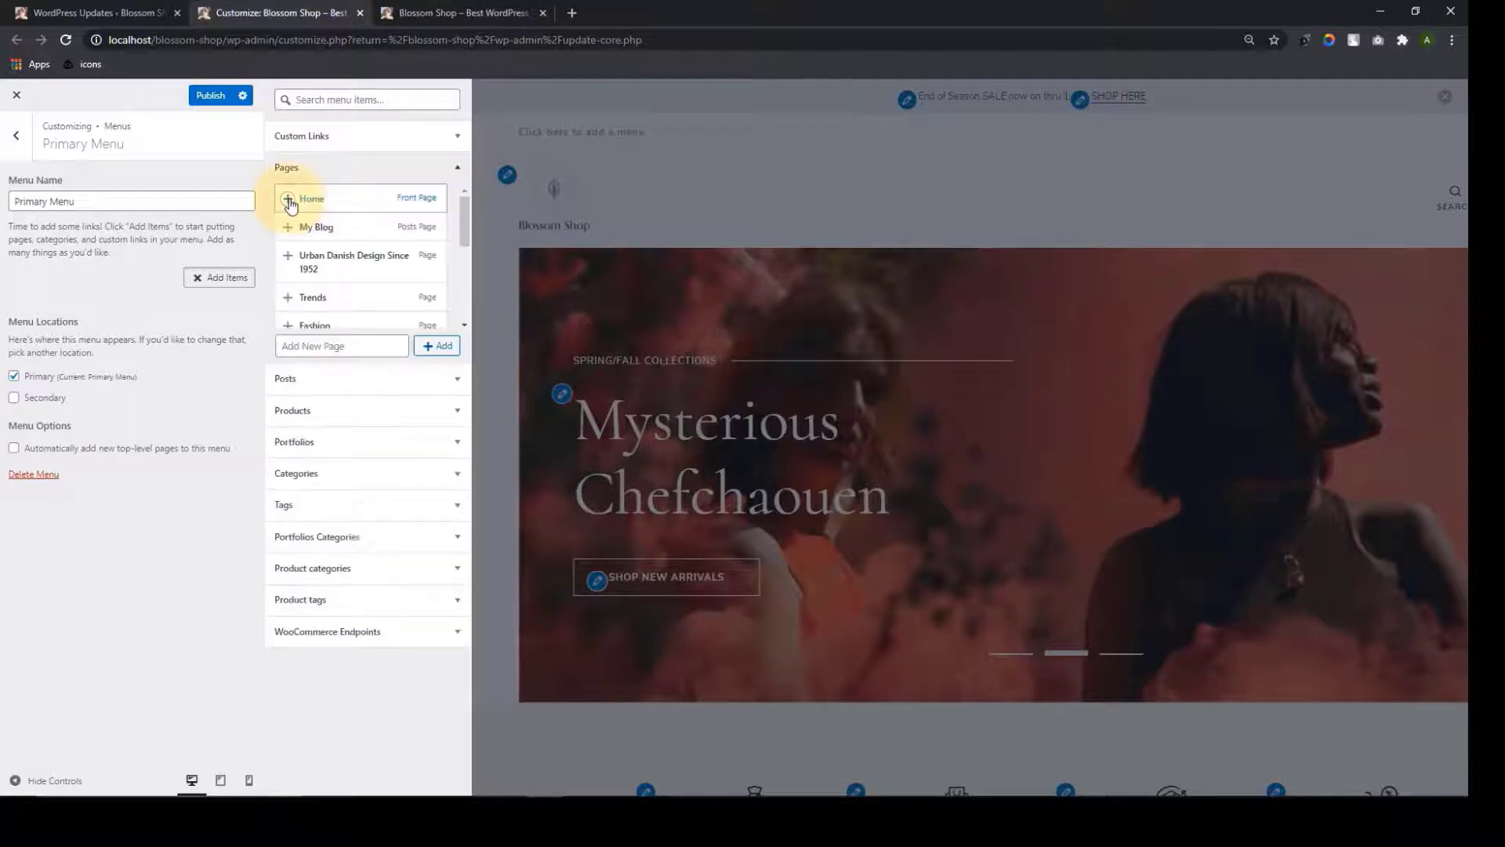
click(296, 199)
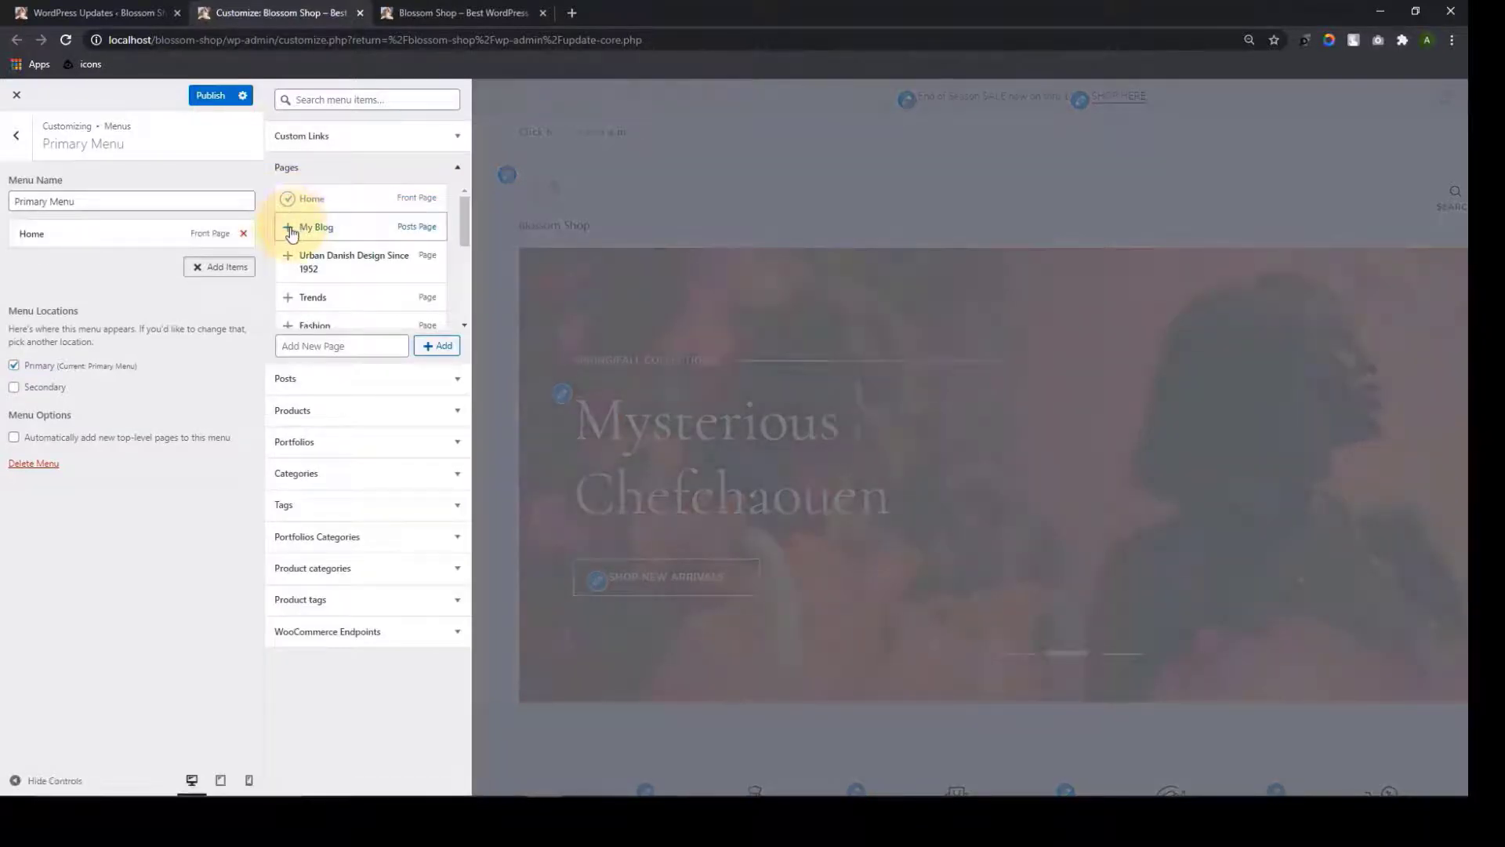
click(291, 231)
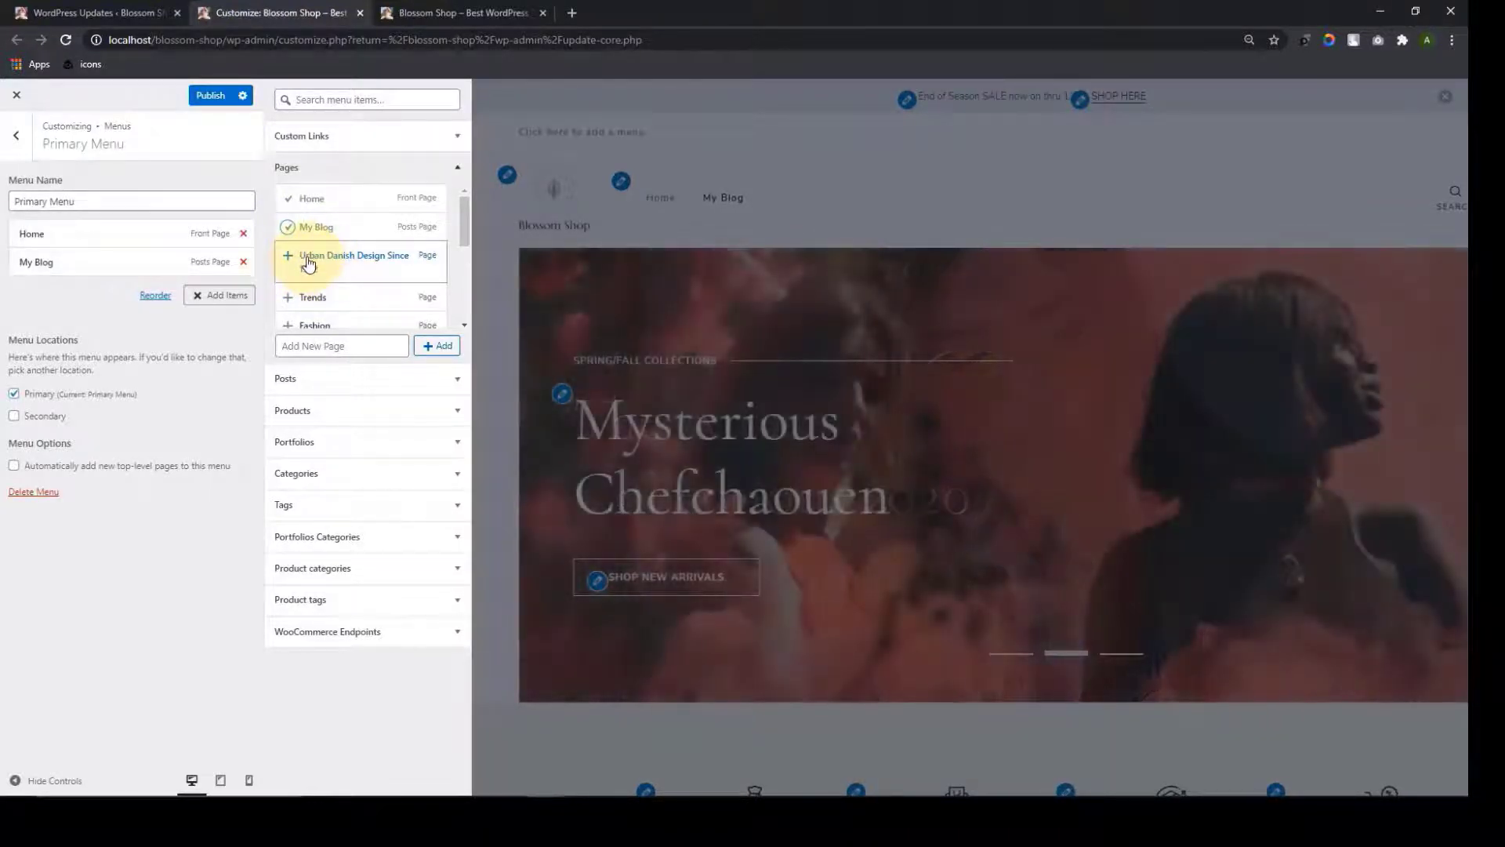
Copy the Urban Danish Design page address from the preview's Read More link
click(347, 139)
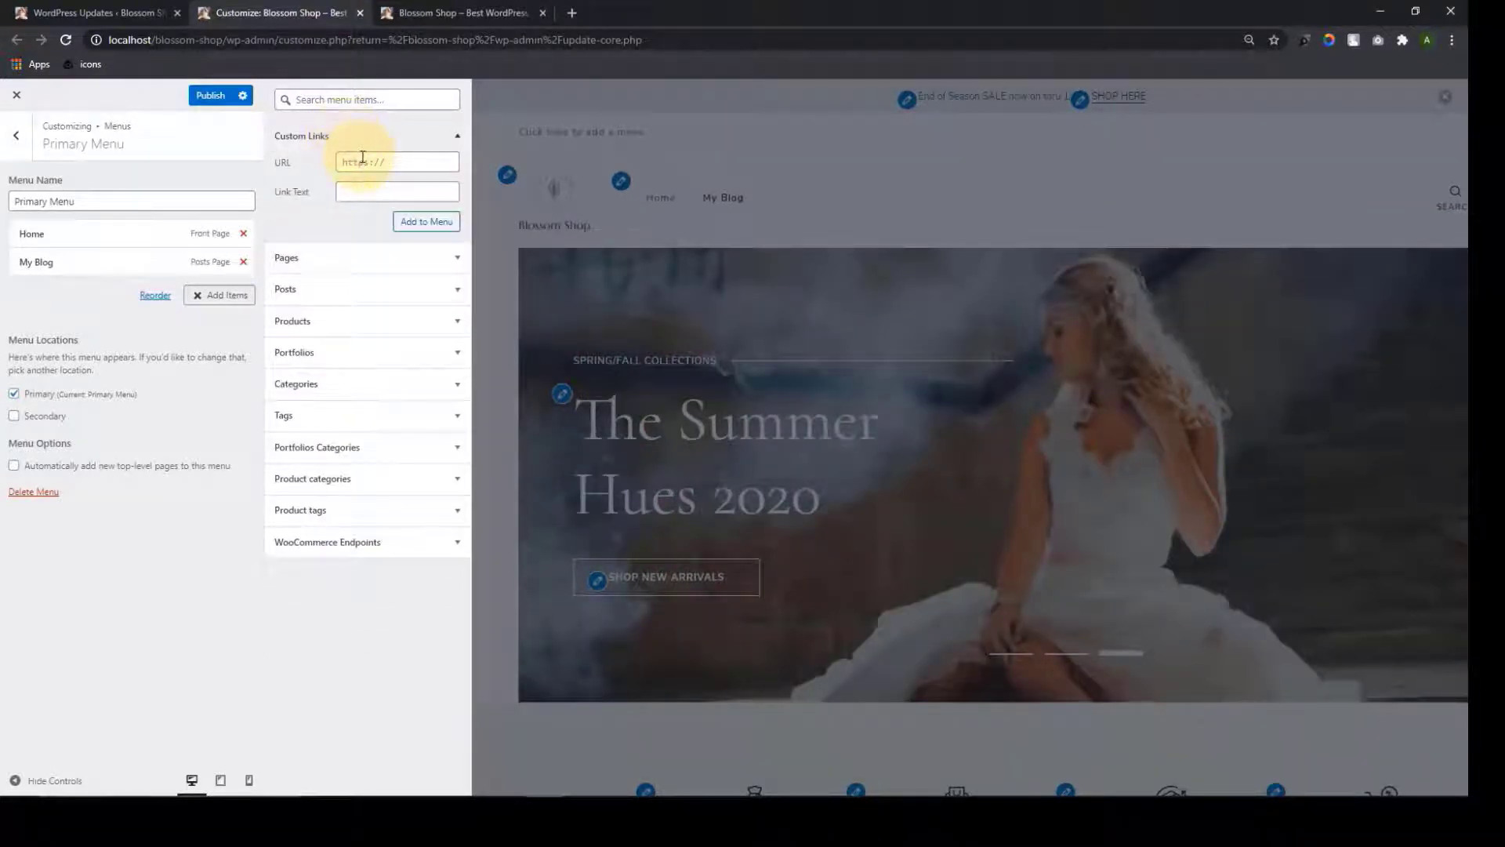
click(362, 160)
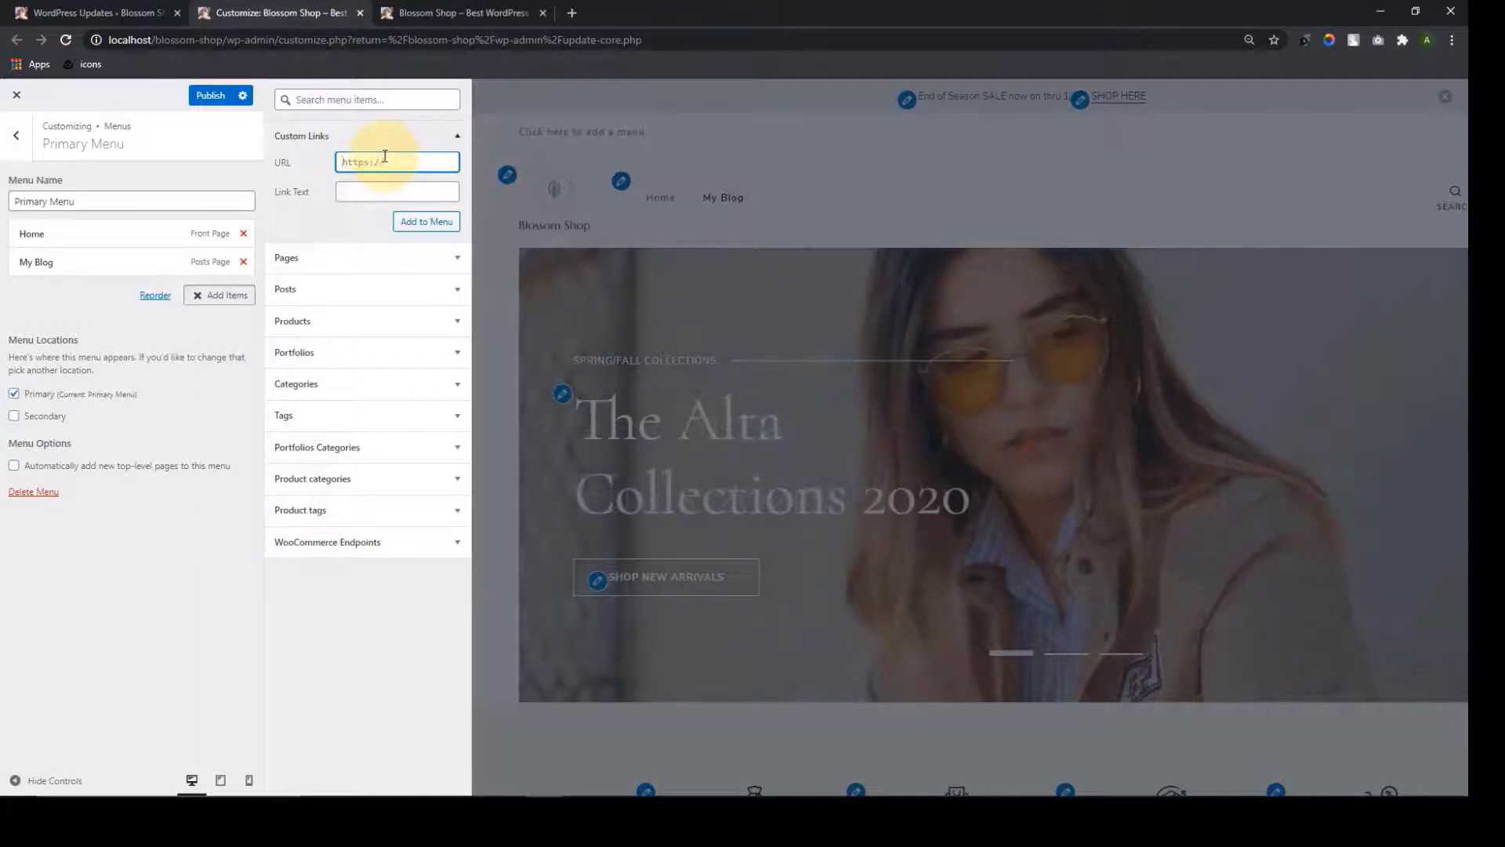
click(373, 188)
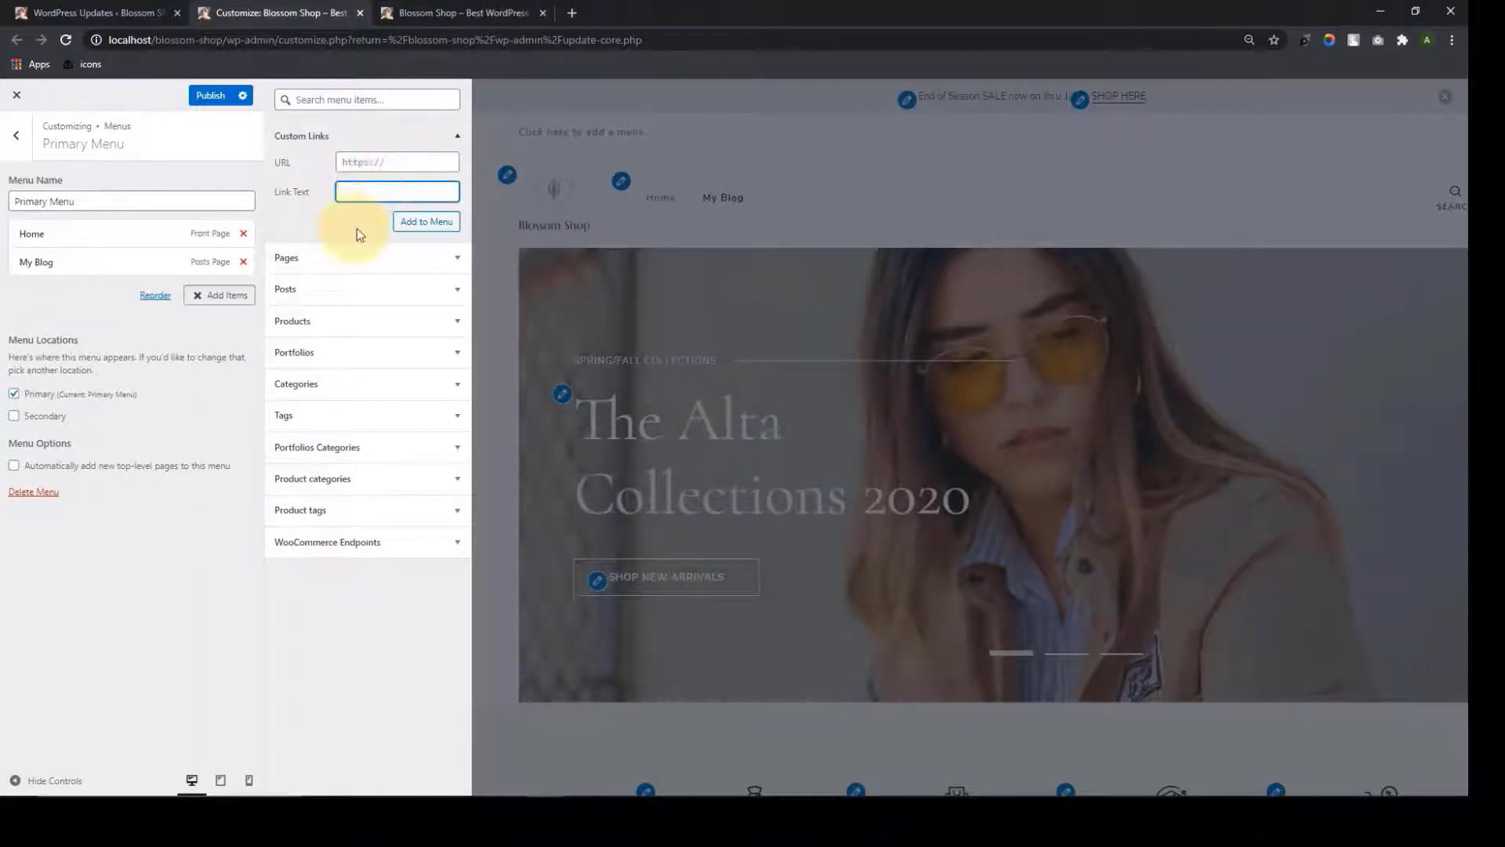
click(648, 153)
scroll(717, 353, down, 10)
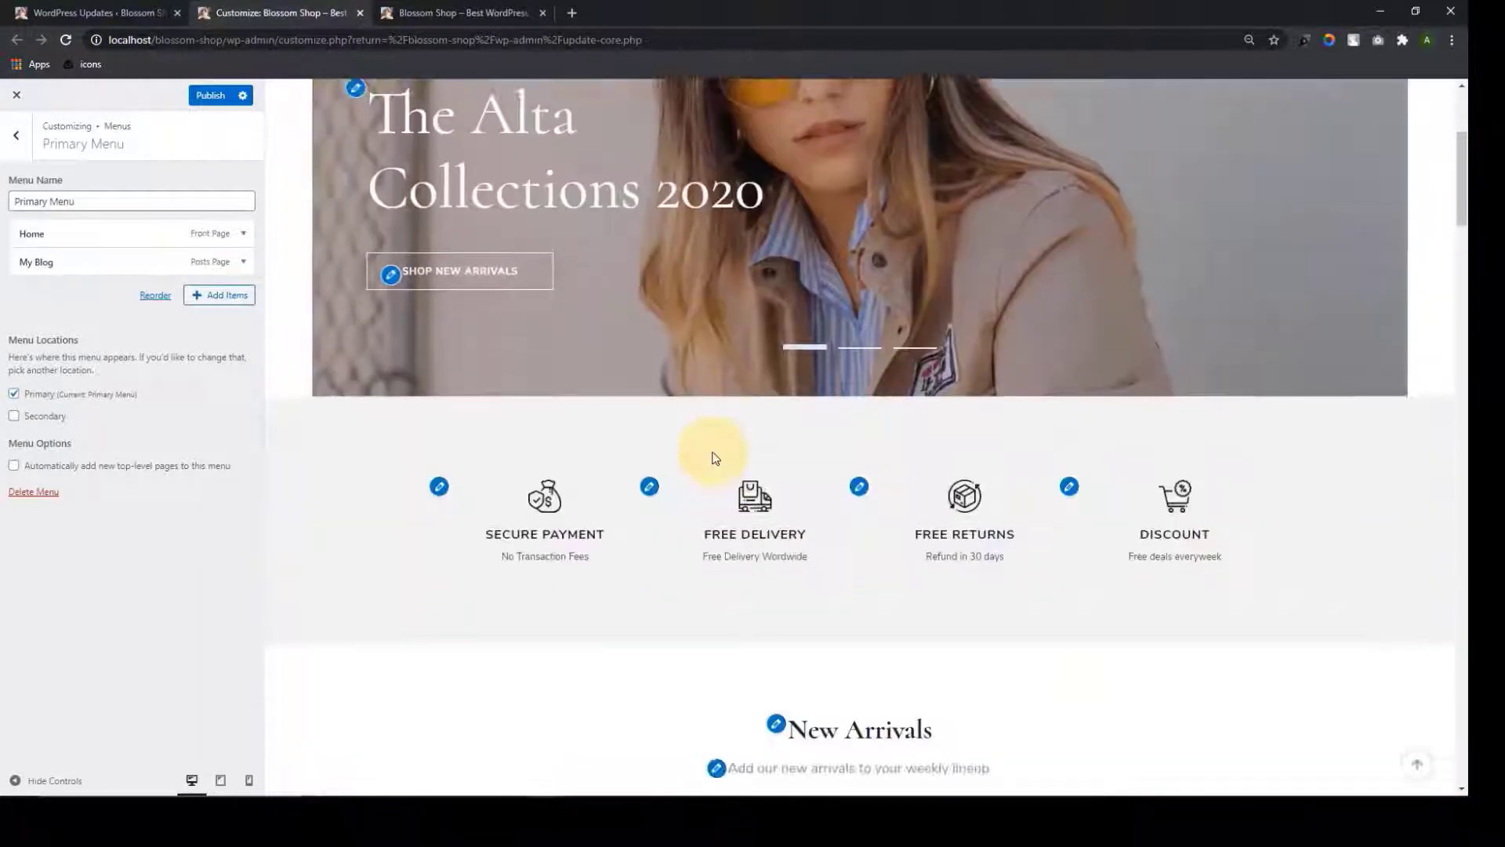
scroll(714, 459, down, 20)
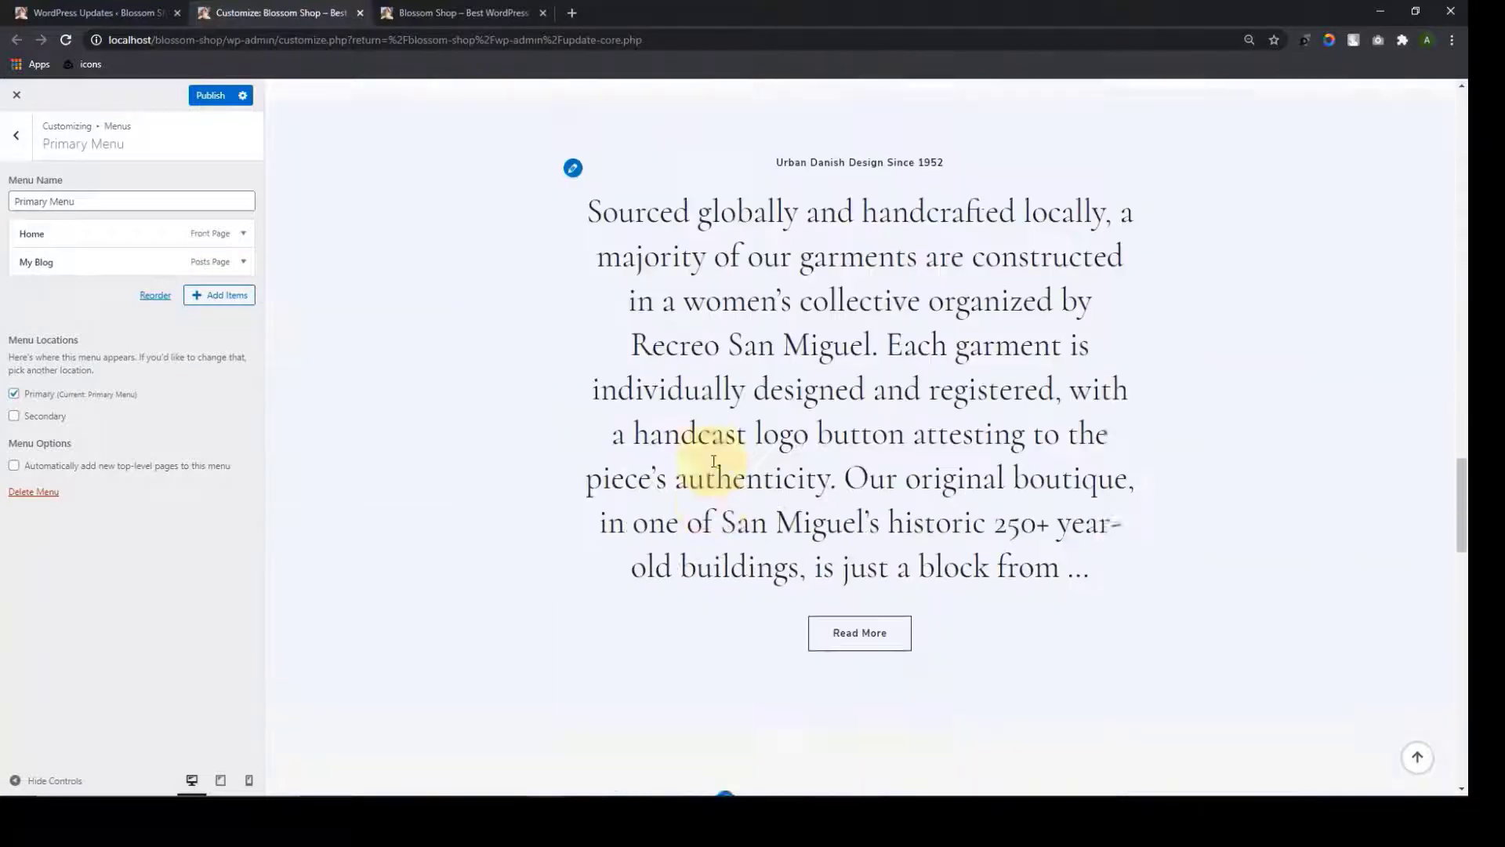
scroll(720, 463, down, 4)
right_click(863, 350)
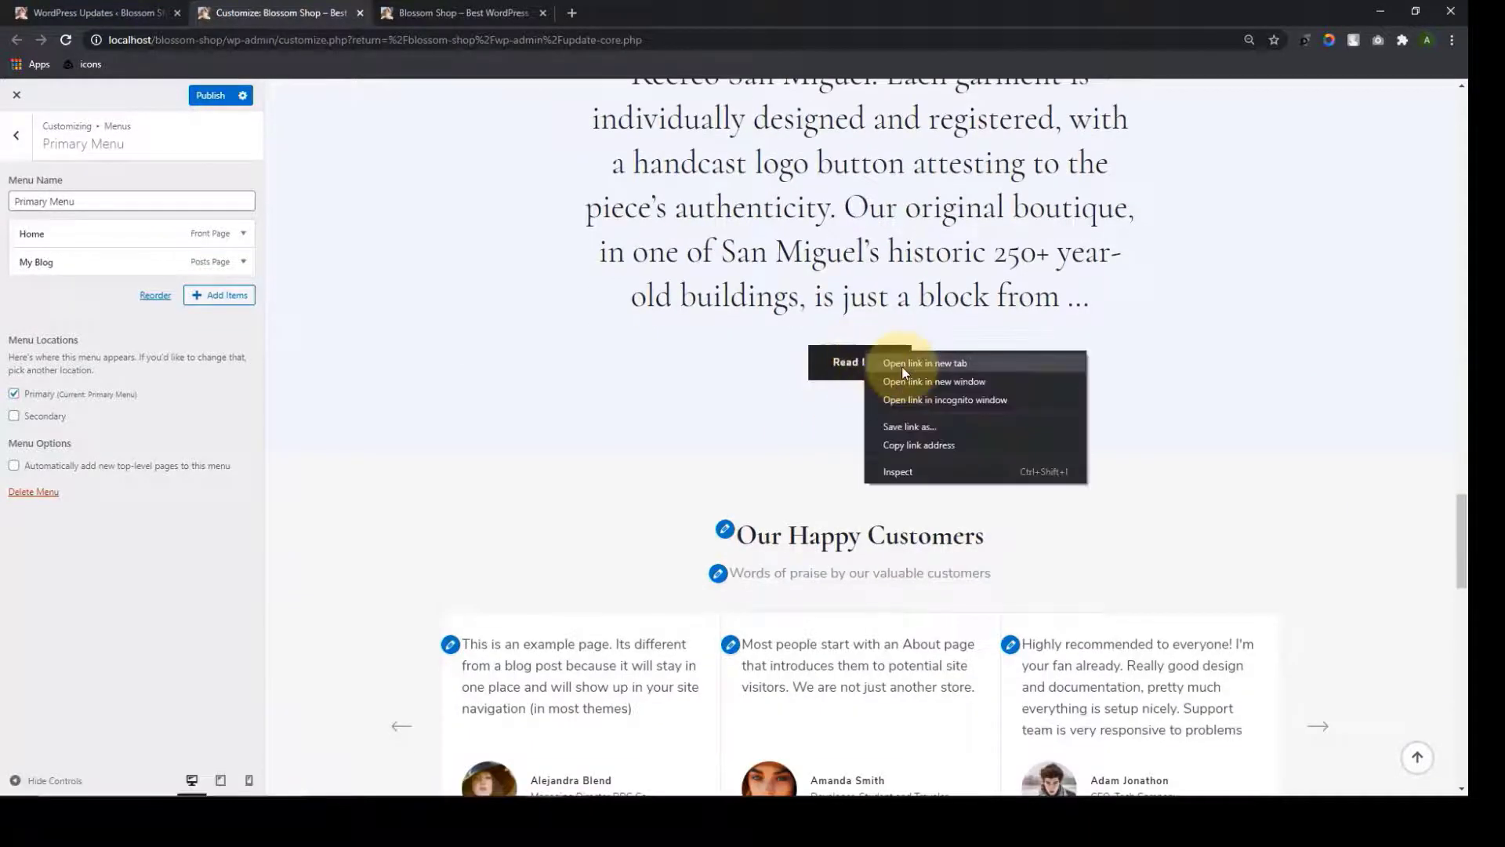
click(902, 366)
click(462, 12)
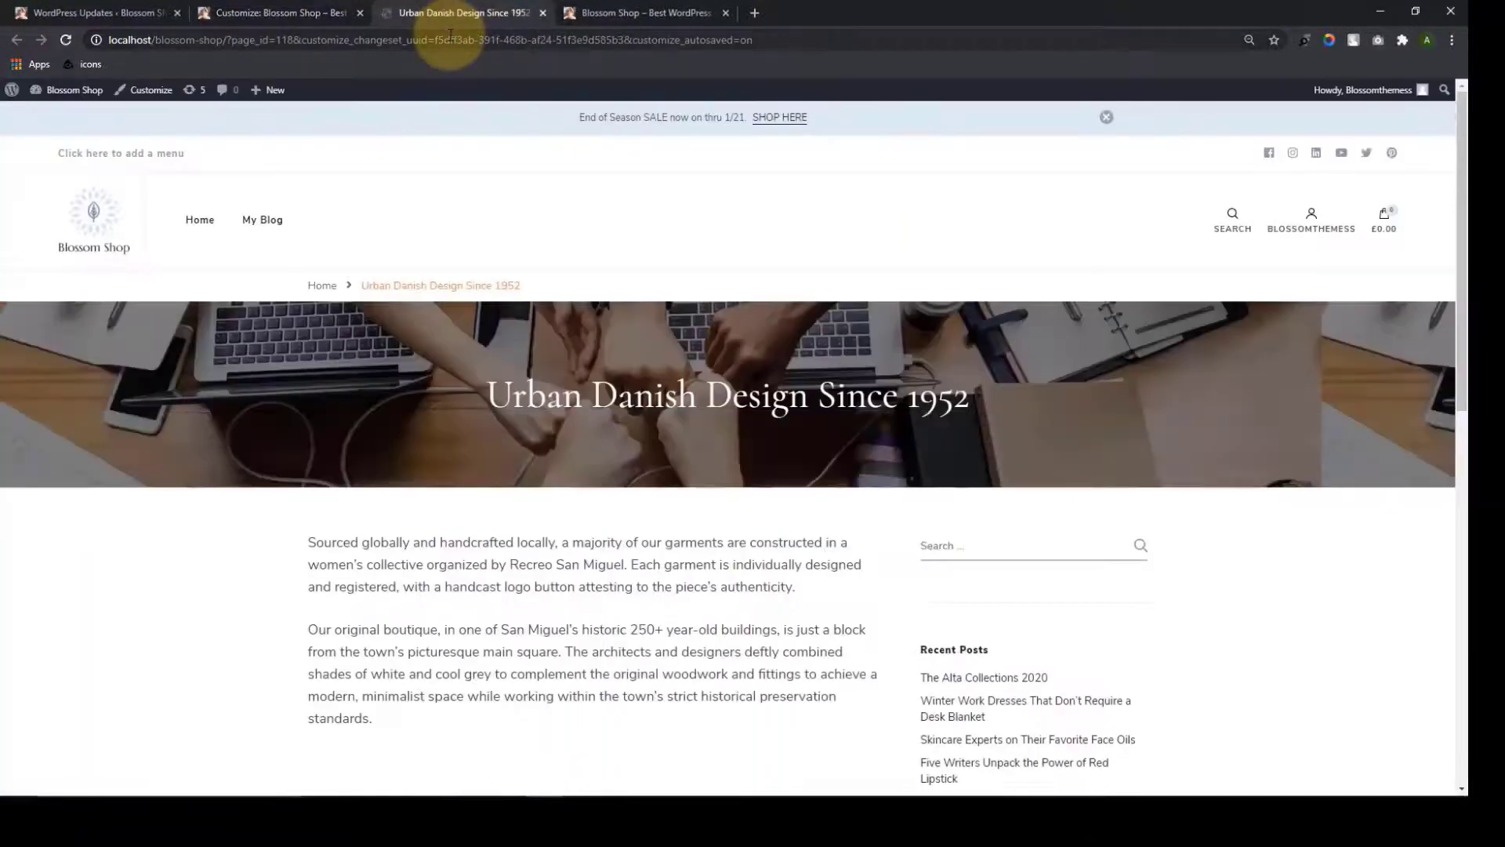
click(450, 40)
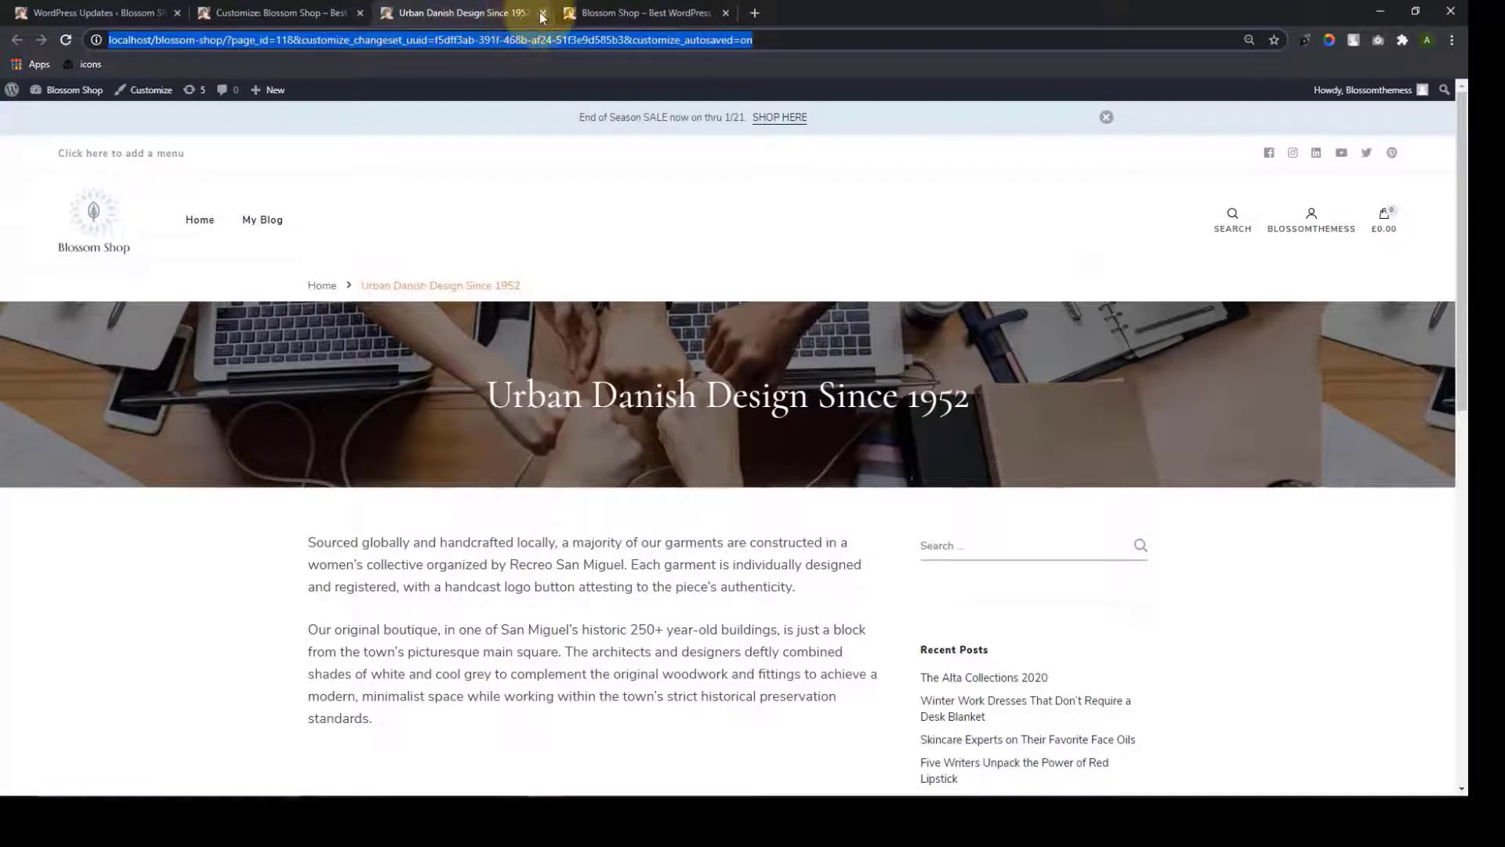
click(543, 12)
Add an About custom link pointing to the copied Urban Danish Design page URL
click(196, 295)
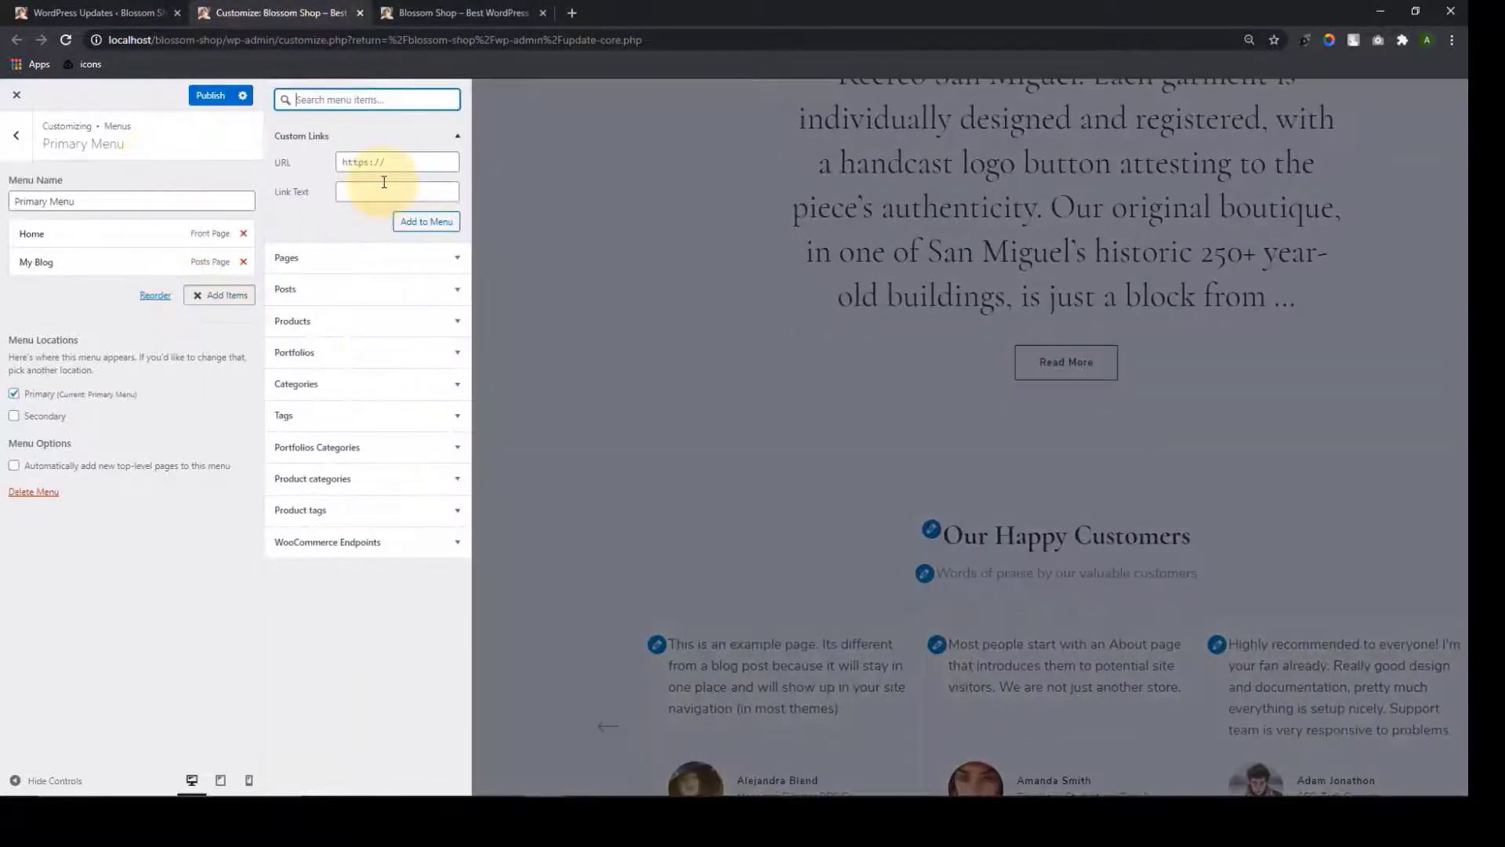
click(377, 169)
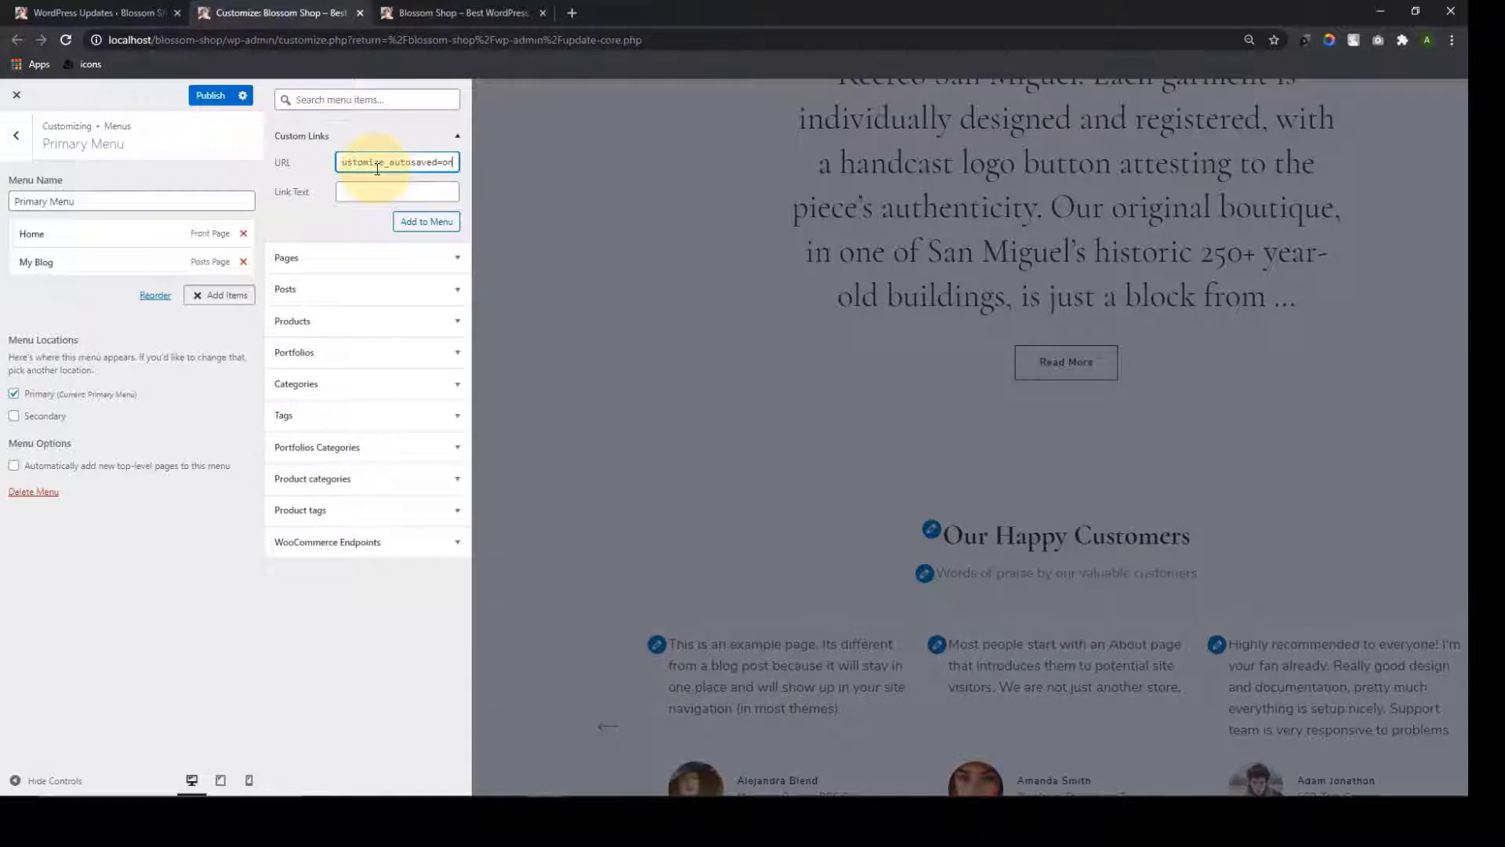
click(356, 195)
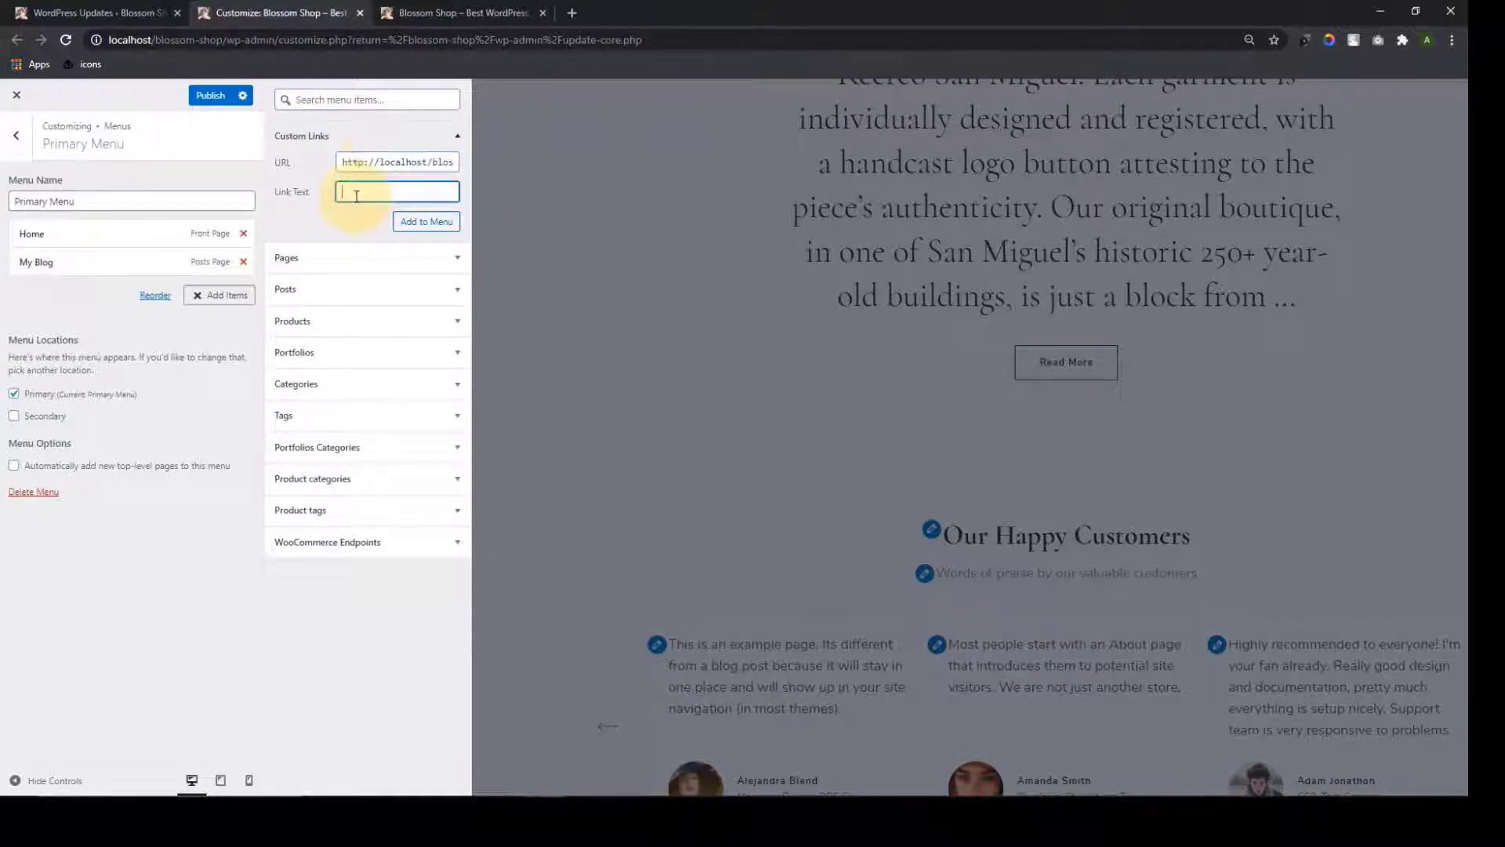
click(413, 221)
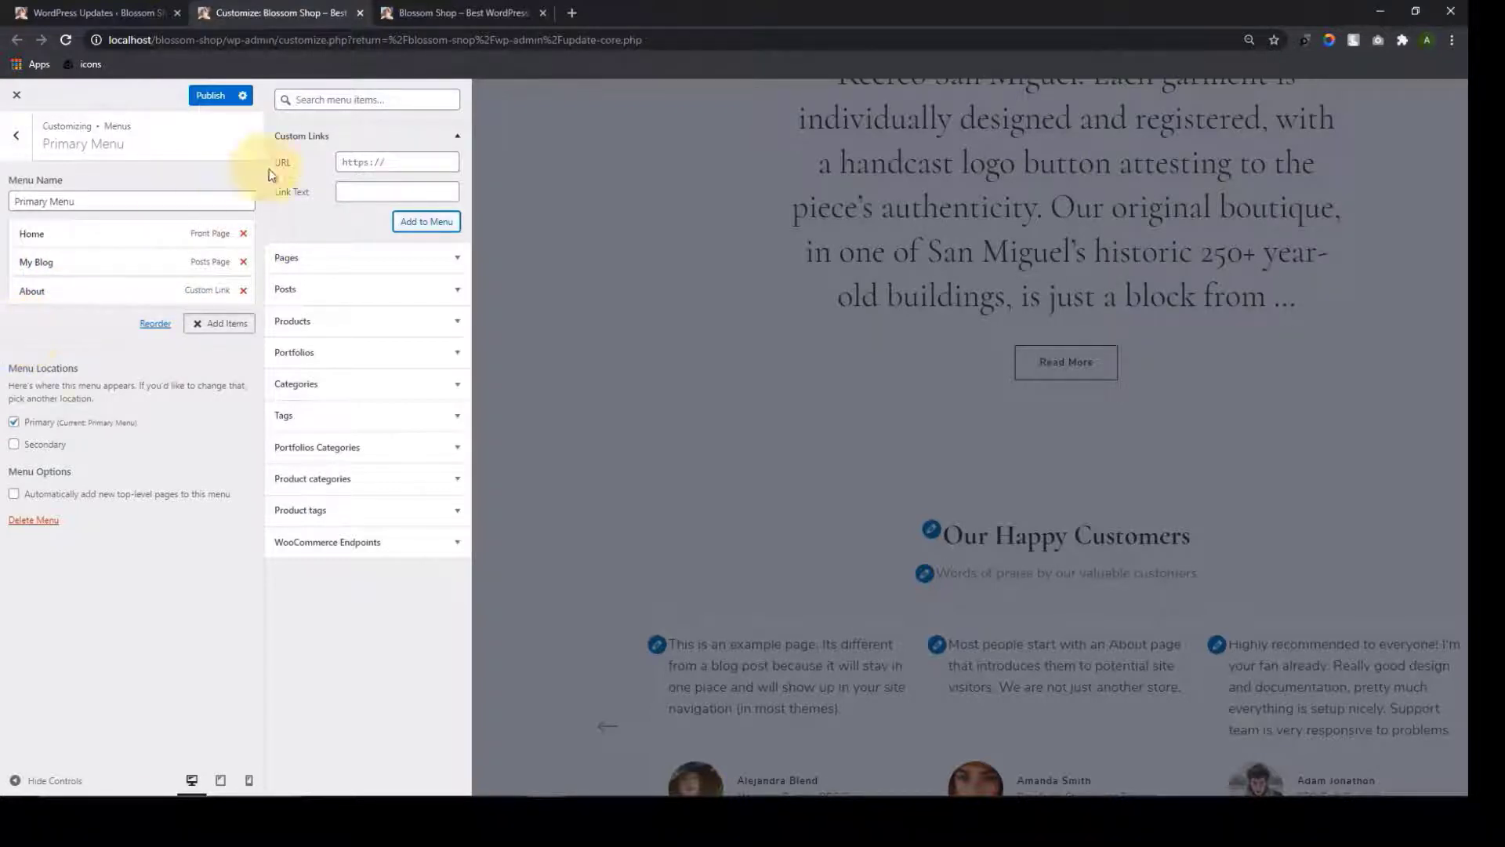
click(304, 138)
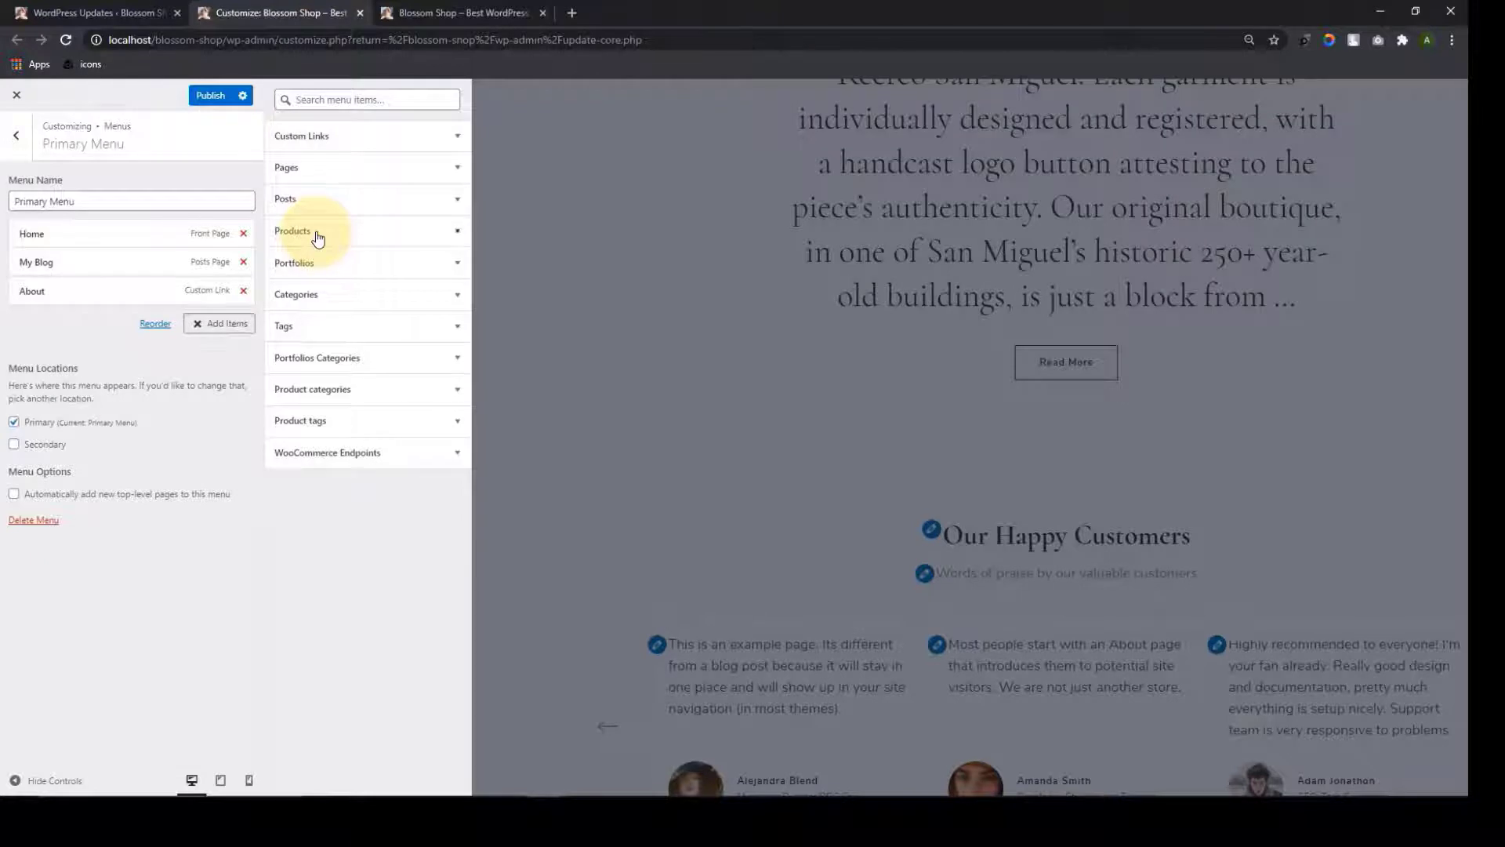
Add twelve products, RAYON SPANDEX through Winter Tee, plus the All Products archive to the menu
click(312, 233)
scroll(312, 313, down, 3)
click(290, 369)
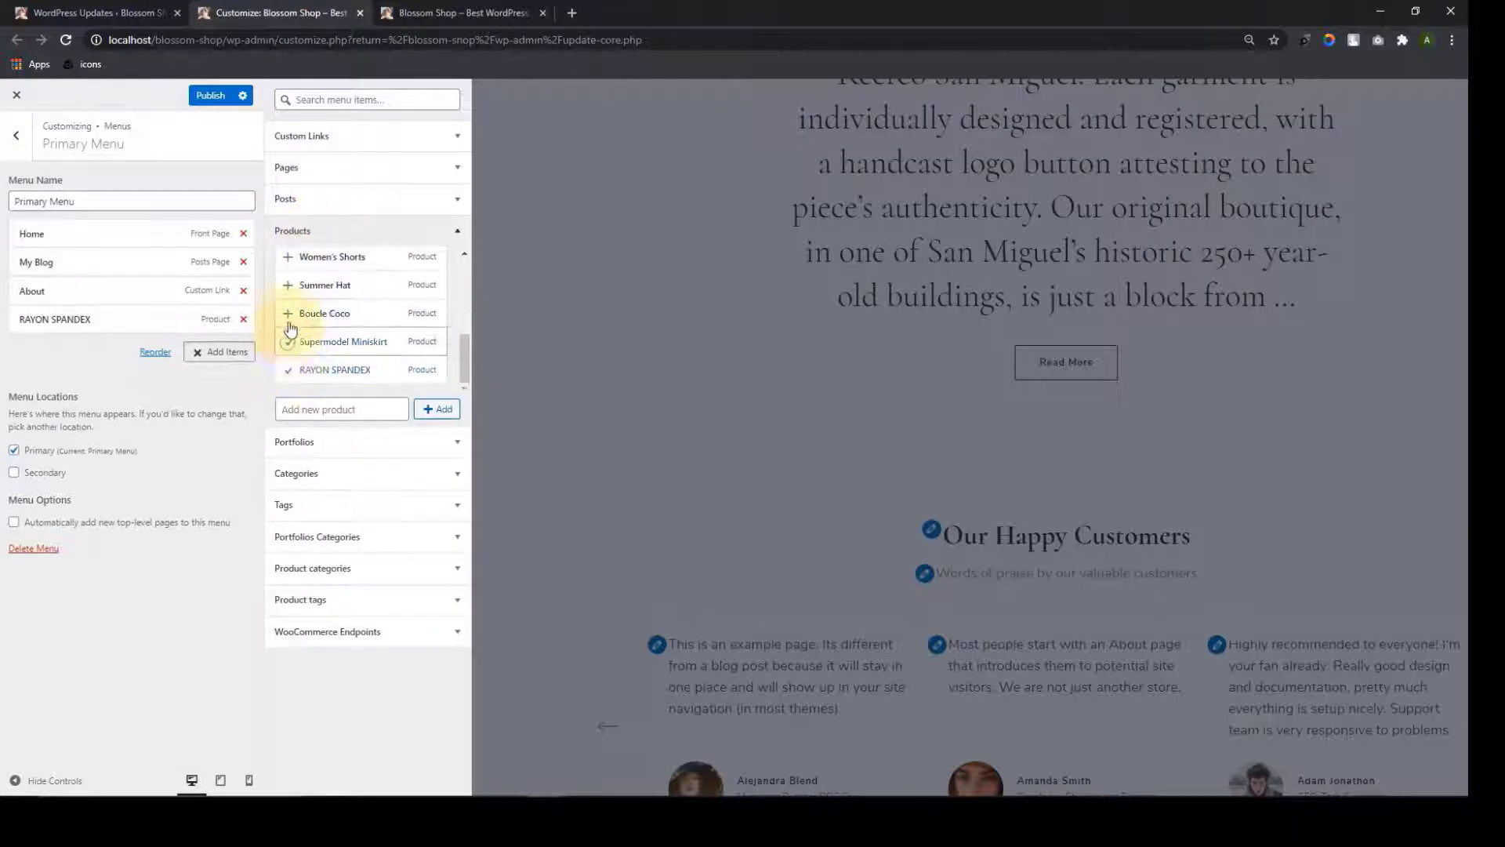
click(288, 341)
click(288, 313)
click(287, 285)
scroll(288, 329, up, 1)
click(287, 339)
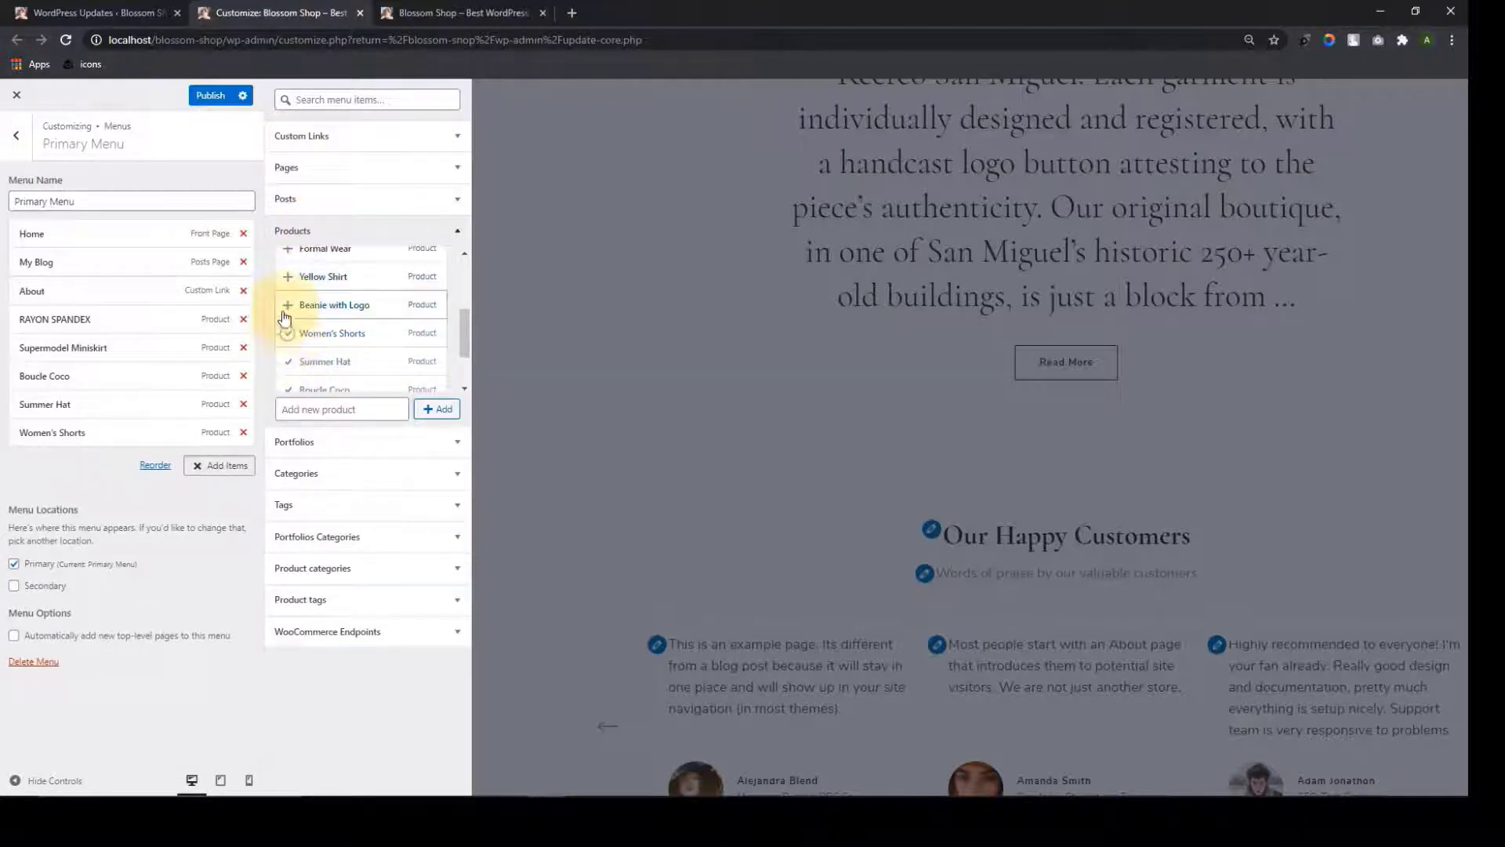
click(287, 305)
click(289, 278)
scroll(290, 286, up, 1)
click(288, 324)
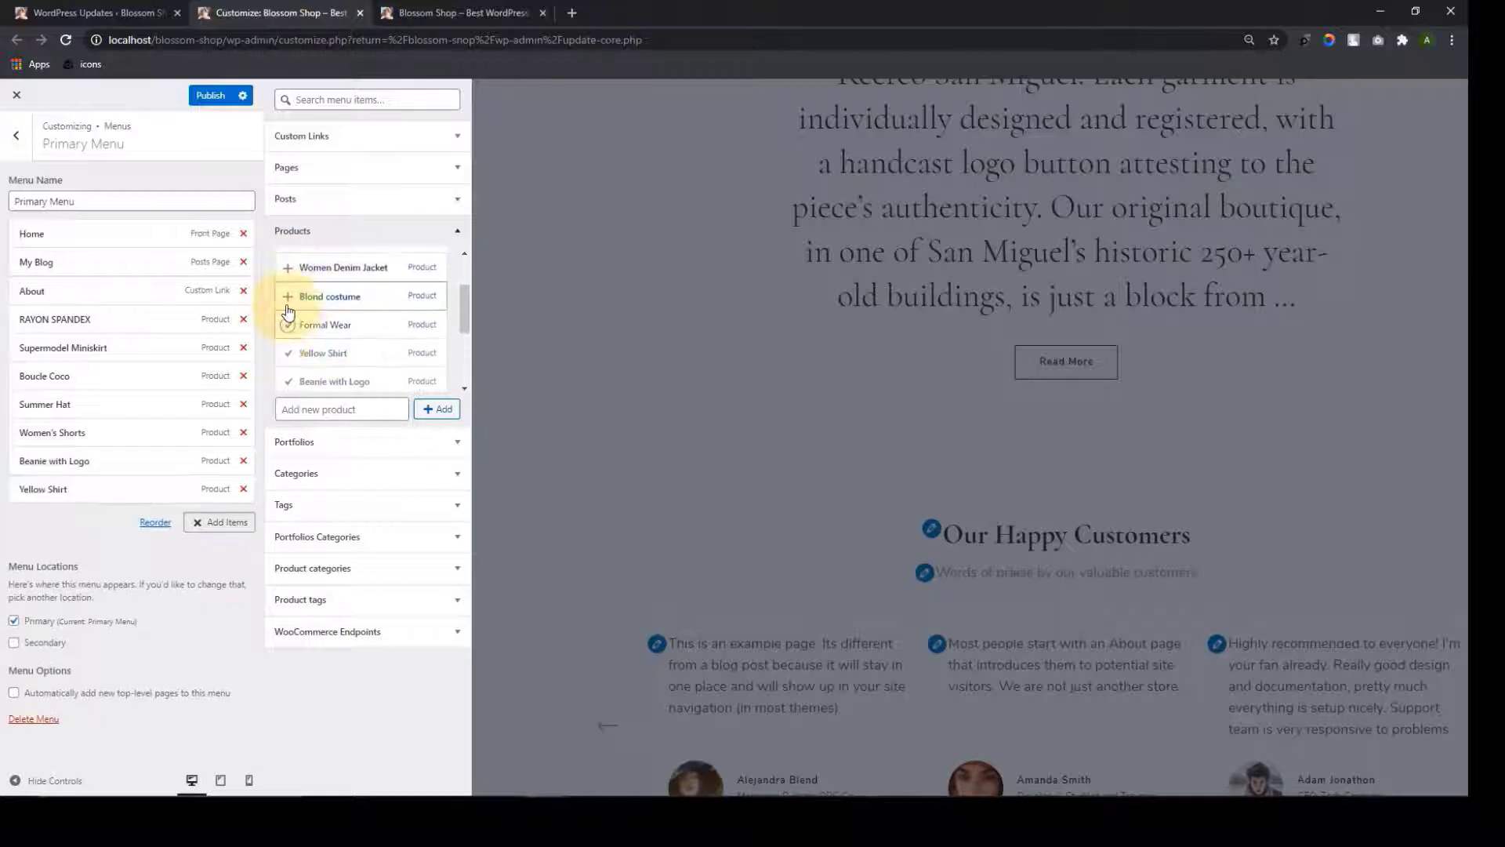
click(288, 296)
click(287, 271)
scroll(287, 279, up, 1)
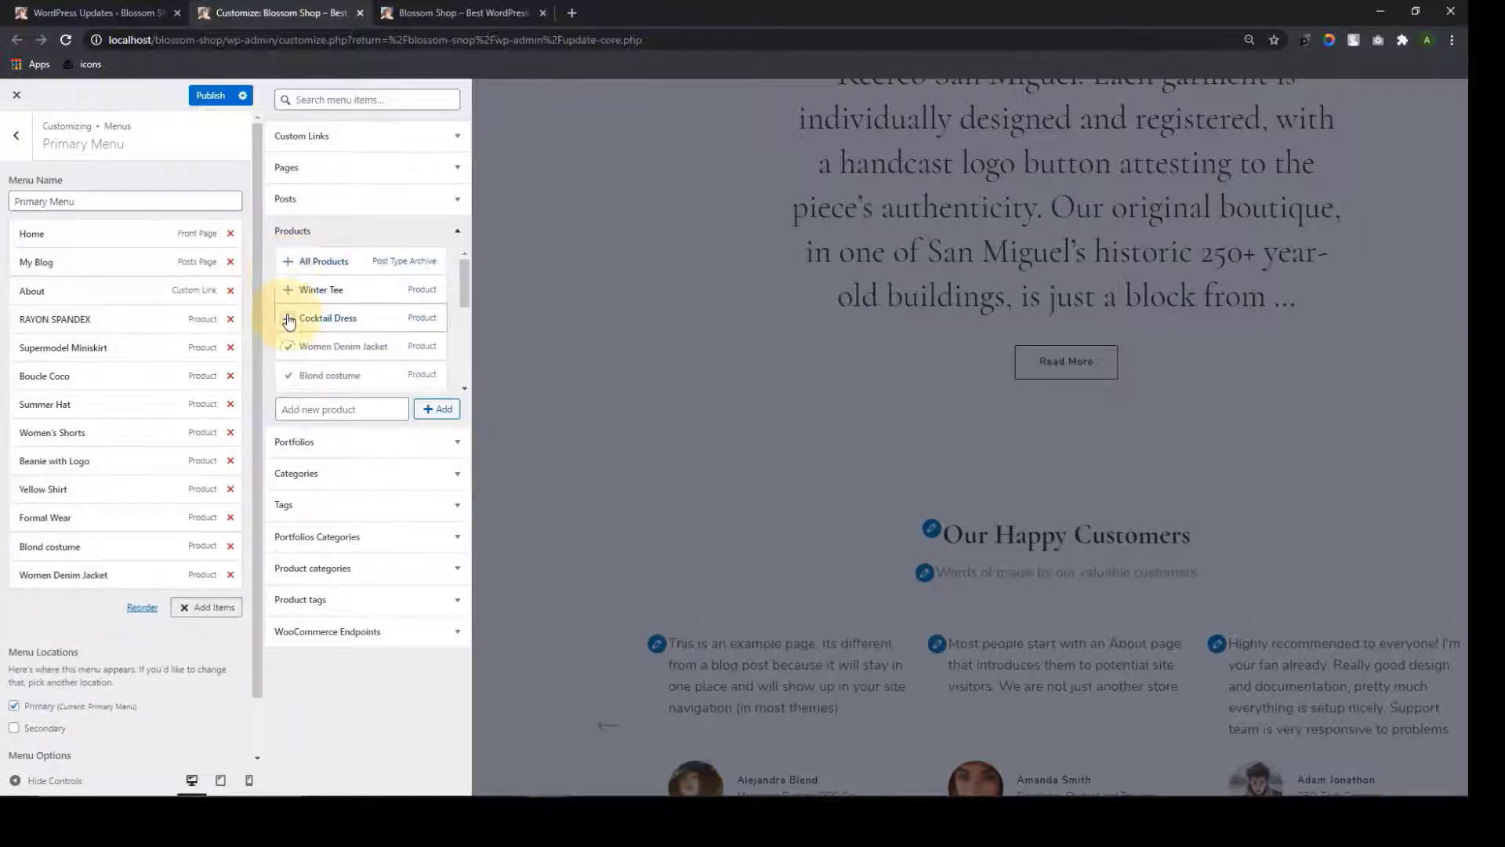
click(287, 318)
click(288, 291)
click(288, 262)
click(293, 232)
Order items Home, About, My Blog, All Products; nest RAYON SPANDEX and Supermodel Miniskirt under All Products
drag(63, 658, 77, 229)
drag(101, 293, 86, 231)
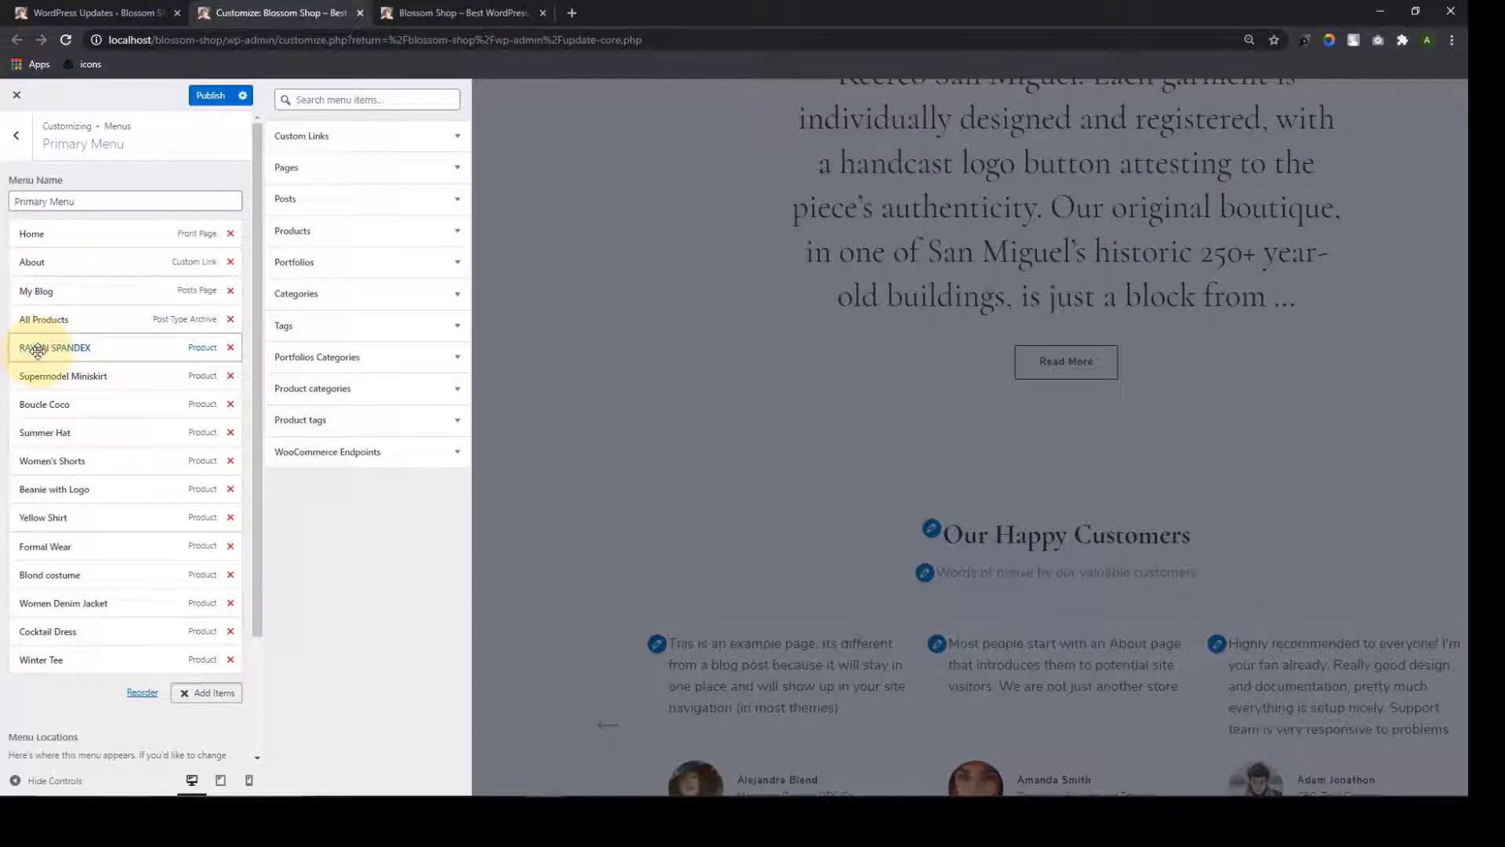
drag(37, 350, 53, 353)
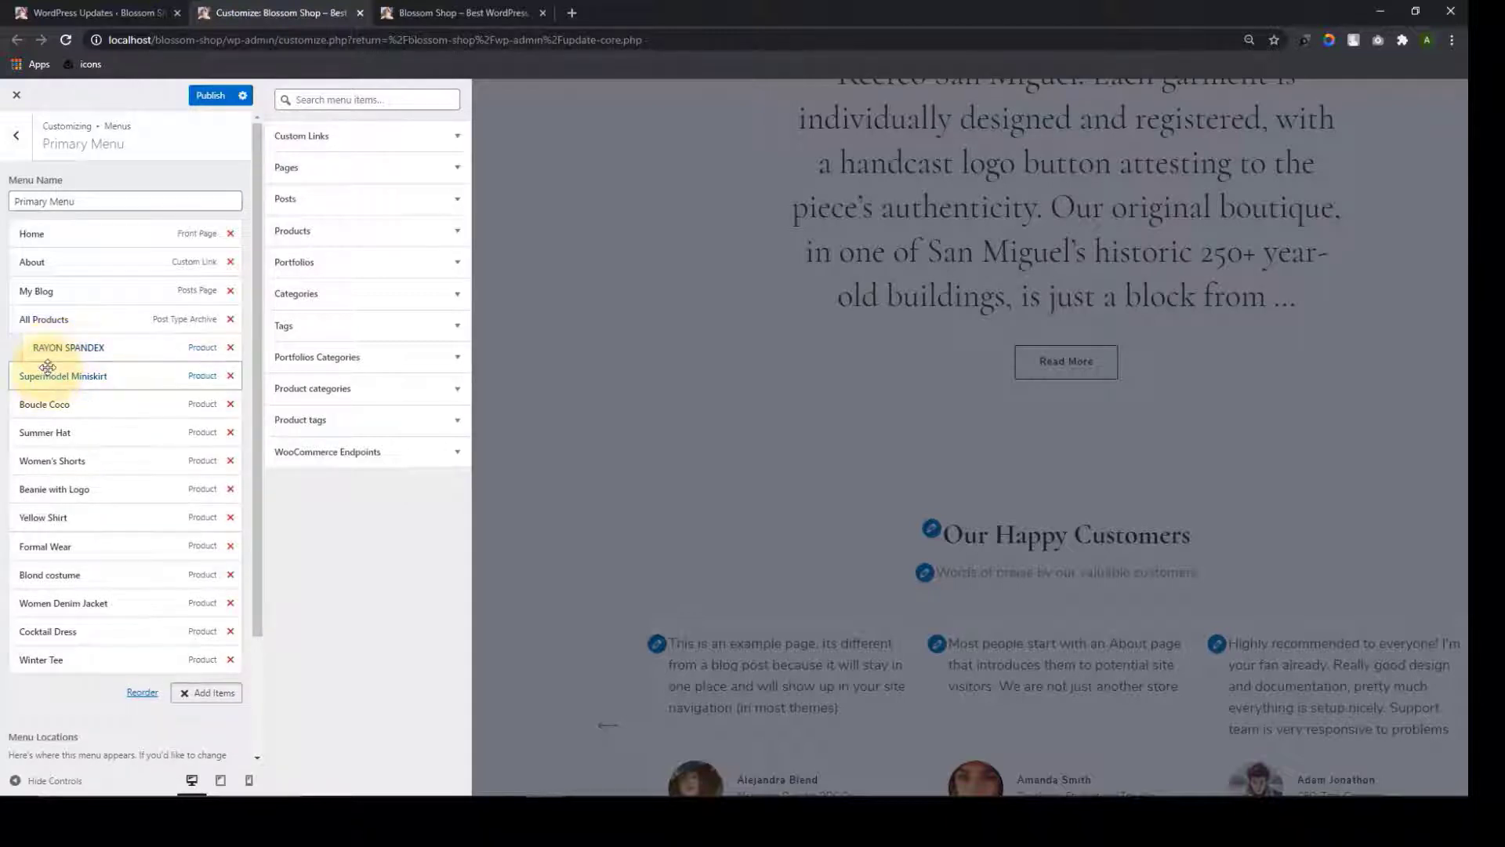
drag(43, 372, 49, 432)
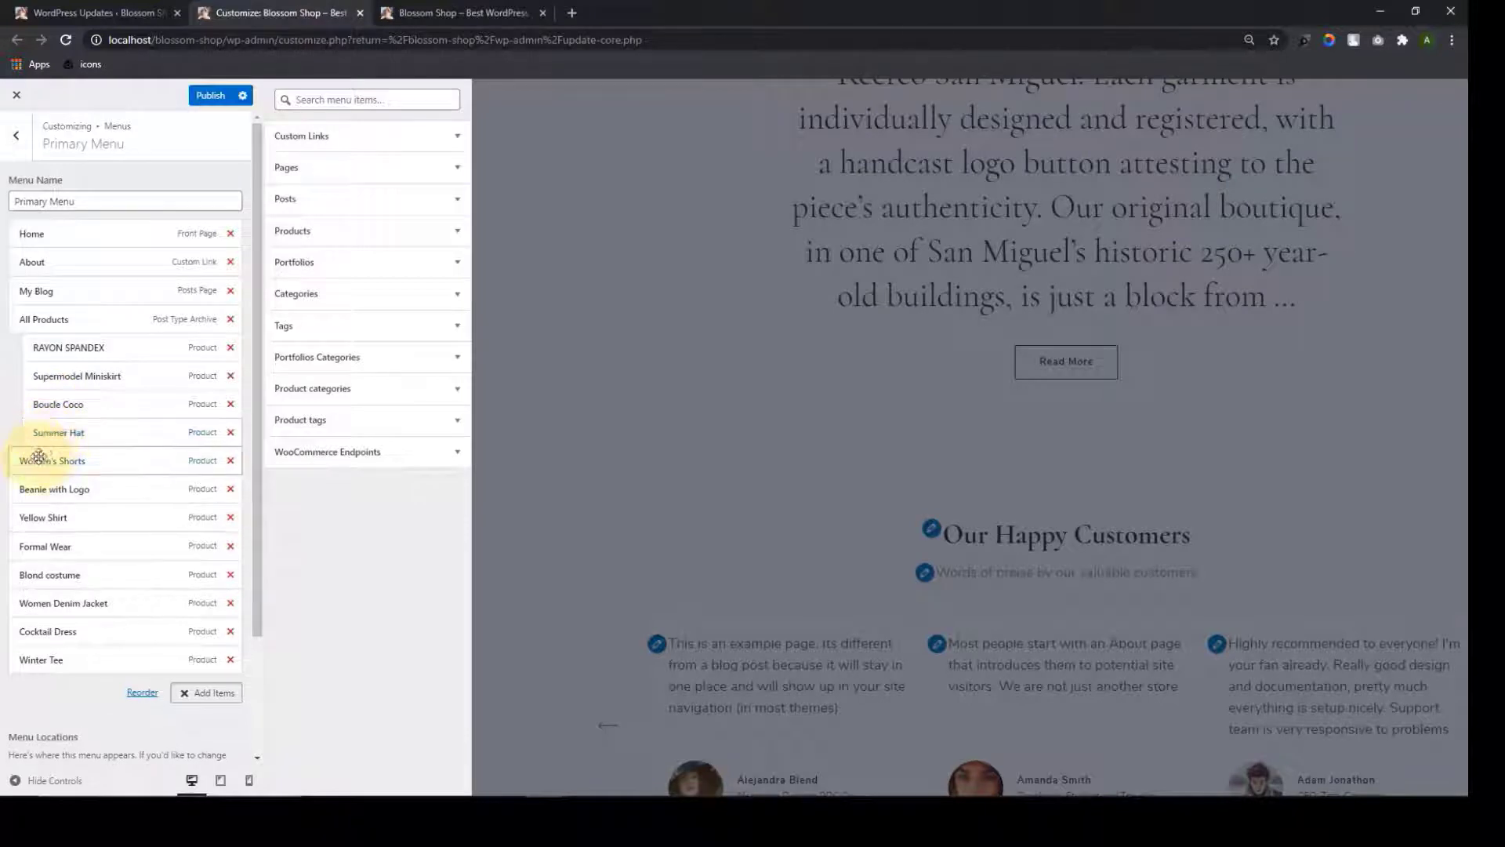
Nest the remaining products, Women's Shorts through Winter Tee, under All Products and publish
click(43, 459)
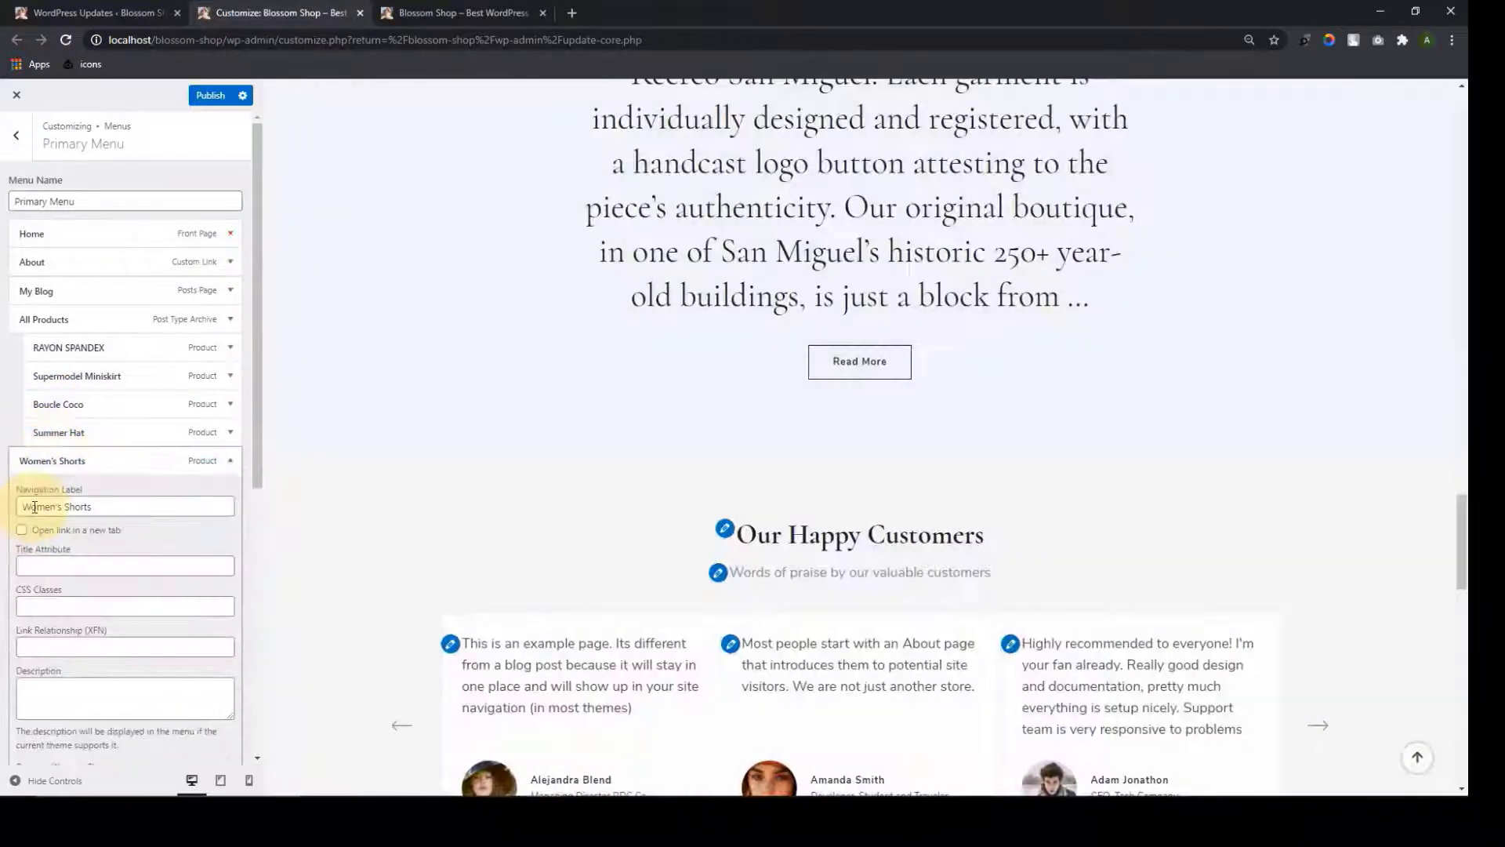
click(63, 463)
drag(63, 463, 81, 462)
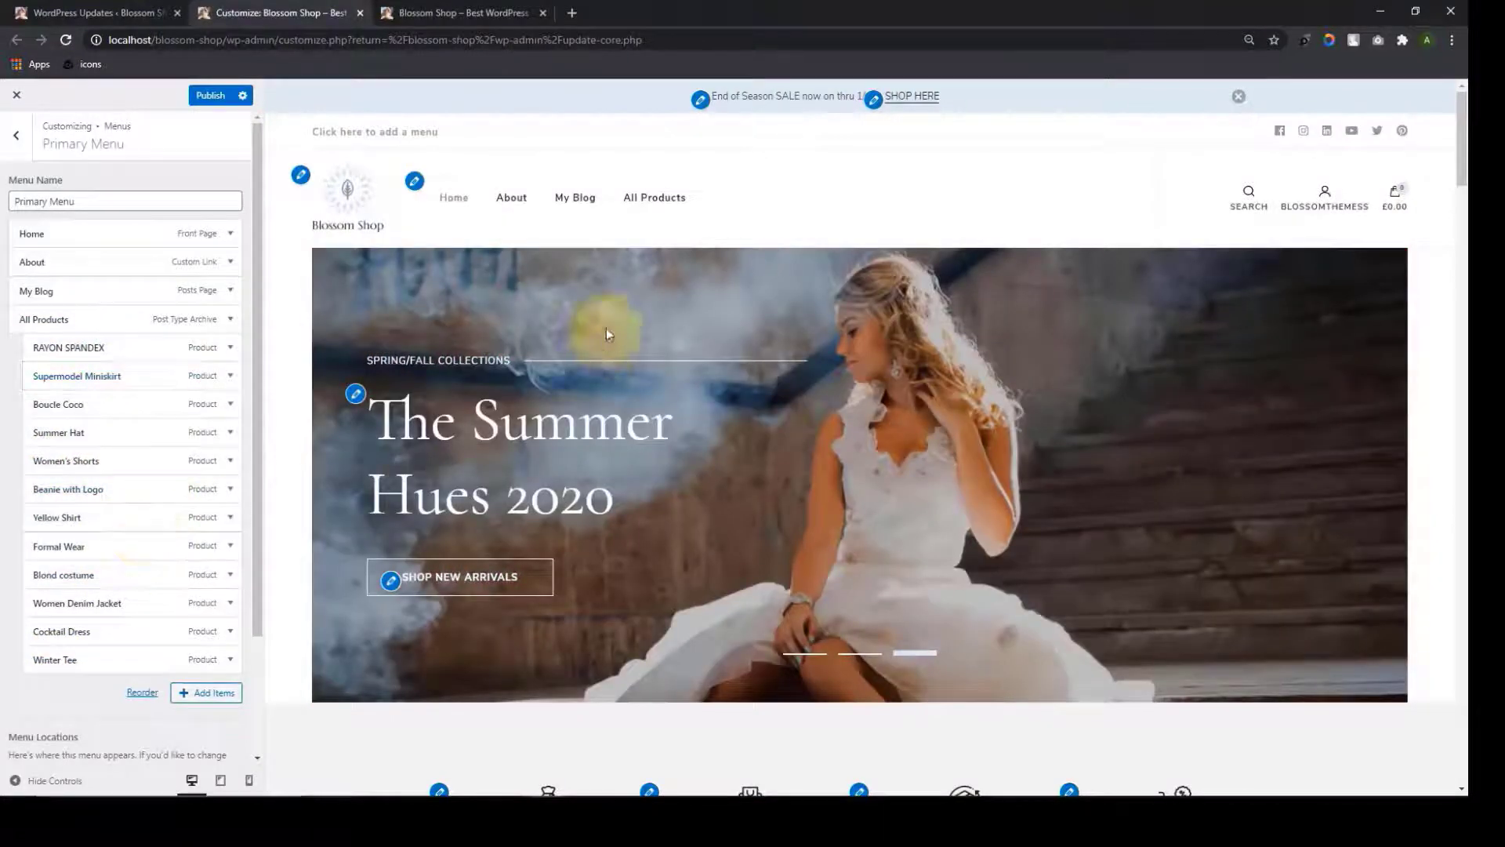
mouse_move(655, 210)
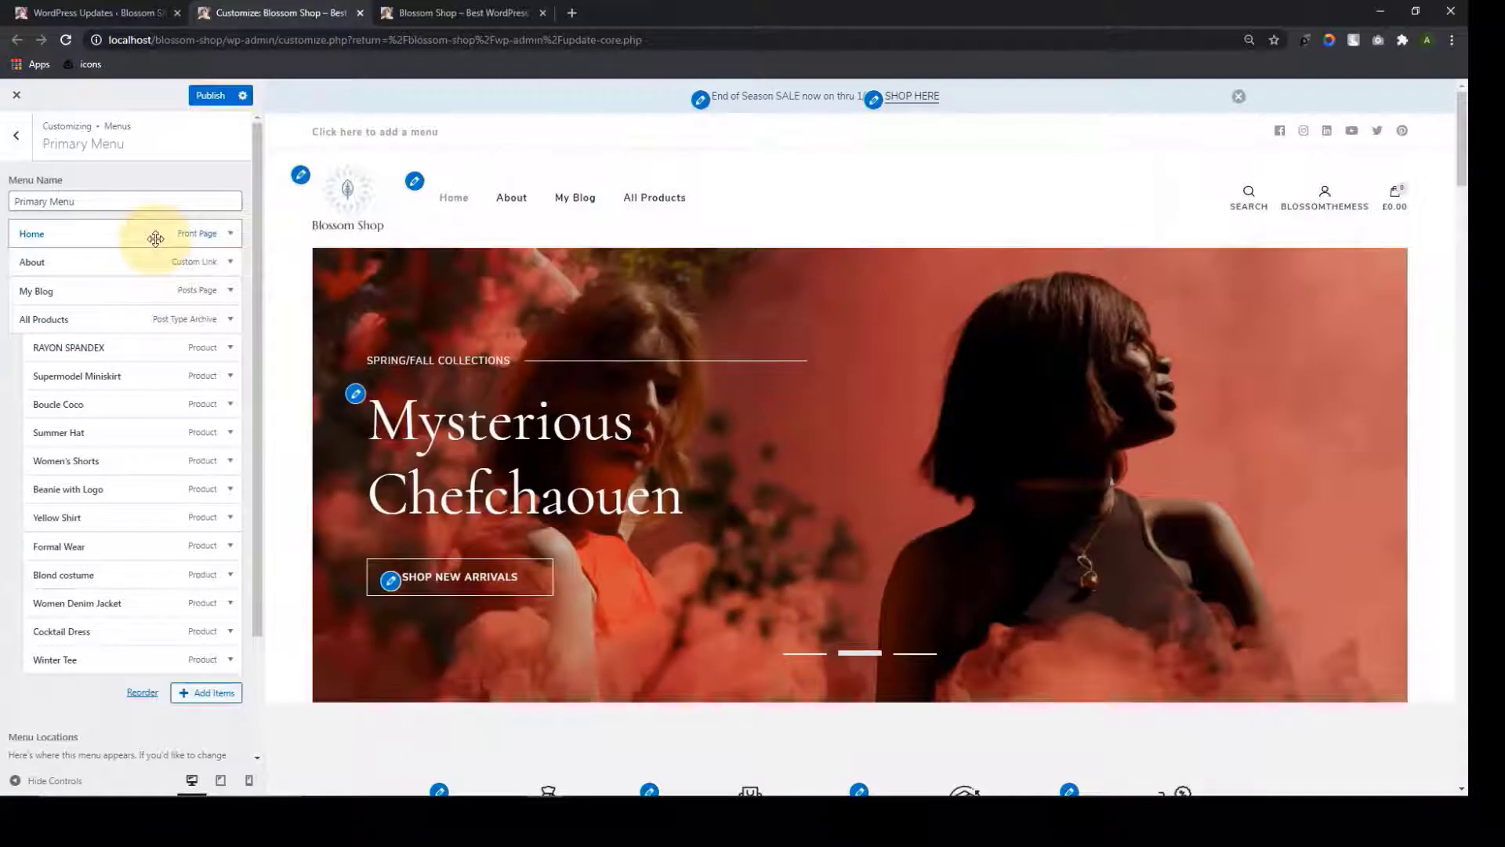
scroll(138, 547, down, 3)
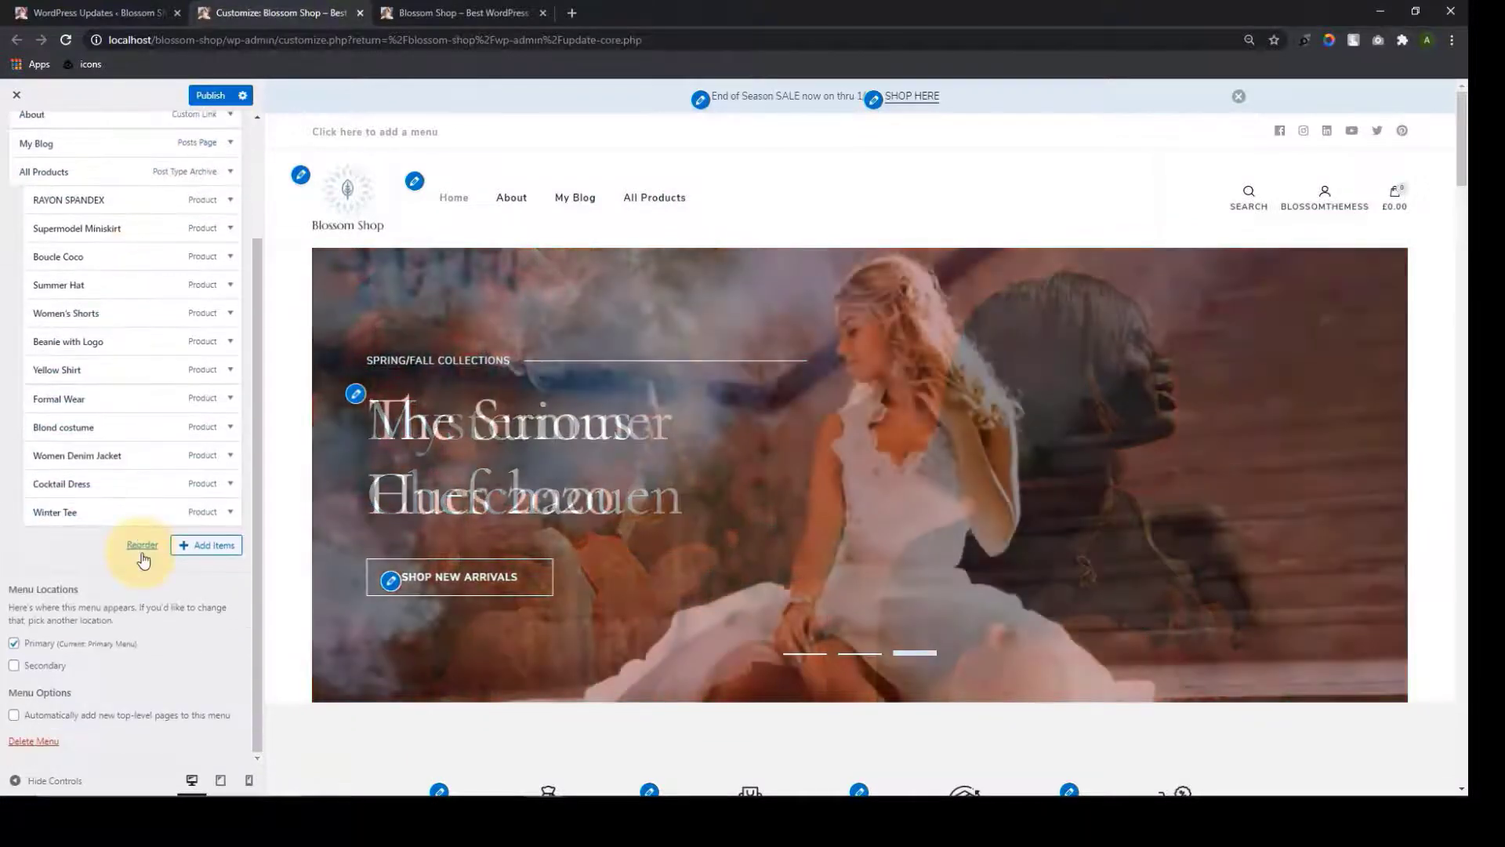
scroll(112, 563, up, 4)
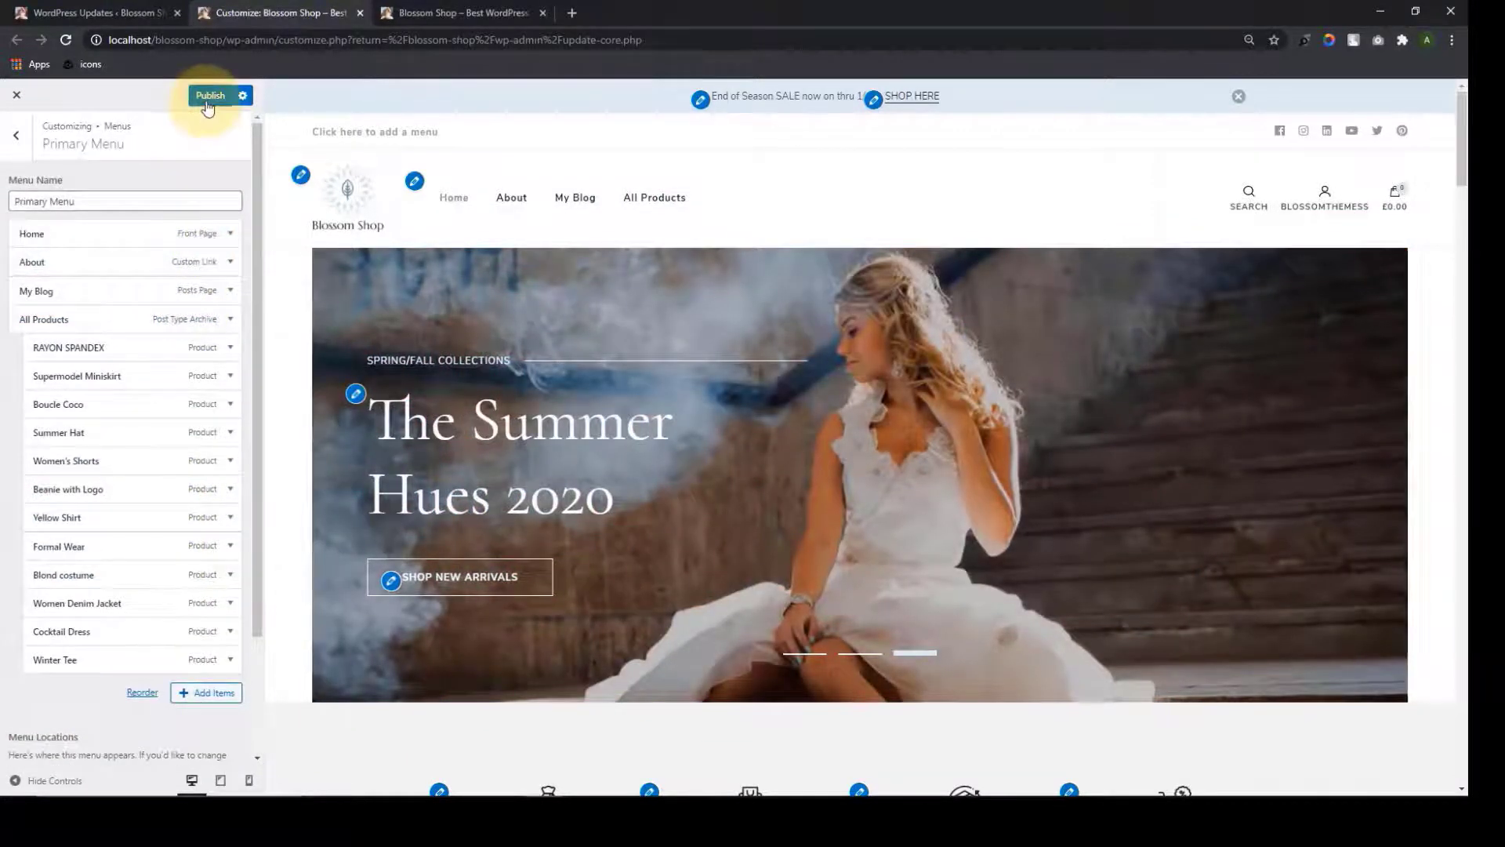
click(208, 97)
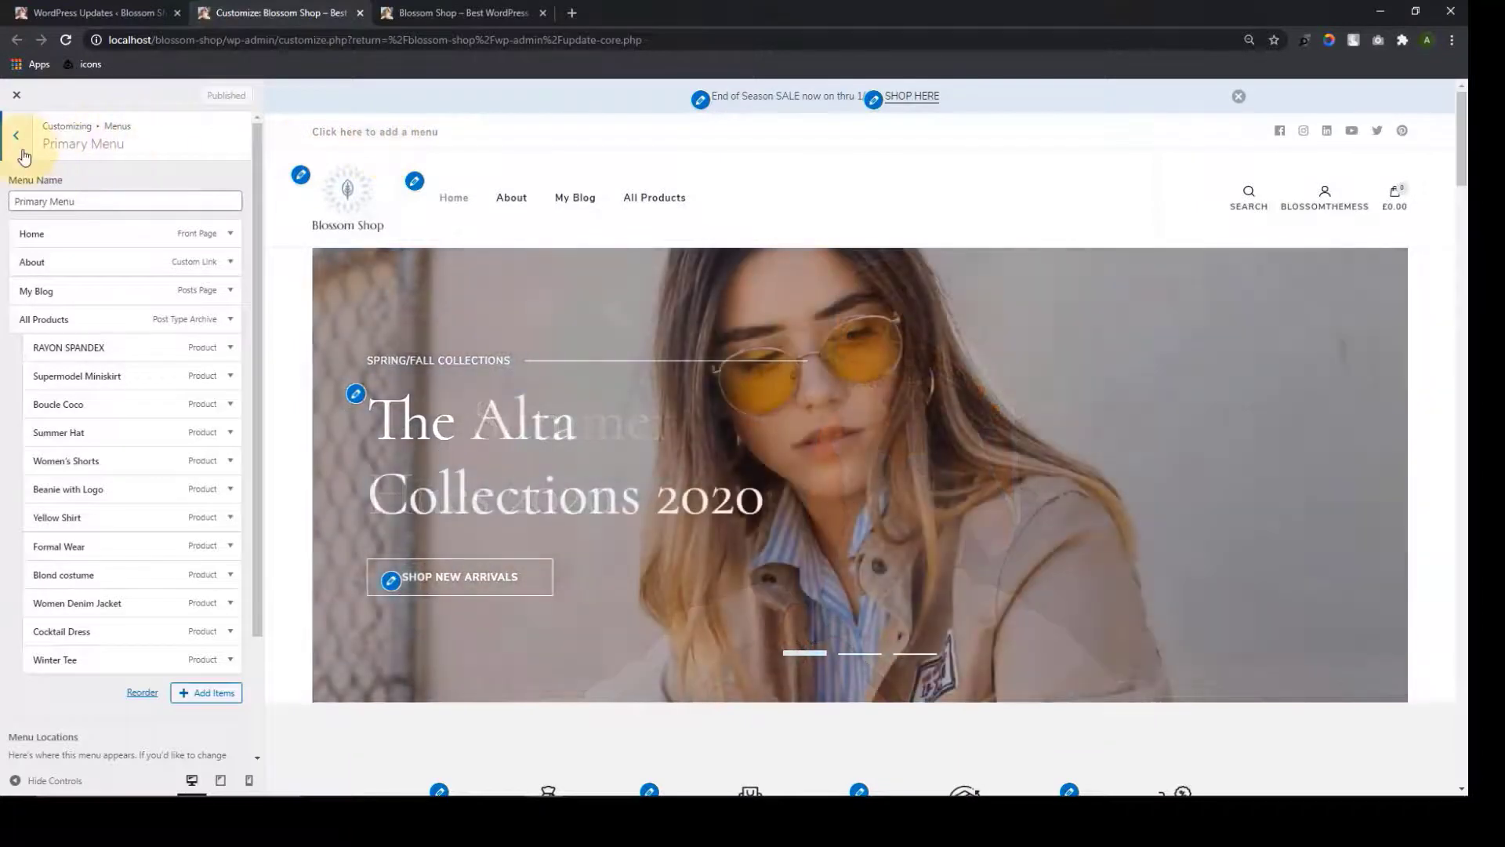
Create a Secondary Menu assigned to the Secondary location
click(16, 137)
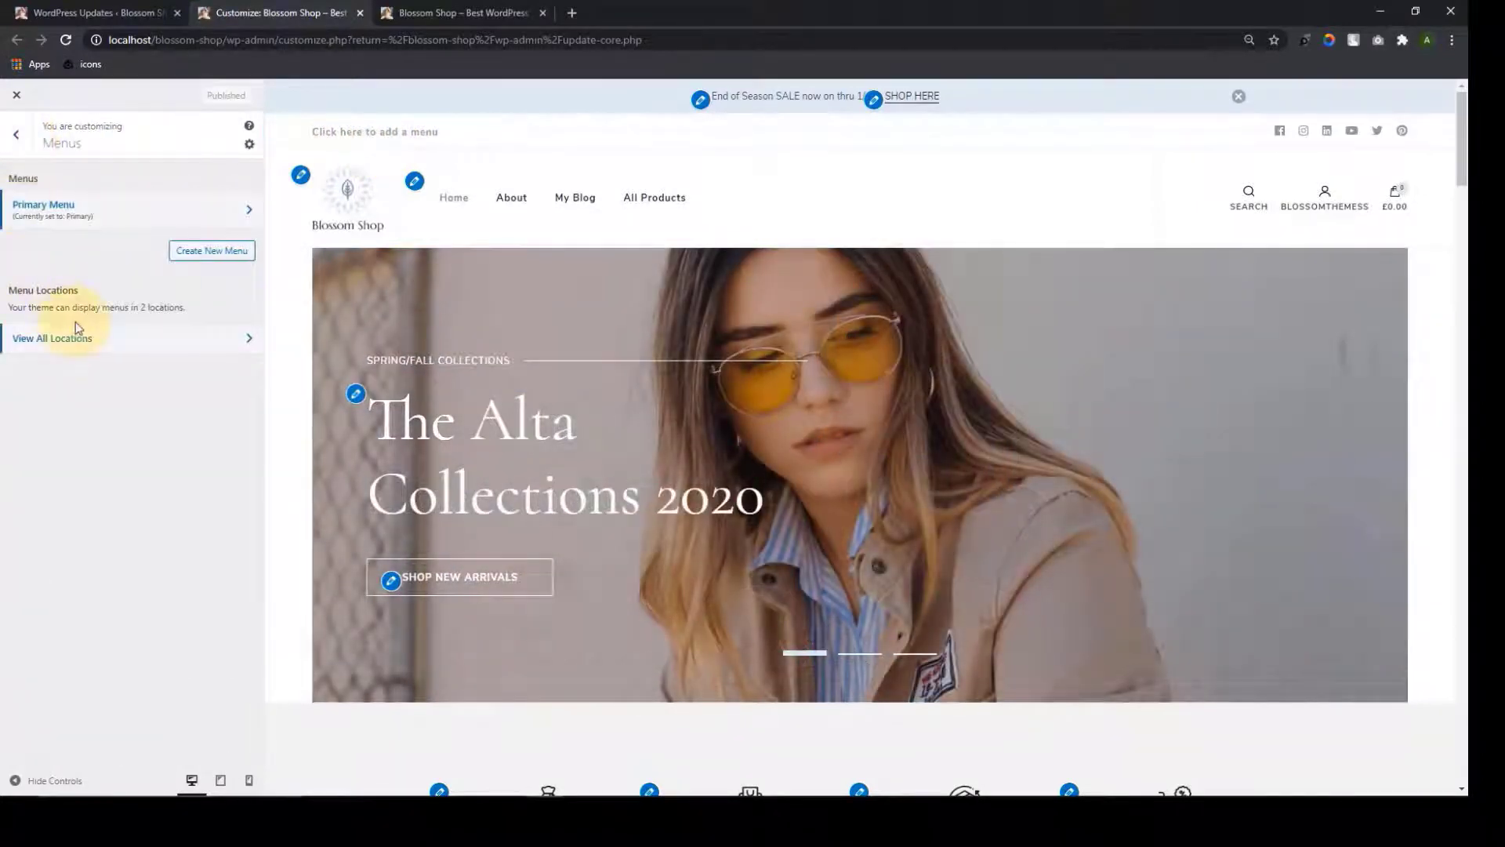
click(197, 250)
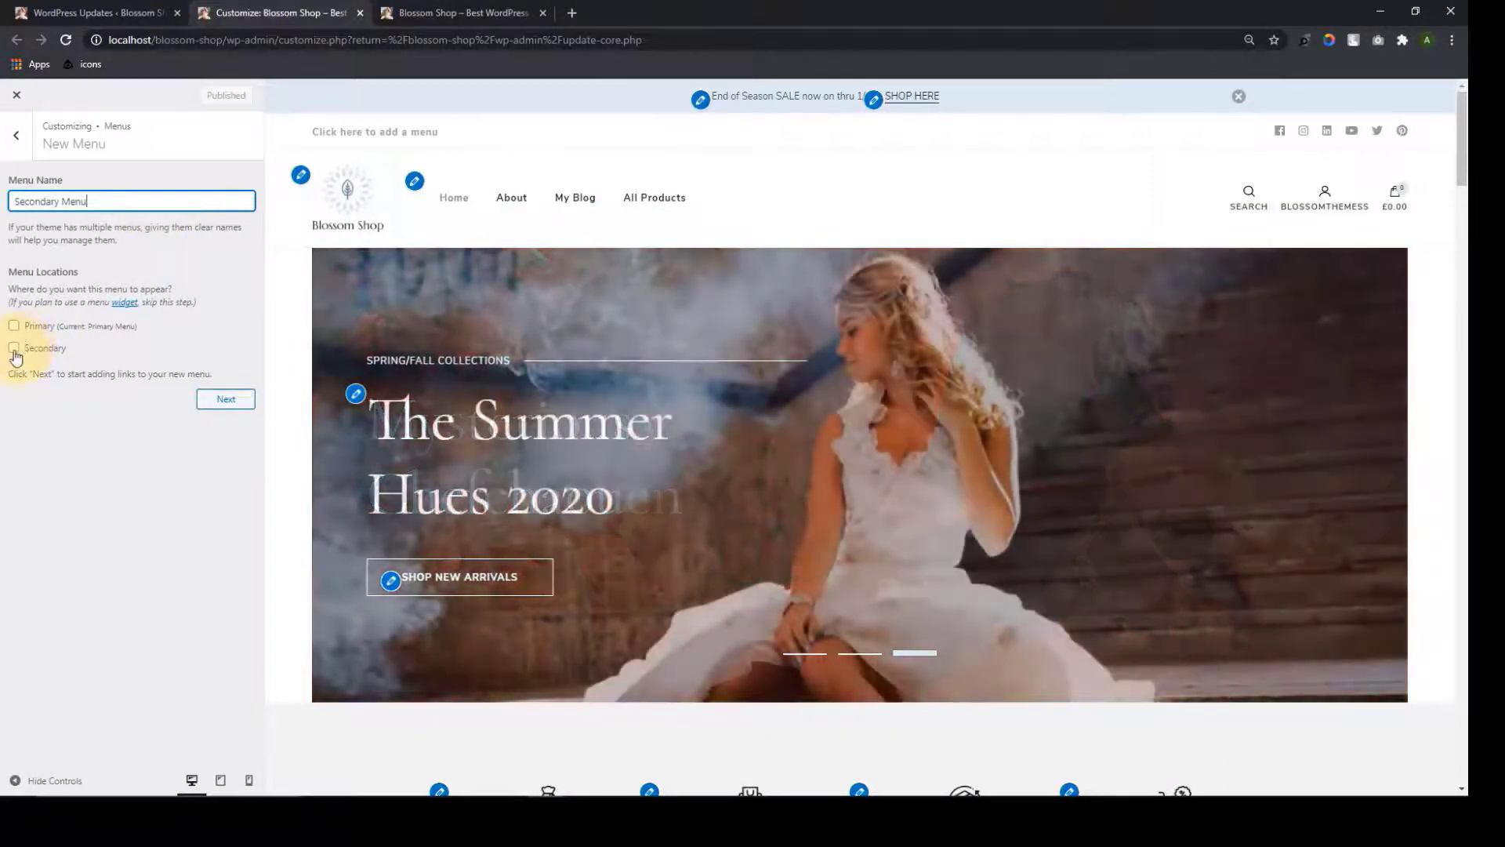
click(13, 348)
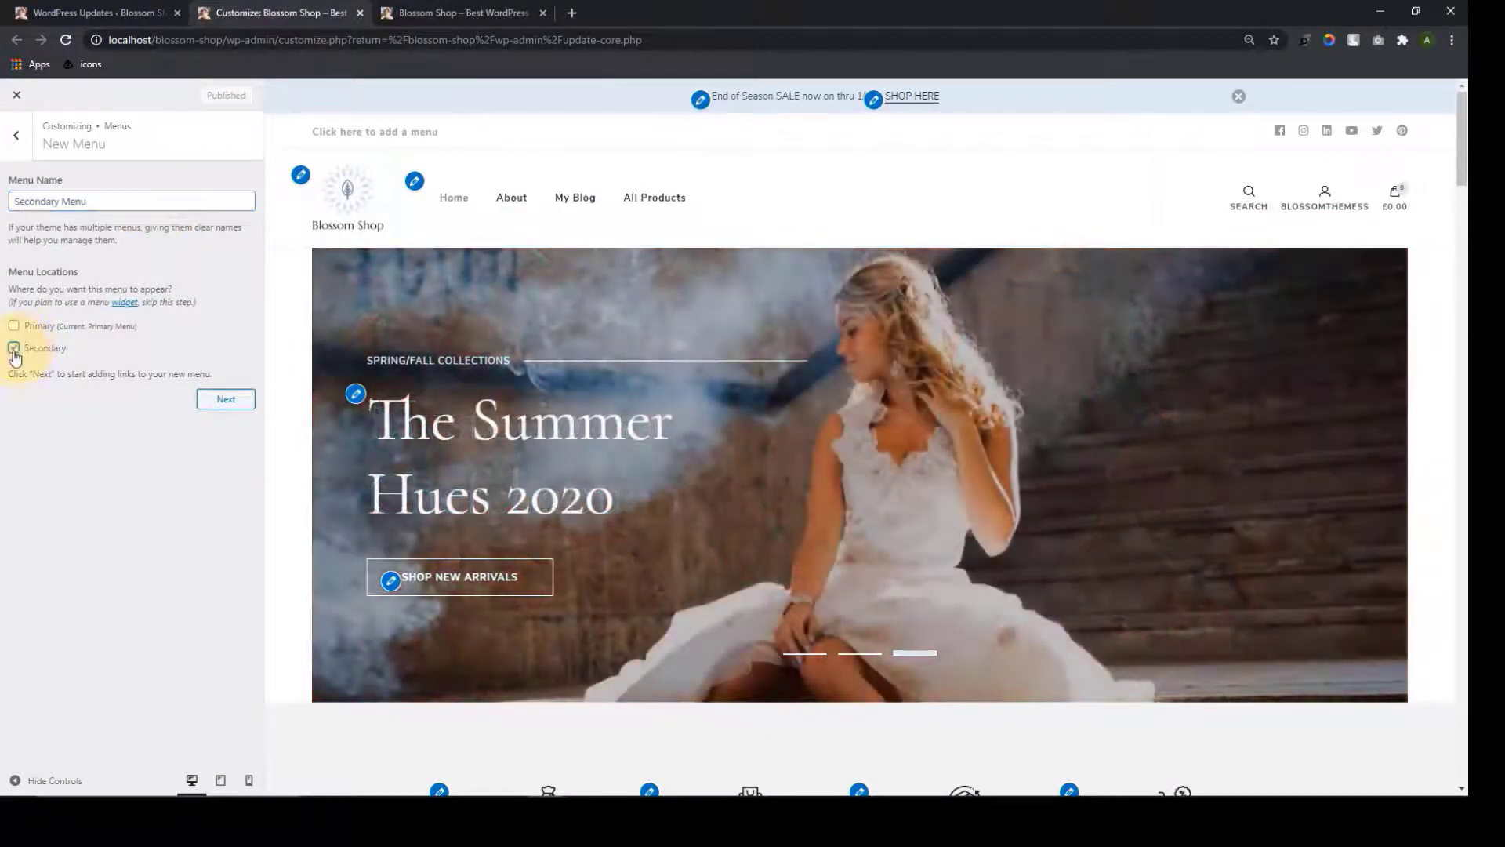
click(226, 399)
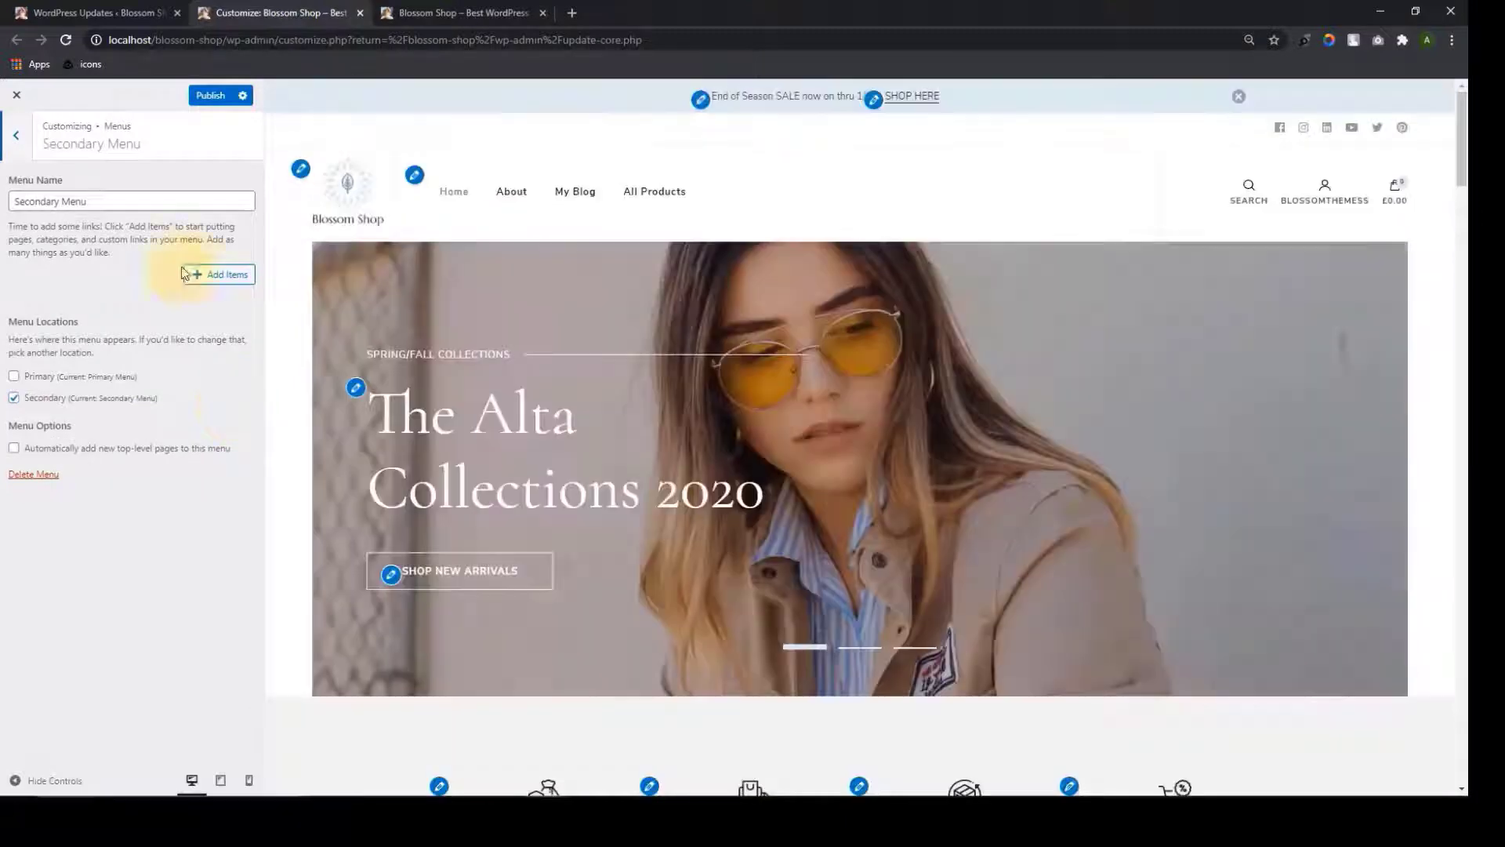
Add the Shop, Cart and Checkout pages to the Secondary Menu and publish
click(186, 274)
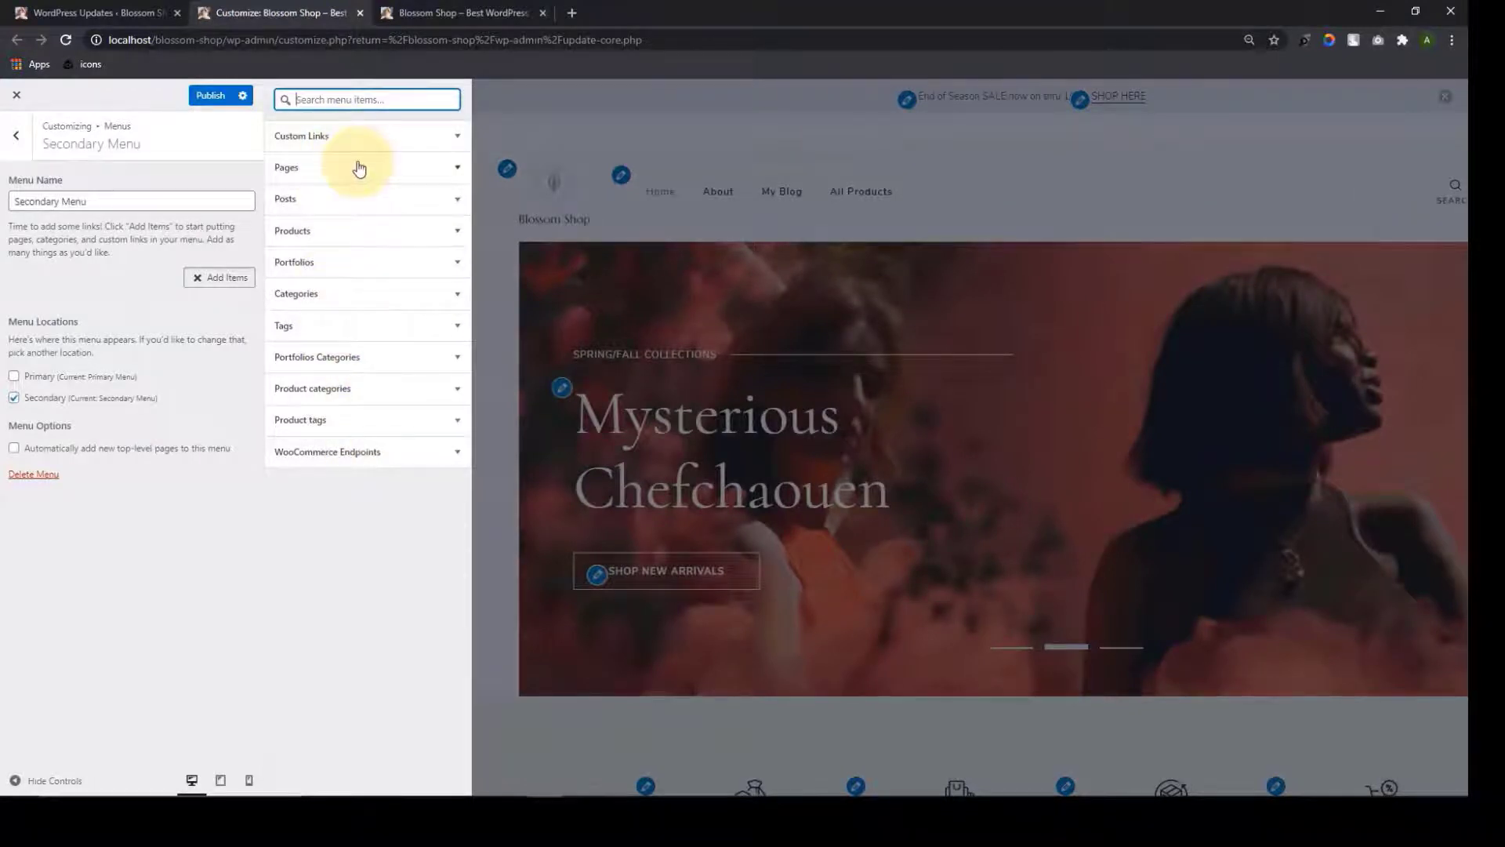
click(331, 171)
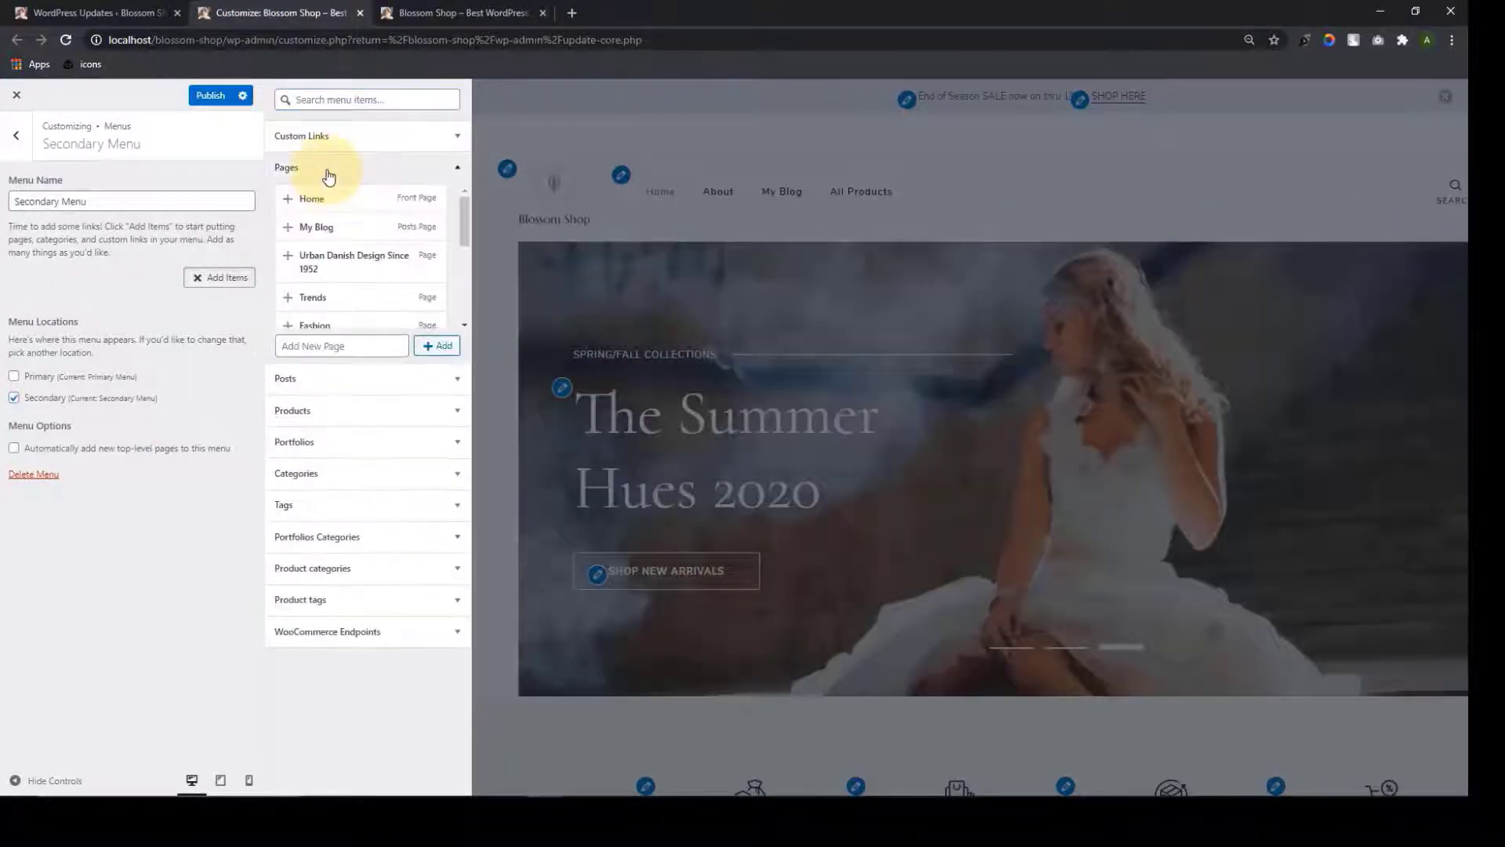
scroll(294, 286, down, 5)
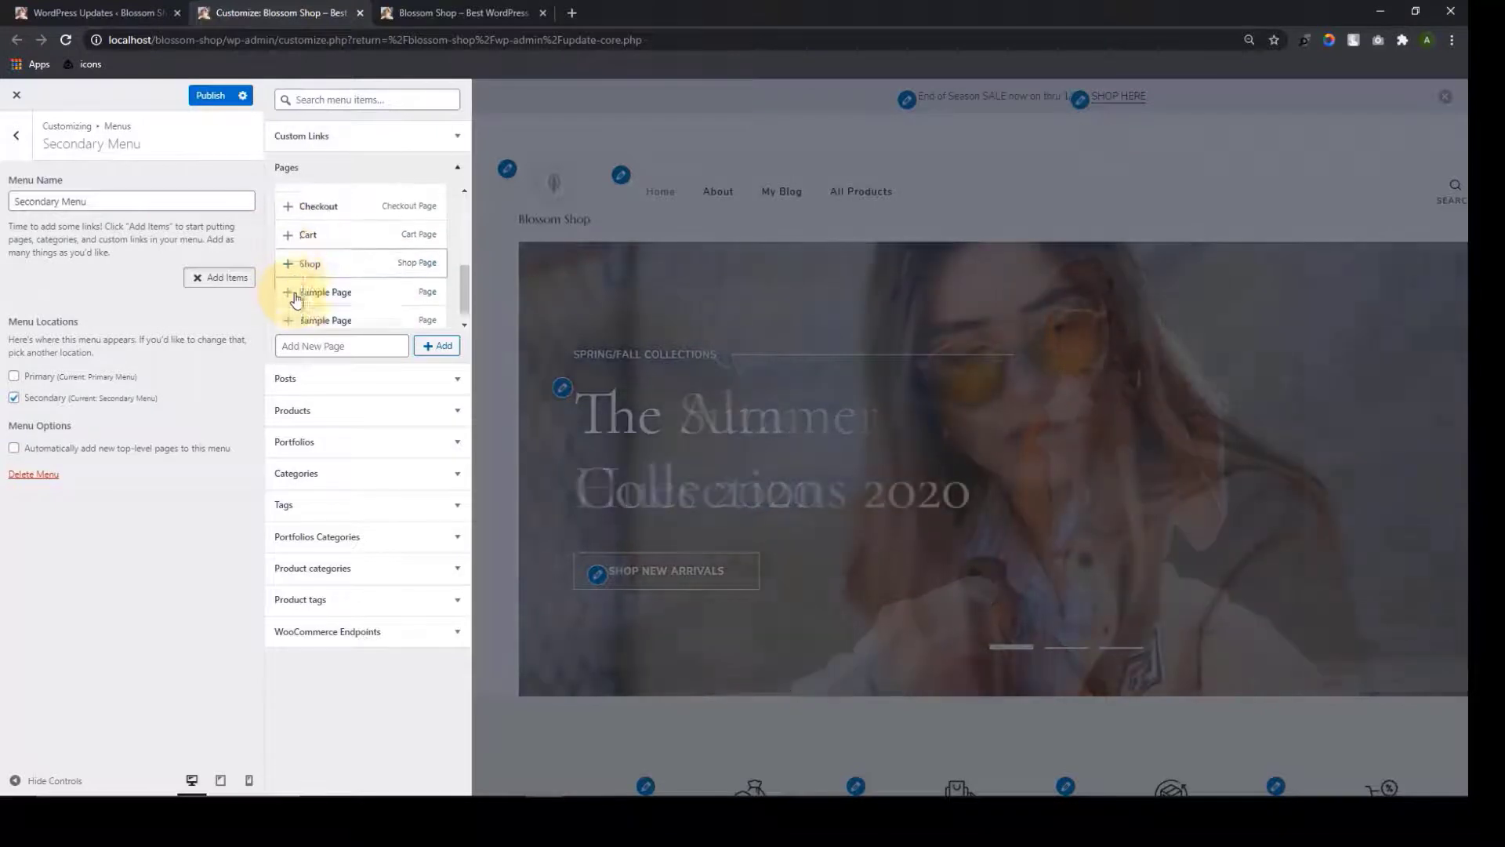
click(296, 263)
click(292, 235)
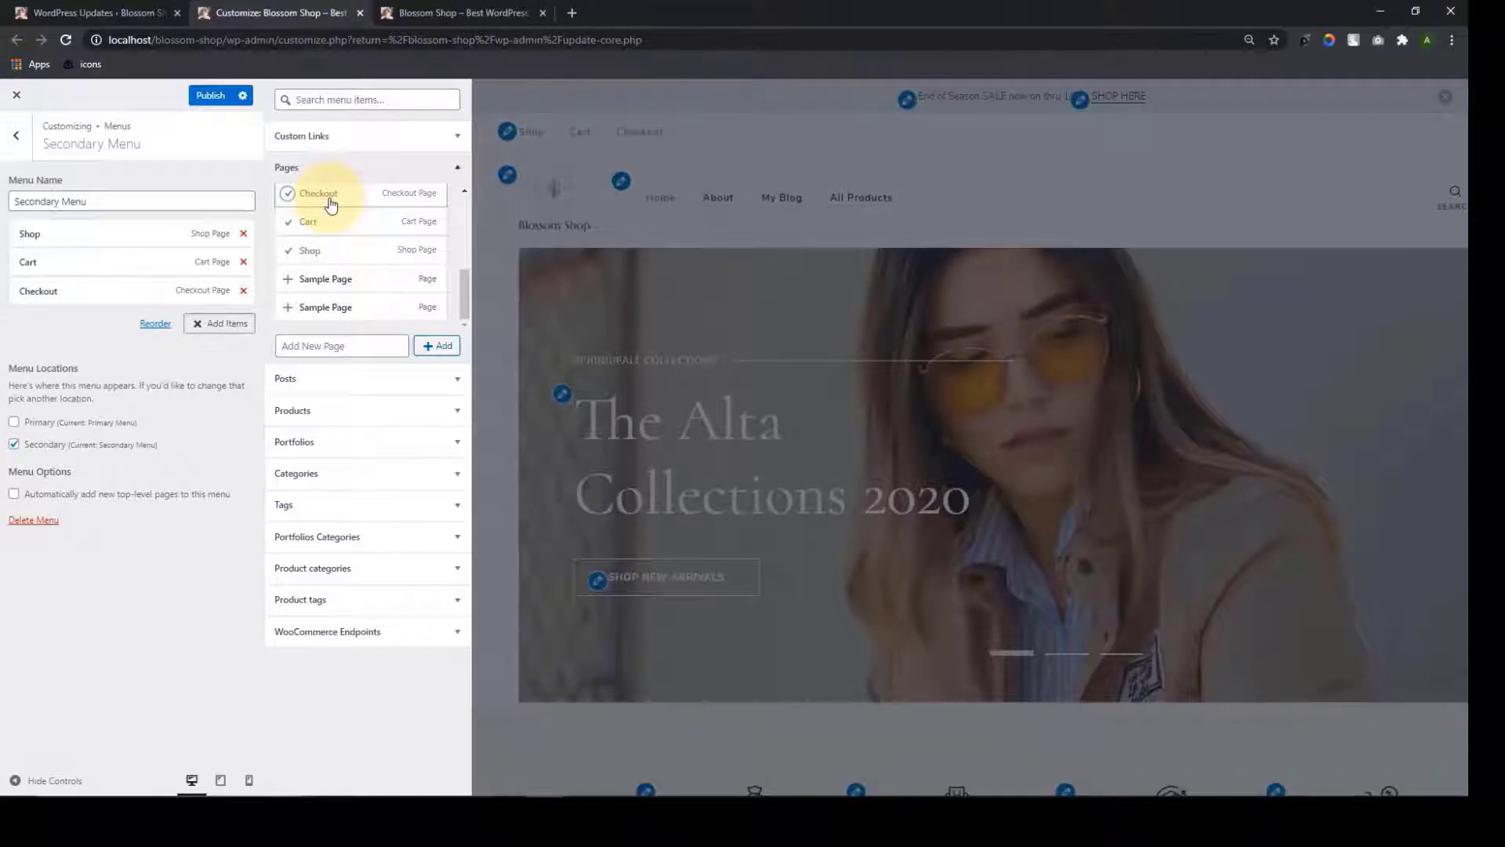
click(249, 430)
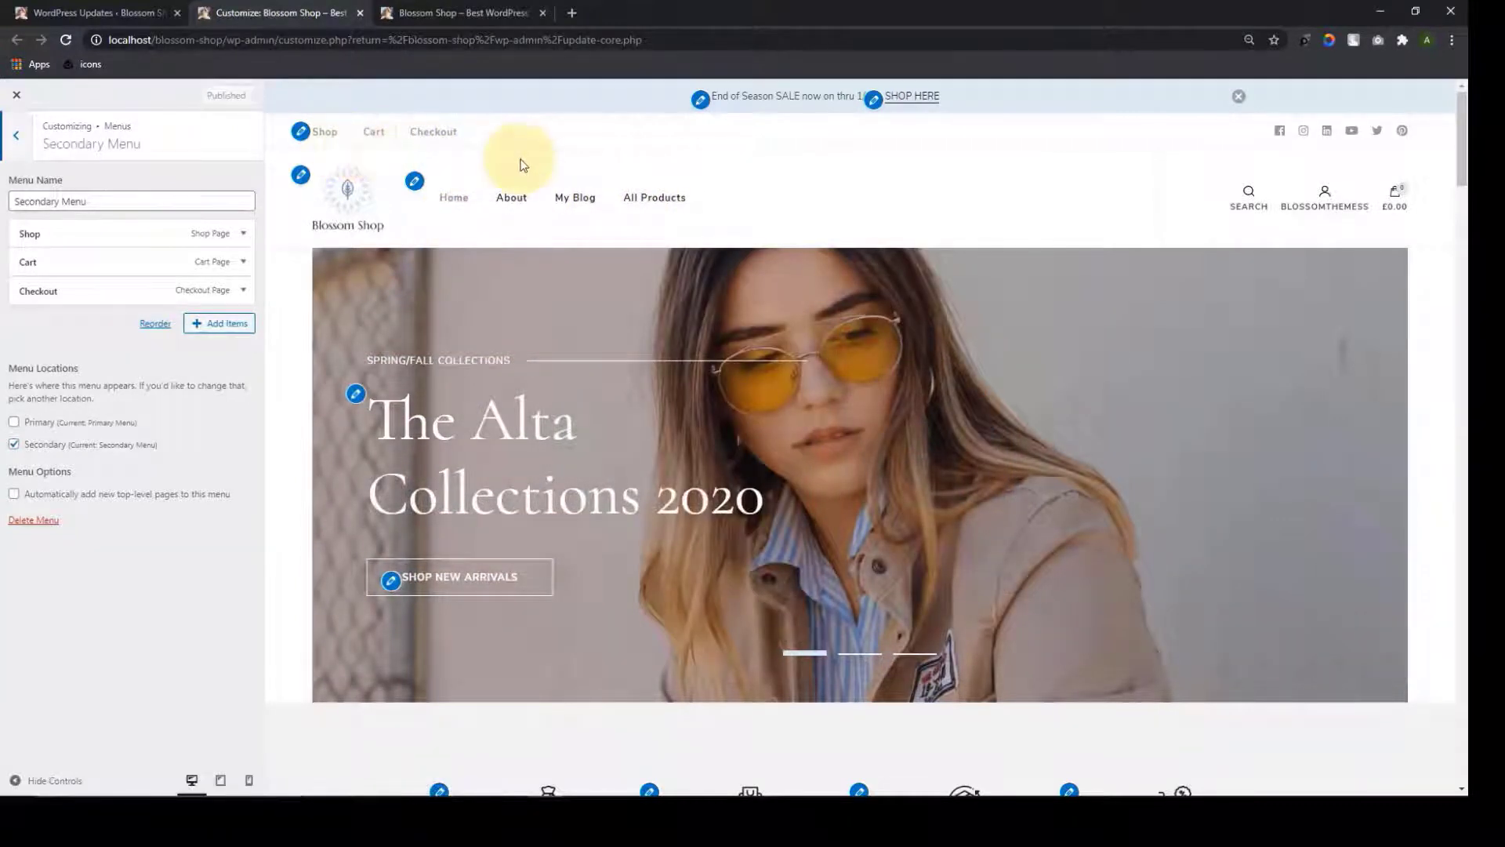
click(470, 15)
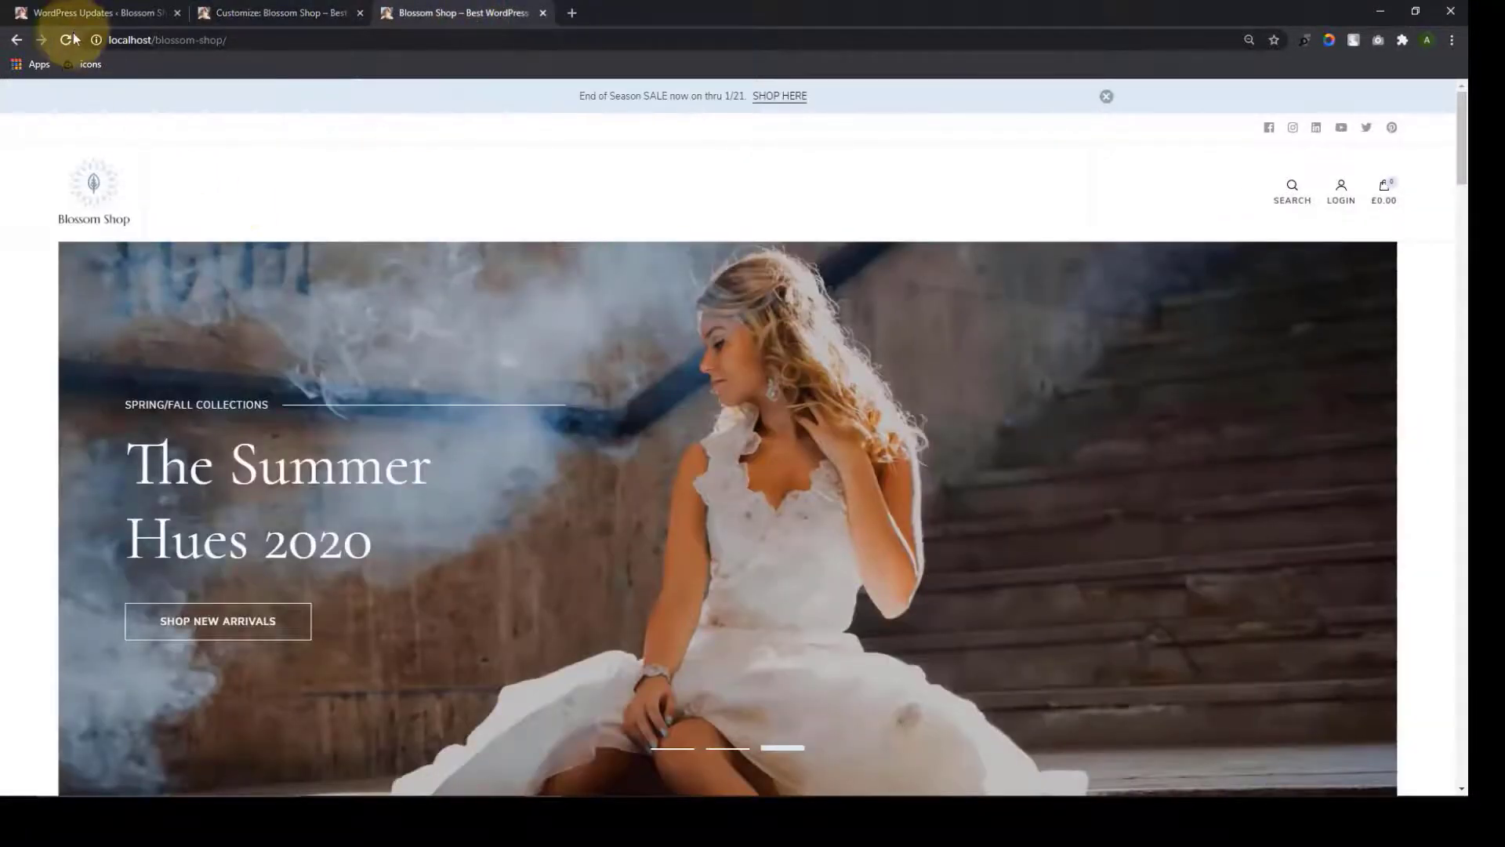
click(69, 39)
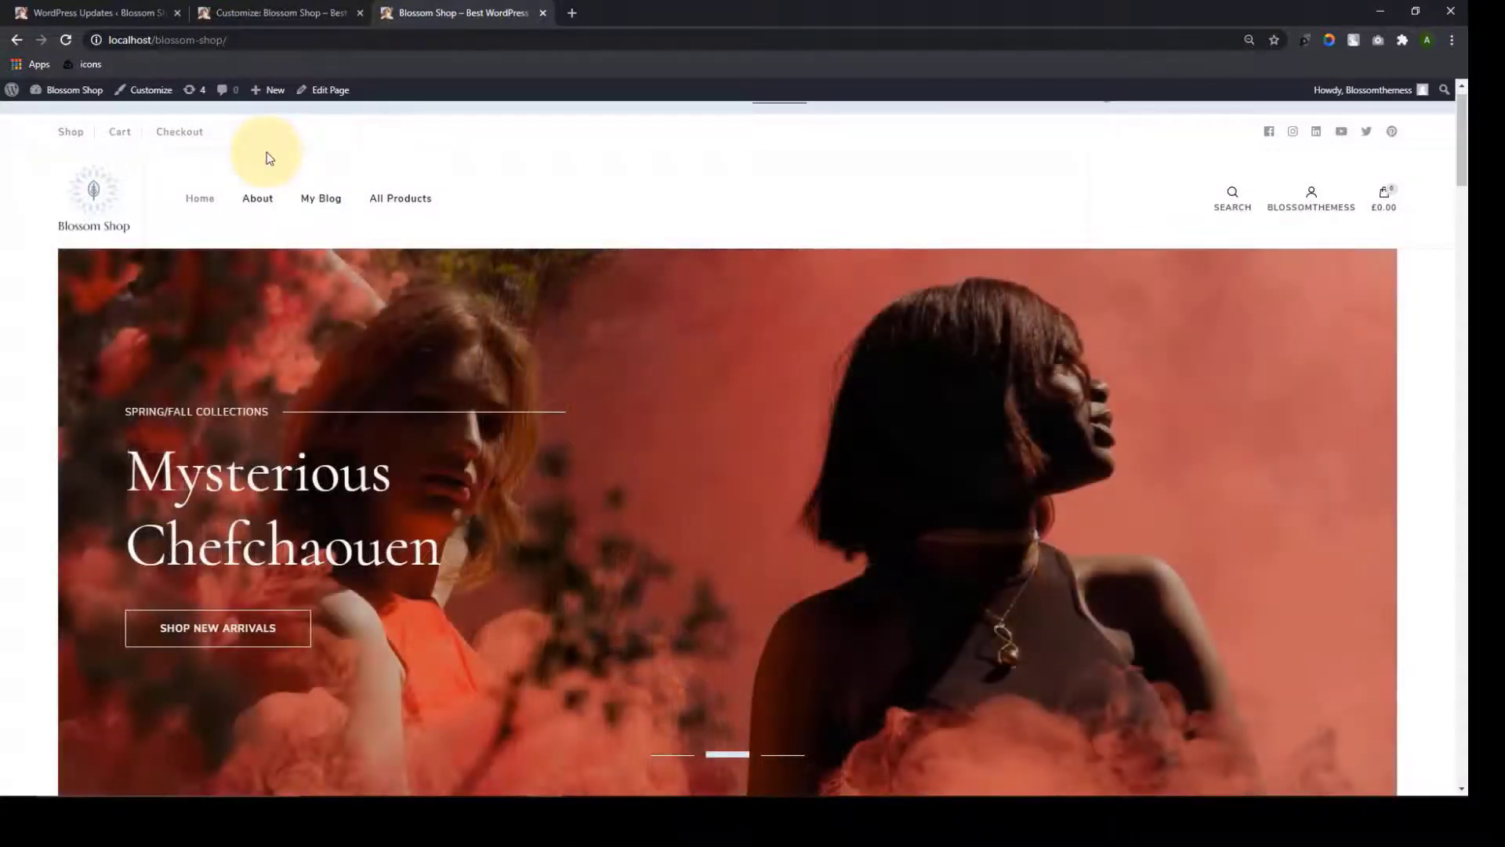
click(290, 13)
click(19, 139)
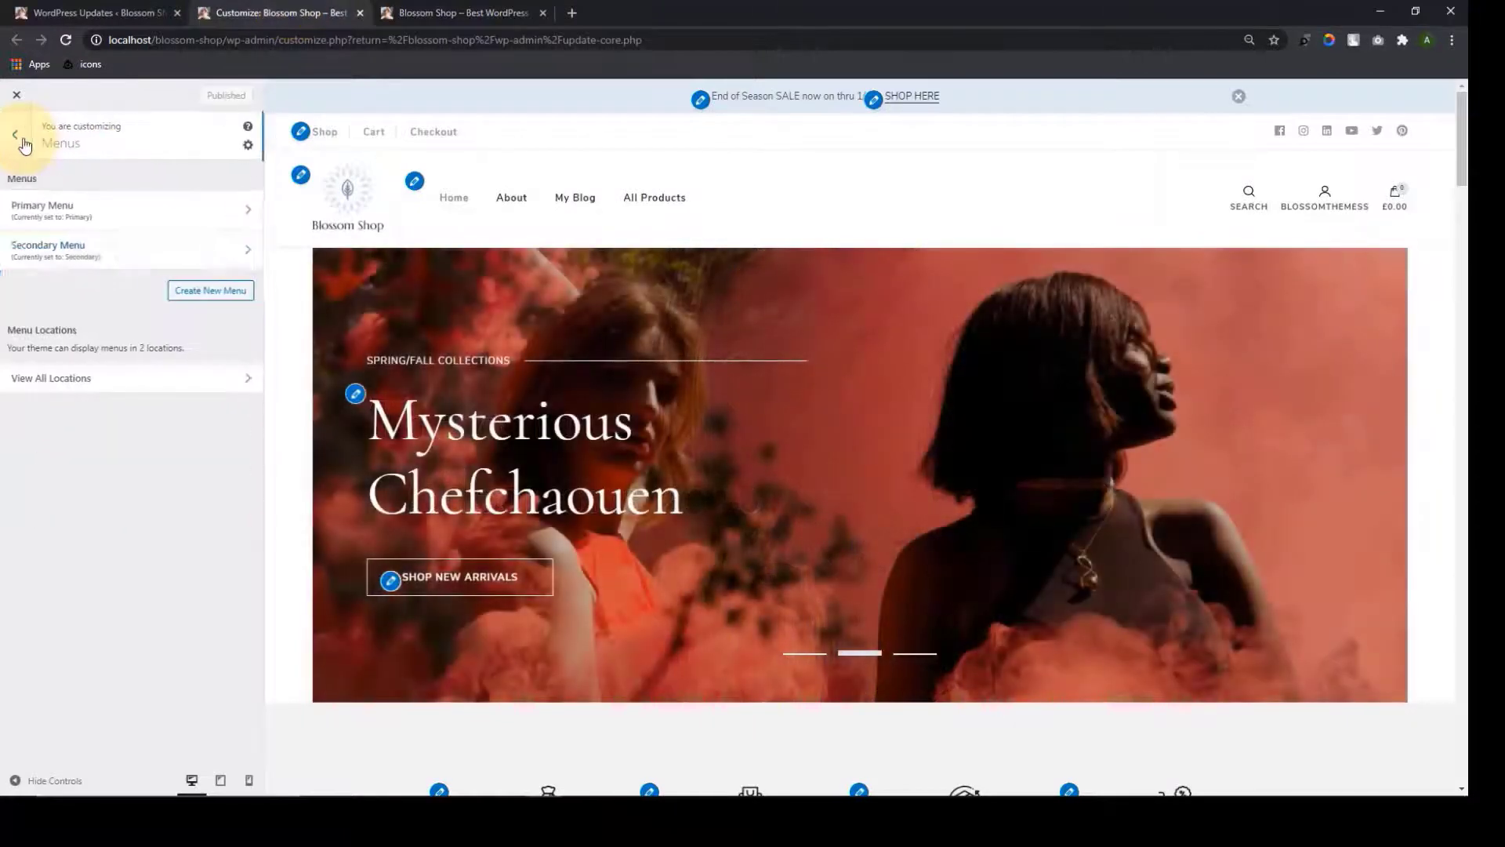
Open Appearance Settings > Colors and scroll the preview to inspect the page
click(17, 135)
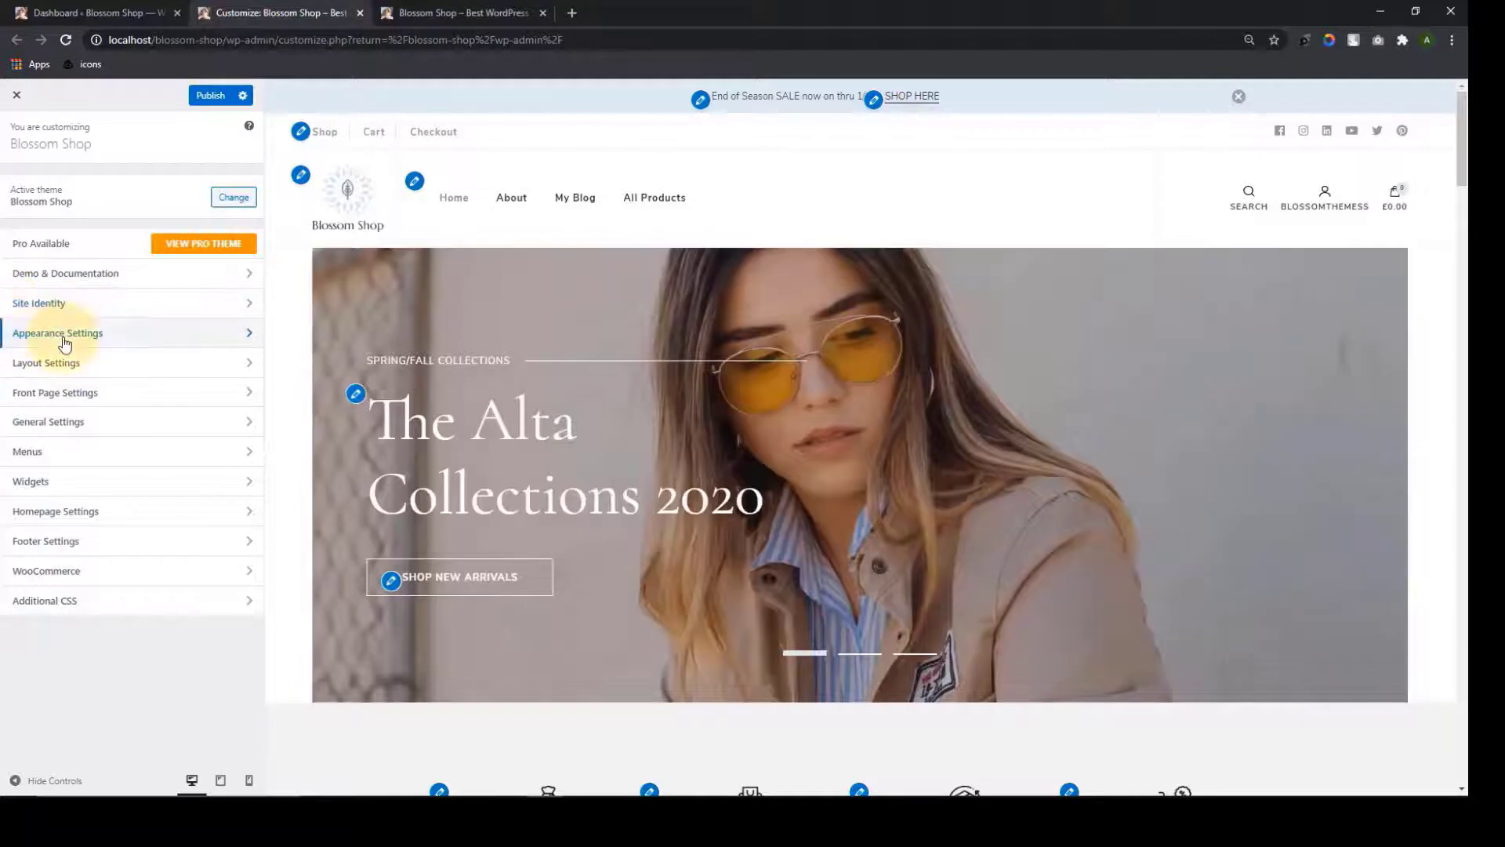
click(65, 338)
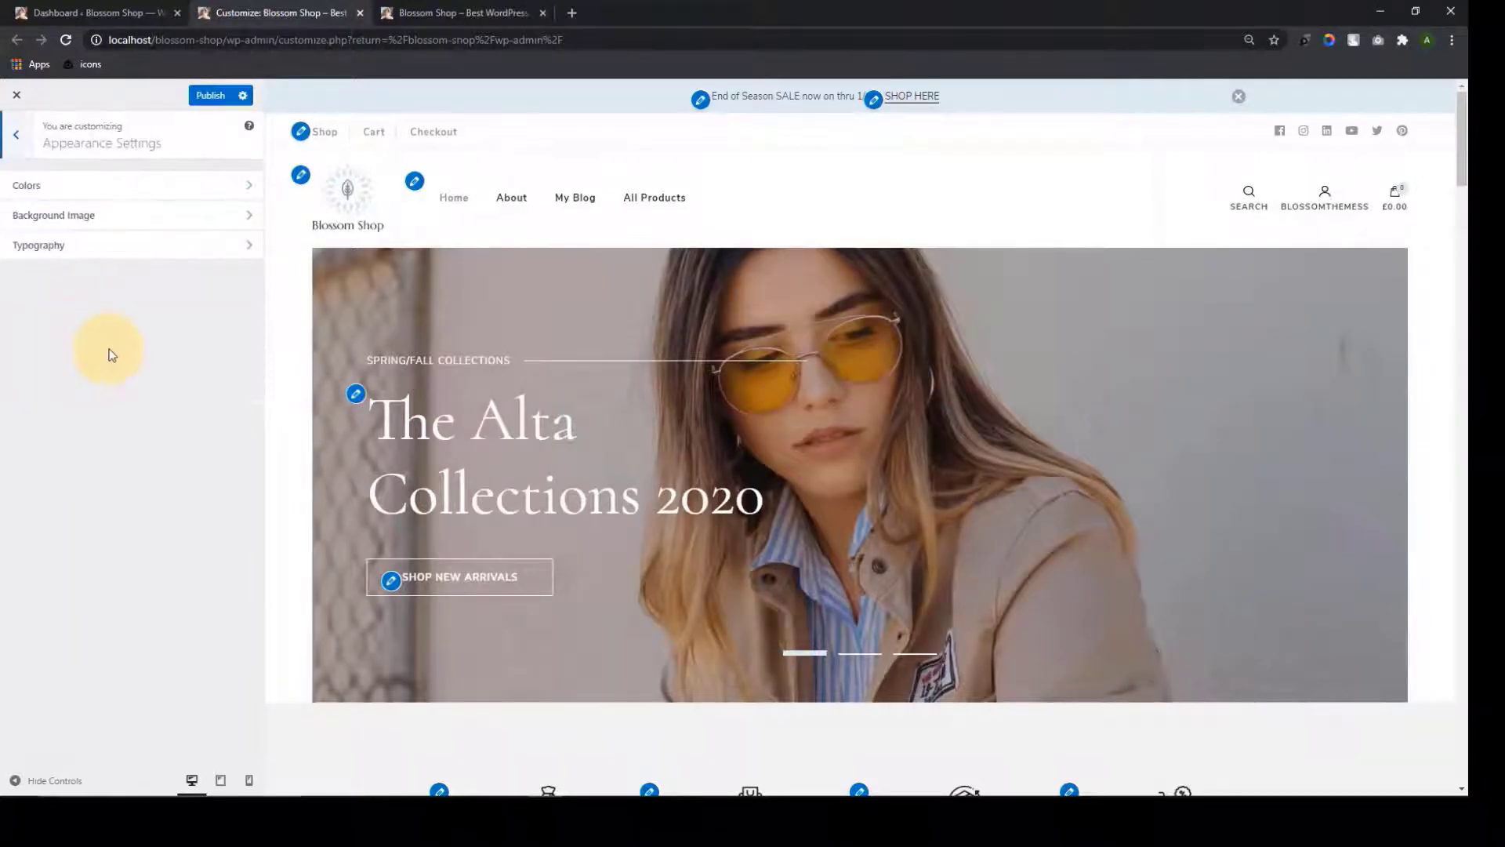
click(208, 193)
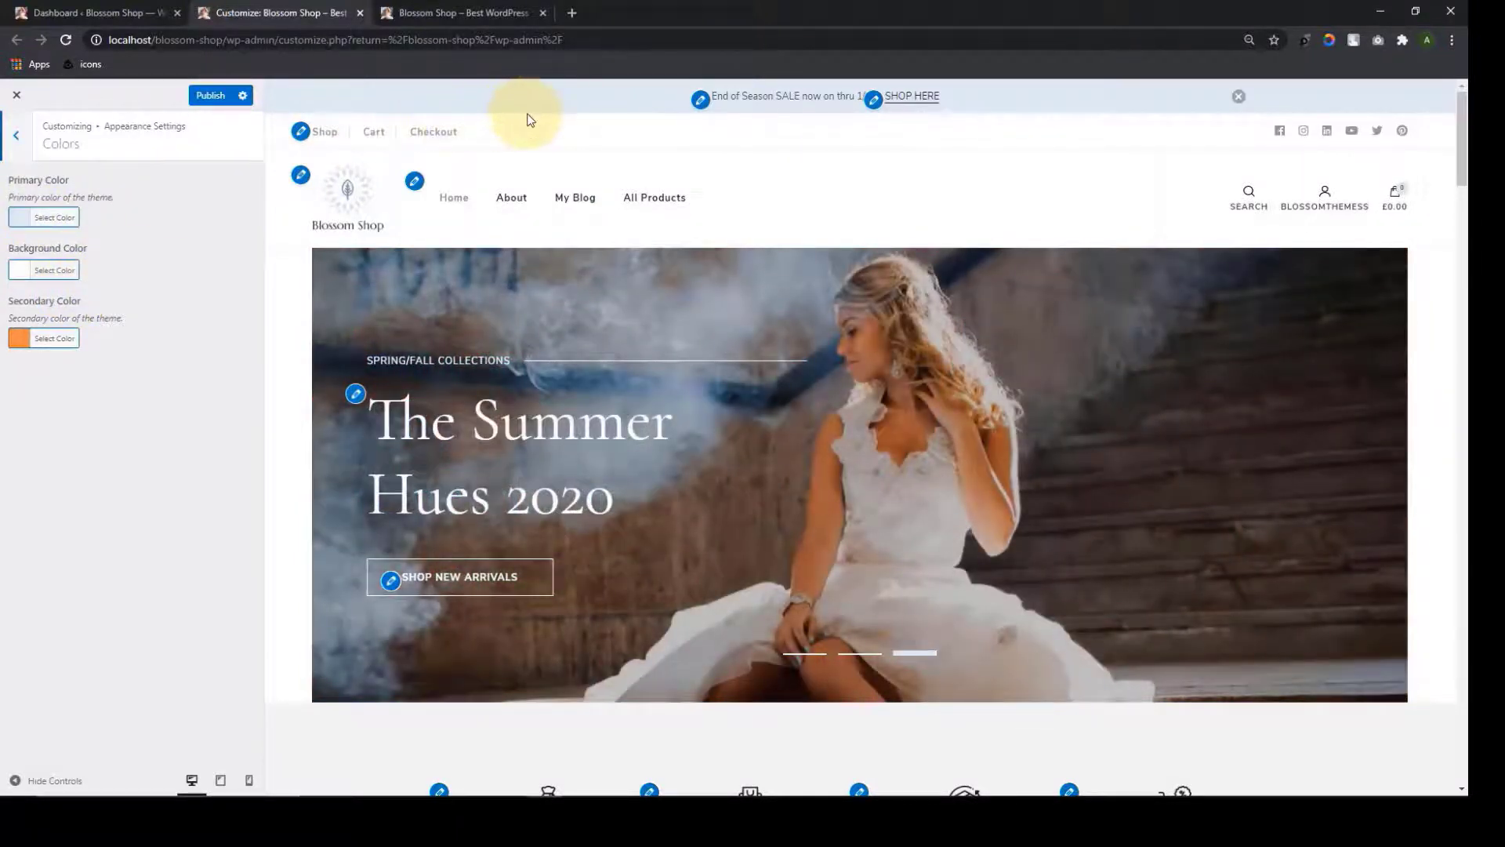
scroll(282, 322, down, 4)
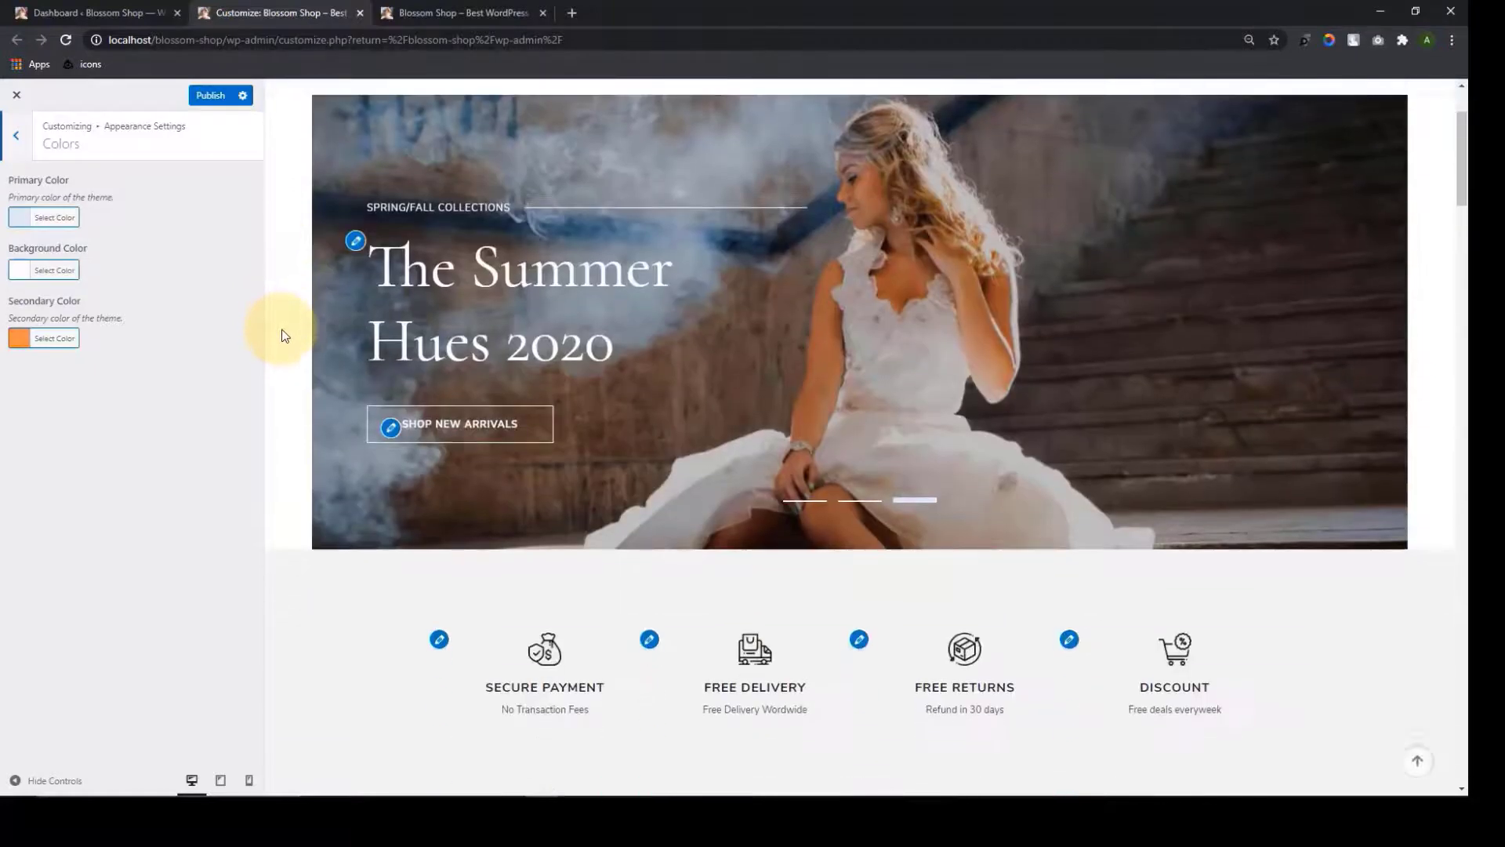
scroll(282, 470, up, 4)
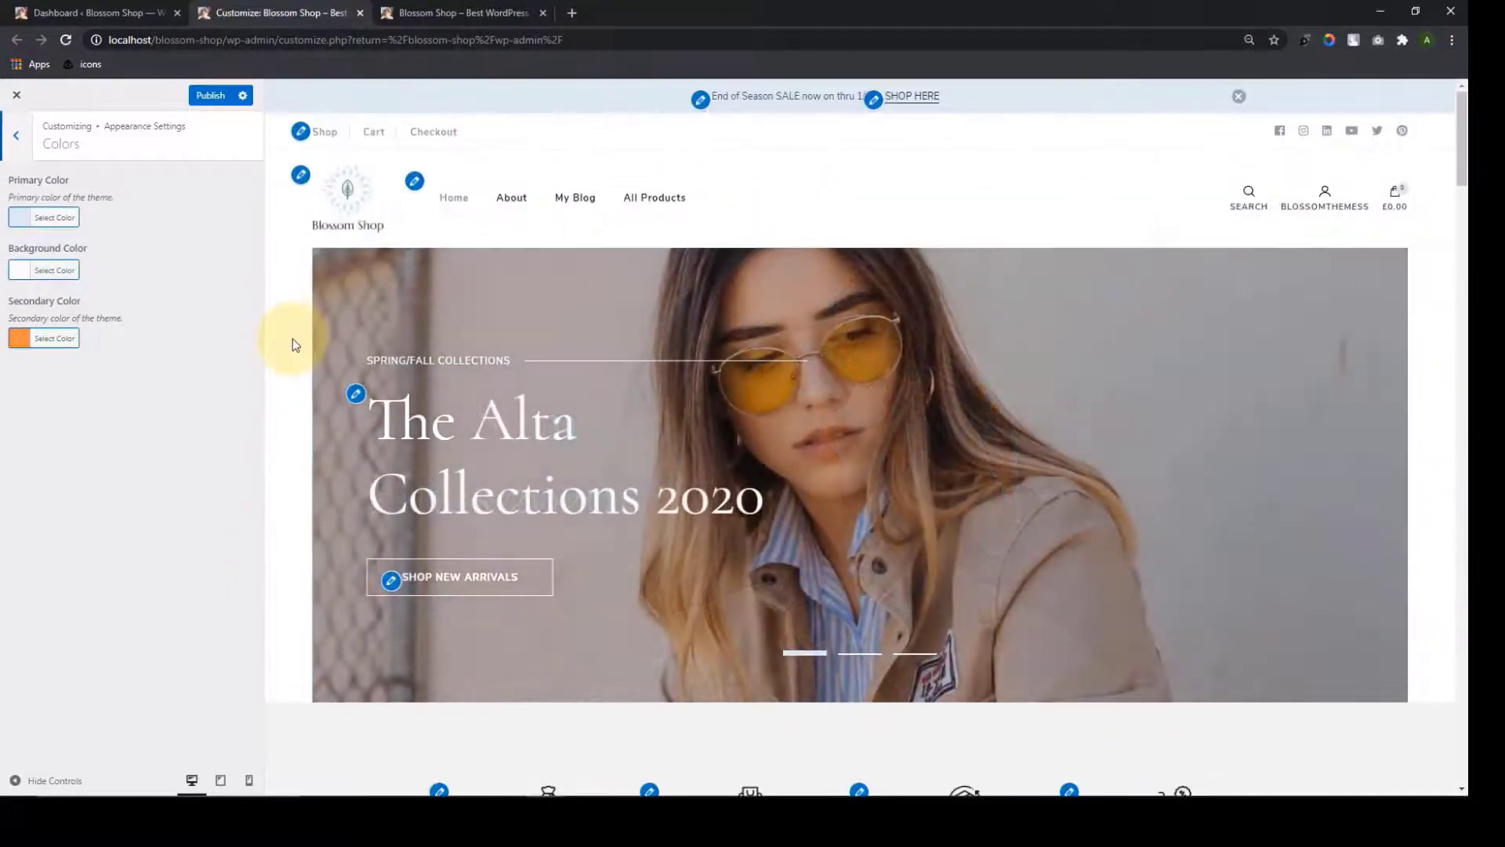
scroll(544, 543, down, 10)
scroll(547, 547, down, 9)
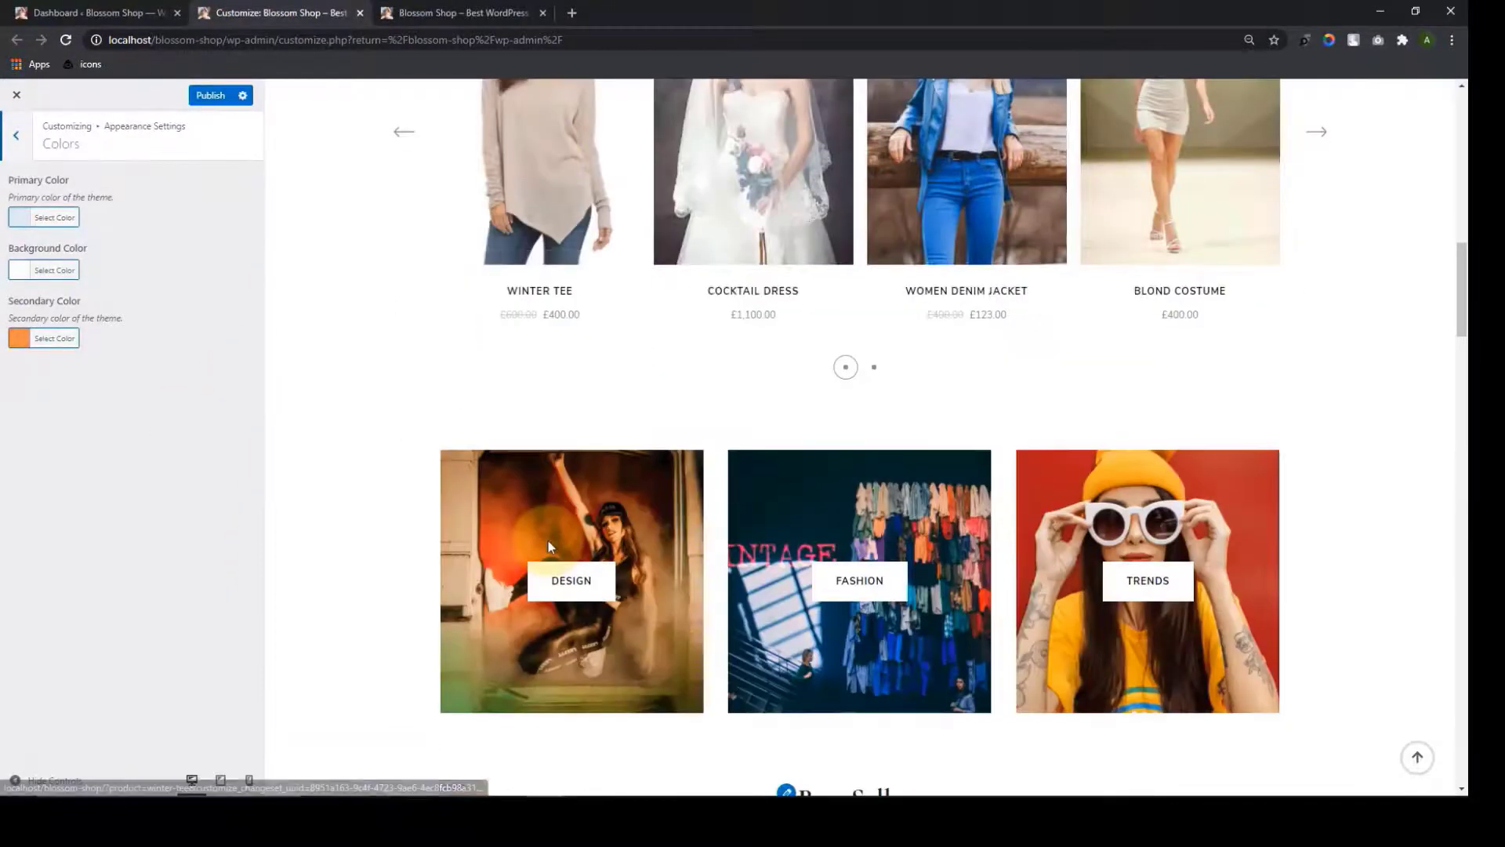
scroll(548, 537, up, 4)
scroll(553, 531, down, 1)
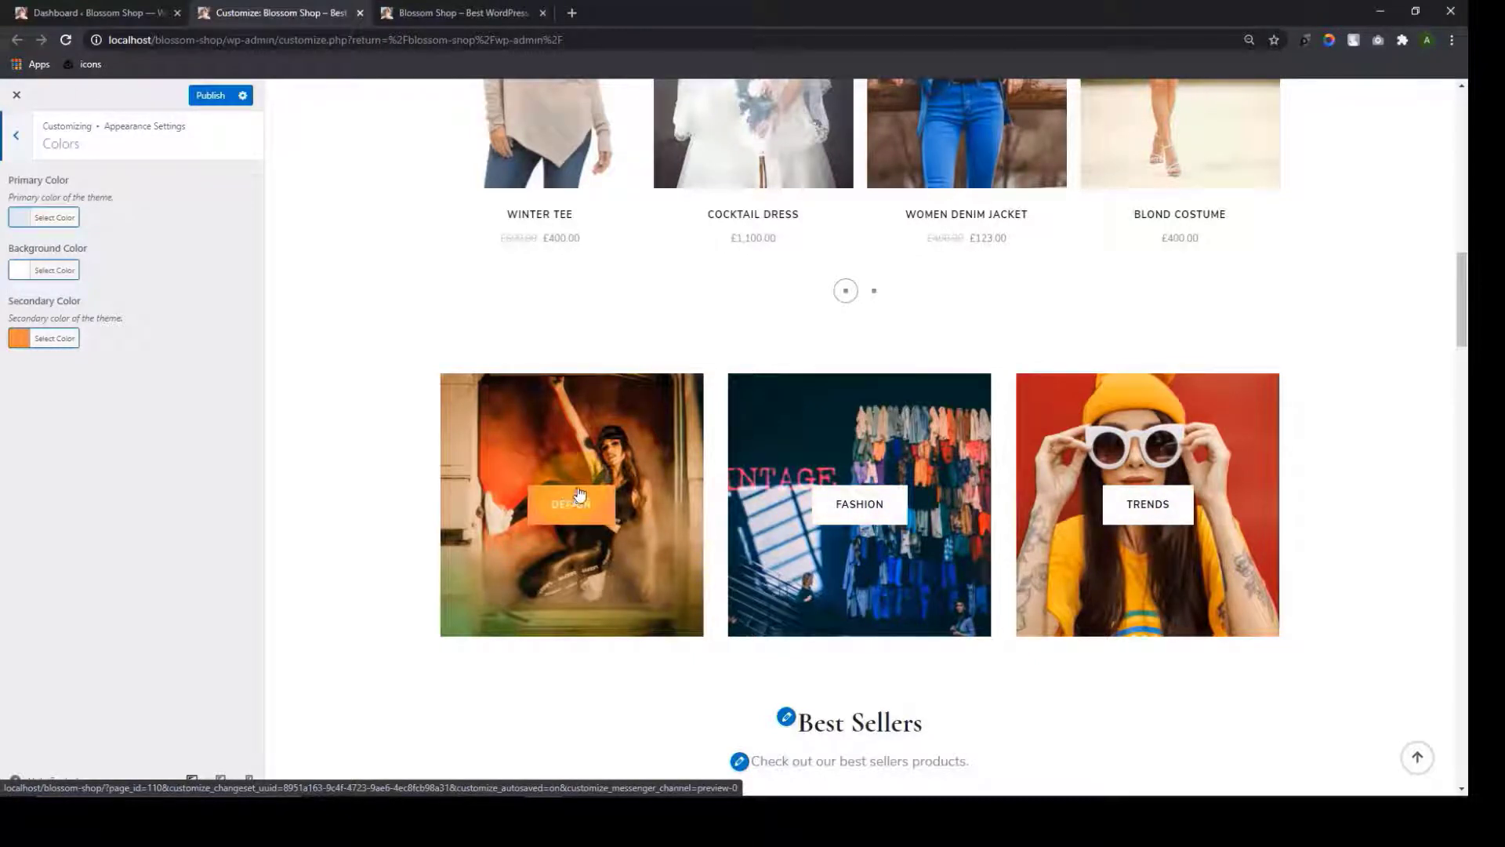
scroll(419, 463, up, 10)
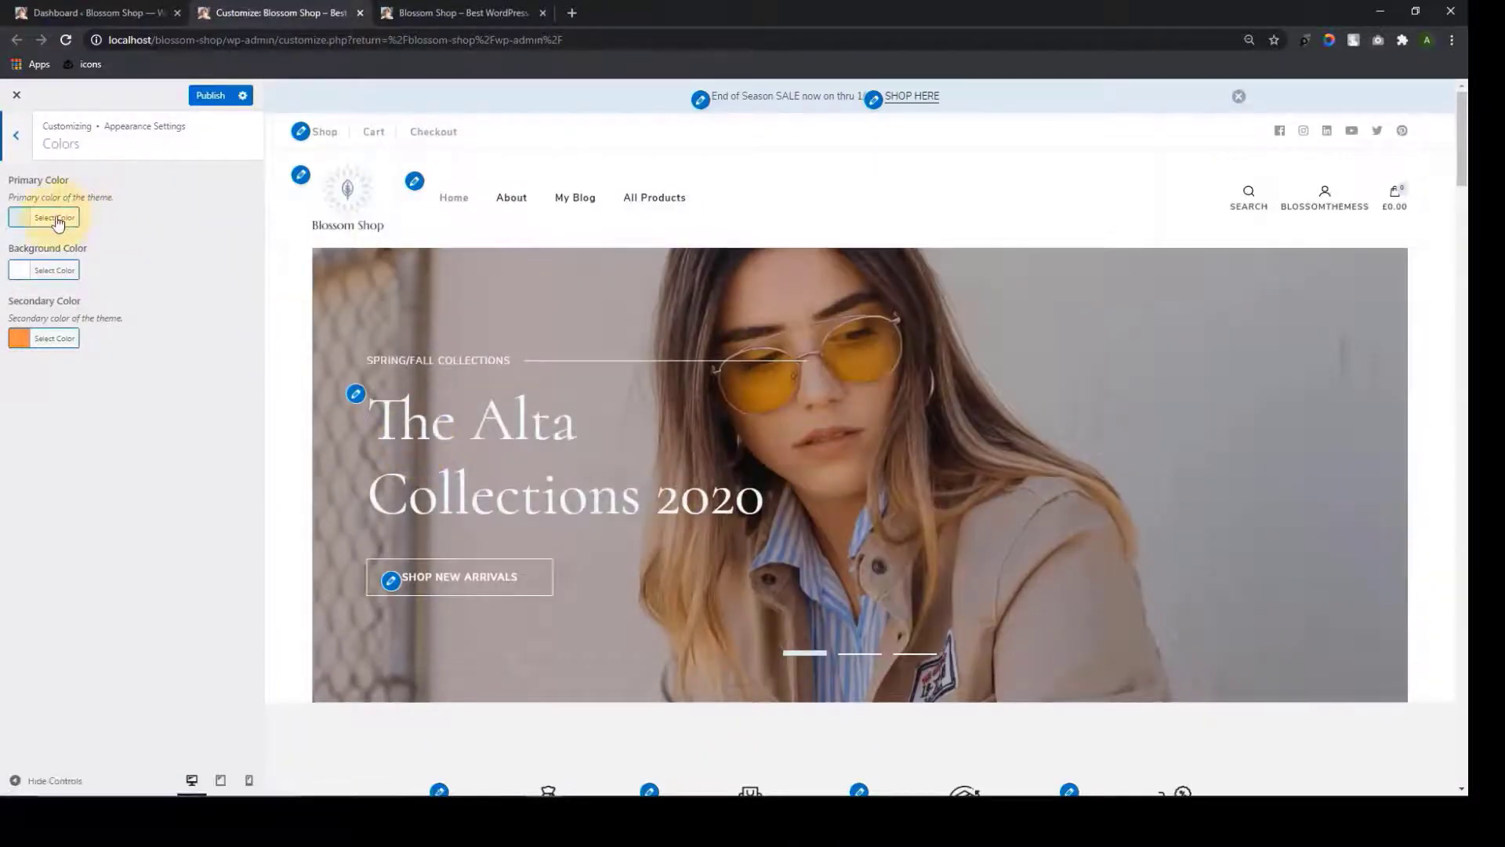
Preview red, brown, green and purple primary colours using the palette and colour square
click(56, 220)
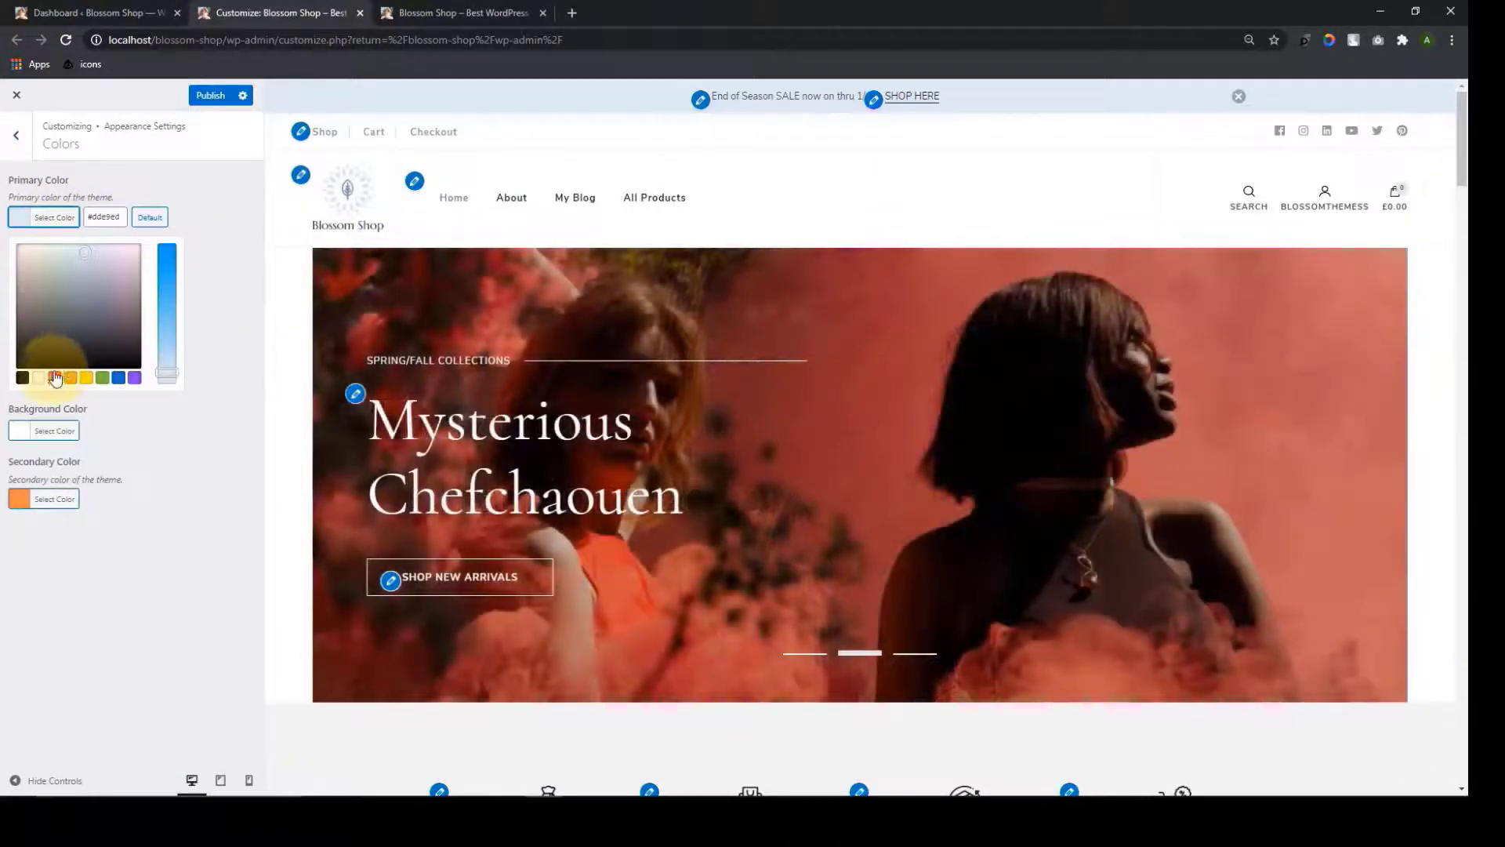
click(54, 378)
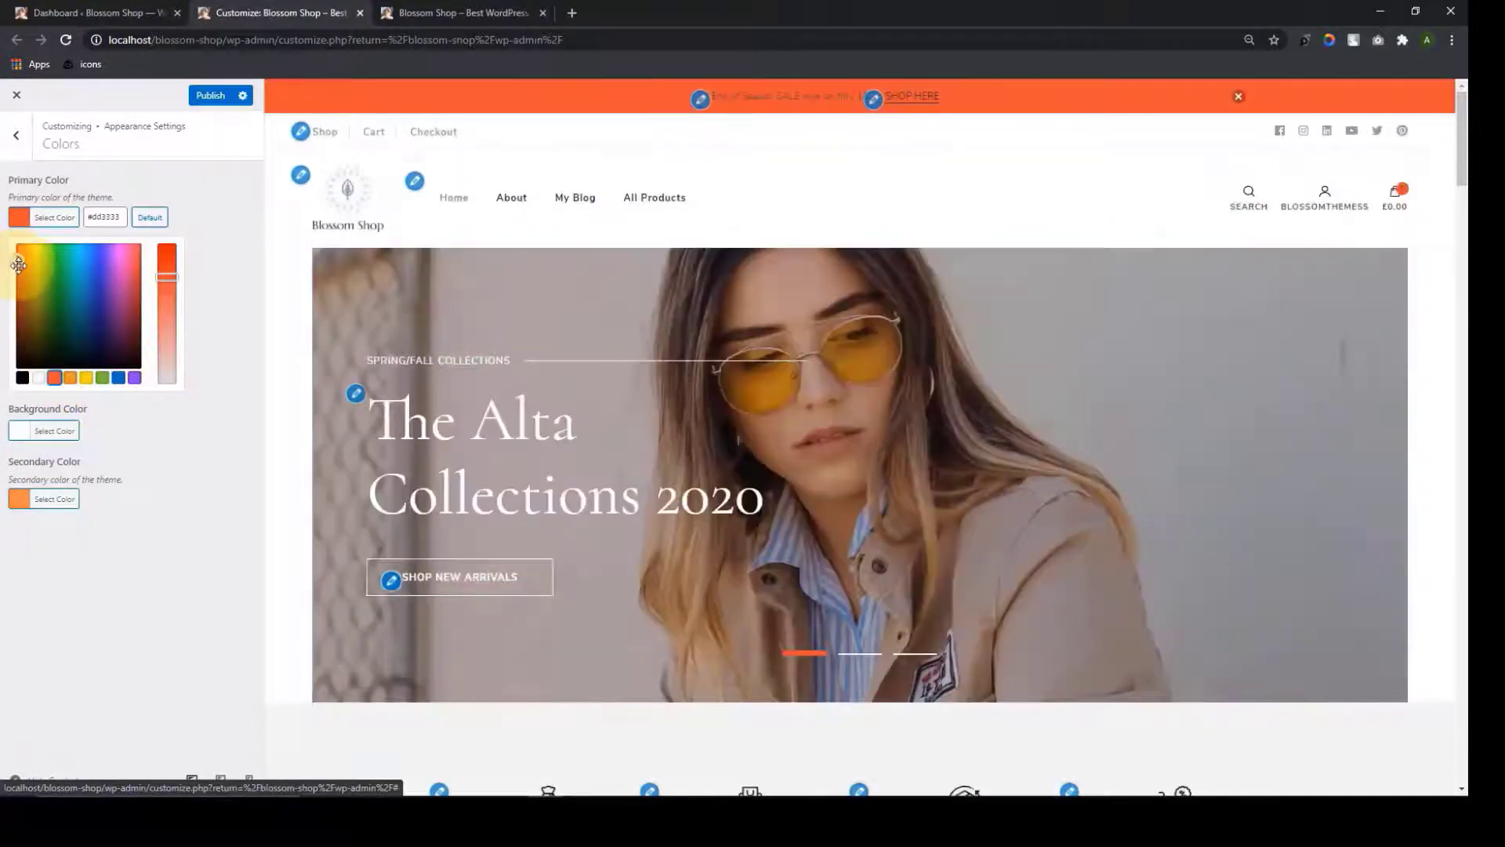
drag(19, 259, 17, 292)
drag(167, 276, 167, 343)
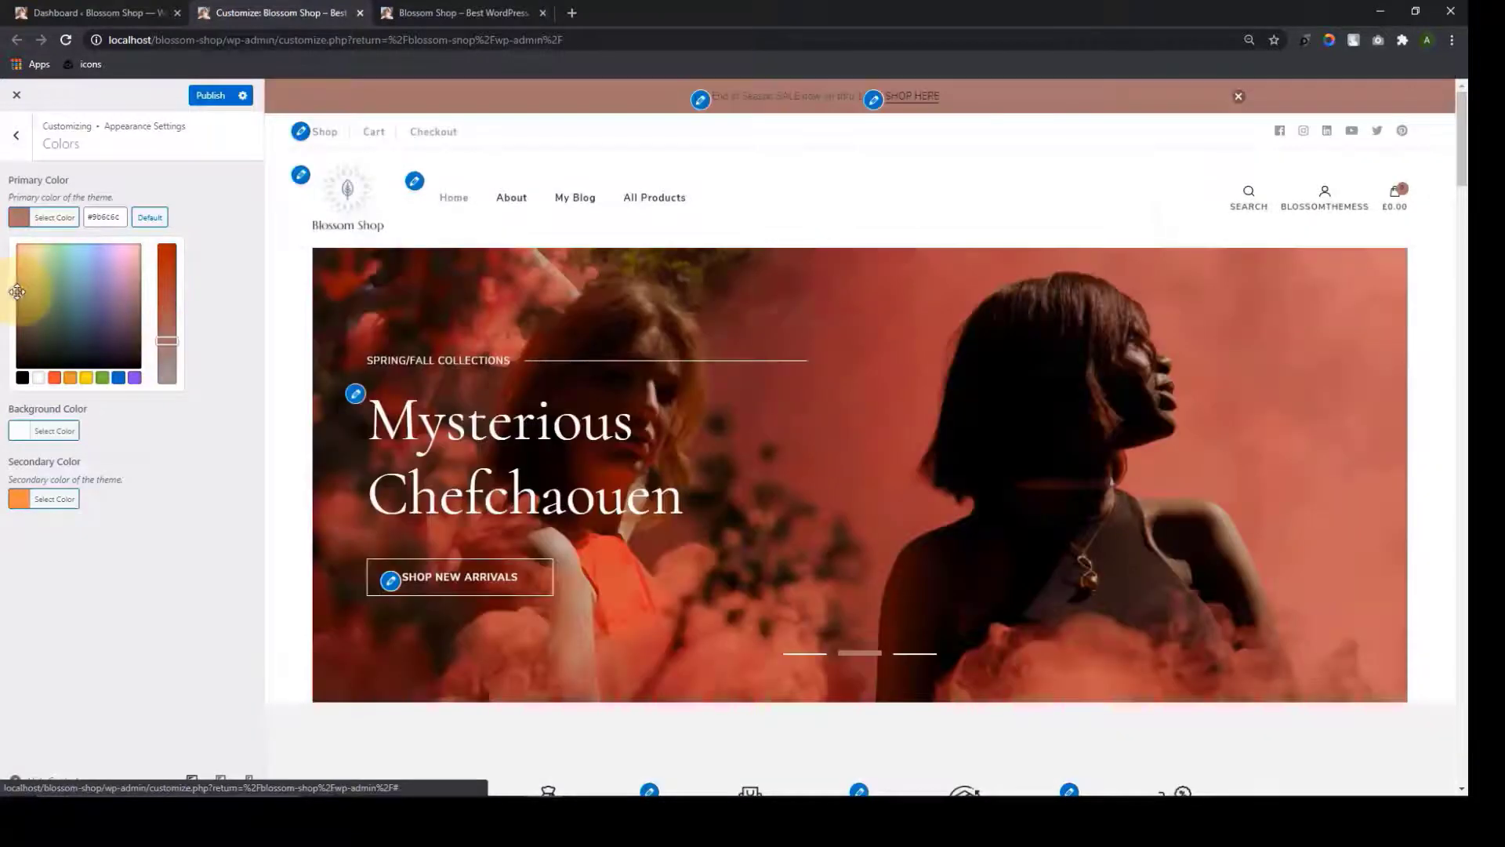
click(53, 282)
drag(53, 283, 121, 276)
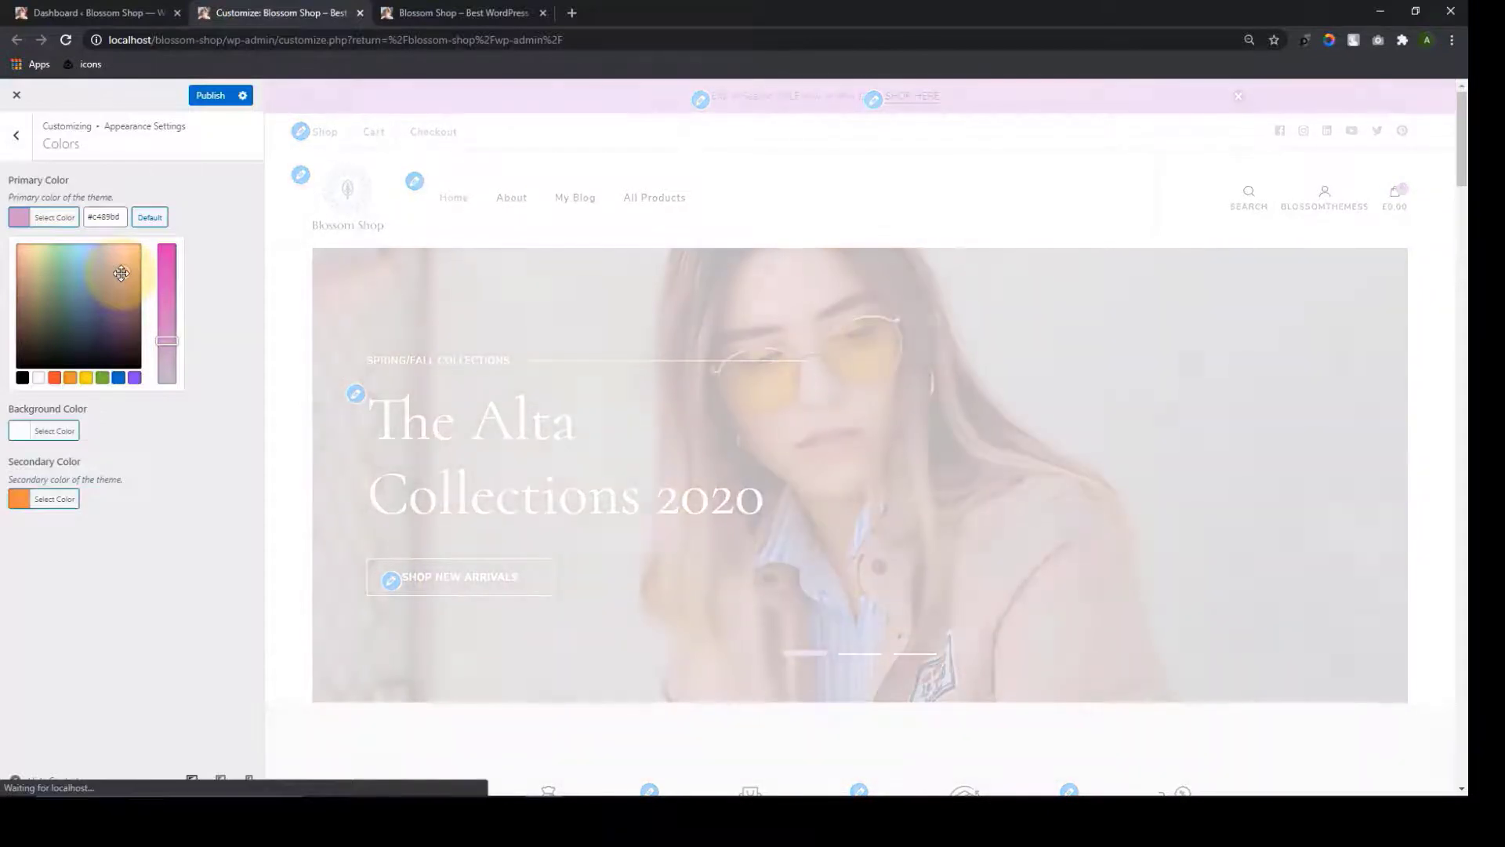
drag(122, 273, 121, 258)
Reset the primary colour to its default and open the Background Color choices
scroll(565, 222, down, 3)
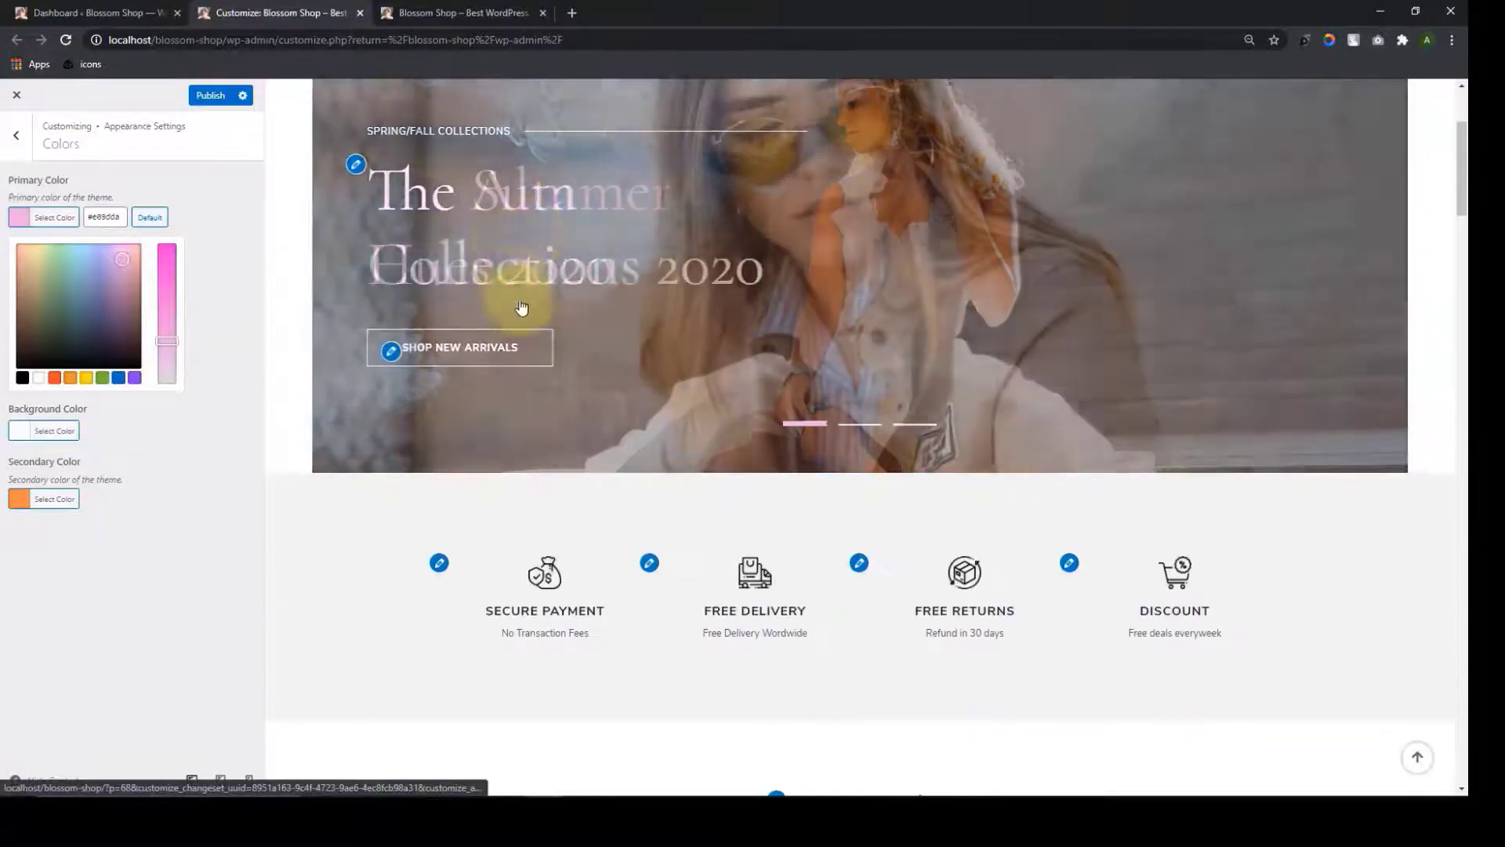
scroll(549, 275, up, 3)
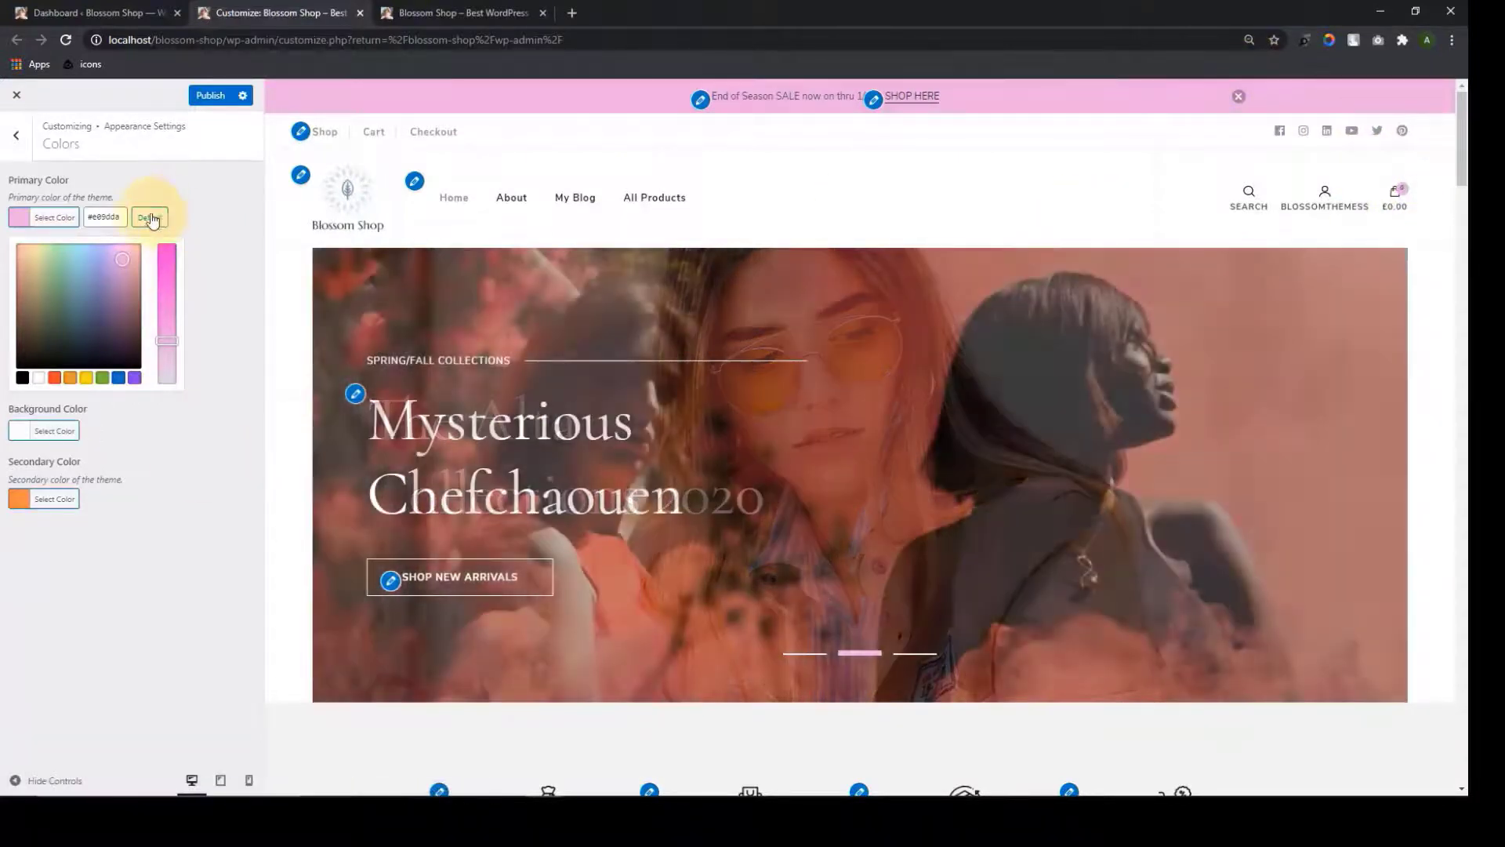
click(150, 219)
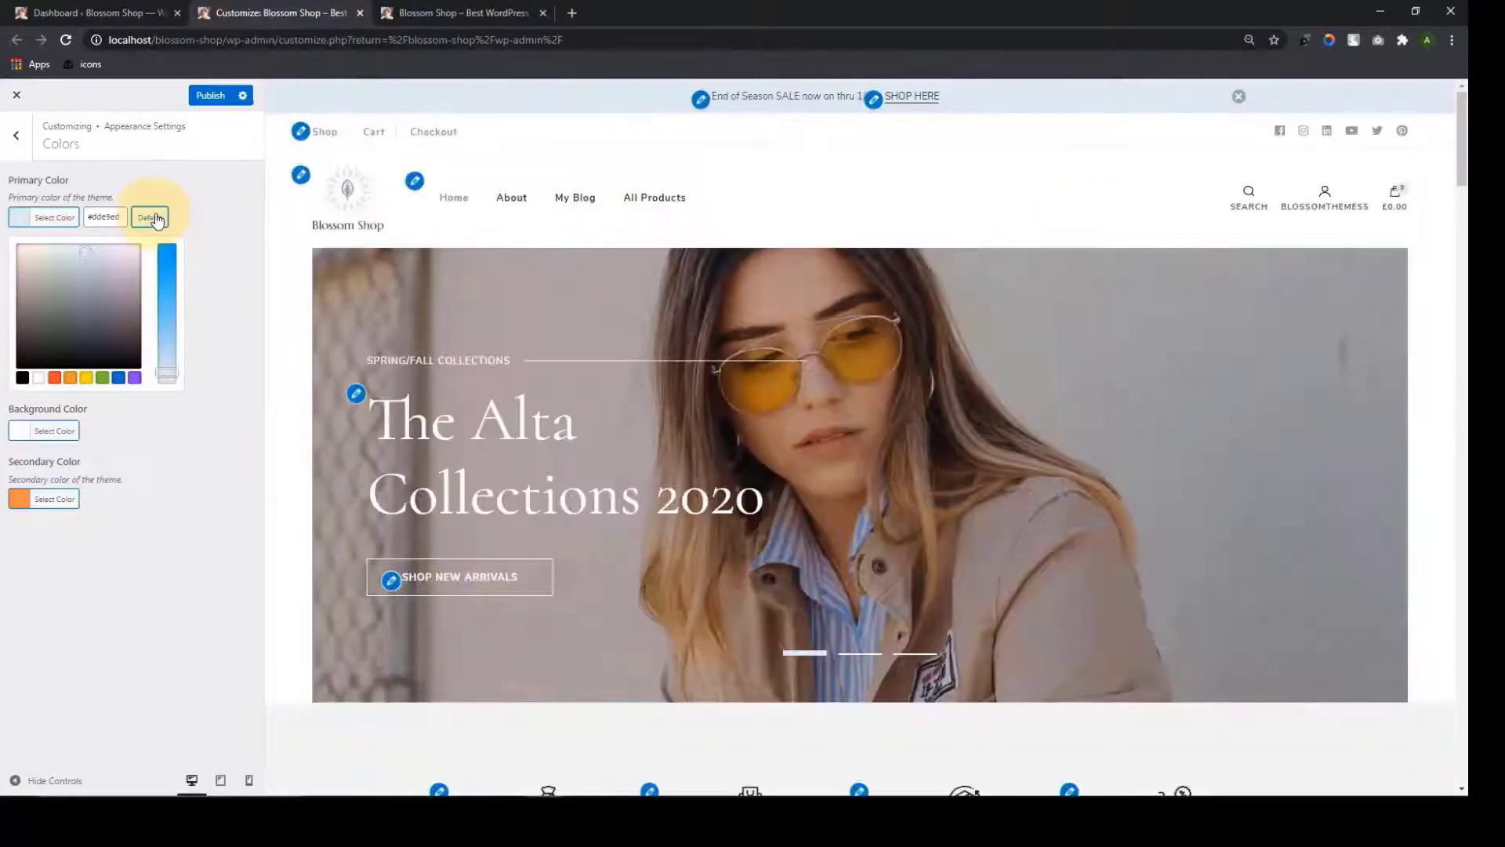
click(57, 432)
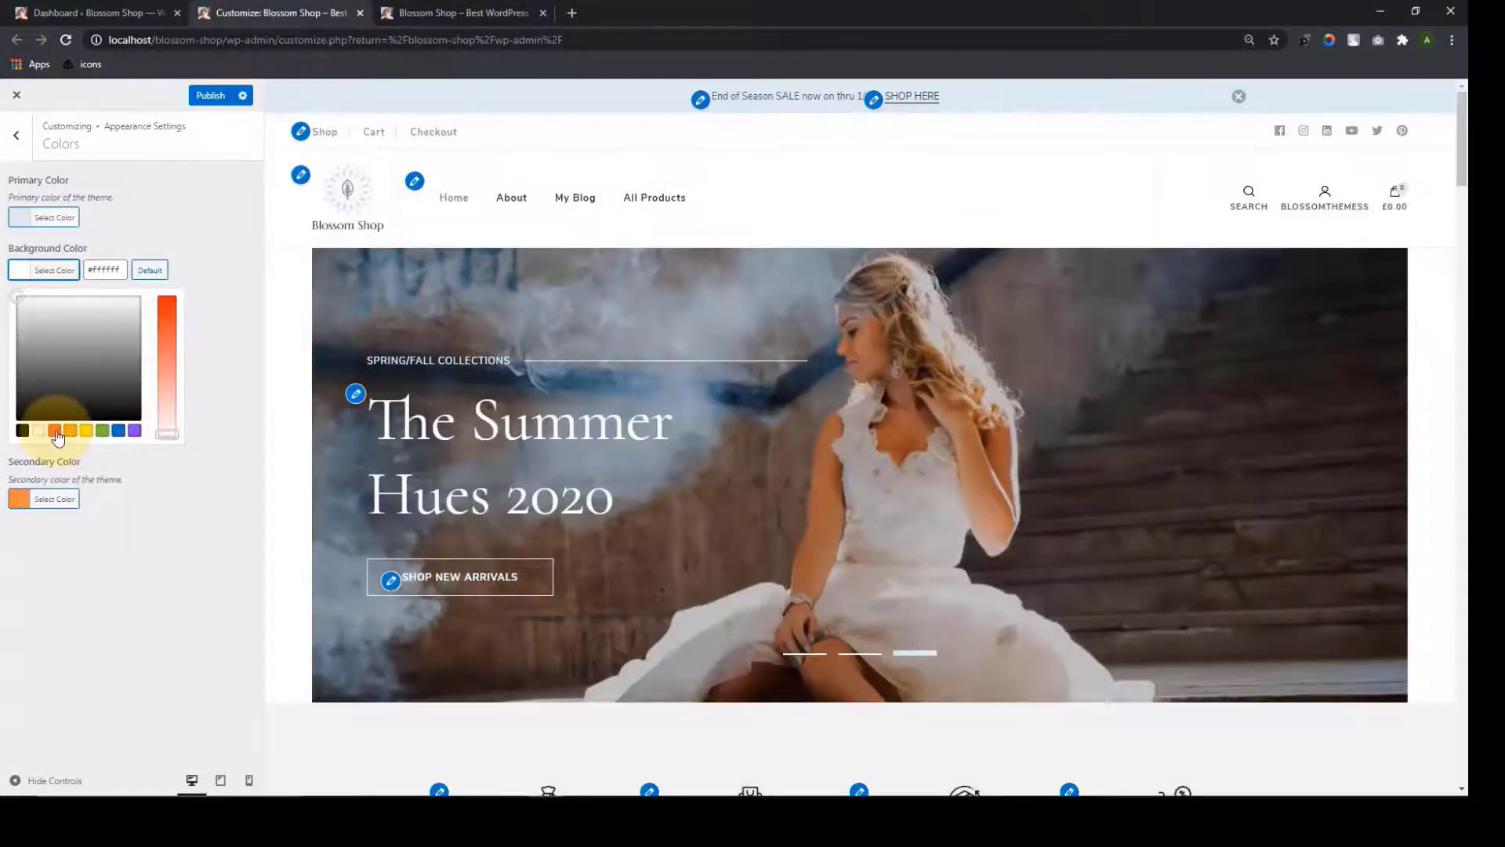
click(55, 431)
click(53, 323)
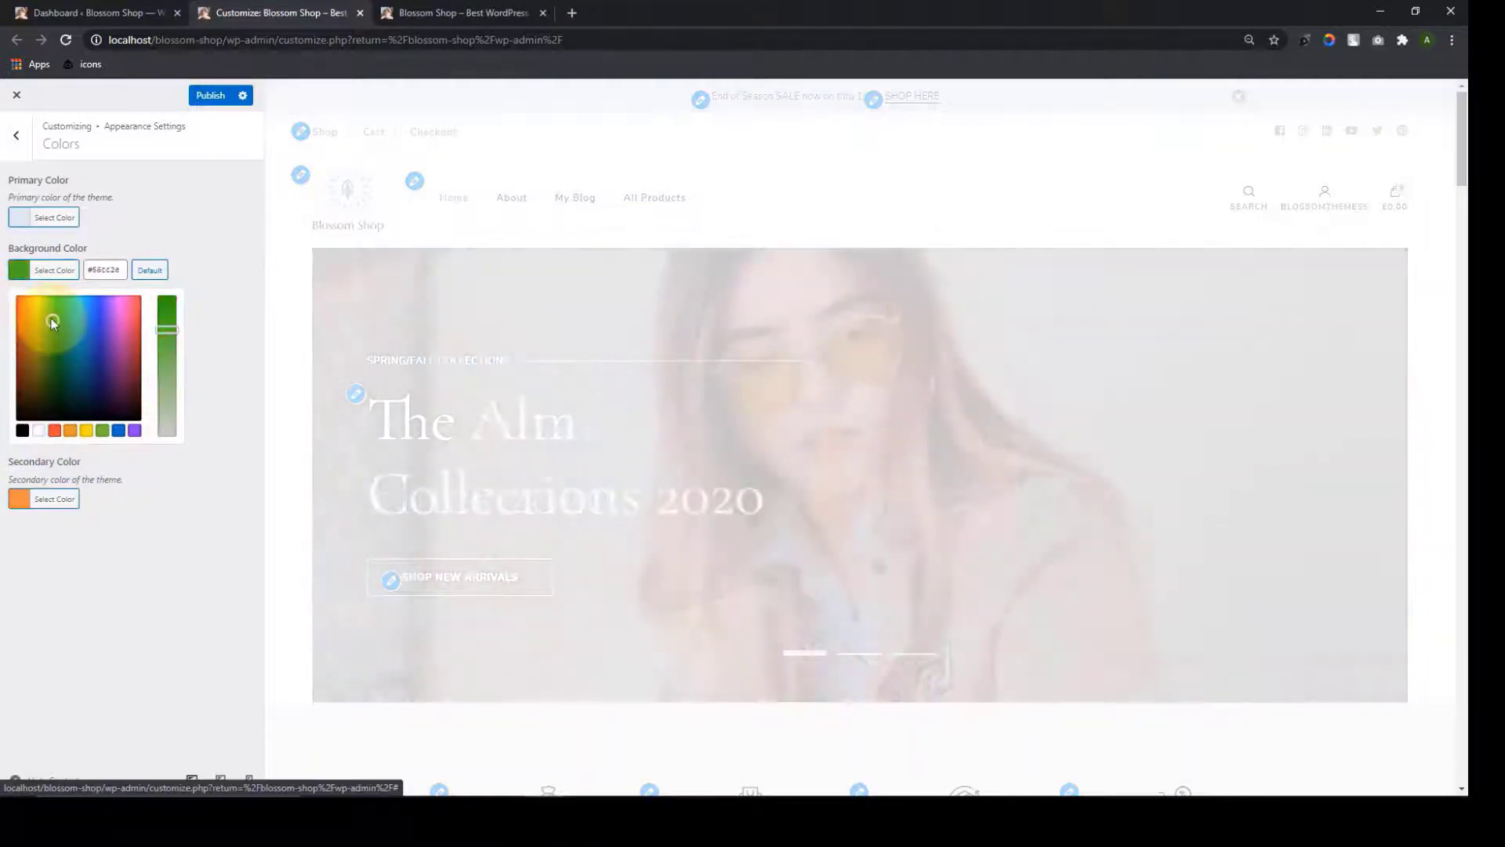
click(80, 335)
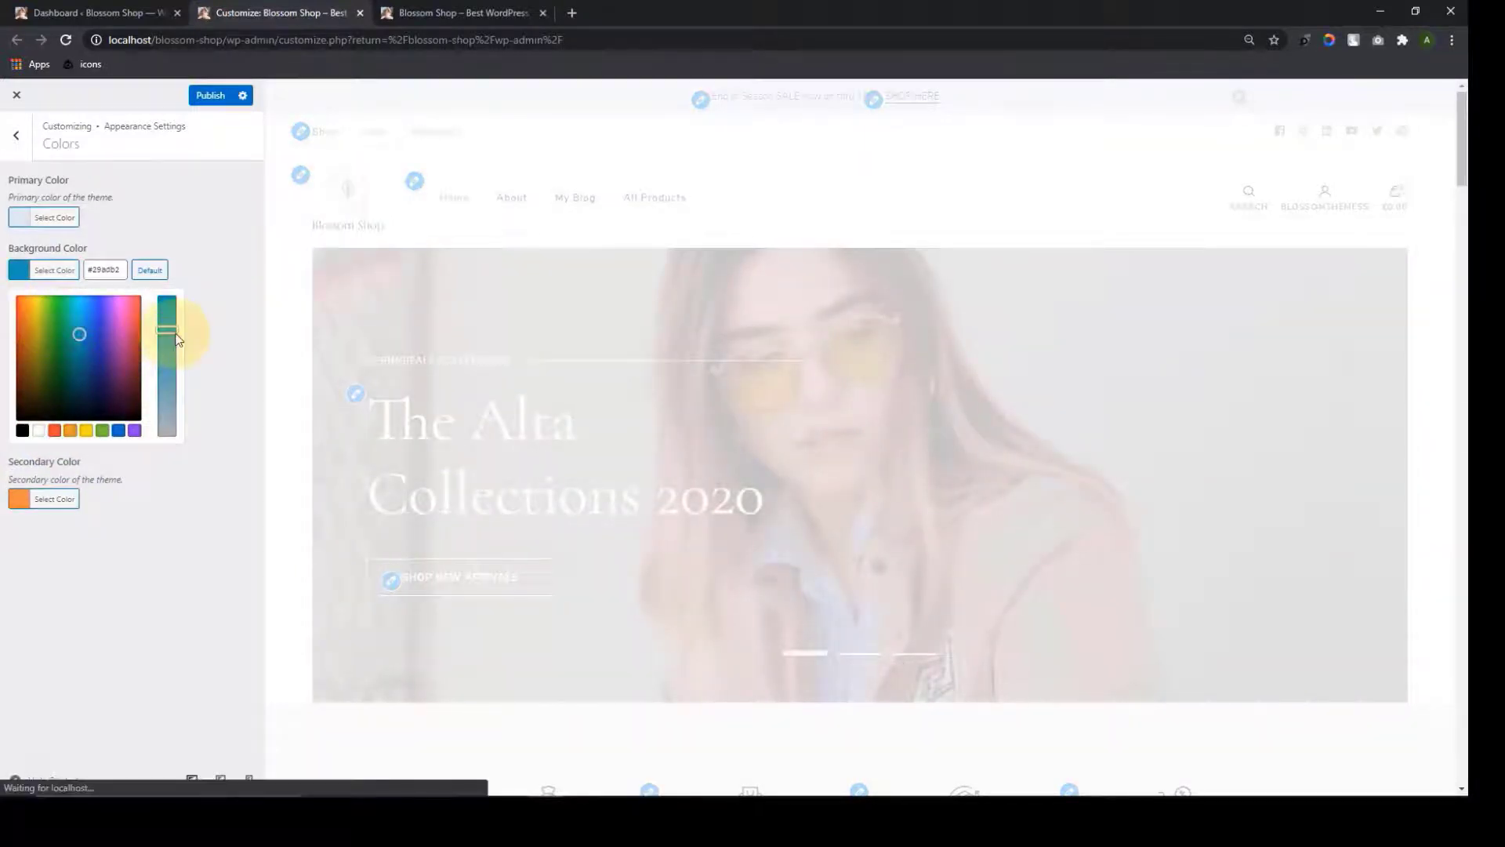
drag(177, 337, 167, 379)
scroll(294, 224, down, 6)
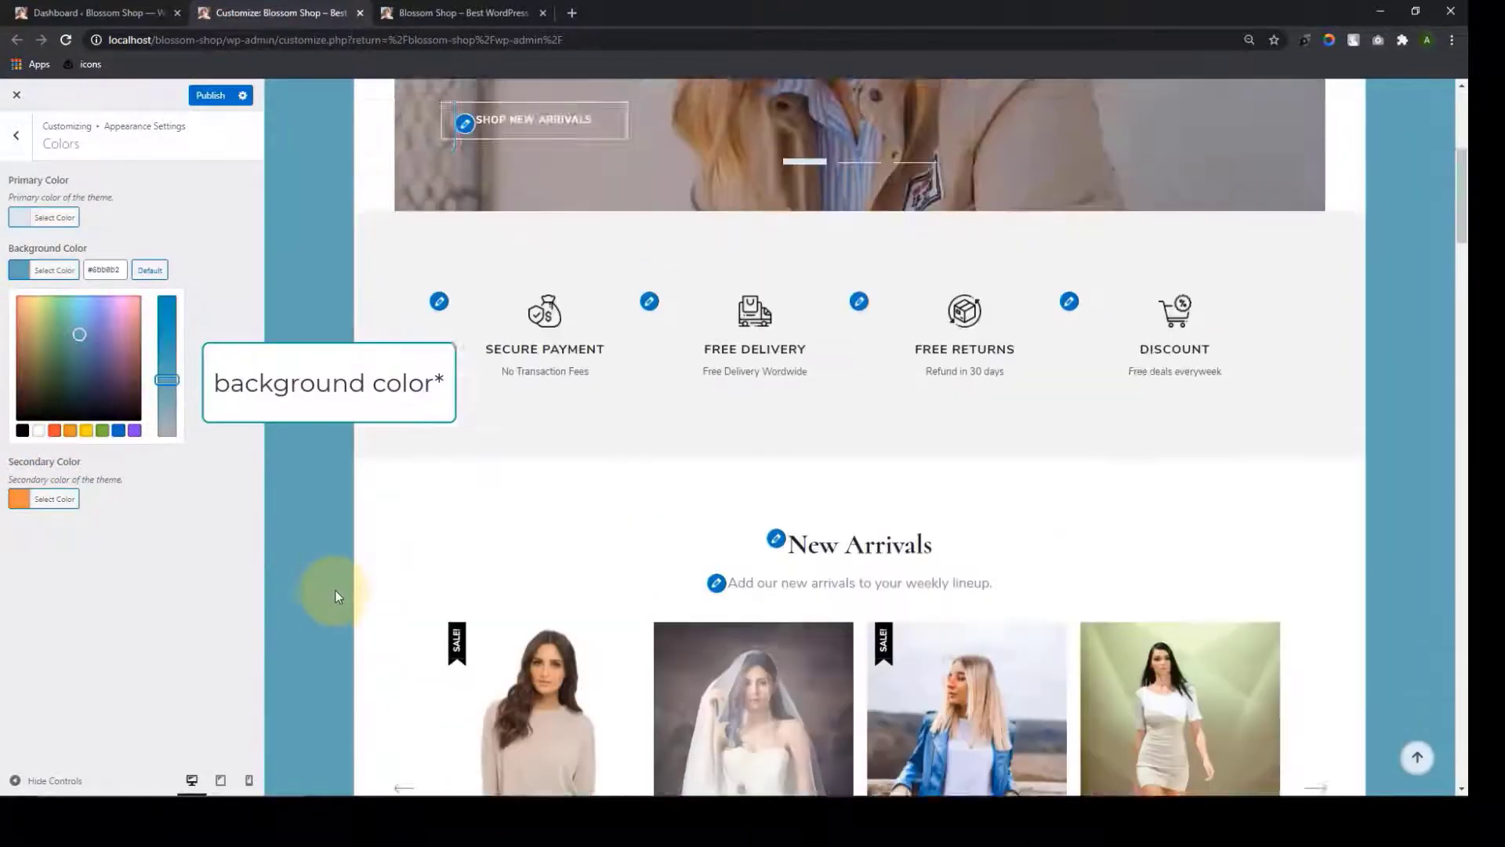
scroll(336, 580, up, 5)
scroll(1462, 447, down, 5)
scroll(1455, 397, up, 5)
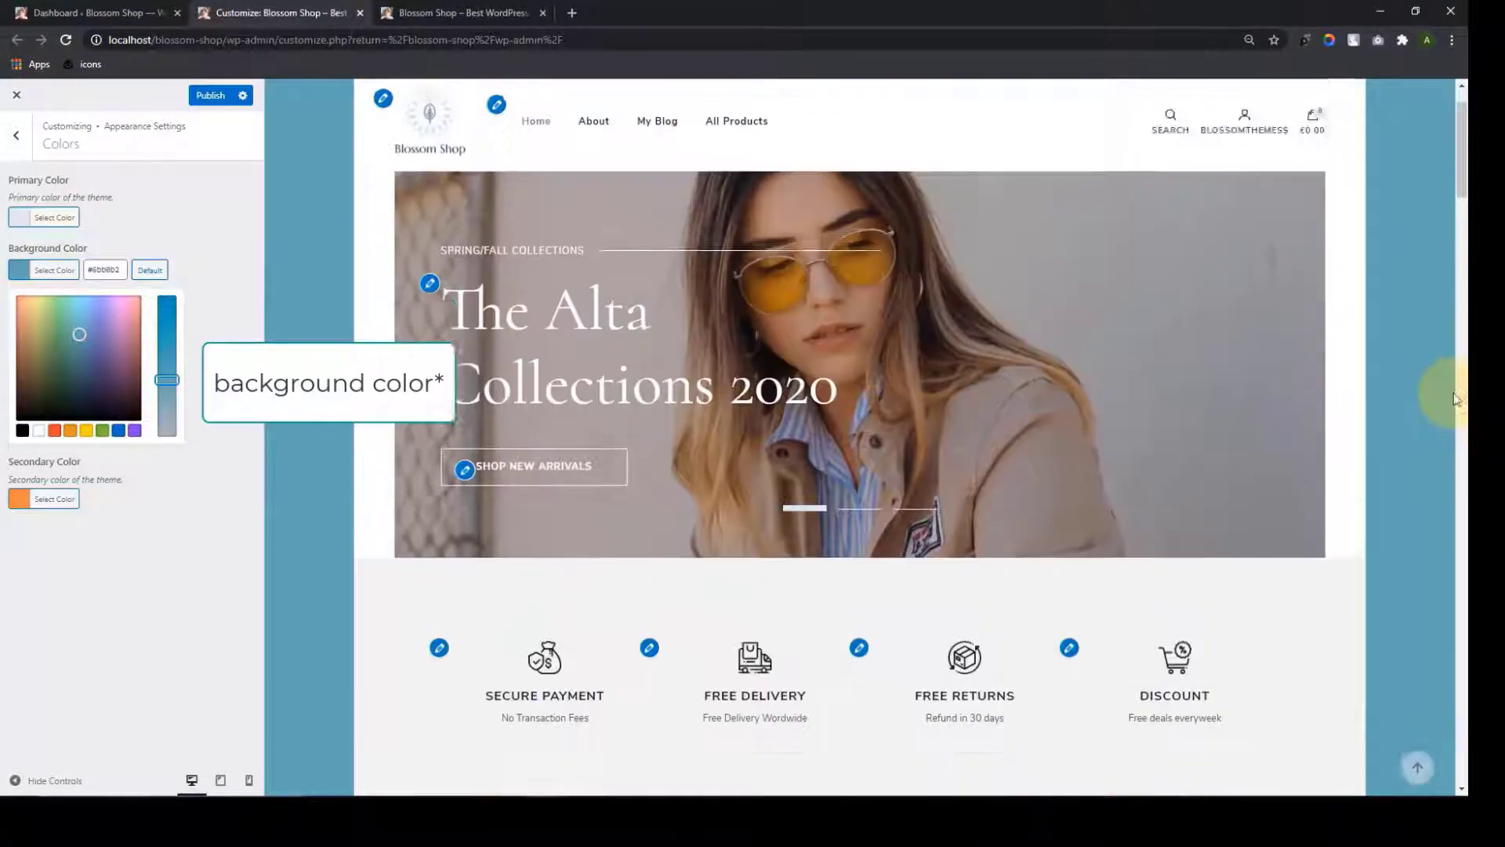
scroll(1454, 399, up, 1)
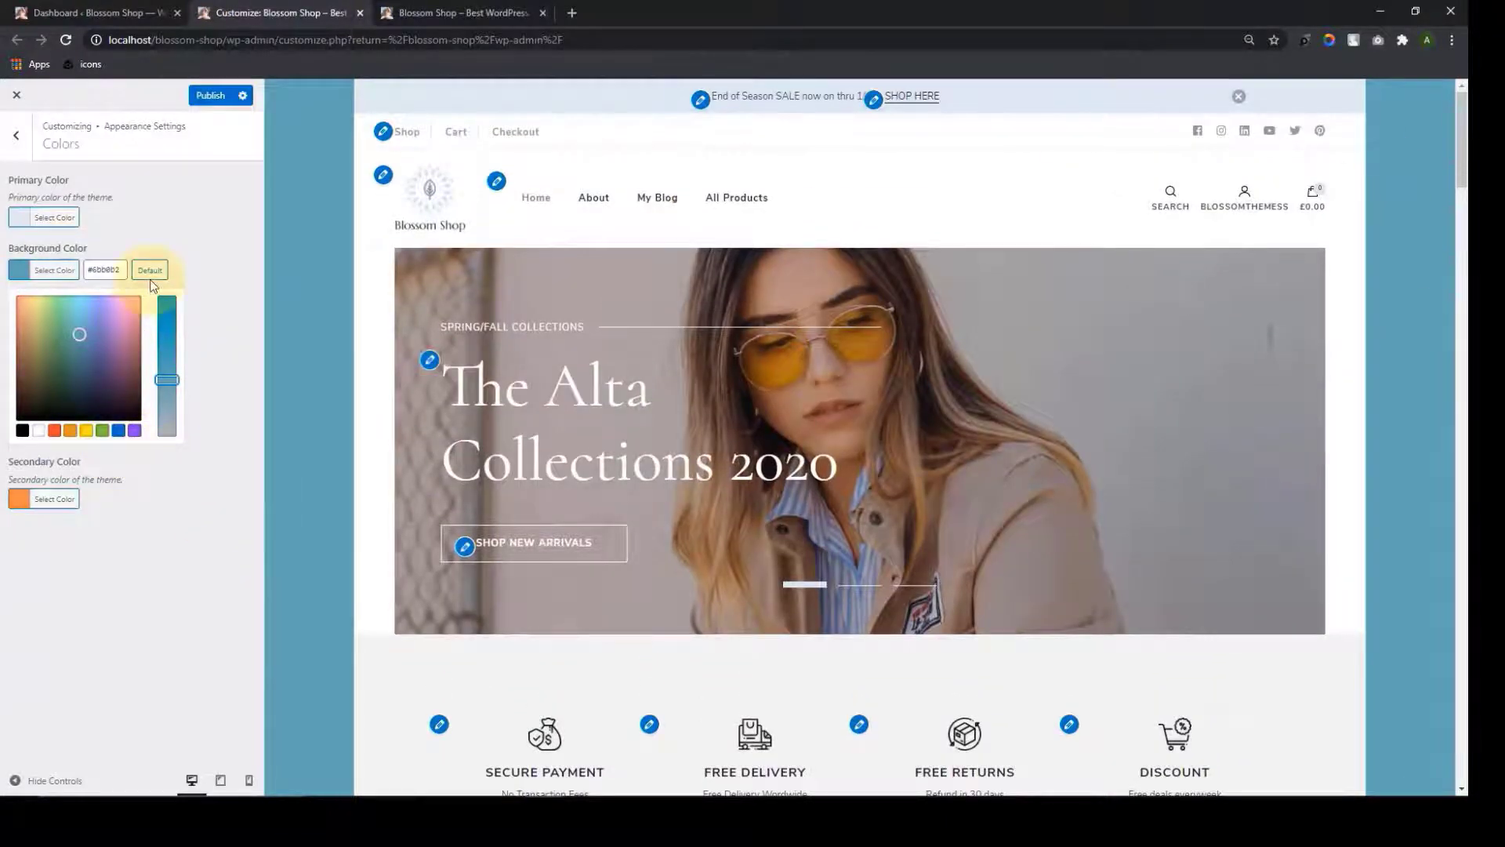
click(150, 271)
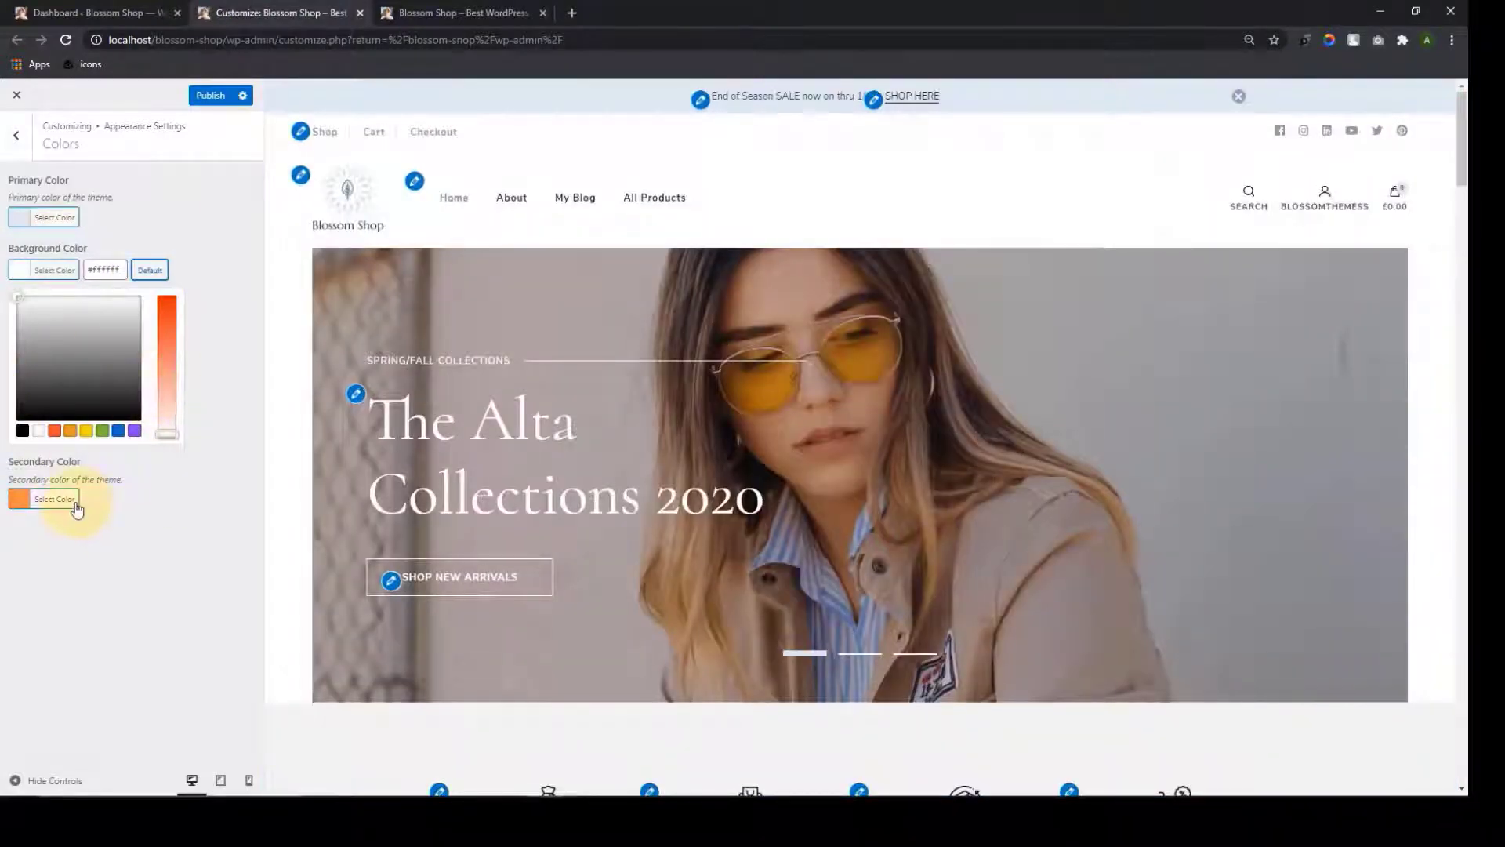
scroll(497, 503, down, 15)
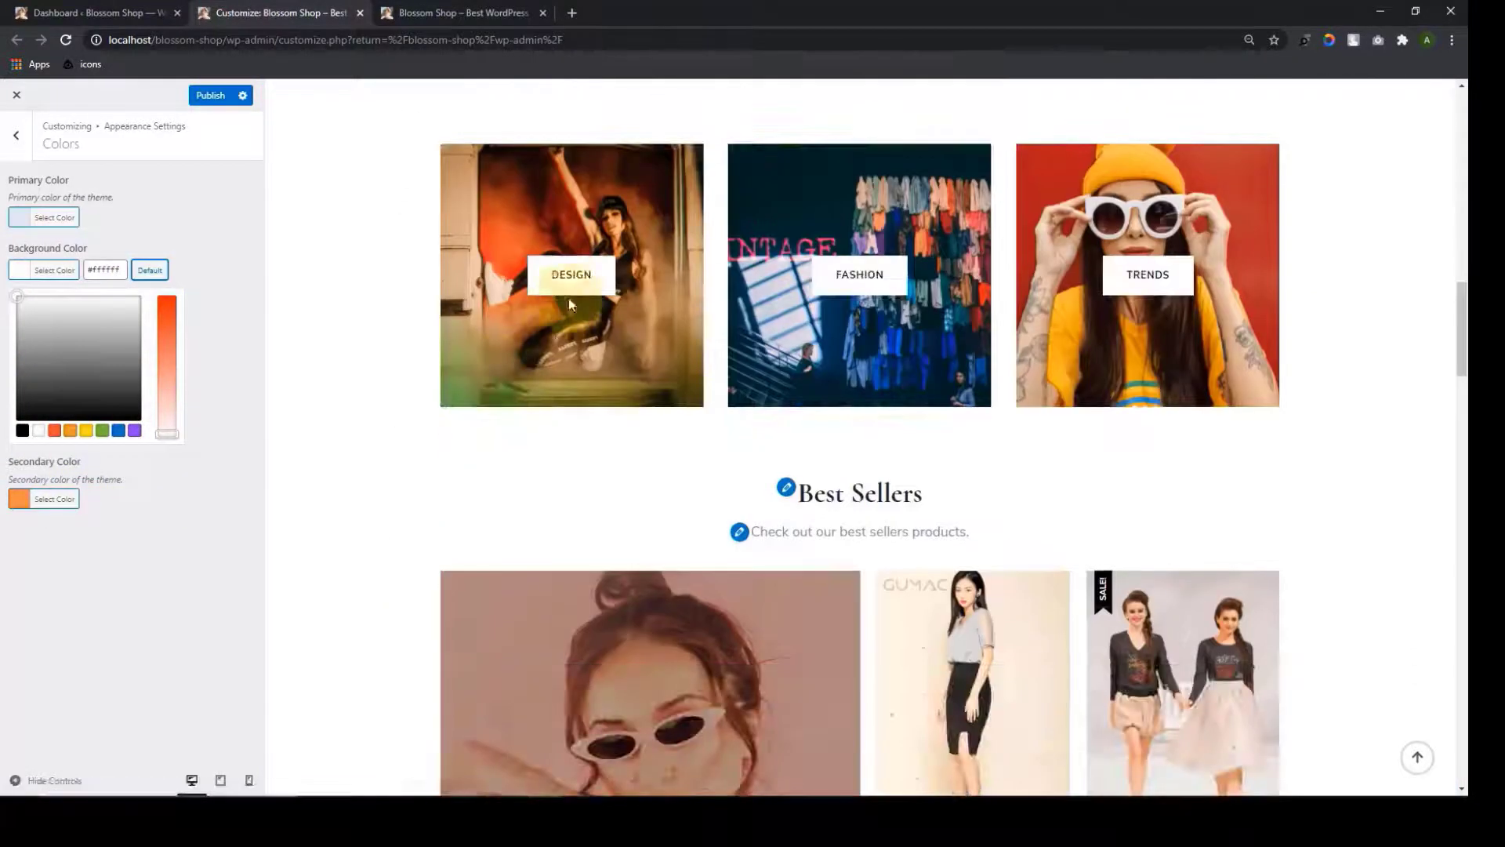
Try a pale green secondary colour, then reset it to the default orange
click(55, 499)
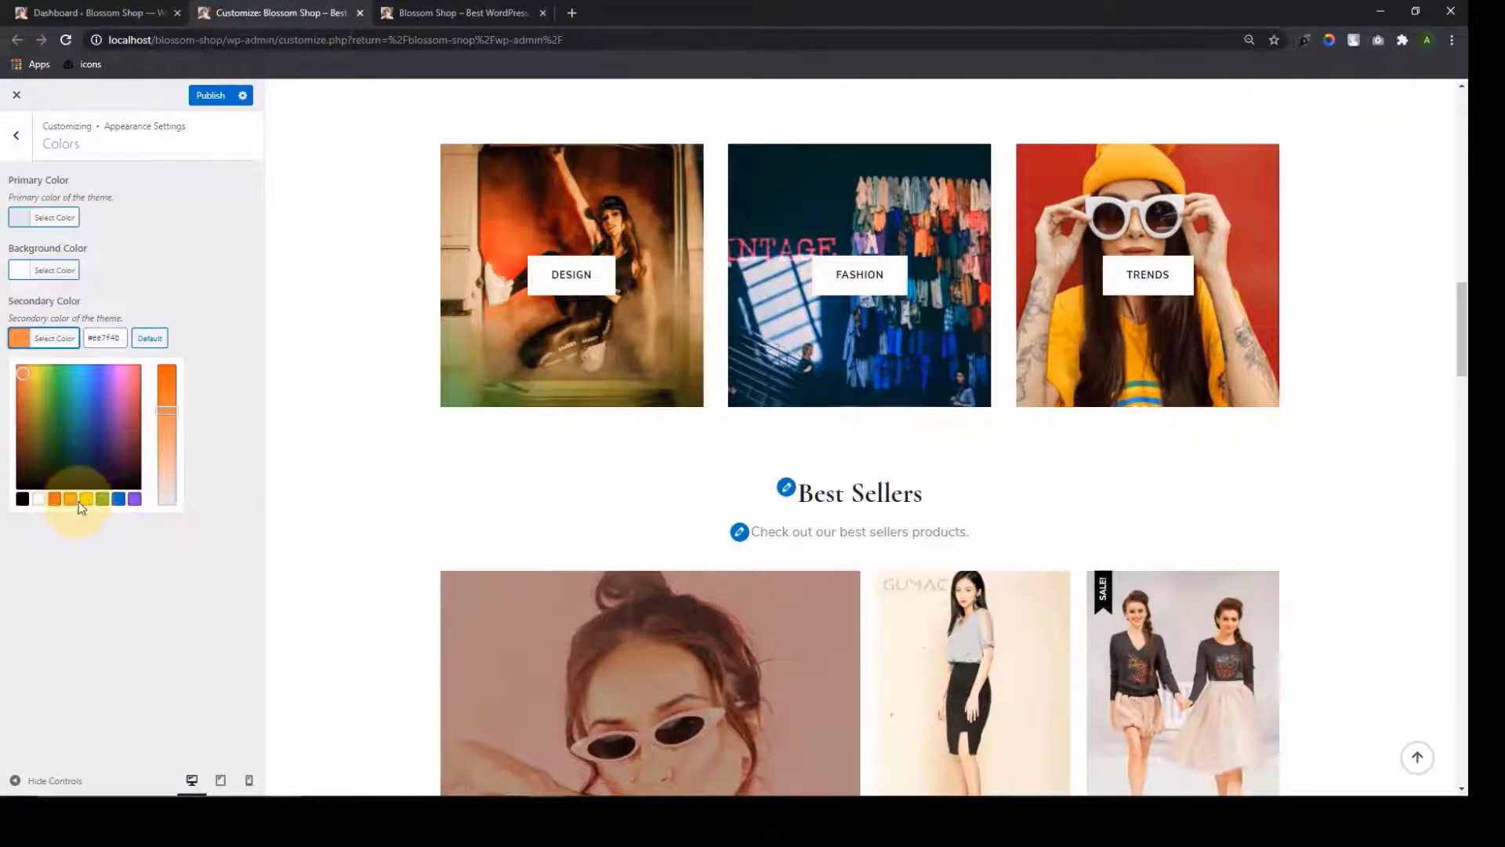
click(64, 397)
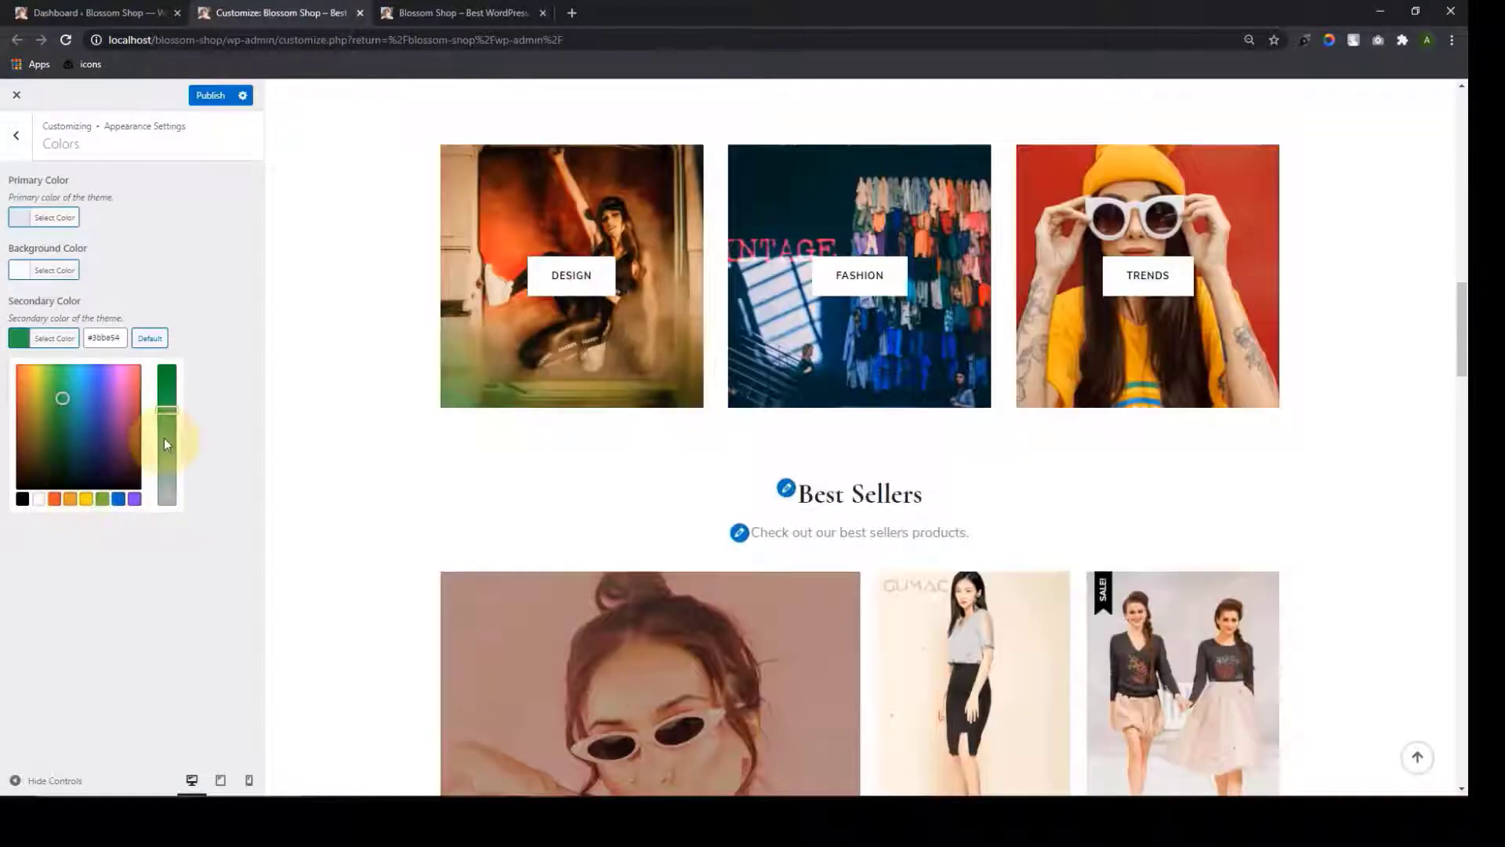
drag(162, 411, 162, 455)
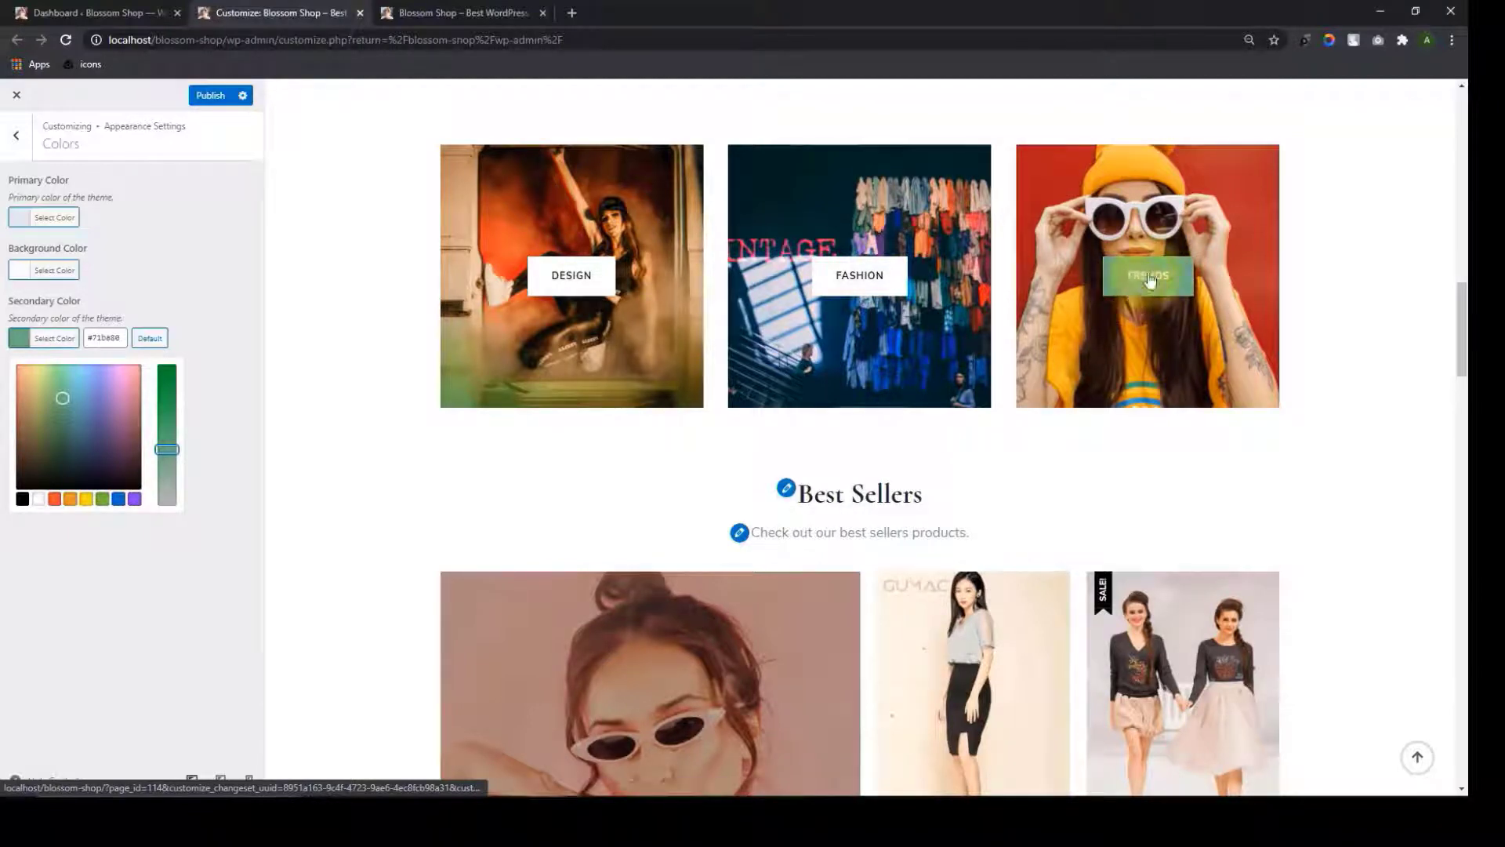
click(157, 340)
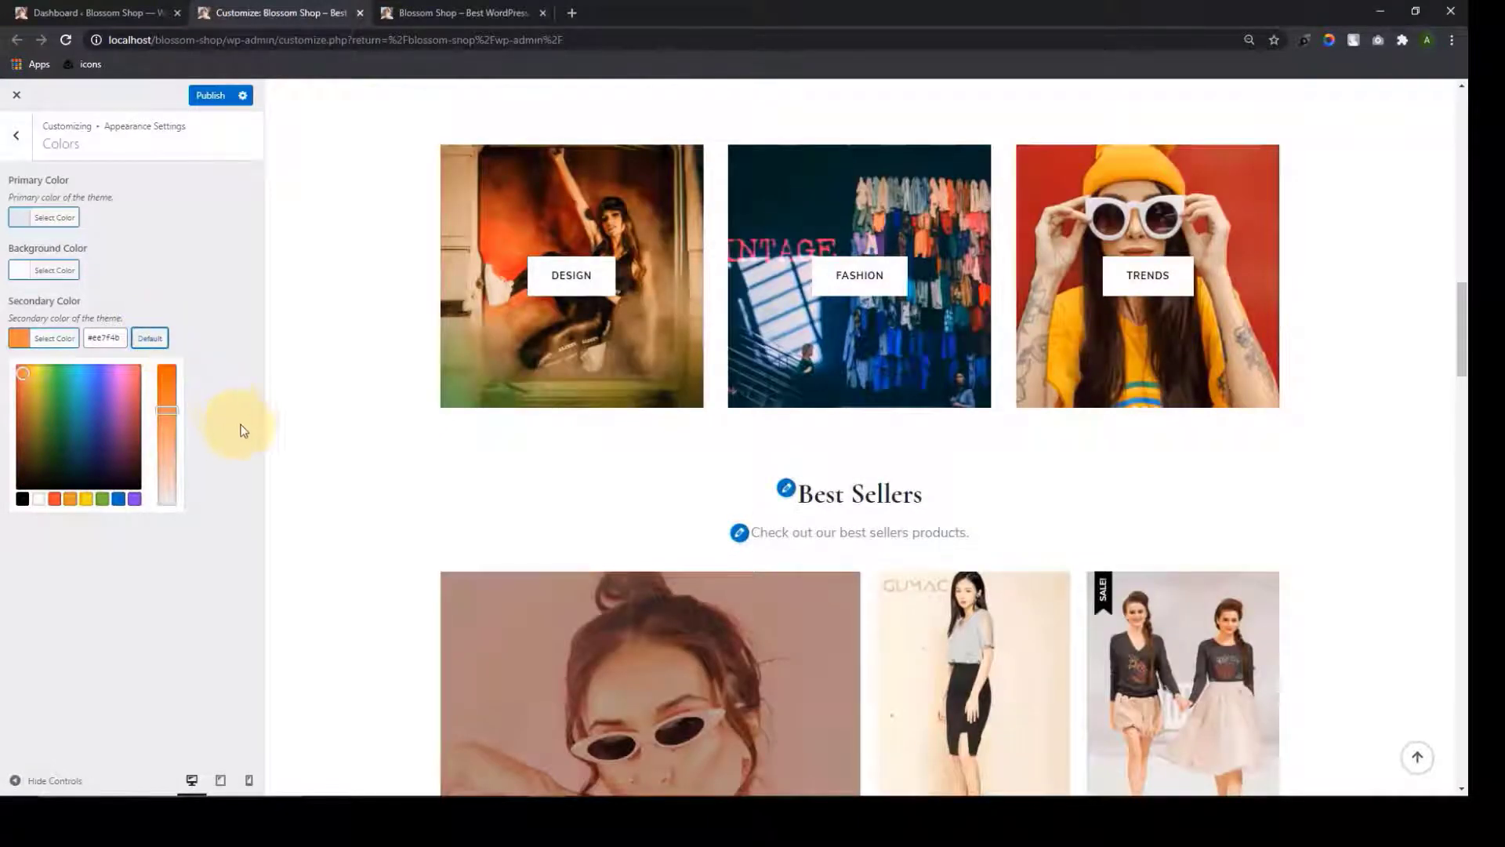
Leave Colors and open the Background Image section of Appearance Settings
scroll(453, 316, up, 12)
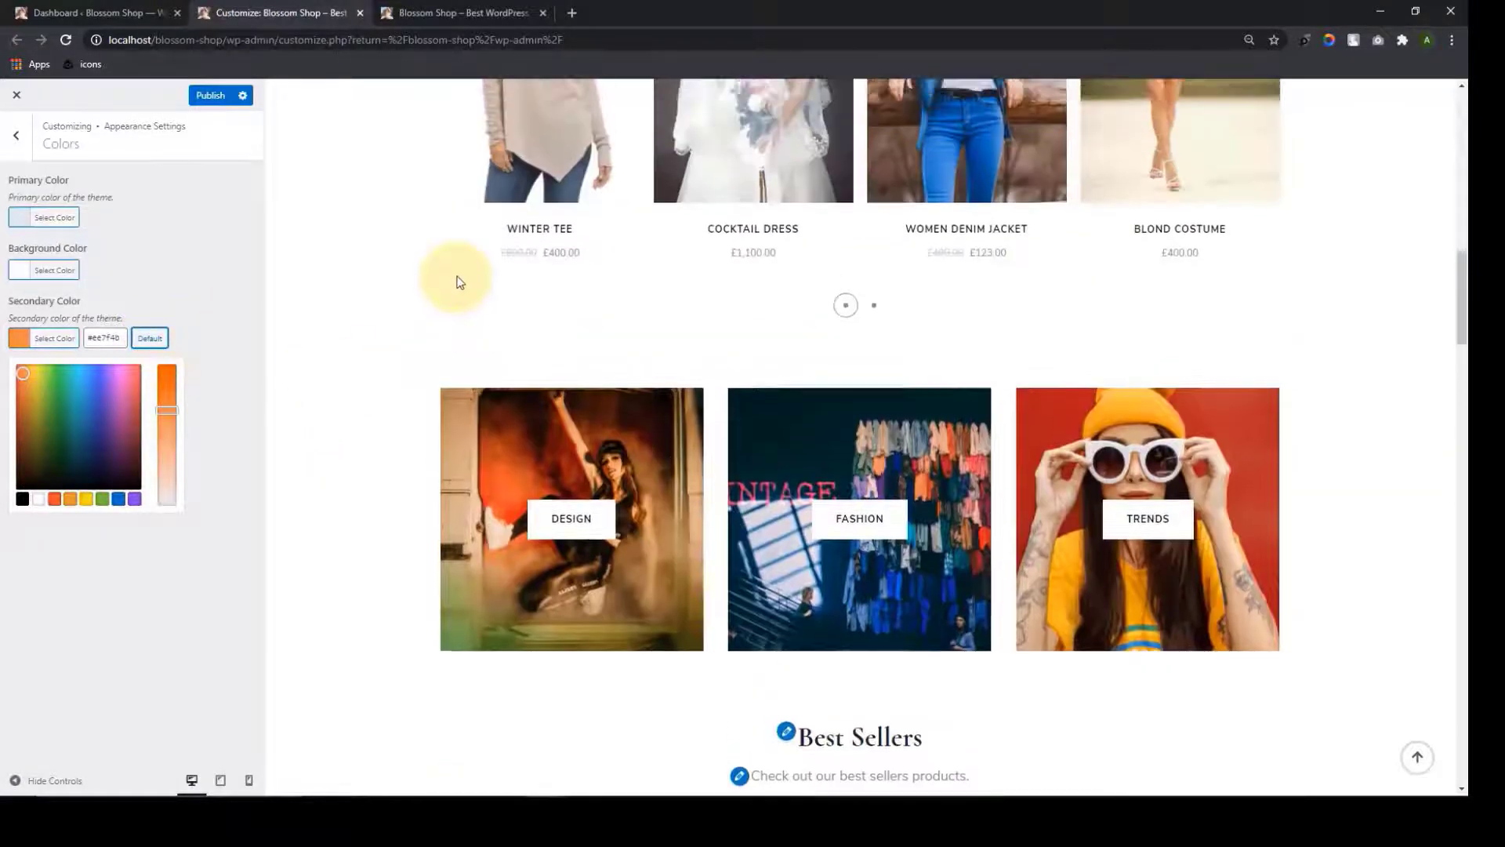
scroll(453, 317, up, 5)
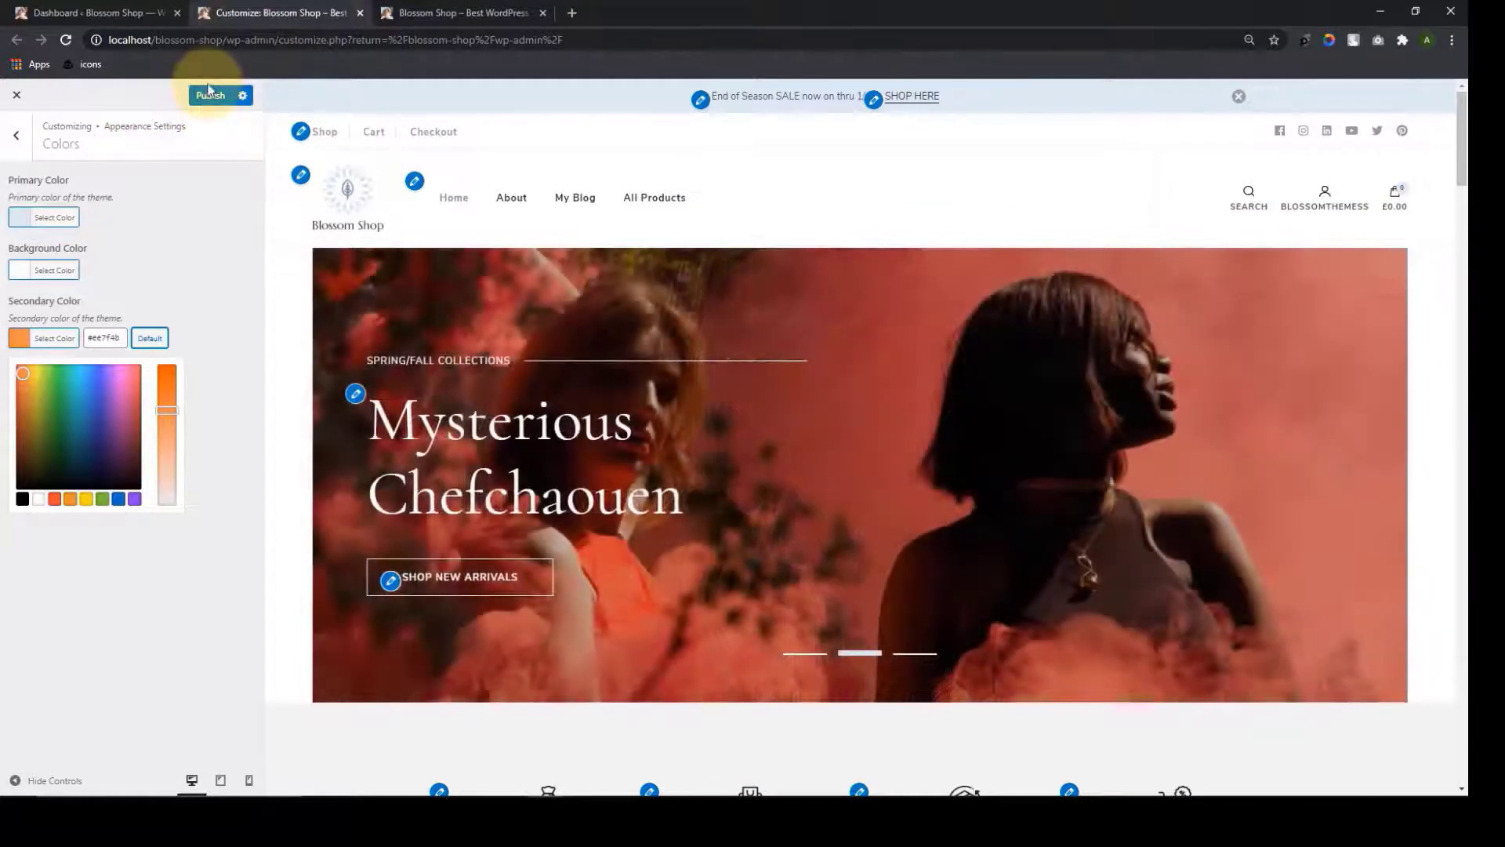
click(6, 128)
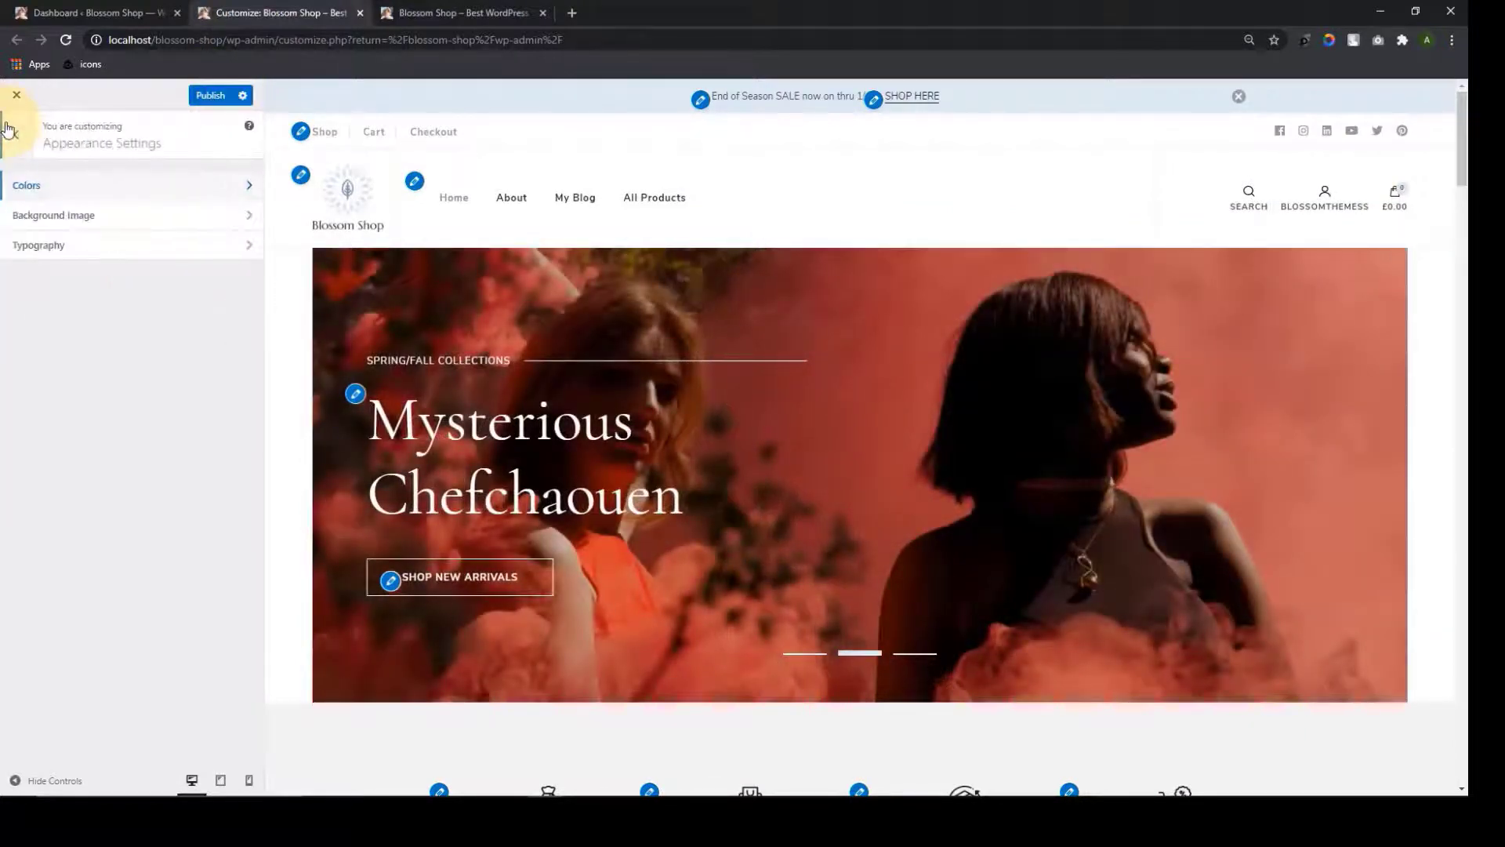
click(119, 216)
Set the Media Library's peach photo of a woman in sunglasses as the site background
click(119, 216)
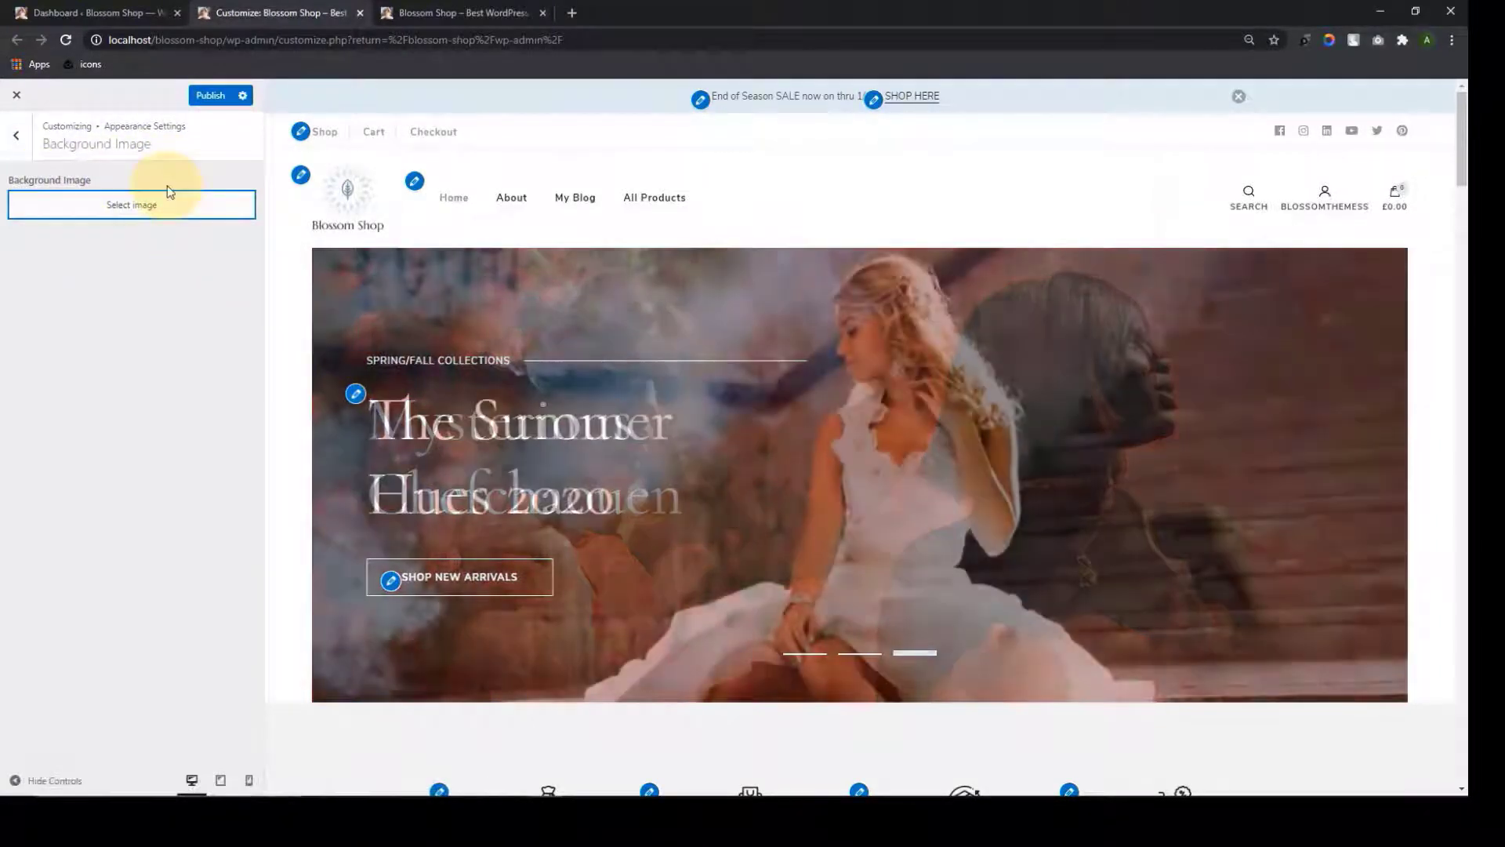
click(168, 200)
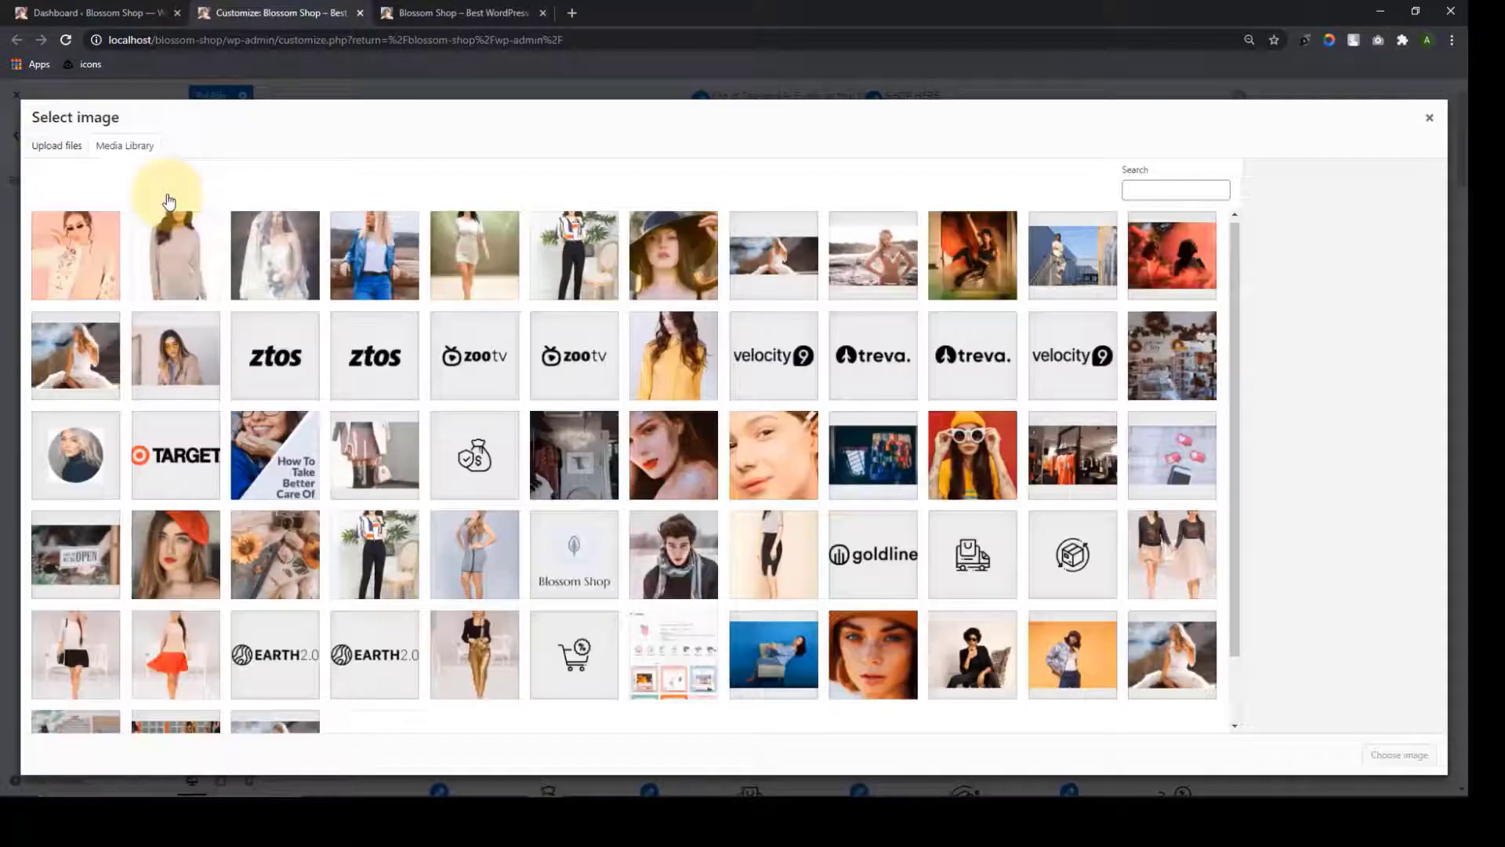
click(117, 250)
click(1399, 755)
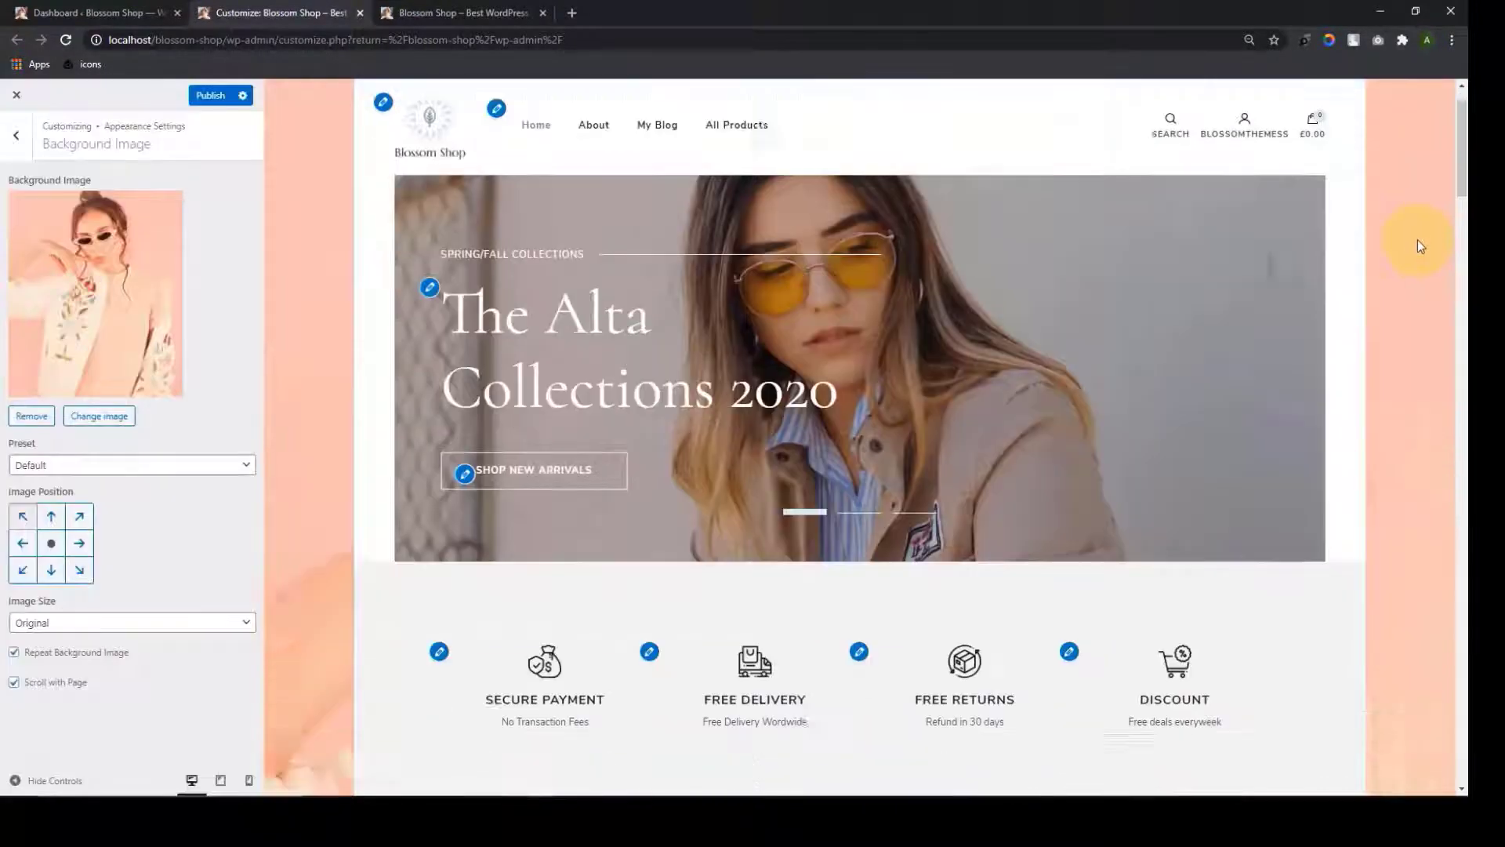
scroll(1418, 240, down, 10)
scroll(1412, 334, down, 15)
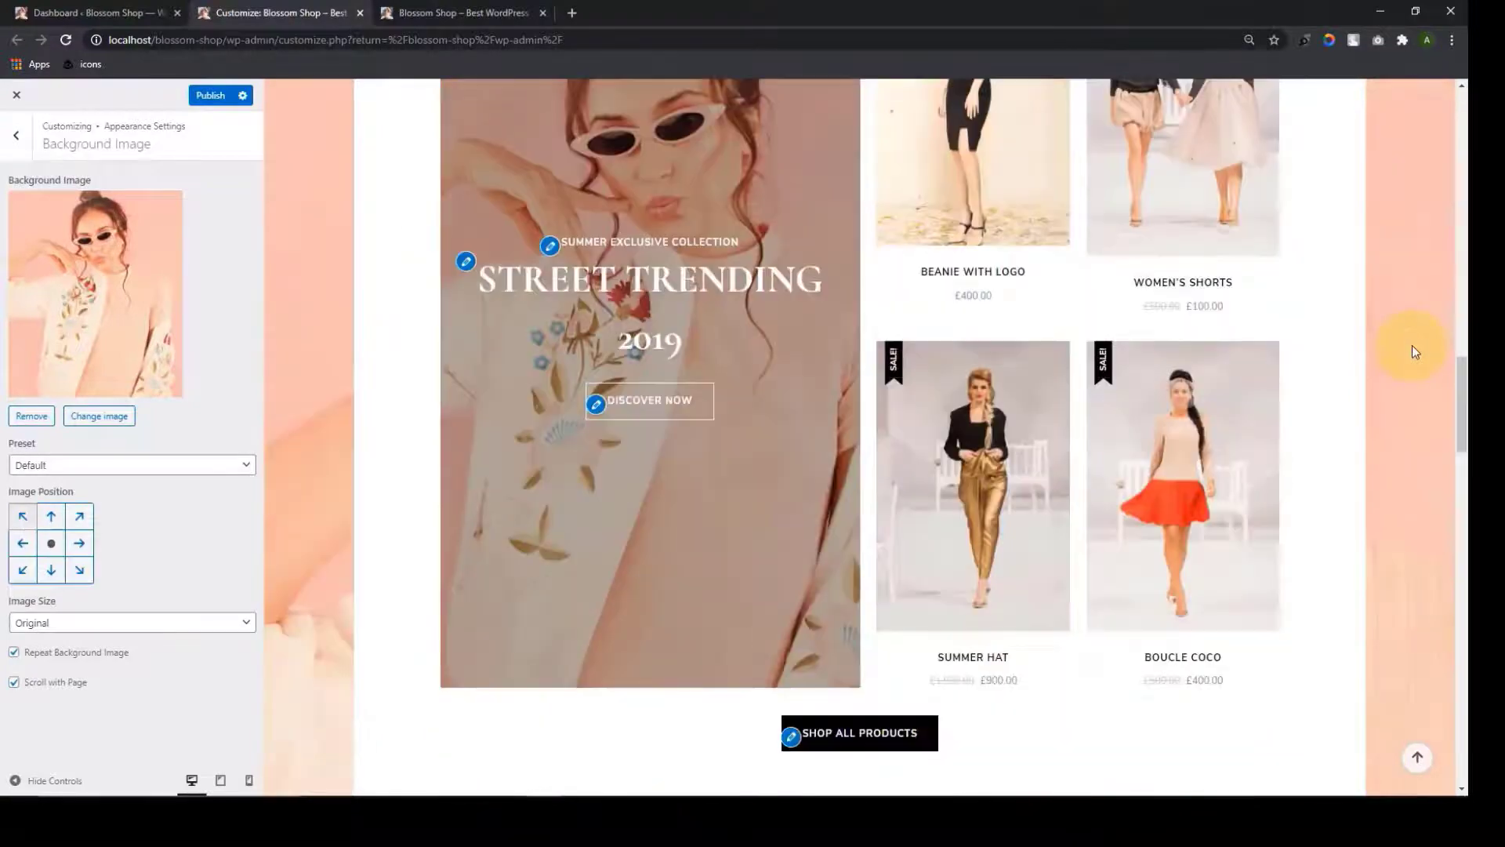
scroll(1414, 350, down, 5)
scroll(1413, 345, down, 15)
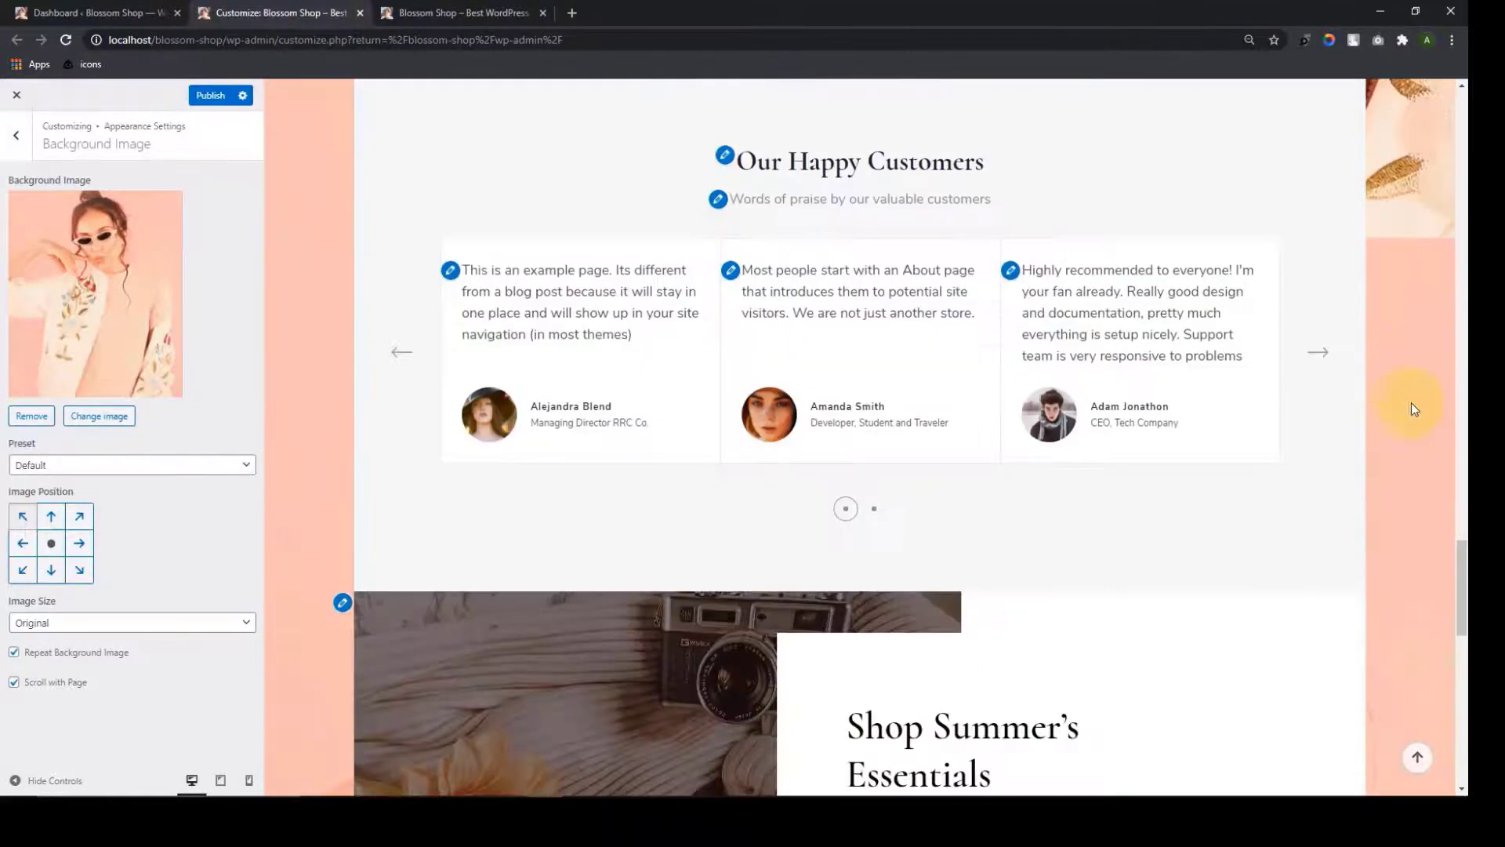
click(129, 464)
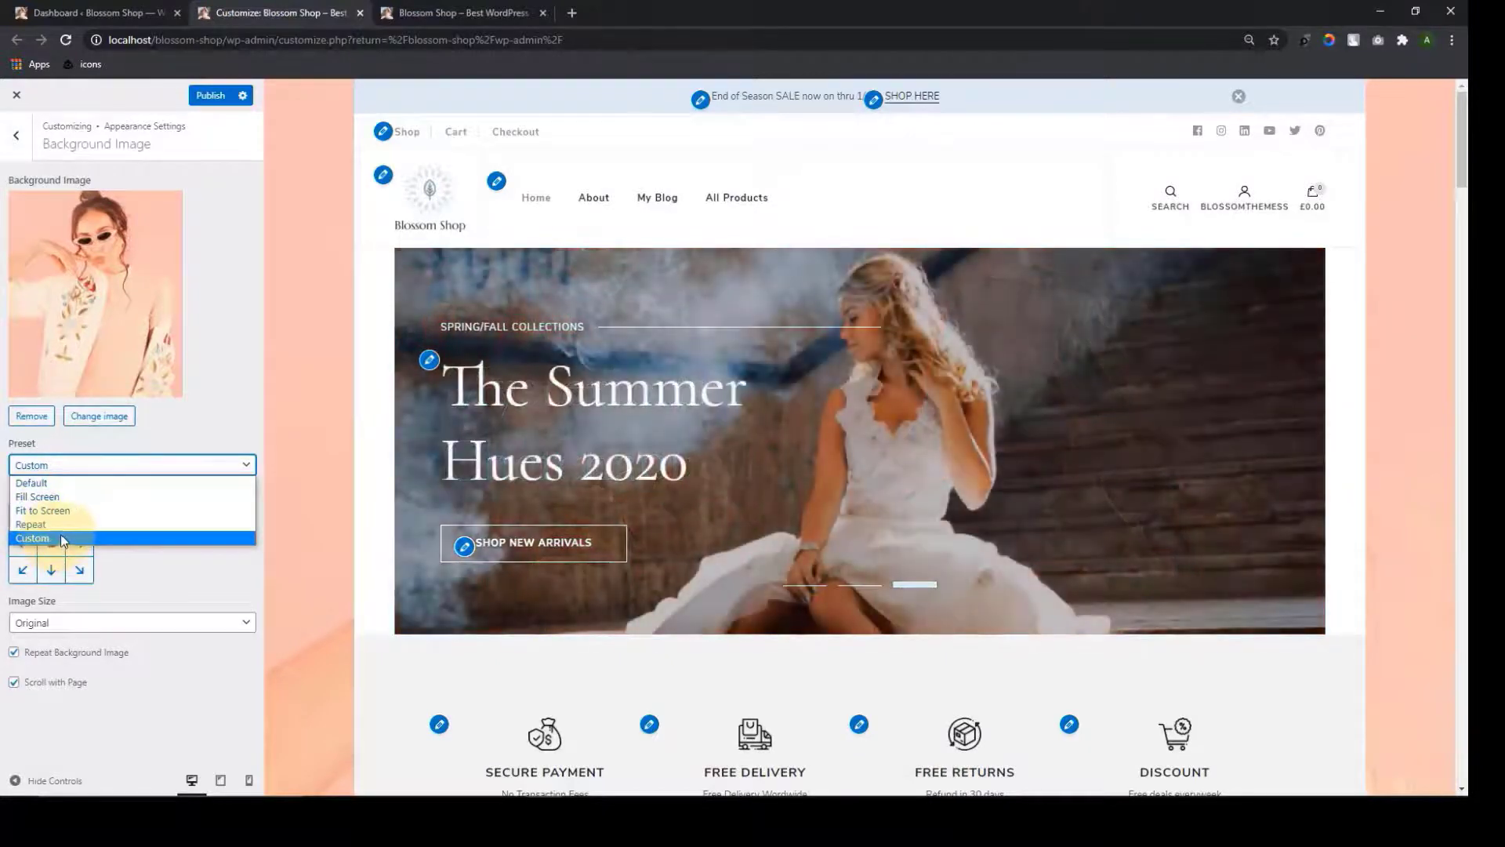
Try the Fill Screen and Fit to Screen background presets
click(79, 498)
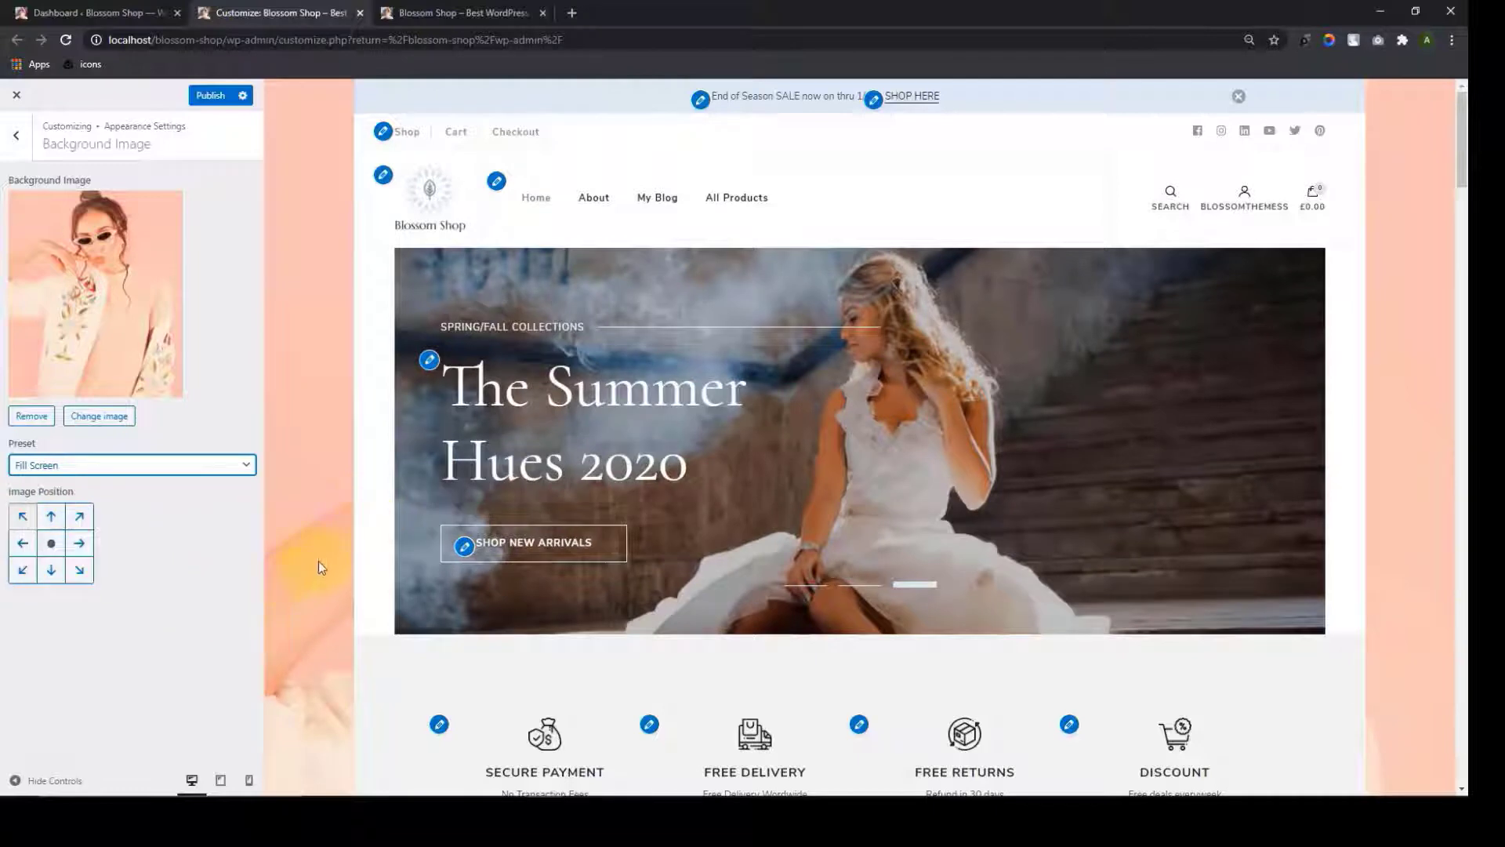
scroll(1403, 377, down, 8)
scroll(1413, 433, up, 8)
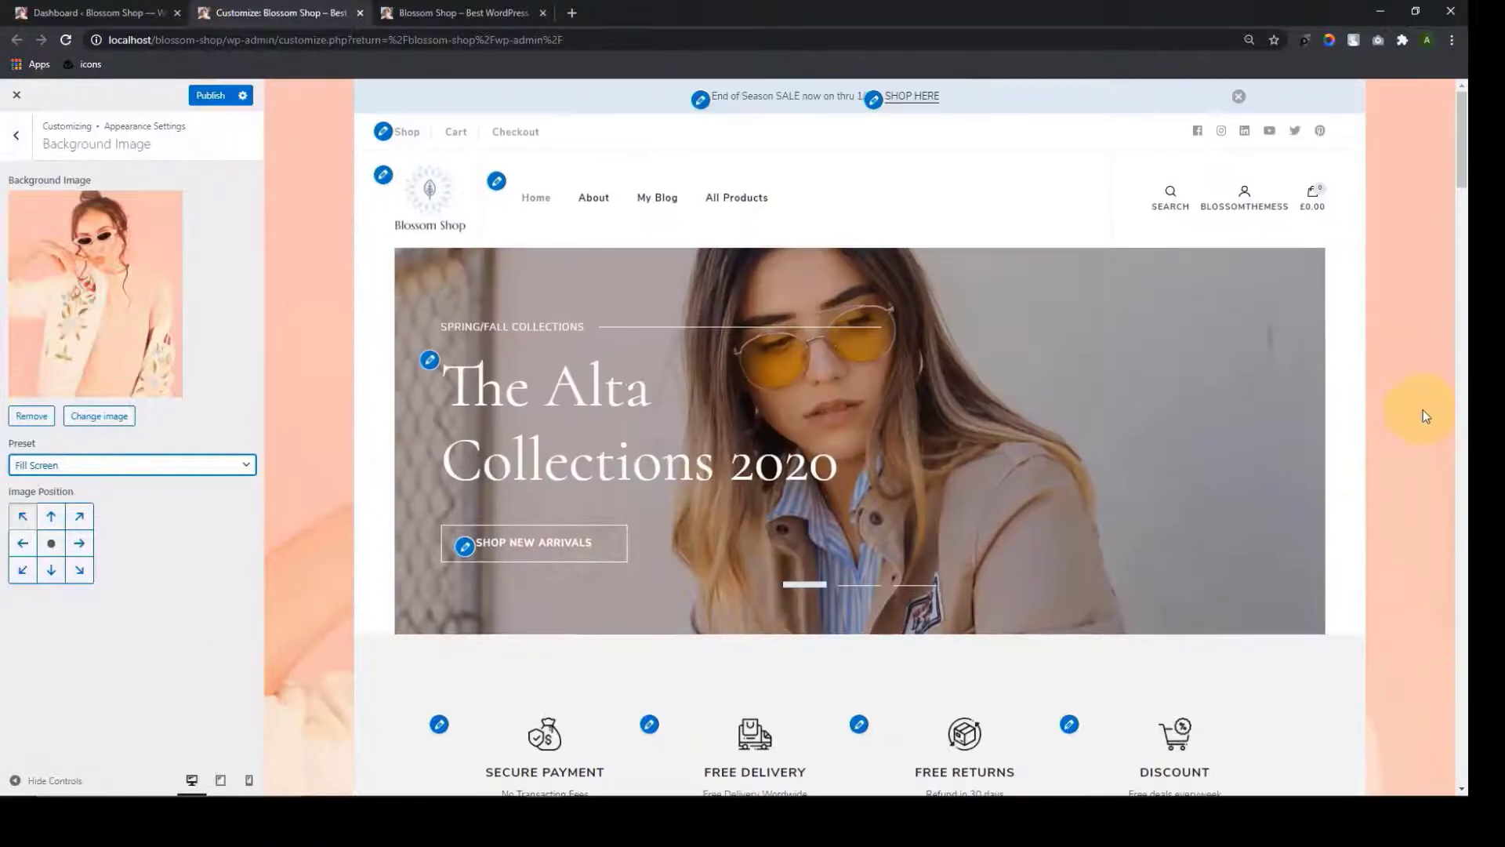
click(235, 465)
click(146, 514)
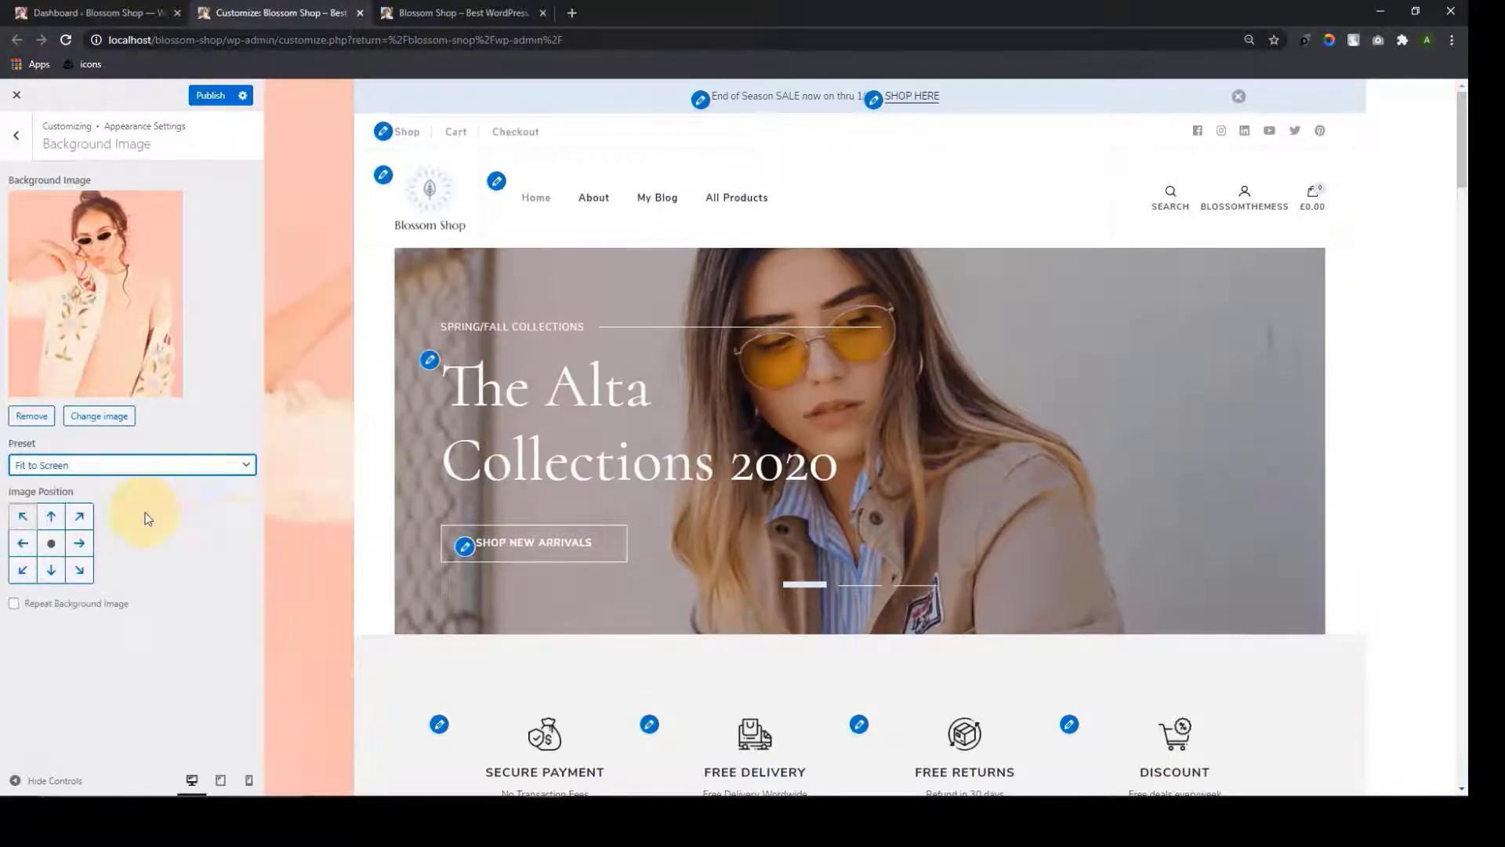
scroll(300, 585, down, 8)
scroll(300, 585, up, 8)
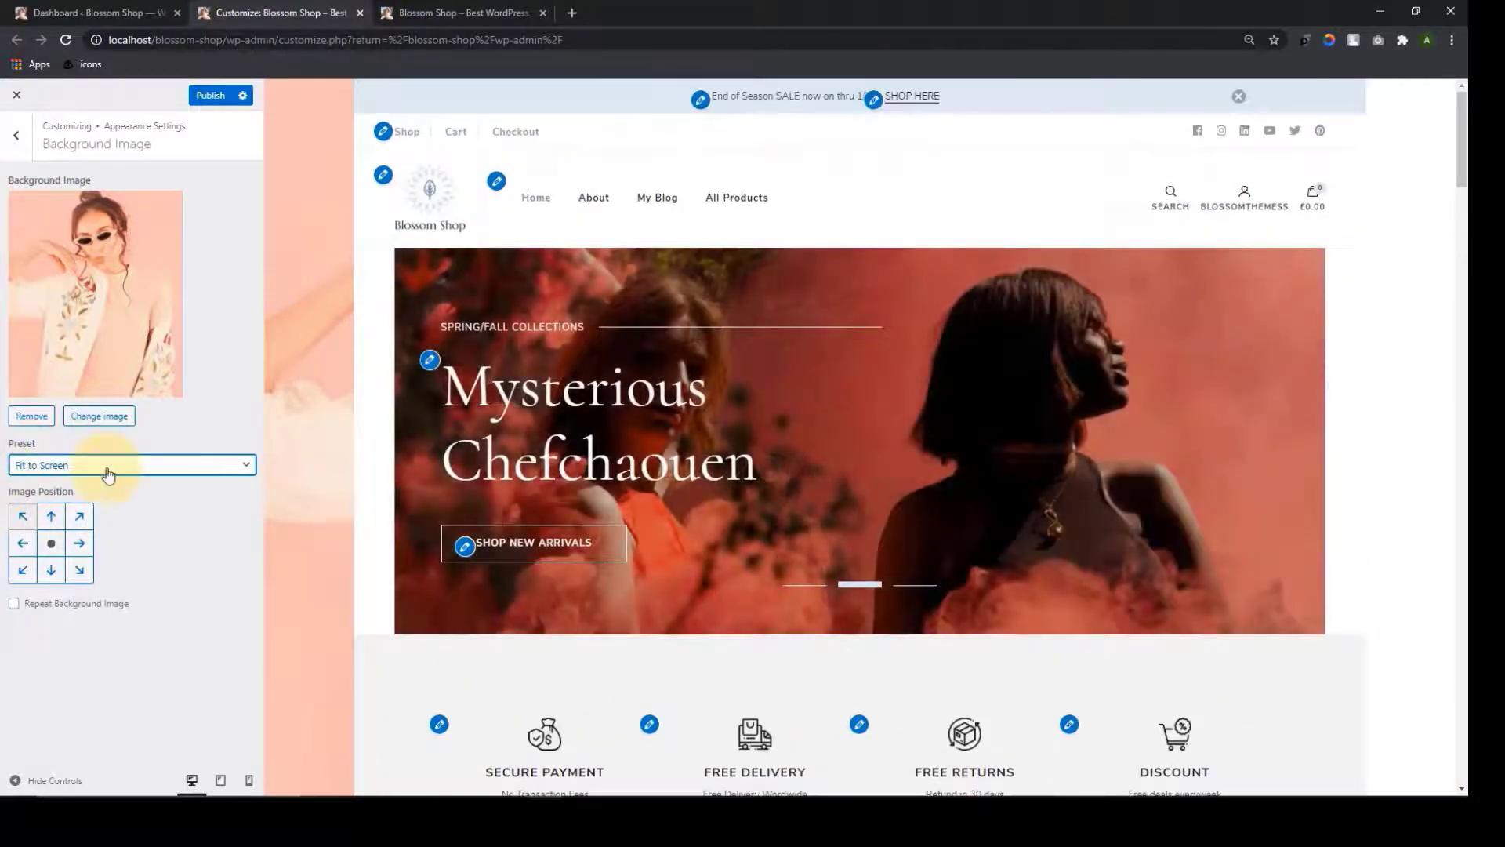
Try the Repeat preset, then settle on the Custom background preset
click(108, 474)
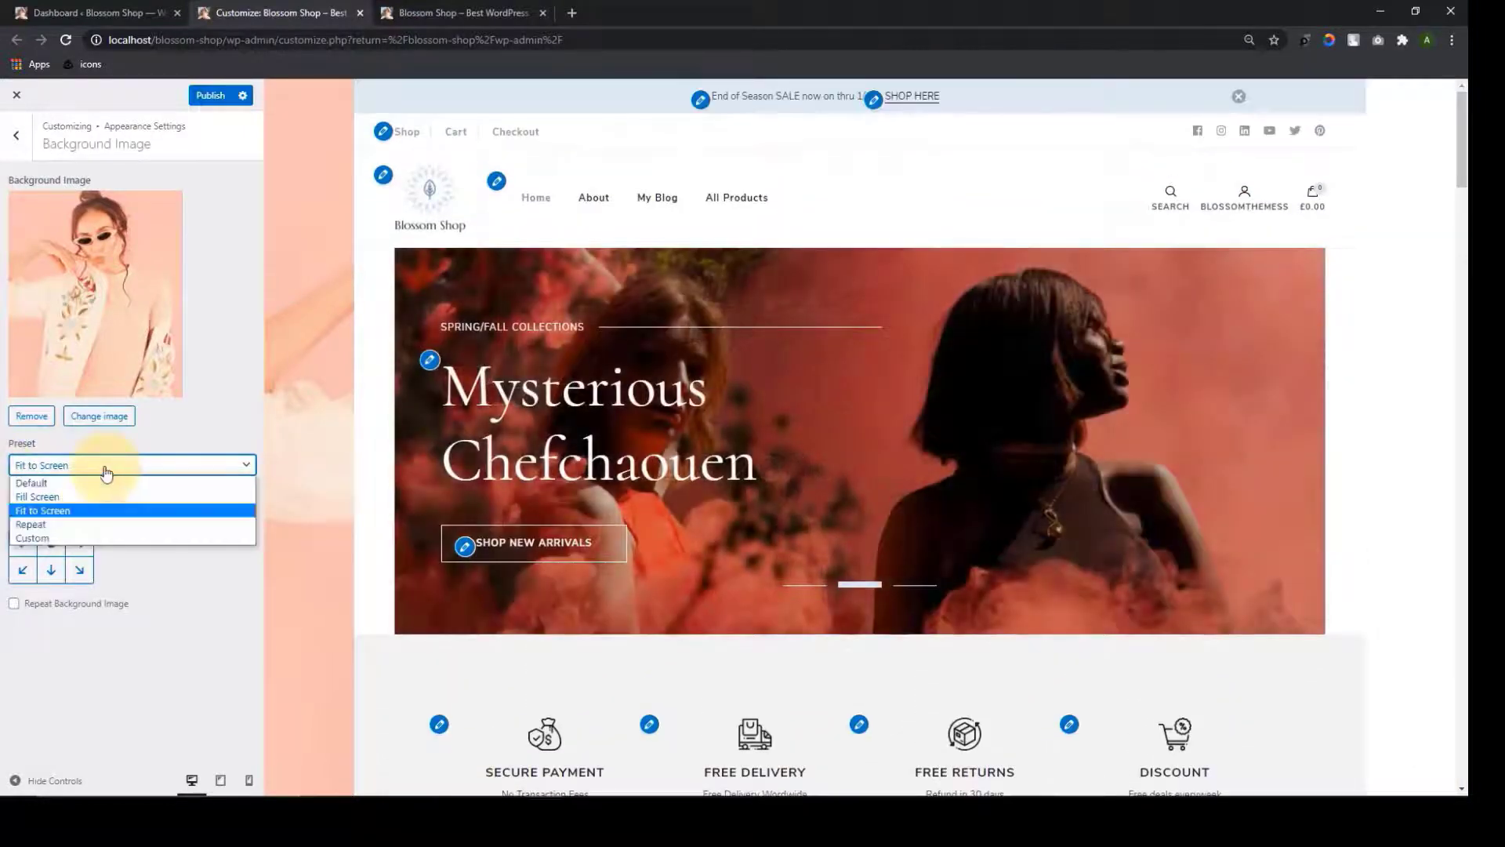
click(78, 522)
scroll(1437, 234, down, 20)
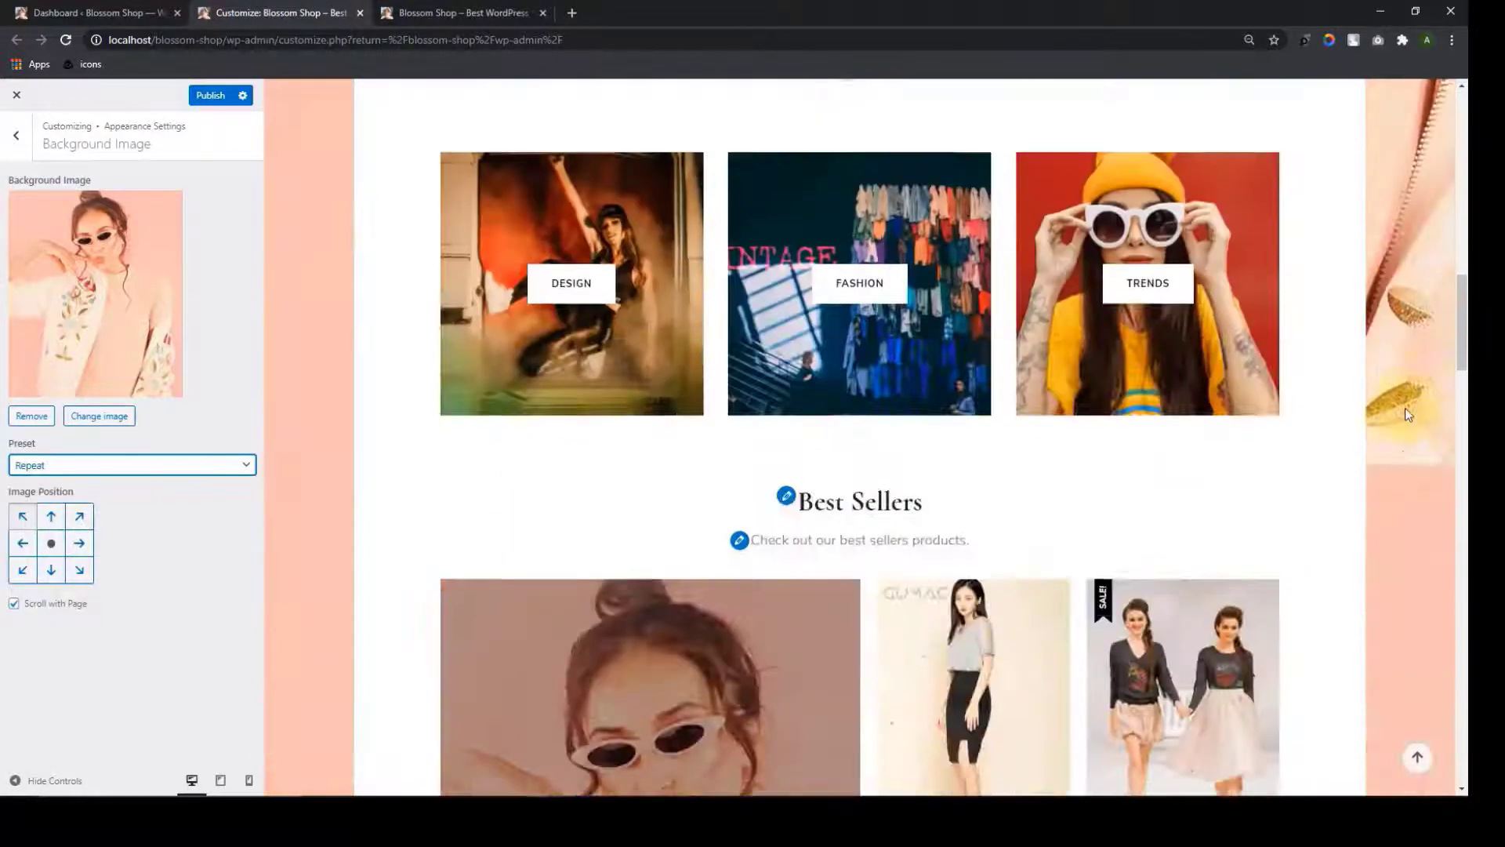
scroll(1395, 453, down, 5)
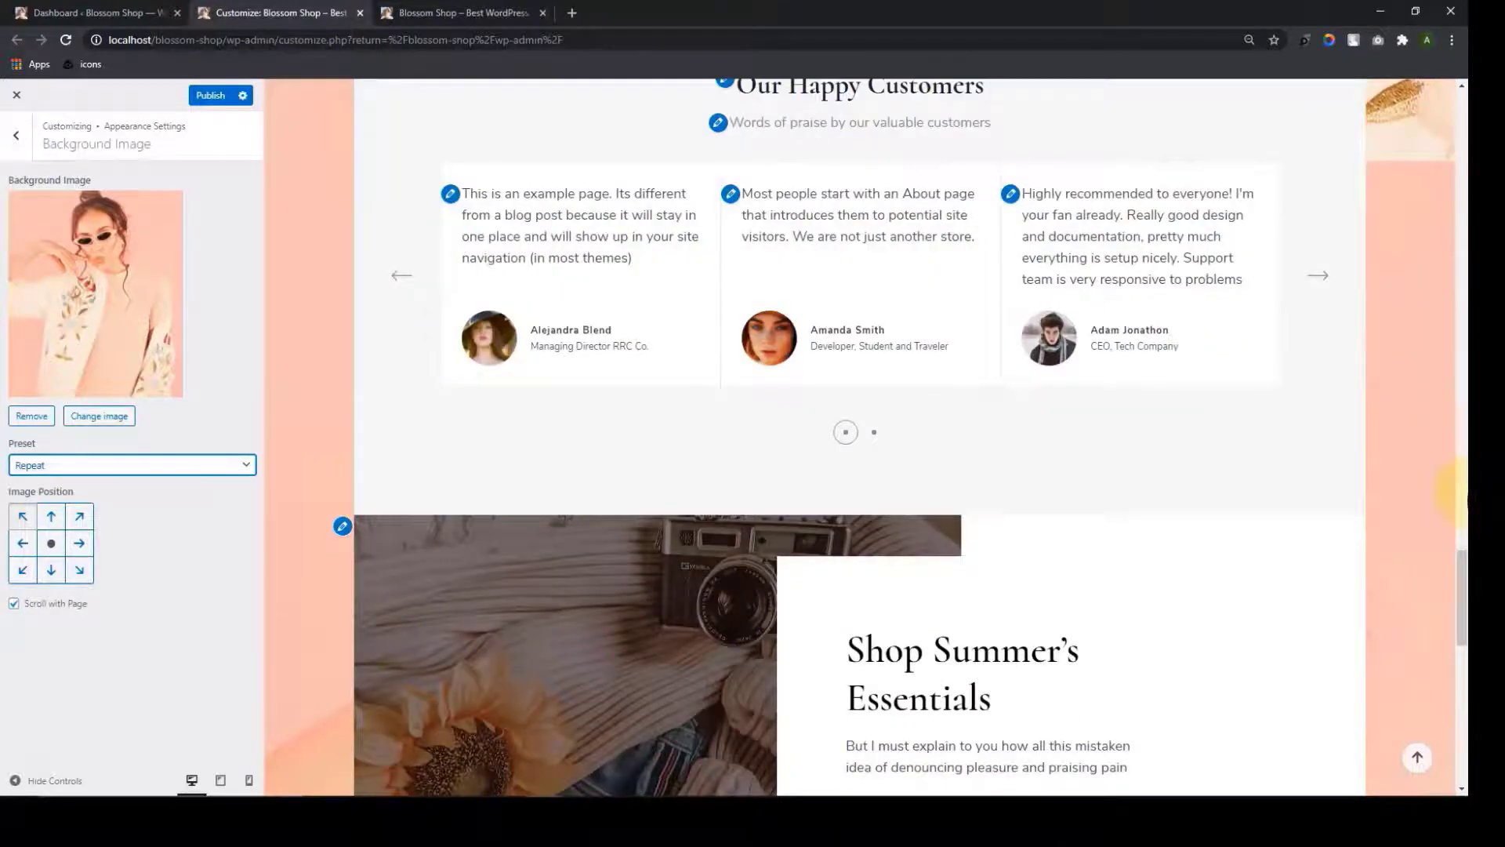
click(87, 465)
click(87, 533)
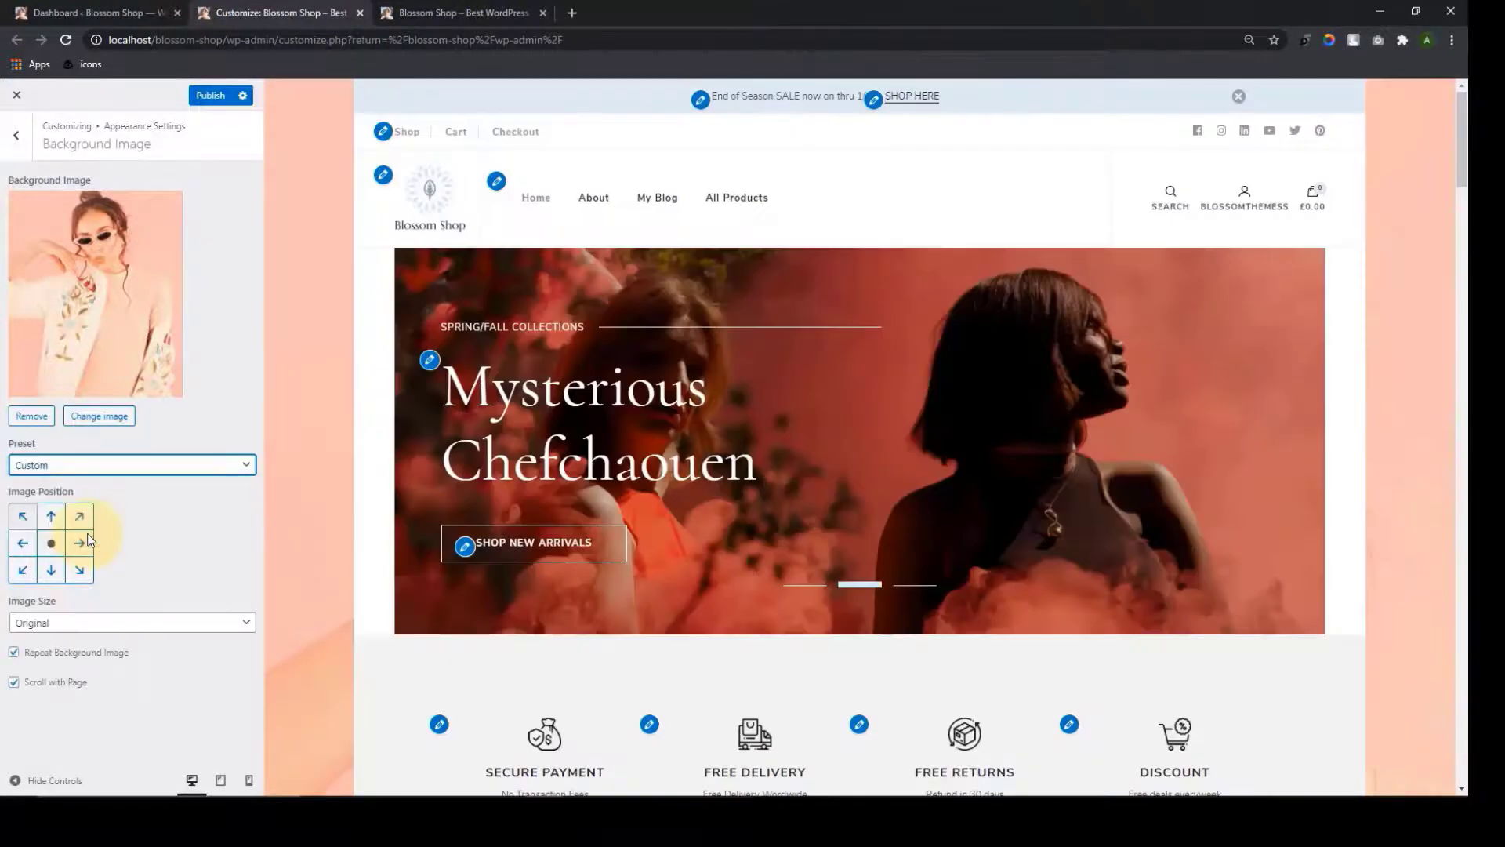
click(235, 622)
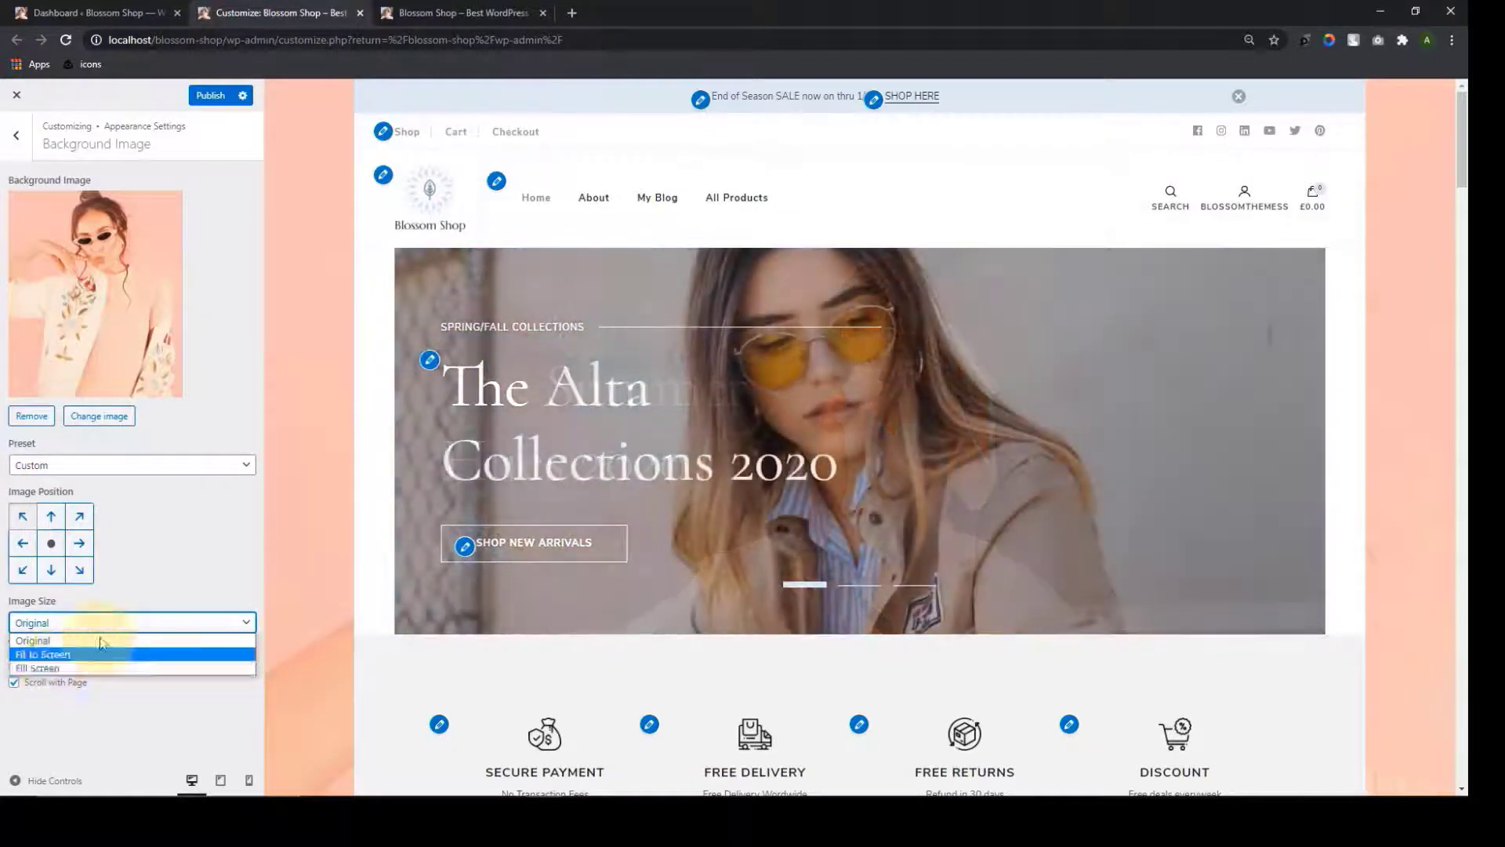
Keep the Original image size and turn off Scroll with Page
click(195, 563)
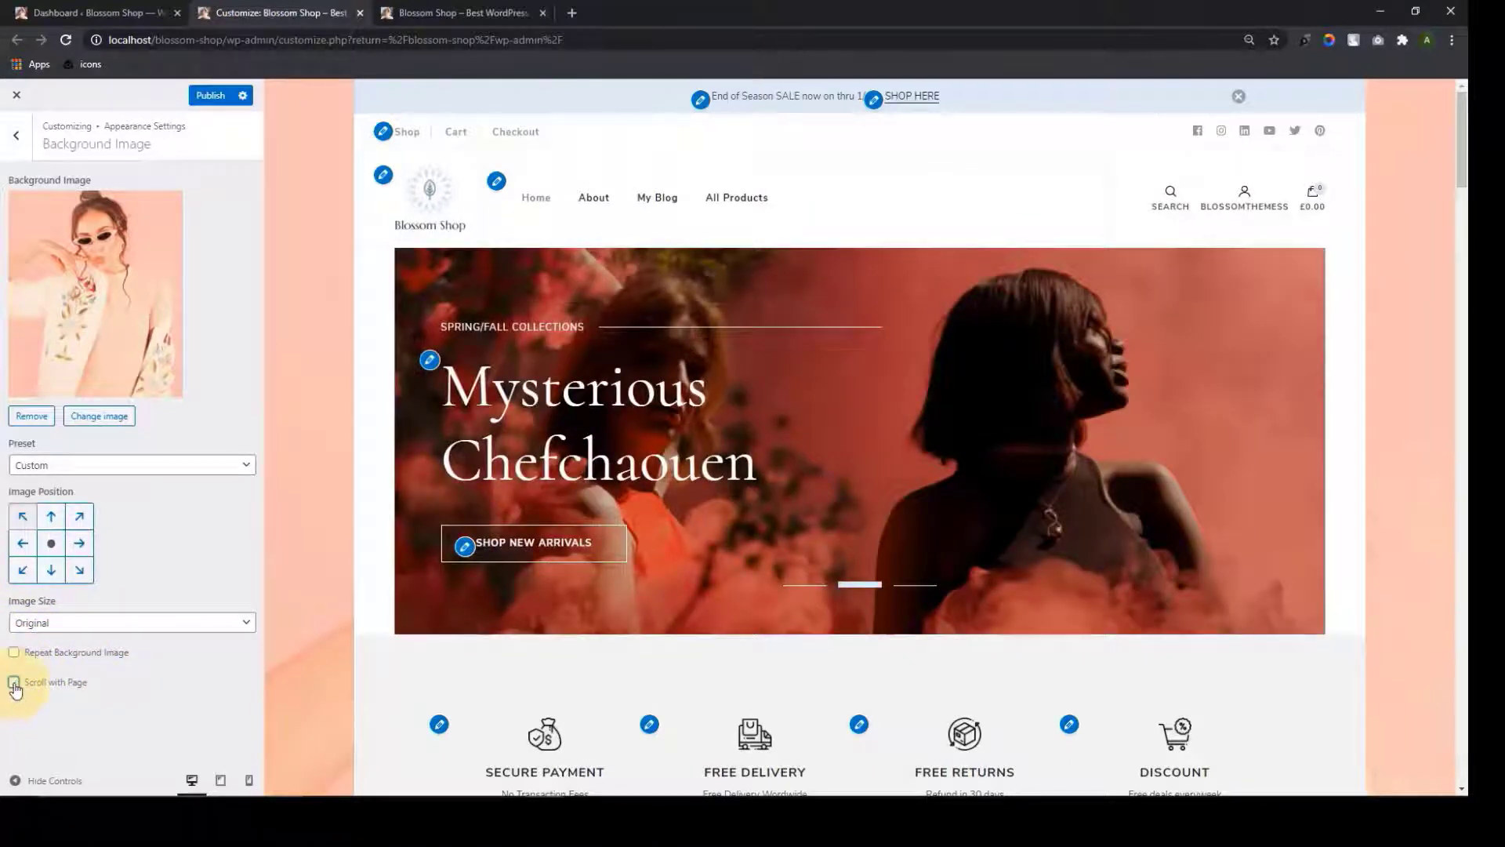
click(15, 682)
scroll(314, 609, down, 10)
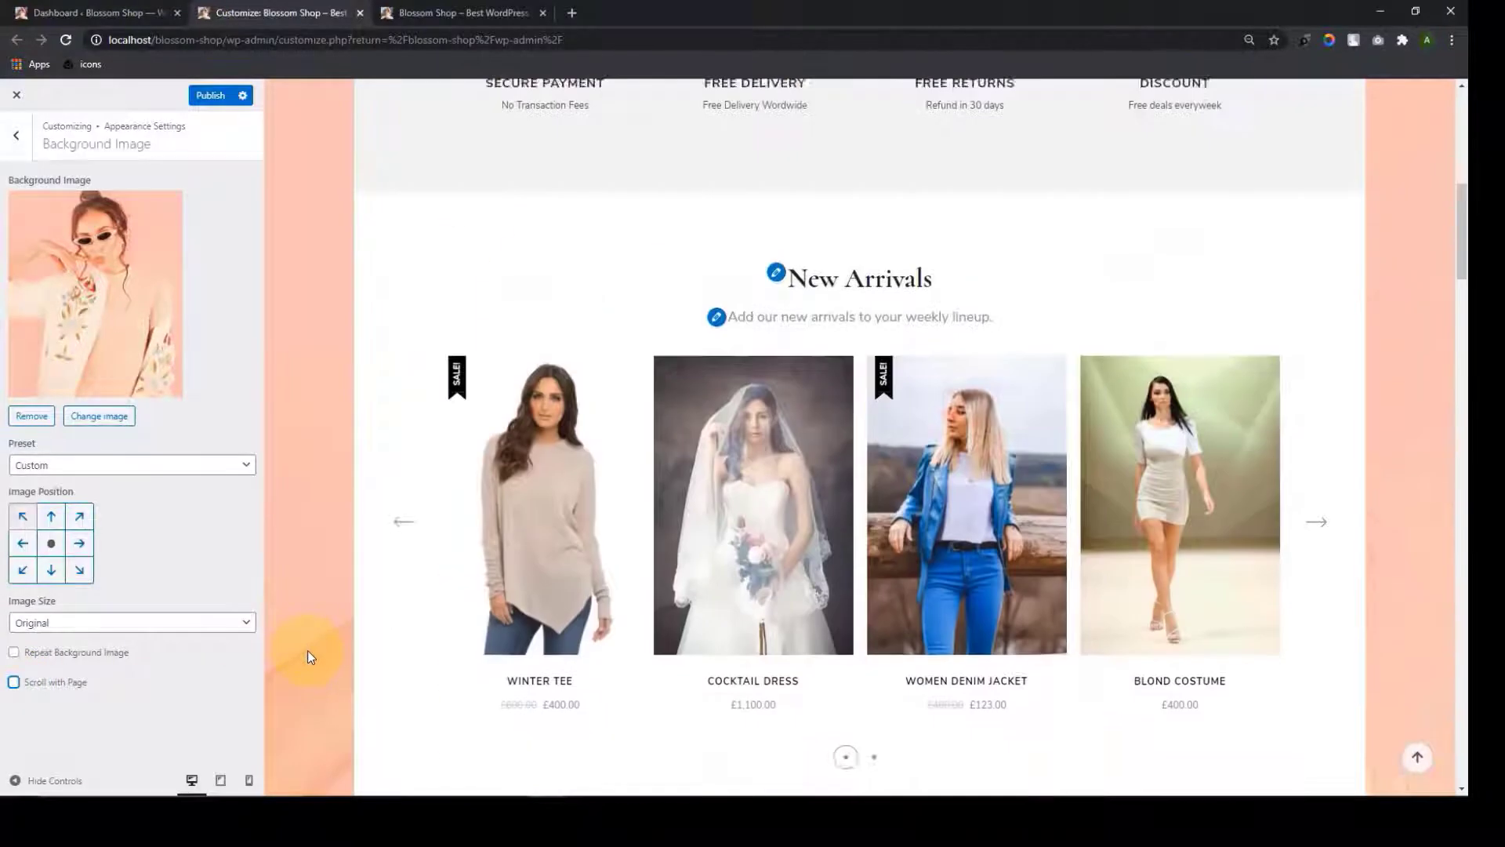
scroll(308, 650, up, 10)
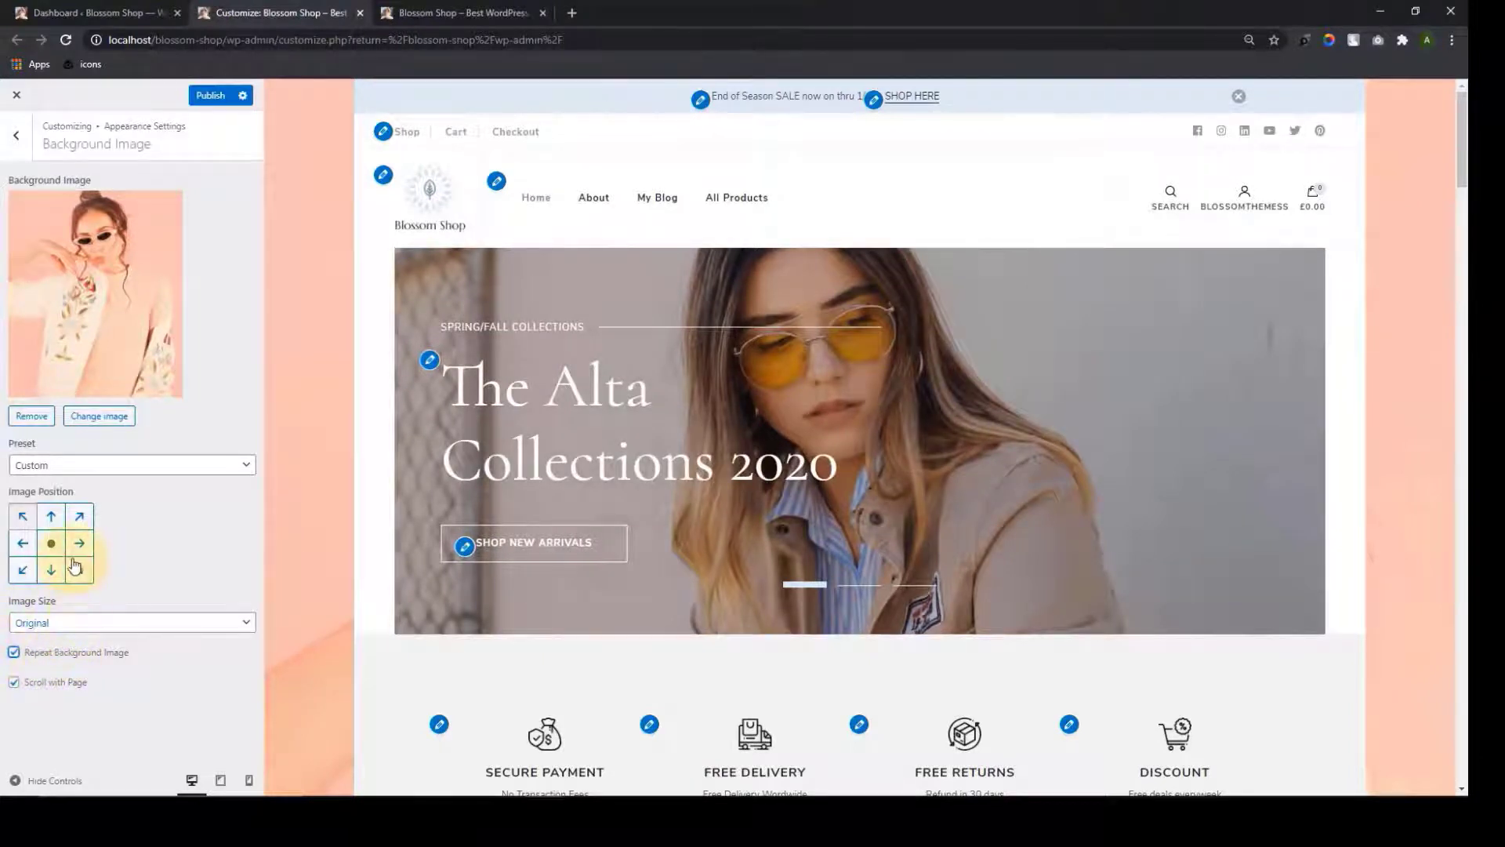
Test several background image positions ending at top-right, then remove the background image
click(78, 519)
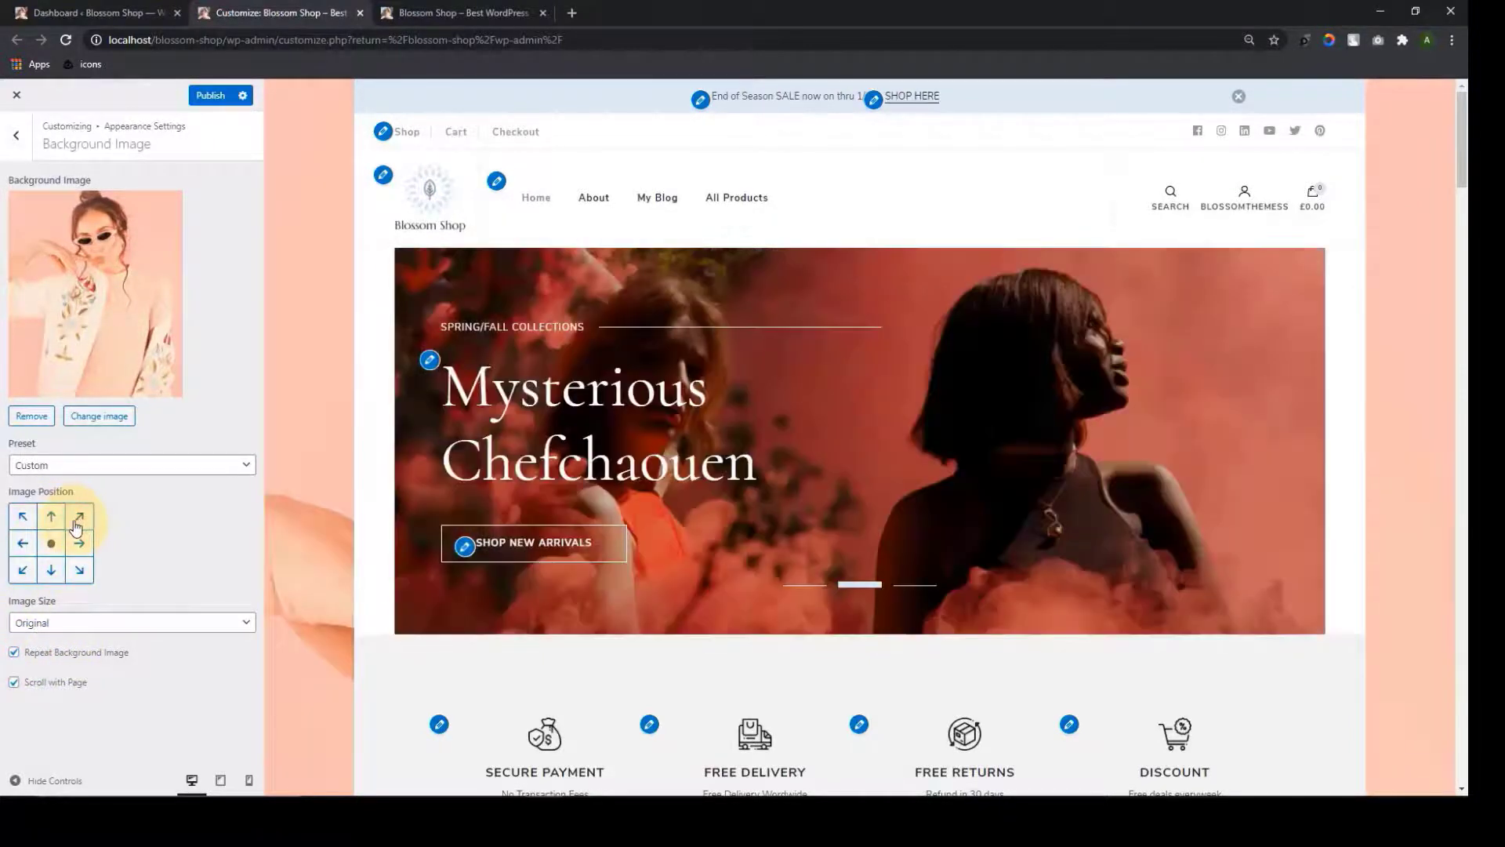
click(78, 552)
click(79, 572)
click(52, 573)
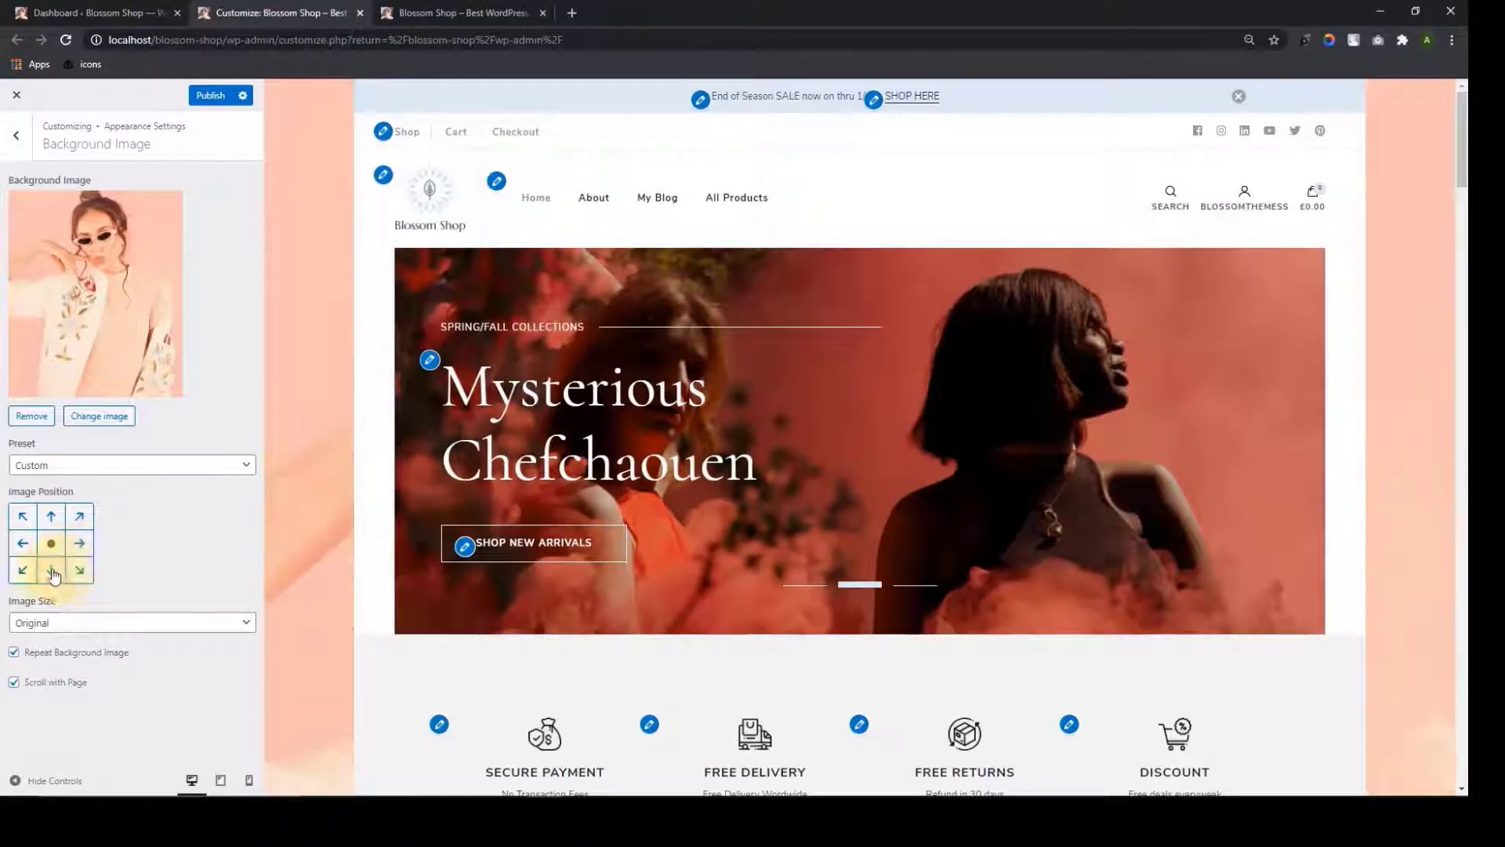
click(25, 546)
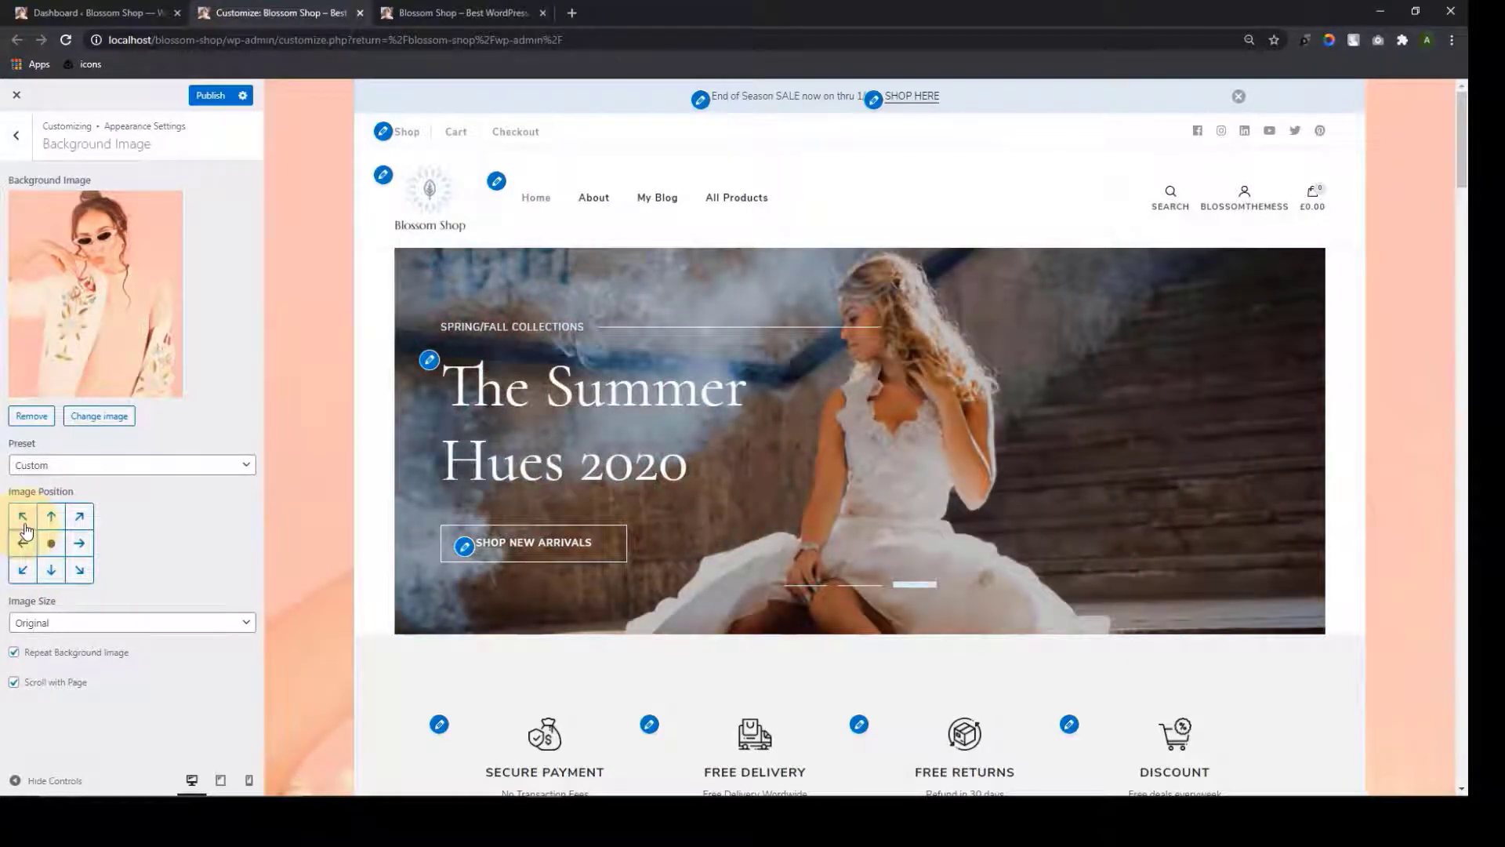
click(25, 525)
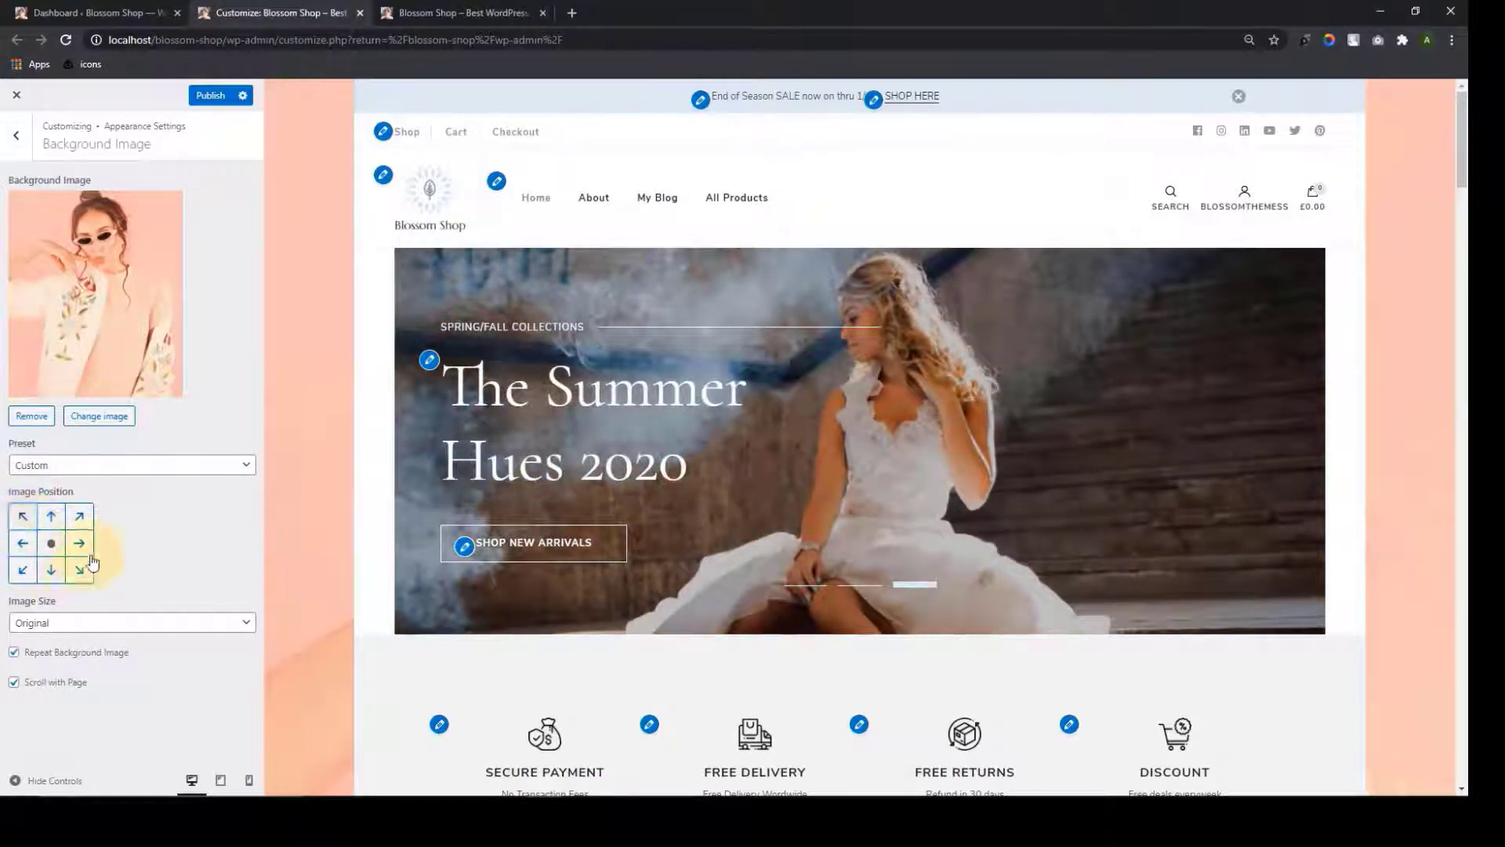
click(53, 519)
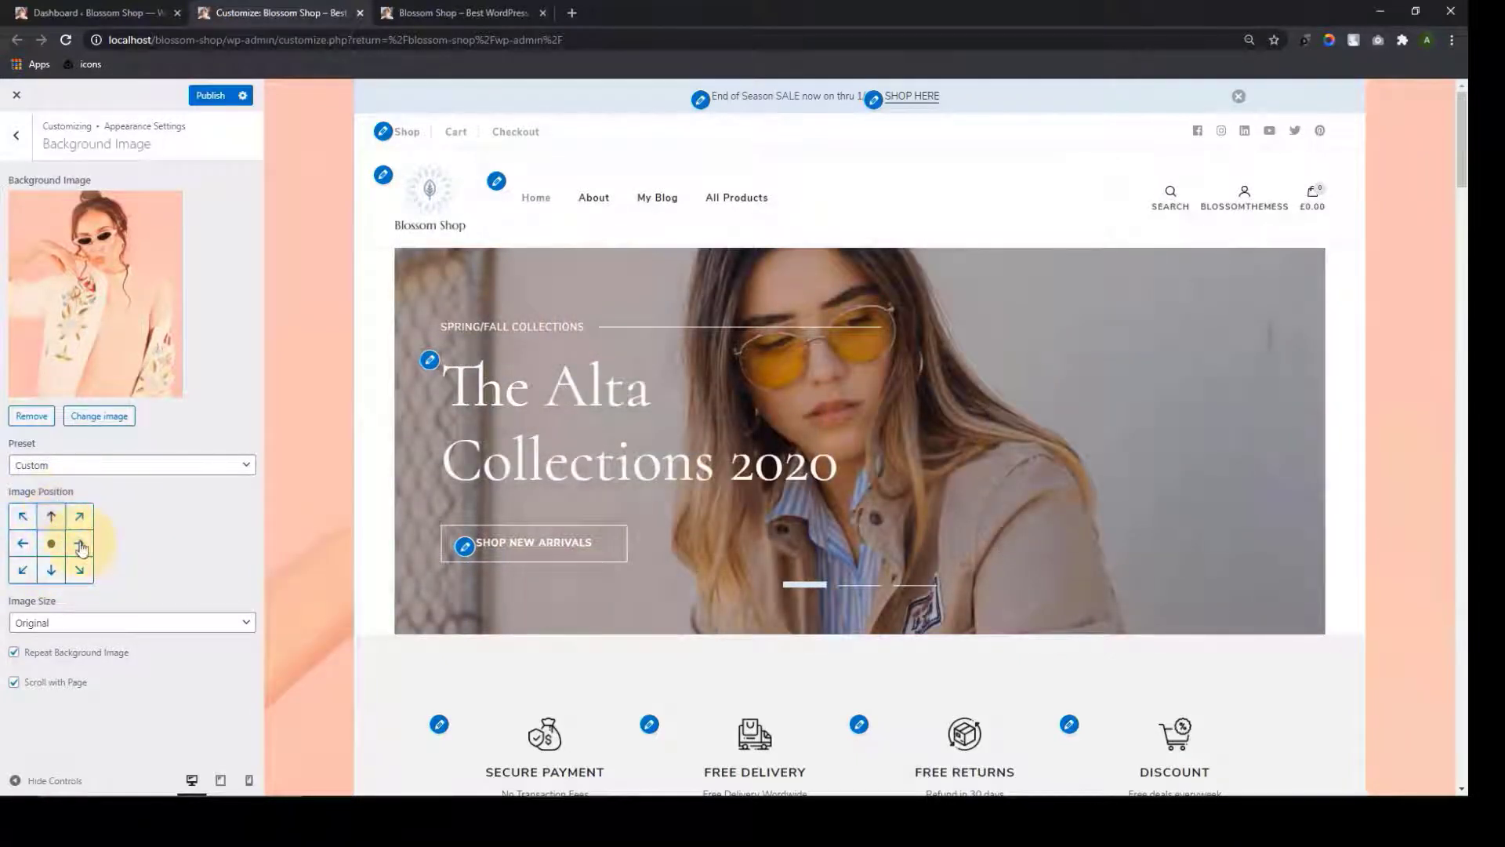
click(79, 522)
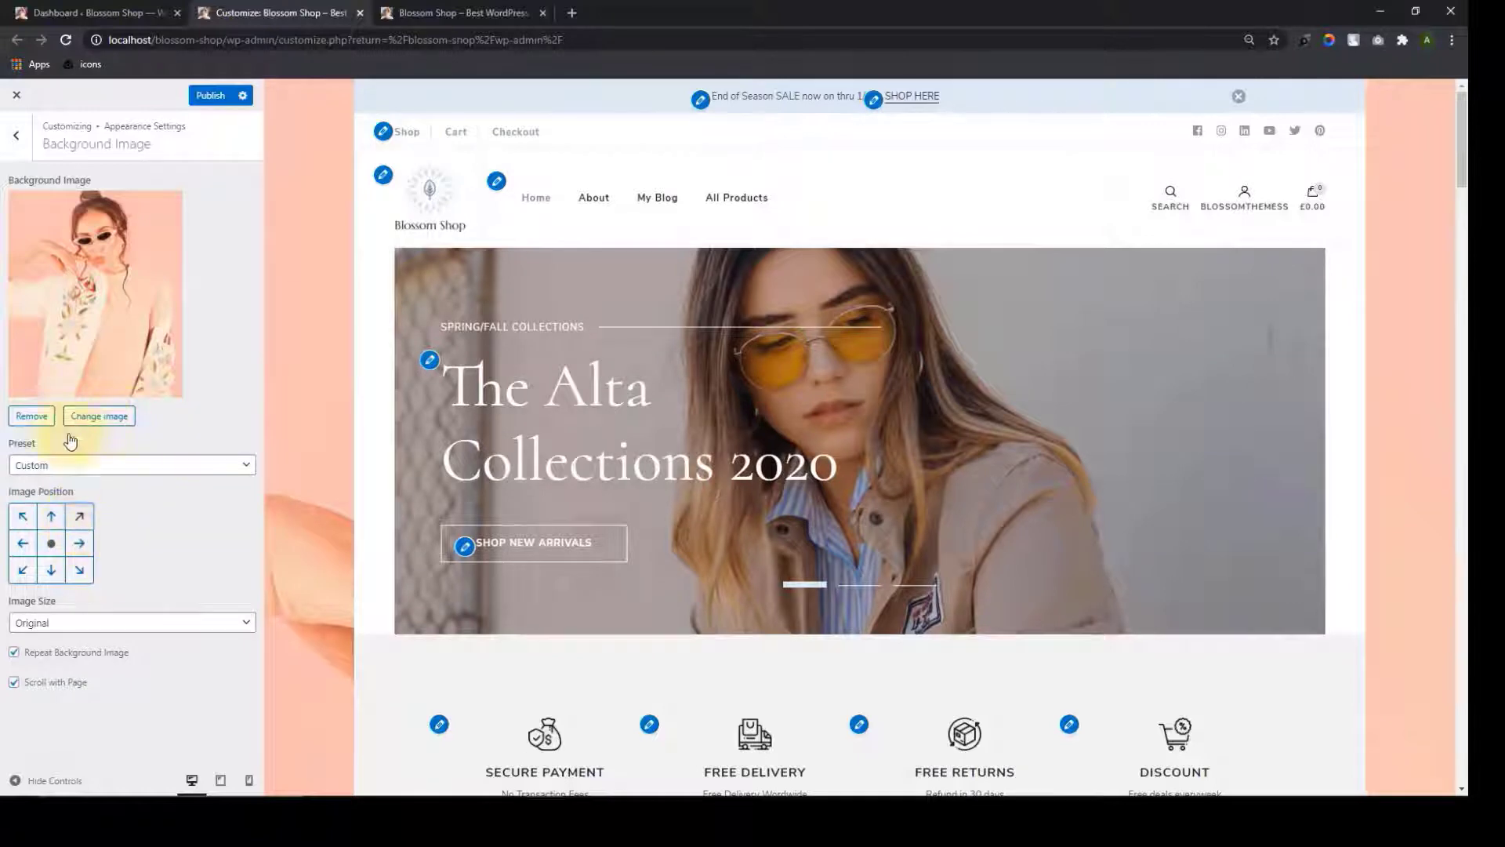
click(33, 415)
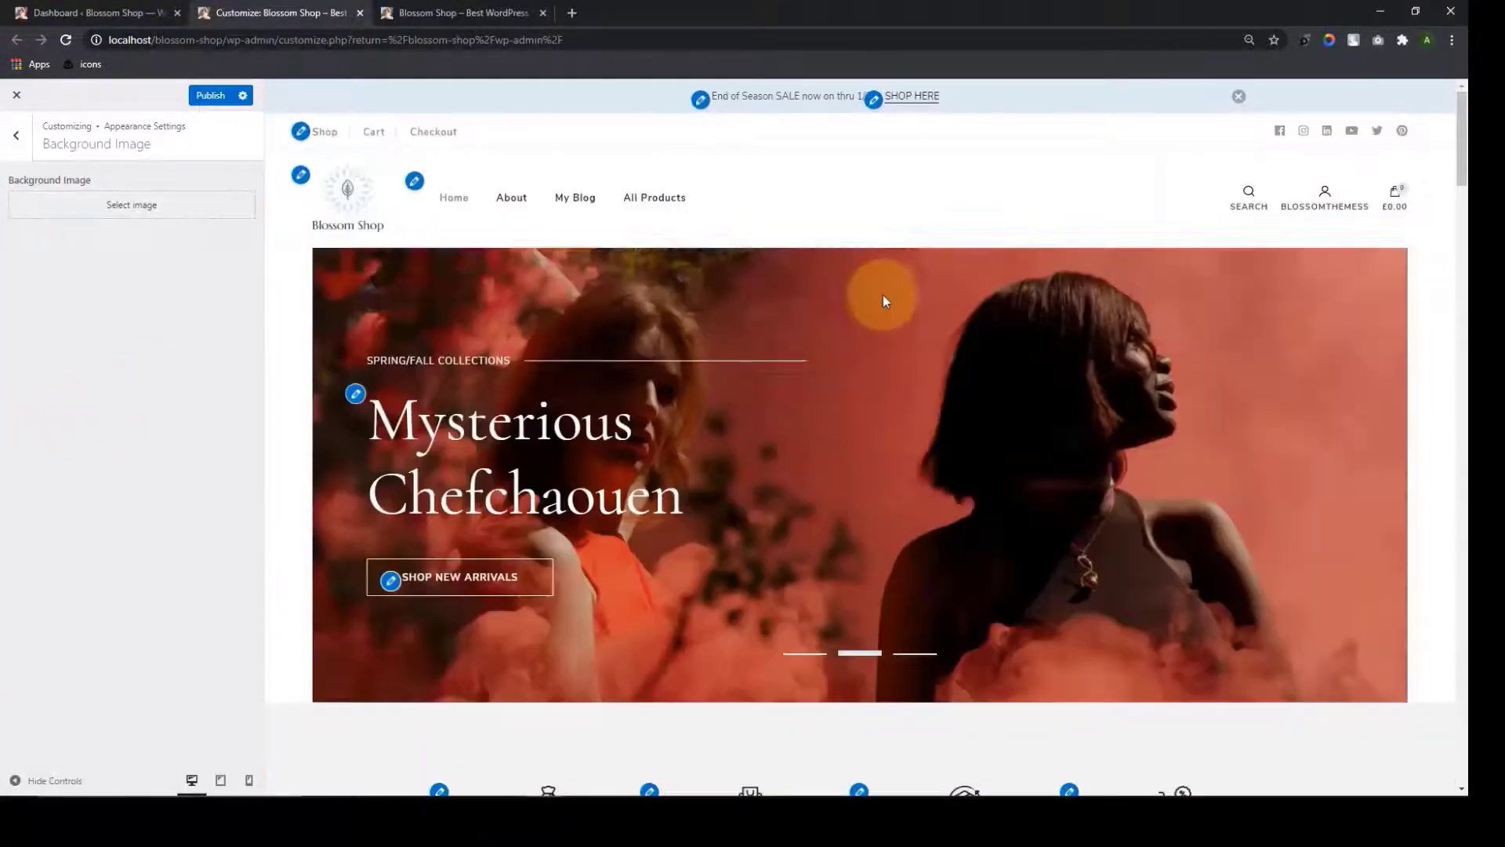
scroll(886, 302, down, 2)
scroll(892, 308, up, 2)
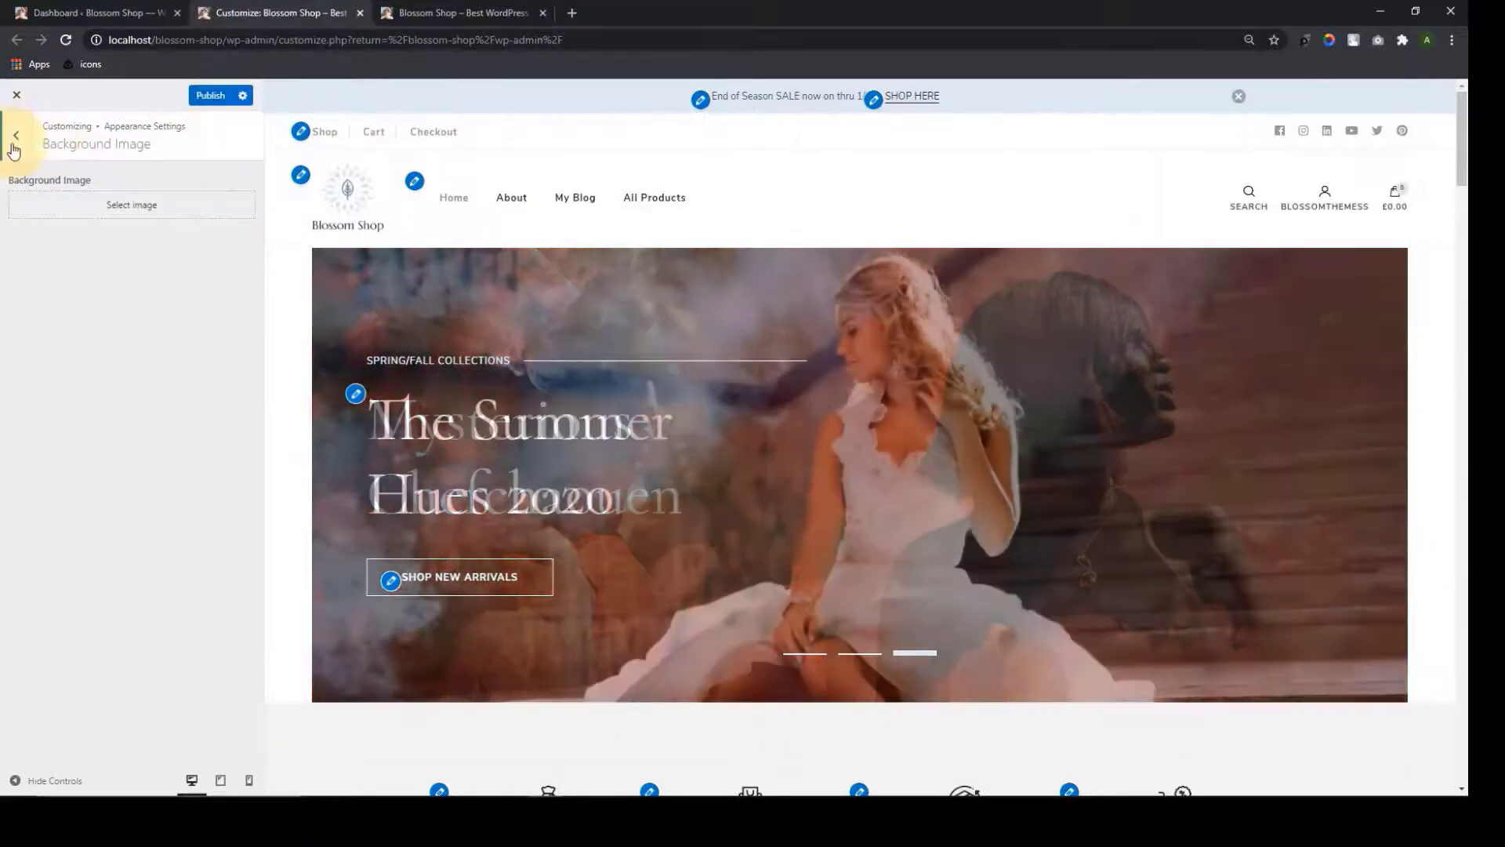
click(15, 137)
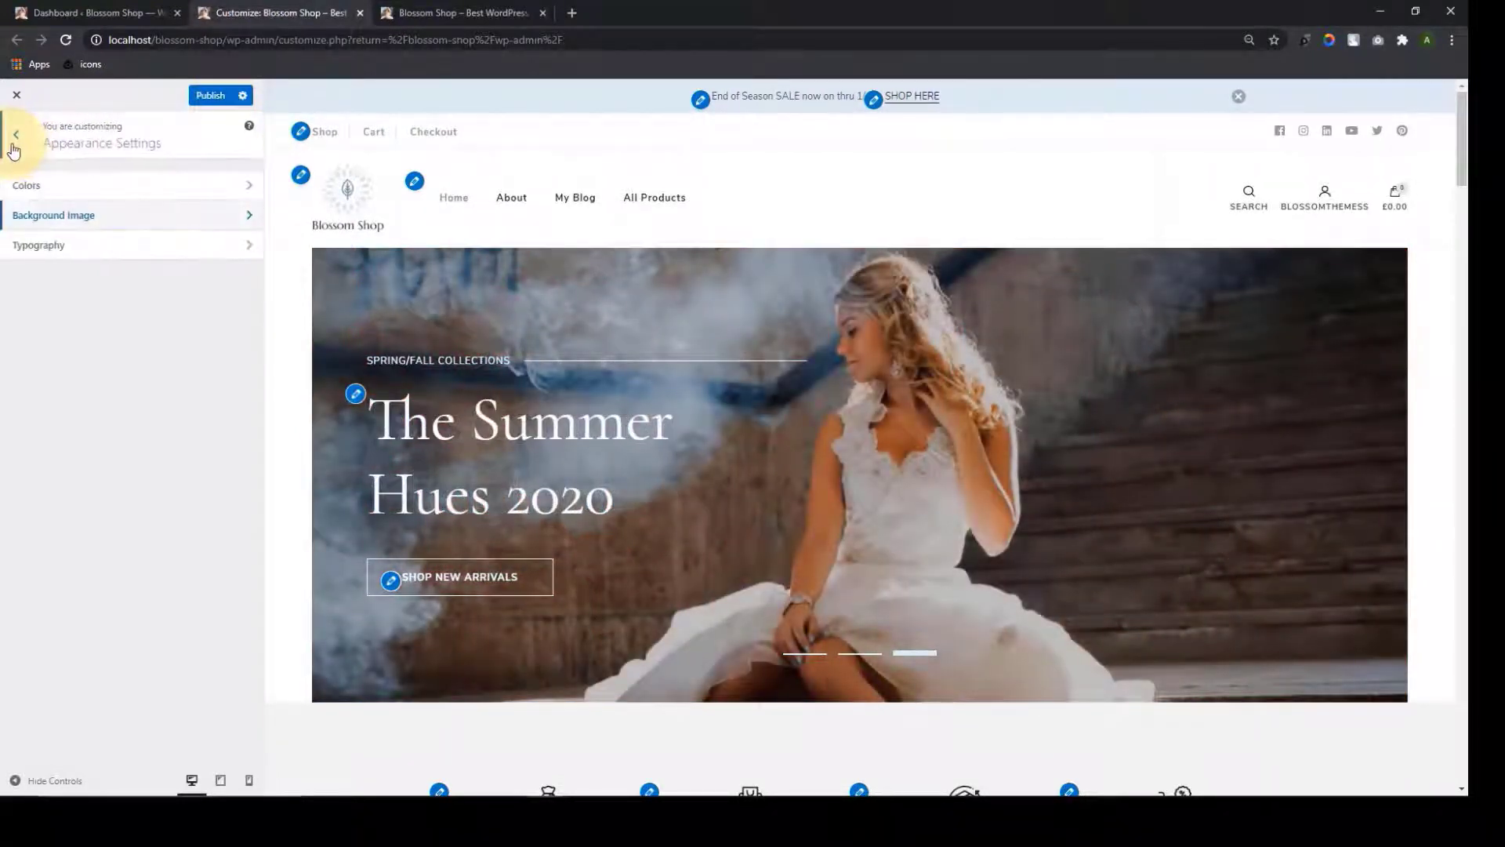
click(198, 255)
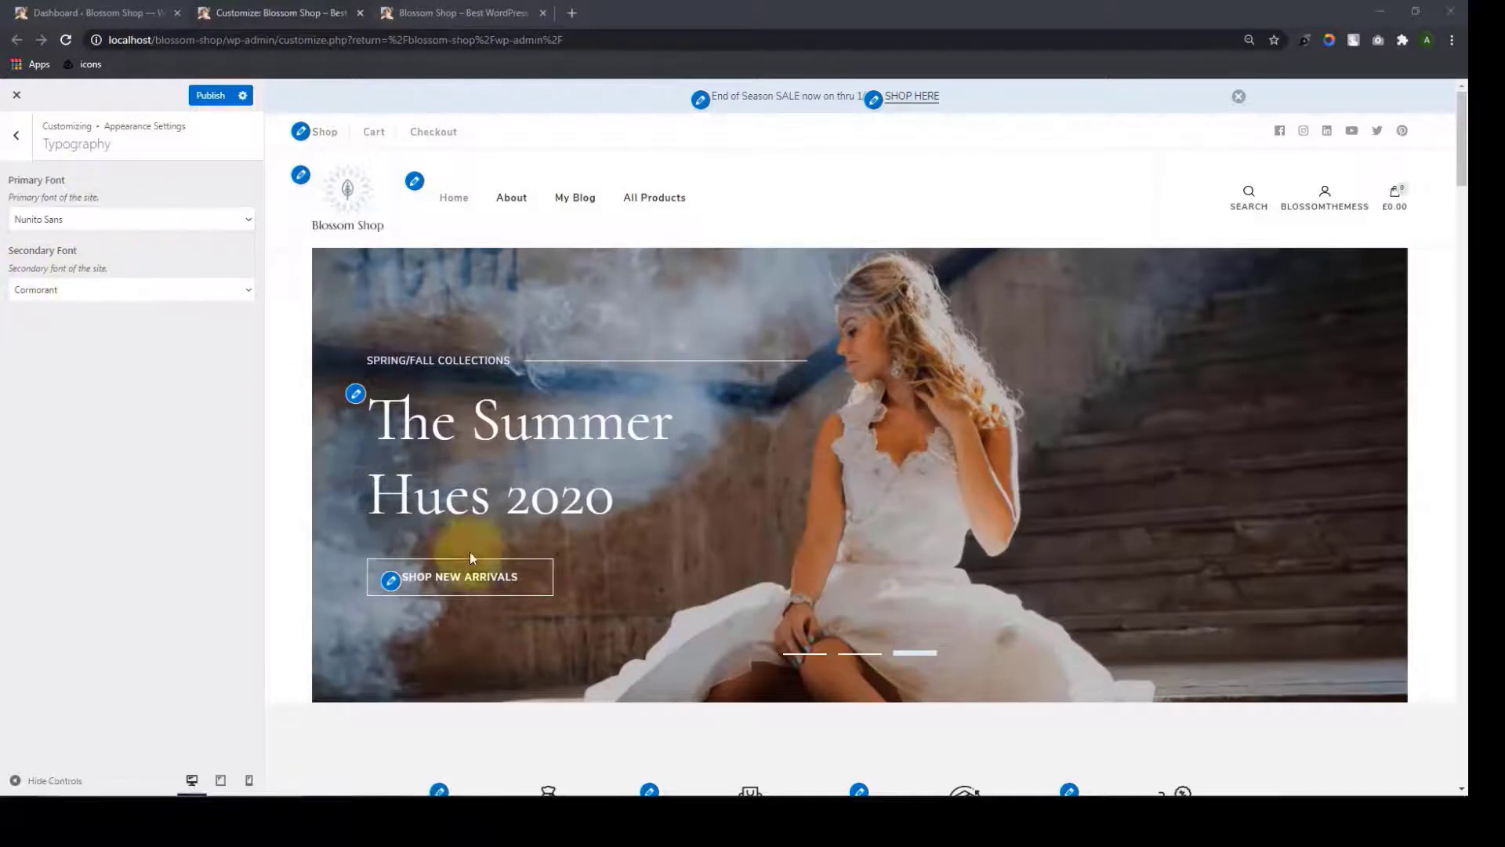
scroll(436, 510, down, 10)
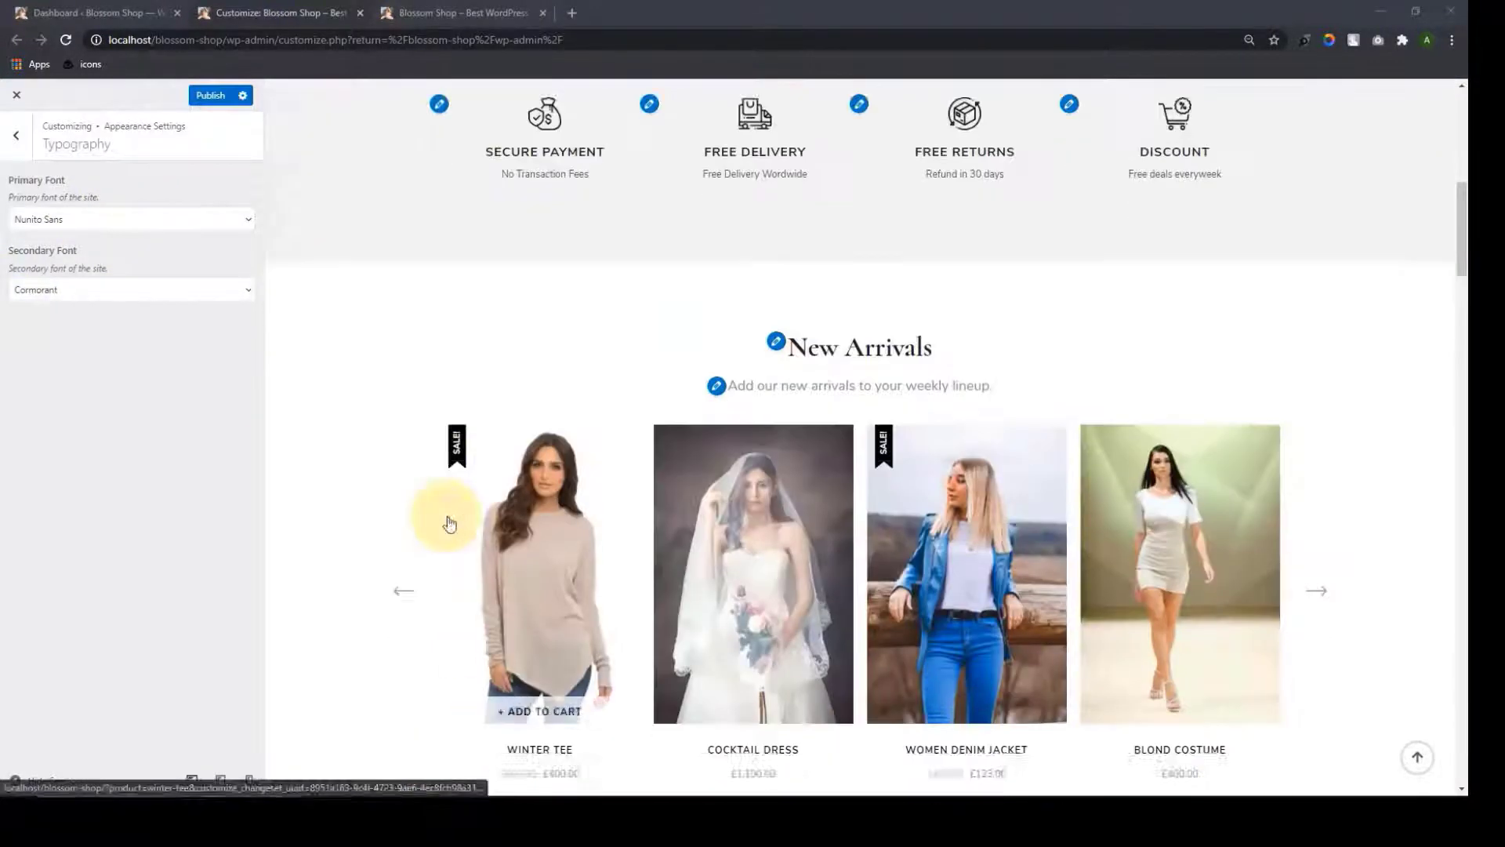
scroll(436, 356, up, 10)
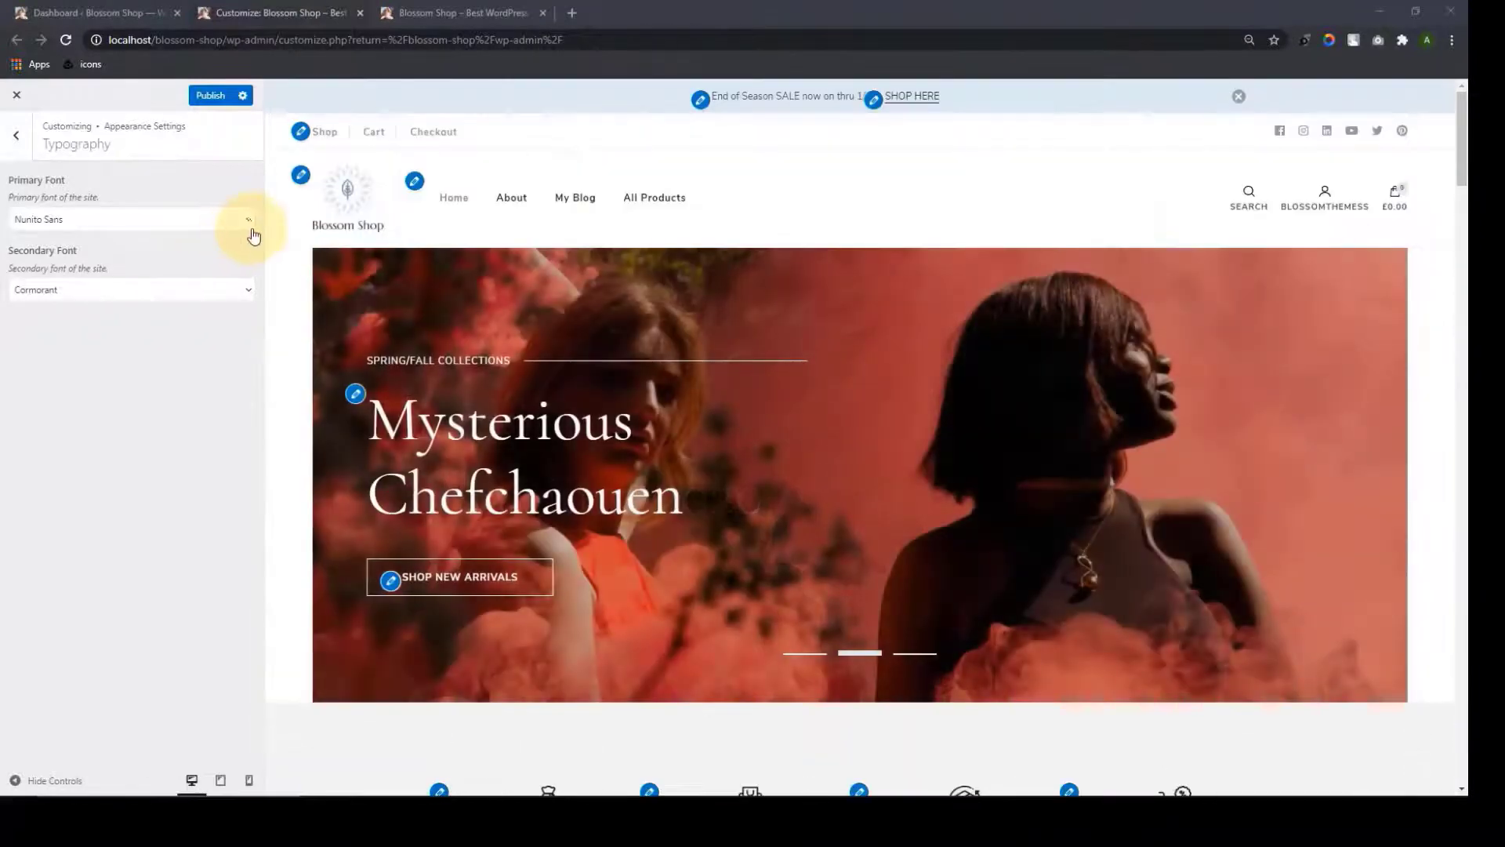
Choose Schoolbell as the primary font and scroll the preview to check the handwritten text
click(248, 220)
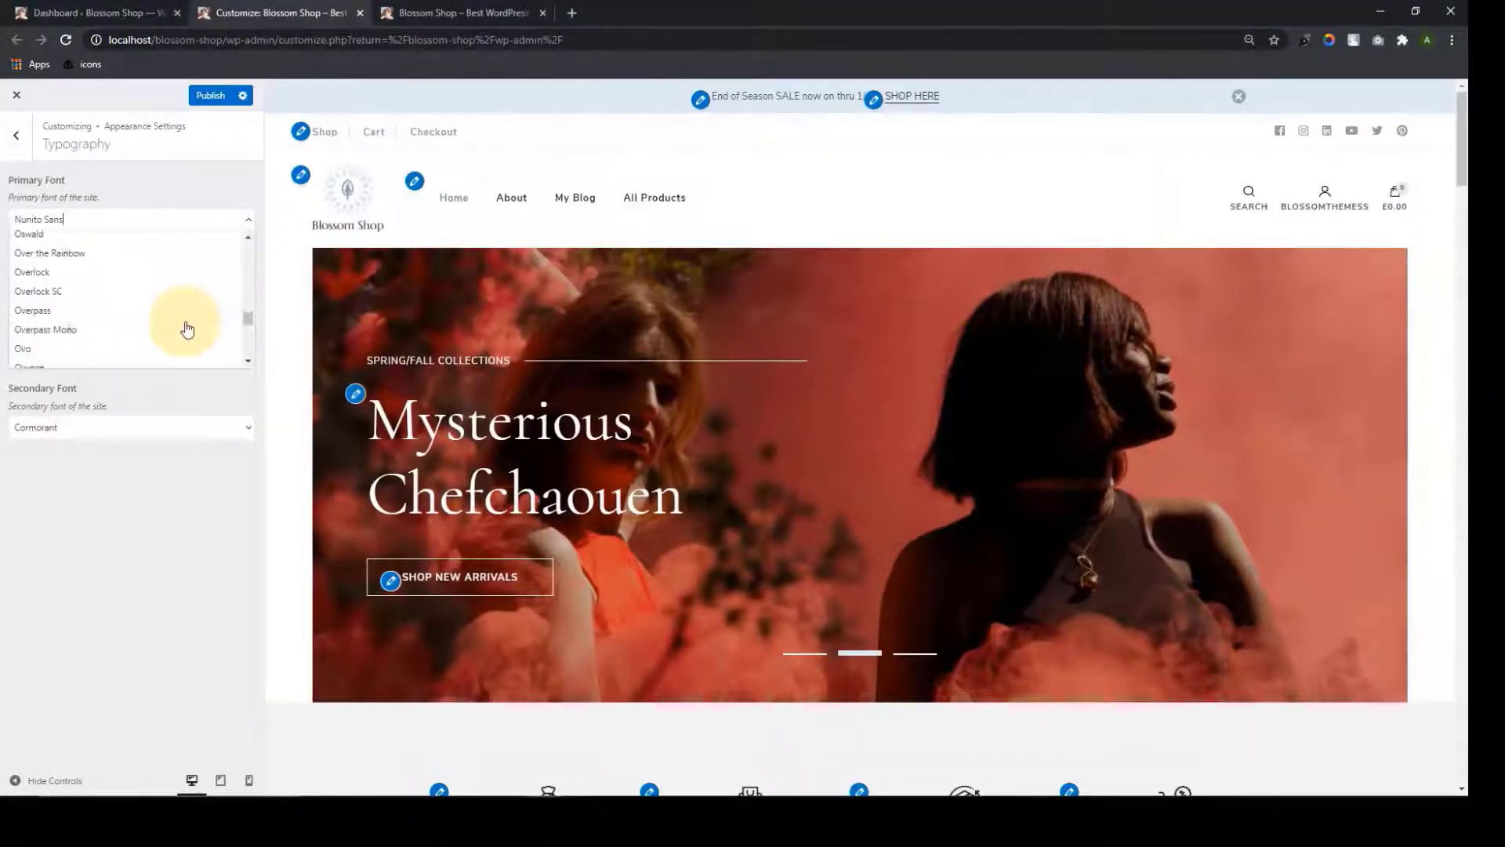
scroll(187, 329, down, 5)
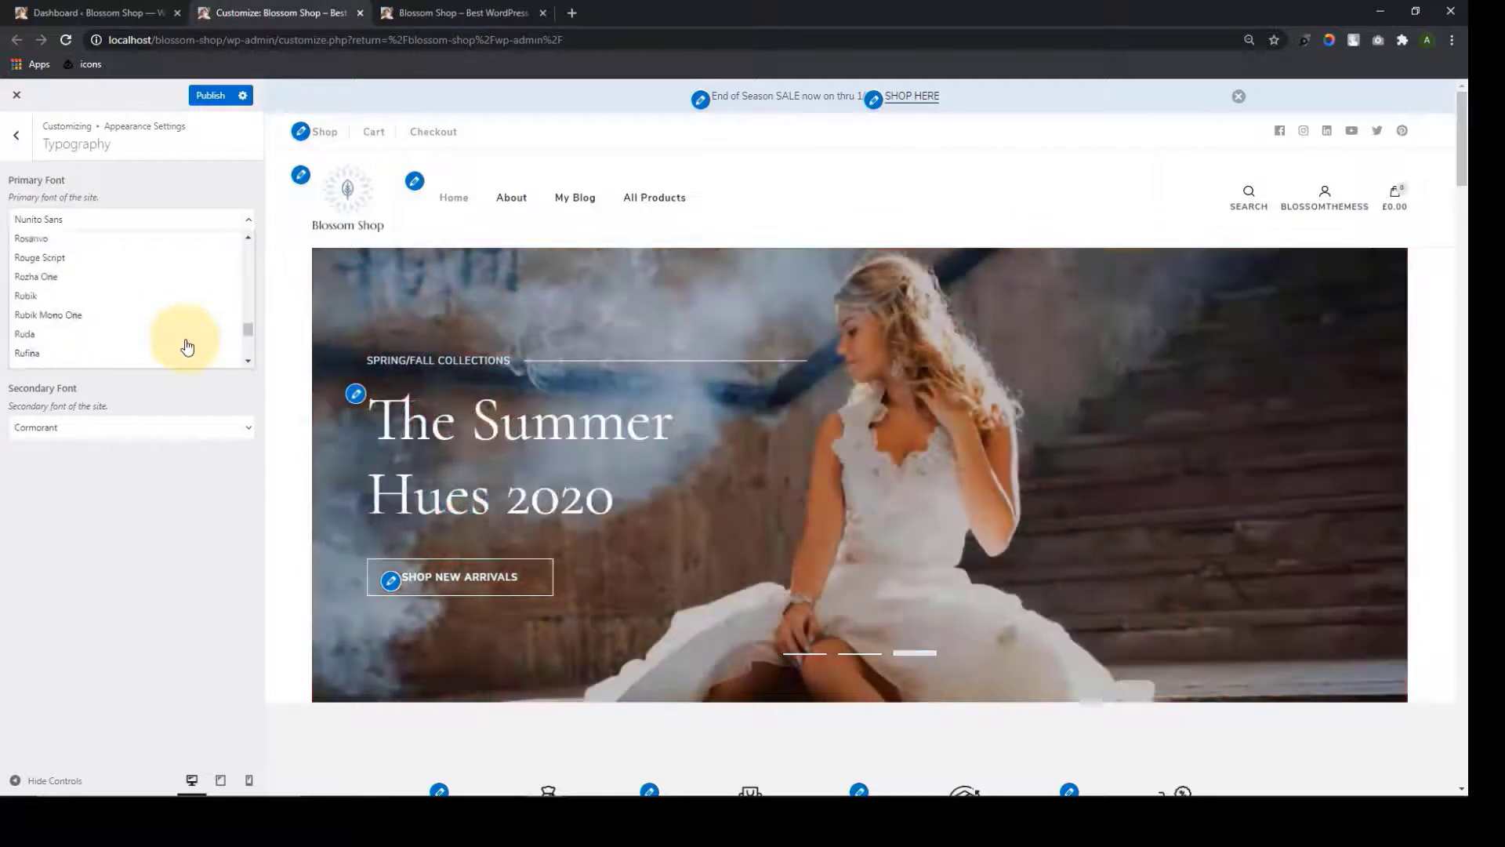
scroll(187, 345, down, 3)
click(186, 343)
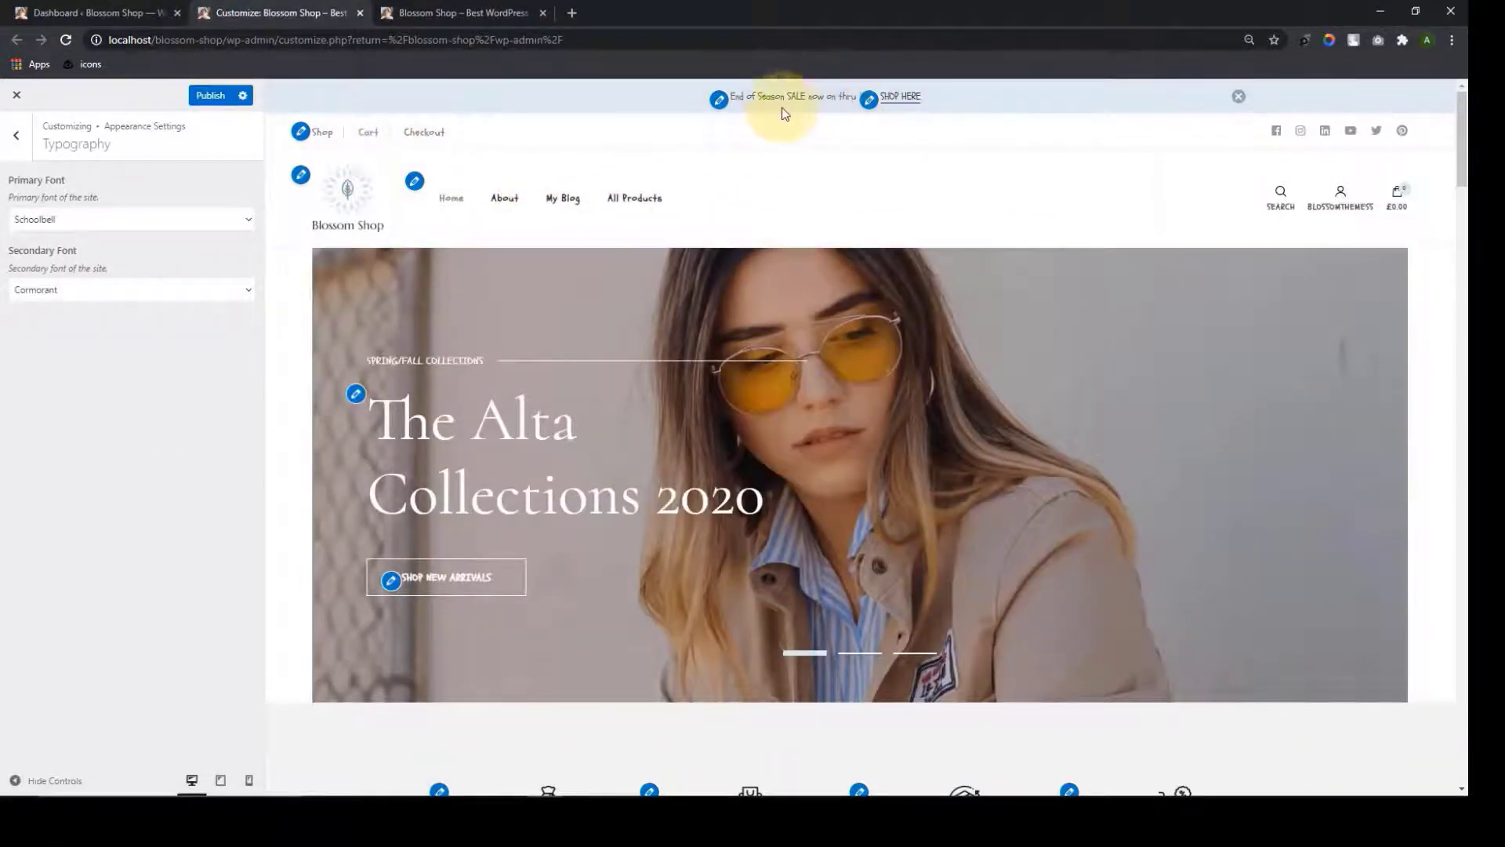
scroll(901, 174, down, 8)
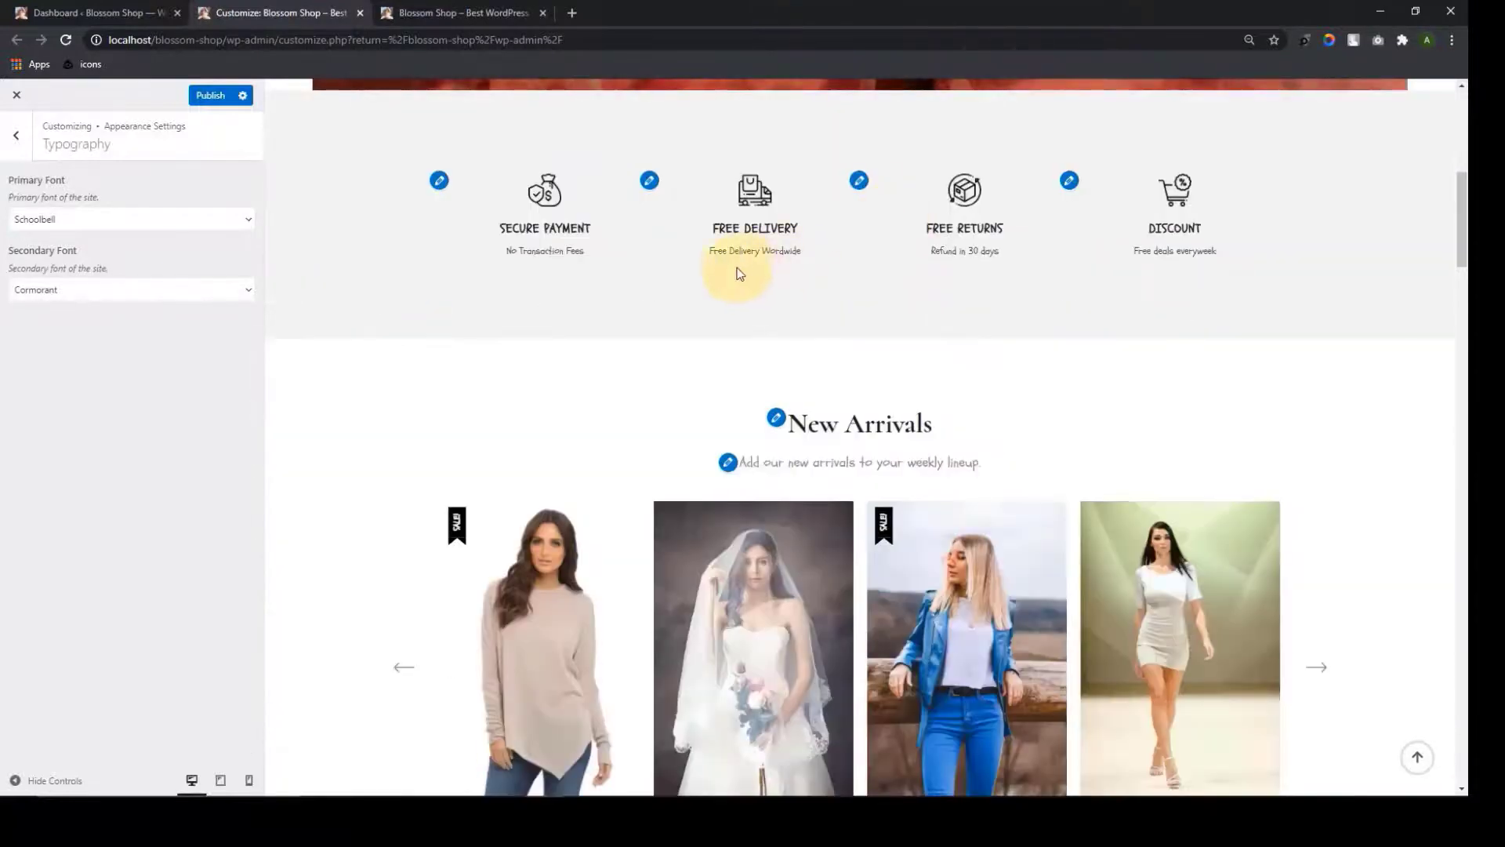
scroll(553, 270, down, 3)
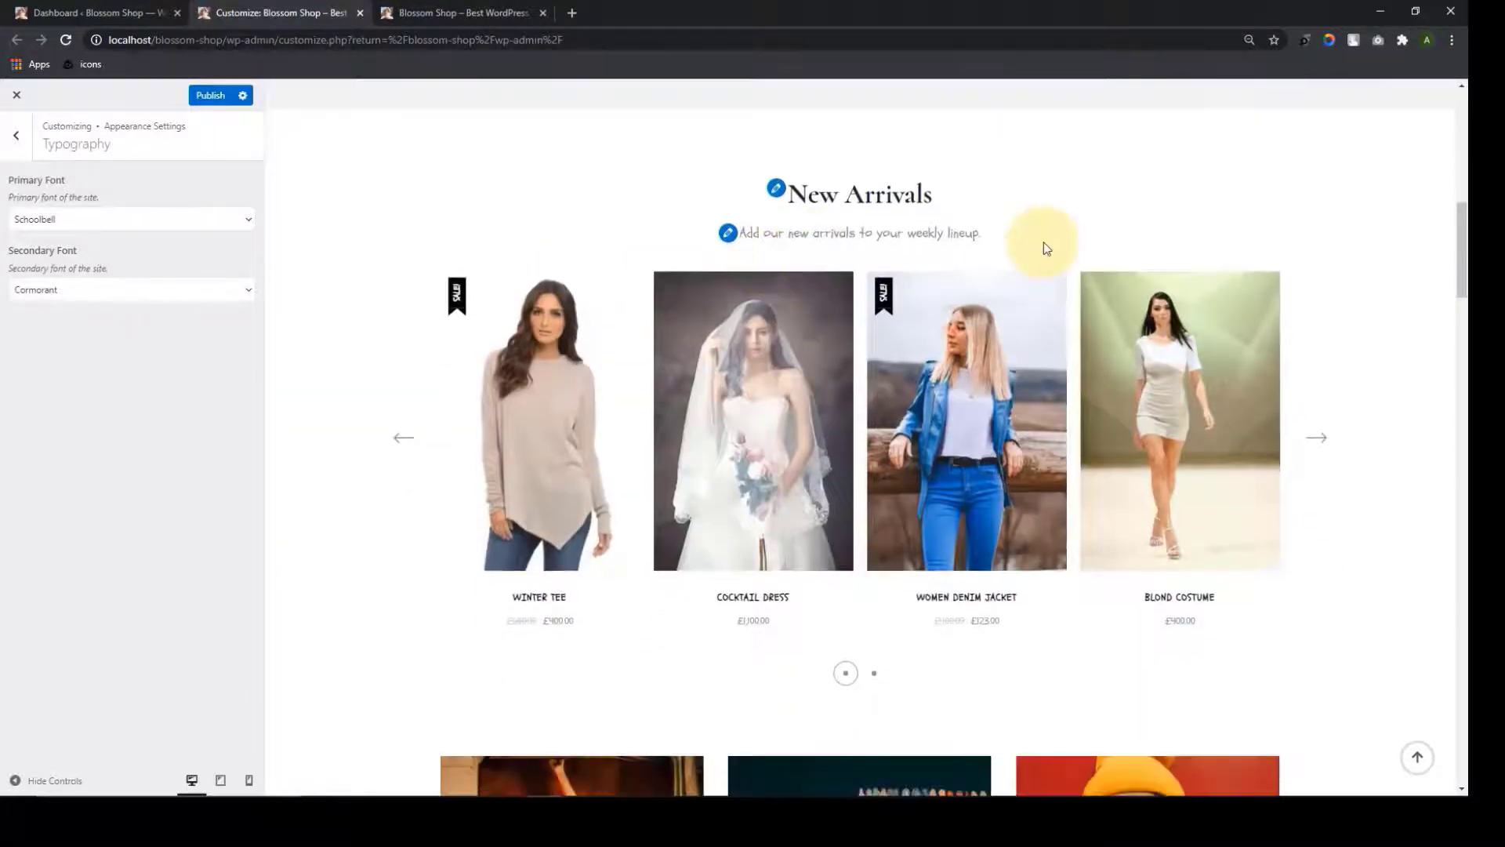
scroll(1037, 264, up, 11)
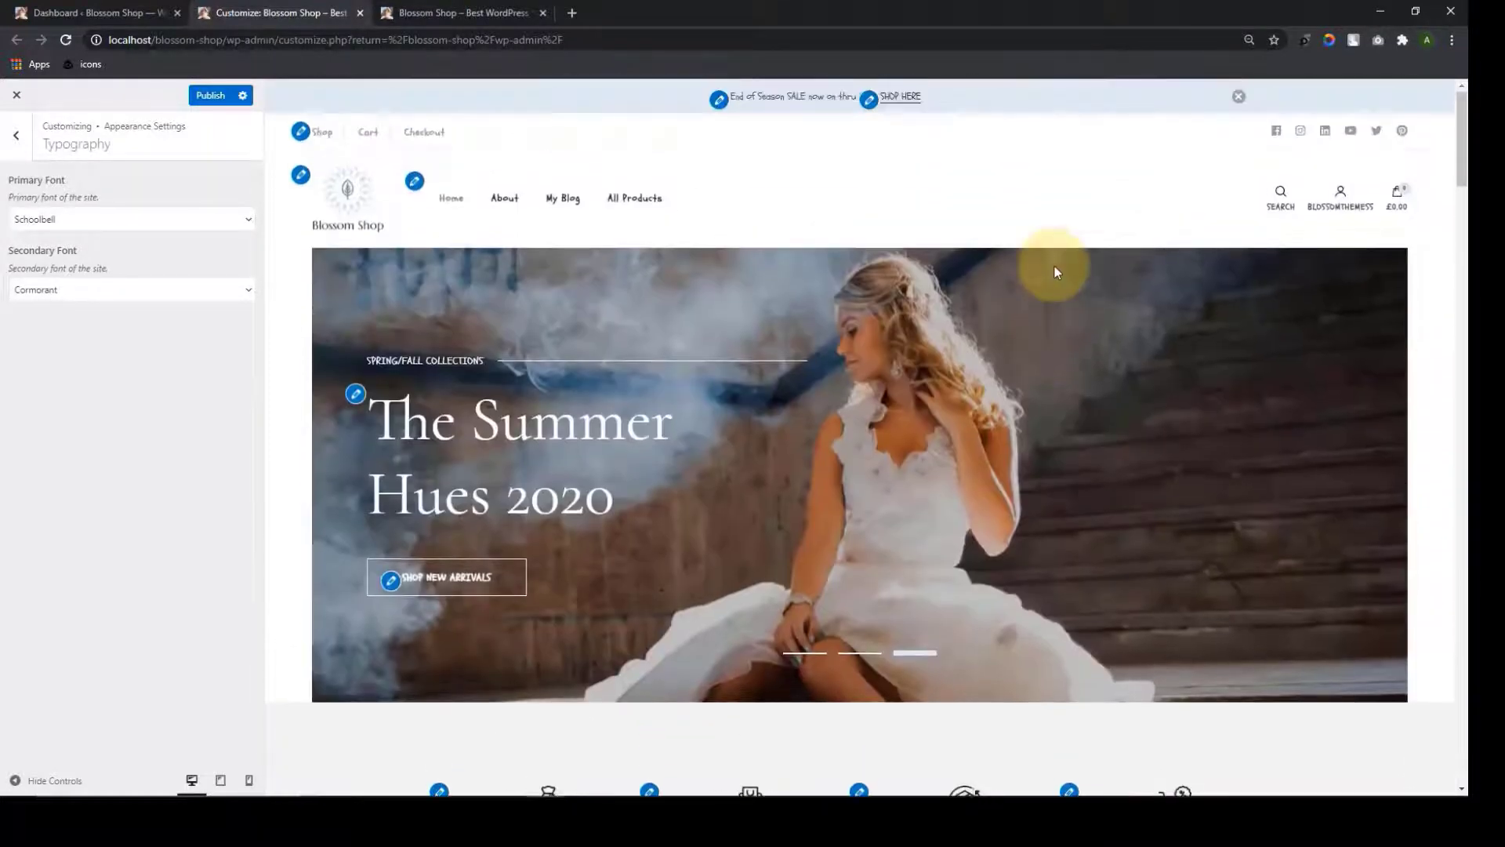
Set the secondary font to Siemreap
click(255, 294)
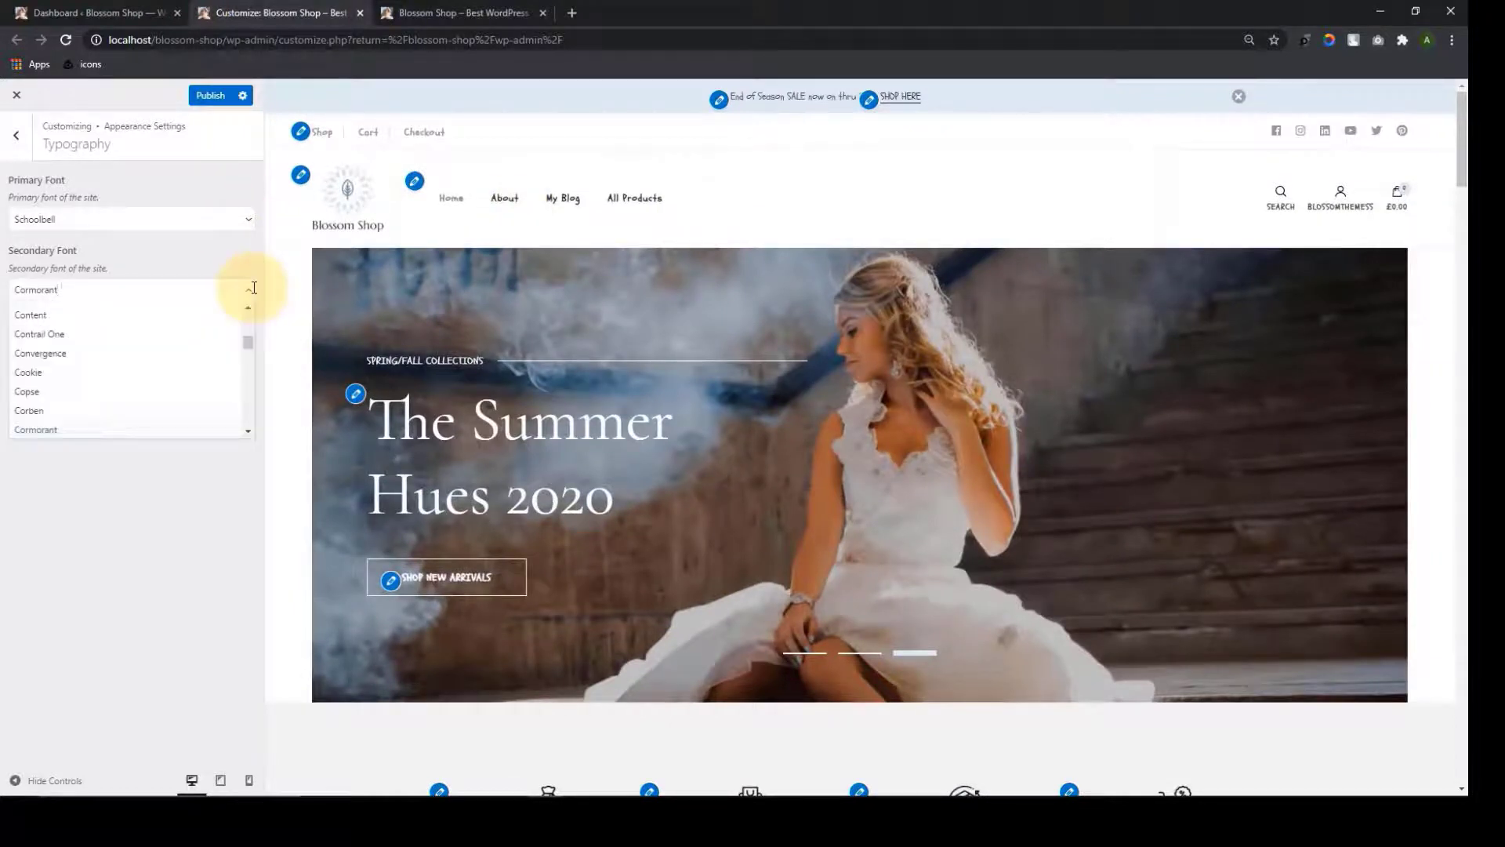
scroll(179, 374, down, 15)
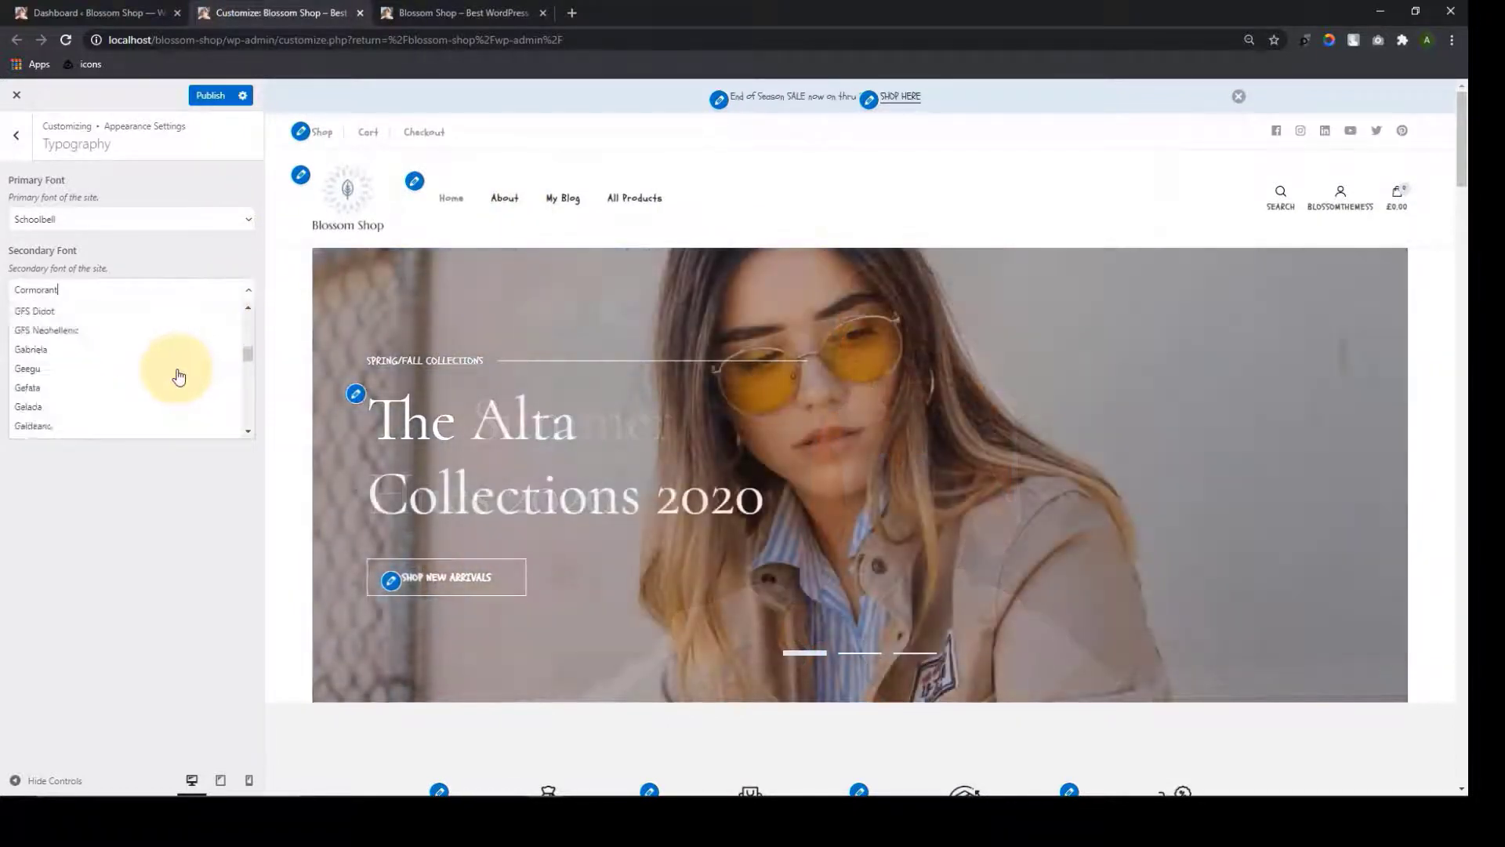
drag(247, 349, 249, 405)
click(184, 352)
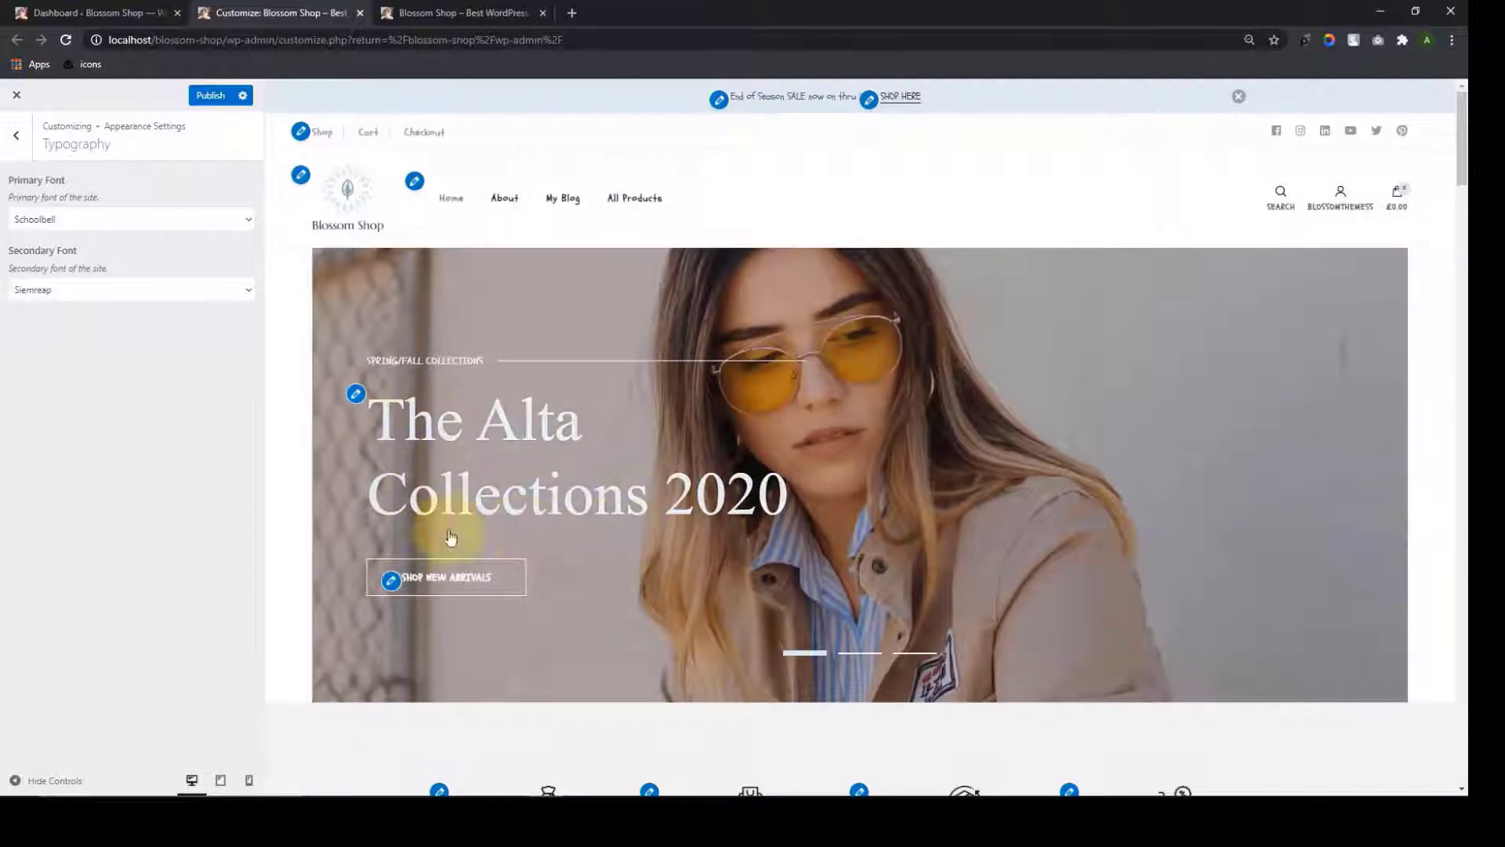
scroll(689, 494, down, 8)
Change the secondary font to Arial, Helvetica and scroll through the page preview
click(195, 289)
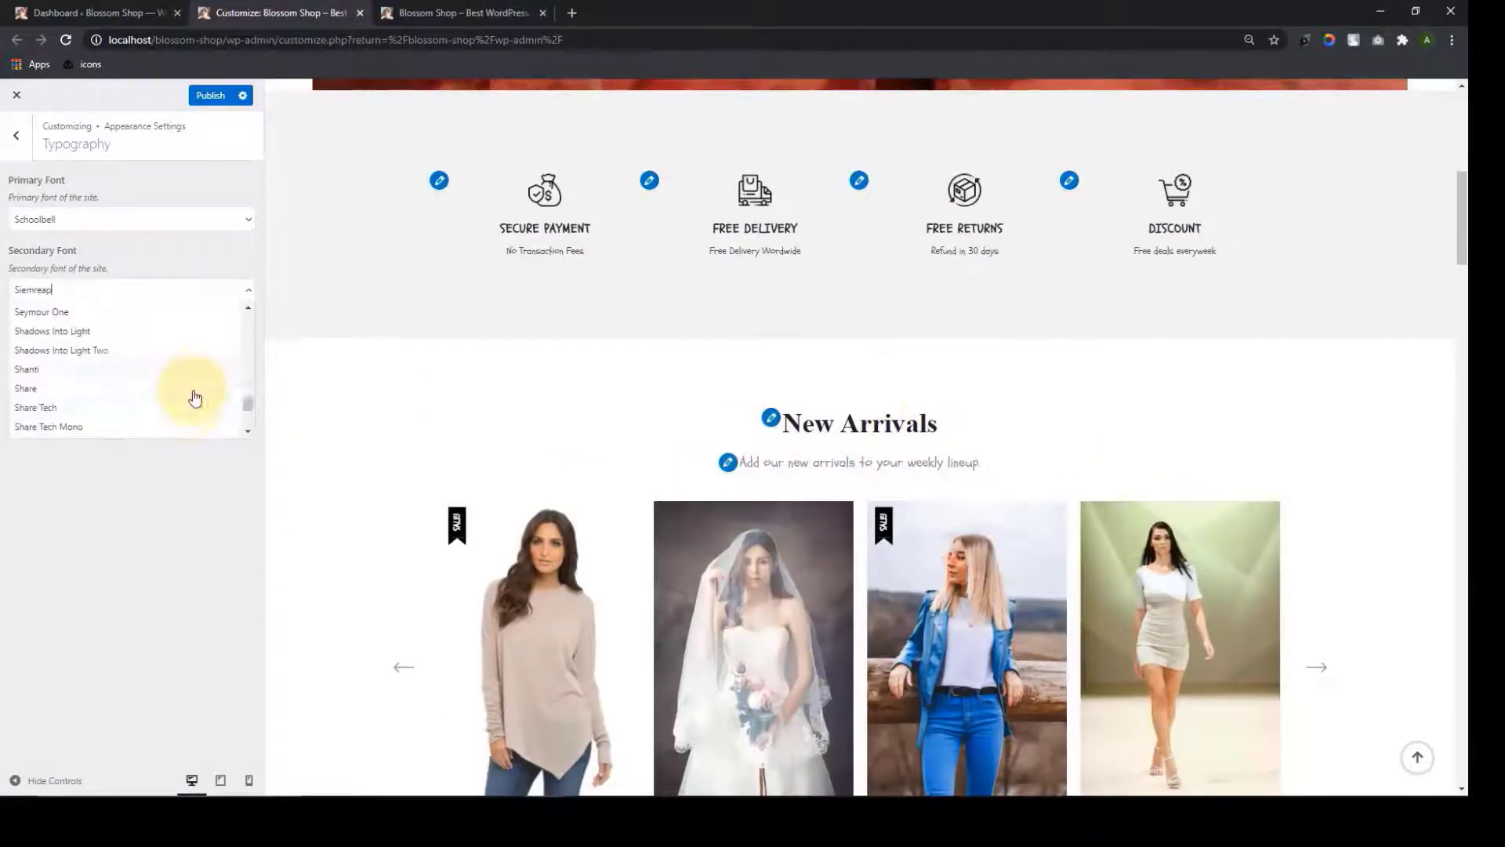
scroll(186, 415, up, 10)
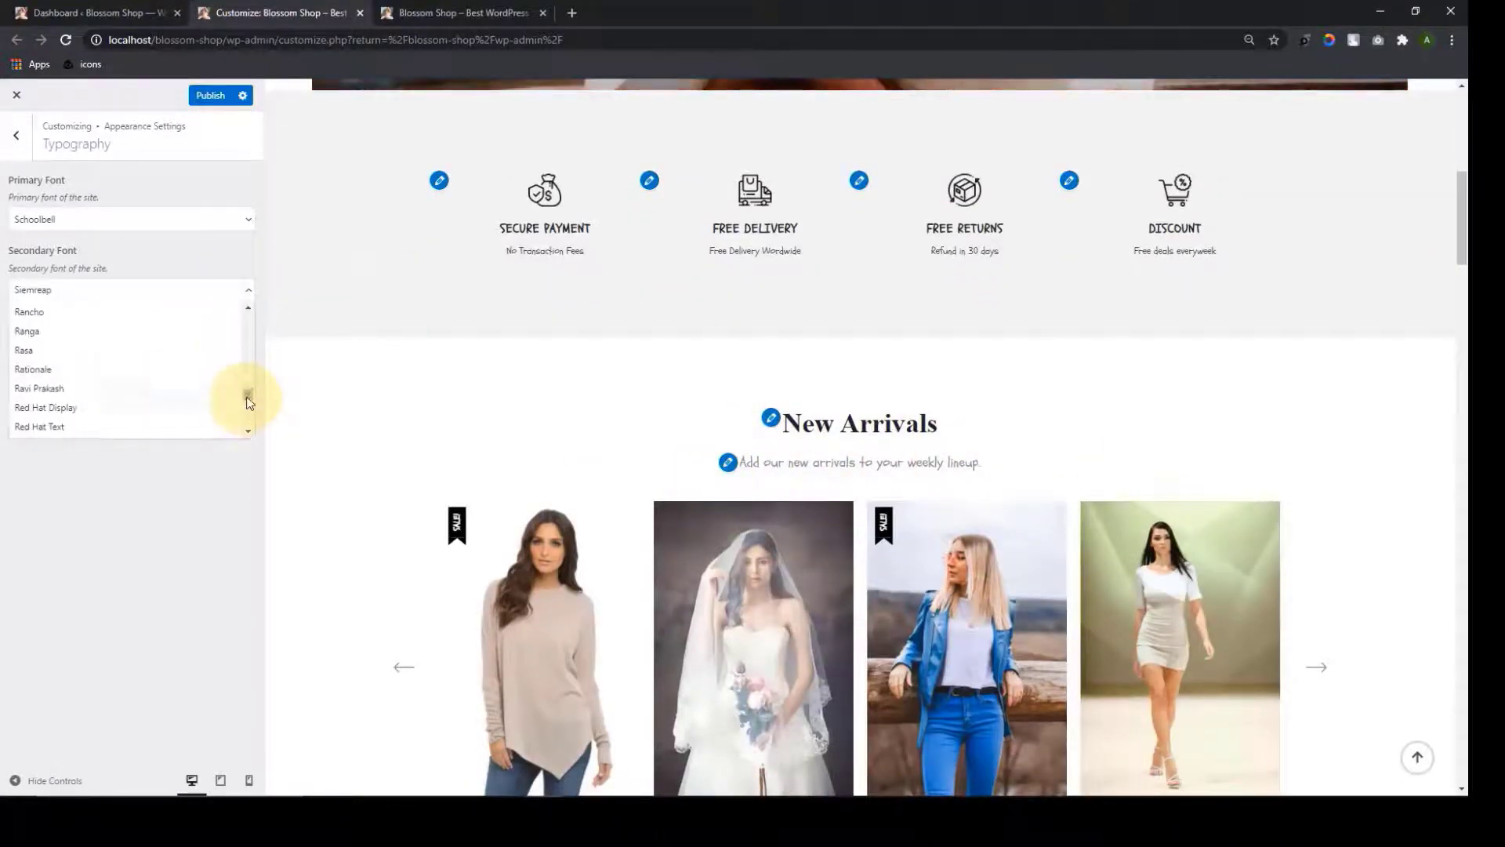
drag(248, 403, 246, 317)
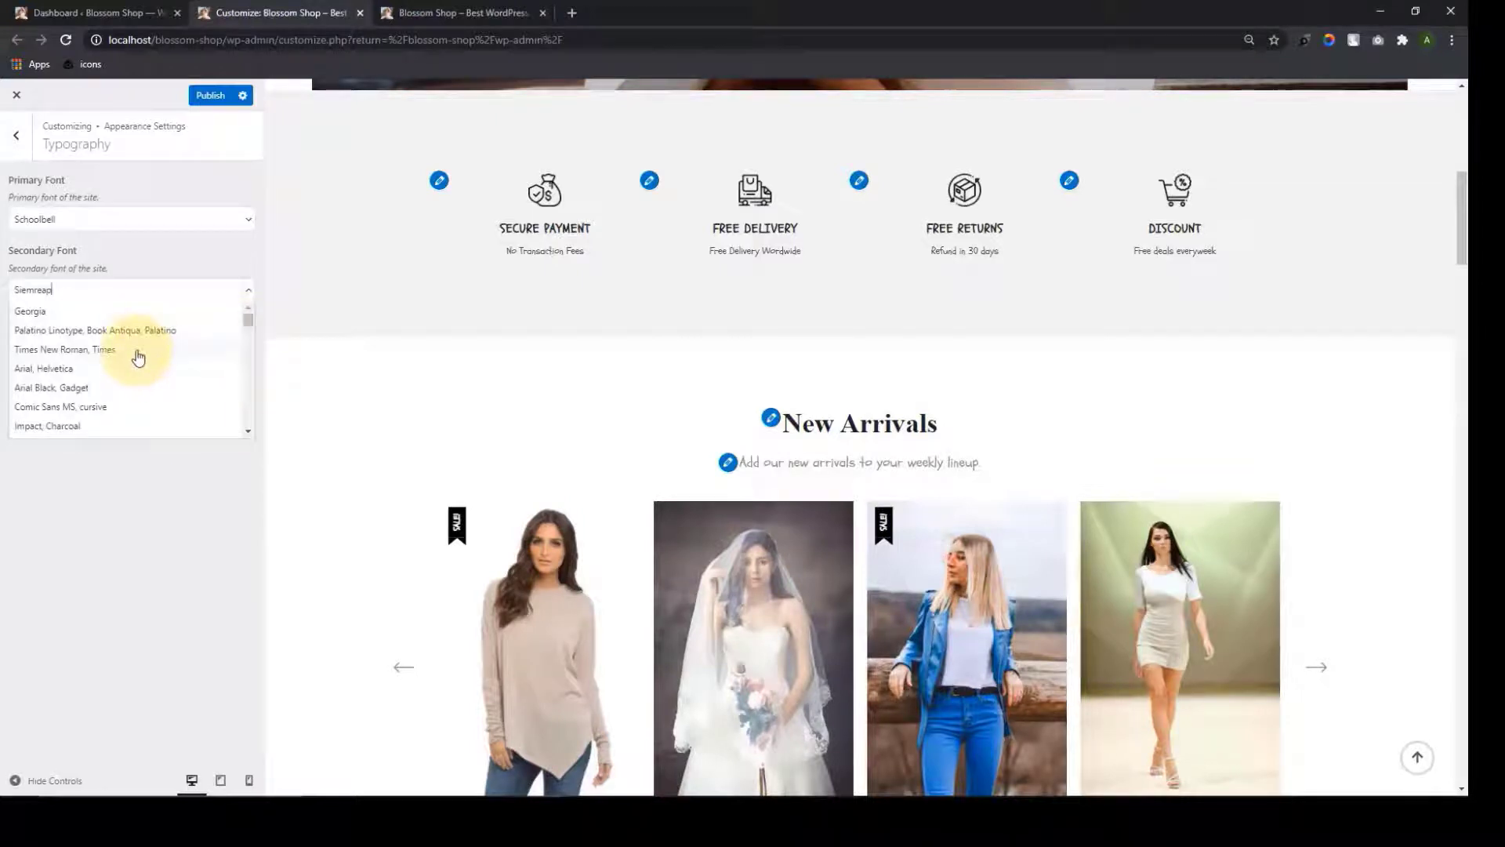
click(124, 373)
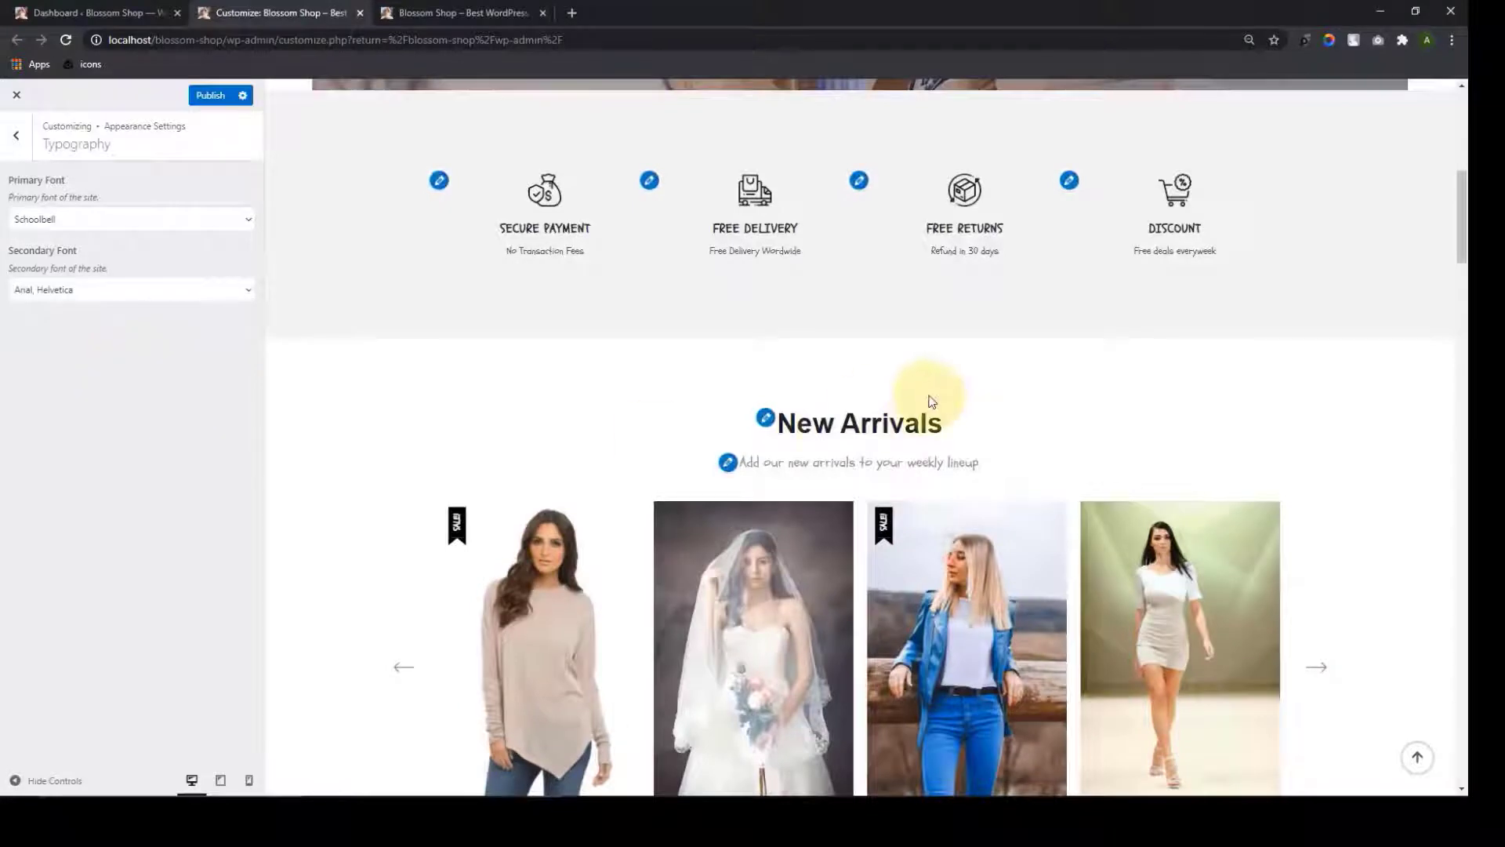
scroll(832, 392, up, 5)
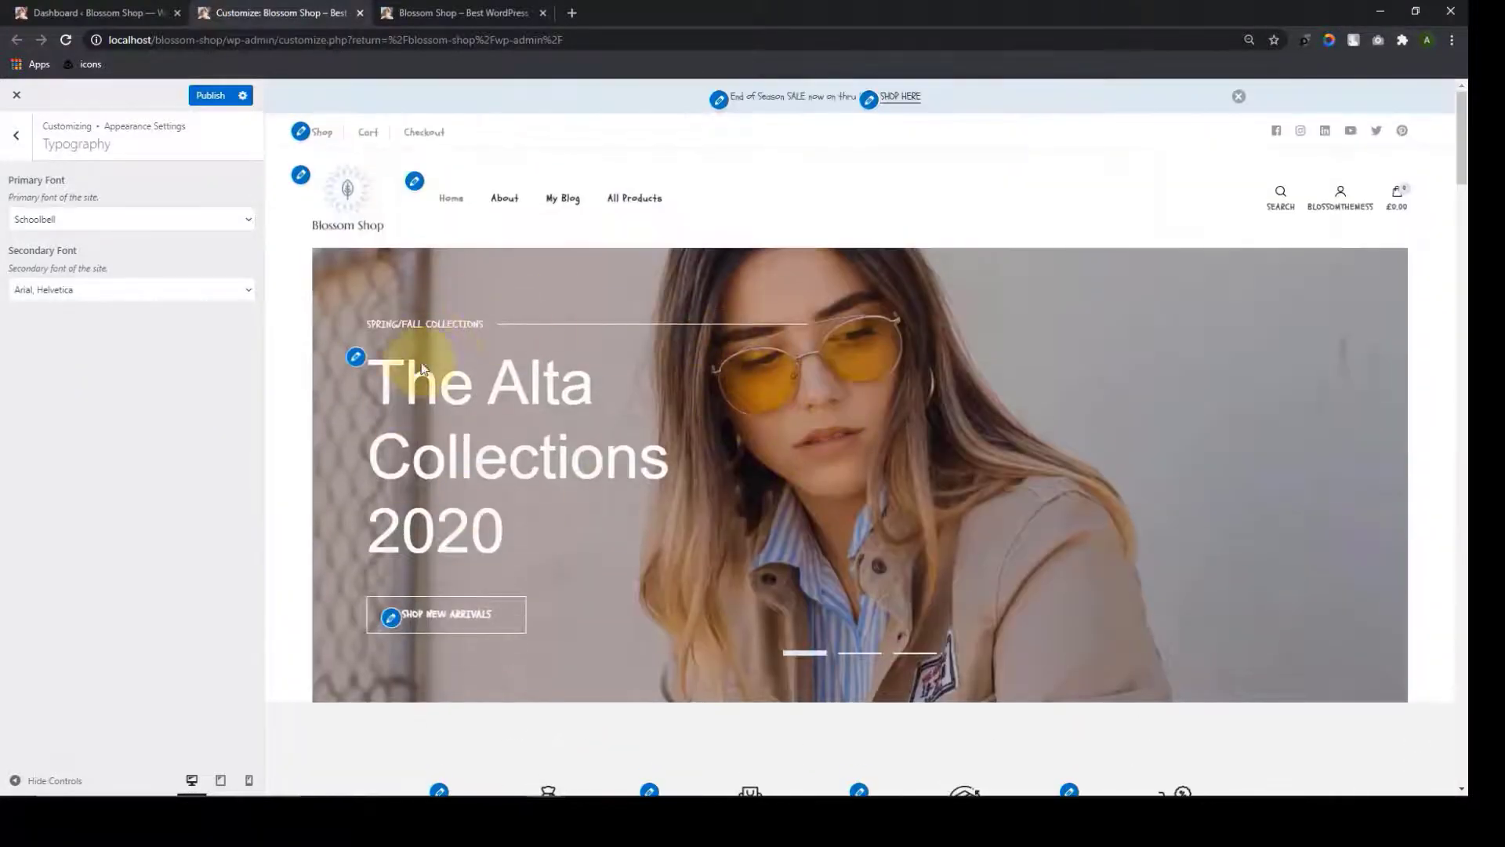
scroll(929, 504, down, 8)
scroll(944, 524, down, 5)
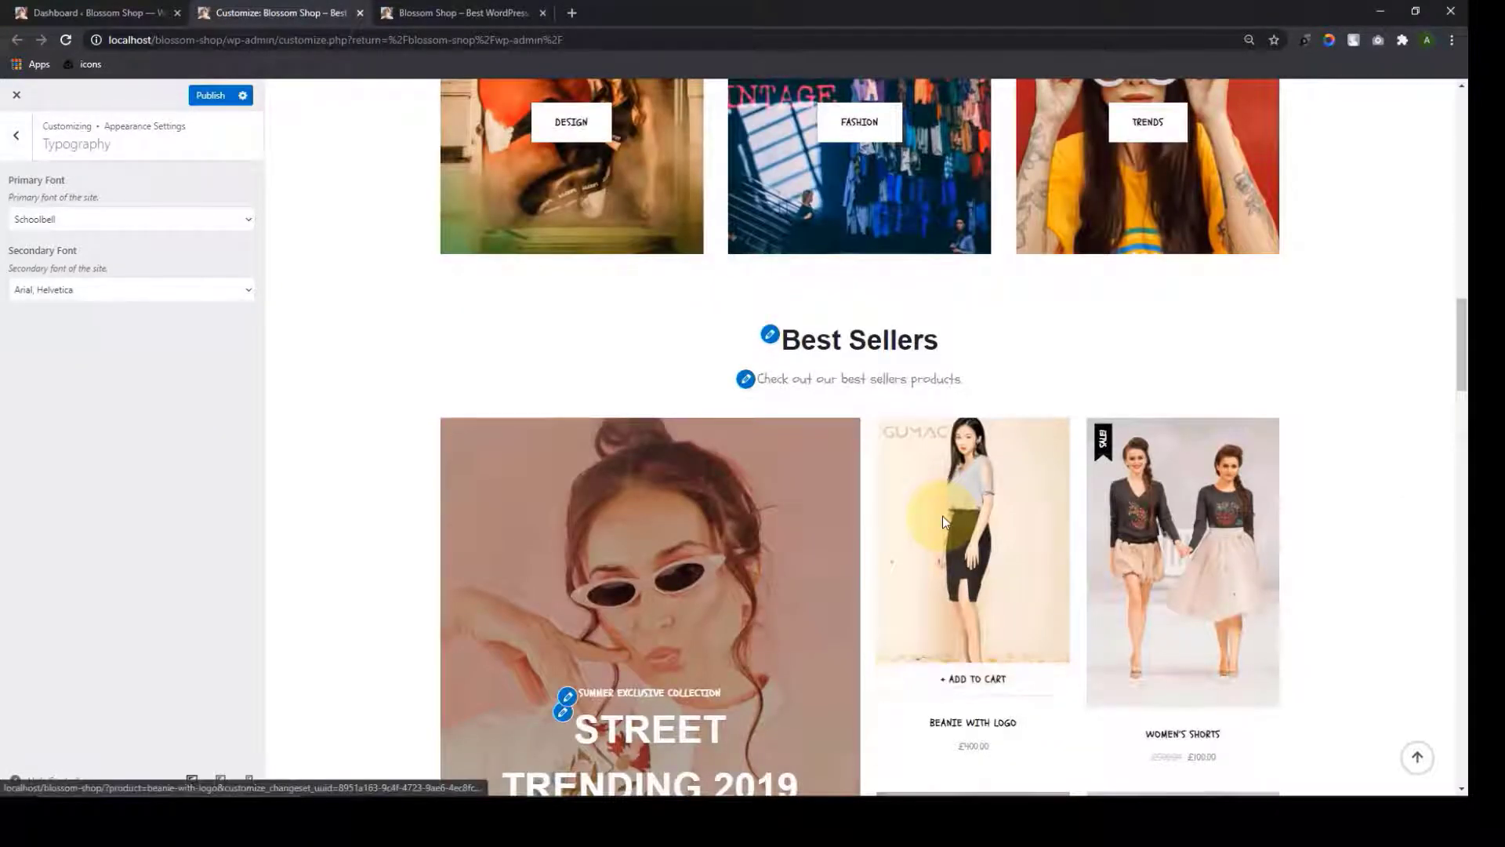
scroll(942, 516, down, 4)
scroll(917, 470, up, 3)
scroll(1129, 262, down, 4)
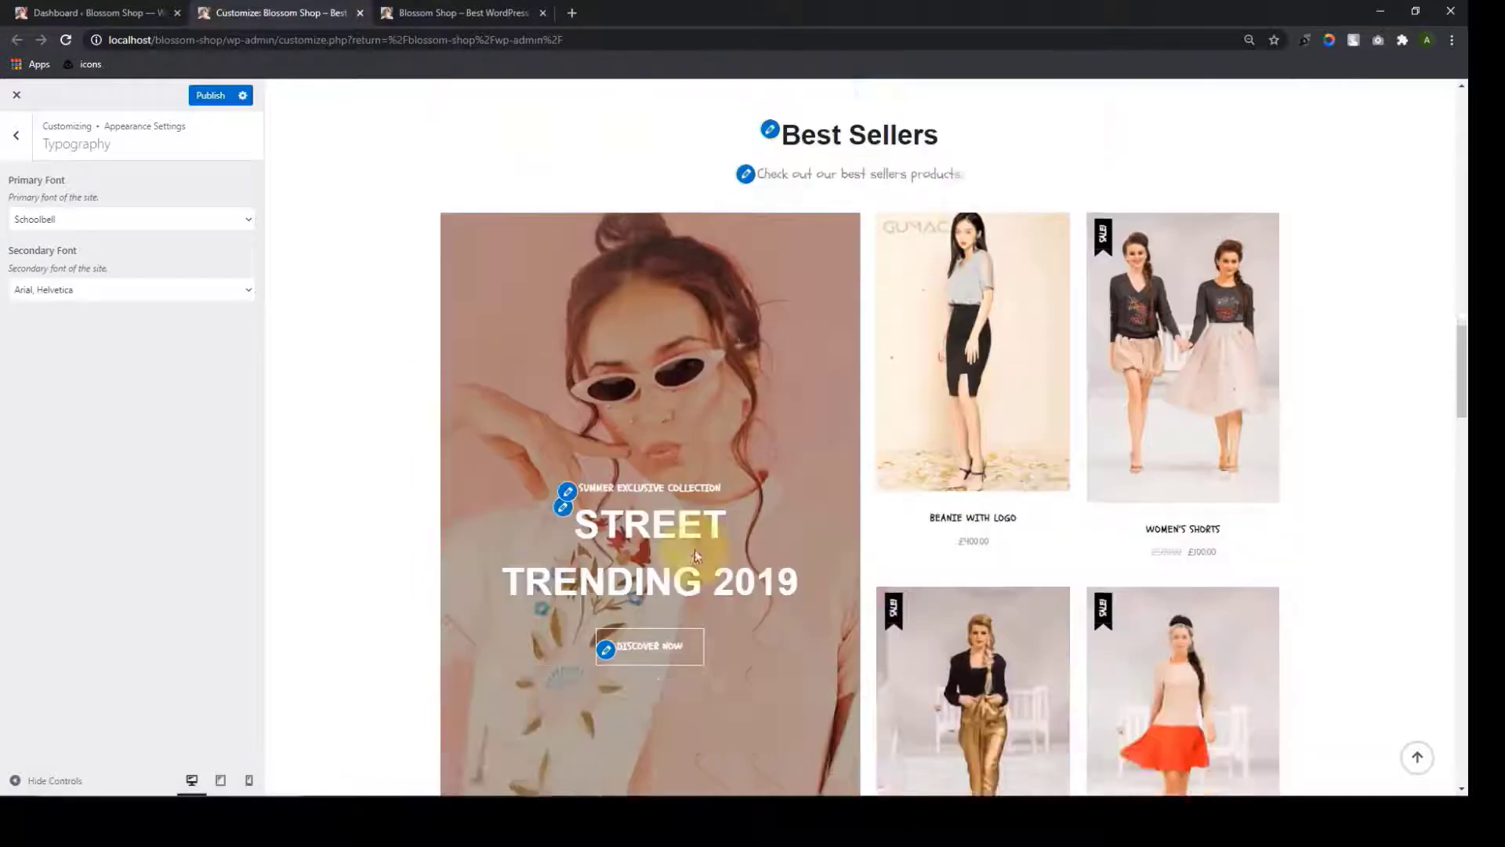
drag(1463, 377, 1463, 709)
drag(1463, 645, 1463, 94)
Revert the primary font to Nunito Sans and the secondary font to Cormorant
click(248, 222)
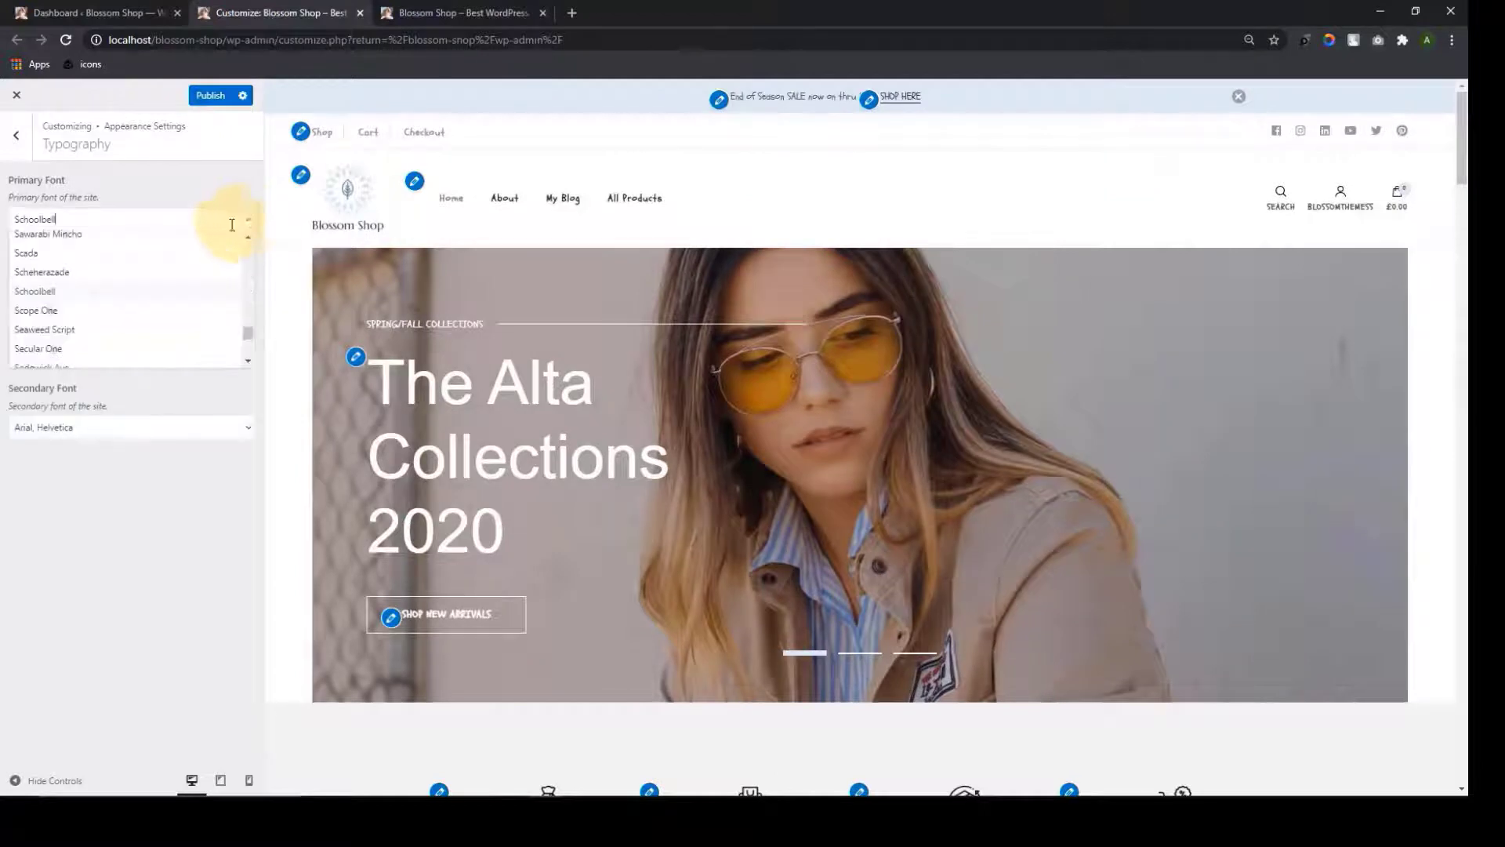
scroll(190, 321, up, 10)
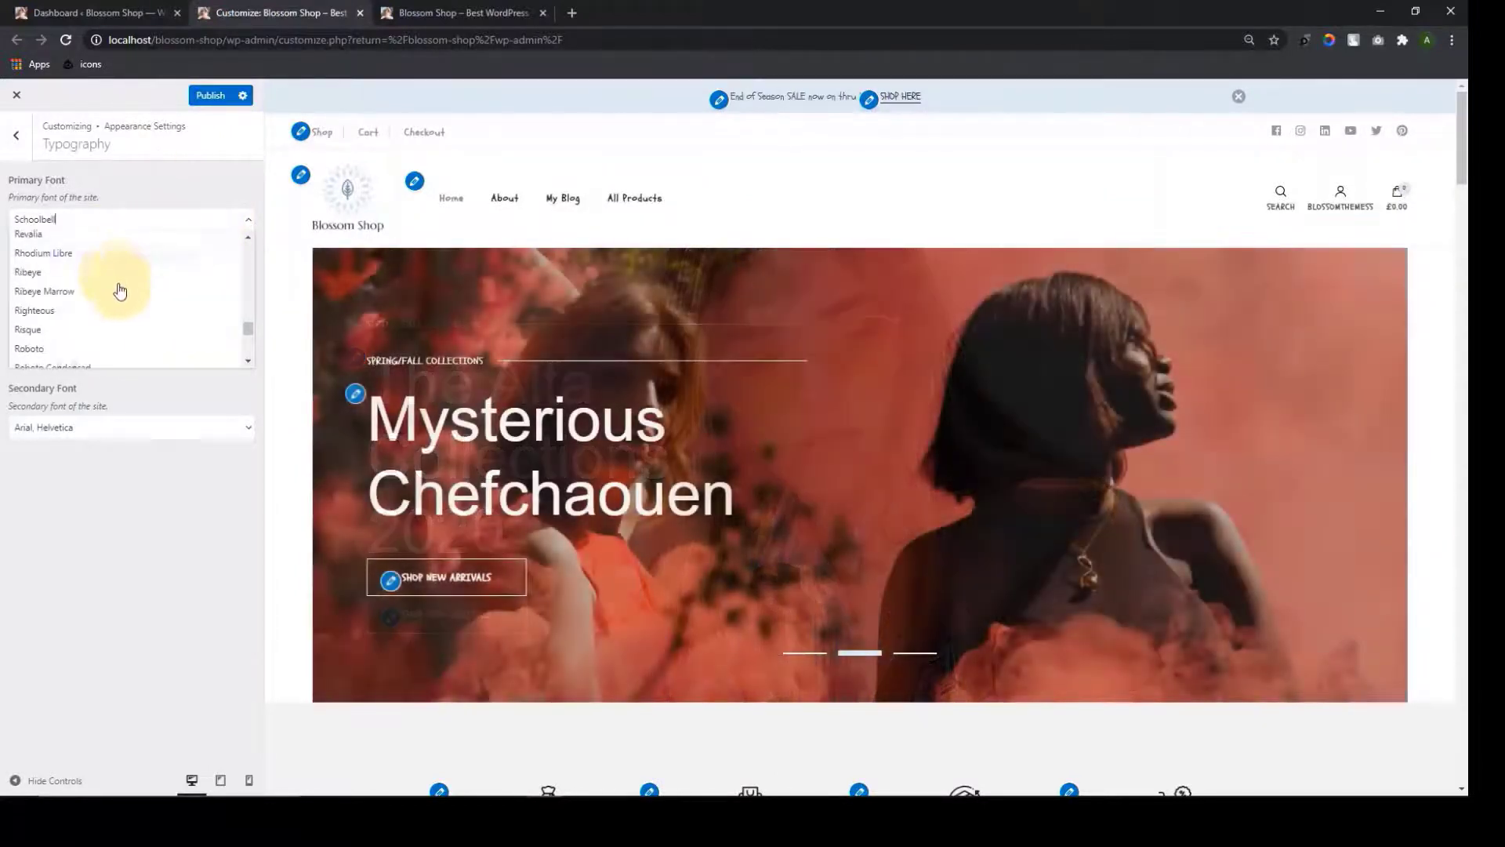
click(84, 504)
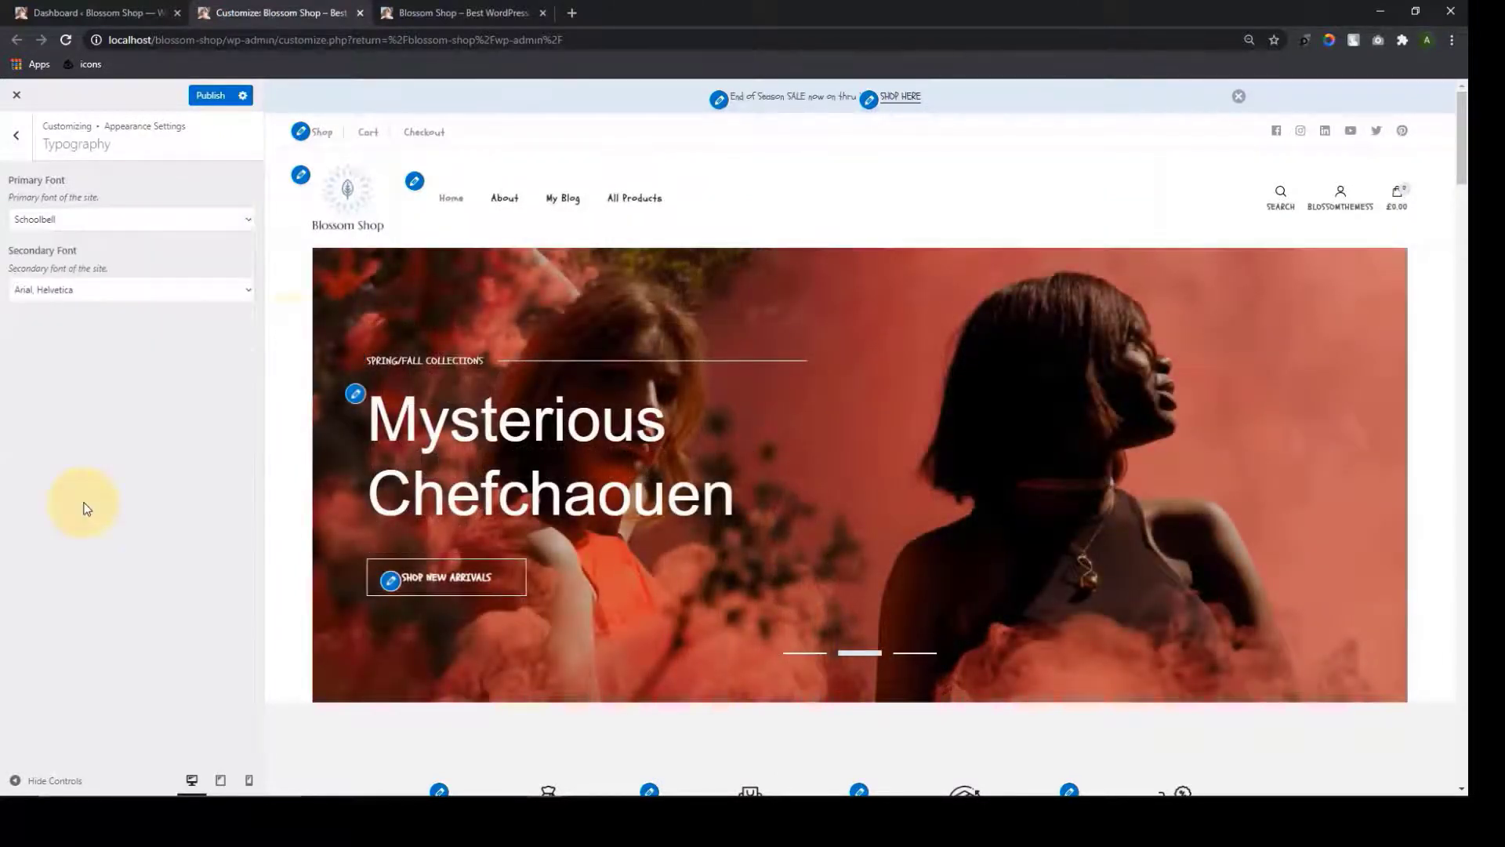
click(249, 293)
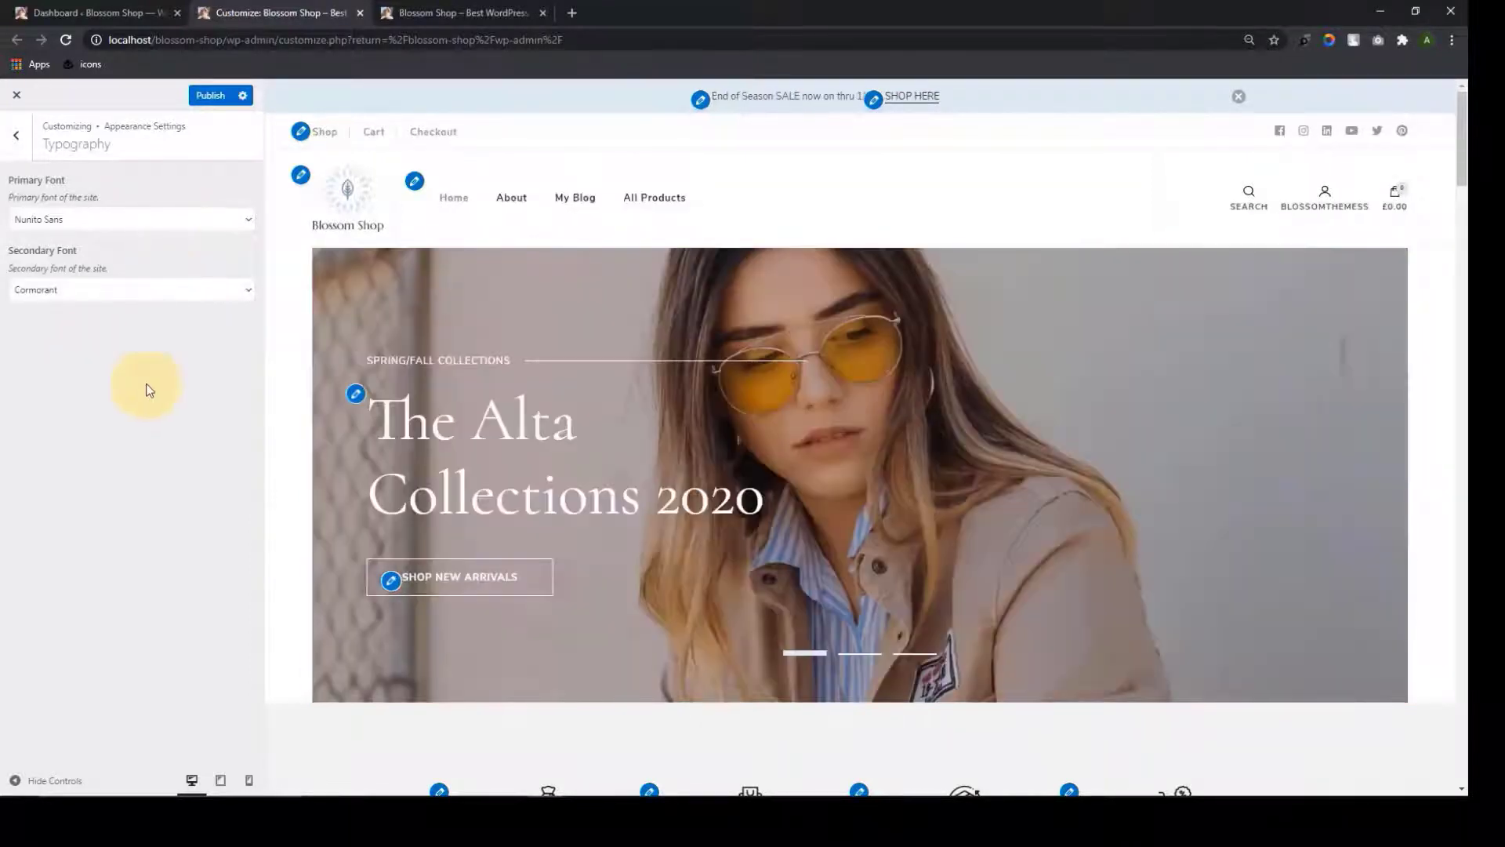
scroll(831, 450, down, 9)
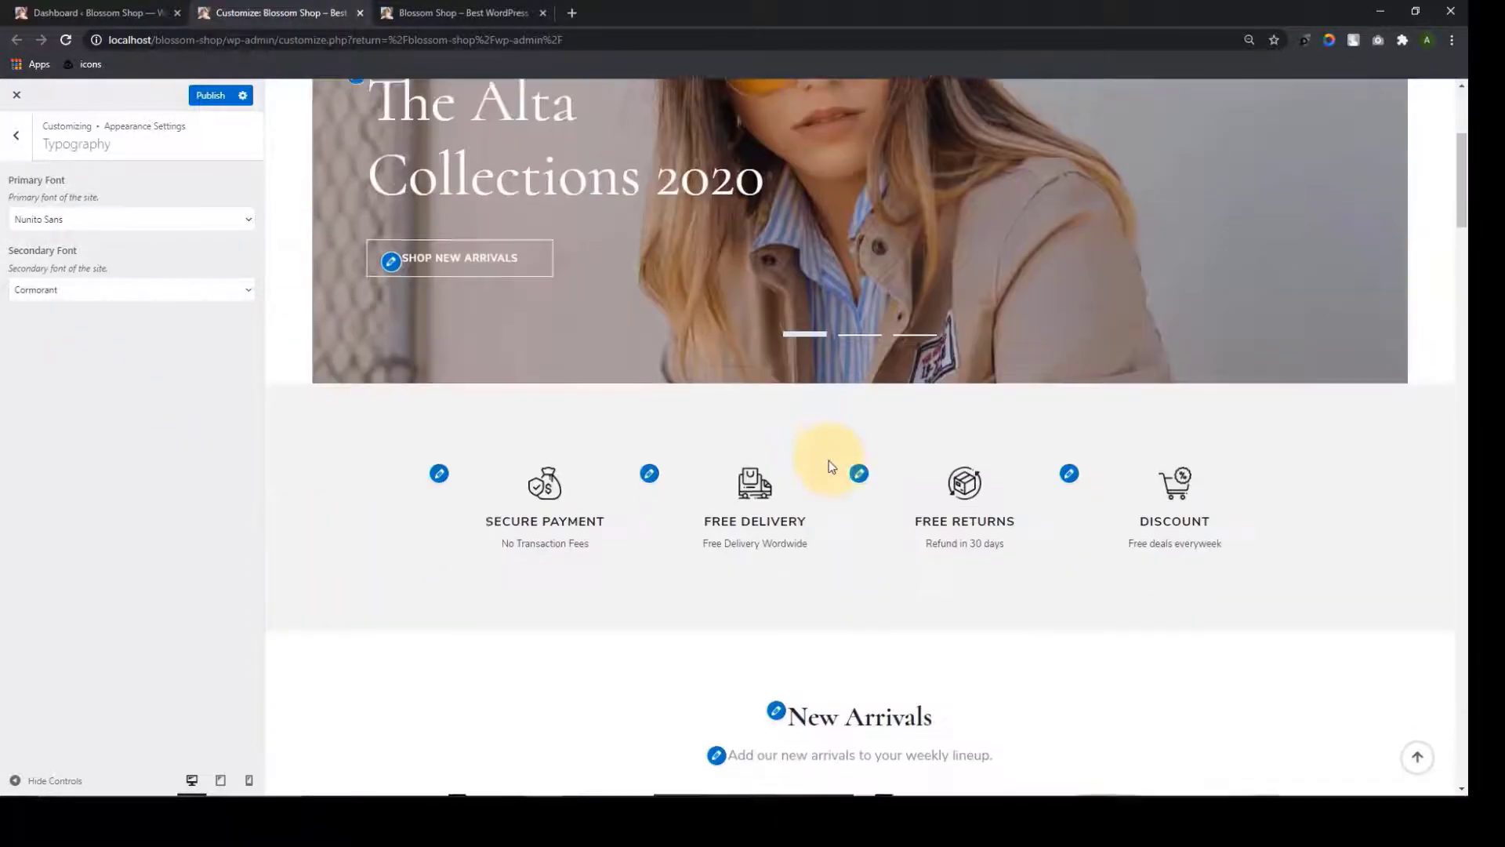
scroll(829, 468, up, 10)
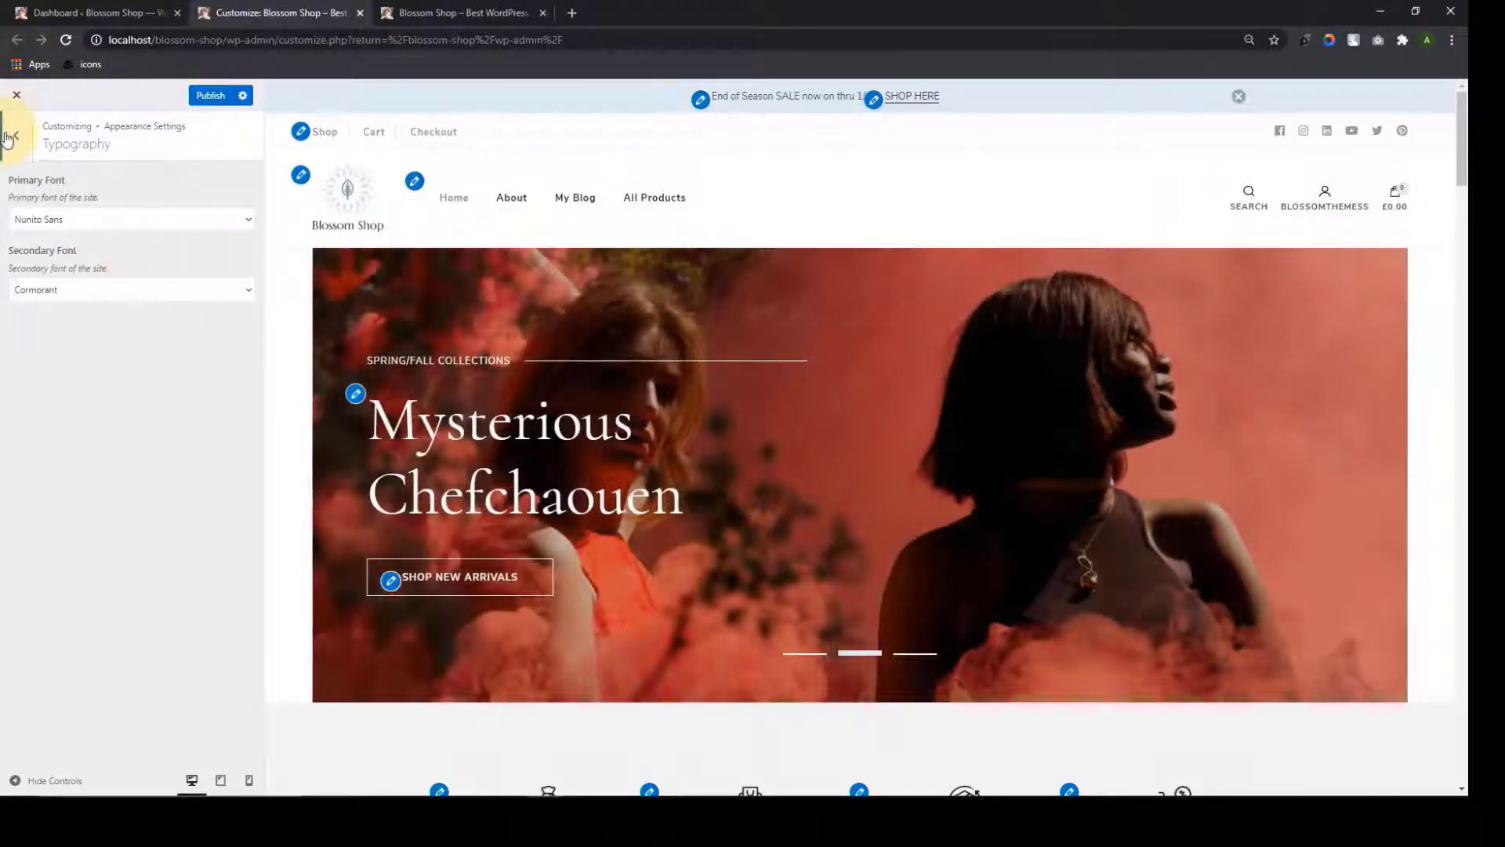
Go to Layout Settings > Blog Page Layout and review its layout options
click(11, 135)
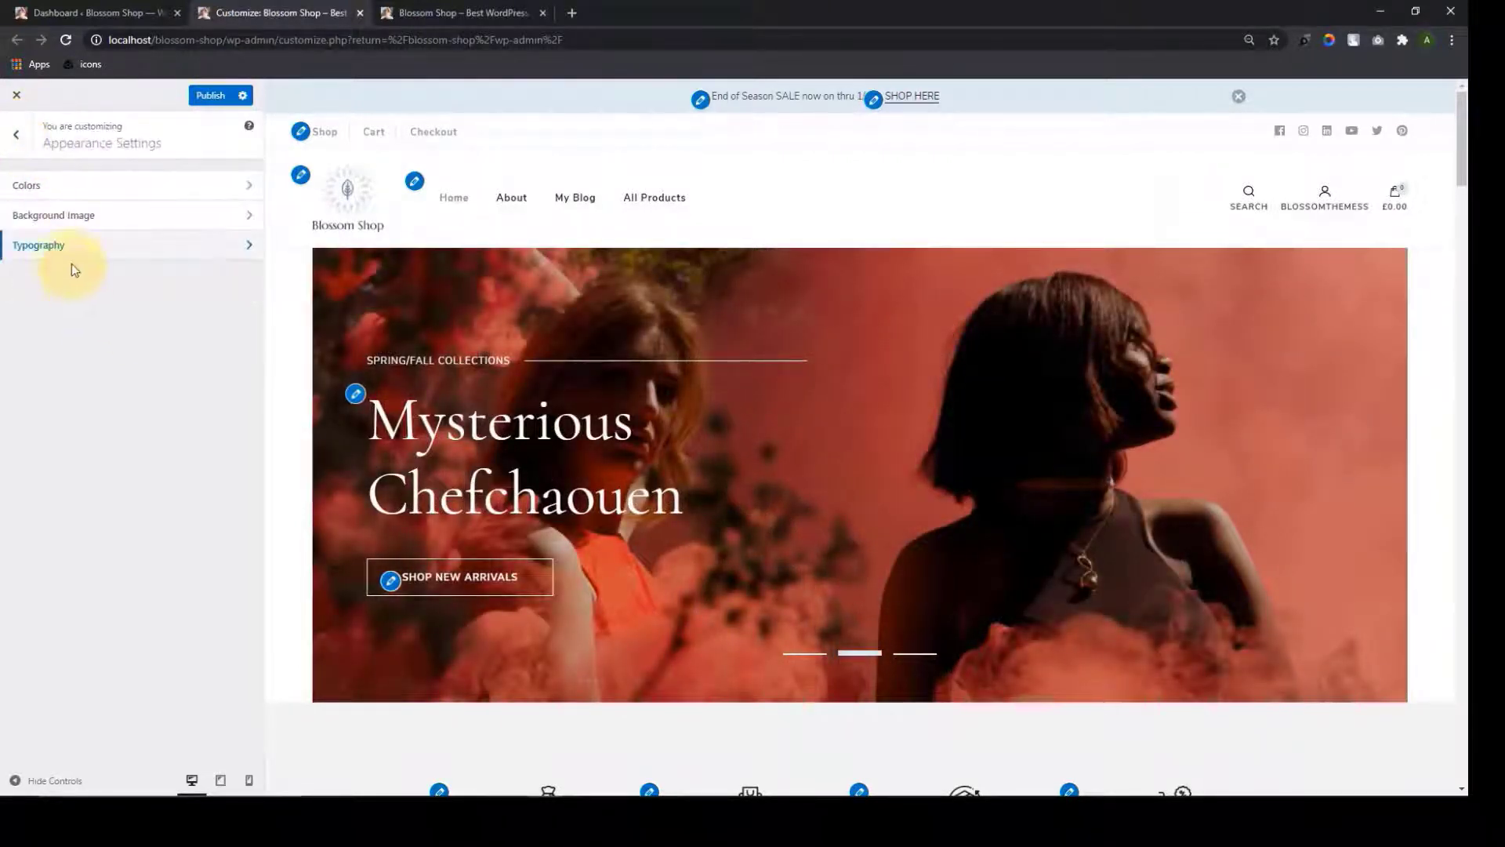
click(9, 141)
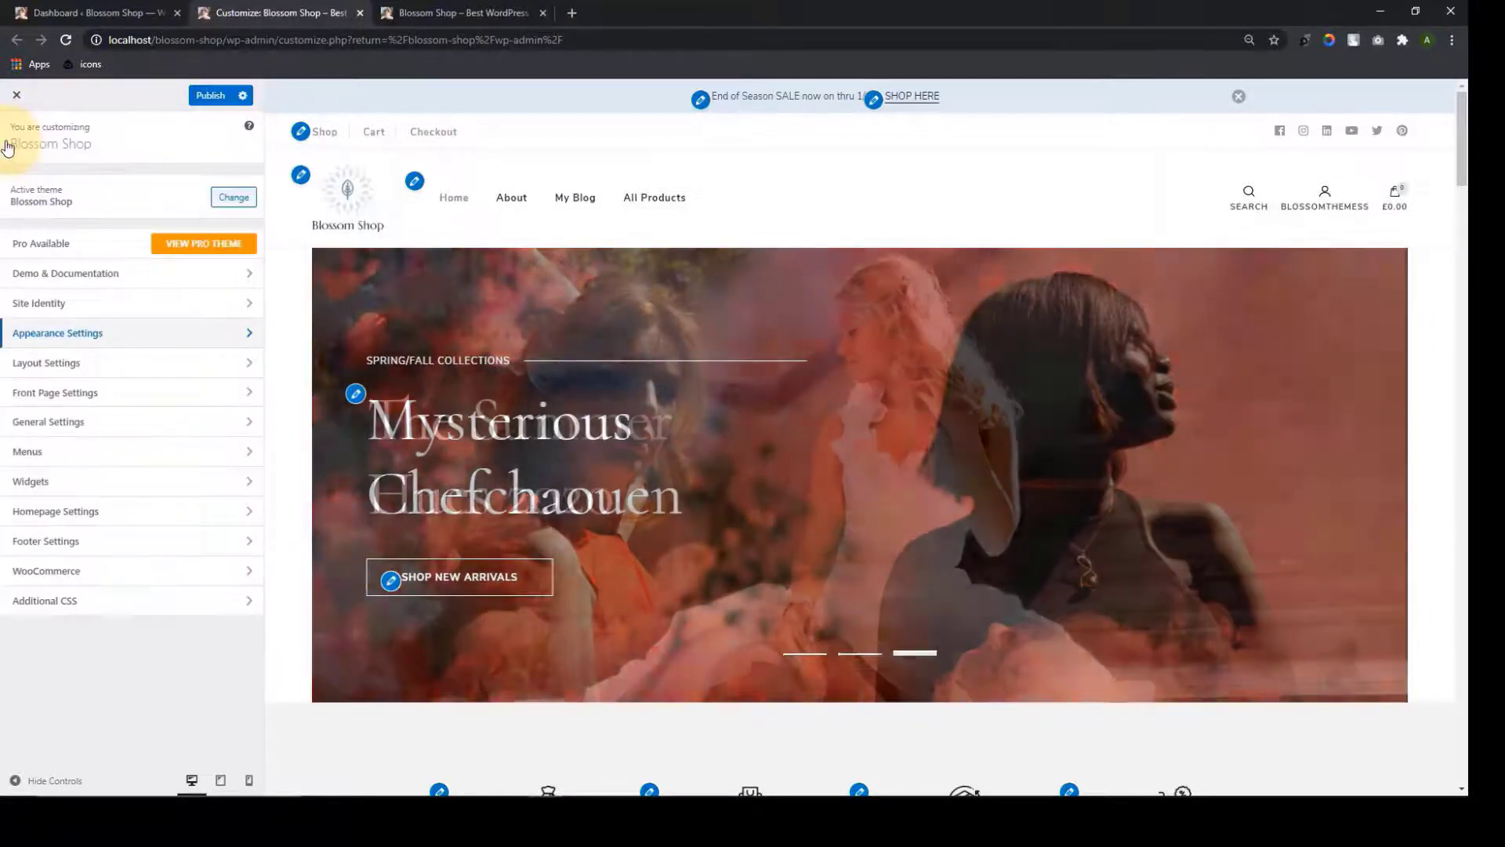
click(81, 362)
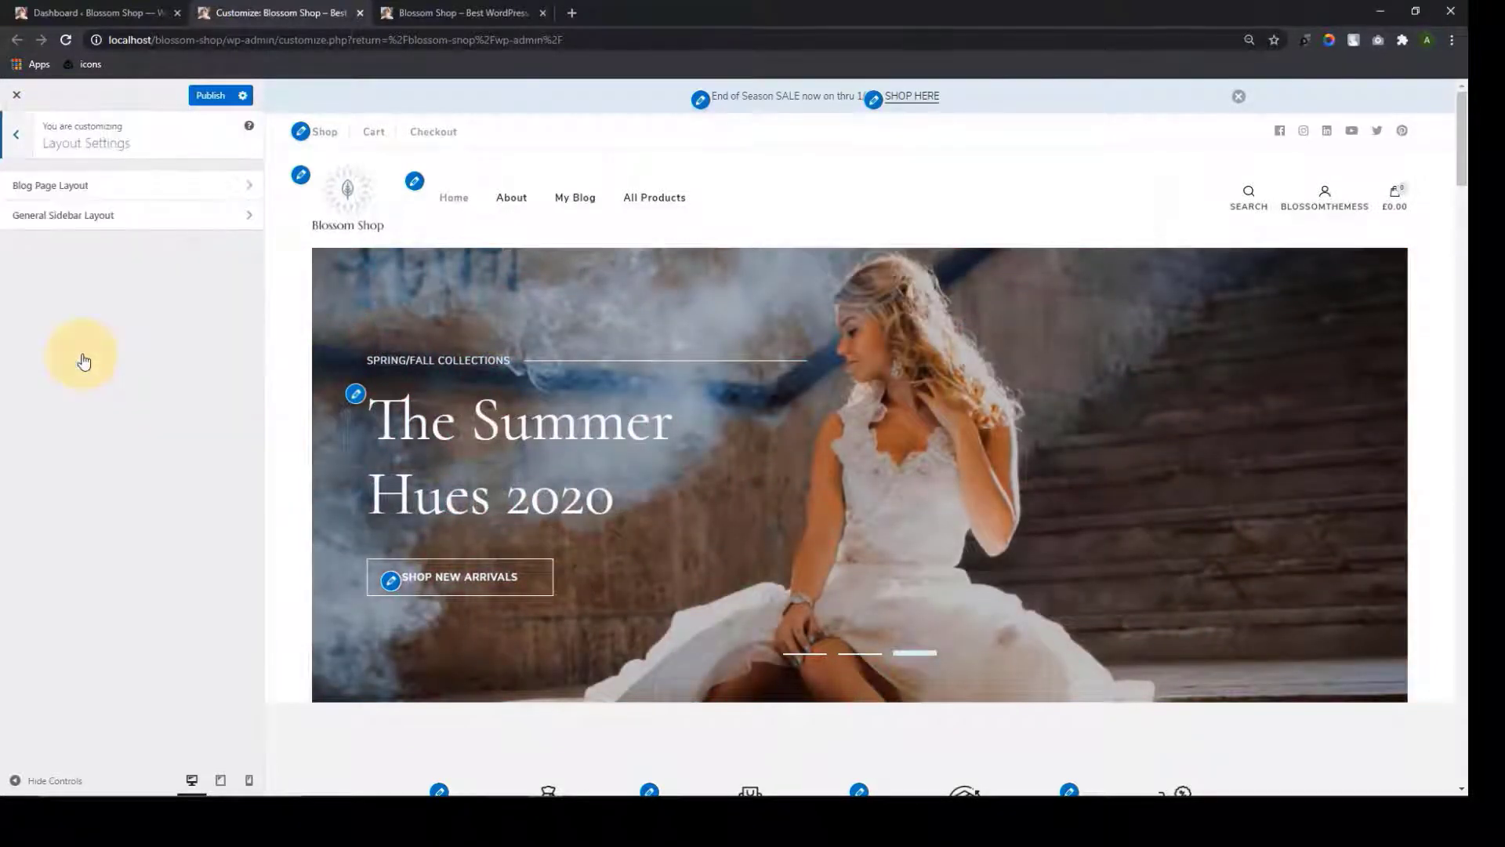
click(141, 186)
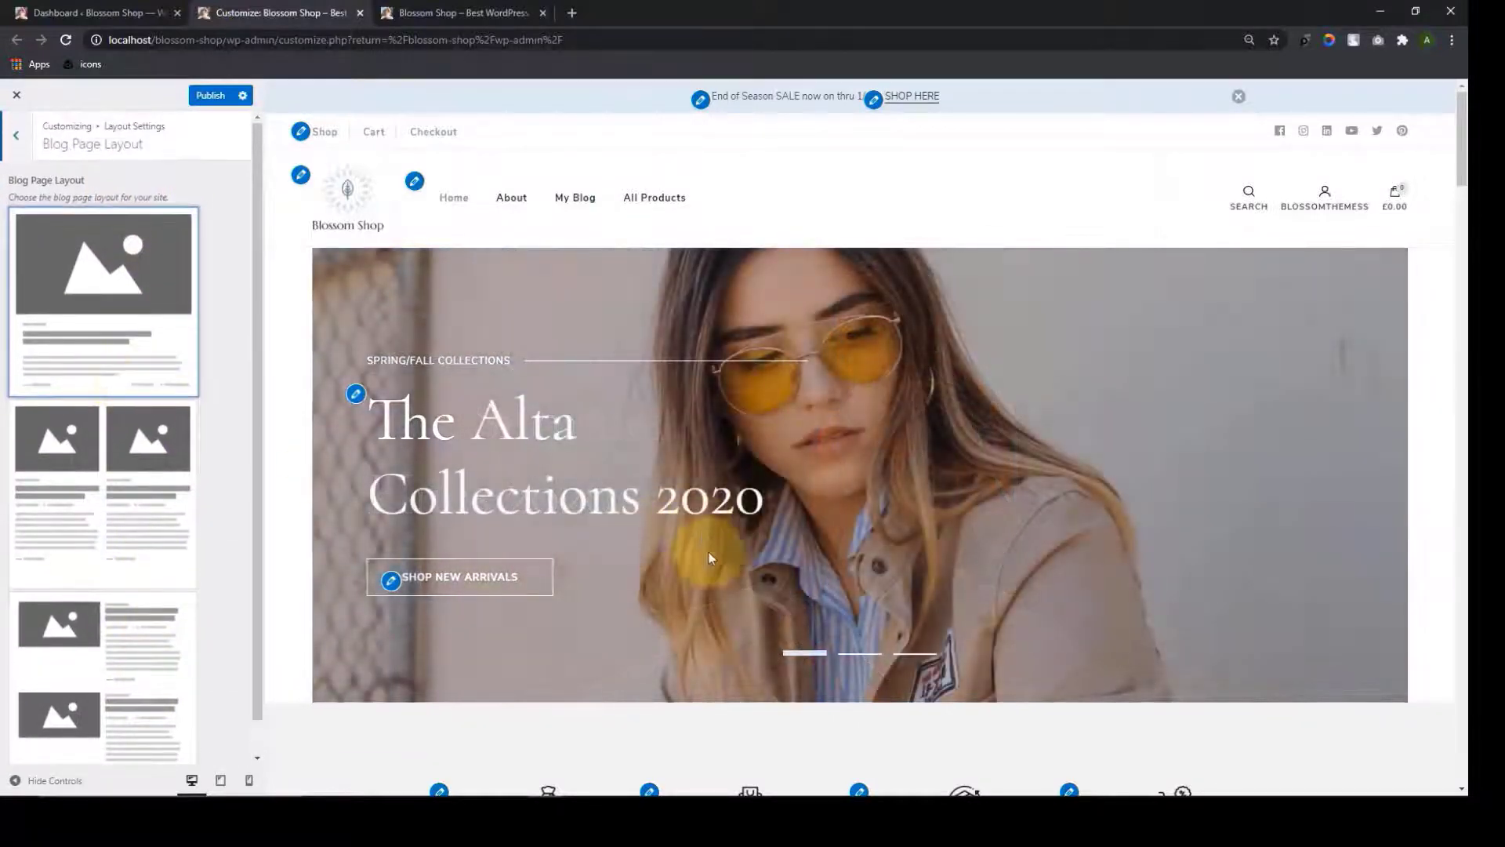
scroll(709, 551, down, 8)
scroll(717, 557, down, 10)
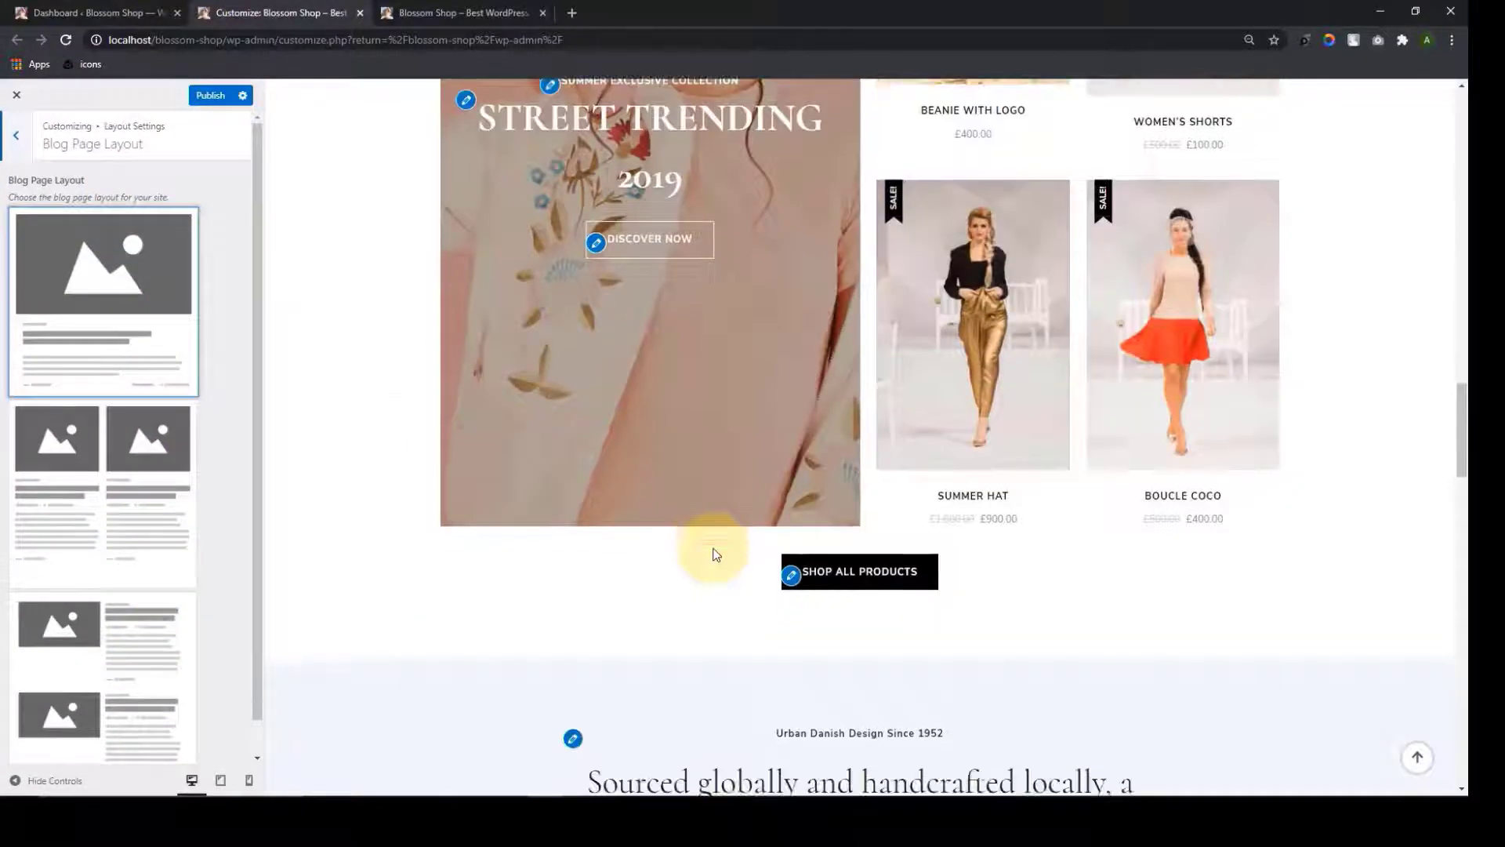
scroll(715, 554, up, 3)
scroll(713, 553, down, 15)
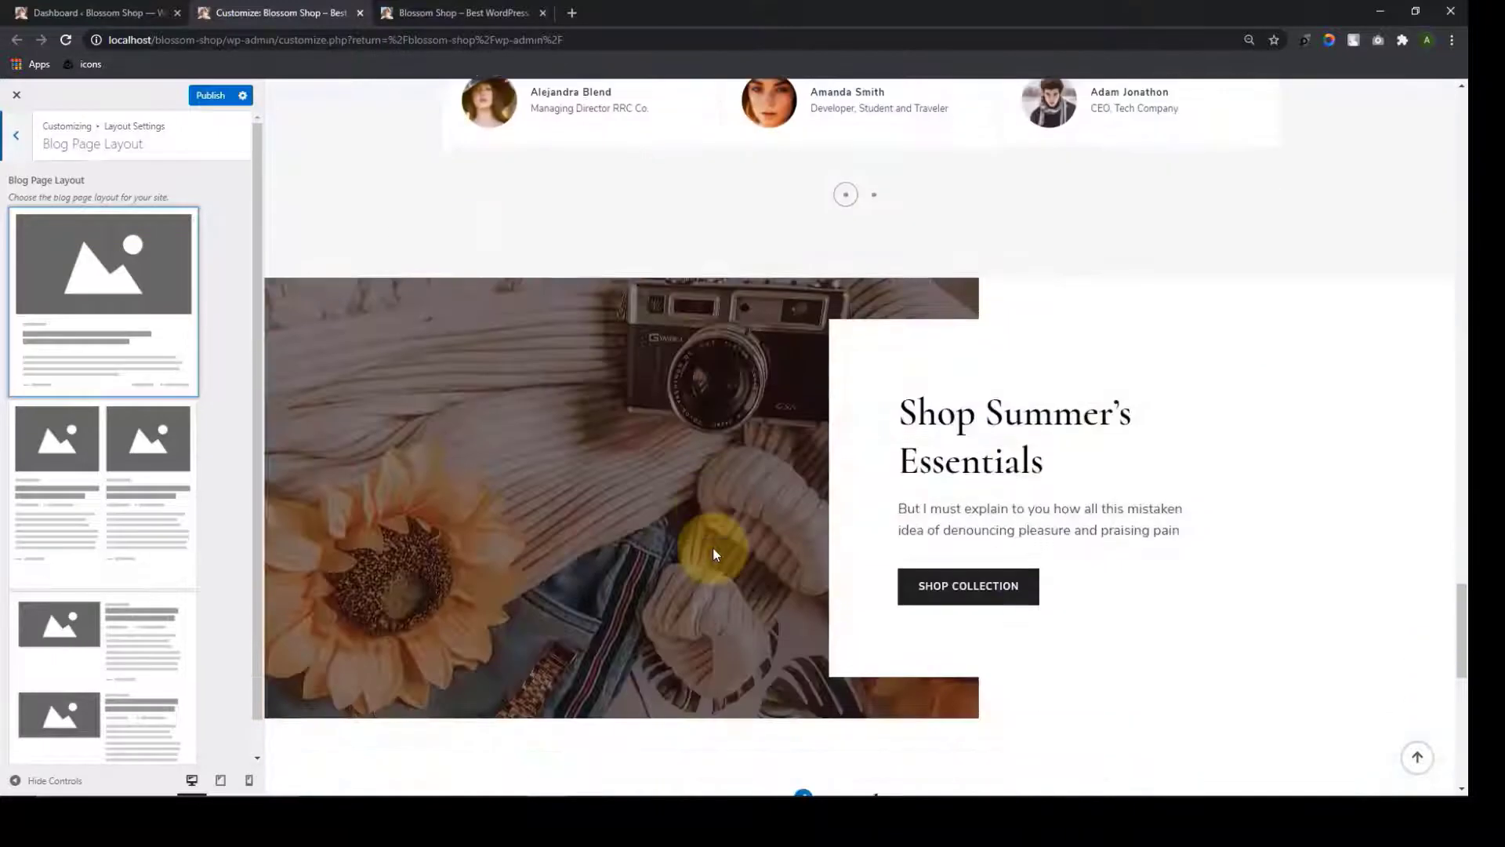
scroll(713, 553, down, 6)
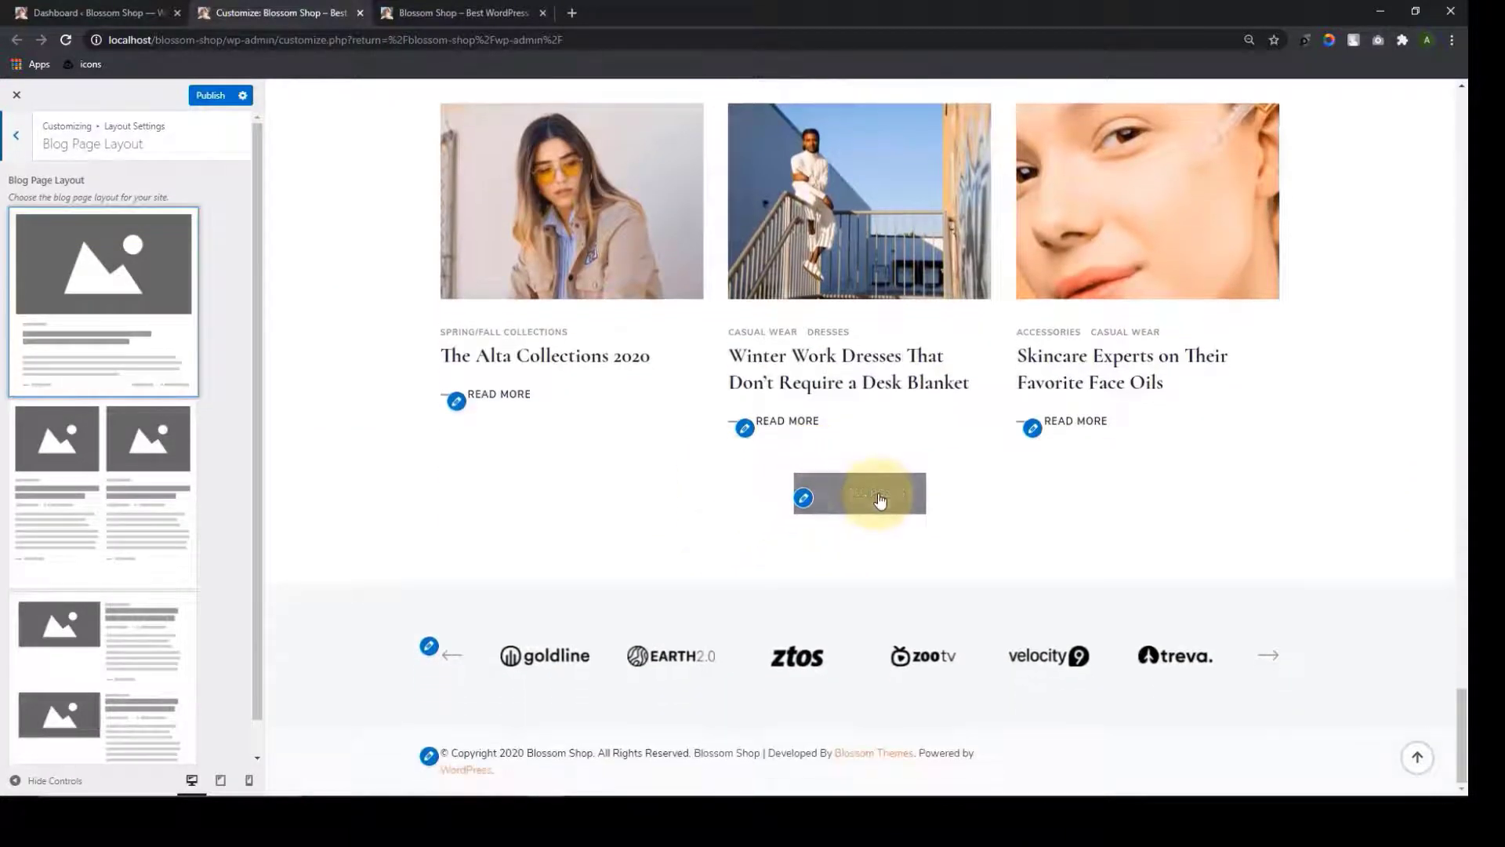
Load the My Blog page in the preview and scroll through its single-column post list
click(891, 493)
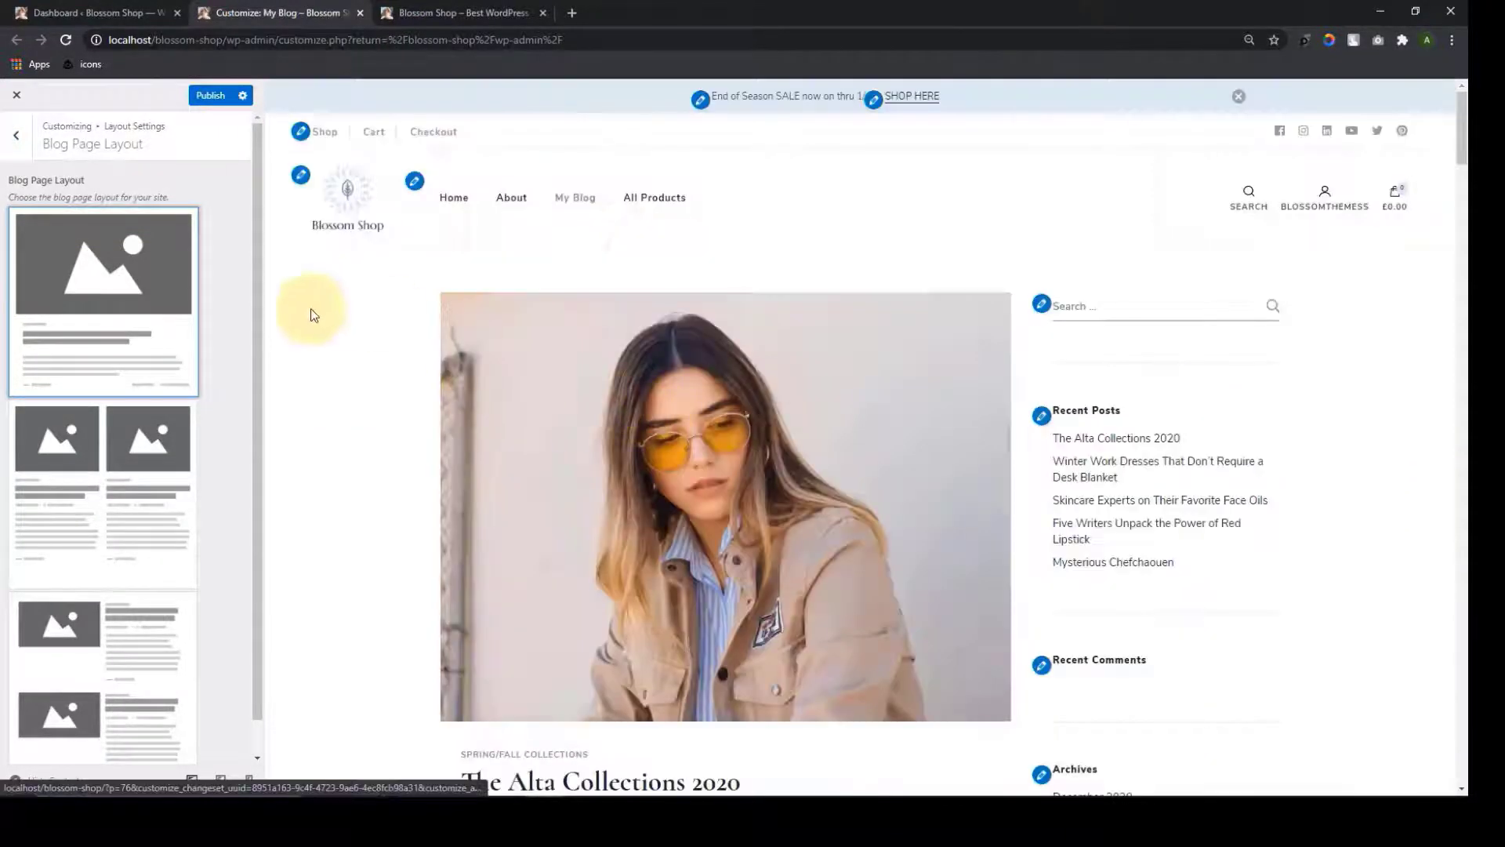
scroll(941, 430, down, 8)
scroll(914, 486, down, 8)
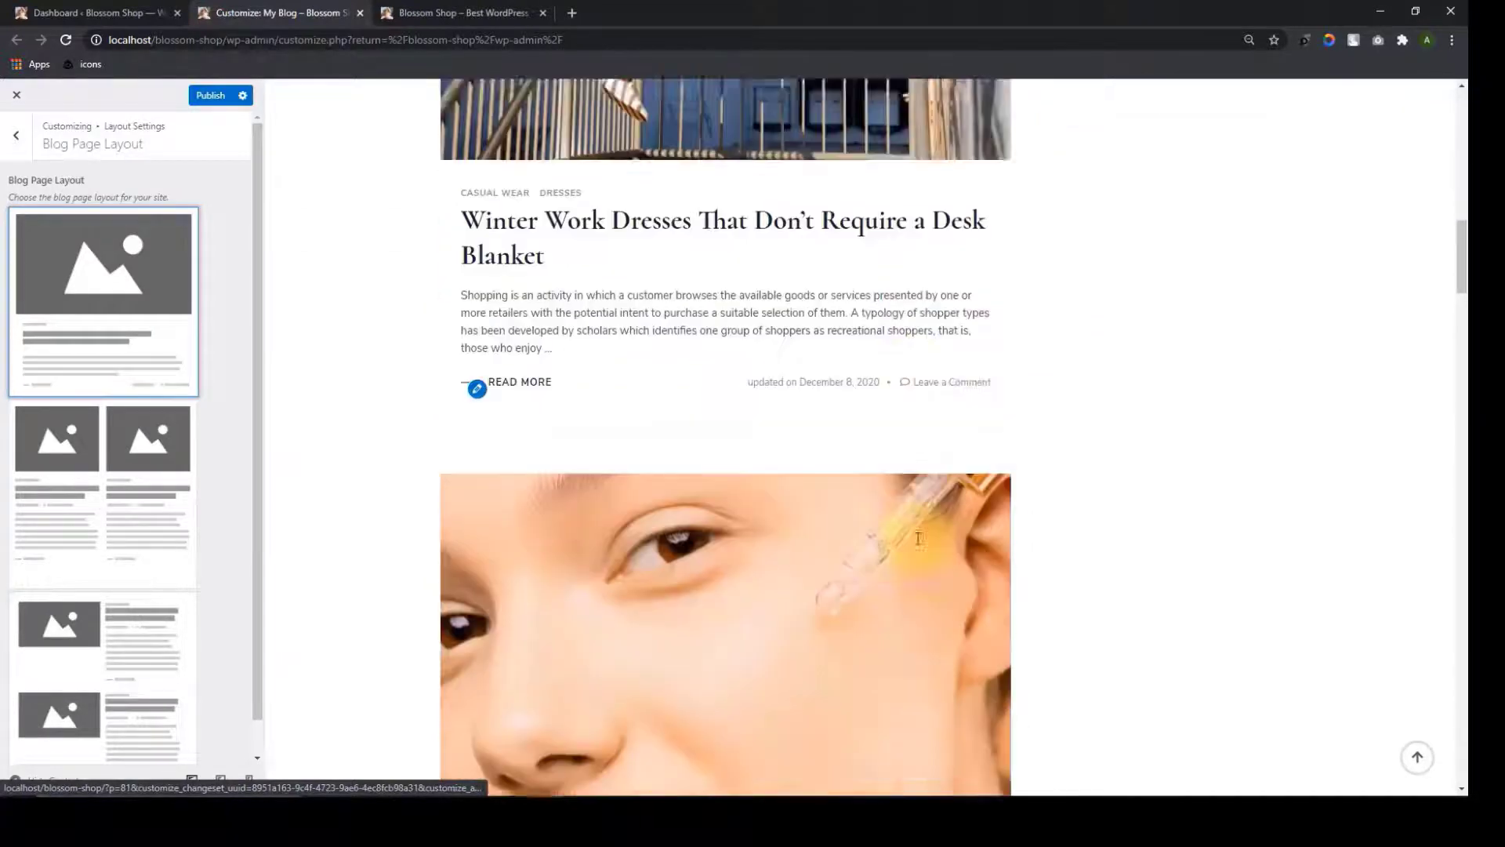
scroll(914, 510, up, 14)
scroll(914, 520, up, 3)
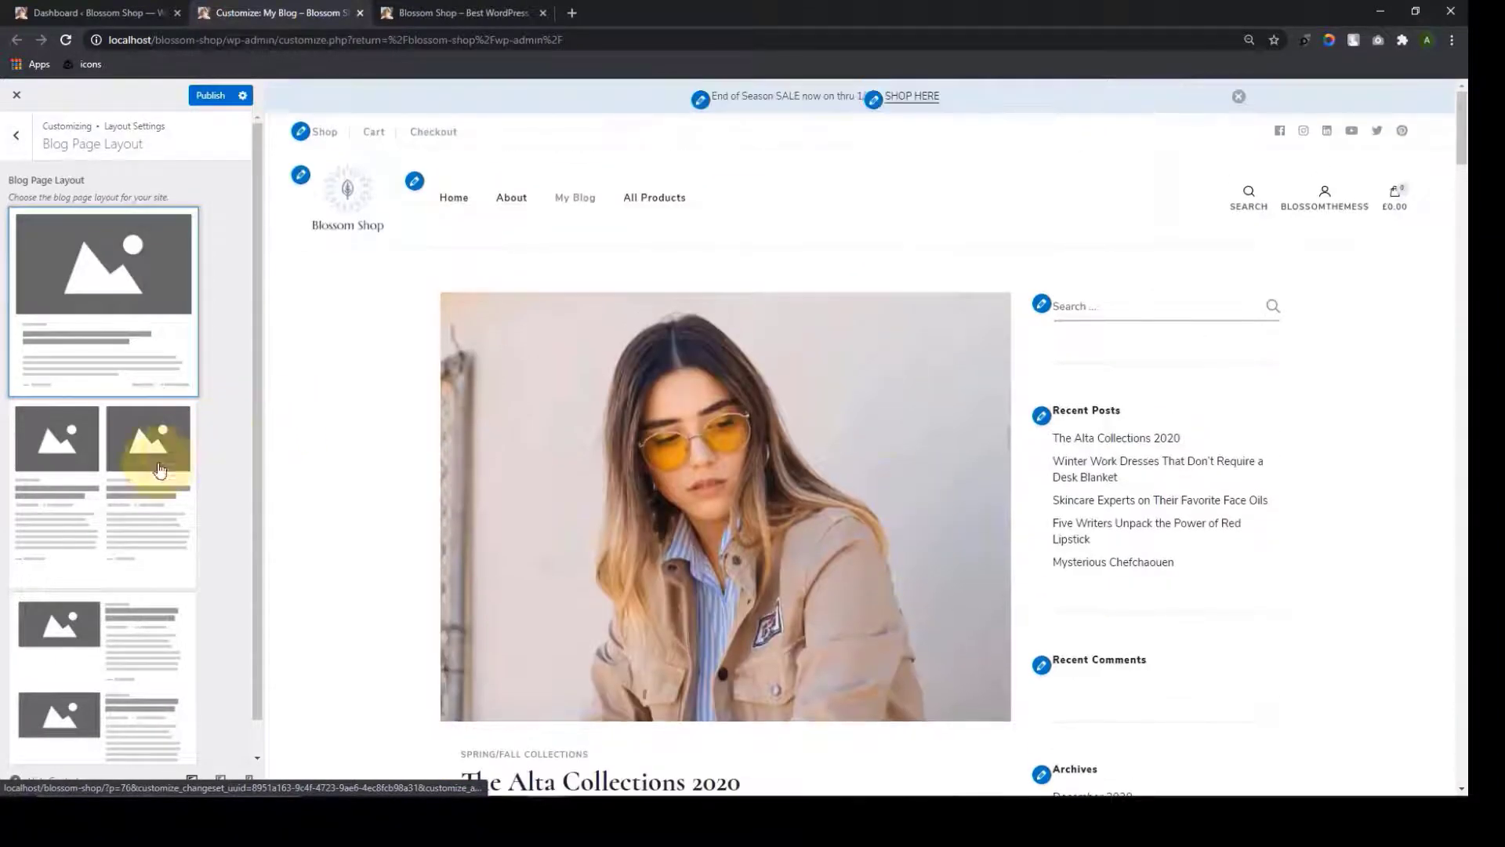
Try the two-column grid and then the list-style blog page layout
click(114, 475)
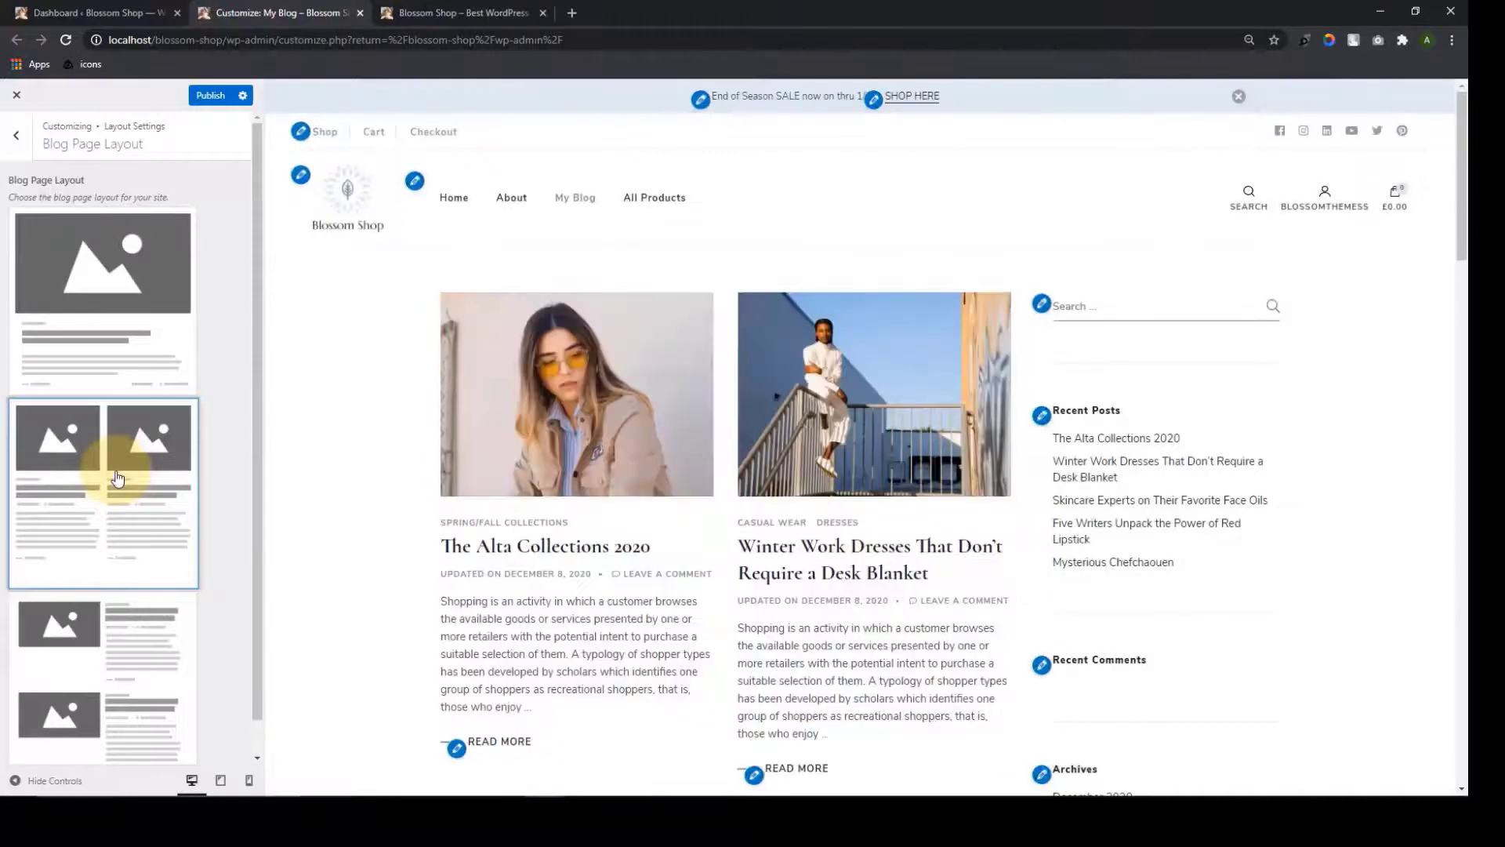
scroll(830, 518, down, 12)
scroll(830, 518, down, 10)
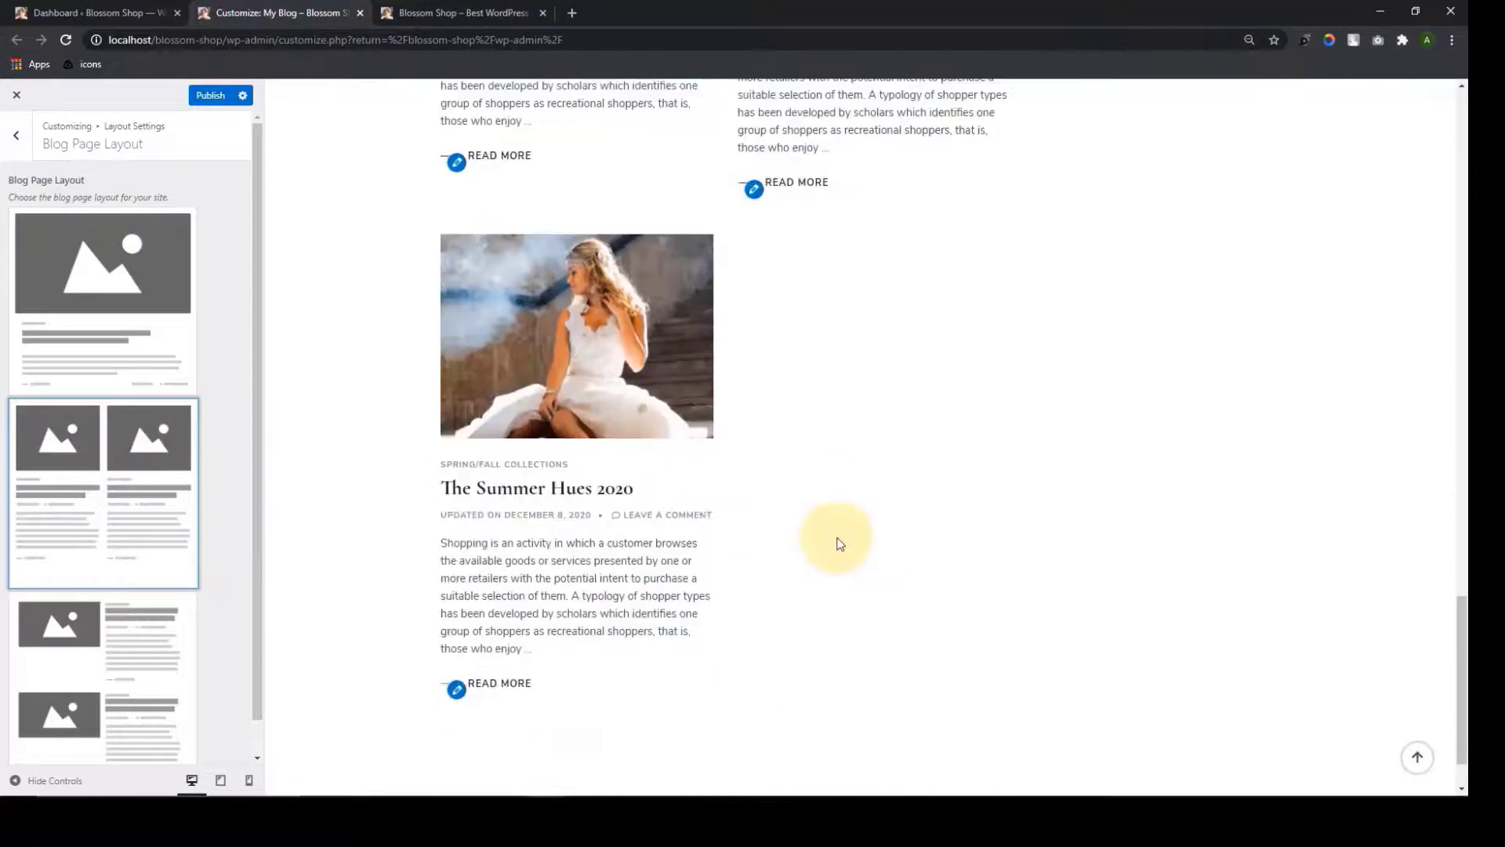
click(89, 672)
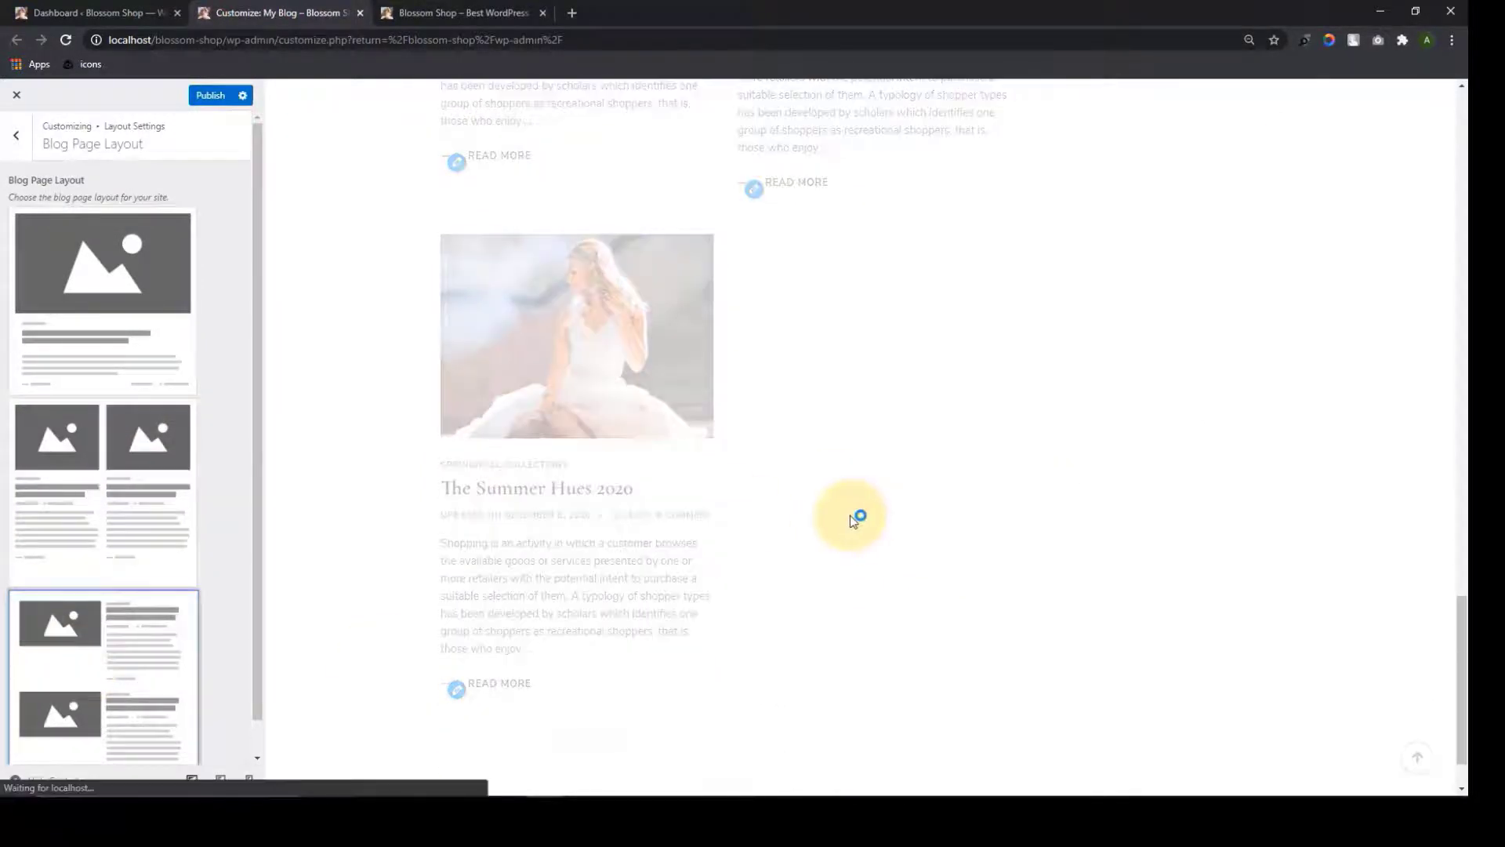
scroll(850, 515, up, 6)
scroll(850, 515, up, 10)
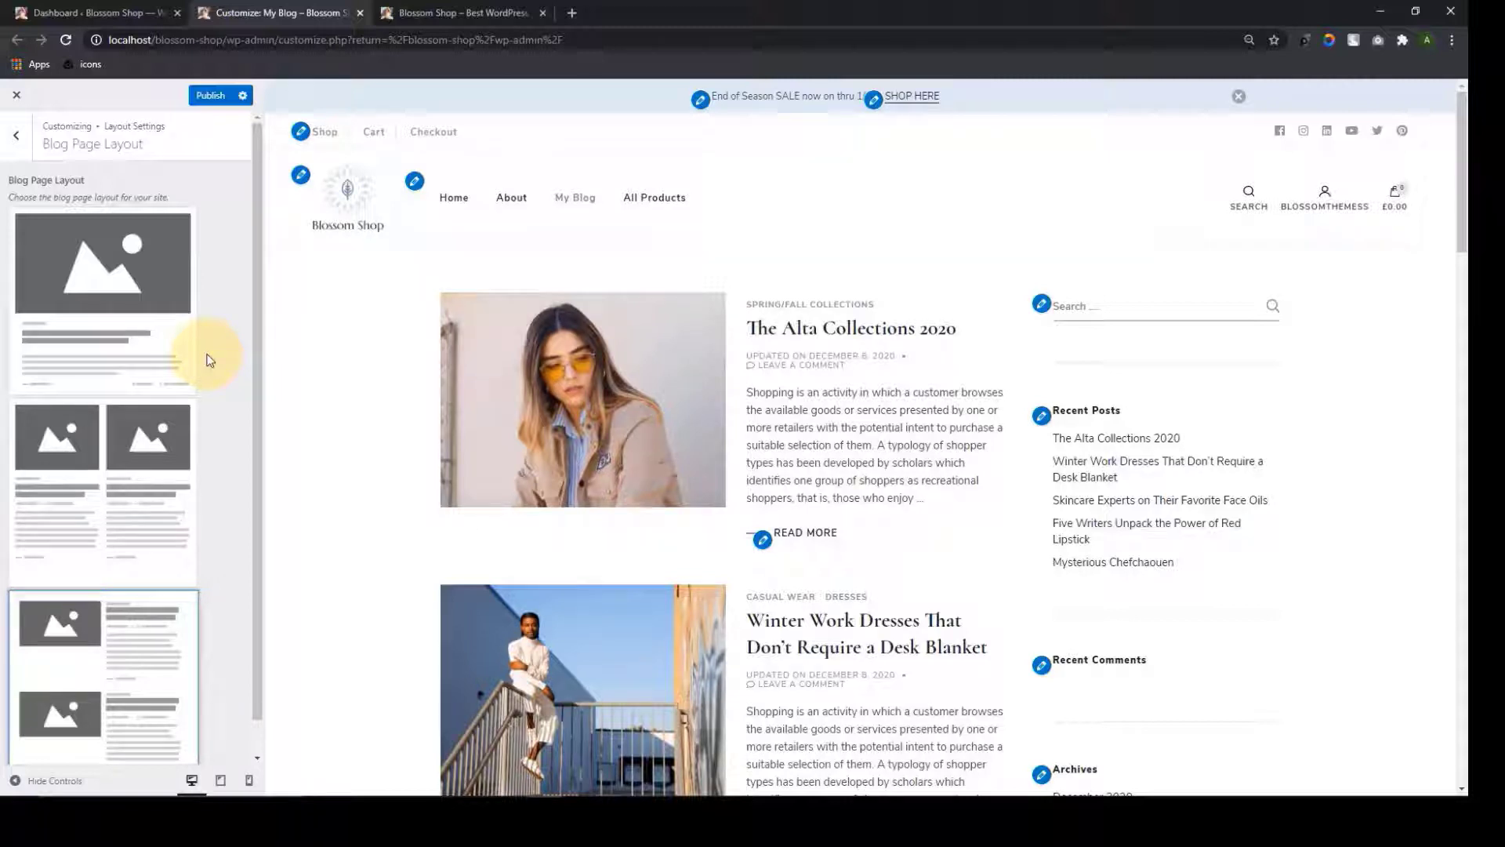
Settle on the two-column grid layout and return the blog preview to the top
click(170, 453)
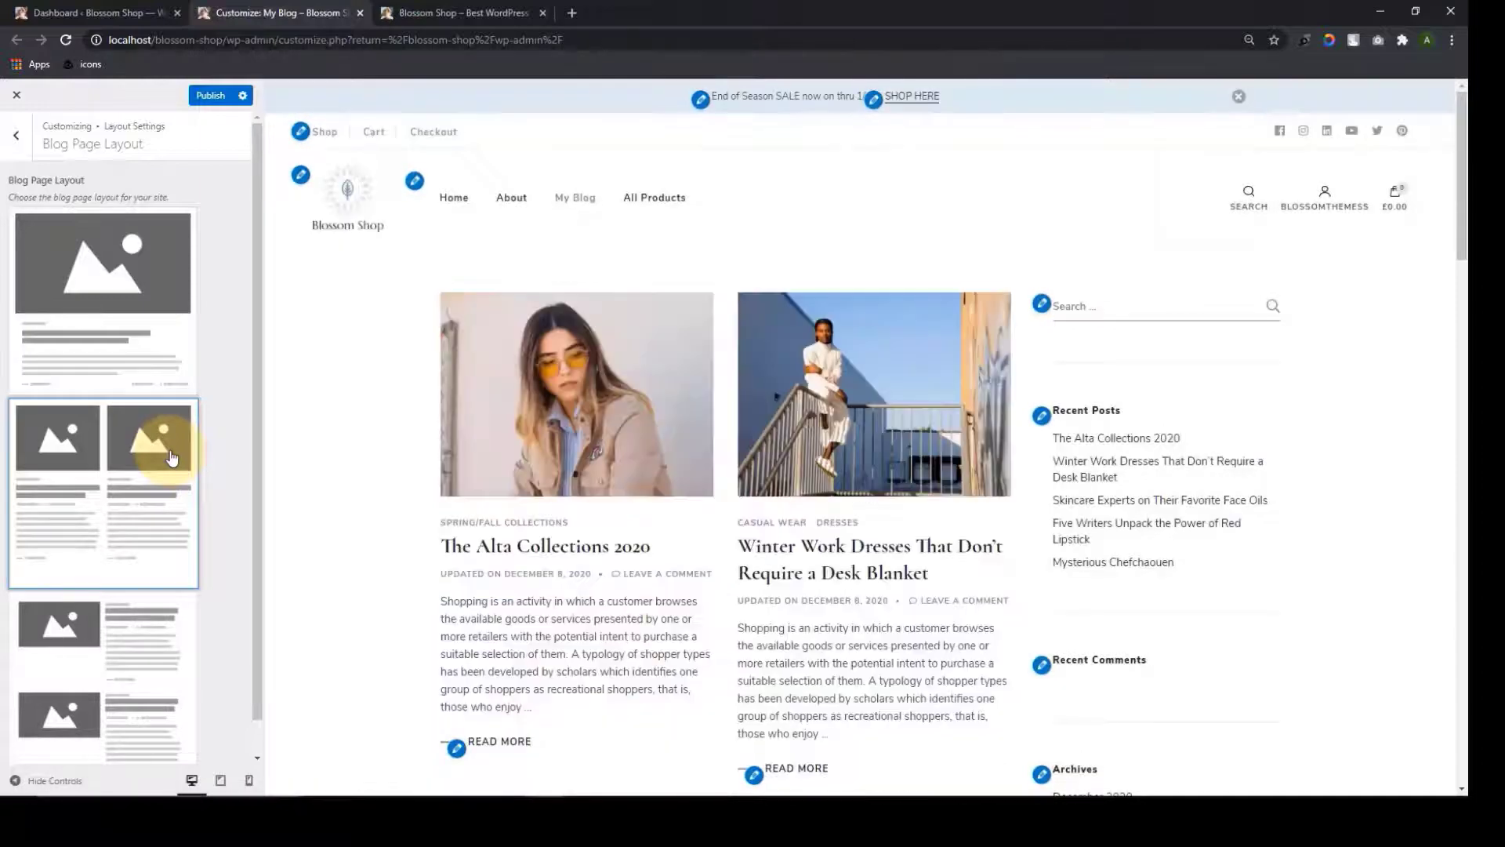
scroll(671, 430, down, 12)
scroll(679, 441, down, 14)
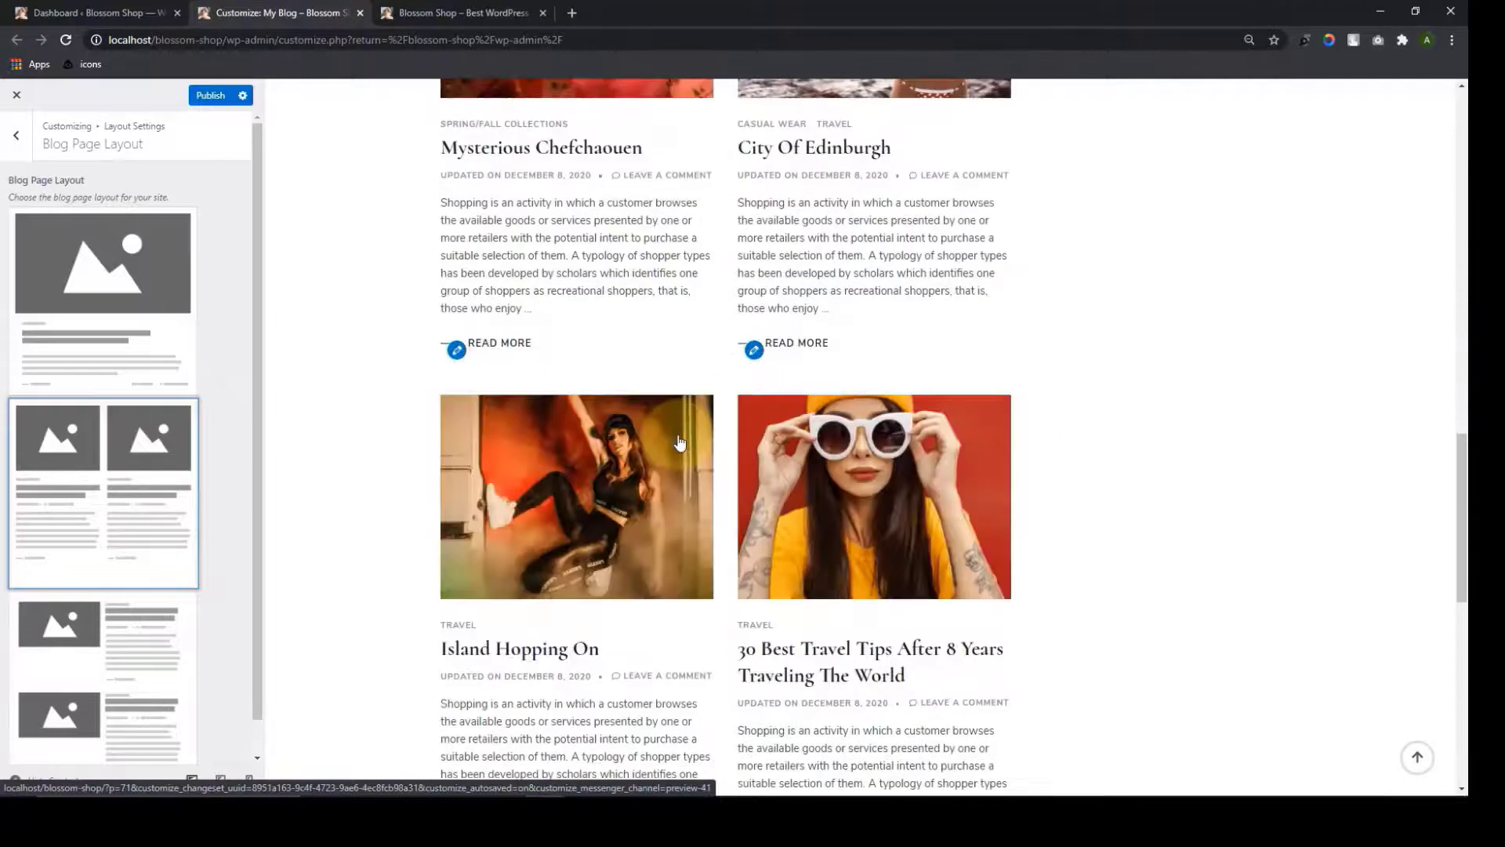
scroll(716, 527, up, 10)
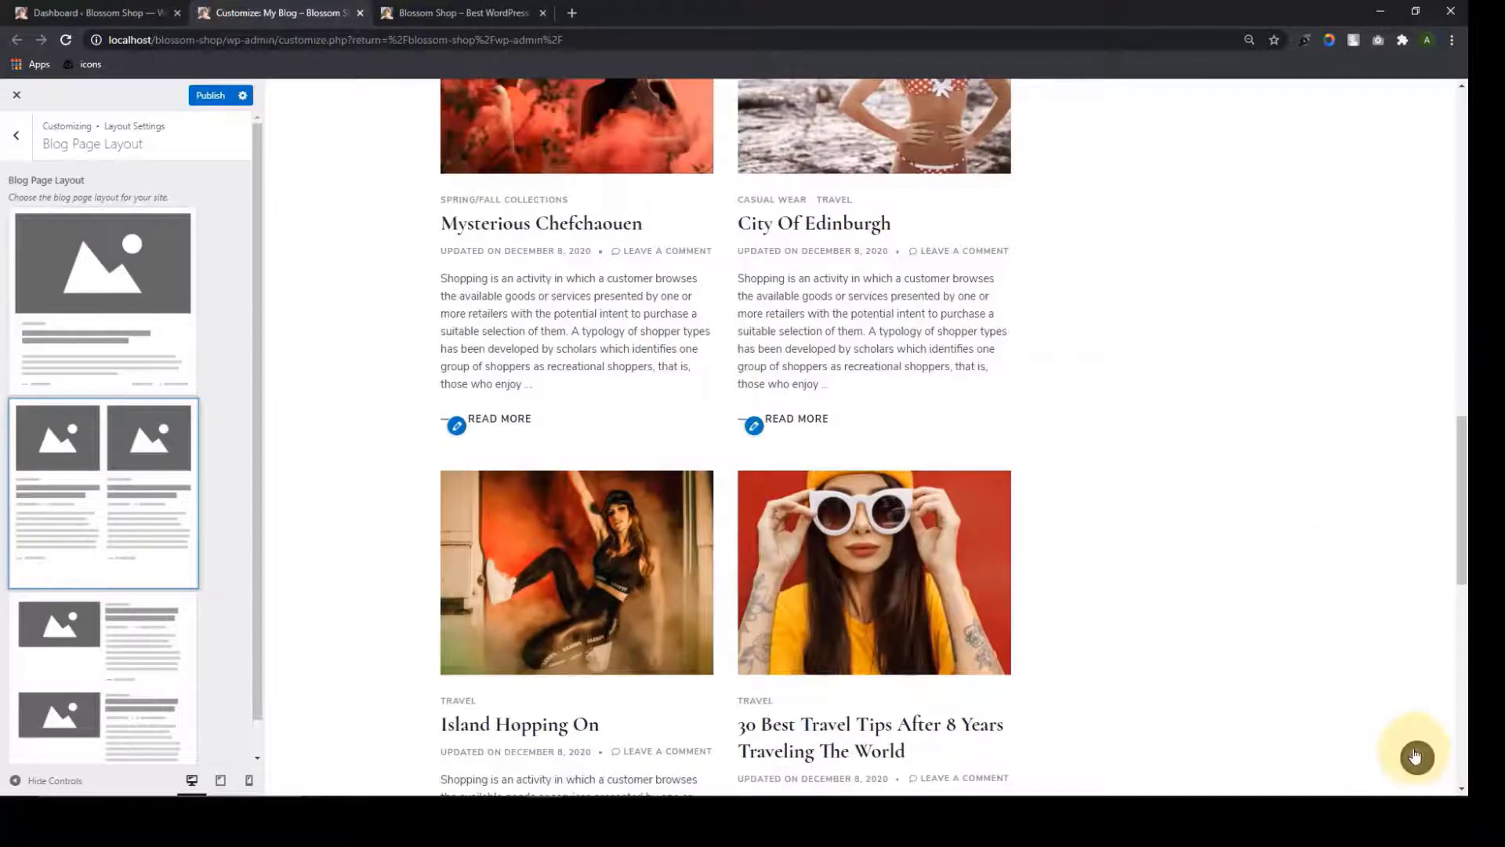
click(1417, 758)
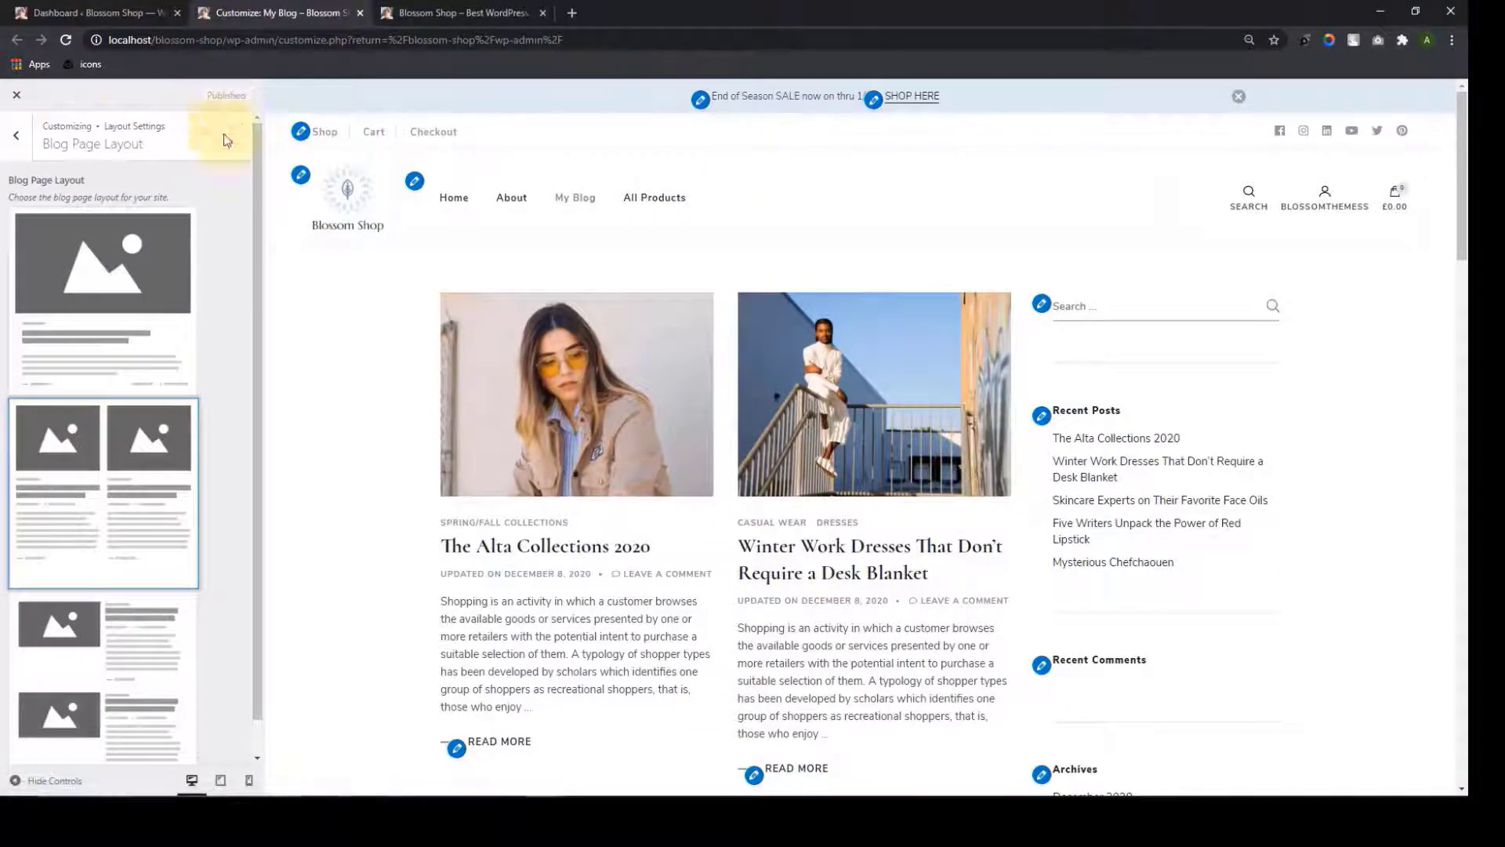
Go to Layout Settings > General Sidebar Layout to view the Page, Post and Default options
click(17, 136)
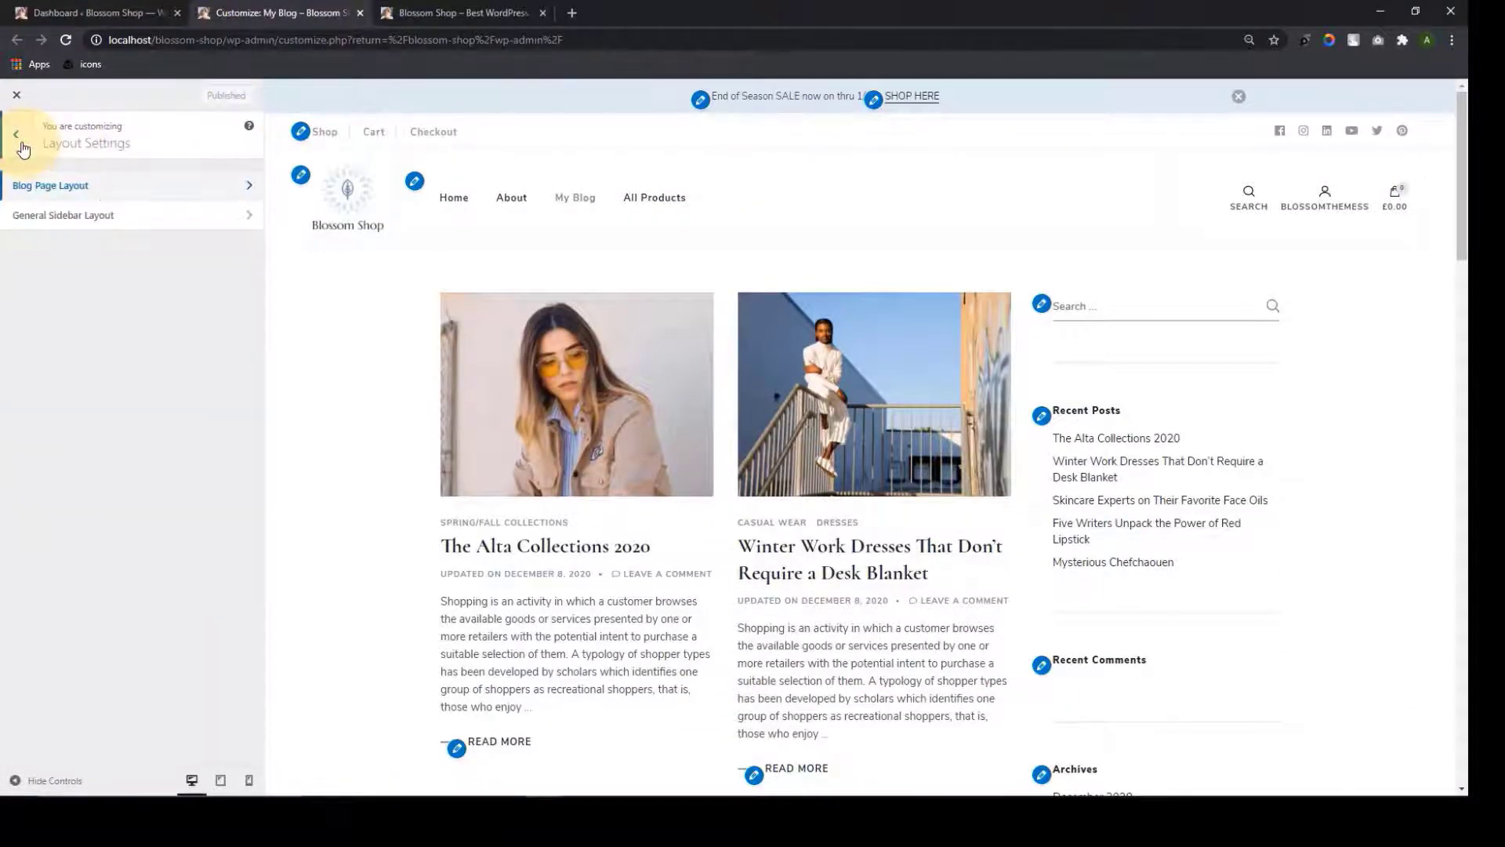
click(116, 225)
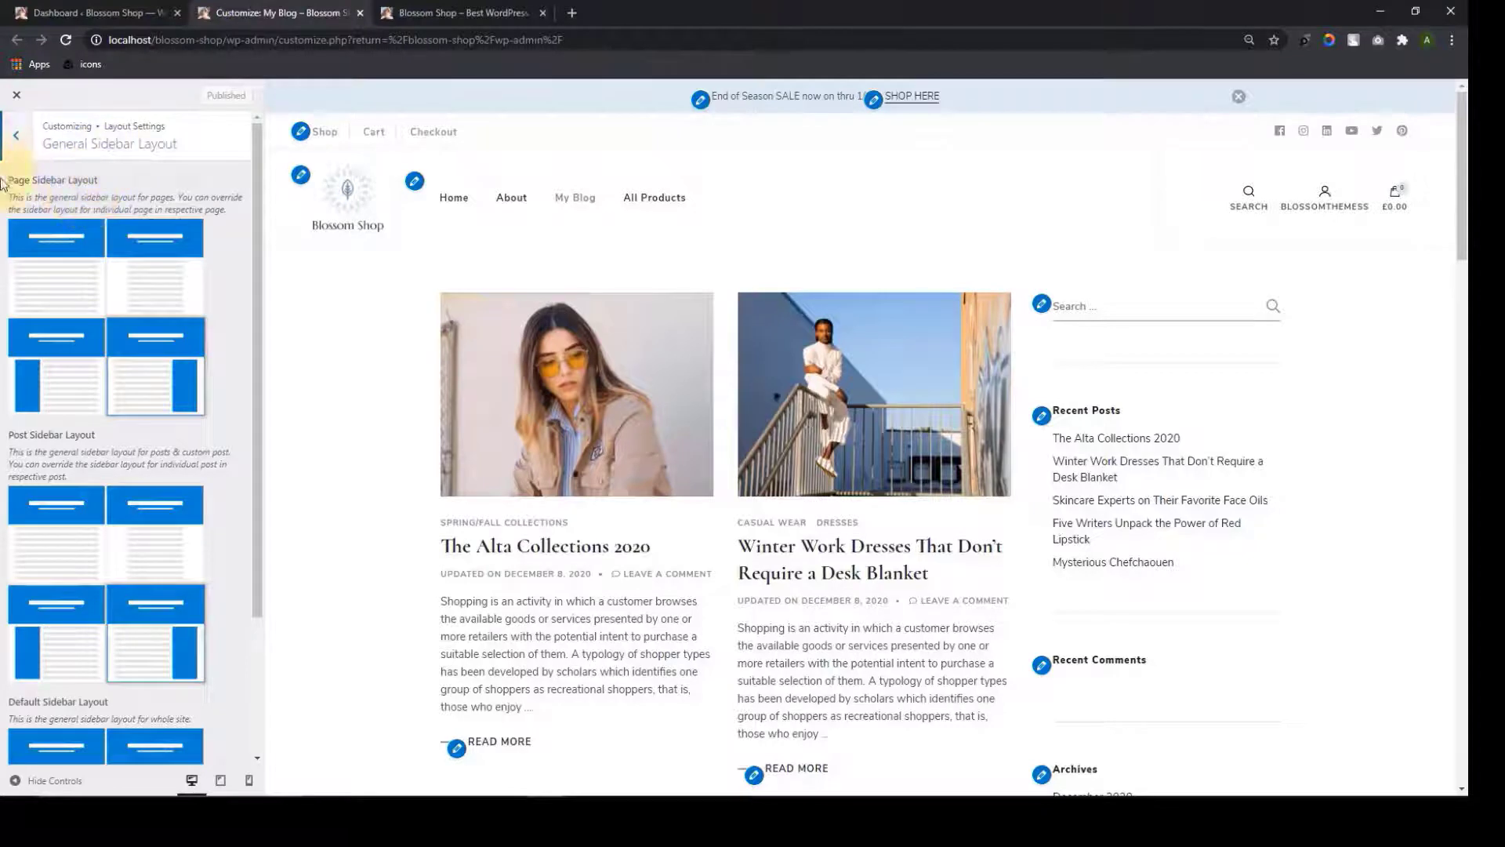
scroll(129, 274, down, 2)
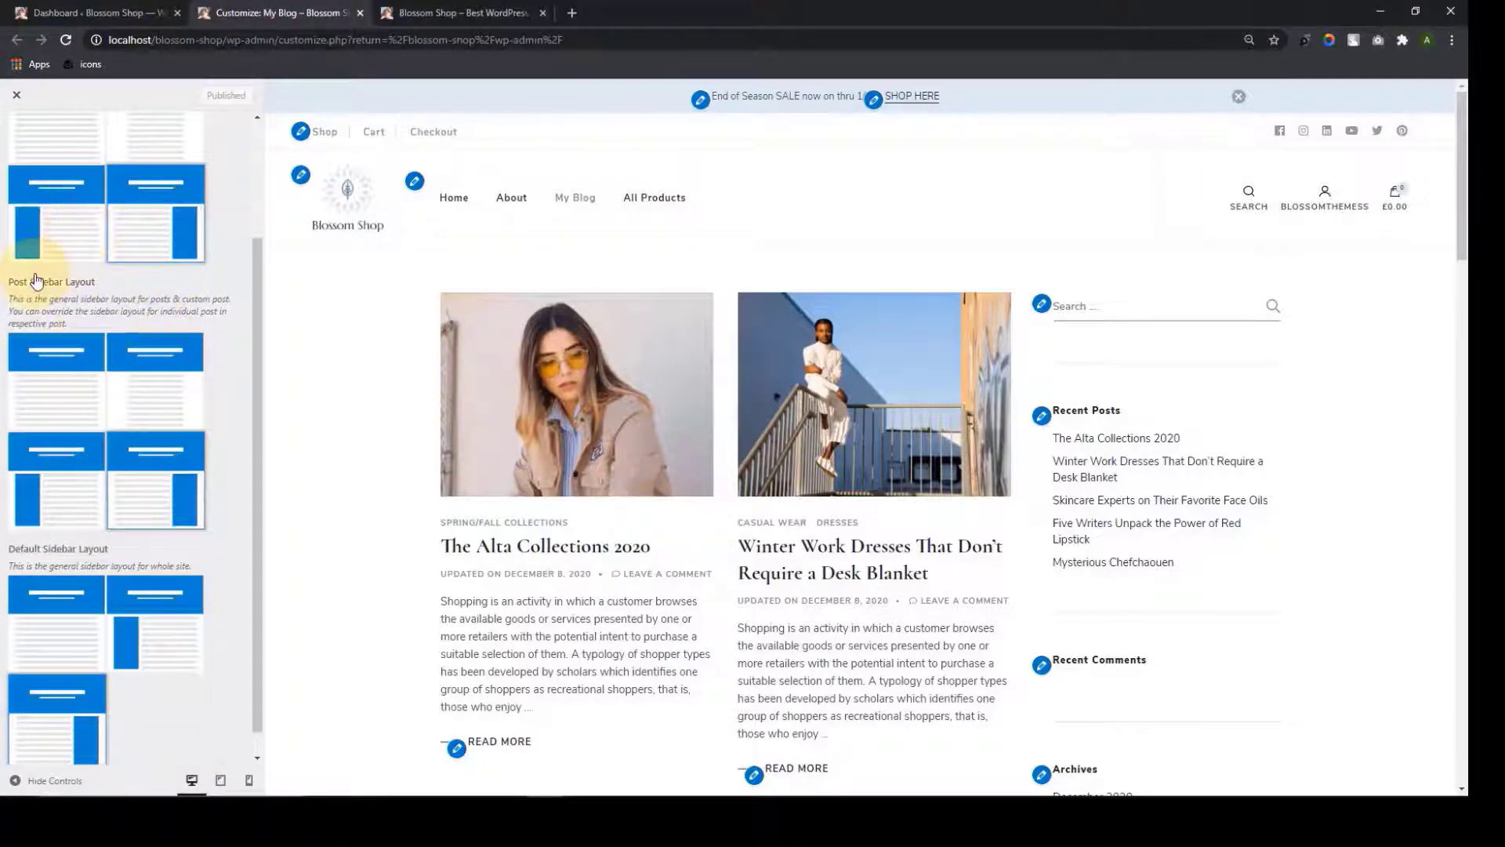
scroll(96, 499, down, 1)
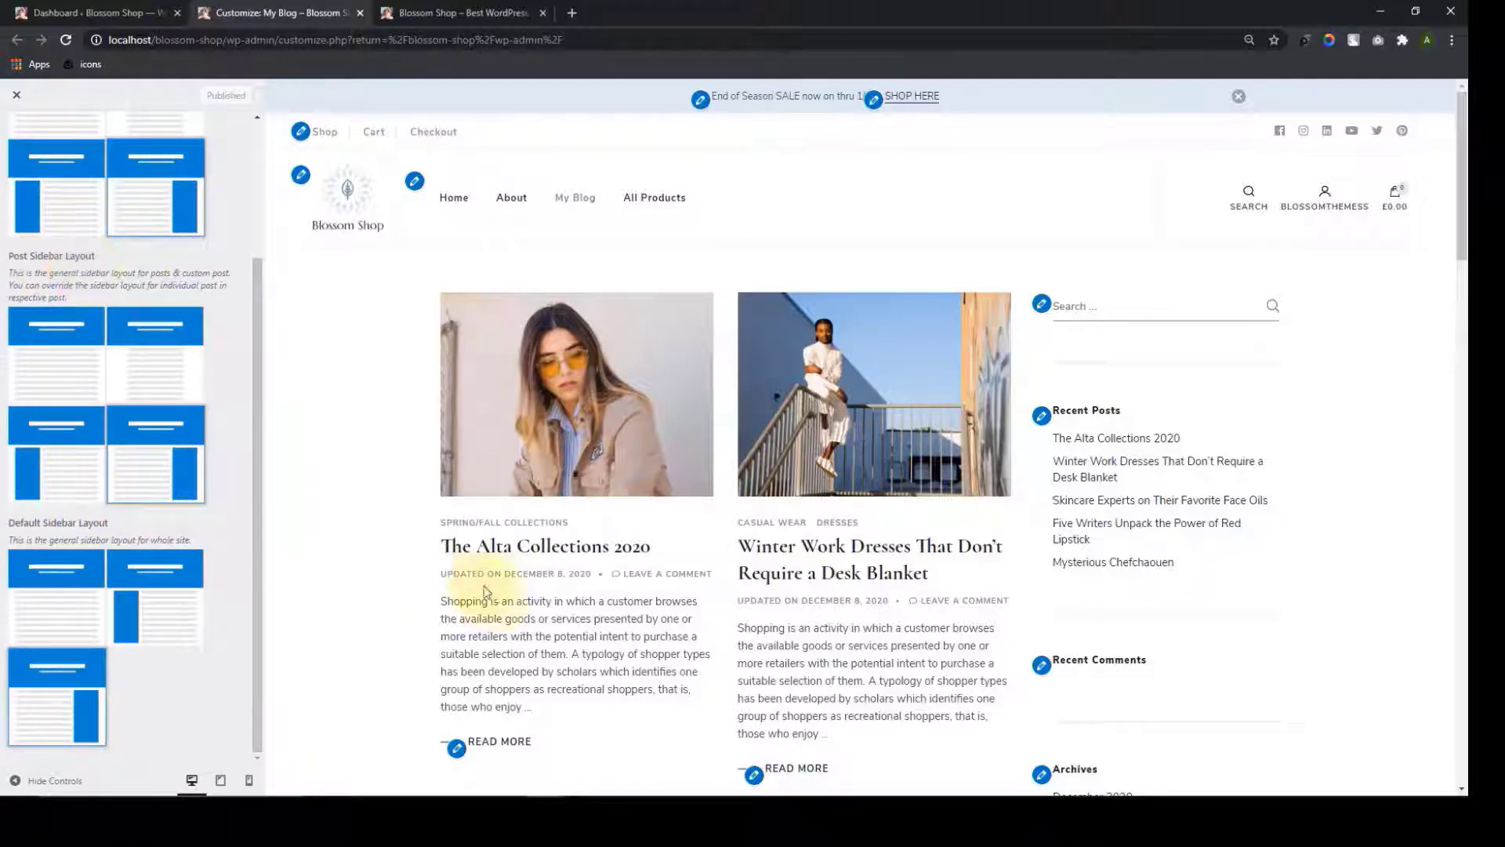
click(537, 552)
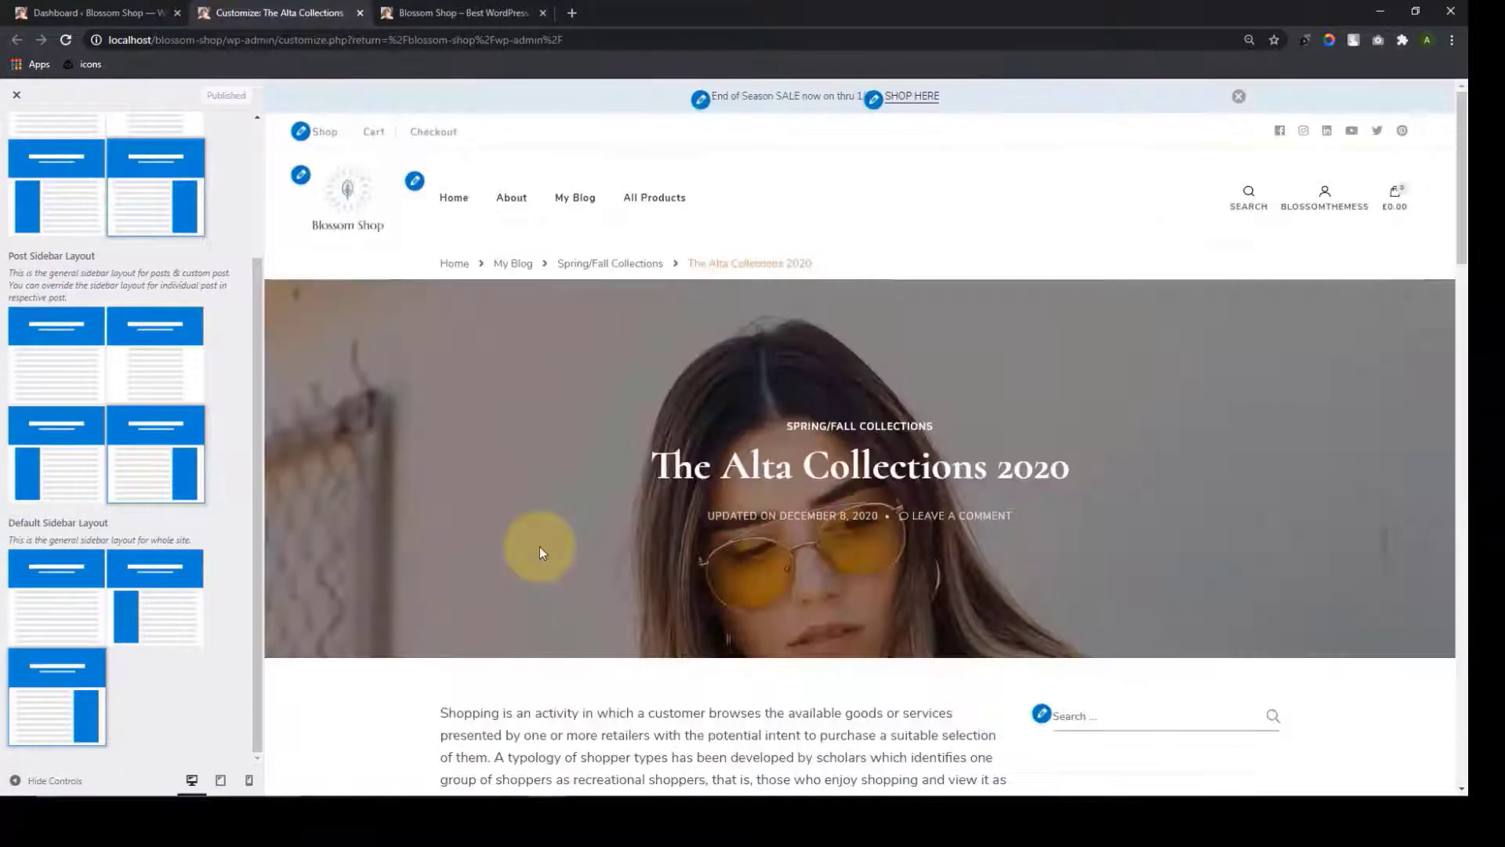
scroll(539, 547, down, 5)
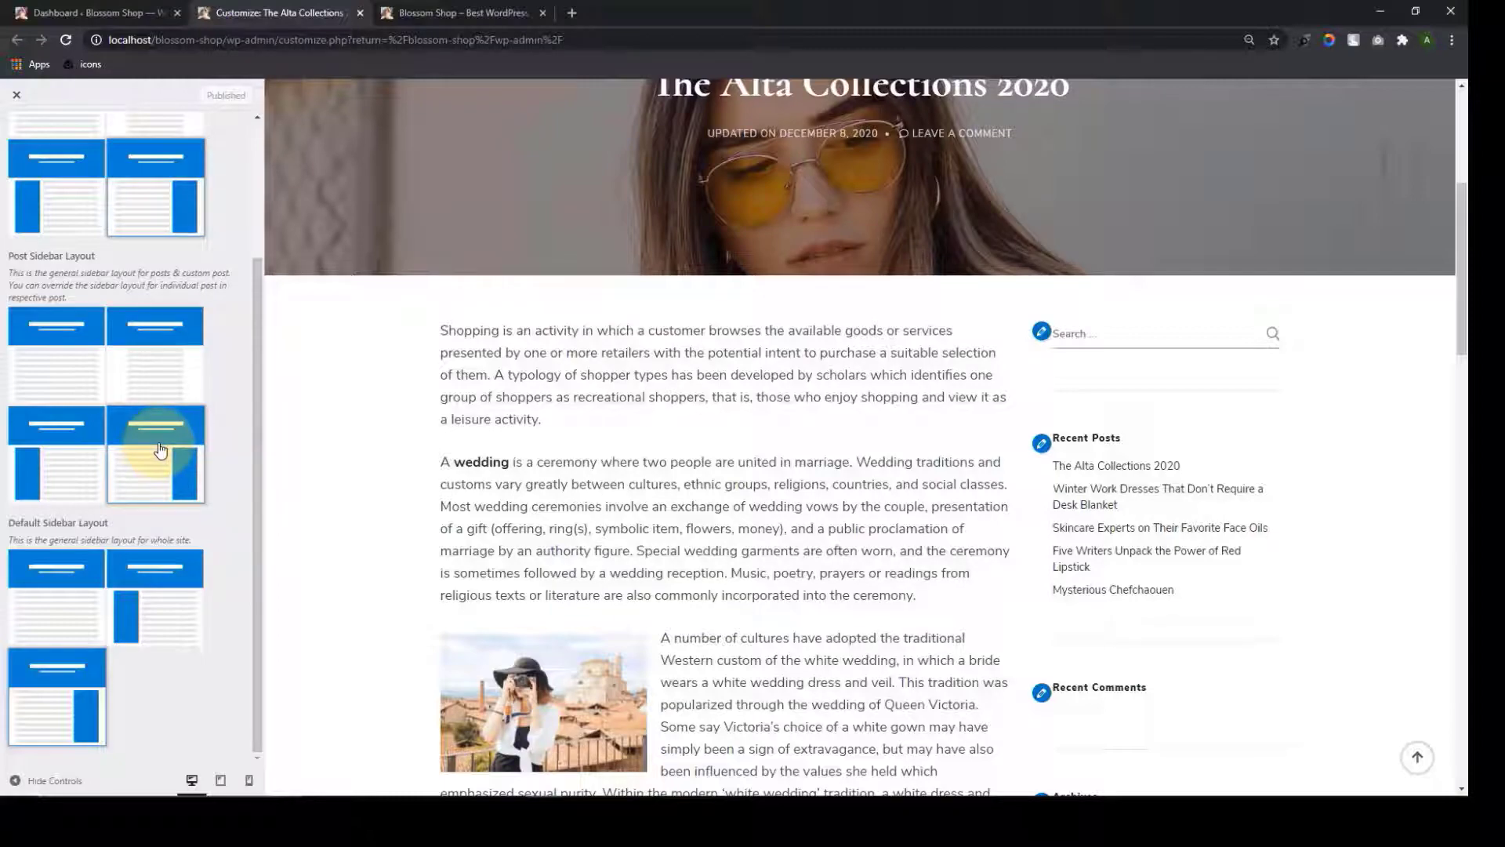
scroll(1193, 444, down, 10)
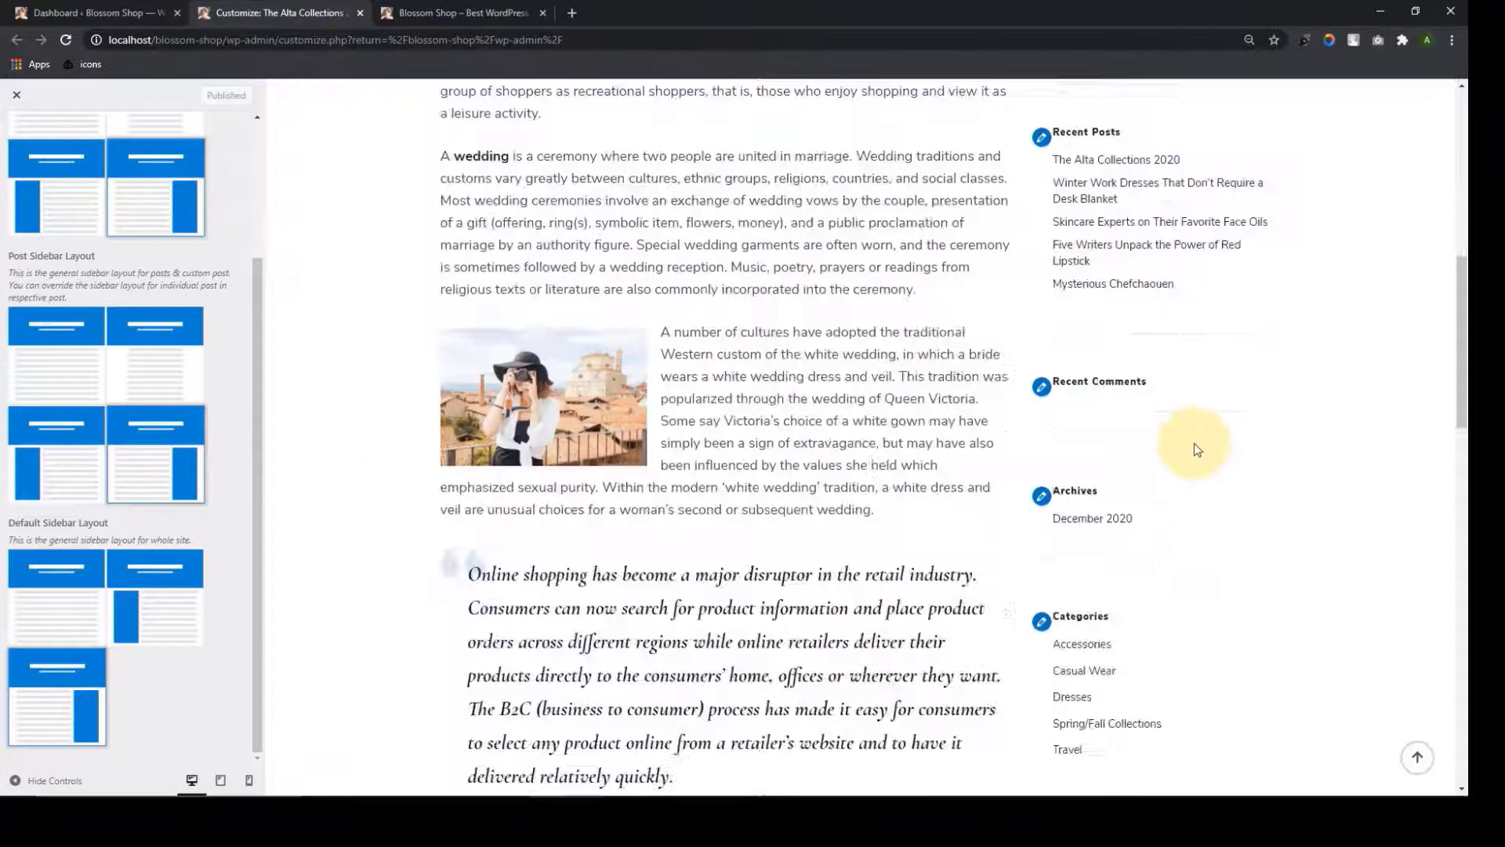
scroll(1166, 552, up, 9)
scroll(1170, 554, up, 7)
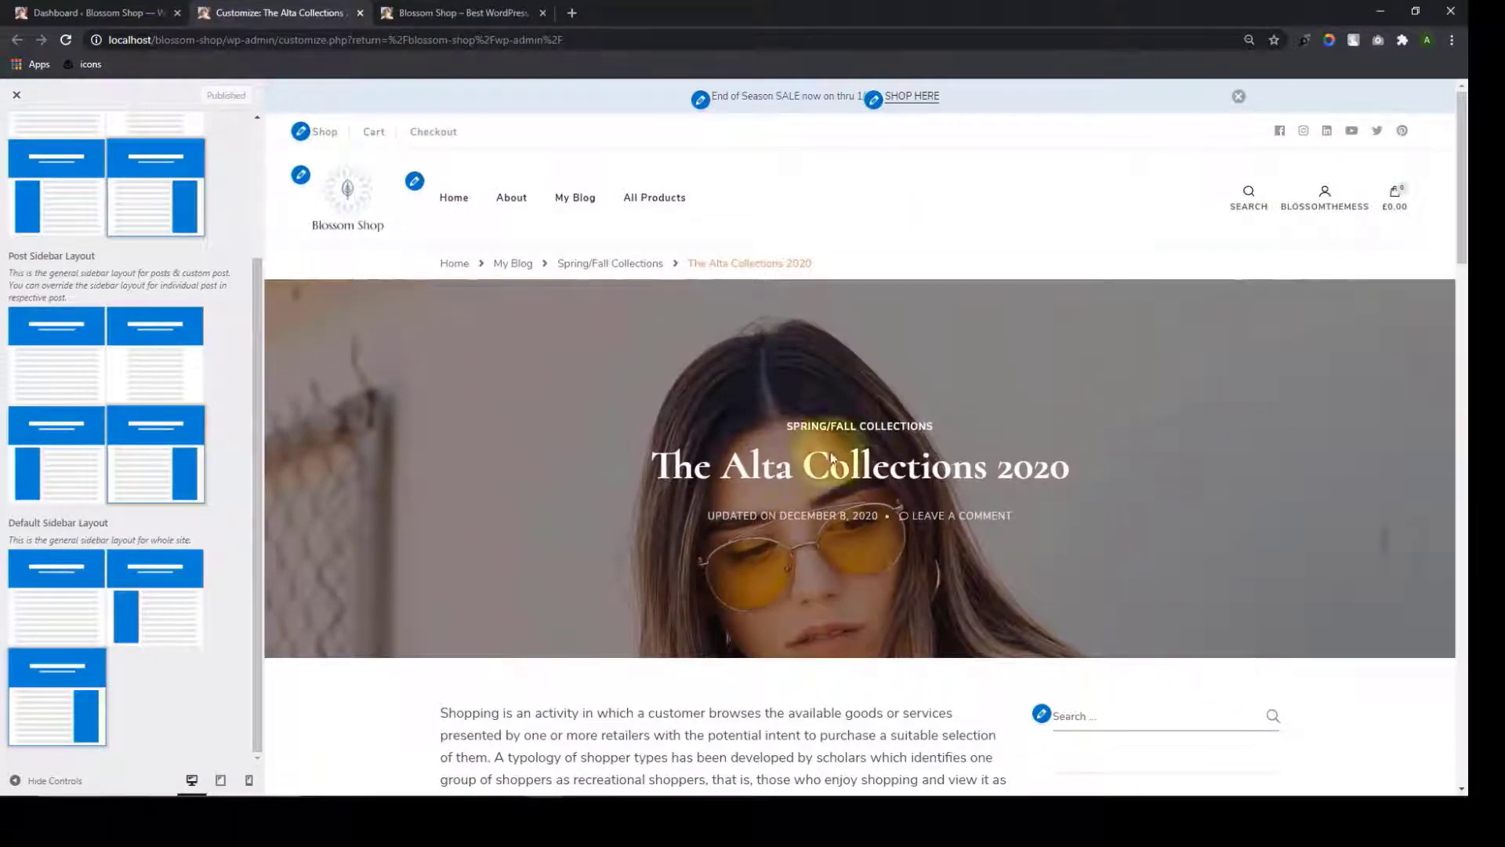
click(523, 265)
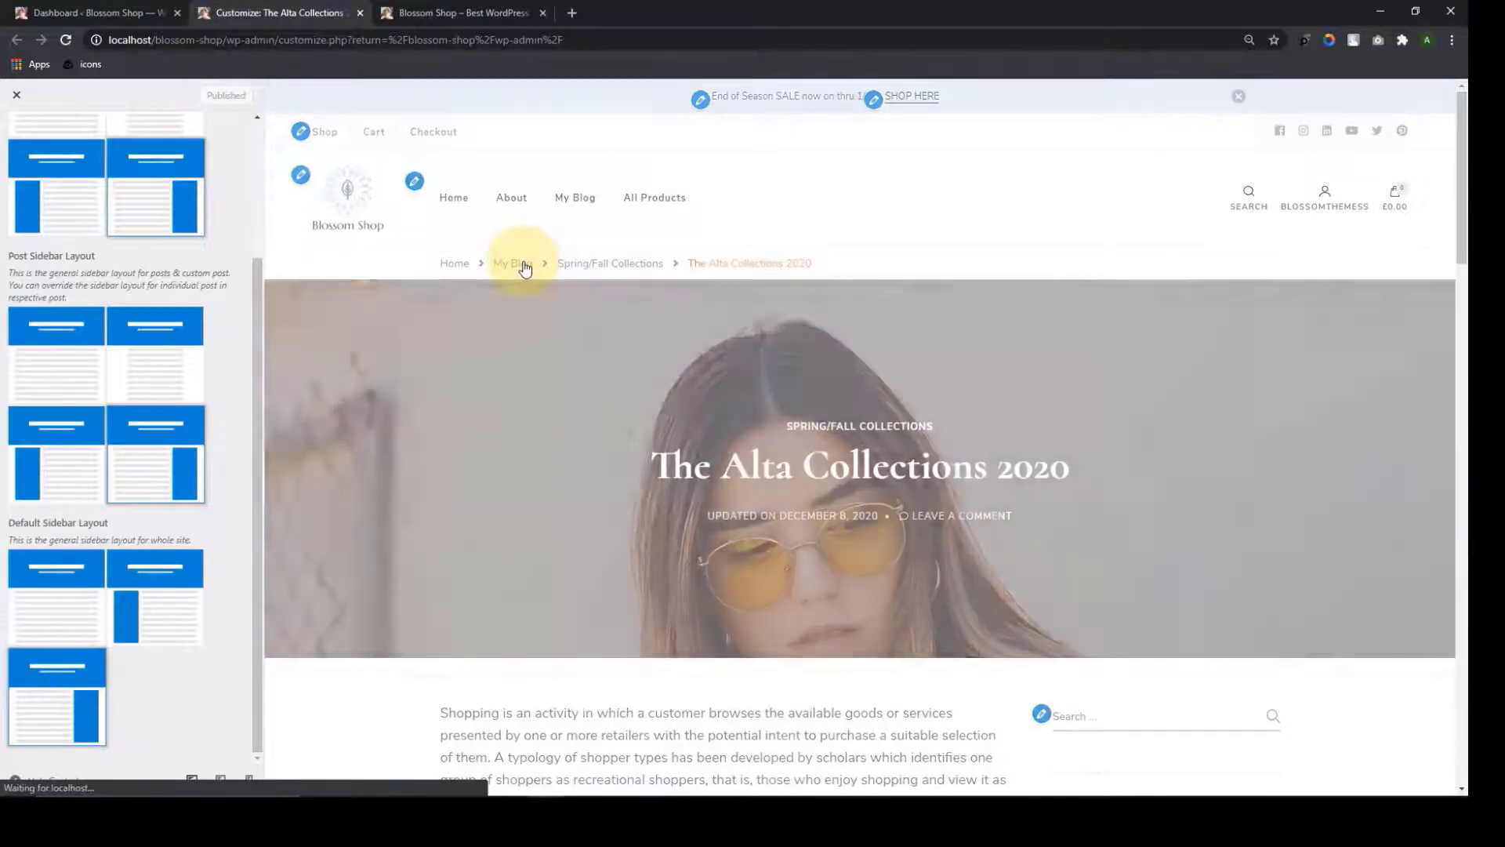
scroll(850, 530, down, 3)
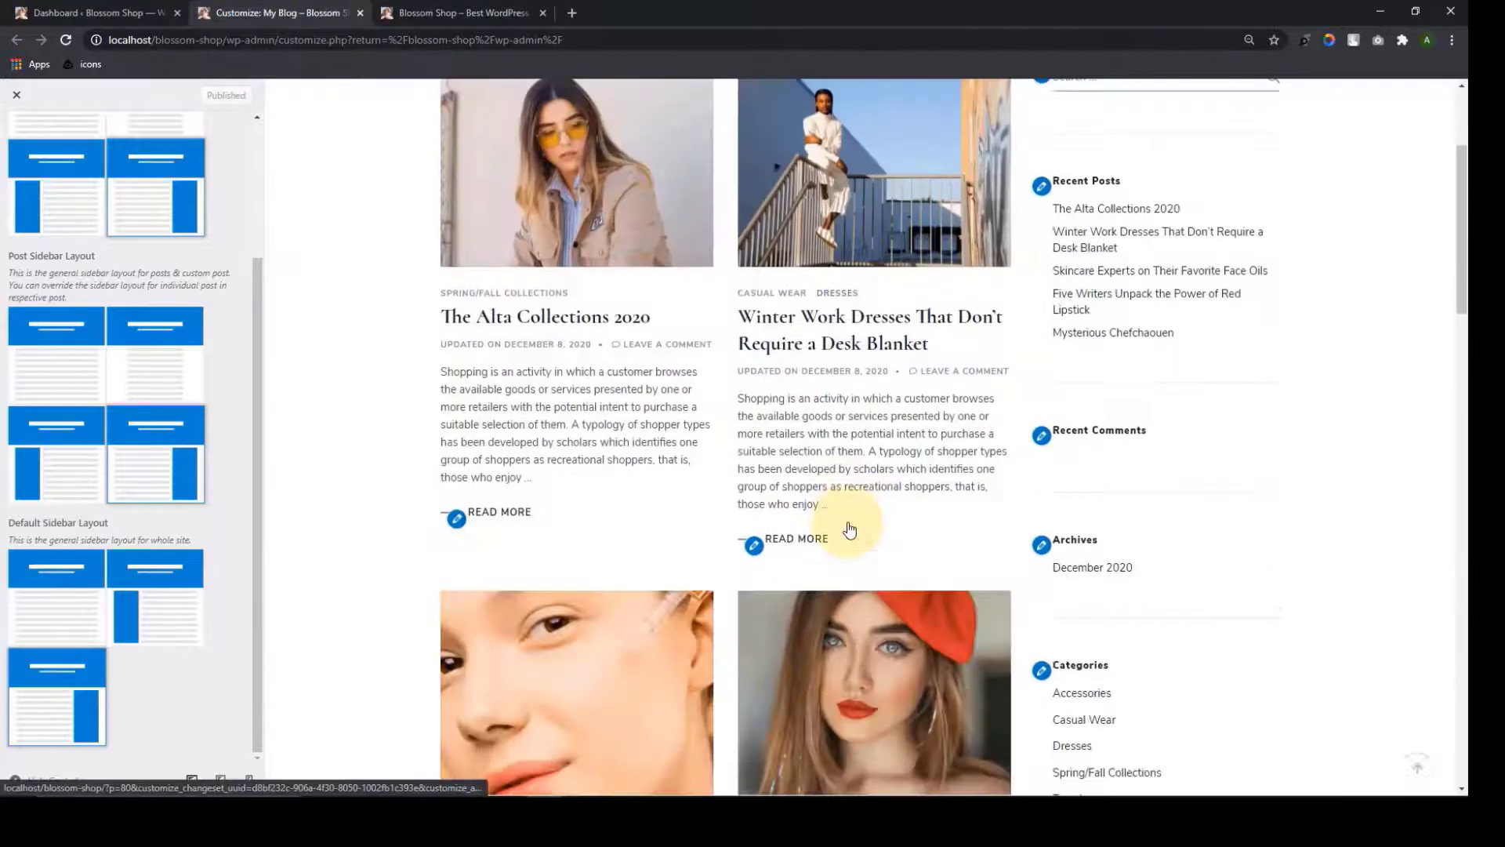
Open the Winter Work Dresses, Skincare Experts, Five Writers and Mysterious Chefchaouen posts in new tabs
right_click(803, 312)
click(831, 325)
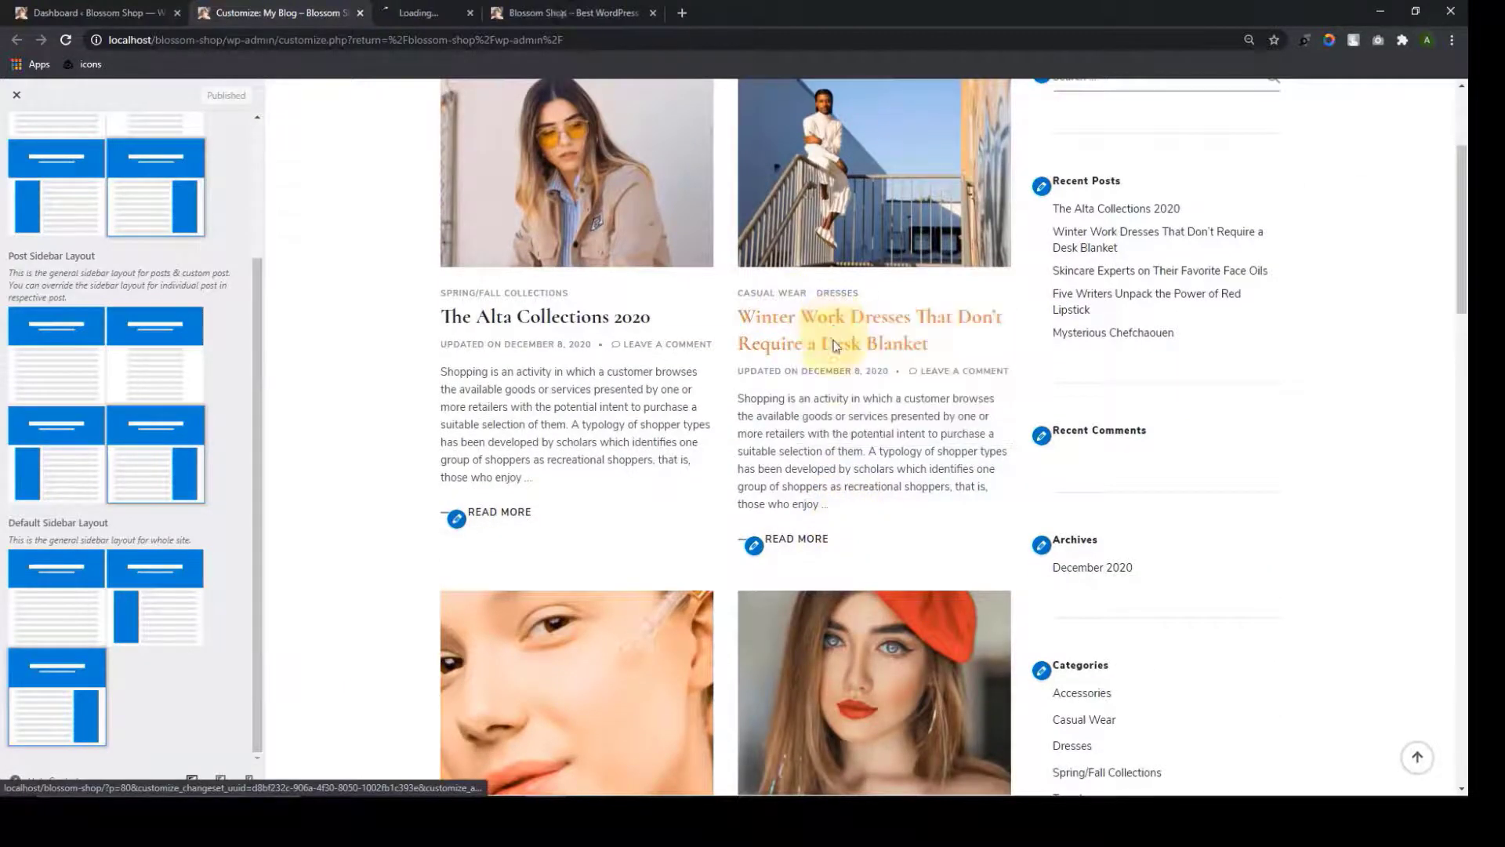
scroll(835, 346, down, 5)
right_click(627, 464)
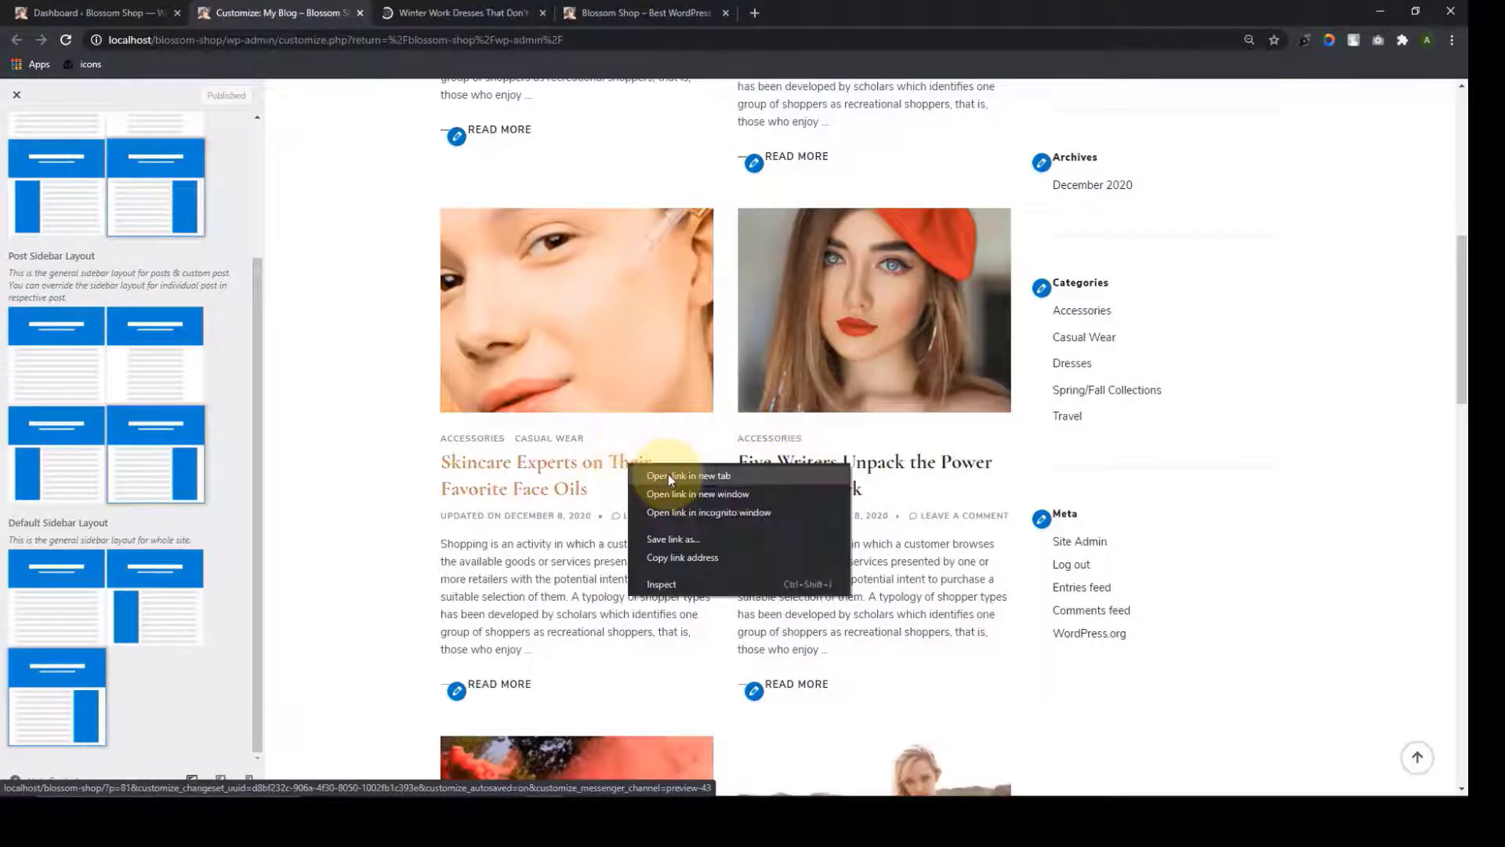
click(668, 473)
scroll(835, 330, down, 2)
right_click(820, 308)
click(851, 328)
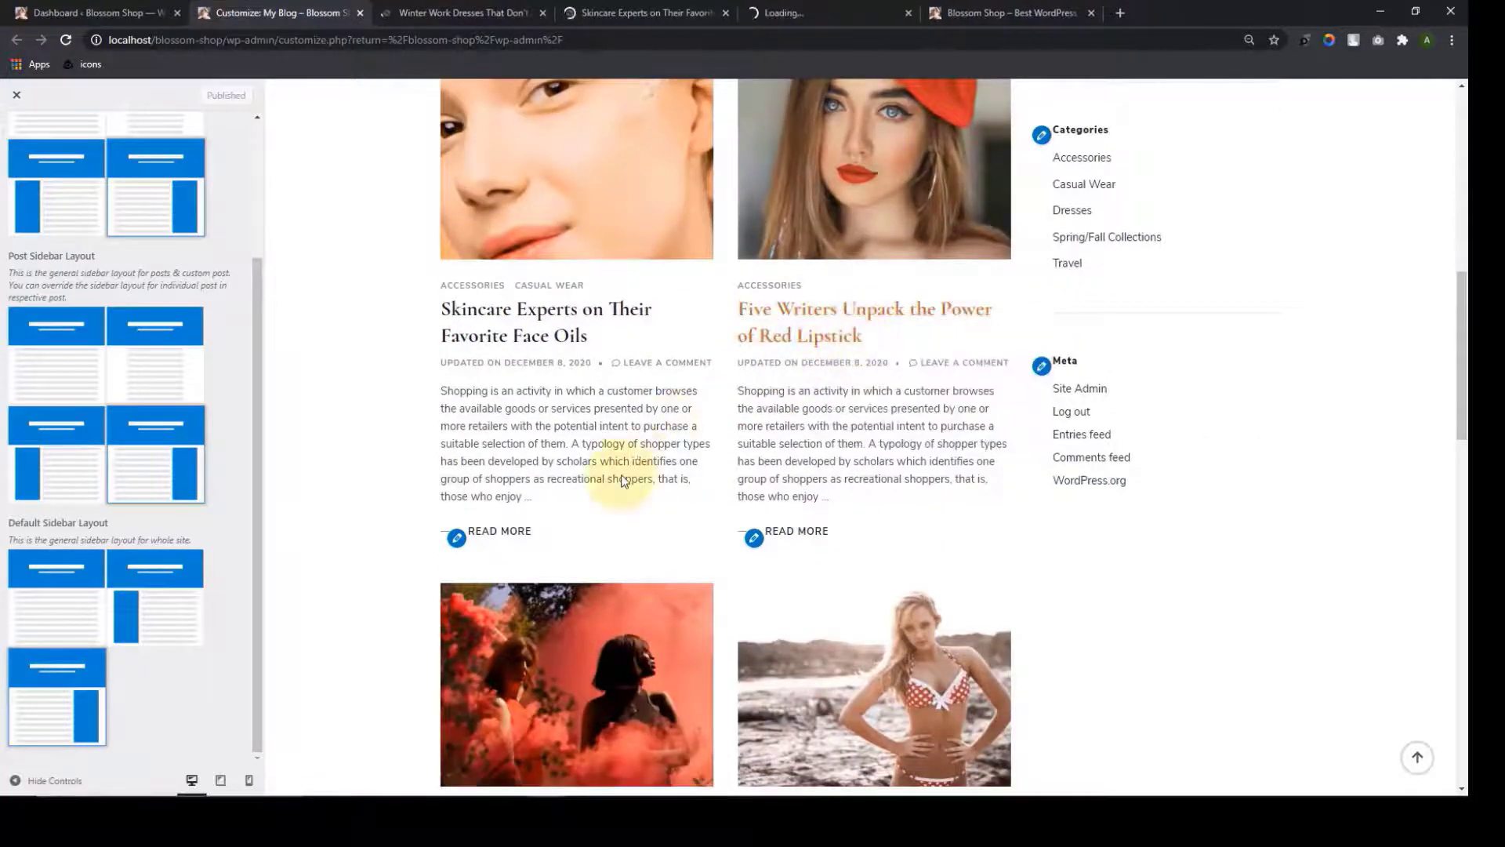
scroll(625, 479, down, 5)
right_click(615, 456)
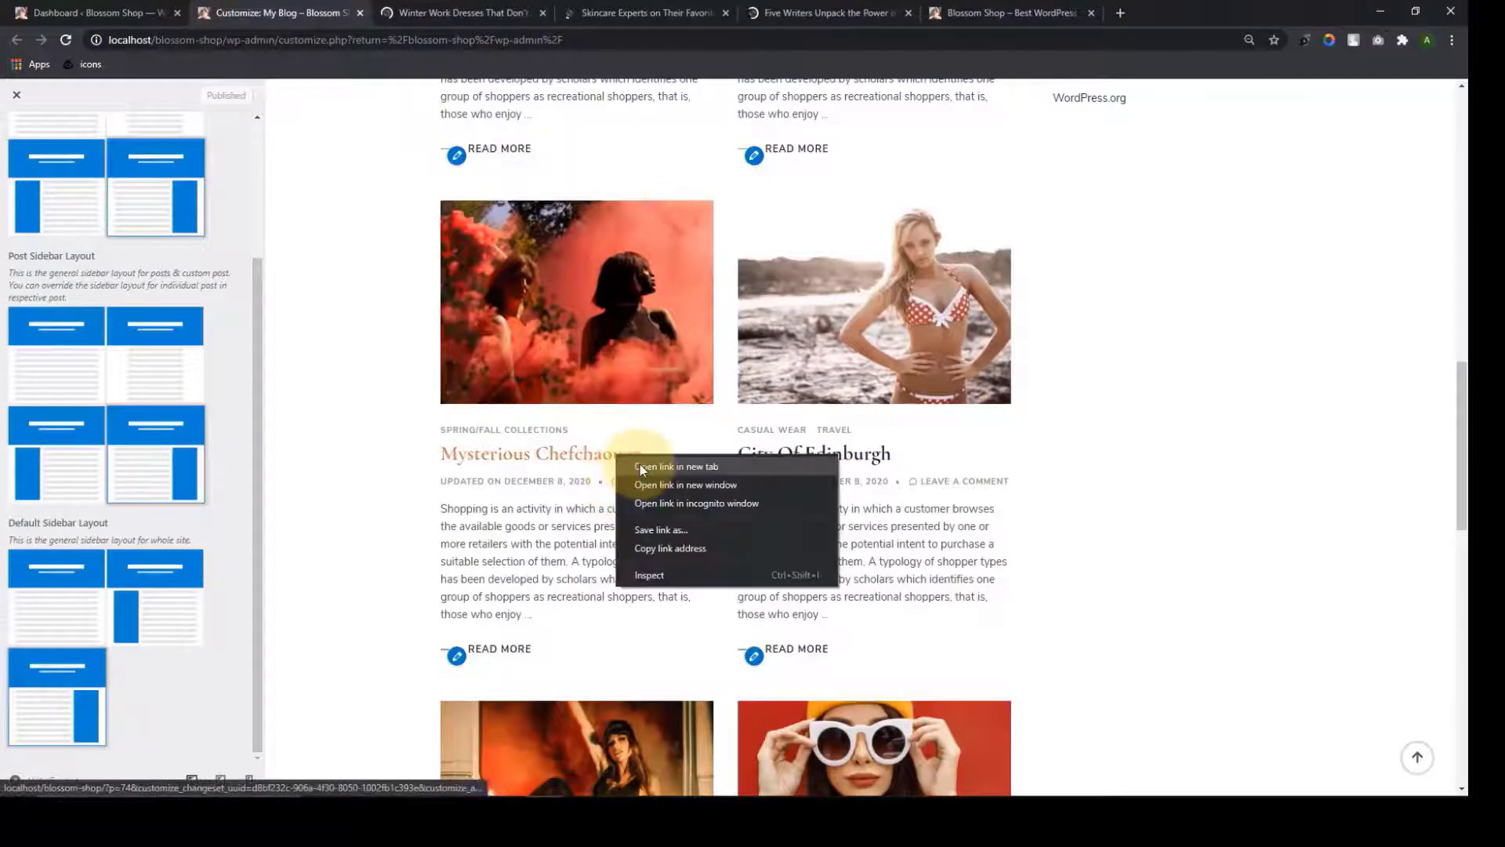
click(640, 465)
Review the current sidebar placement on each of the four opened posts
click(486, 11)
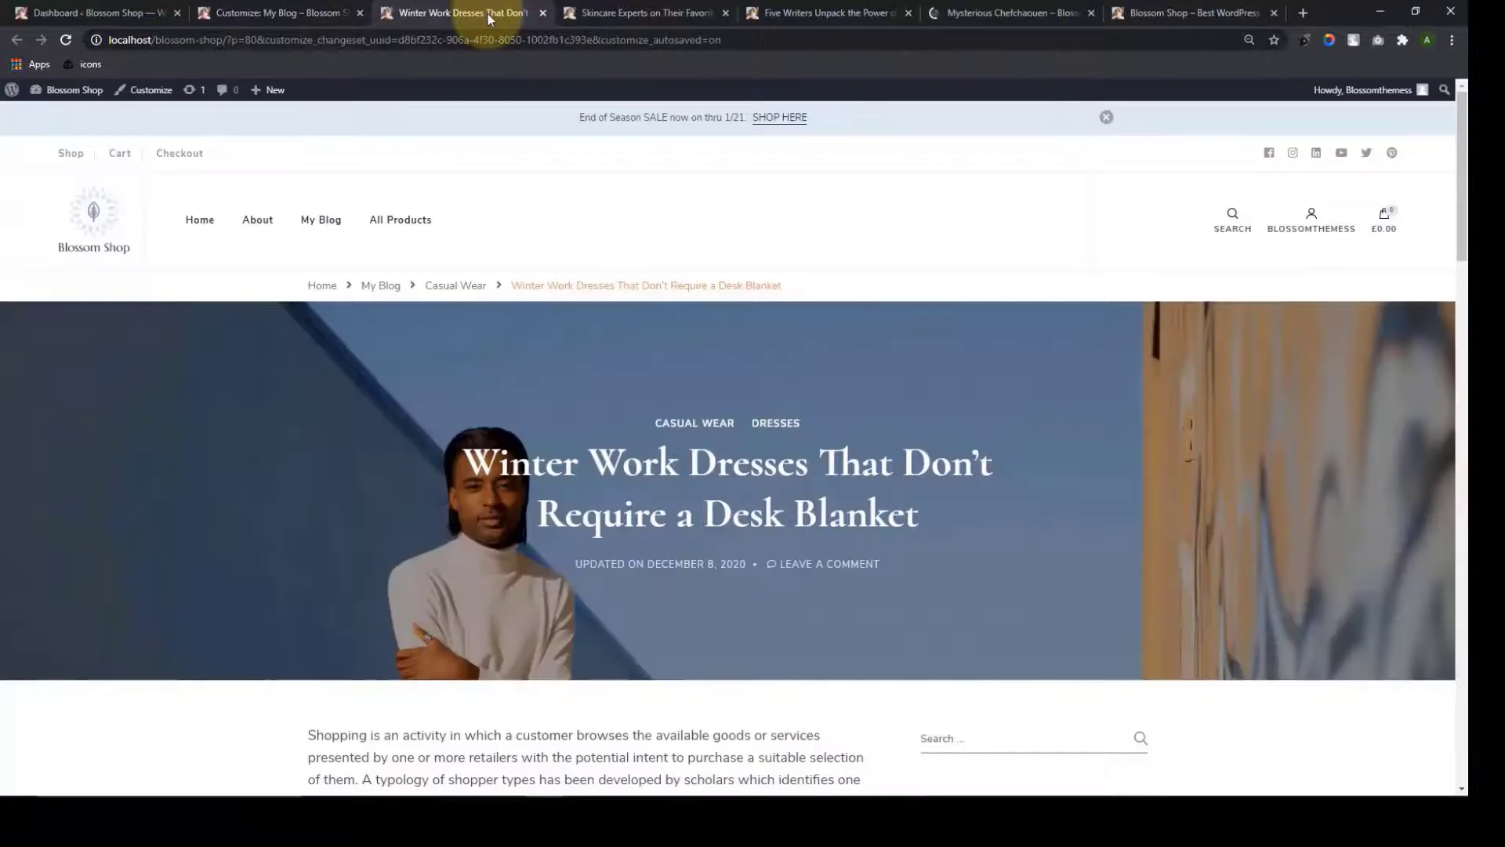
scroll(922, 479, down, 4)
scroll(922, 485, down, 12)
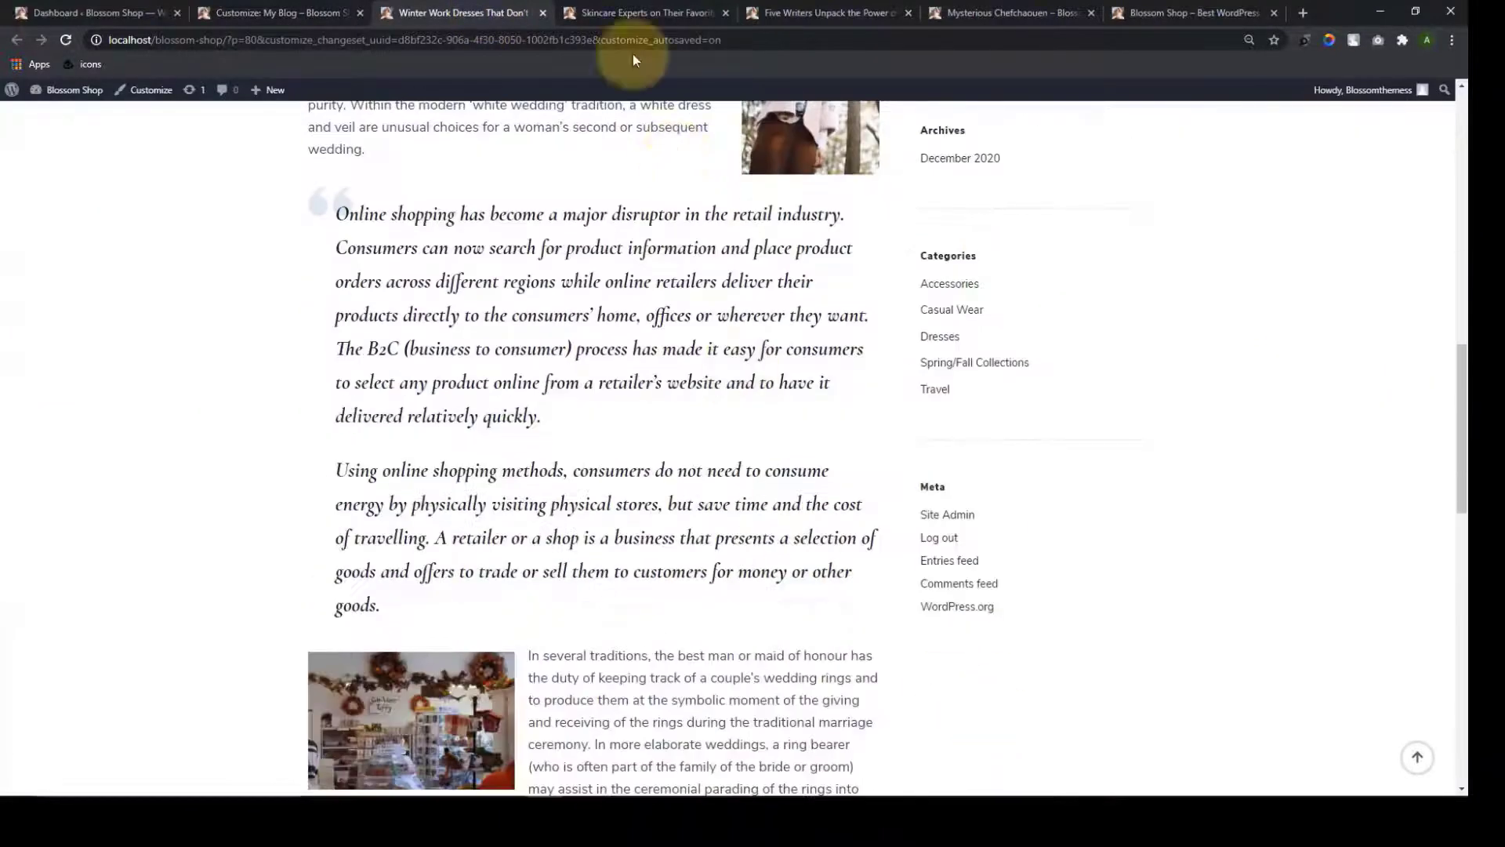
click(637, 12)
scroll(1015, 237, down, 18)
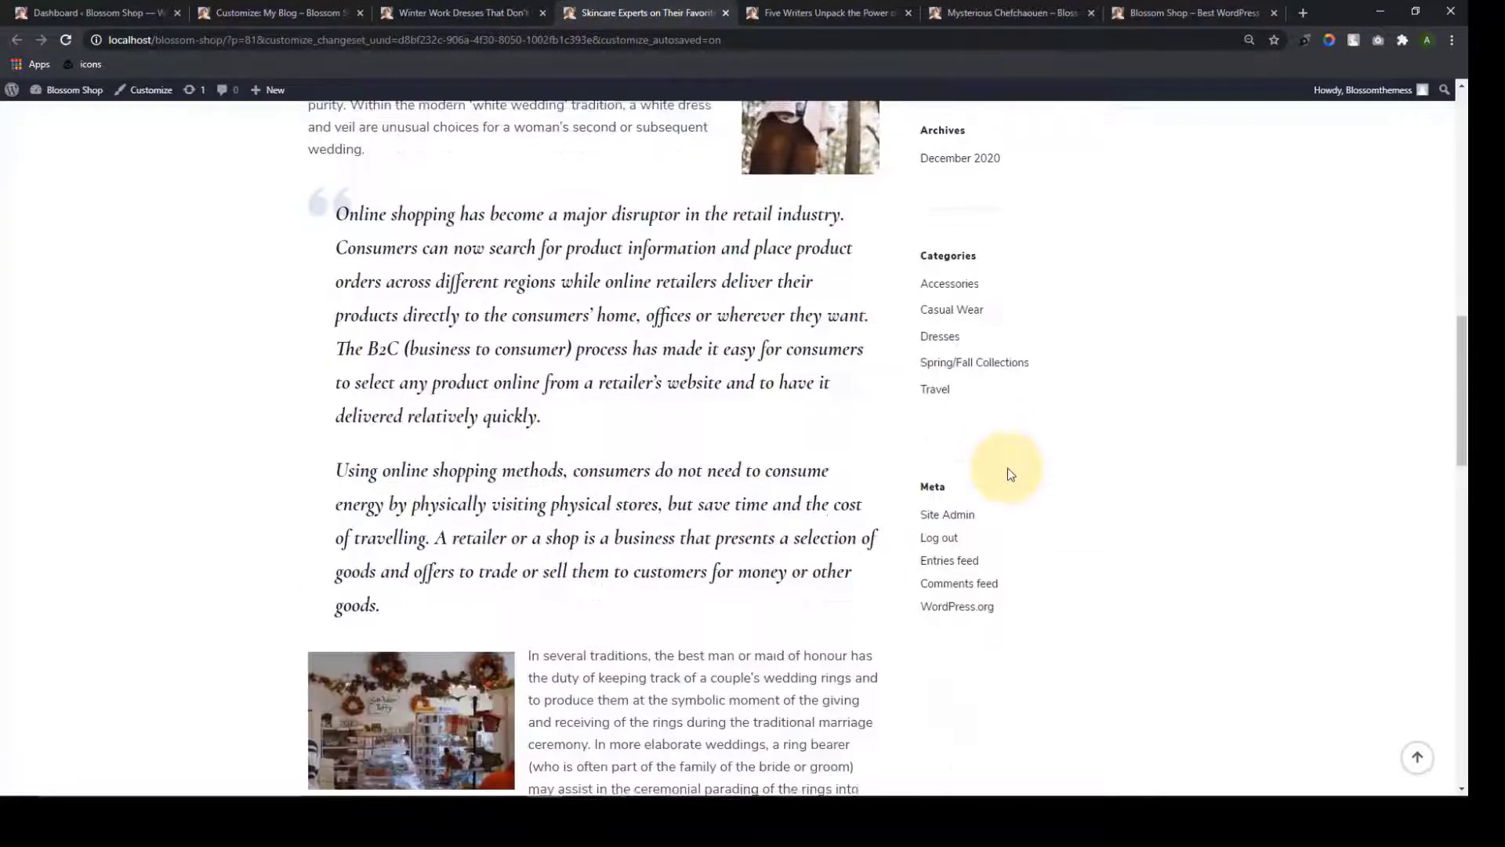
click(771, 9)
scroll(968, 238, down, 15)
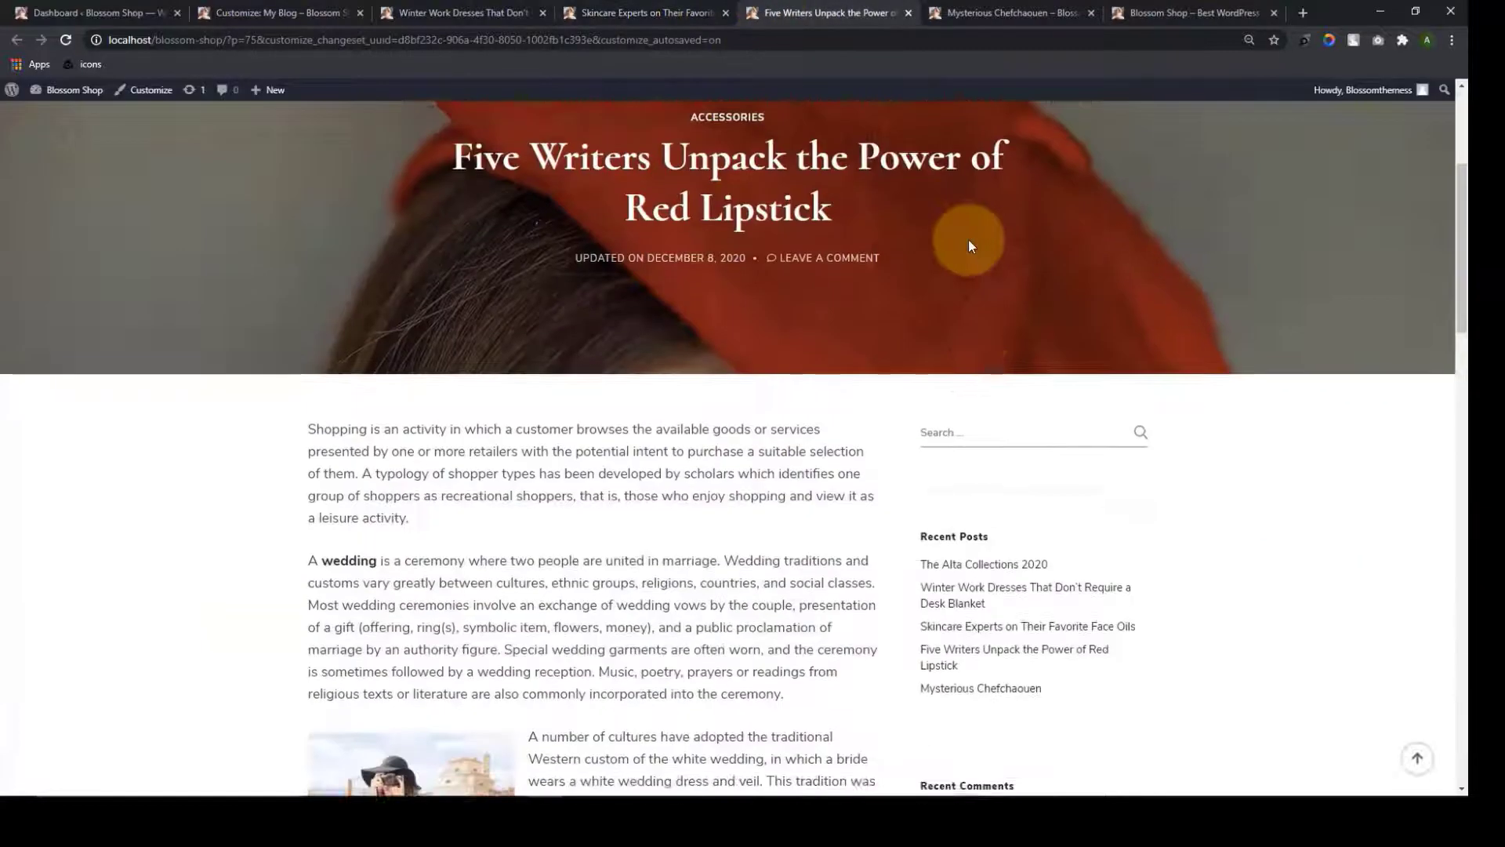
scroll(1030, 509, down, 2)
click(953, 22)
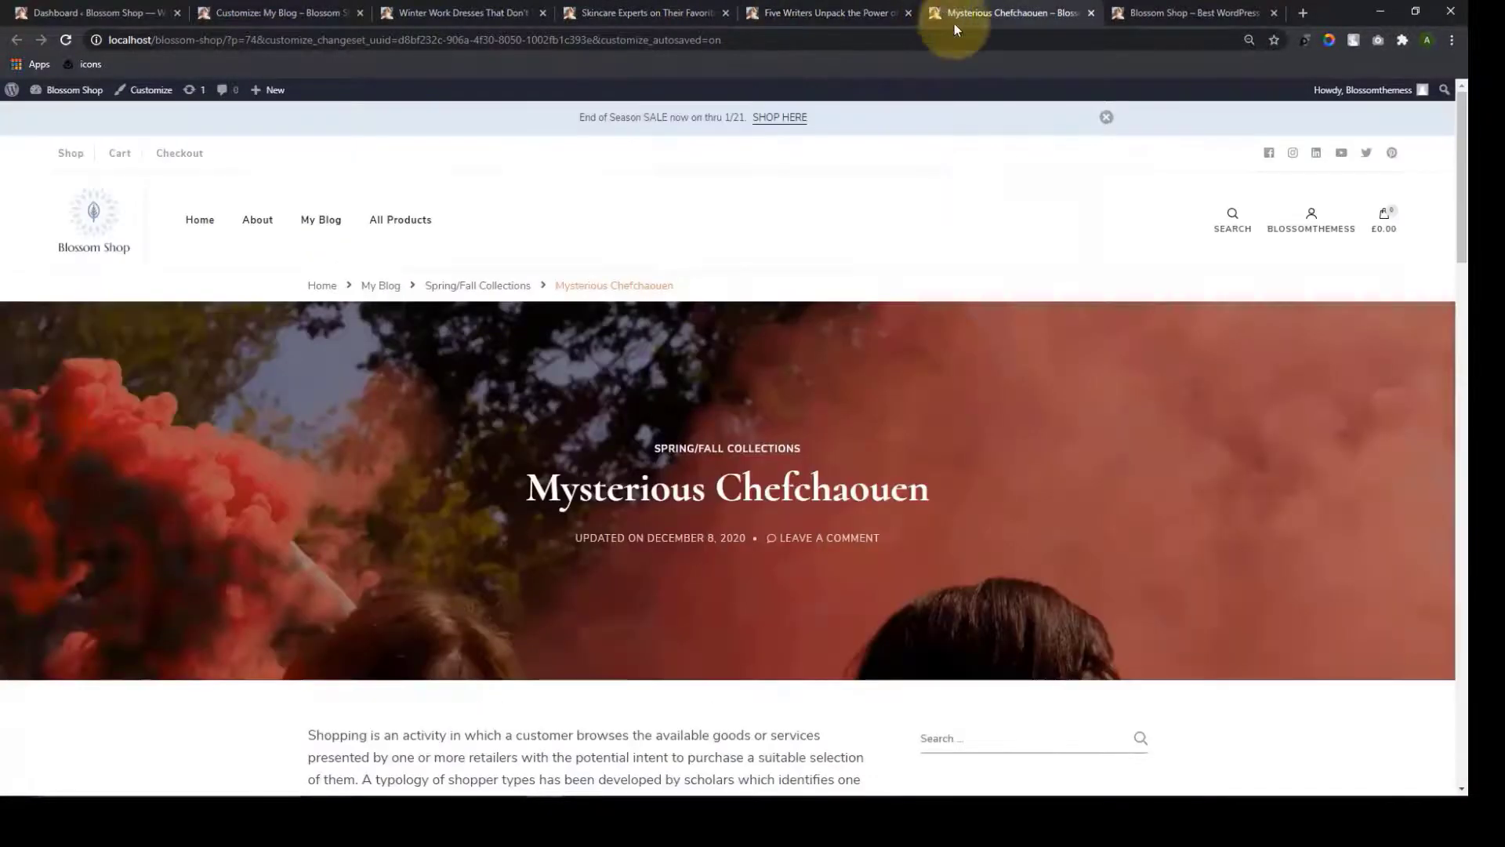
scroll(964, 225, down, 15)
scroll(989, 330, down, 5)
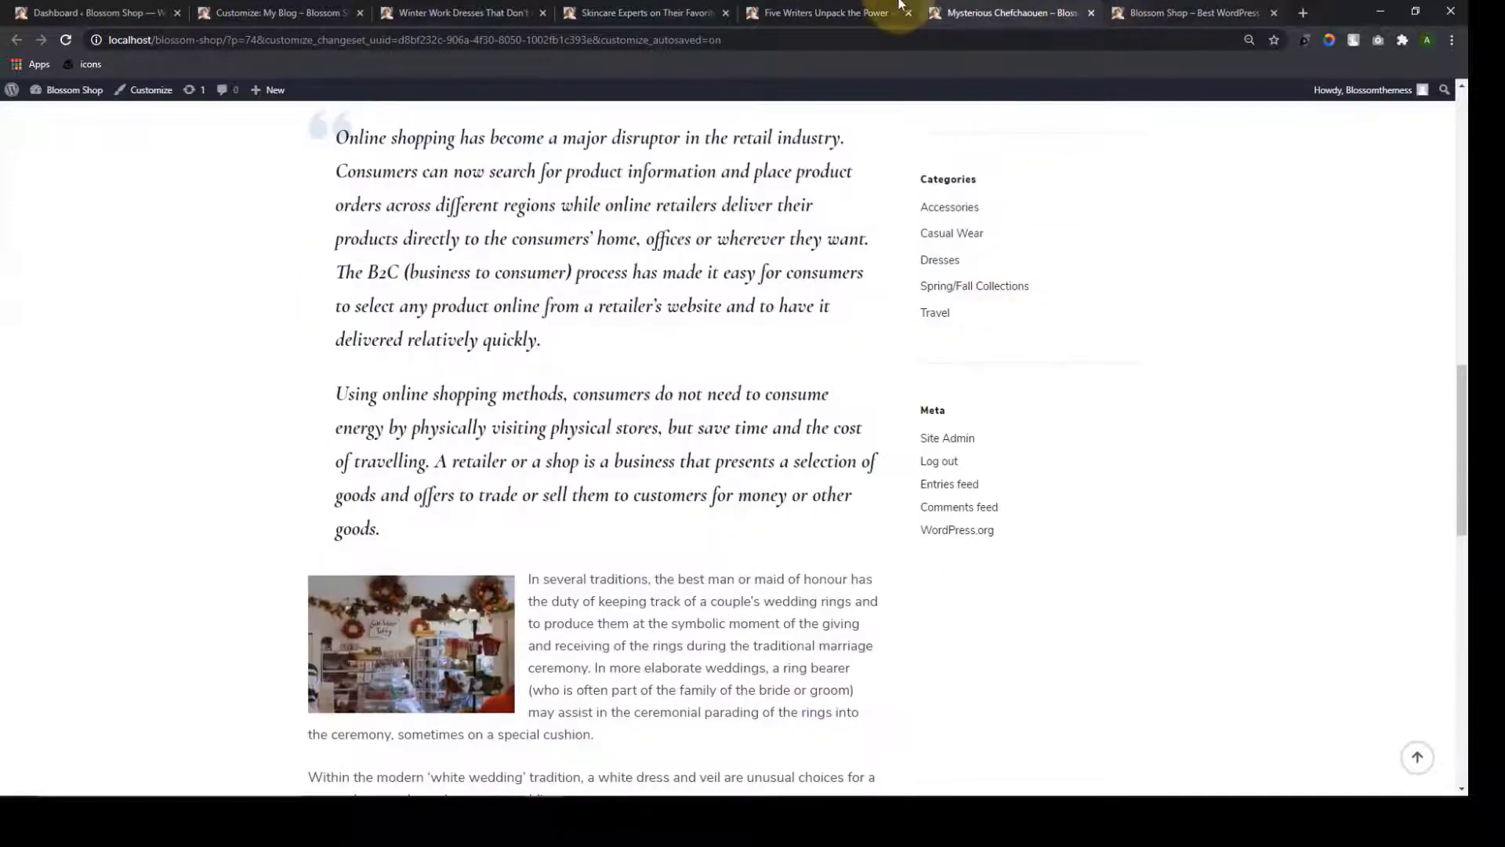
click(878, 11)
click(651, 11)
click(470, 11)
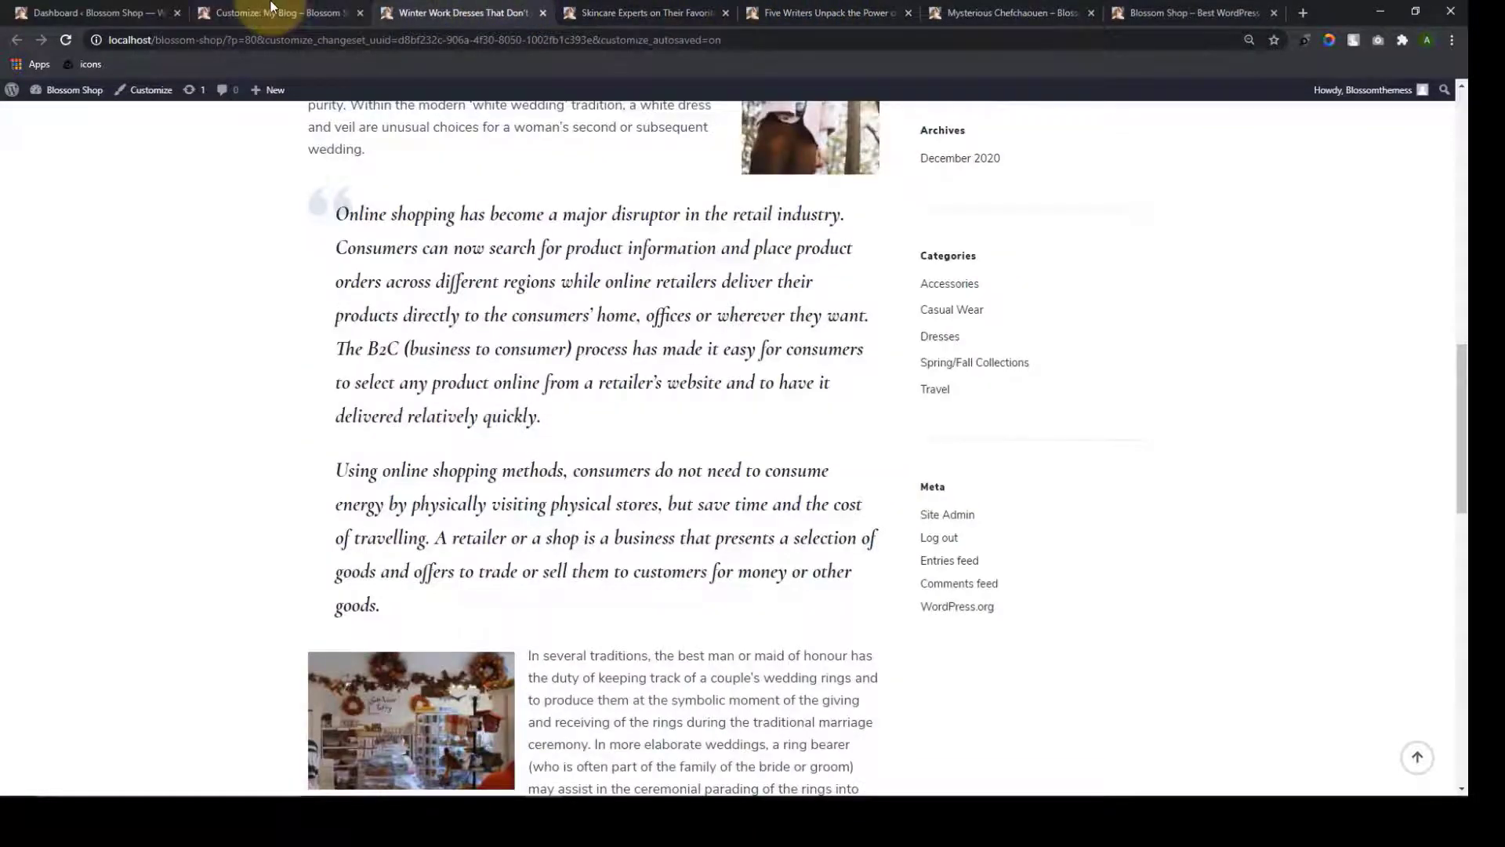
Set the default post sidebar layout to left sidebar in the Customizer and publish it
click(272, 10)
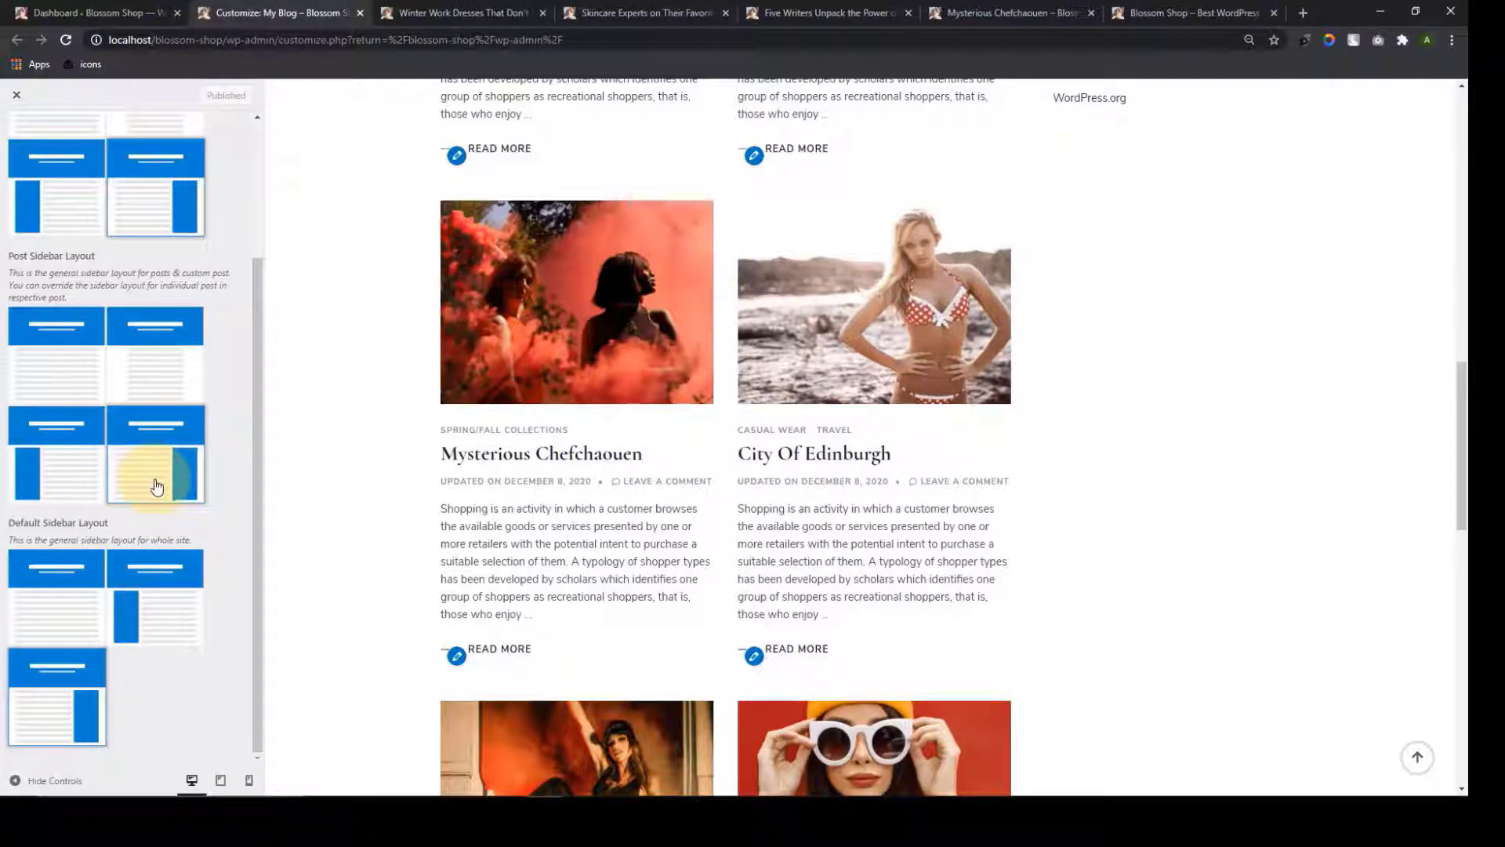
click(54, 447)
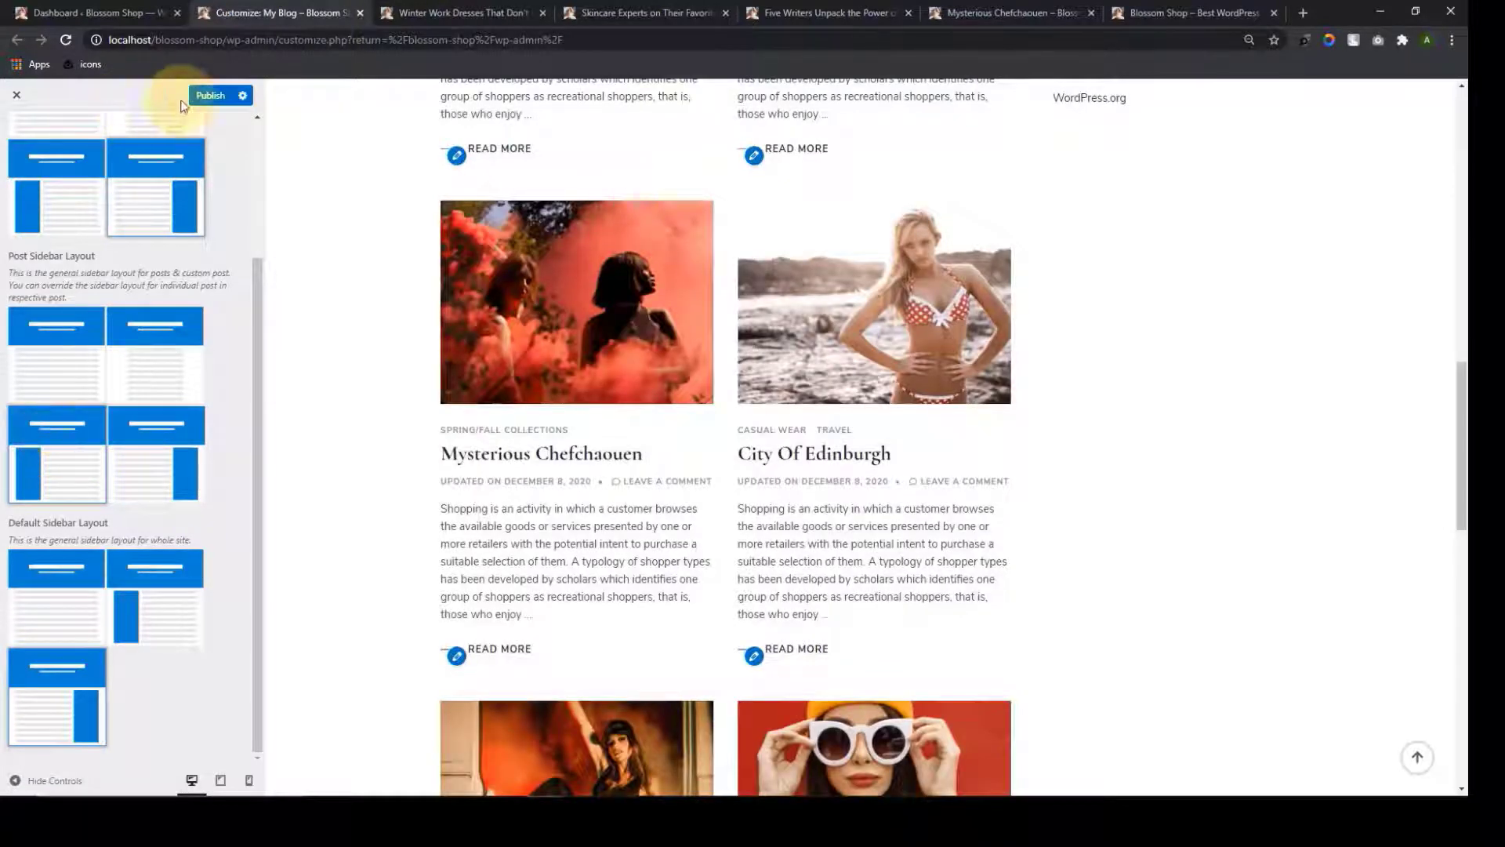
click(208, 98)
Confirm the sidebar now appears on the left in all four post tabs
click(437, 12)
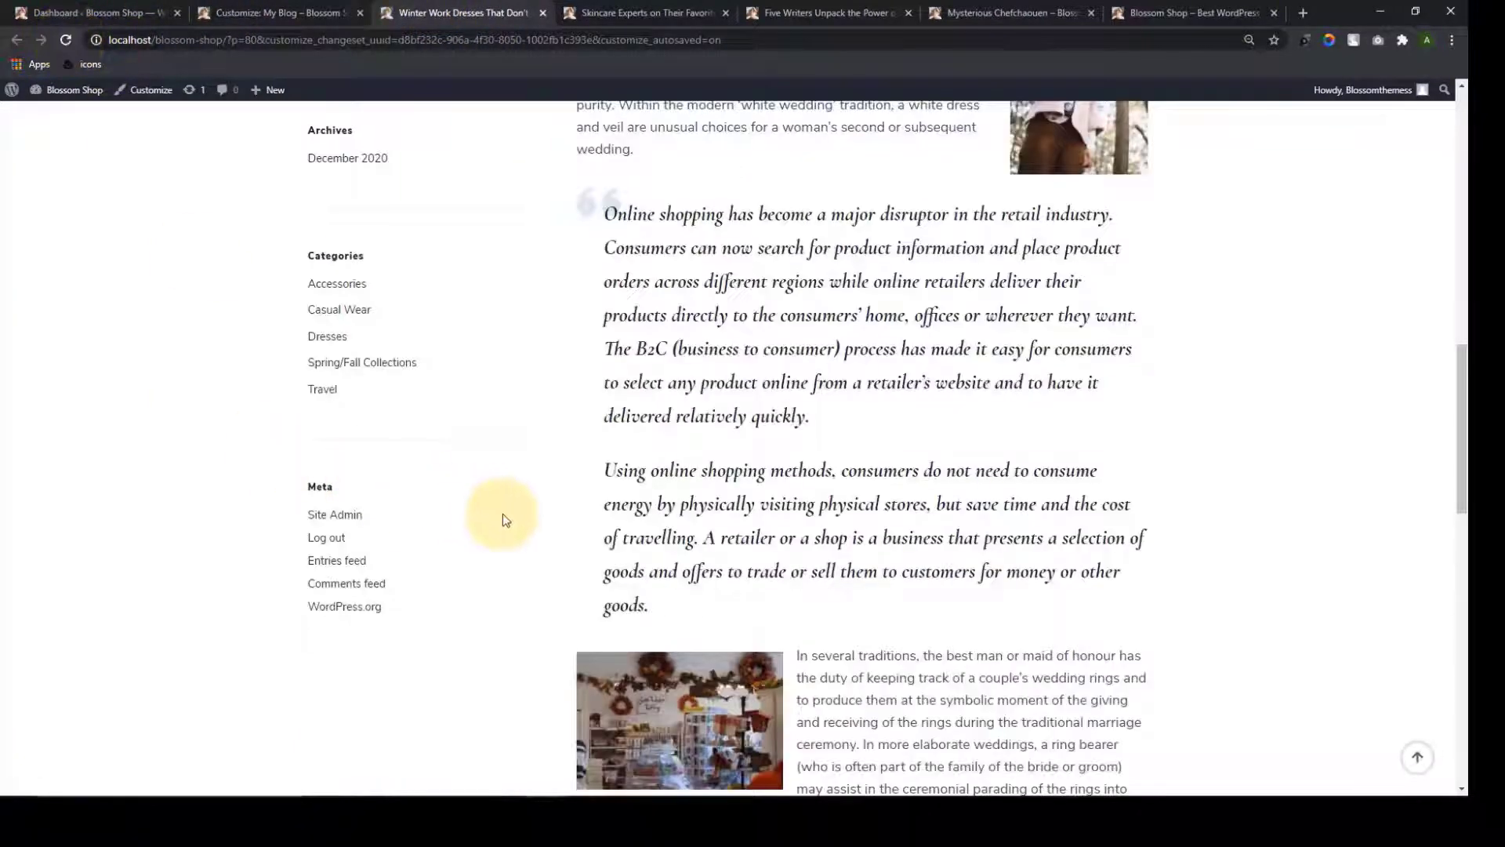
scroll(514, 565, down, 9)
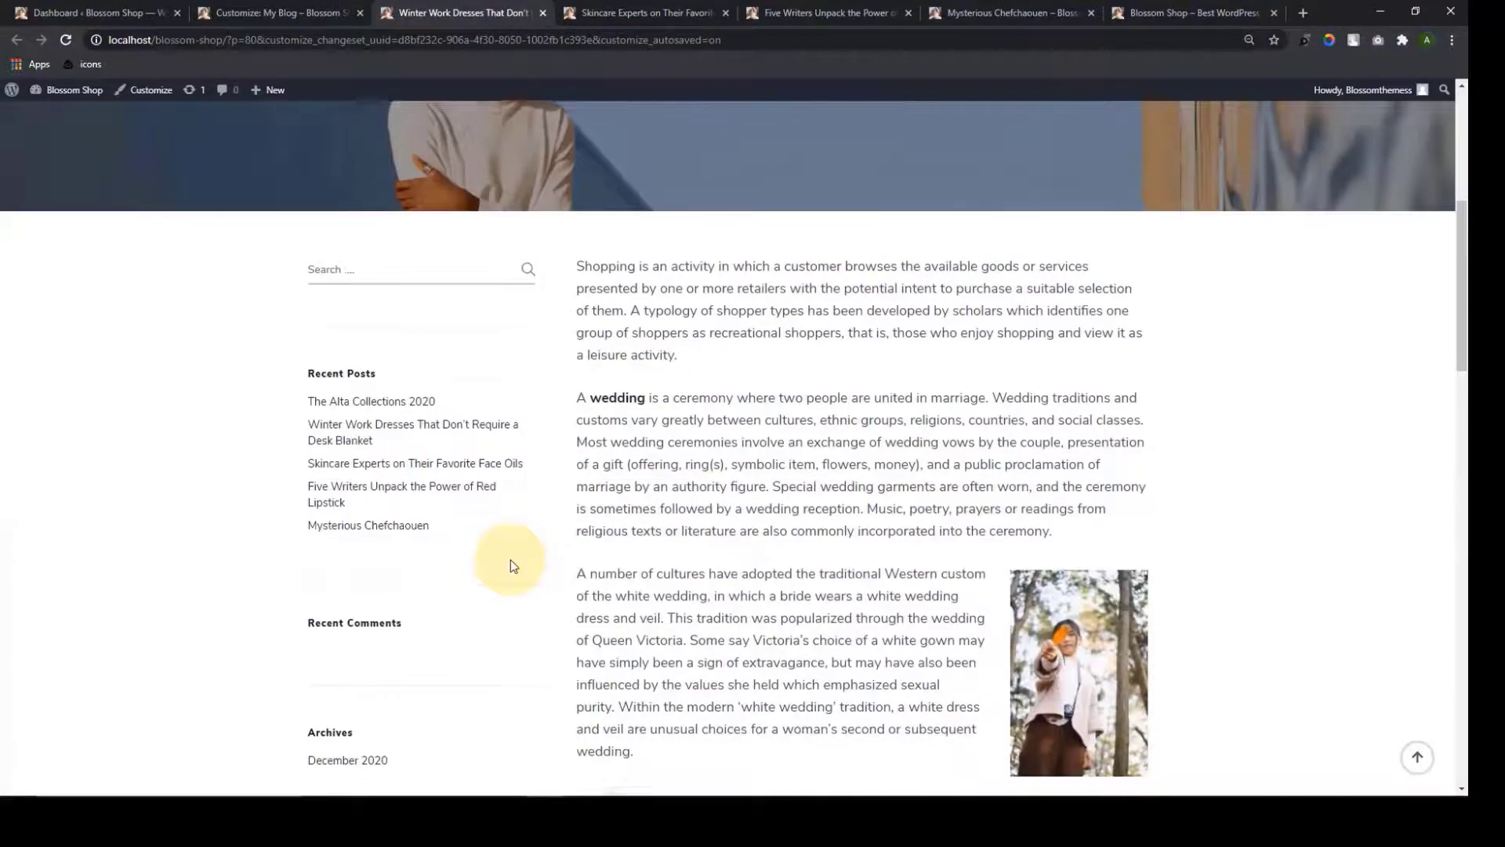
scroll(510, 560, down, 4)
scroll(511, 560, up, 10)
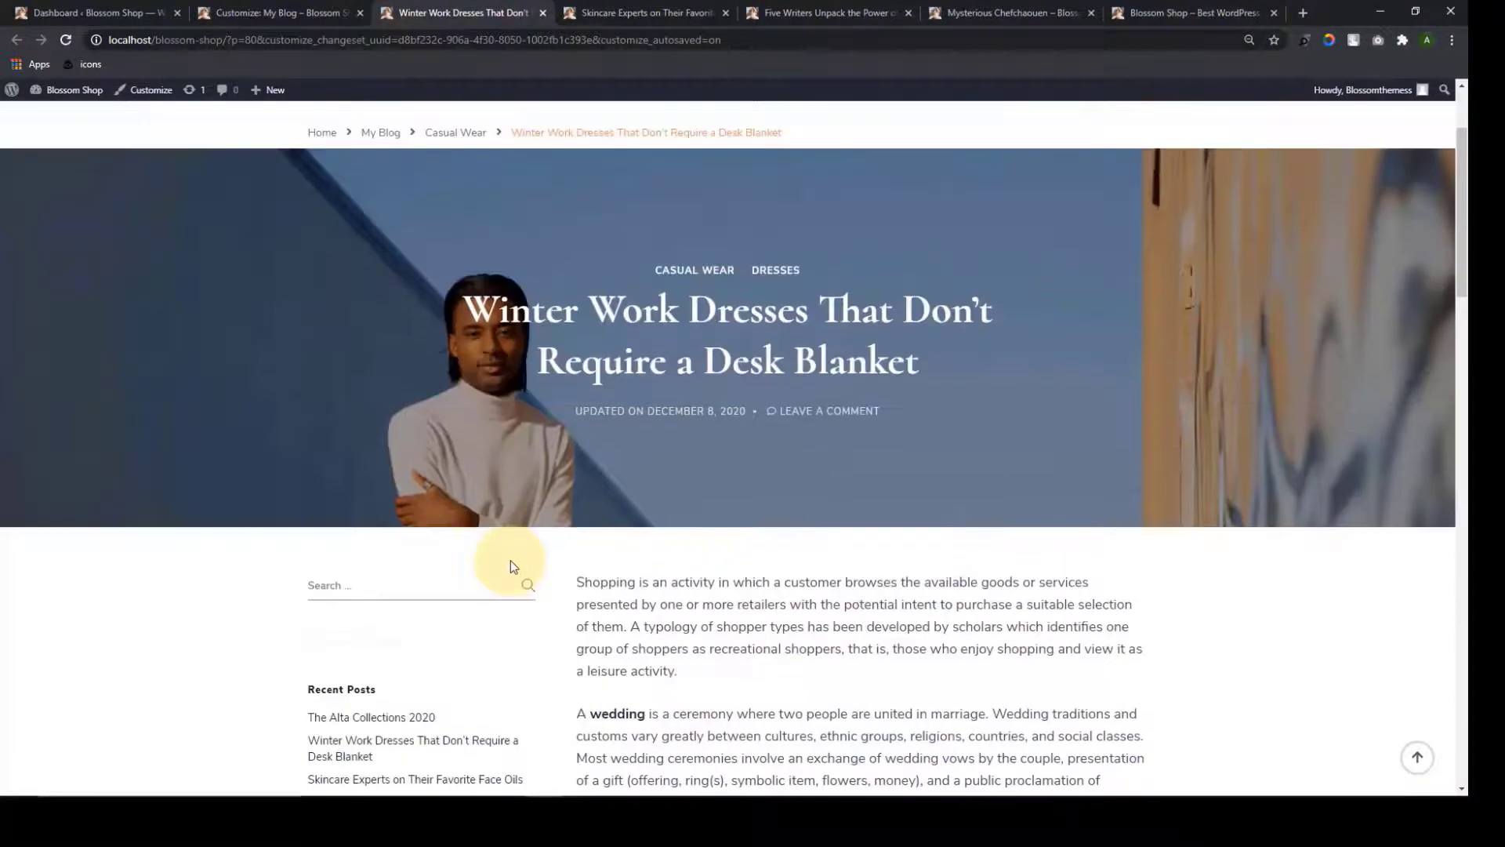
click(600, 13)
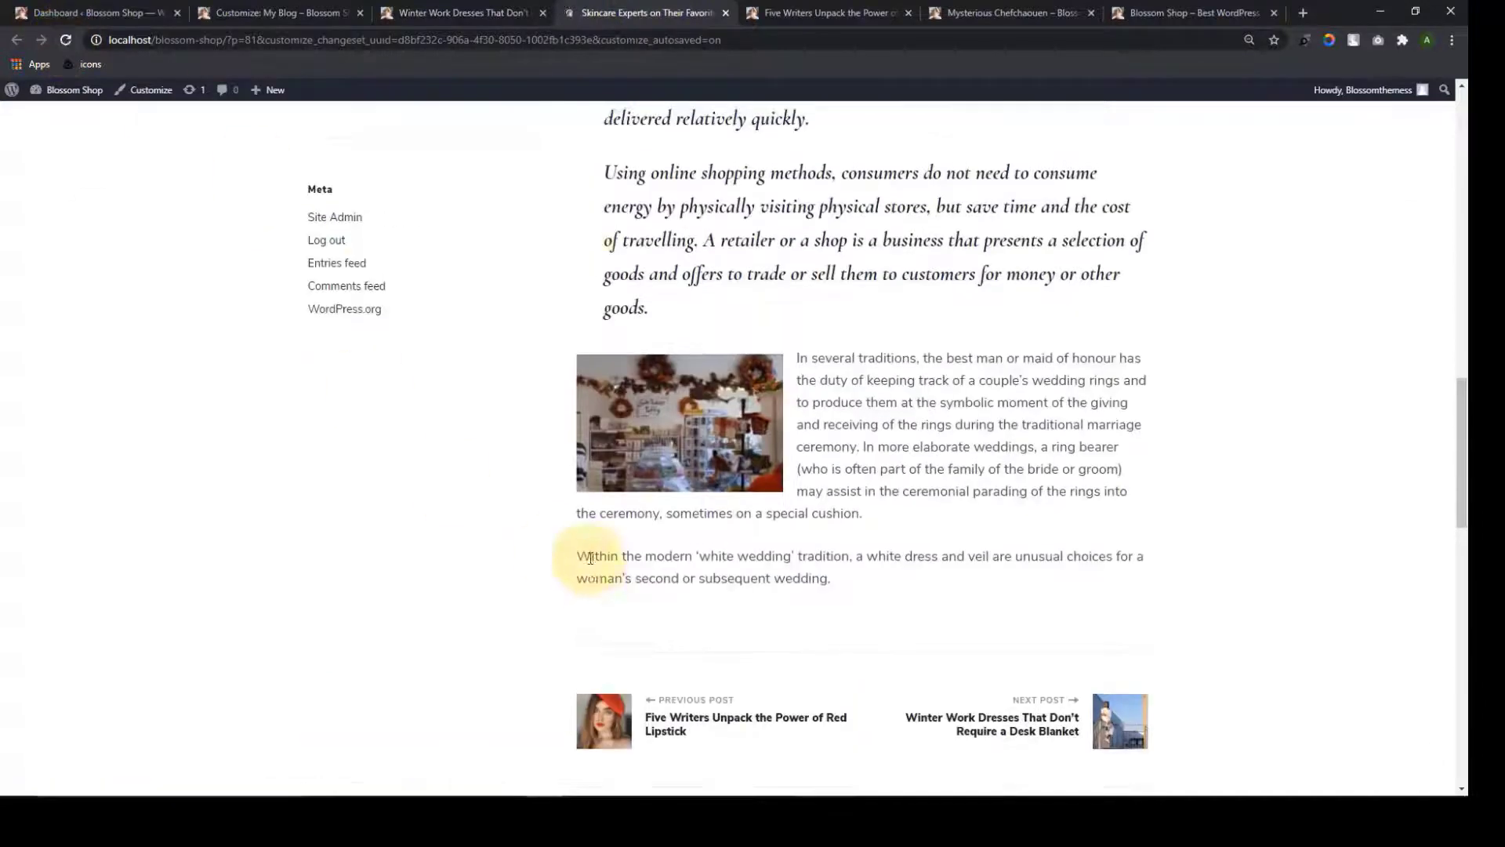
scroll(590, 562, up, 10)
scroll(590, 562, up, 3)
click(784, 13)
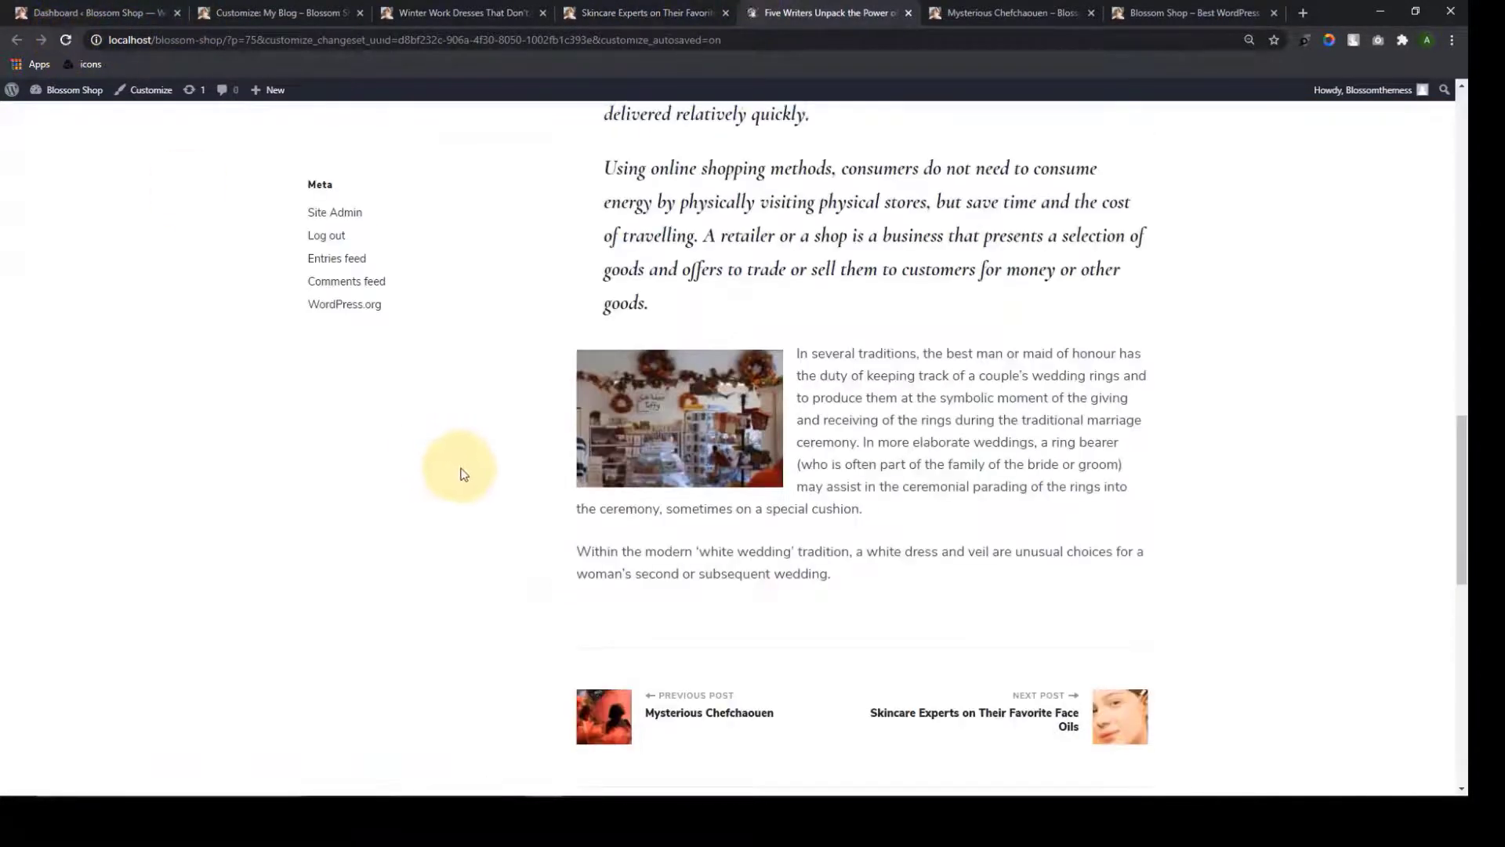
scroll(470, 486, up, 15)
scroll(475, 498, up, 5)
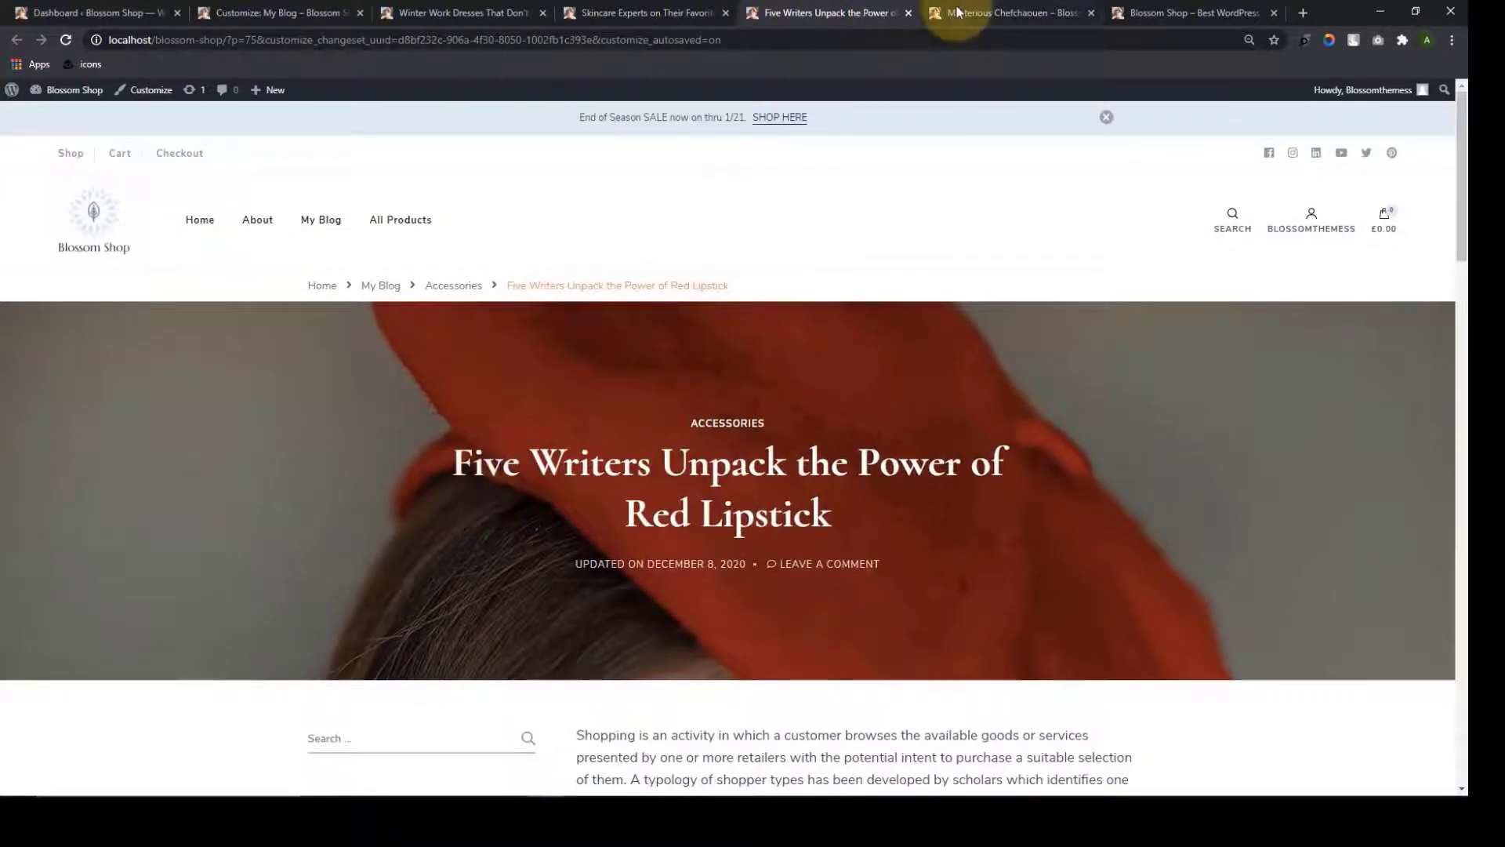
click(980, 12)
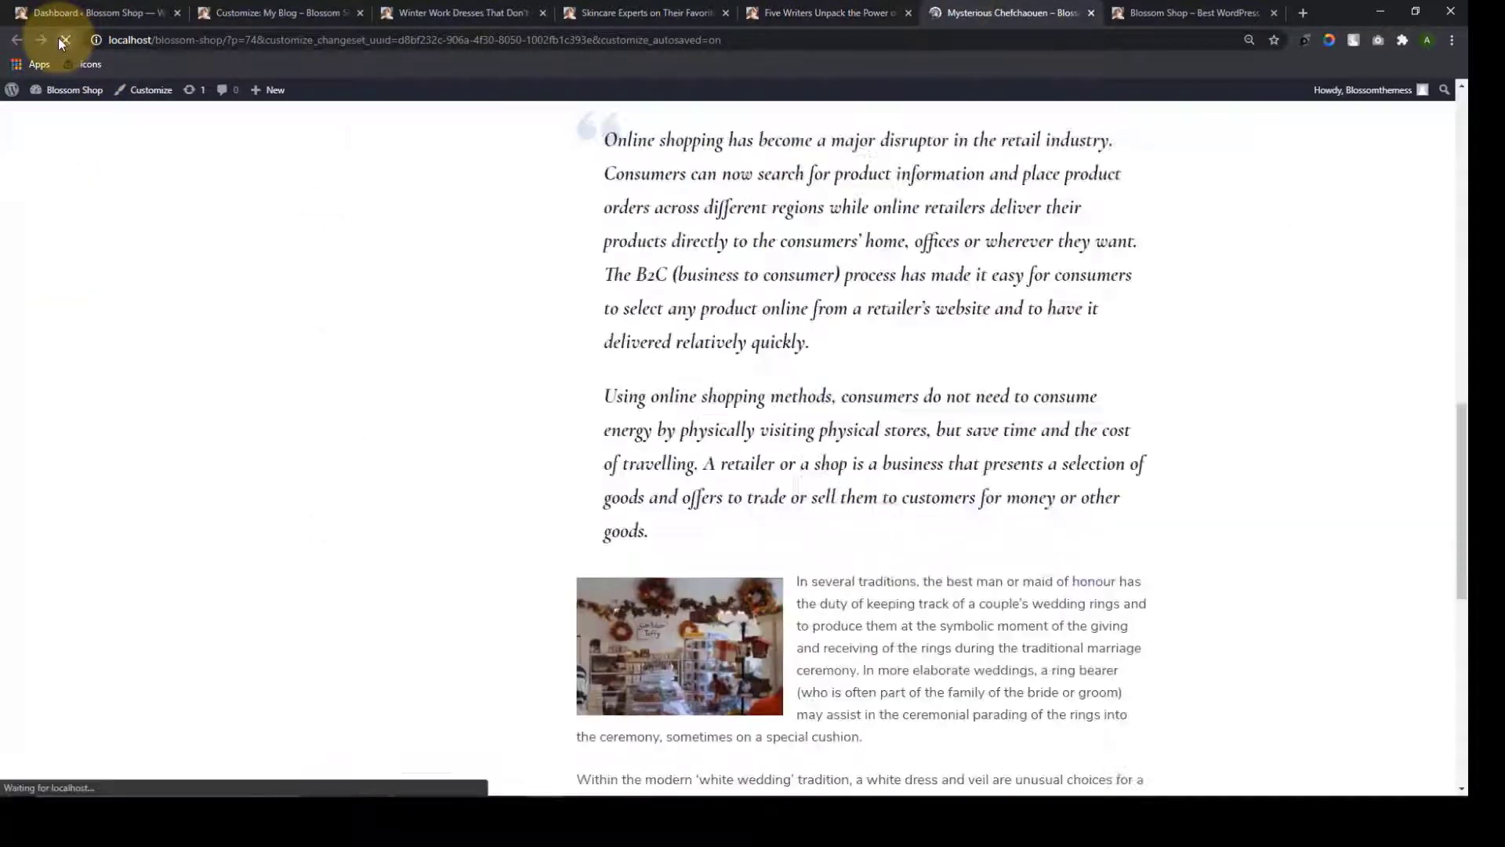
scroll(402, 541, up, 15)
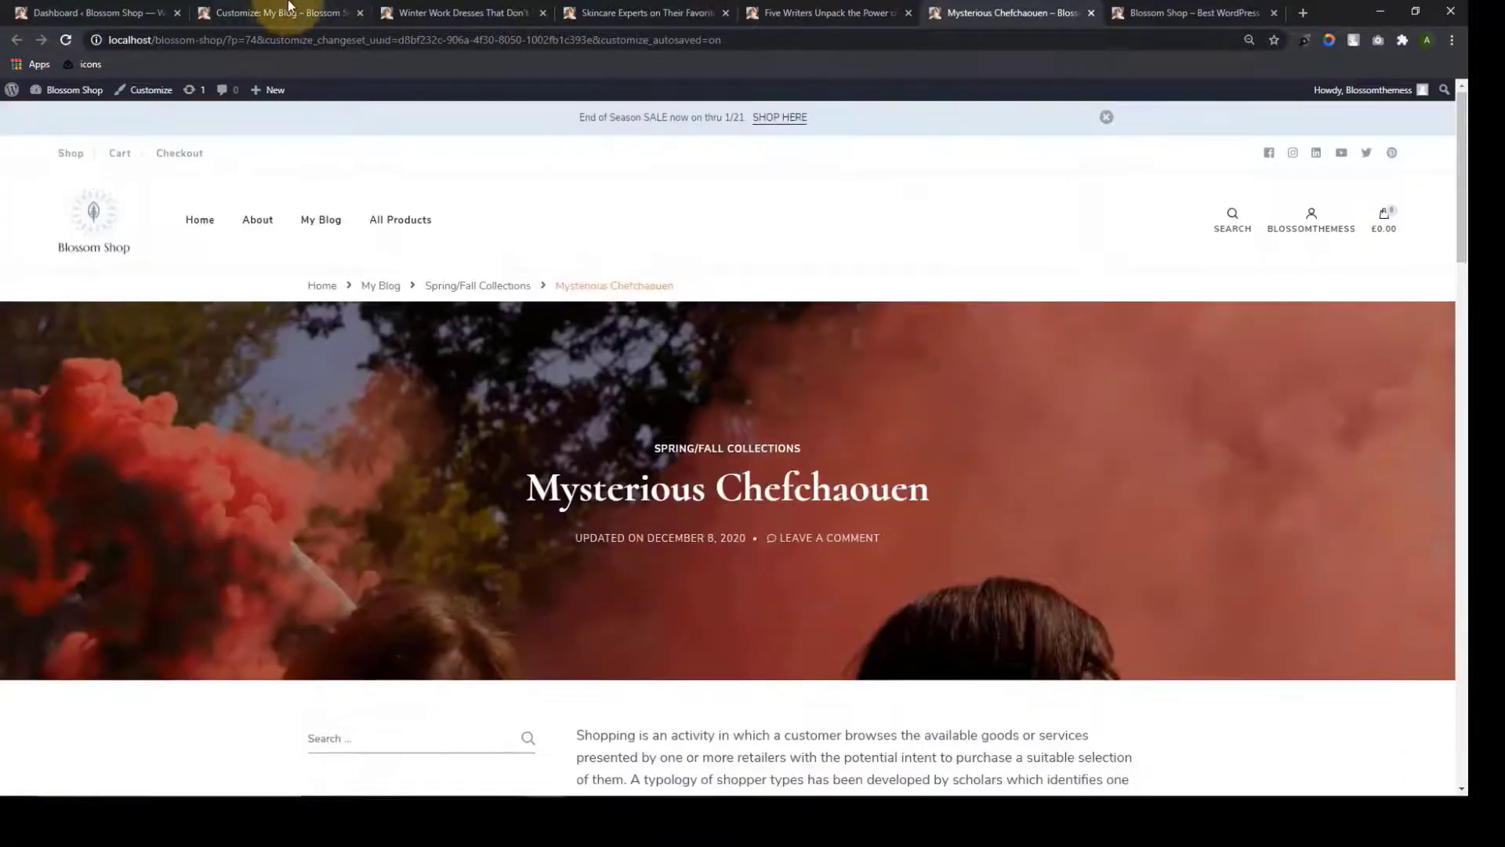
click(289, 10)
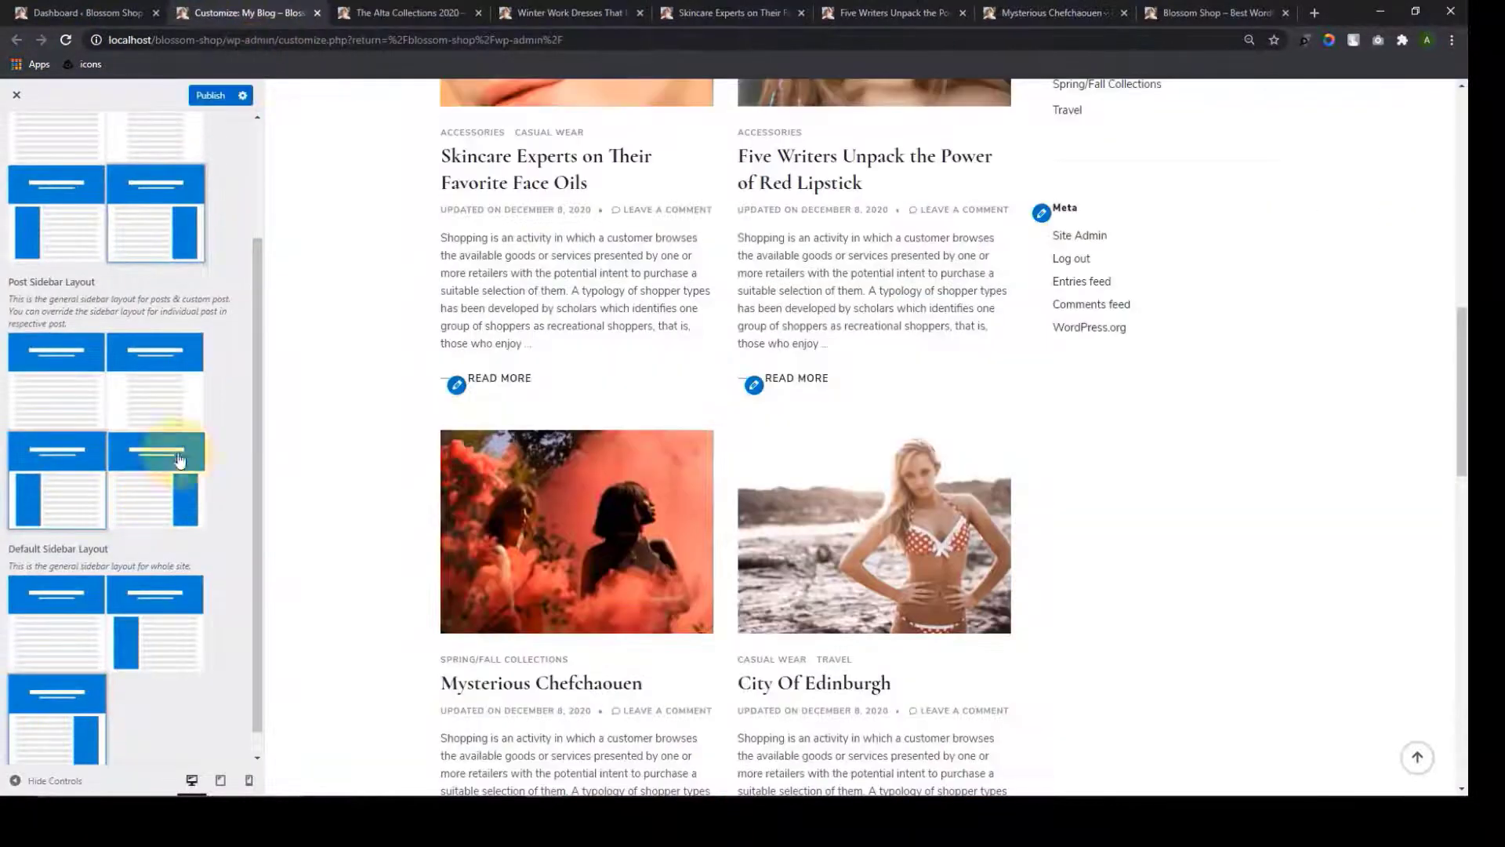
Publish the no-sidebar post layout and reload The Alta Collections 2020 post to check it
click(96, 393)
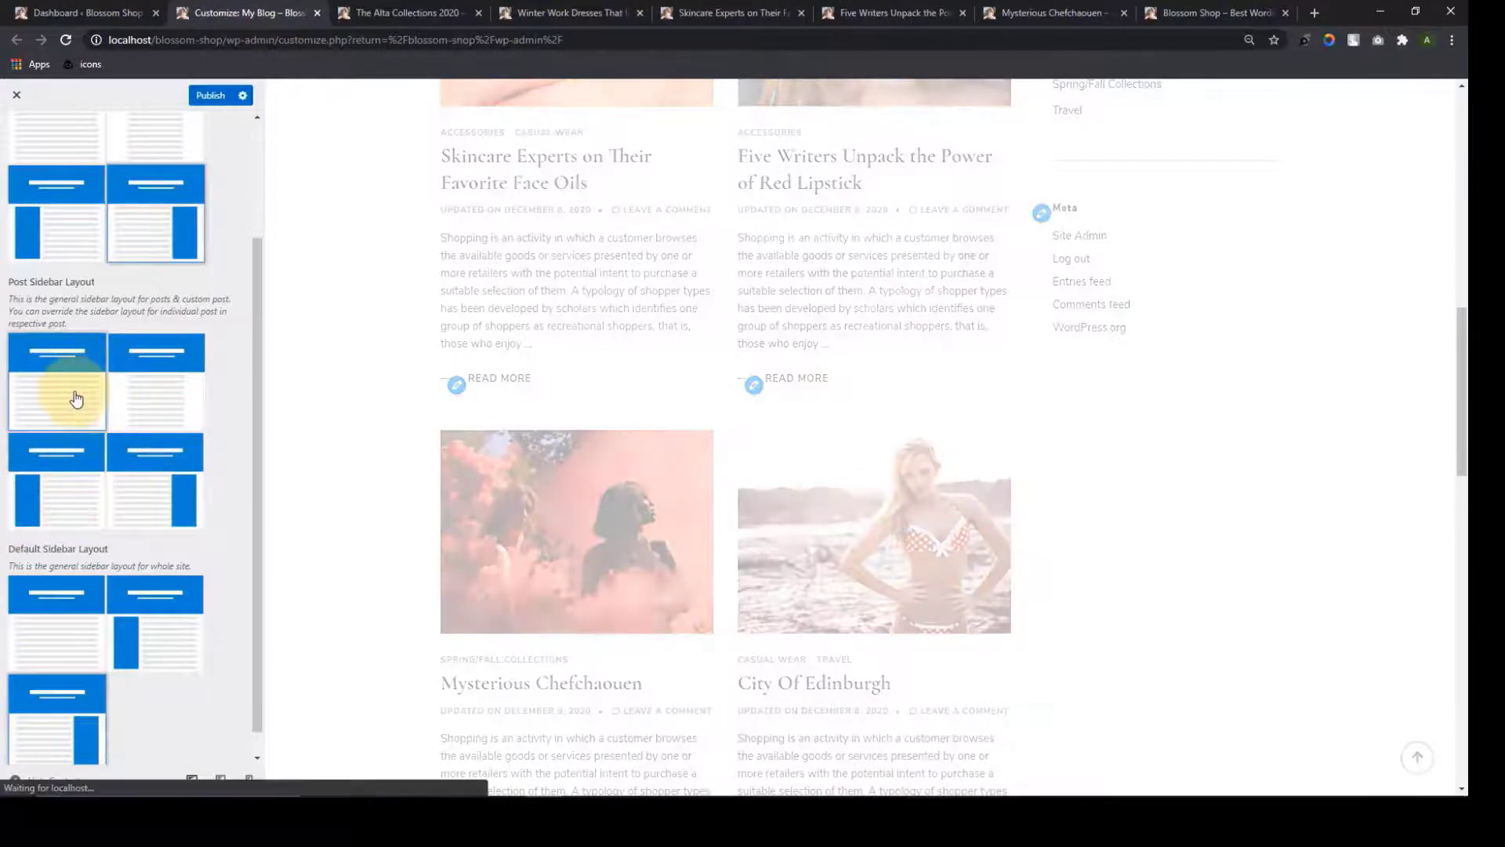
click(210, 96)
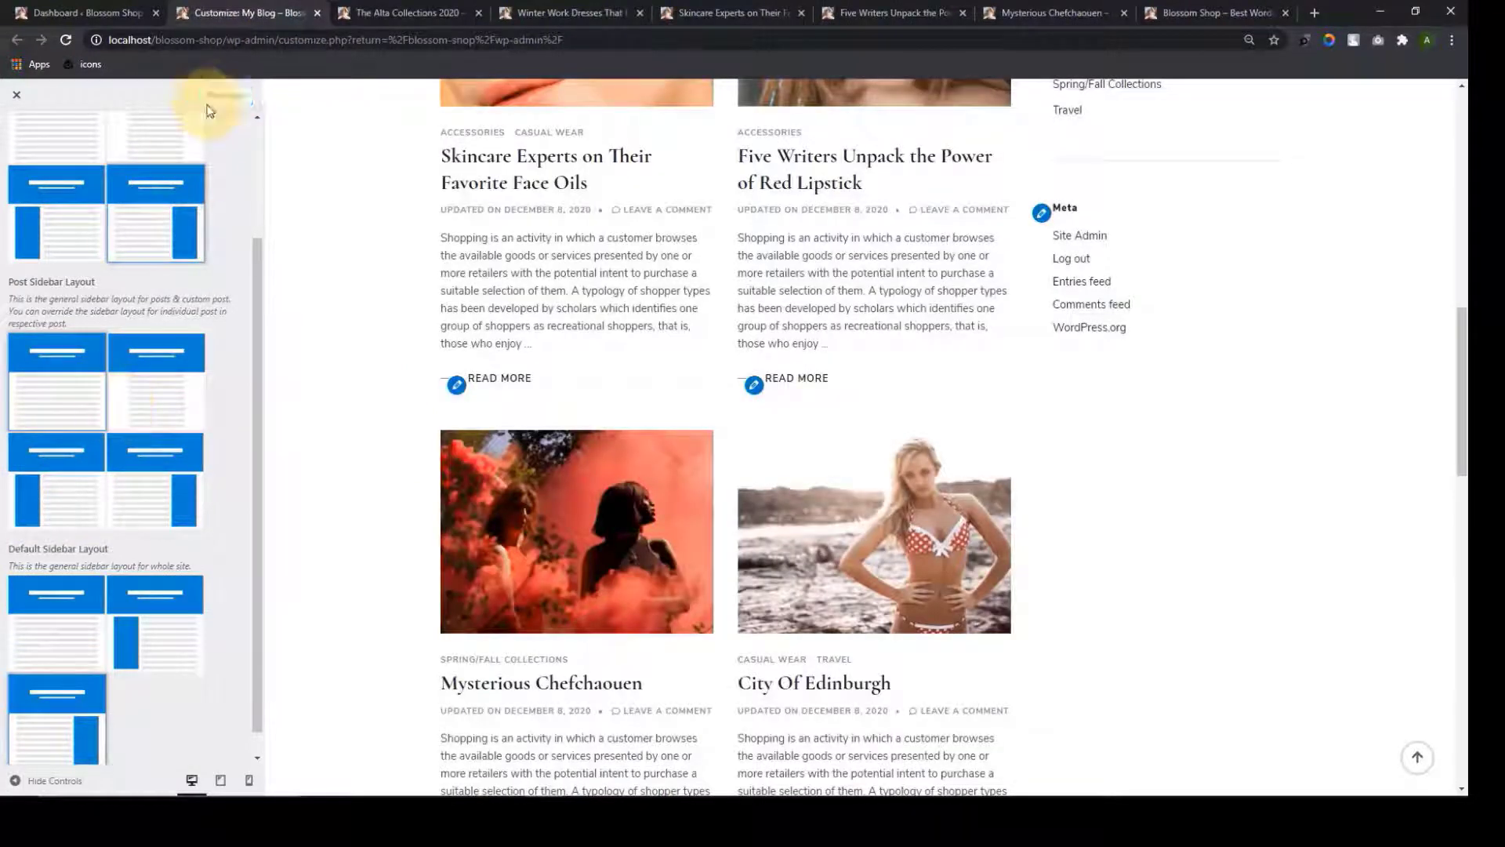
click(370, 12)
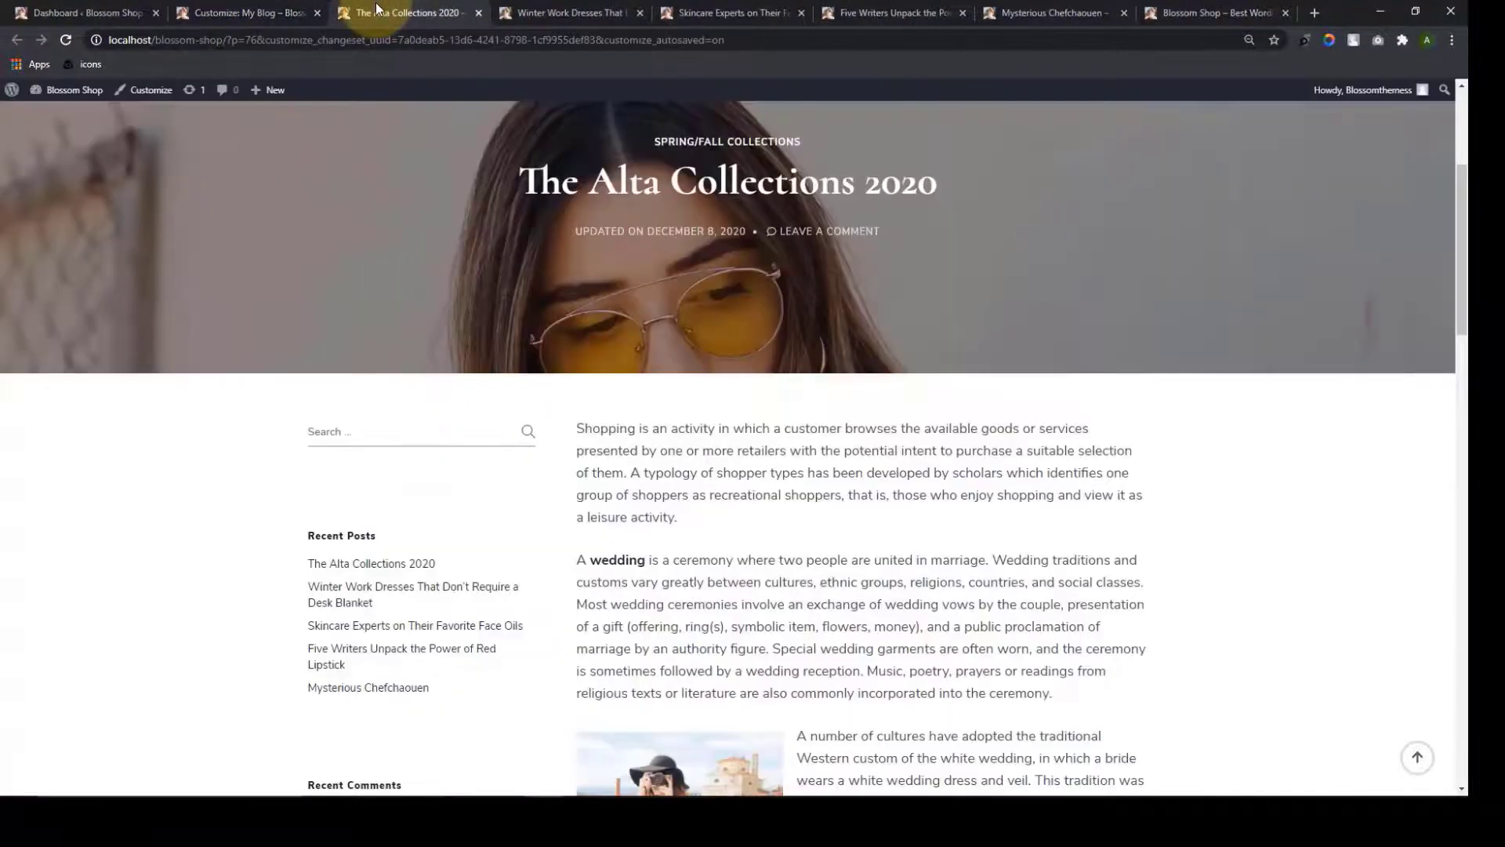
click(62, 43)
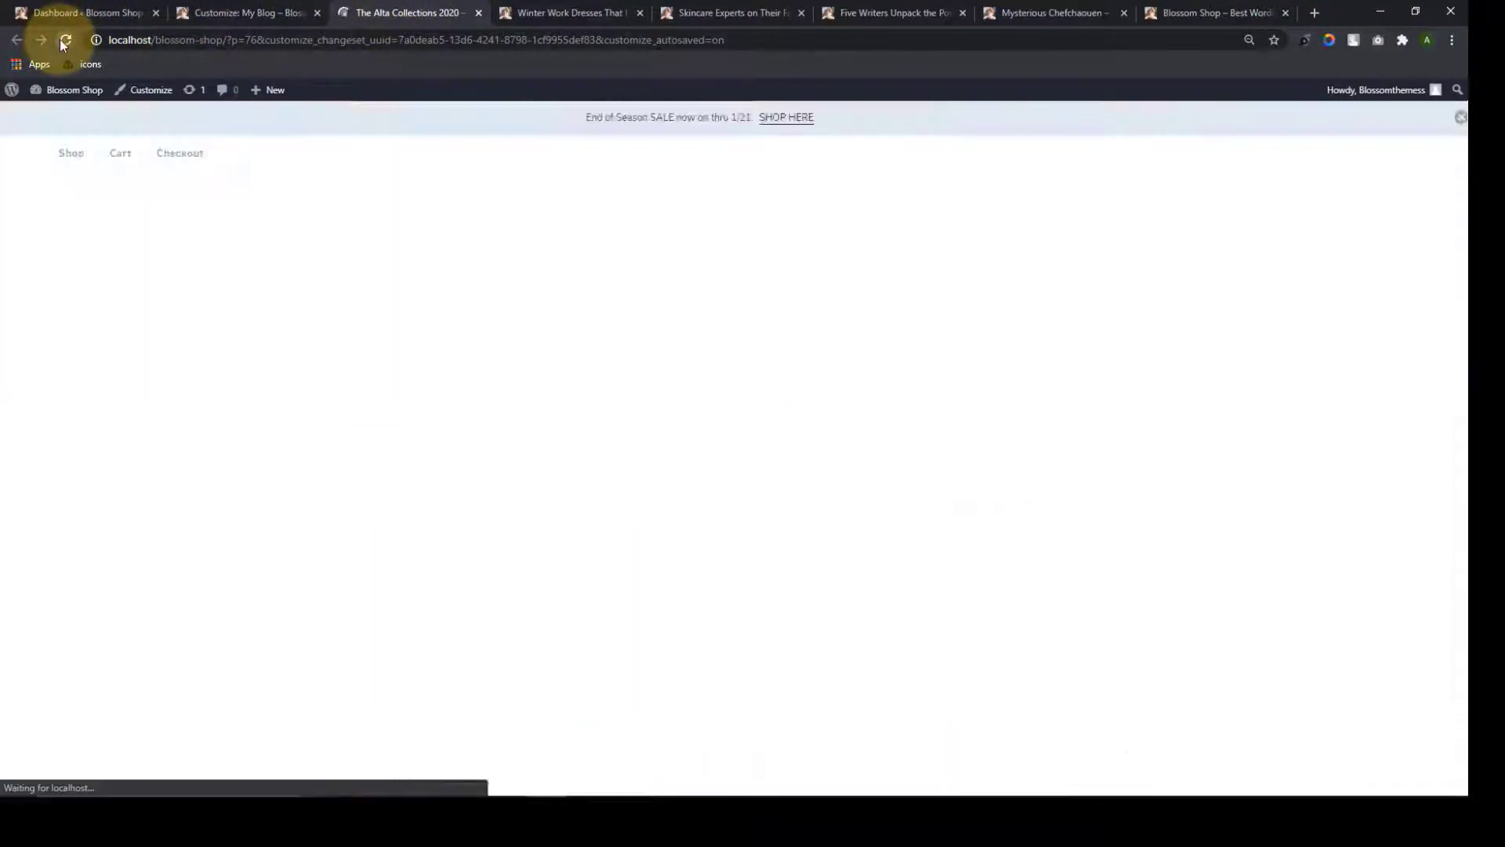
scroll(657, 490, down, 20)
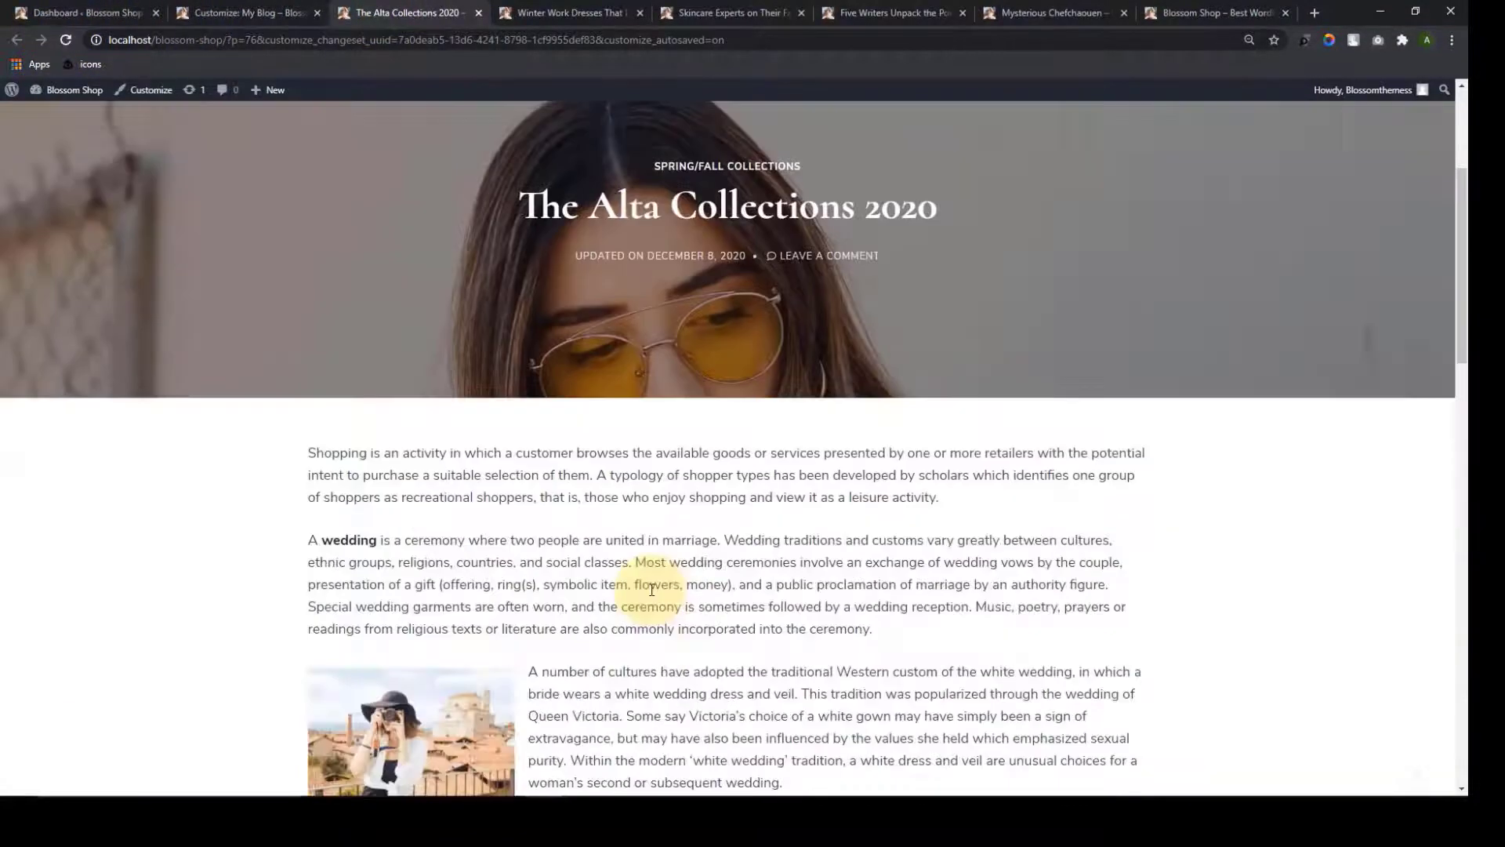
scroll(646, 621, up, 20)
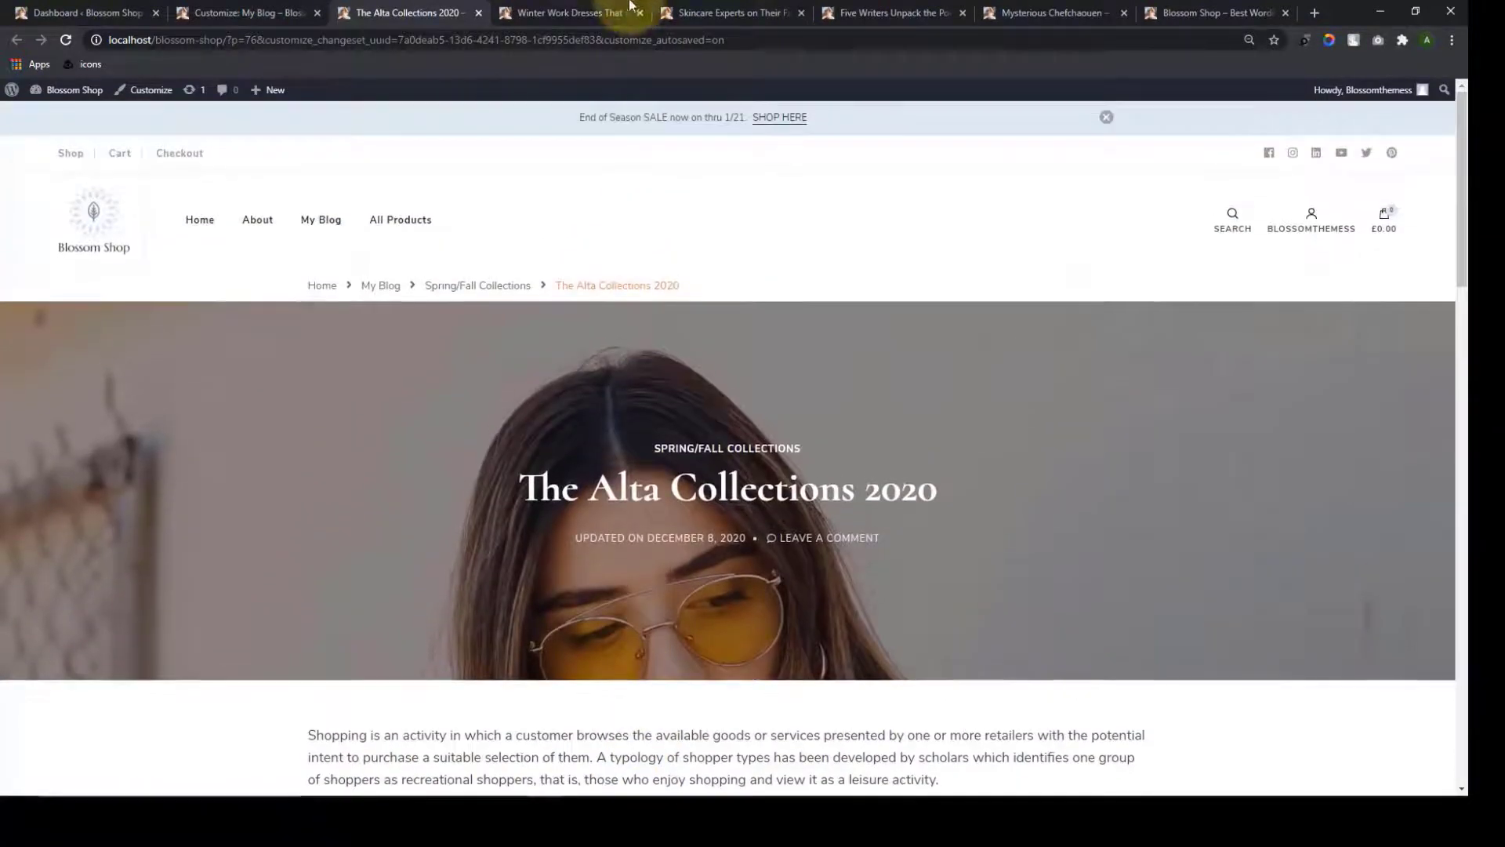
Reload the Winter Work Dresses and Skincare Experts posts to verify the full-width layout
click(549, 13)
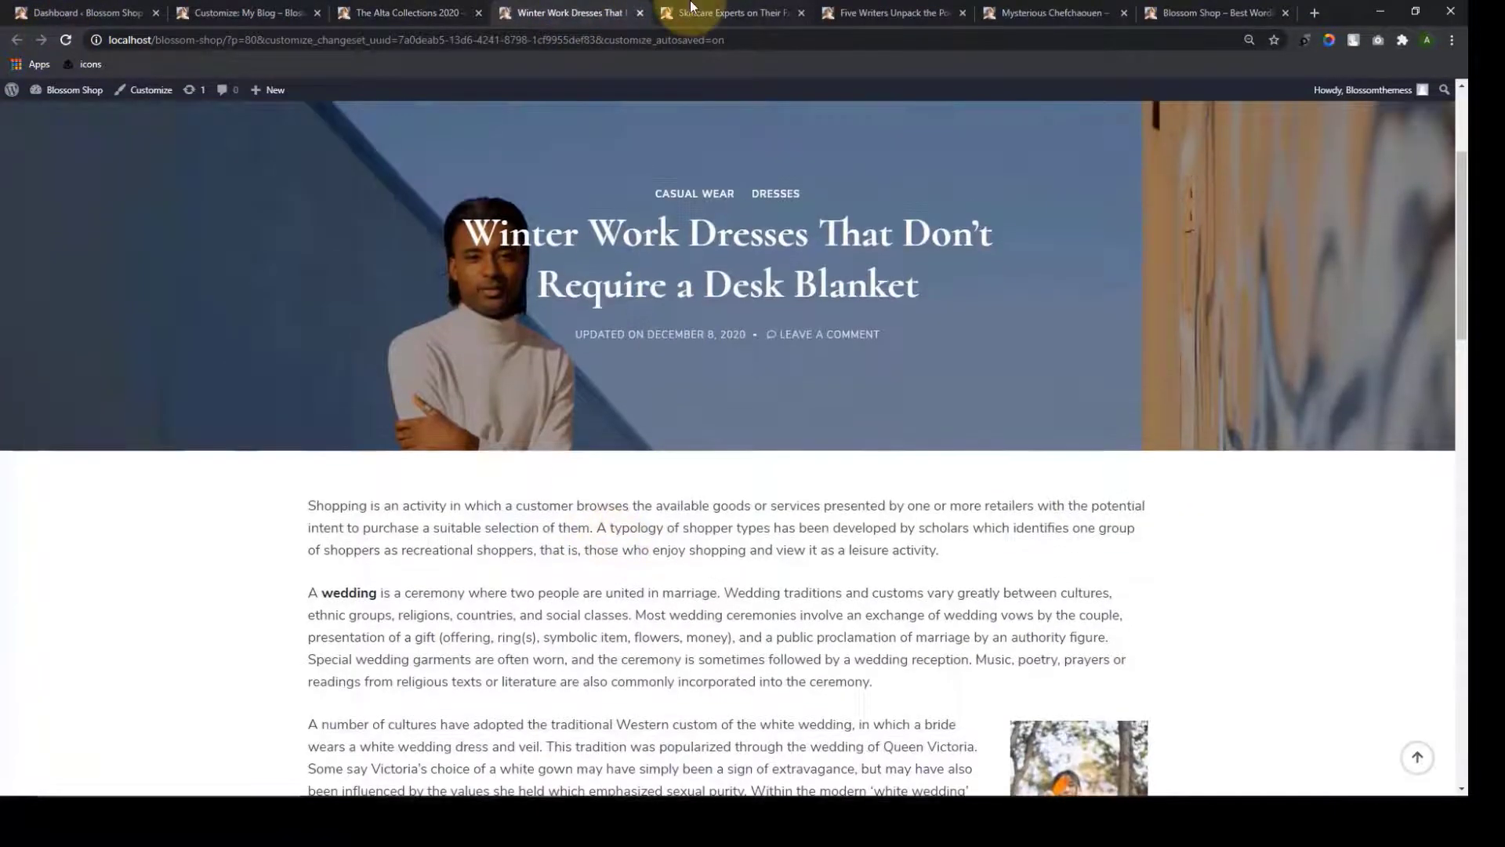
key(ctrl+Tab)
click(64, 40)
scroll(581, 397, down, 6)
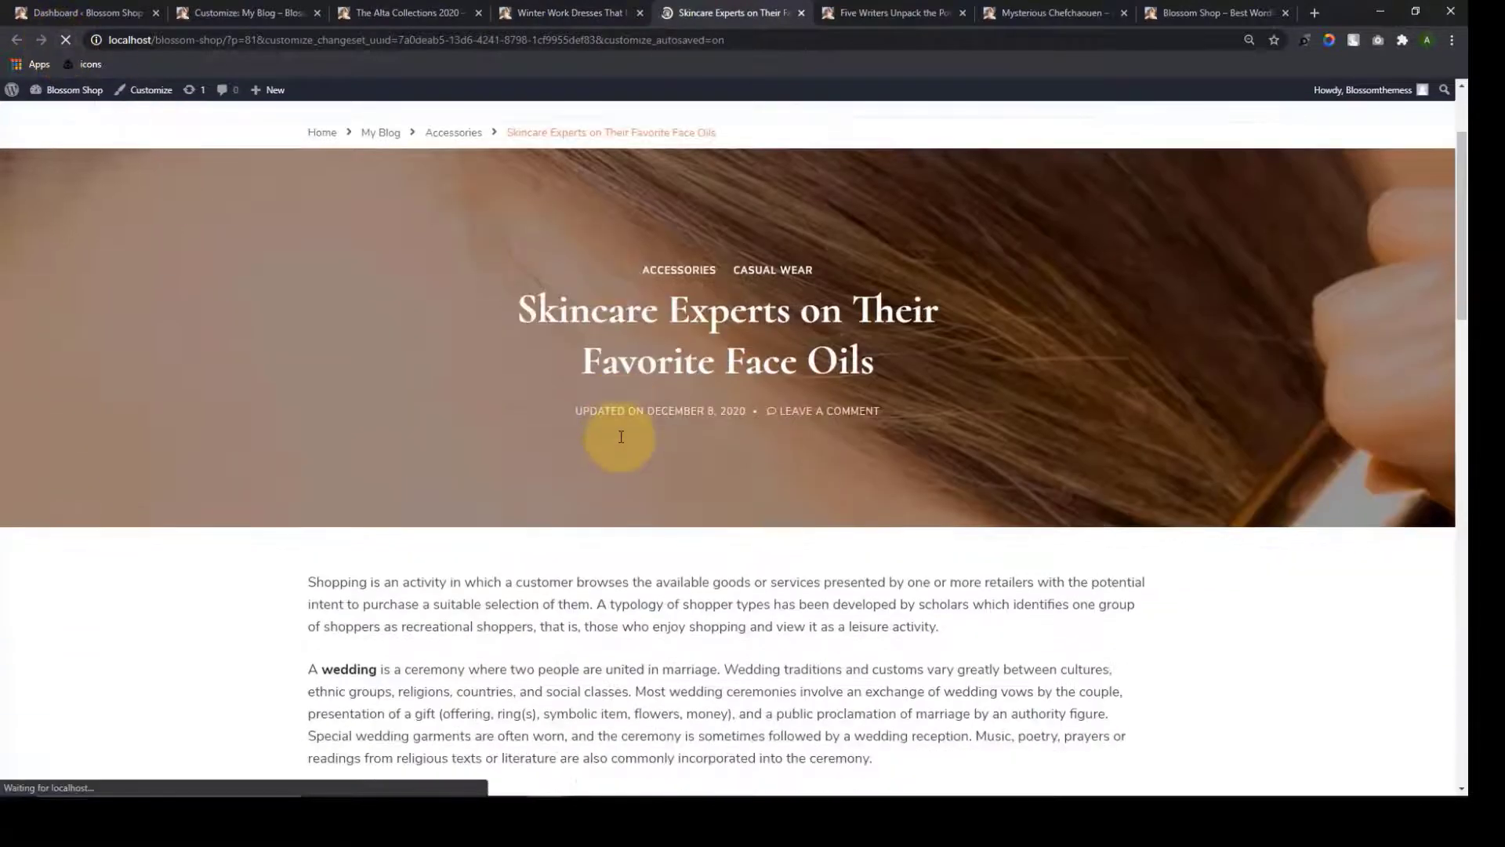
scroll(619, 563, down, 13)
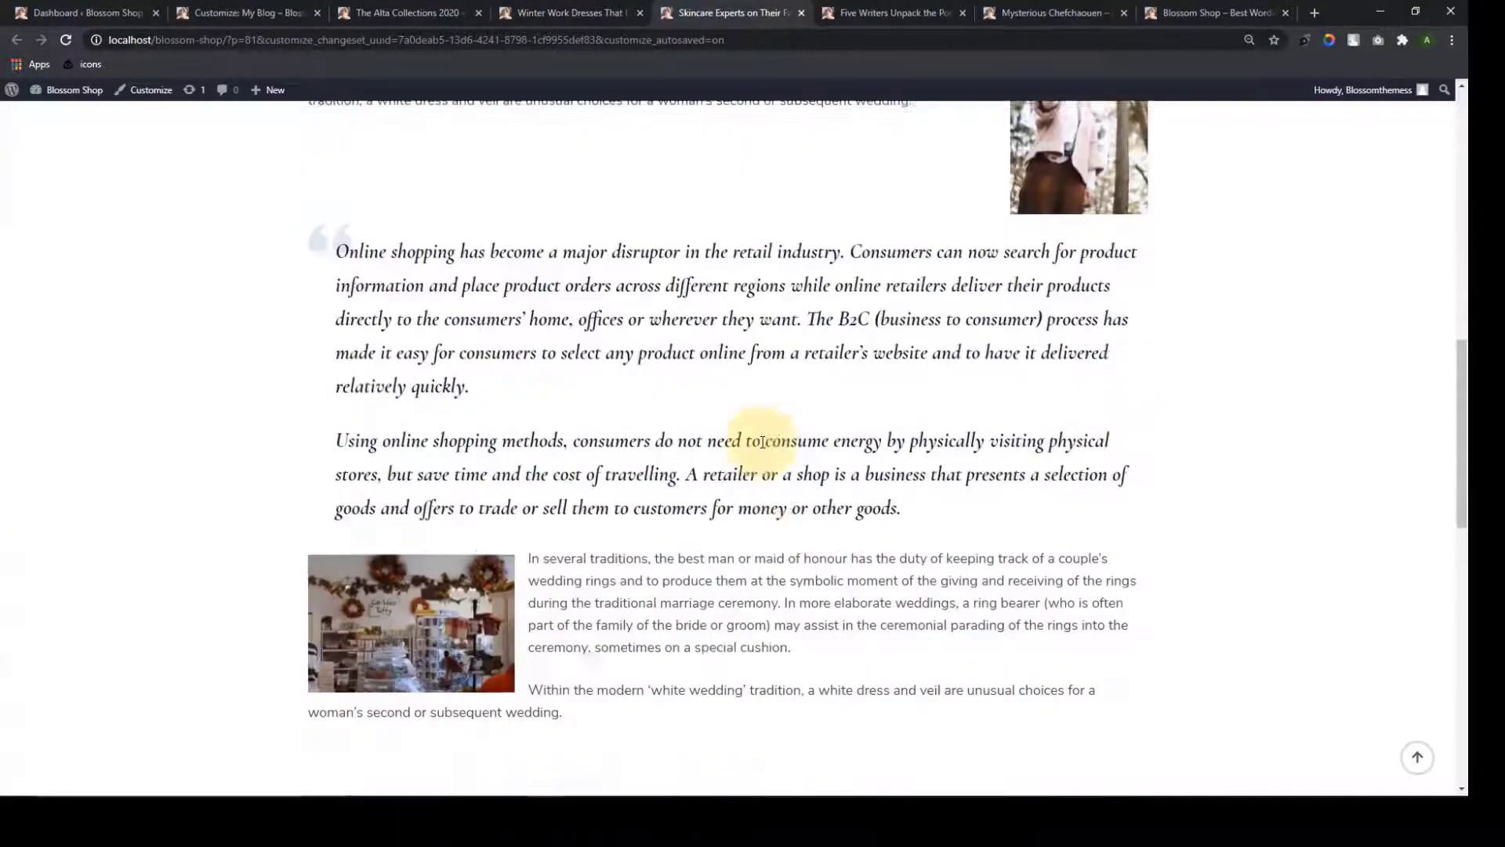
scroll(766, 439, up, 13)
scroll(781, 431, up, 4)
scroll(780, 431, down, 3)
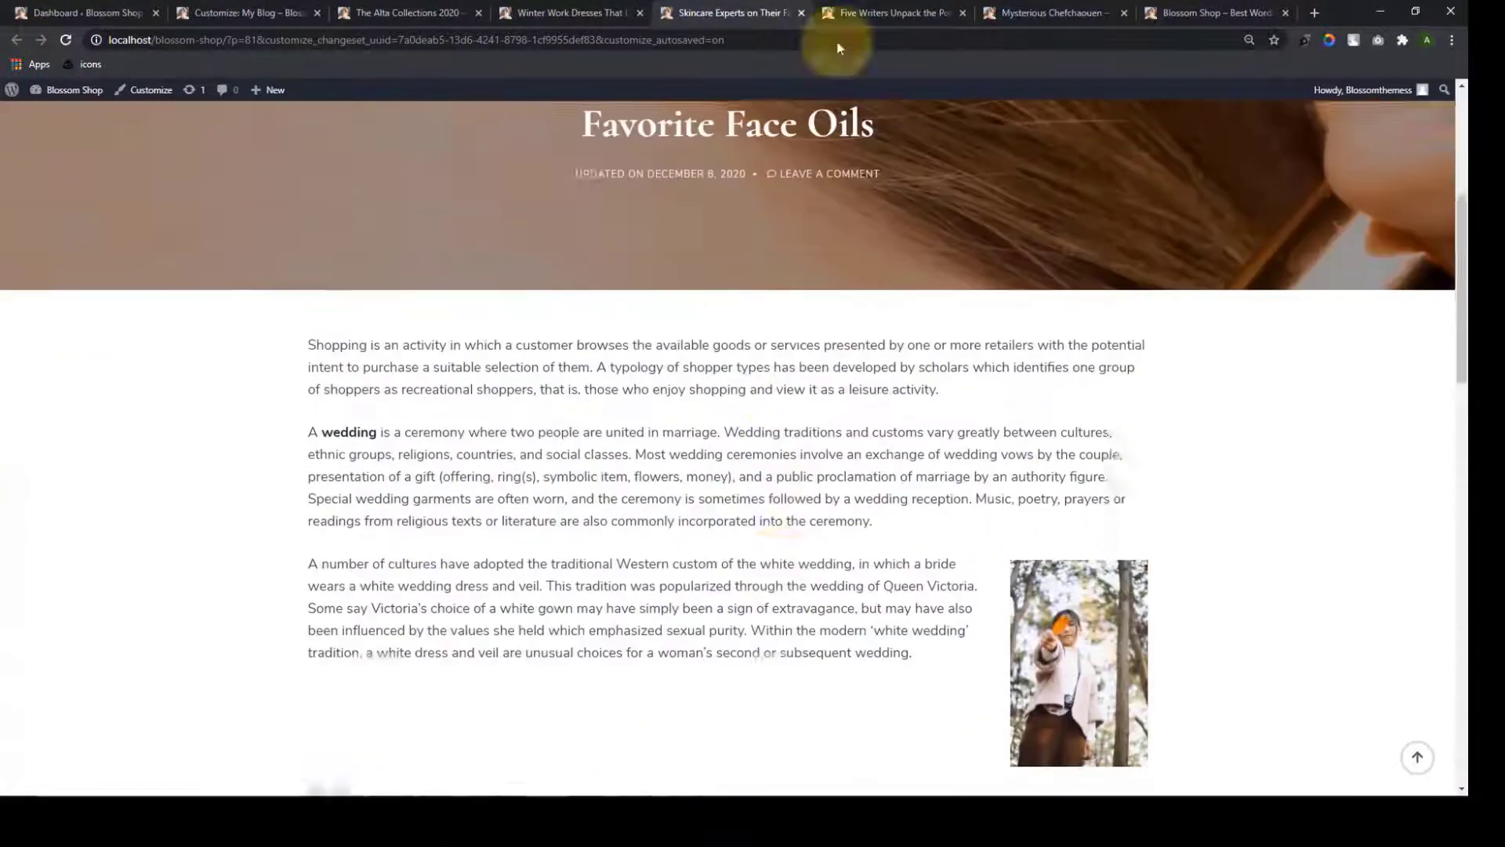
scroll(808, 392, up, 6)
Reload the Five Writers and Mysterious Chefchaouen posts to confirm they show no sidebar
click(838, 18)
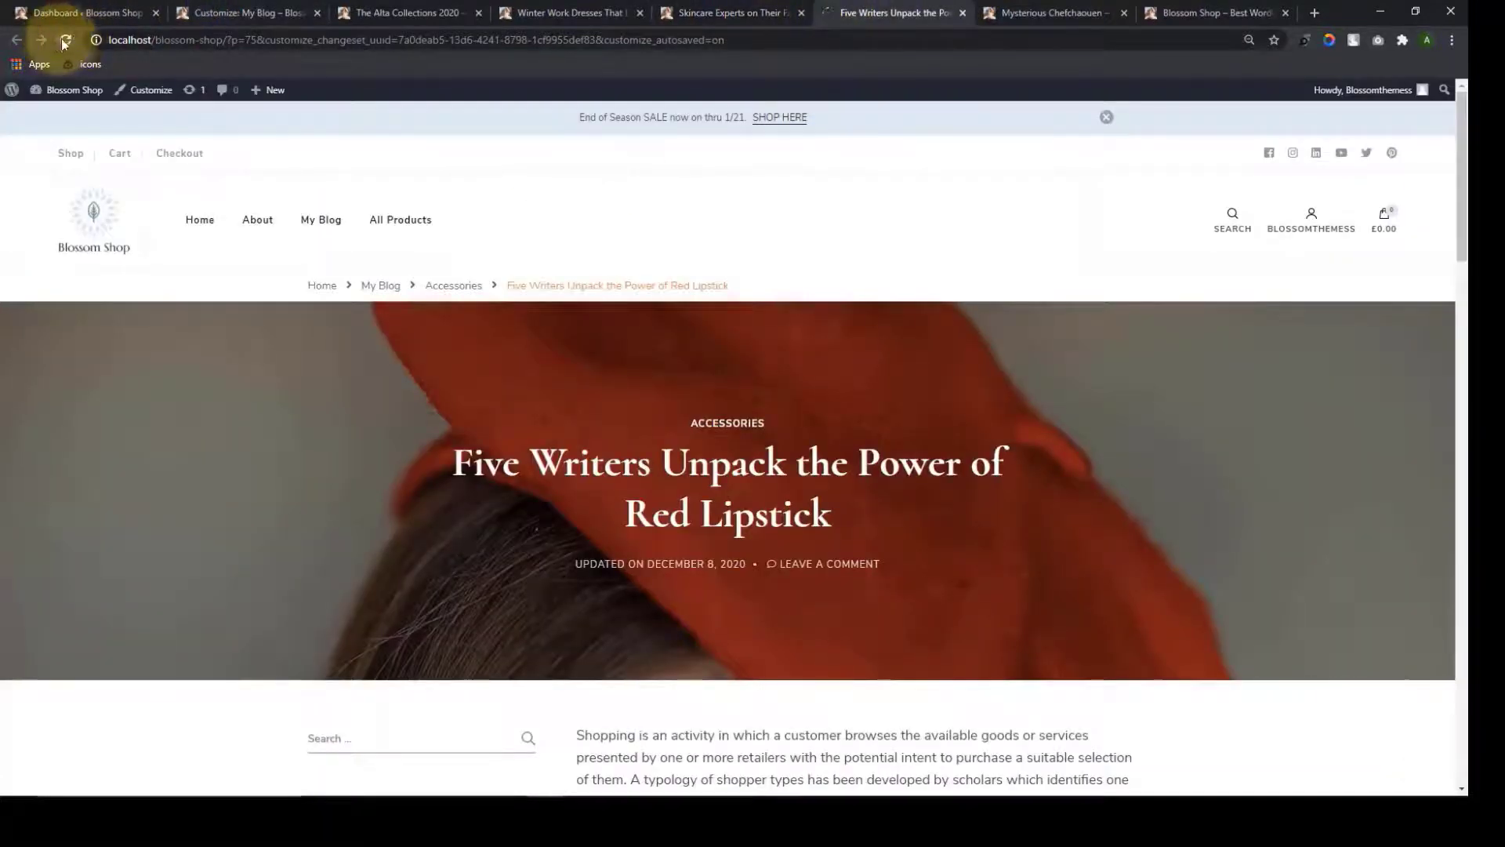
click(66, 40)
scroll(682, 392, down, 7)
click(1012, 13)
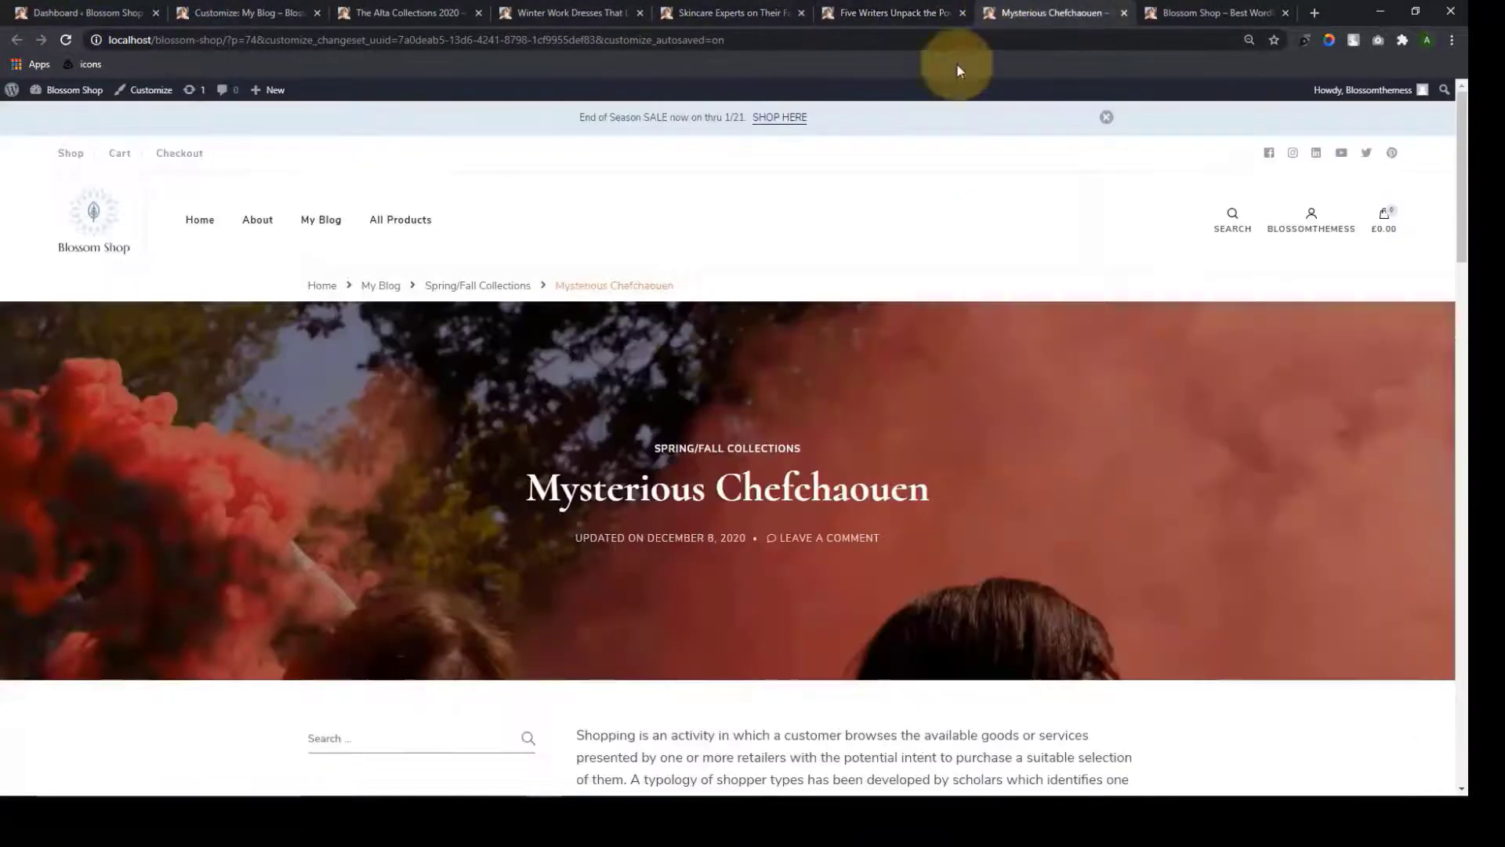
click(66, 40)
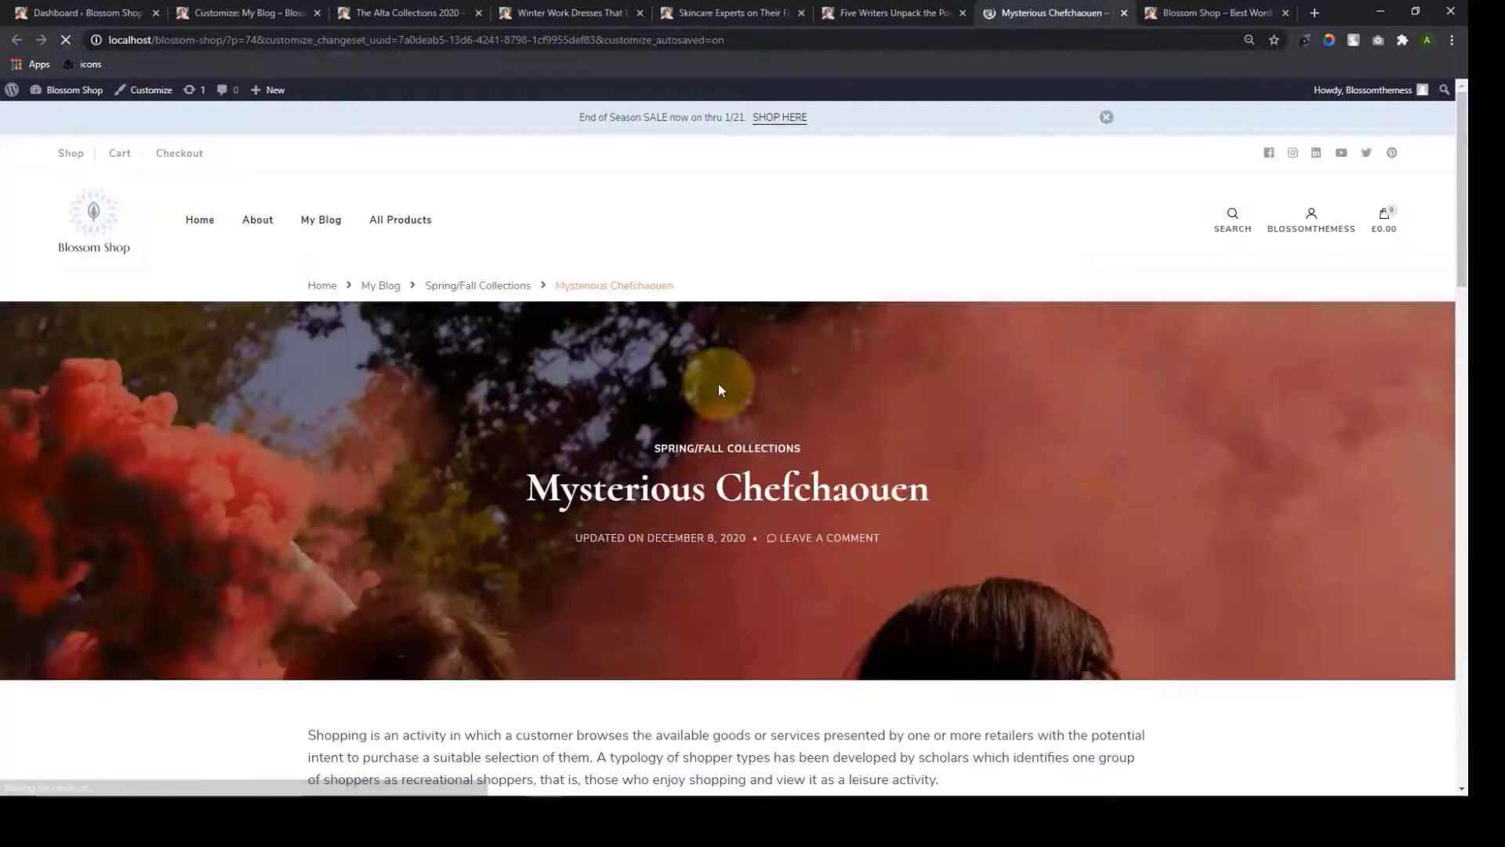
scroll(718, 388, down, 8)
scroll(737, 368, up, 8)
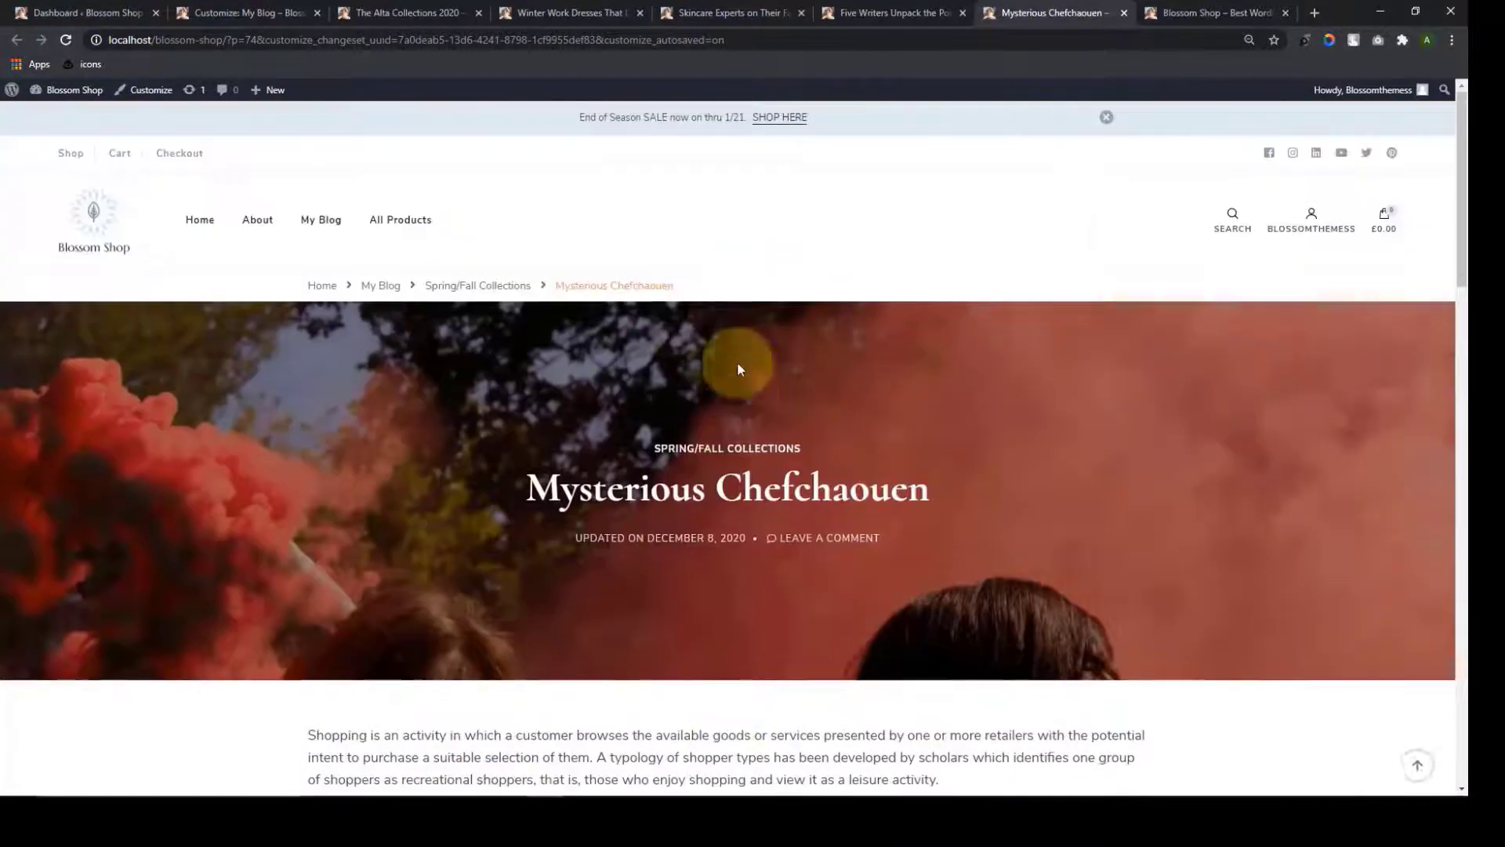
click(243, 12)
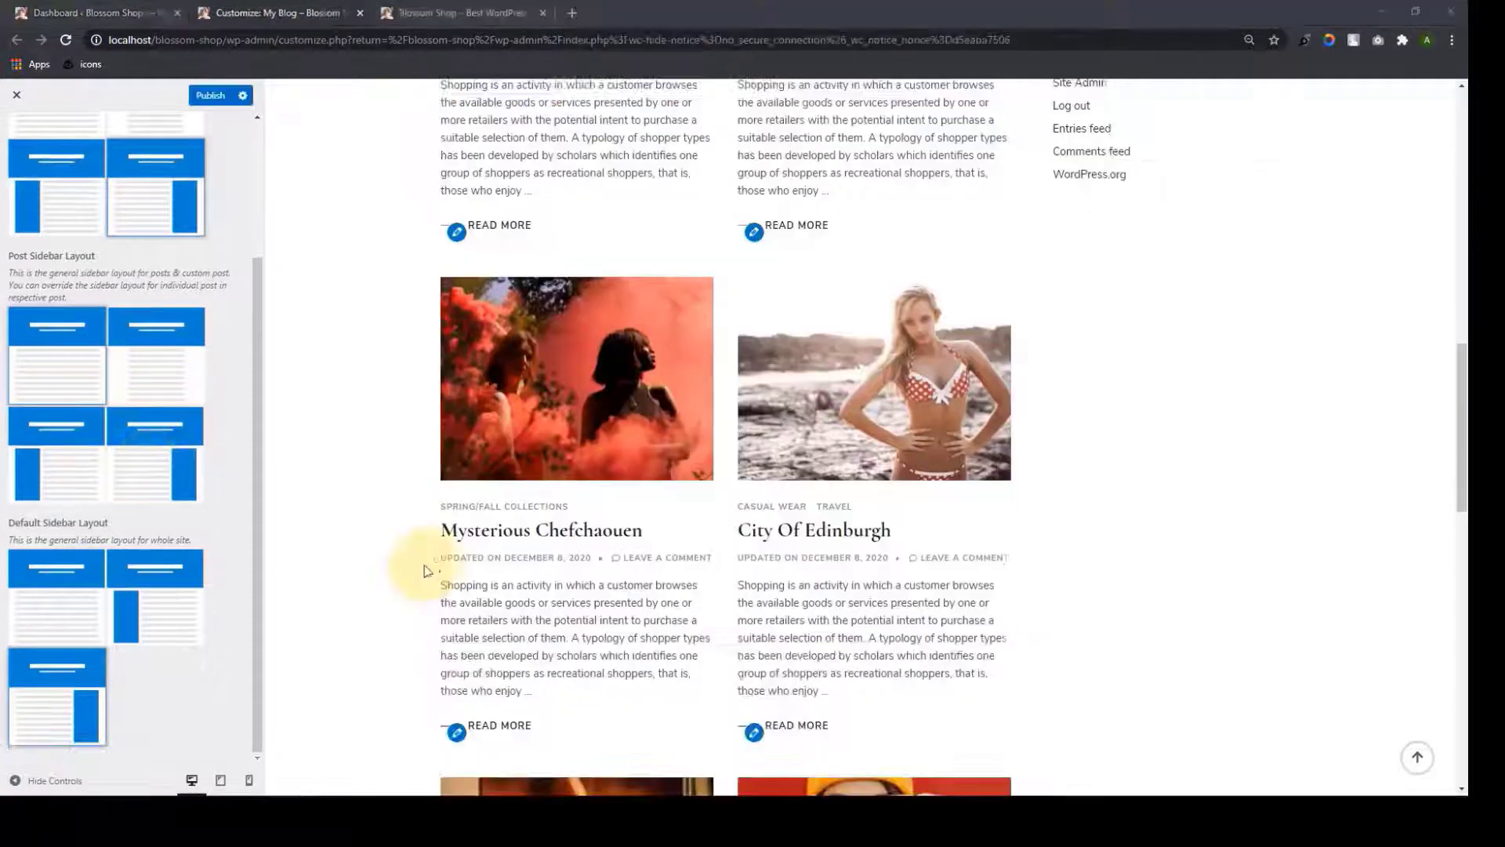
Choose the right-sidebar post layout and open Mysterious Chefchaouen in a new tab to inspect it
click(197, 492)
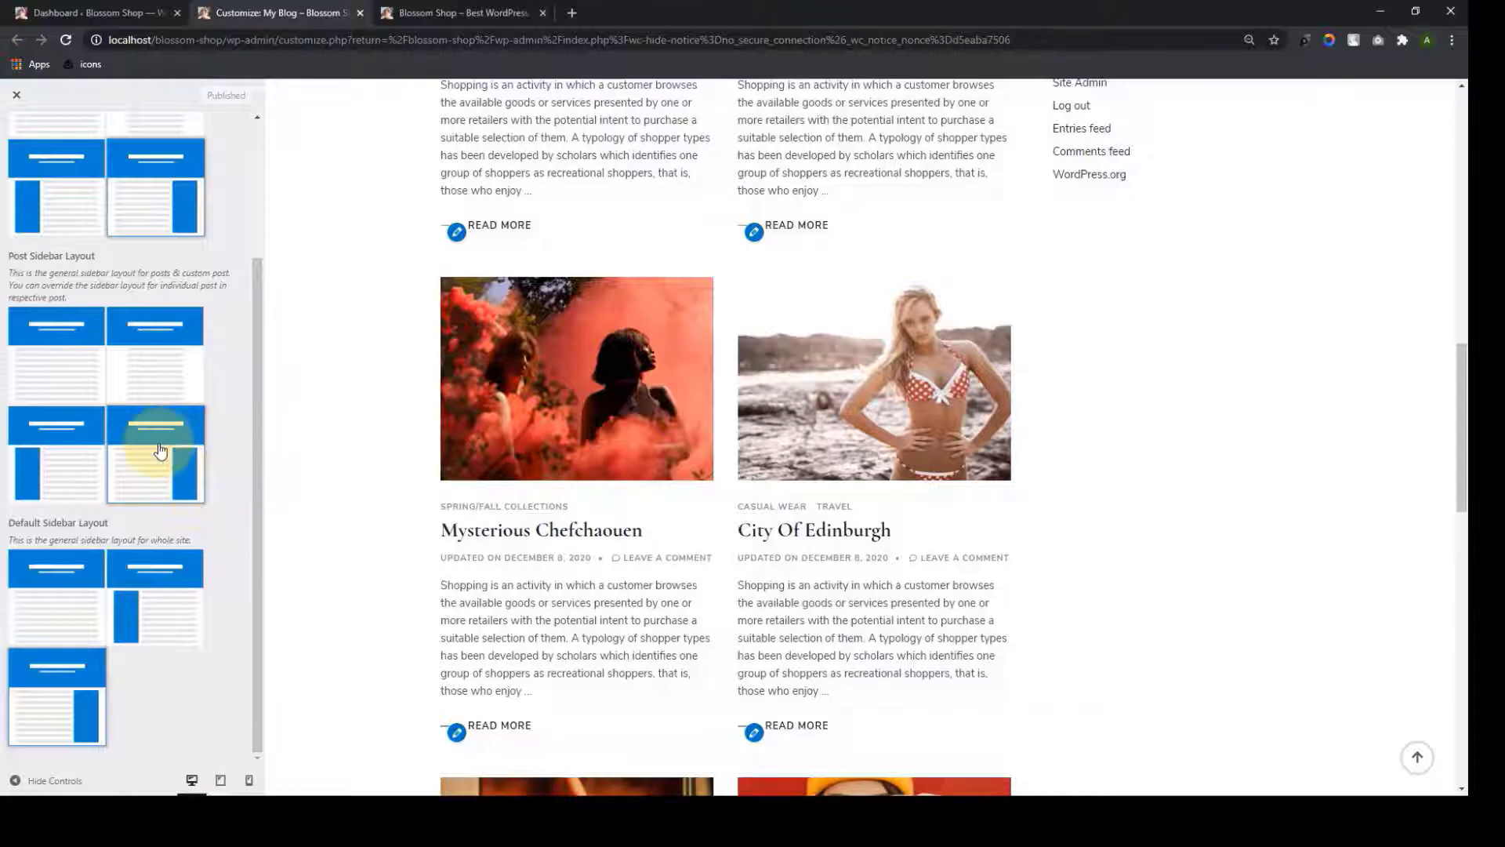
right_click(506, 525)
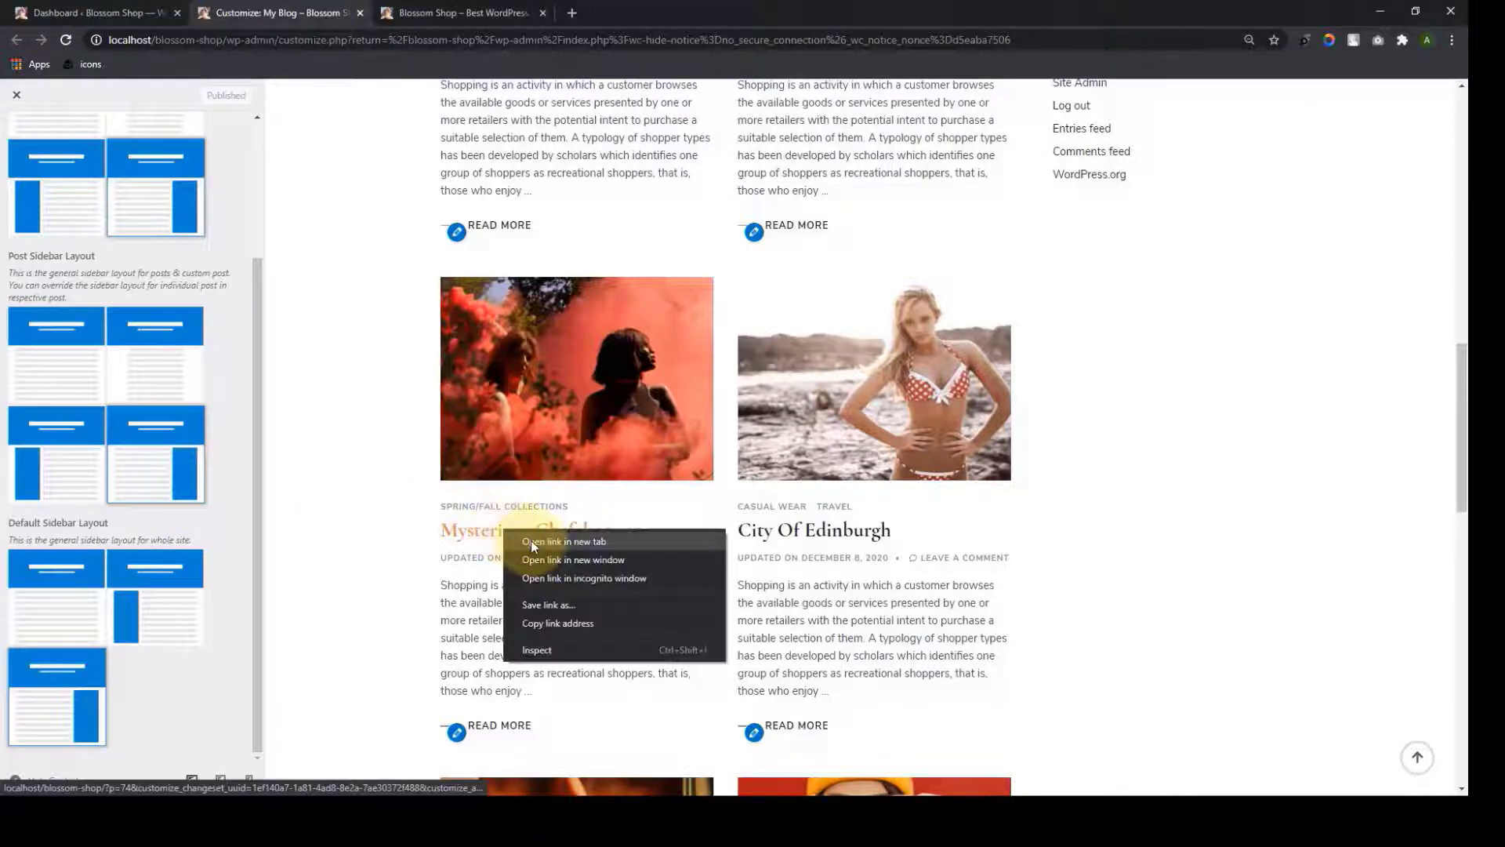
click(530, 540)
click(474, 12)
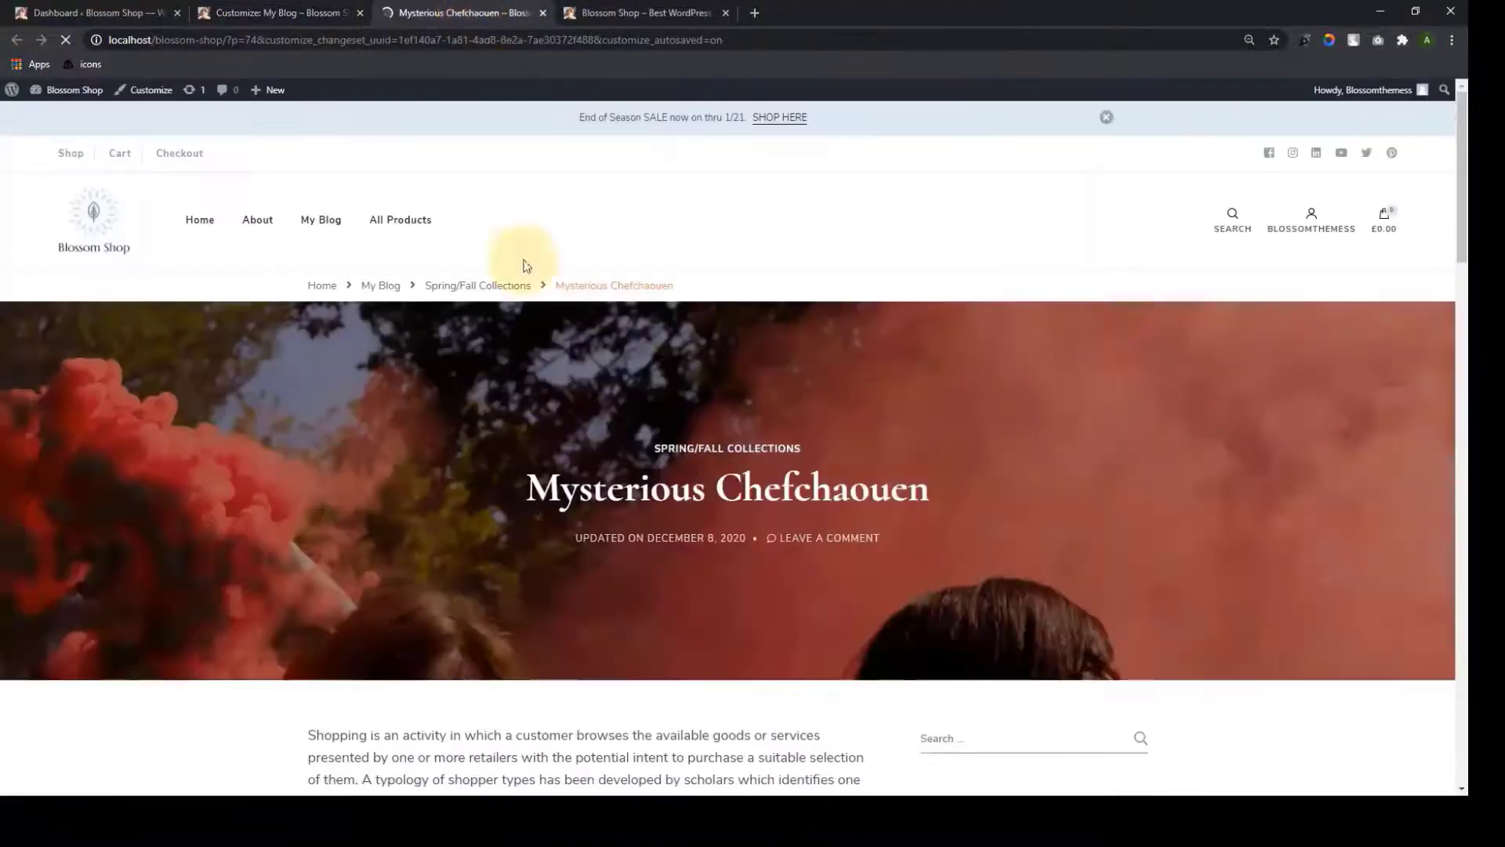
scroll(1013, 455, down, 7)
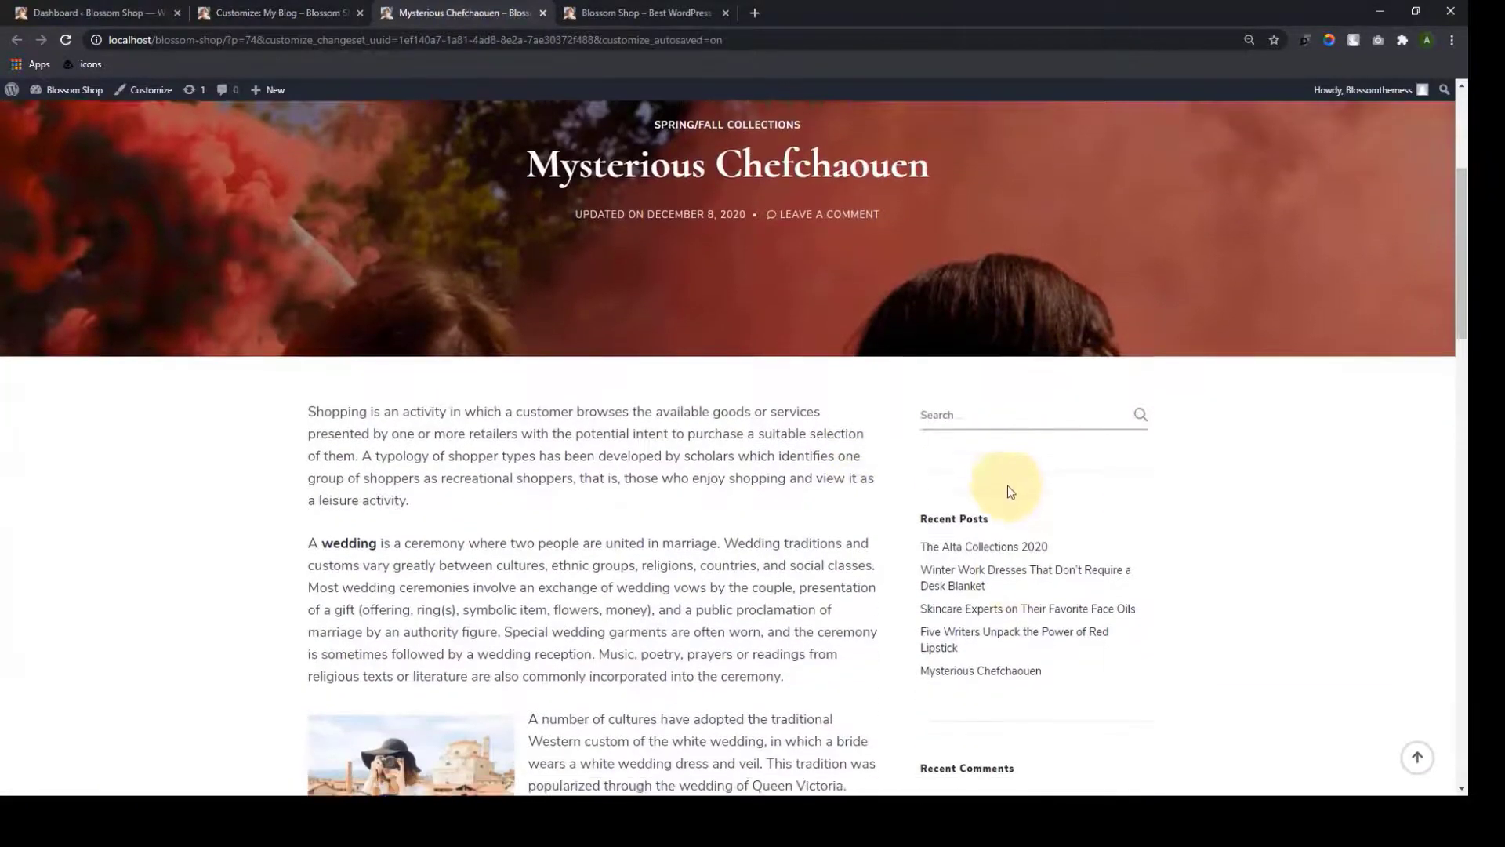
scroll(1021, 538, down, 11)
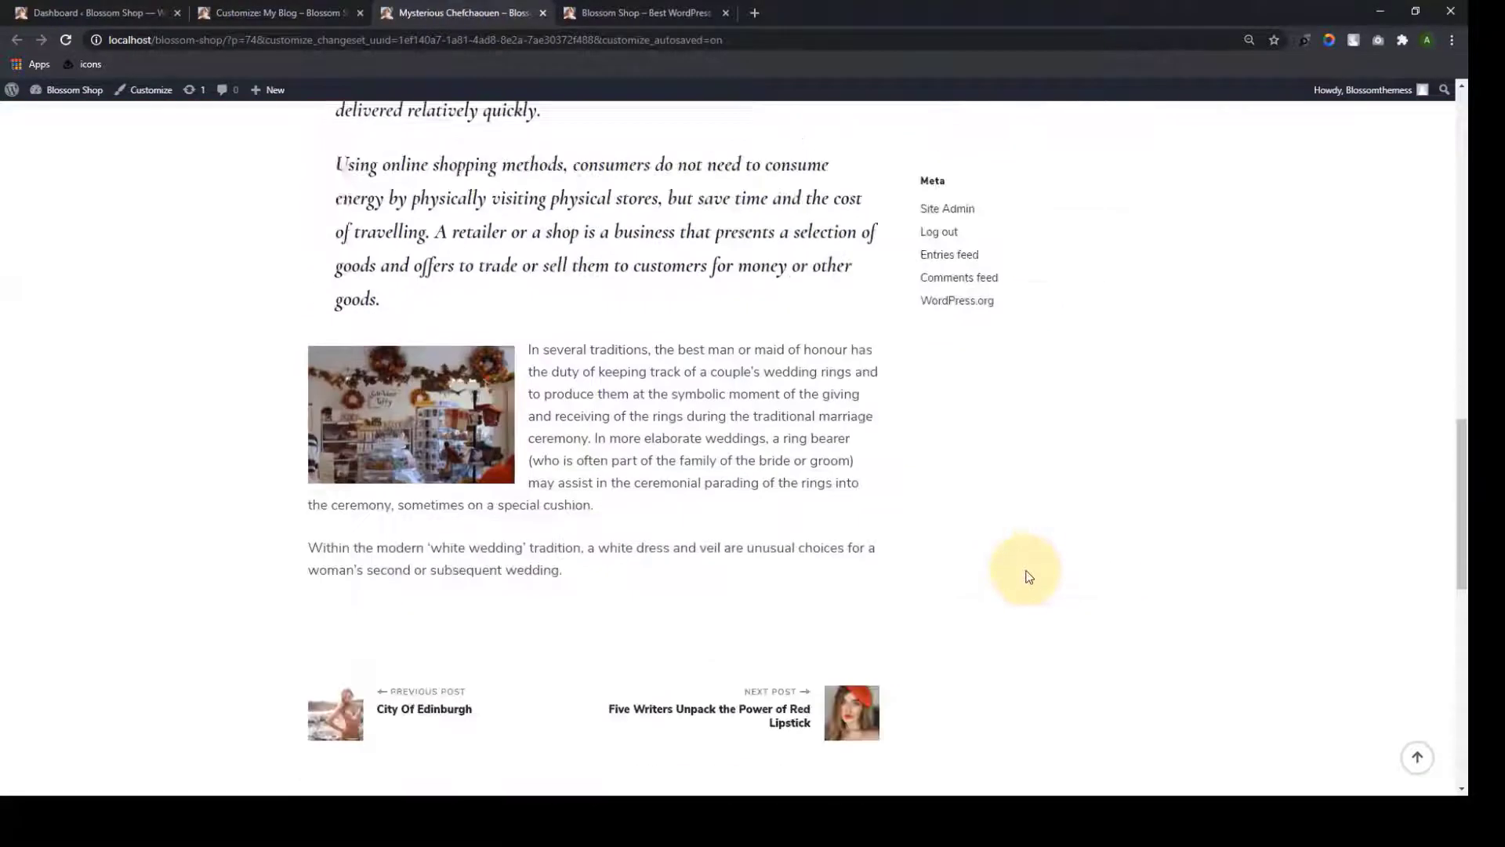
scroll(1019, 541, up, 18)
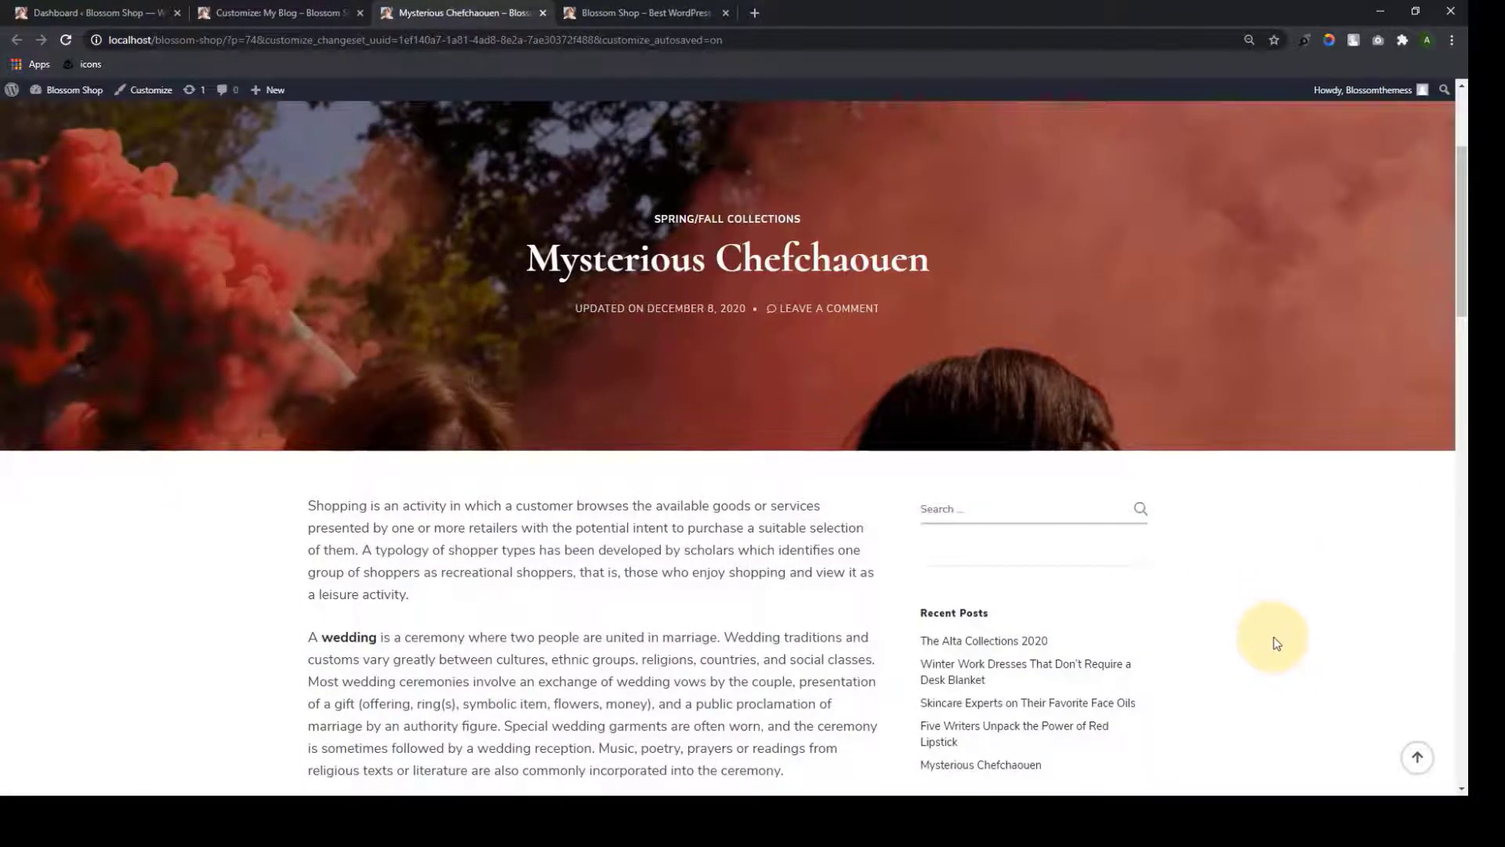
click(1416, 757)
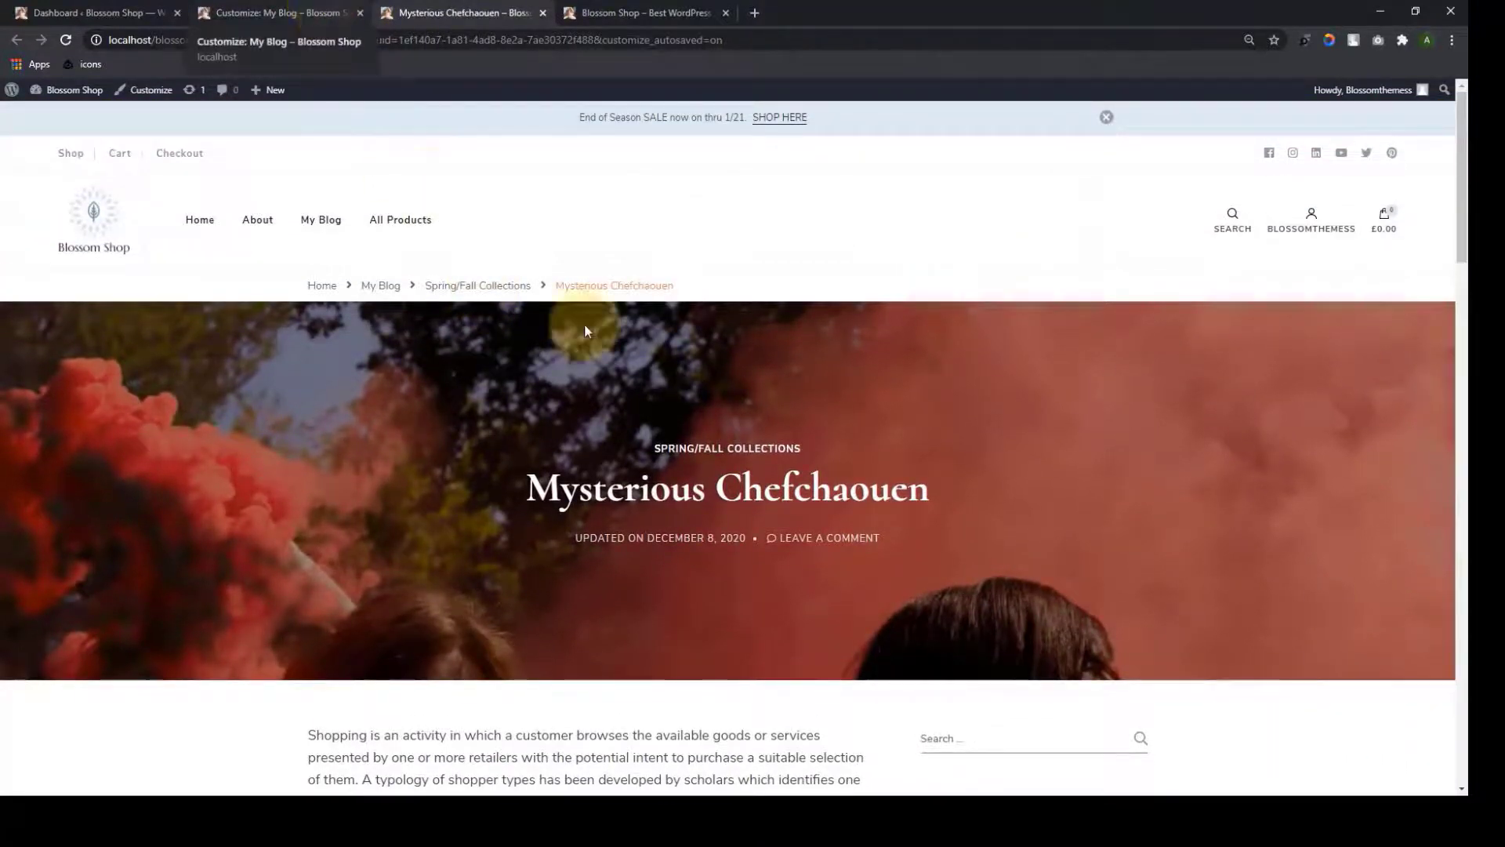
scroll(704, 399, down, 5)
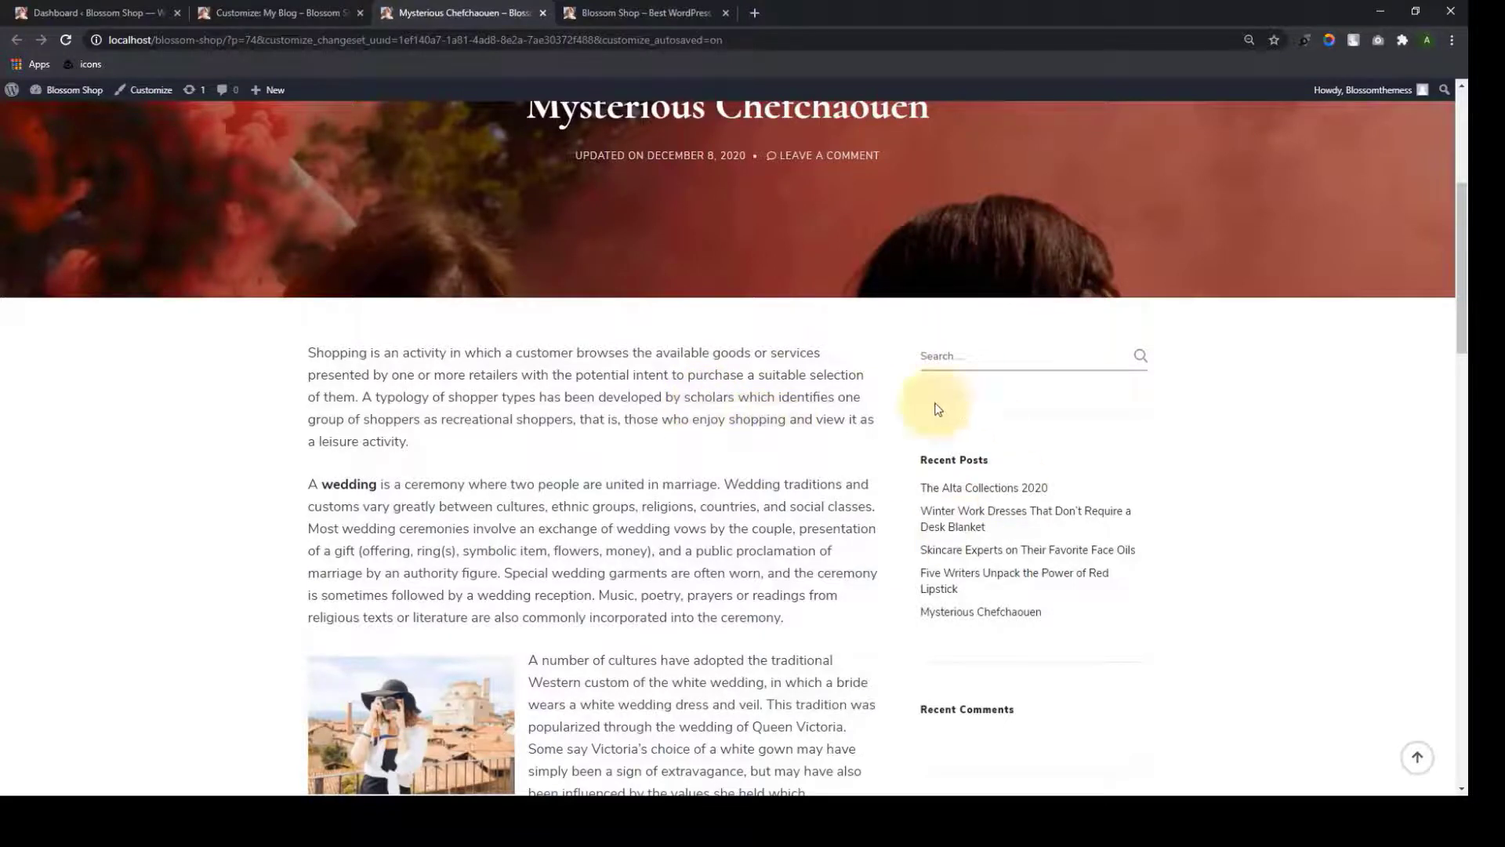
Open City Of Edinburgh in a new tab from the preview and review its layout
click(276, 13)
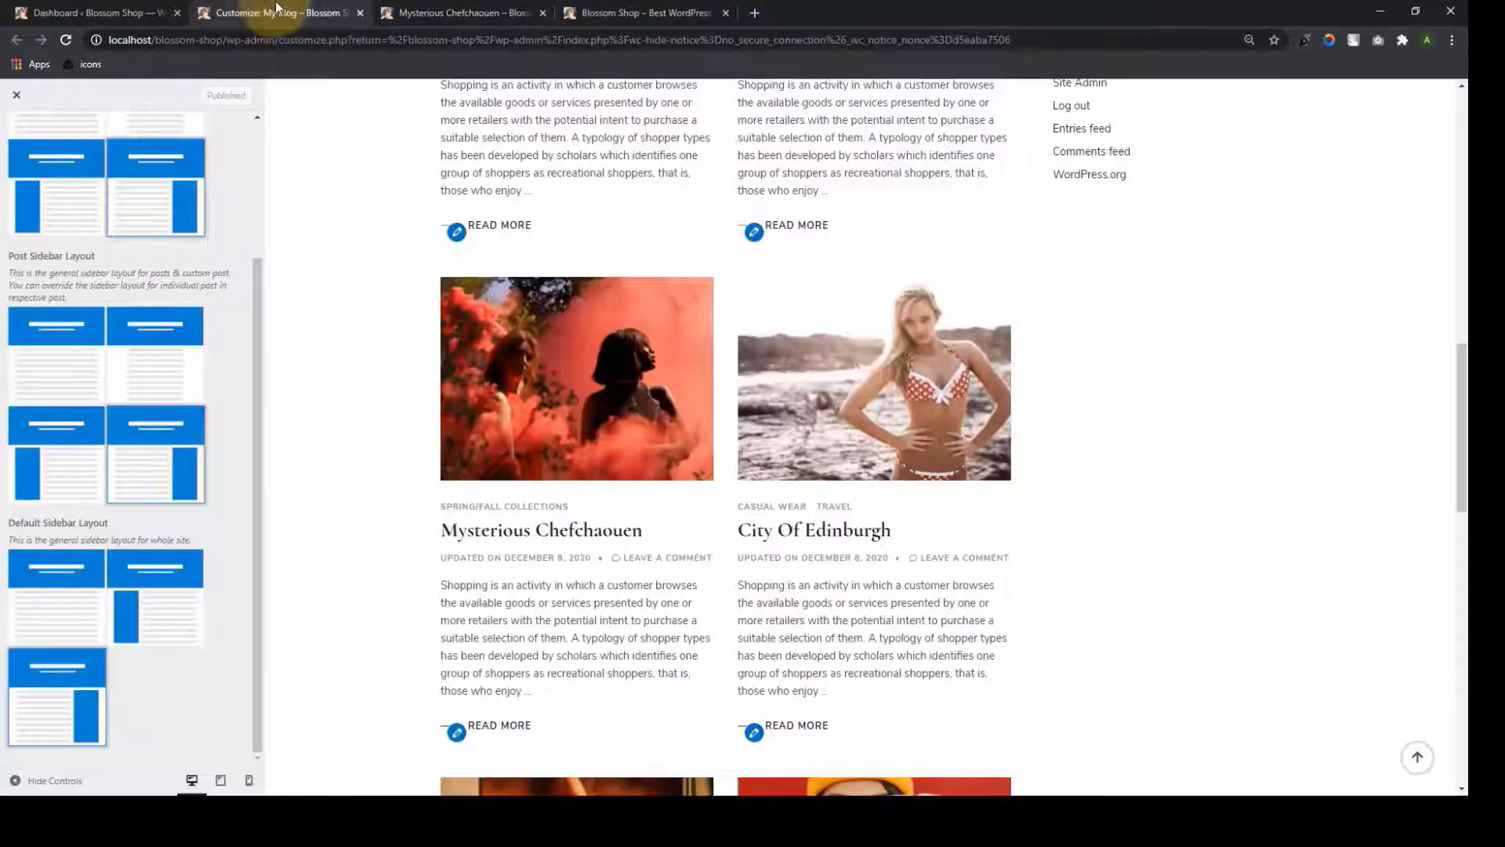
right_click(815, 530)
click(841, 536)
scroll(842, 546, down, 4)
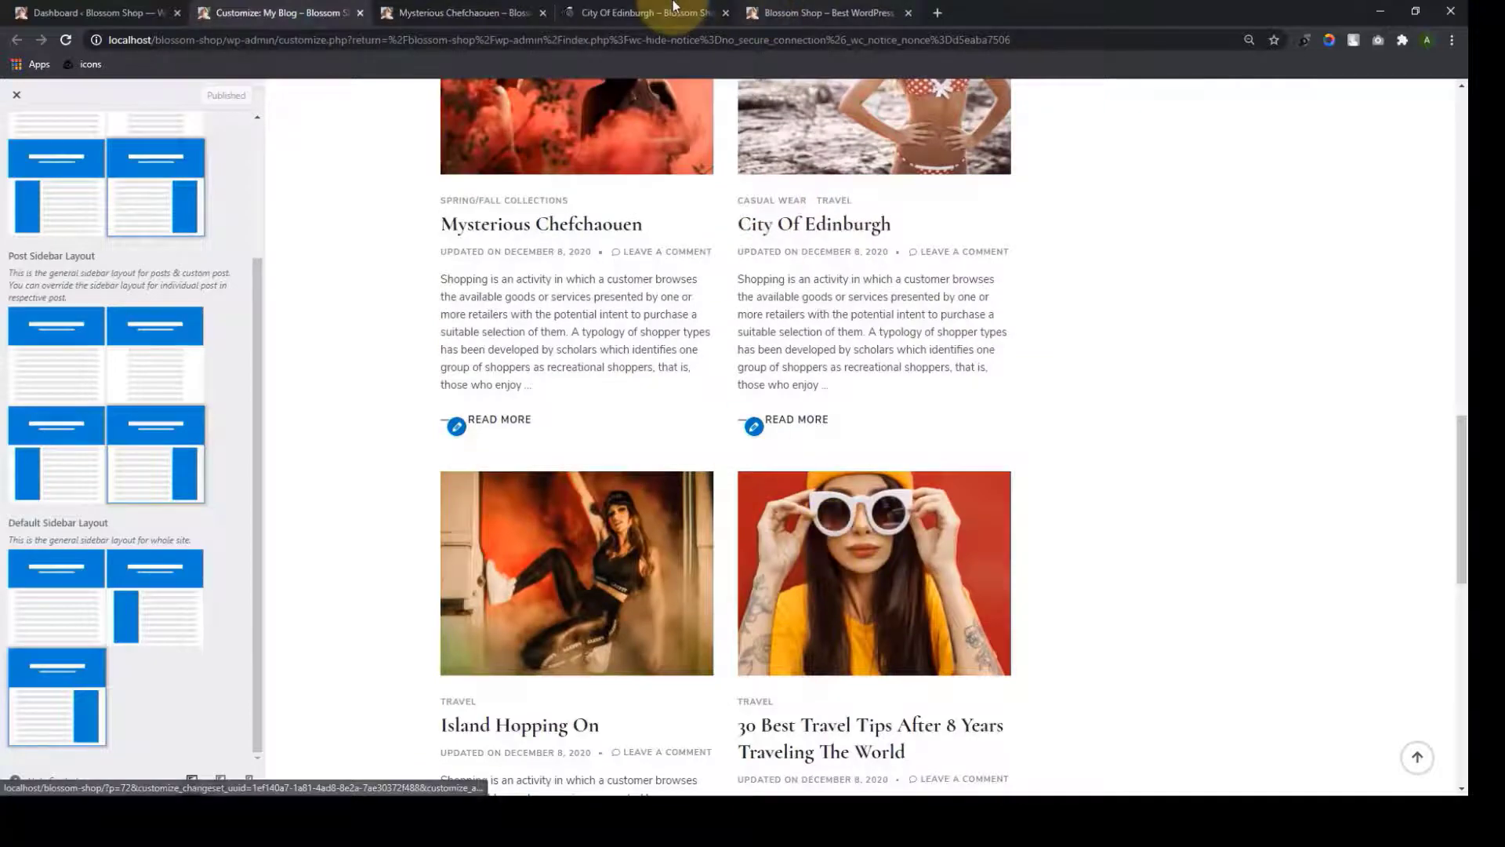
click(648, 13)
scroll(824, 567, down, 10)
scroll(607, 210, up, 8)
click(314, 13)
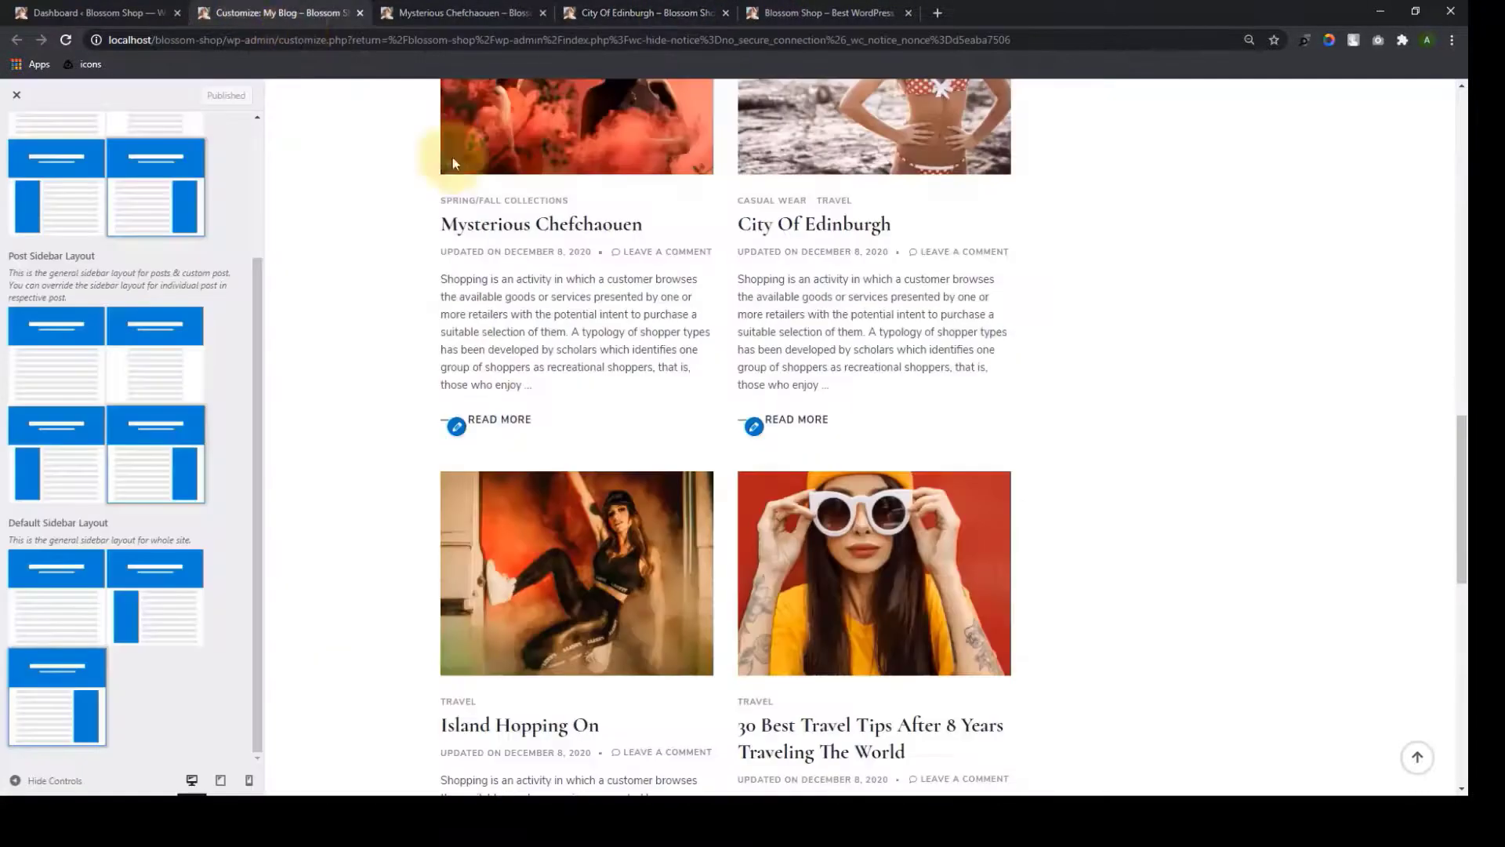
Open Island Hopping On in a new tab, check its right sidebar, then go to the Dashboard
scroll(632, 366, down, 3)
right_click(592, 497)
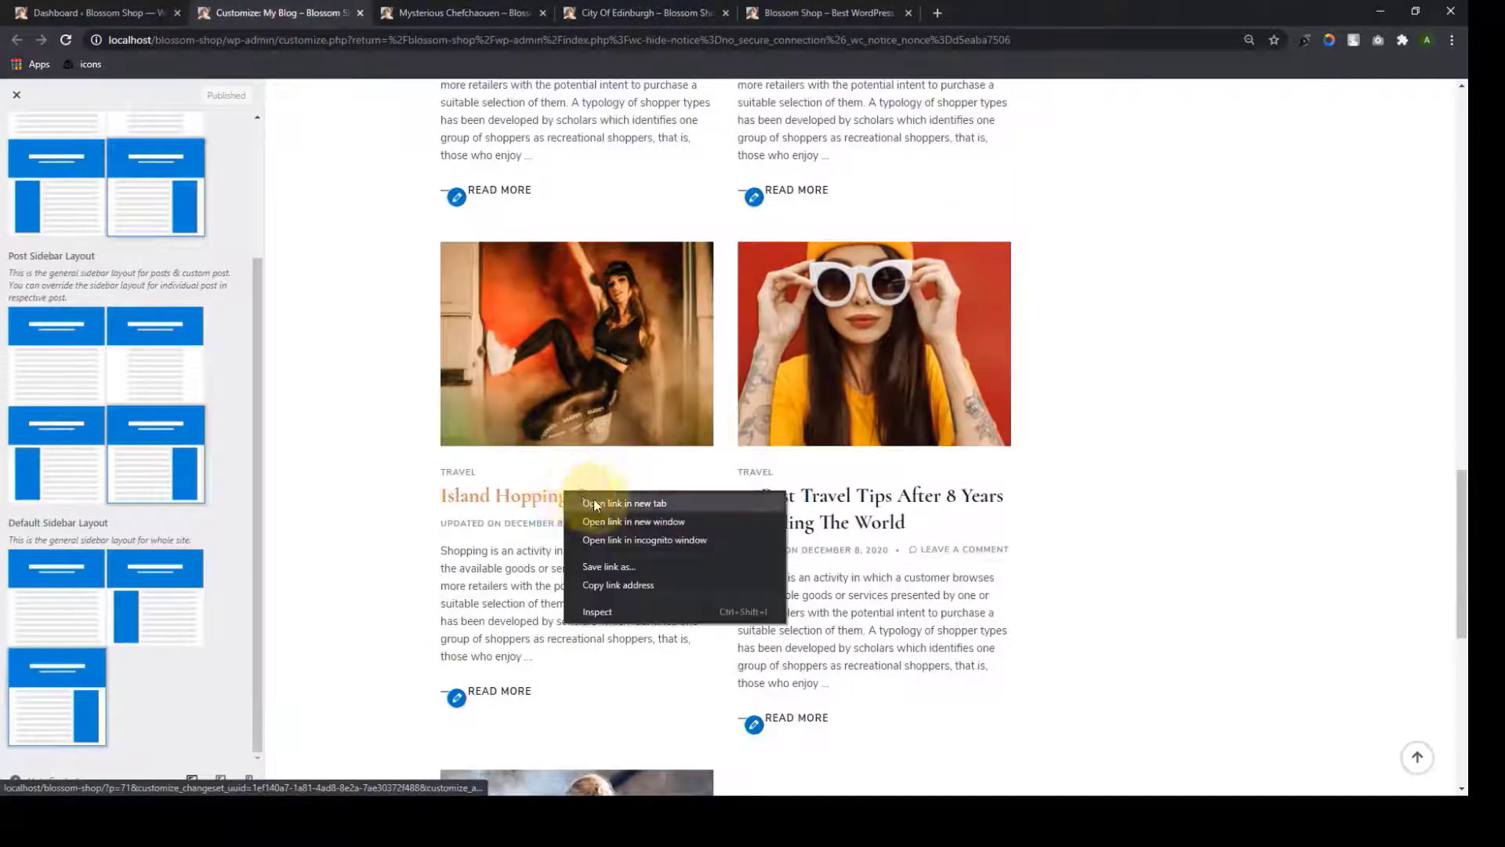
click(610, 506)
click(812, 12)
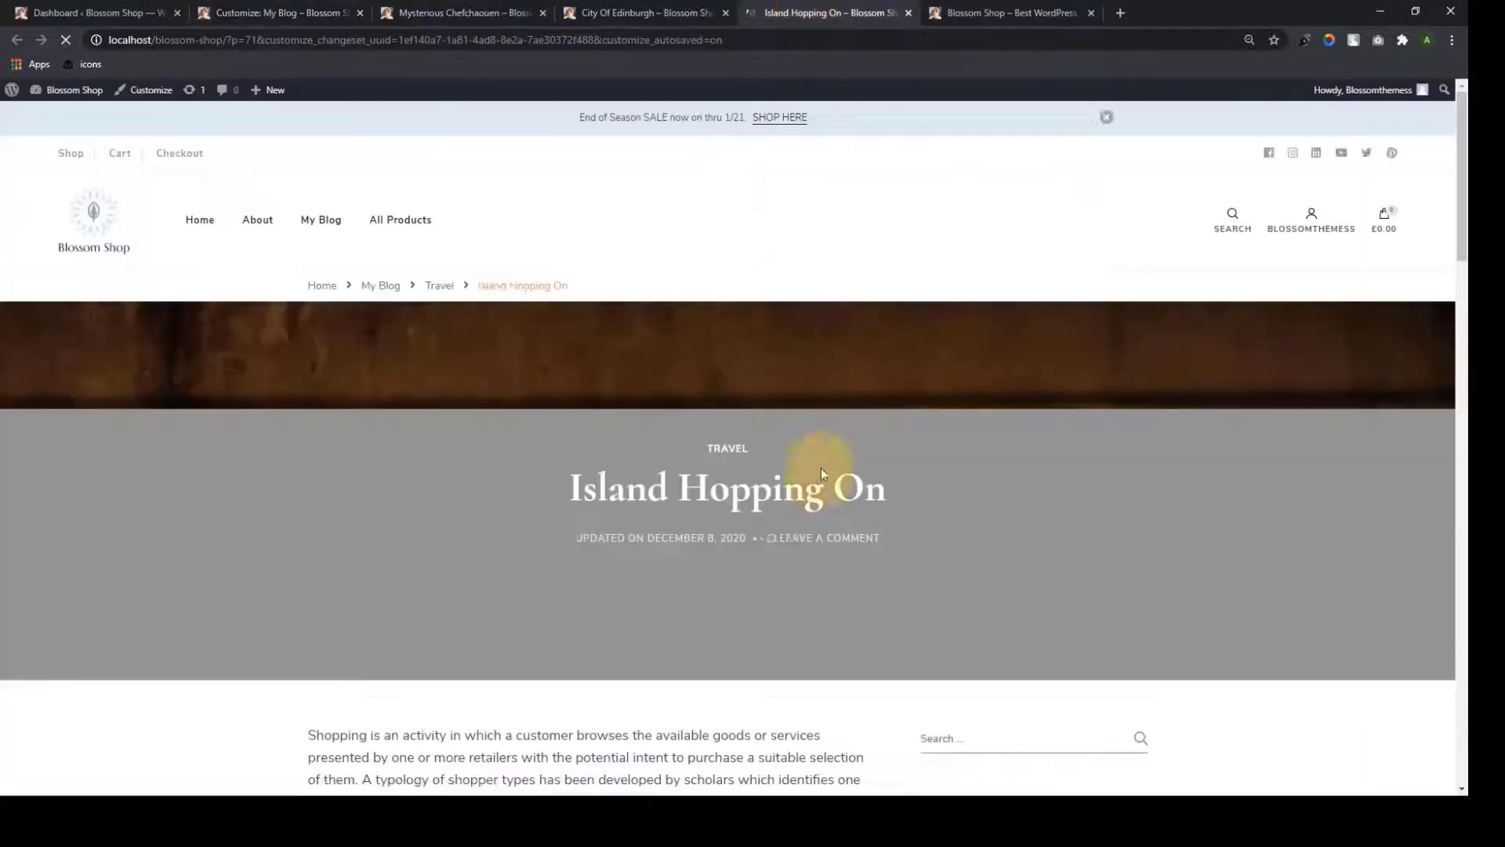
scroll(823, 471, down, 7)
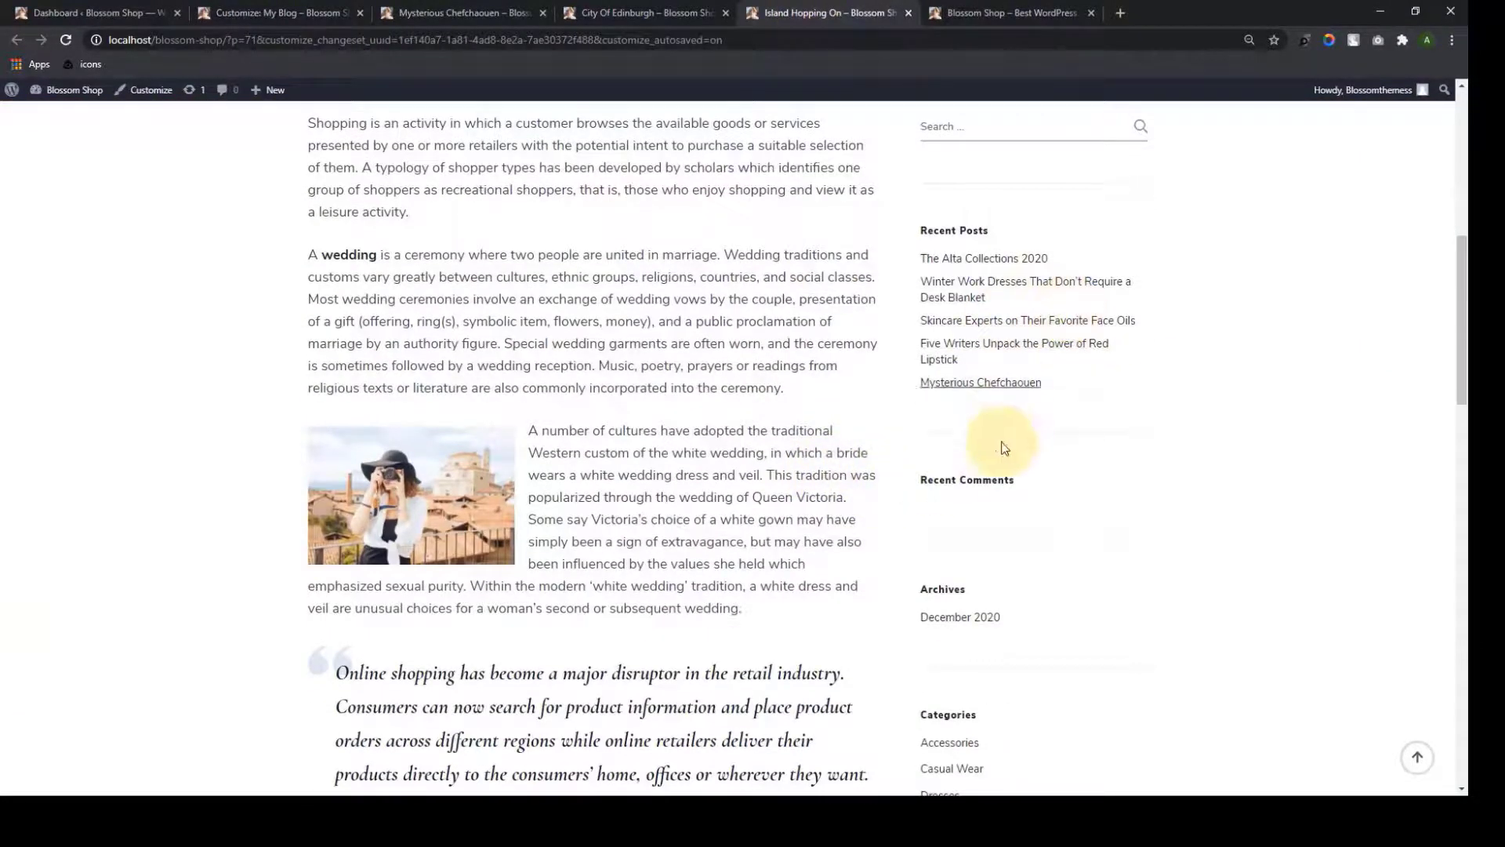
scroll(1001, 471, down, 5)
scroll(1015, 611, up, 10)
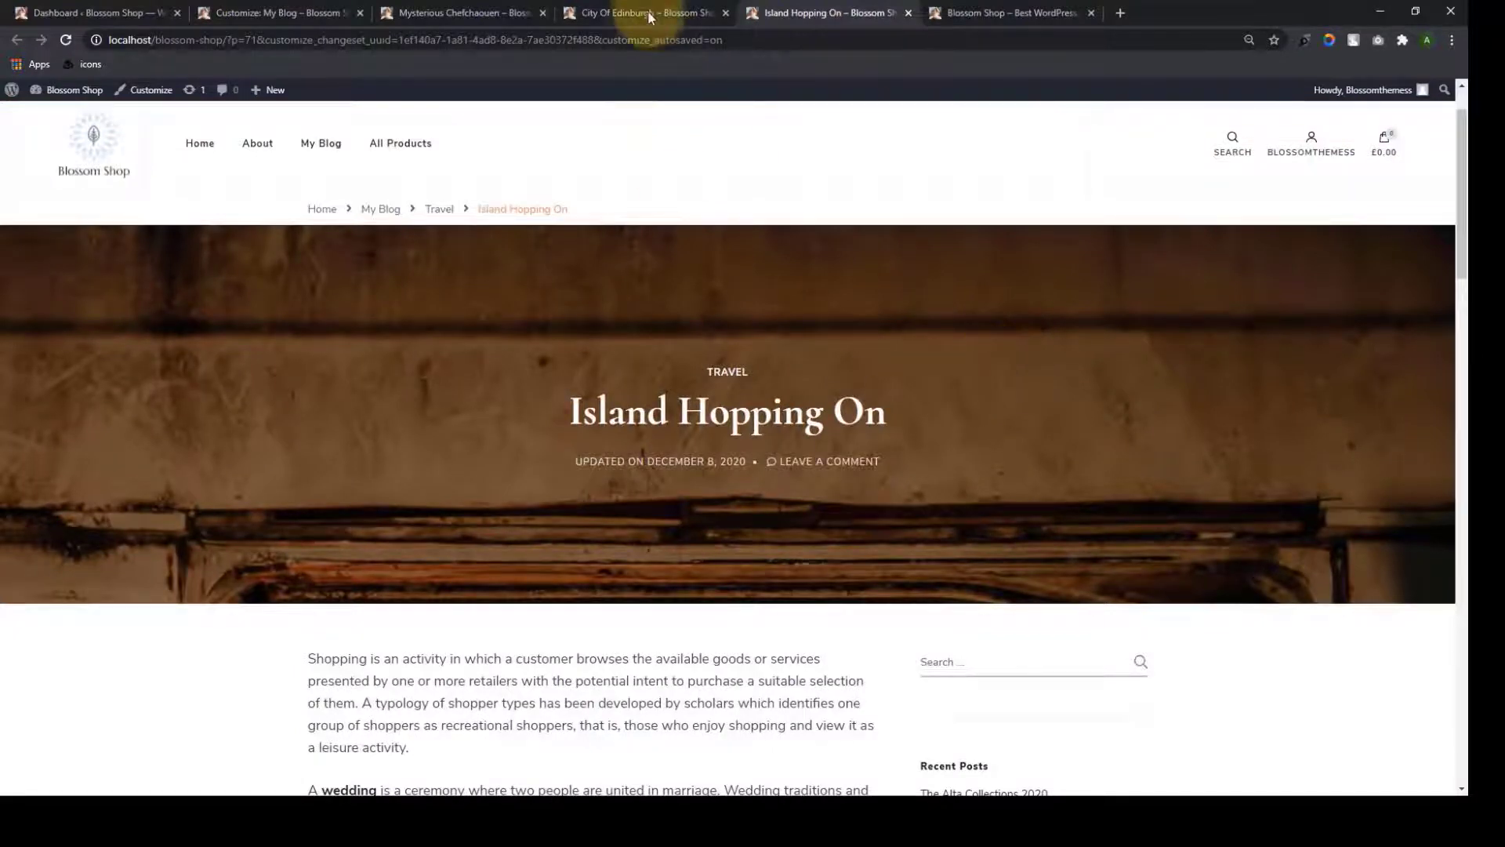
click(79, 13)
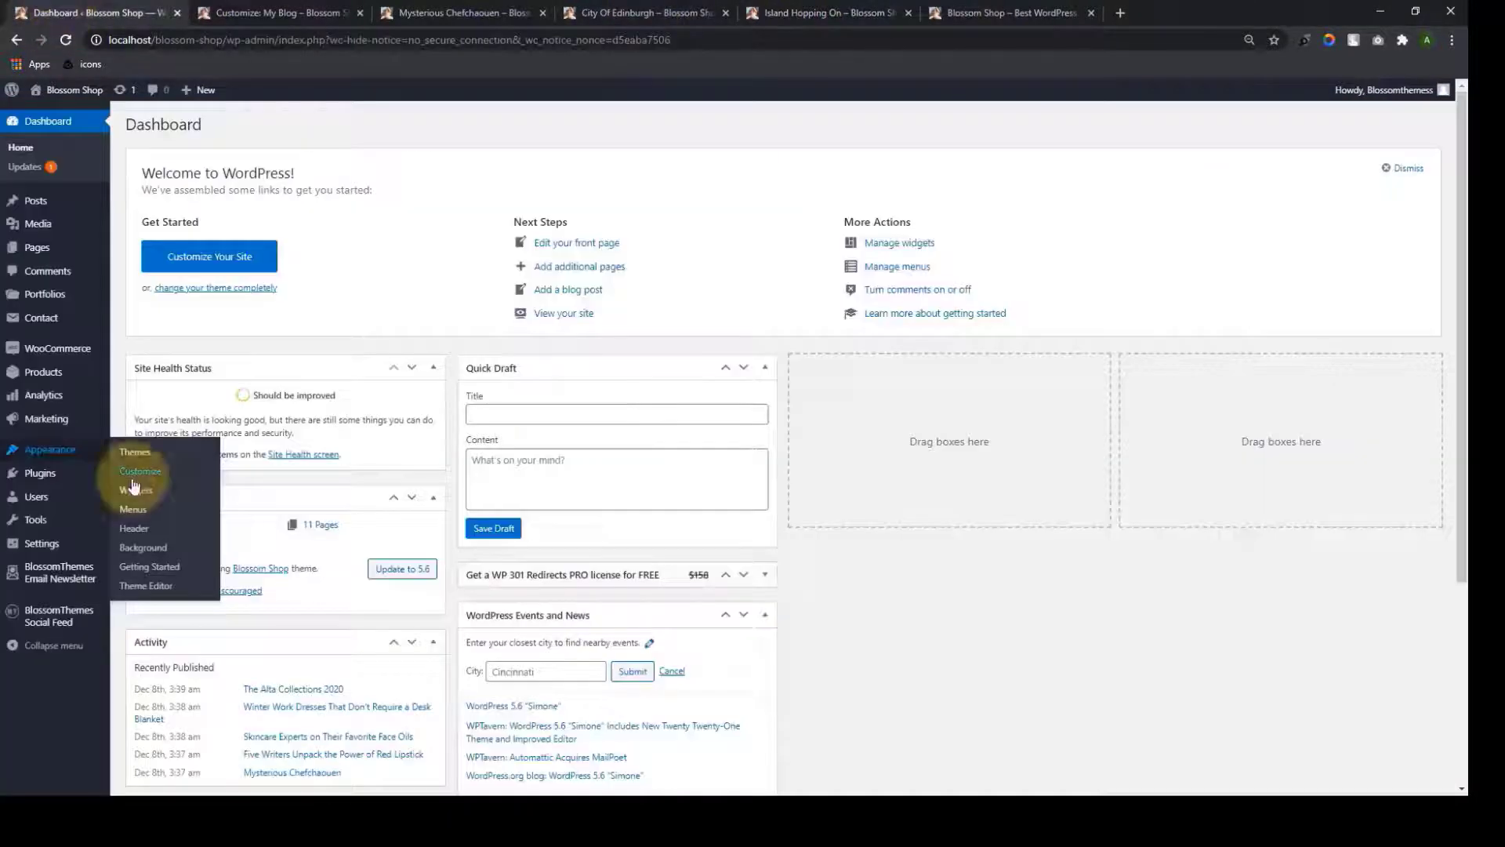
Set Mysterious Chefchaouen's own Sidebar Layout to Full Width and view the updated post
mouse_move(44, 199)
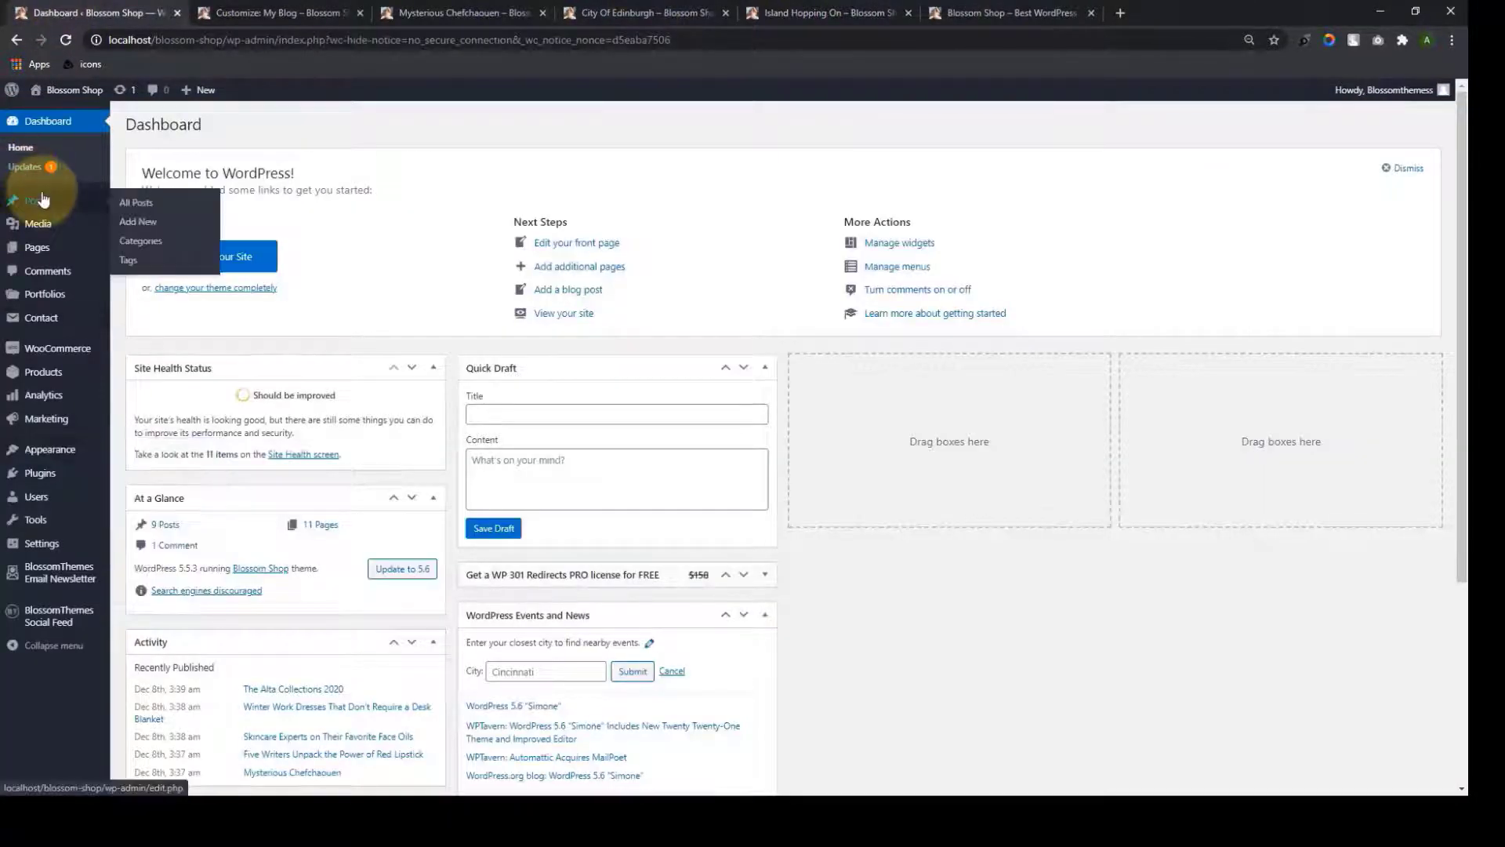
click(149, 205)
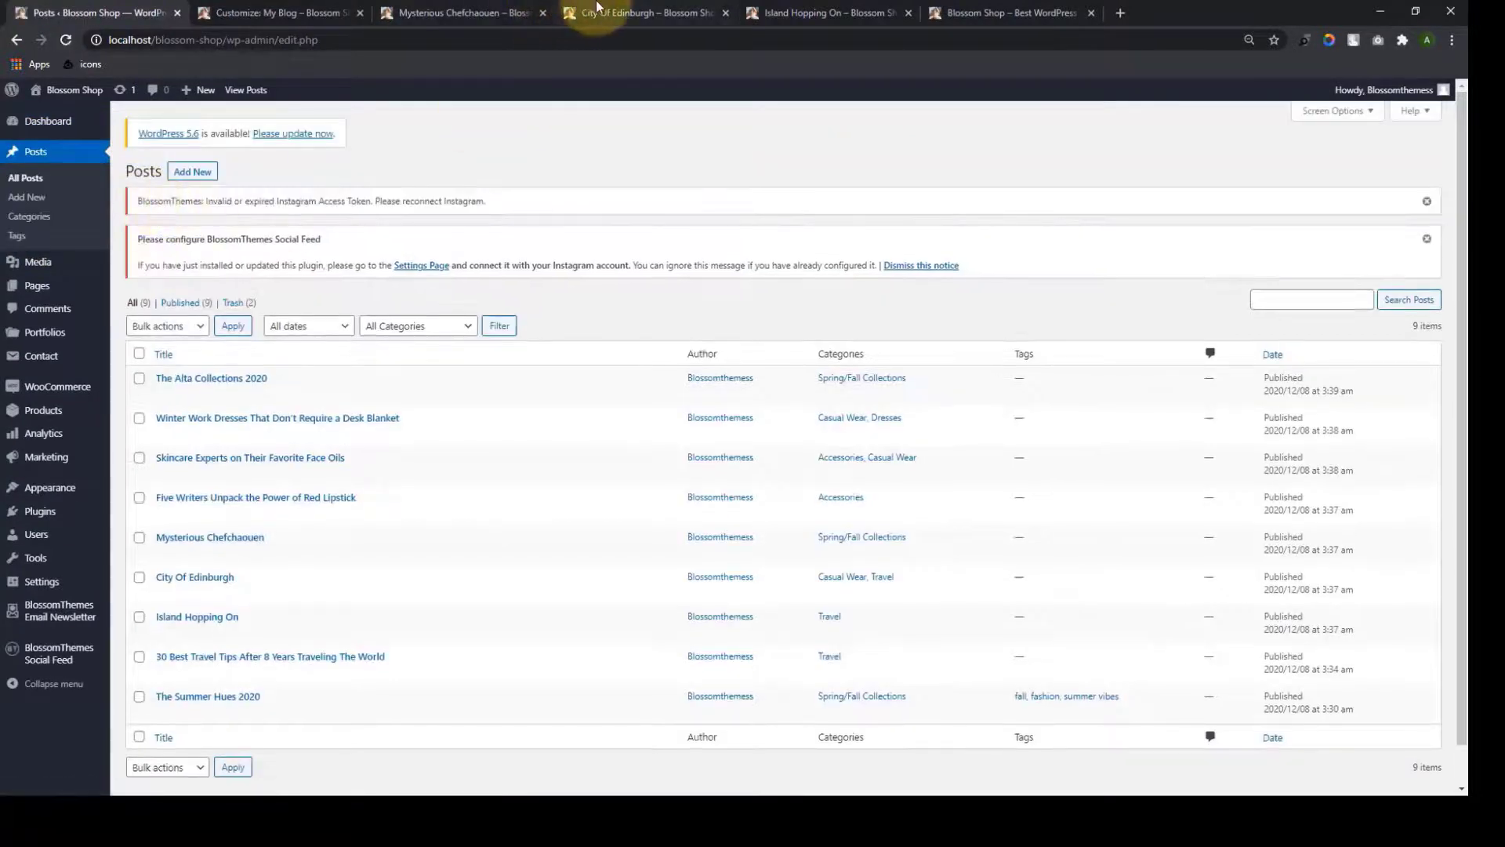
click(510, 14)
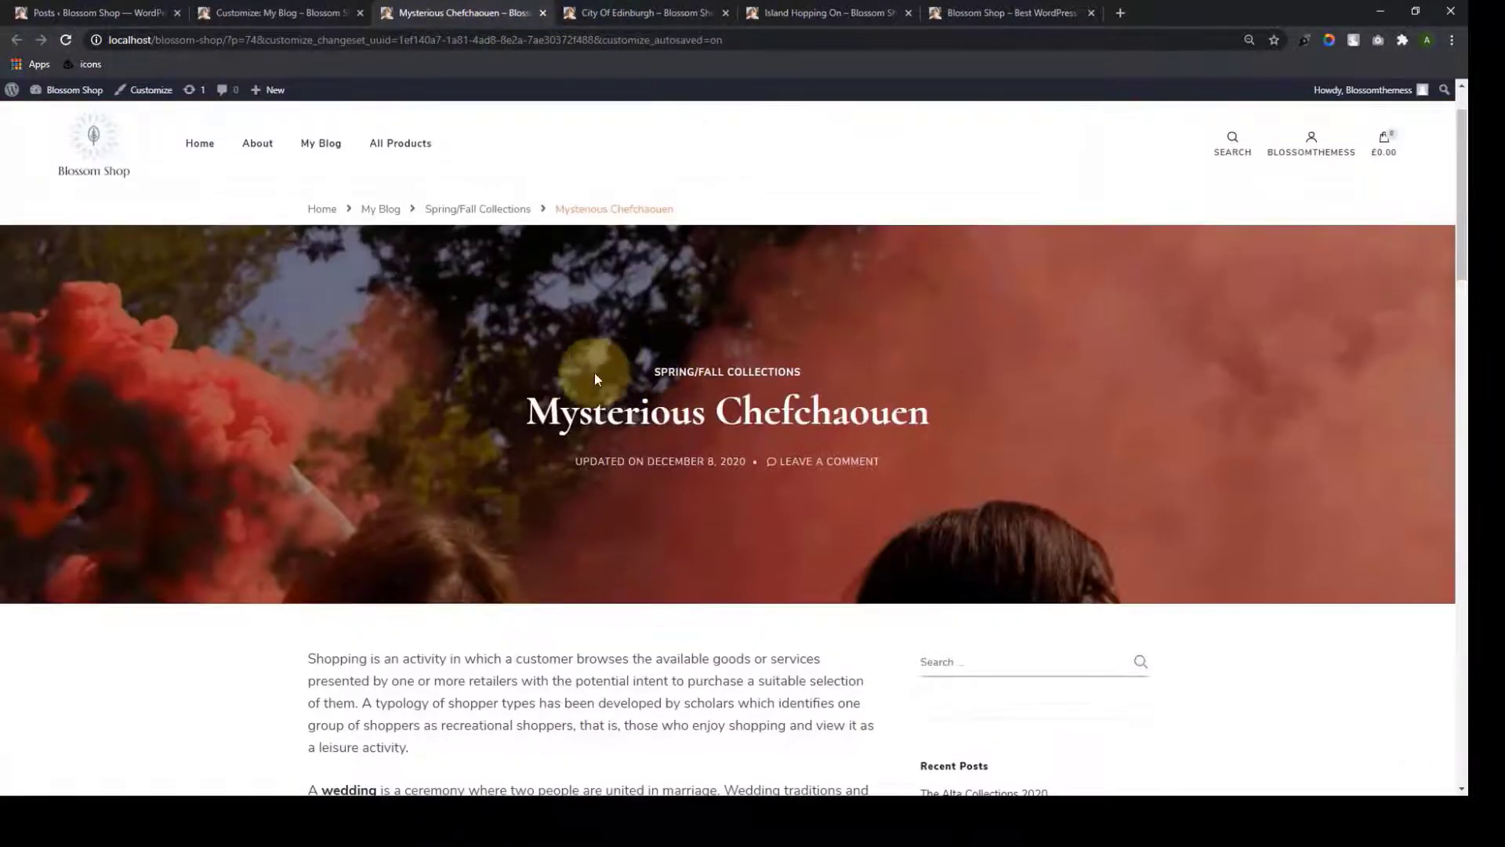
click(130, 14)
scroll(180, 509, down, 1)
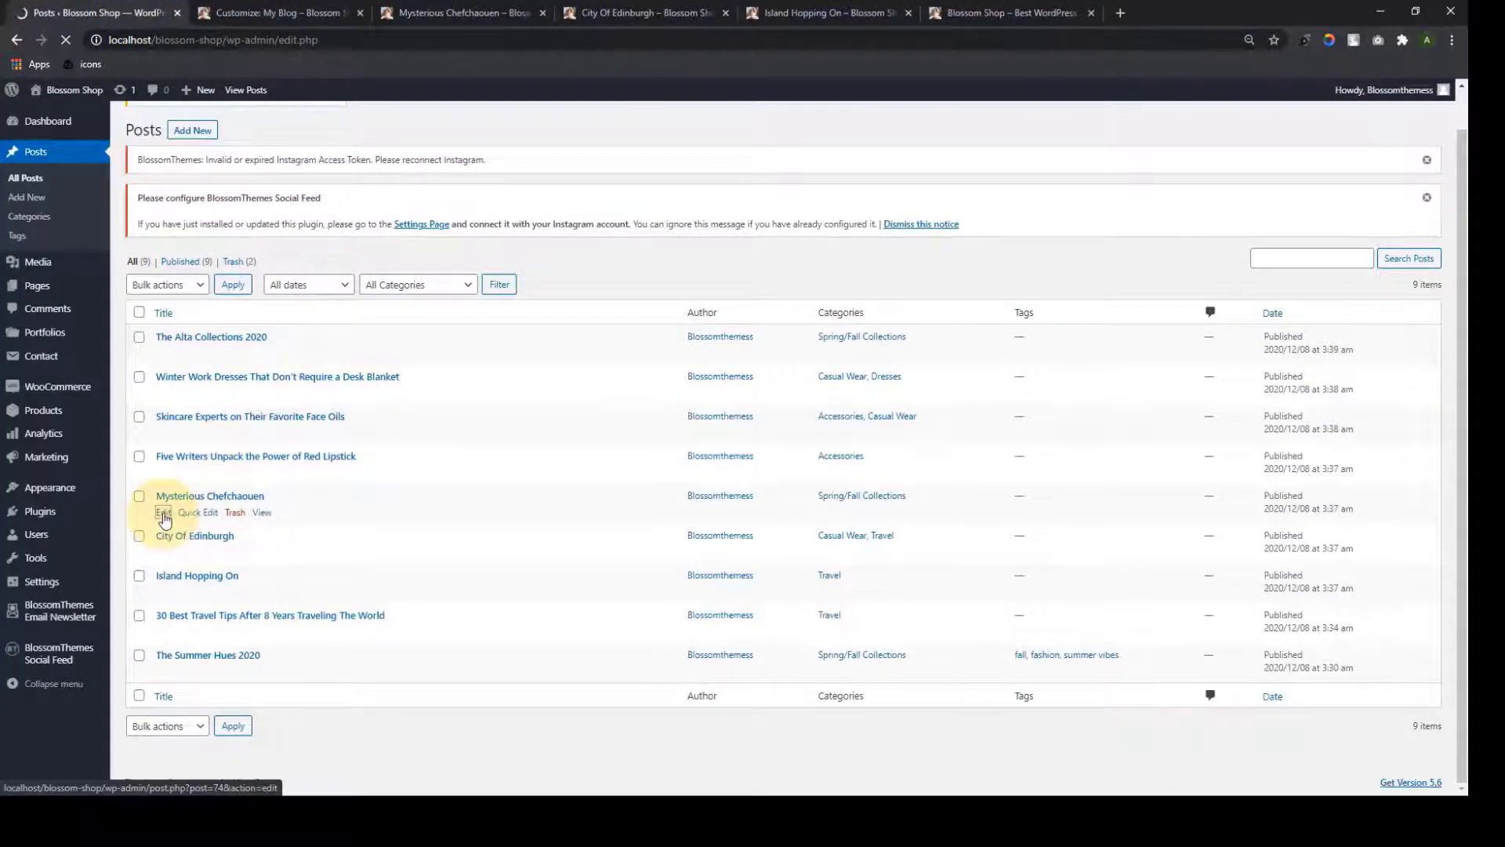
scroll(1008, 577, down, 10)
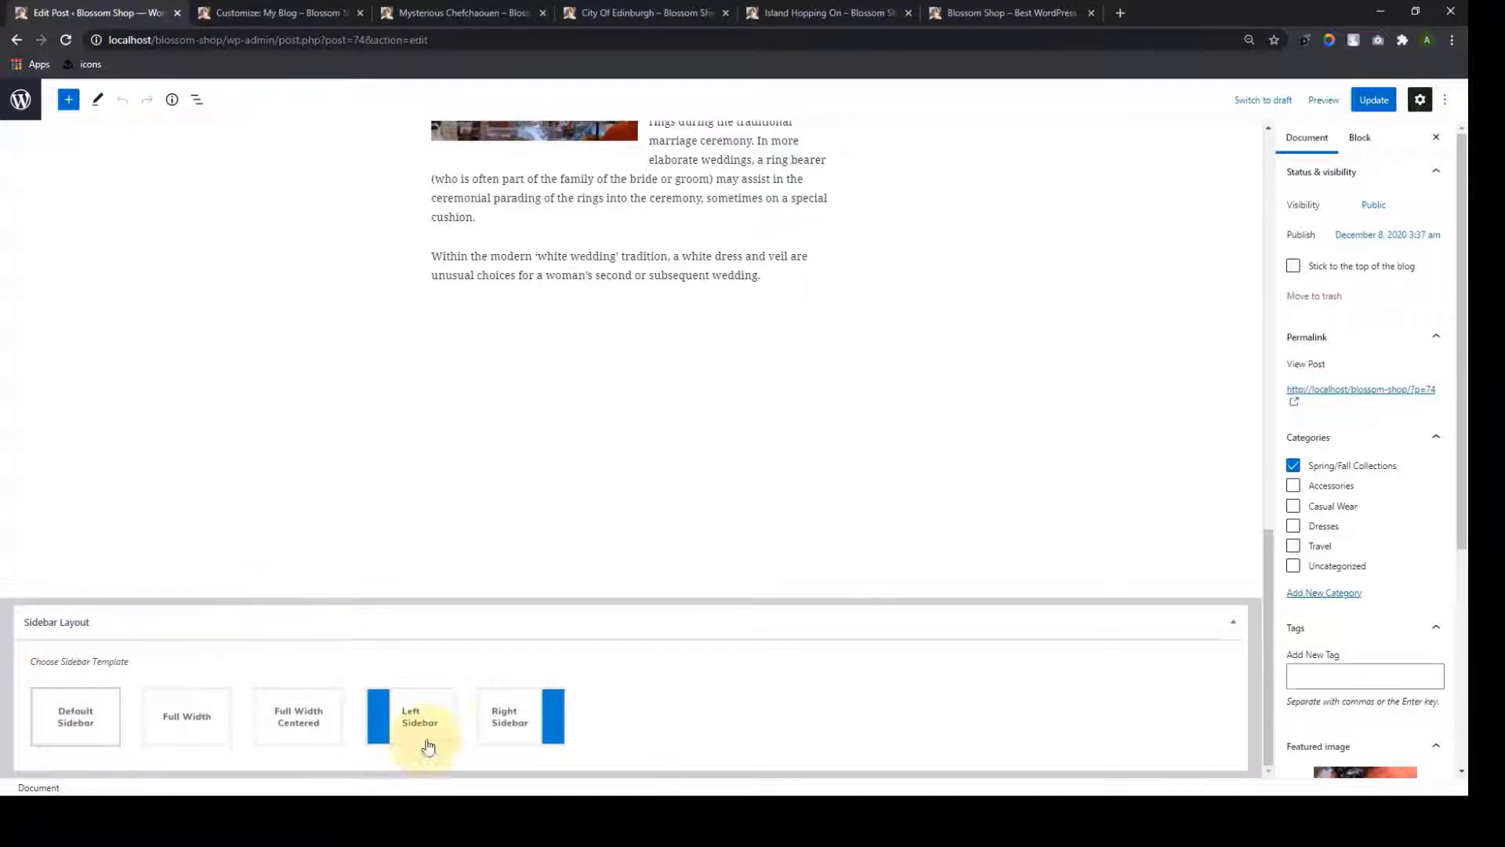
click(203, 731)
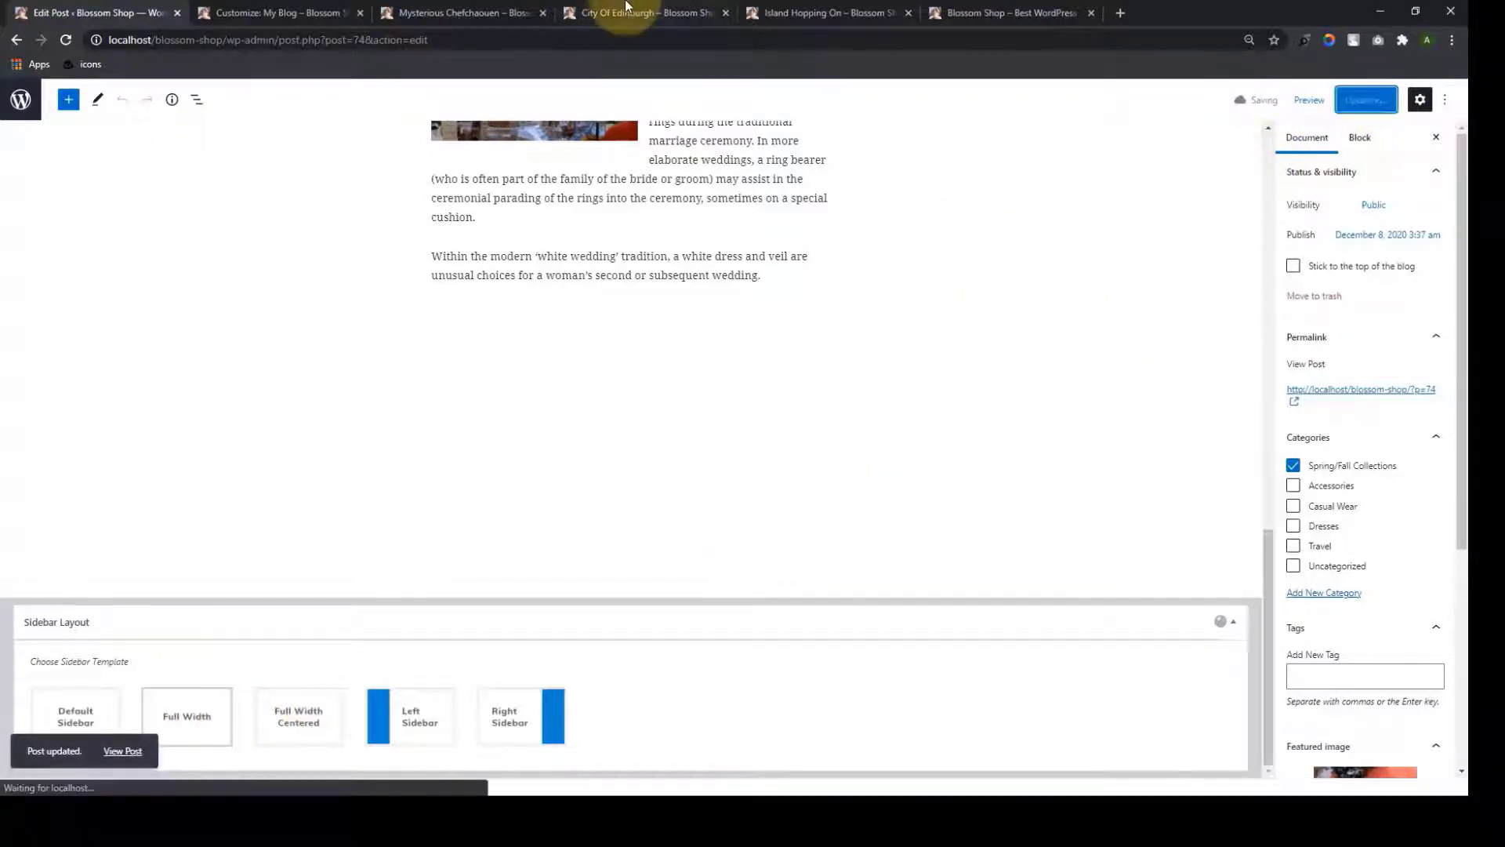
click(462, 11)
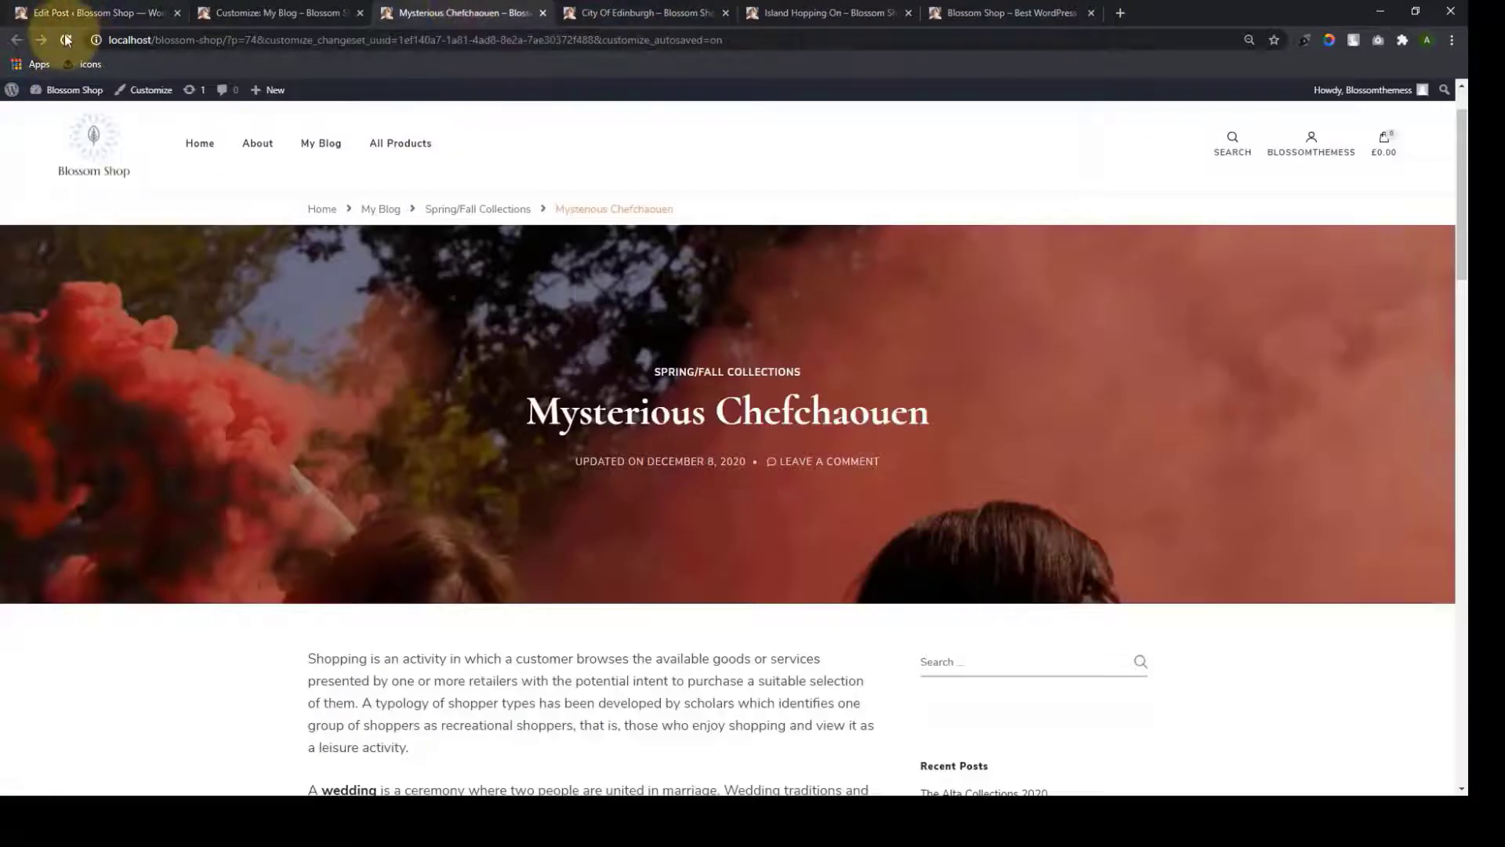
Compare the full-width Mysterious Chefchaouen page with City Of Edinburgh's sidebar, then return to All Posts
scroll(908, 429, down, 8)
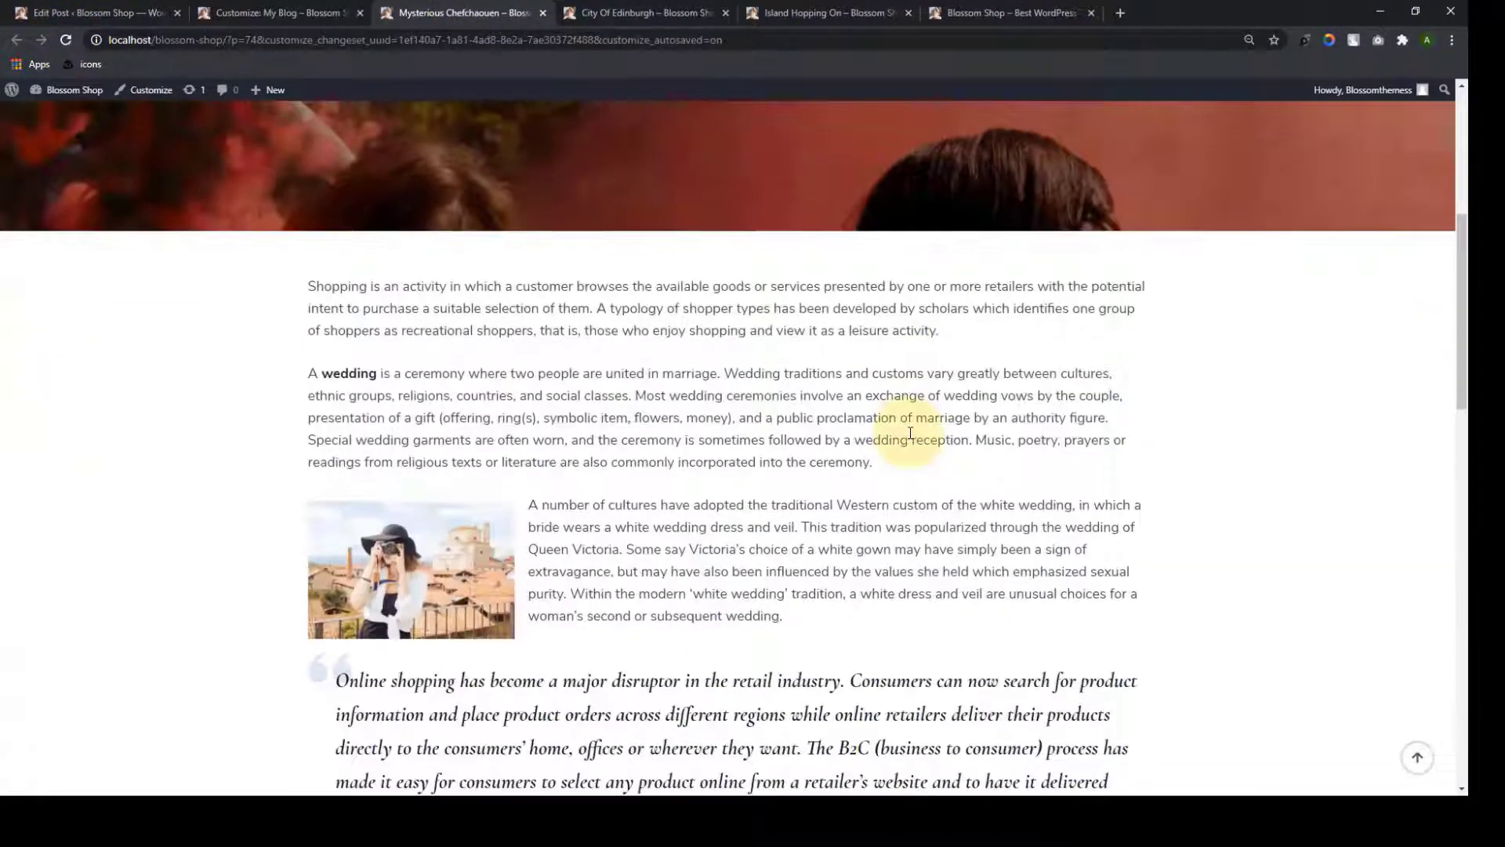
scroll(752, 226, up, 2)
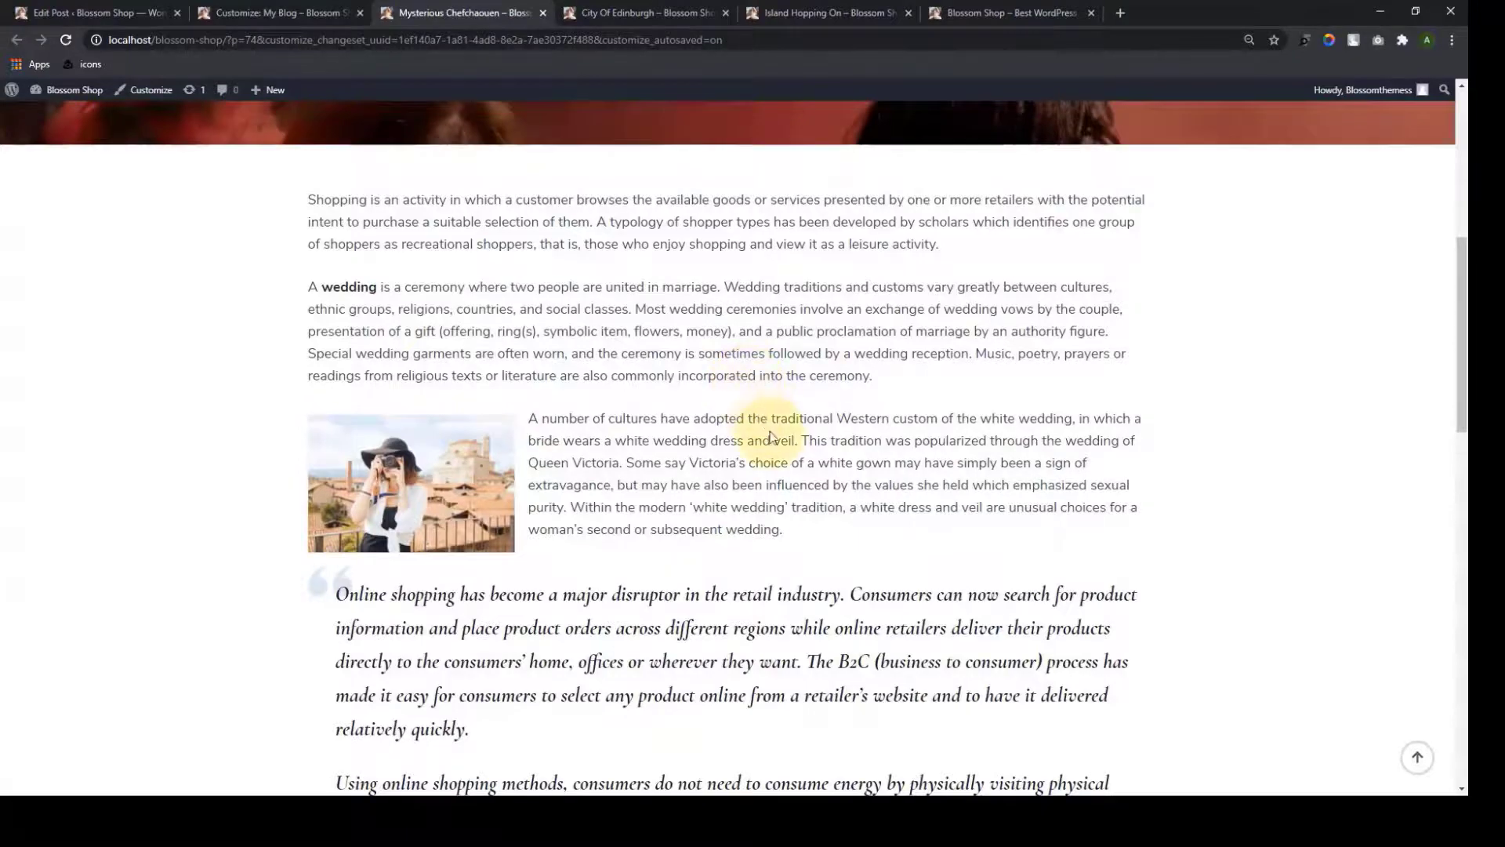
scroll(771, 437, up, 7)
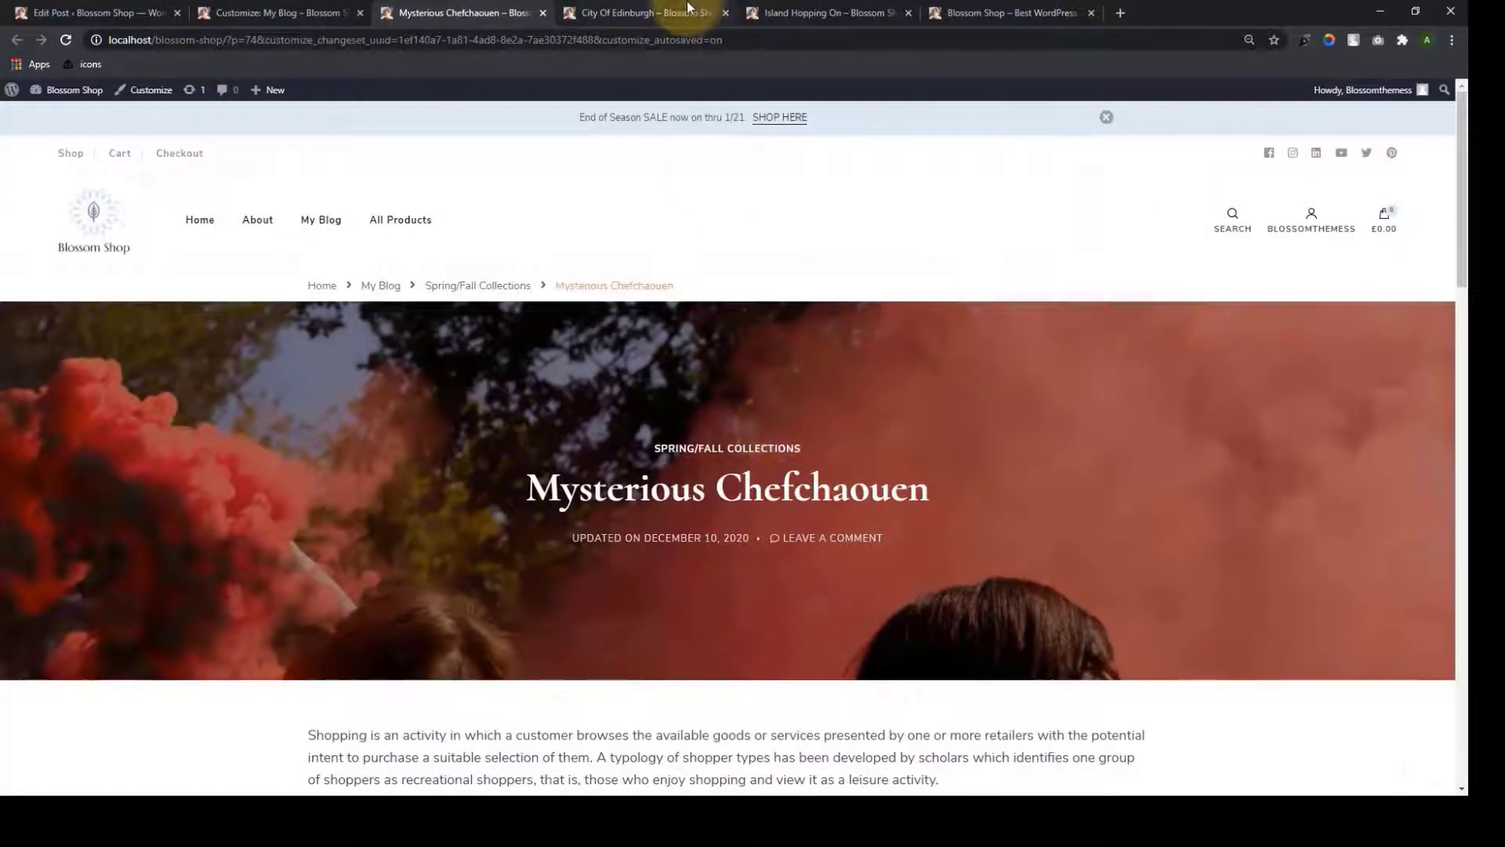
click(684, 6)
scroll(806, 337, up, 8)
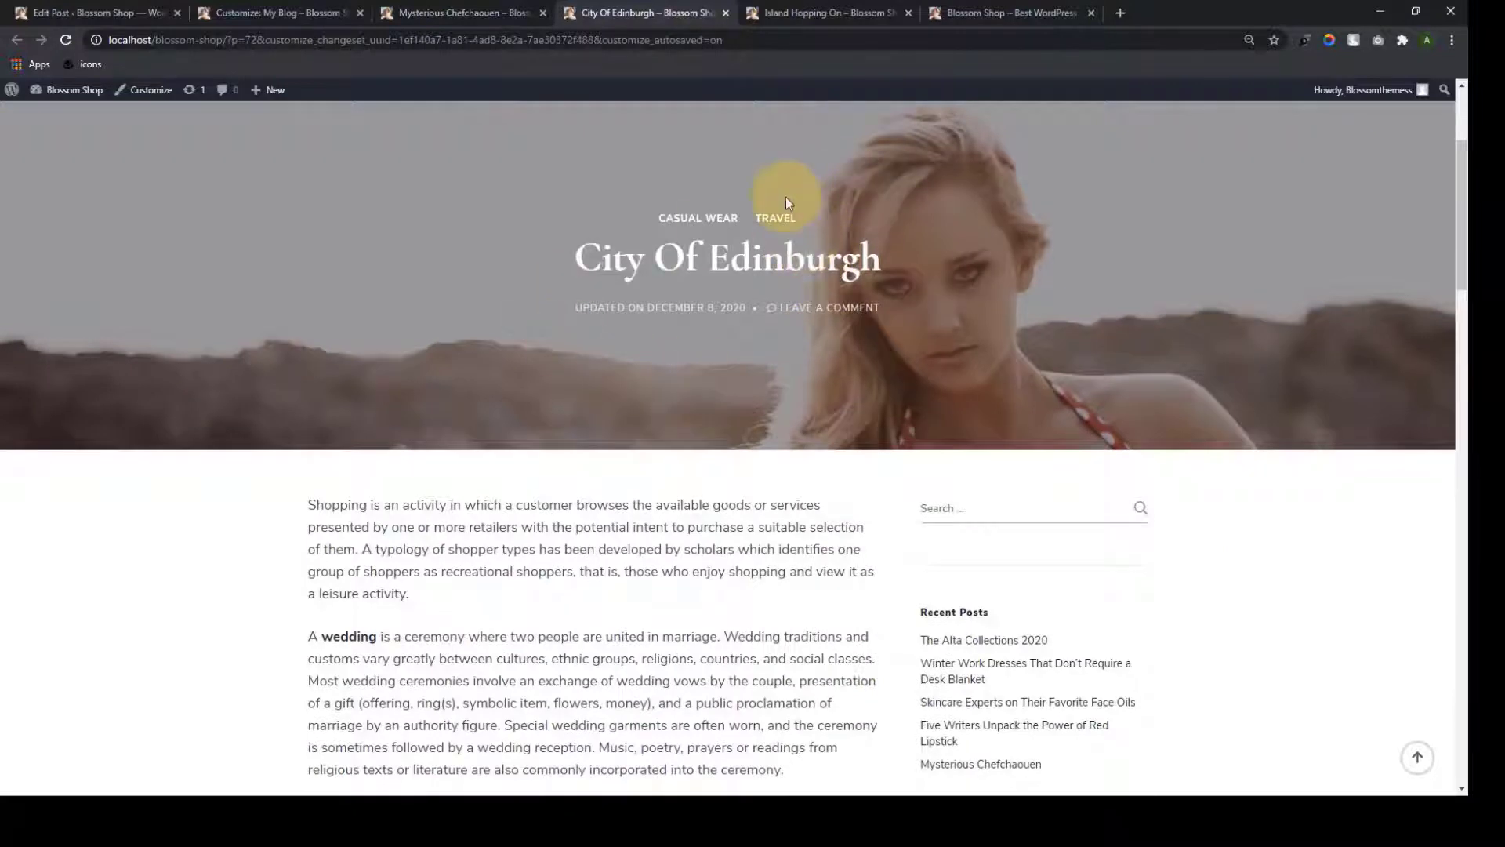
click(502, 10)
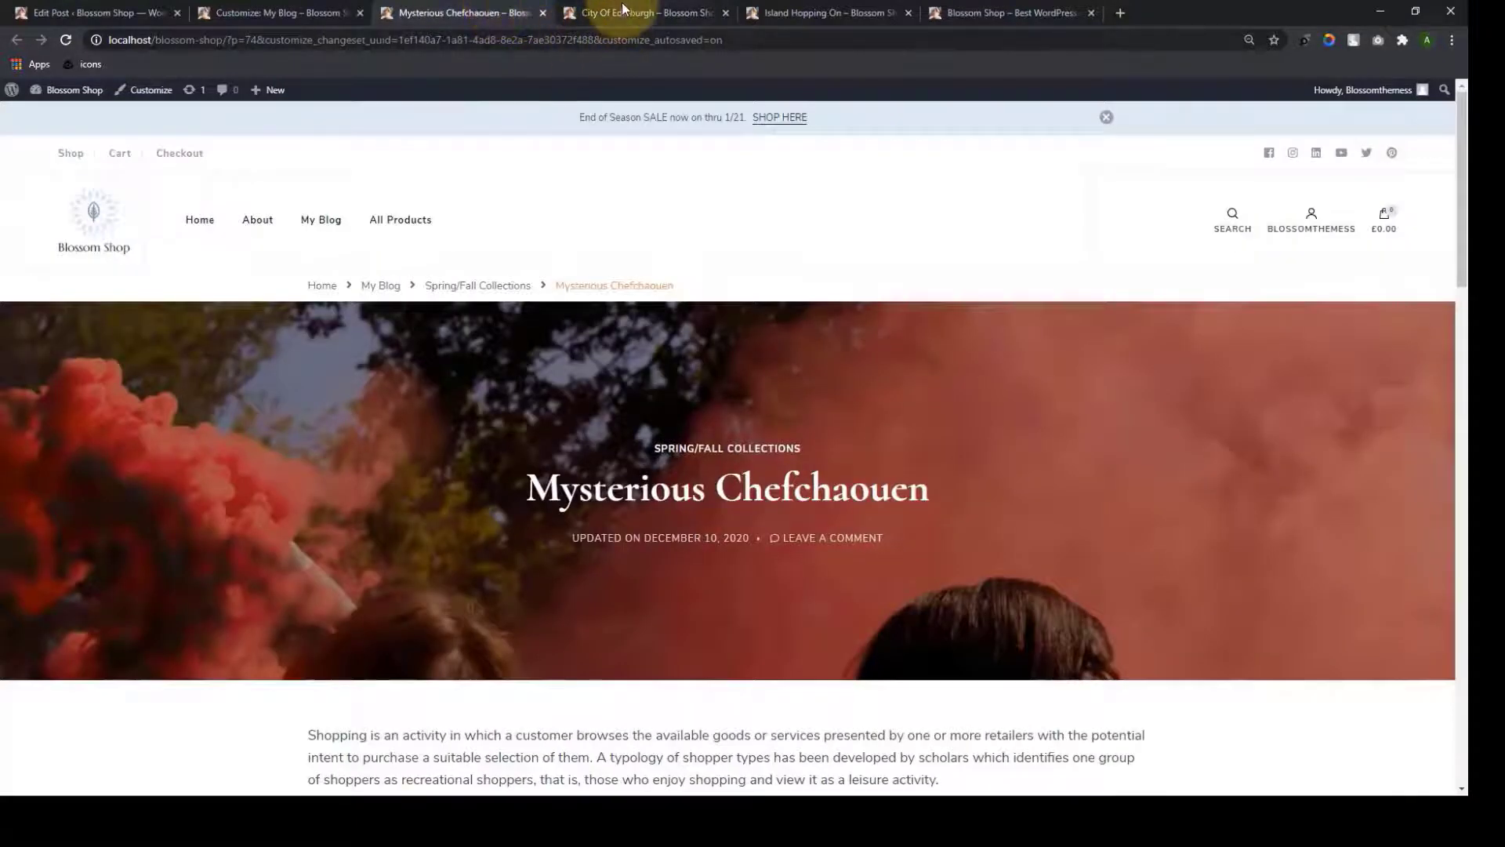
click(628, 11)
click(138, 9)
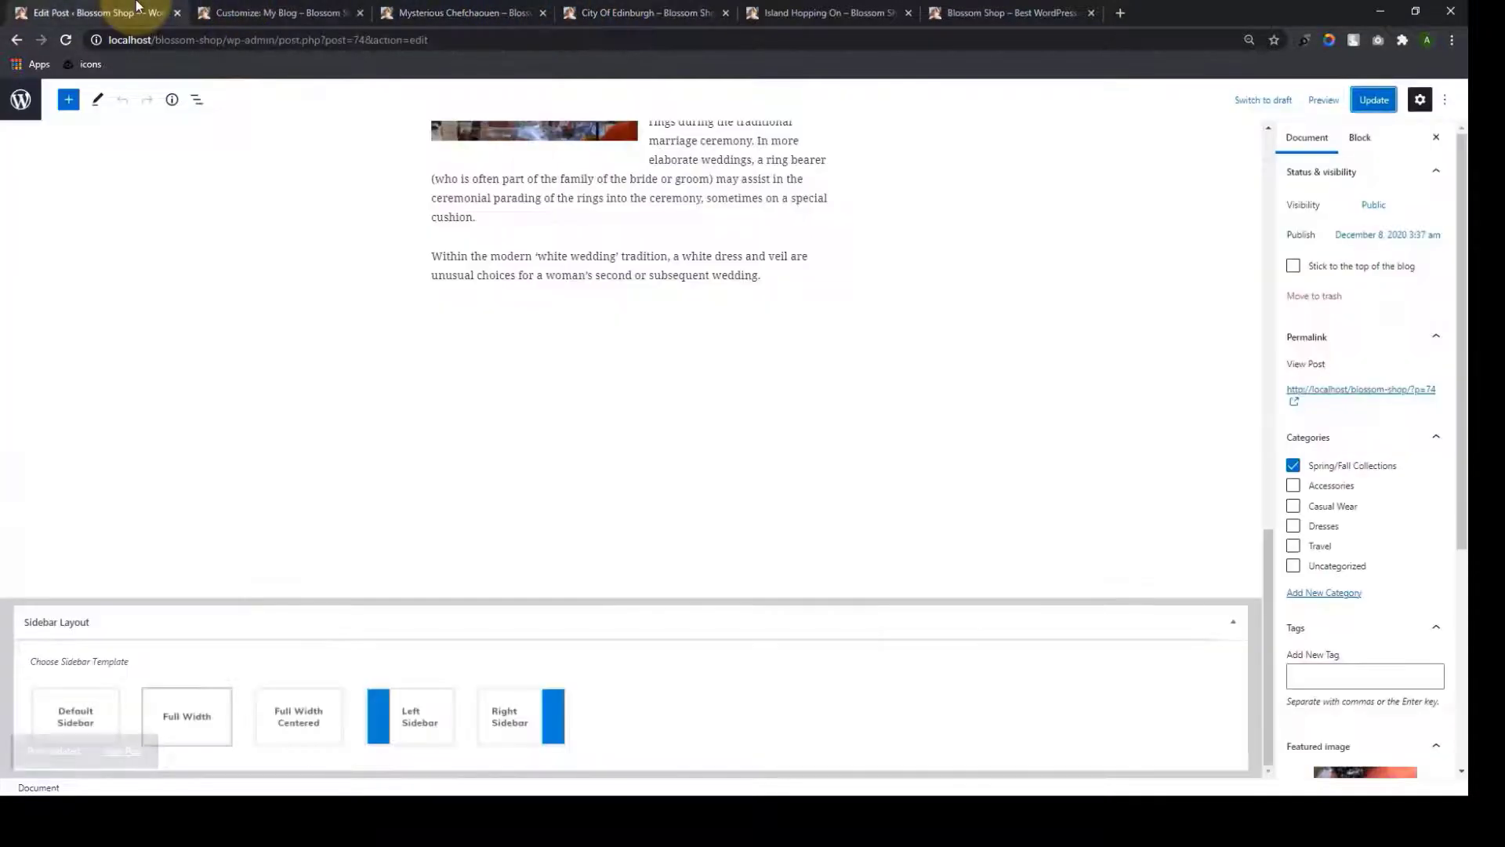
click(18, 102)
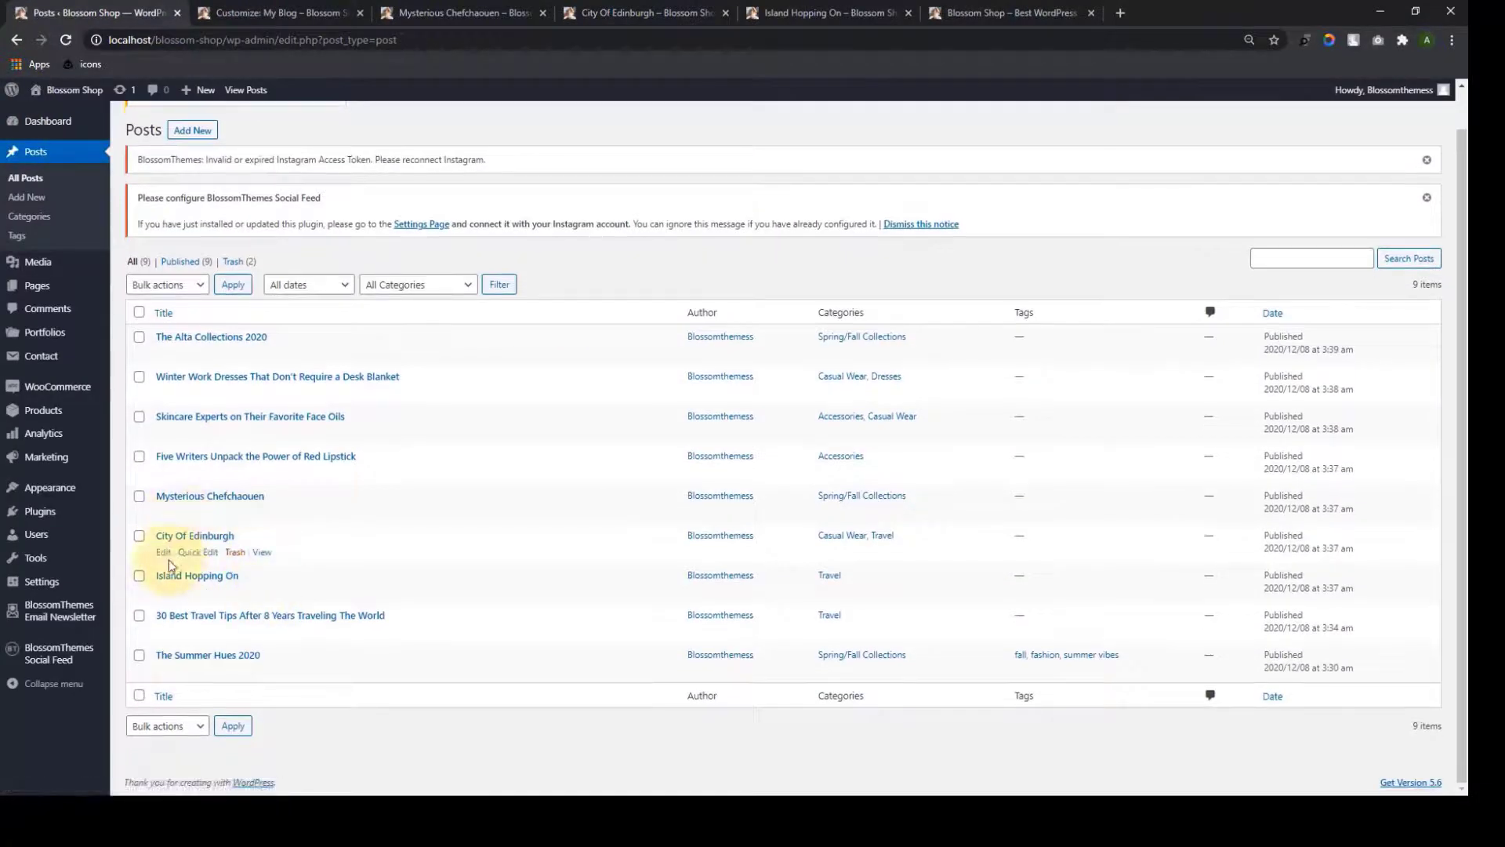
Give City Of Edinburgh the Full Width Centered sidebar layout, update it, and view its page
click(165, 554)
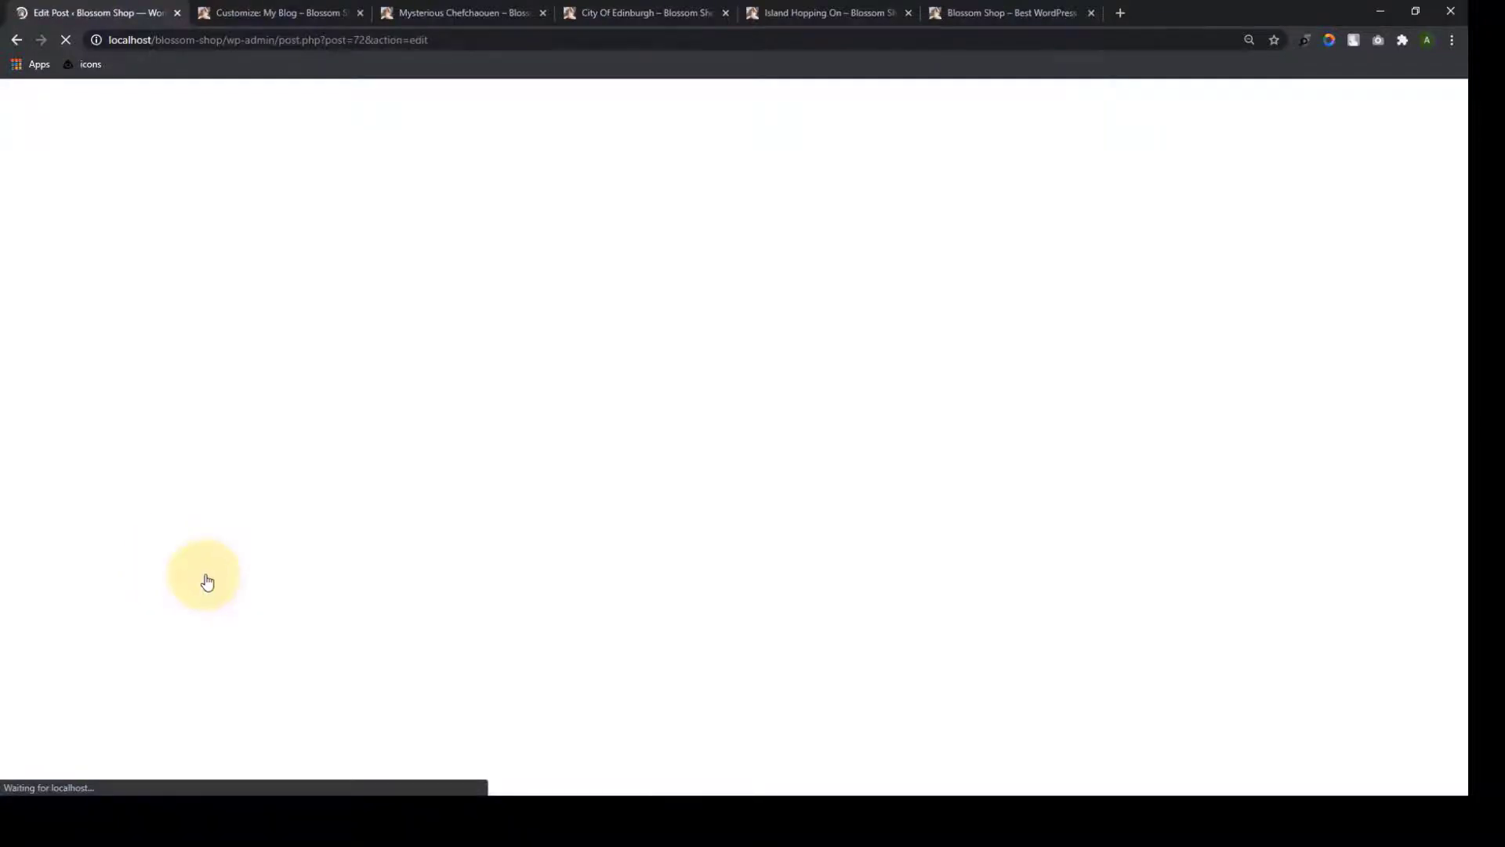
click(664, 9)
scroll(945, 514, down, 15)
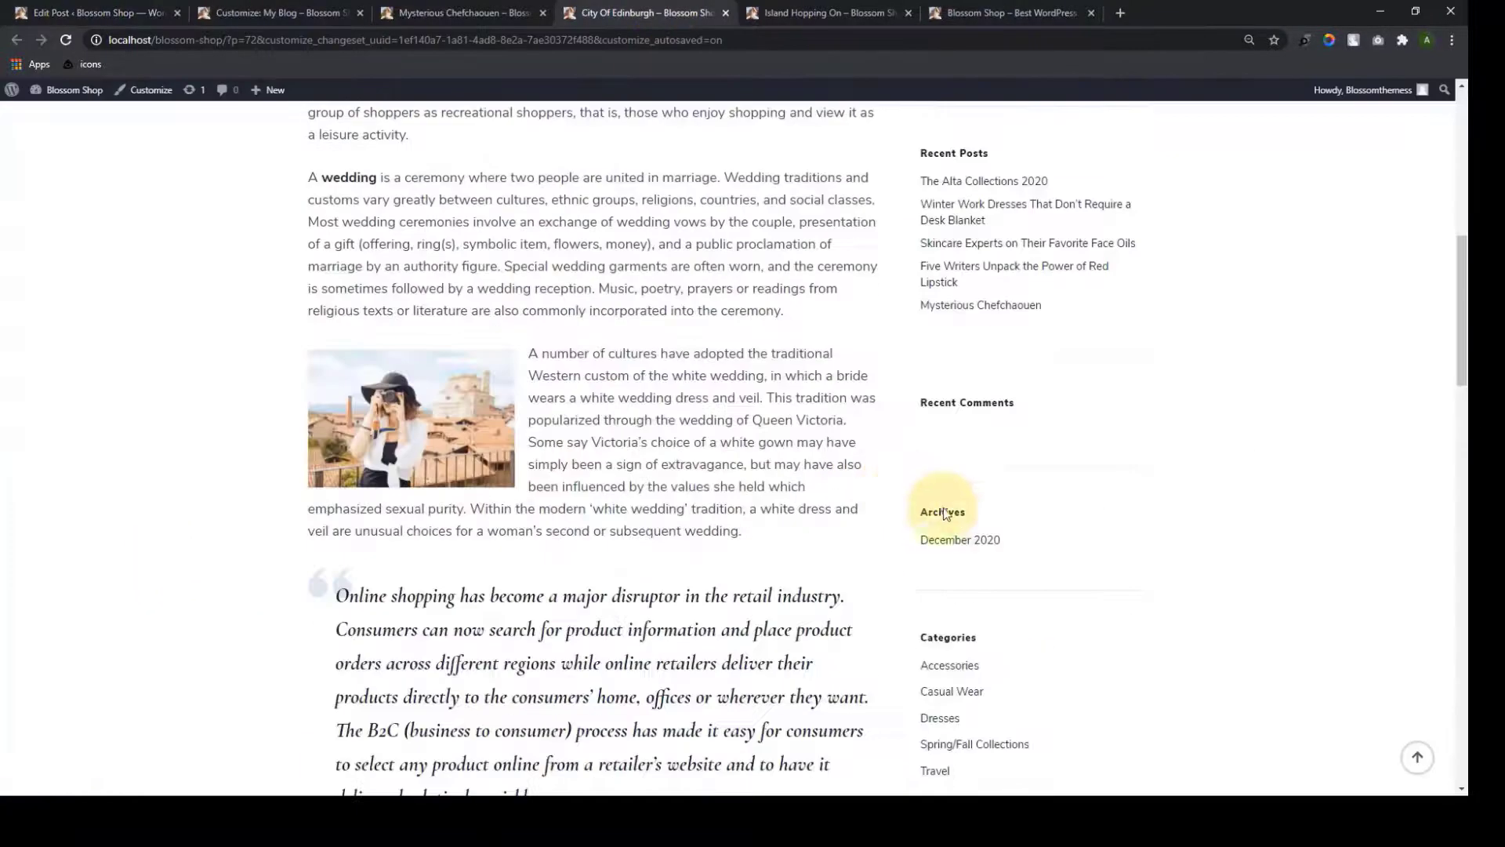
scroll(955, 510, up, 15)
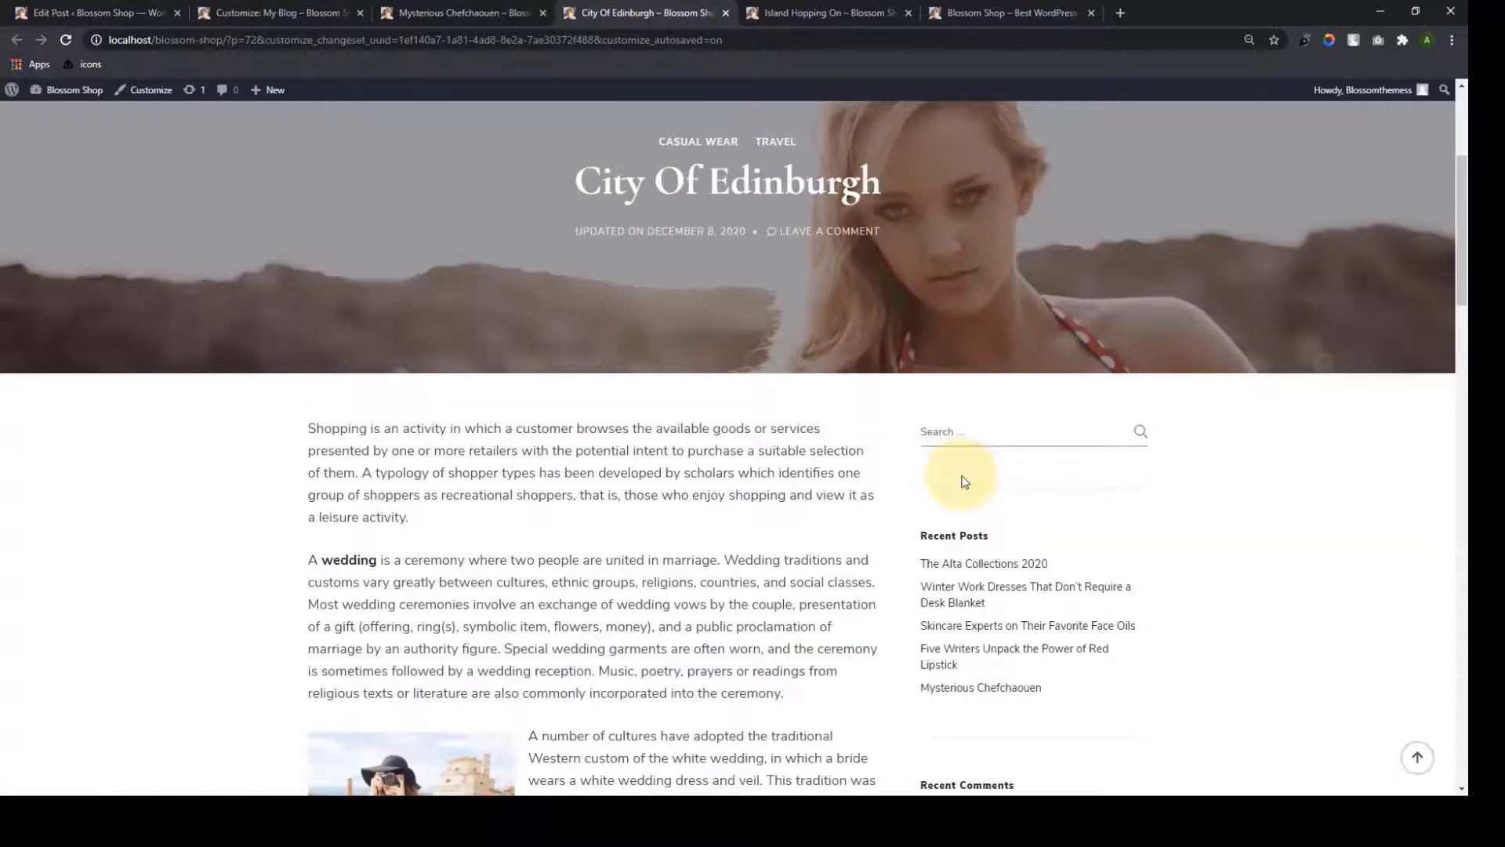
scroll(980, 541, down, 3)
scroll(995, 598, up, 2)
click(251, 9)
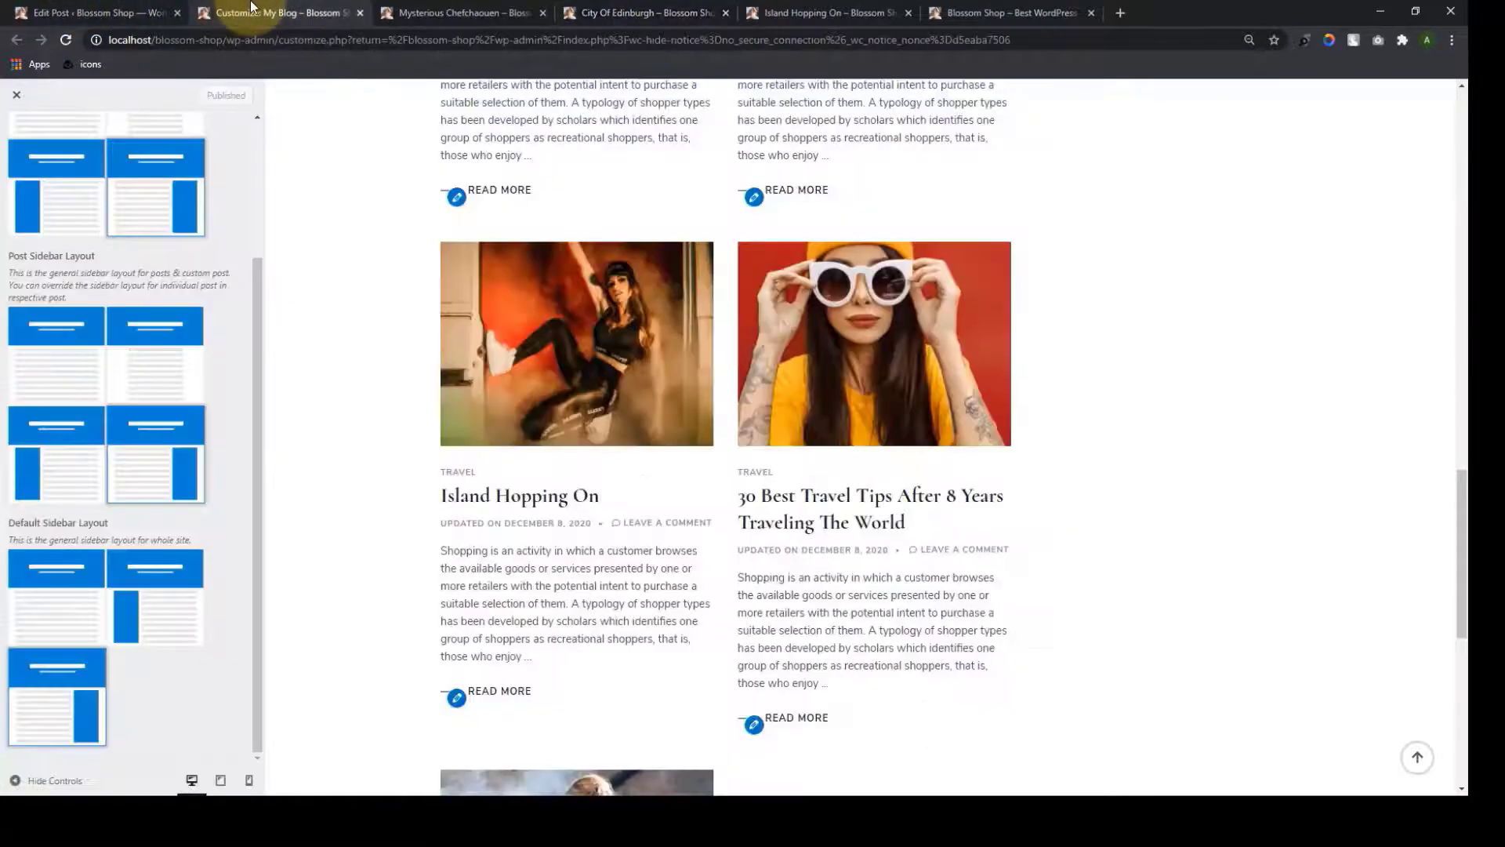
click(102, 12)
scroll(674, 557, down, 10)
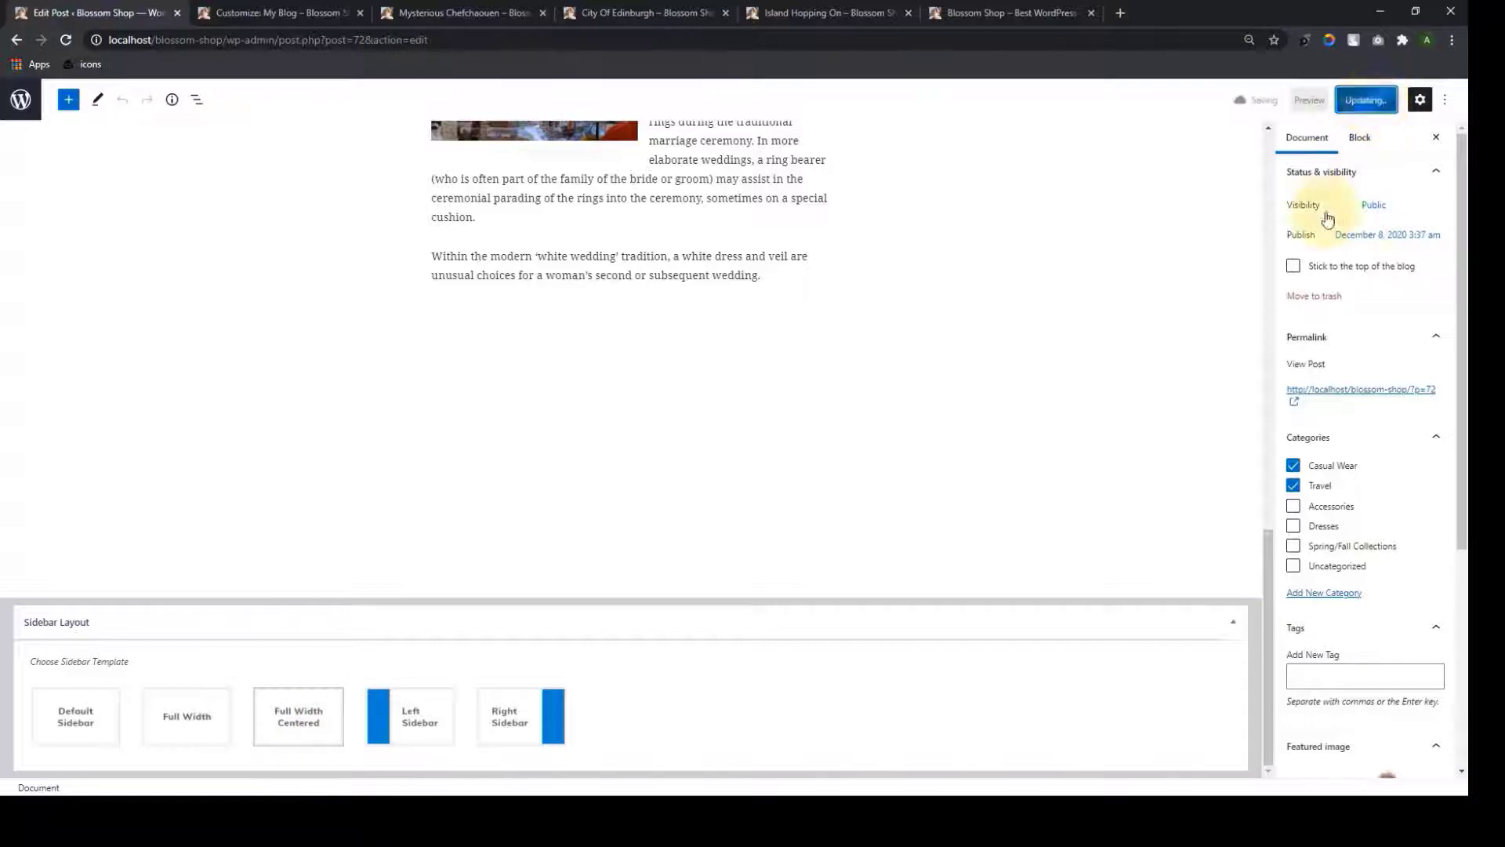
click(580, 12)
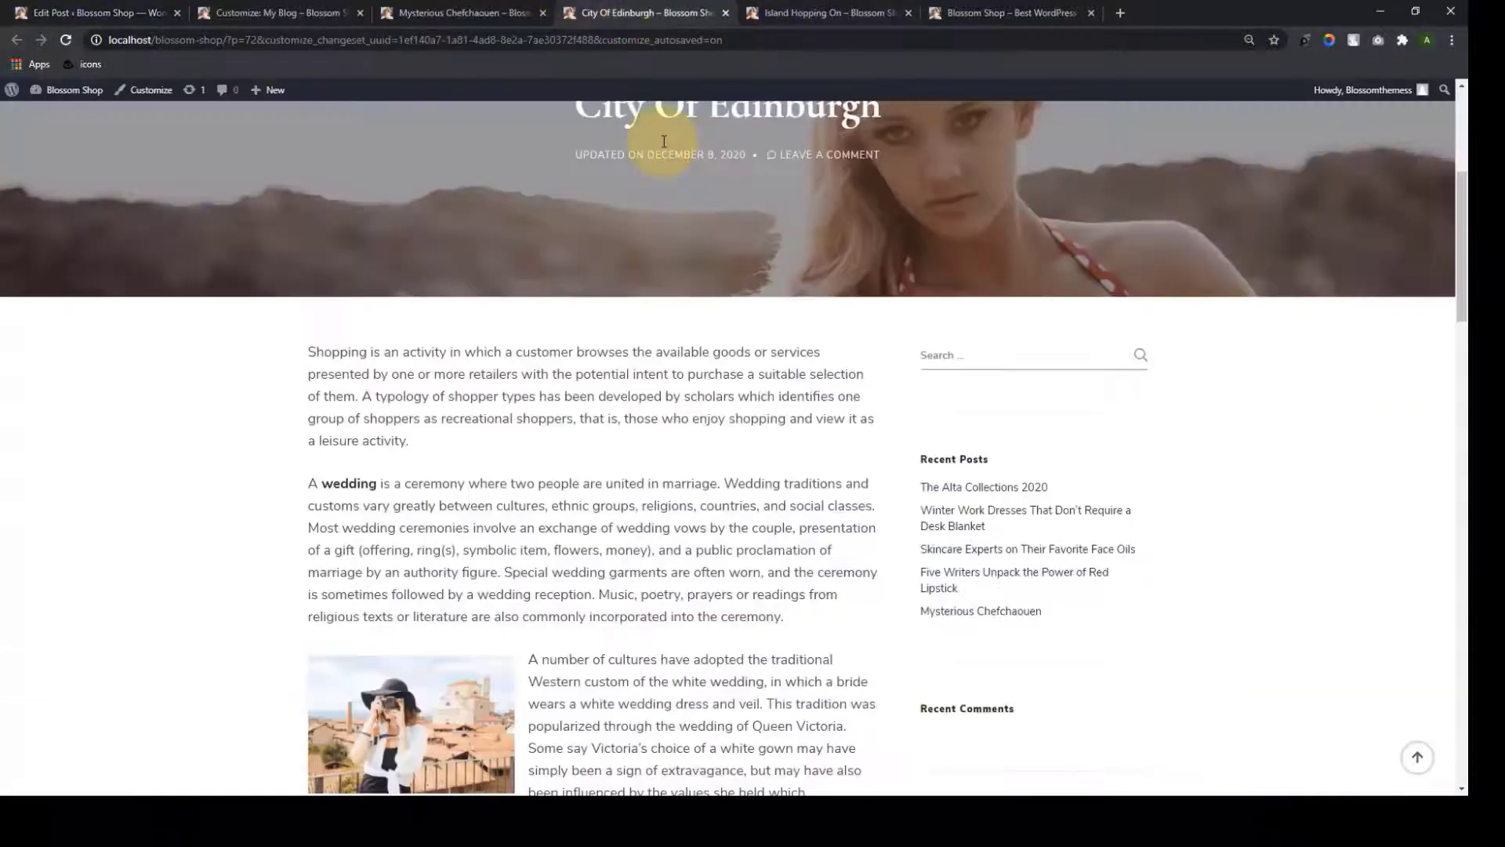
Reload the current post, then check the Mysterious Chefchaouen and City Of Edinburgh post layouts
click(64, 41)
scroll(762, 488, down, 10)
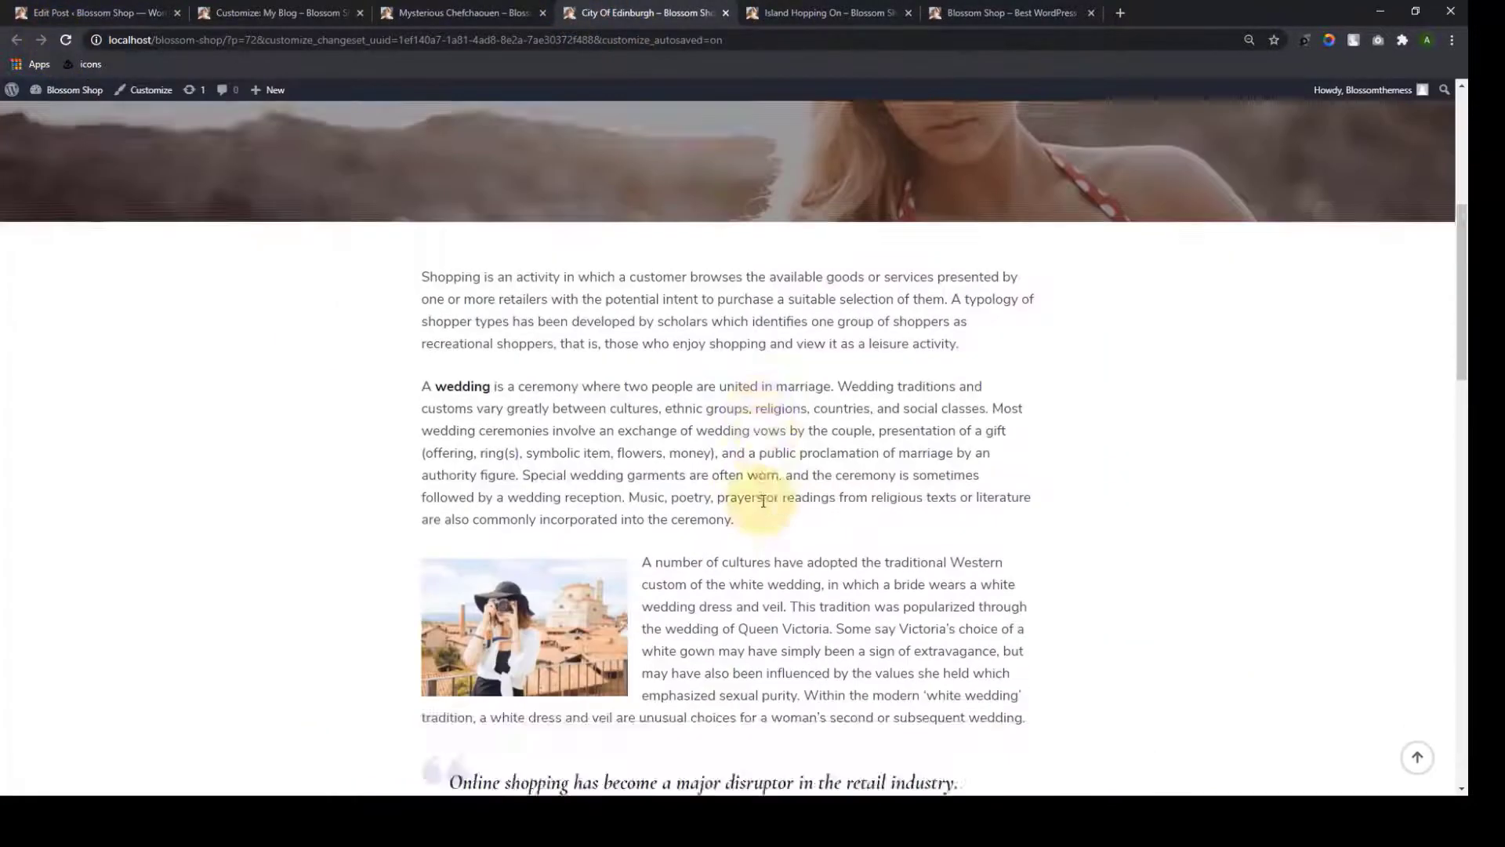
scroll(715, 649, up, 4)
scroll(730, 655, up, 8)
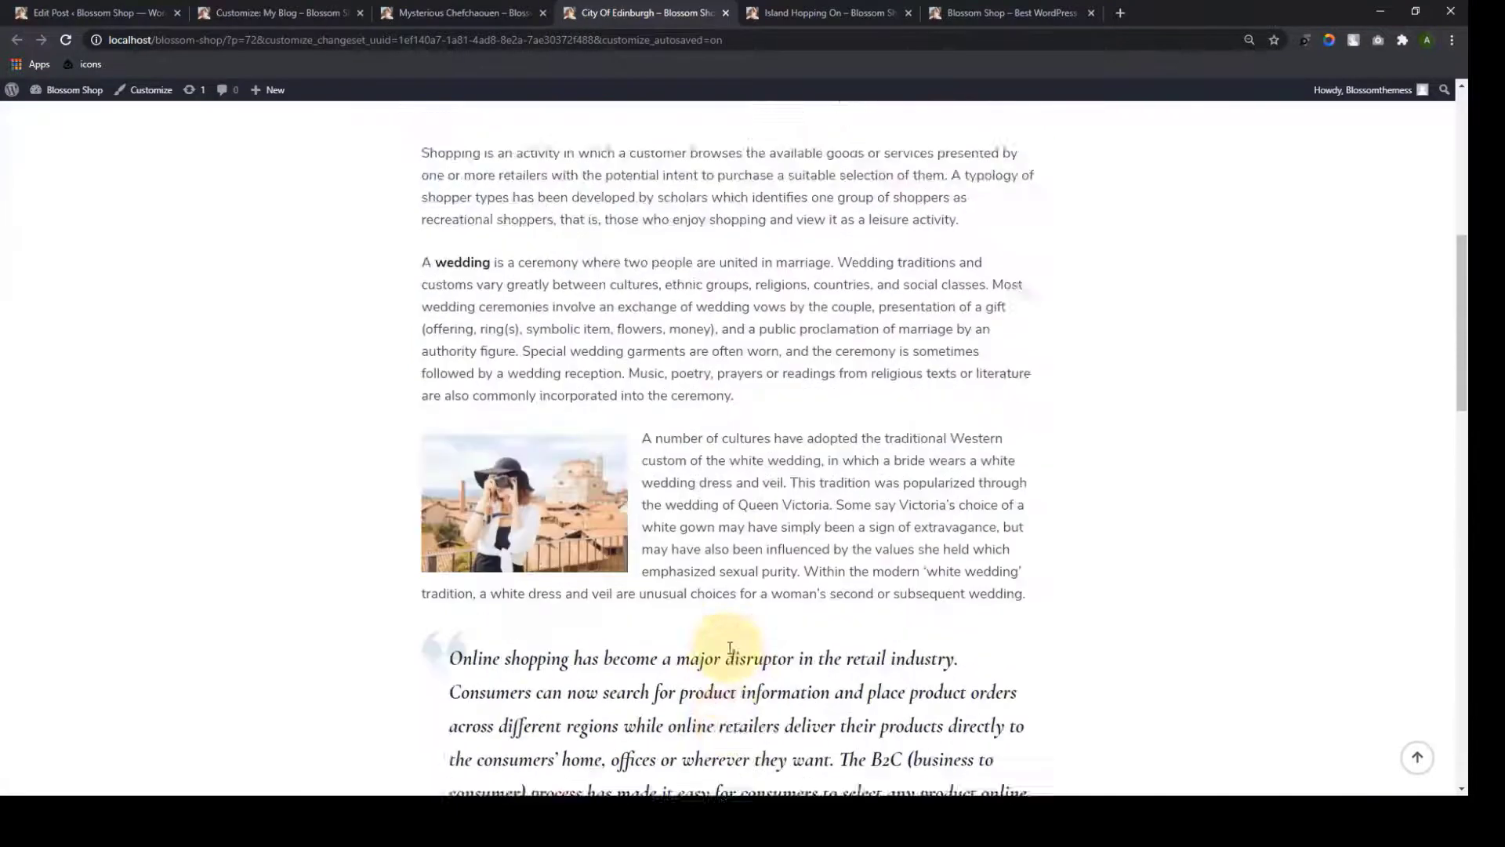
scroll(729, 654, up, 3)
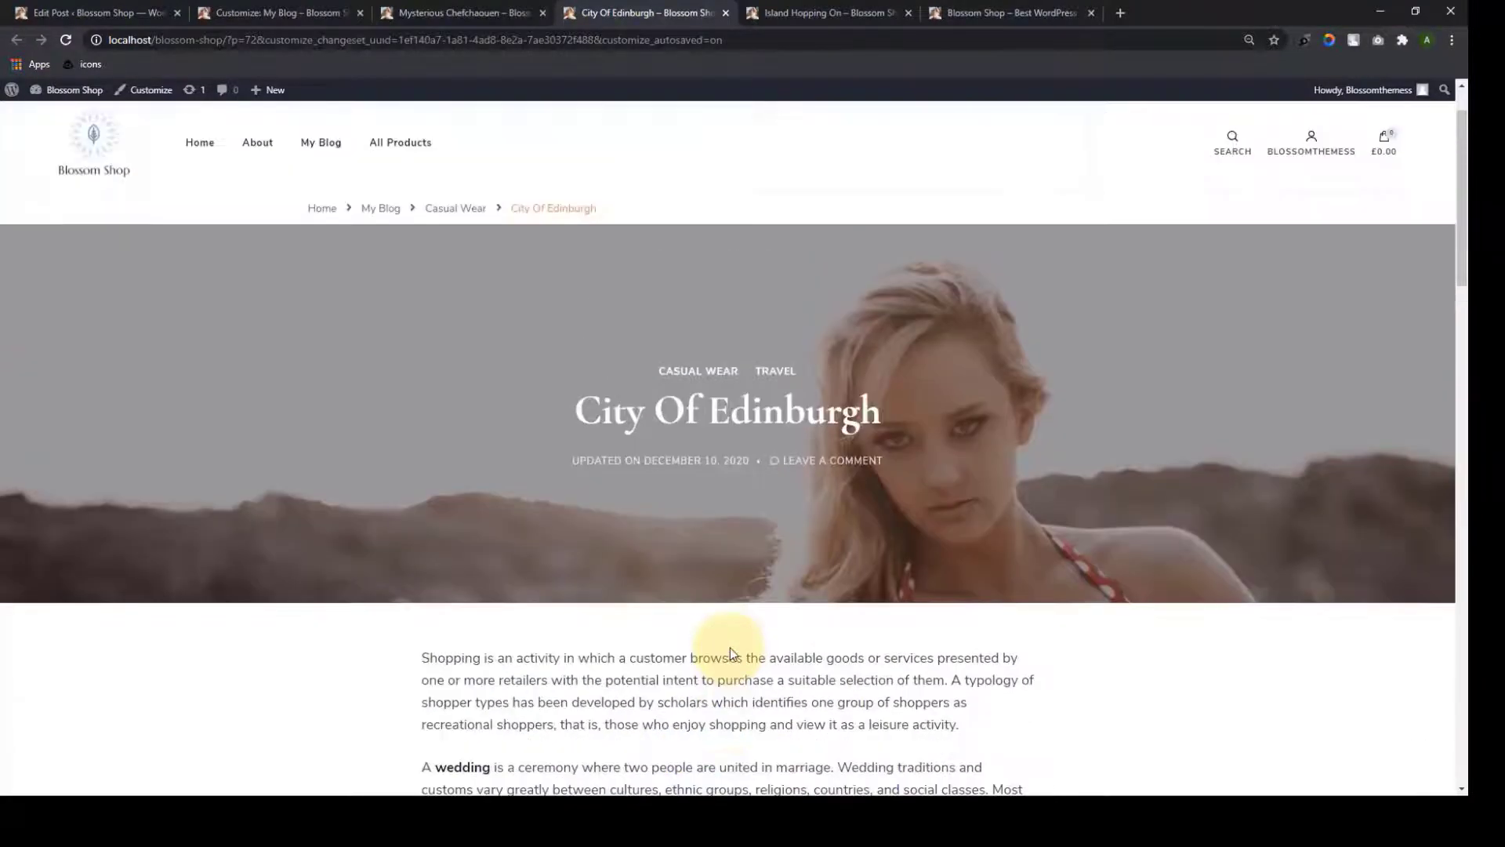
click(462, 12)
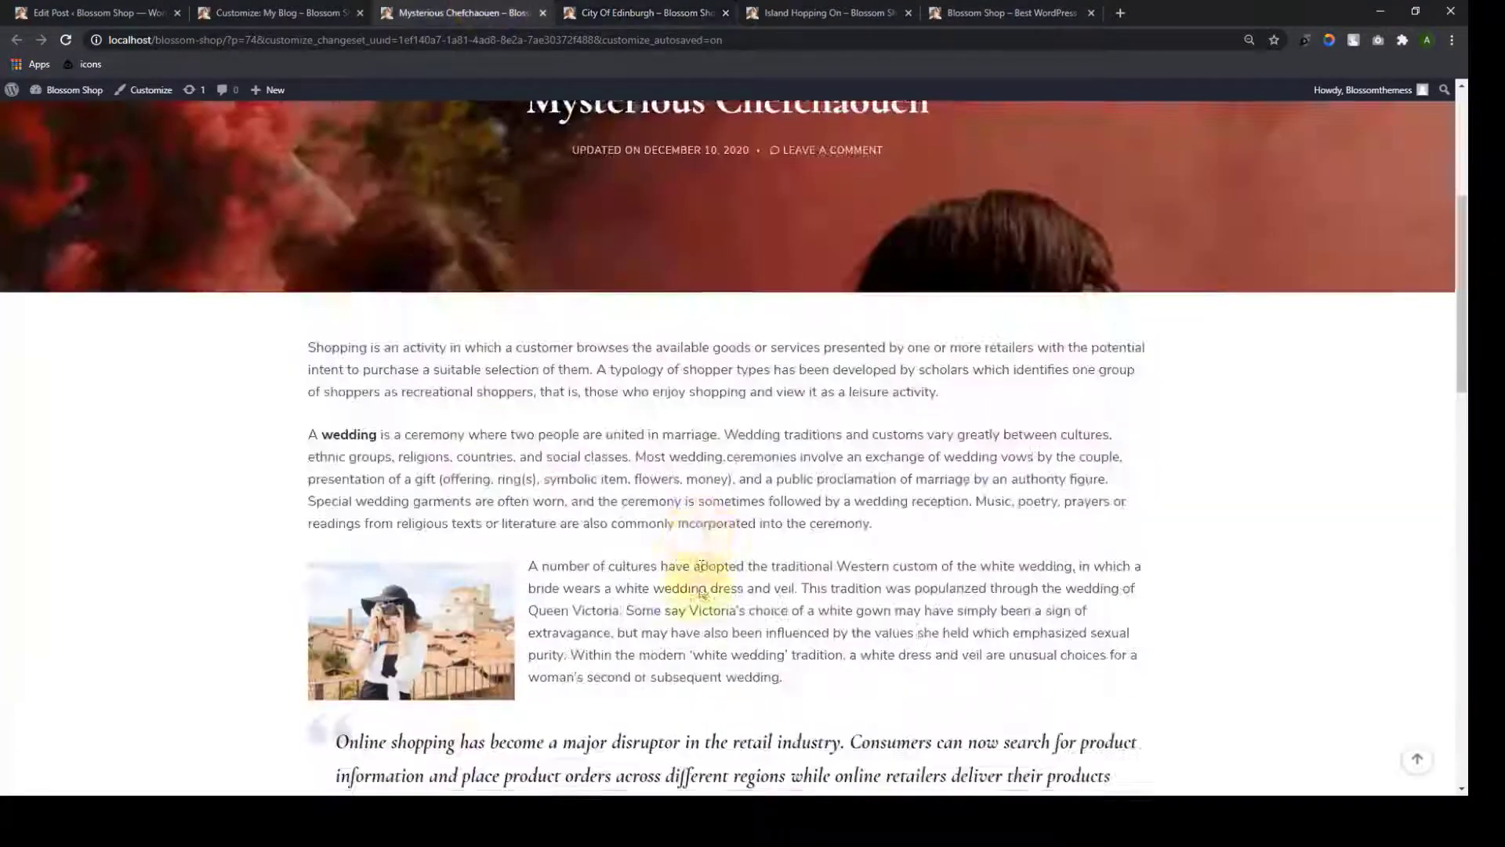
scroll(705, 645, down, 10)
scroll(709, 648, up, 9)
scroll(709, 628, up, 6)
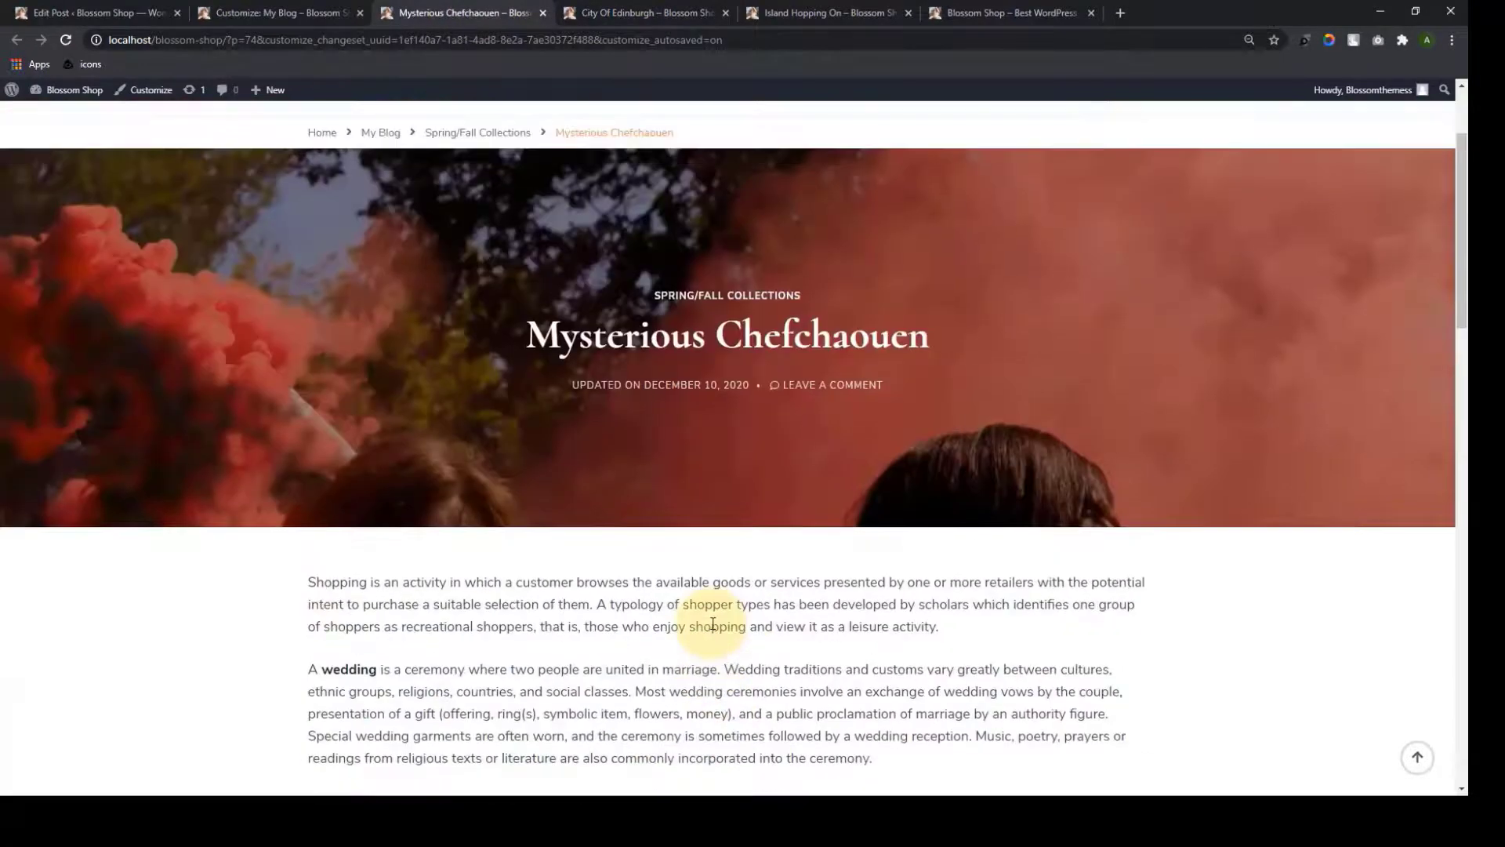
click(627, 13)
scroll(737, 549, down, 10)
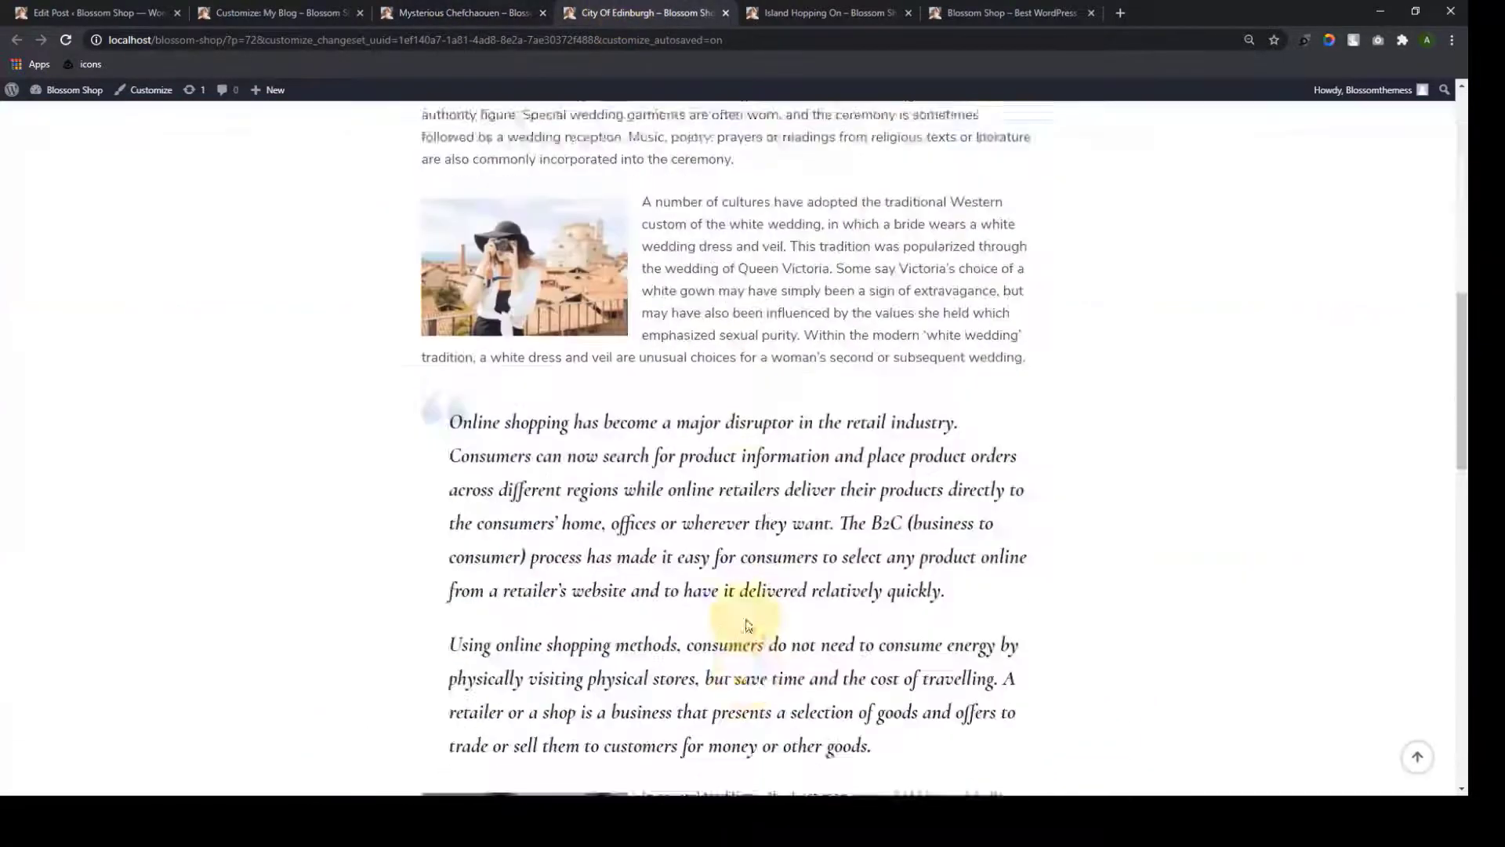
scroll(760, 596, up, 8)
scroll(776, 566, up, 3)
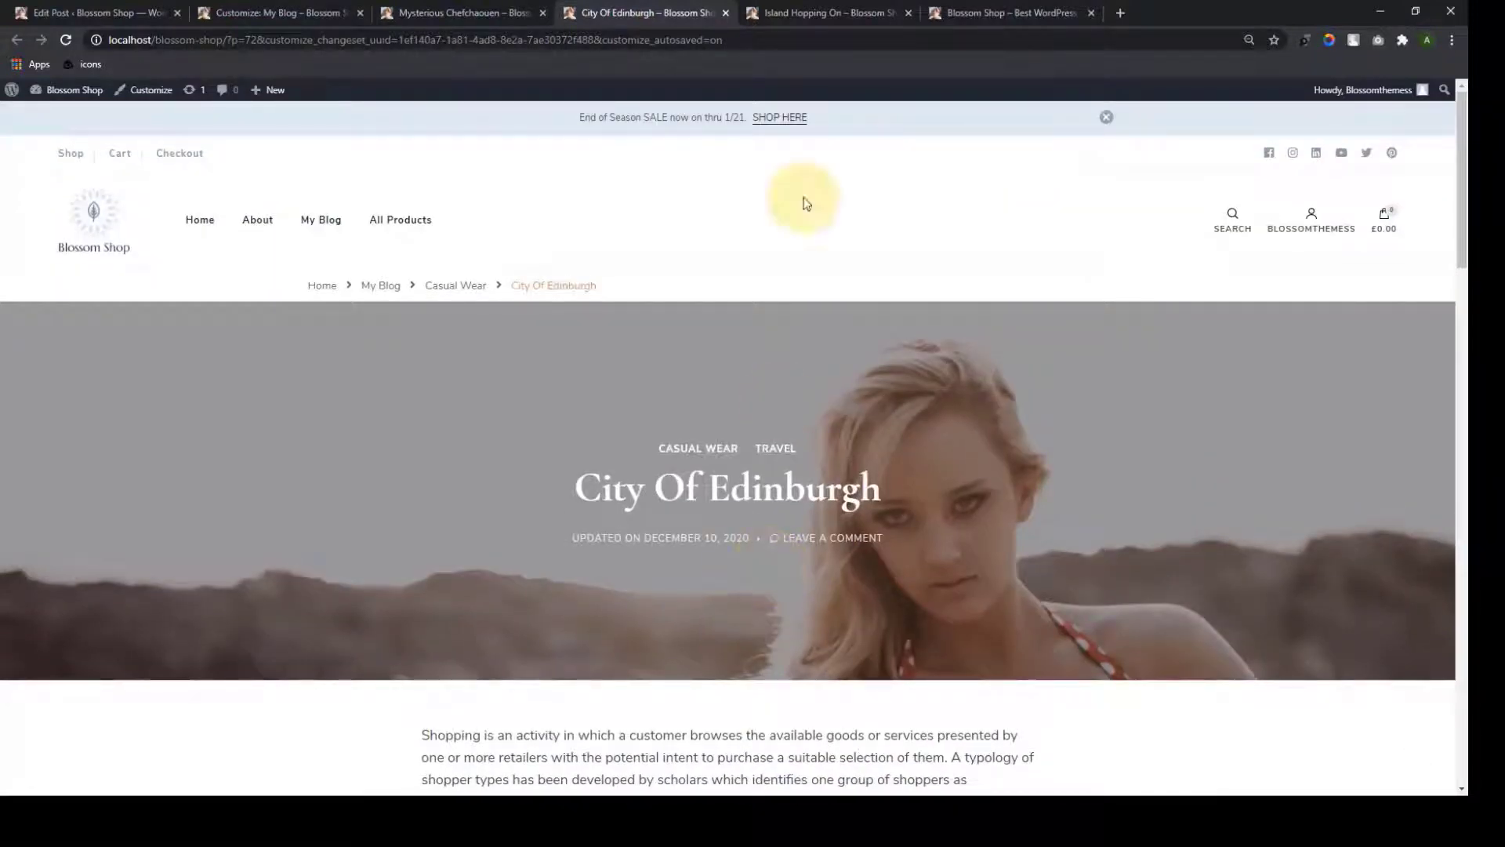
Review the Island Hopping On post, reloading it to see its new layout
click(799, 8)
scroll(662, 510, down, 7)
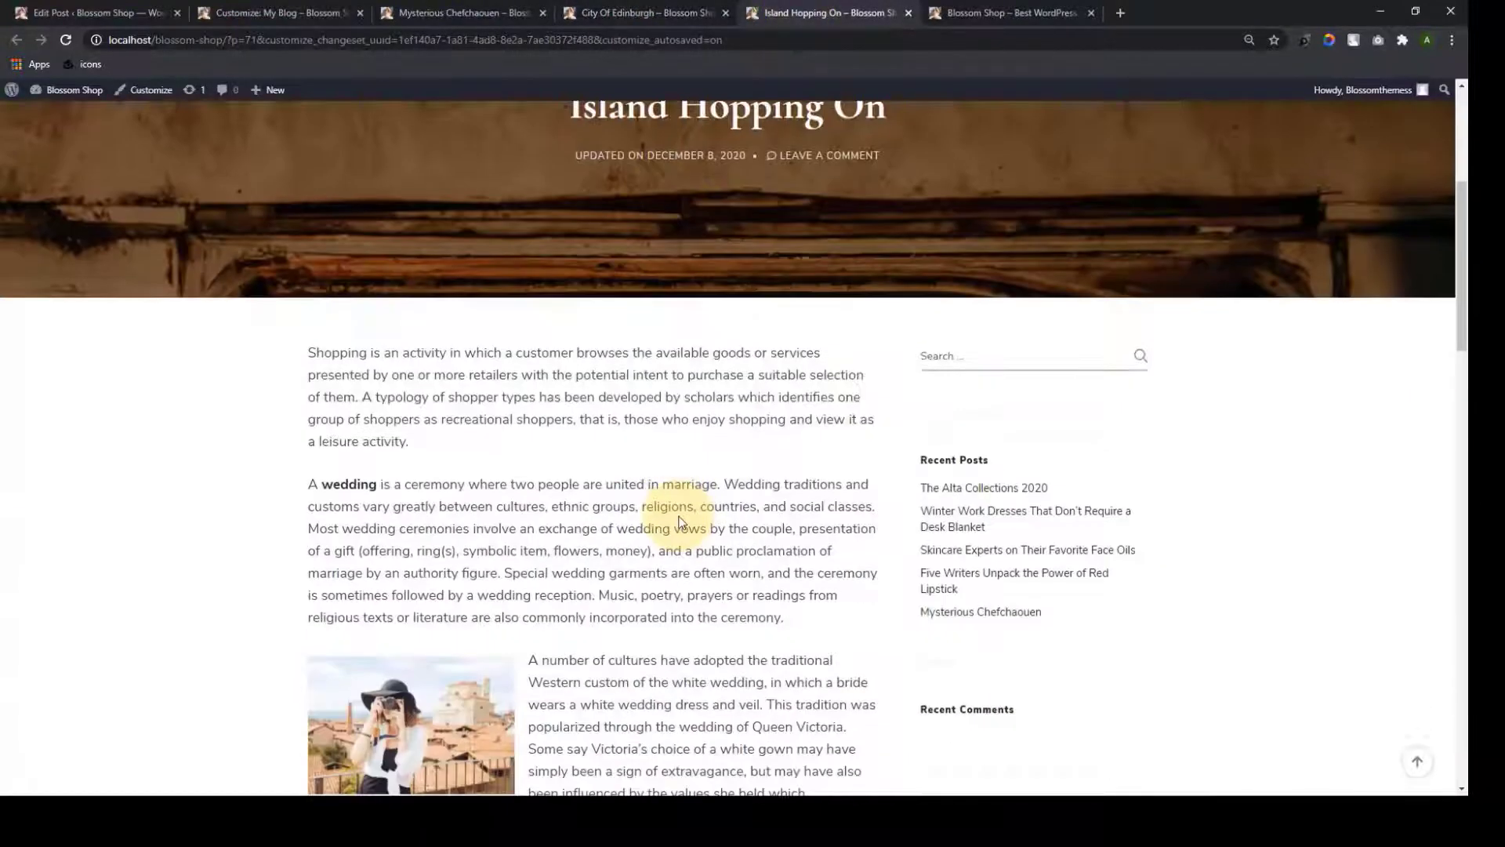
scroll(698, 566, down, 9)
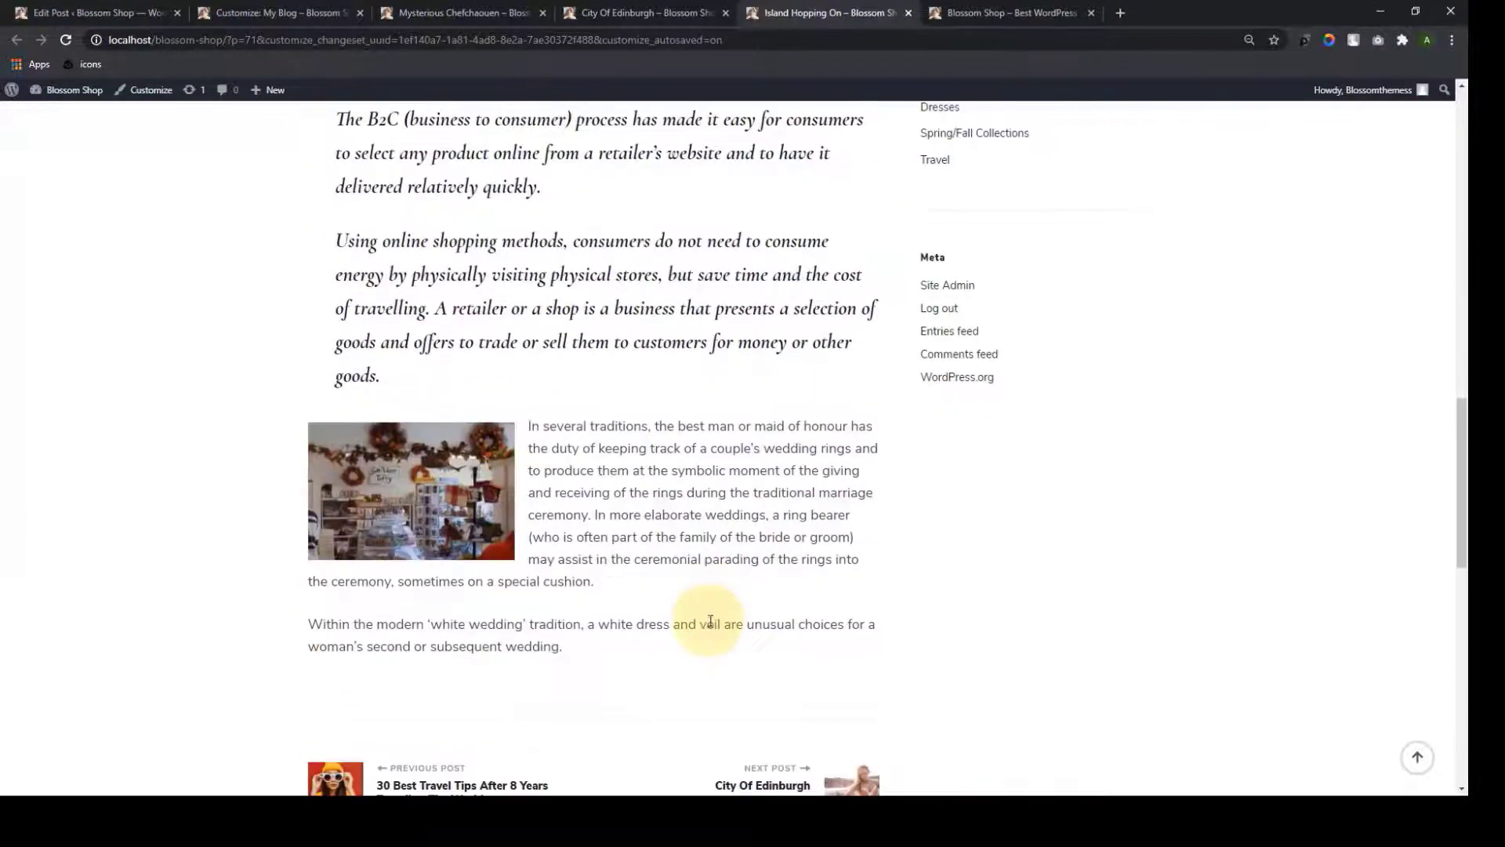
scroll(706, 615, up, 1)
scroll(702, 621, down, 3)
scroll(713, 635, up, 10)
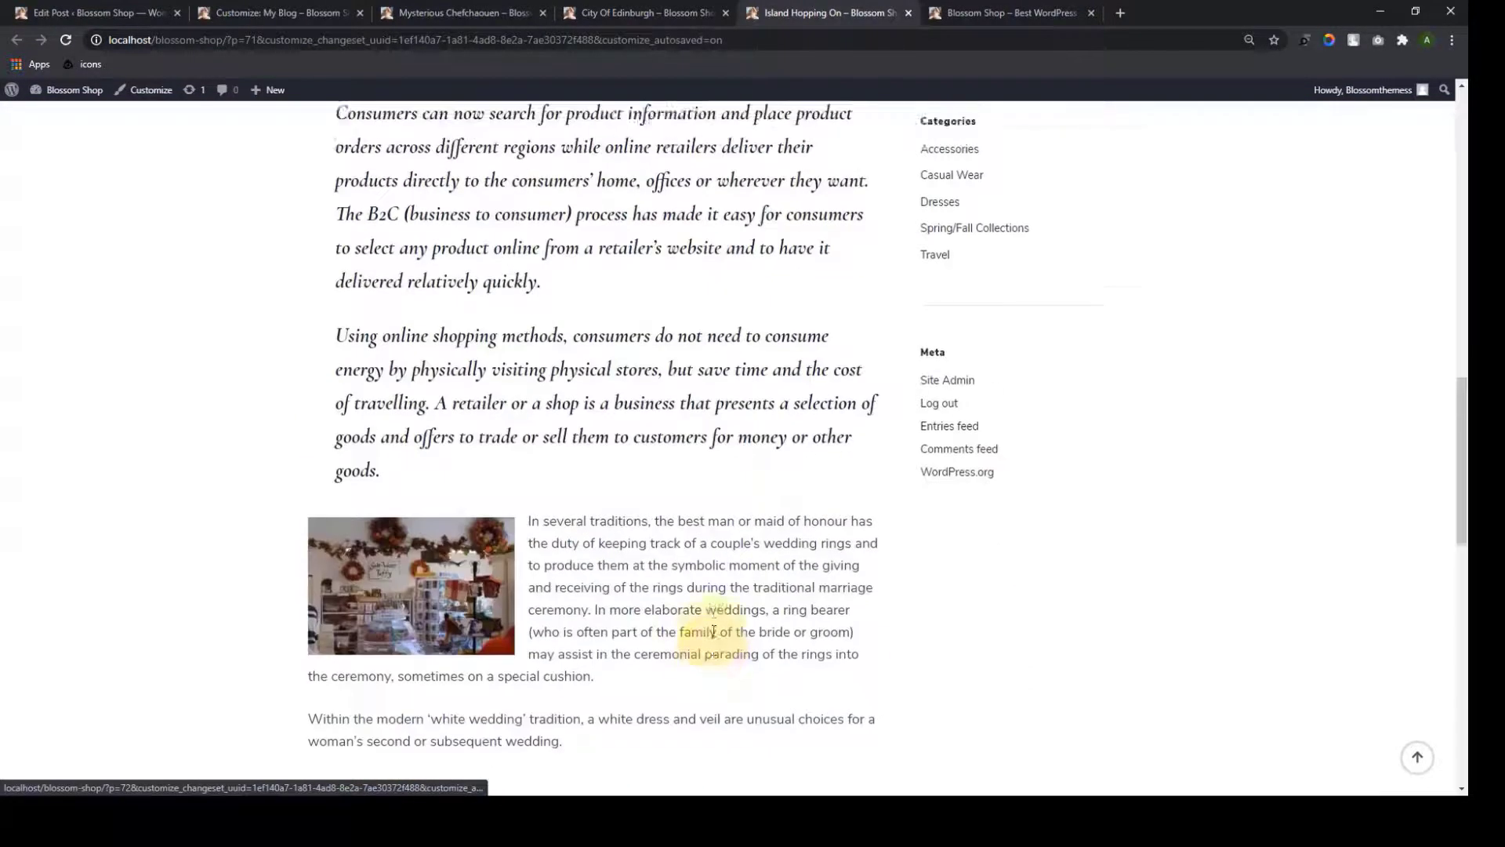
scroll(713, 628, up, 4)
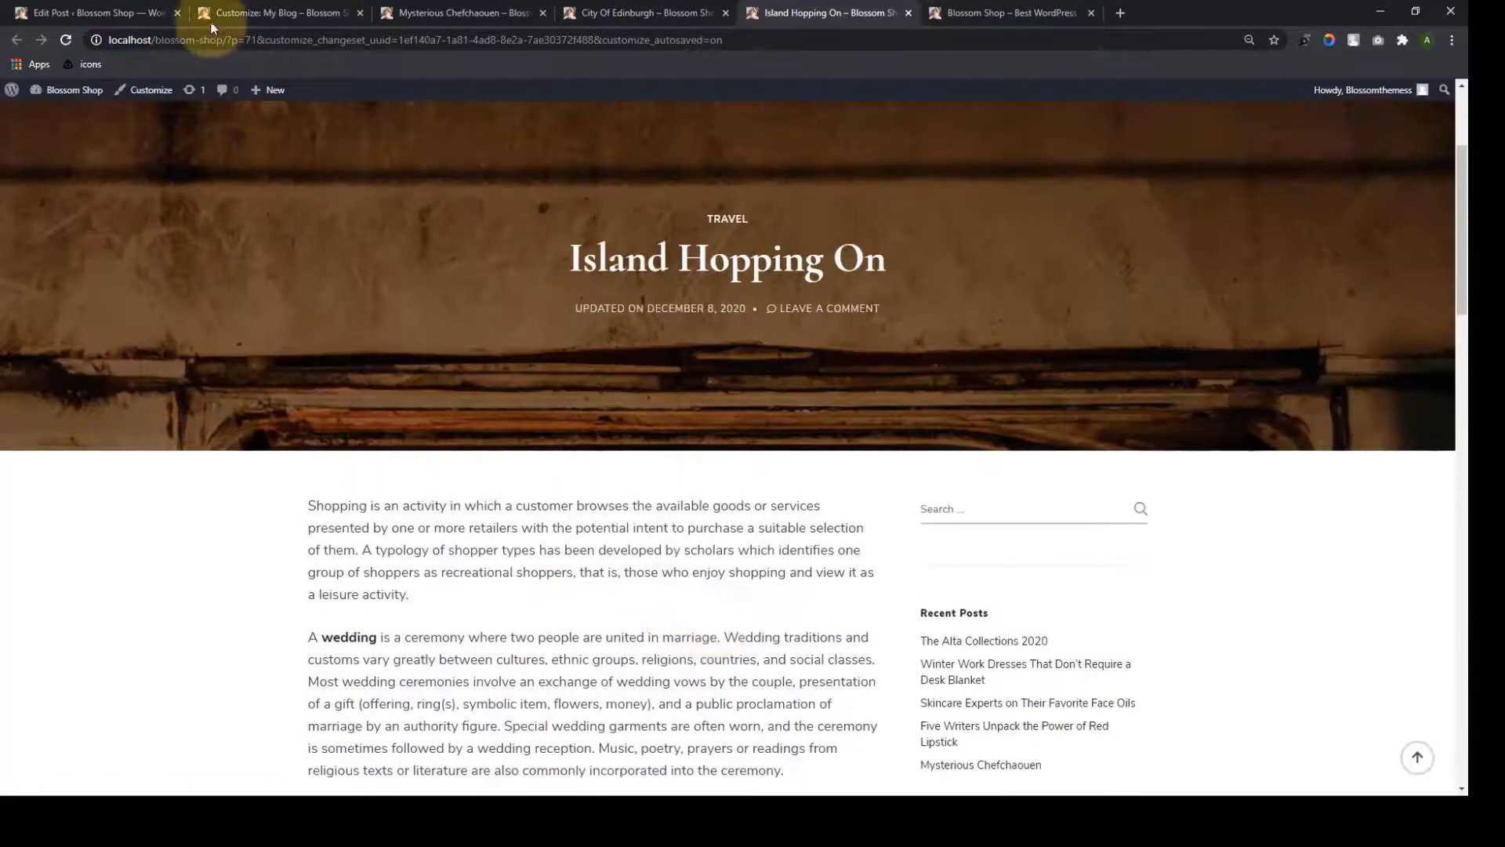
click(64, 43)
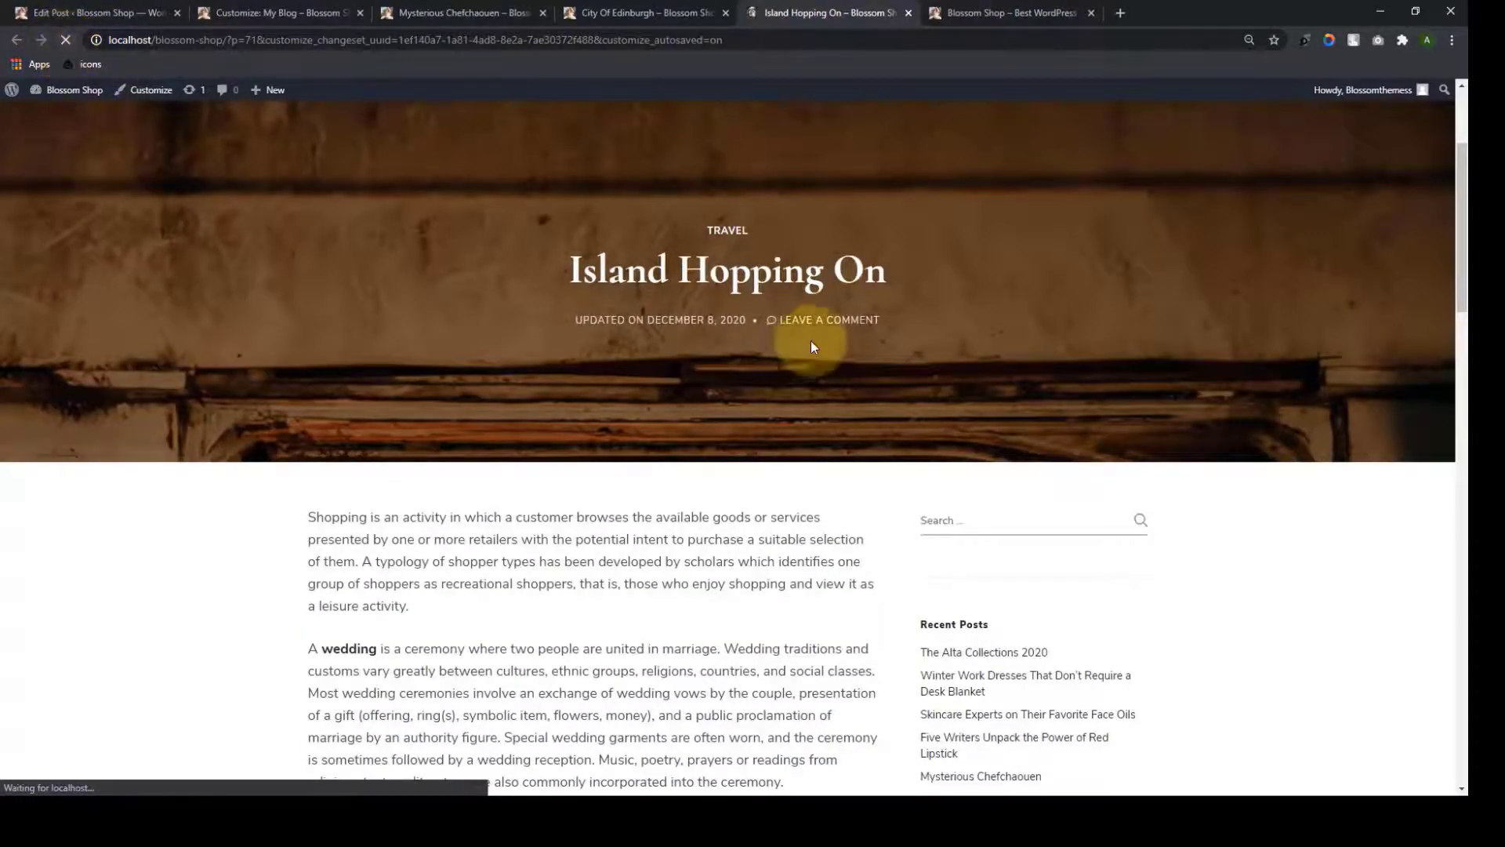
scroll(862, 376, down, 6)
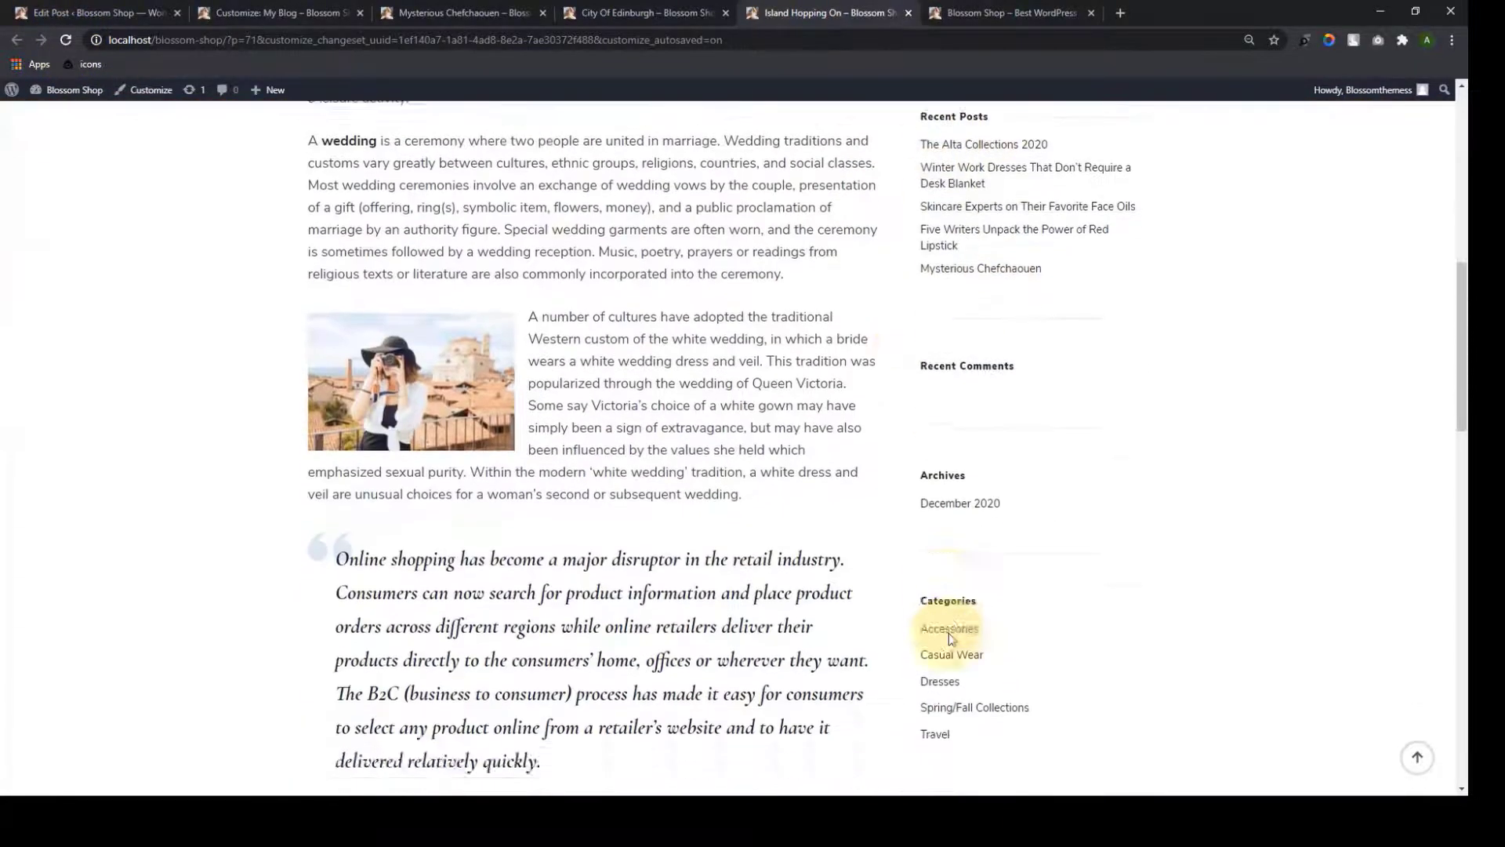
scroll(948, 632, down, 2)
scroll(951, 637, up, 10)
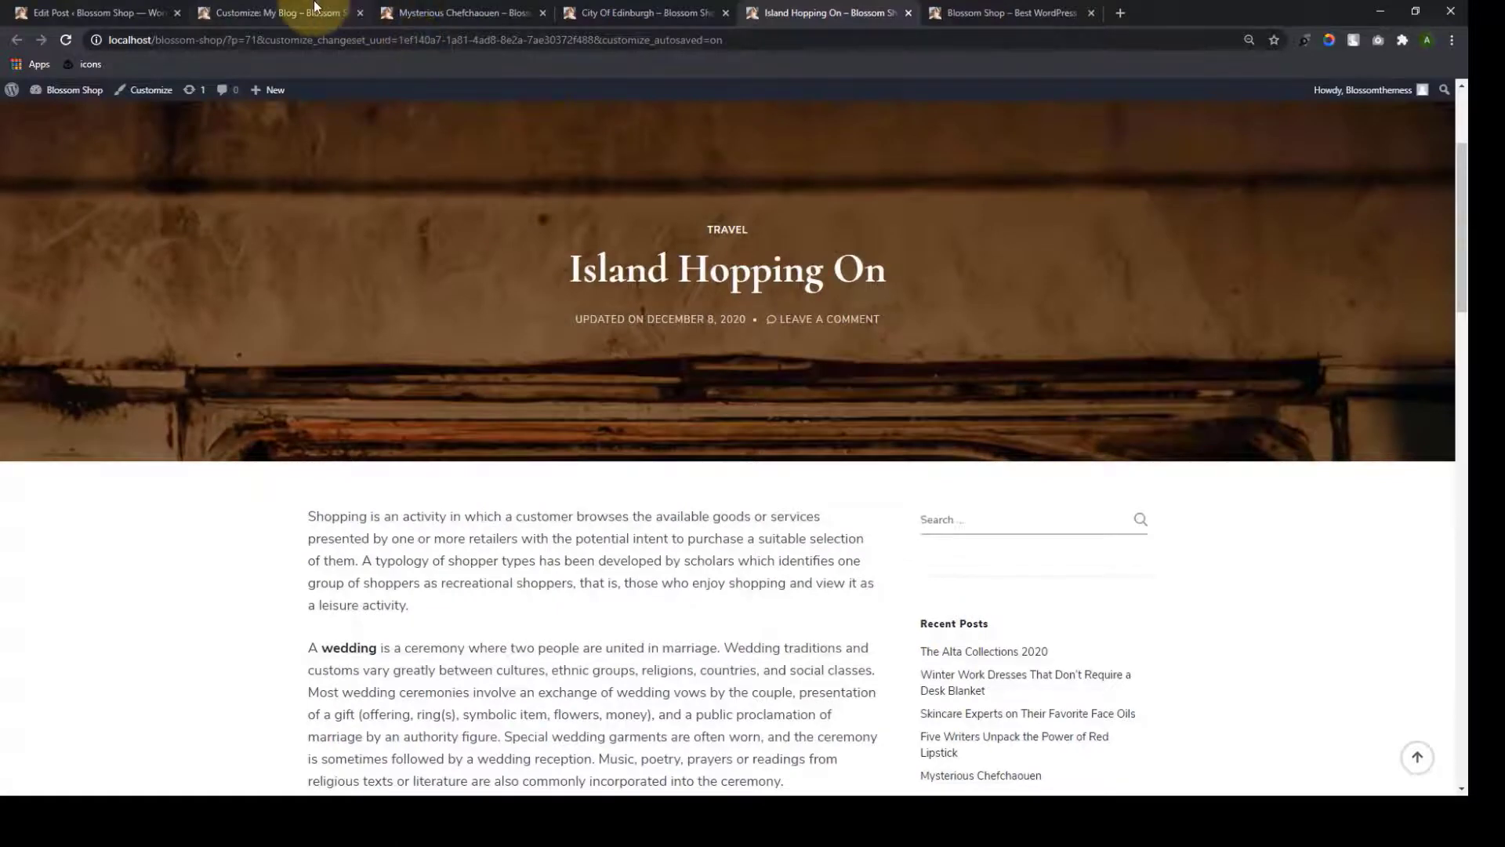
From the Customizer preview, open 30 Best Travel Tips and Island Hopping On in new tabs
click(315, 6)
scroll(878, 404, down, 1)
right_click(791, 415)
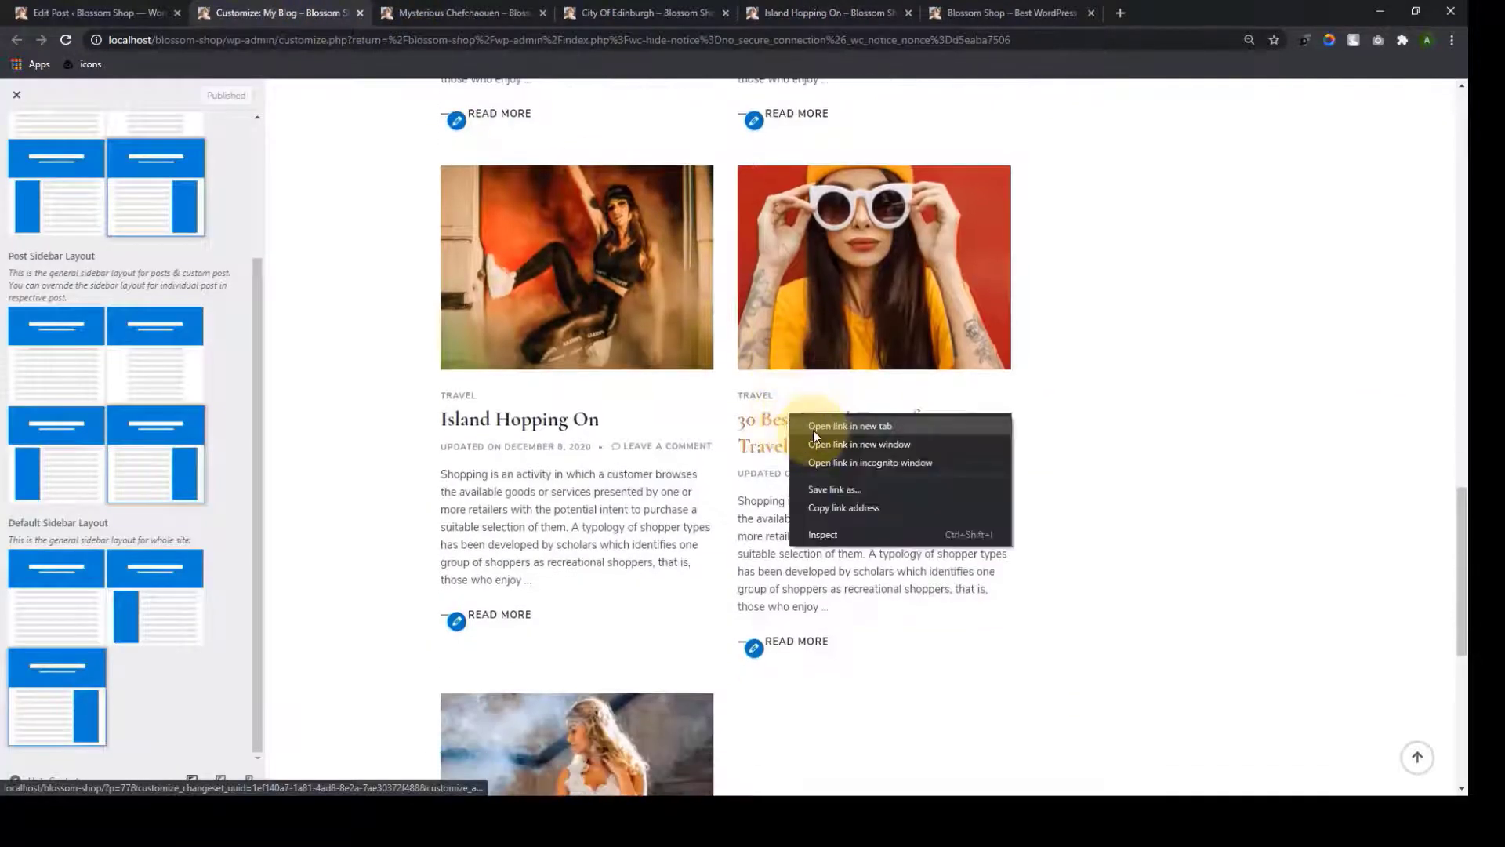
click(850, 425)
scroll(809, 431, down, 4)
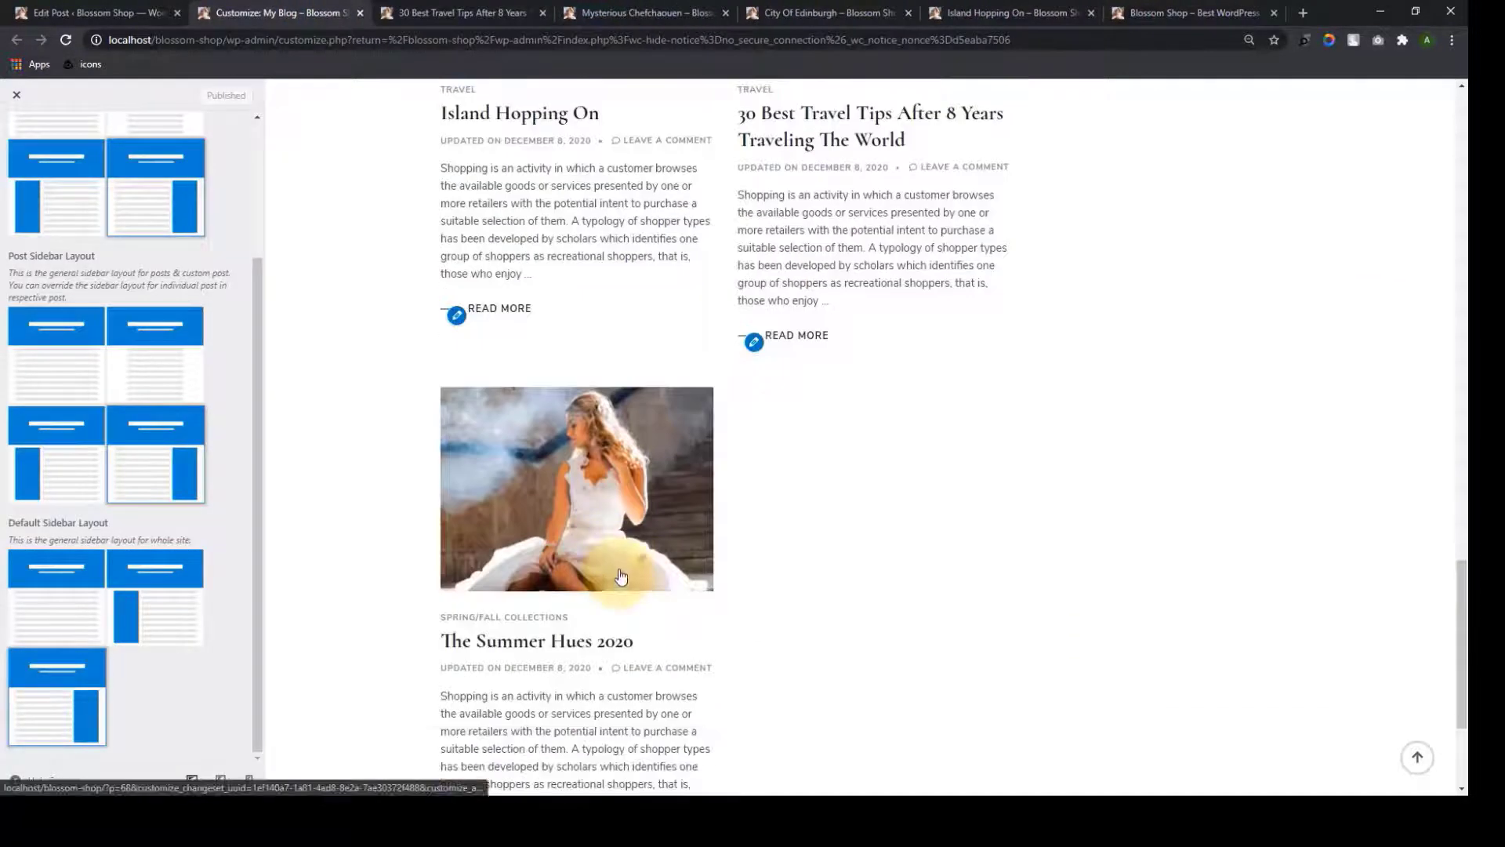
scroll(621, 572, up, 4)
scroll(619, 568, down, 4)
scroll(600, 563, up, 5)
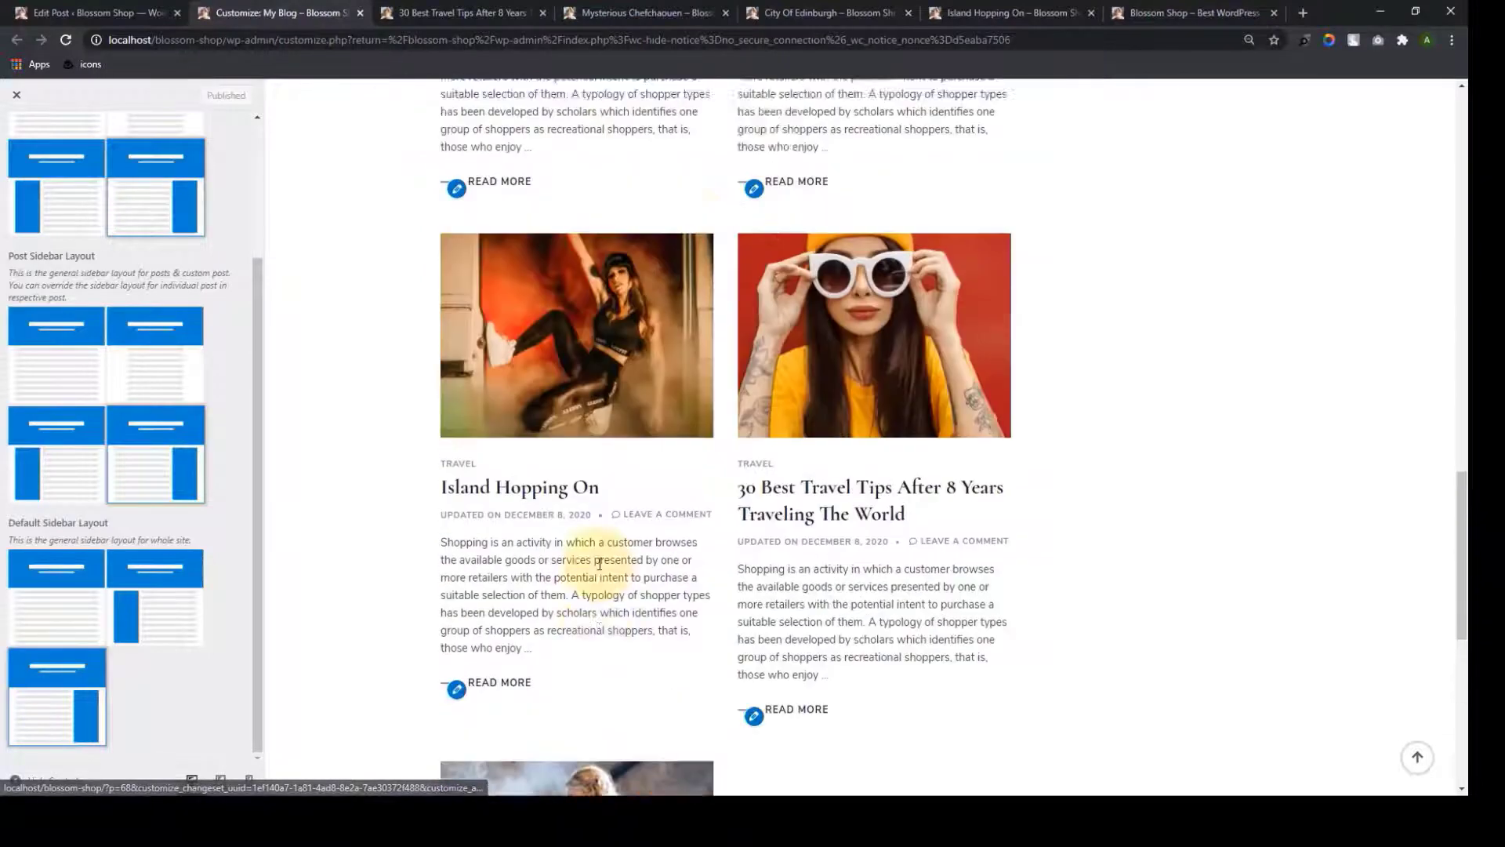
scroll(599, 563, up, 4)
scroll(716, 528, down, 3)
right_click(584, 573)
click(619, 594)
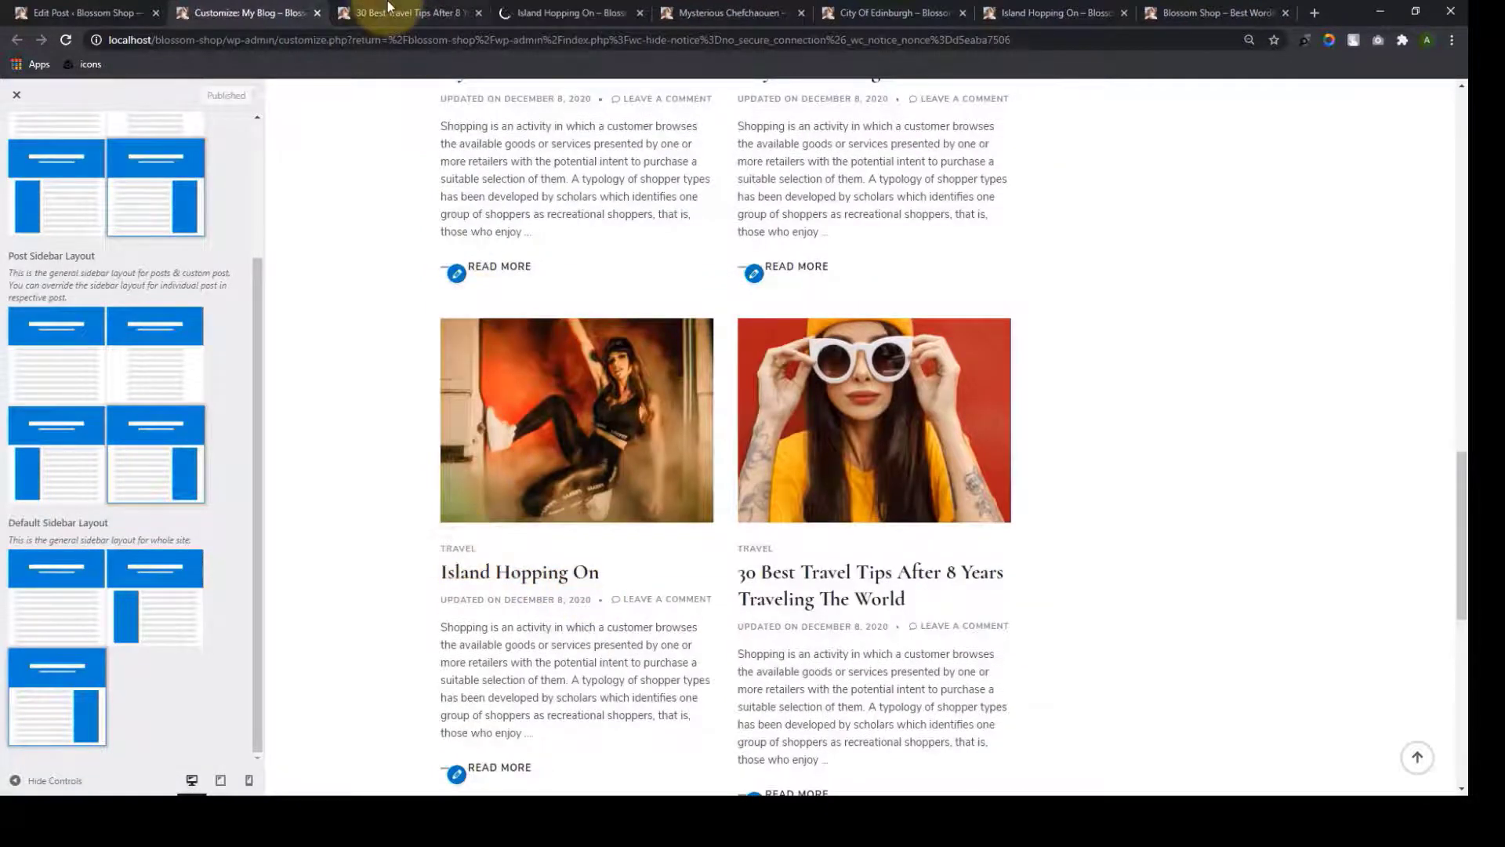
View the newly opened 30 Best Travel Tips and Island Hopping On posts
click(390, 6)
scroll(807, 392, down, 12)
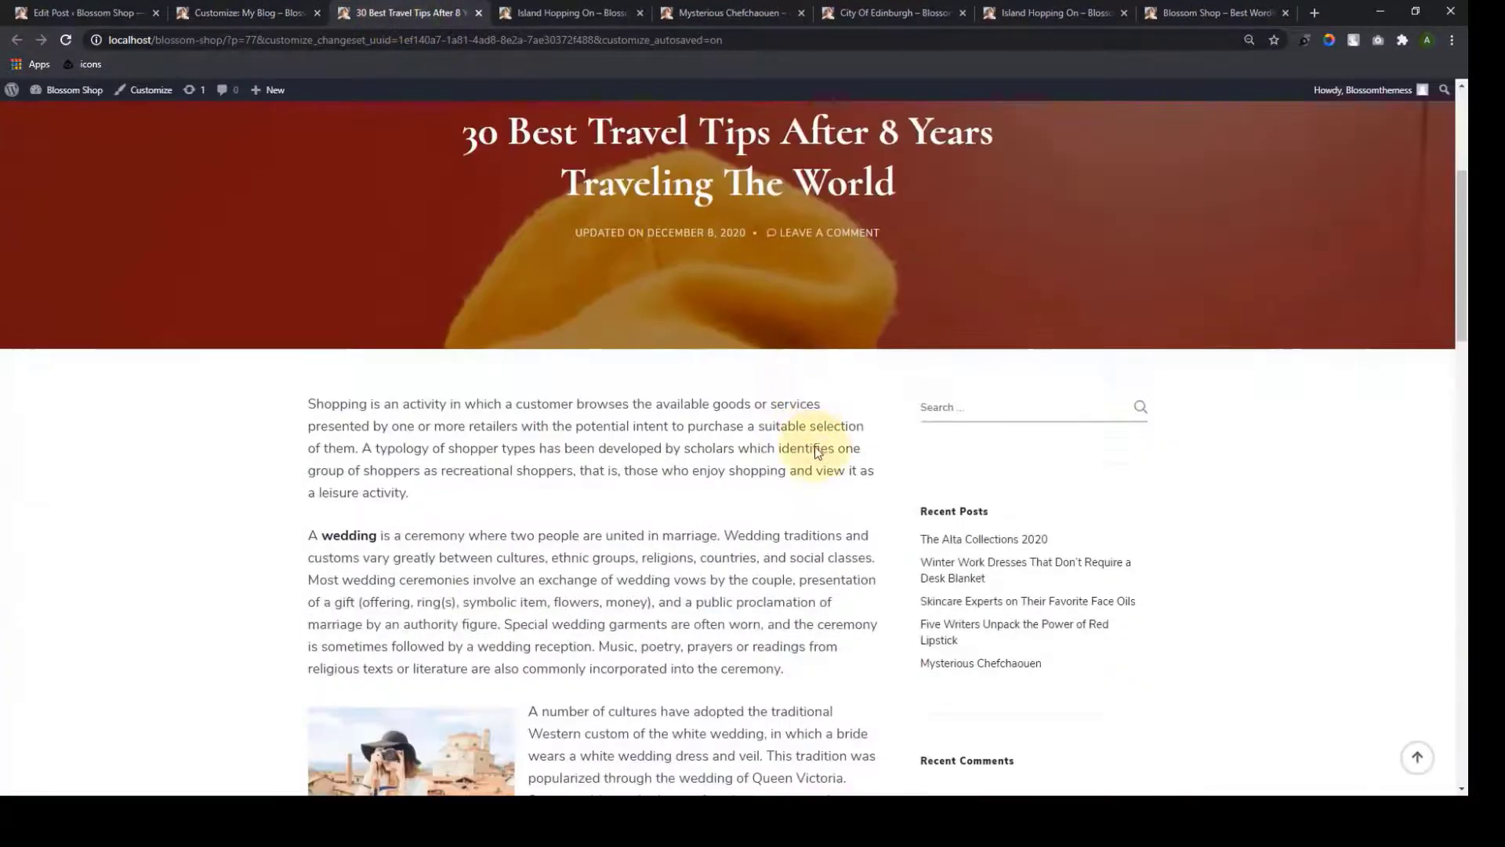
click(561, 12)
scroll(923, 345, down, 9)
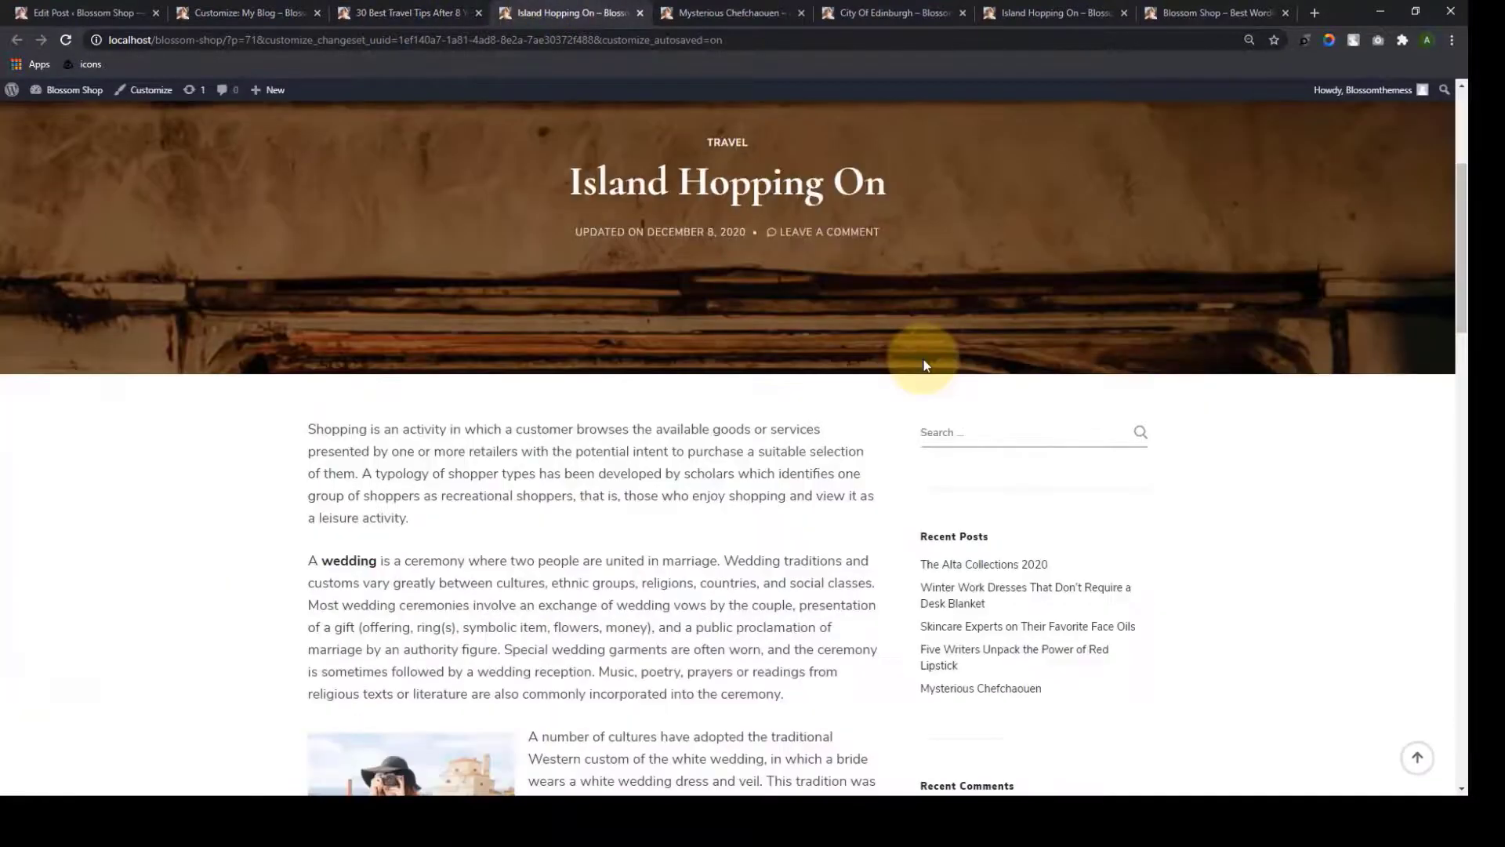
Close the four extra post tabs and the 30 Best Travel Tips tab
click(640, 13)
click(641, 13)
click(640, 13)
click(641, 13)
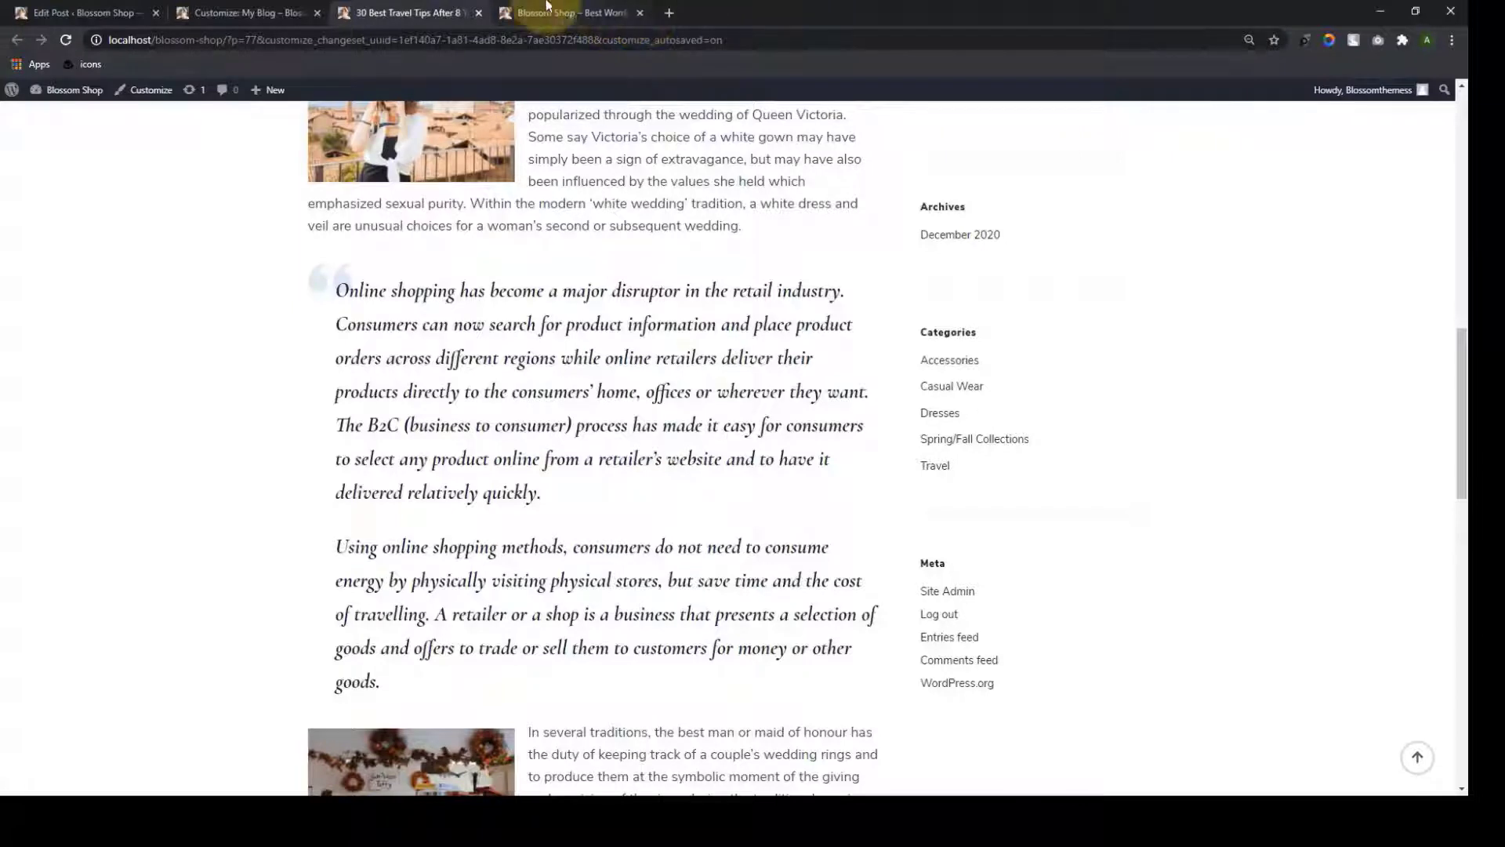
click(478, 12)
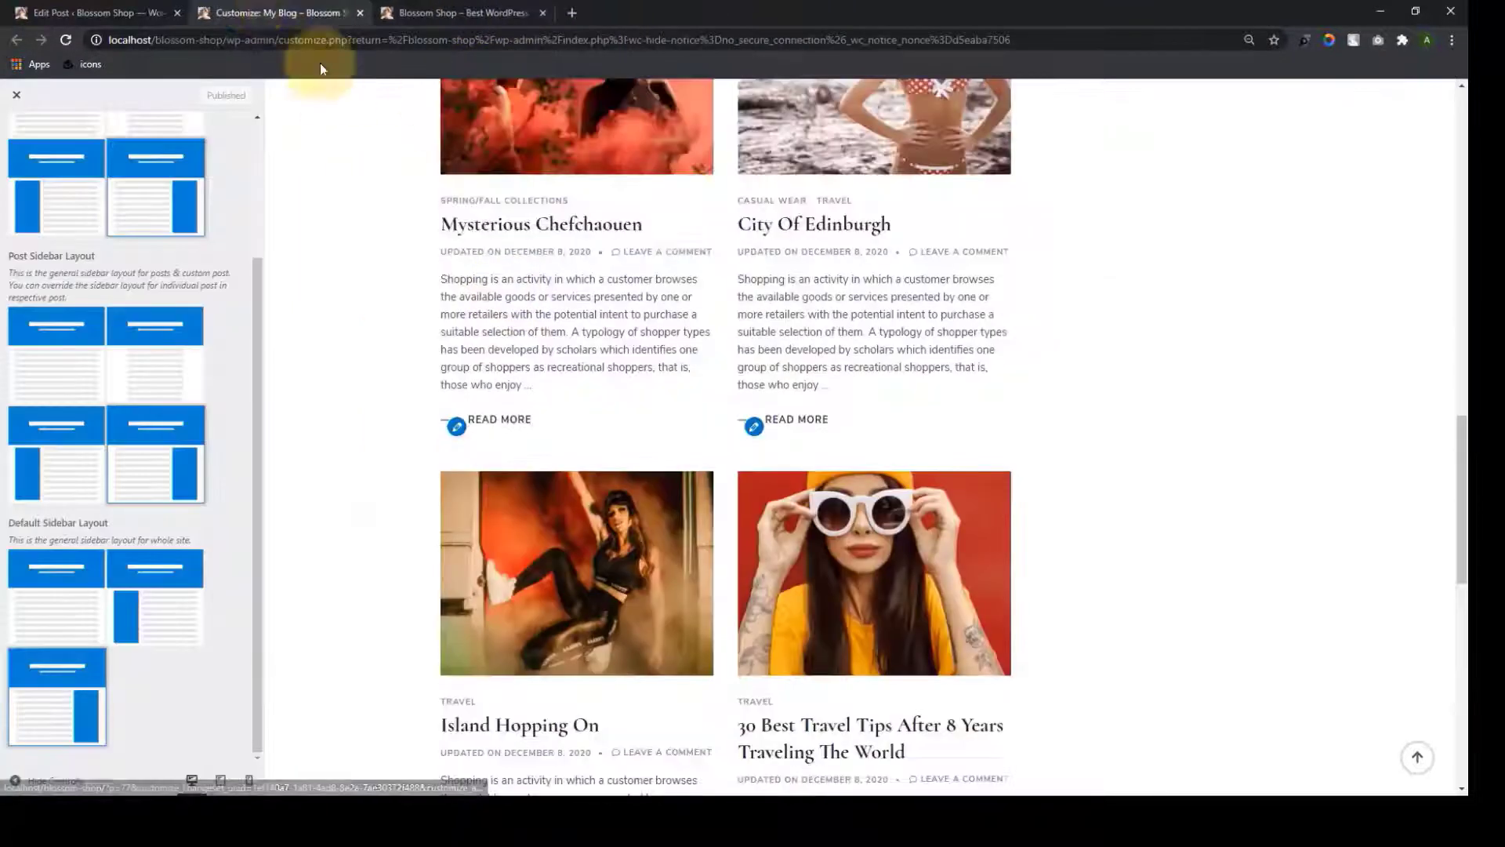
Go from the City Of Edinburgh editor to the posts list, then back to the Customizer
click(118, 12)
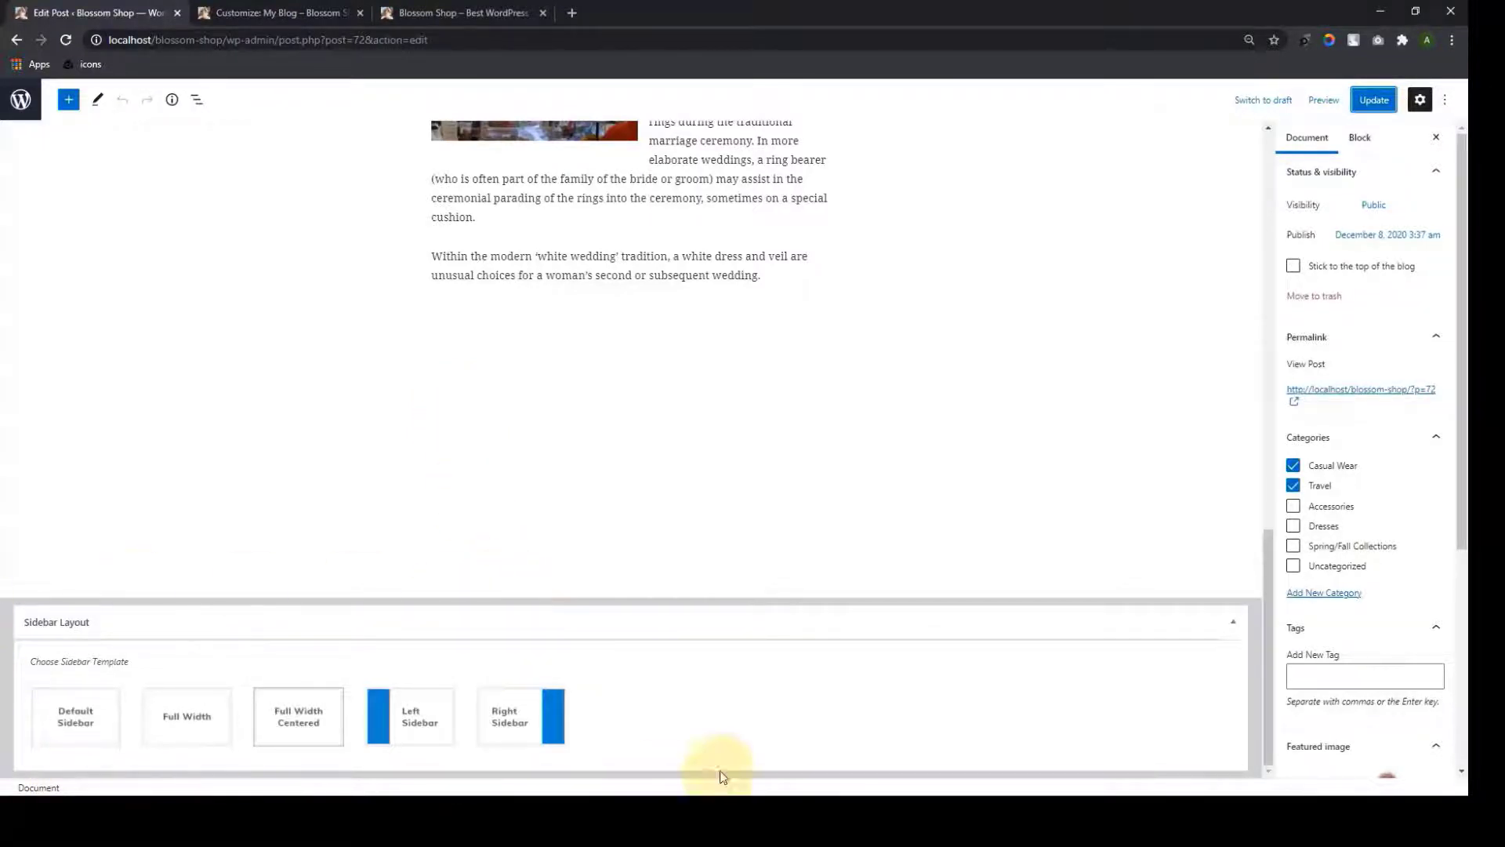
scroll(816, 460, up, 15)
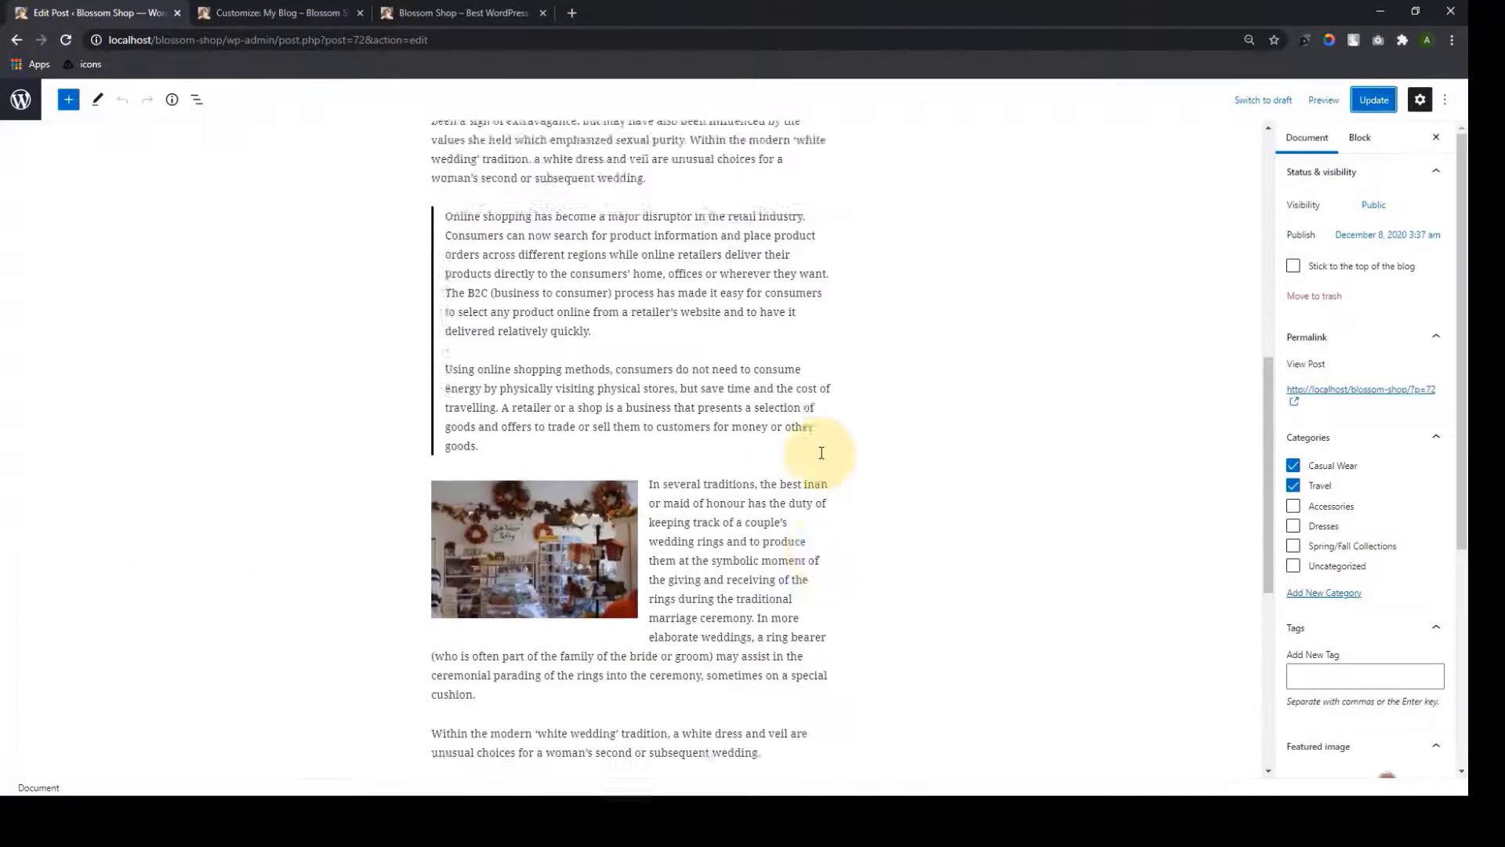
click(20, 99)
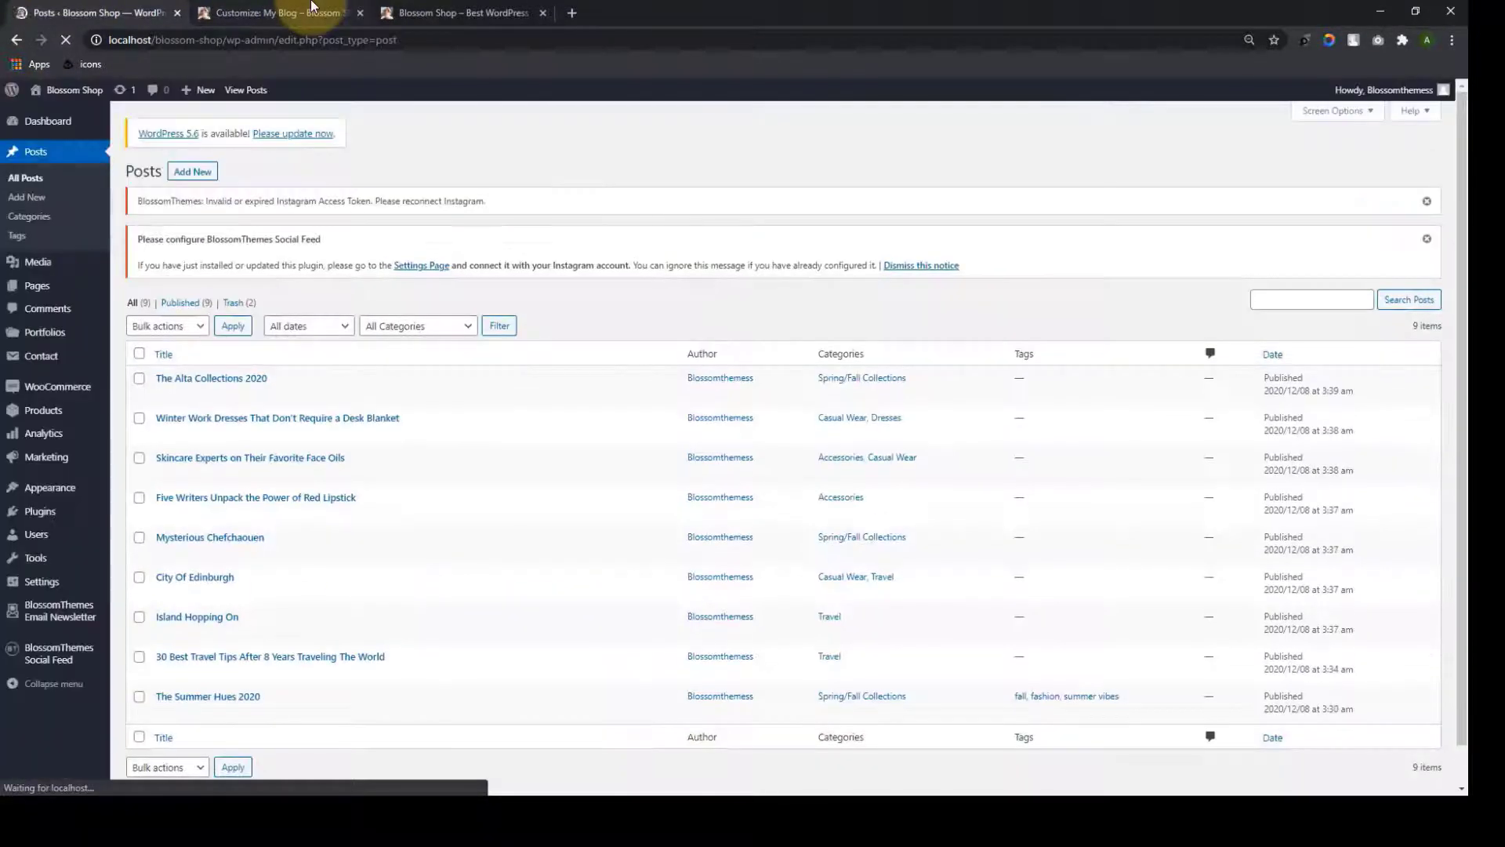
click(311, 10)
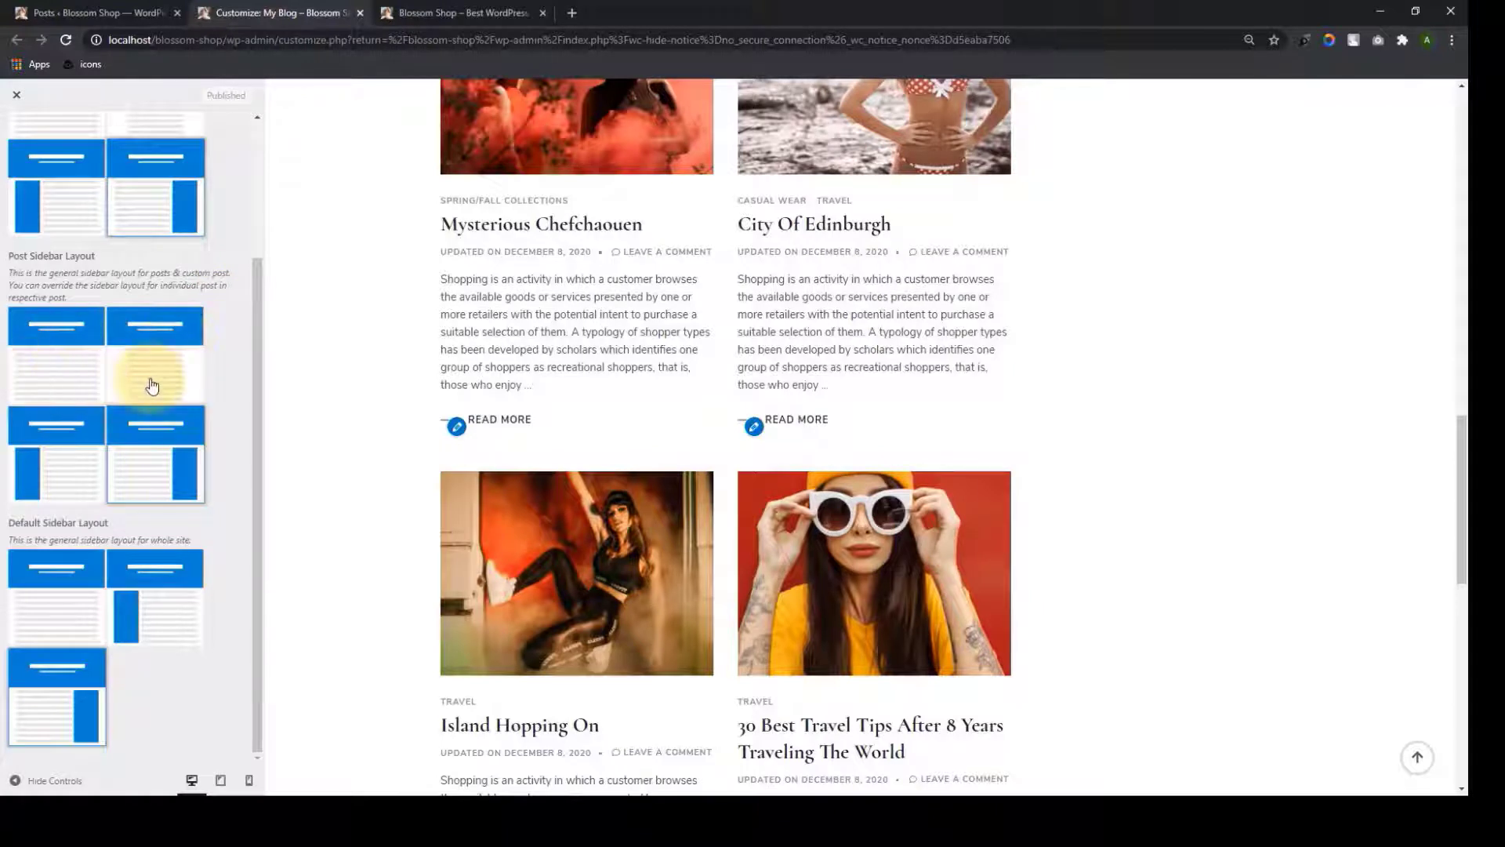
Open the Urban Danish Design Since 1952 page in the Customizer preview
scroll(157, 383, up, 3)
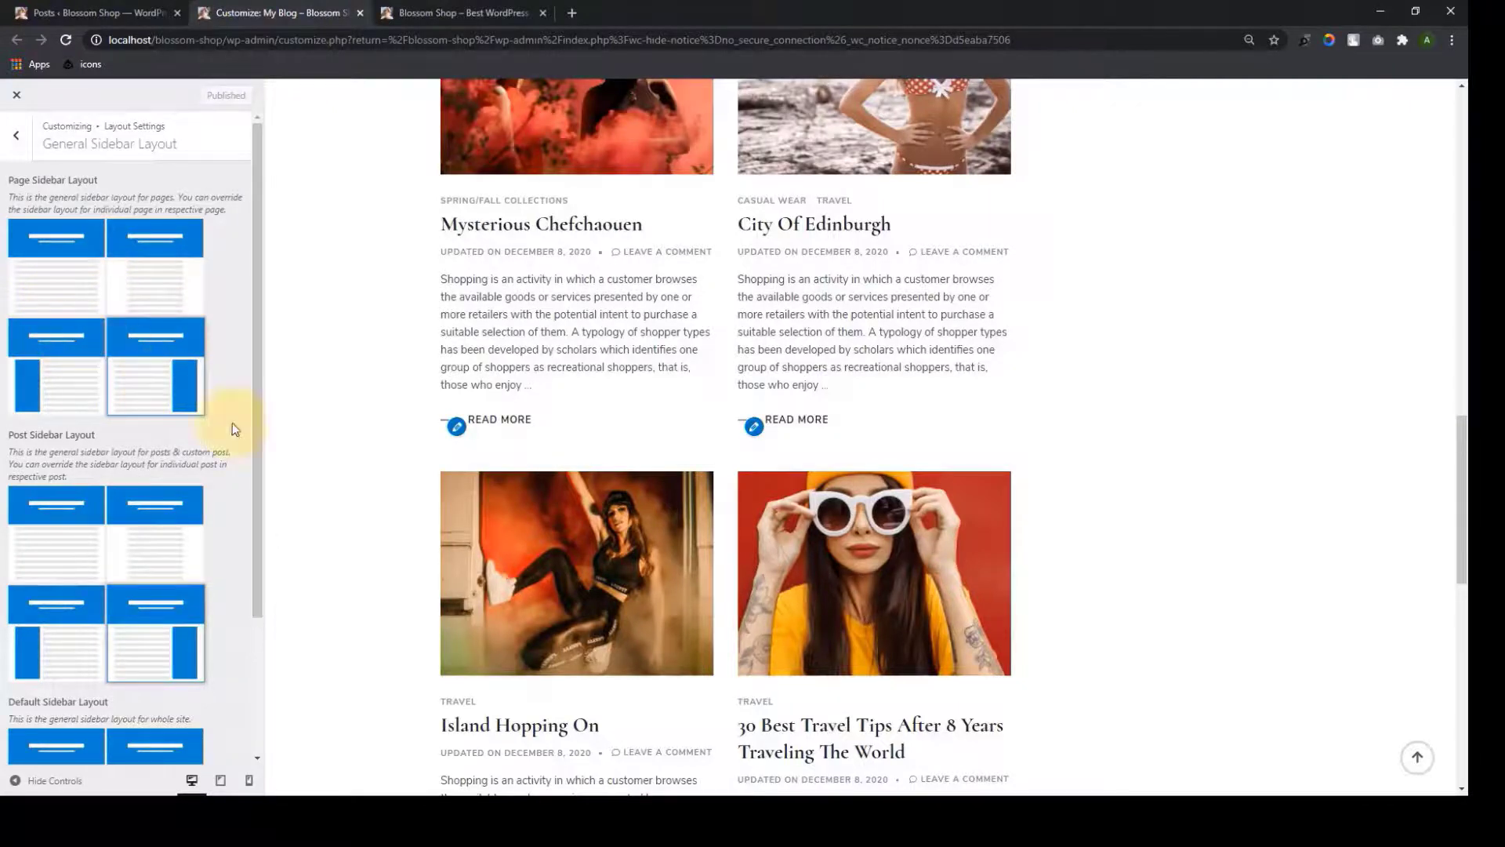
scroll(379, 430, up, 15)
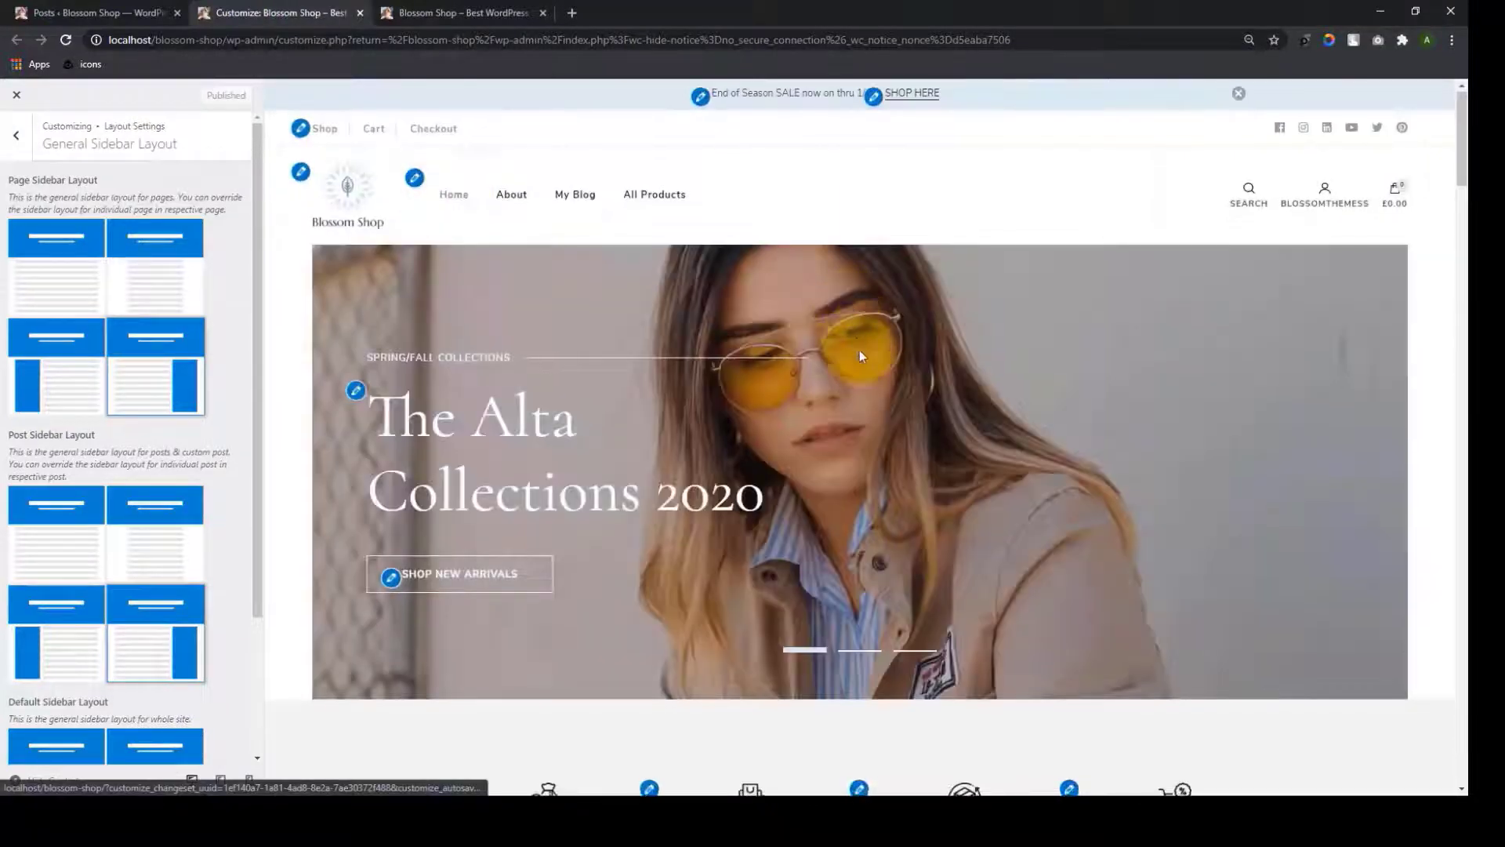
scroll(859, 350, down, 10)
scroll(855, 441, down, 15)
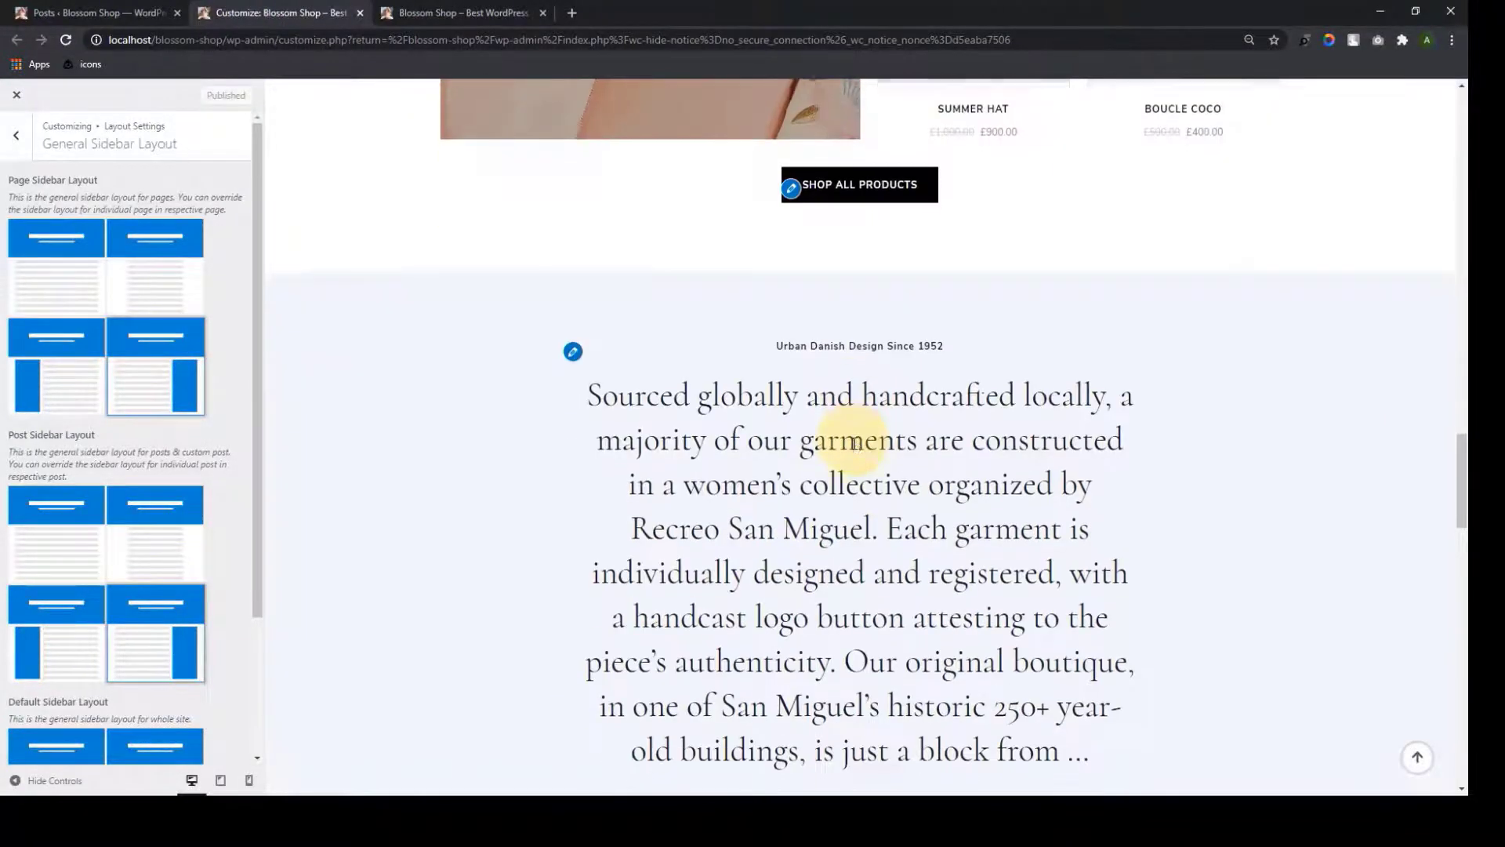
click(876, 445)
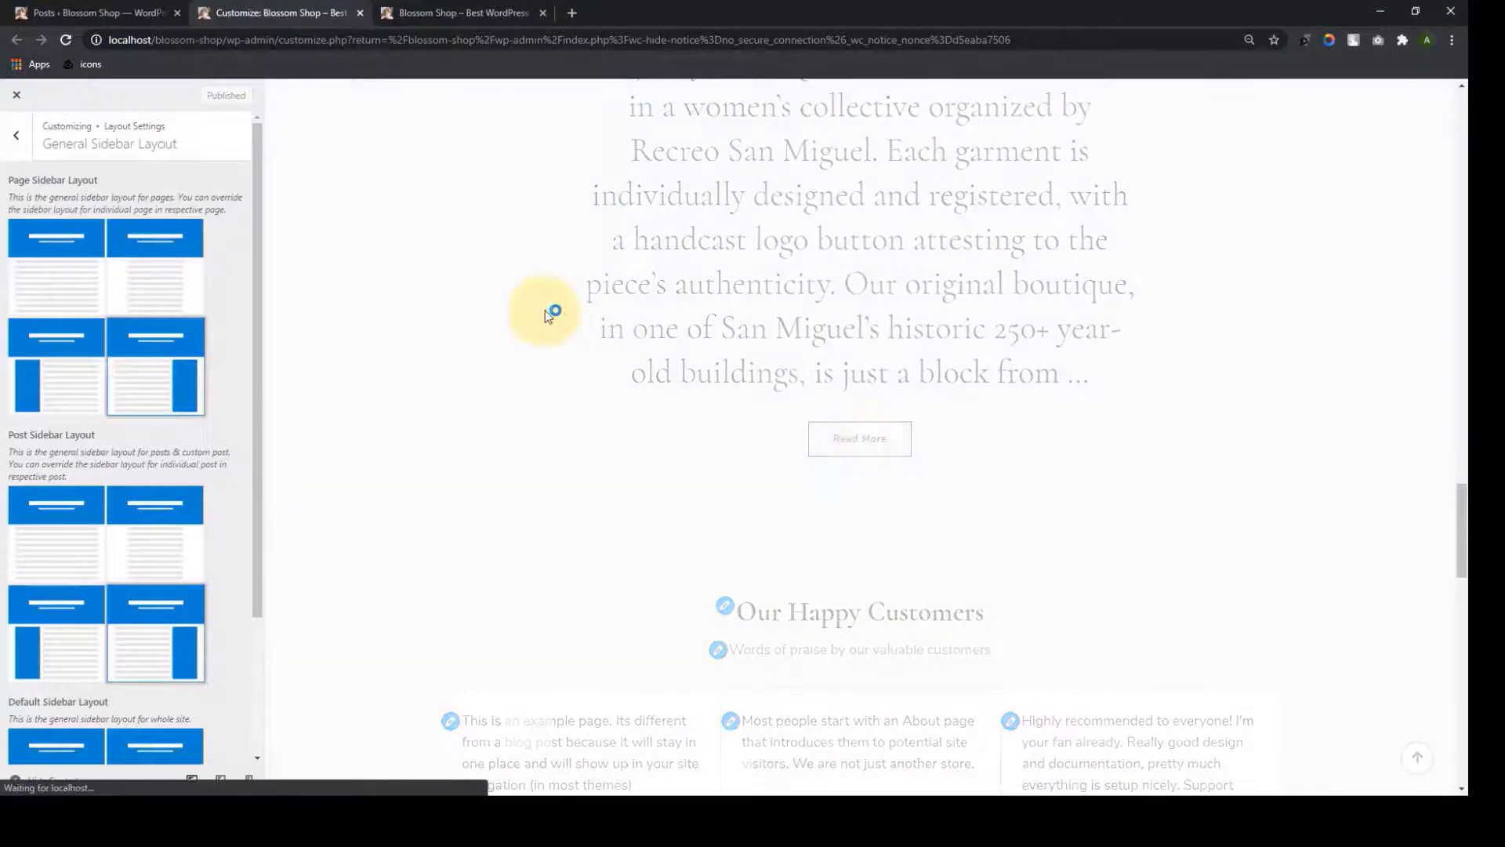
Change the Page Sidebar Layout, trying left sidebar and then full width
scroll(1098, 259, down, 2)
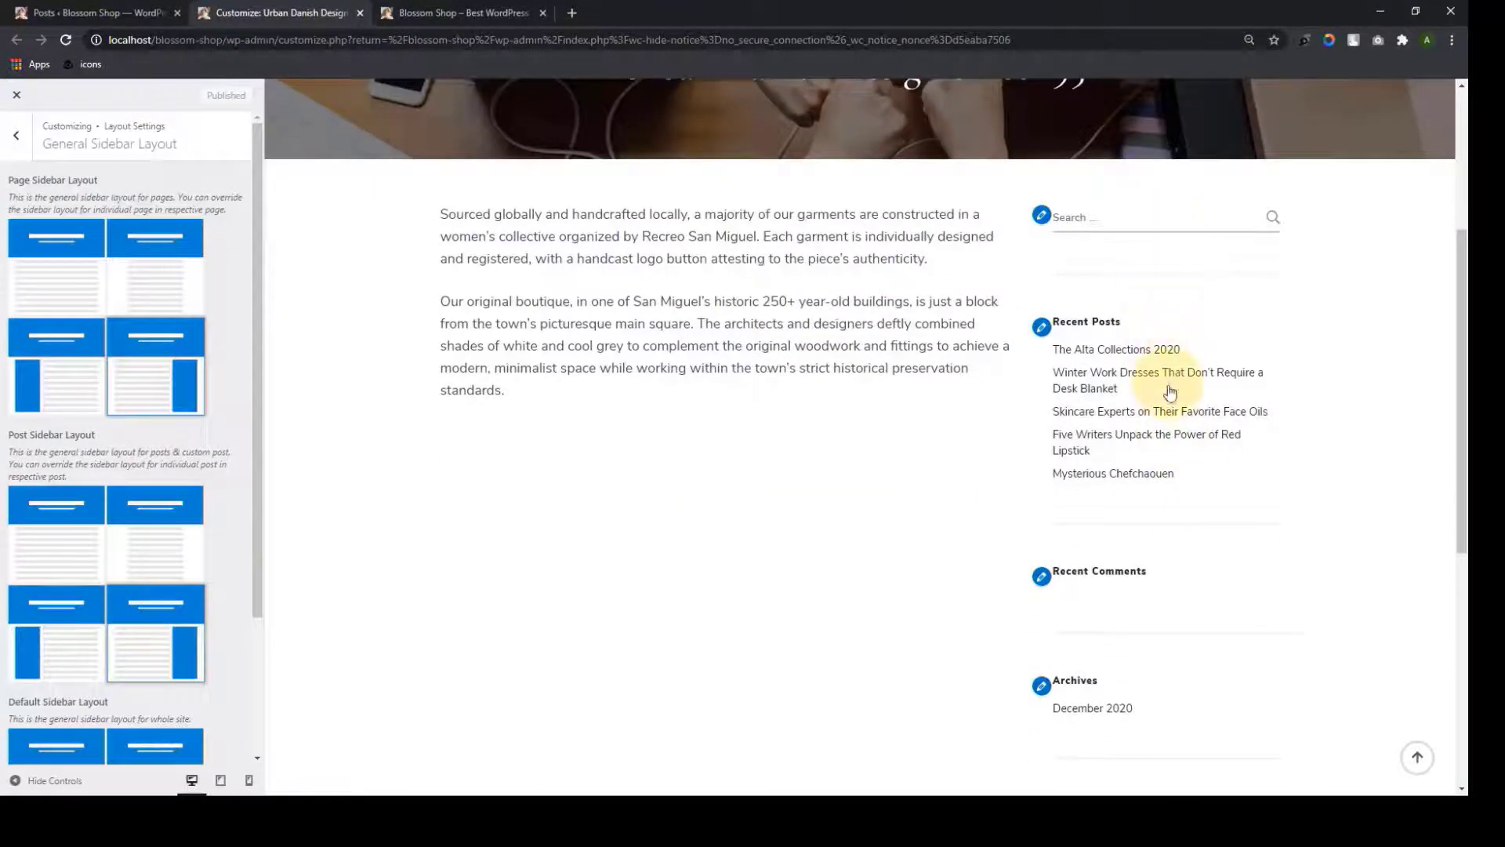
scroll(1172, 390, up, 2)
click(79, 388)
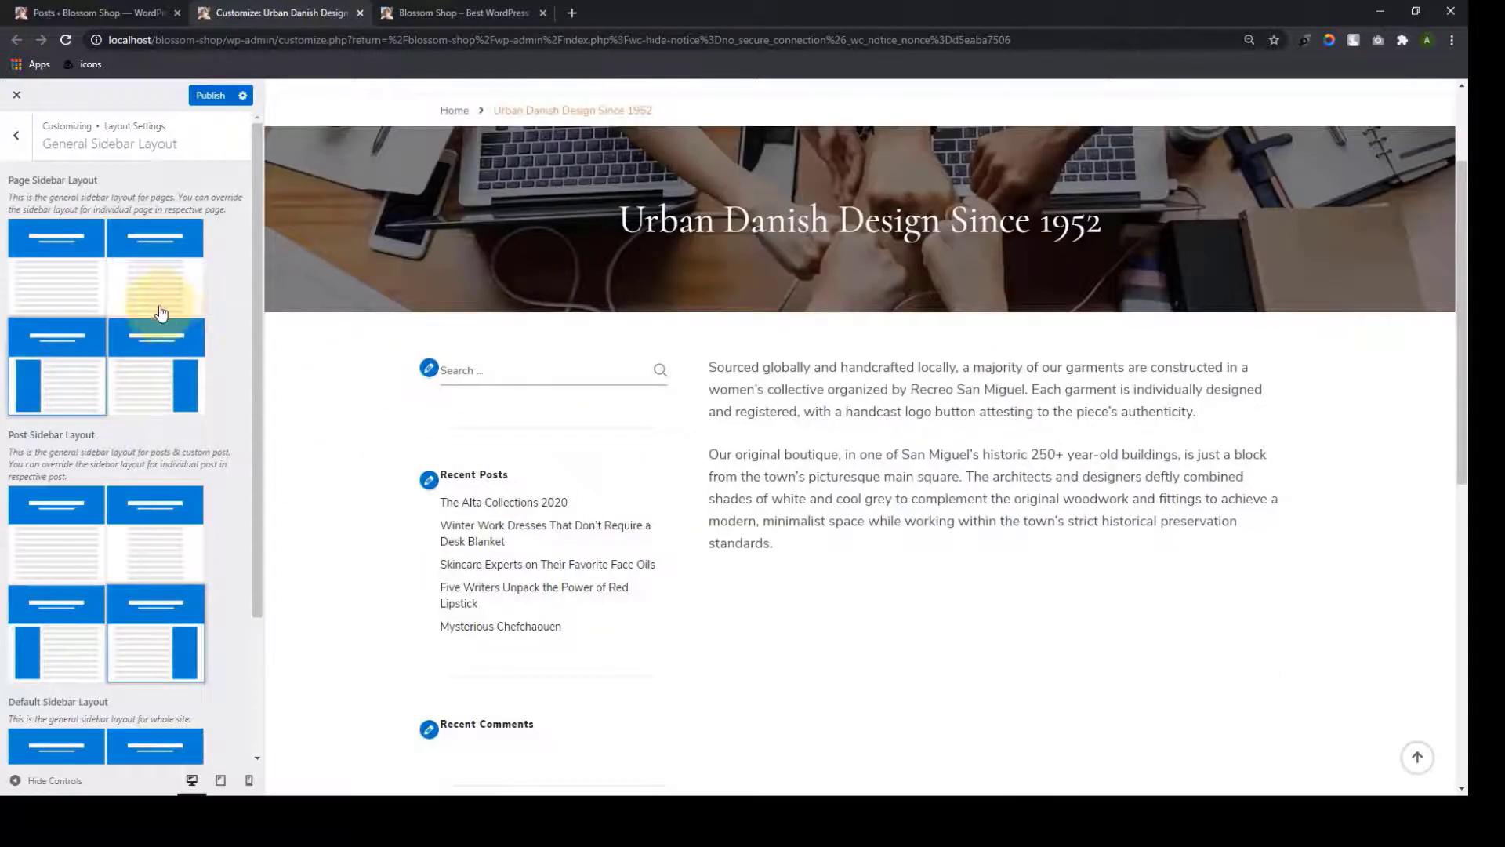
click(160, 307)
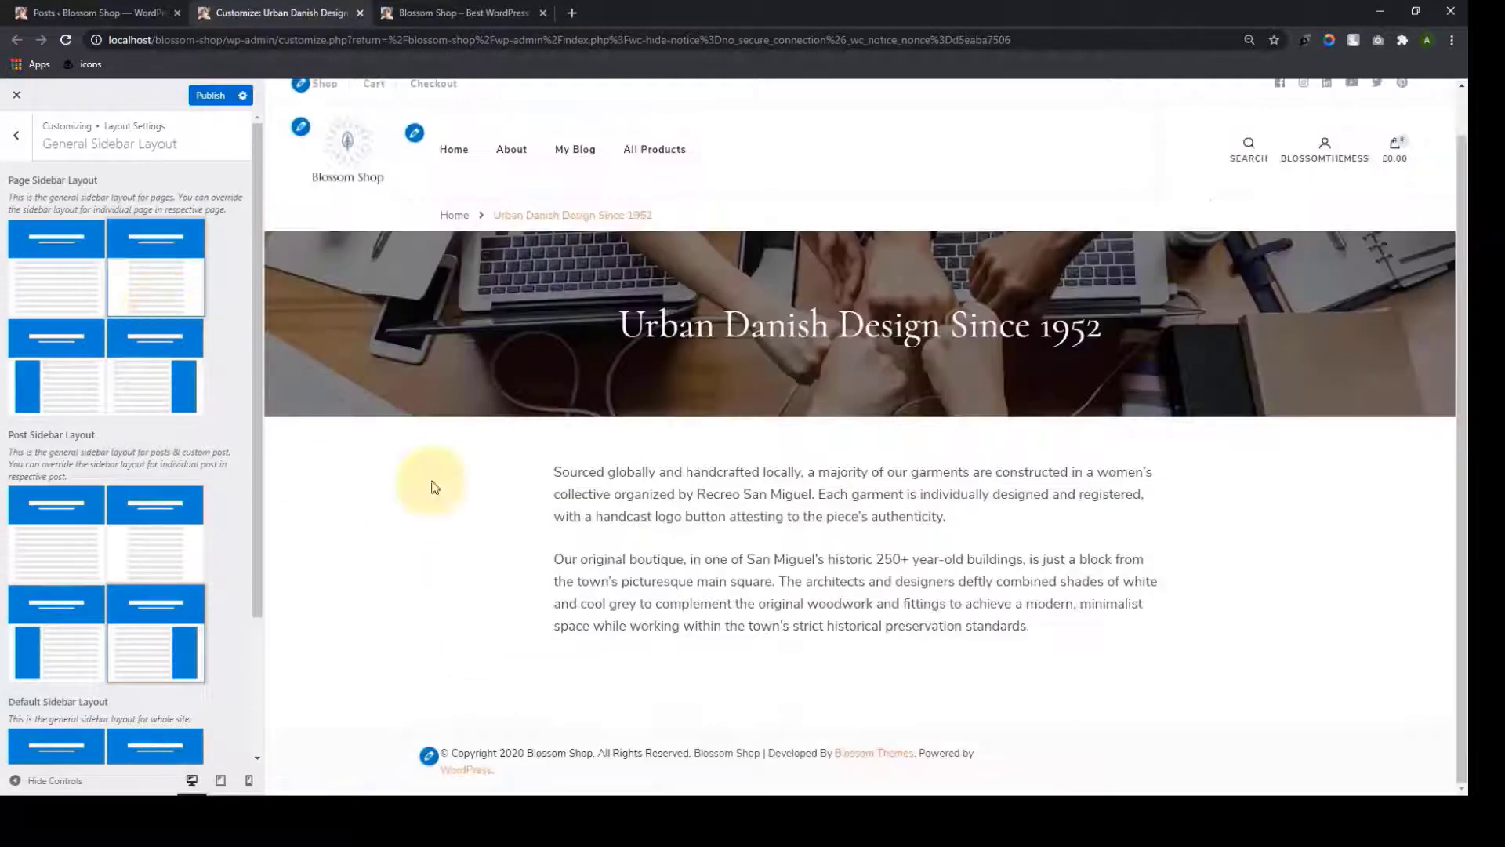
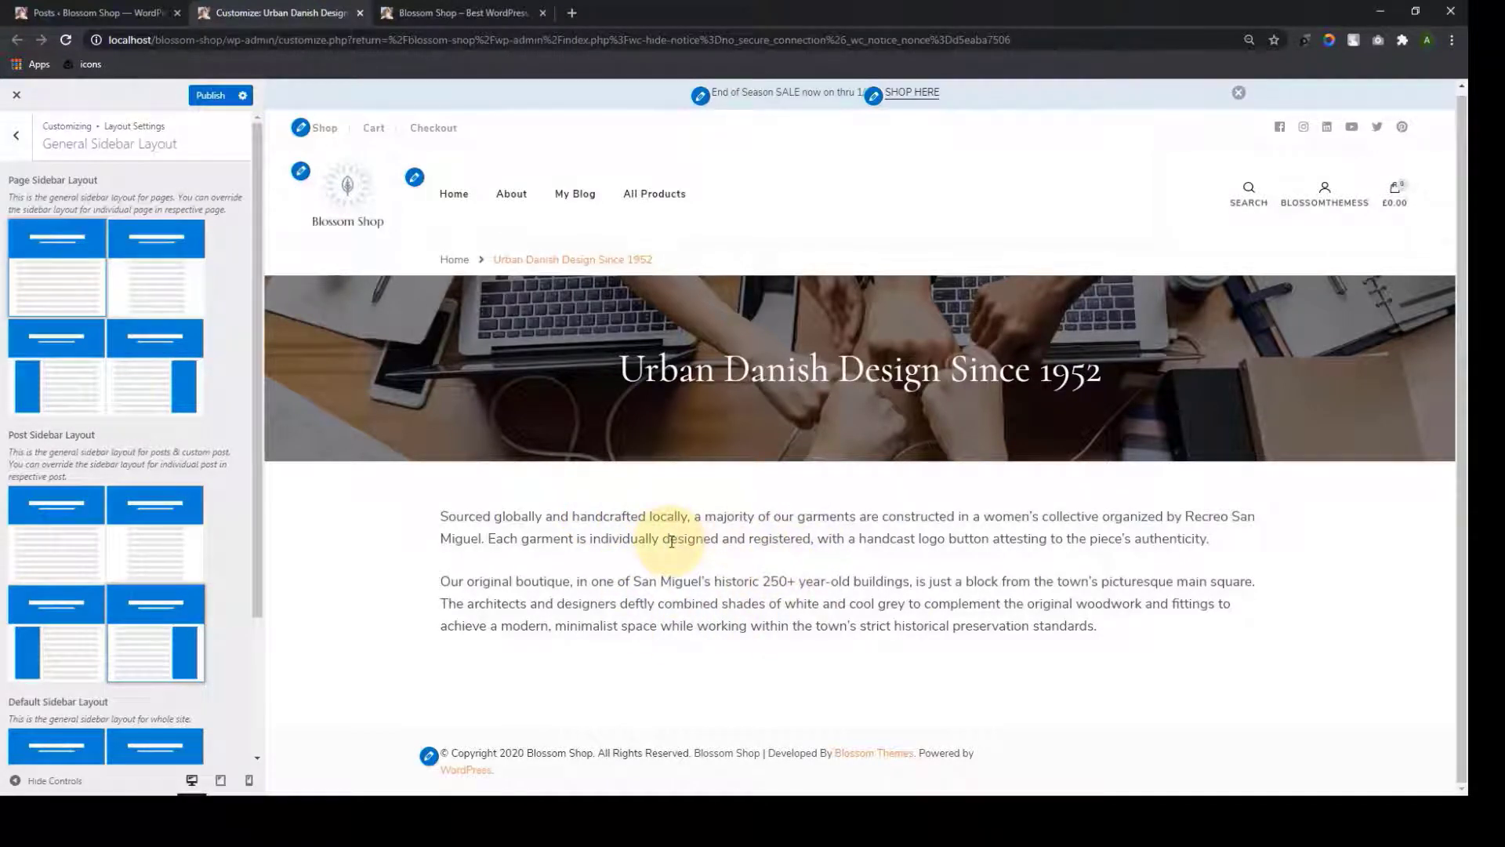
Open the Urban Danish Design page in the page editor, then return to the Customizer
click(117, 13)
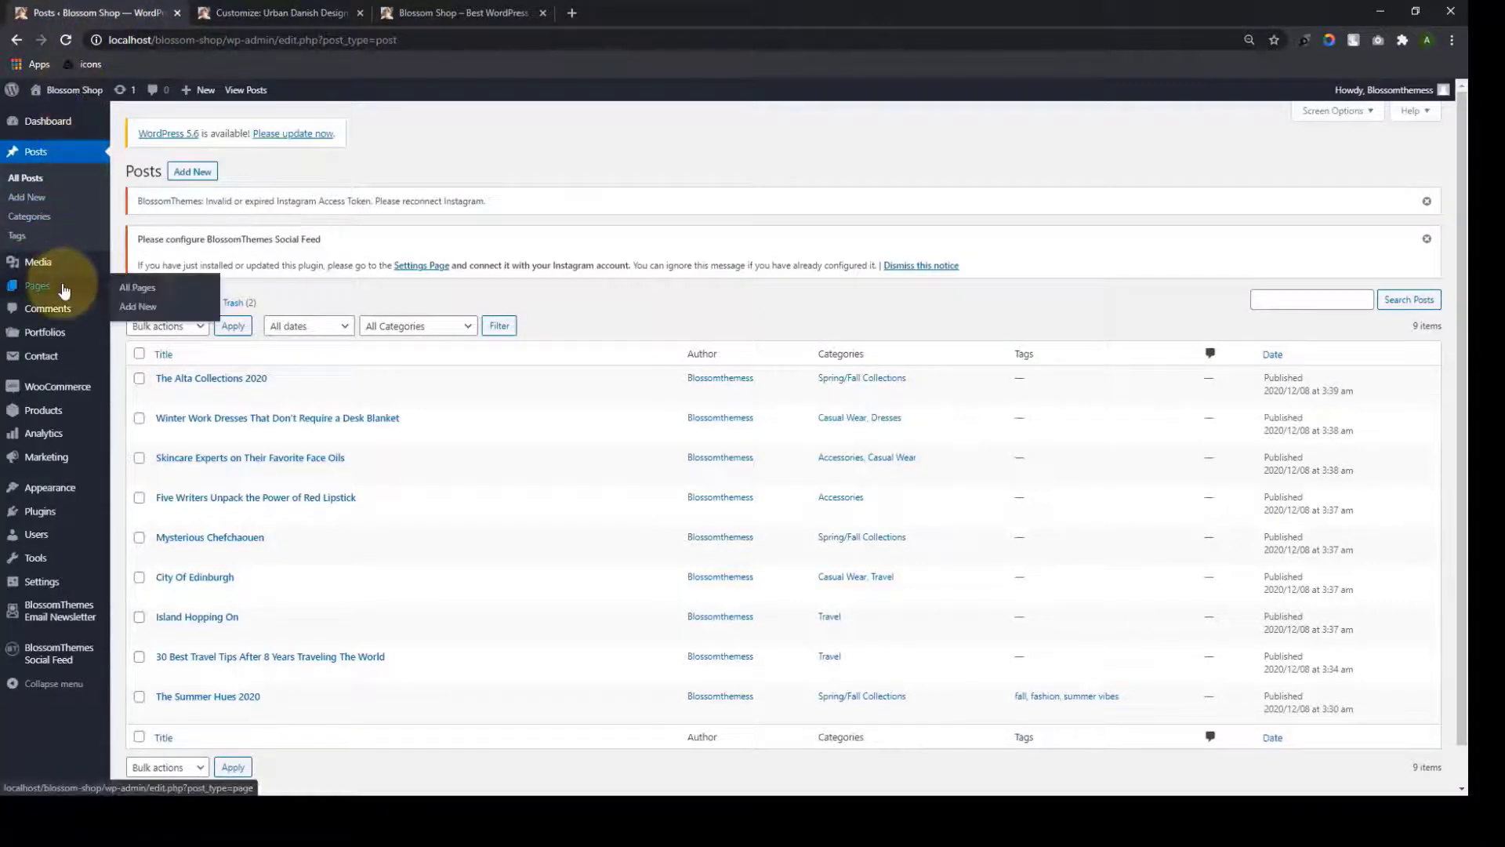
click(134, 294)
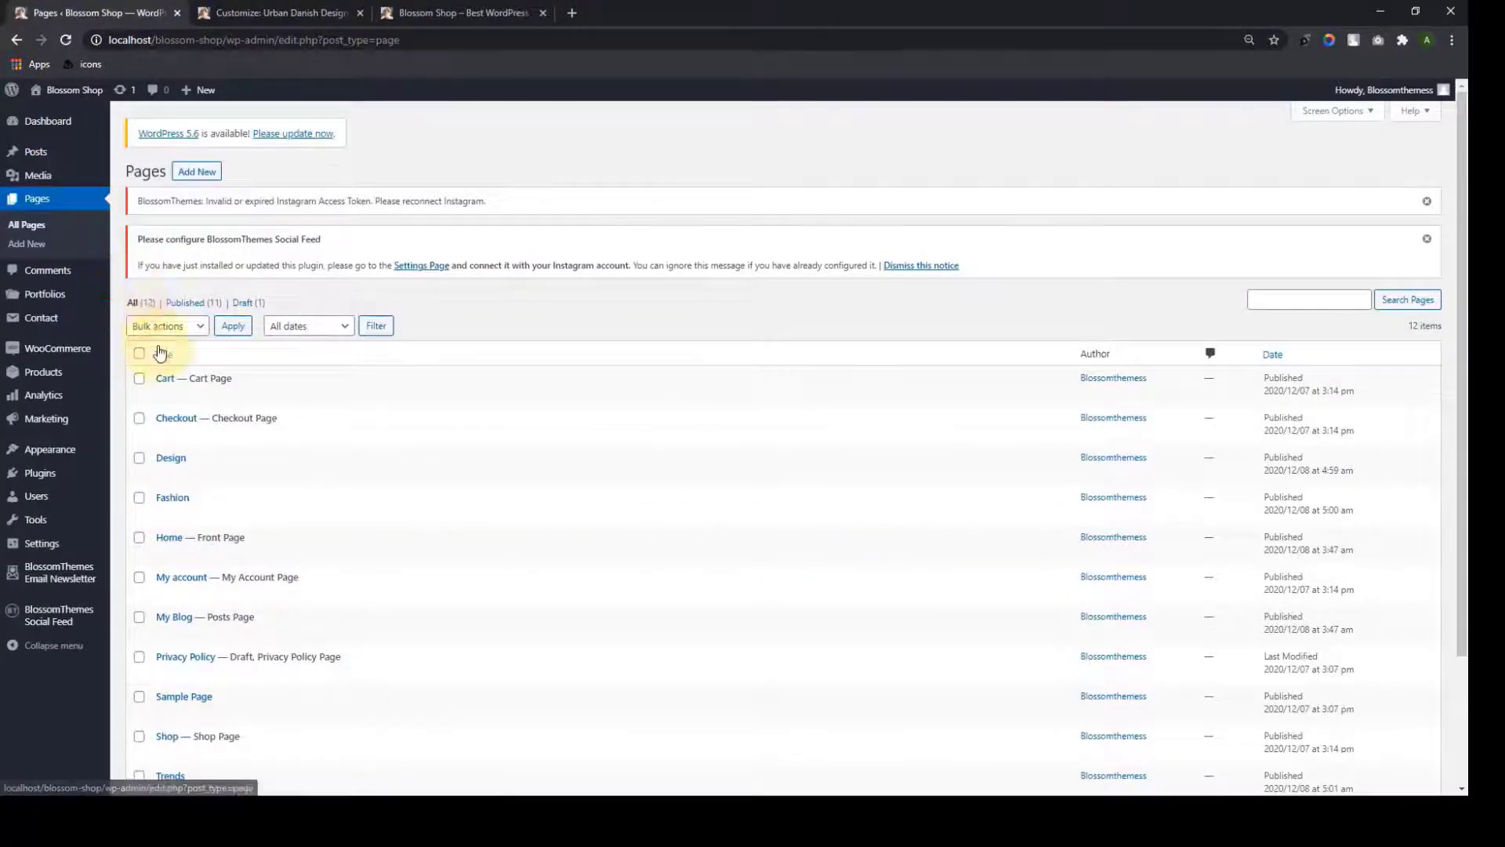
scroll(172, 407, down, 2)
click(165, 672)
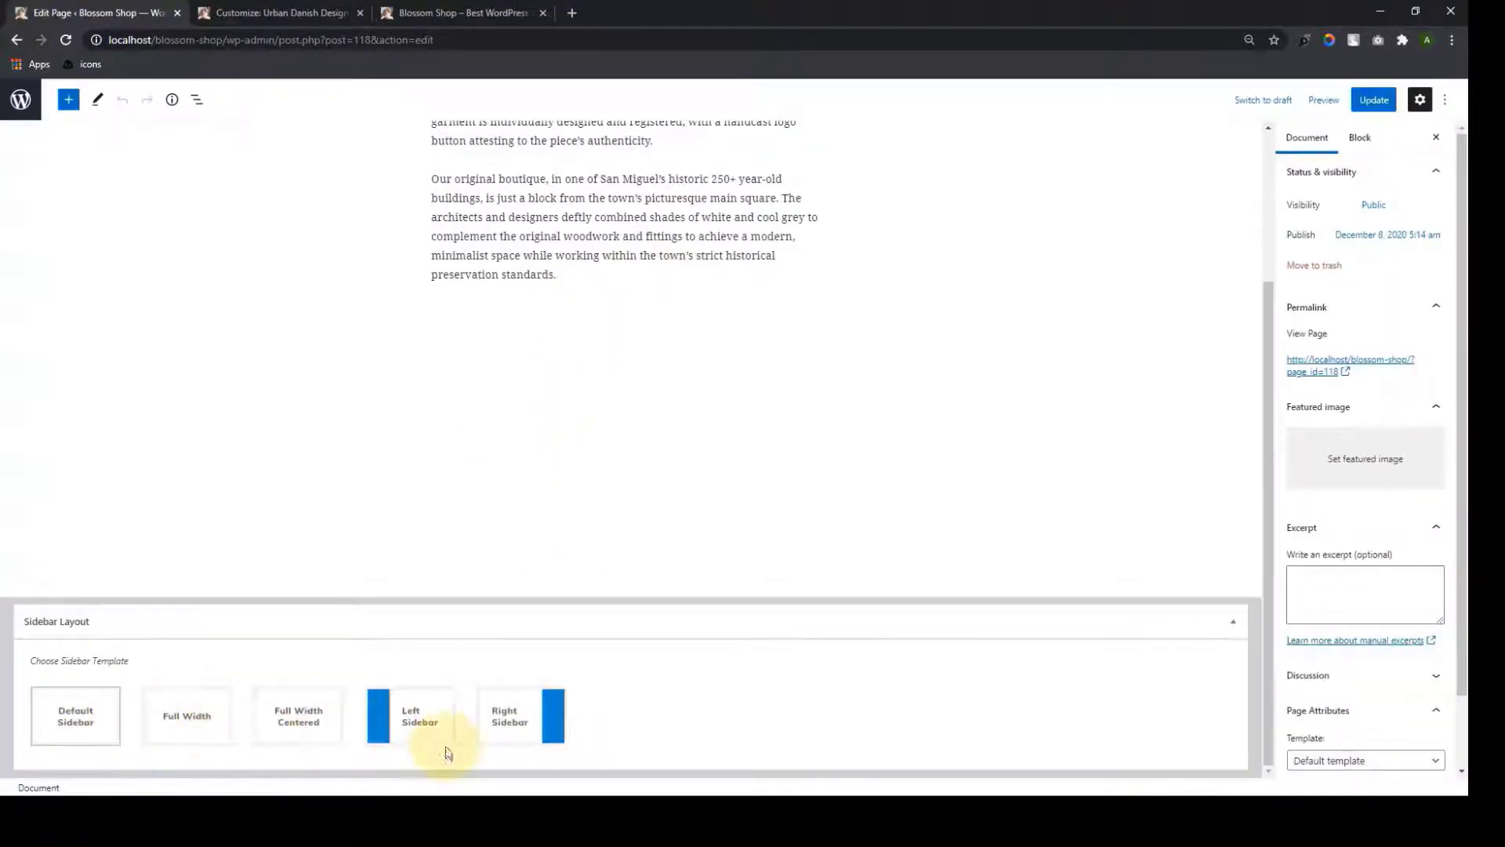
click(19, 98)
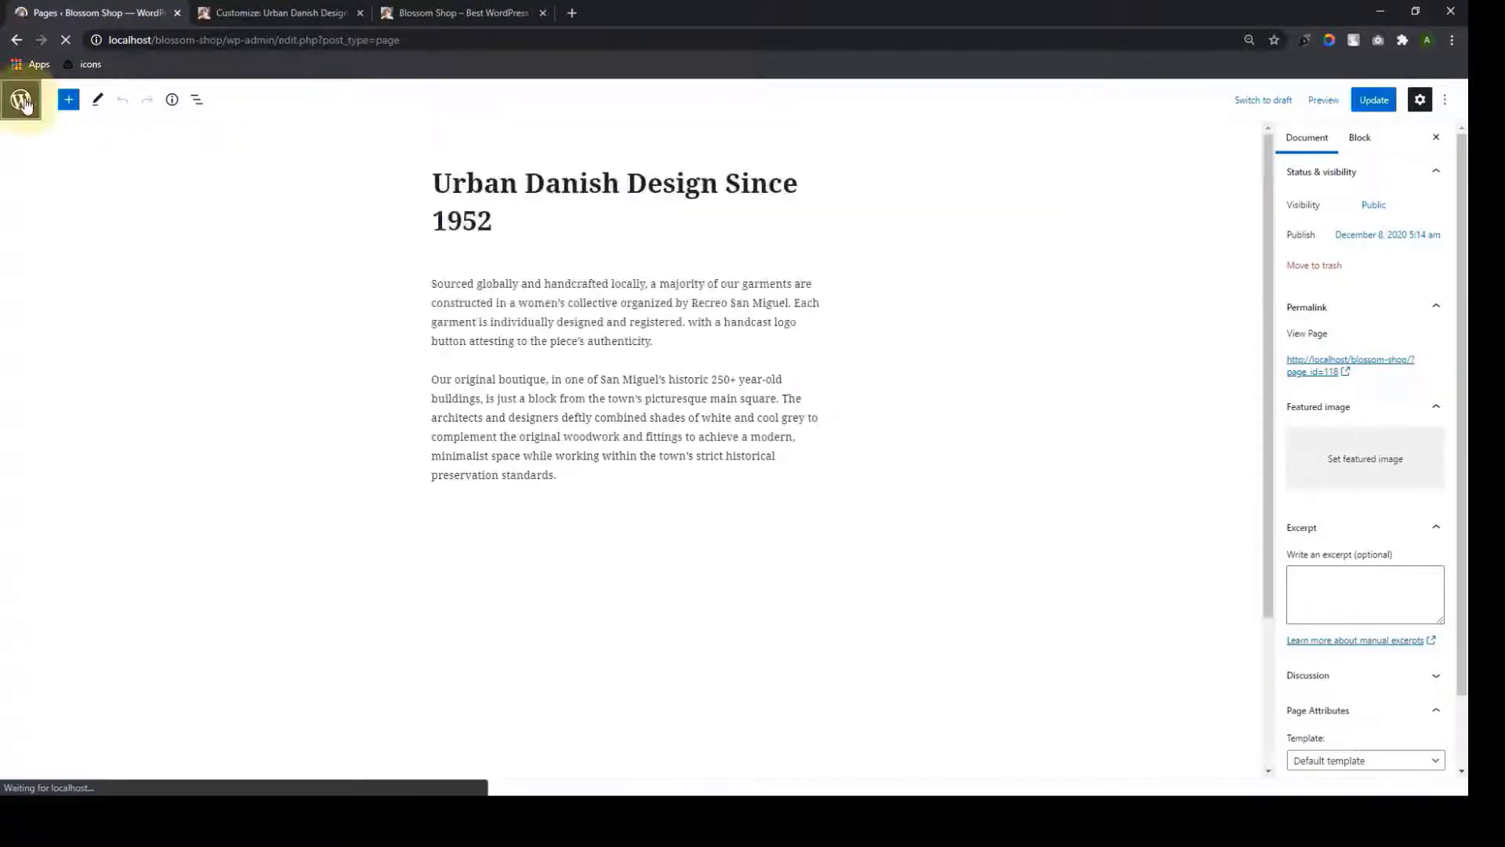
click(278, 12)
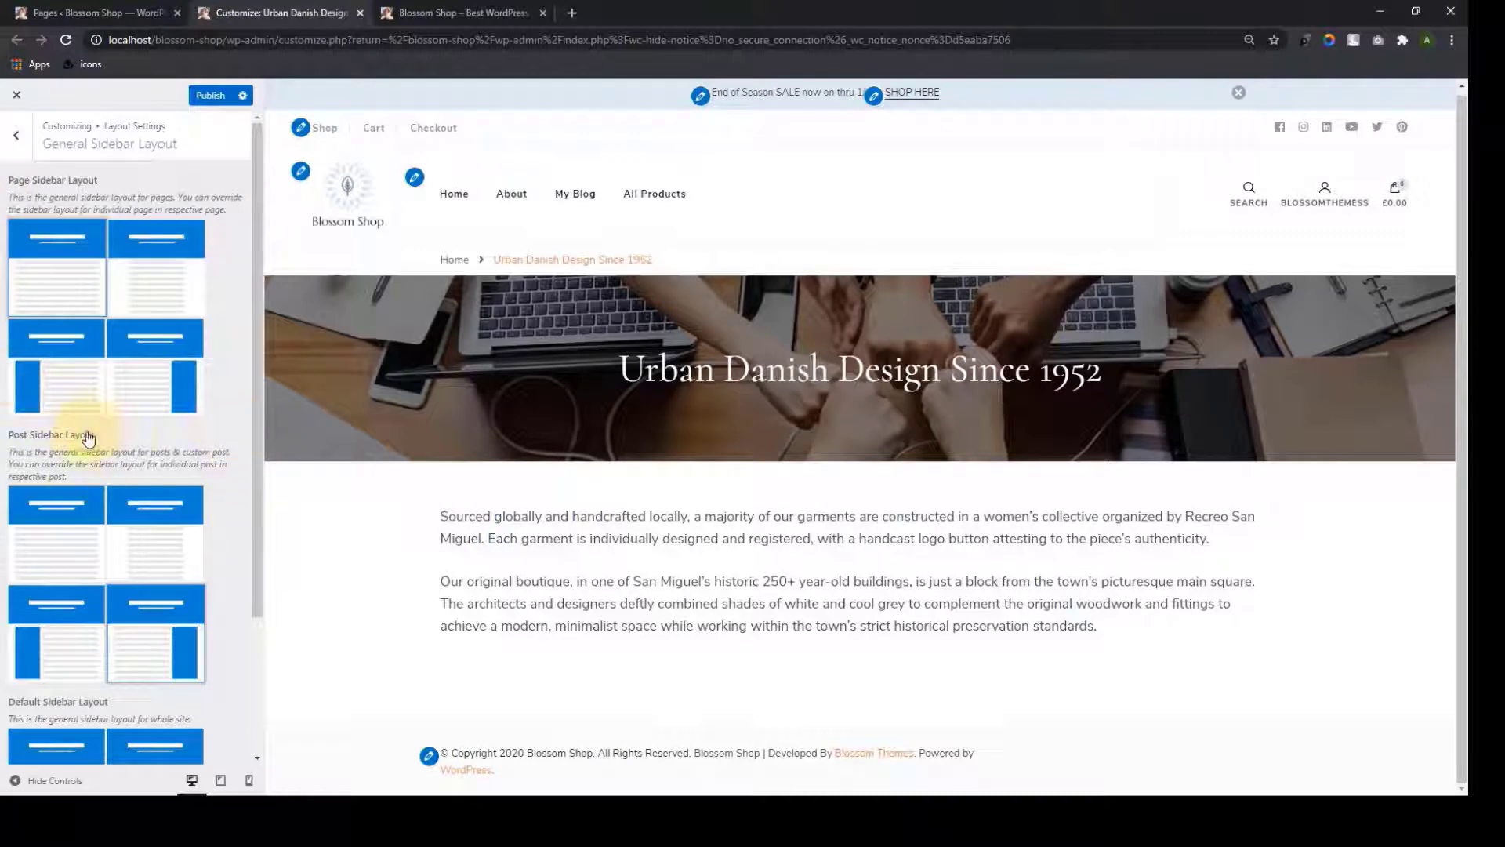
Load the Blossom Shop homepage in the preview and go back to the main Customizer sections
scroll(149, 549, down, 2)
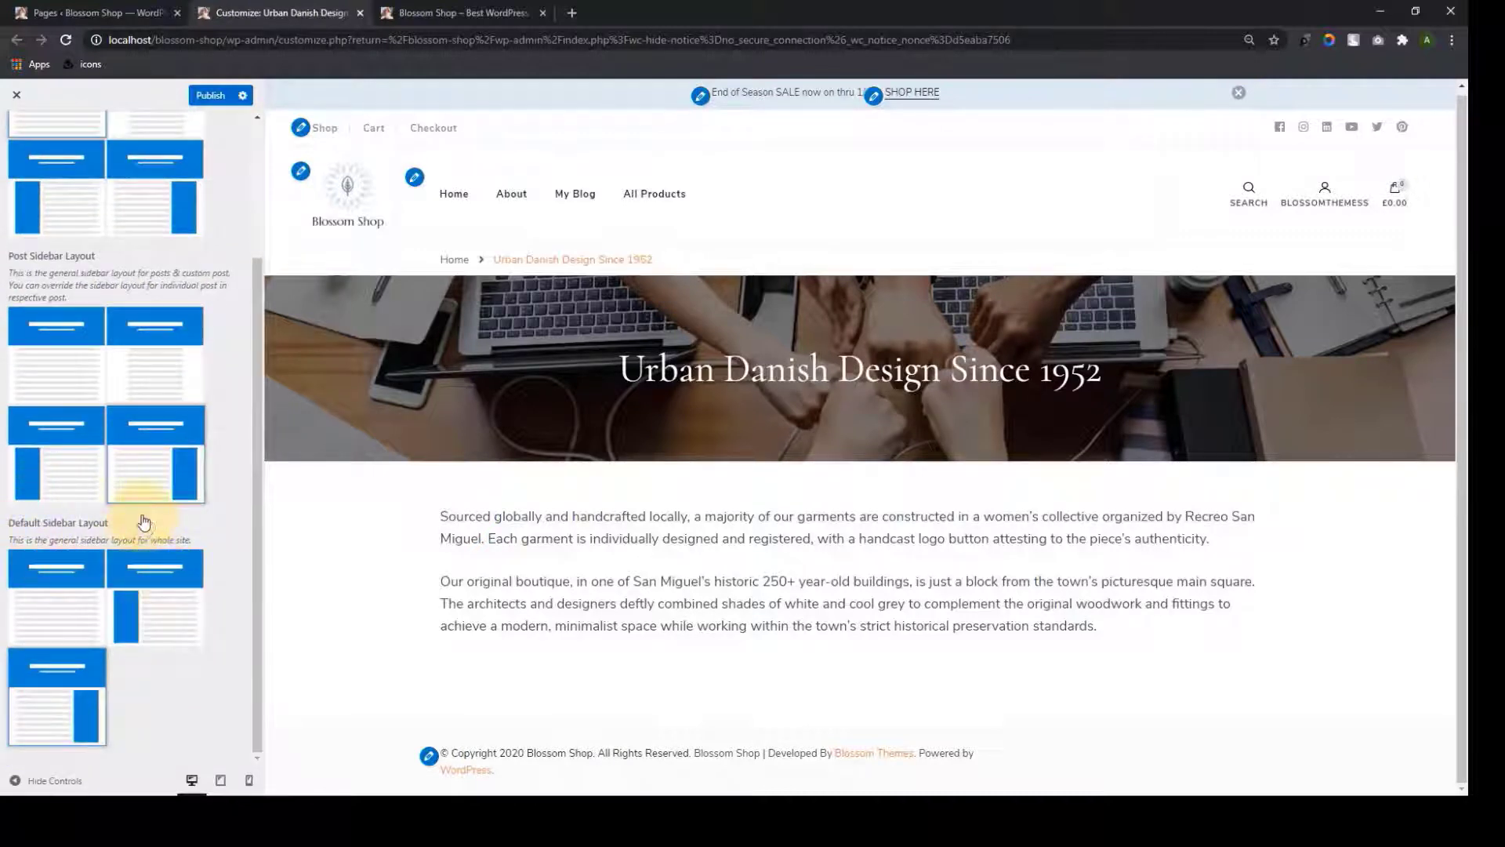
click(455, 190)
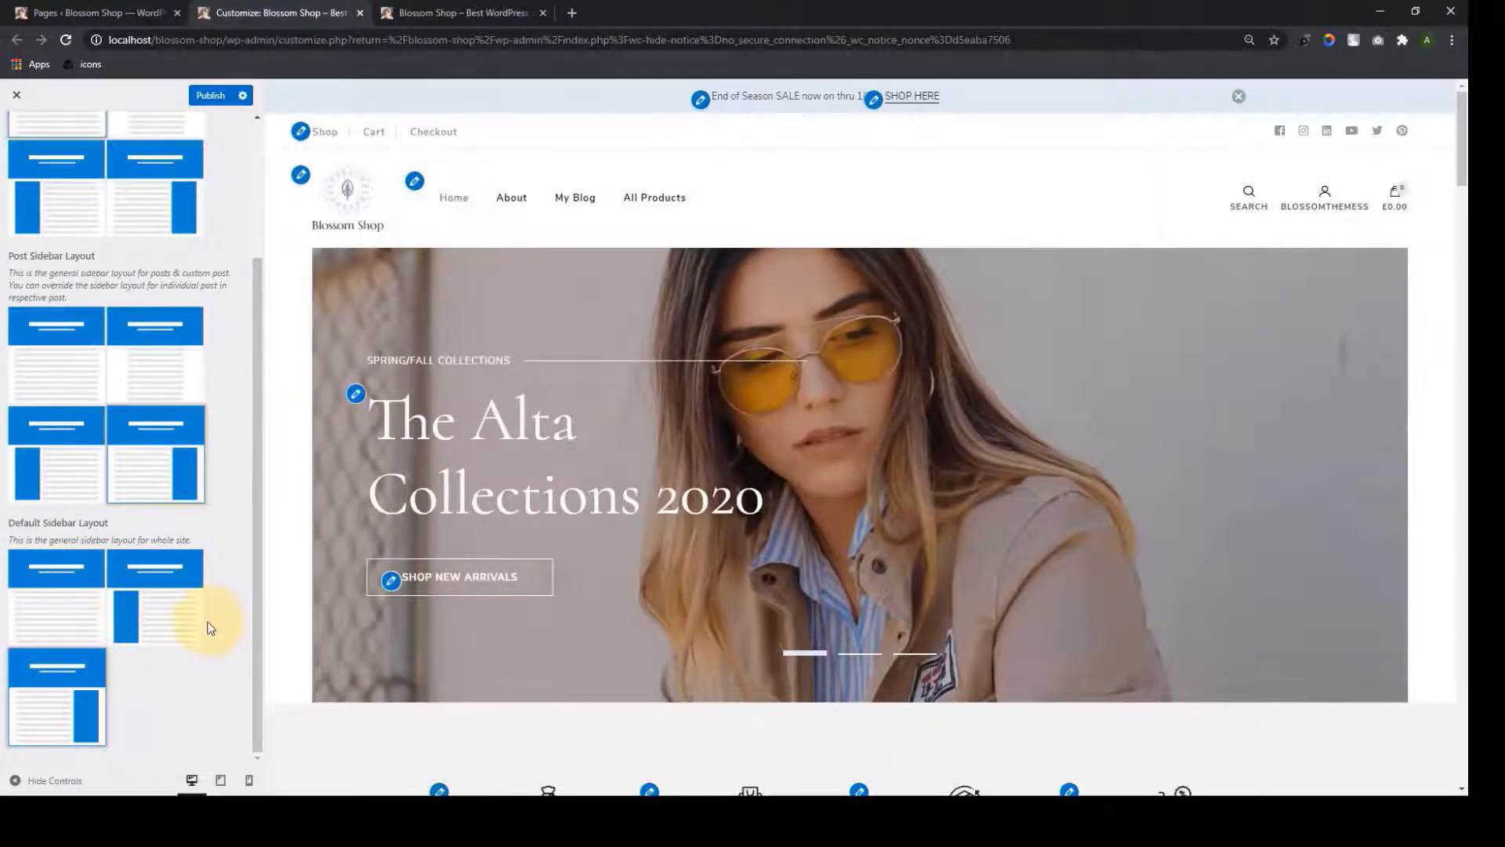
scroll(753, 571, down, 8)
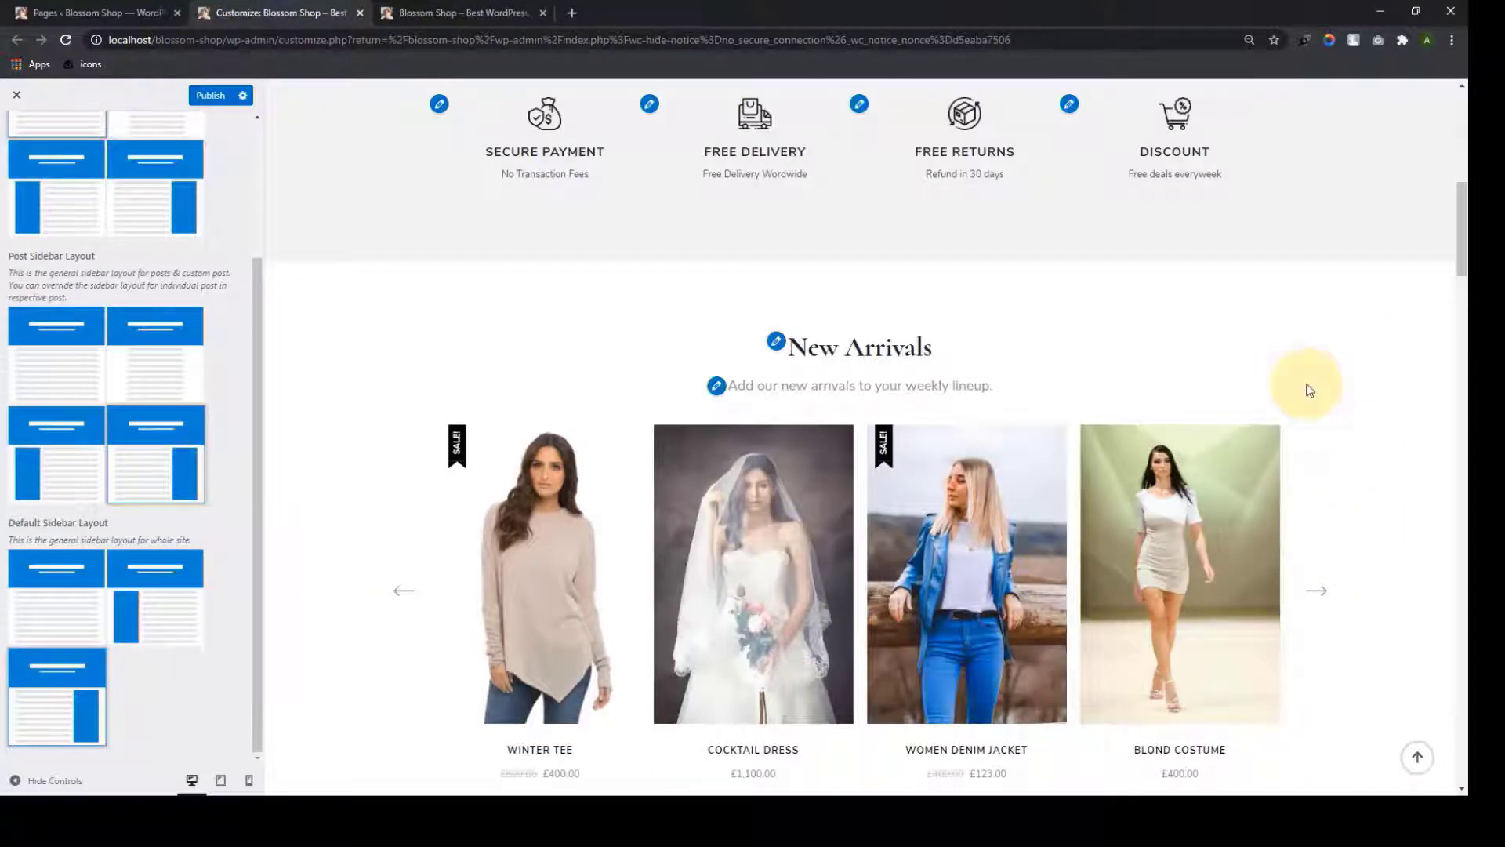
scroll(68, 502, up, 3)
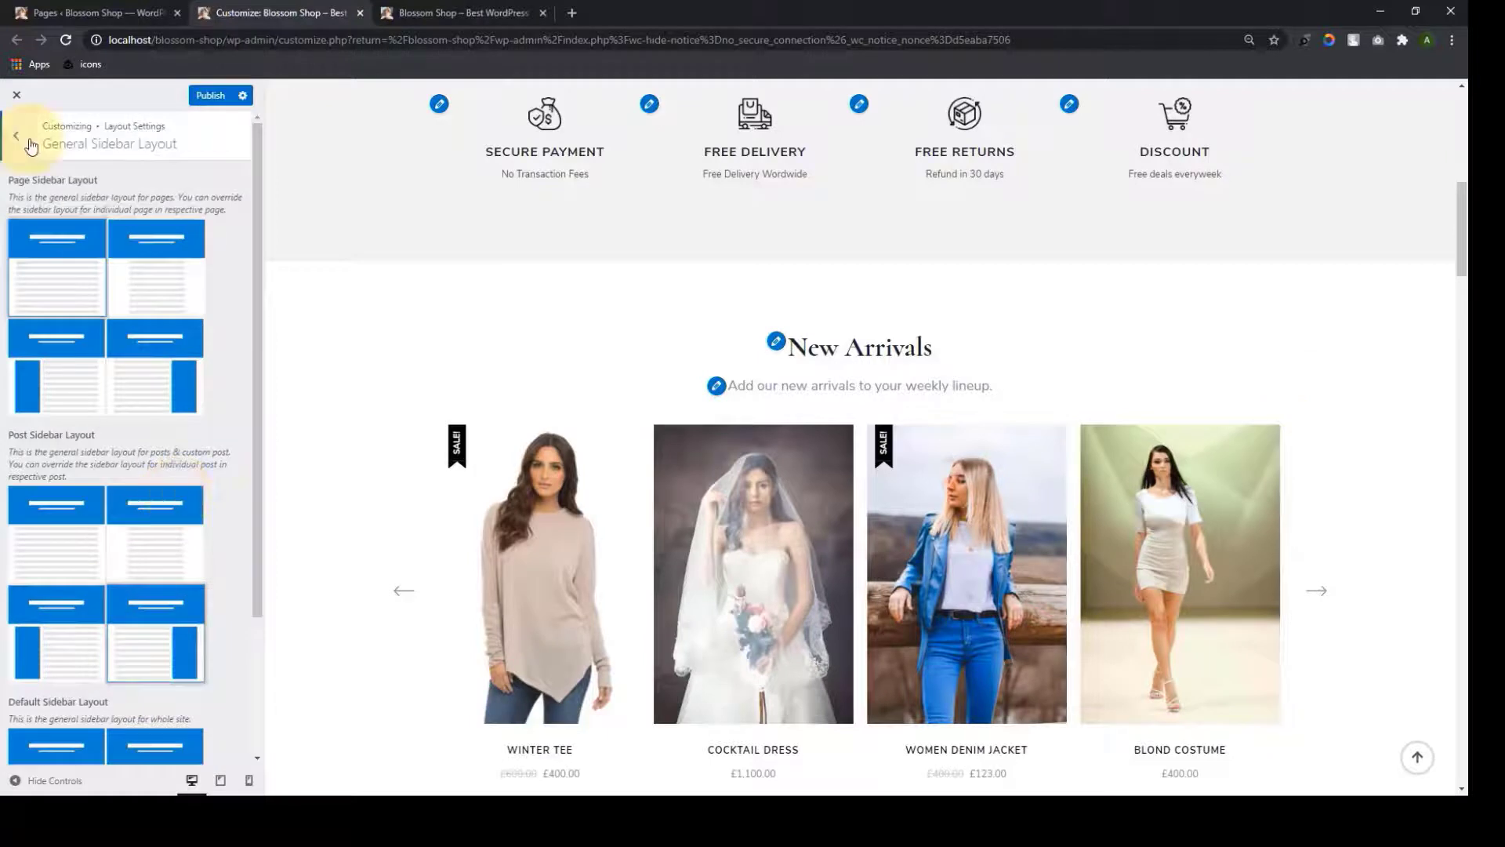
scroll(1227, 410, down, 2)
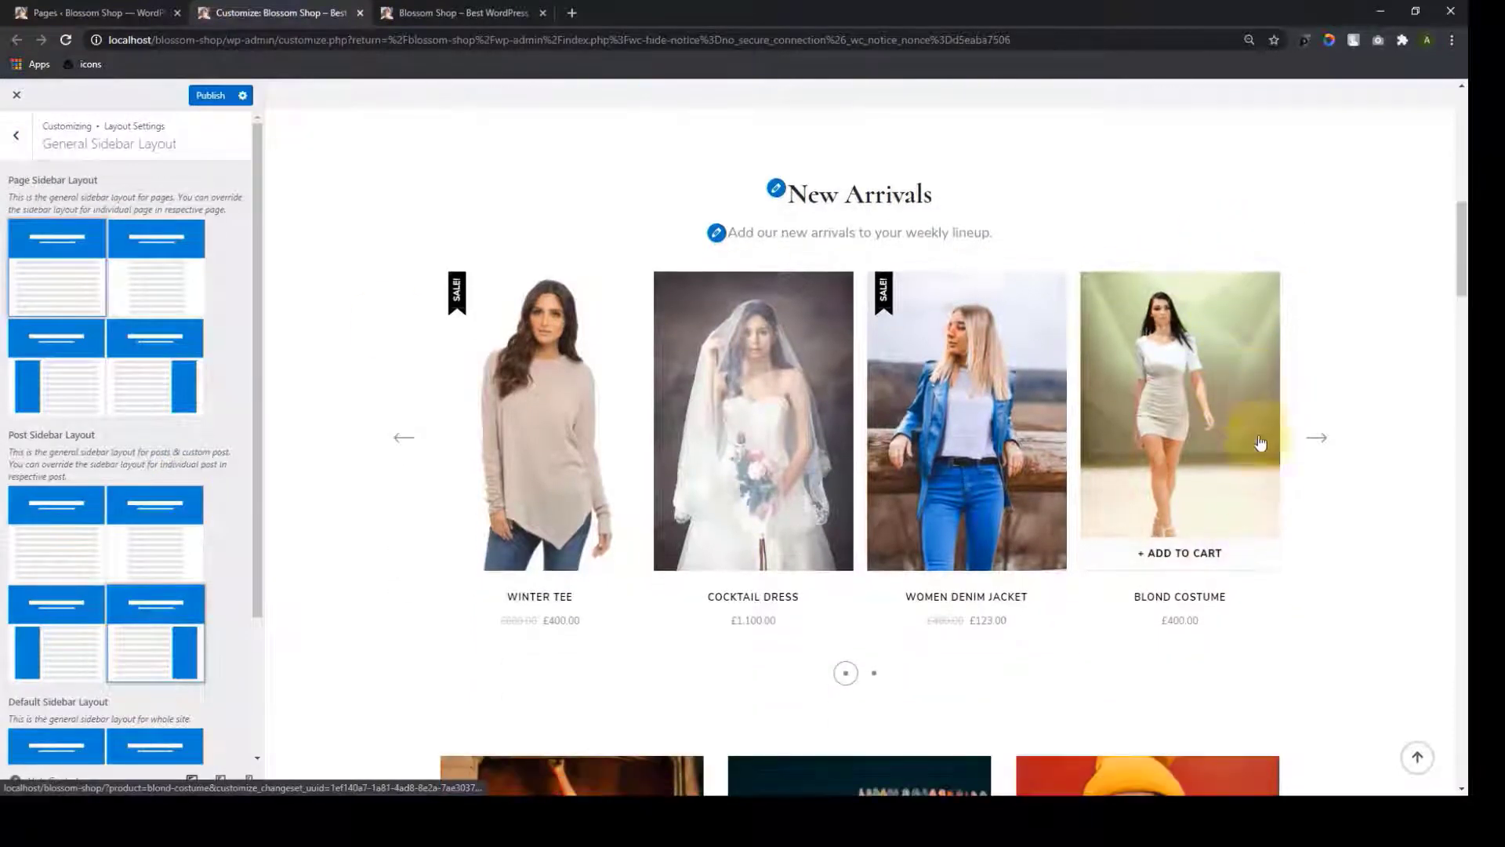
click(14, 137)
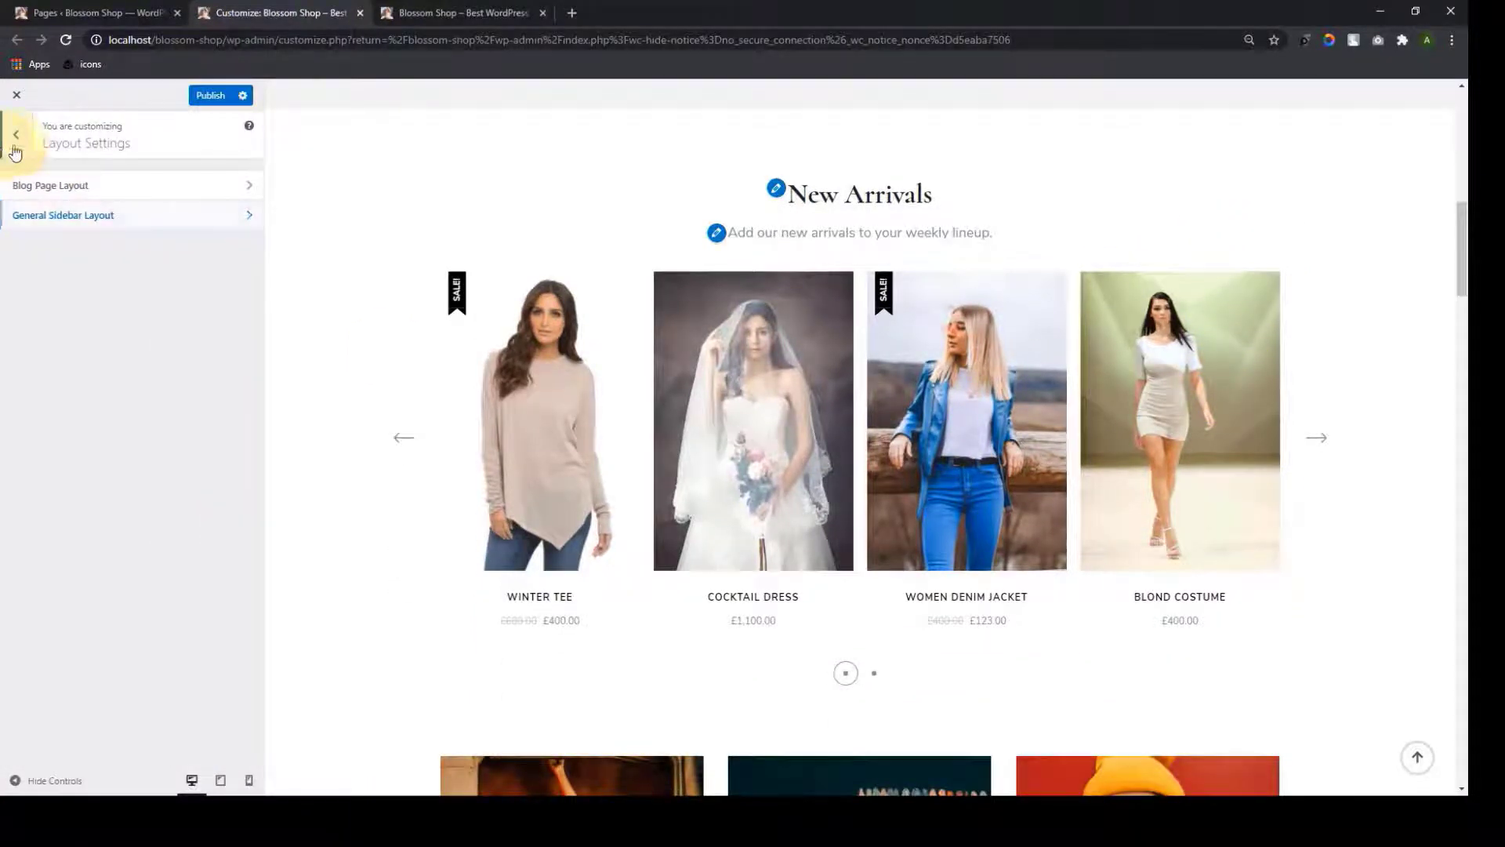
click(14, 149)
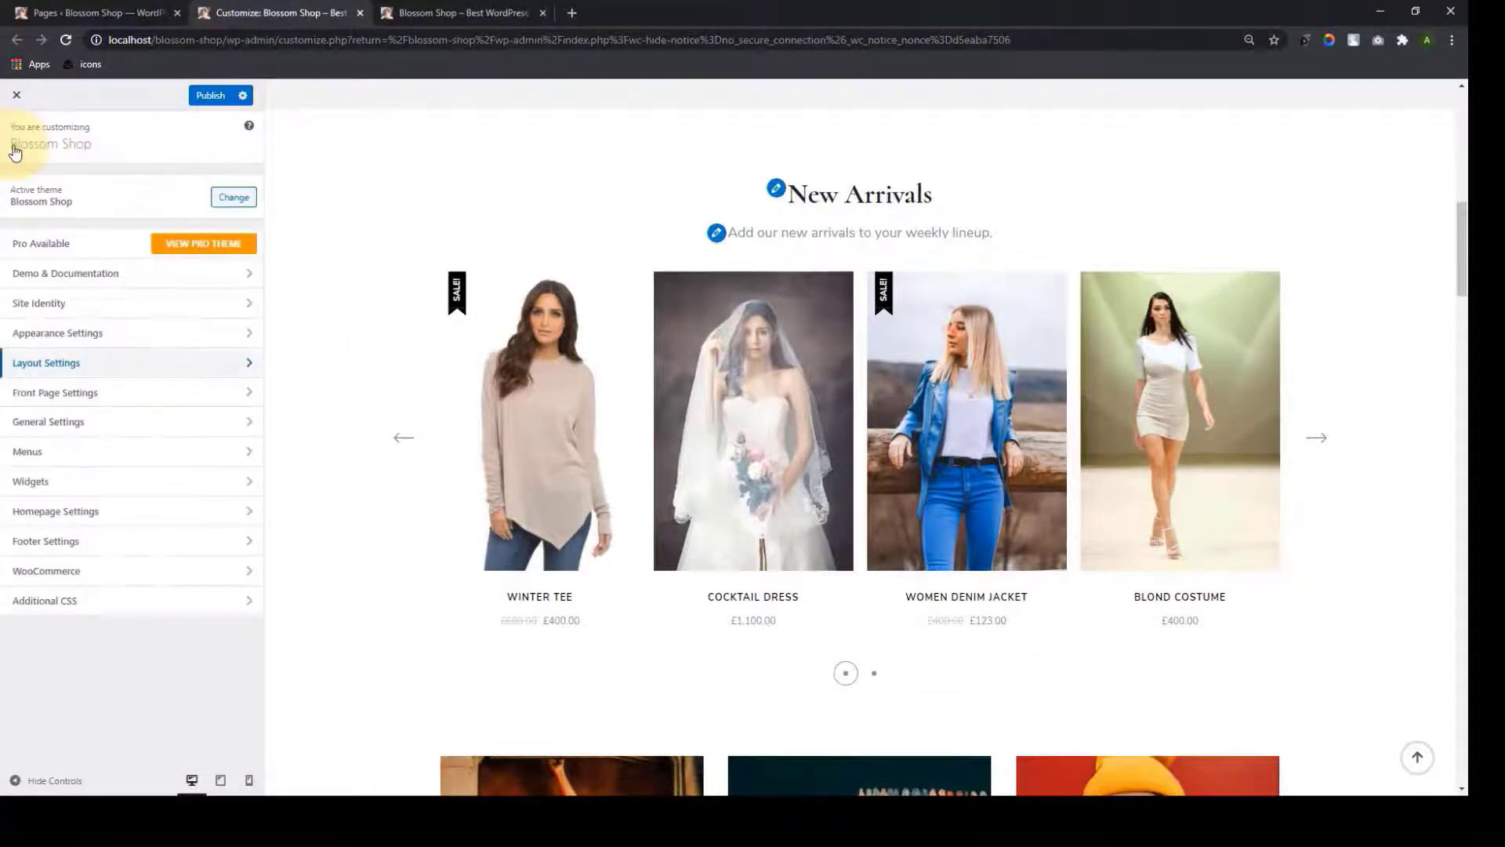
Set Homepage Settings to 'Your latest posts' and check the blog grid with right sidebar
click(107, 512)
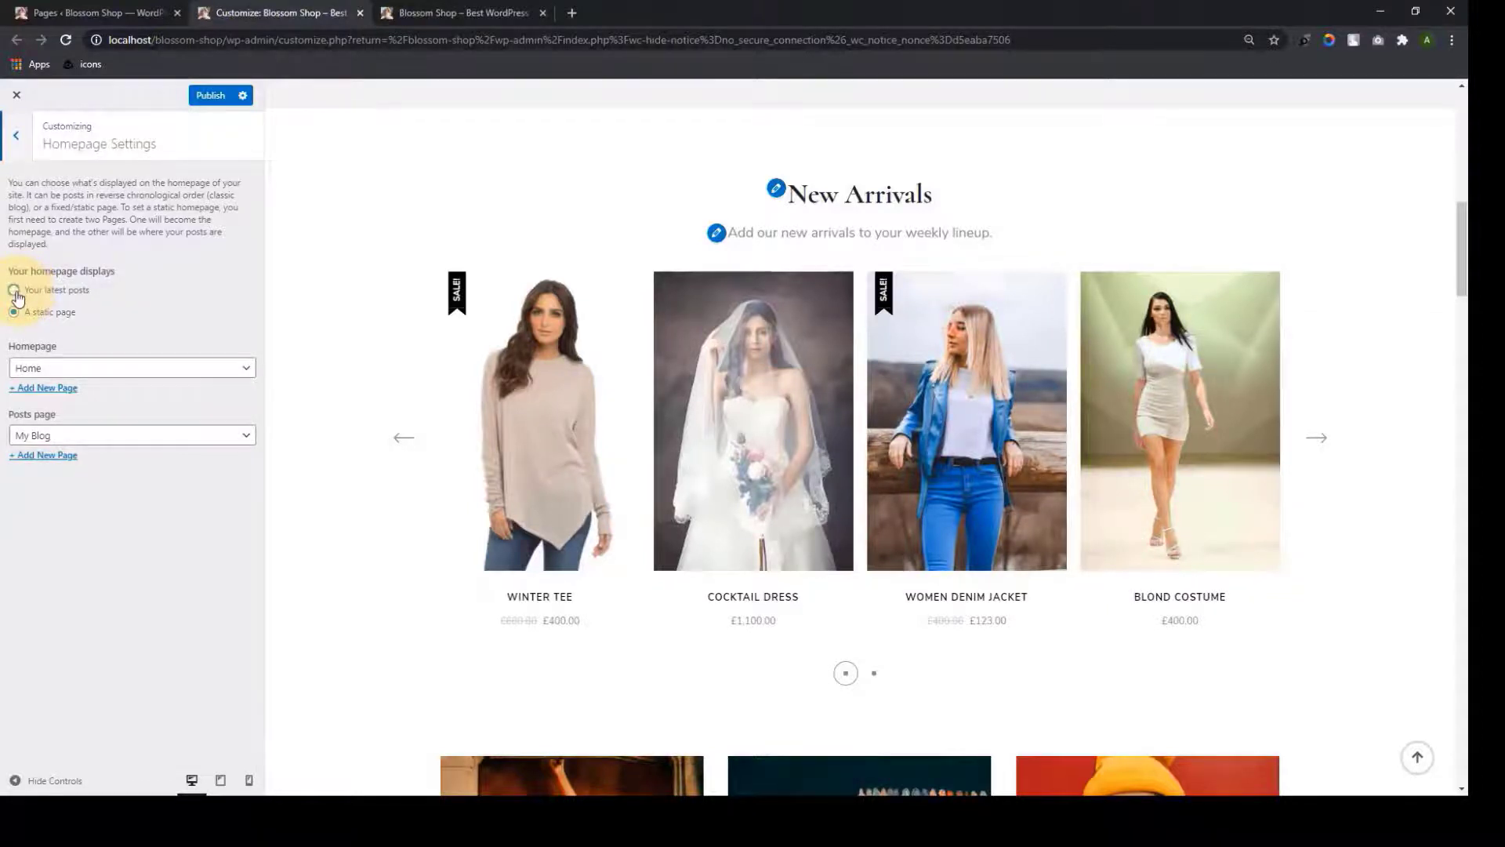
click(14, 291)
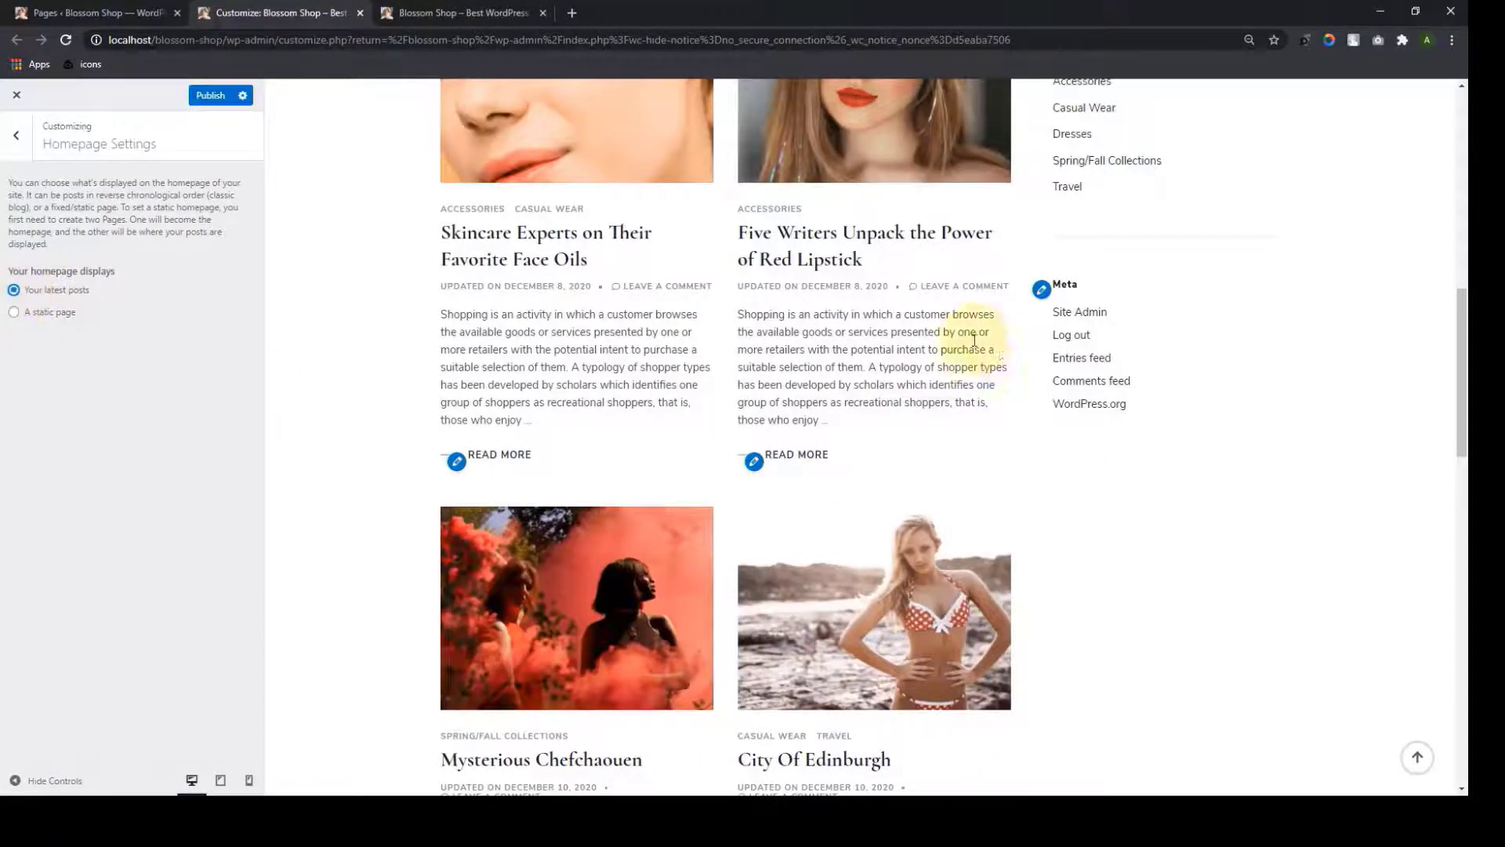
scroll(989, 368, up, 5)
scroll(1066, 313, up, 3)
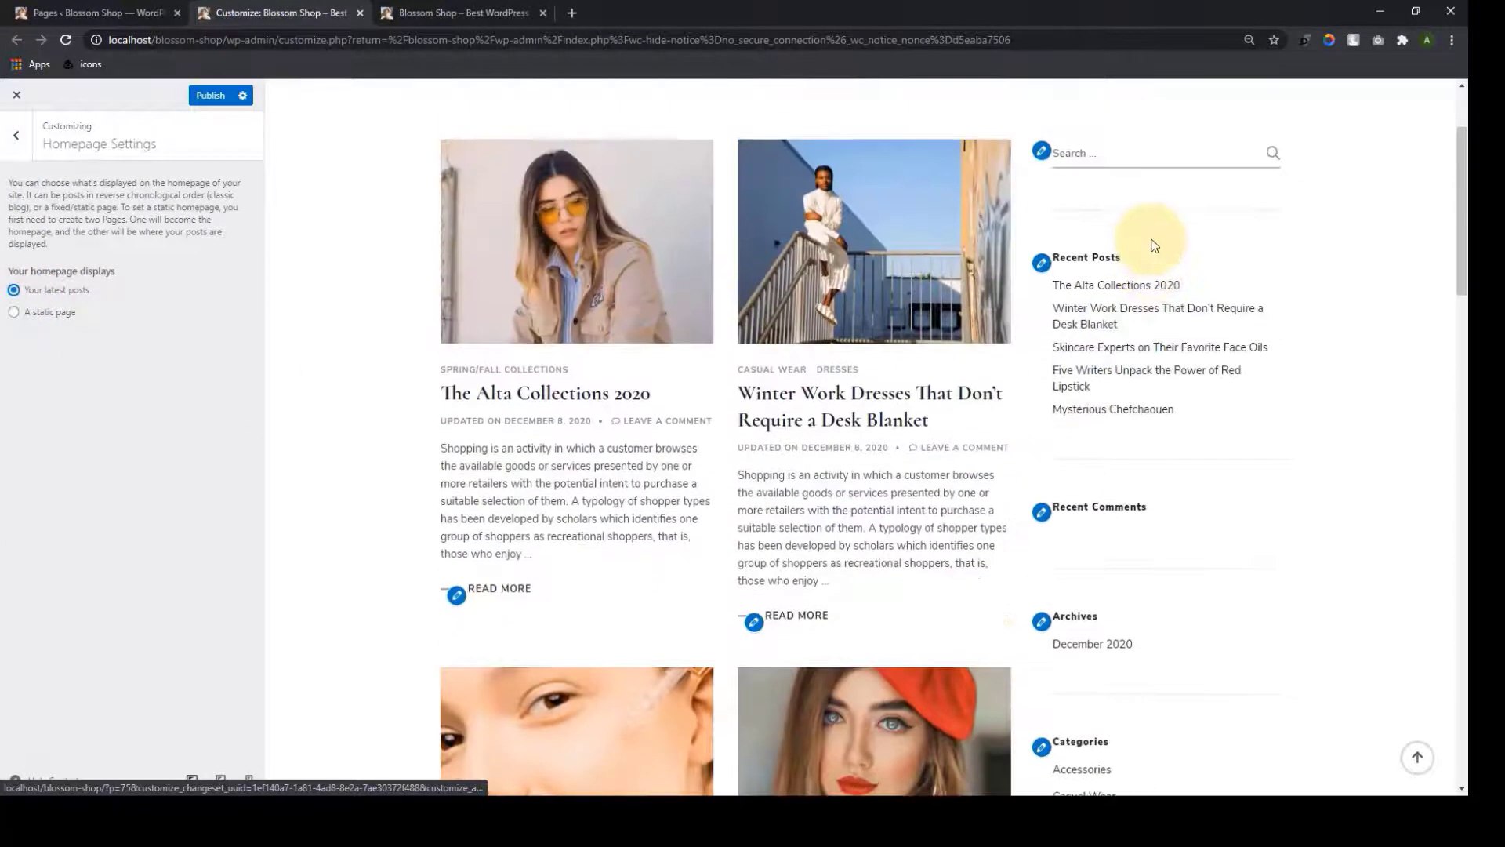
scroll(1151, 353, down, 6)
scroll(1144, 510, up, 6)
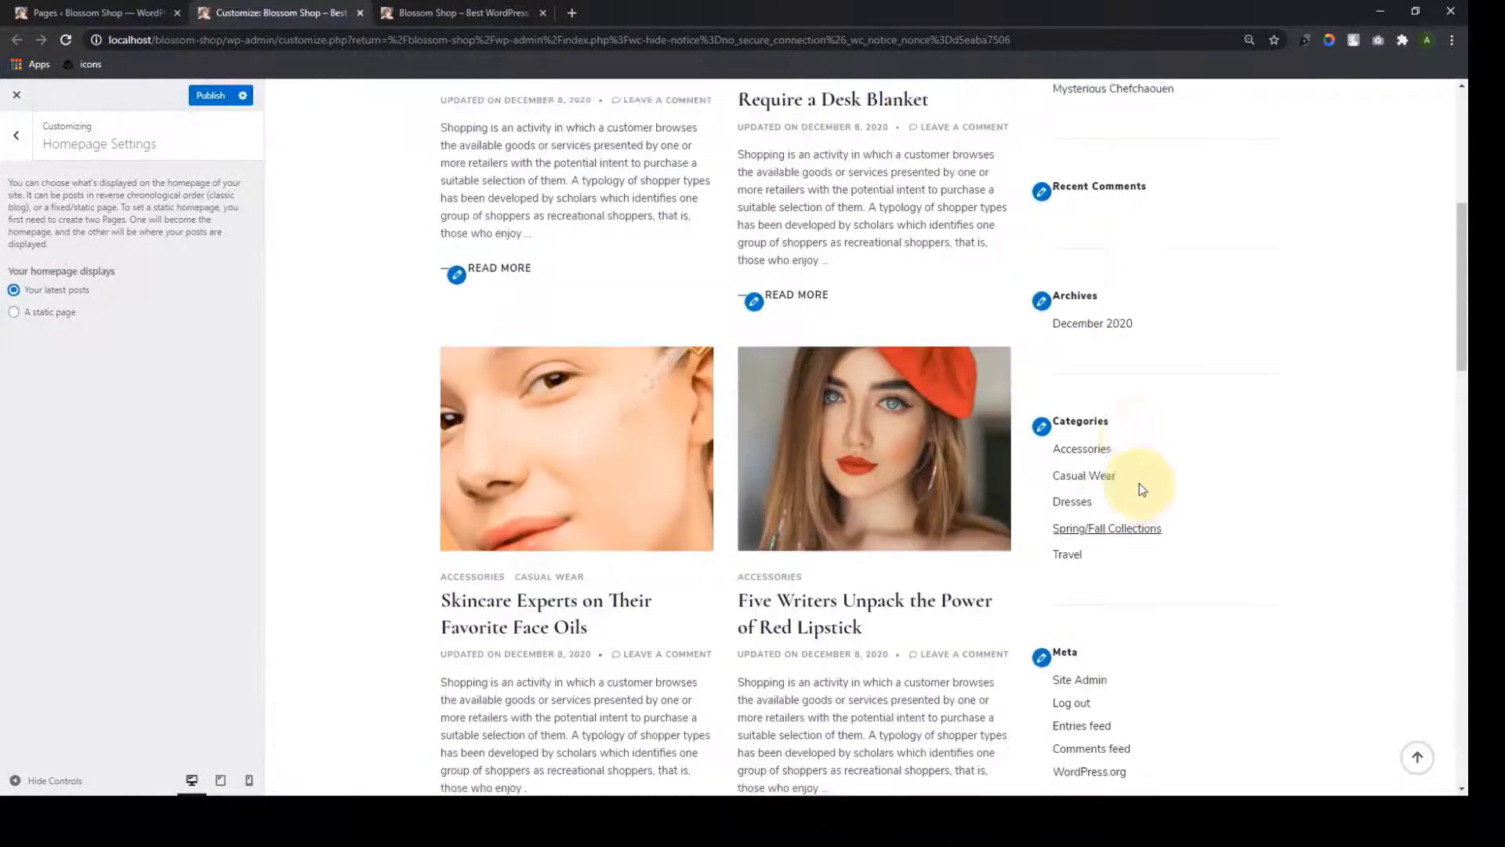
click(12, 157)
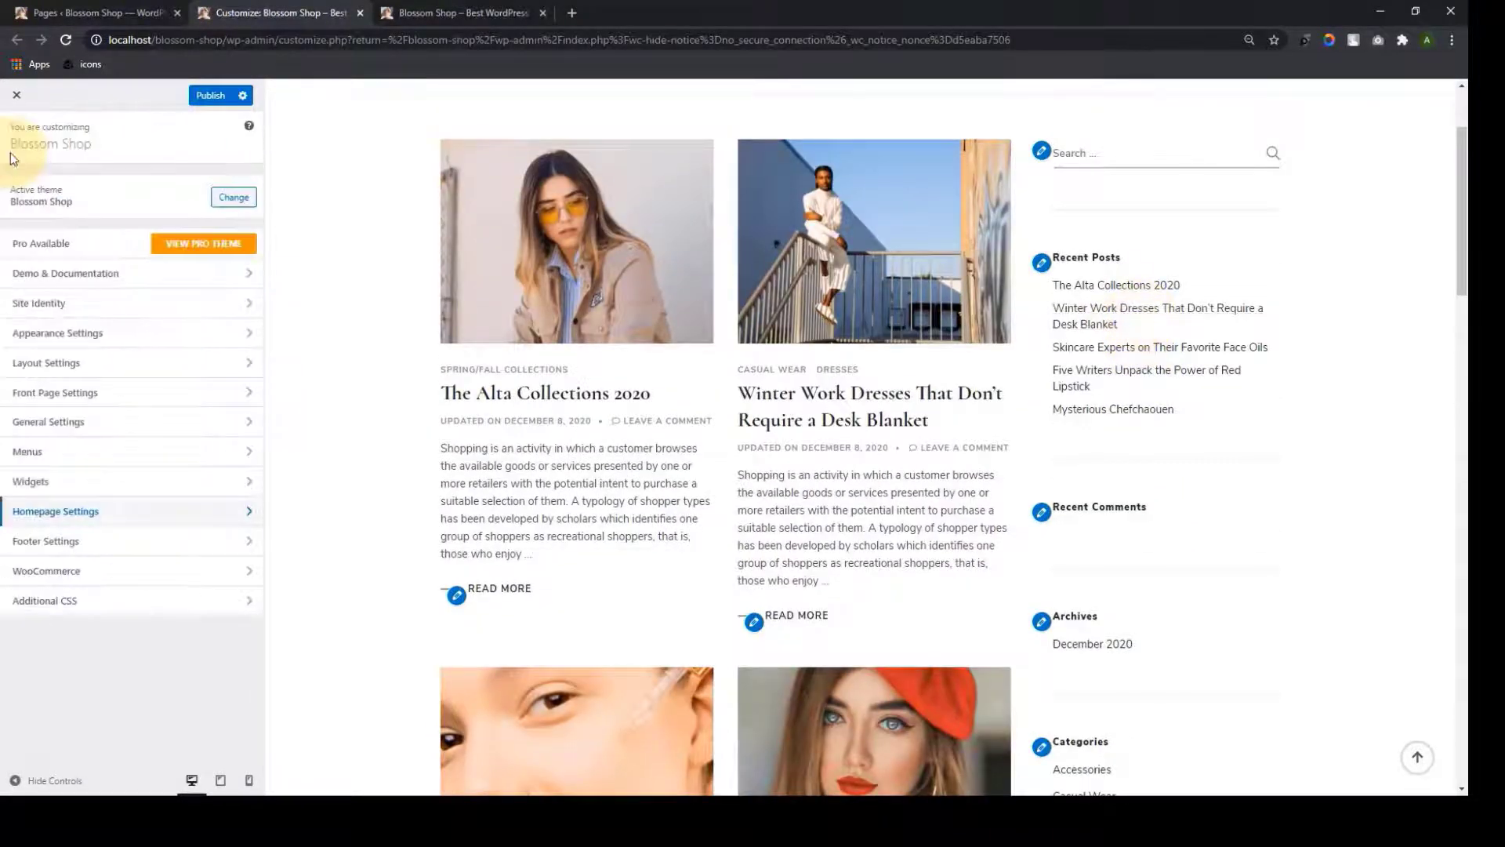
Set the Default Sidebar Layout to no sidebar after briefly trying a left sidebar
click(123, 373)
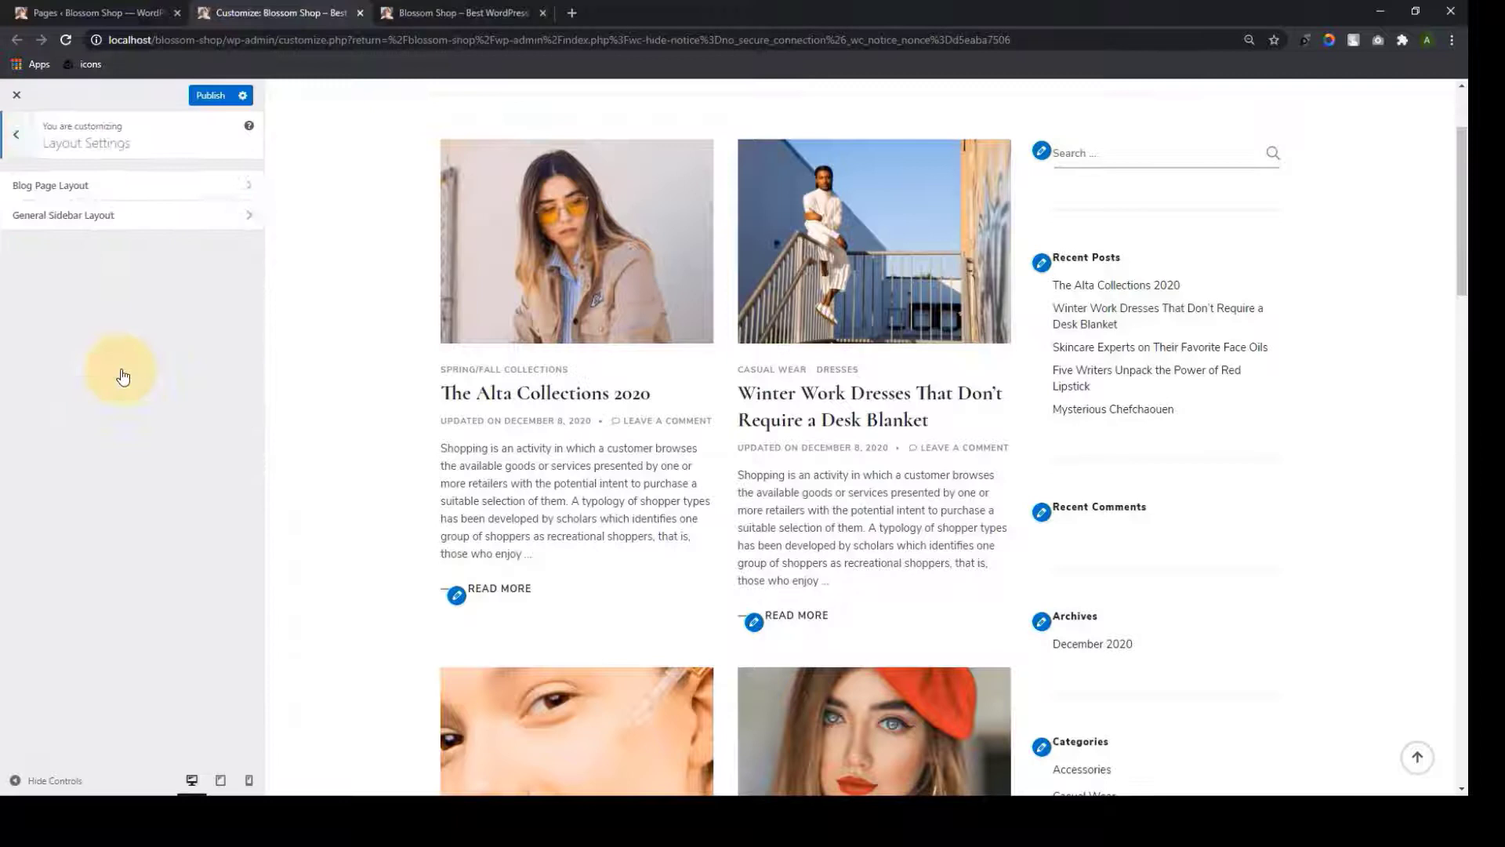
click(166, 219)
scroll(205, 515, down, 2)
scroll(206, 515, down, 1)
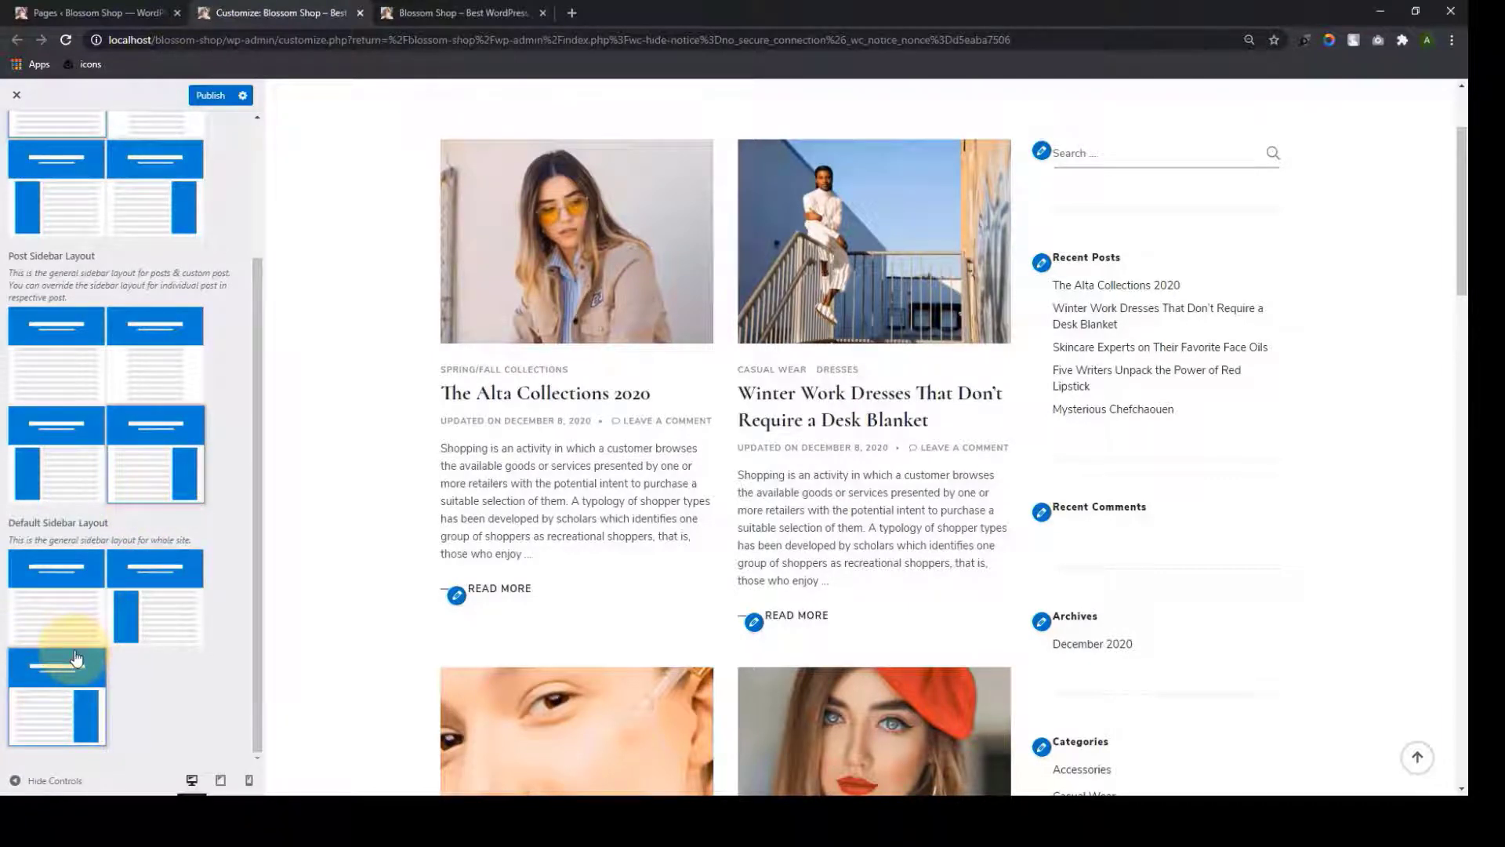
click(148, 625)
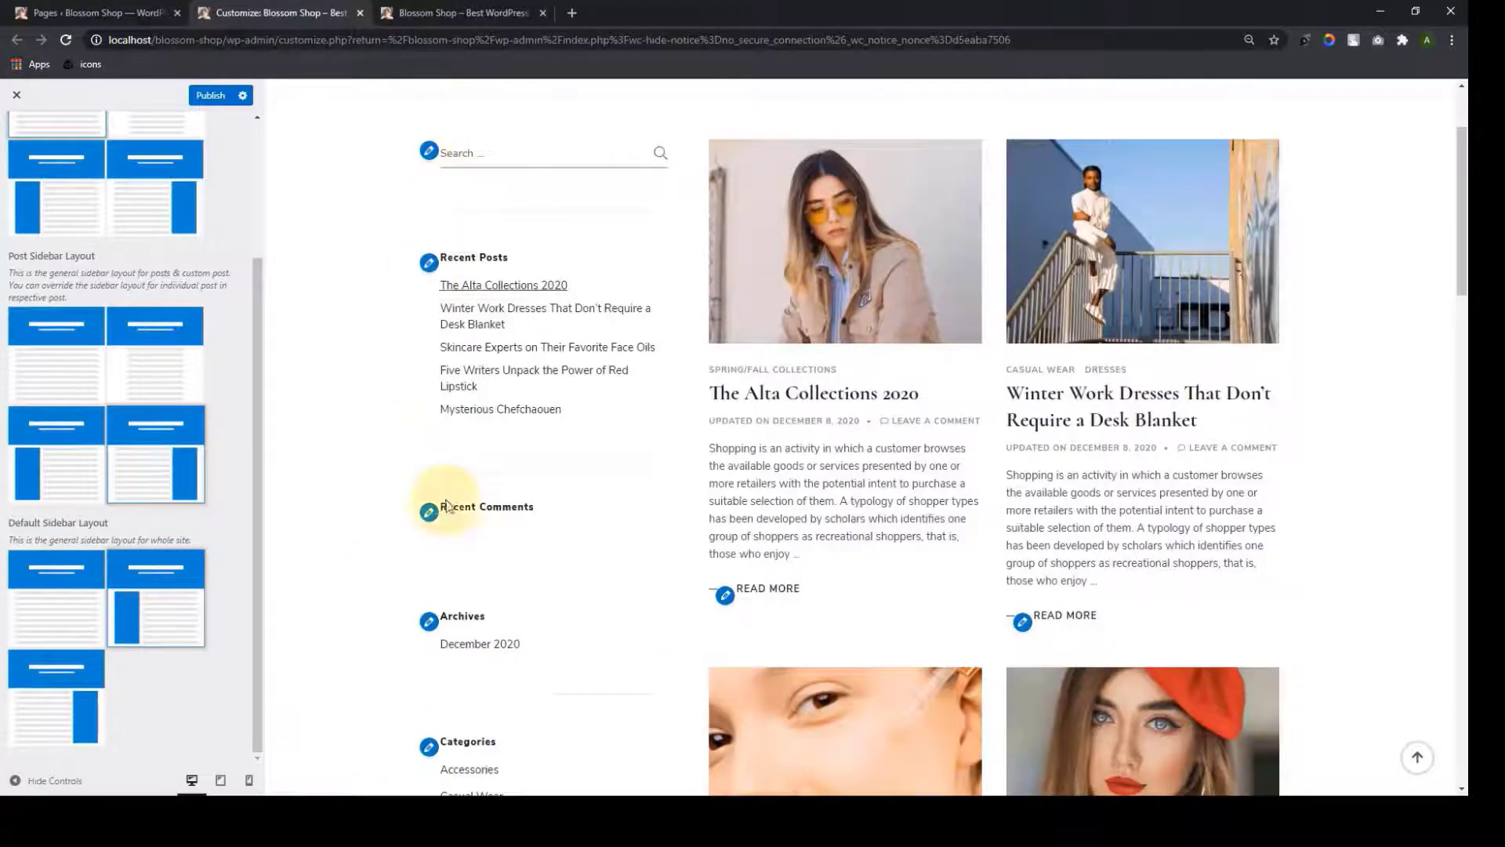
click(95, 606)
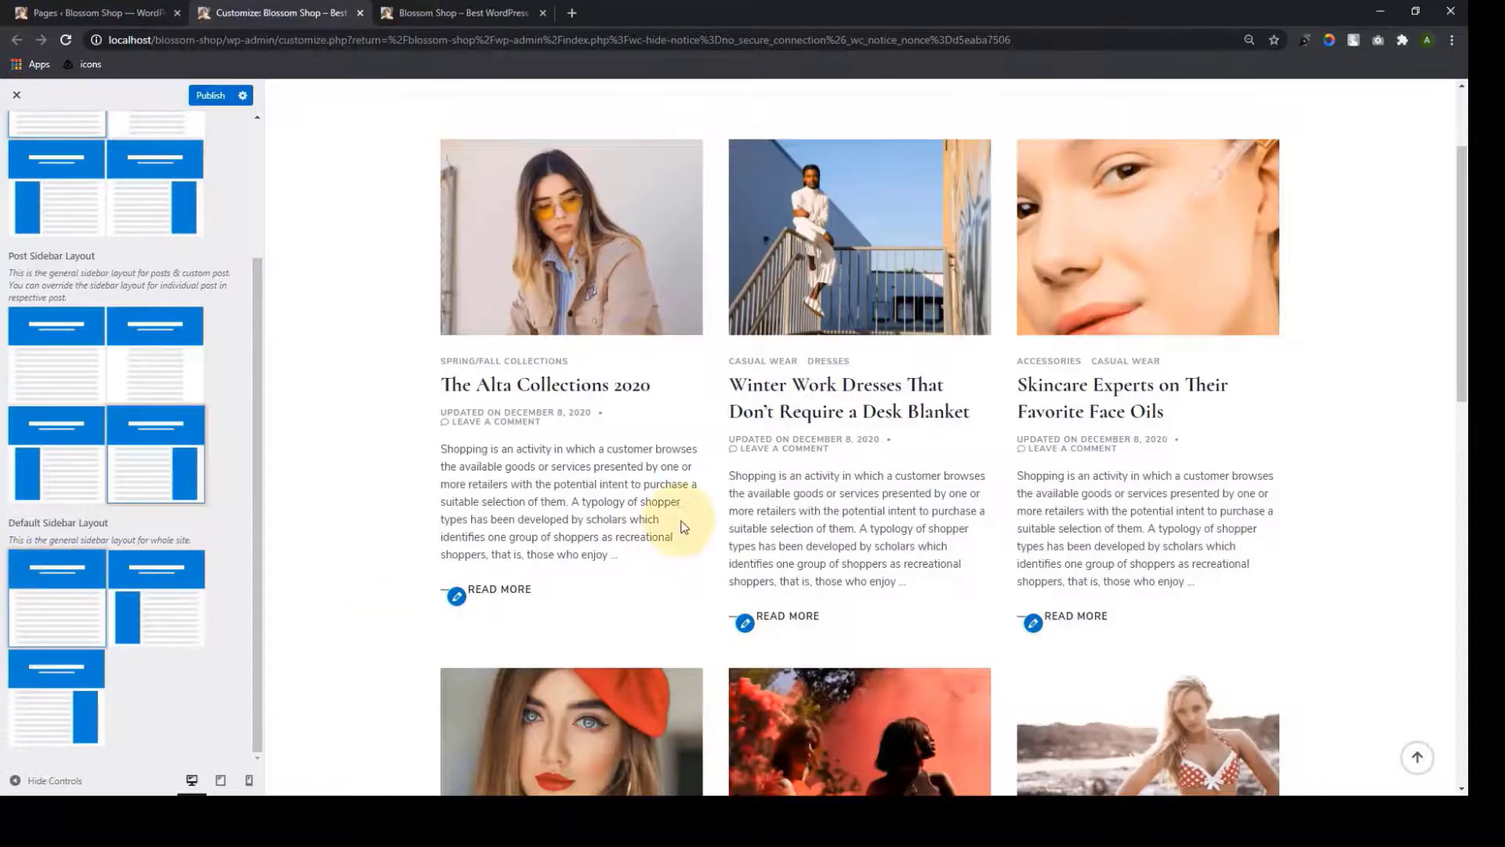
scroll(661, 588, down, 13)
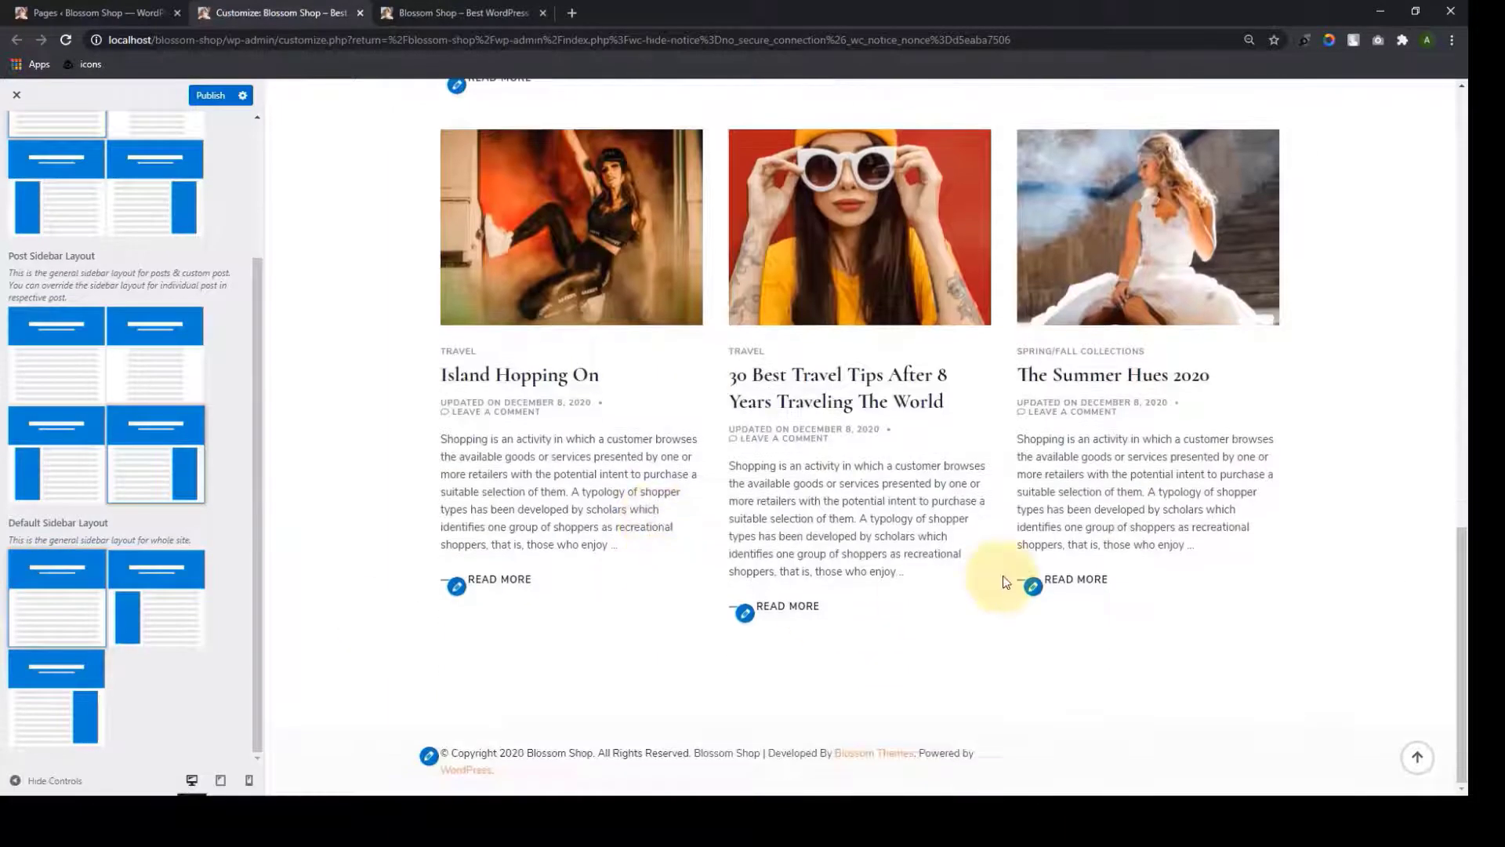
scroll(998, 578, up, 10)
scroll(1006, 579, up, 5)
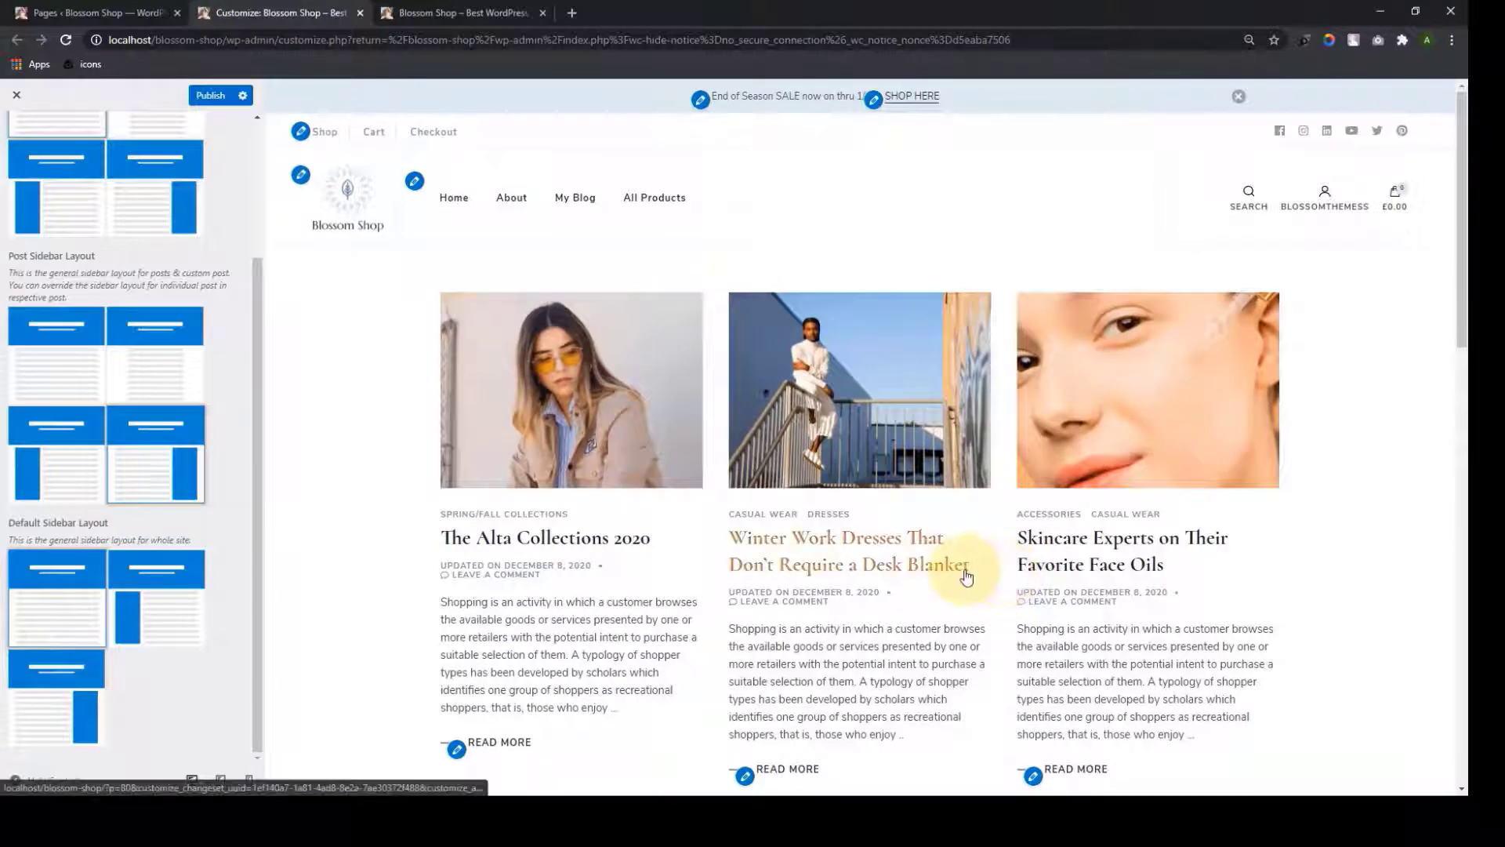
scroll(223, 671, up, 3)
scroll(223, 671, down, 2)
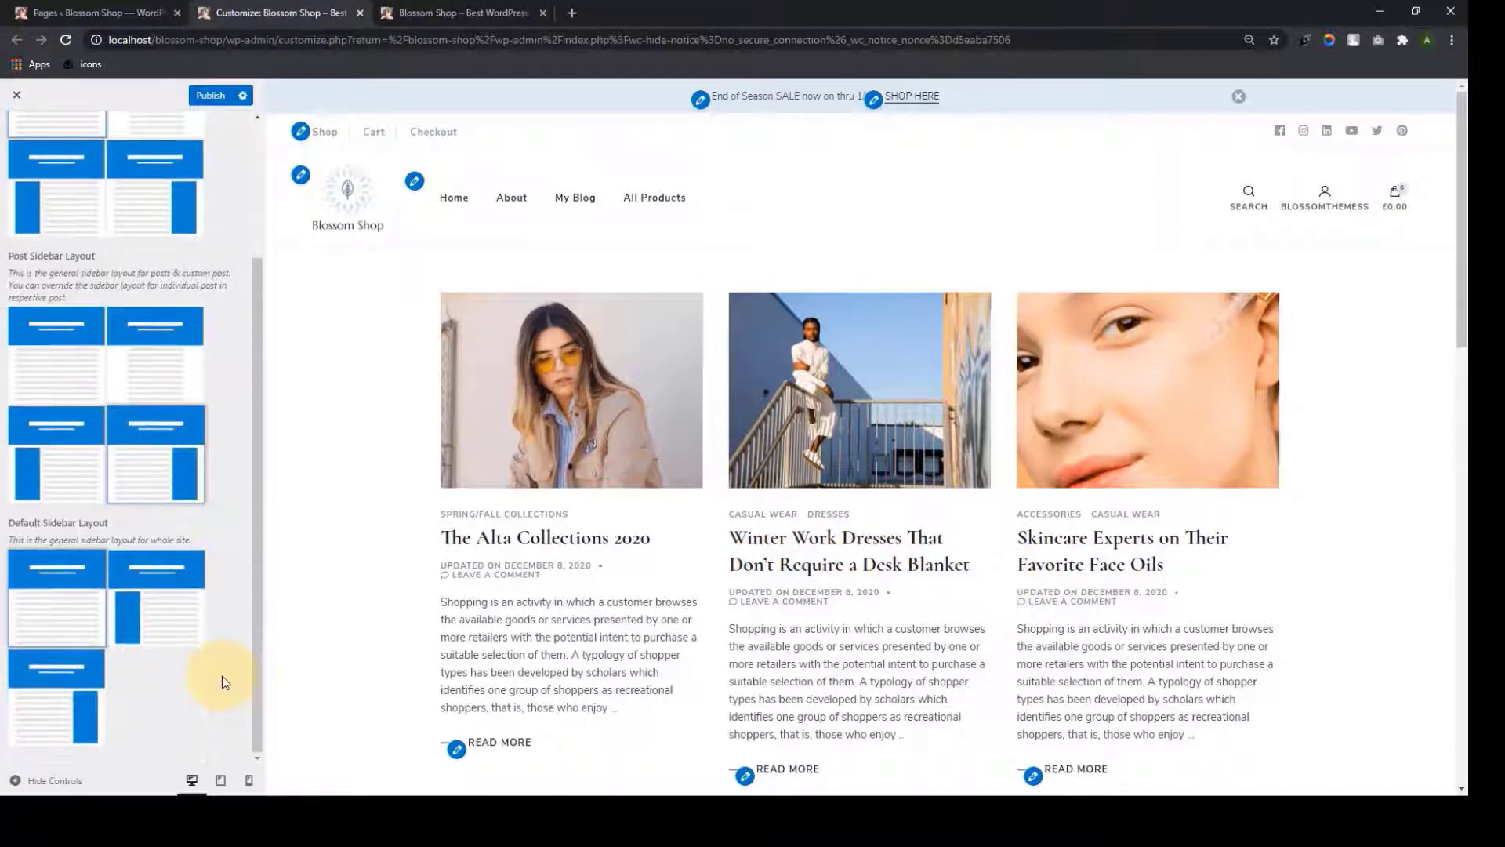
scroll(221, 676, up, 2)
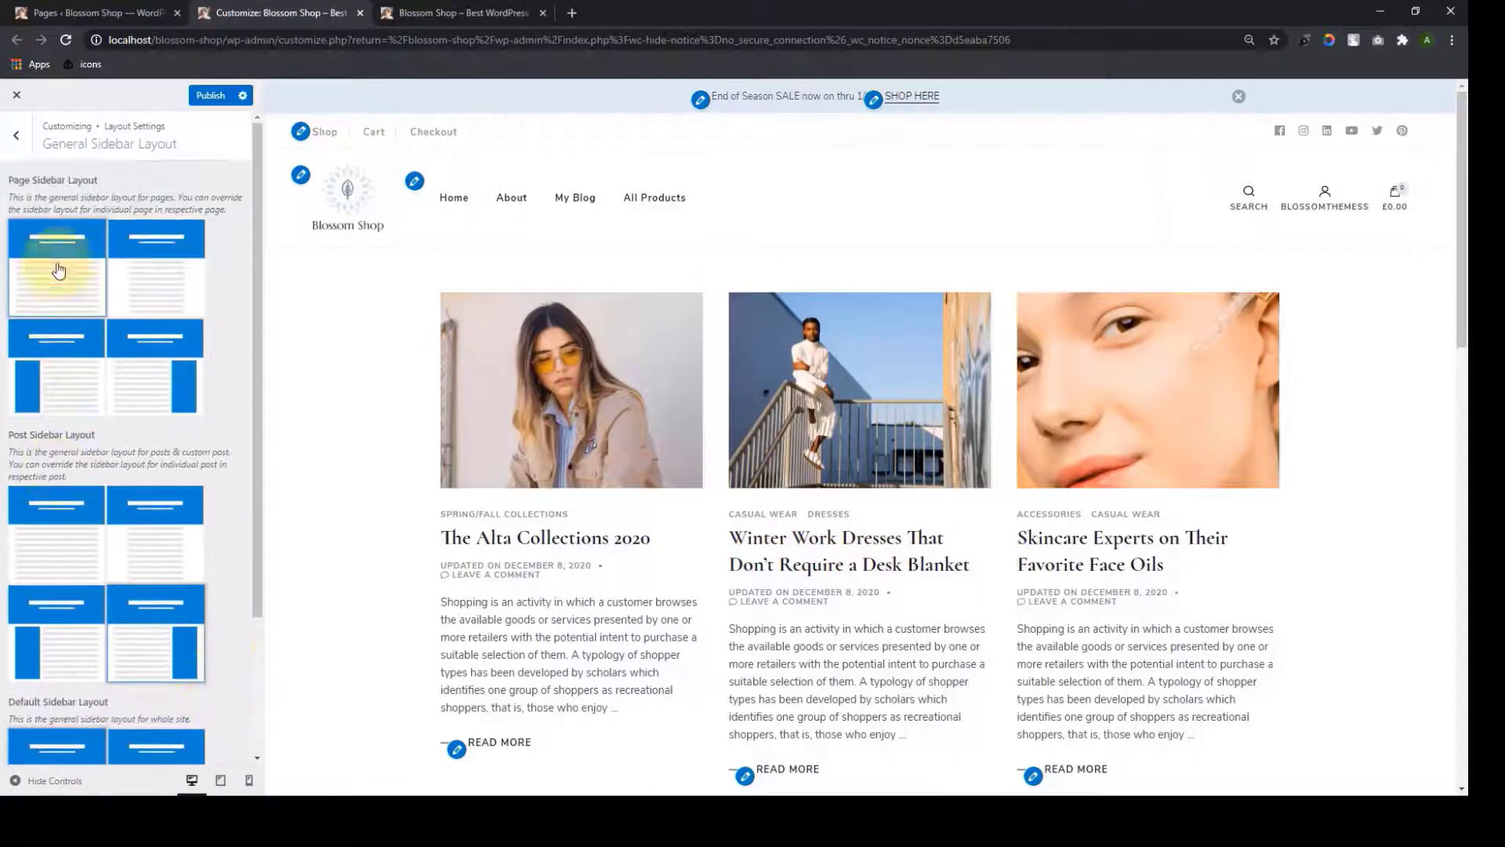
Switch the homepage display back to a static page
click(16, 135)
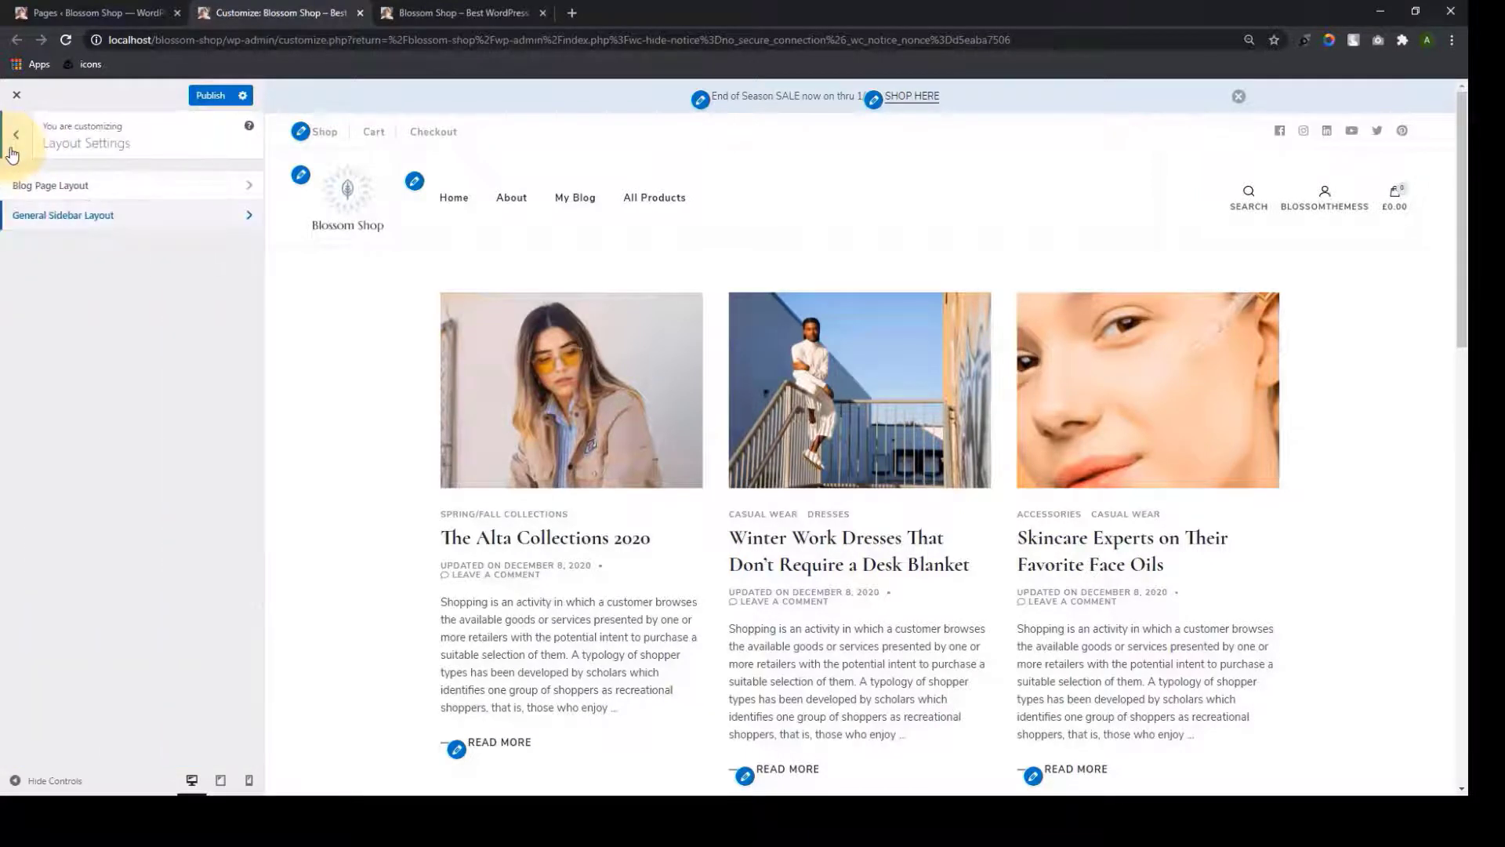
click(16, 135)
click(111, 517)
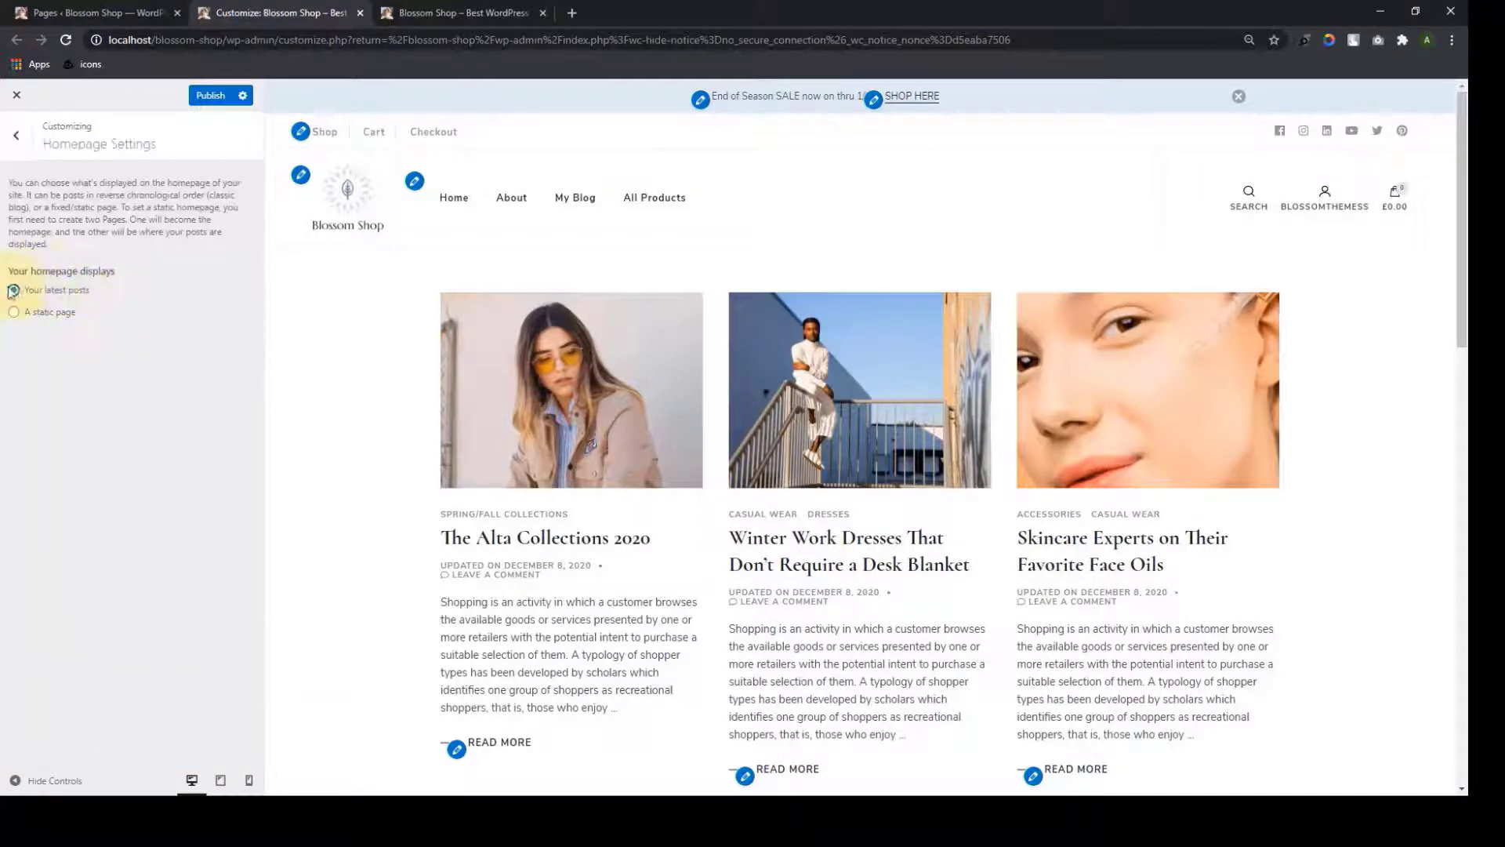
click(14, 312)
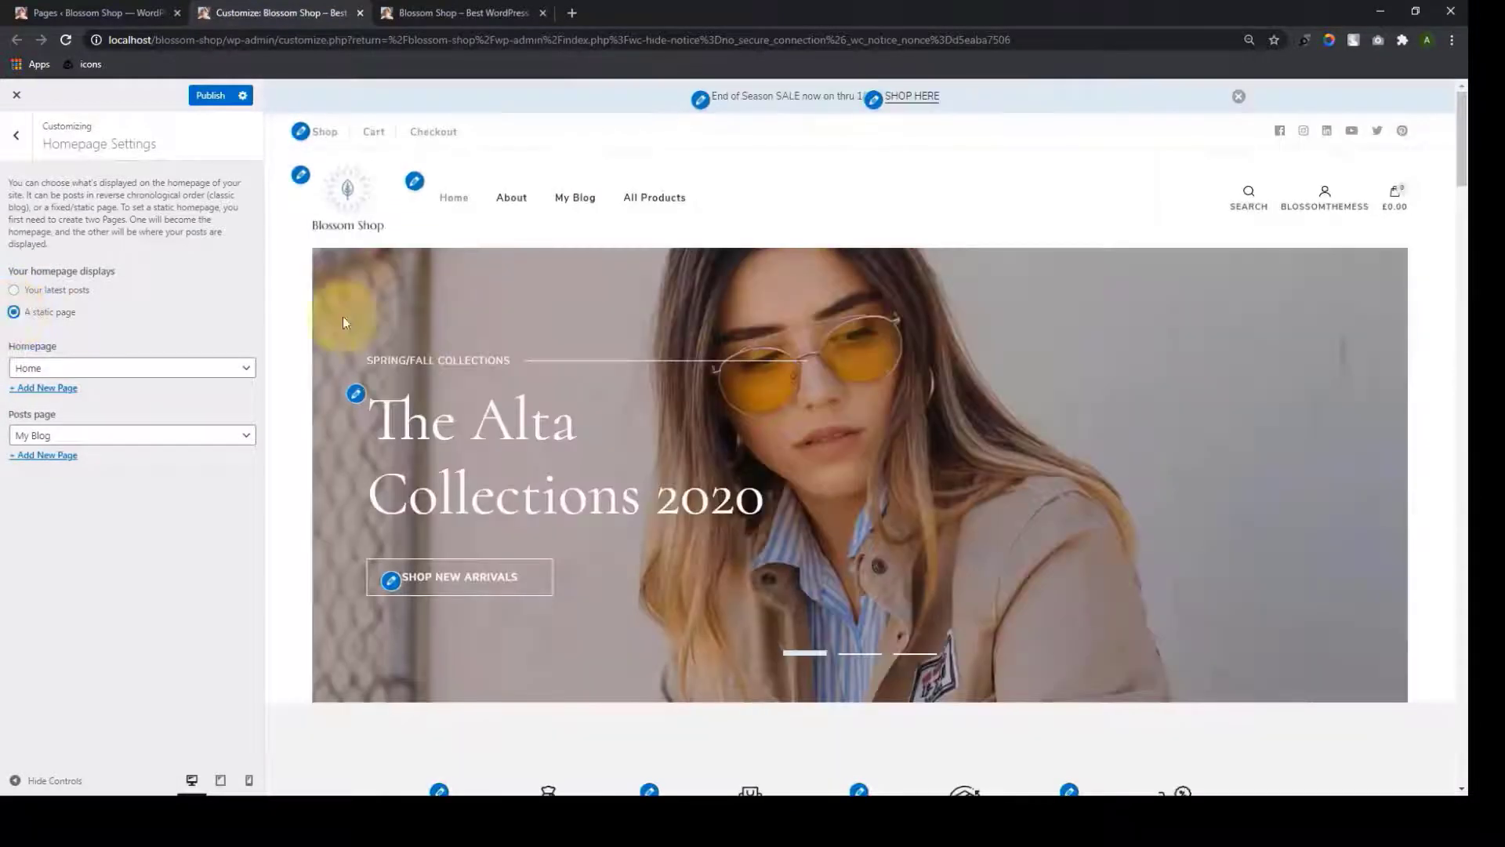
scroll(831, 553, down, 10)
scroll(843, 588, up, 7)
scroll(839, 584, up, 4)
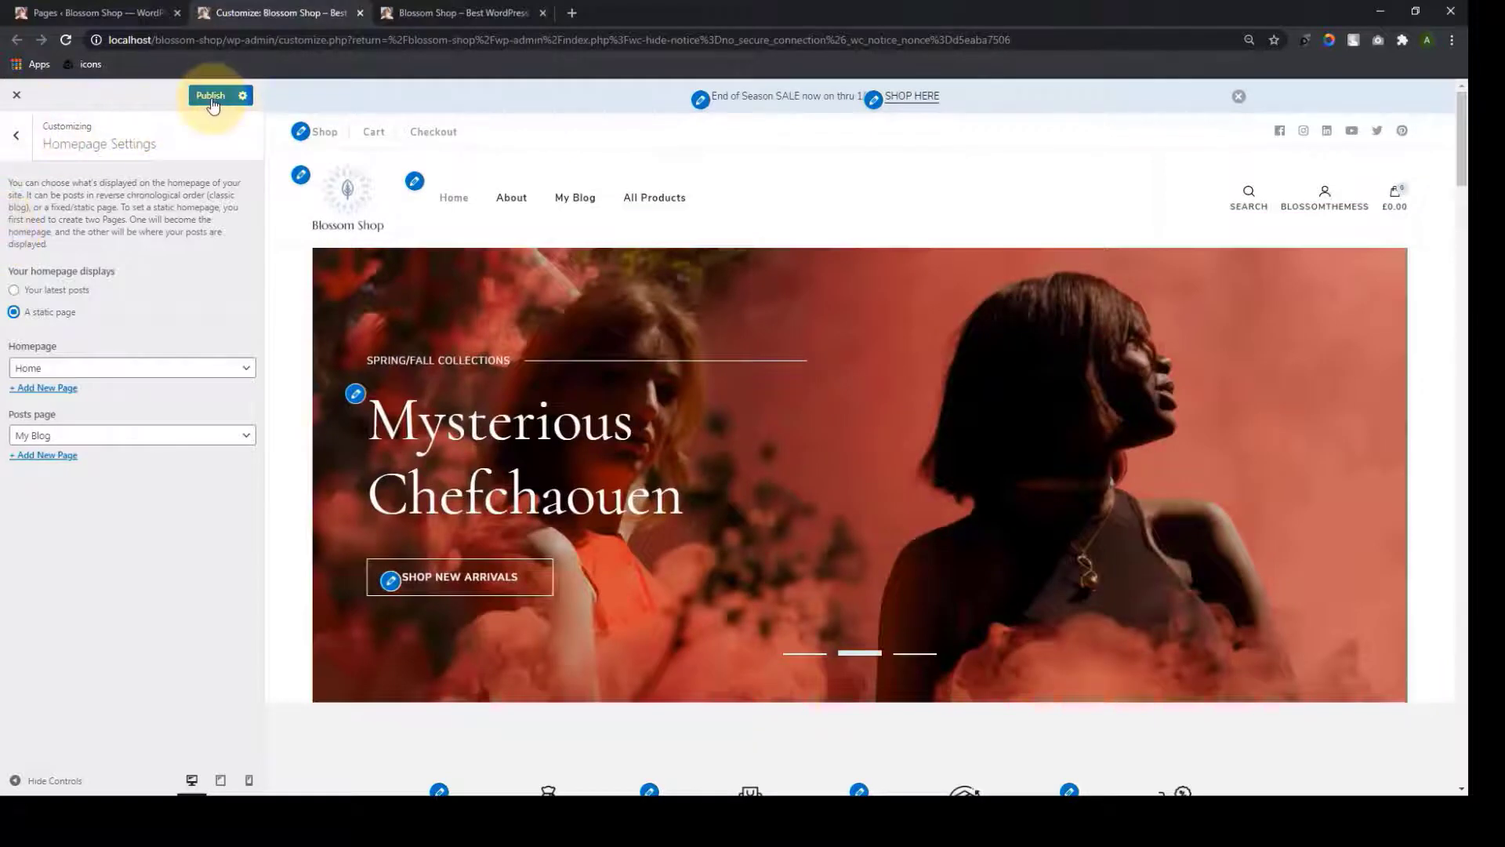
Publish the Customizer changes and look over the Layout and Front Page settings
click(16, 135)
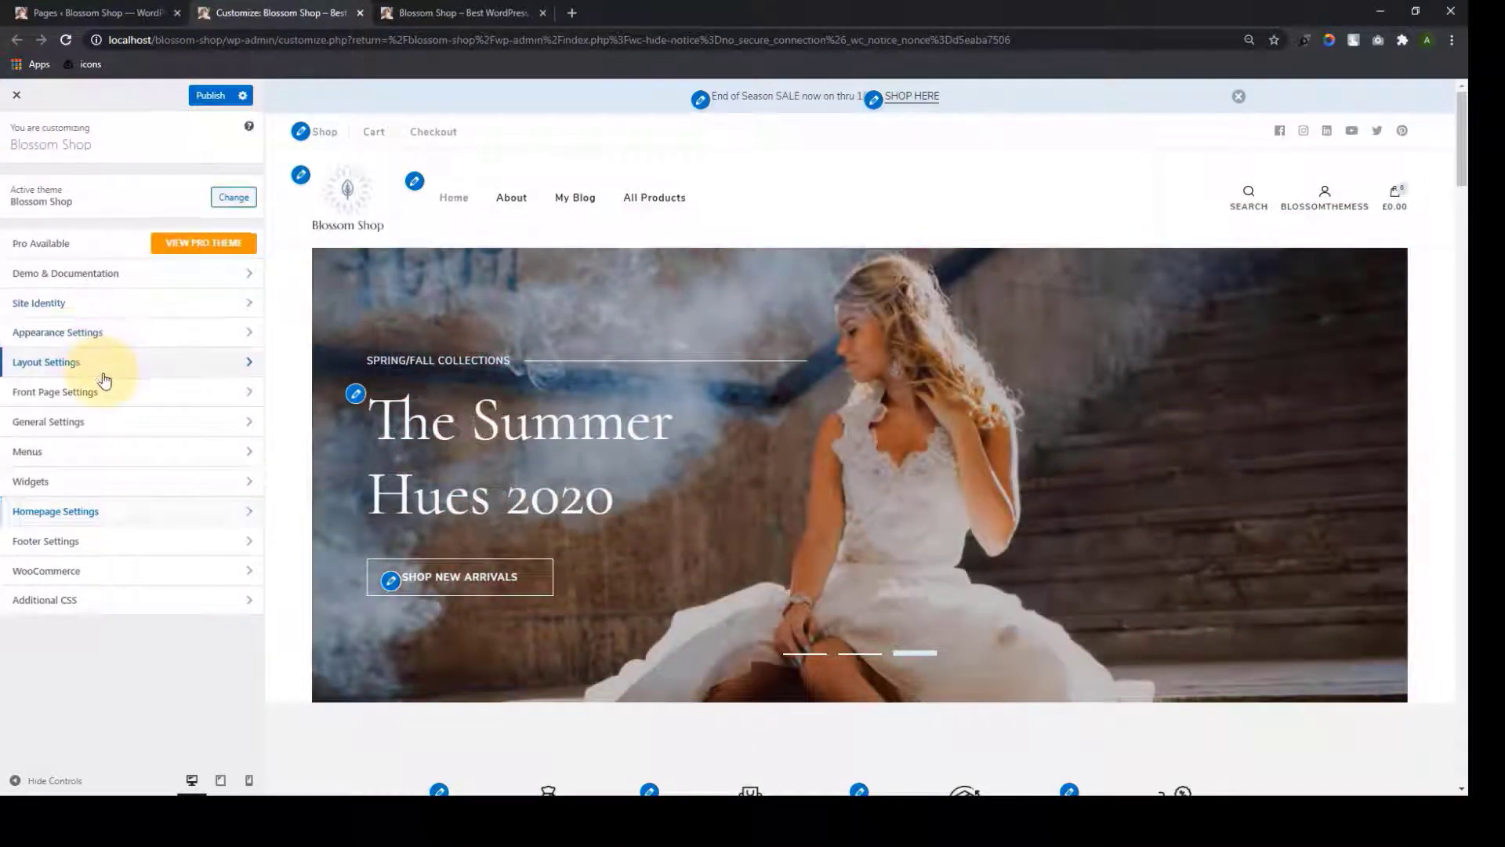
click(102, 365)
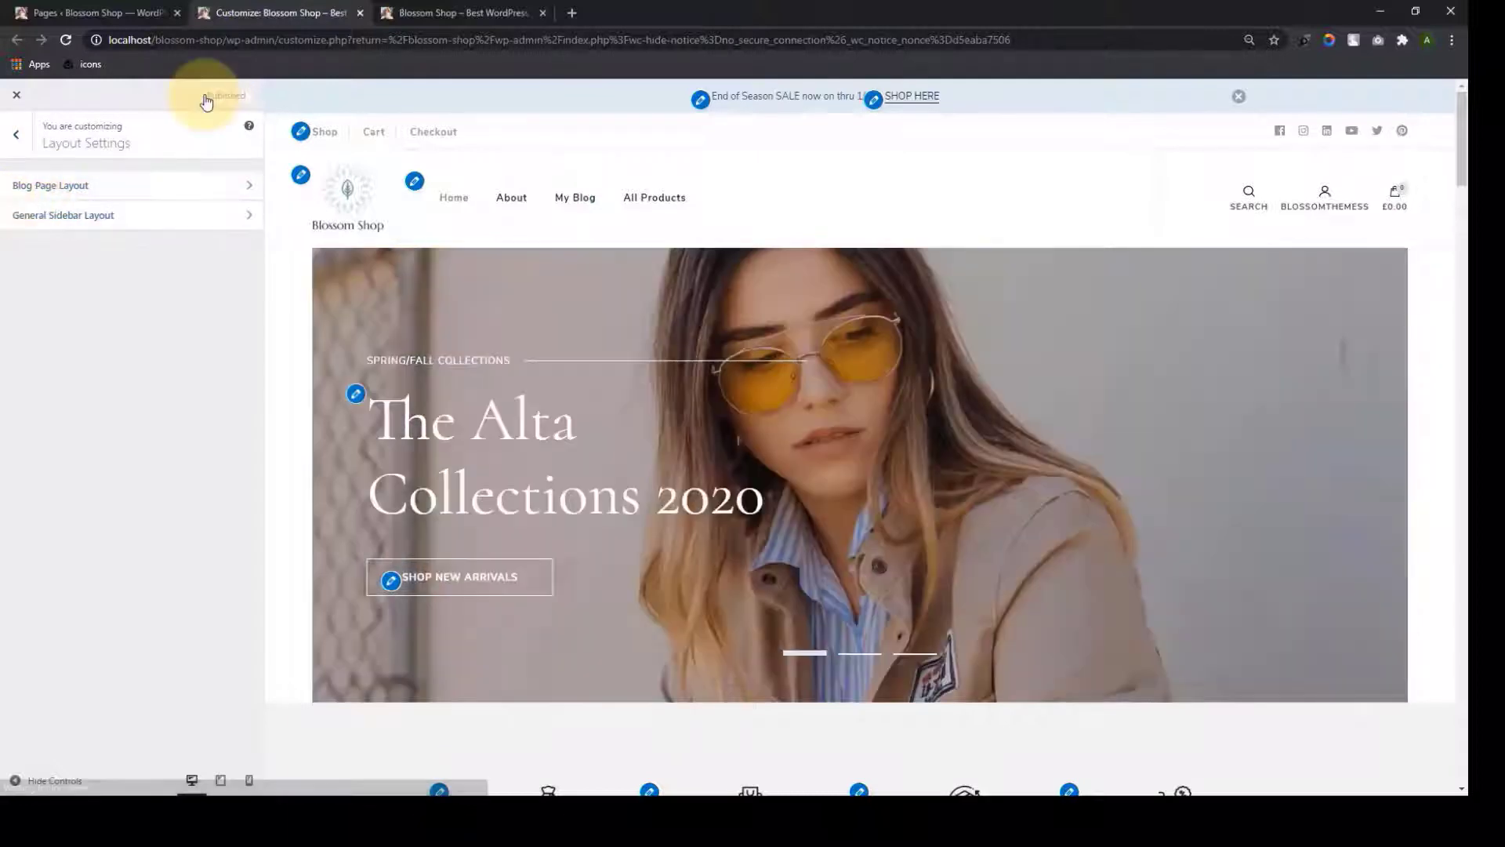
click(206, 98)
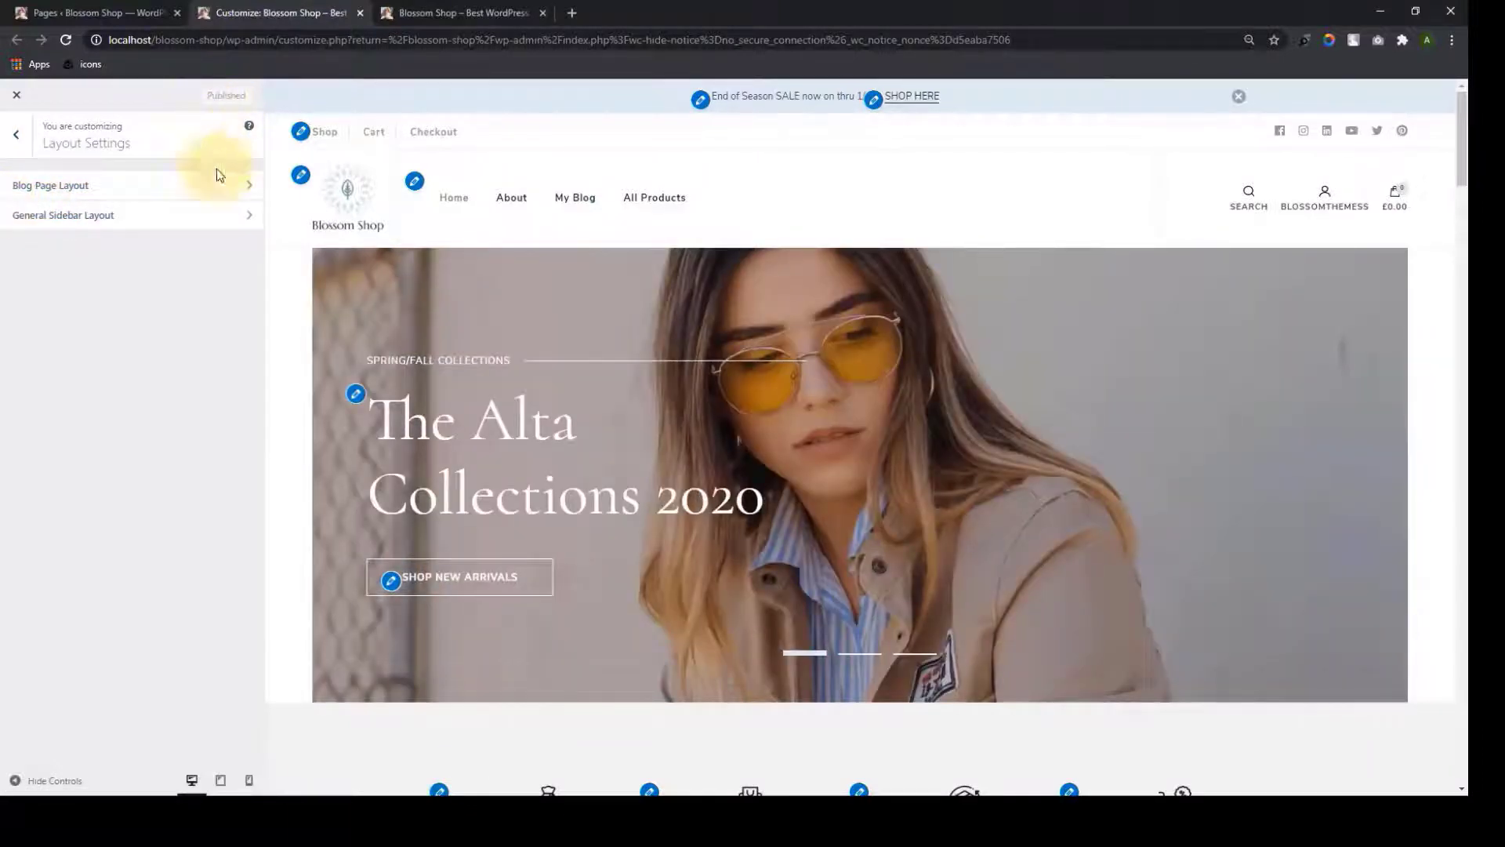
click(16, 134)
click(134, 395)
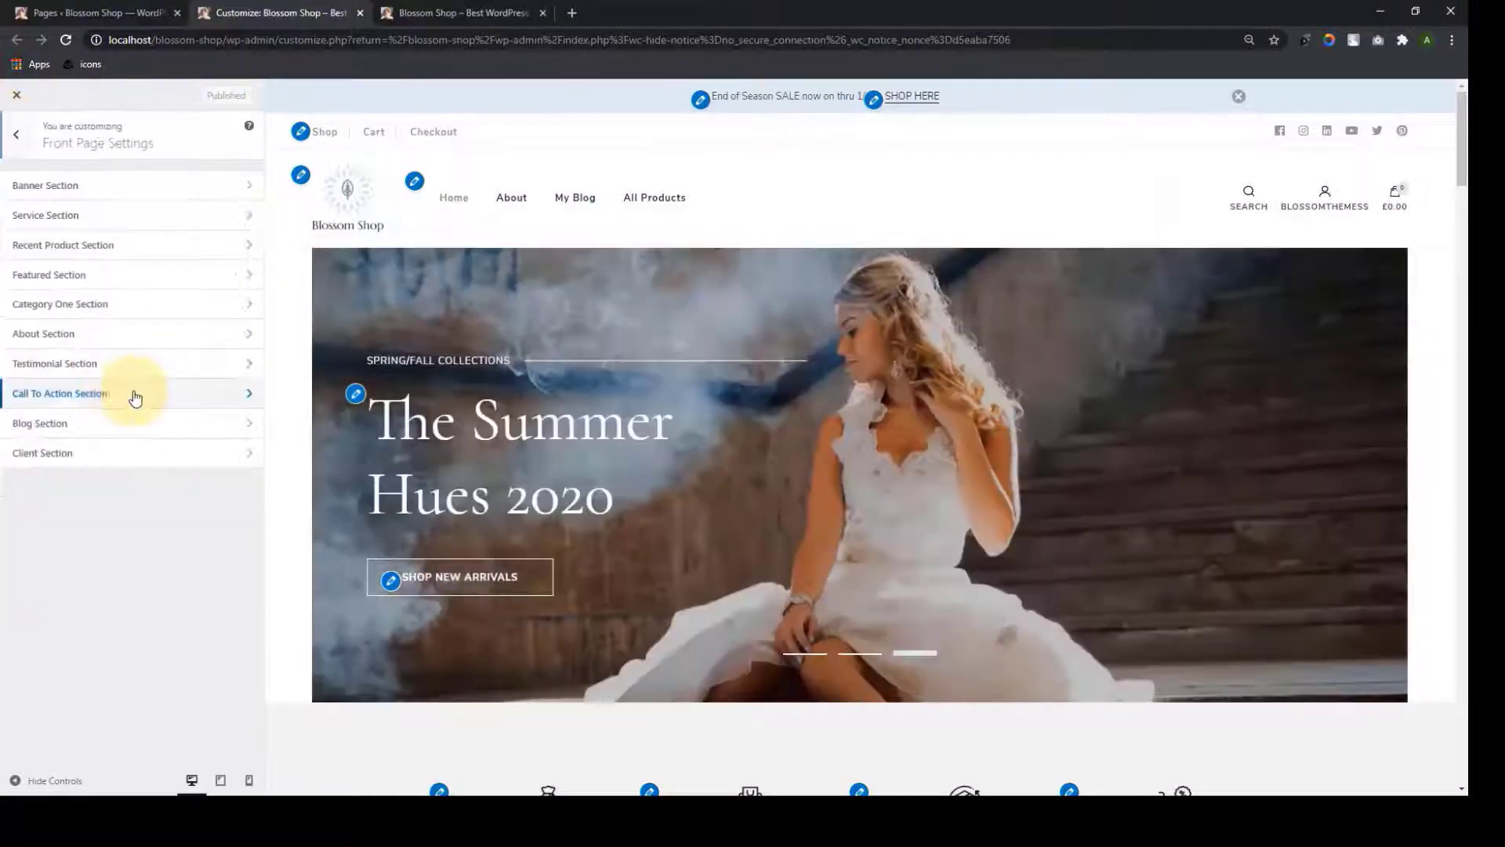
click(14, 137)
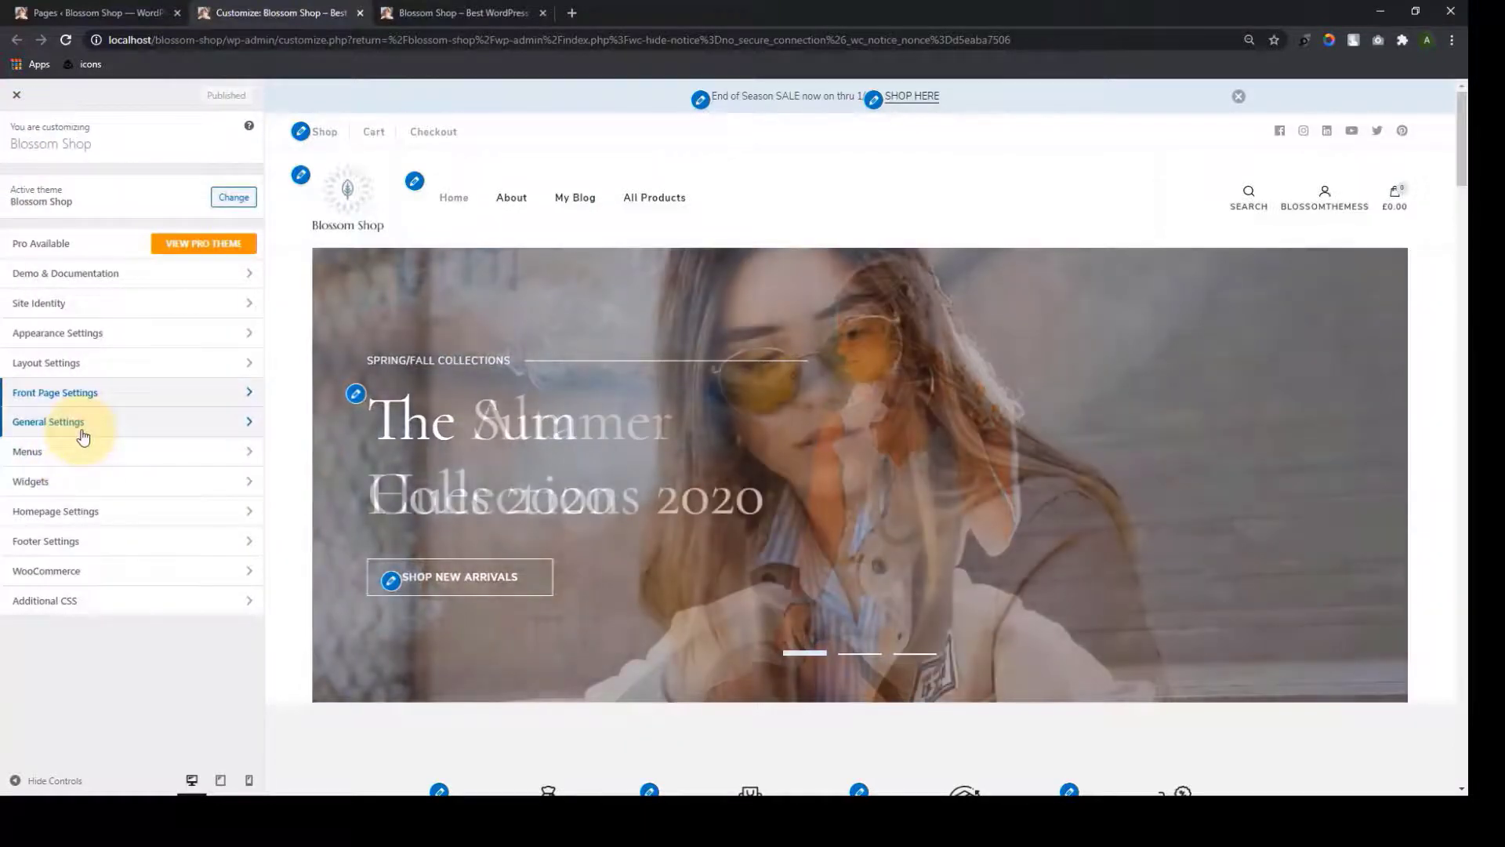
Look through the Header and Social Media settings under General Settings
click(83, 433)
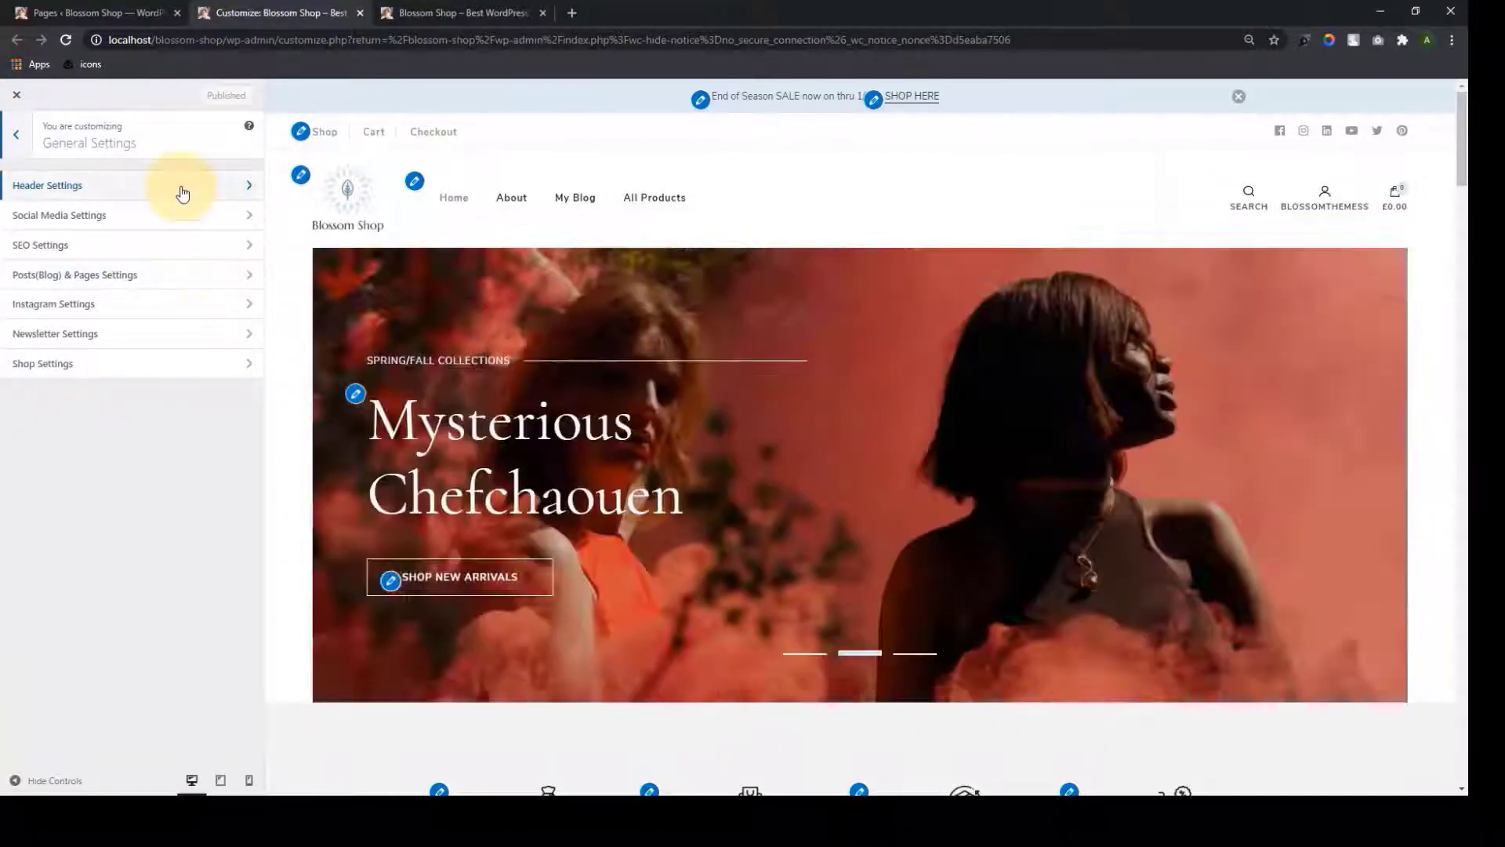
click(185, 188)
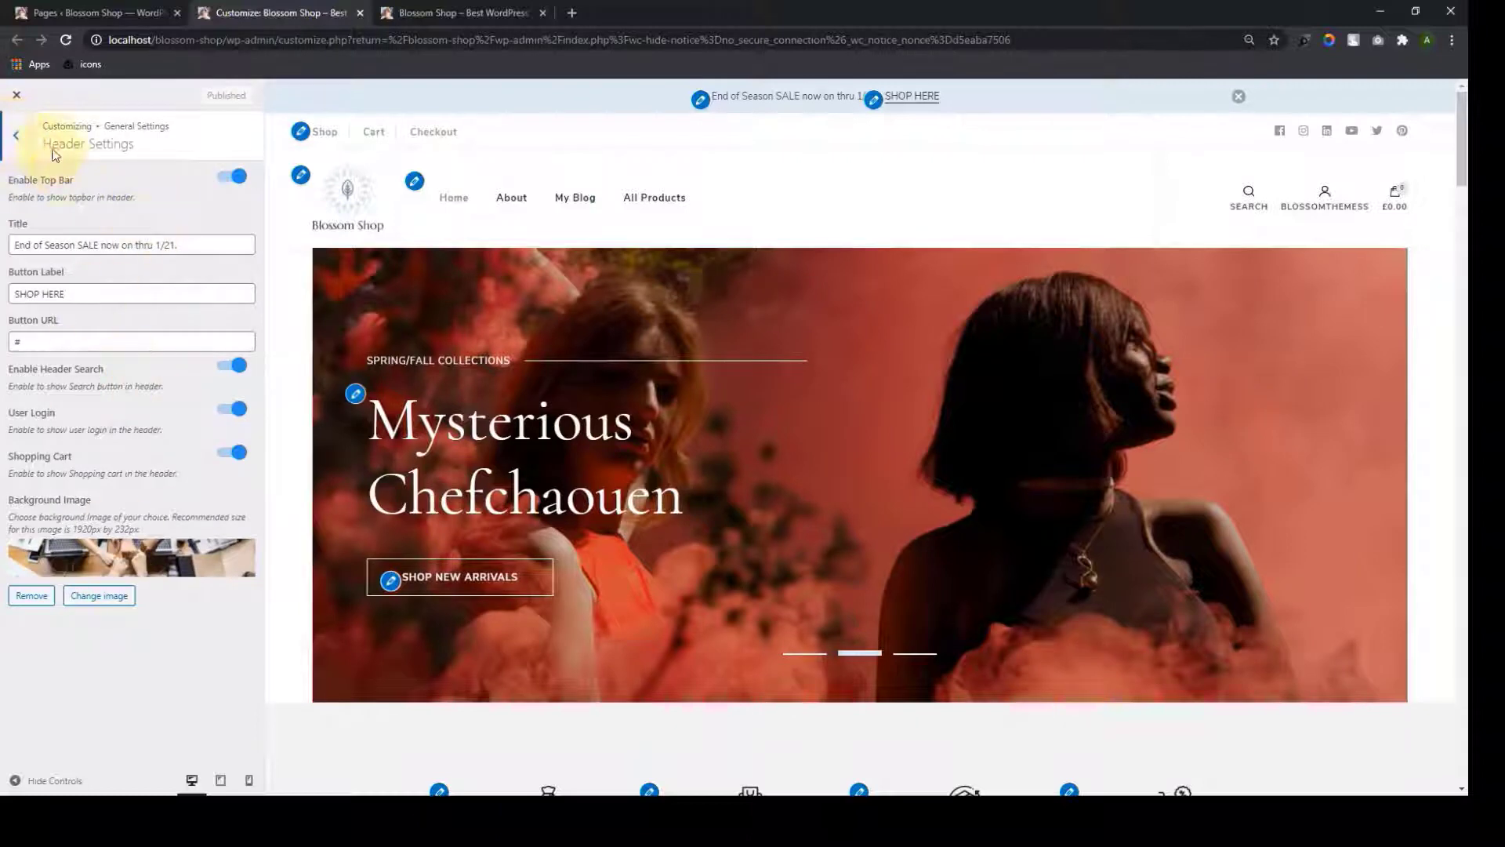
click(29, 147)
click(138, 222)
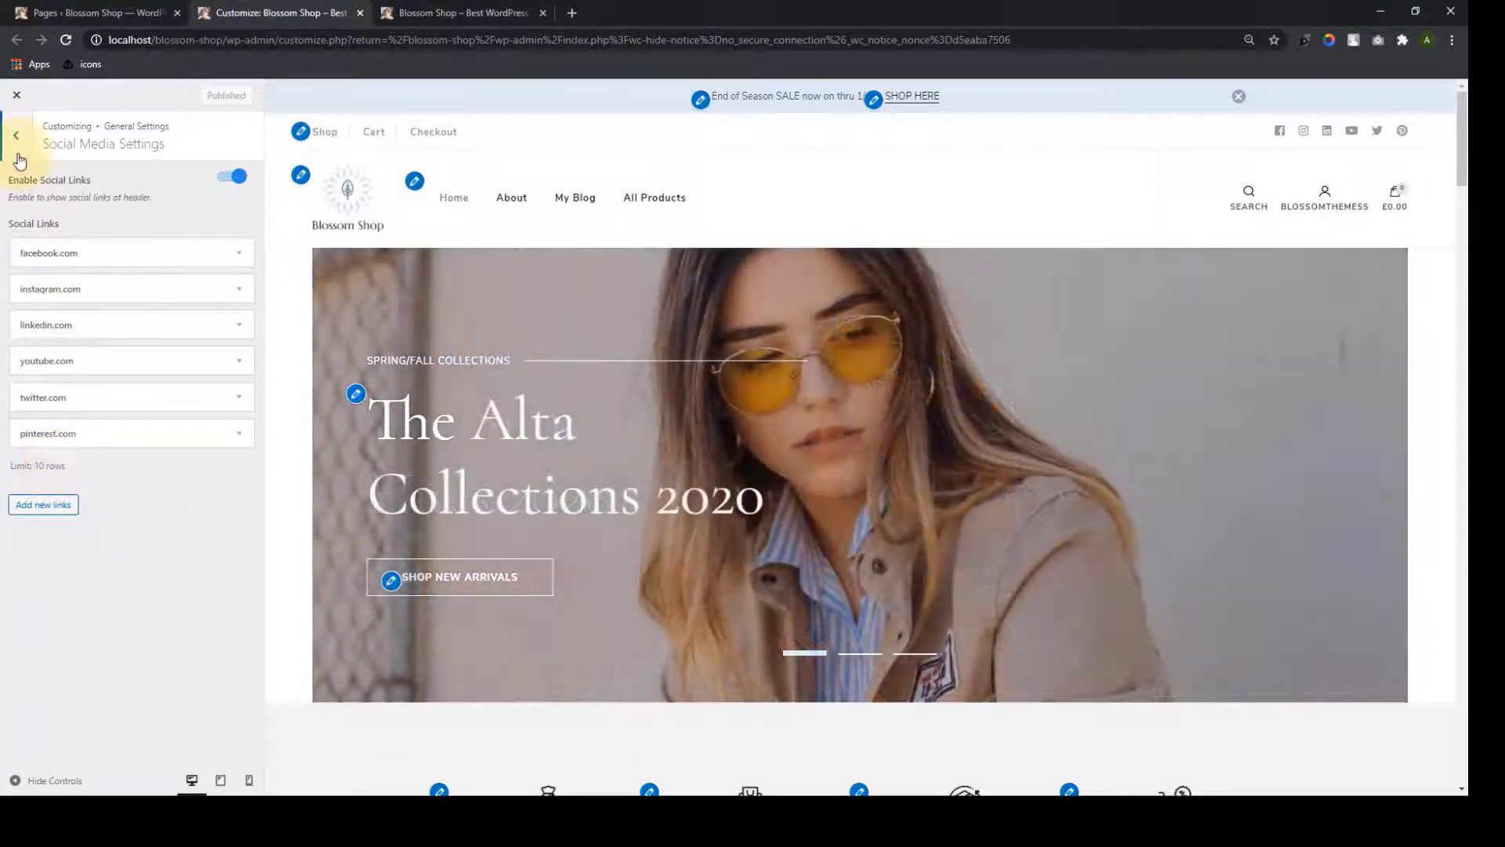
click(18, 157)
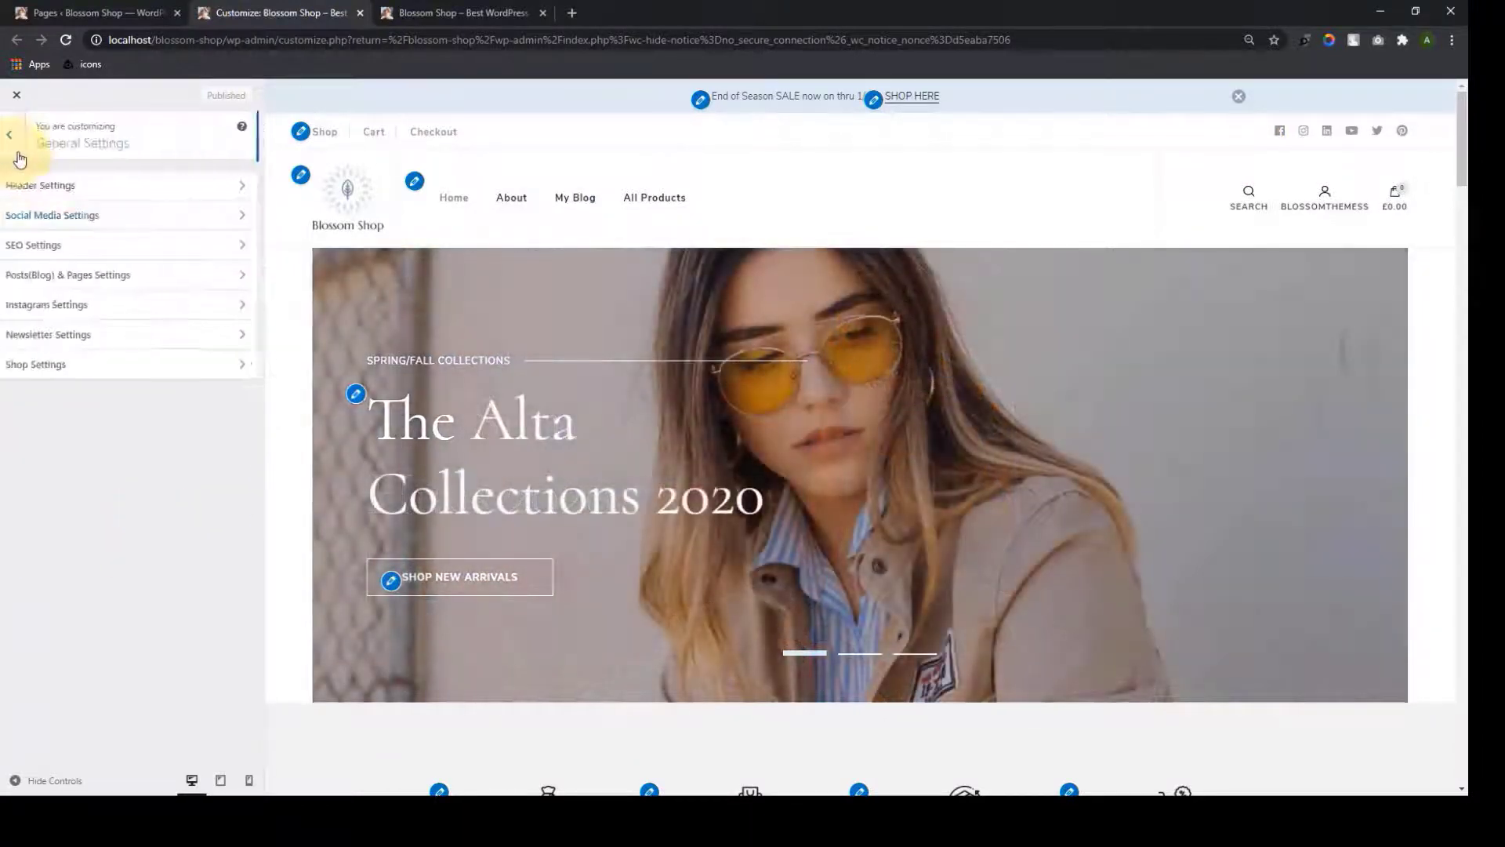
Open SEO Settings and view the blog listing with its last-updated post dates
click(101, 251)
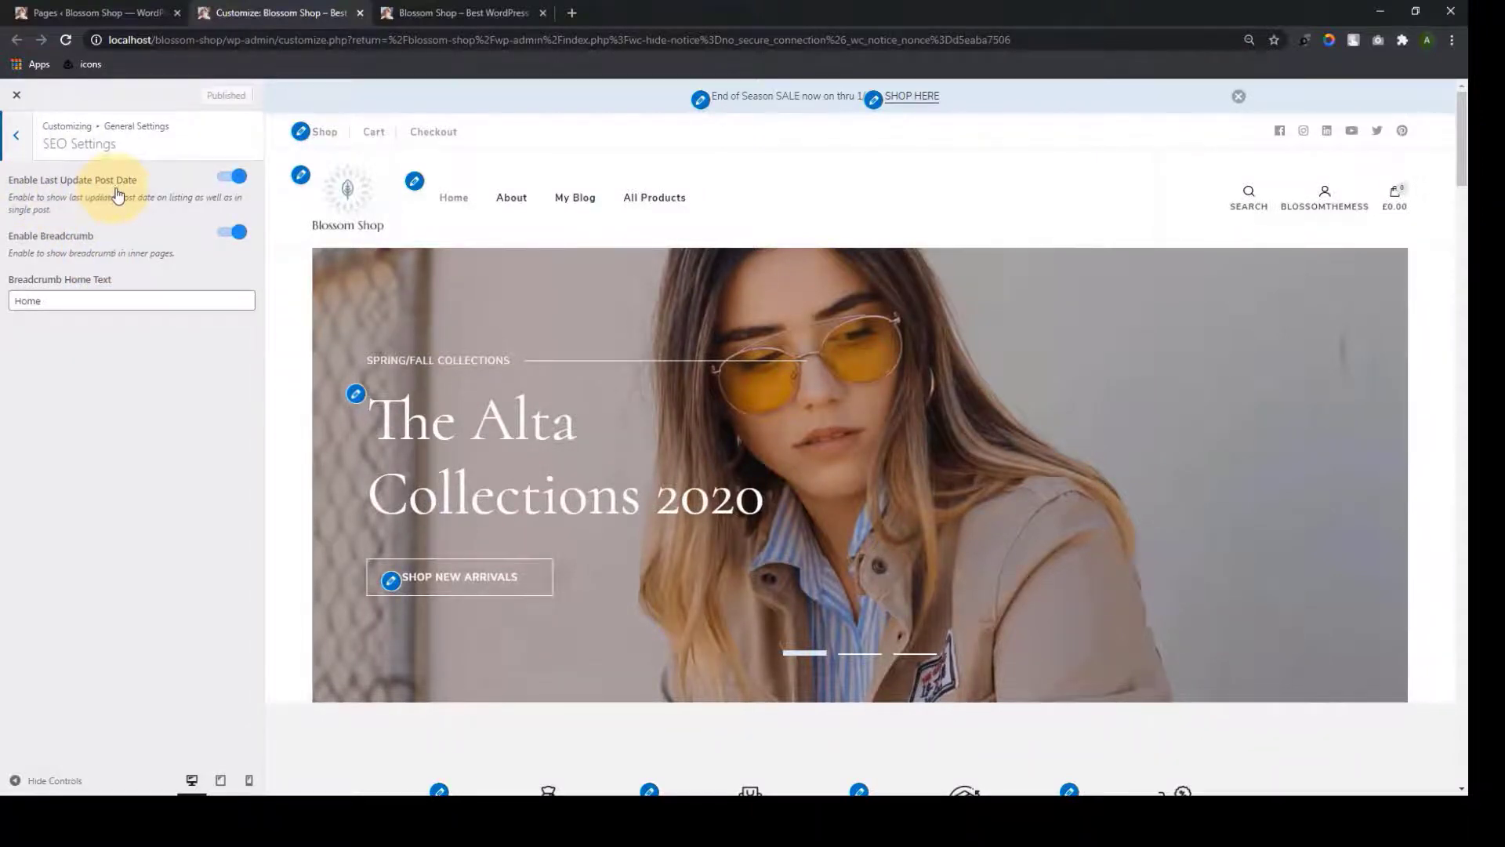
scroll(662, 408, down, 20)
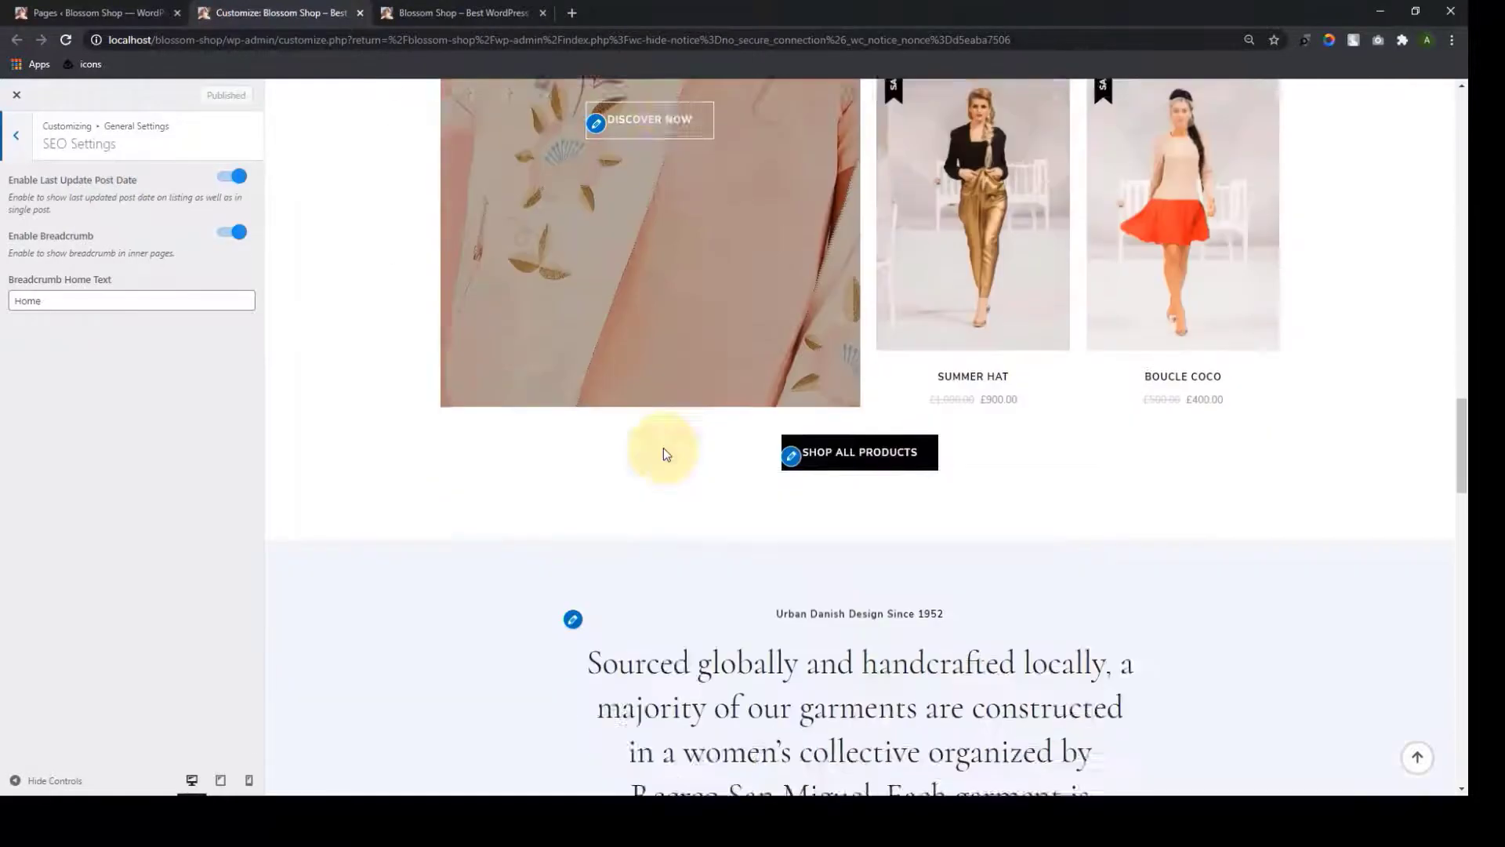
scroll(664, 450, down, 15)
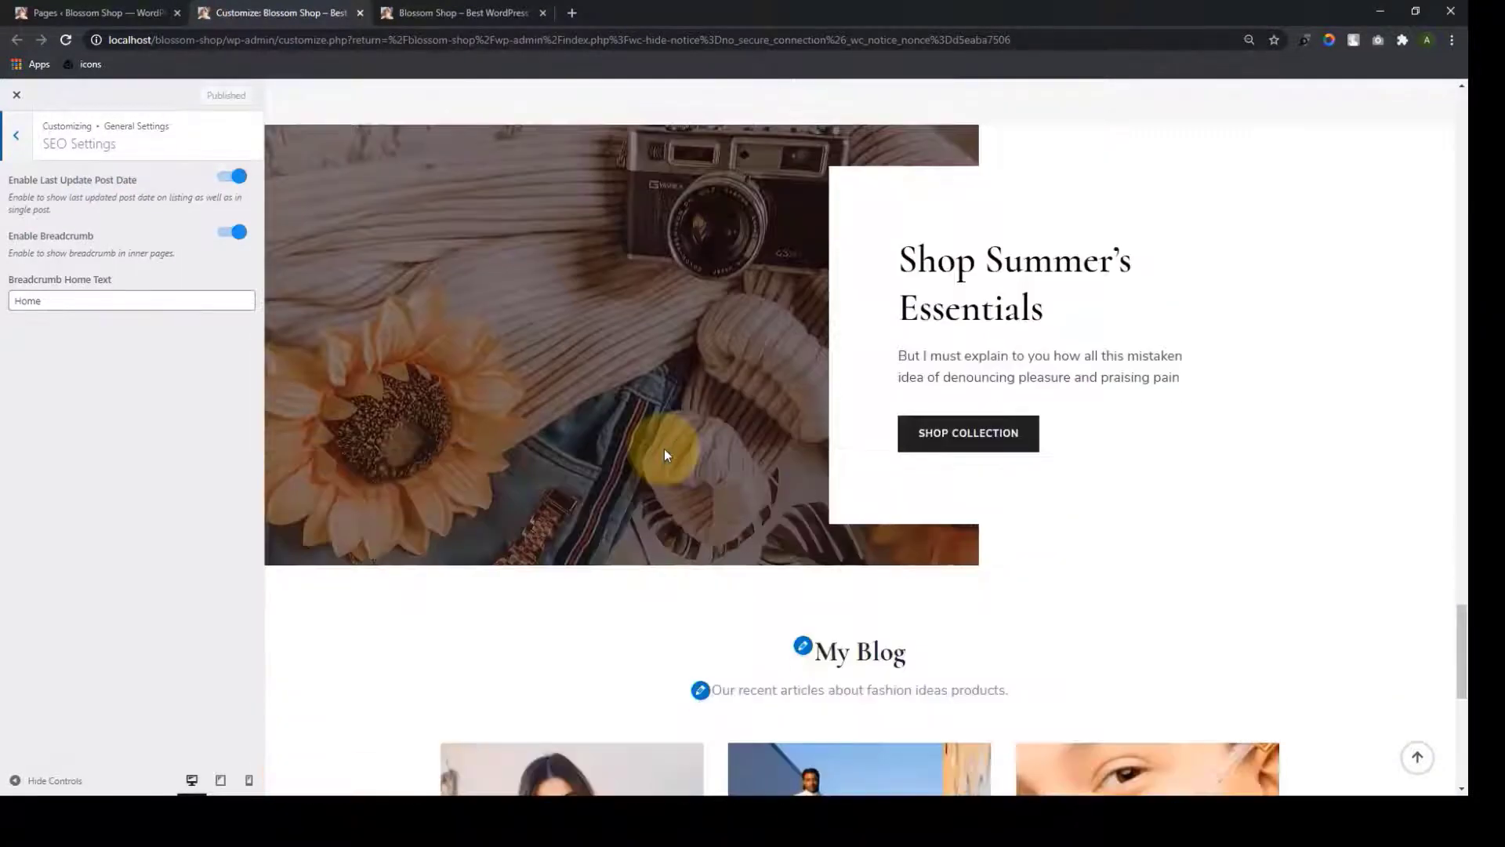
scroll(665, 453, down, 8)
click(882, 522)
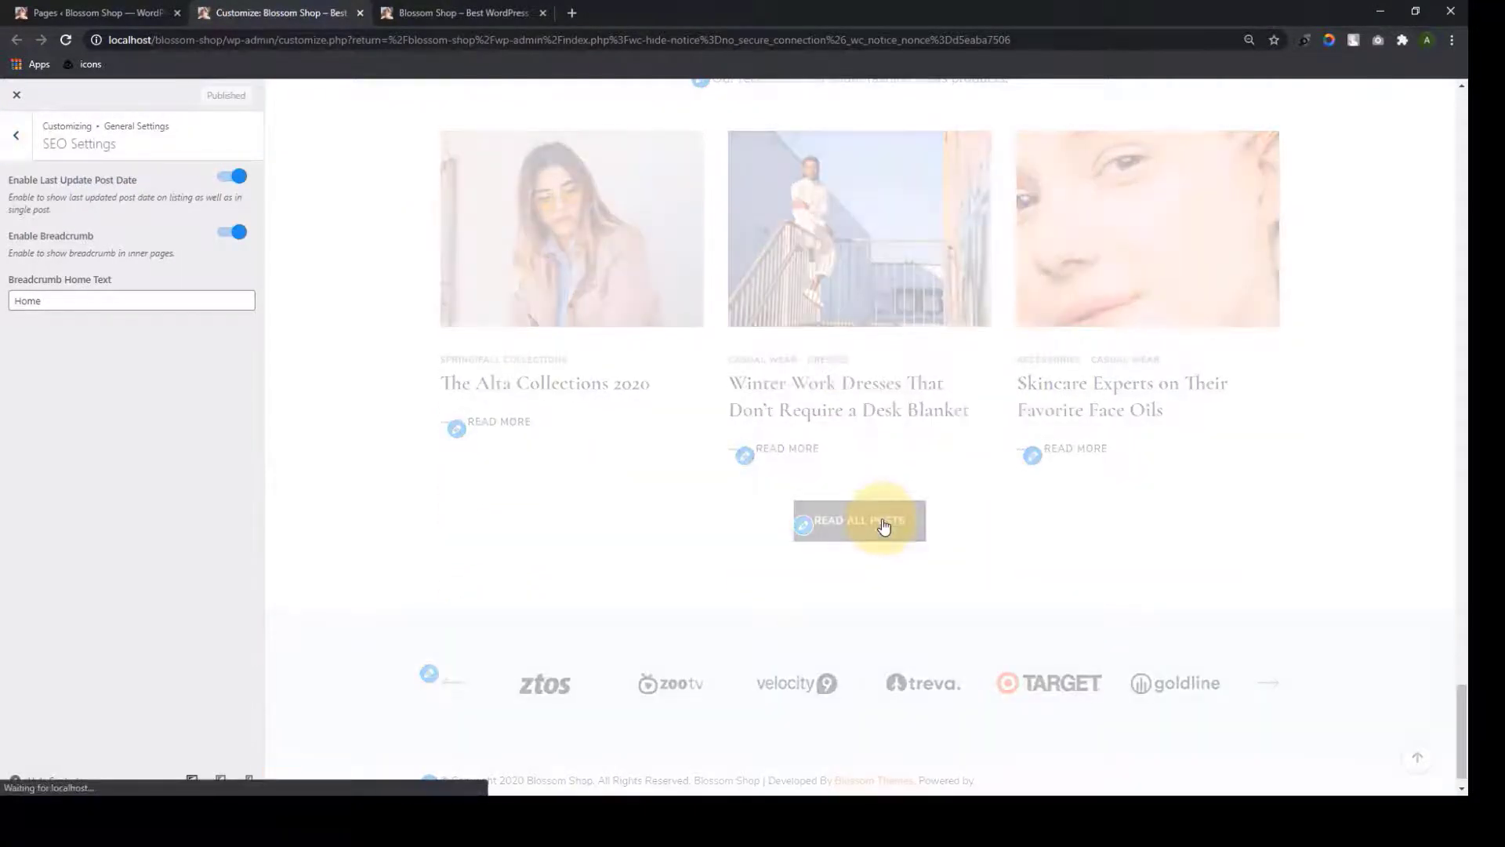
scroll(886, 525, down, 1)
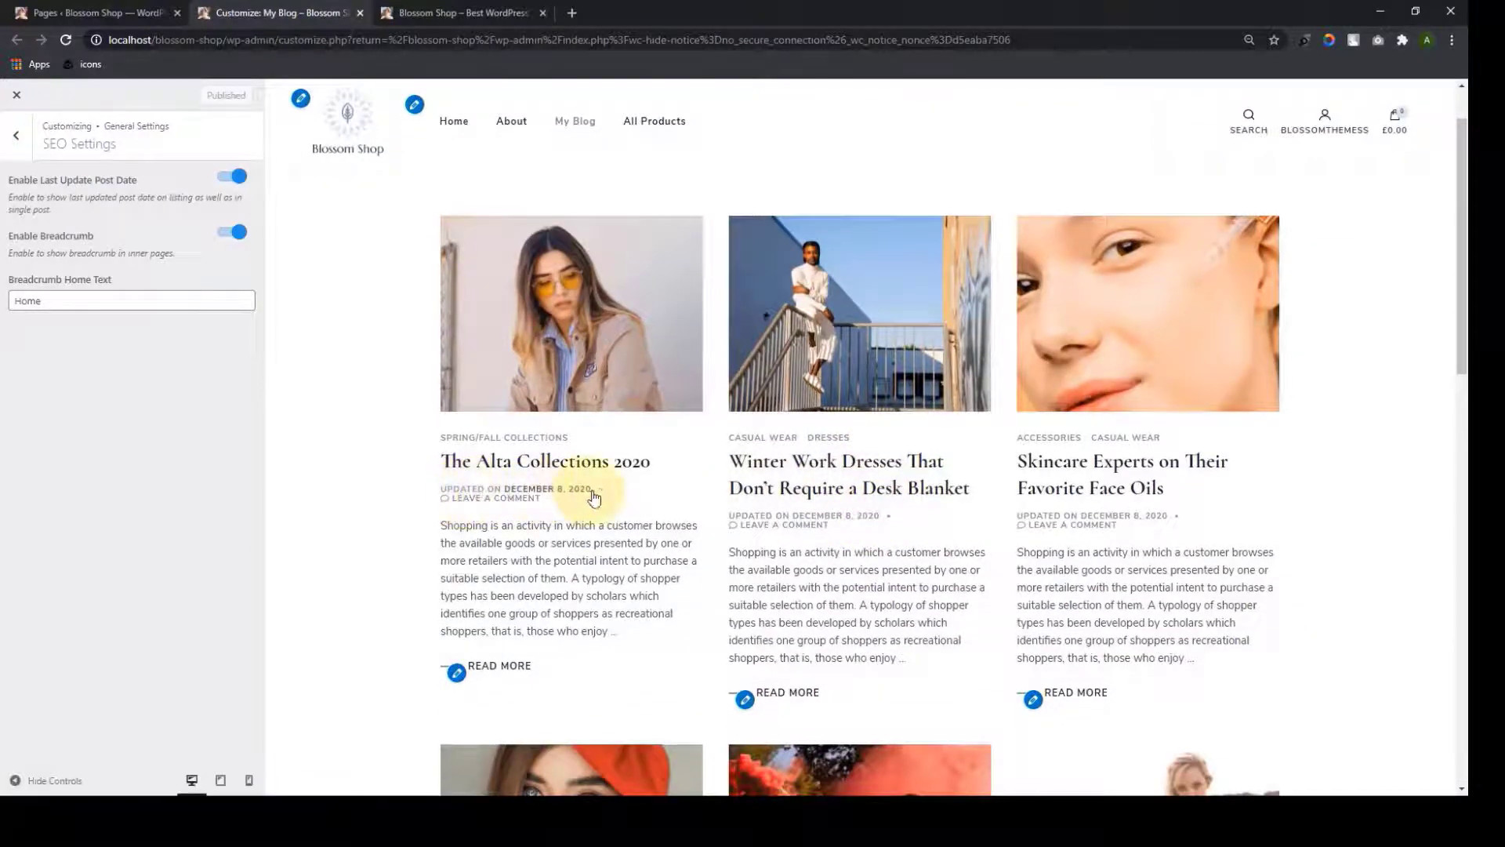
drag(591, 488, 437, 487)
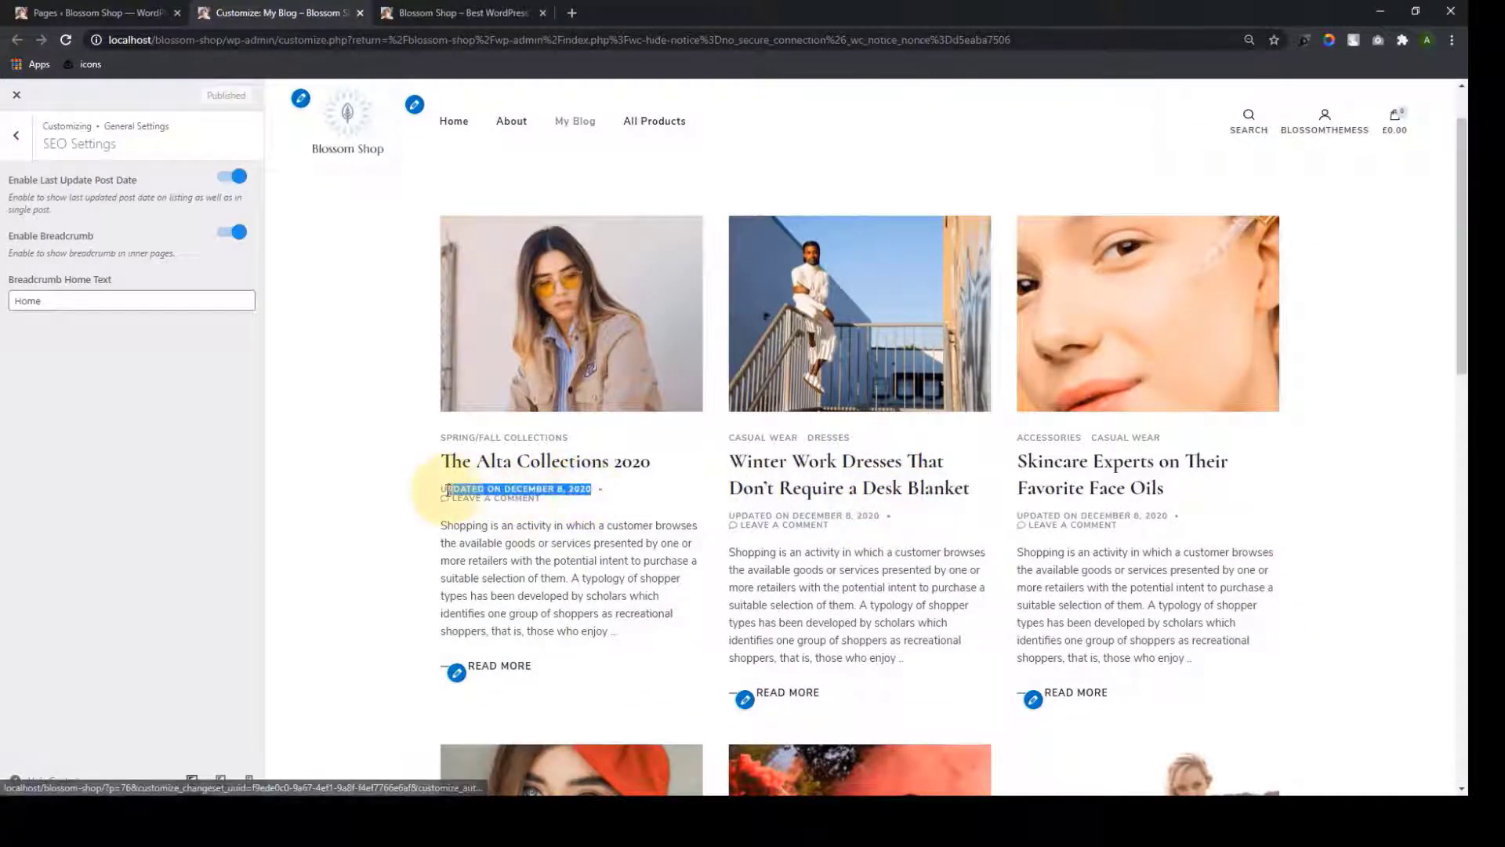
click(387, 476)
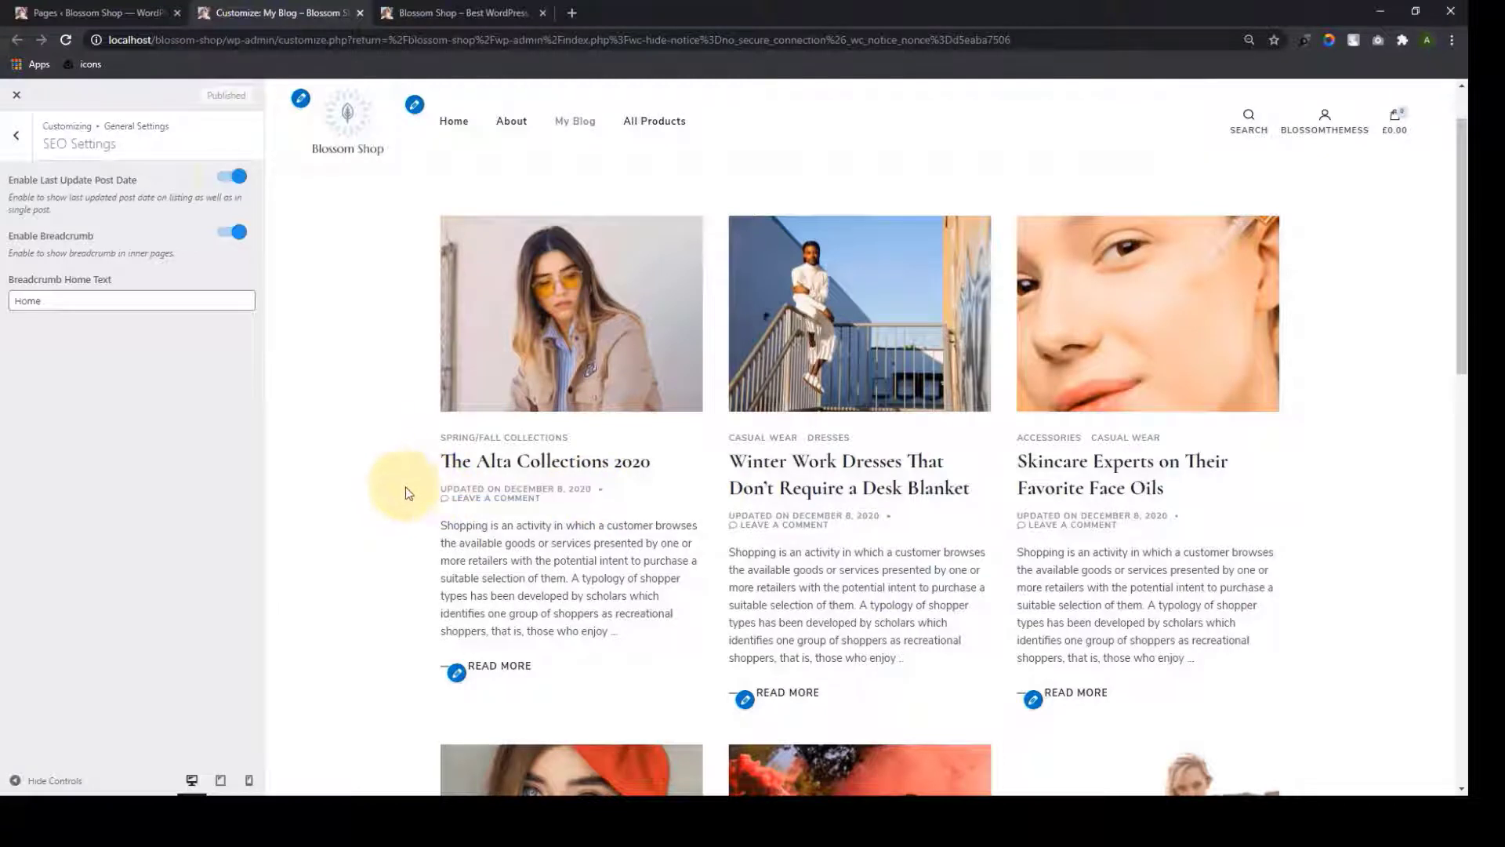
Toggle Enable Last Update Post Date off and back on, then open The Alta Collections 2020
click(229, 175)
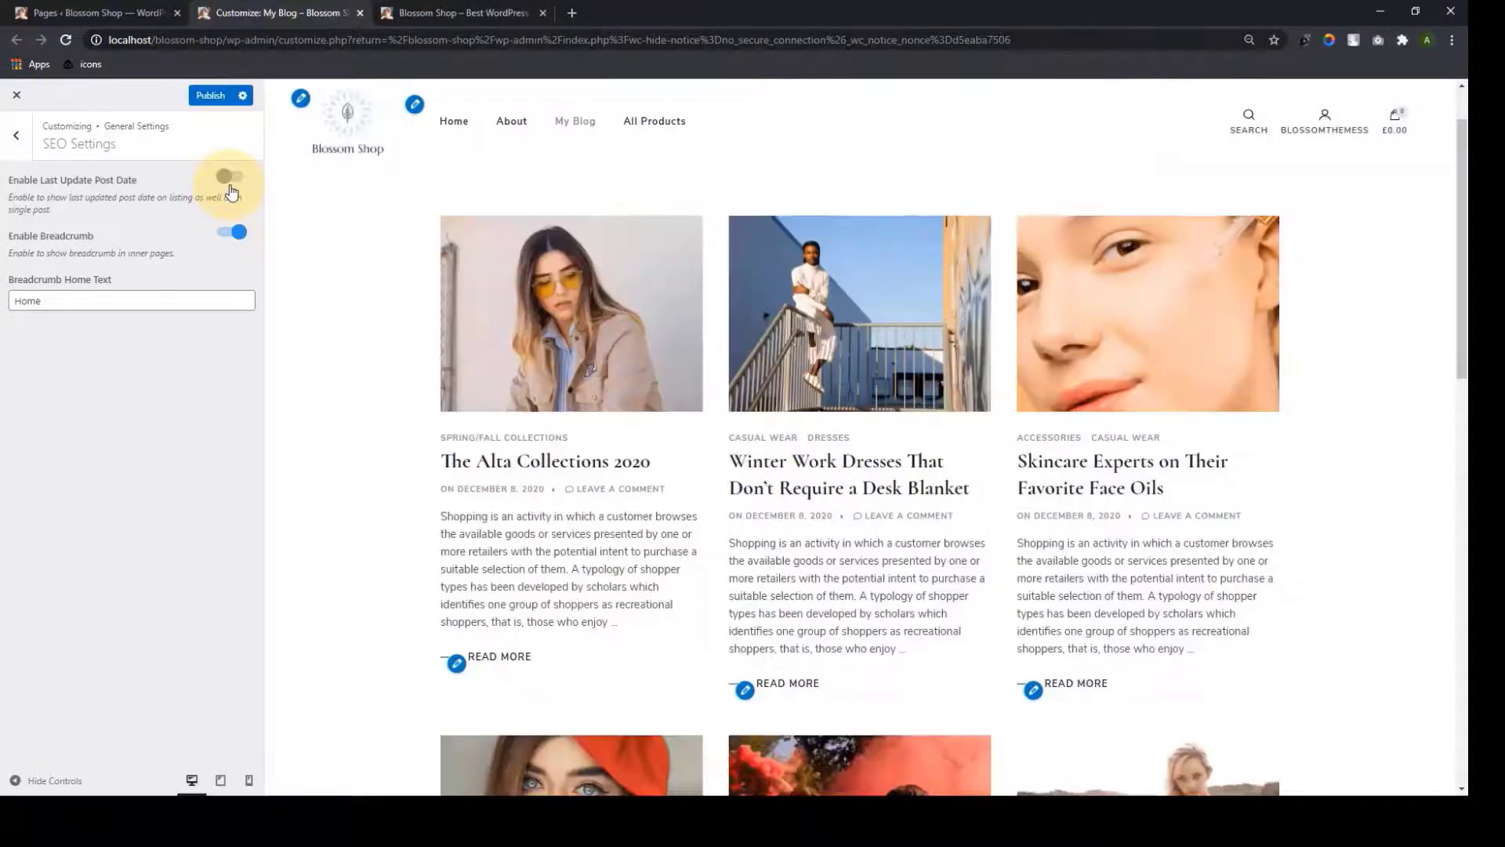
scroll(1135, 531, down, 7)
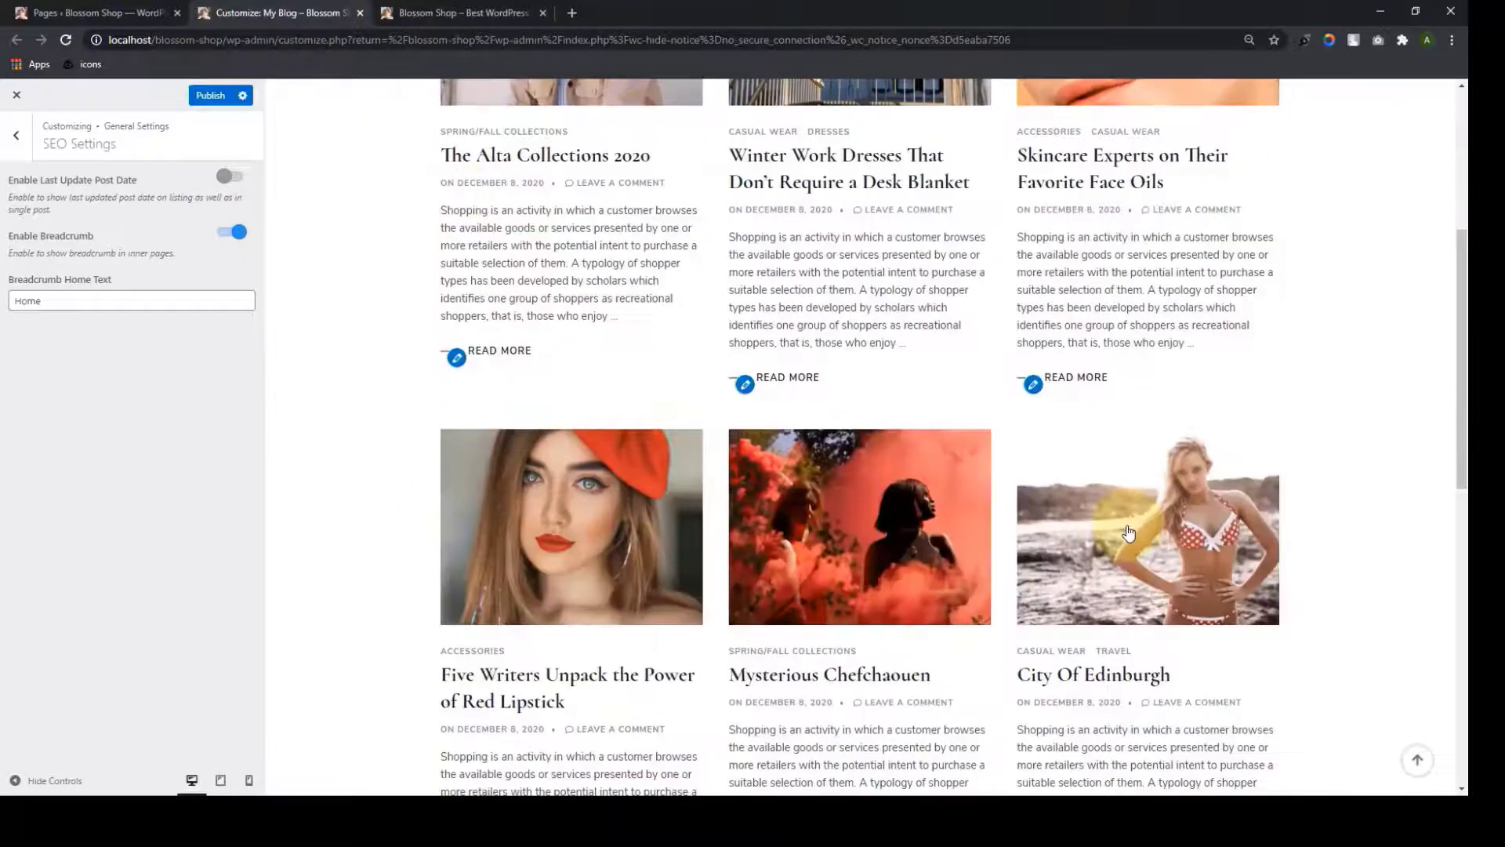
scroll(686, 596, up, 4)
scroll(686, 596, up, 1)
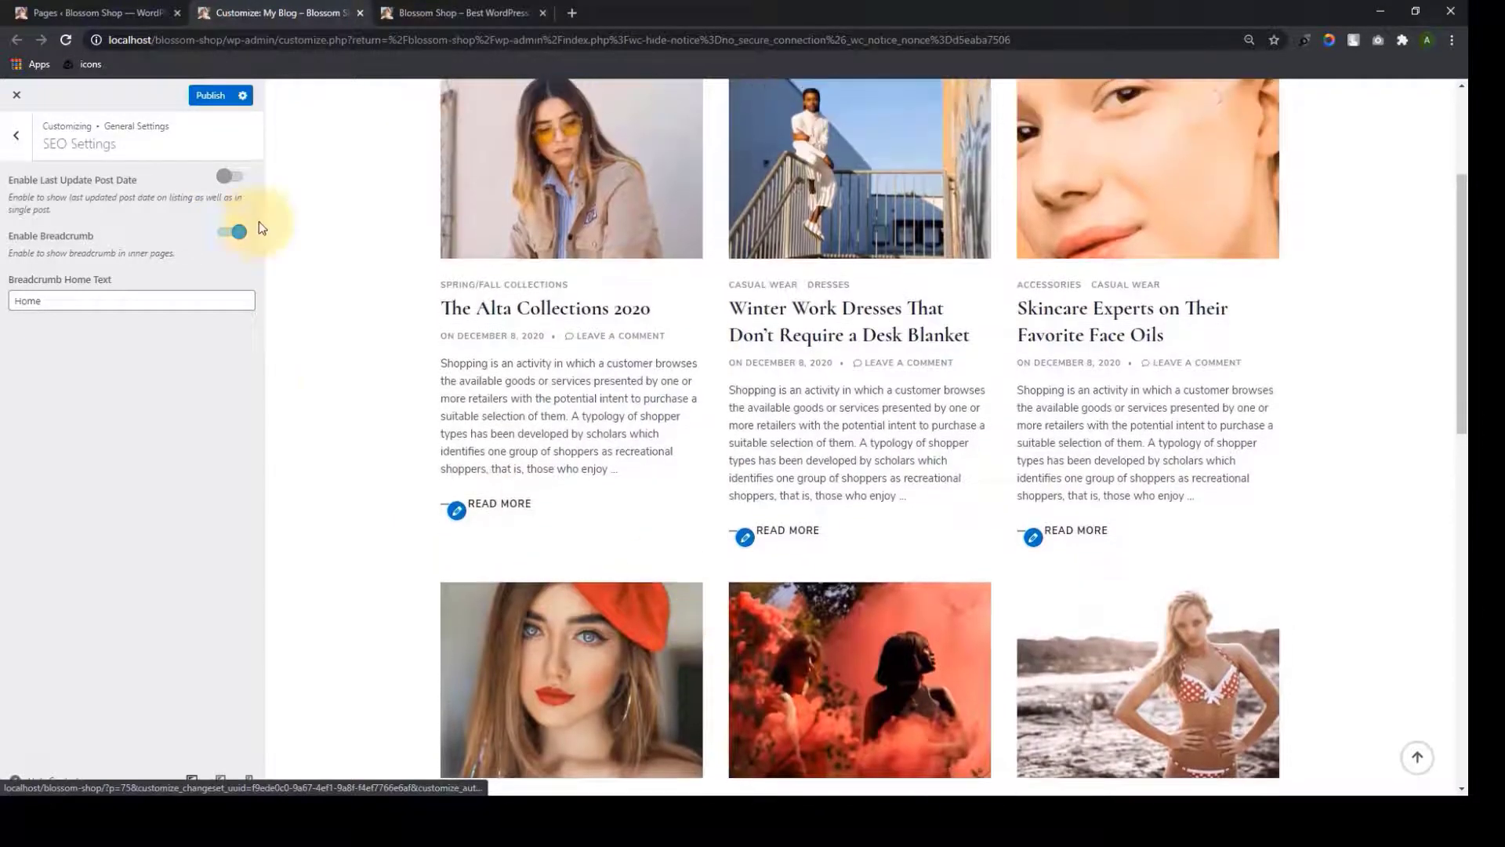
click(236, 180)
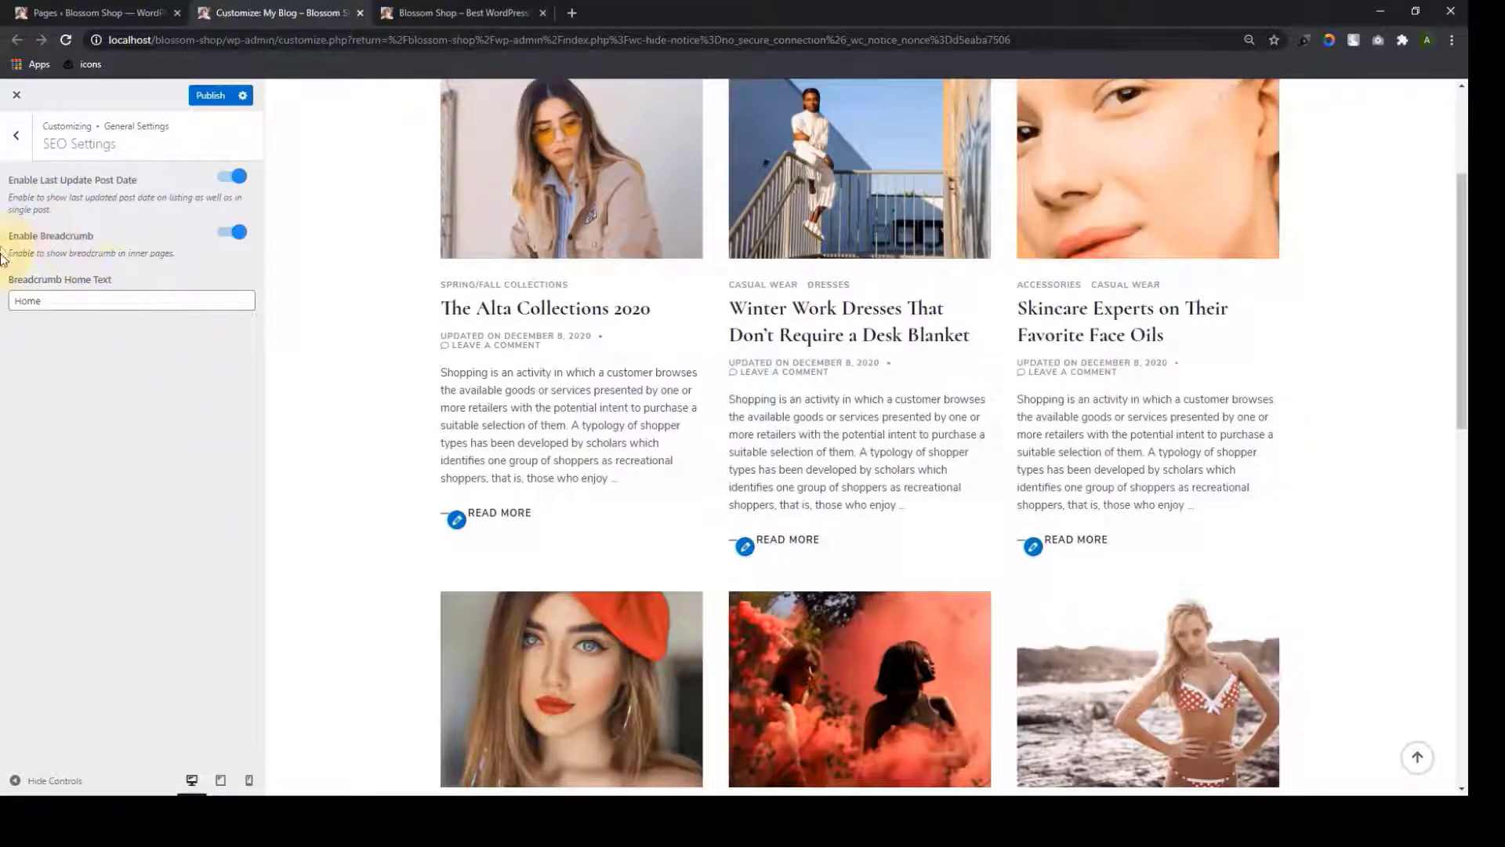
click(508, 315)
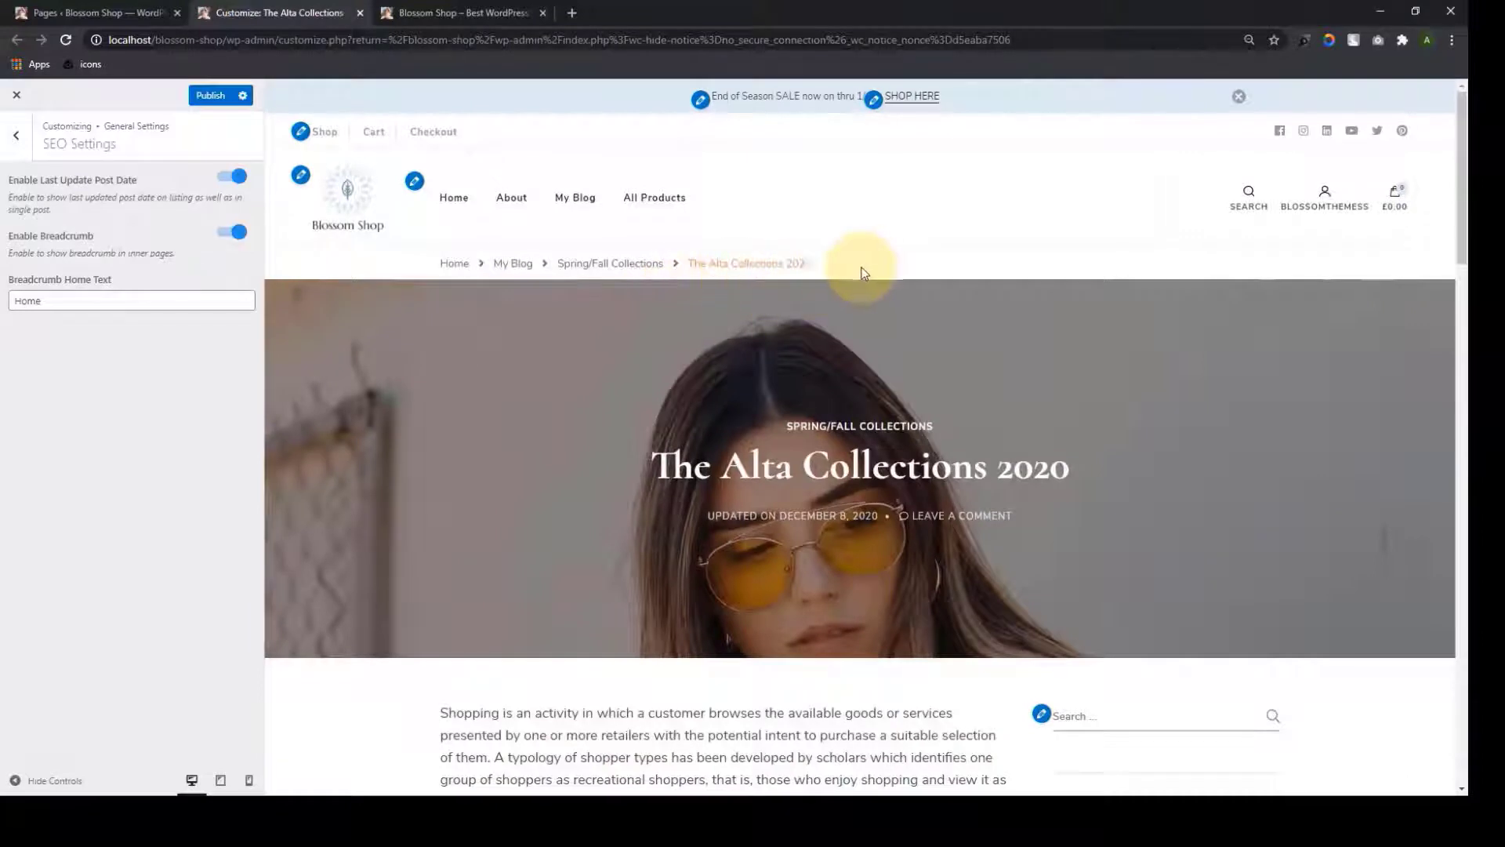
Hide the post's breadcrumb trail and show it again
drag(860, 268, 430, 272)
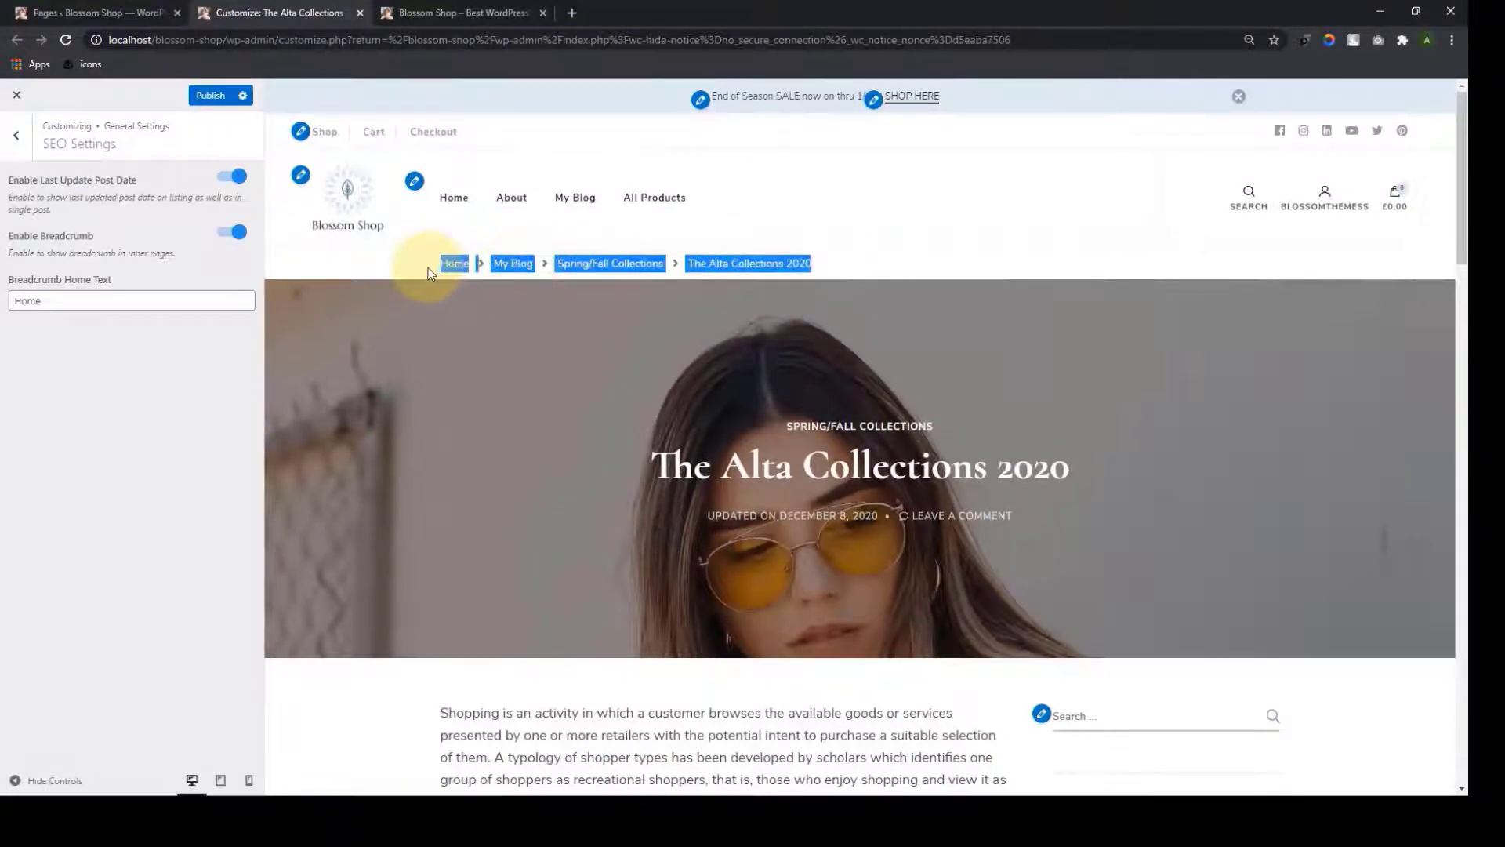
click(420, 263)
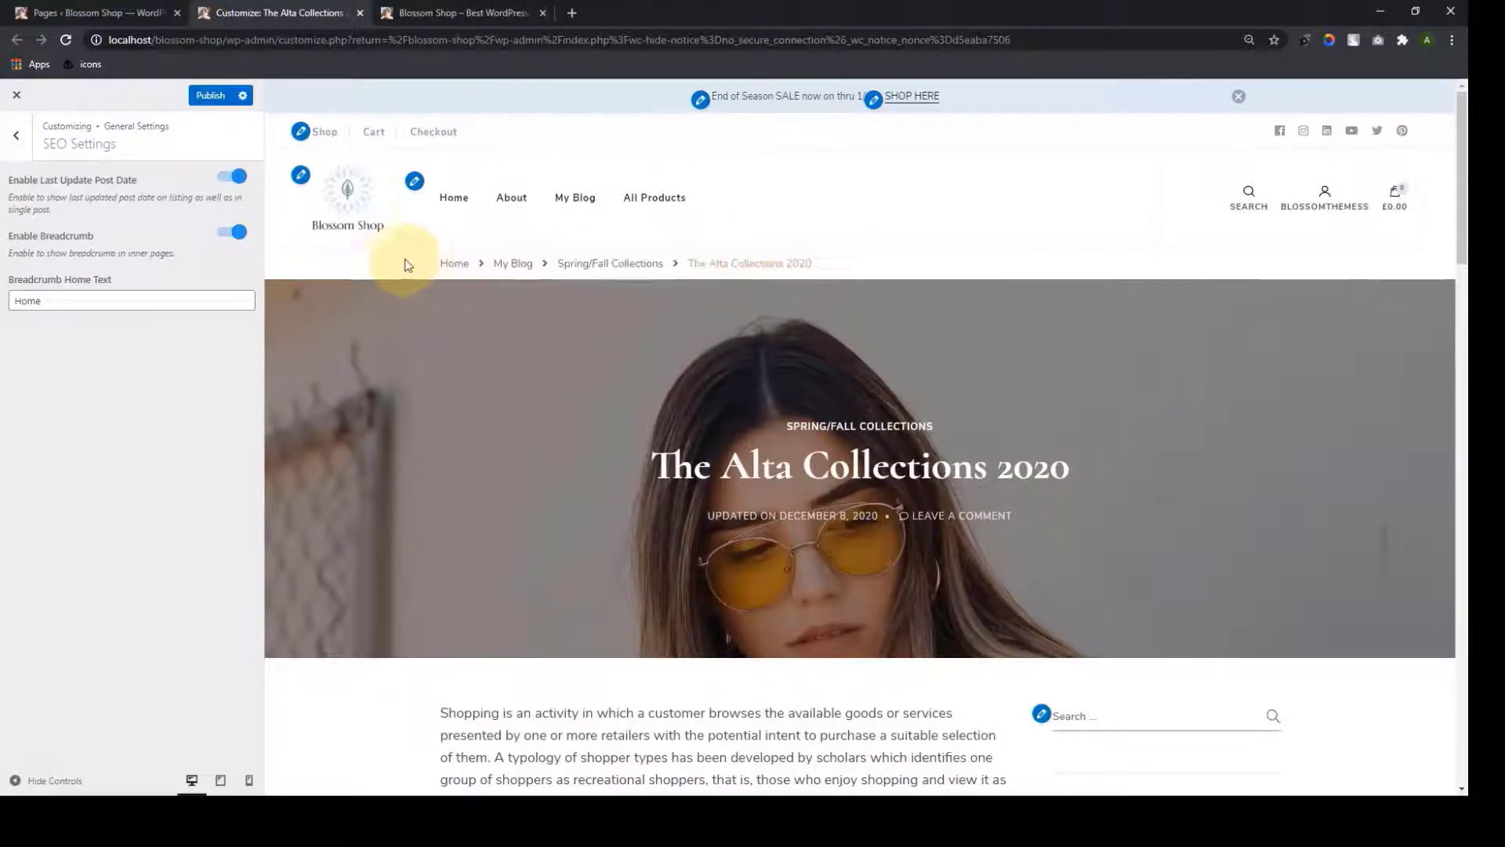
click(225, 234)
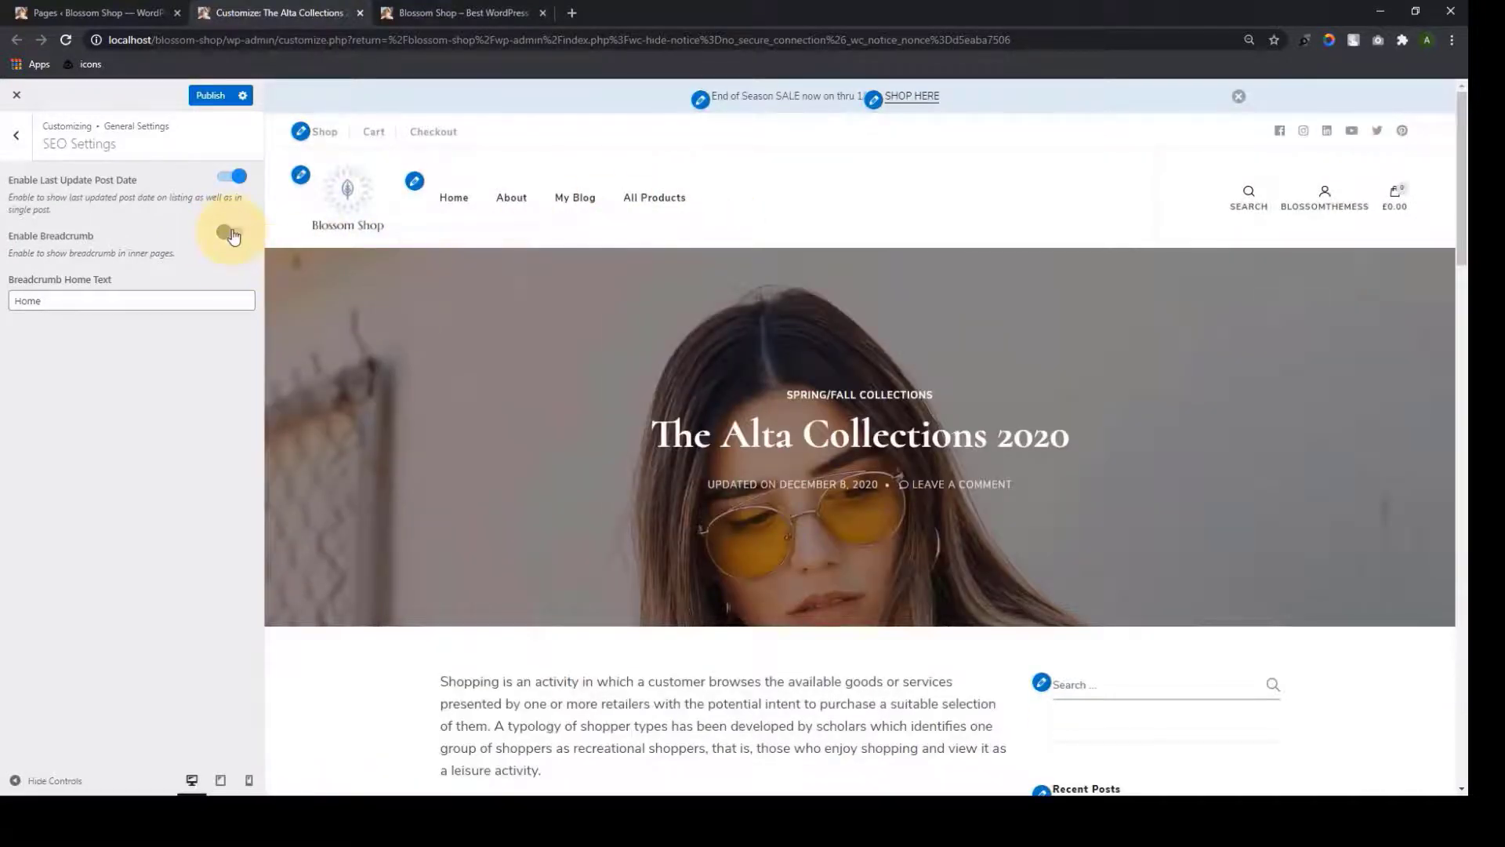
click(232, 233)
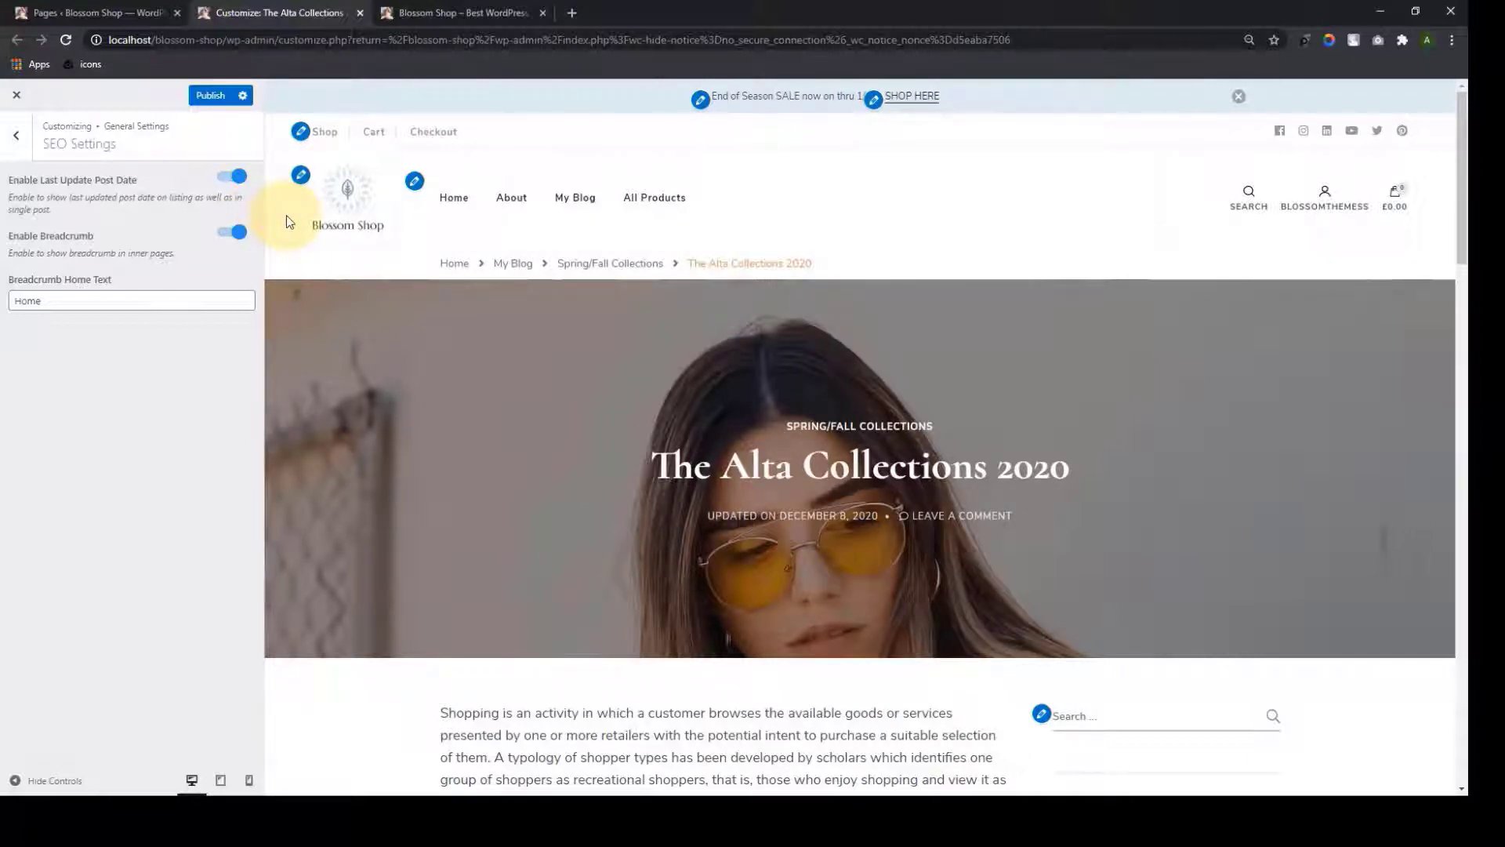
Change the Breadcrumb Home Text from 'Shop' to 'Home'
click(70, 304)
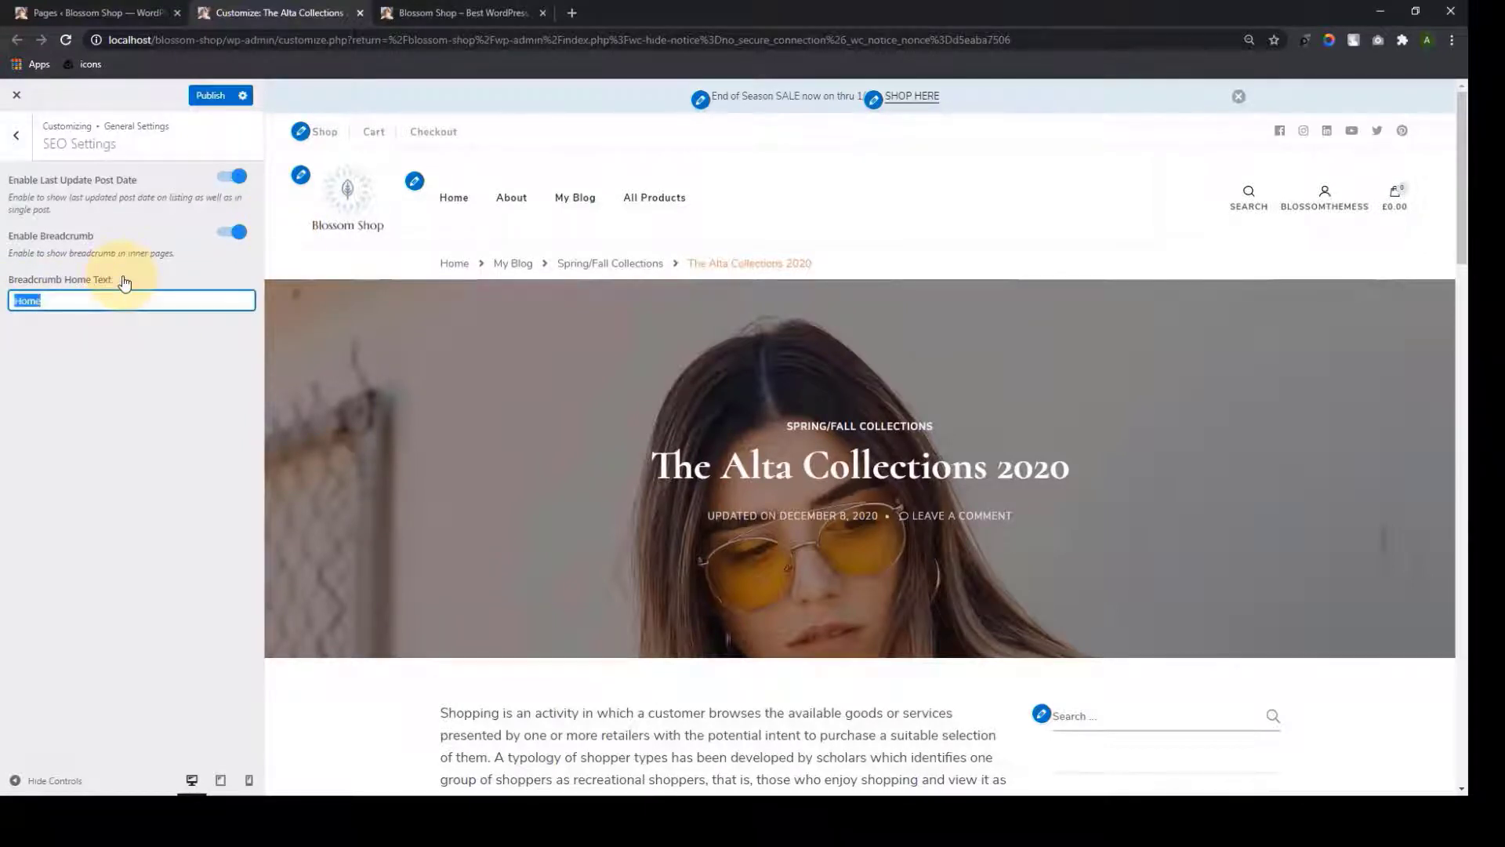
key(BackSpace)
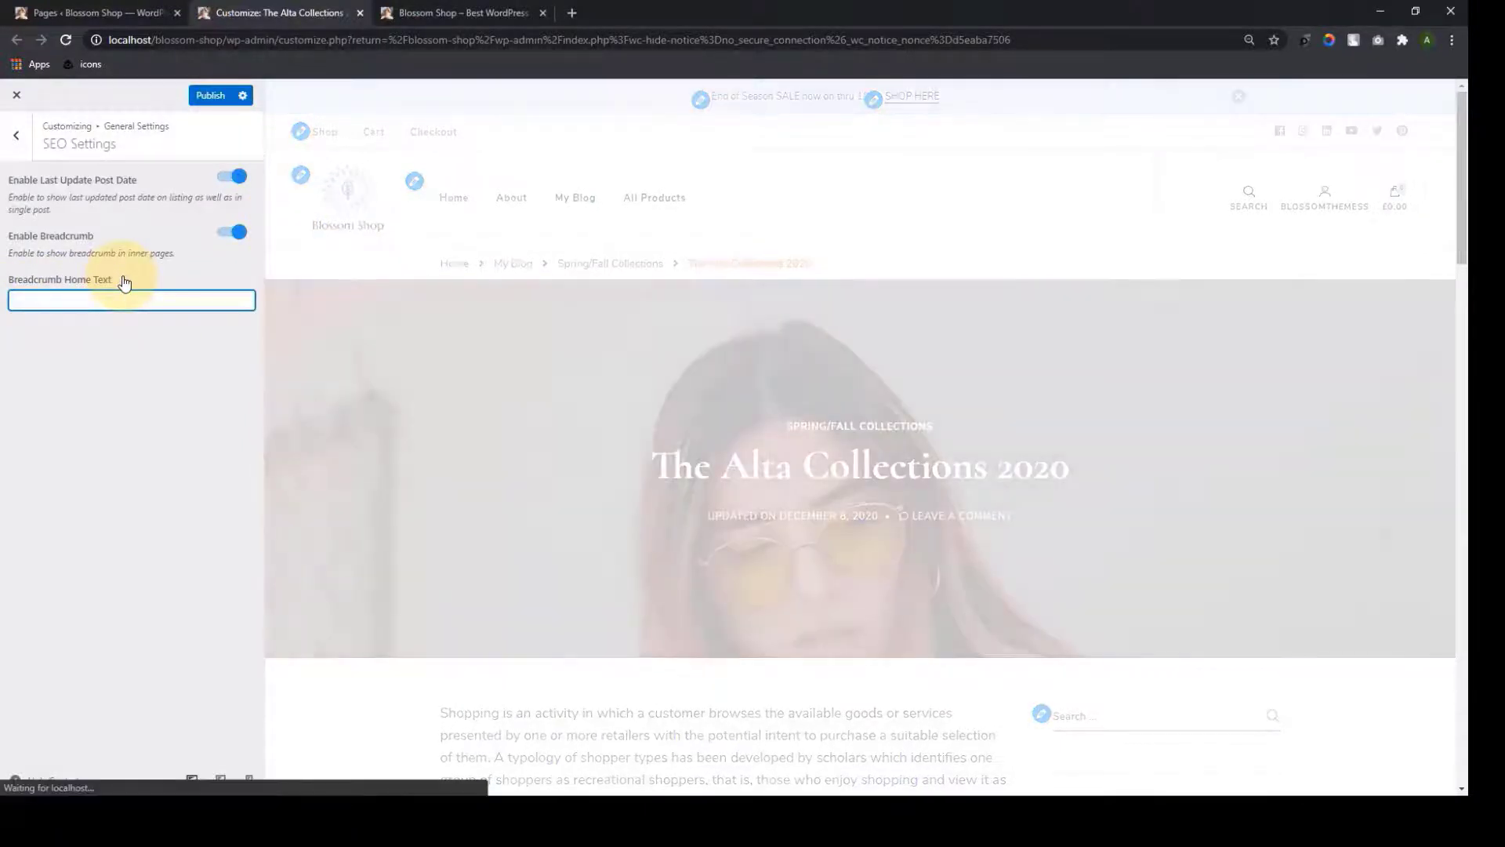
text(Shop)
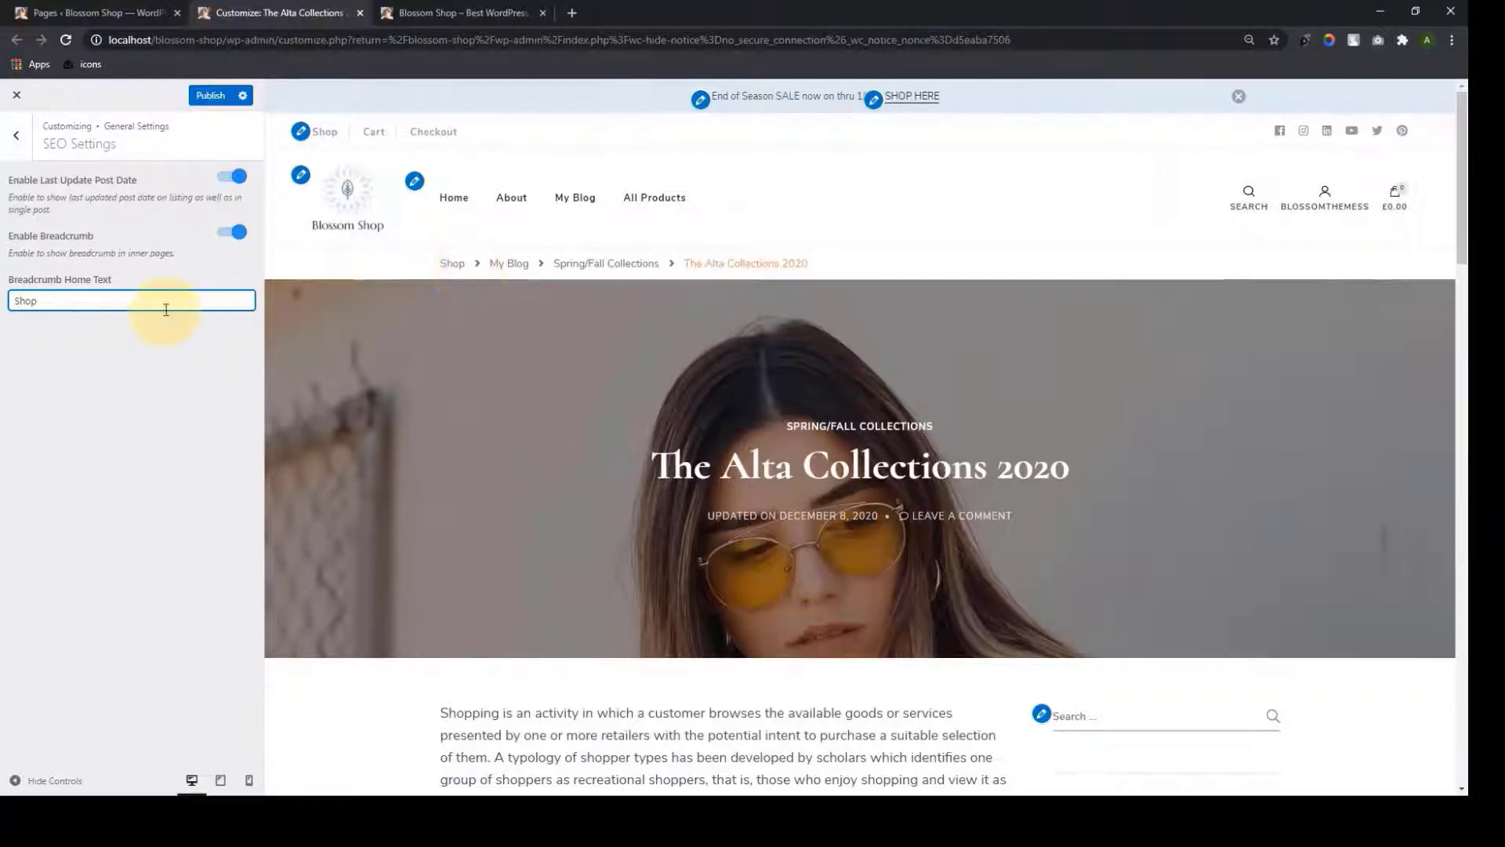
key(BackSpace)
key(BackSpace)
key(BackSpace)
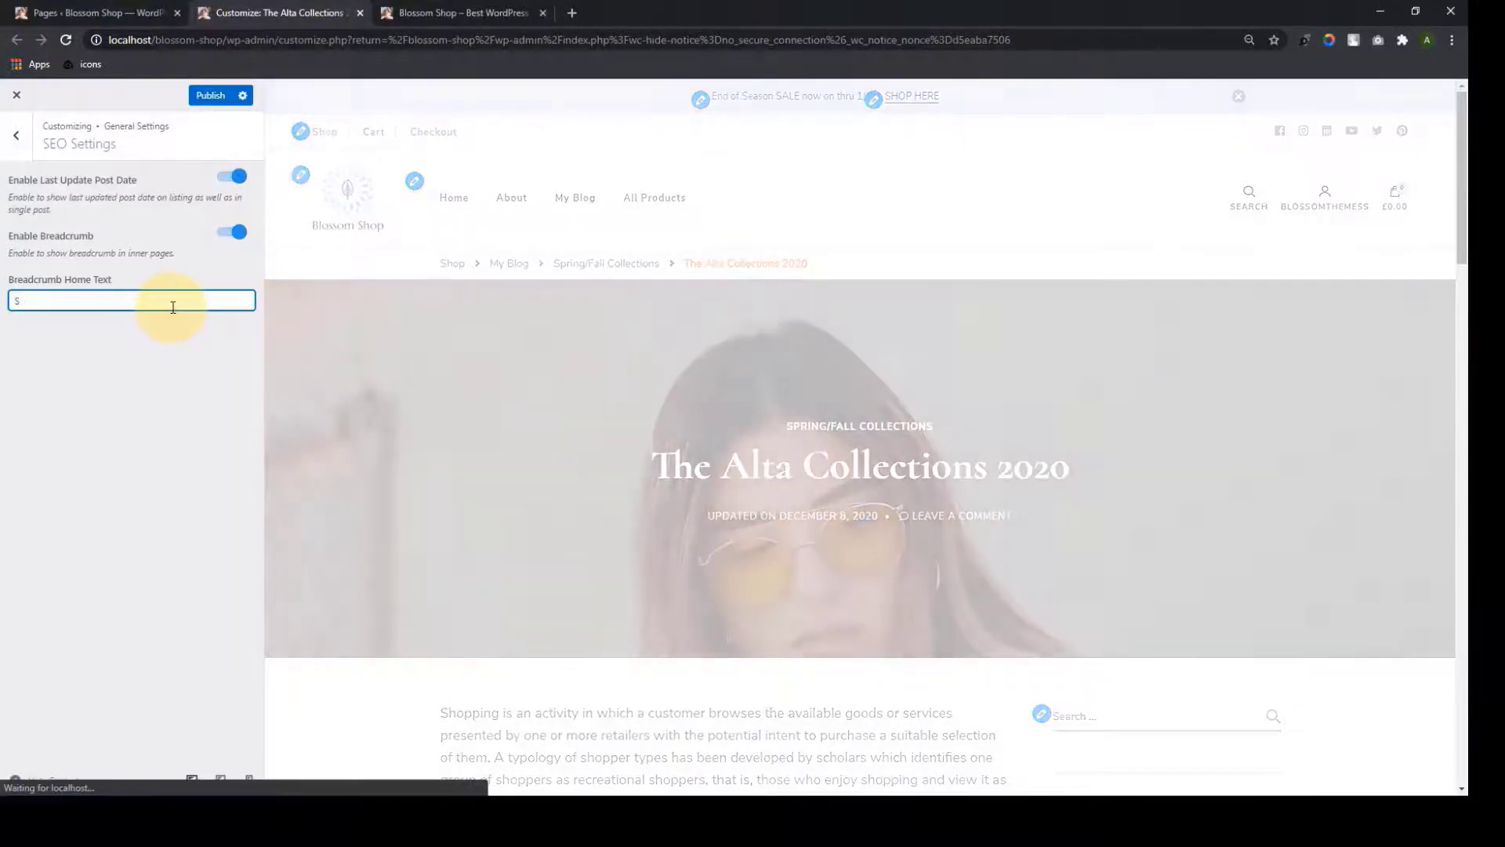
click(248, 147)
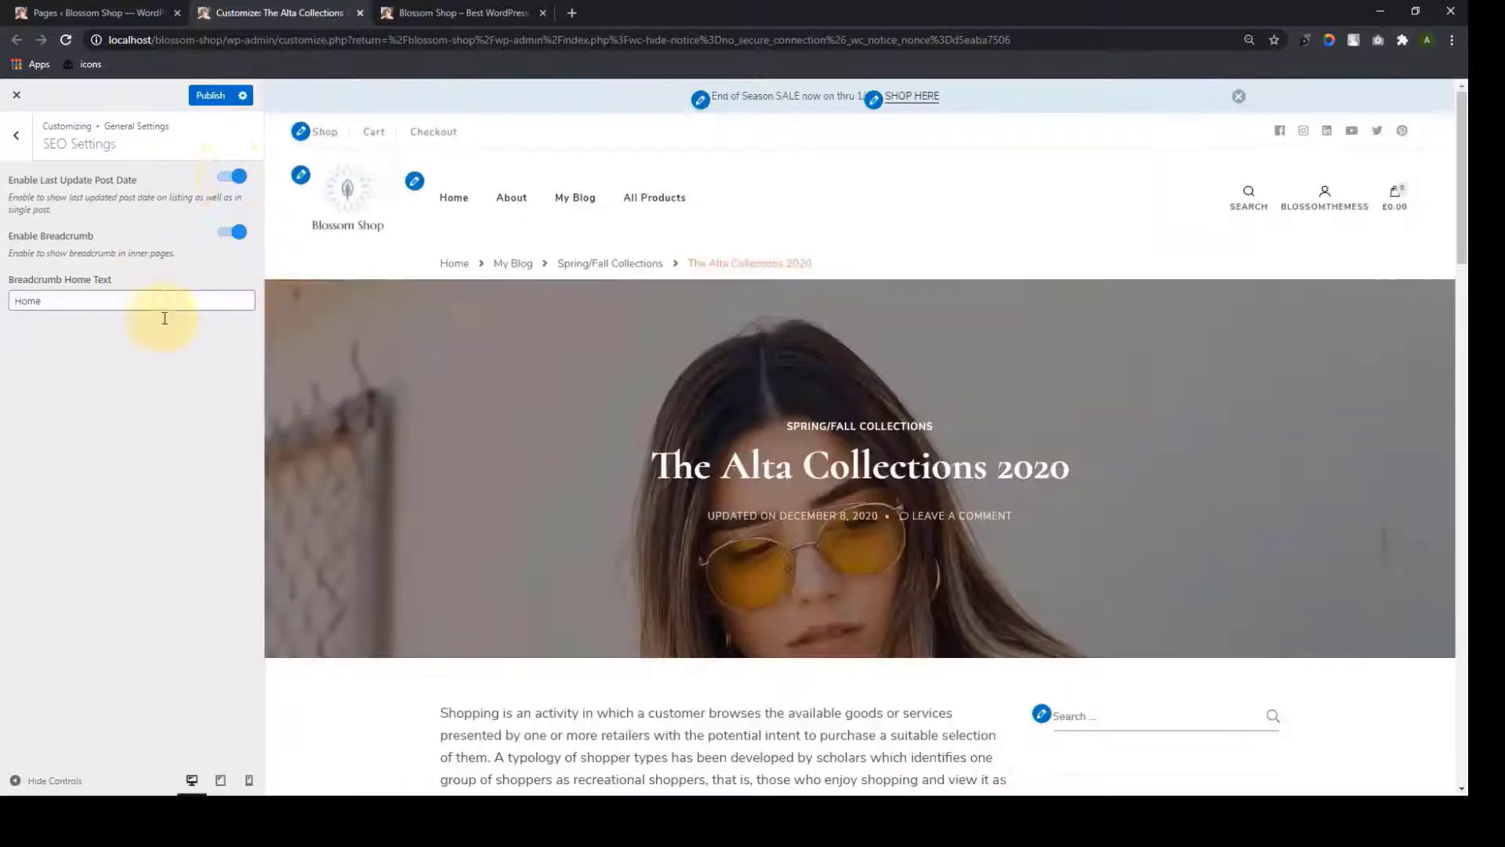
click(18, 141)
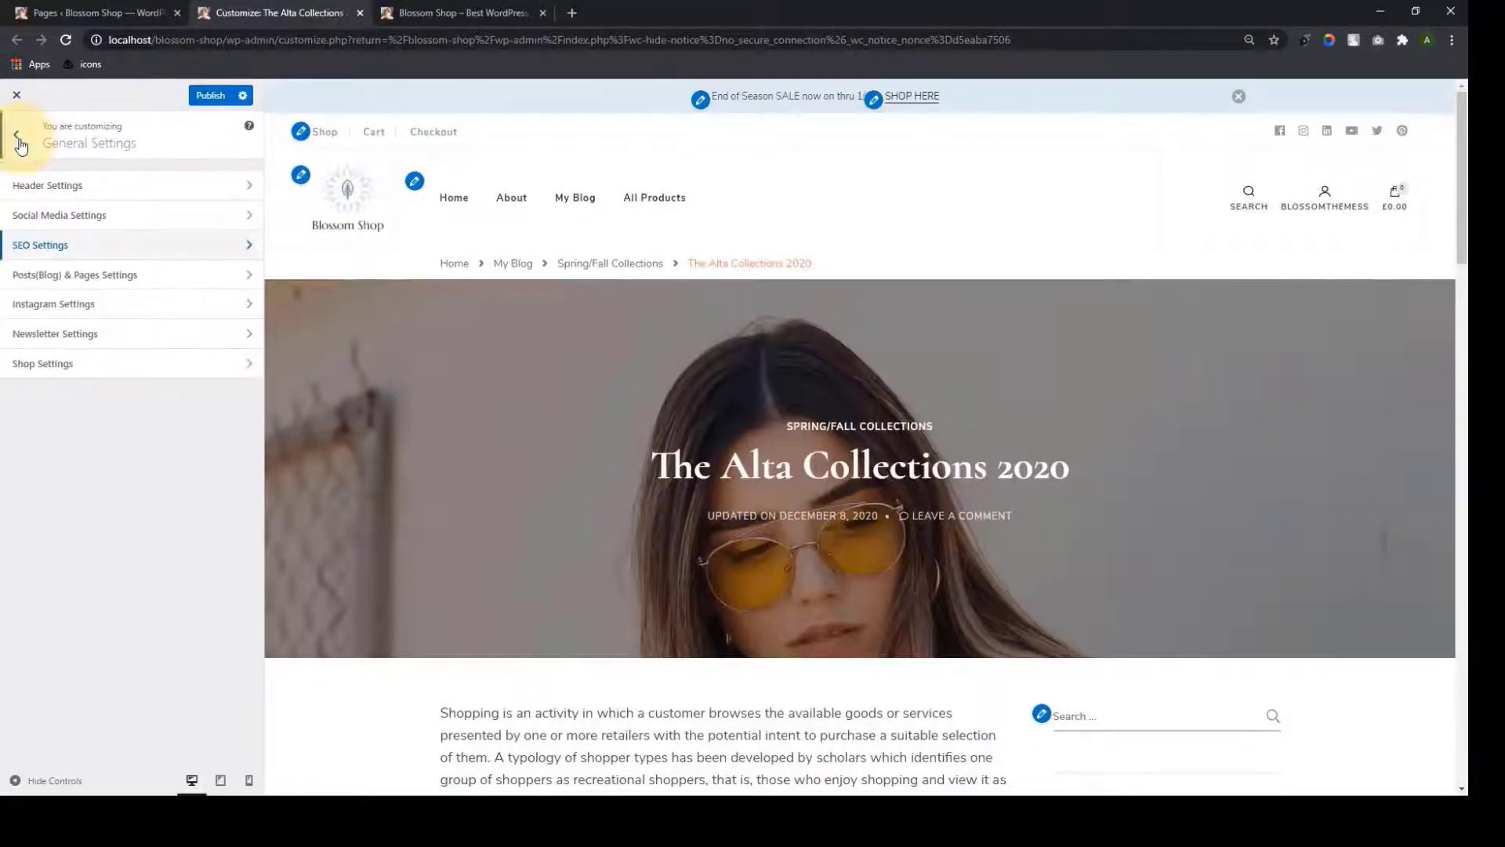
In Posts(Blog) & Pages Settings, turn on Product Image Crop and check the preview
click(173, 278)
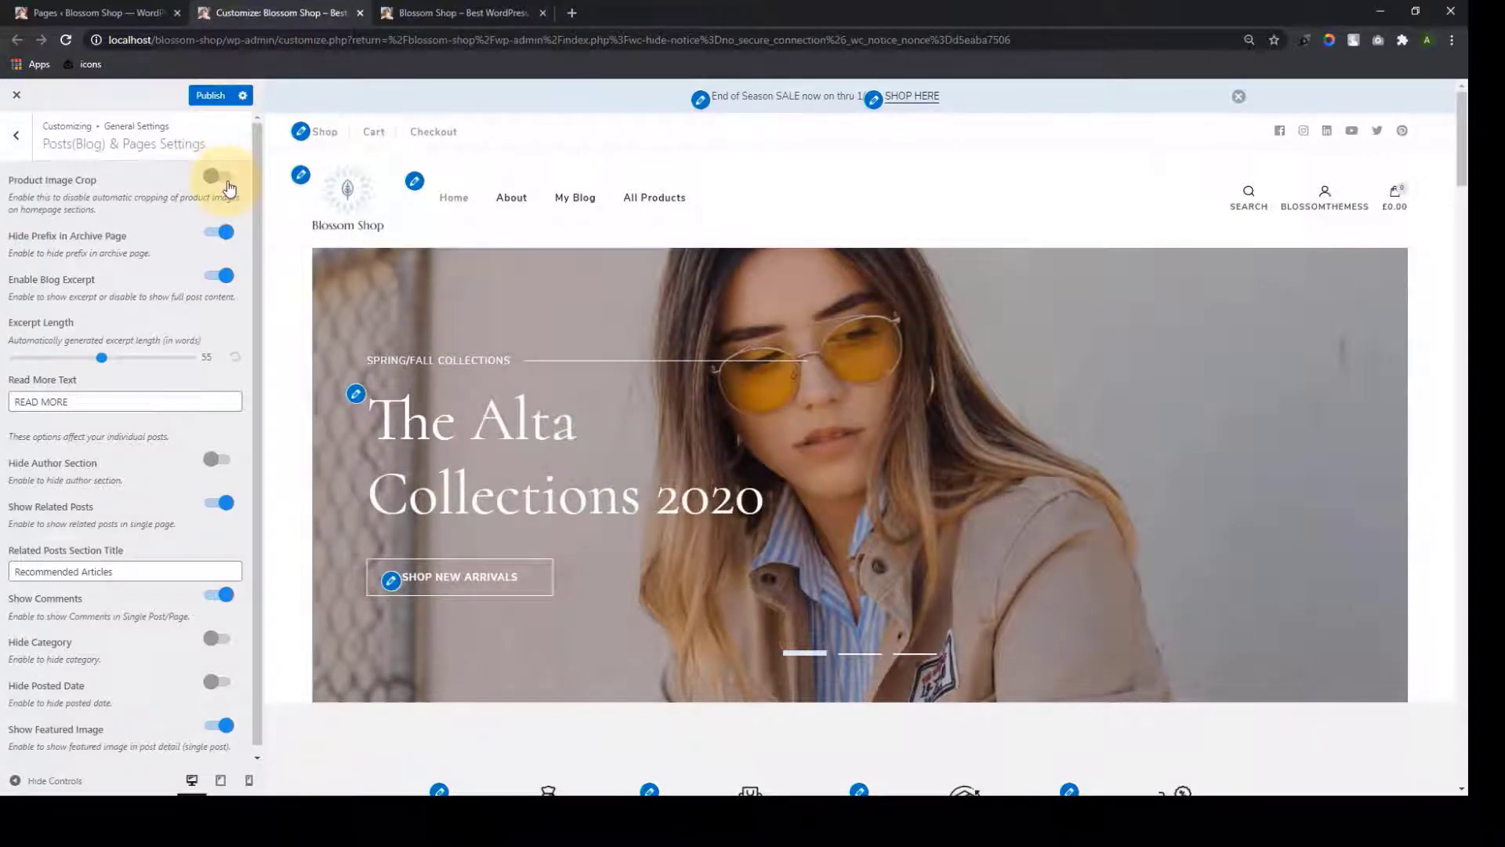
scroll(1108, 428, down, 12)
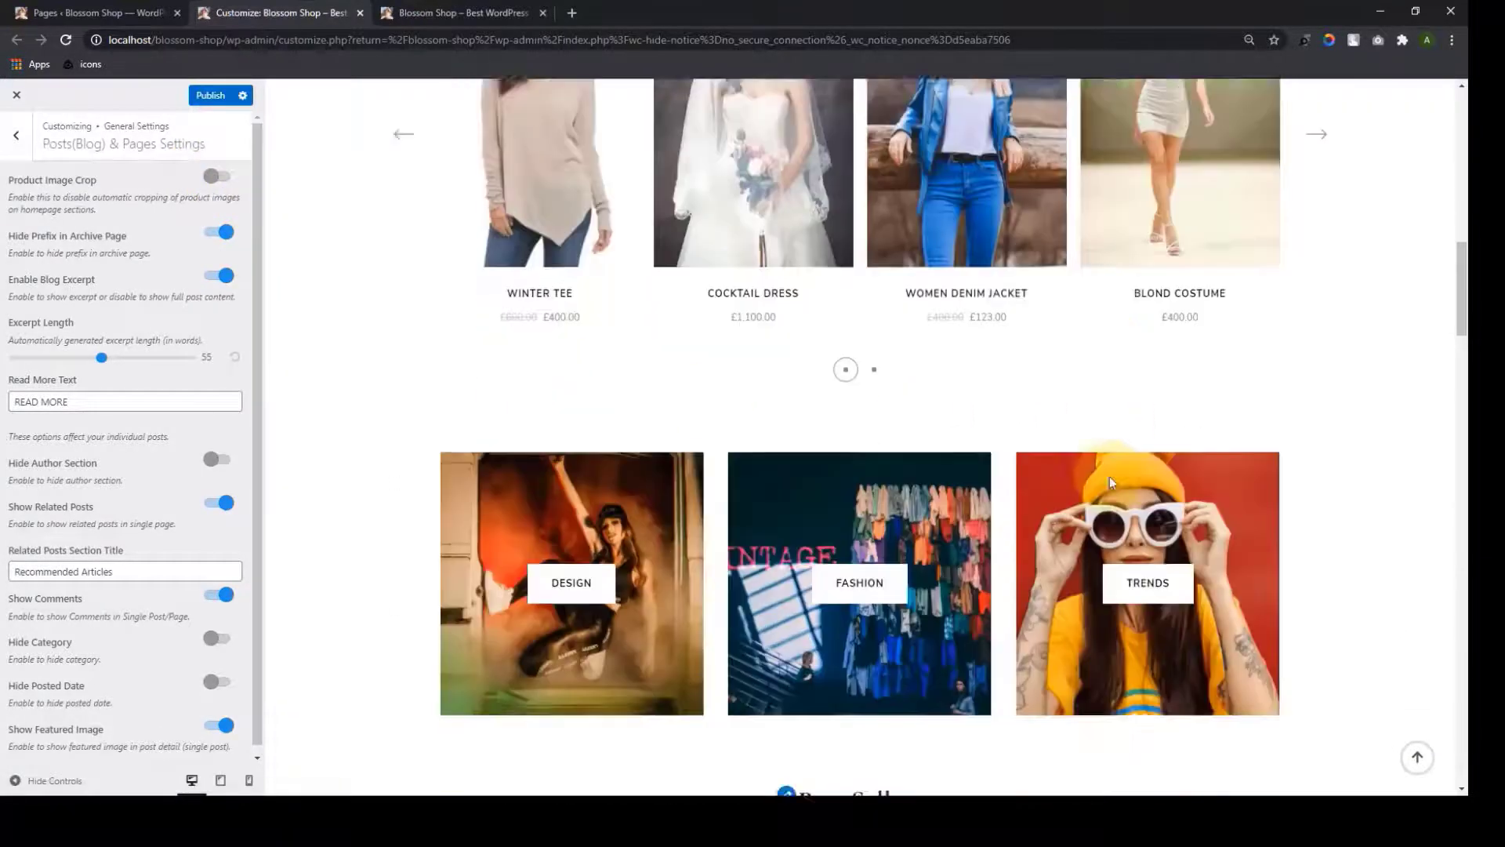
scroll(1108, 483, down, 15)
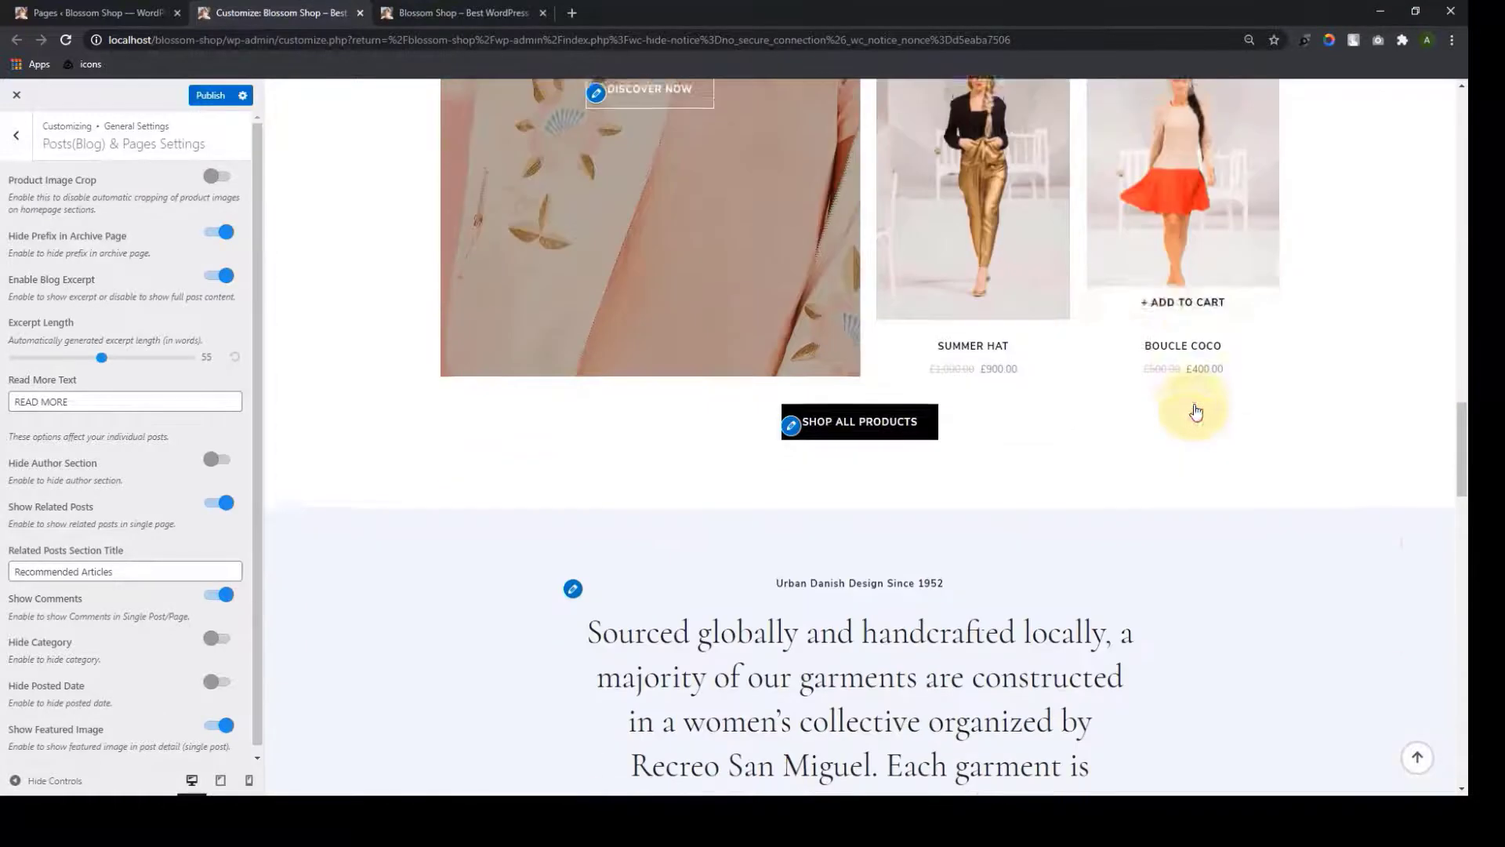
scroll(1195, 412, down, 15)
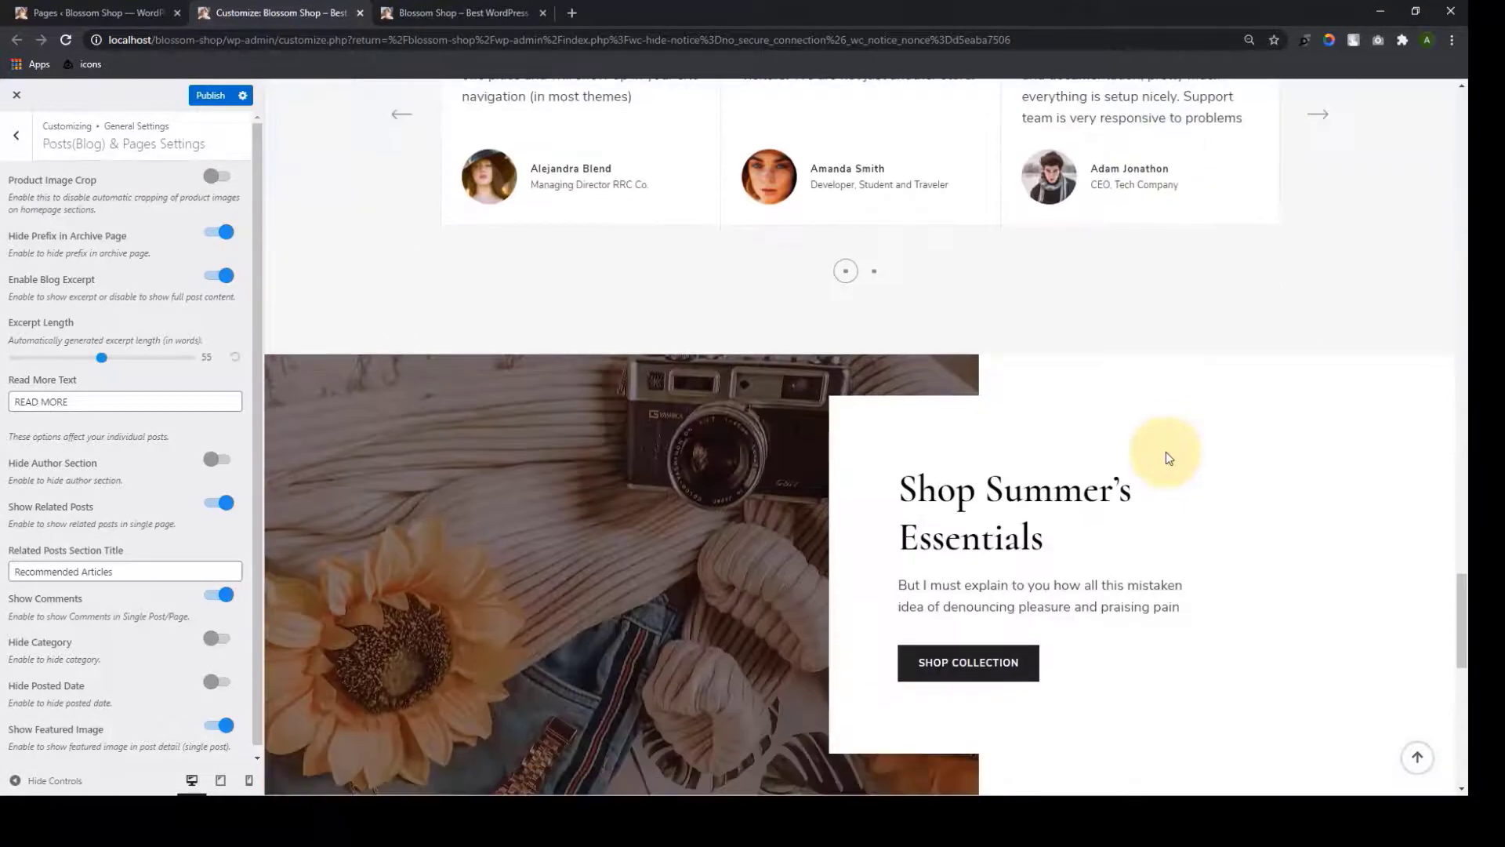
scroll(1169, 457, down, 3)
scroll(1168, 459, down, 3)
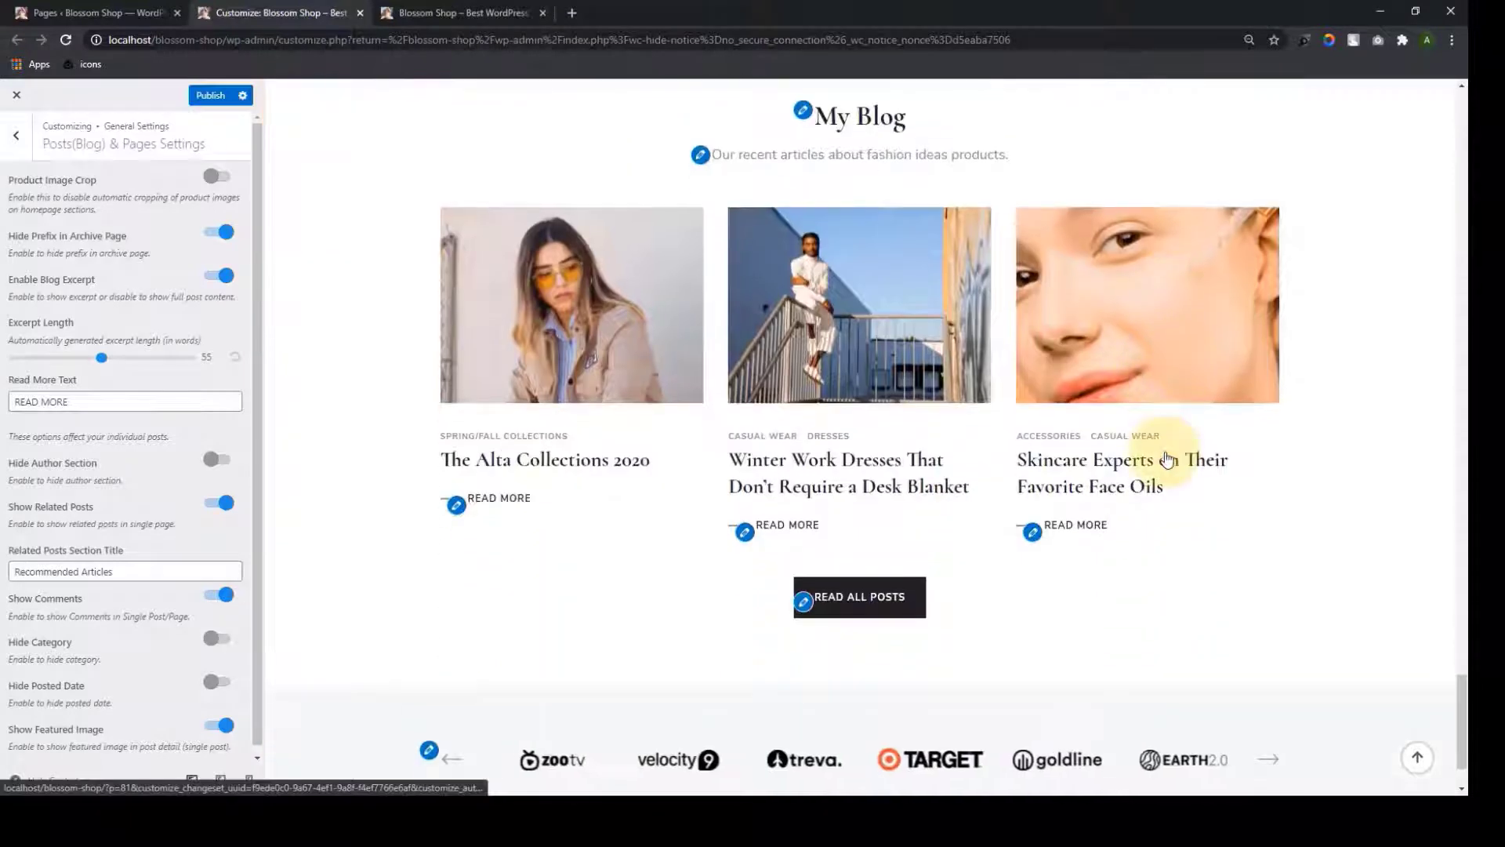
scroll(1167, 462, down, 1)
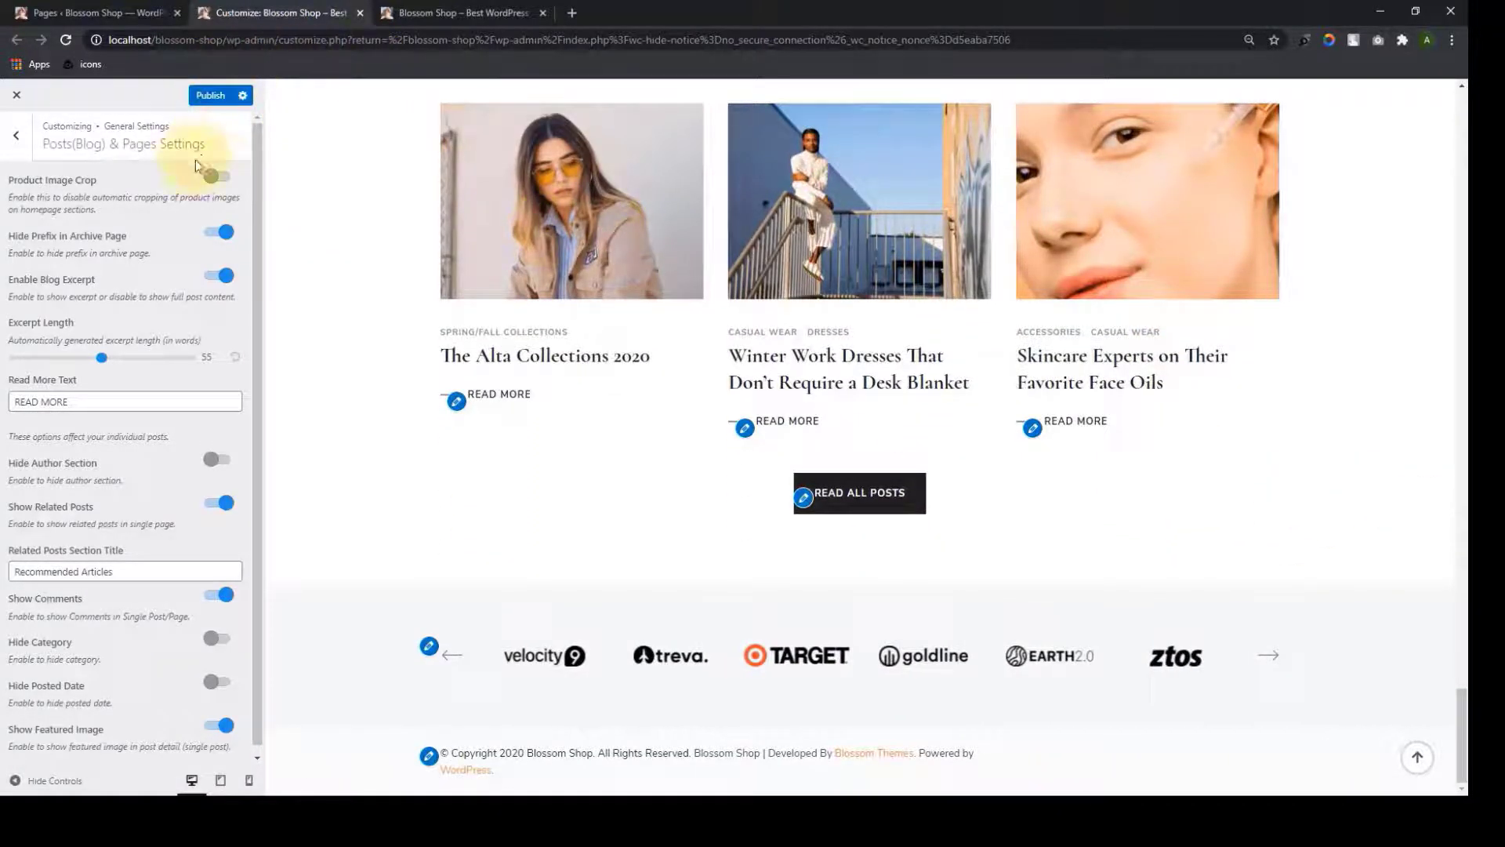
click(224, 177)
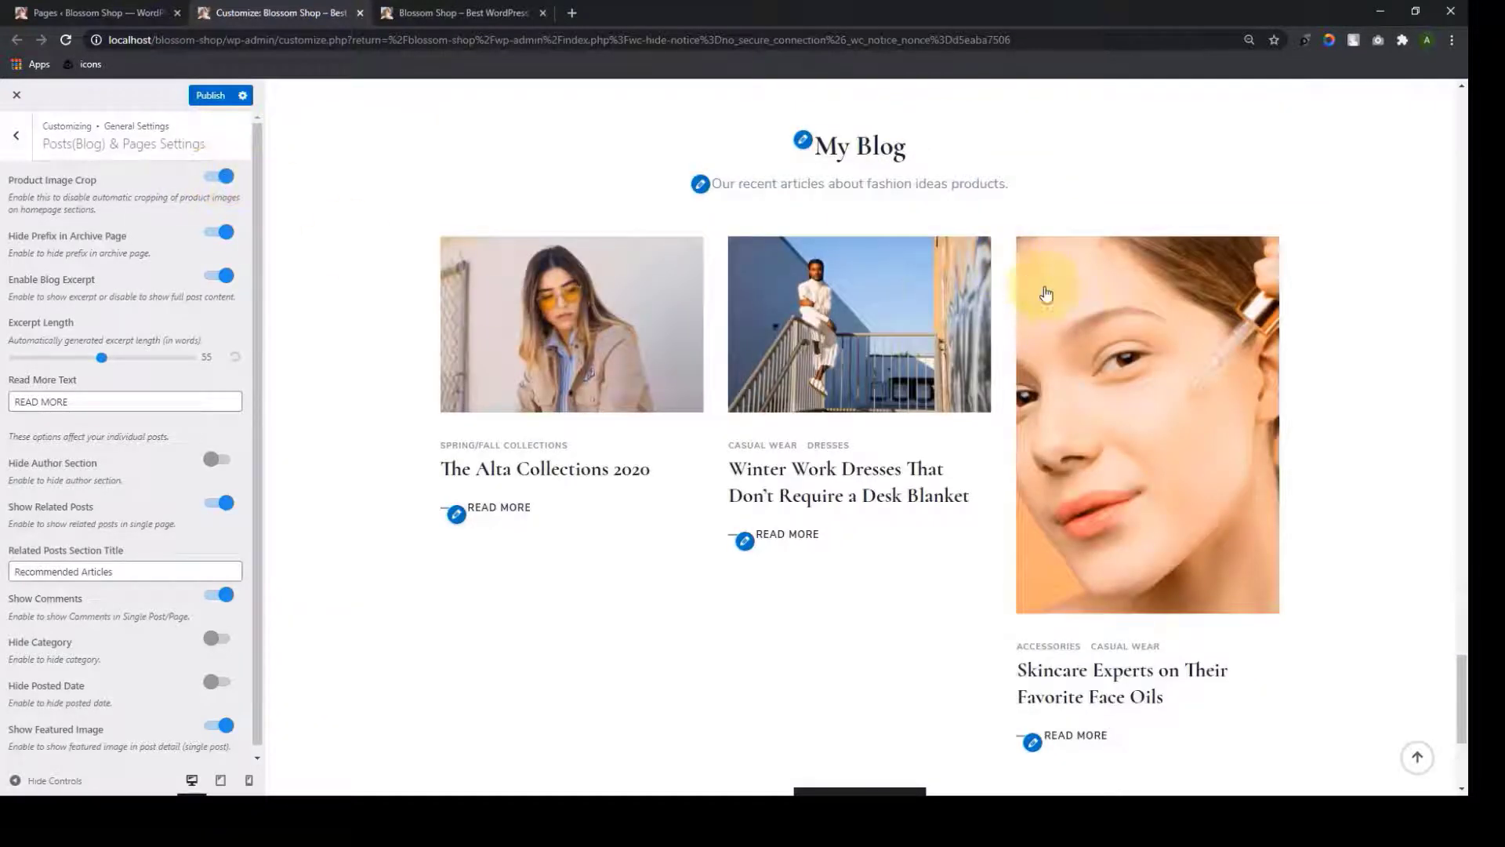
scroll(1051, 302, down, 2)
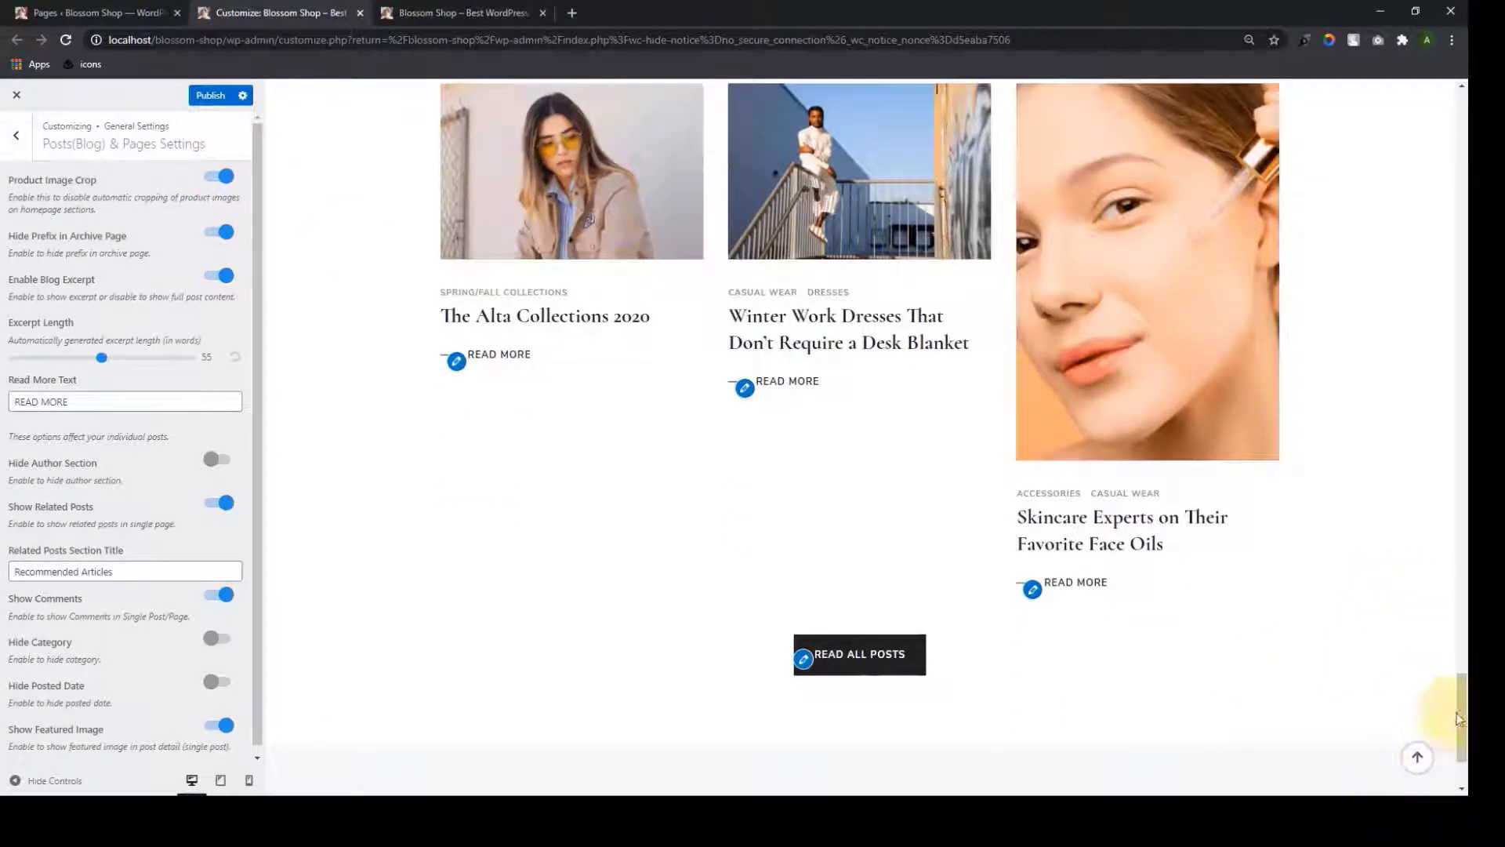
click(1418, 757)
scroll(666, 433, down, 13)
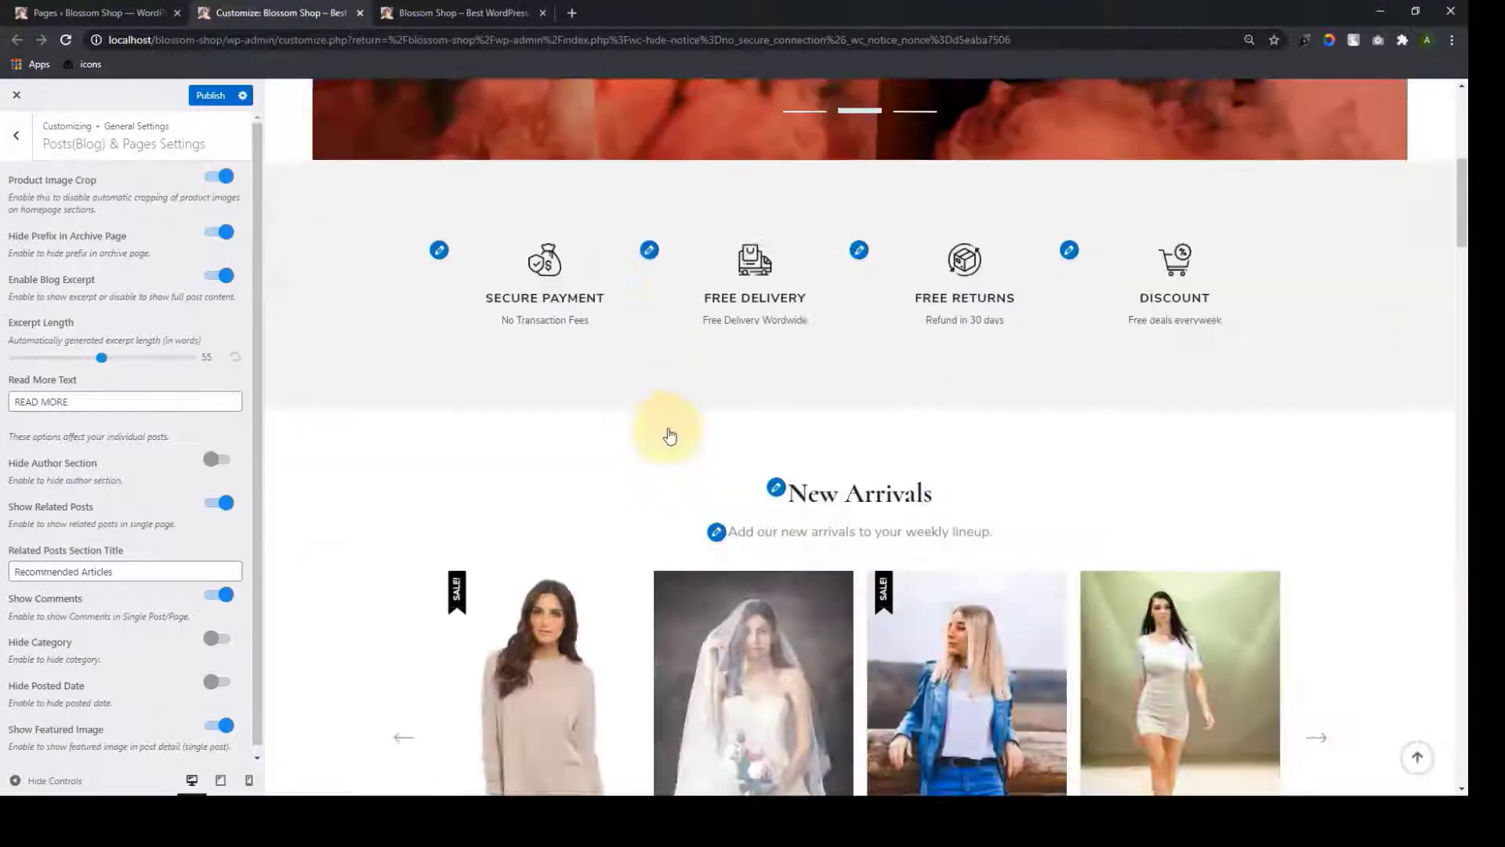
scroll(482, 528, down, 5)
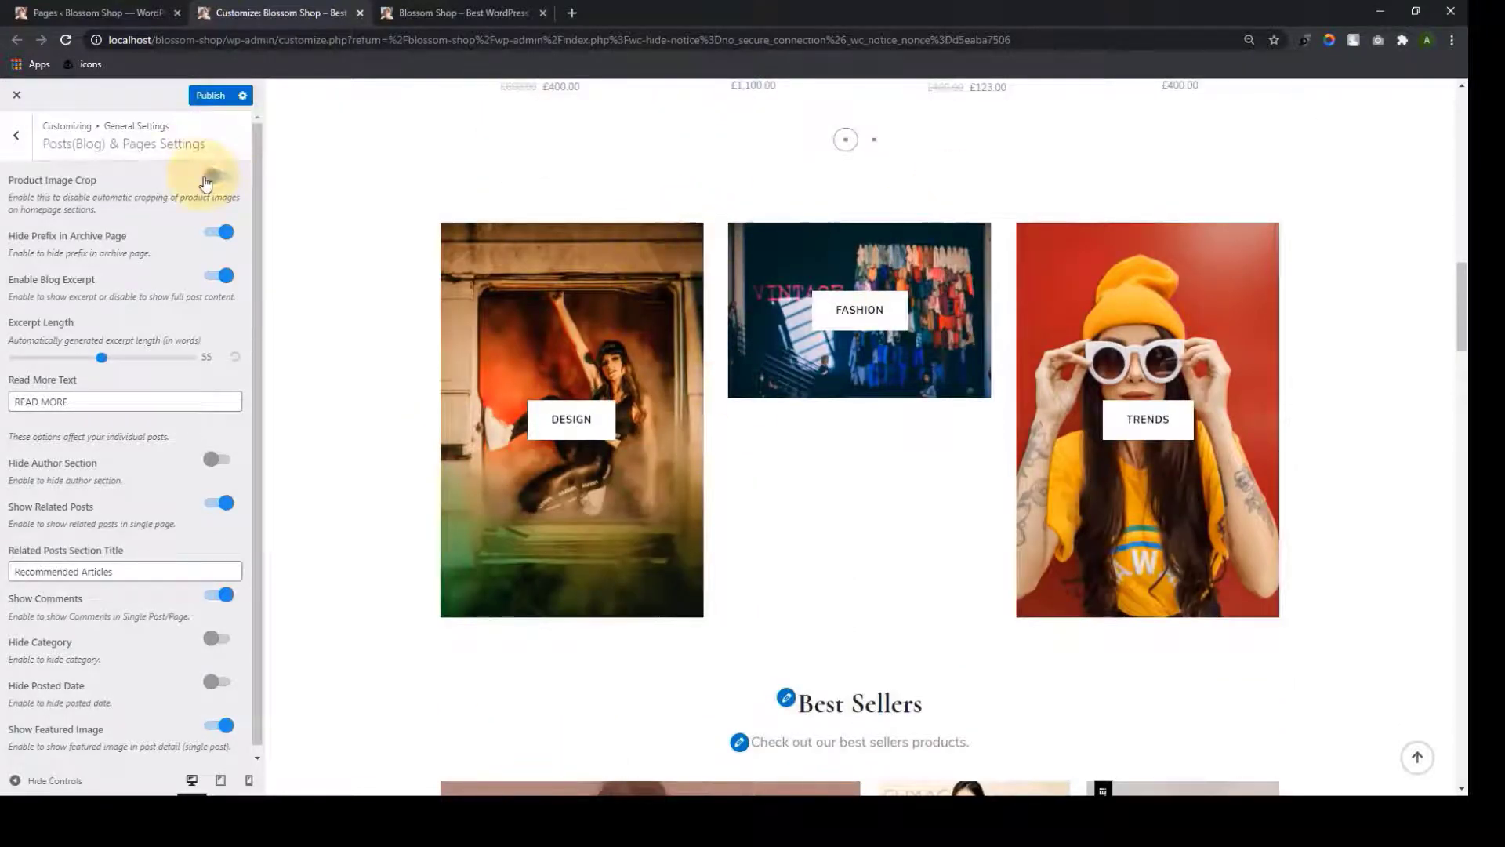
Turn Product Image Crop back off and scroll through the preview
click(206, 182)
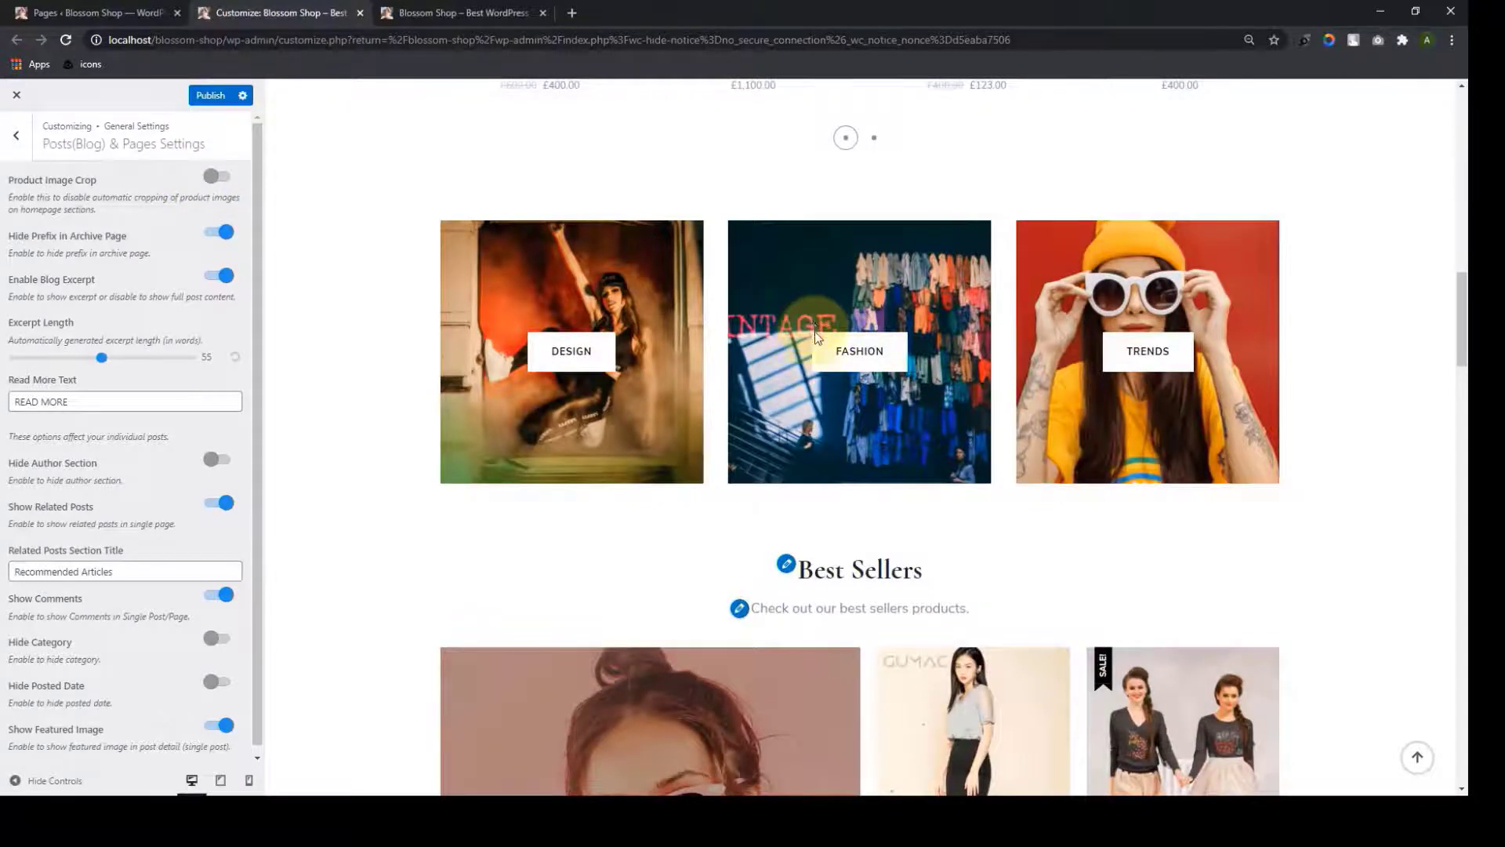
scroll(823, 392, down, 12)
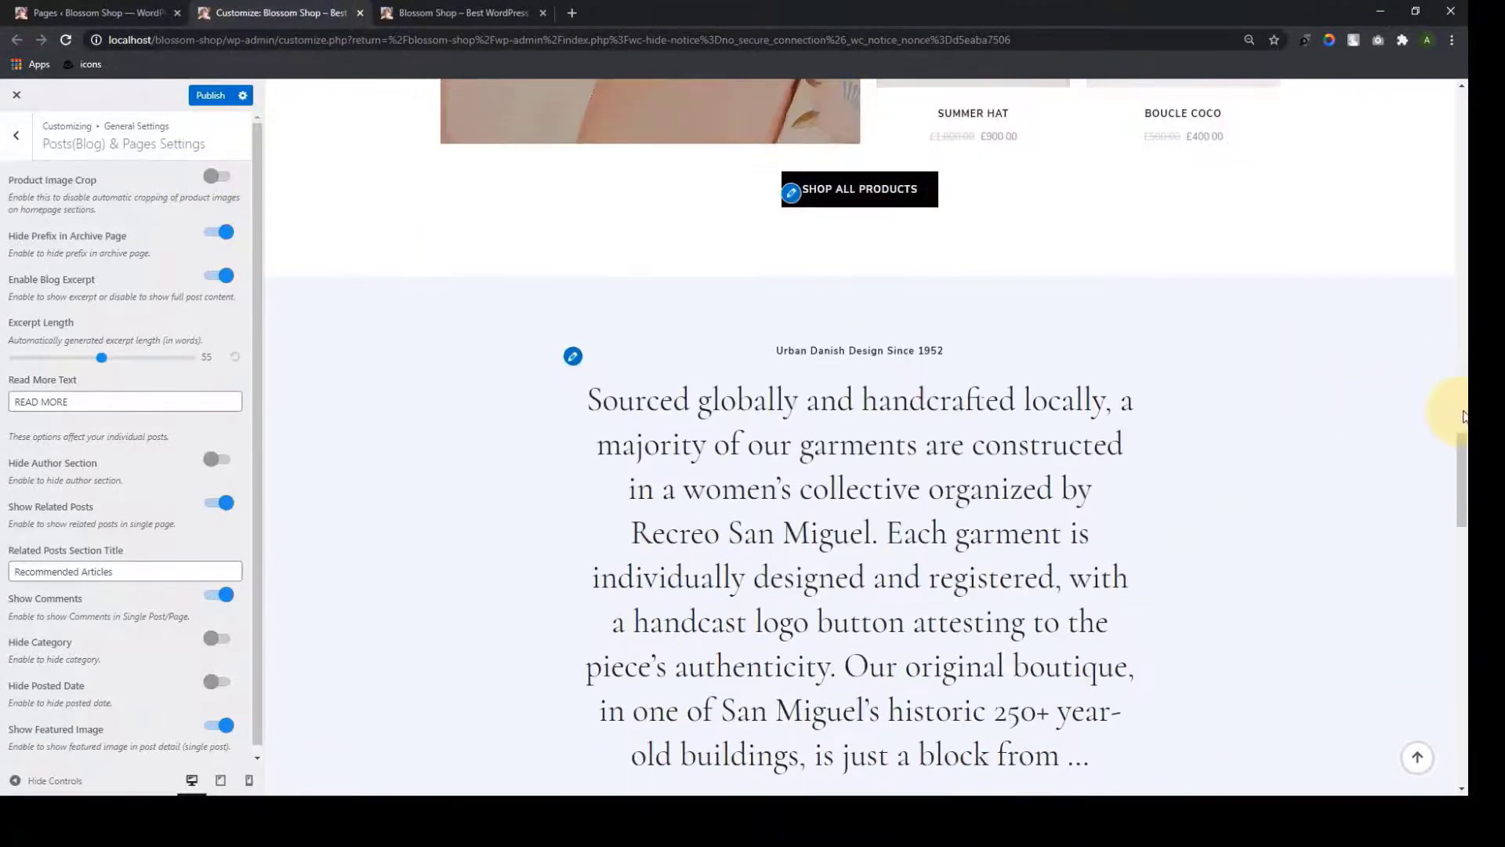
drag(1463, 489, 1463, 675)
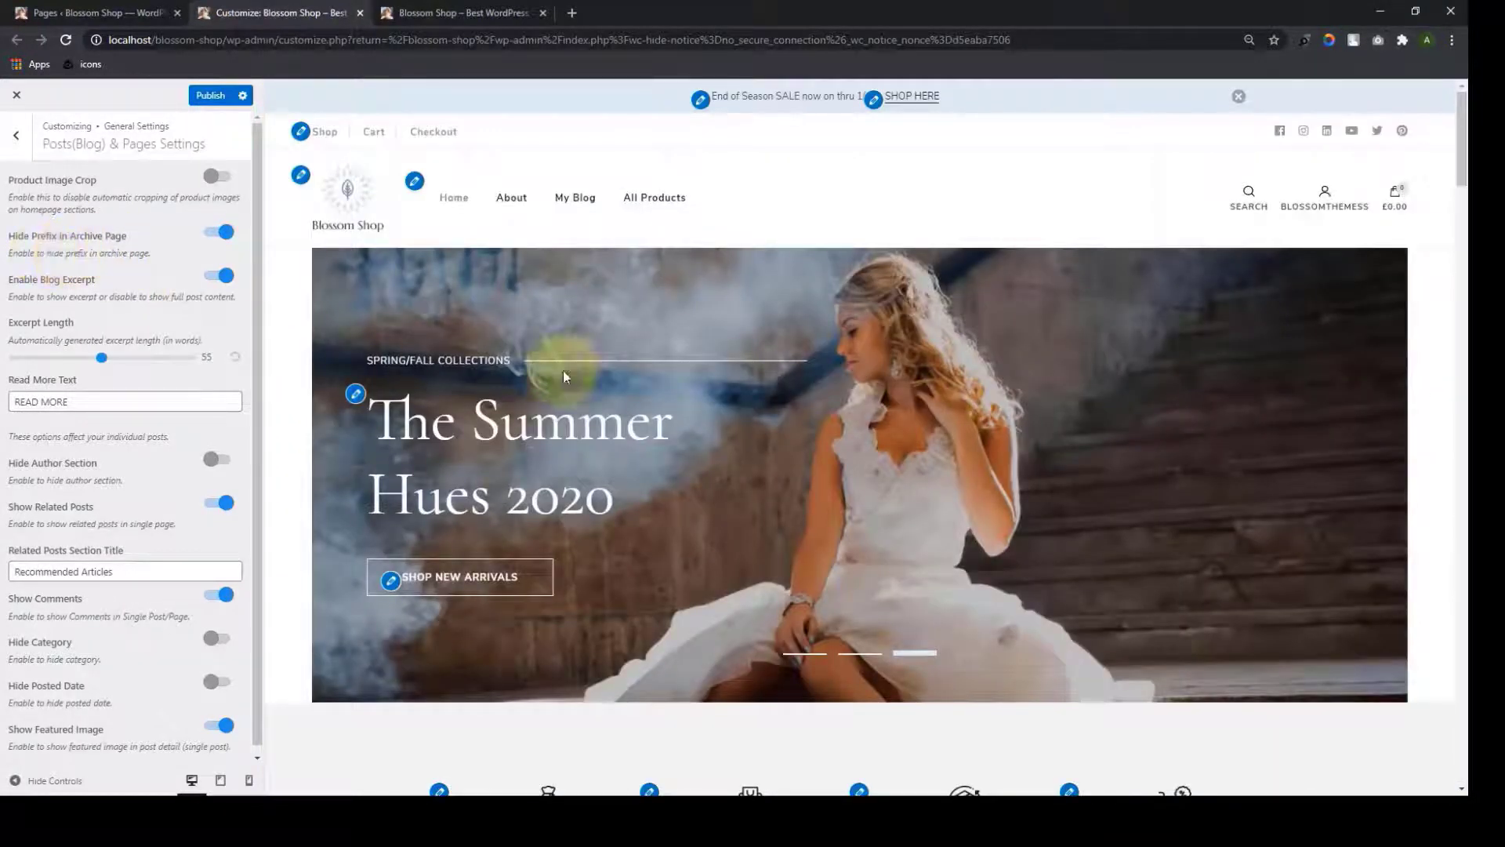
scroll(595, 396, down, 3)
scroll(599, 412, up, 3)
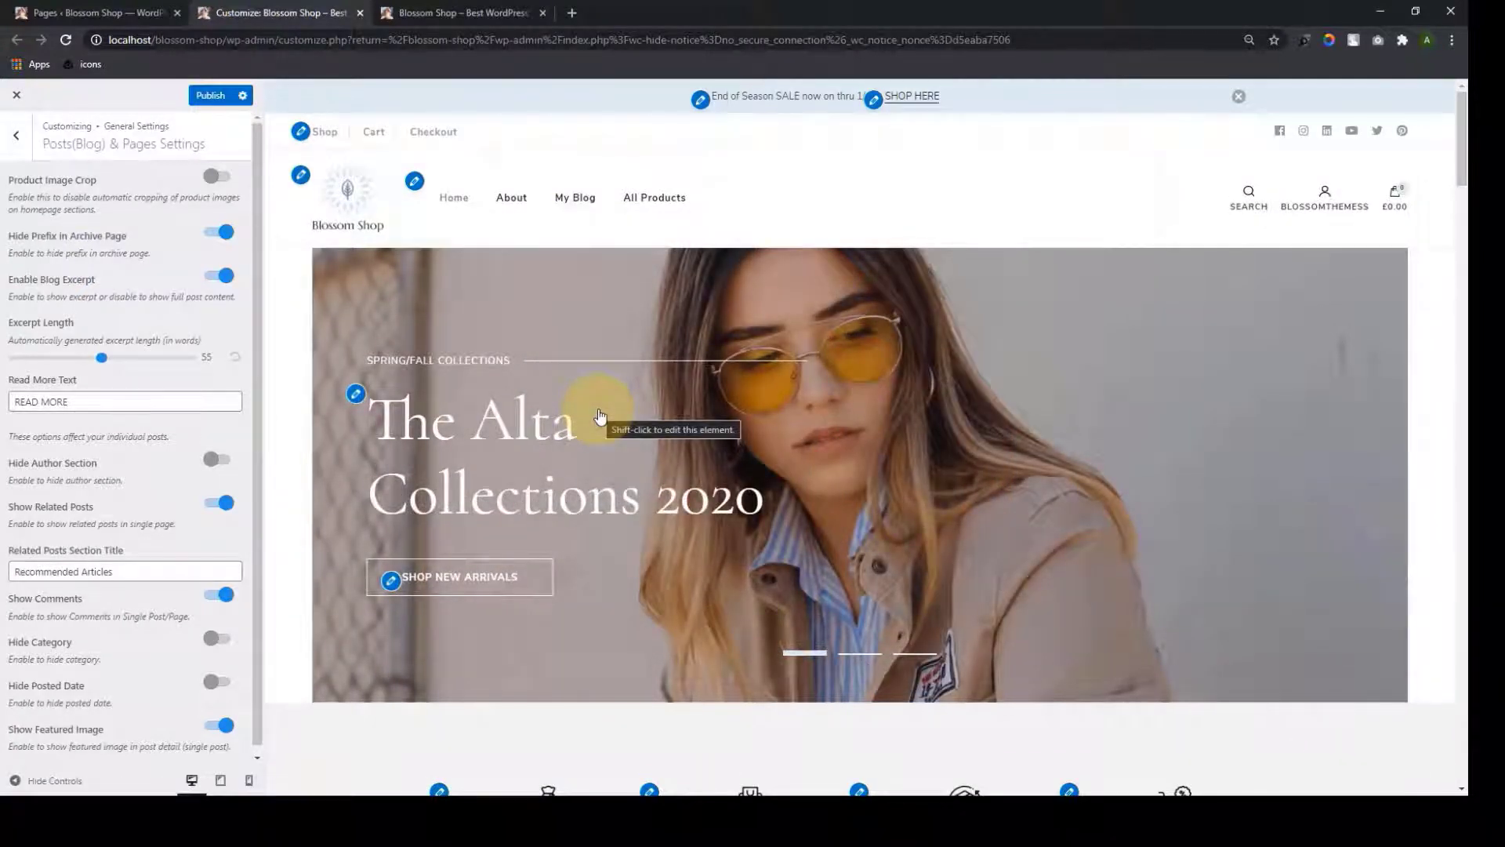
scroll(601, 415, down, 3)
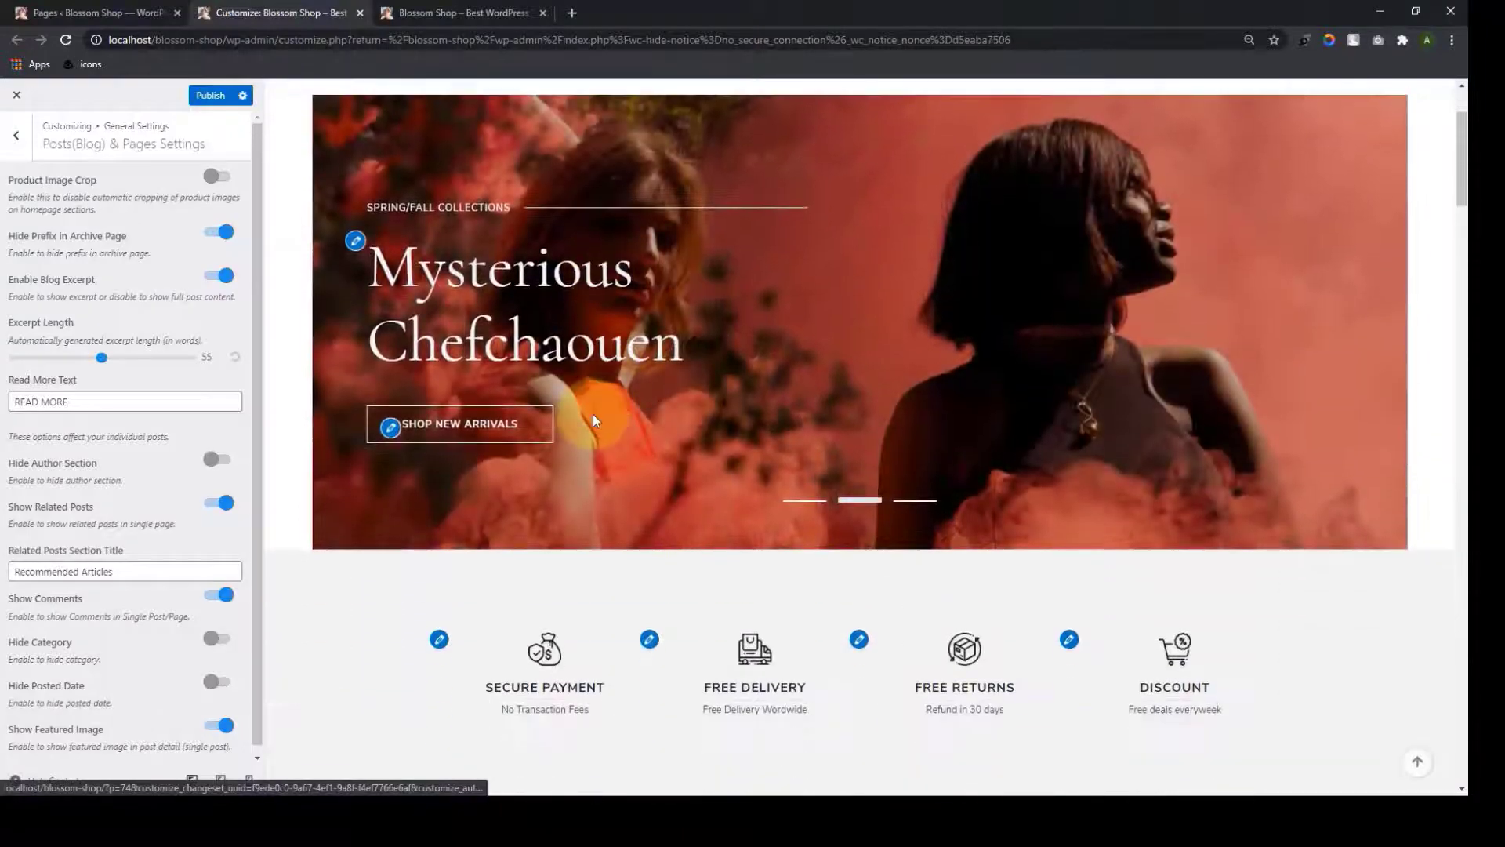
scroll(811, 208, up, 3)
scroll(799, 223, down, 15)
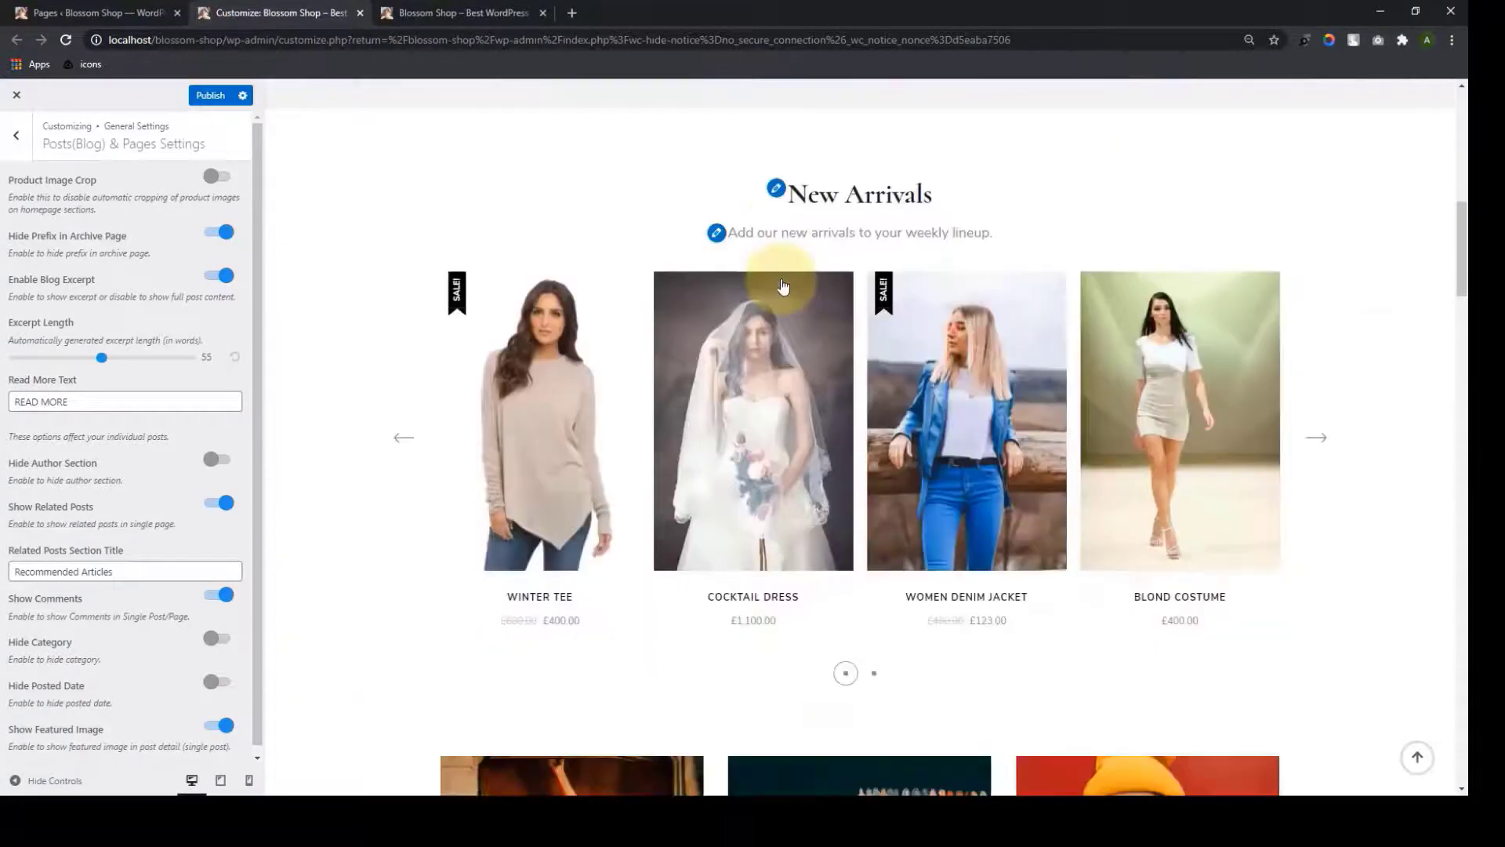
scroll(787, 304, down, 12)
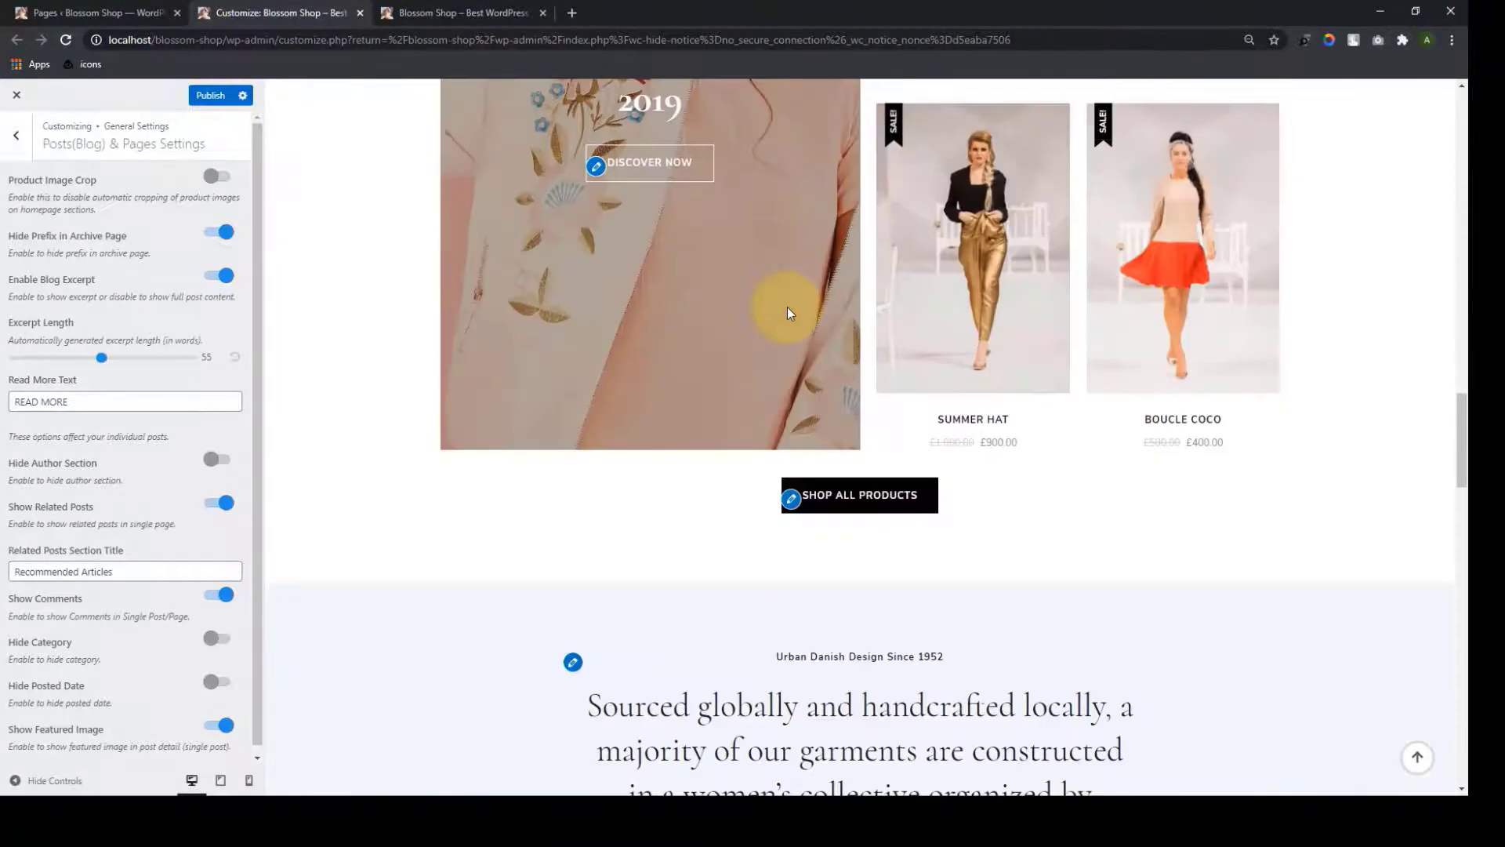
scroll(787, 308, down, 15)
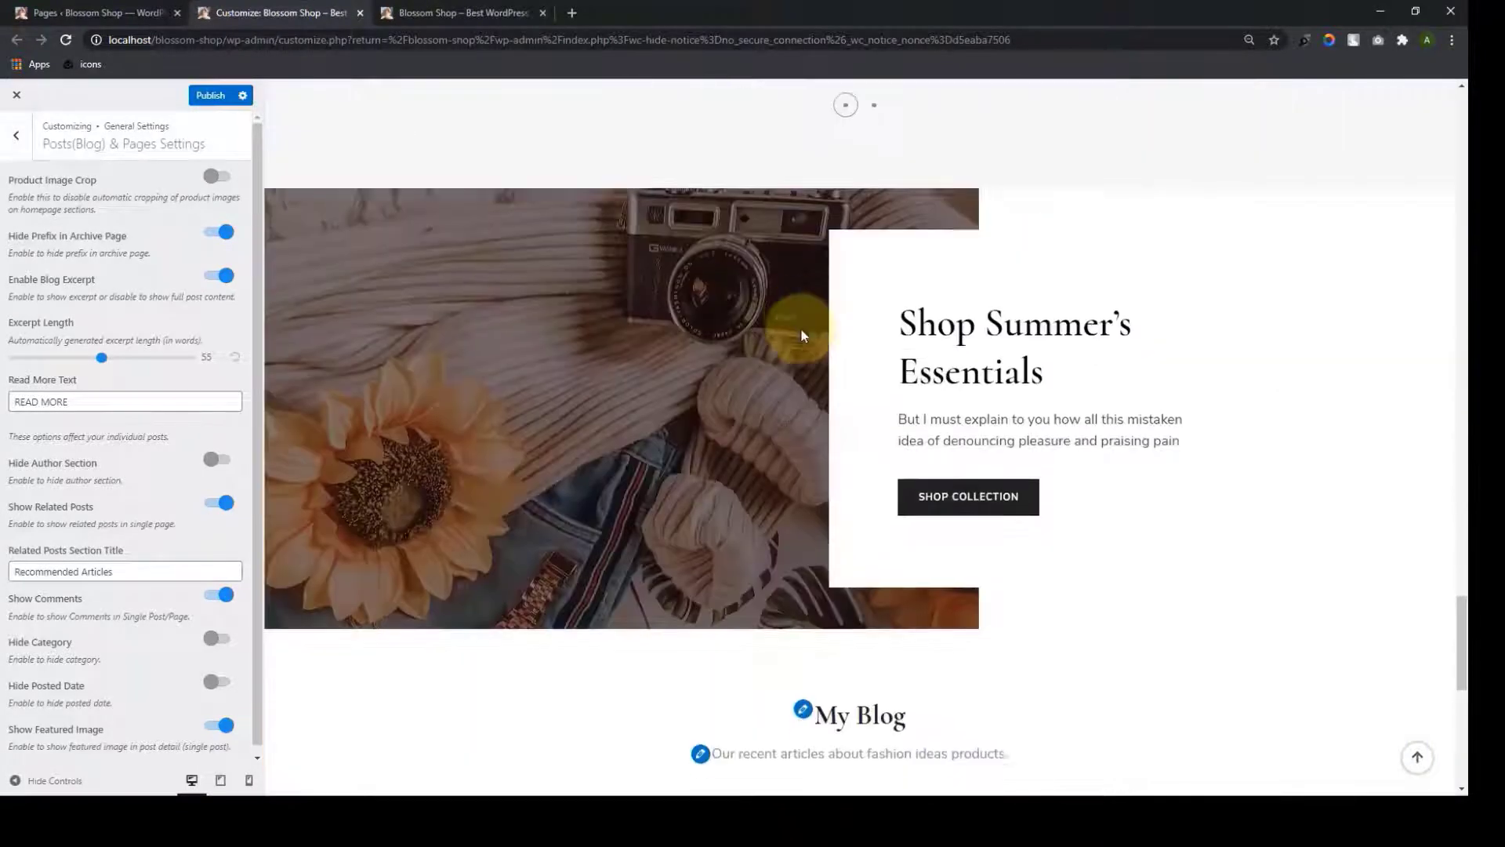
scroll(801, 328, down, 8)
Open the Spring/Fall Collections archive, then My Blog from the breadcrumb, and browse its posts
click(498, 351)
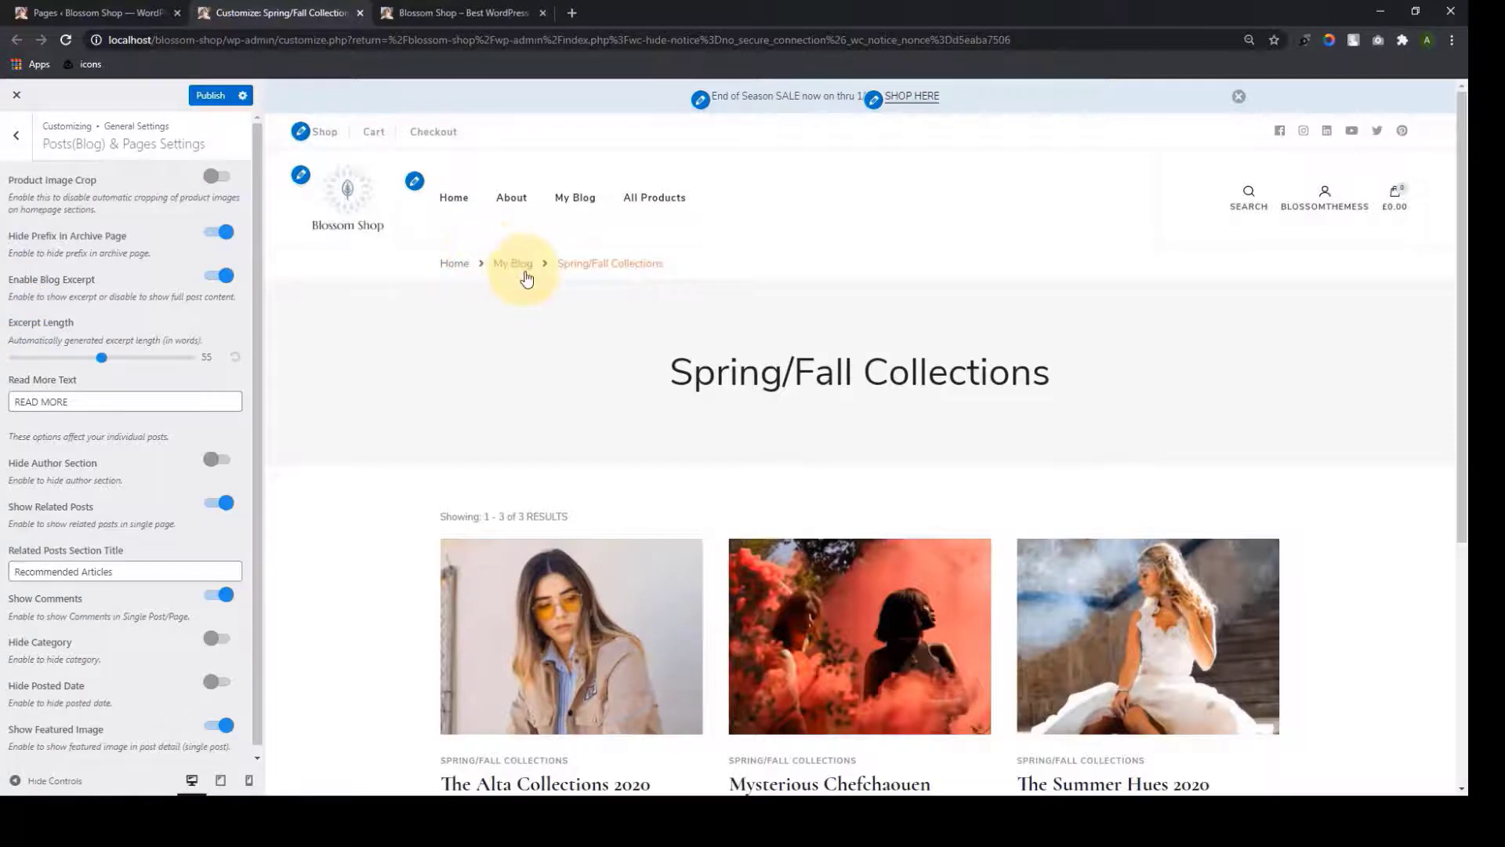
scroll(518, 270, down, 4)
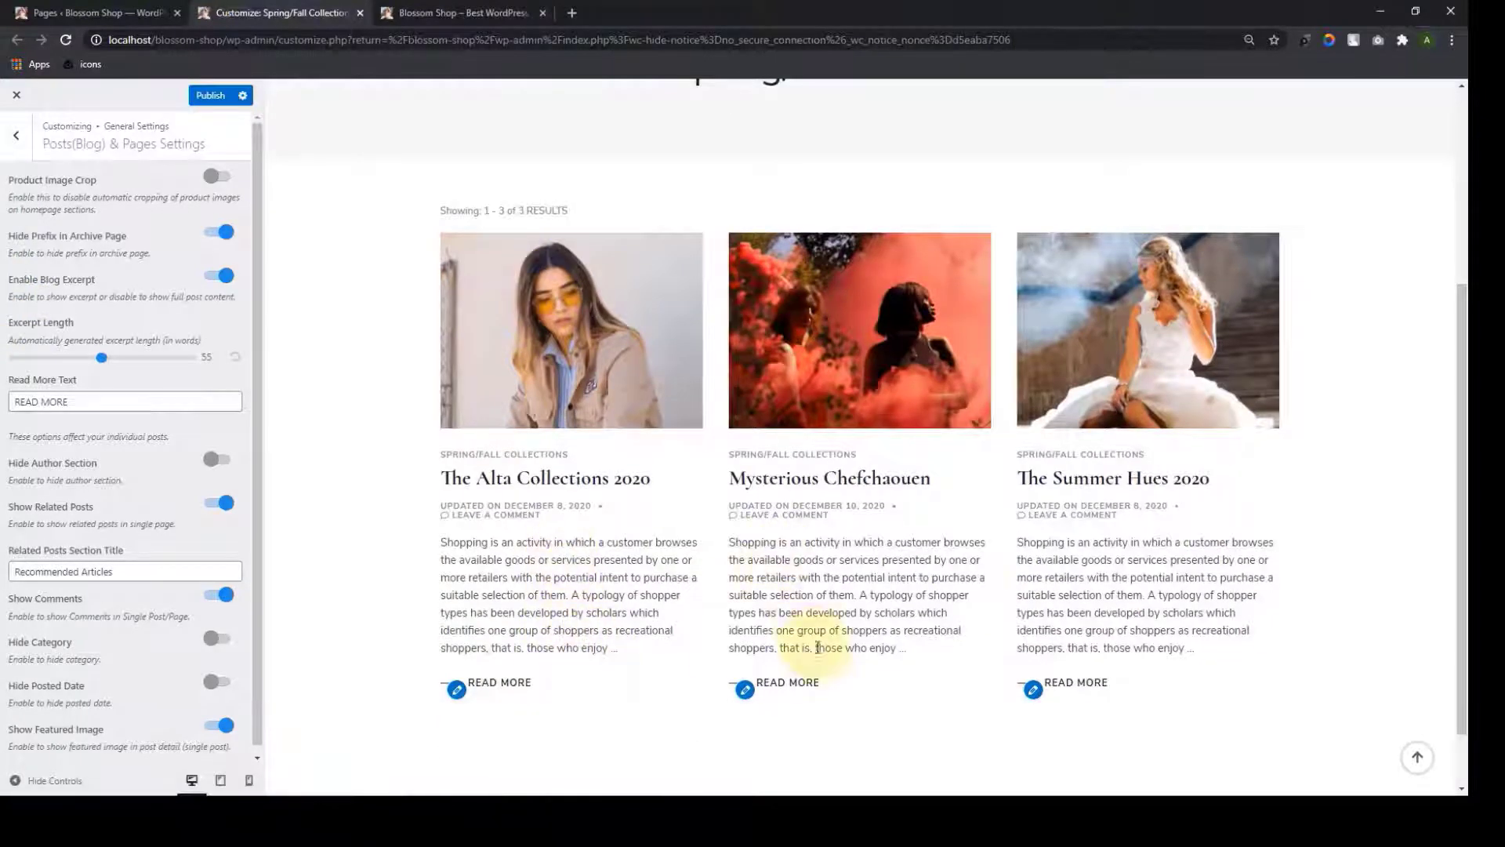
scroll(1070, 605, down, 1)
scroll(766, 476, up, 5)
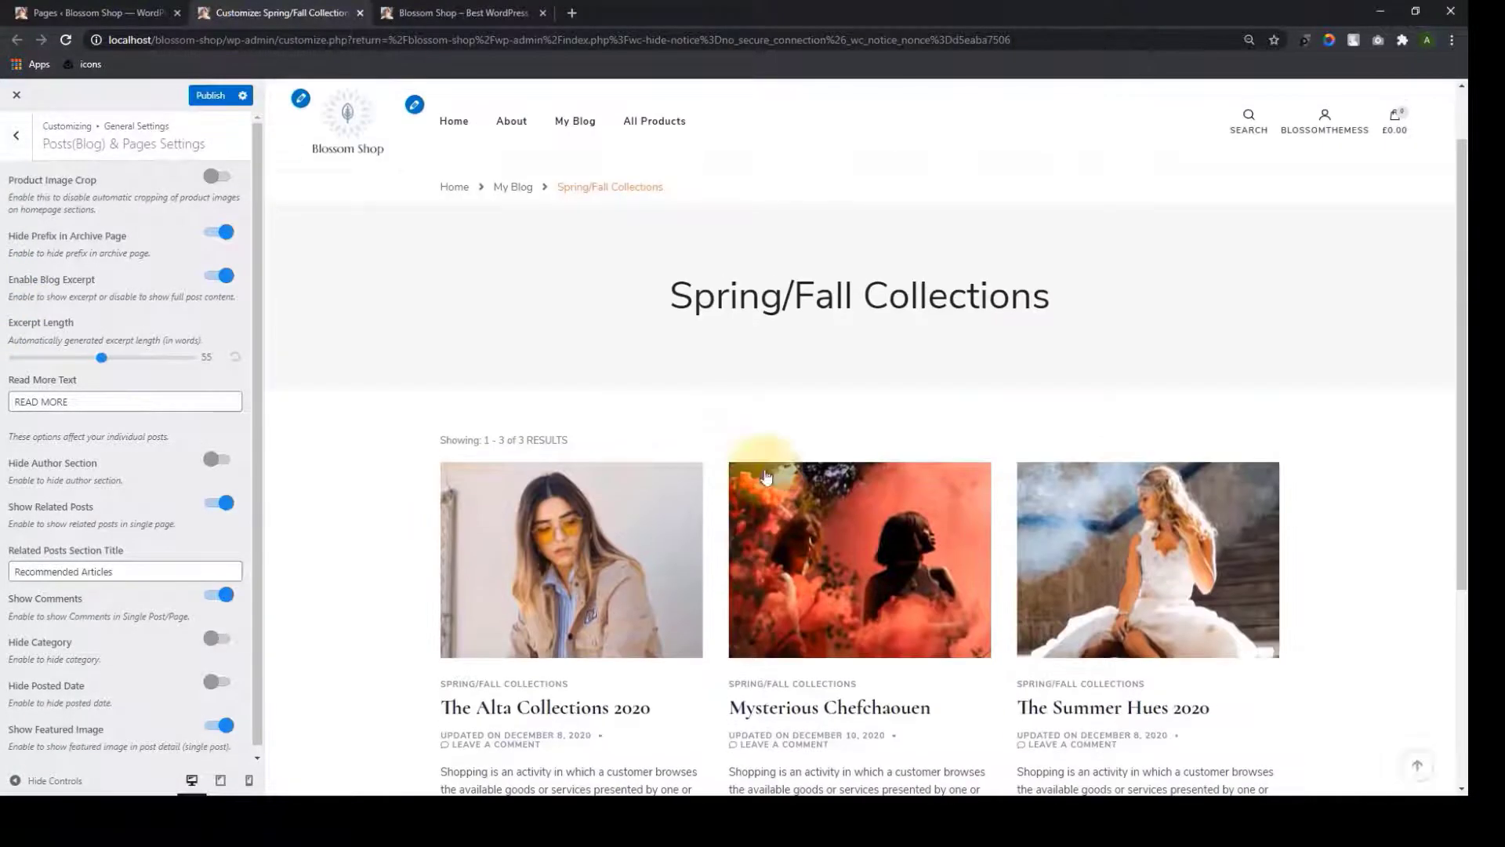
click(505, 191)
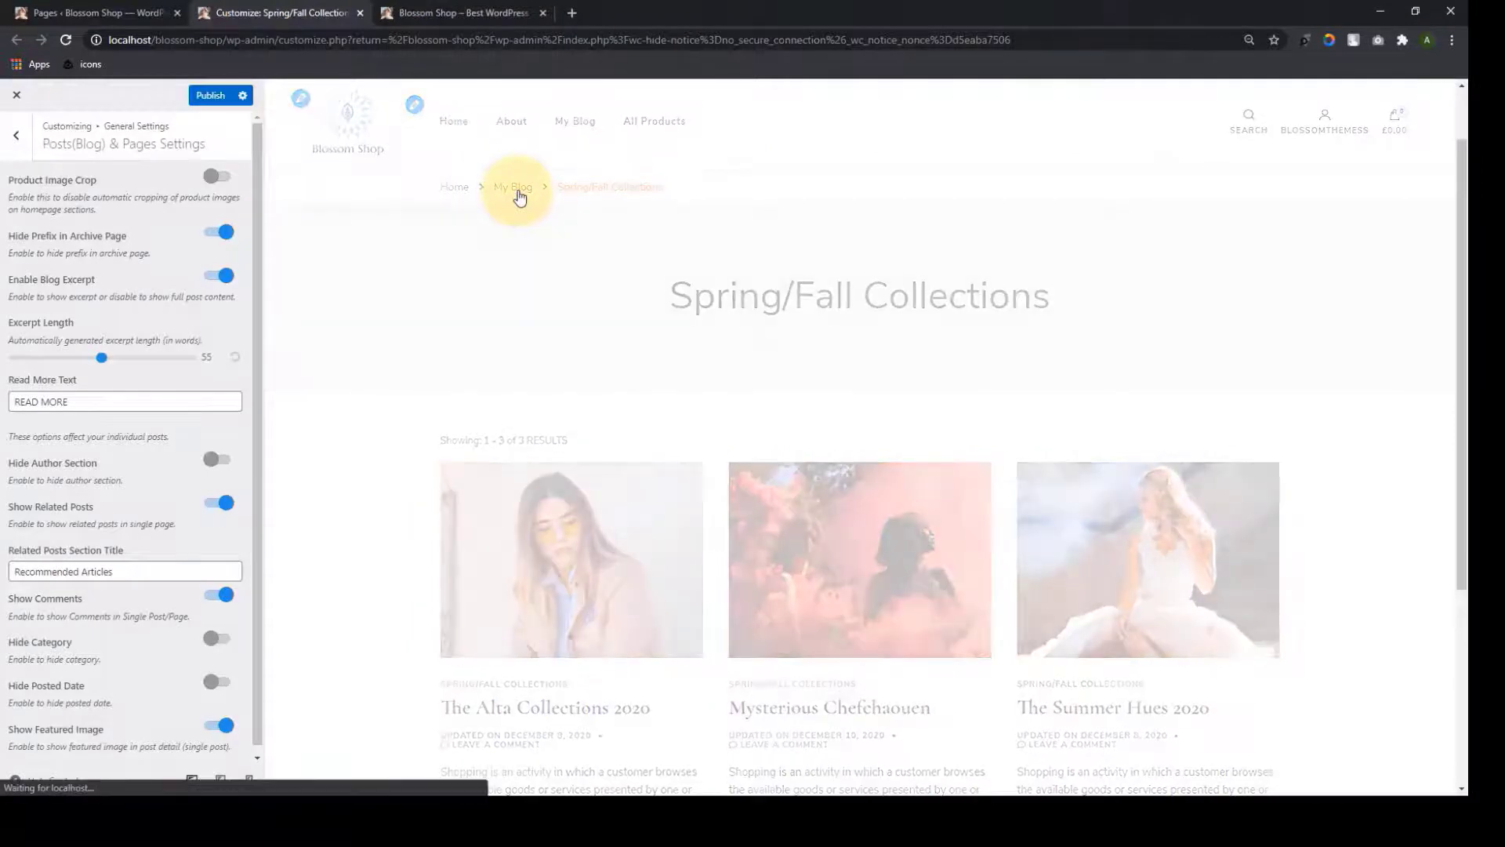
scroll(651, 539, down, 4)
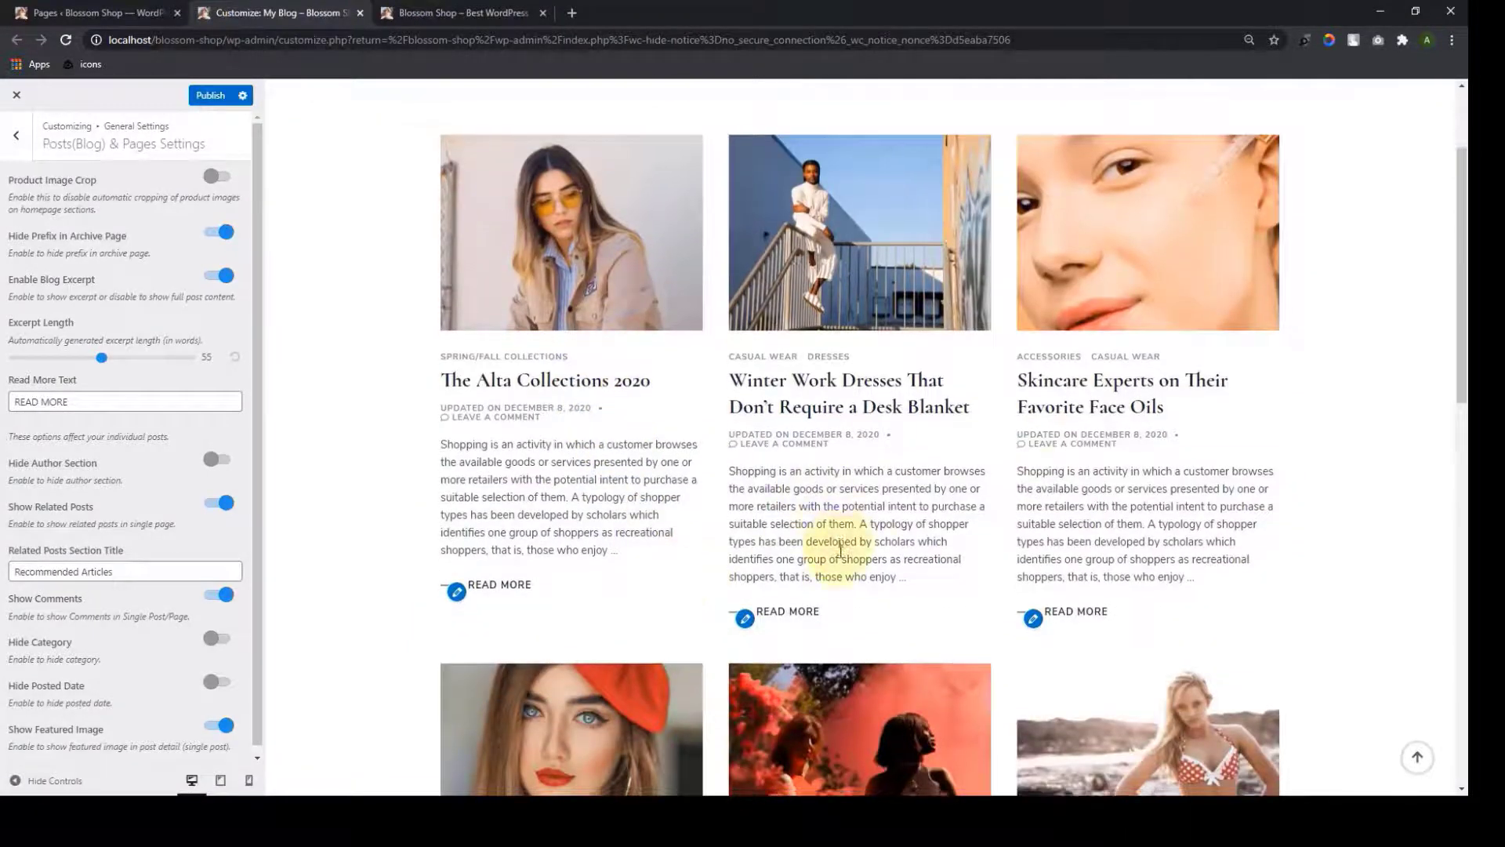
scroll(1066, 404, down, 6)
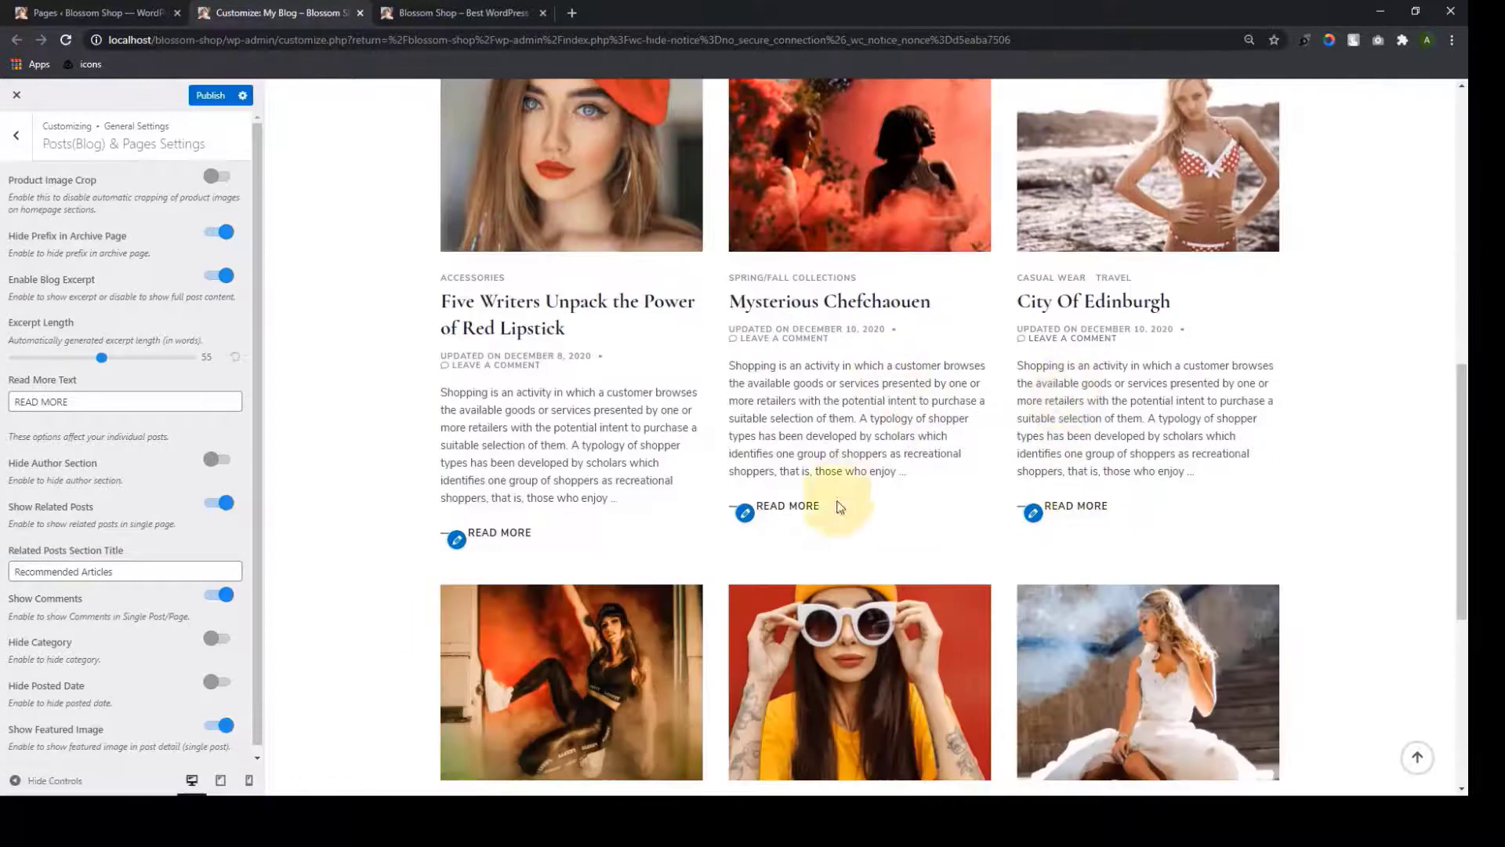
scroll(596, 513, down, 6)
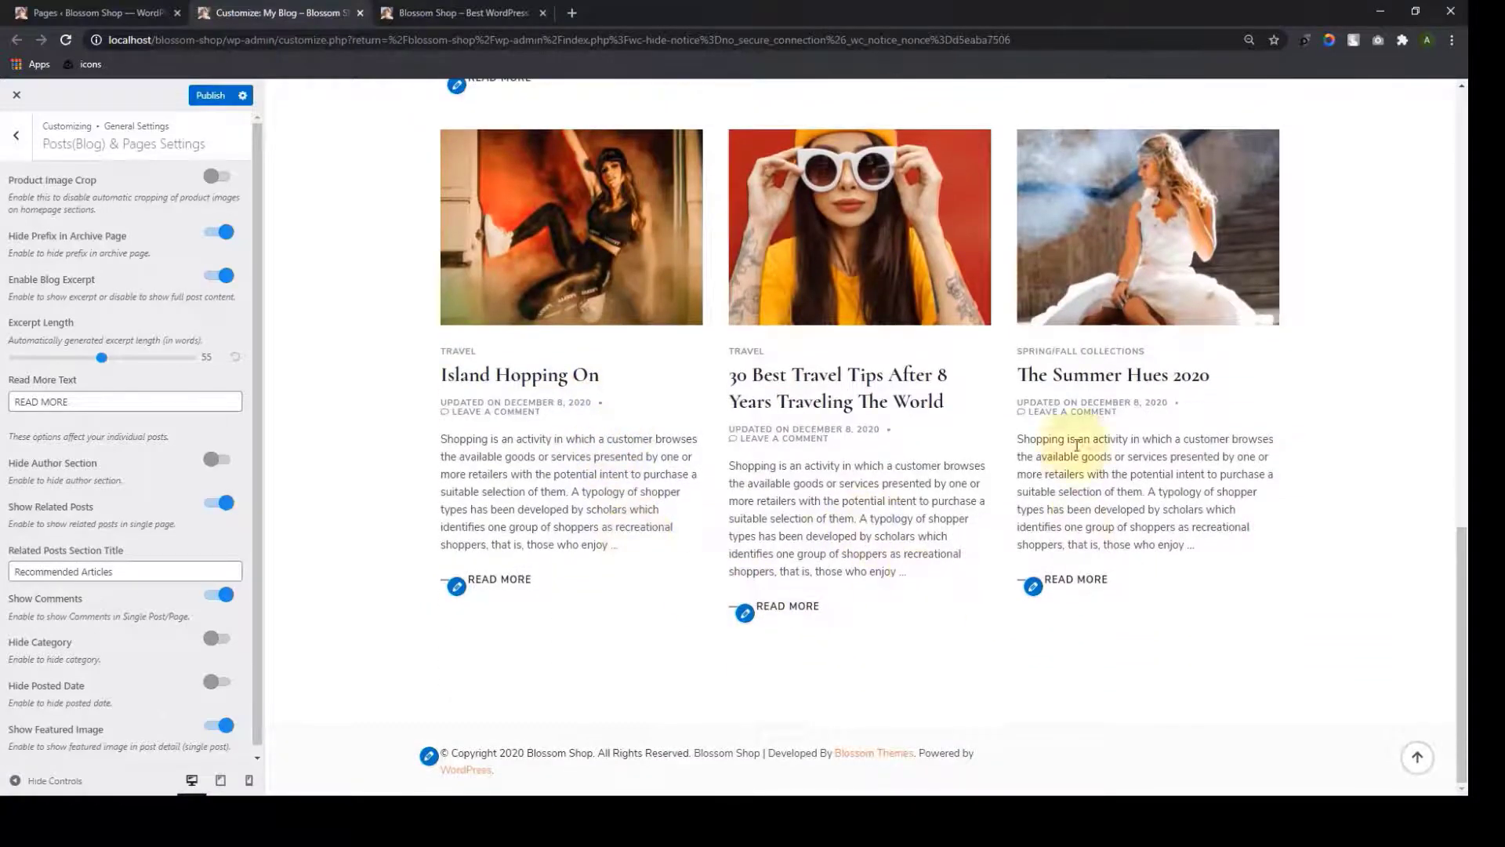
scroll(1066, 524, up, 16)
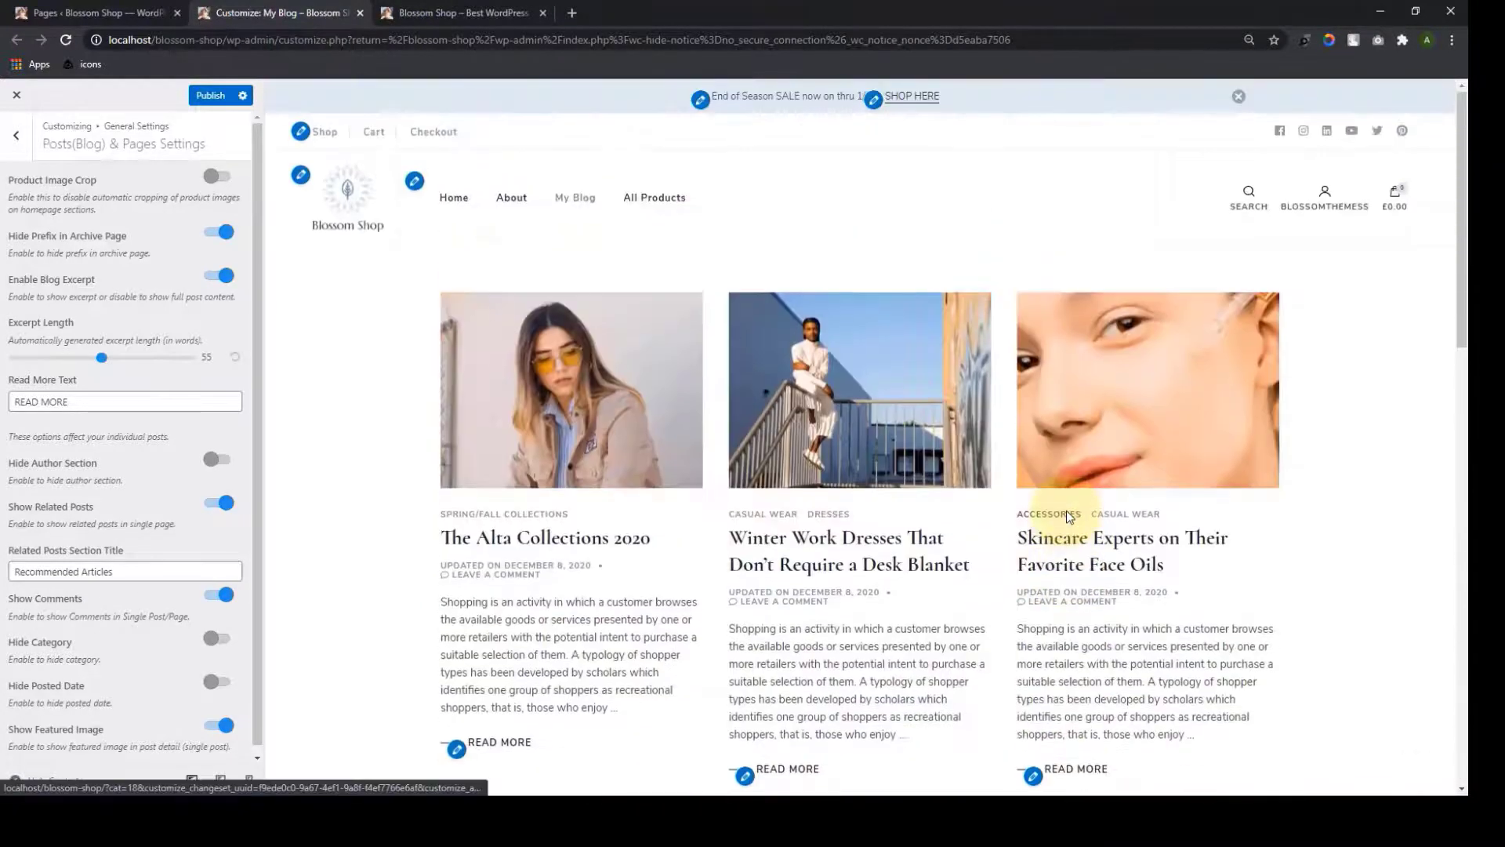
Scroll the blog page preview to check the post excerpts ending in READ MORE links
scroll(1068, 516, down, 4)
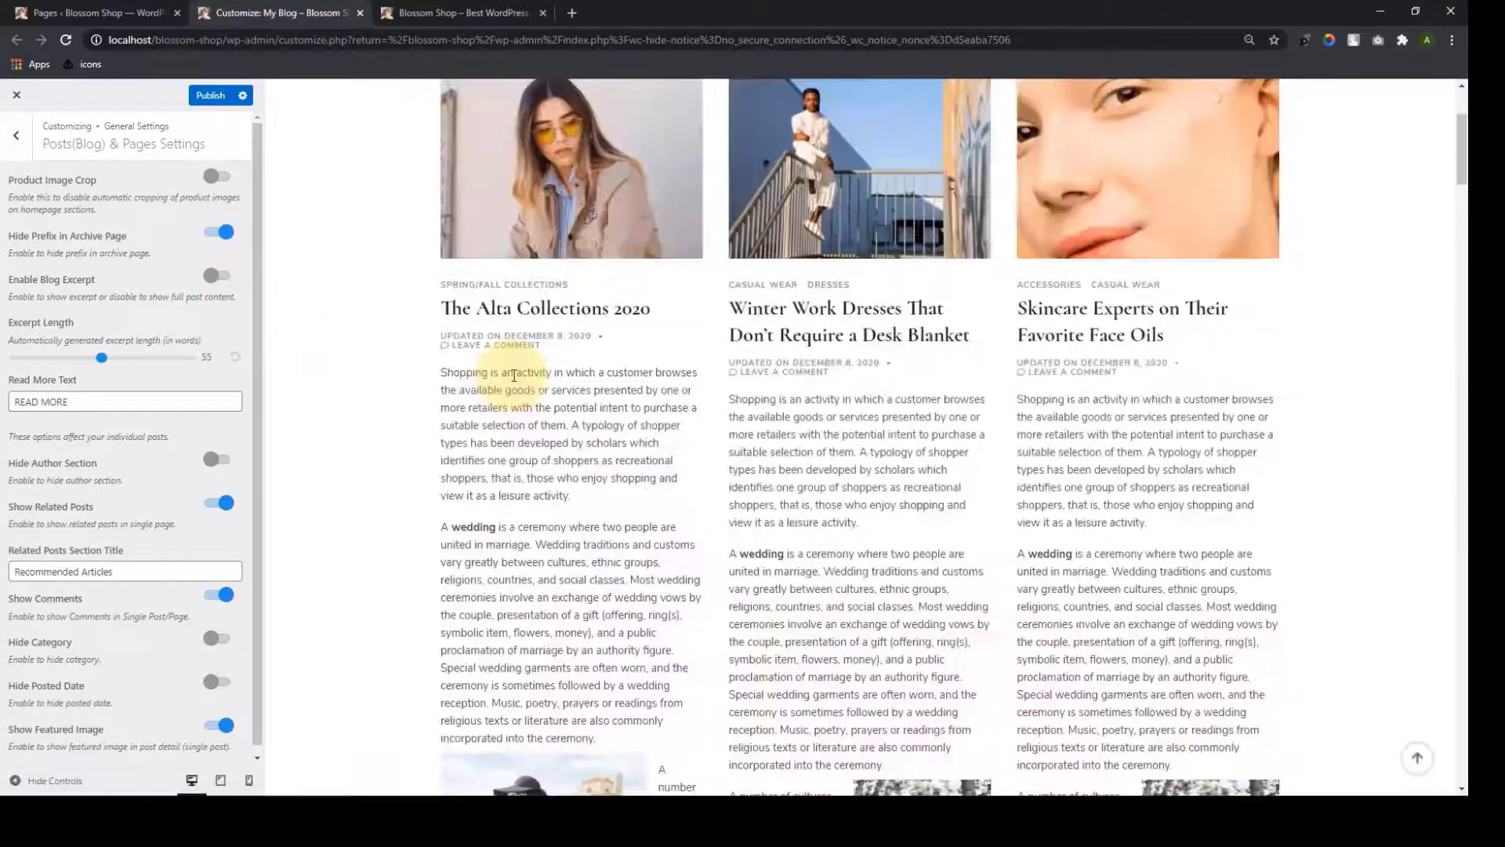
scroll(514, 376, down, 18)
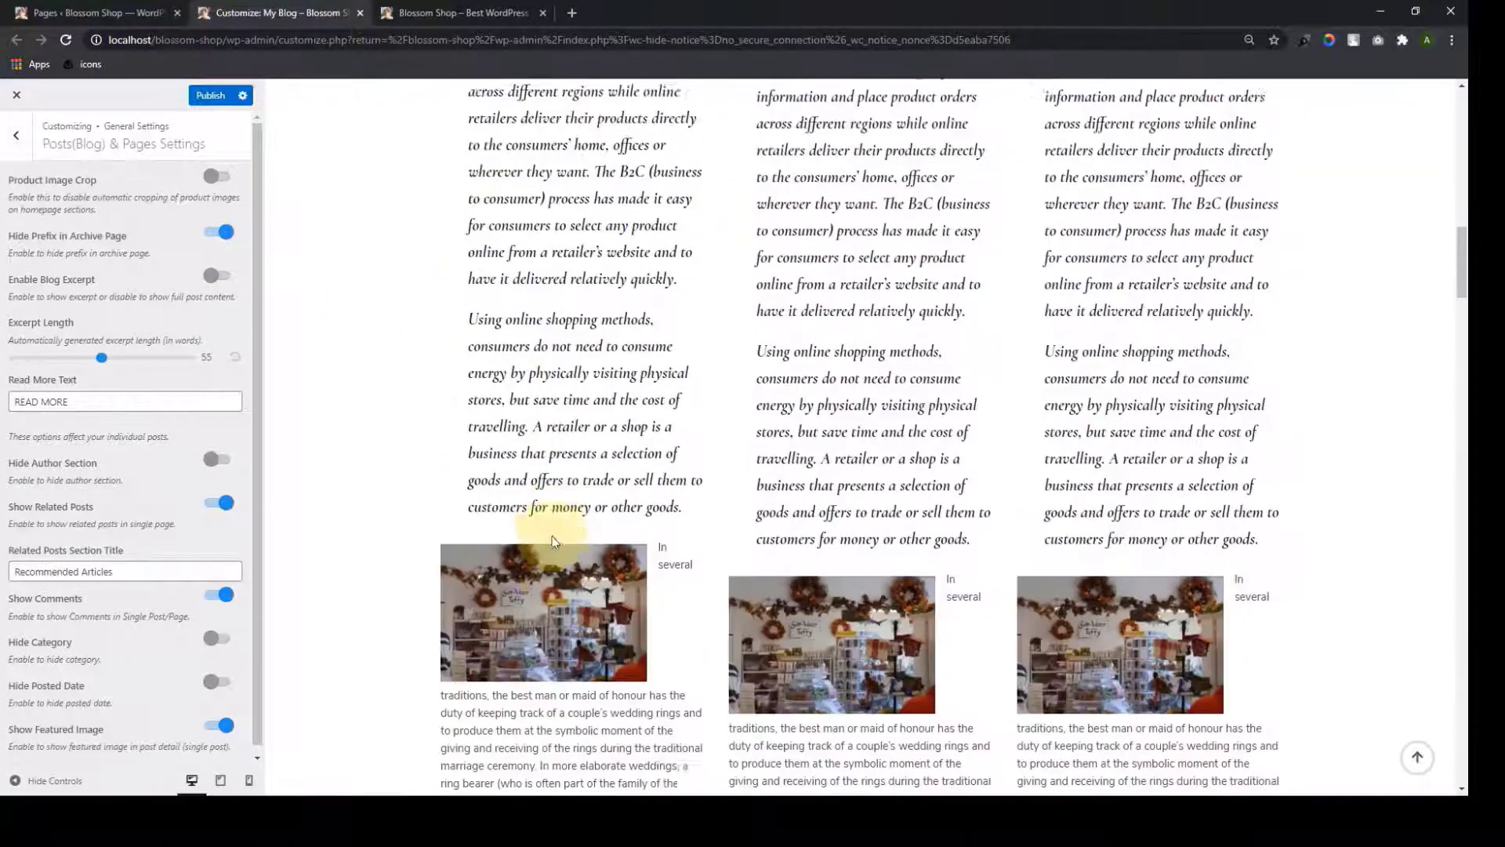
scroll(553, 543, down, 9)
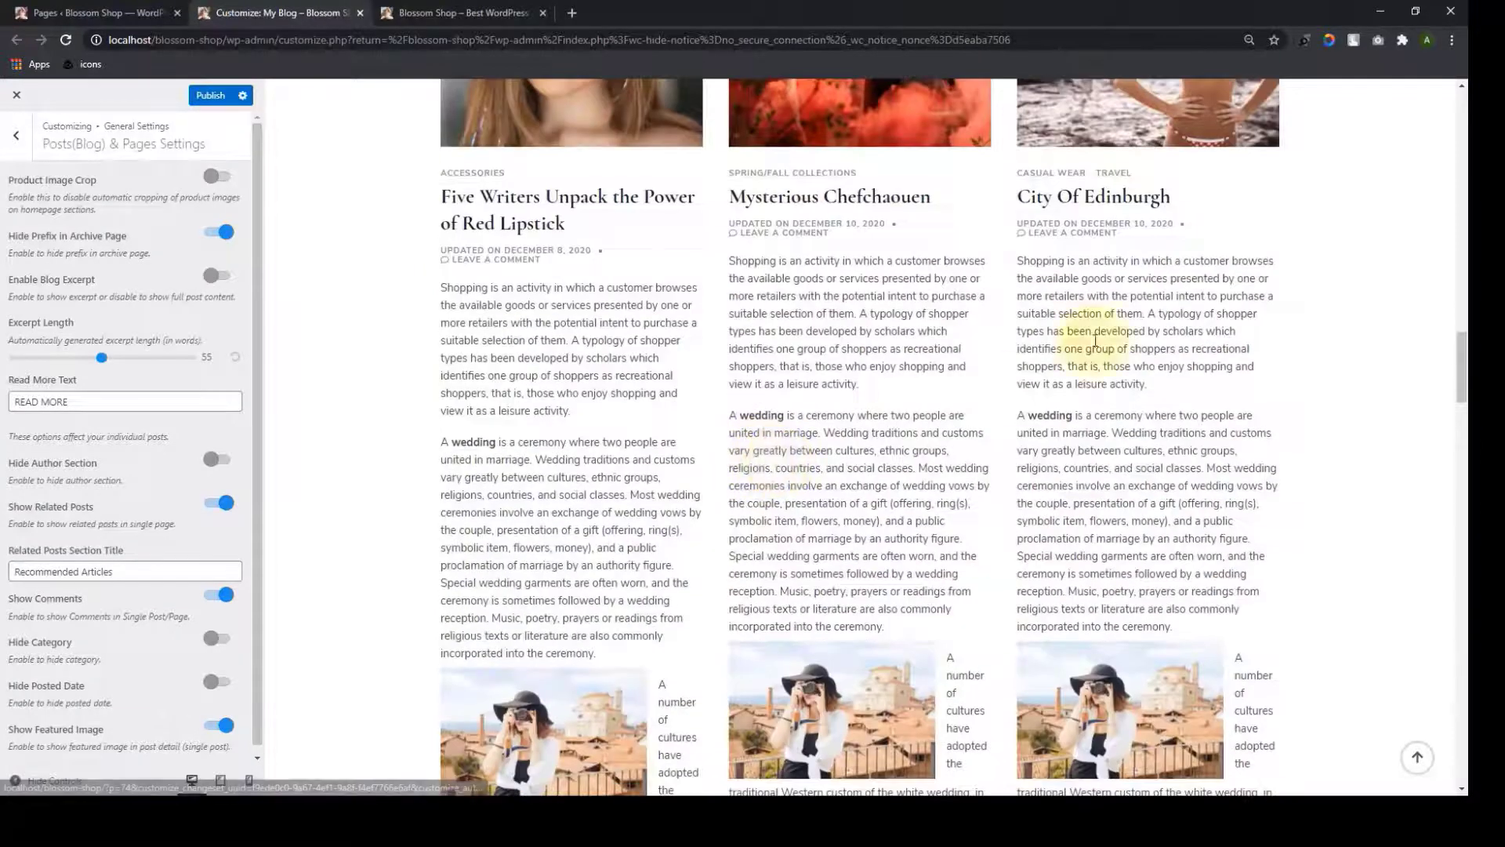
scroll(1120, 249, up, 2)
scroll(1098, 330, down, 15)
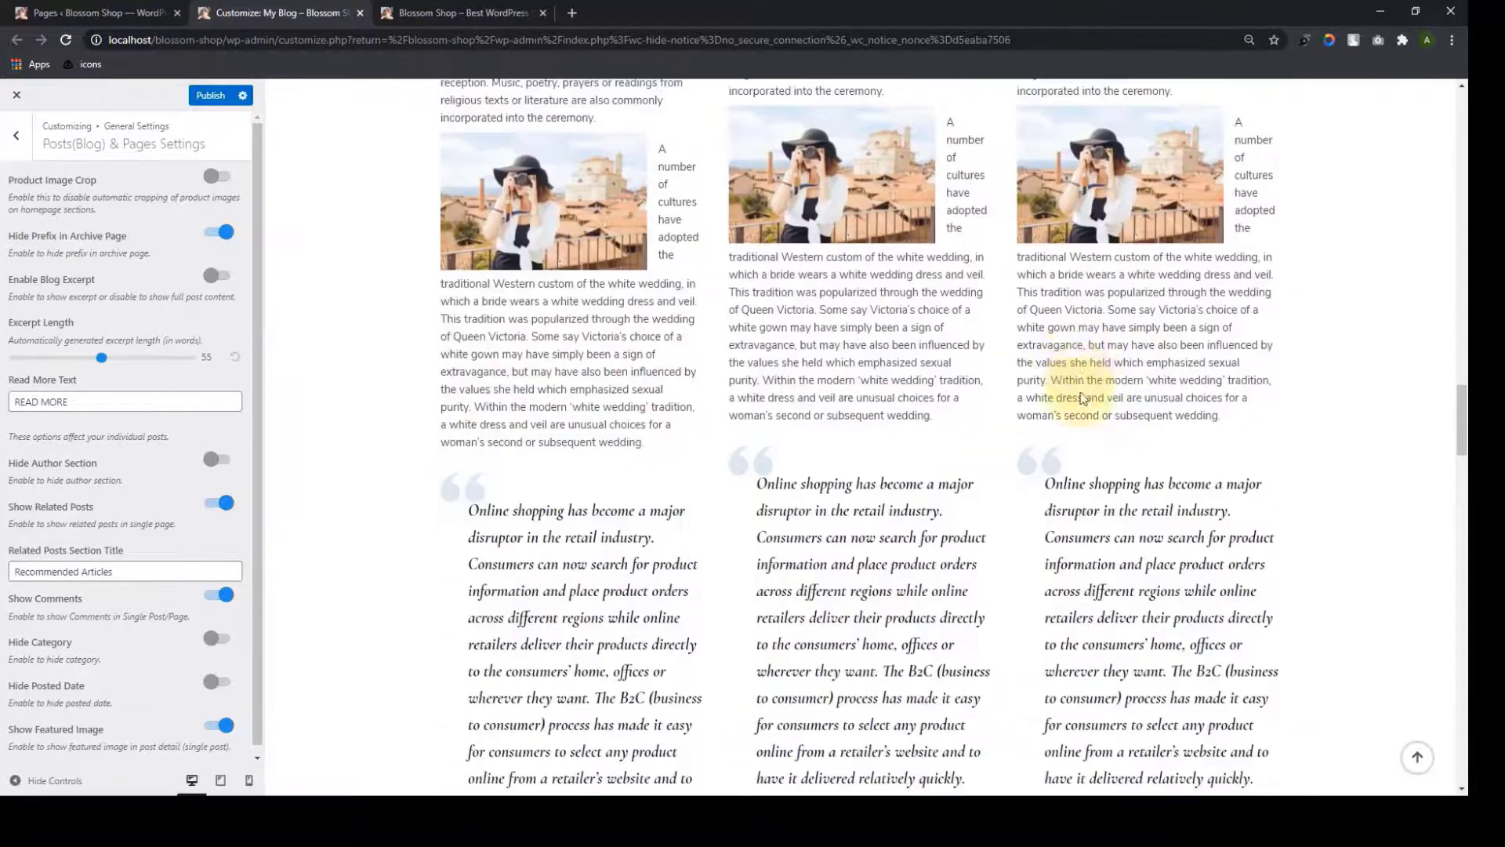
scroll(1082, 408, down, 6)
scroll(1082, 408, down, 5)
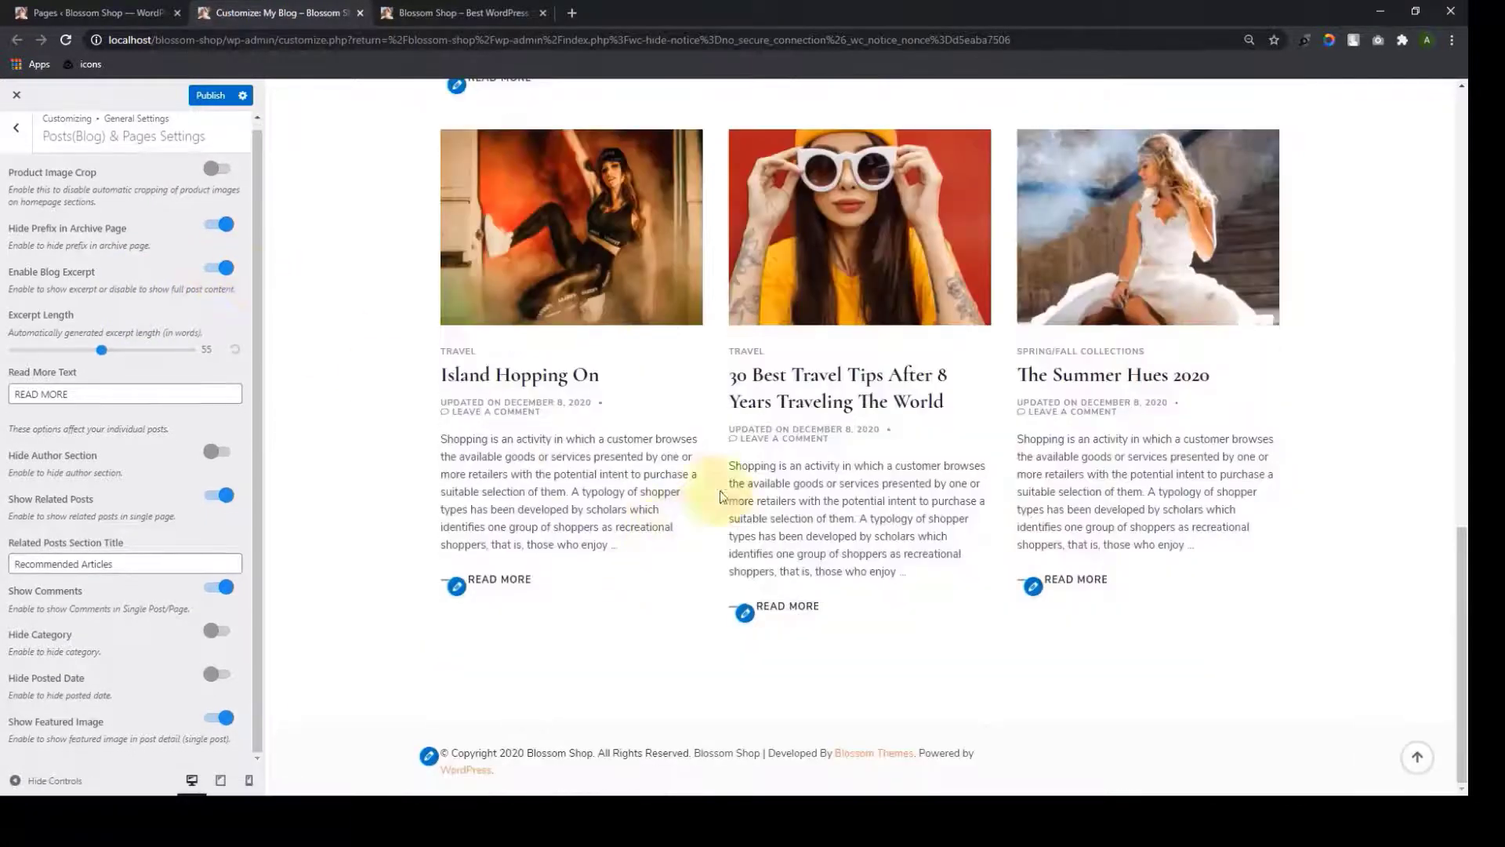
scroll(1087, 490, up, 10)
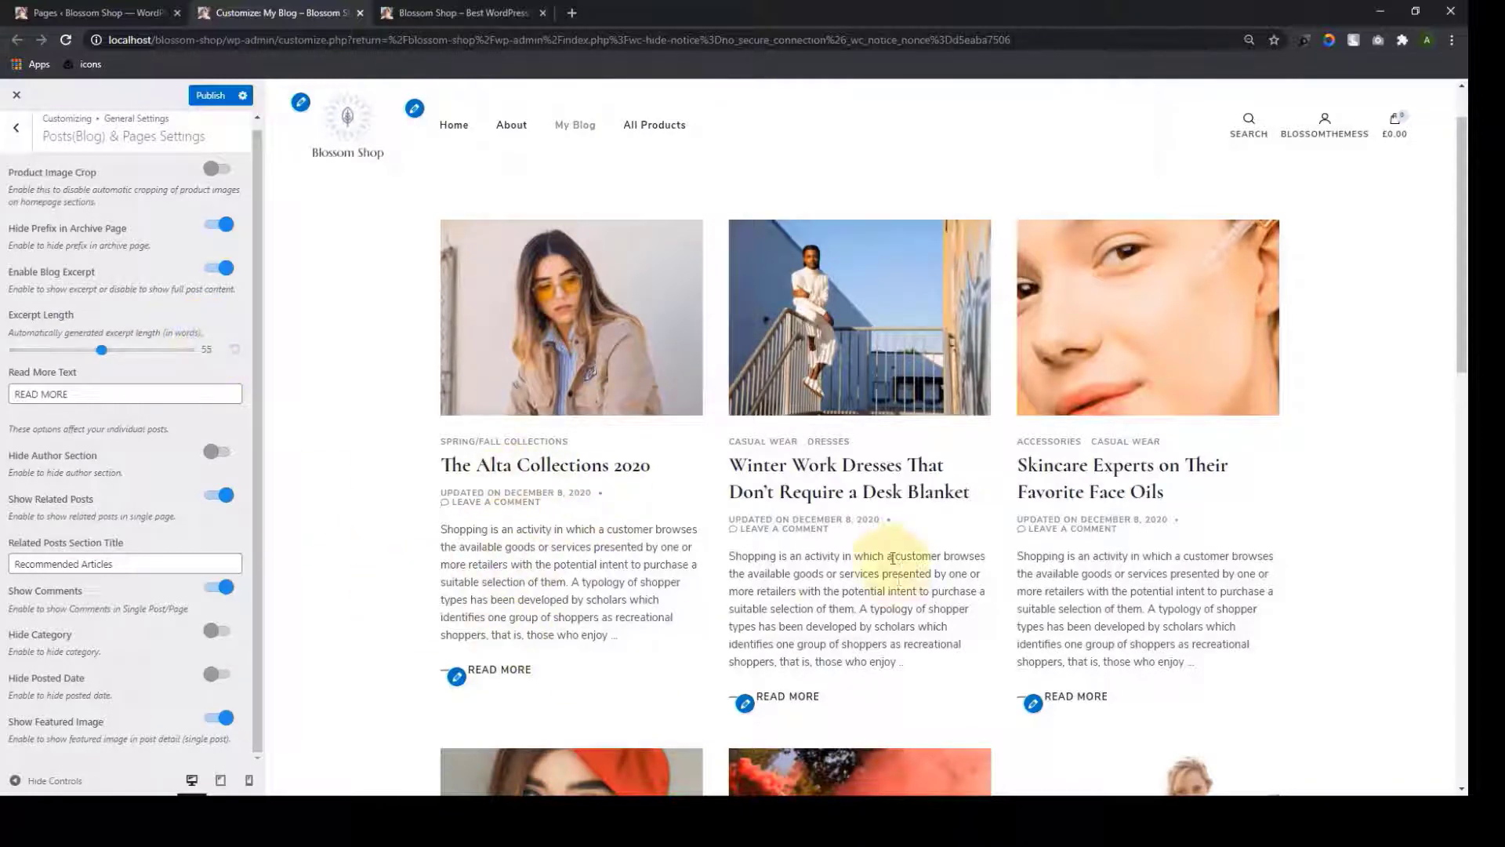
Shorten the Excerpt Length to 35 words and review the preview
scroll(1194, 520, down, 3)
scroll(1194, 520, down, 3)
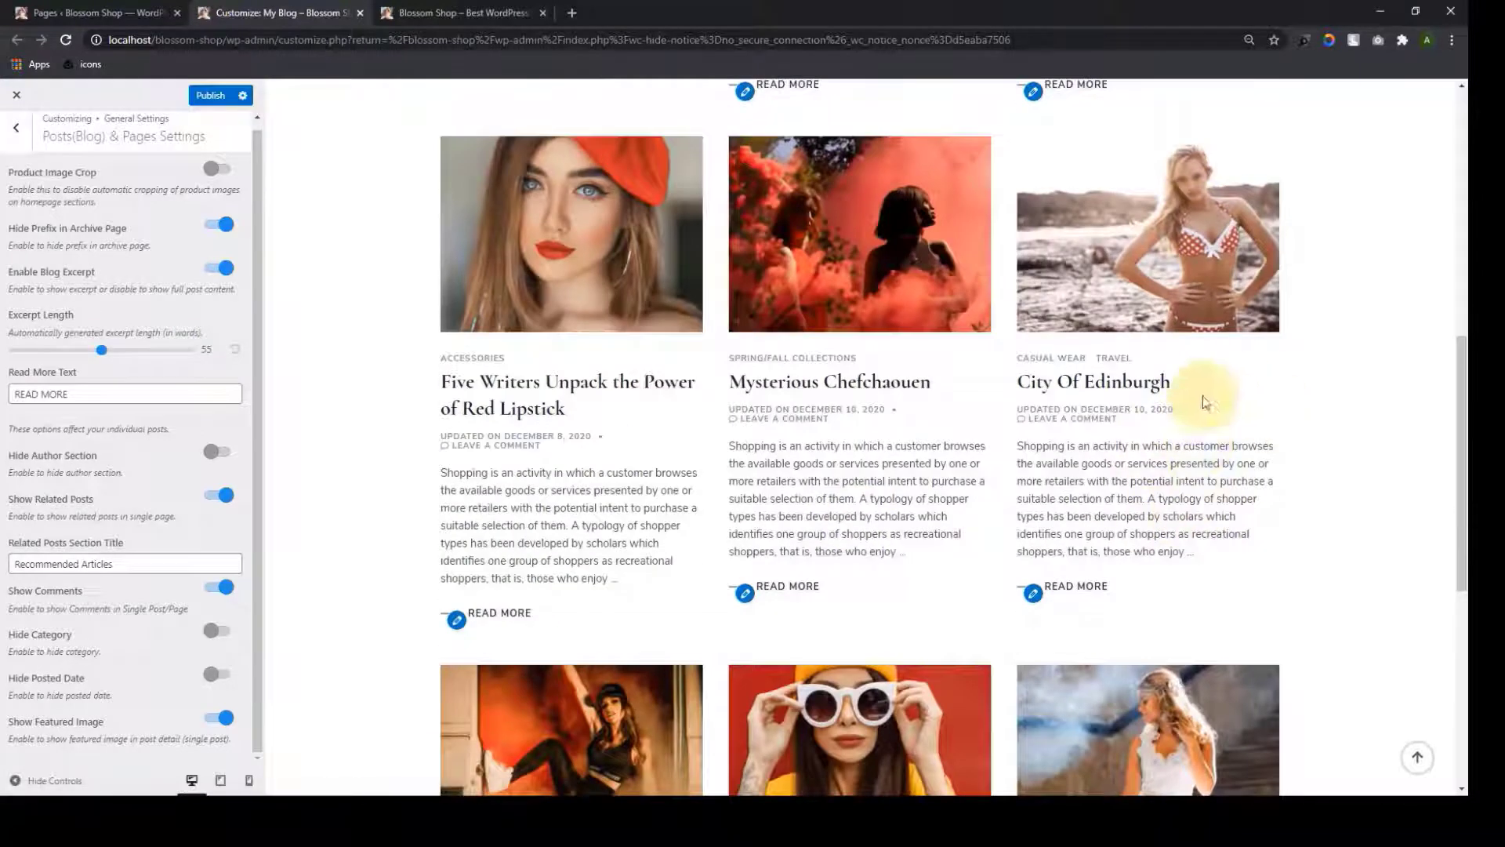
scroll(644, 481, down, 4)
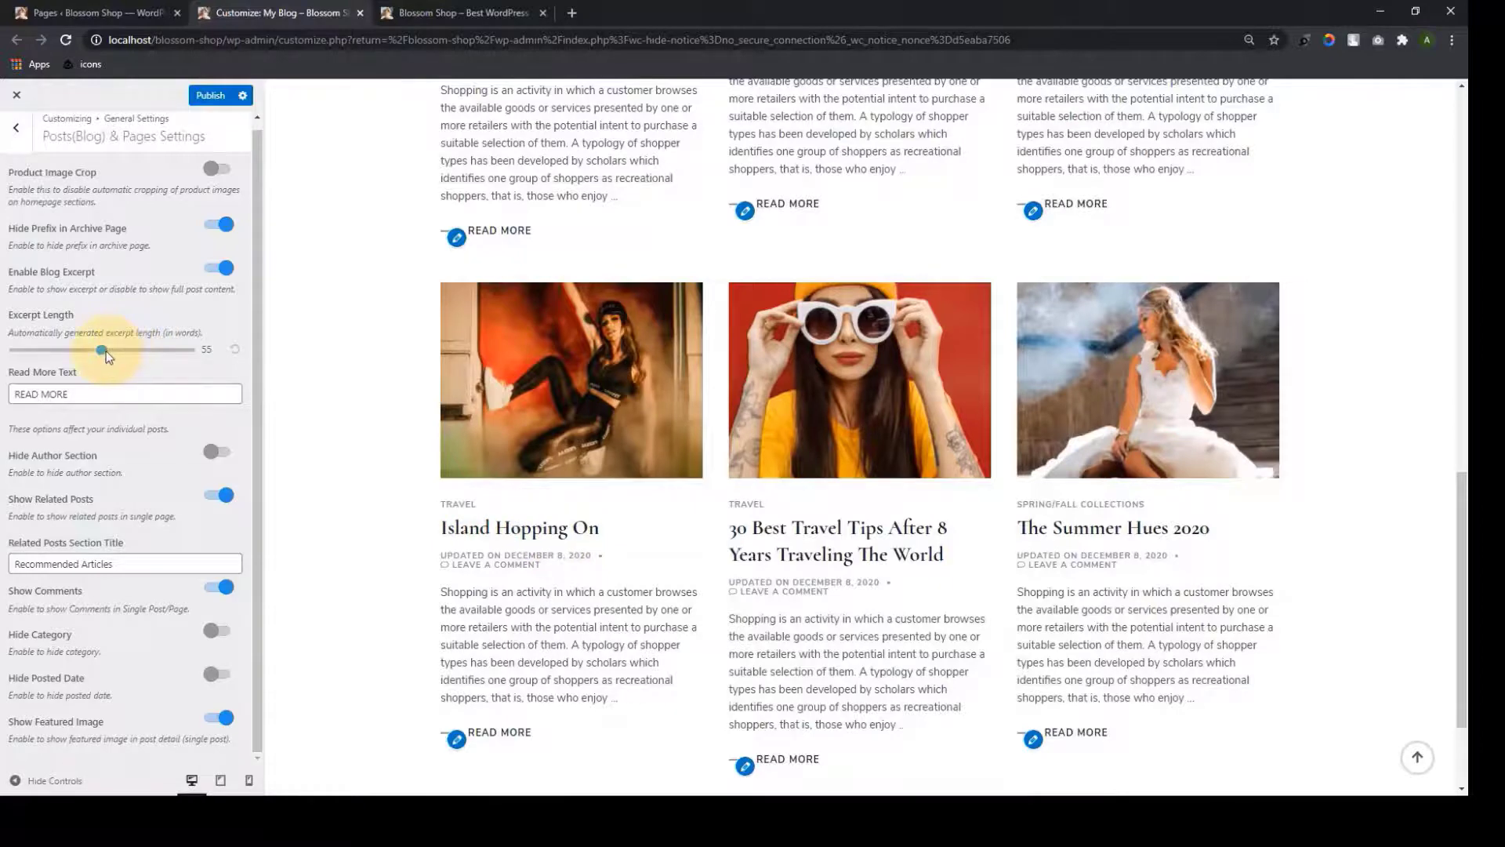
scroll(424, 398, up, 10)
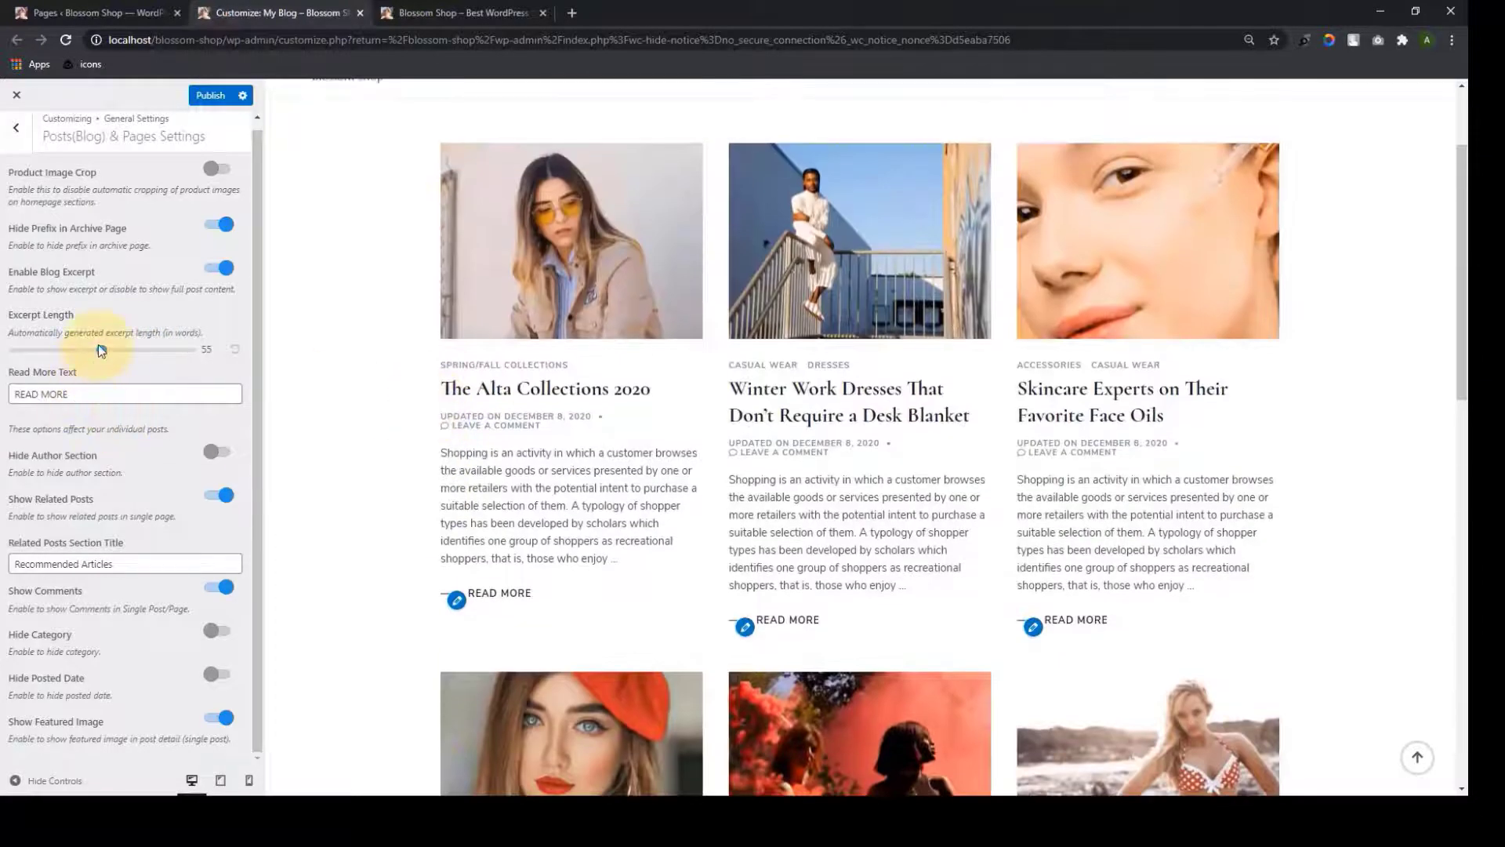
drag(88, 353, 72, 353)
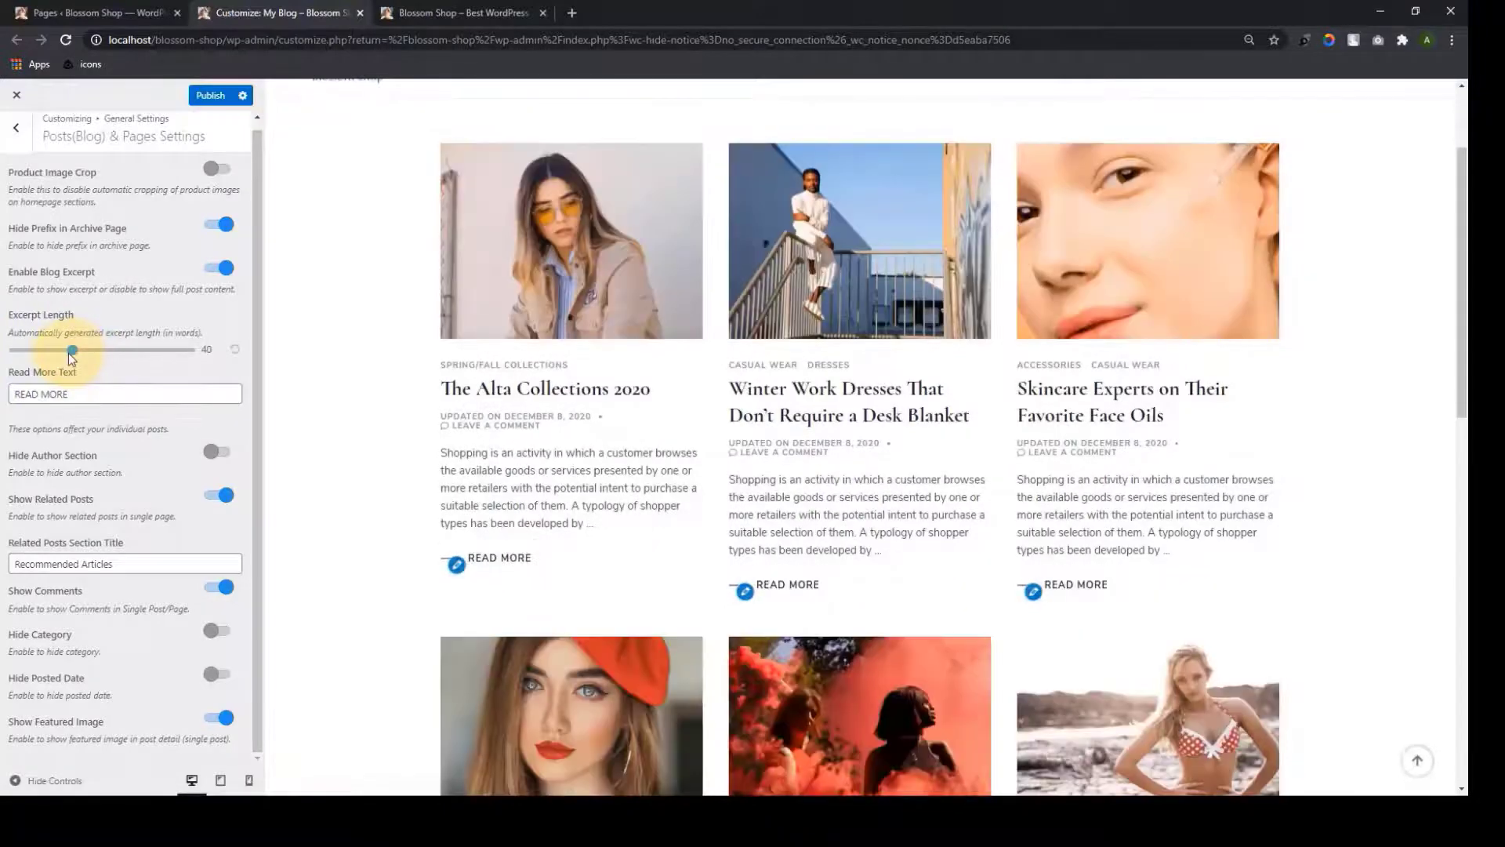
scroll(488, 420, down, 1)
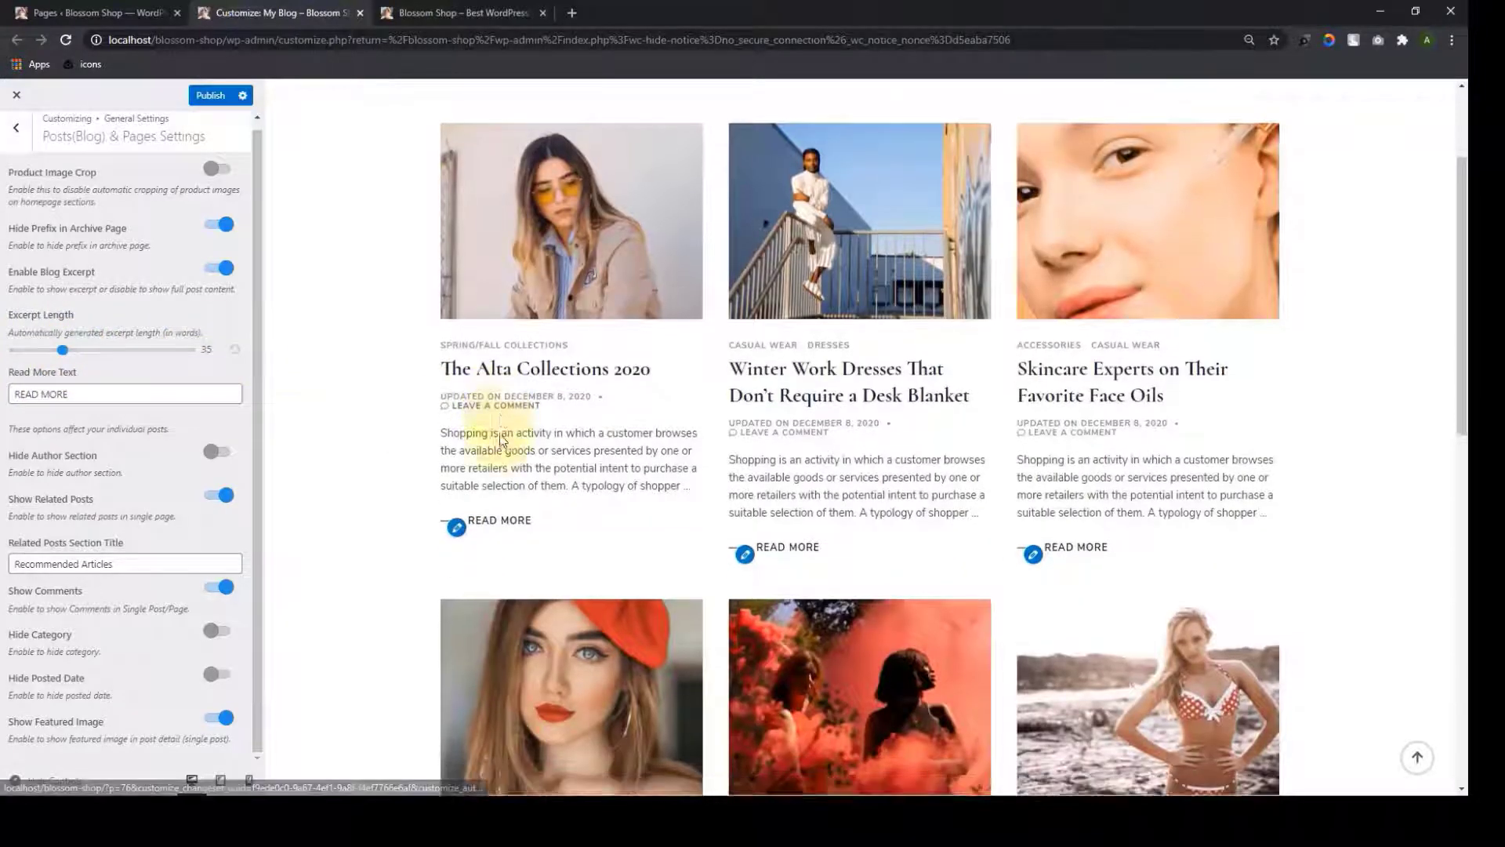
scroll(1125, 396, down, 10)
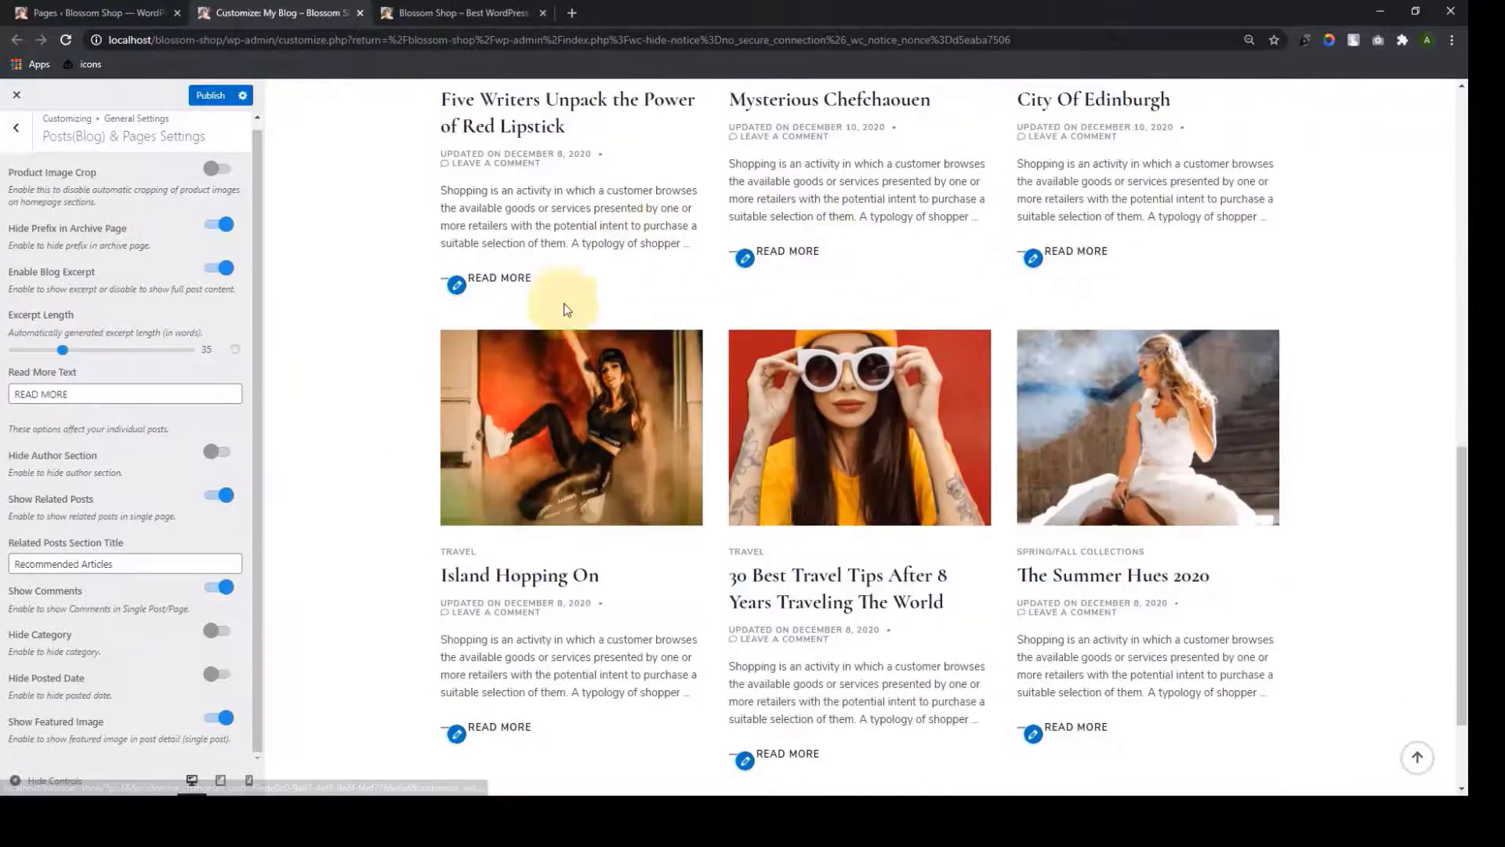
scroll(1098, 494, up, 12)
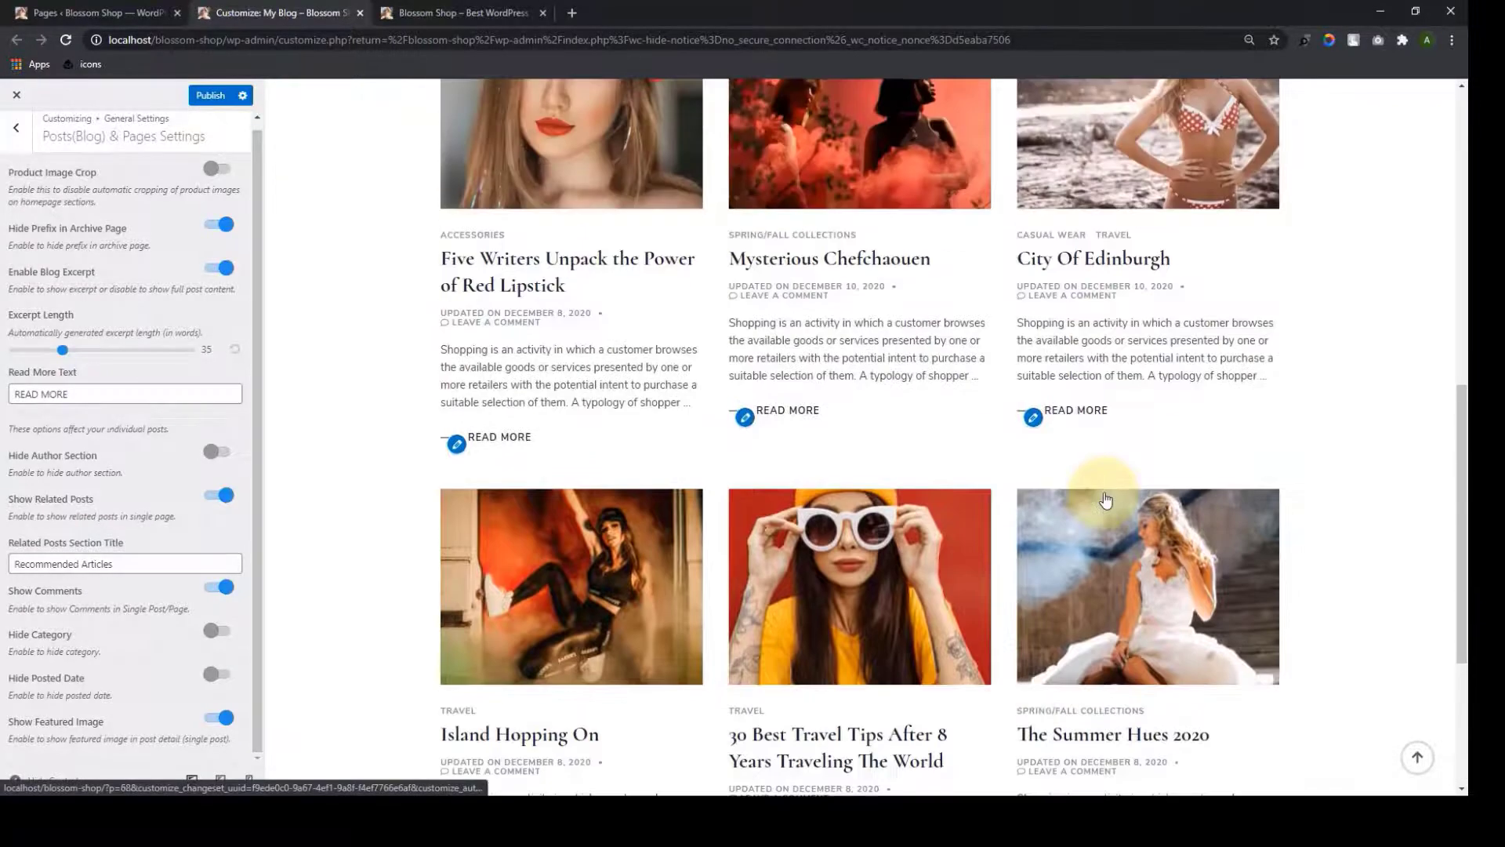
scroll(1103, 493, down, 1)
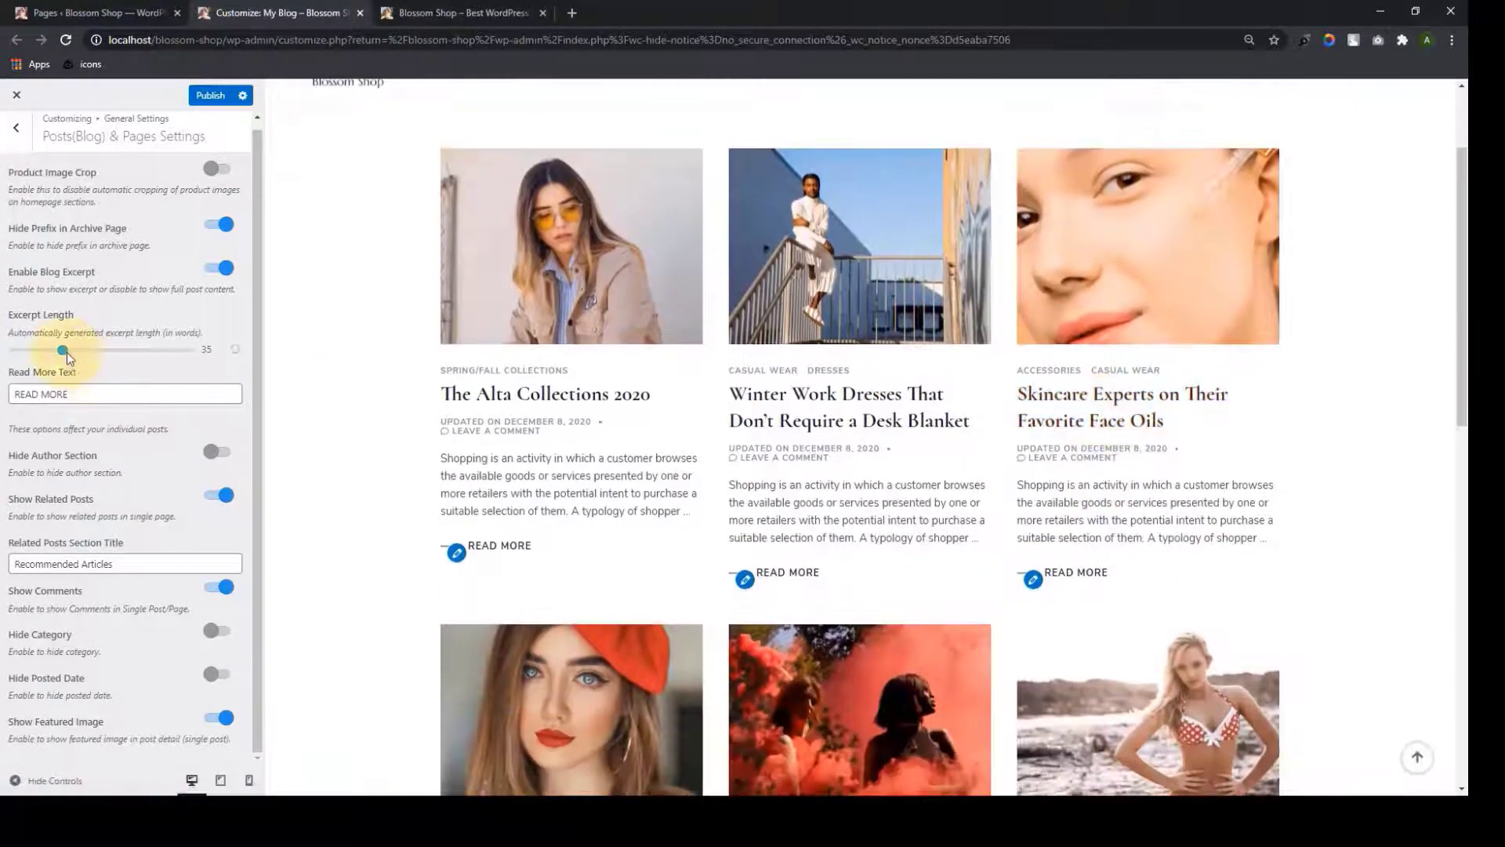
Raise the Excerpt Length to 80 words and select the Read More Text field
drag(84, 355, 150, 356)
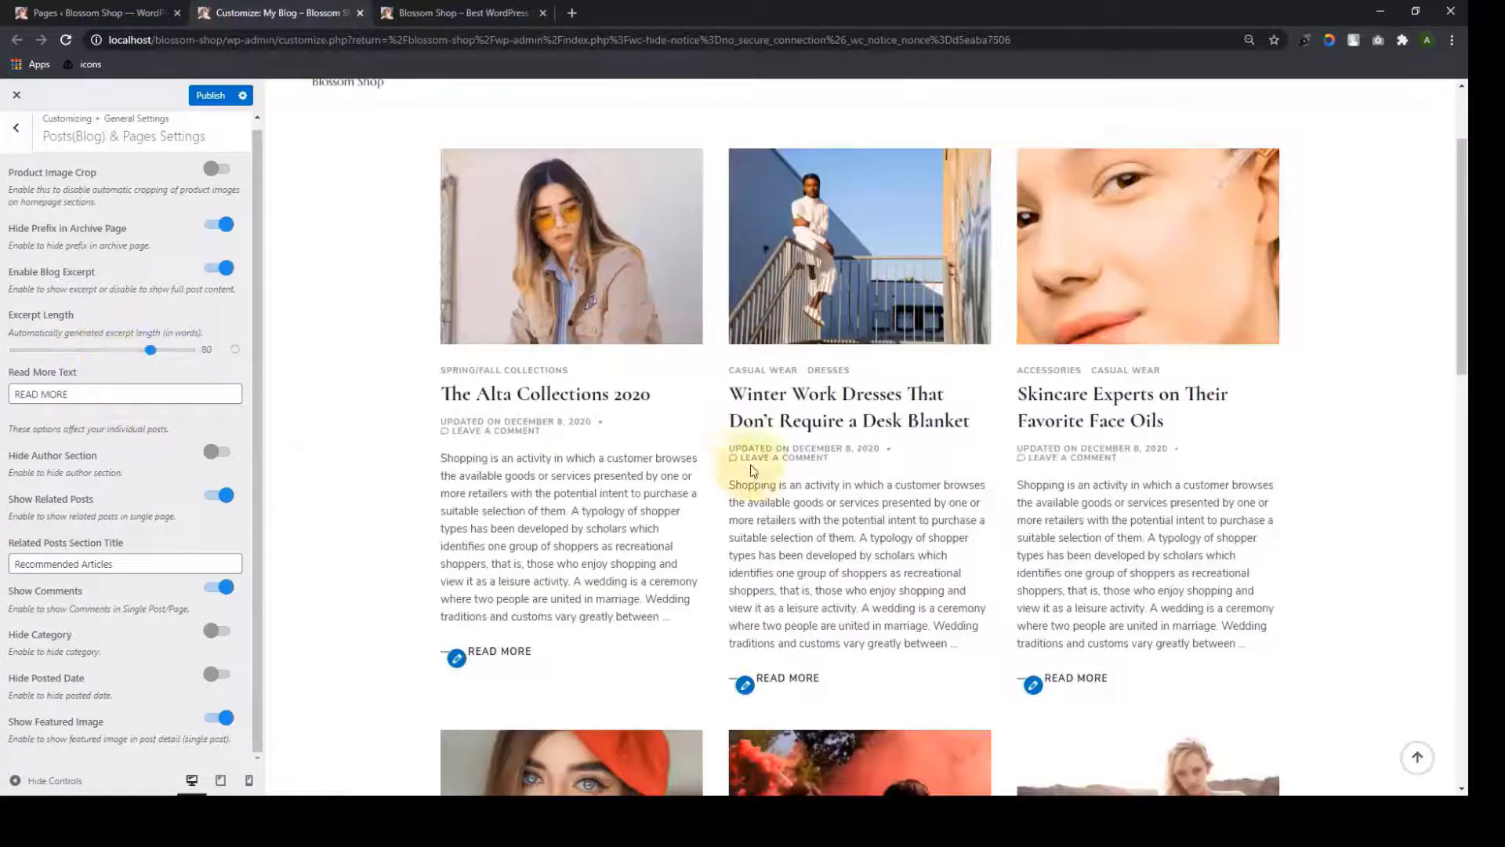
scroll(740, 471, down, 3)
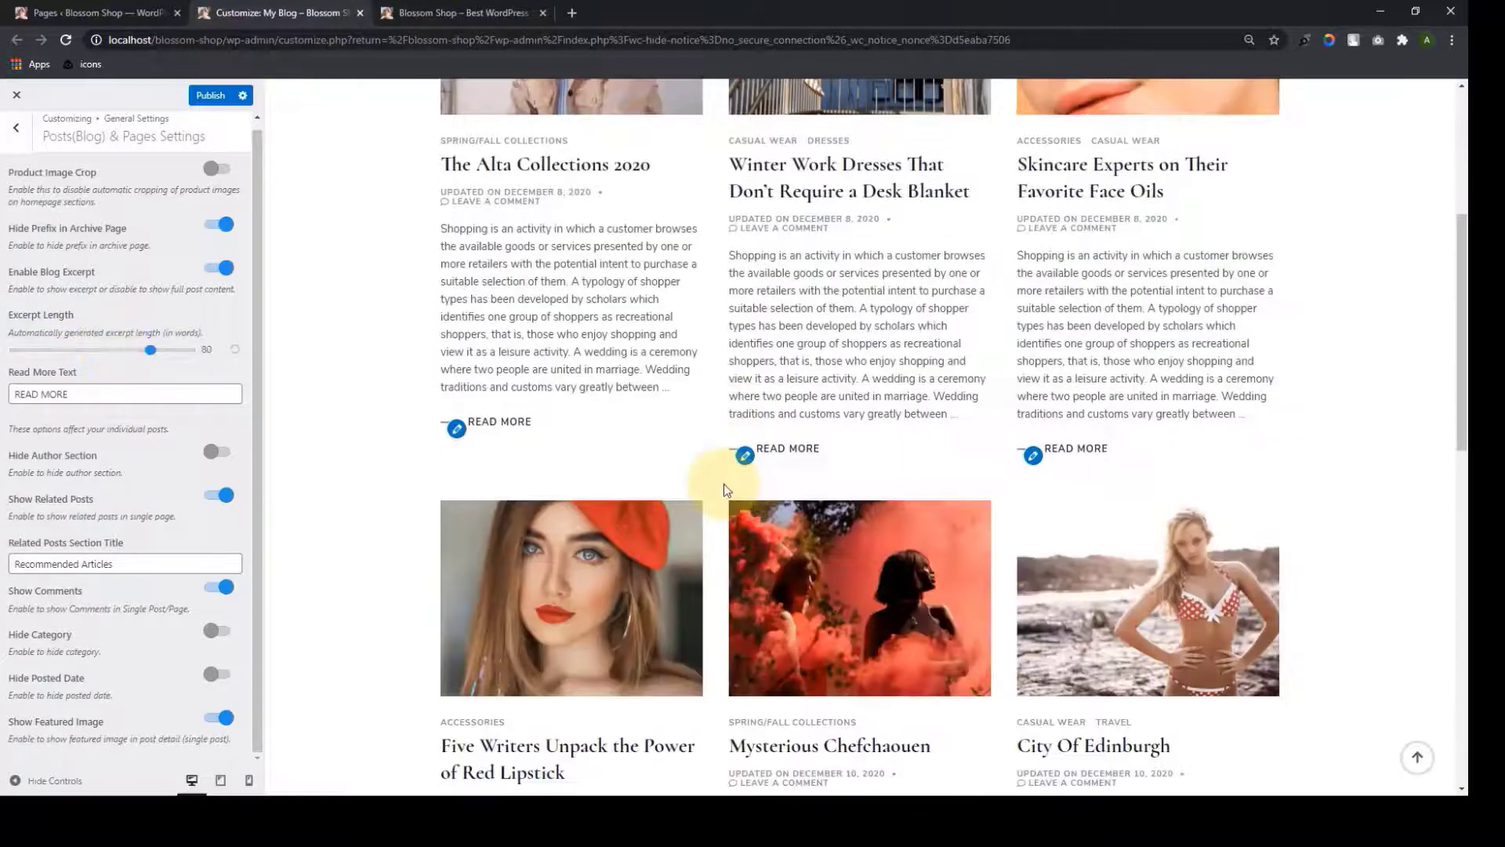
triple_click(123, 397)
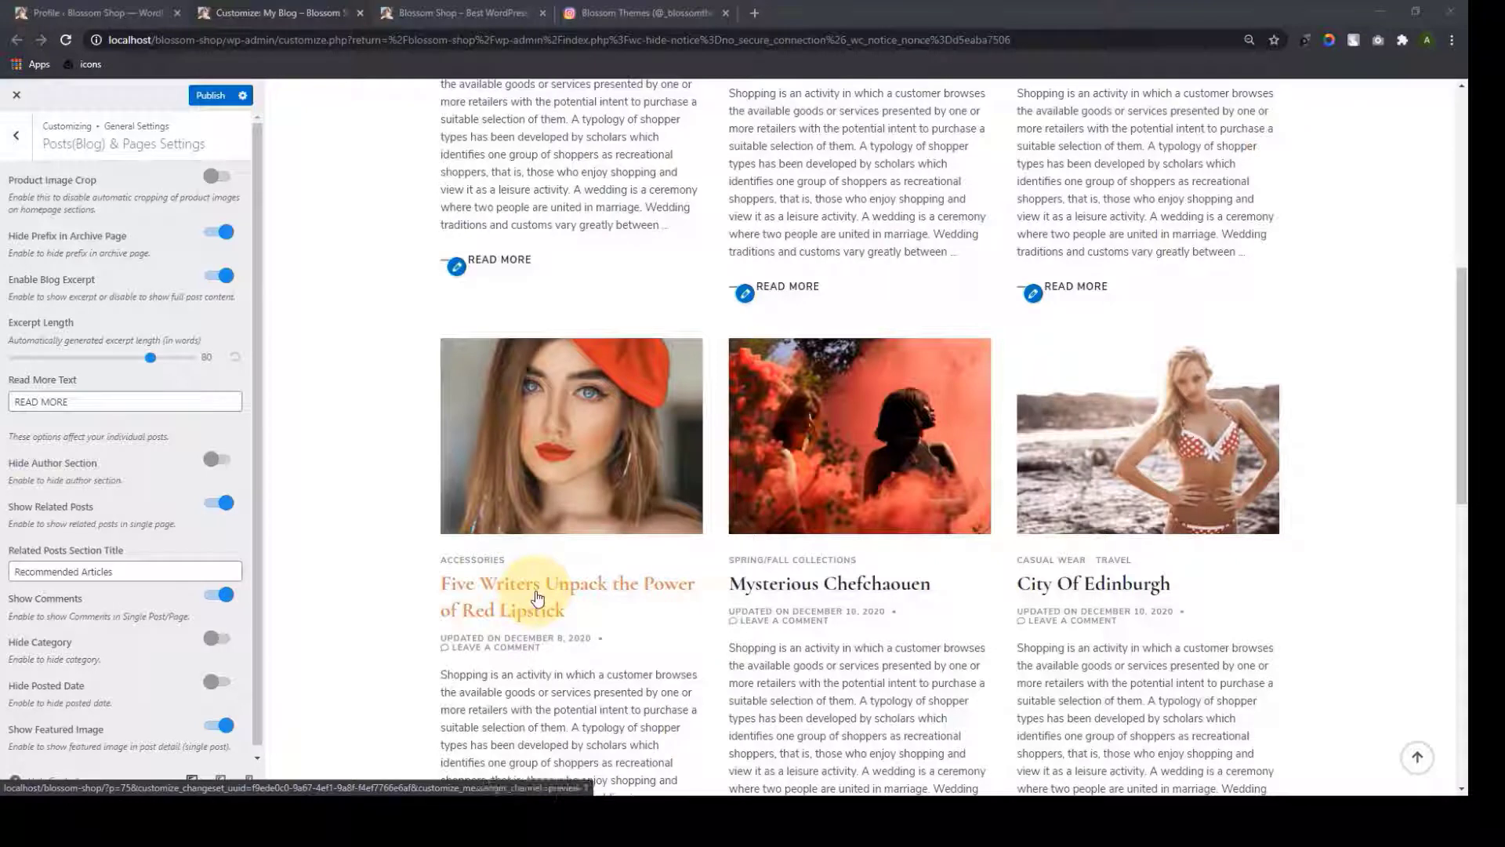
scroll(549, 580, up, 4)
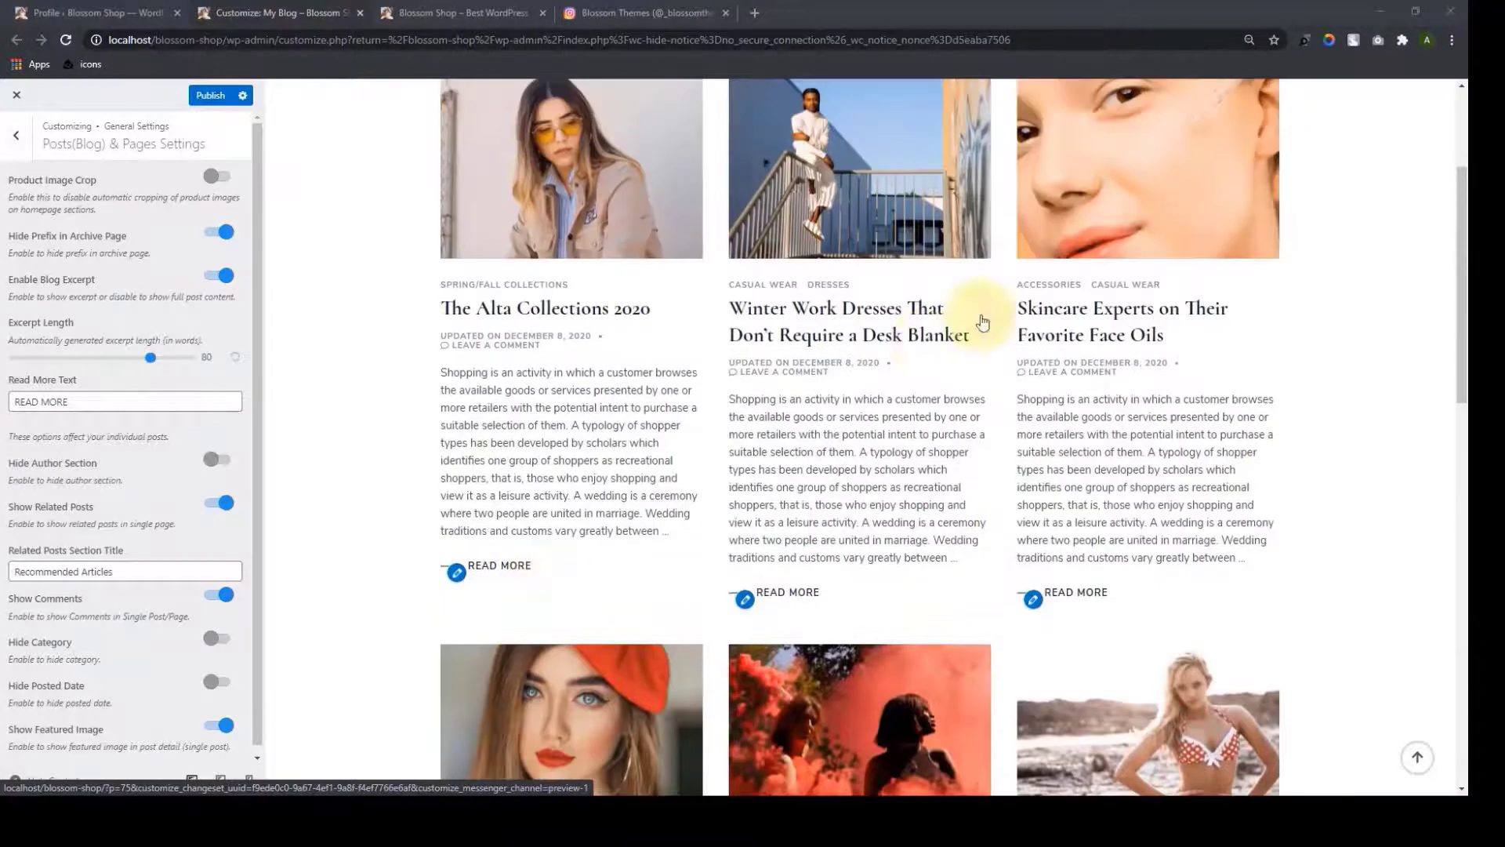
Open the Skincare Experts on Their Favorite Face Oils post and show the author bio section
click(1051, 305)
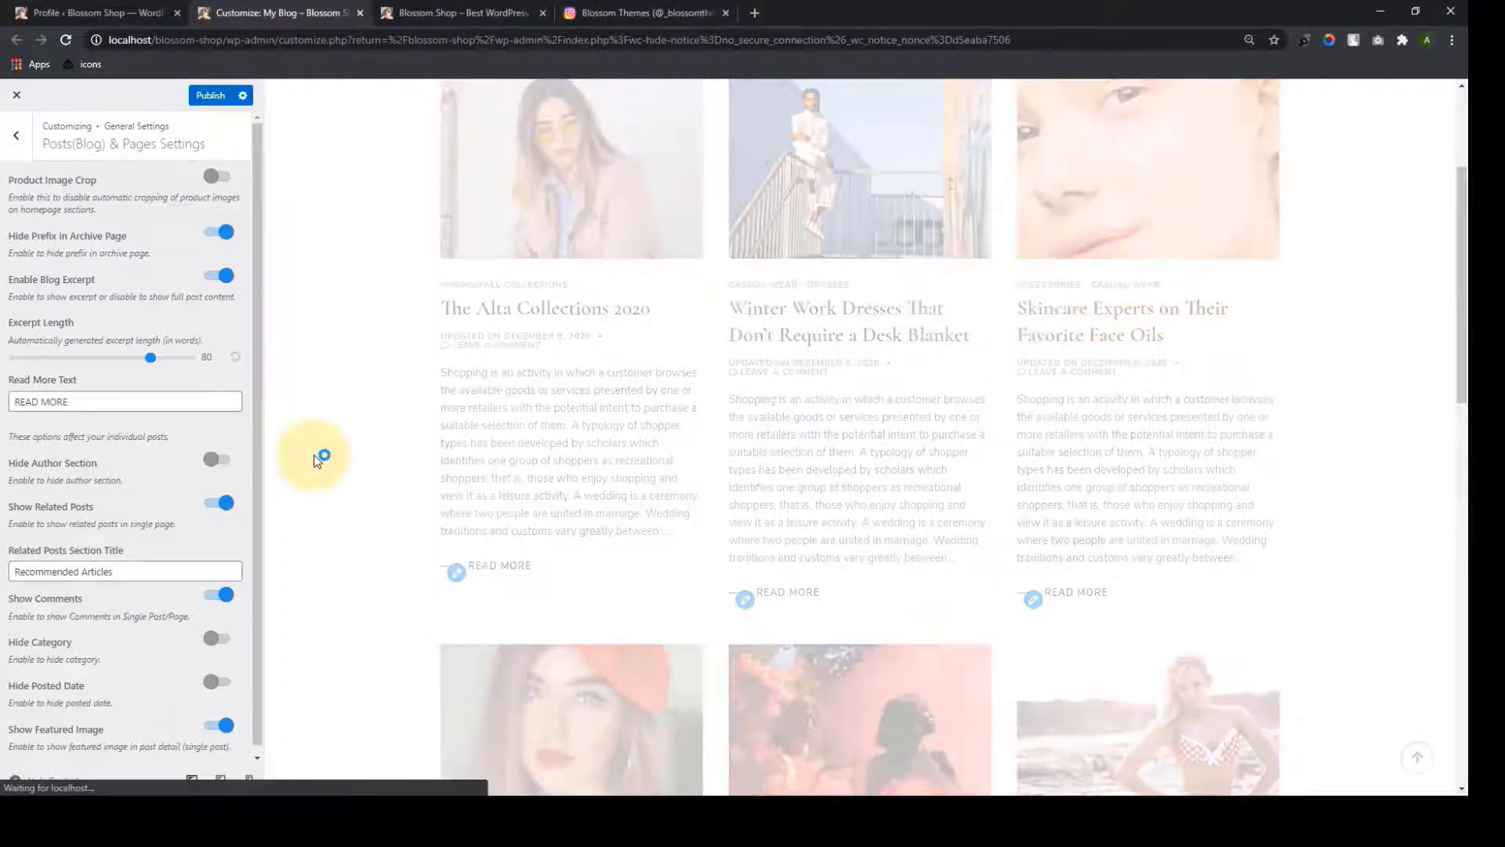
scroll(834, 454, down, 20)
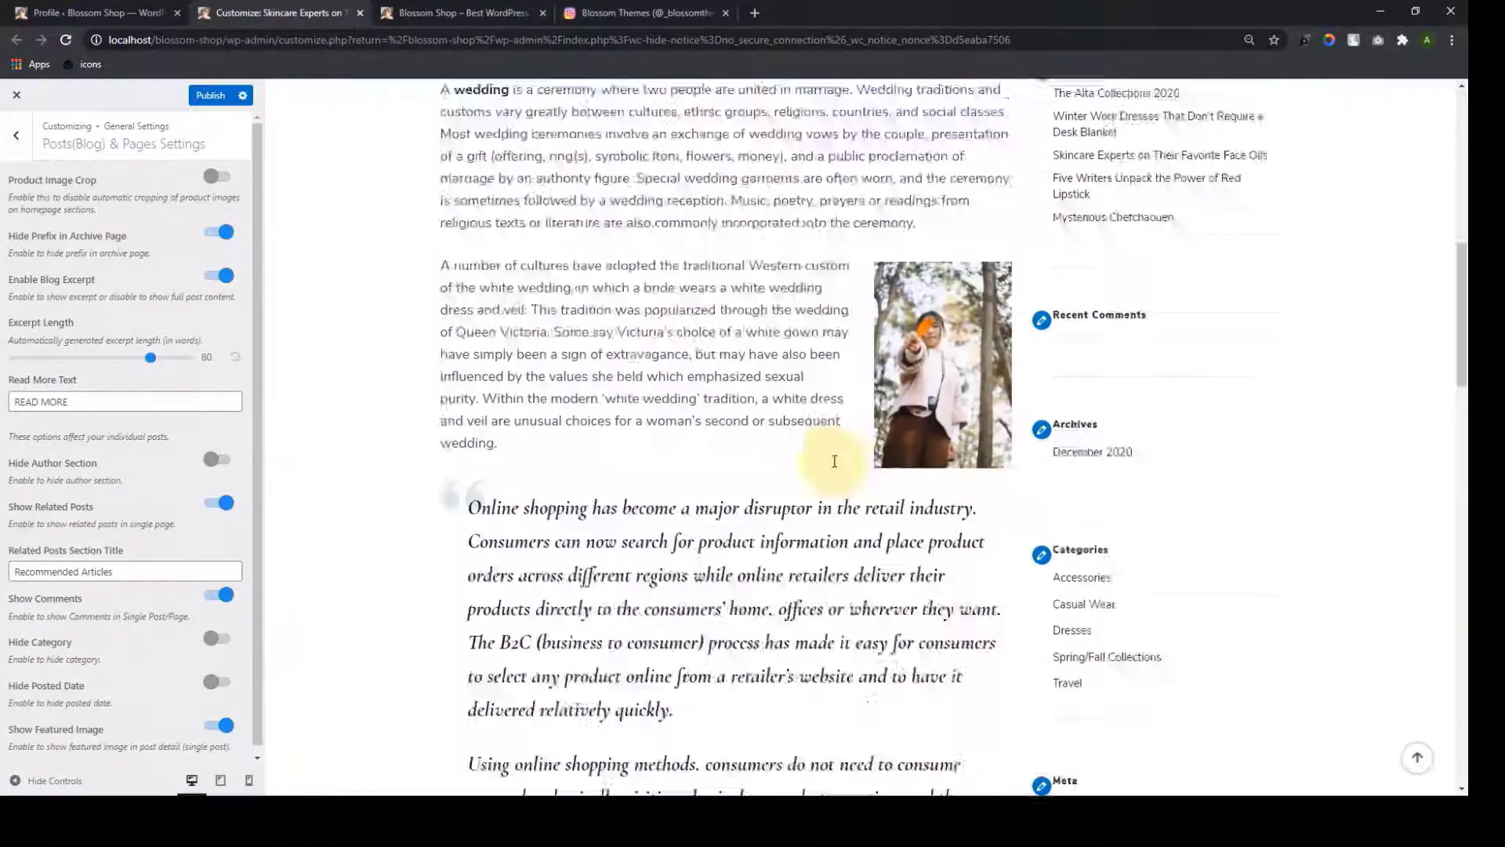
scroll(834, 469, up, 4)
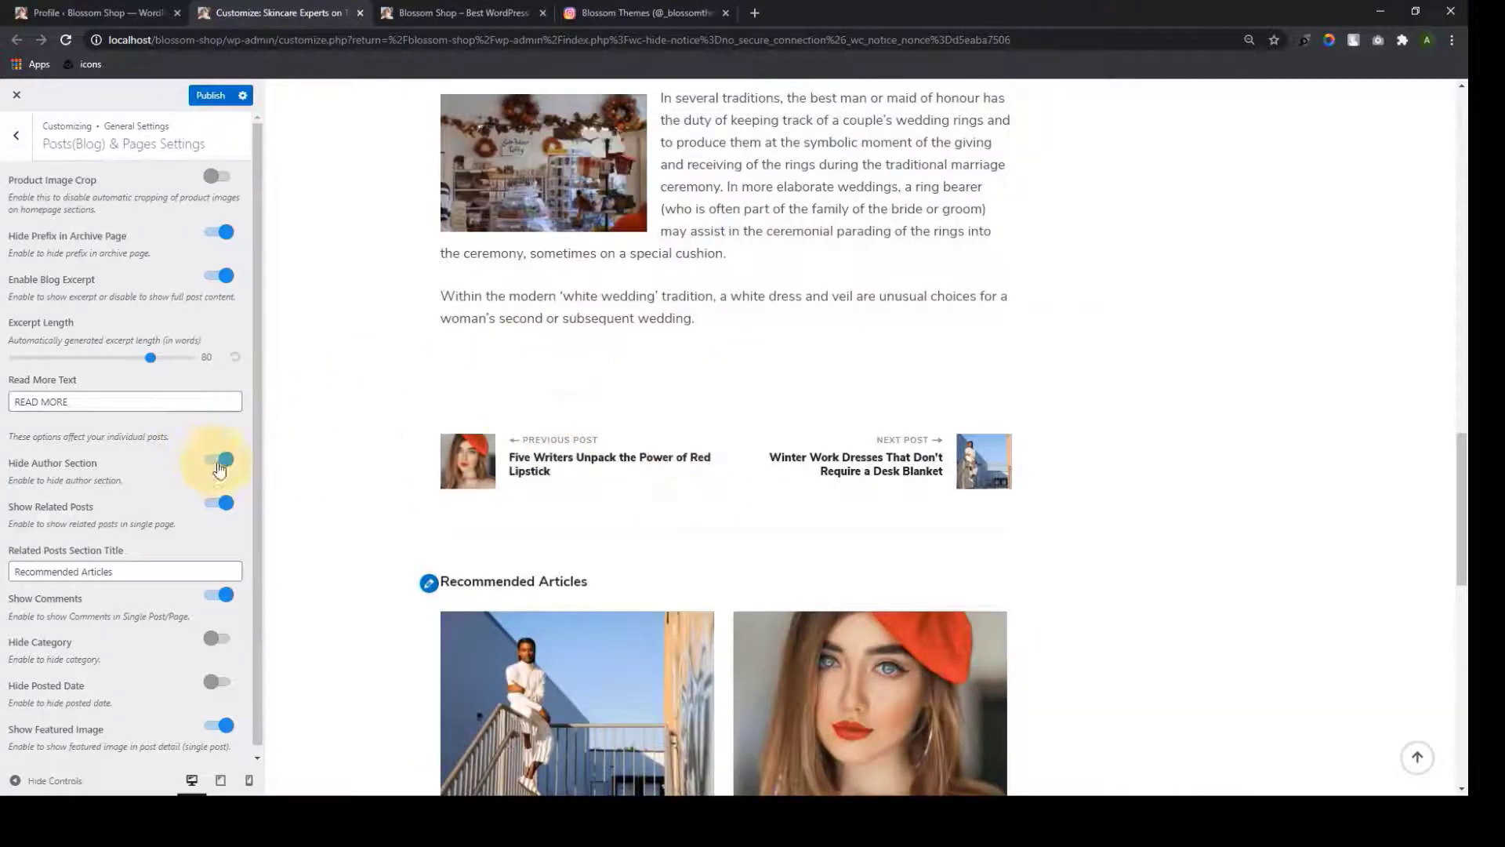
click(223, 468)
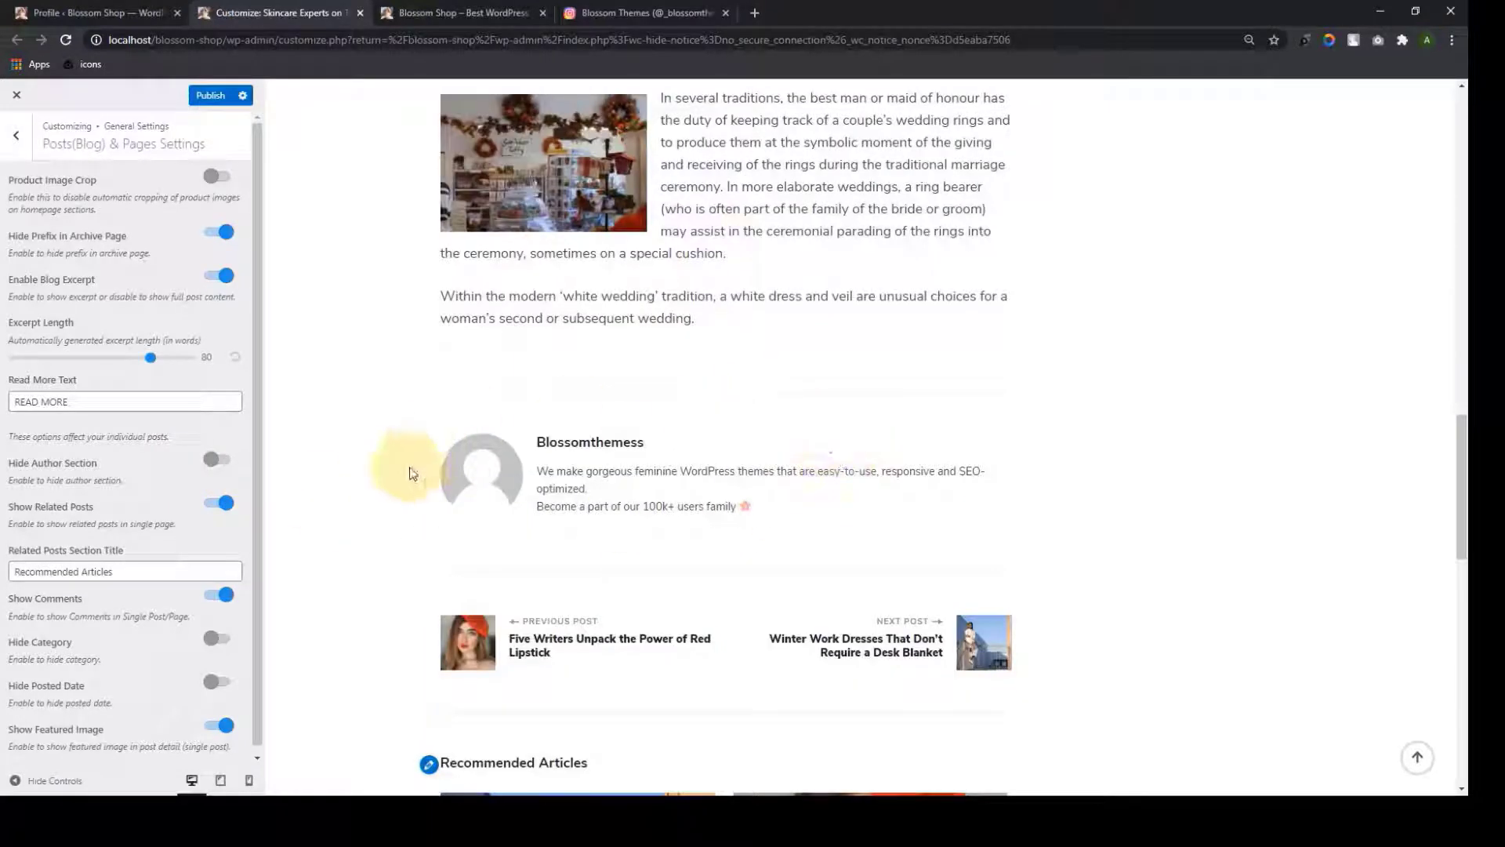
scroll(448, 495, down, 2)
scroll(152, 527, down, 1)
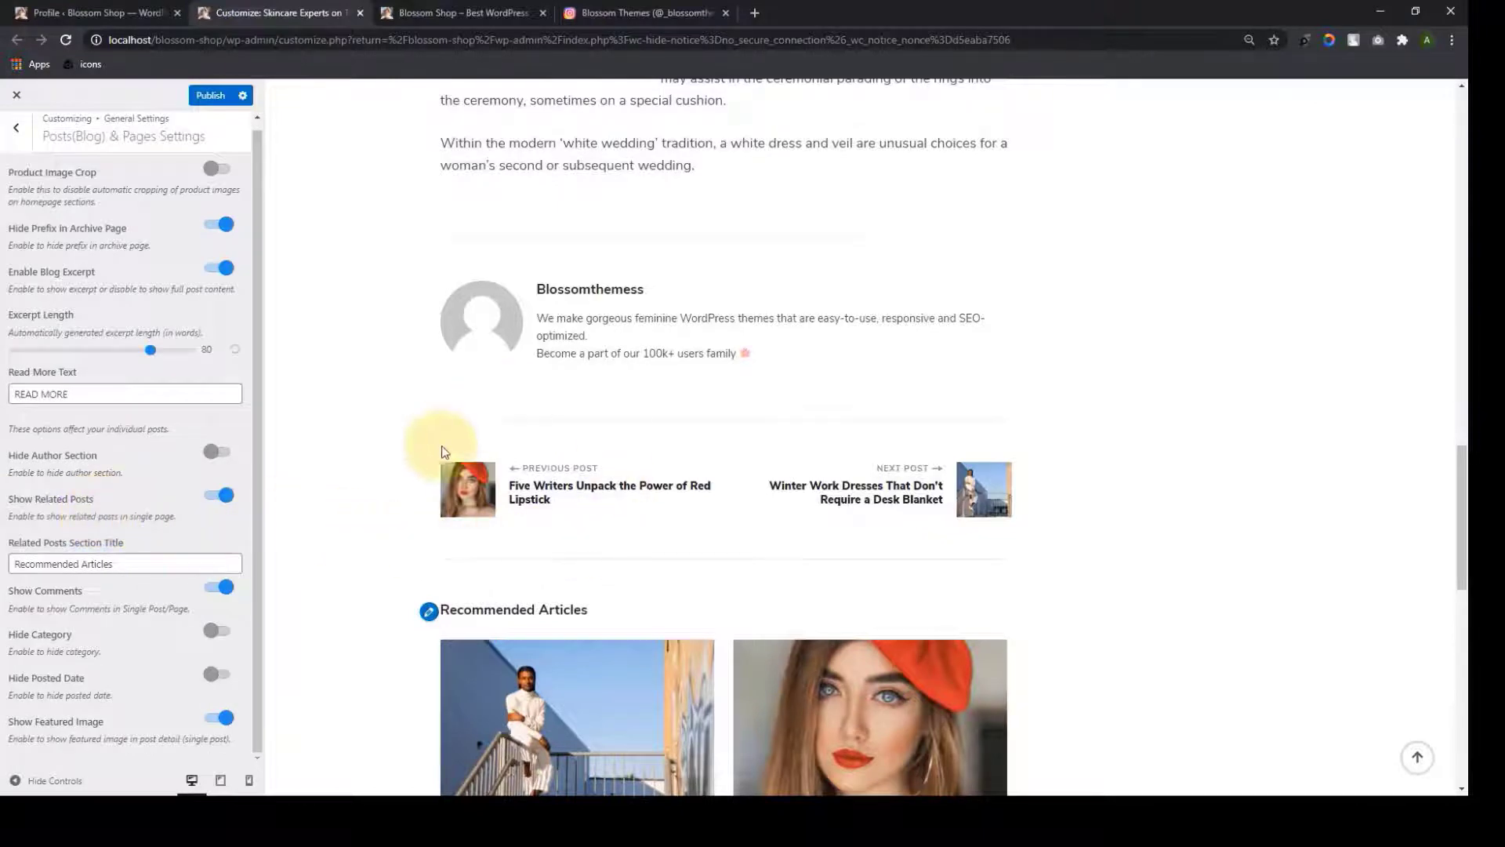
scroll(415, 491, down, 5)
scroll(622, 453, down, 4)
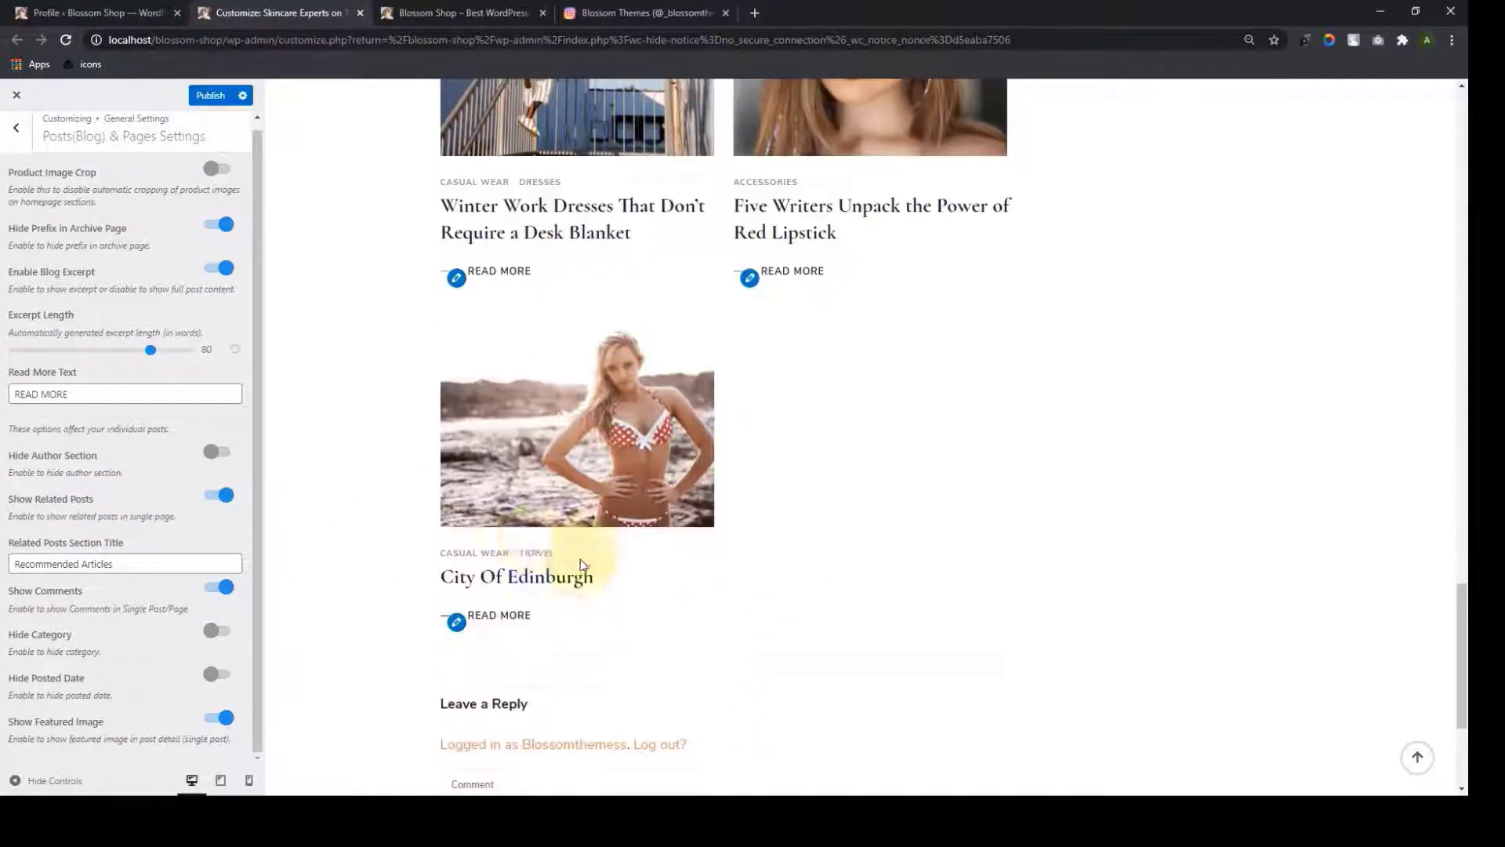
Toggle related posts off and back on, and title the section 'Recommended Articles'
click(220, 496)
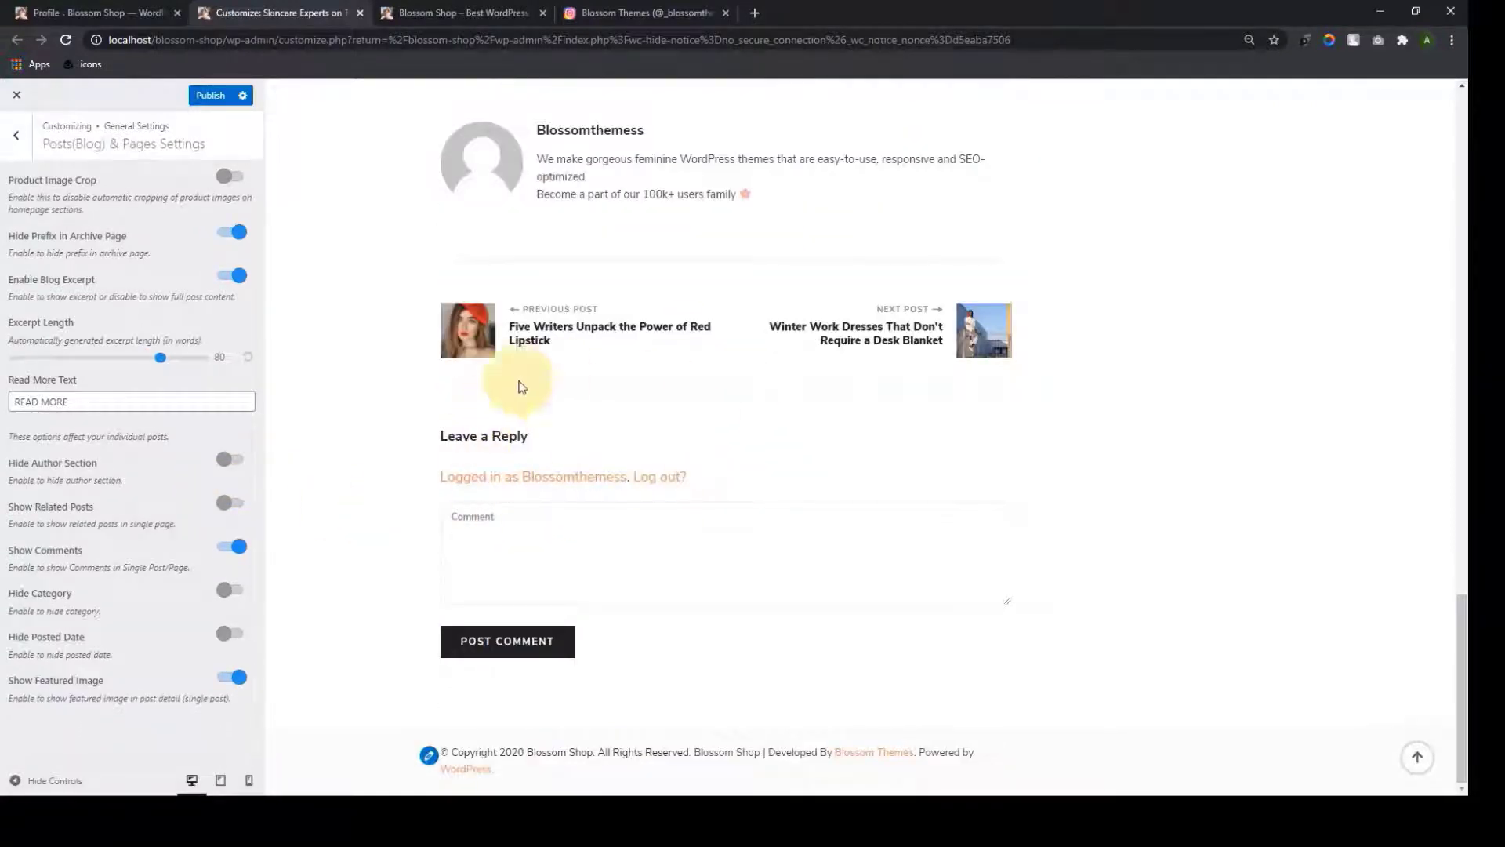
click(240, 510)
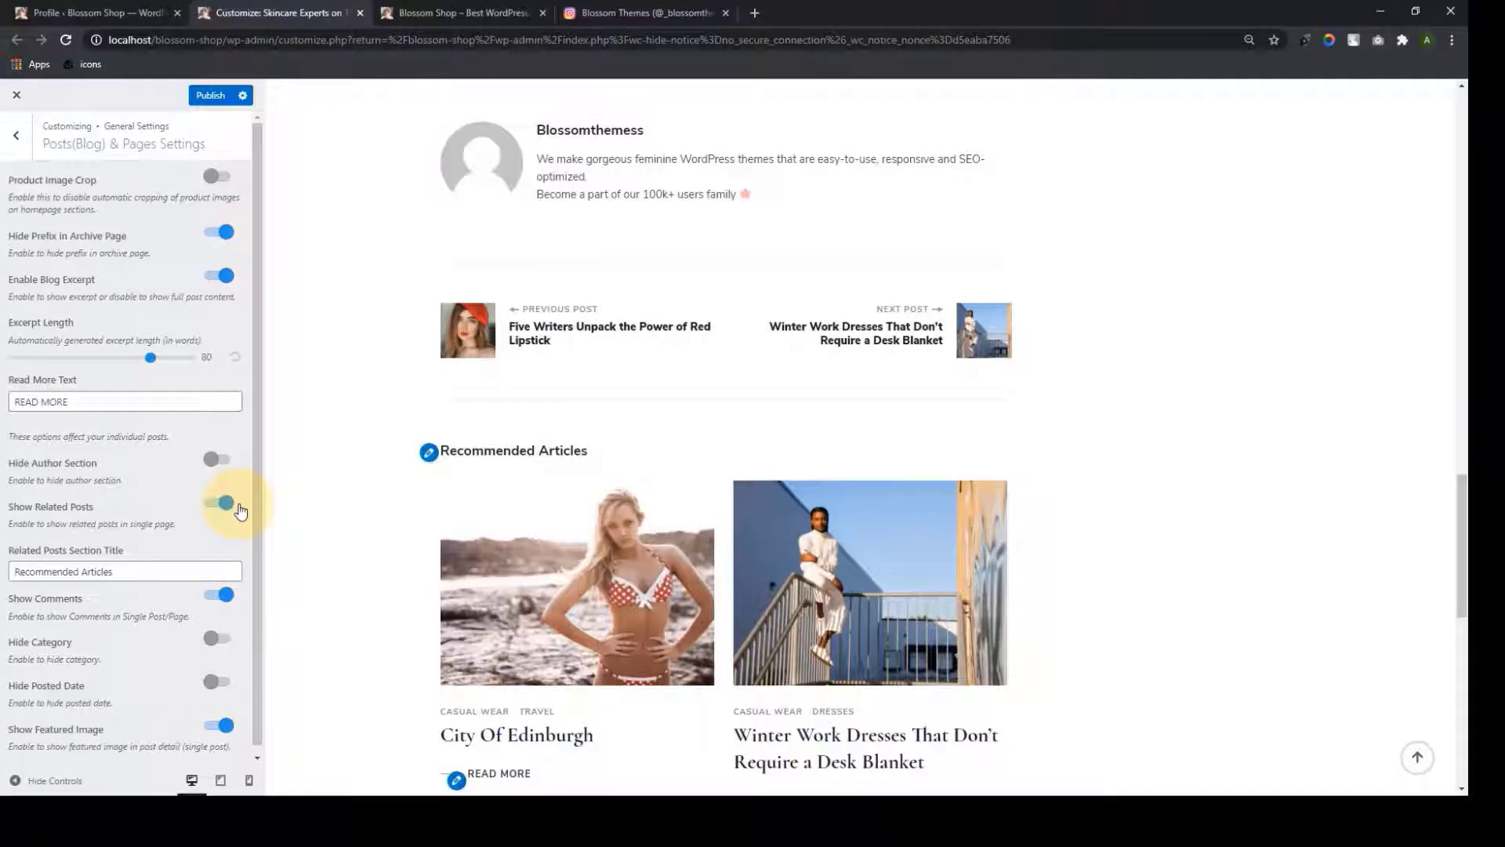
scroll(633, 492, down, 3)
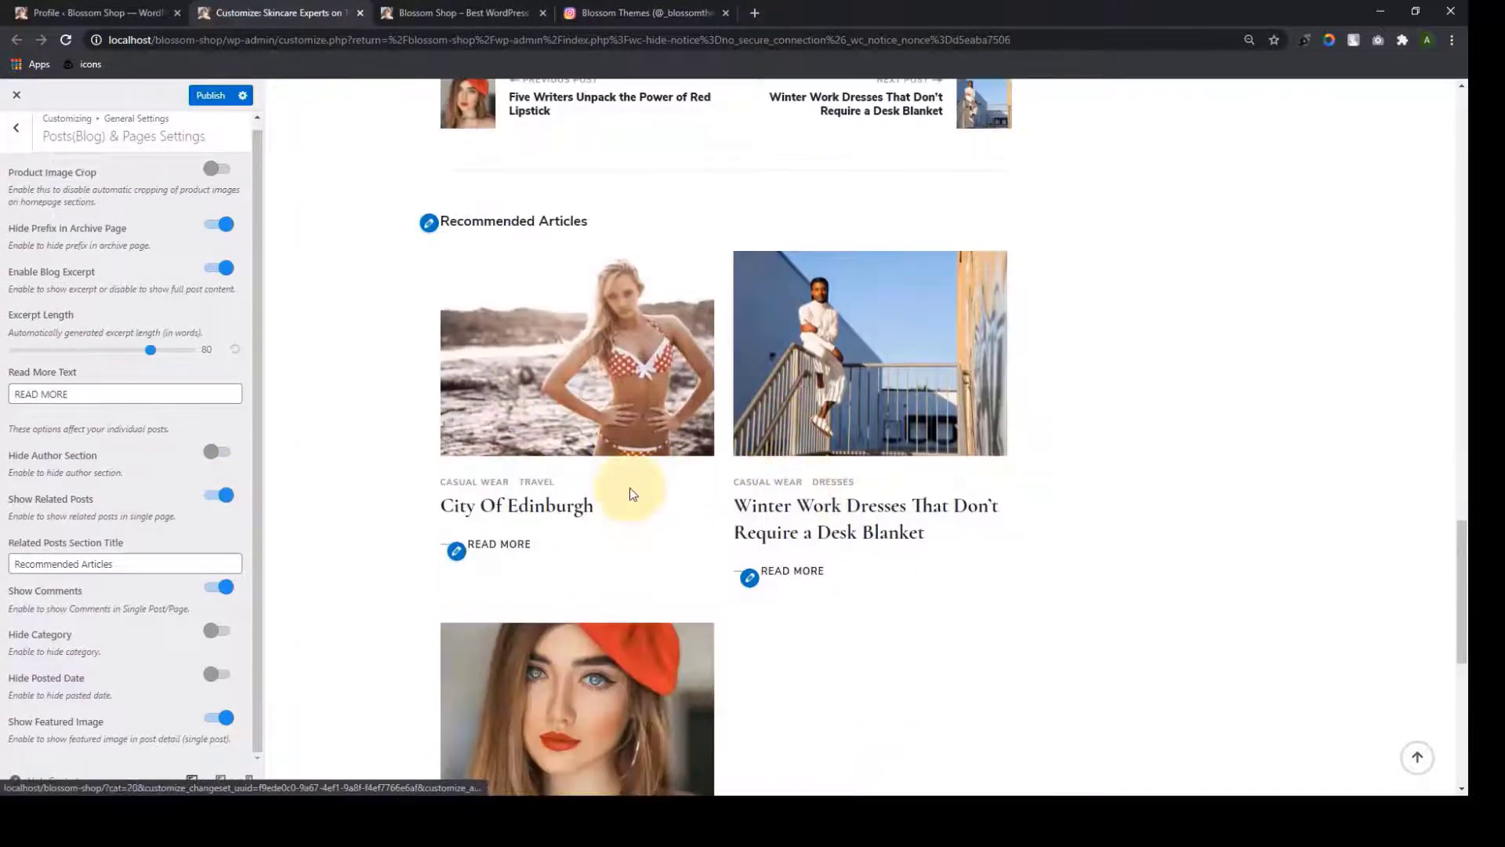
scroll(636, 494, down, 1)
scroll(638, 496, up, 2)
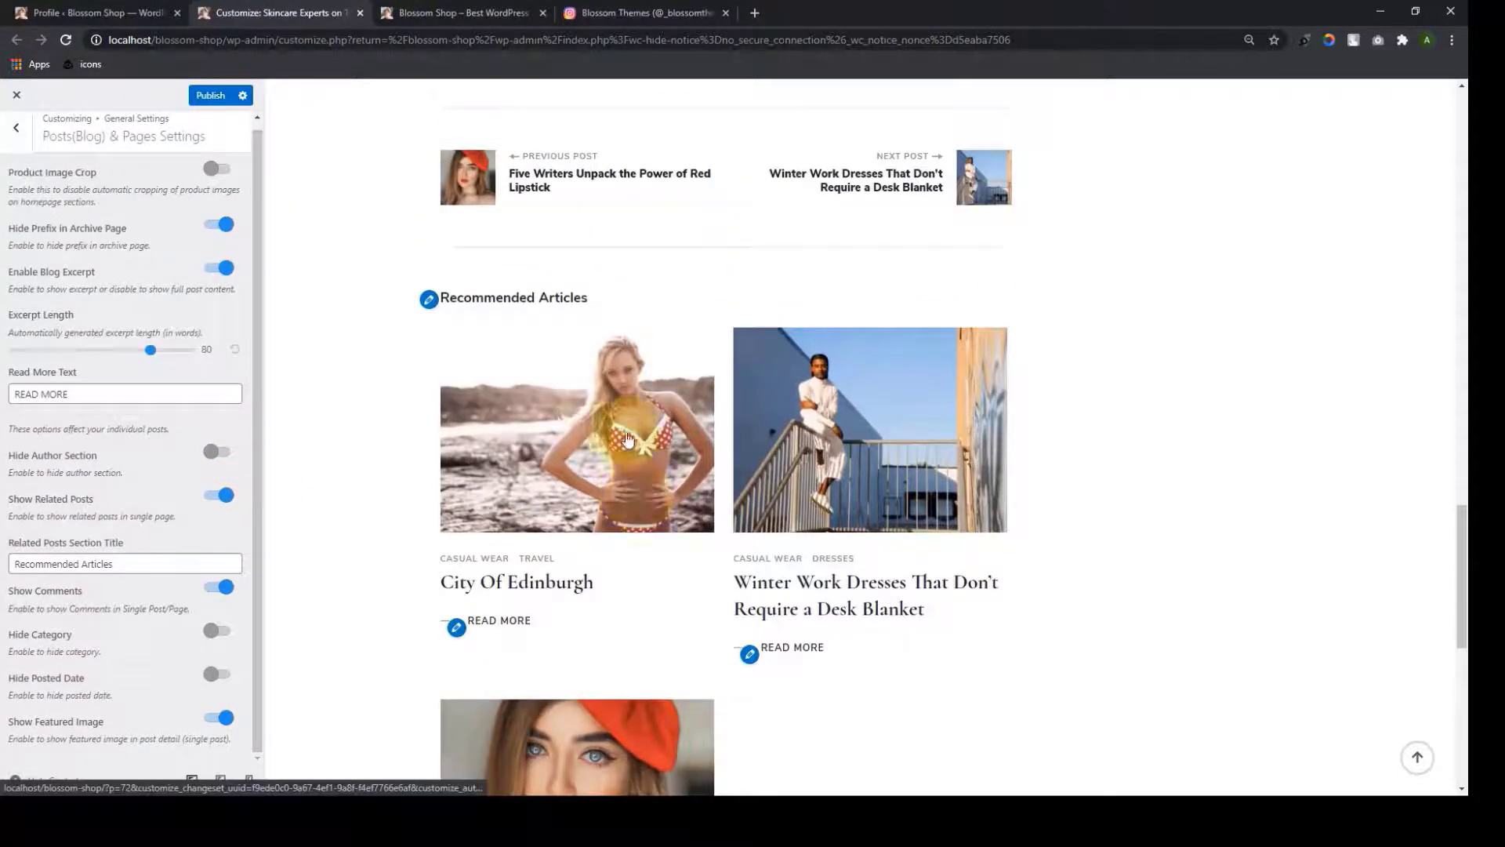
drag(601, 298, 441, 301)
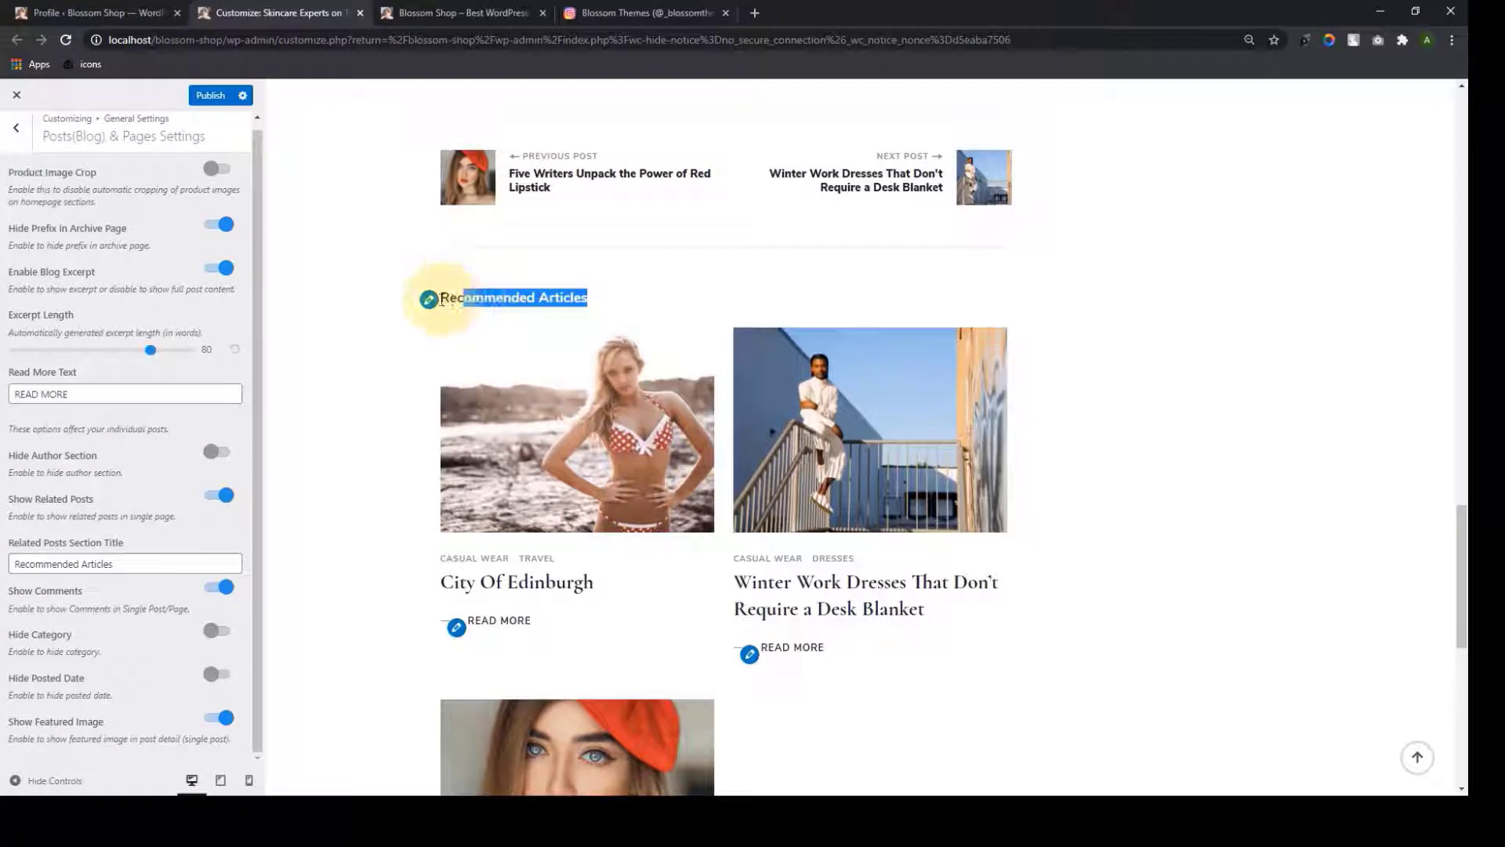
double_click(125, 565)
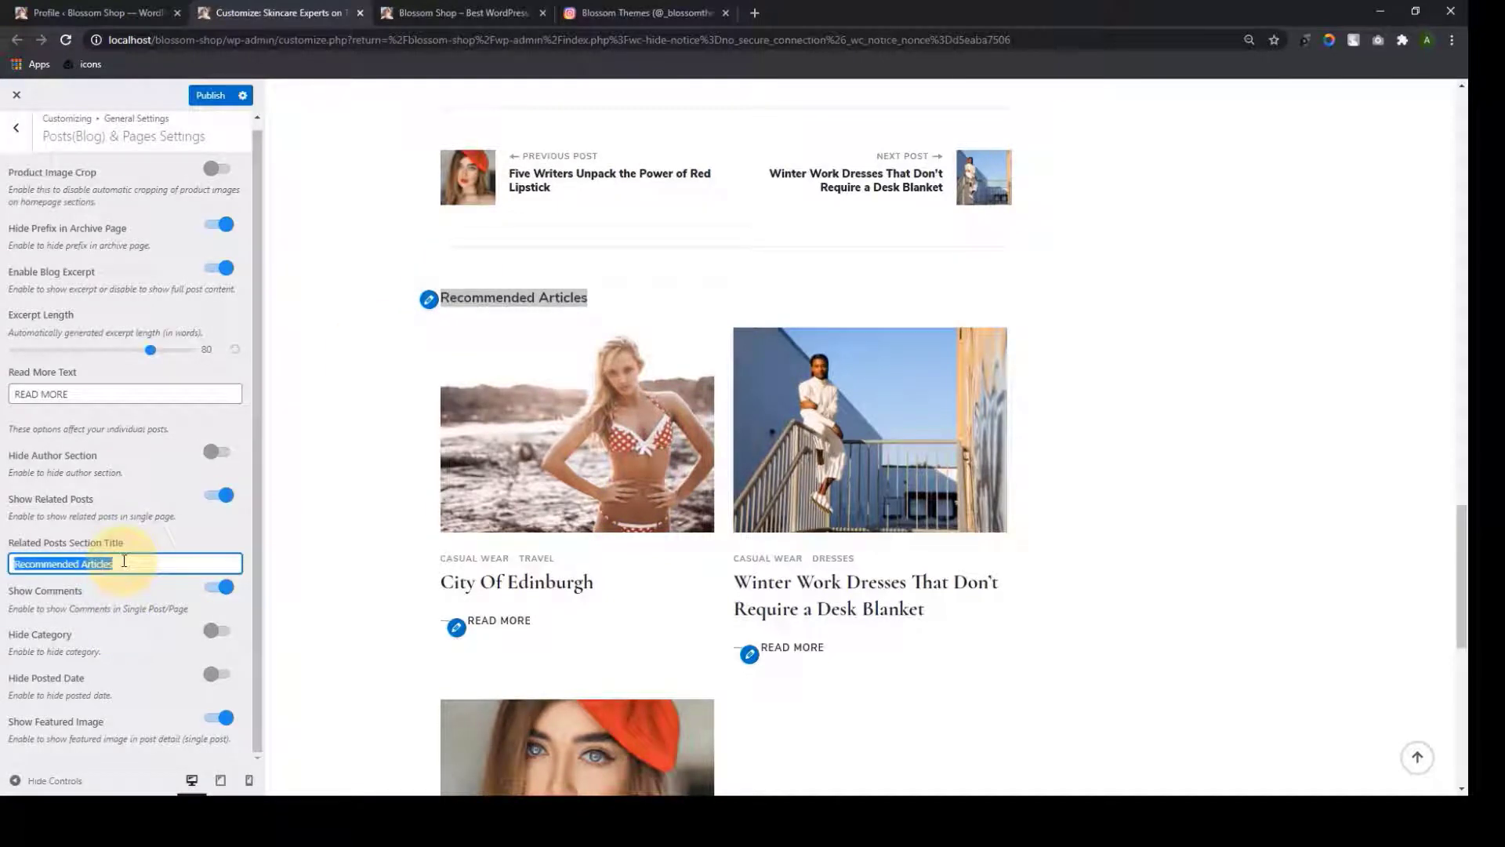
click(604, 298)
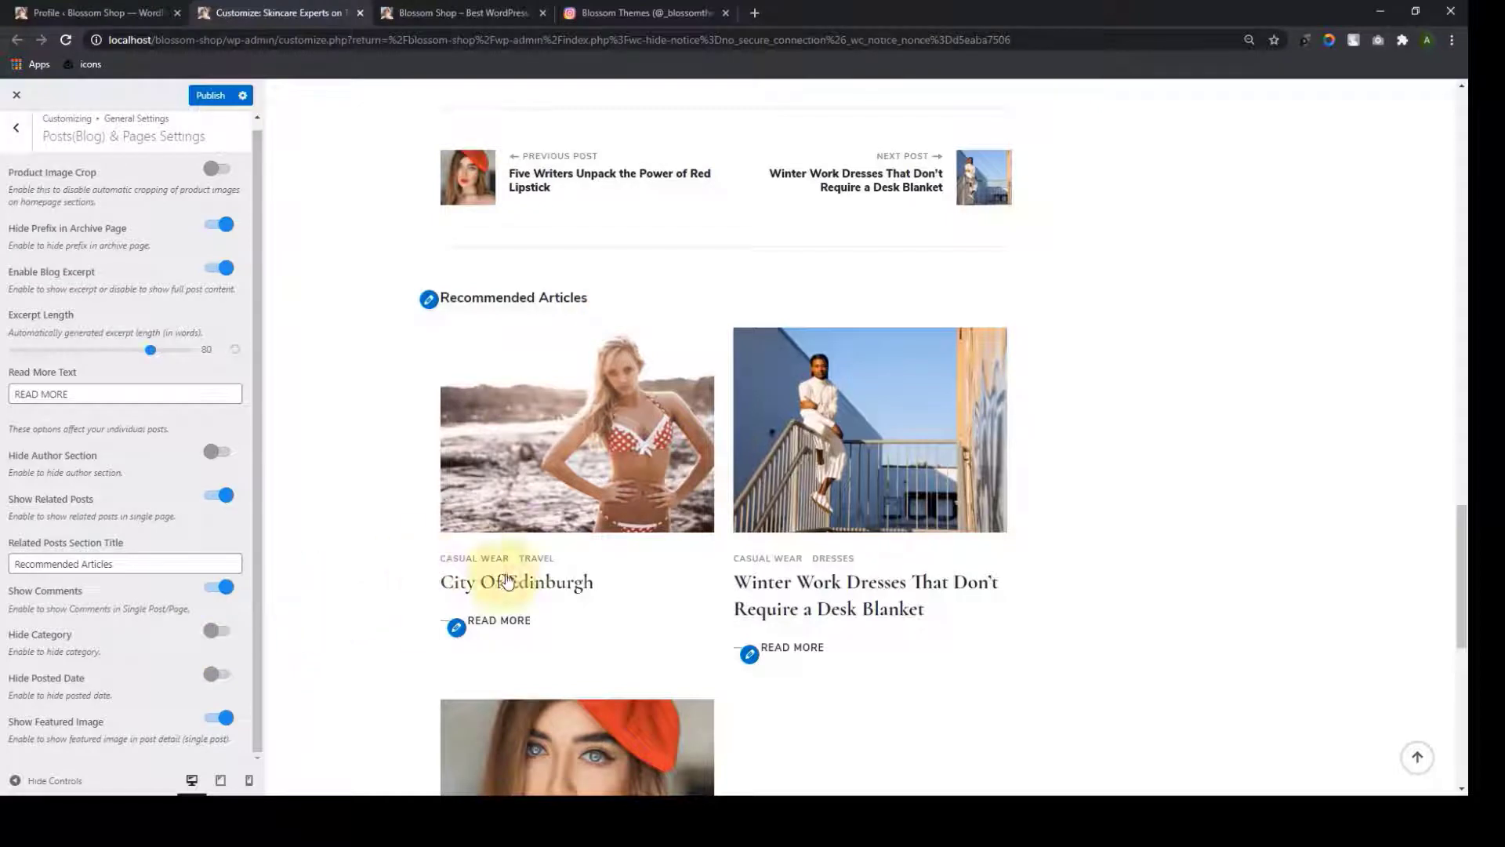
scroll(807, 557, down, 5)
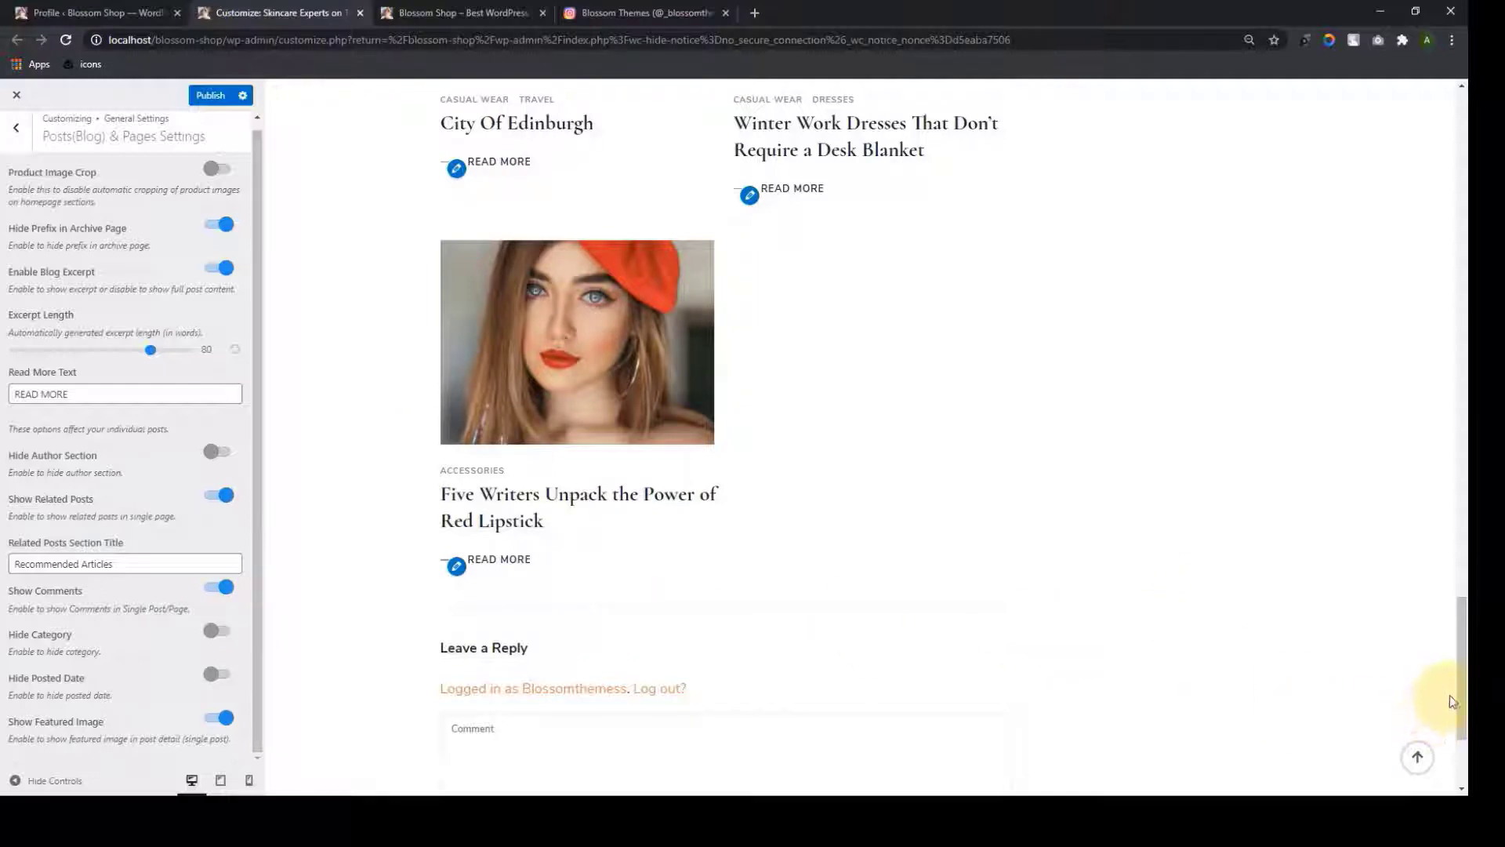
click(1412, 762)
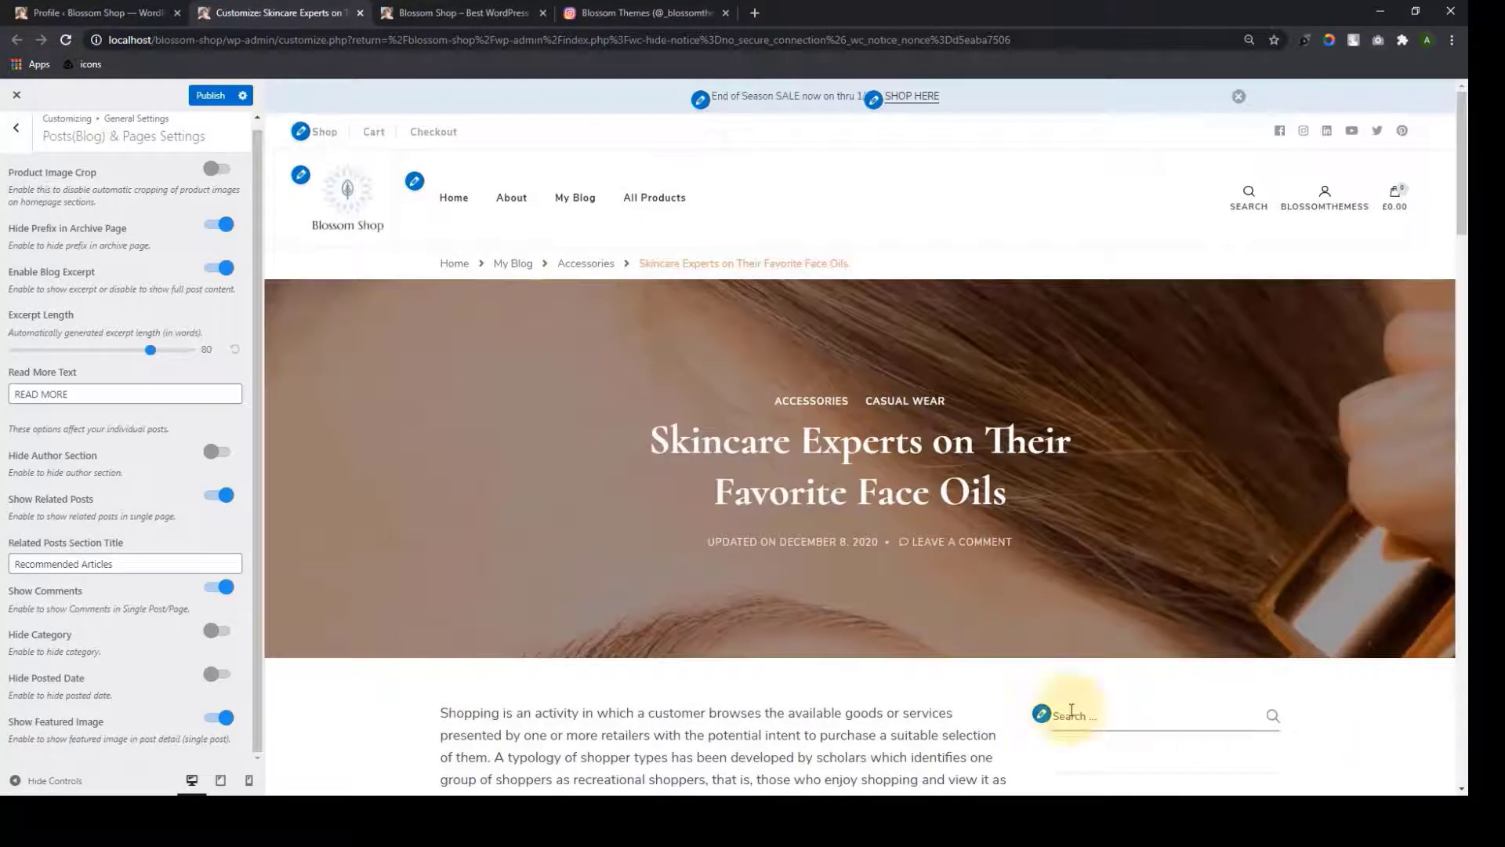
Open the My Blog listing and toggle Hide Category on, then off again
click(515, 265)
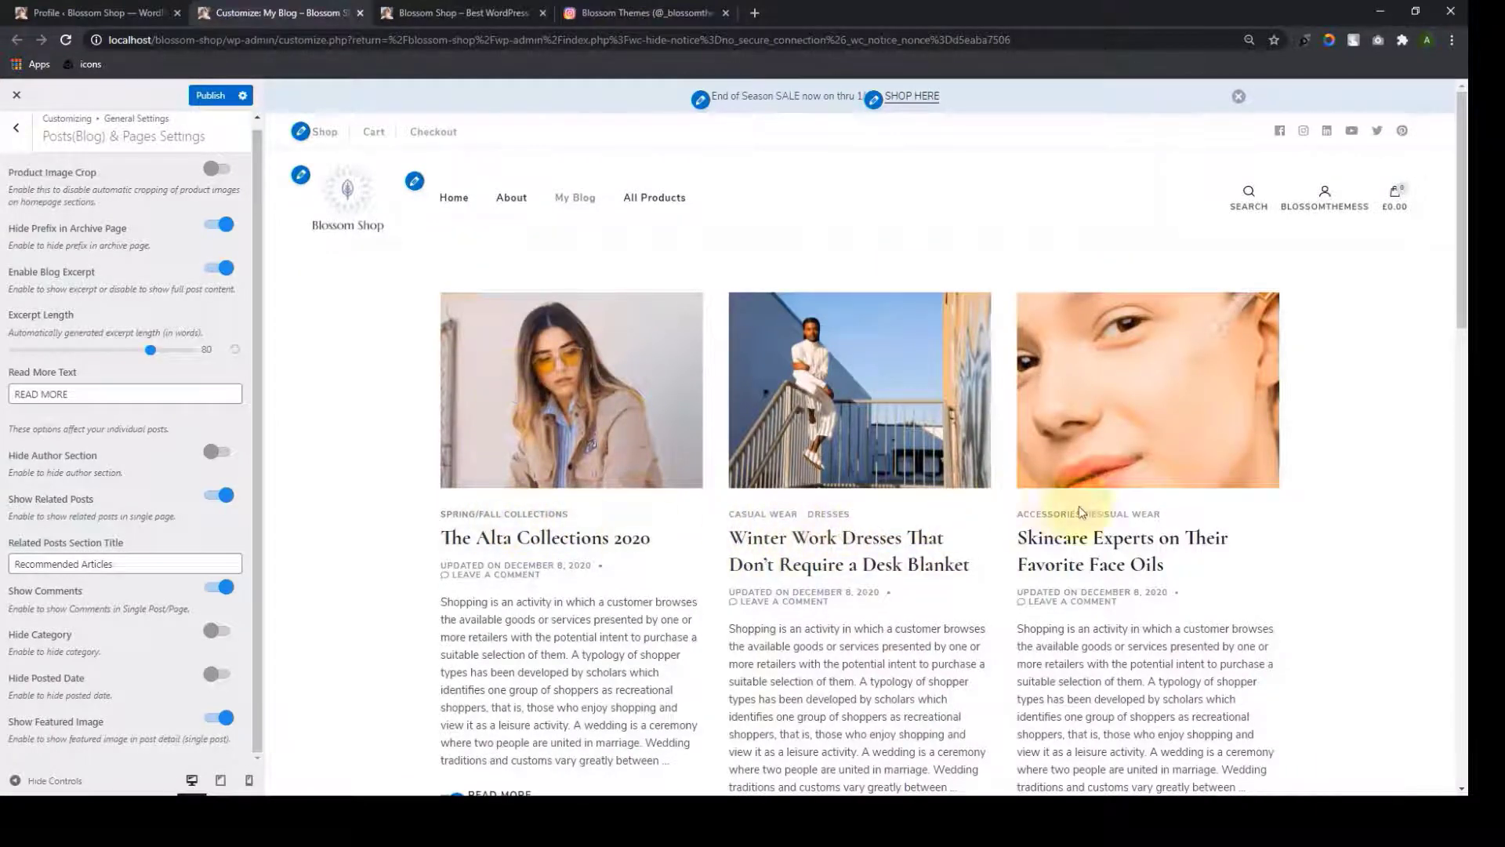
scroll(1169, 517, down, 8)
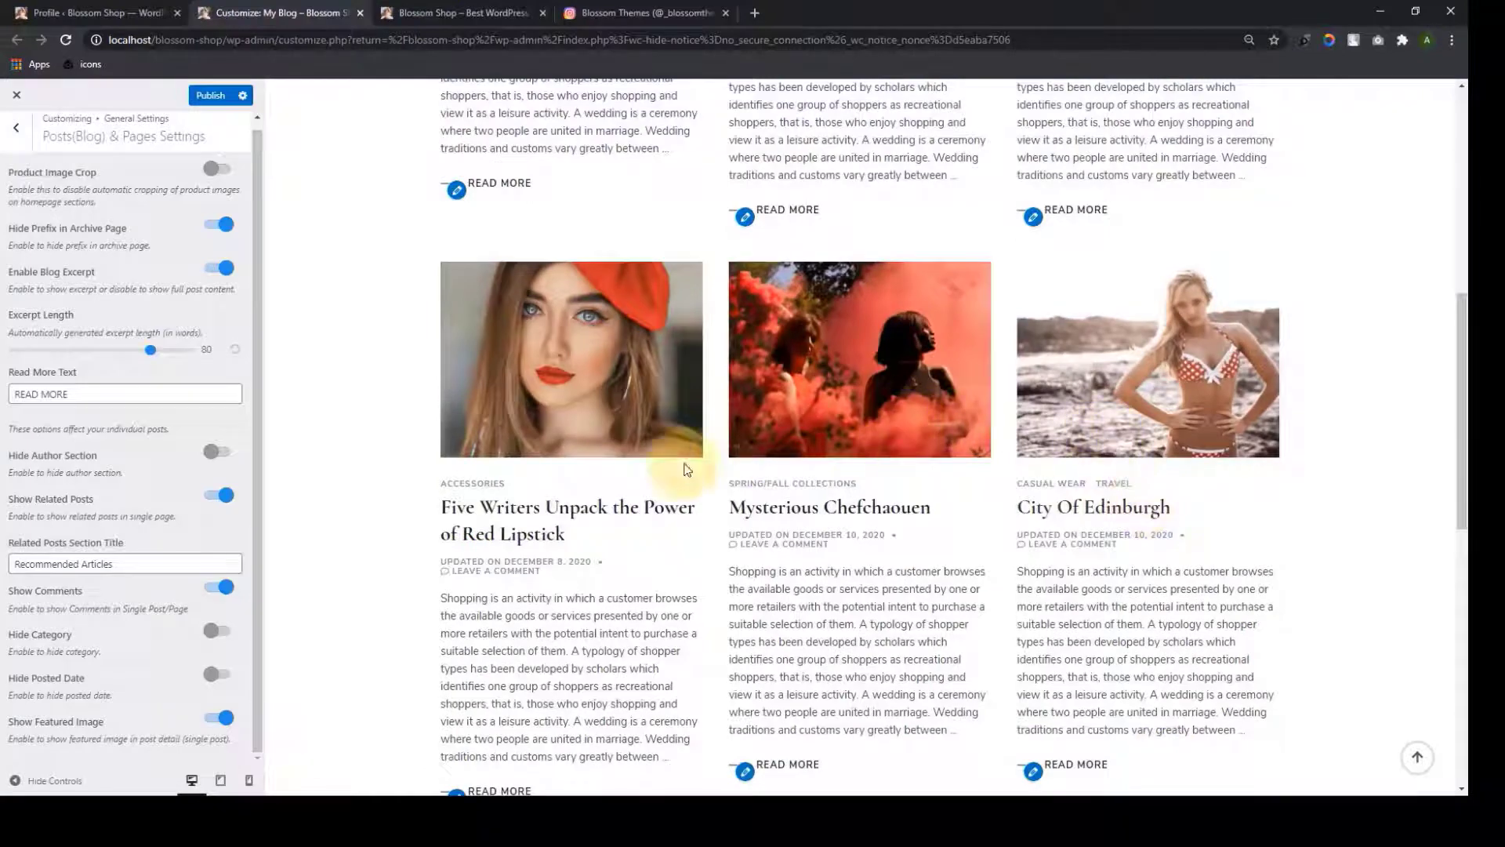
click(218, 631)
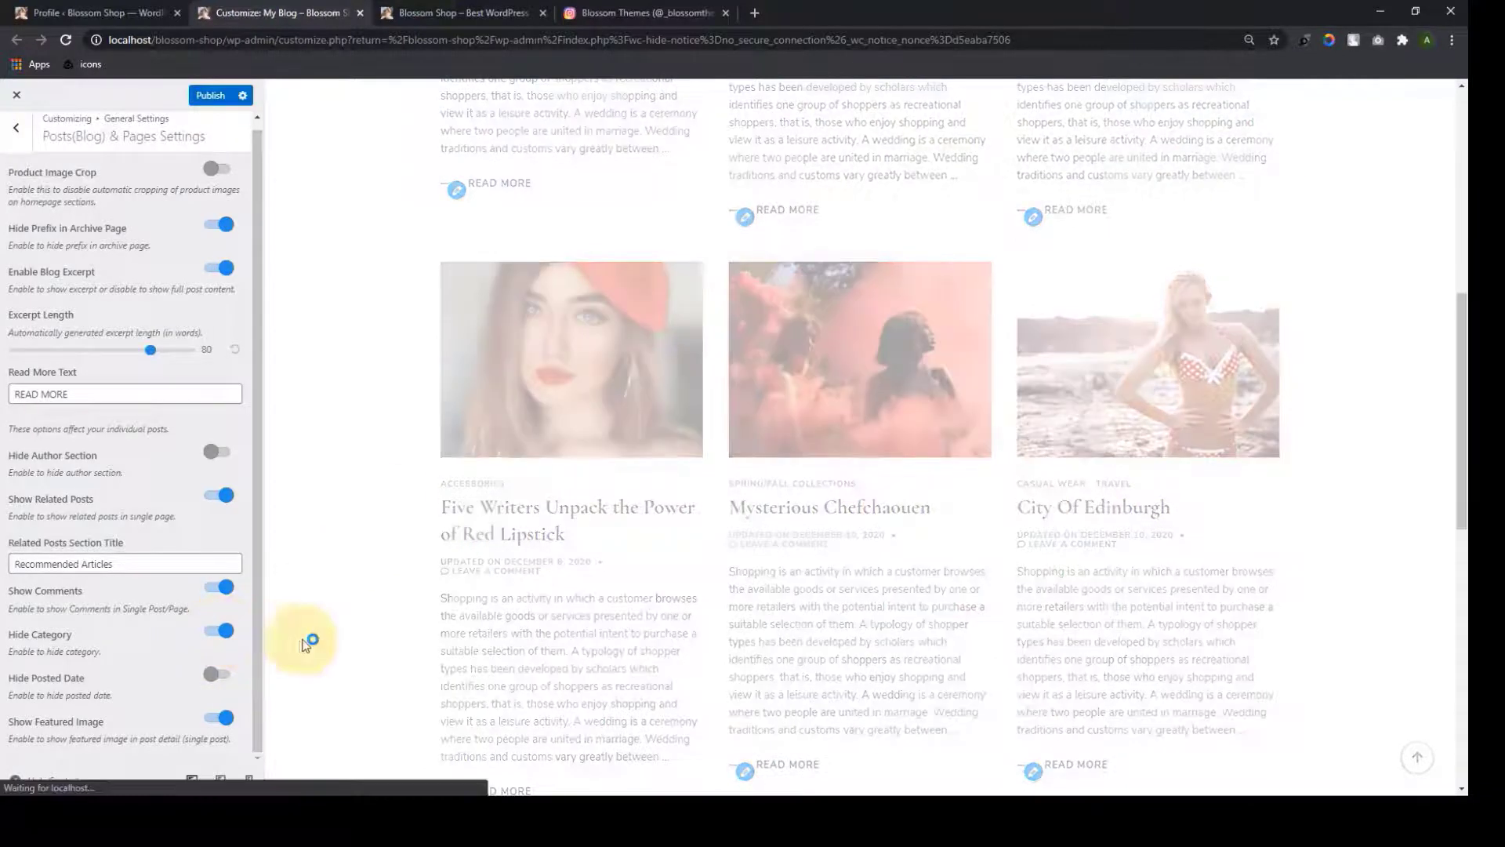
scroll(375, 628, down, 4)
scroll(375, 628, down, 8)
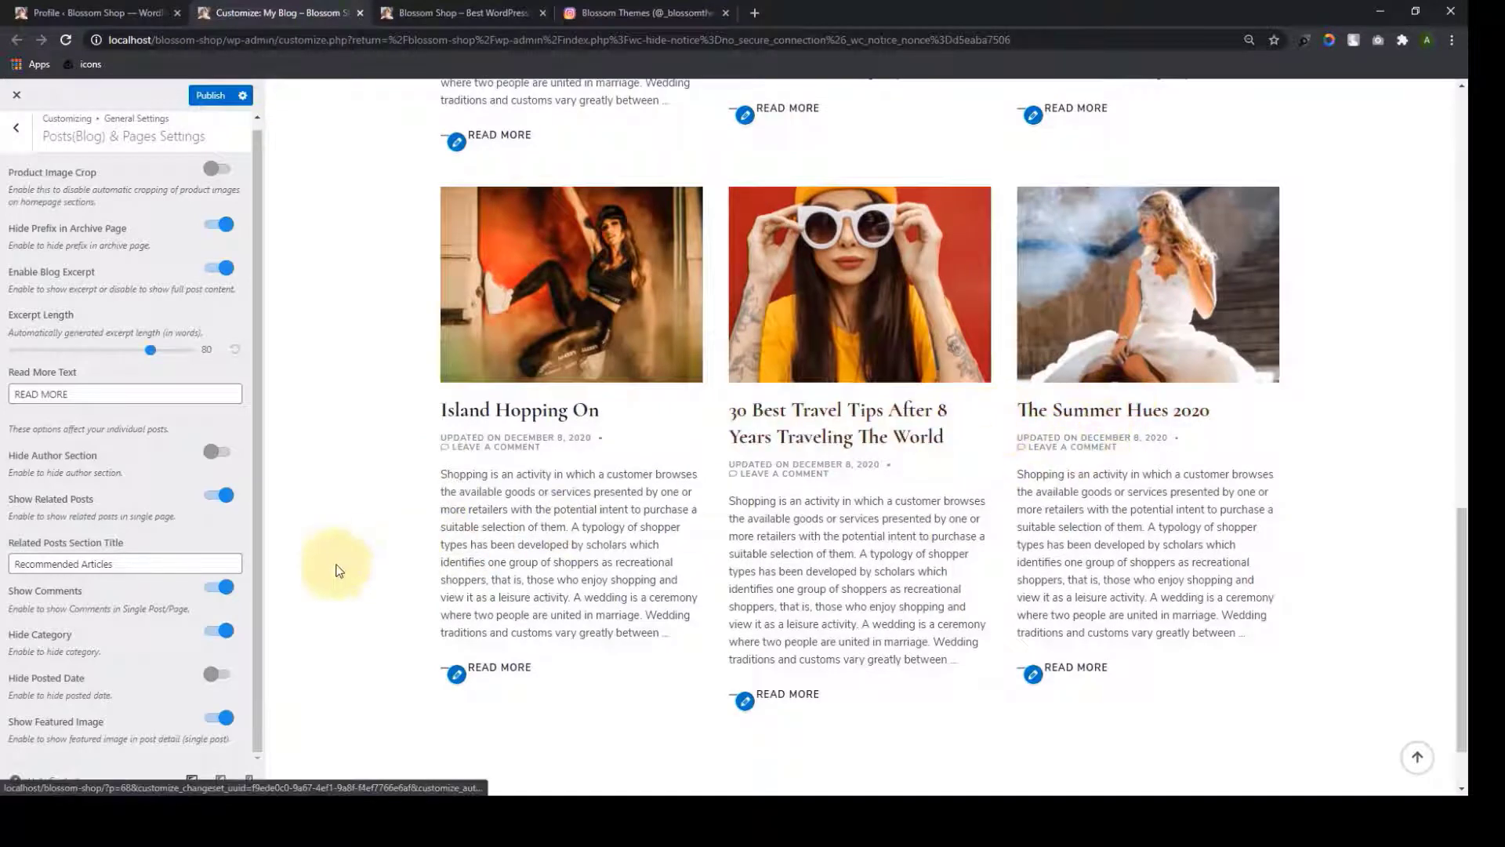
click(217, 630)
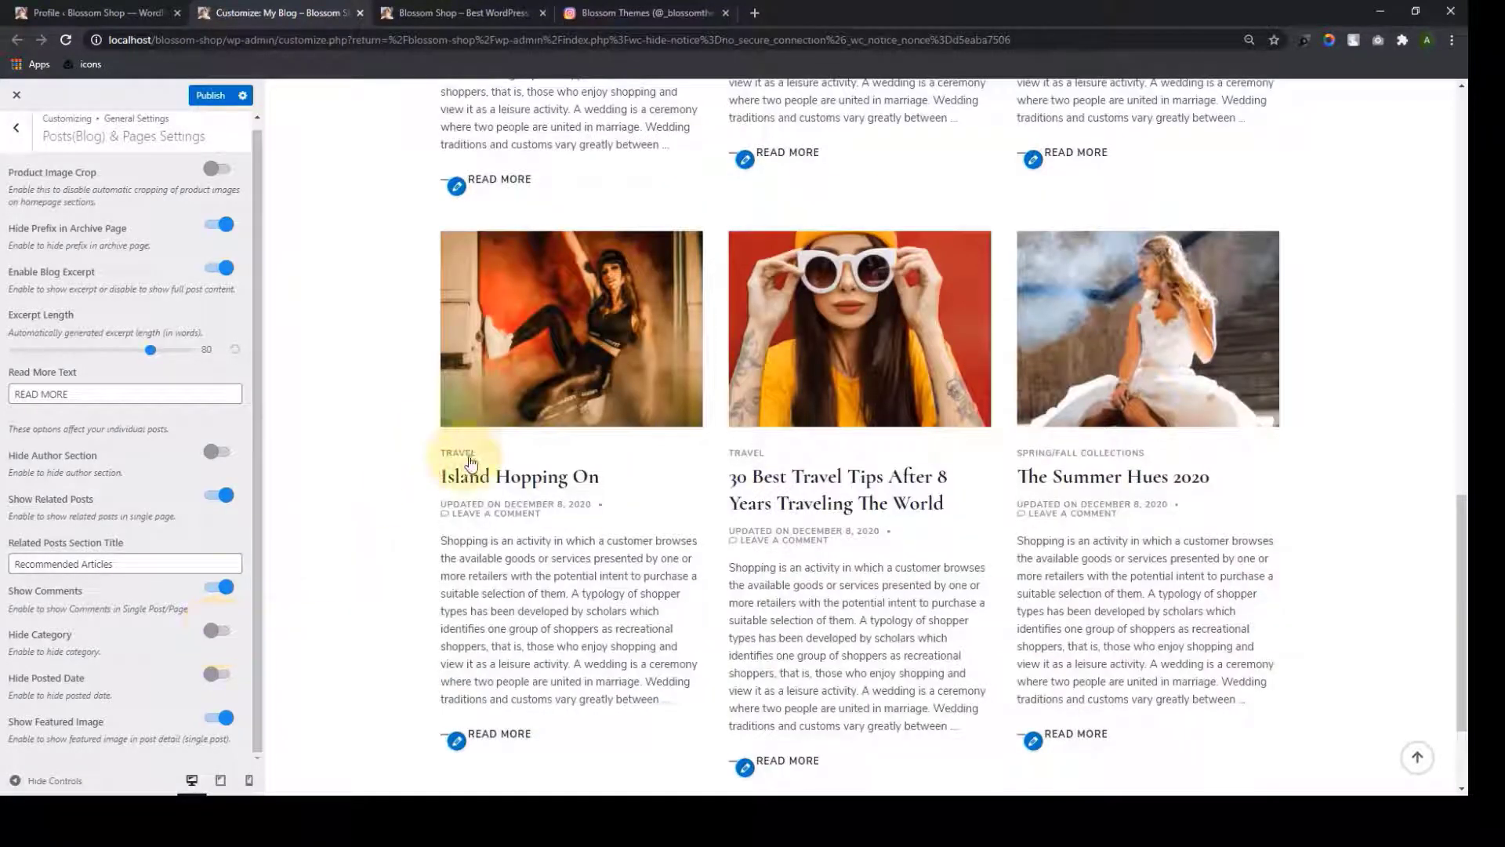
scroll(1143, 452, up, 15)
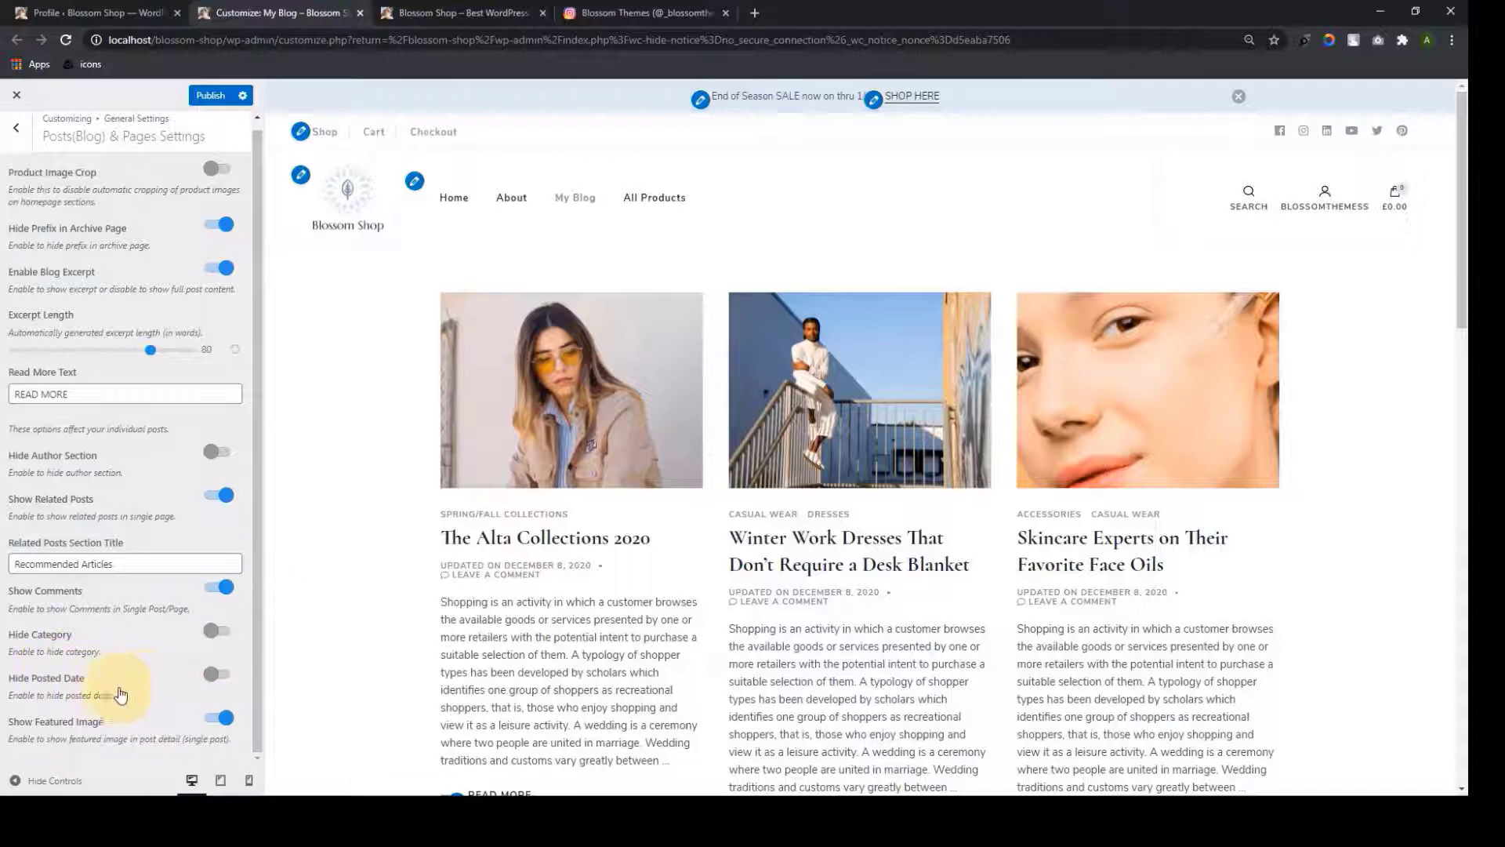
Toggle Hide Posted Date on, then off again, and open The Summer Hues 2020 post
click(221, 676)
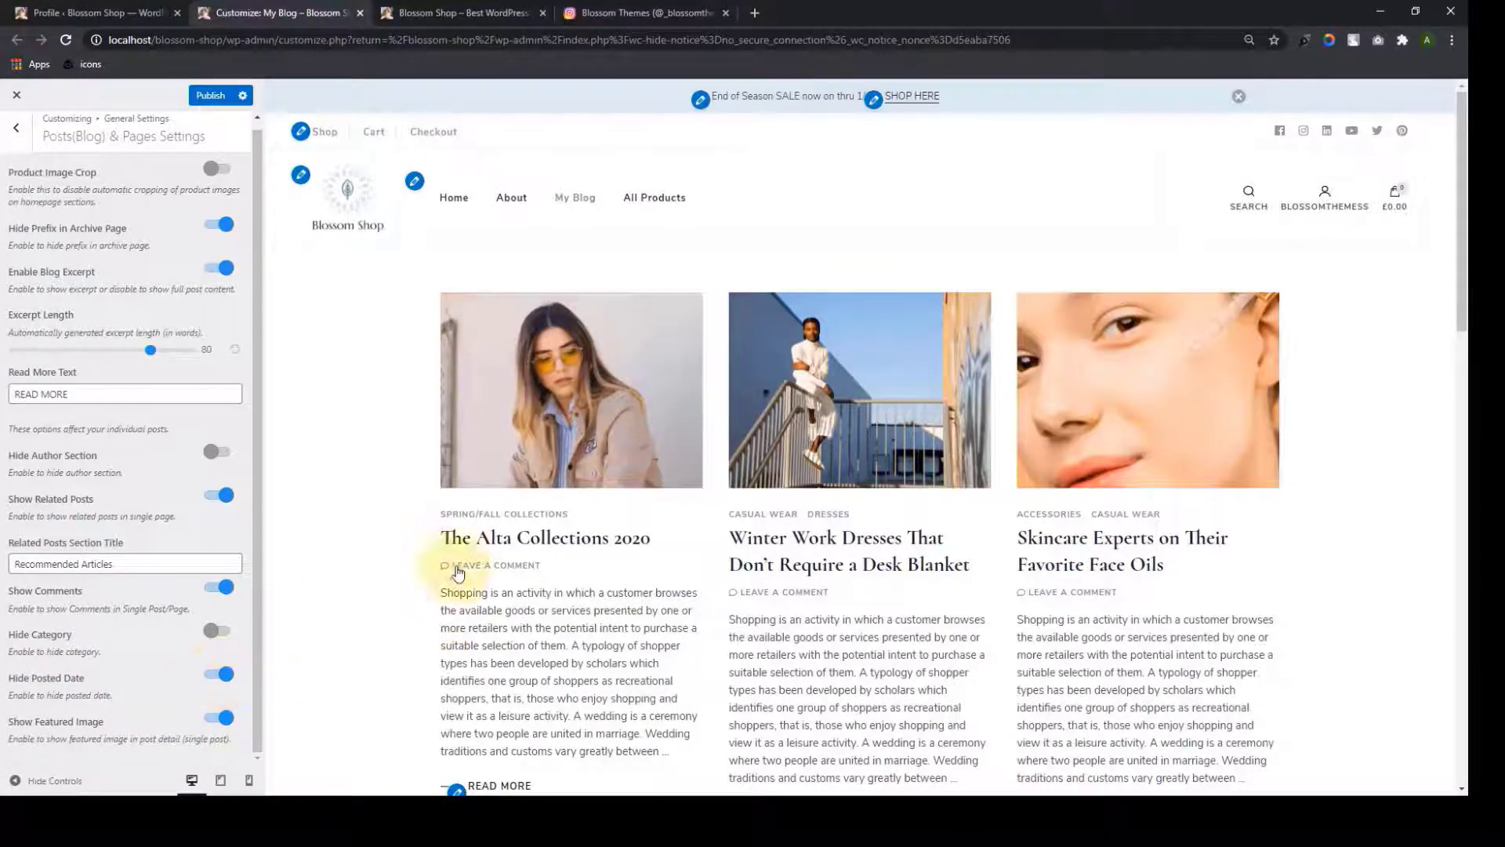
scroll(1065, 588, down, 4)
scroll(1065, 588, down, 5)
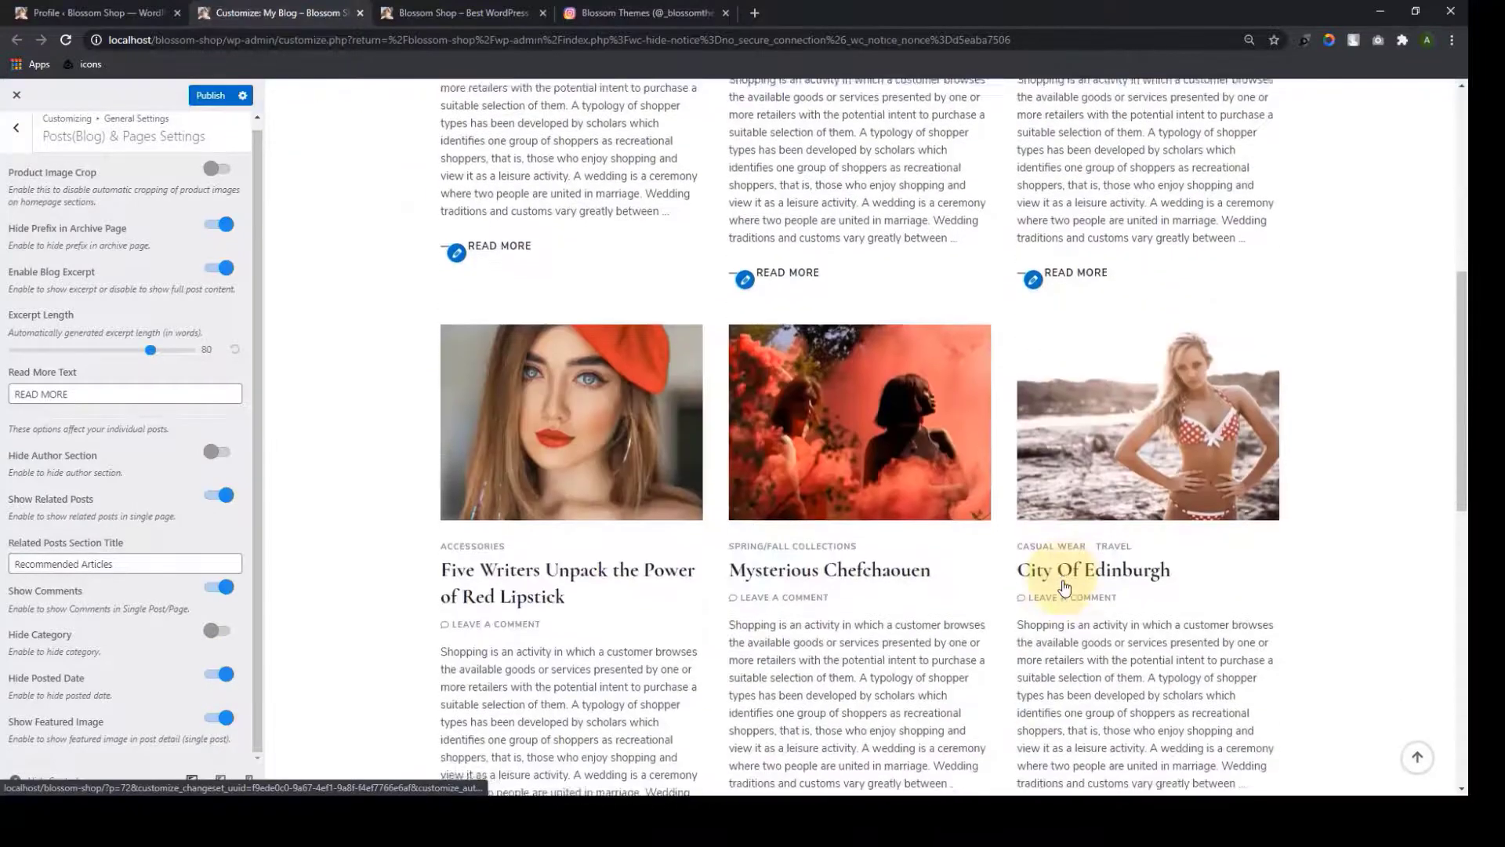
scroll(611, 596, down, 4)
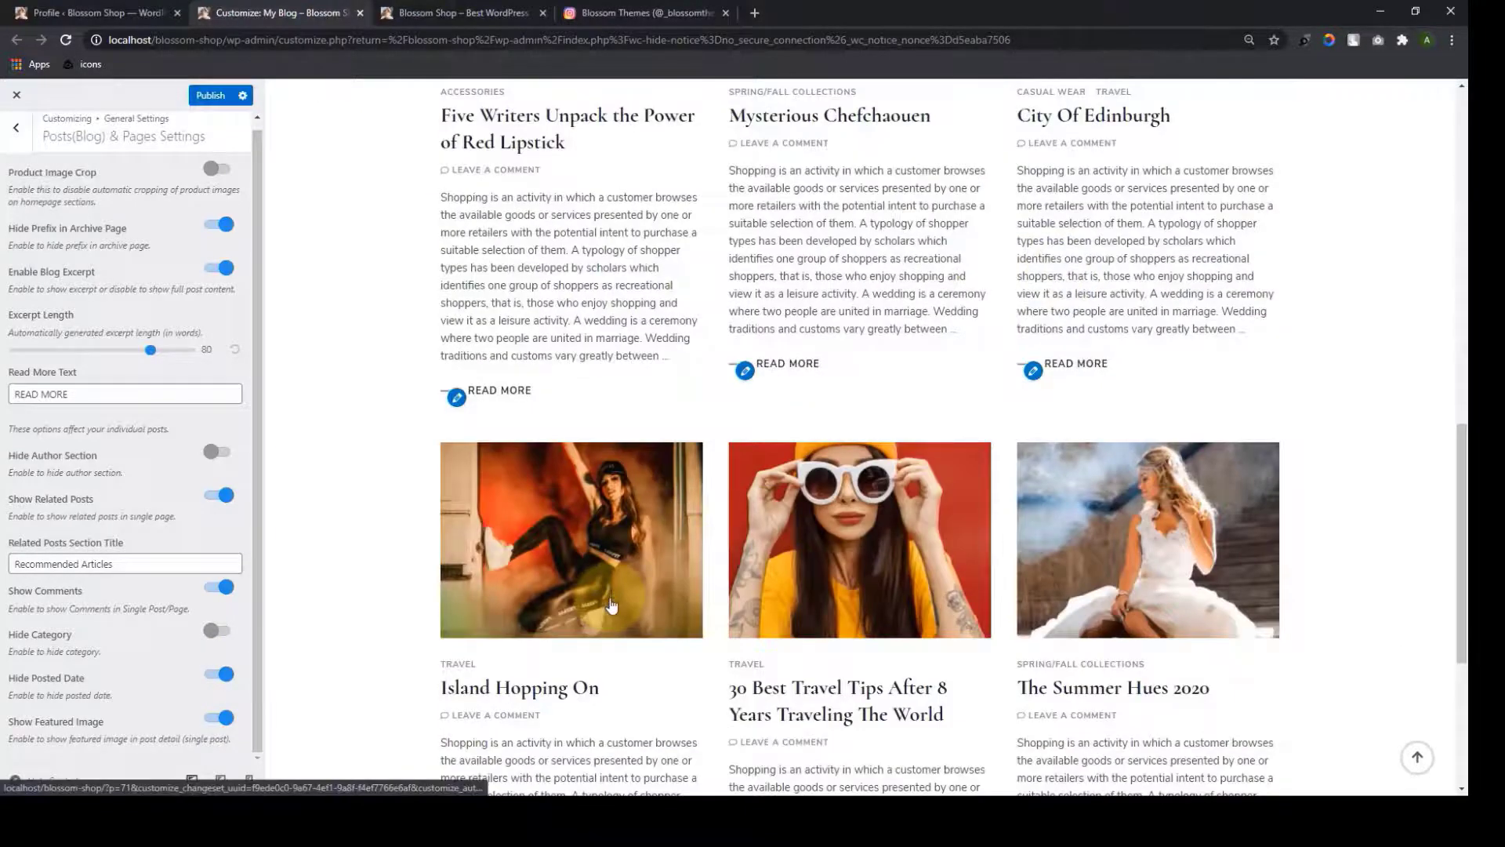
scroll(610, 600, up, 3)
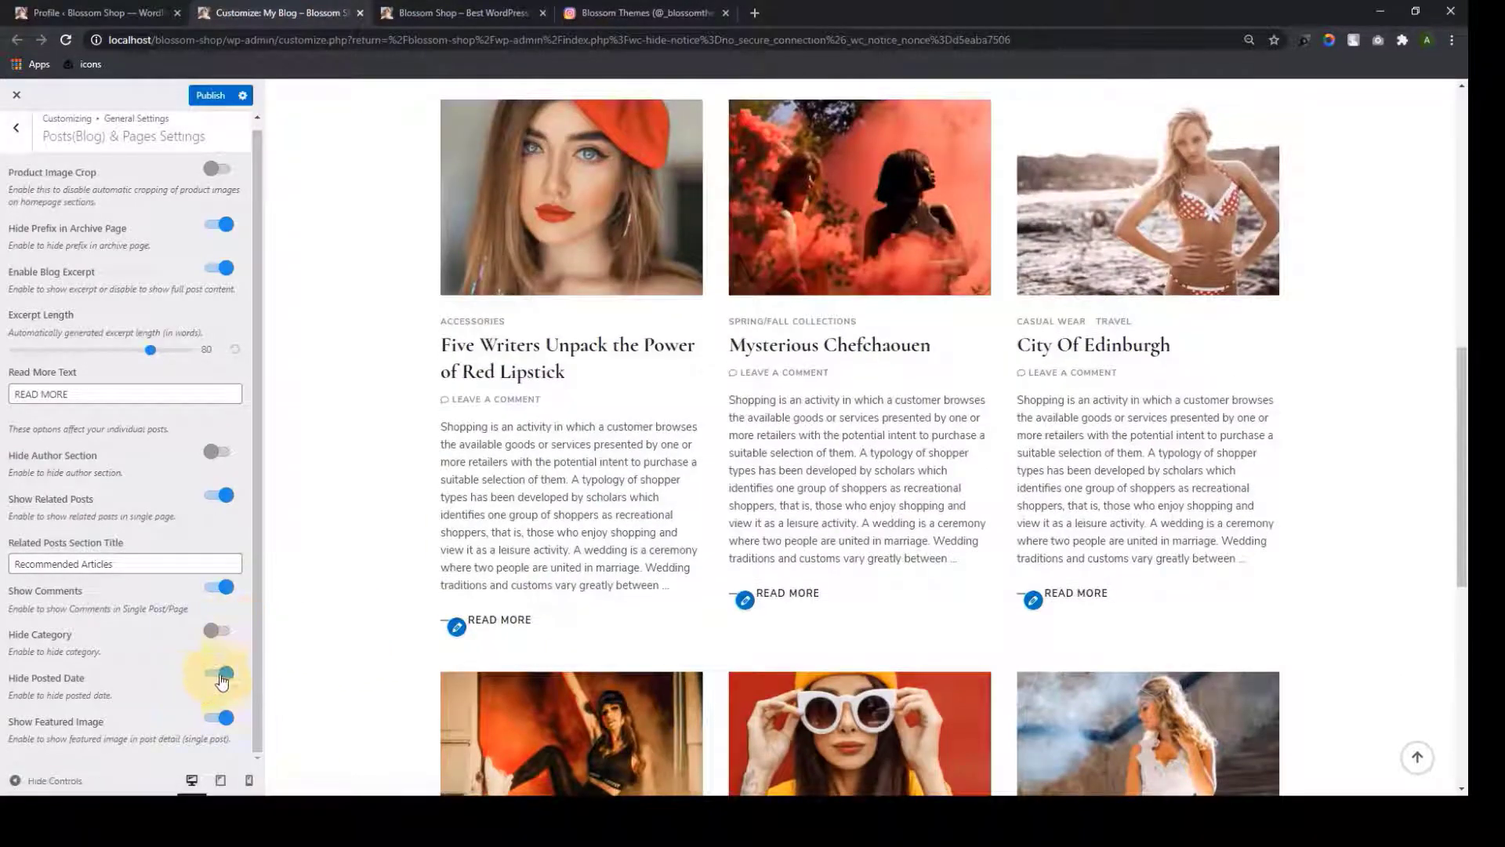
click(220, 676)
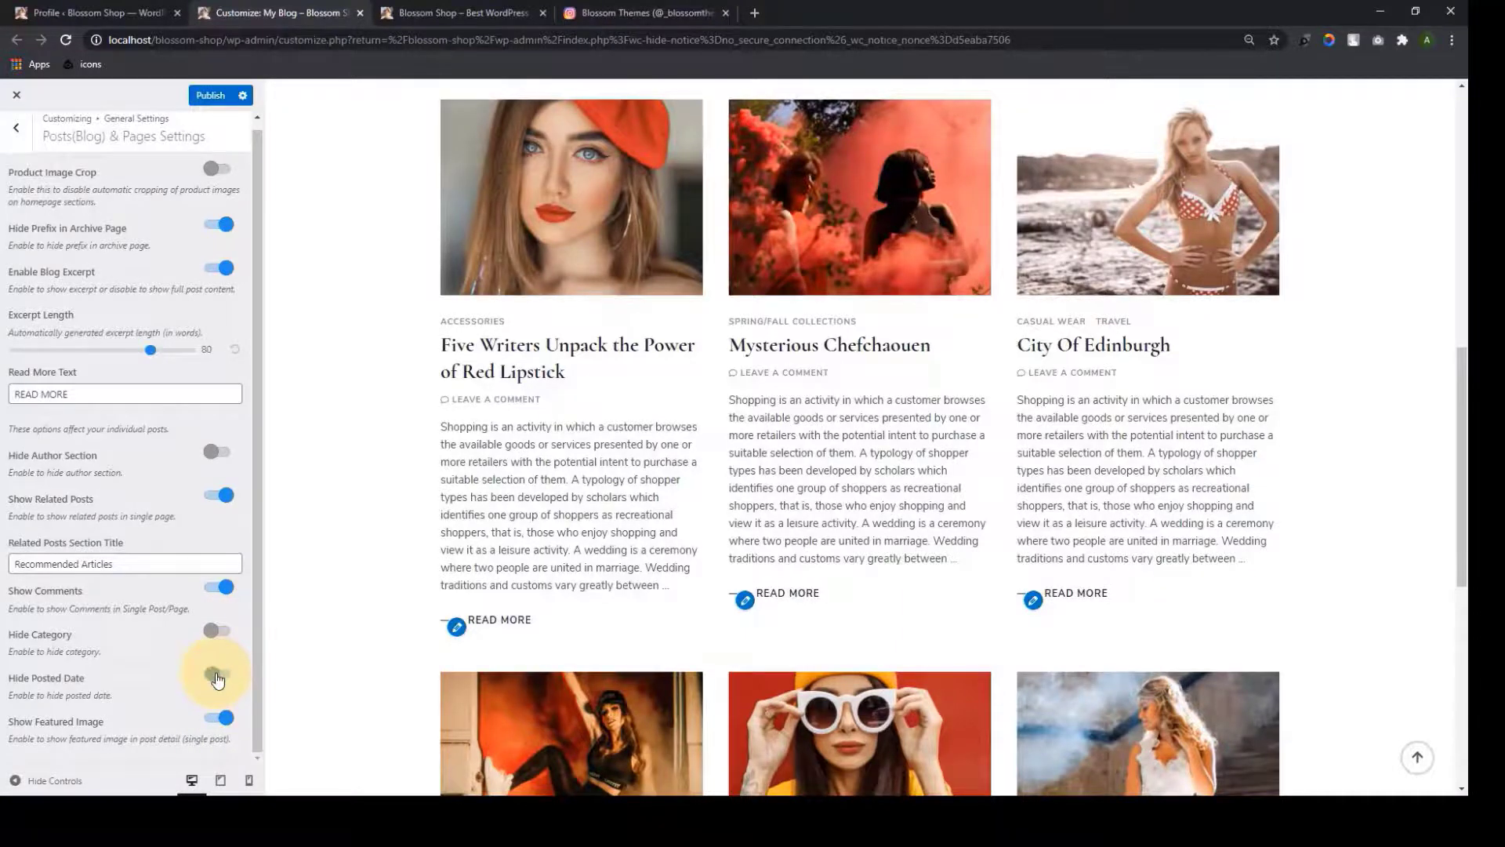
scroll(731, 601, down, 8)
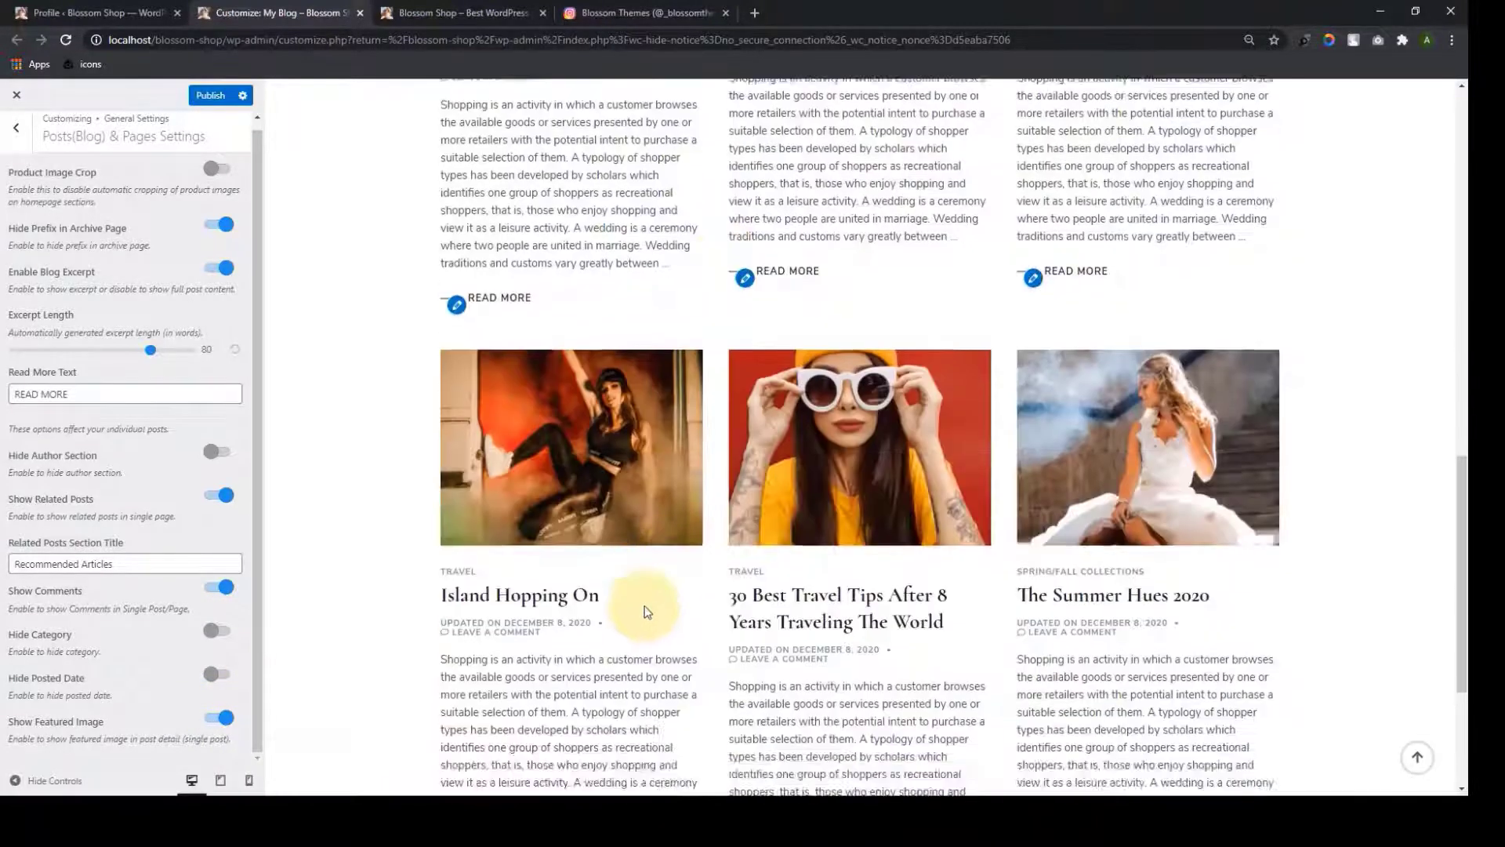
scroll(1115, 460, up, 15)
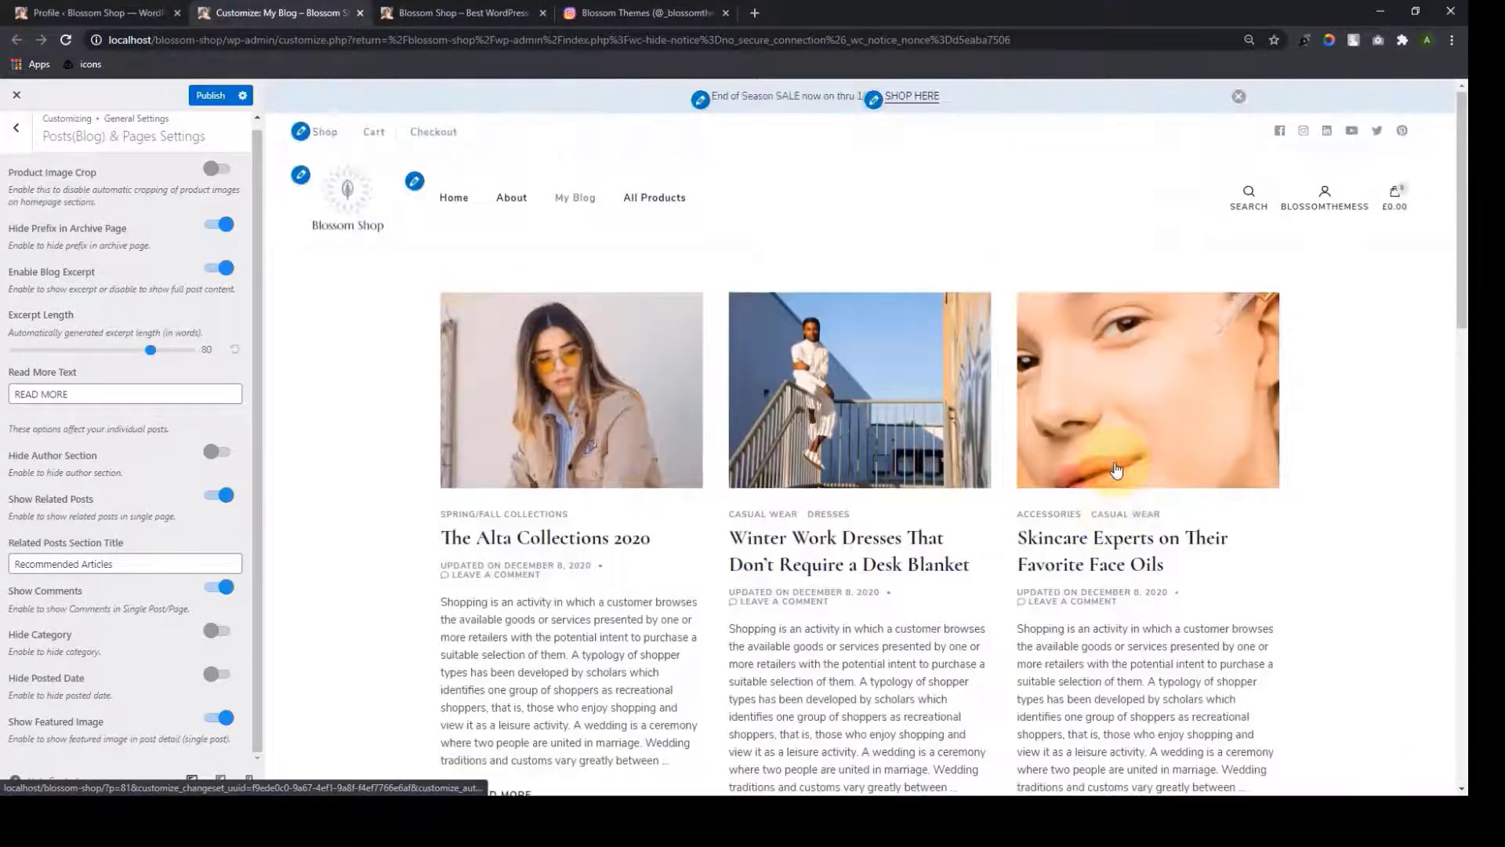
scroll(1116, 469, down, 2)
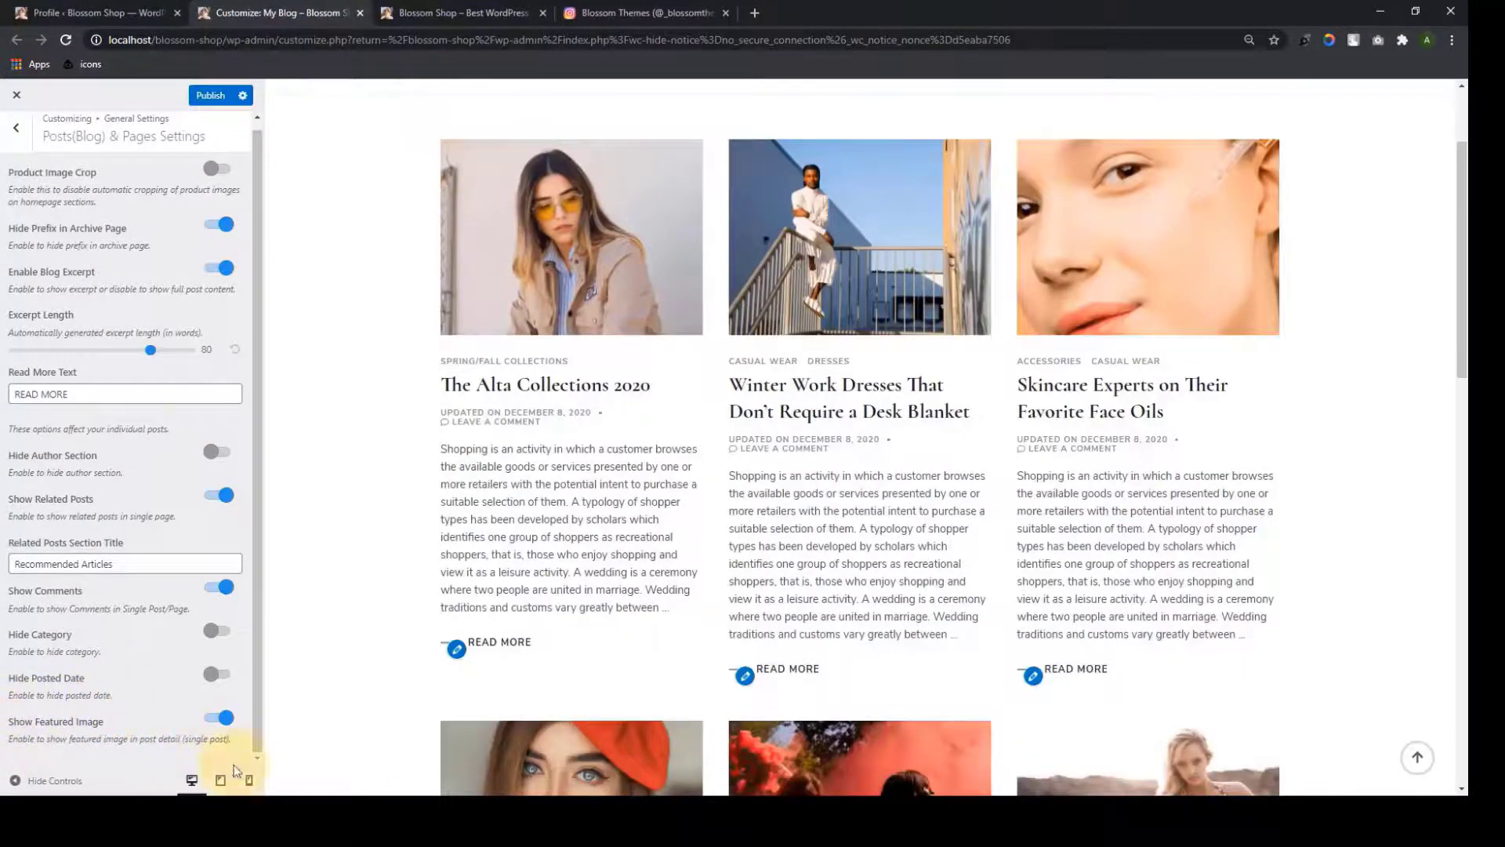
scroll(1129, 493, down, 8)
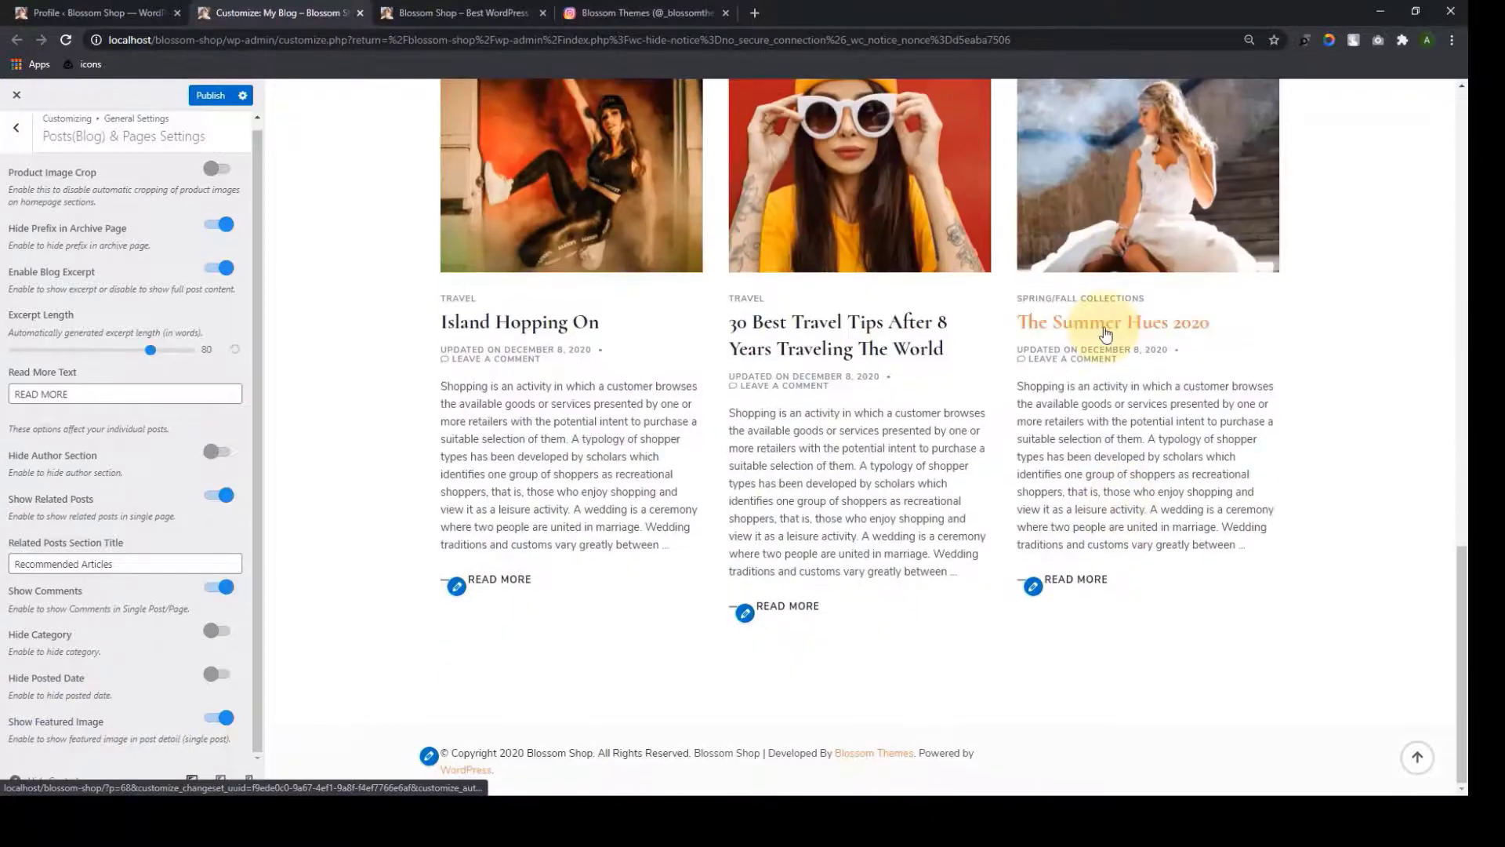
click(1106, 333)
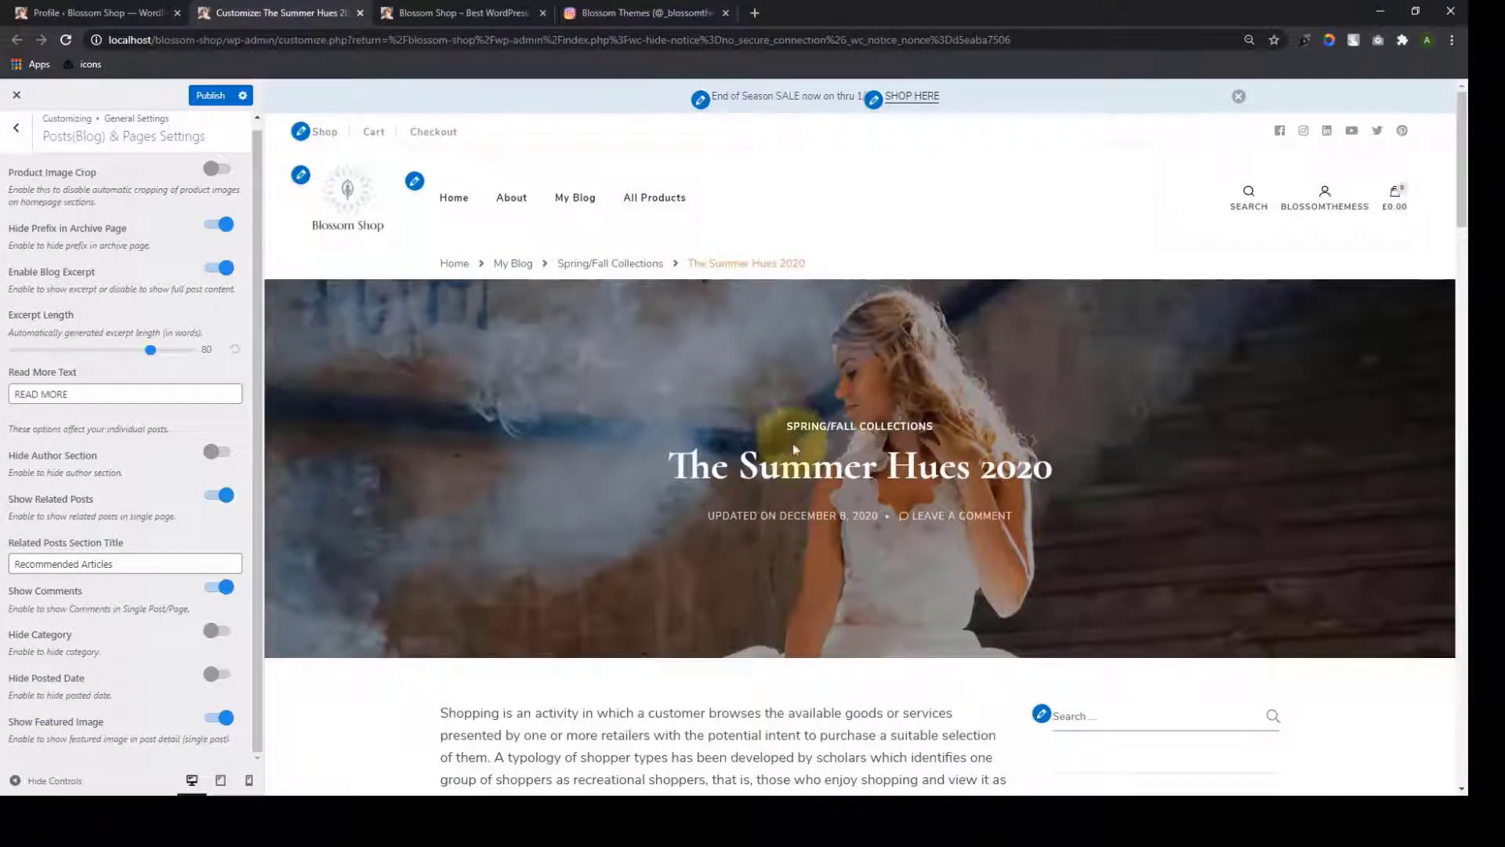
Toggle Show Featured Image off and on, publish the blog settings, and return the preview home
click(216, 719)
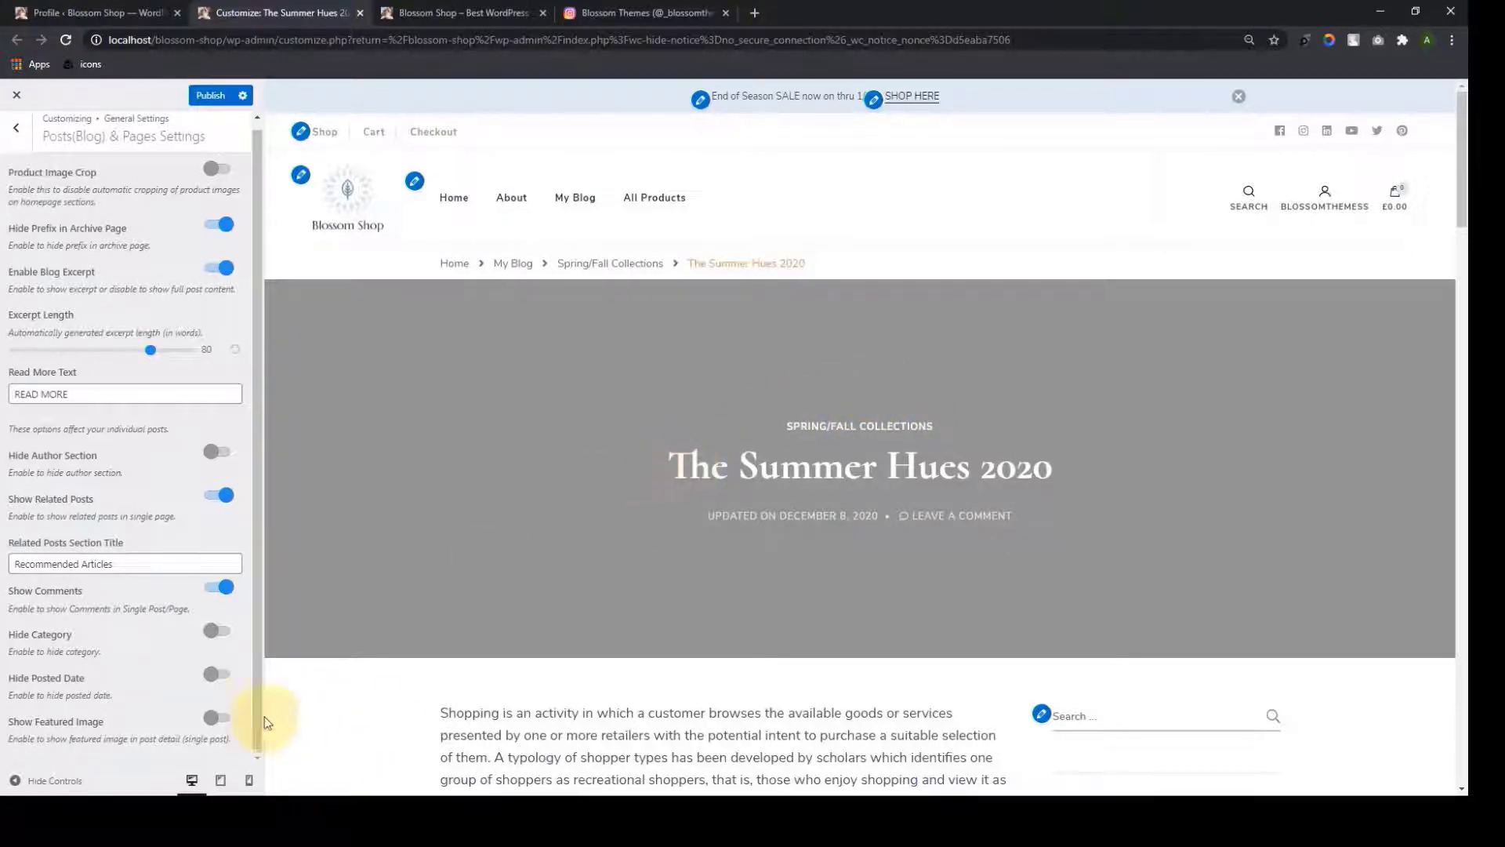
click(219, 718)
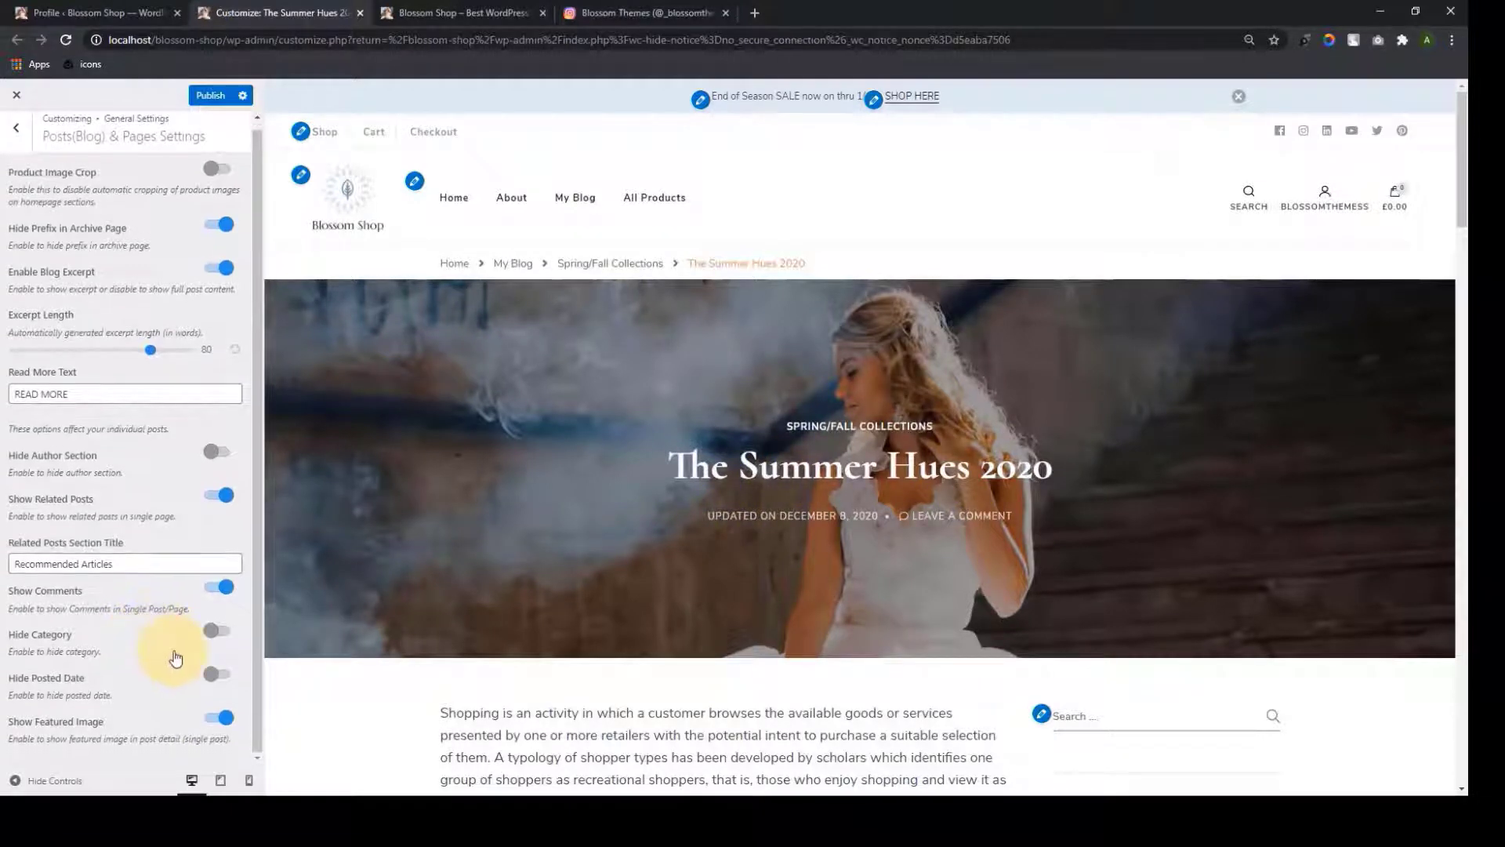
scroll(176, 659, up, 1)
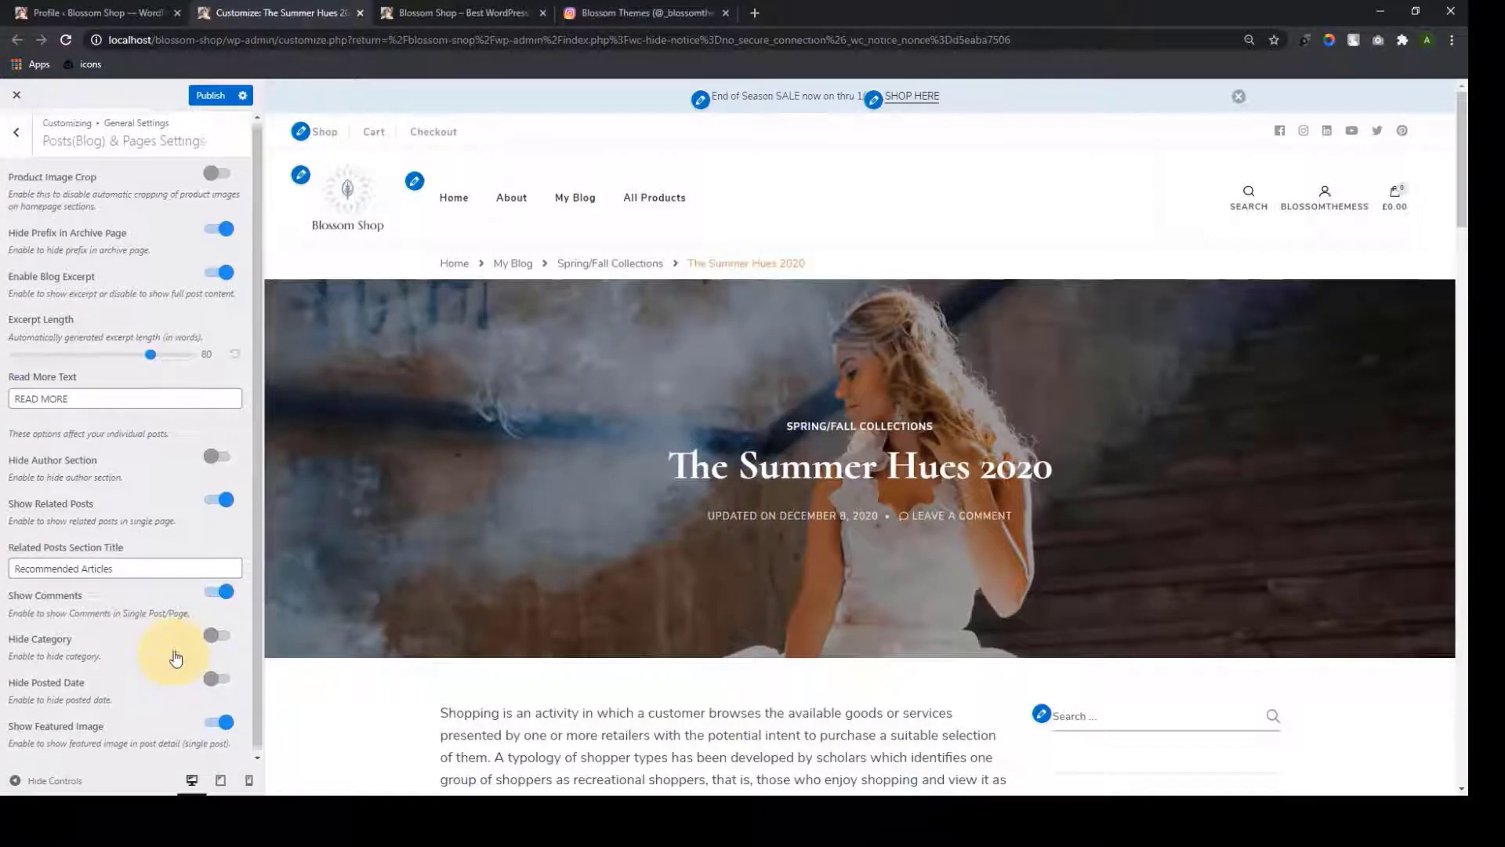
click(205, 96)
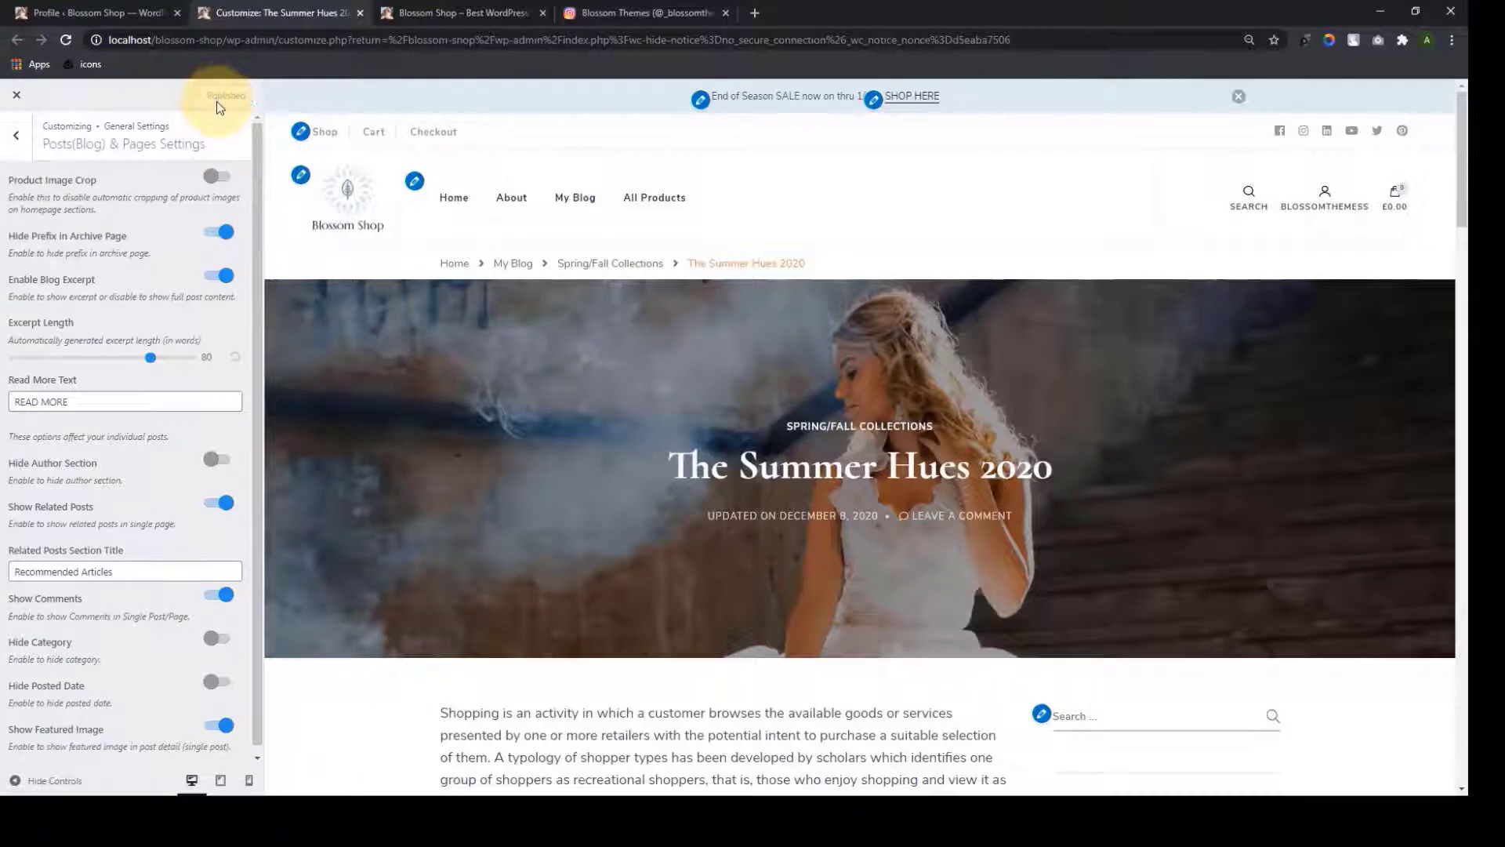
click(458, 203)
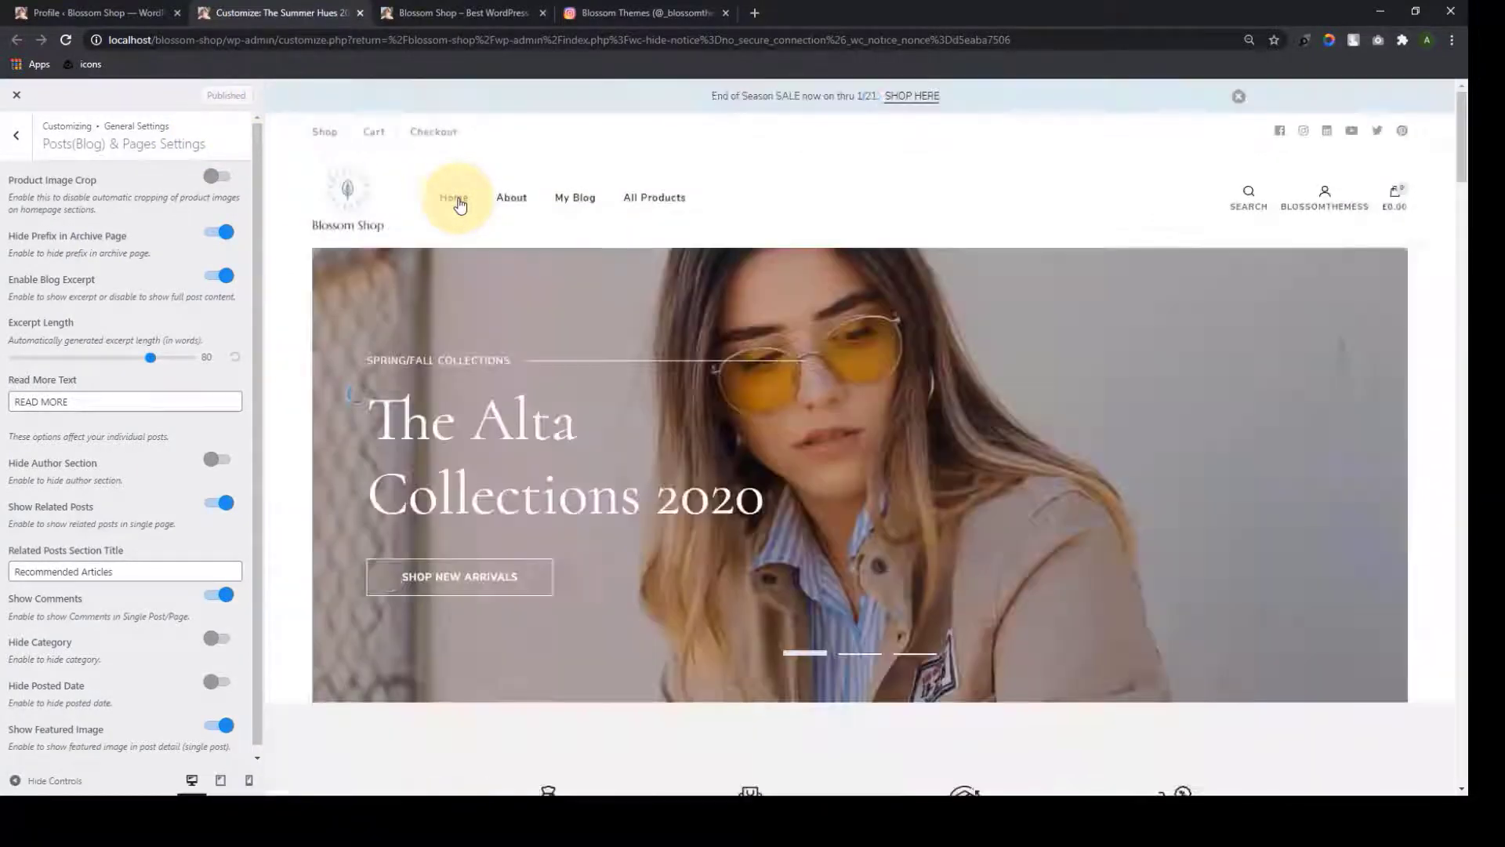
Switch on the Instagram Section and check the Follow Me! heading near the page bottom
click(19, 149)
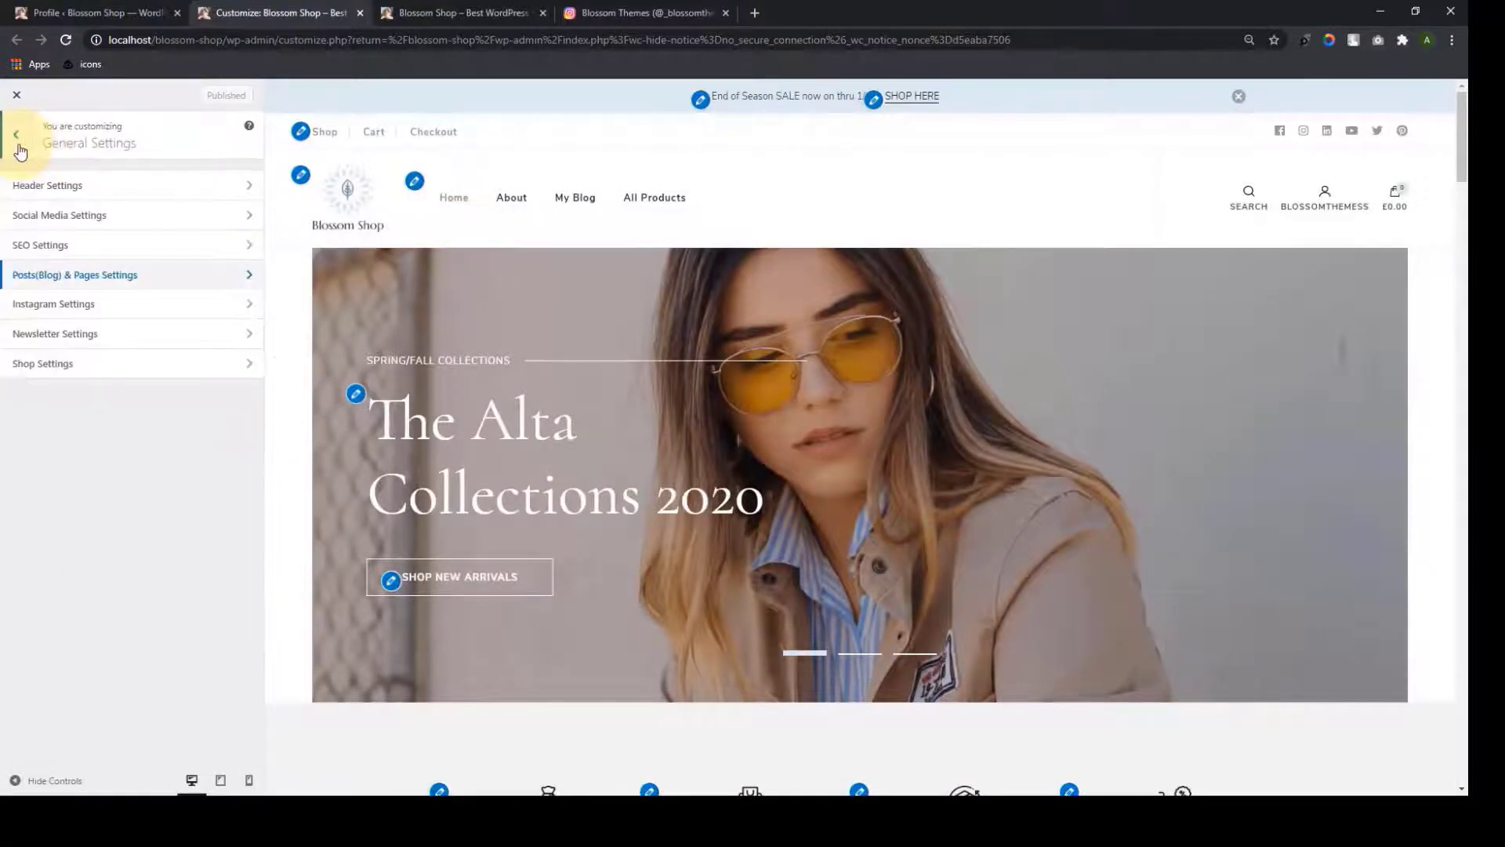
click(138, 306)
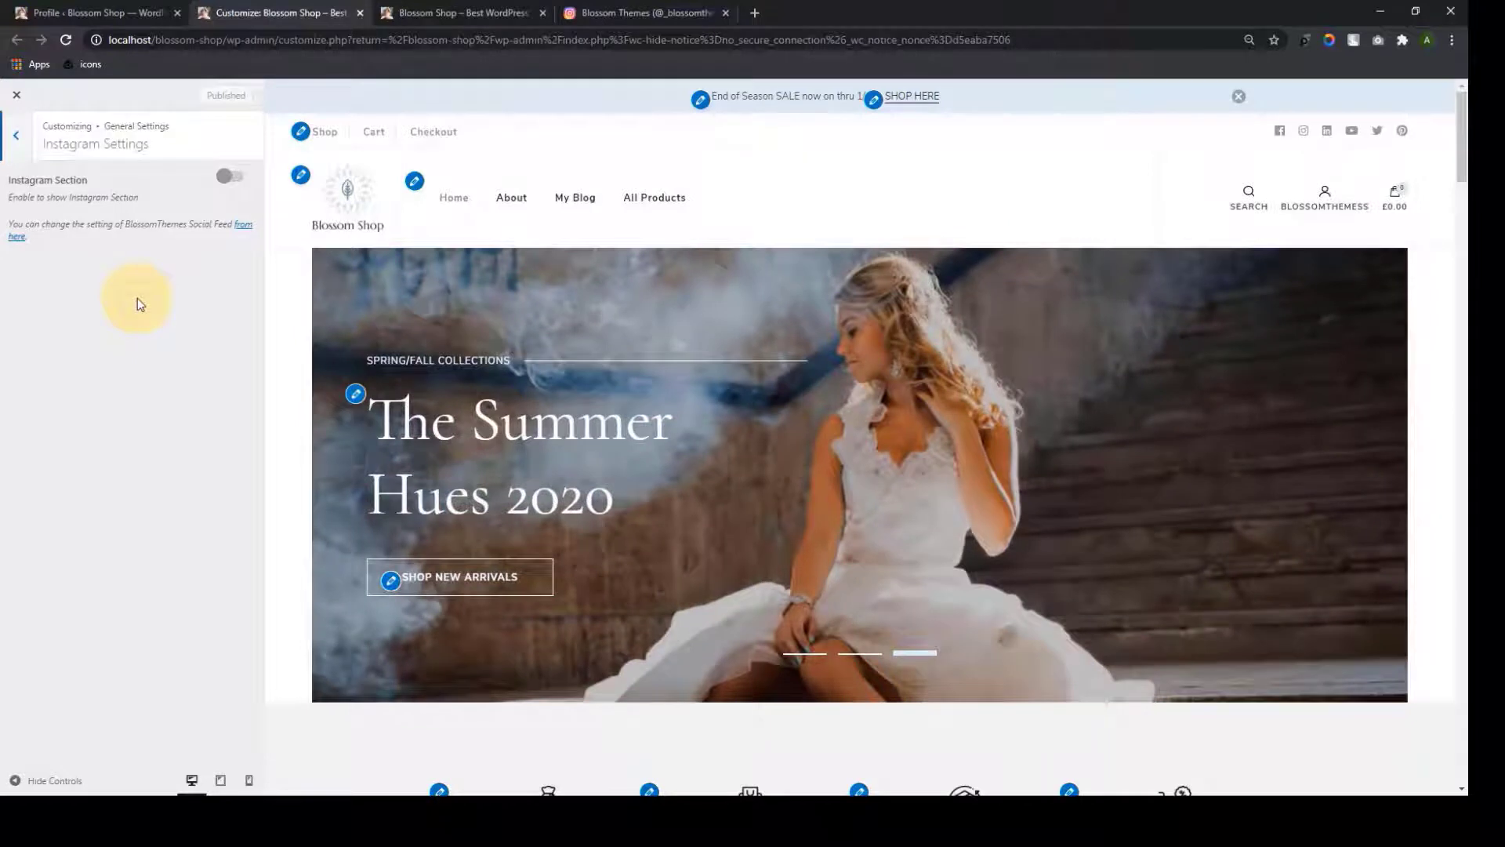
click(231, 177)
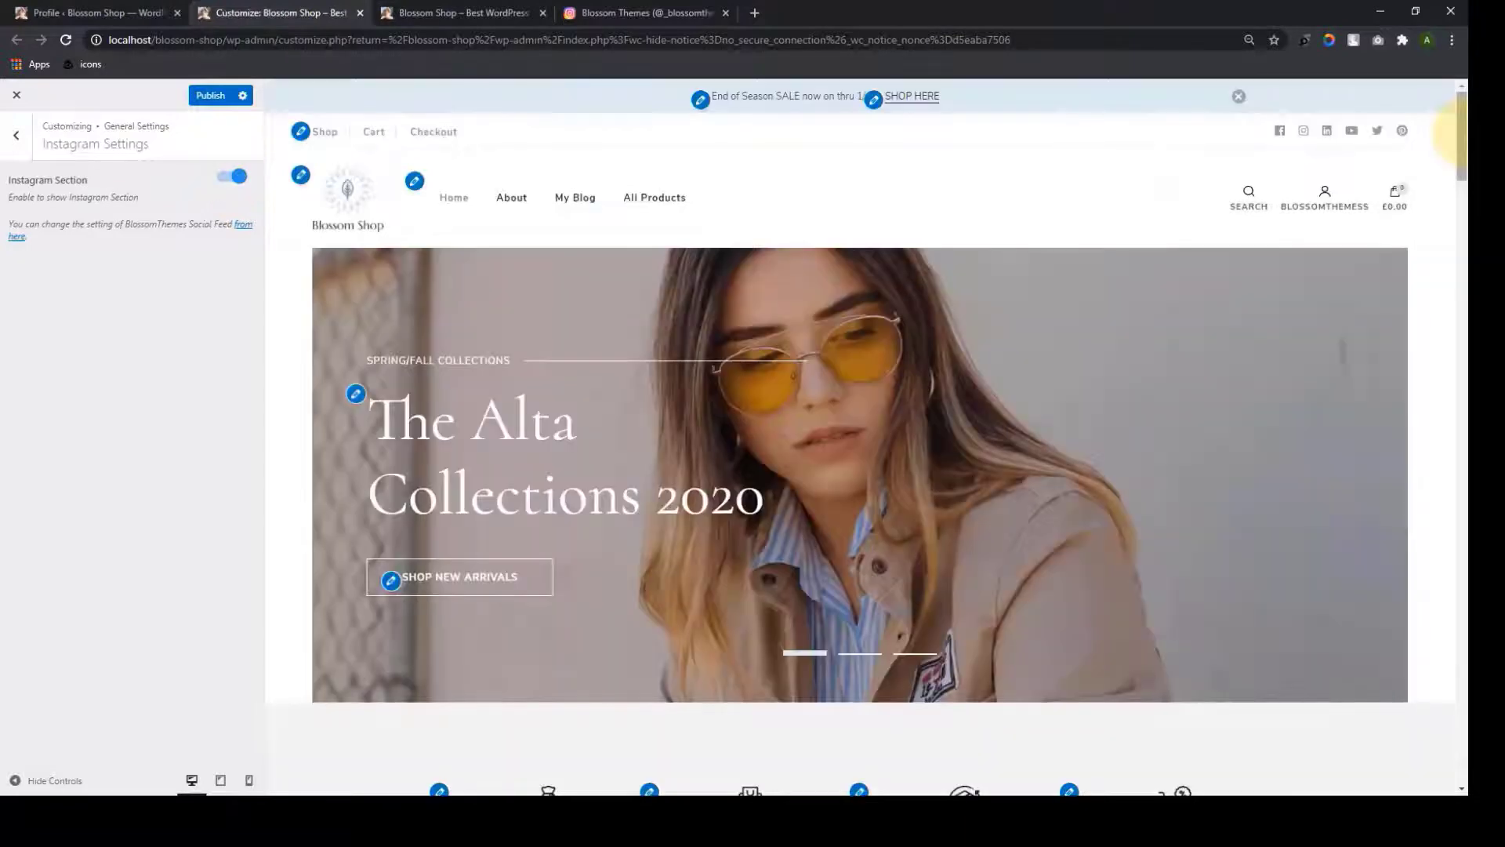
drag(1463, 149, 1455, 740)
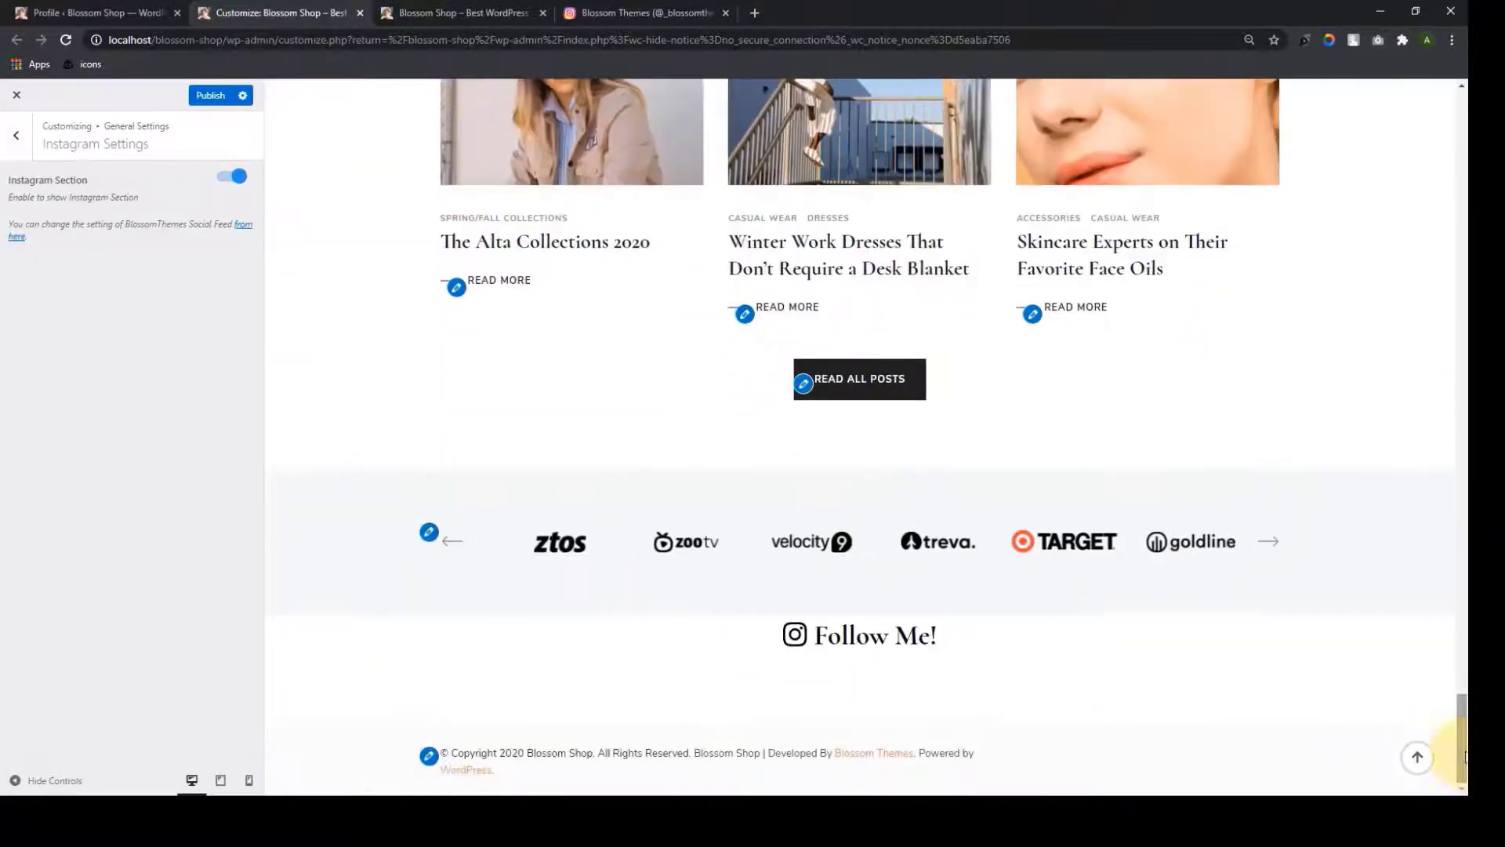
Reconnect BlossomThemes Social Feed to Instagram, authorizing with previous settings to get an access token
click(22, 237)
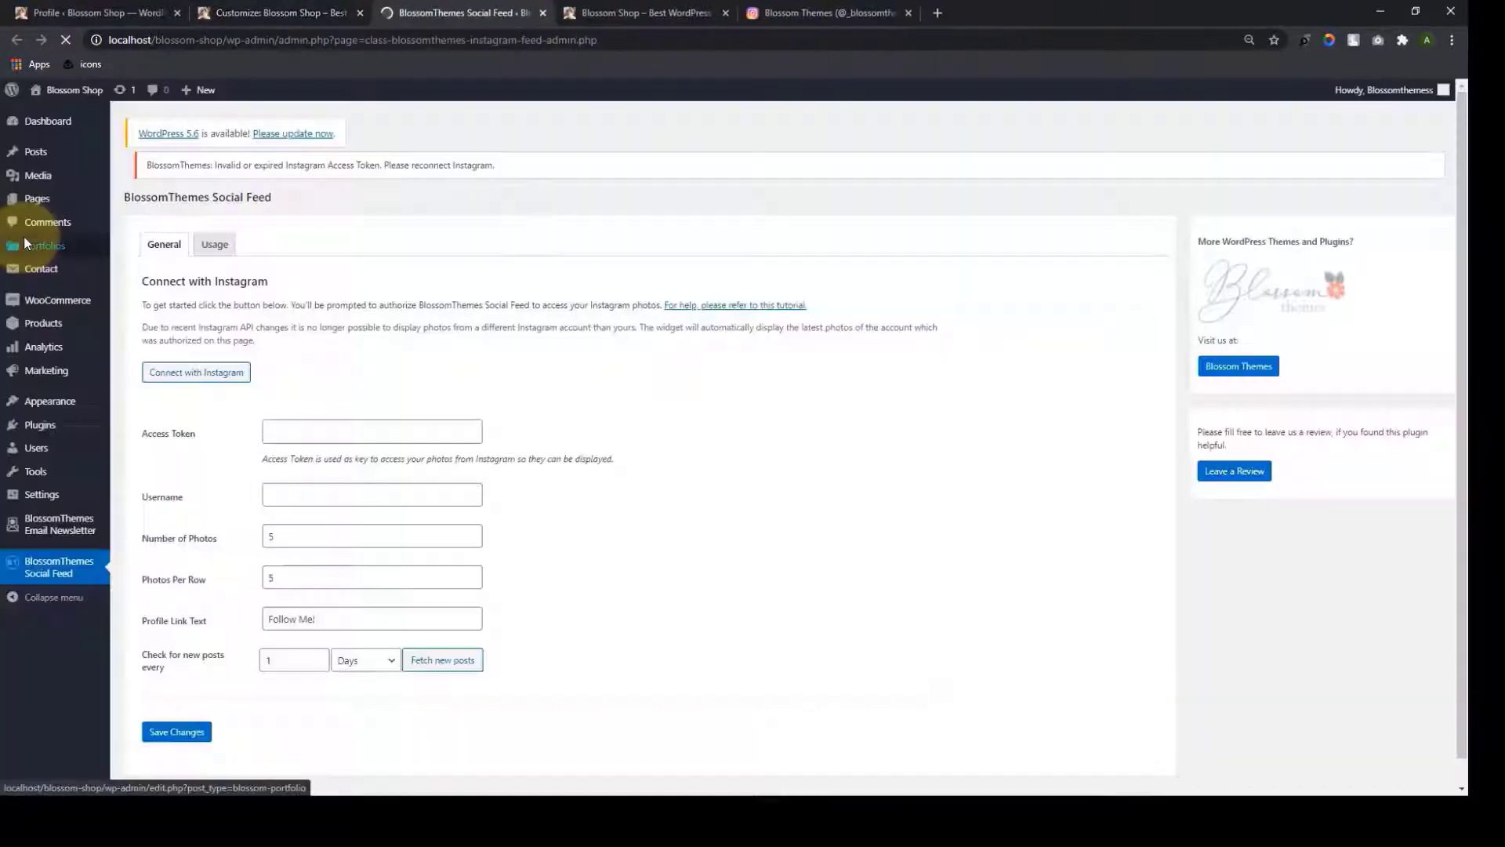
click(220, 374)
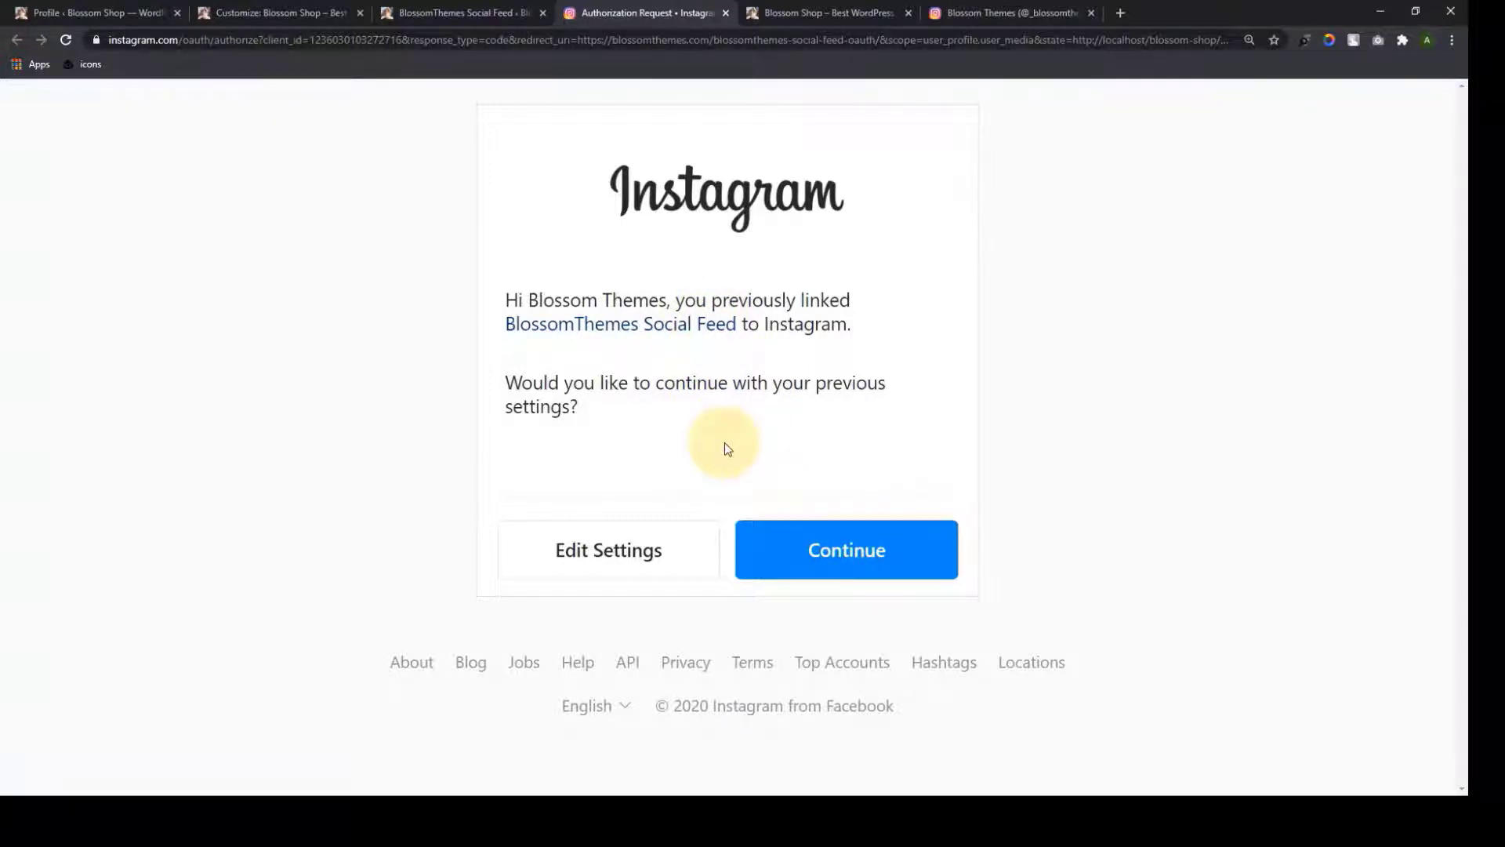
click(879, 553)
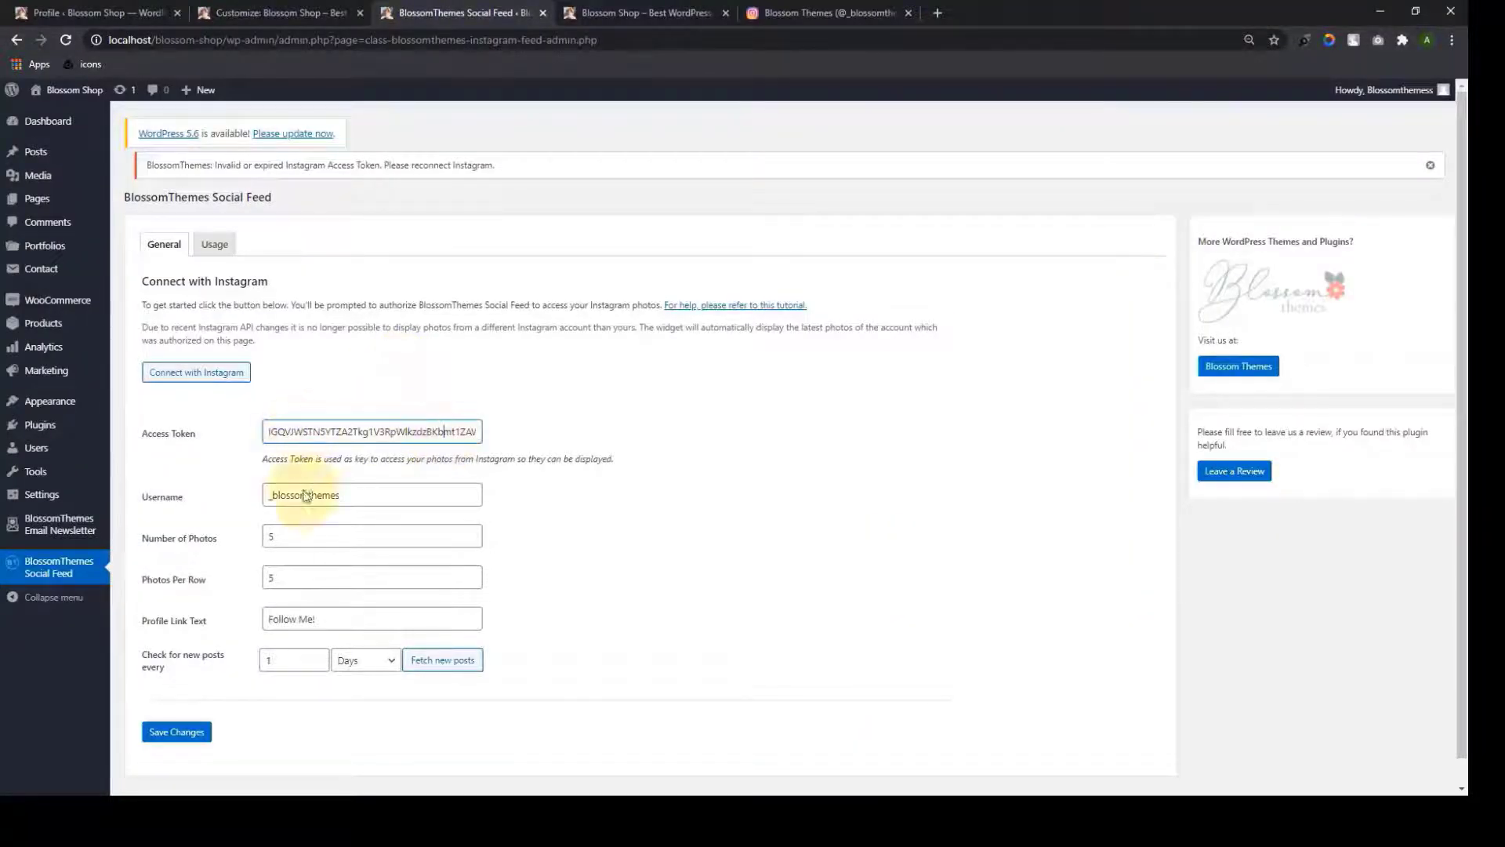
Keep 5 photos, 5 per row, Follow Me! link text and check interval 1, then save
click(349, 497)
click(308, 536)
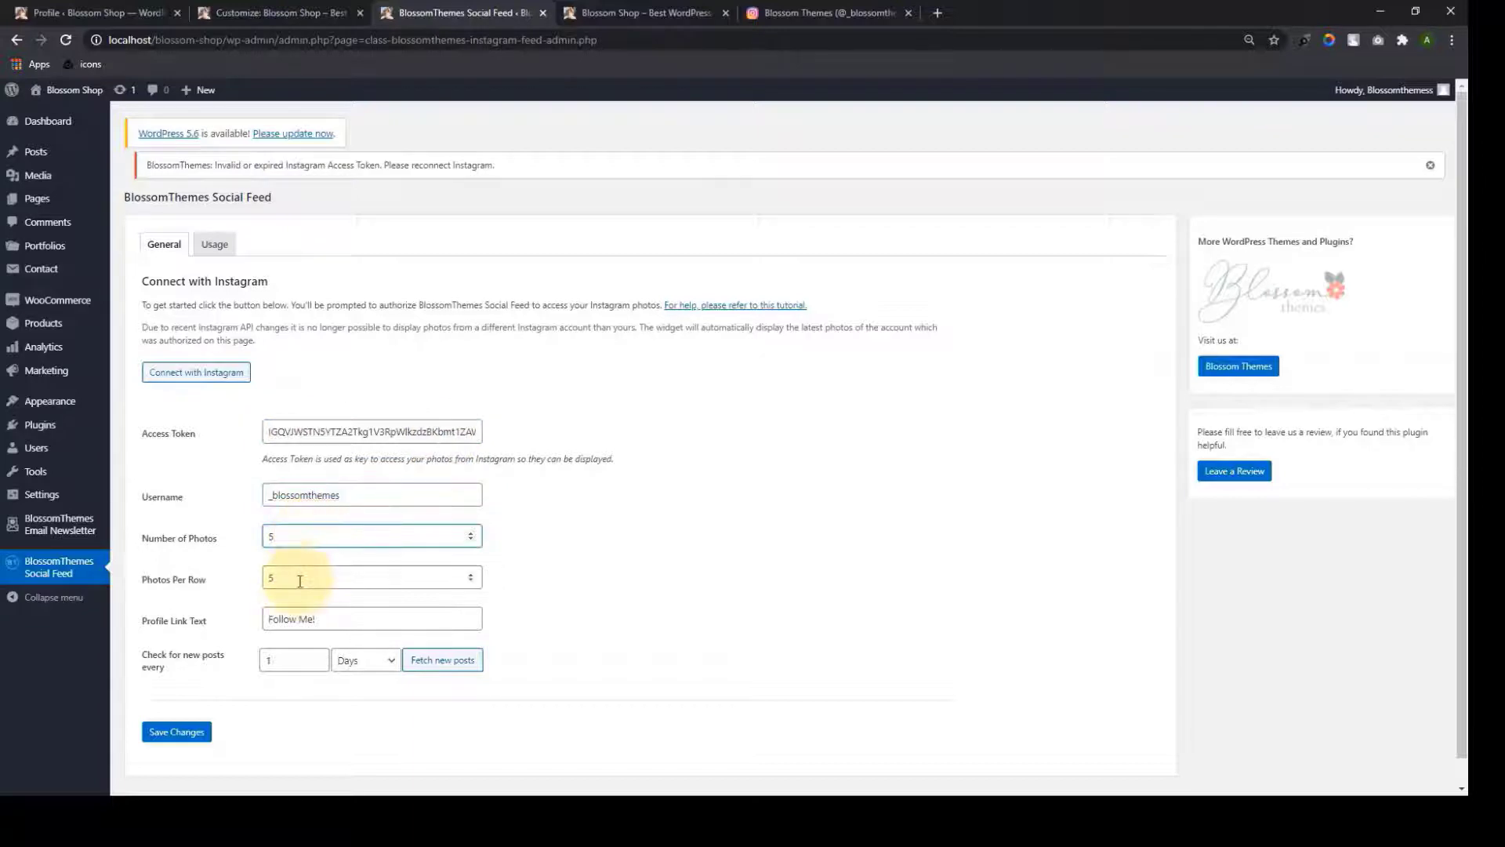
click(274, 578)
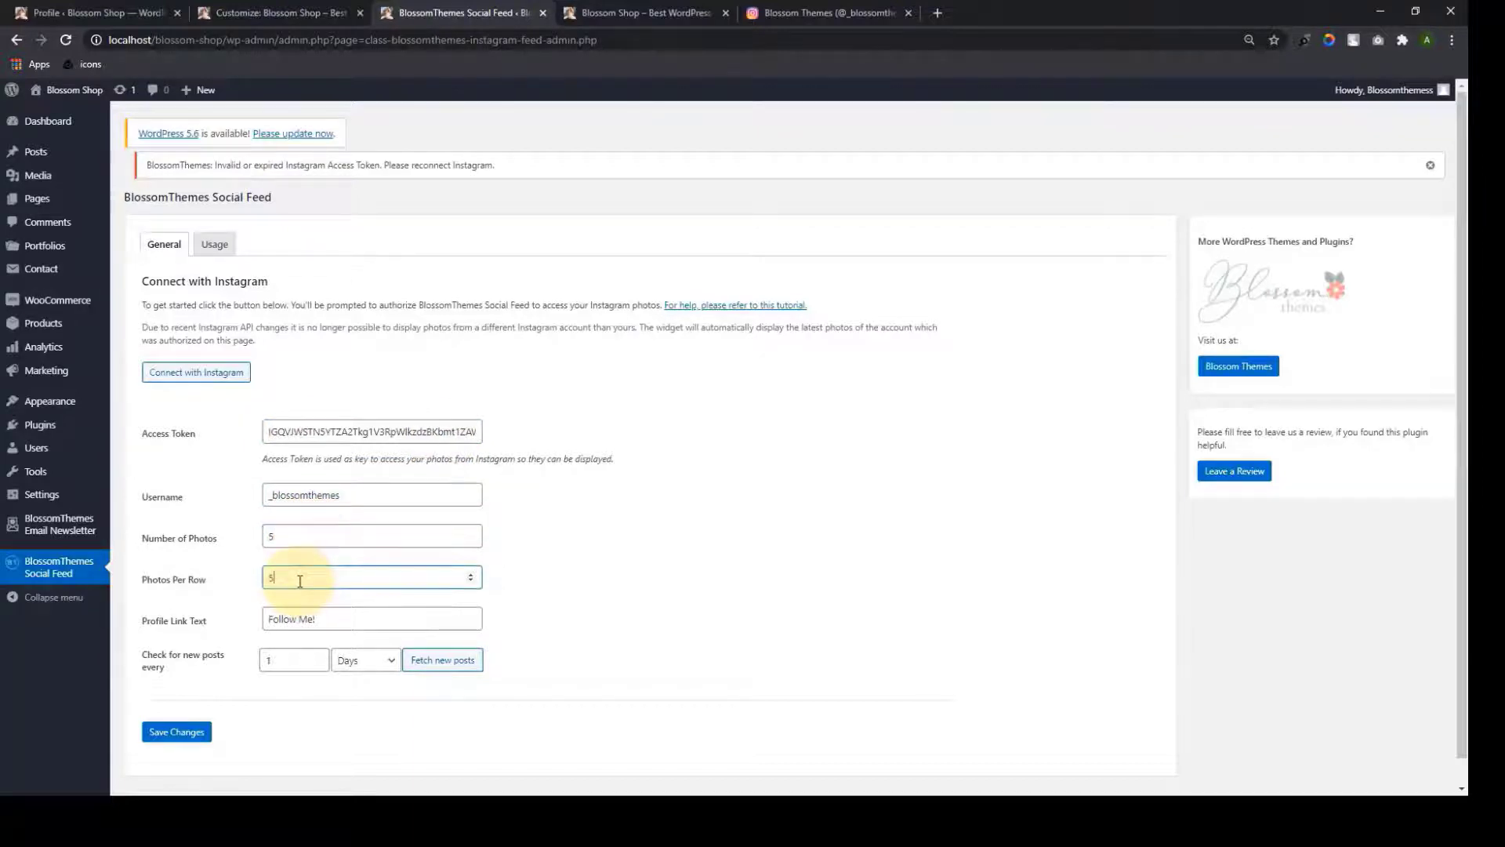
click(359, 617)
click(275, 658)
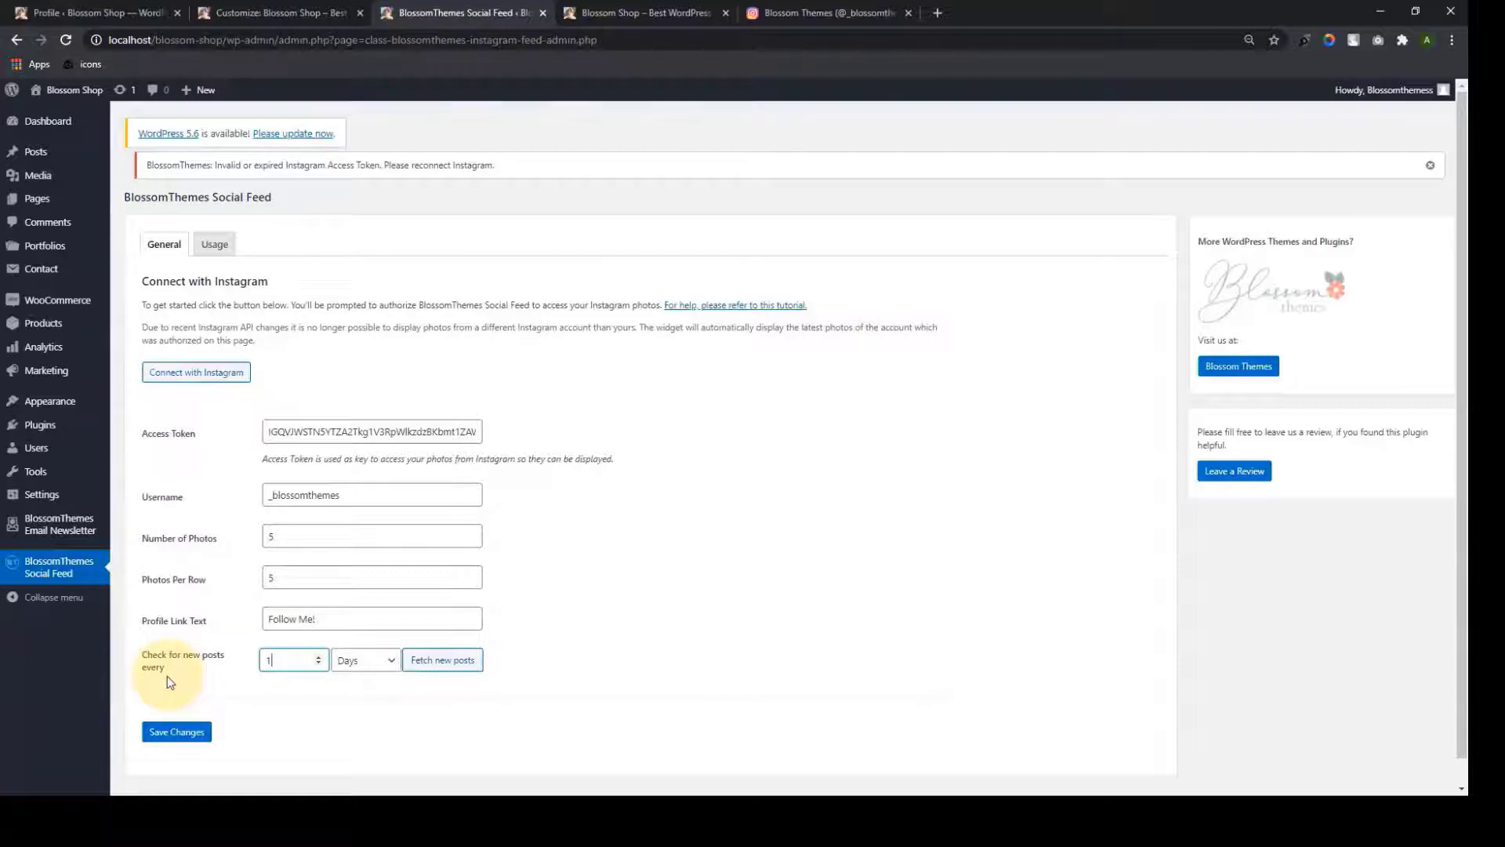
double_click(268, 661)
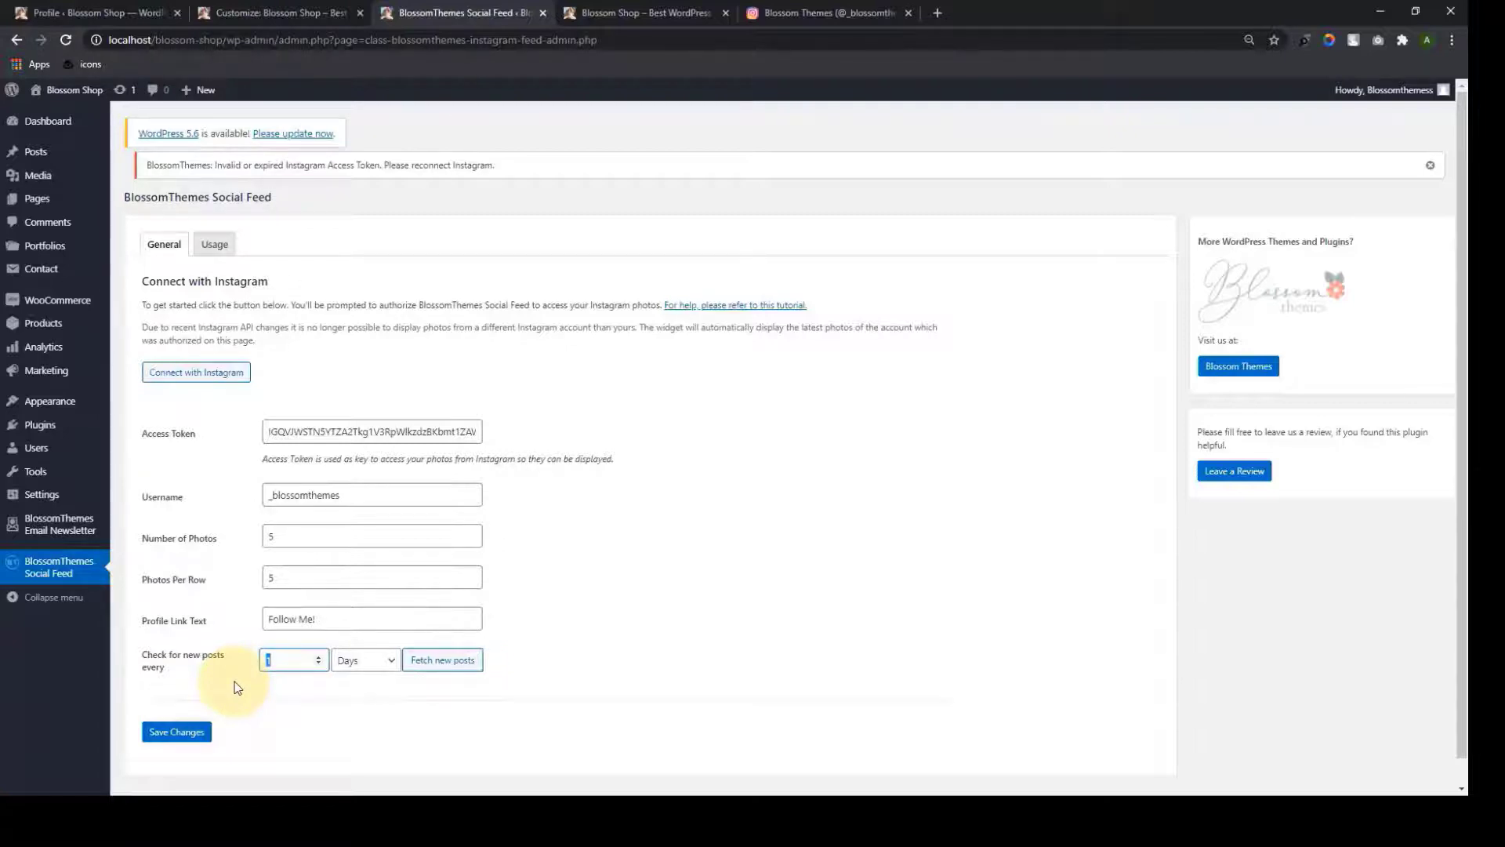
click(235, 680)
click(177, 735)
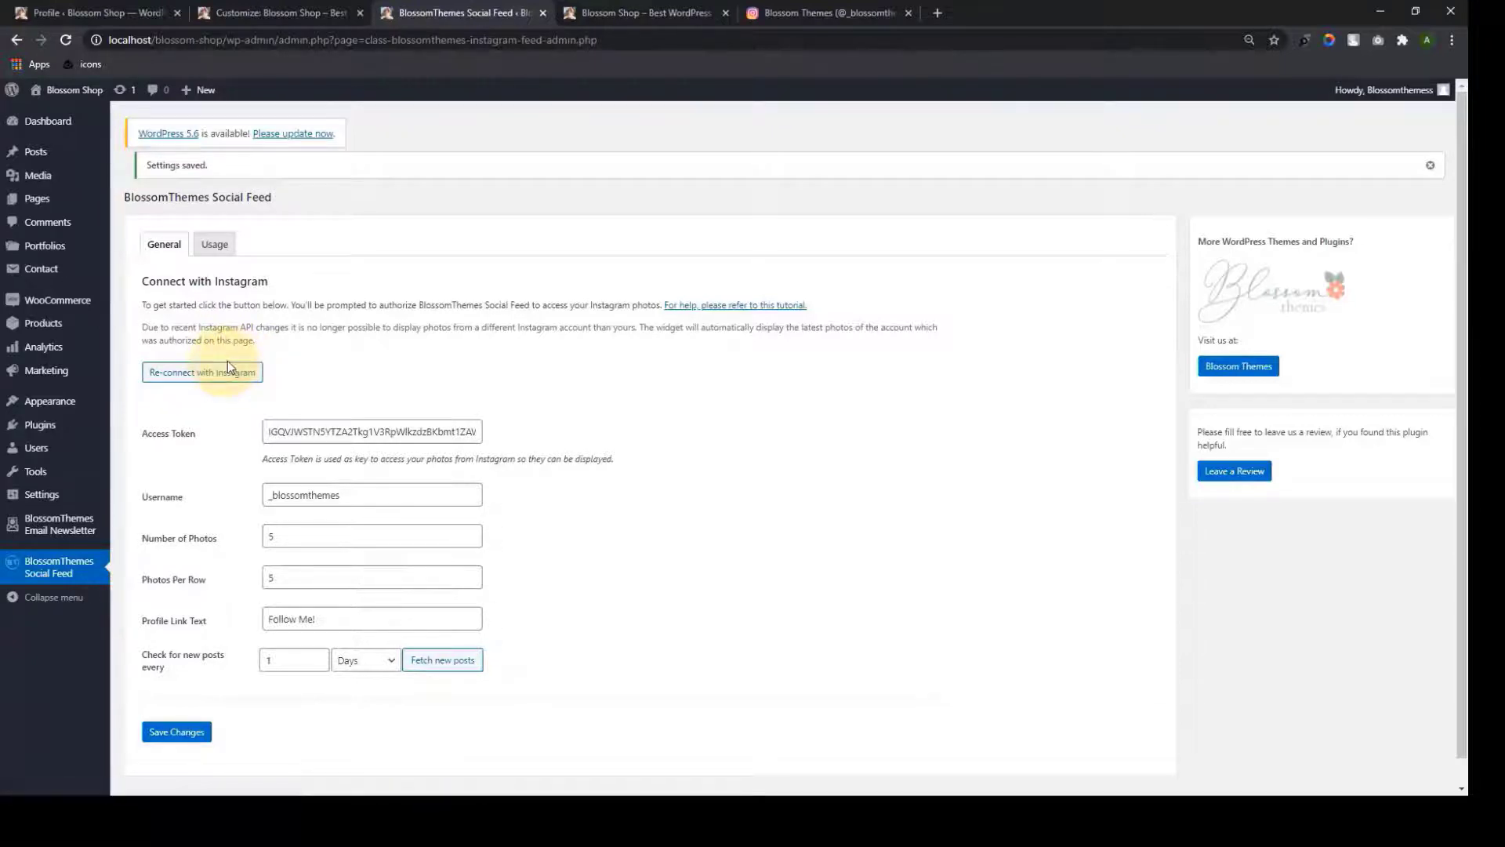
click(181, 737)
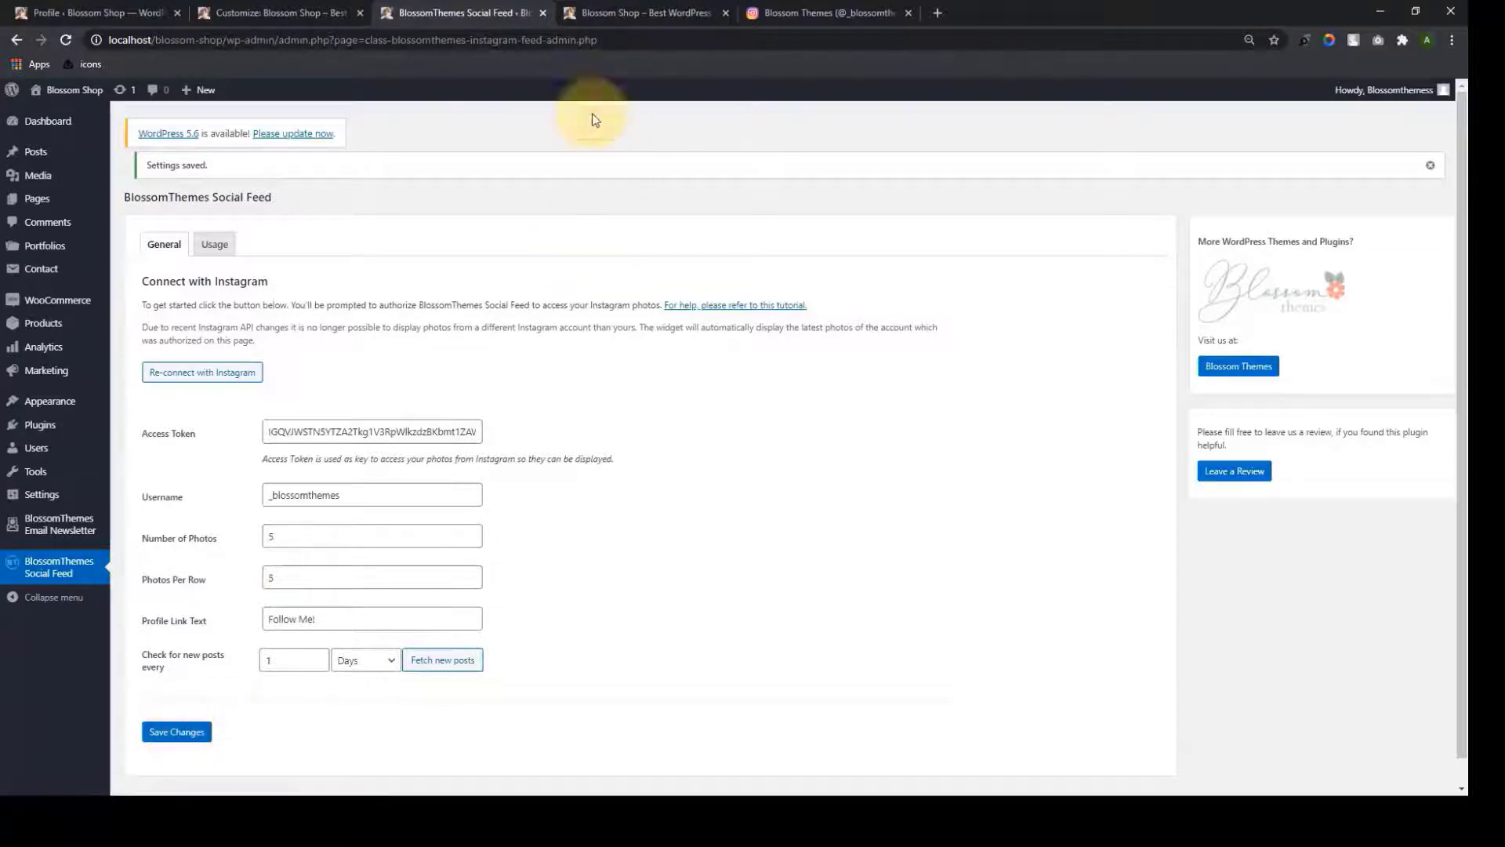
Back in the Customizer, toggle the Instagram Section off and on, and publish
click(544, 14)
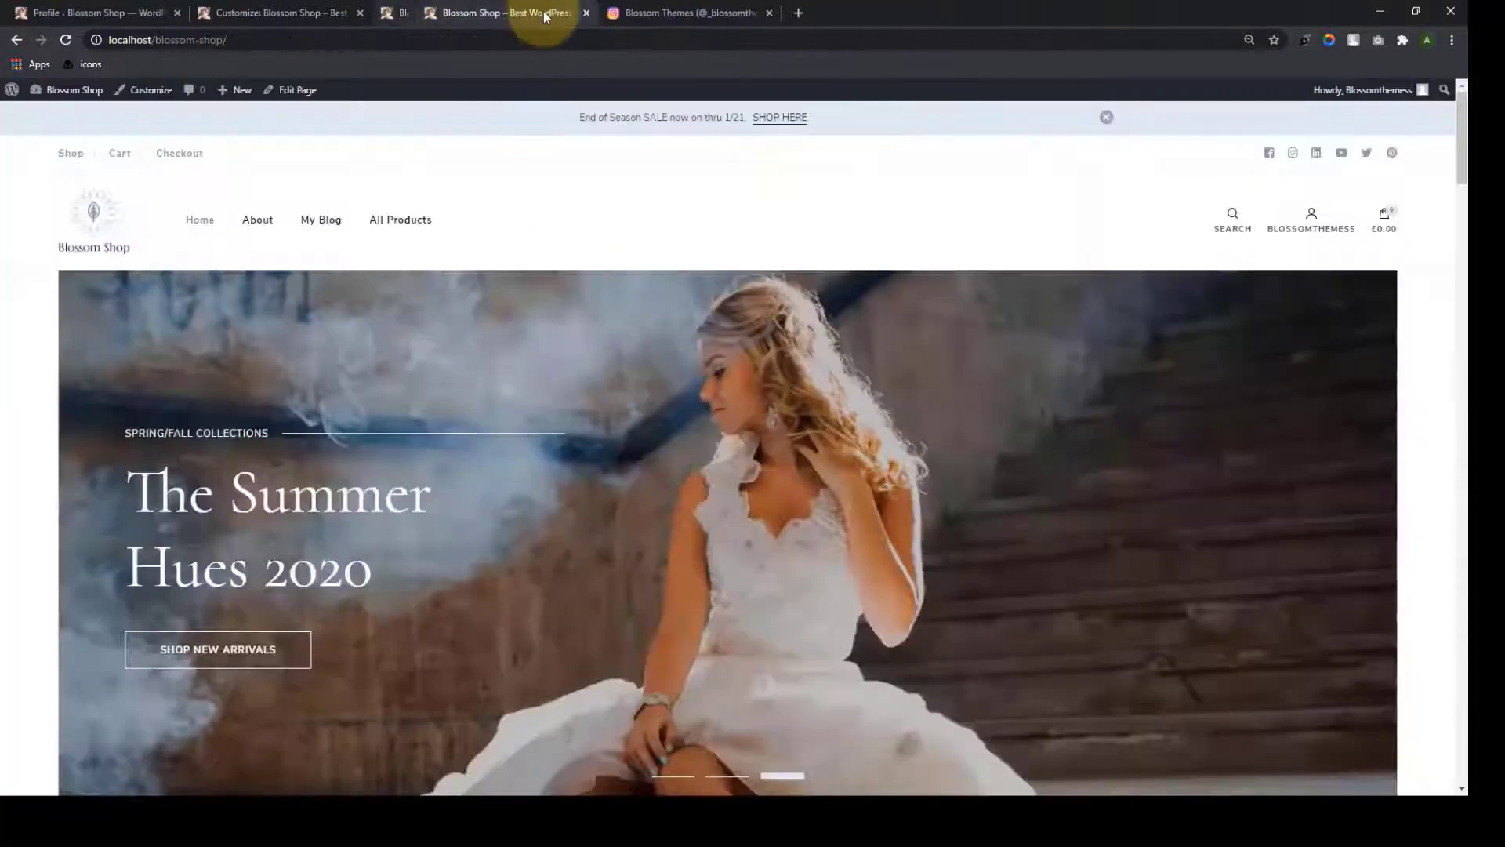
click(276, 8)
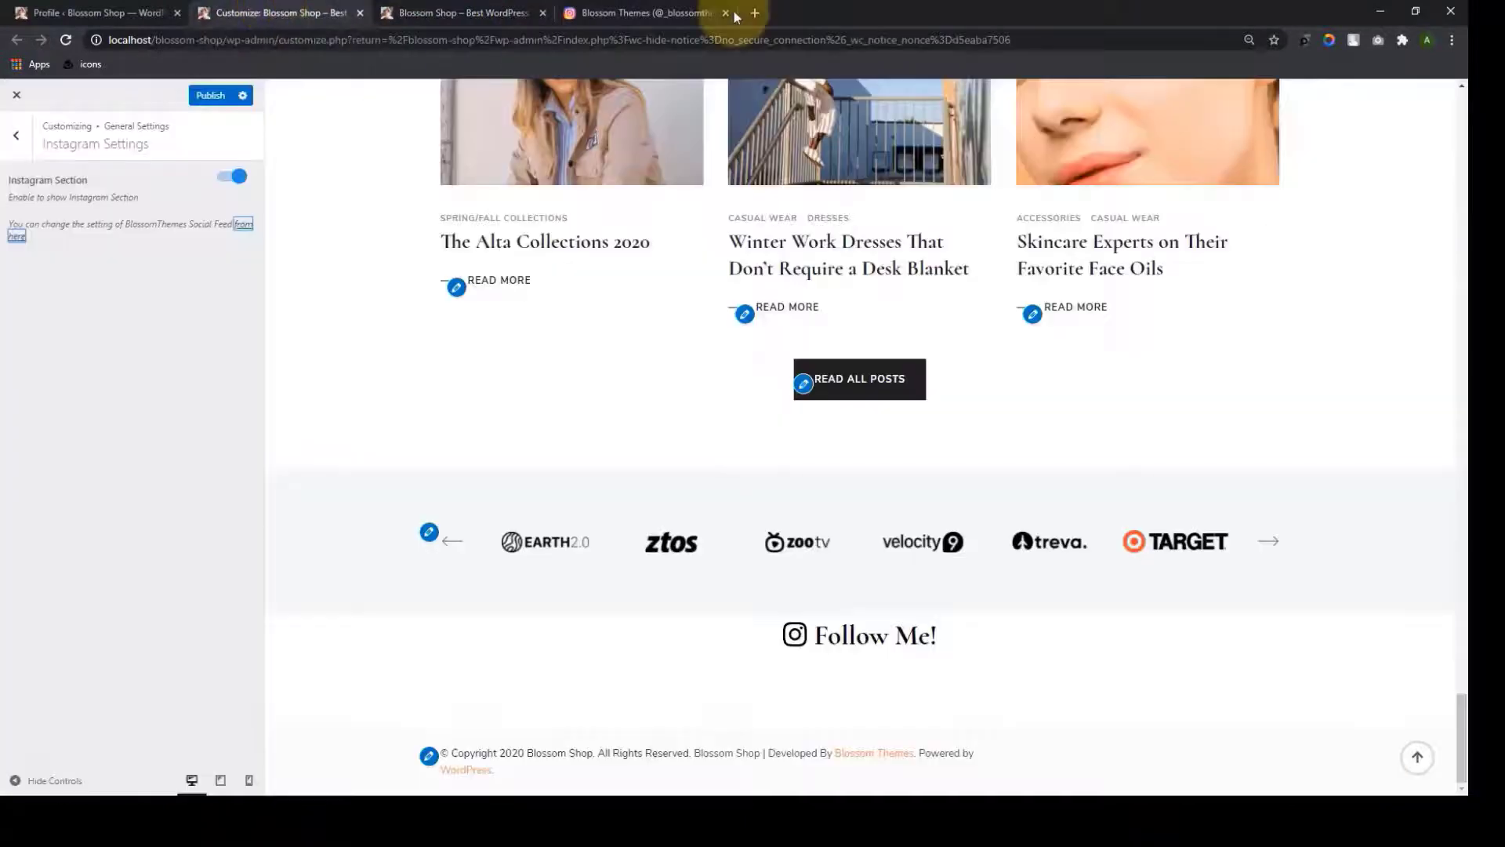
click(722, 17)
click(233, 177)
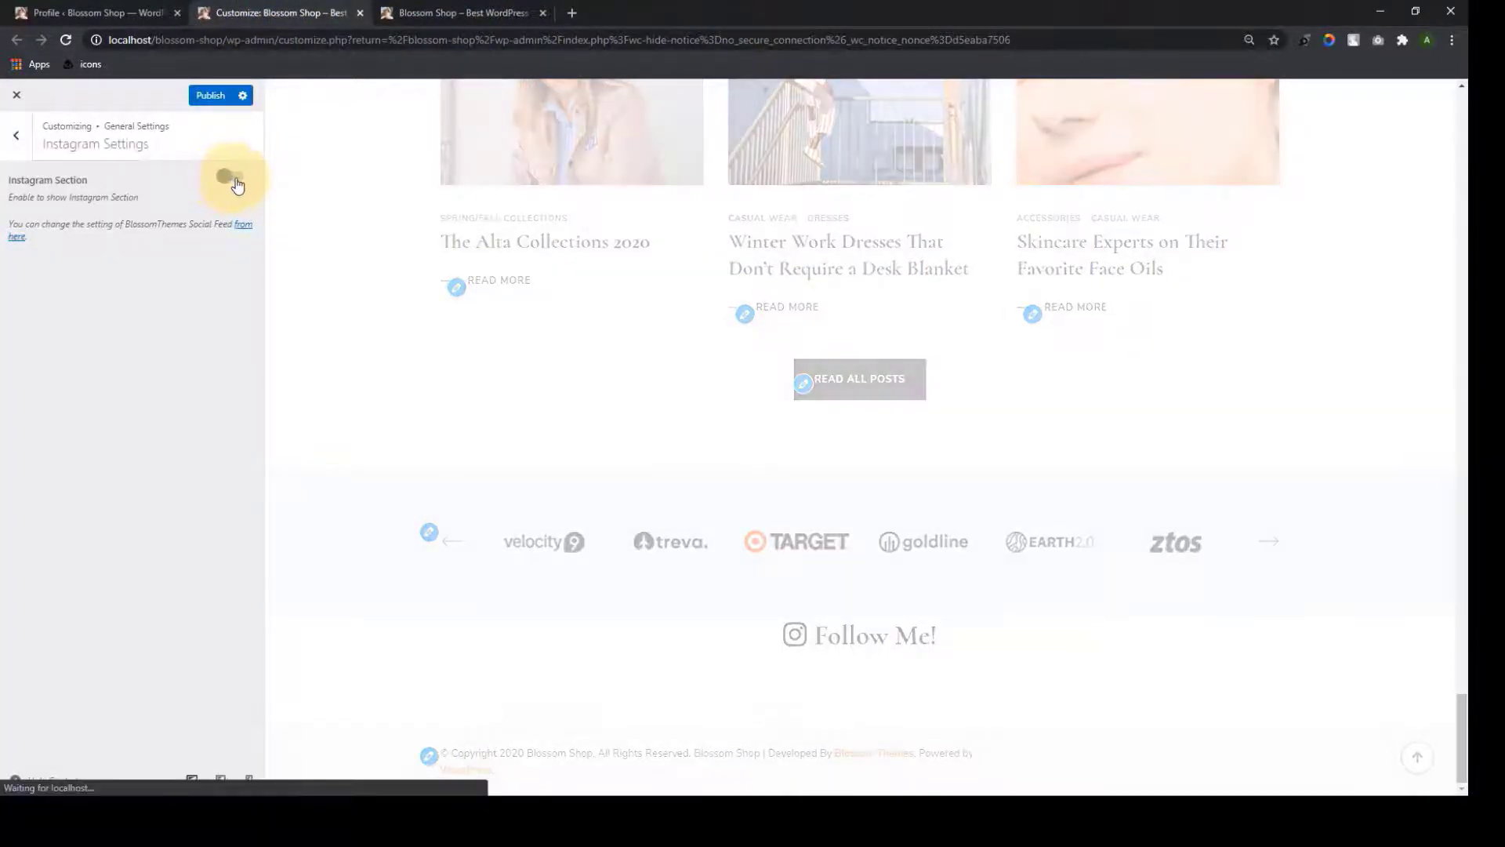
click(235, 180)
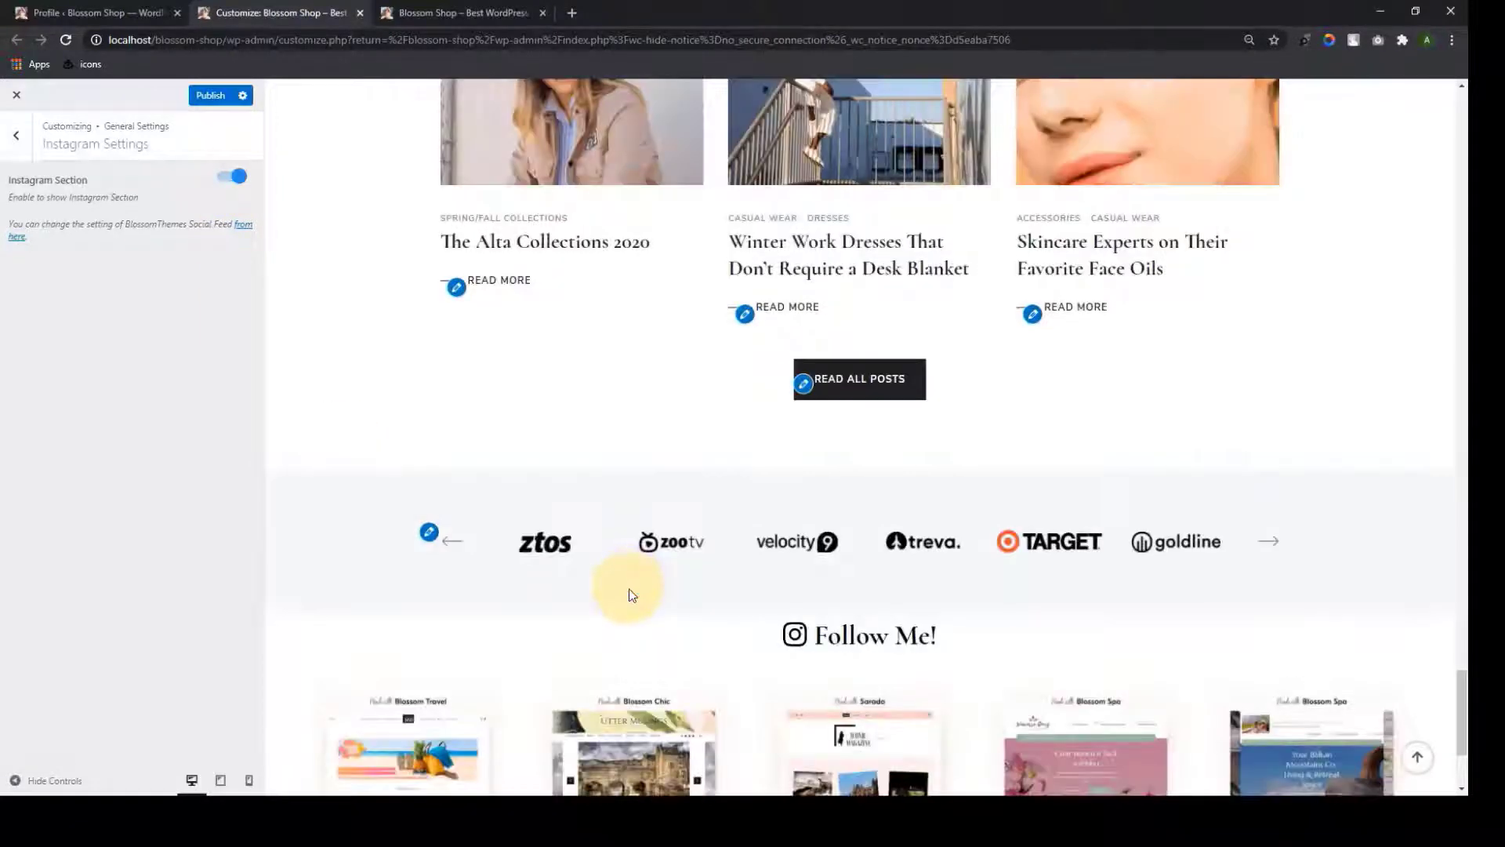
scroll(632, 594, down, 3)
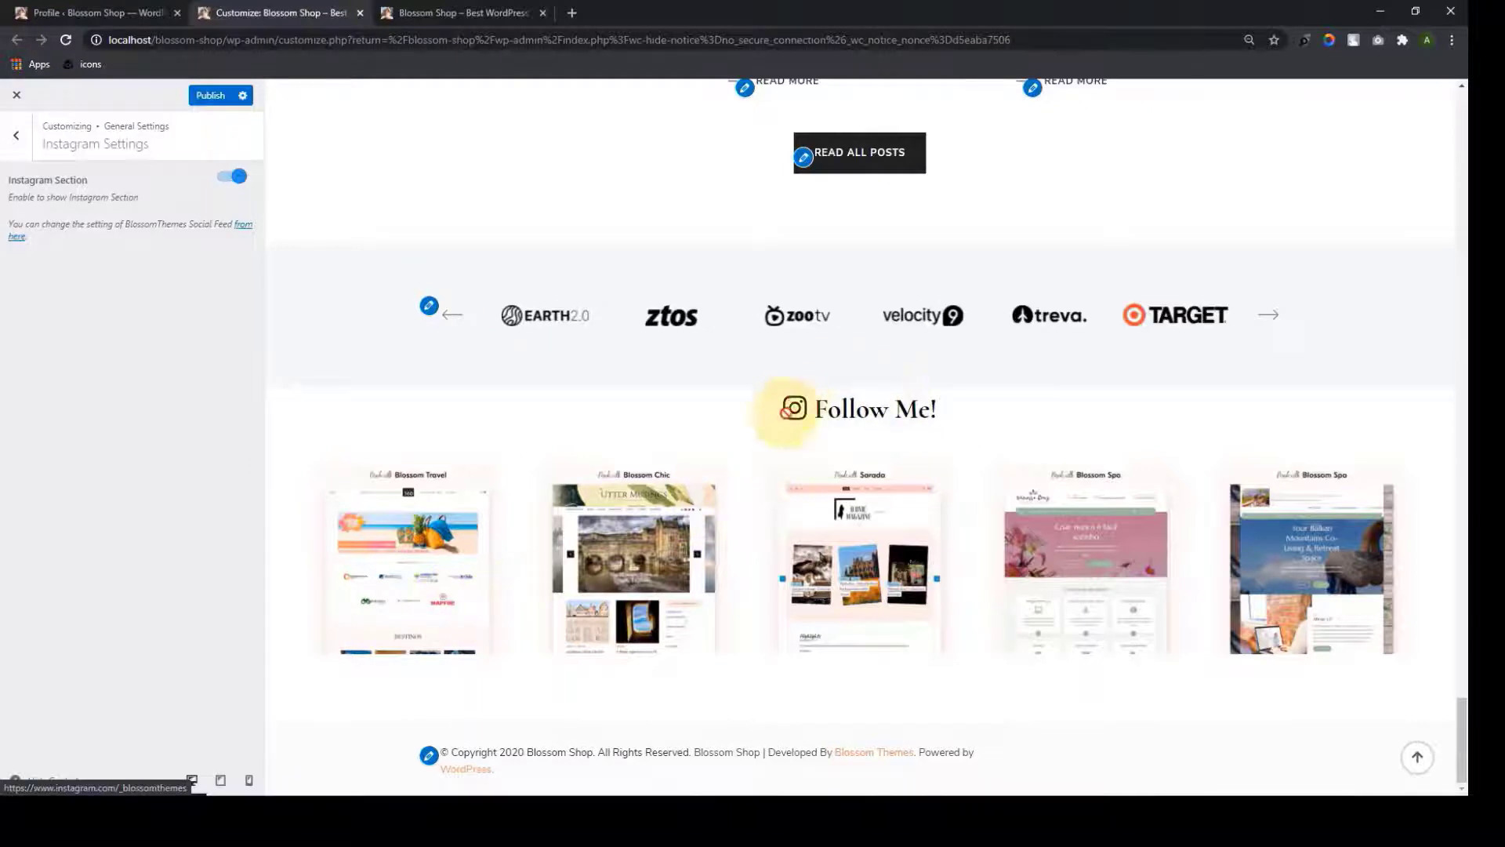
click(210, 95)
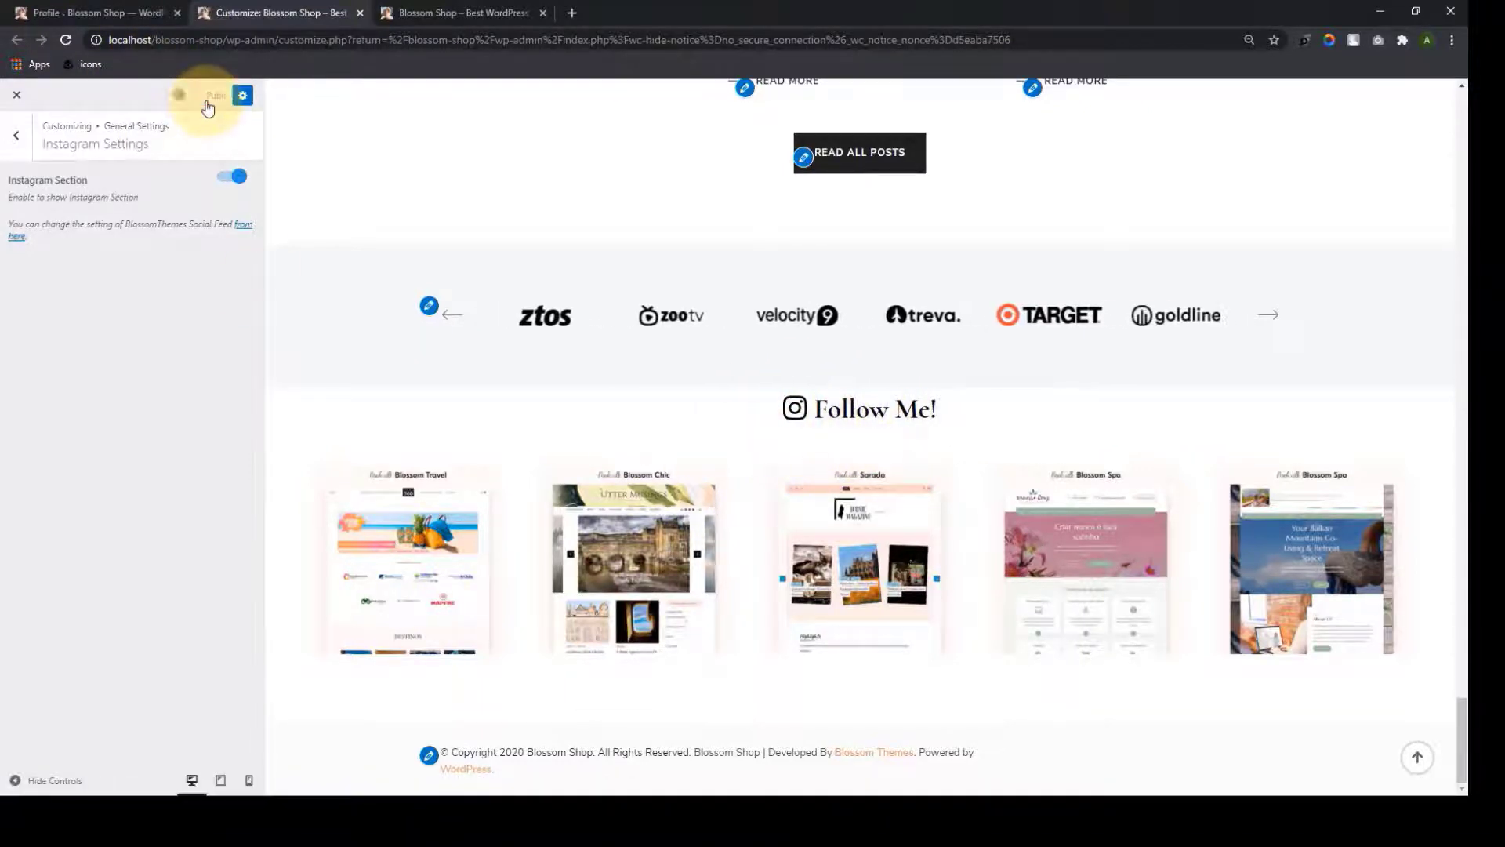
Reload the live homepage to confirm the Follow Me! Instagram gallery above the footer
click(470, 13)
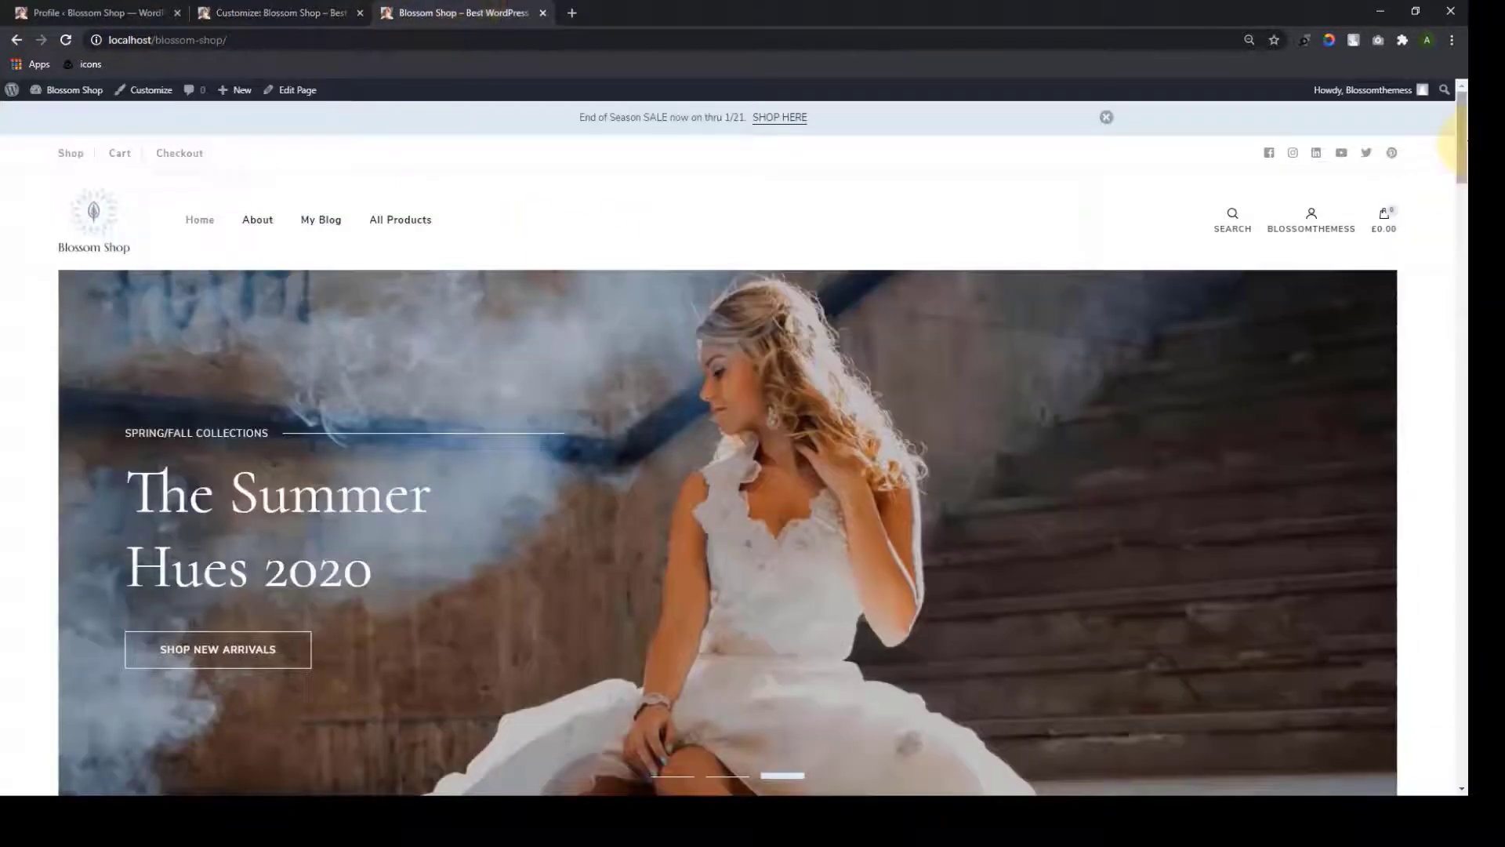
drag(1461, 152, 1458, 784)
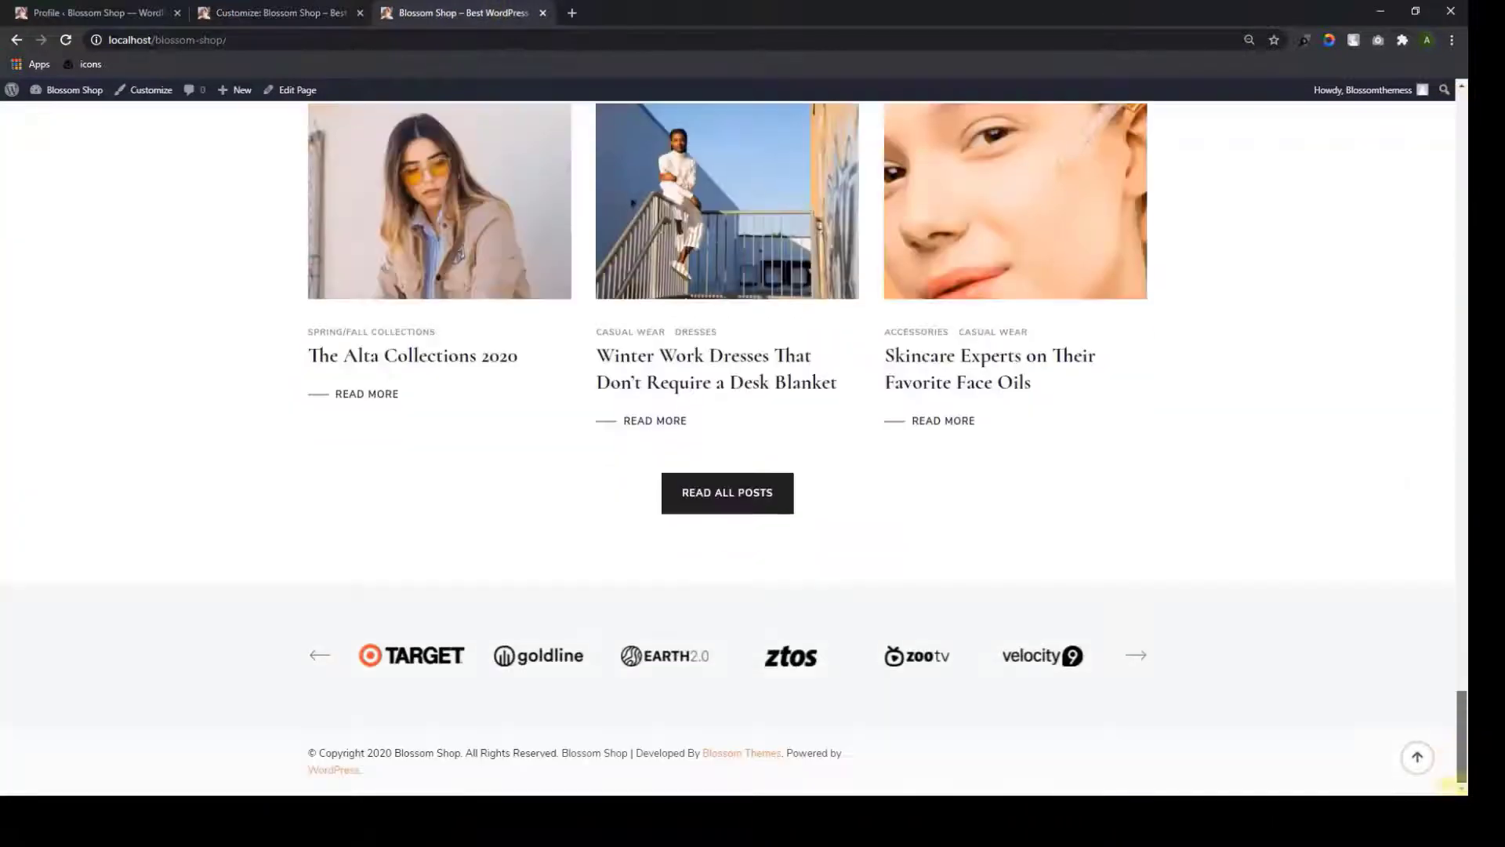
click(67, 40)
scroll(766, 504, down, 5)
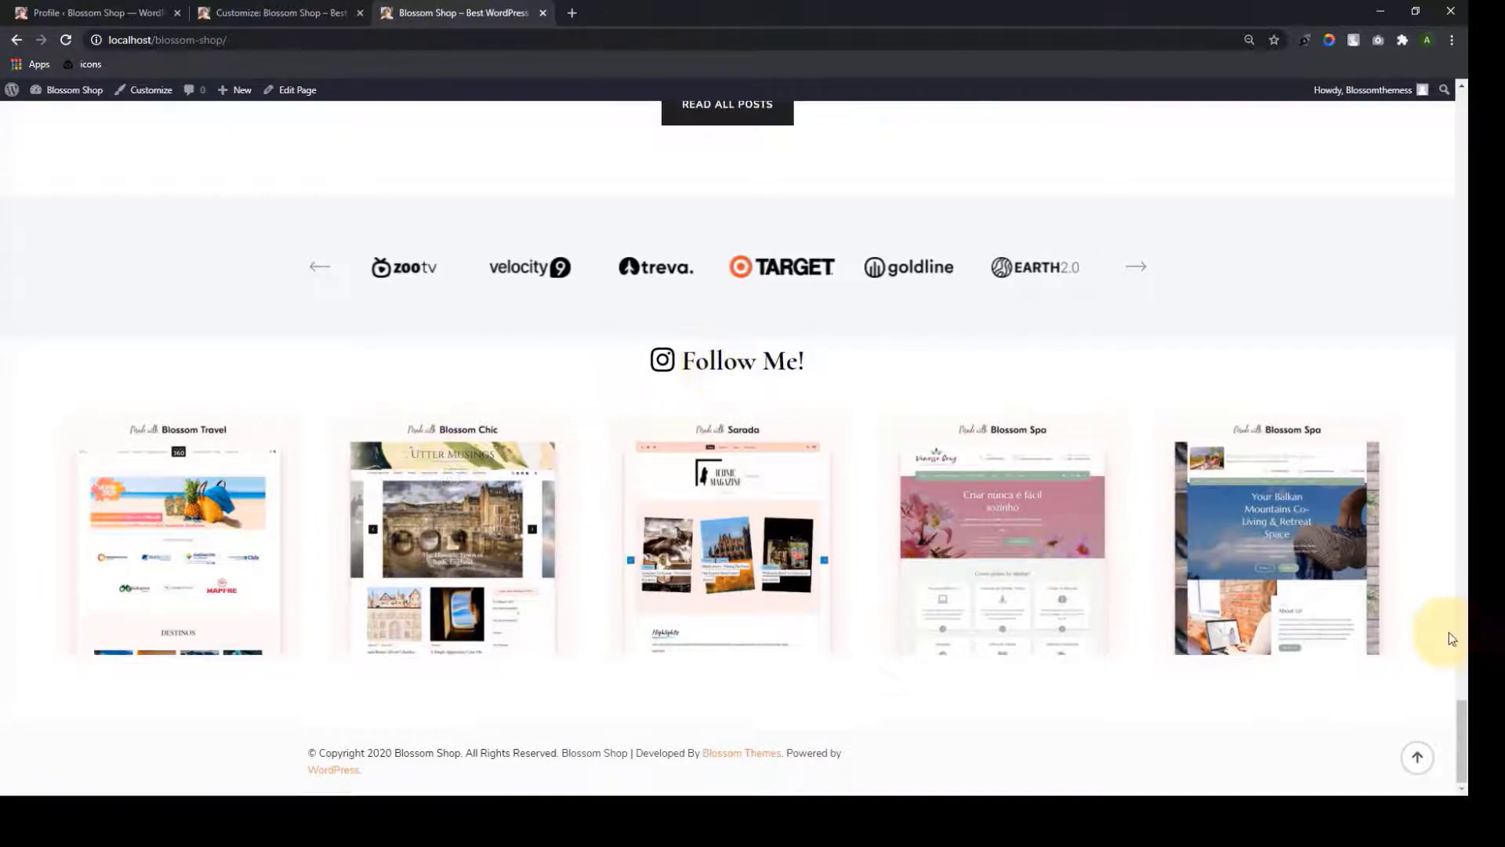
click(1428, 769)
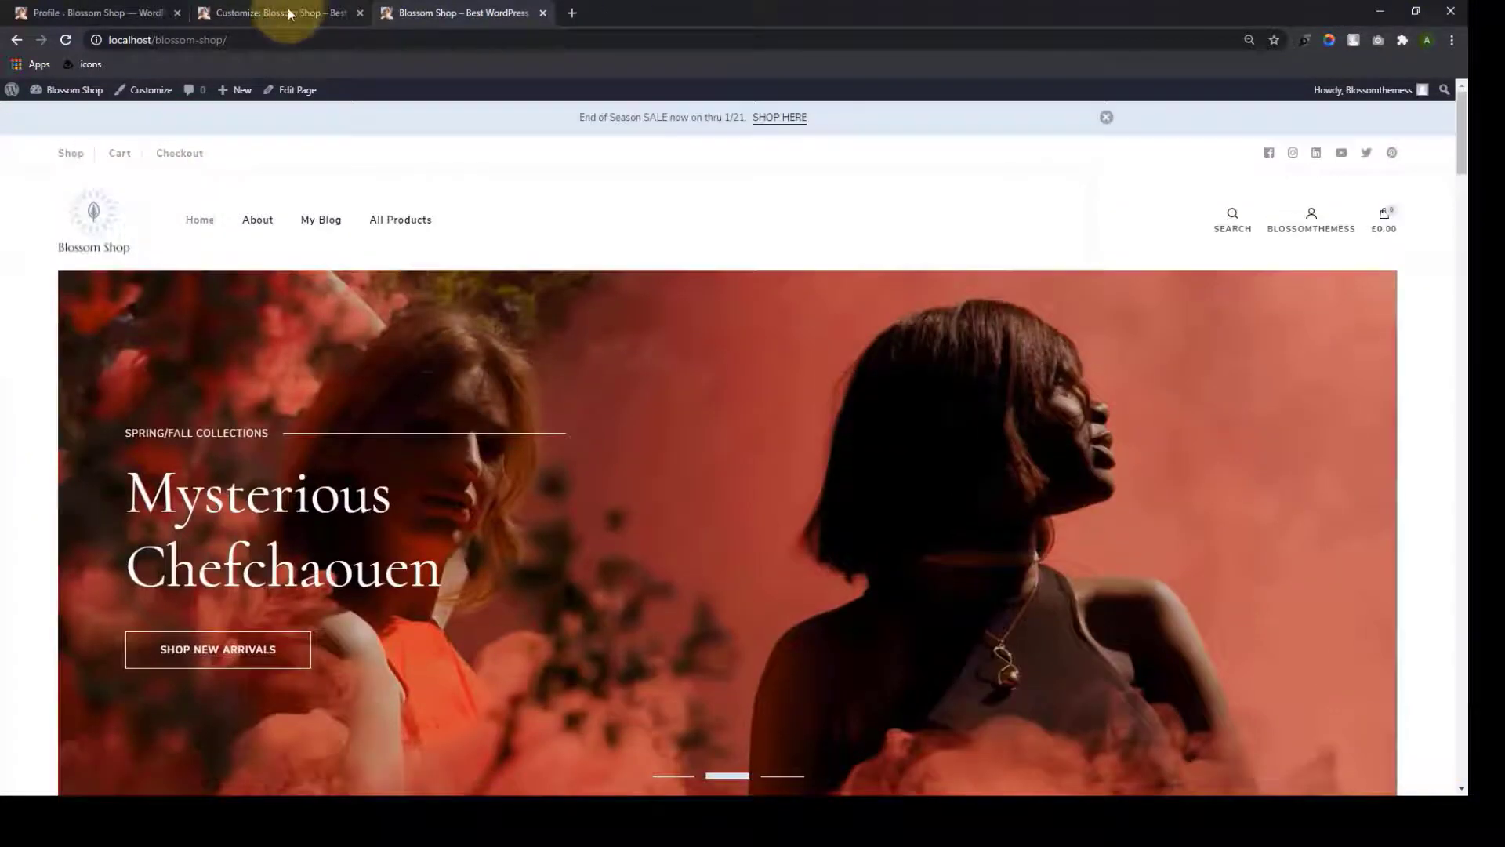
In the Customizer, open Newsletter Settings and toggle the newsletter section
click(289, 13)
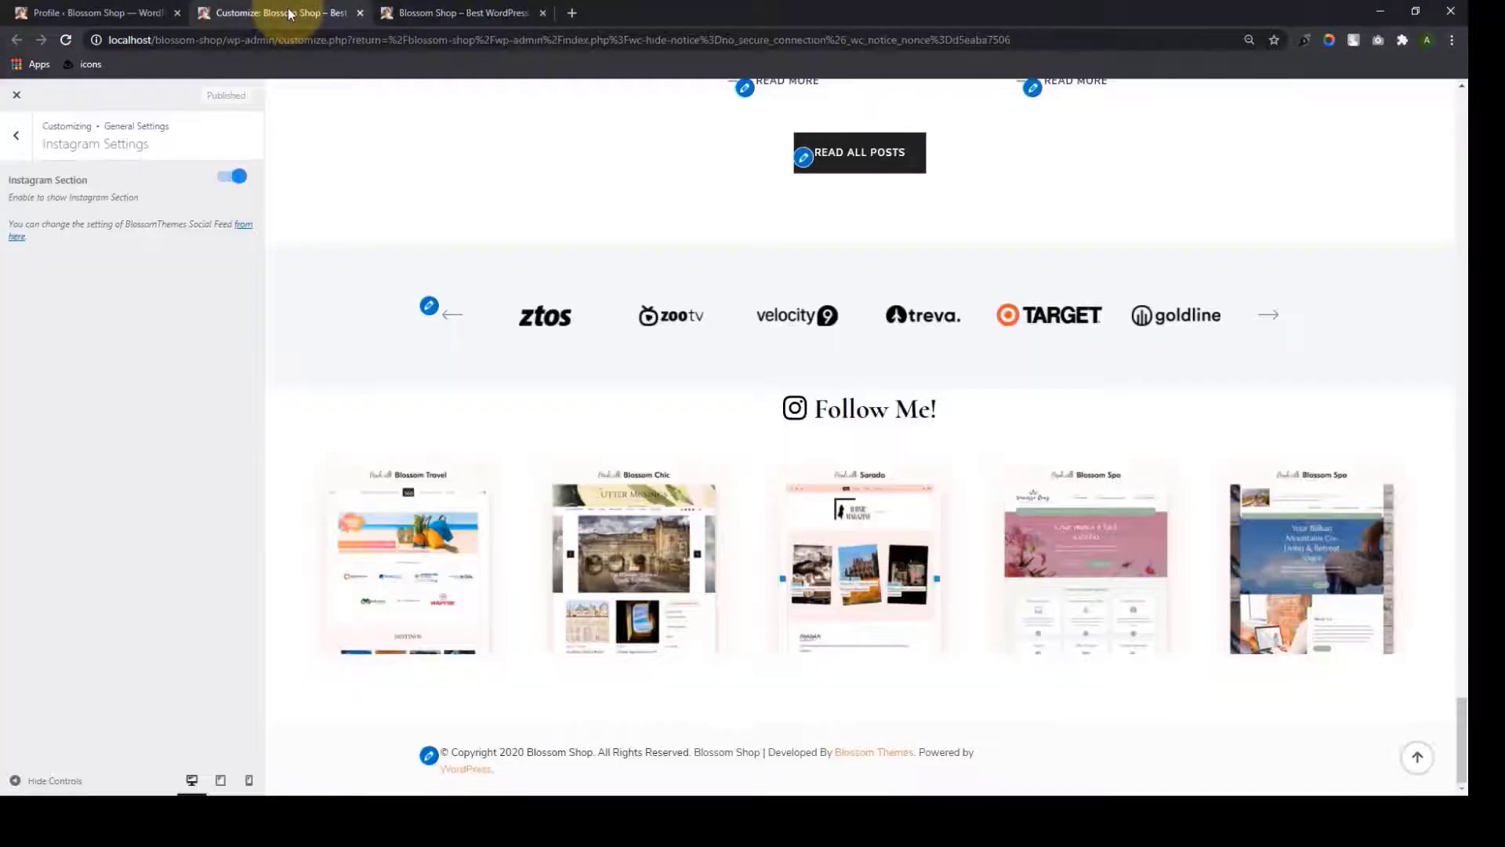
click(9, 146)
click(94, 337)
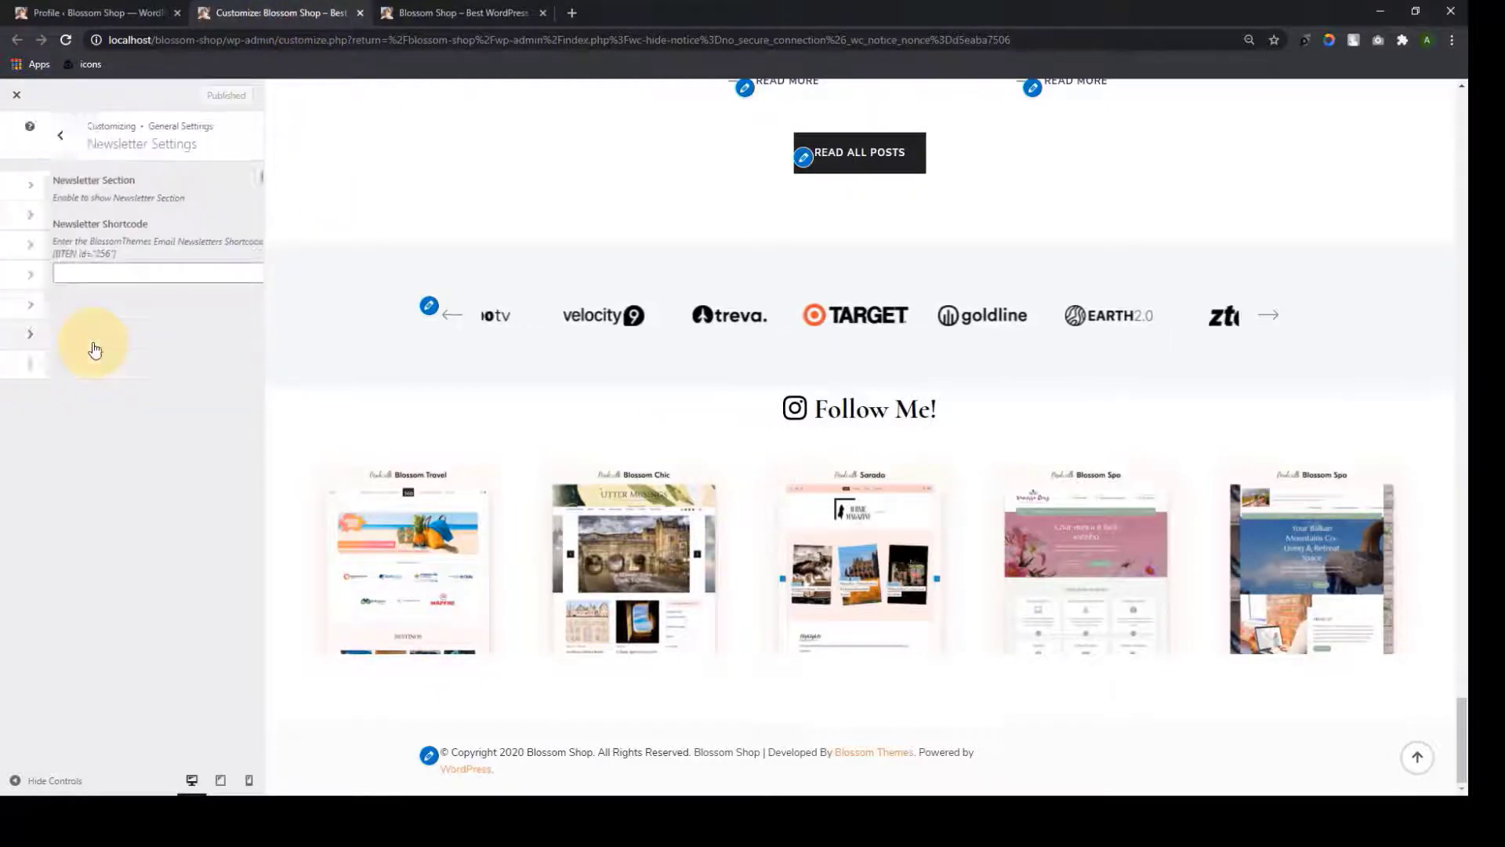
click(228, 177)
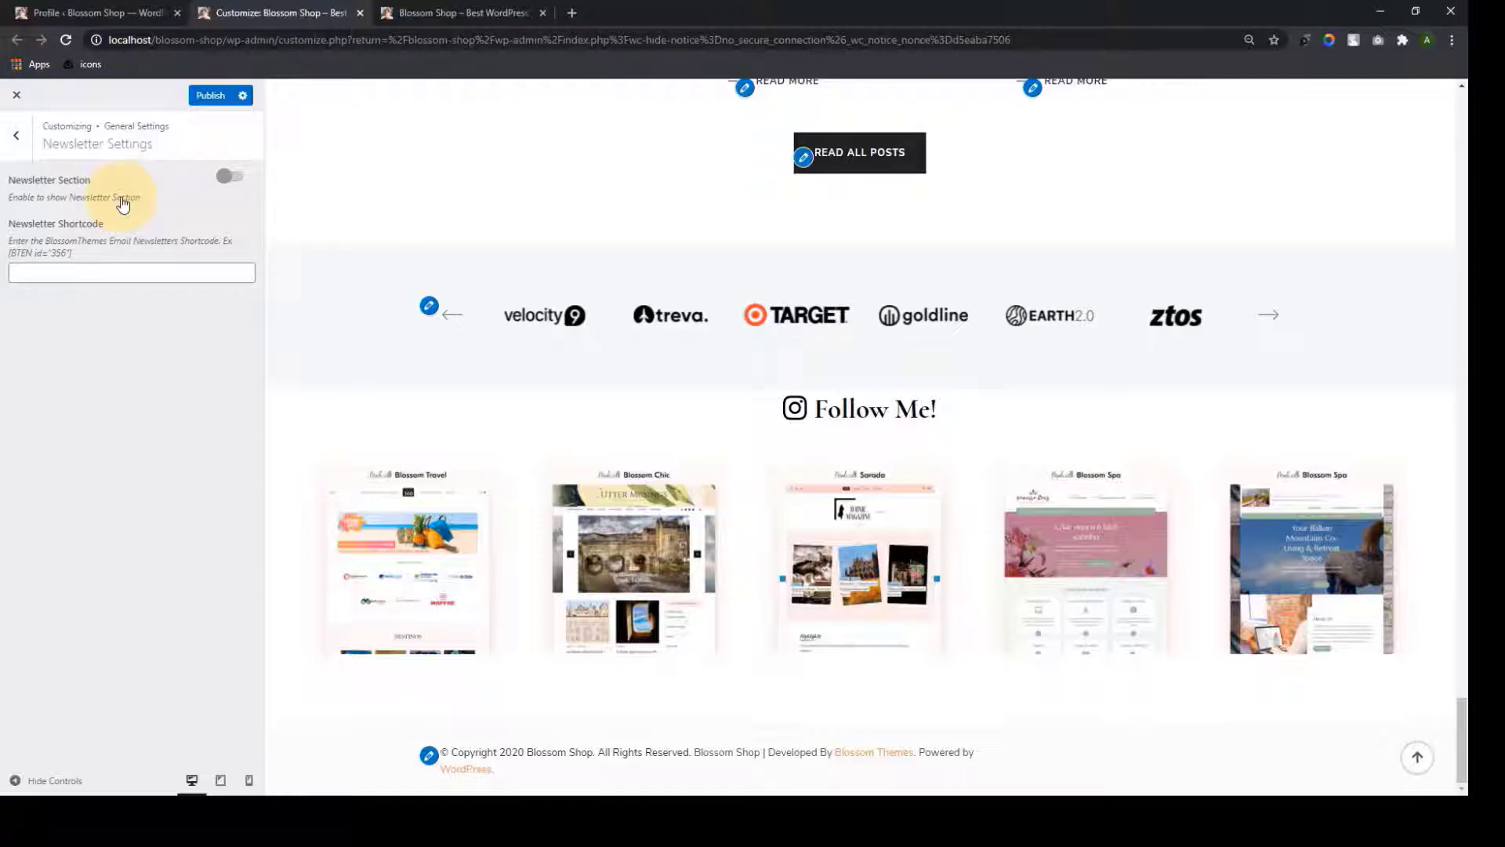
Make the new newsletter form ask for both name and email
click(123, 13)
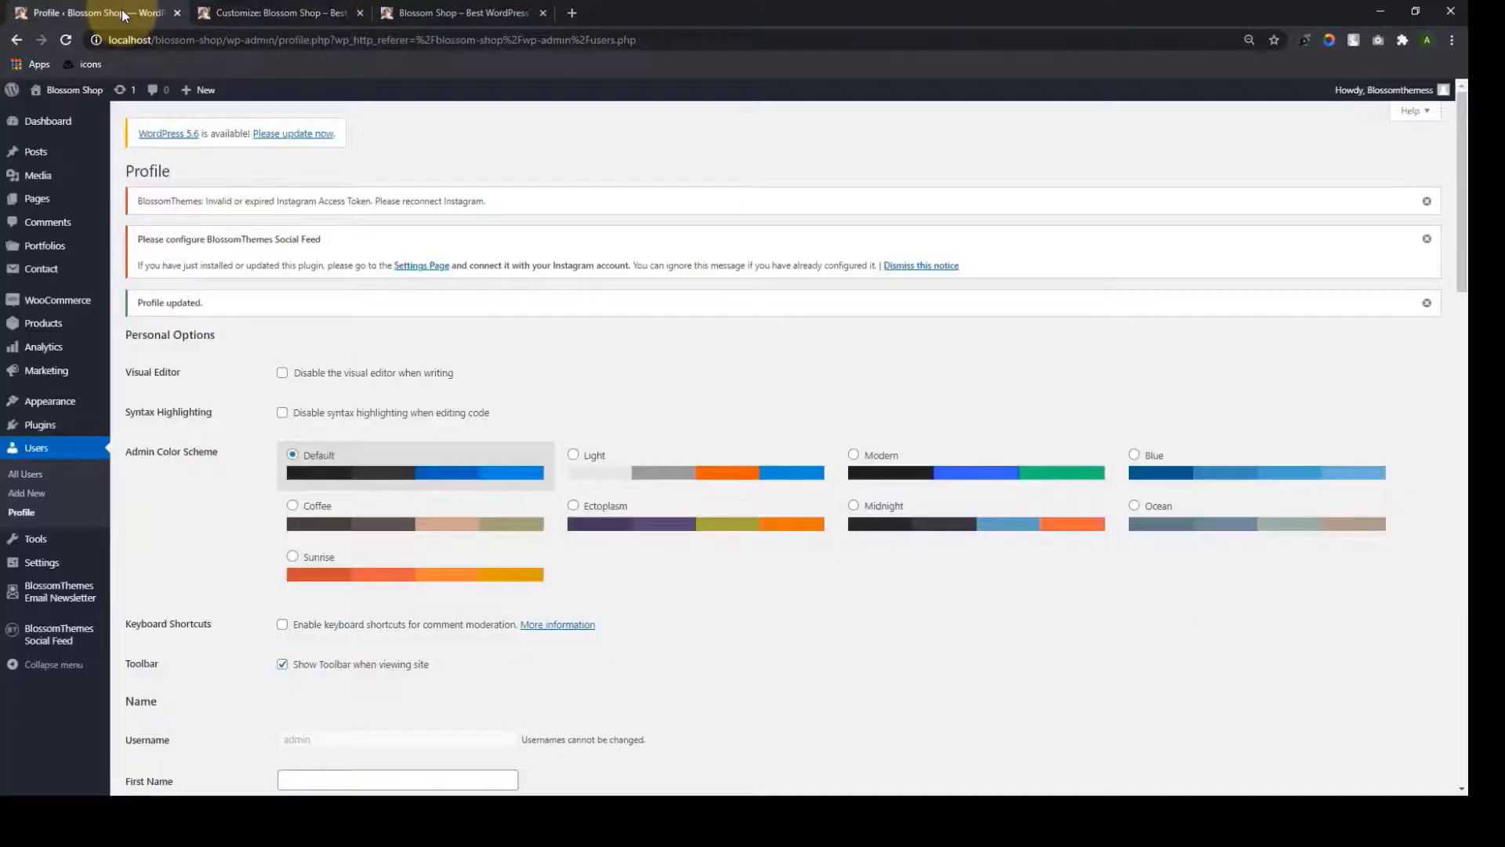
mouse_move(70, 604)
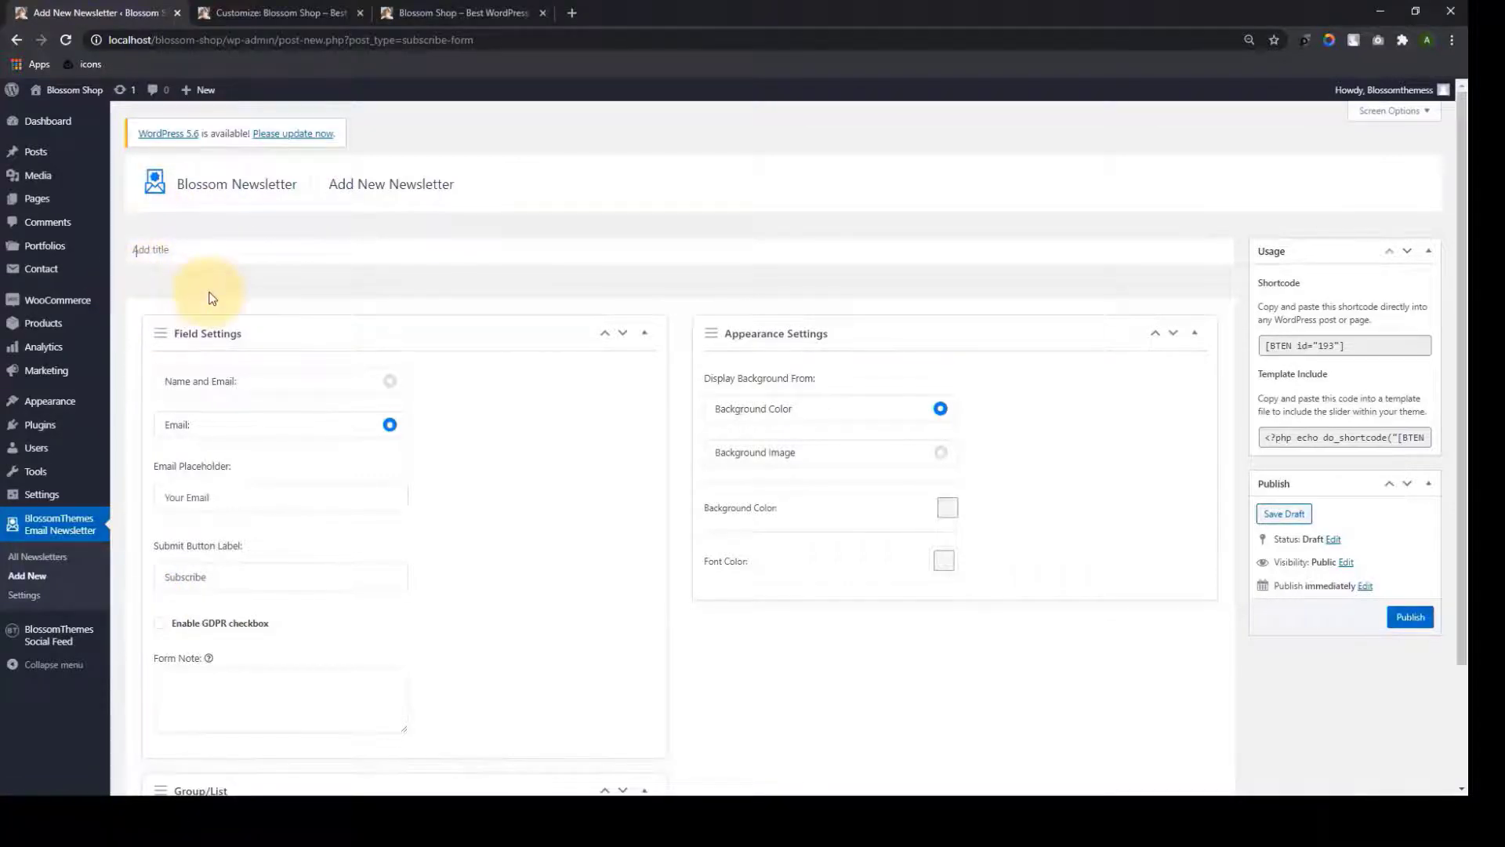
scroll(202, 300, down, 1)
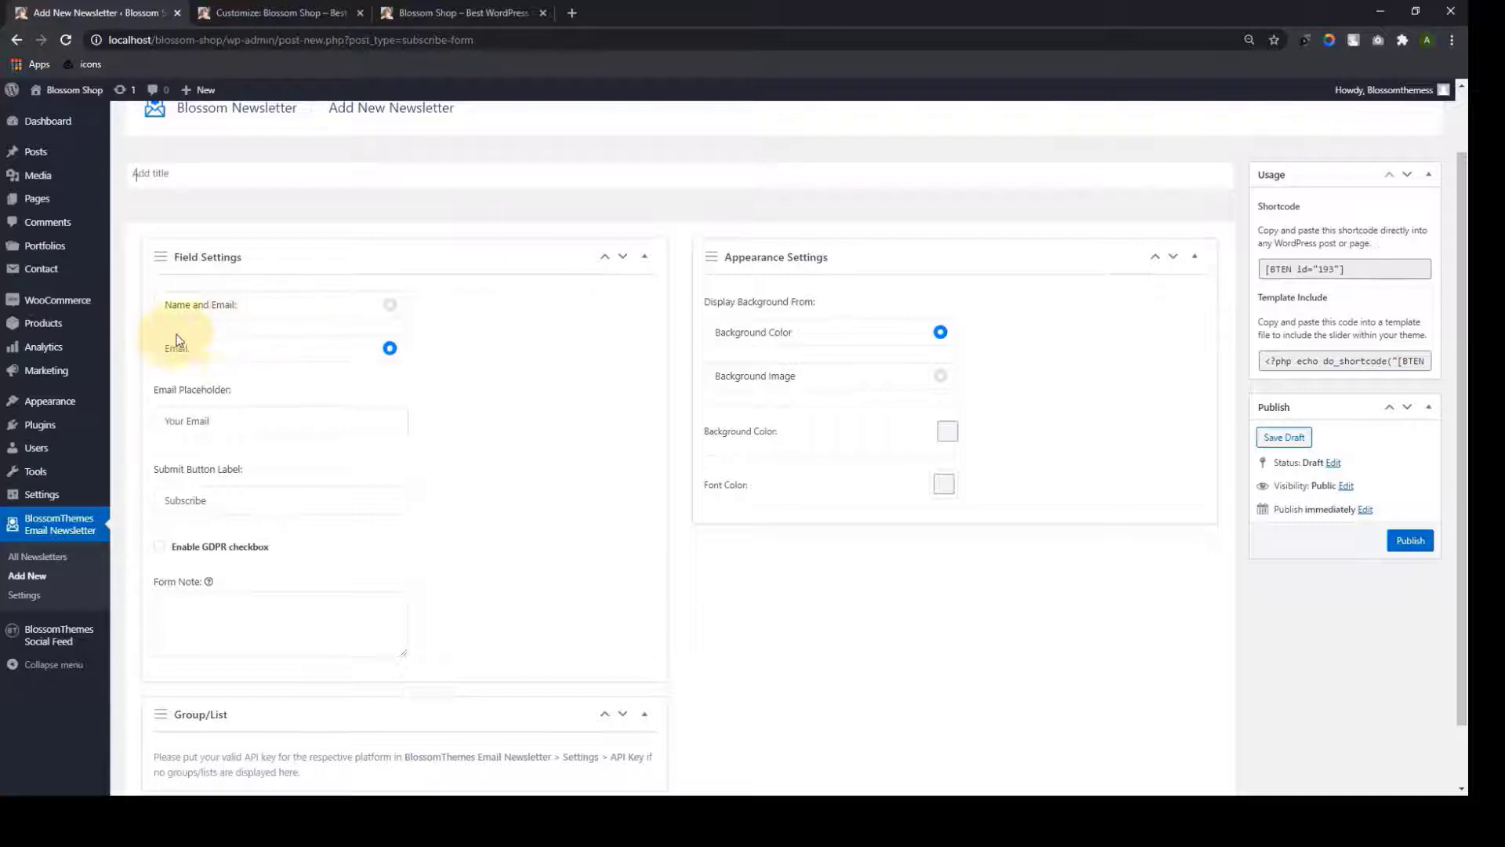
click(390, 305)
scroll(390, 316, down, 1)
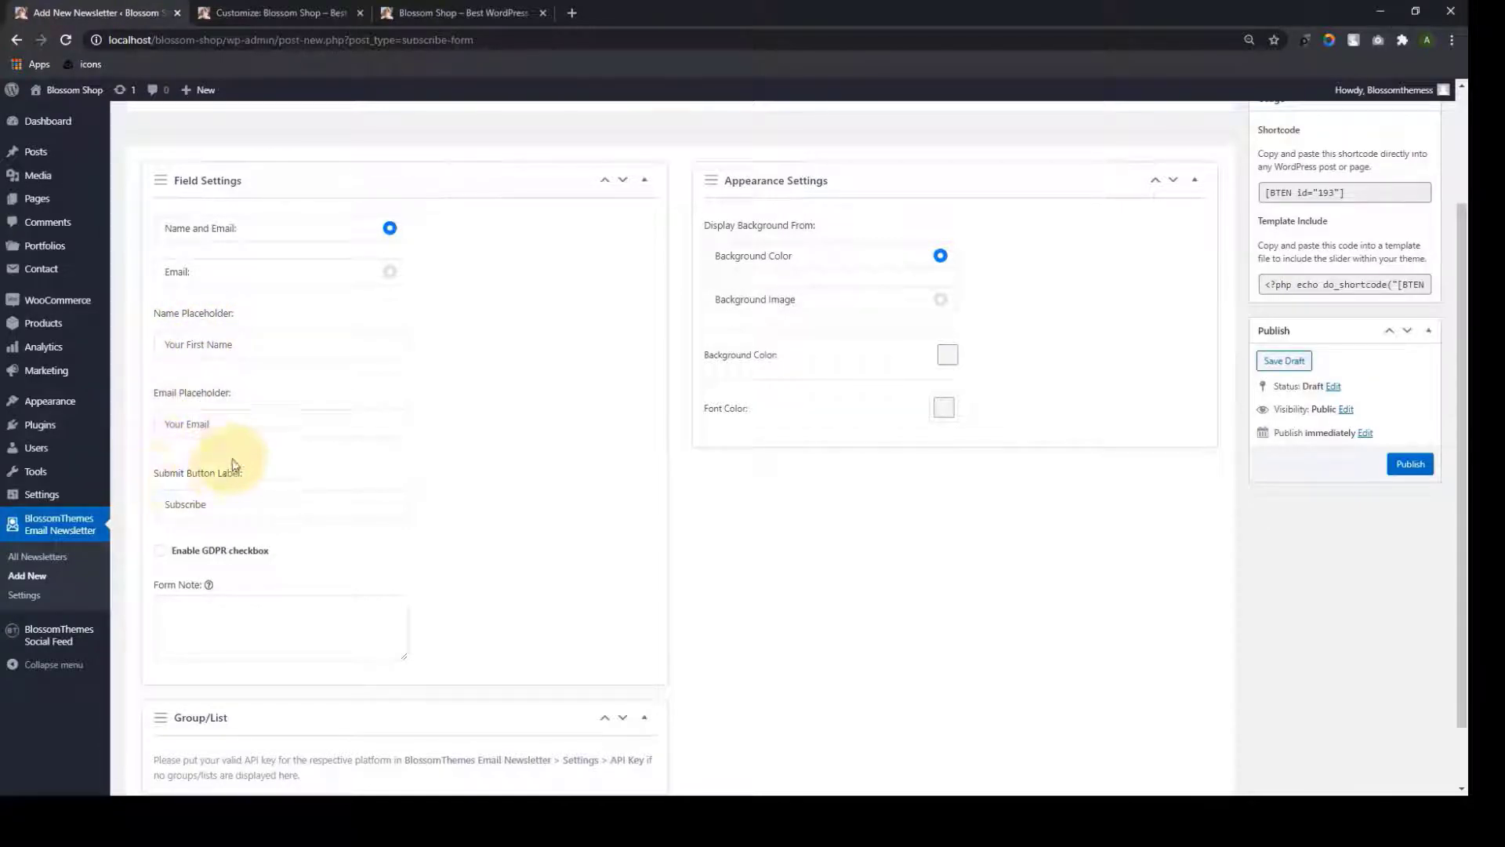
click(390, 272)
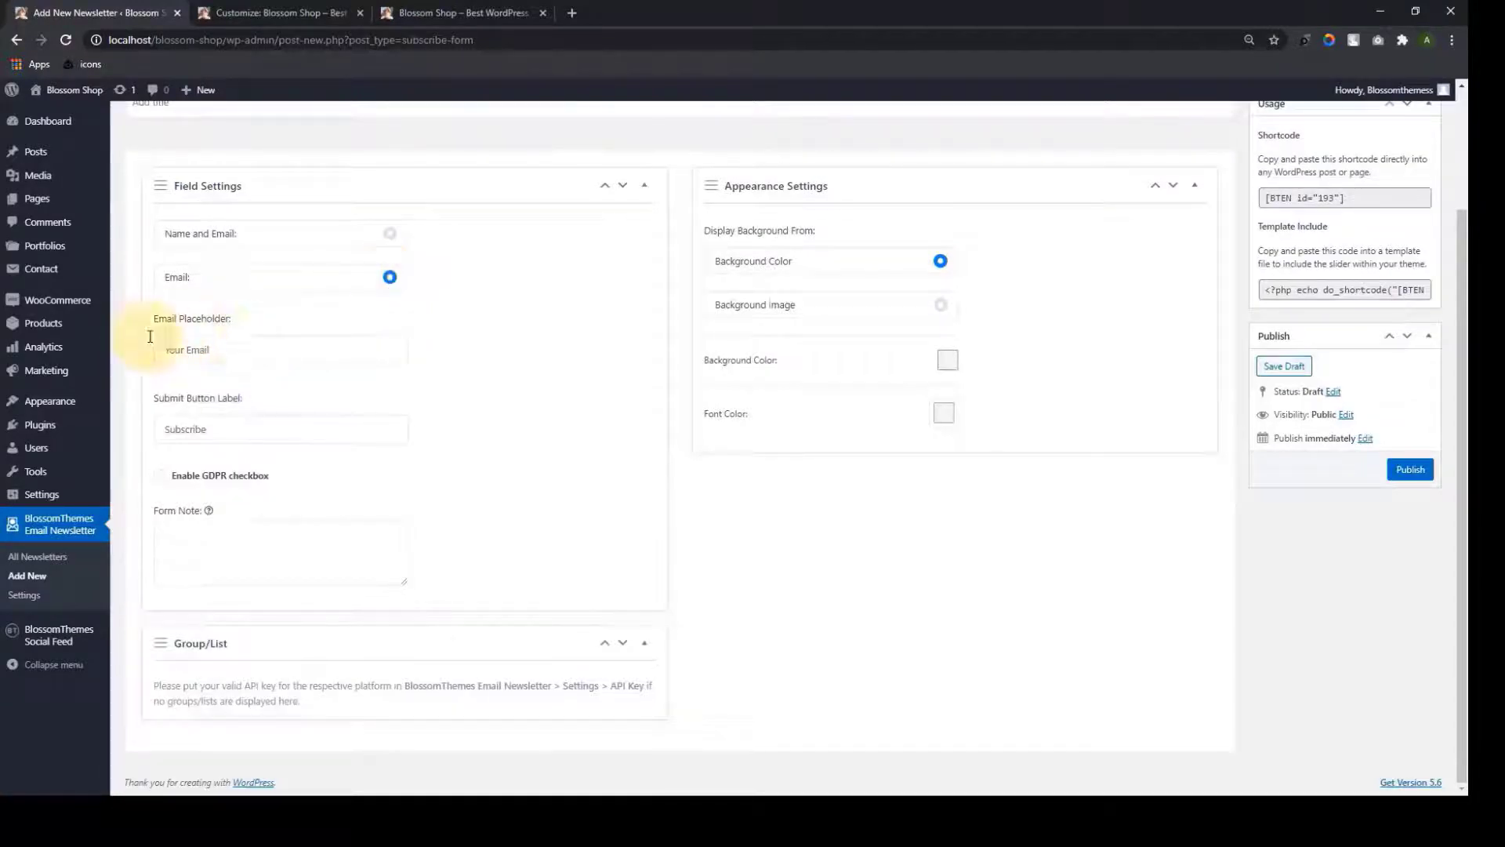
click(392, 239)
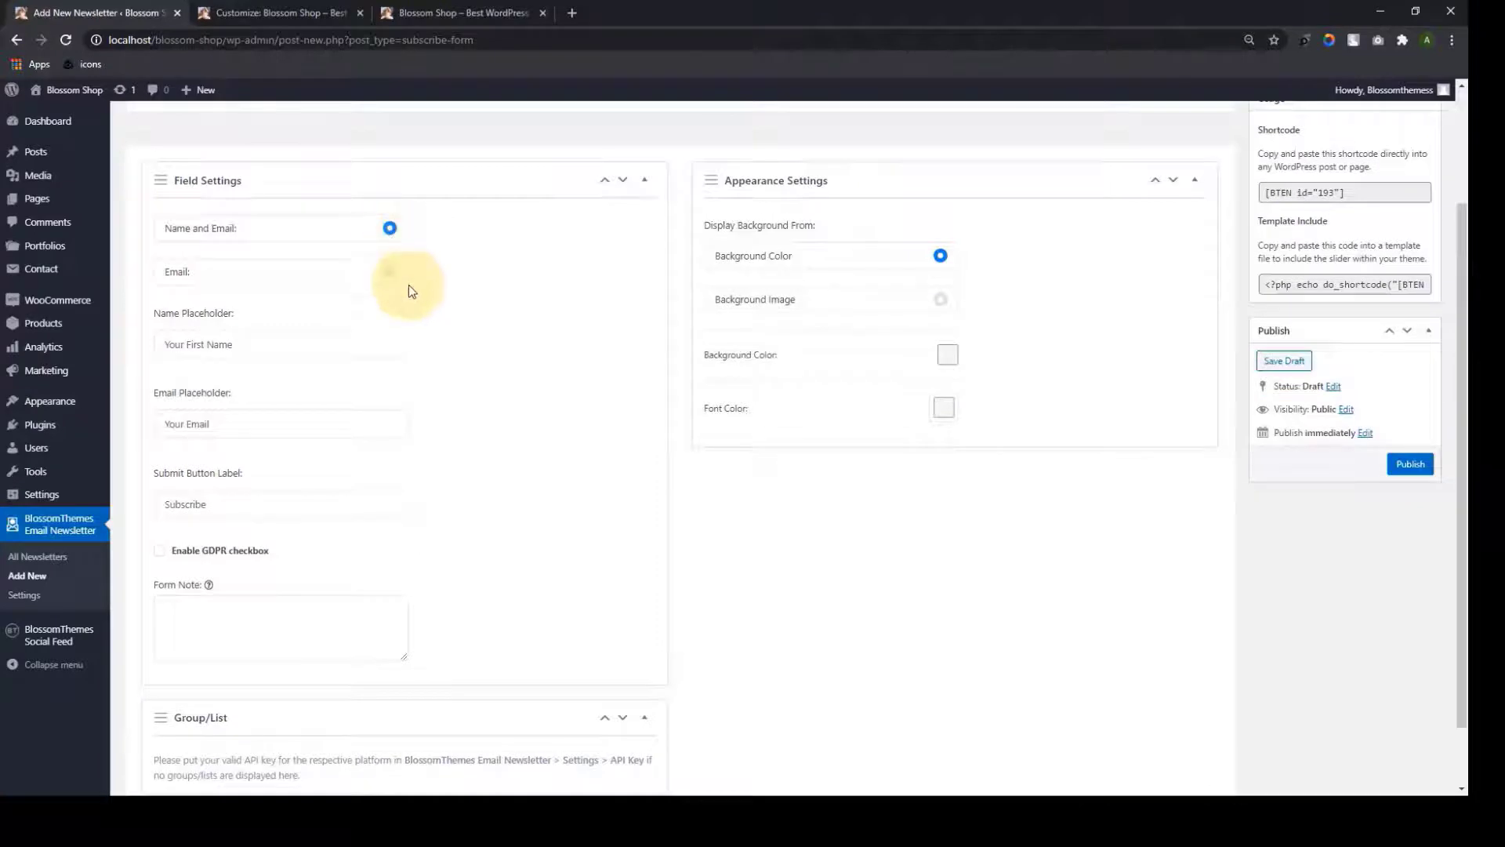
scroll(411, 301, down, 1)
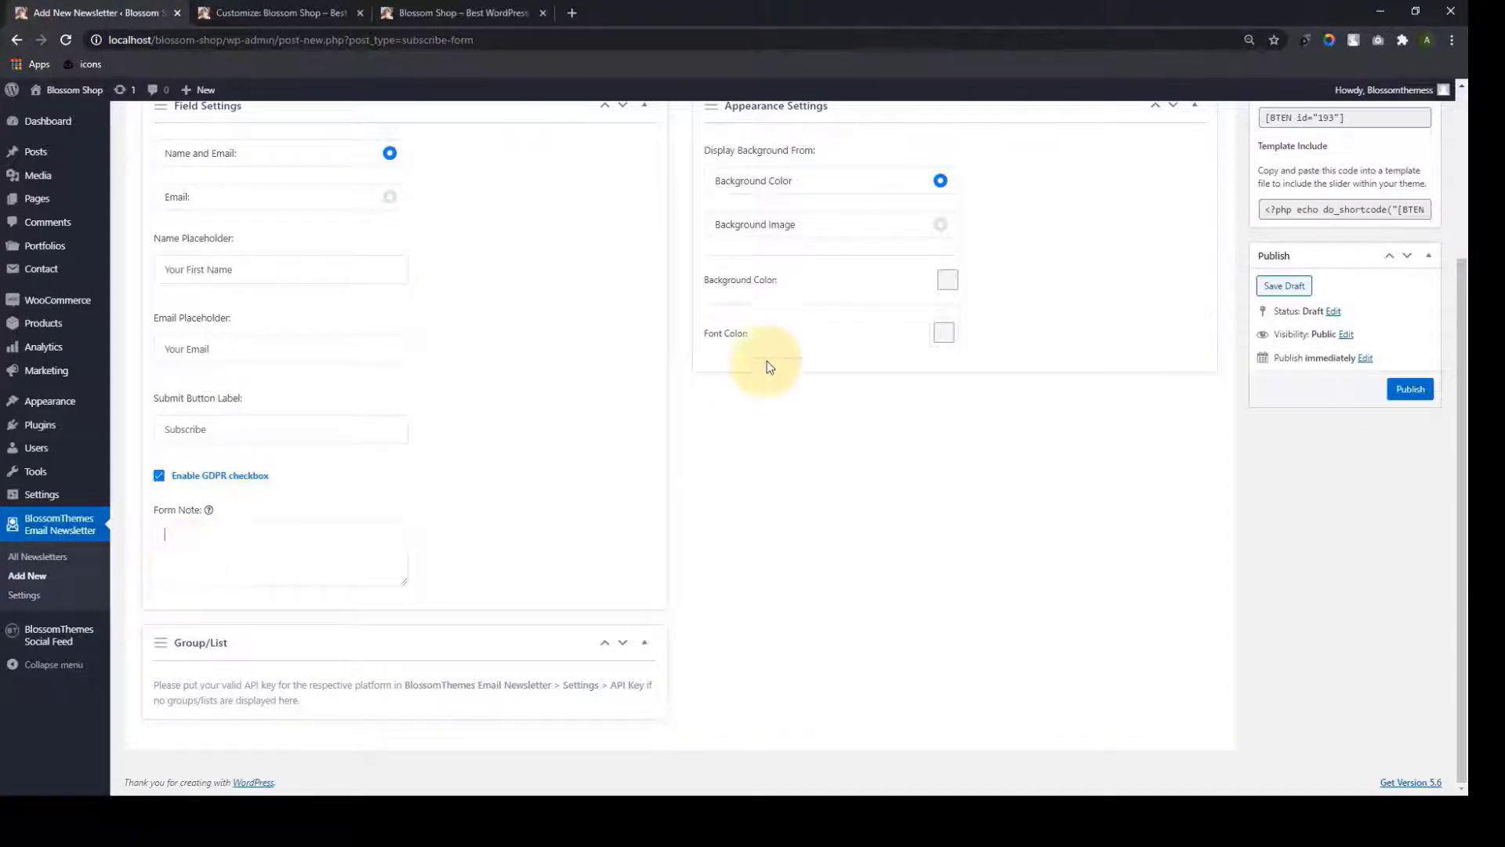
scroll(793, 370, up, 1)
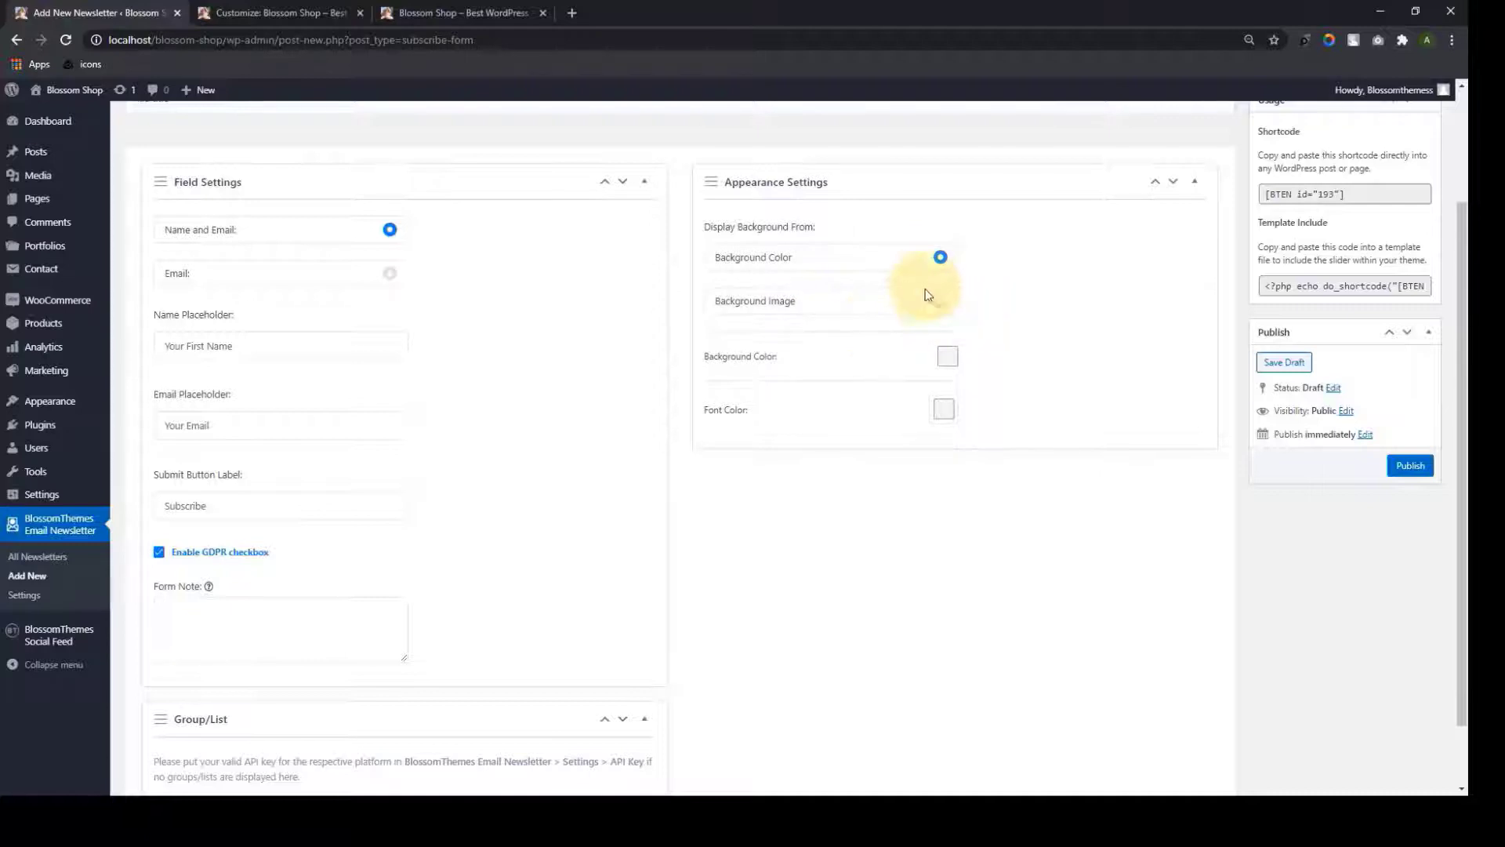
Switch the form background from an image to a background colour
click(940, 301)
click(755, 379)
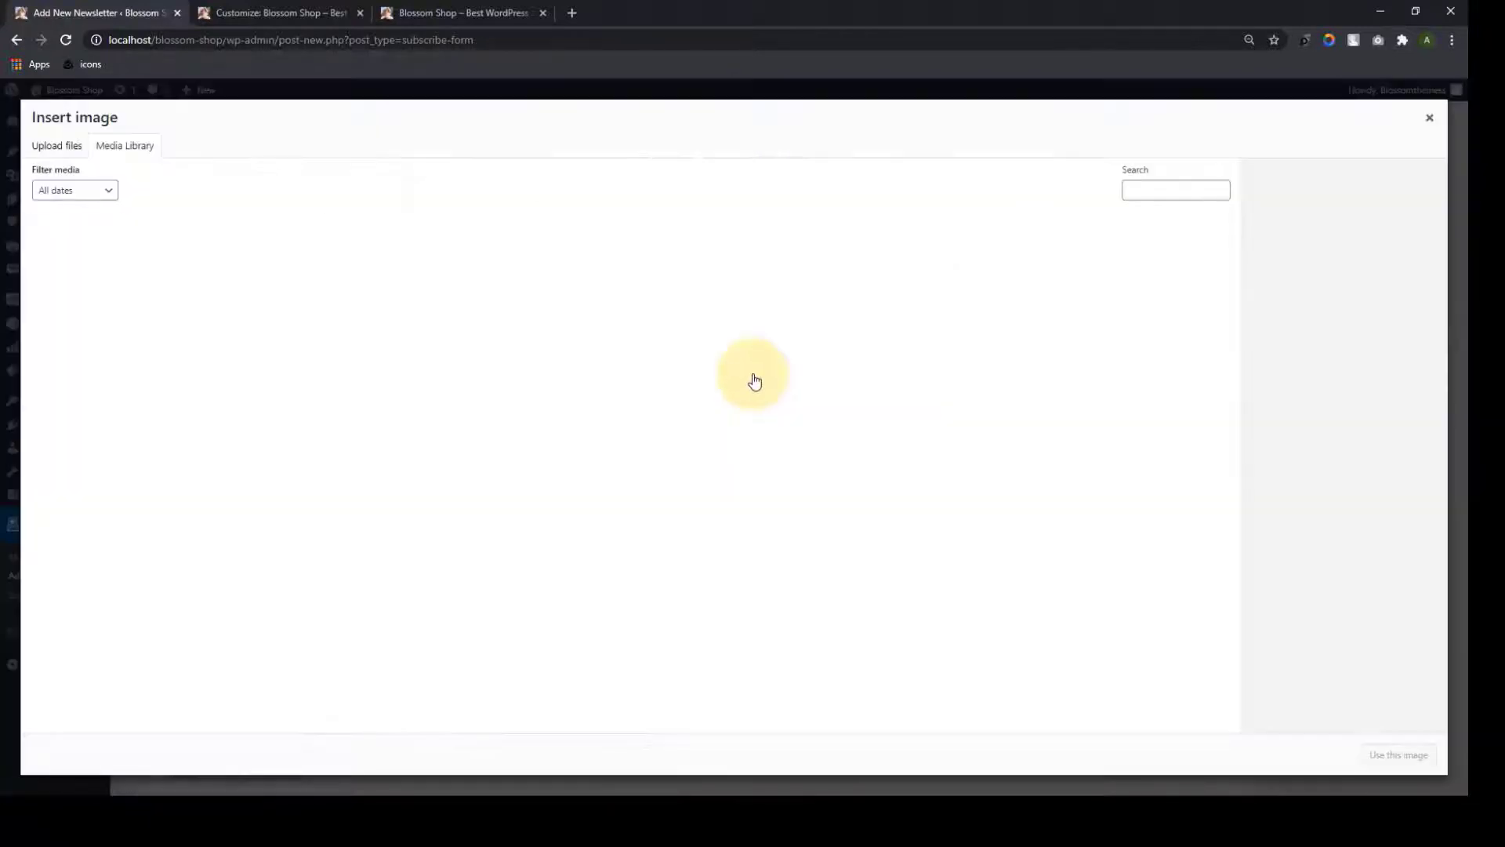
click(1429, 118)
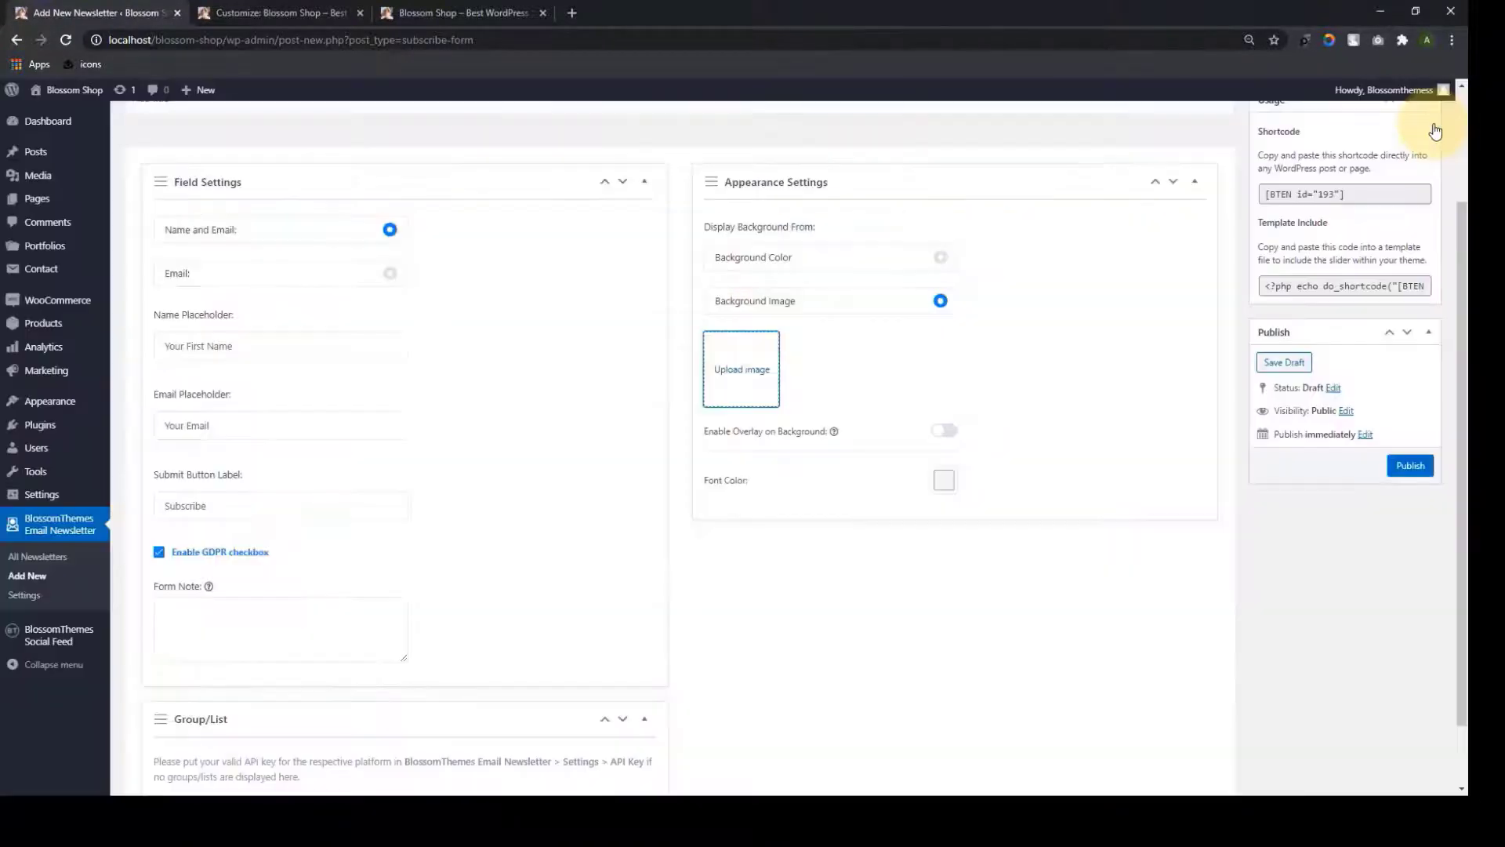
scroll(945, 336, down, 1)
click(941, 181)
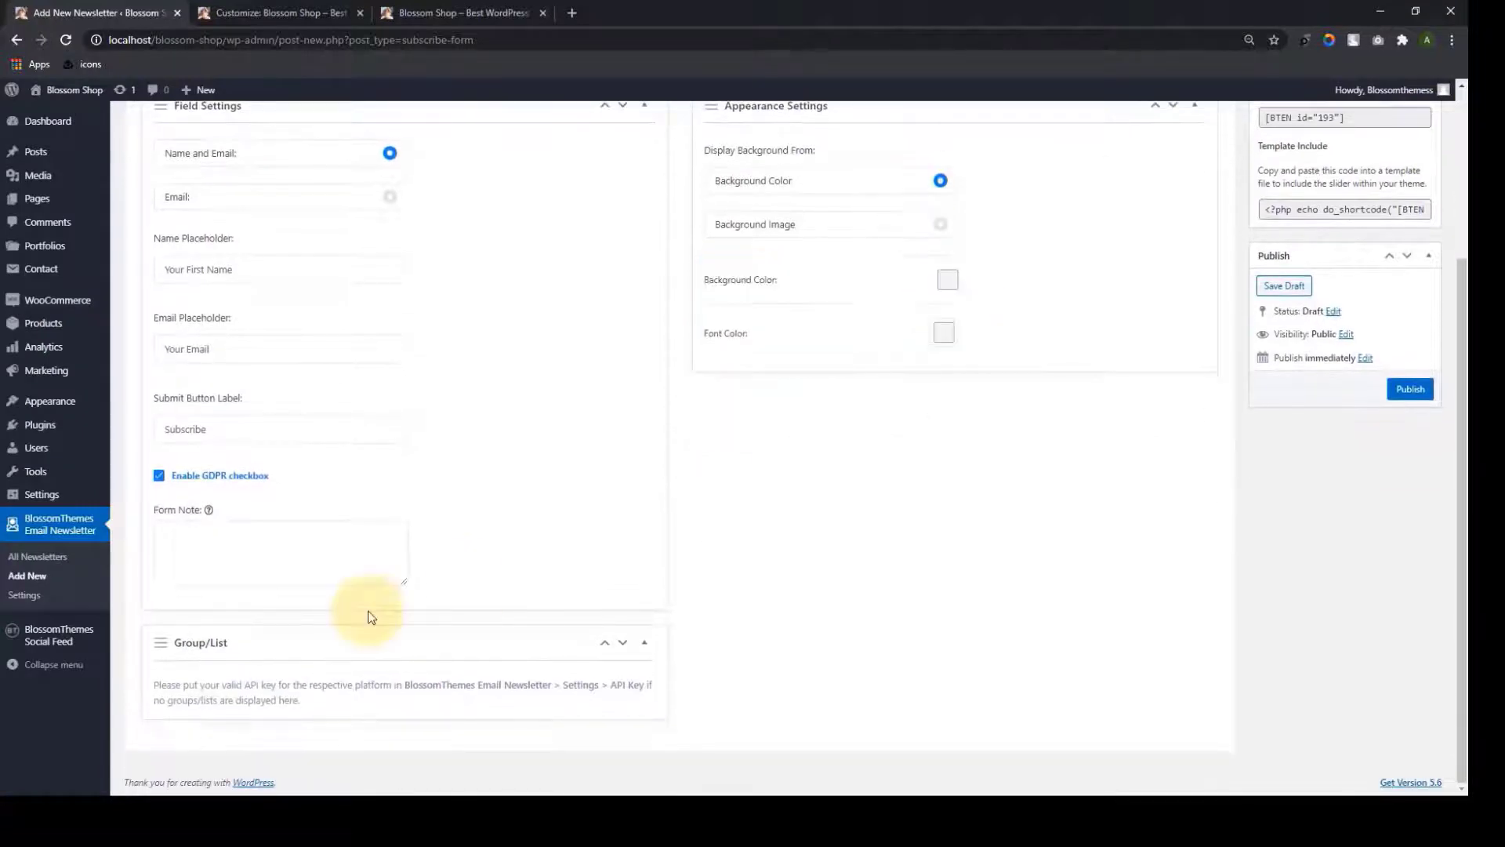
scroll(369, 617, up, 3)
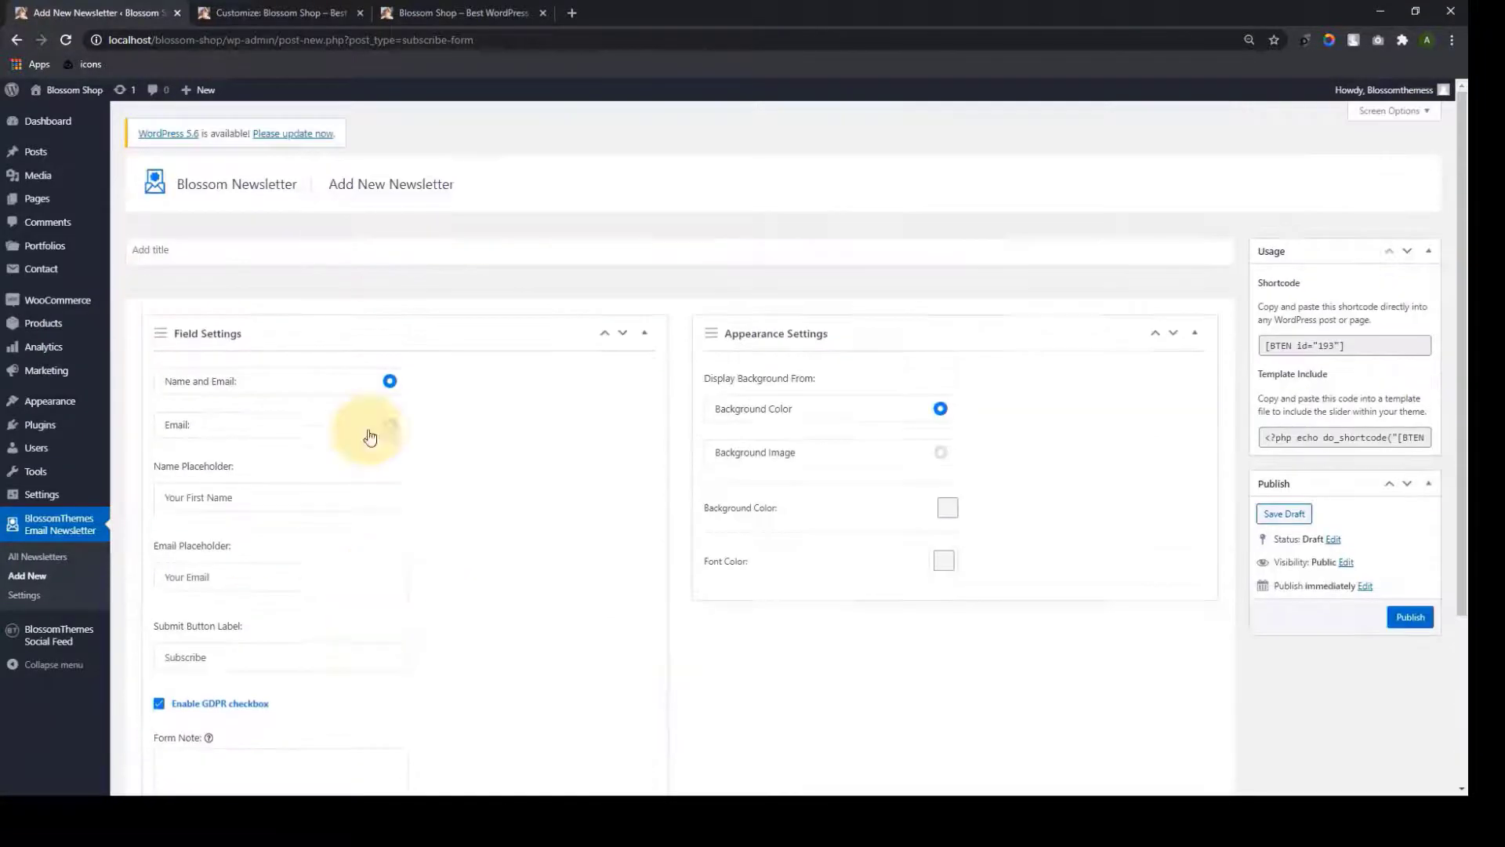
Enter the title 'Get Discount 20% Off' and paste the subscribe-to-newsletters form note
click(269, 260)
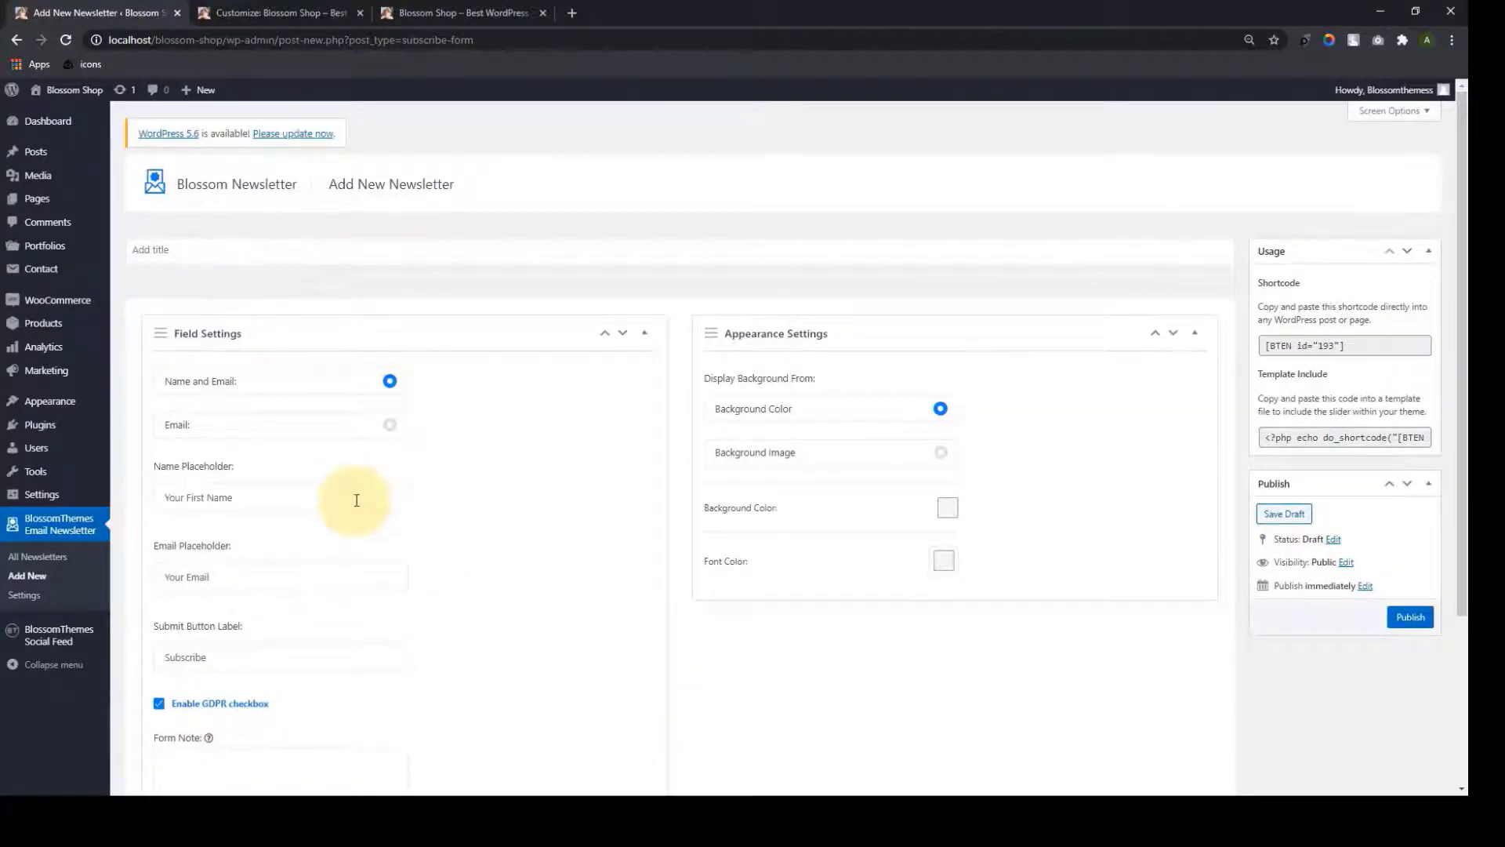
scroll(358, 506, down, 3)
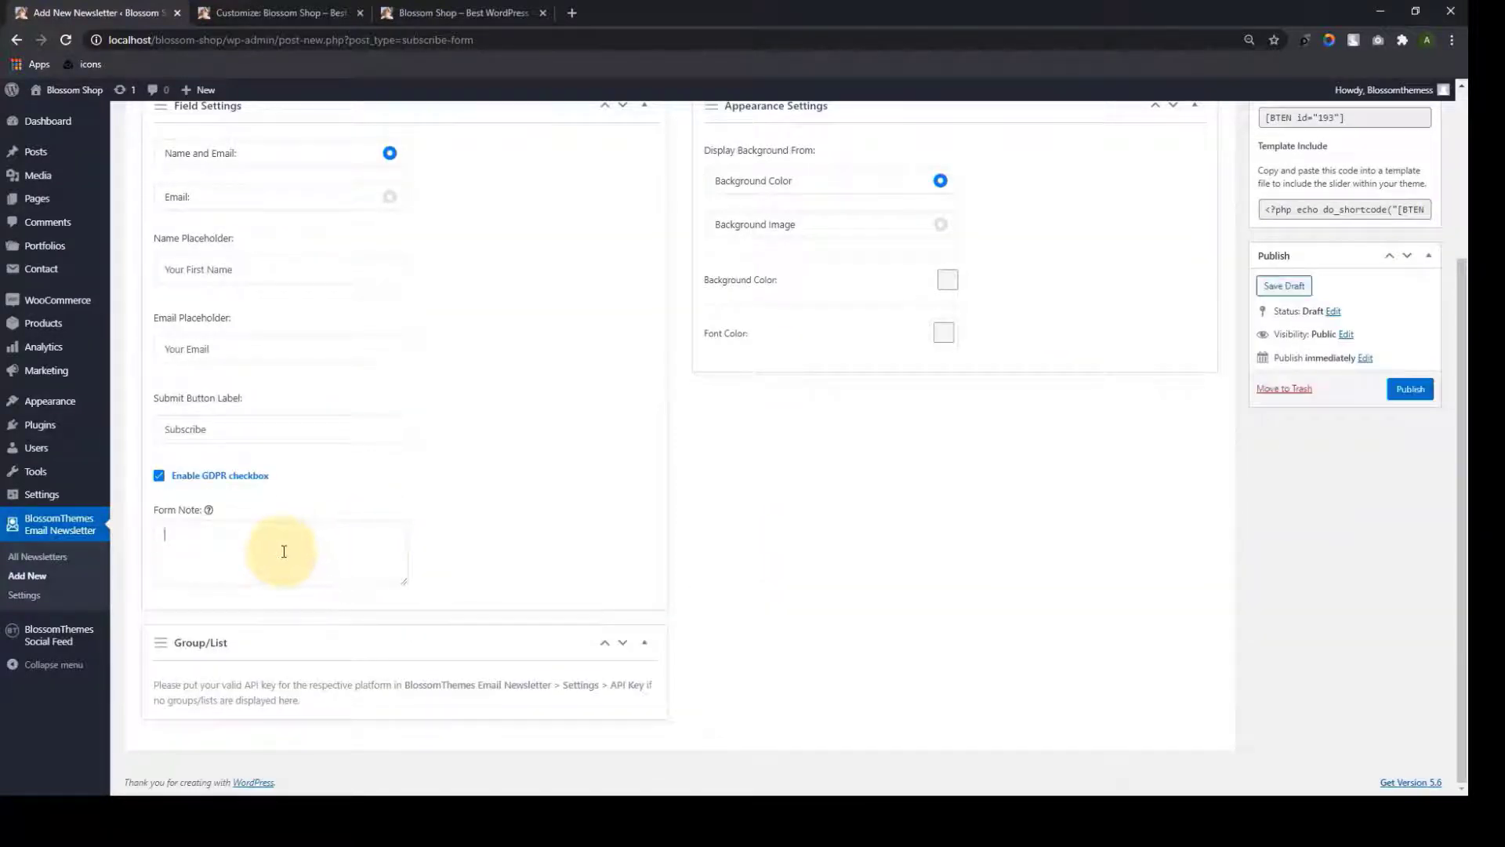
text(Subscribe to our newsletters now and stay up-to-date with new collections, the latest lookbooks.)
scroll(884, 389, up, 2)
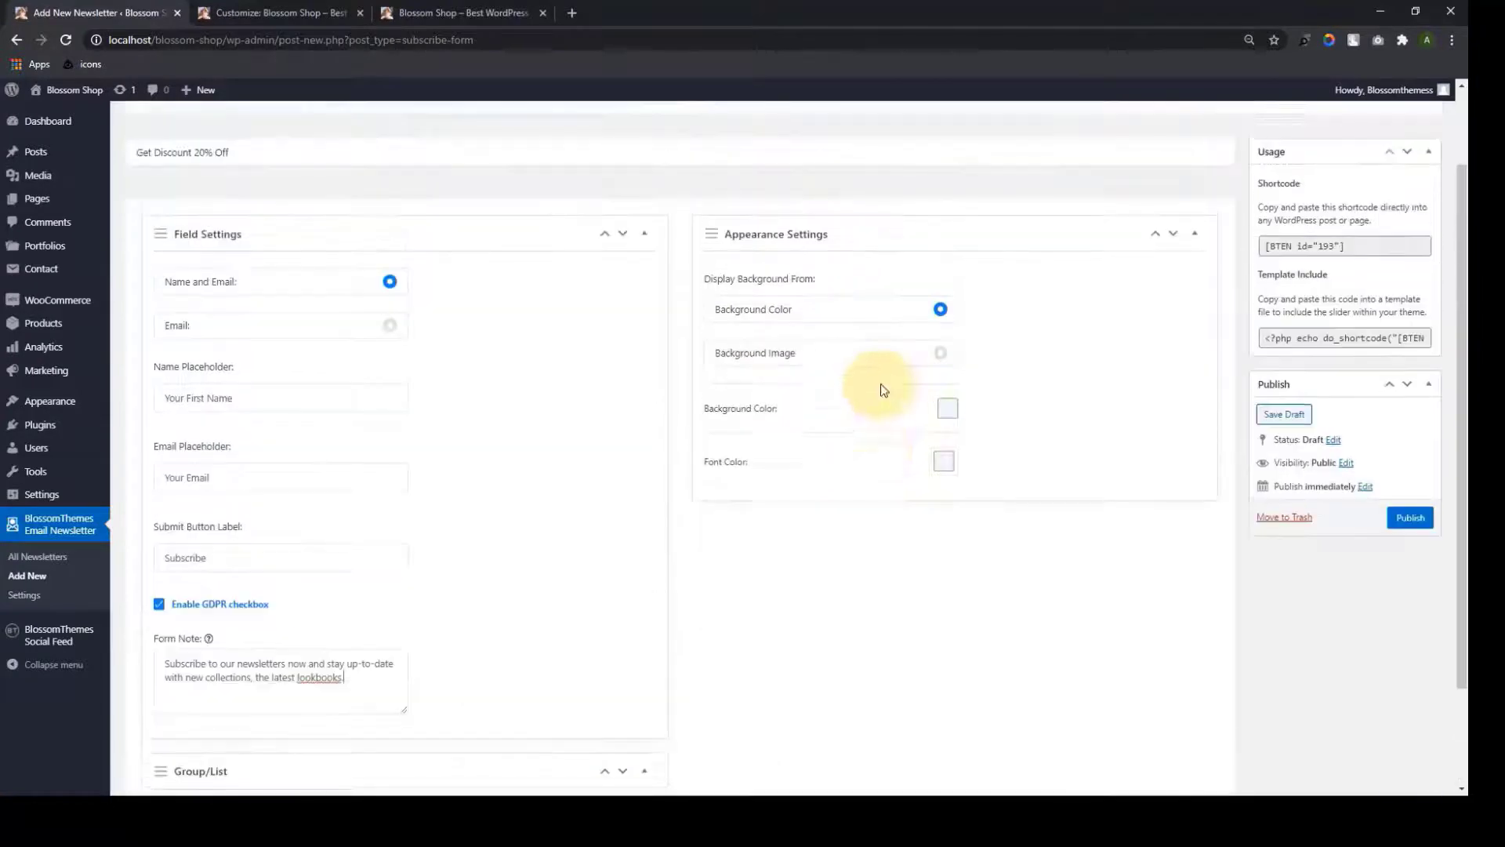
click(948, 429)
scroll(1012, 384, down, 2)
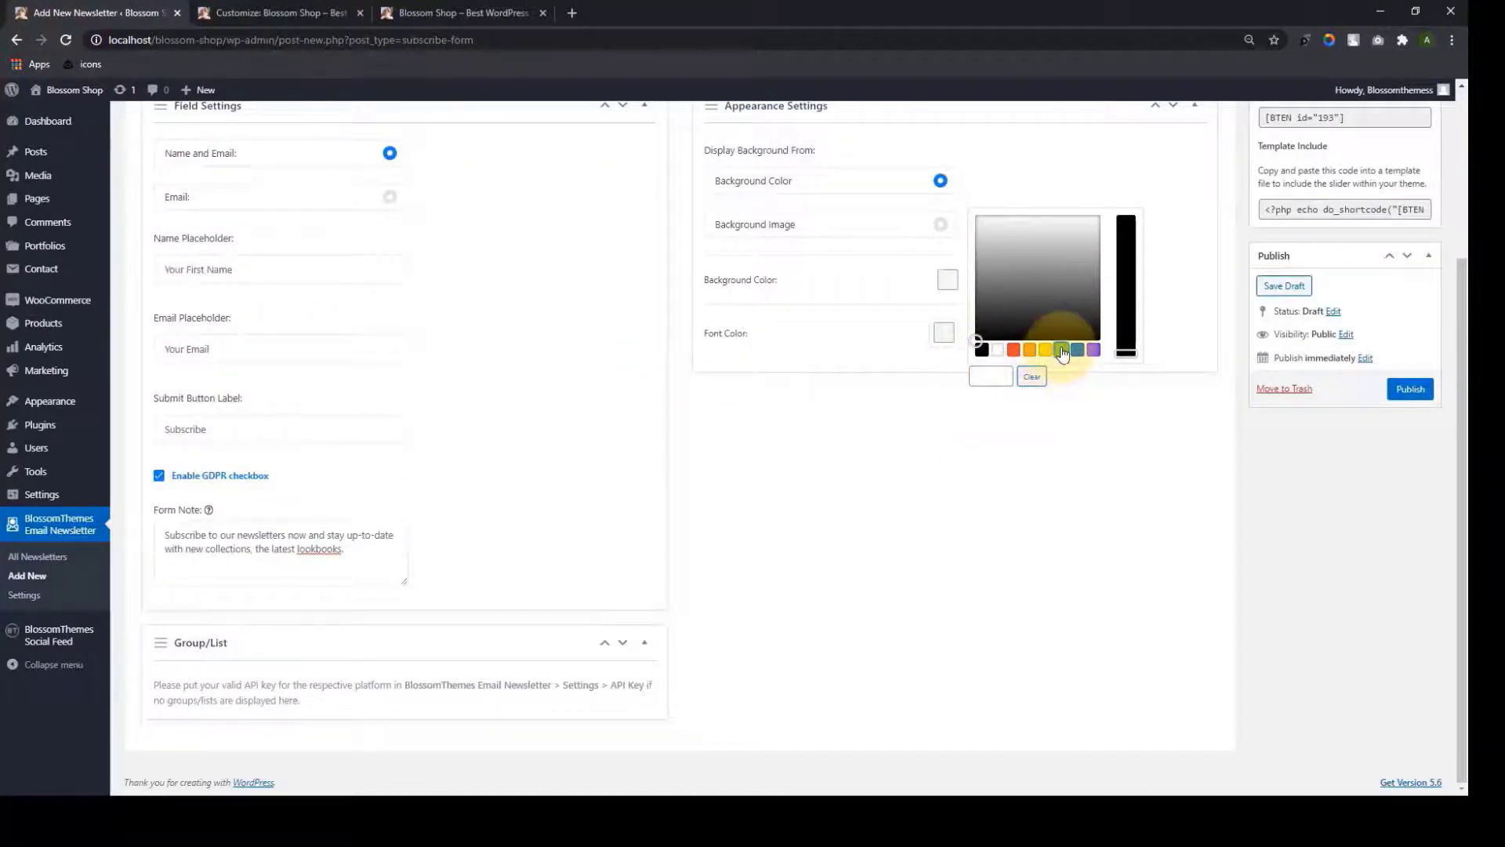
Set the newsletter background colour to #95c1c1 and the font colour to black (#000000)
click(1062, 352)
drag(1009, 235, 1125, 321)
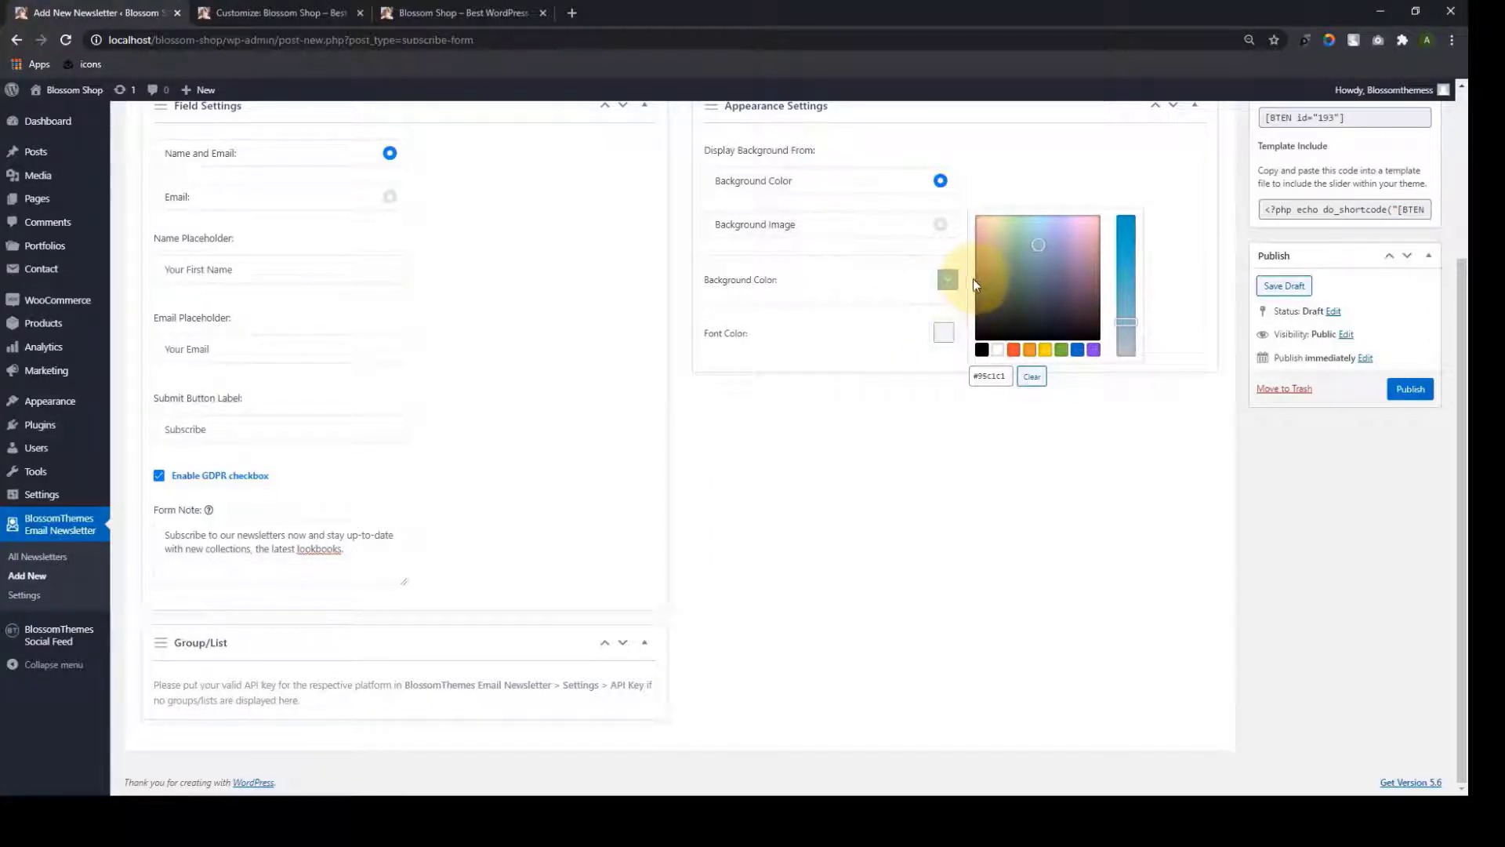
click(944, 339)
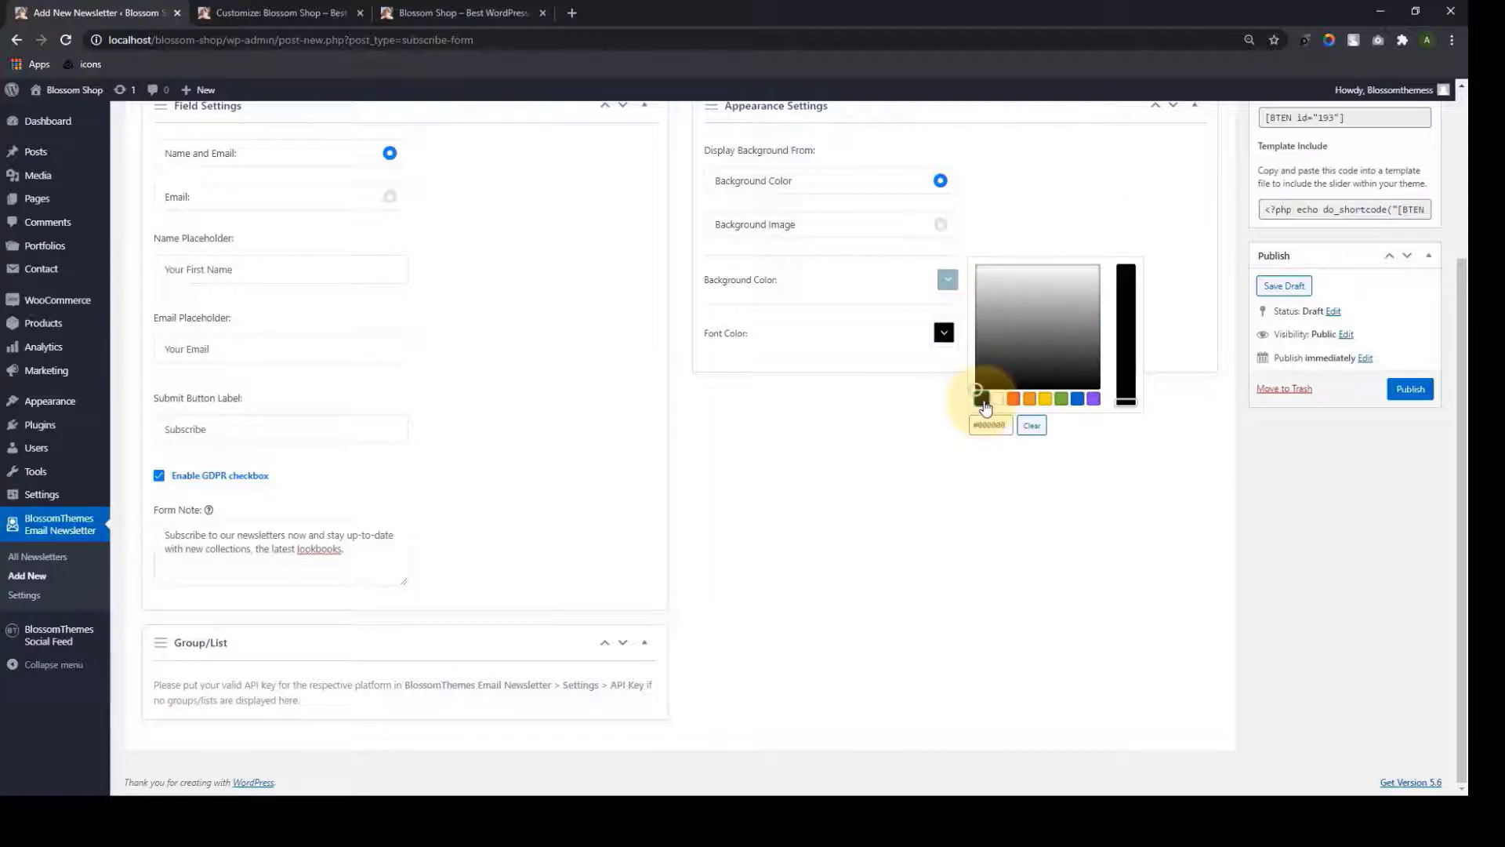
click(927, 469)
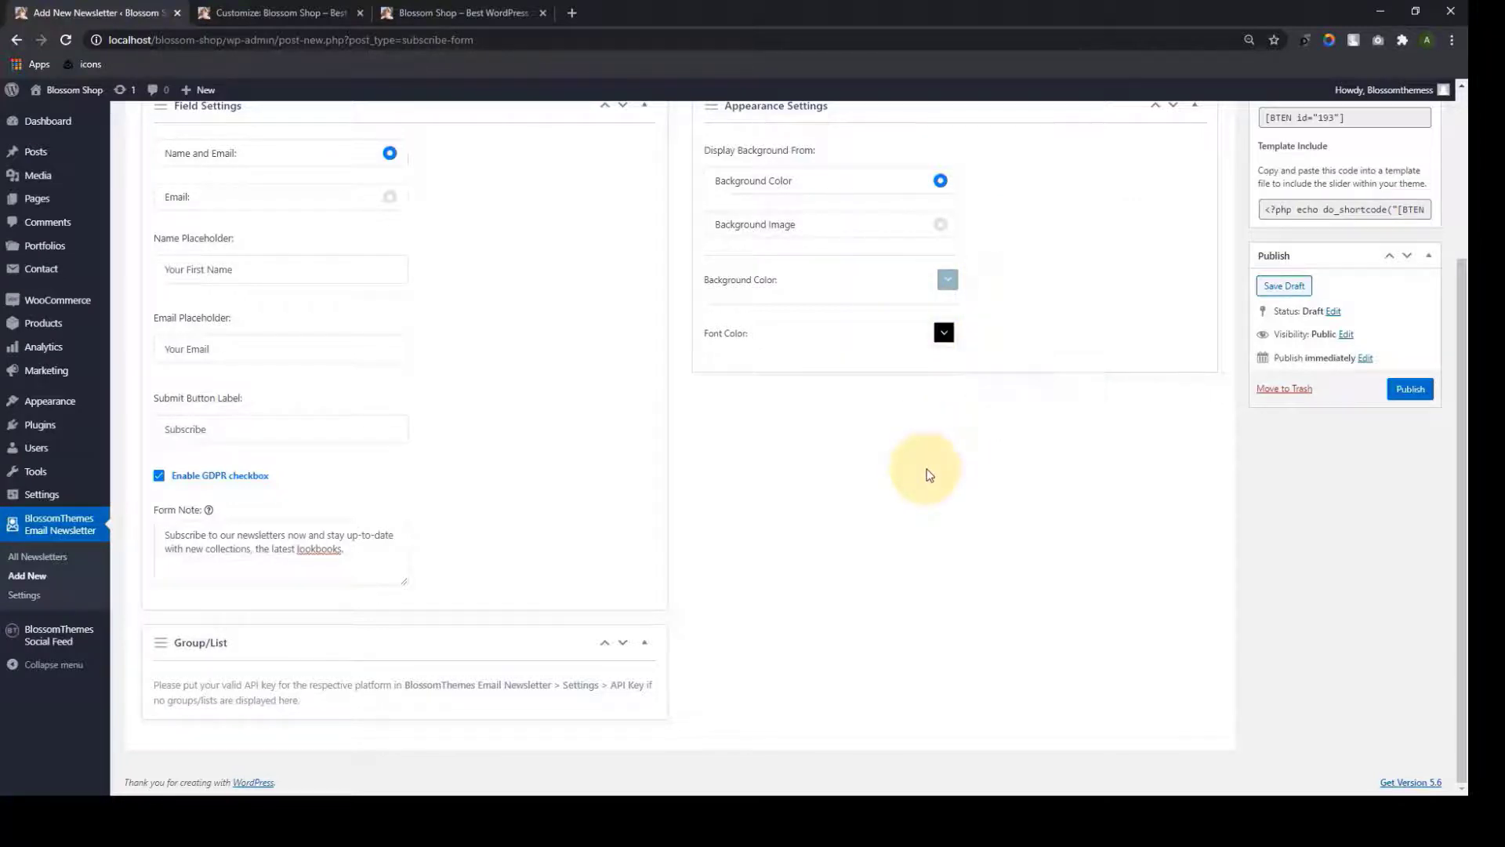
scroll(1070, 524, up, 3)
scroll(1070, 524, down, 3)
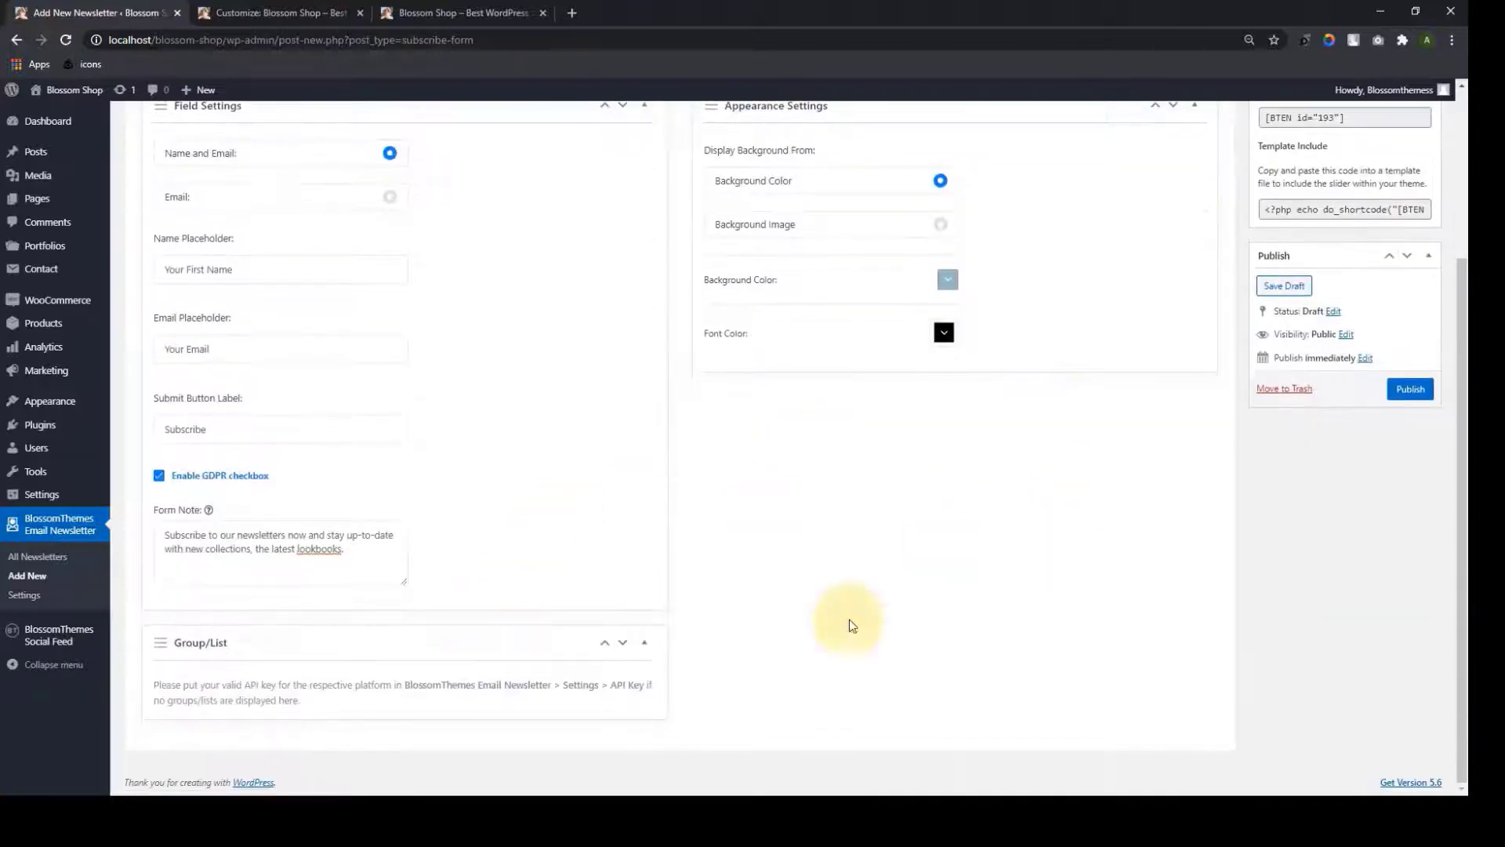
scroll(1218, 457, up, 3)
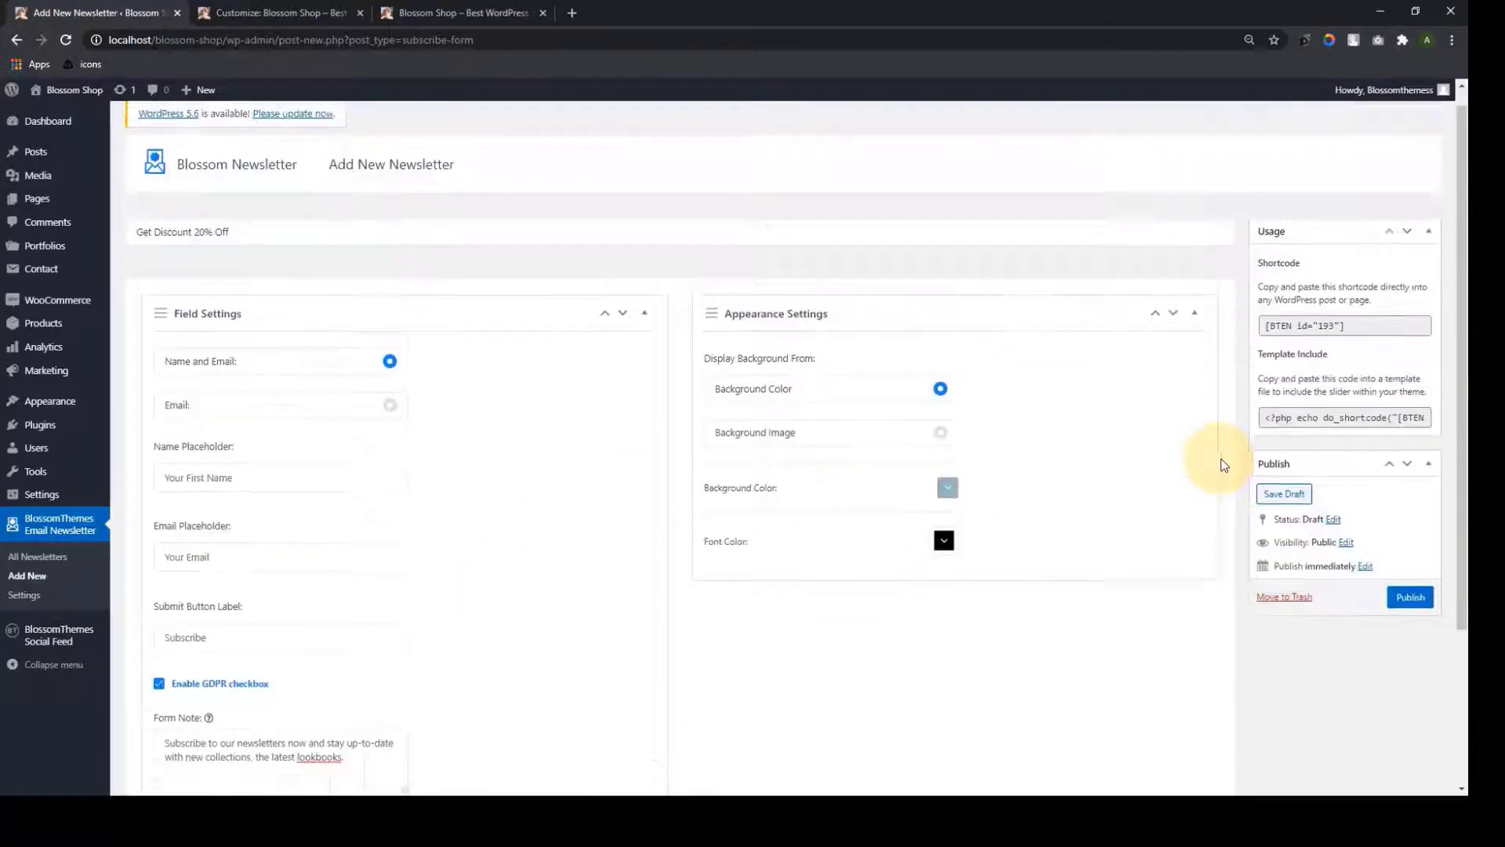
scroll(1221, 461, down, 3)
Publish the newsletter, then publish the Customizer newsletter shortcode [BTEN id="193"]
click(1410, 389)
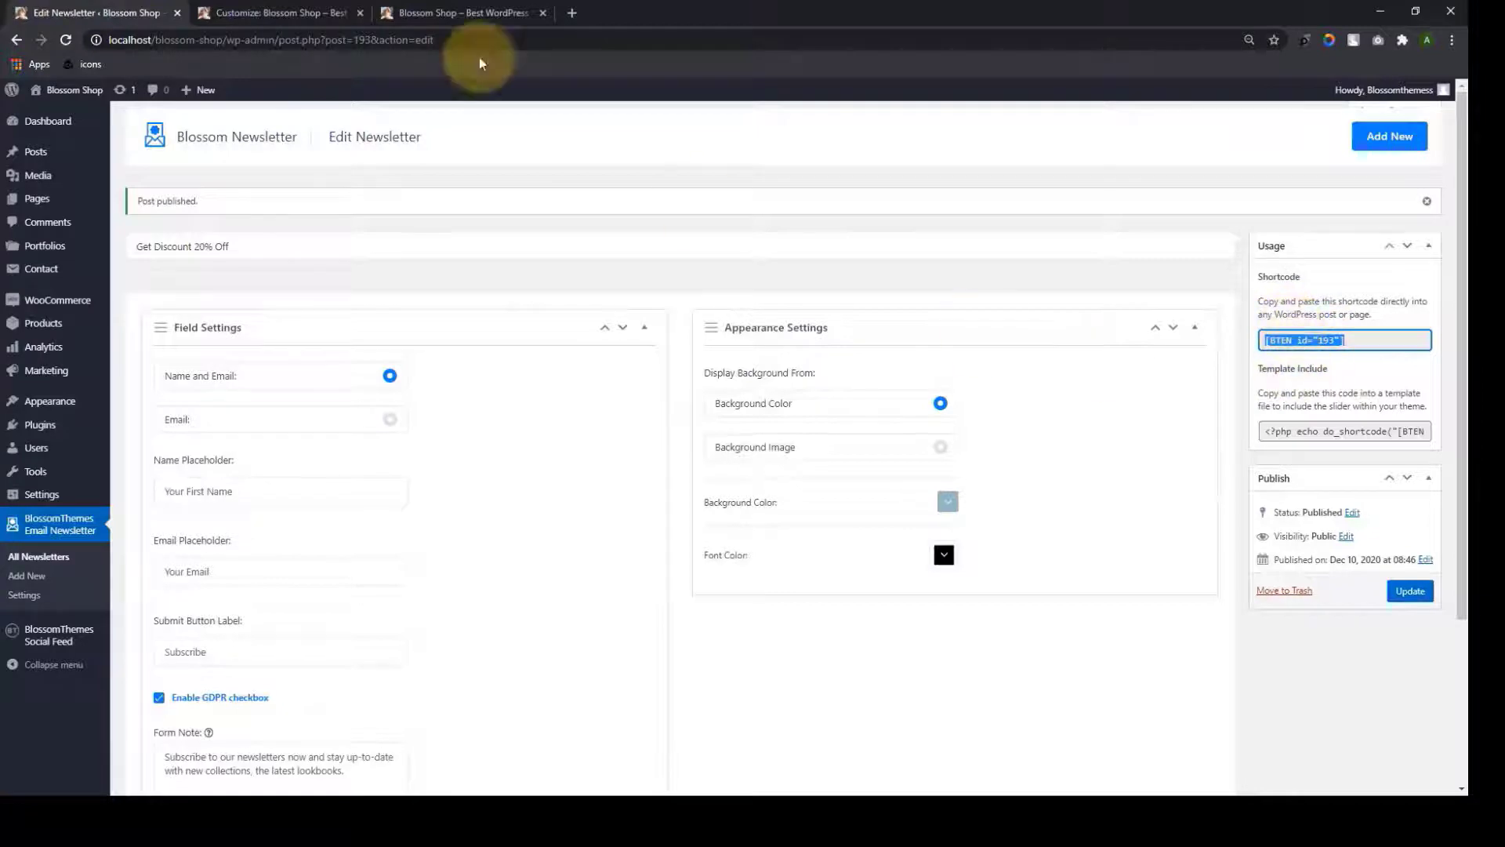
click(224, 14)
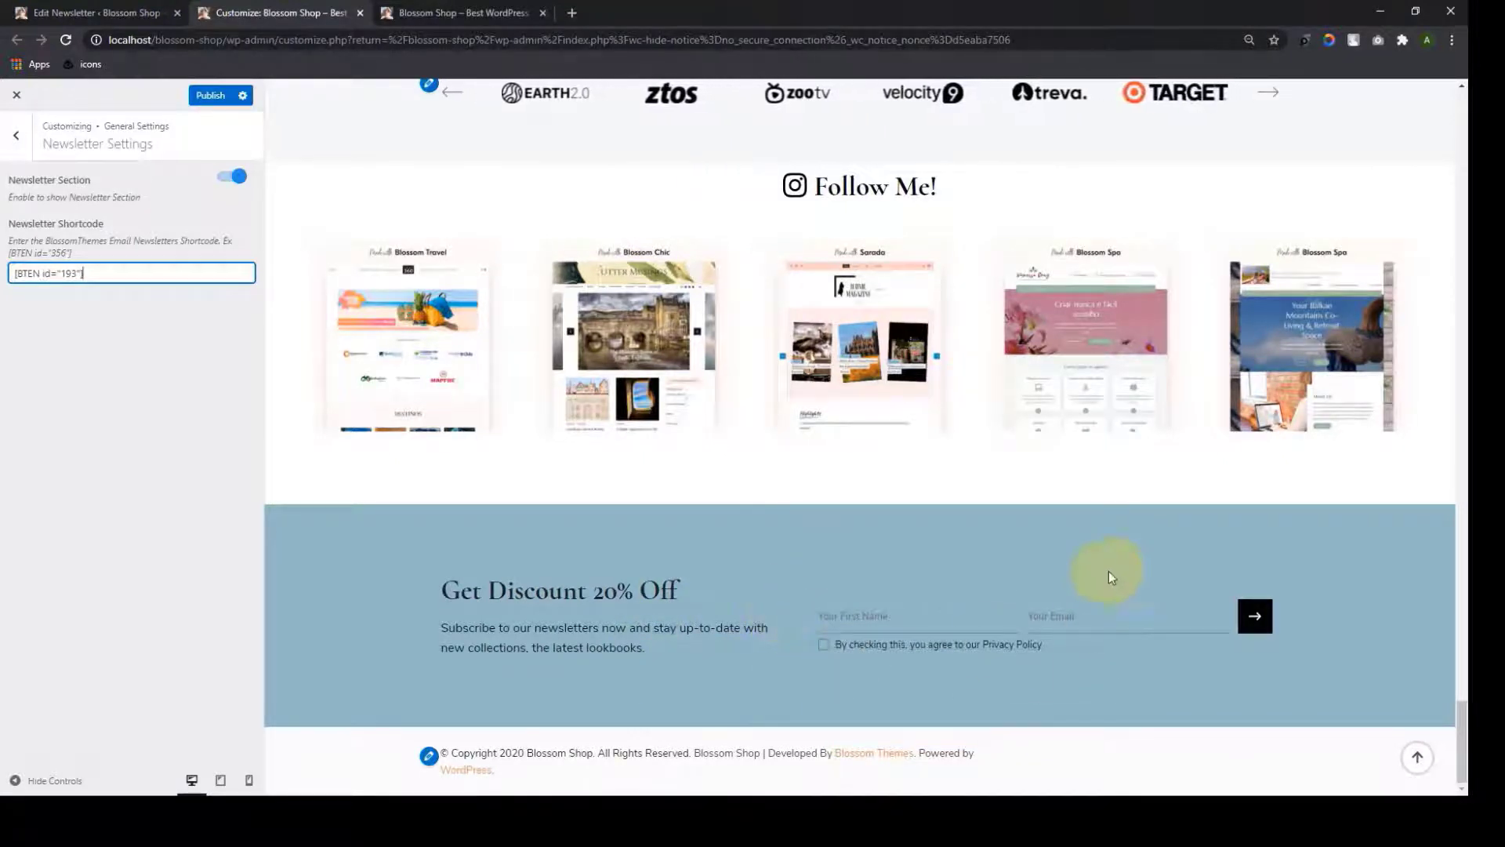
click(206, 95)
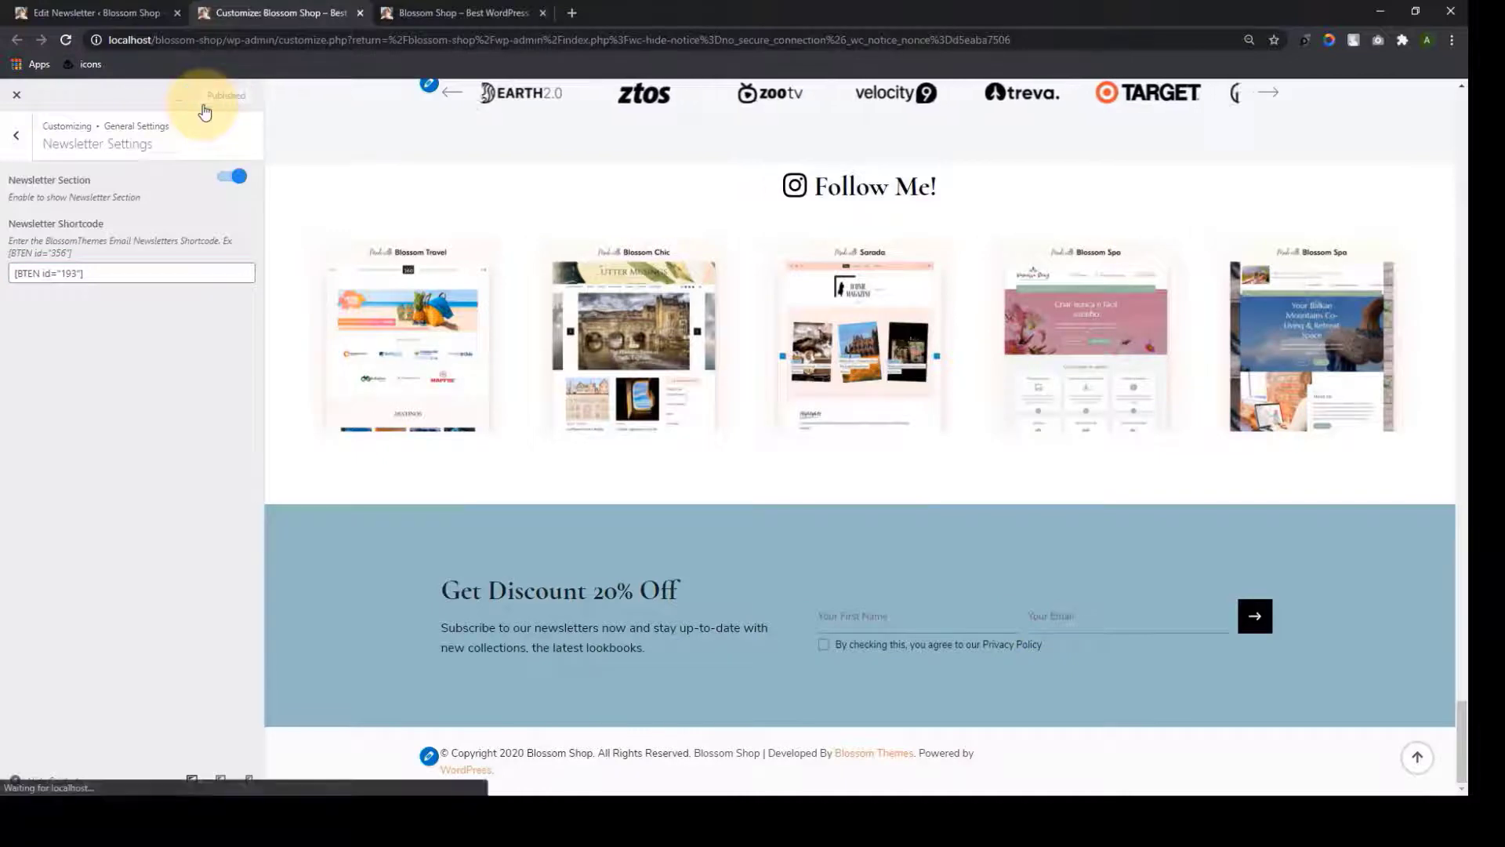
Reload the homepage to check the Get Discount 20% Off band, then return to General Settings
click(463, 13)
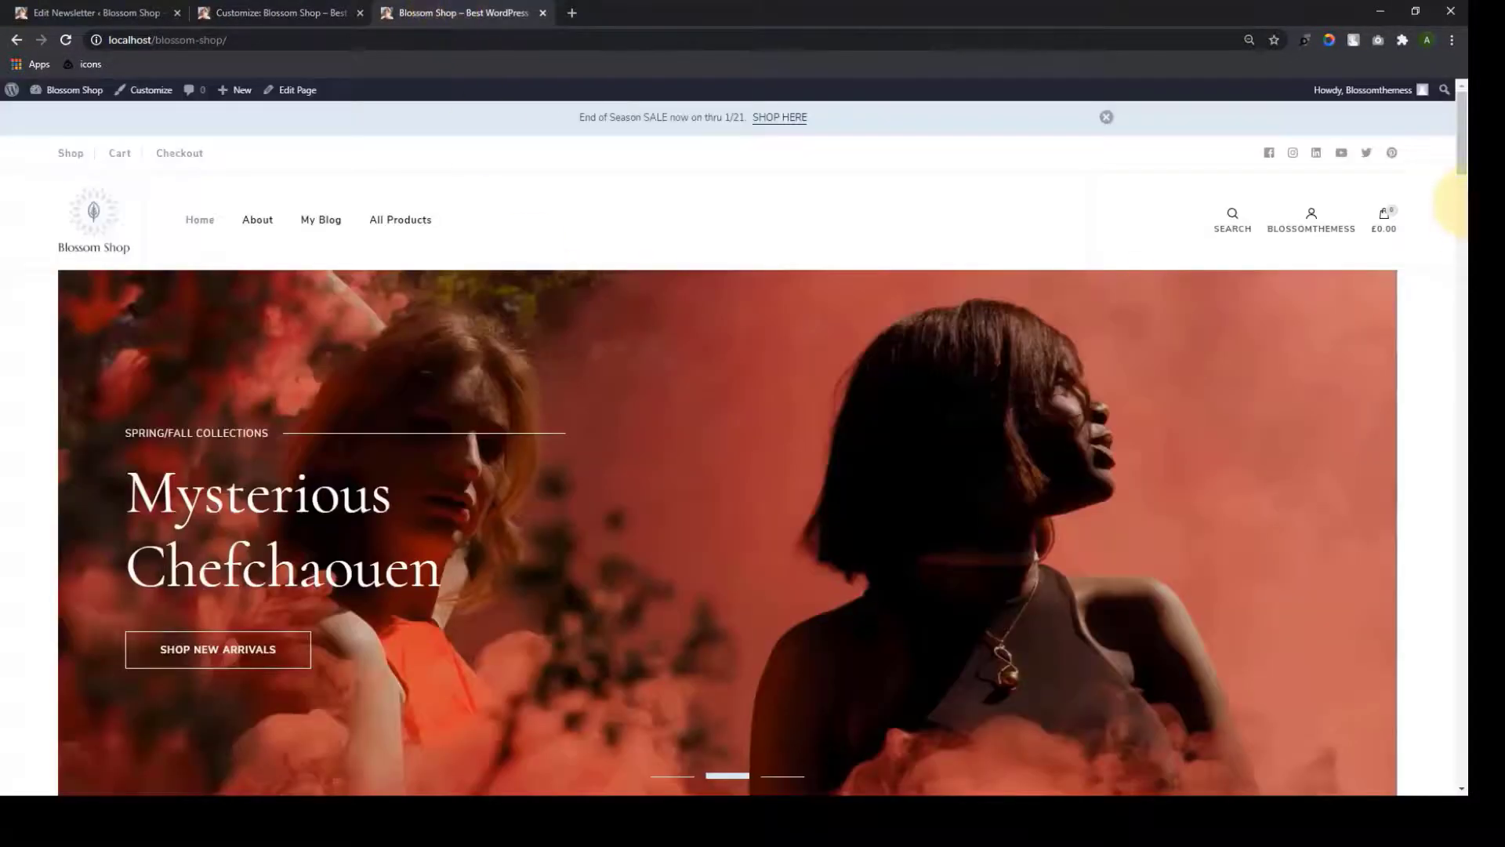
drag(1460, 146, 1460, 754)
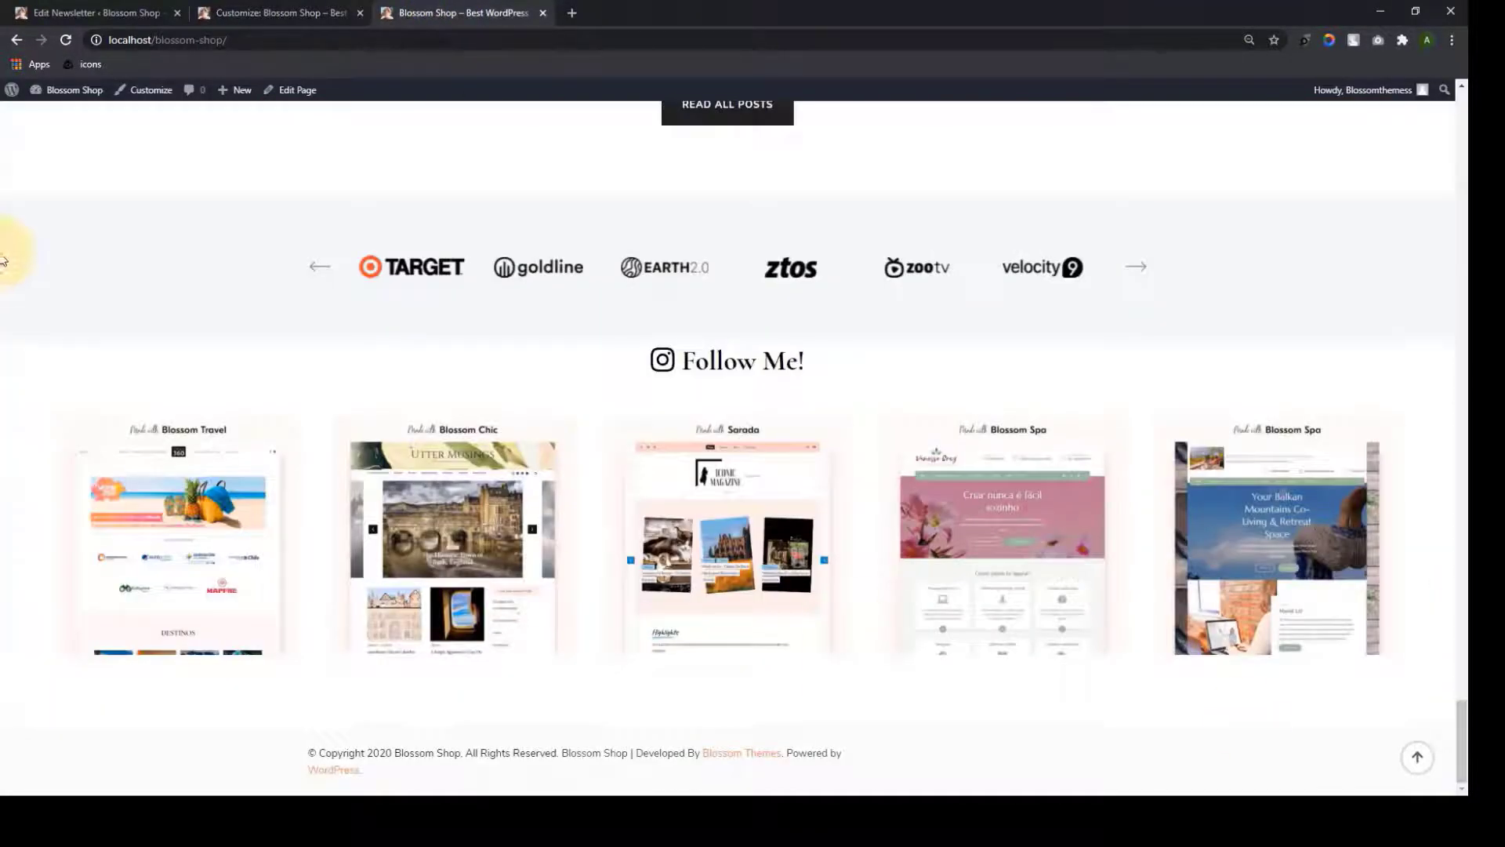
click(66, 40)
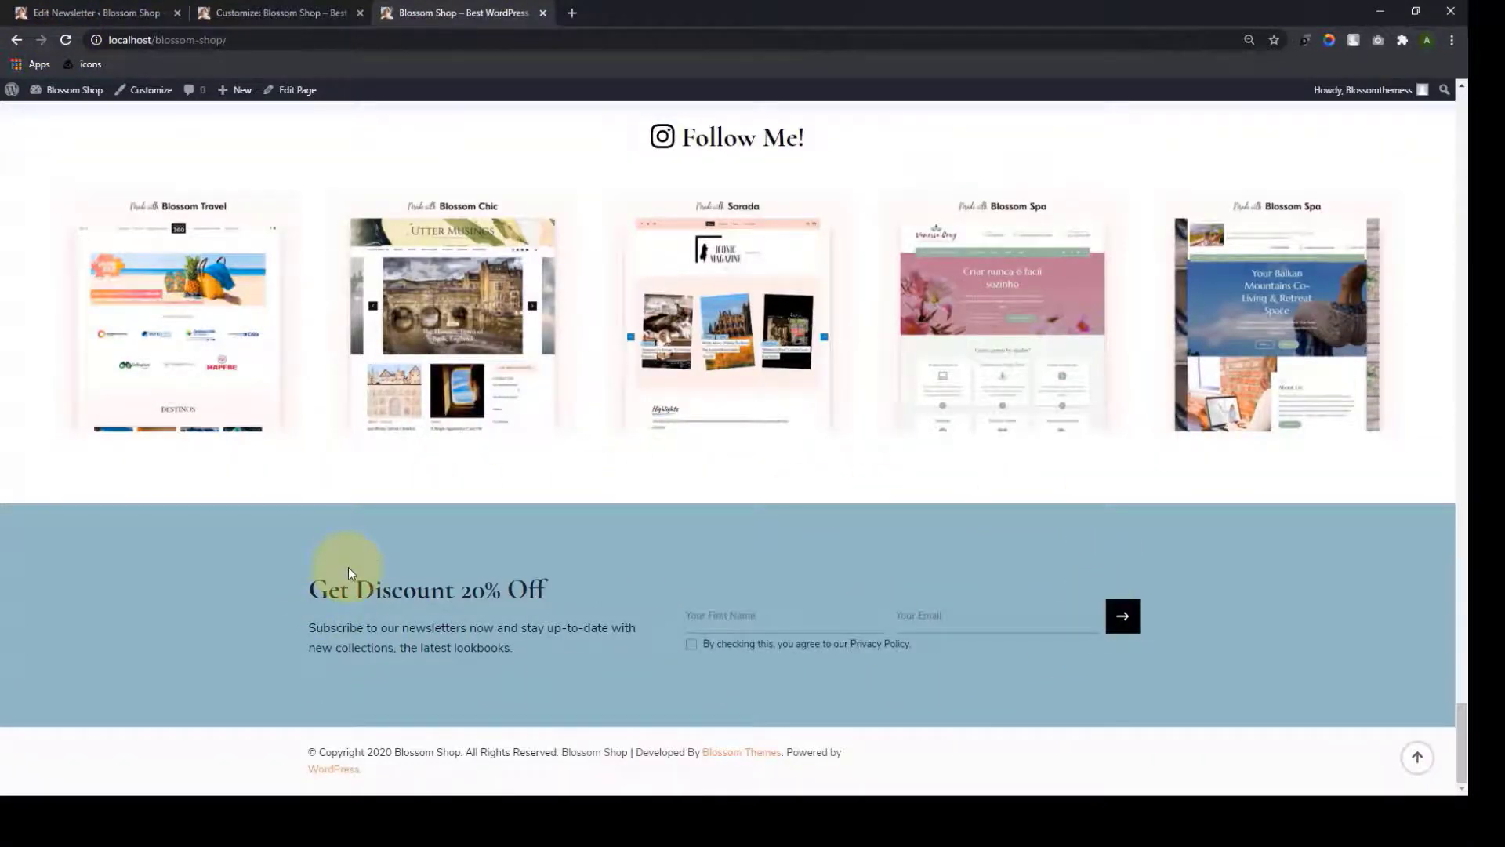
click(1417, 757)
click(317, 10)
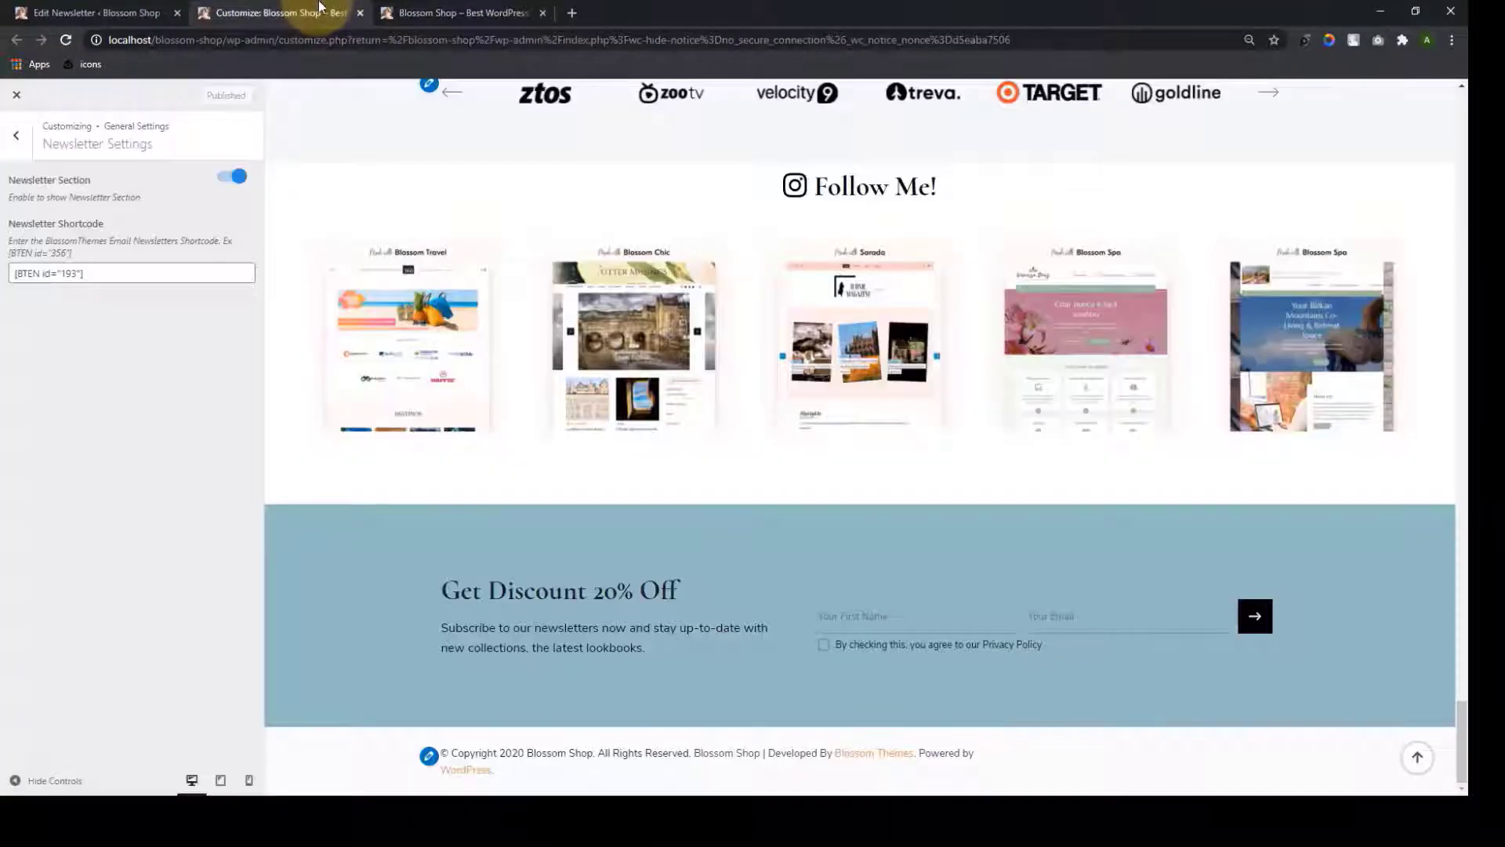
click(31, 134)
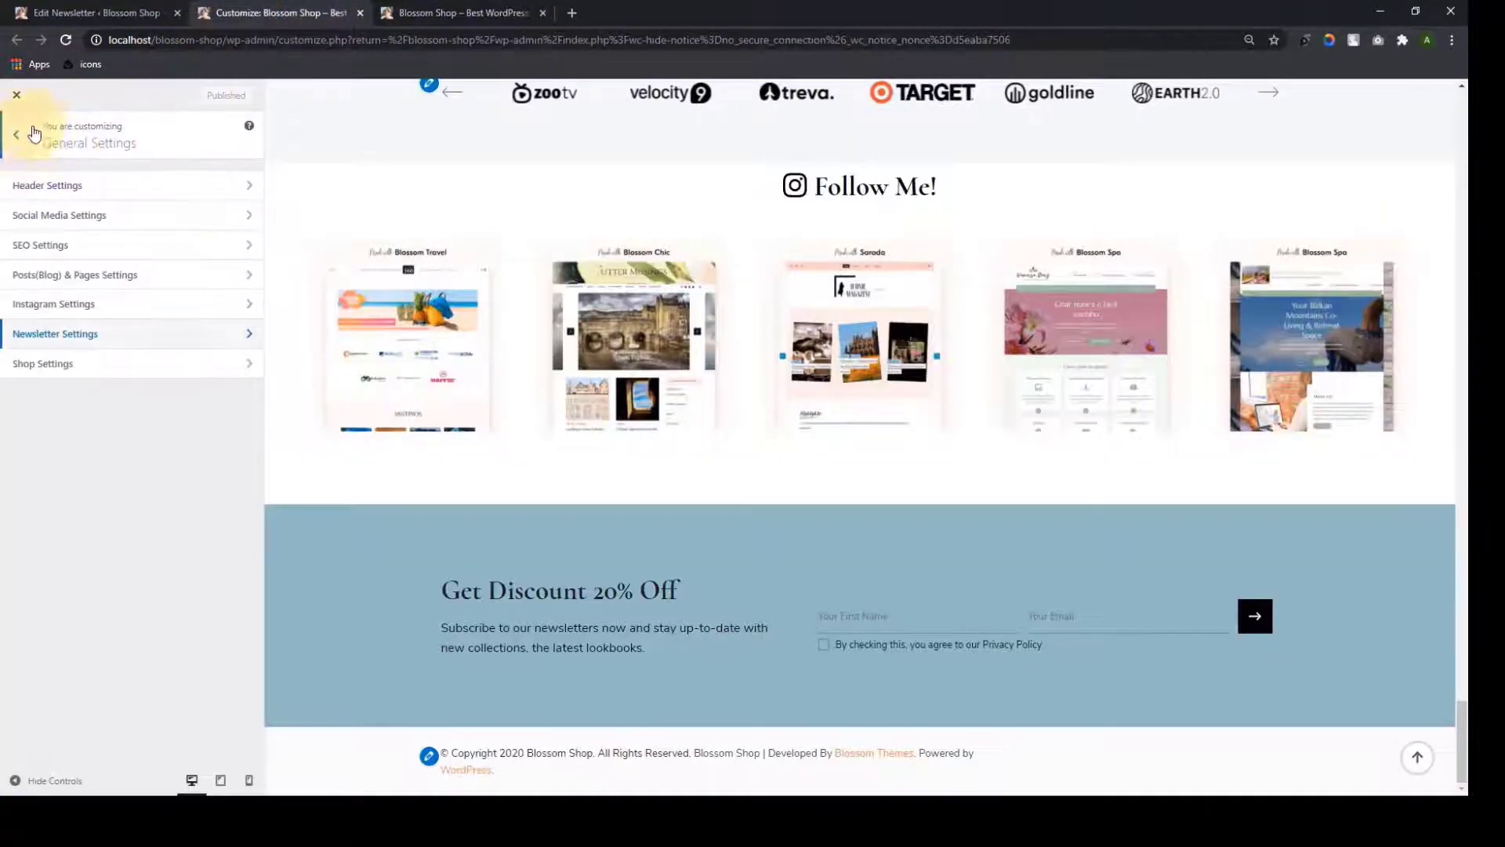
Open Shop Settings and show the Shop page in the preview
click(94, 367)
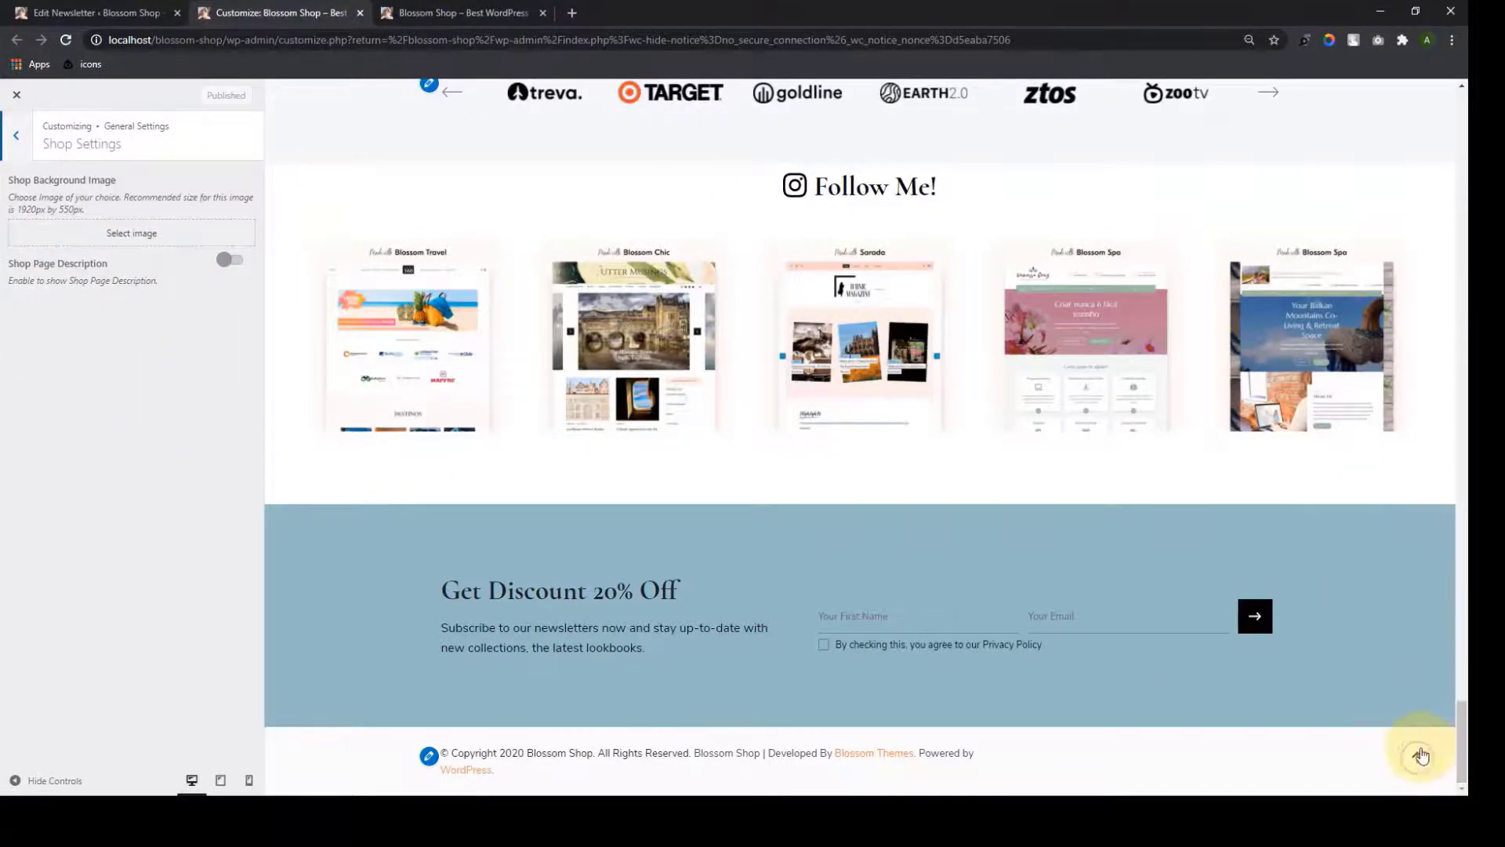
click(1422, 755)
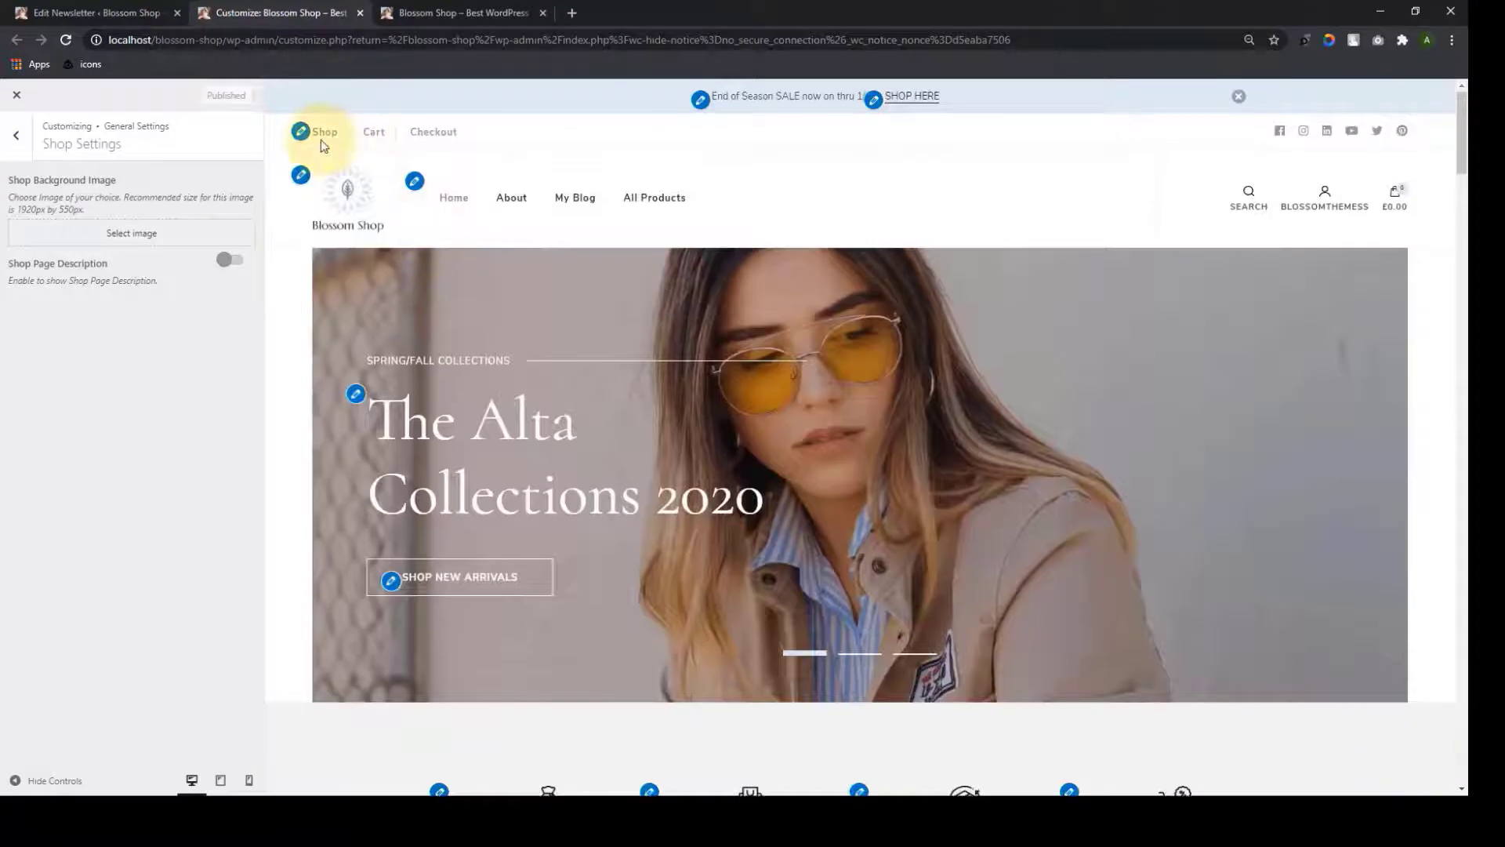
click(326, 135)
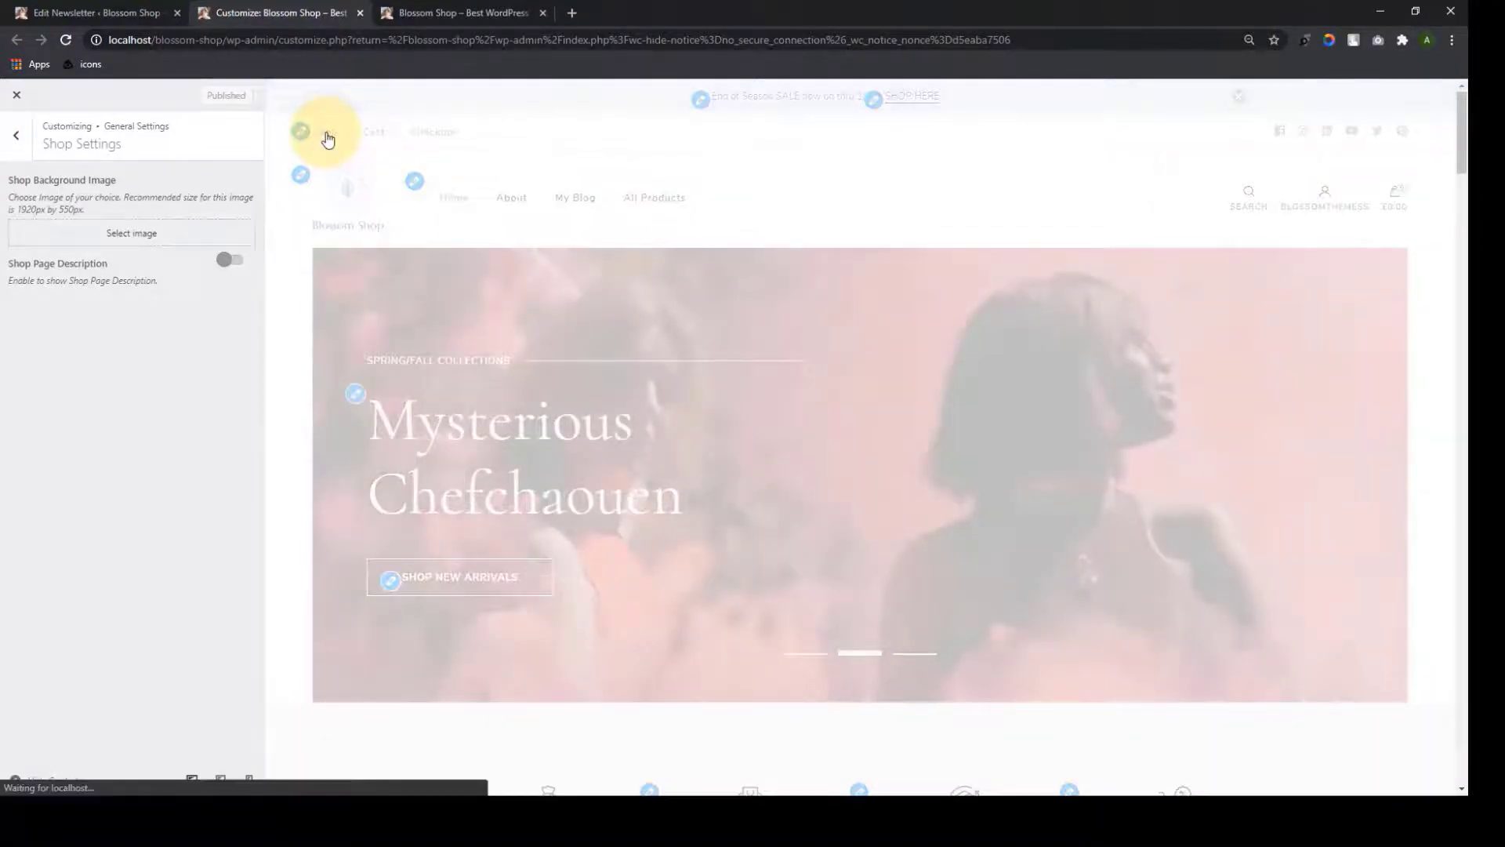
scroll(654, 502, down, 3)
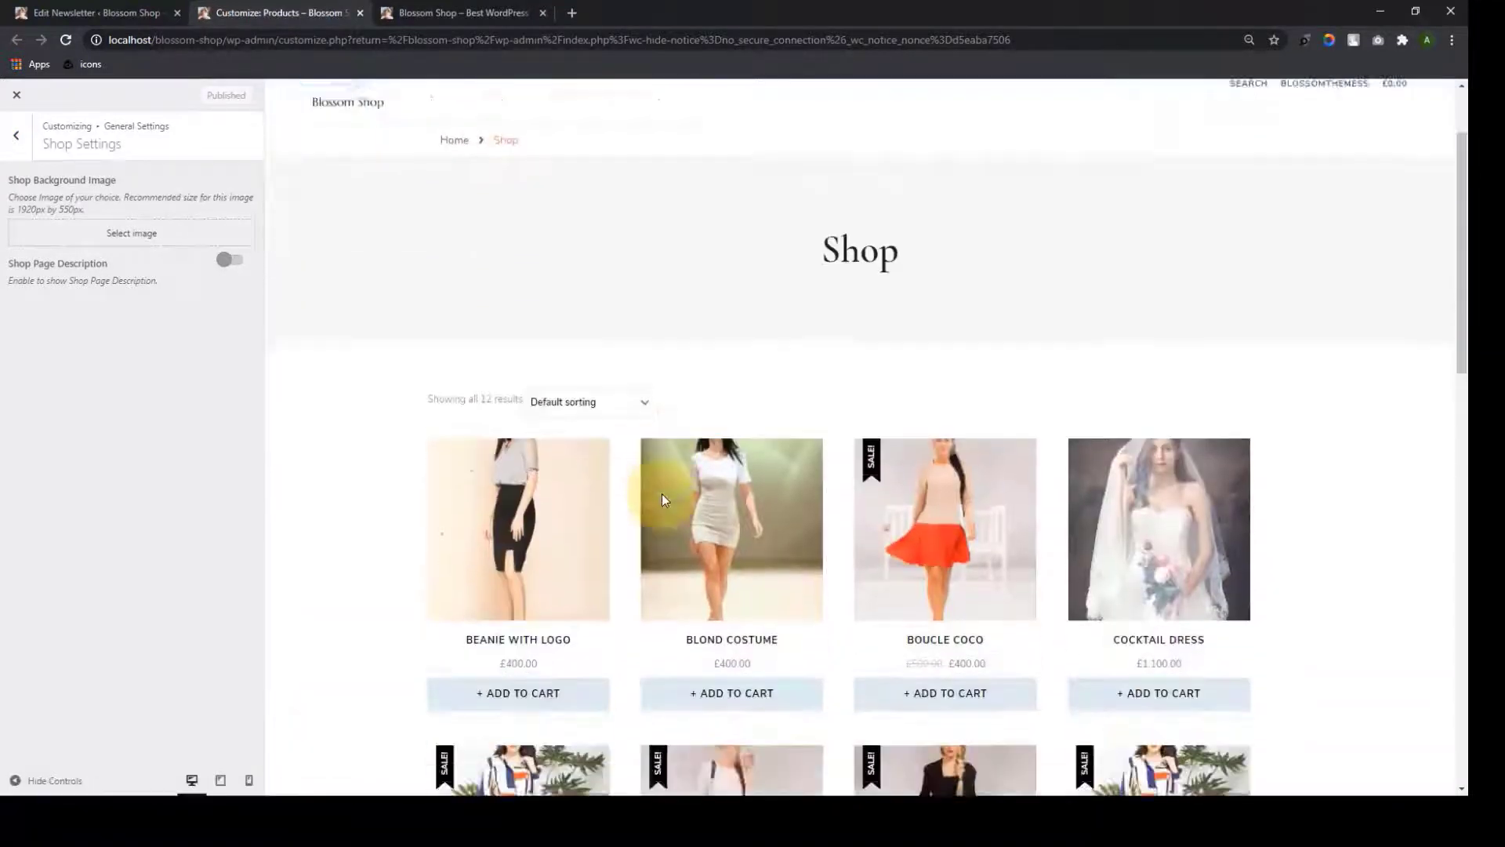
scroll(645, 505, up, 3)
Use the store-interior photo as shop background, enable Shop Page Description, and publish
click(185, 233)
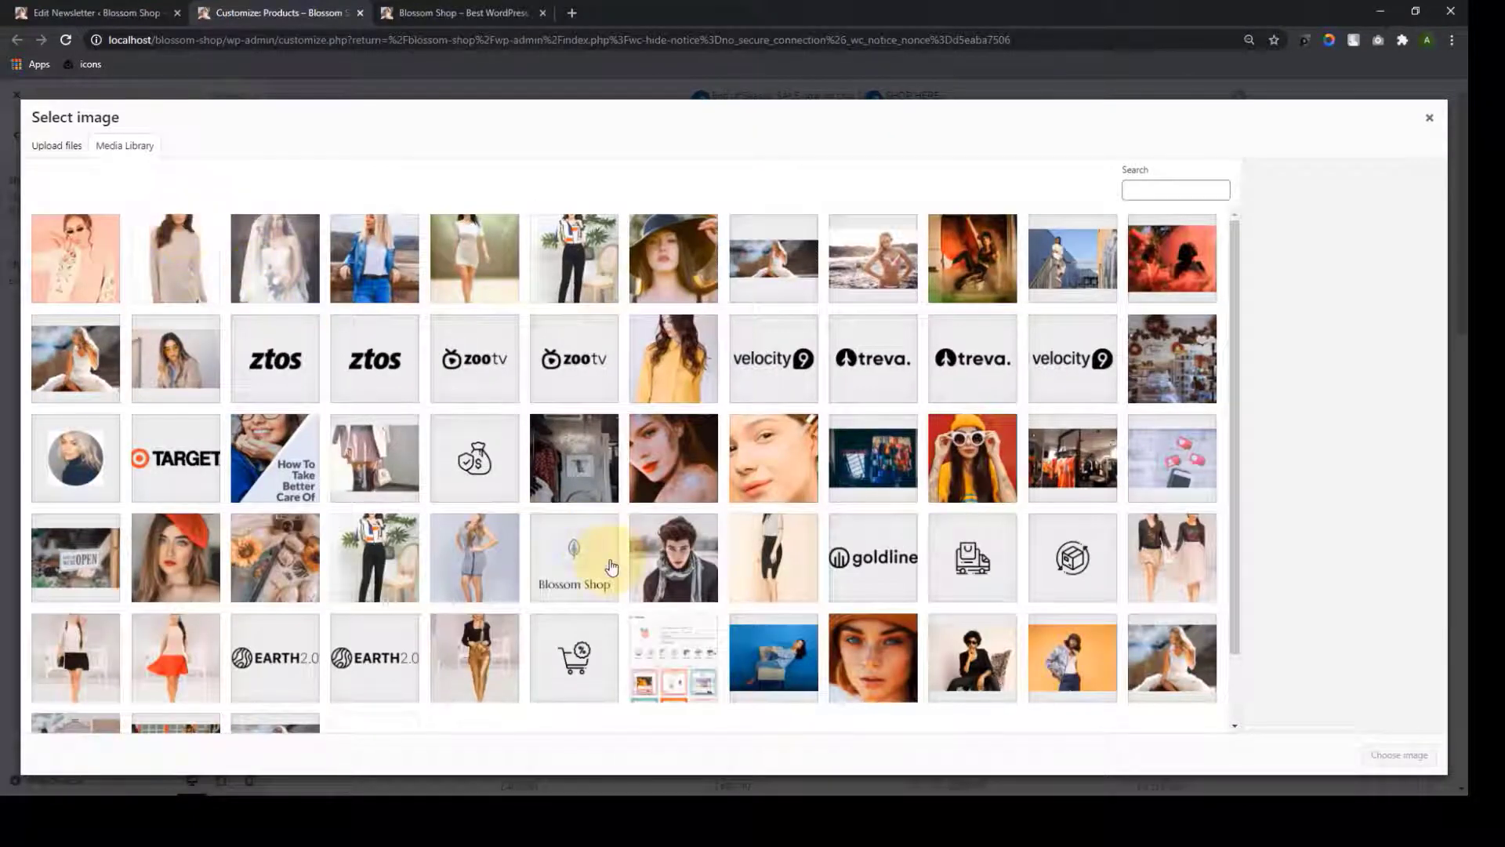
key(Escape)
click(178, 244)
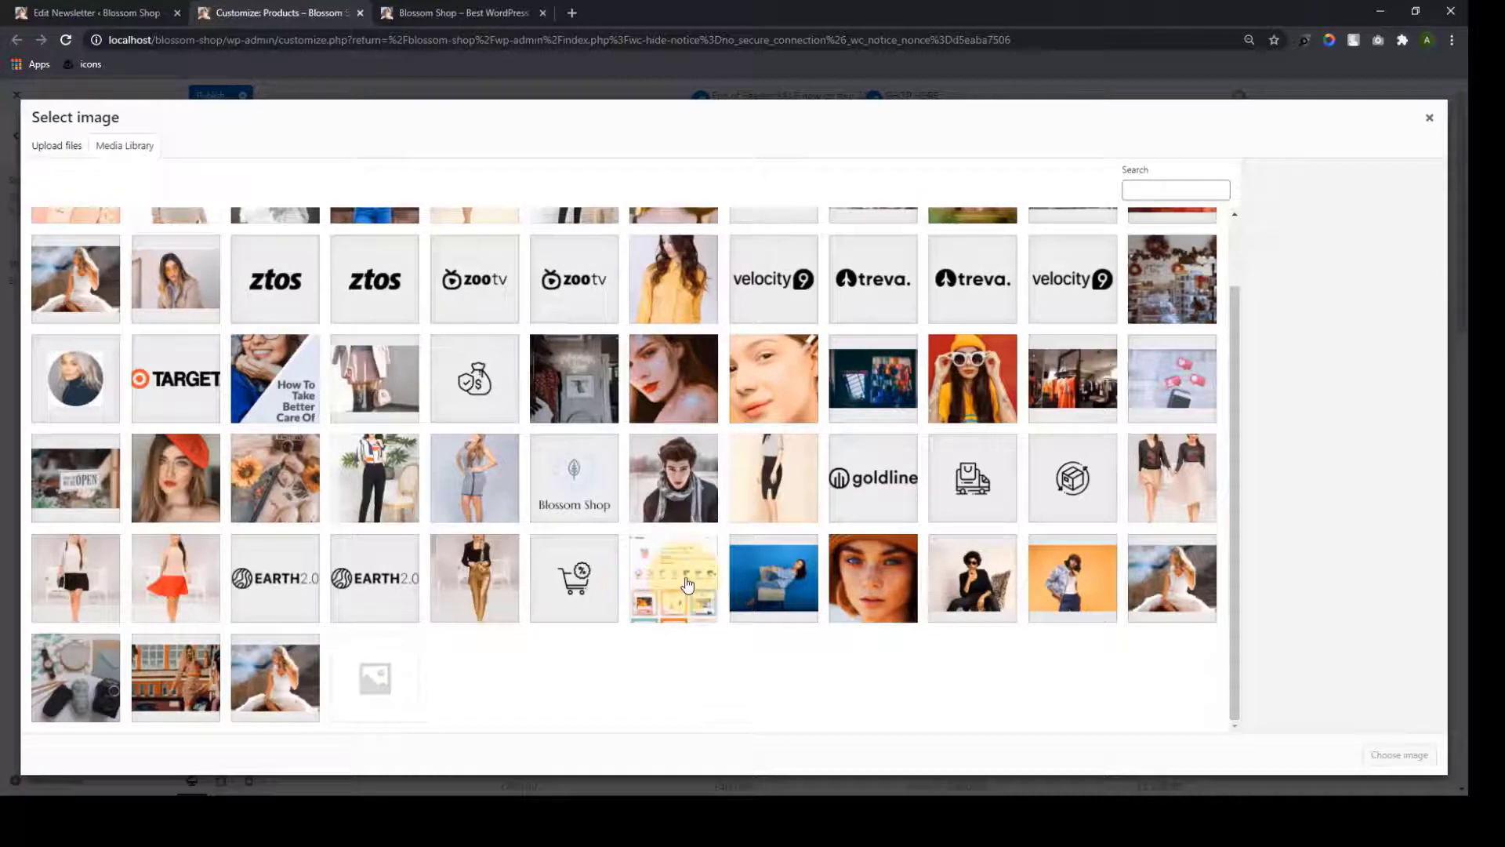
click(1072, 378)
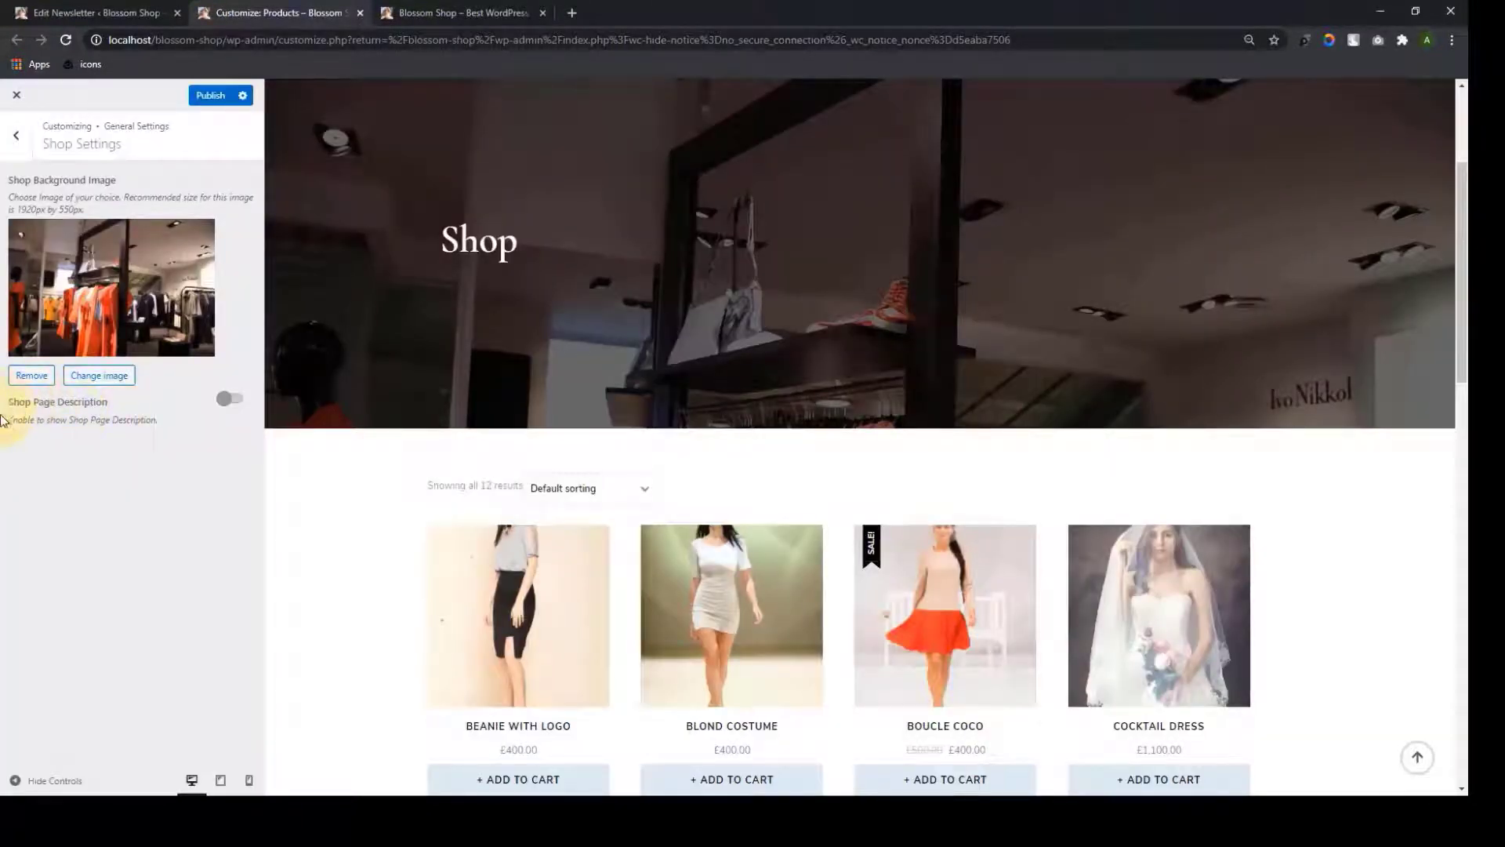
click(233, 401)
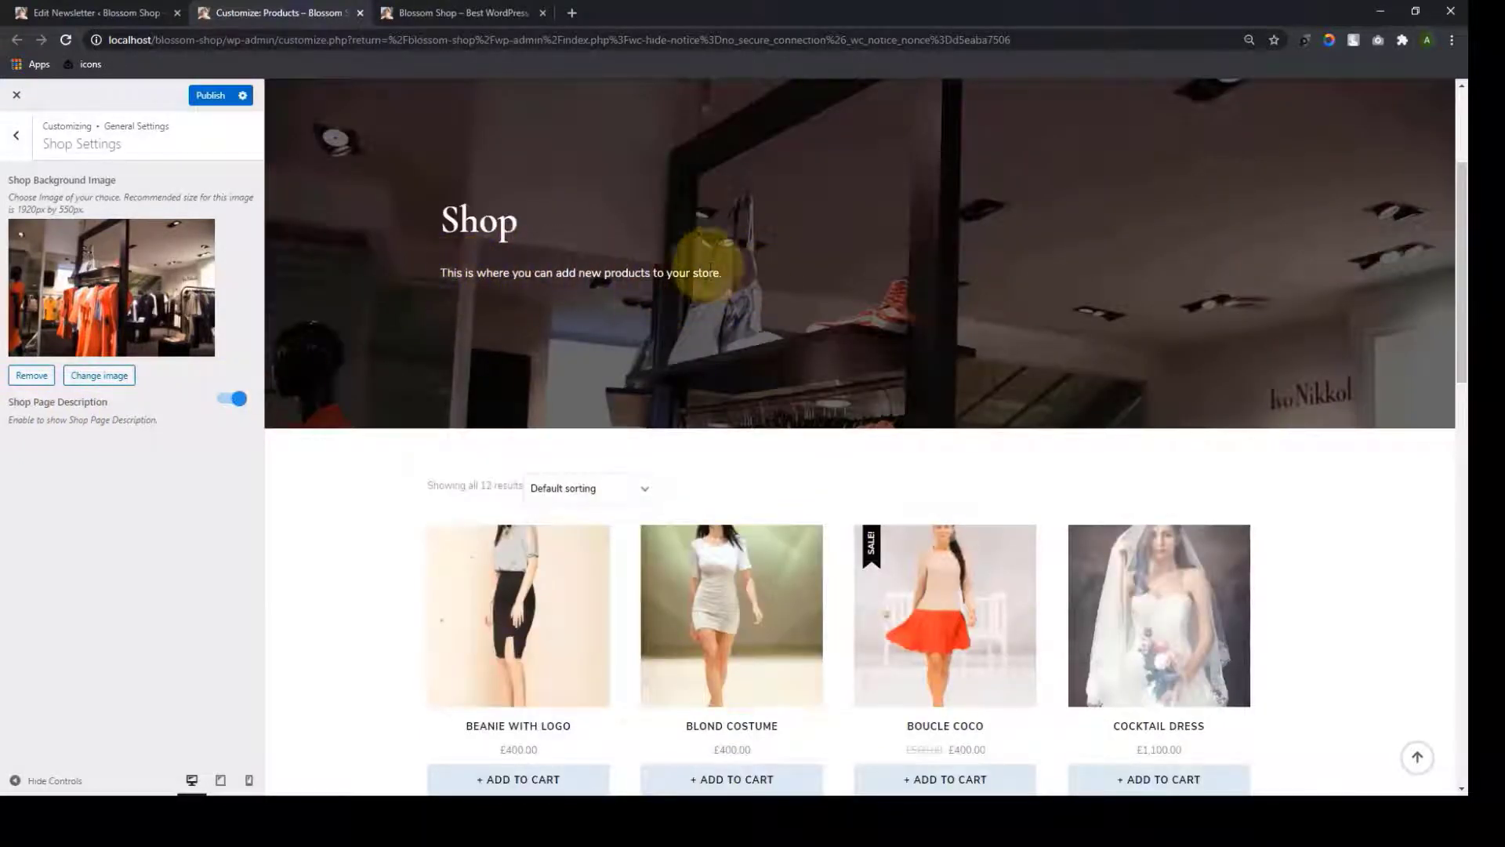
scroll(816, 425, up, 3)
click(217, 100)
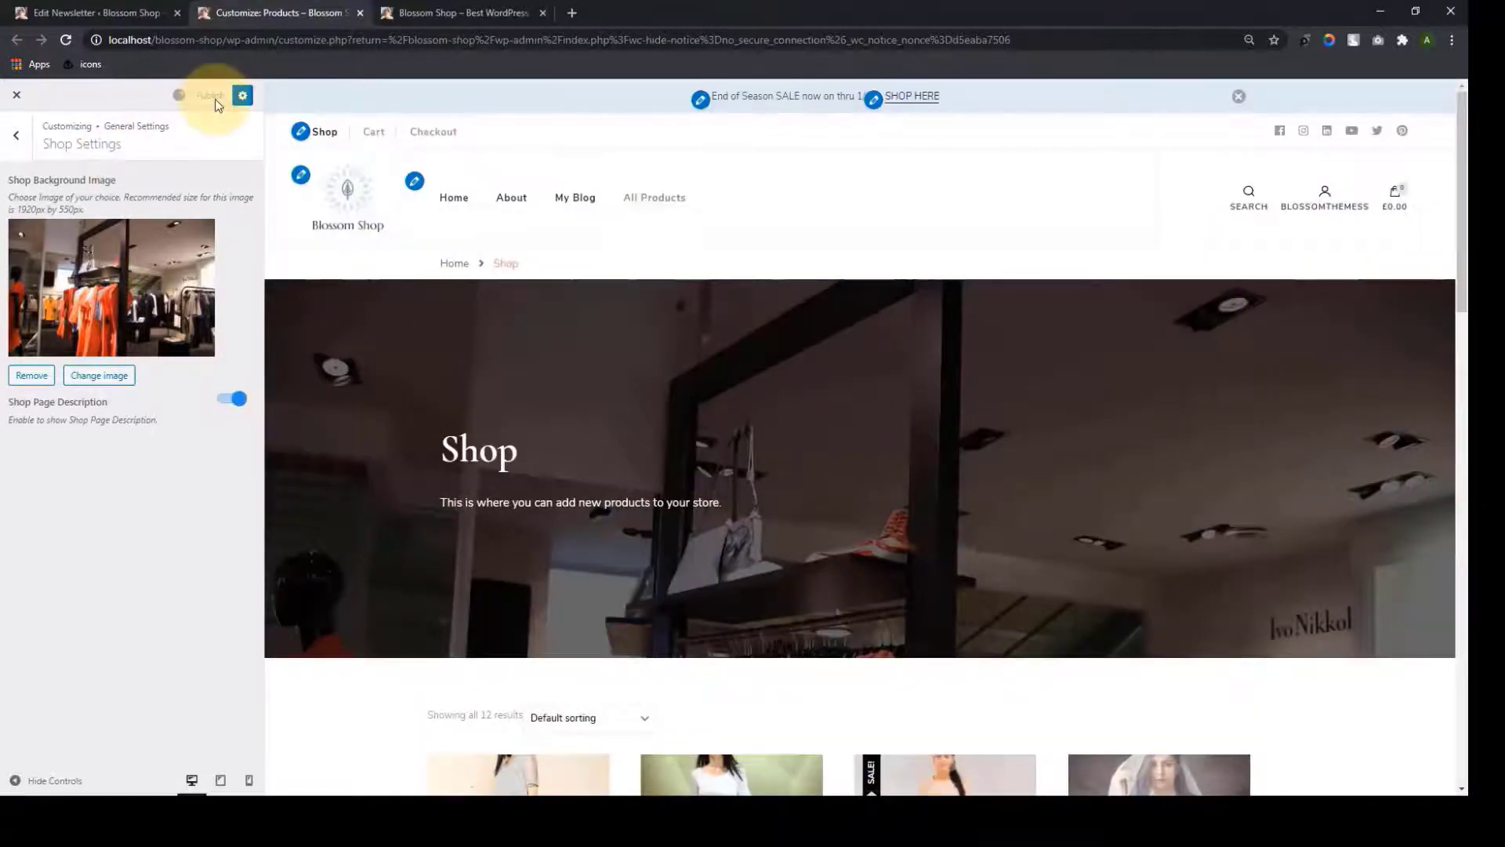
Return to the main Customizer options and open Widgets
click(9, 149)
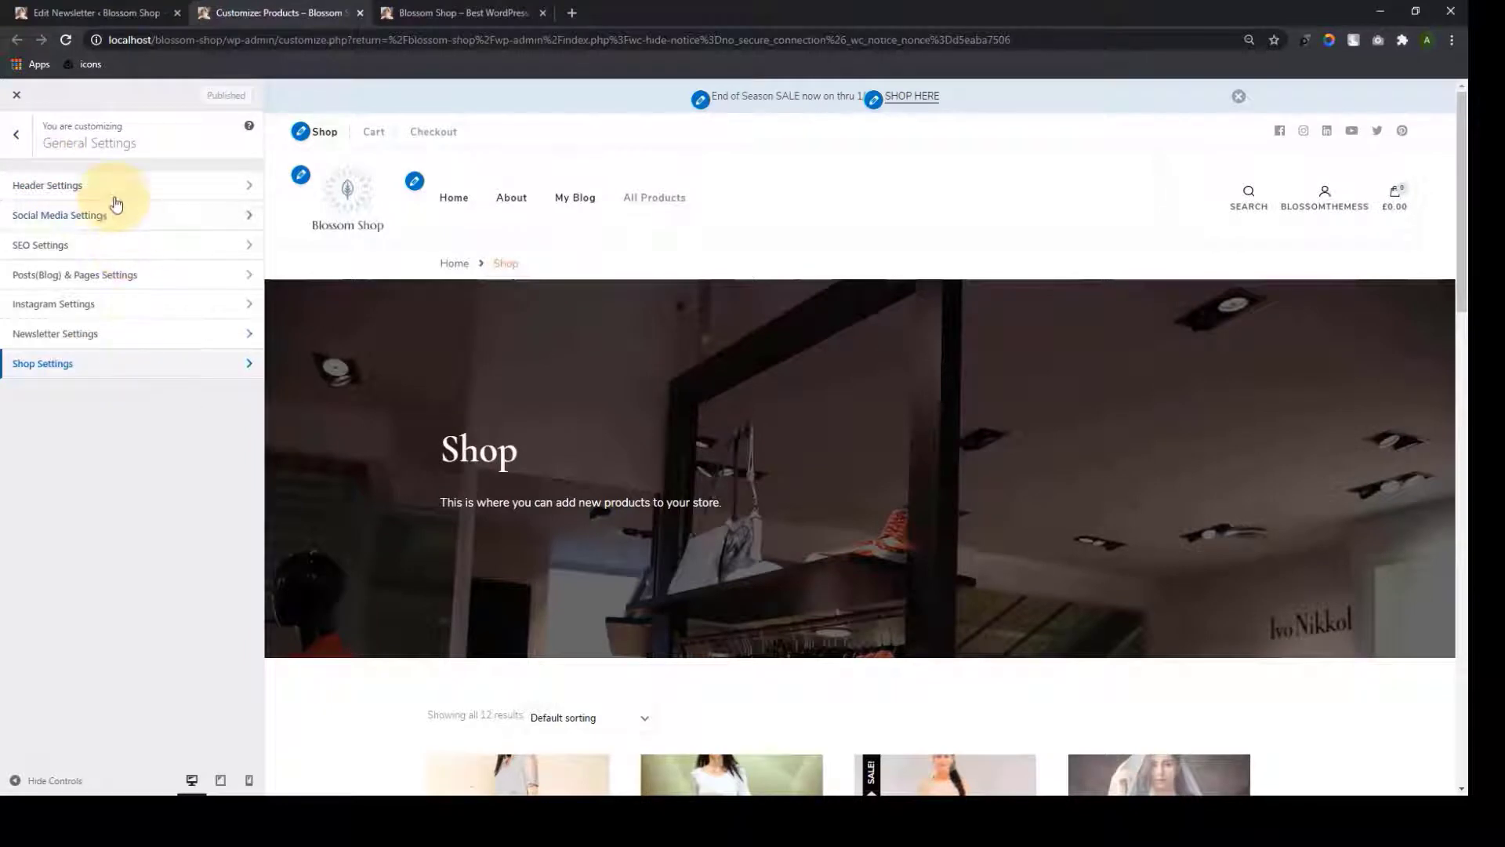
click(5, 137)
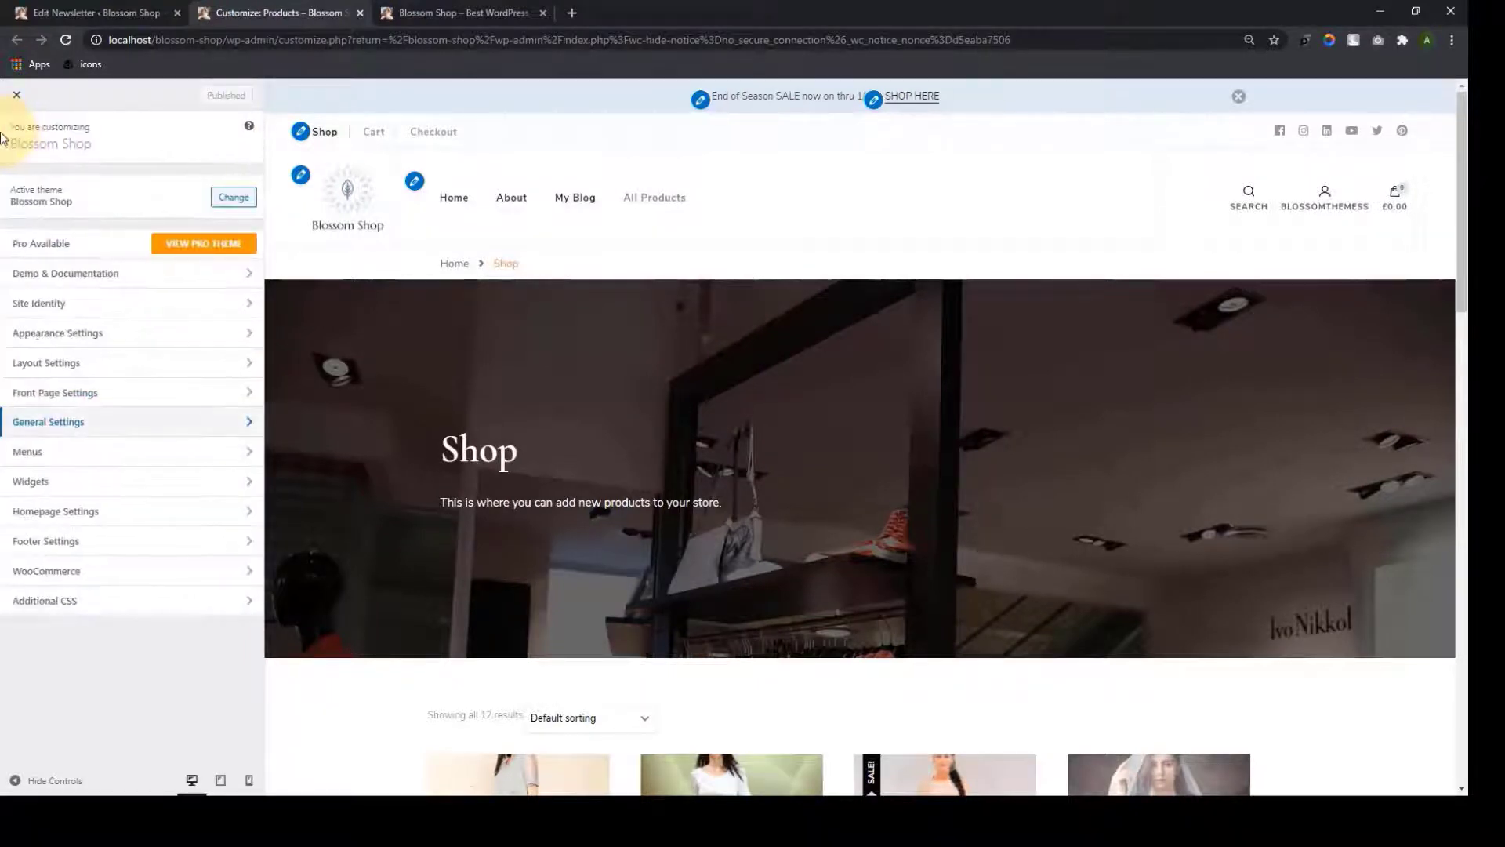
click(105, 453)
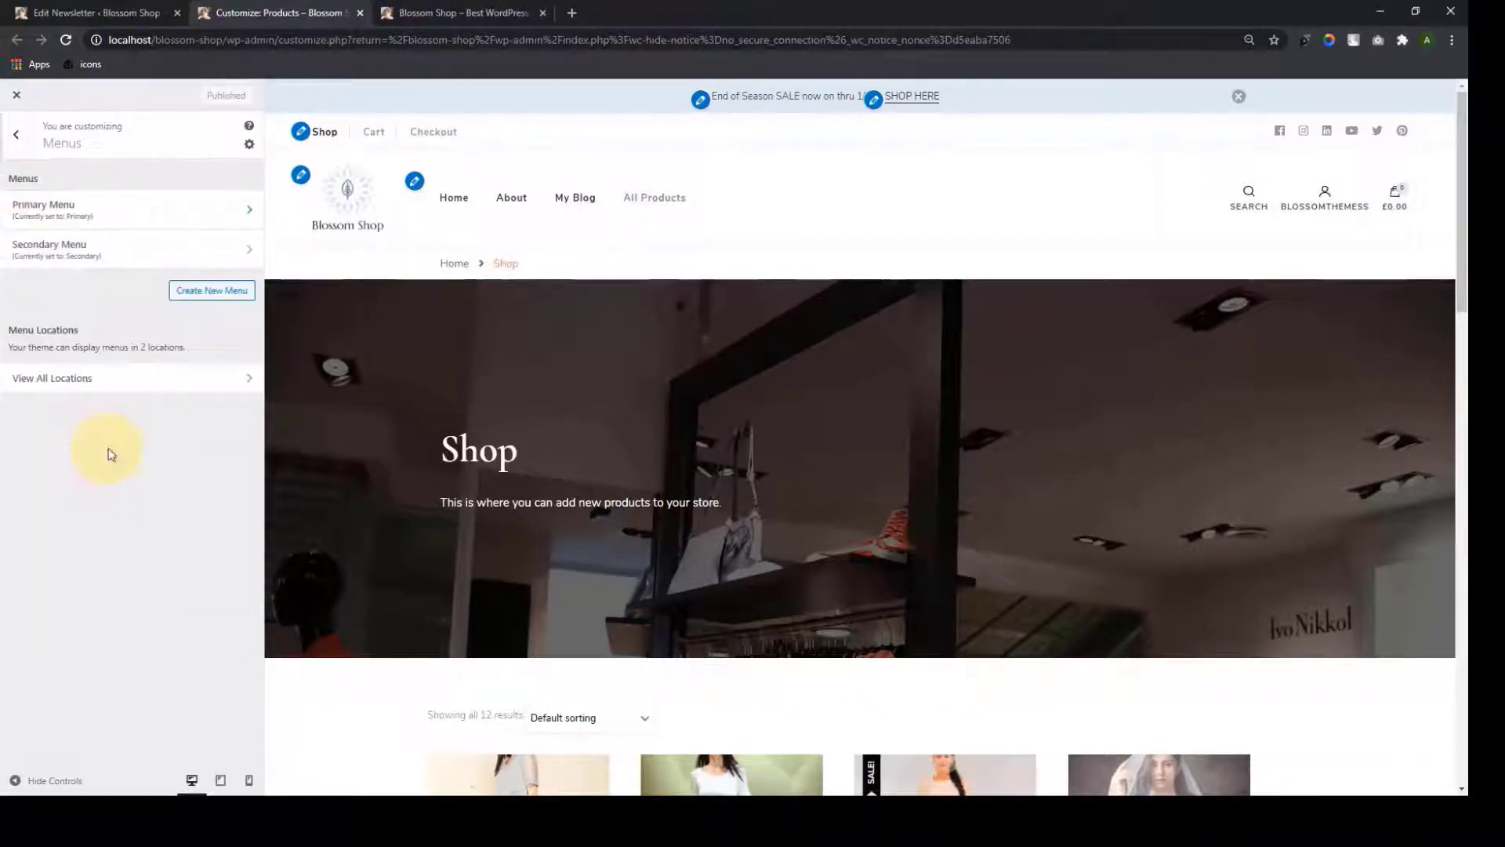
click(11, 141)
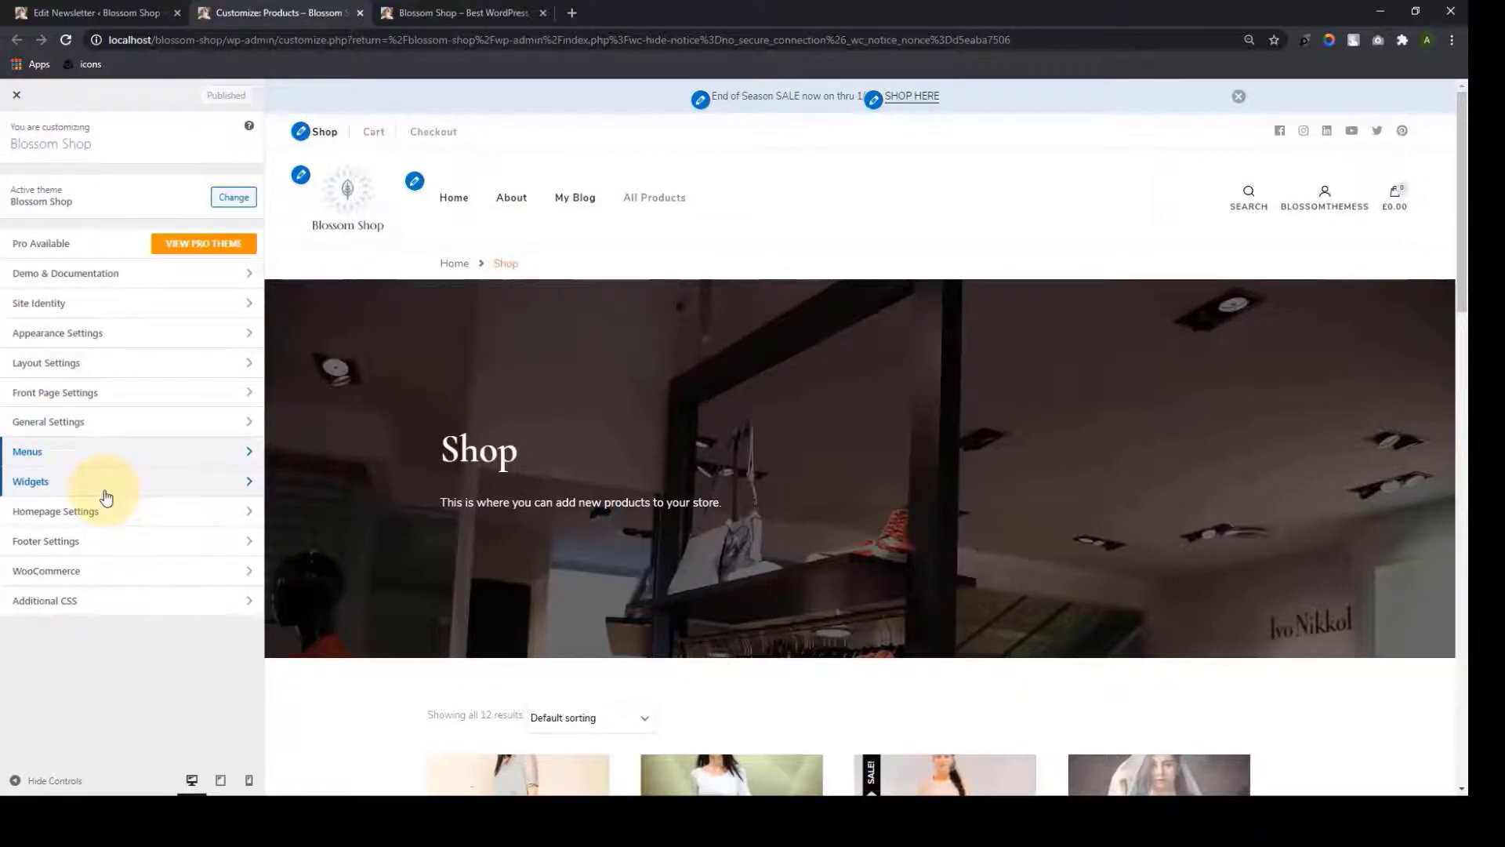
click(105, 489)
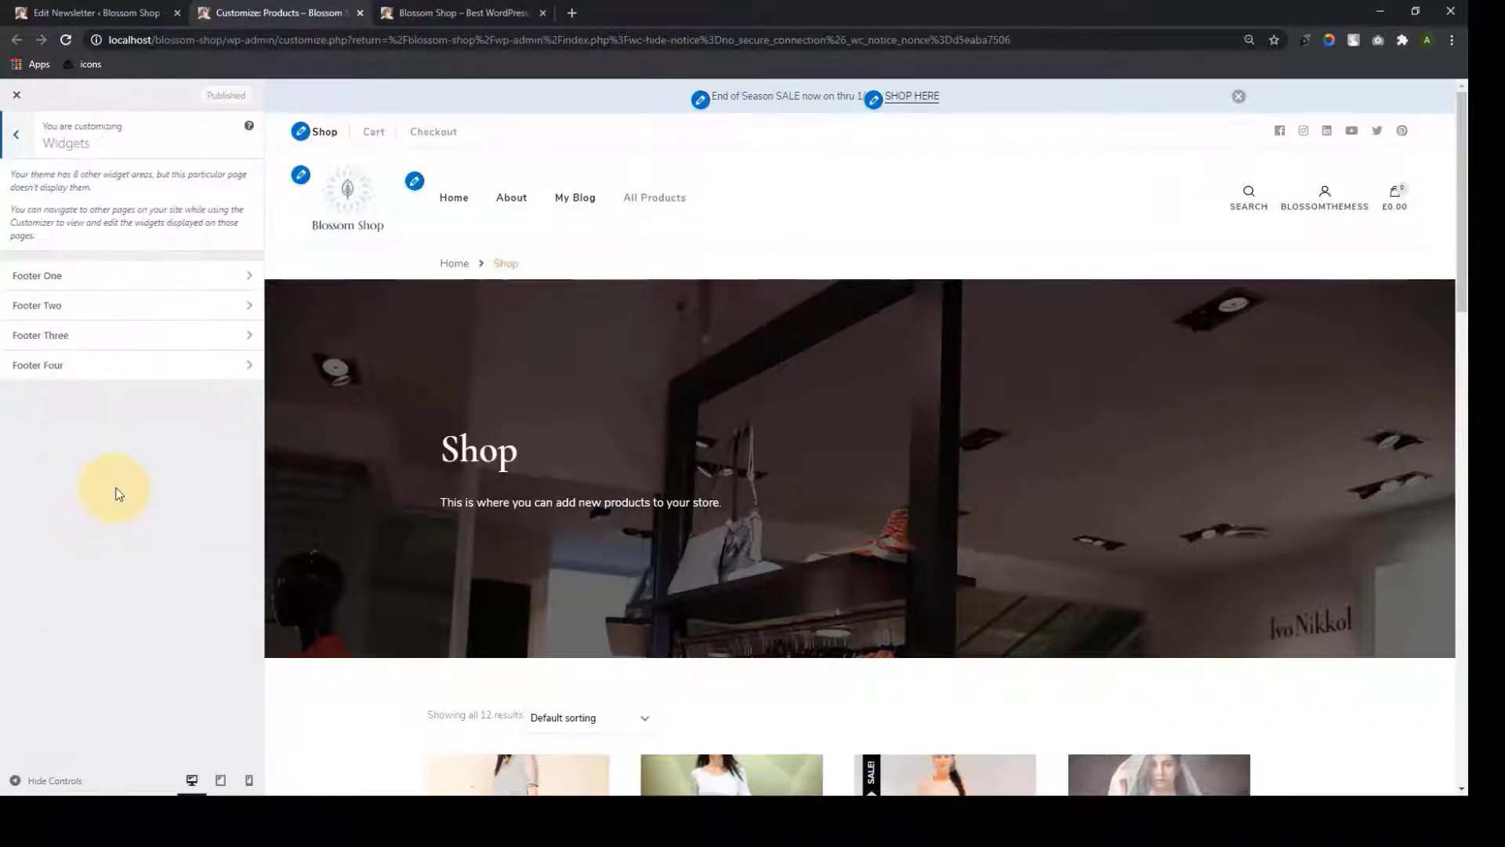
Load the home page in the preview and review the Sidebar area's six default widgets
click(454, 198)
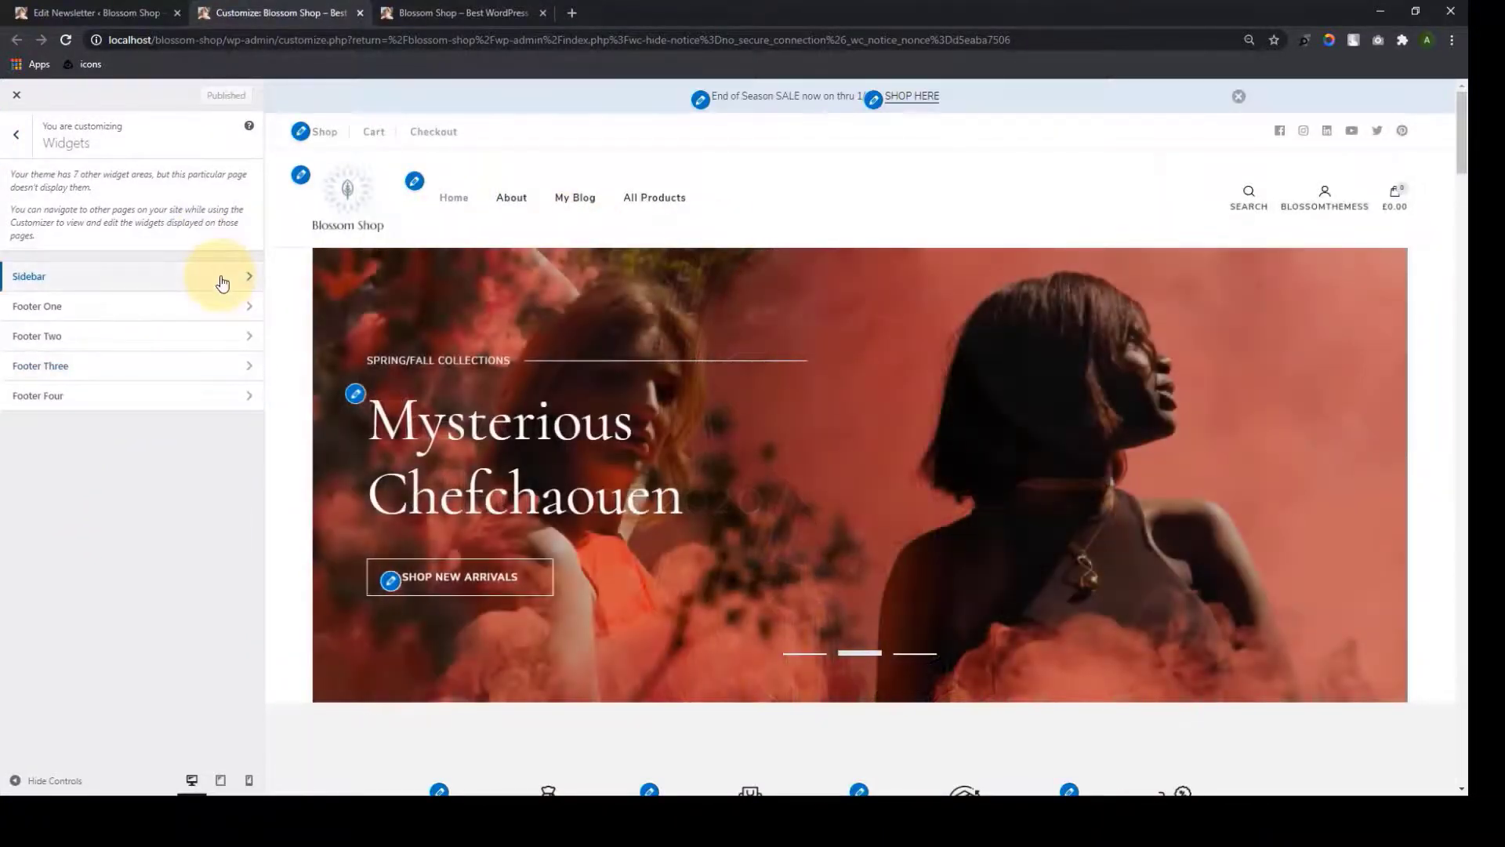
click(223, 283)
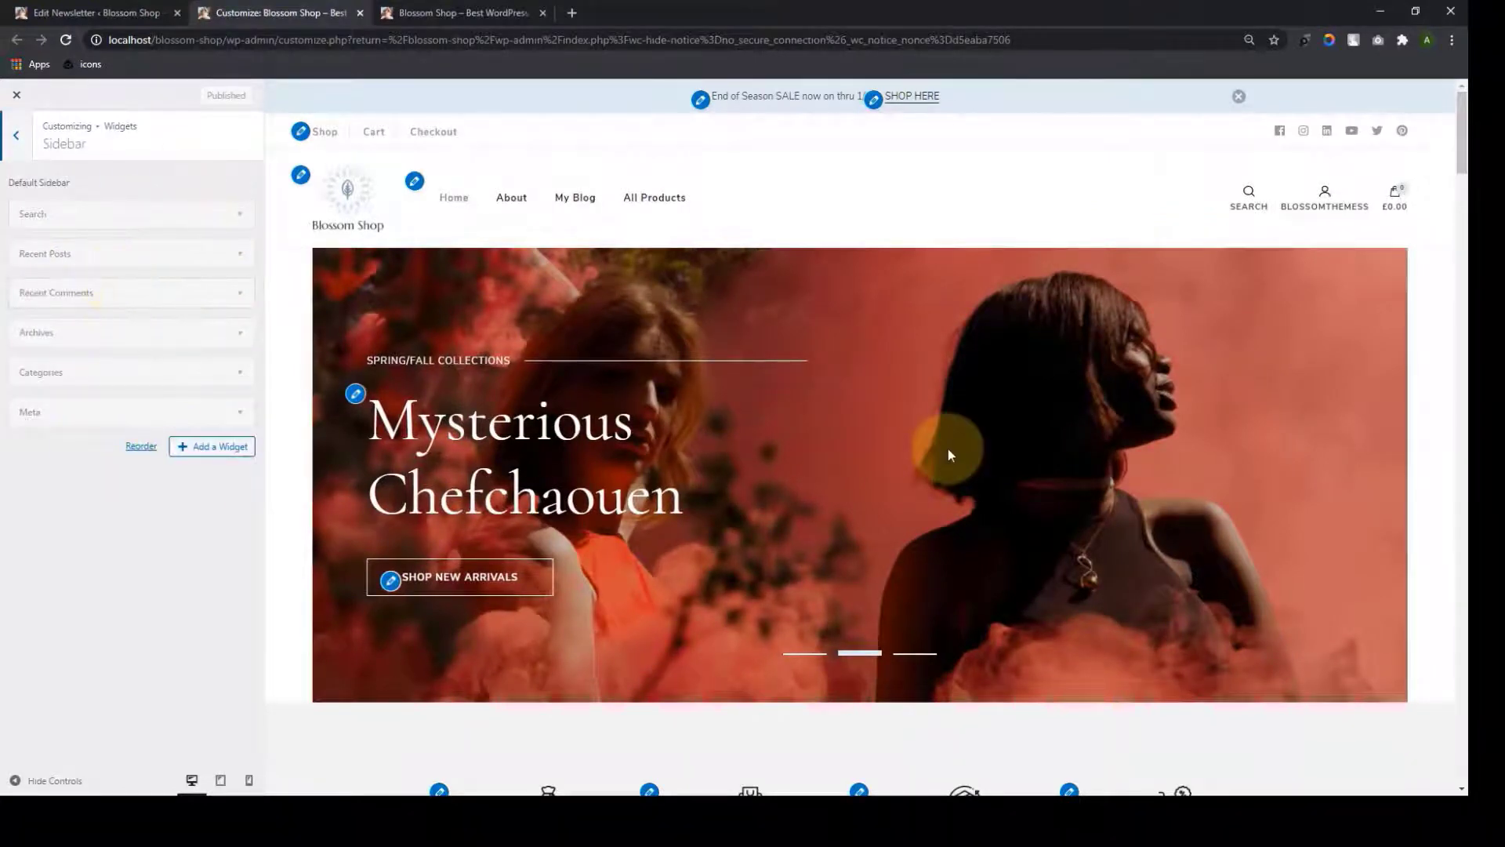
scroll(948, 449, down, 10)
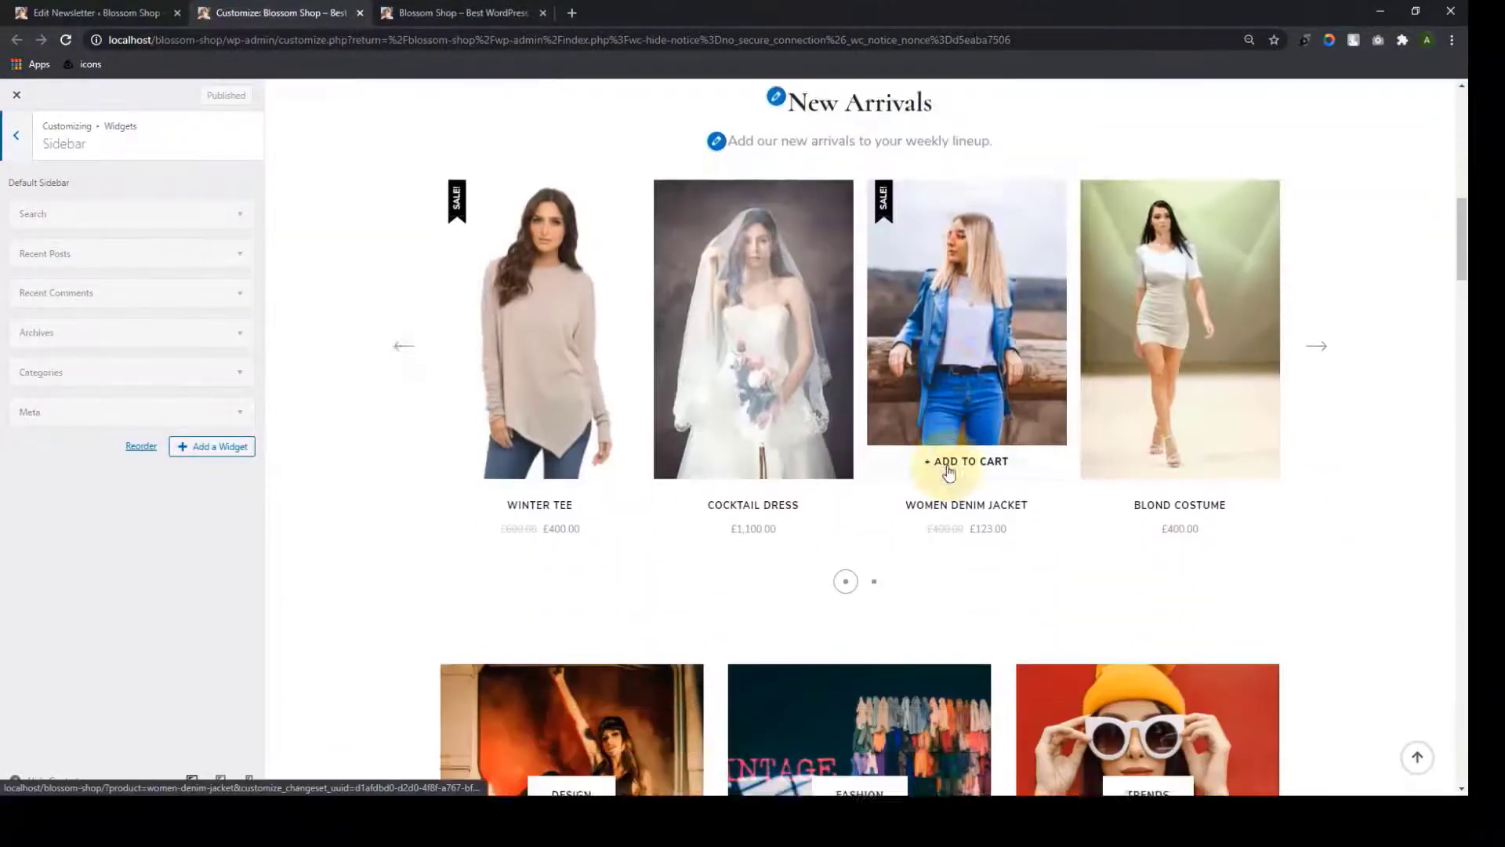
scroll(949, 469, down, 3)
scroll(948, 469, up, 4)
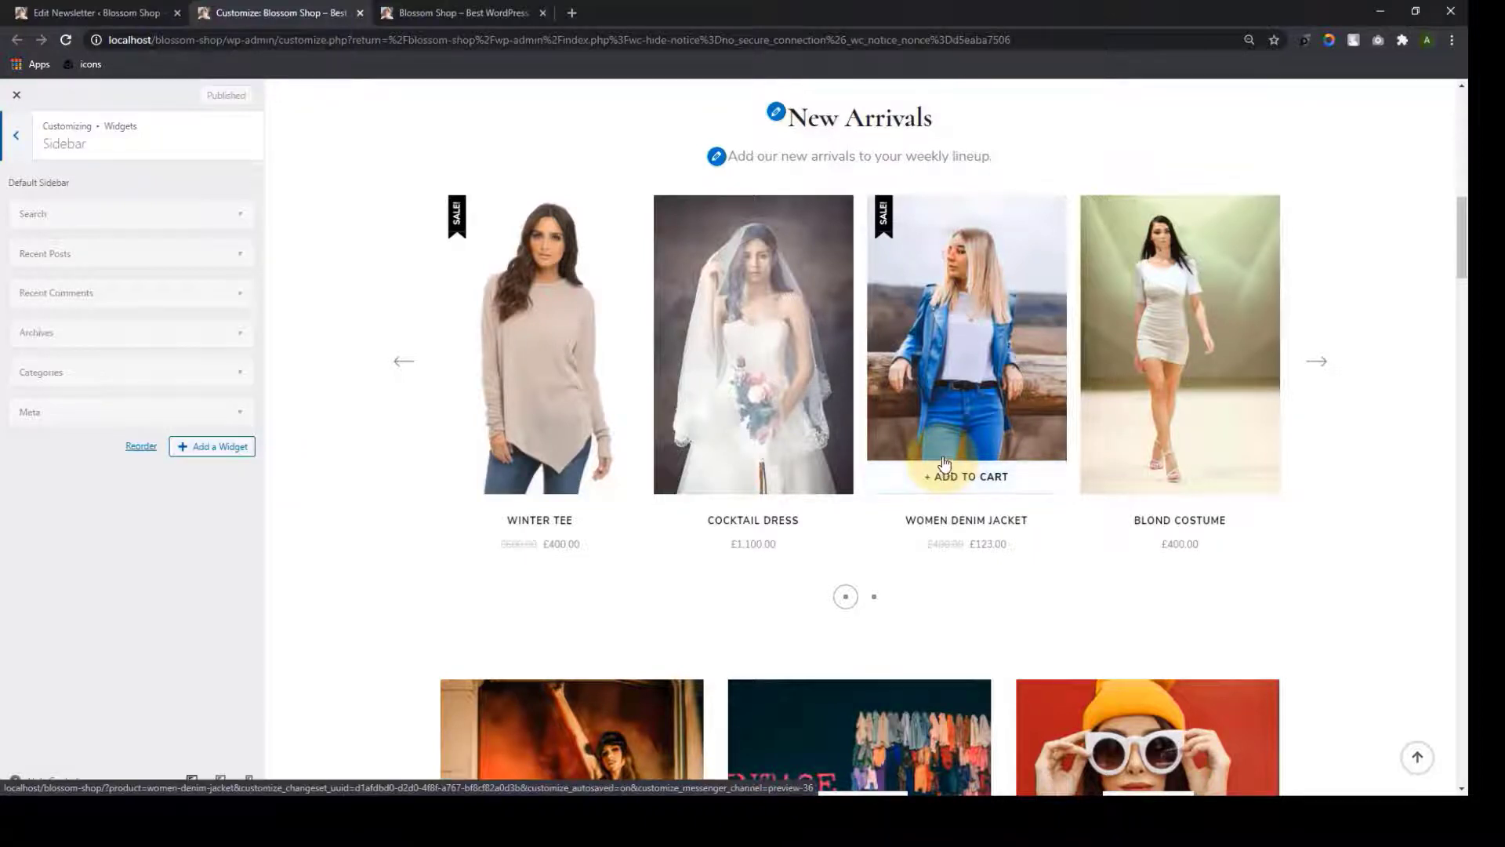
scroll(1310, 363, up, 2)
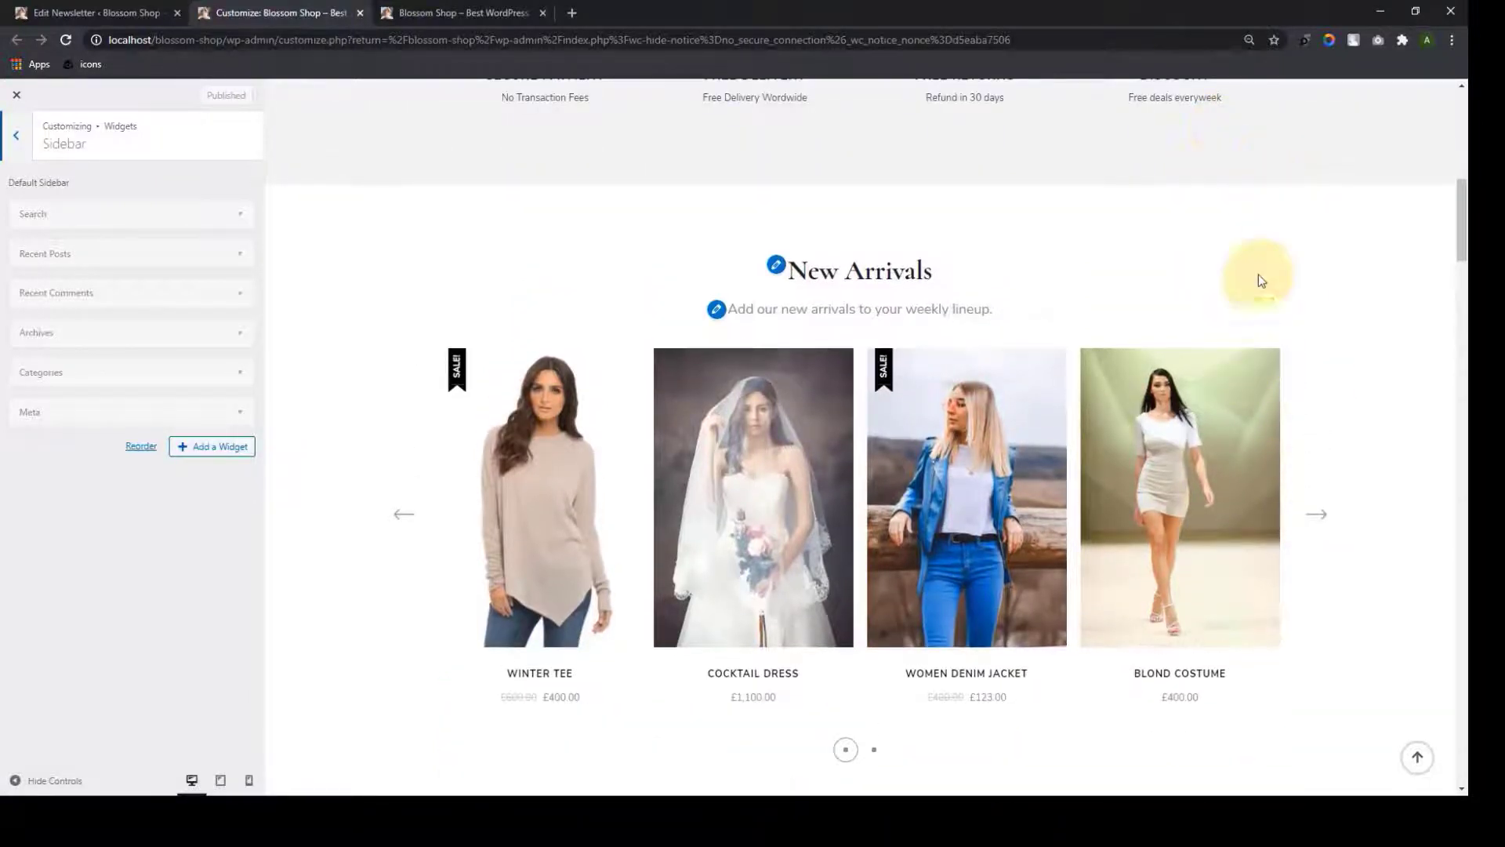
scroll(1260, 279, down, 2)
scroll(1274, 376, down, 15)
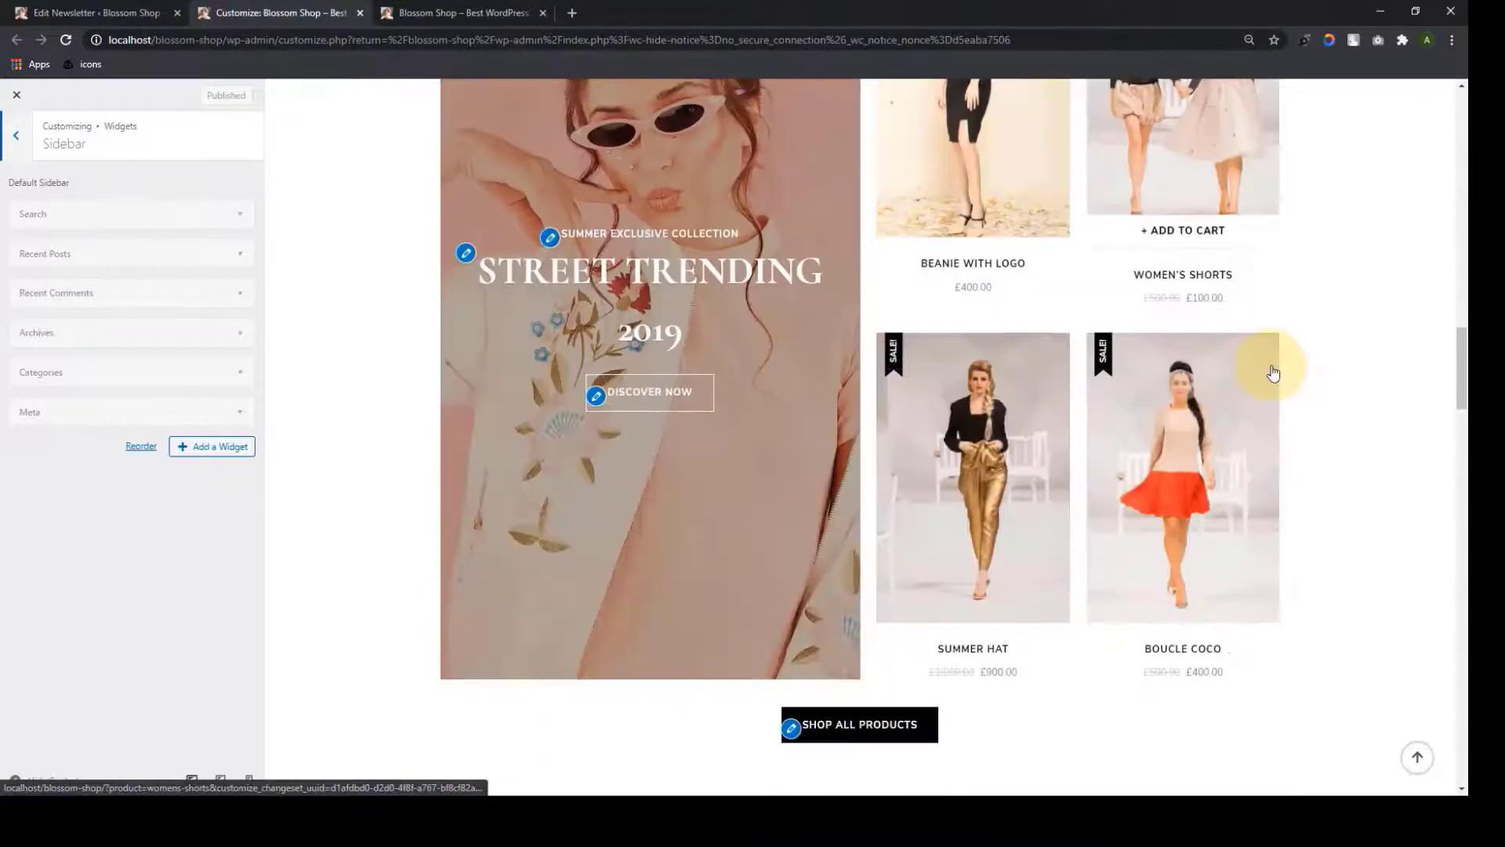
scroll(1273, 373, up, 1)
scroll(1273, 372, up, 2)
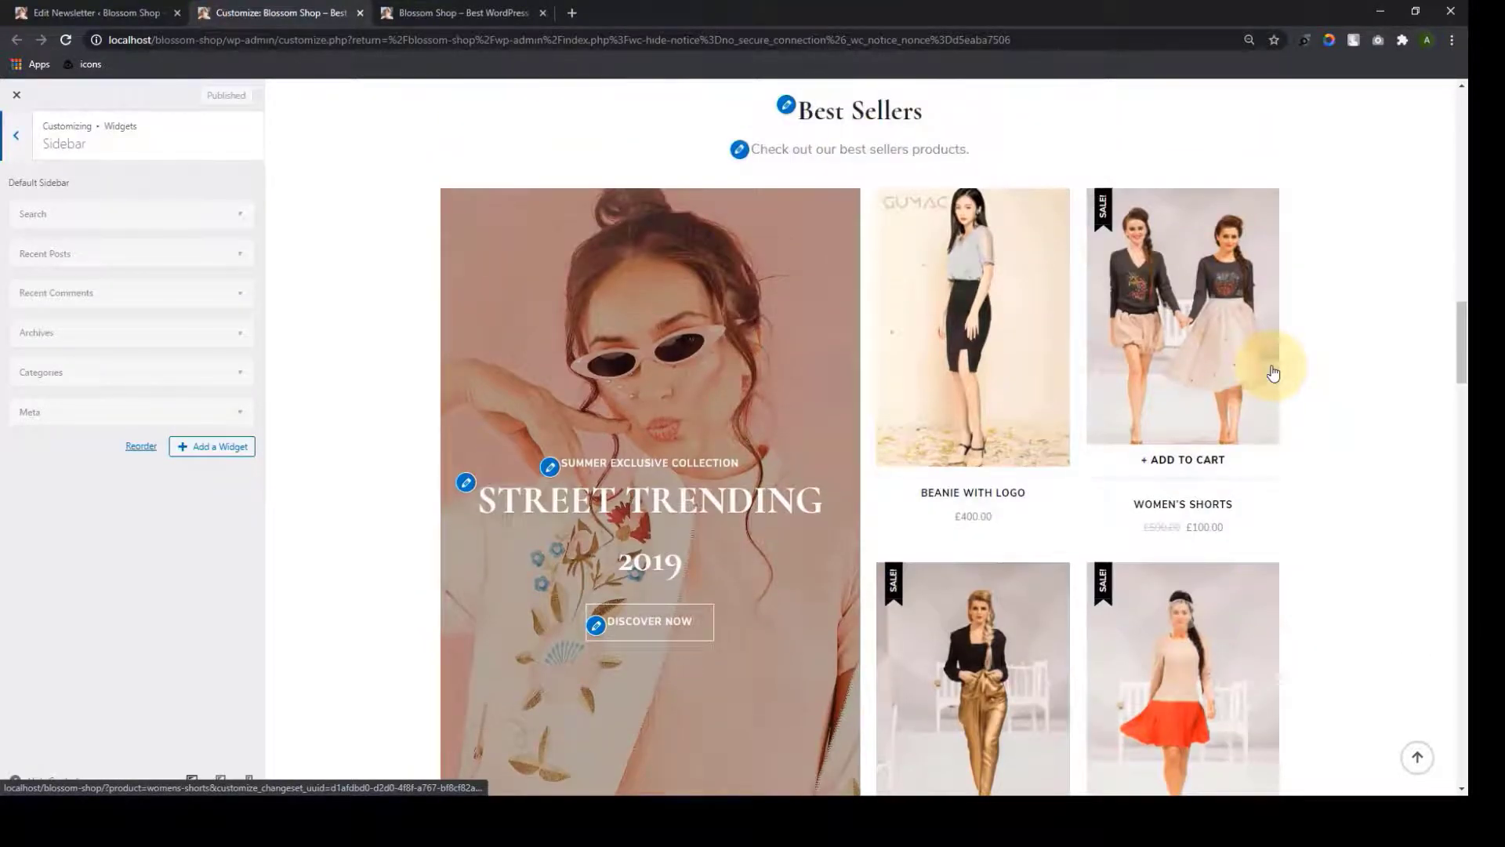
scroll(1273, 373, down, 15)
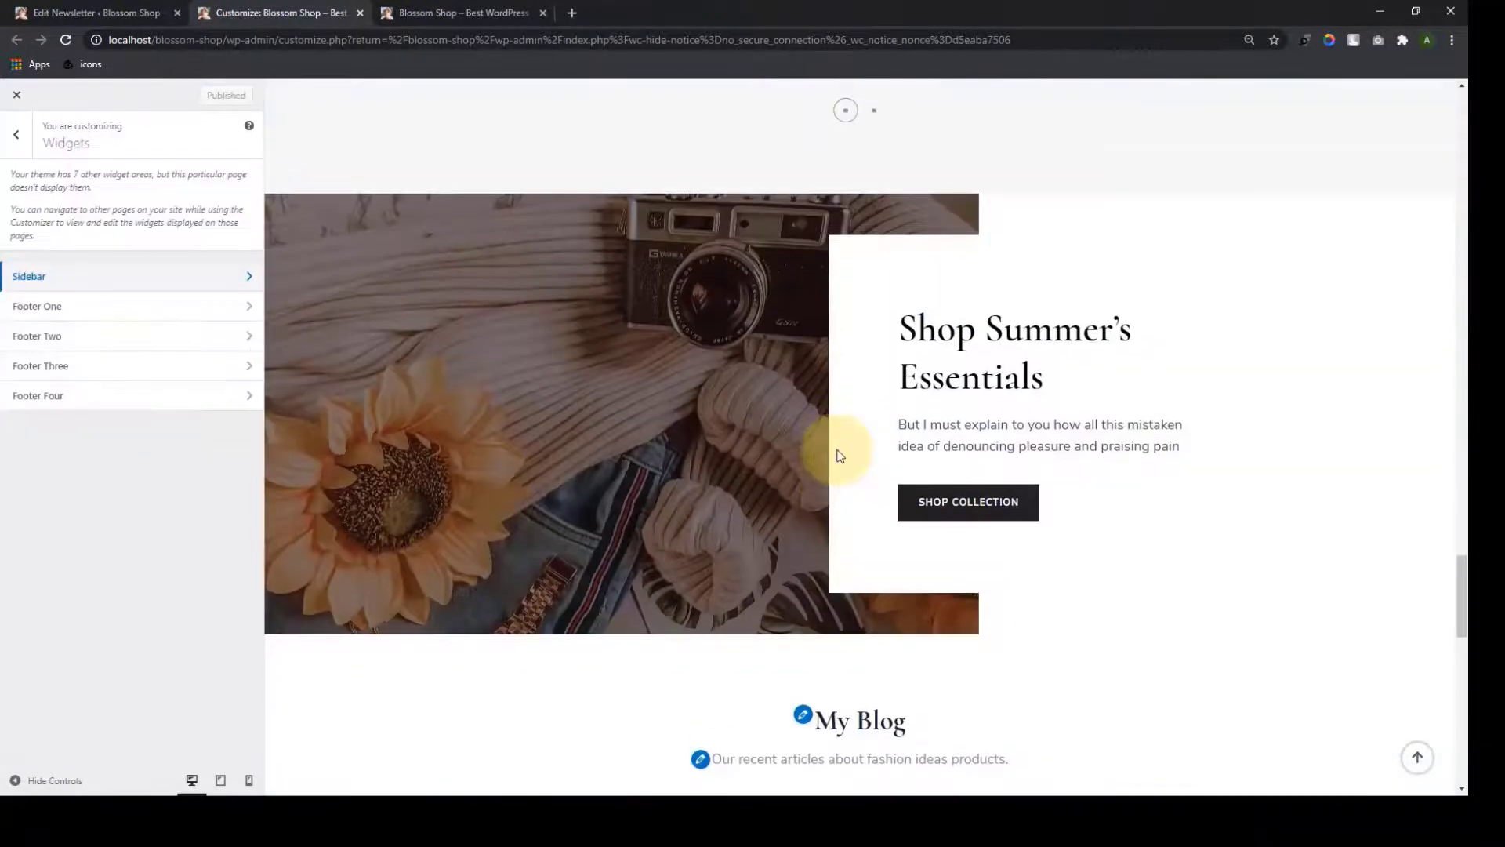
Open the full blog post list via READ ALL POSTS in the preview
scroll(840, 455, down, 10)
click(876, 441)
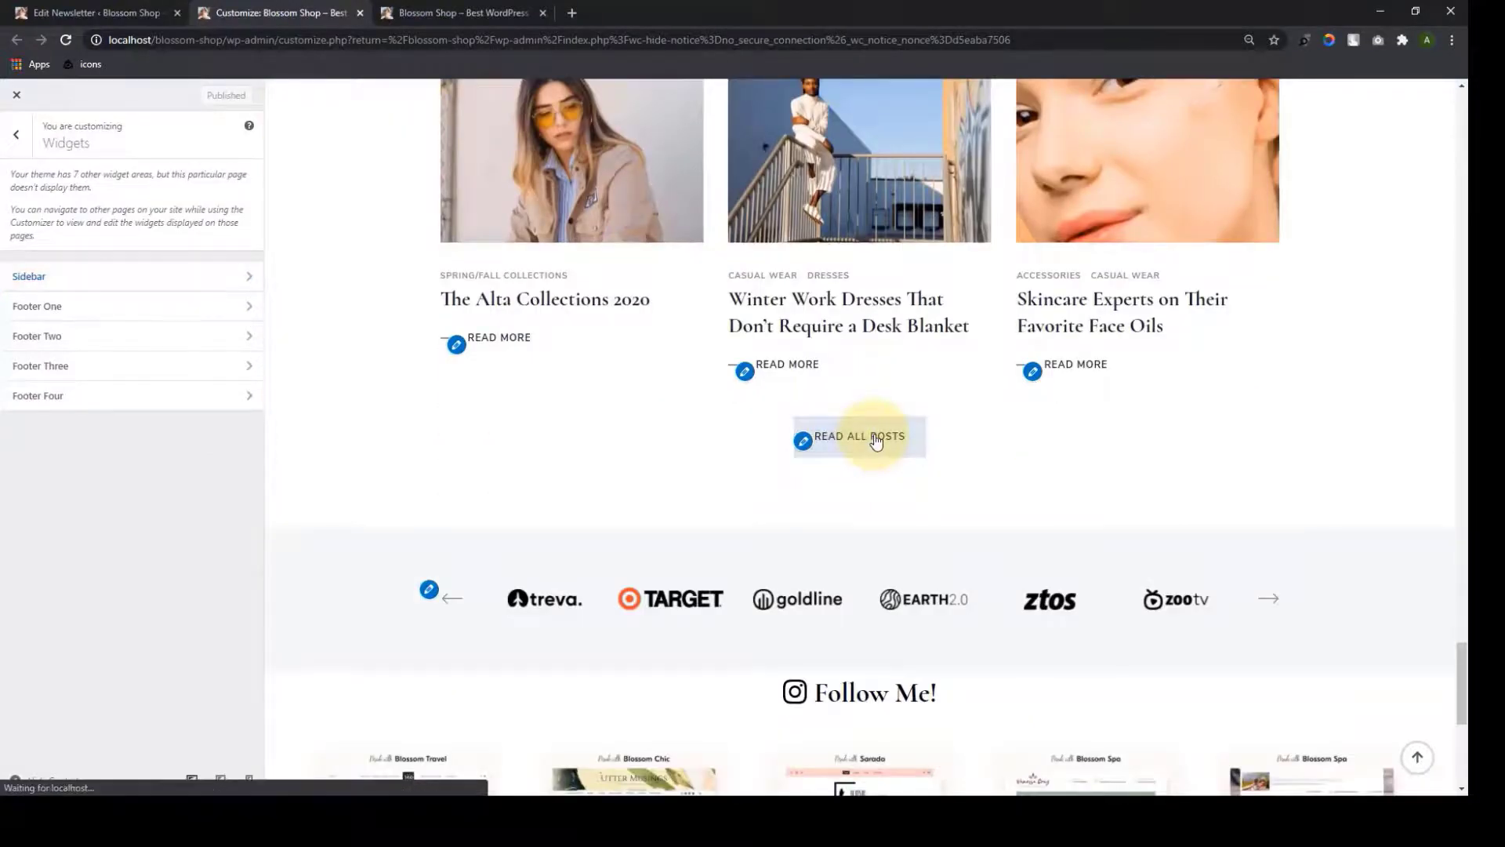
scroll(876, 440, down, 2)
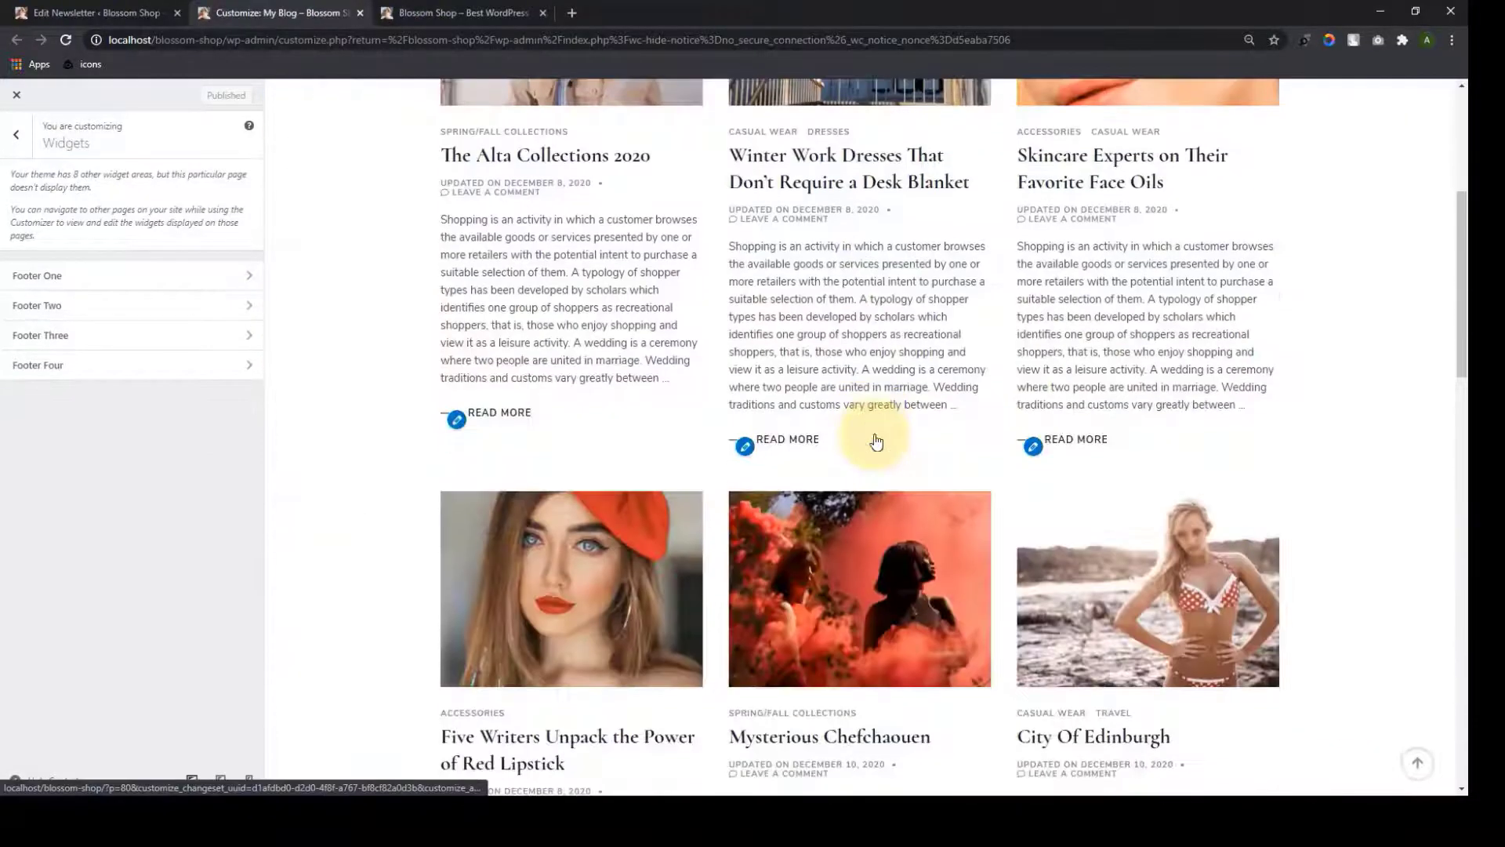
scroll(876, 440, down, 12)
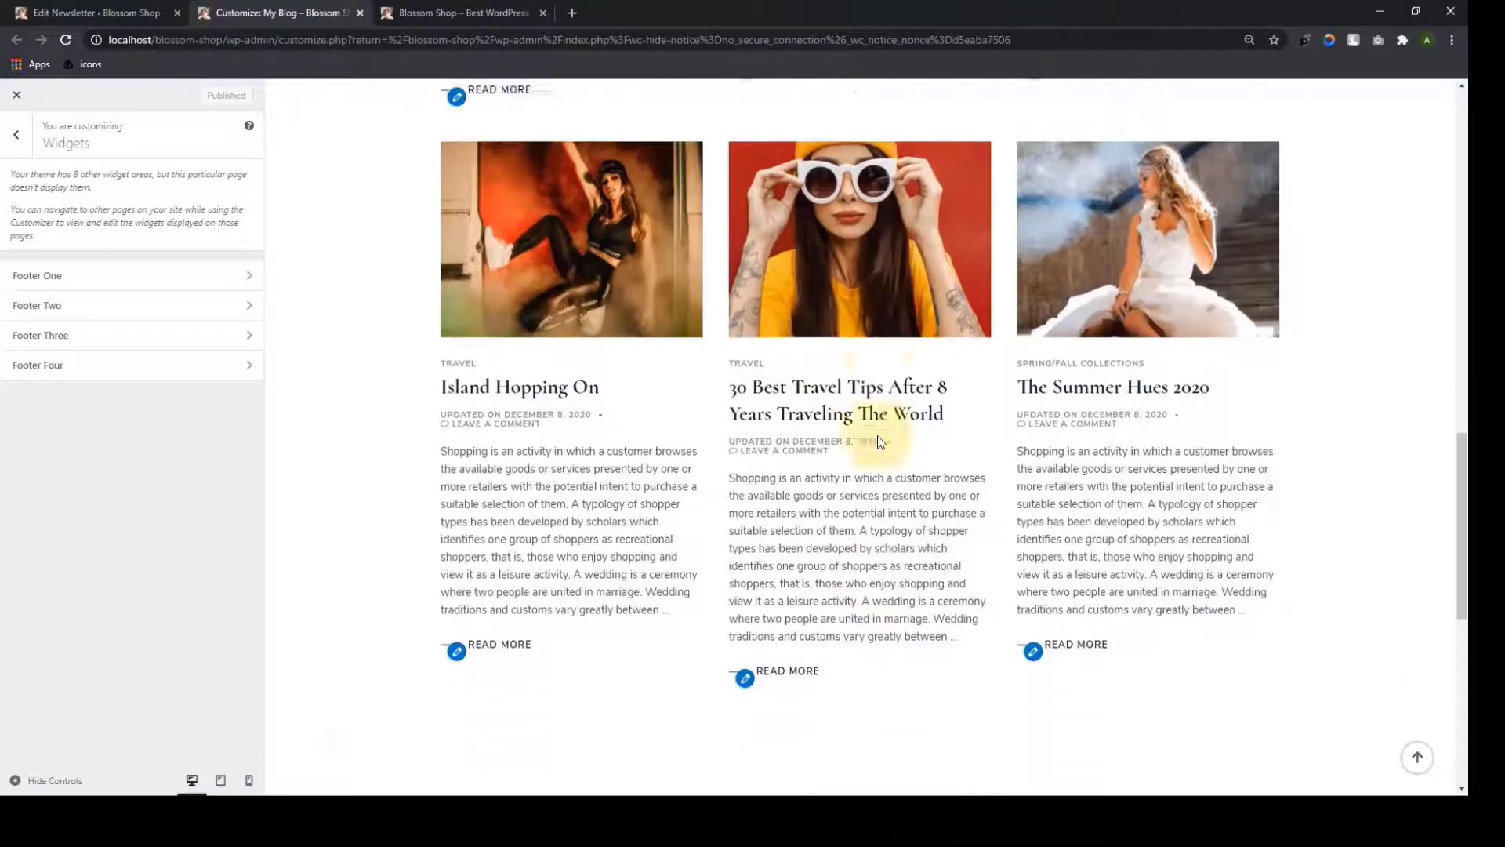
scroll(589, 484, up, 2)
Open the Island Hopping On post and the Sidebar widget area
click(590, 483)
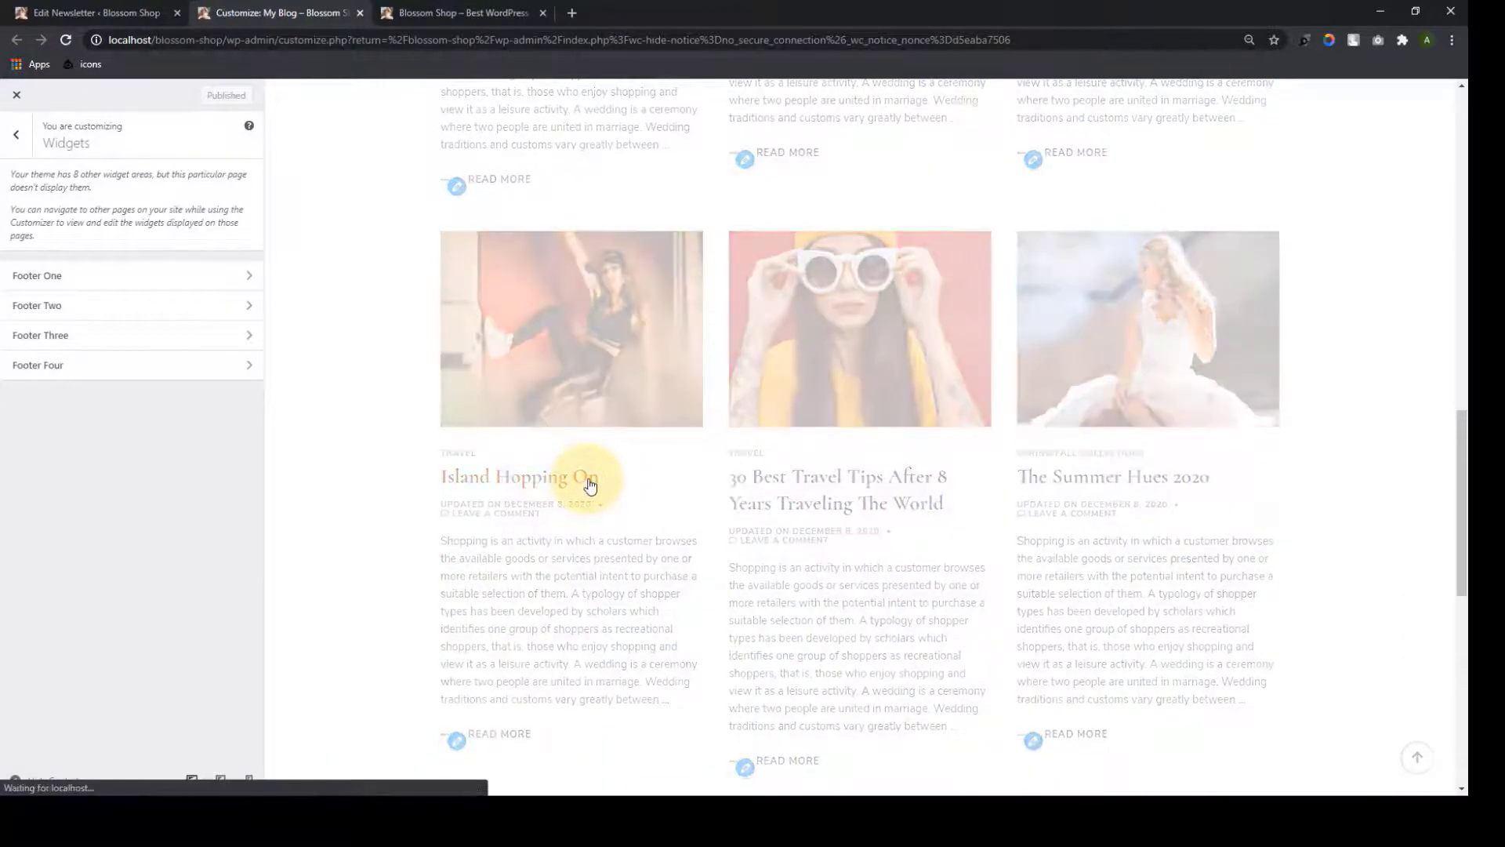
scroll(1046, 358, down, 8)
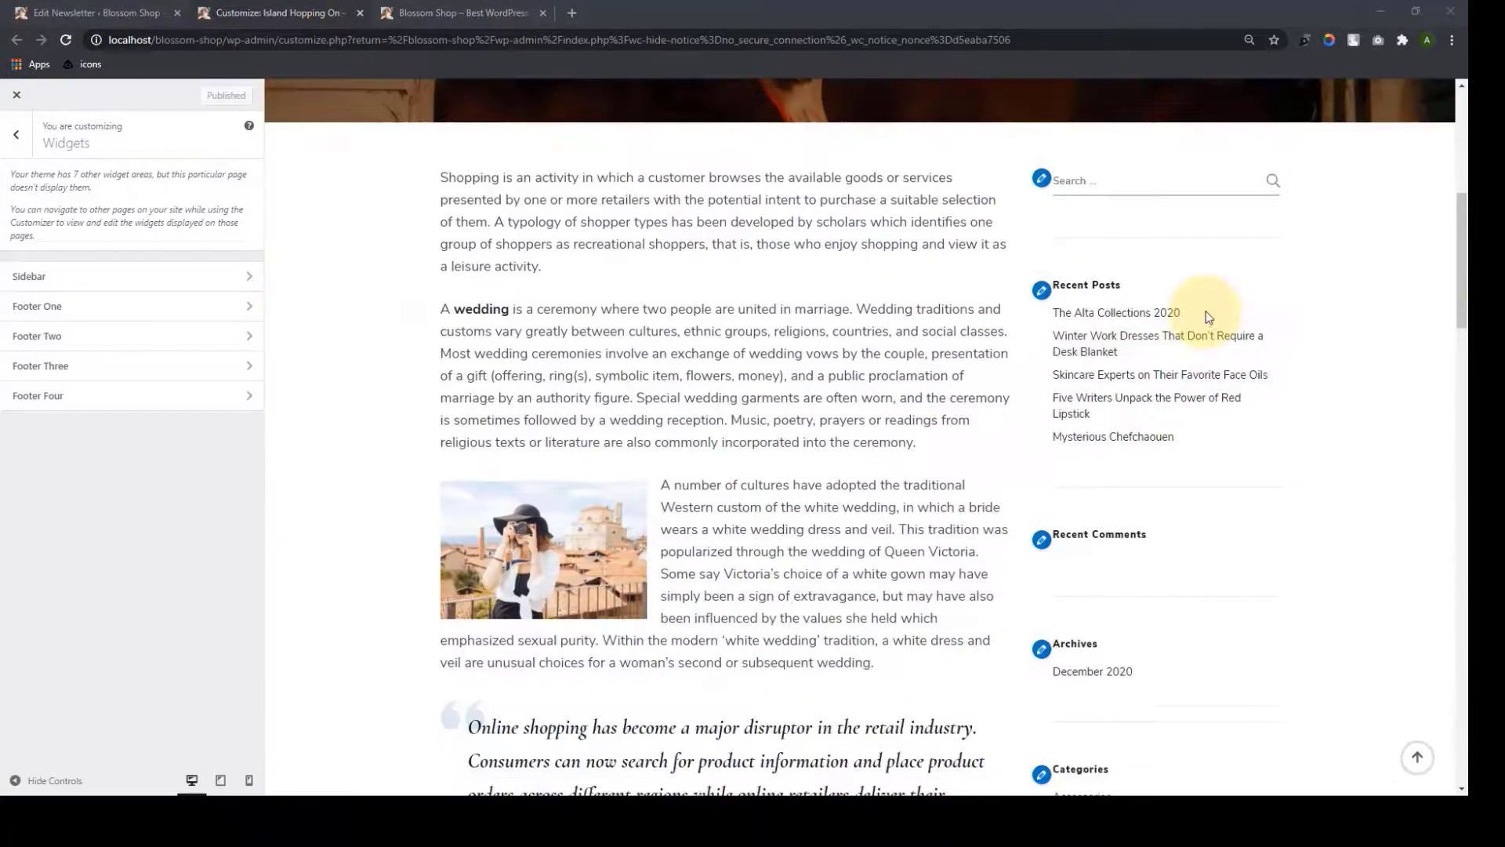
scroll(1198, 501, down, 5)
scroll(1197, 514, up, 5)
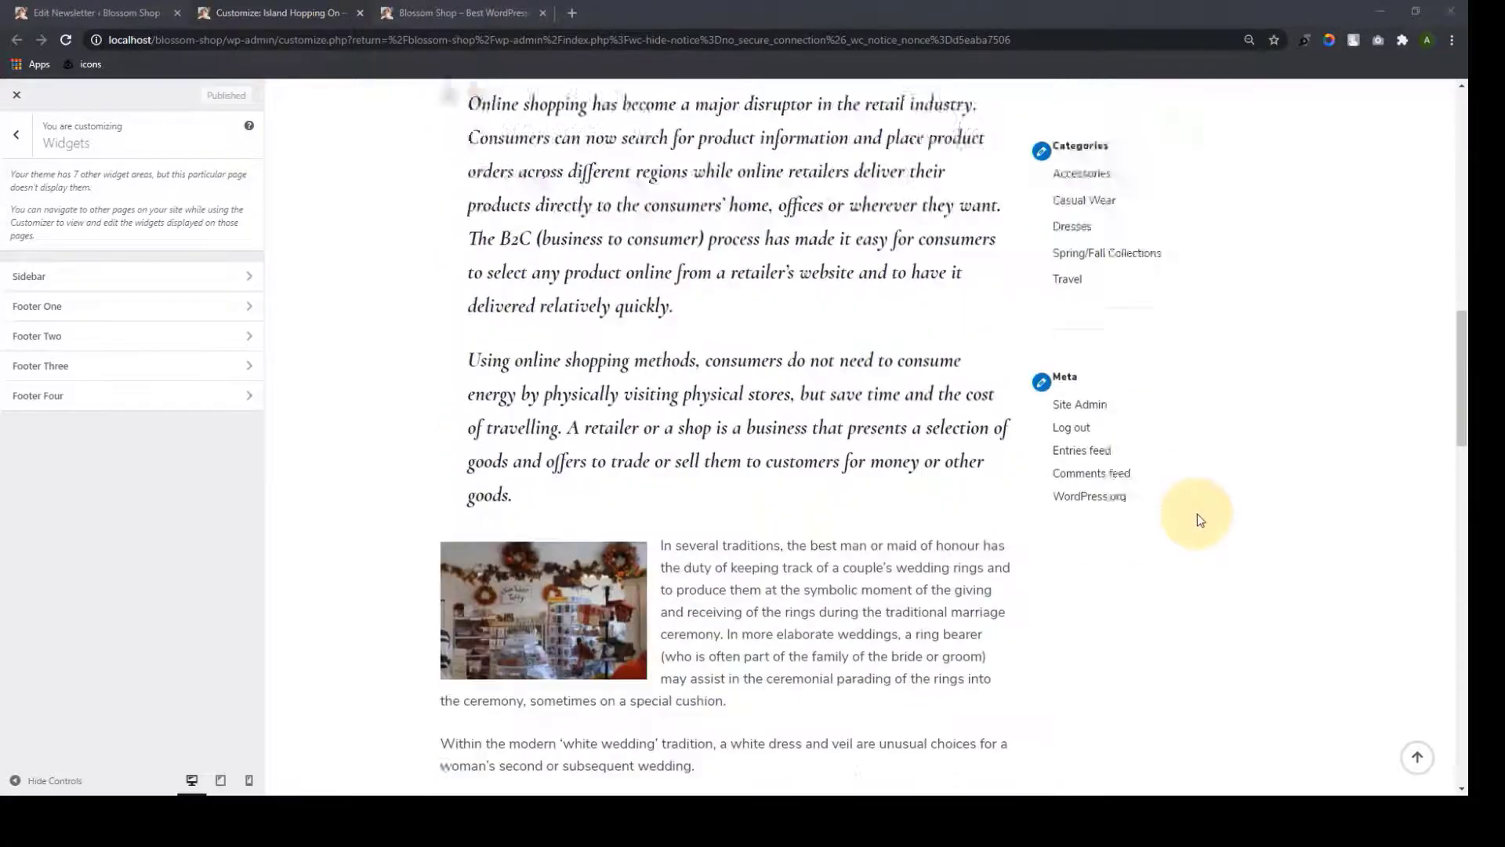
scroll(1197, 511, up, 9)
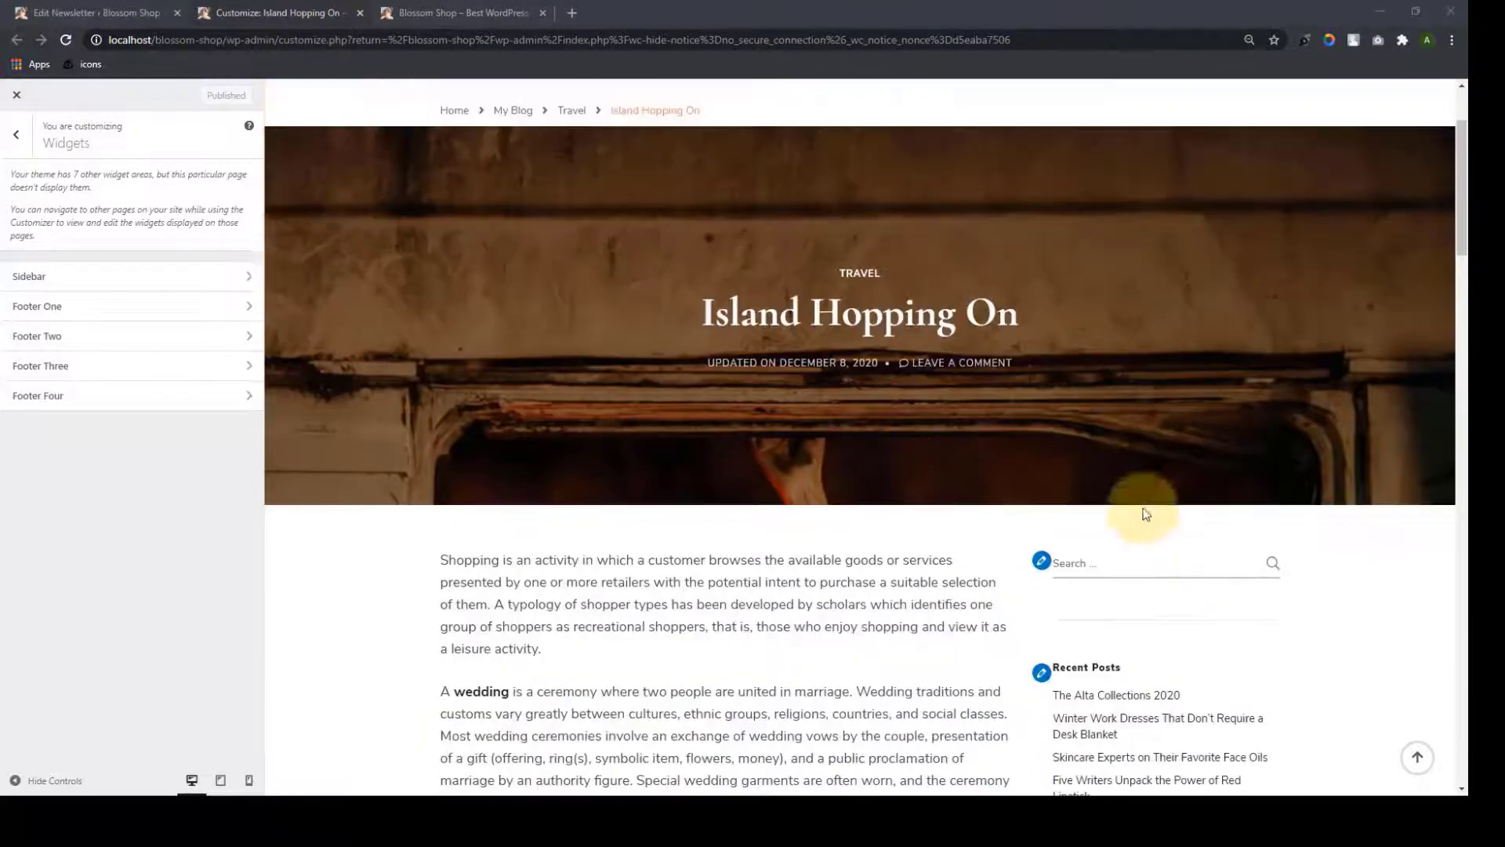
click(231, 278)
Remove the Meta widget from the Sidebar, then open the Add a Widget list
click(114, 414)
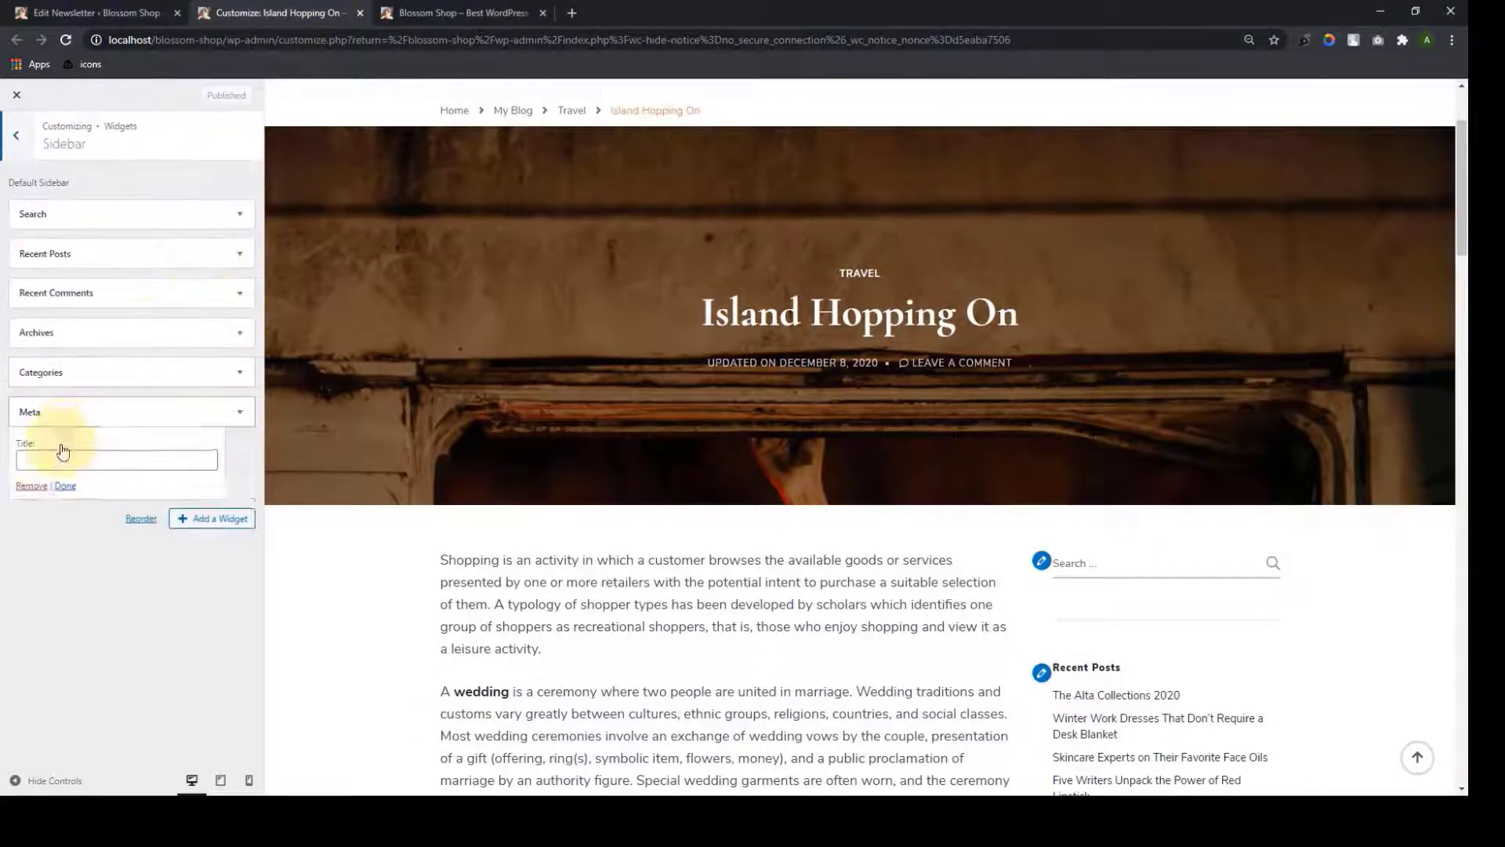
click(33, 486)
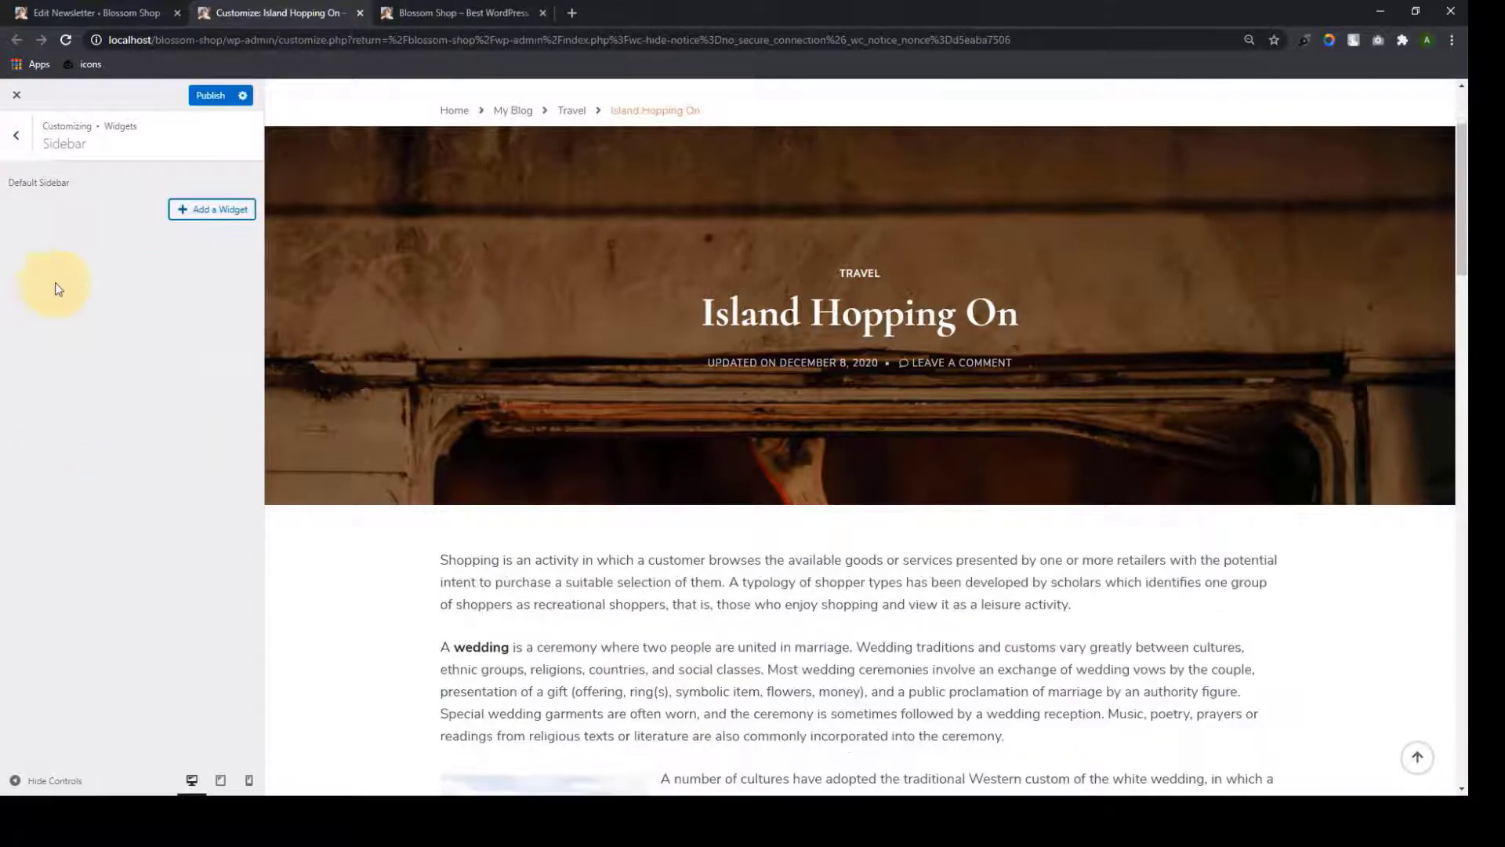
scroll(1186, 428, down, 3)
scroll(1188, 437, down, 10)
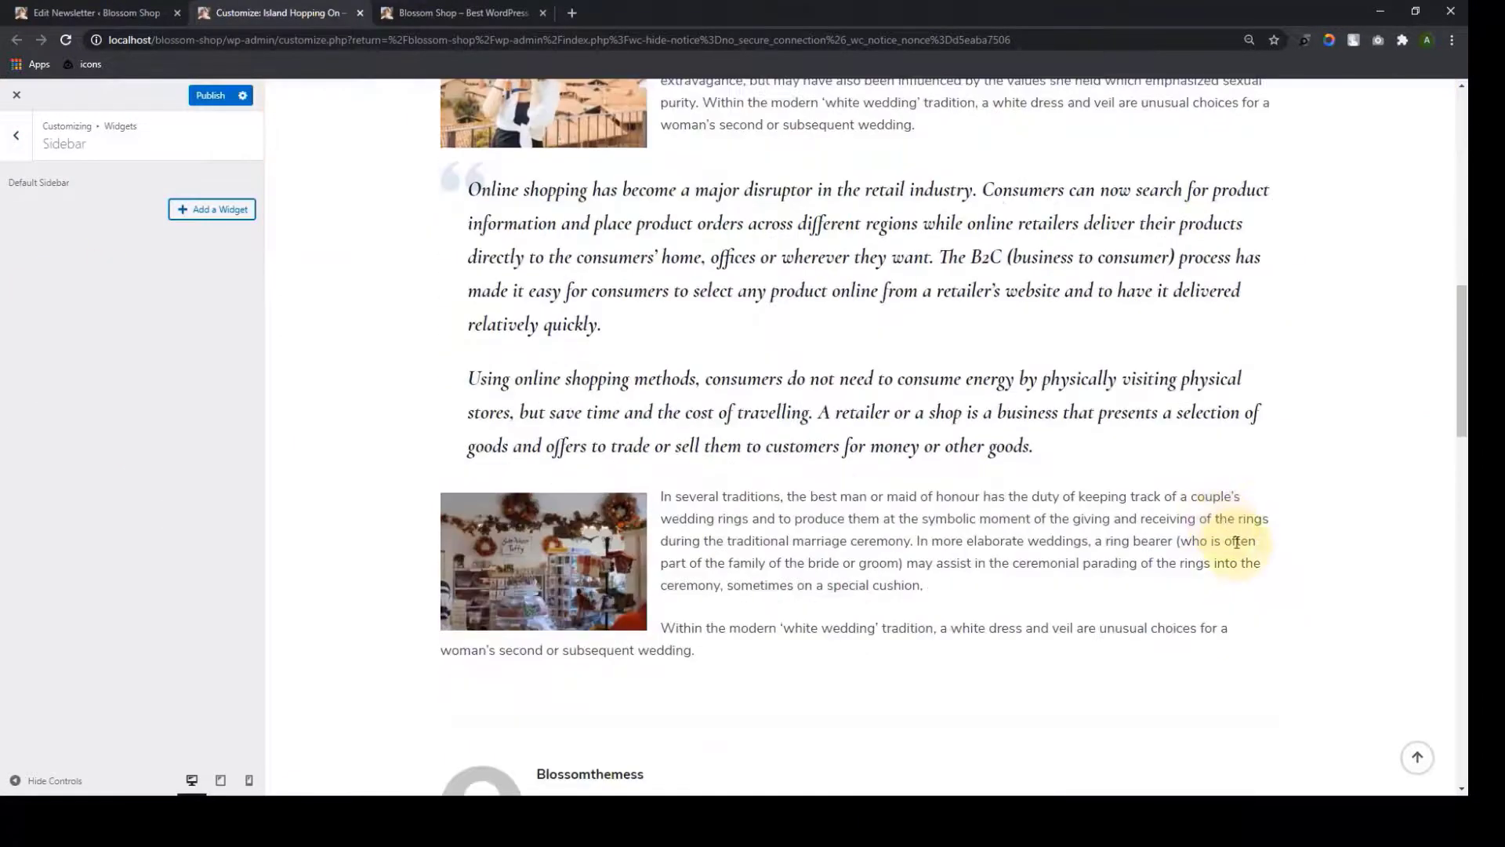
scroll(1242, 551, up, 13)
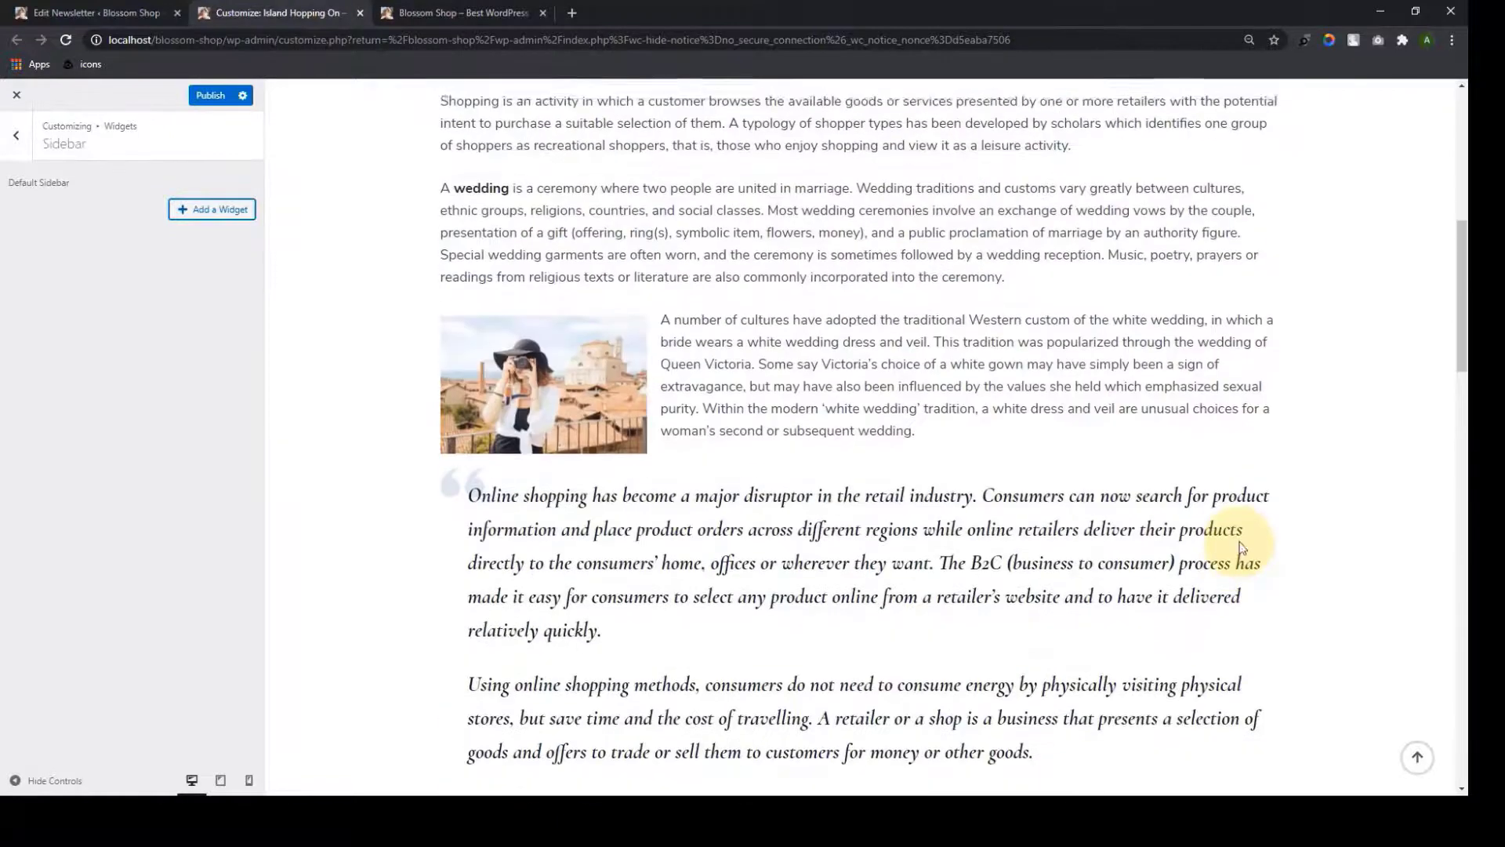
scroll(1241, 541, up, 3)
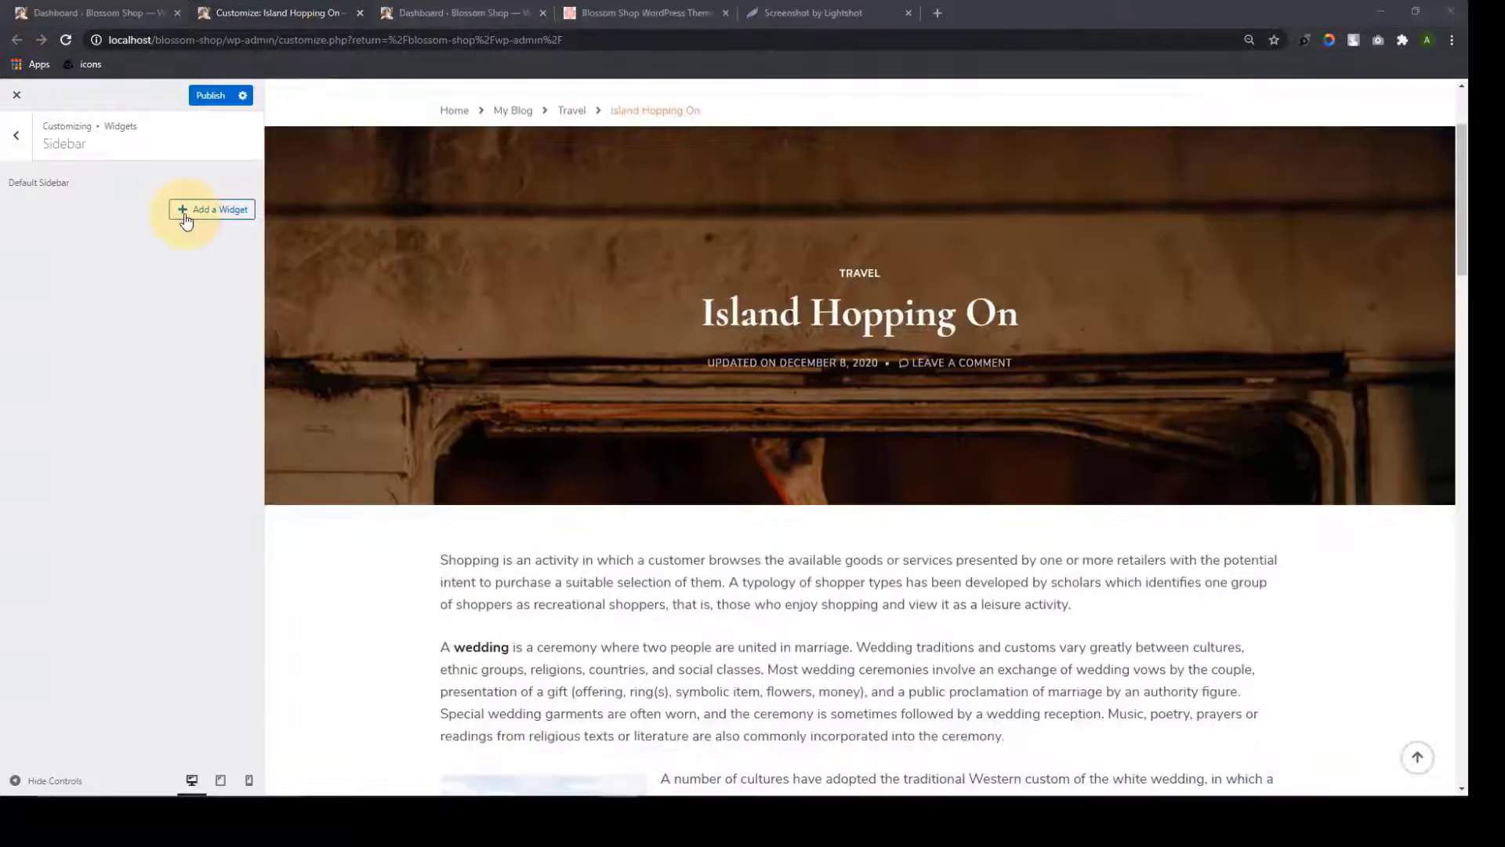
click(186, 220)
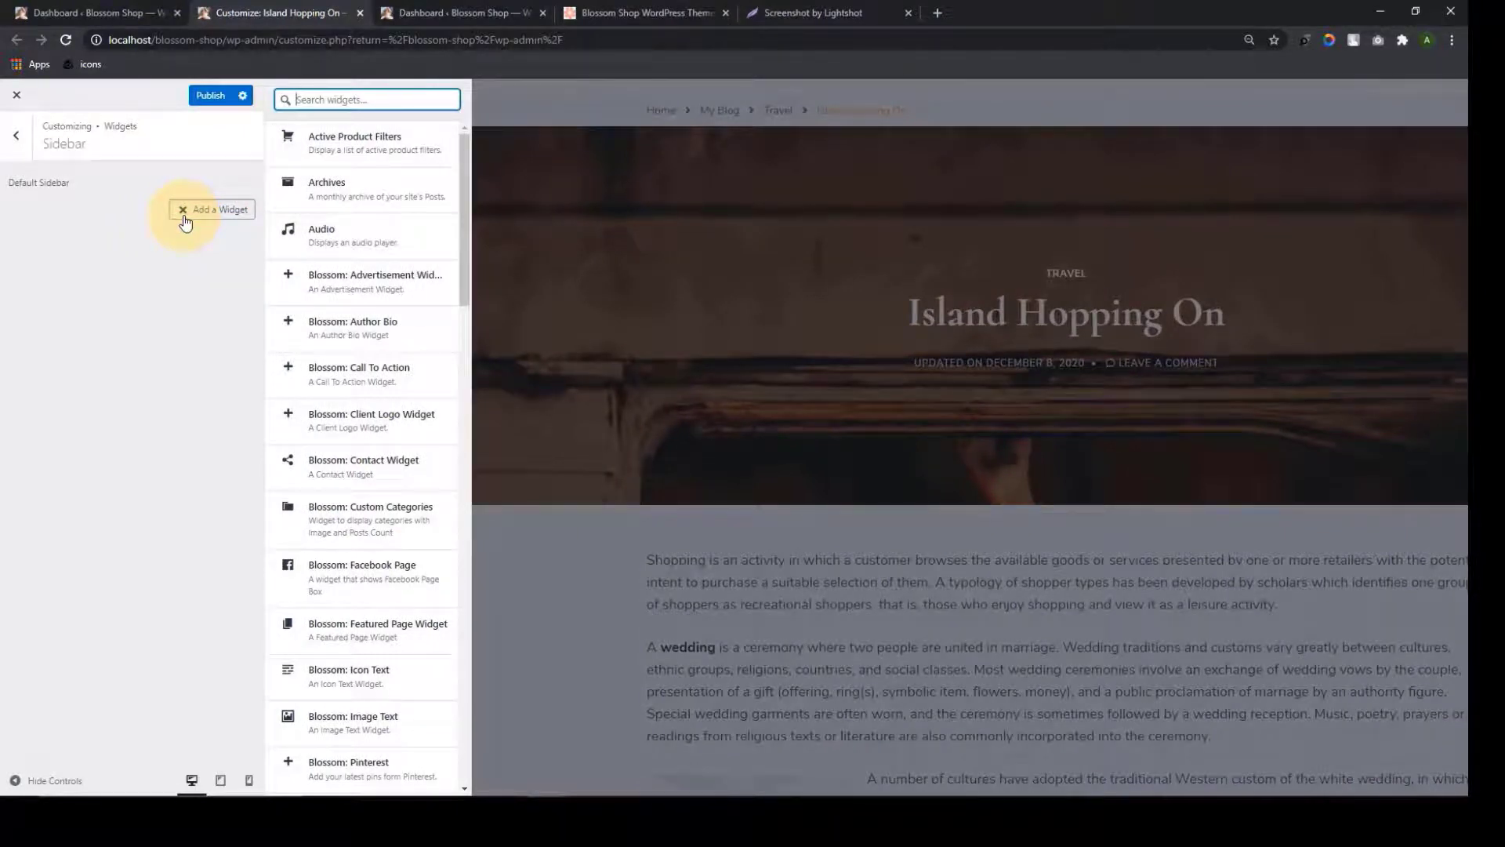
Add the Blossom: Author Bio widget and view its Title and Author Name fields
click(289, 327)
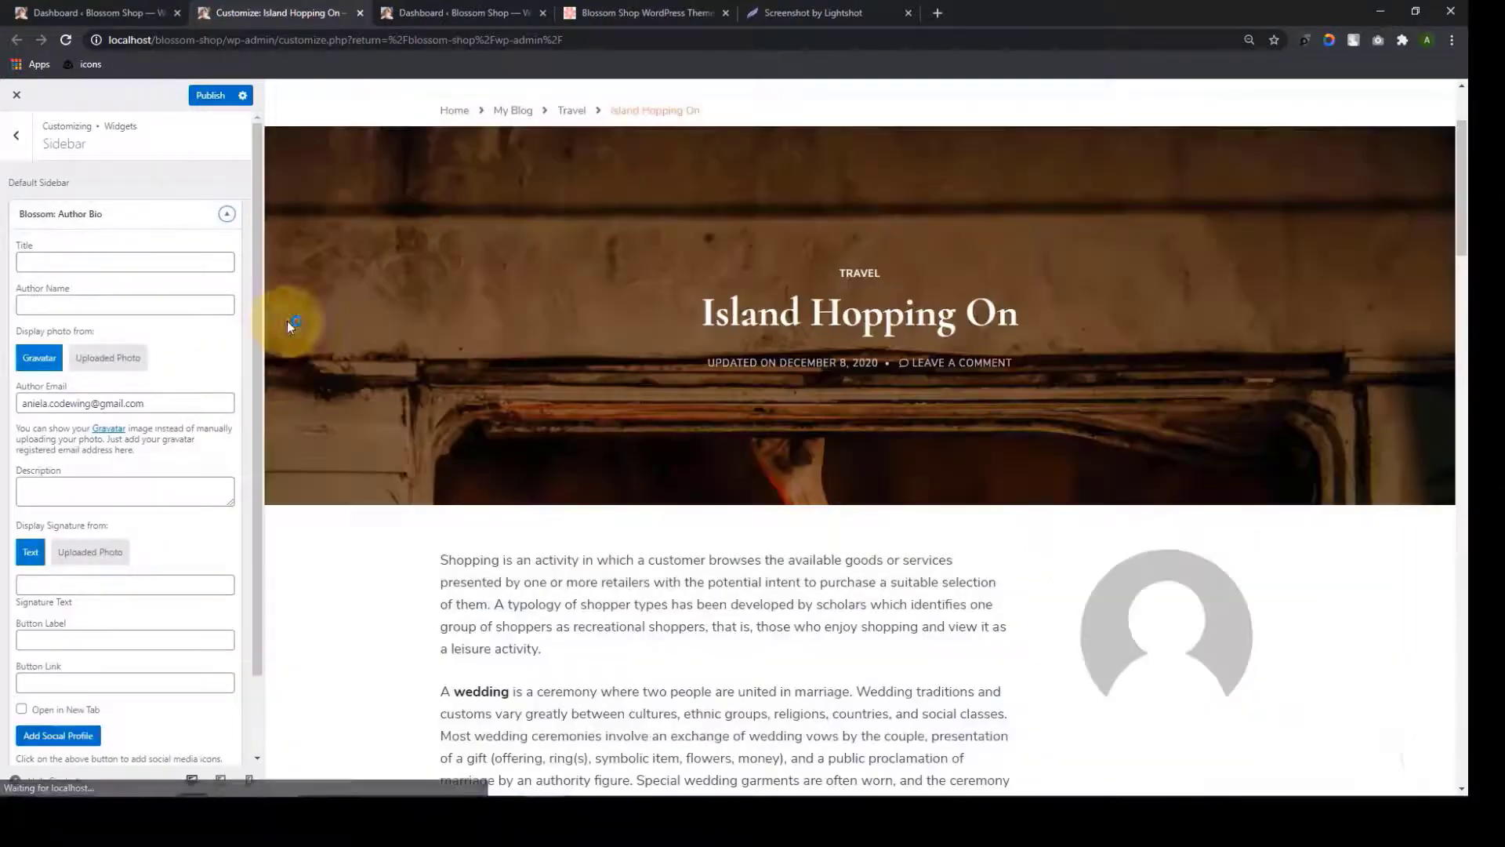
scroll(1124, 524, down, 4)
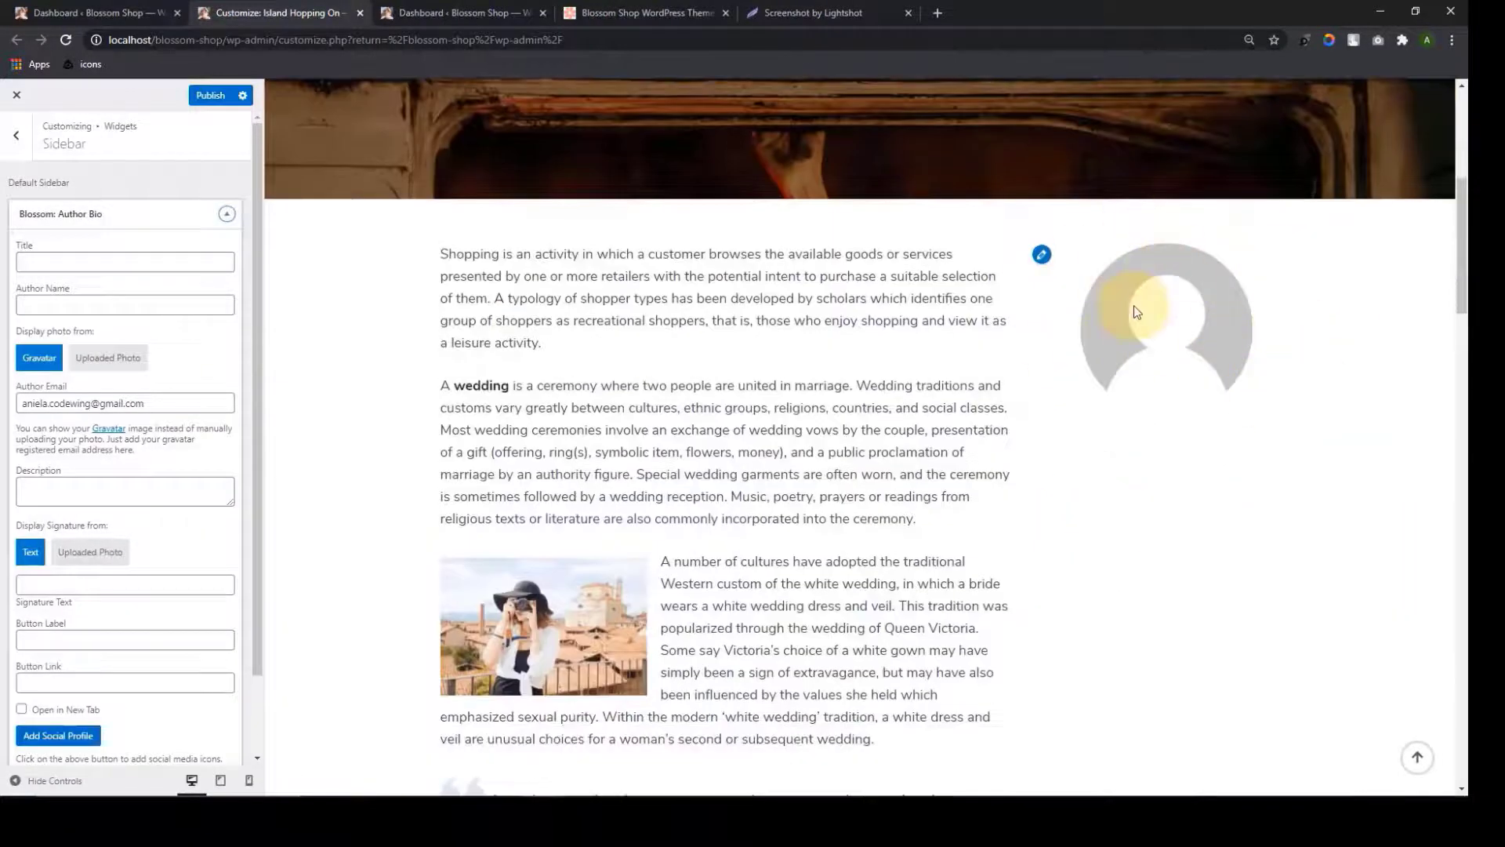
click(138, 268)
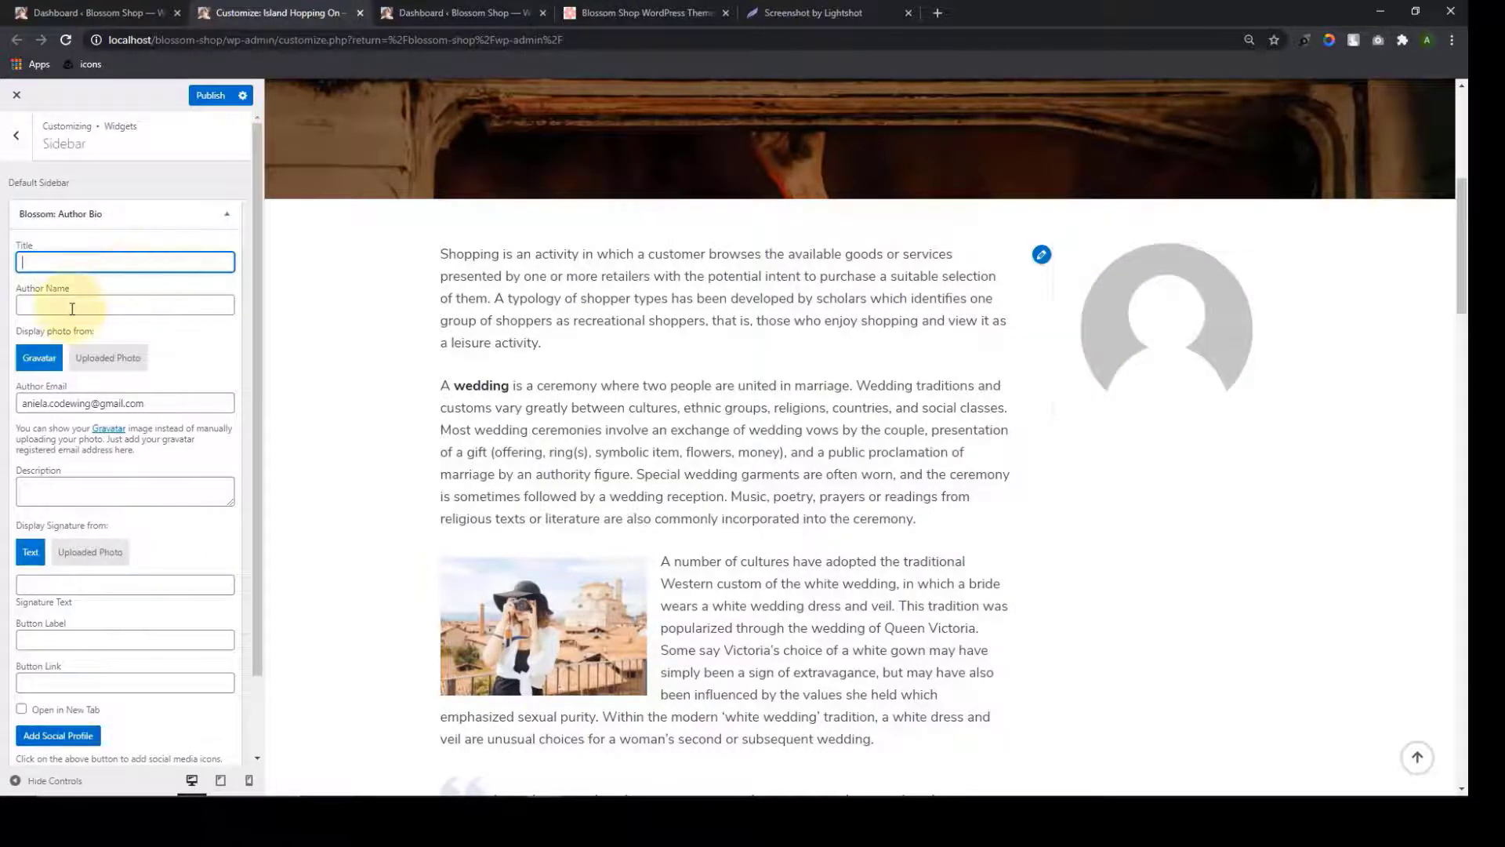
click(71, 308)
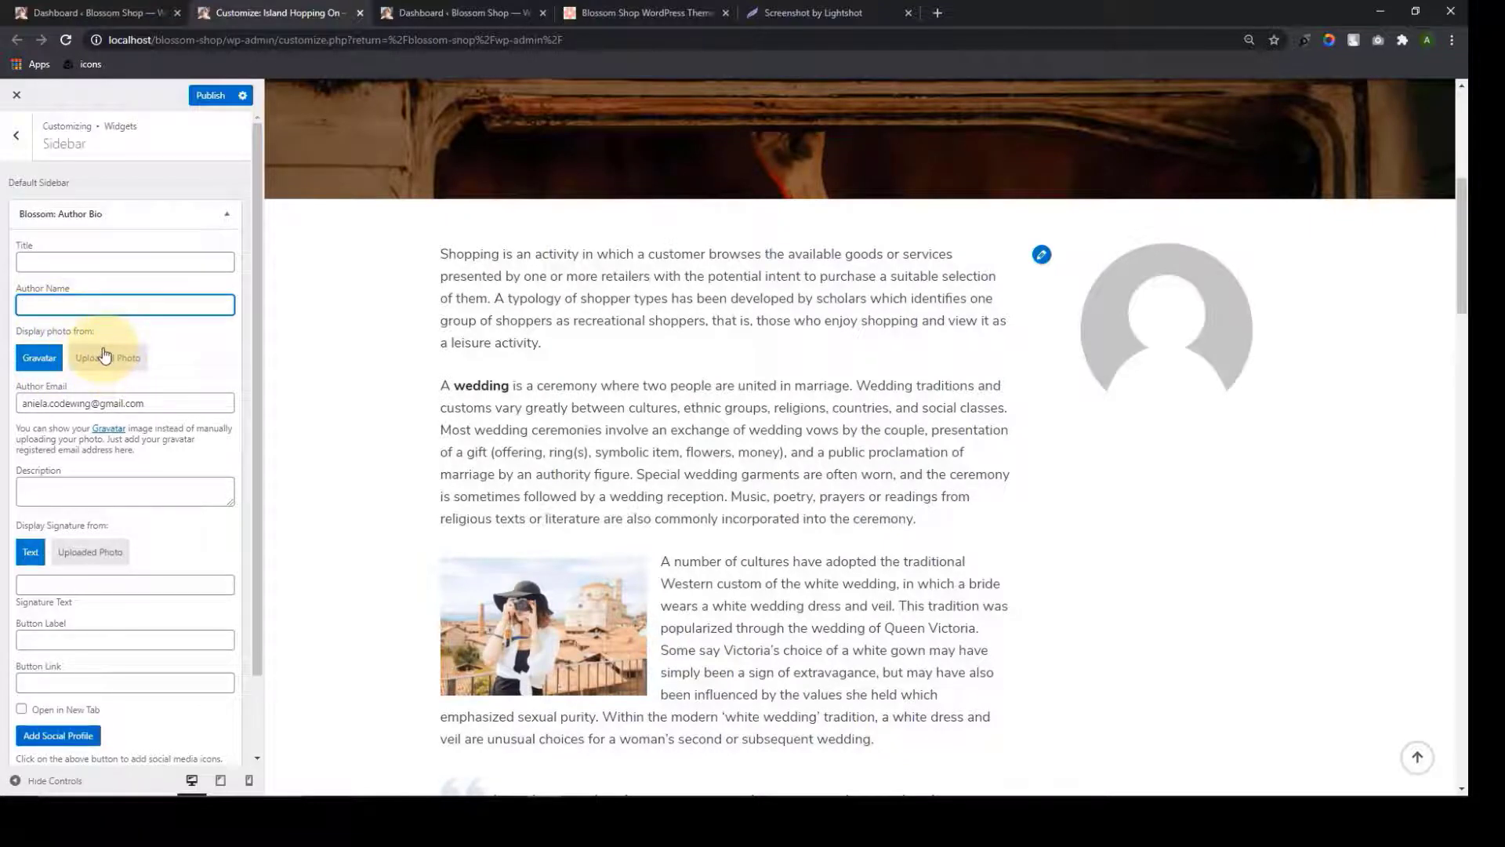
scroll(72, 396, down, 1)
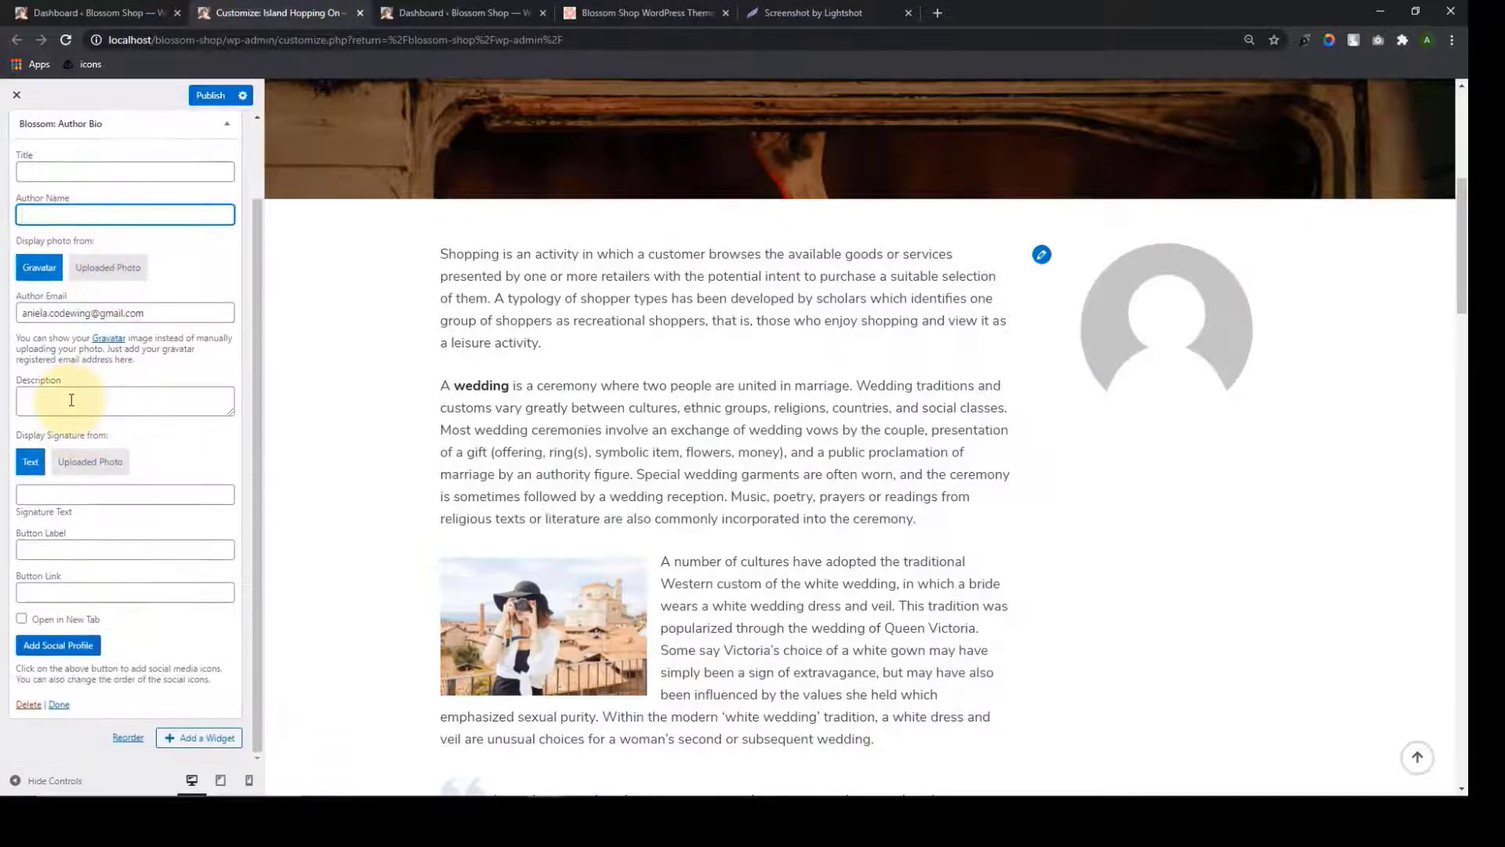
Go through Description, Signature Text, Button Label and Button Link, then add an empty social profile
click(71, 400)
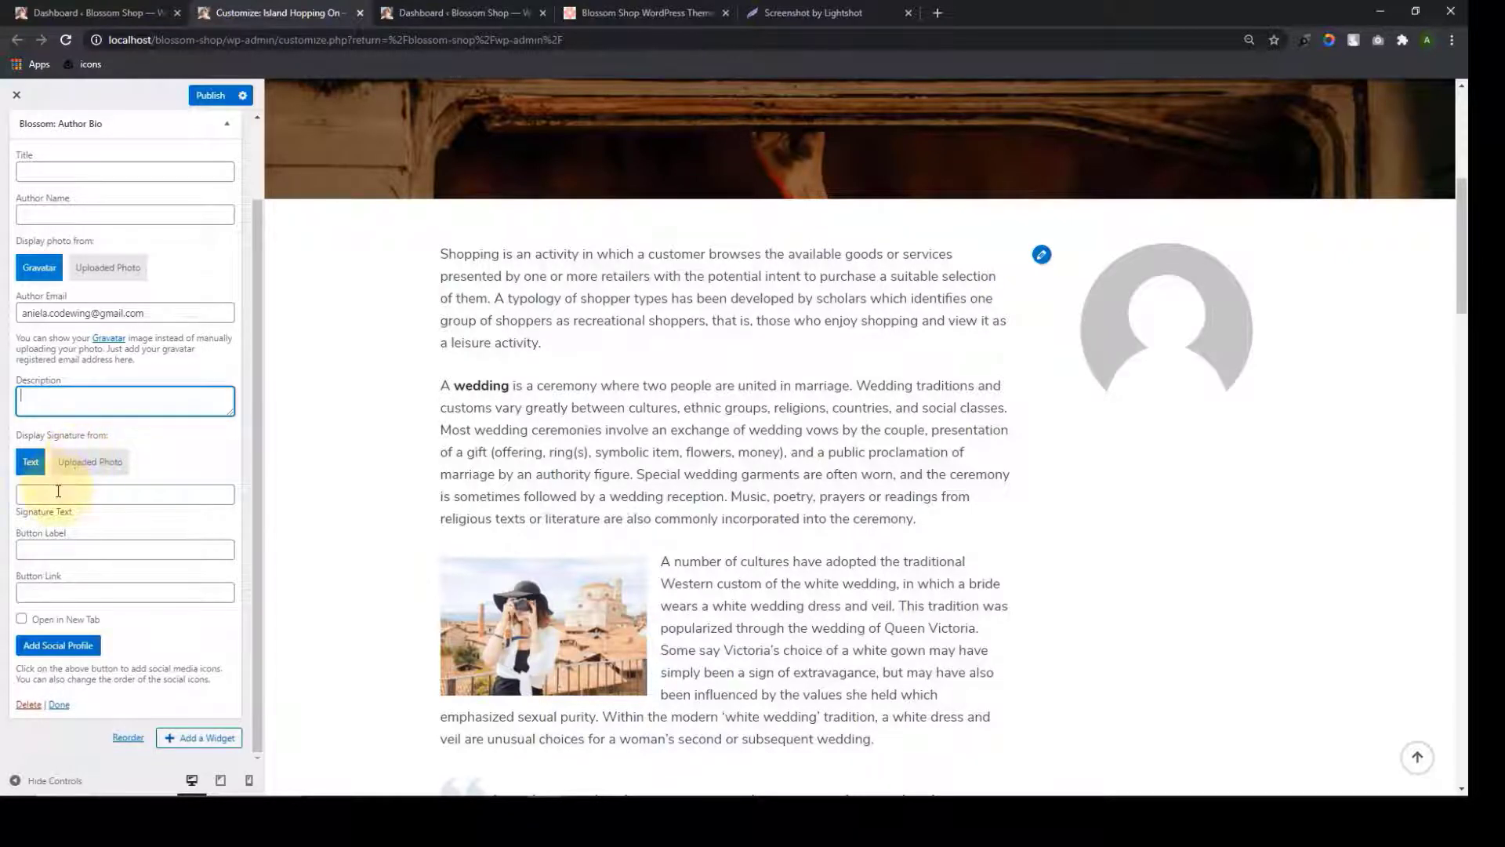
click(58, 491)
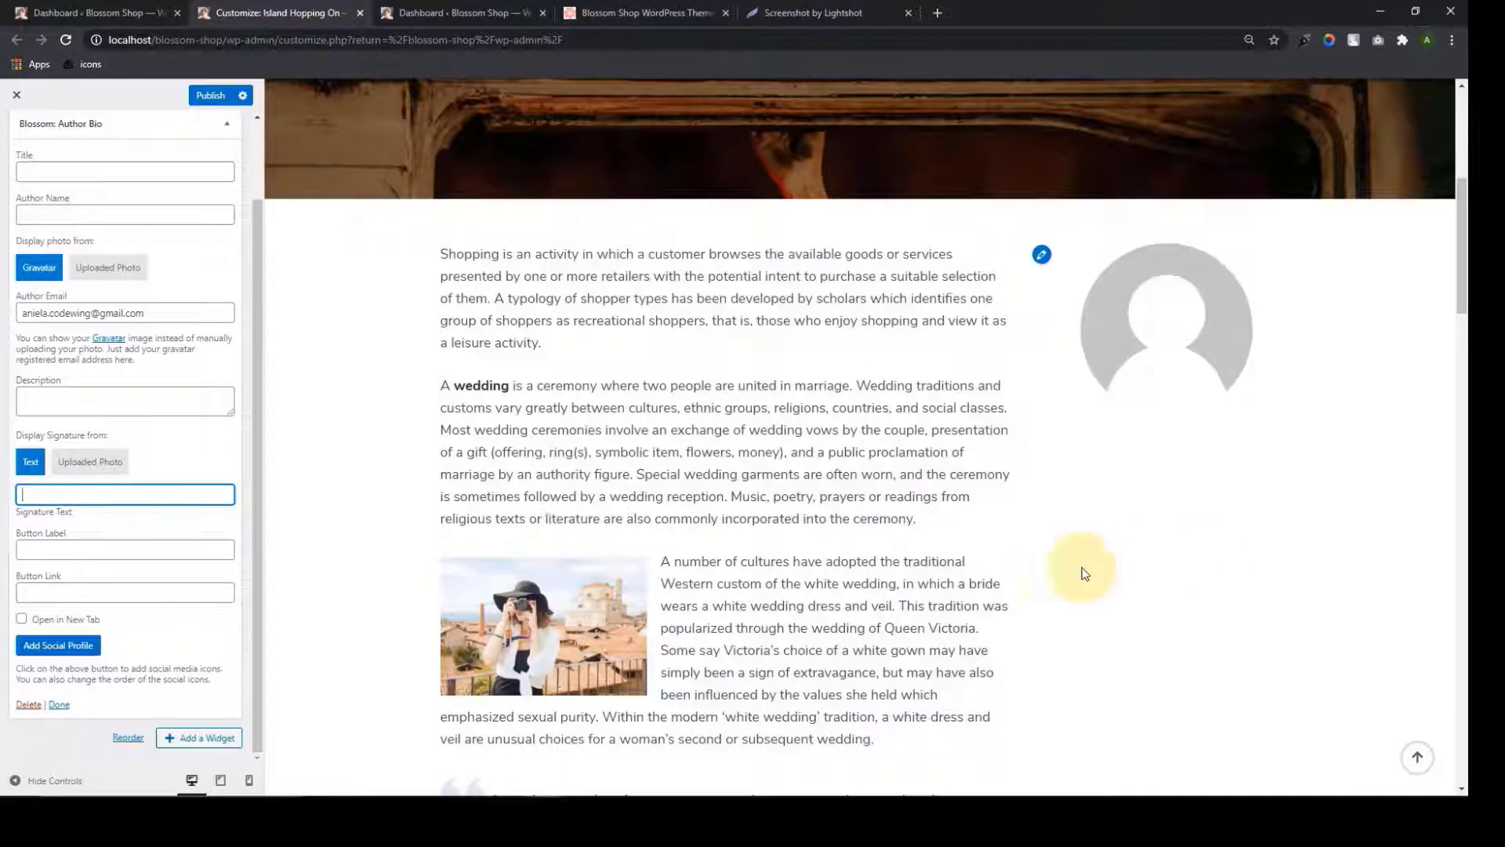
click(71, 545)
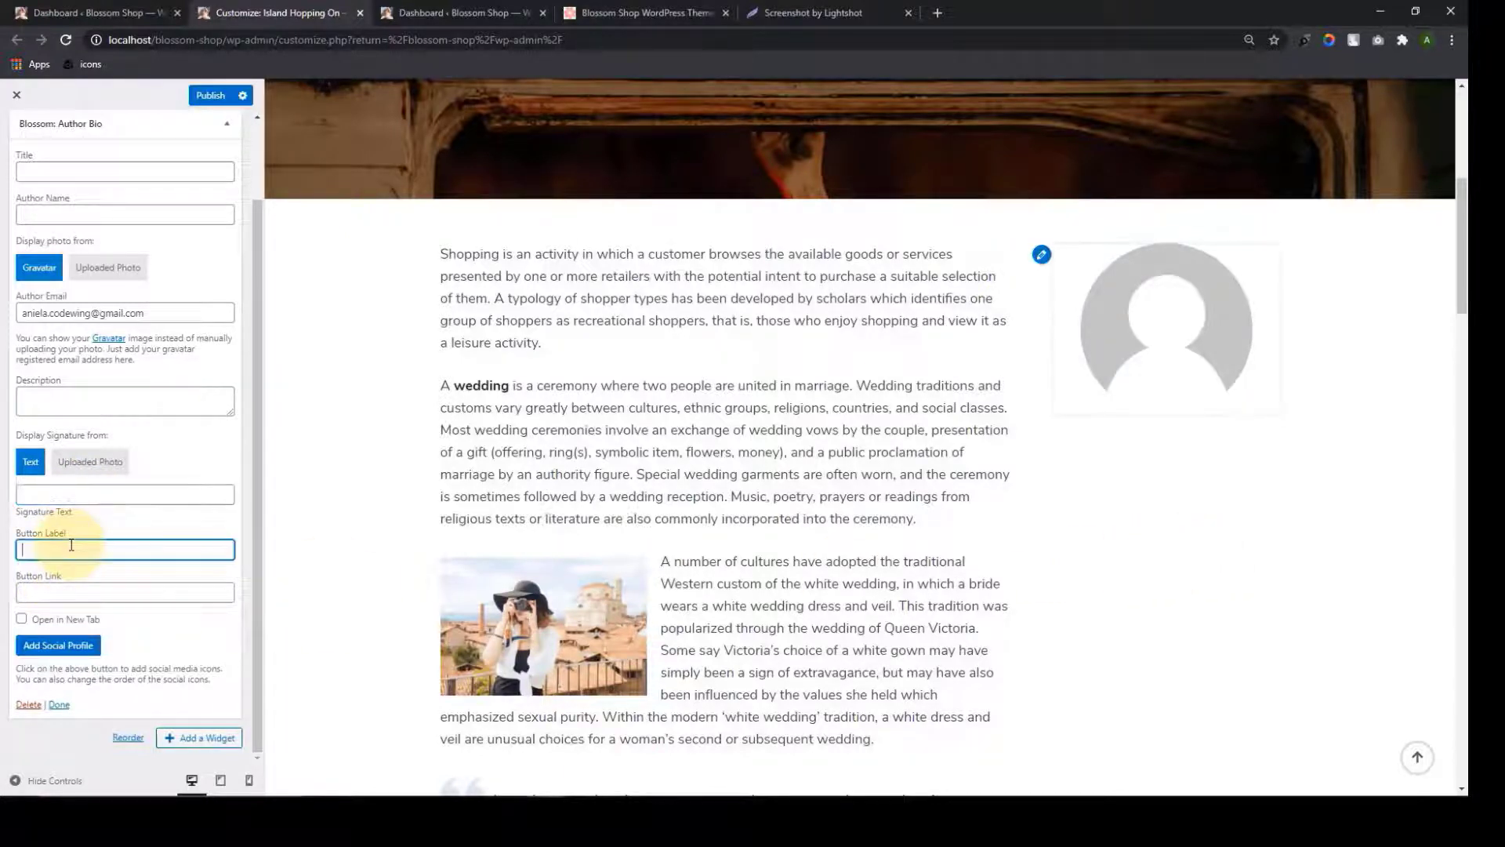
click(49, 596)
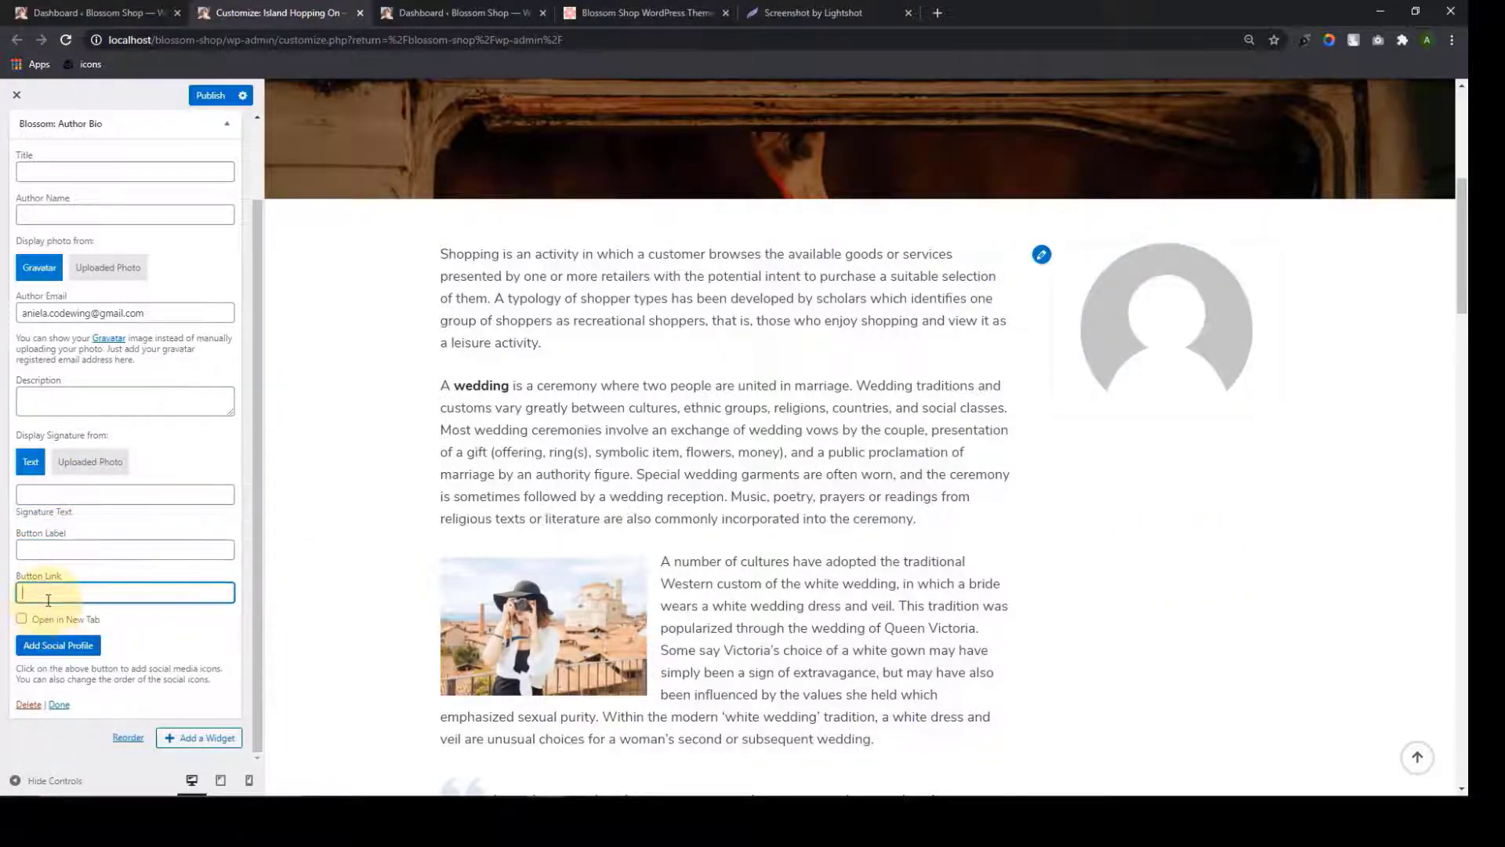
click(52, 645)
scroll(52, 644, down, 2)
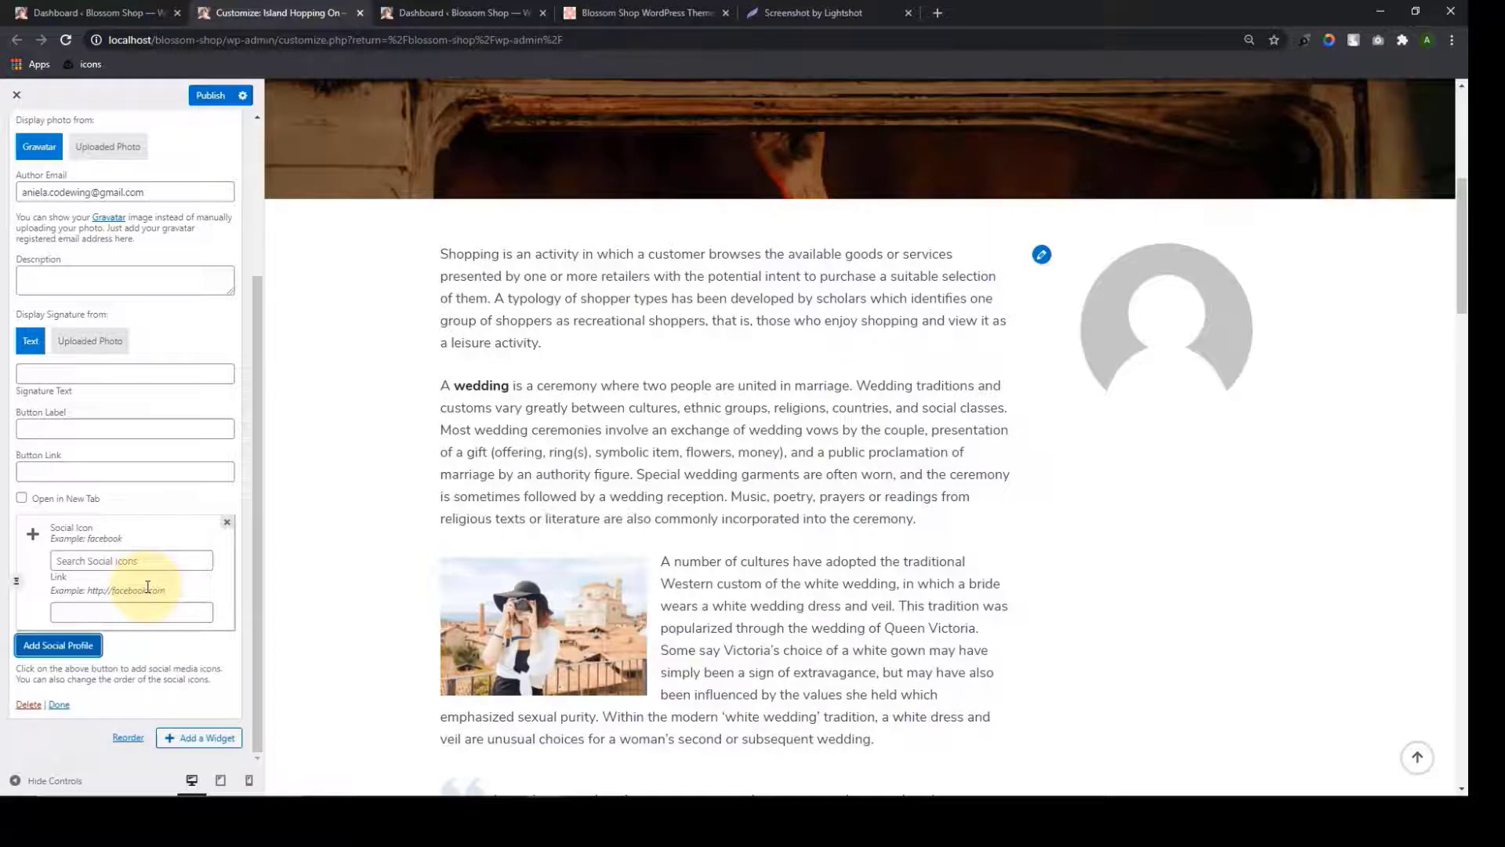
scroll(148, 586, up, 4)
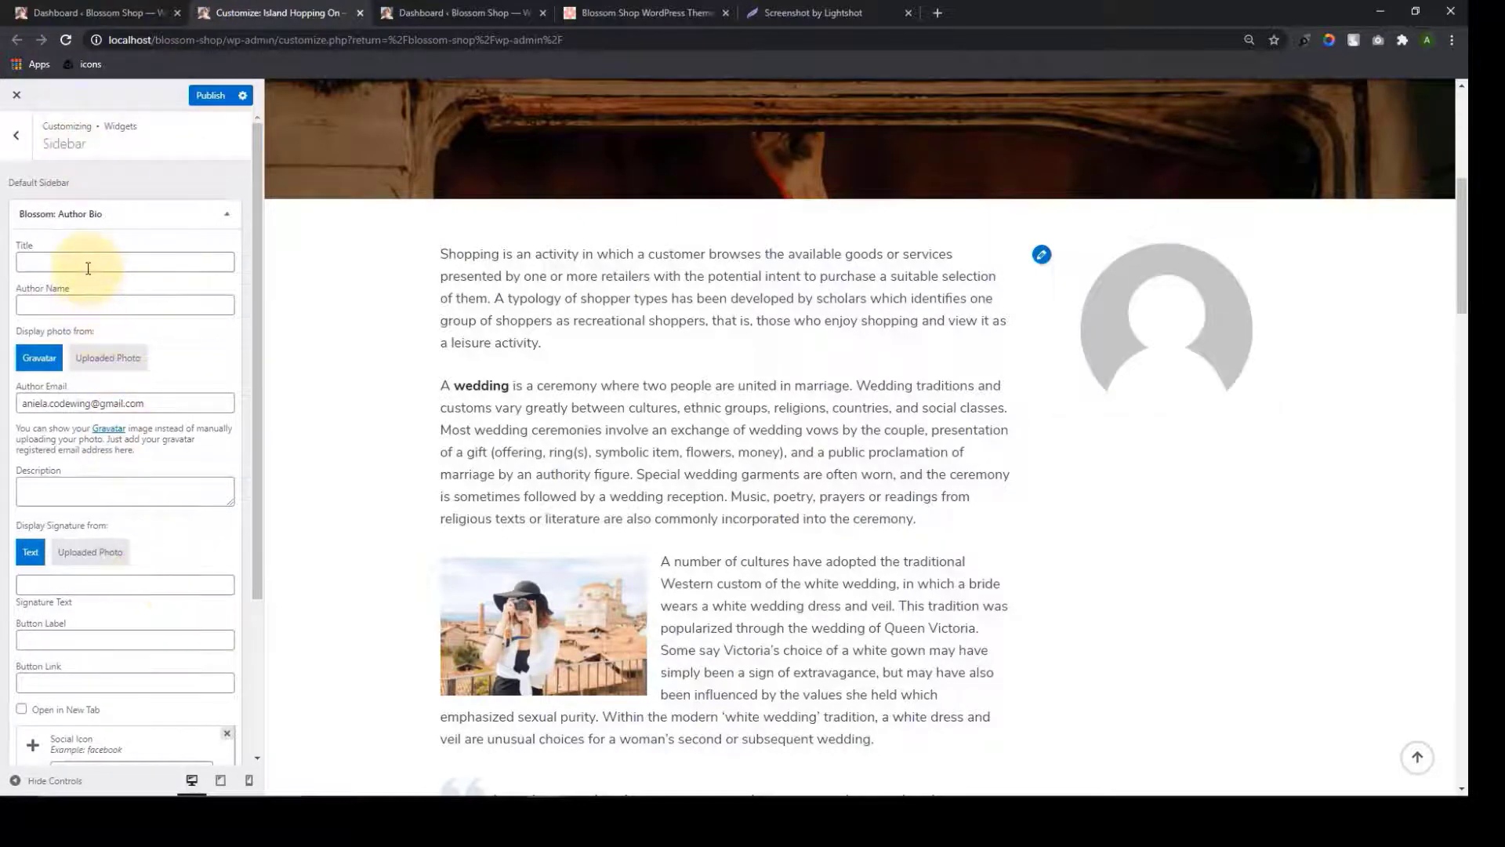
Title the widget 'Author' and enter the author's name in Author Name
click(88, 268)
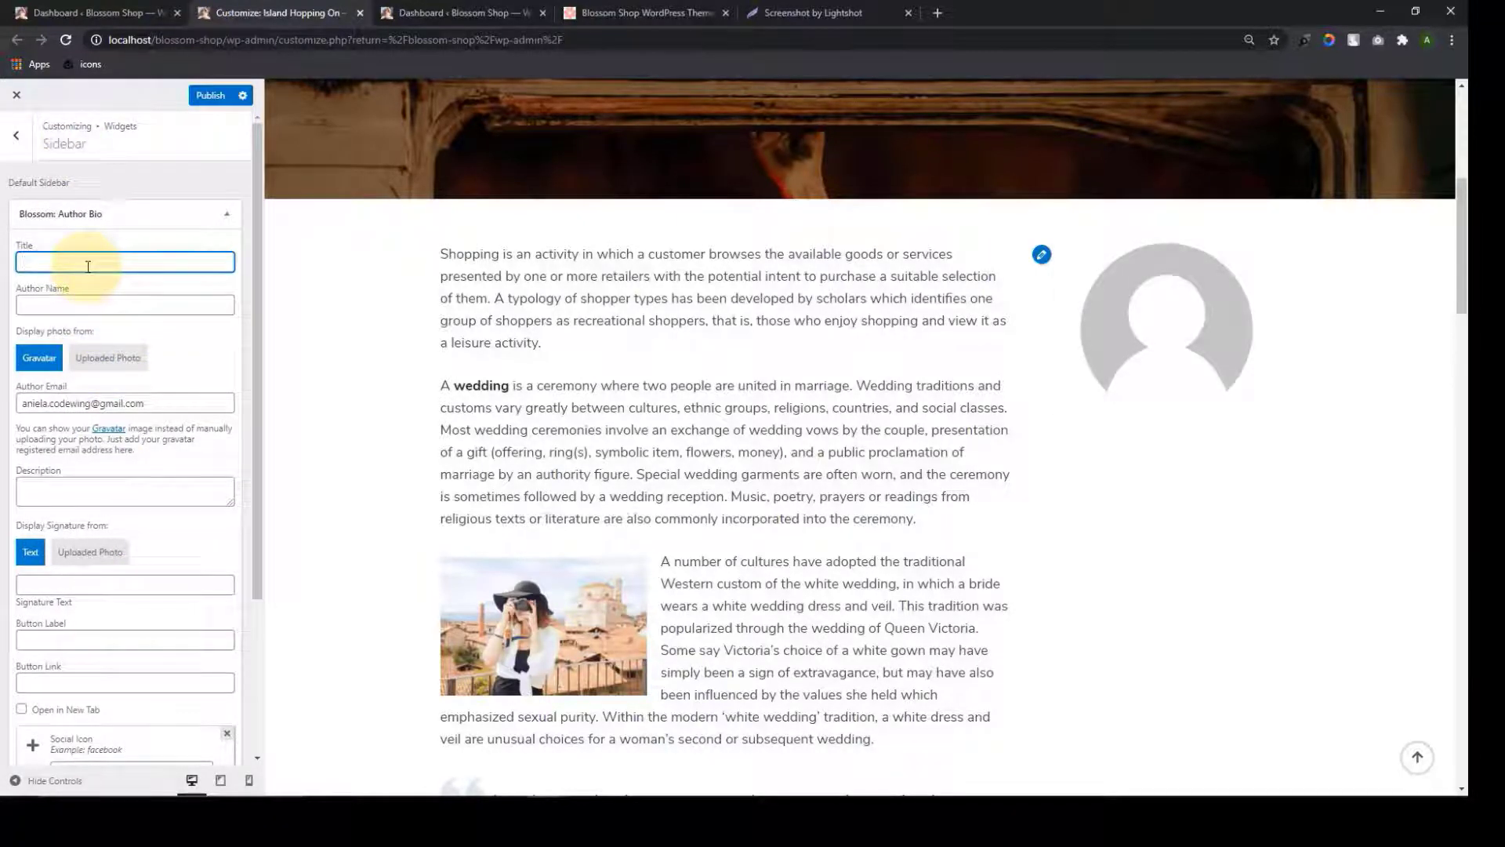
text(Author Bio)
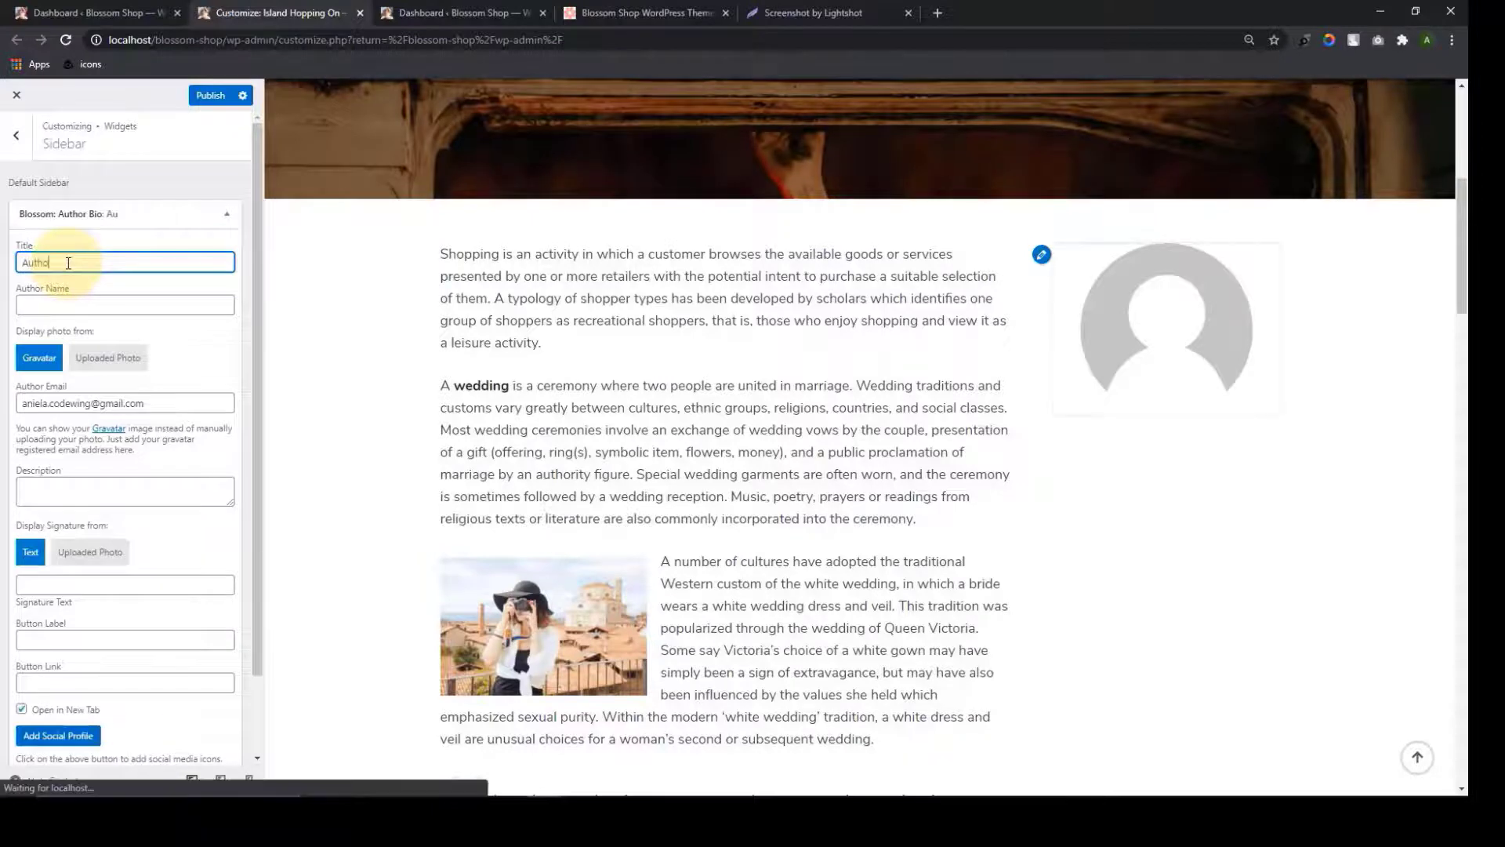
key(BackSpace)
key(BackSpace)
key(BackSpace)
key(BackSpace)
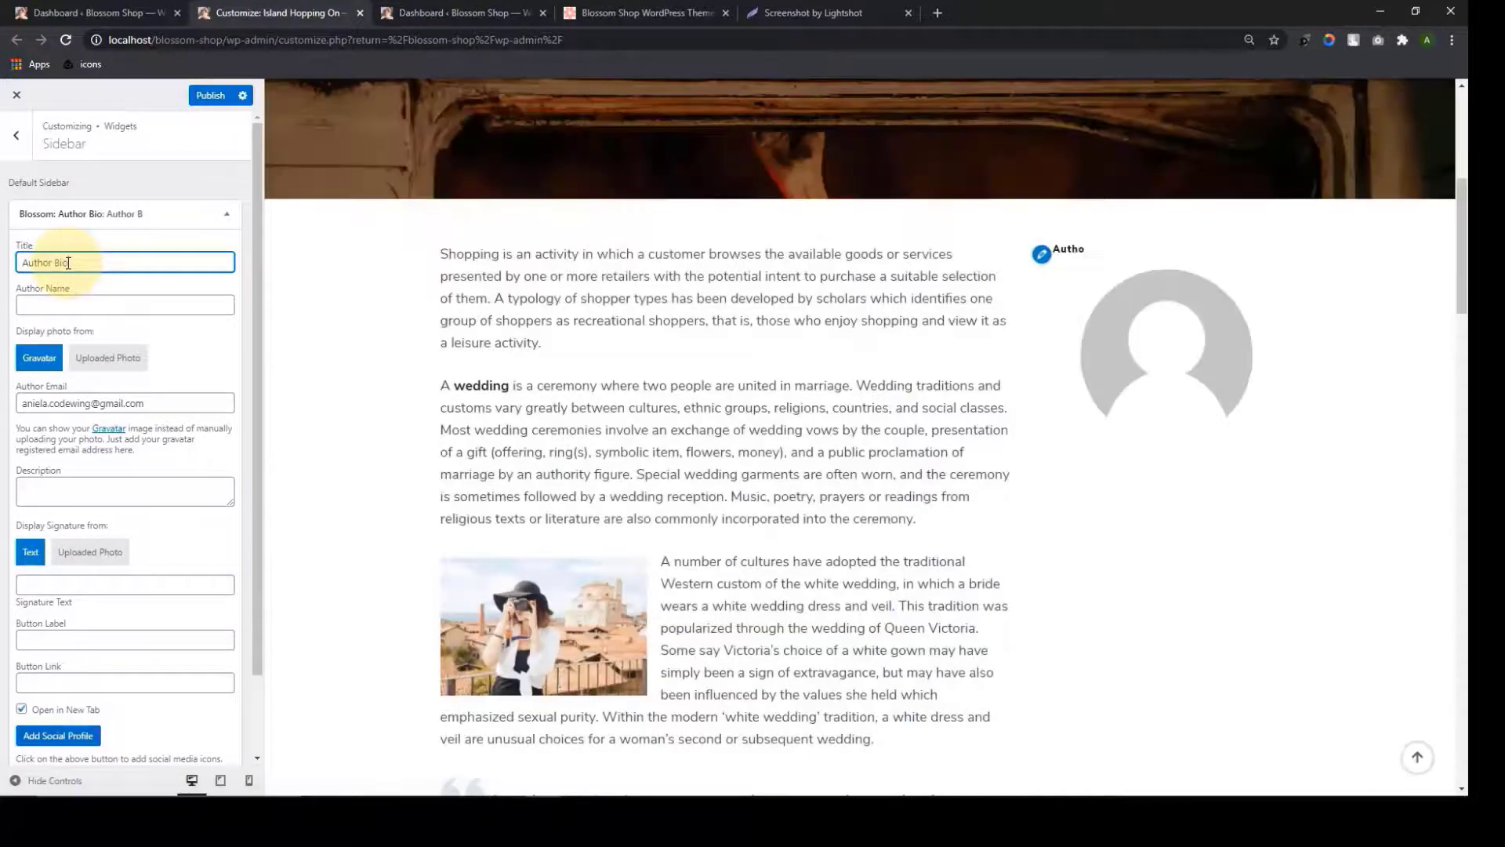
click(90, 306)
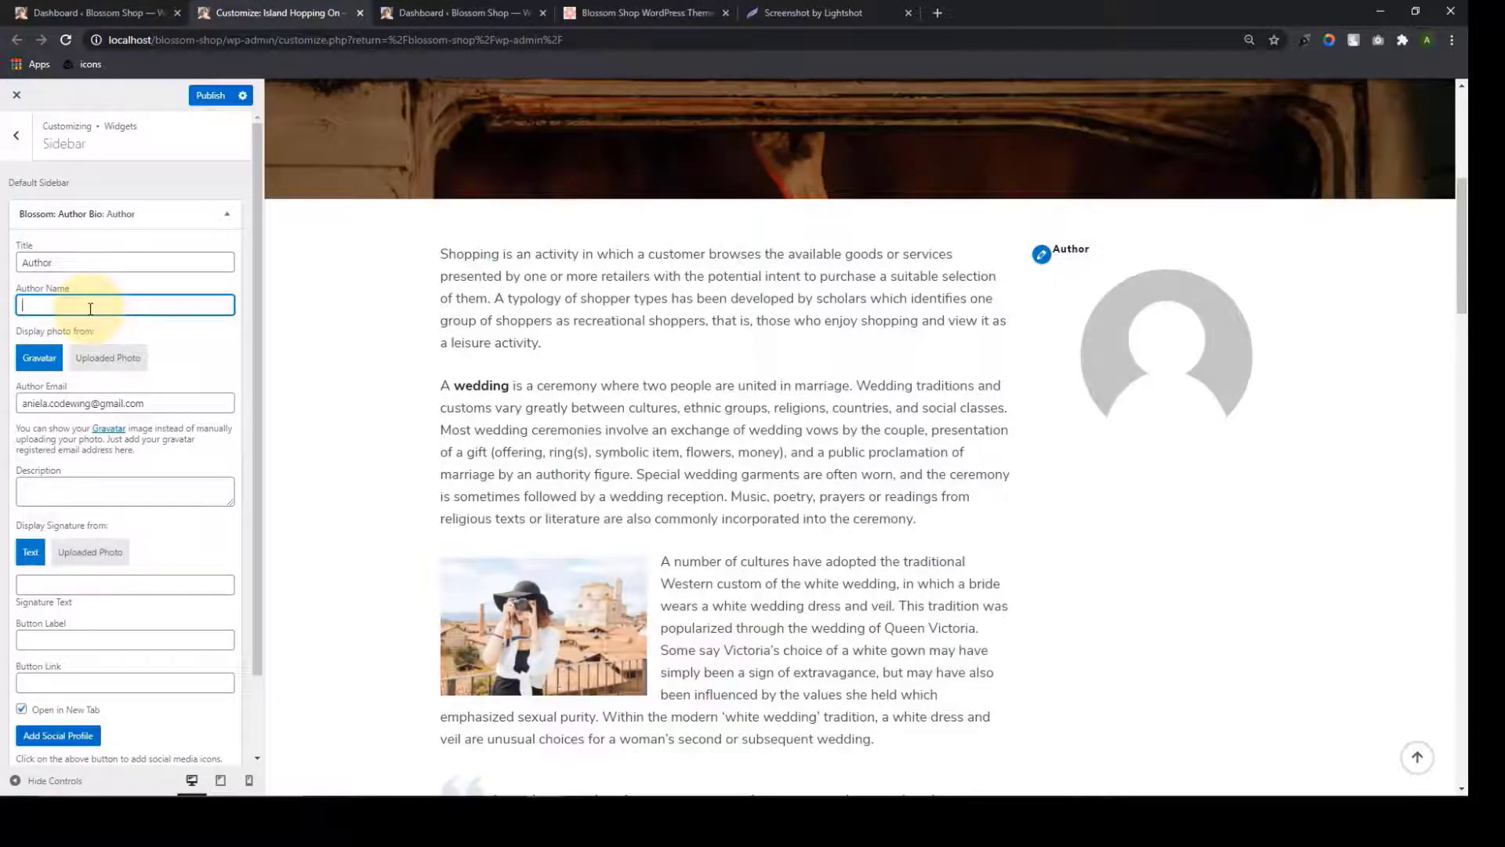
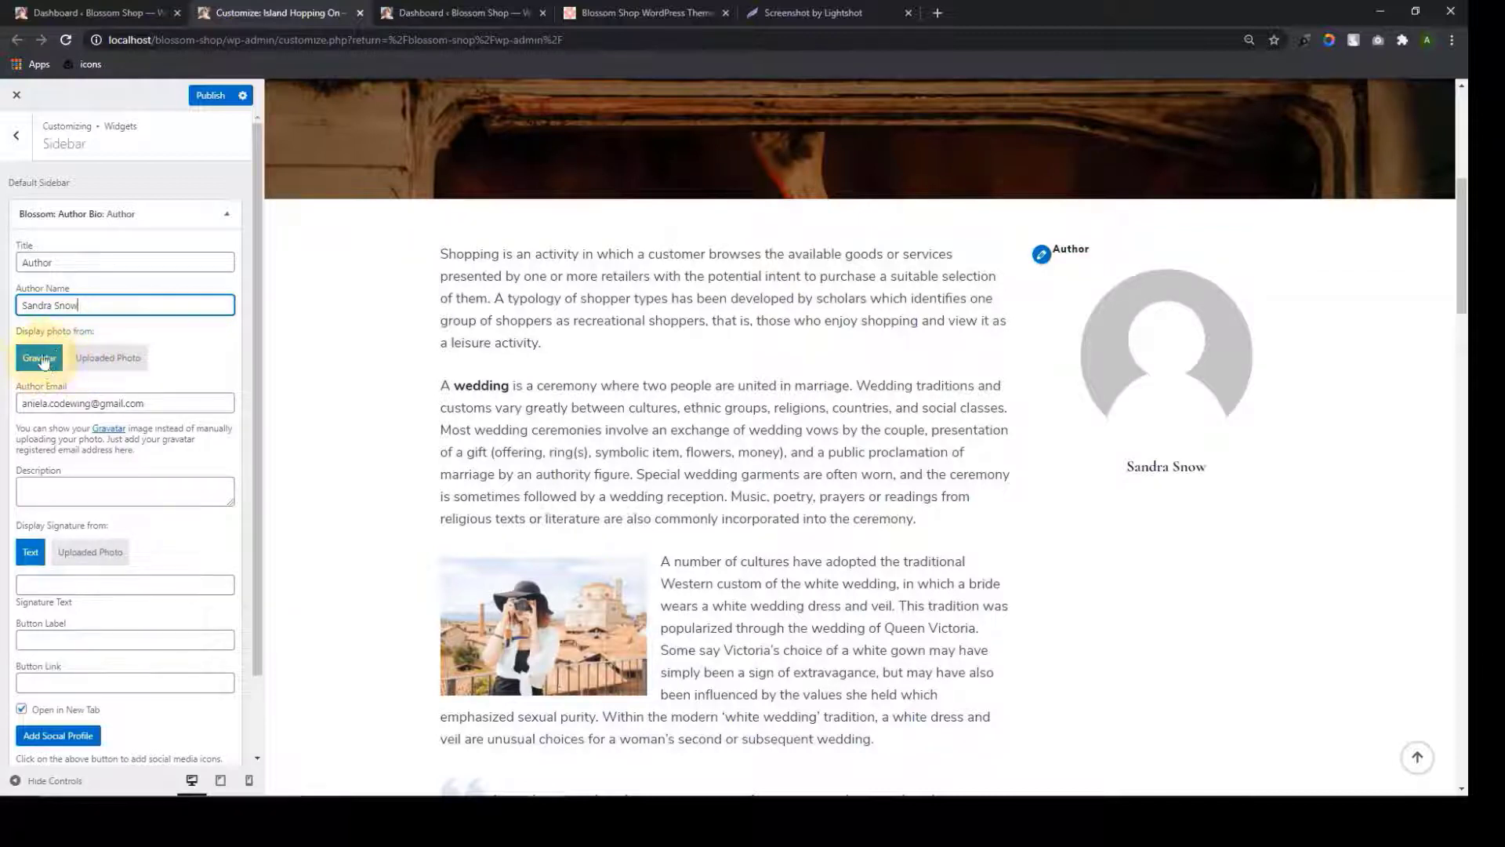
Set the author photo to the uploaded portrait of the woman in a hat
click(109, 360)
click(54, 413)
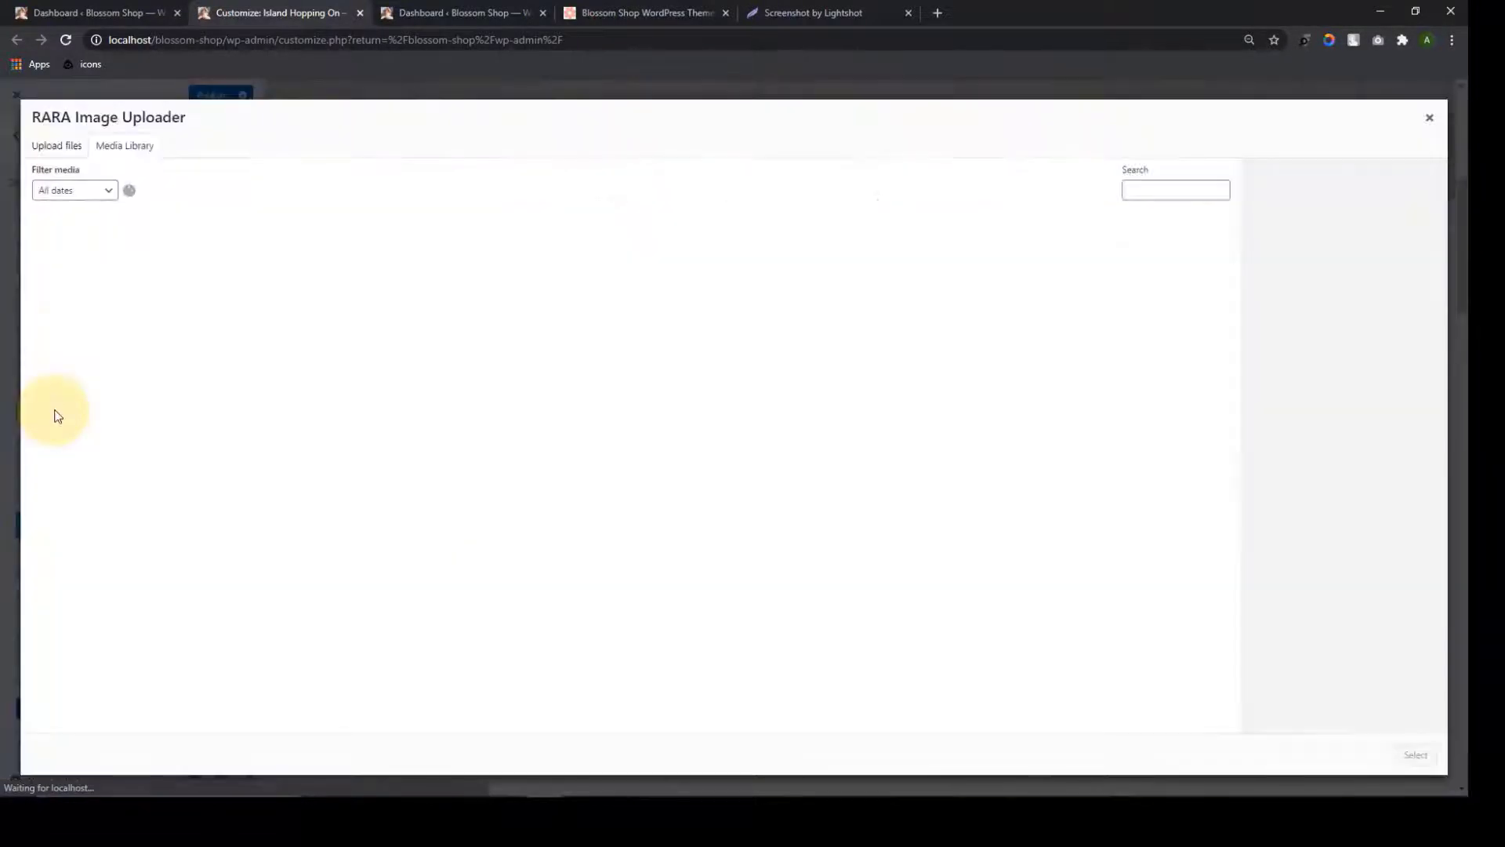
click(681, 262)
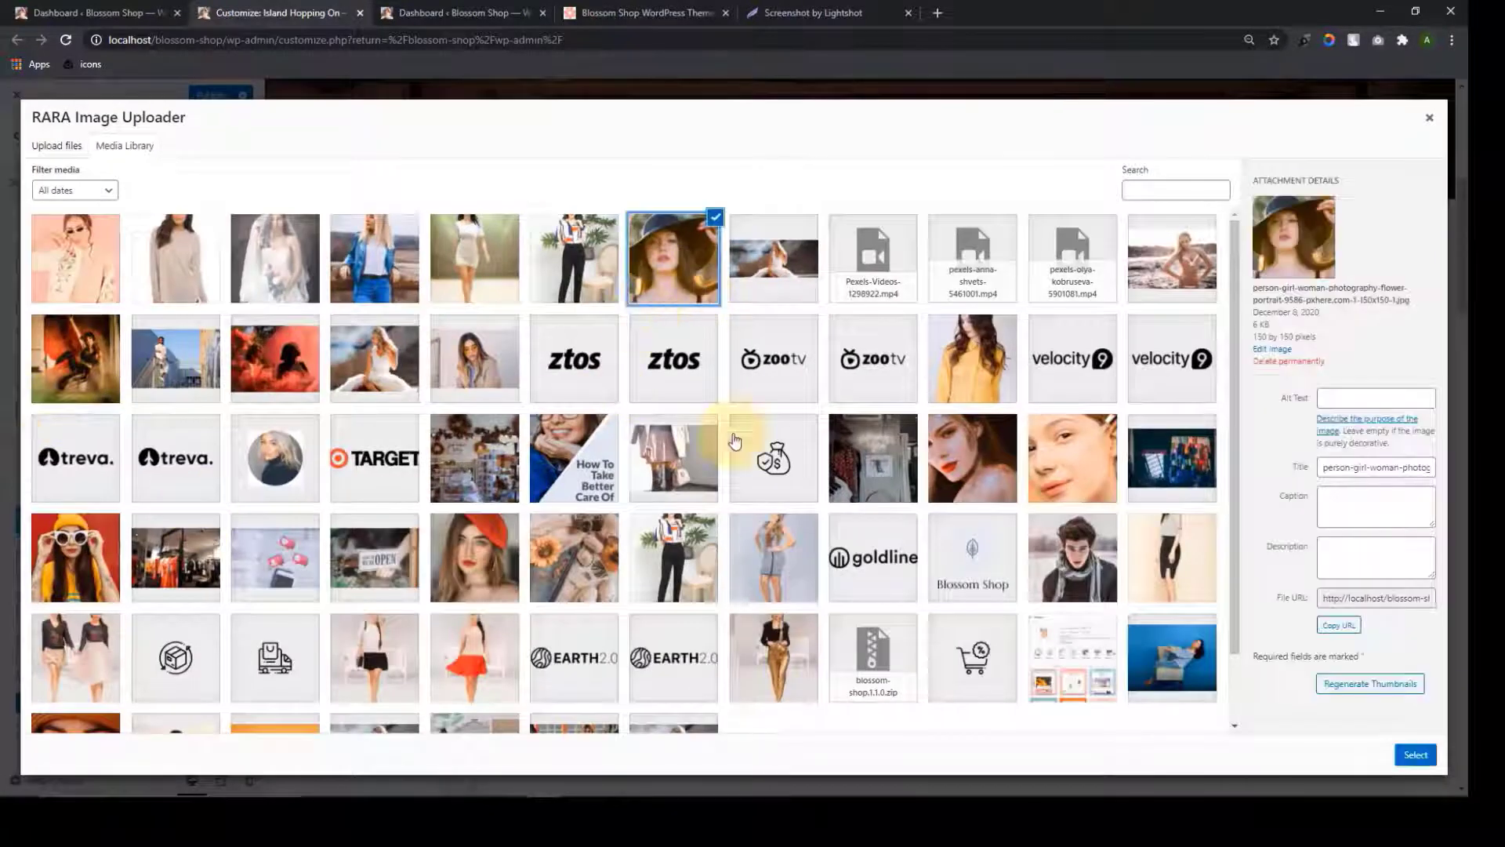
click(1414, 752)
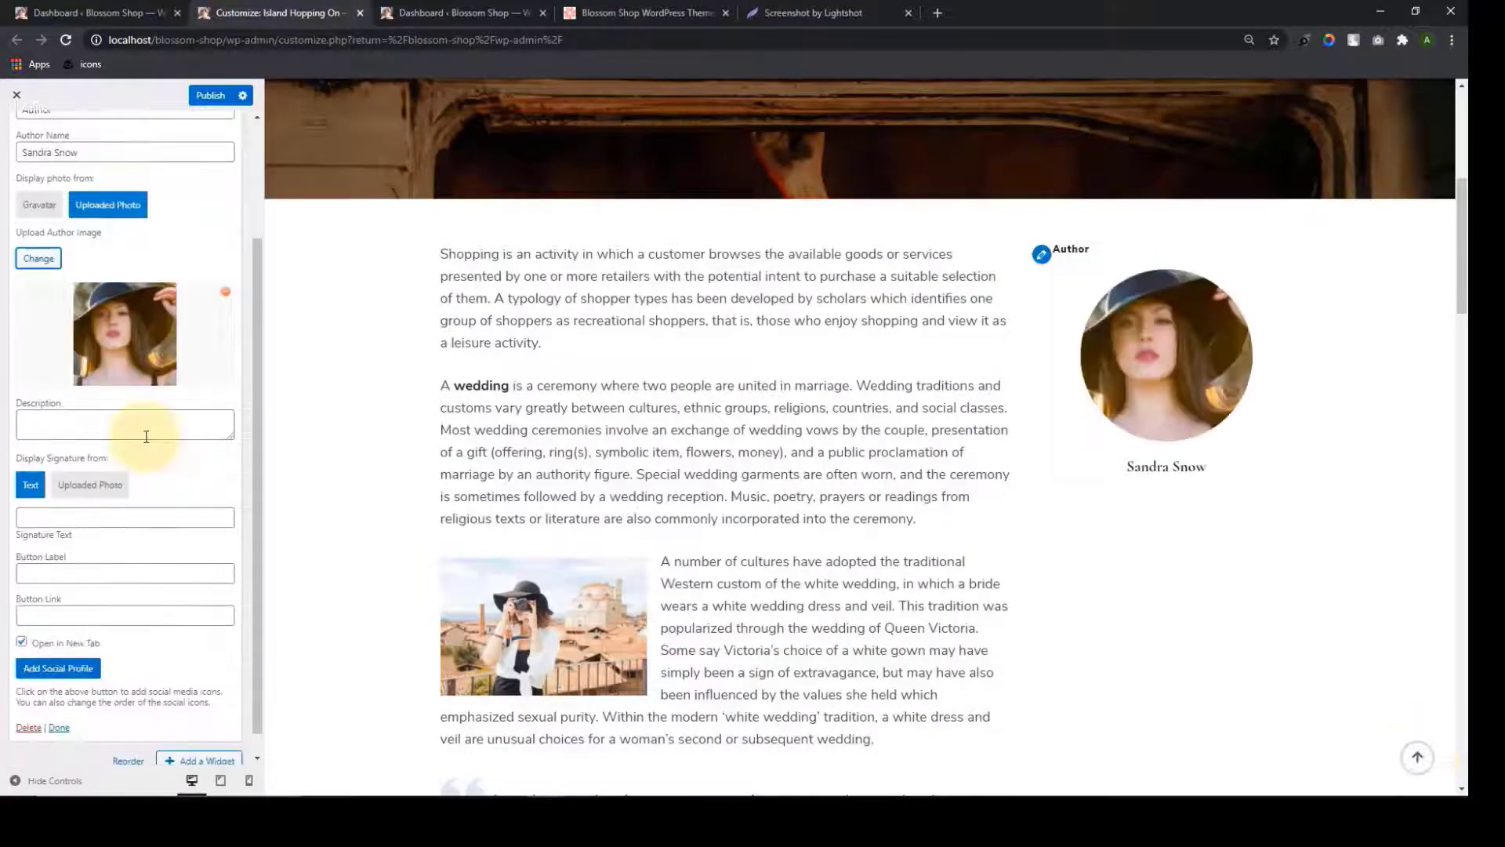
Paste the bio, sign with the author's name, and label the button 'Know Me Better'
click(146, 436)
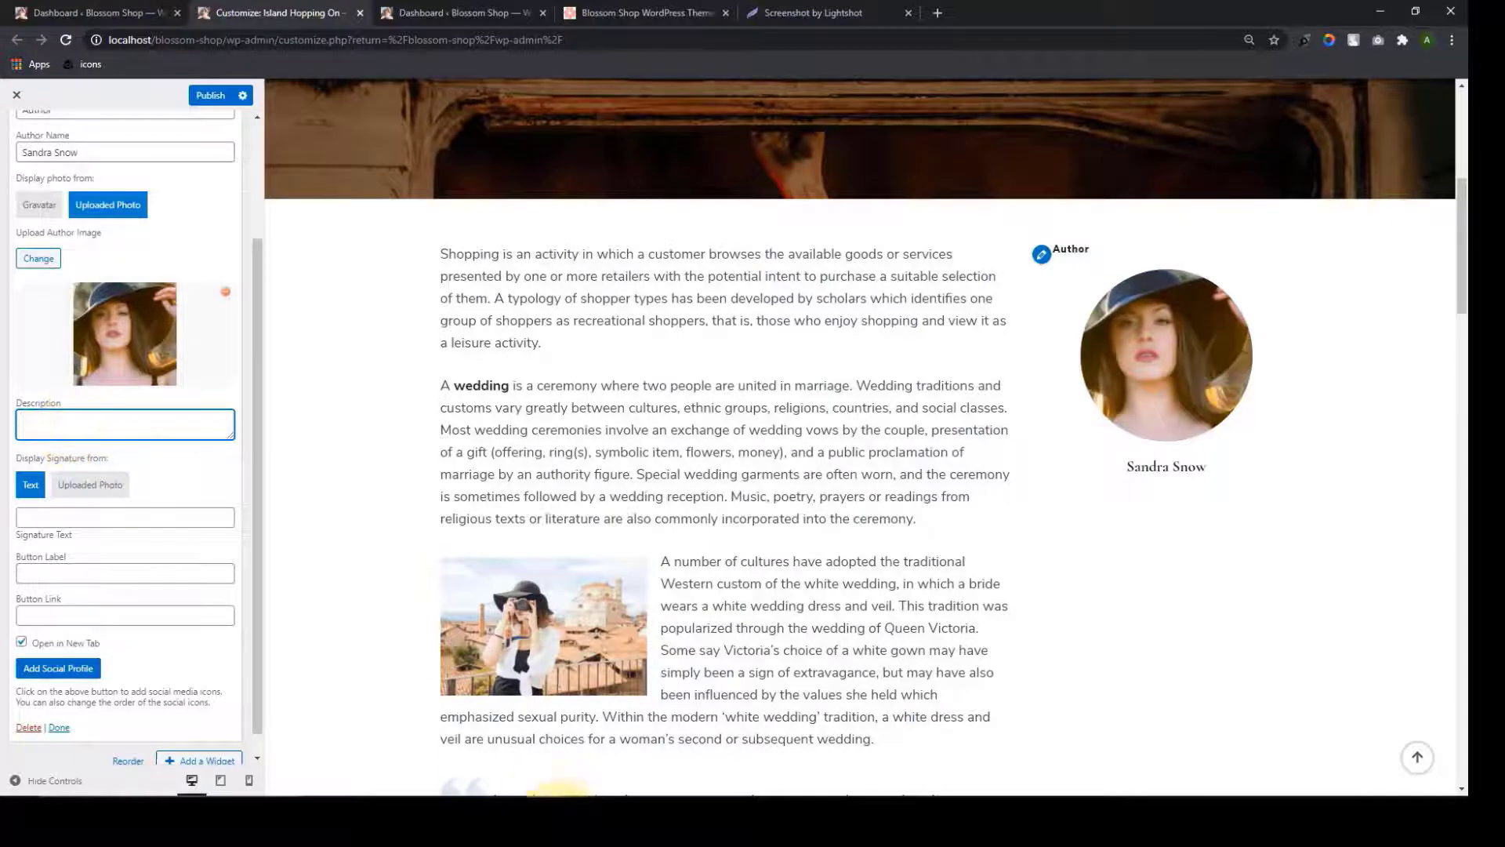
text(Twitter specialist. Zombie enthusiast. Tv fanatic. Lifelong gamer. Food geek. Wannabe travel nerd. Pop culture evangelist.)
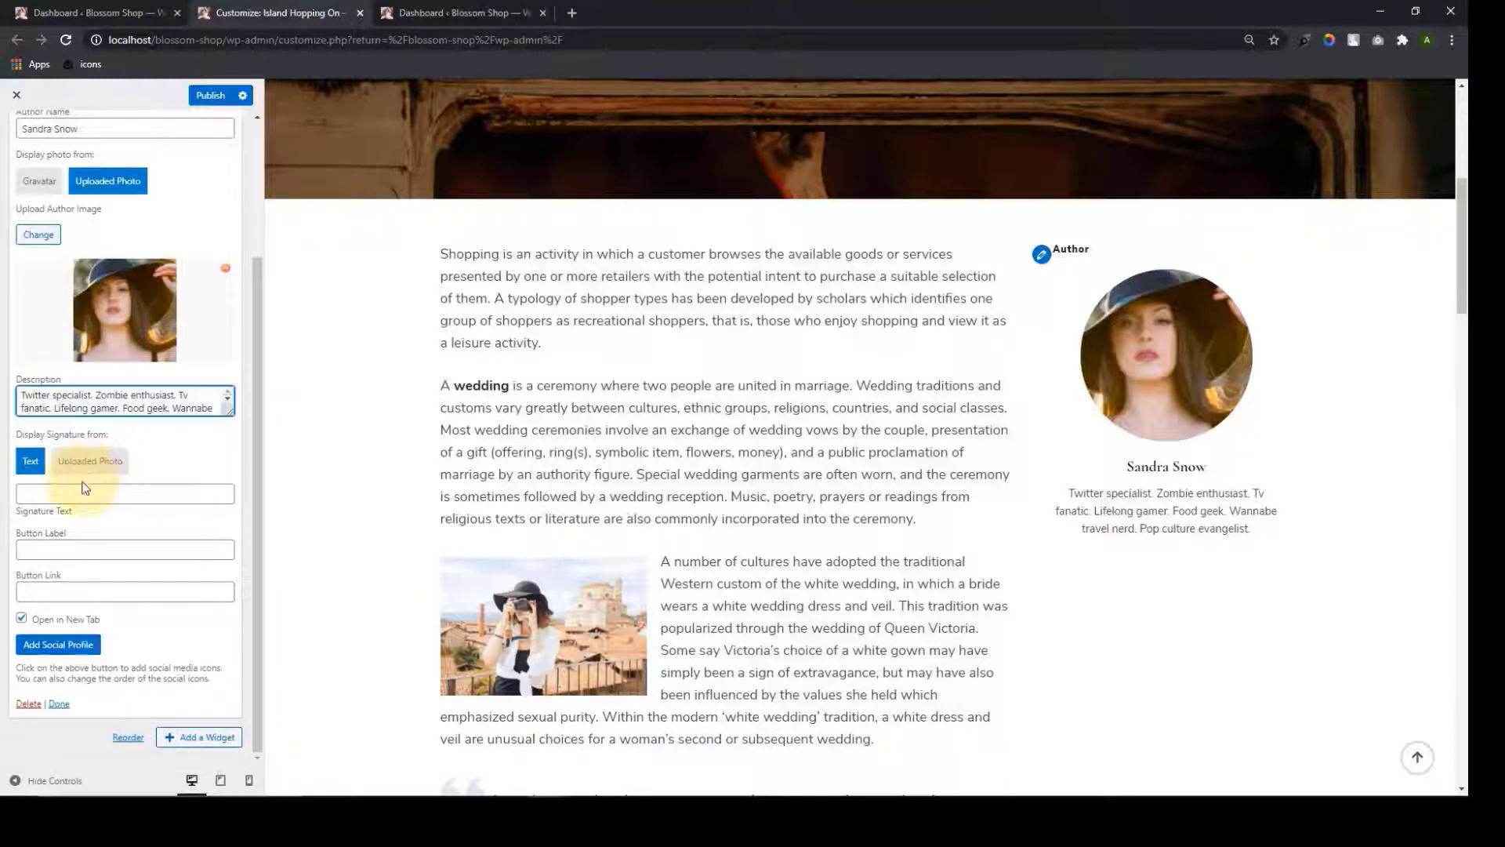
click(71, 495)
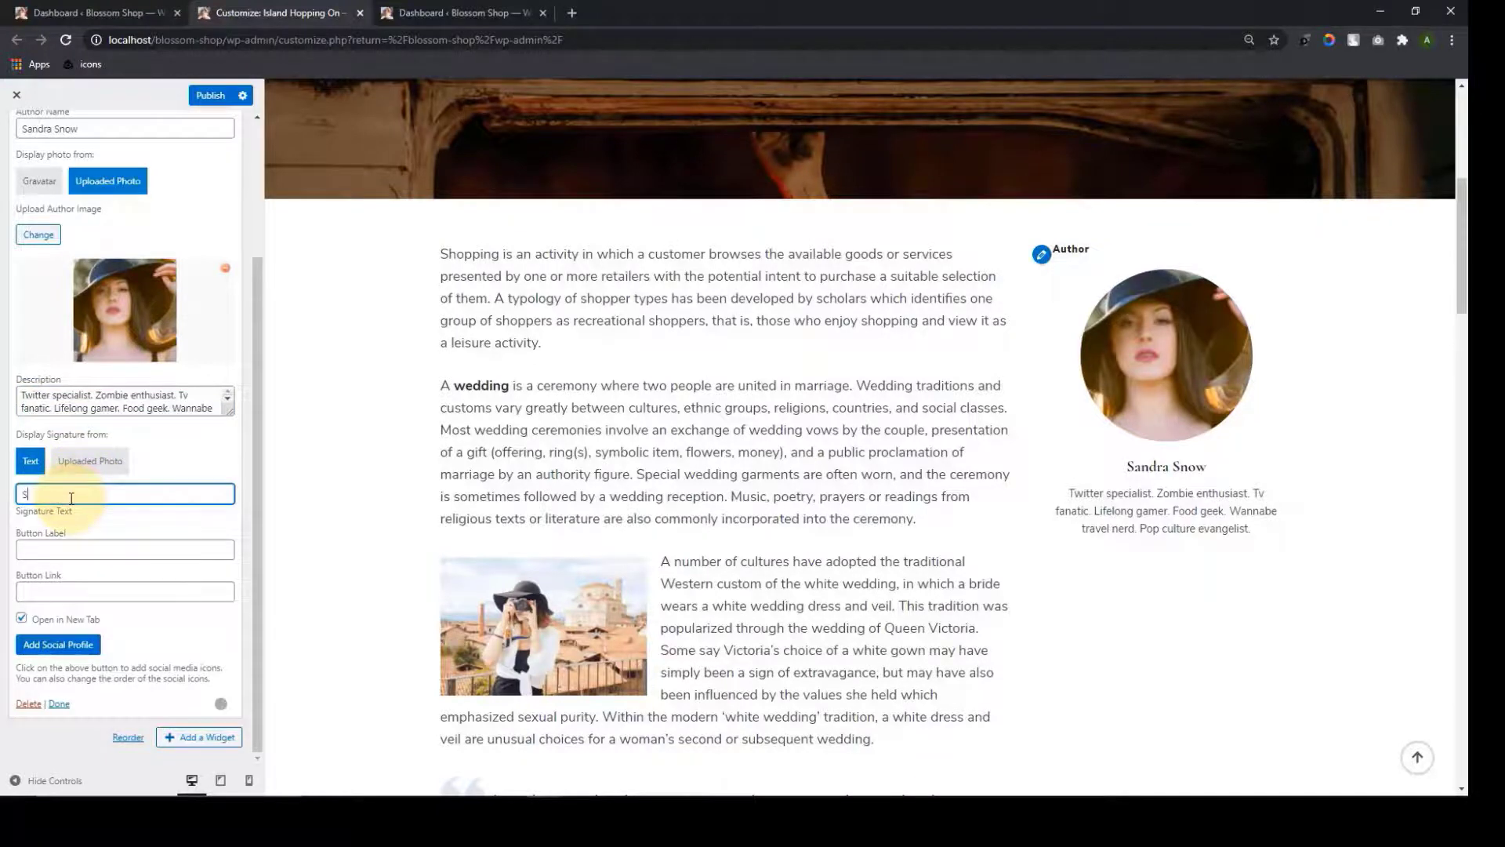
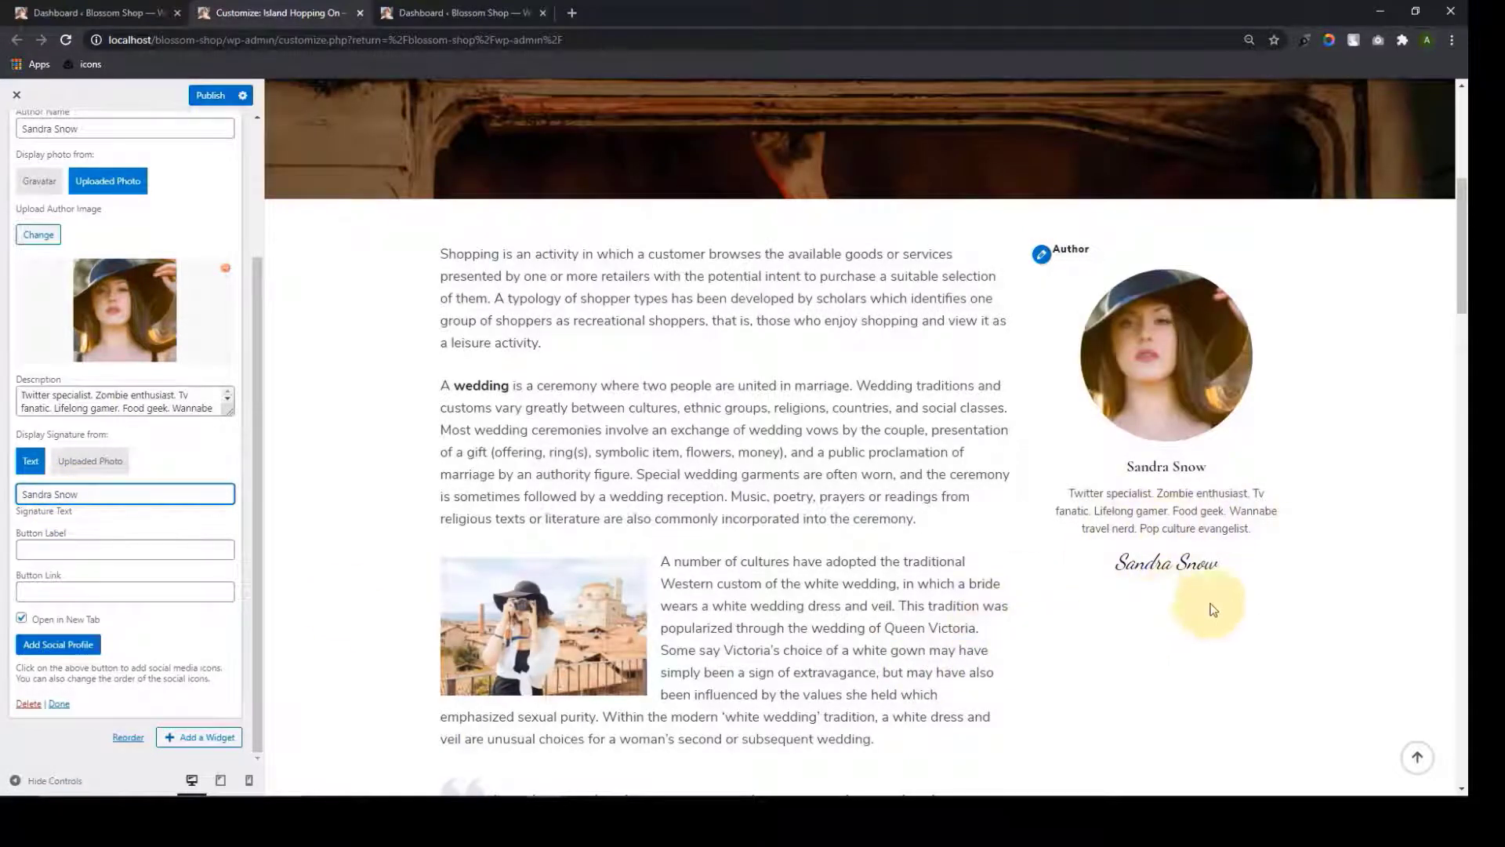
click(78, 550)
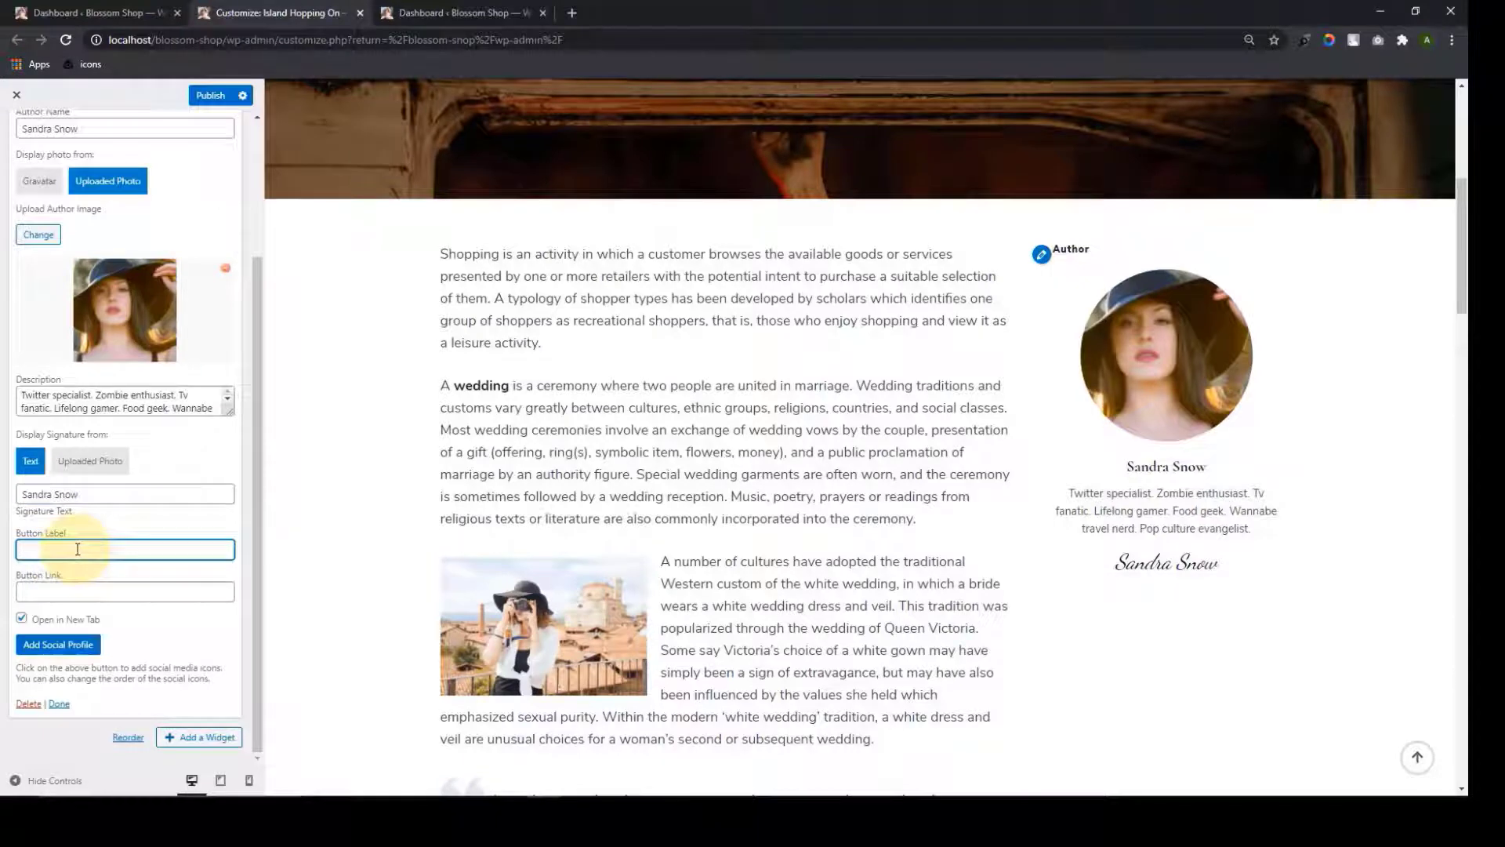
text(Know M)
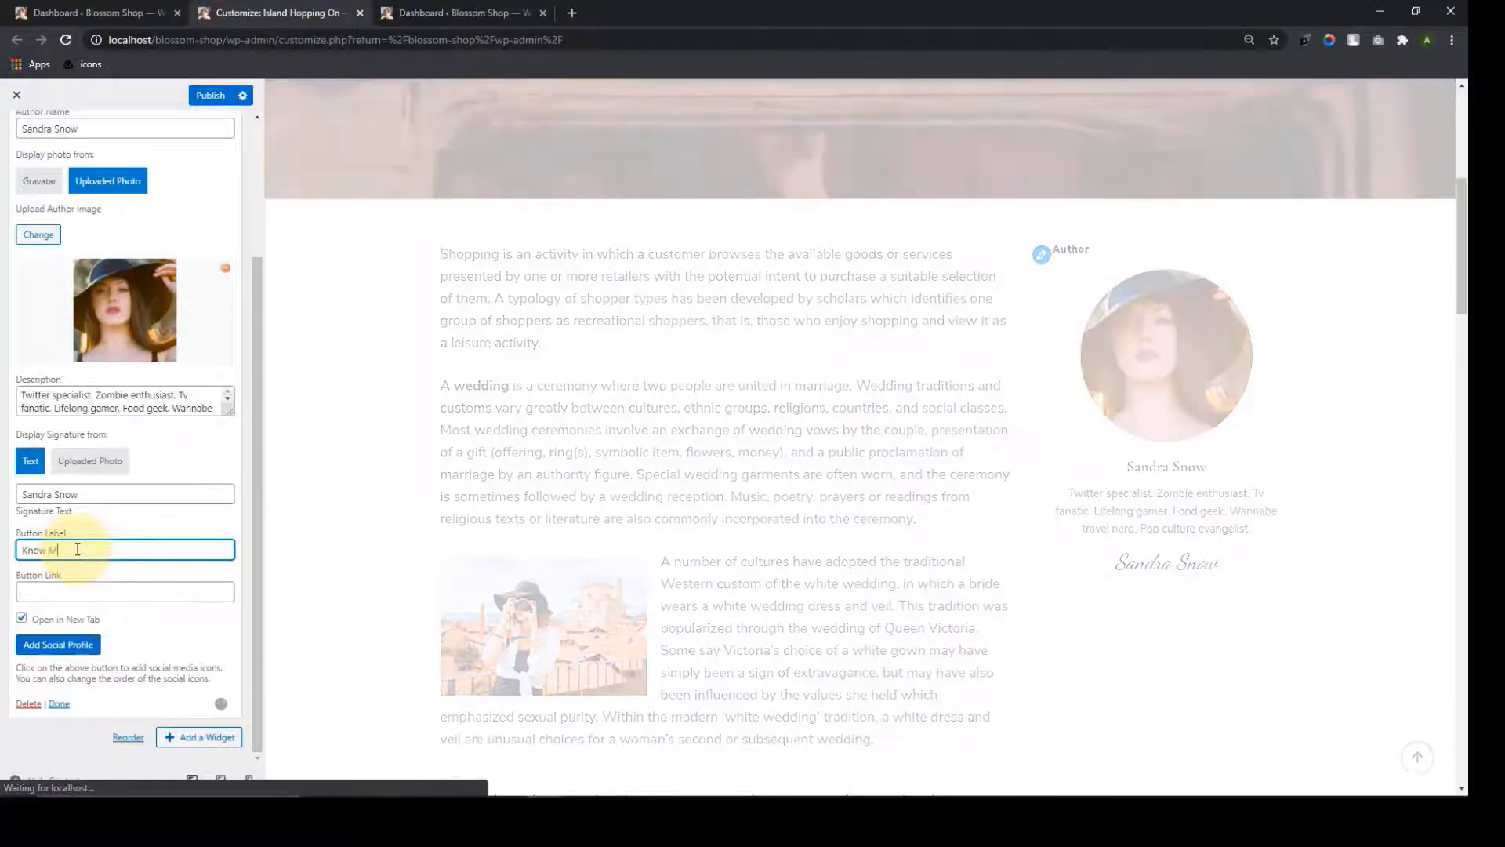
text(e Better)
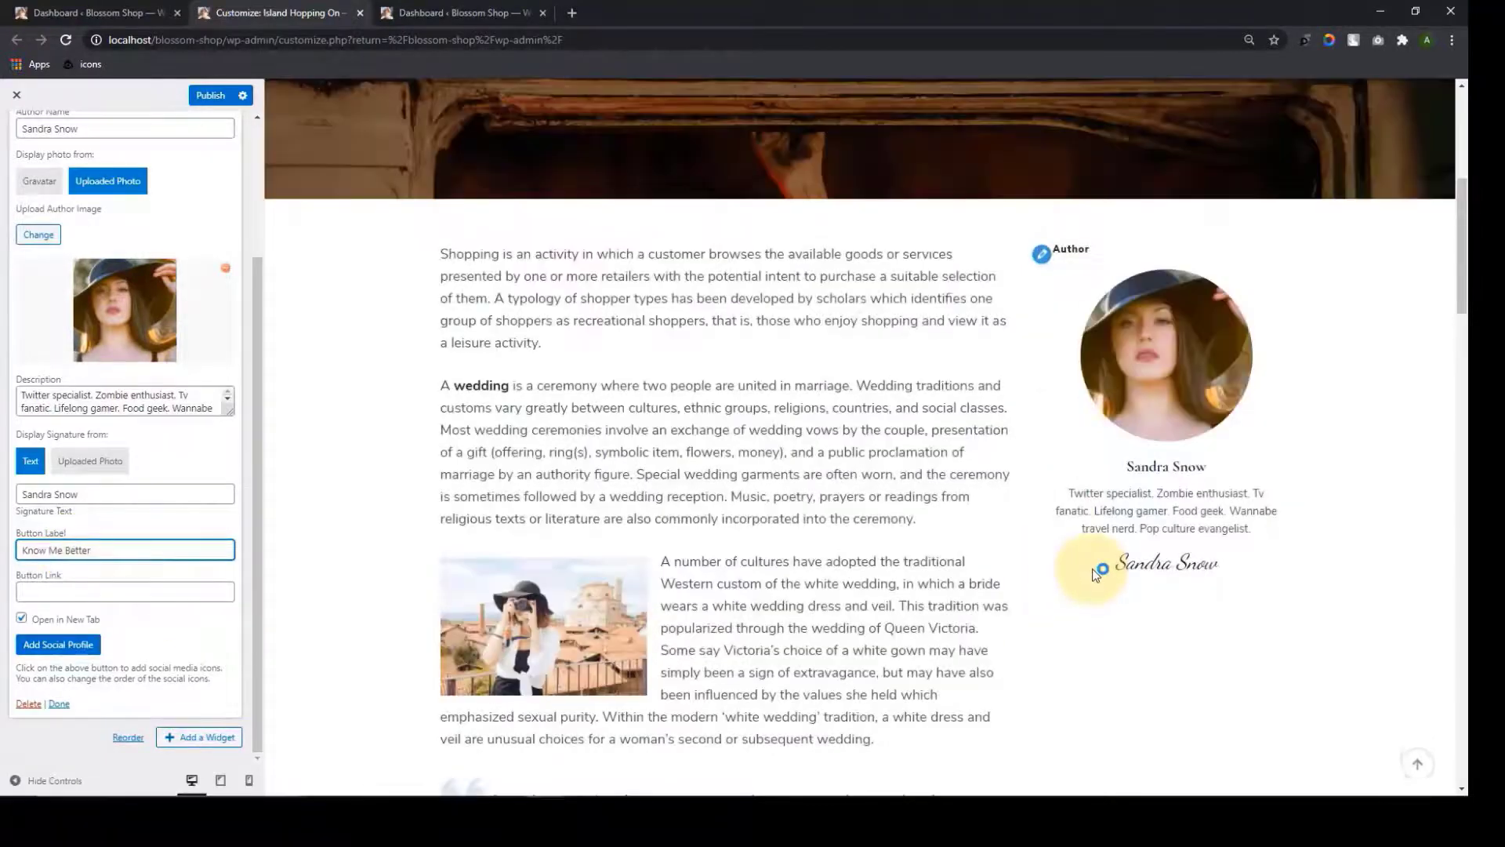
click(160, 595)
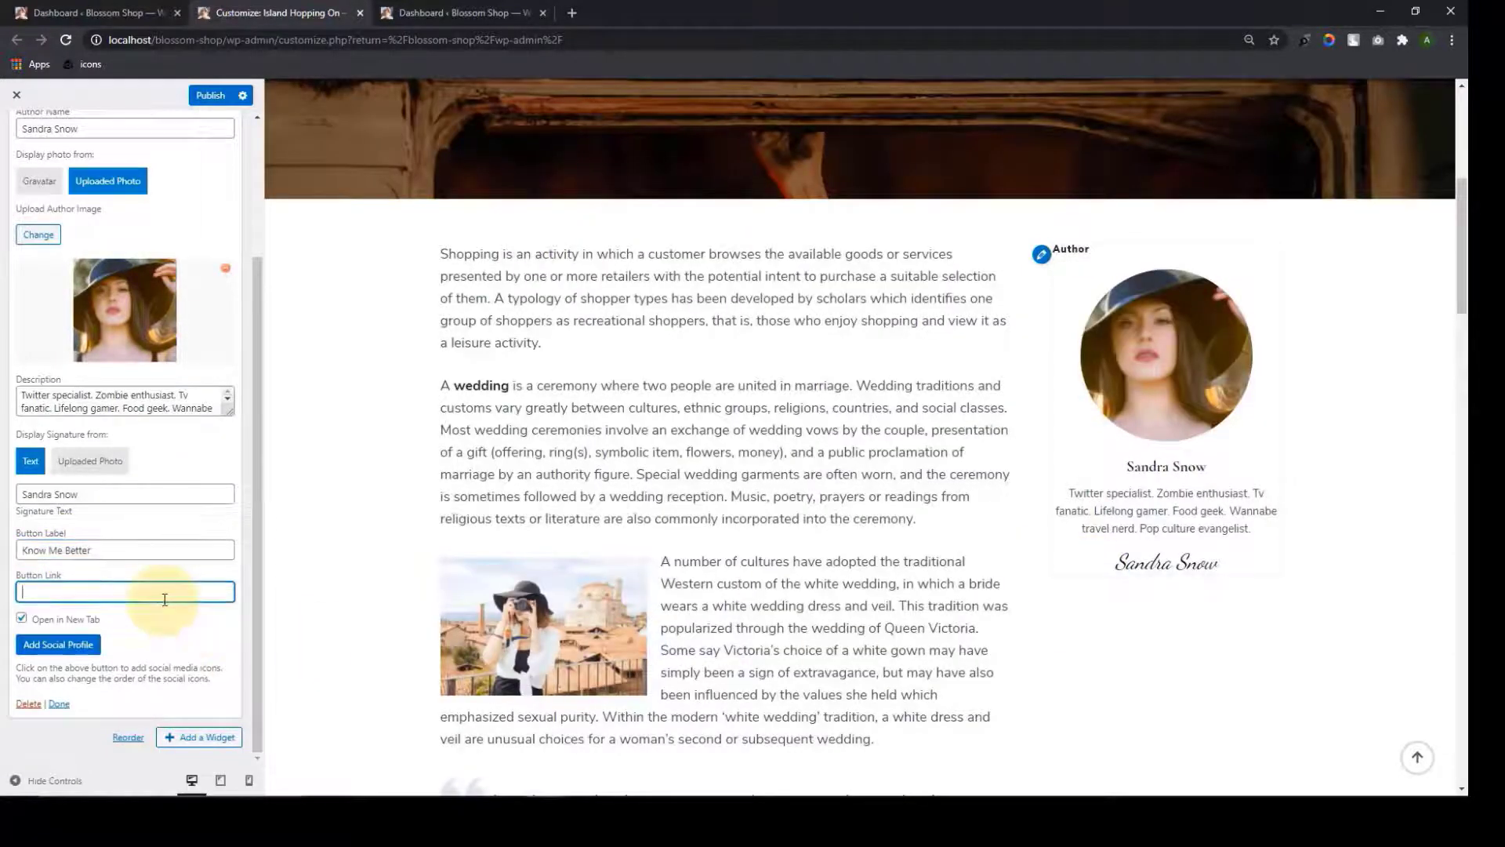
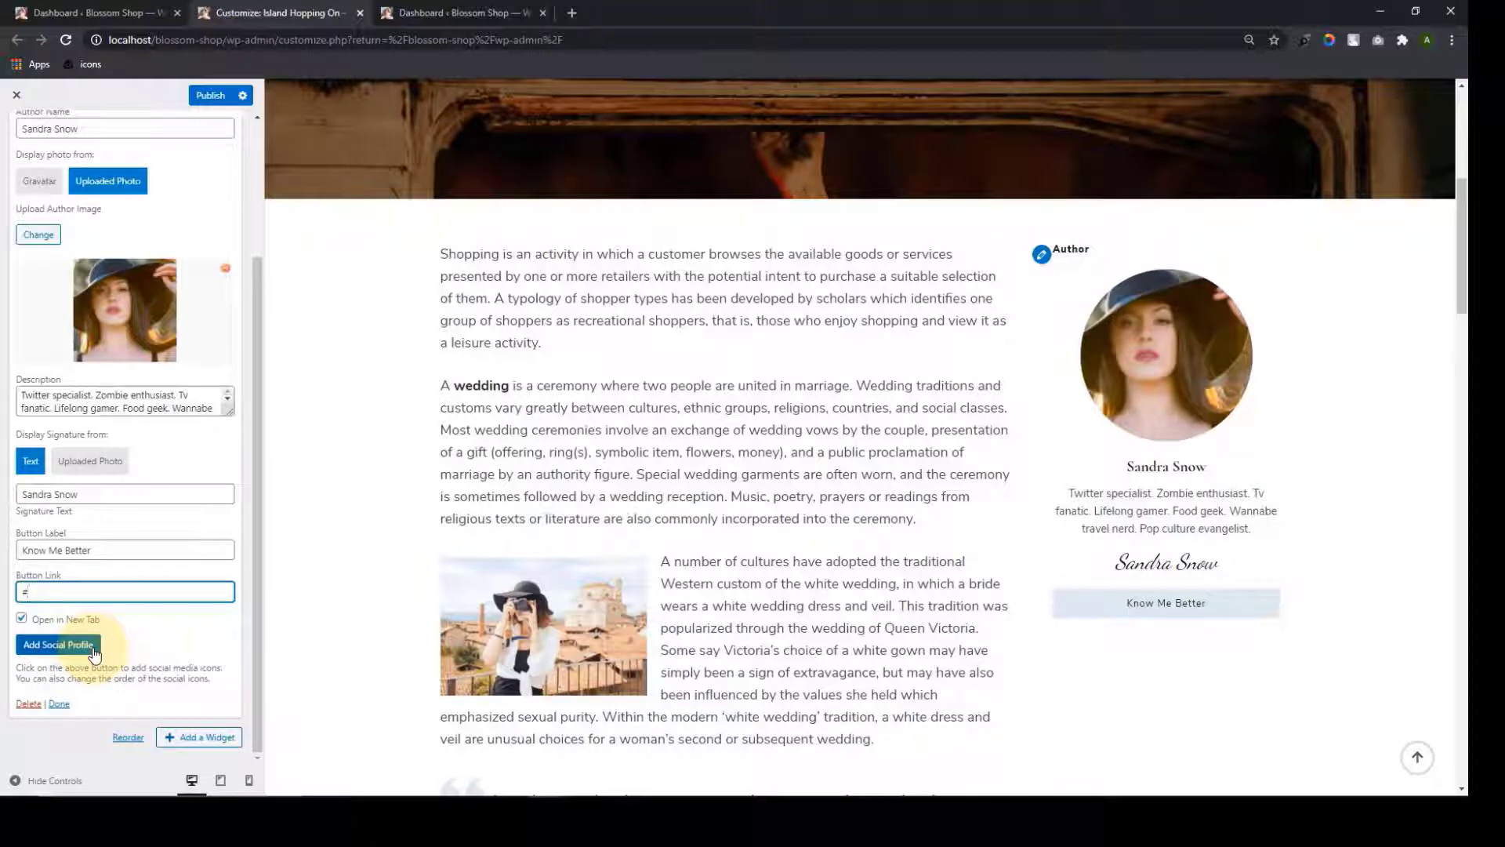
Add a Facebook social profile with its link to the author box
click(92, 652)
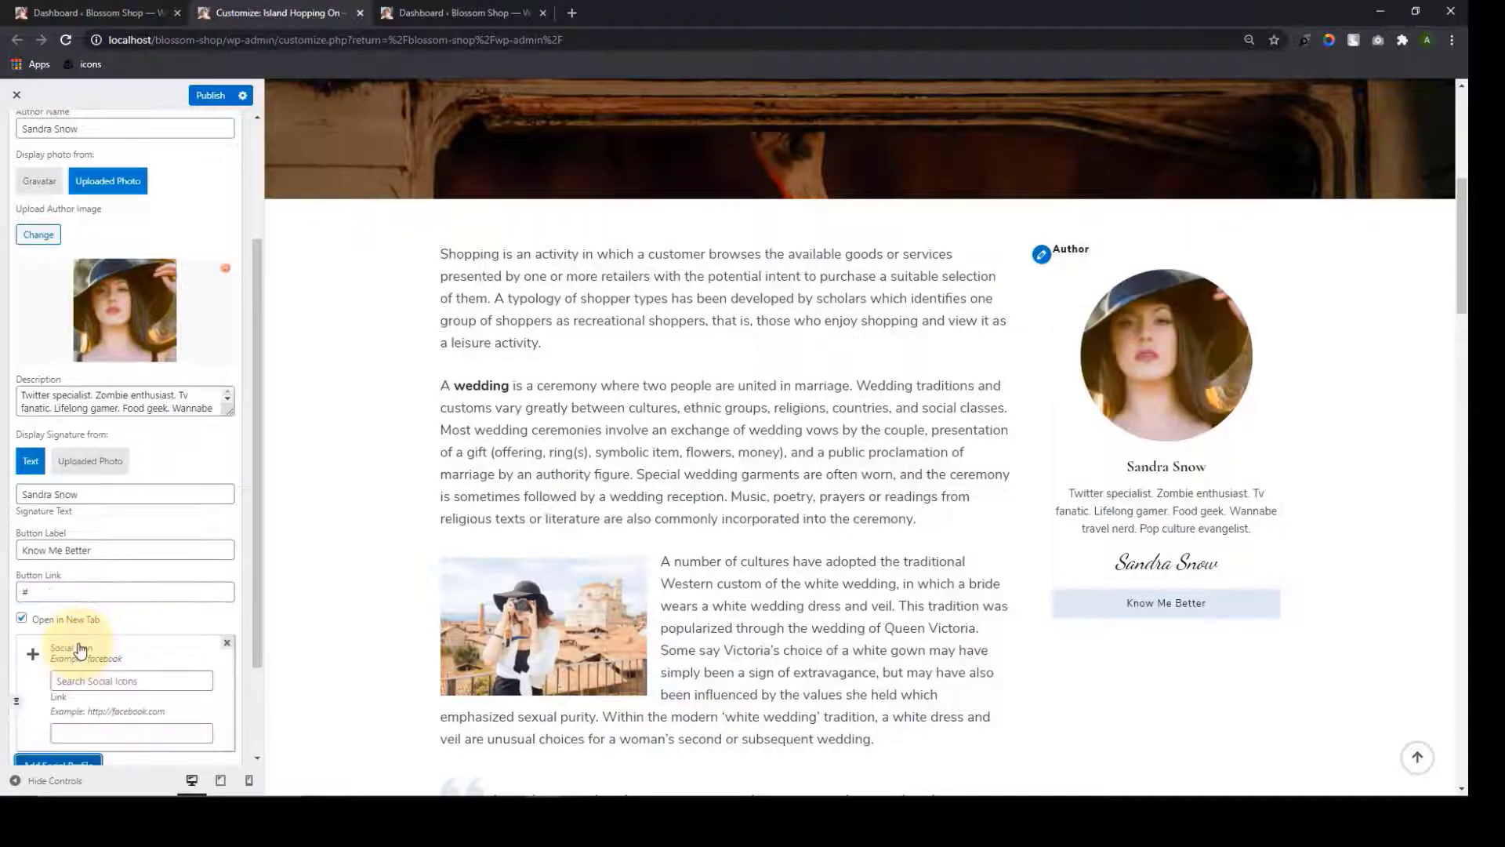
scroll(68, 549, down, 2)
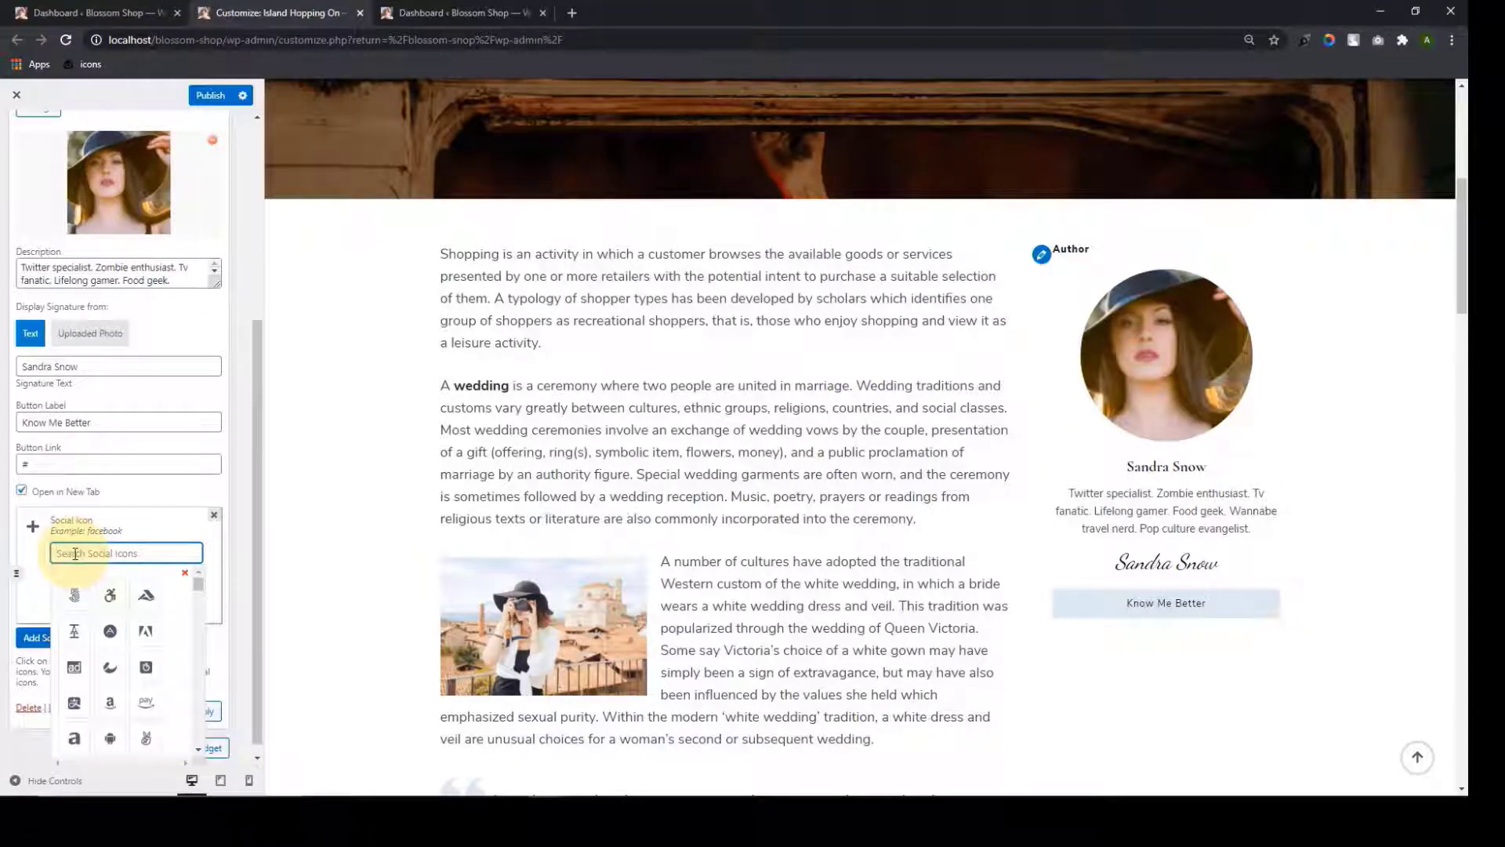
text(ace)
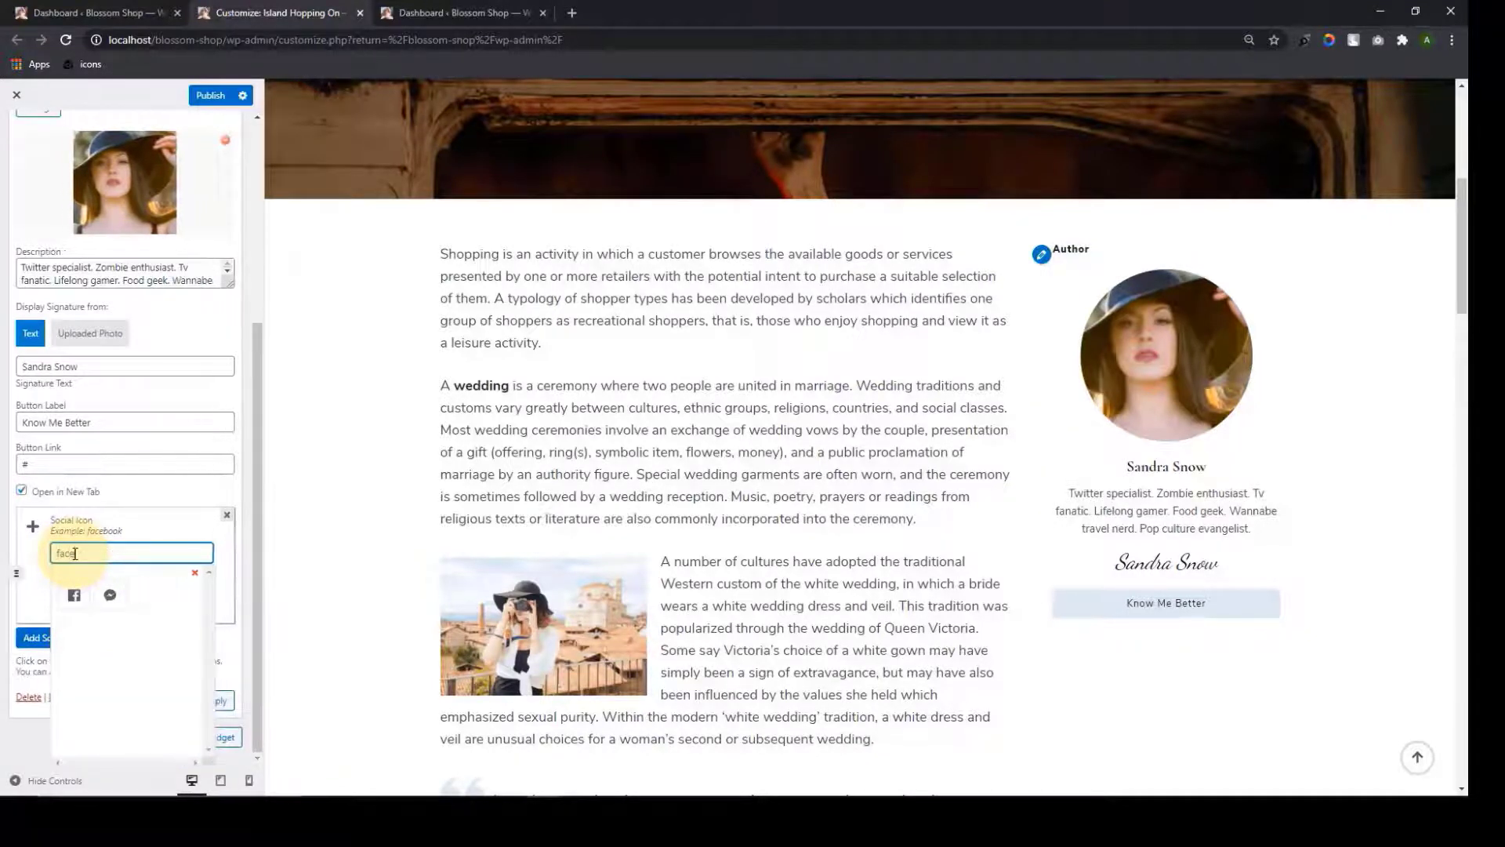
click(75, 599)
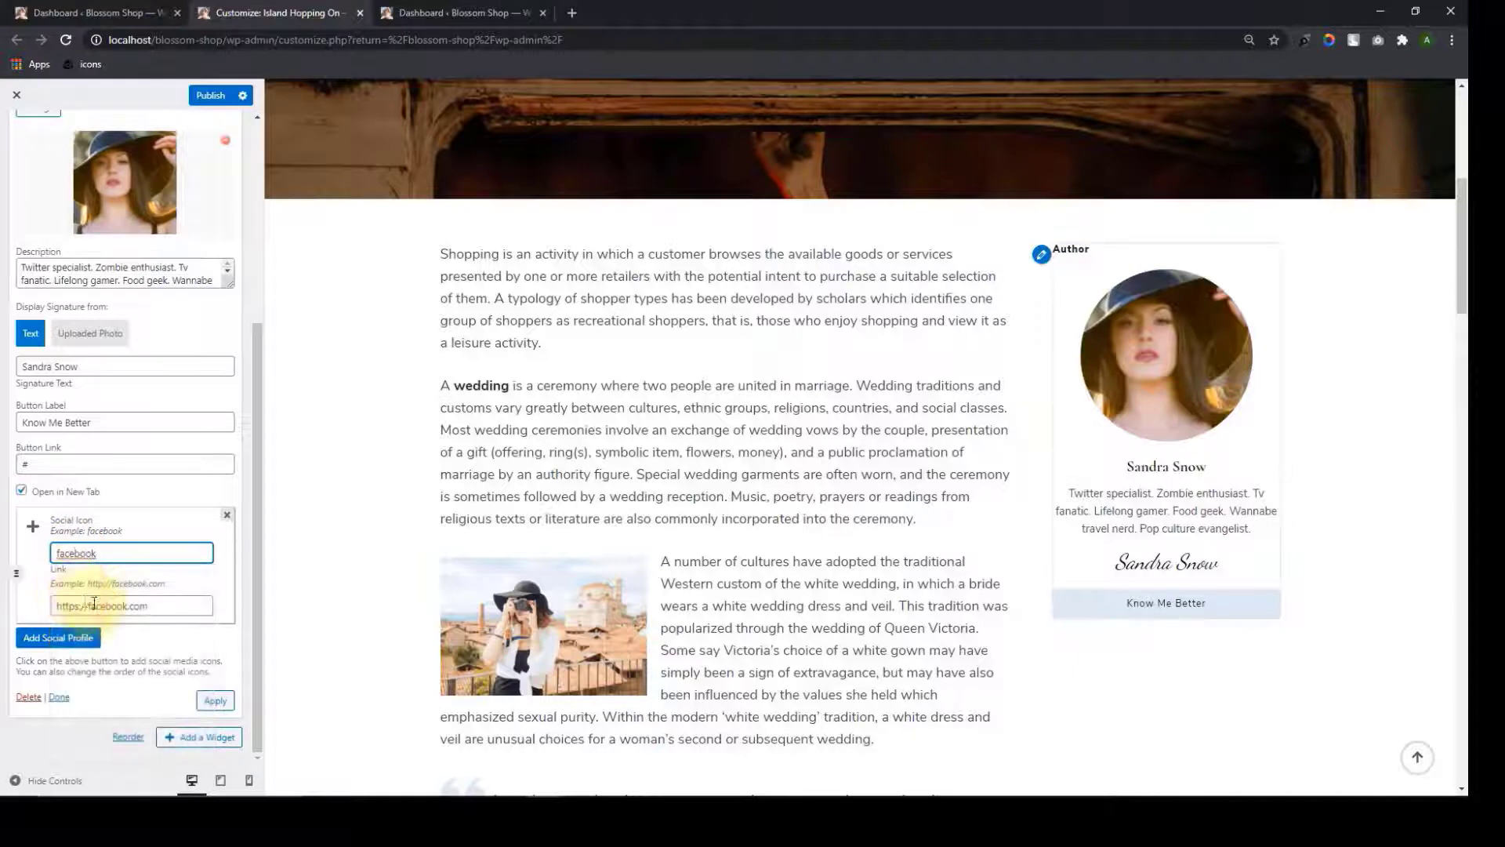
drag(148, 606, 49, 605)
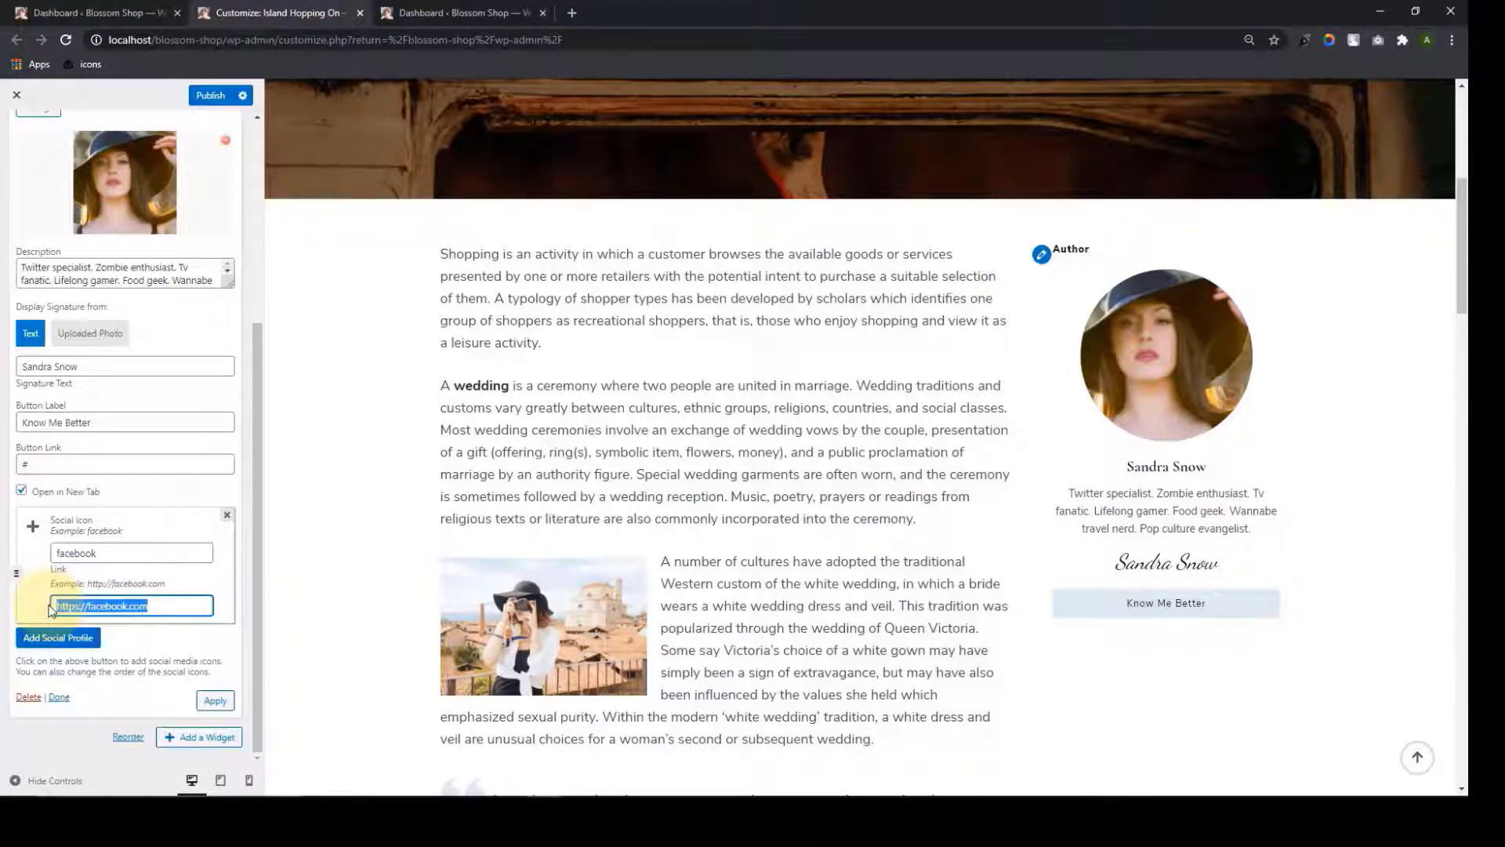
Add Instagram, LinkedIn, YouTube, Amazon and Pinterest social profiles to the author widget
click(58, 637)
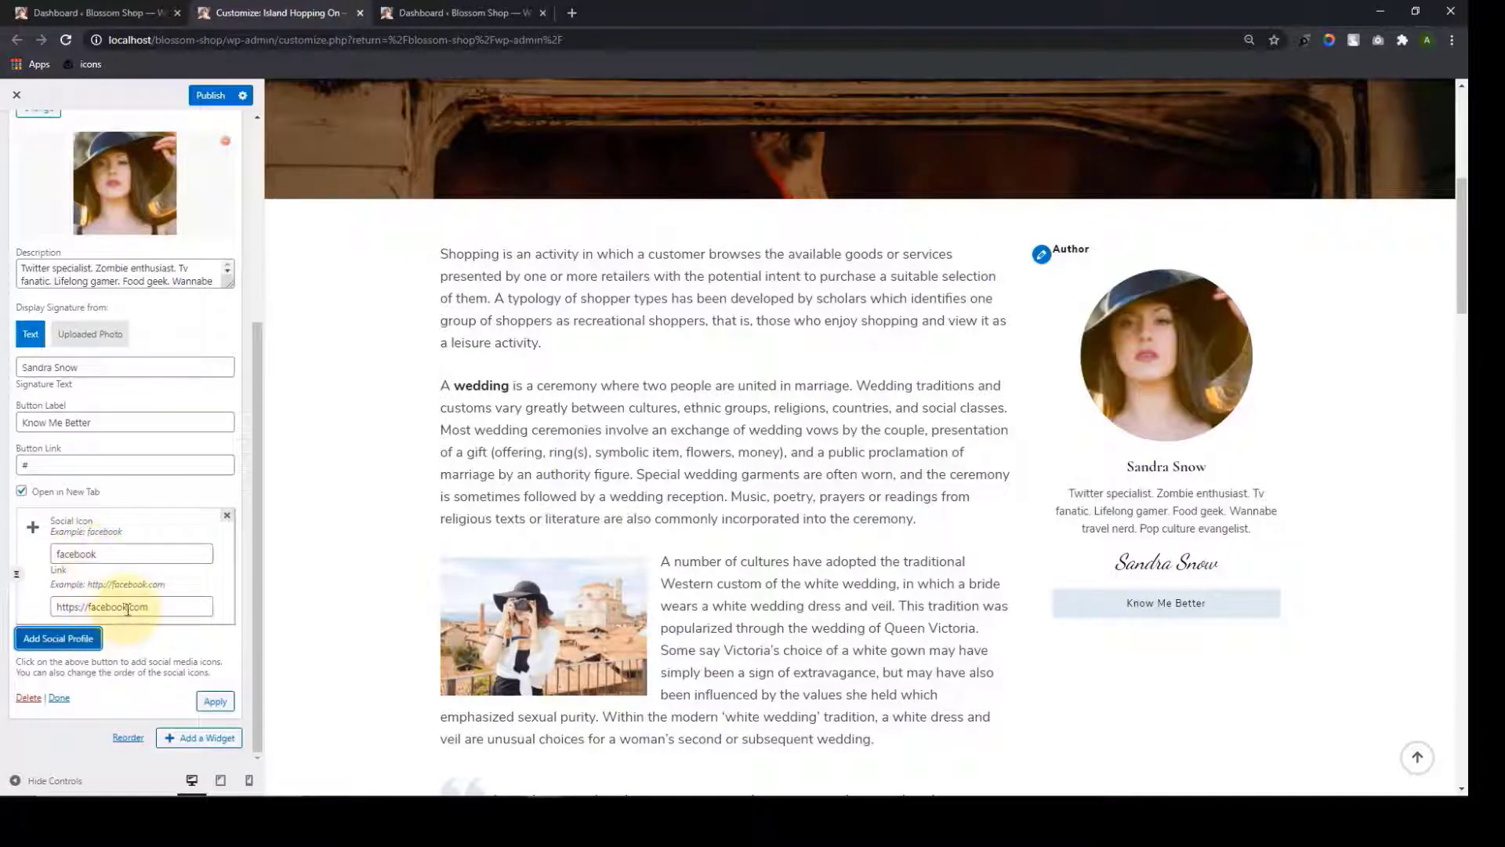
click(73, 641)
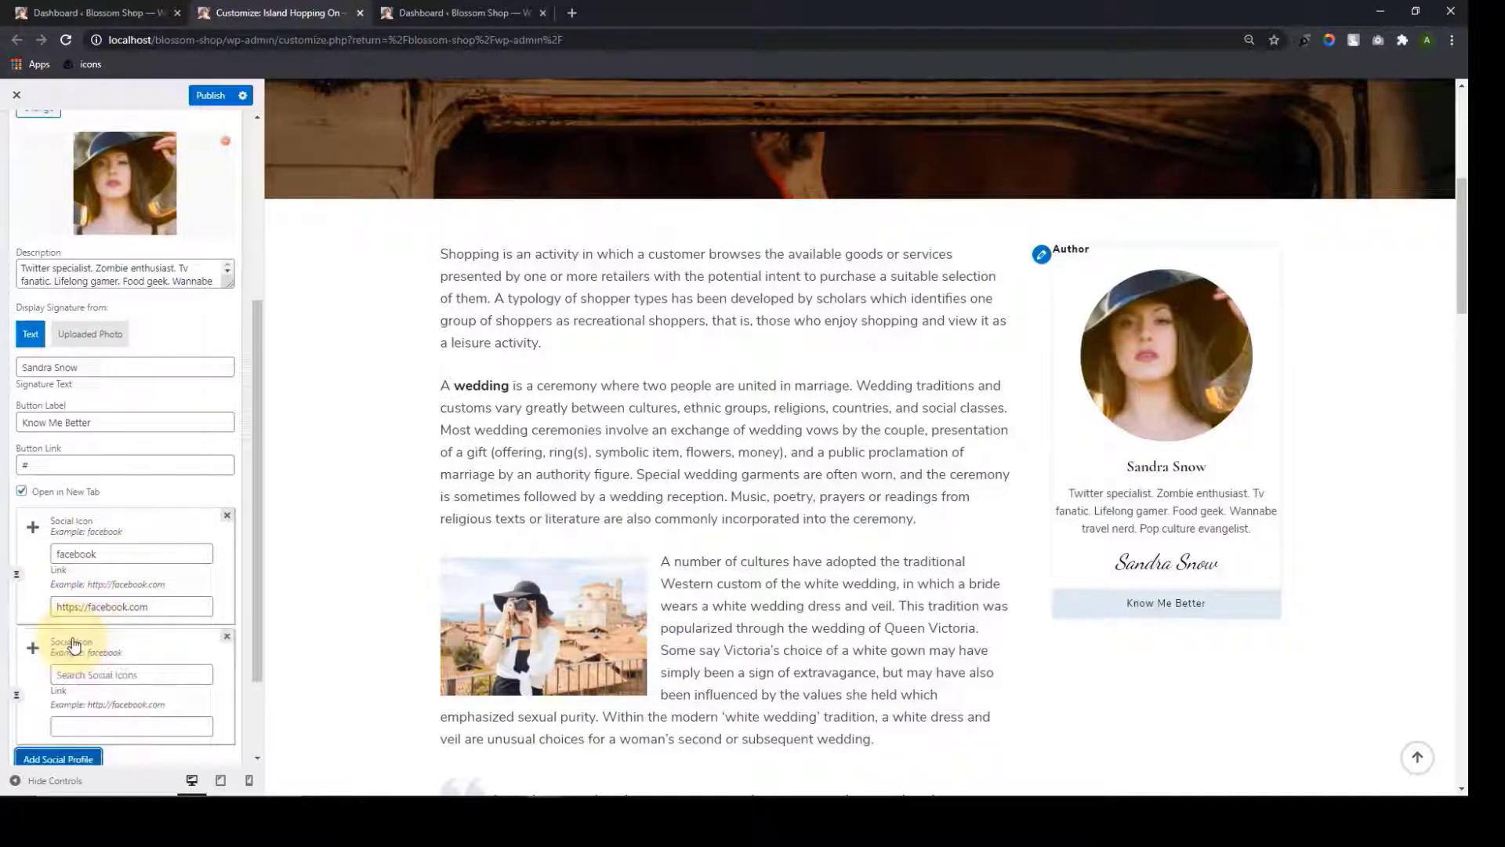
click(125, 566)
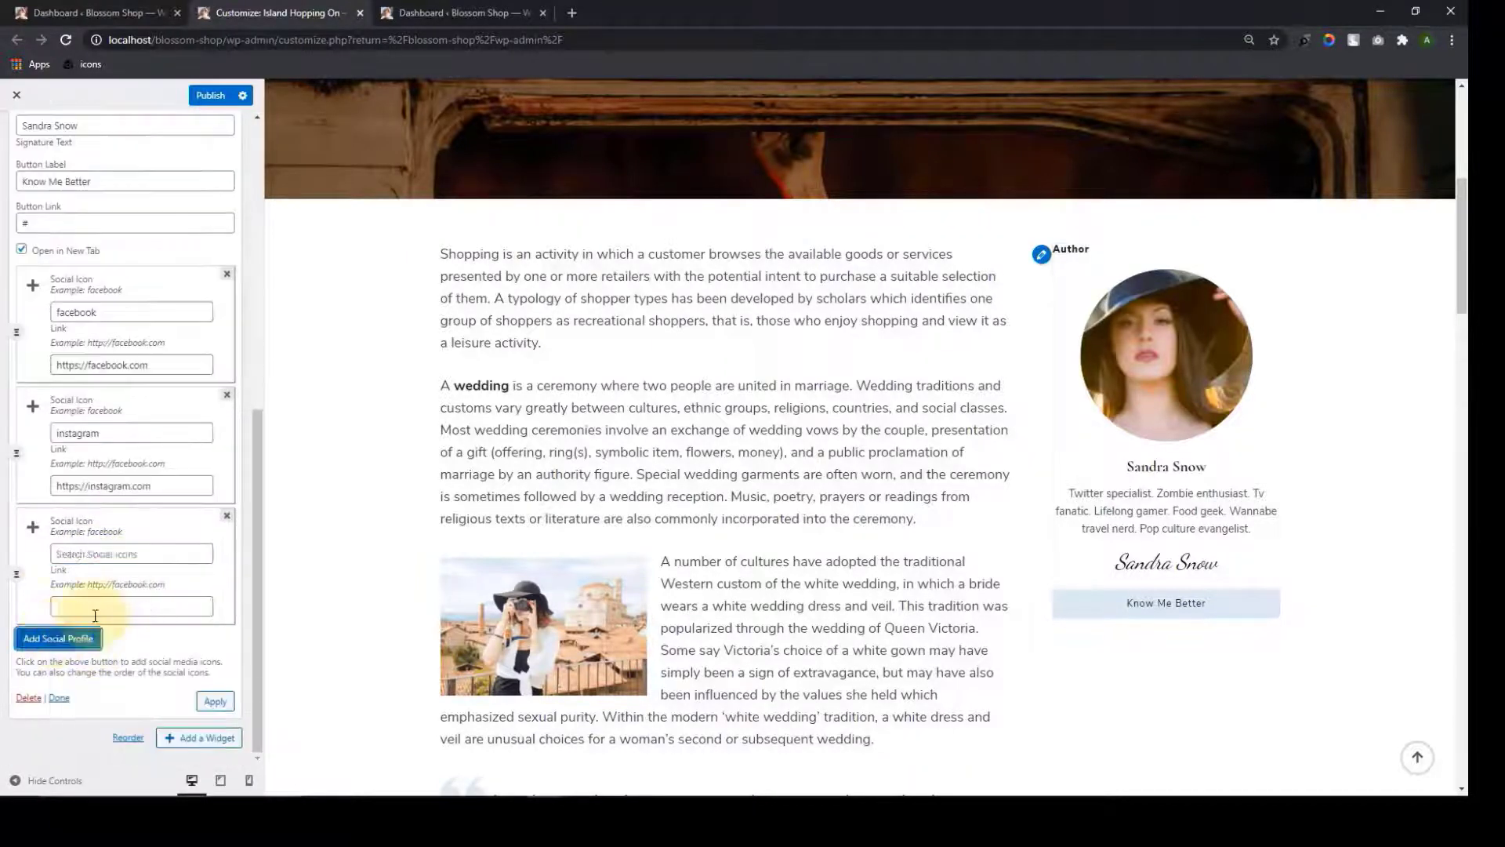
click(78, 634)
click(69, 638)
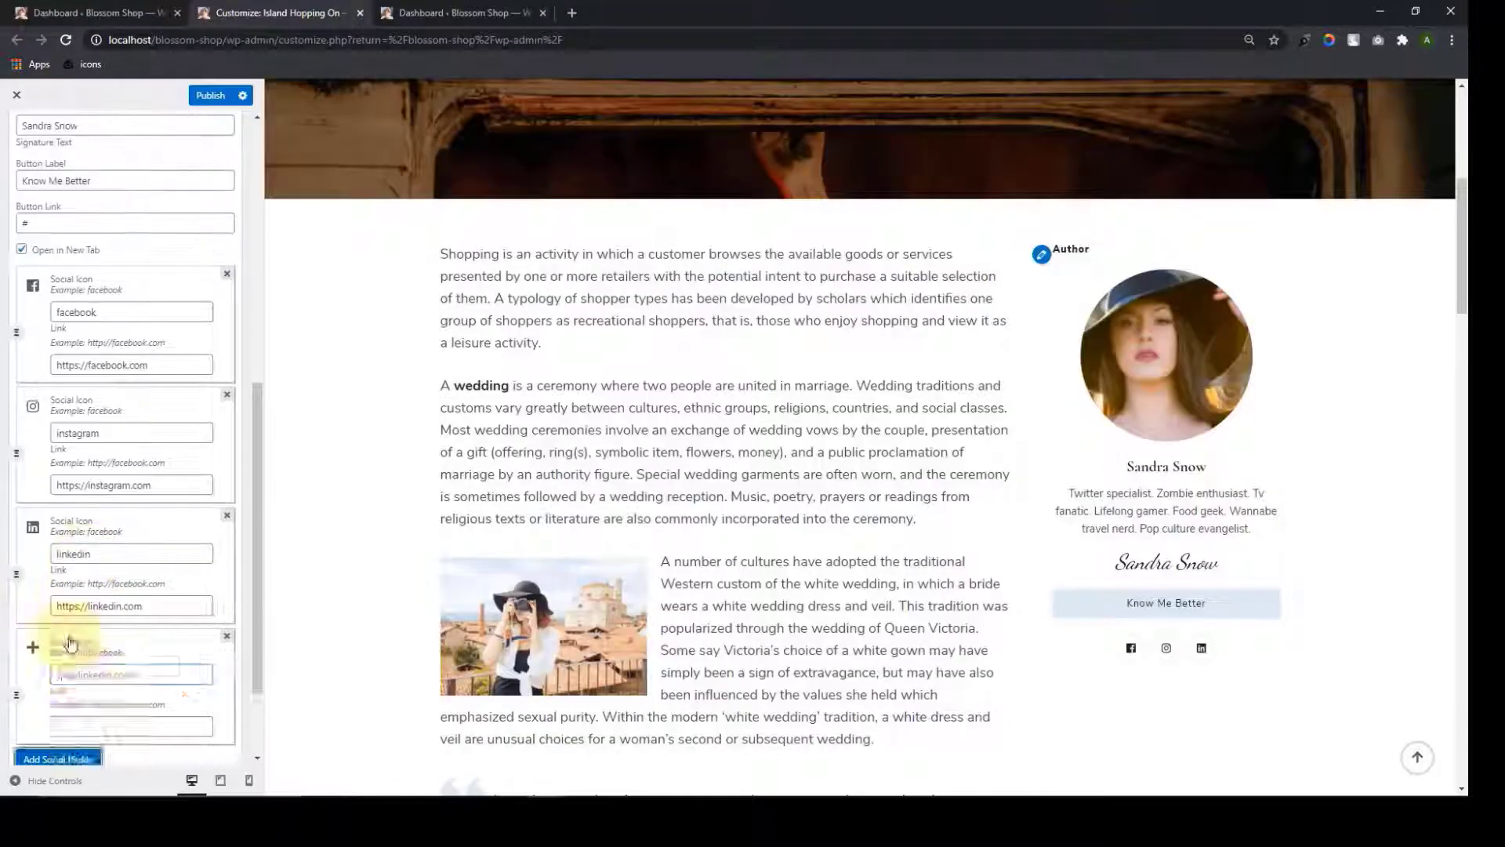
click(78, 675)
text(youtube)
click(60, 681)
text(amazon)
click(81, 675)
text(pinterest)
click(77, 722)
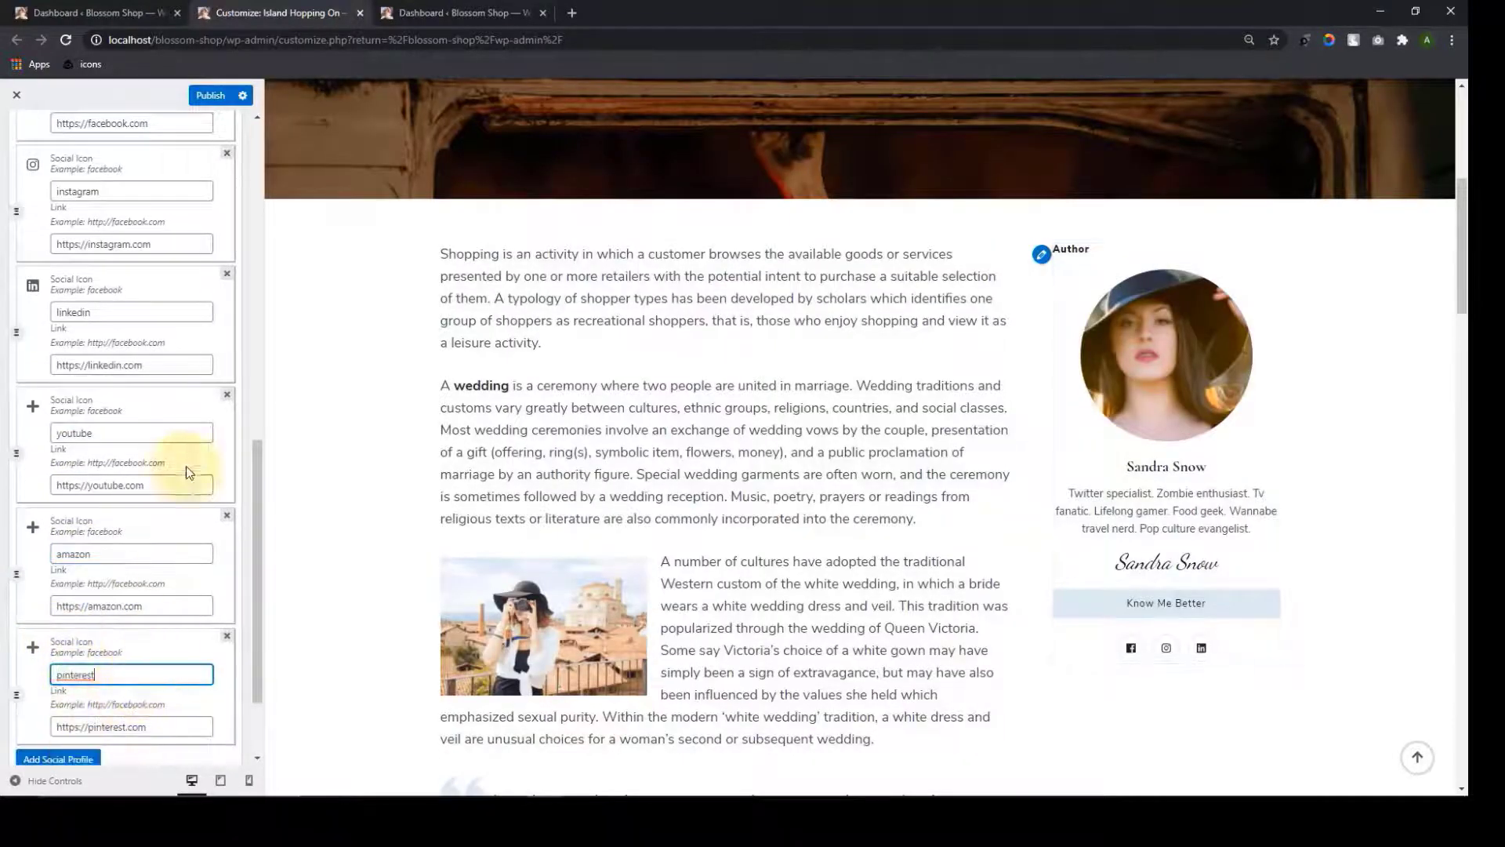
Apply the six social profiles and close the Author Bio widget
scroll(158, 298, up, 5)
scroll(161, 353, down, 3)
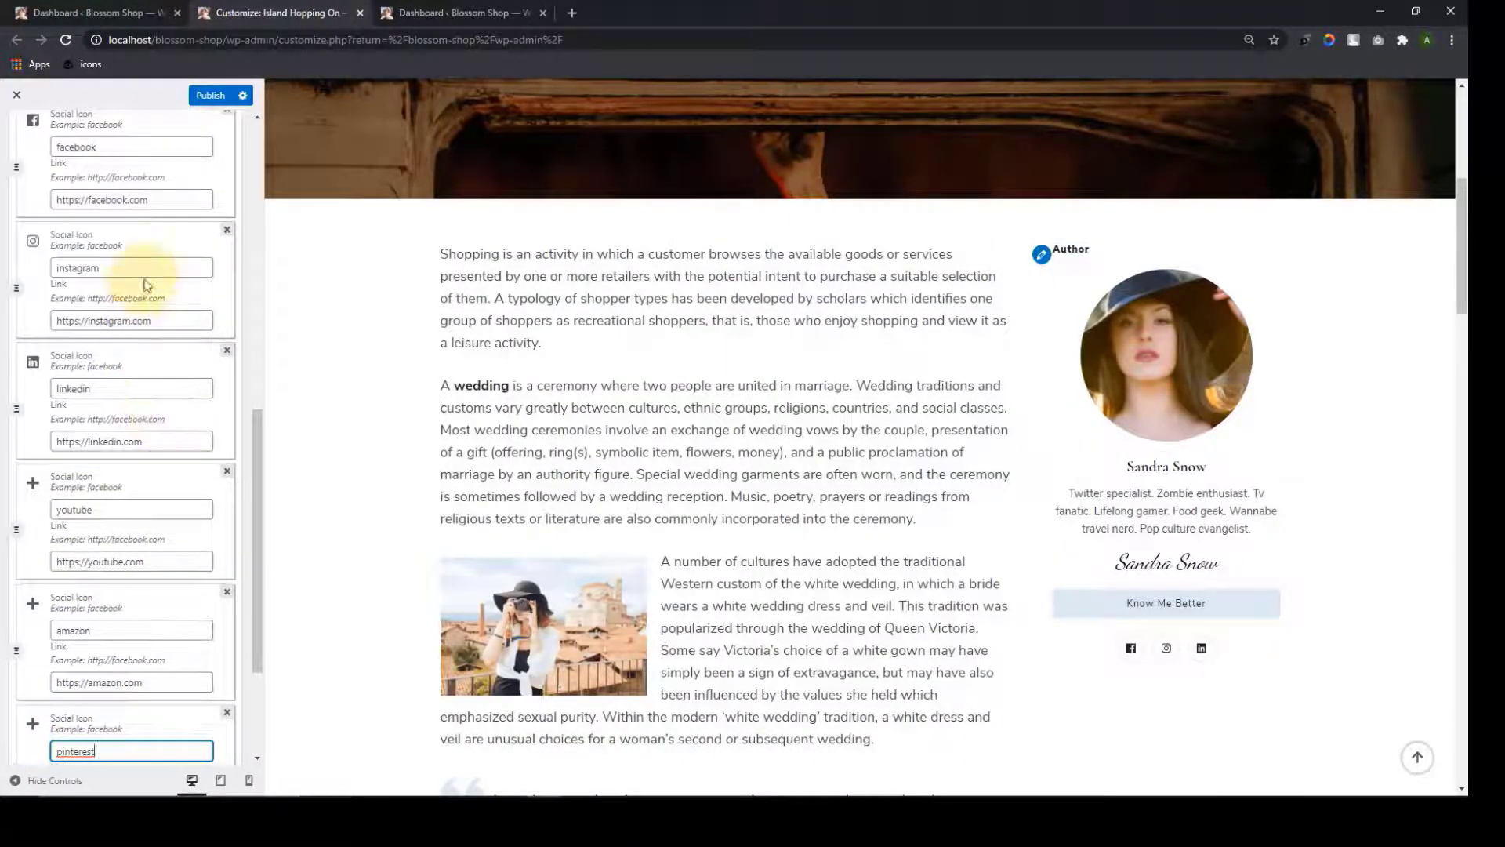
scroll(151, 266, up, 5)
scroll(153, 363, down, 8)
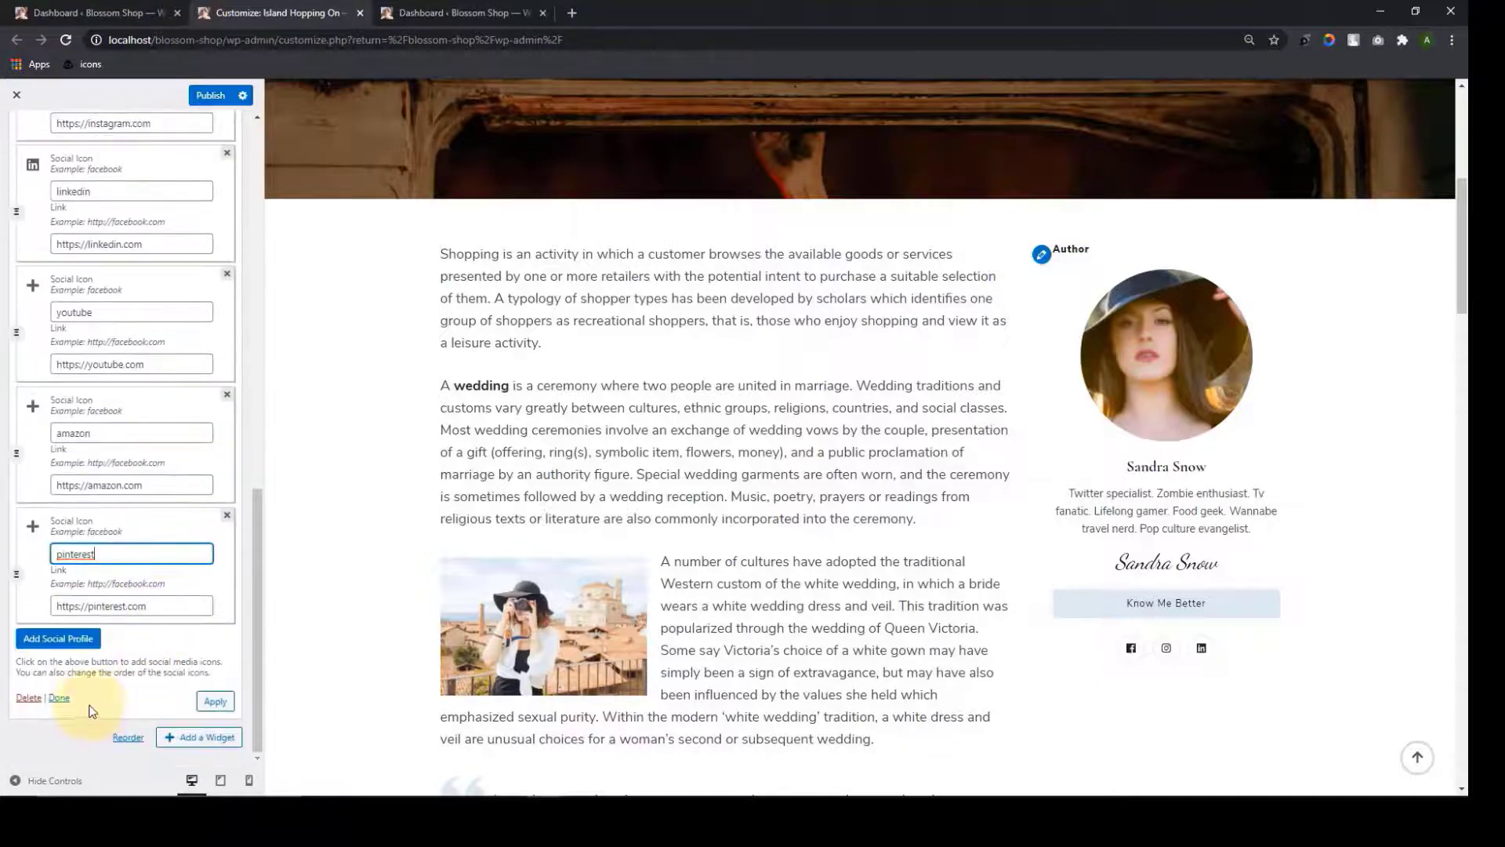
click(213, 702)
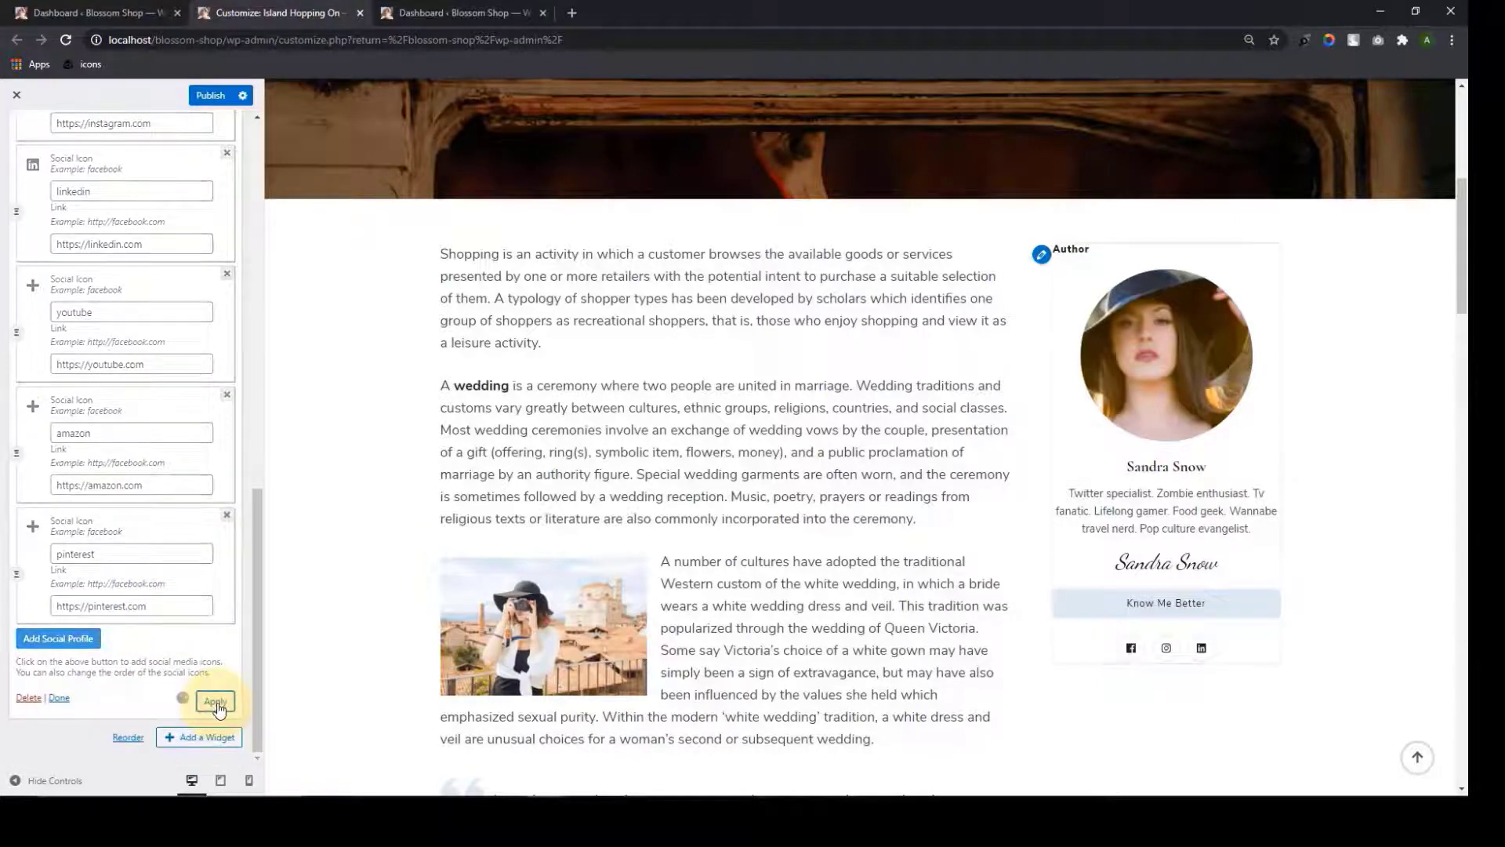
click(59, 698)
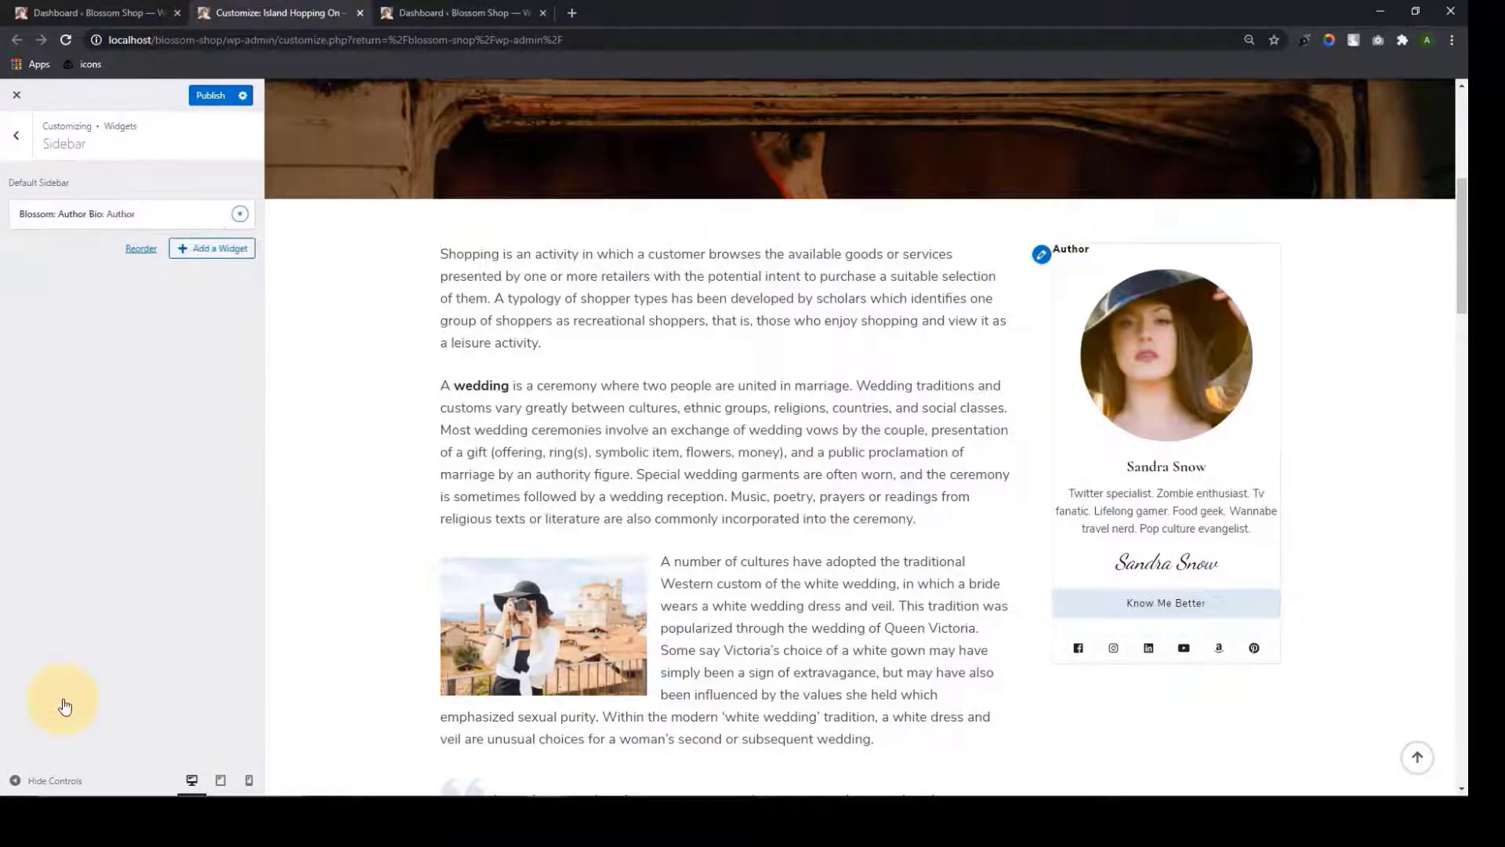
Publish the sidebar changes and review the author box in the preview
click(211, 97)
scroll(1195, 322, down, 1)
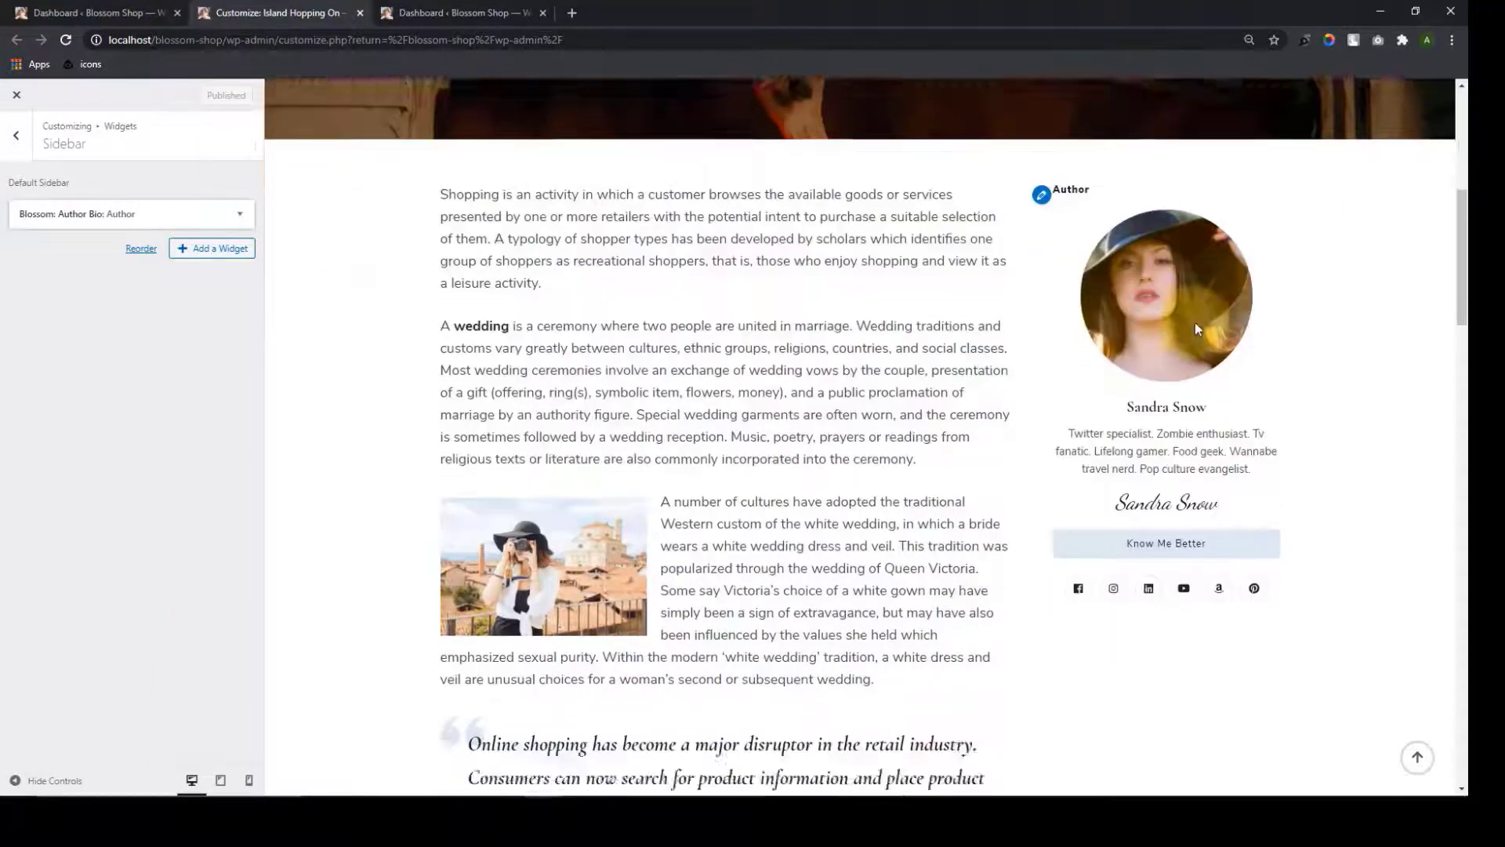
scroll(1195, 322, down, 4)
scroll(1171, 371, up, 4)
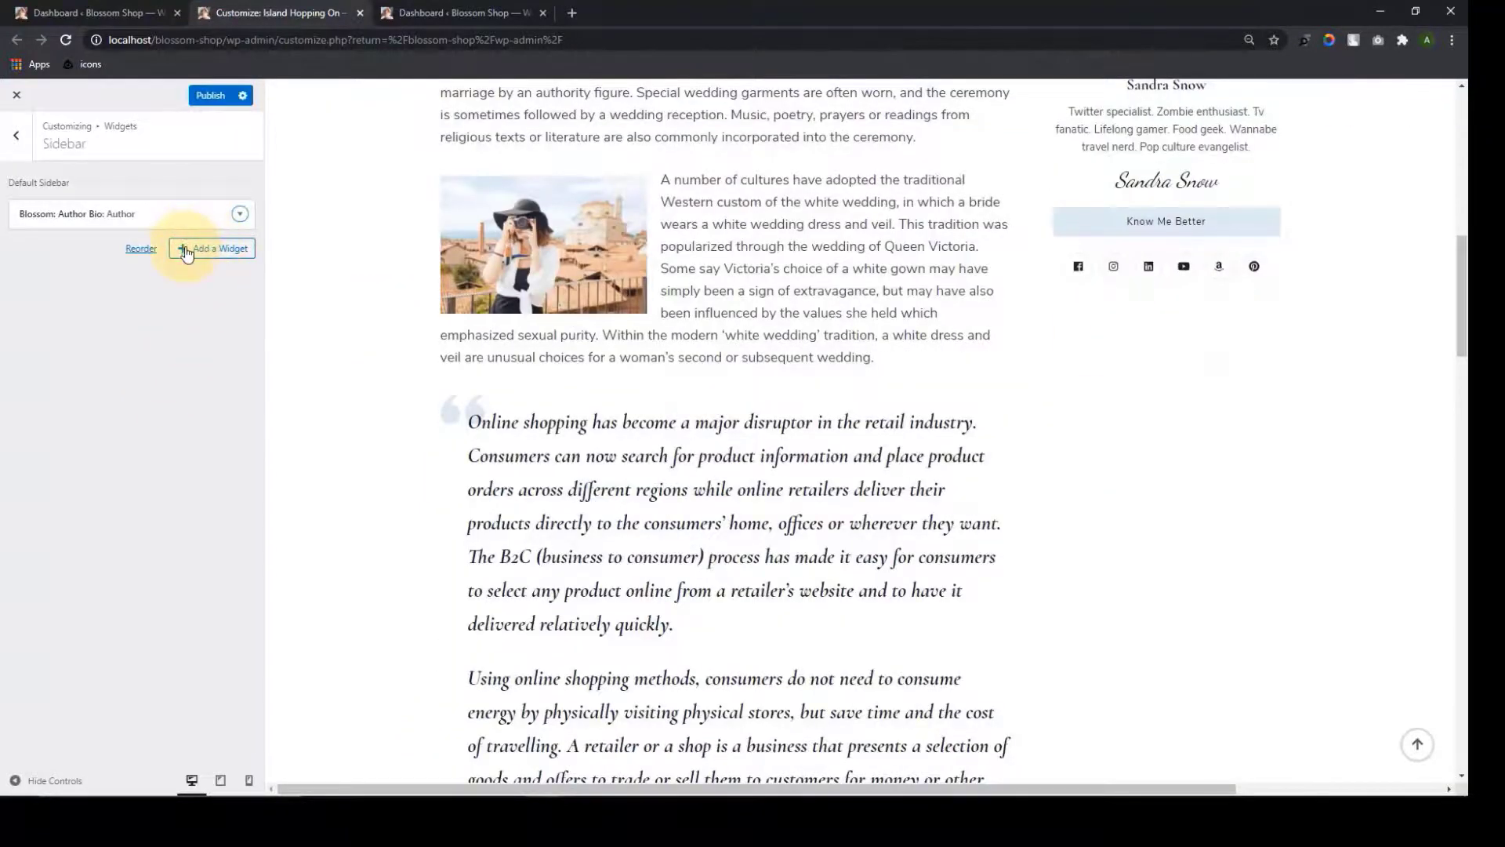
Add an Email Newsletter widget below the author box
click(186, 251)
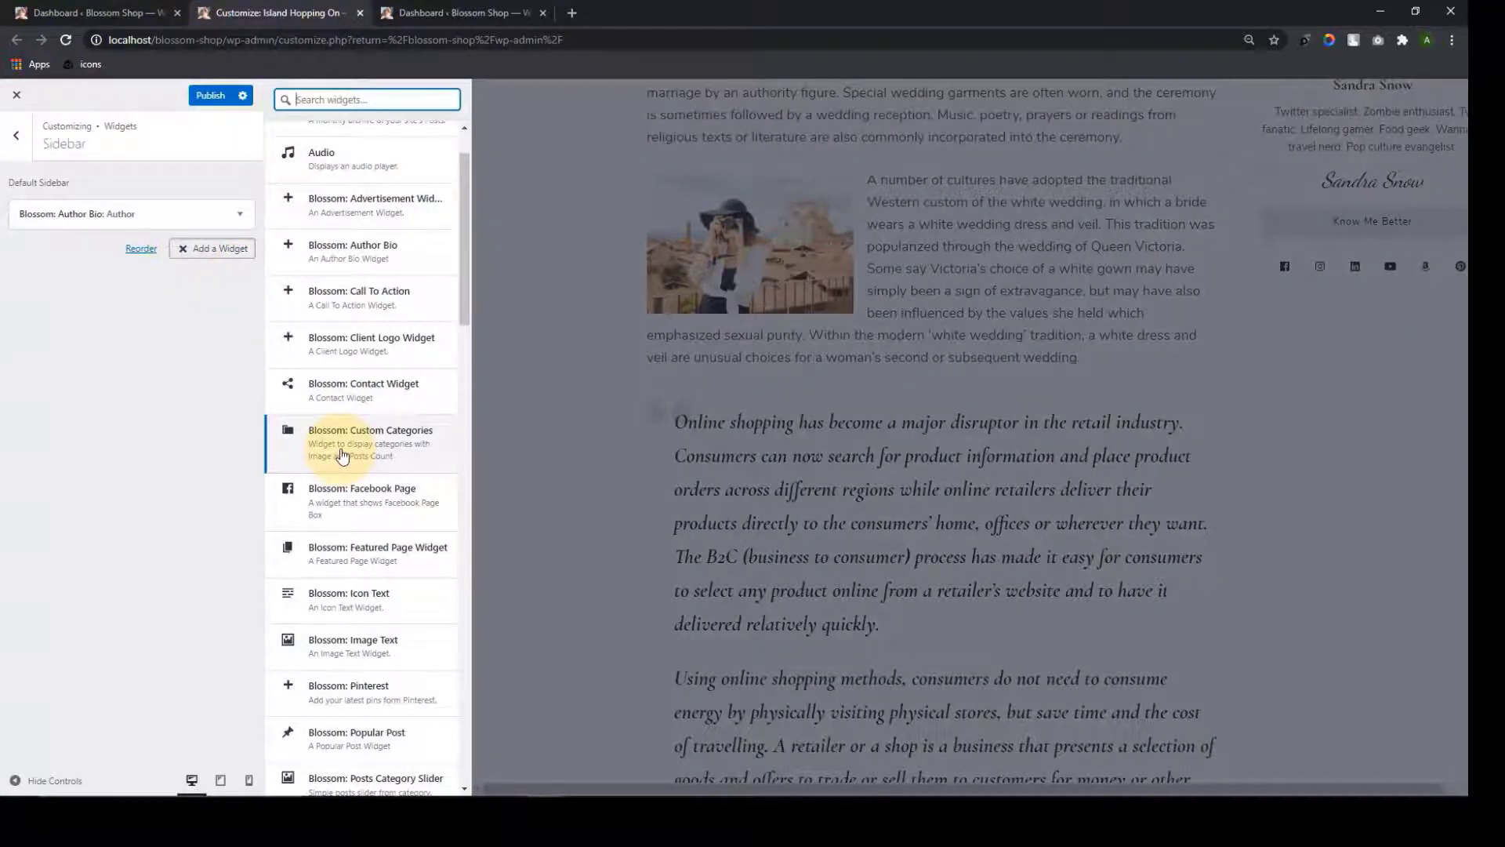
scroll(329, 517, down, 4)
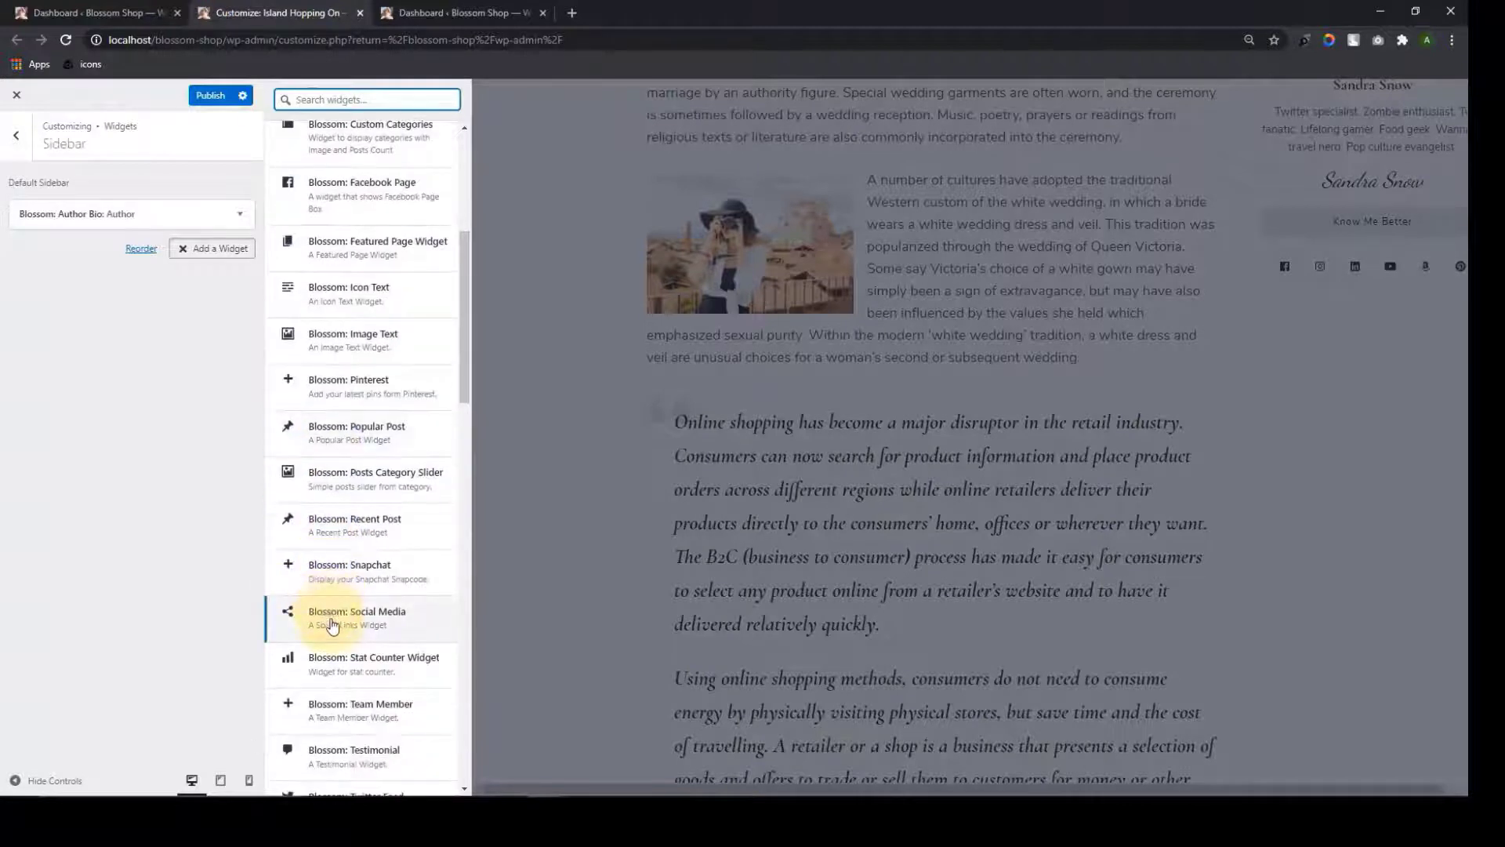
scroll(349, 620, up, 3)
scroll(354, 608, up, 1)
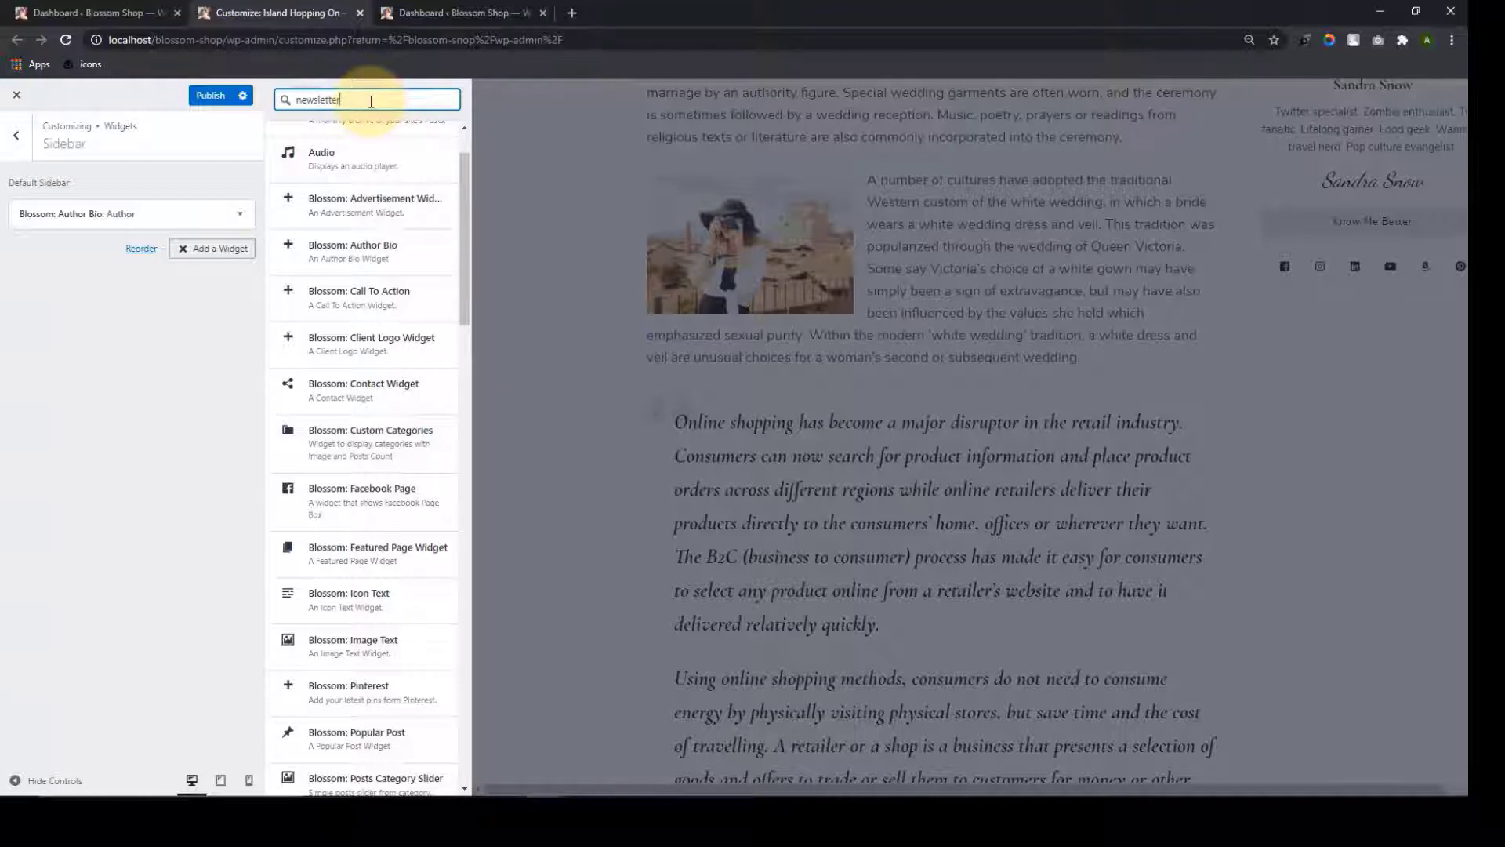
click(362, 148)
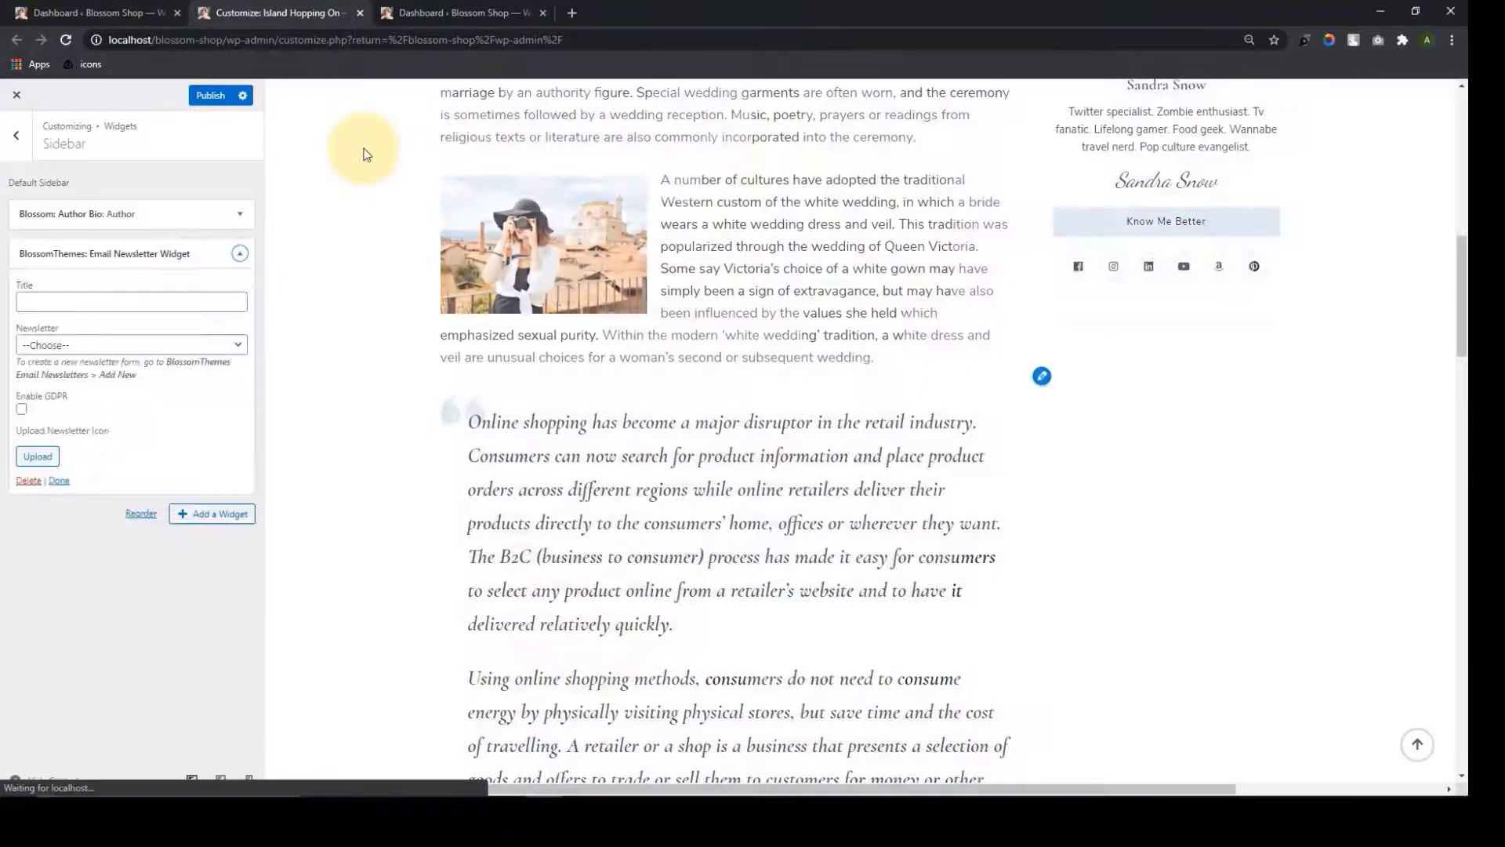
Title the widget 'Newsletter' and select the 'Get Discount 20% Off' form
scroll(1164, 412, down, 1)
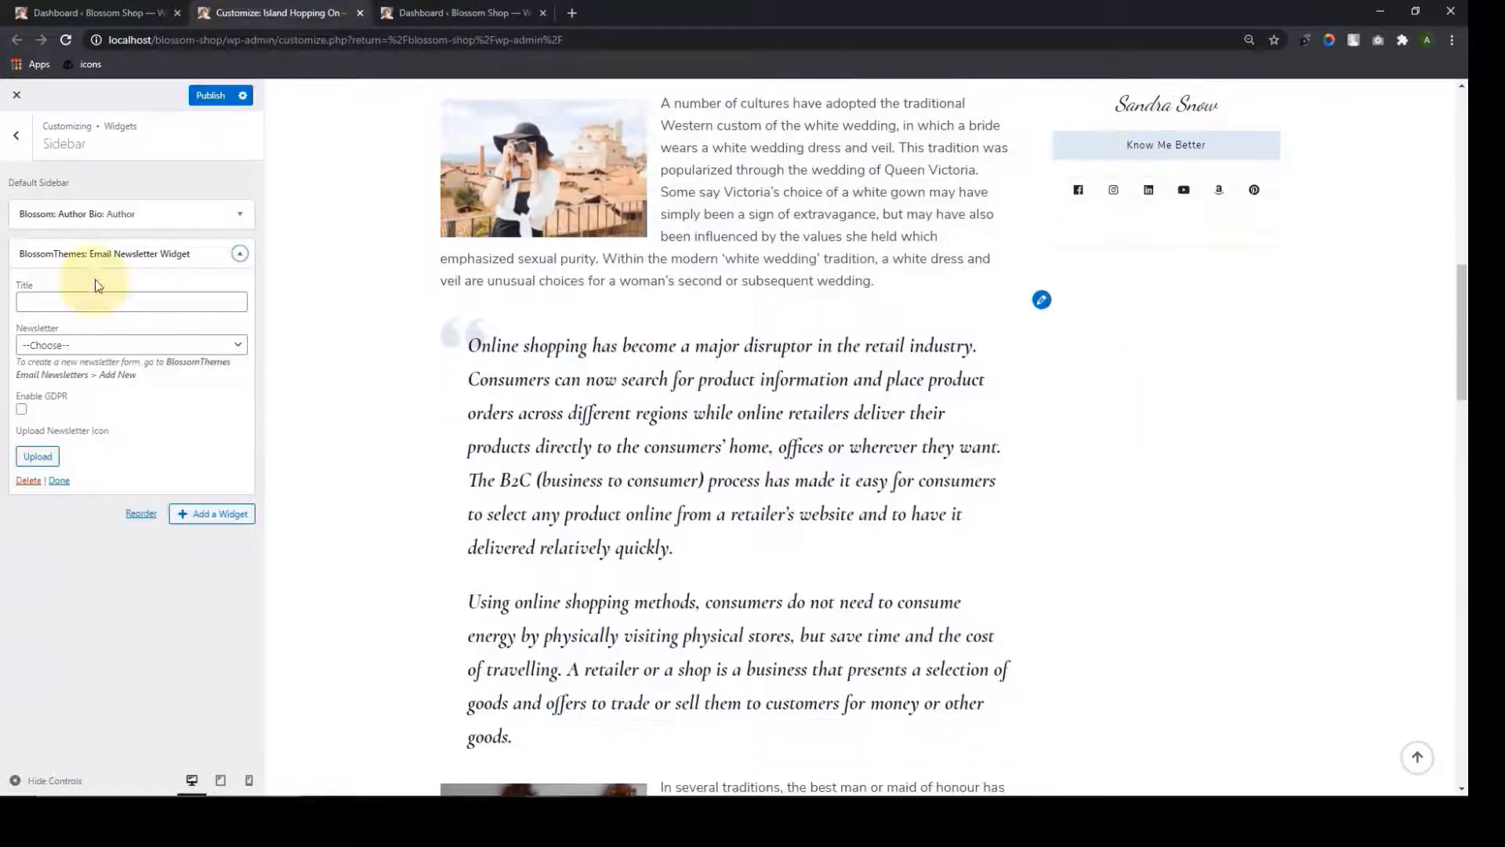
click(104, 299)
text(New)
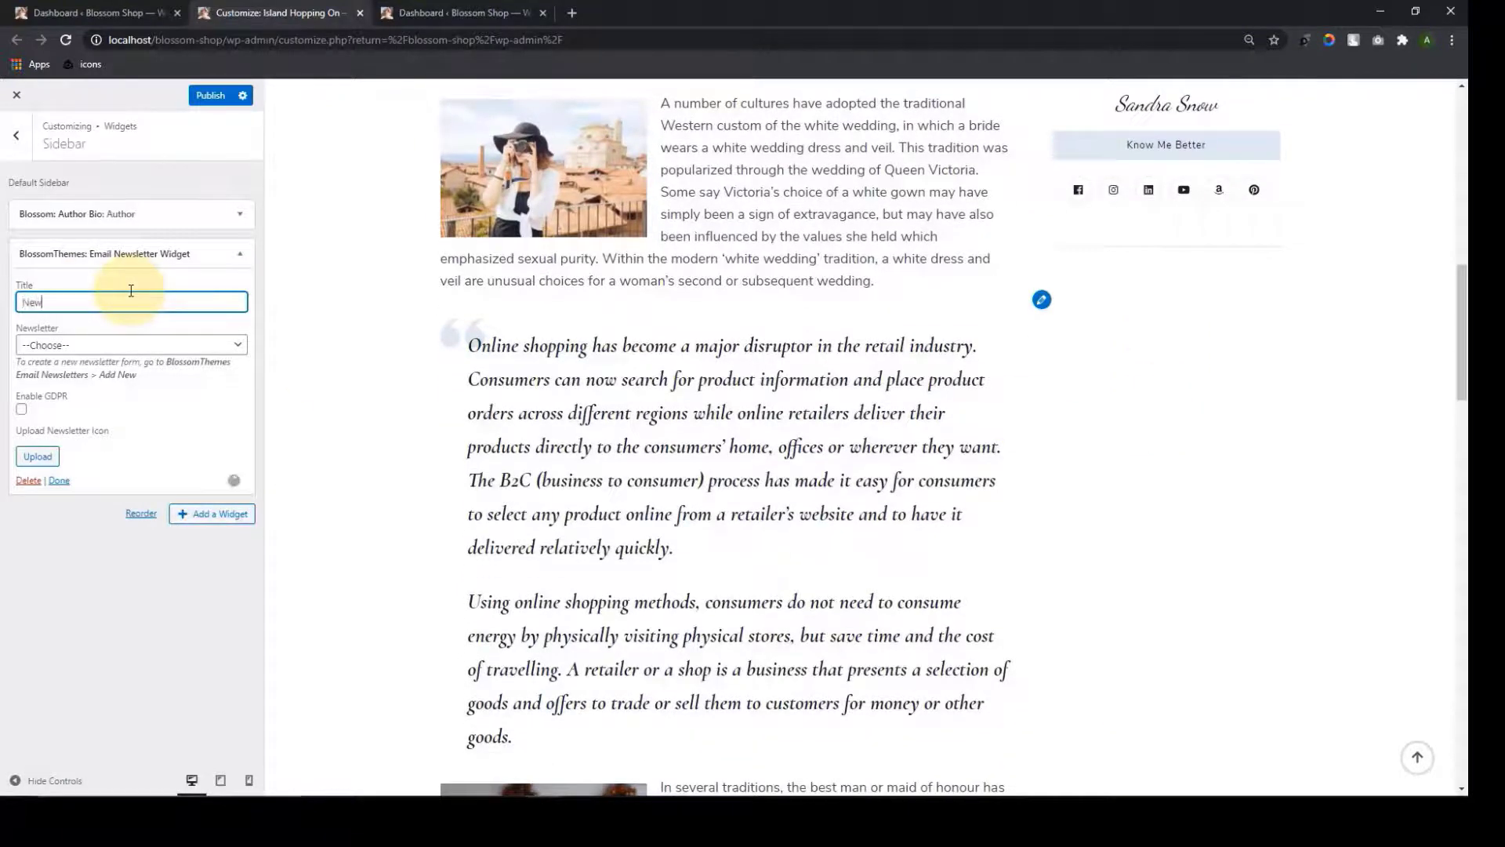
text(sletter)
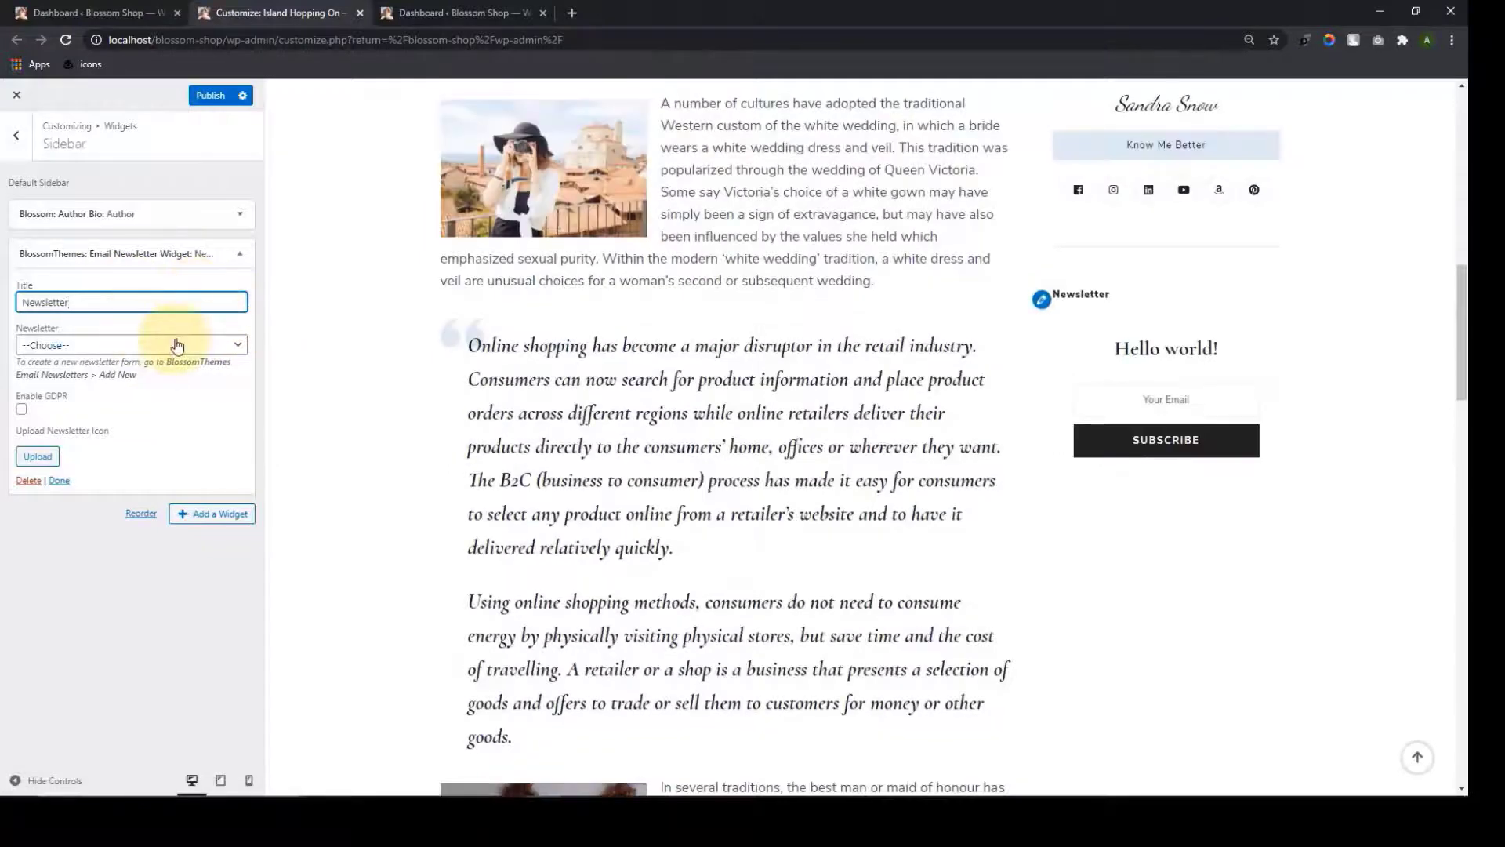
click(180, 345)
click(126, 376)
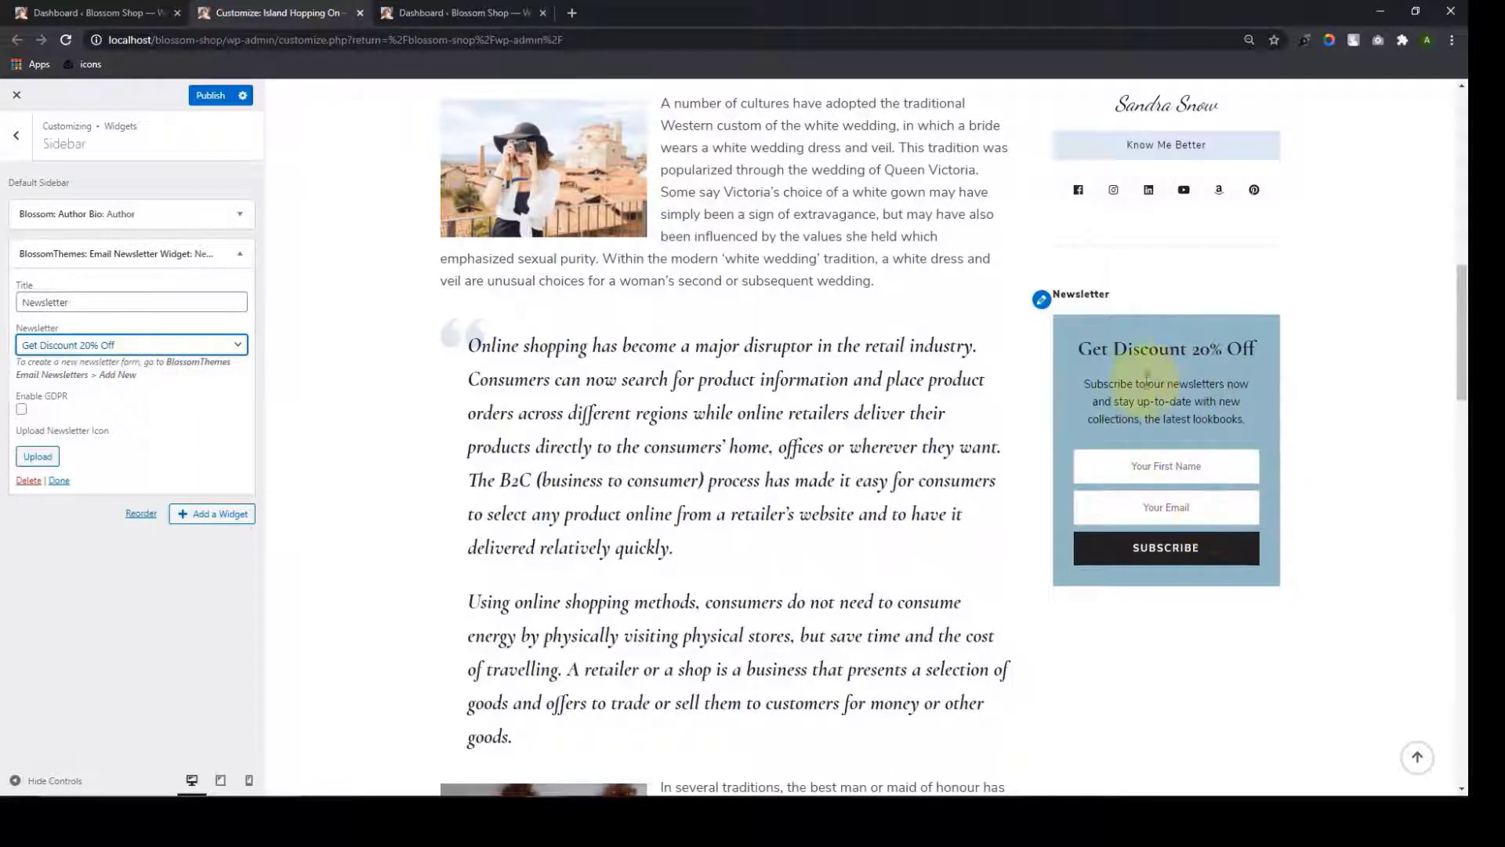
click(39, 458)
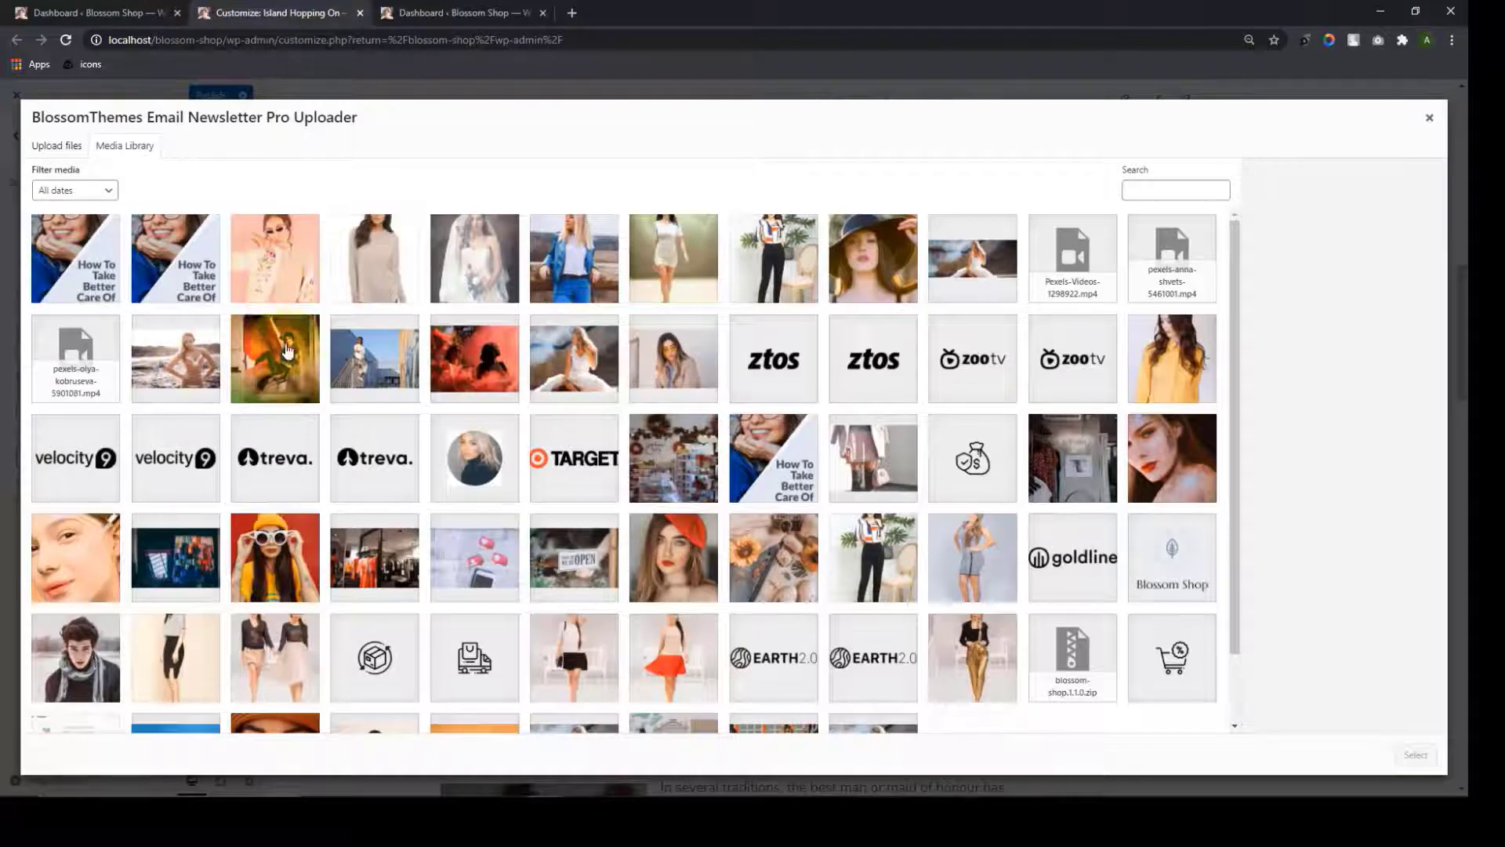
click(1429, 118)
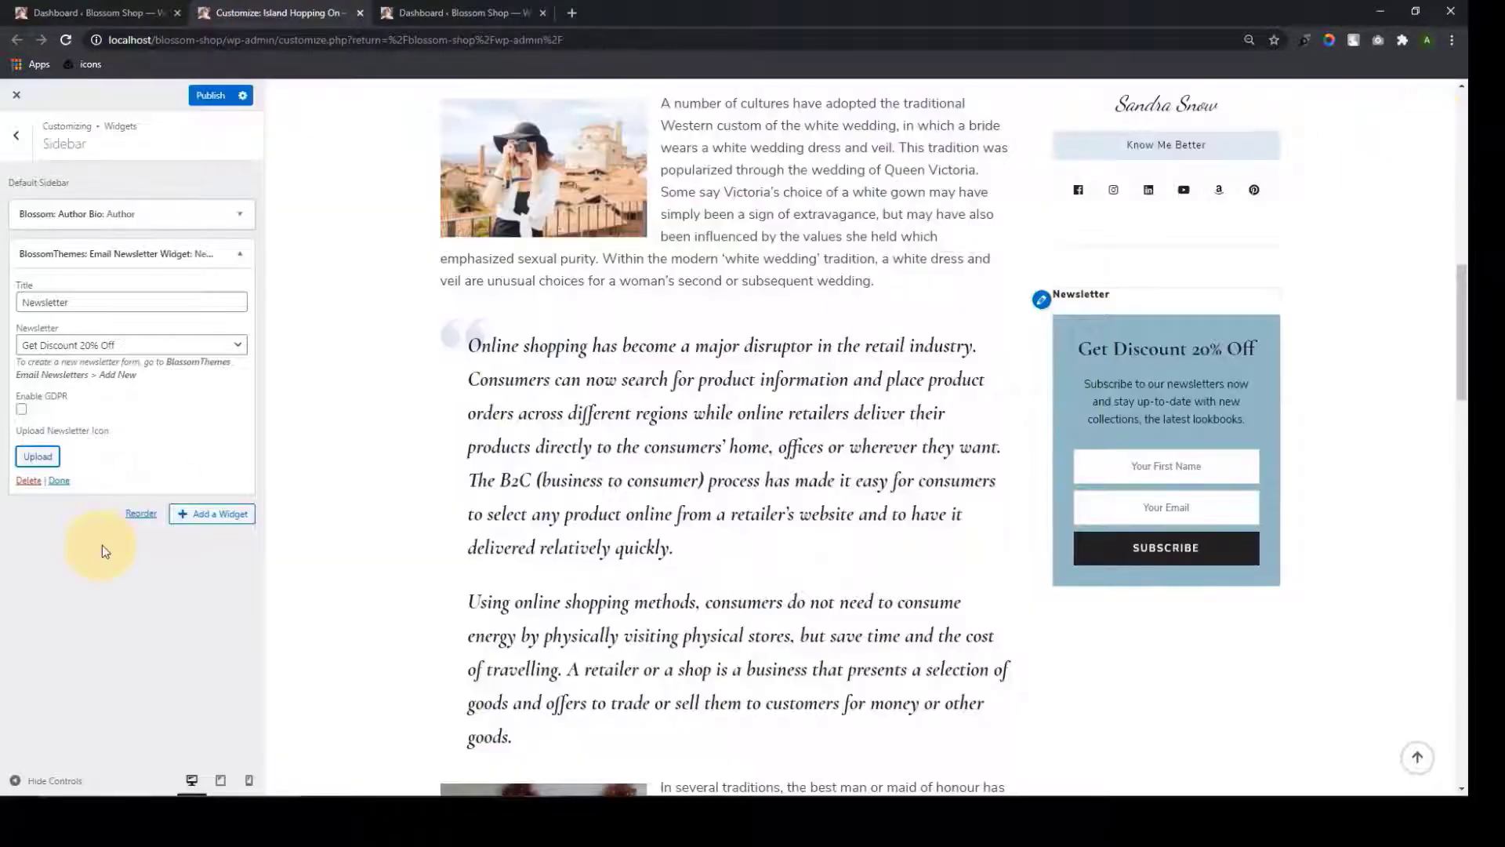
click(58, 482)
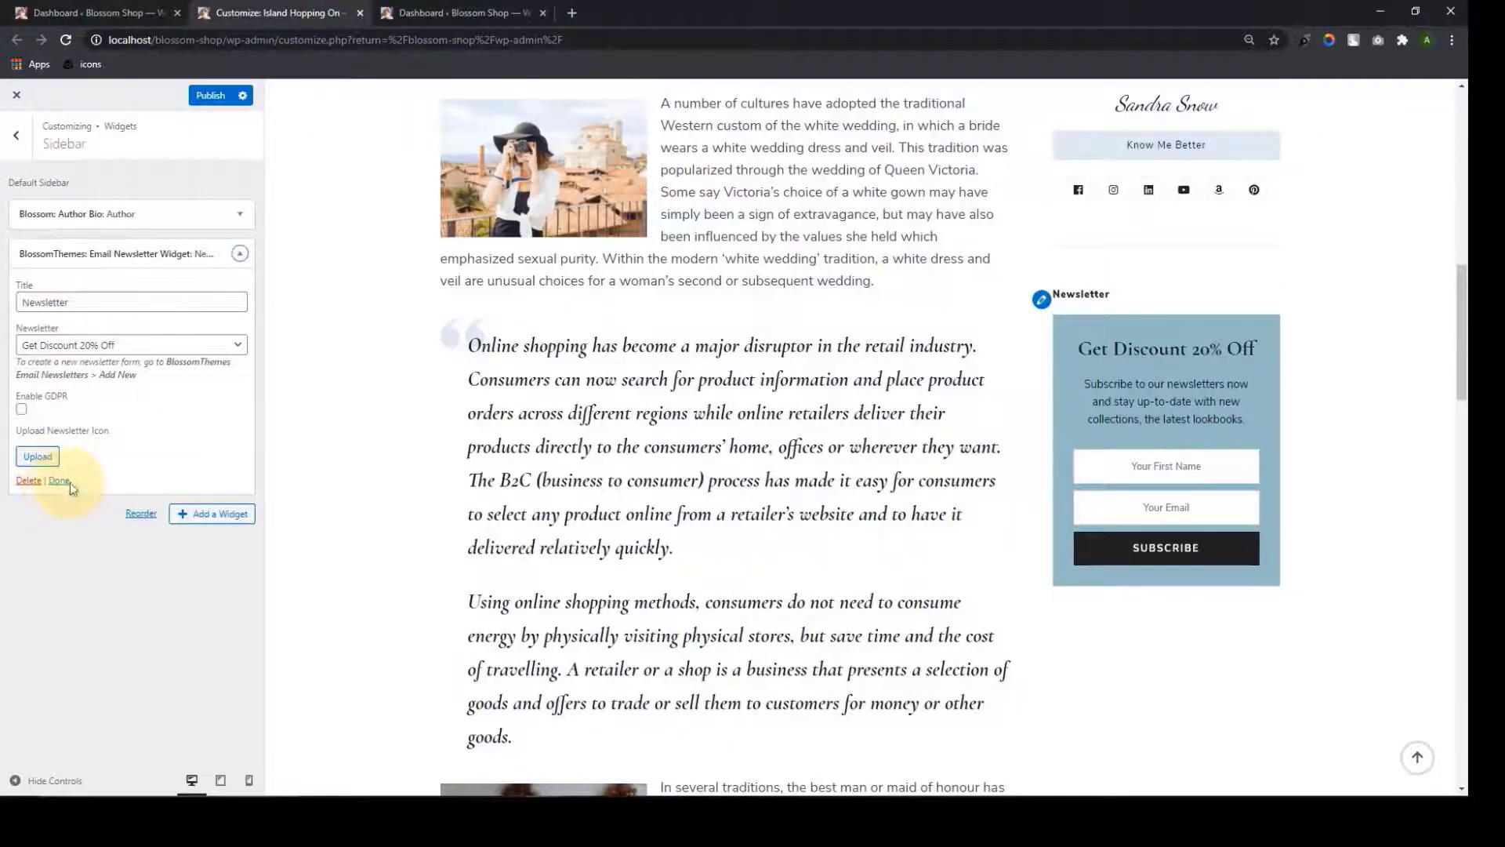
click(63, 483)
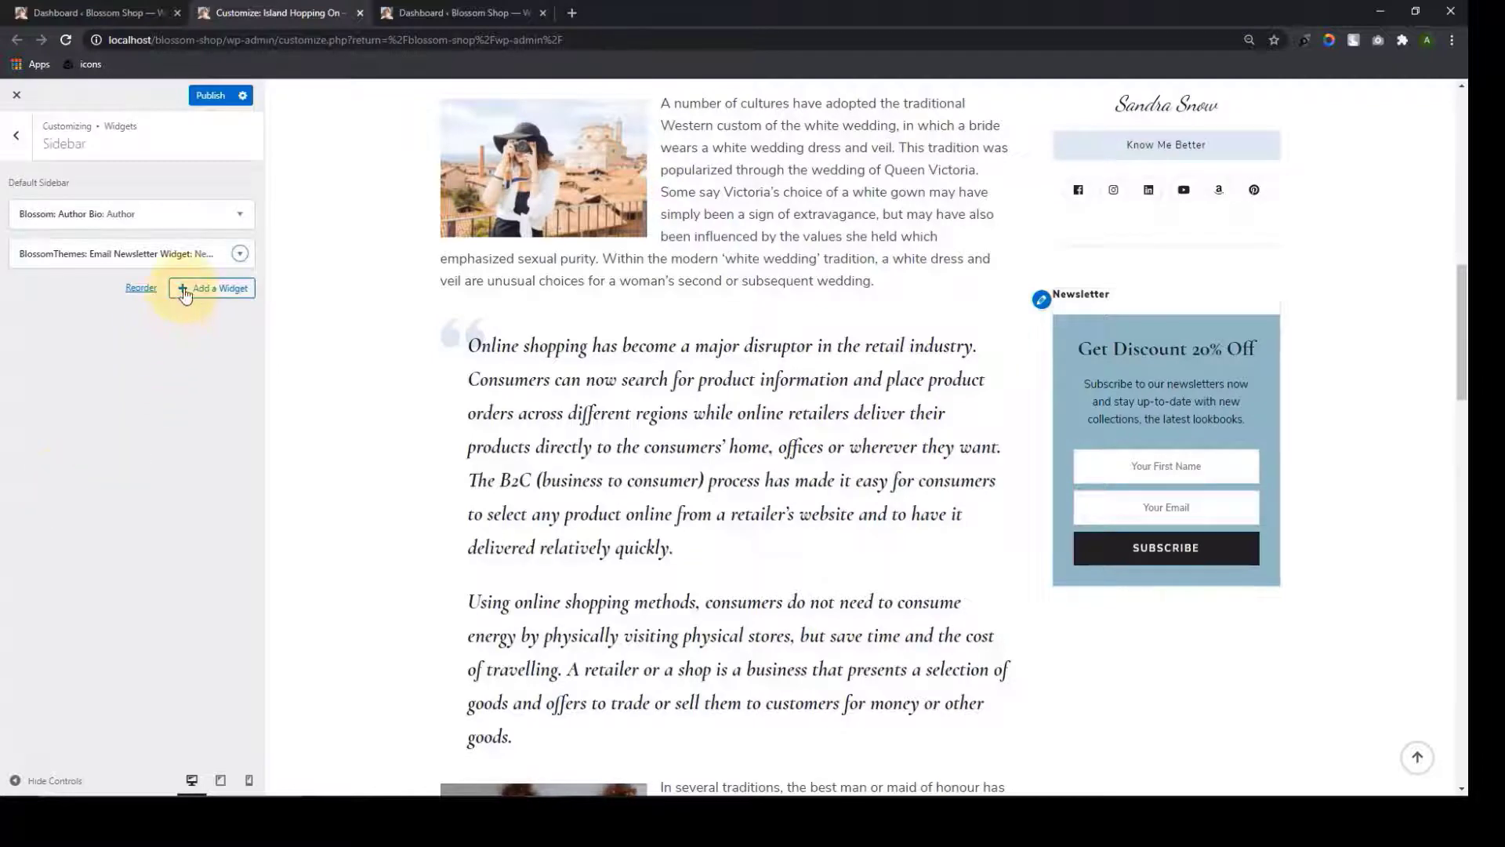
Add a Blossom Popular Post widget based on Post Views
click(185, 295)
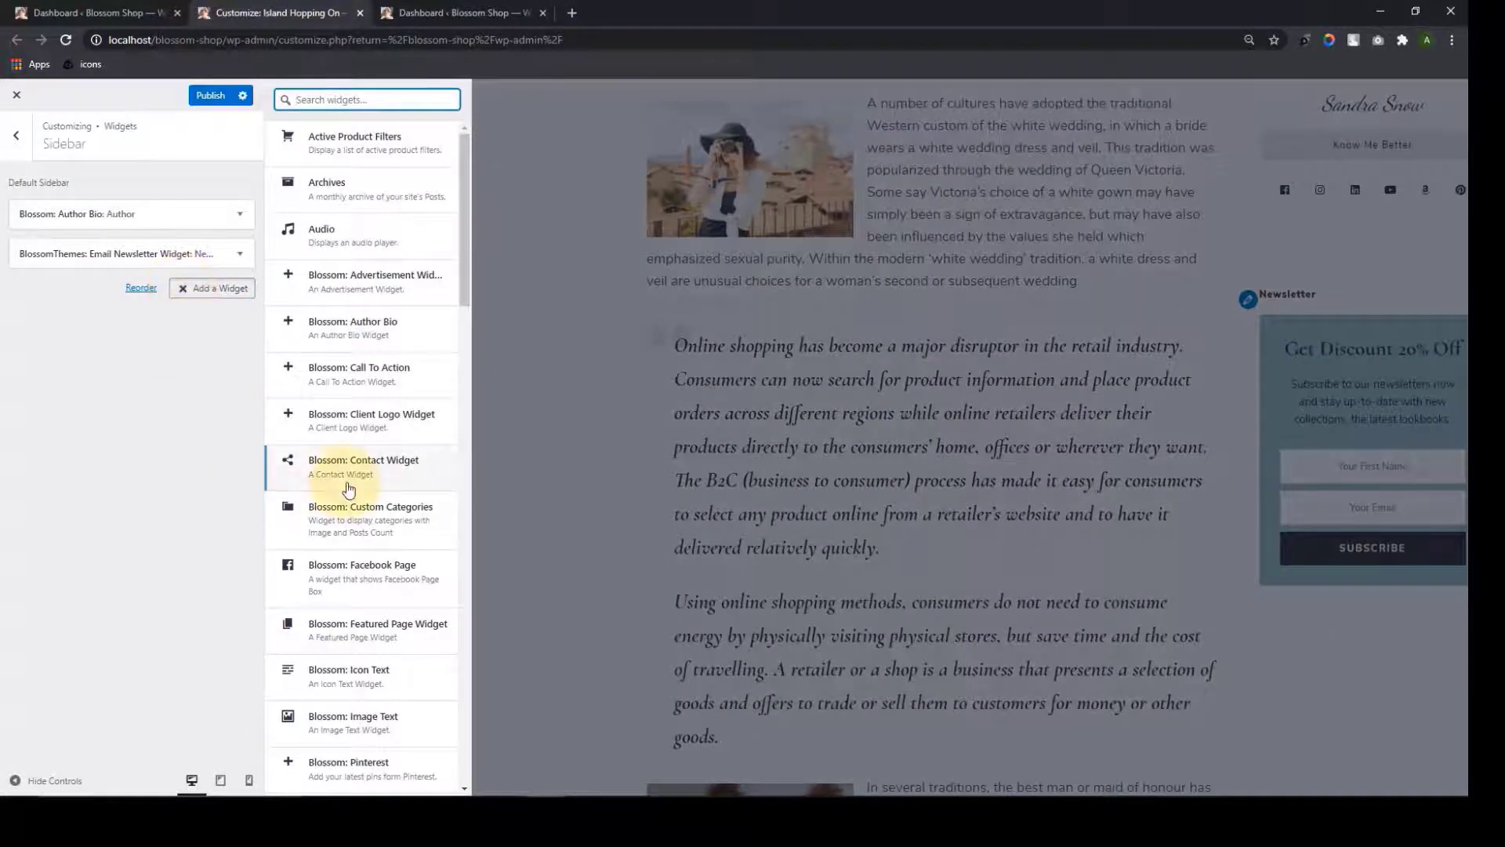
scroll(349, 588, down, 6)
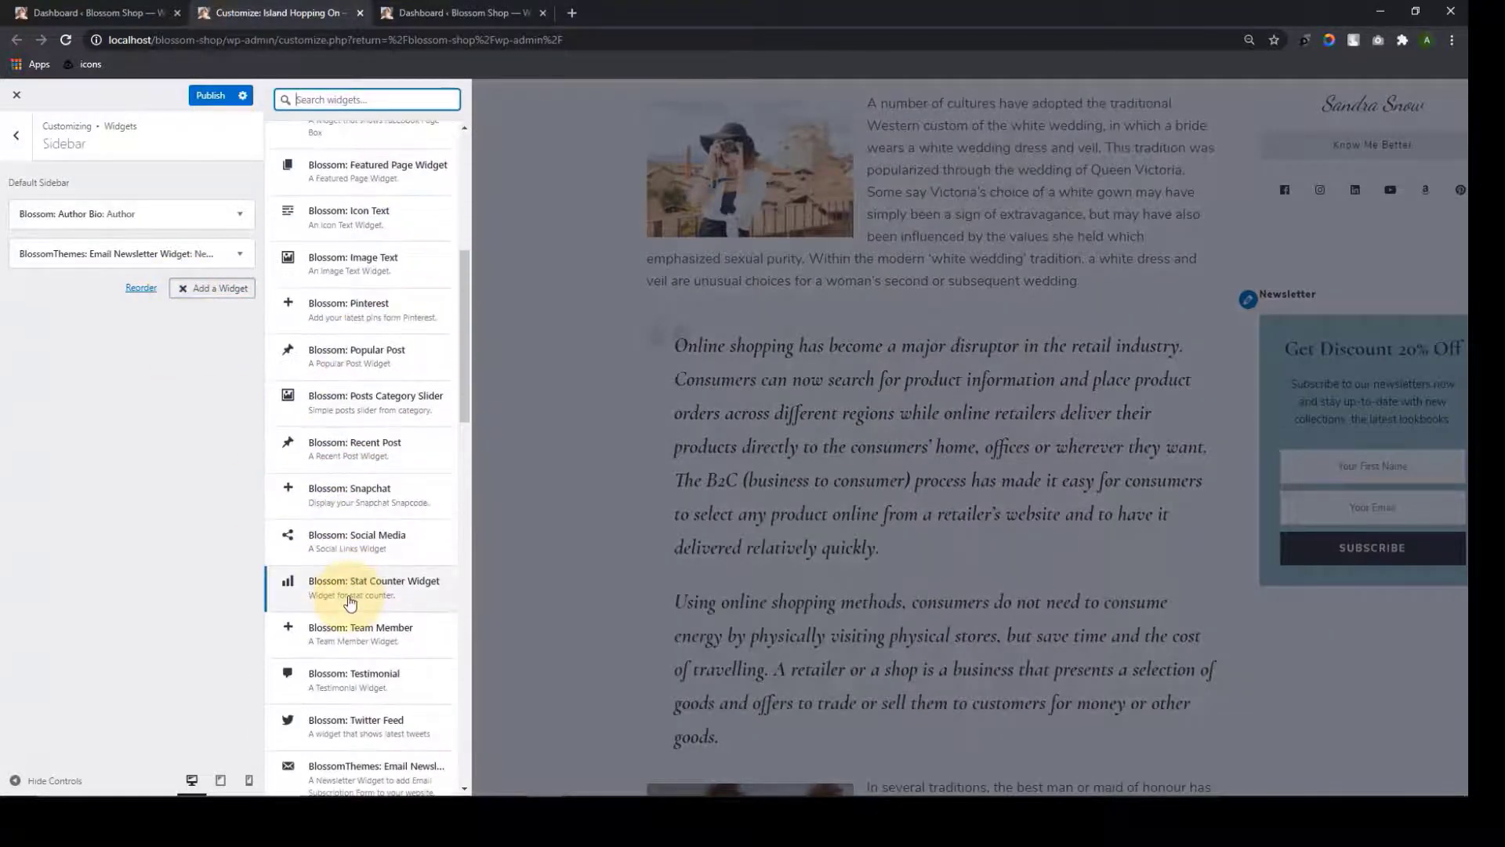
click(380, 372)
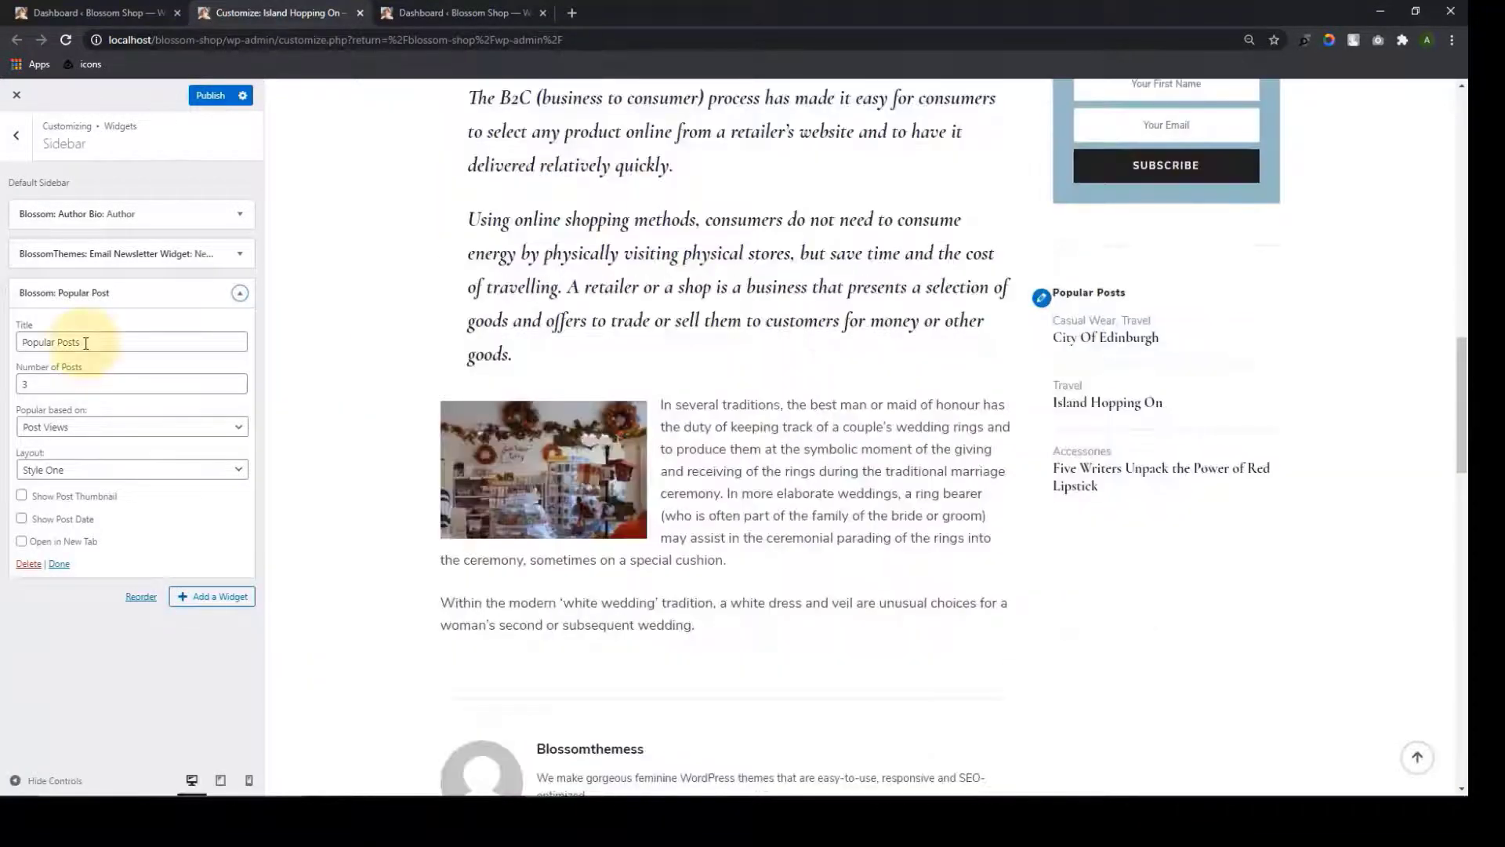
click(86, 342)
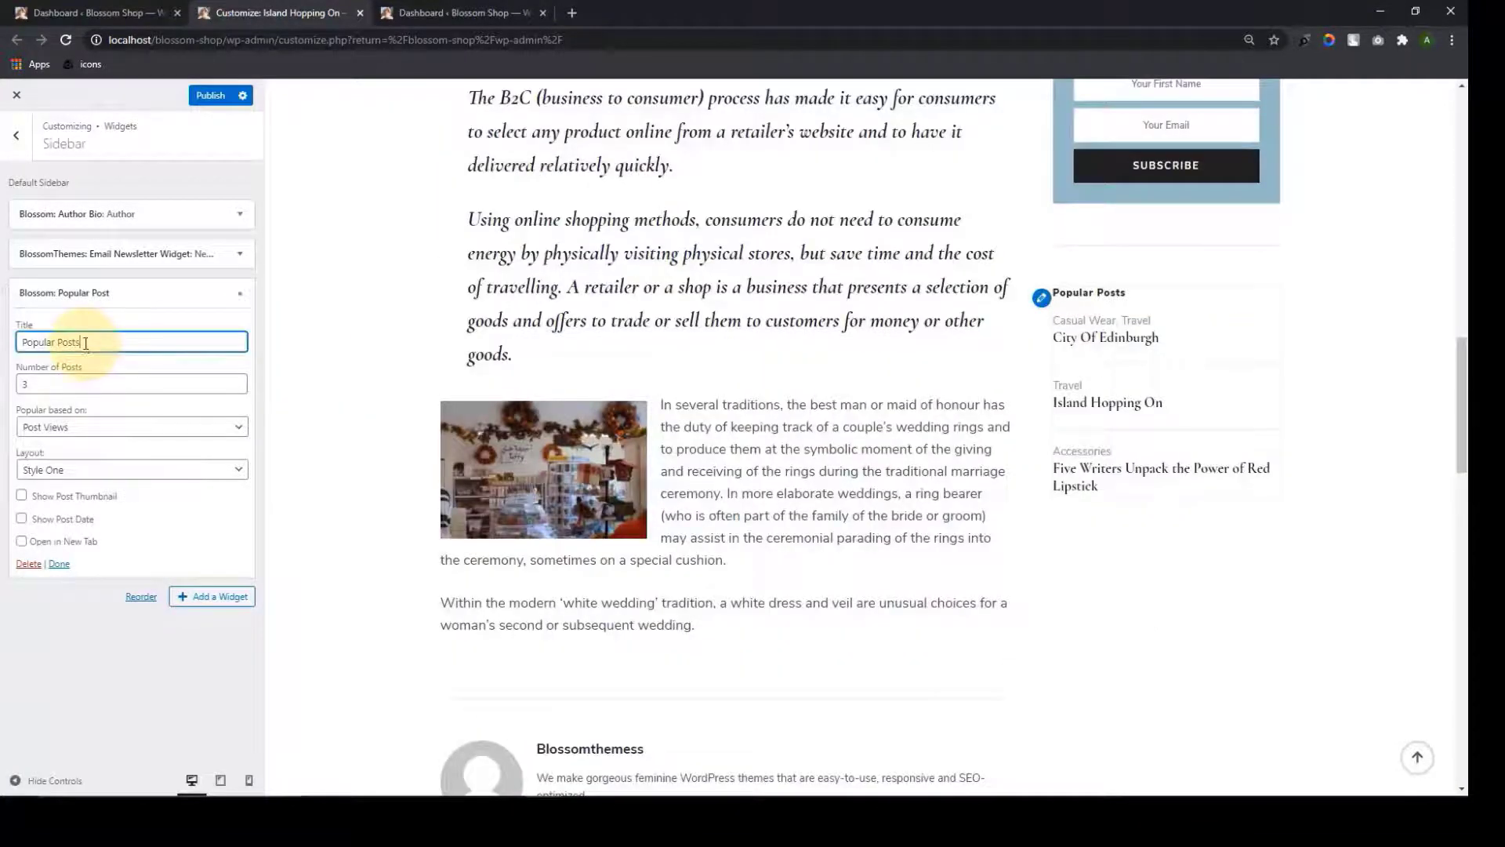
click(108, 426)
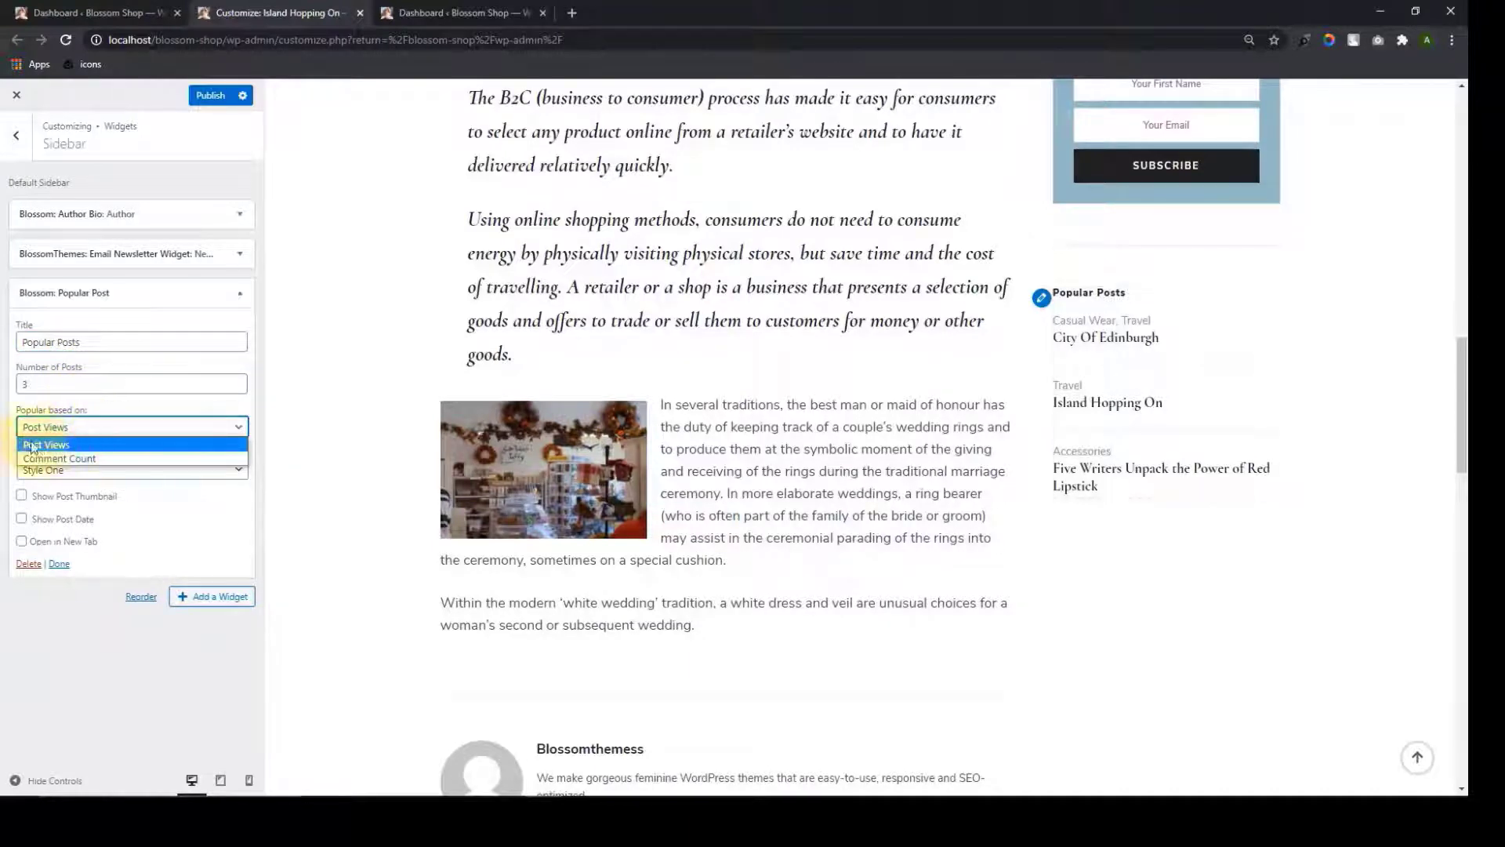
click(25, 671)
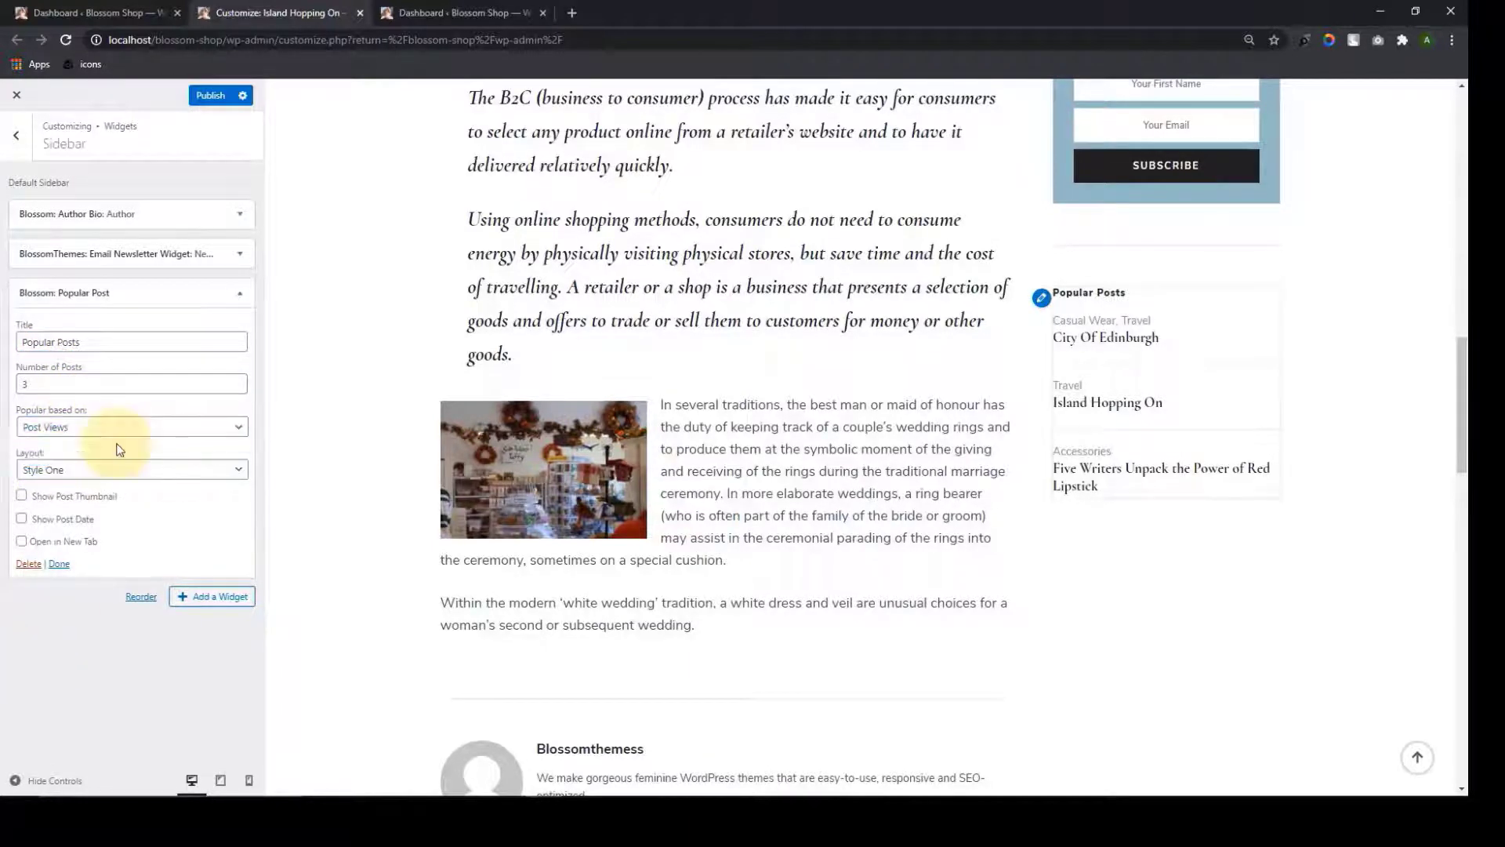
Set the popular posts to Style Two layout with links opening in a new tab
click(114, 470)
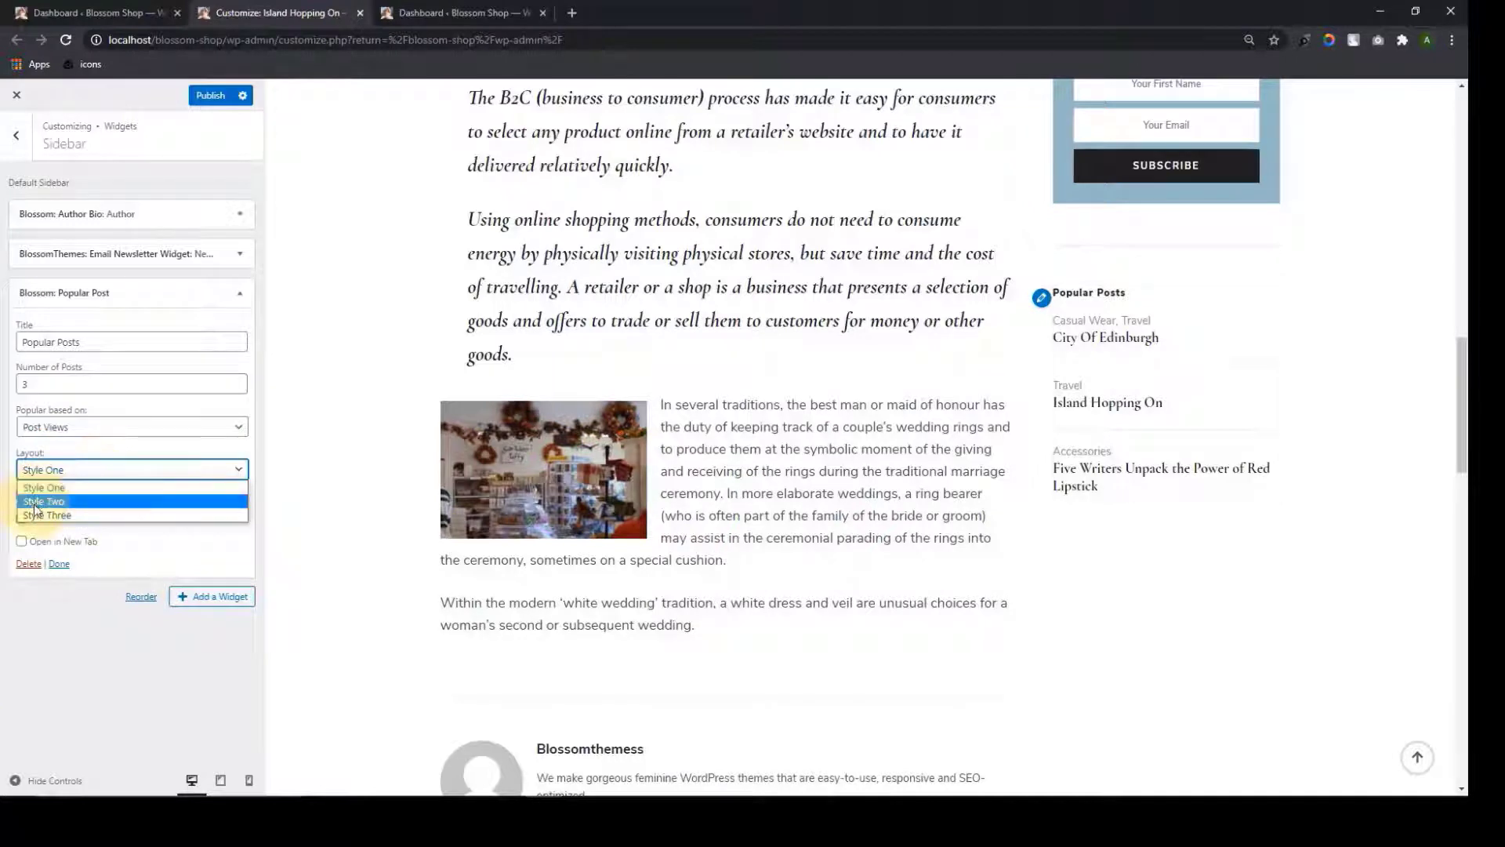
click(86, 487)
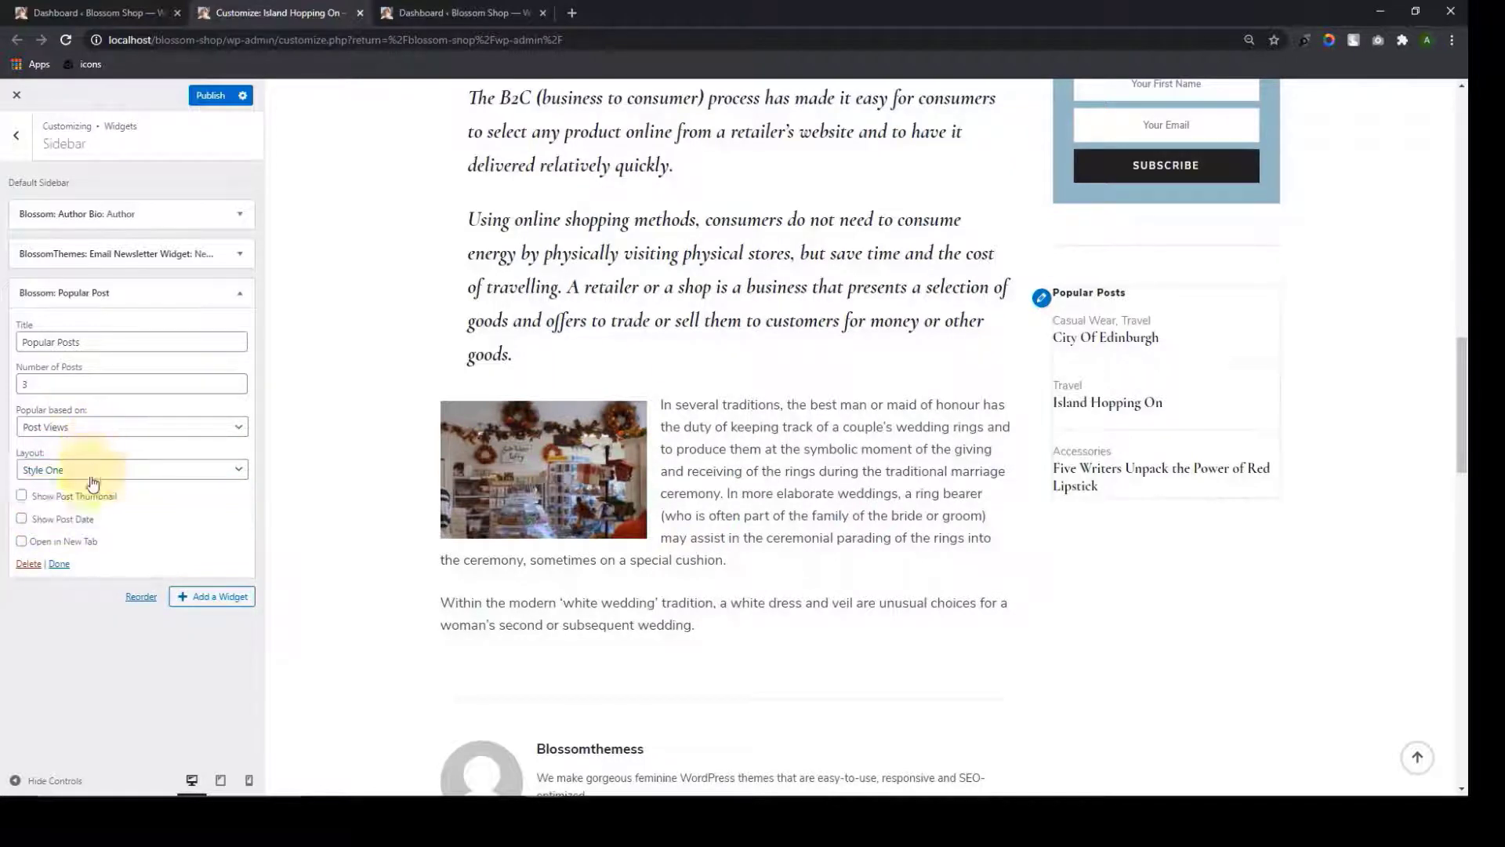
click(22, 541)
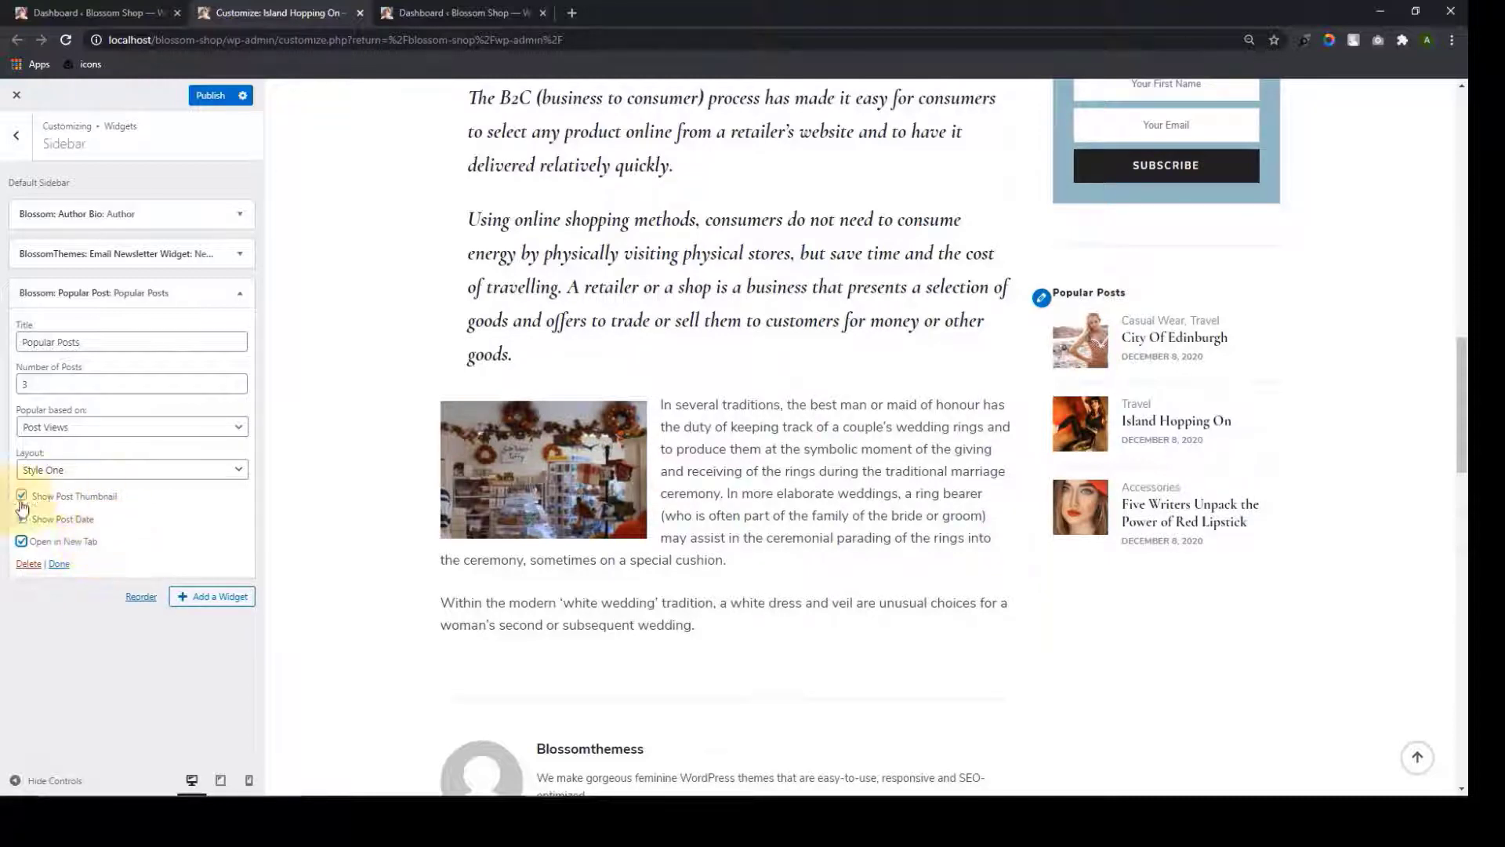
click(188, 470)
click(121, 502)
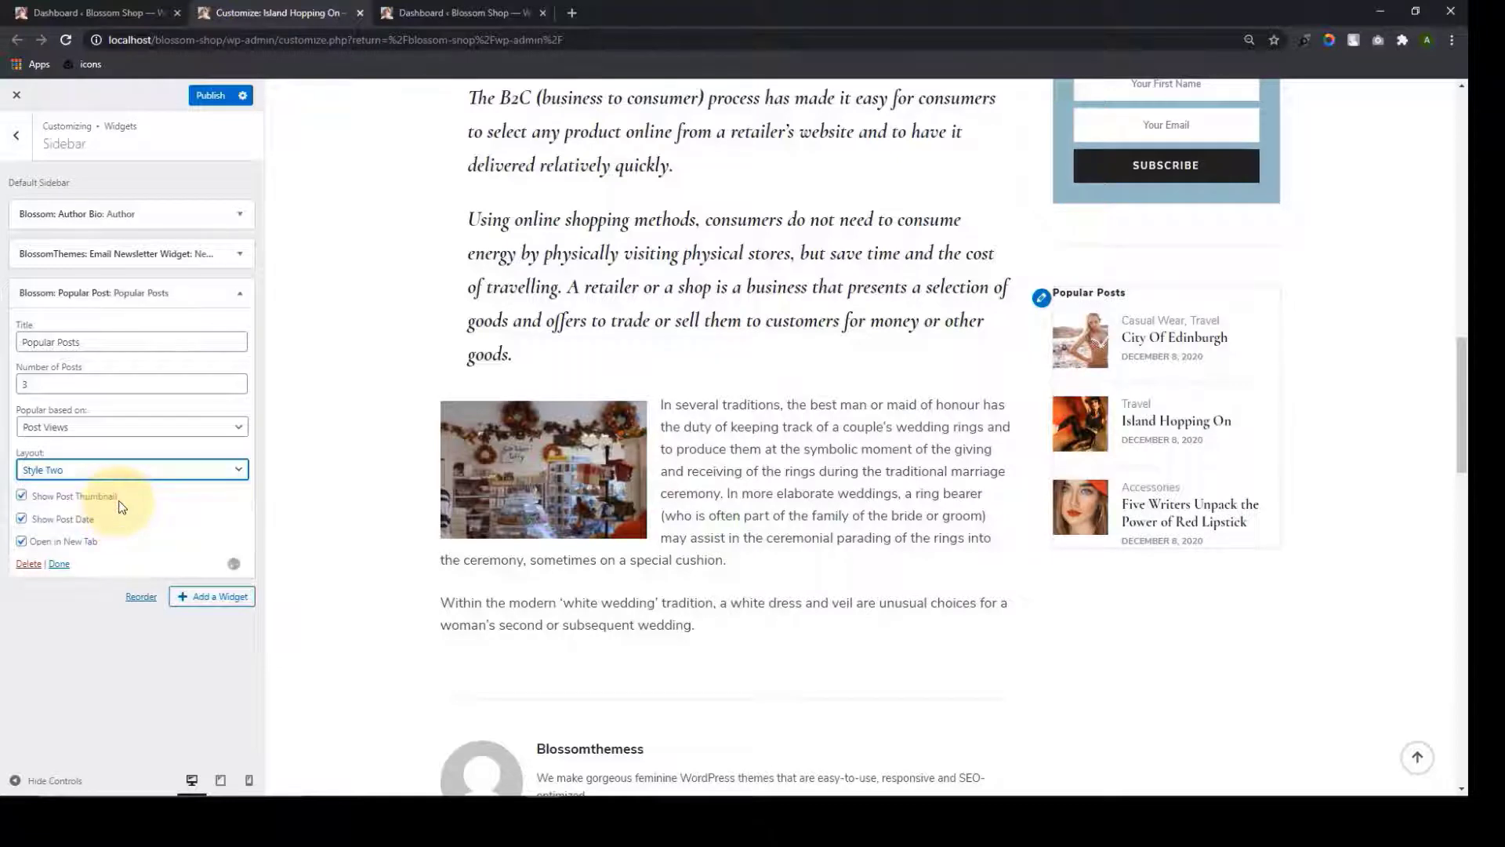
scroll(1032, 416, down, 1)
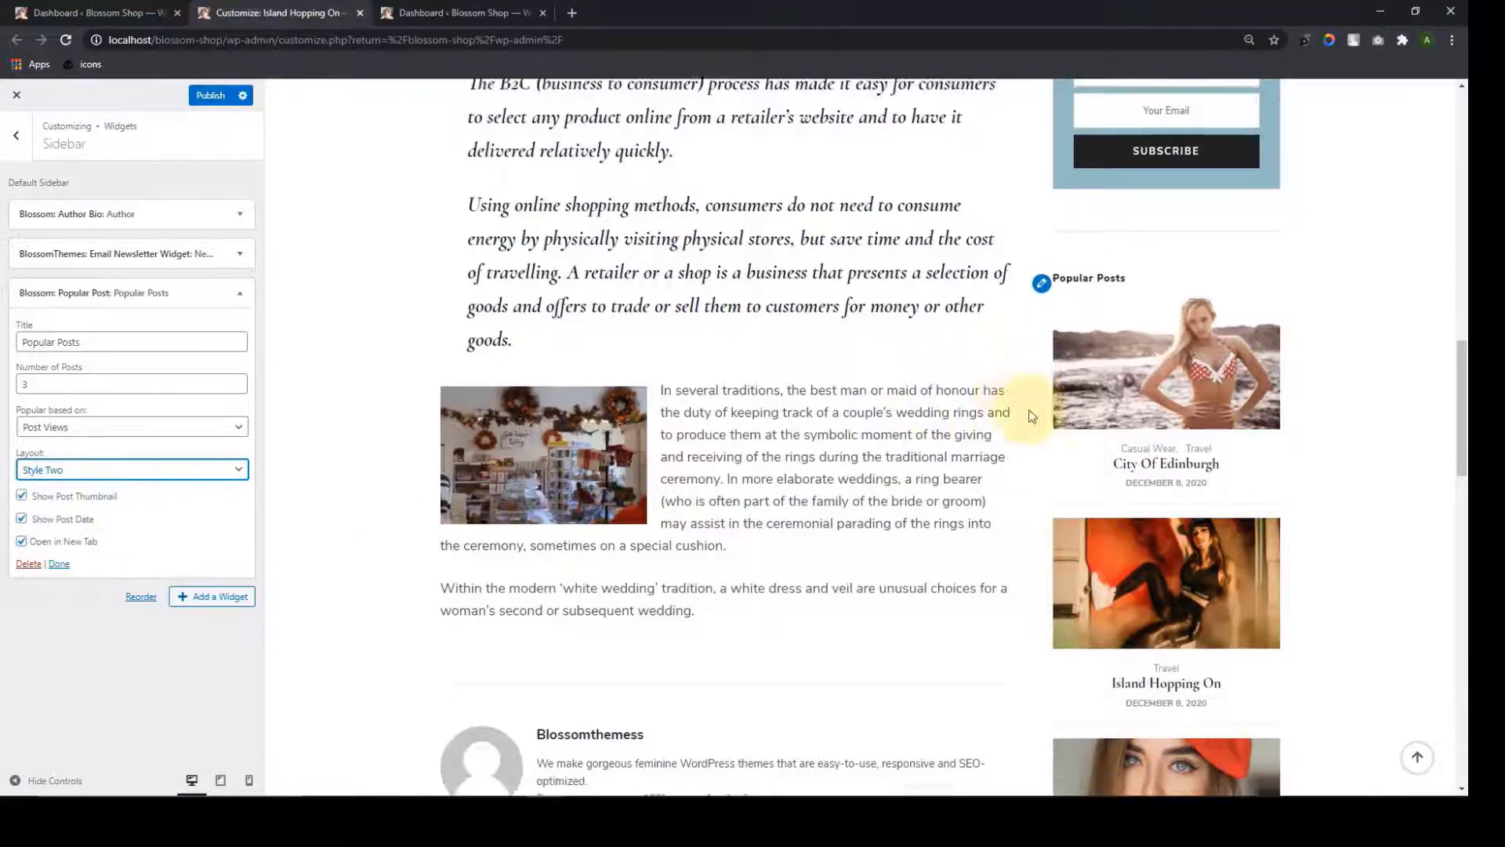
scroll(1032, 416, down, 5)
scroll(1101, 151, up, 4)
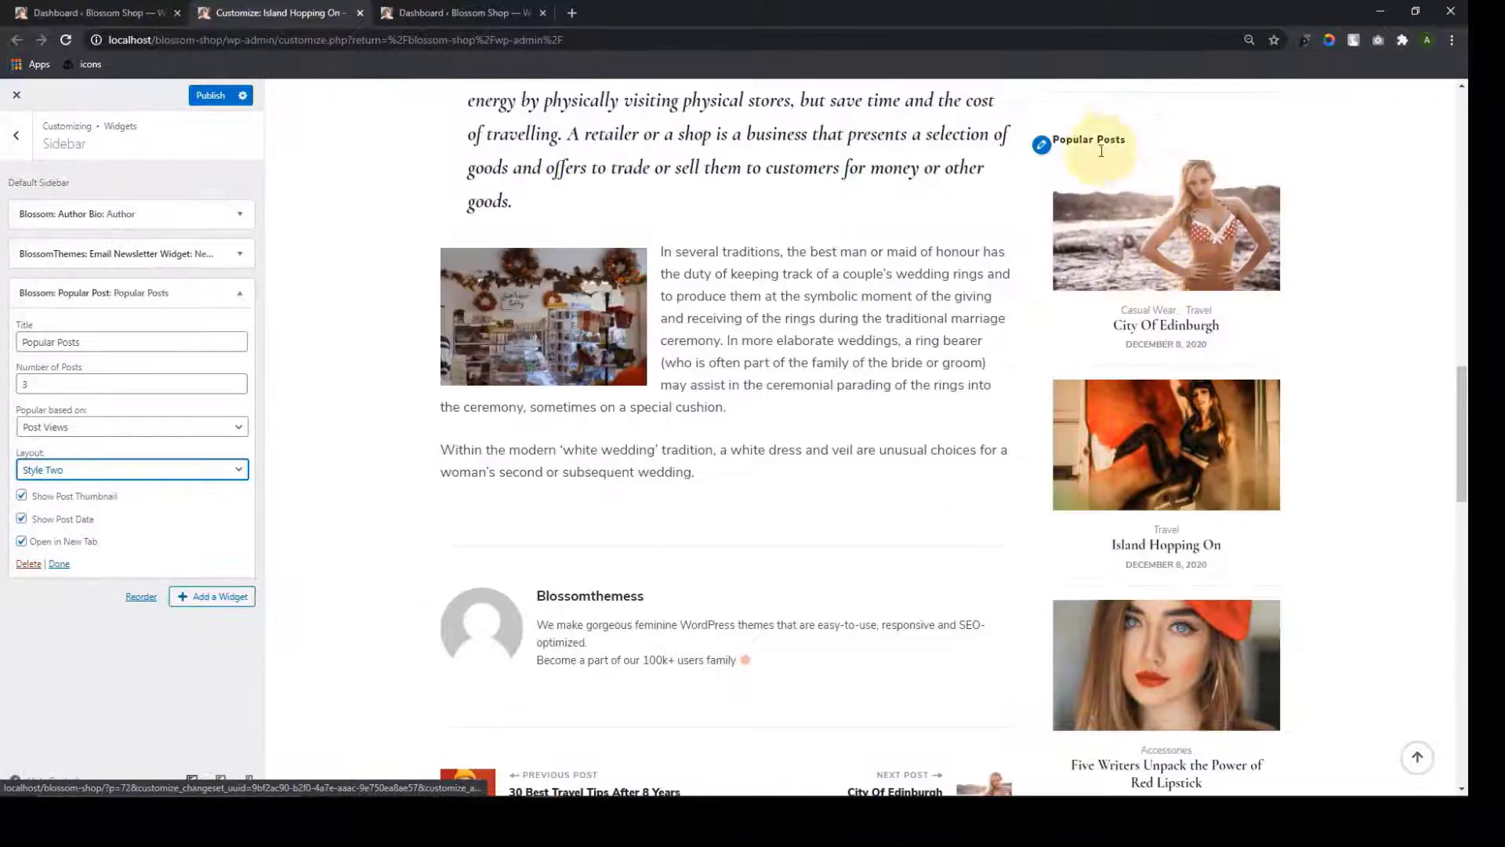
scroll(1188, 431, down, 4)
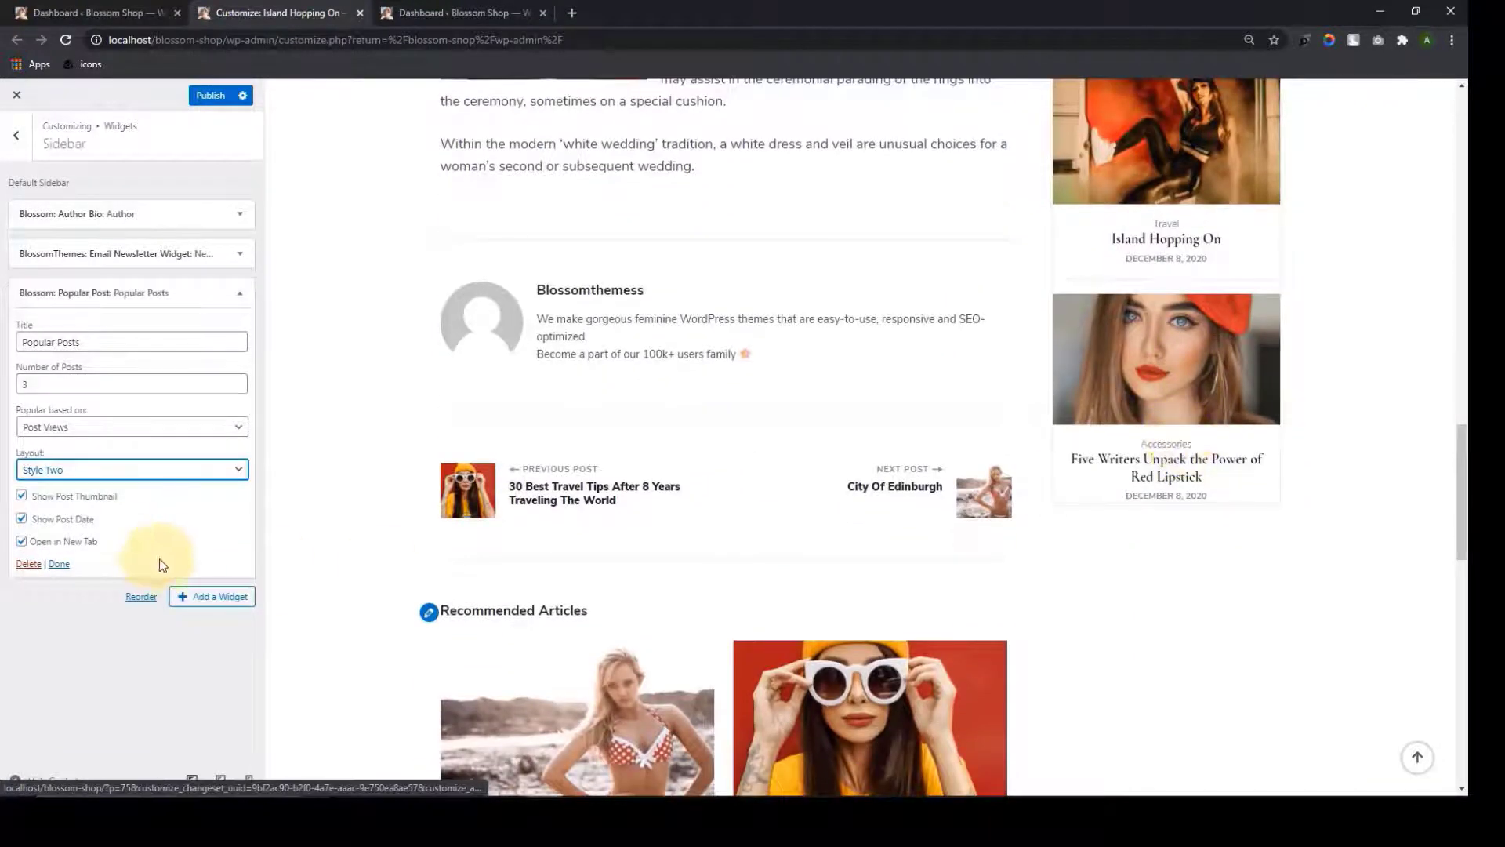
click(59, 563)
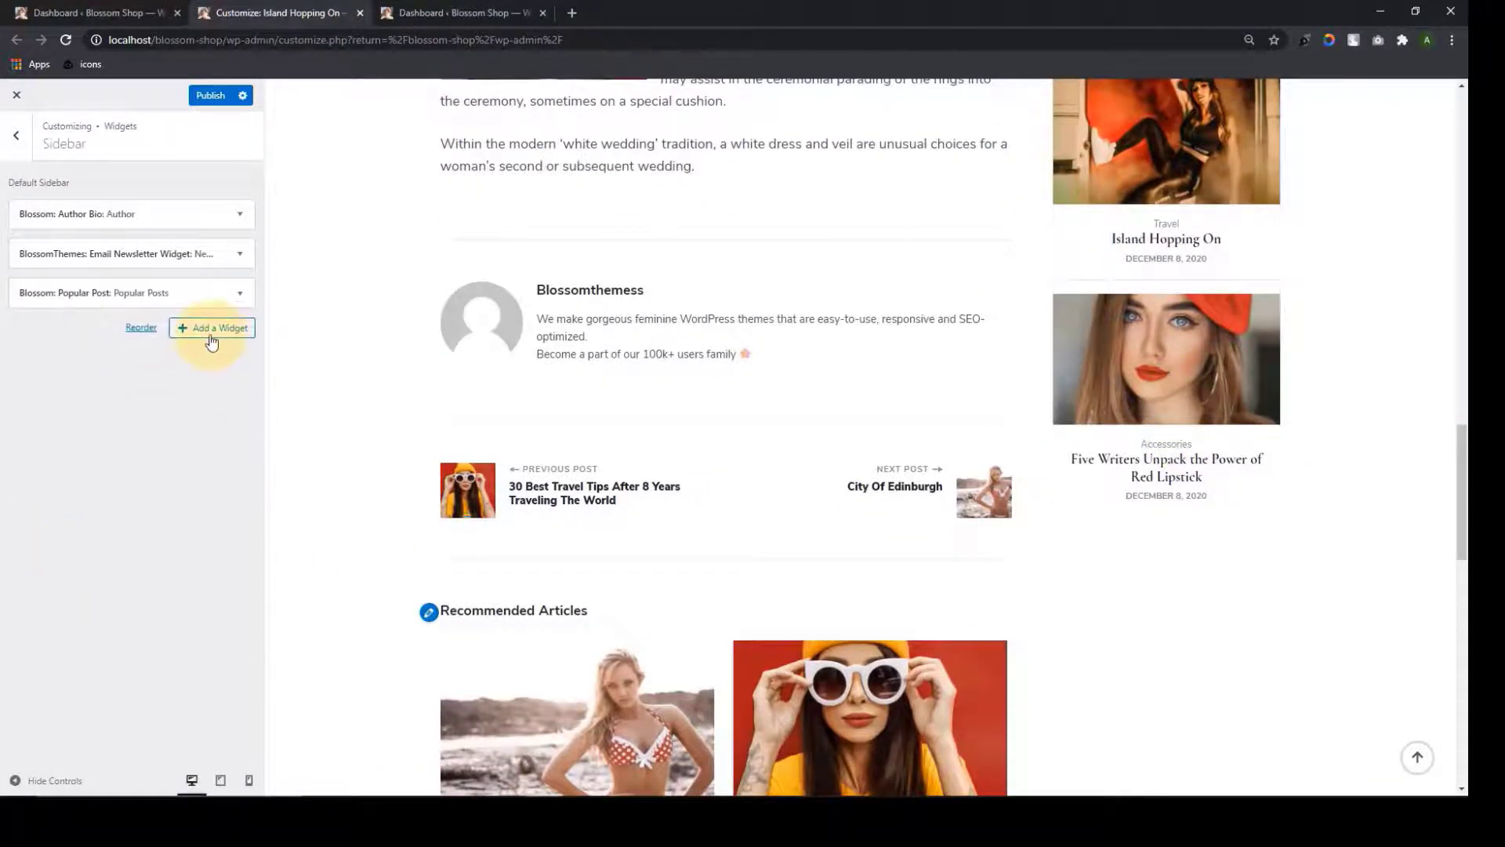
Add a Posts Category Slider titled 'Category' showing Travel posts
click(211, 330)
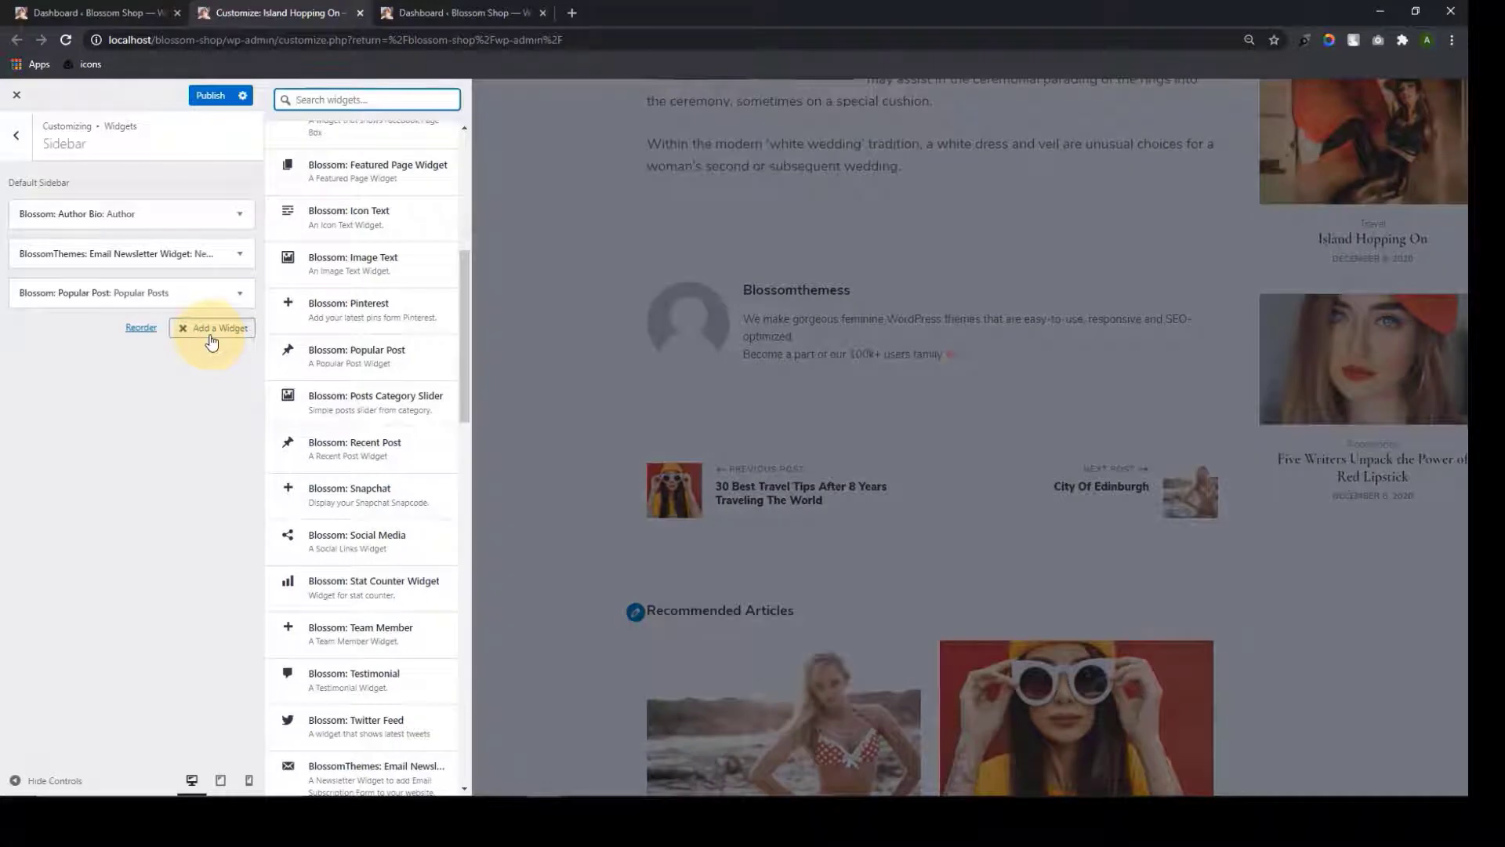
click(391, 423)
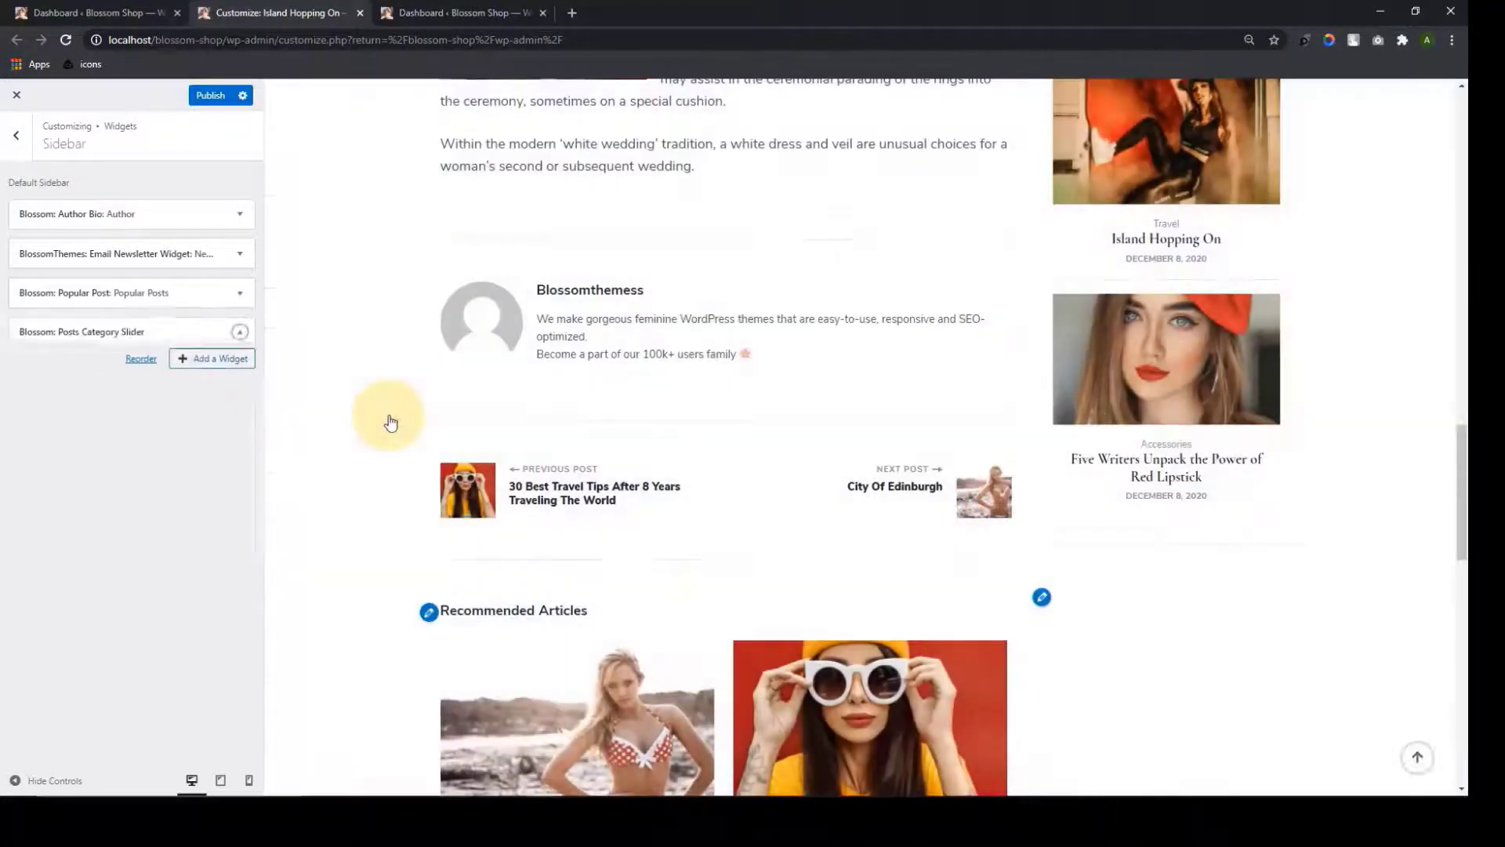
click(189, 383)
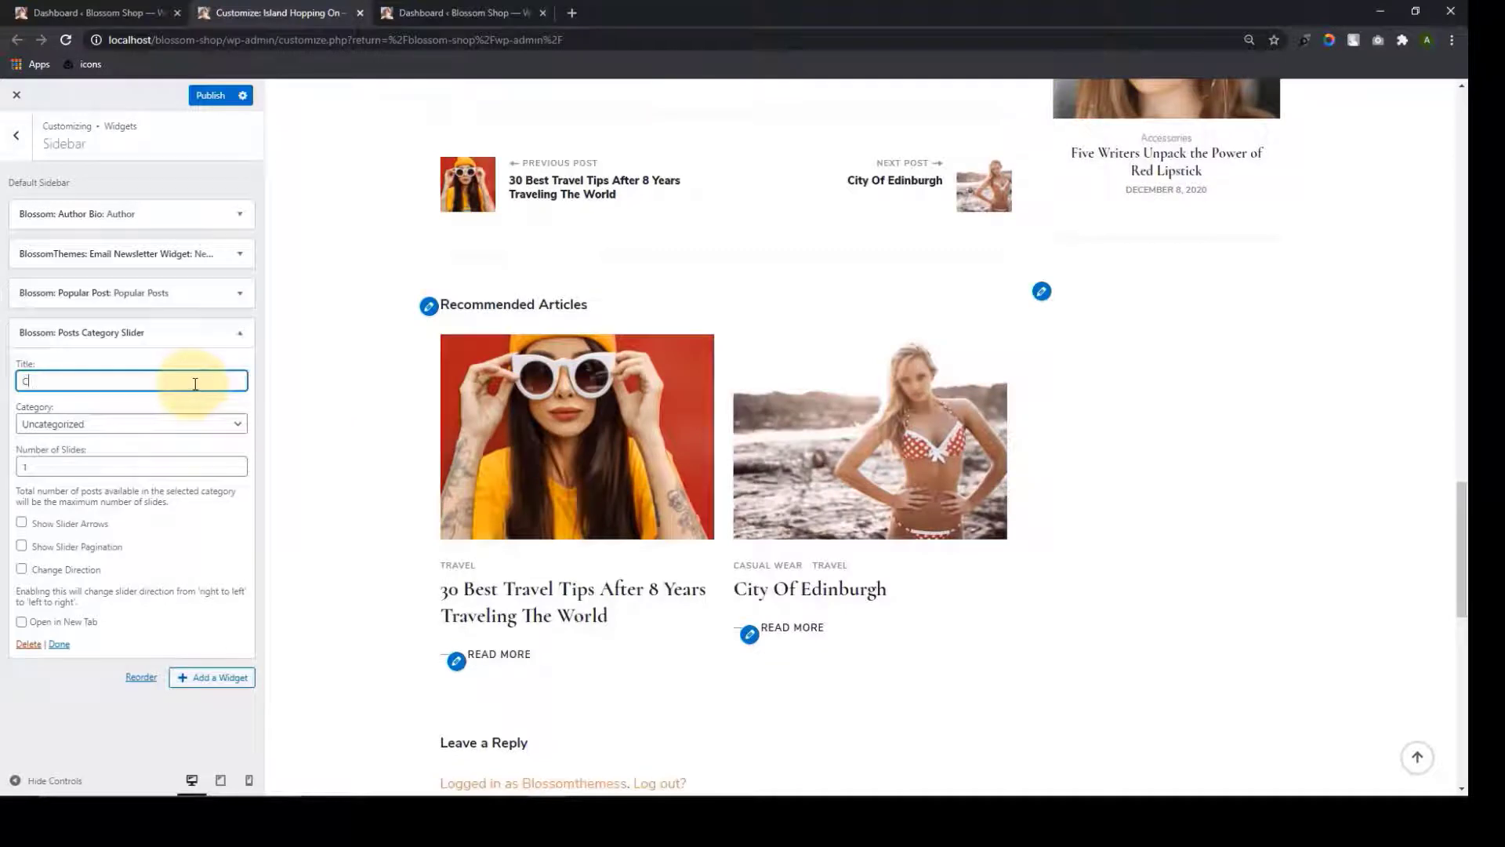
text(Category)
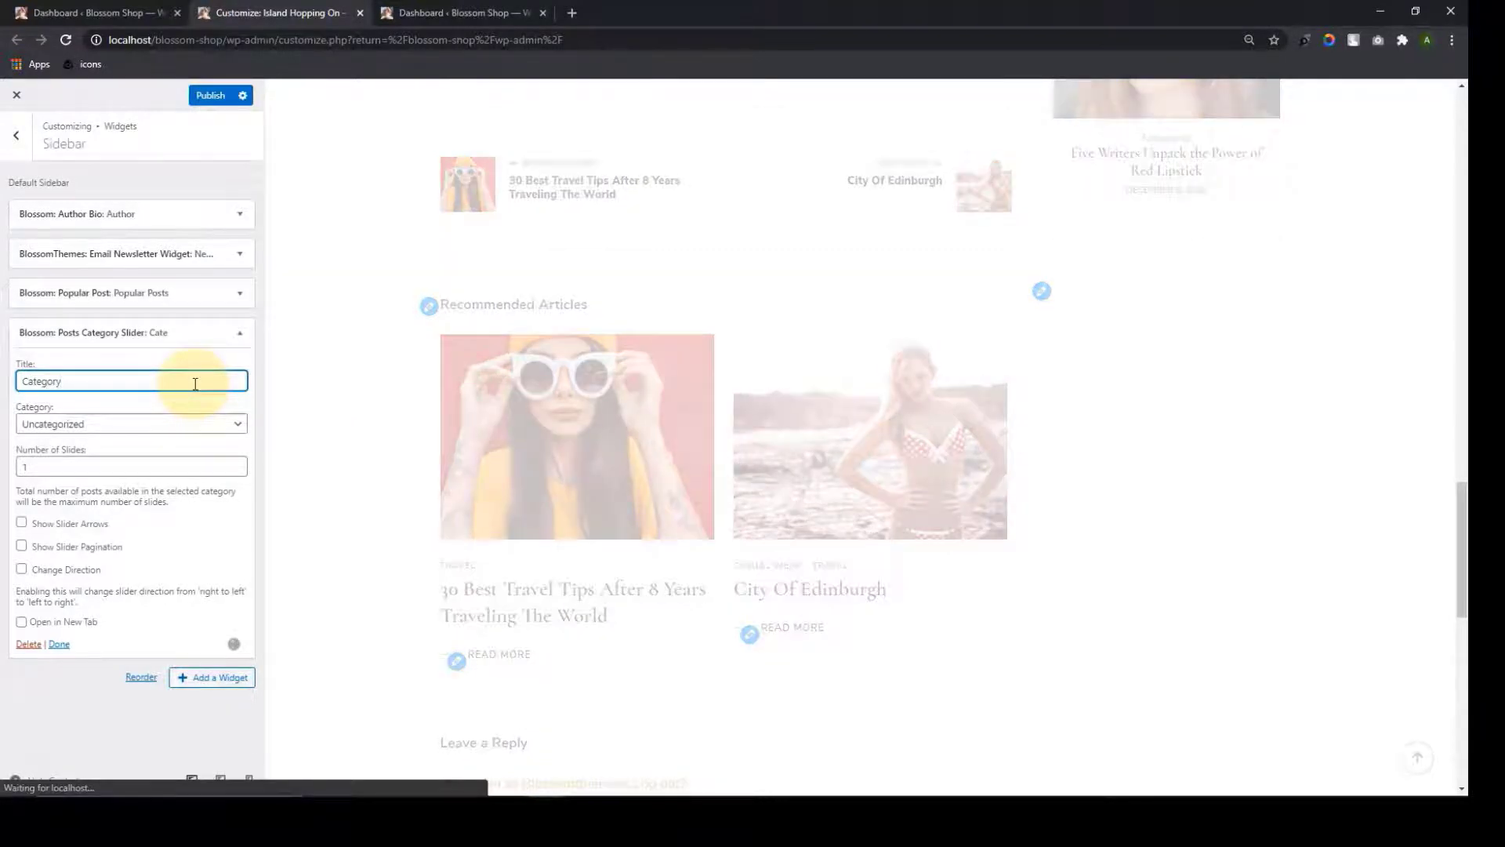
click(244, 431)
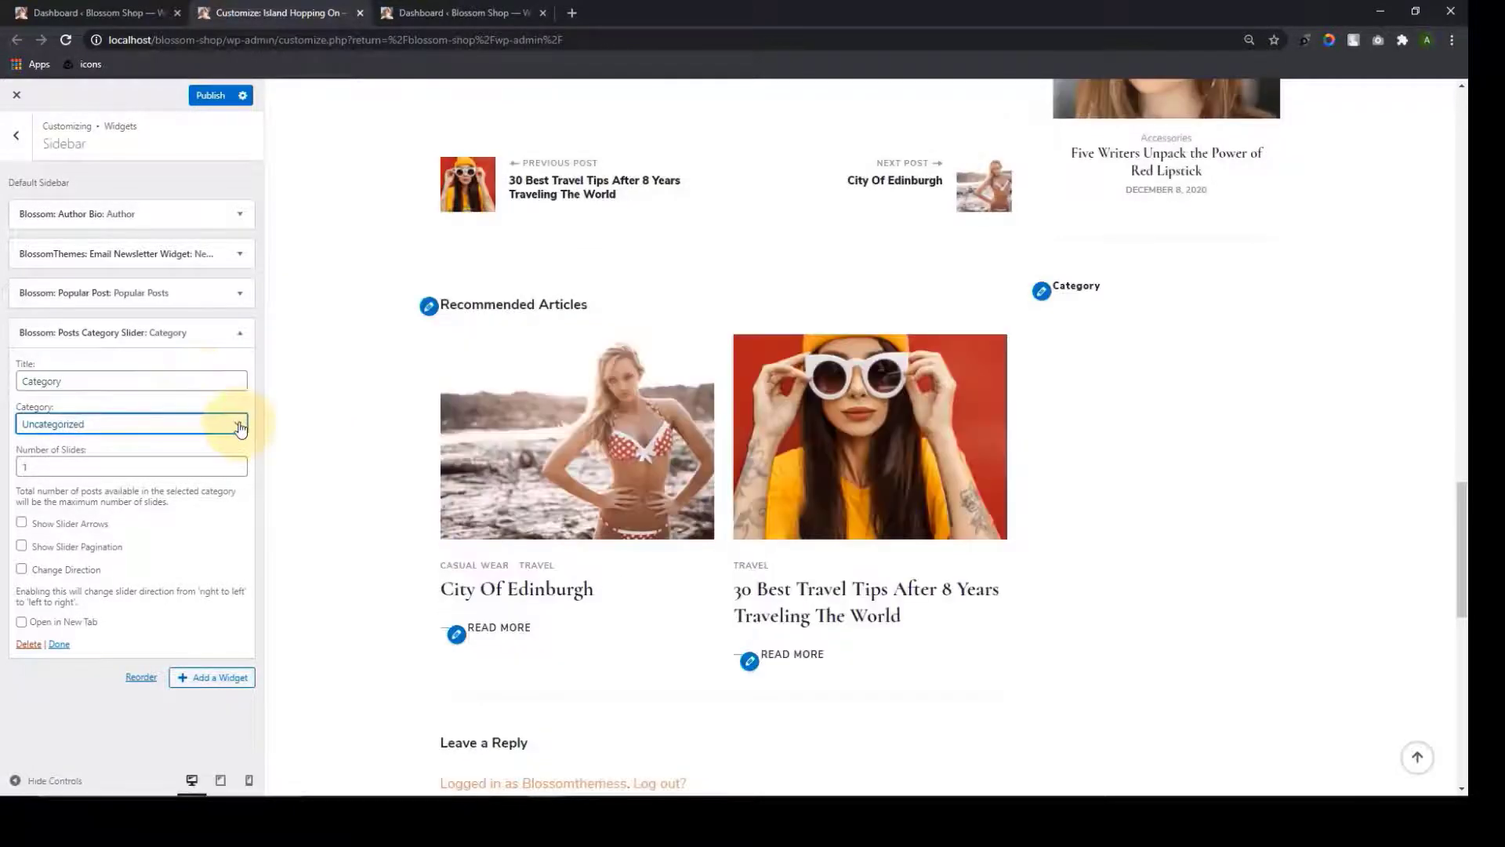
click(240, 427)
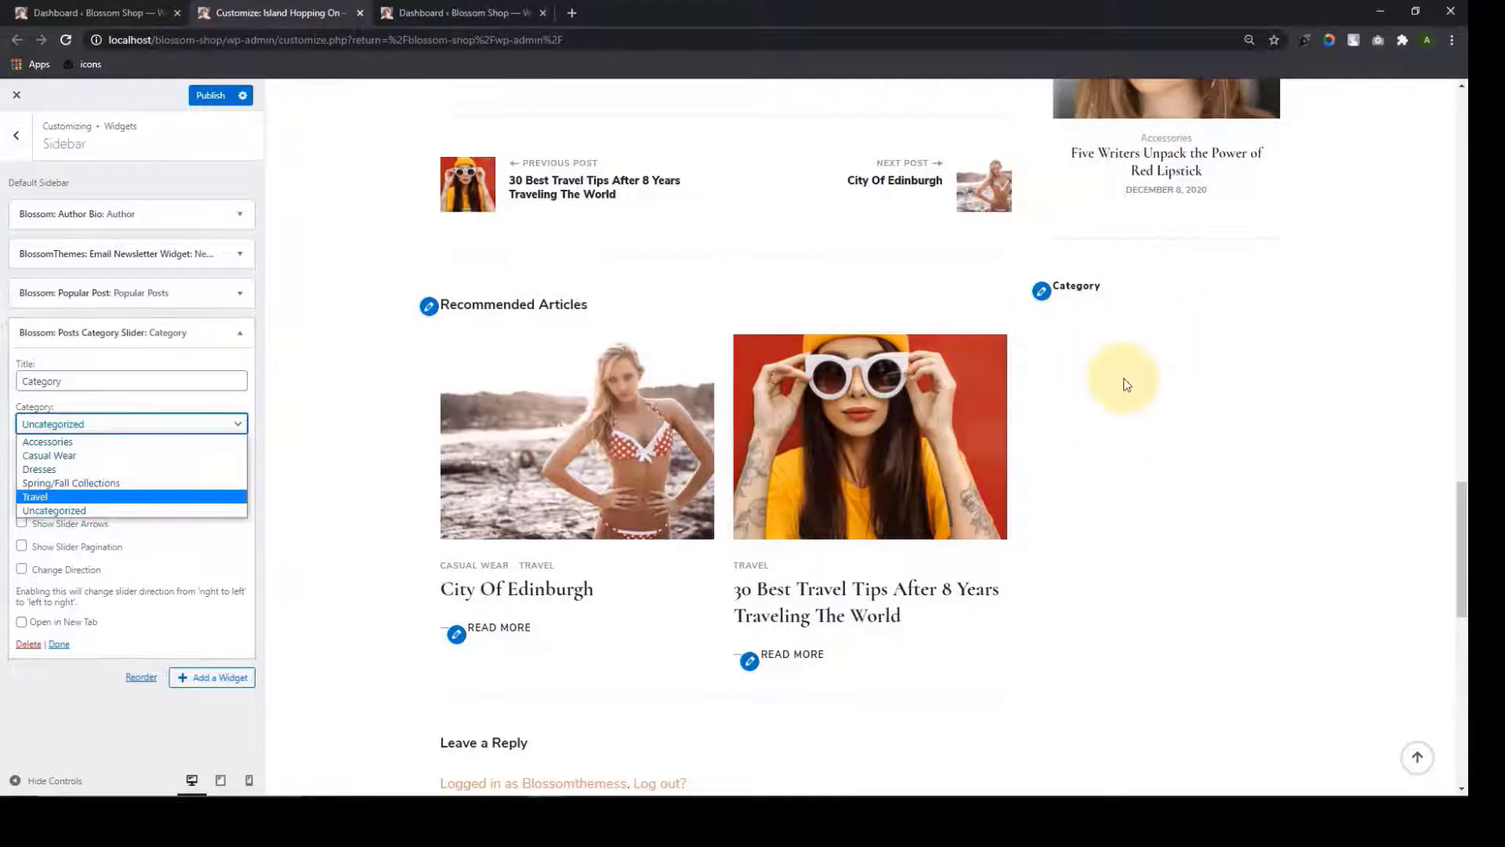
click(109, 496)
Set the slider to 3 slides with arrows, reversed direction and new-tab links
double_click(239, 463)
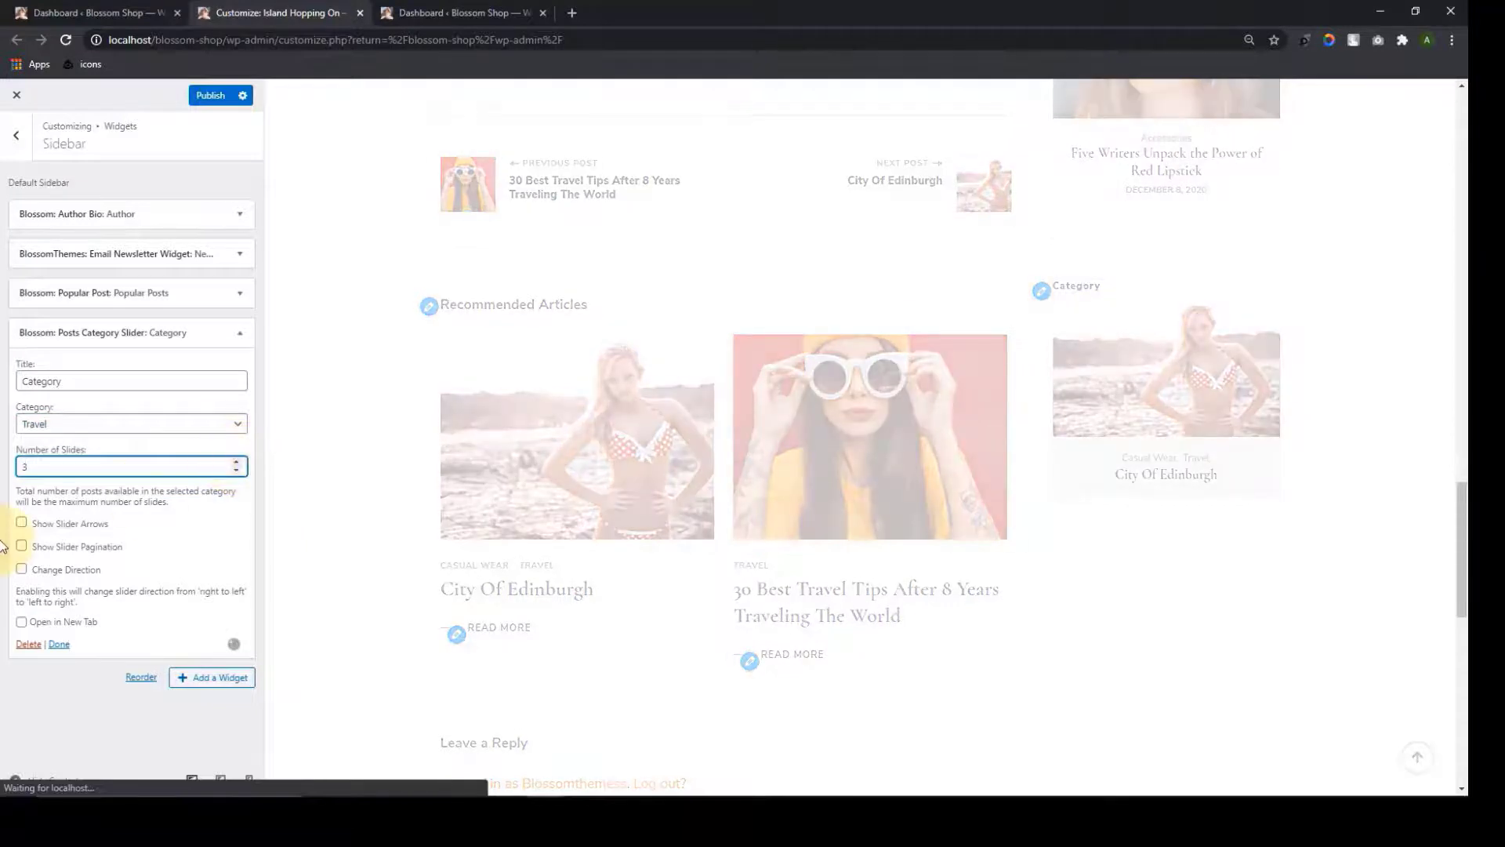
click(22, 524)
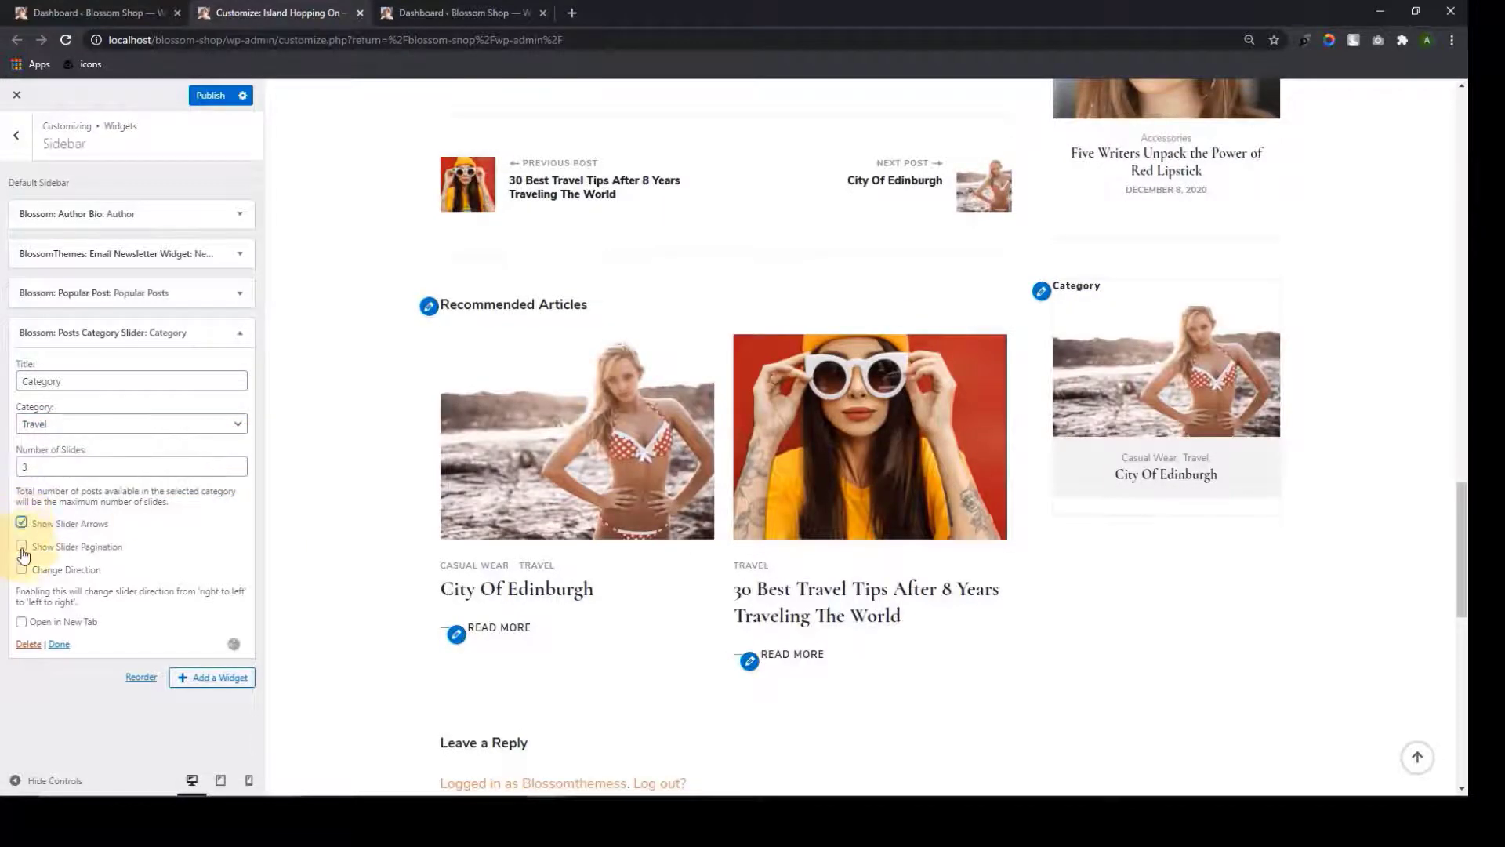
click(21, 569)
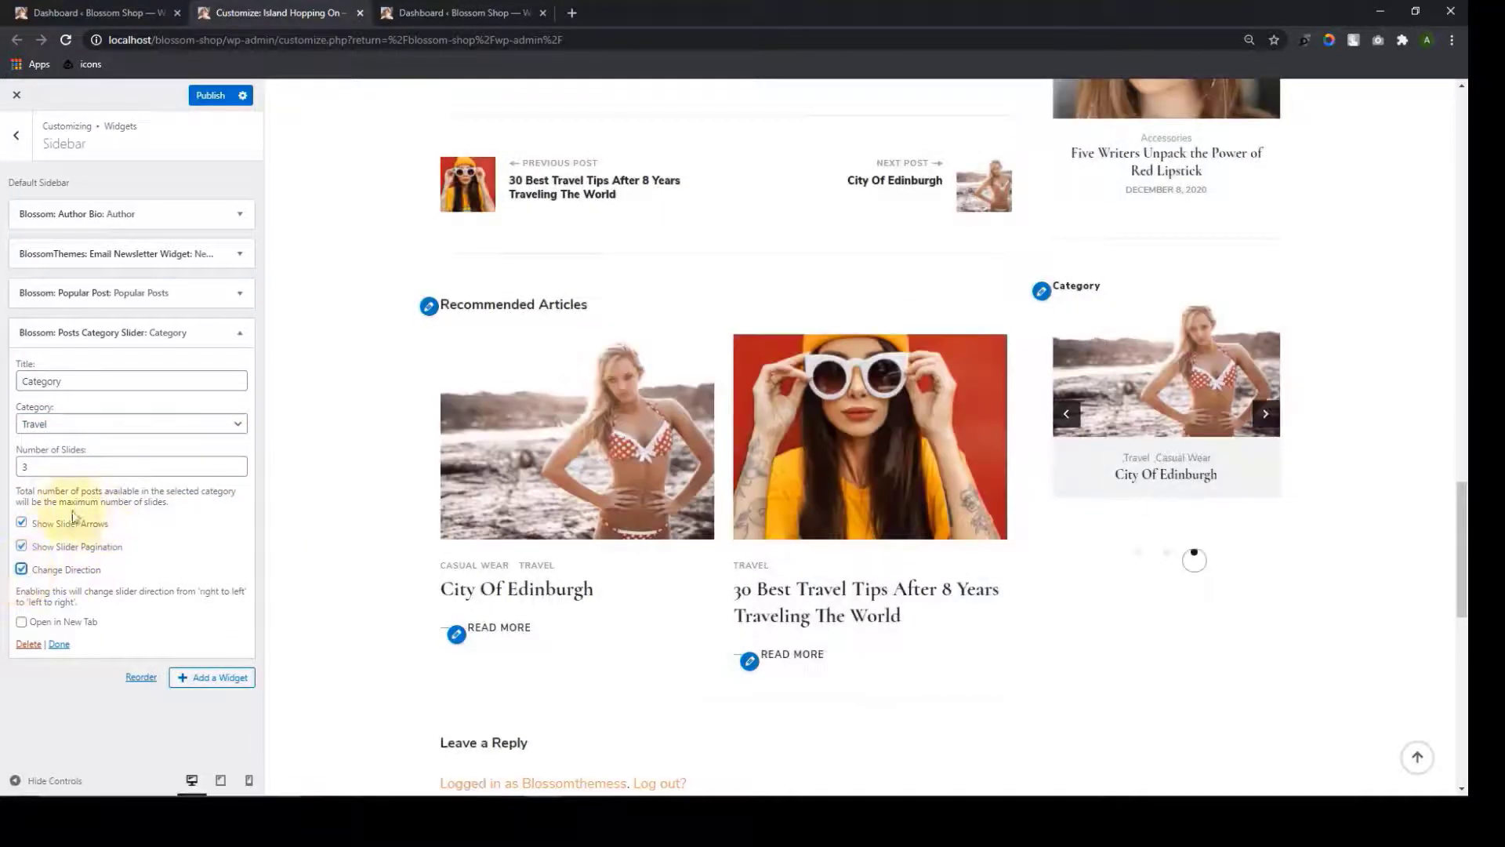
click(1067, 413)
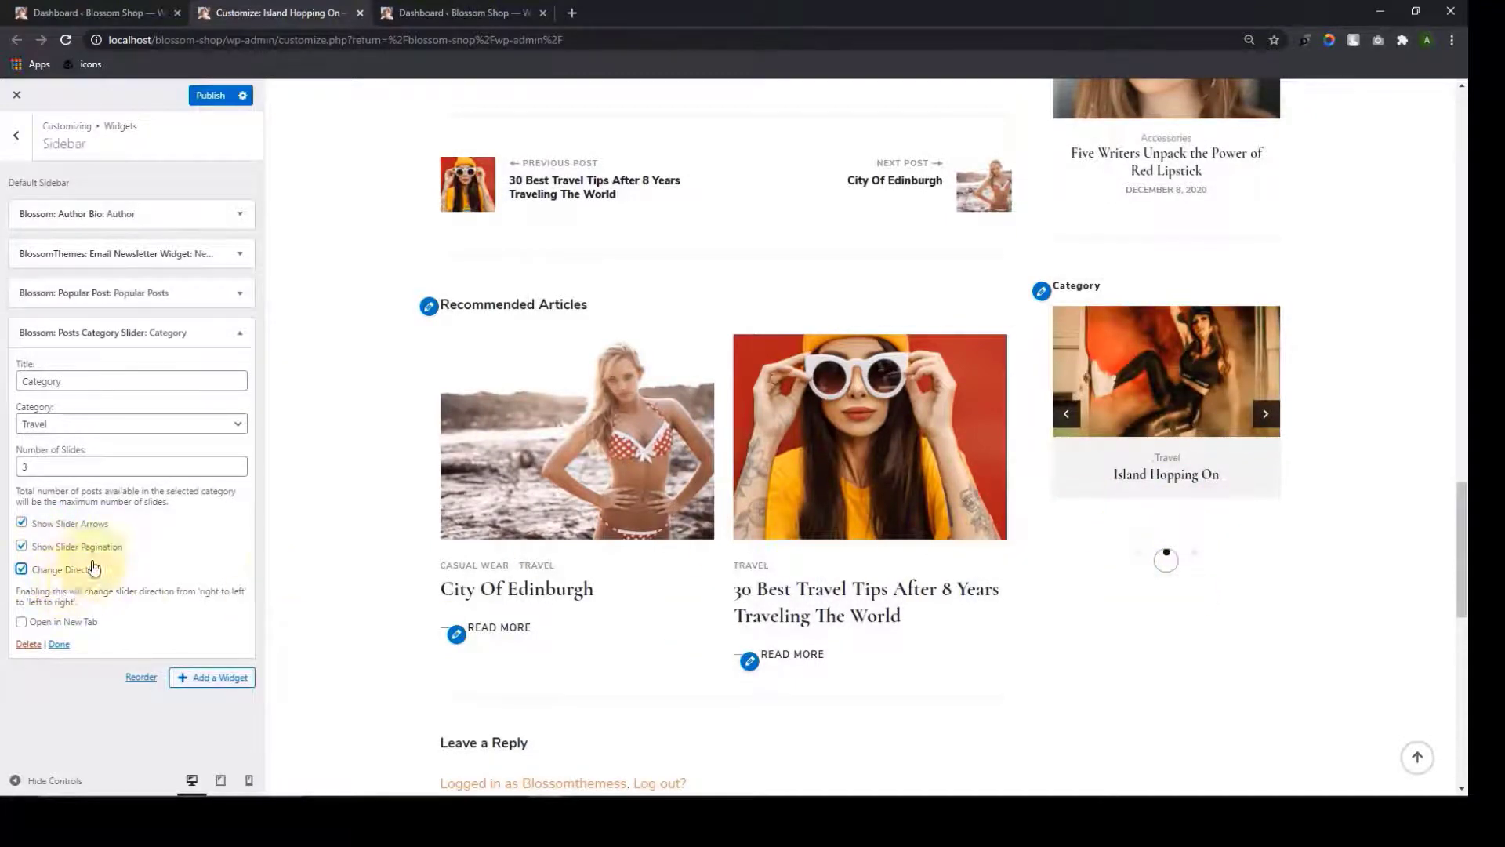
click(22, 624)
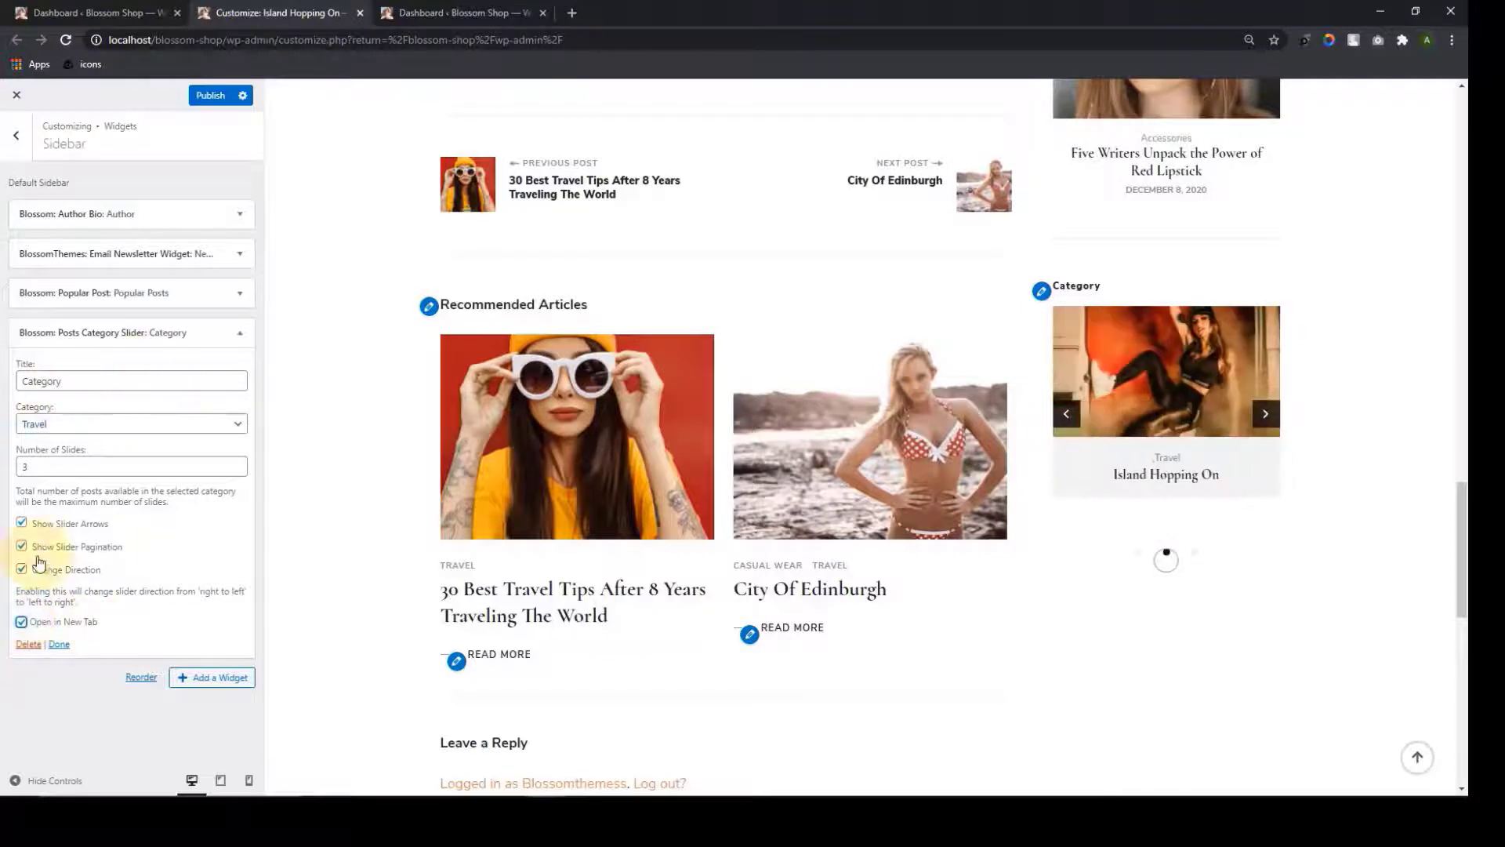
click(58, 643)
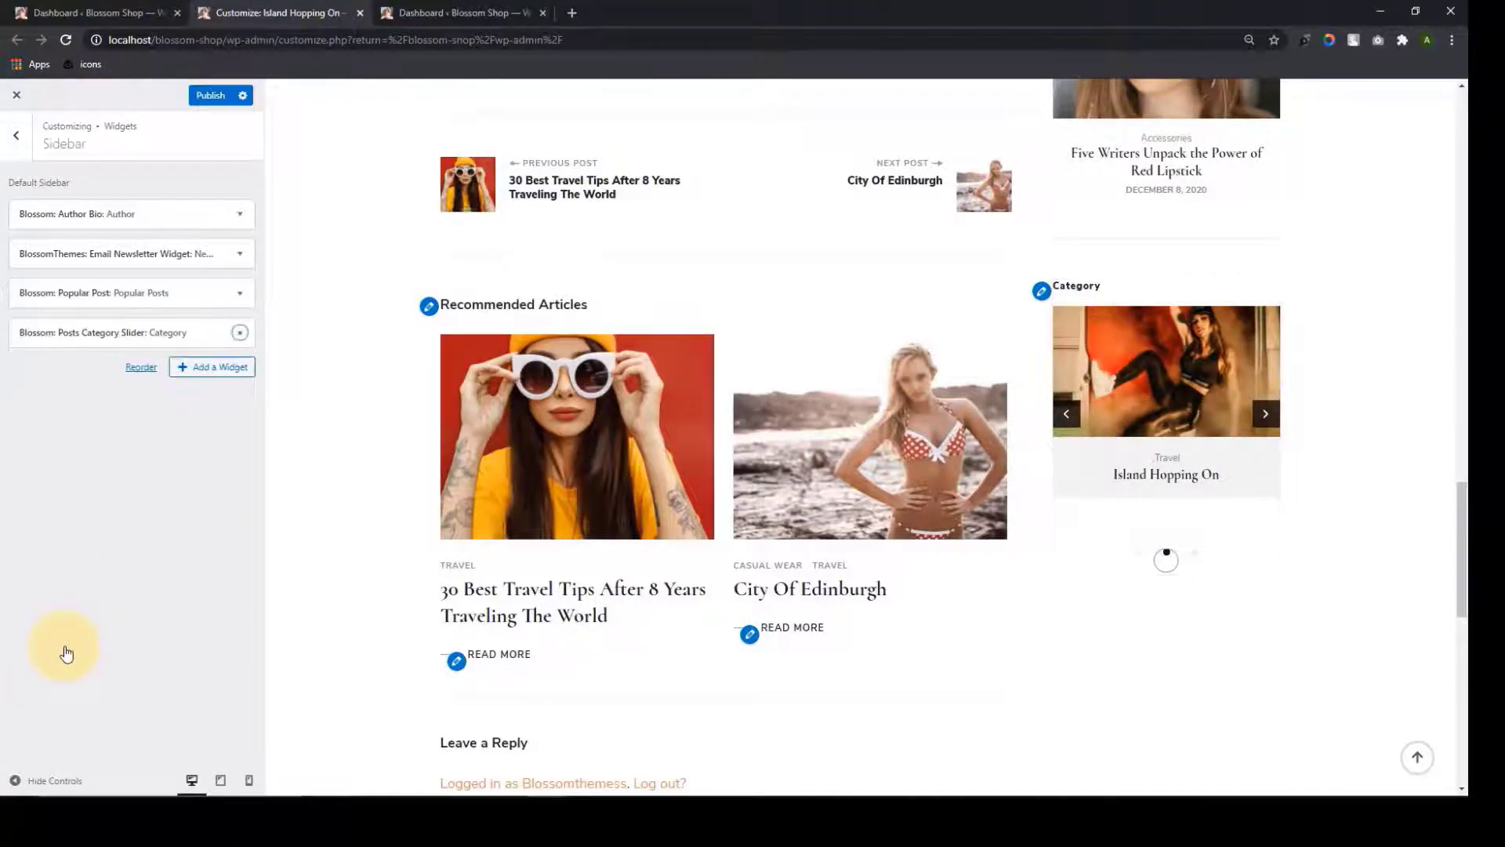
Browse the remaining widgets, close the widget list, and publish the four-widget sidebar
click(203, 368)
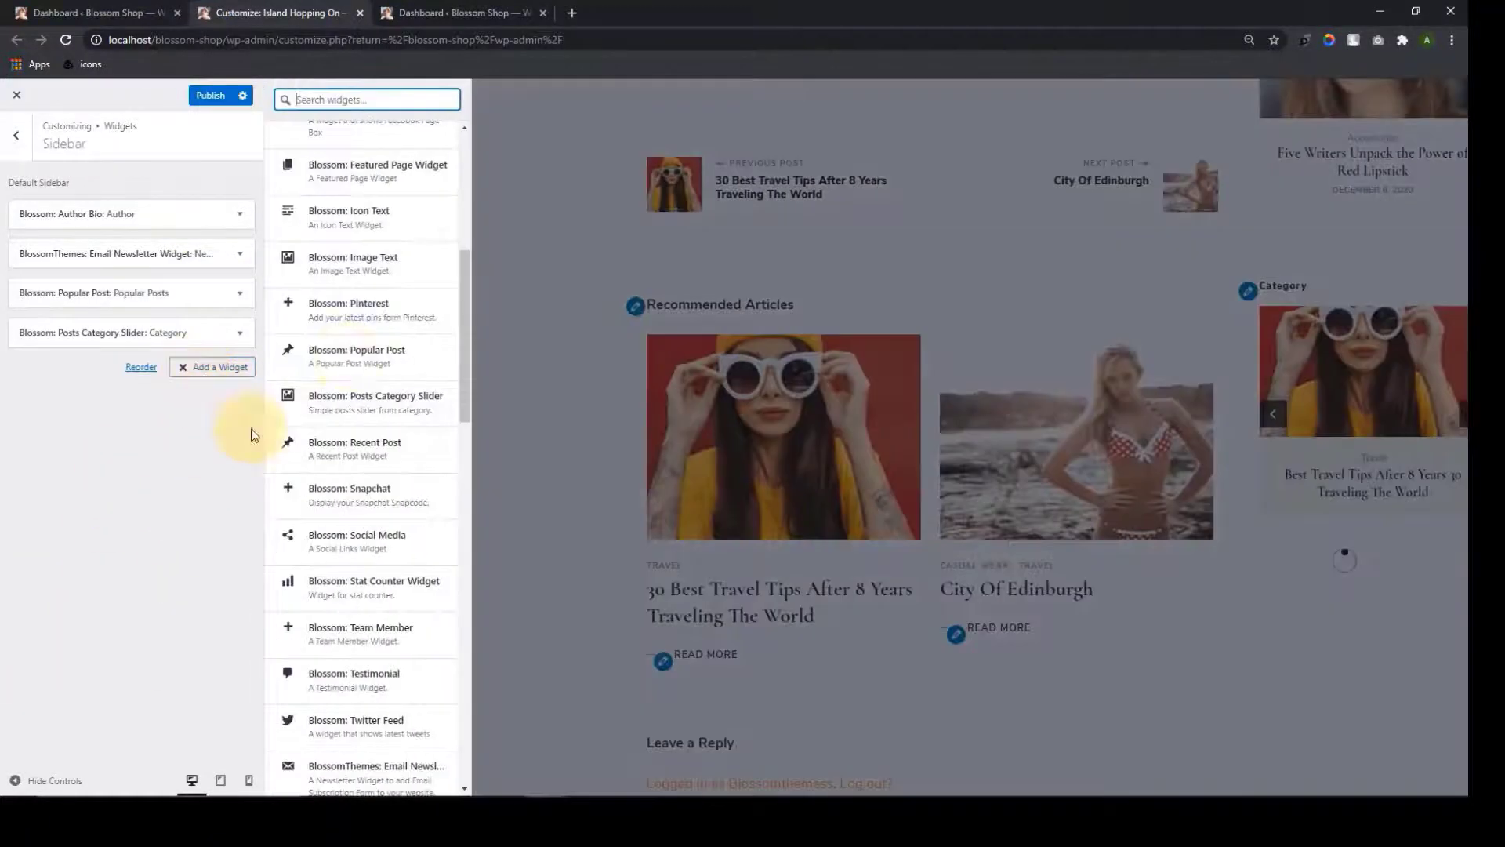
scroll(361, 551, down, 6)
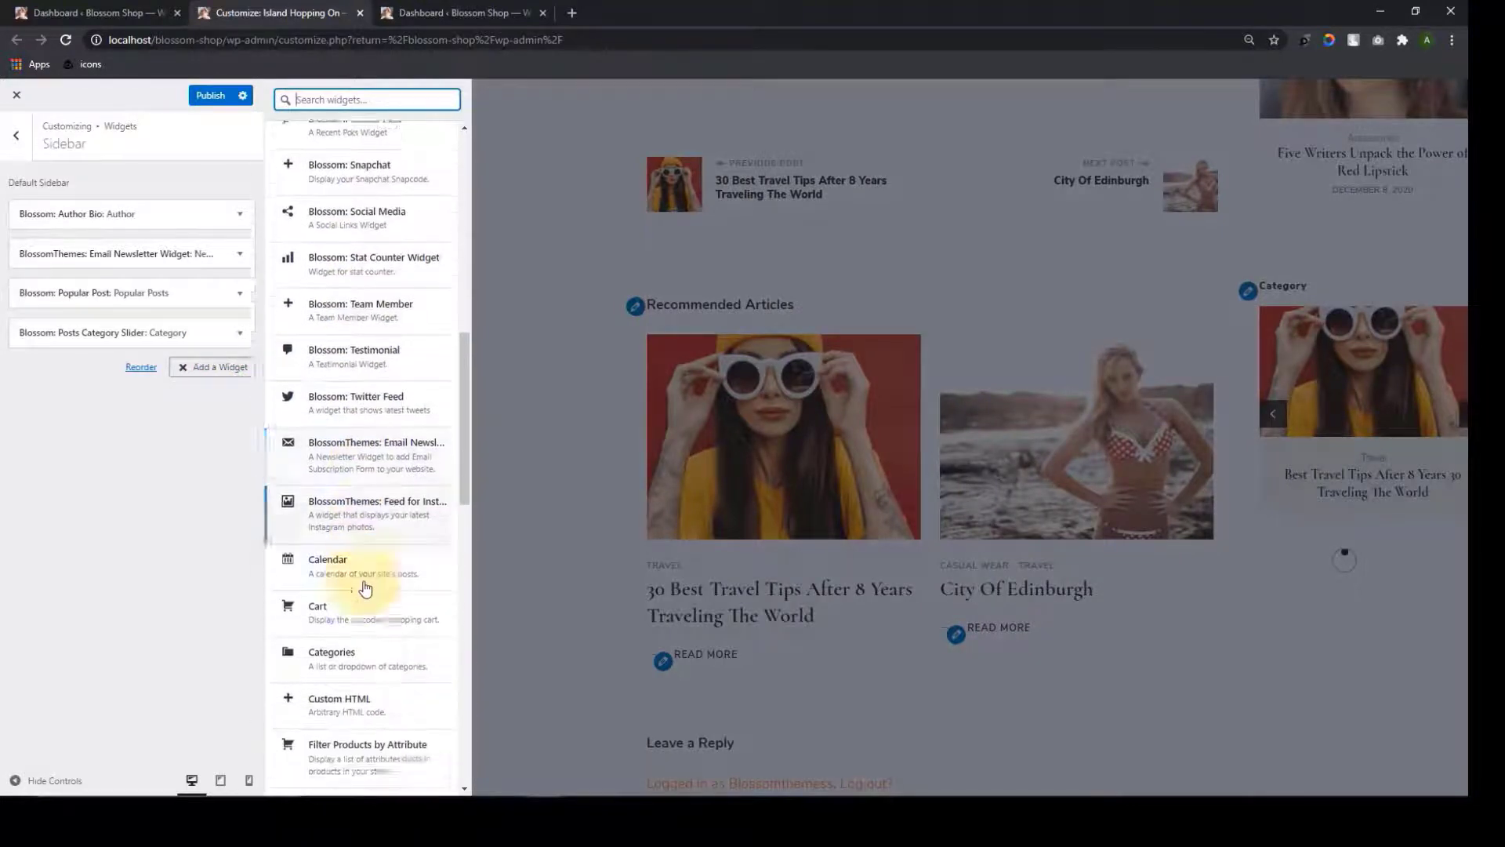
scroll(349, 561, down, 4)
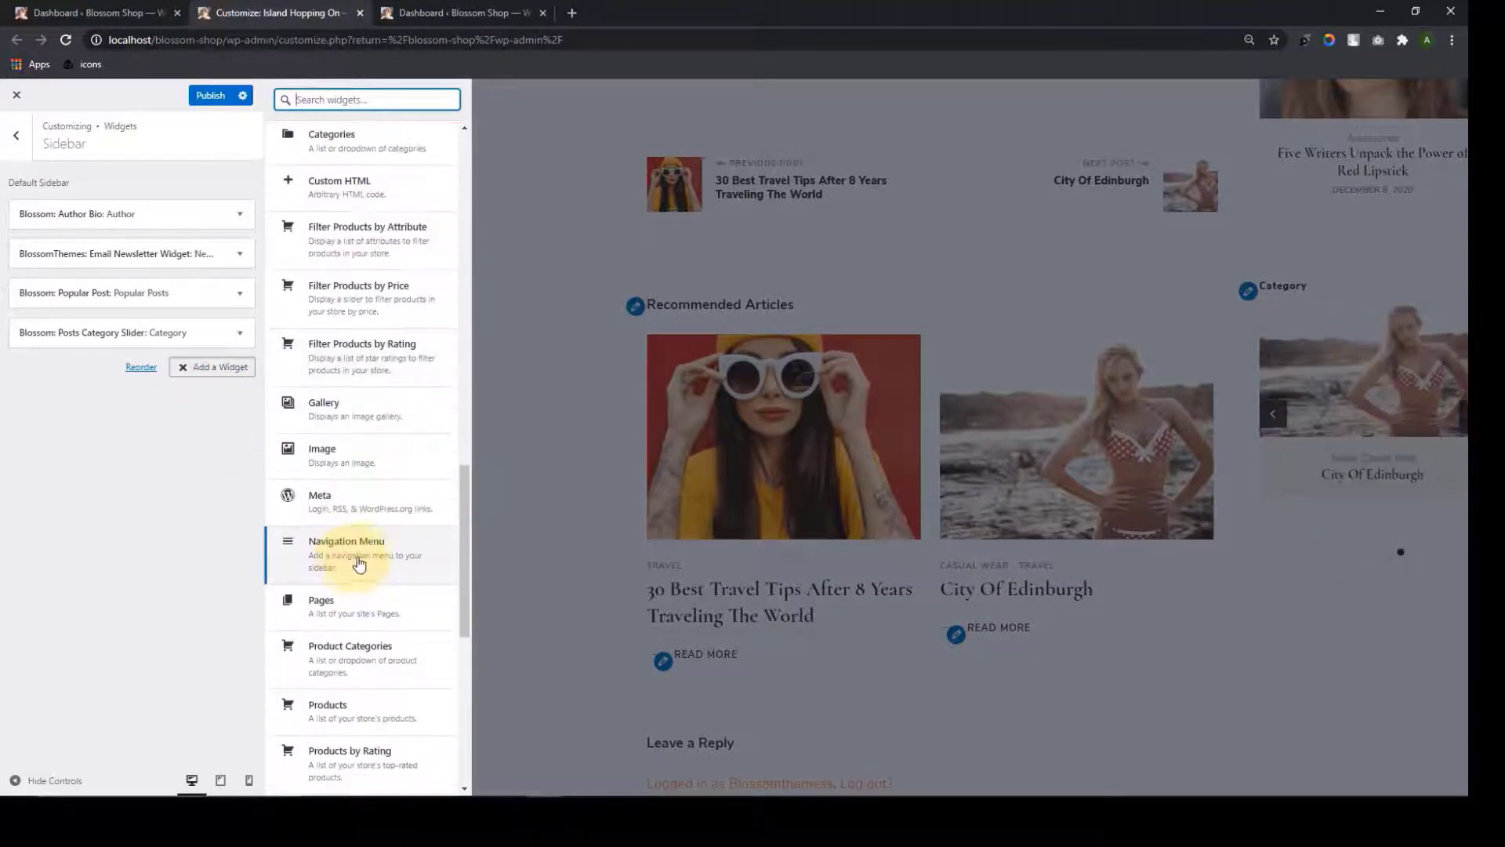
scroll(366, 488, down, 2)
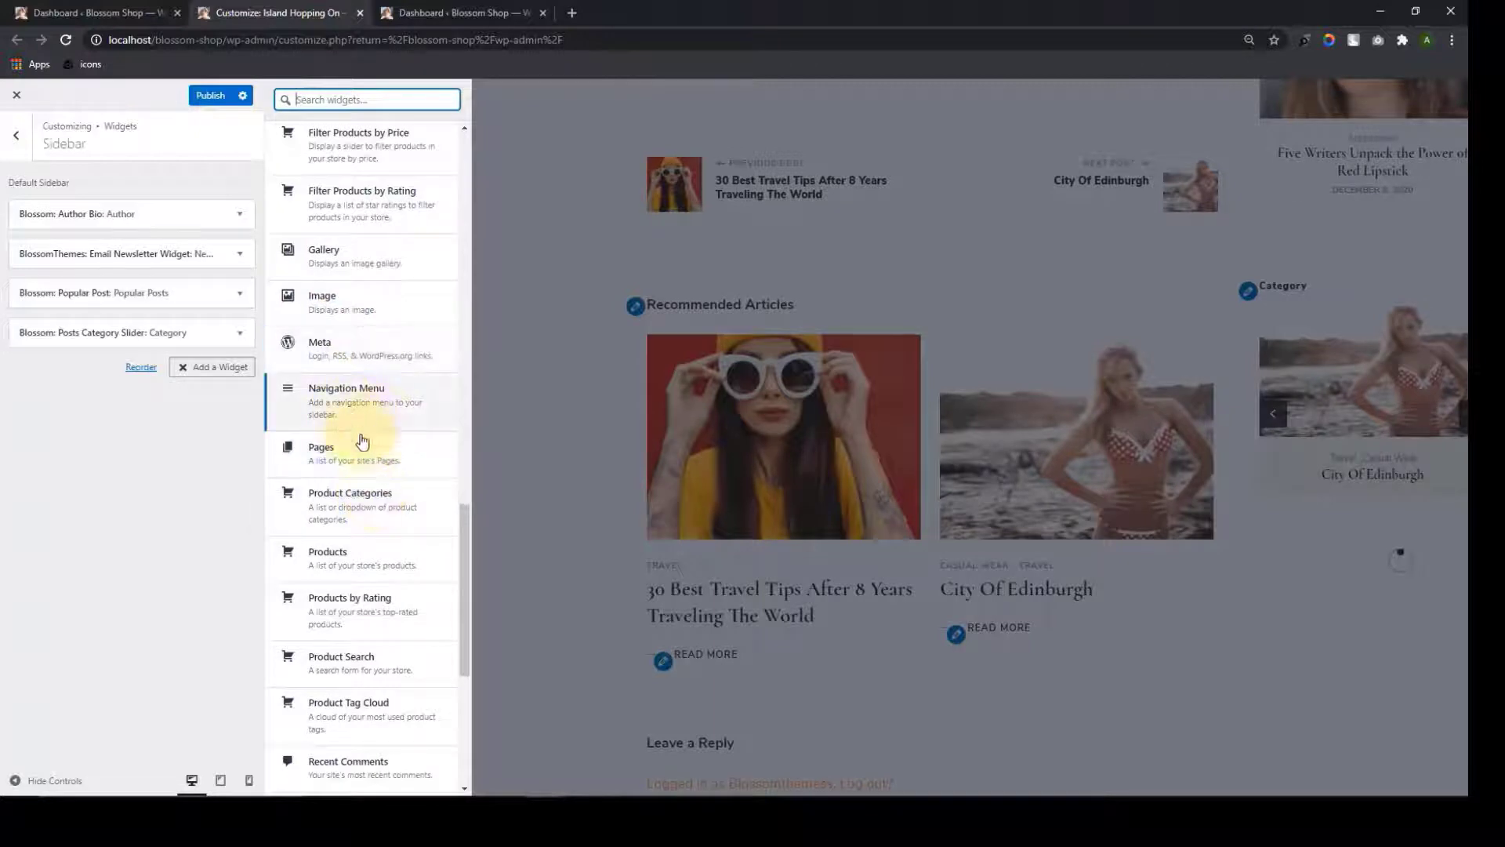
scroll(388, 549, down, 5)
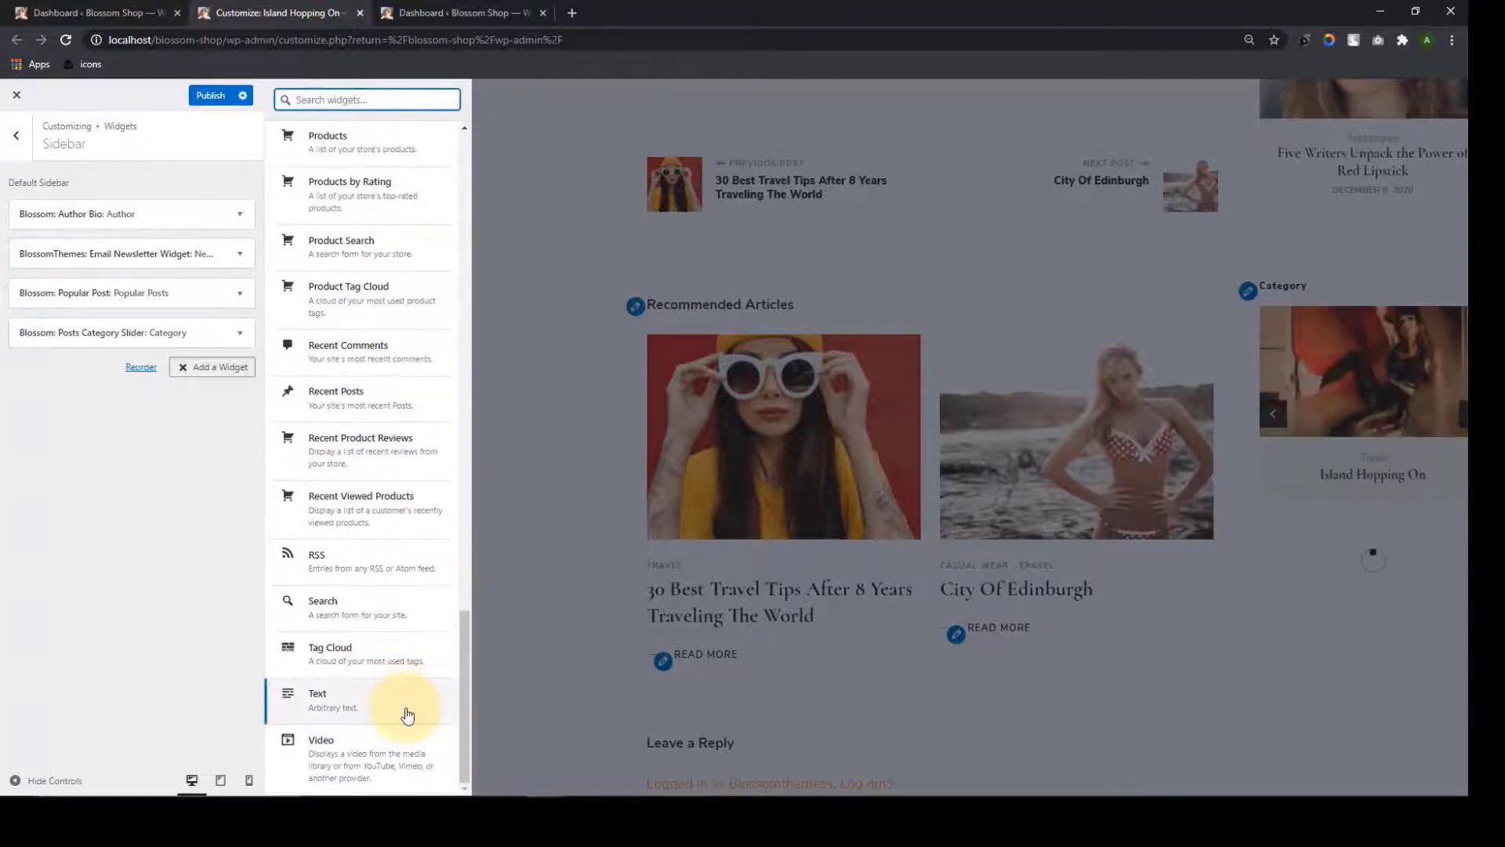
drag(464, 717, 474, 204)
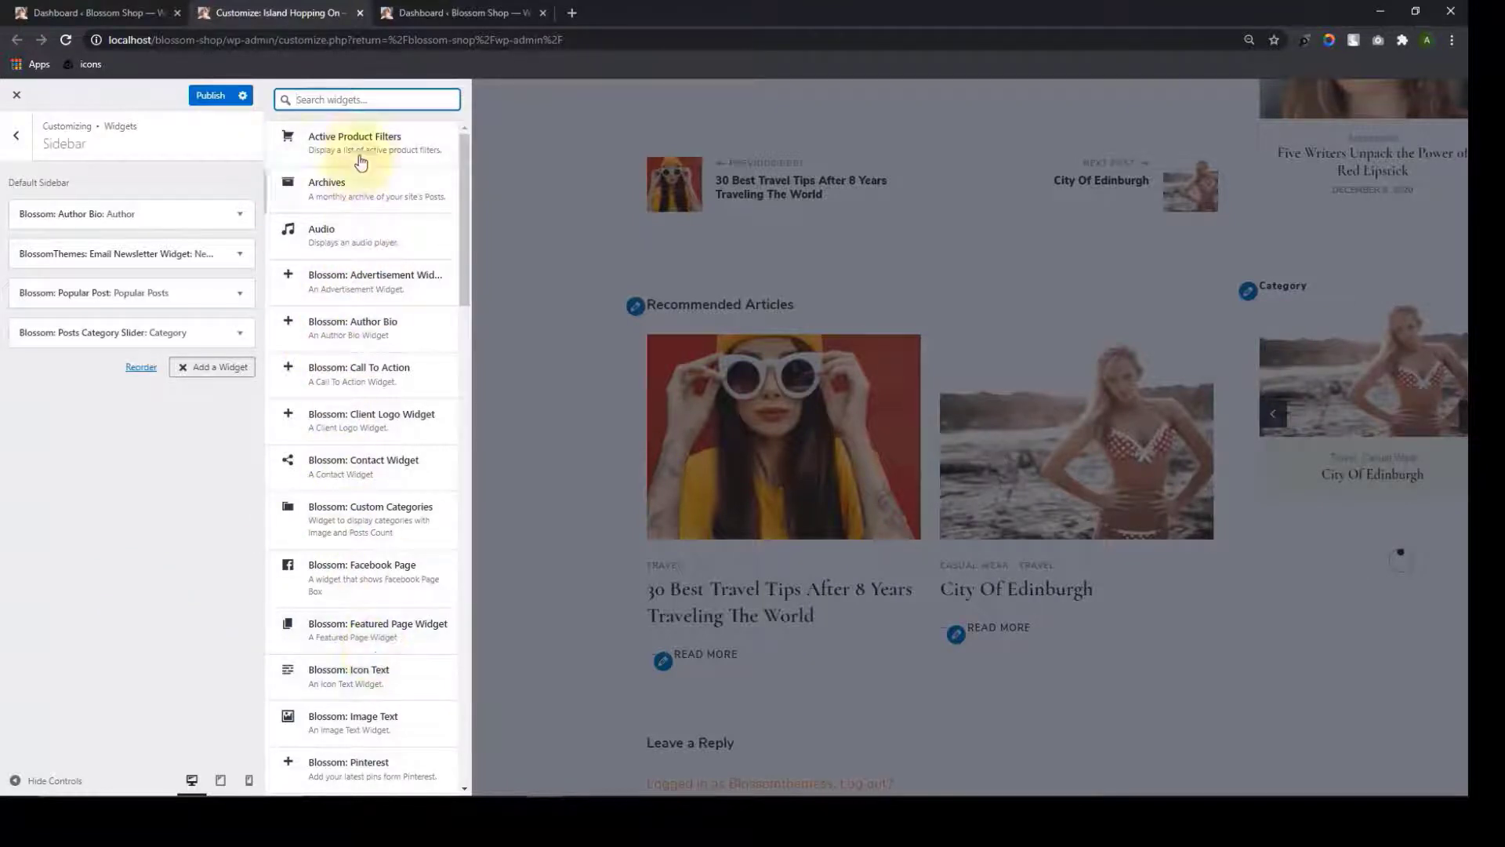
click(221, 439)
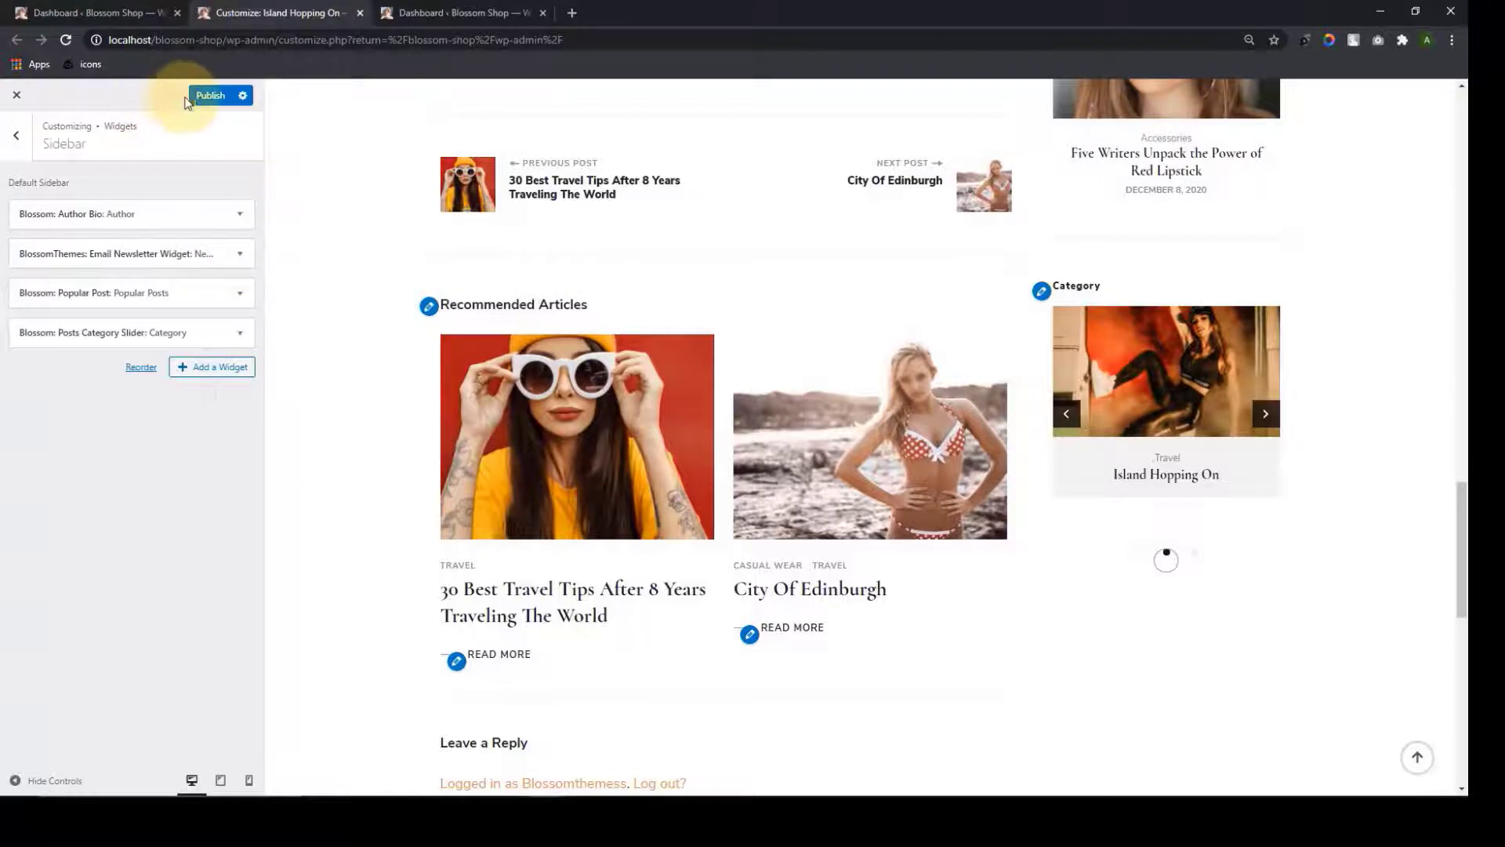
click(215, 99)
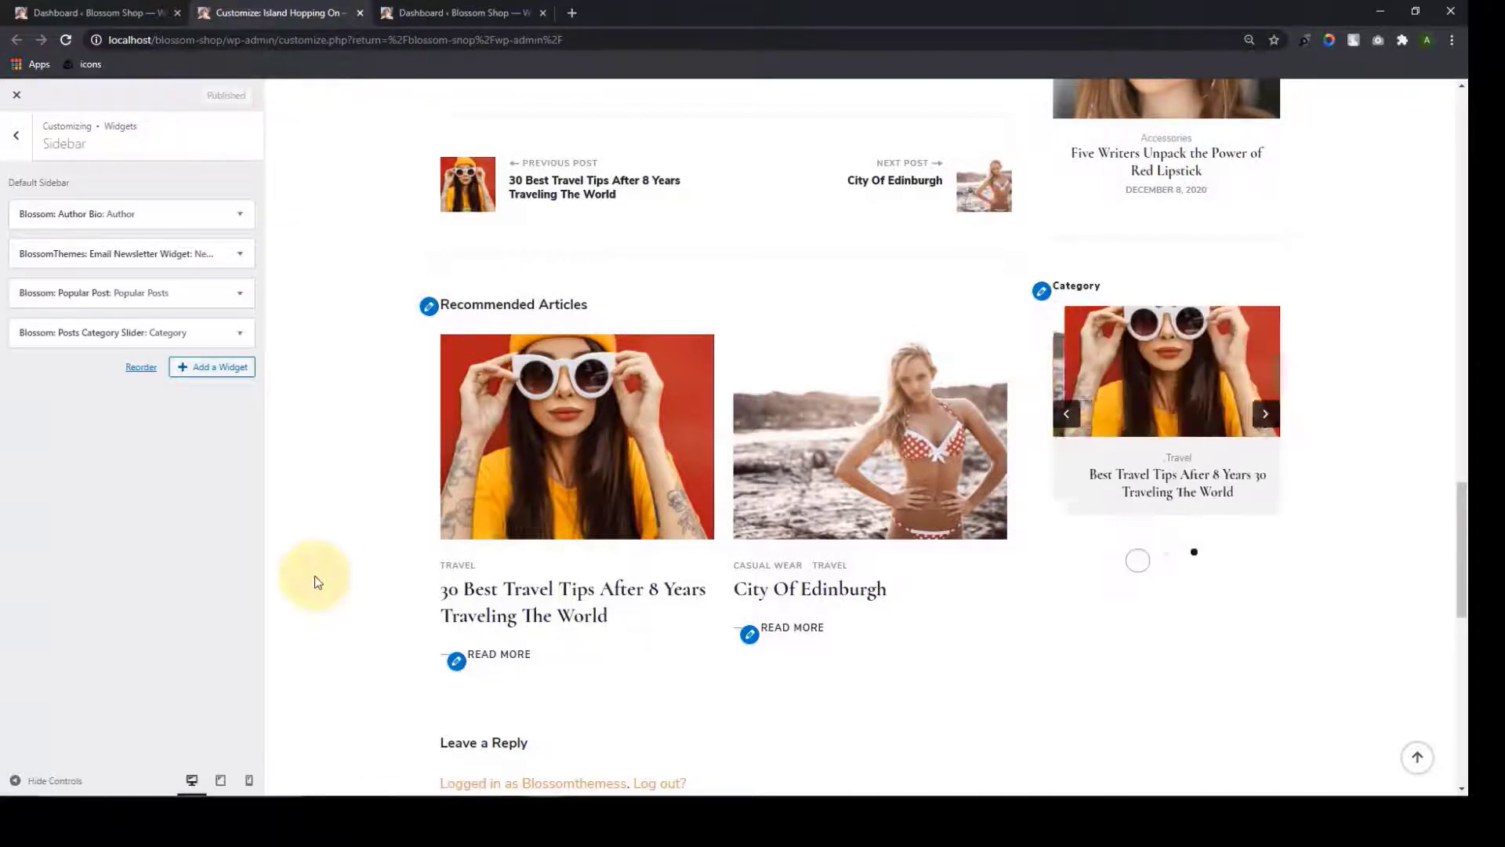
Return to the widget area list and preview the home page down at its footer
scroll(1270, 506, up, 15)
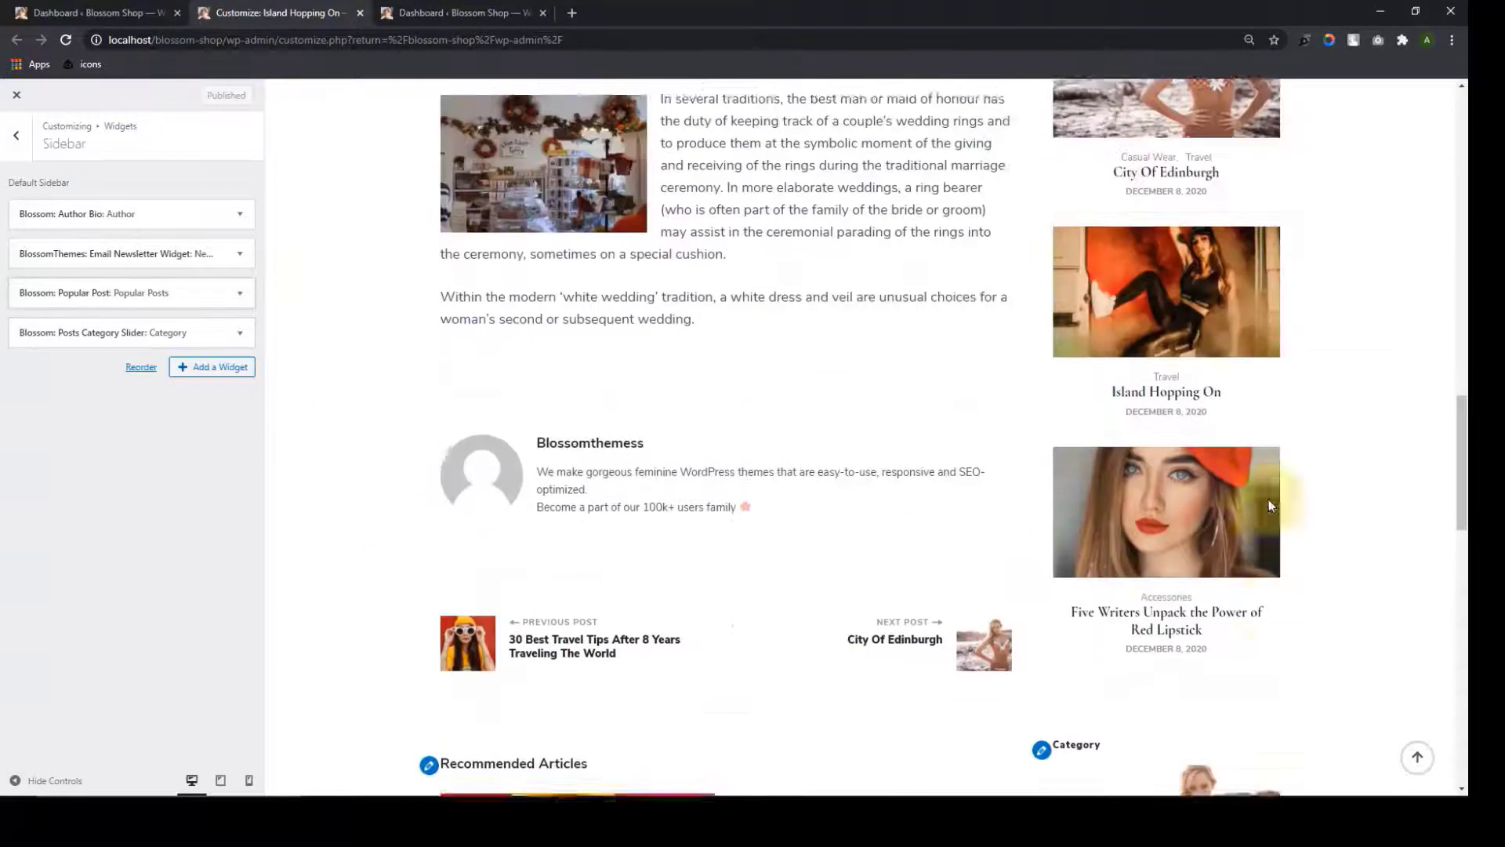
scroll(1267, 501, up, 7)
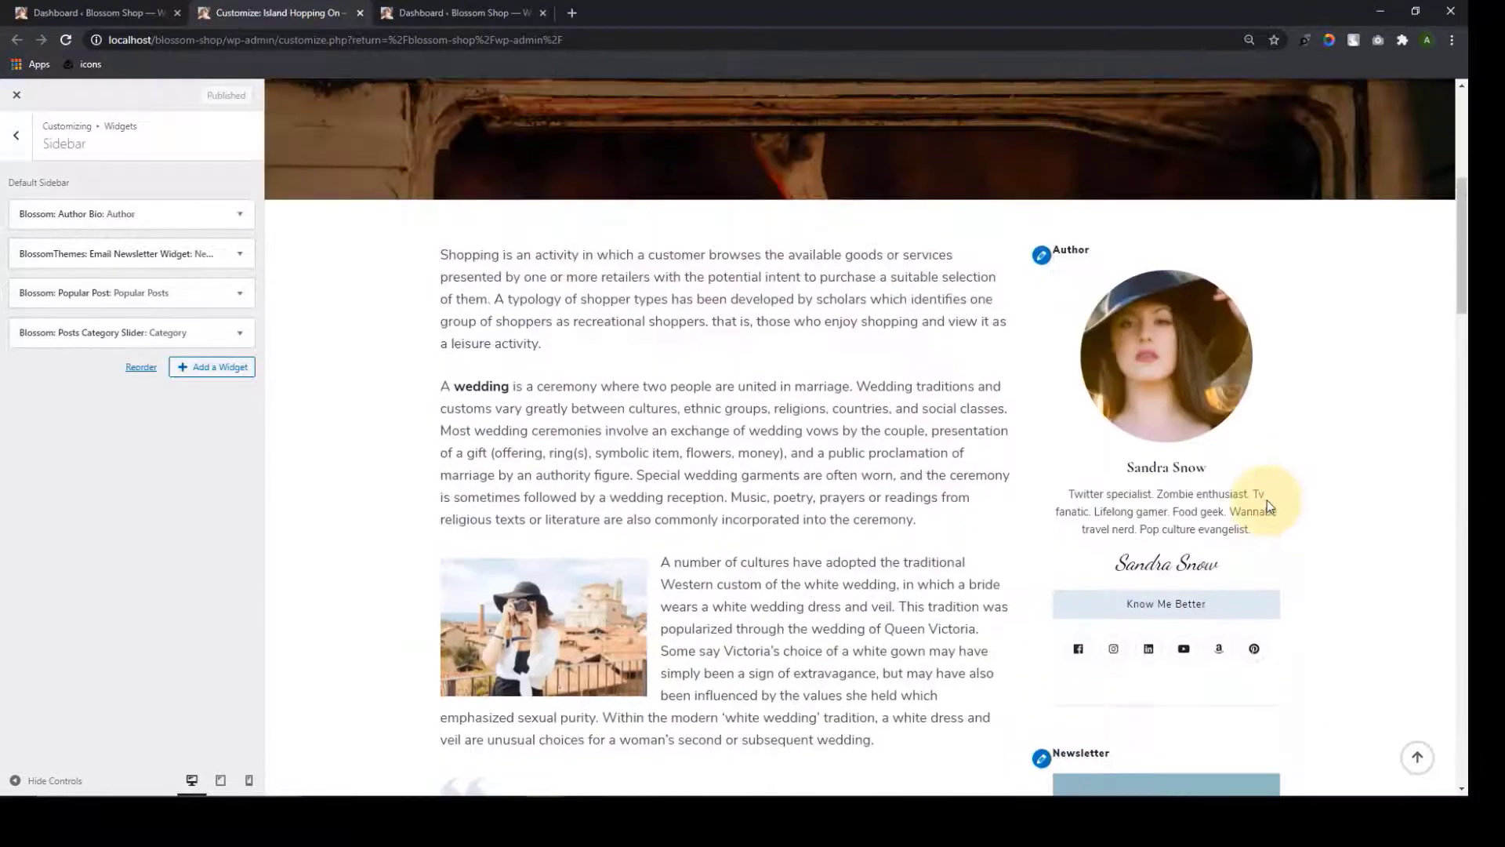
click(14, 138)
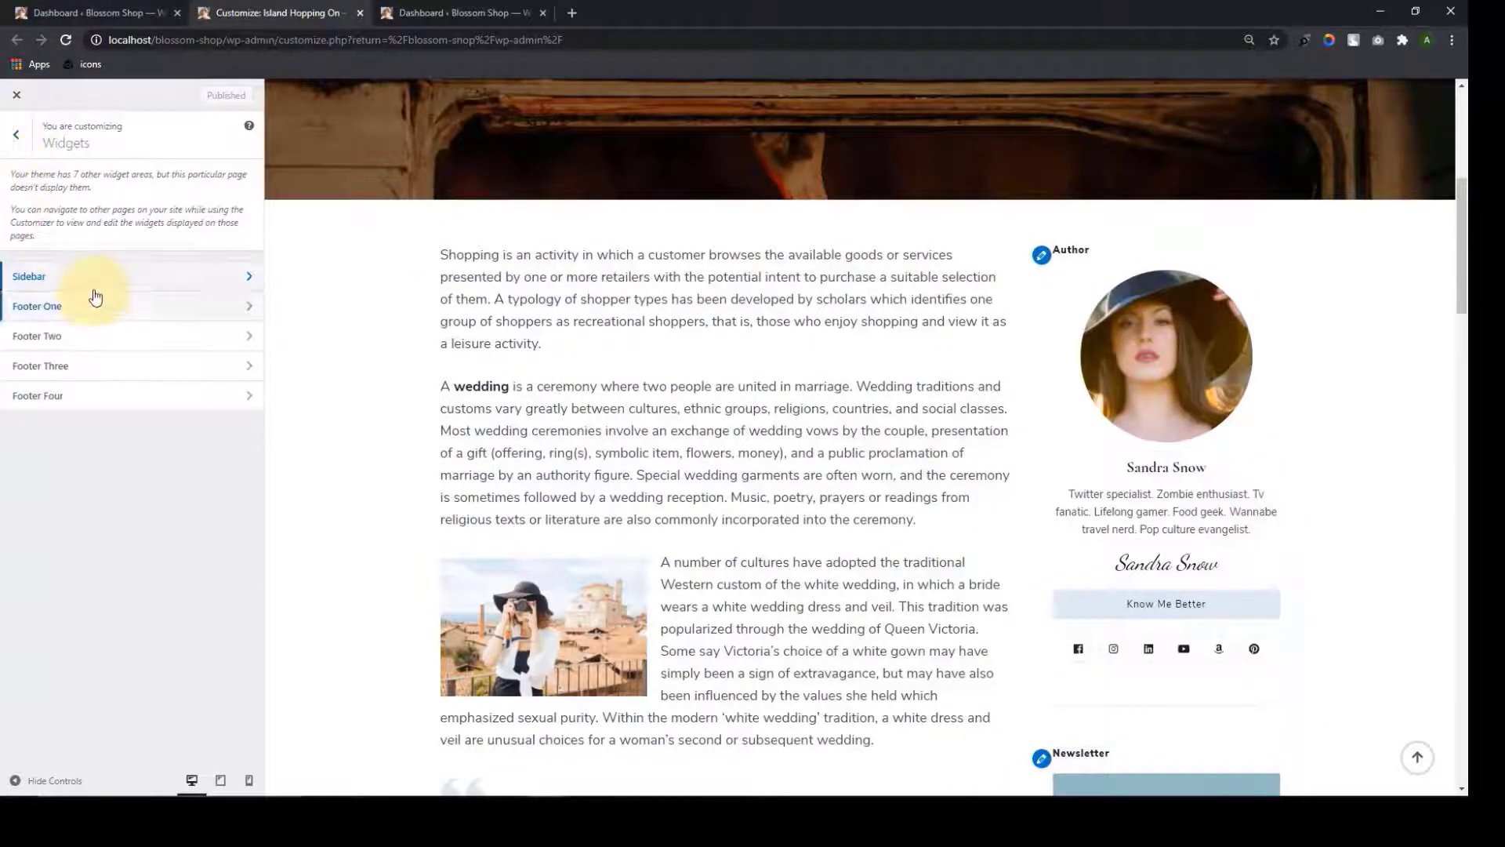
scroll(901, 346, up, 6)
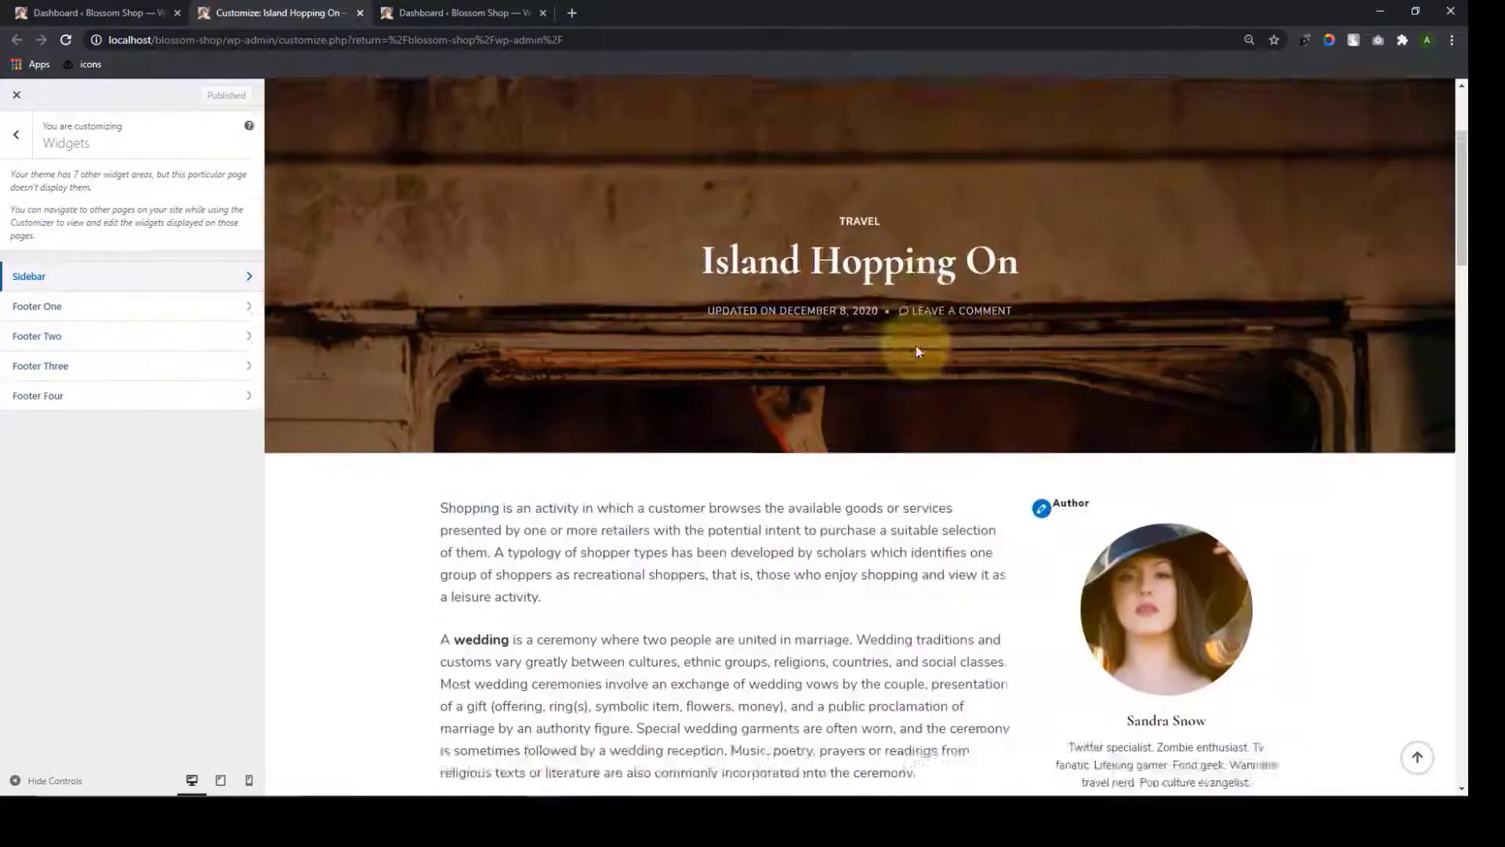
click(461, 268)
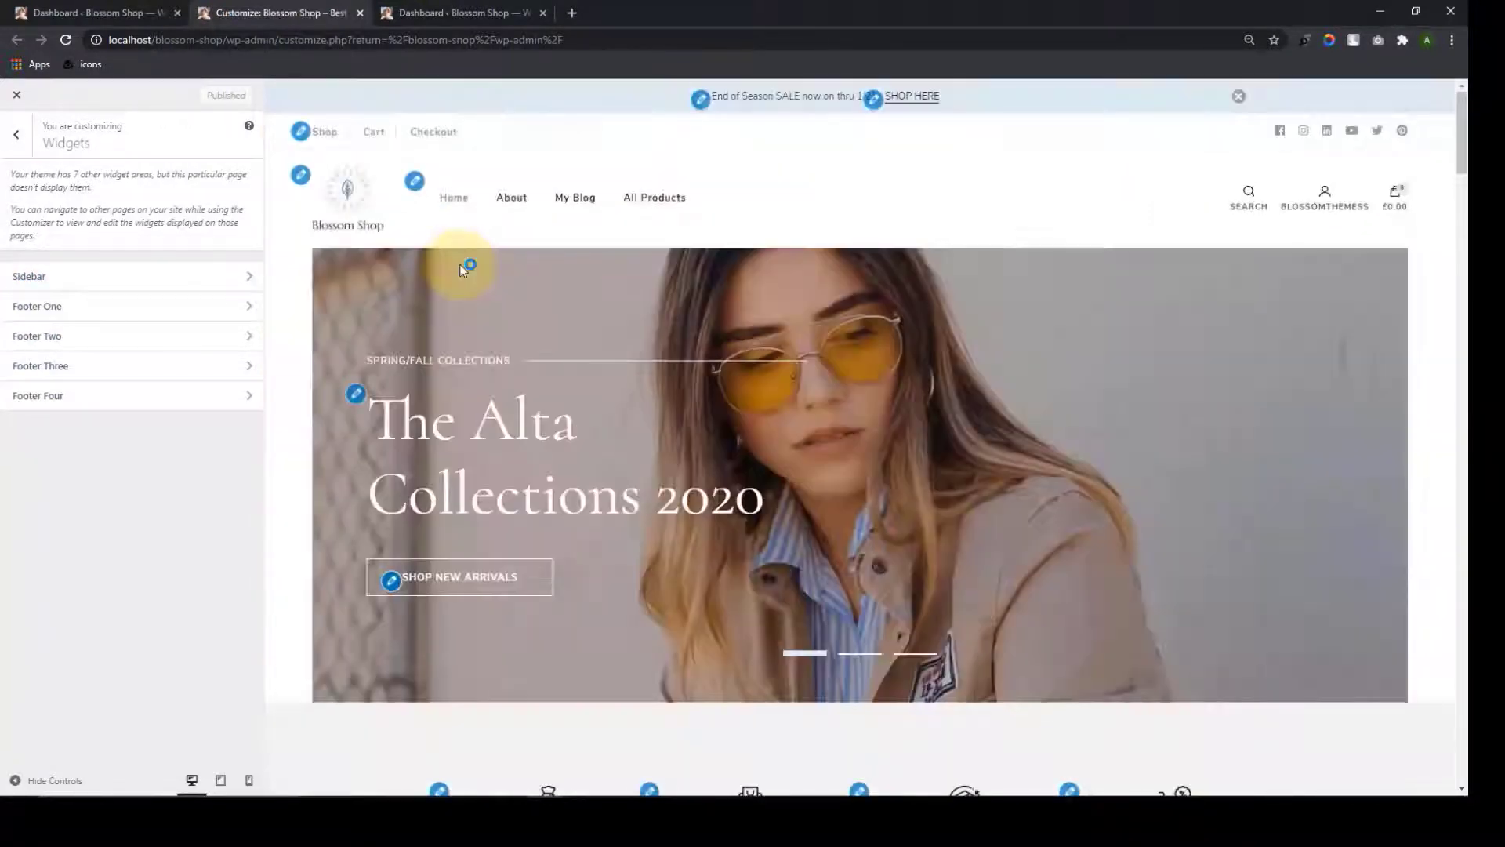
drag(1461, 126, 1457, 753)
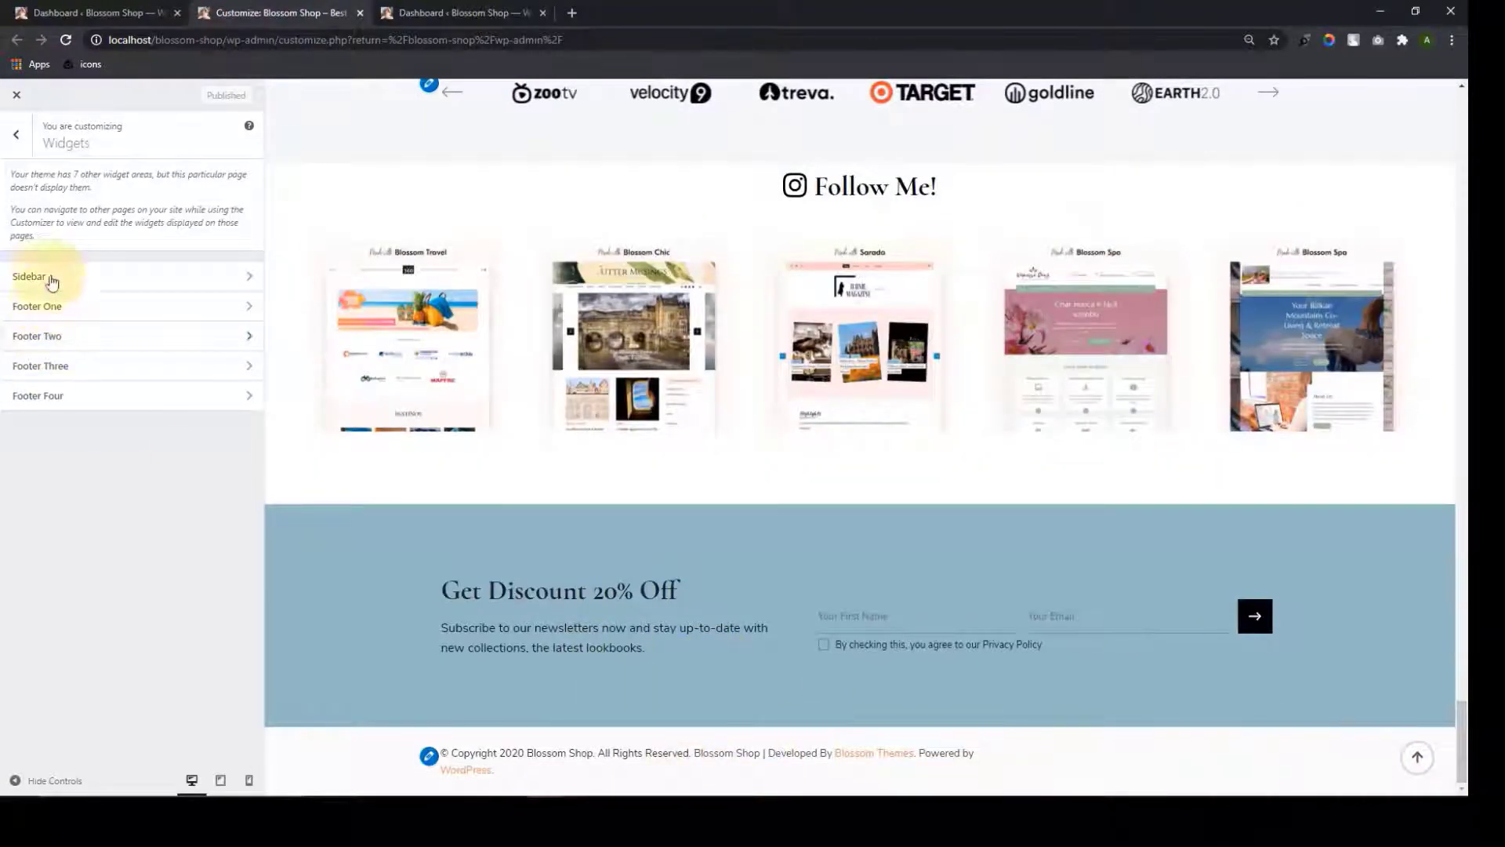
Add a Recent Posts widget to Footer One
click(152, 310)
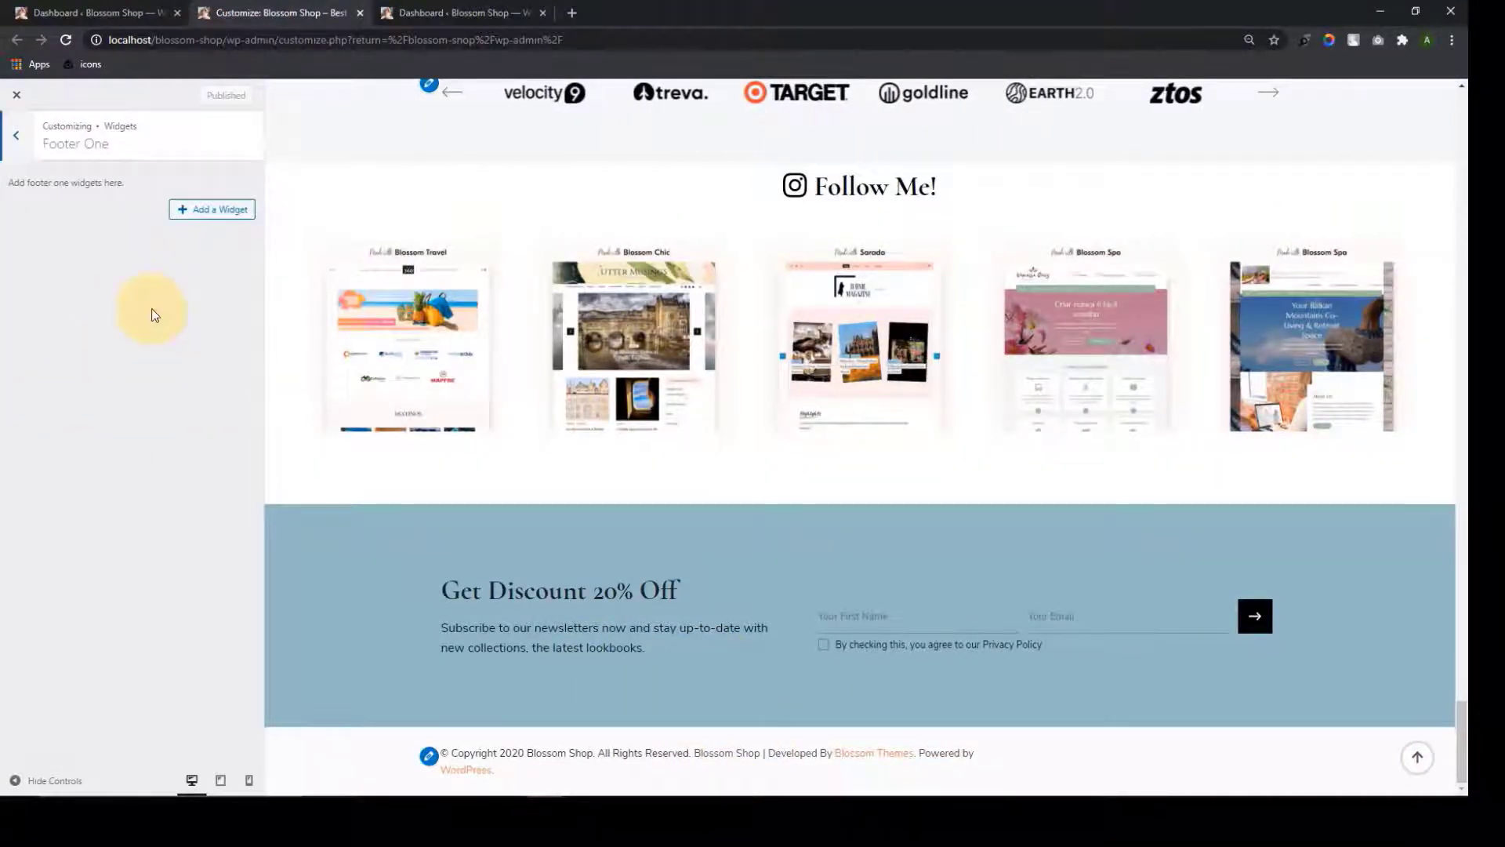
click(182, 210)
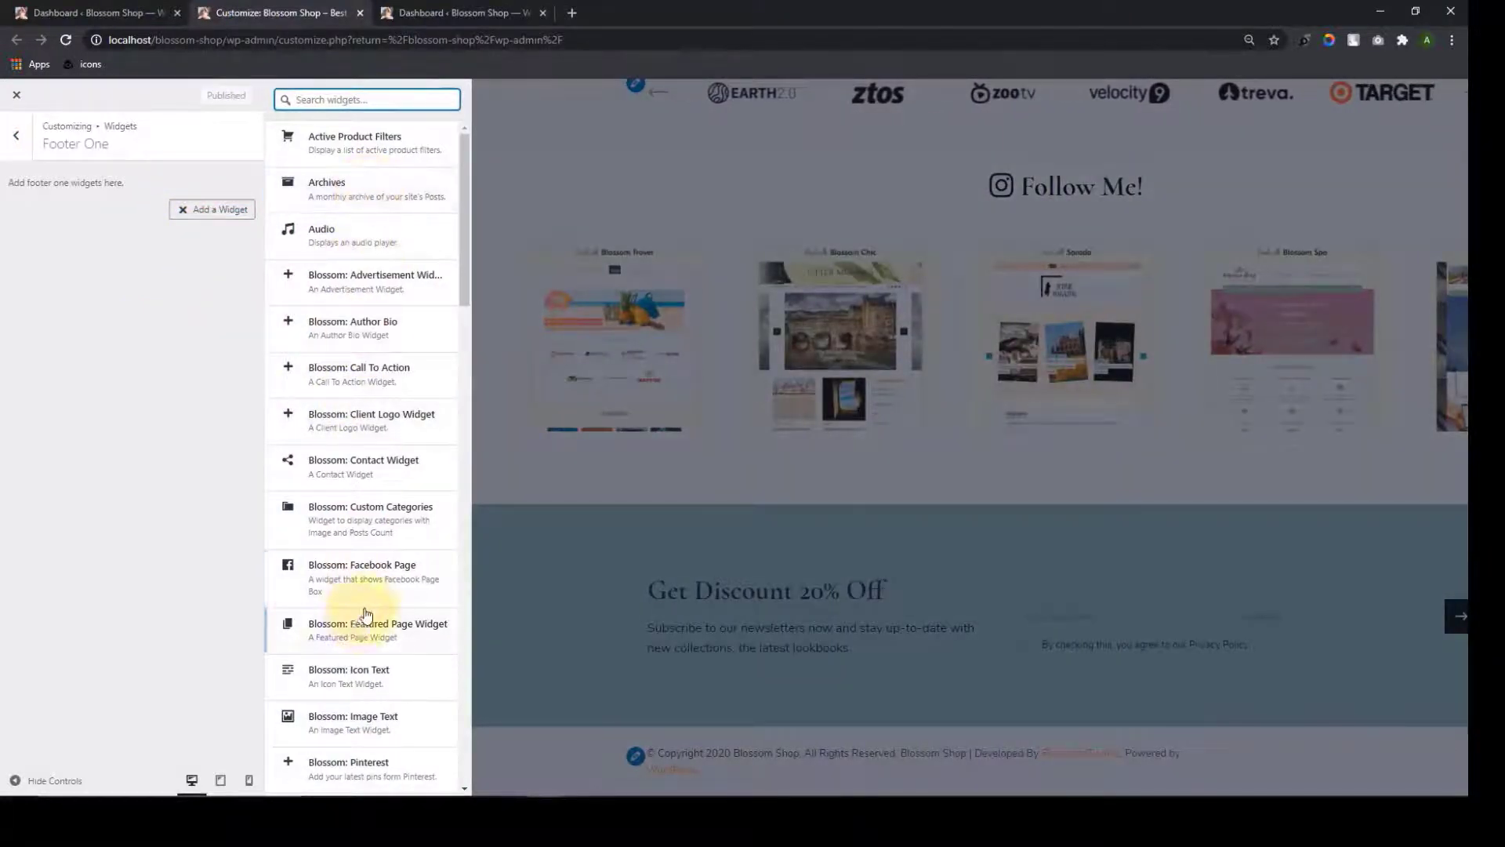
scroll(322, 620, down, 4)
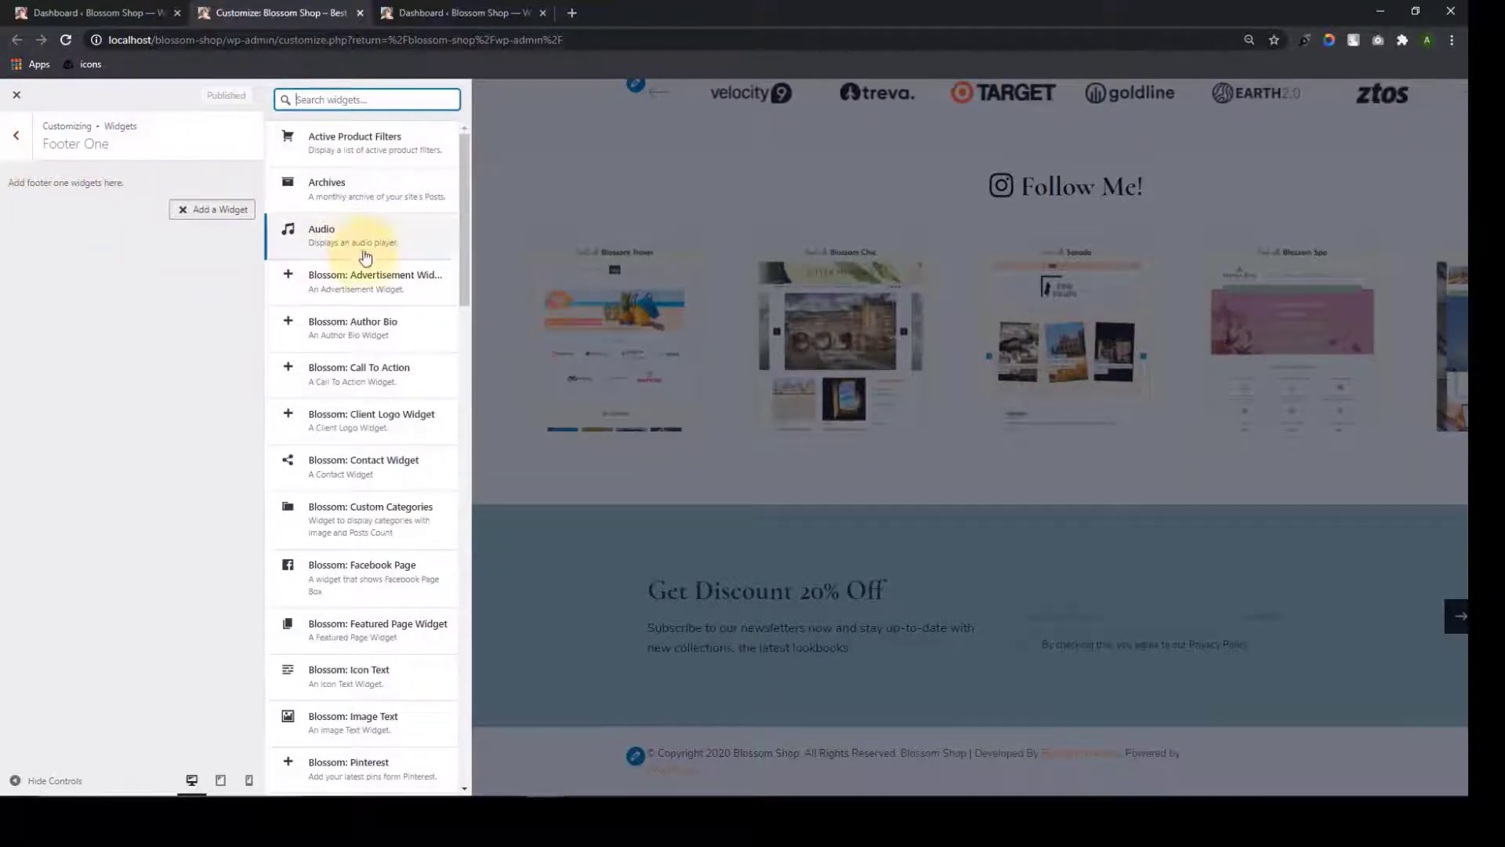
scroll(363, 376, down, 5)
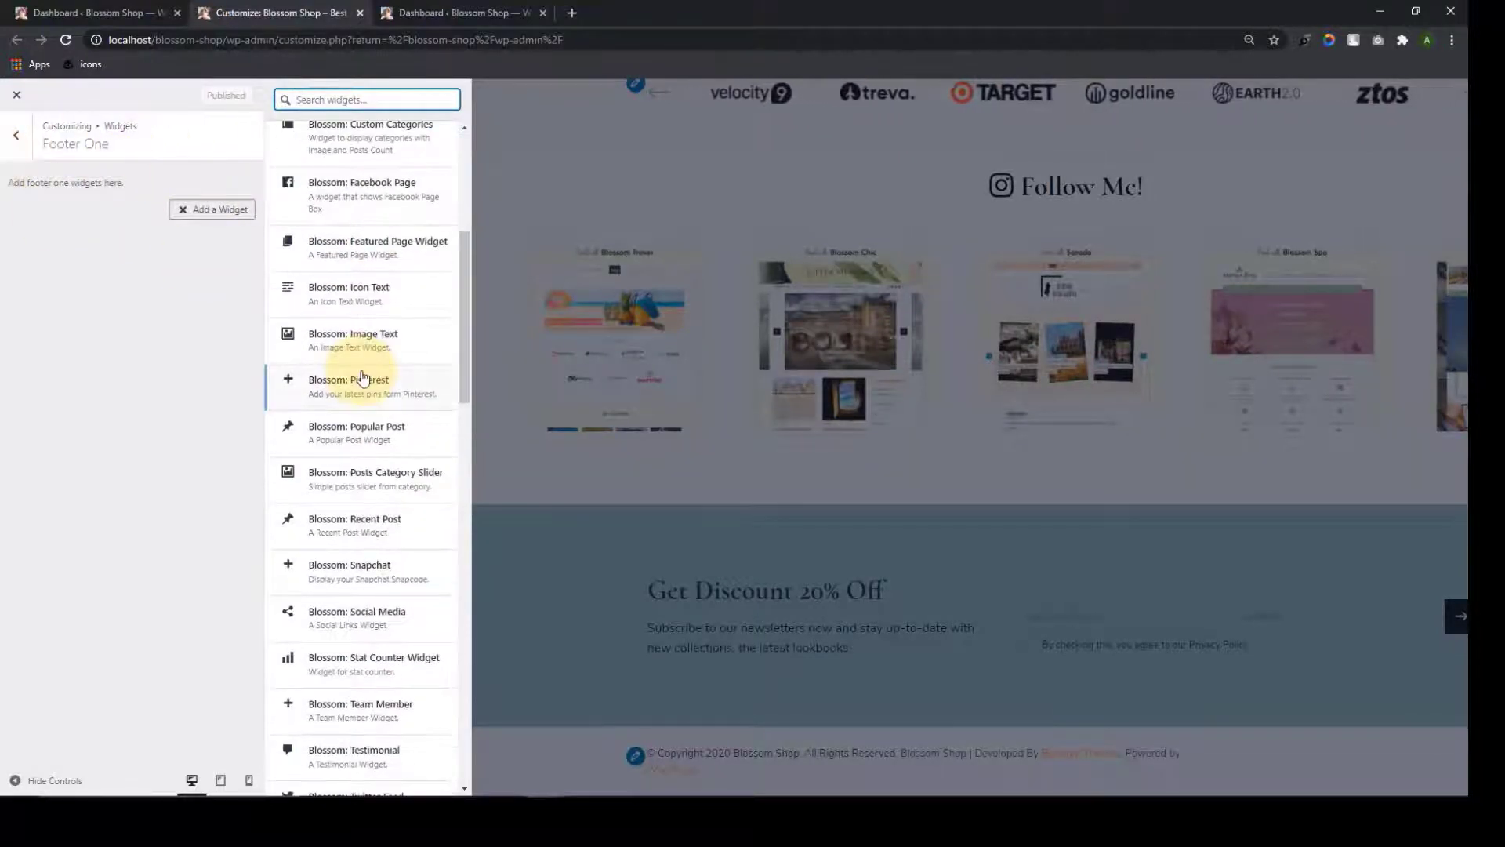
scroll(363, 376, down, 15)
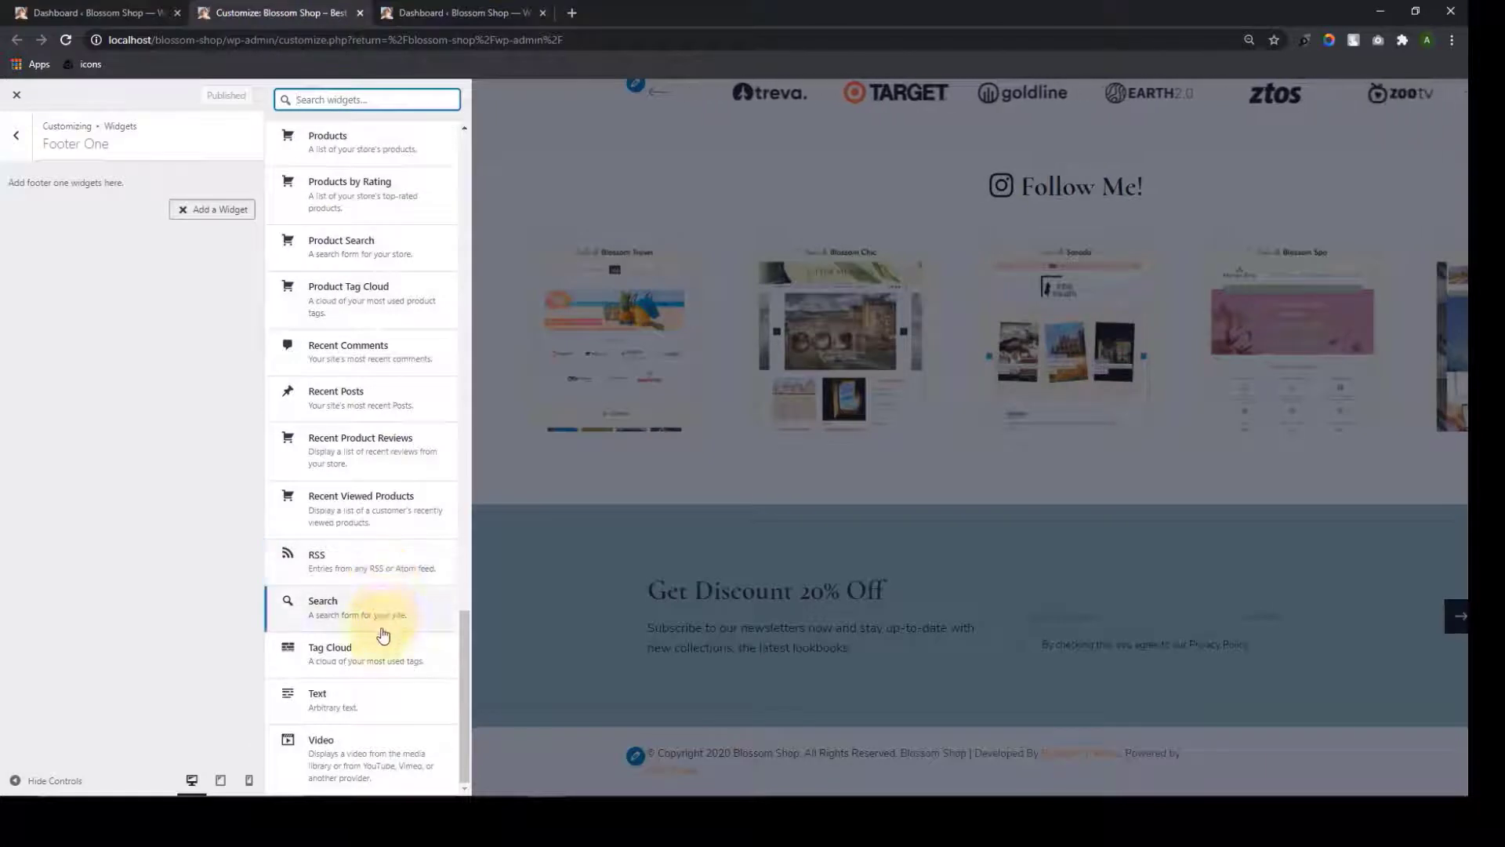
click(384, 394)
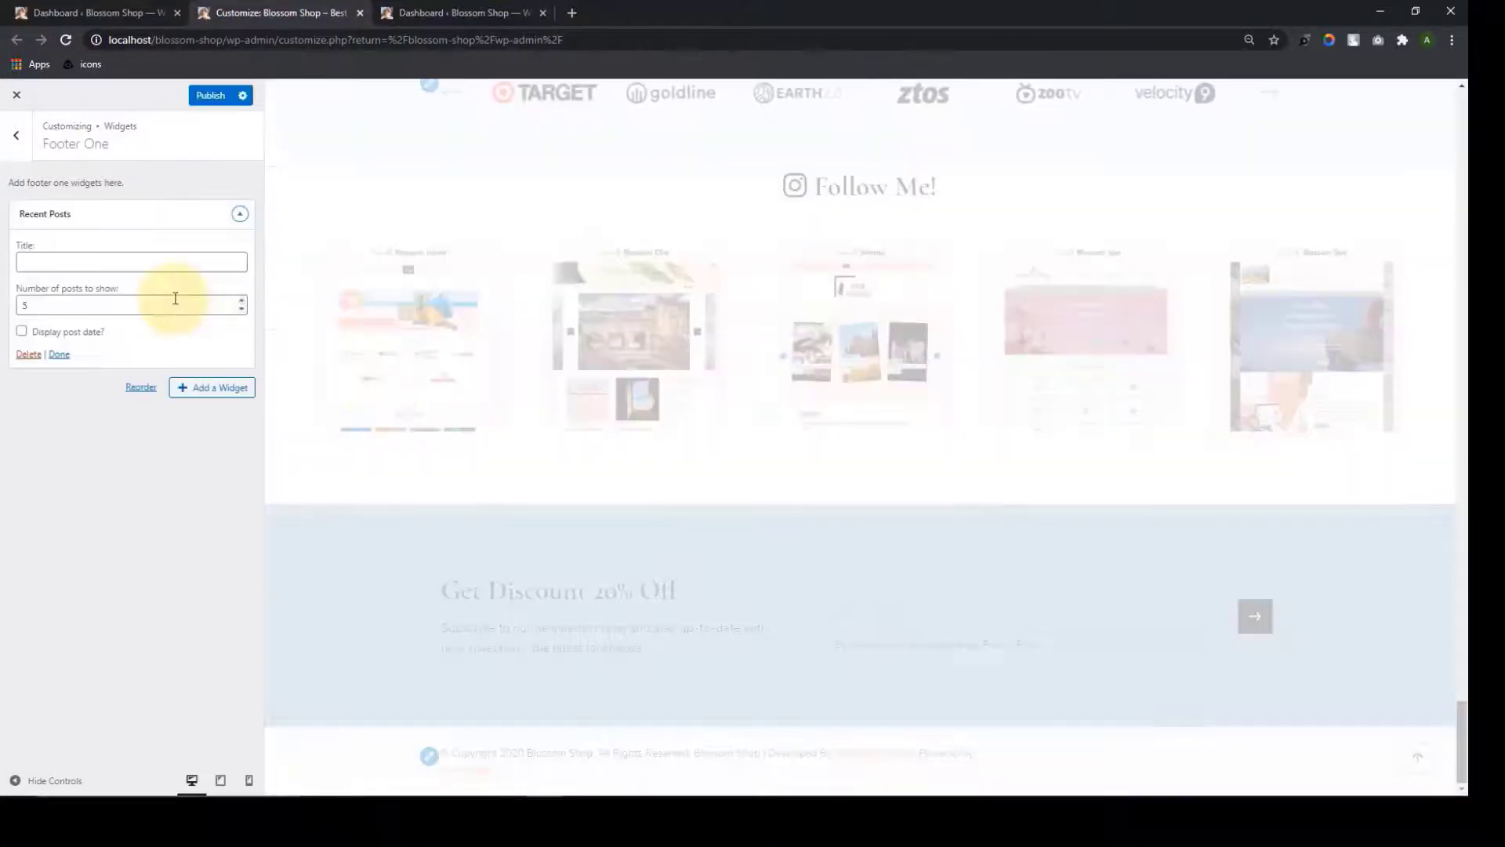
Show dates on the five recent posts and publish Footer One
scroll(723, 423, down, 3)
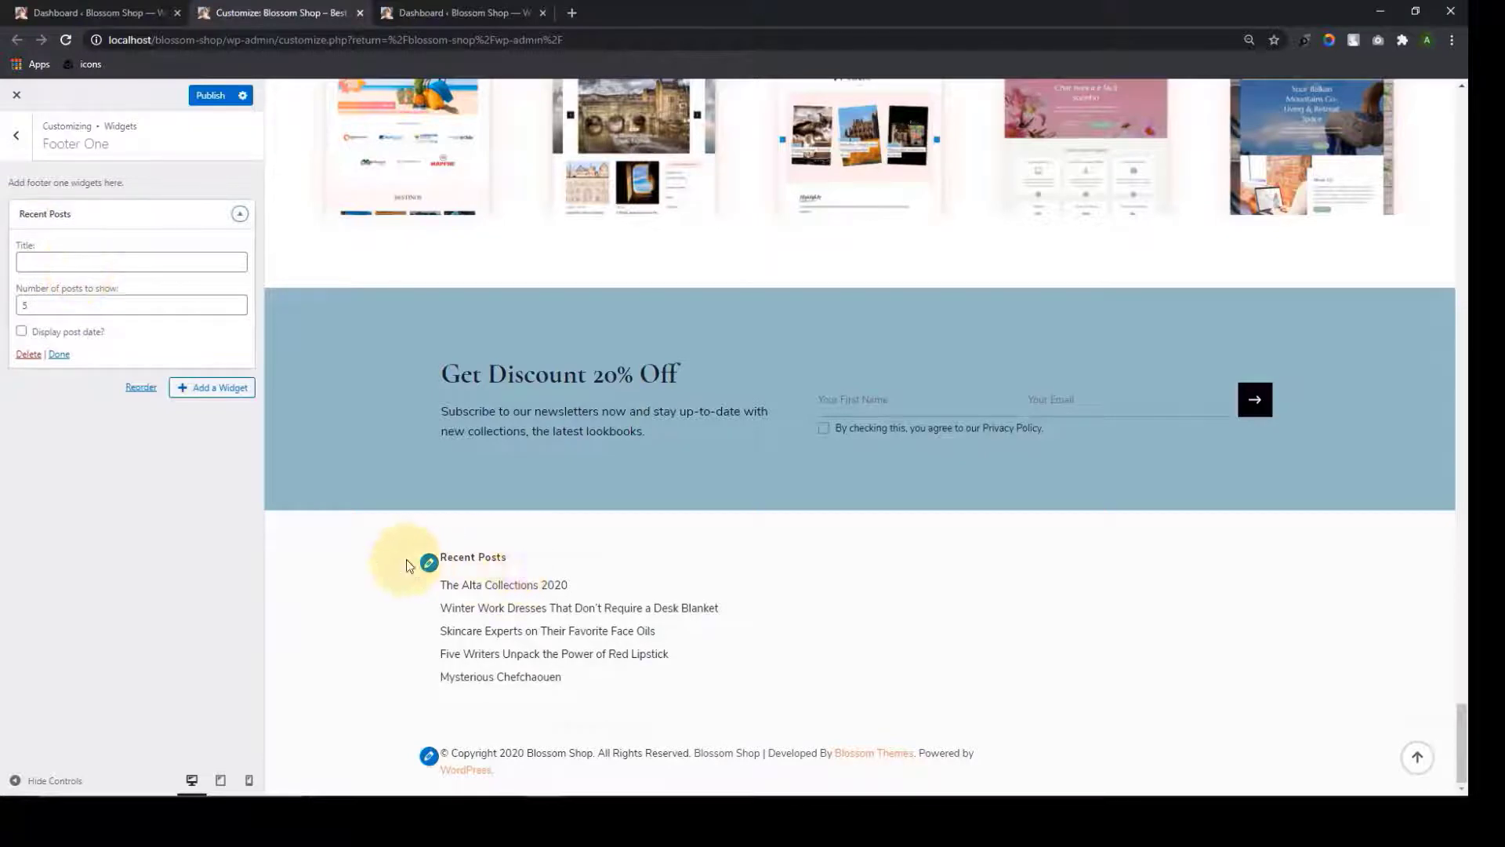
click(109, 261)
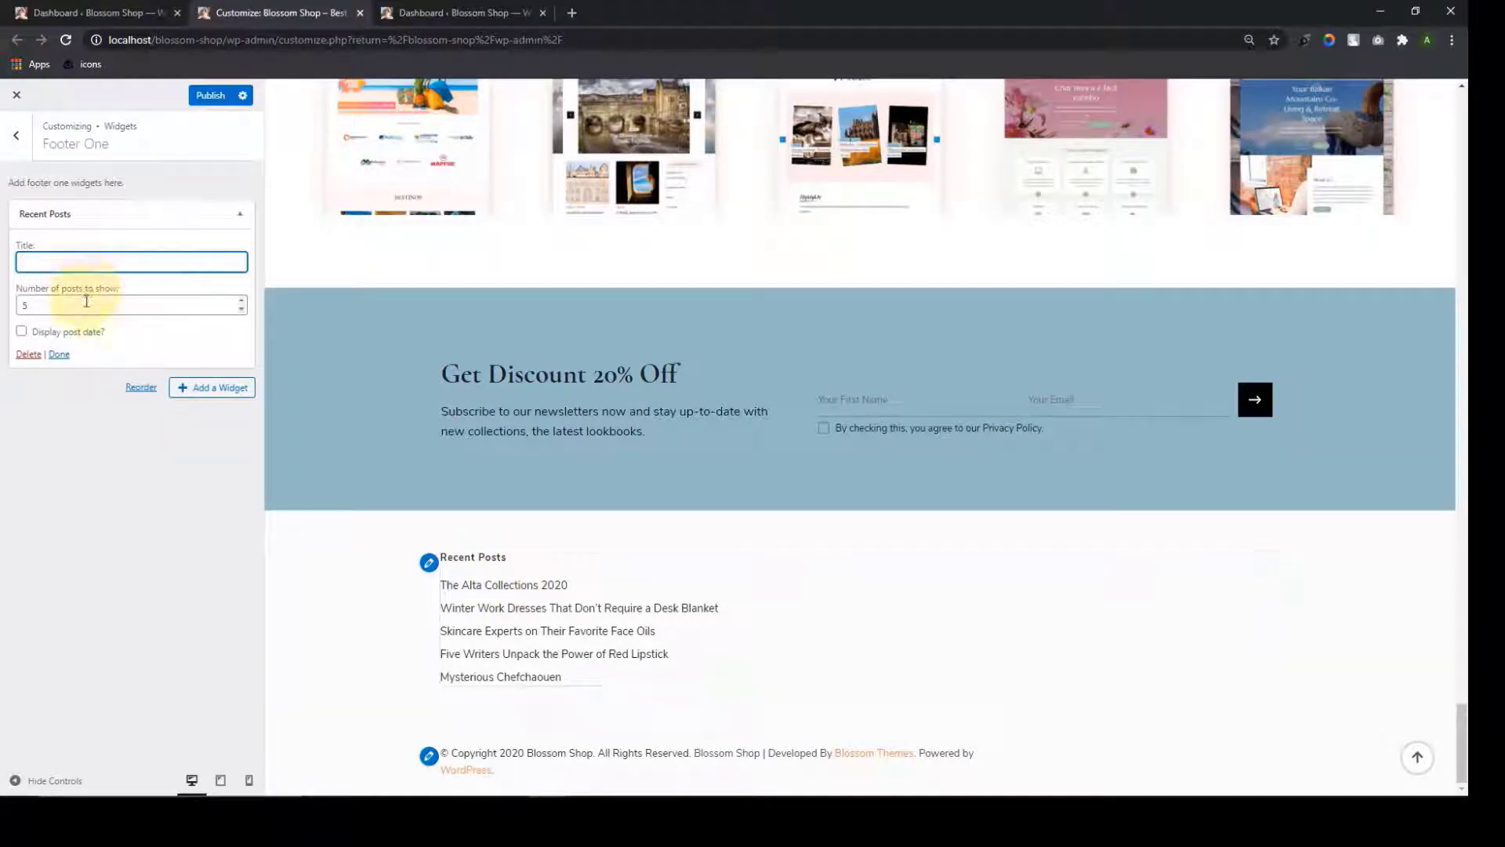
click(86, 303)
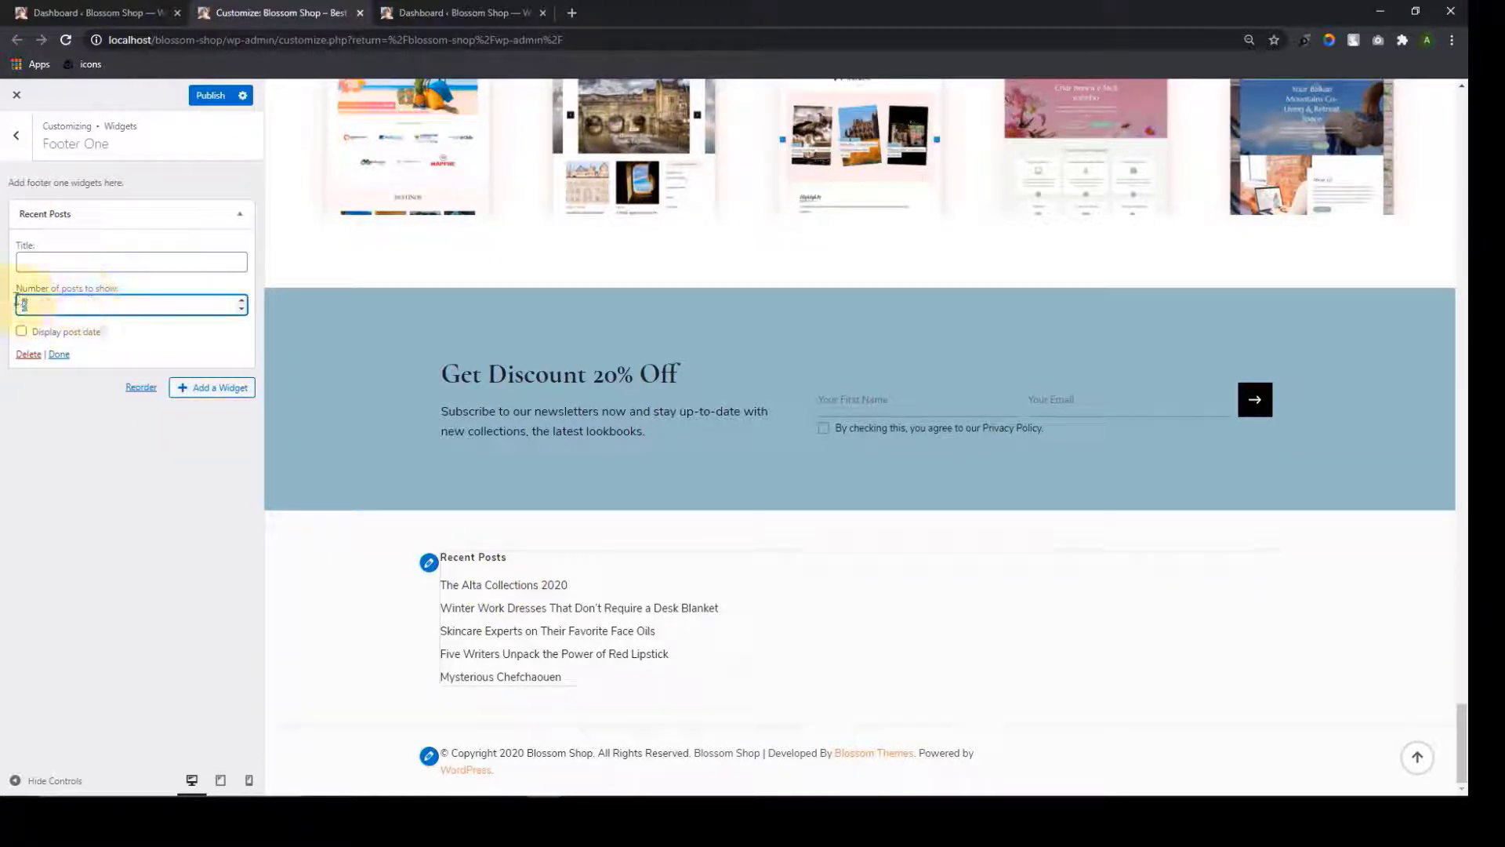
click(84, 486)
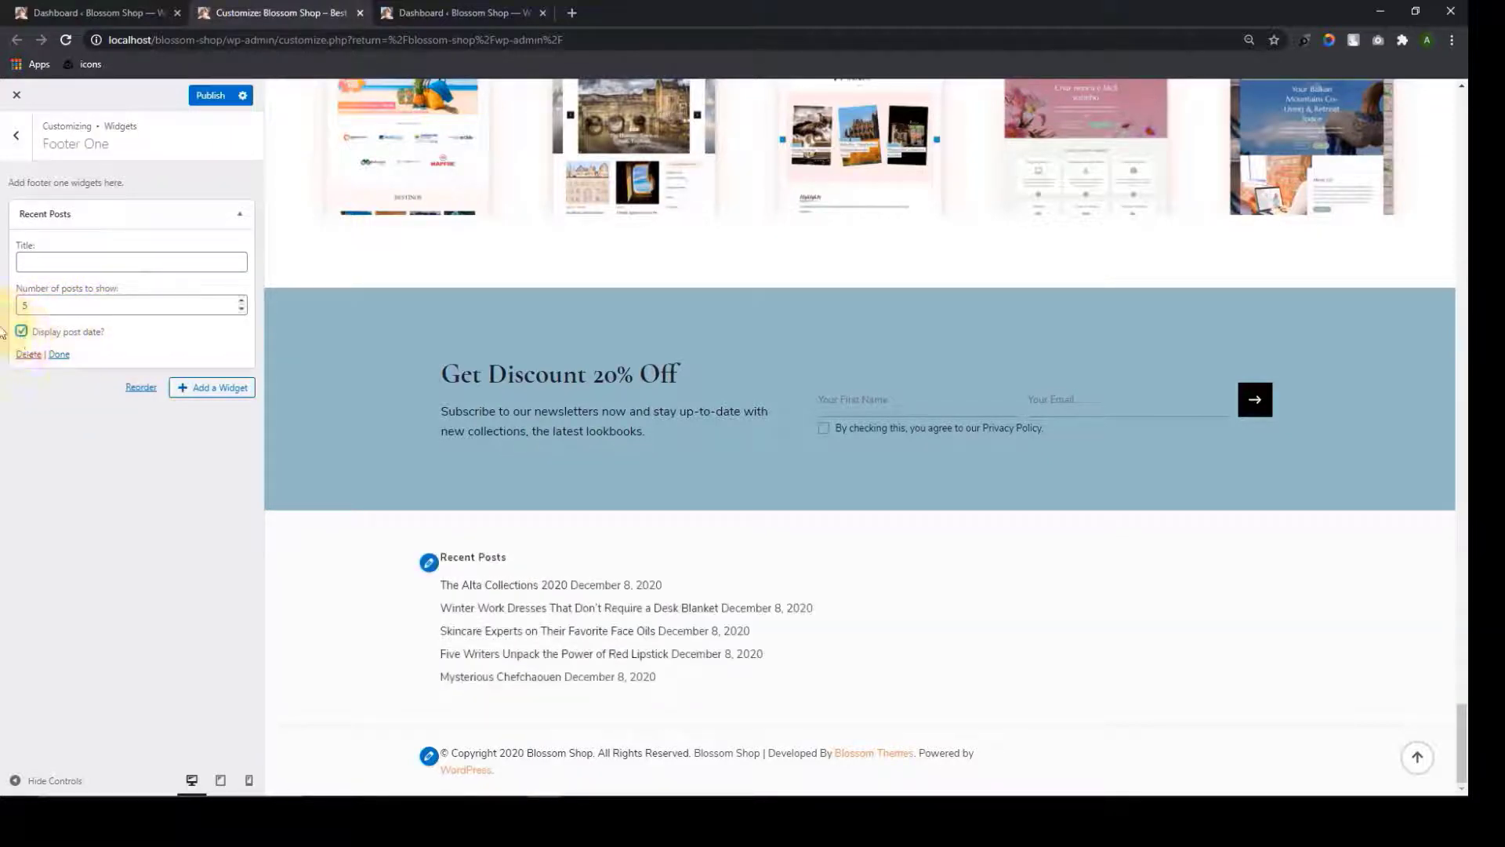
click(59, 356)
click(212, 94)
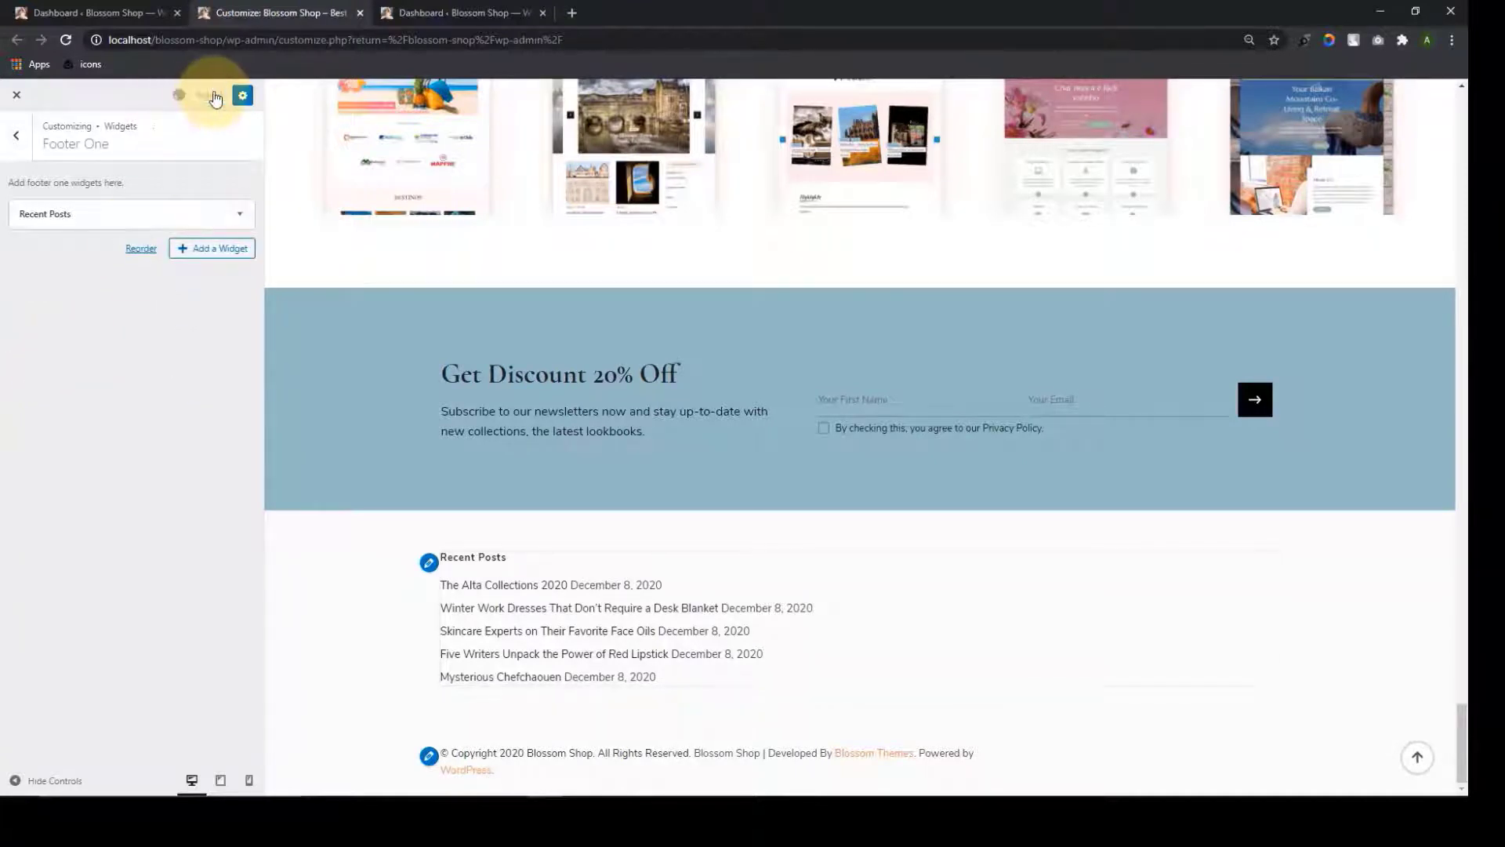
Add a Products widget to Footer Two
click(15, 135)
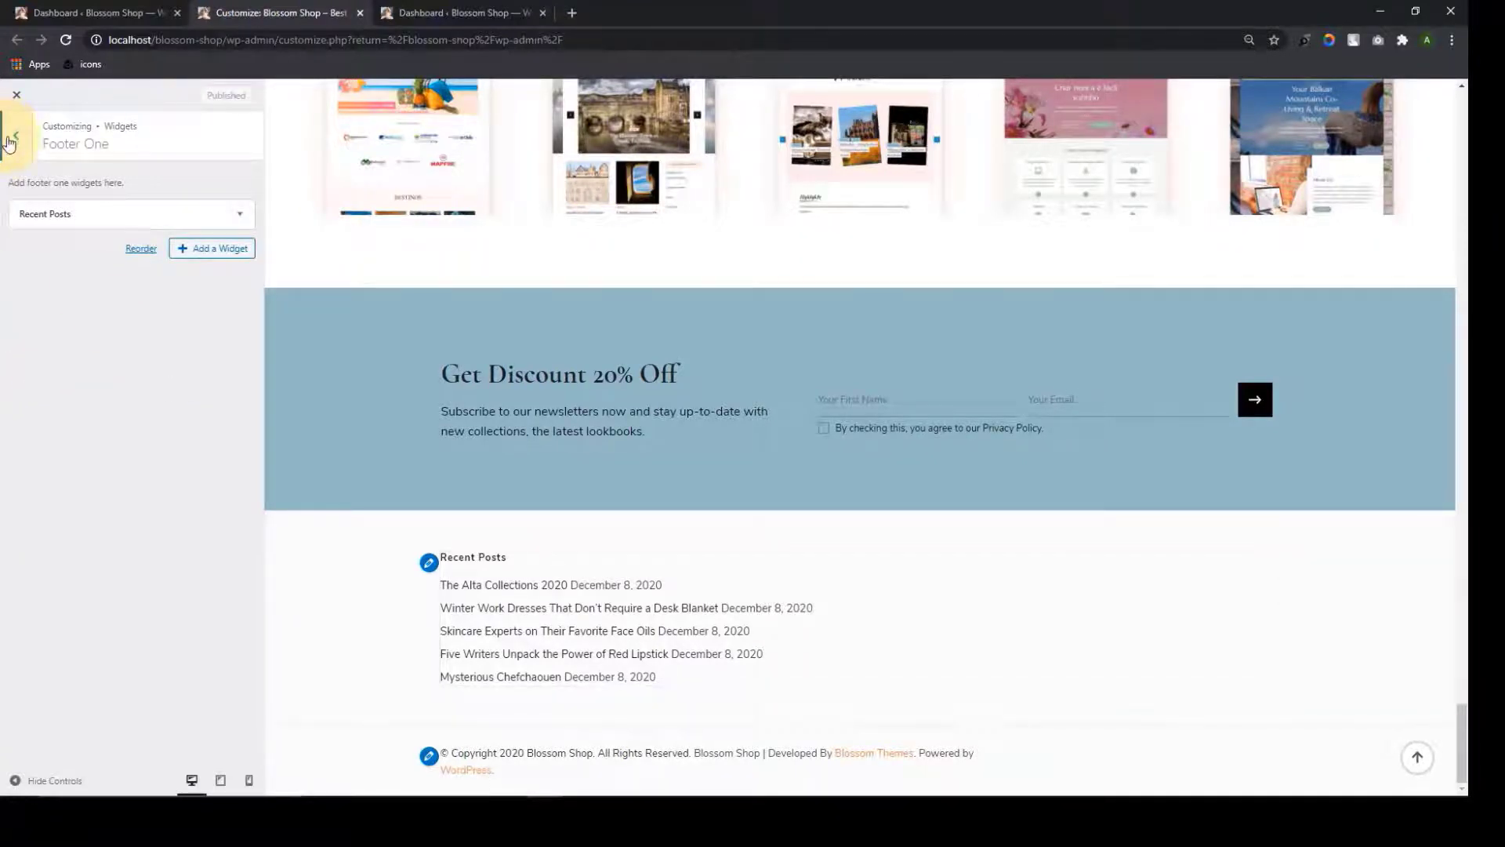
click(91, 332)
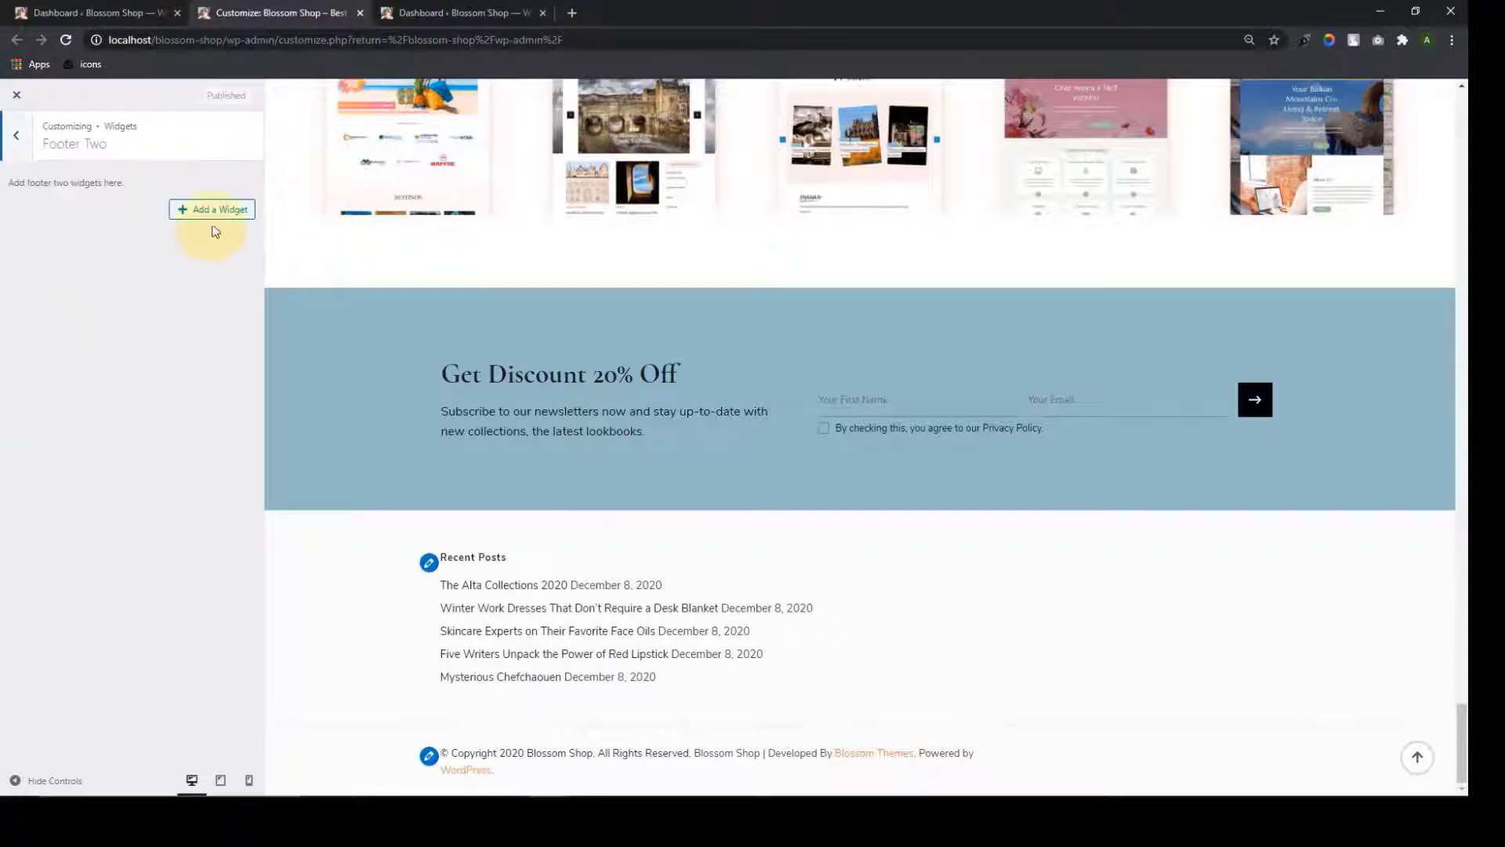
click(182, 211)
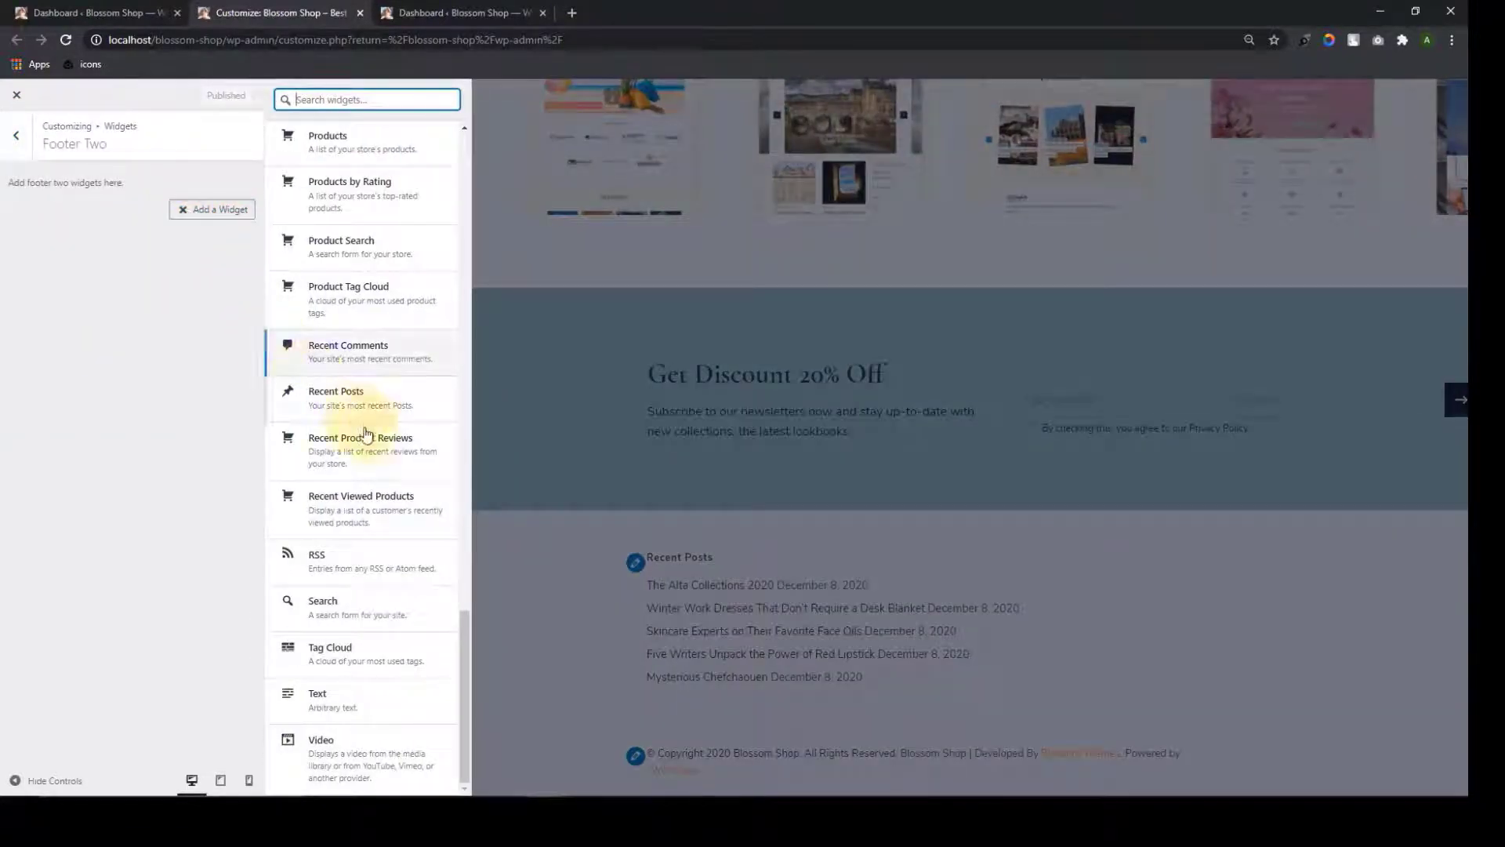
scroll(396, 619, up, 5)
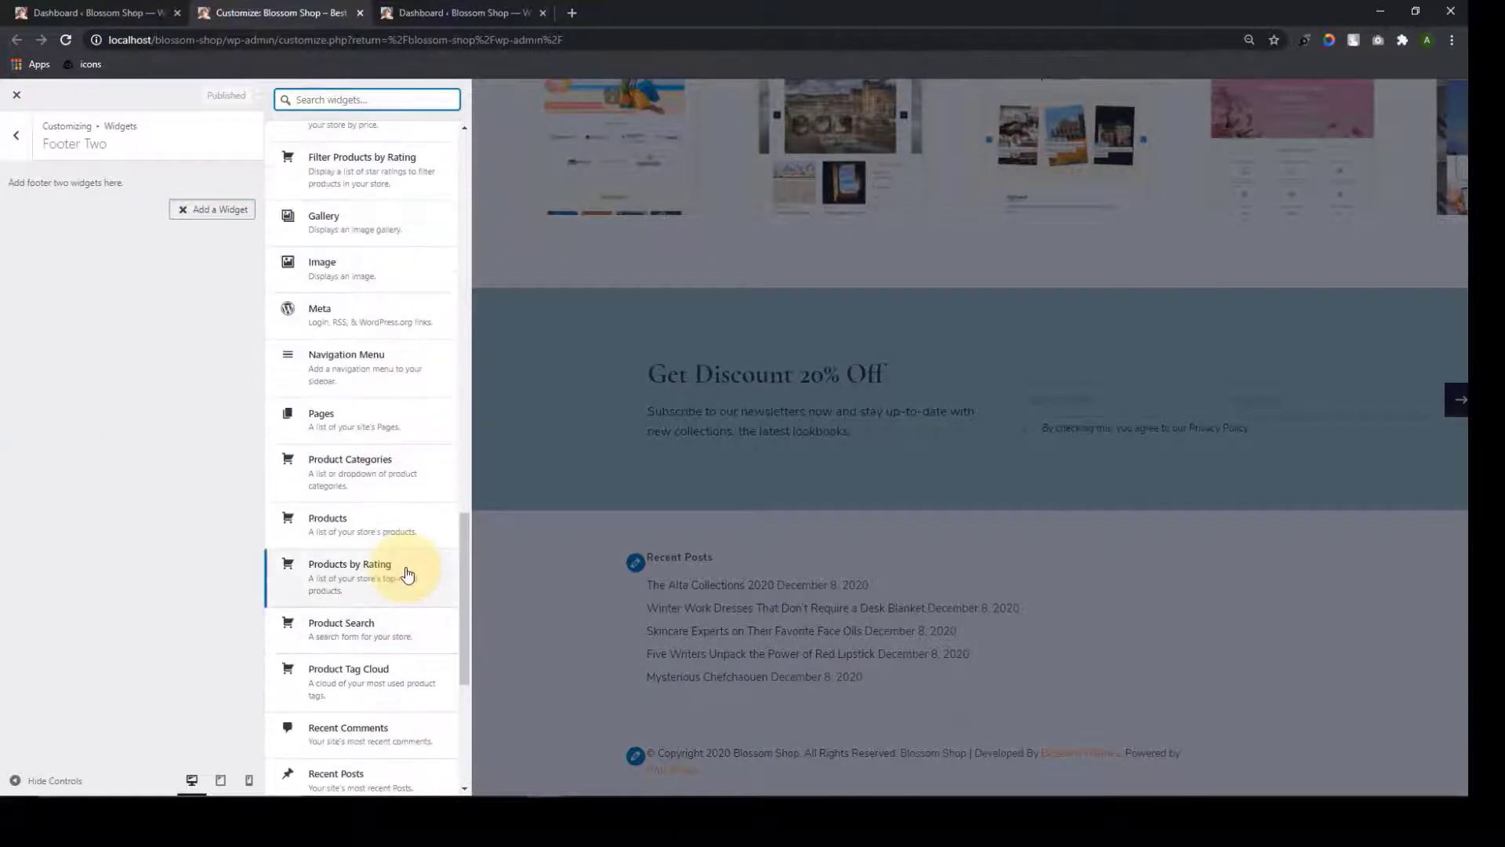
scroll(403, 571, down, 1)
click(395, 449)
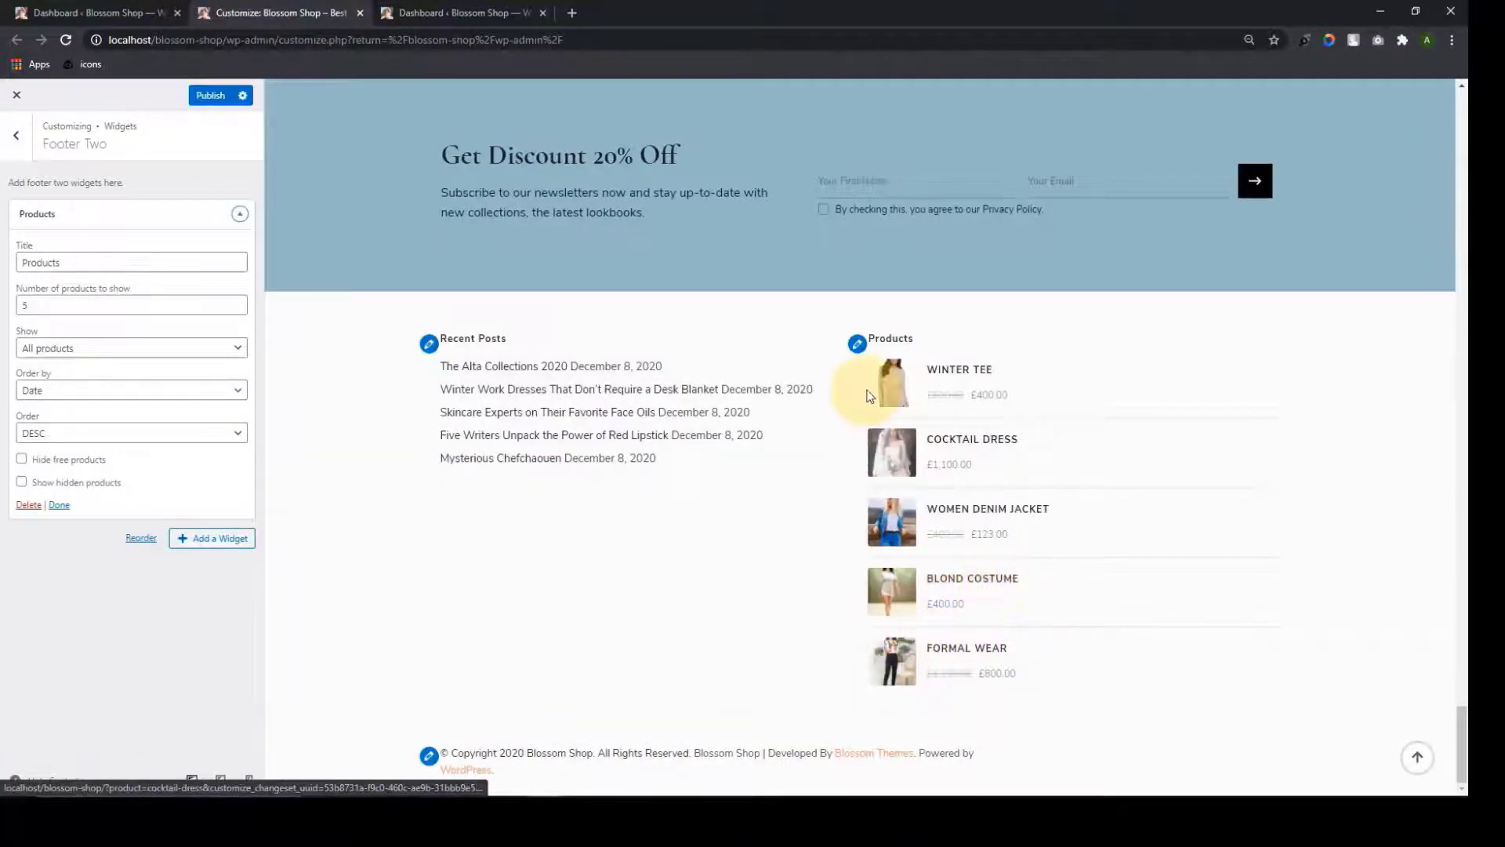
Make the Products widget show six on-sale products
click(143, 265)
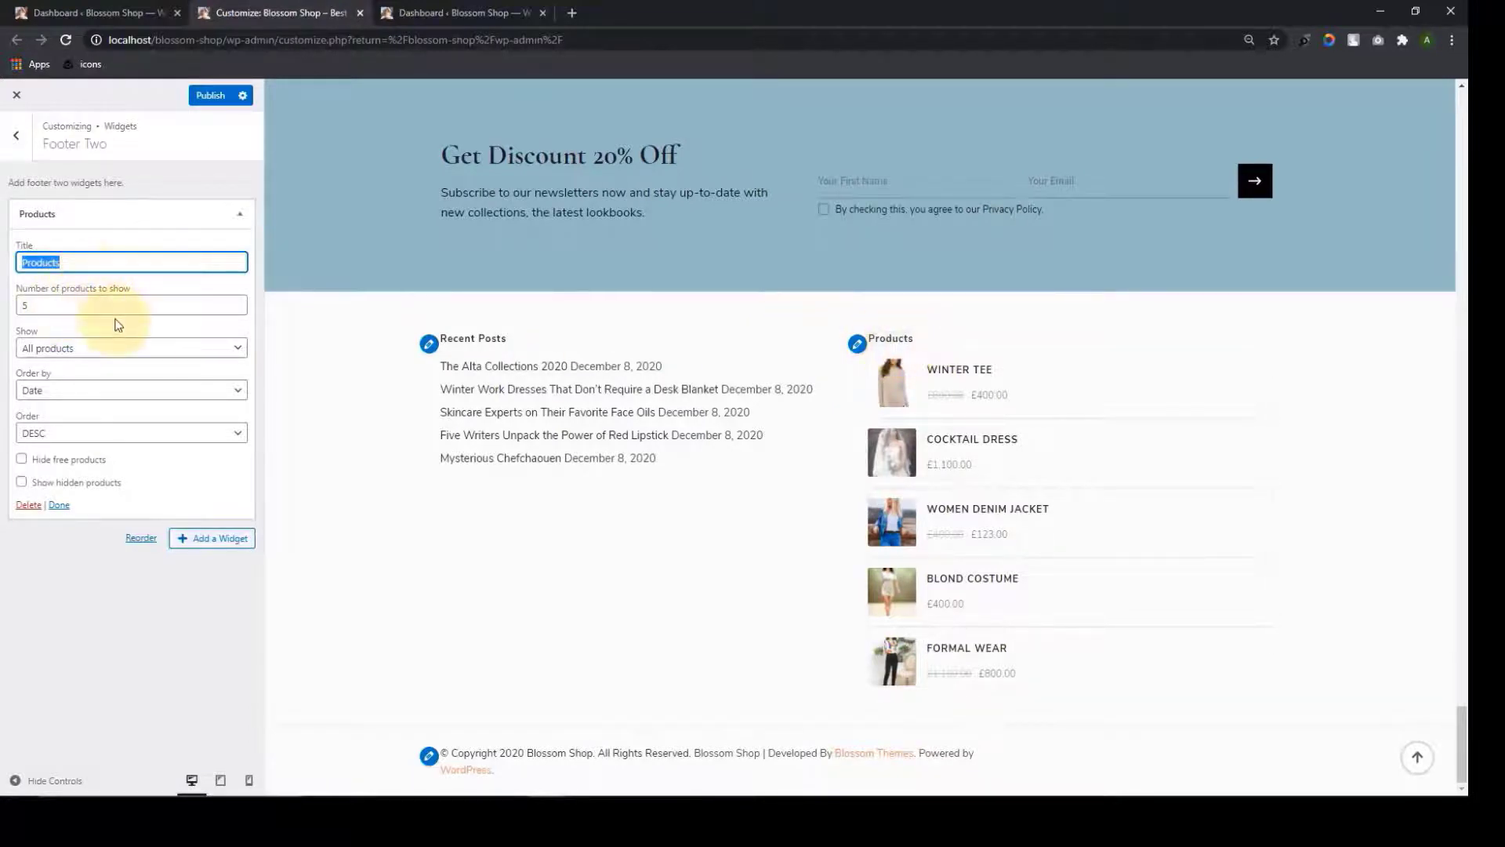
click(237, 310)
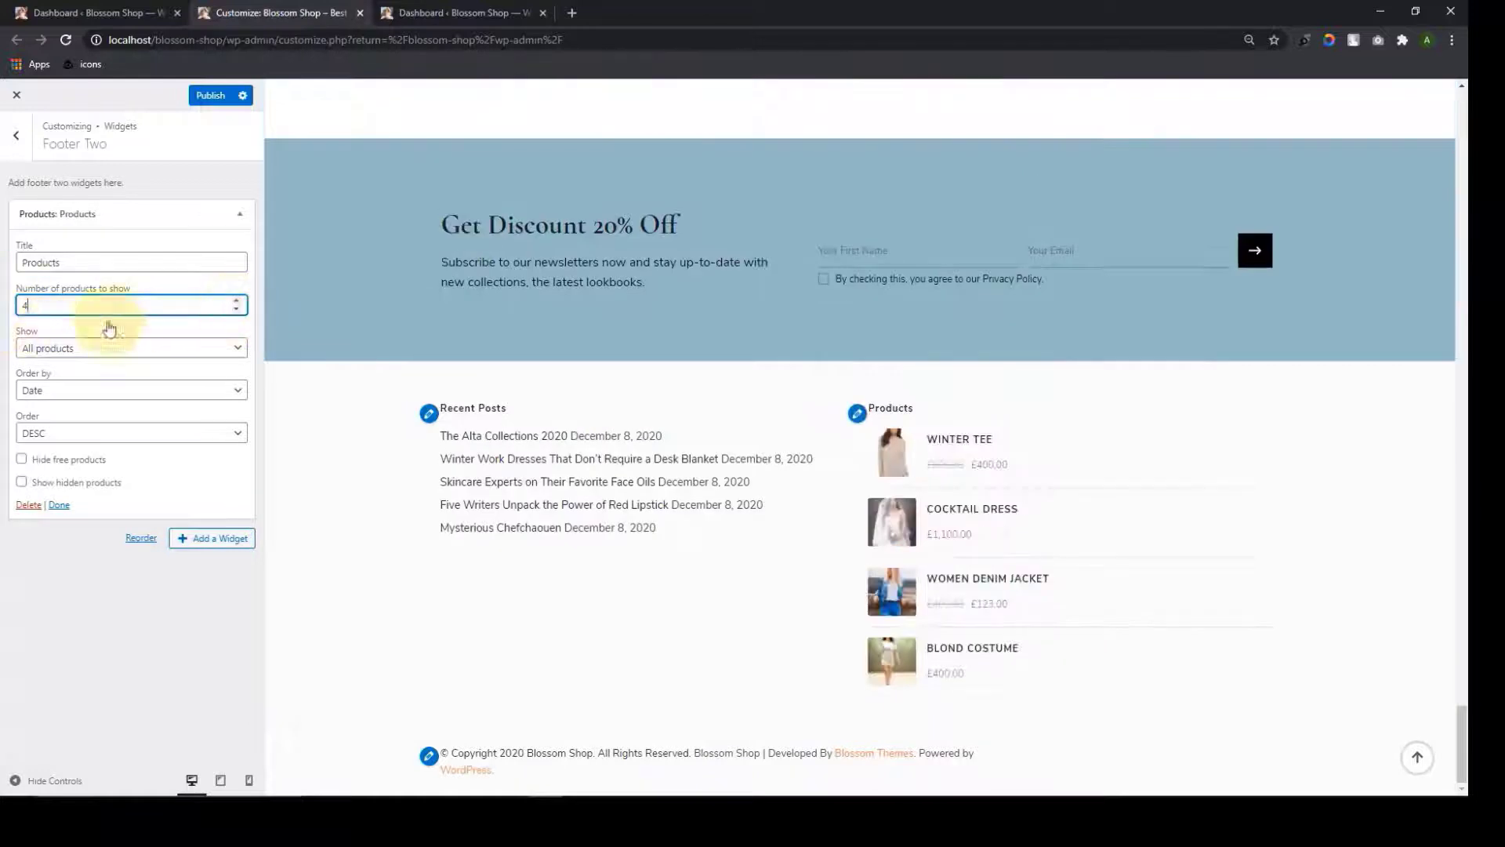
click(236, 302)
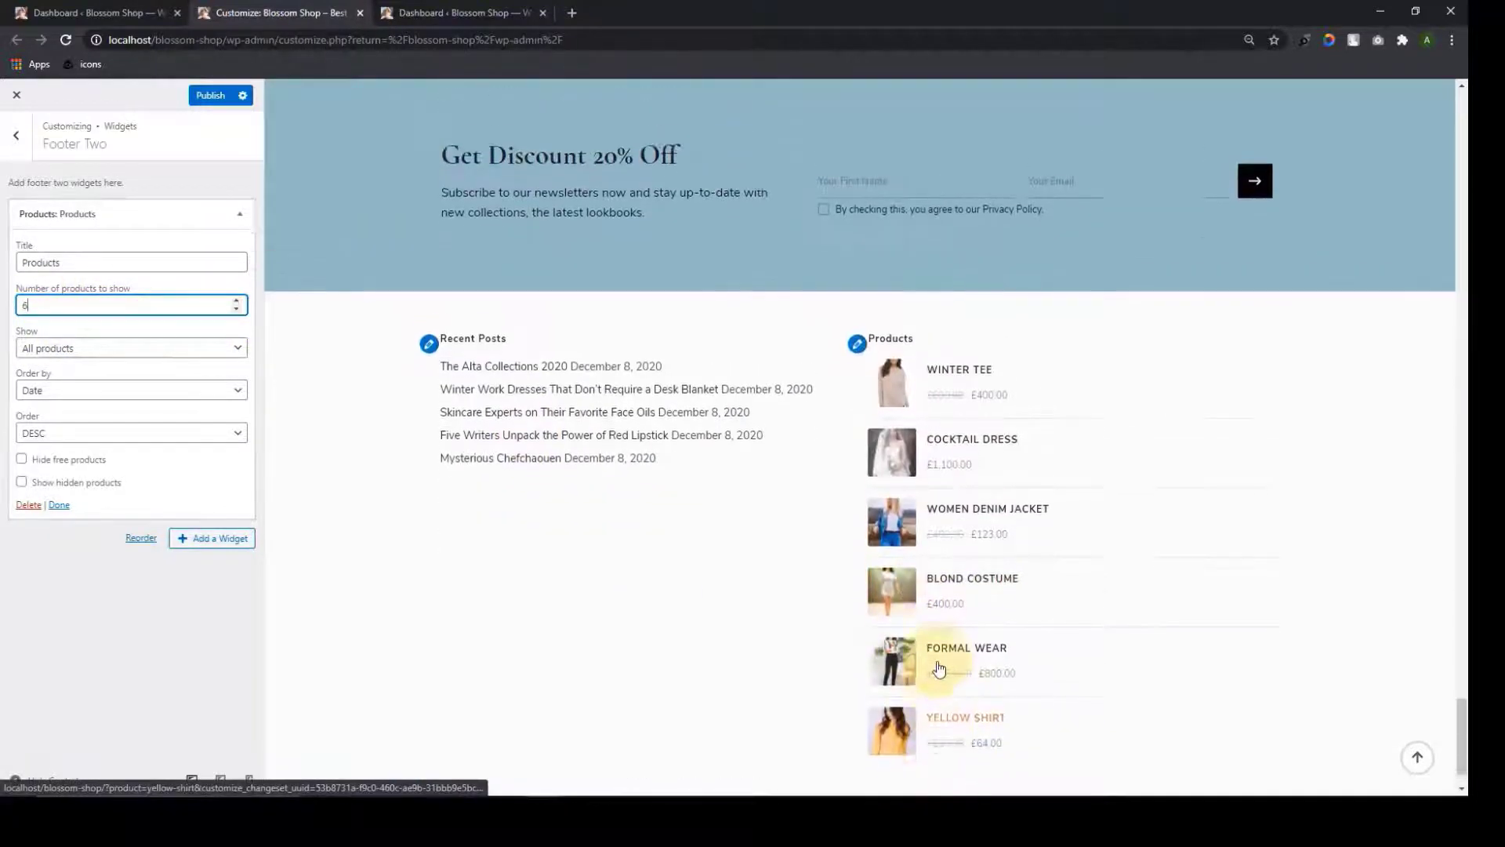
click(191, 345)
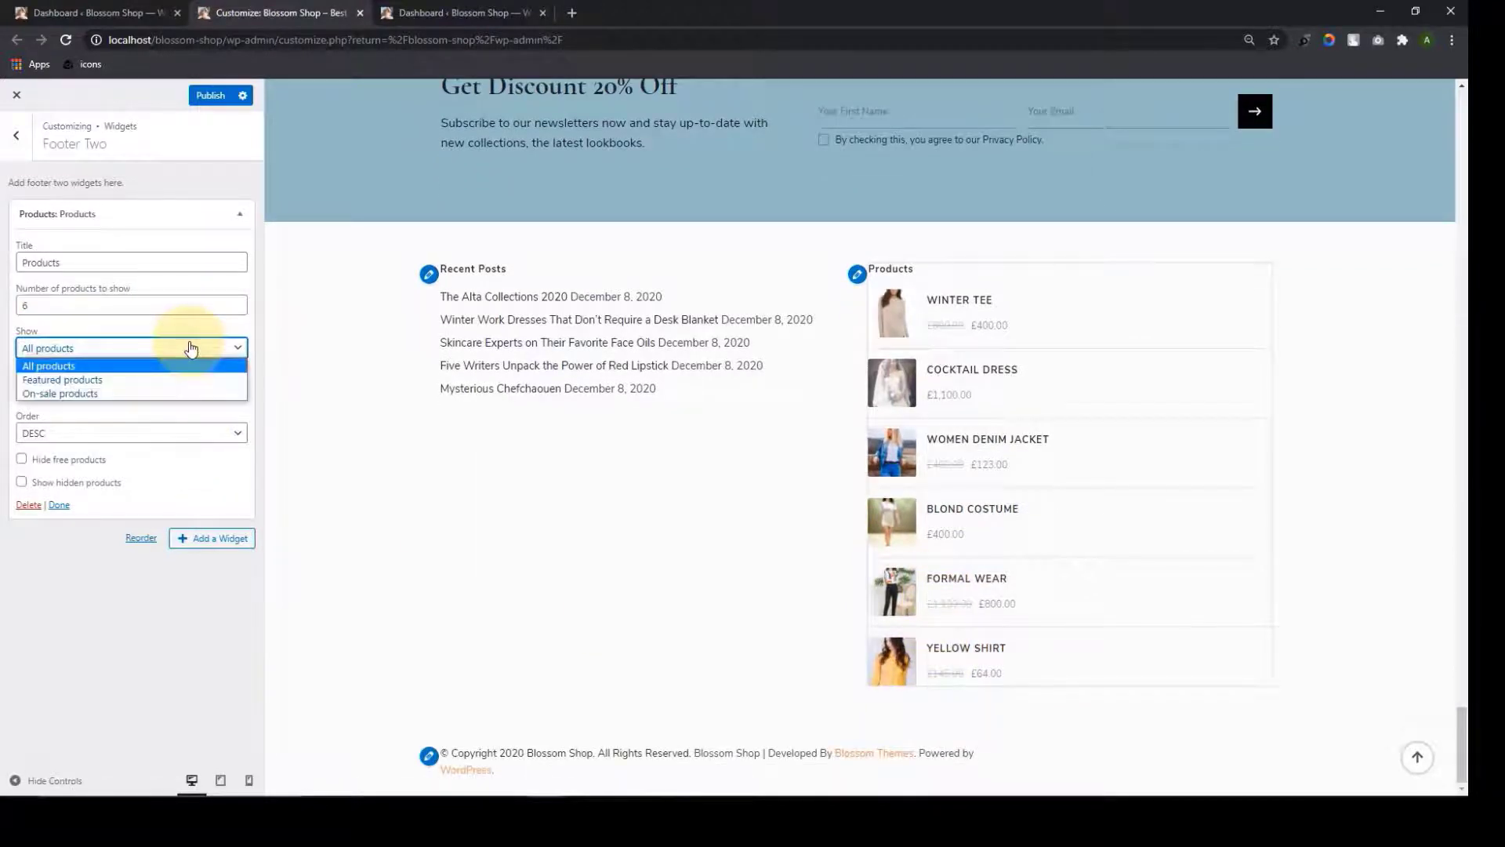
click(105, 396)
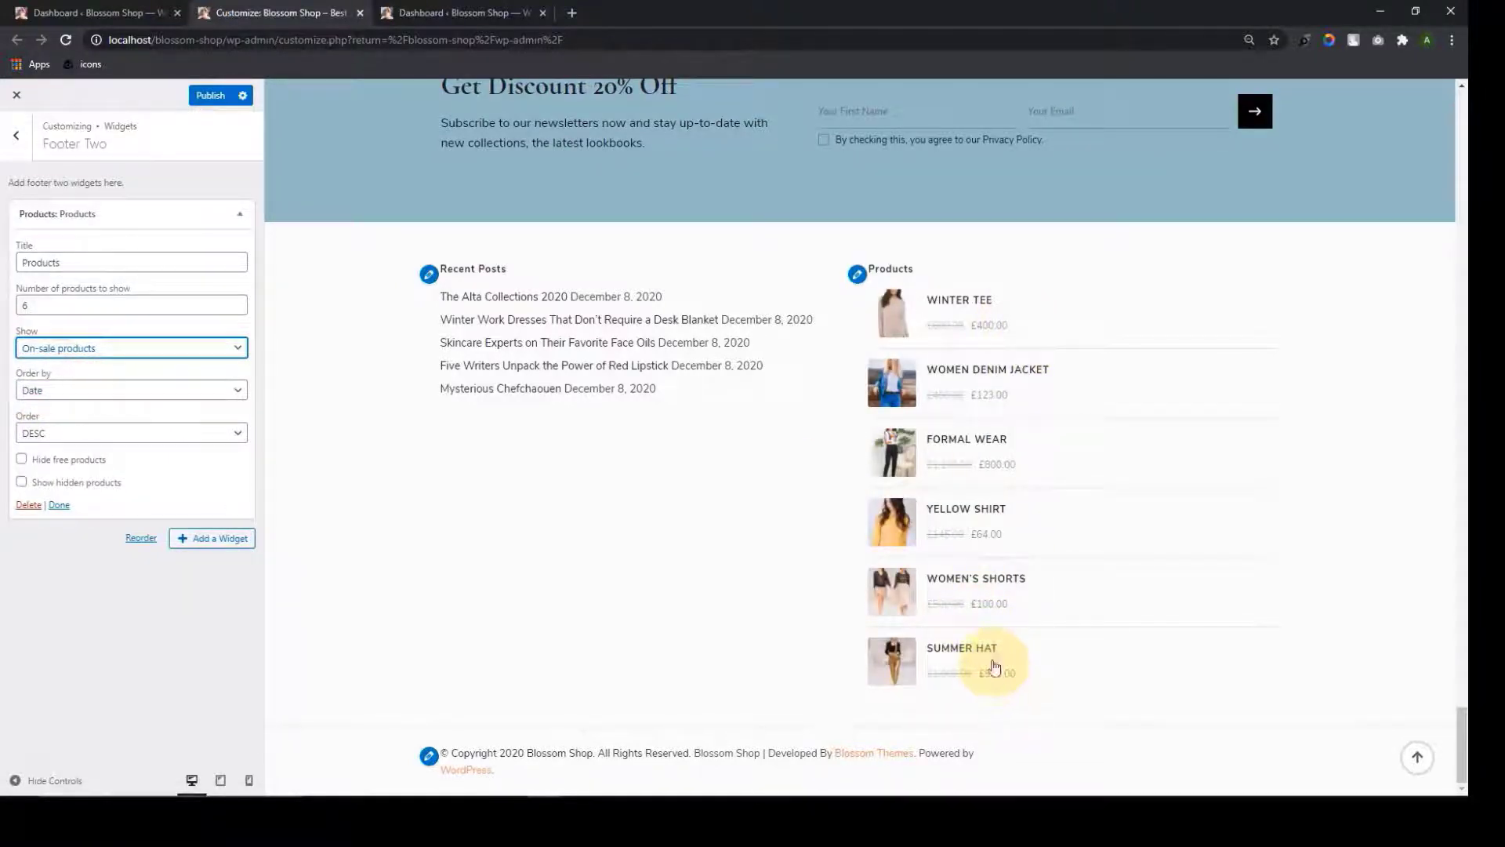
Order the footer products by sales in descending (DESC) order
click(198, 392)
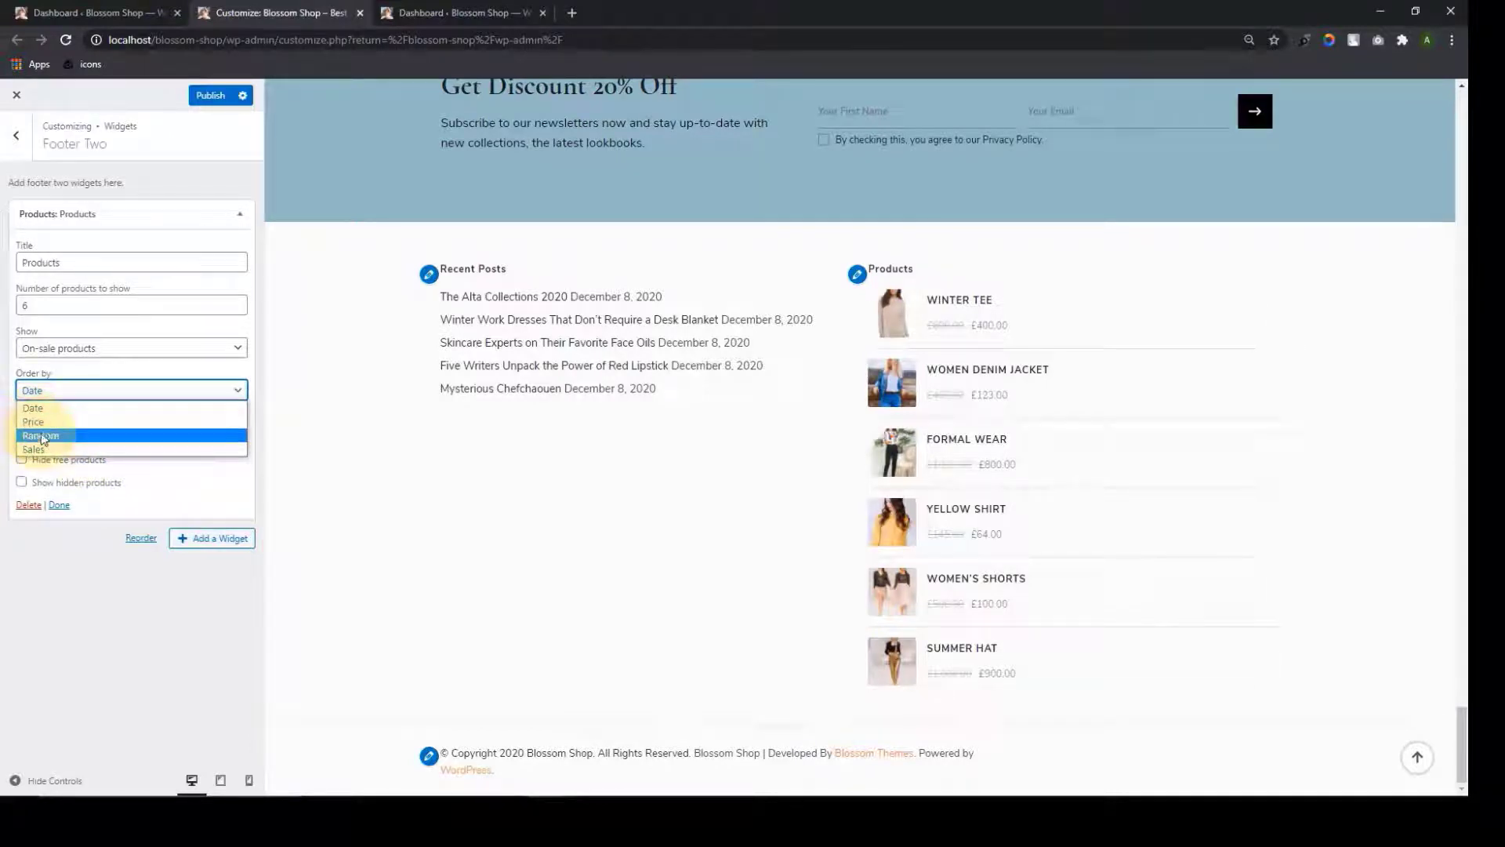
click(79, 451)
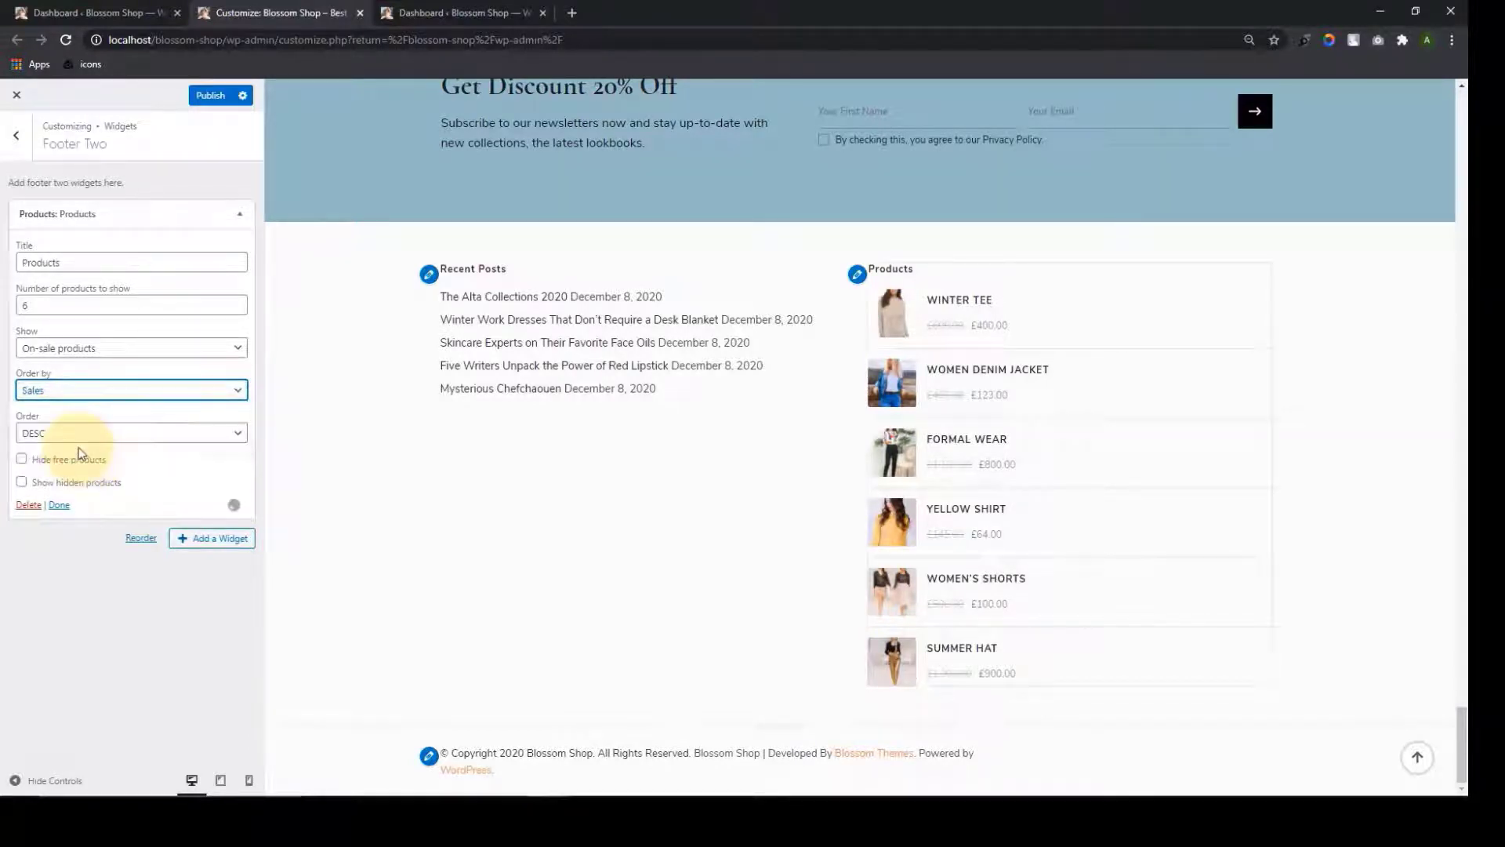
click(207, 436)
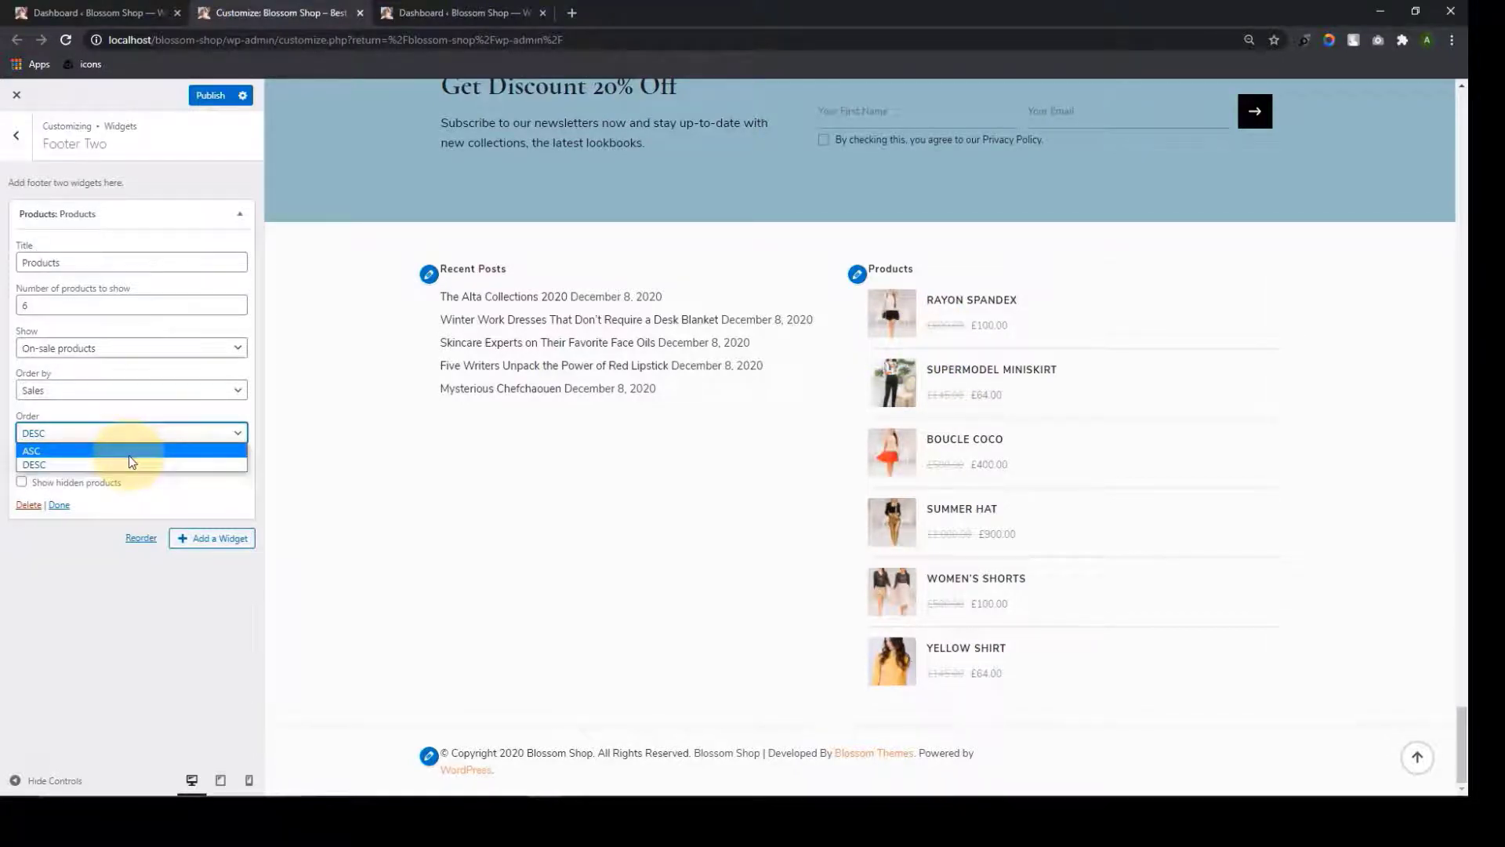
click(131, 452)
click(157, 433)
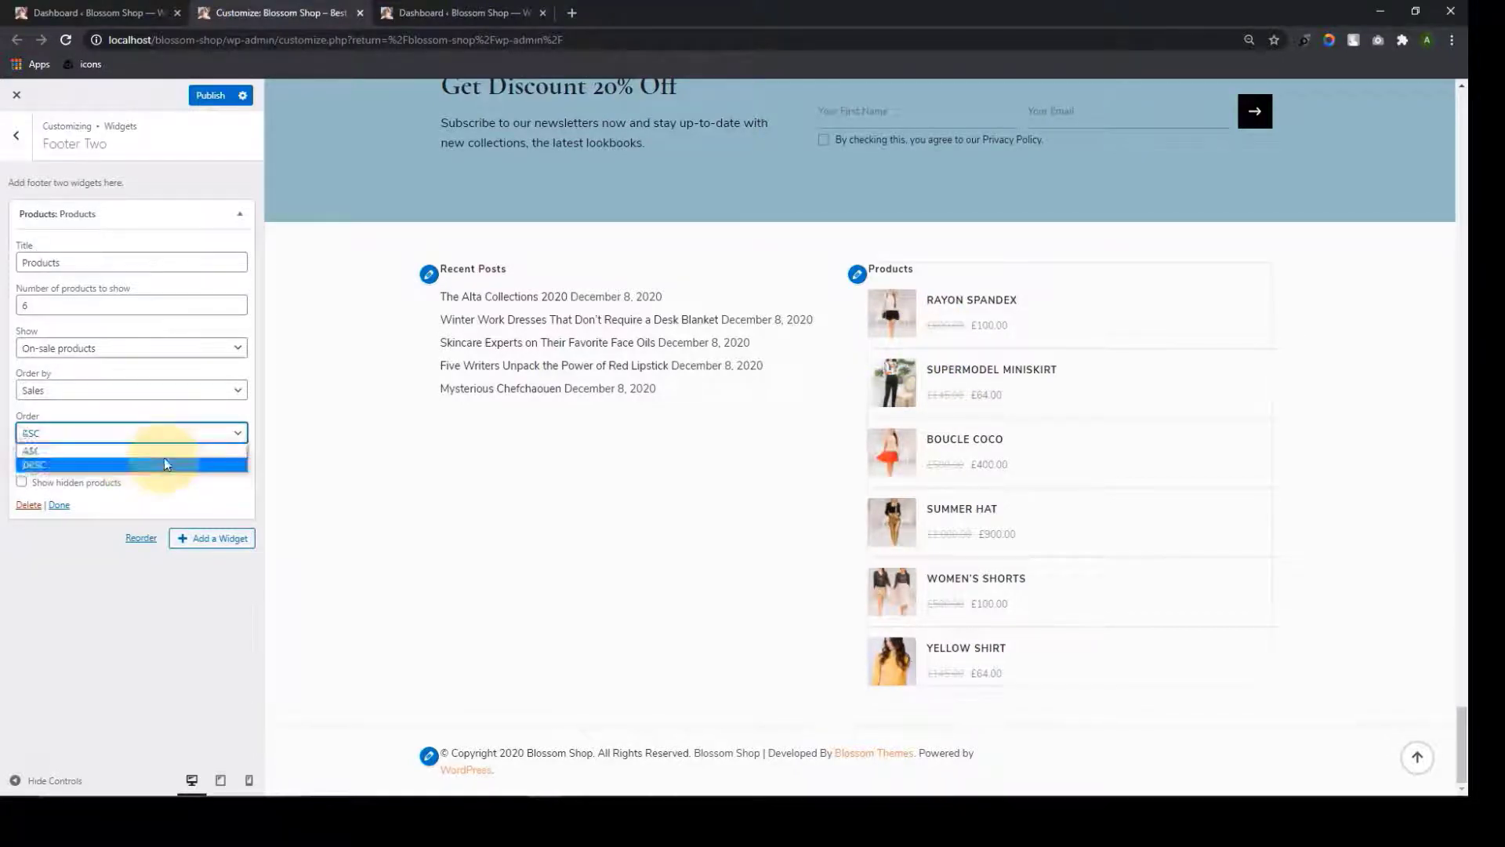
click(164, 464)
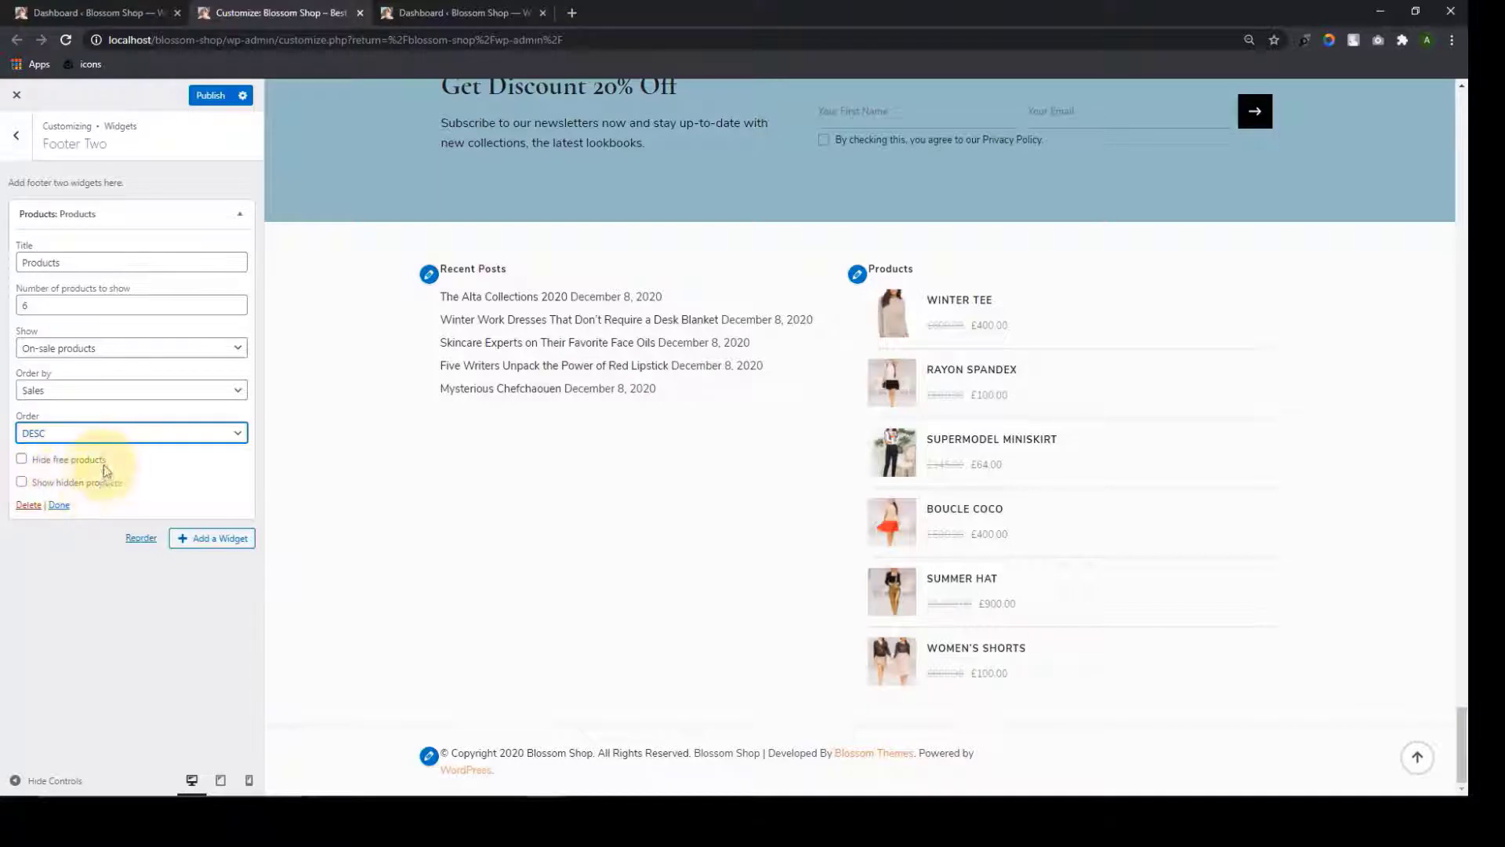
click(59, 506)
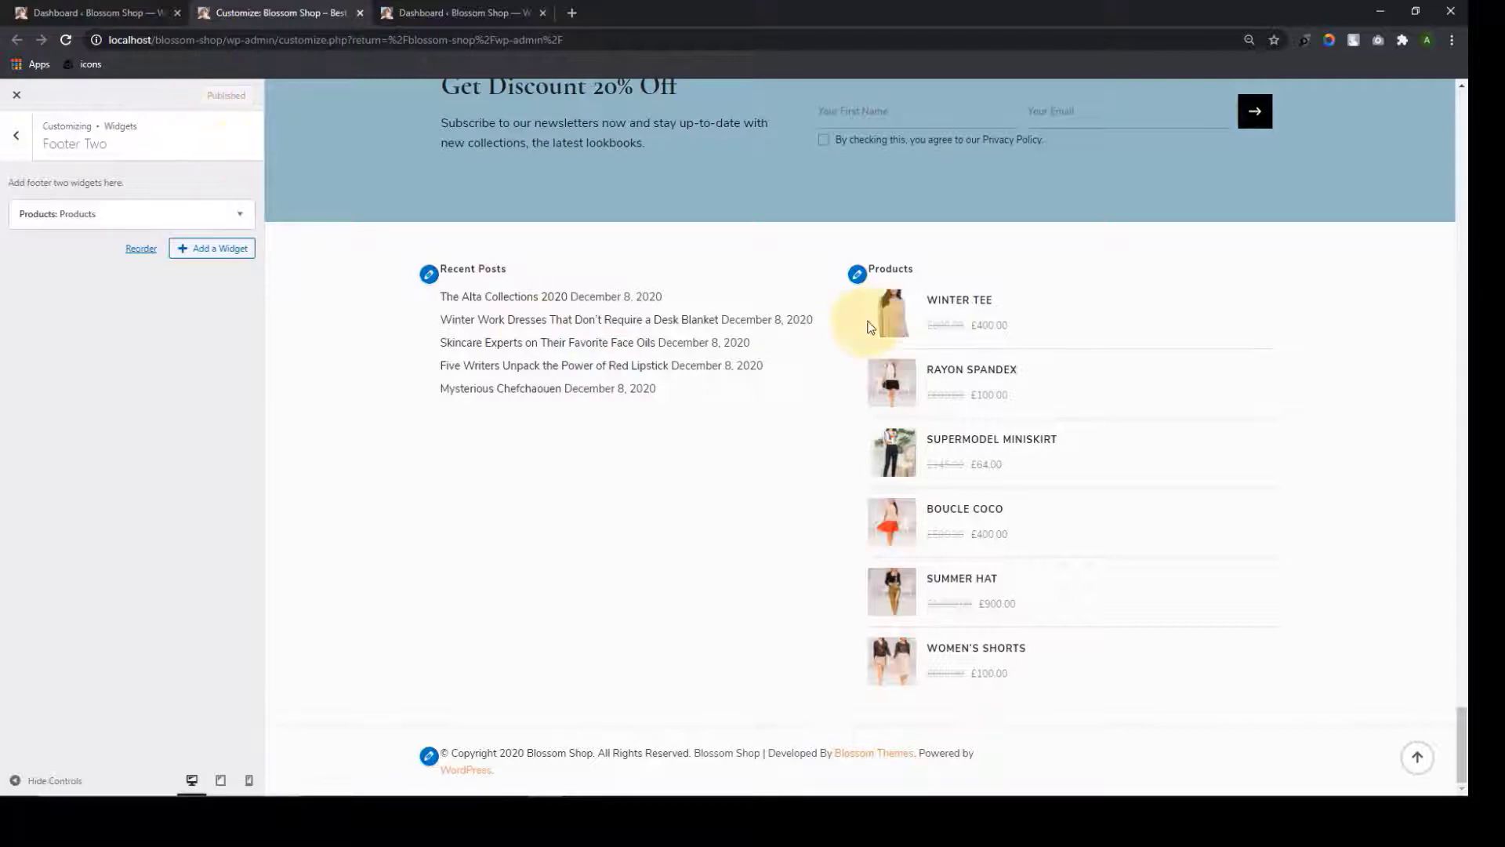
click(19, 140)
Search for 'contact' and add the Blossom Contact Widget to Footer Three
click(115, 376)
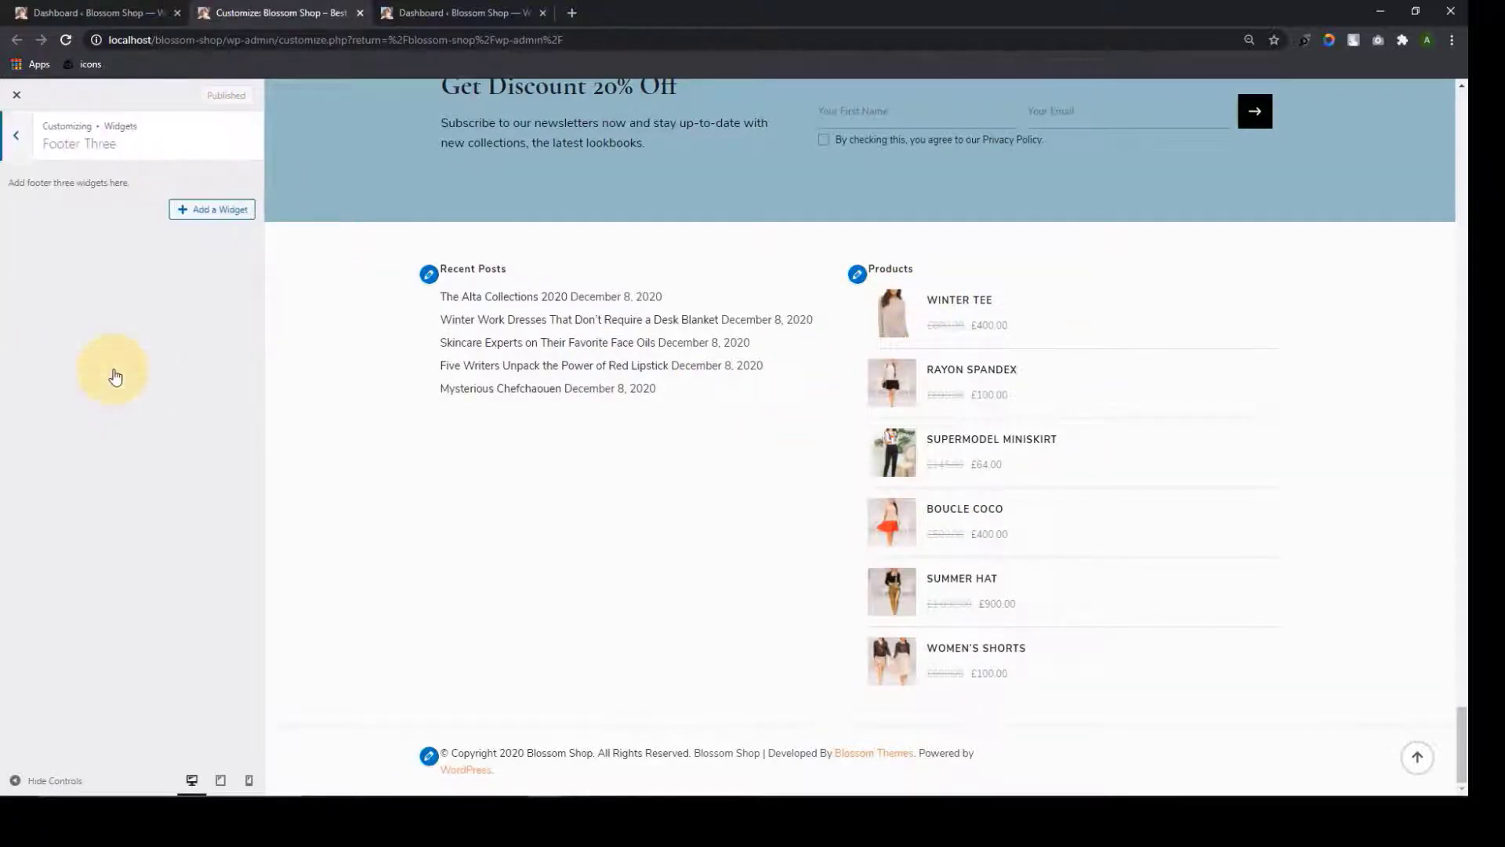
click(181, 209)
scroll(417, 249, up, 7)
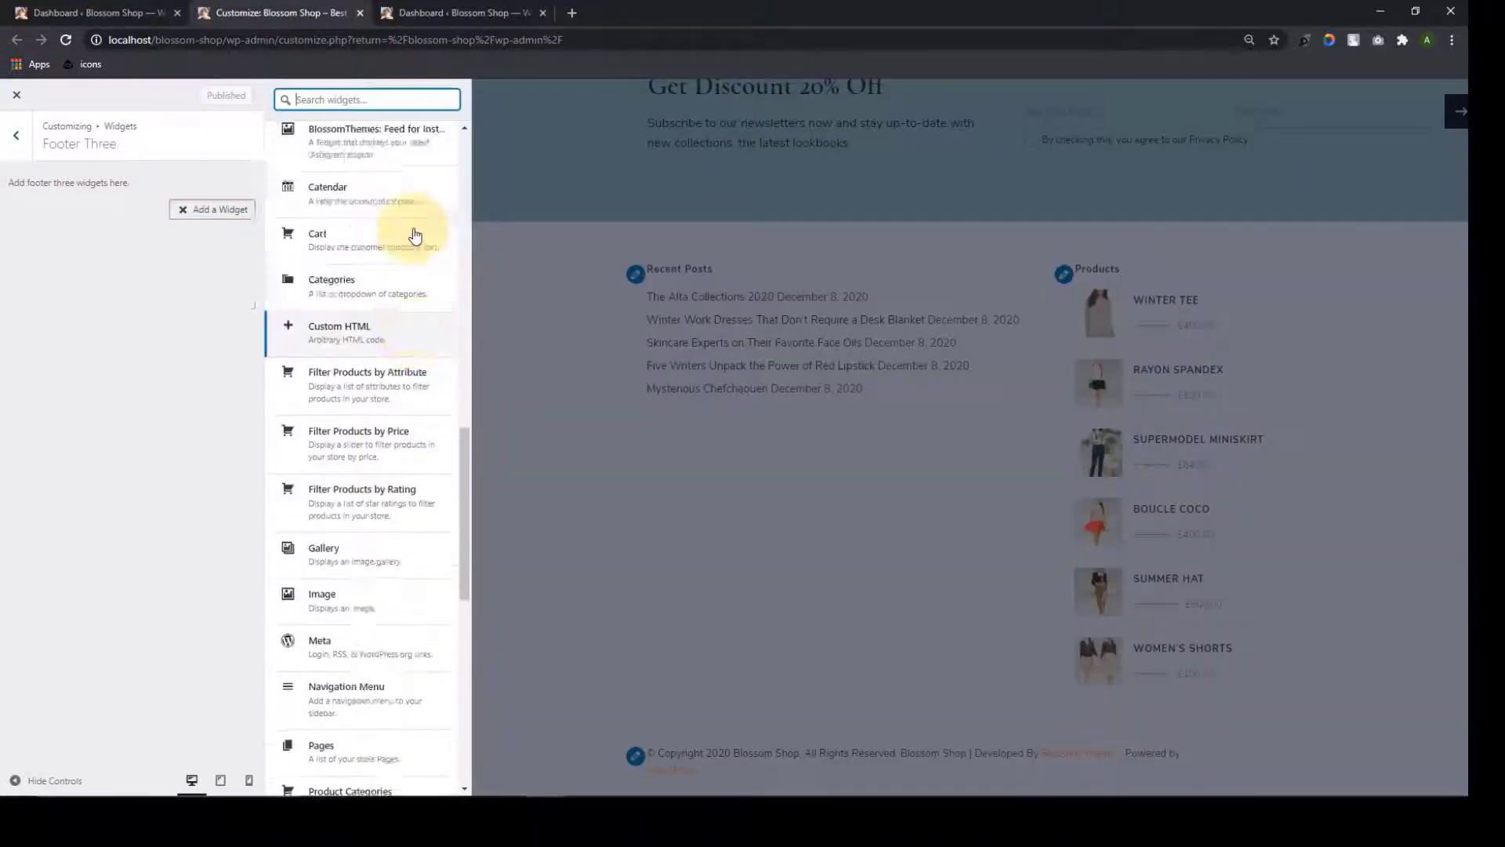
scroll(410, 231, up, 5)
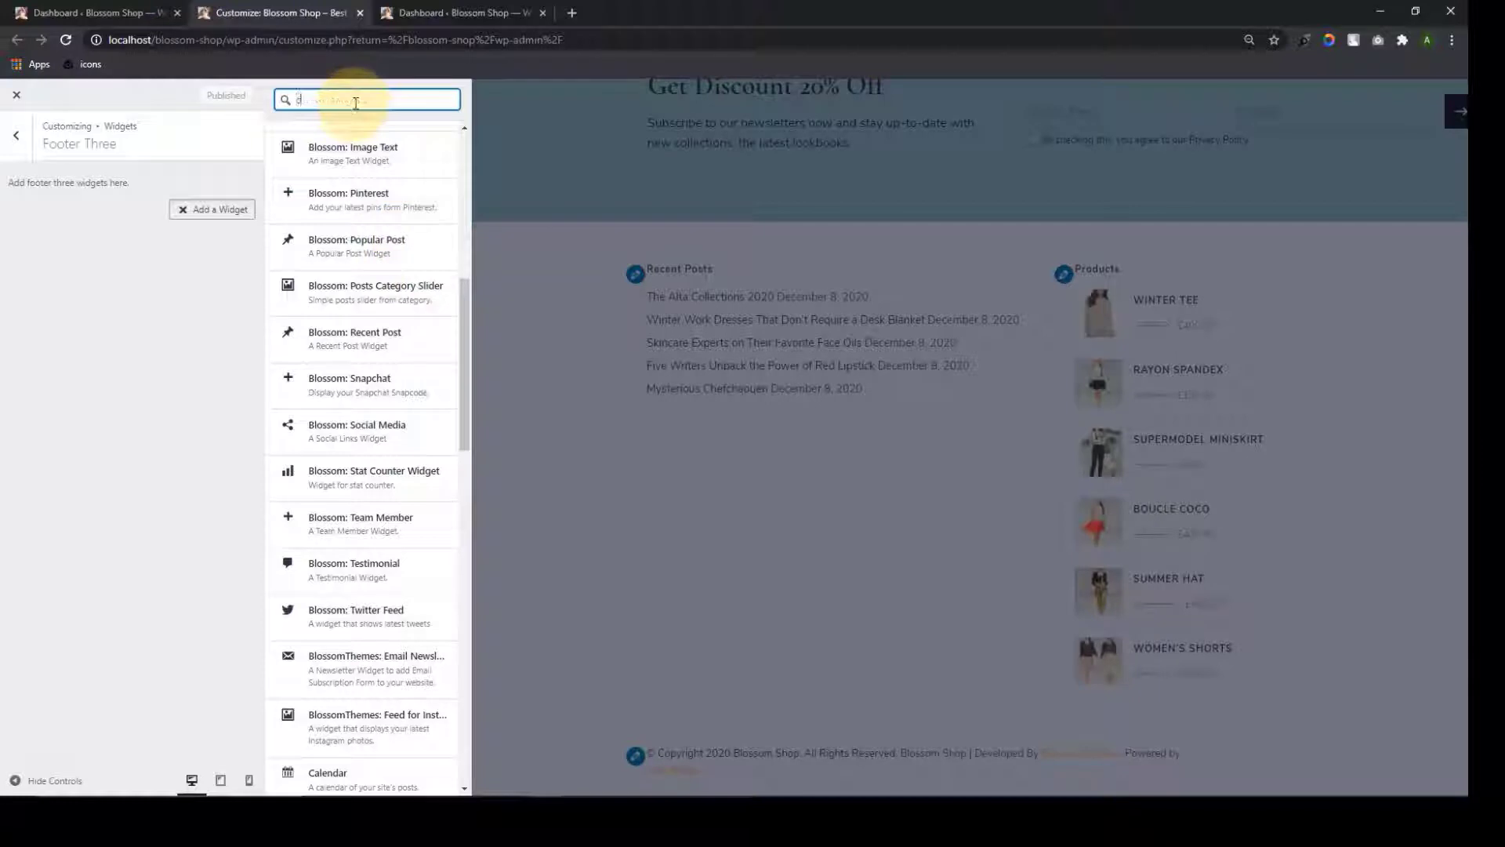
text(contsc)
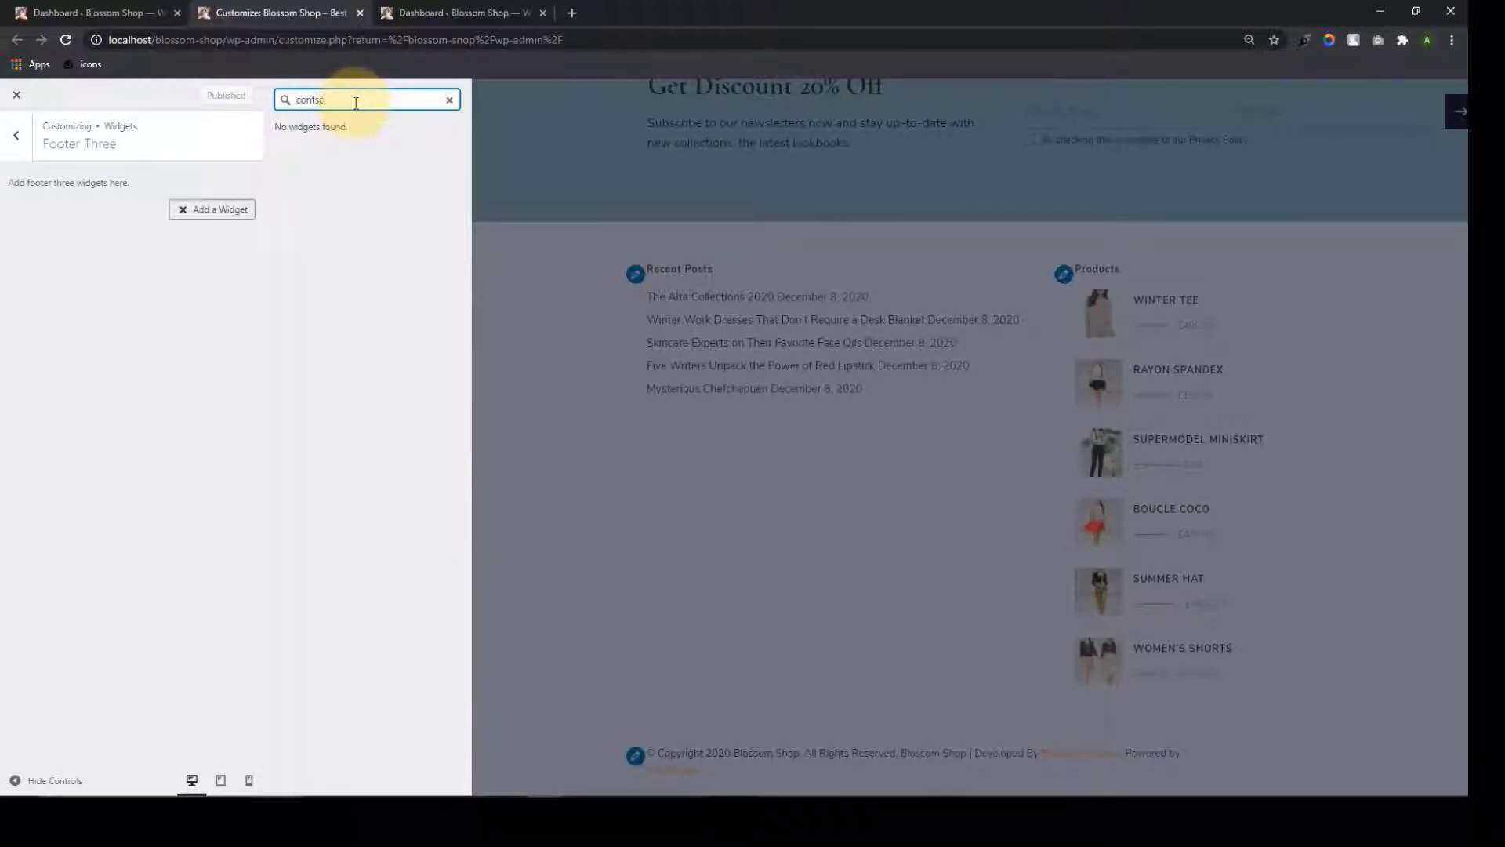
key(BackSpace)
key(BackSpace)
text(act)
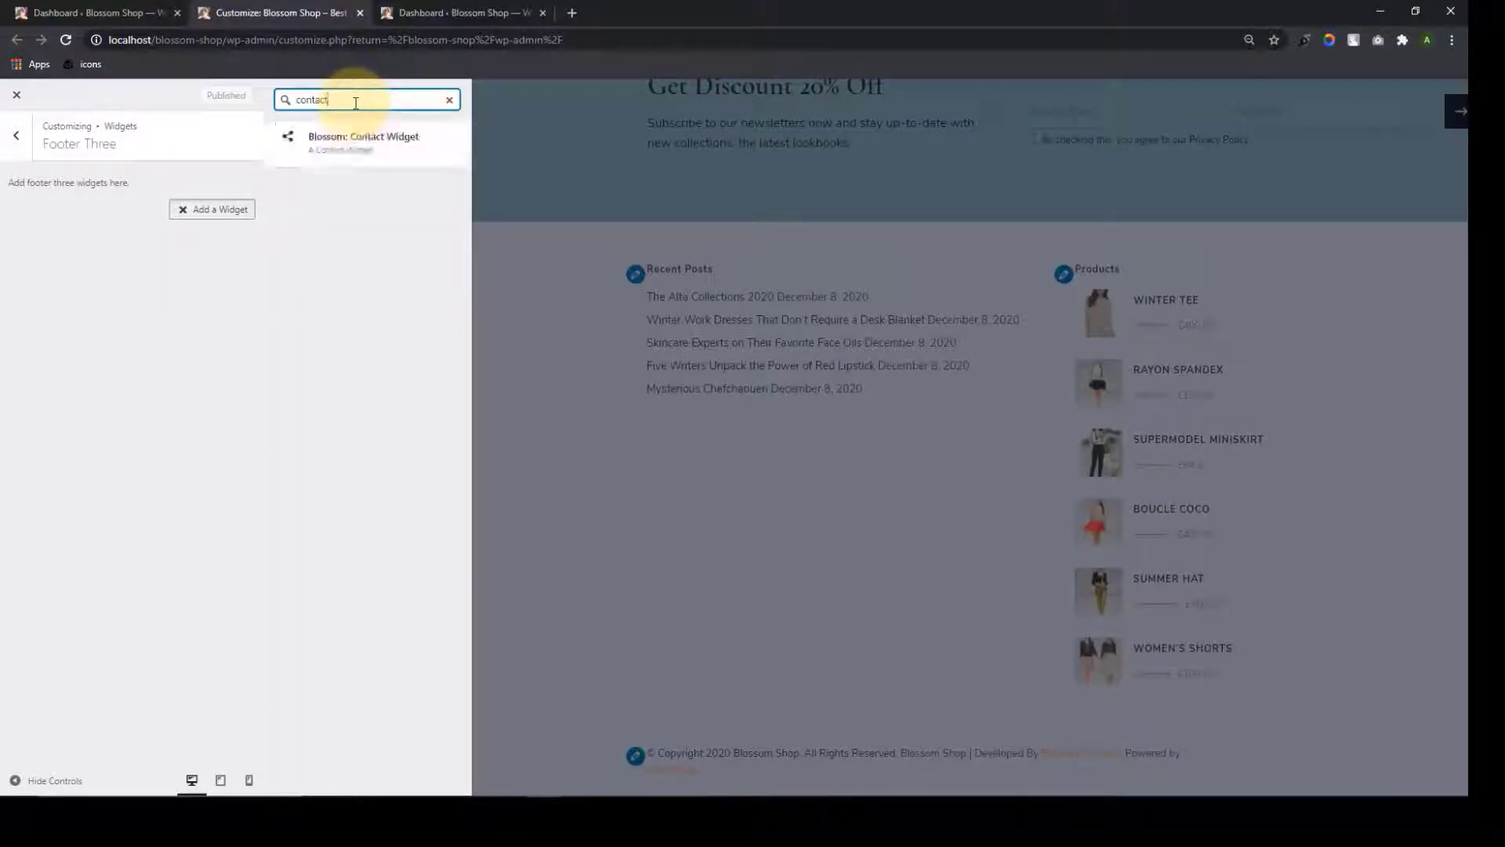
click(364, 159)
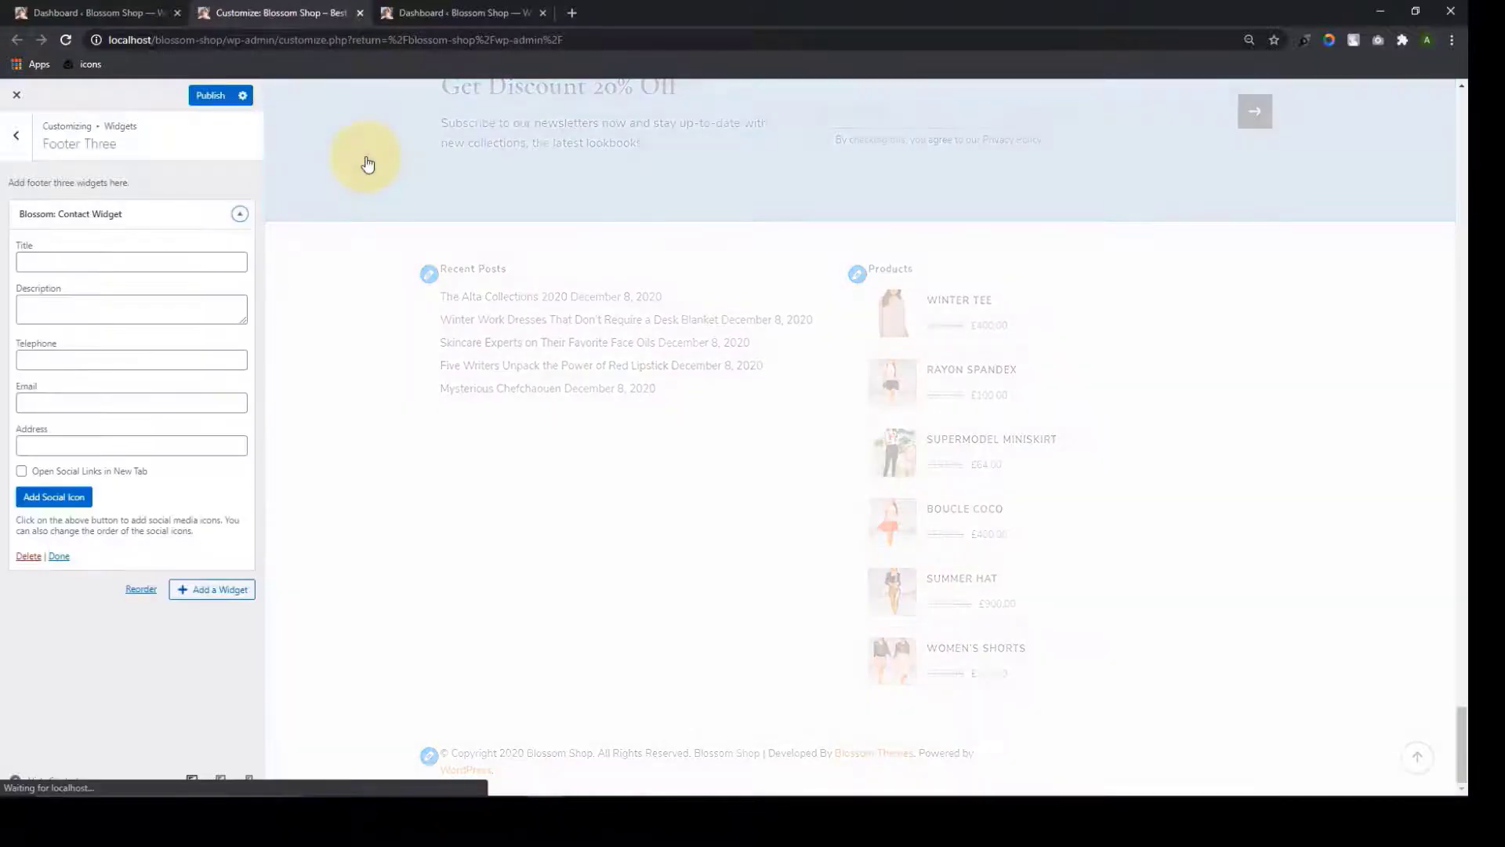
Title the contact widget 'Contact Us' and fill in description, telephone, e-mail and address
click(62, 253)
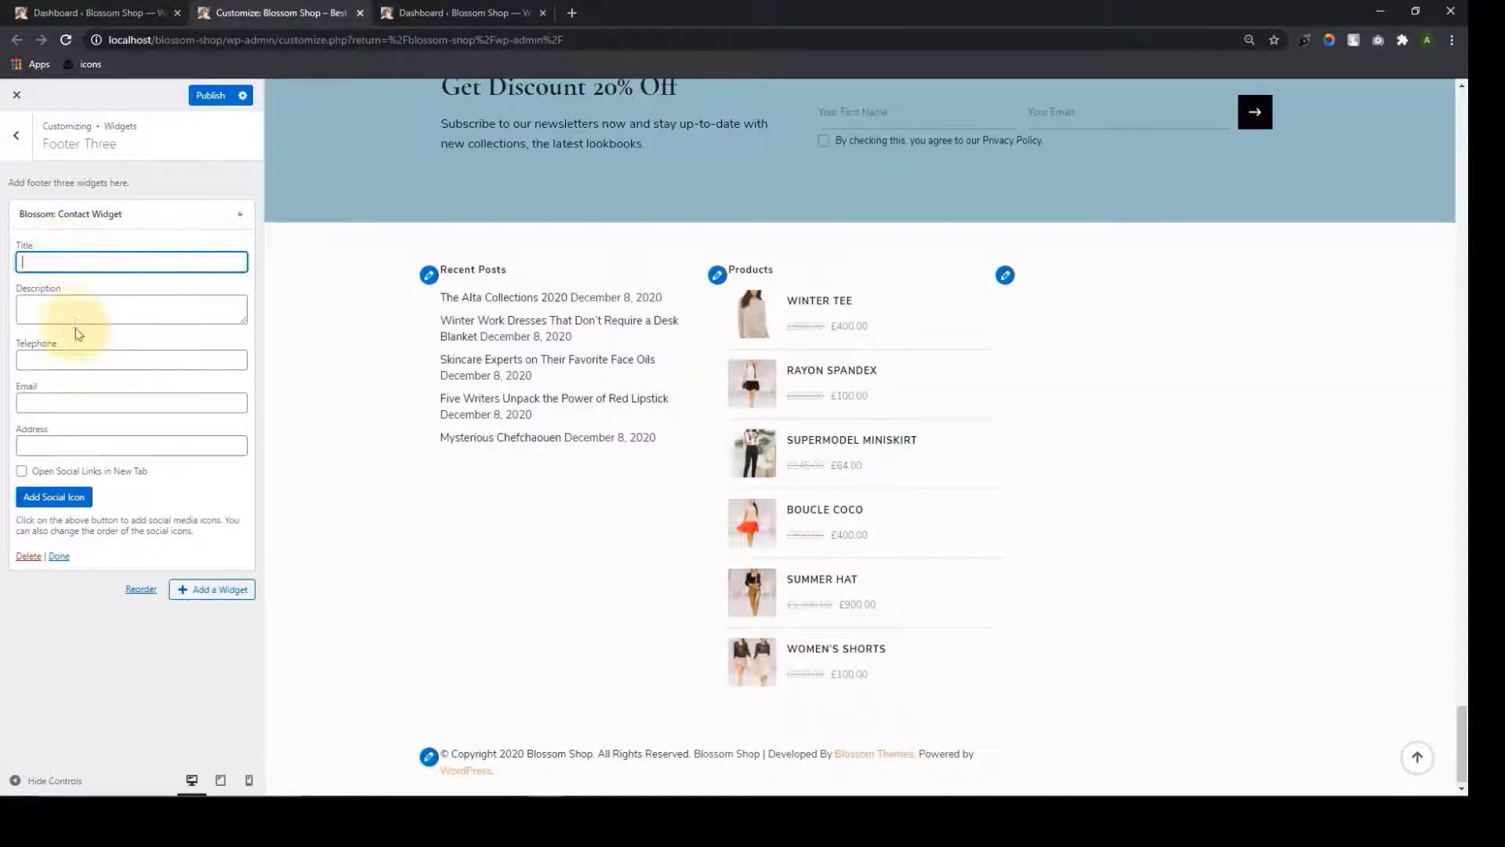
click(74, 318)
click(72, 362)
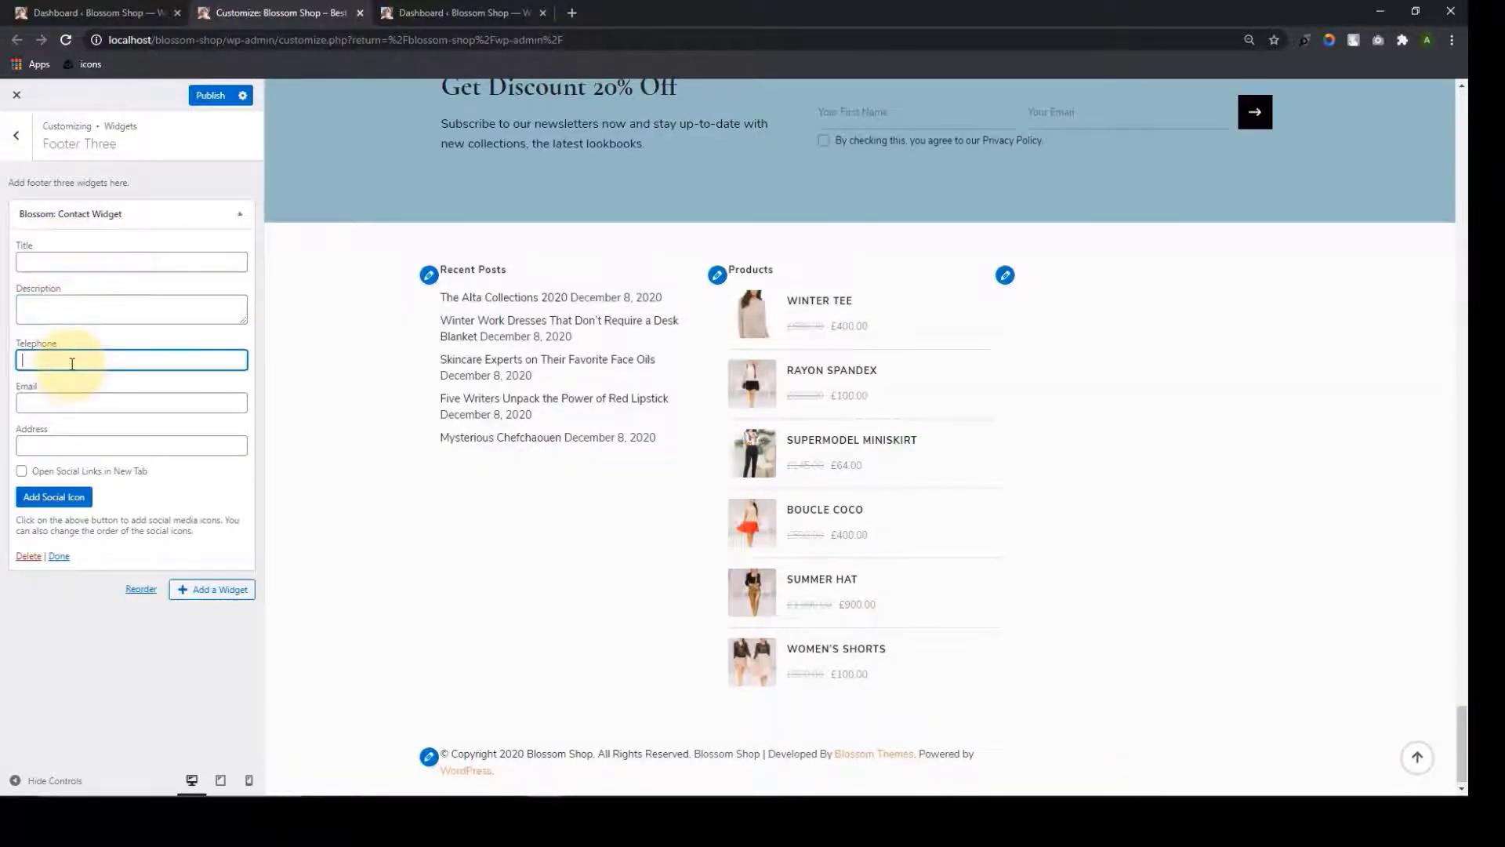
click(47, 406)
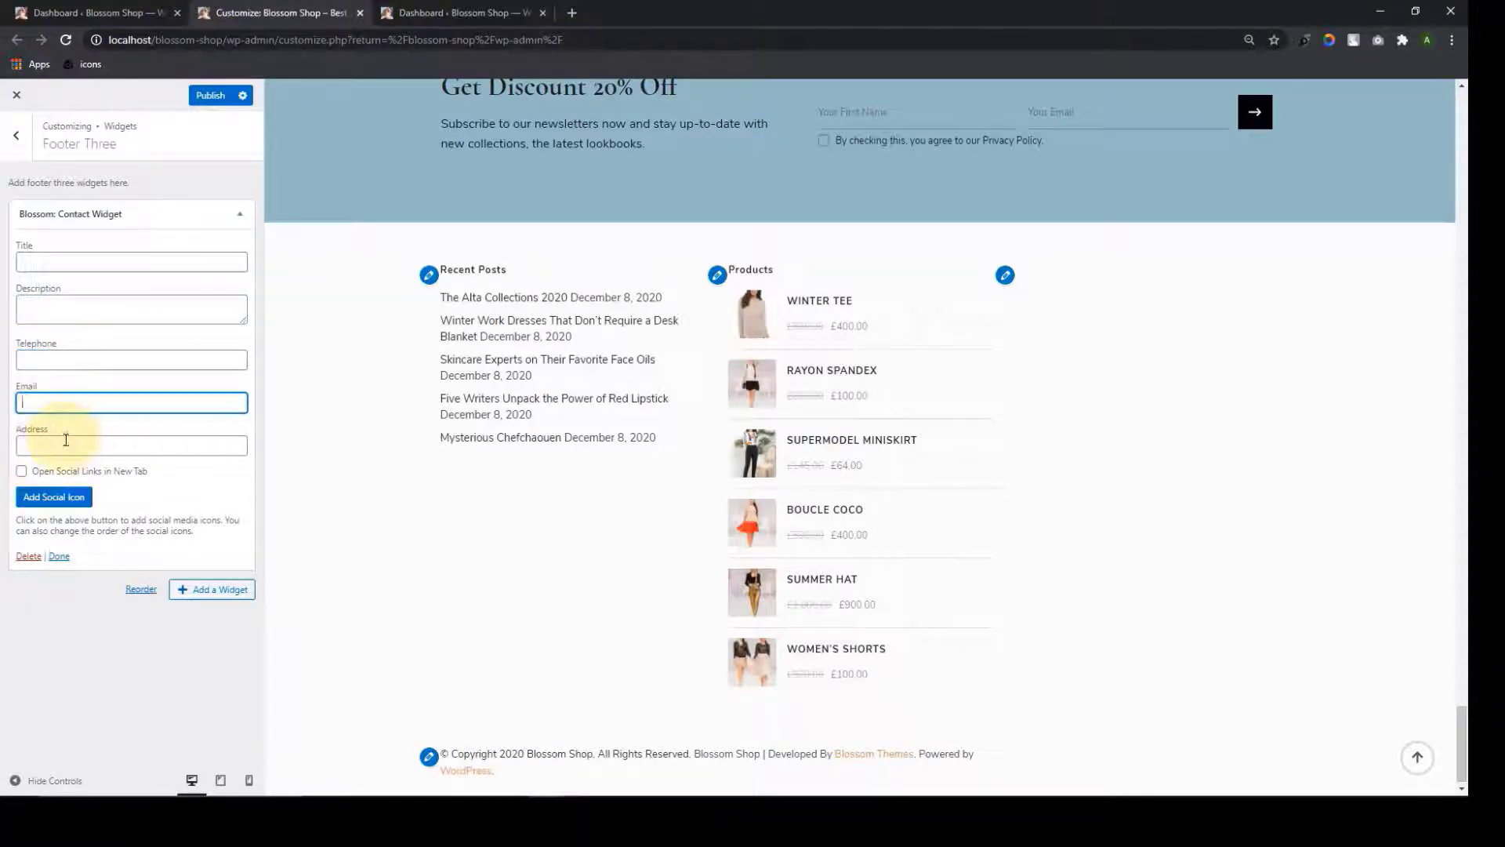
click(61, 441)
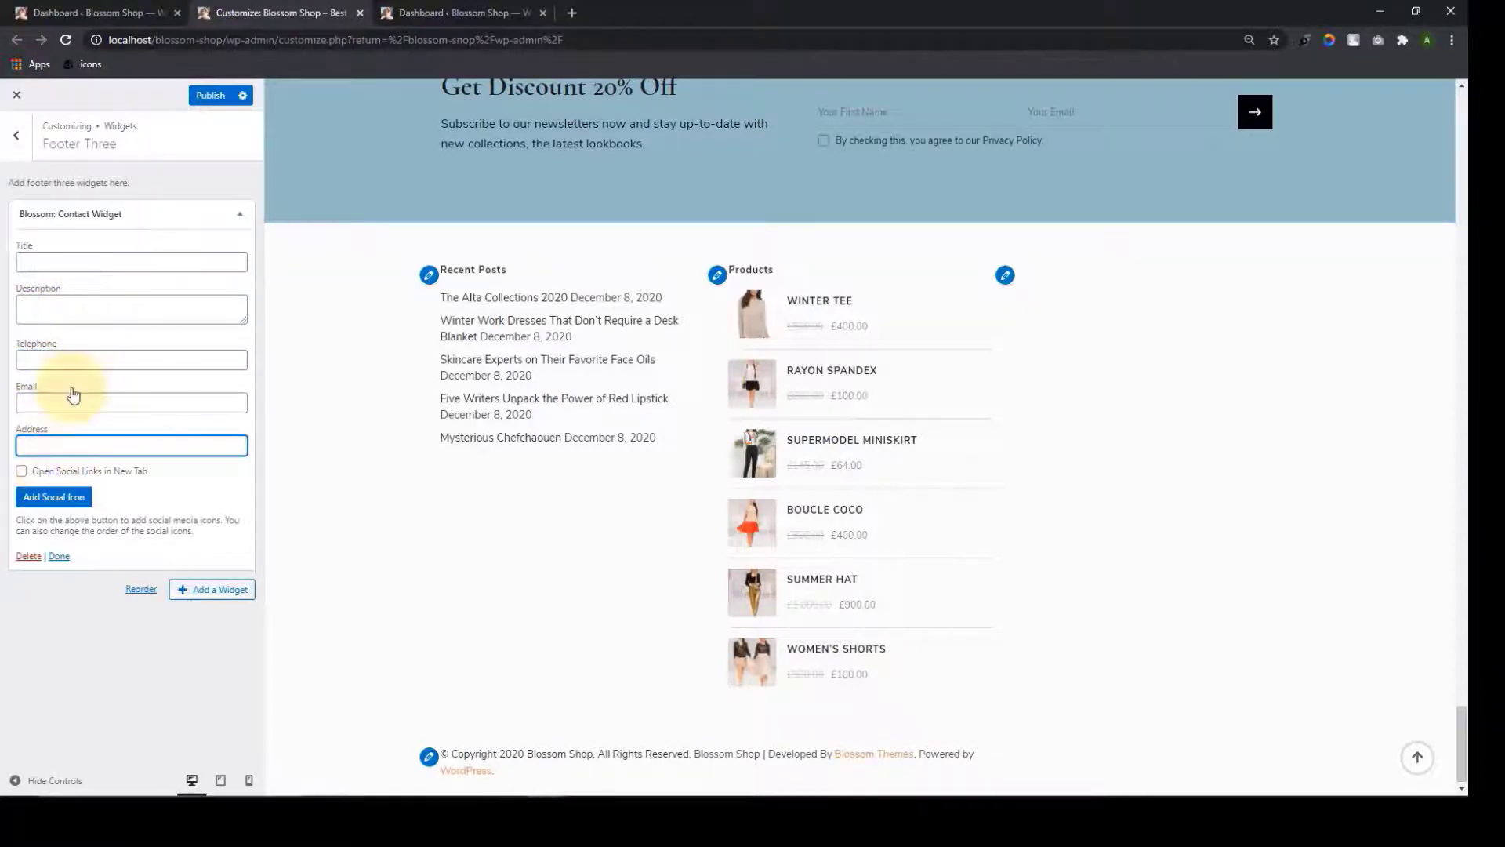
click(63, 265)
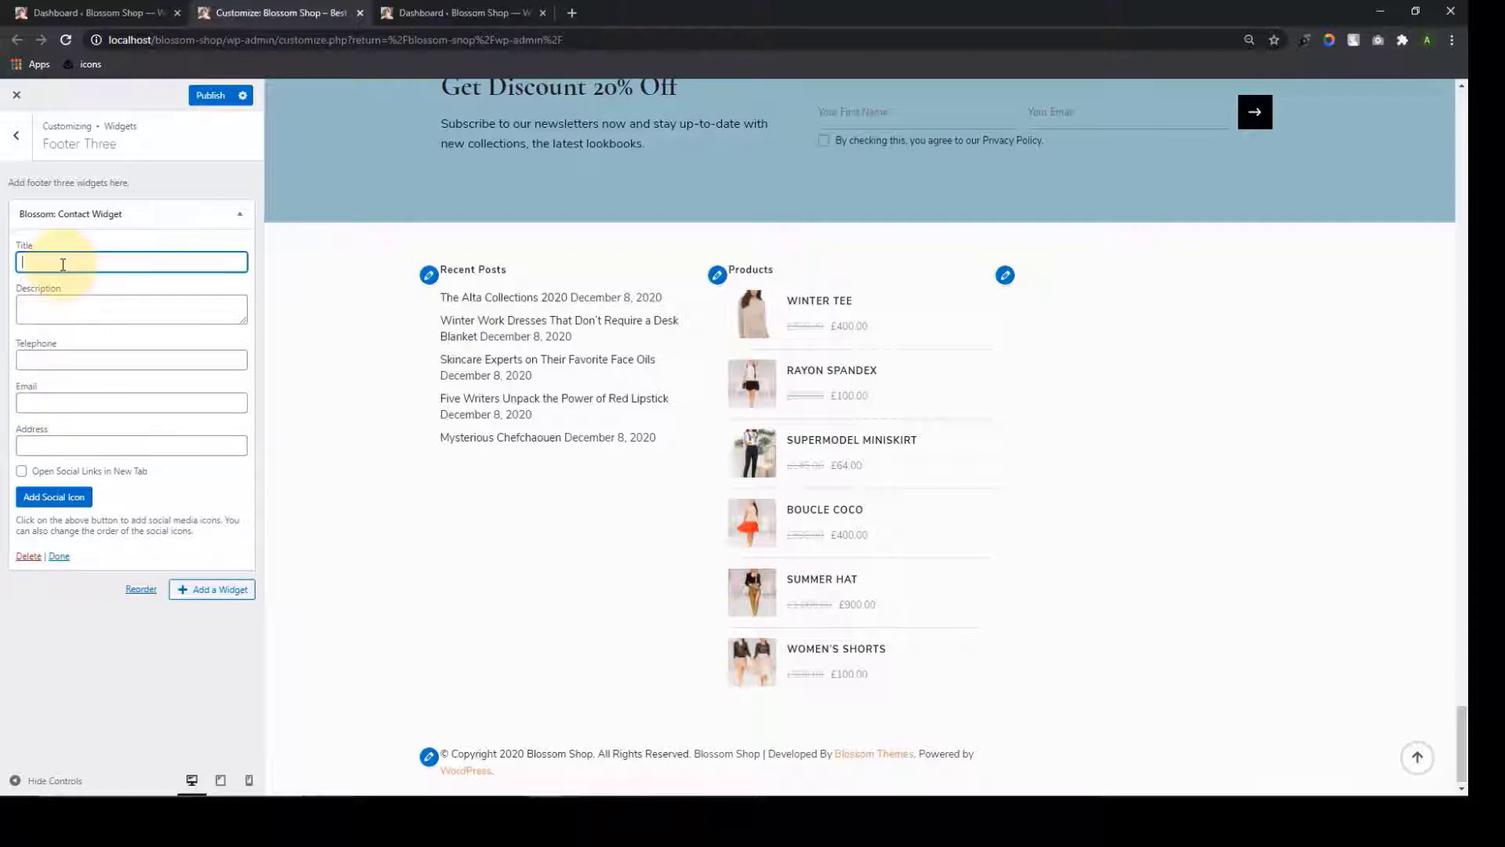
text(Conta)
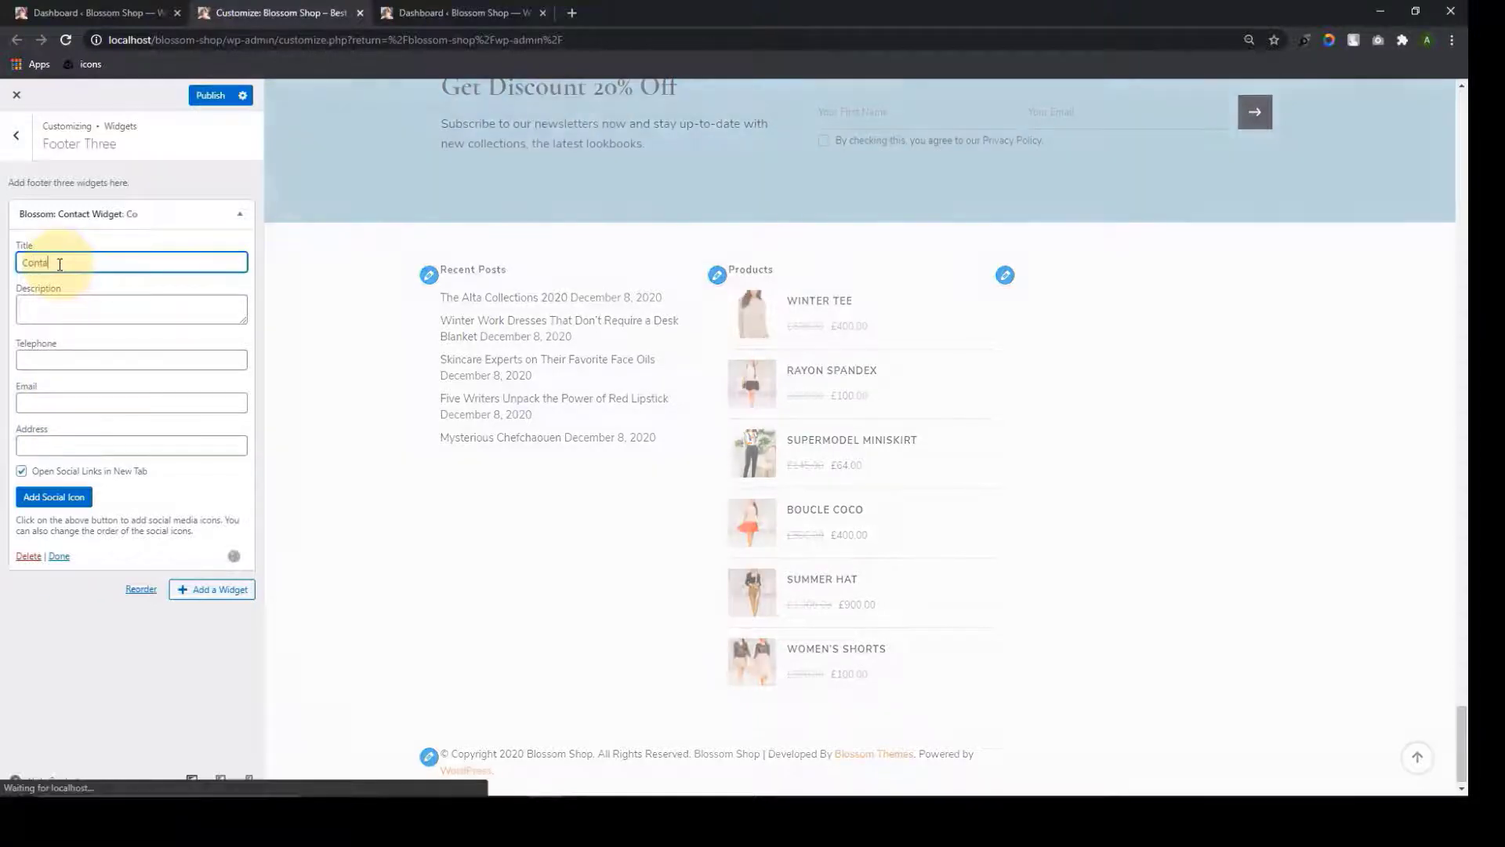
text(ct Us)
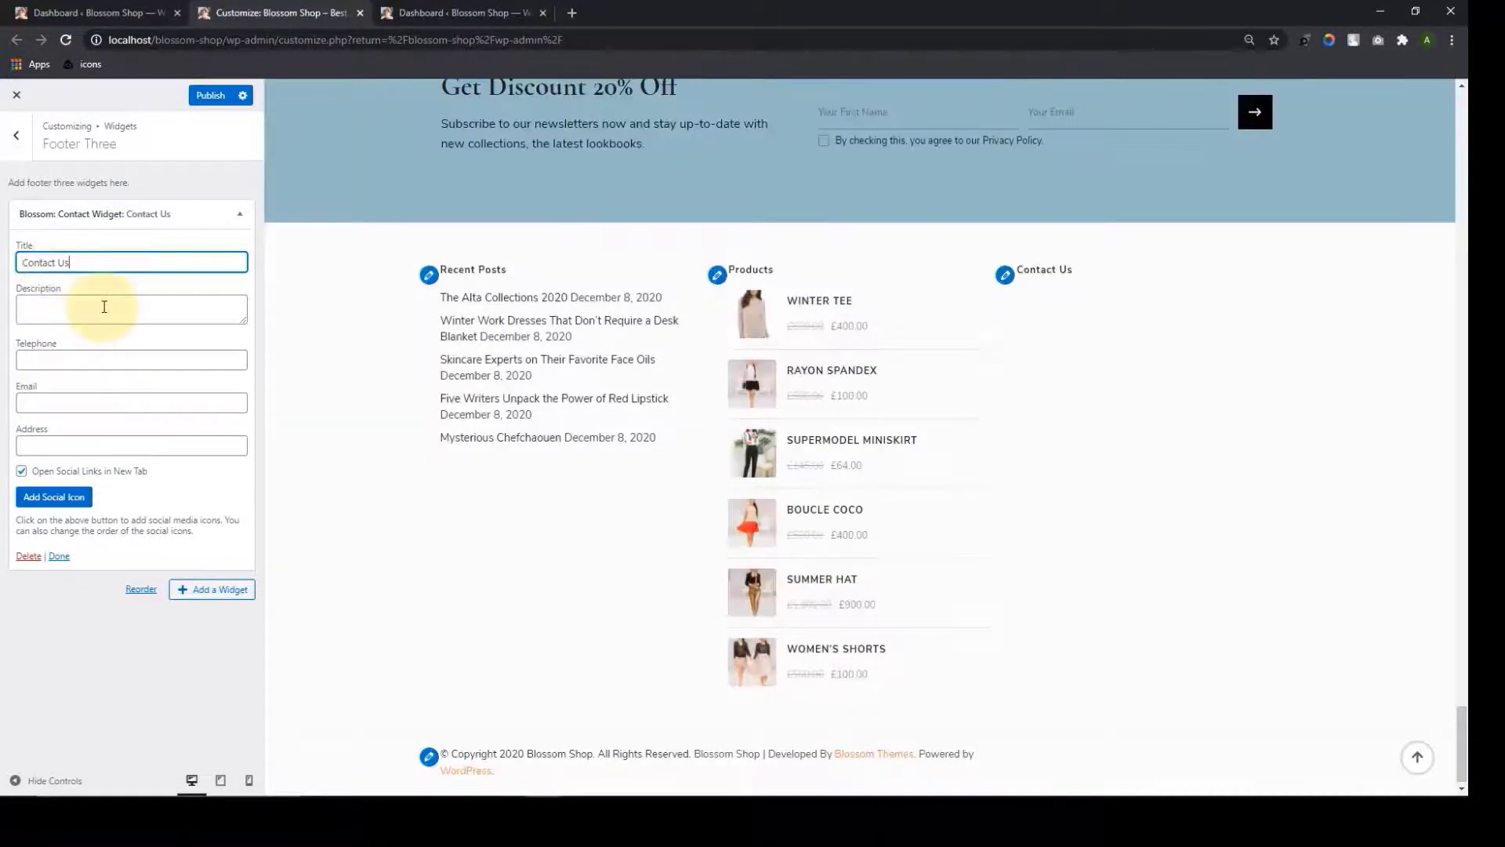
click(105, 307)
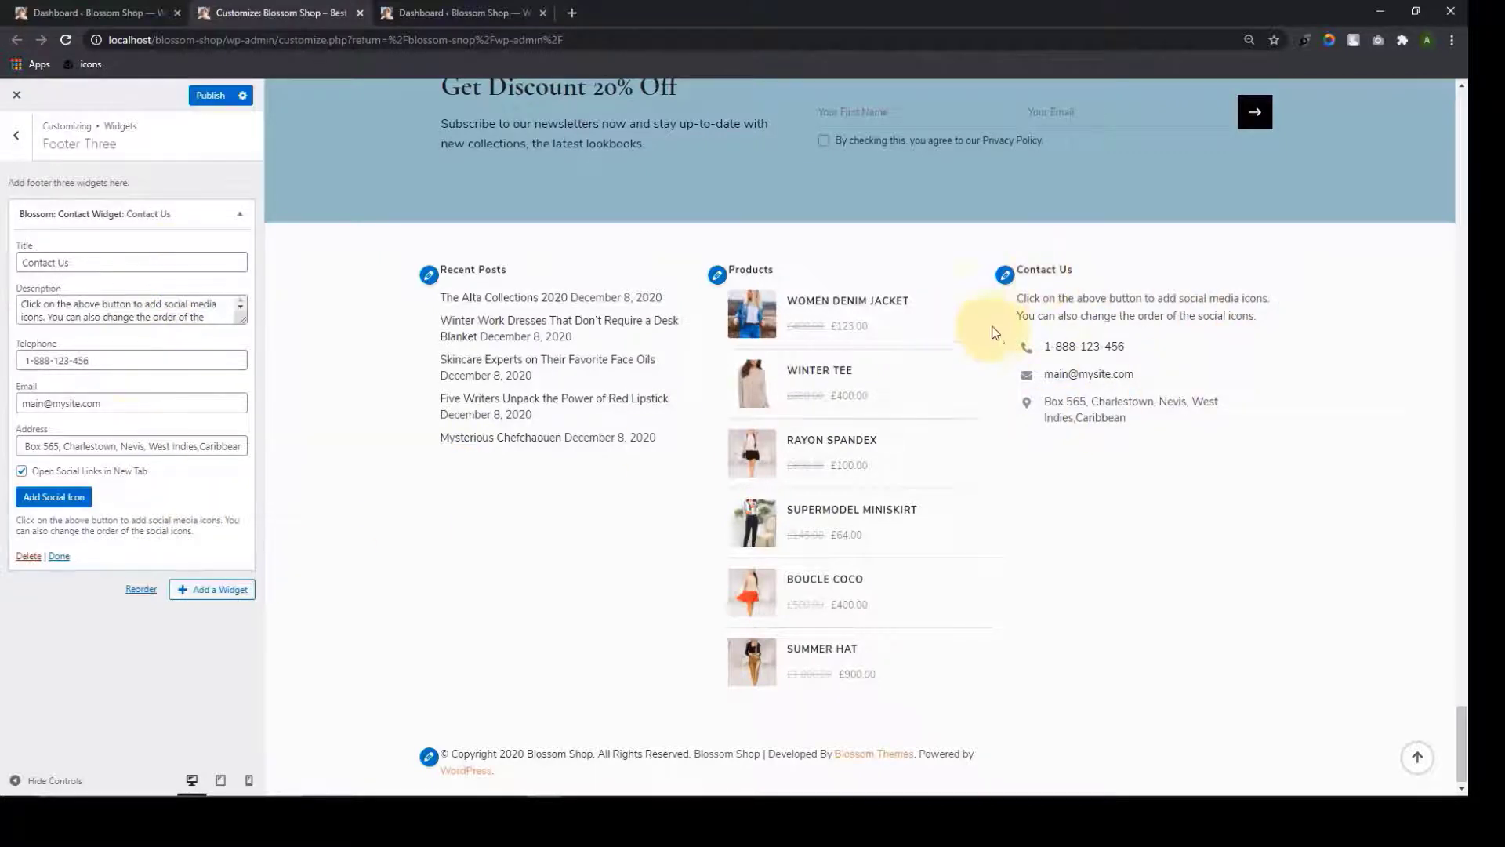
click(59, 556)
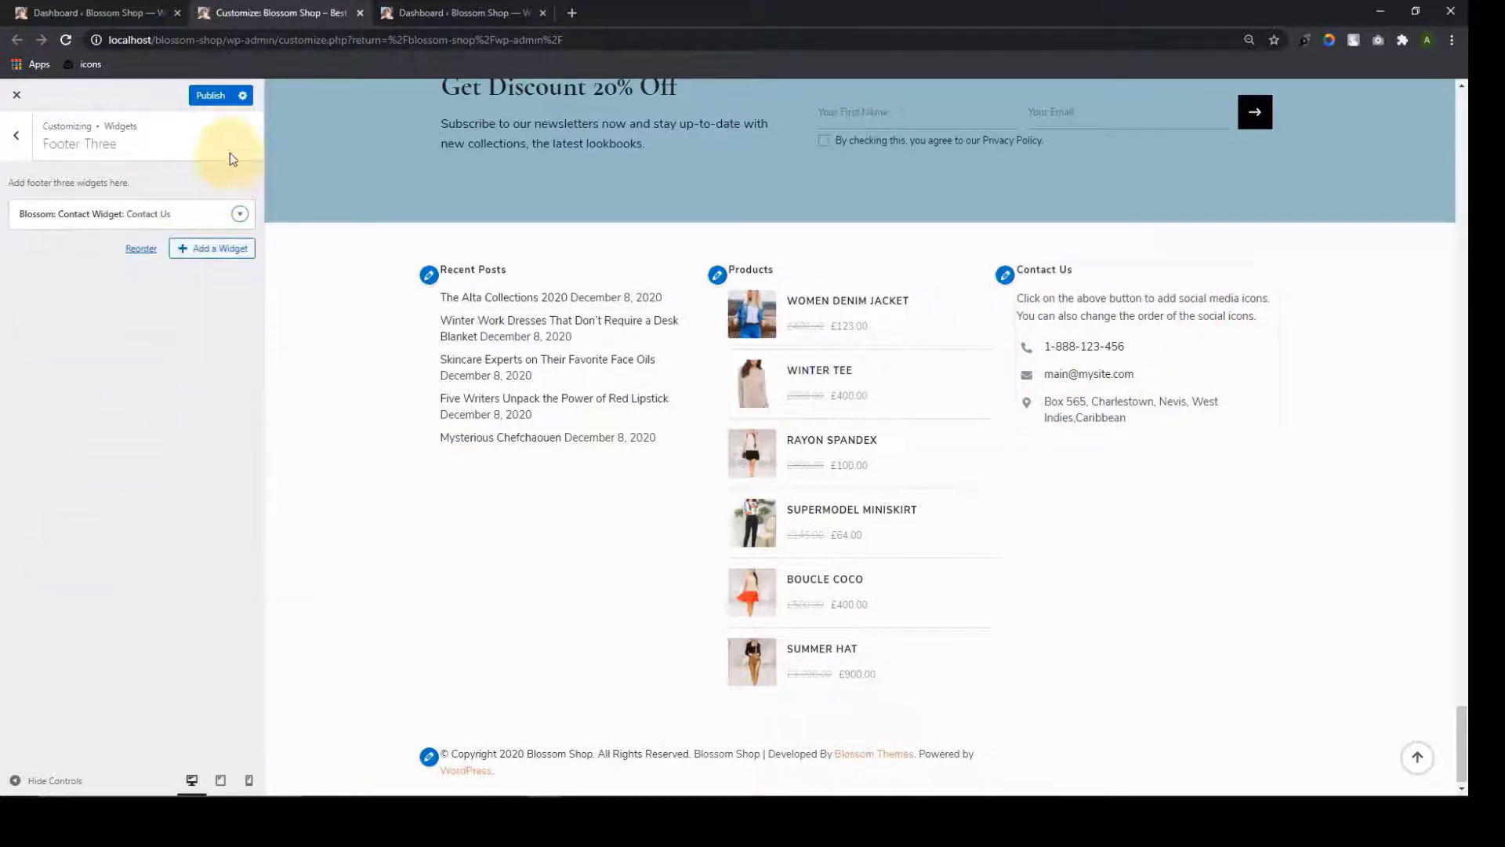
Publish the footer changes and add a Pinterest widget to the Footer Four area
click(209, 97)
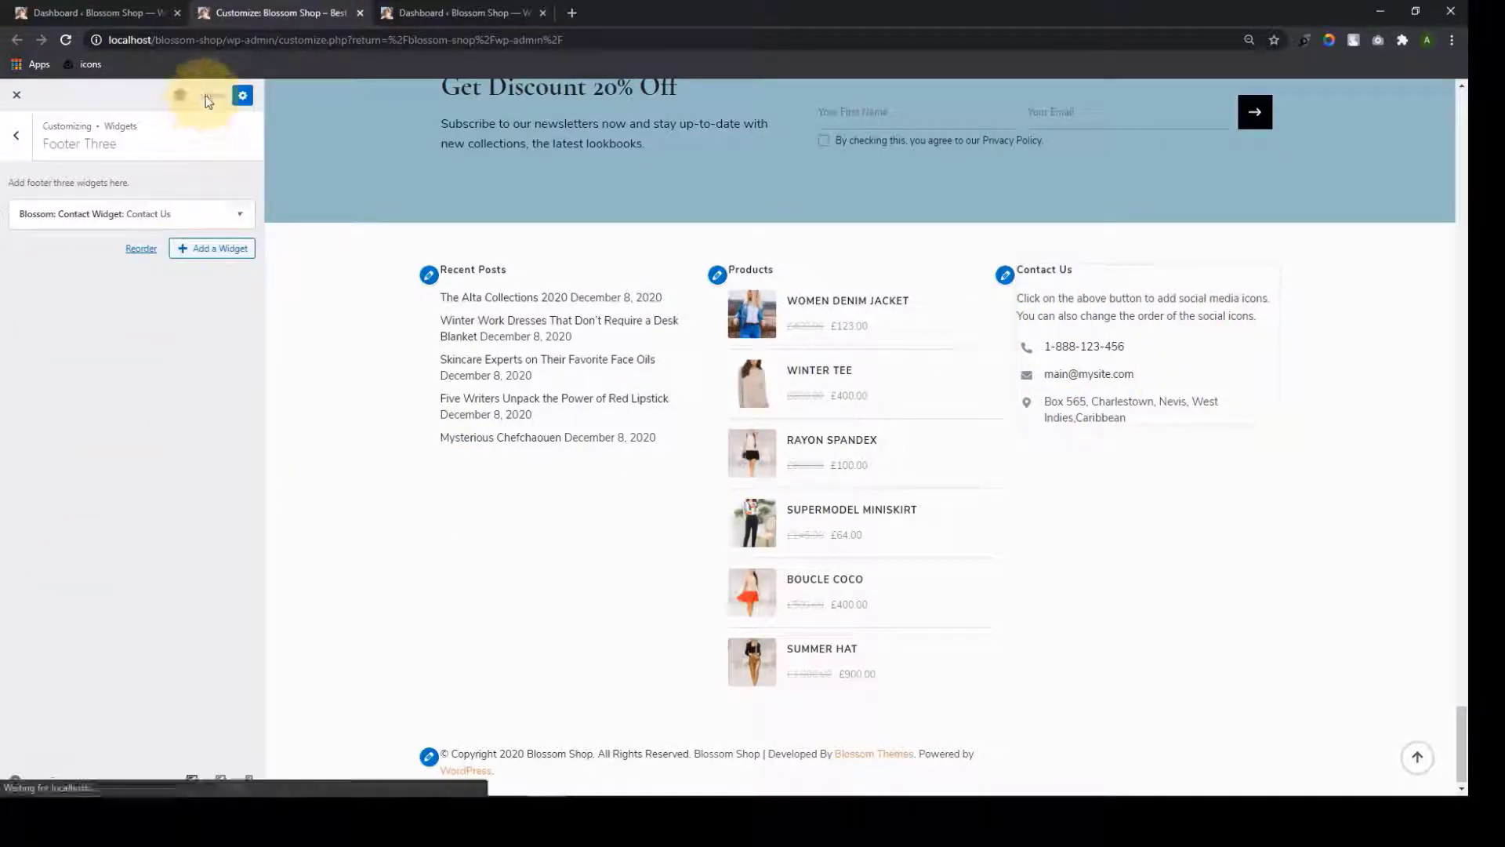
click(16, 135)
click(145, 408)
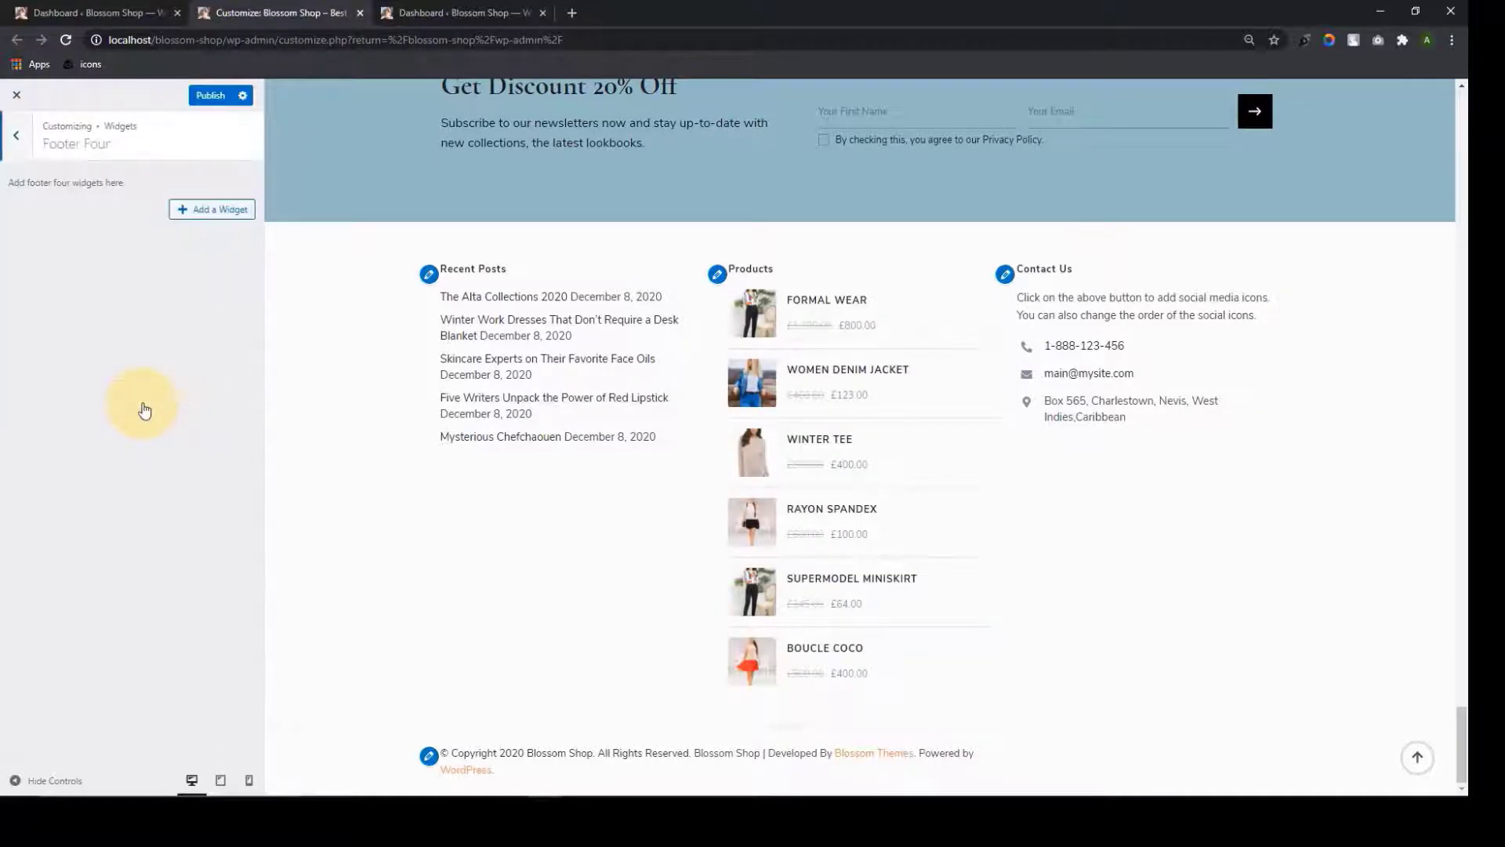
click(195, 212)
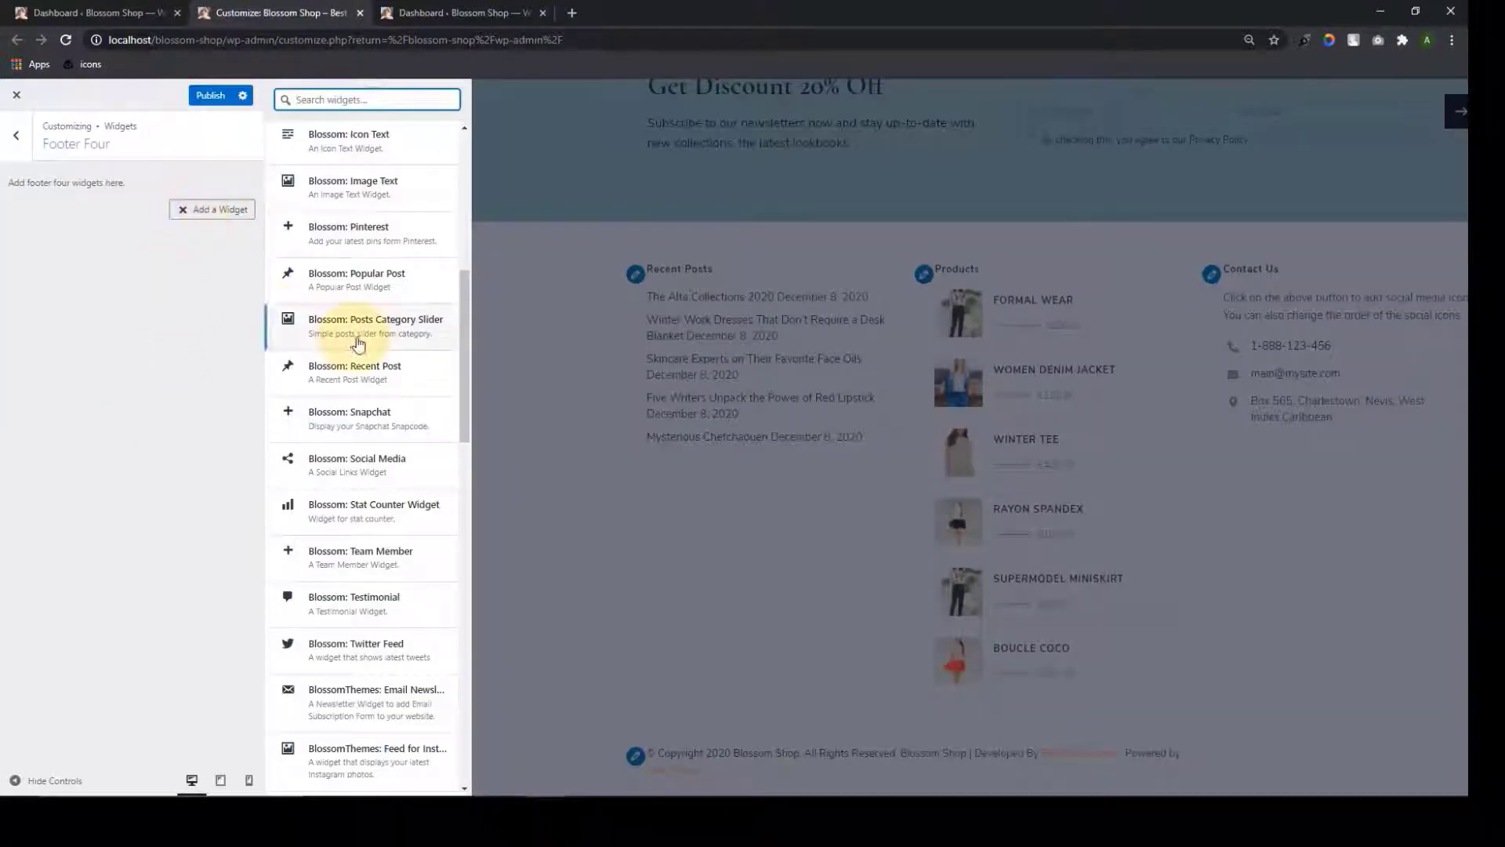
scroll(355, 353, up, 2)
click(302, 388)
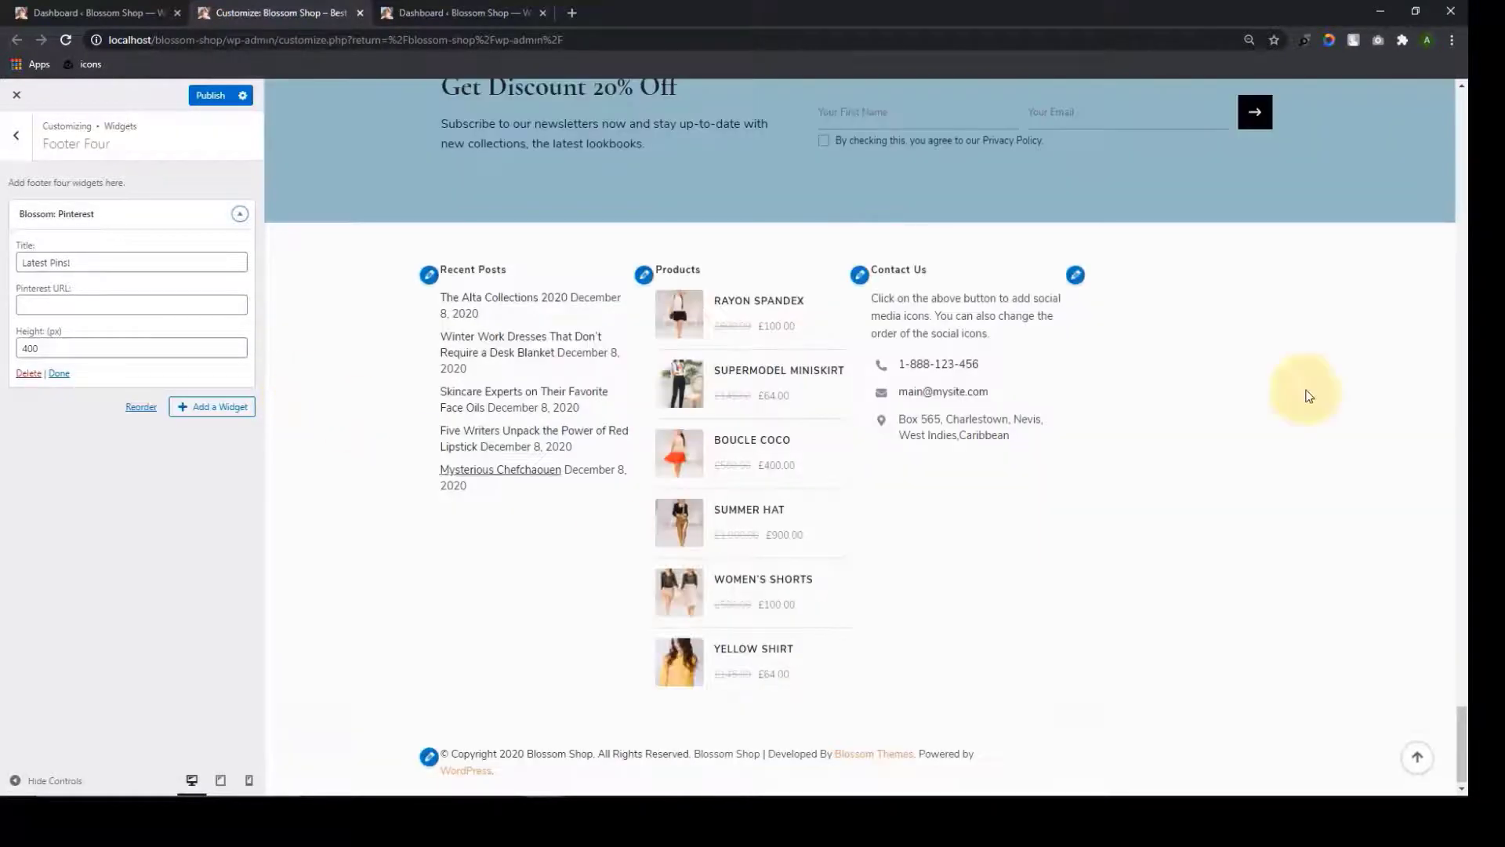
Title the Pinterest widget 'Checkout The Latest Pins' and set its URL to pinterest.com/blossomthemes
click(105, 263)
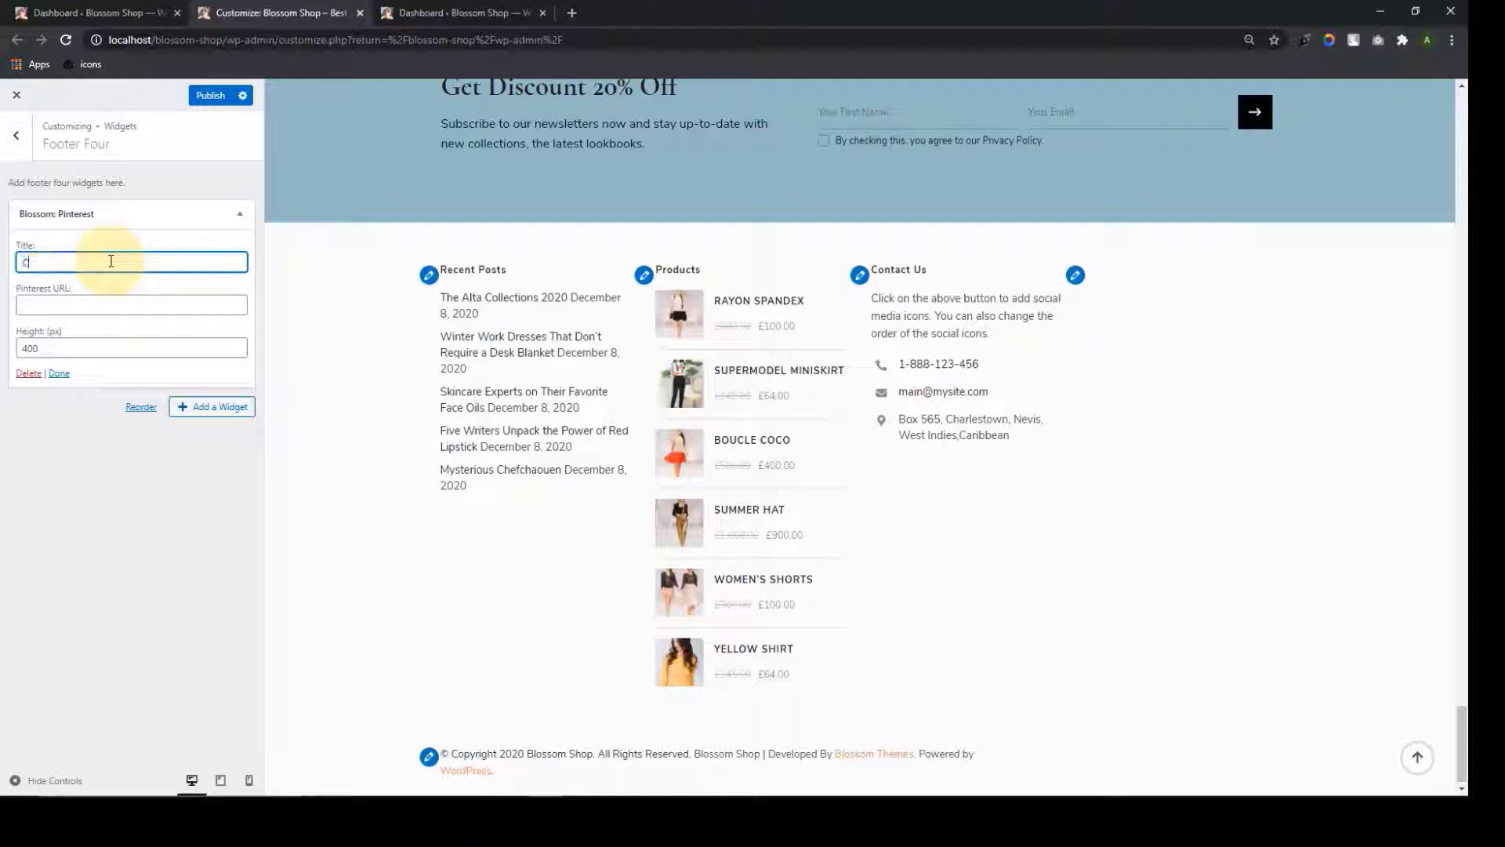
text(Checkout )
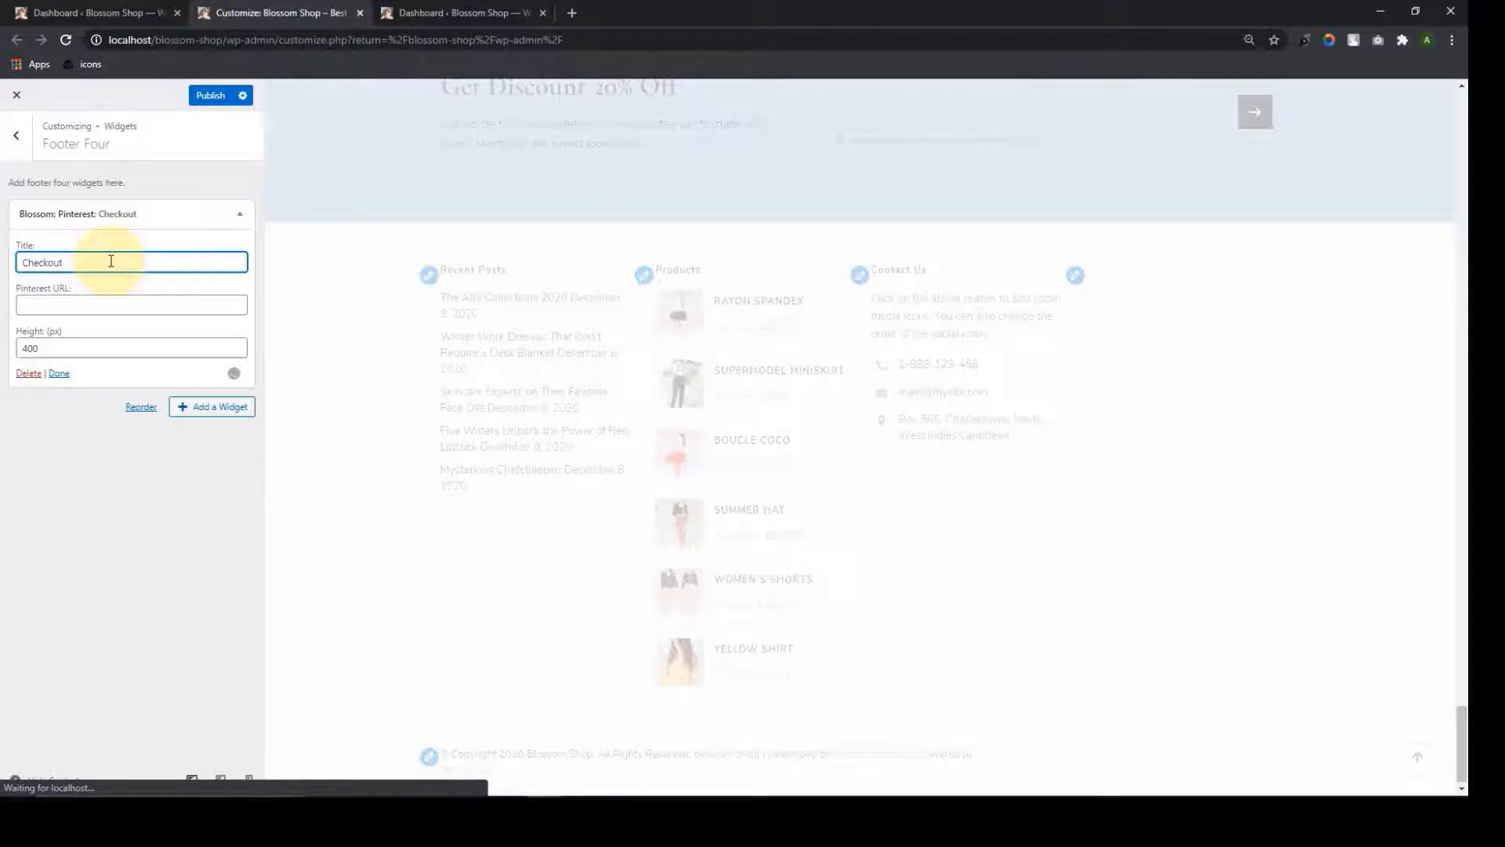
text(The Latest)
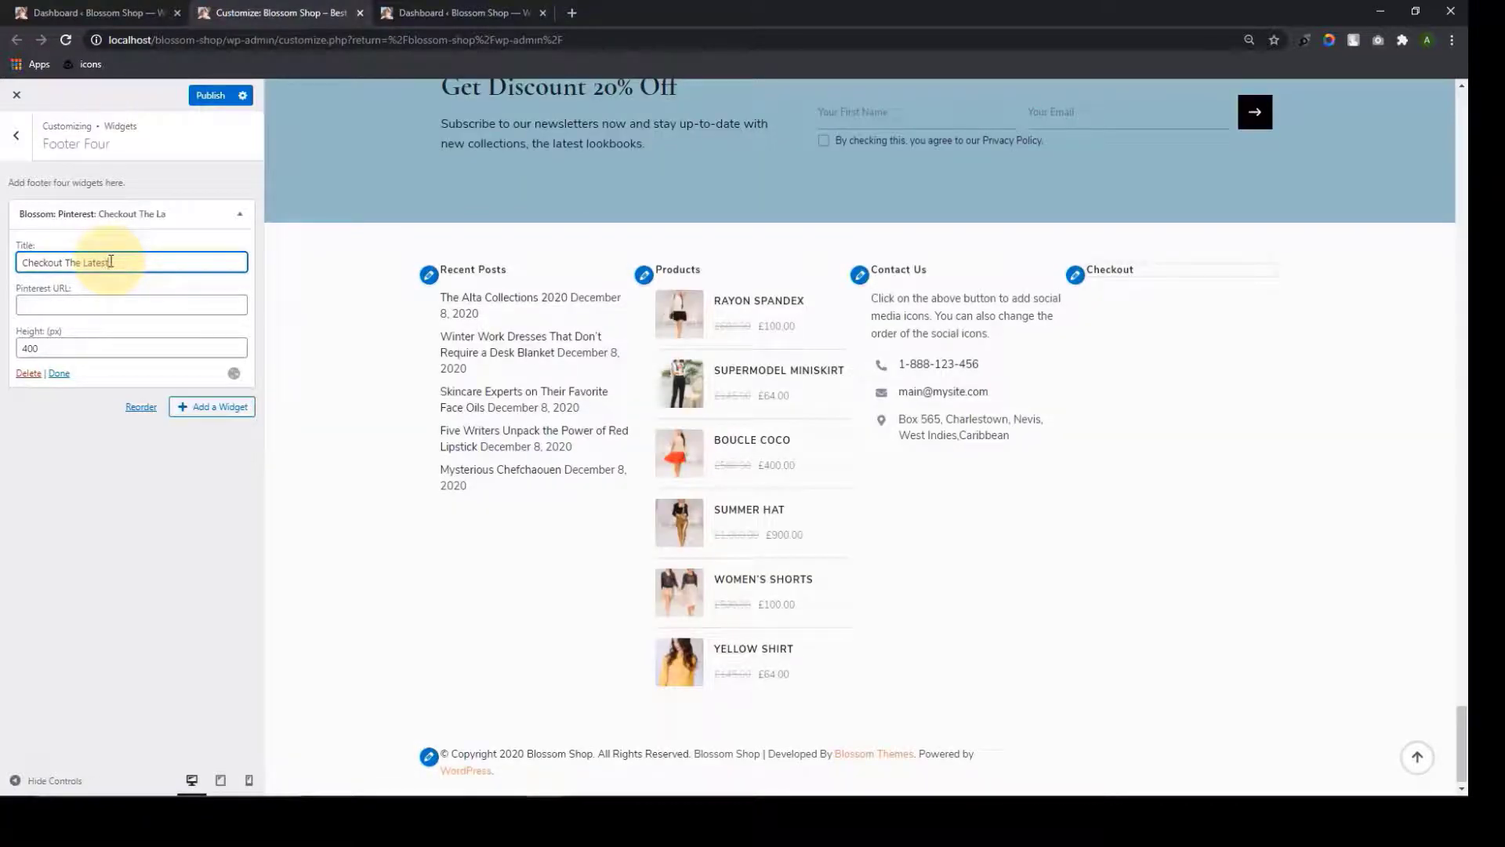
text( Pins)
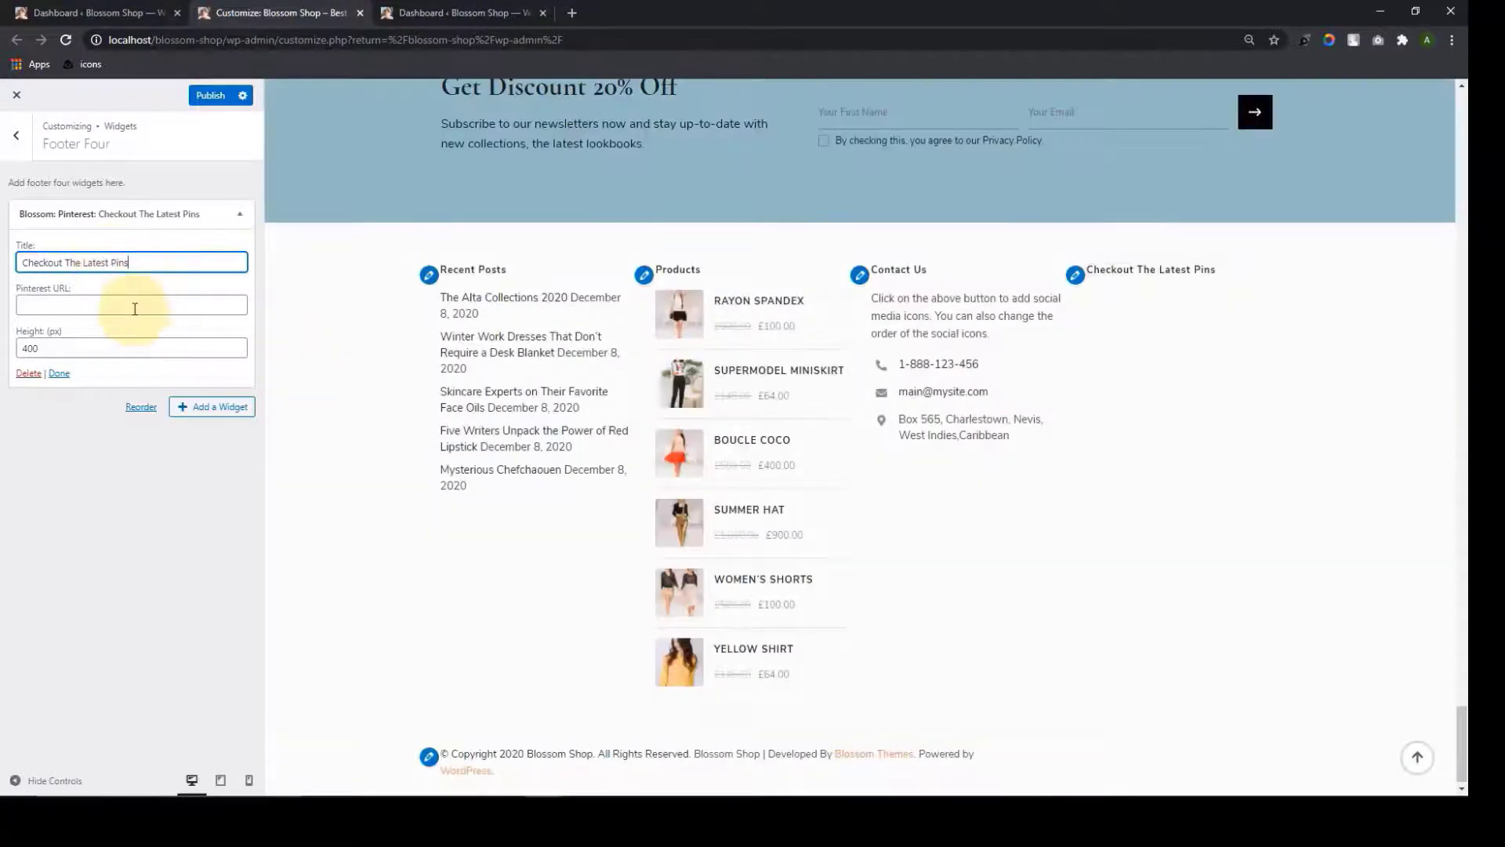
click(135, 308)
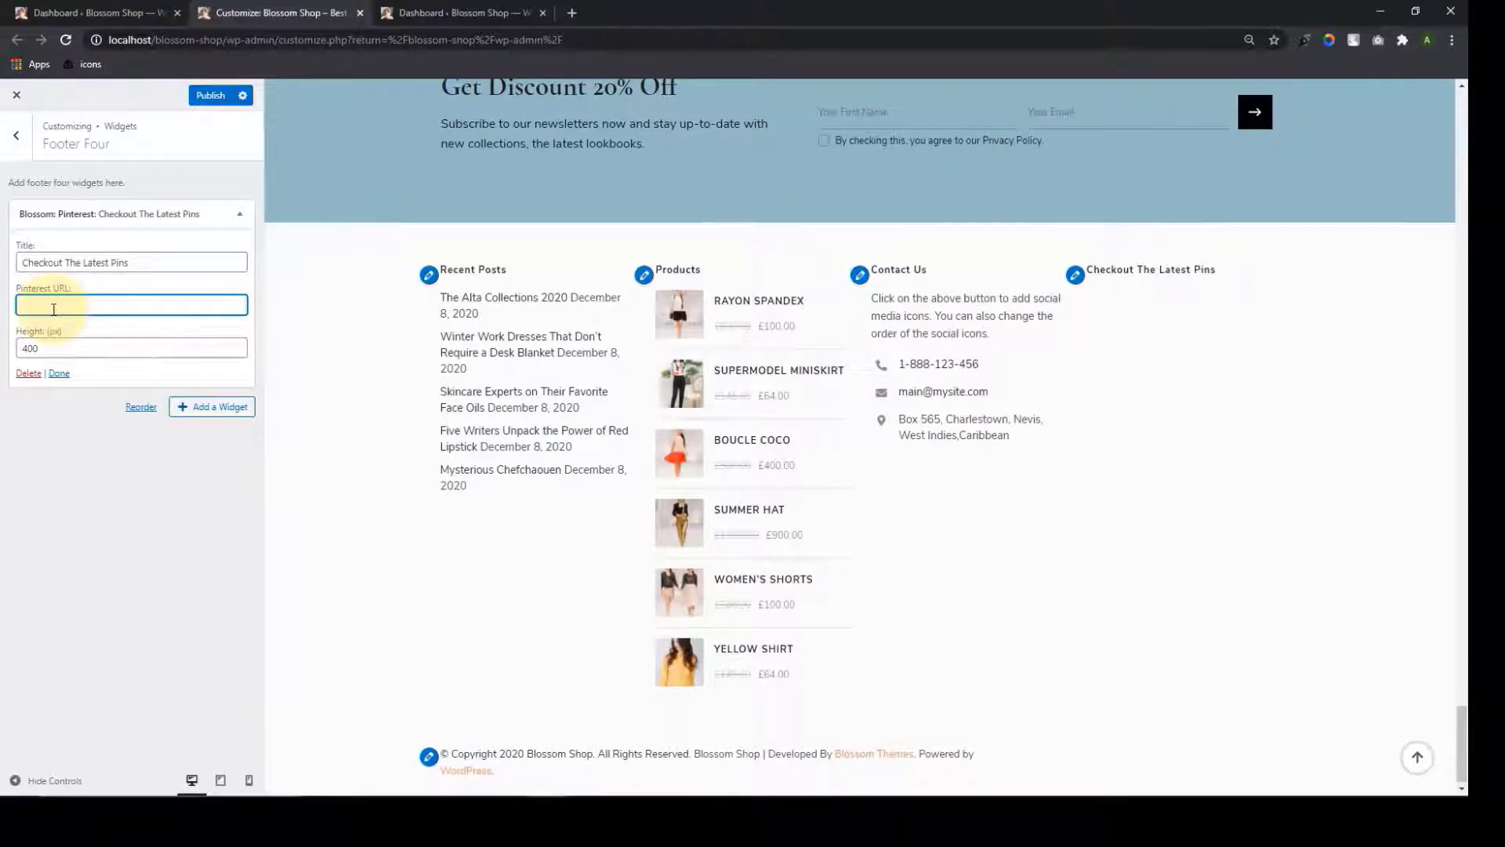
text(pinterest.com/blossomthemes)
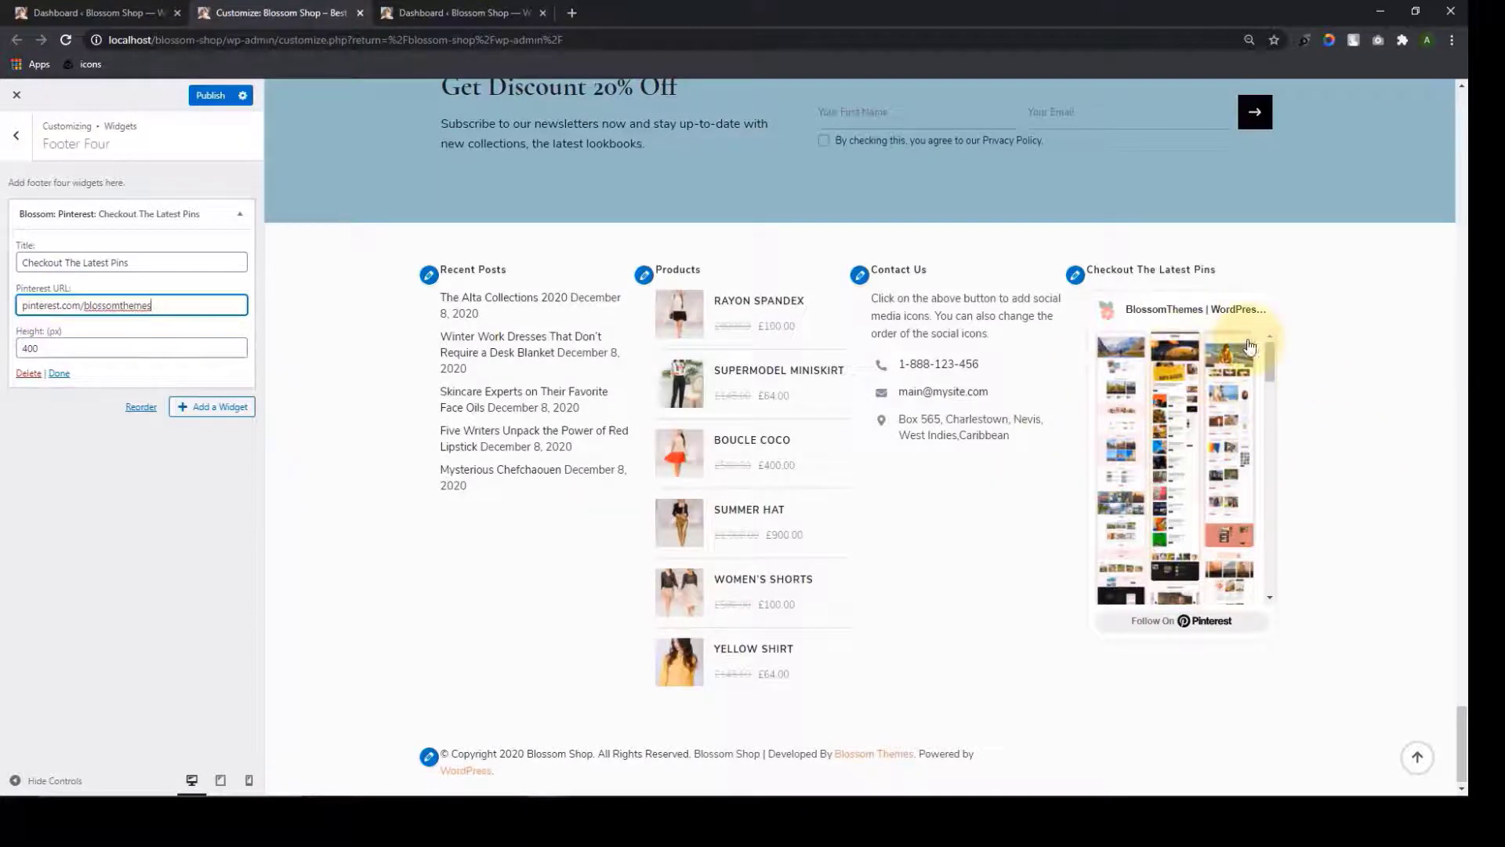
Keep the Pinterest widget height at 400, finish the widget and publish
double_click(75, 349)
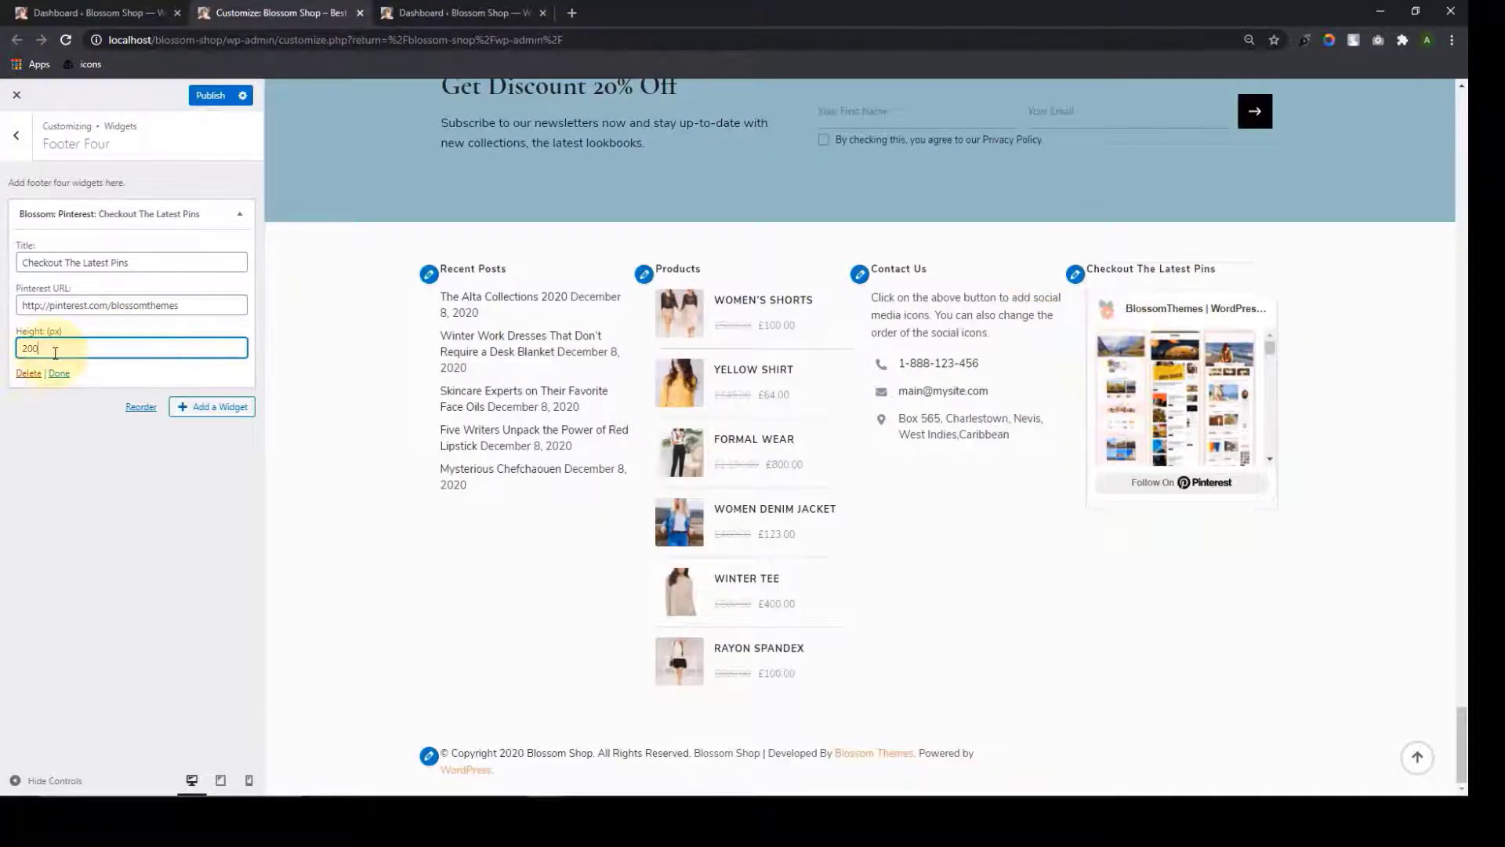
drag(52, 350, 25, 370)
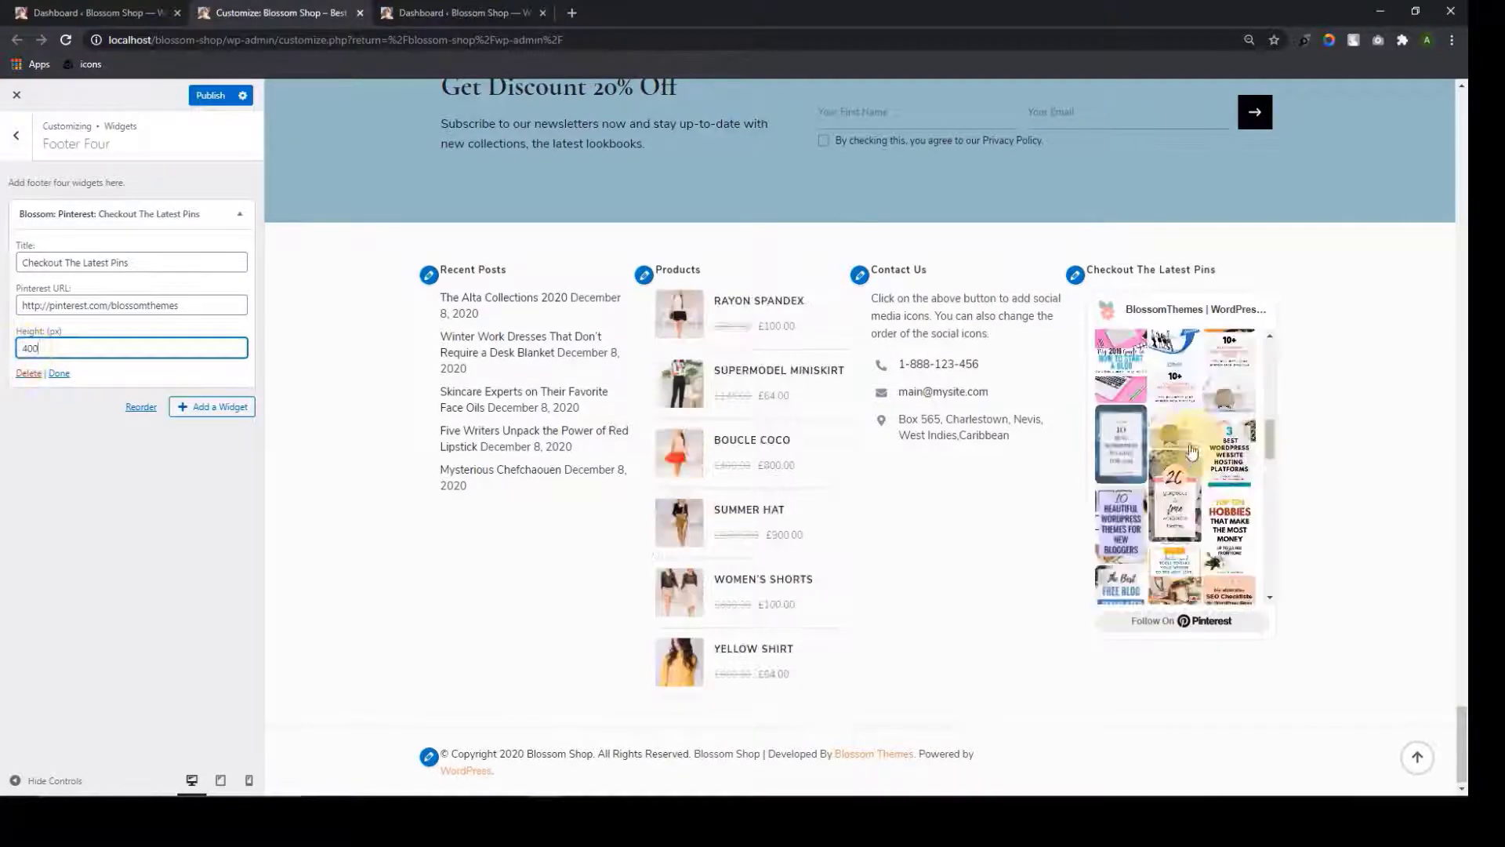
scroll(1191, 453, down, 6)
scroll(1191, 463, up, 4)
scroll(1191, 462, up, 7)
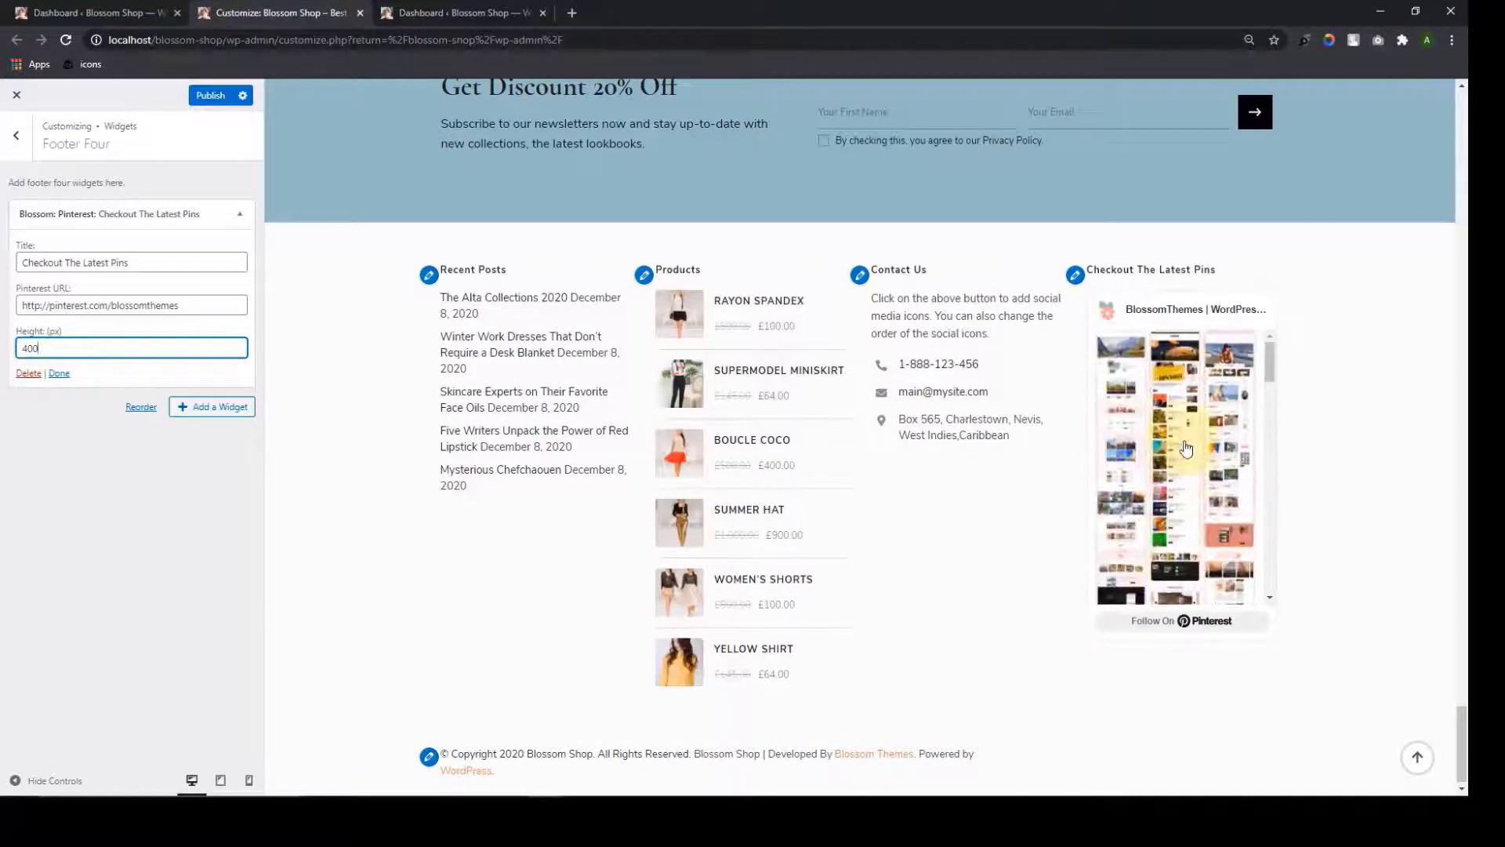
scroll(1182, 437, down, 5)
scroll(1179, 516, down, 5)
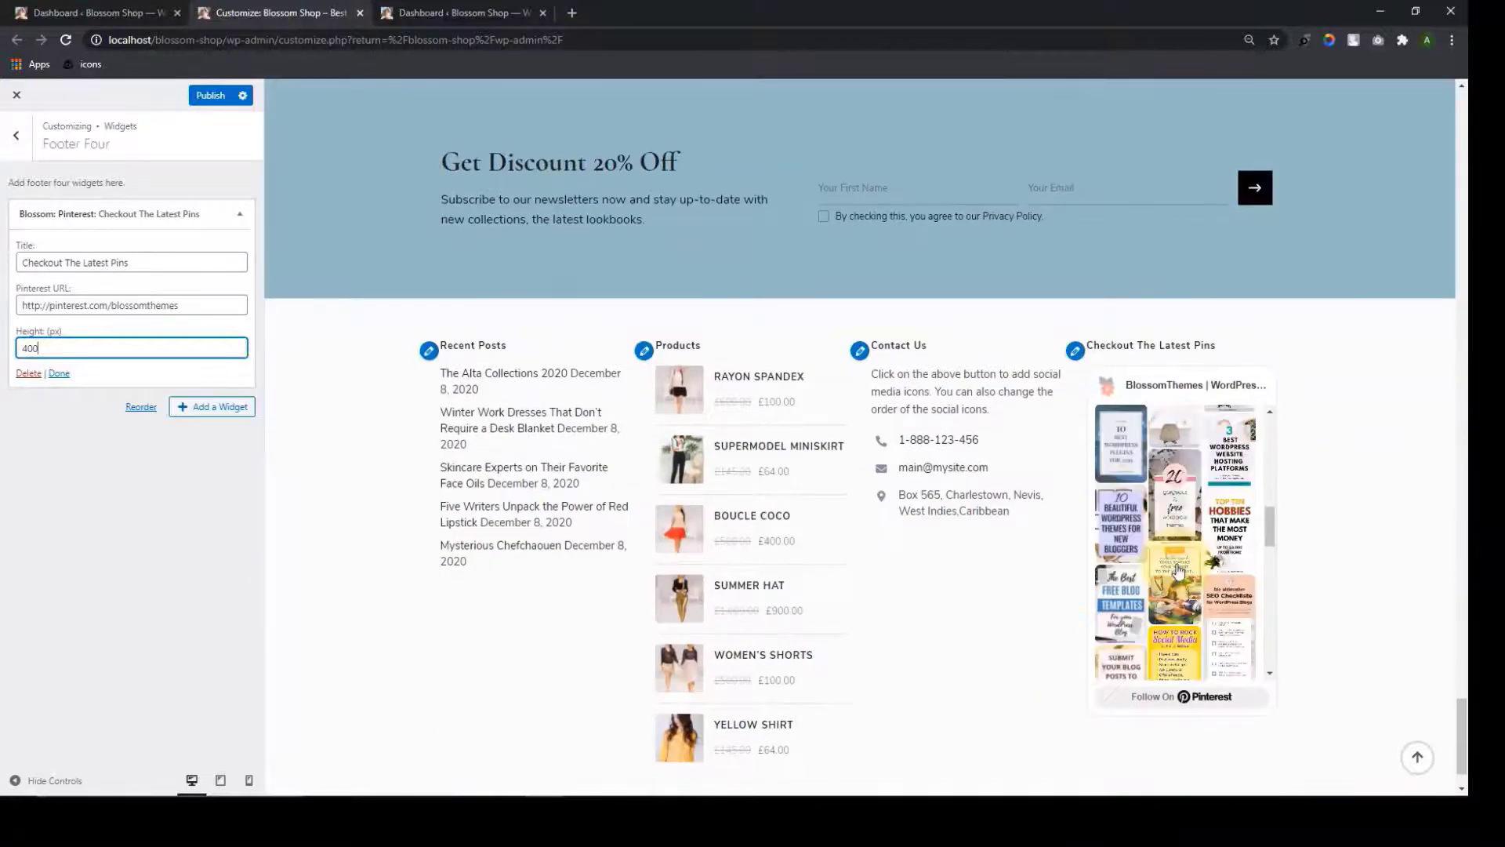
scroll(1177, 566, down, 1)
click(1183, 629)
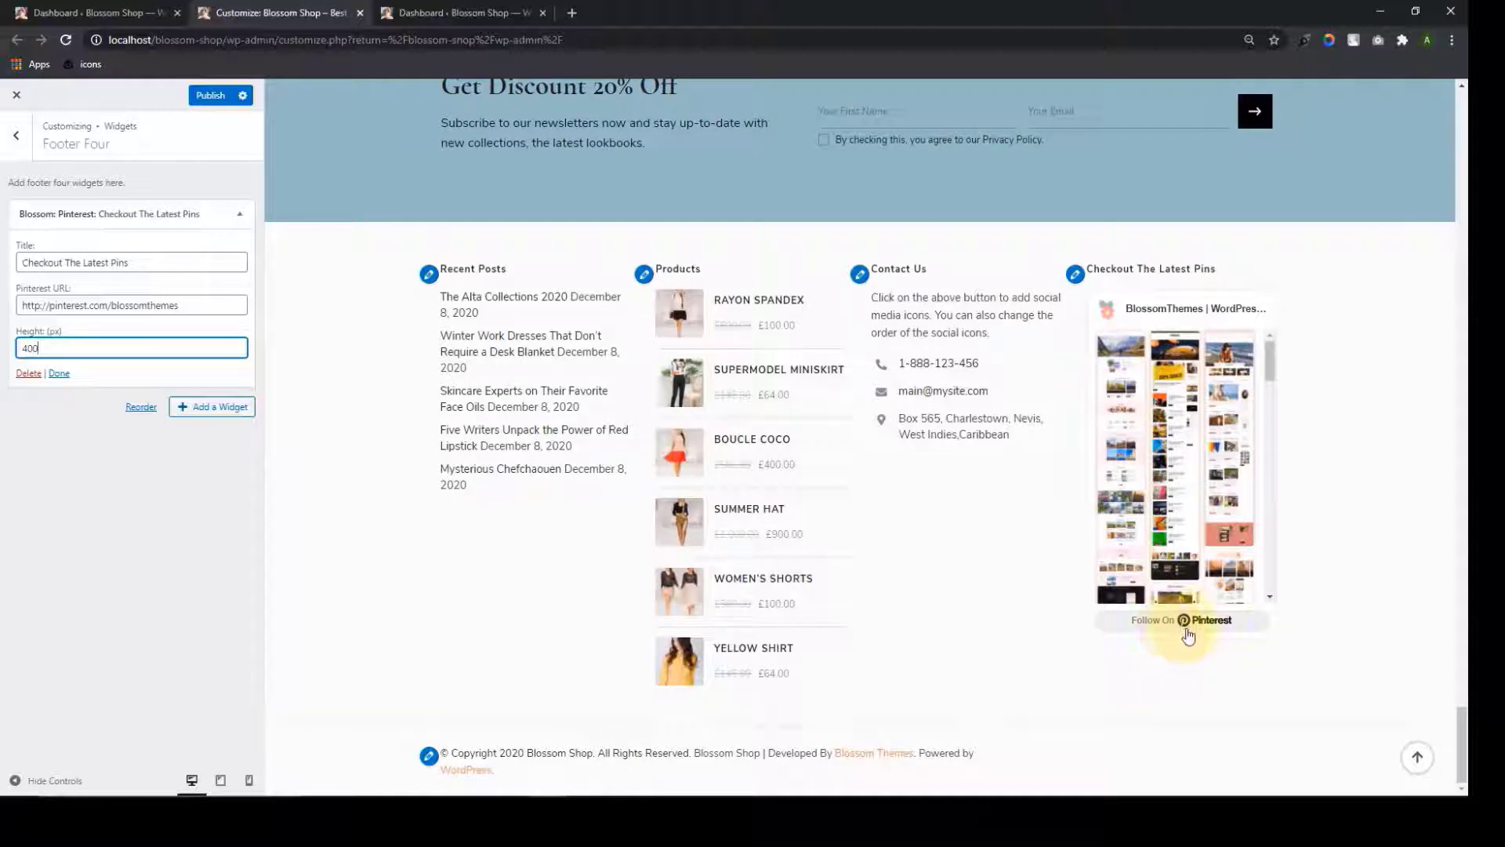
click(60, 374)
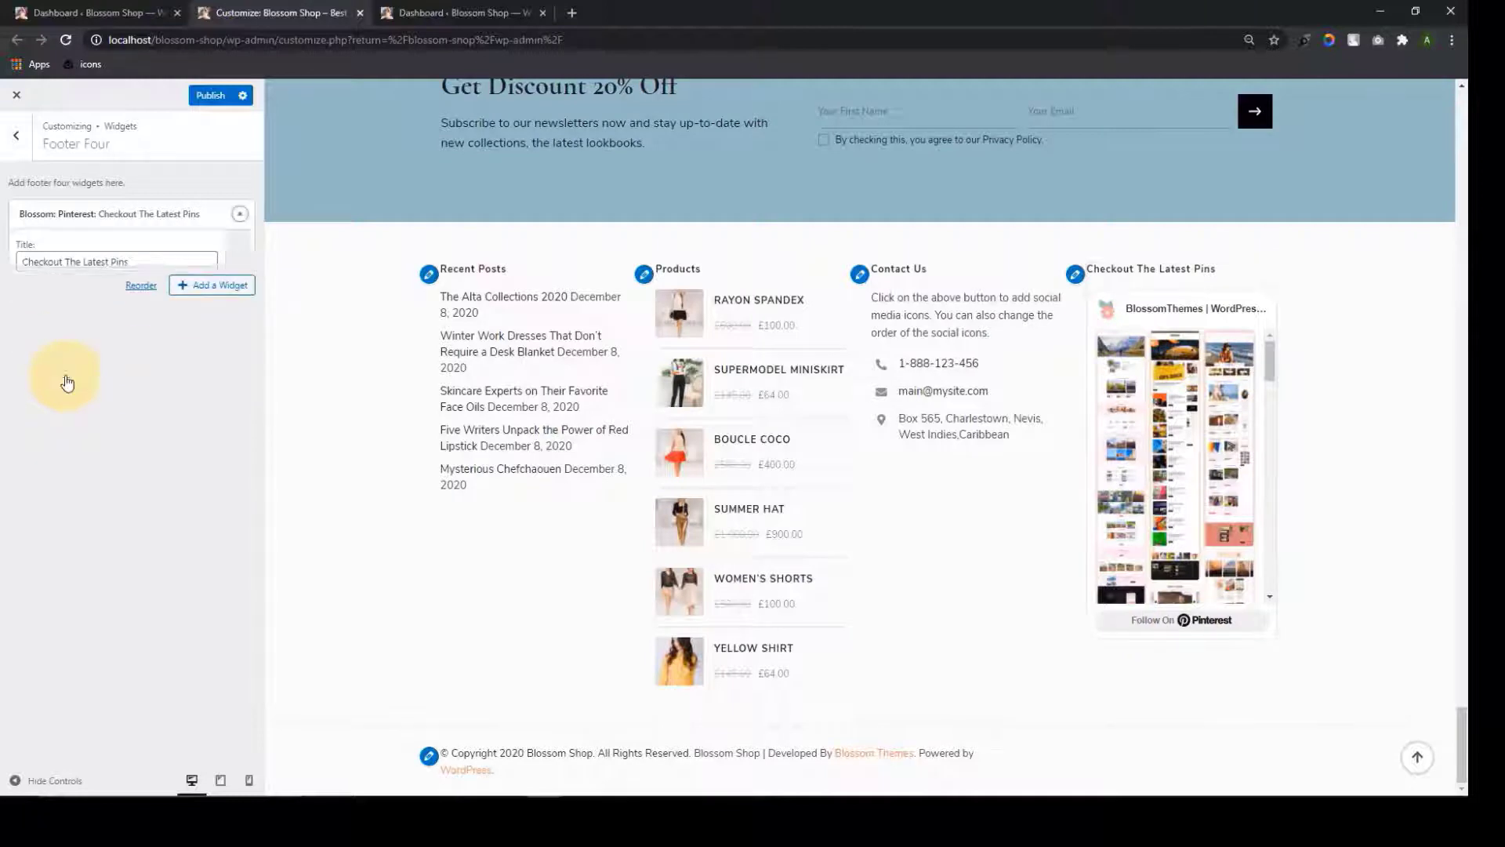
click(210, 95)
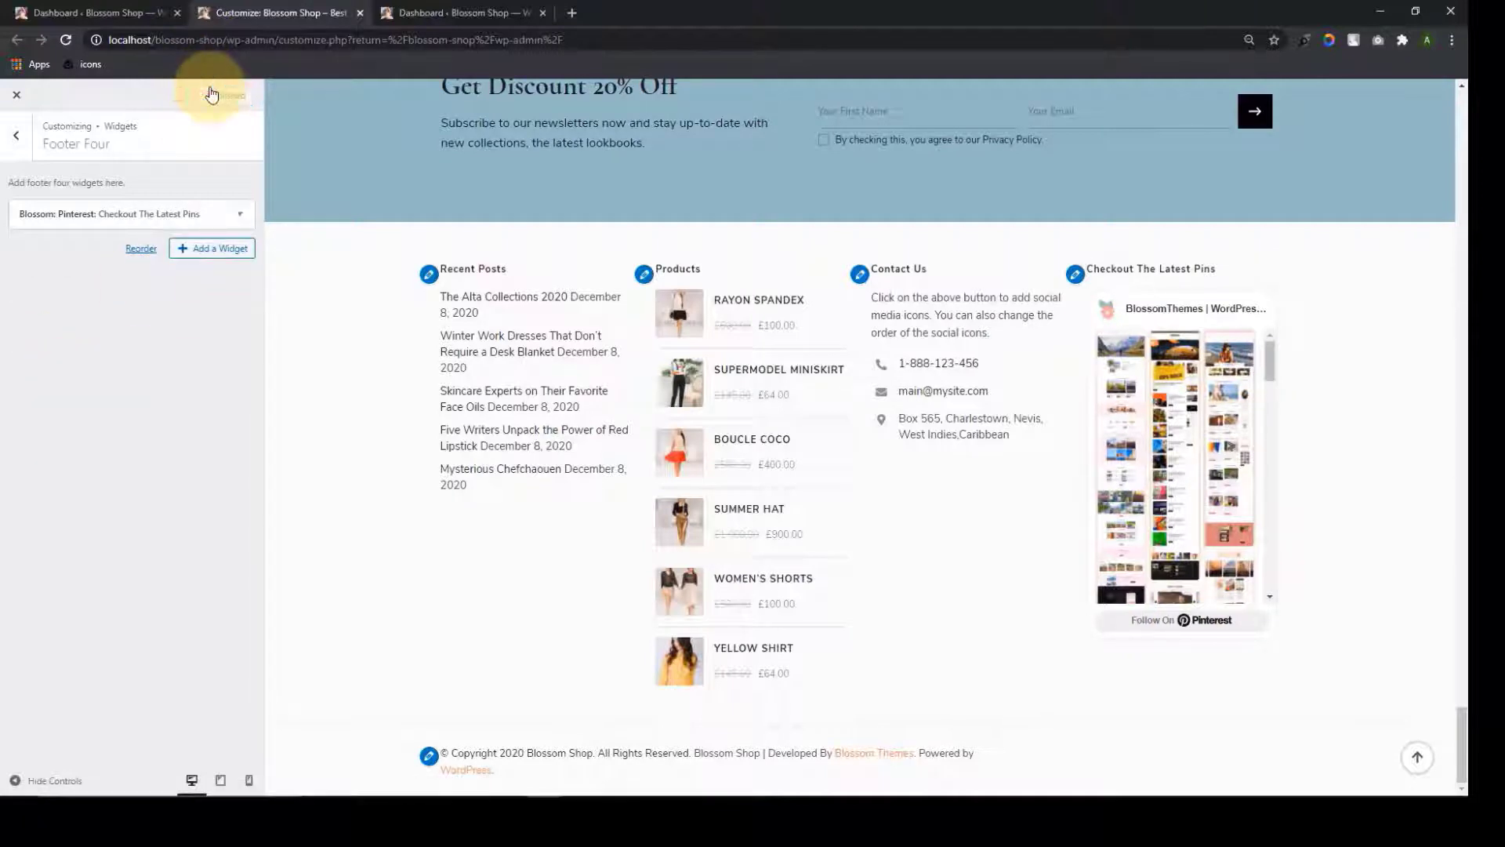
Return to the main Customizer menu, glance at Homepage Settings, then open Footer Settings
click(6, 141)
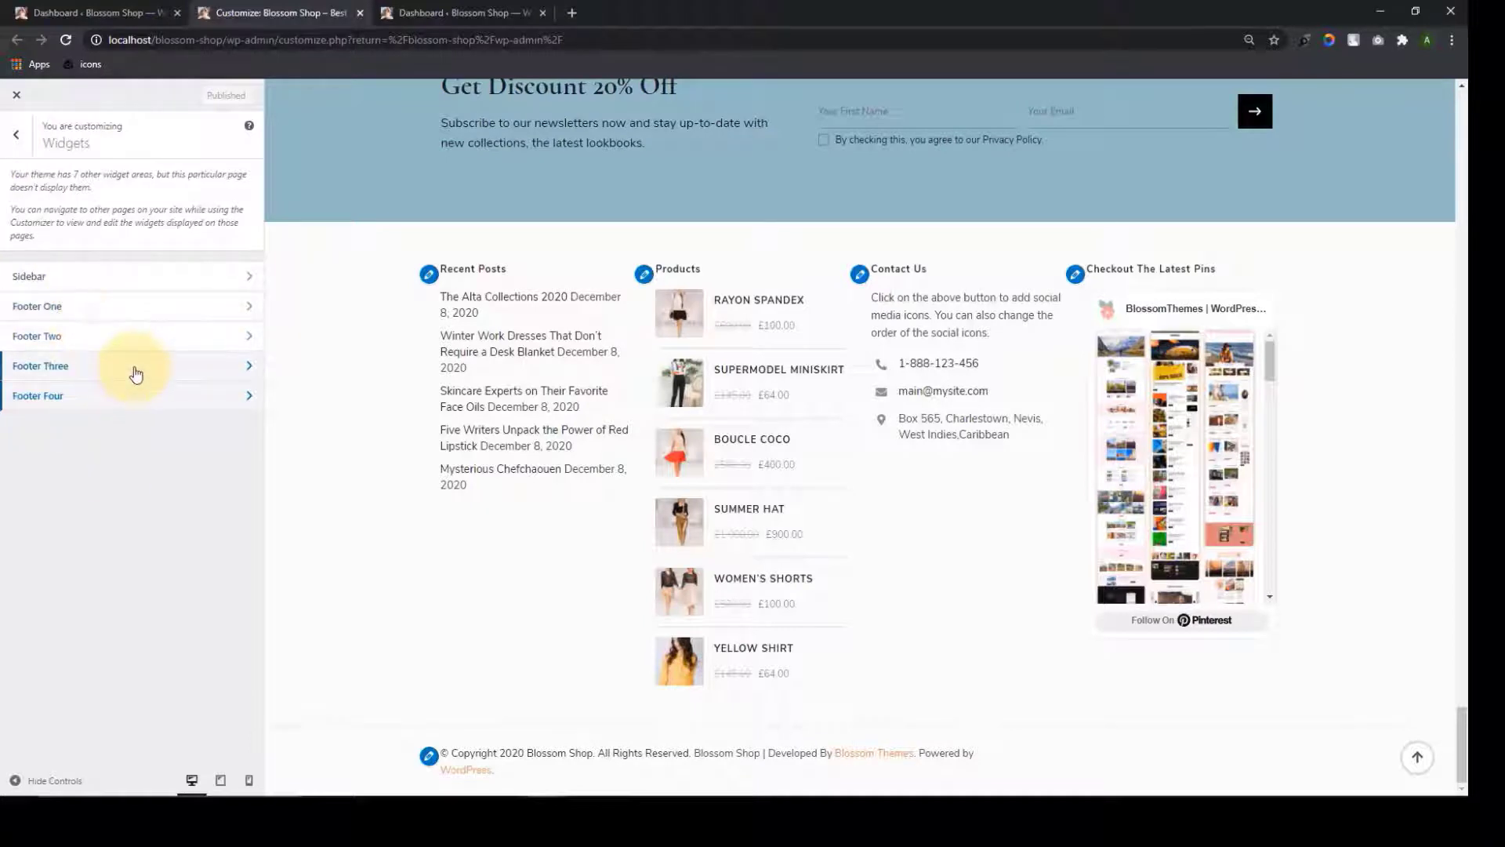
click(19, 140)
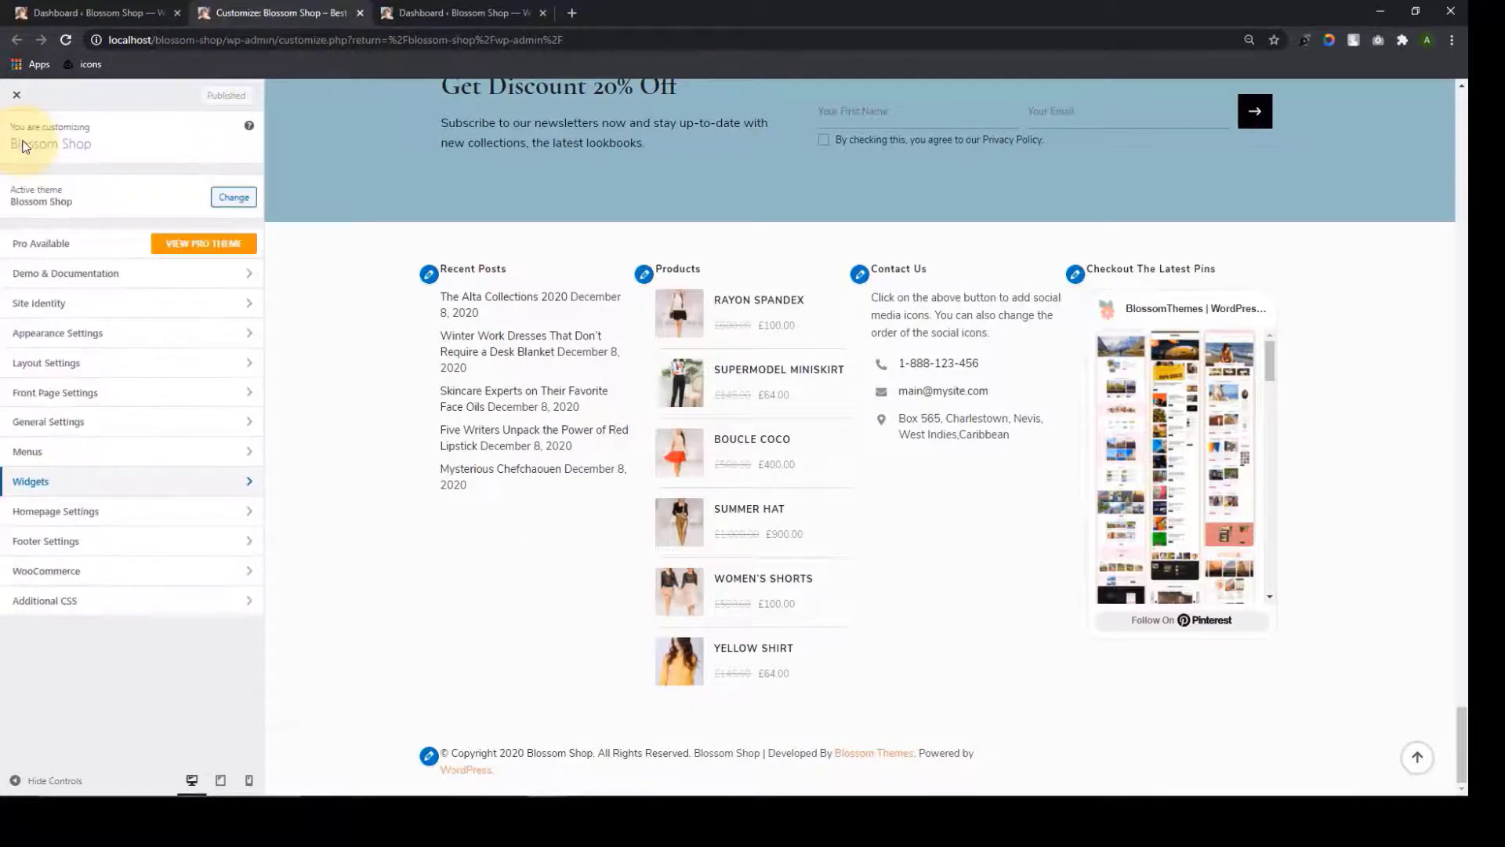
click(137, 512)
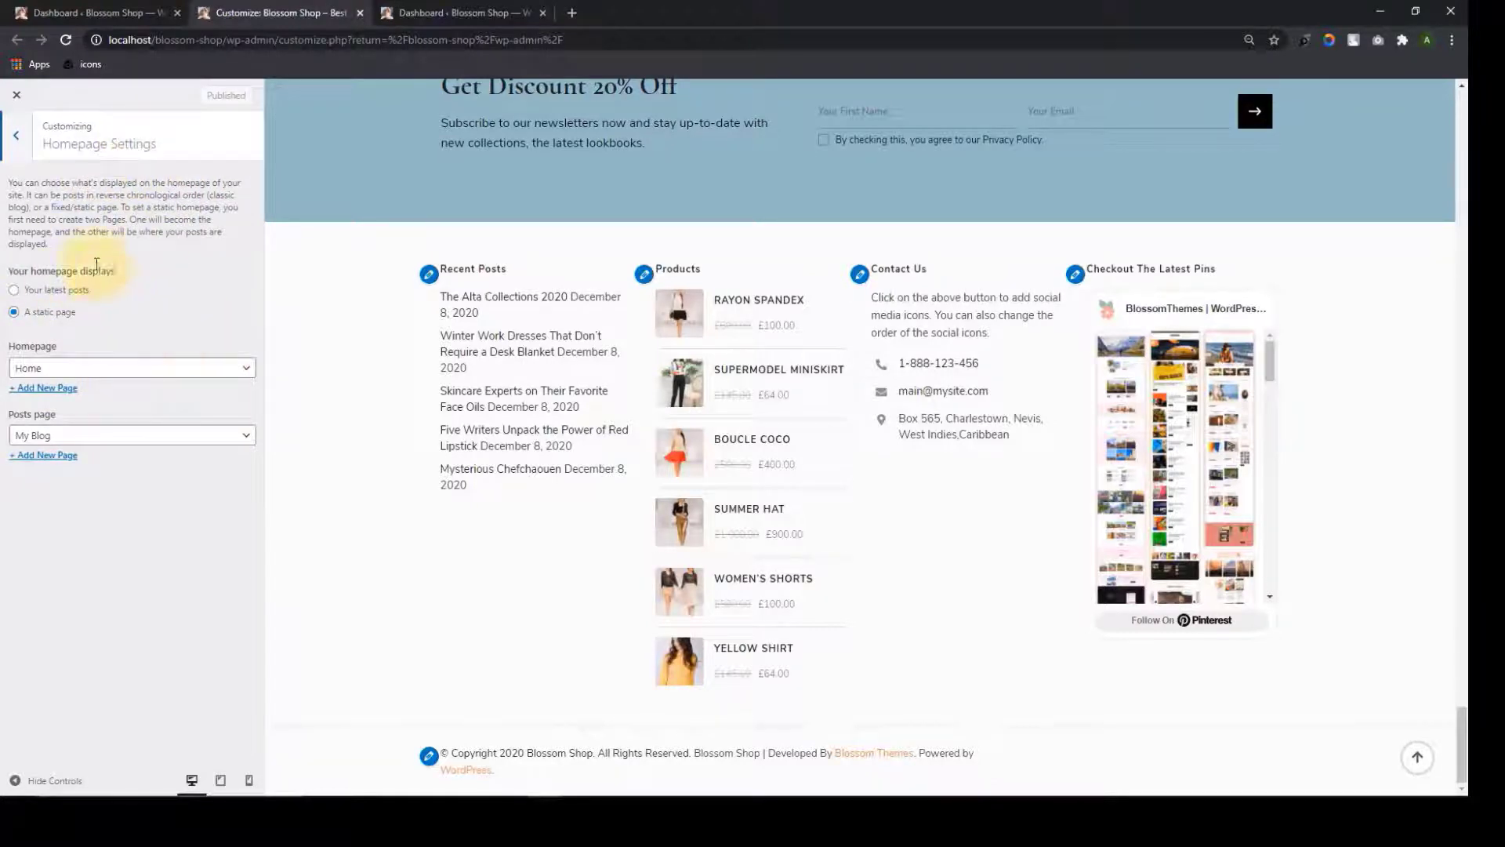
click(16, 135)
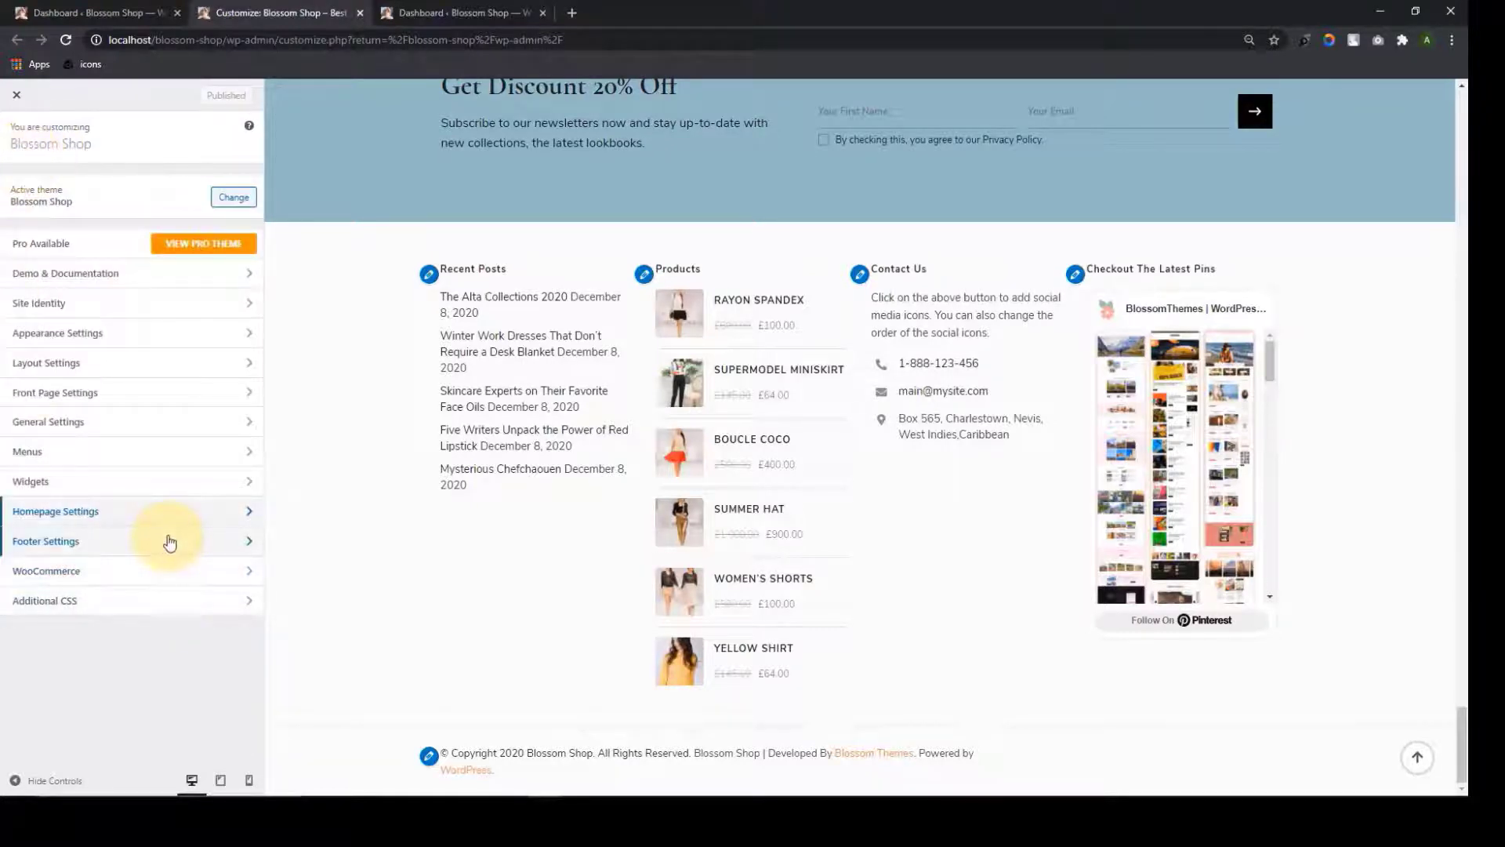
click(169, 543)
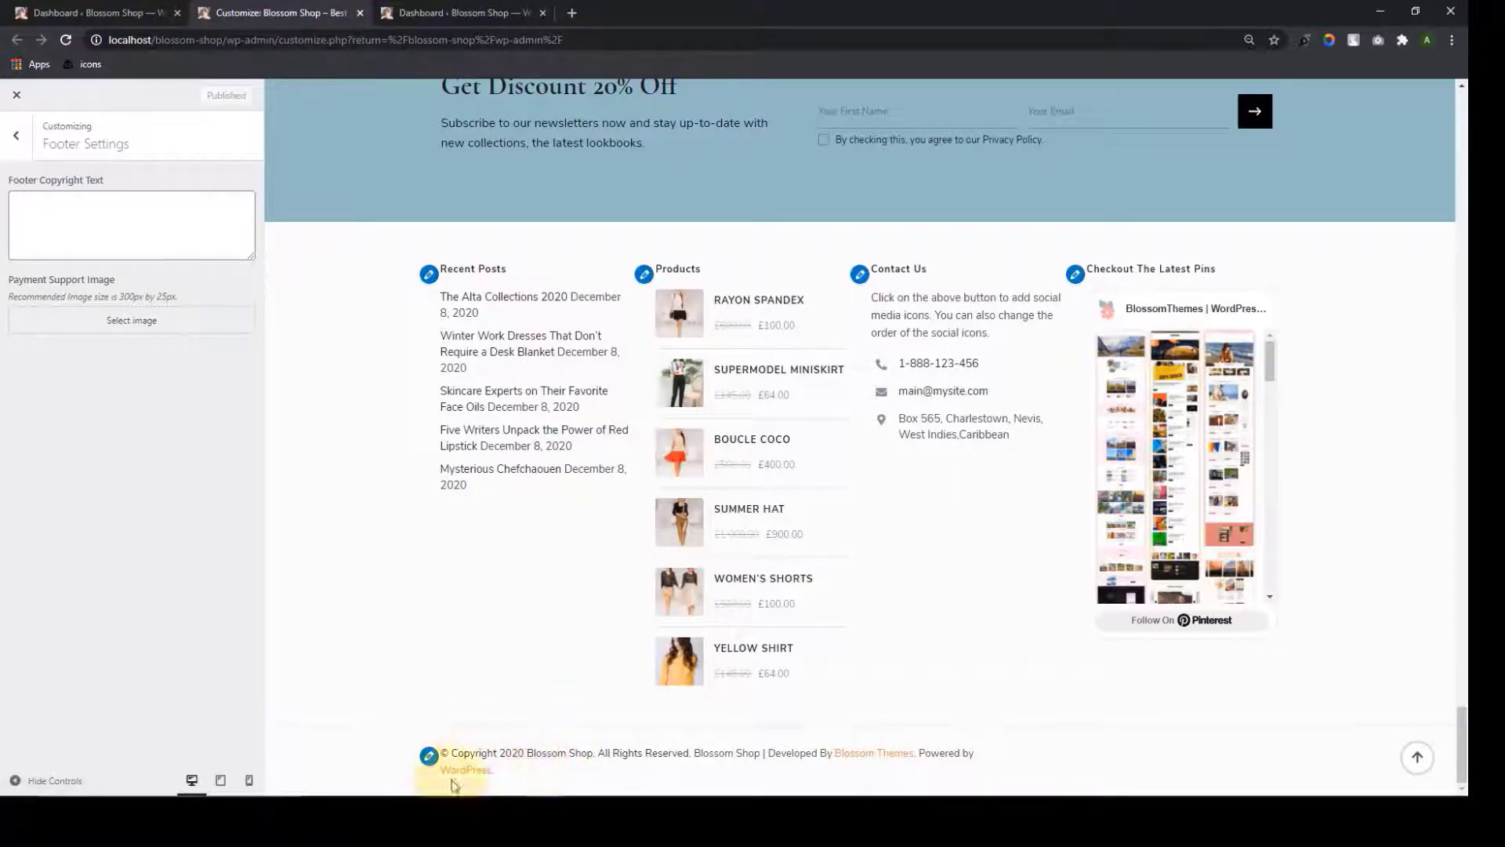
Paste the preview's copyright line into Footer Copyright Text and trim it to '© Copyright 2020'
click(124, 242)
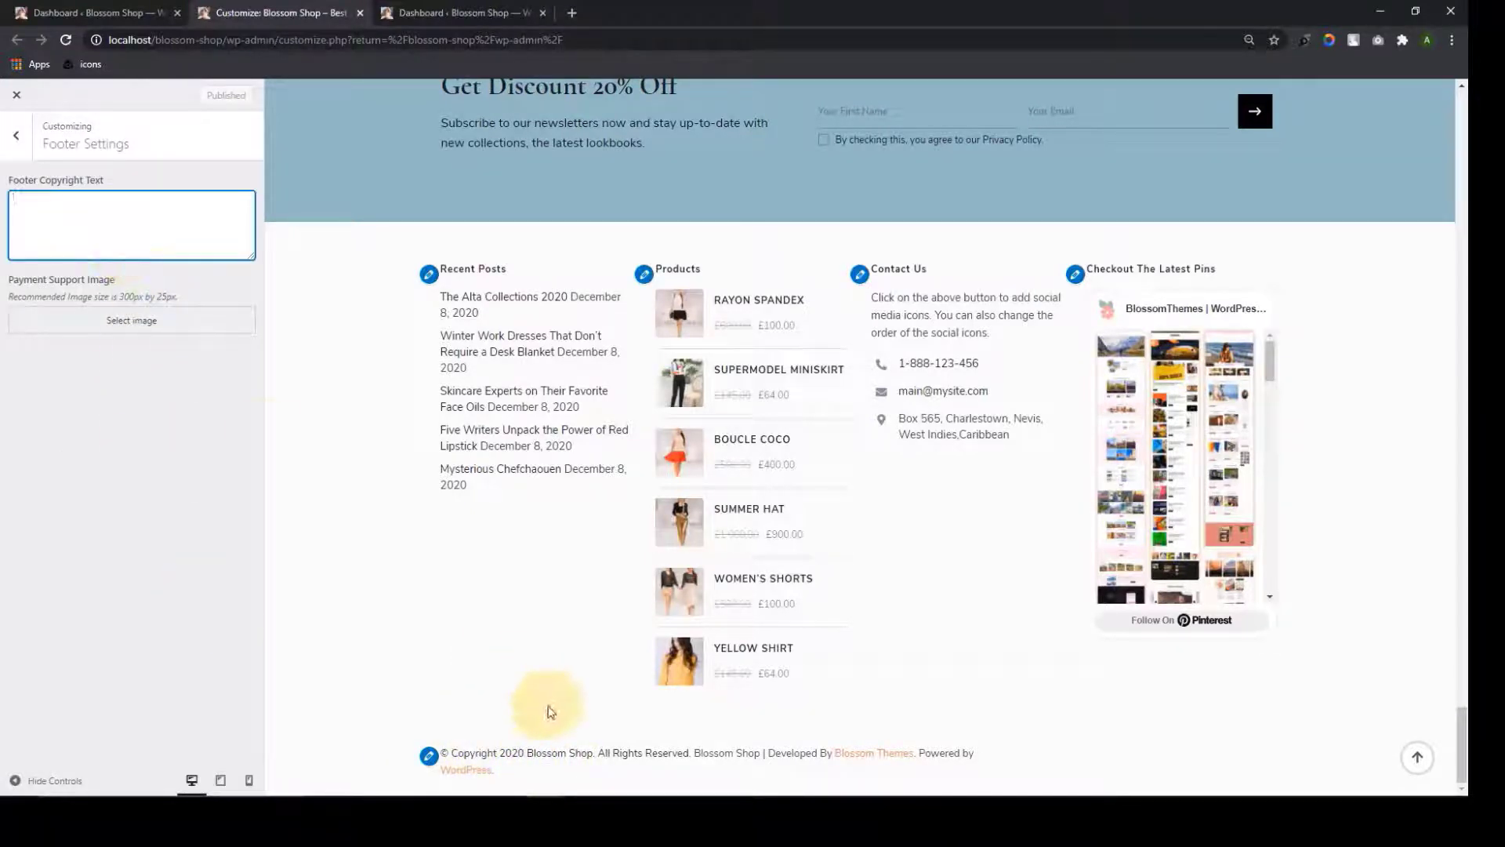
drag(594, 754, 480, 758)
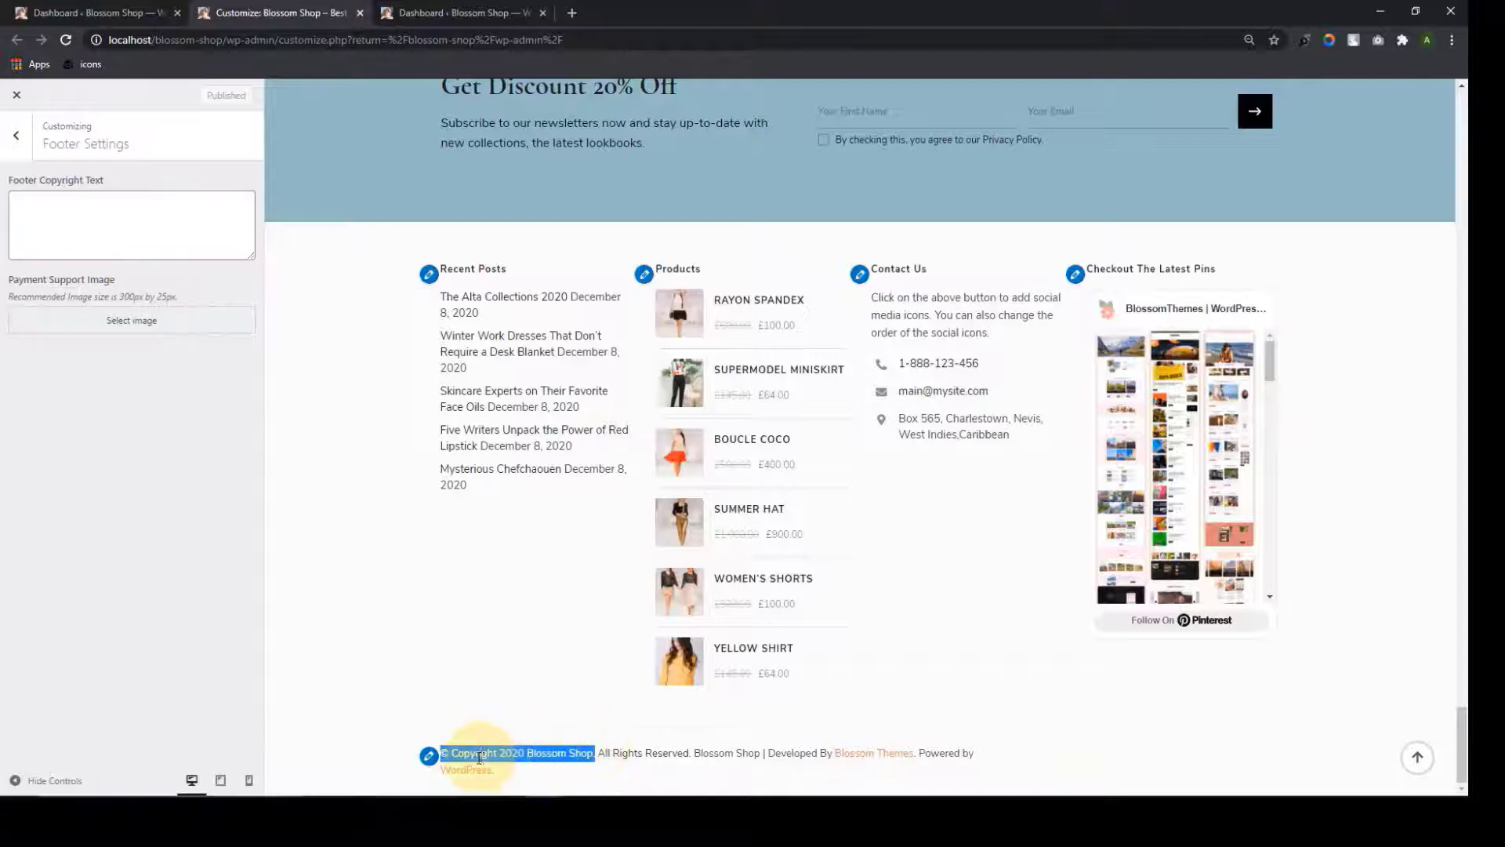
click(92, 200)
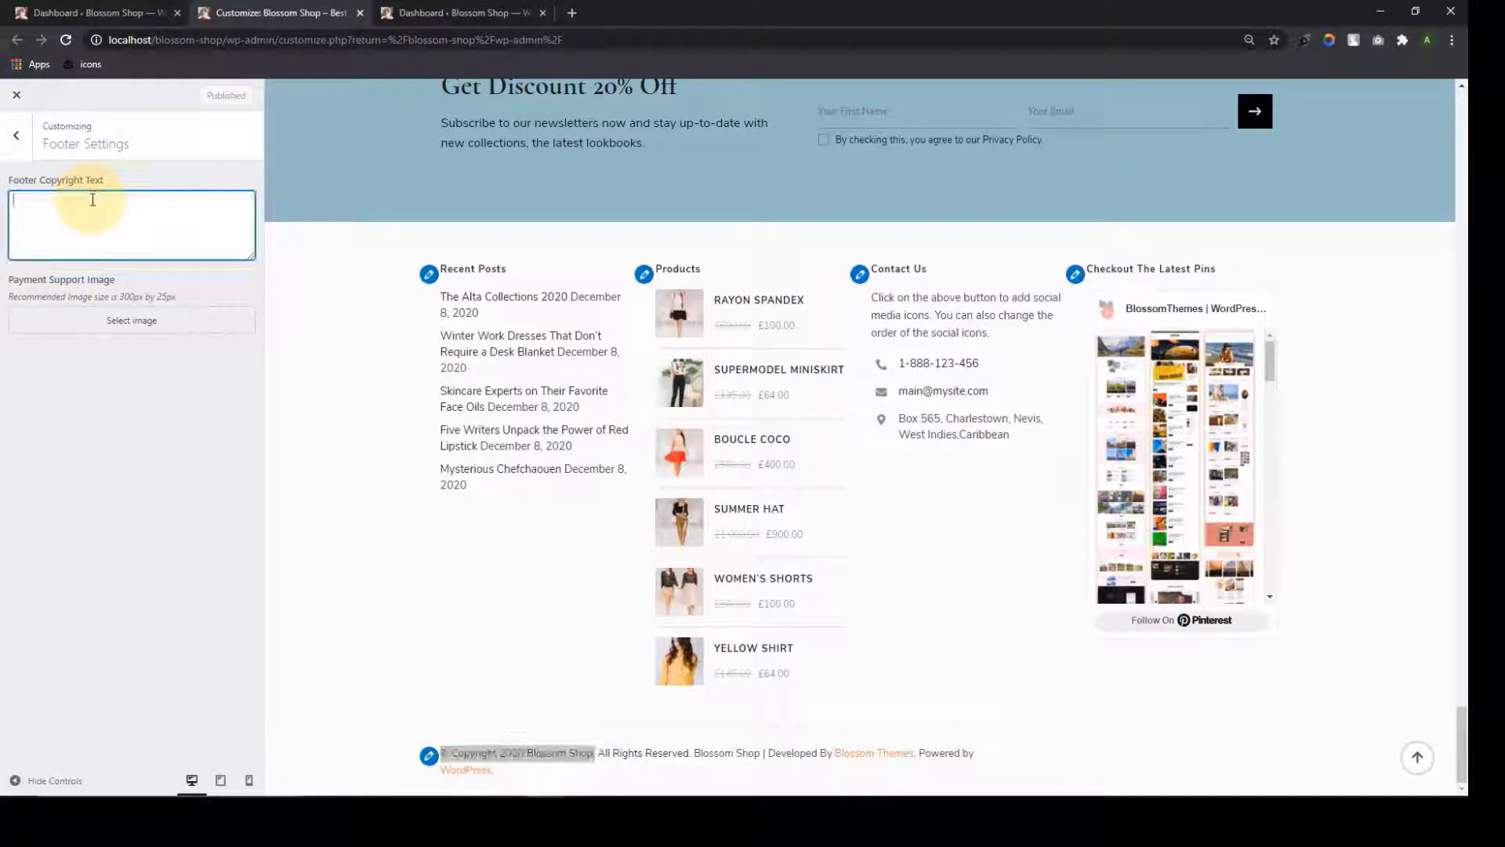
text(© Copyright 2020 Blossom Shop.)
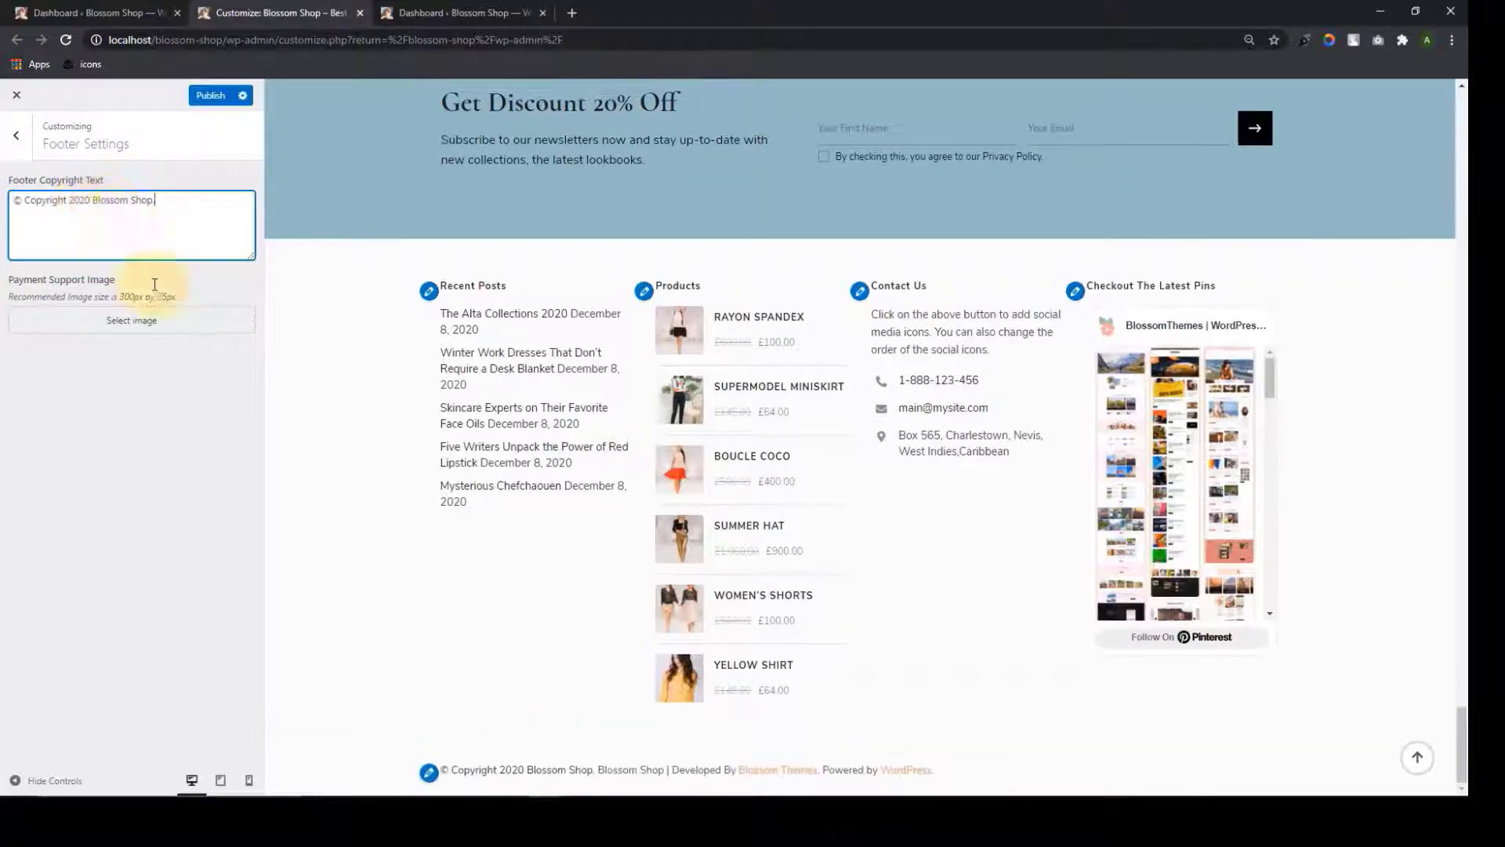
drag(174, 202, 112, 207)
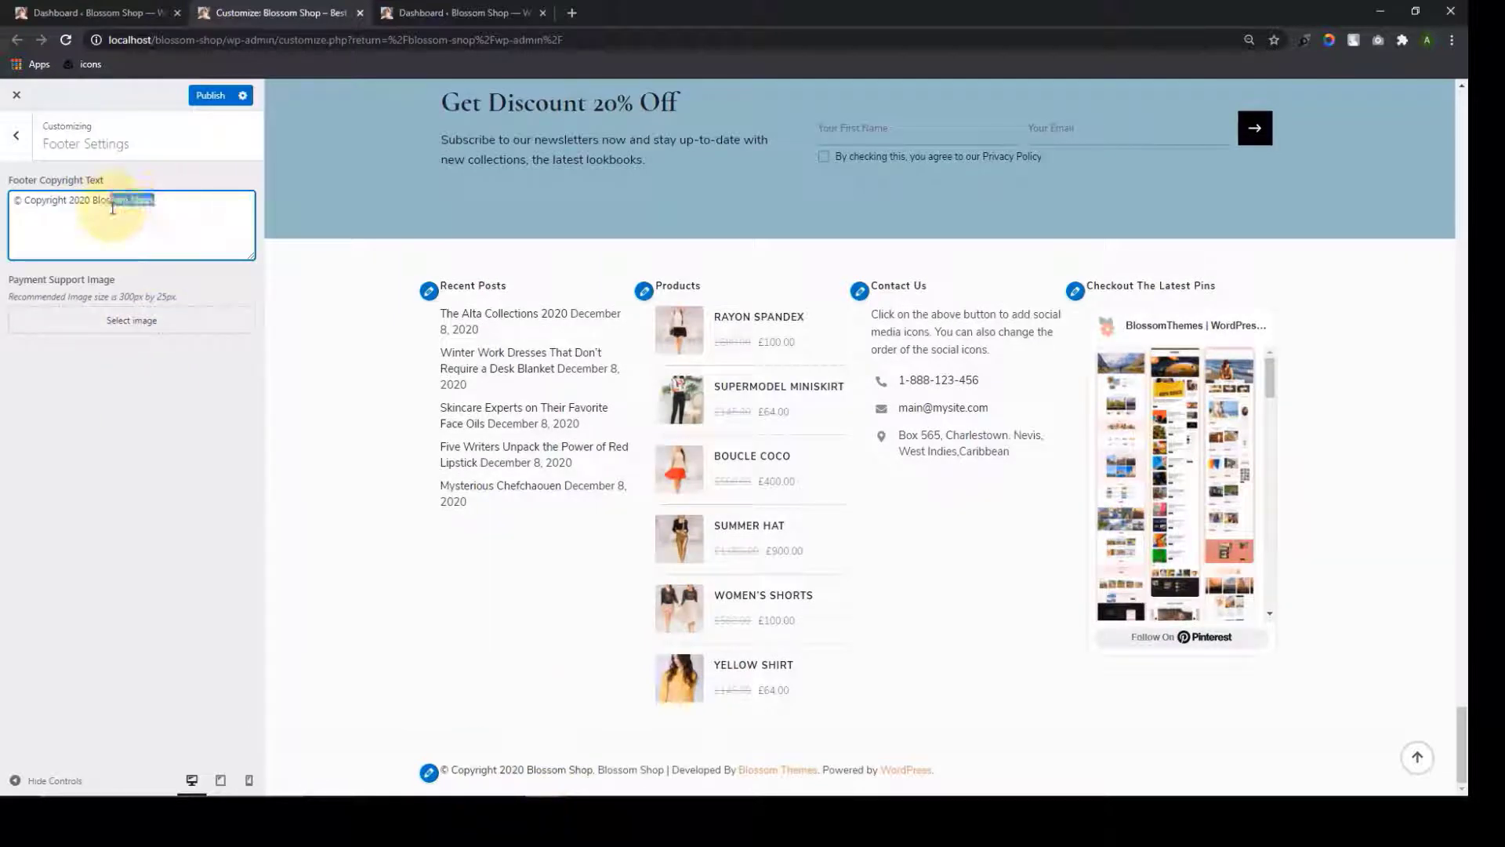
key(BackSpace)
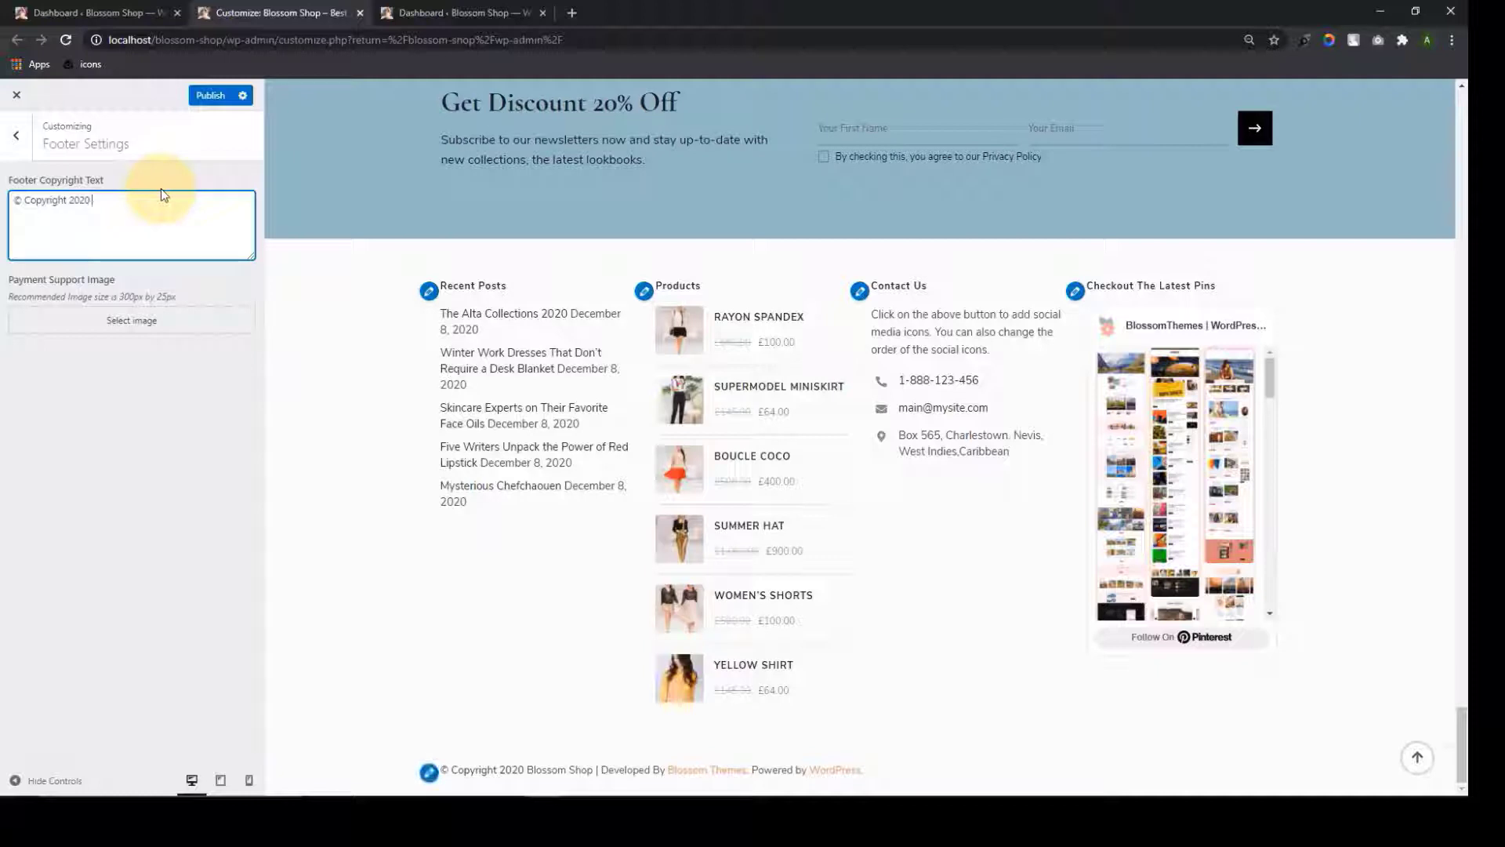
text(Our Shop)
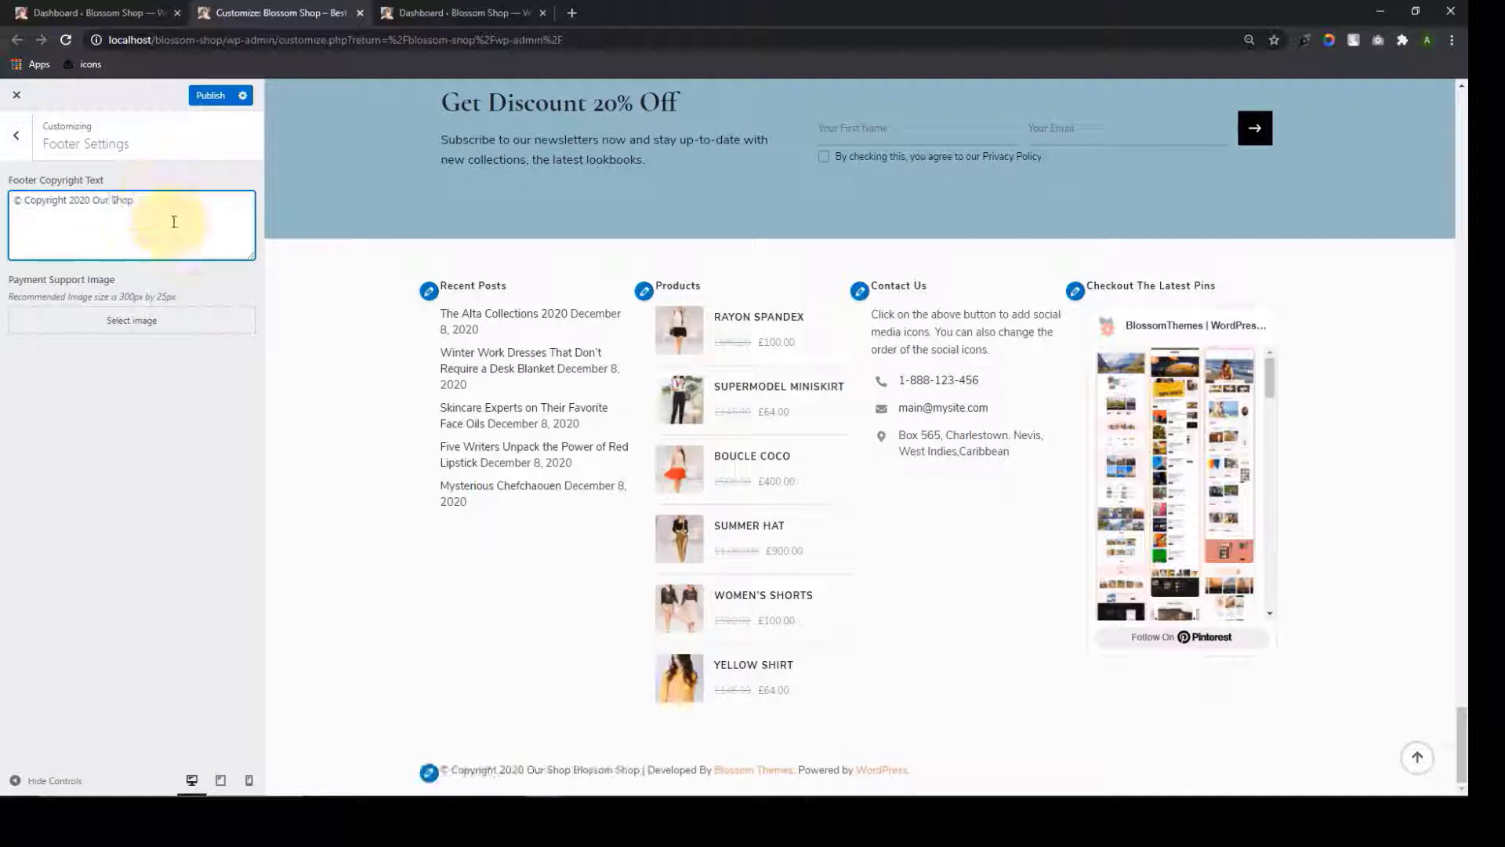
drag(153, 199, 90, 195)
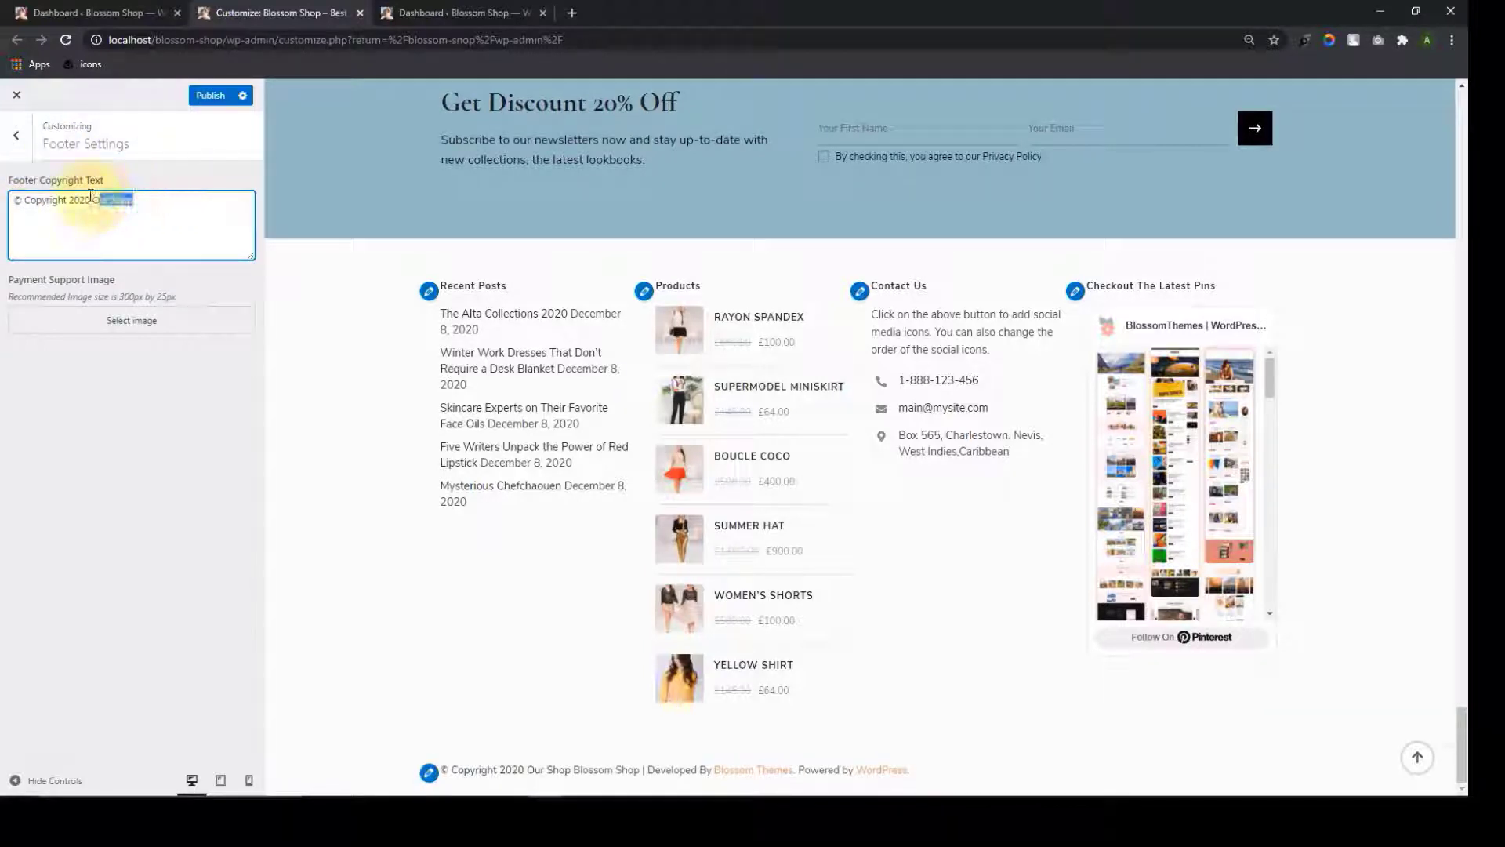
key(BackSpace)
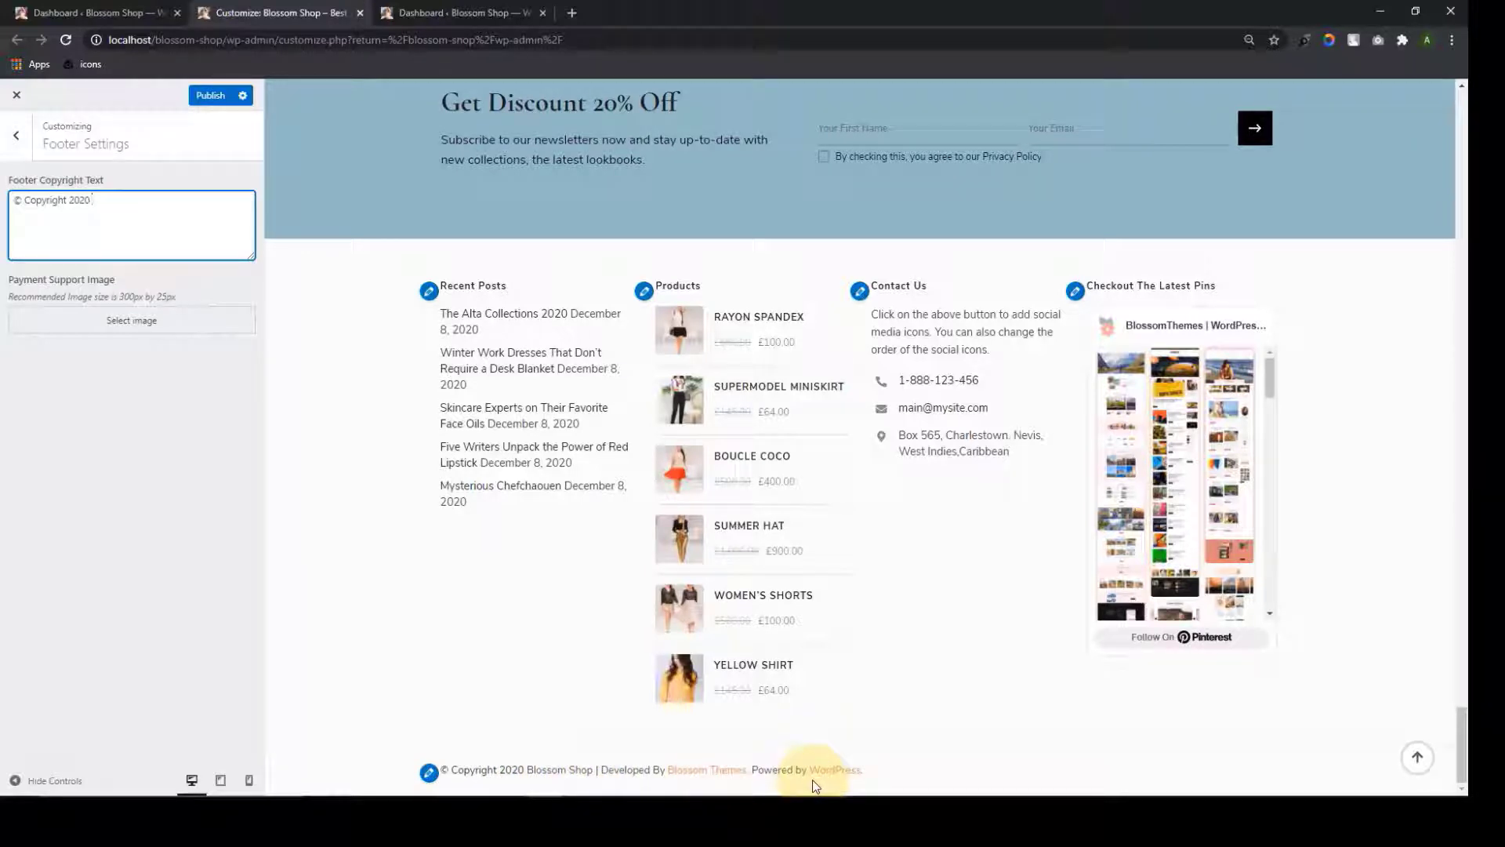
click(67, 363)
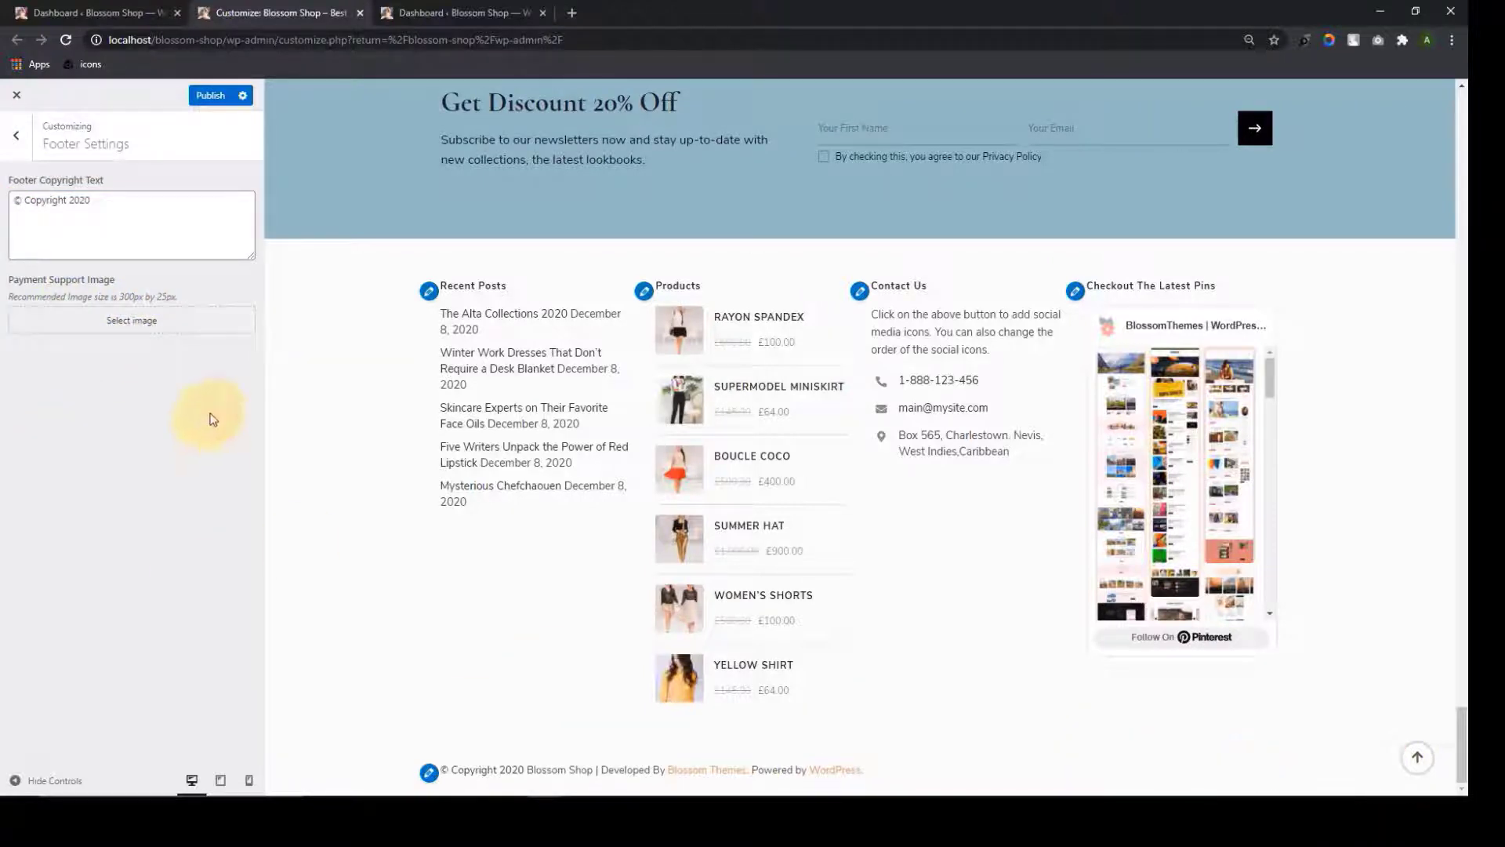
Upload payment-method.png as the Payment Support Image and publish the footer settings
click(109, 320)
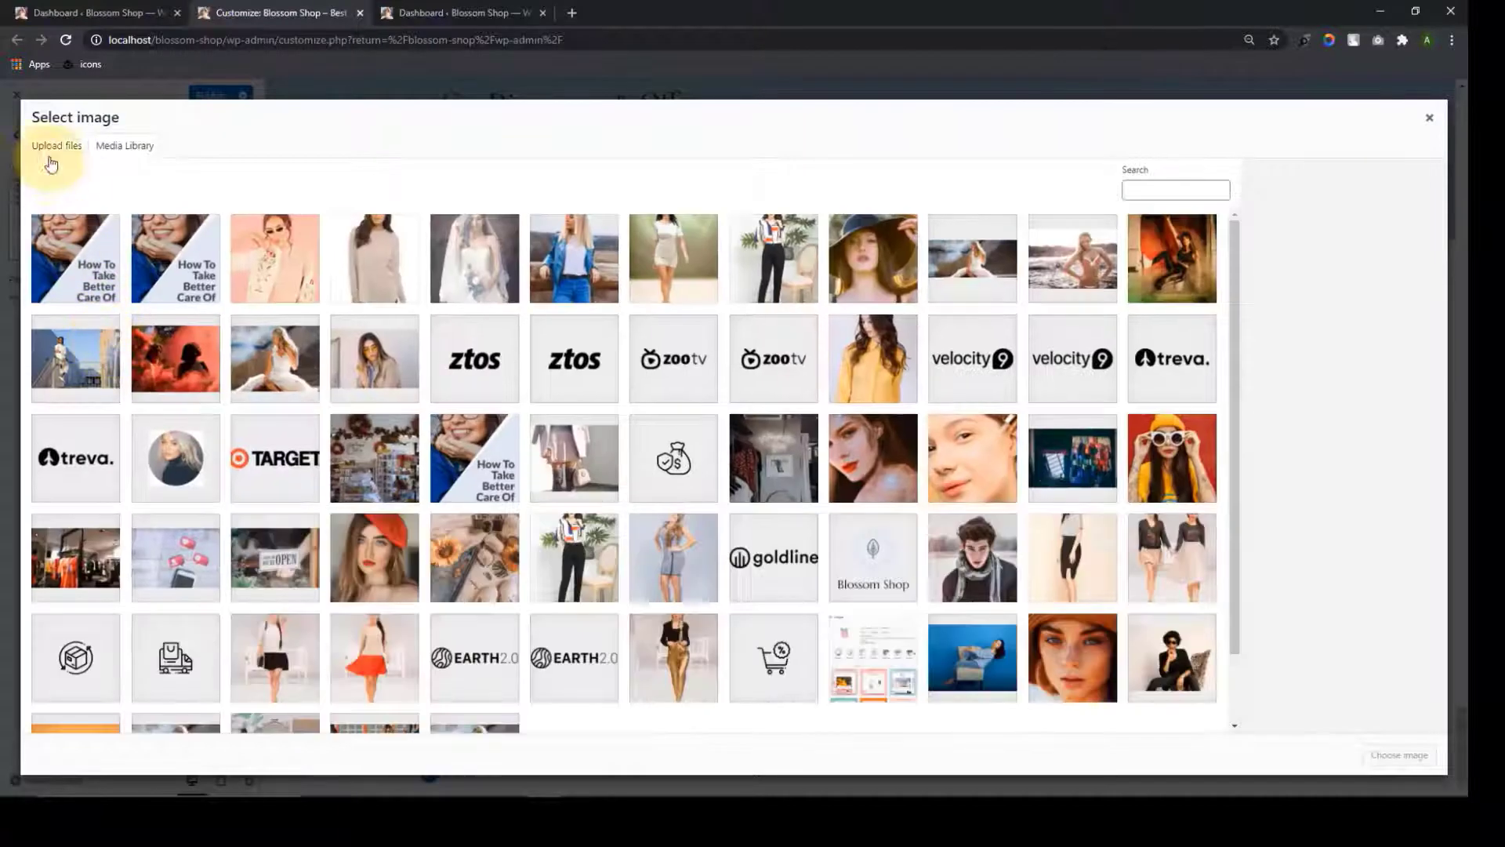
click(51, 147)
click(732, 403)
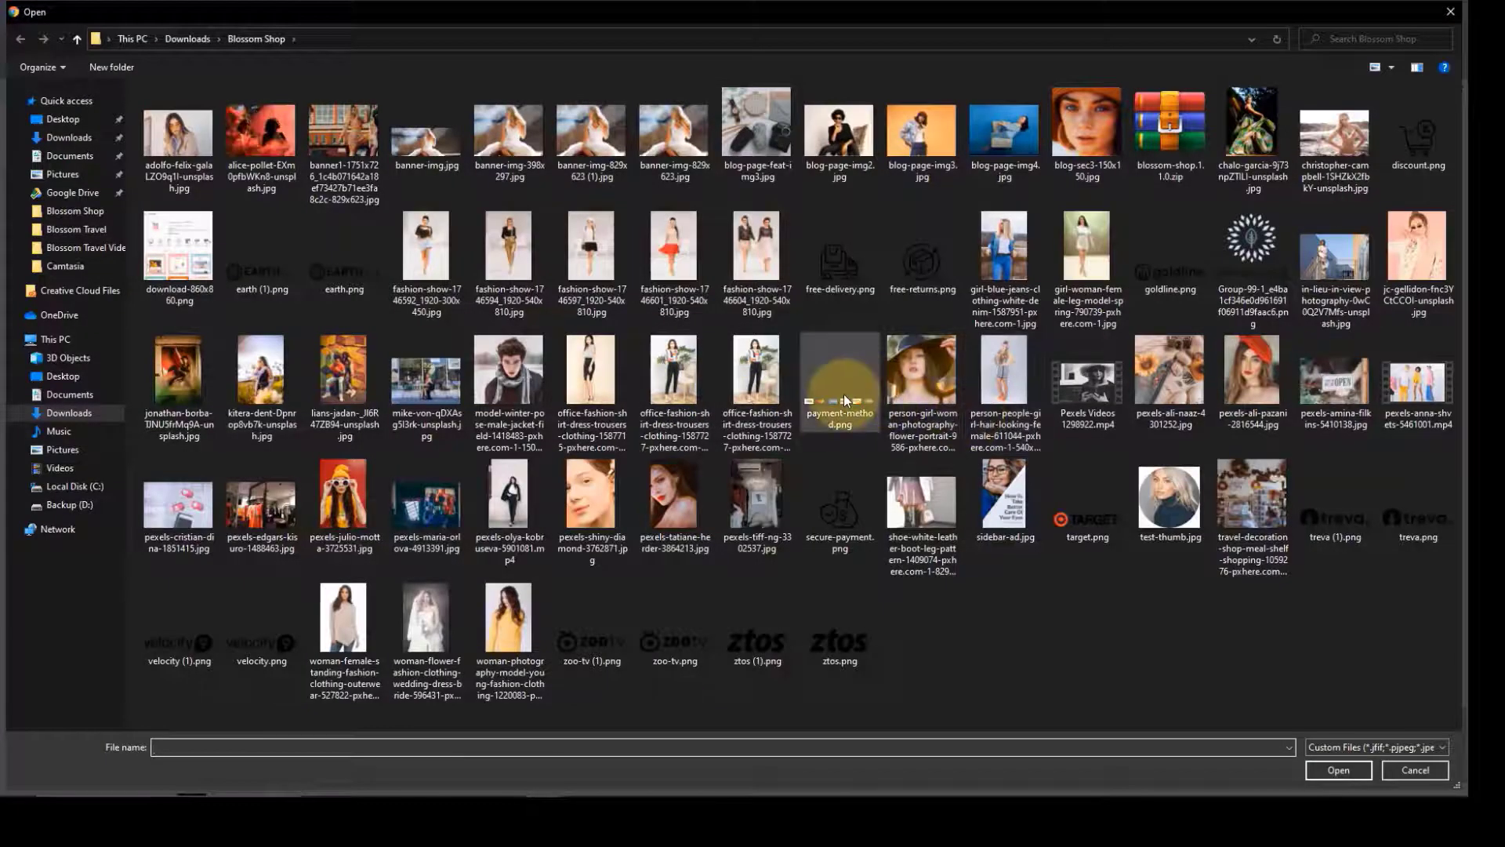
double_click(843, 394)
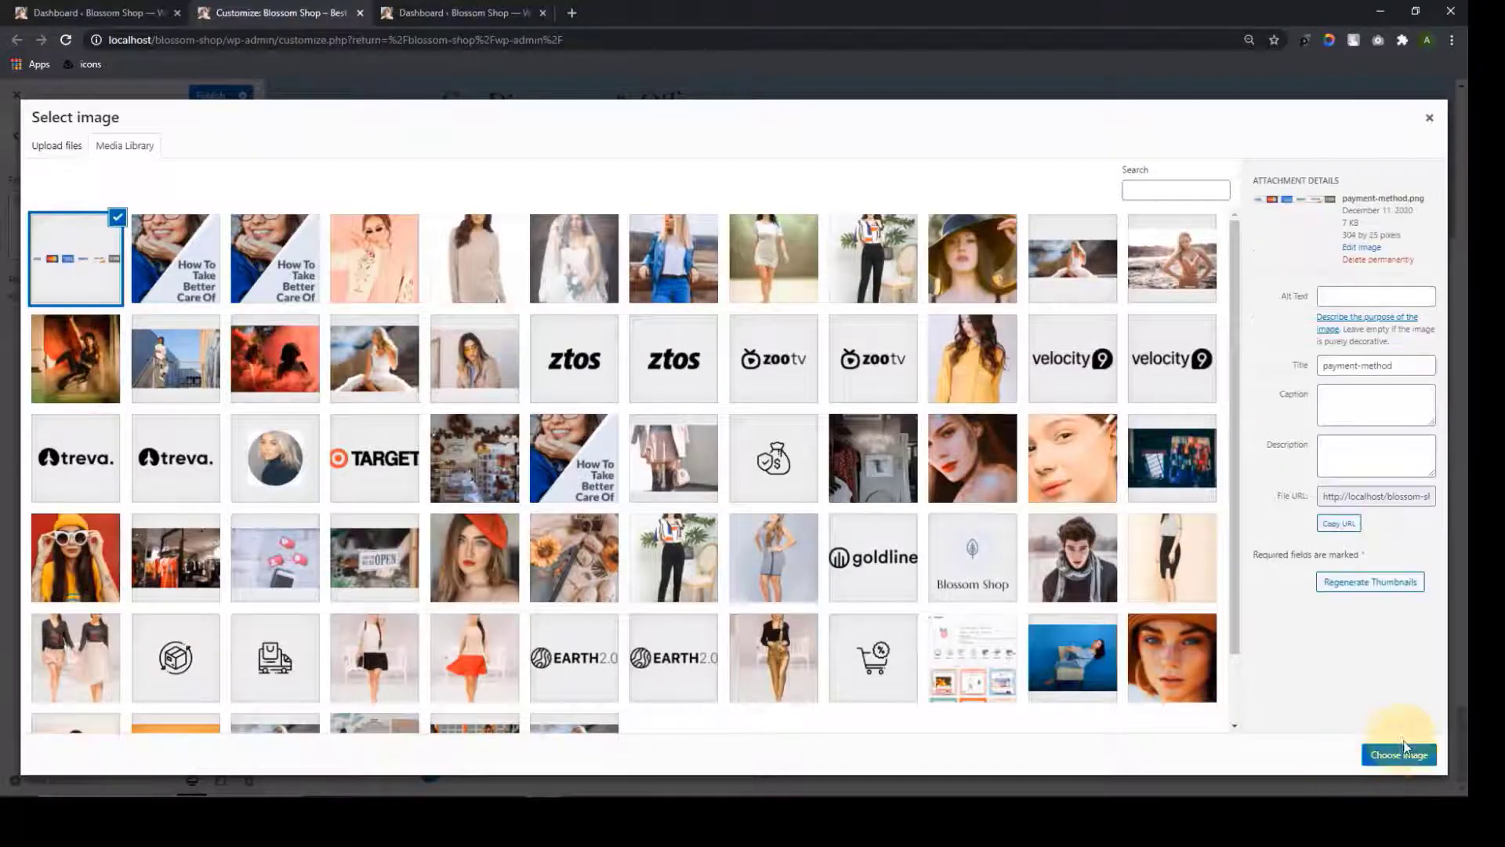
click(1403, 755)
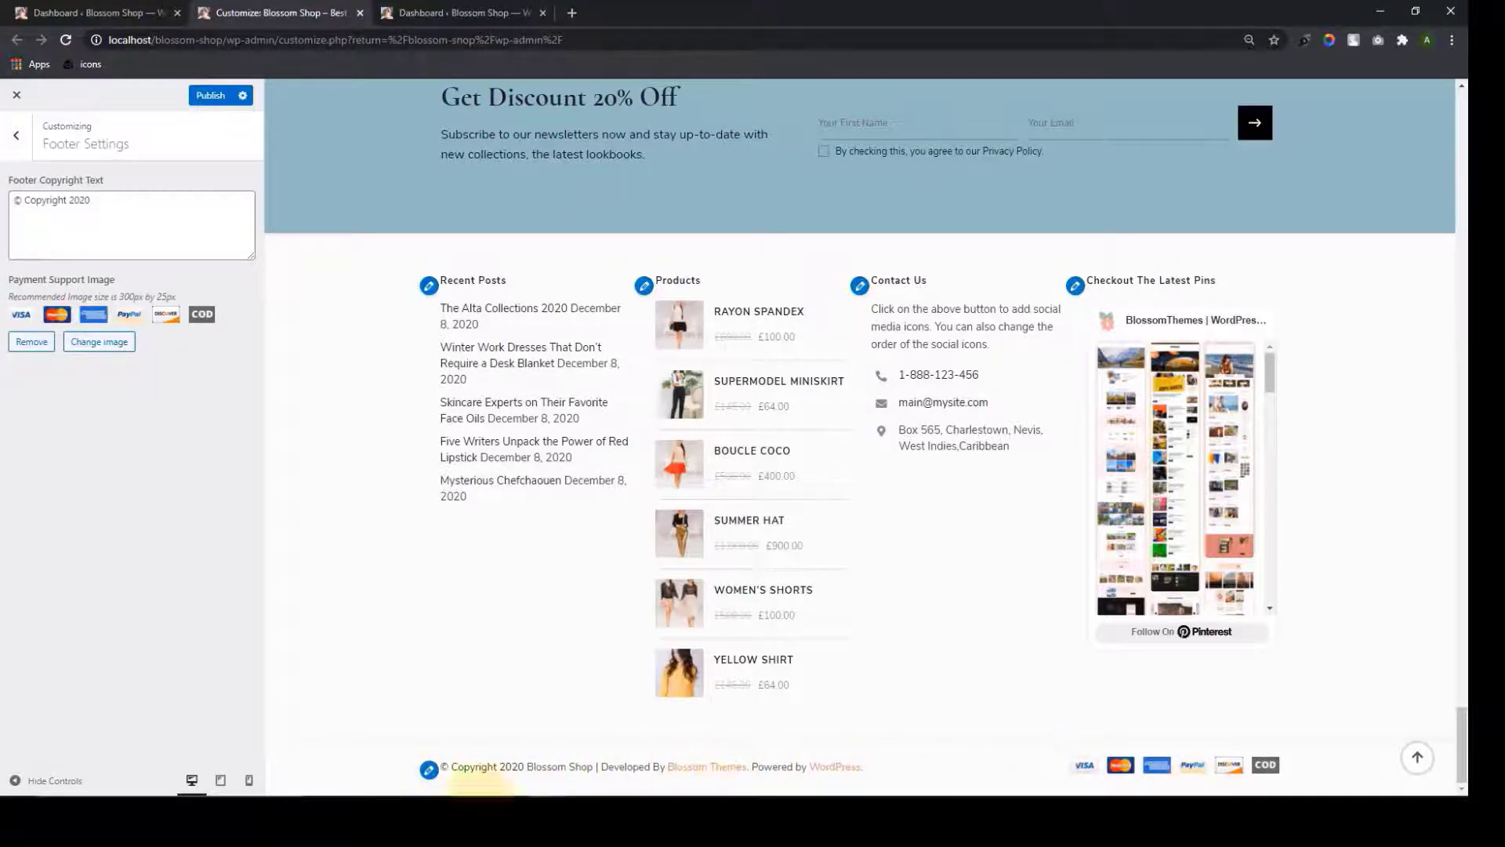
click(204, 96)
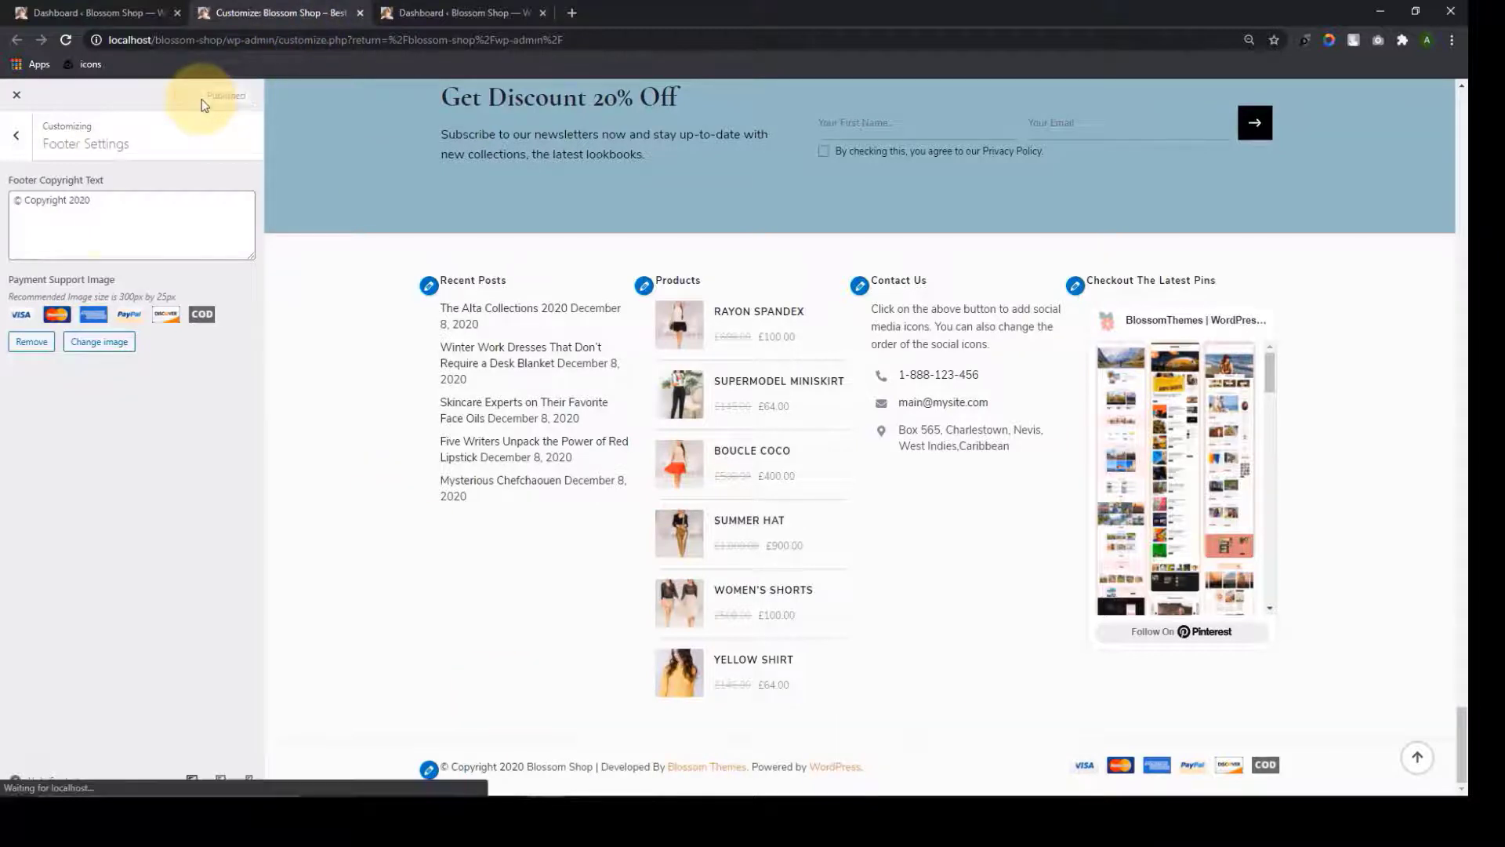
Open WooCommerce > Store Notice and enable the store notice
click(17, 153)
click(159, 575)
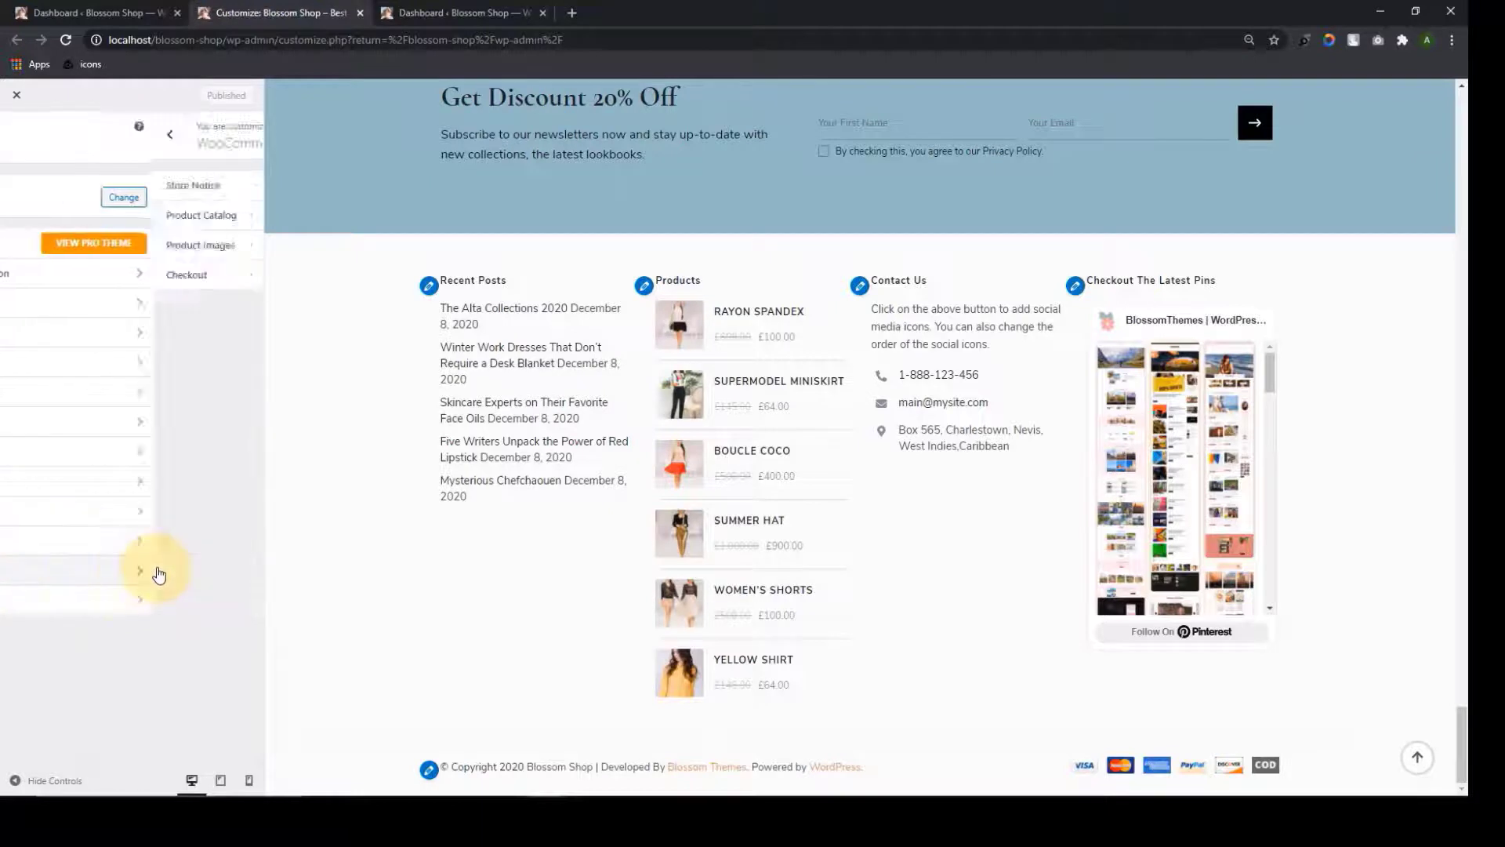
click(194, 184)
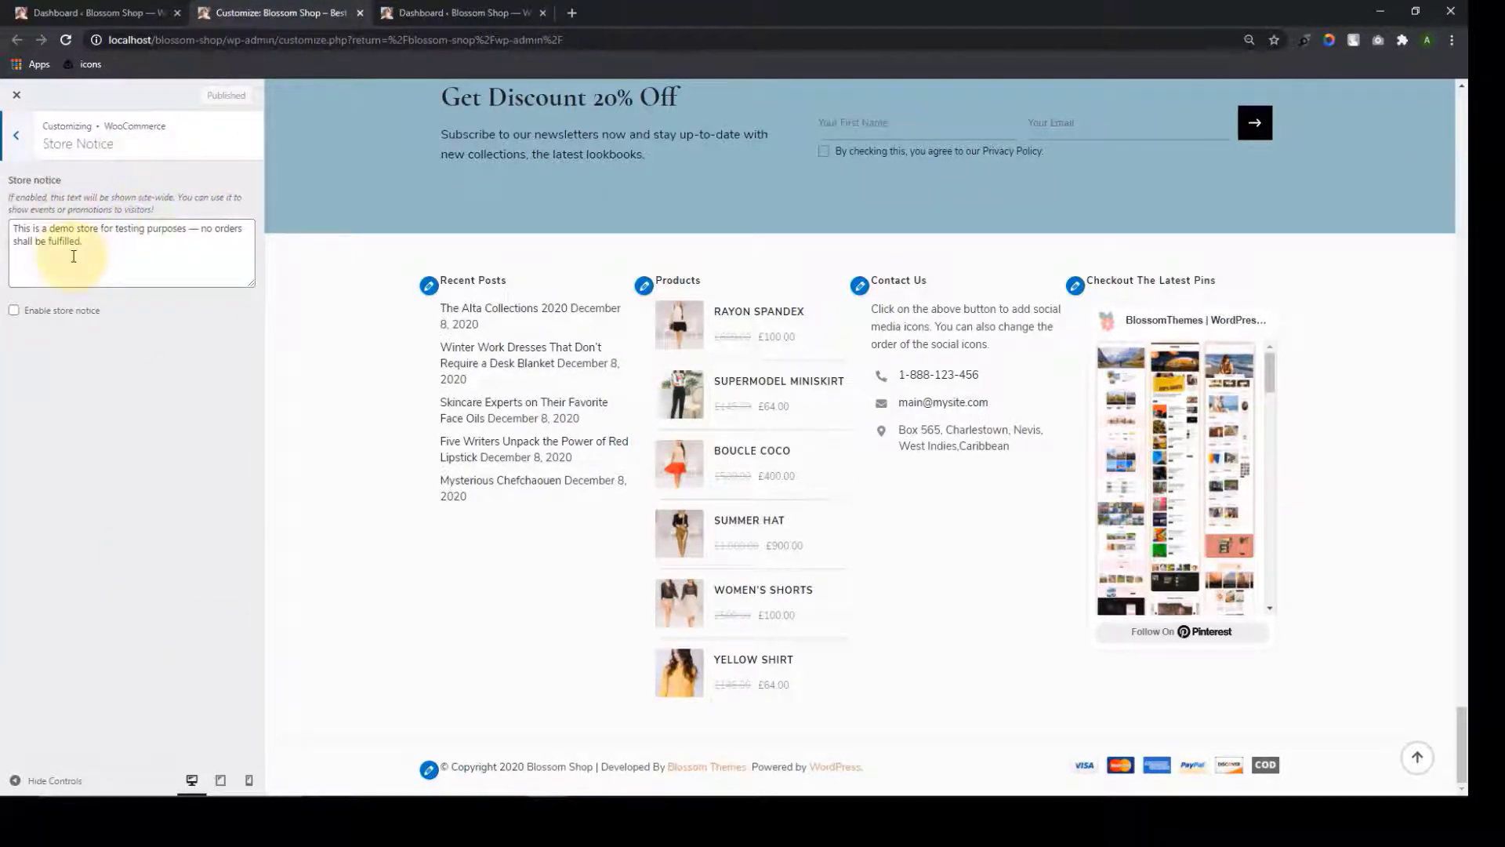
click(14, 310)
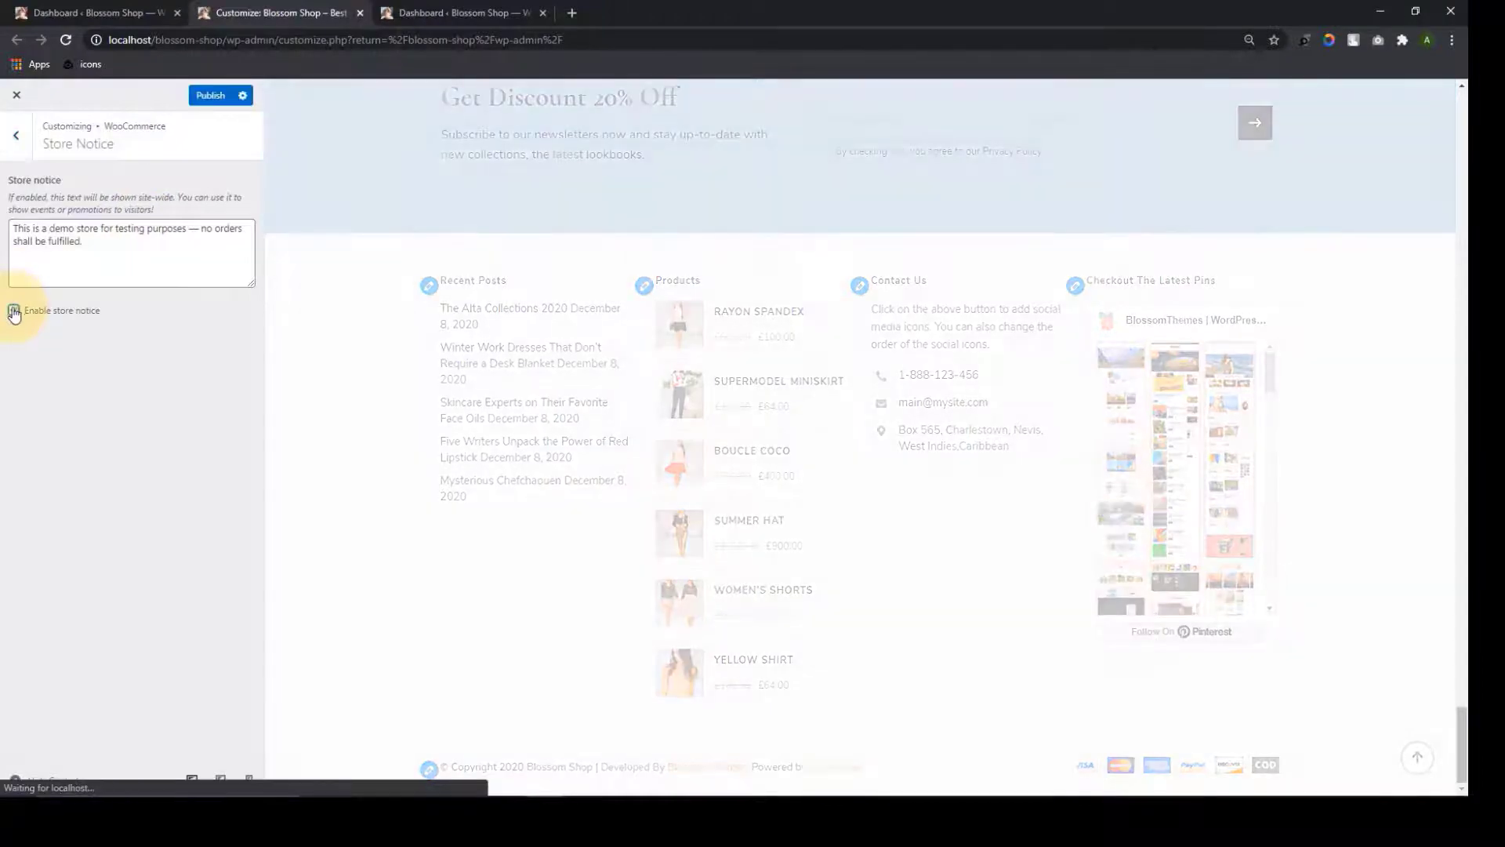
click(1416, 756)
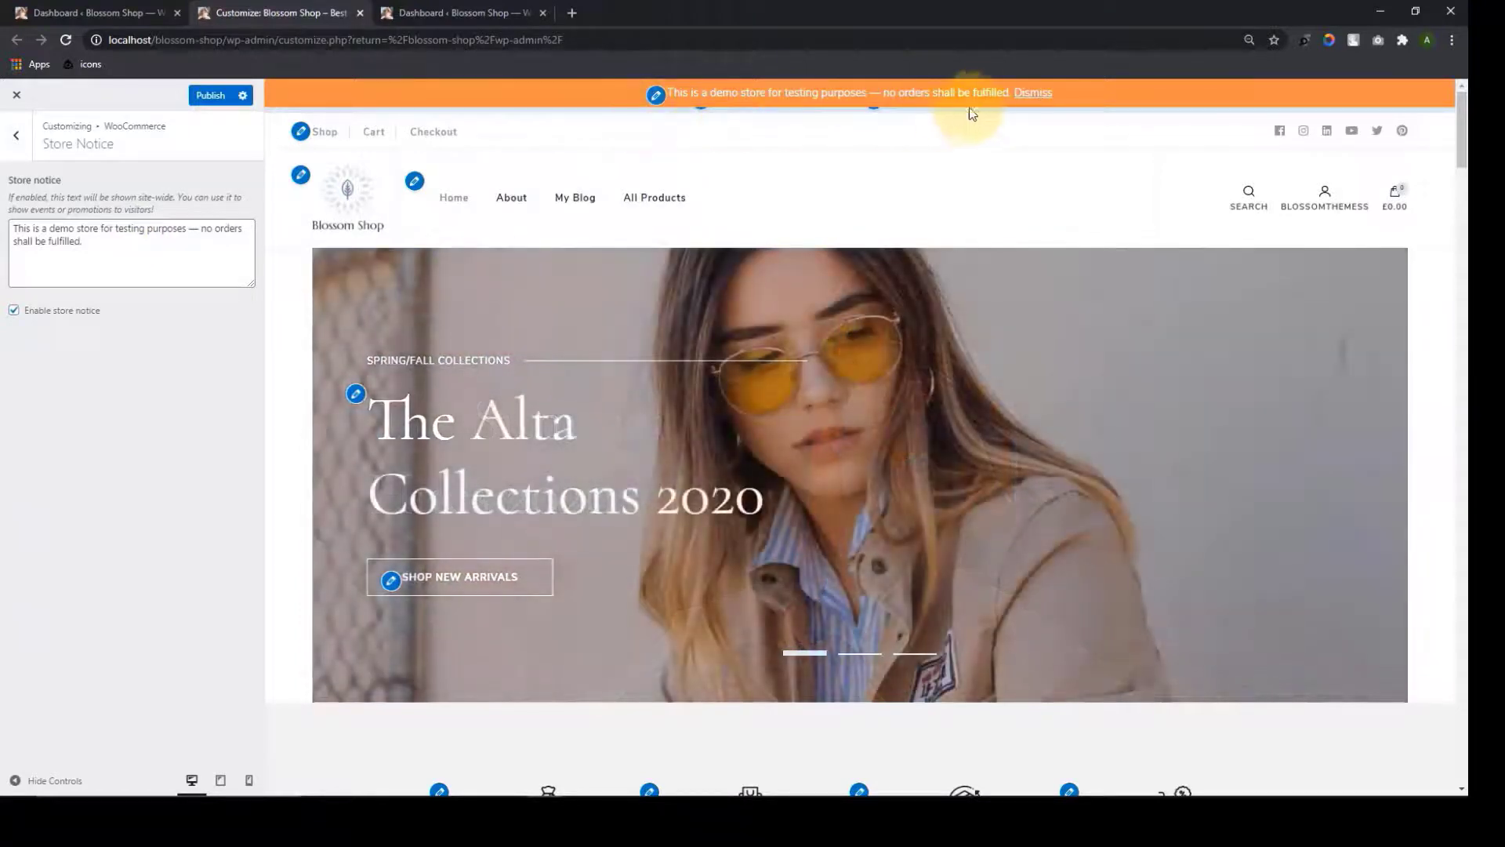
Change the notice text to 'Get 20% Off On ALL of our Products', then disable the notice again
drag(111, 252, 4, 236)
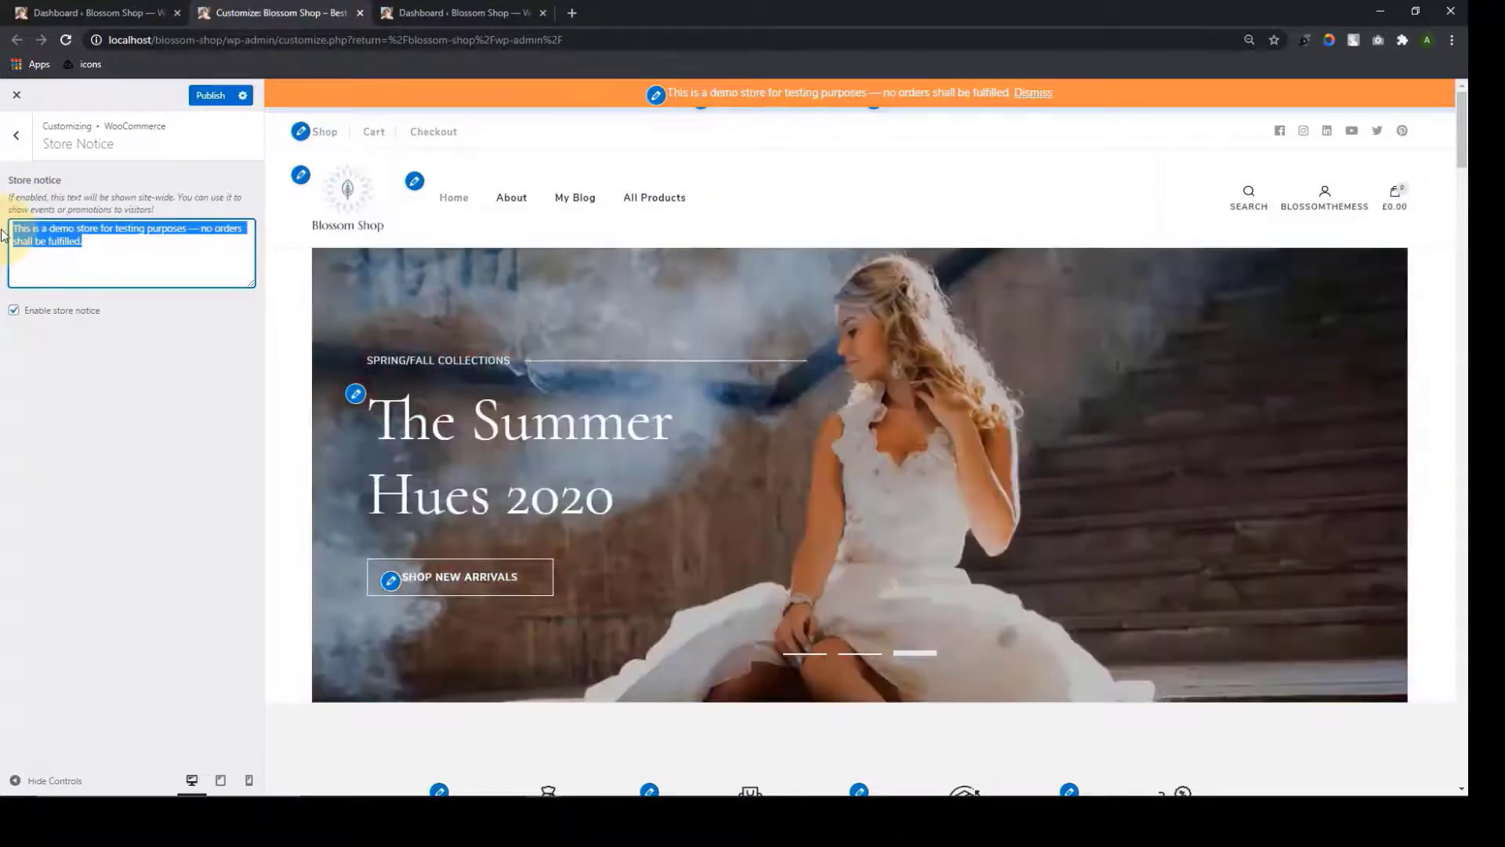
key(BackSpace)
text(Get 20)
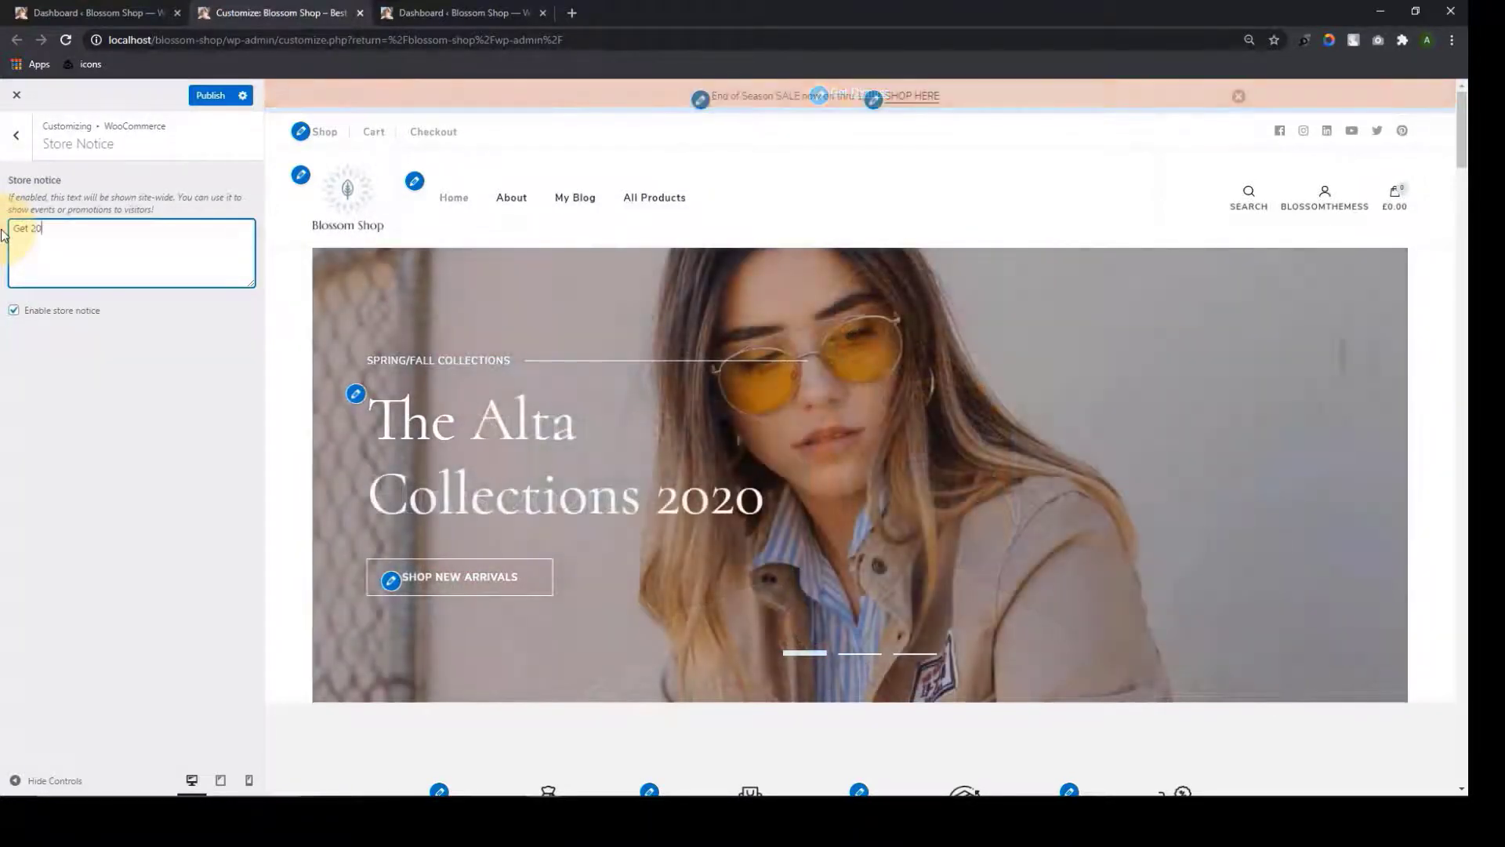
text(% Off On ALL)
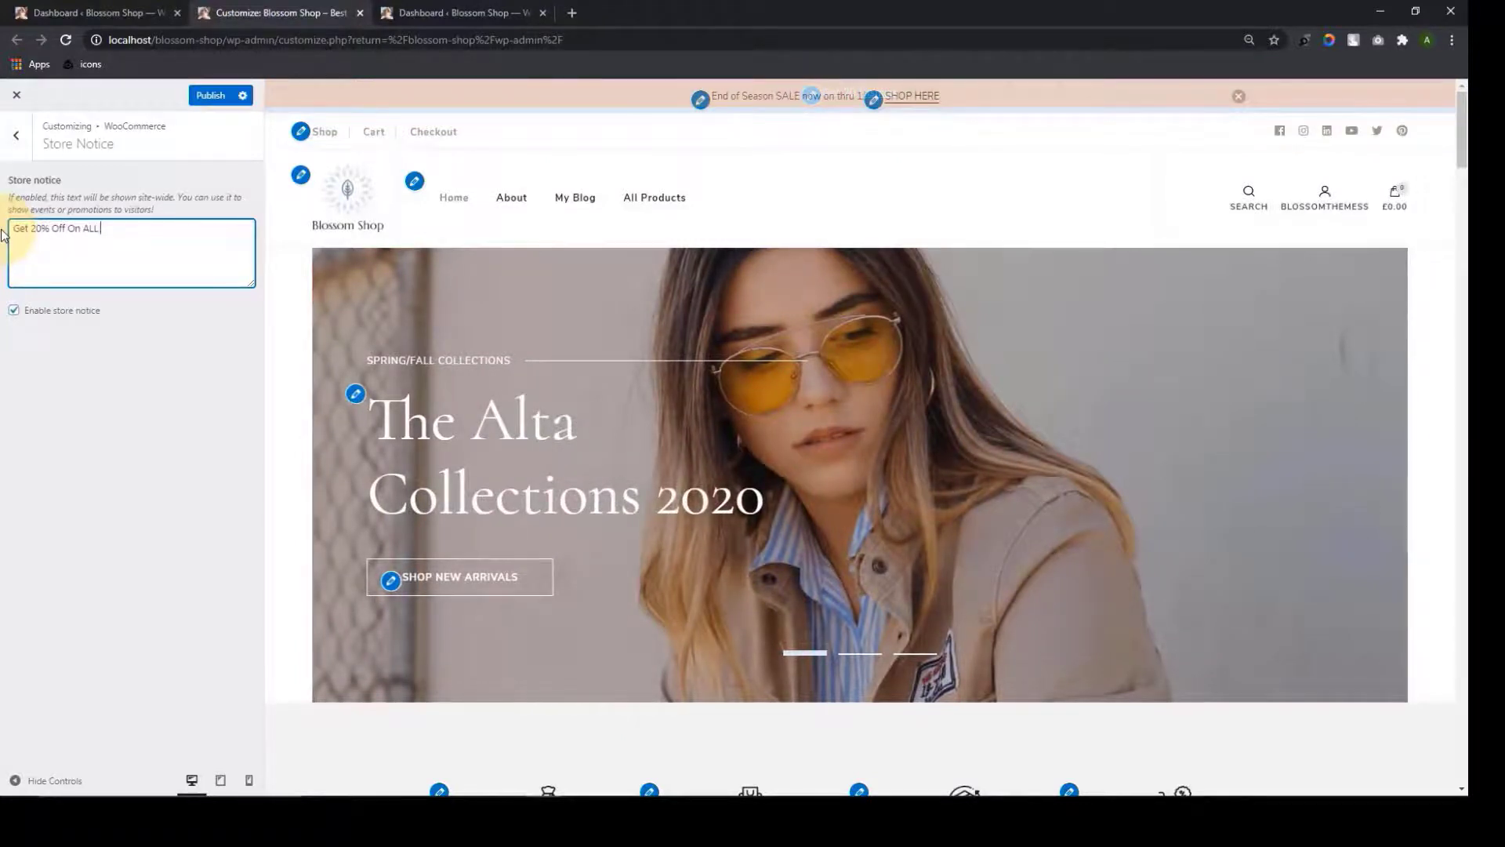
text( of o)
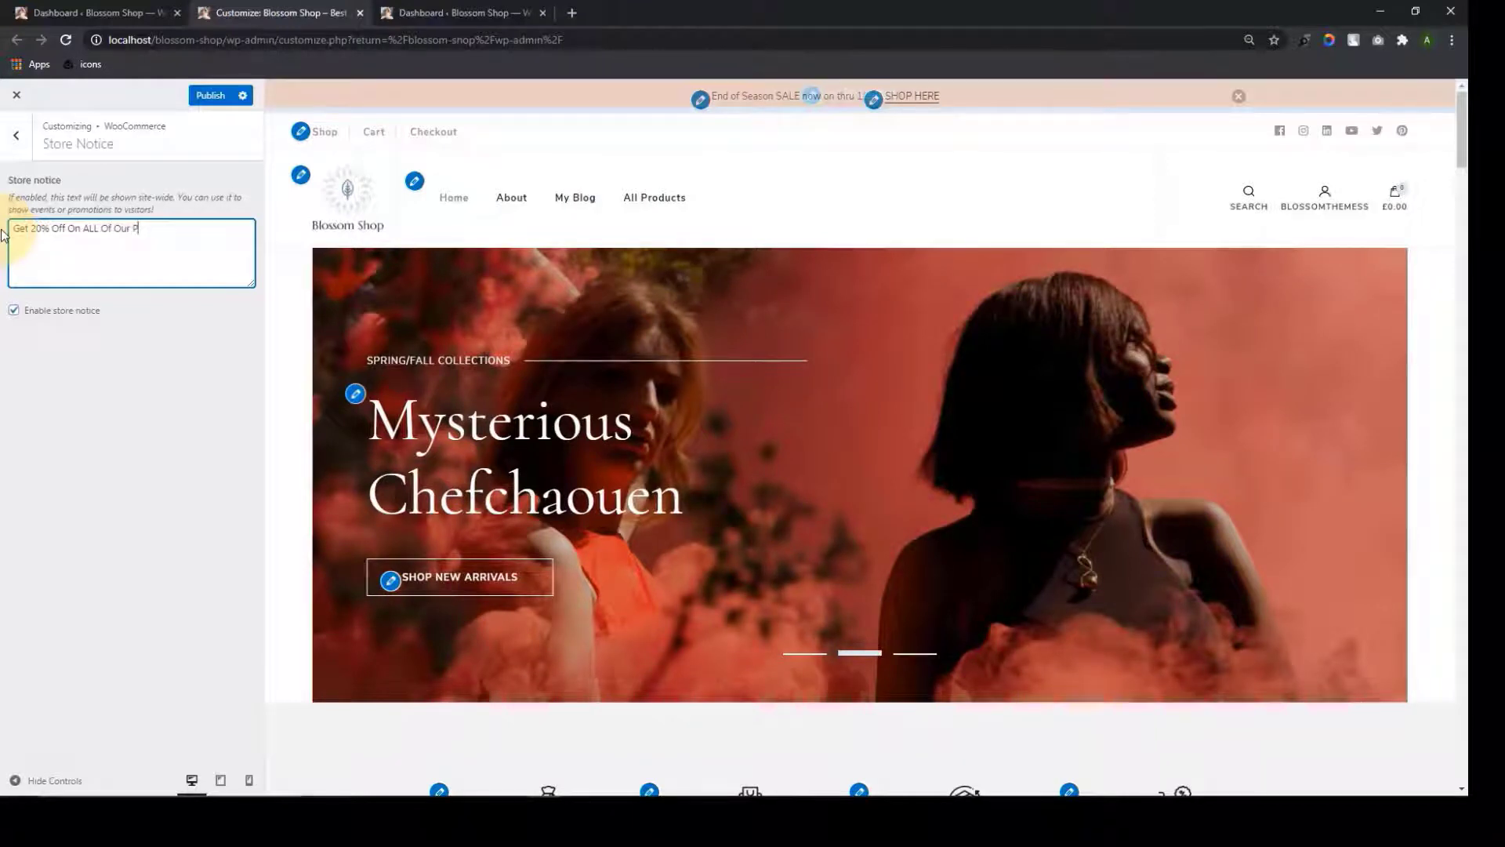
text(ur Products)
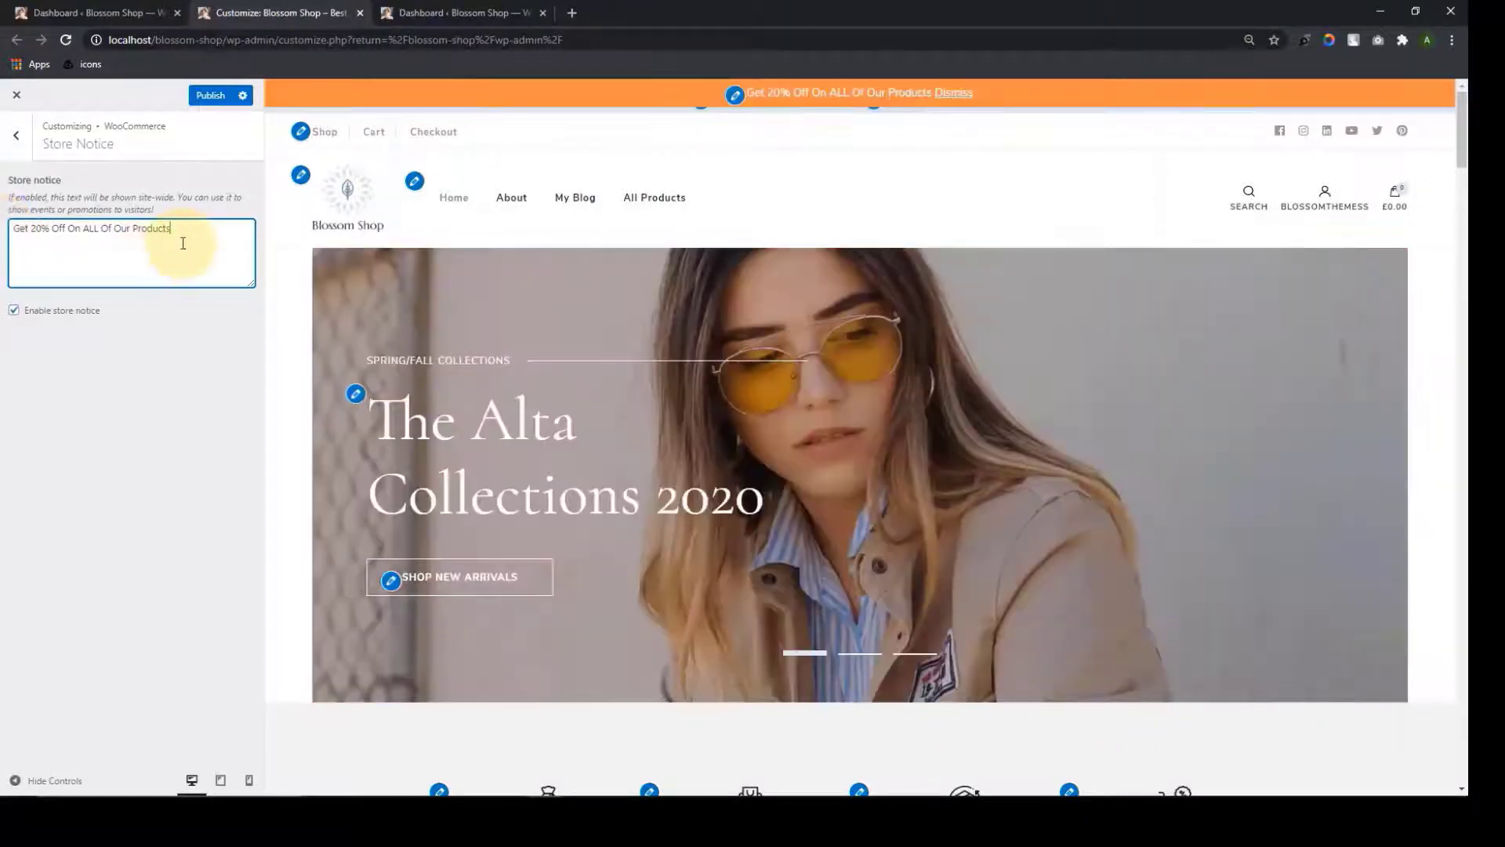
drag(145, 235, 3, 251)
click(95, 269)
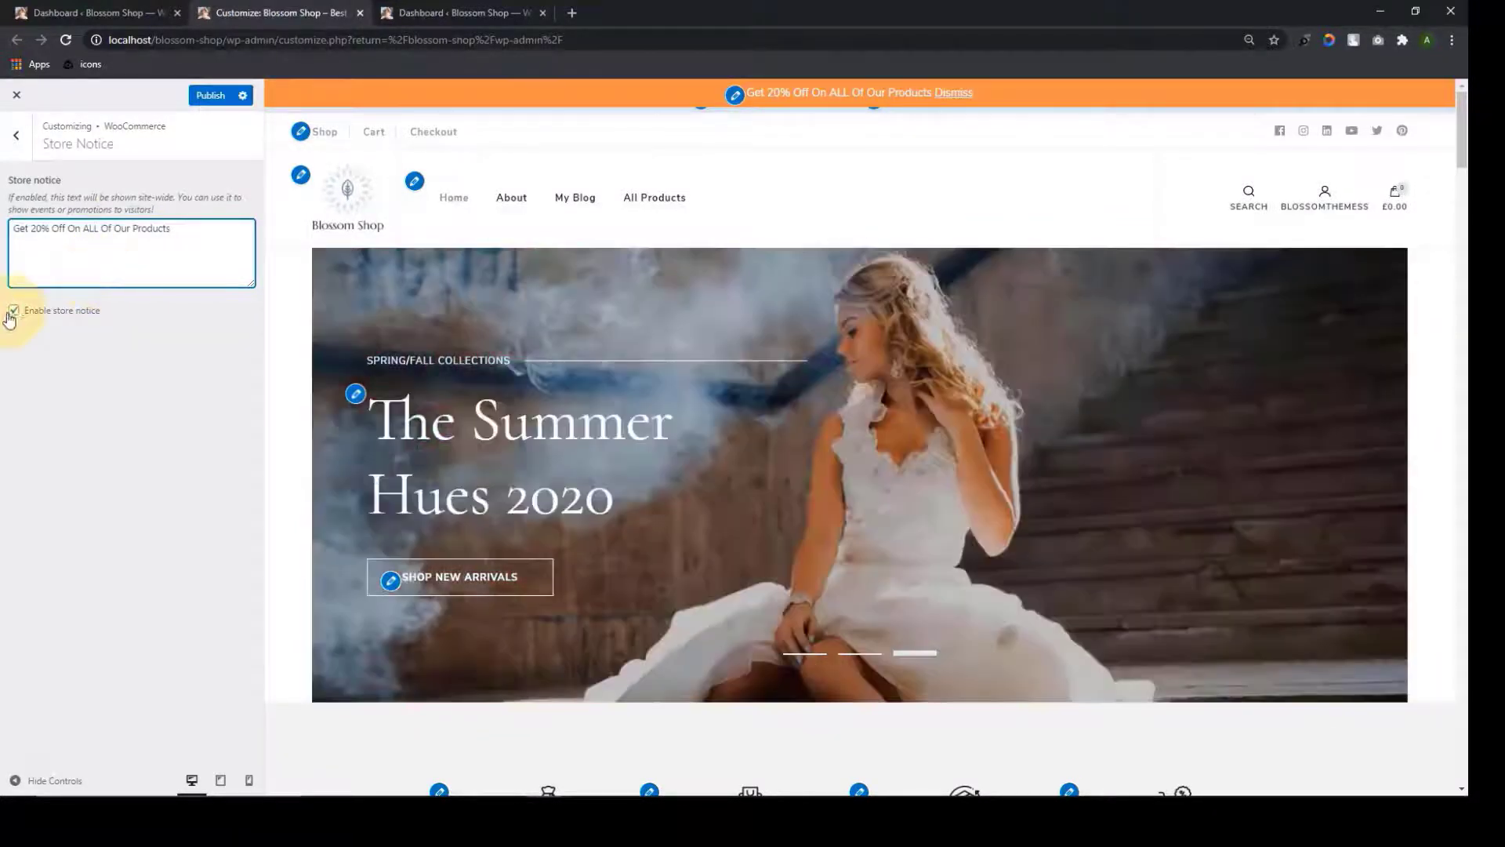
click(14, 311)
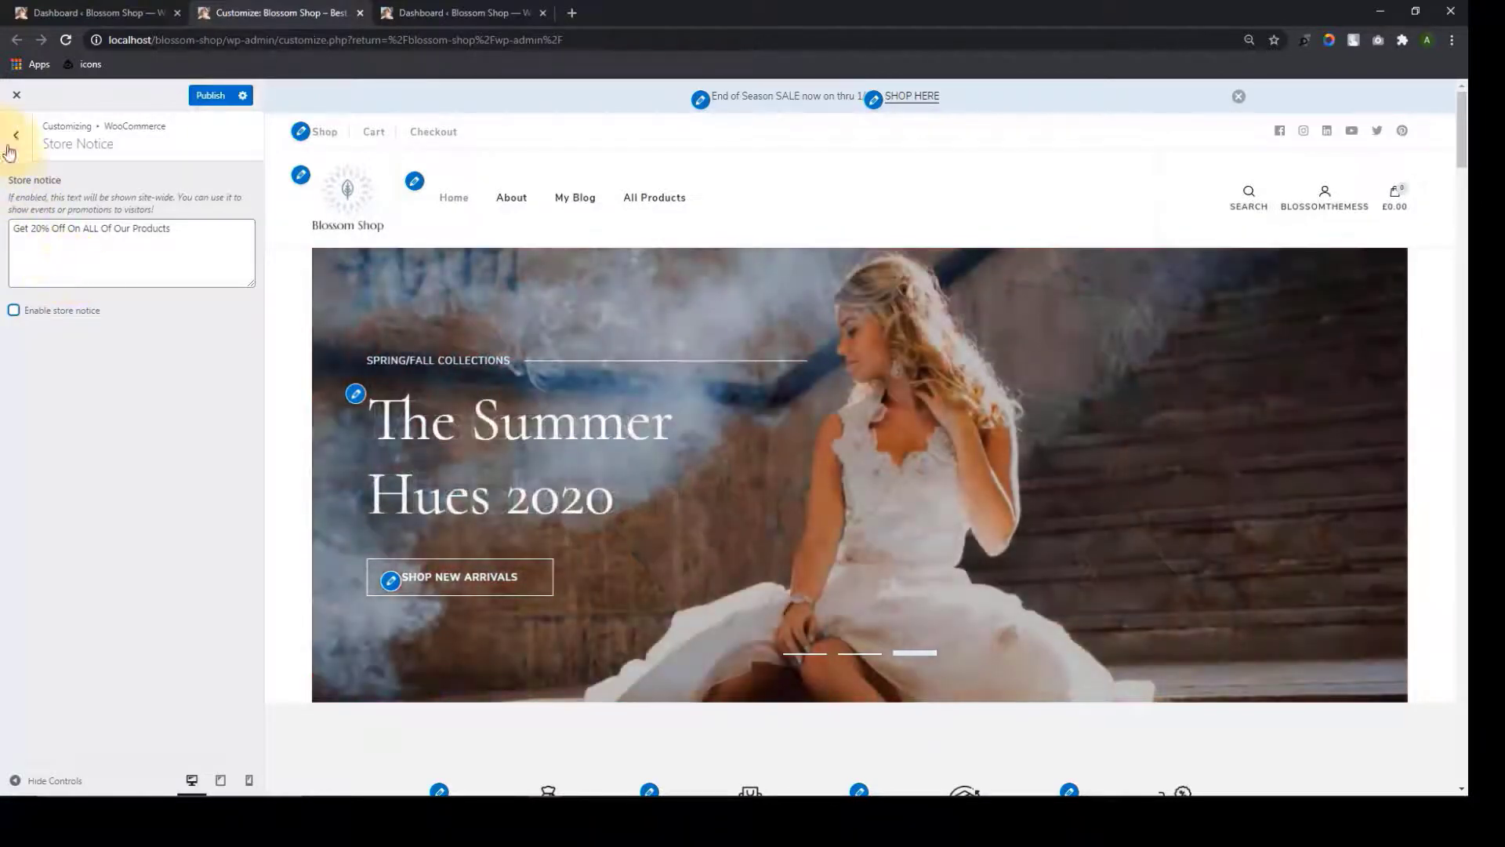
click(9, 149)
Set Product Catalog's Shop page display to Show categories
click(159, 227)
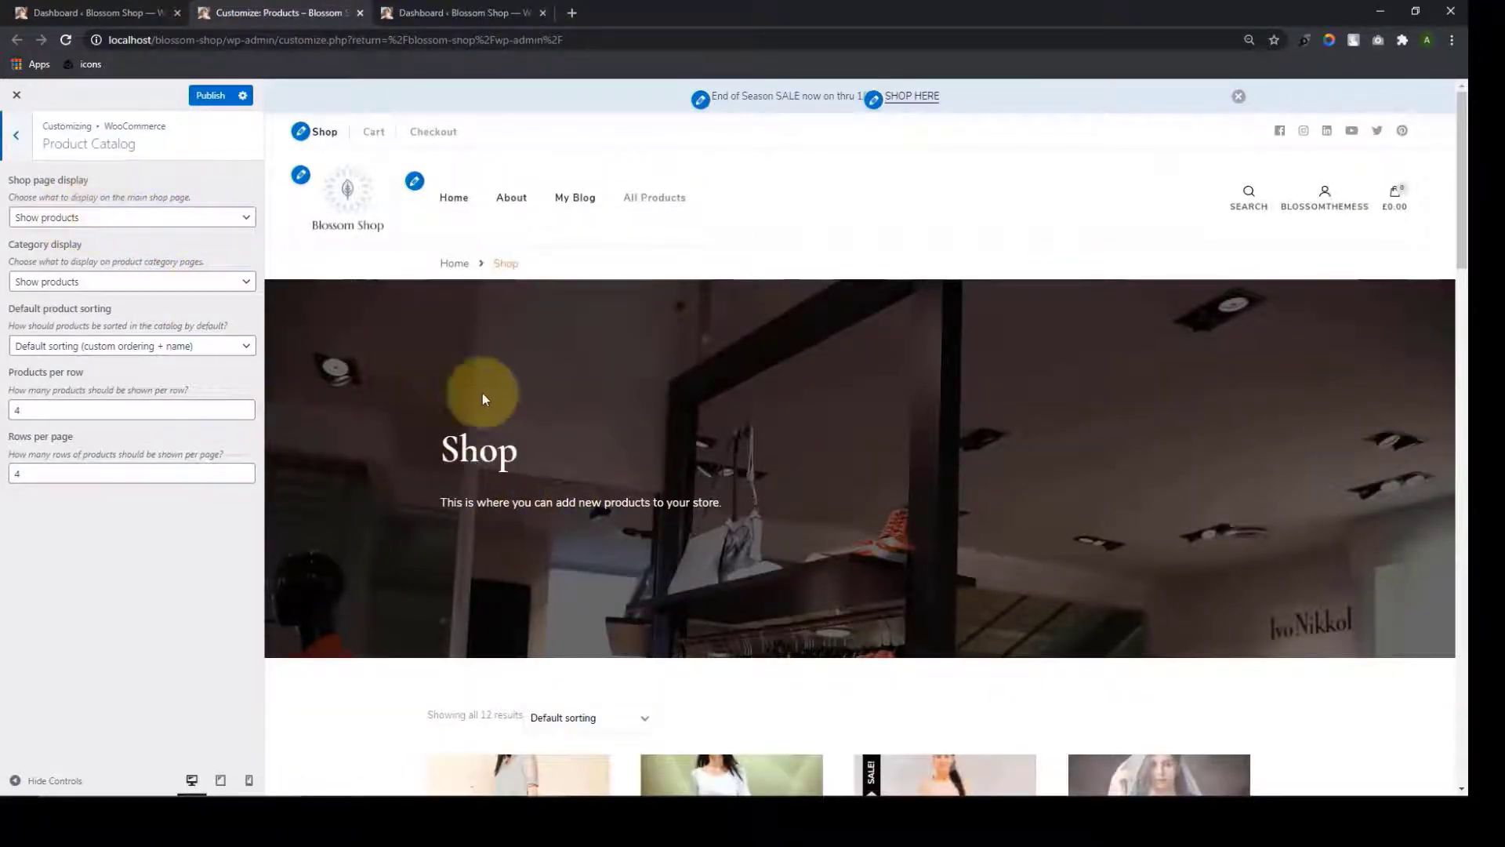
scroll(482, 398, down, 1)
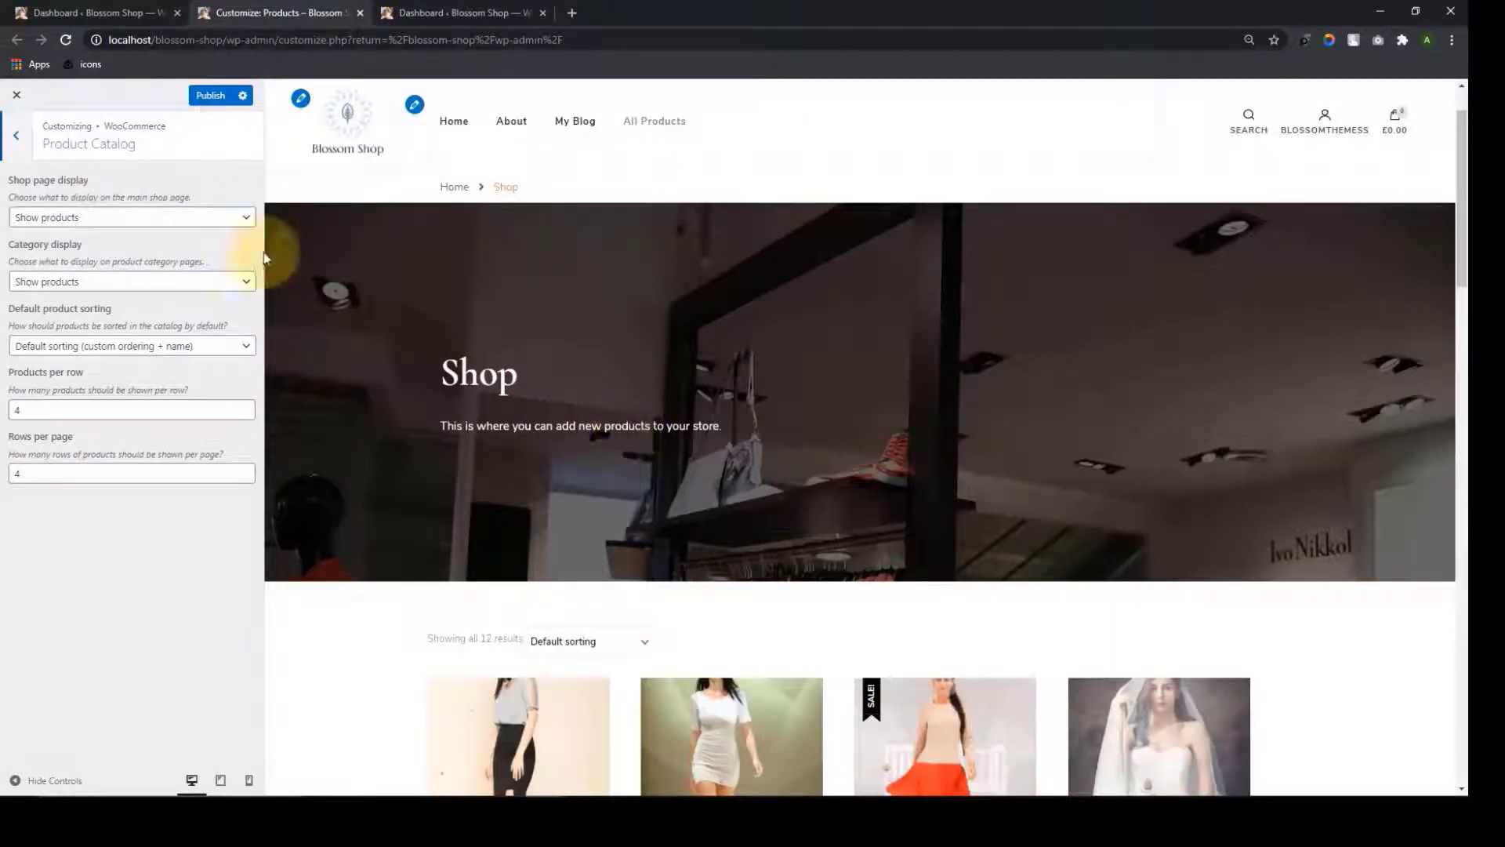
click(216, 220)
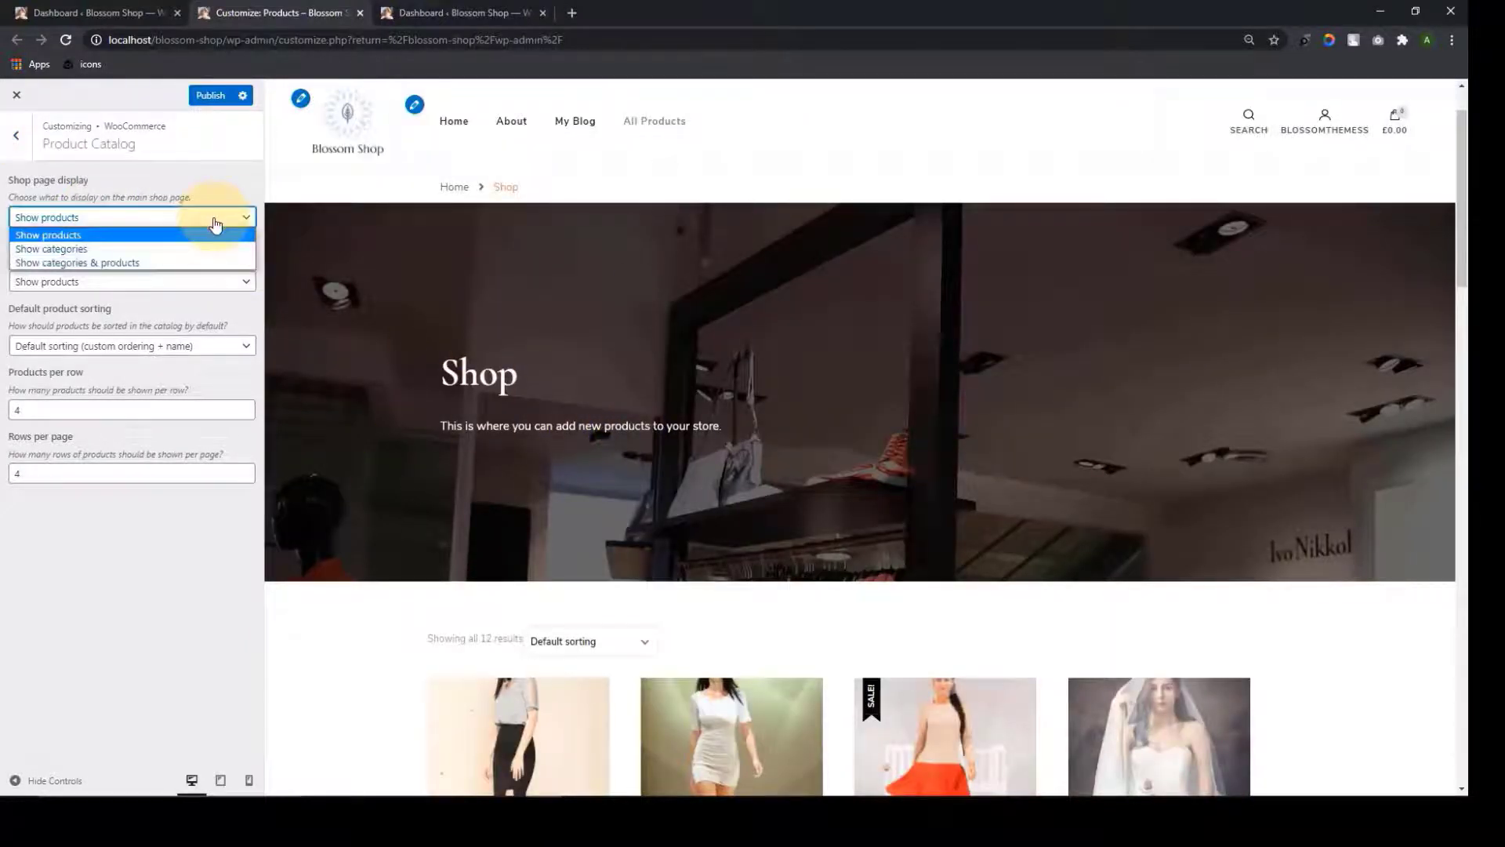
scroll(672, 476, down, 7)
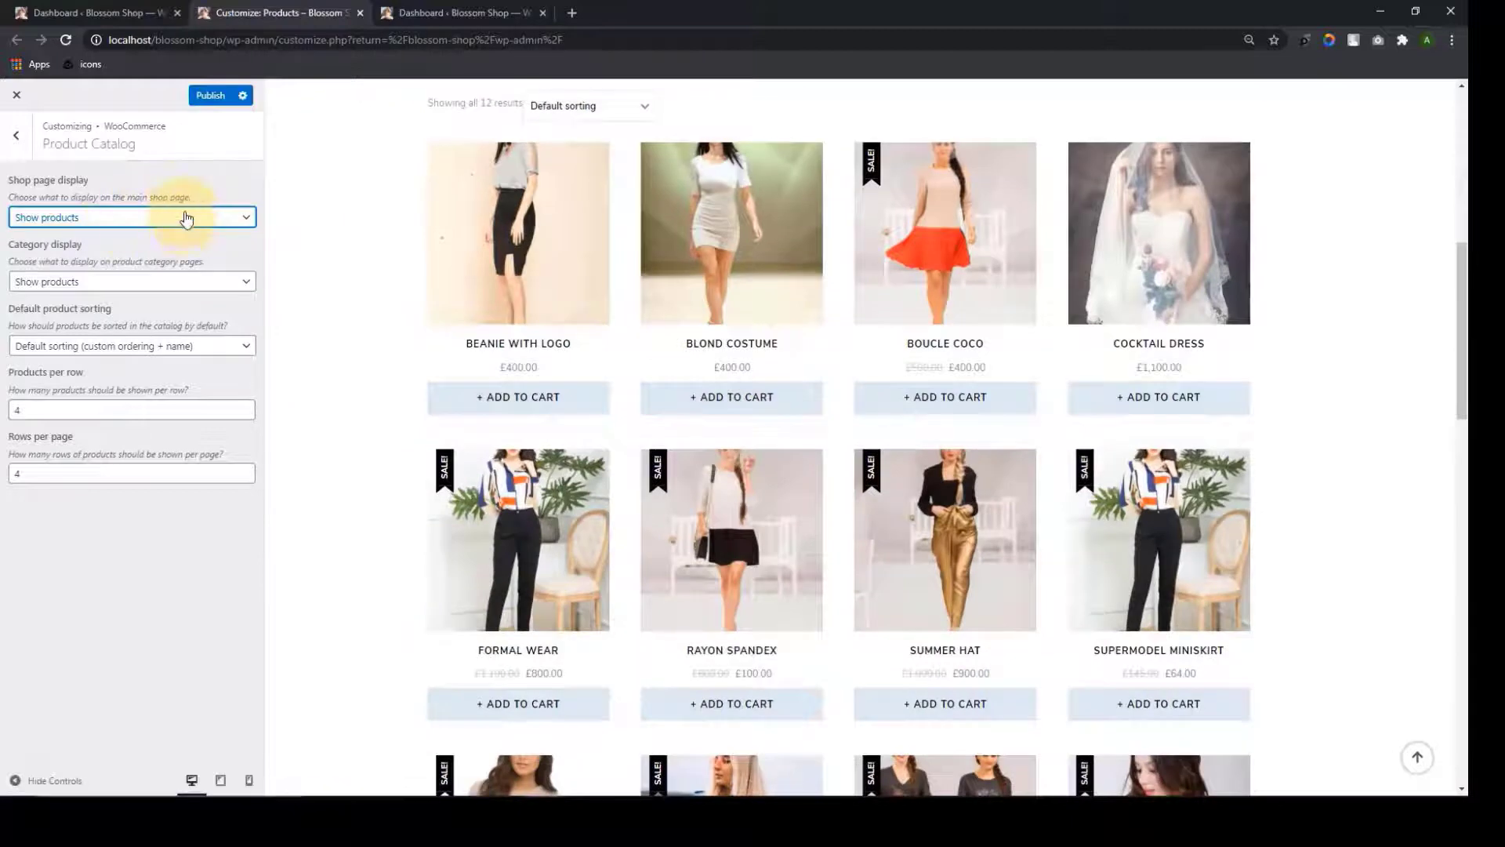
click(186, 218)
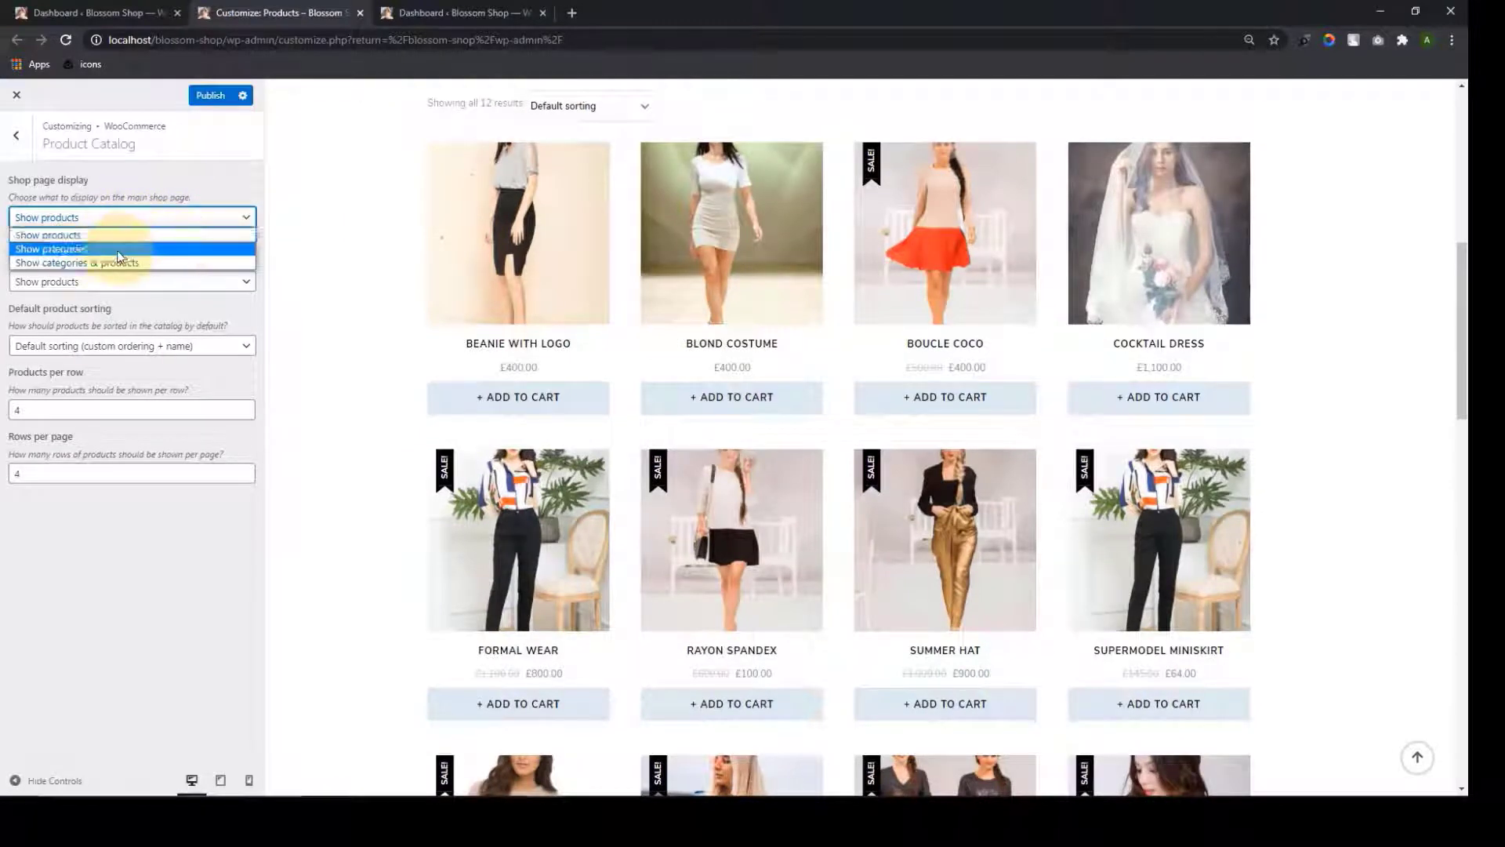
click(118, 251)
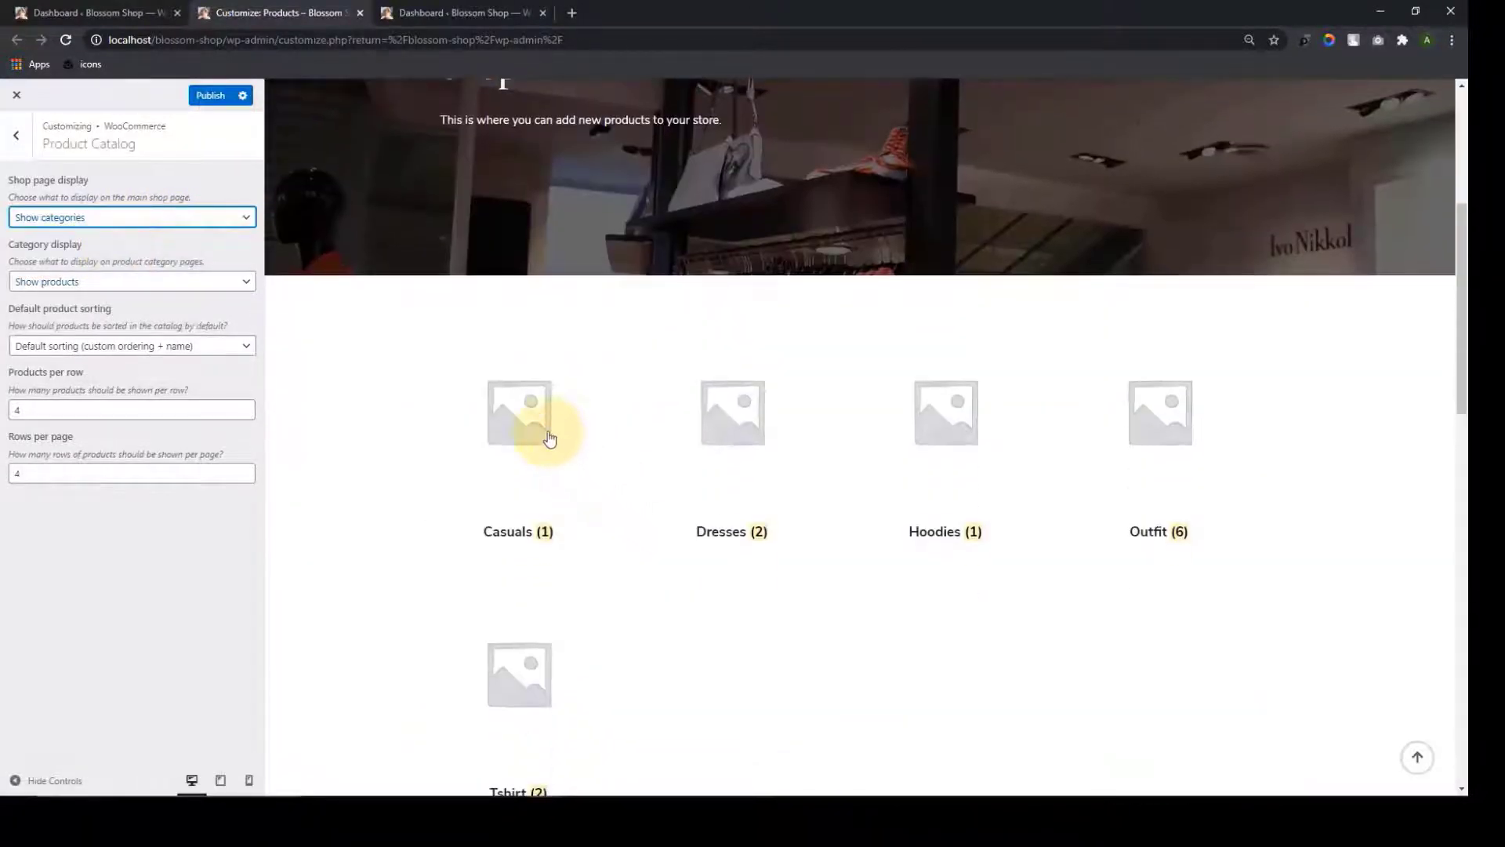
scroll(538, 427, down, 4)
scroll(521, 245, up, 2)
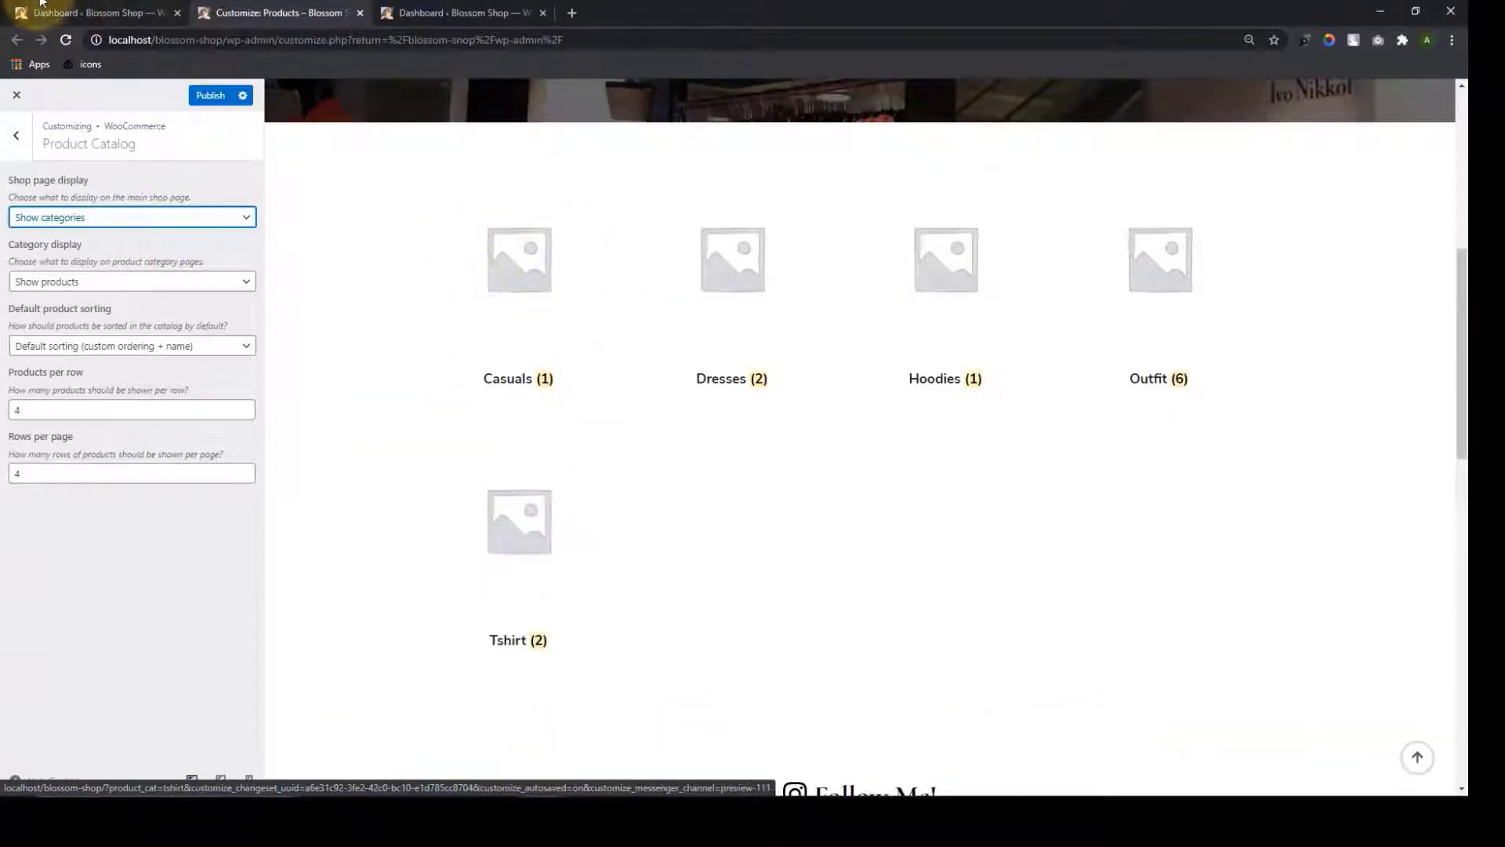
In the dashboard, go to Products > Categories and edit the Casuals category
click(60, 14)
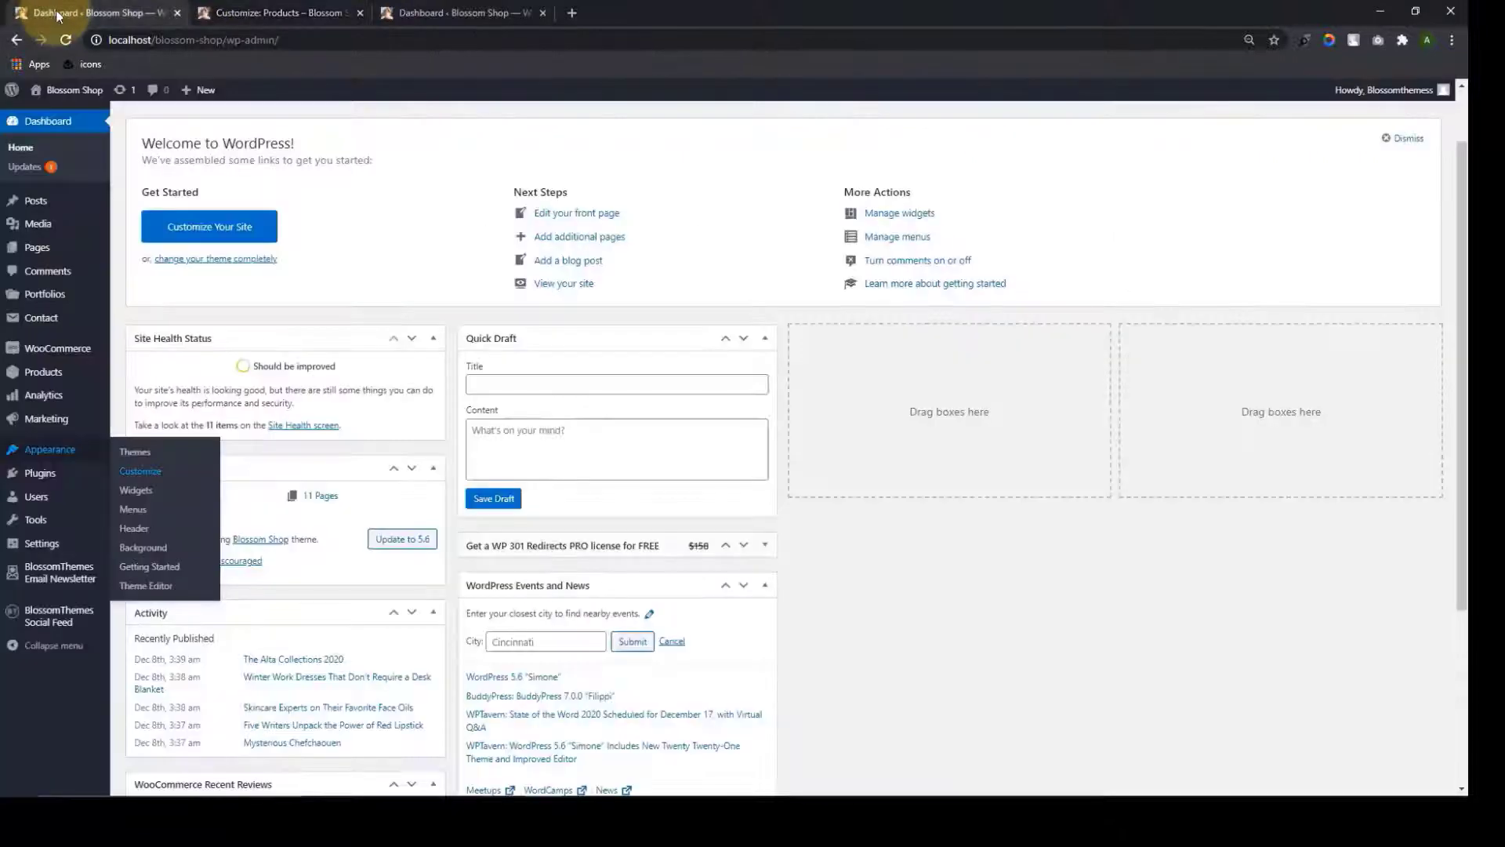
click(72, 374)
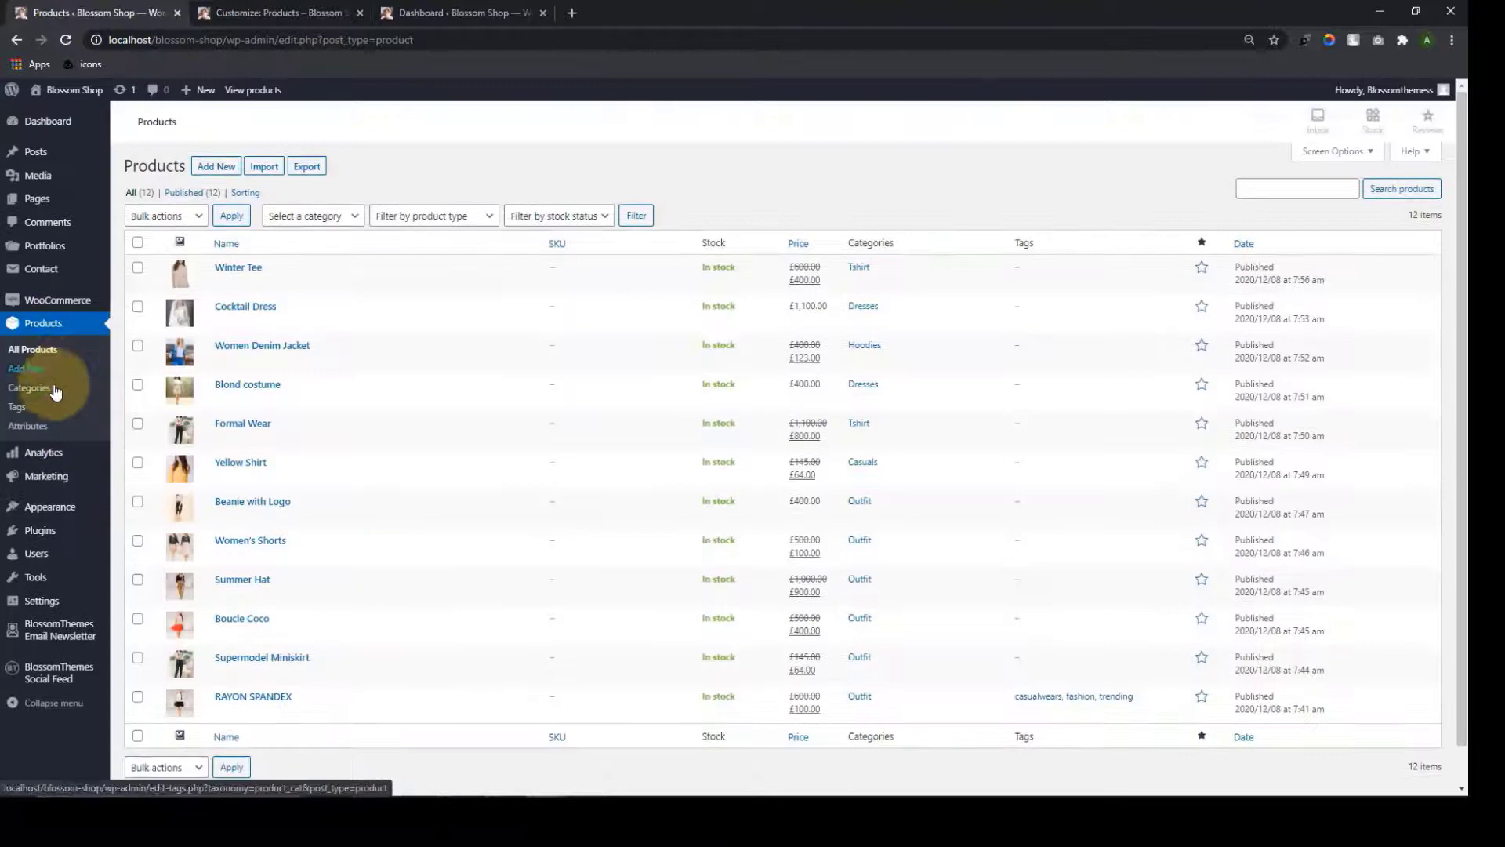
click(48, 392)
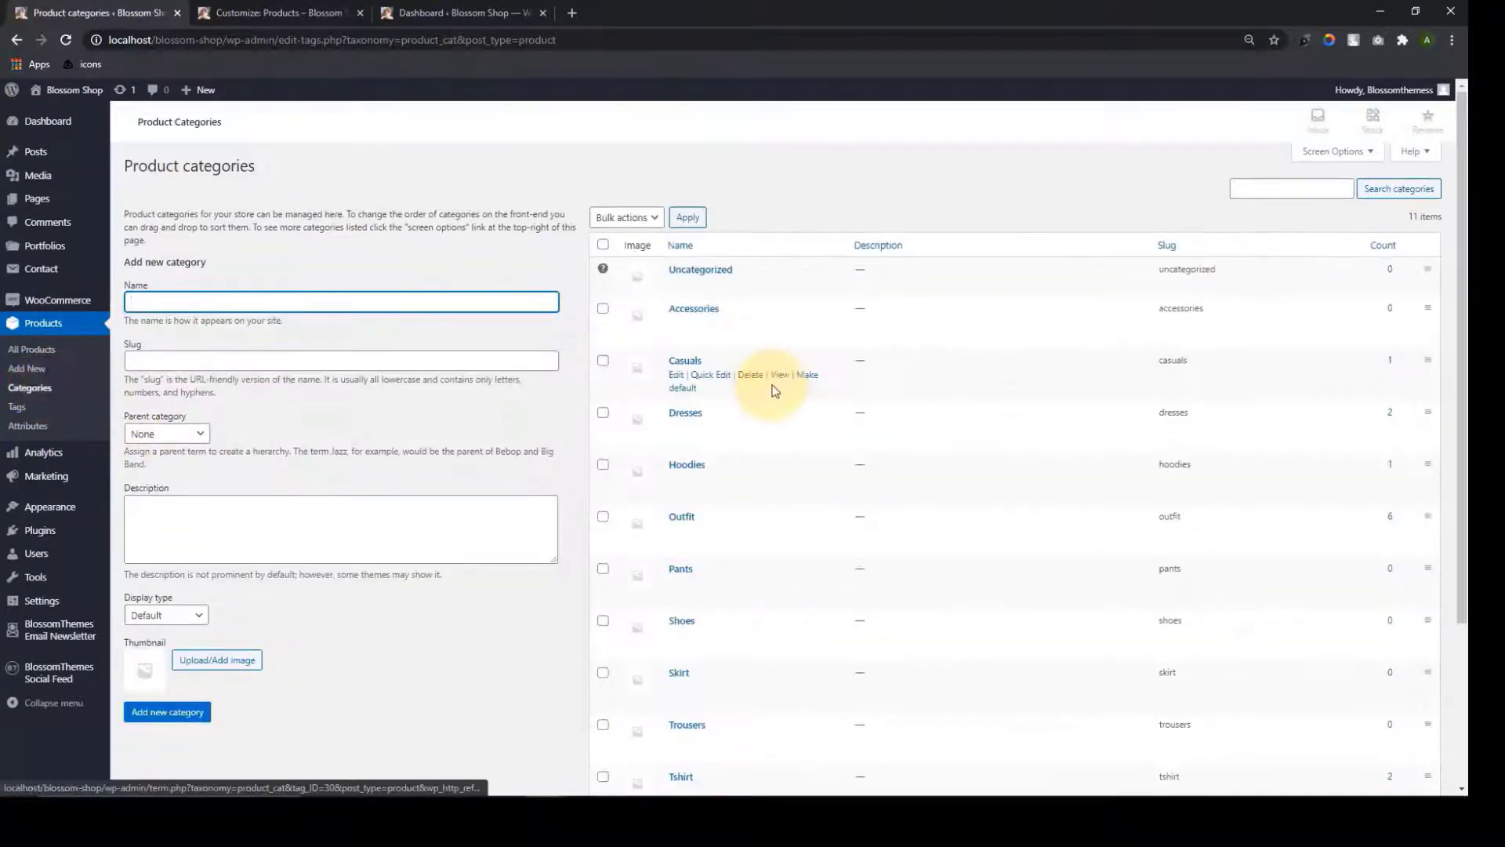
scroll(651, 210, down, 2)
scroll(658, 220, up, 2)
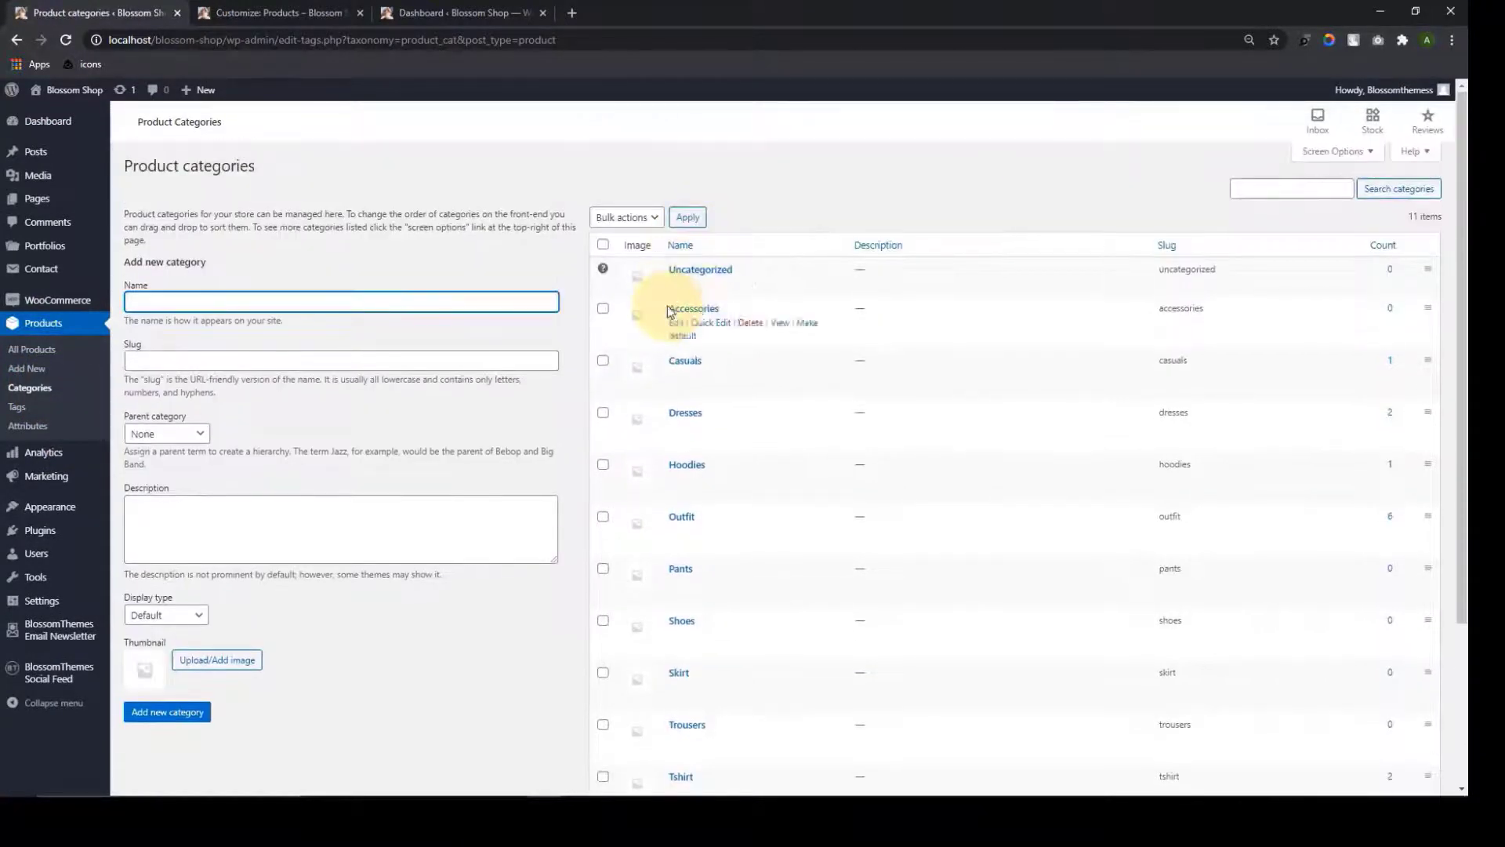
click(677, 375)
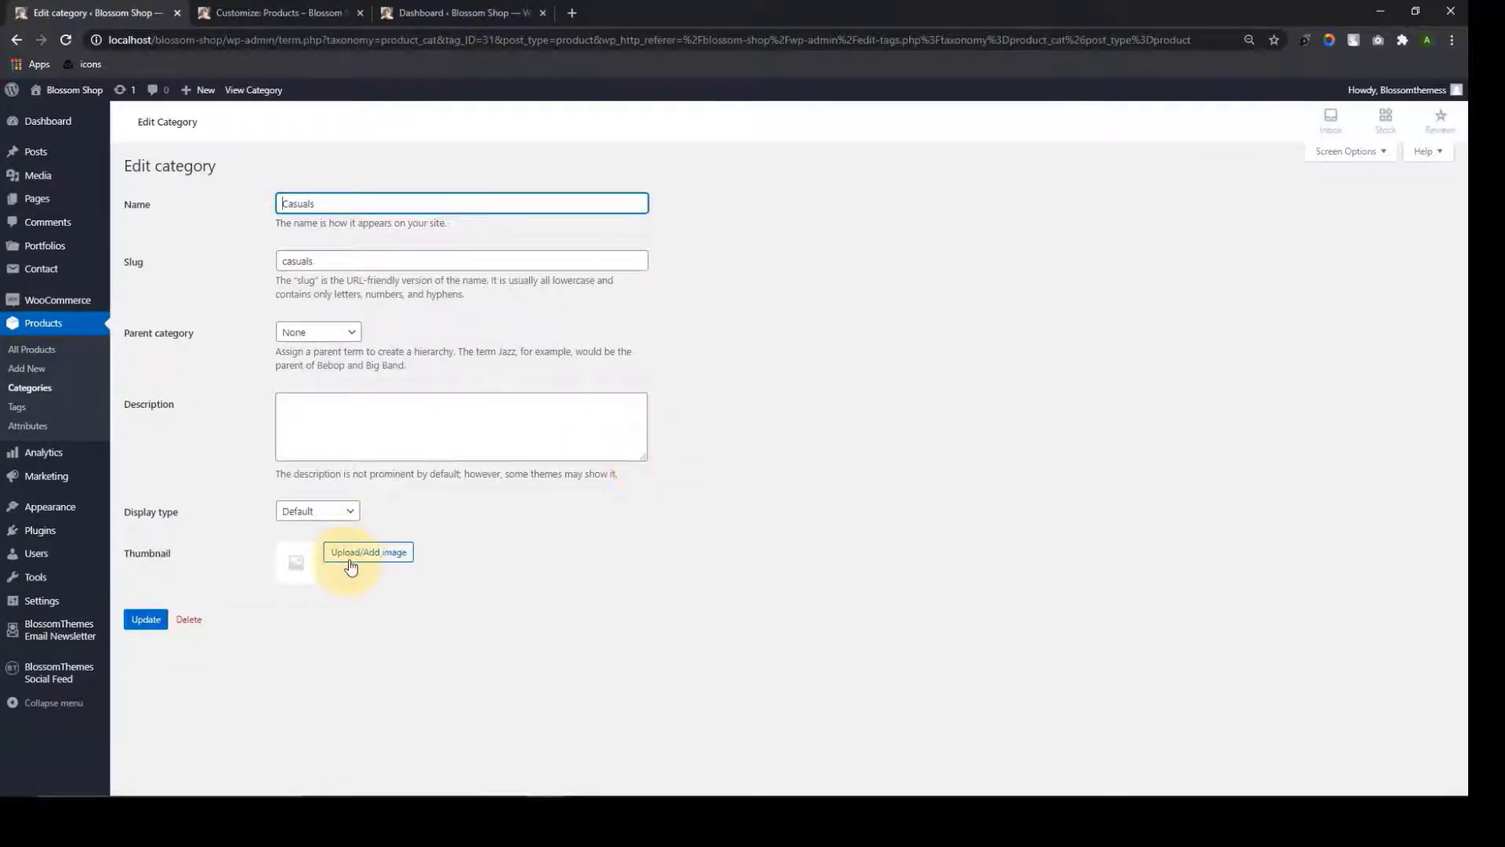
Give Casuals the bride-in-veil photo as its thumbnail and update the category
click(349, 566)
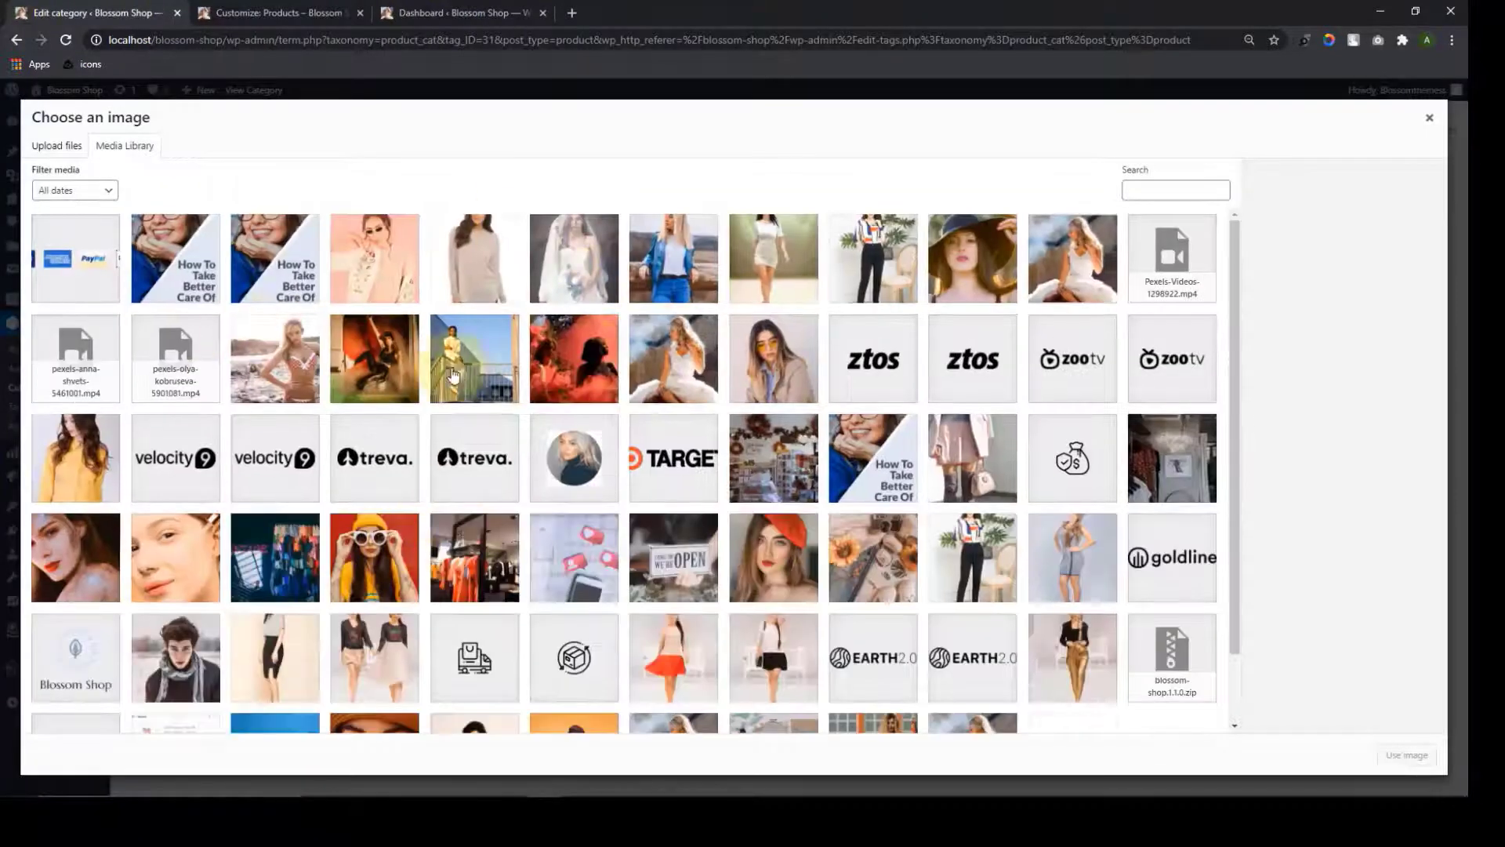
click(568, 278)
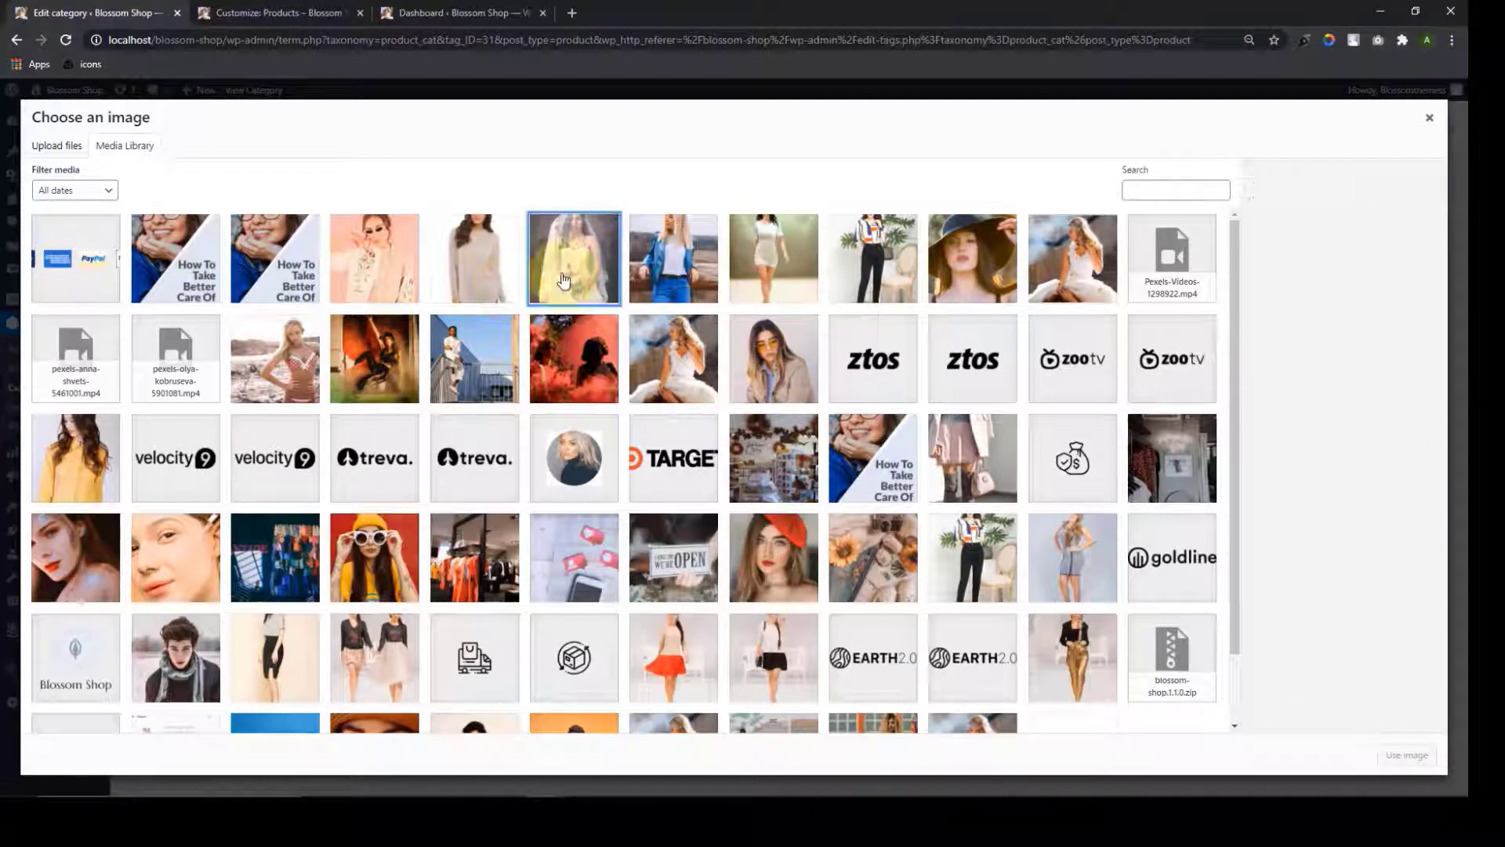
click(1421, 760)
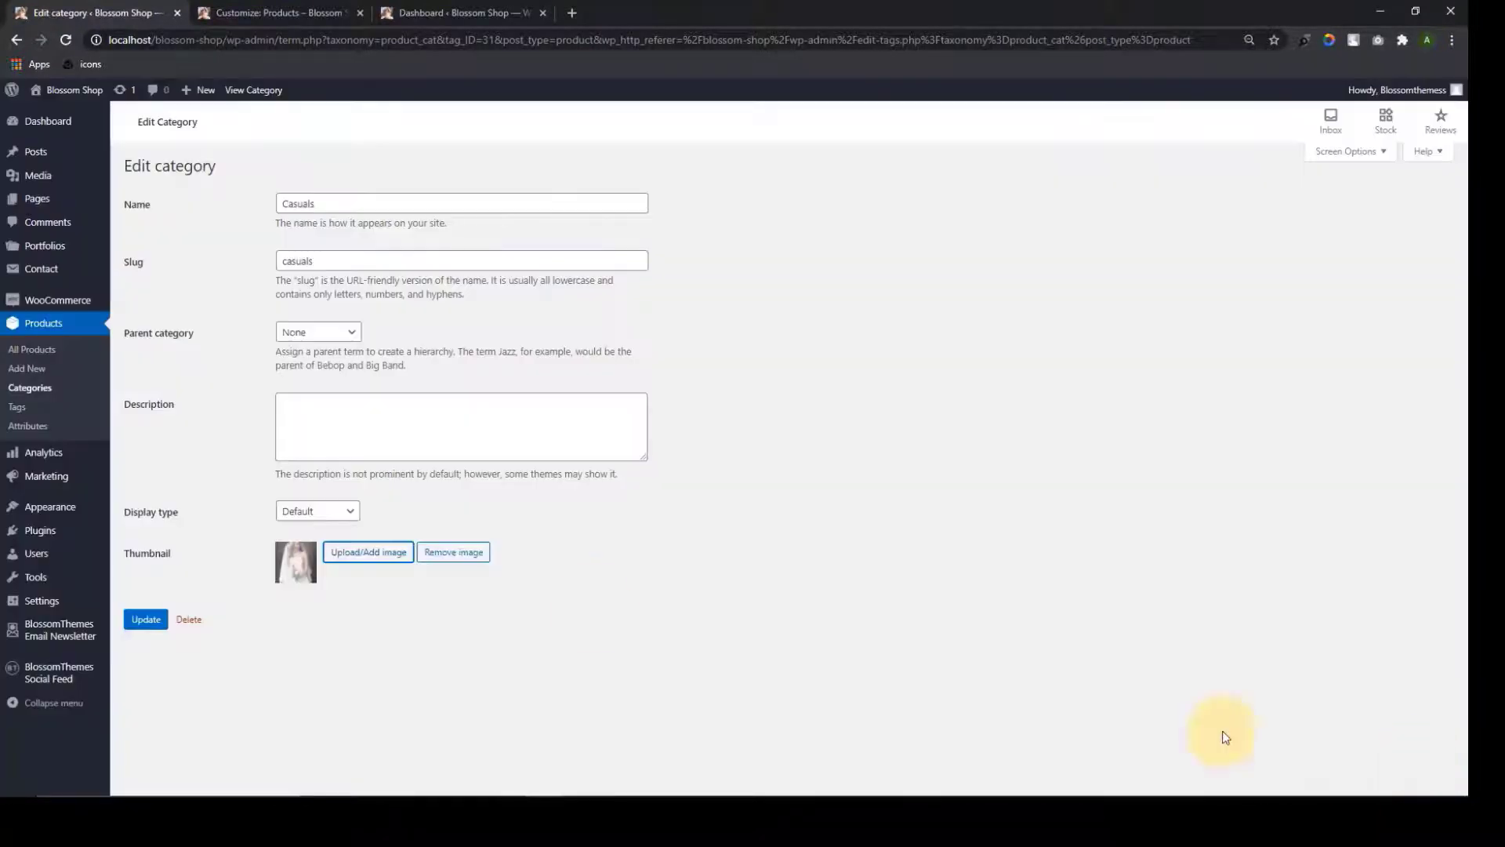
click(148, 625)
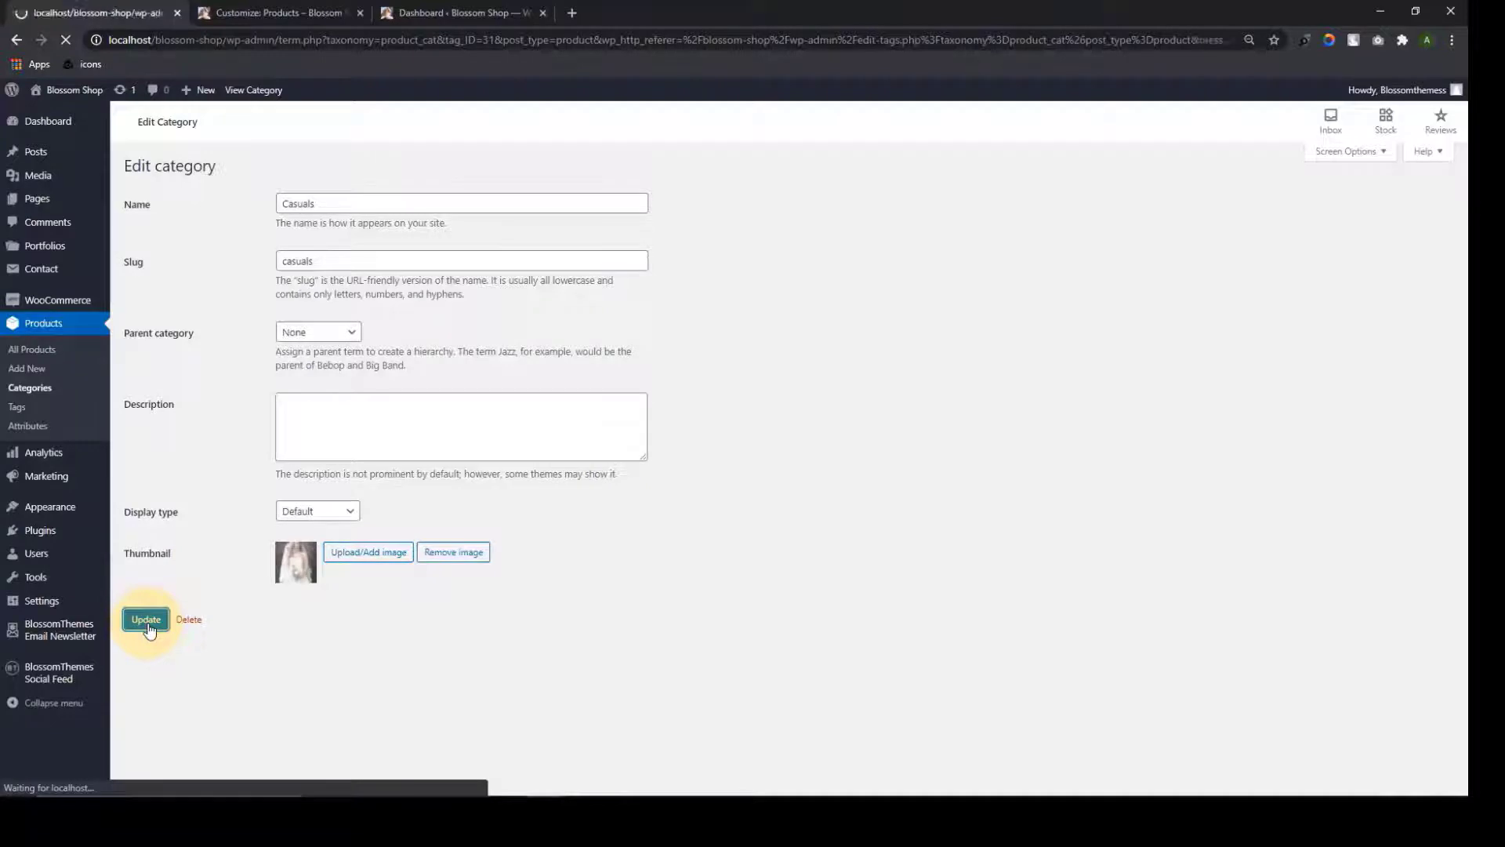
click(192, 223)
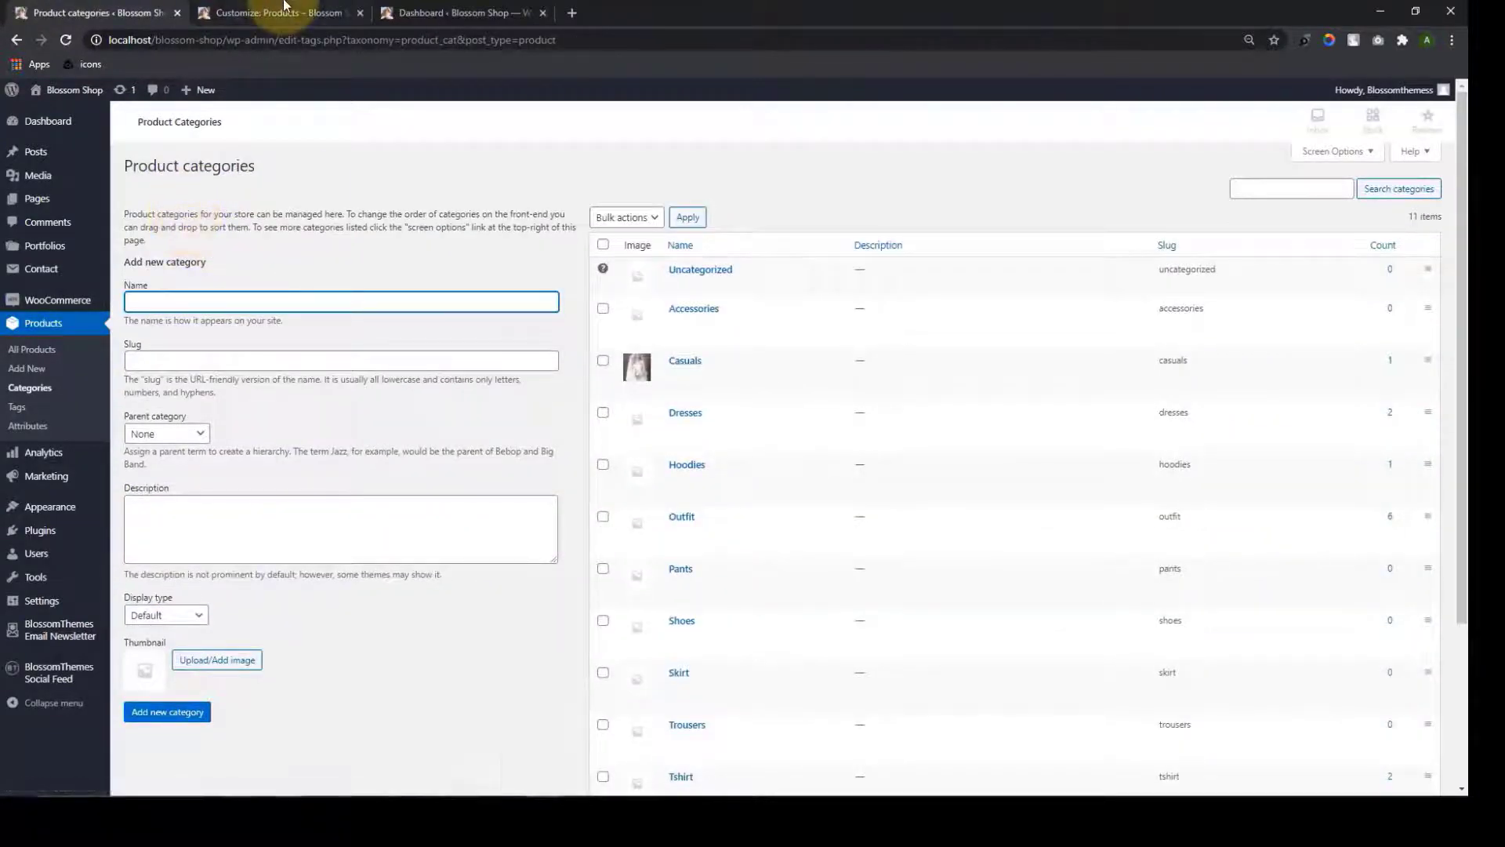
click(284, 10)
Reopen Product Catalog and set Shop page display to Show categories & products
click(15, 141)
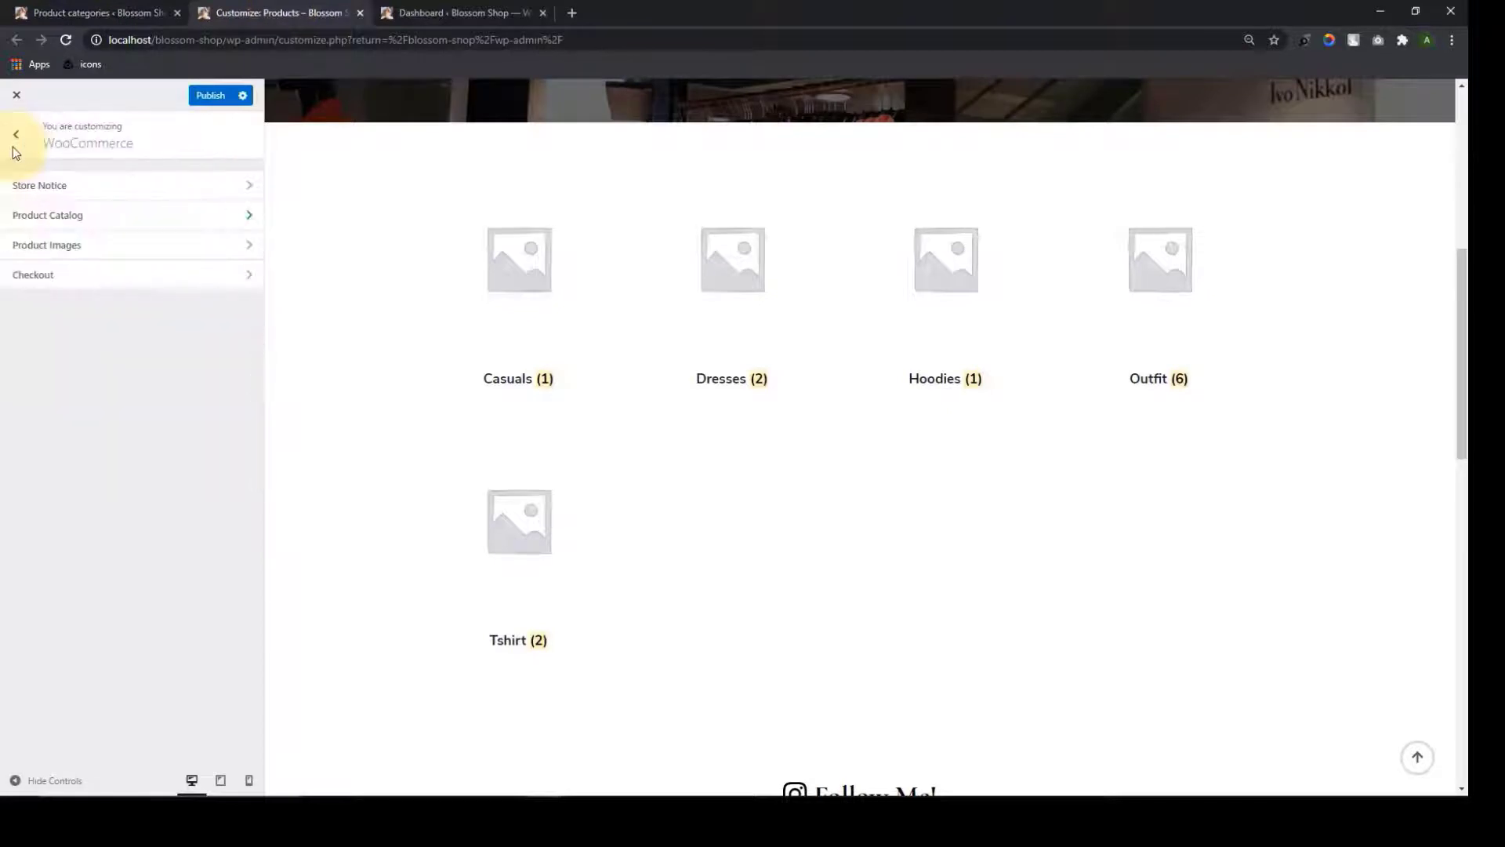
click(94, 182)
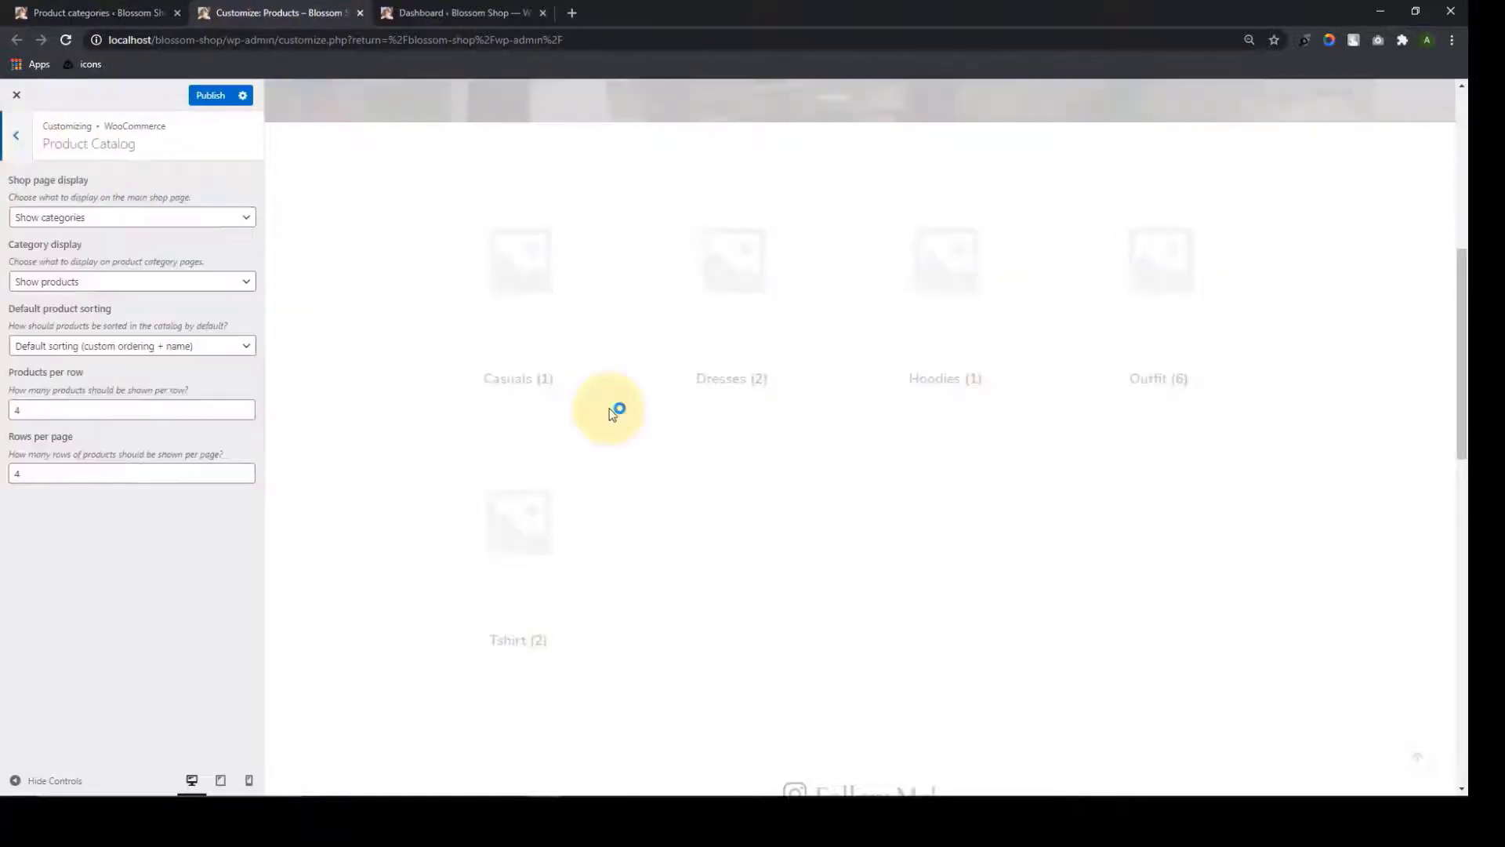
scroll(624, 453, up, 1)
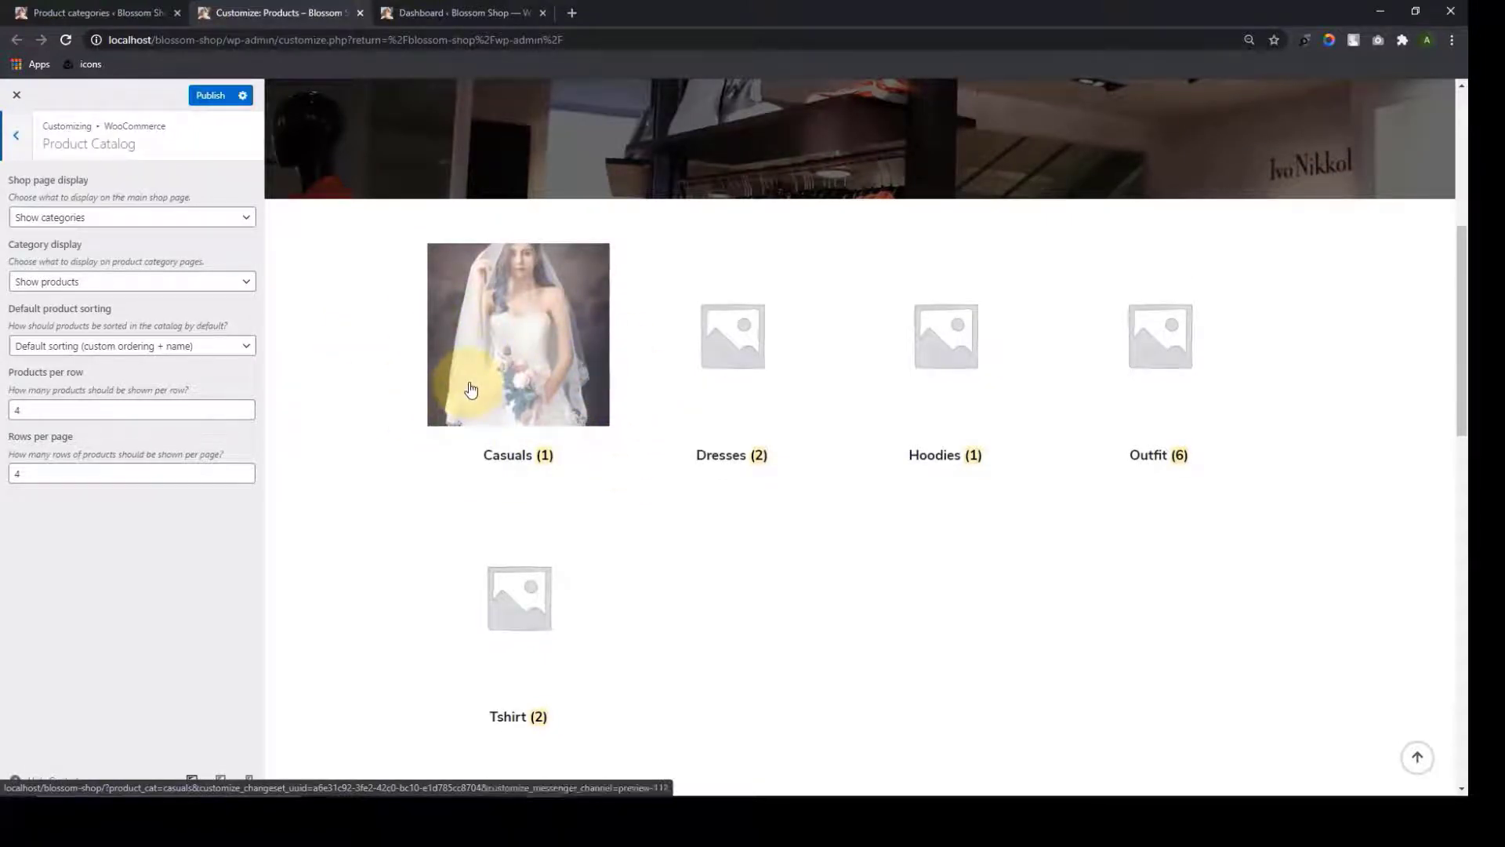
scroll(519, 447, down, 1)
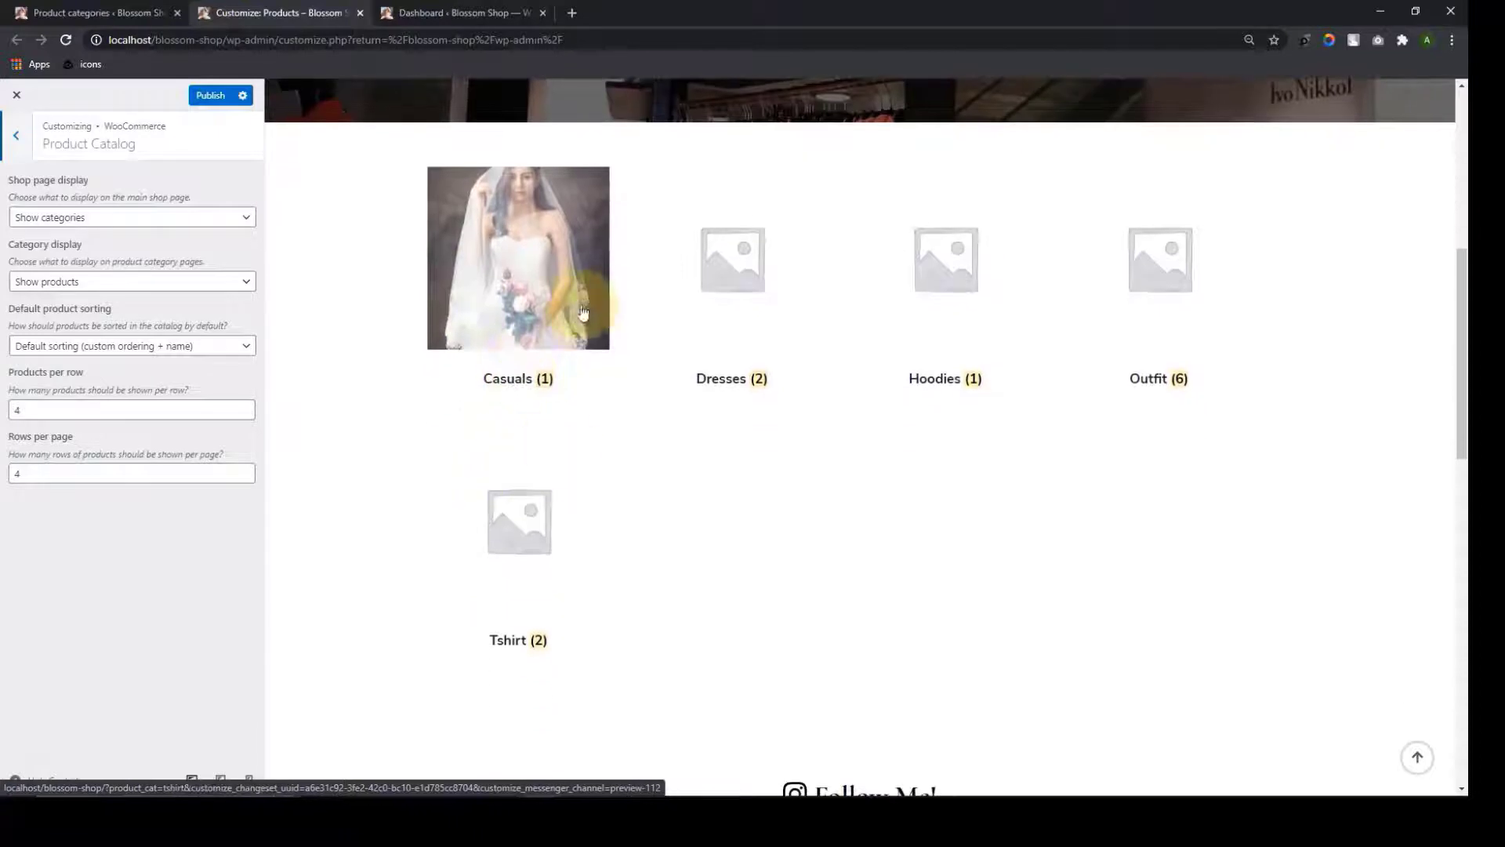
click(223, 217)
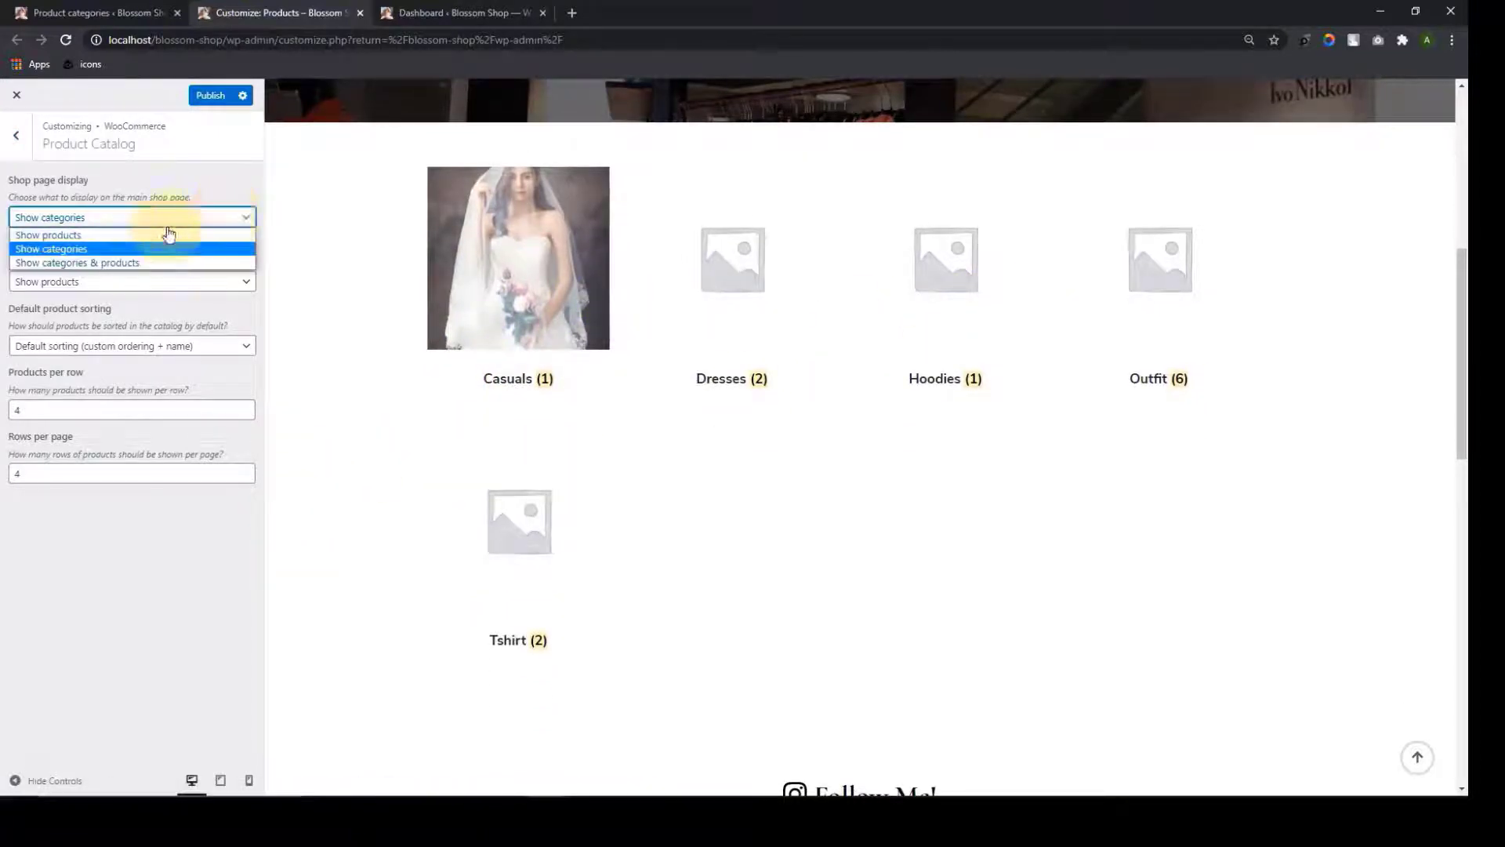
click(70, 261)
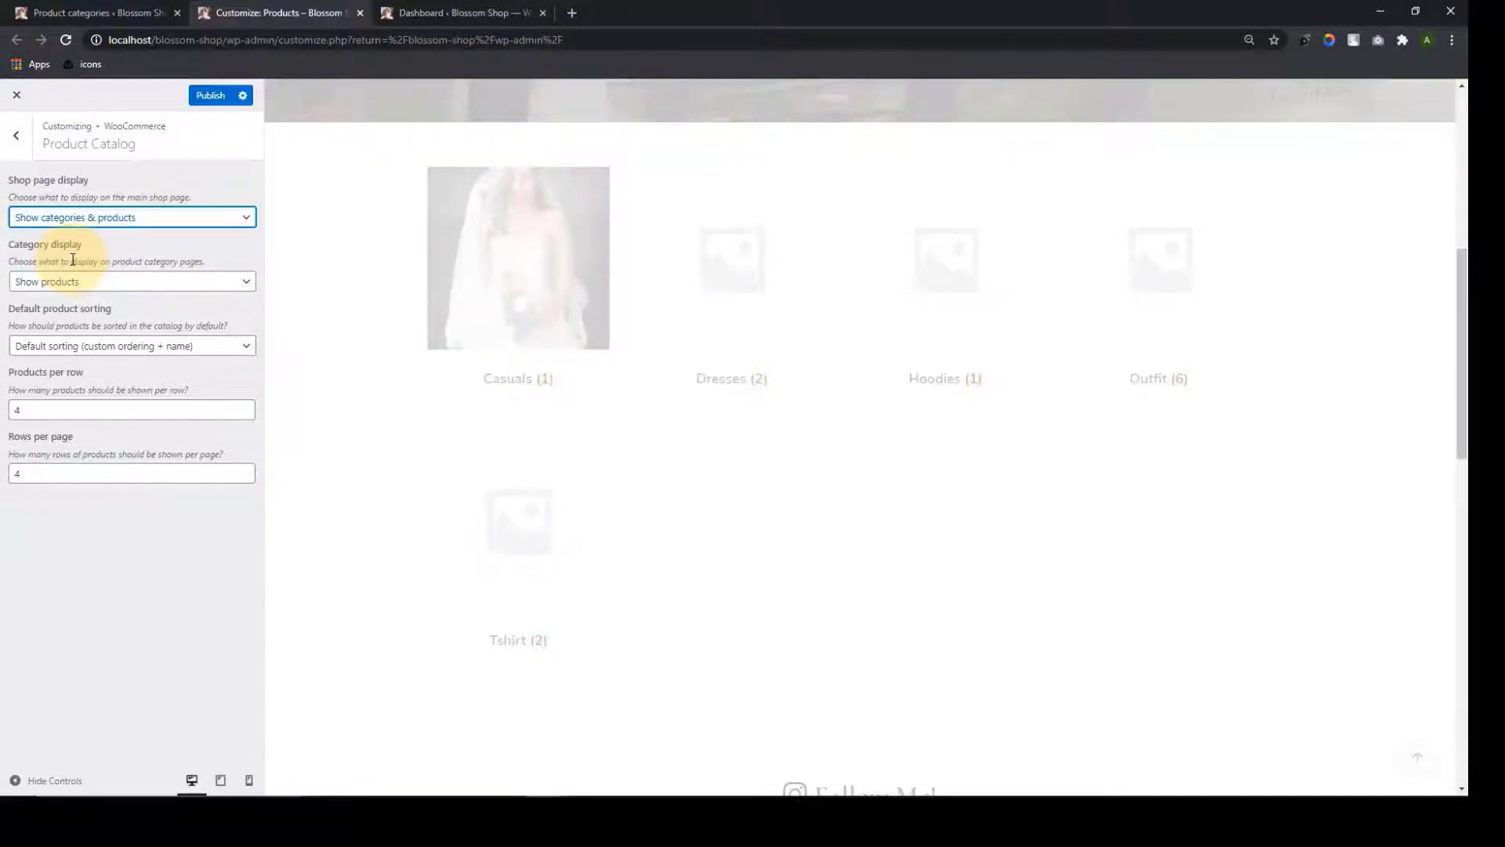
click(135, 218)
click(136, 236)
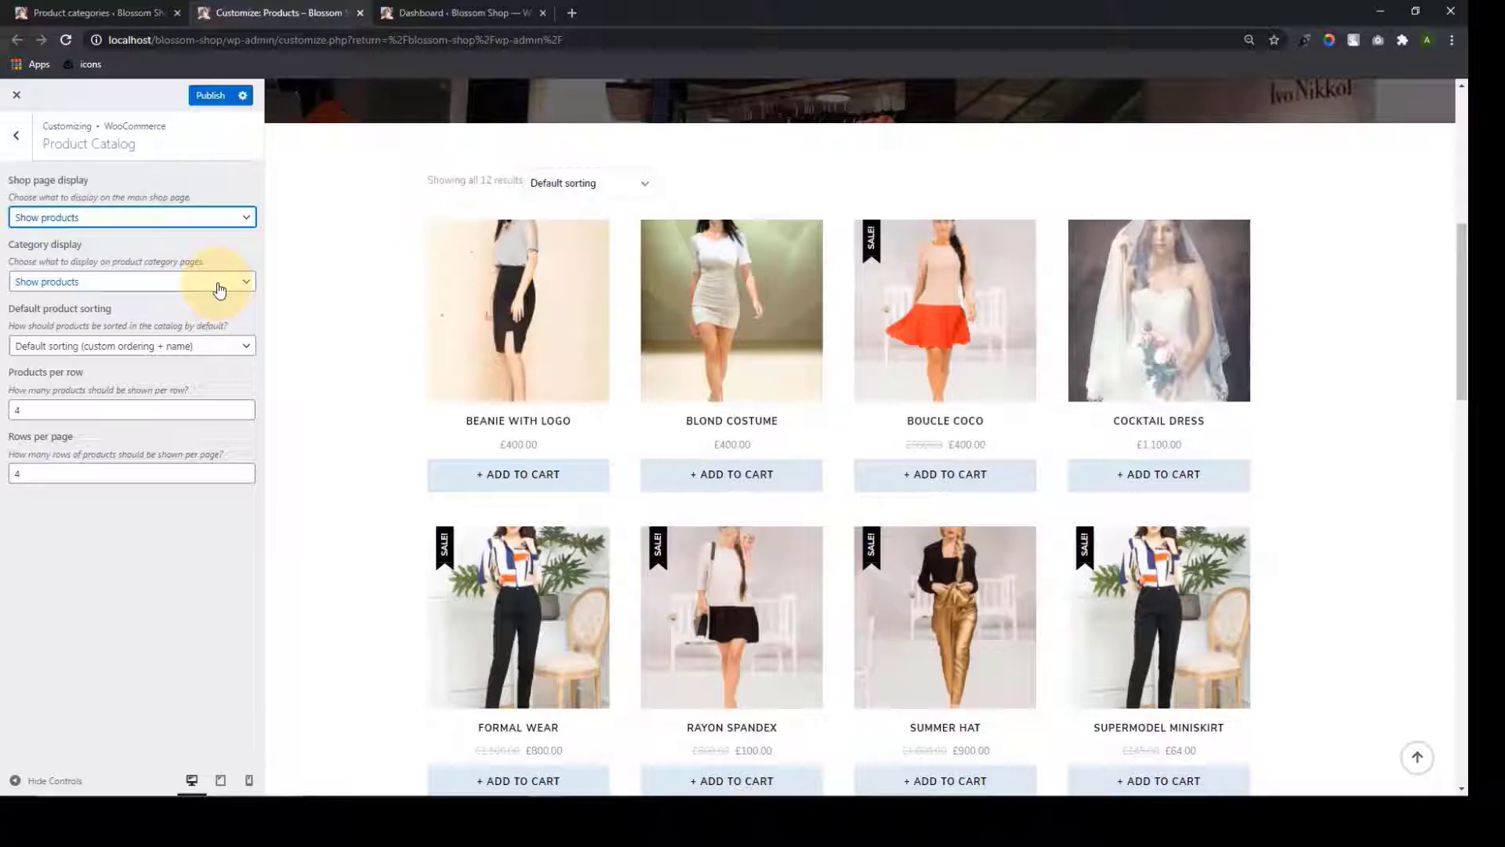
Set Category display to Show subcategories, keeping the default product sorting
click(220, 282)
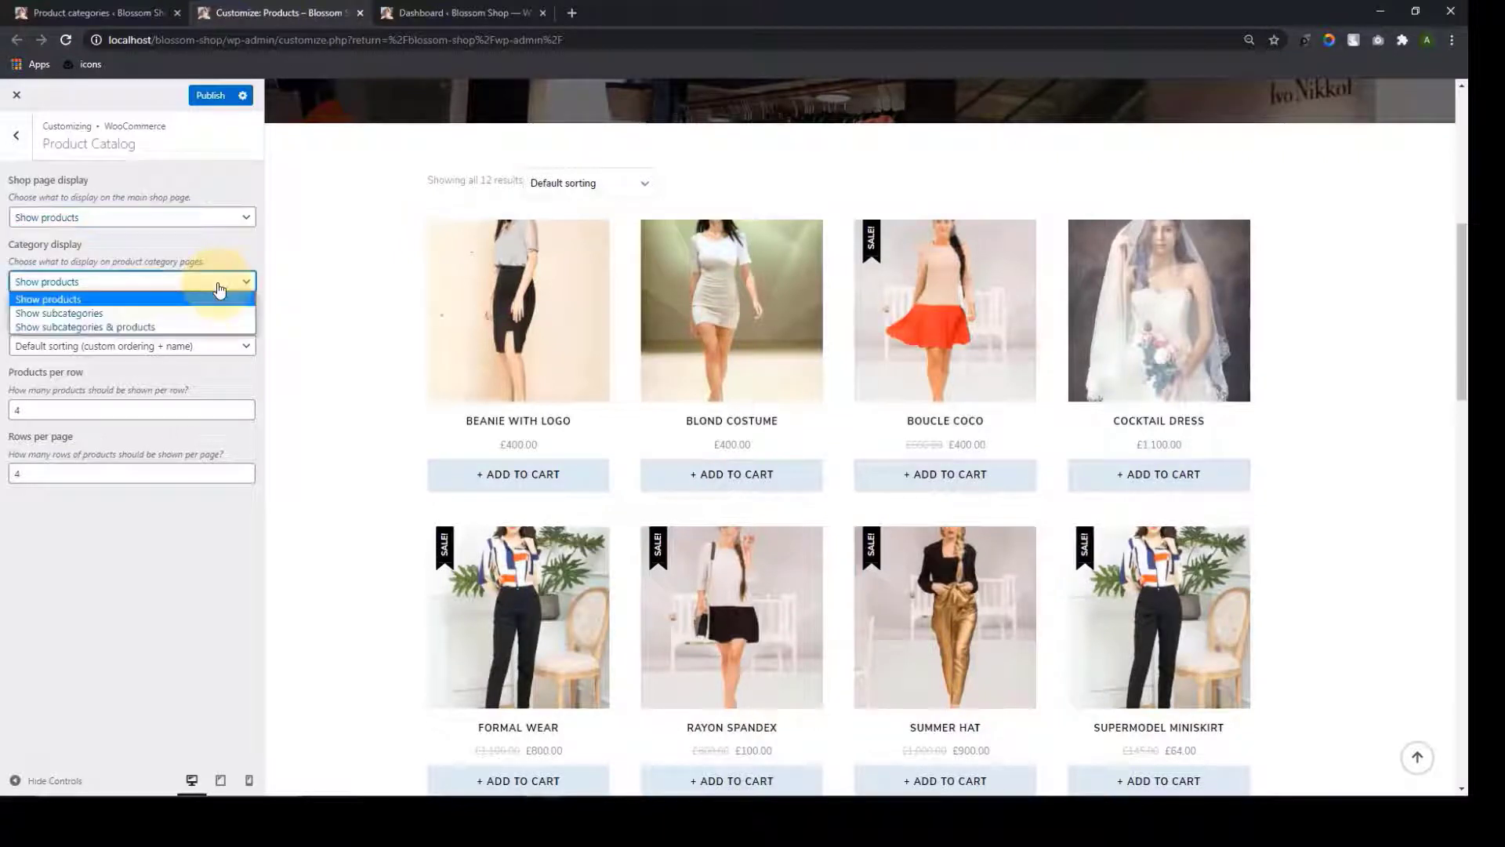
click(59, 313)
click(145, 346)
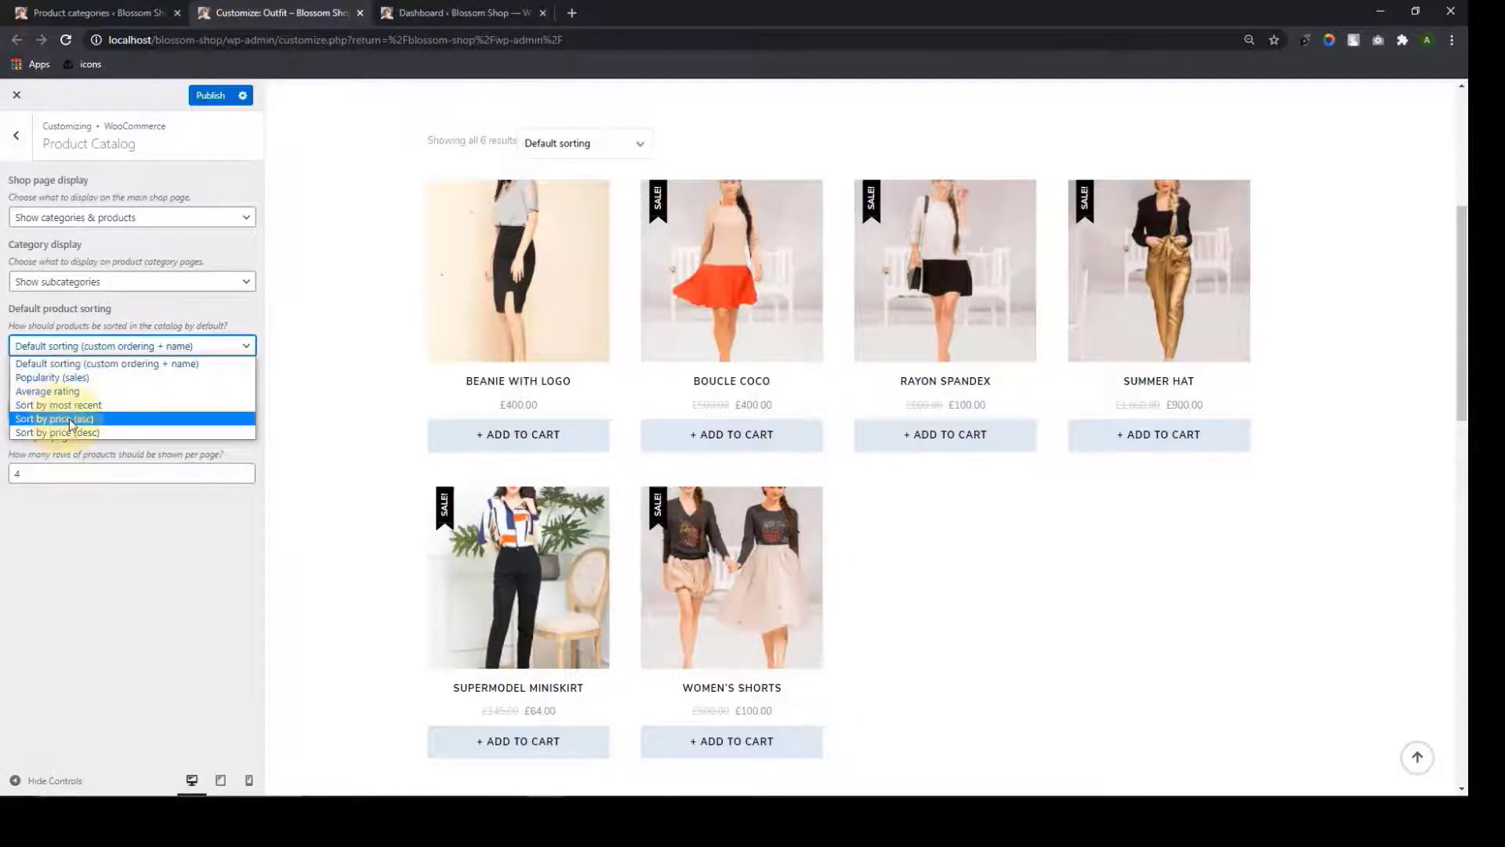
click(336, 329)
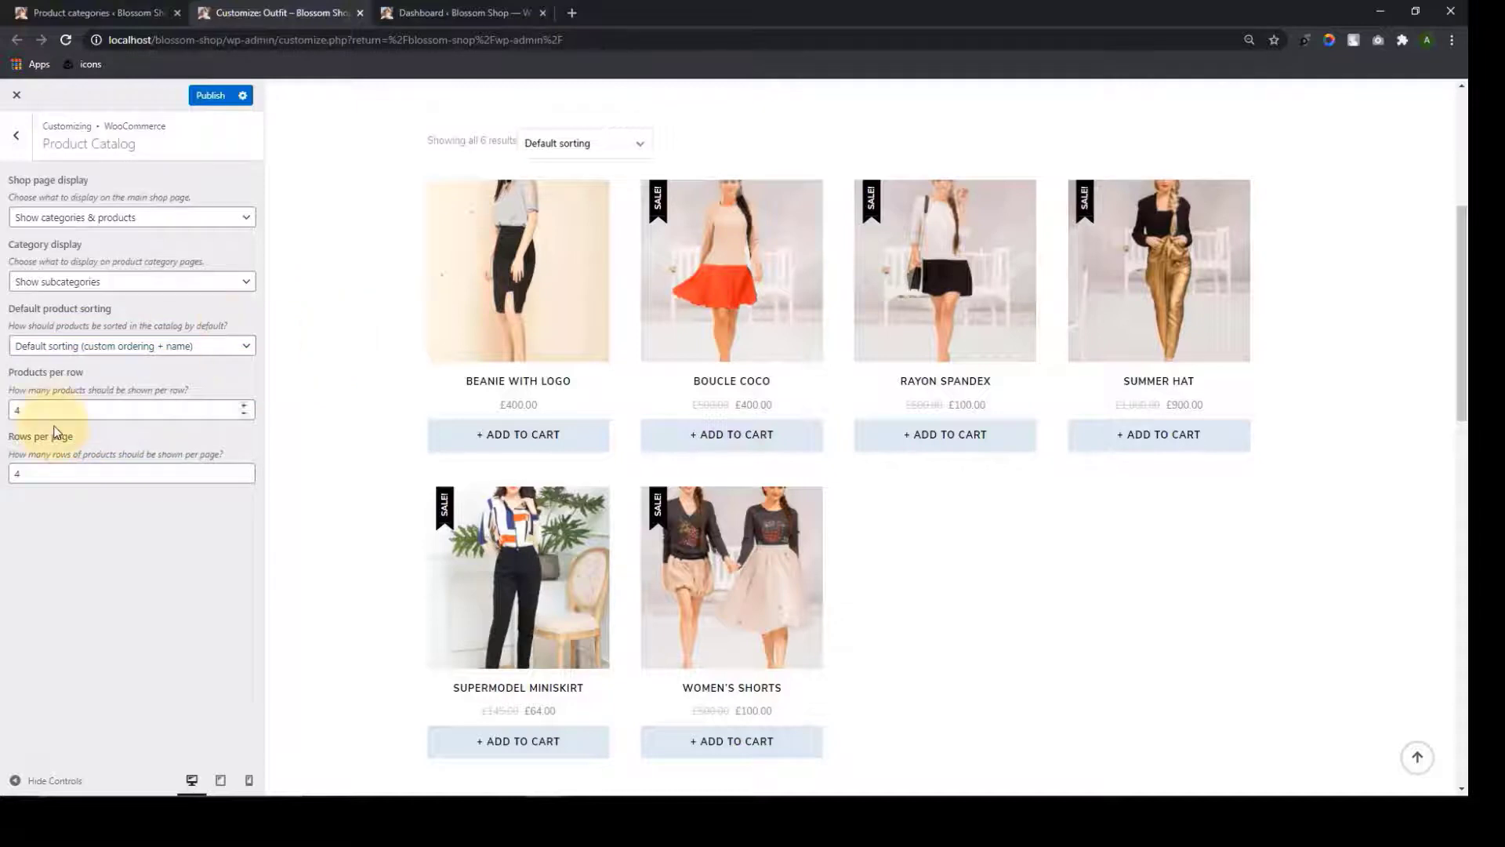
Set products per row to 2 with 4 rows per page, and publish
click(31, 414)
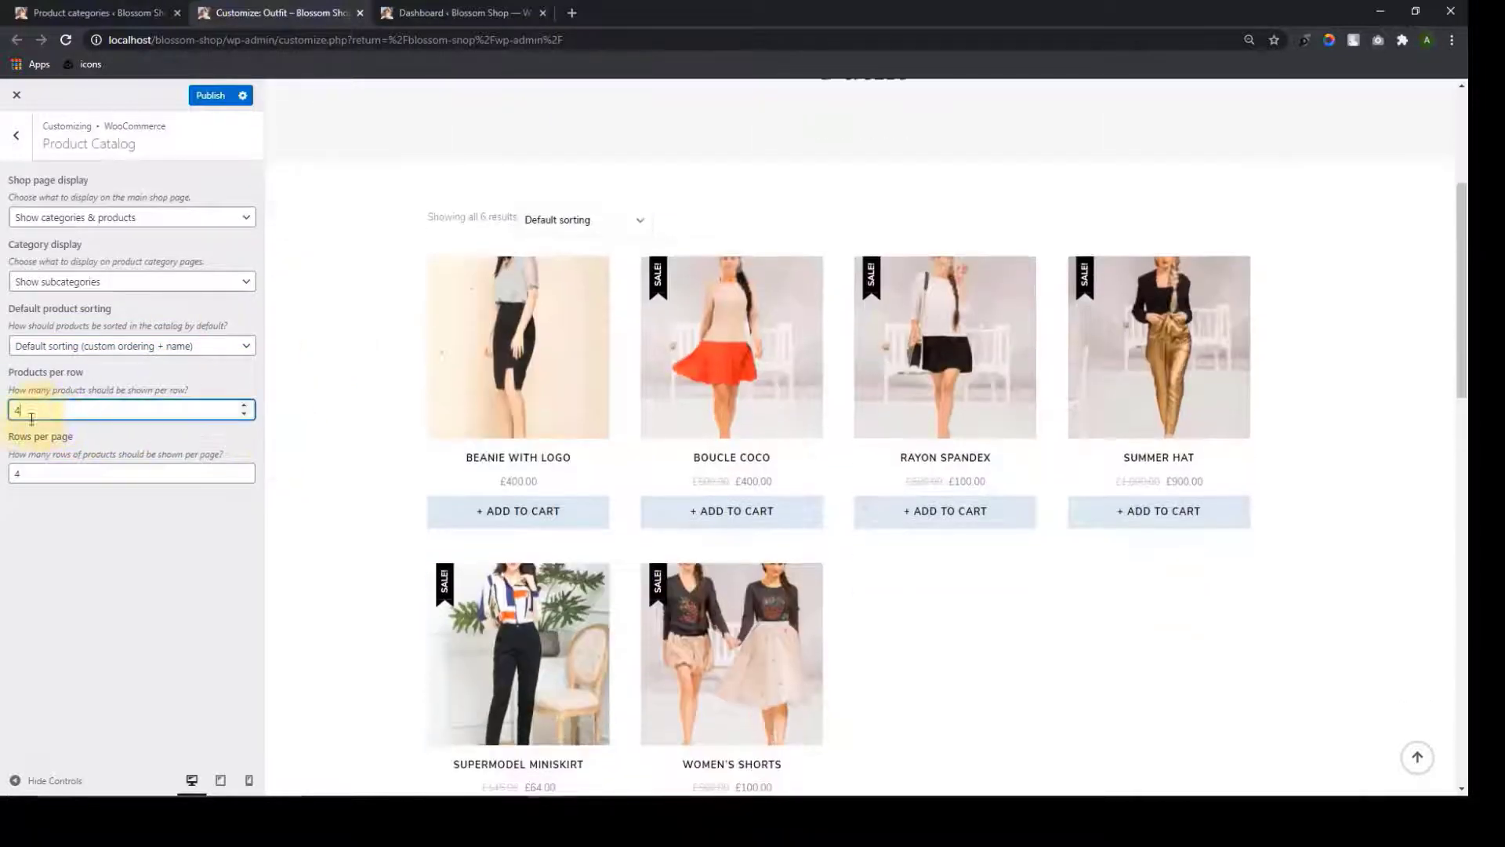
double_click(251, 408)
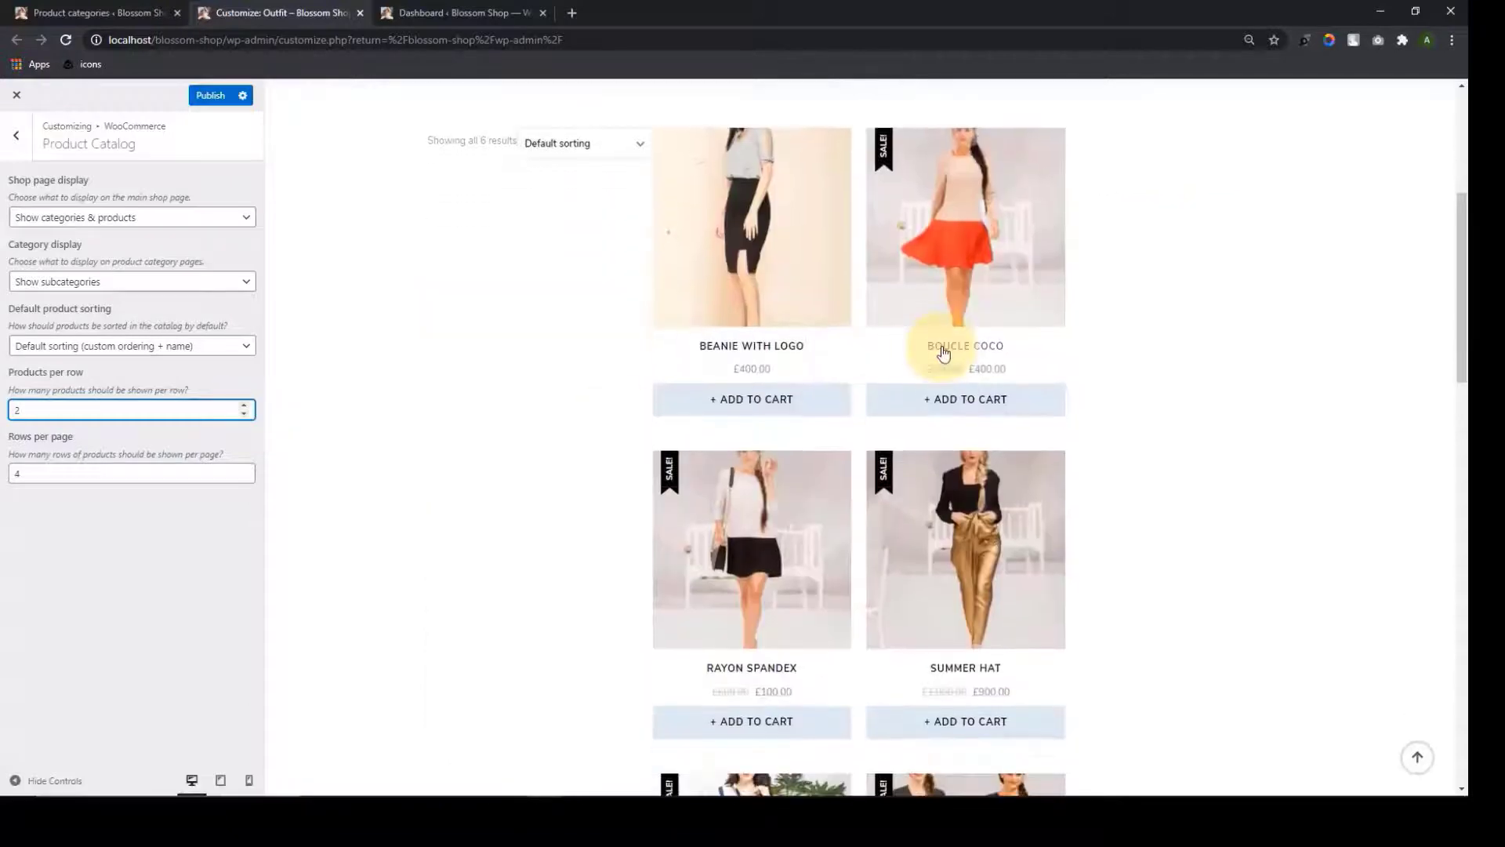
scroll(862, 431, down, 9)
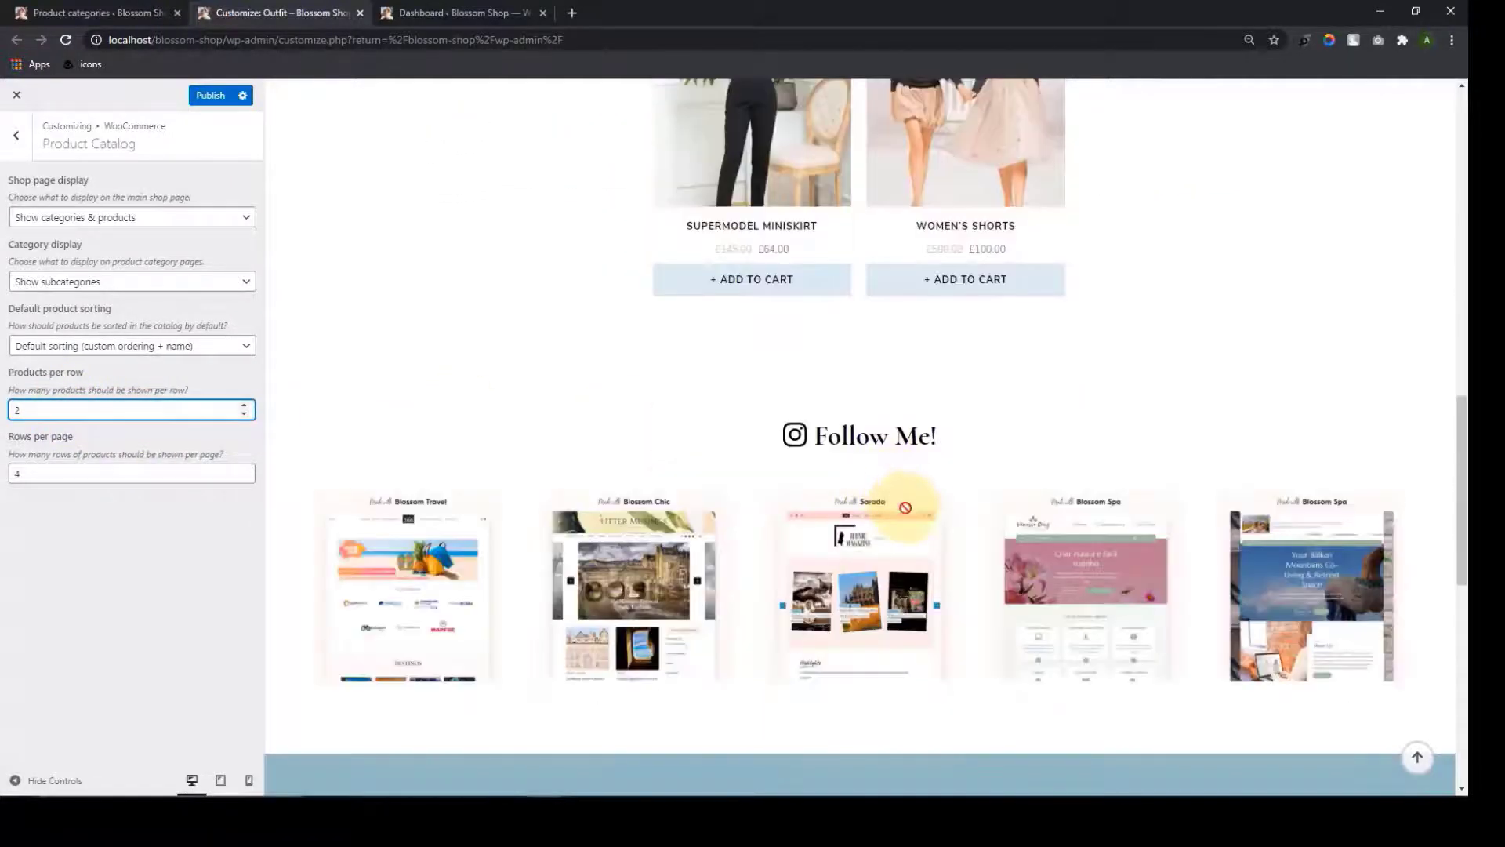
scroll(902, 494, up, 4)
scroll(902, 482, up, 5)
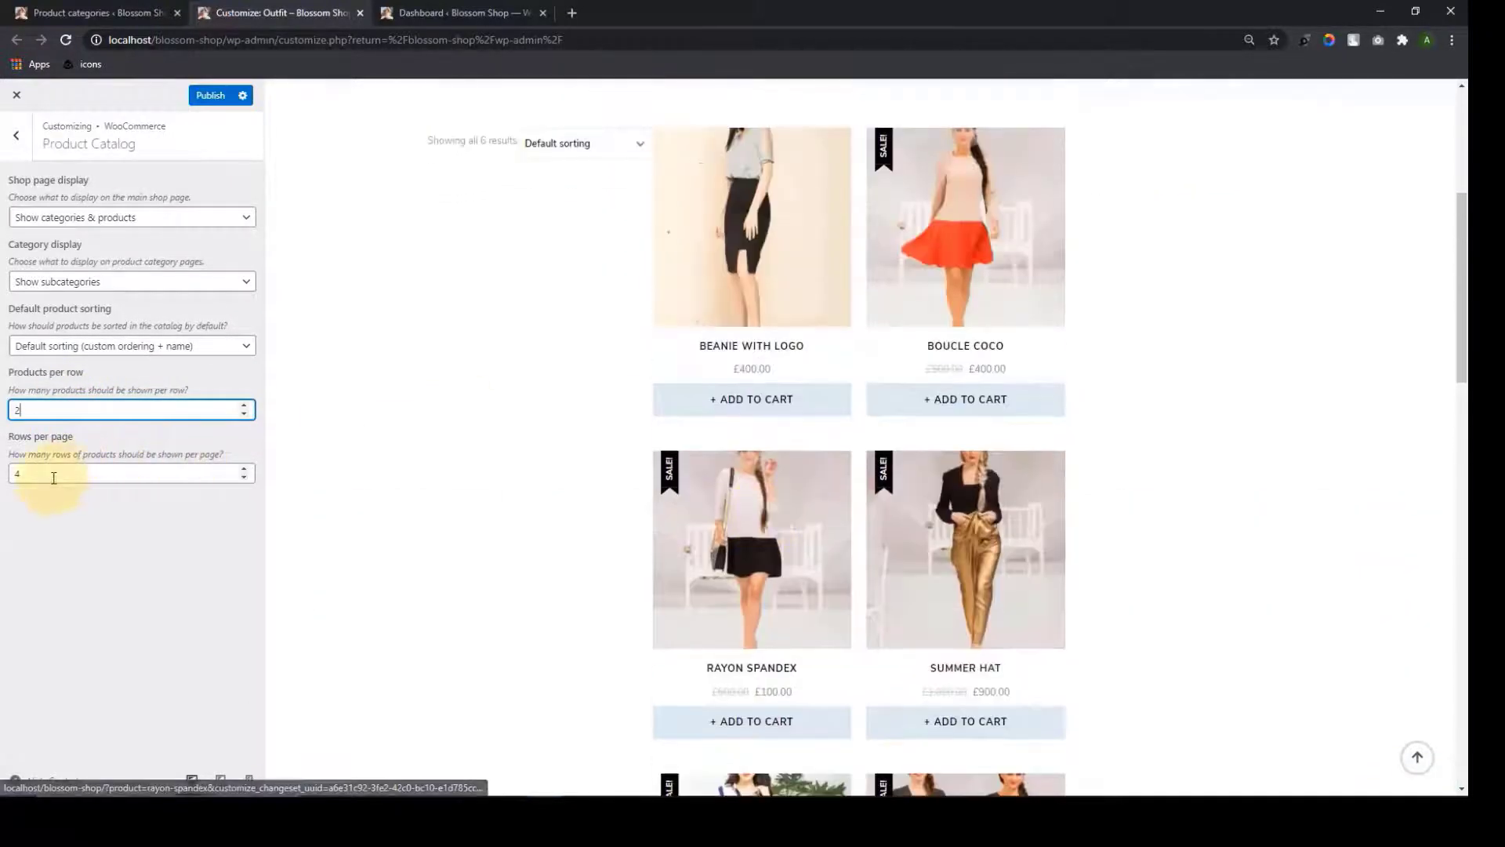
double_click(53, 477)
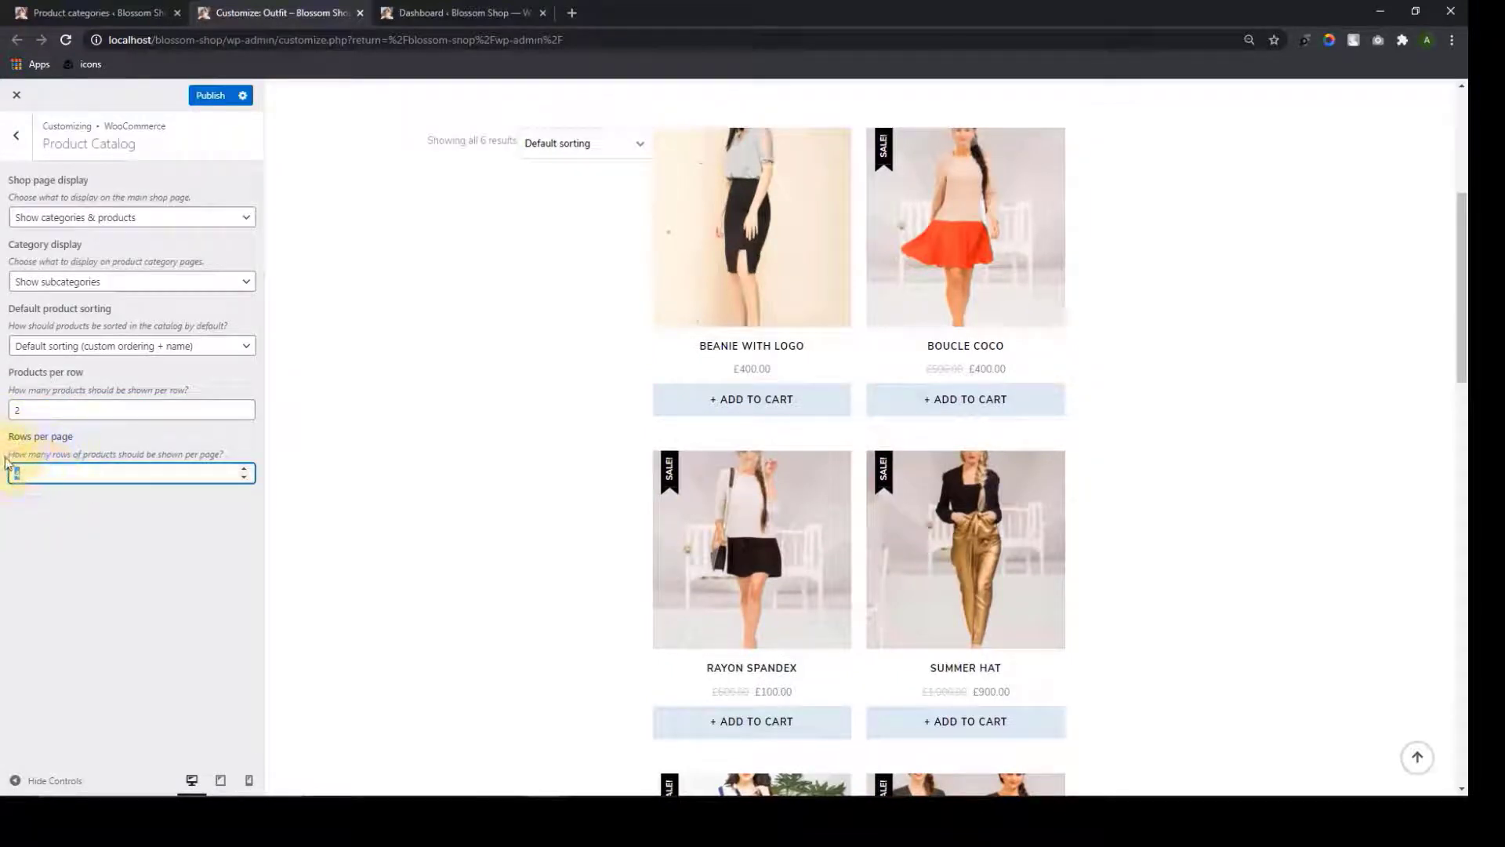
scroll(813, 487, down, 4)
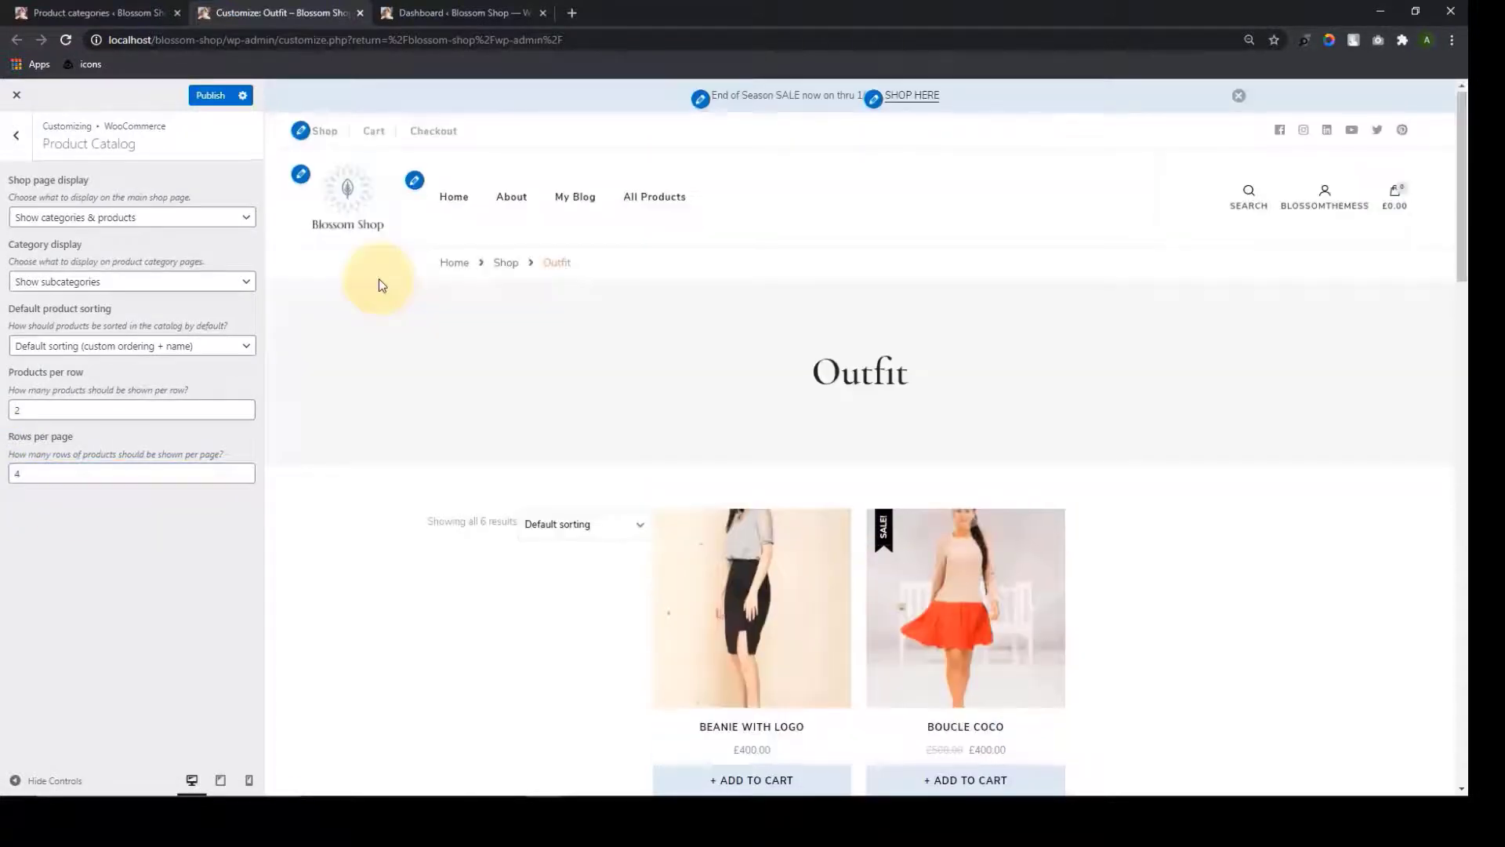
scroll(600, 561, down, 8)
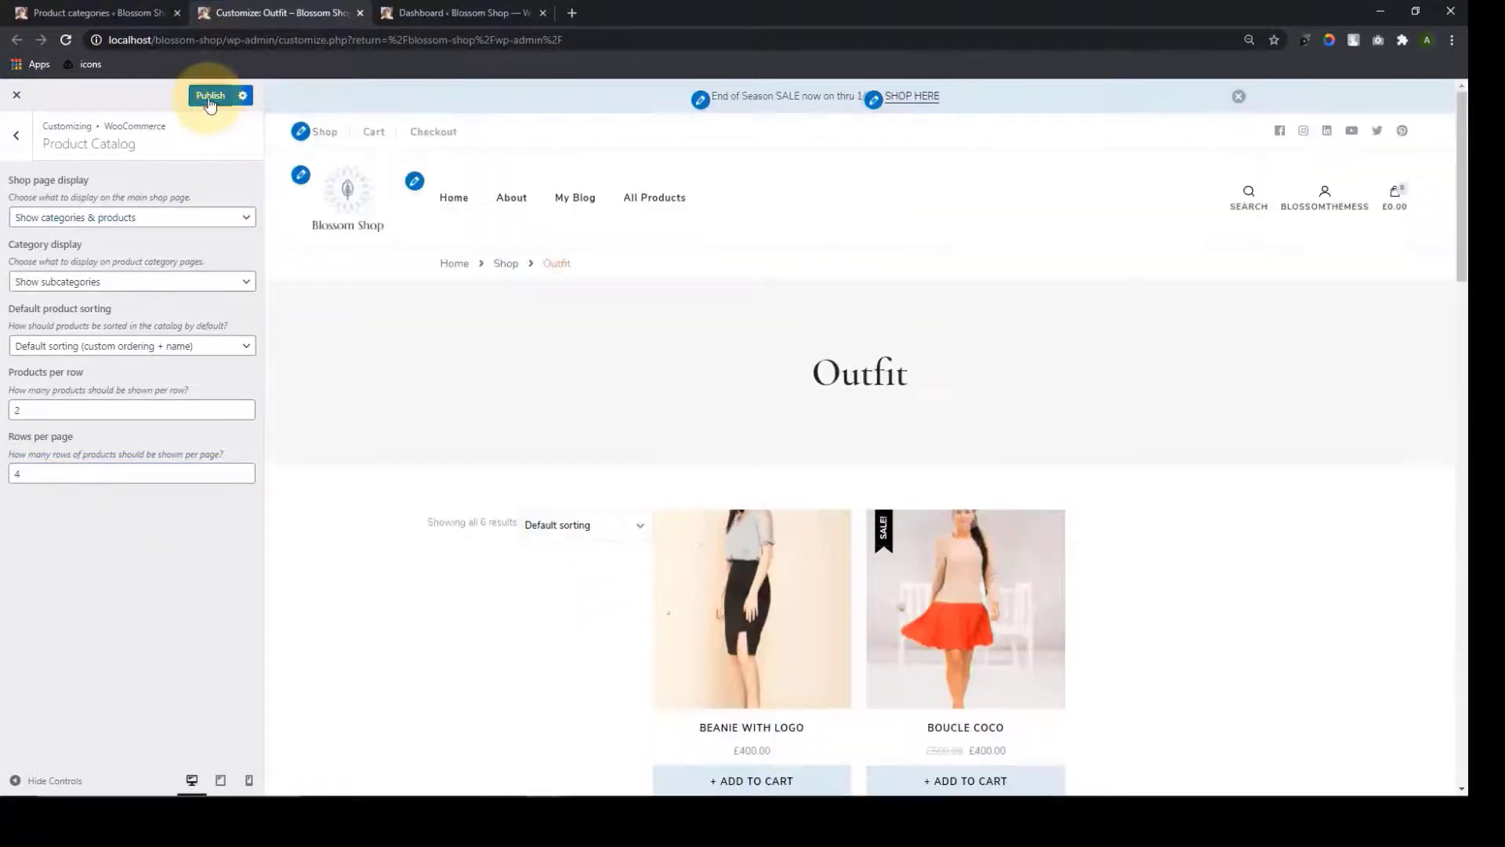
click(210, 97)
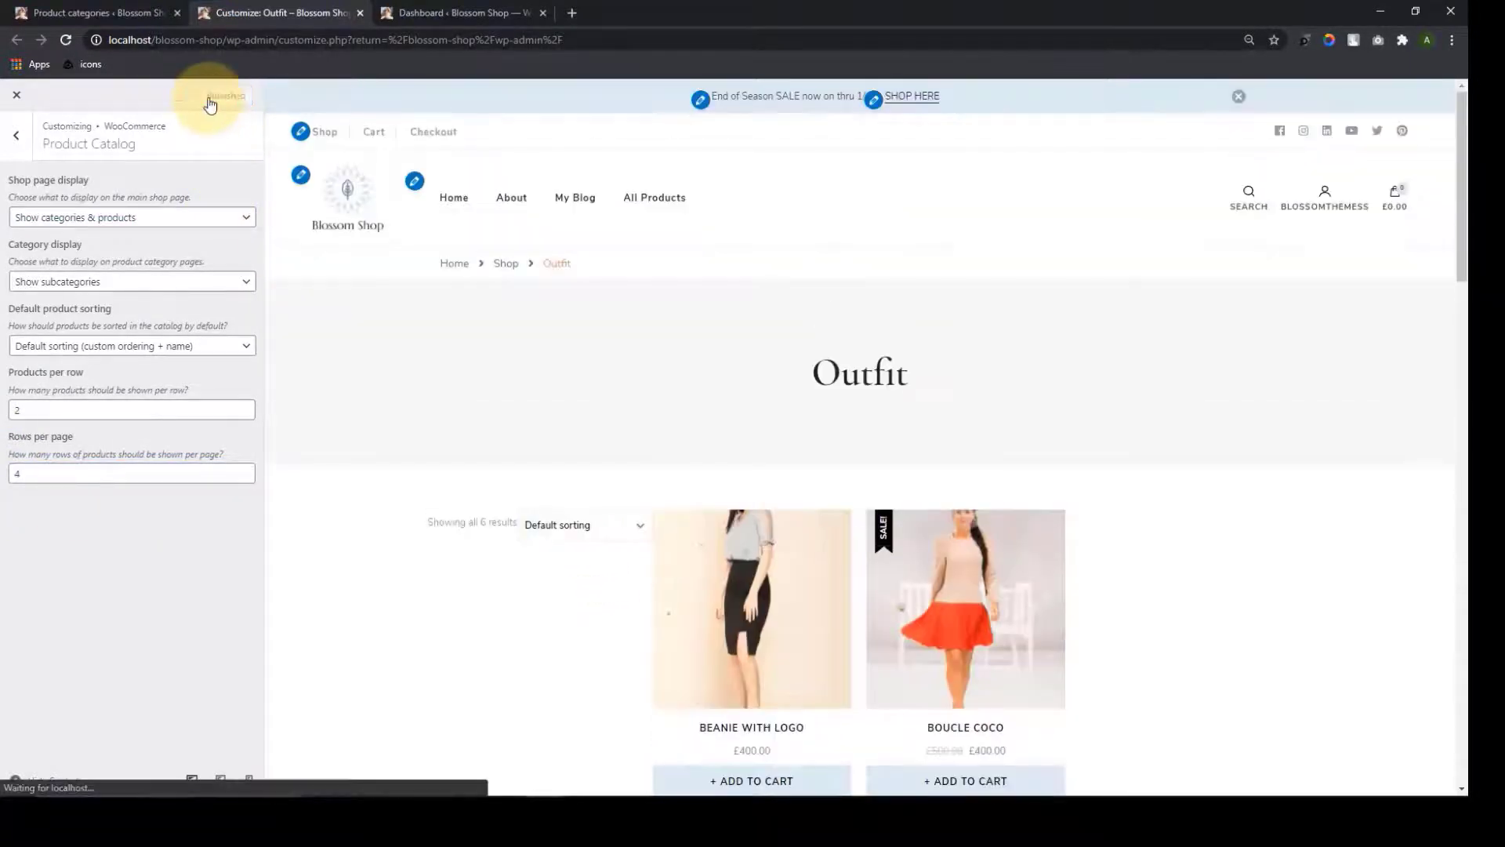
click(16, 135)
Switch the shop page display to Show products, then open the Product Images settings
click(99, 243)
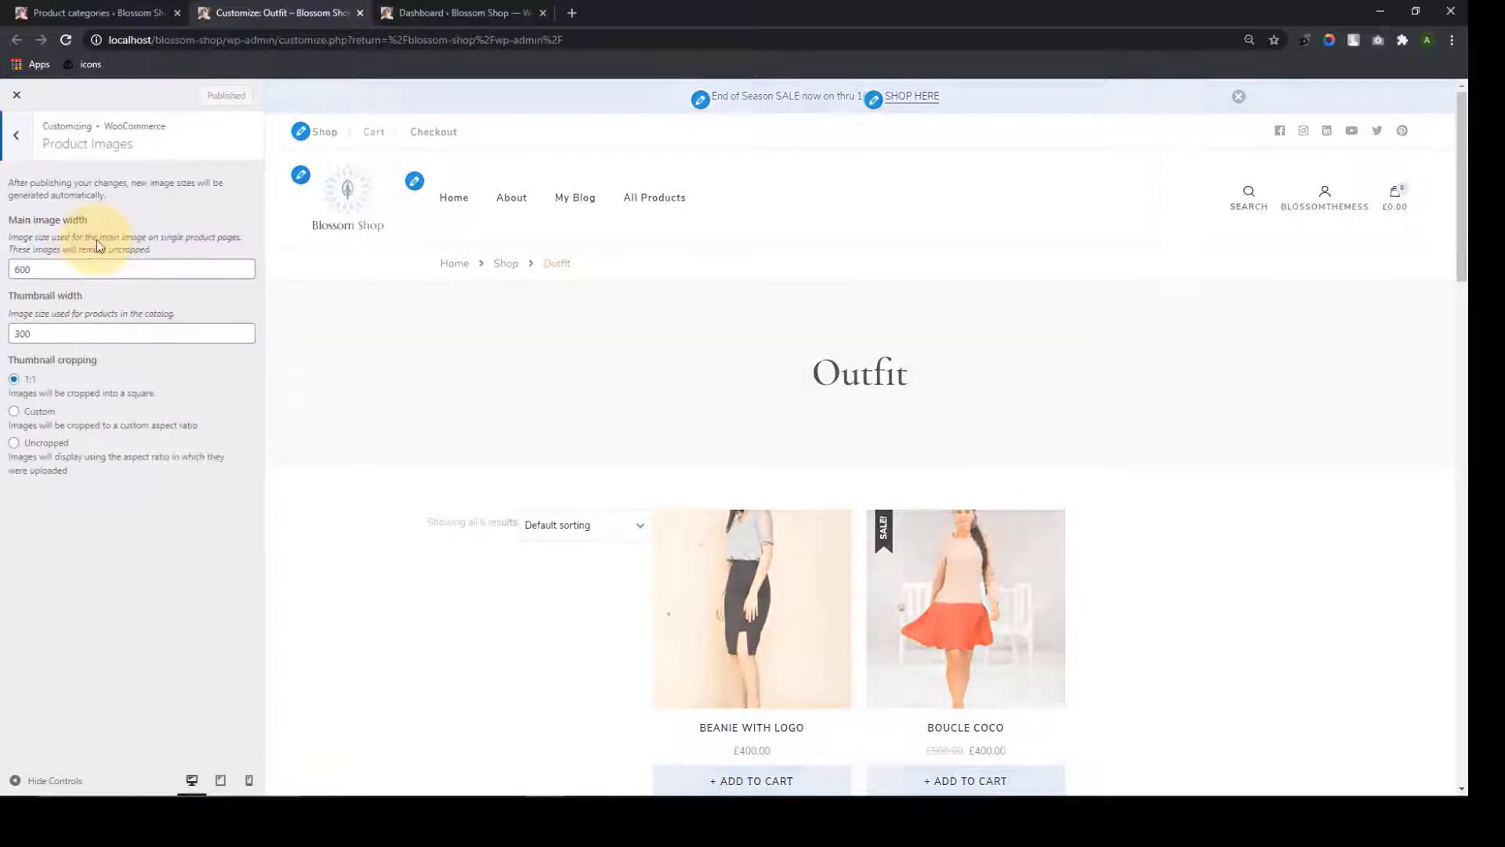
scroll(727, 448, down, 5)
click(16, 135)
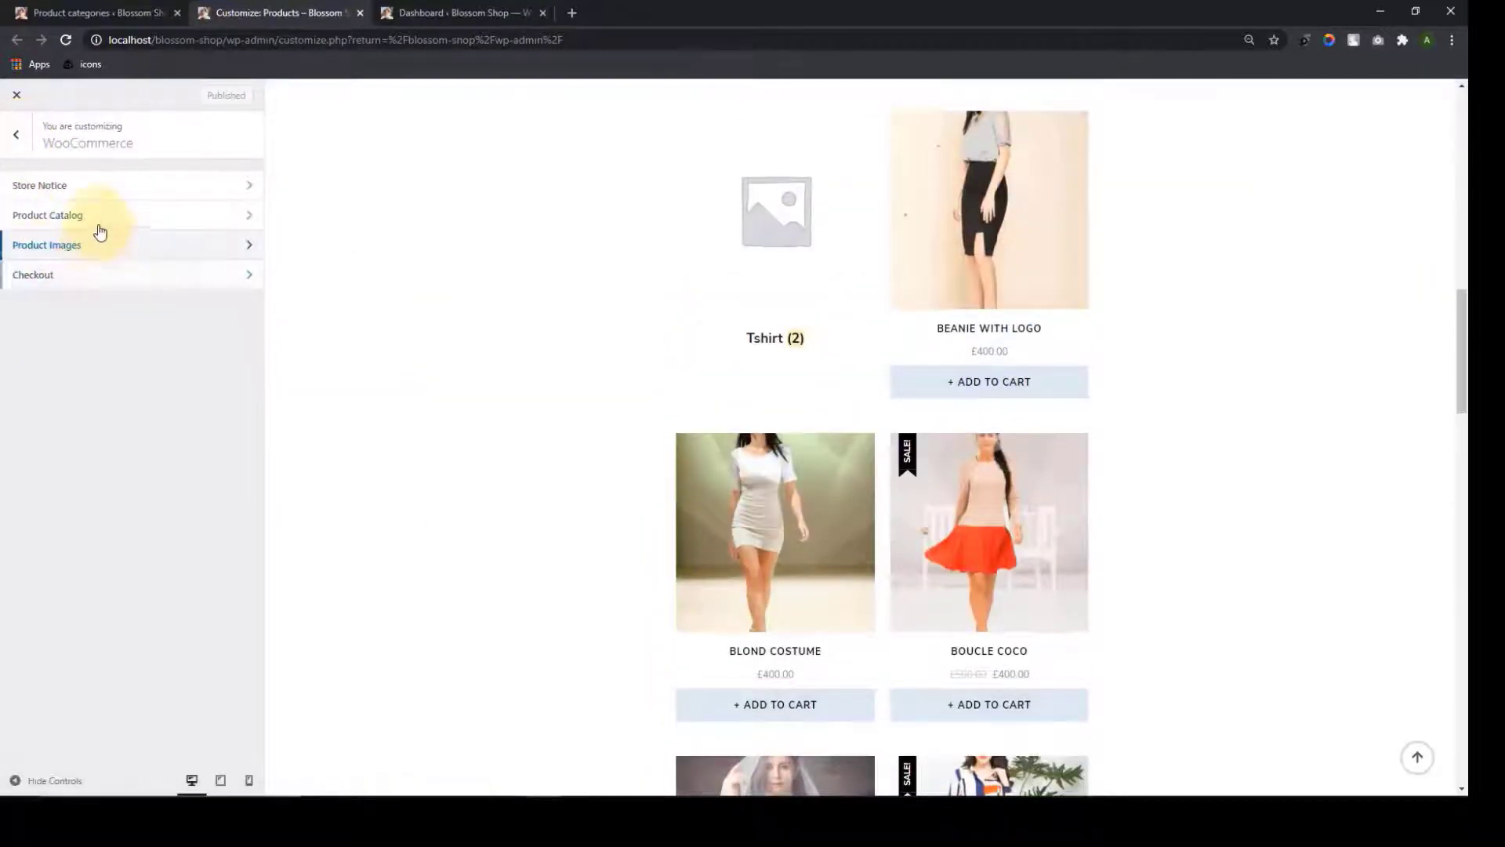
click(102, 221)
click(155, 223)
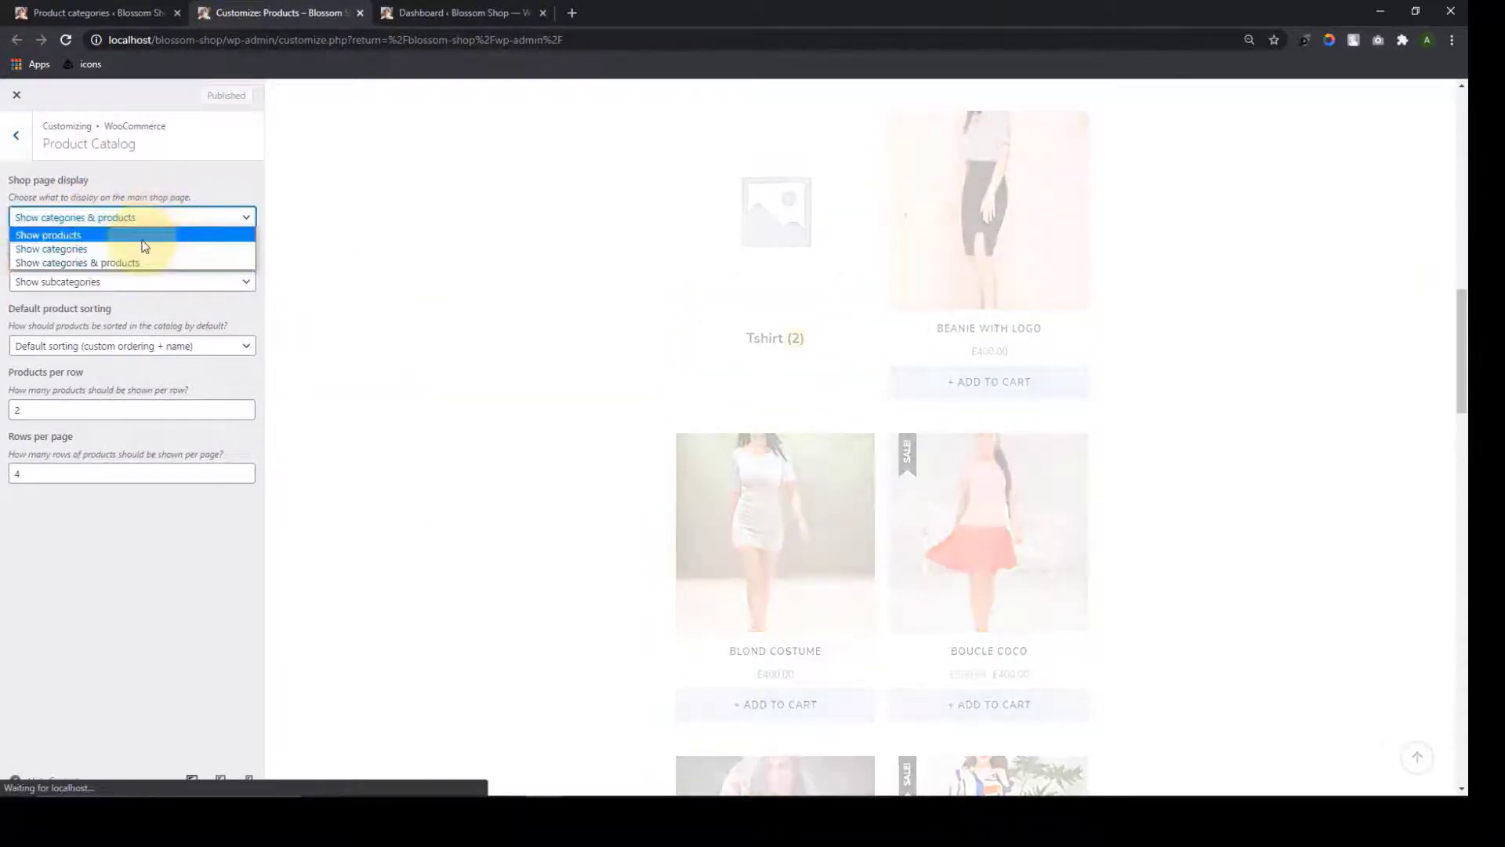
click(144, 237)
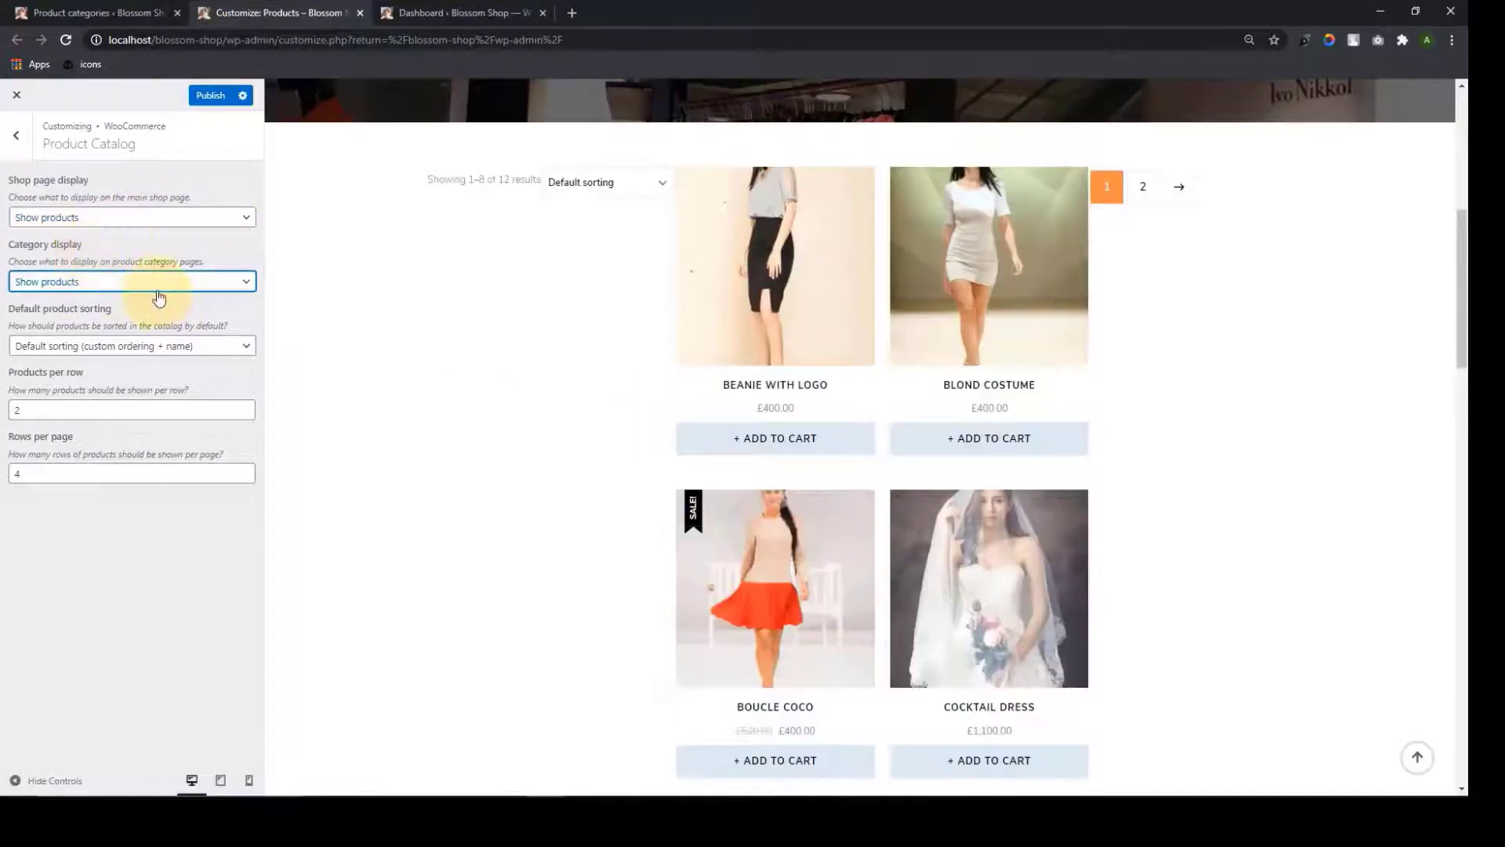
click(16, 135)
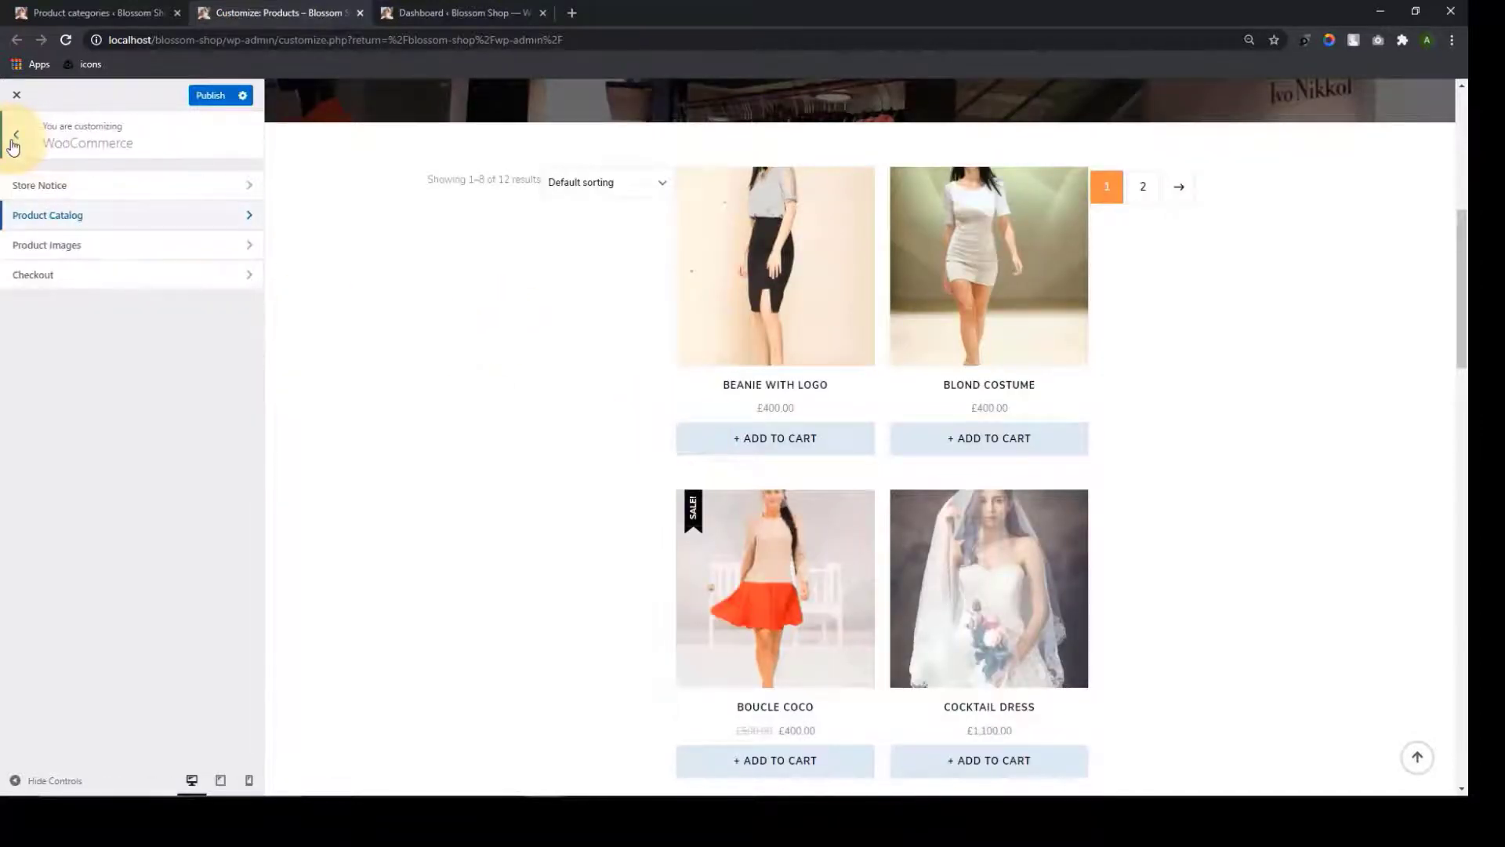
click(111, 245)
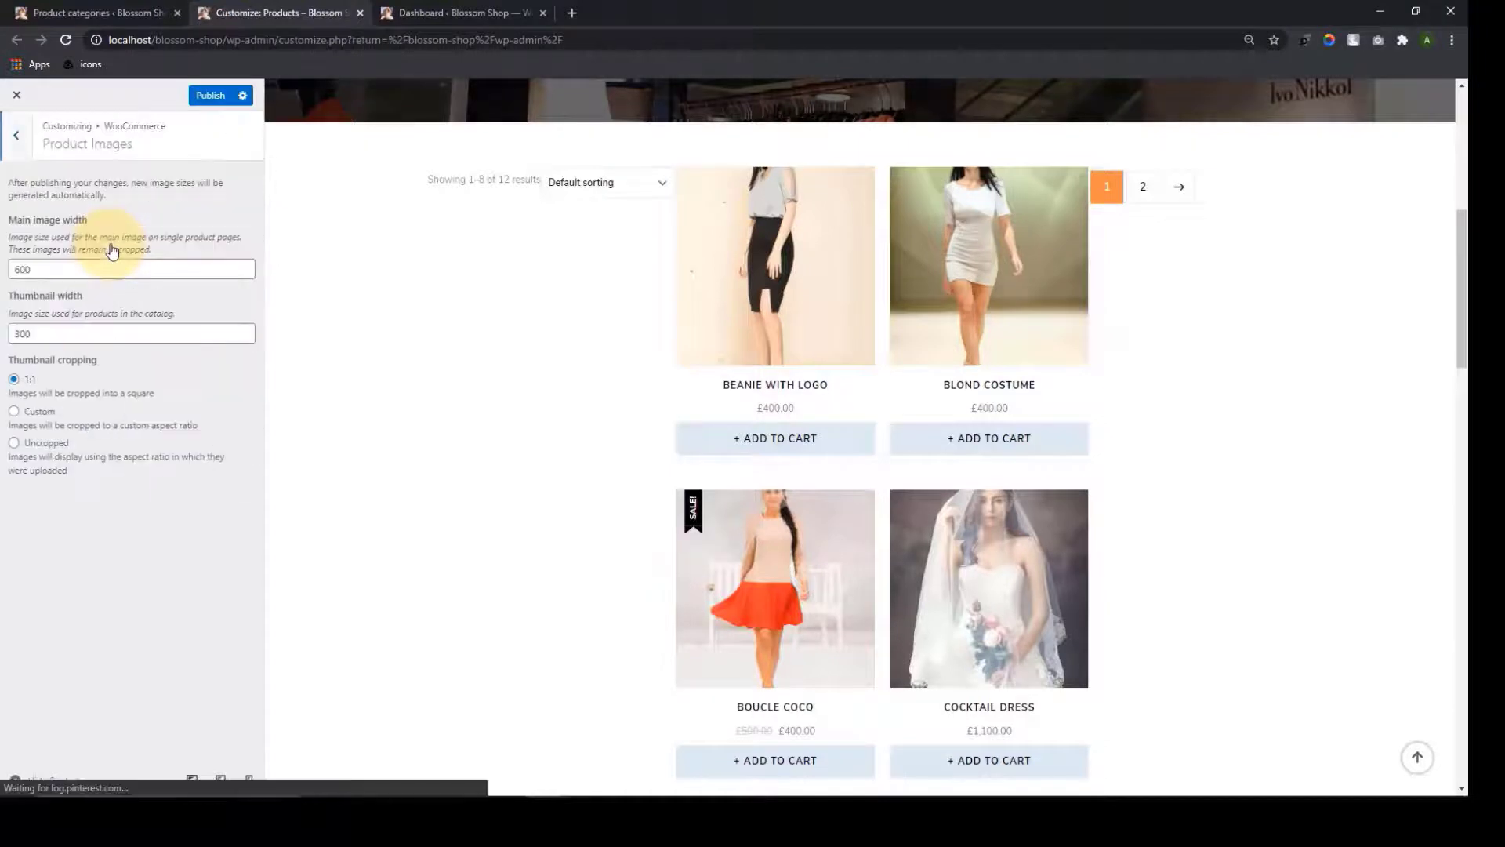
Set the main product image width to 600
scroll(735, 317, down, 10)
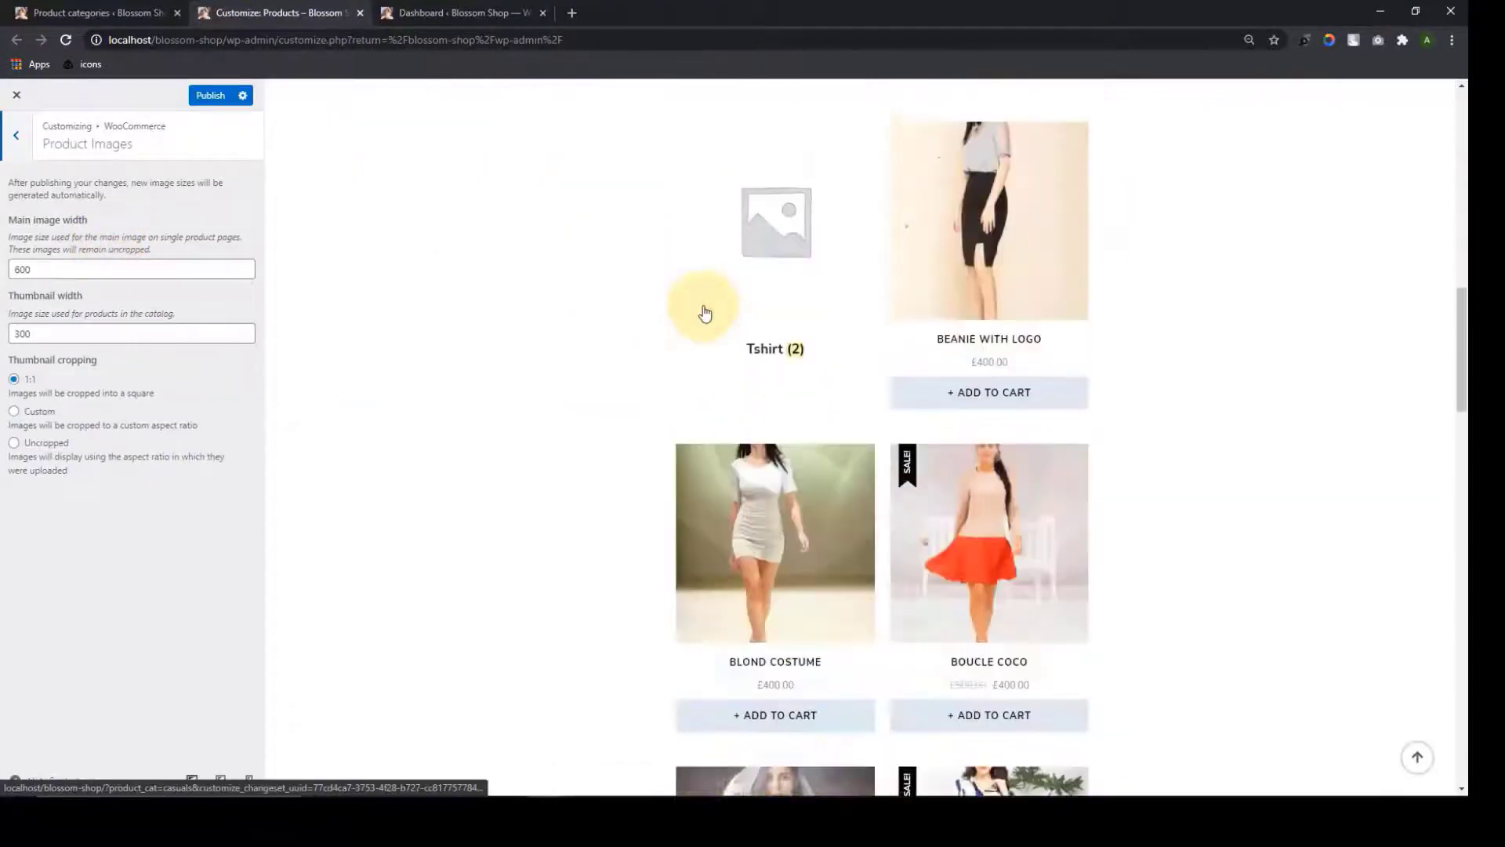
scroll(704, 313, down, 1)
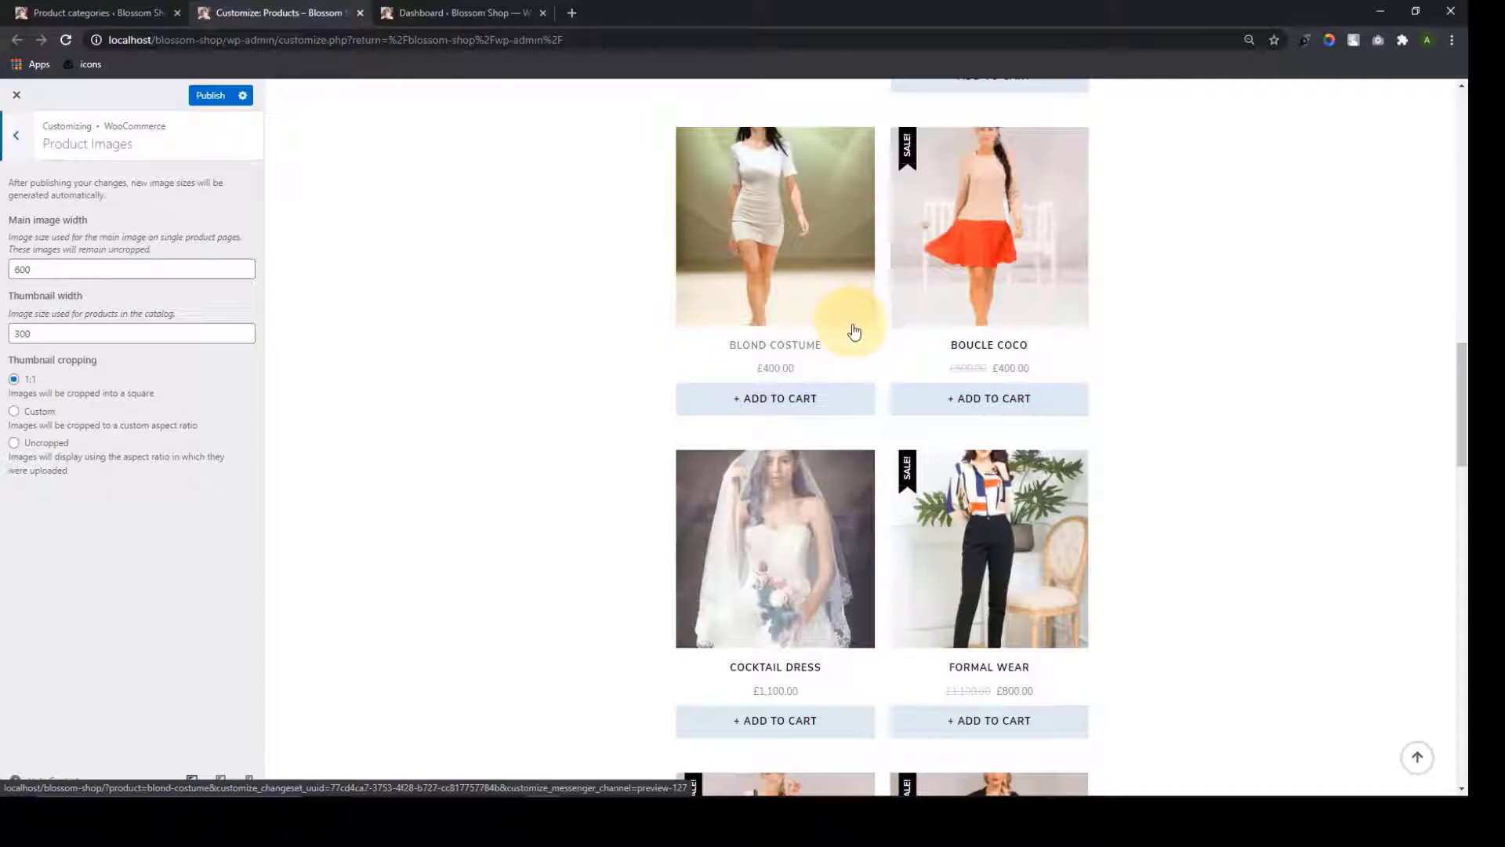
click(54, 272)
click(18, 334)
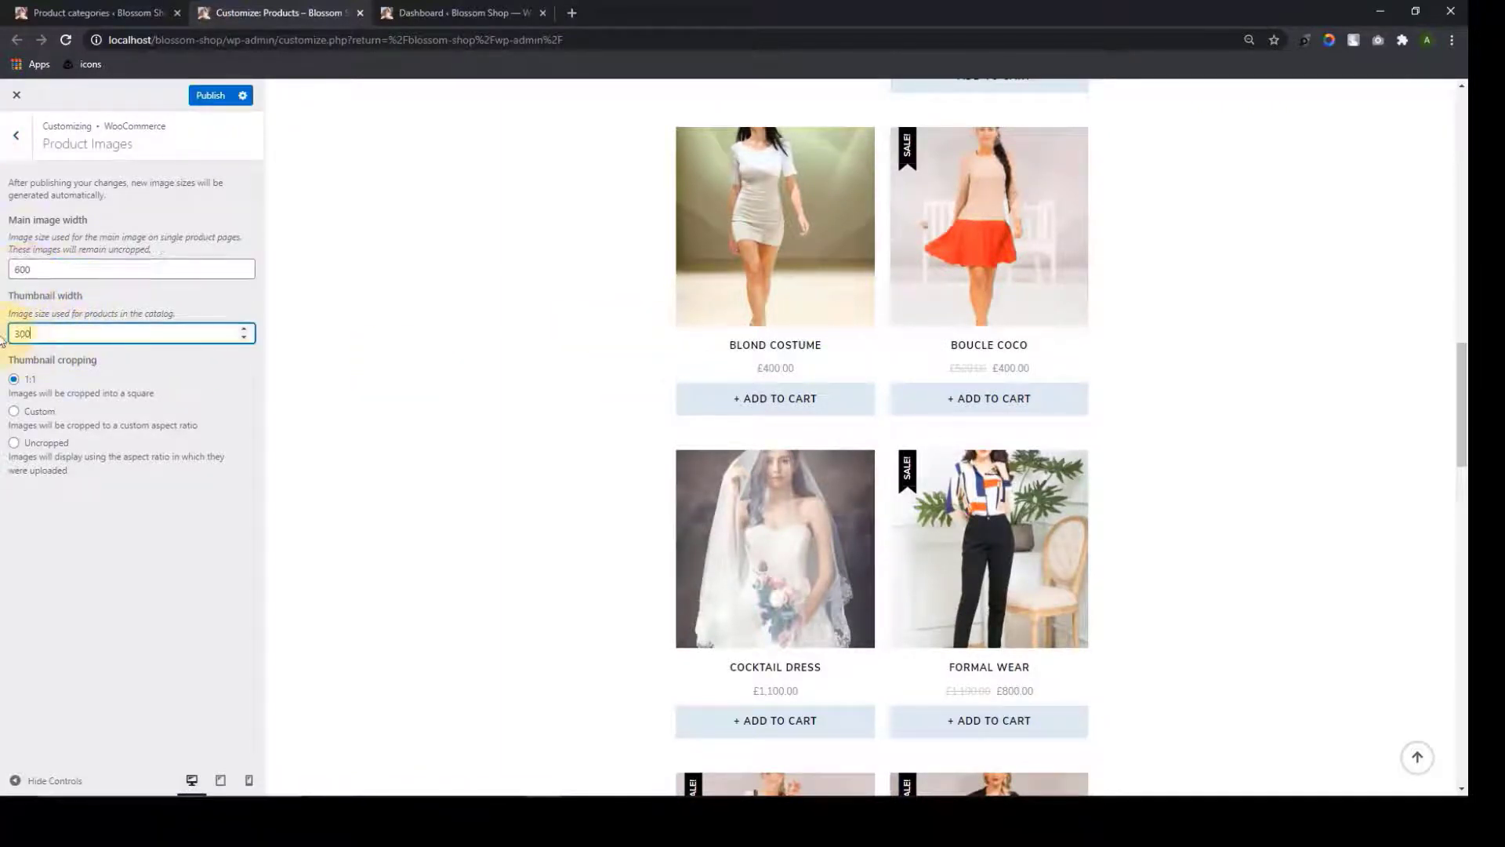
click(384, 320)
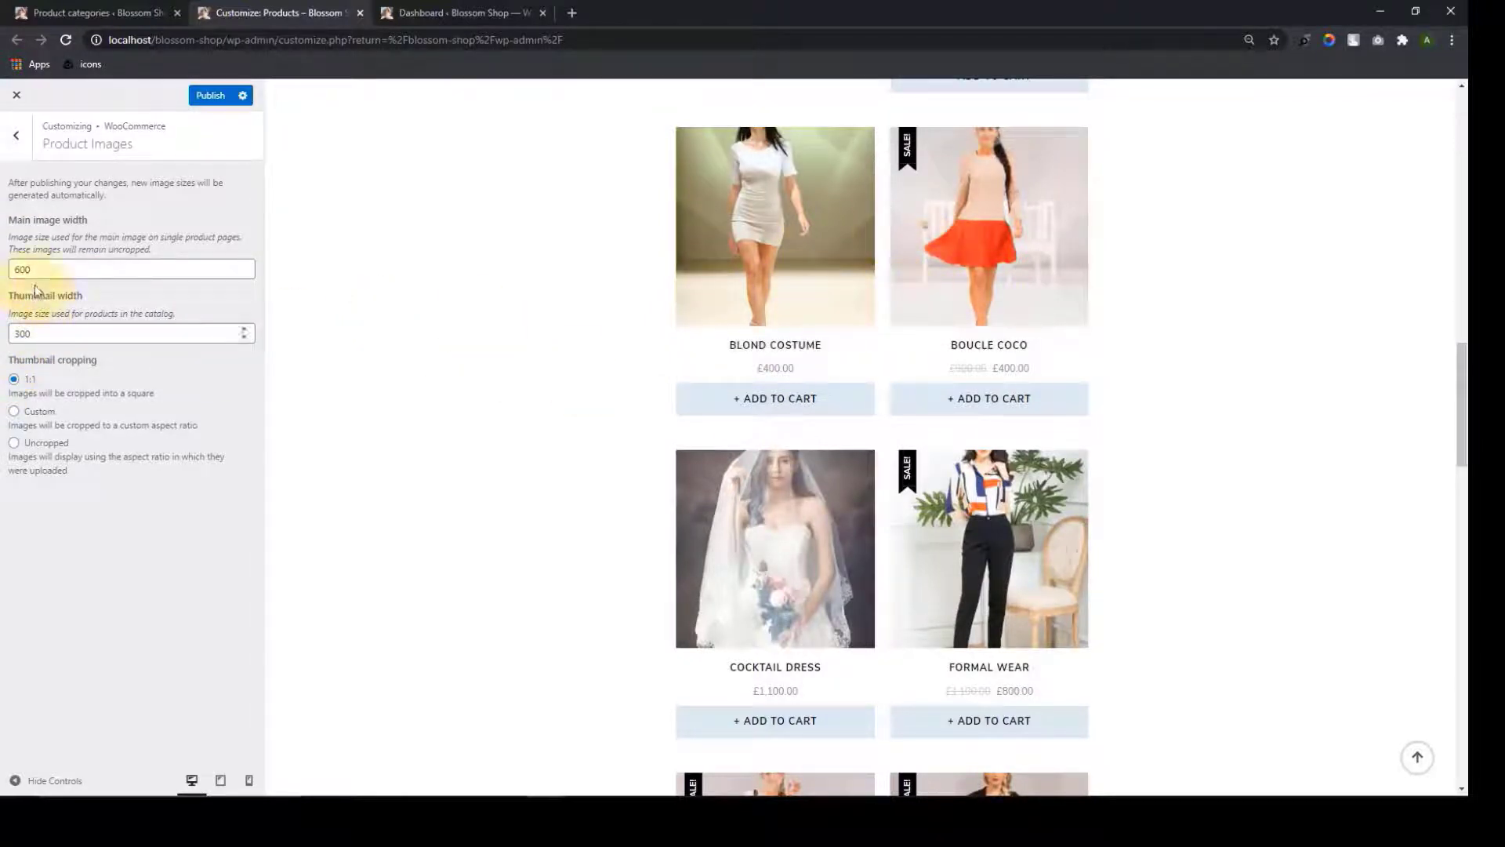
click(244, 273)
click(244, 273)
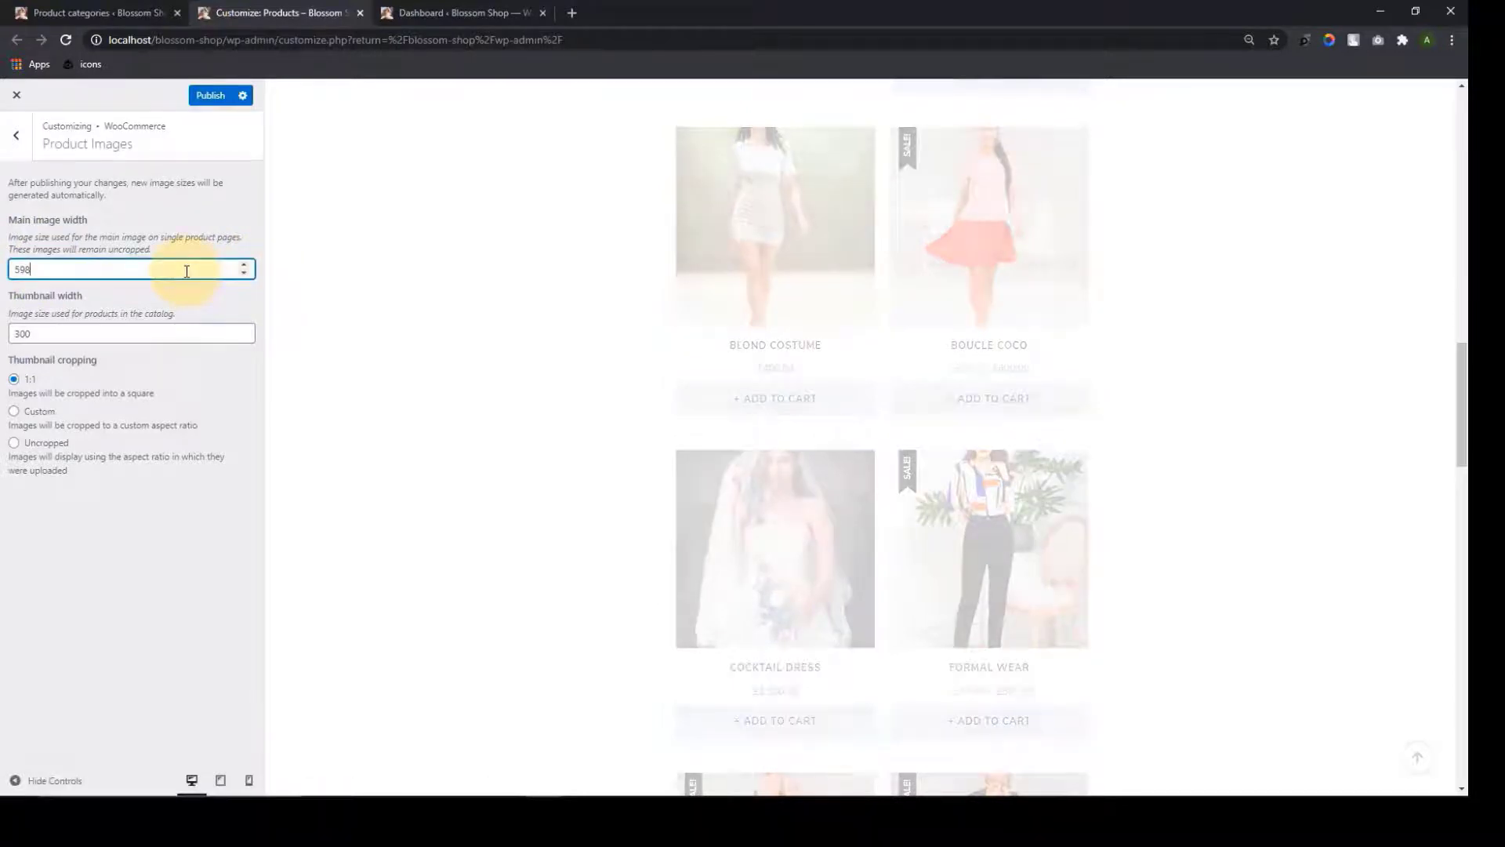
scroll(521, 296, up, 9)
click(33, 333)
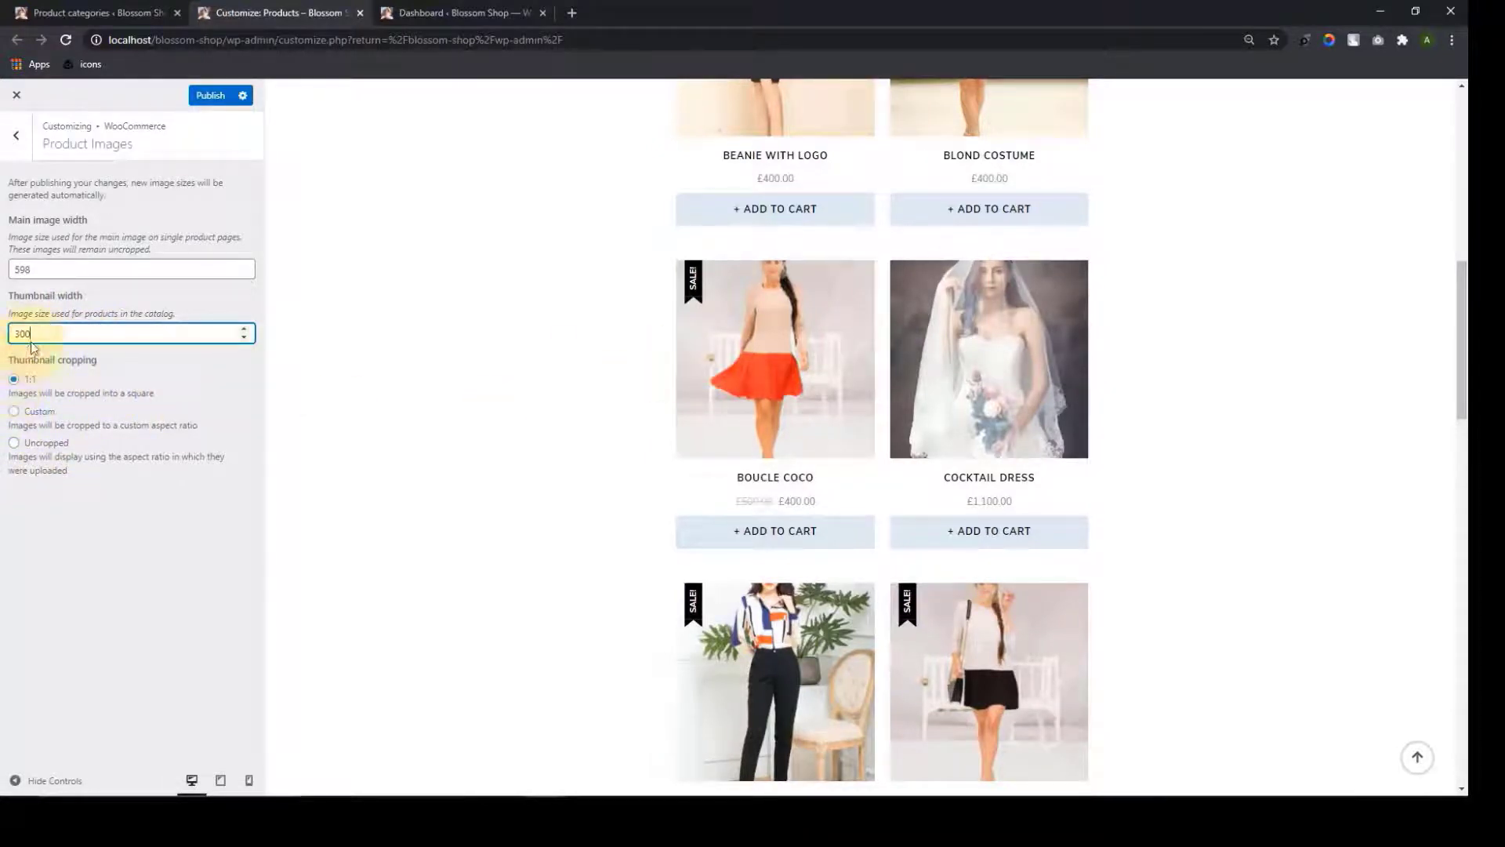
click(243, 266)
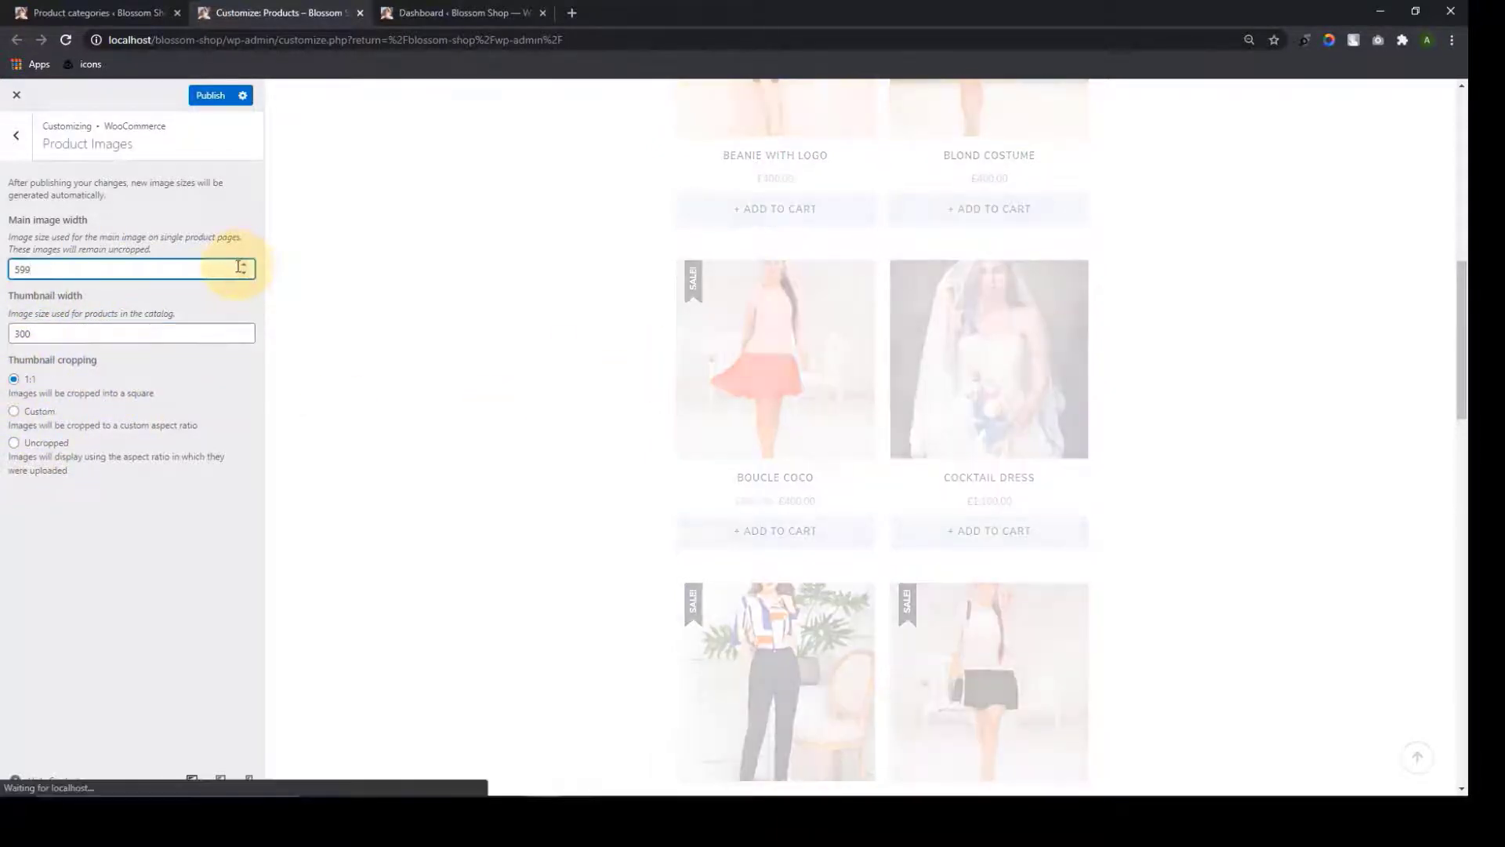
click(243, 266)
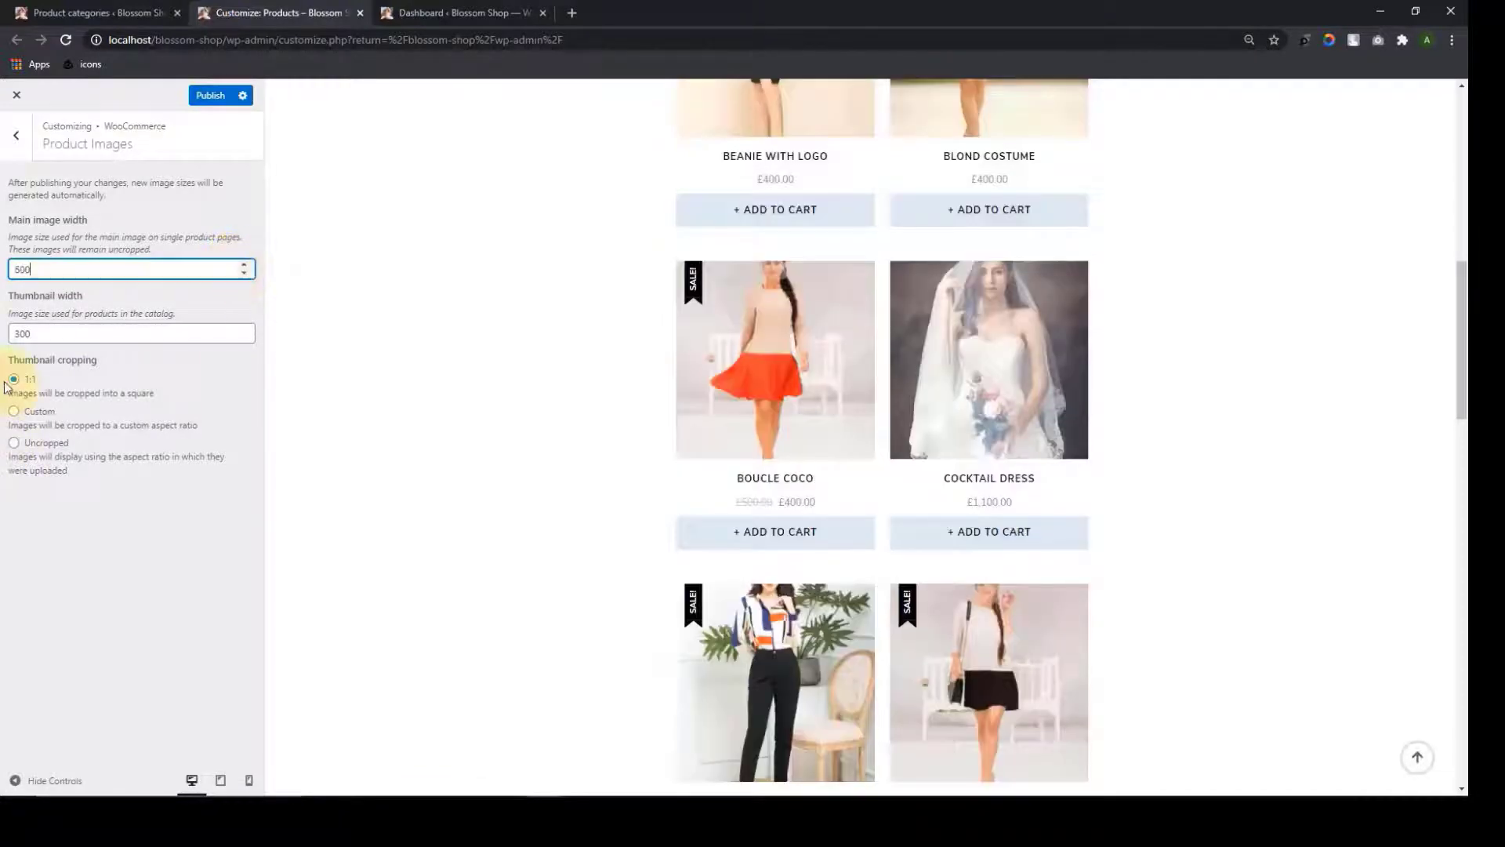
click(64, 386)
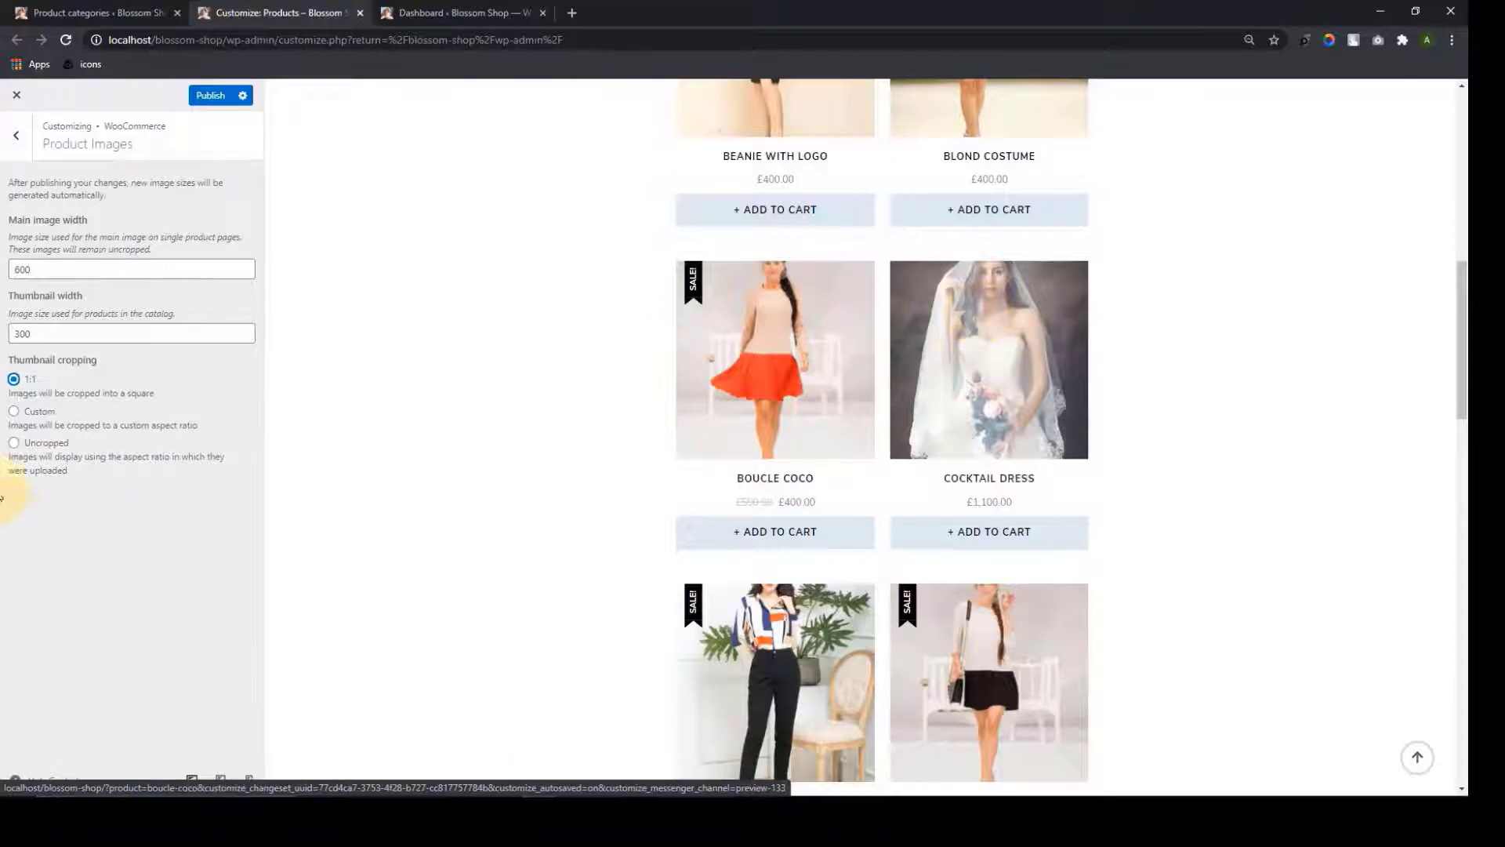
Try custom thumbnail cropping, settle on Uncropped, then open the Checkout options
click(14, 415)
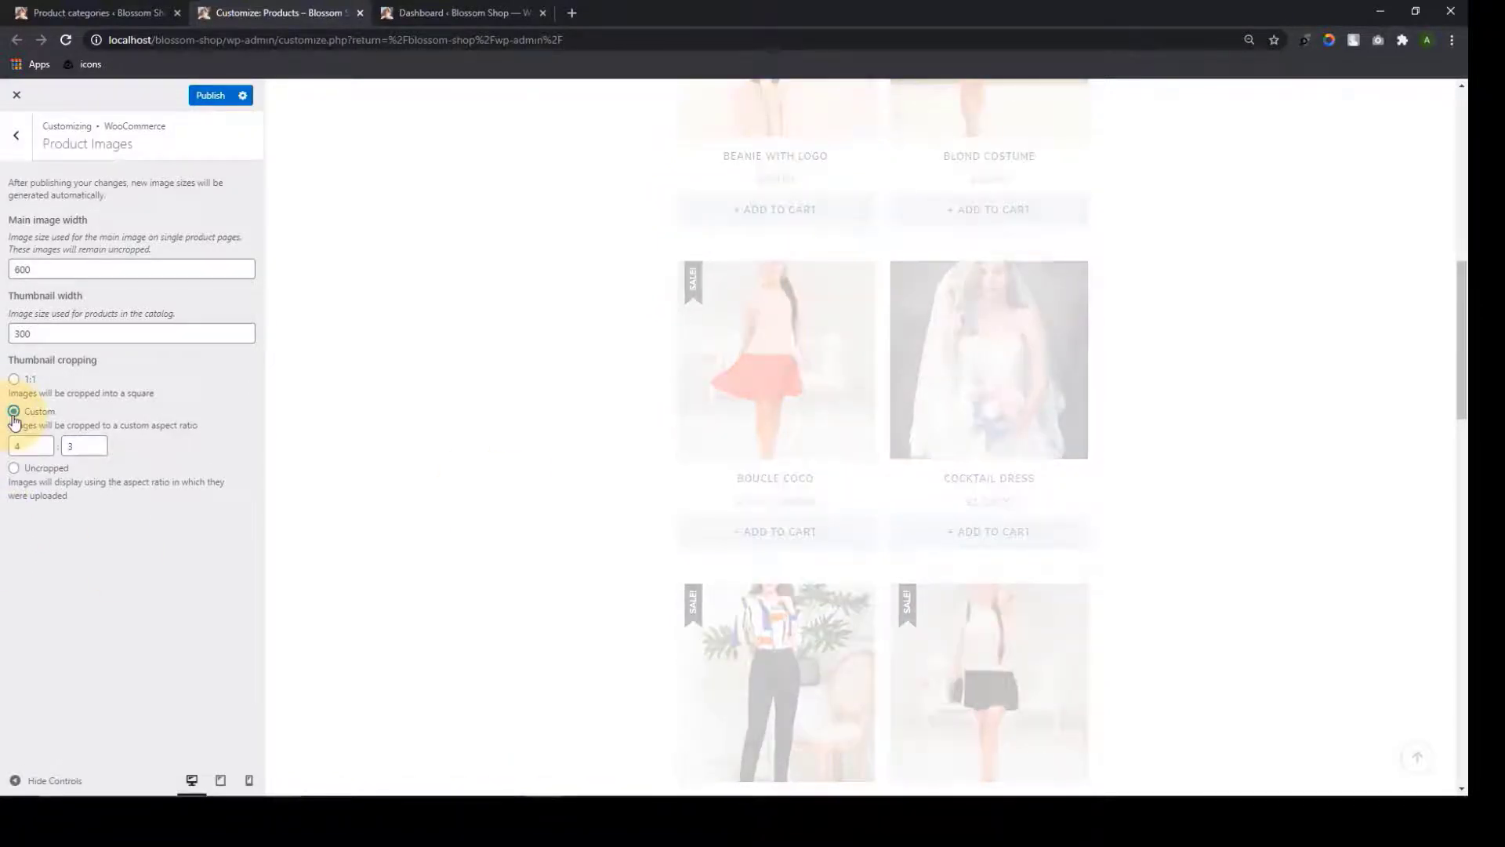
drag(73, 448, 62, 448)
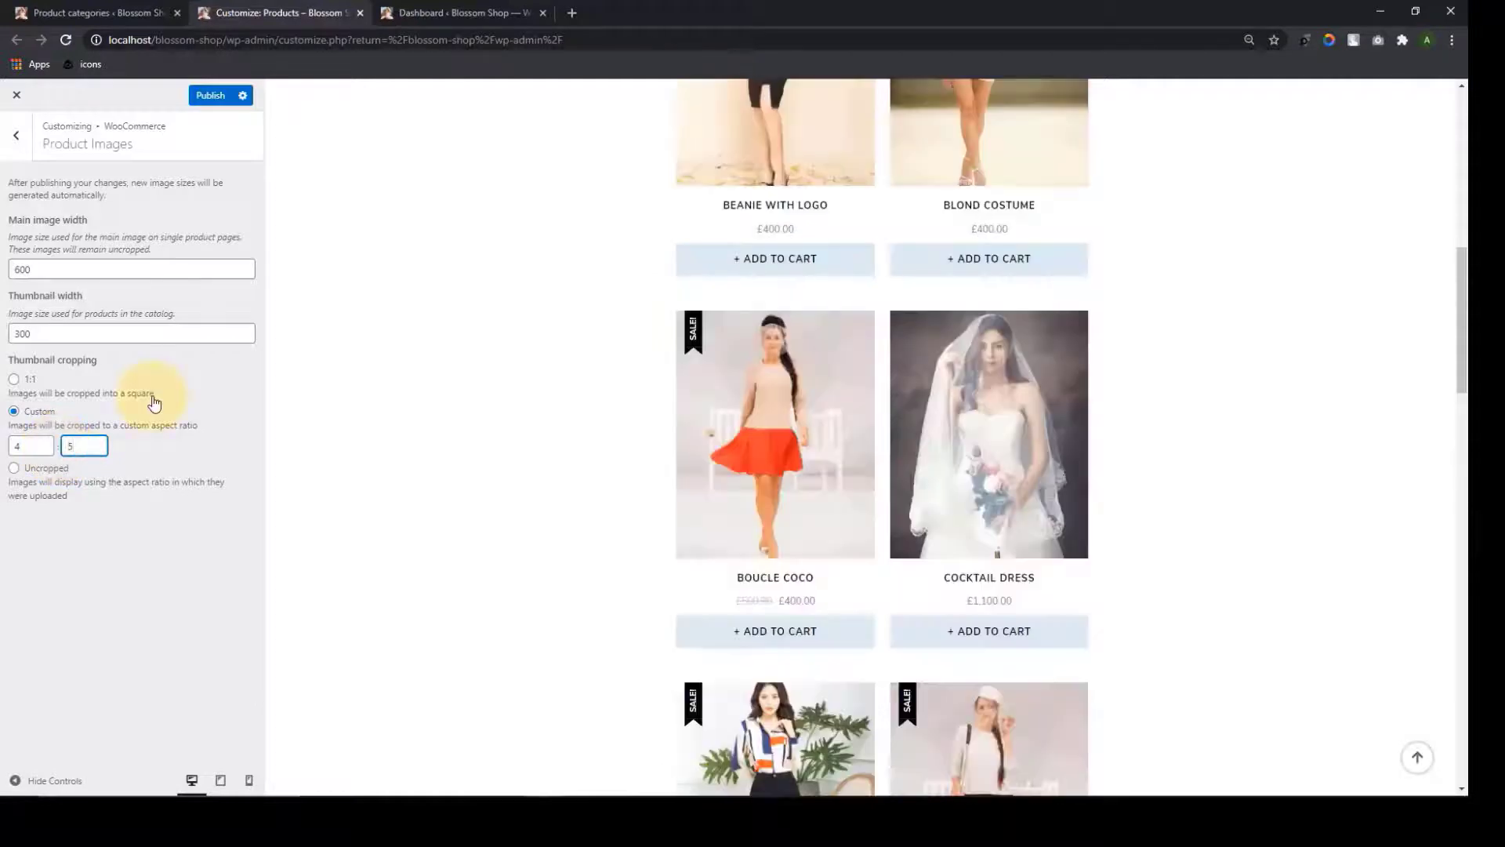
scroll(1004, 470, down, 5)
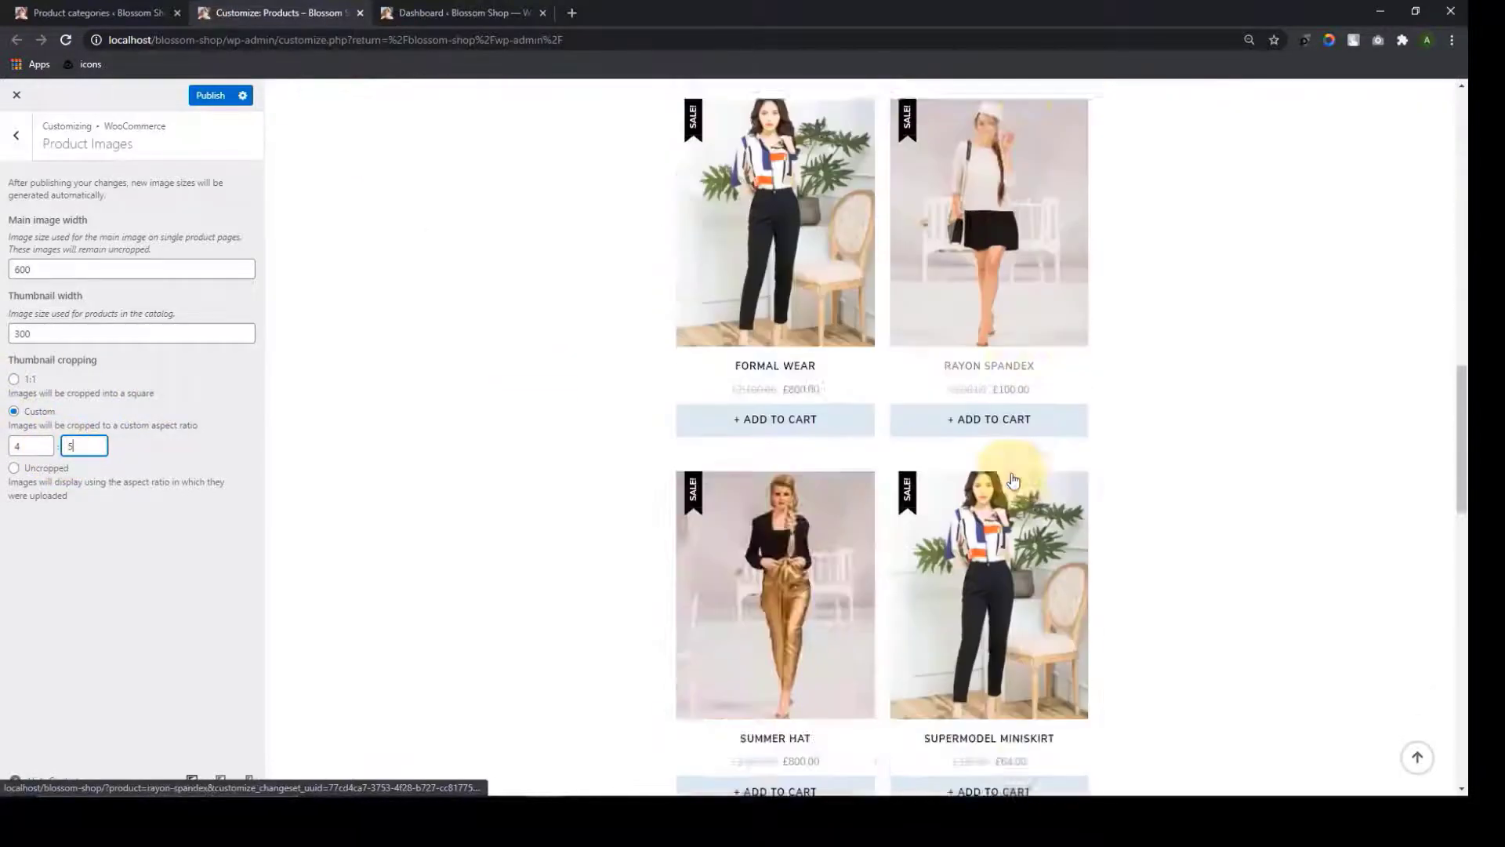
scroll(998, 437, up, 4)
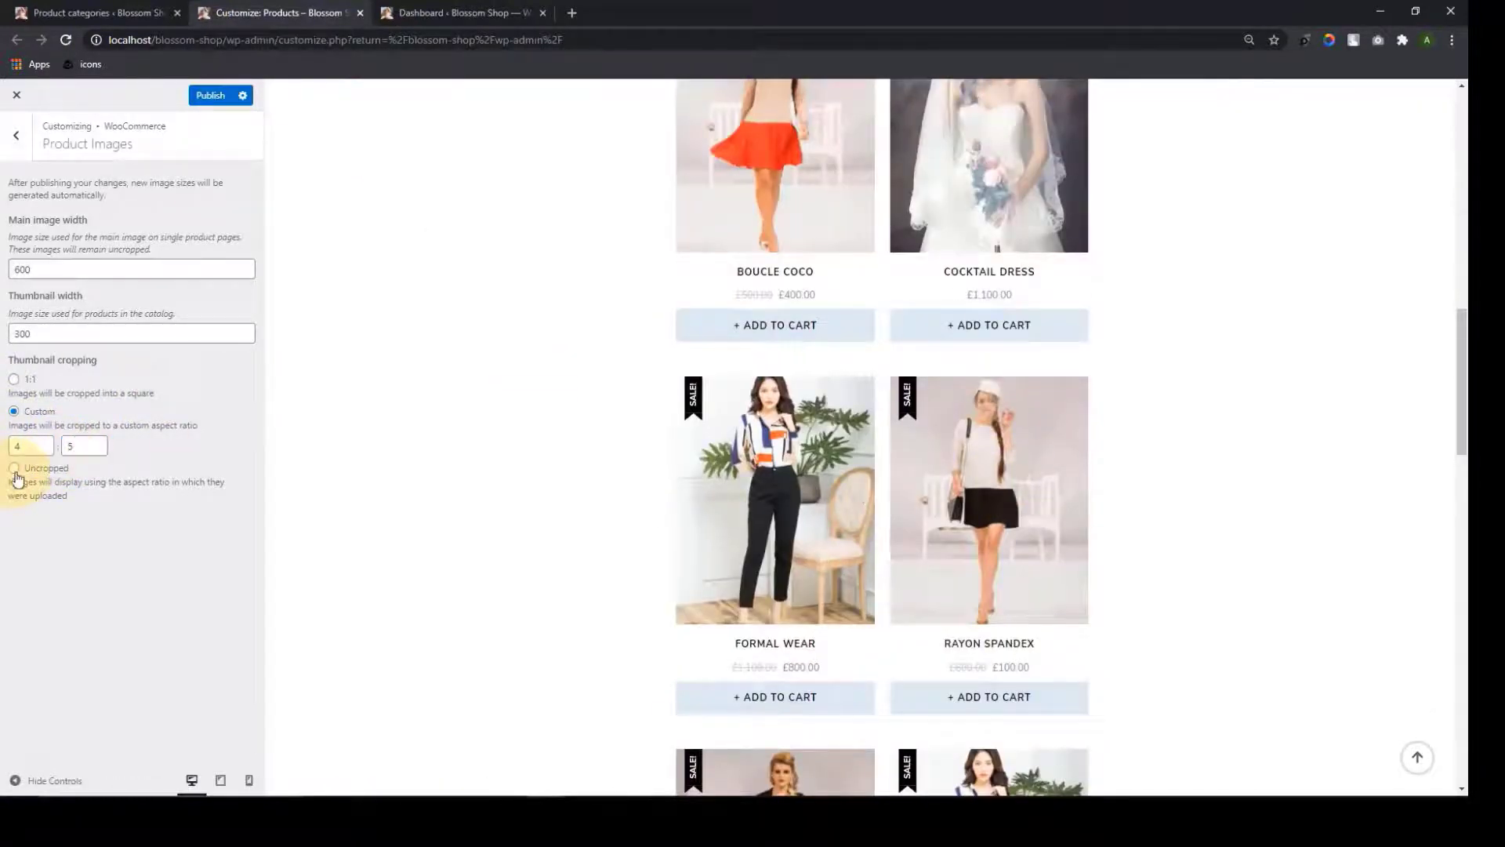
click(16, 473)
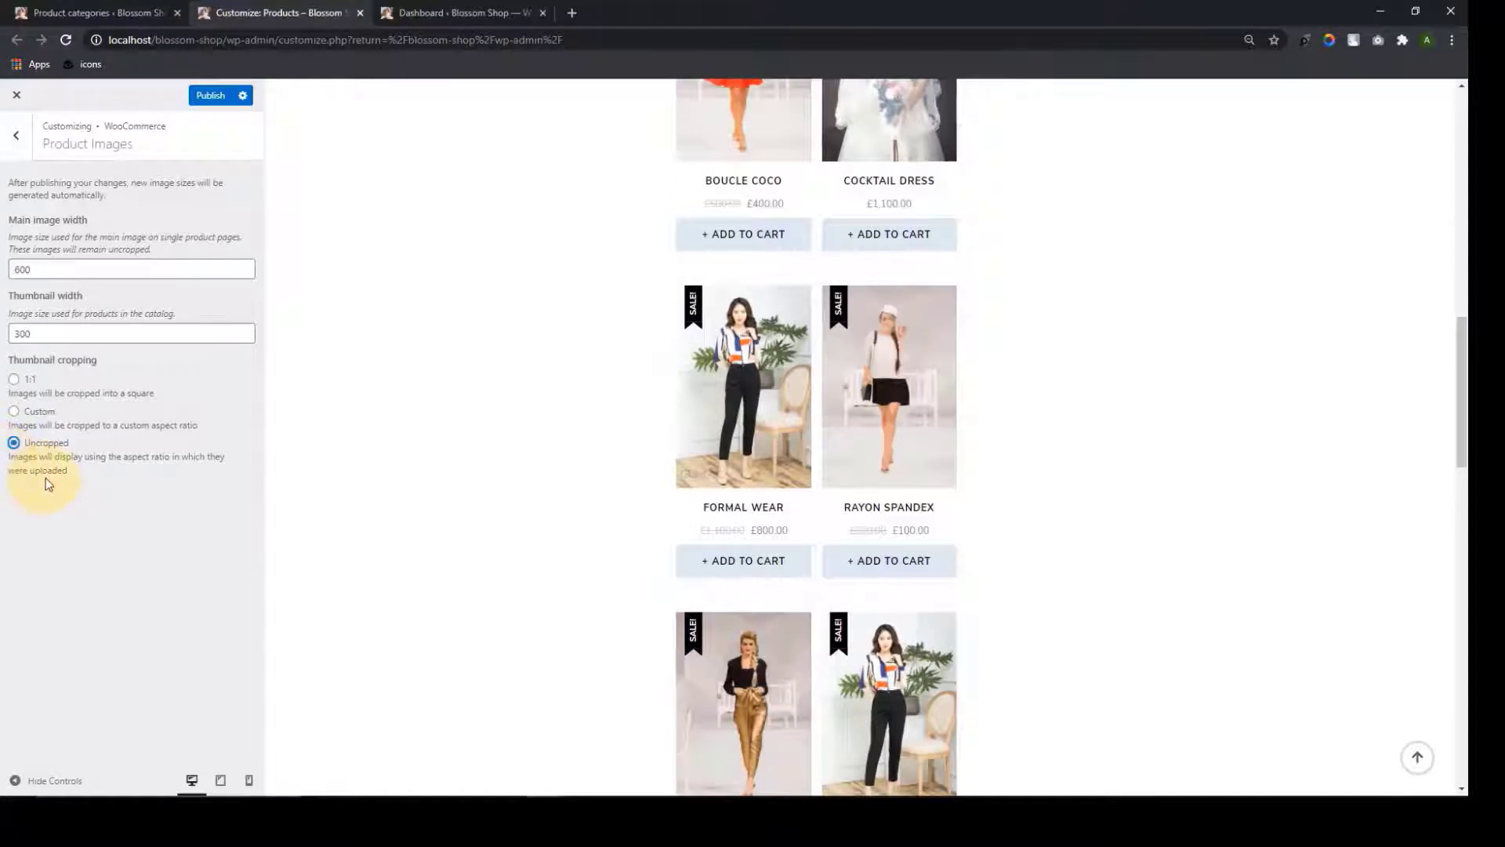
scroll(896, 463, down, 7)
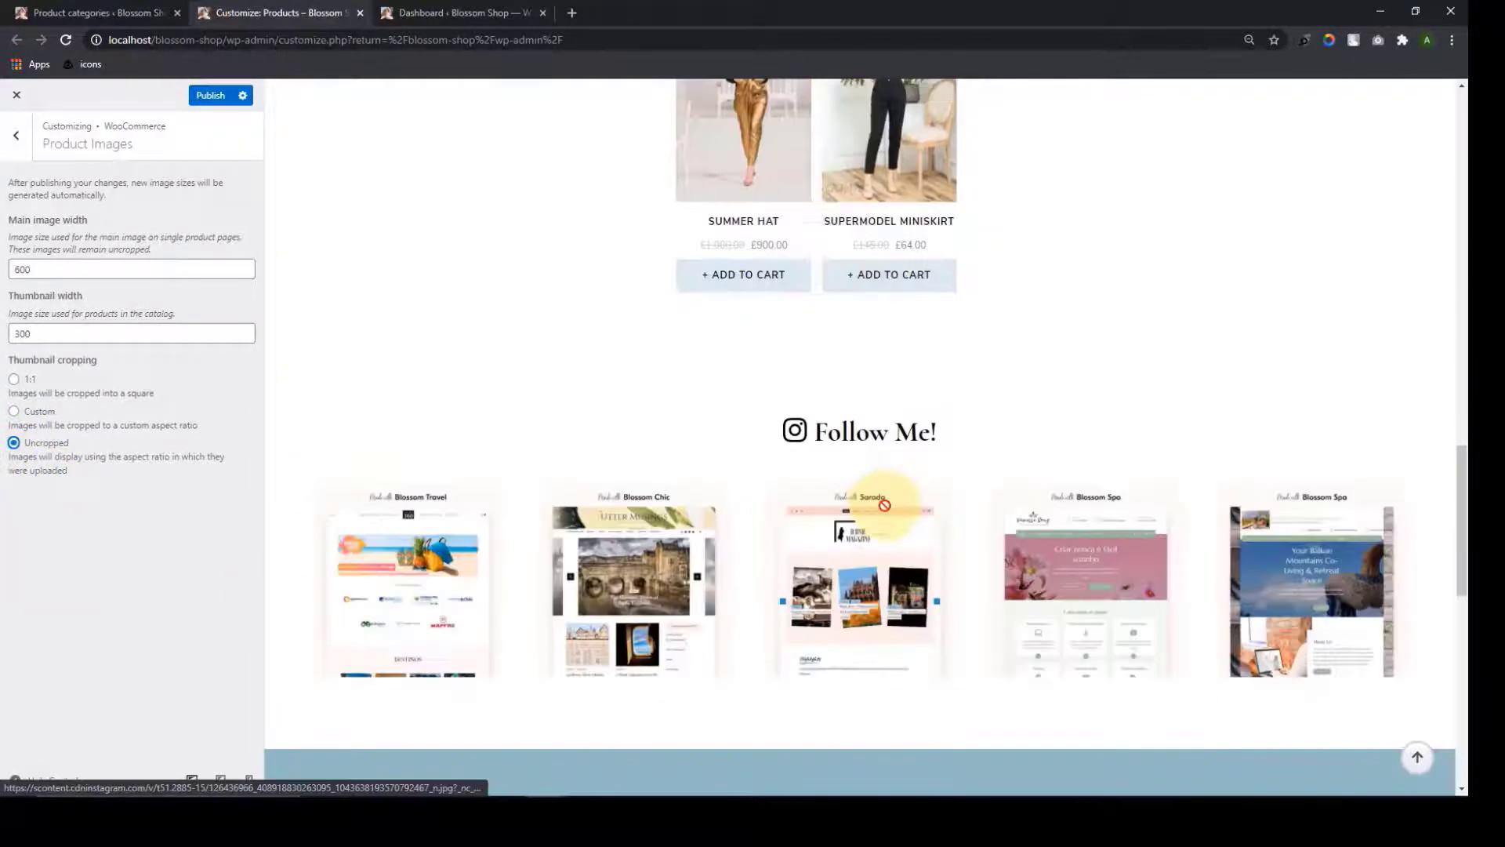
scroll(890, 502, up, 5)
scroll(884, 505, up, 5)
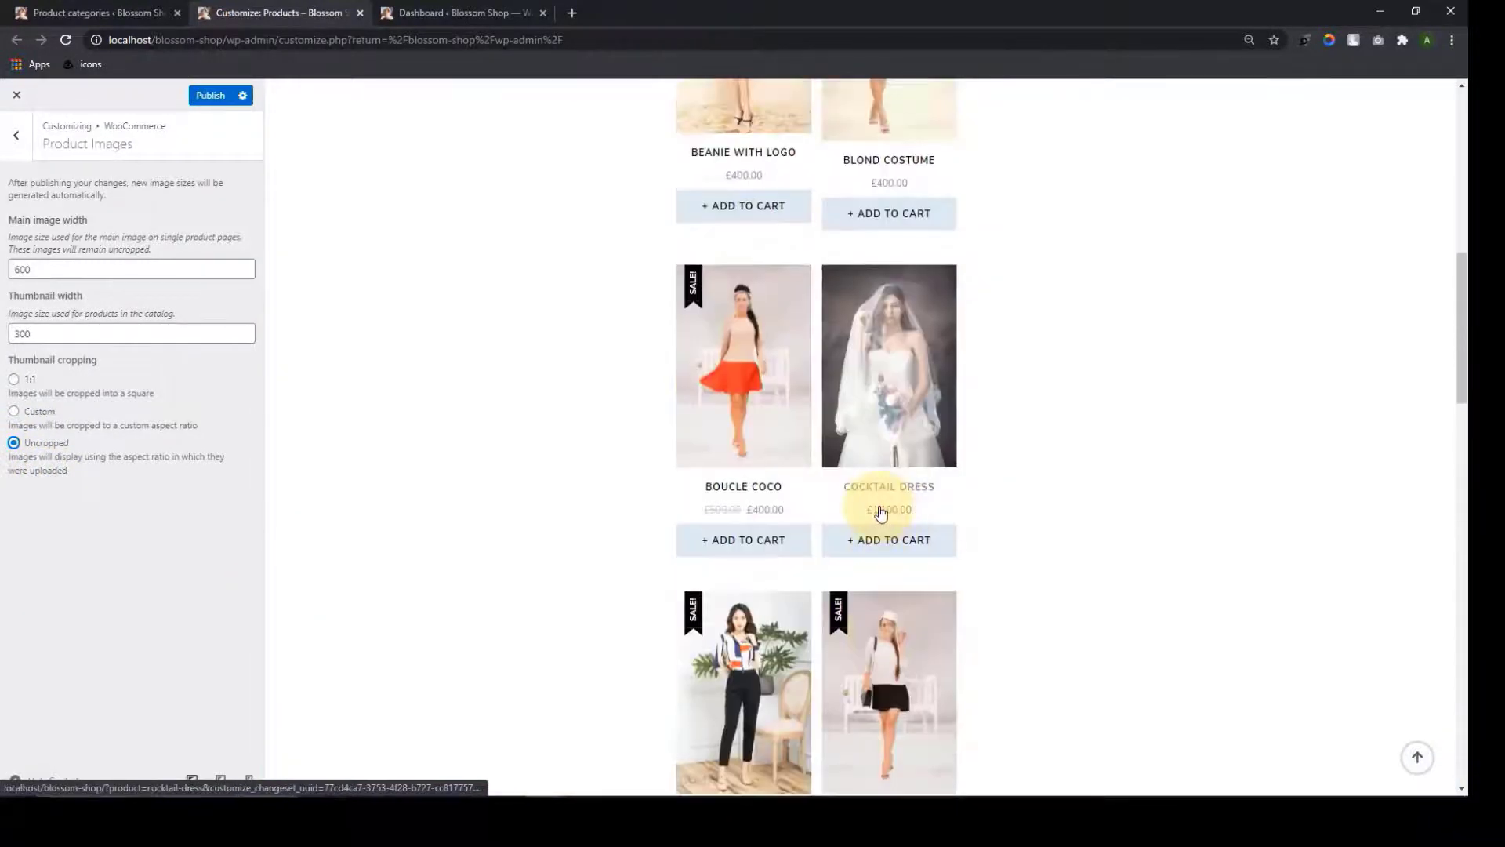
scroll(882, 510, up, 4)
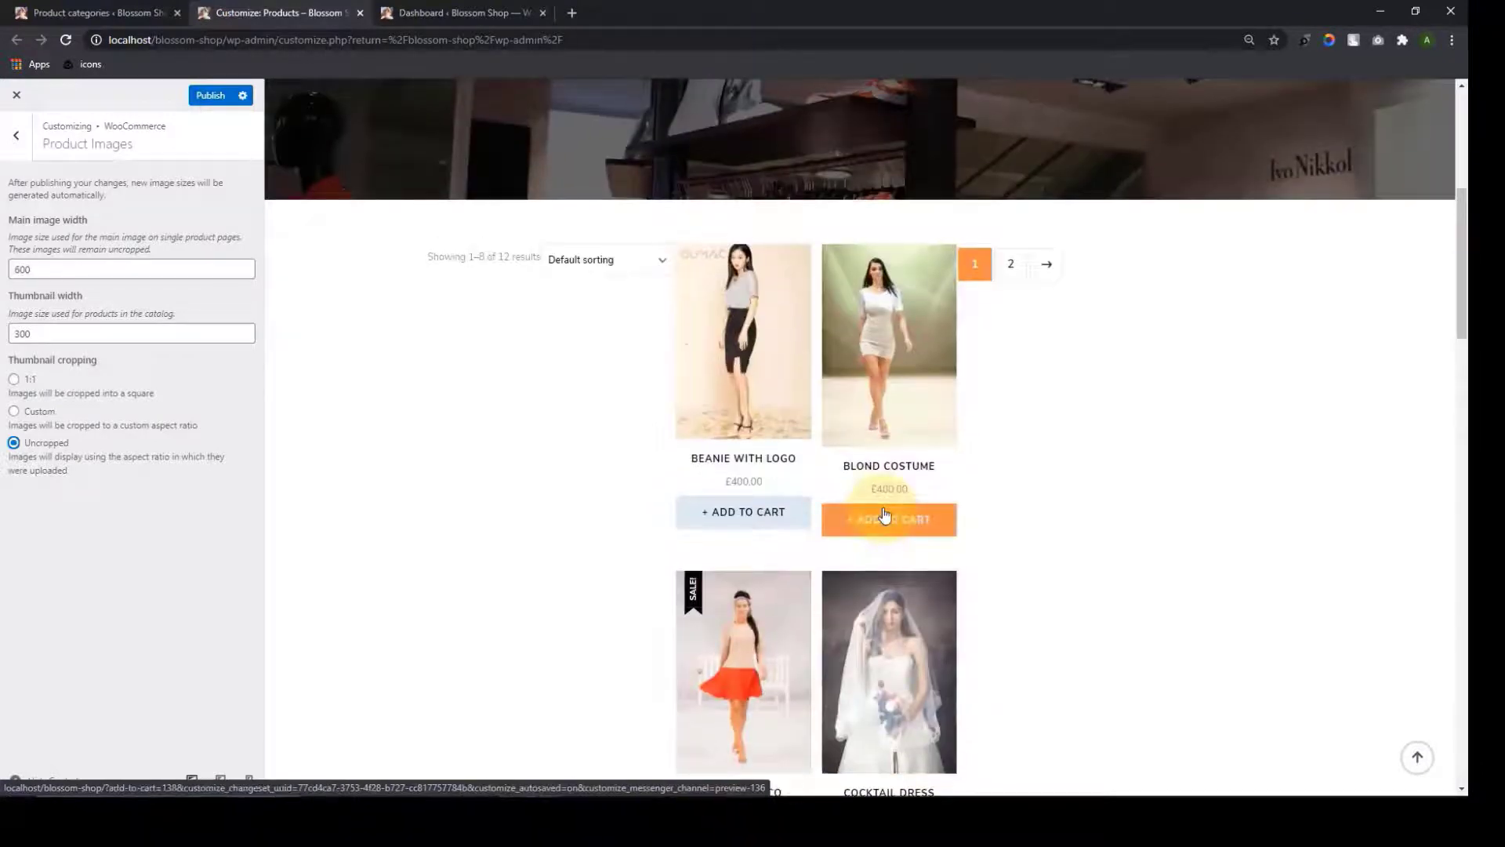
scroll(886, 515, down, 3)
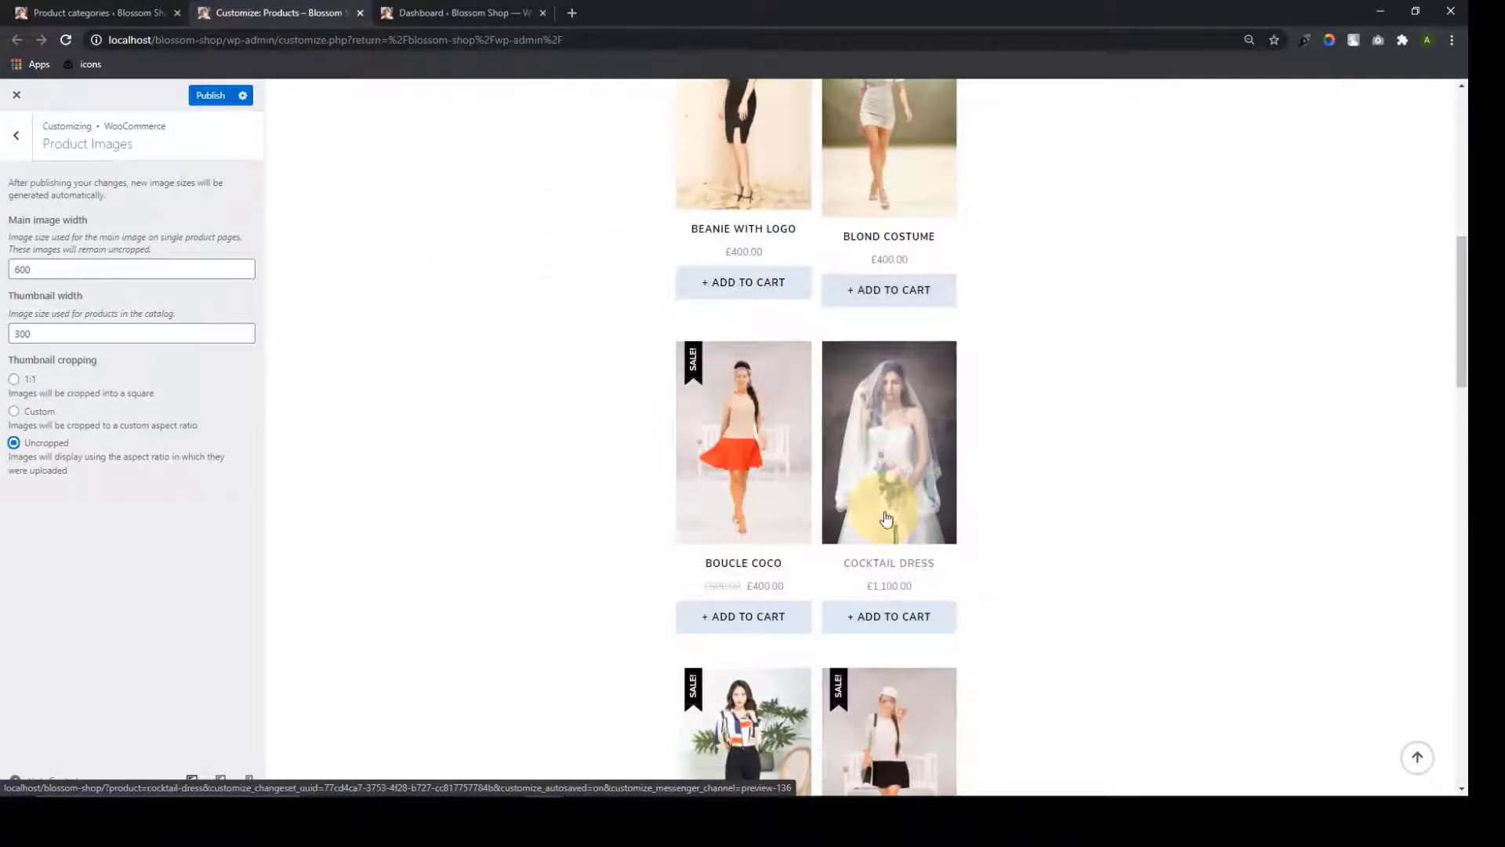
scroll(895, 514, up, 3)
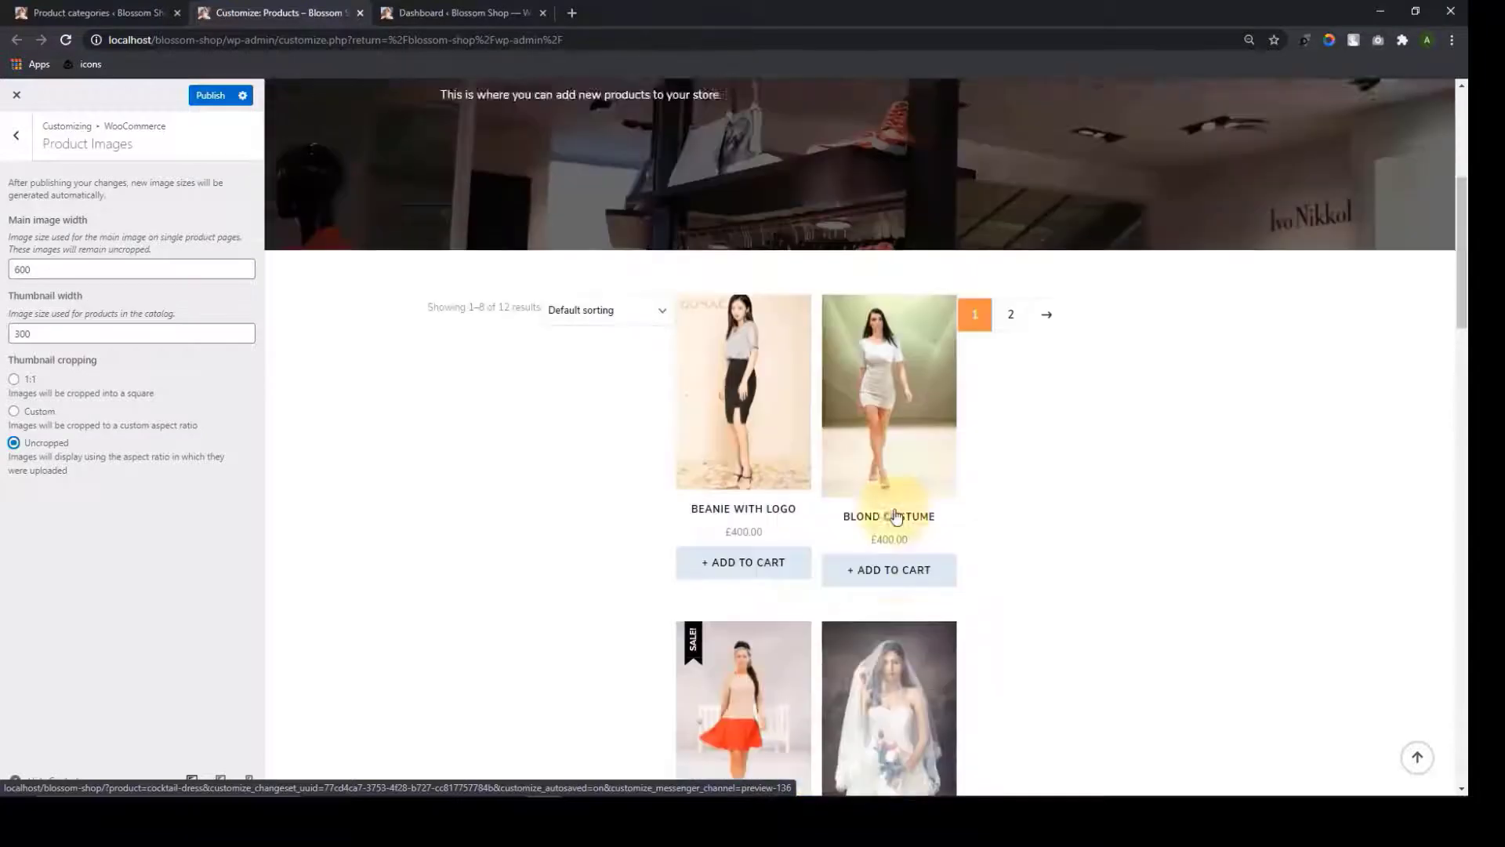
scroll(896, 510, down, 5)
scroll(896, 511, up, 3)
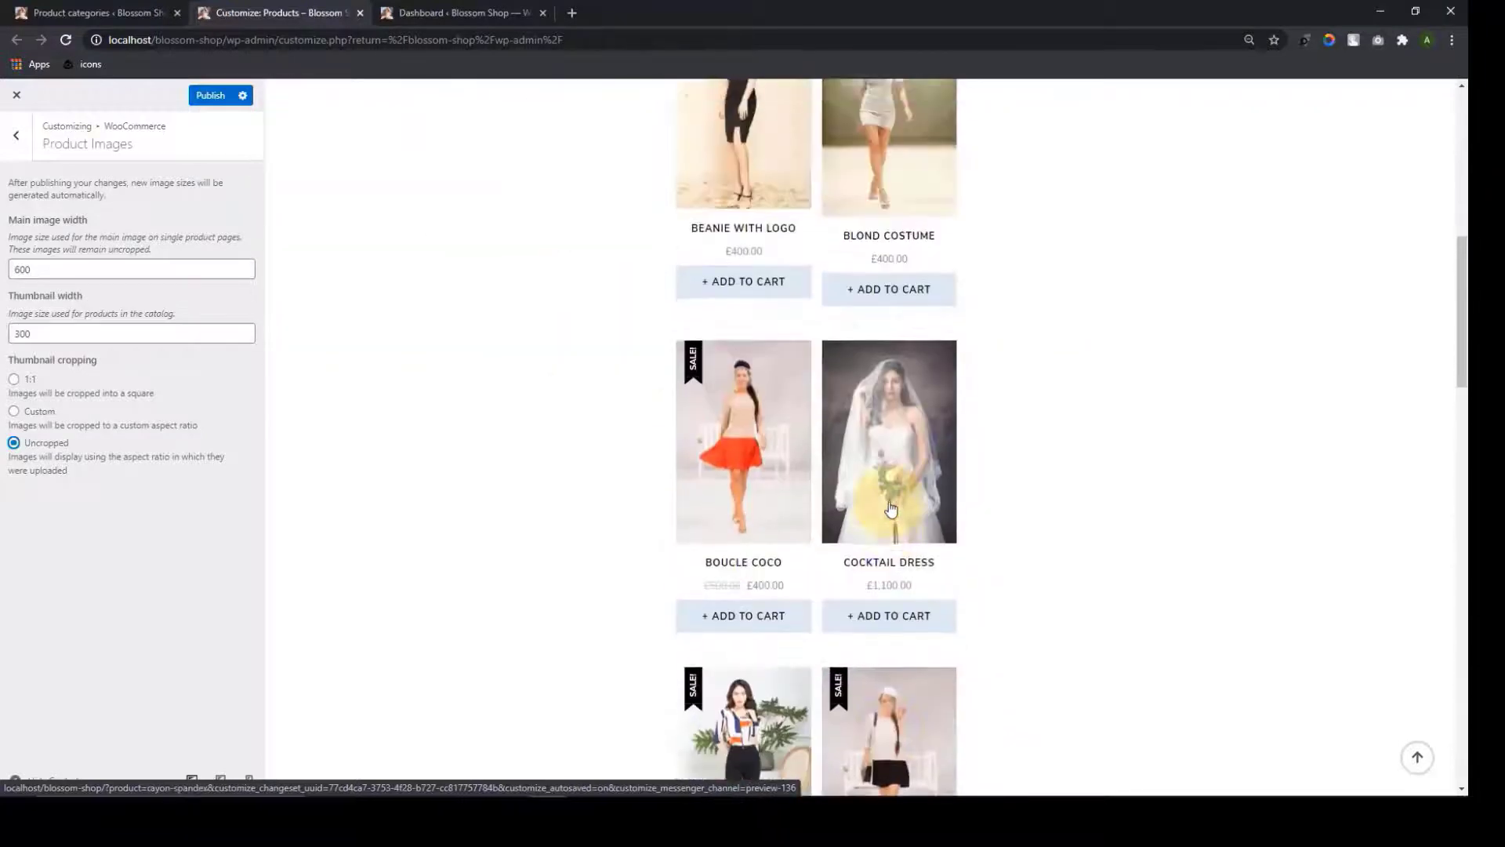
click(15, 135)
click(159, 279)
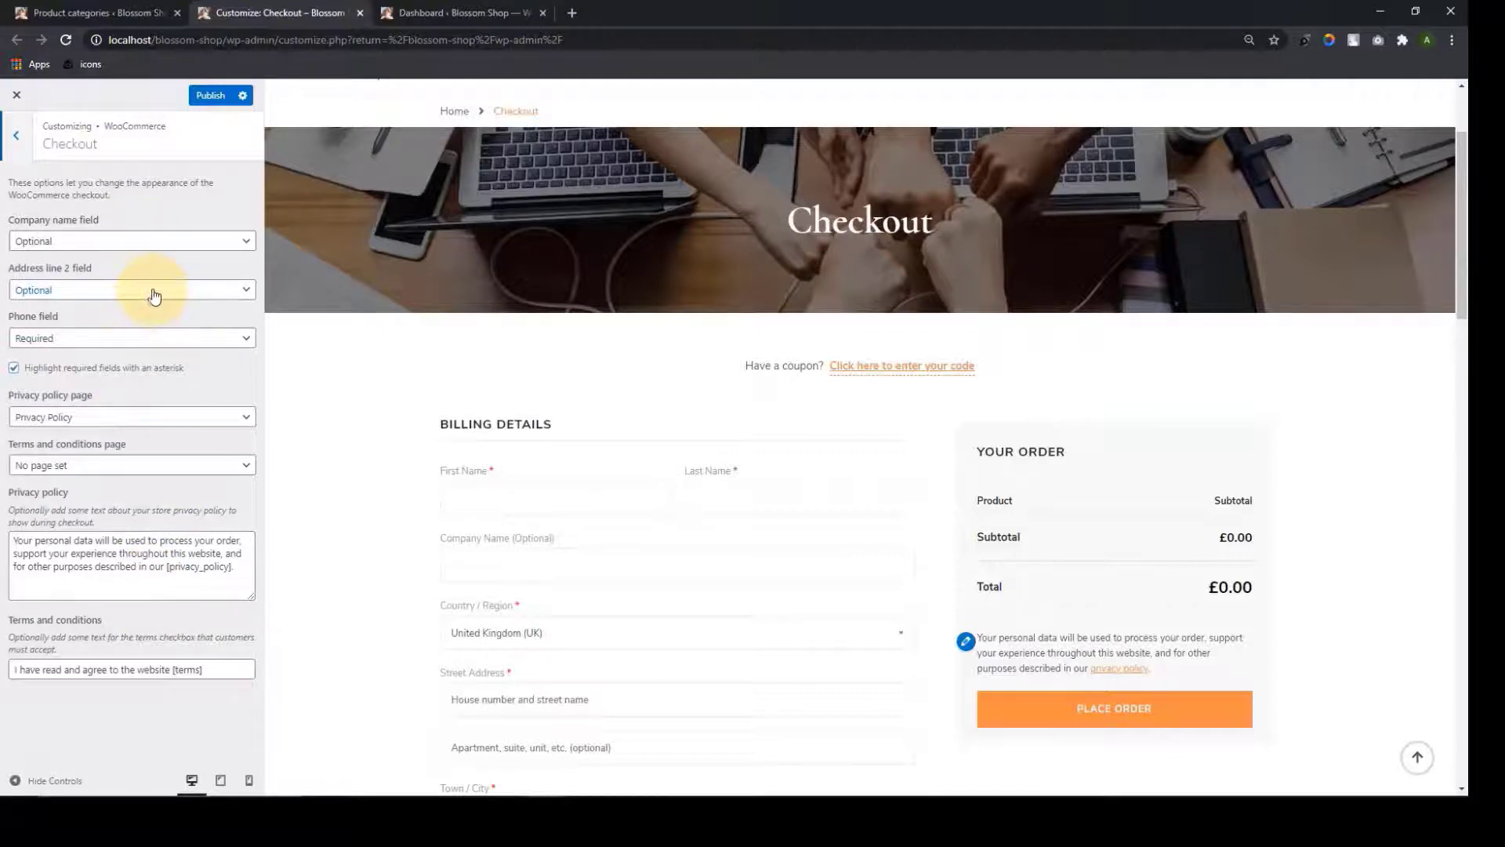
Publish the WooCommerce shop customizations and back out of the WooCommerce section
click(16, 135)
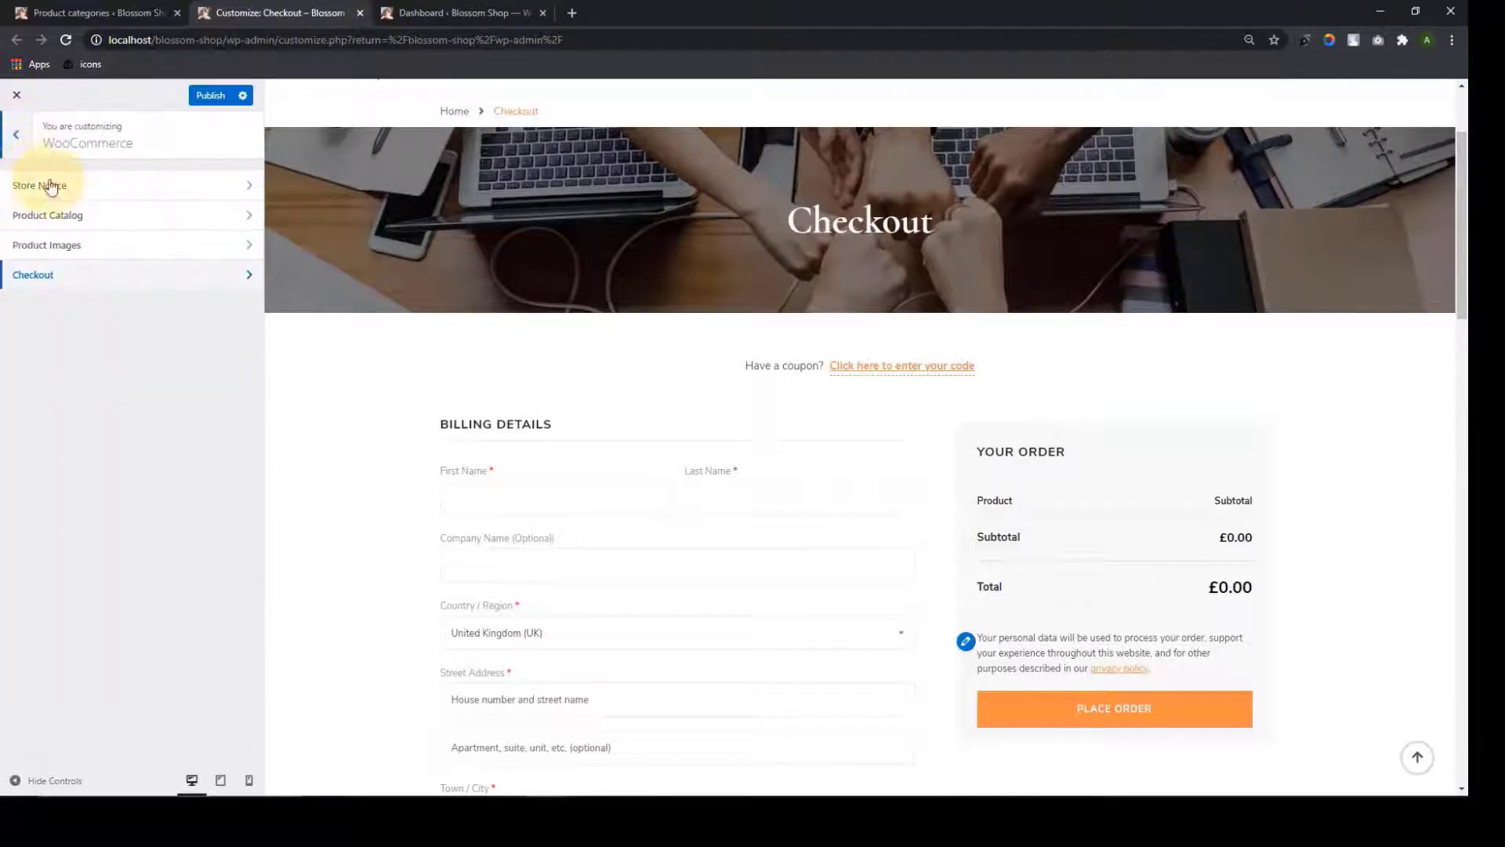
click(214, 96)
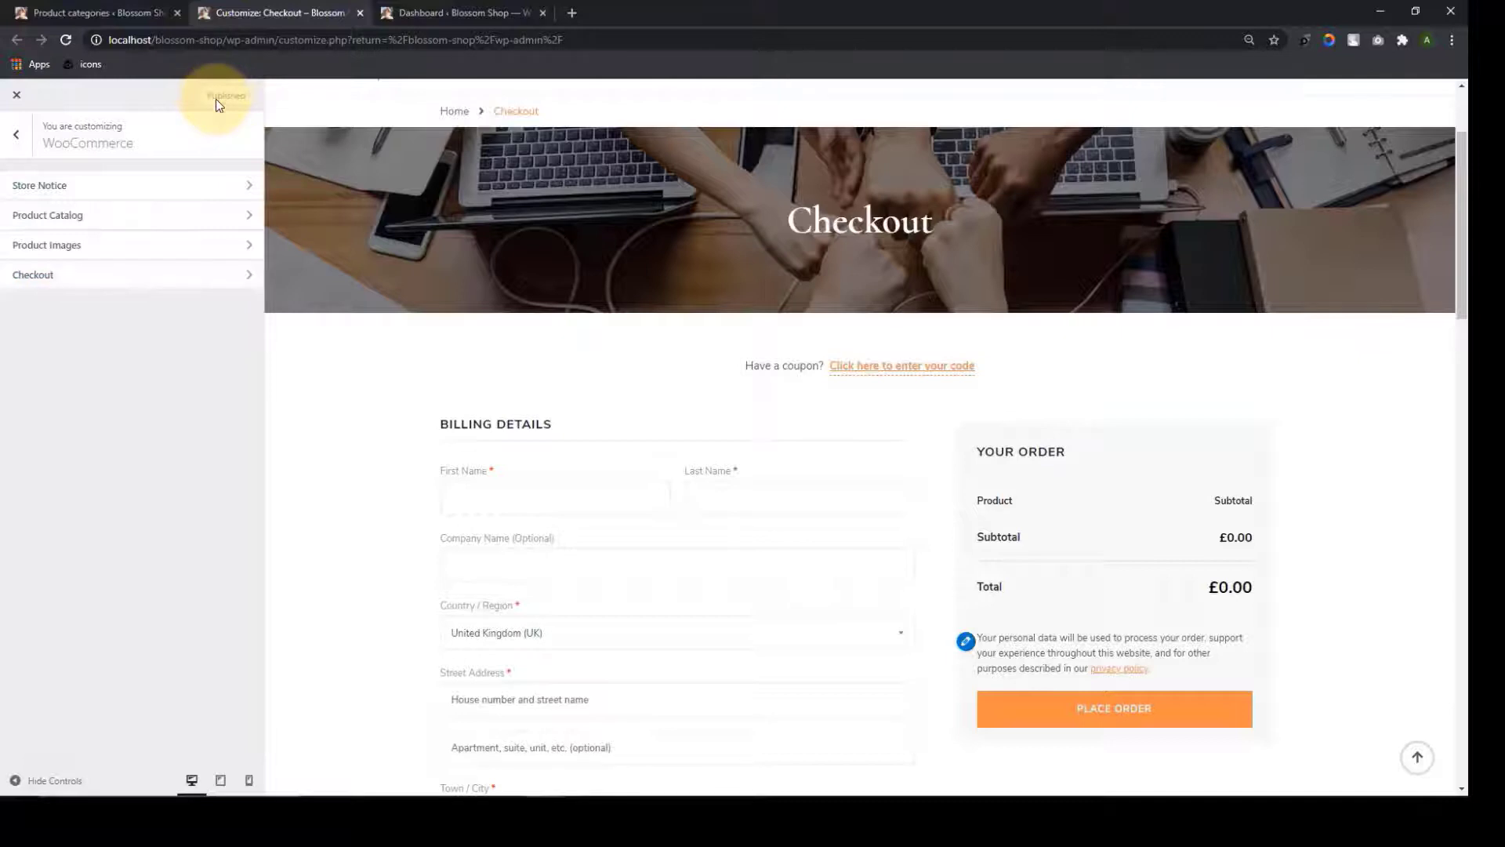
click(16, 134)
Look in Additional CSS, load the Blossom Shop home page in the preview, and return to the main settings list
click(176, 602)
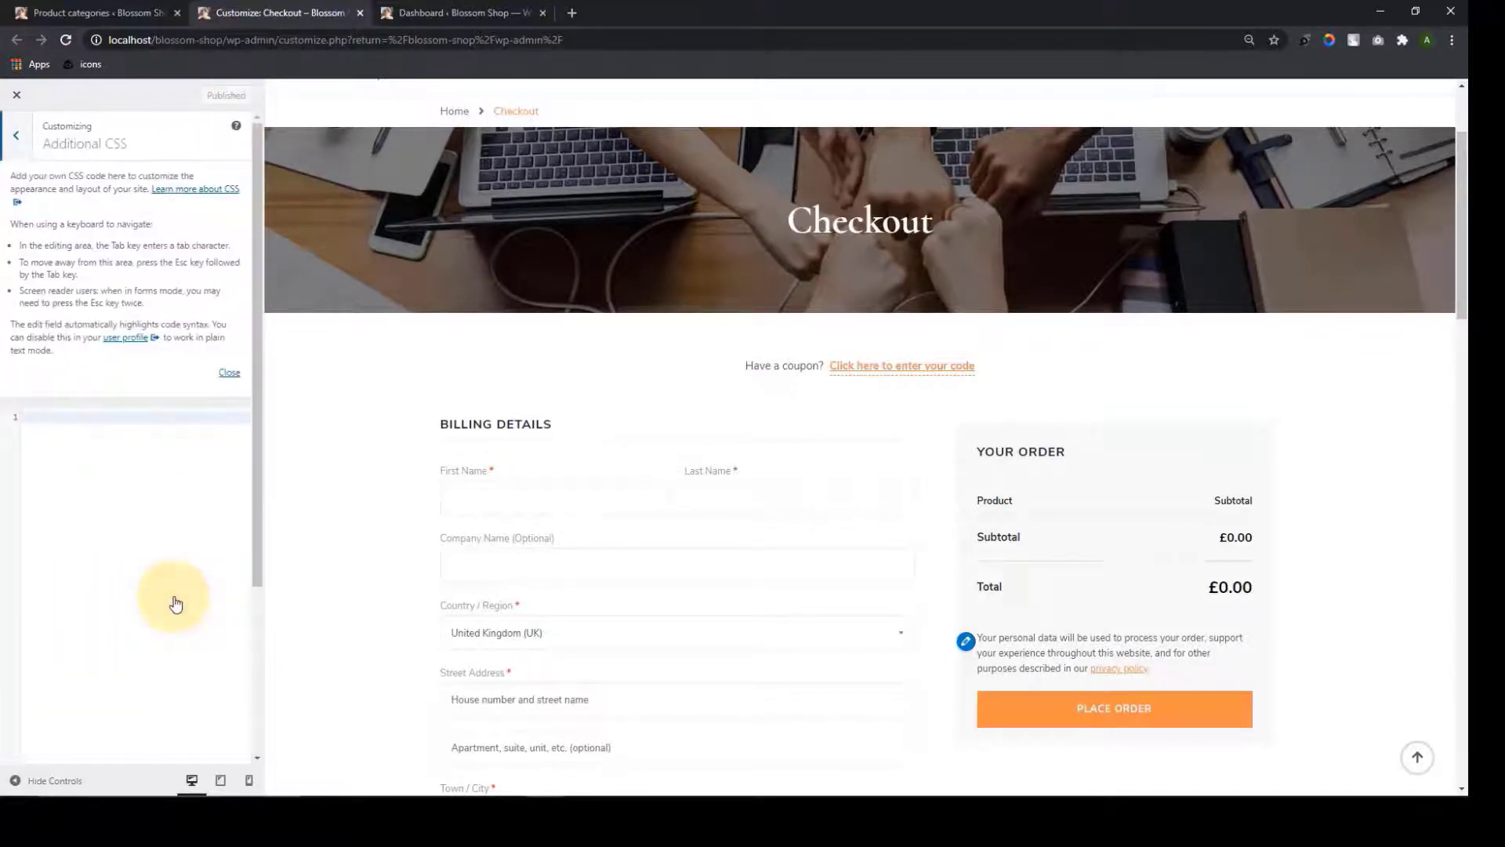
scroll(478, 327, up, 2)
click(455, 198)
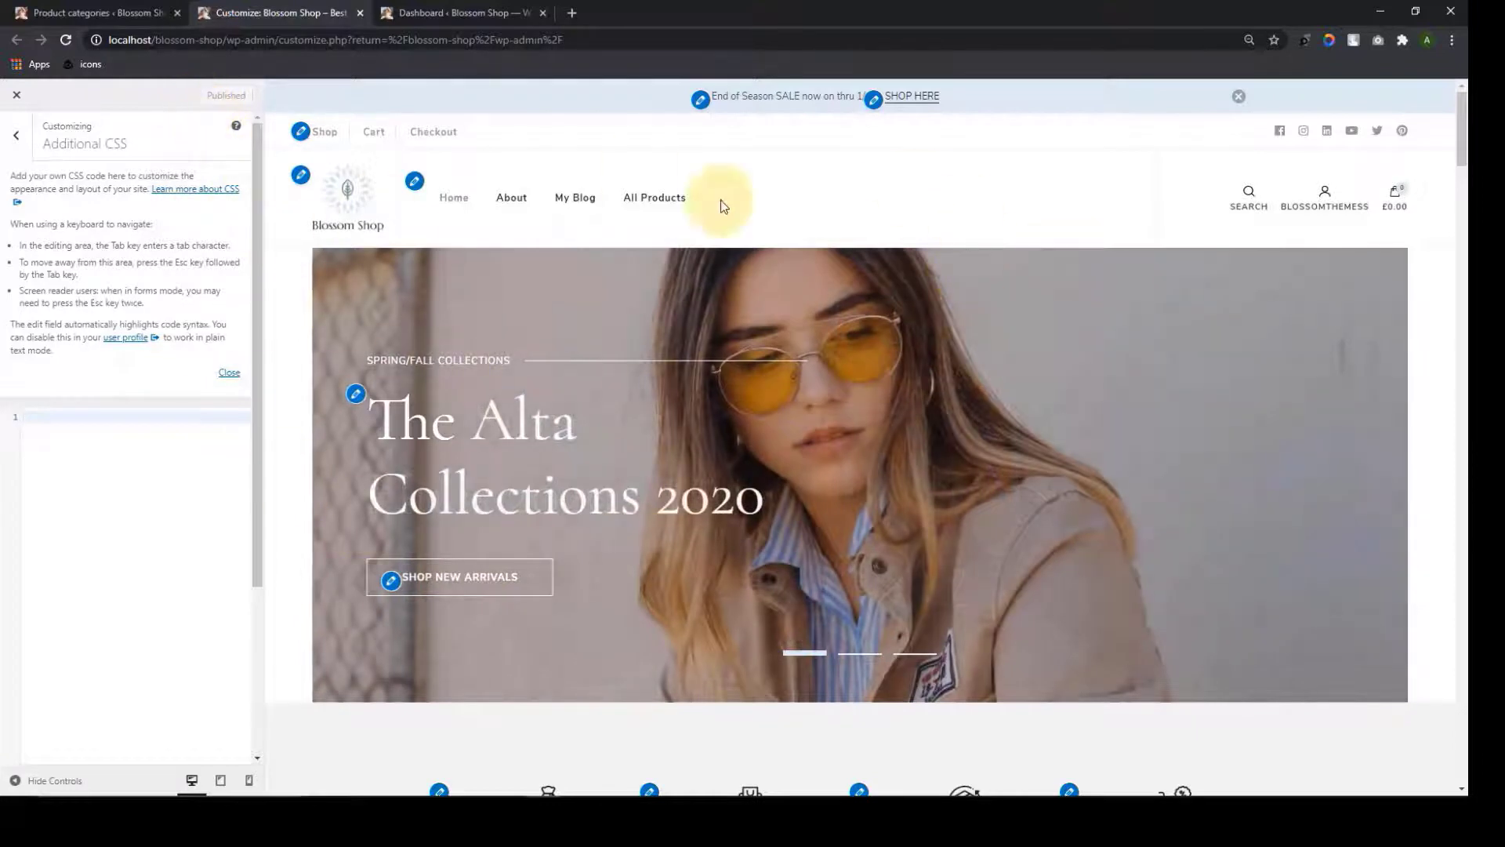
click(15, 136)
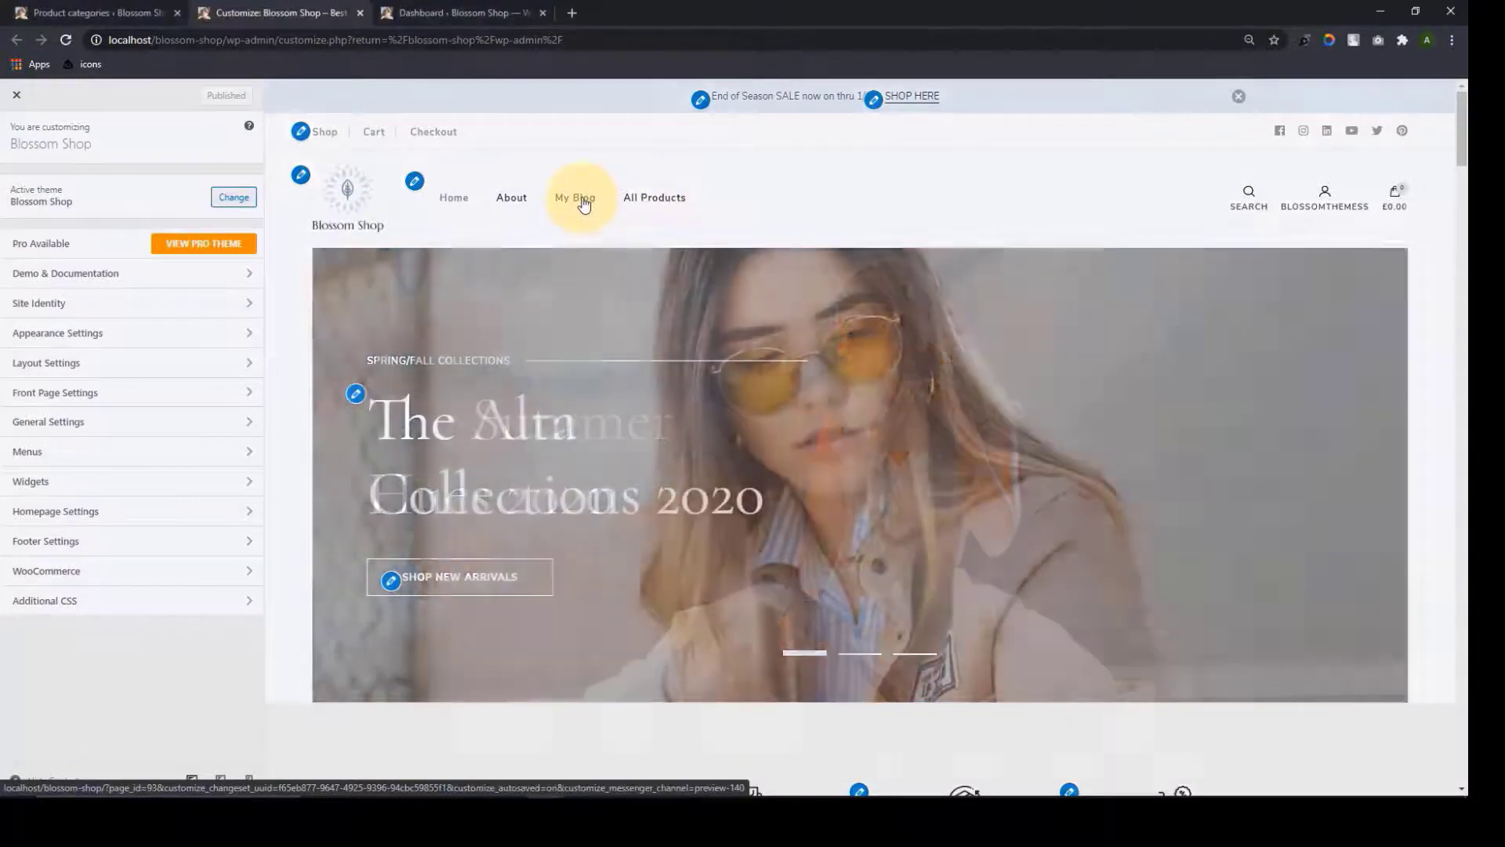
Show the My Blog post grid in the preview and open the theme's General Settings panel
click(584, 203)
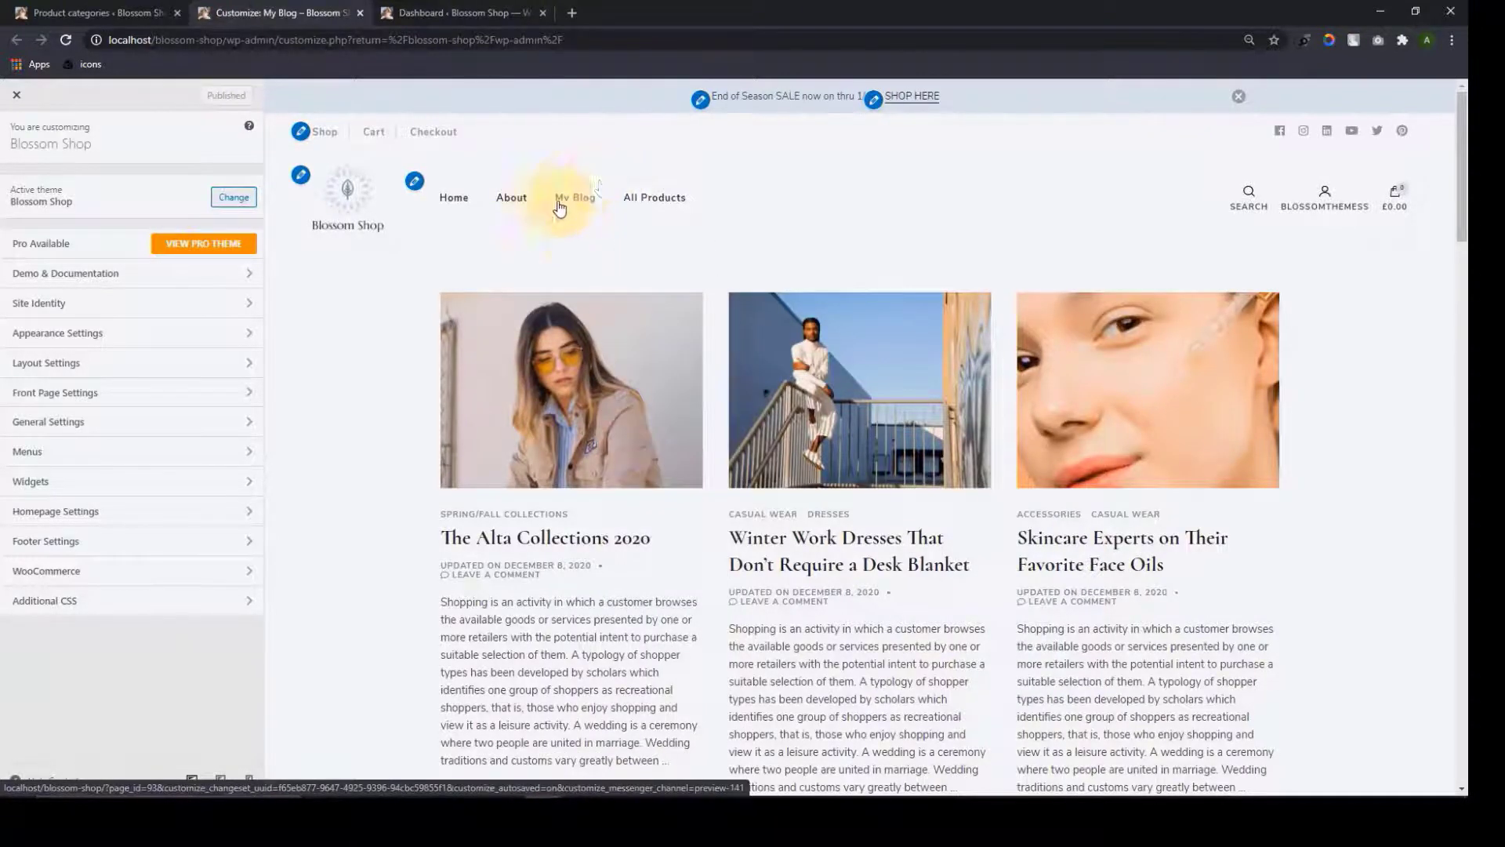
click(160, 428)
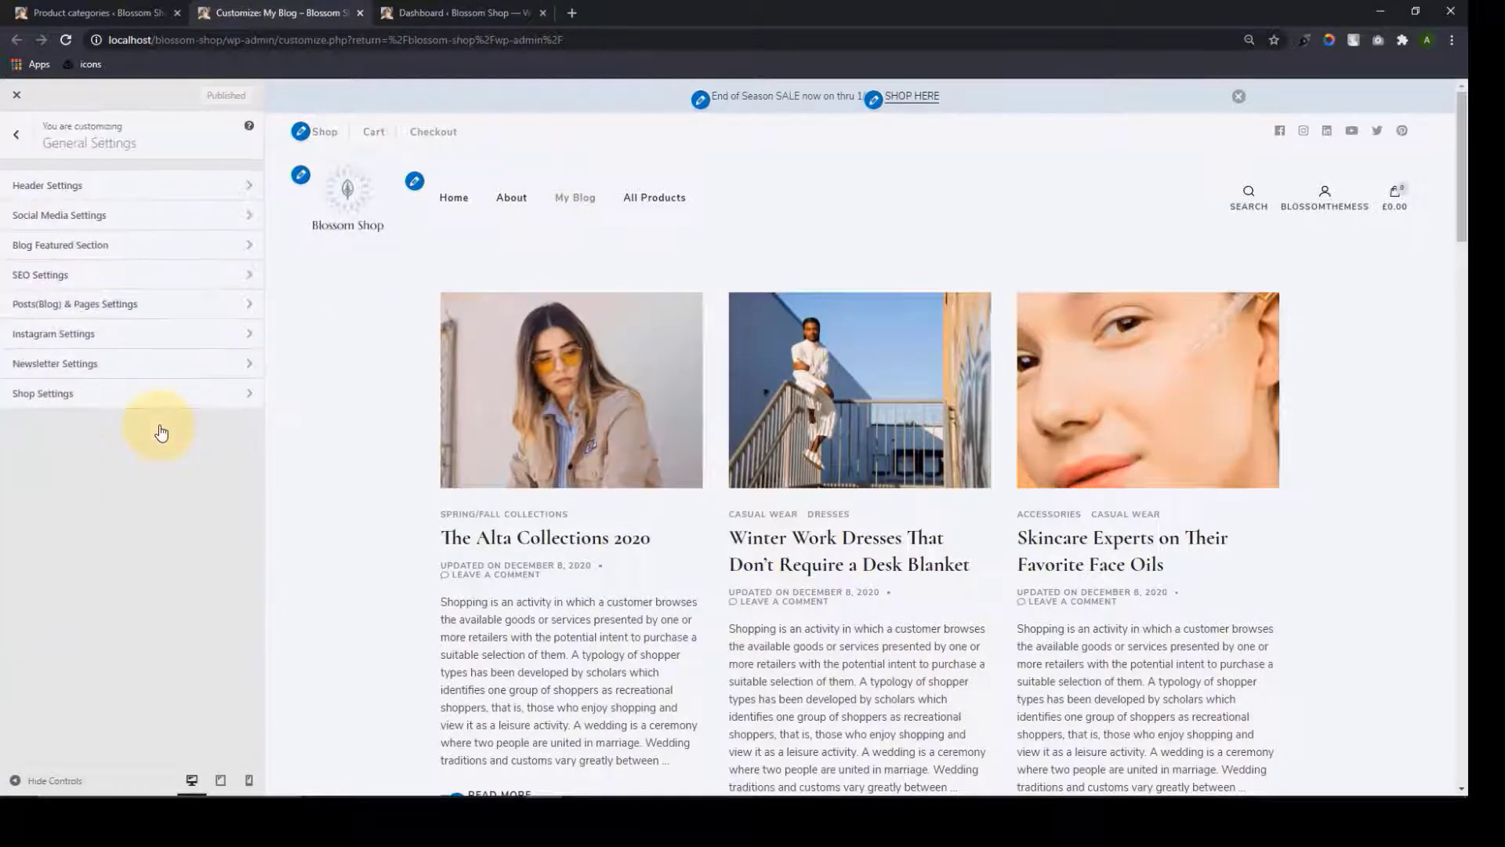
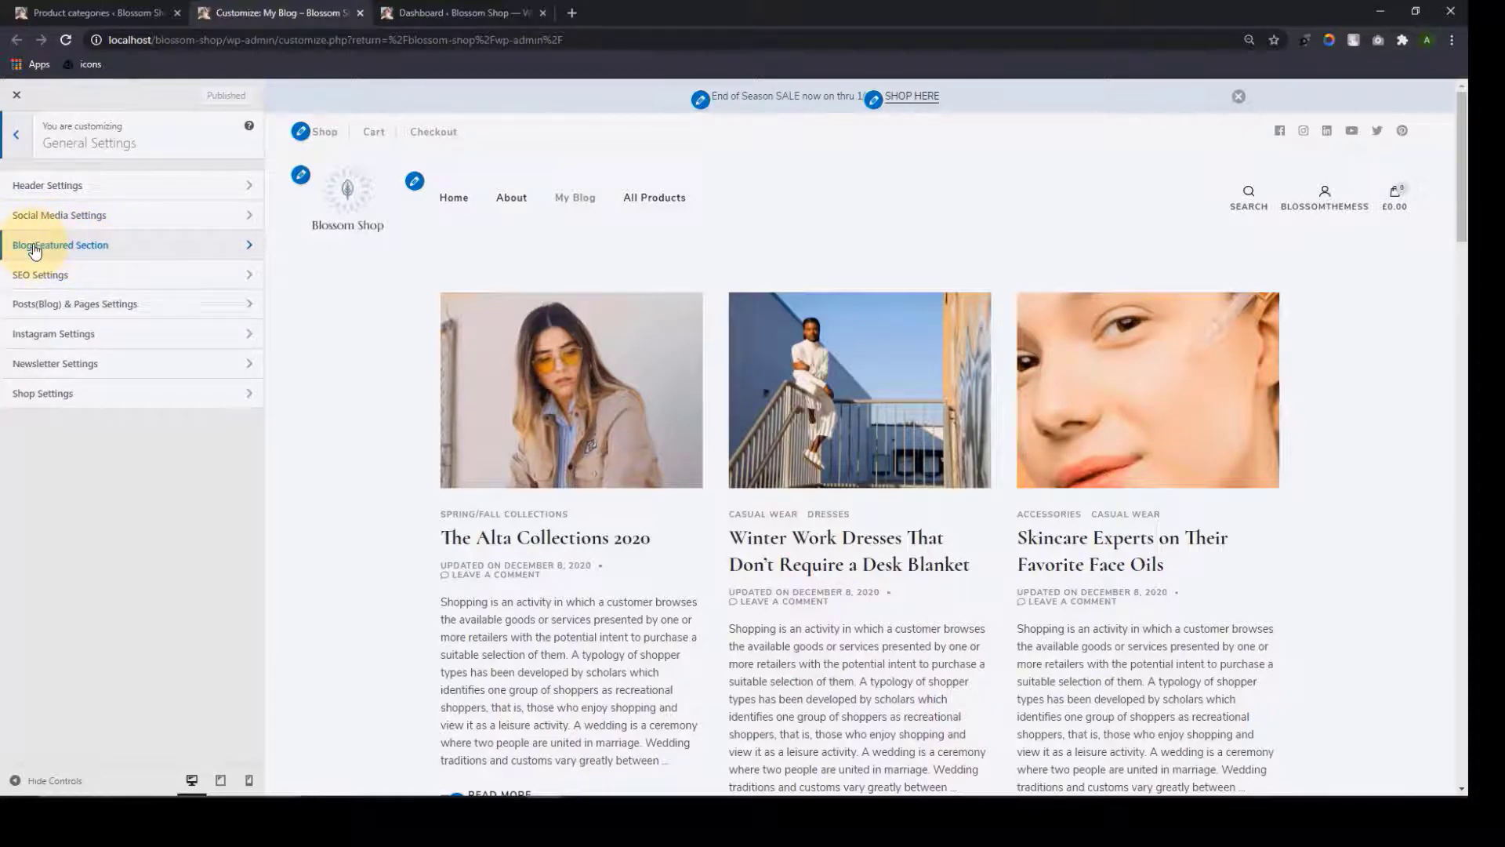
Add a Blossom: Image Text widget to the Blog Featured Section
click(104, 259)
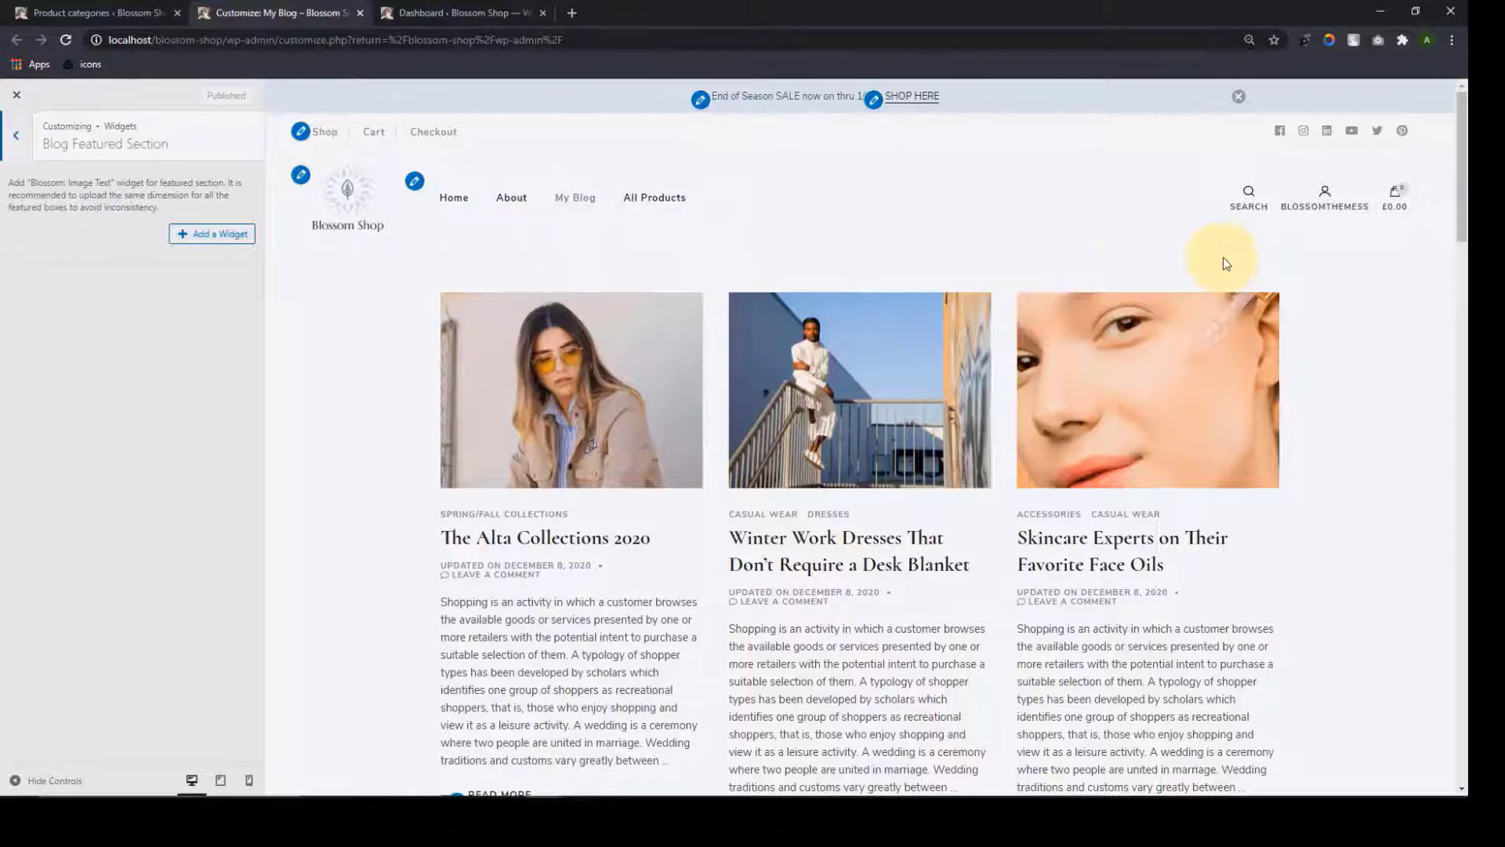
click(182, 247)
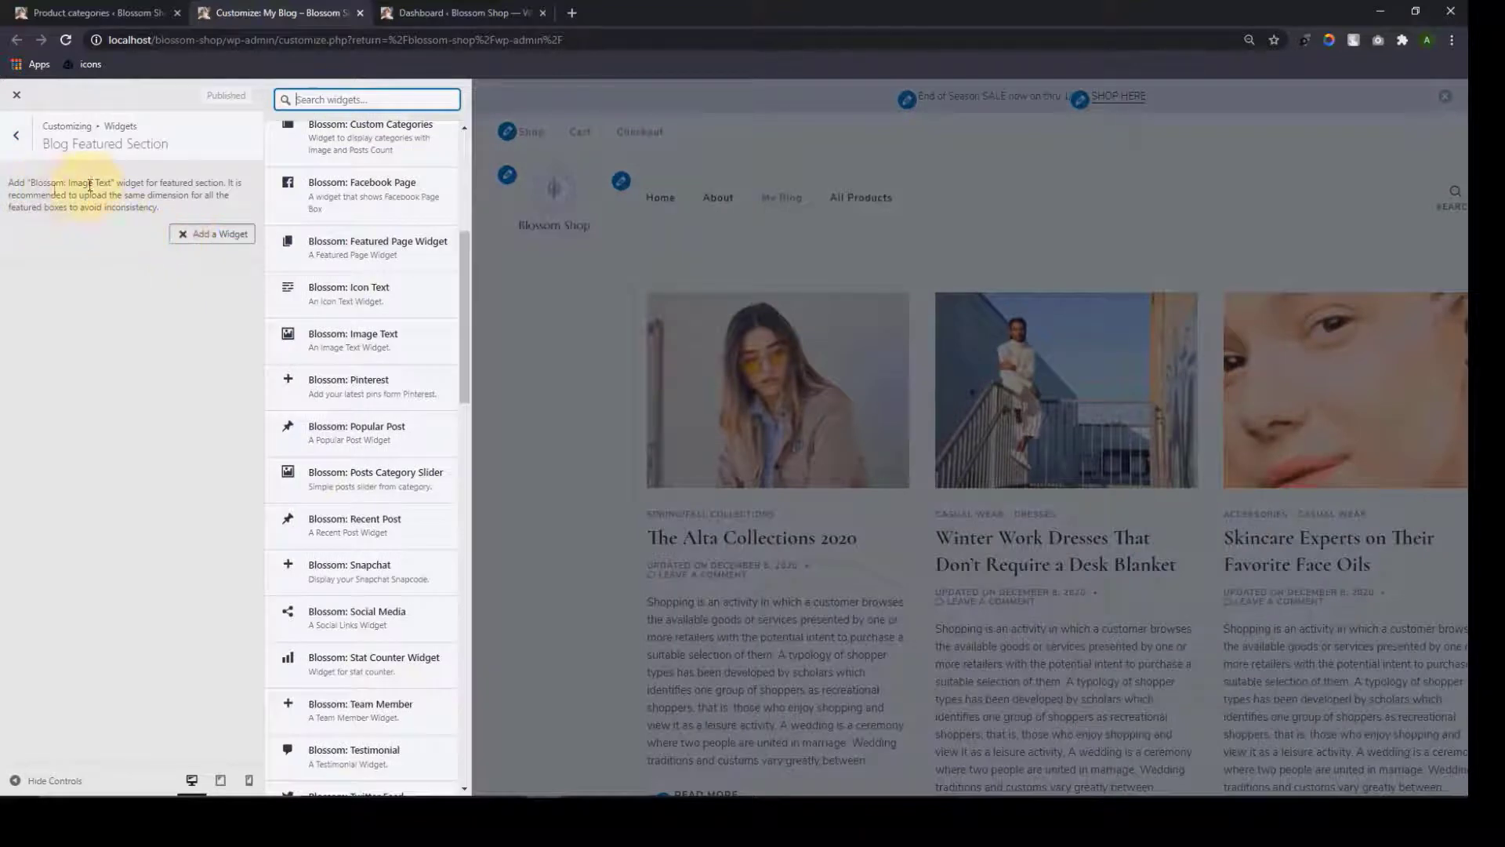
drag(110, 183, 30, 183)
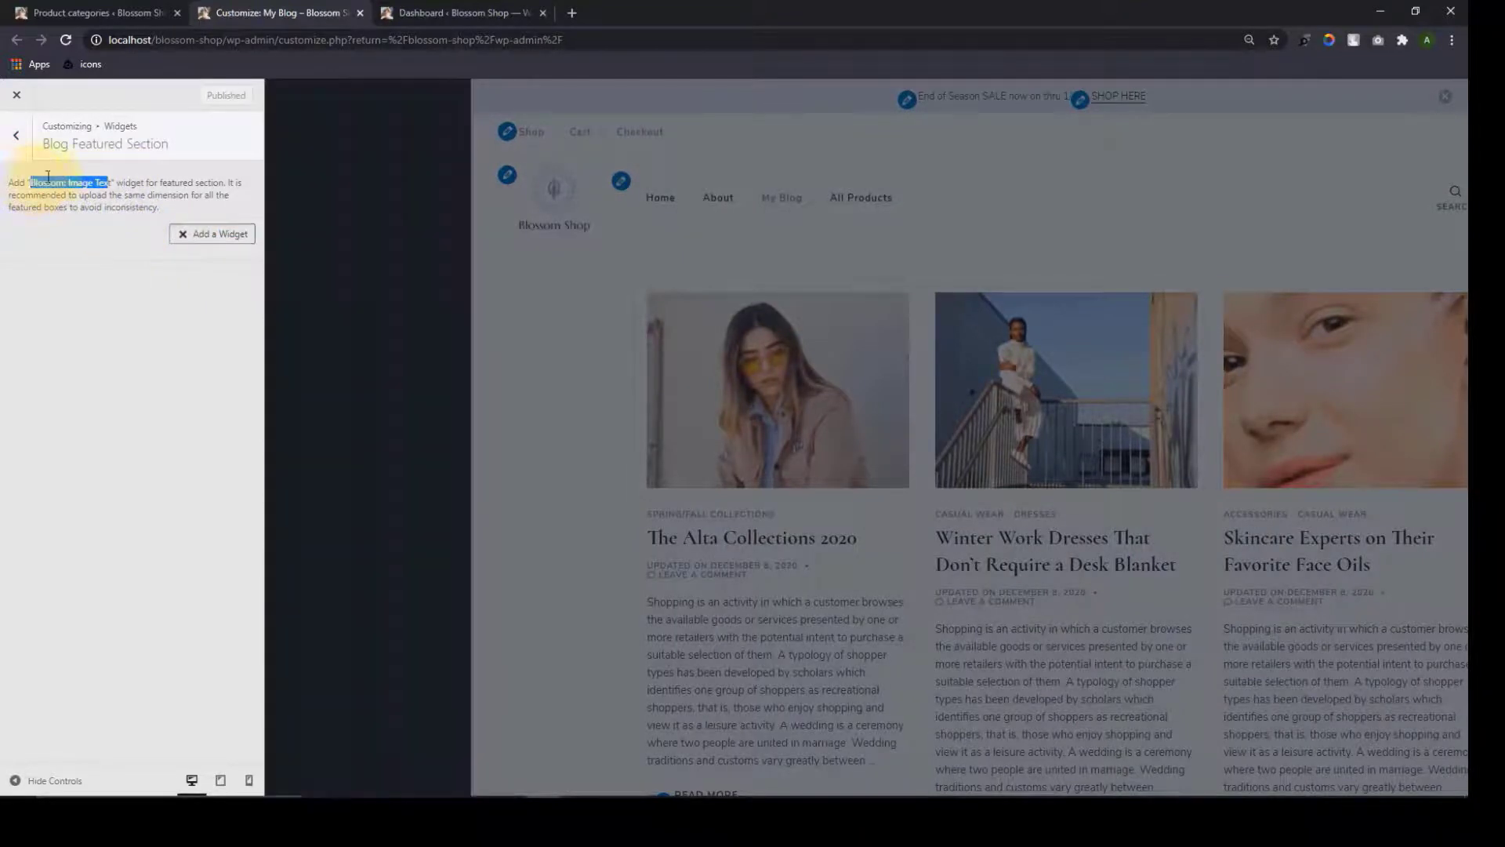
click(115, 182)
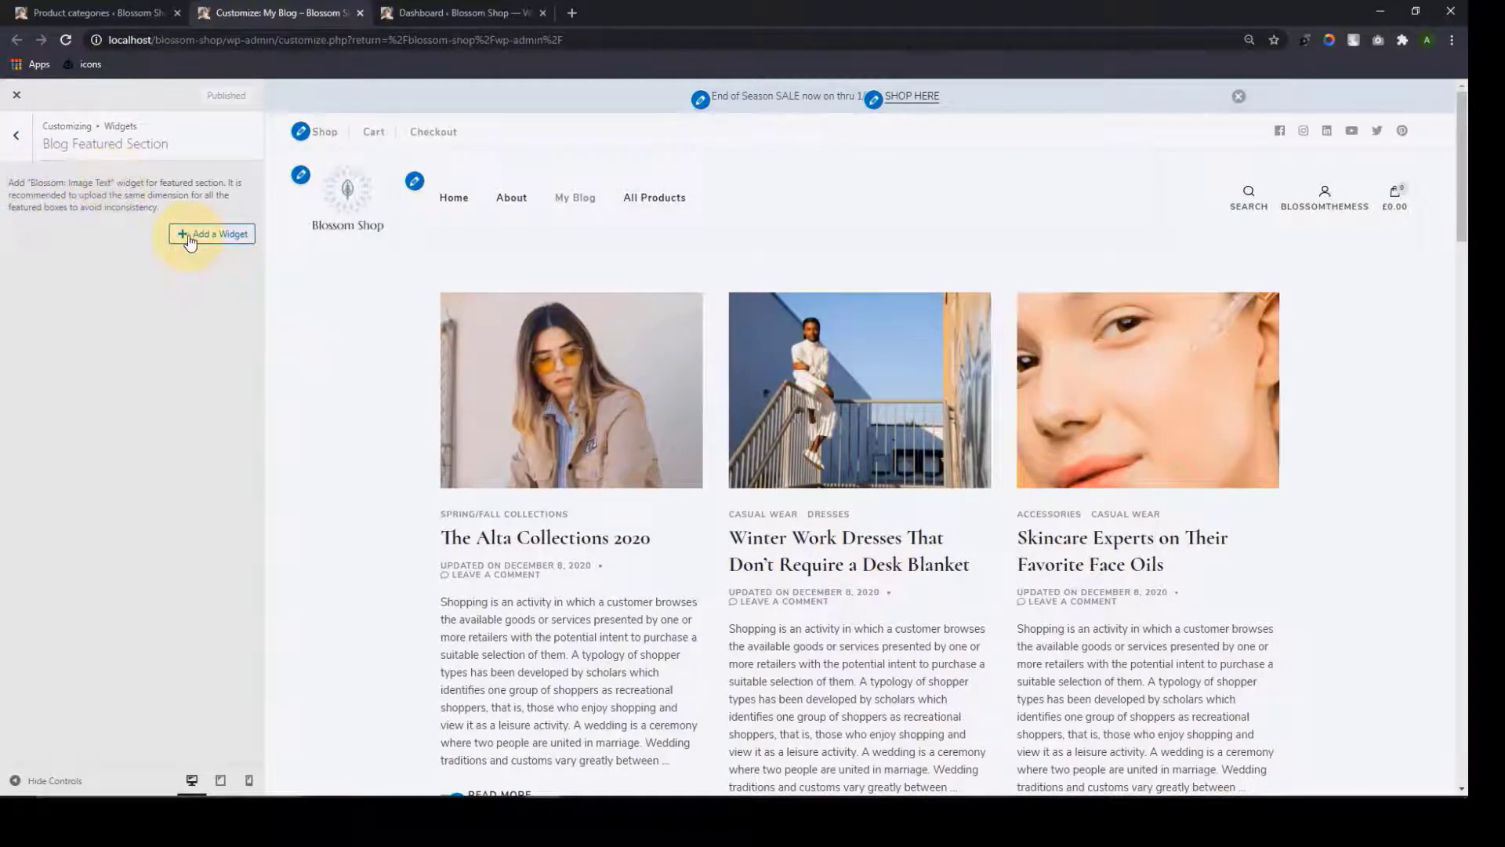
click(191, 238)
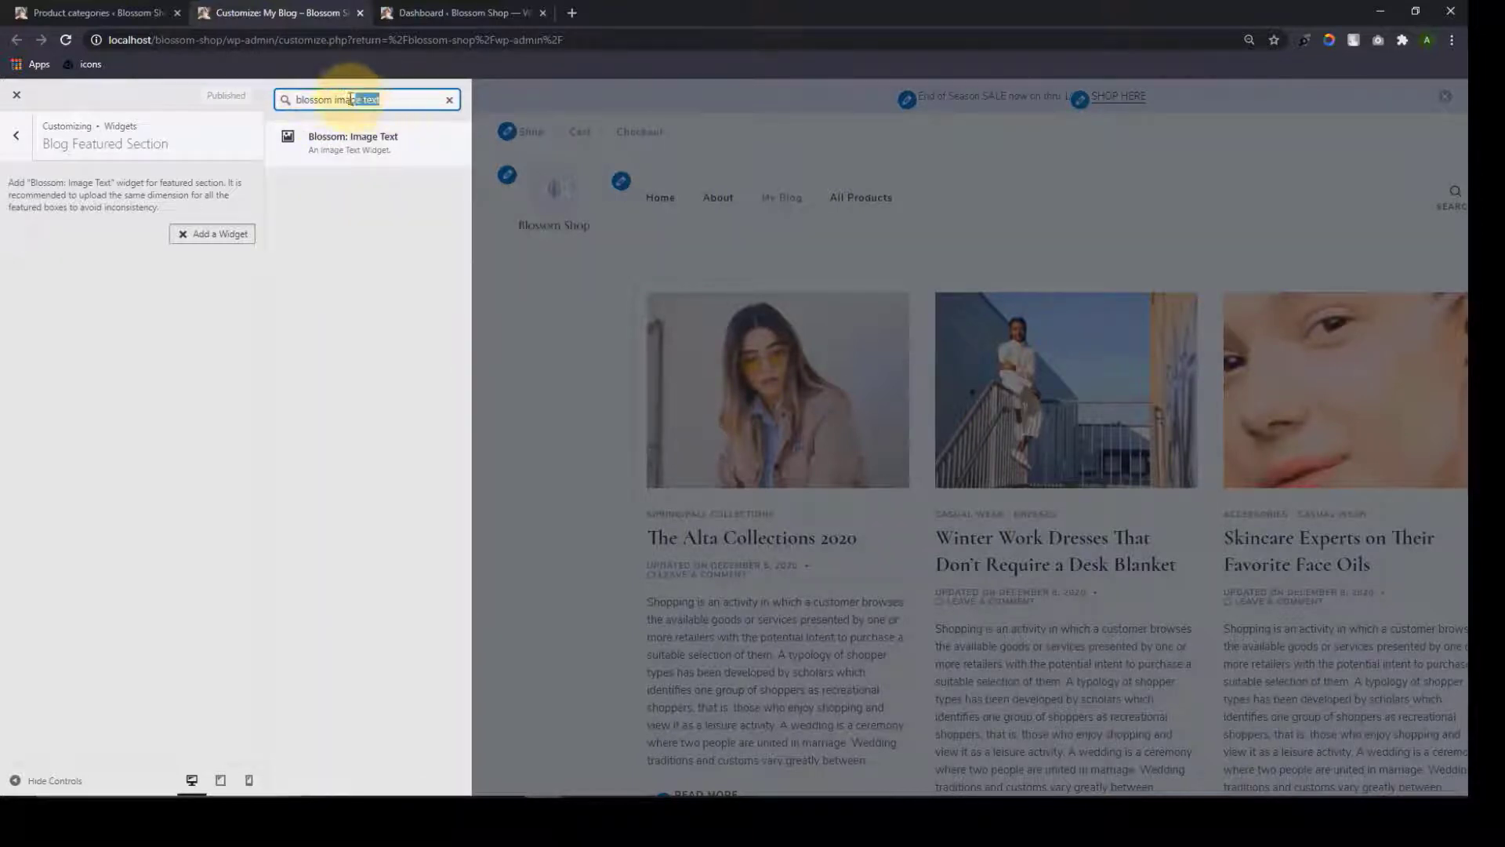
drag(377, 99, 289, 100)
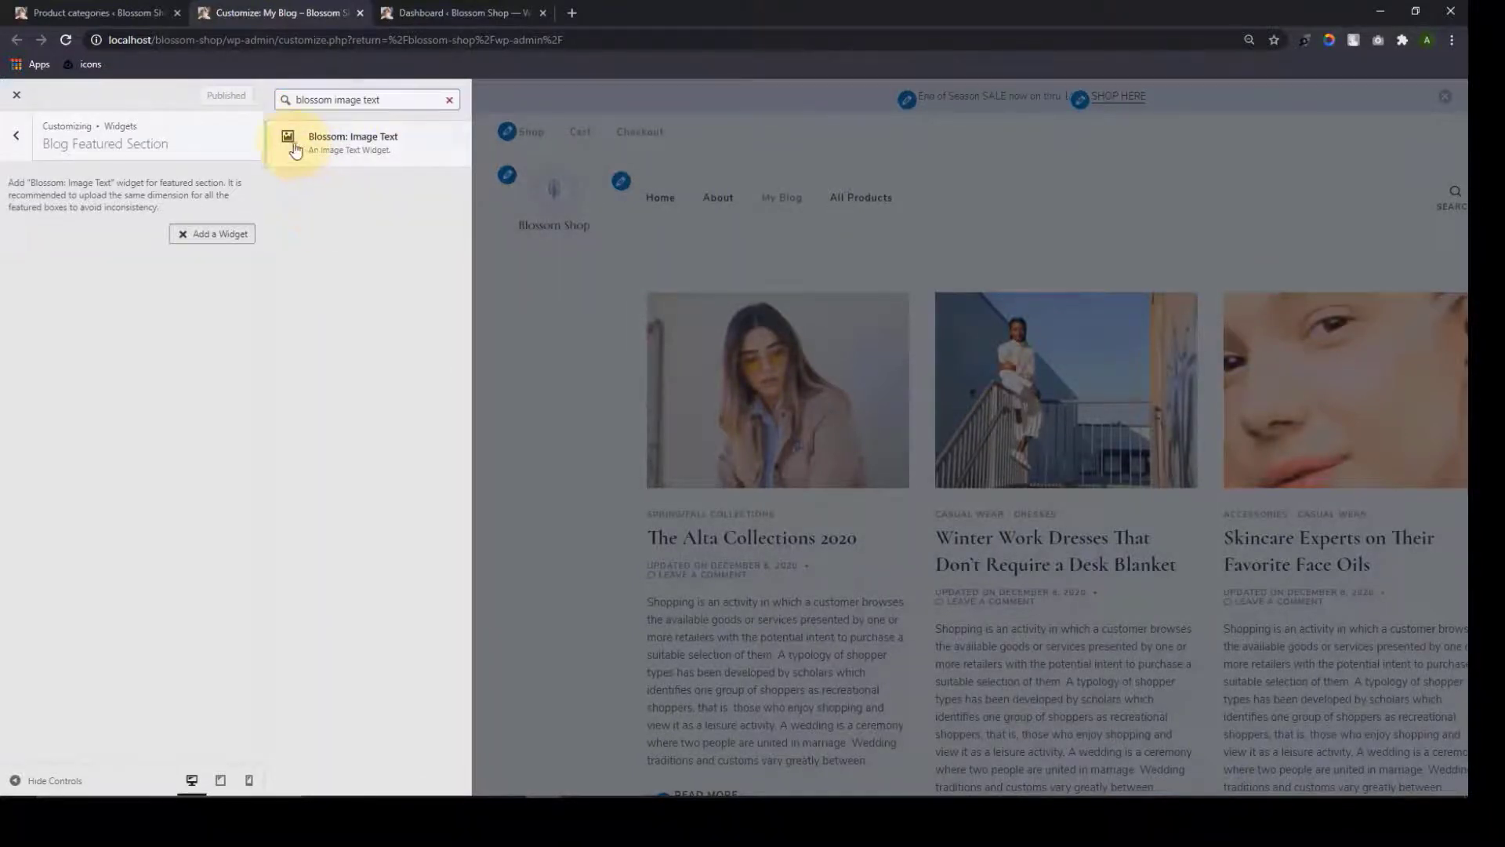
click(288, 140)
click(61, 284)
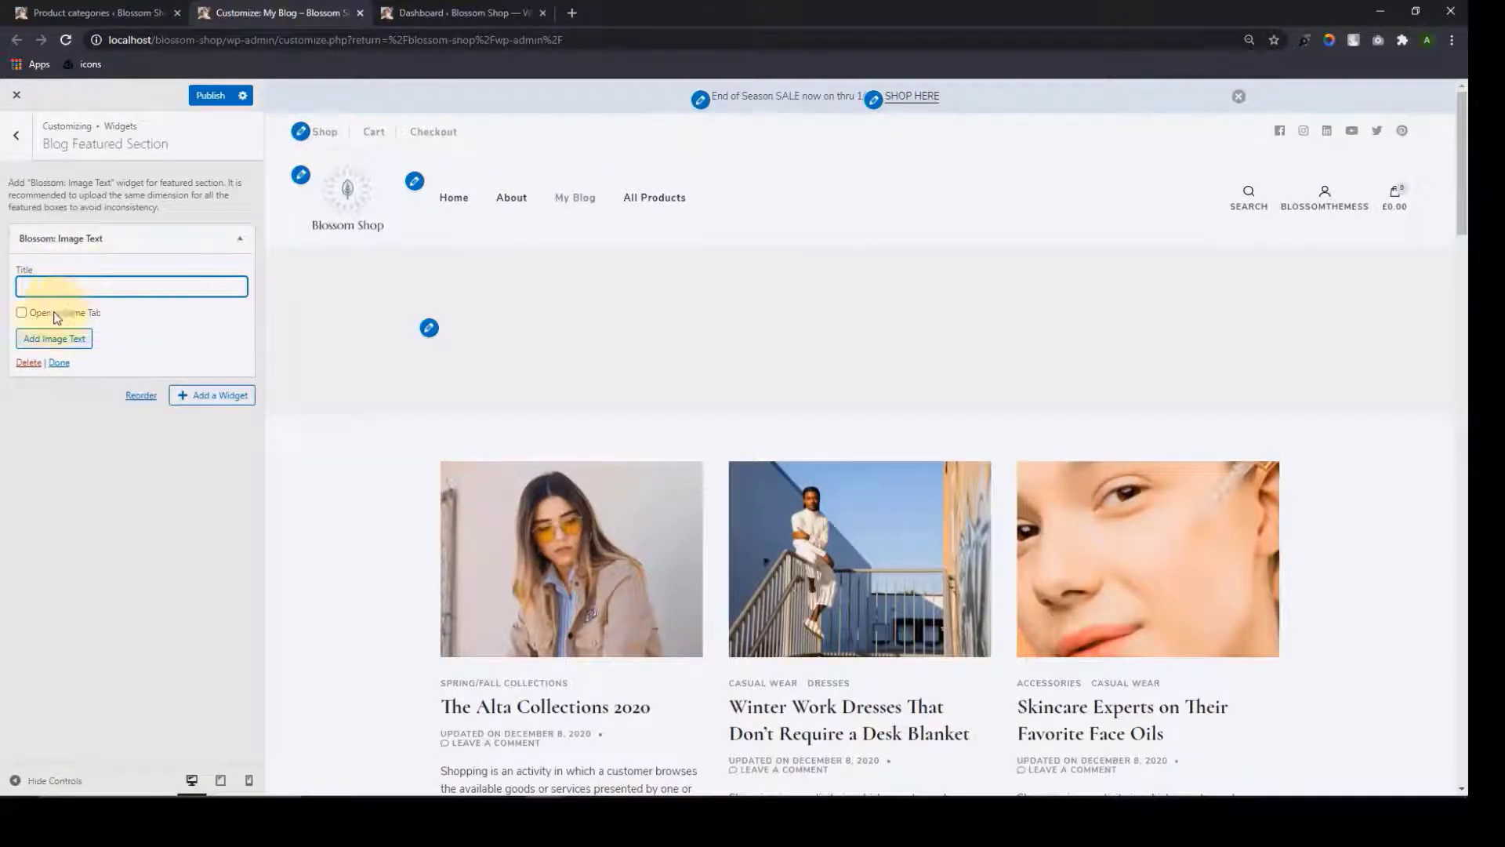
Add a first item with the OPEN sign photo, 'Store' link text and a '#' link
click(55, 338)
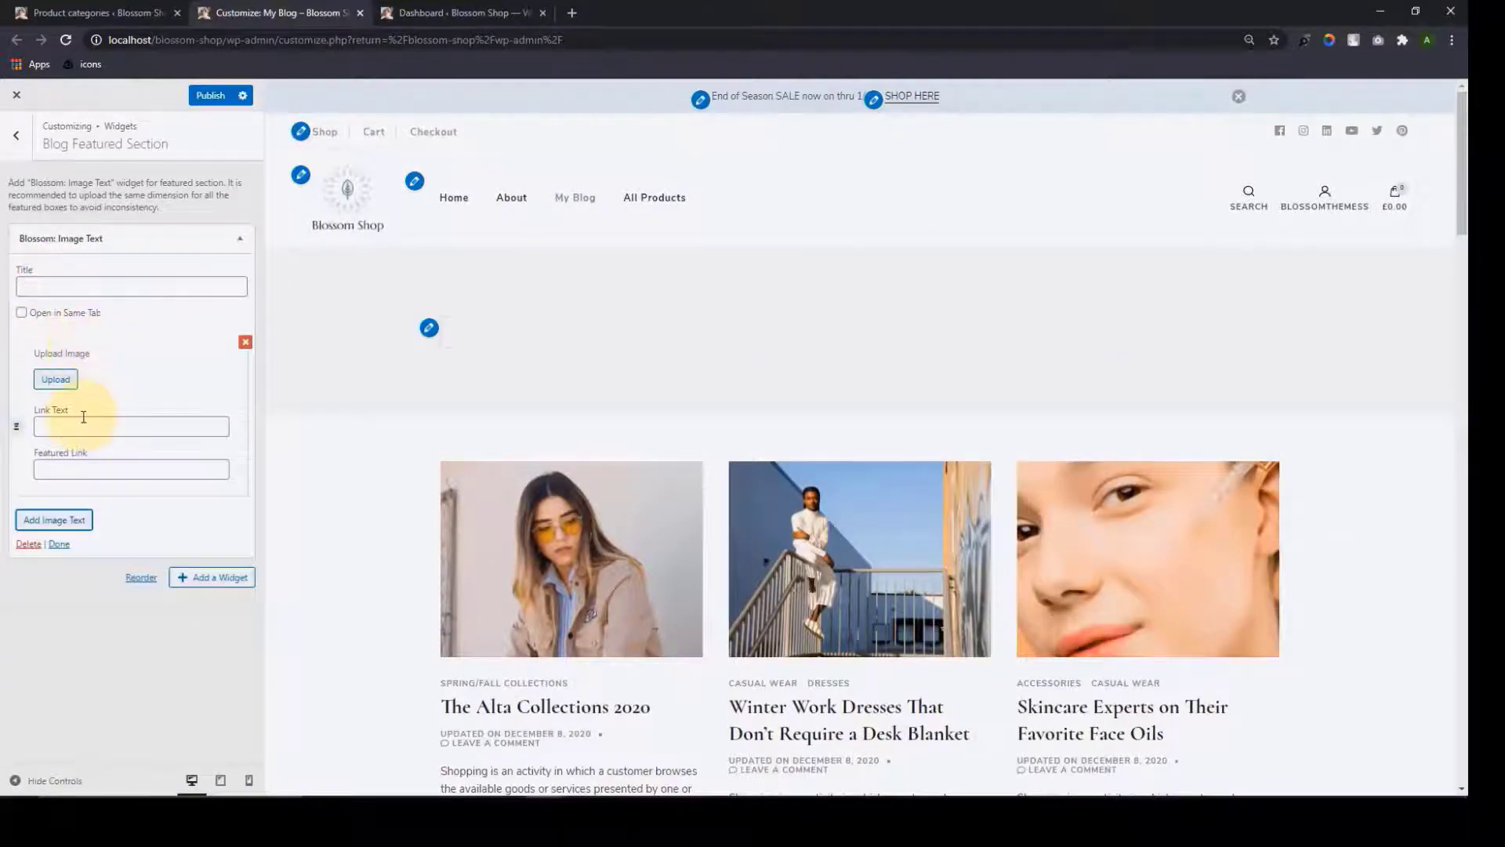
click(55, 379)
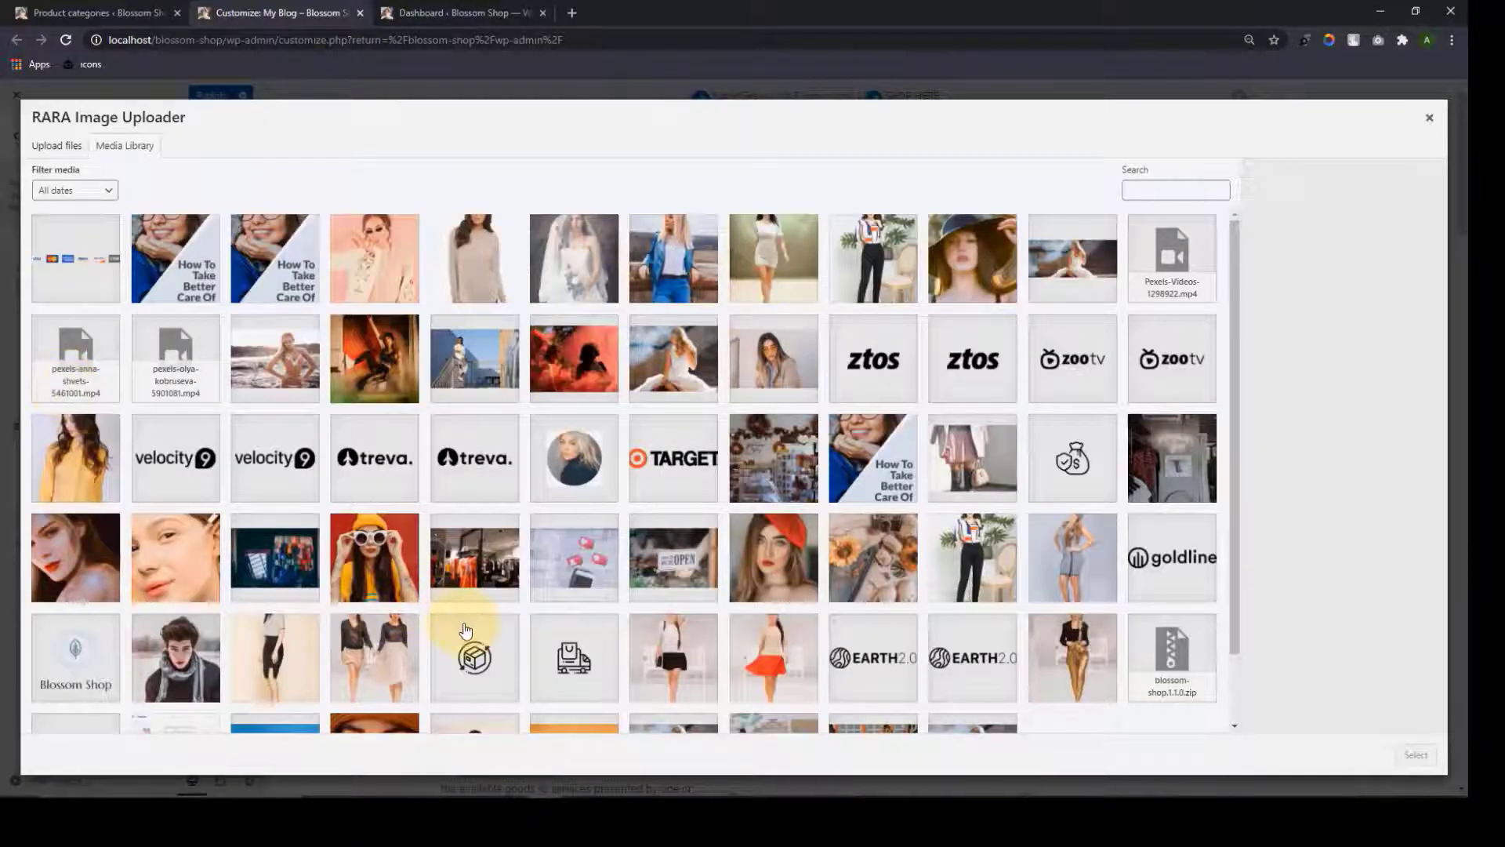
click(673, 558)
click(1424, 757)
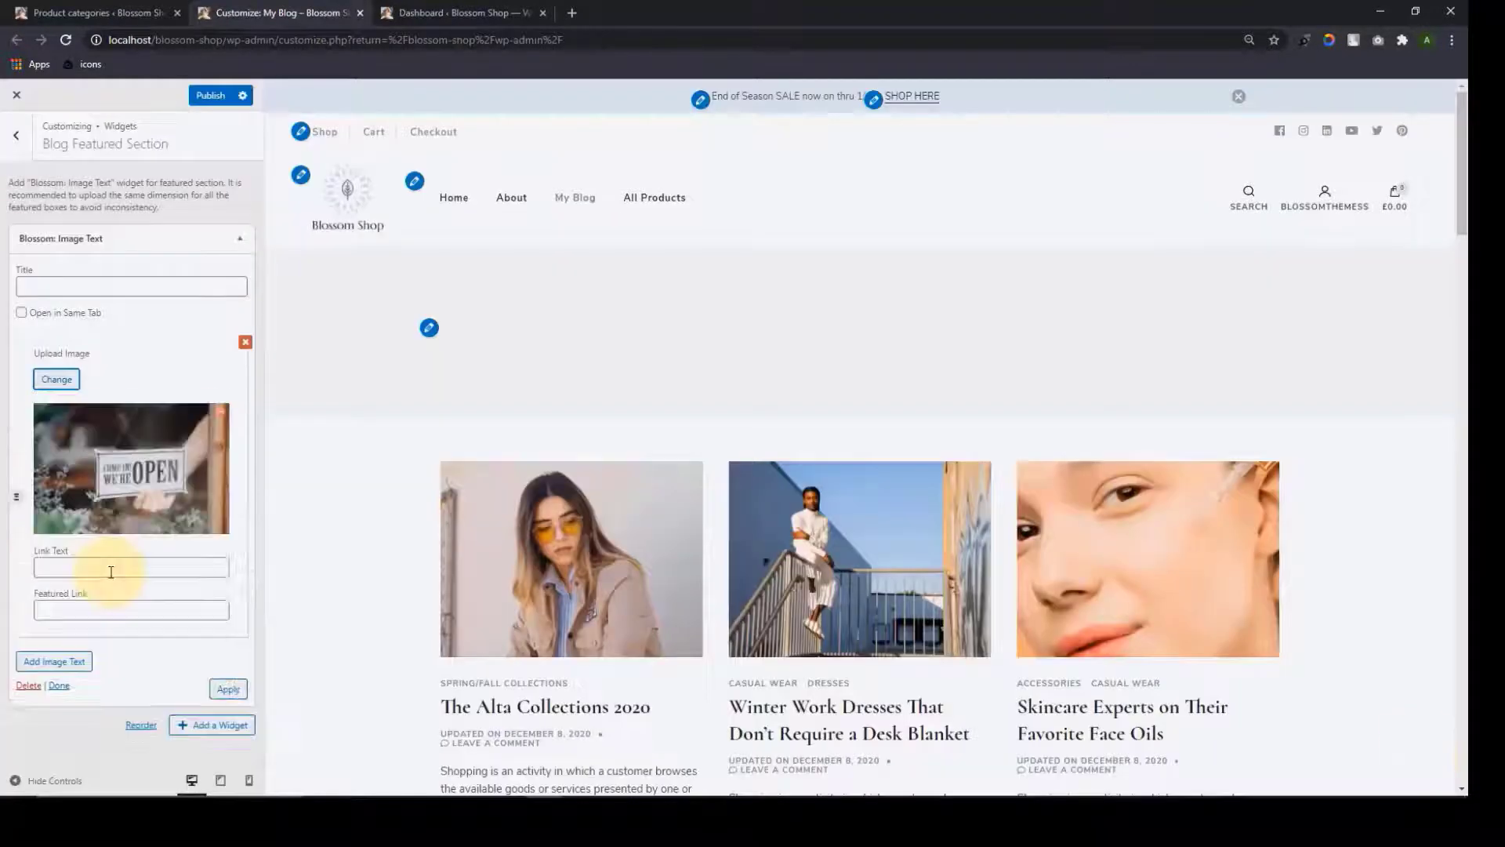
click(111, 568)
click(72, 610)
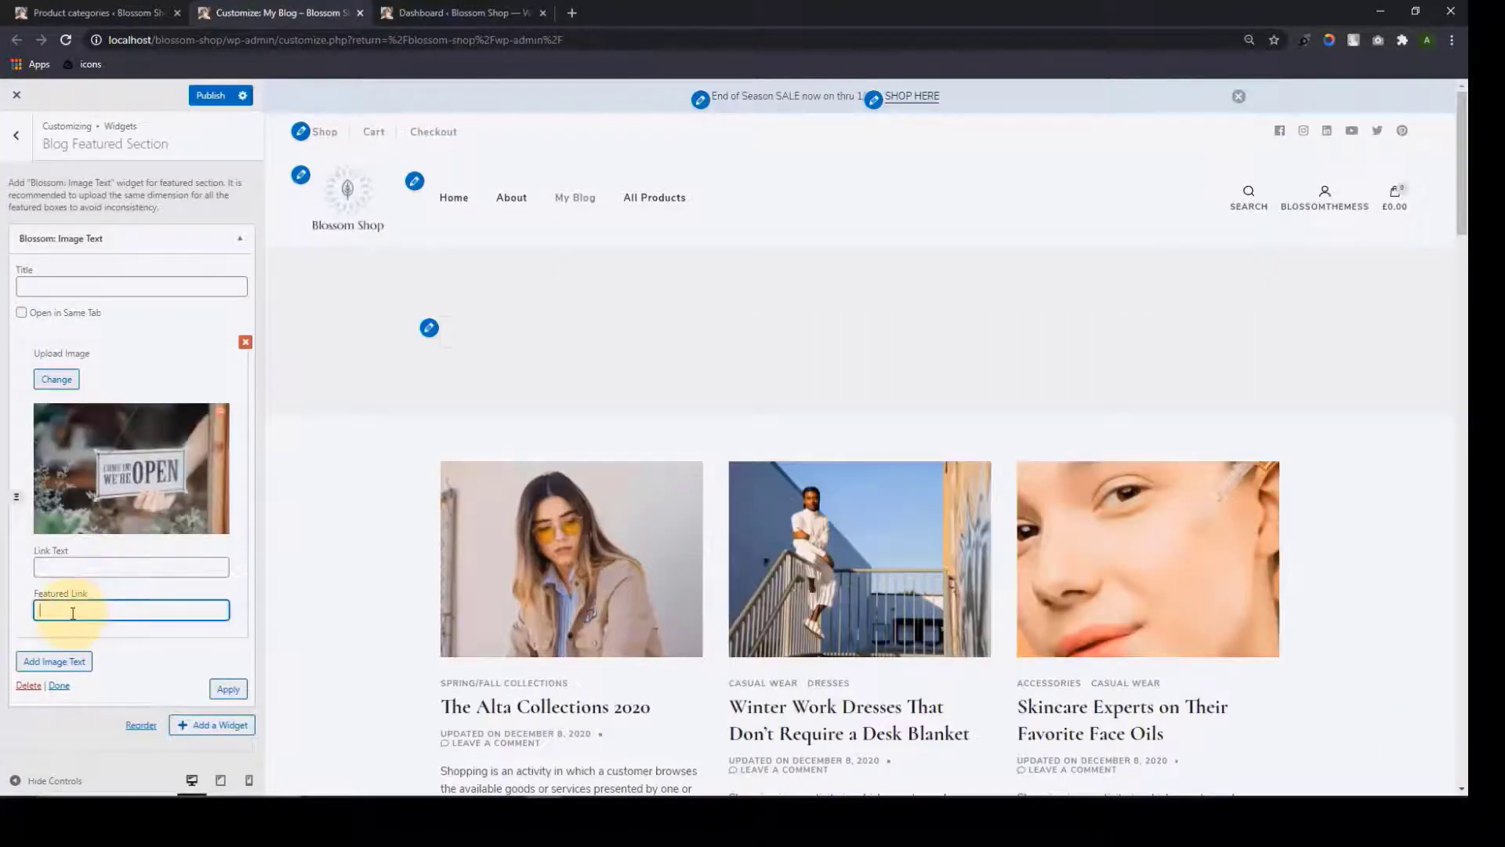
click(90, 567)
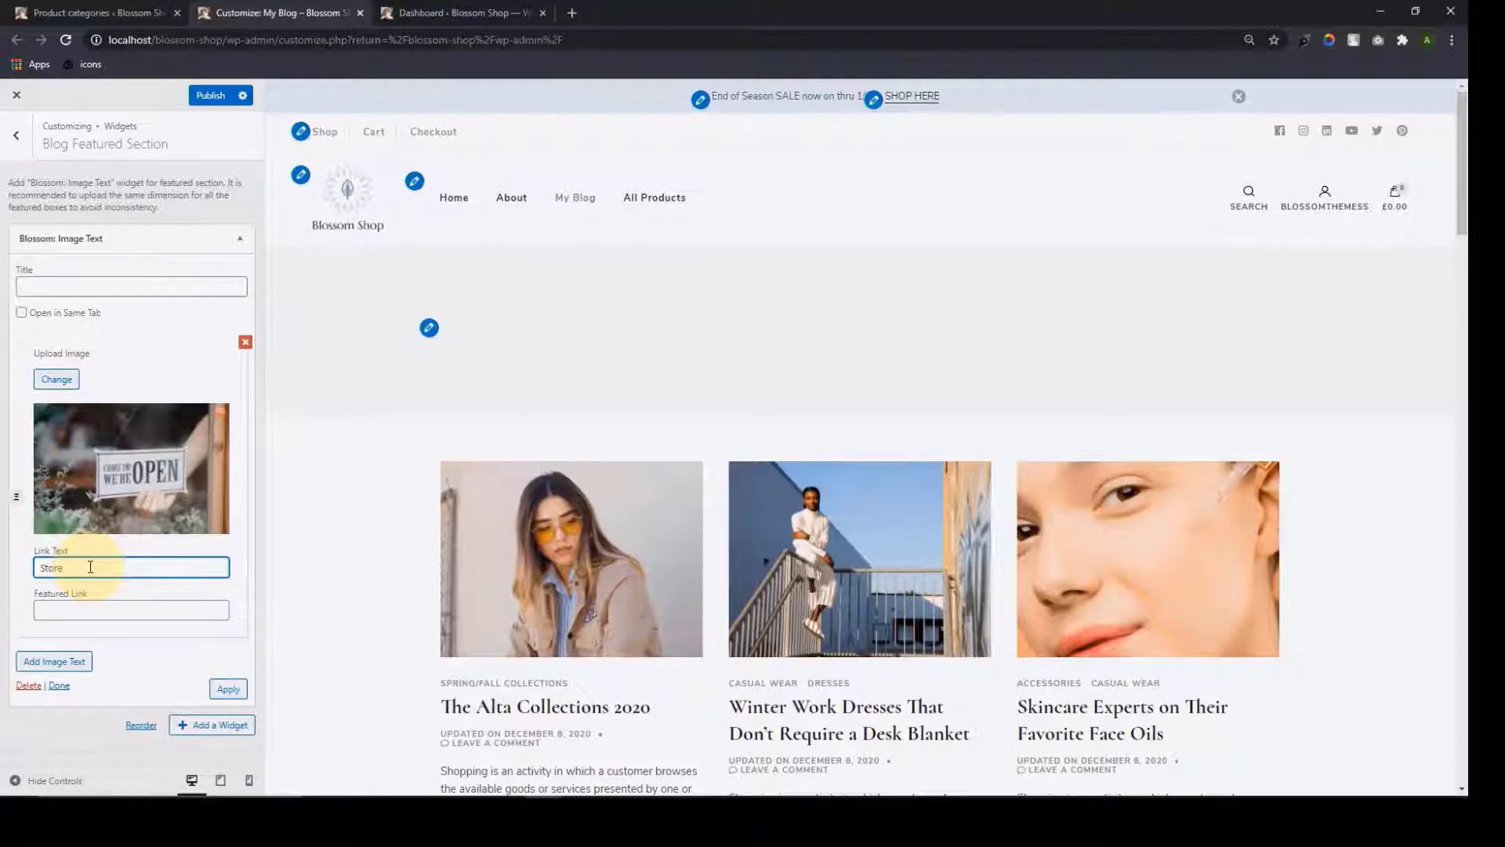
click(59, 613)
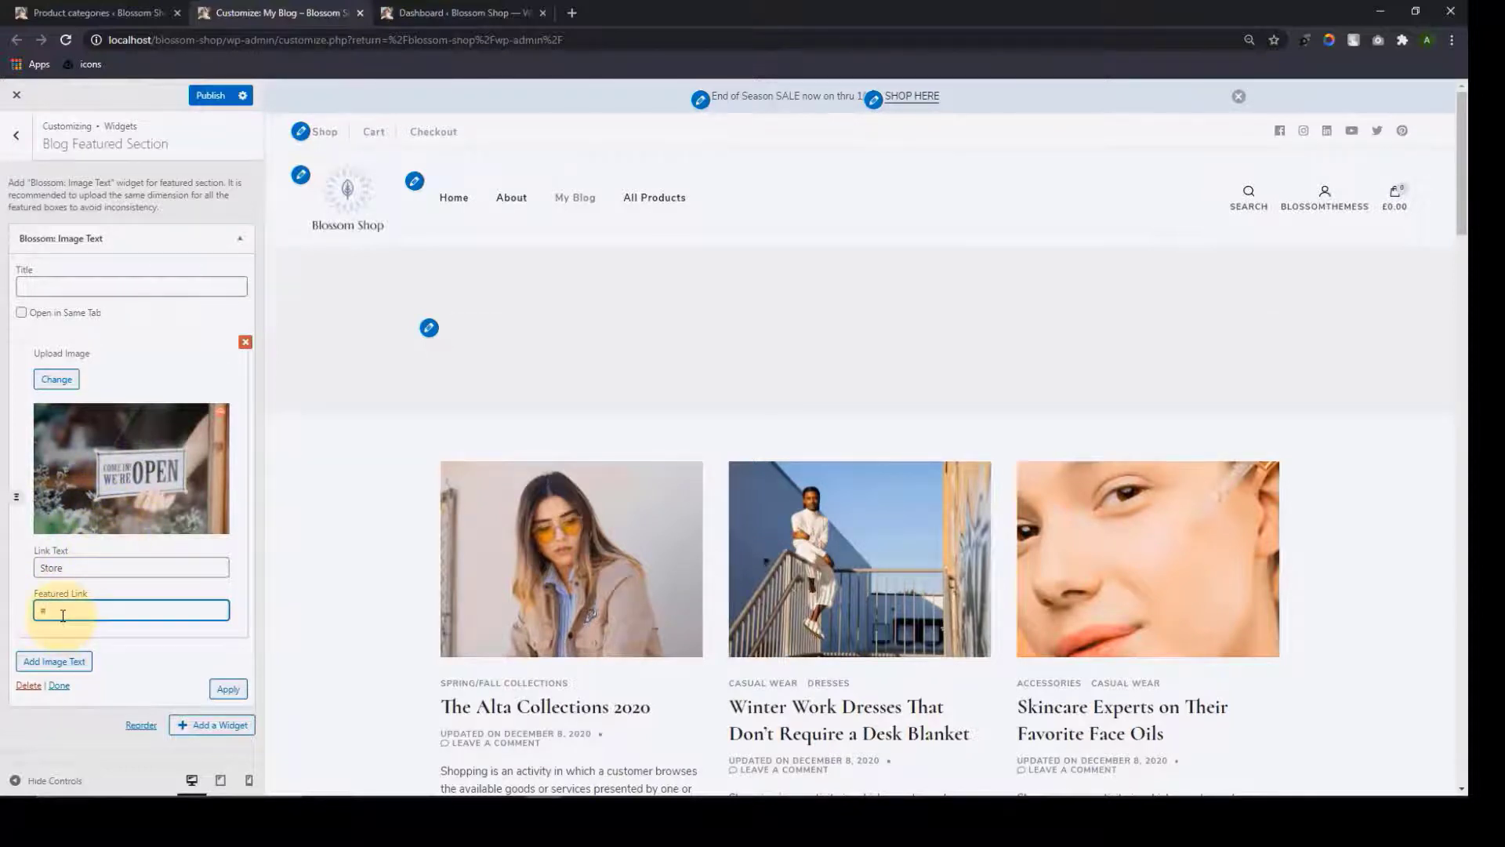
Add a second item with the hearts and phone photo, 'Follow Us' text and '#' link
click(56, 662)
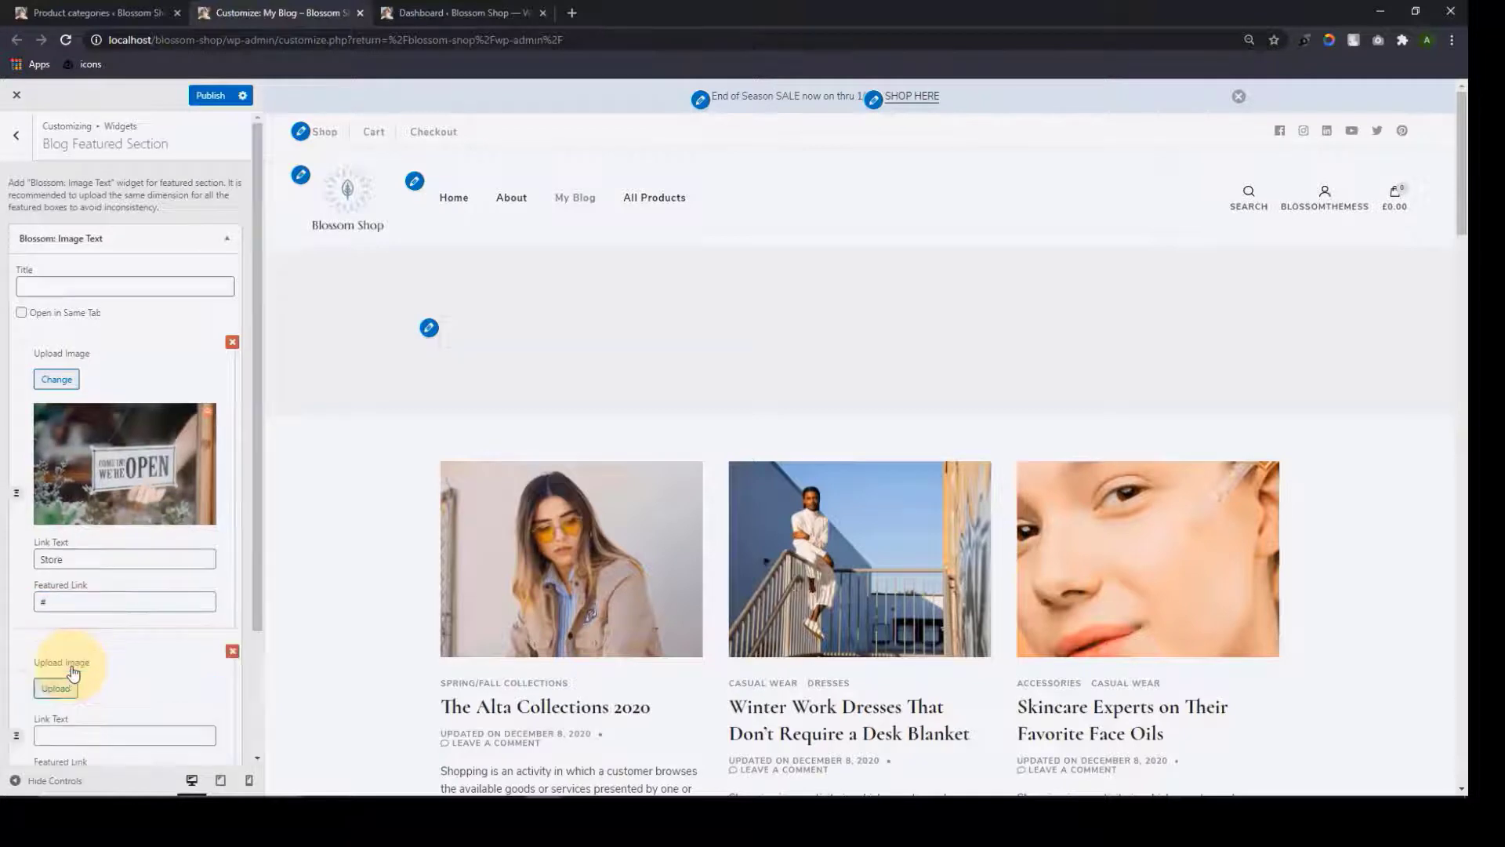
scroll(72, 672, down, 2)
click(59, 535)
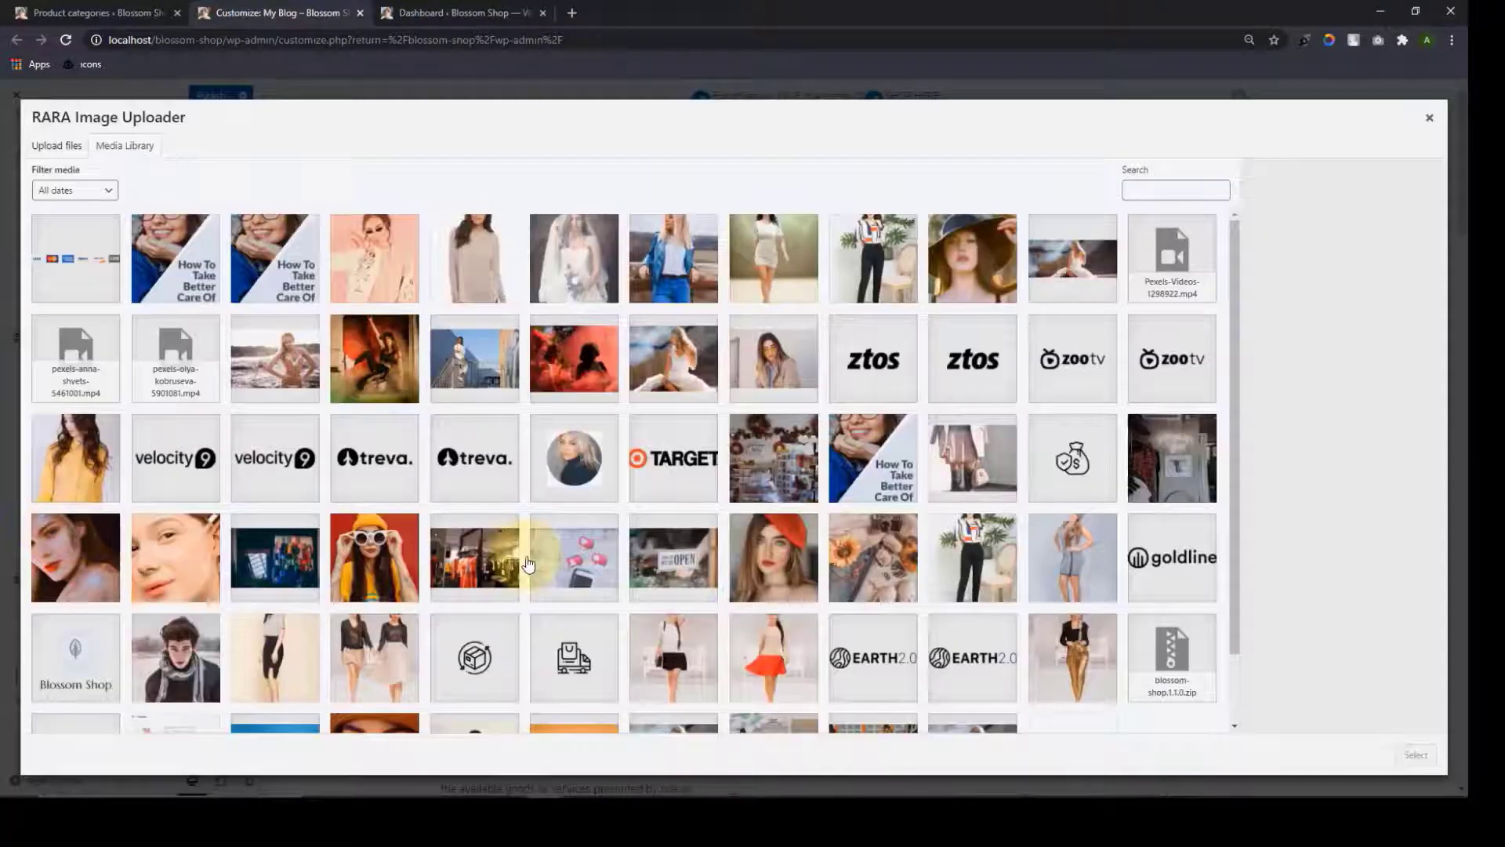
scroll(520, 572, down, 1)
click(574, 478)
click(1416, 754)
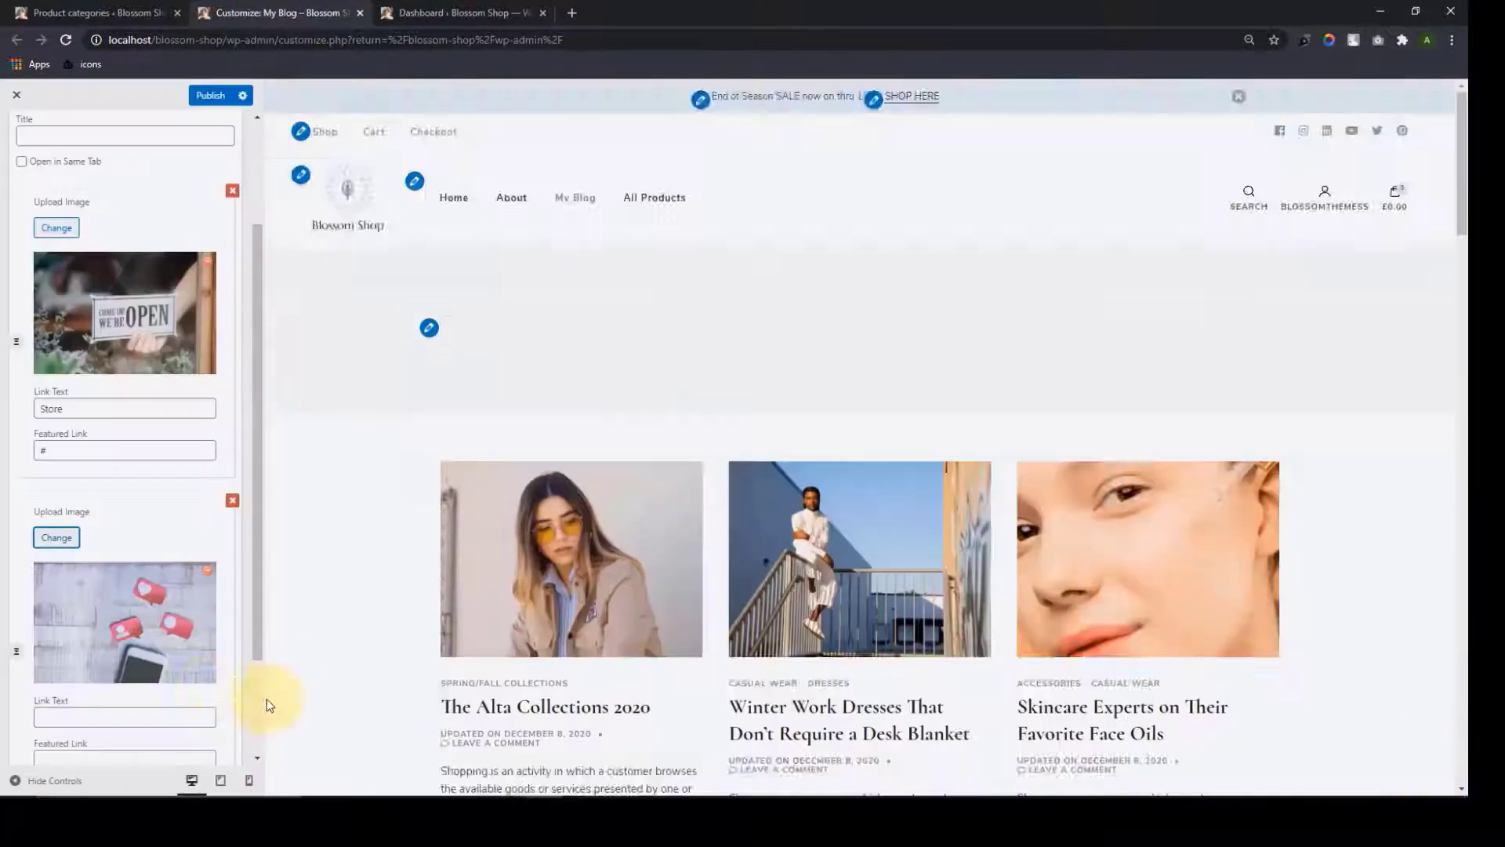
scroll(125, 628, down, 2)
click(94, 579)
text(Follow U)
key(Tab)
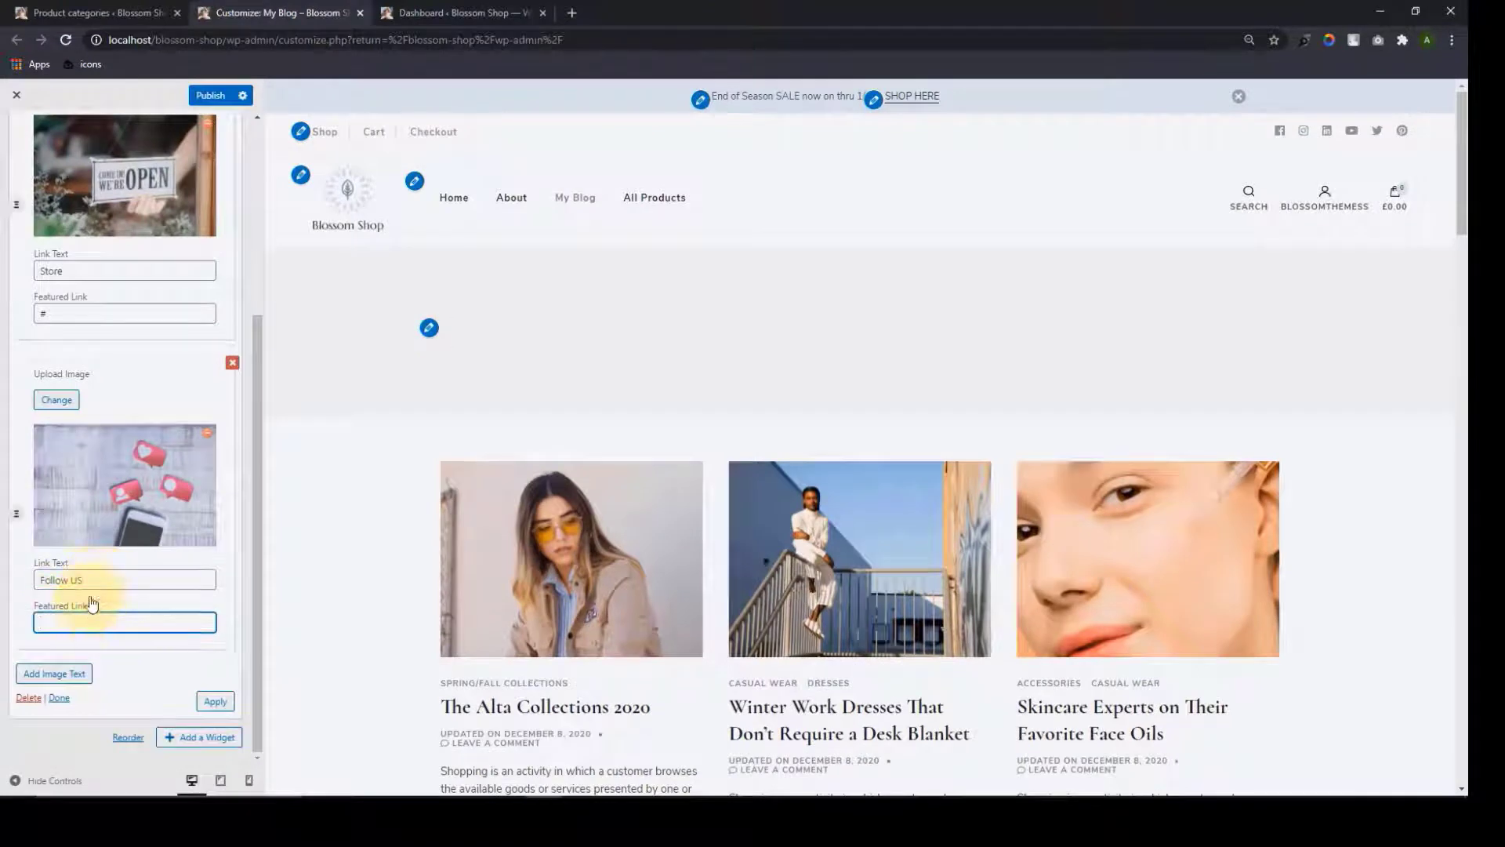
text(#)
Add a third item with the glitter makeup portrait and 'Makeup' link text
click(54, 673)
click(57, 528)
click(1416, 754)
click(131, 581)
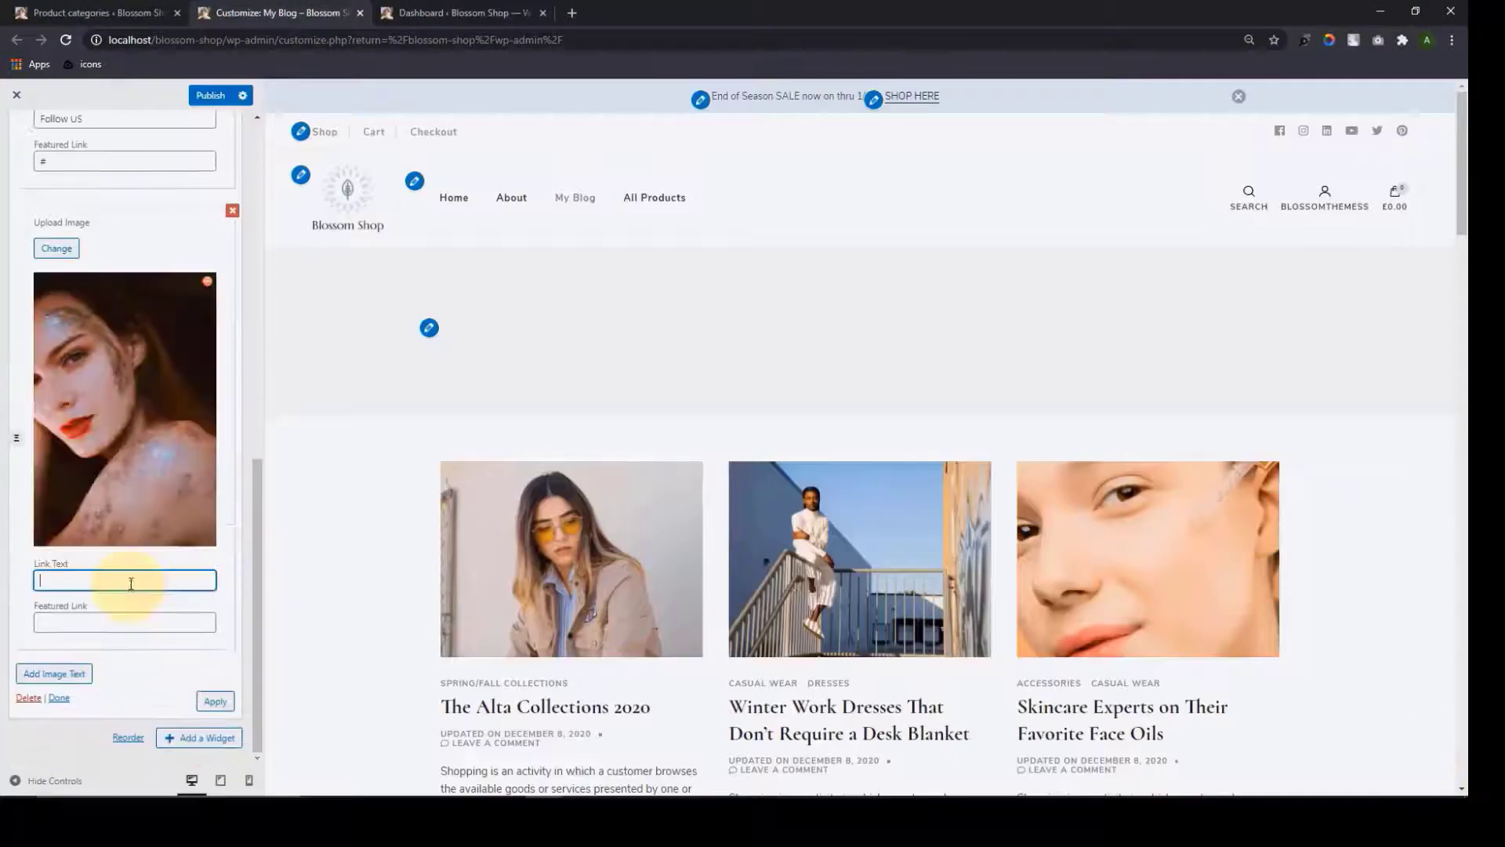
key(Tab)
scroll(132, 661, up, 15)
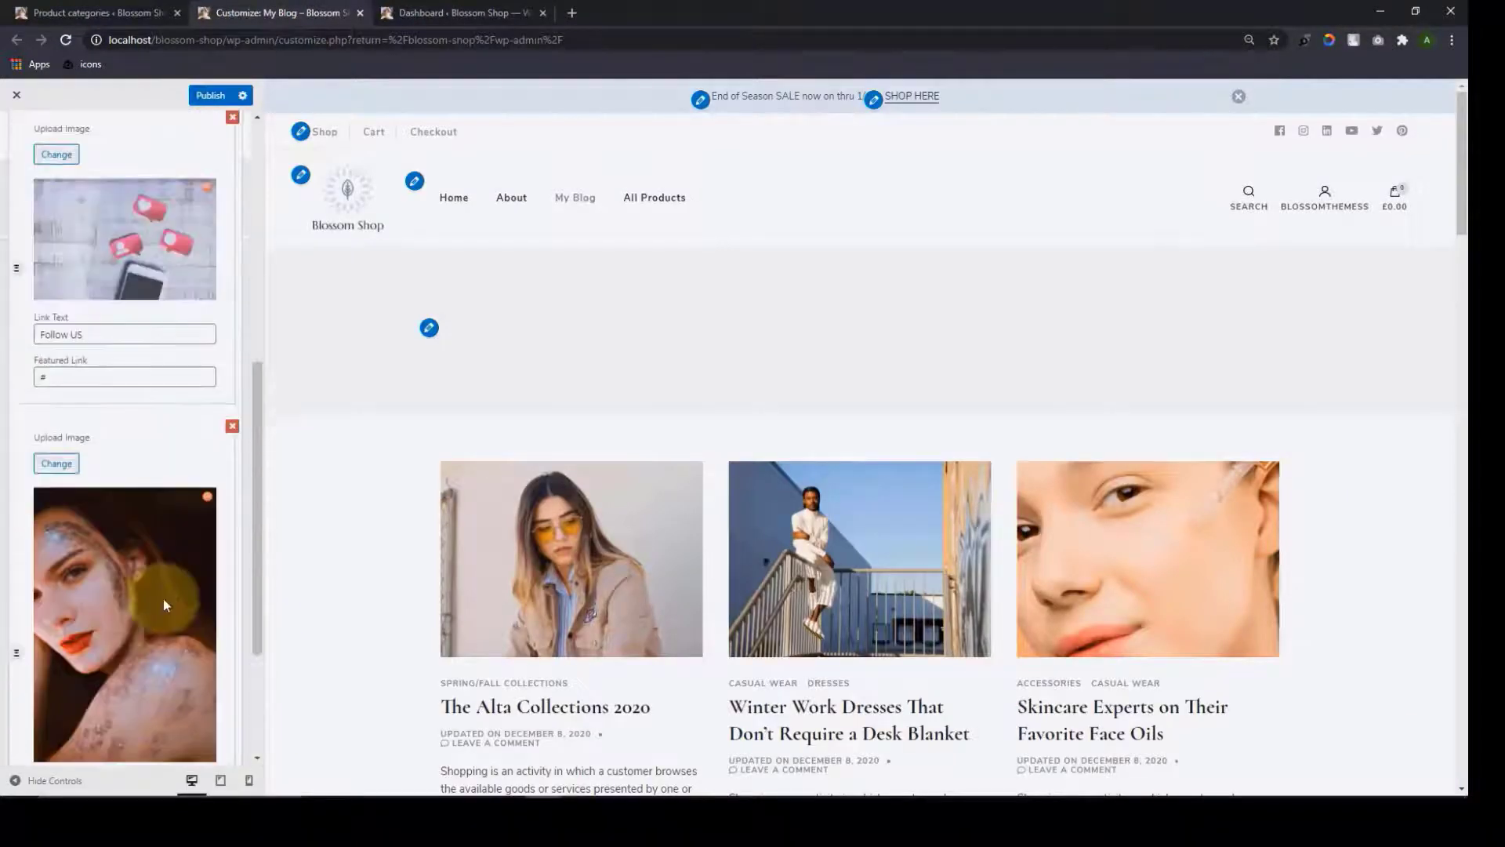
scroll(128, 405, down, 12)
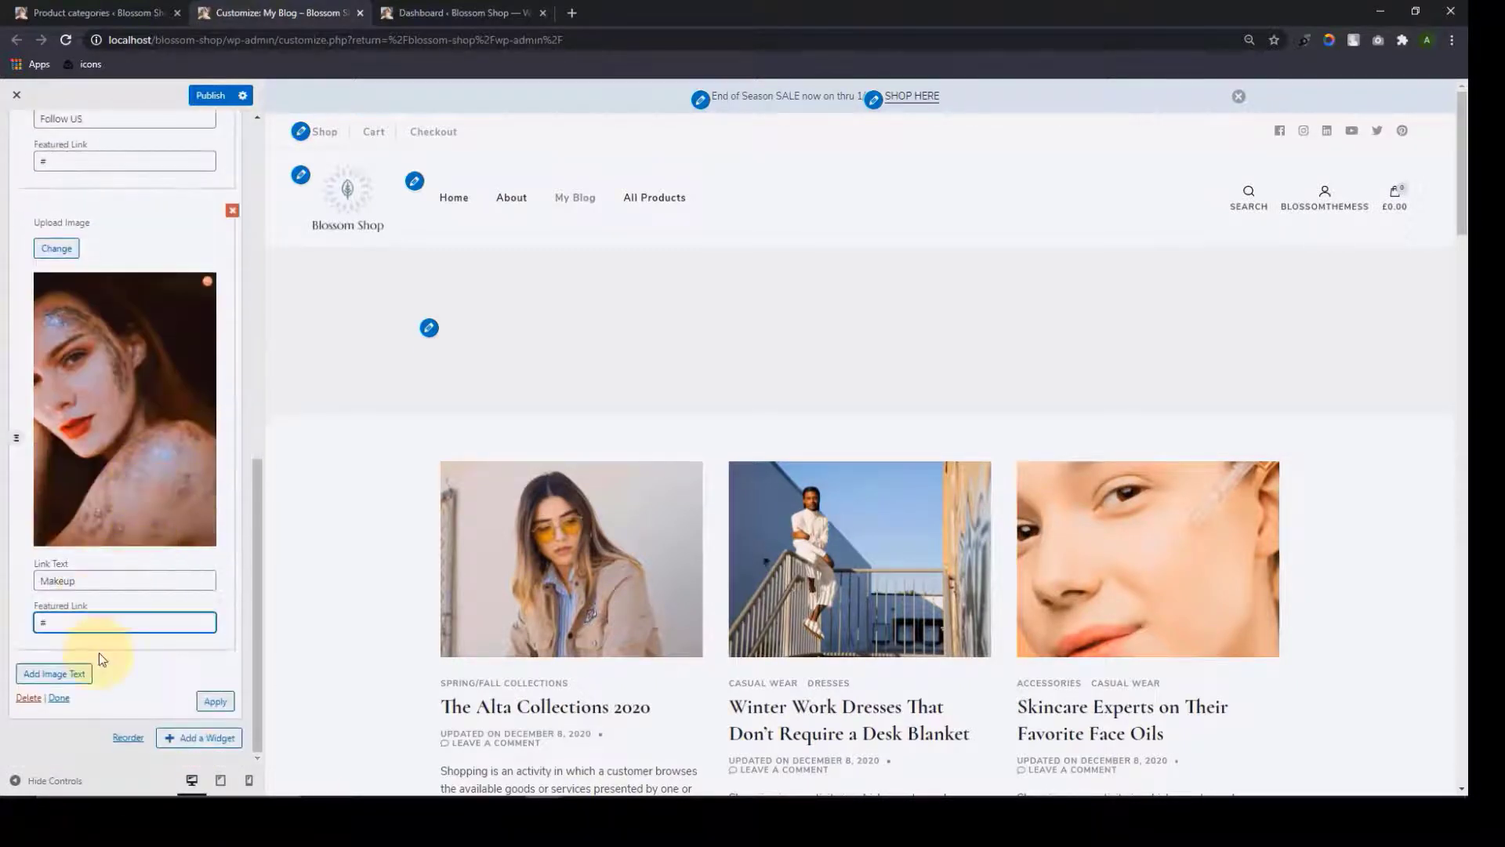
Apply the three featured cards to the preview and publish the Customizer changes
click(216, 701)
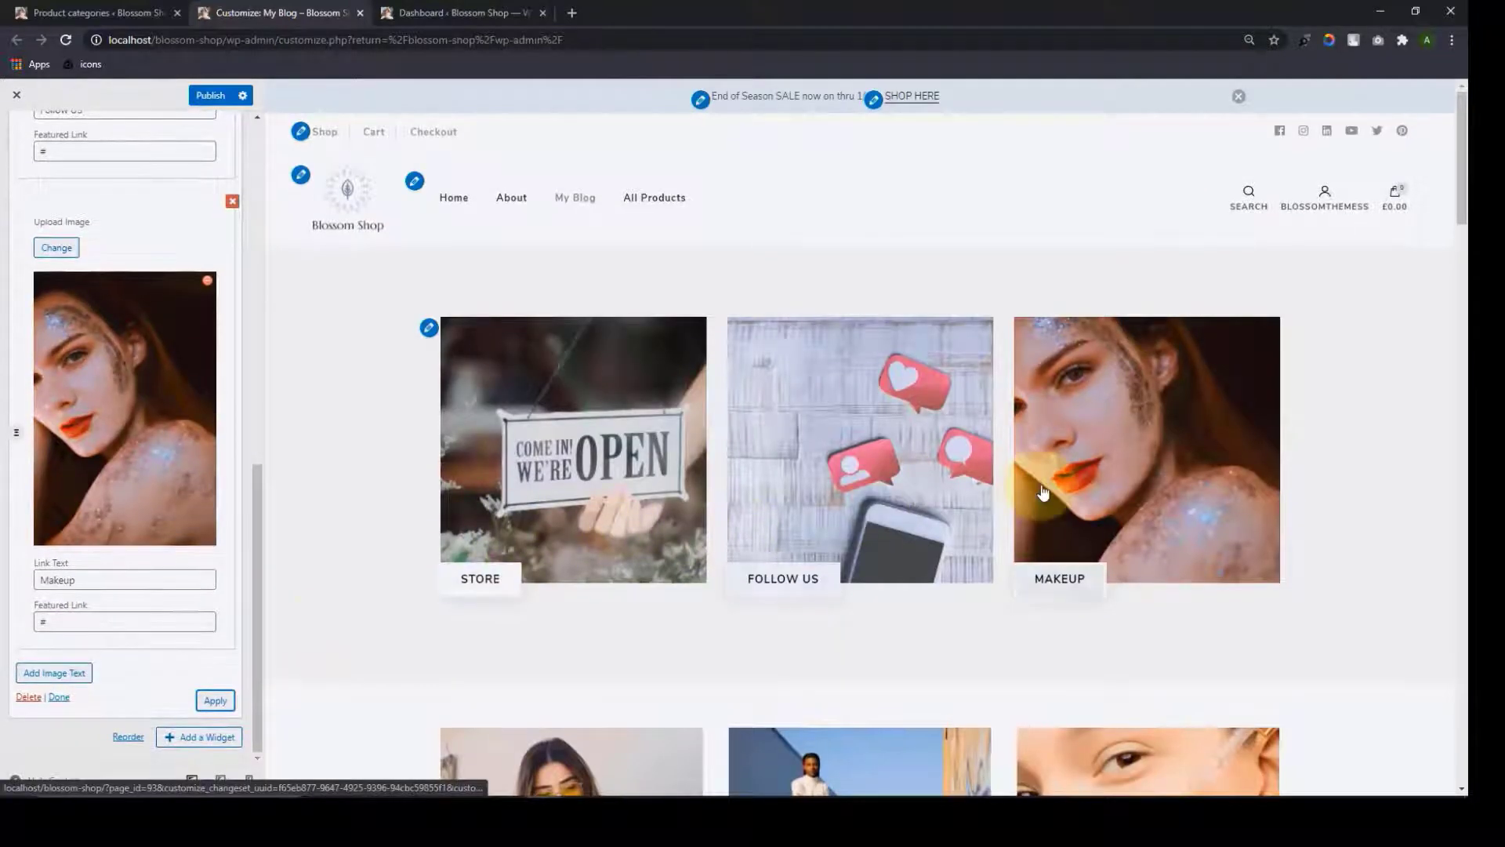
scroll(1113, 397, down, 3)
scroll(1112, 397, up, 1)
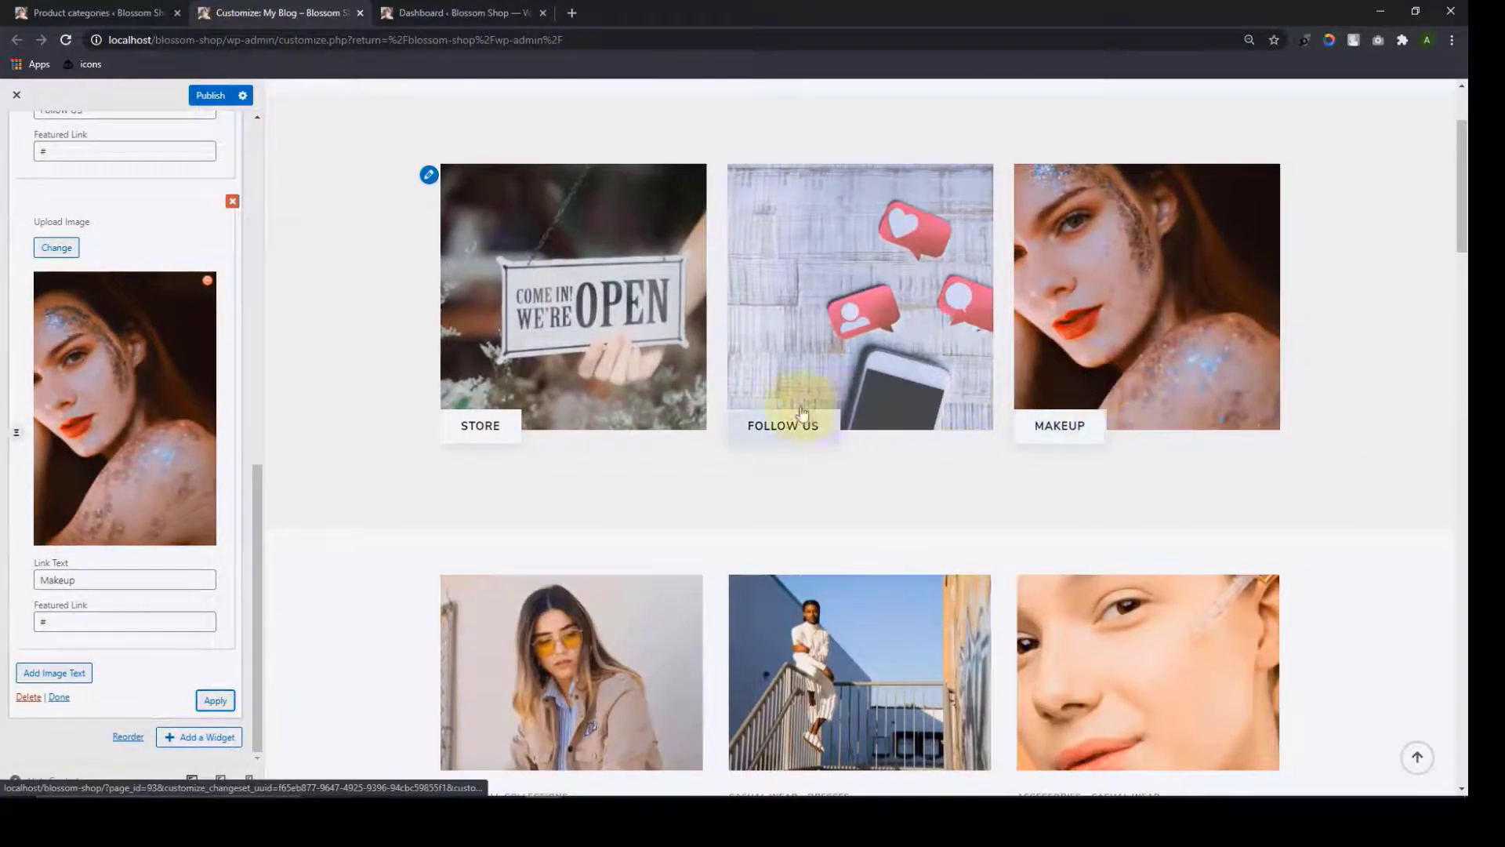
scroll(588, 464, down, 5)
scroll(1074, 418, down, 10)
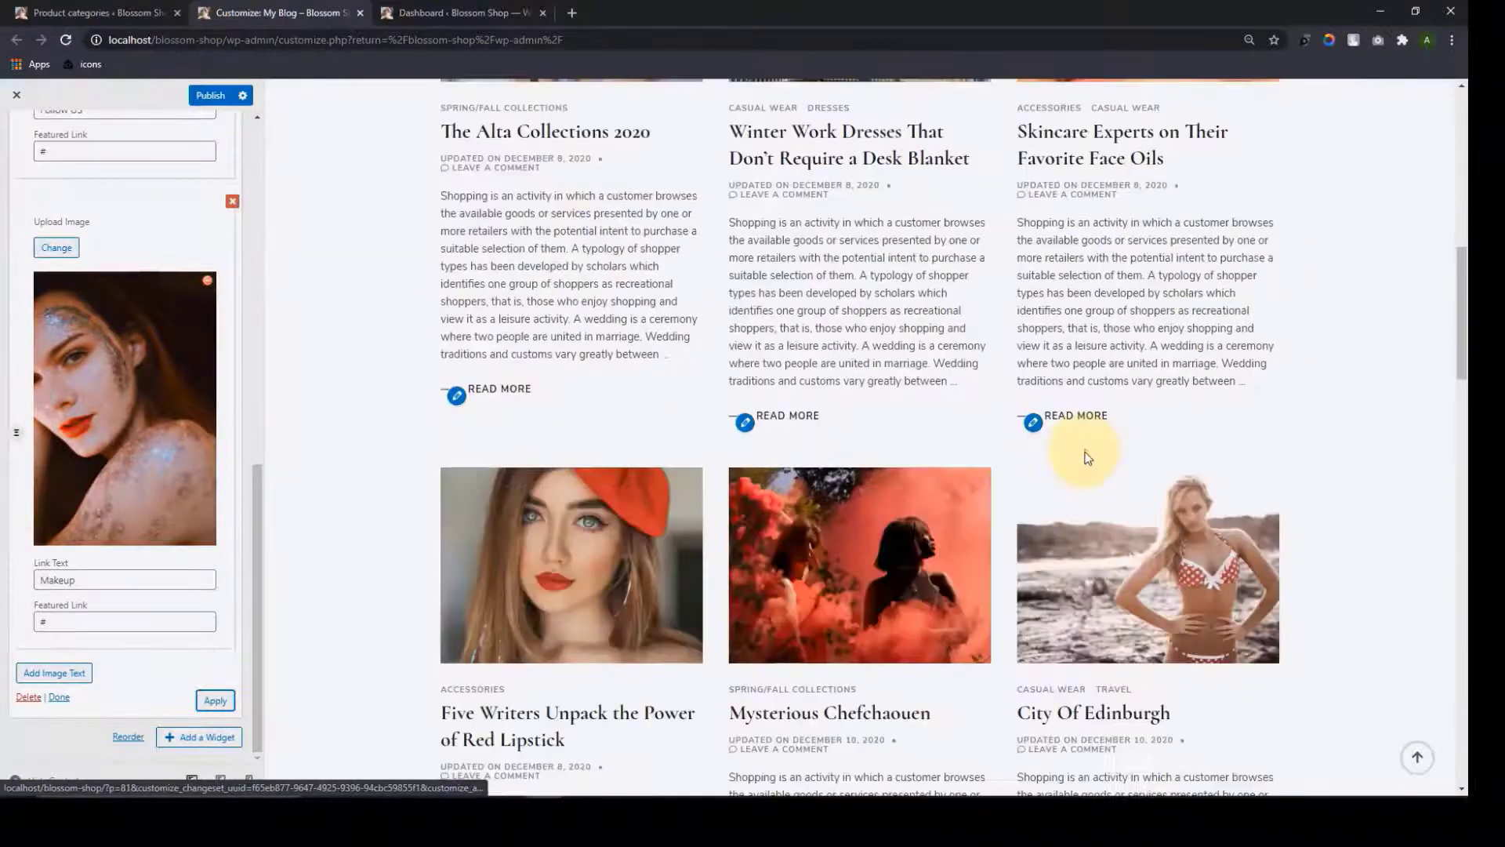
scroll(1070, 517, up, 17)
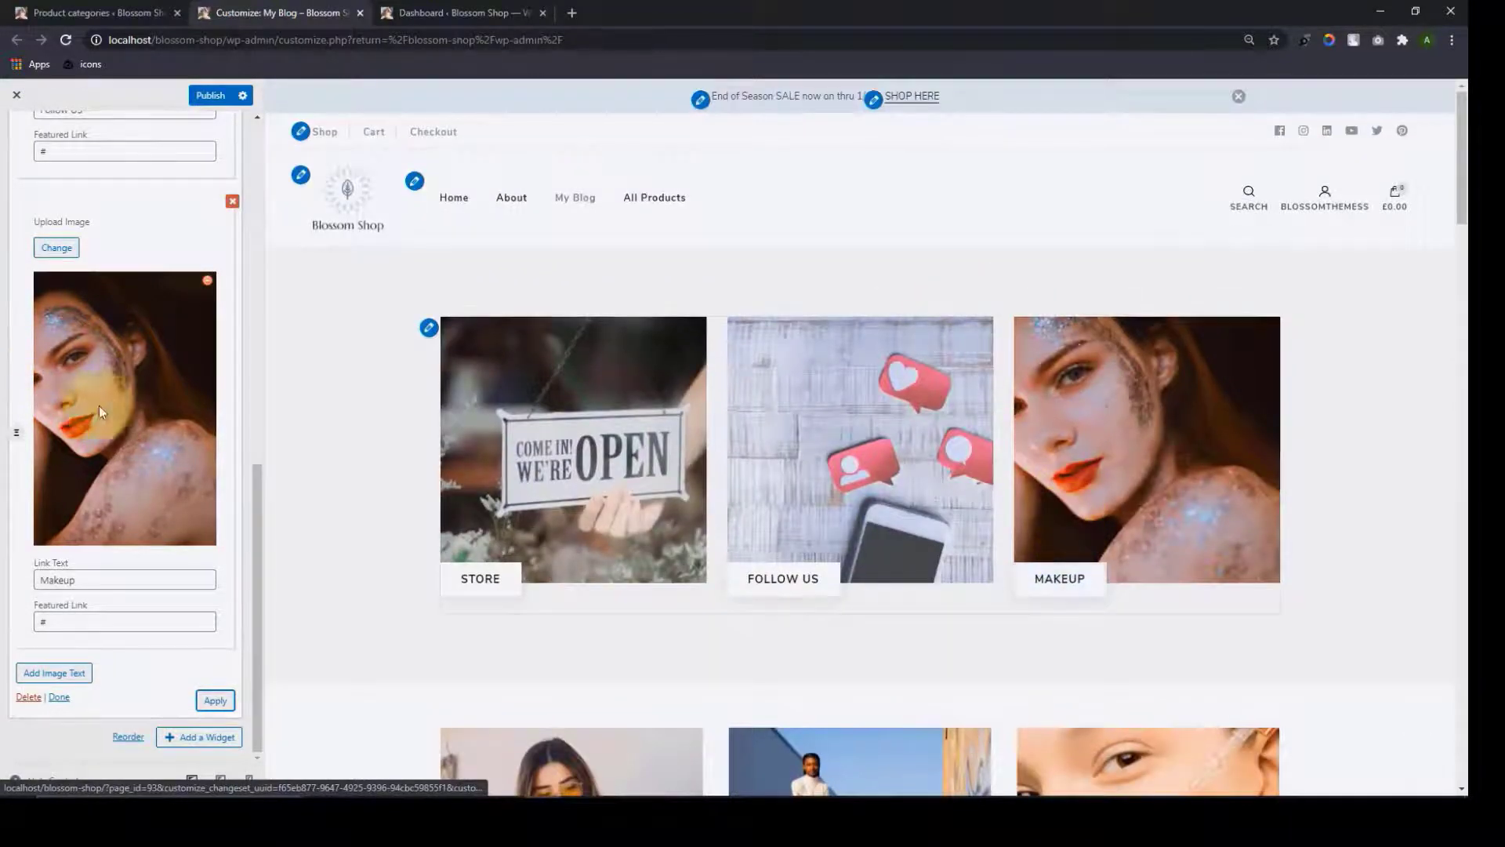
click(58, 697)
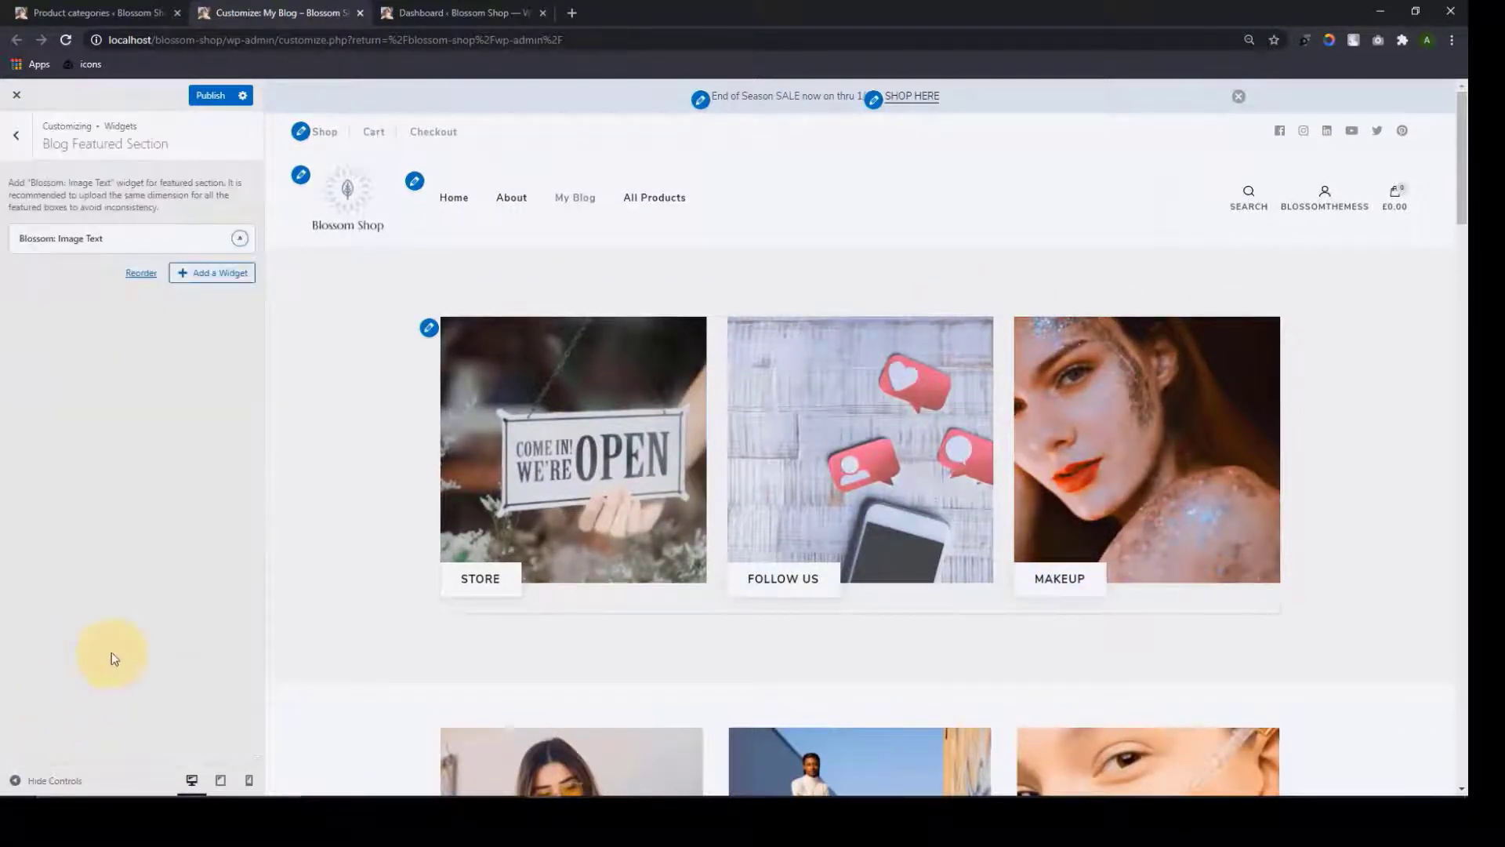
click(213, 95)
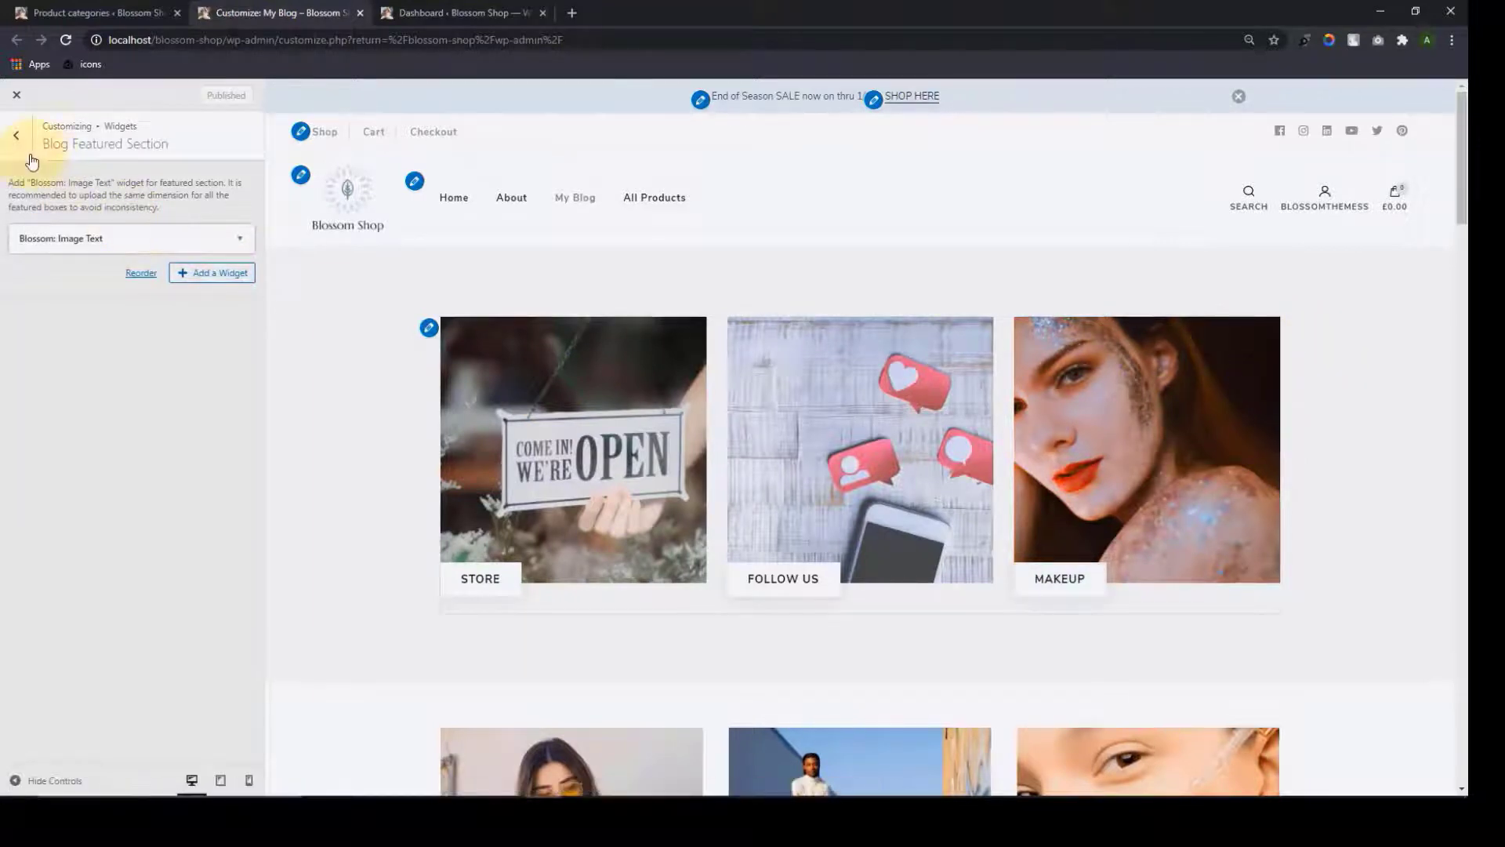
Return to the main Customizer panel list and switch to the WordPress admin
click(17, 136)
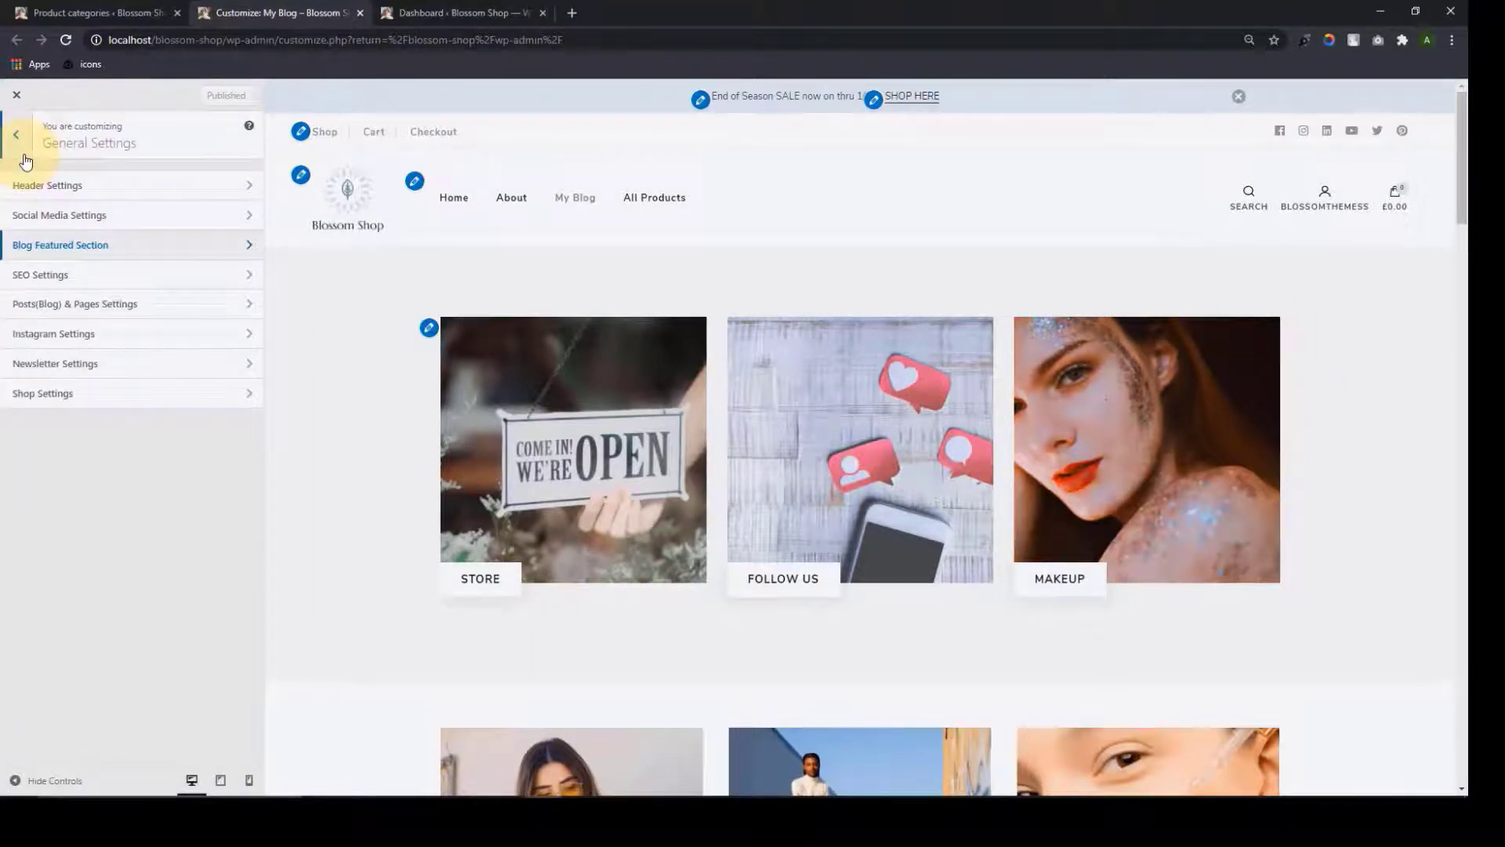
click(26, 160)
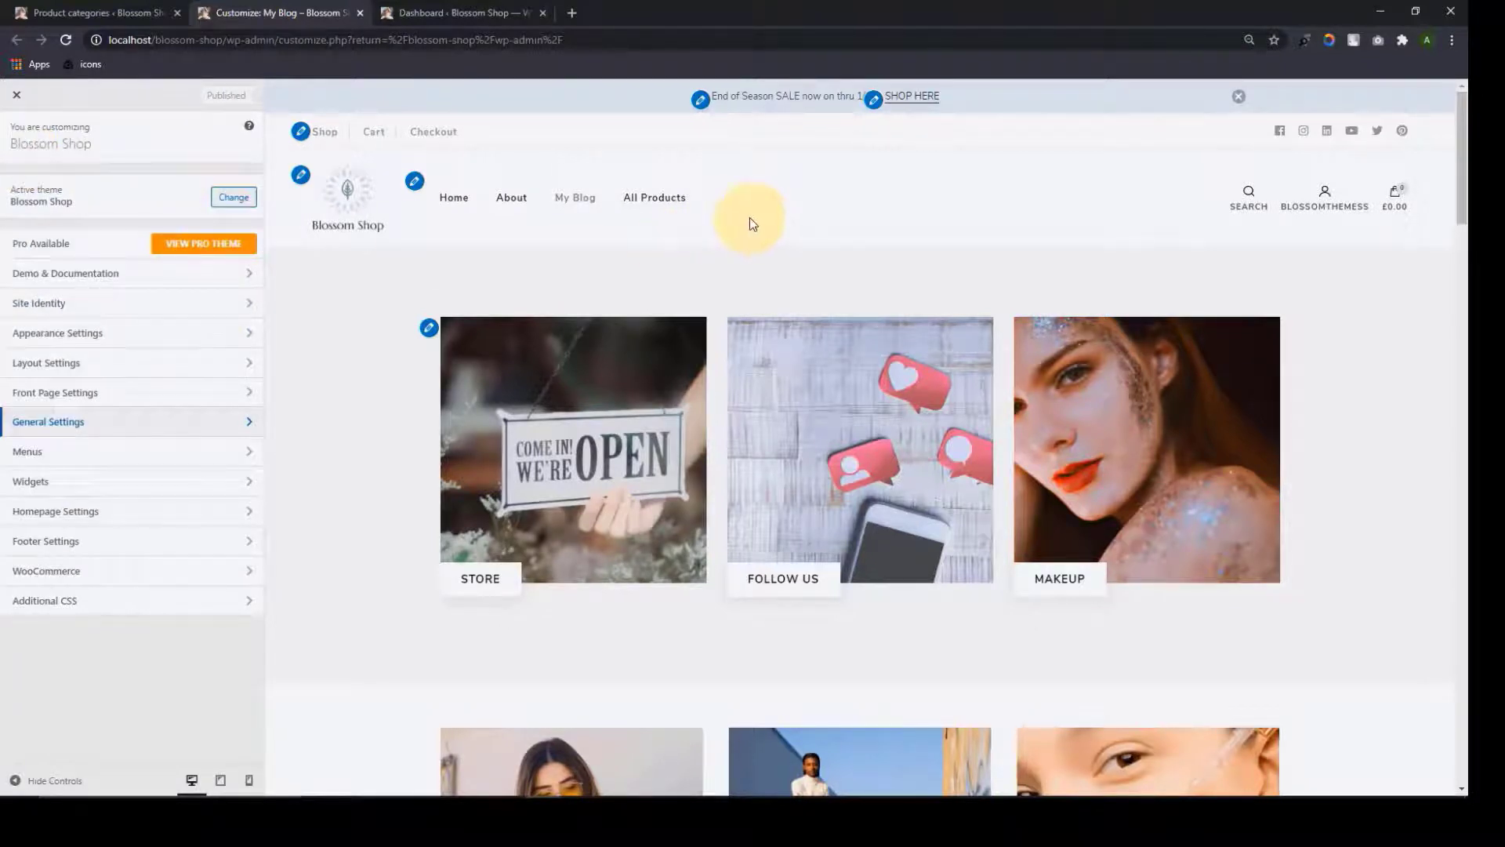
click(86, 13)
Browse the recommended plugins on the theme's Getting Started page under Appearance
click(33, 130)
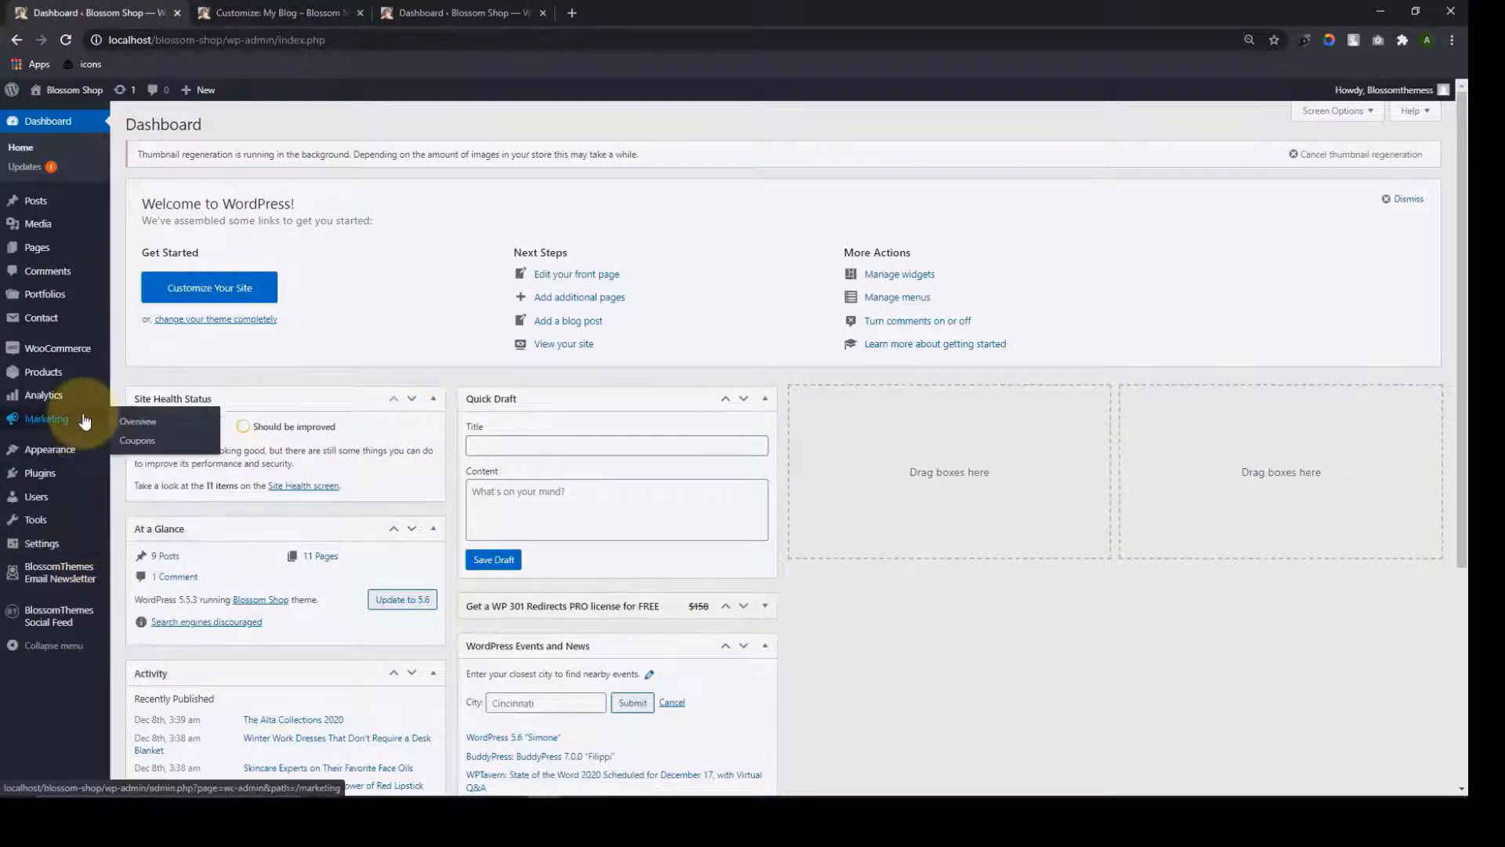
mouse_move(54, 449)
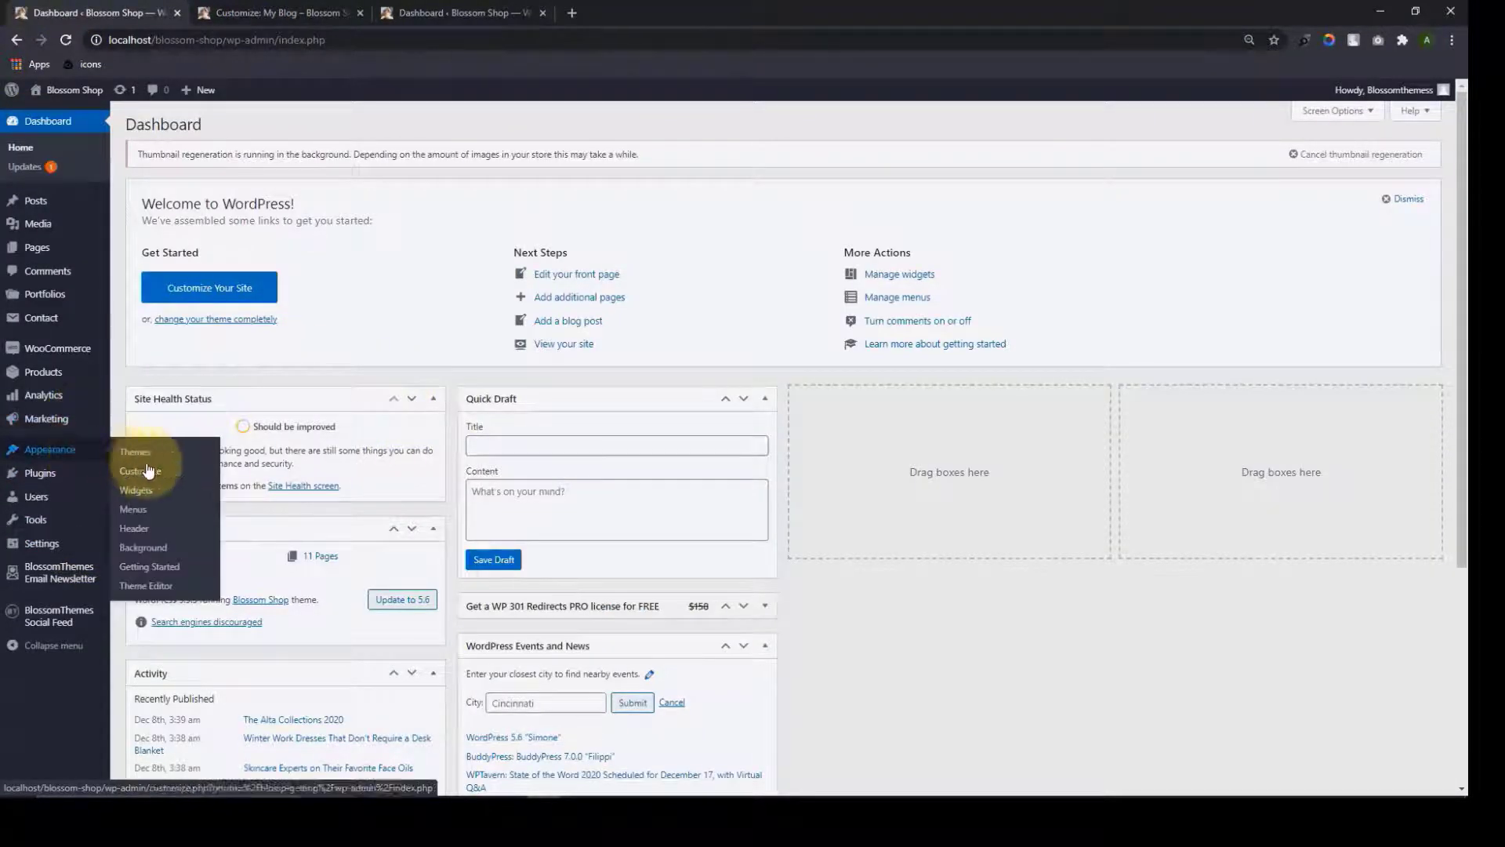
click(165, 573)
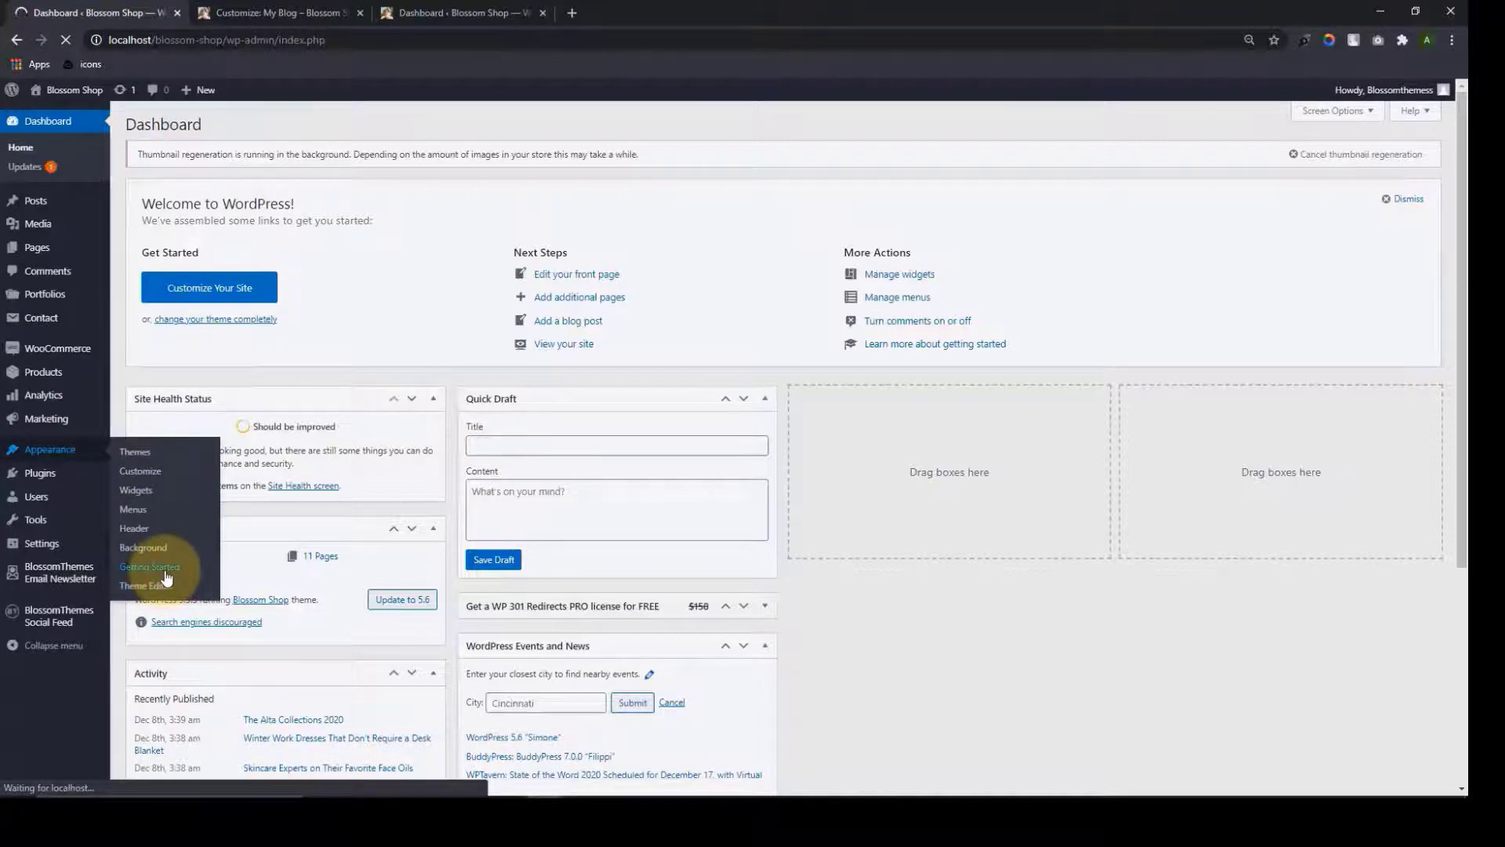
scroll(723, 449, down, 4)
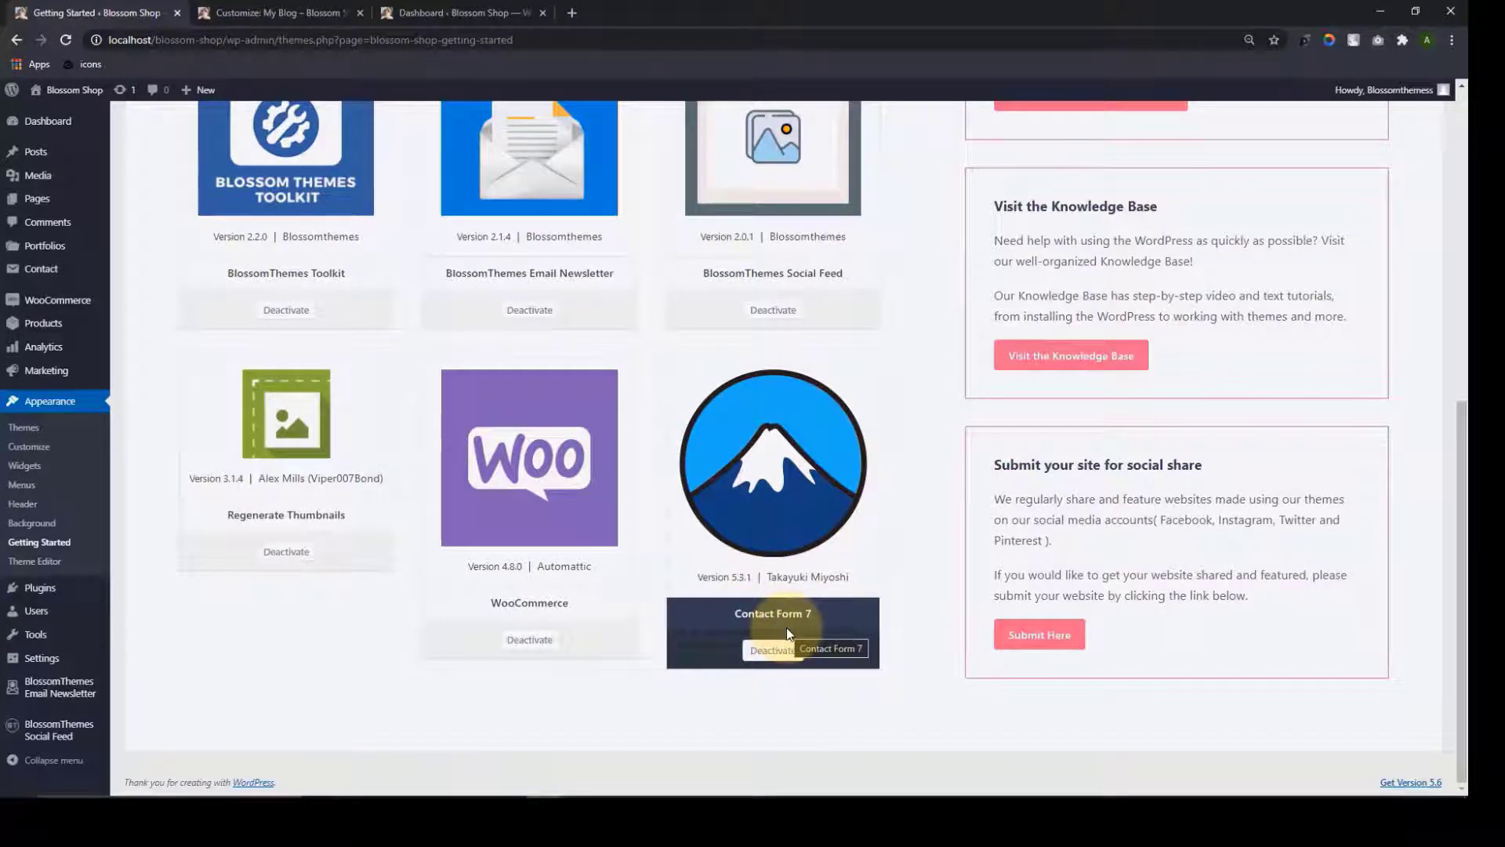
scroll(787, 633, up, 2)
scroll(776, 619, down, 1)
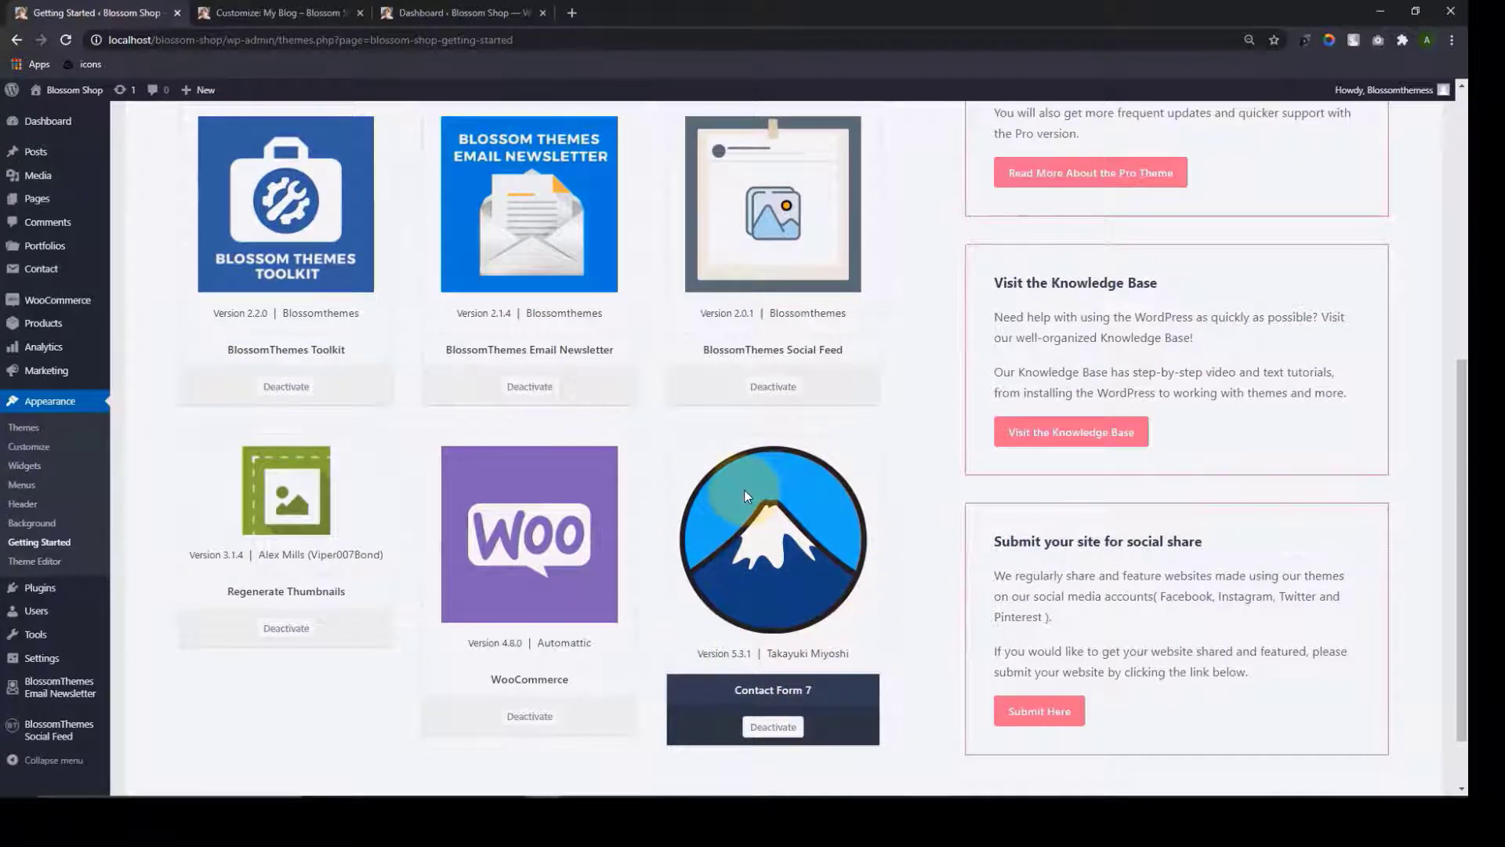
scroll(744, 489, down, 1)
scroll(745, 489, up, 6)
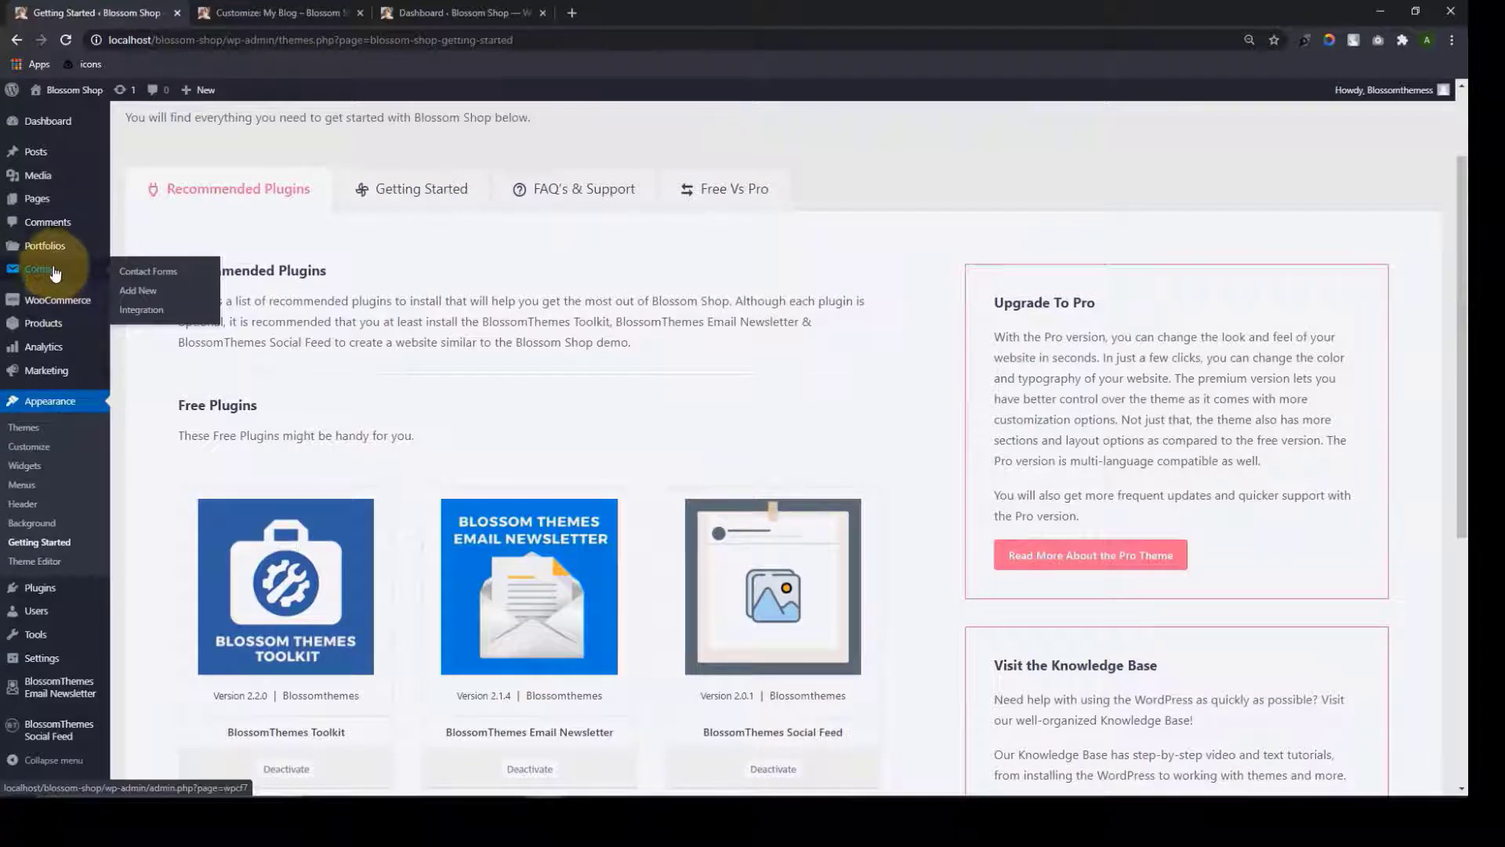
mouse_move(56, 273)
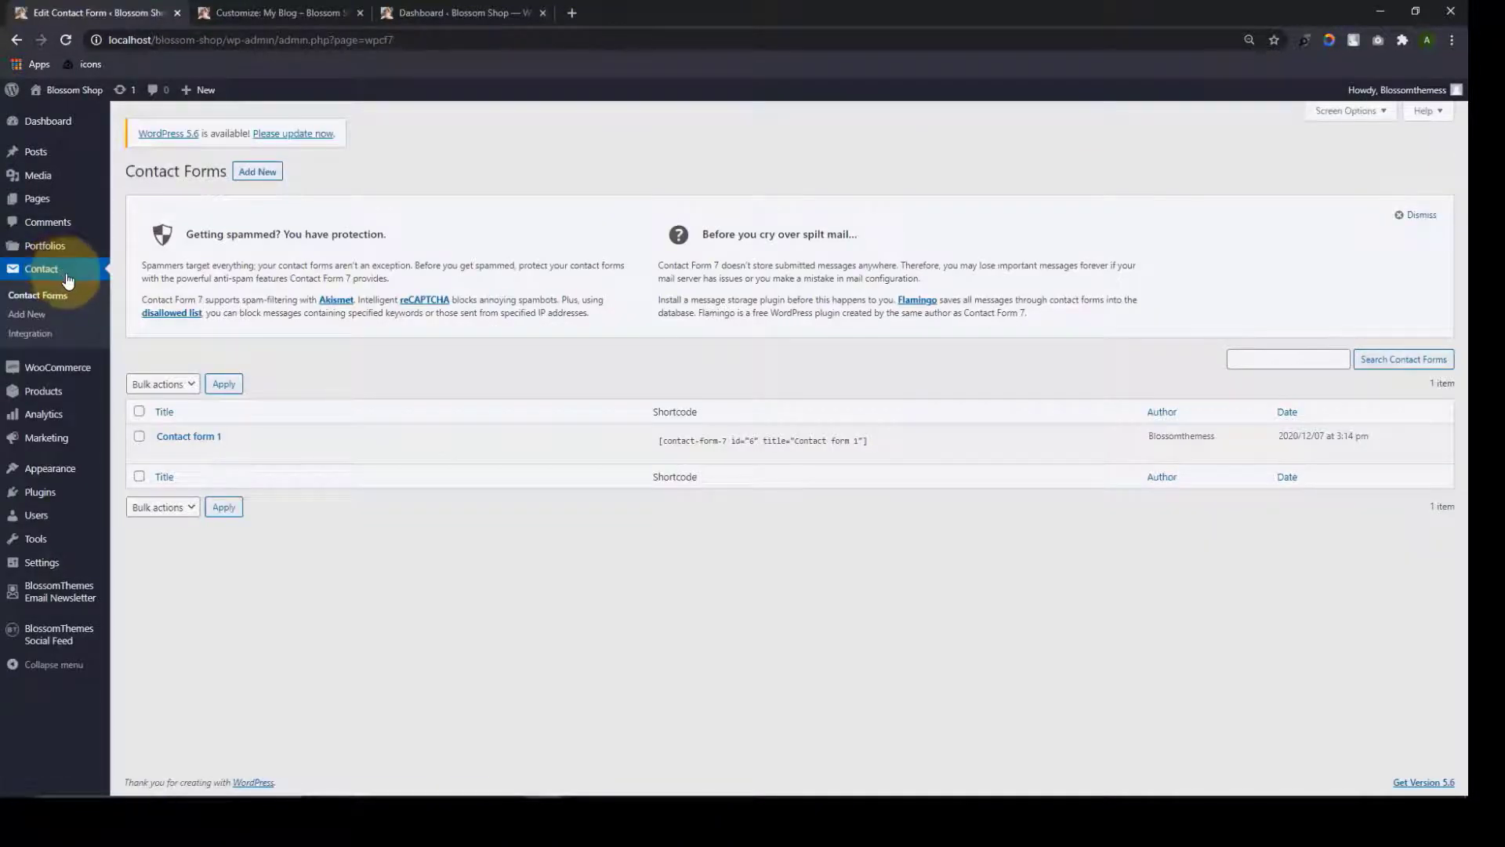
Review the Contact form 1 template and save the form
click(163, 454)
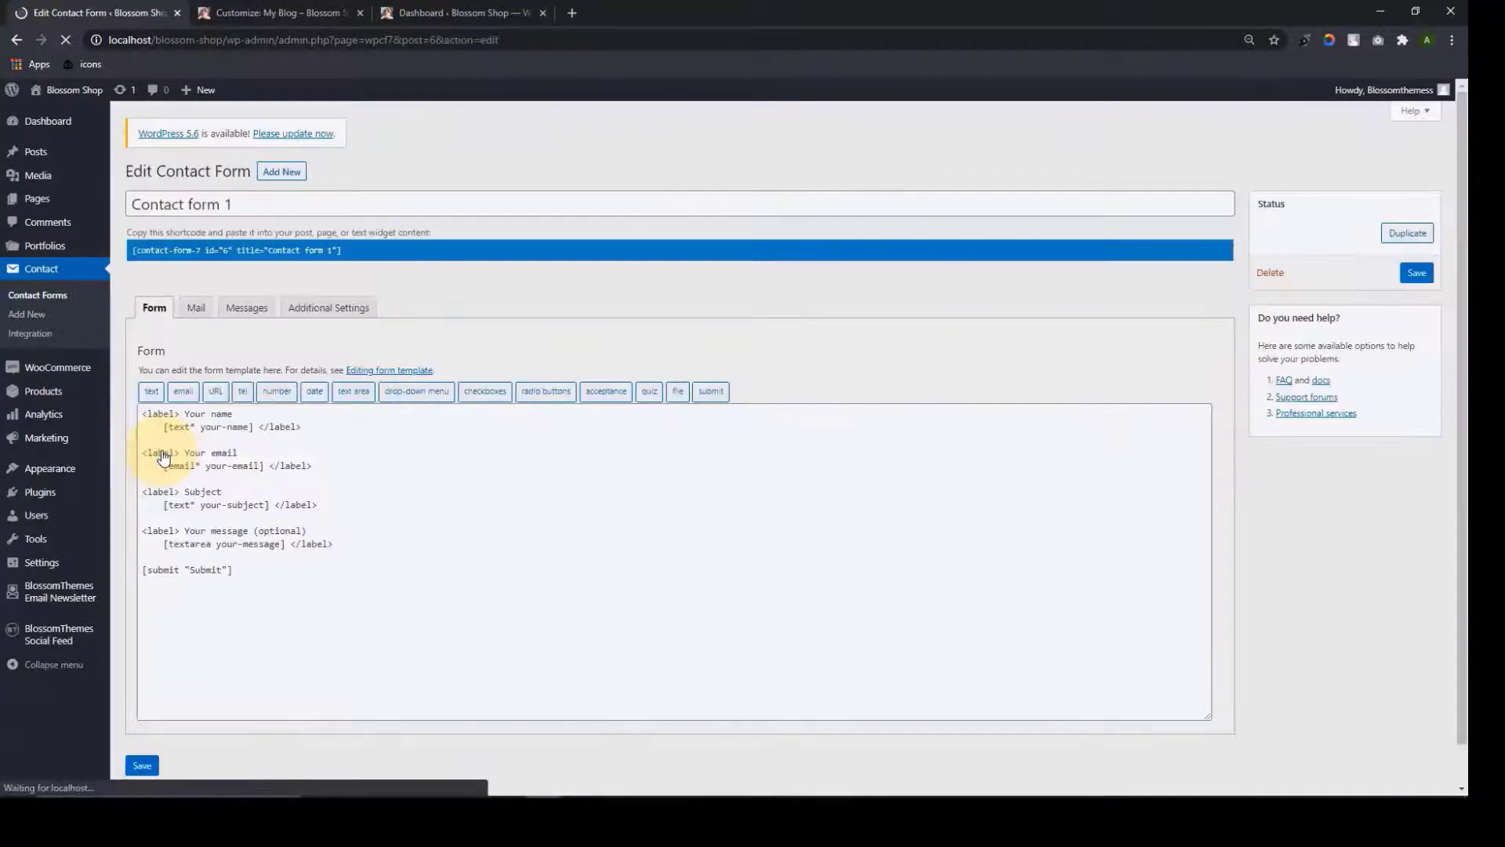
drag(309, 588, 138, 416)
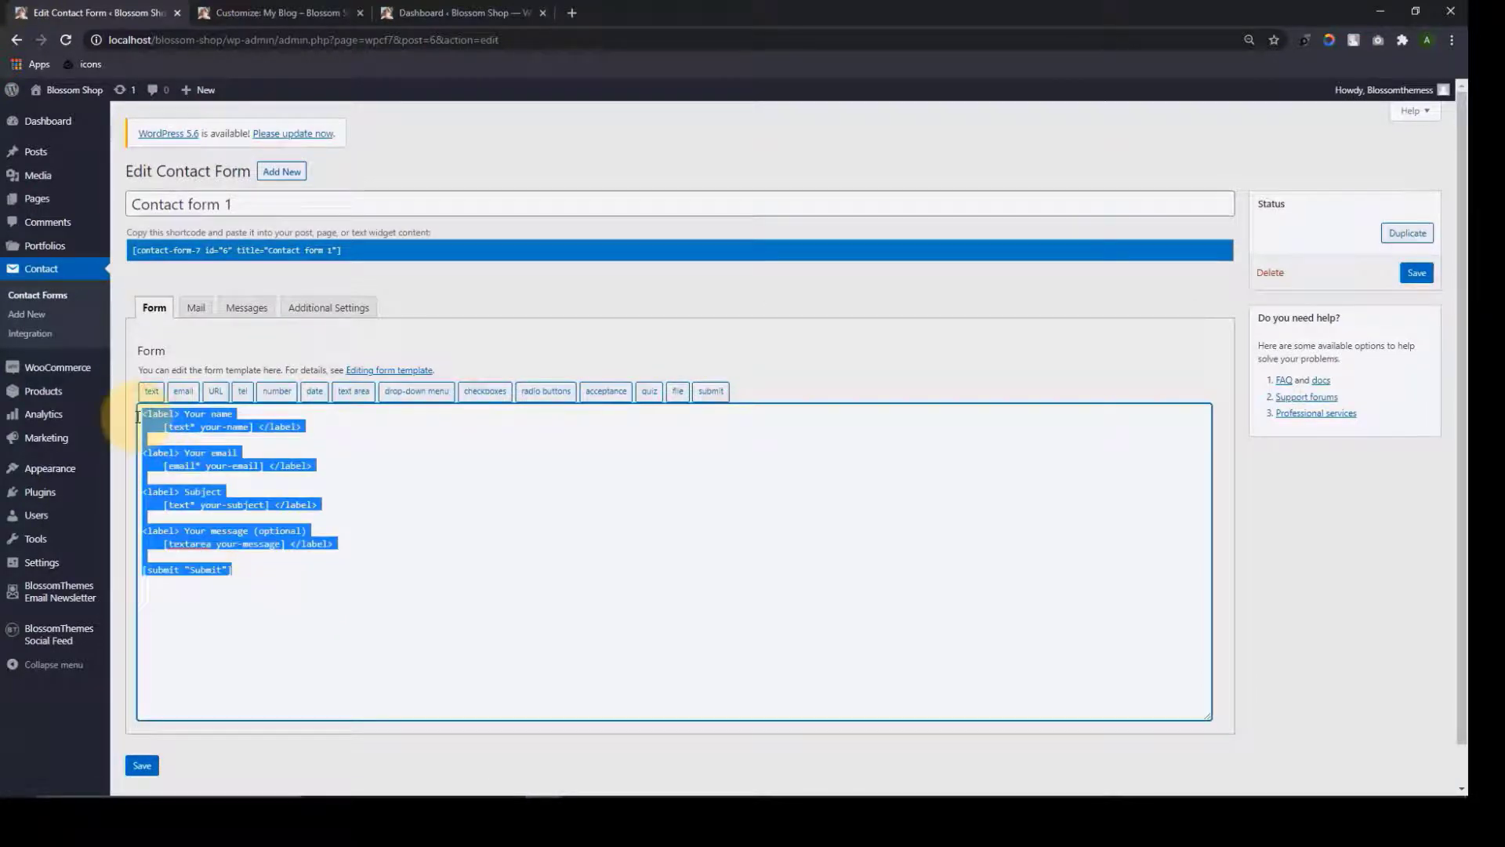
click(284, 576)
click(144, 764)
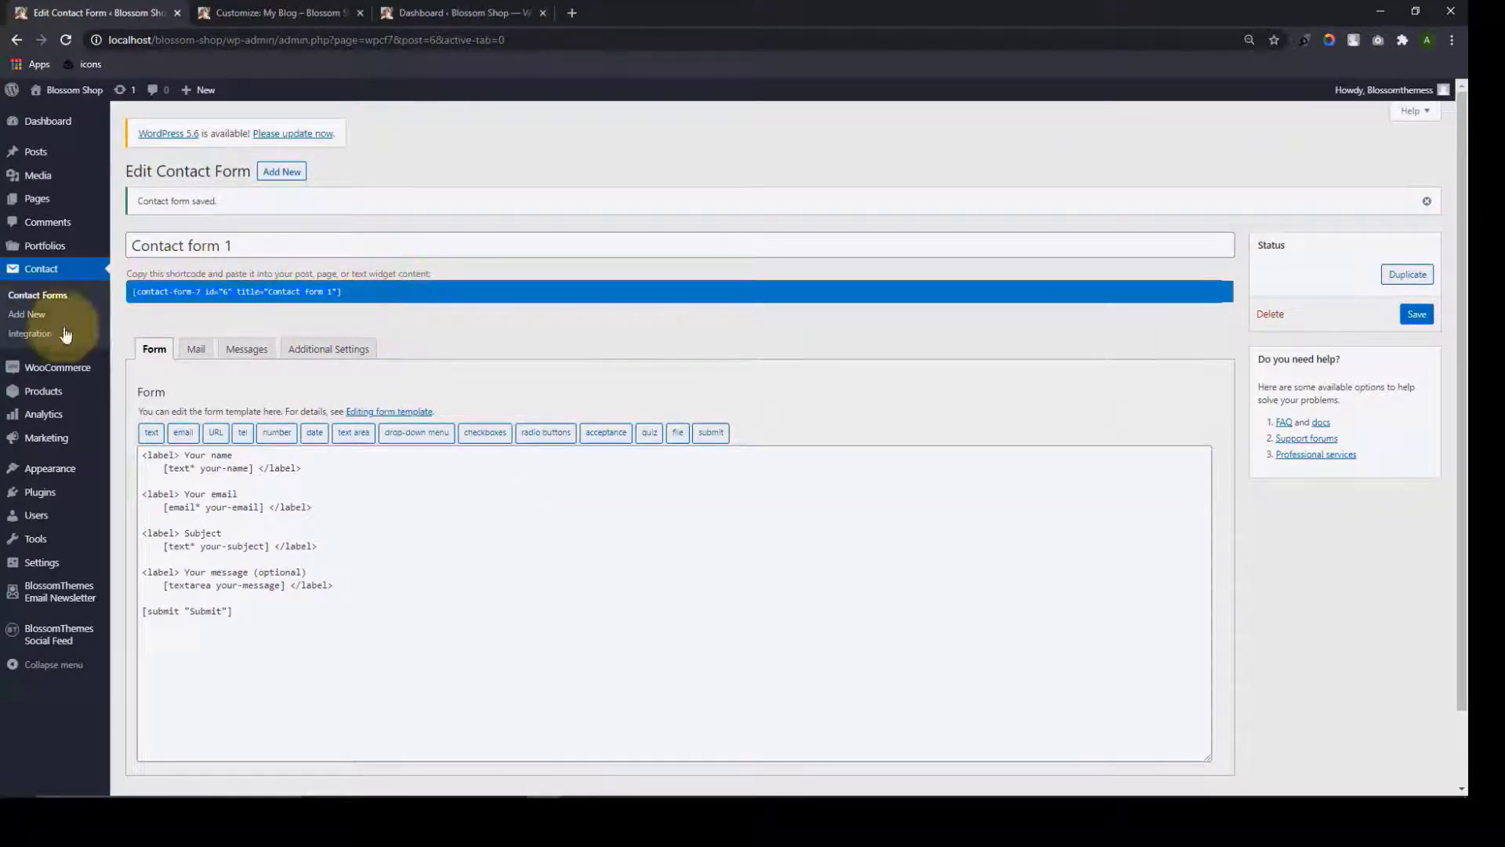
Copy the Contact form 1 shortcode from the Contact Forms list
click(58, 272)
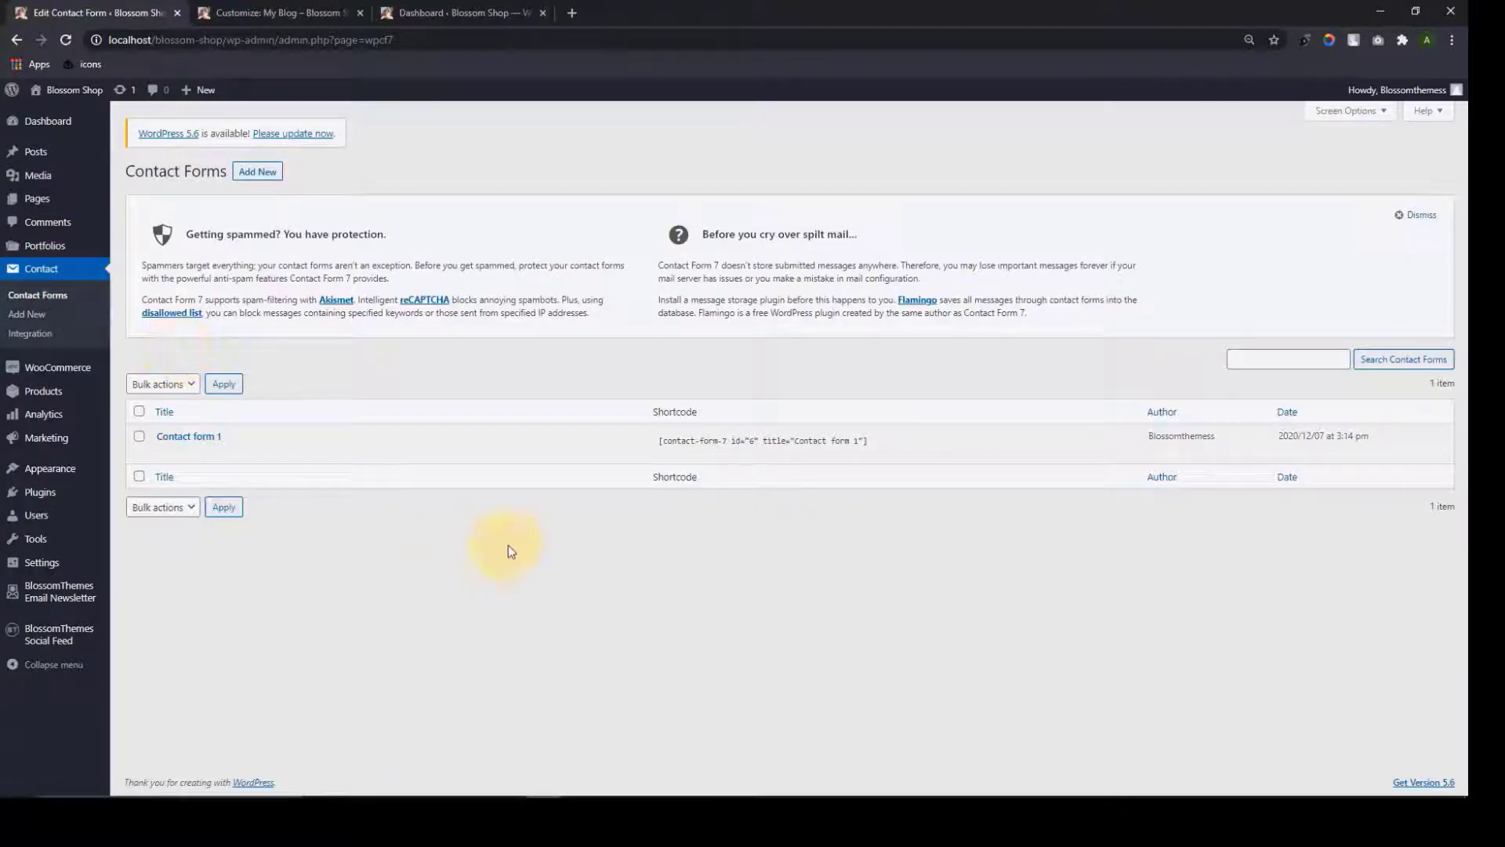
click(702, 437)
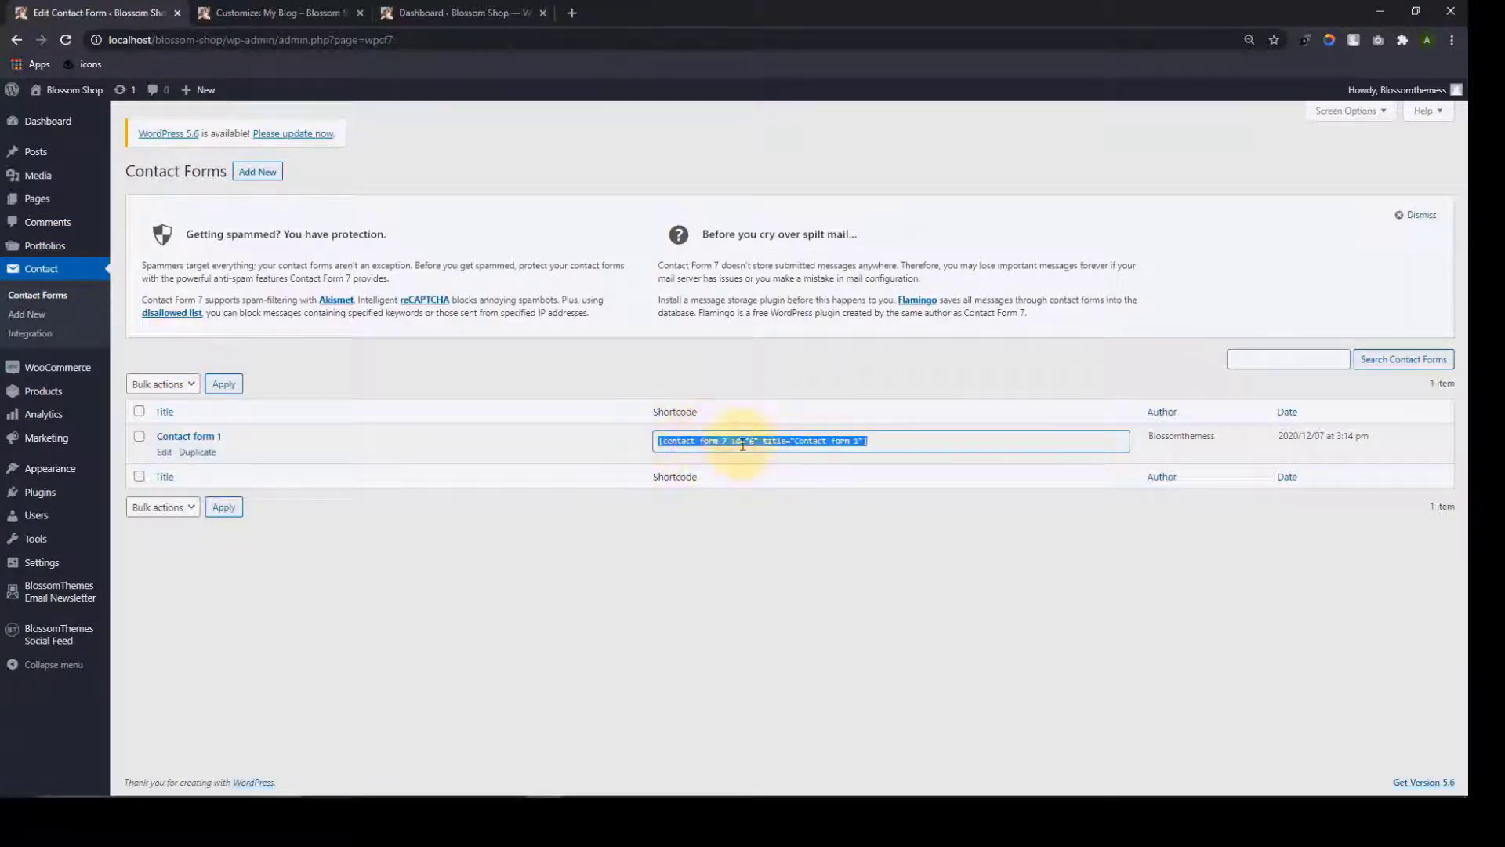
click(420, 542)
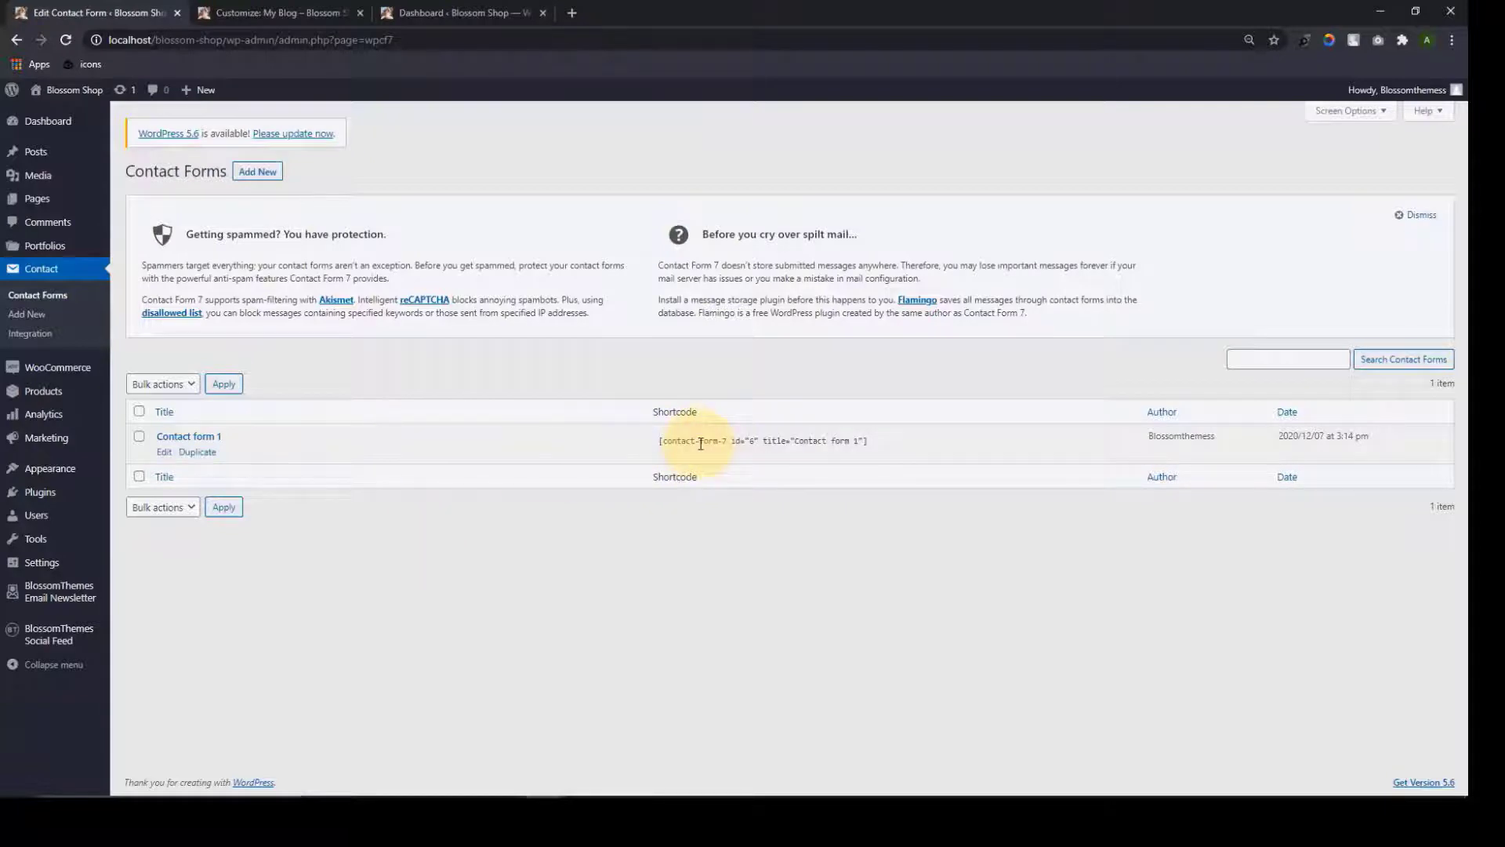
click(701, 444)
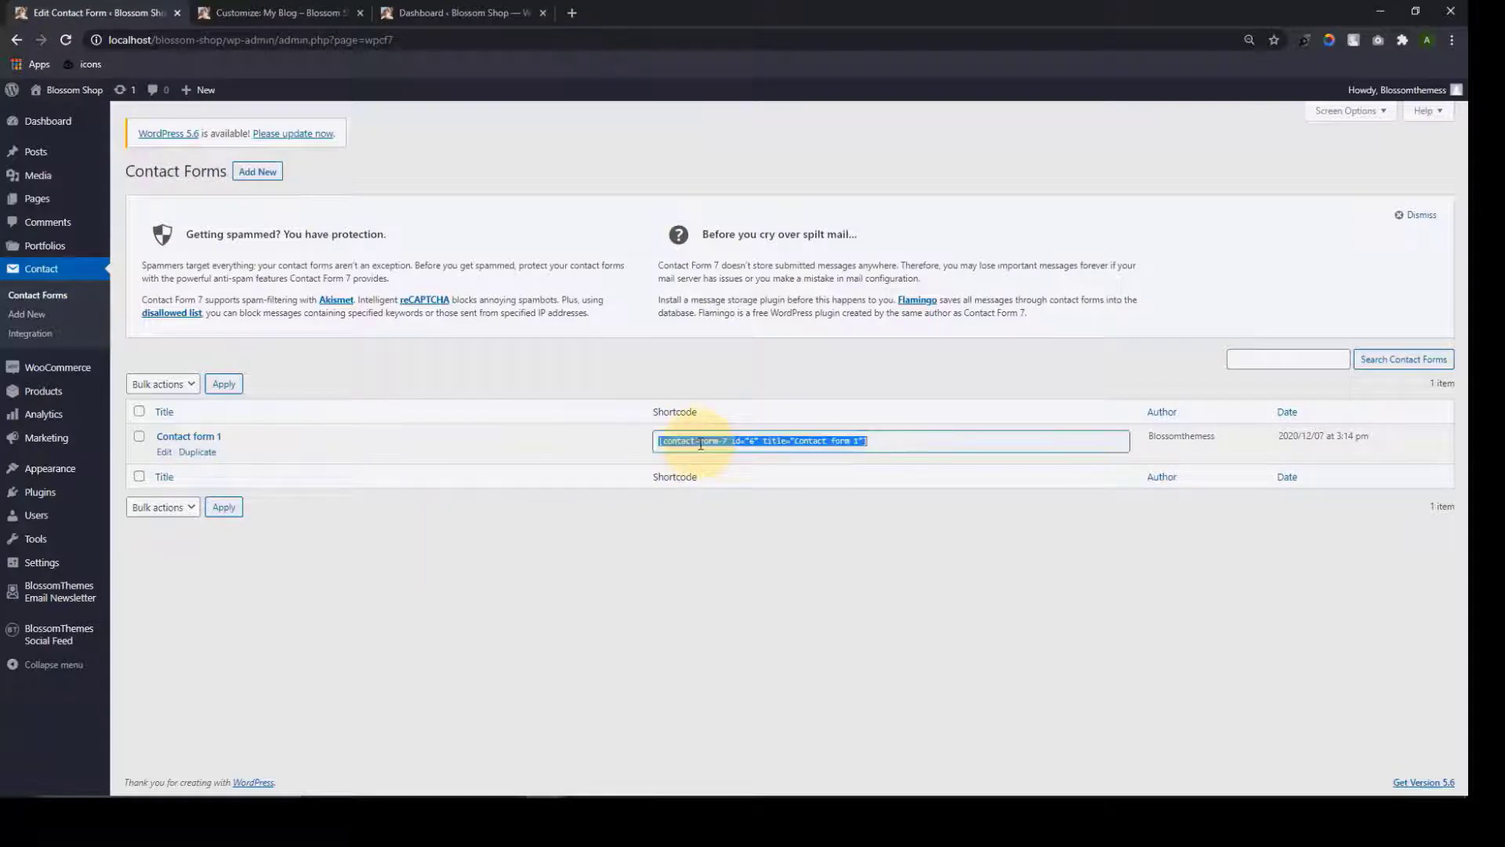
click(522, 546)
Open Pages > Add New in a new browser tab
mouse_move(57, 210)
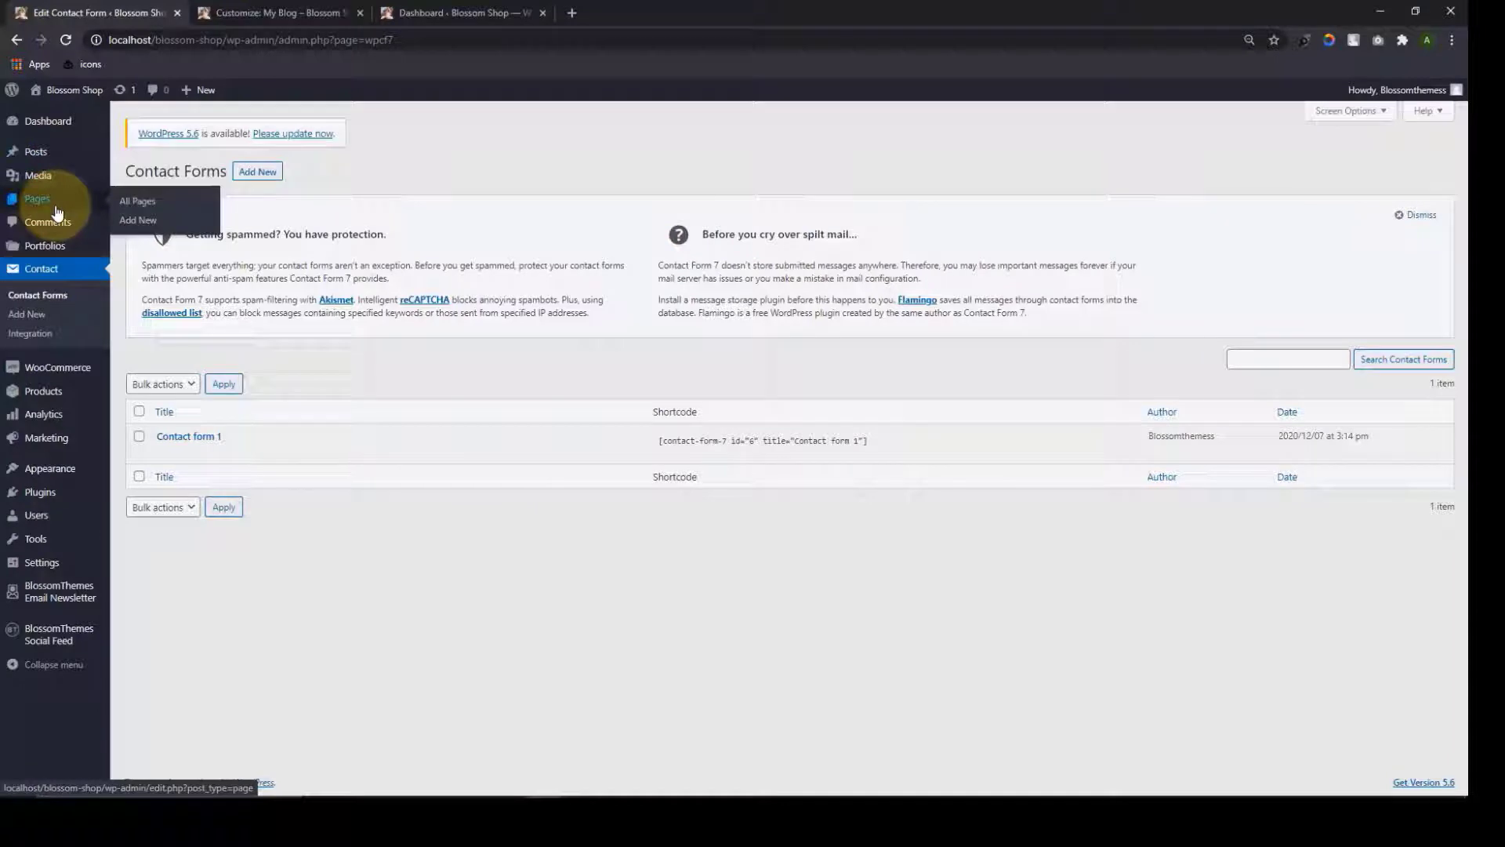
right_click(144, 222)
click(201, 235)
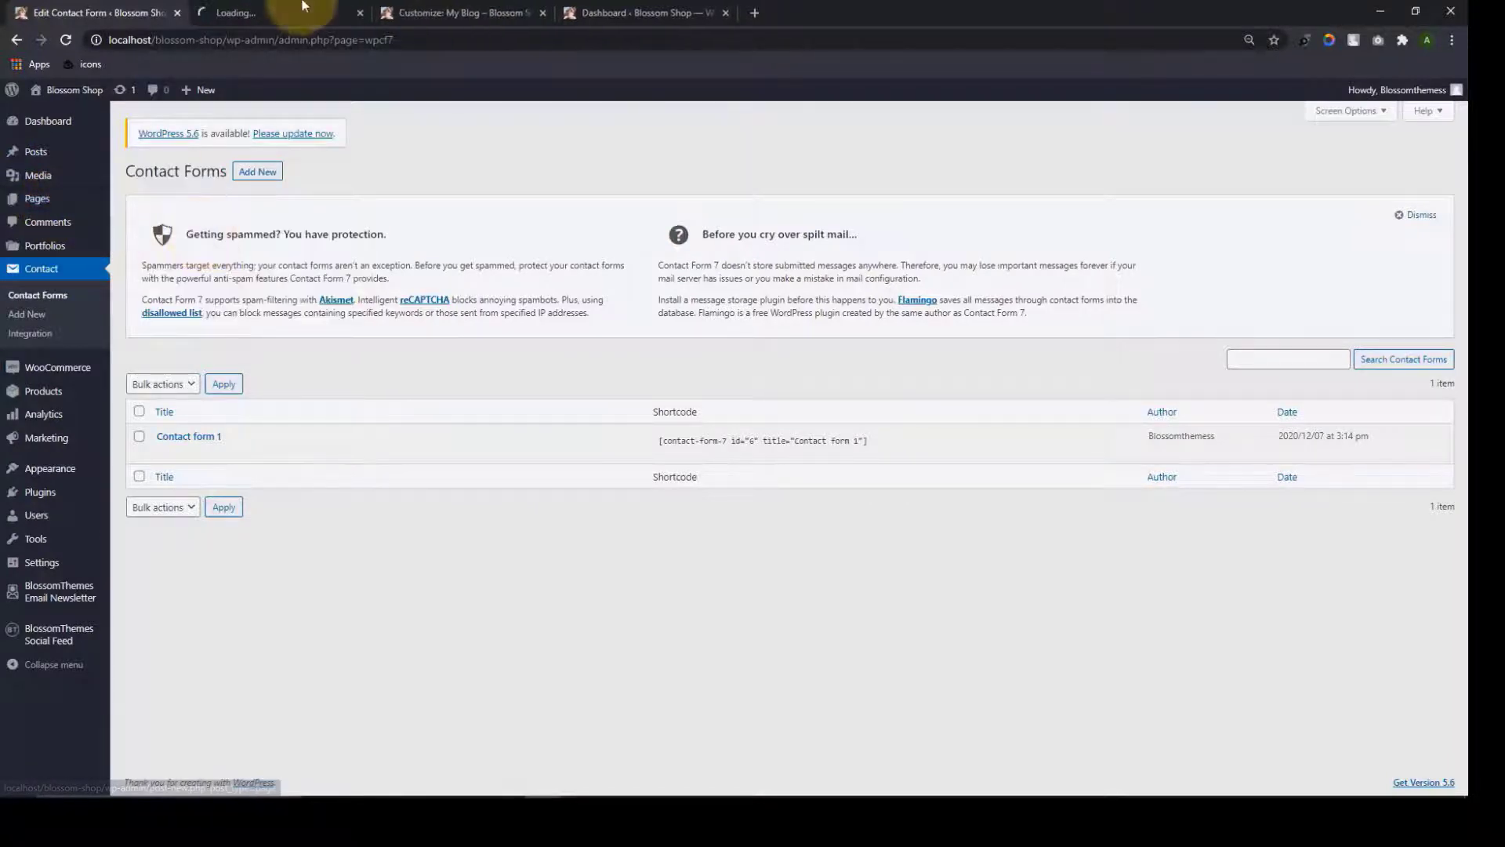
click(293, 3)
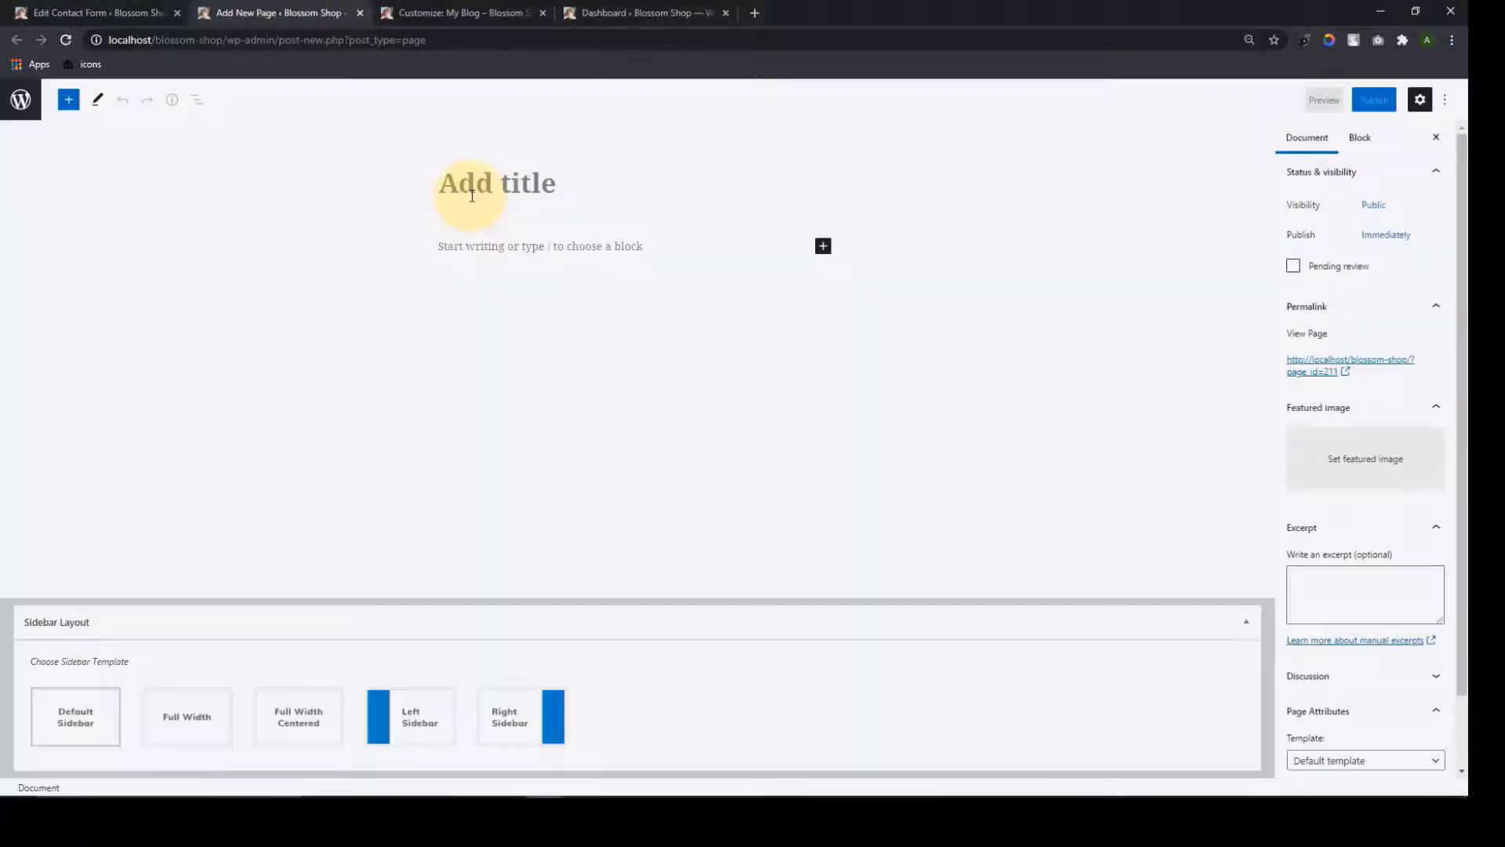
Publish a page titled 'Contact' containing the Contact Form 7 block for Contact form 1
text(Contact)
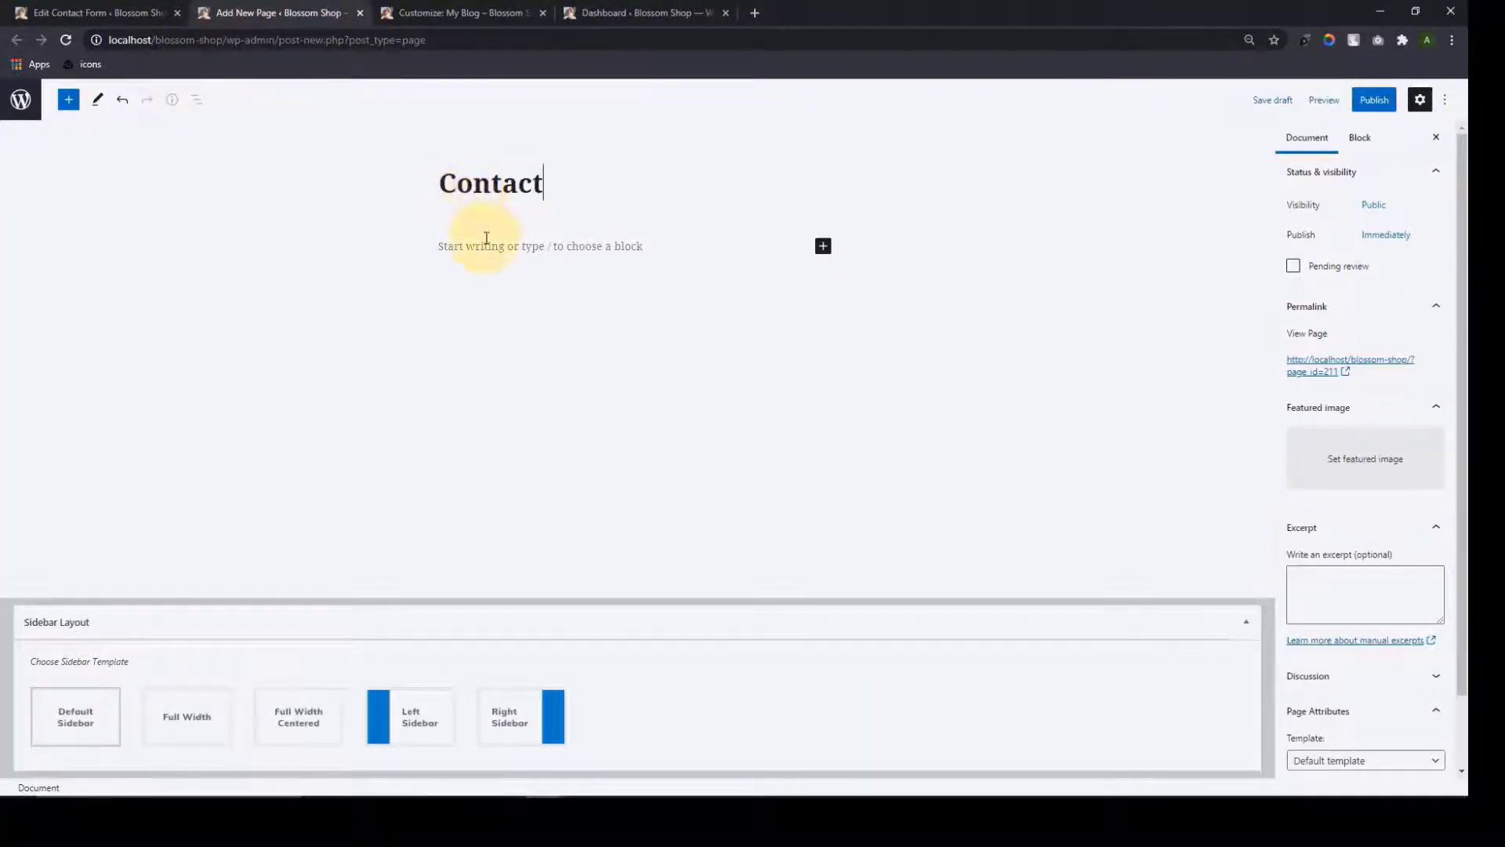
click(487, 245)
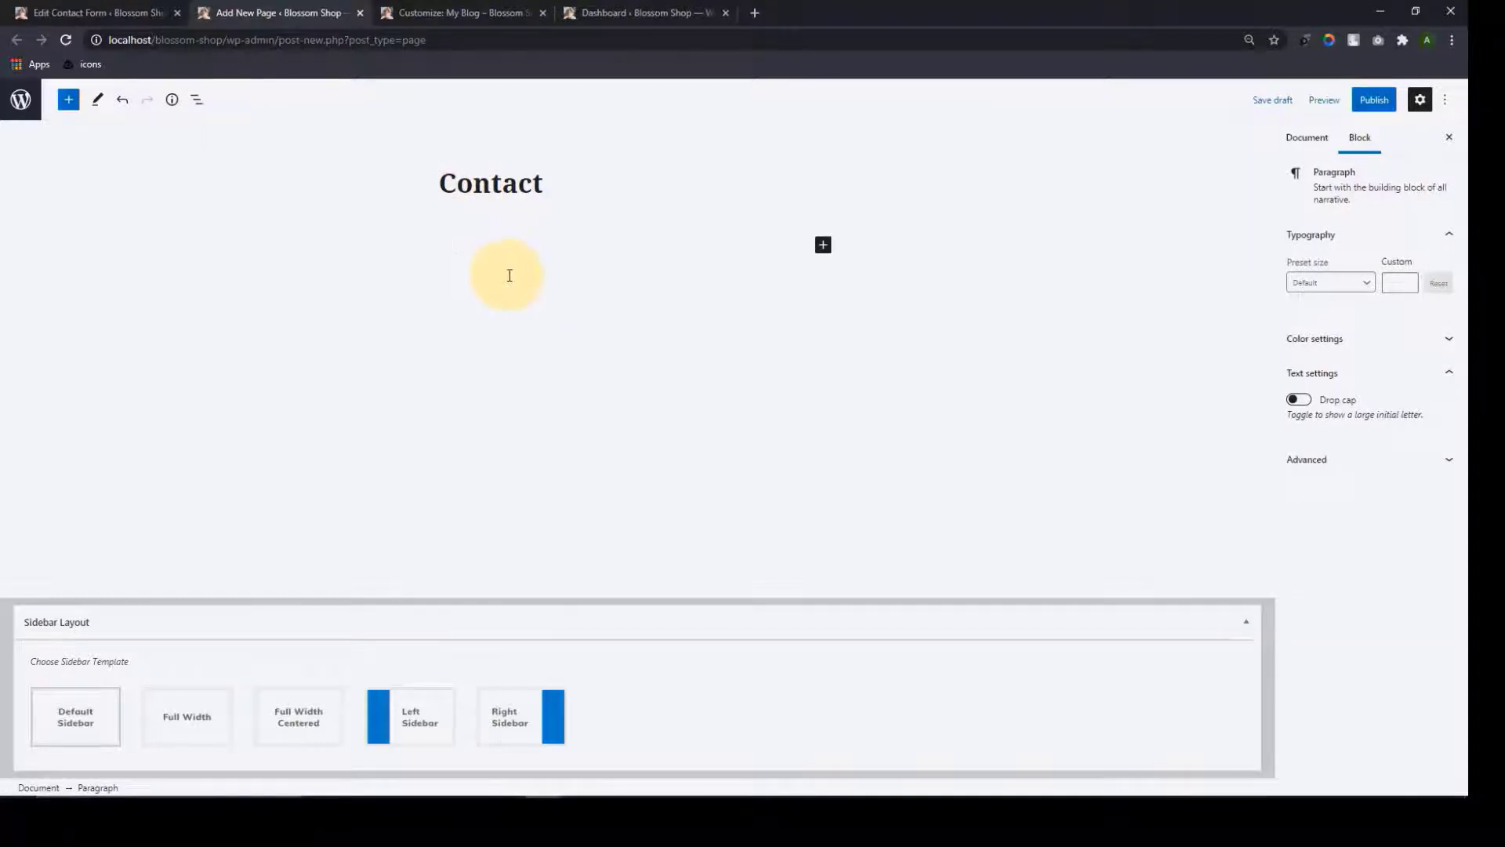
key(ctrl+v)
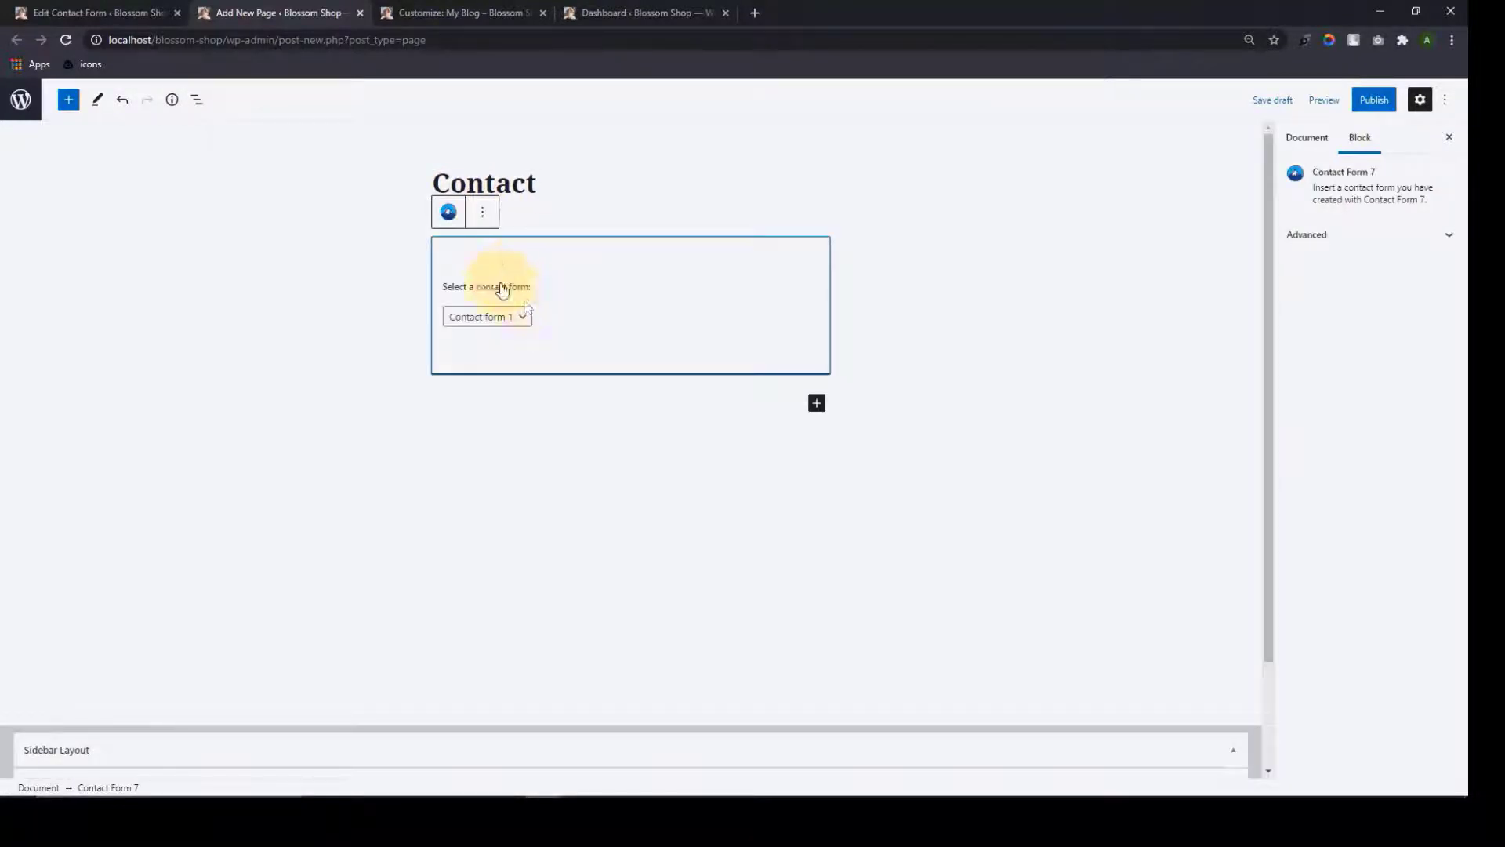
click(1368, 108)
click(1356, 103)
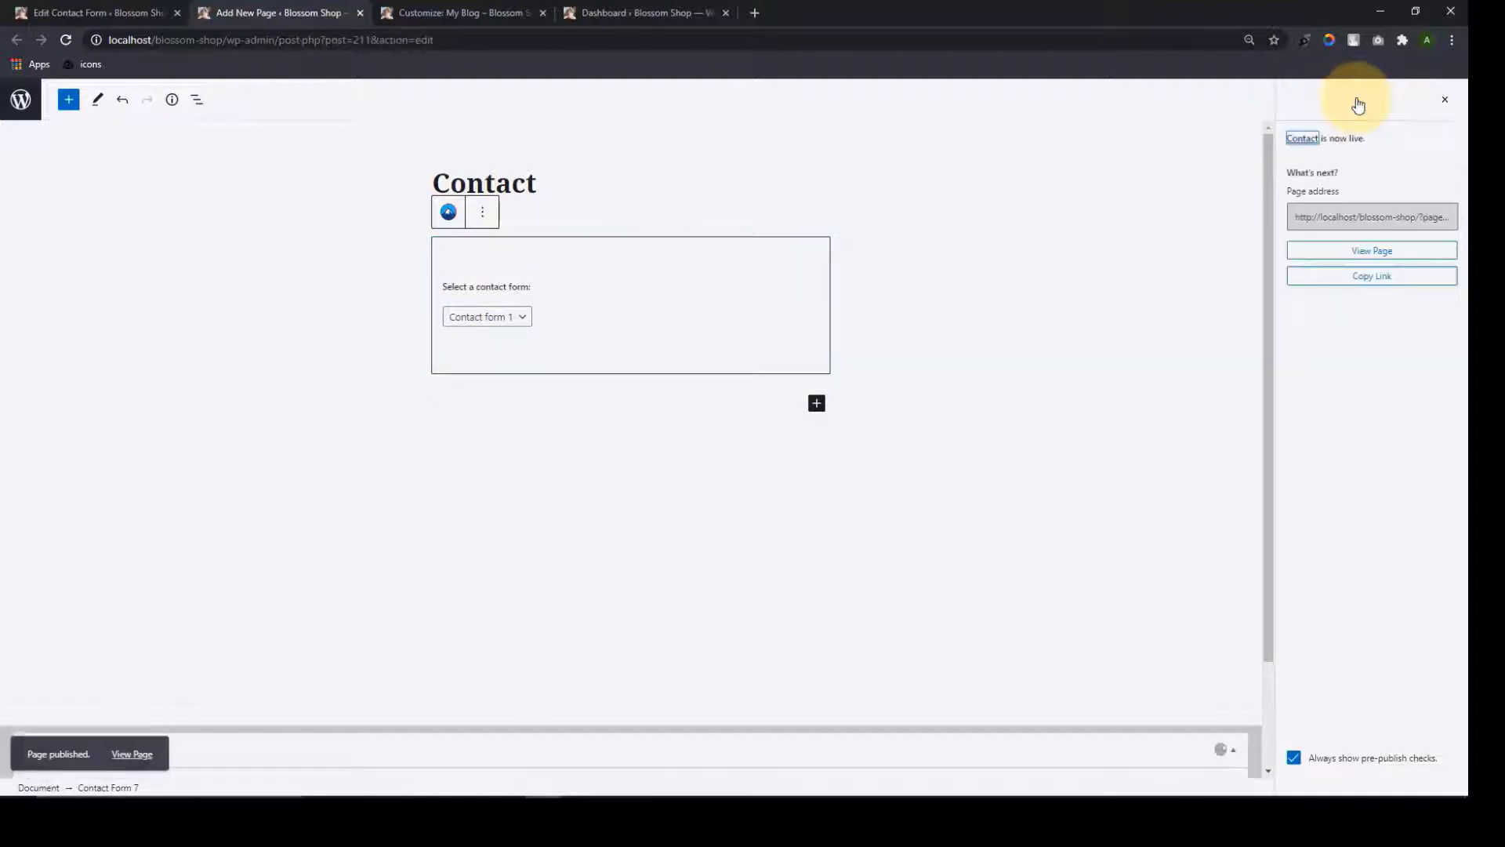
Check the live Contact page's form fields in a new tab, then close it
right_click(139, 761)
click(195, 632)
click(469, 9)
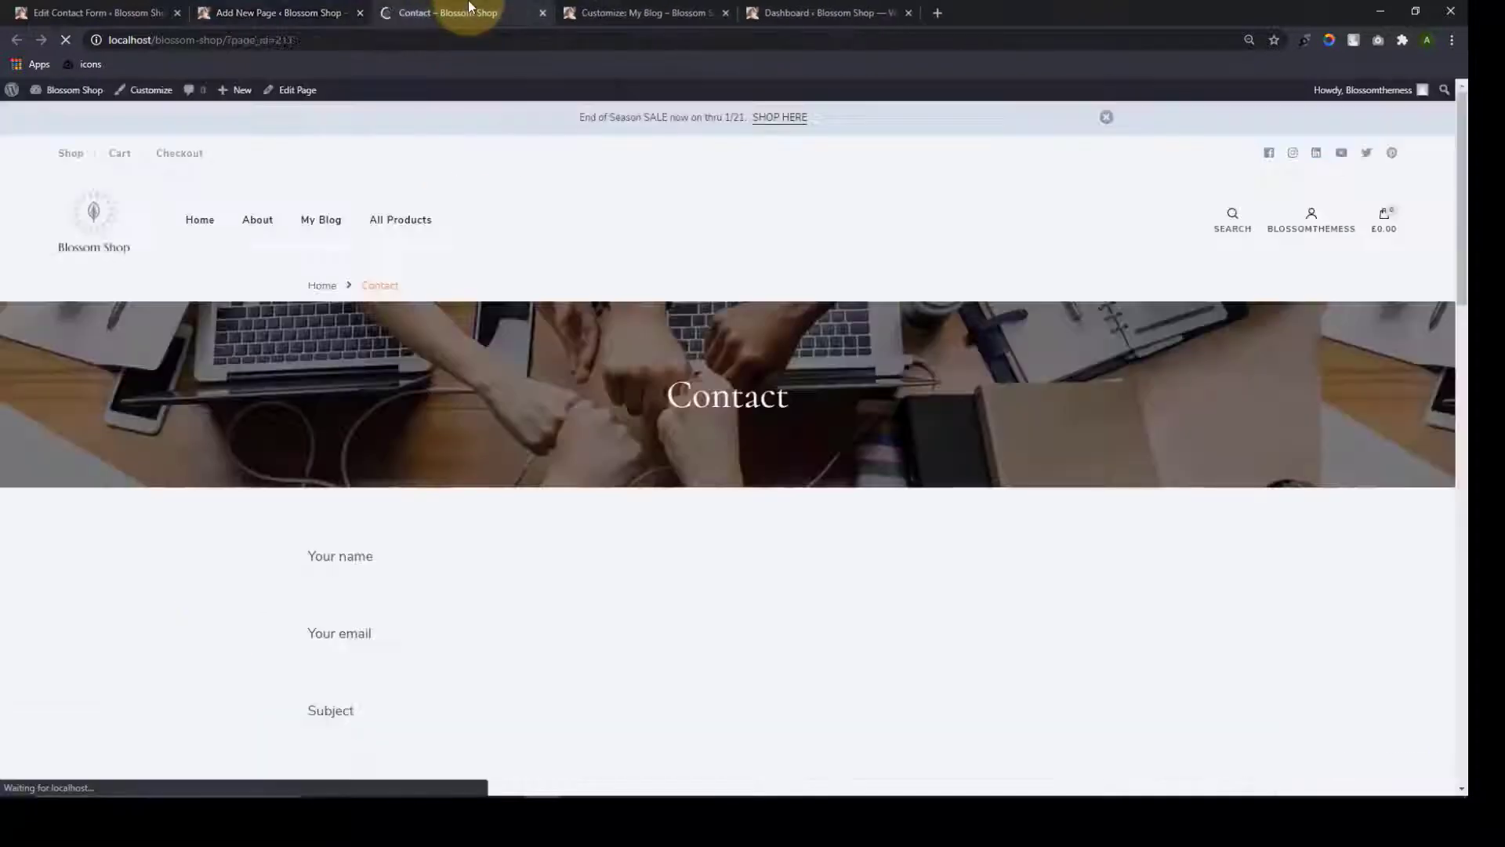
scroll(745, 624, down, 5)
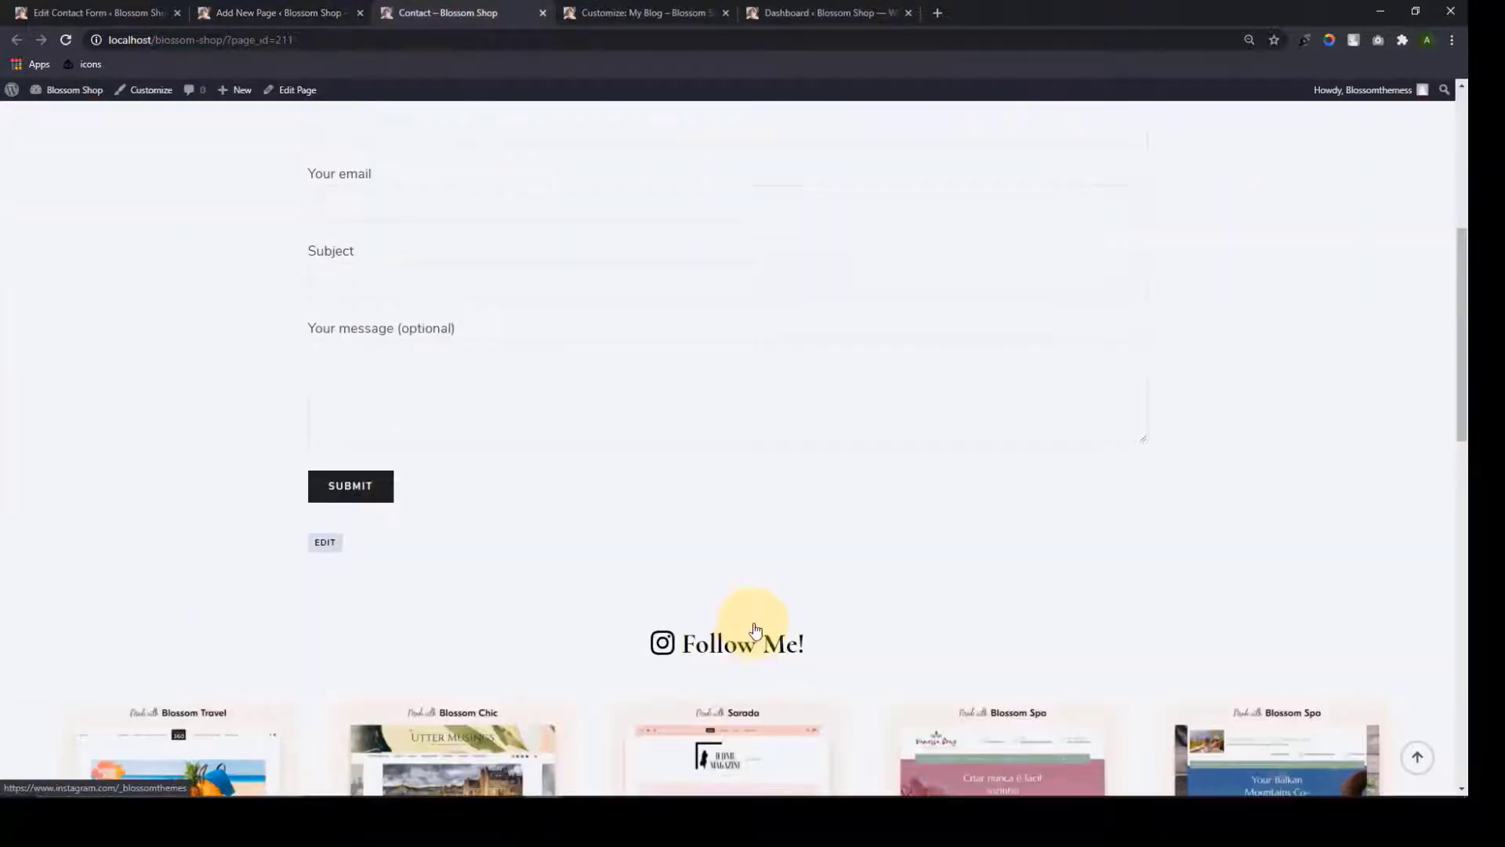
scroll(753, 629, up, 8)
scroll(591, 510, up, 3)
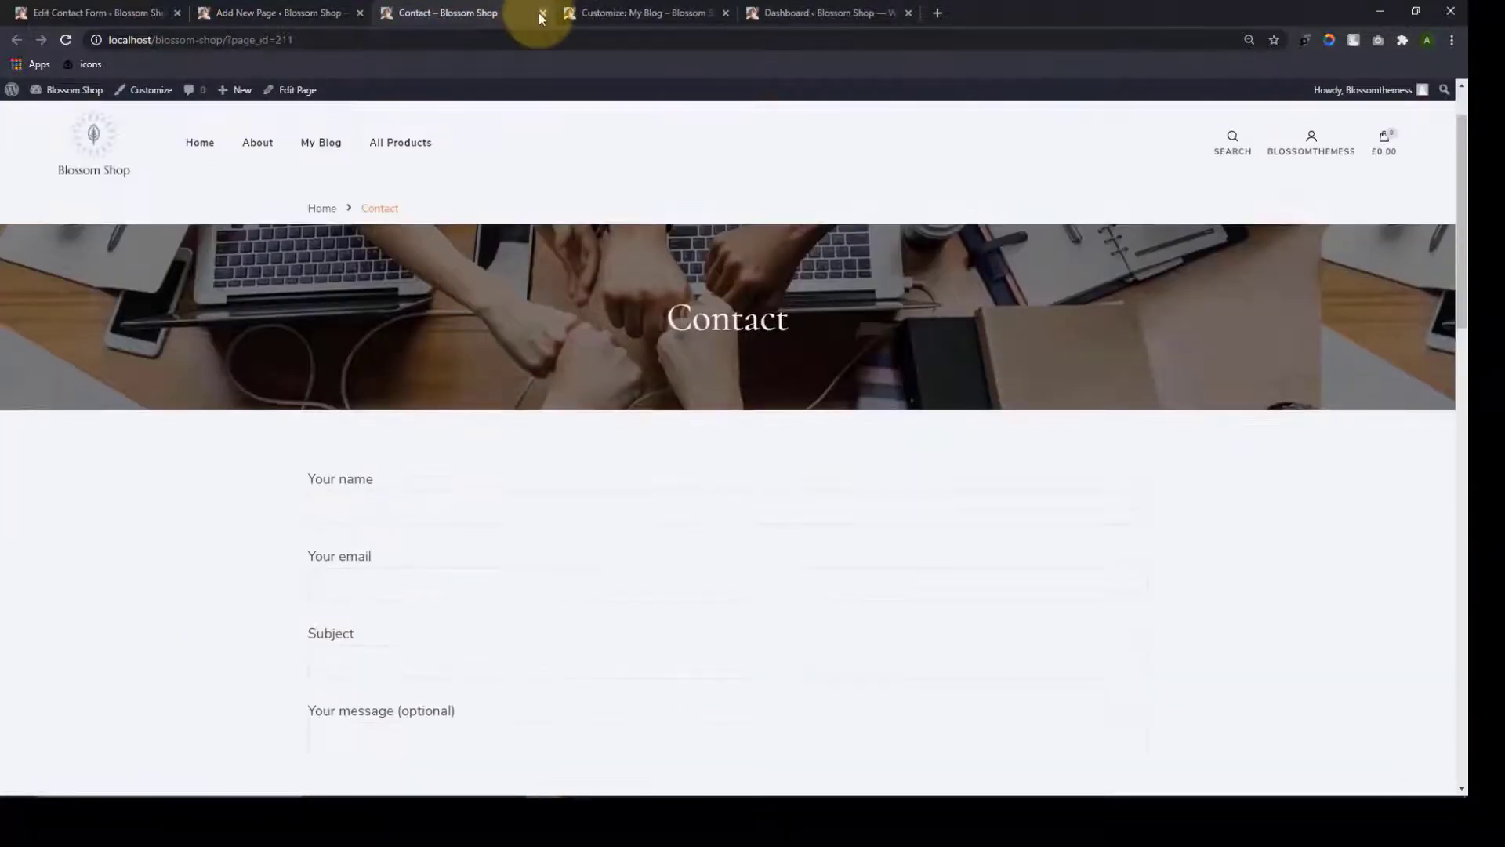
click(541, 13)
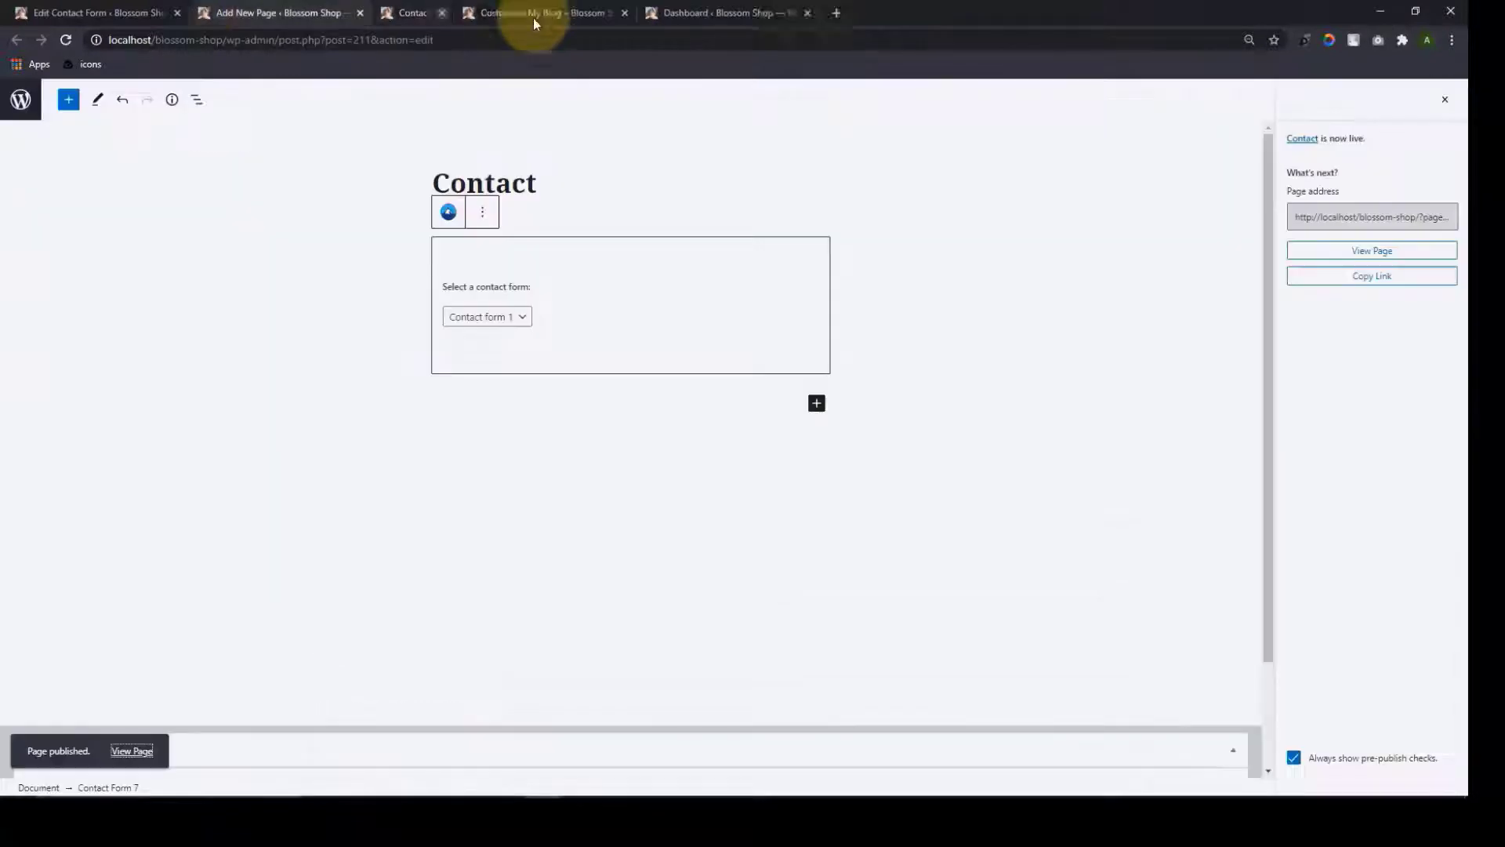
Add the Contact page to the Primary Menu as a top-level item after Winter Tee and save
click(360, 13)
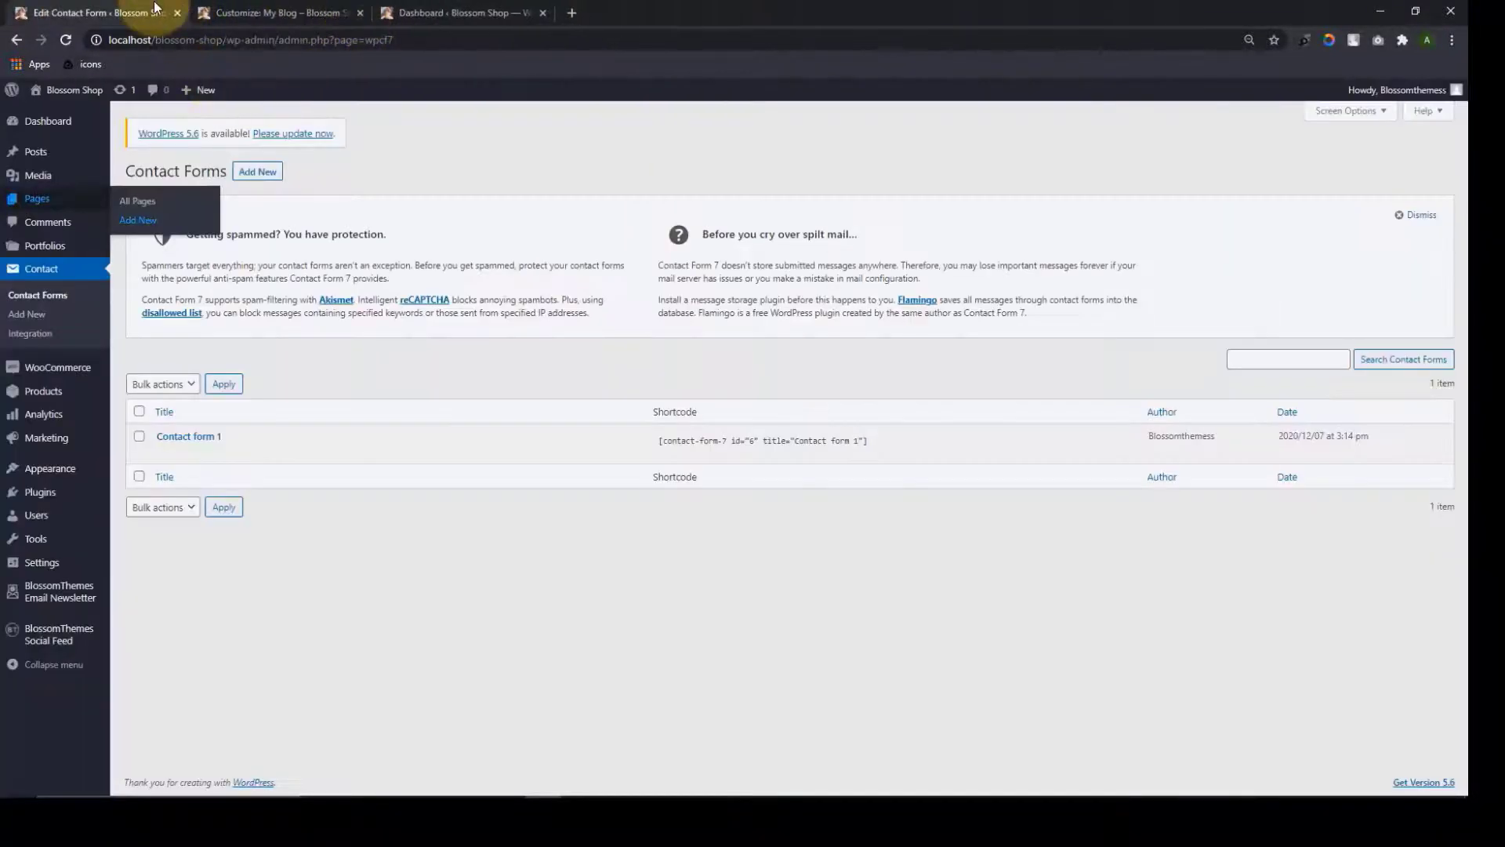
mouse_move(39, 468)
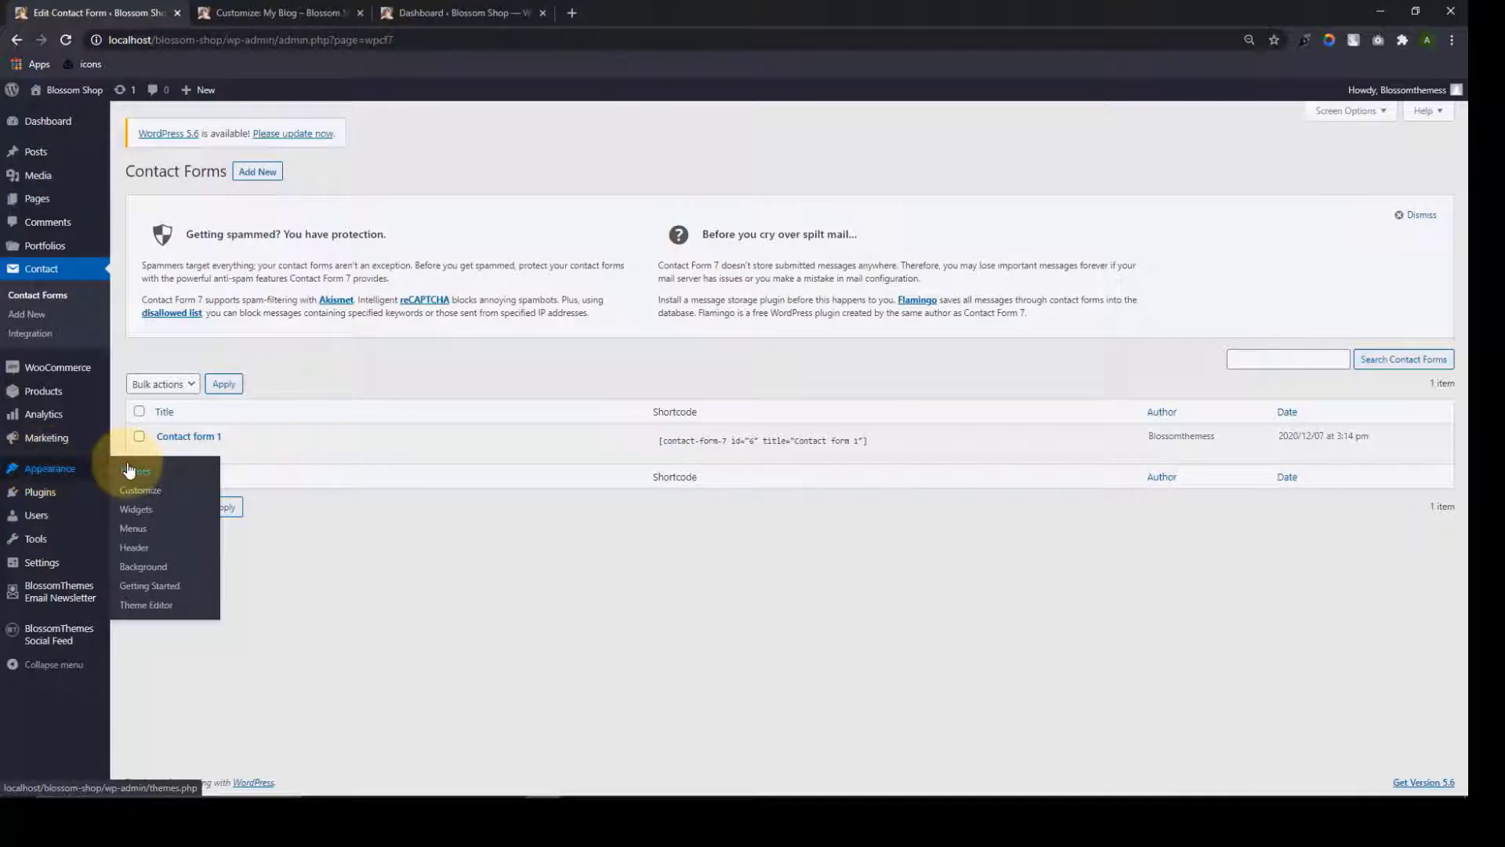
click(145, 539)
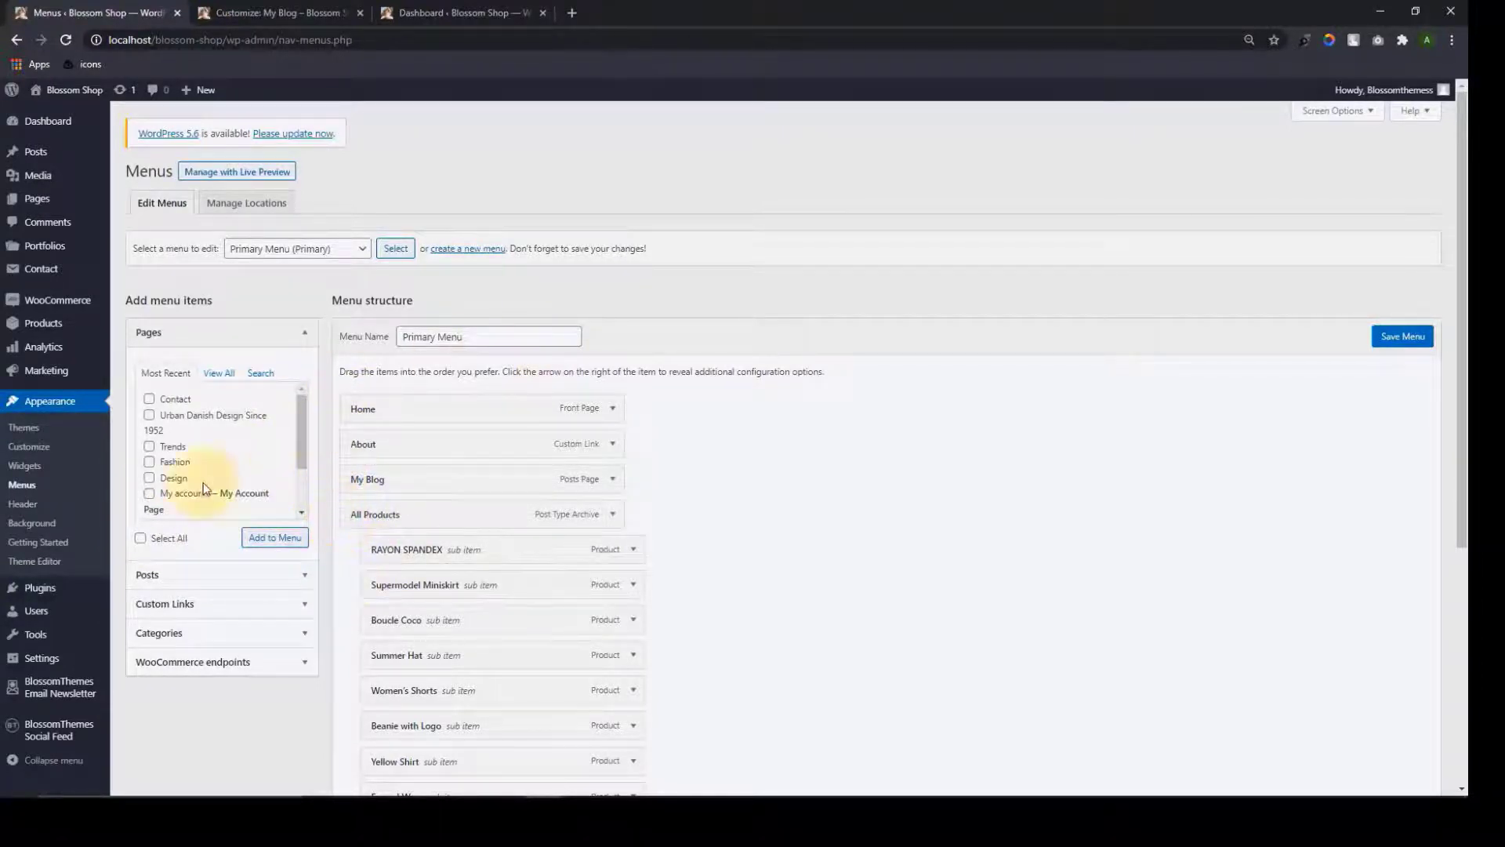
scroll(248, 469, down, 2)
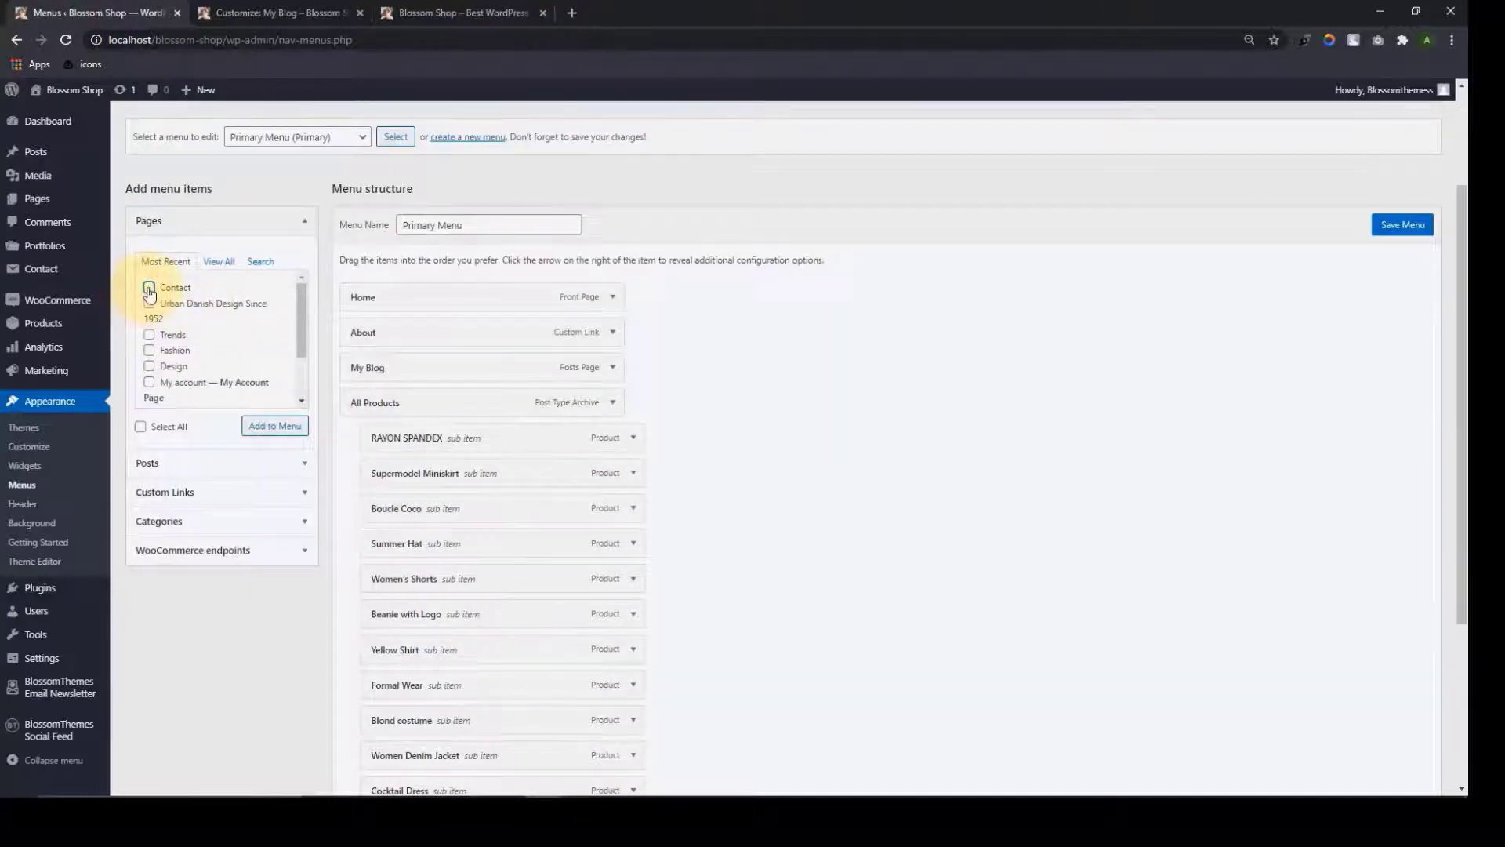
click(149, 286)
click(287, 426)
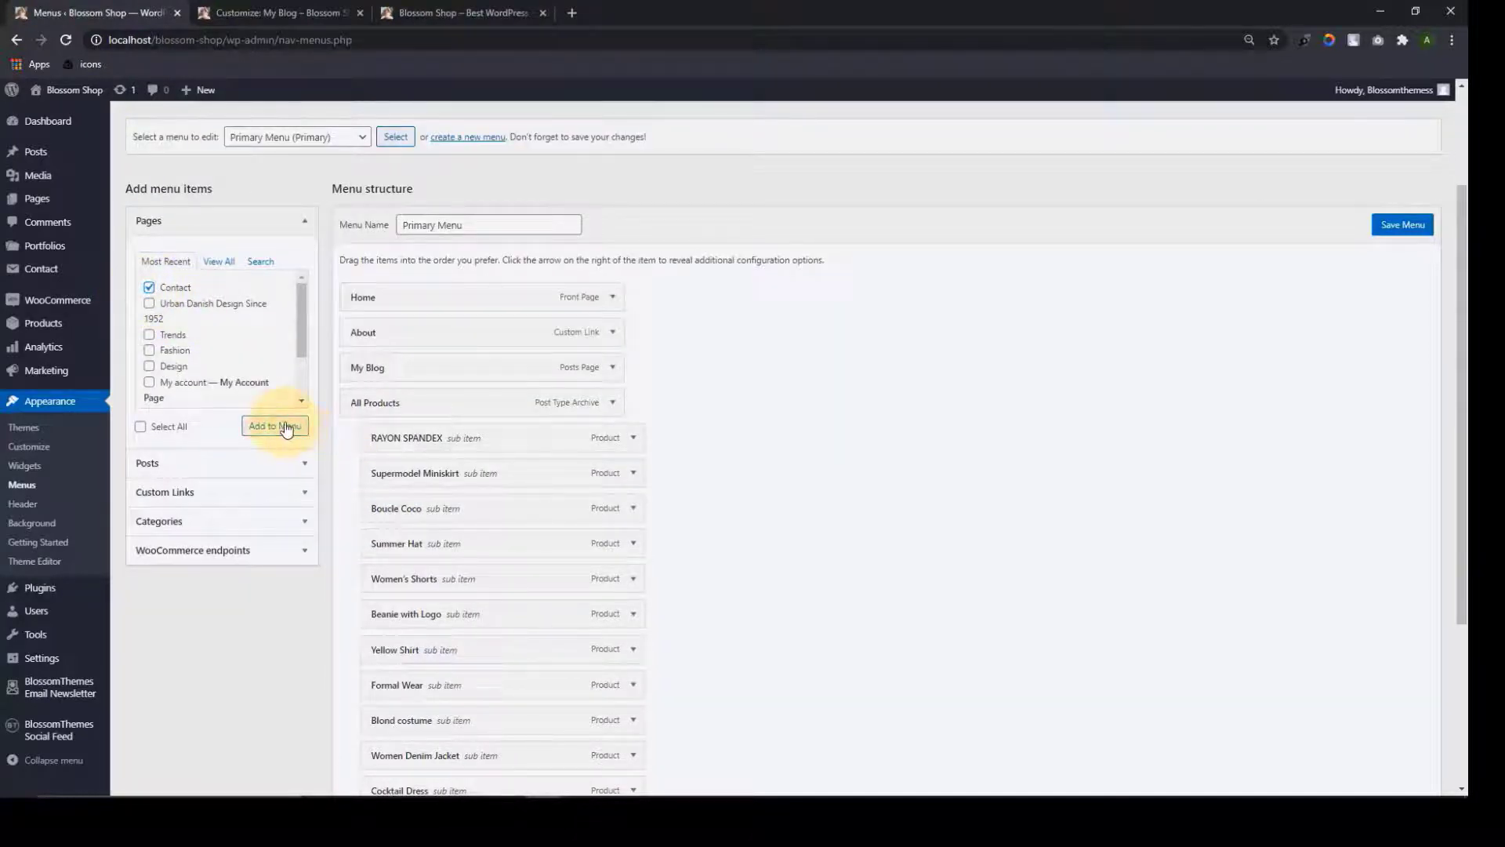
scroll(403, 576, down, 4)
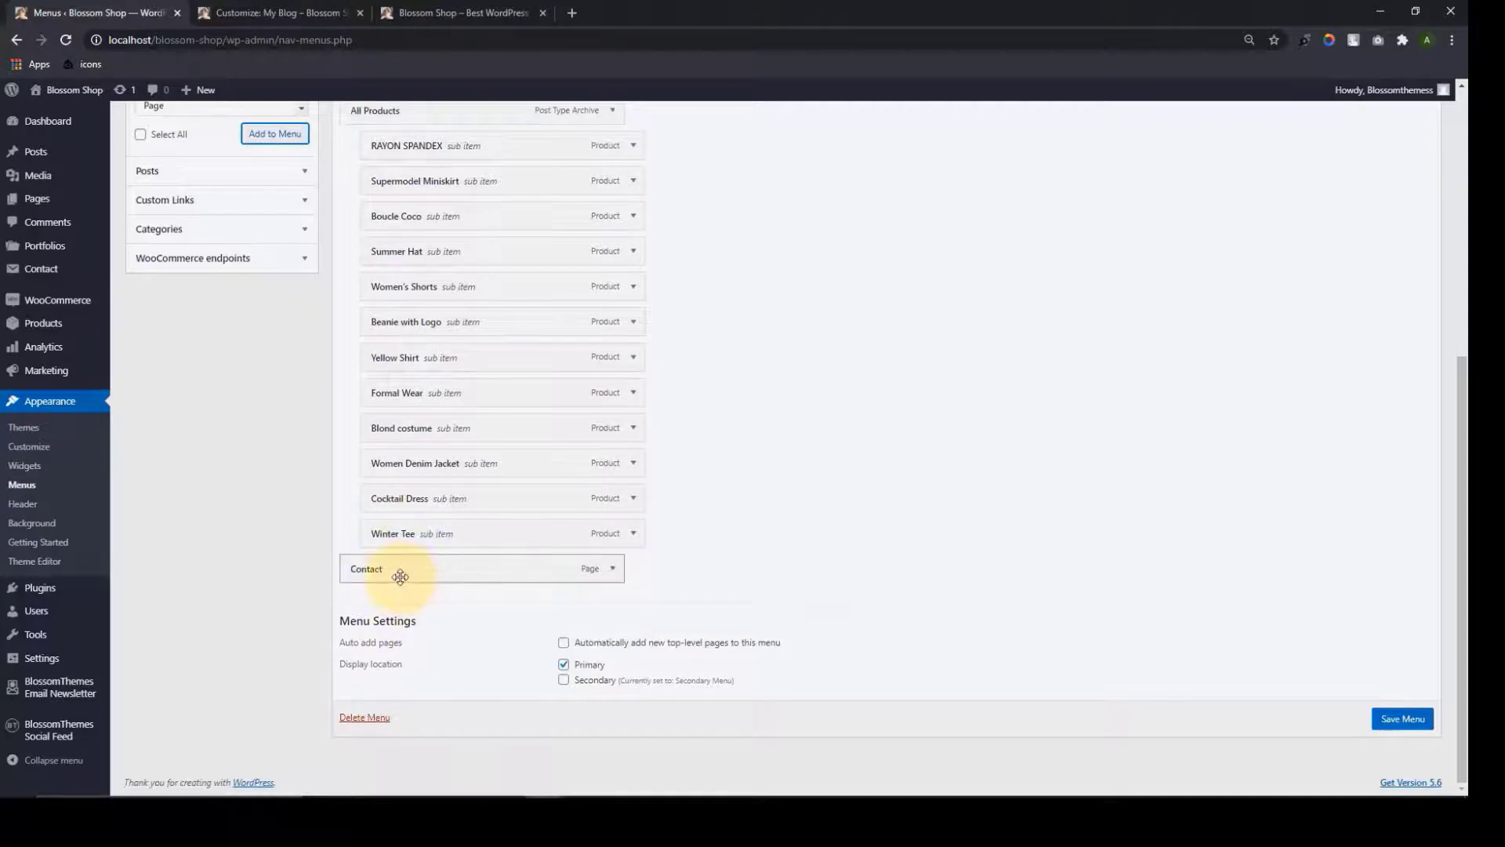
drag(402, 541, 400, 577)
click(1407, 720)
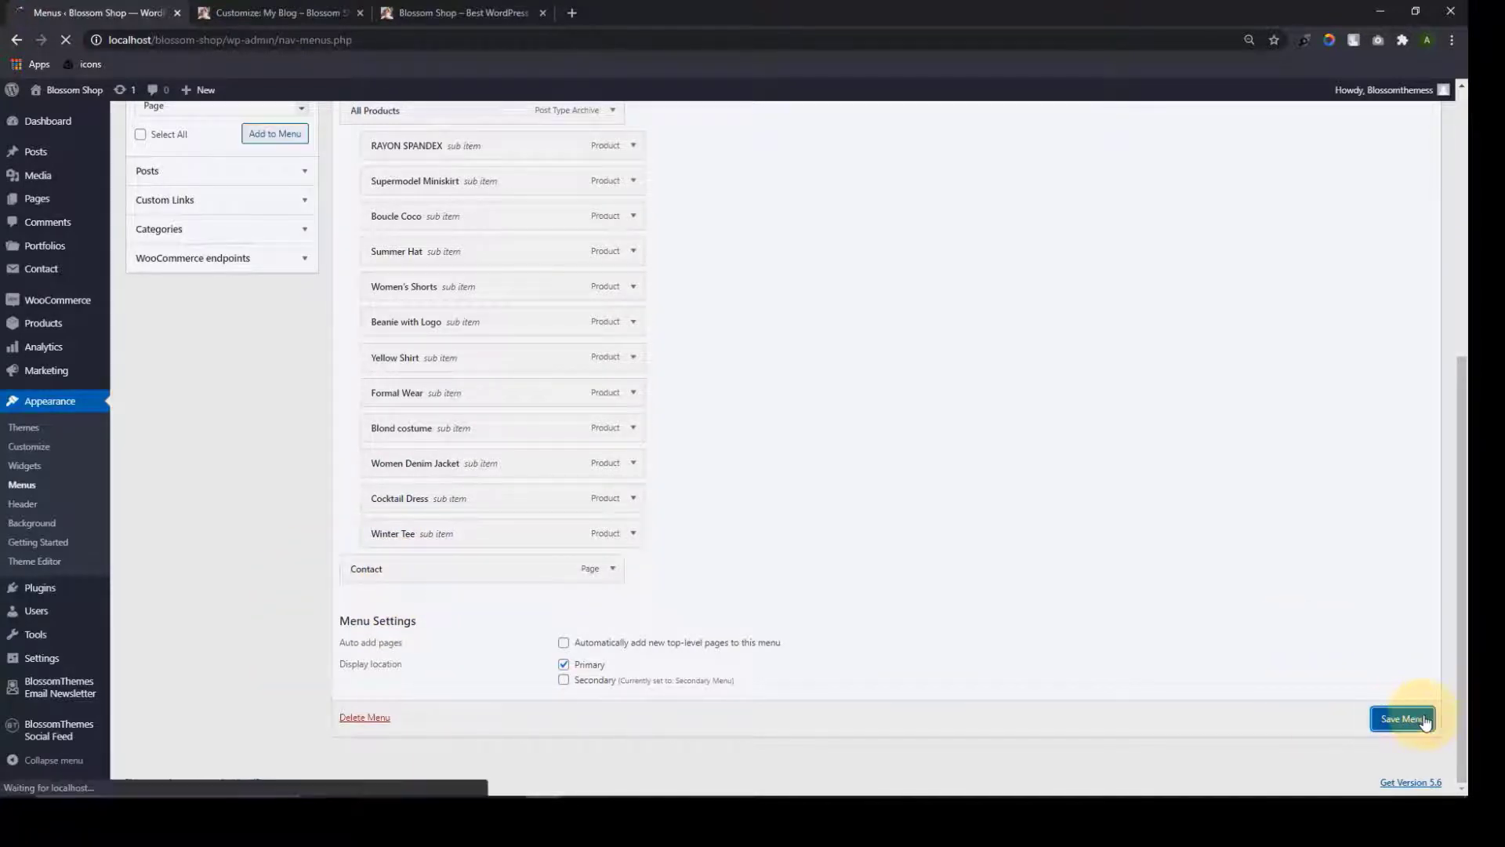
scroll(826, 628, down, 2)
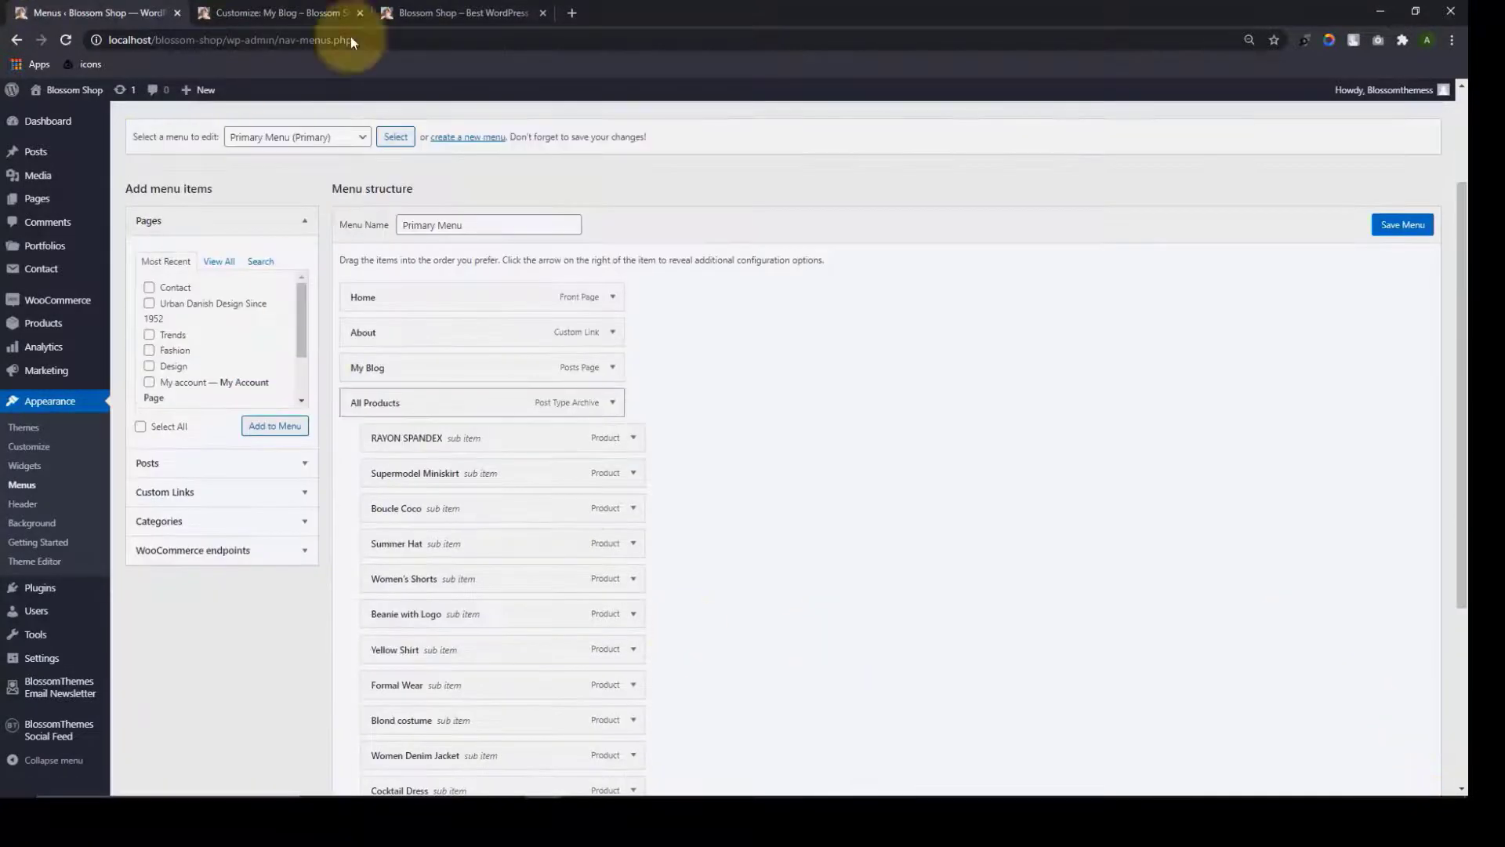
Reload the storefront, verify the Contact page from the menu, and return home via the logo
click(421, 9)
click(67, 40)
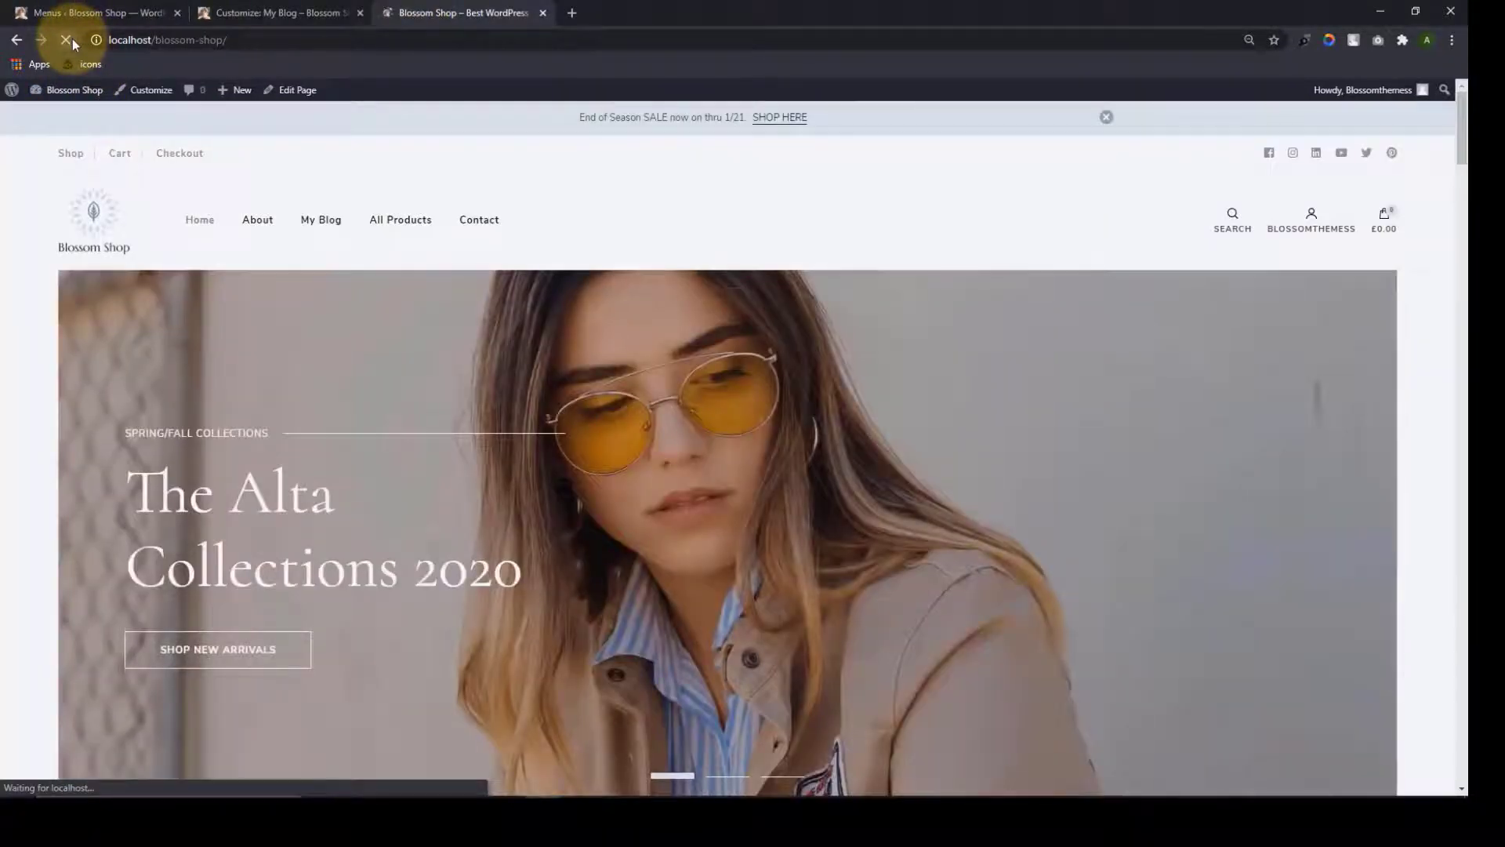
click(481, 222)
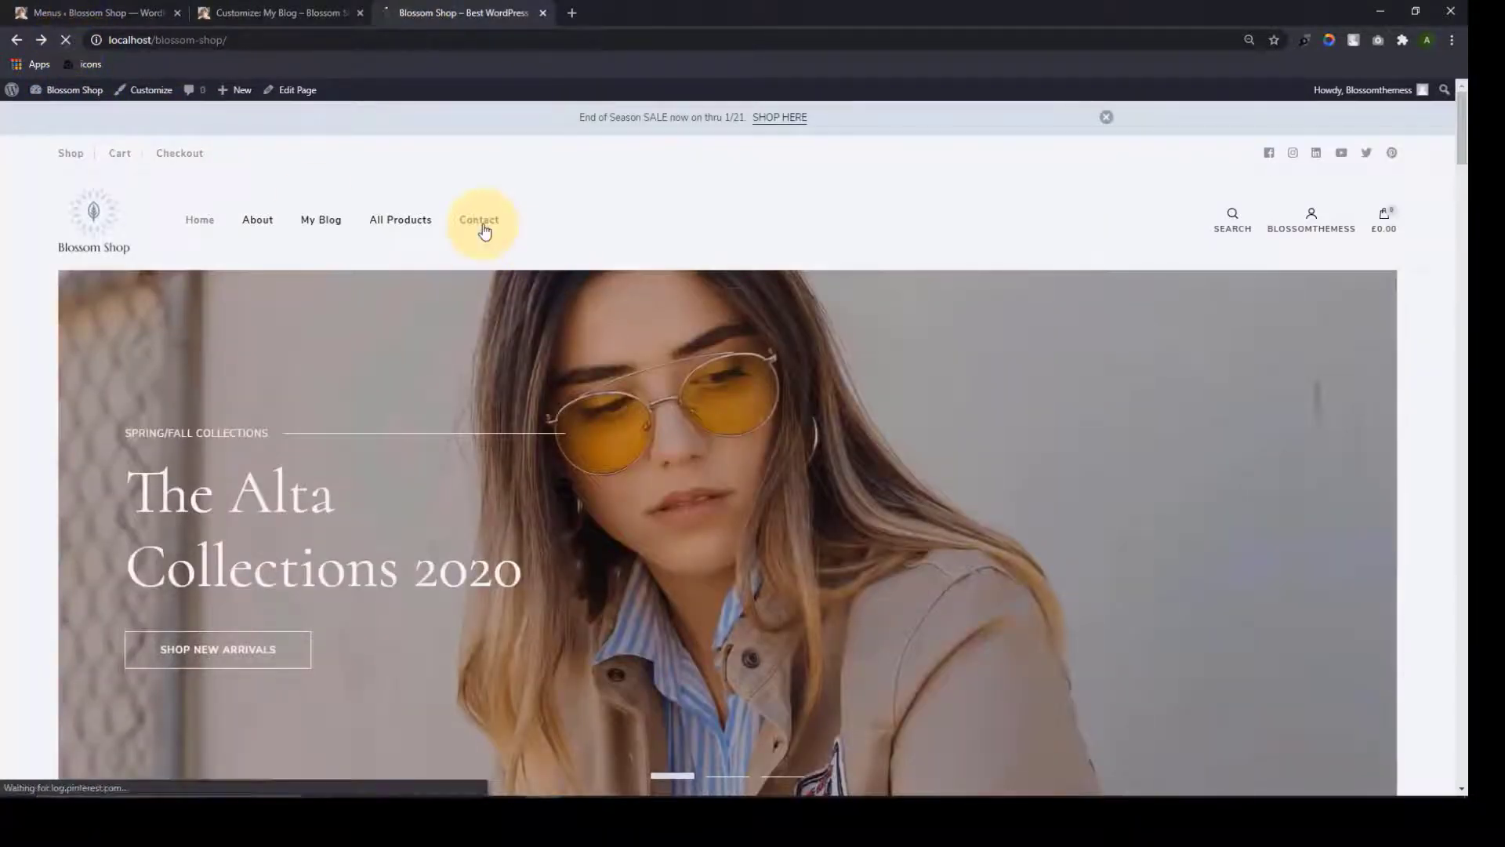
scroll(649, 478, down, 8)
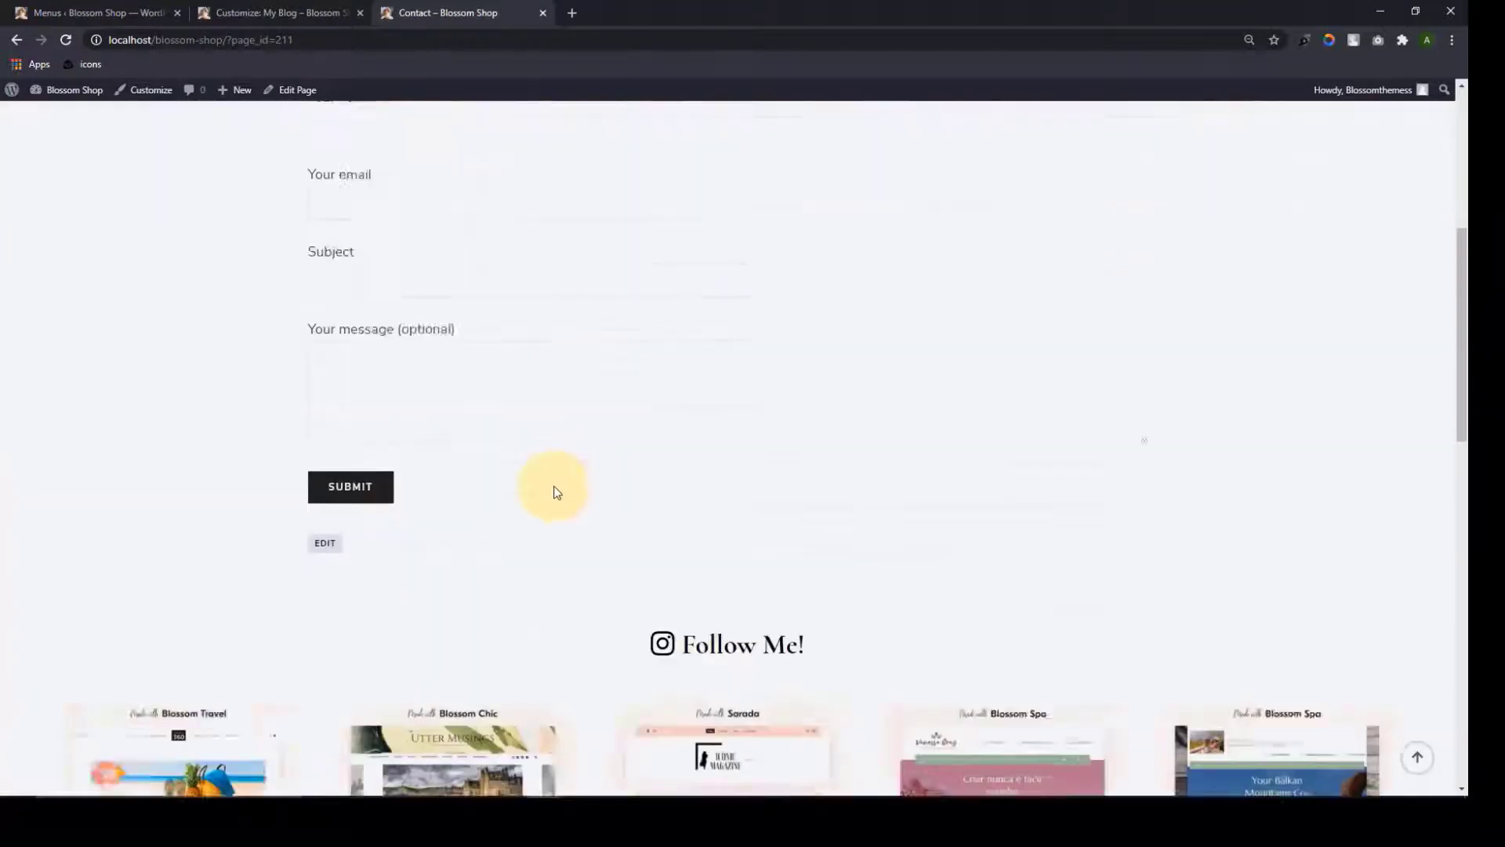
scroll(627, 651, down, 3)
scroll(696, 638, up, 10)
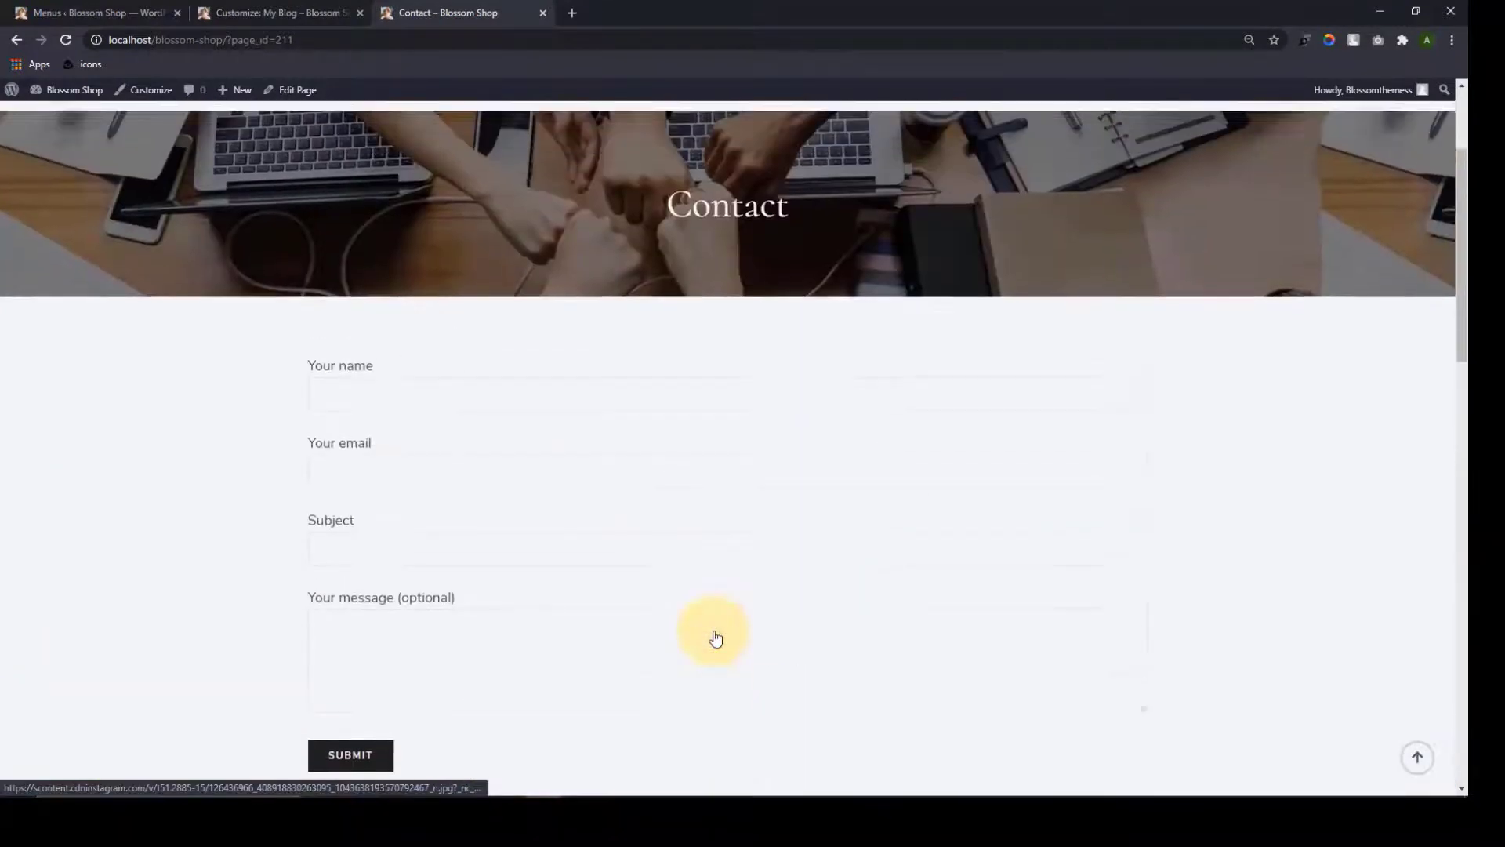
scroll(713, 635, up, 1)
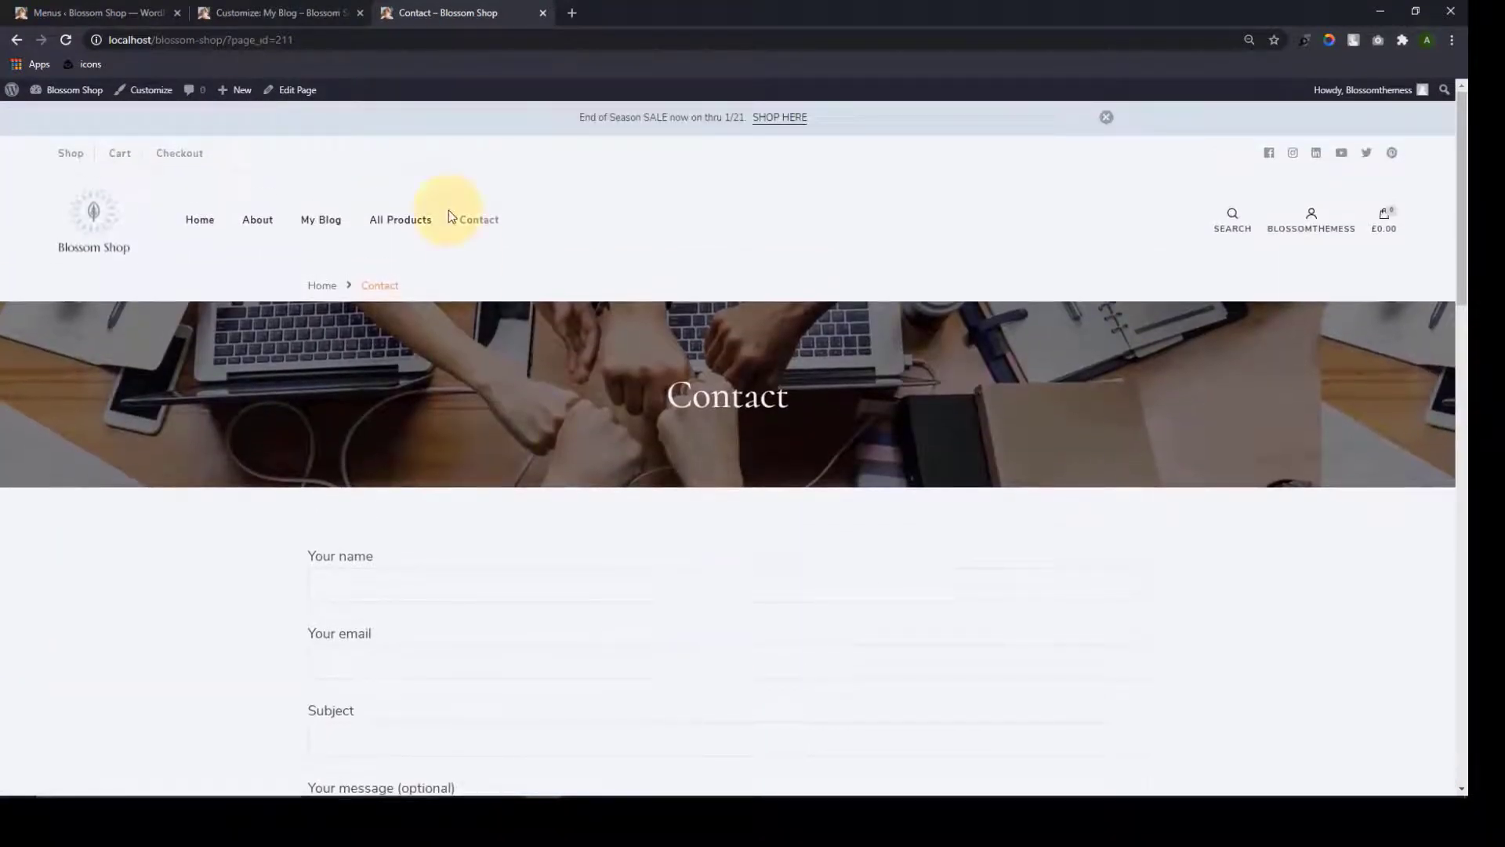
click(108, 226)
Refresh the Customizer preview to show Contact in the header navigation
click(270, 12)
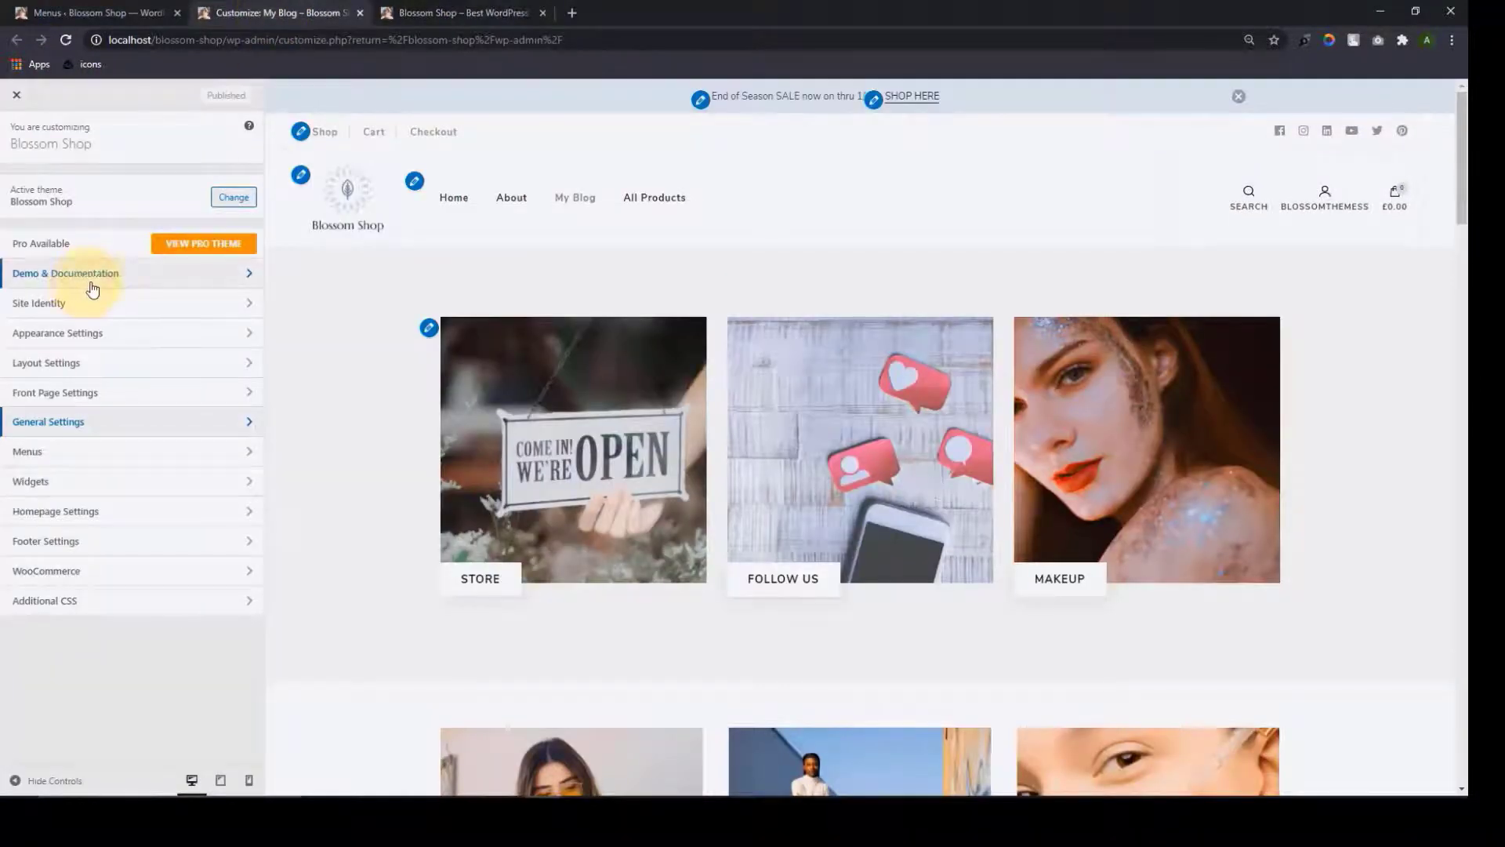
click(455, 198)
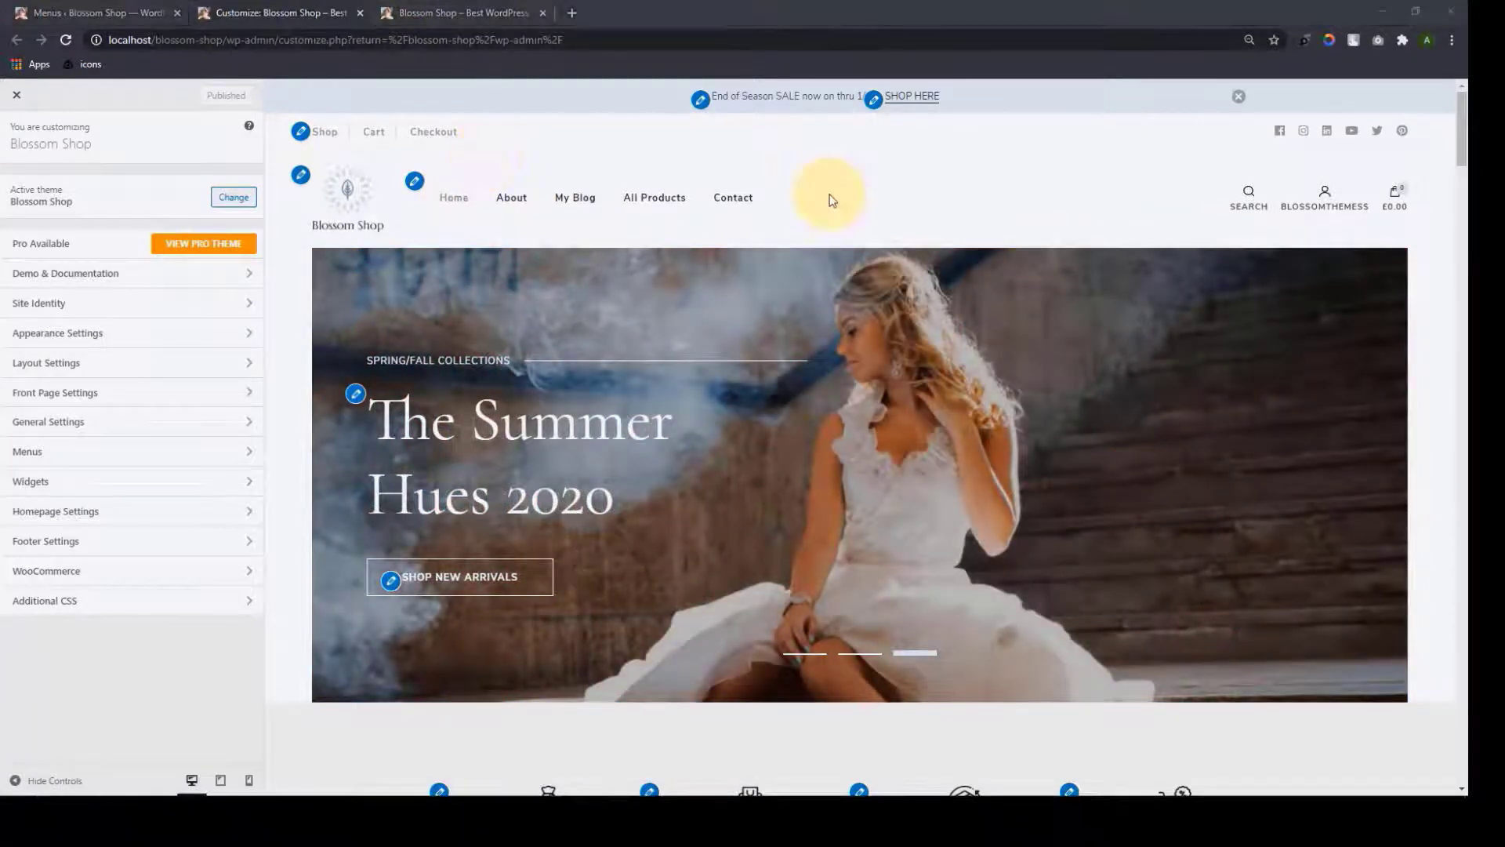
click(572, 12)
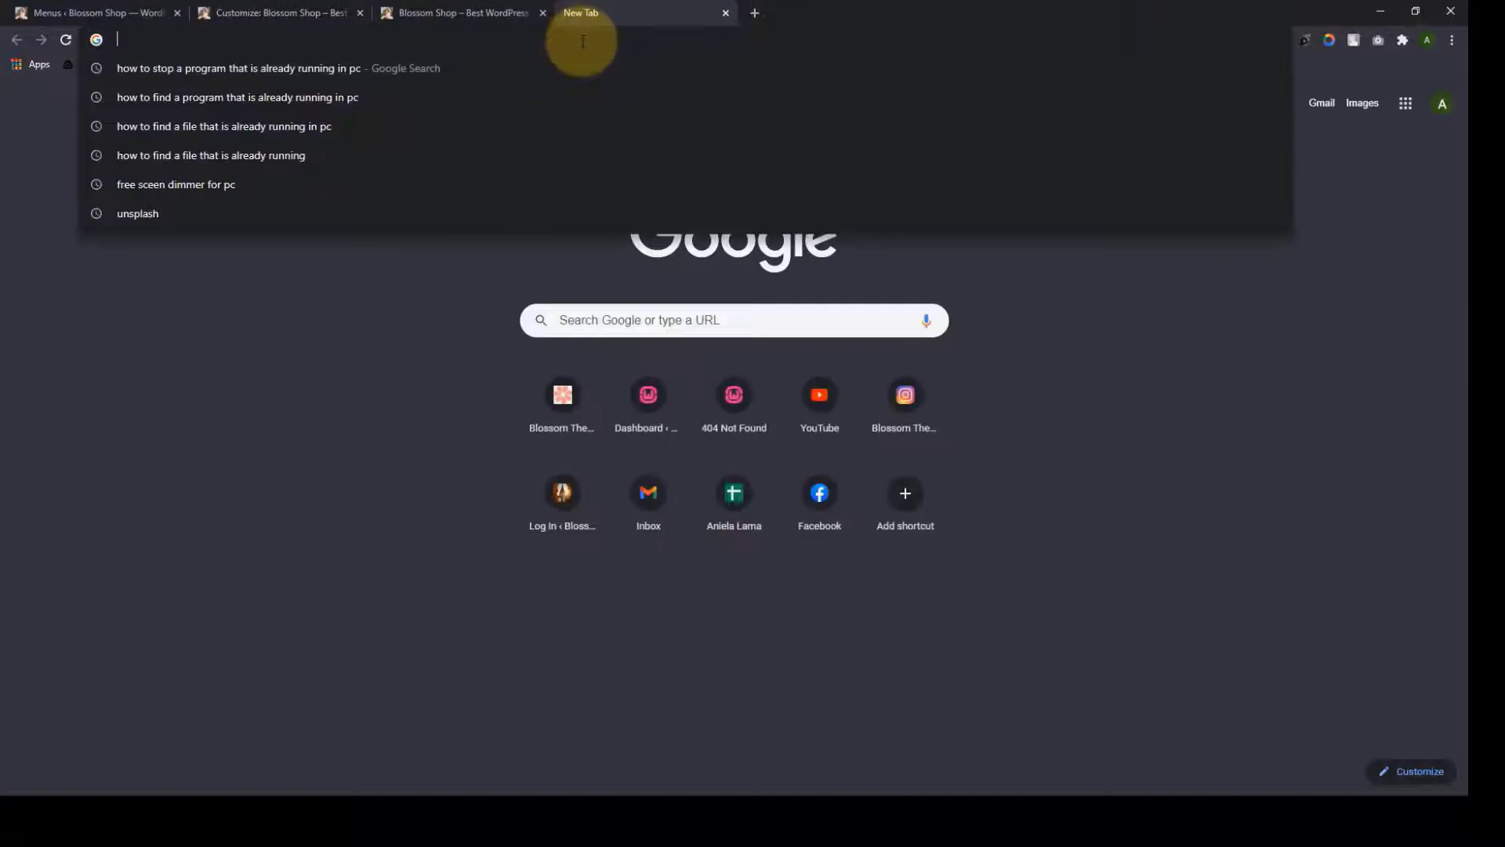
On blossomthemes.com, open Blossom Shop (Pro) and proceed to its $49.00 checkout
text(blossom)
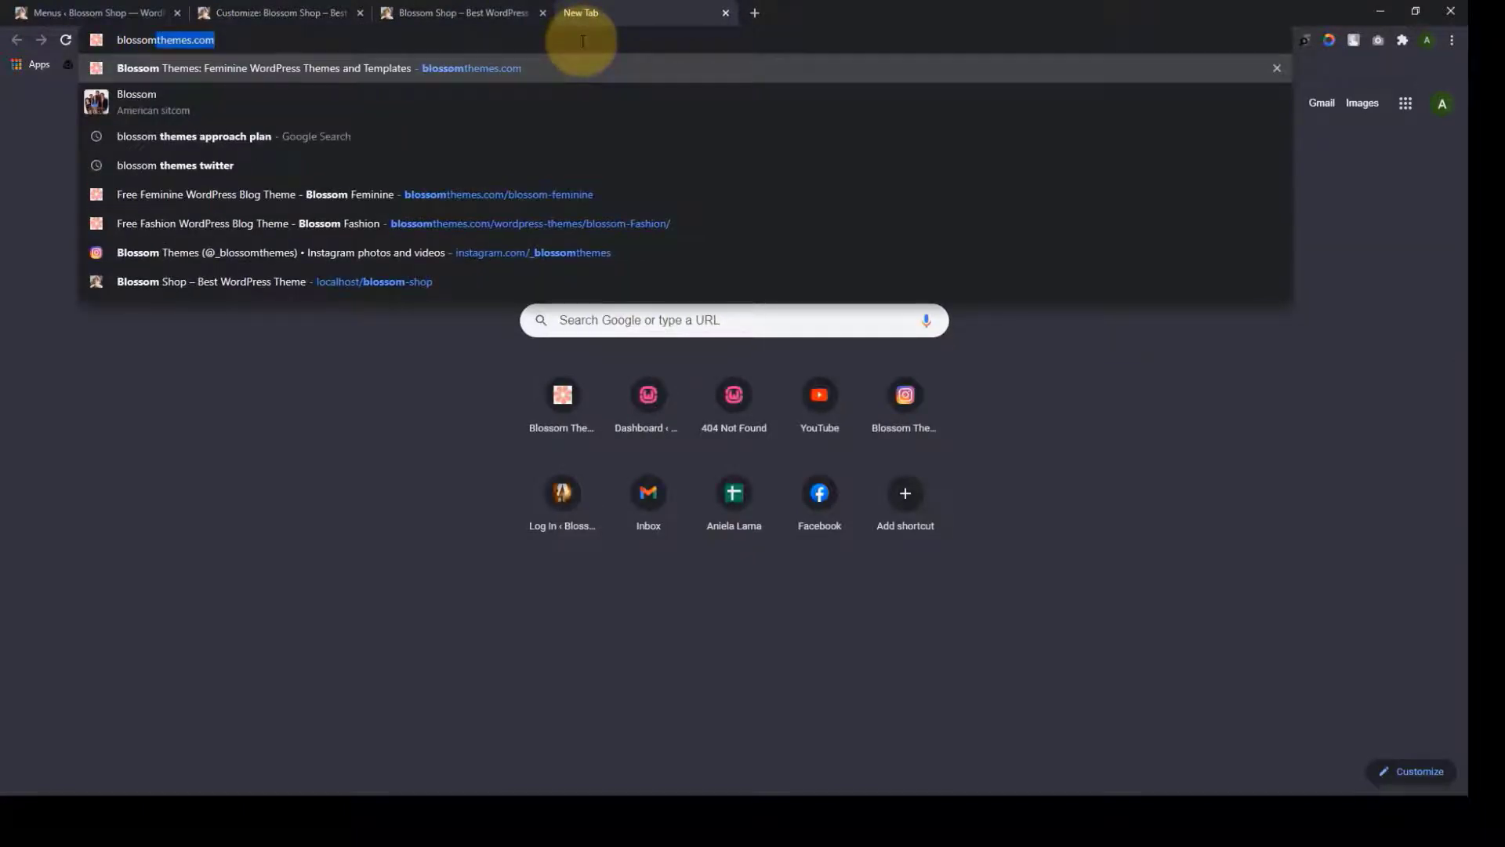
key(Return)
mouse_move(488, 184)
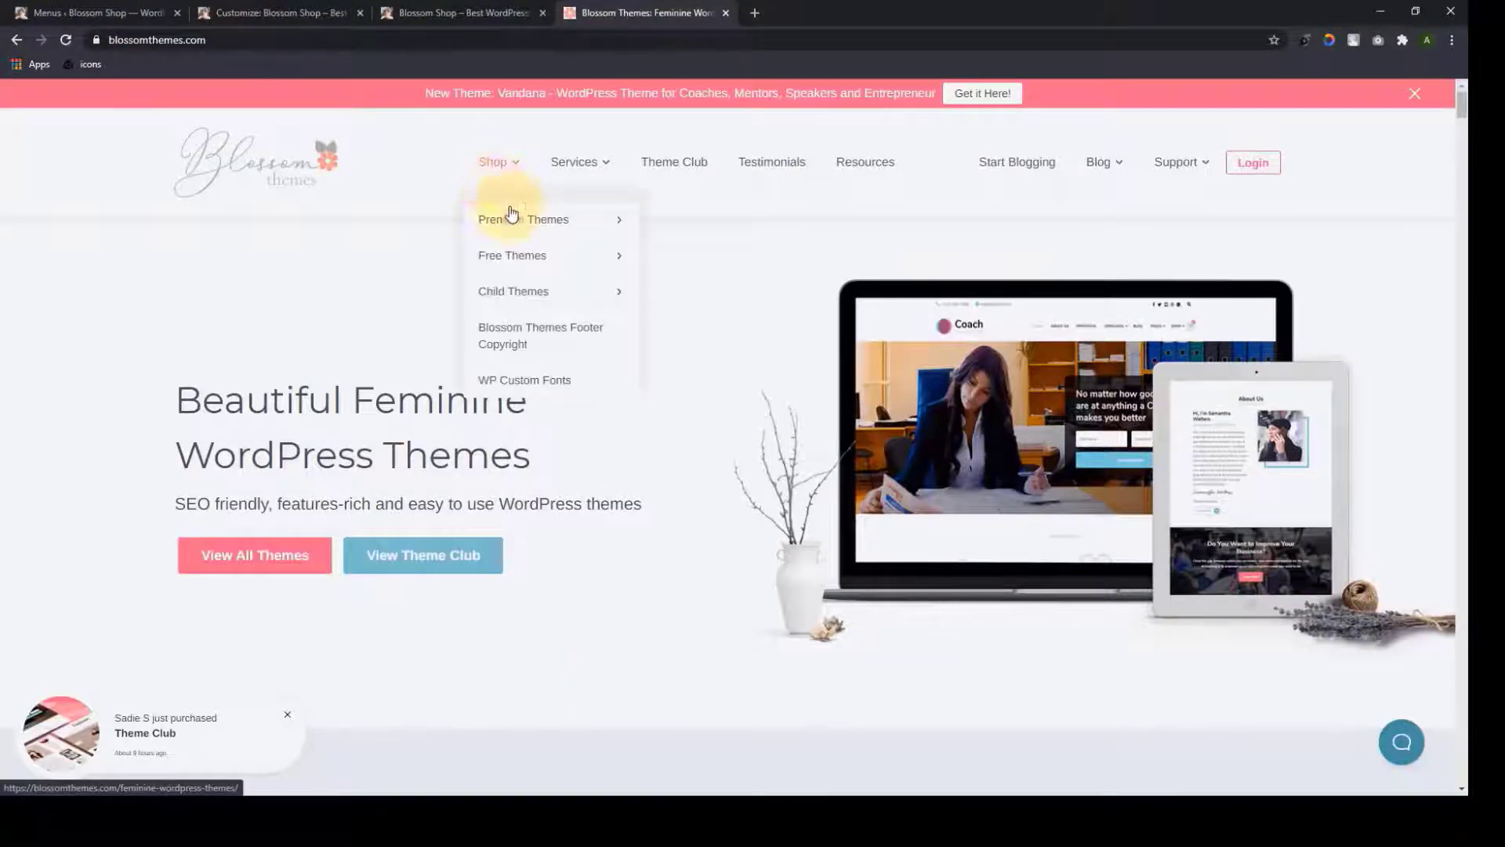
mouse_move(513, 221)
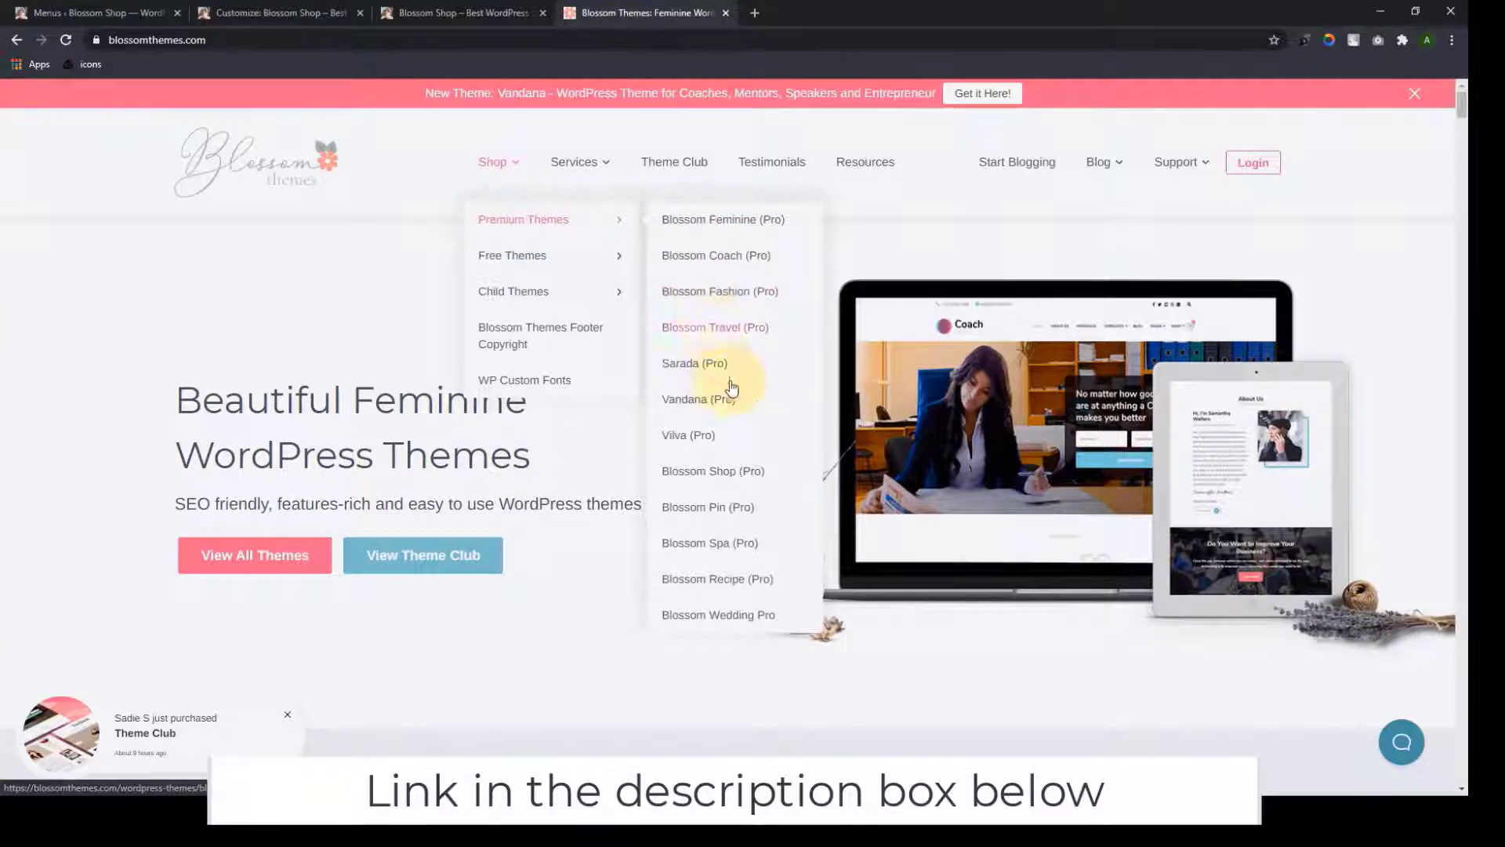
click(727, 471)
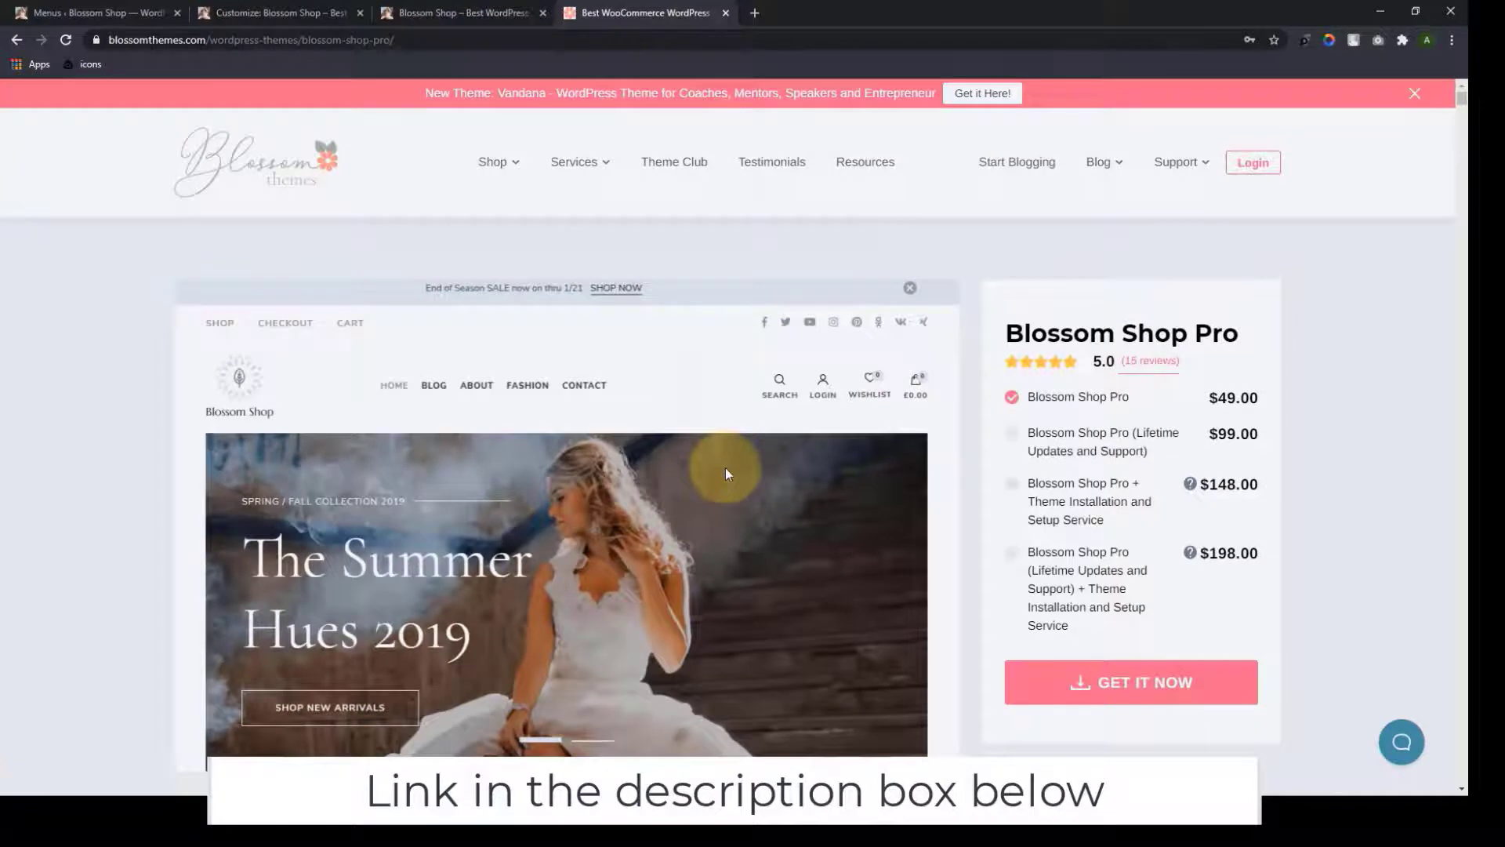
scroll(726, 468, down, 2)
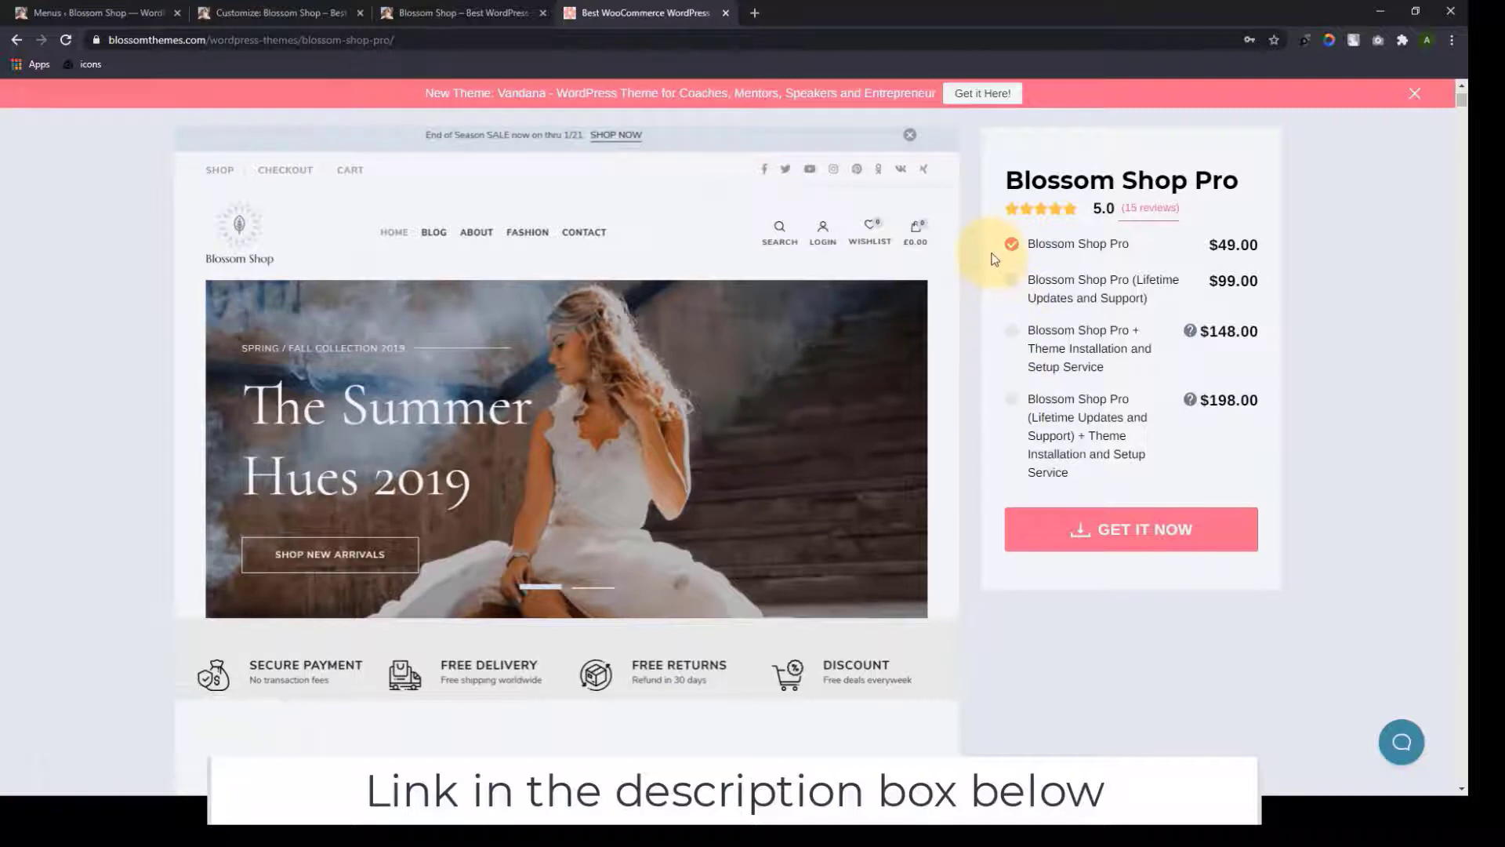
click(1092, 553)
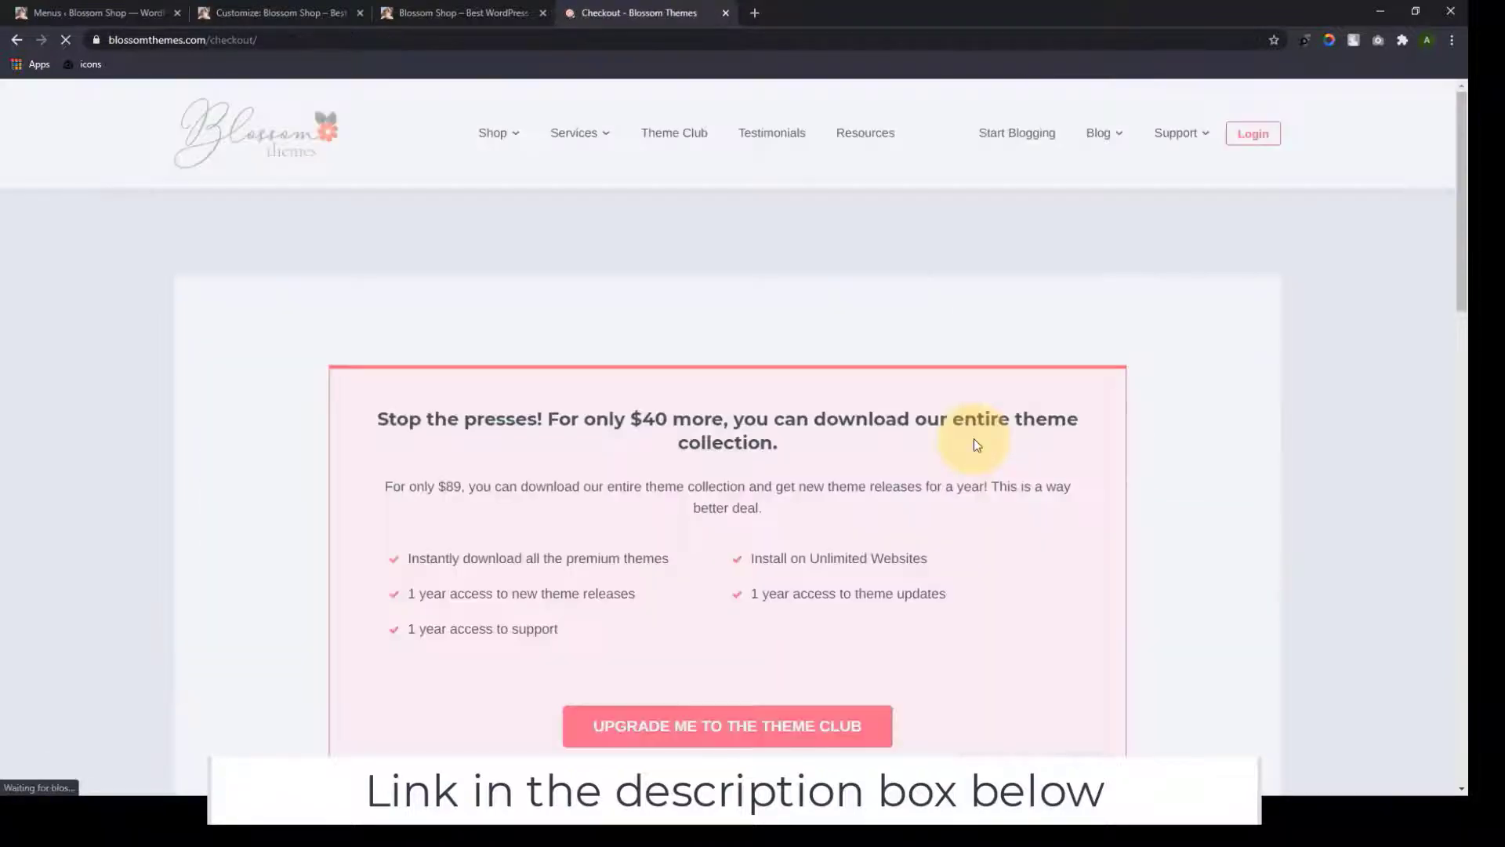
scroll(976, 447, down, 10)
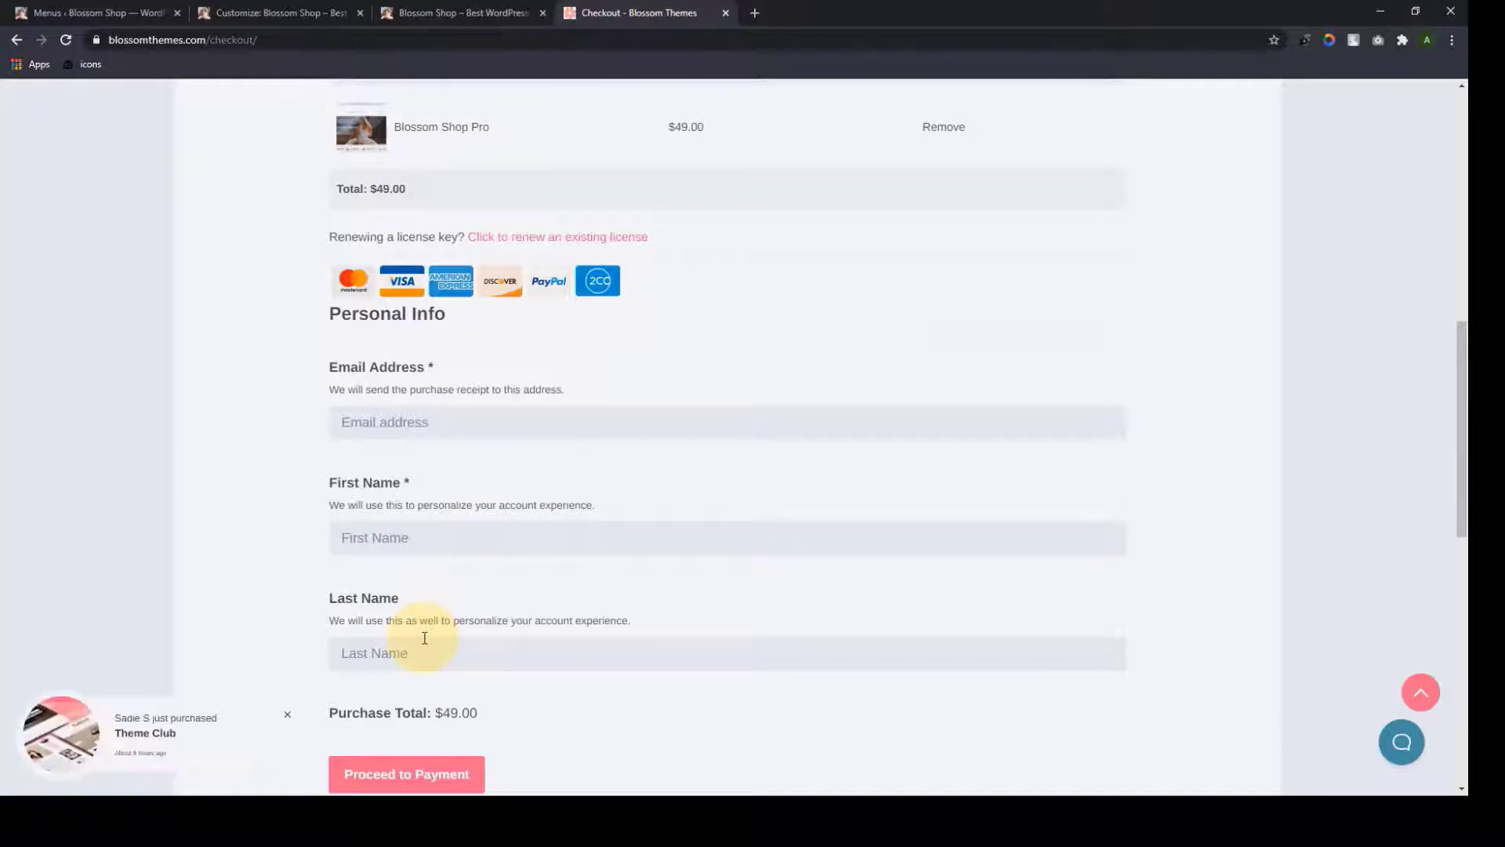
scroll(424, 637, down, 2)
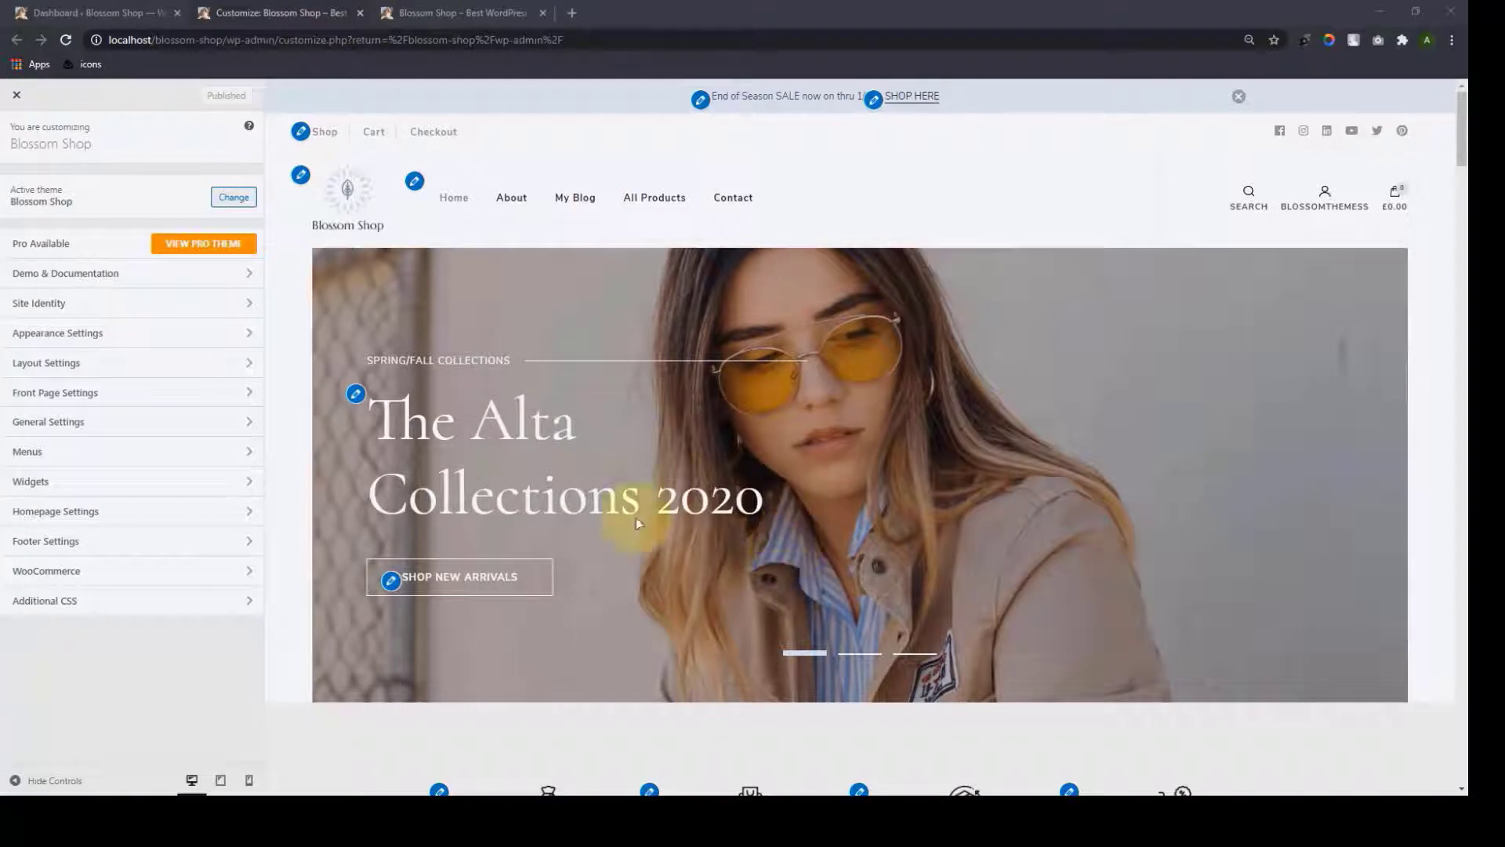
Upload and install blossom-shop-pro_2.1.3.zip through Themes > Add New > Upload Theme
click(50, 10)
mouse_move(50, 453)
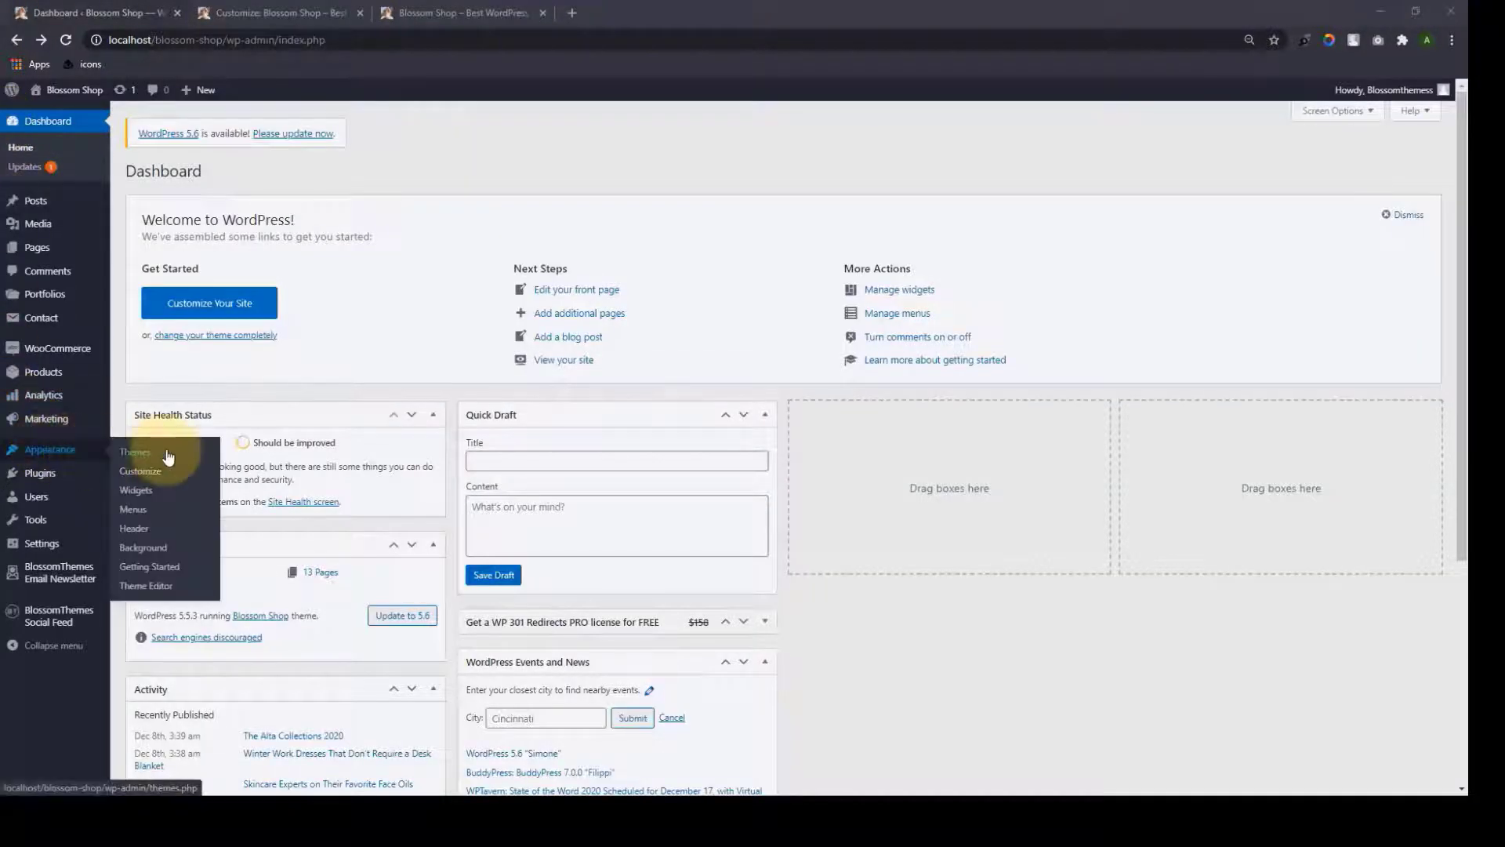
click(167, 453)
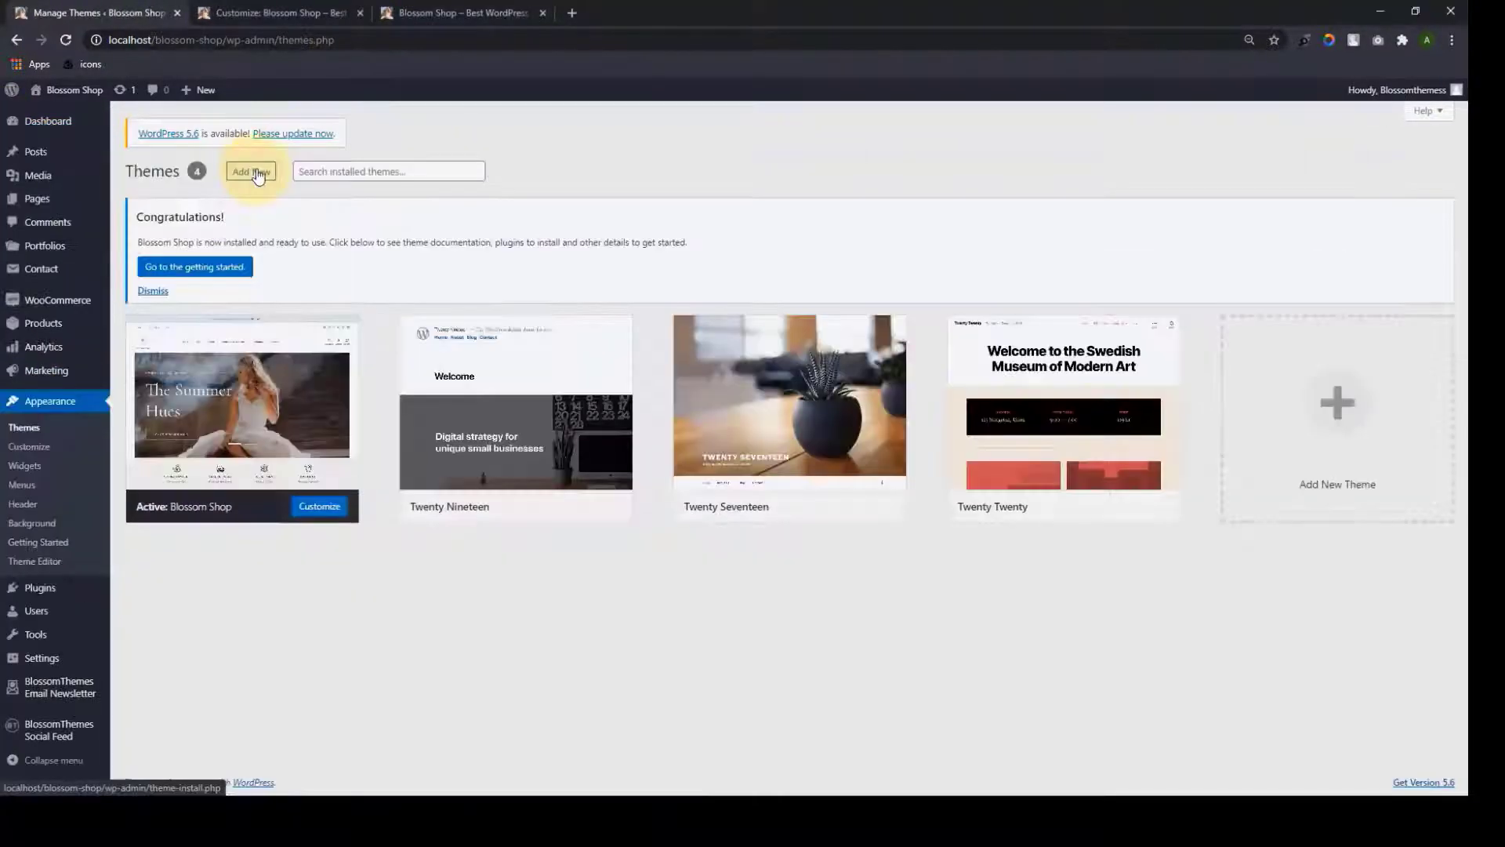
click(253, 171)
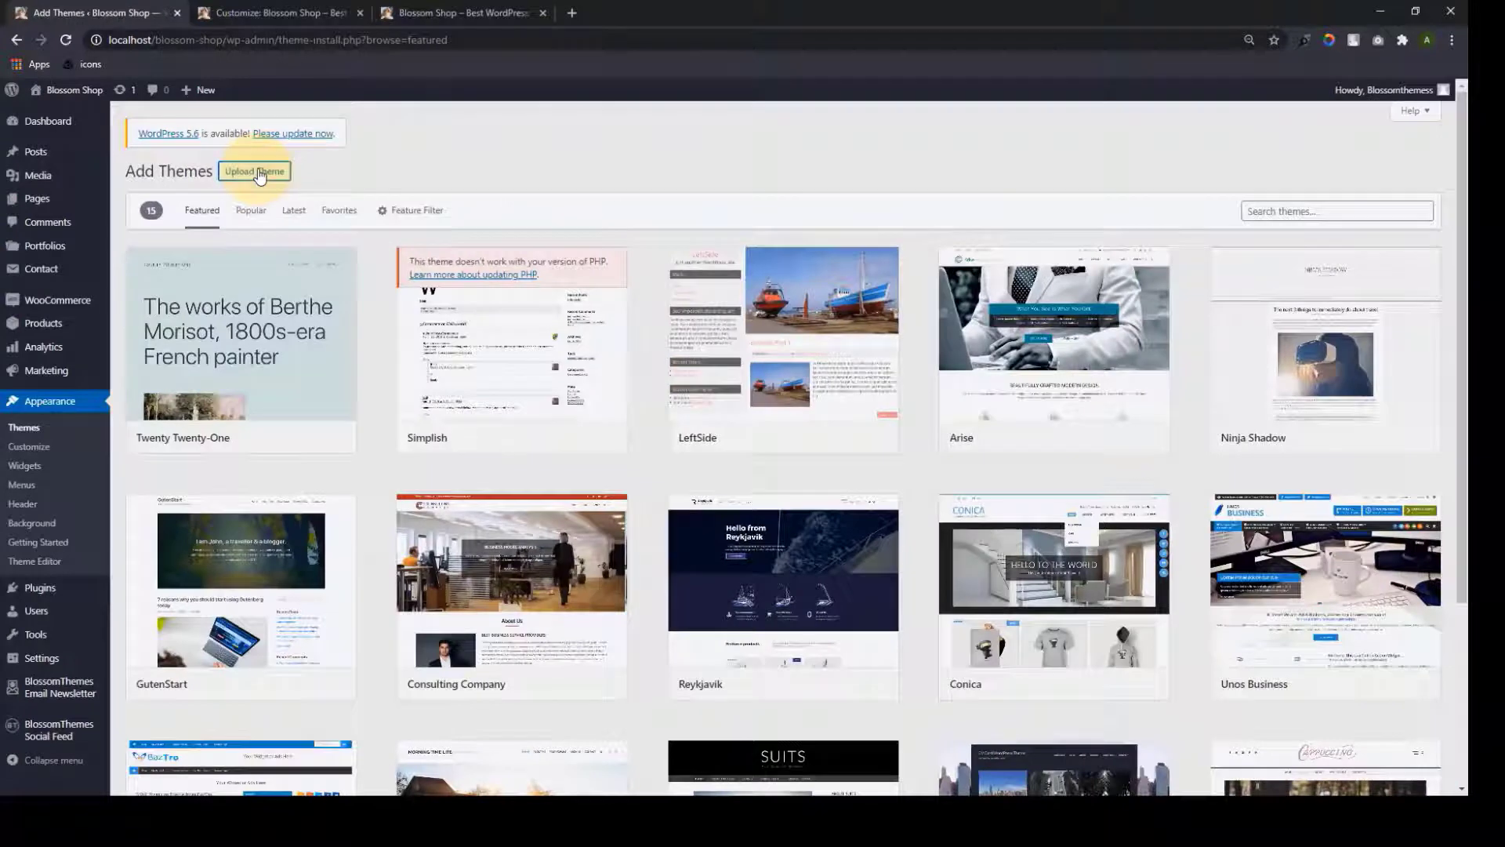
click(259, 172)
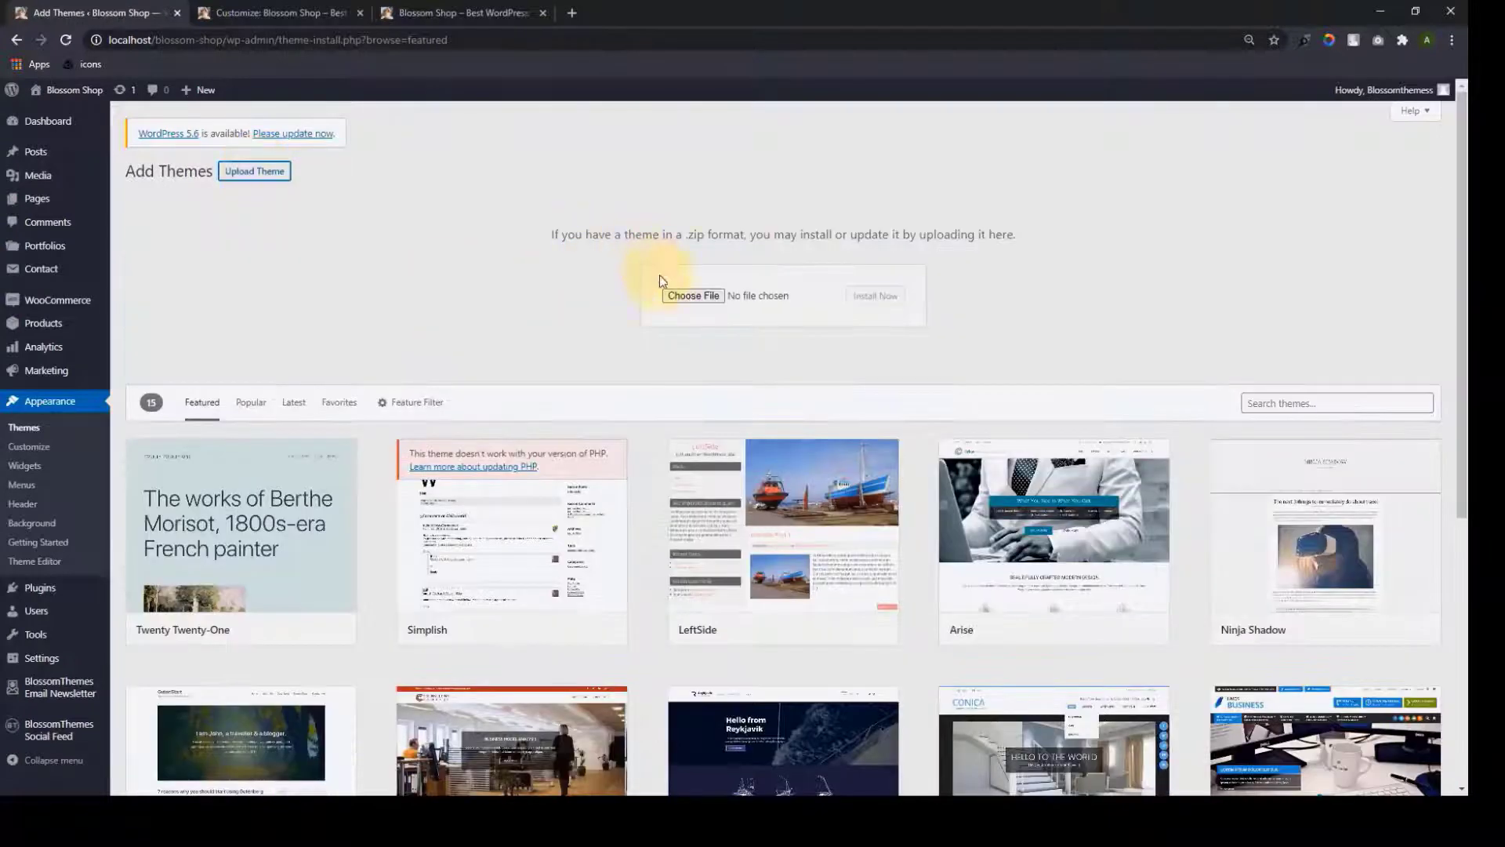
click(693, 297)
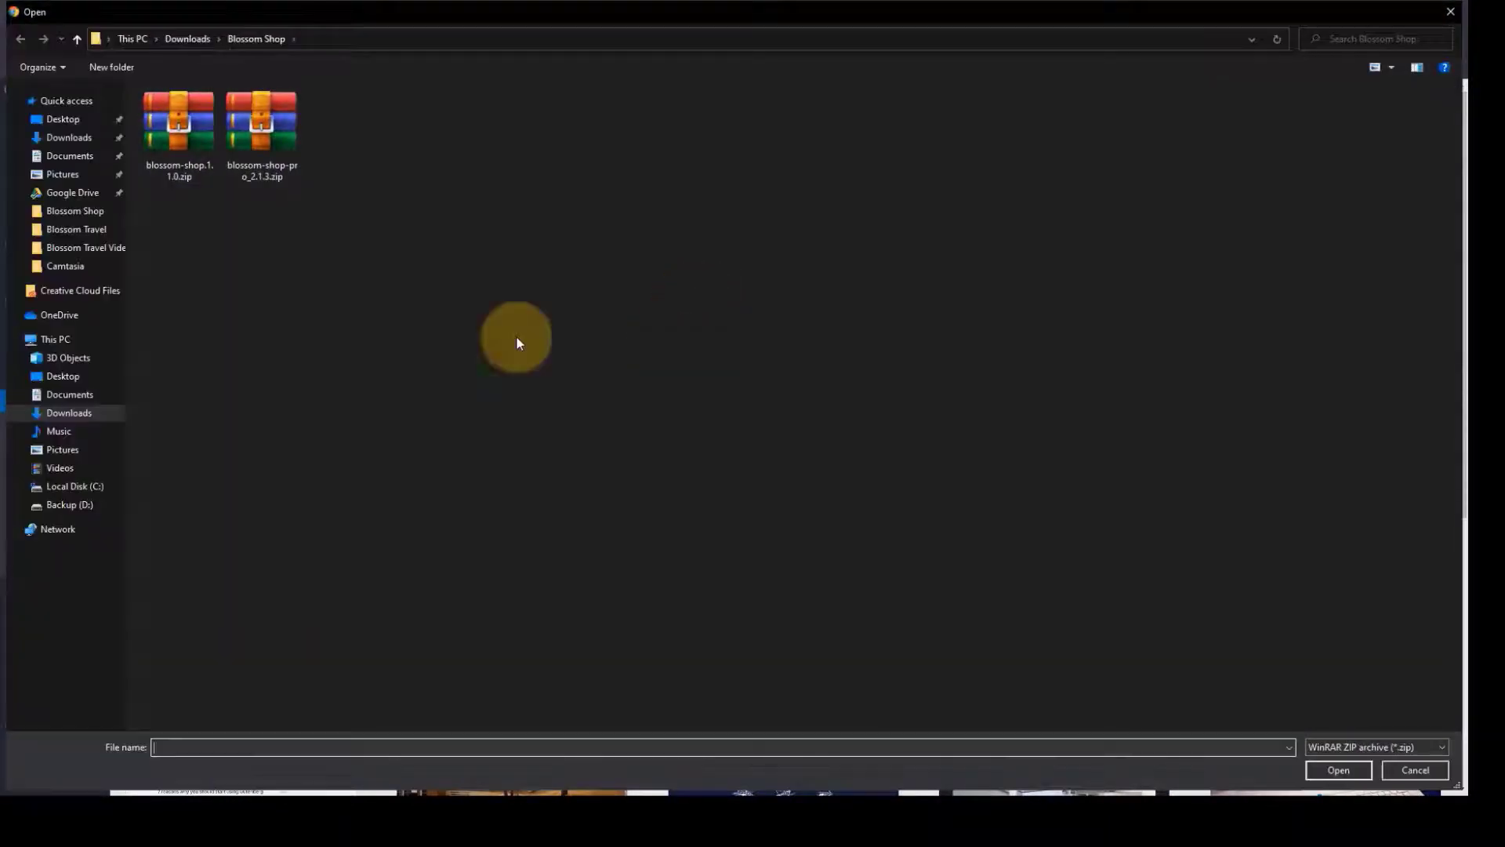
click(261, 126)
click(1347, 770)
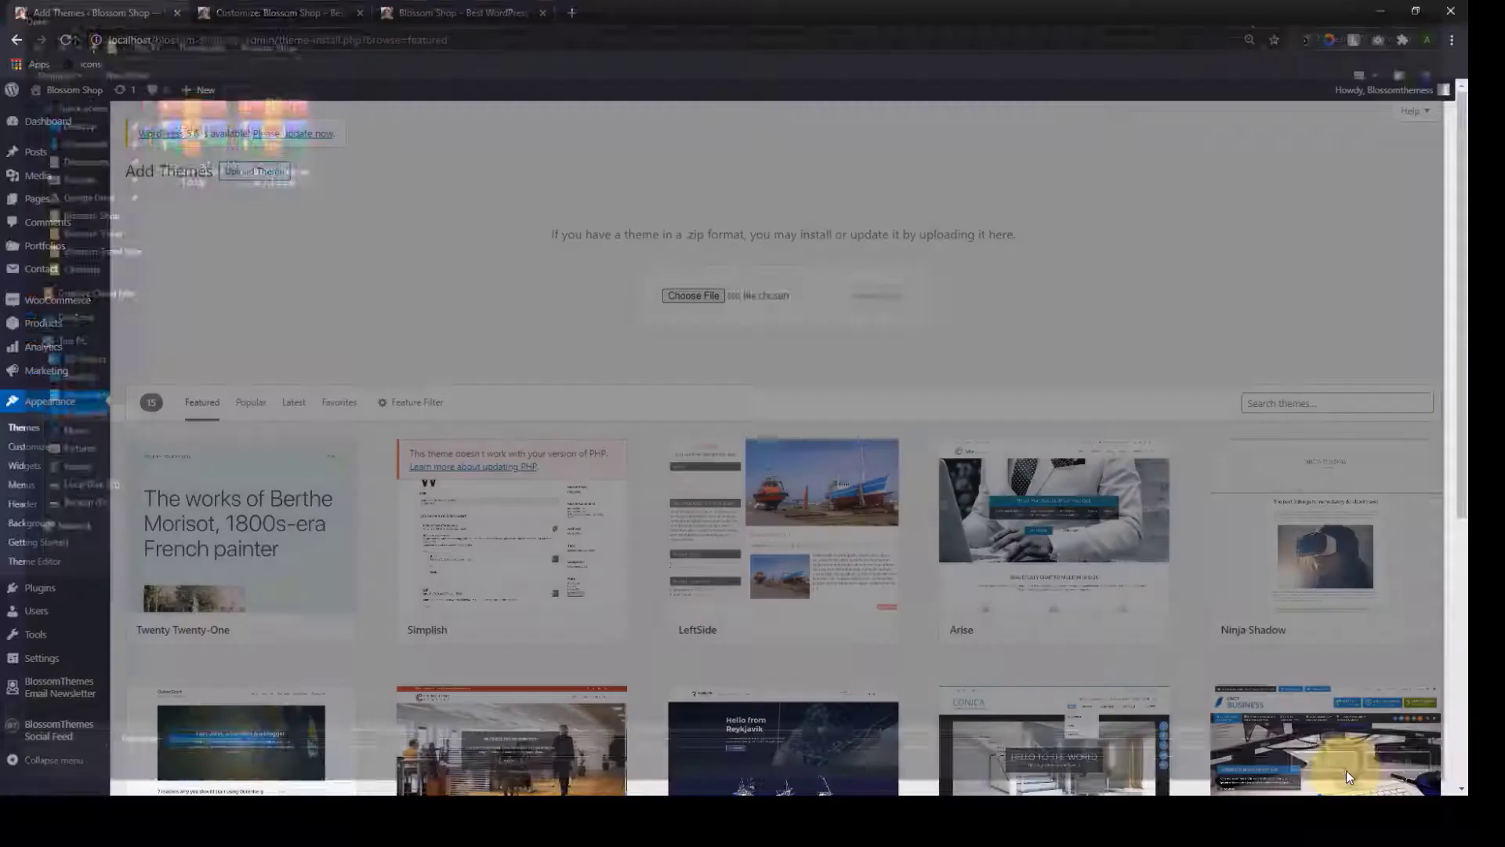
click(889, 297)
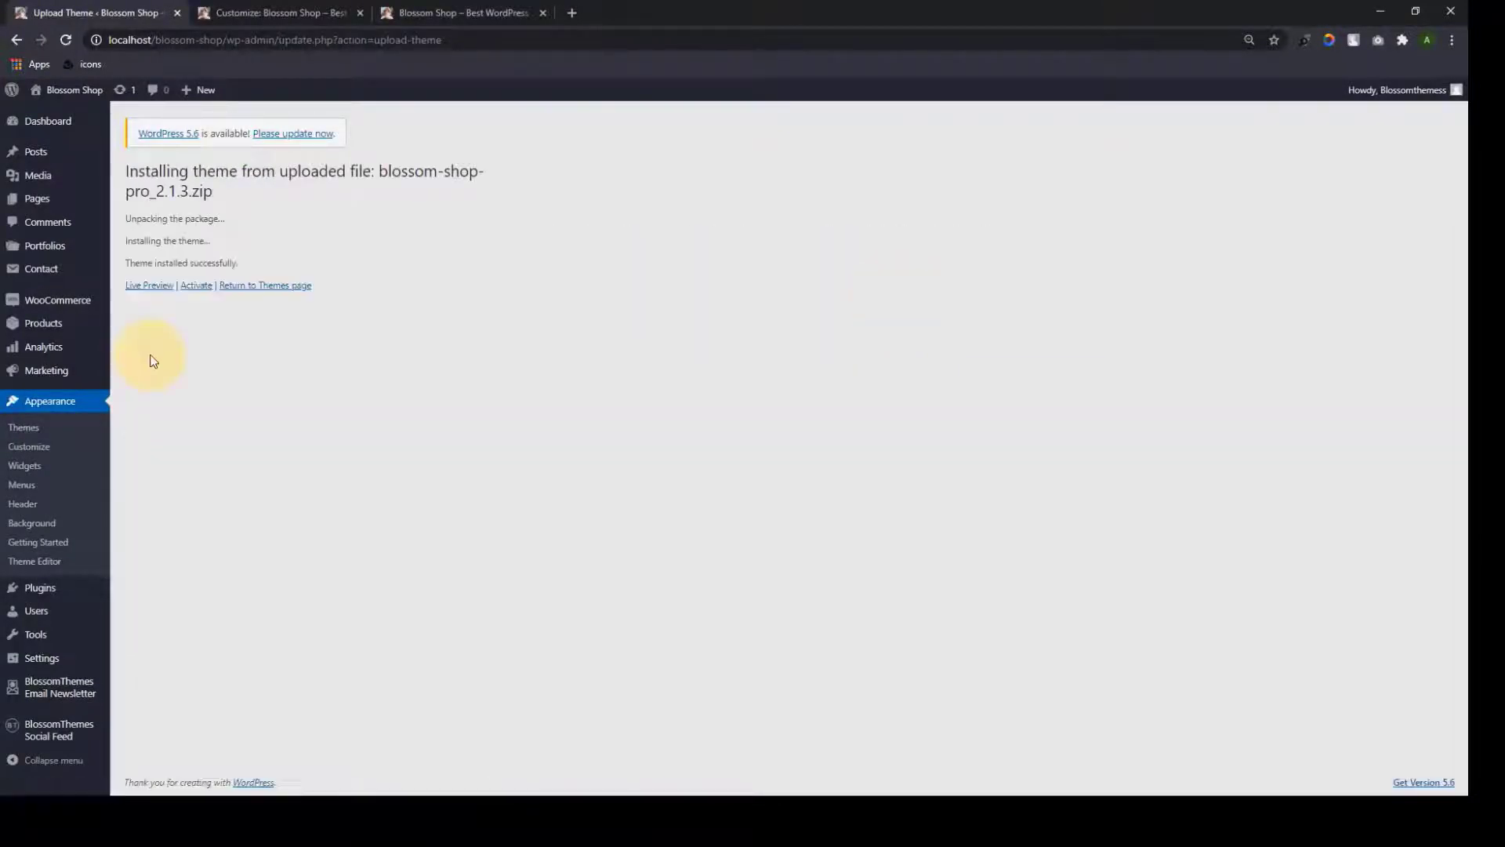
Activate Blossom Shop Pro and bulk-install all six recommended plugins
click(207, 289)
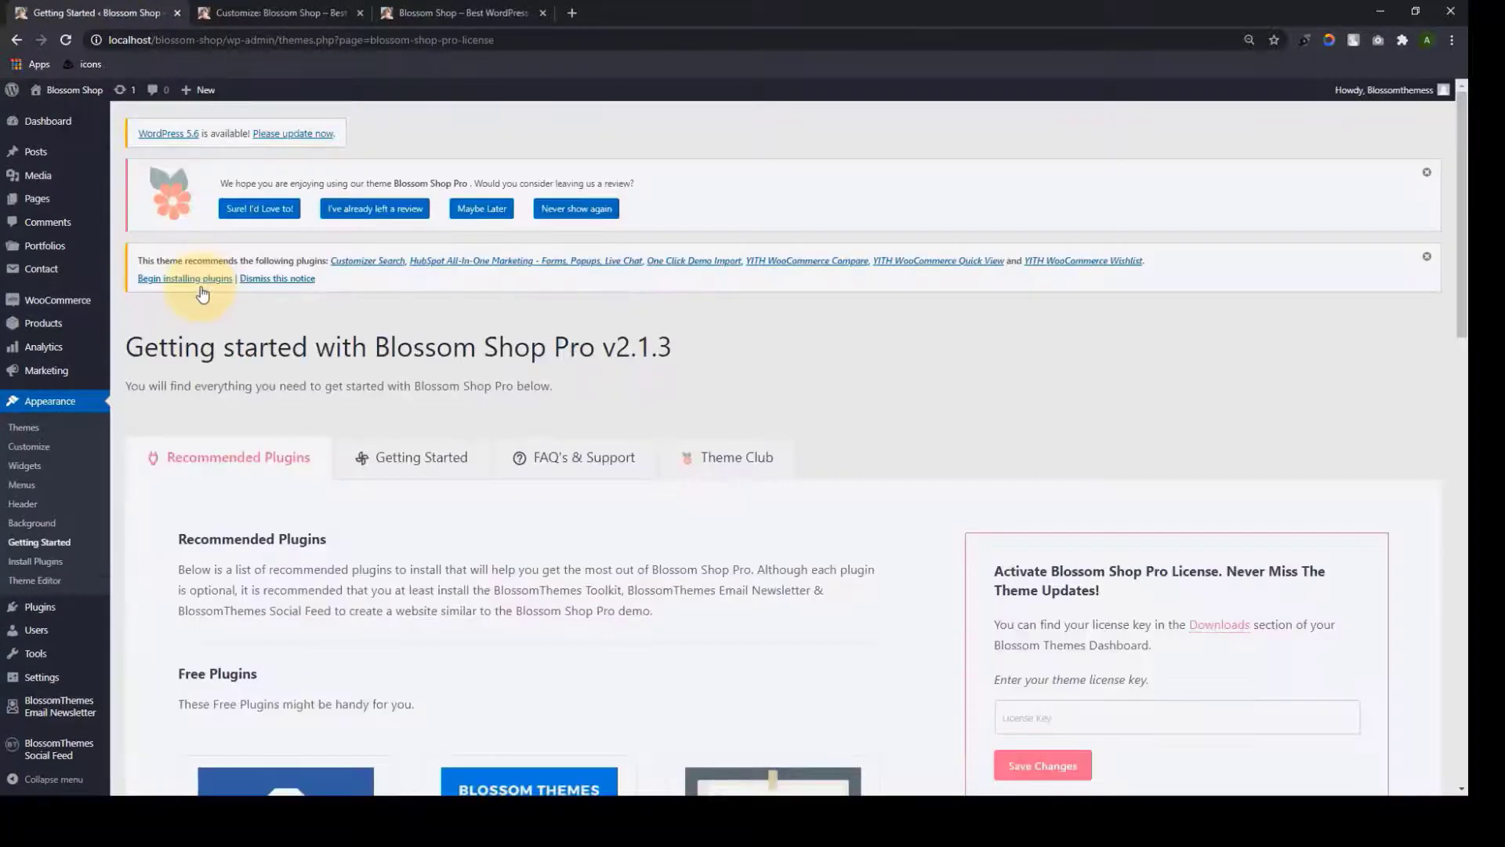
click(203, 280)
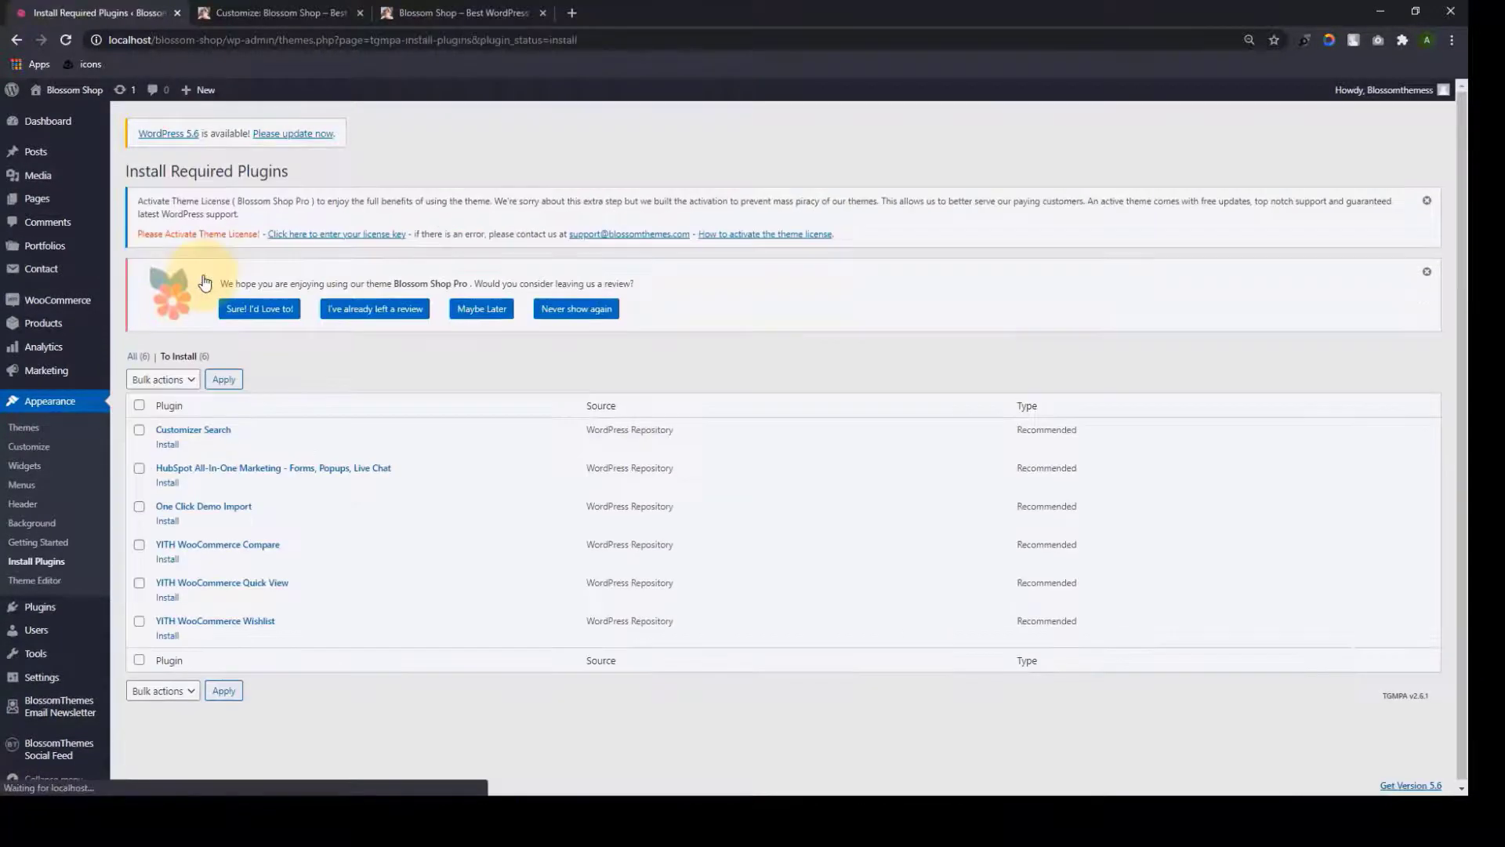
click(139, 405)
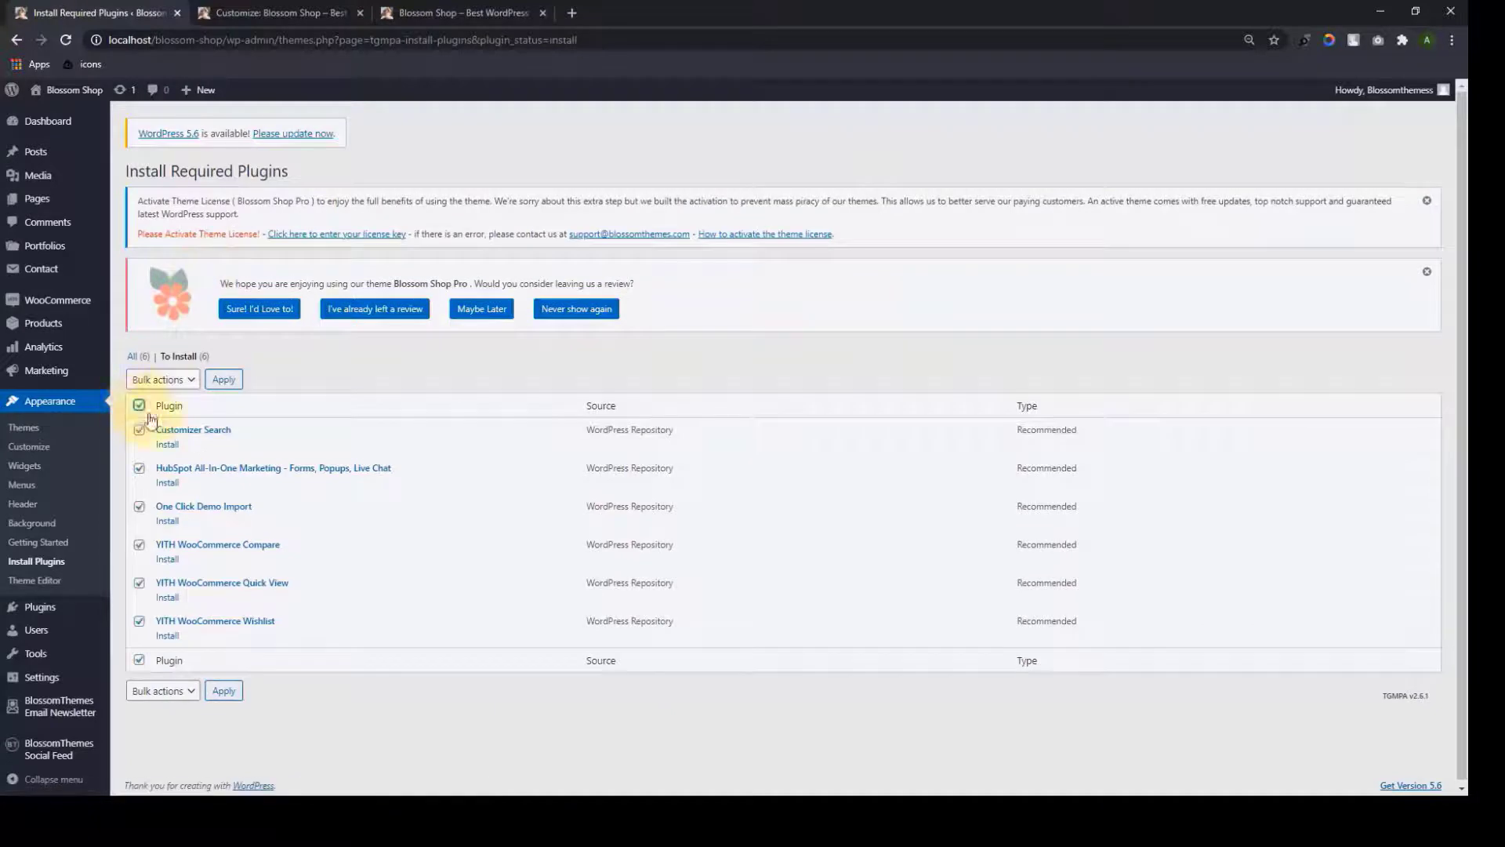
click(185, 382)
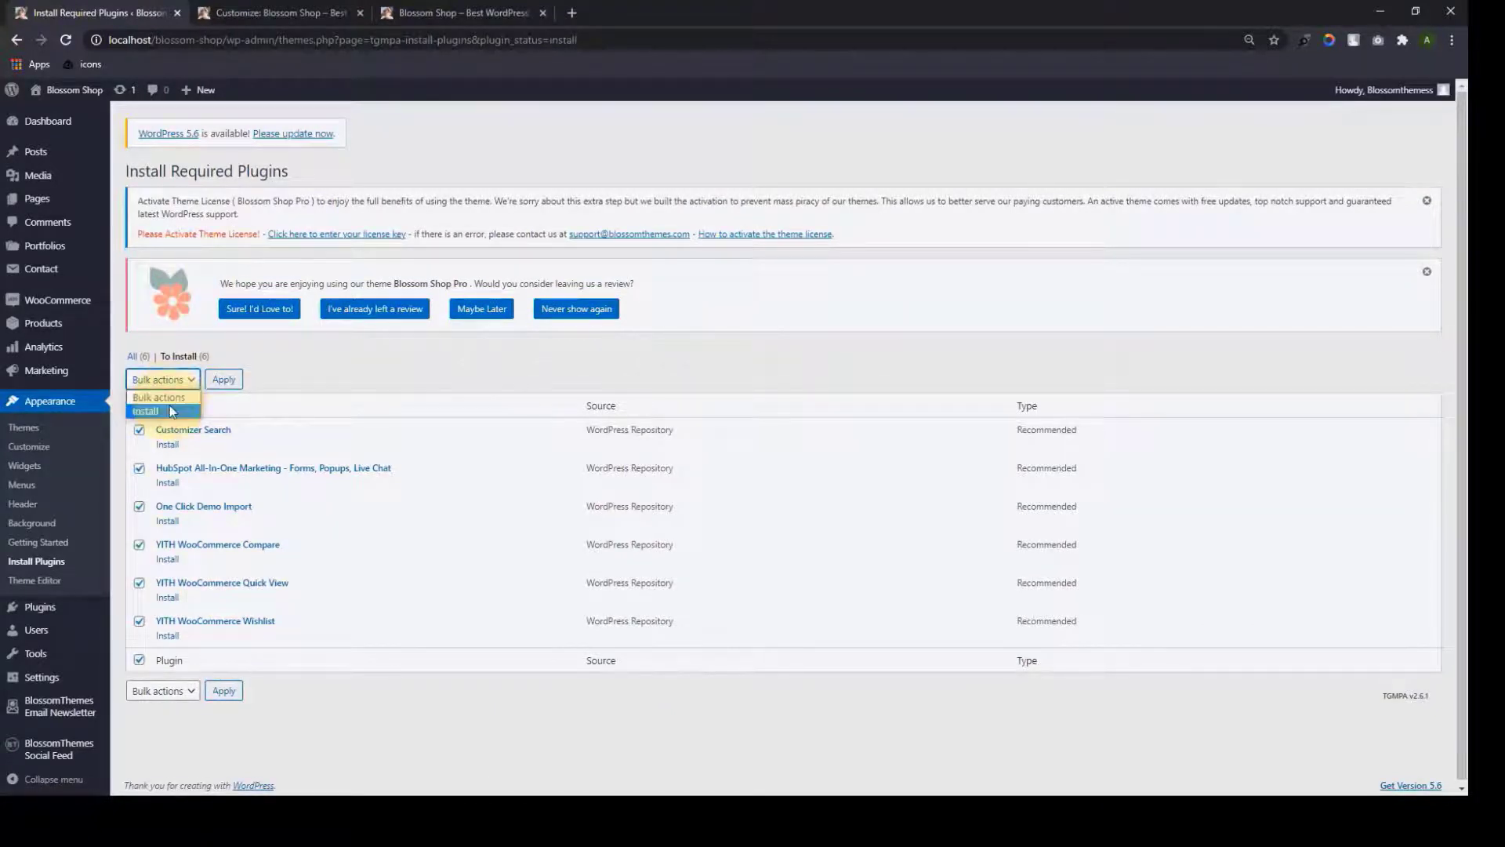
click(187, 403)
click(226, 381)
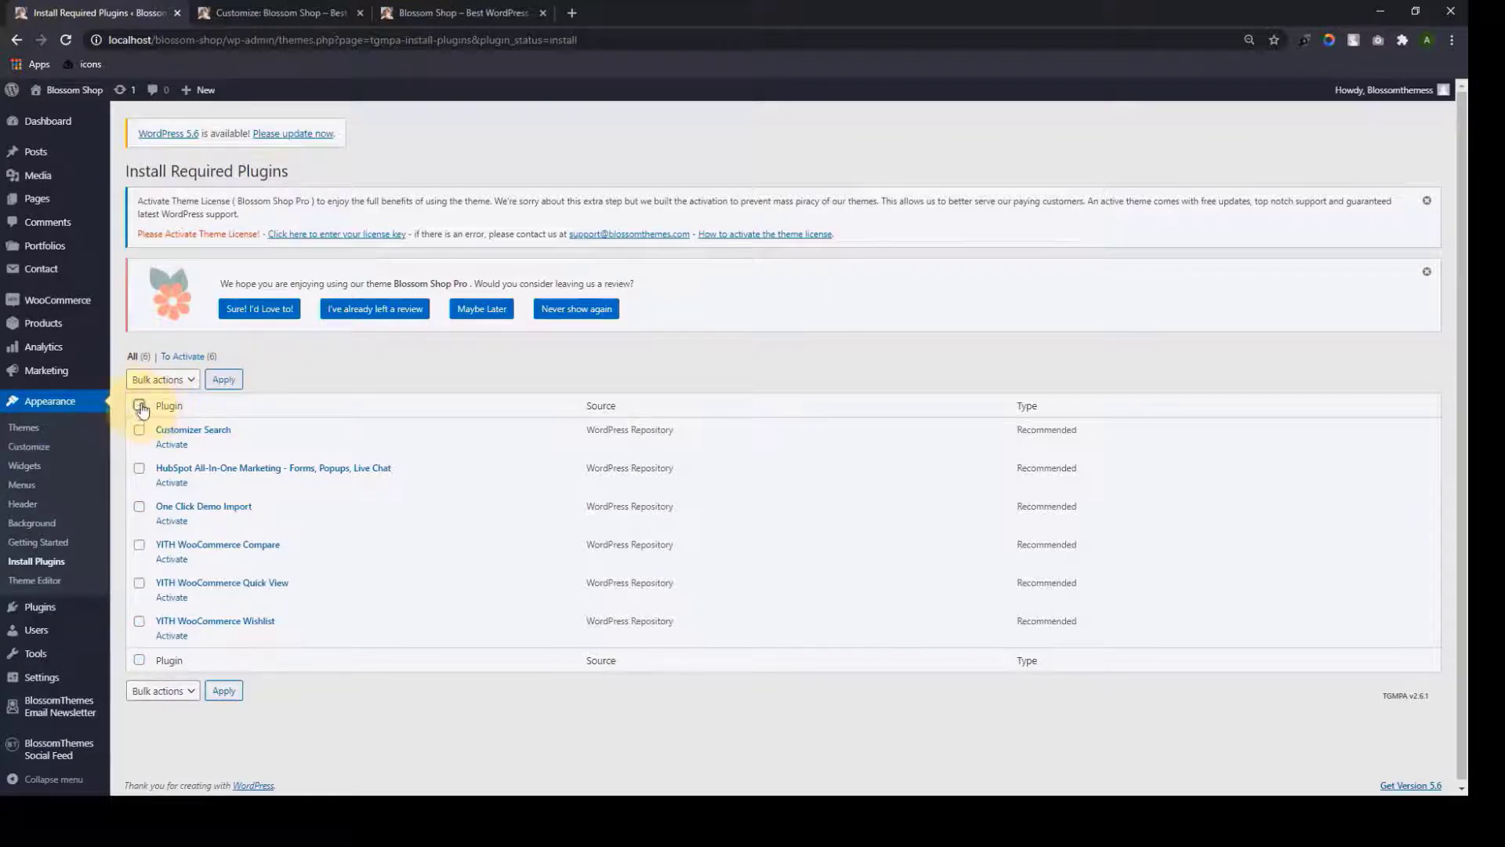
Bulk-activate the six recommended plugins and return to the Dashboard
click(174, 382)
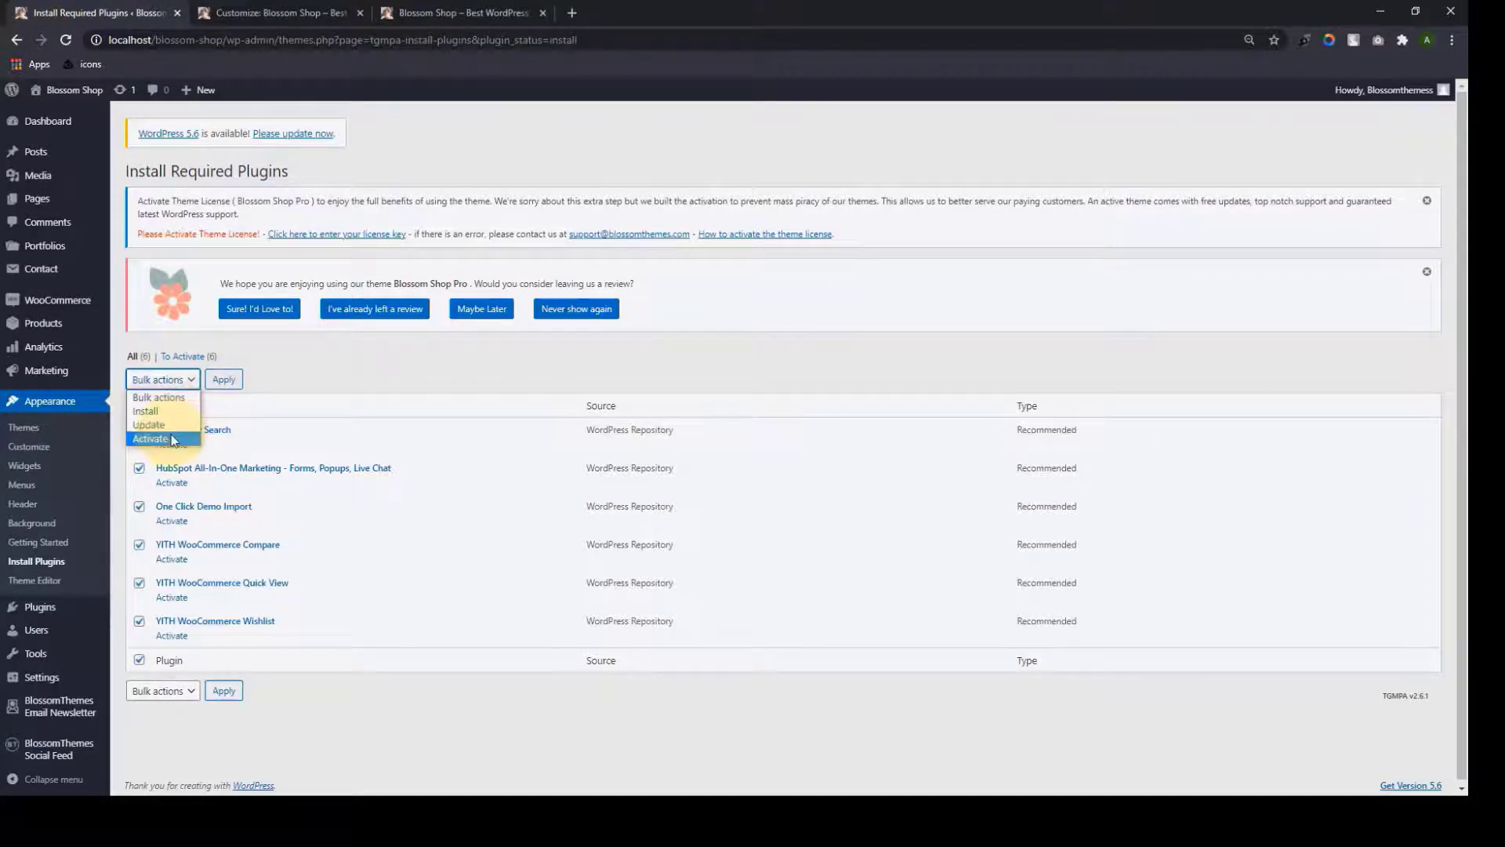
click(174, 440)
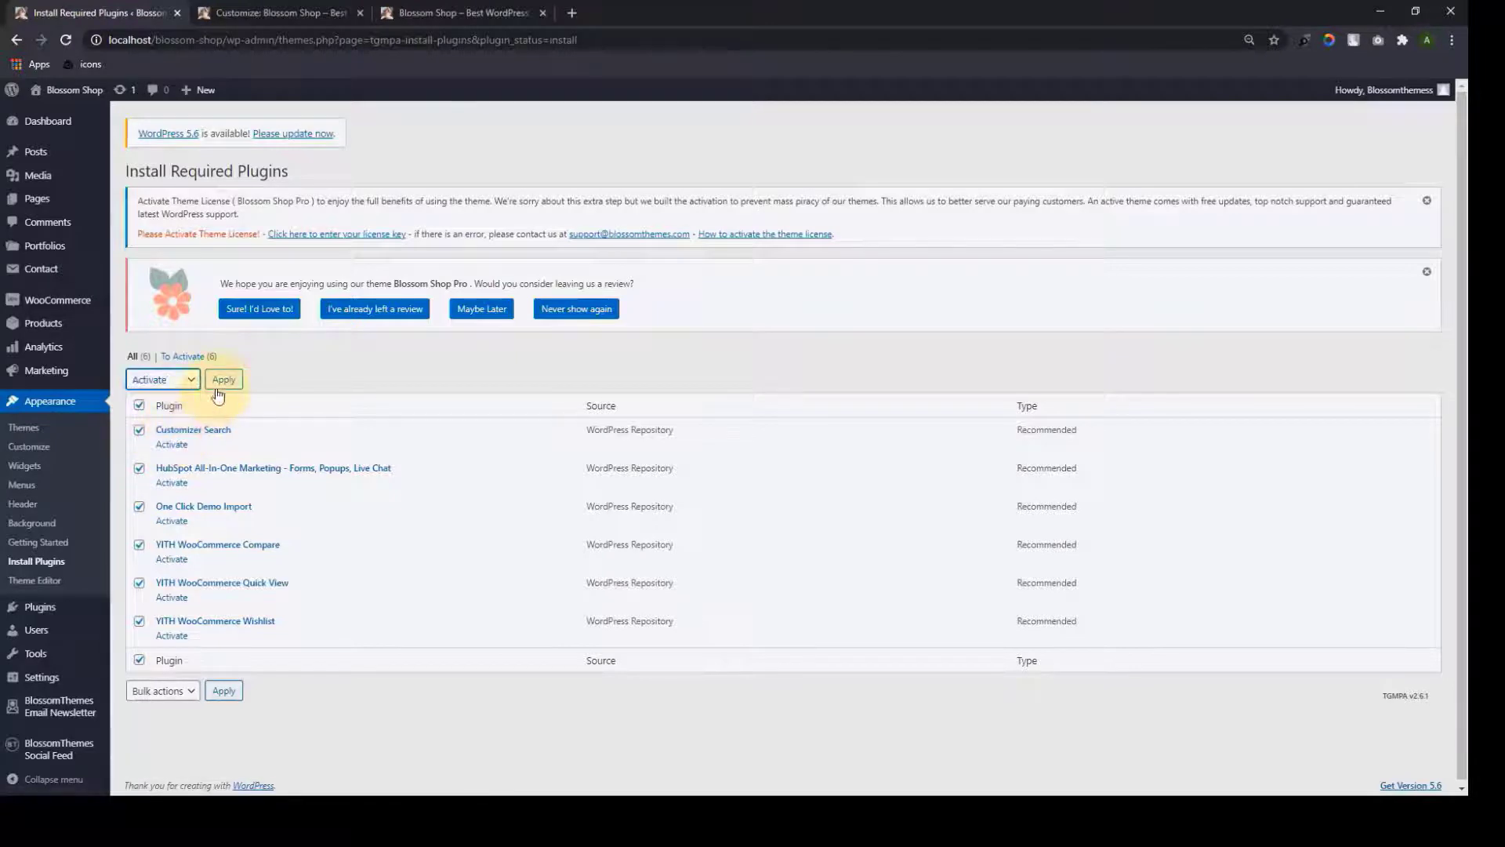
click(221, 388)
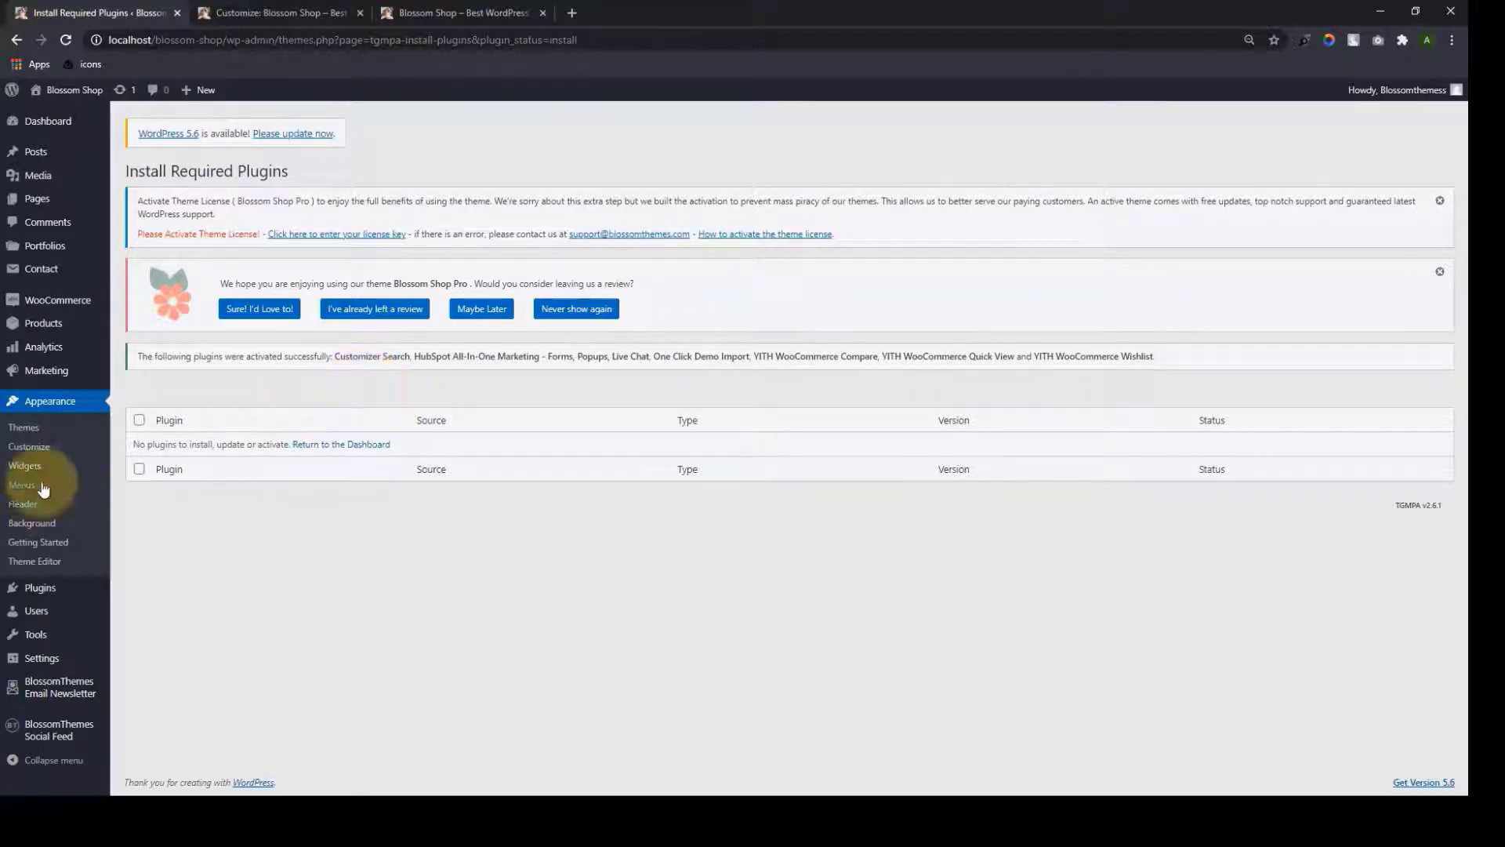
click(42, 125)
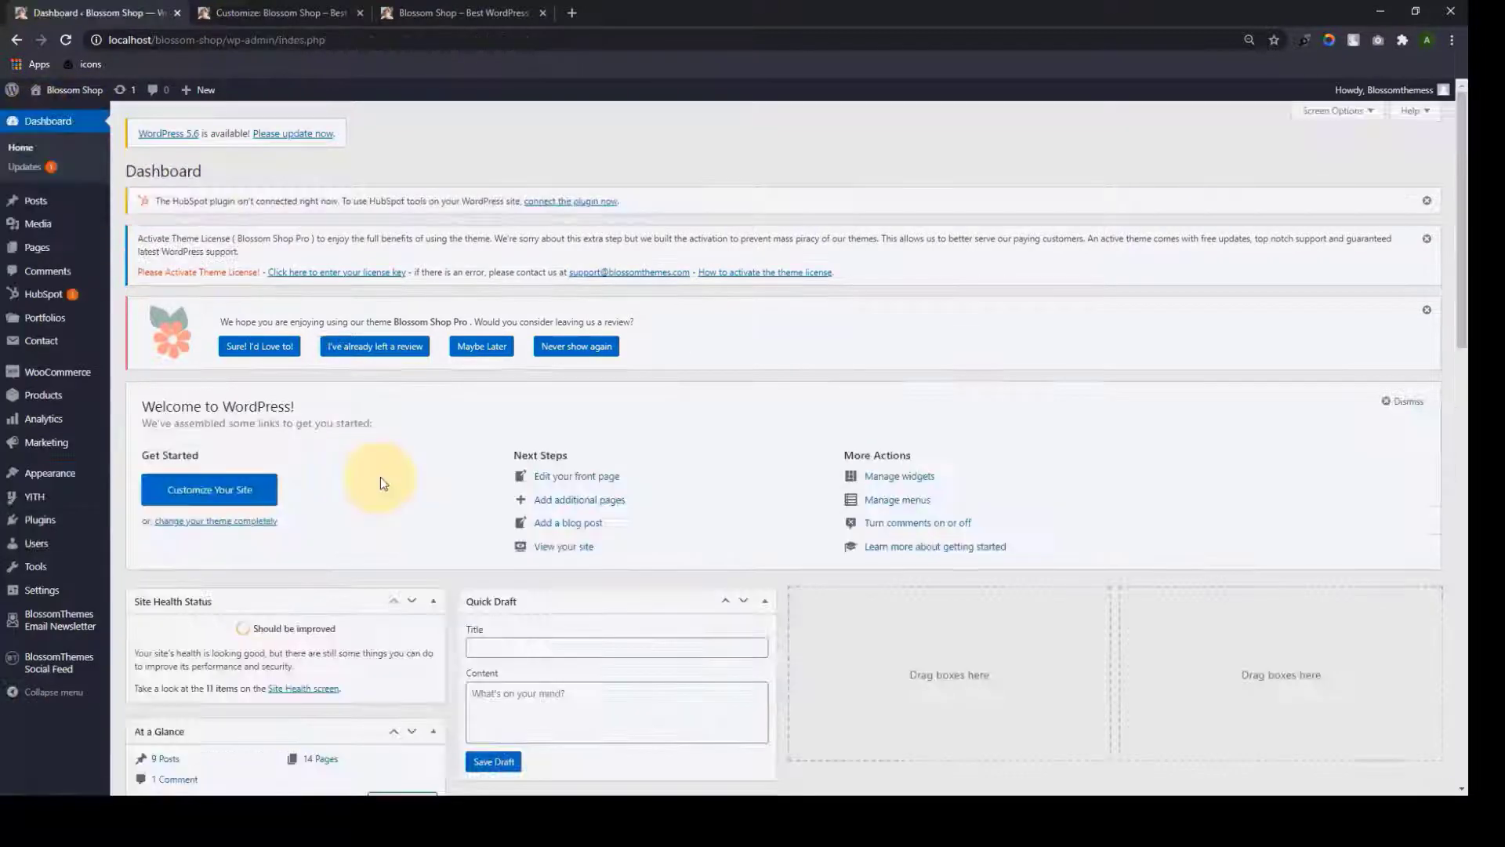
Paste the Blossom Shop Pro license key on the license page and save it
click(319, 275)
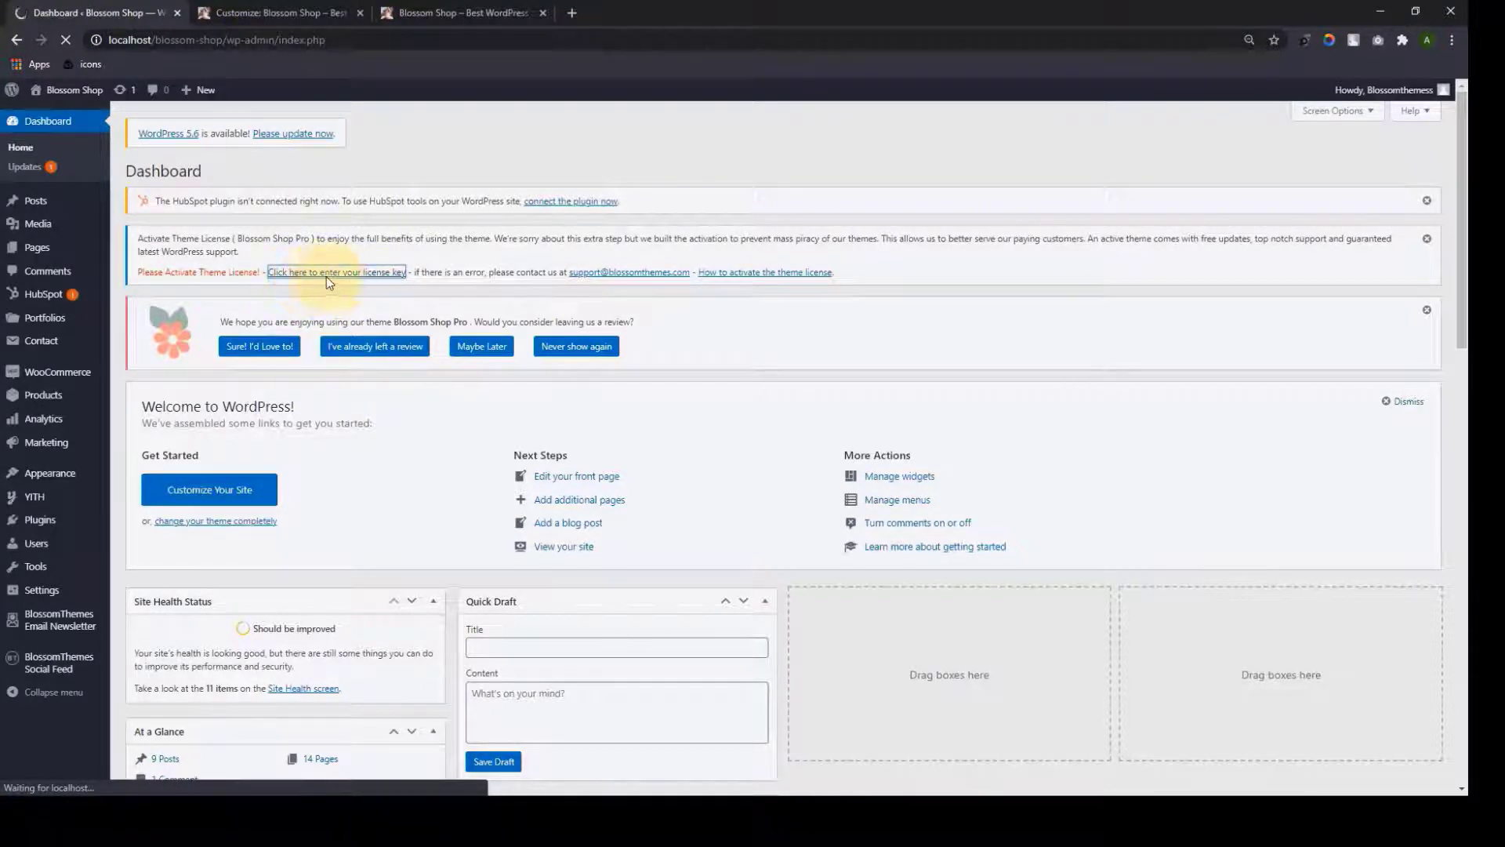
scroll(817, 447, down, 5)
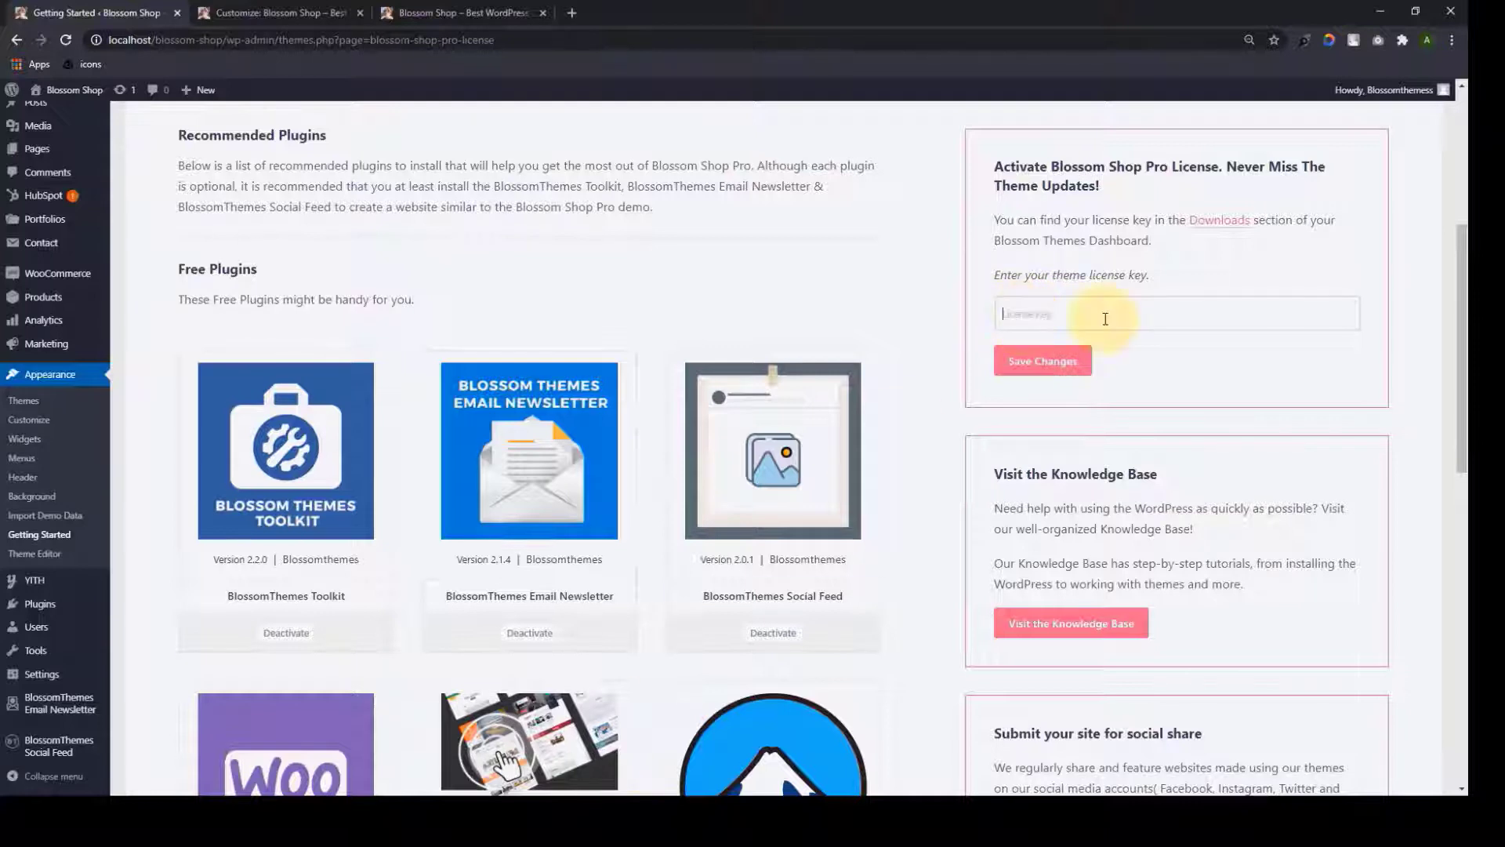
key(ctrl+v)
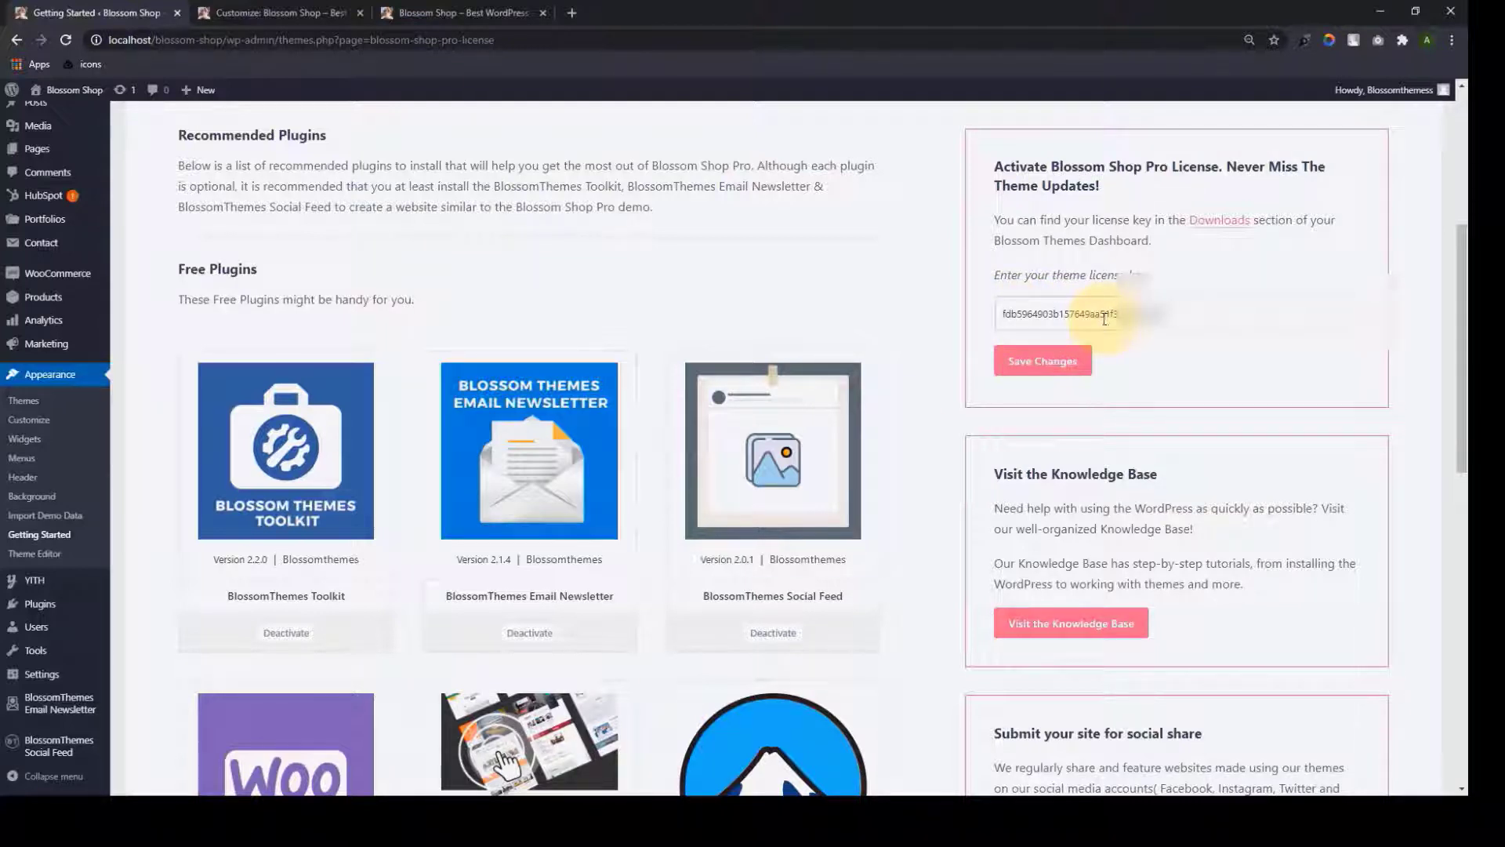
click(1067, 363)
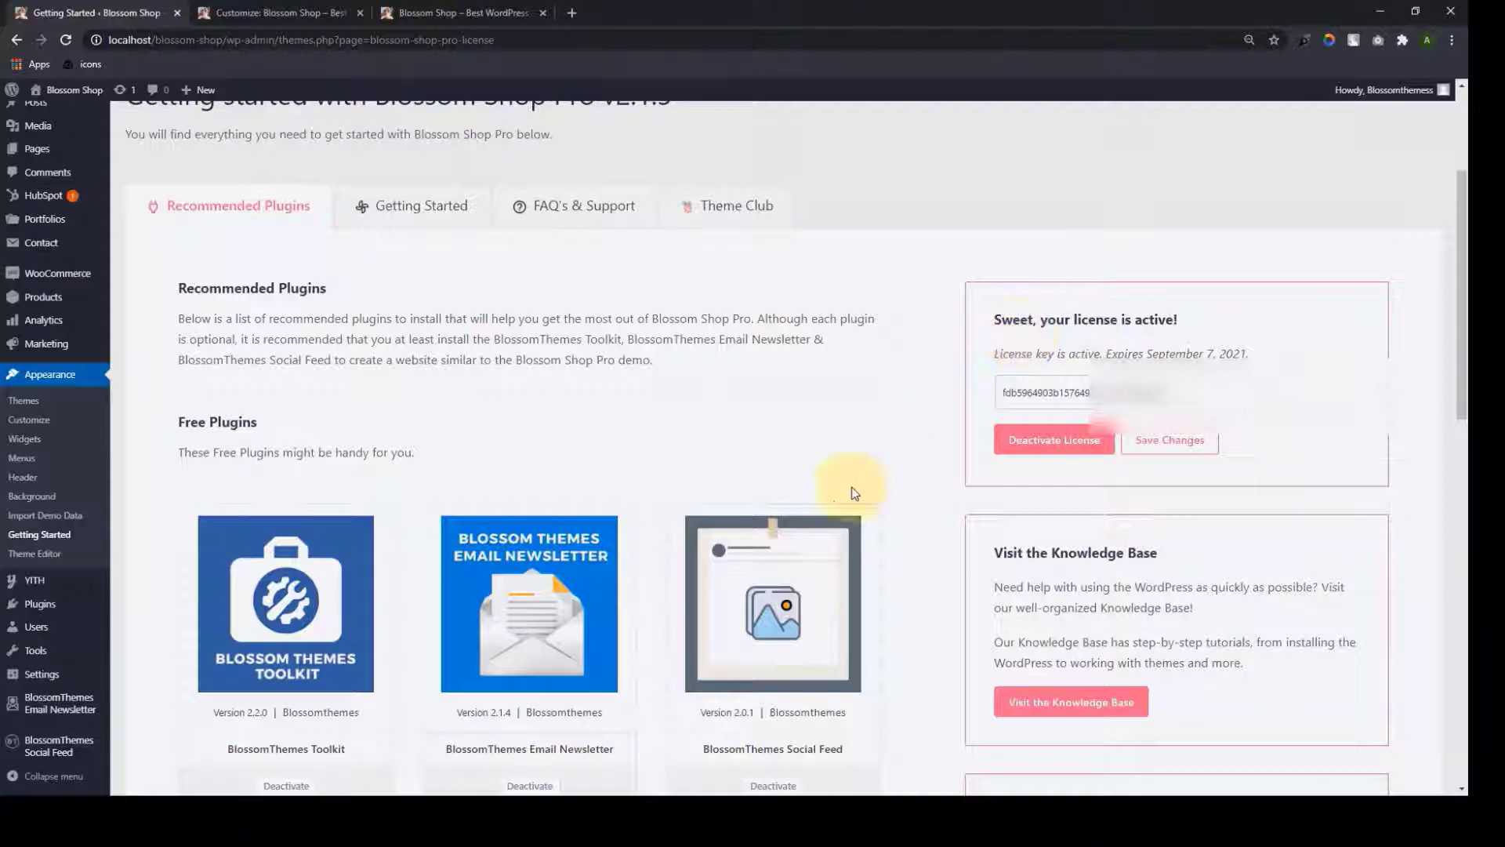
scroll(853, 470, up, 3)
Reload the Blossom Shop front page so it shows the Pro layout
click(439, 13)
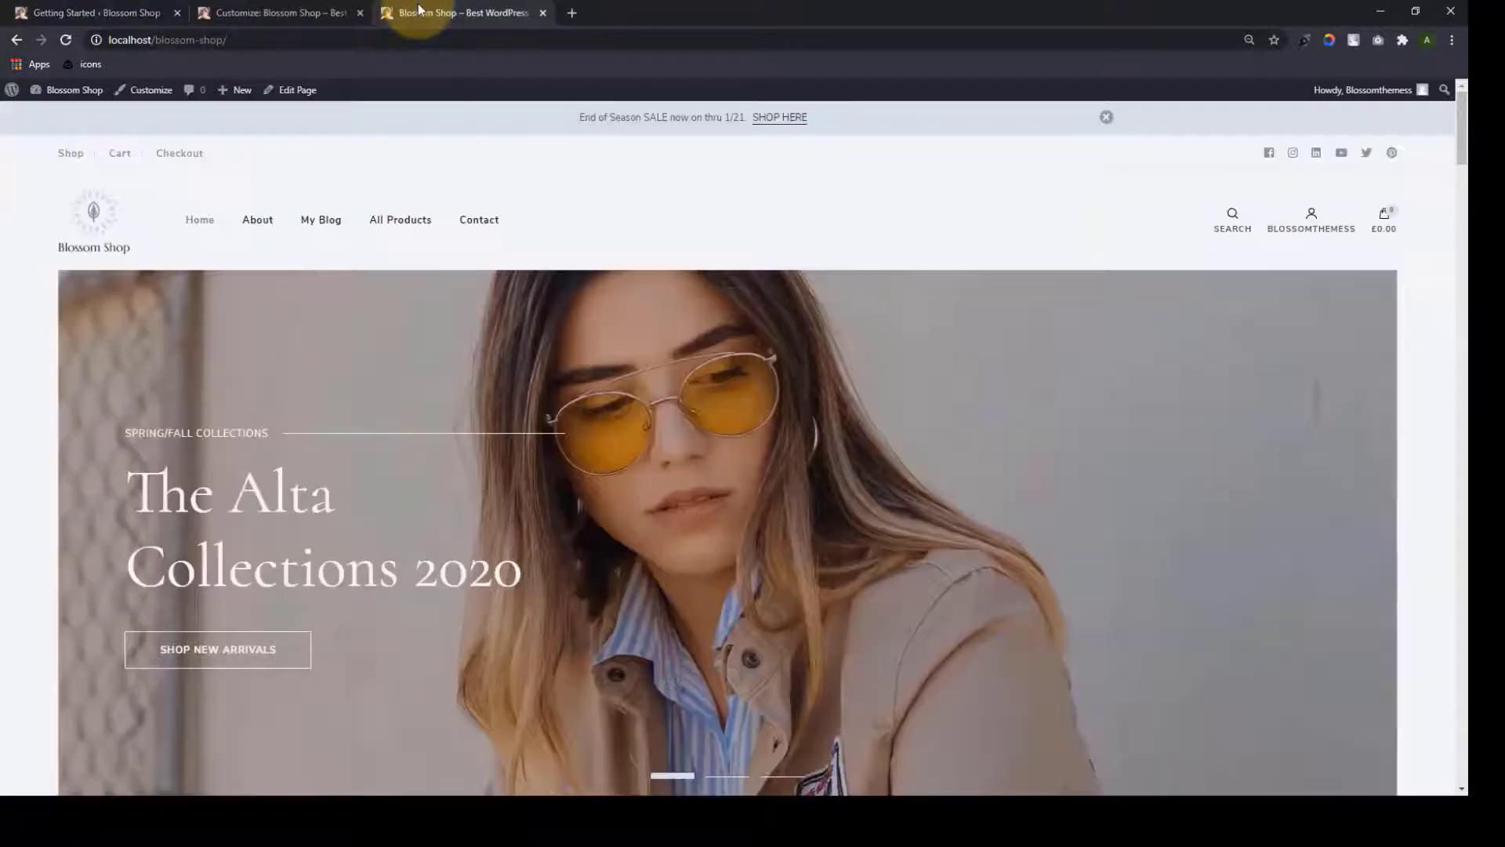
click(64, 43)
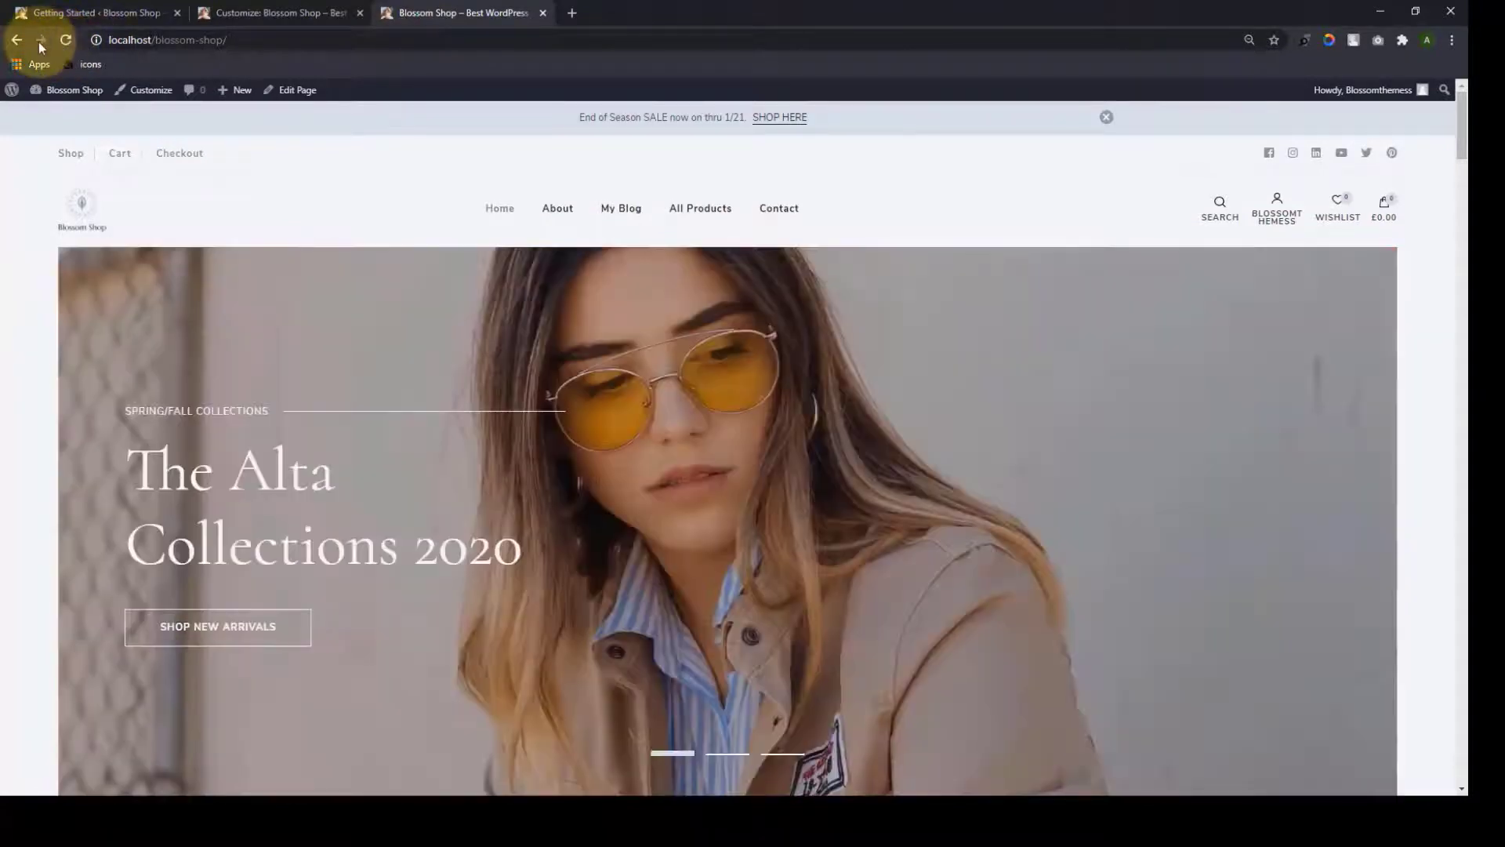
click(66, 40)
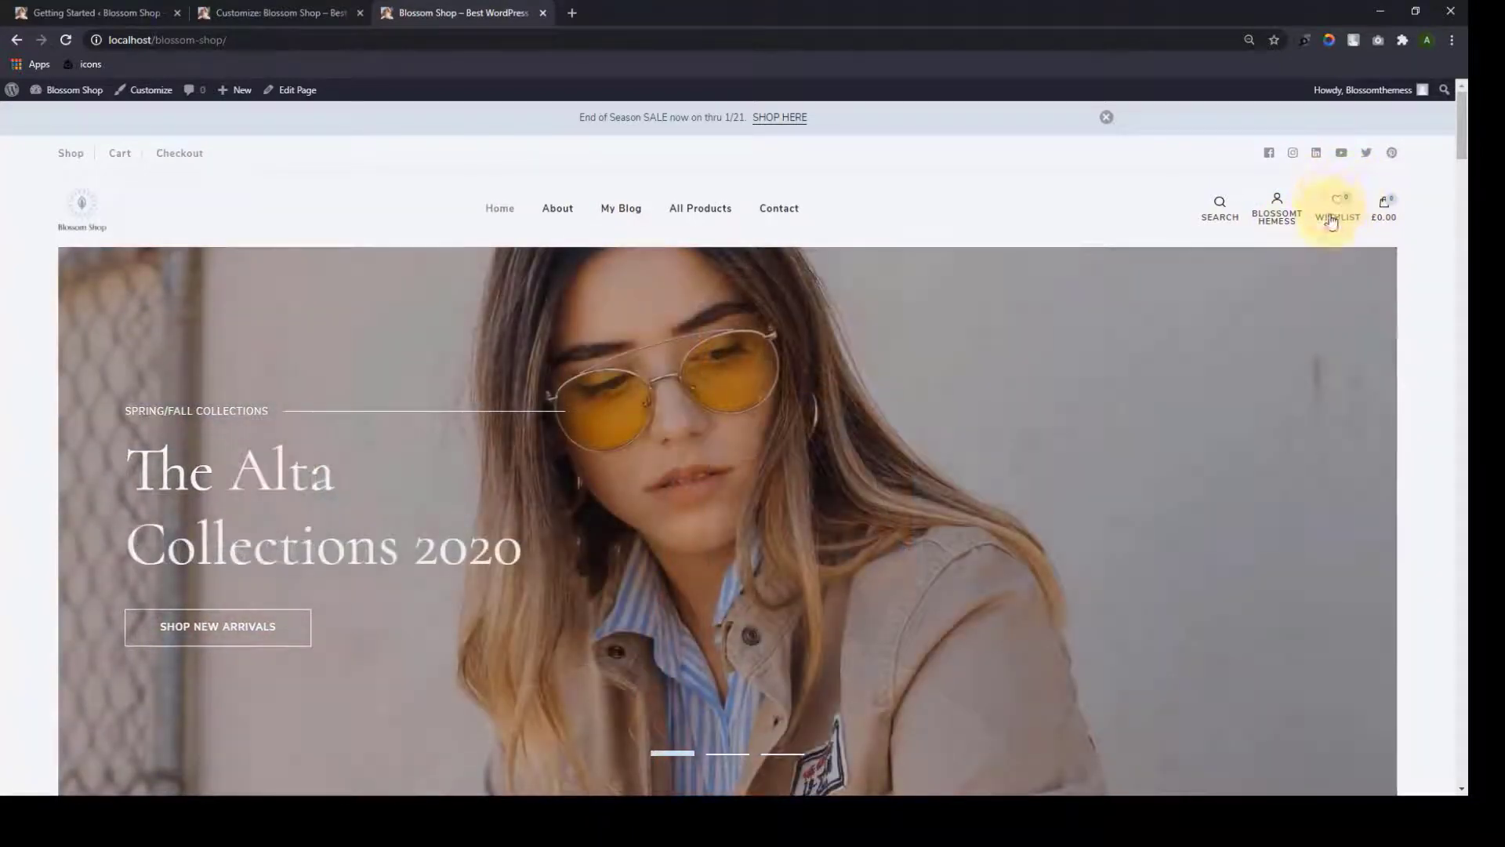
Preview the Winter Tee's quick view in New Arrivals, then close it
scroll(1338, 289, down, 3)
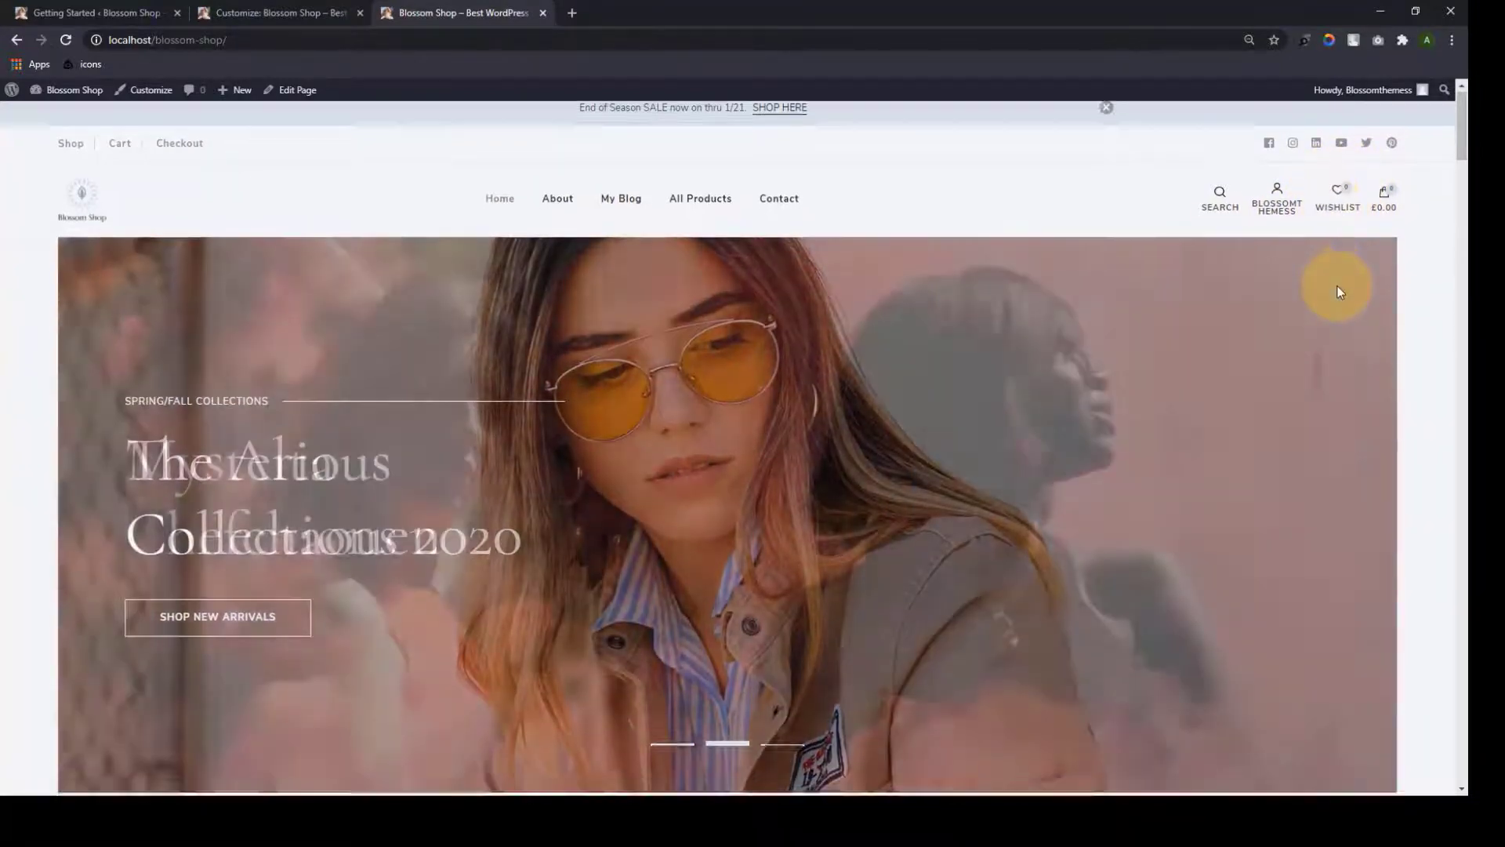
scroll(1337, 292, down, 3)
scroll(1338, 290, down, 5)
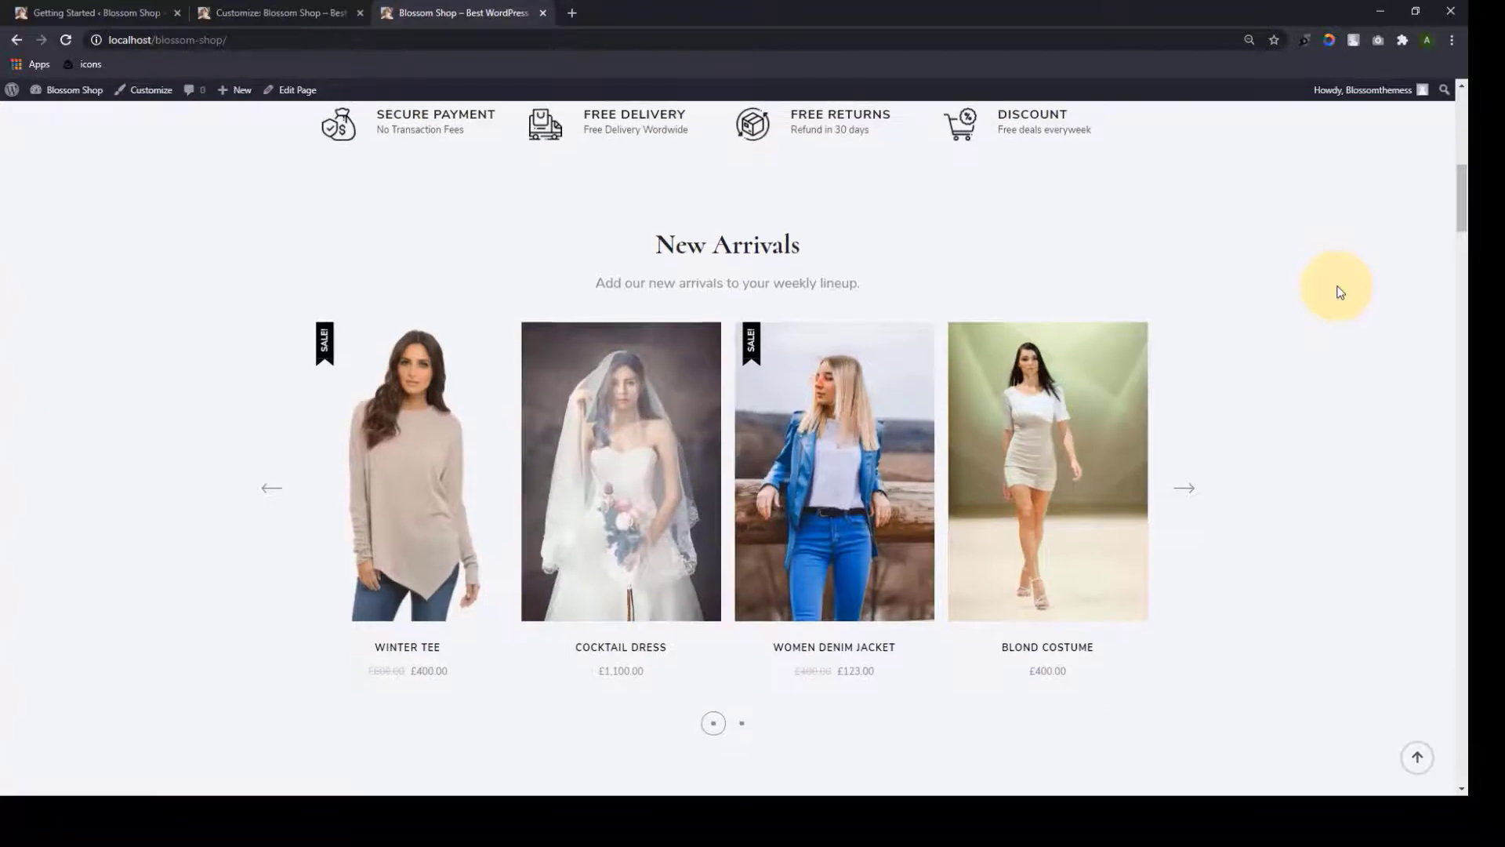
scroll(451, 229, up, 4)
mouse_move(474, 277)
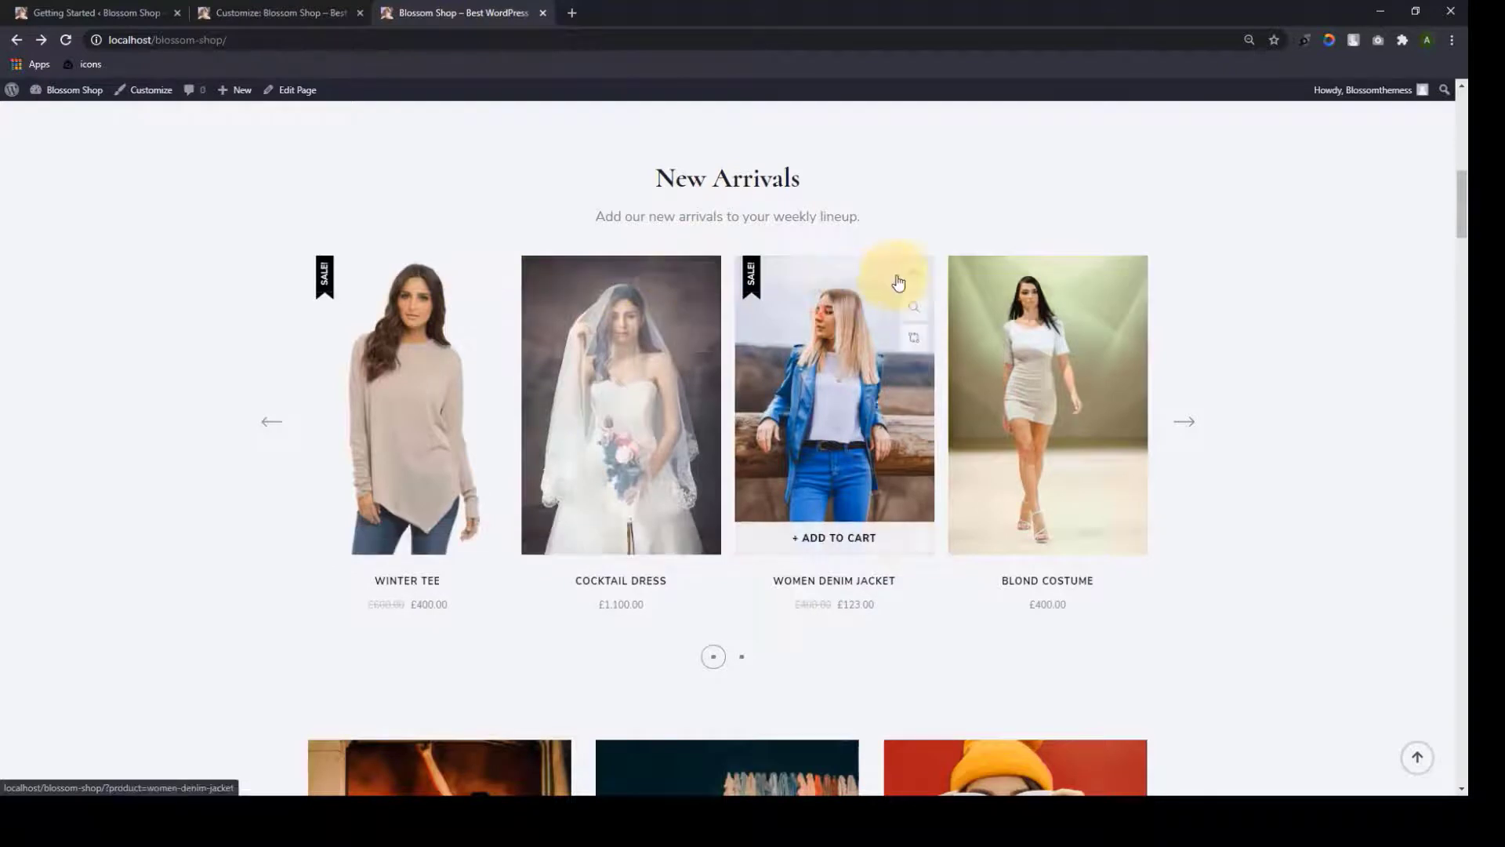
mouse_move(1022, 278)
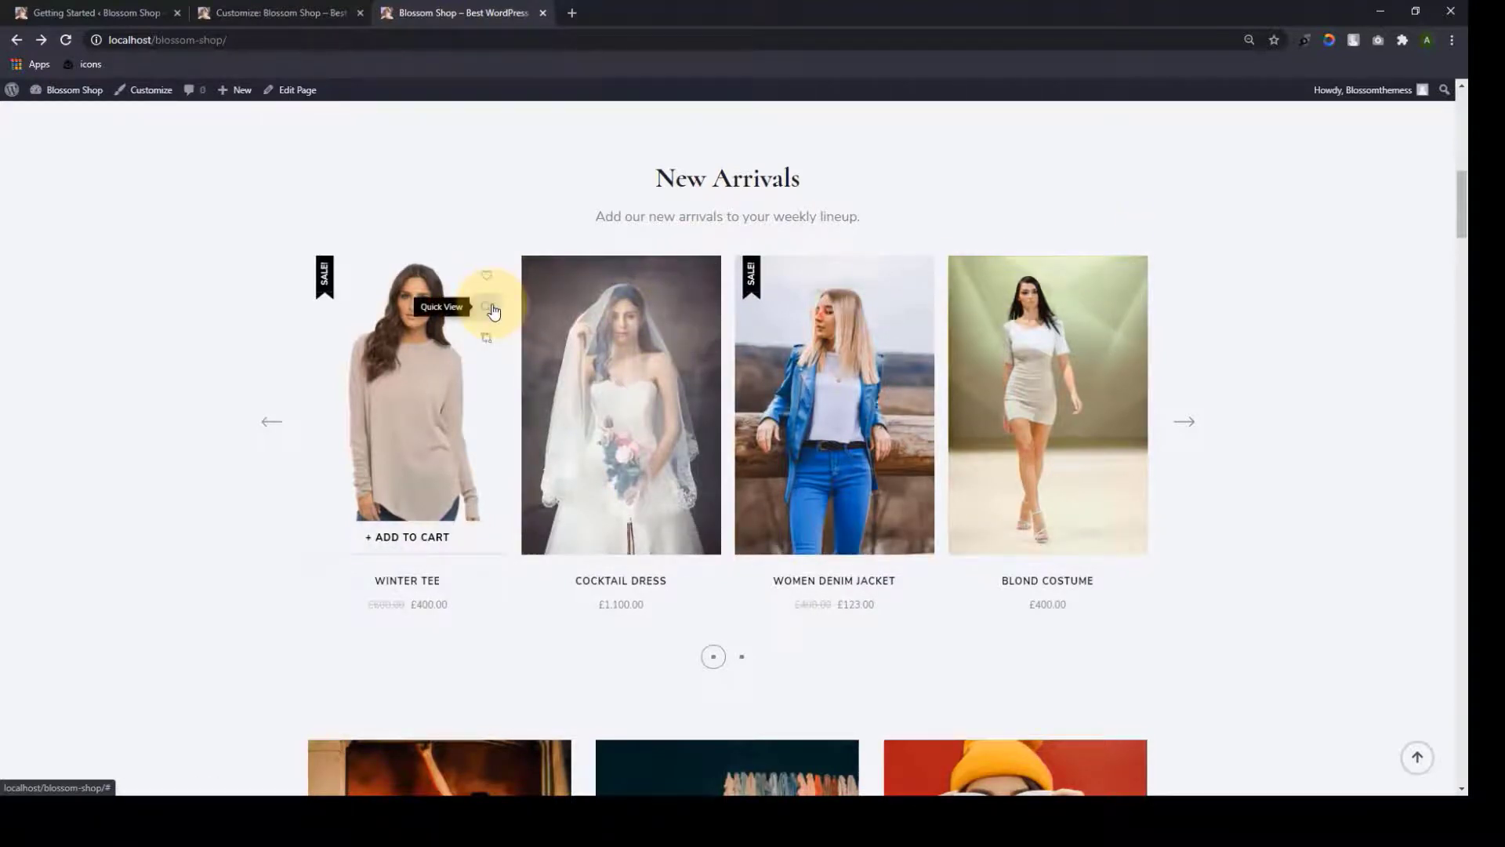
click(490, 308)
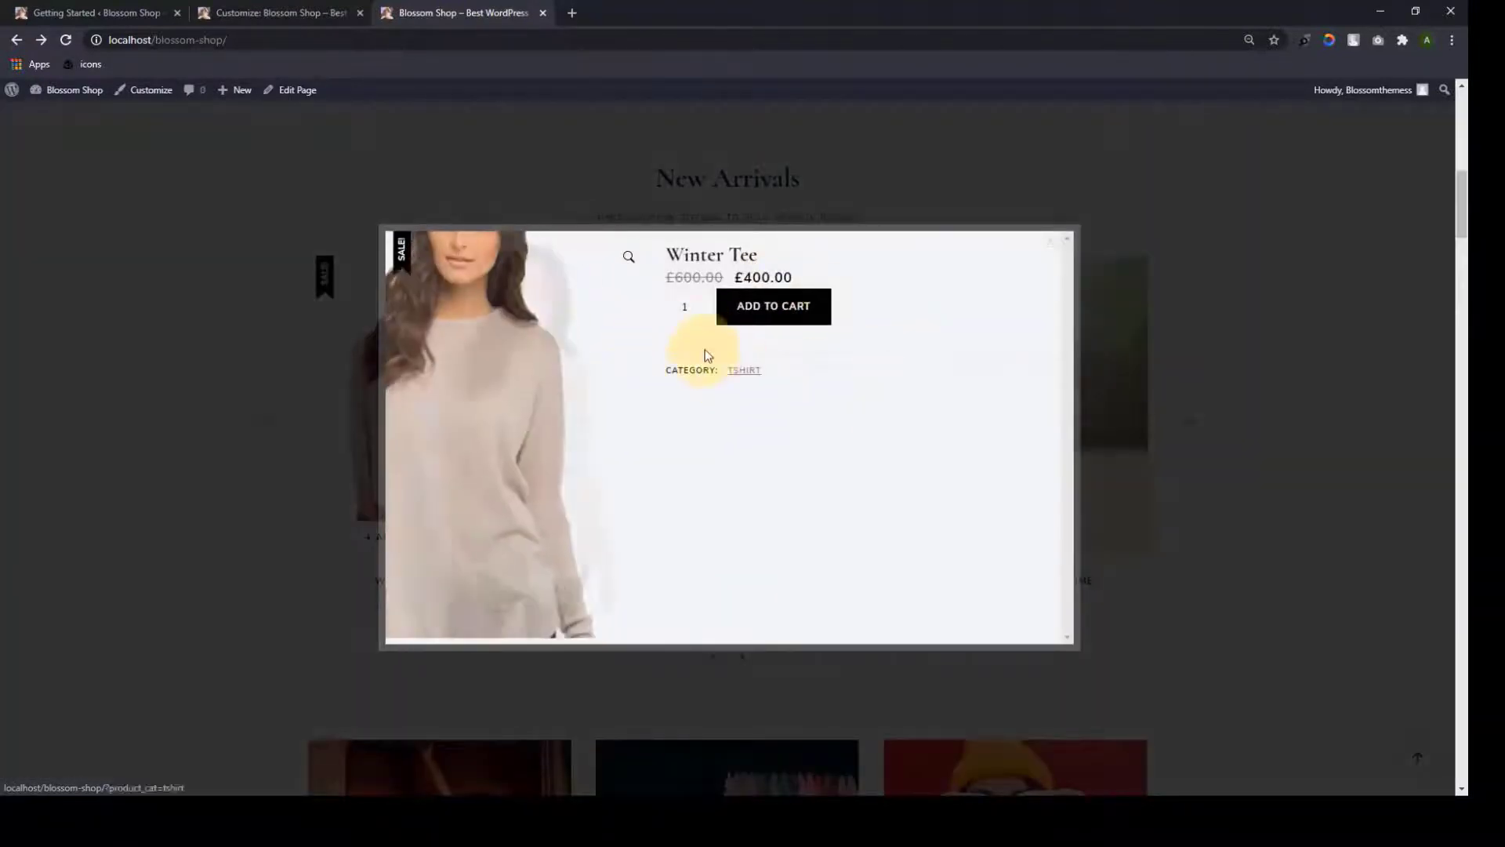
click(200, 403)
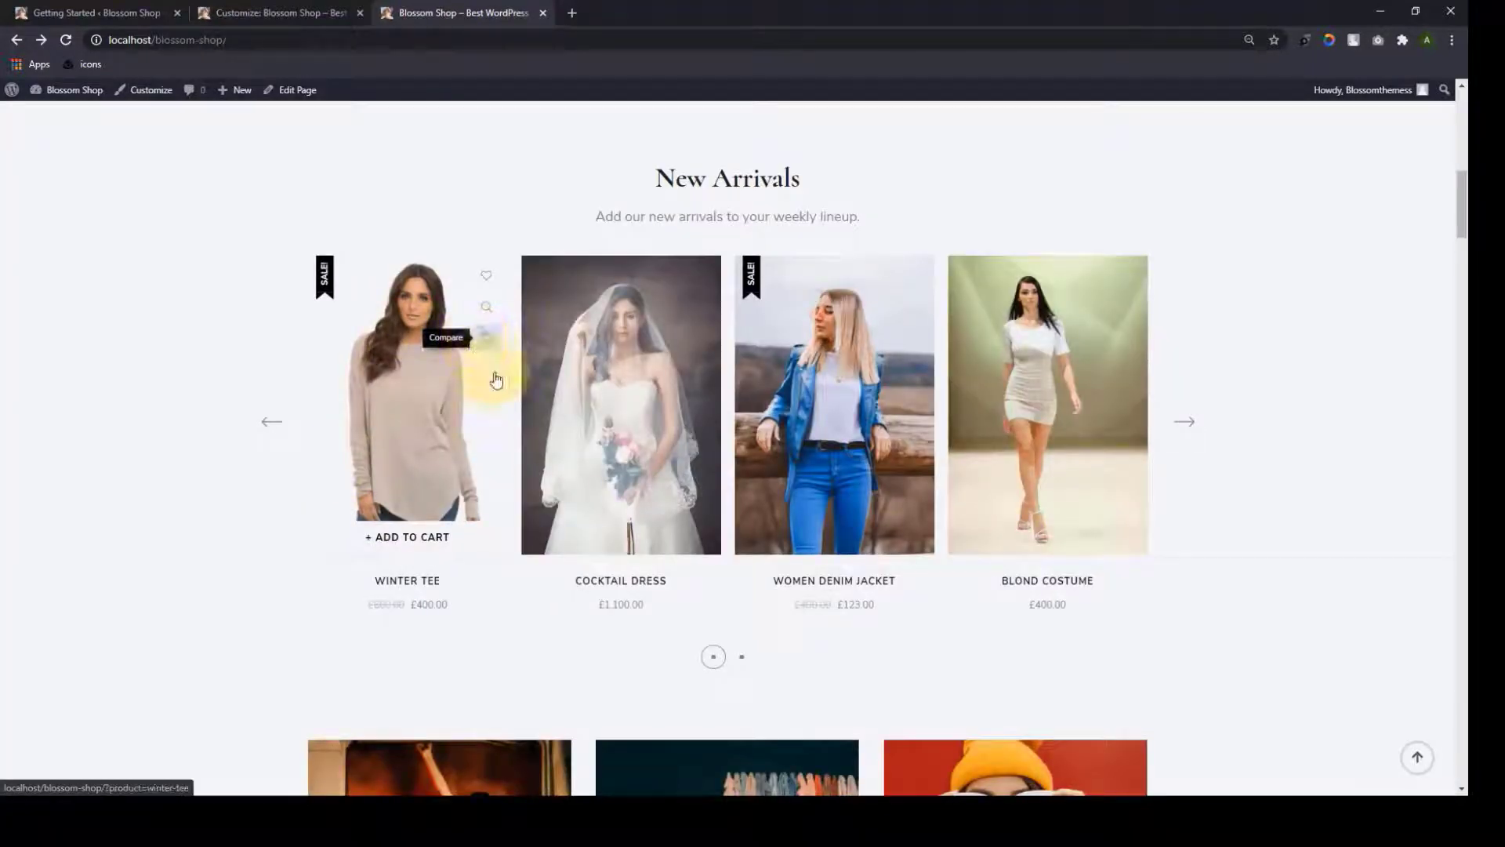
scroll(148, 539, down, 10)
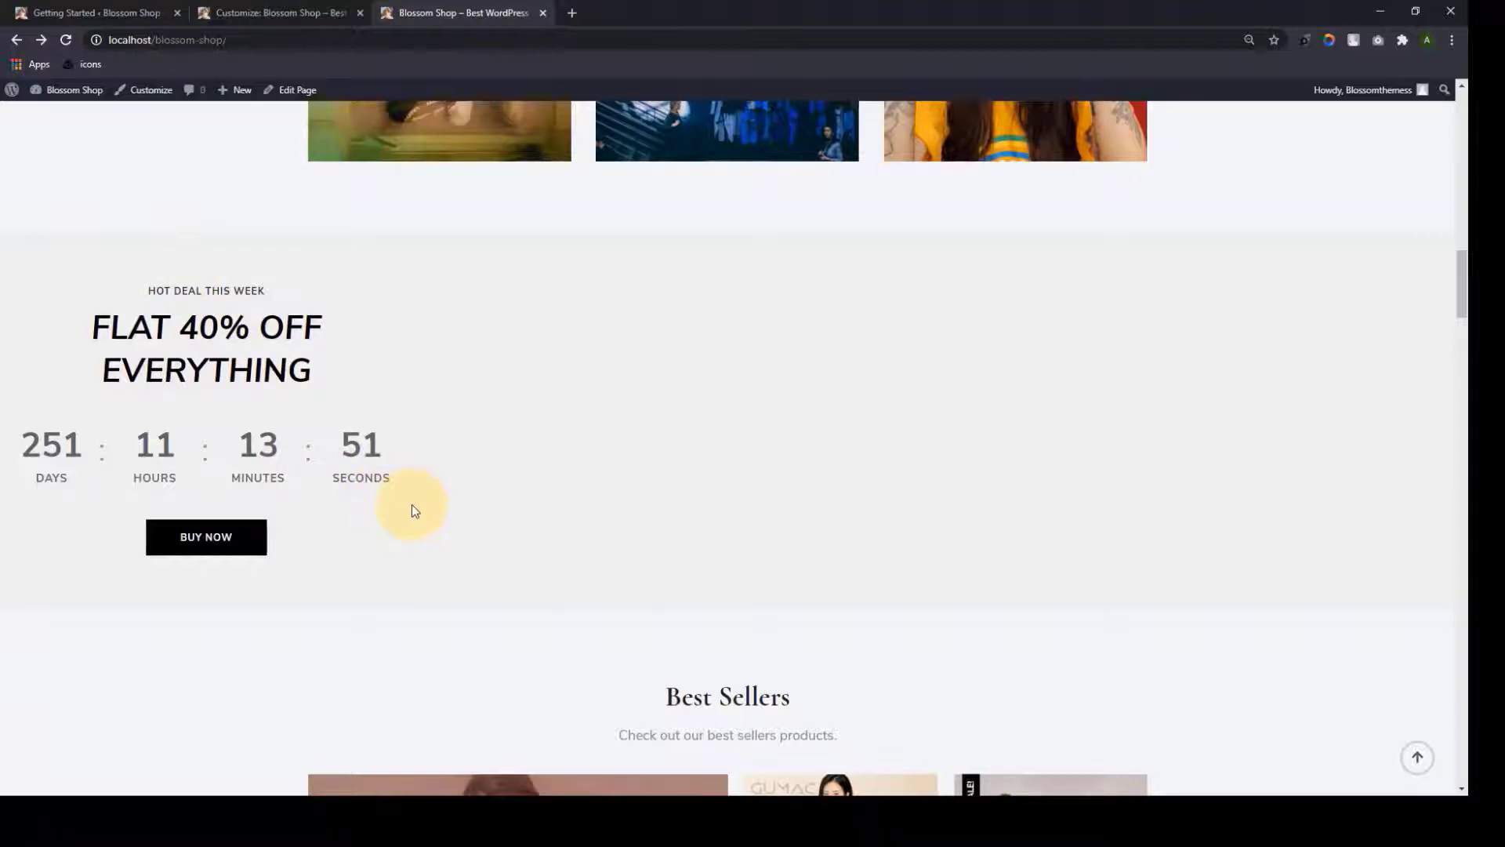
Scroll down to the testimonials and advance them three reviews
scroll(767, 540, down, 8)
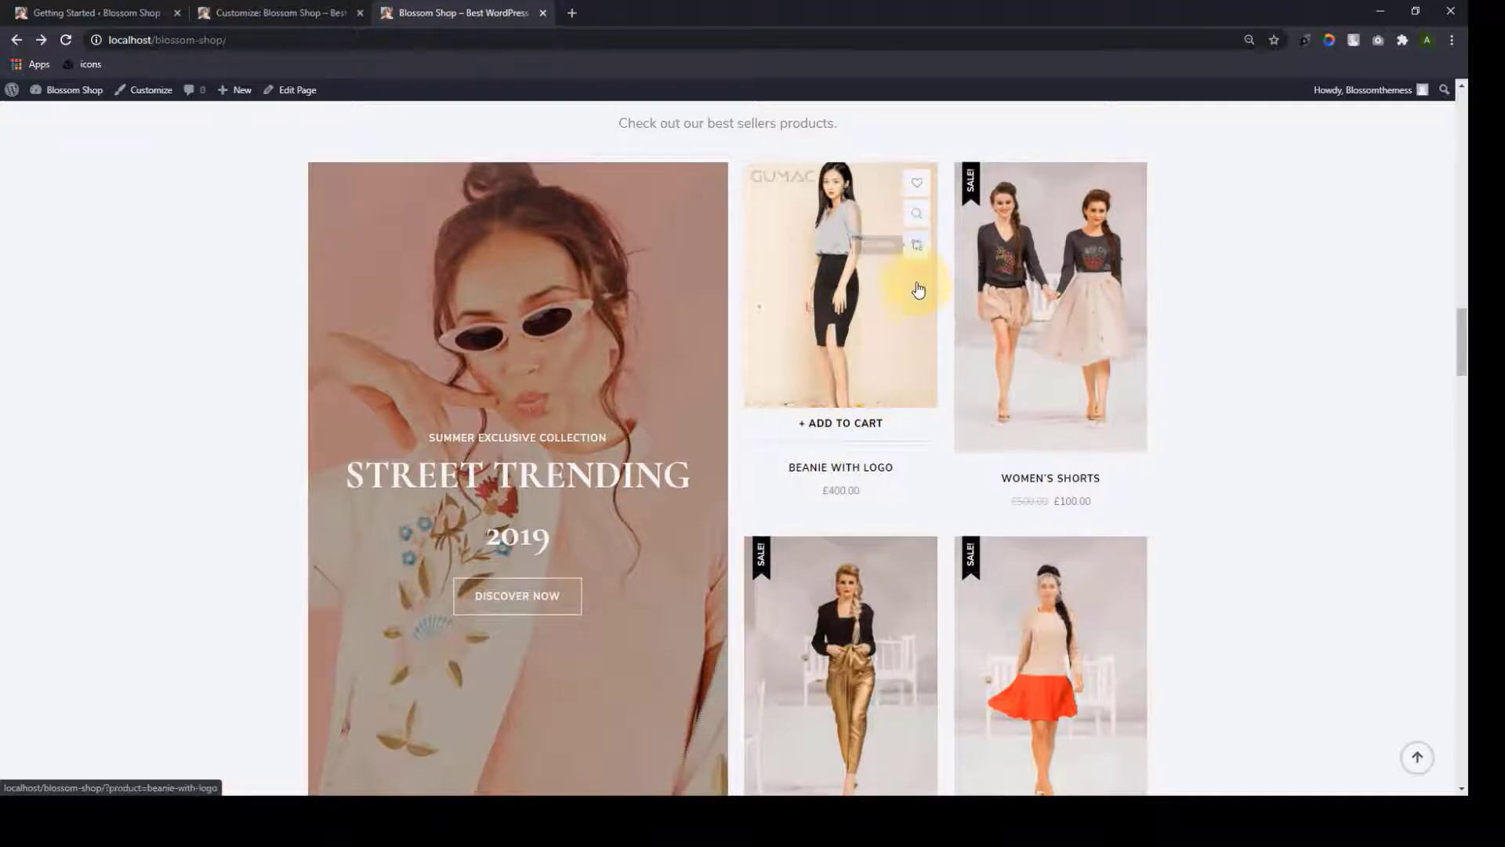
scroll(975, 480, down, 3)
scroll(763, 234, down, 9)
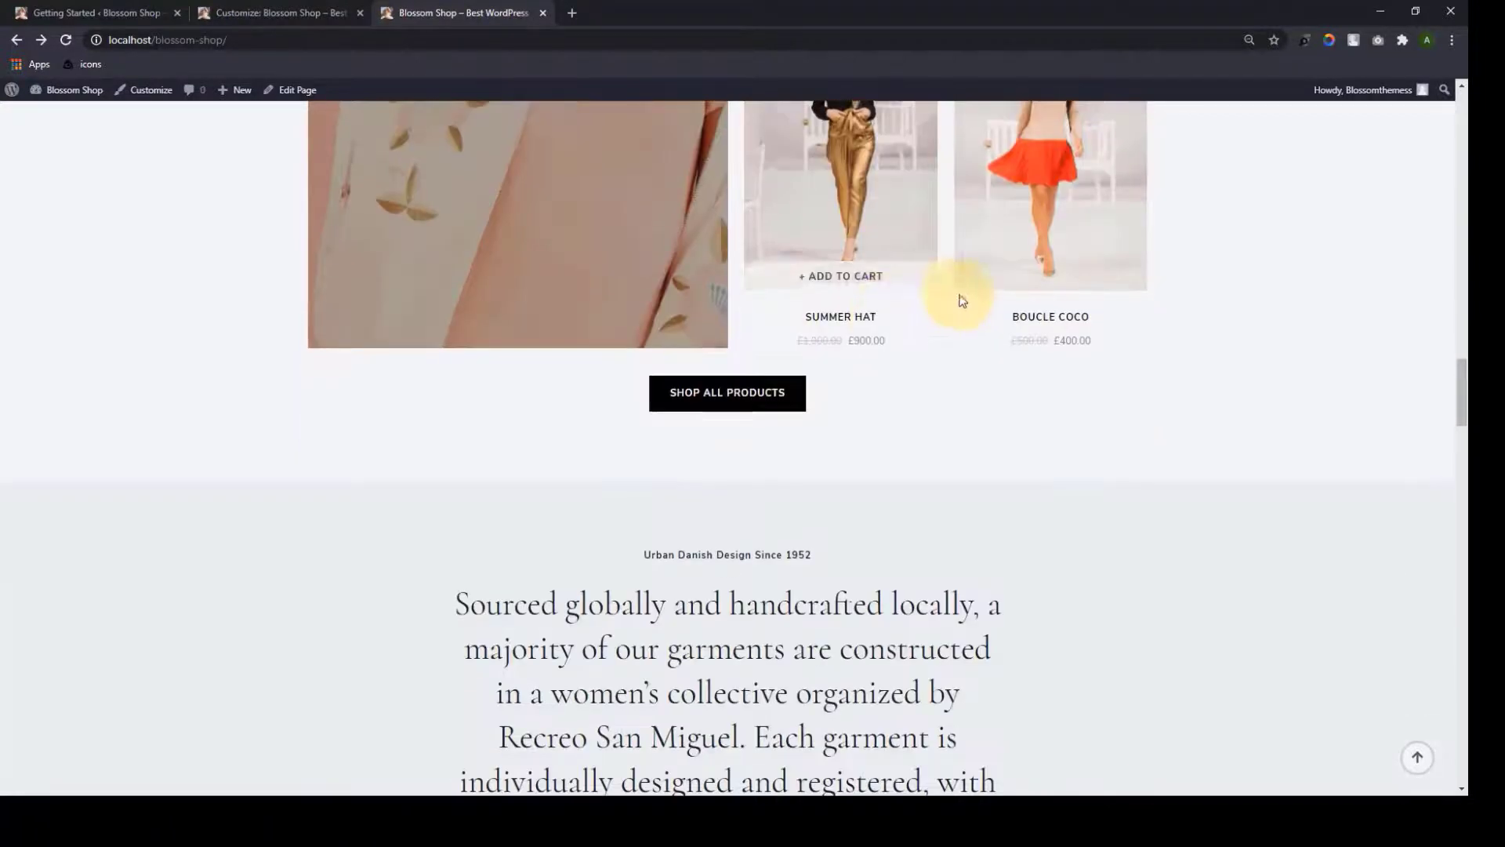
scroll(773, 376, down, 5)
scroll(778, 406, down, 5)
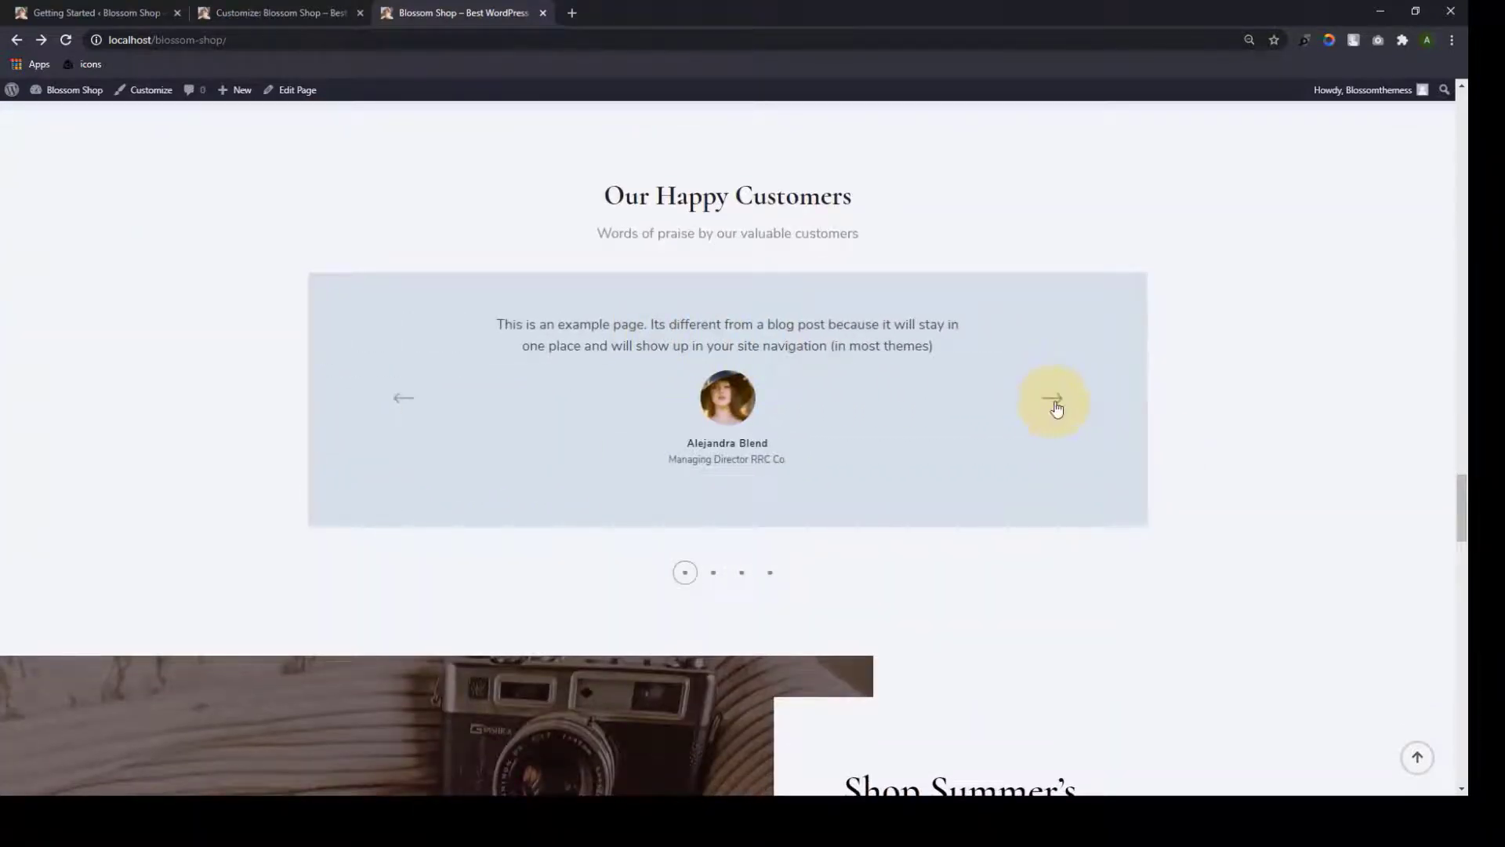
click(1054, 400)
click(1054, 400)
click(1054, 399)
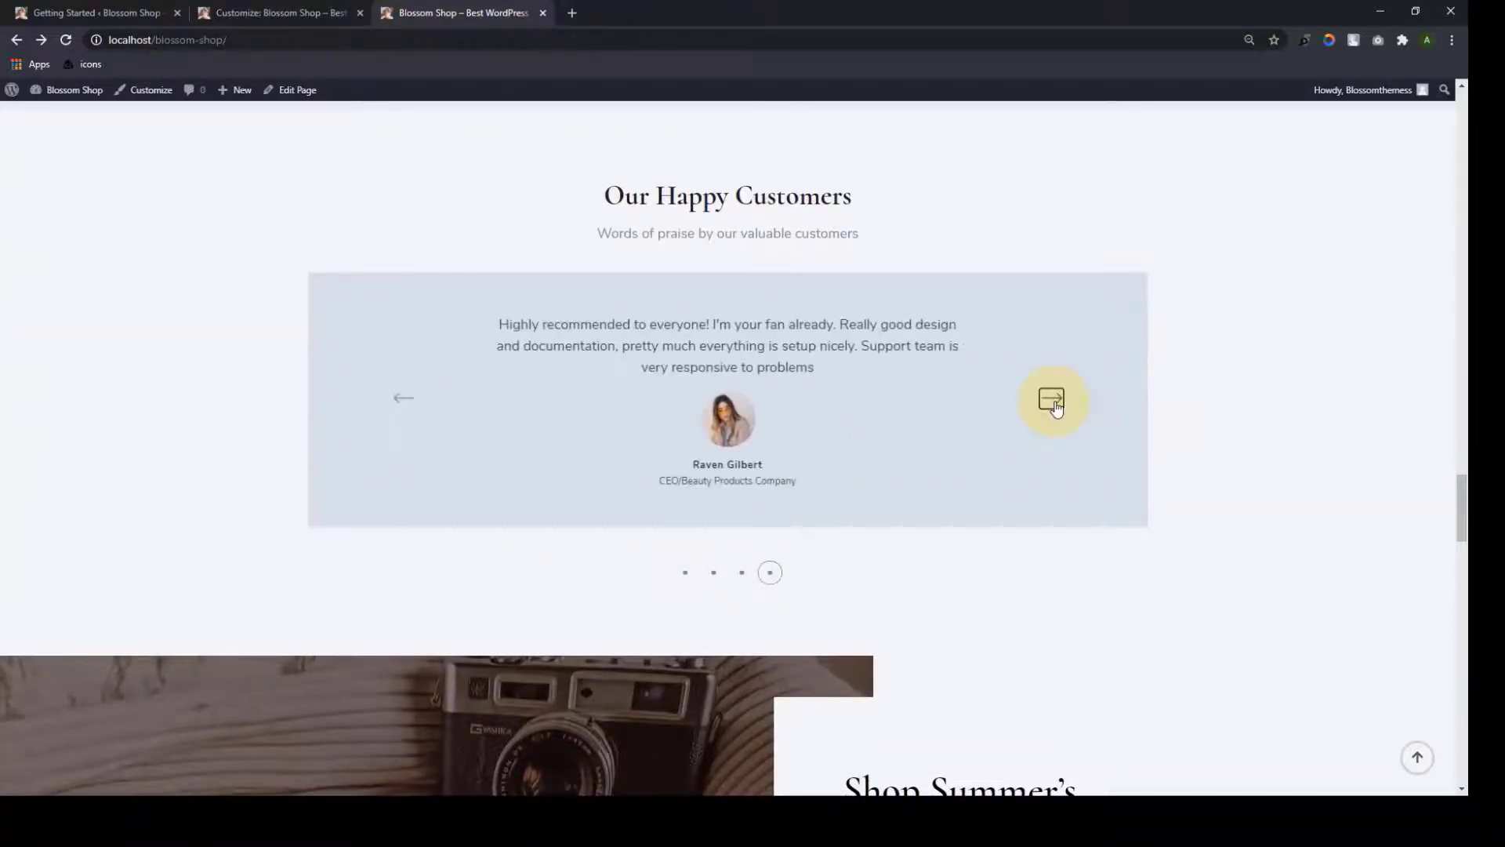
Scroll on to the footer, jump back to the top, and return to the Customizer
scroll(1055, 404, down, 9)
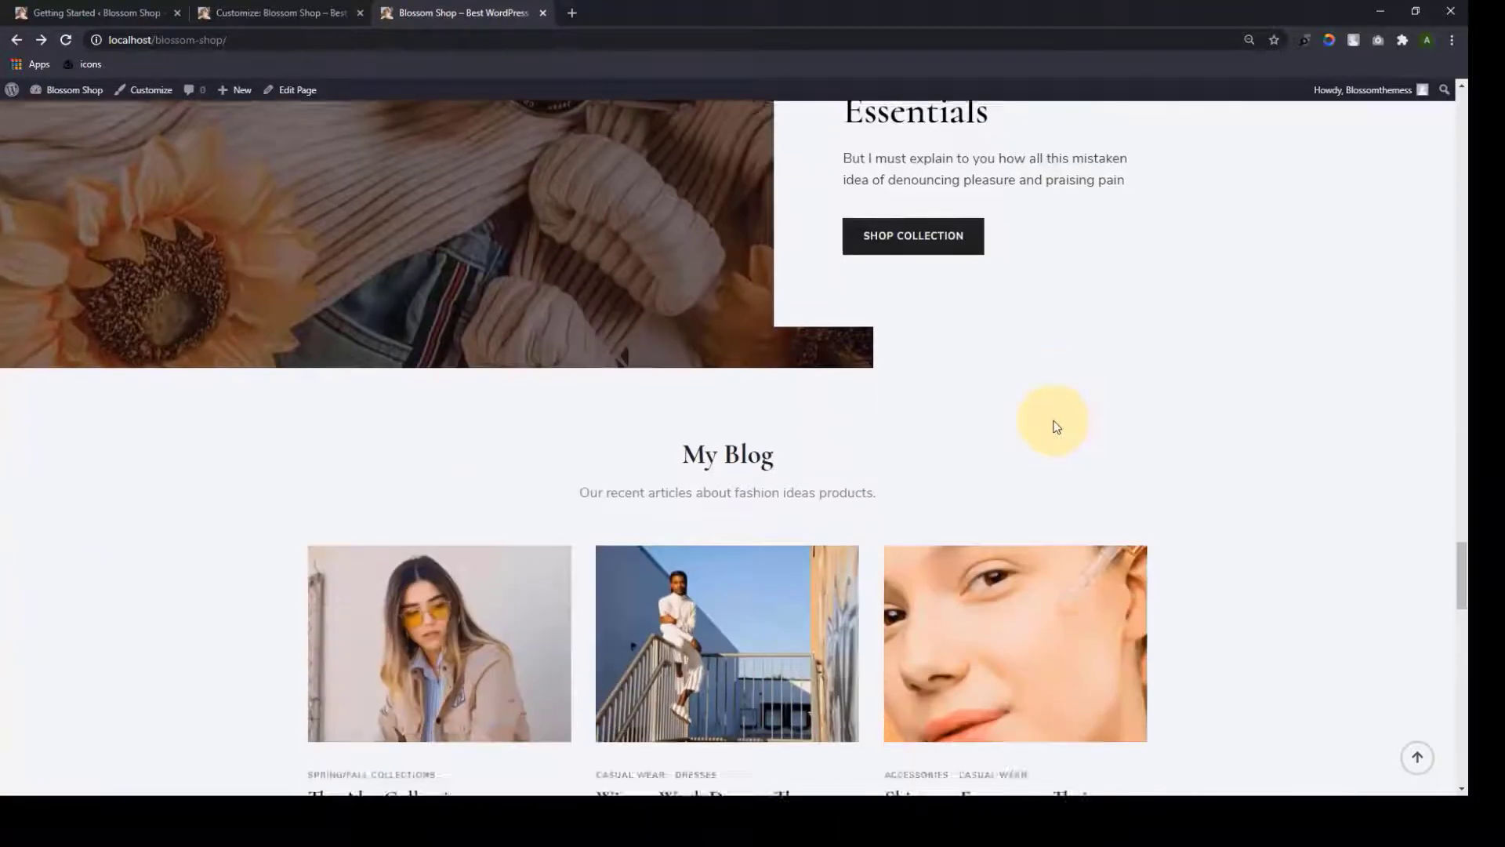
scroll(1056, 428, down, 10)
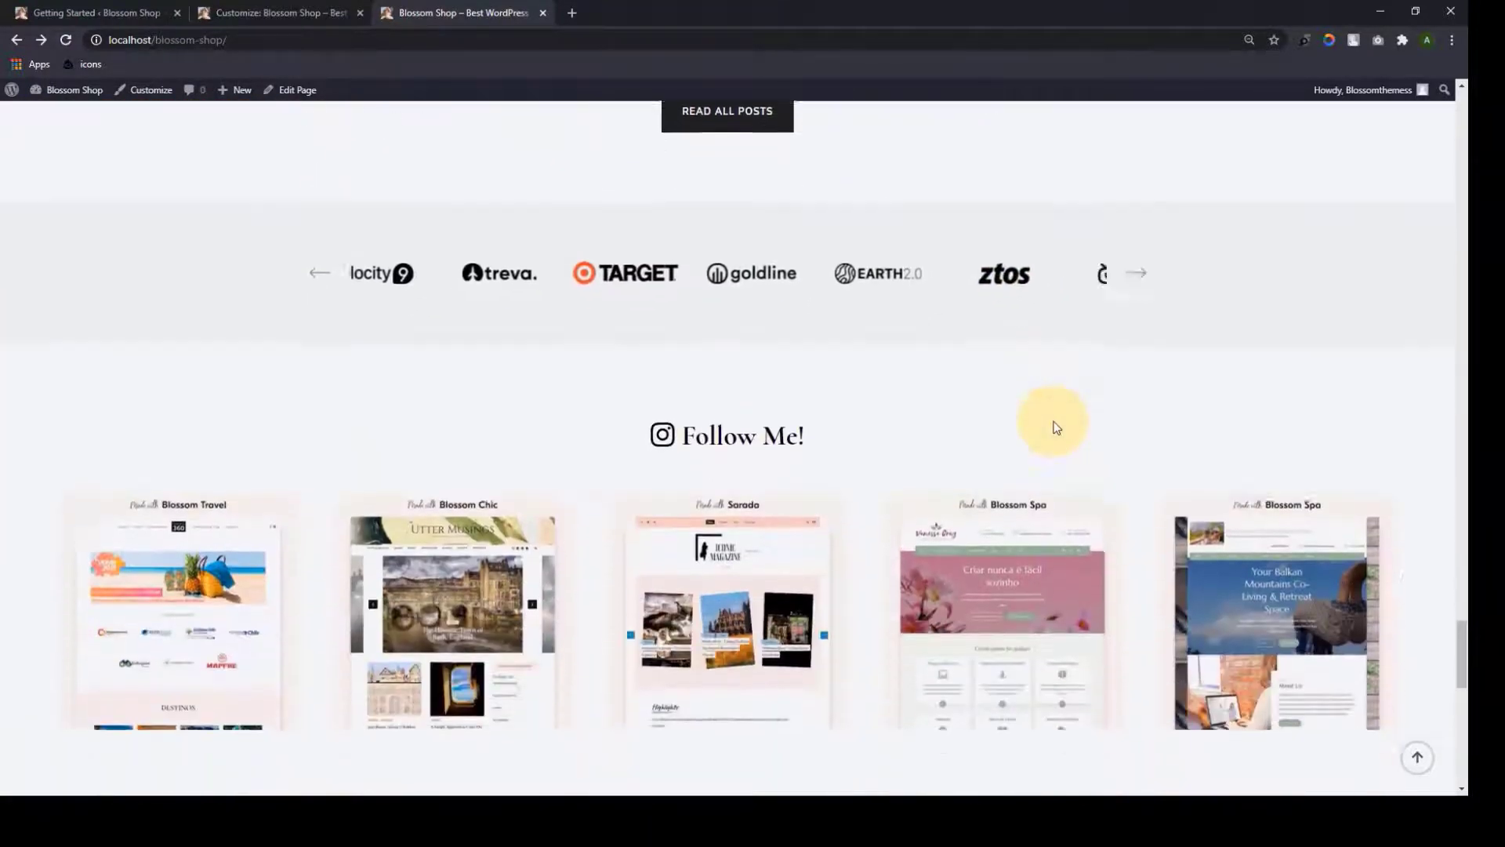
scroll(1056, 427, down, 9)
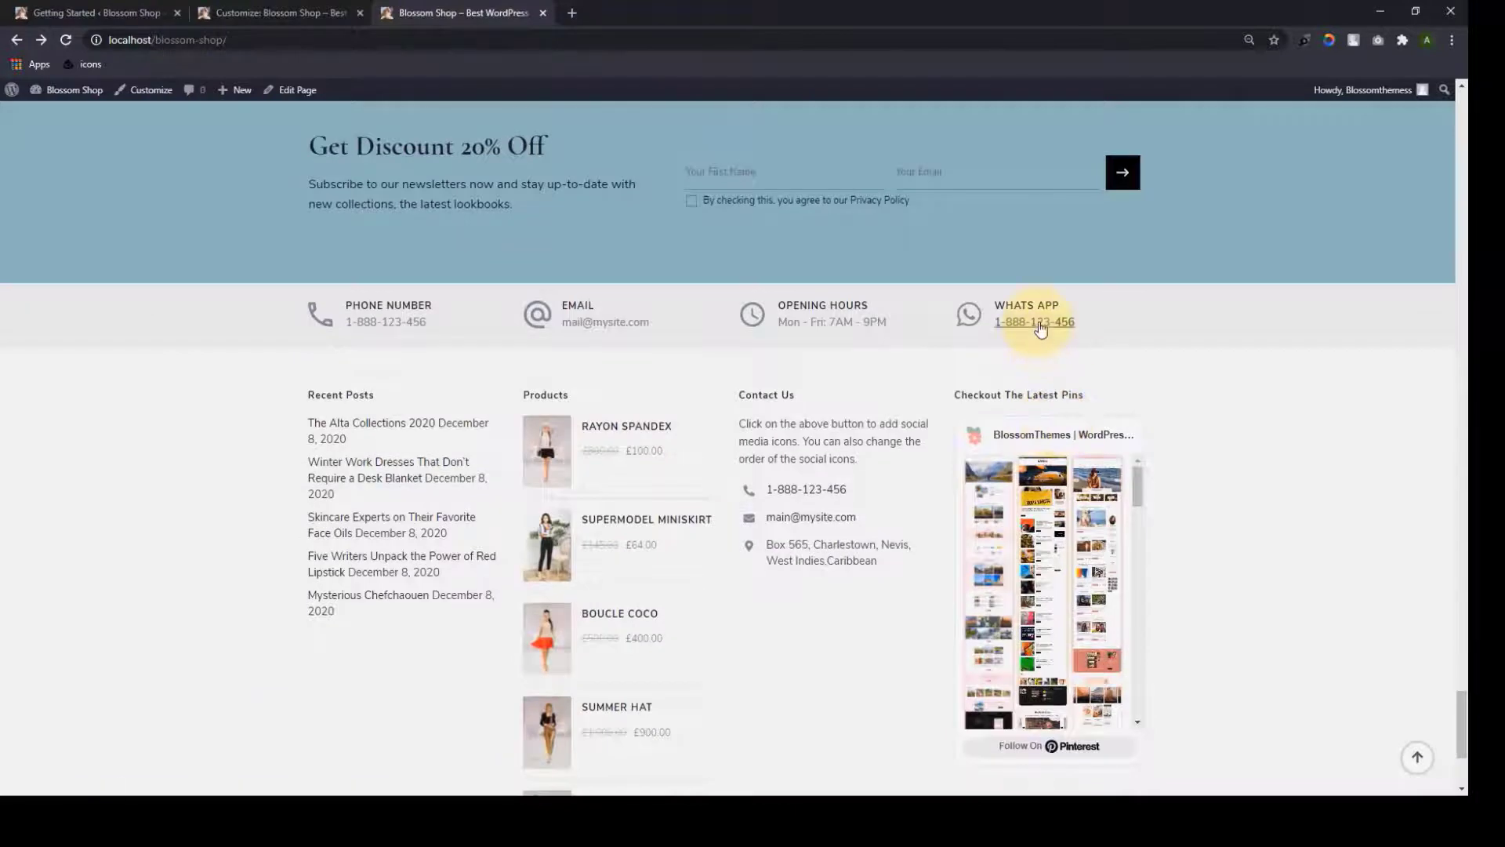
scroll(1183, 296, up, 1)
scroll(1184, 294, down, 1)
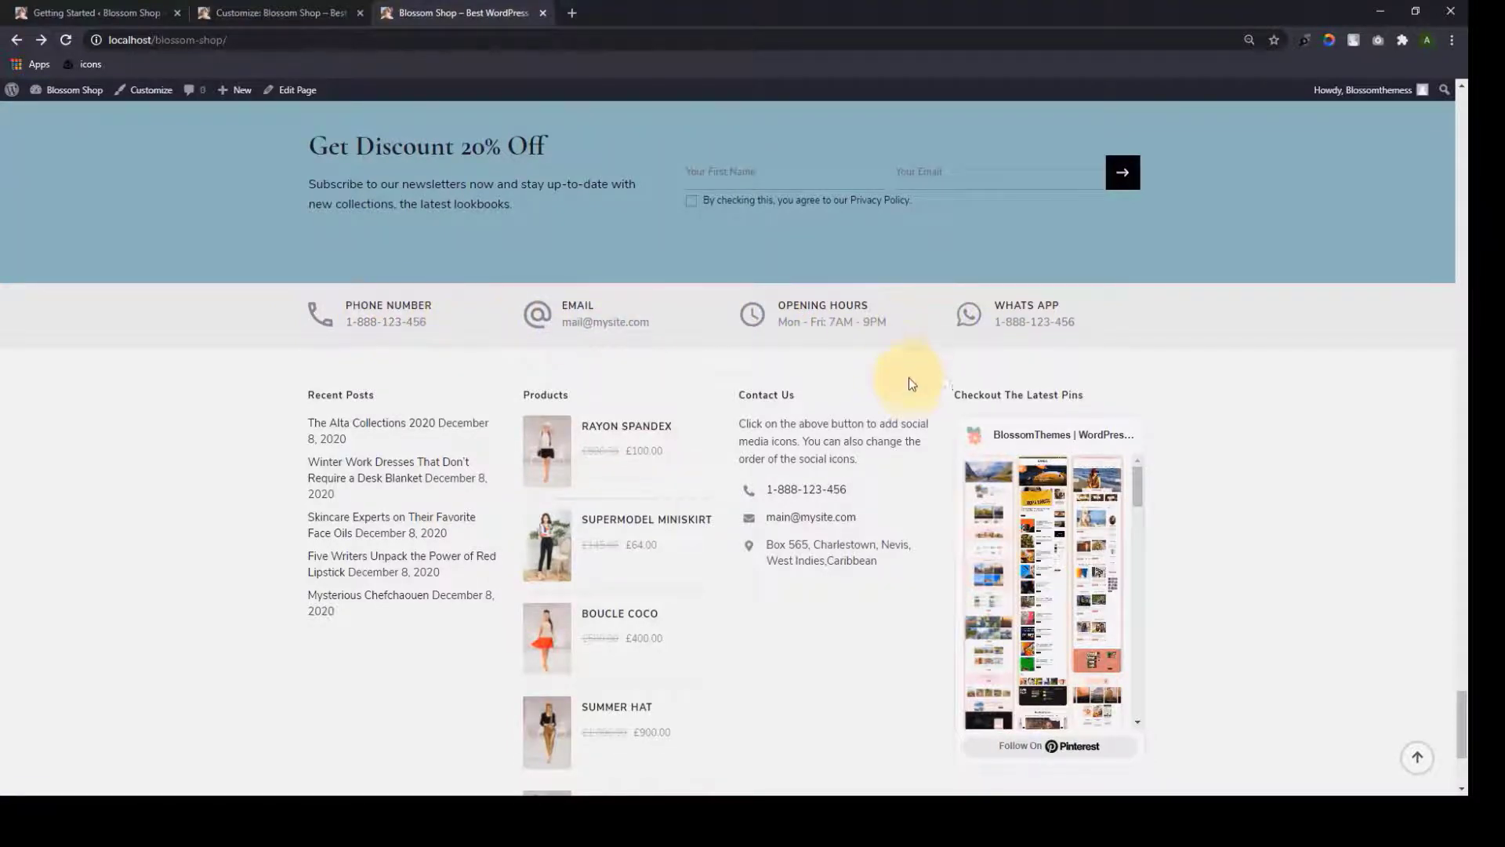
scroll(911, 384, down, 3)
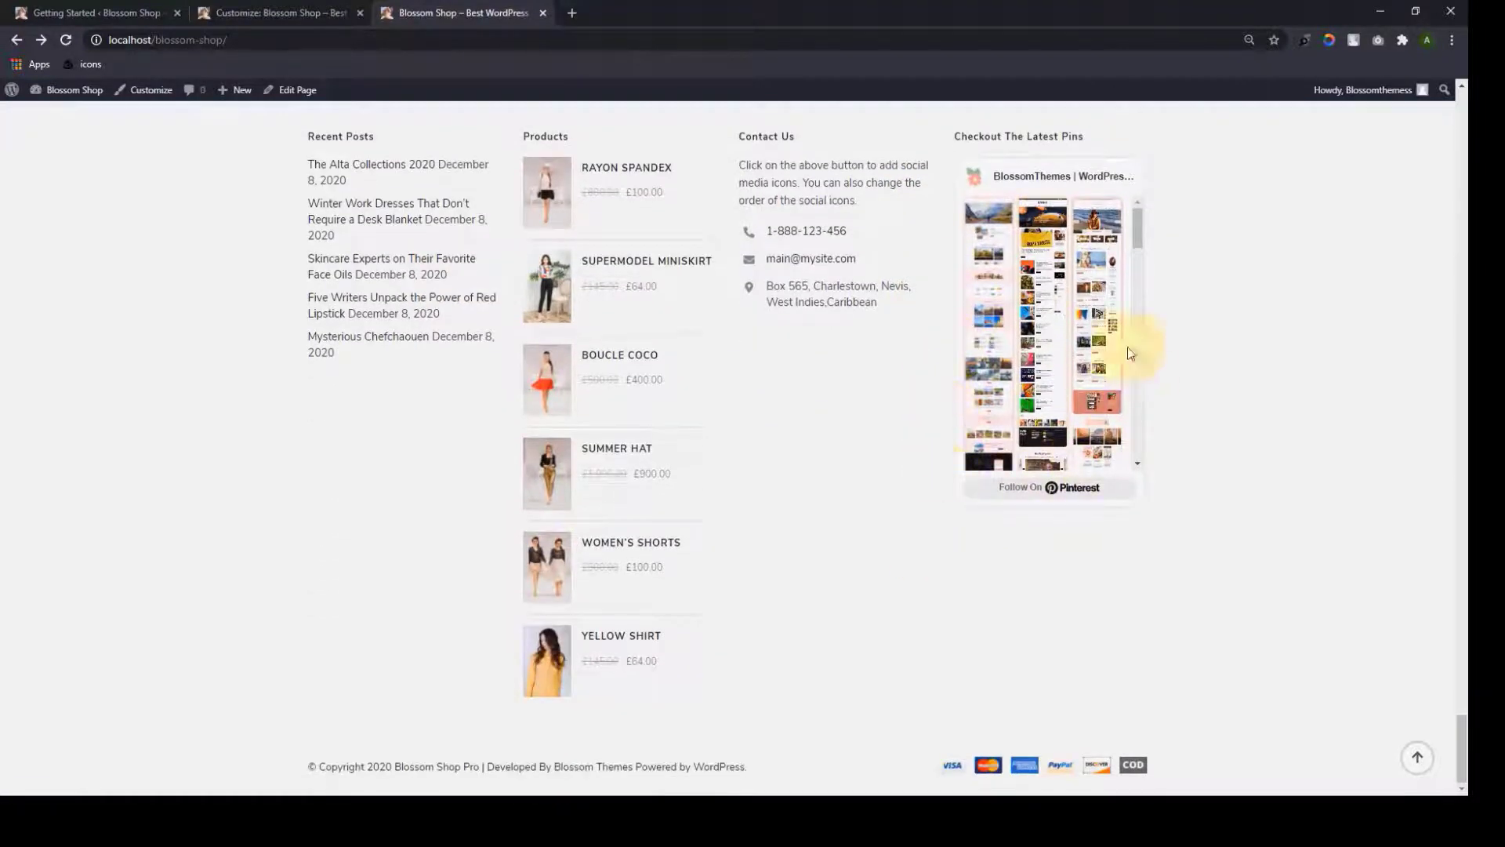
click(1419, 766)
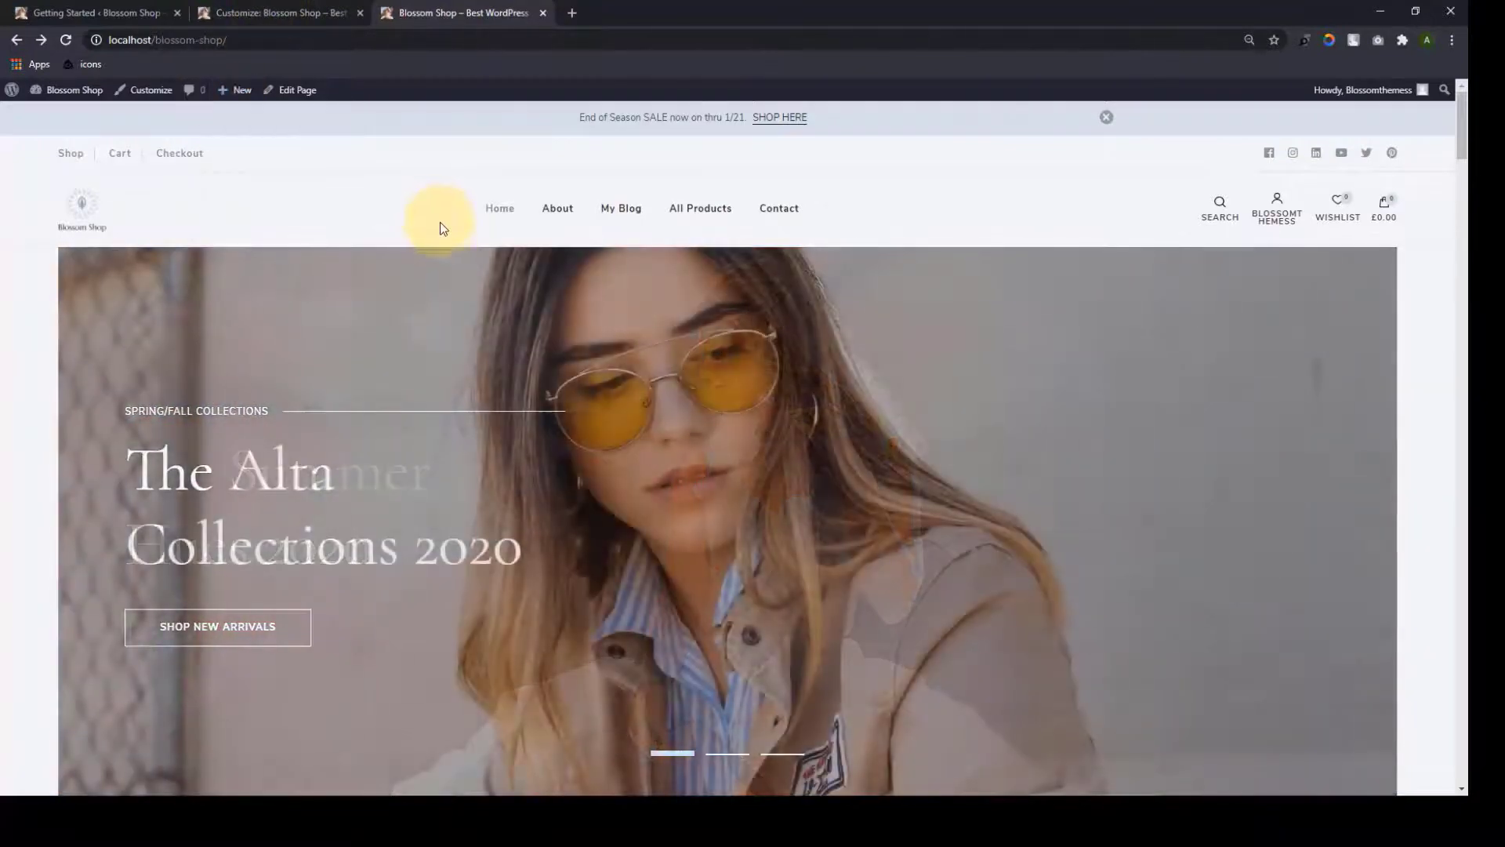
click(319, 13)
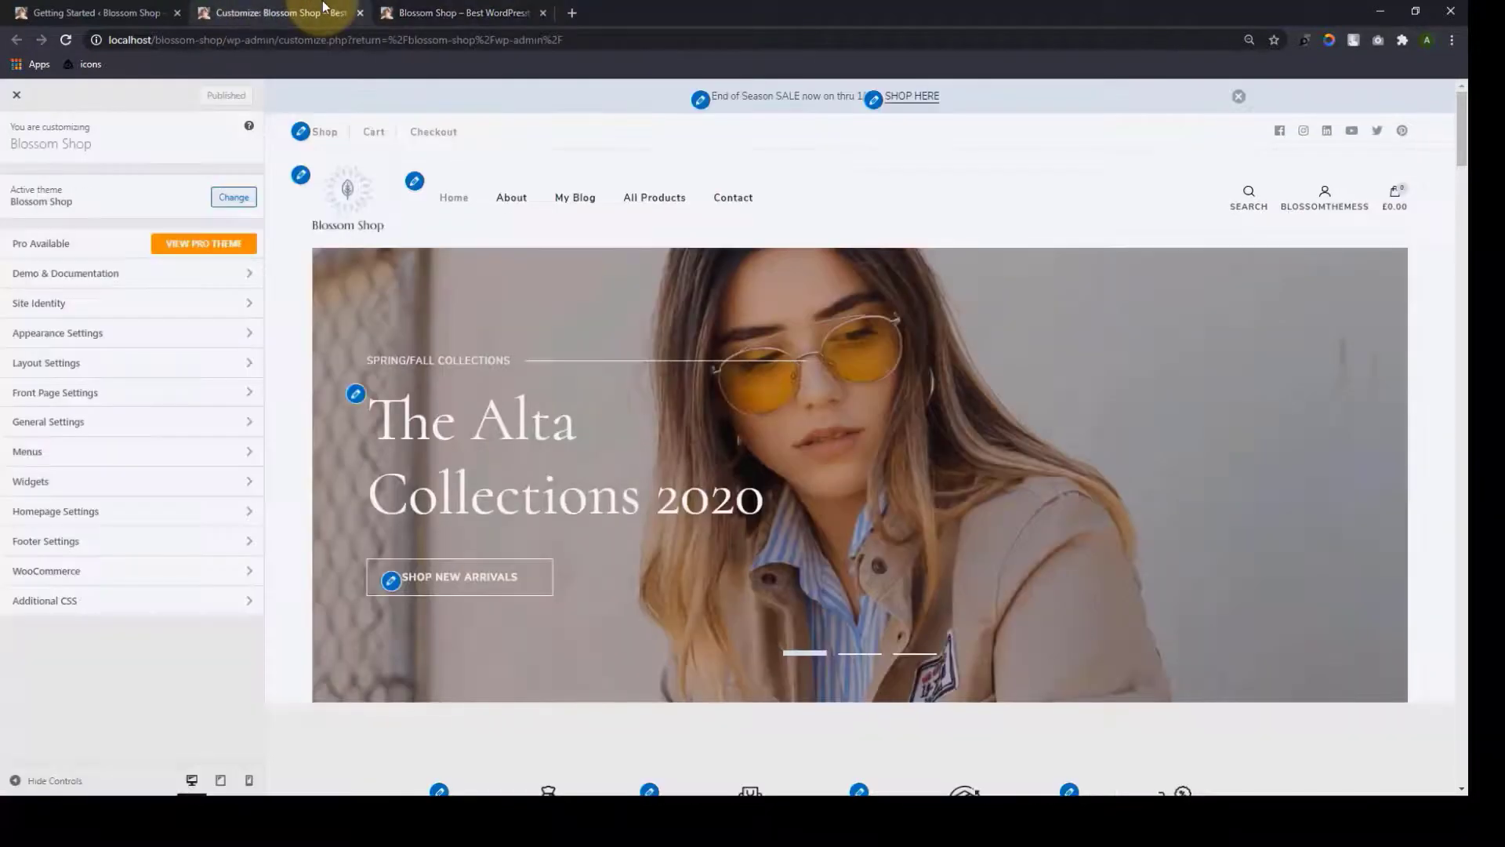
Reload the Customizer, set the Site Identity logo width to 150, and publish
click(72, 37)
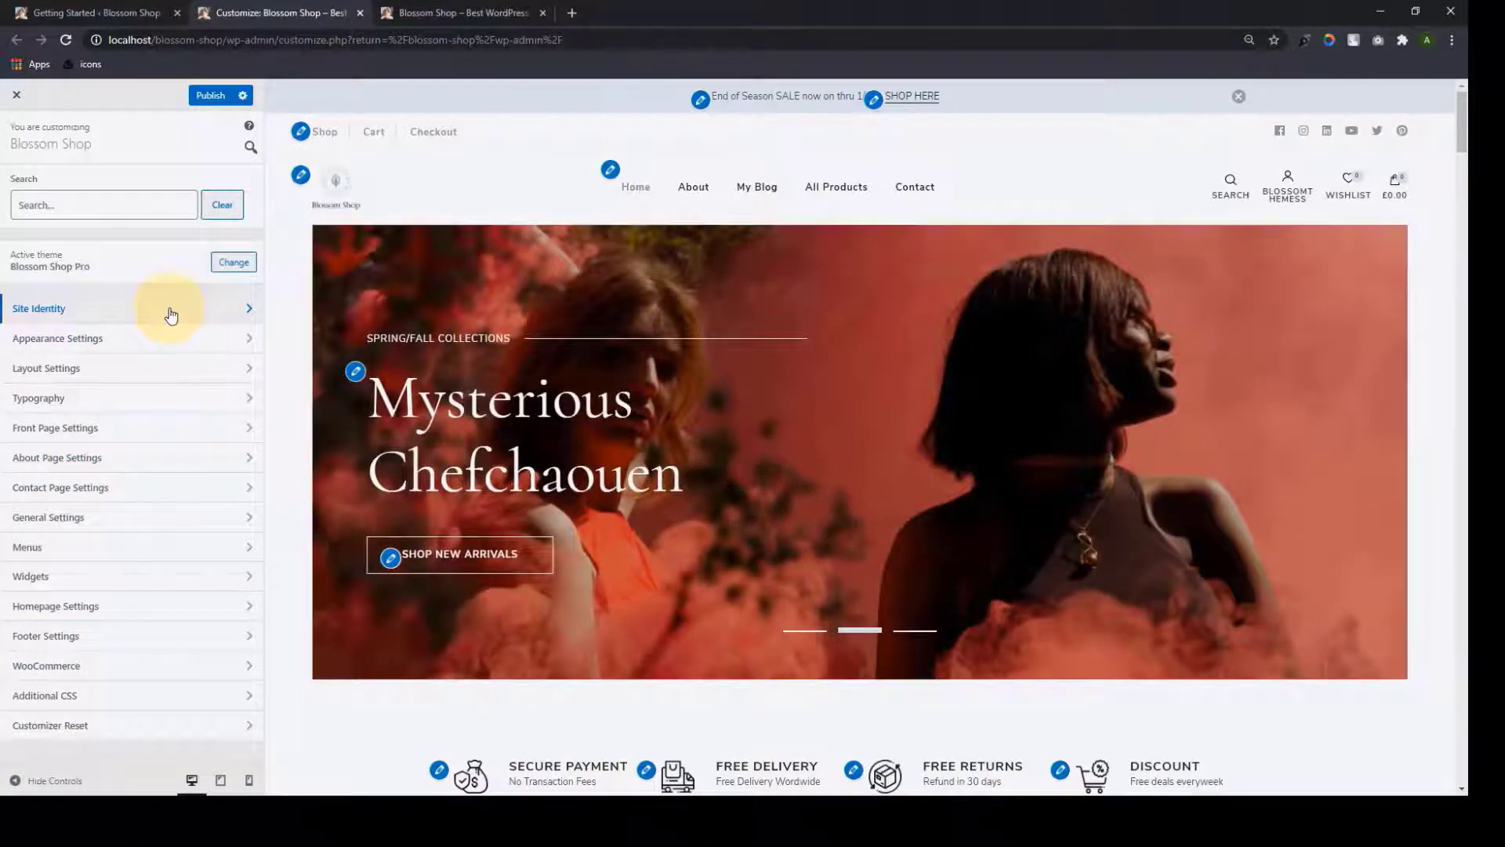
click(171, 317)
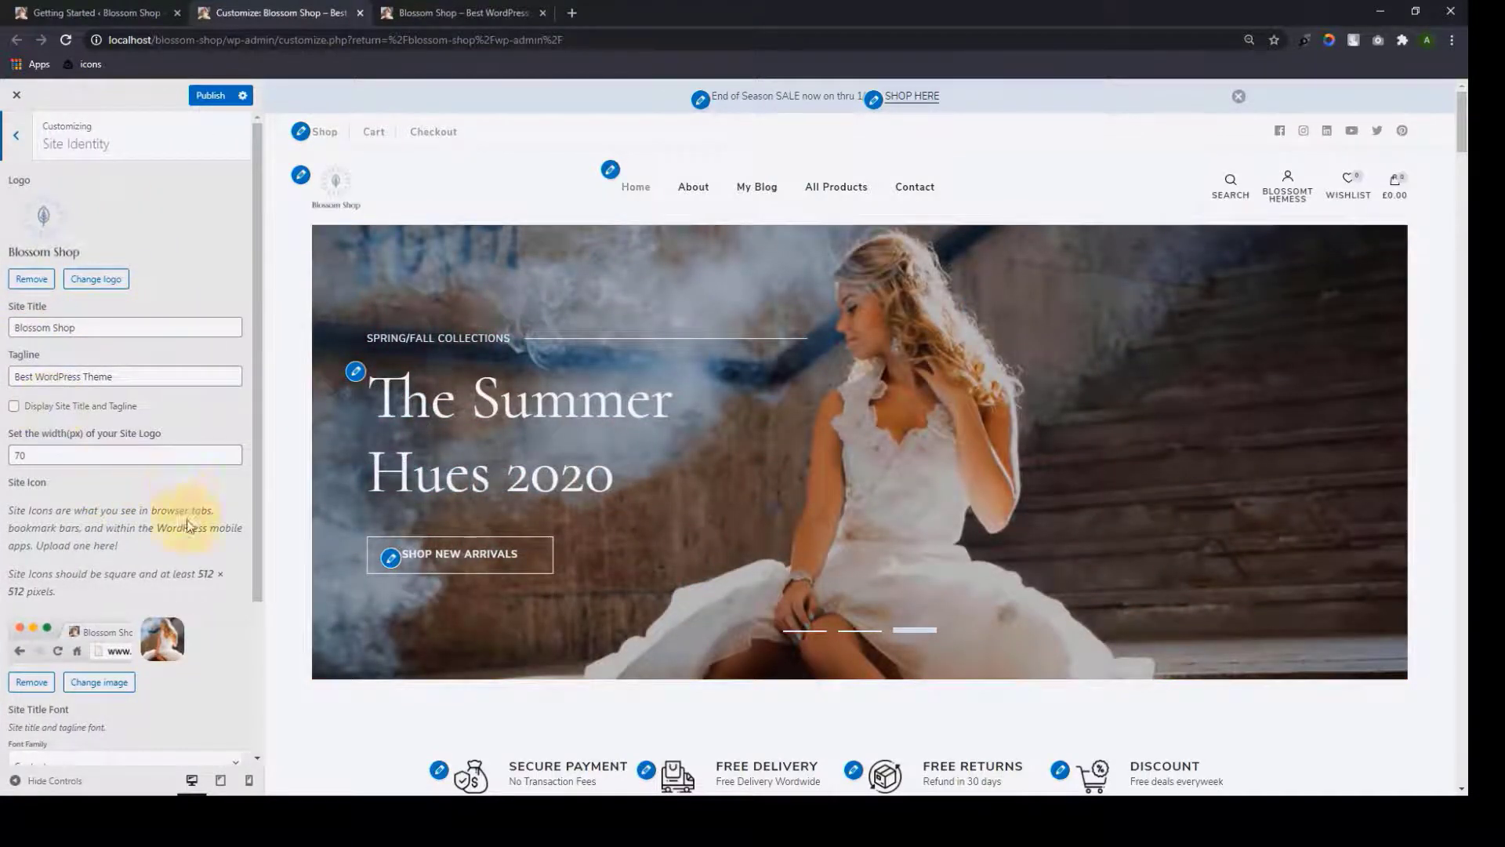
scroll(157, 643, down, 3)
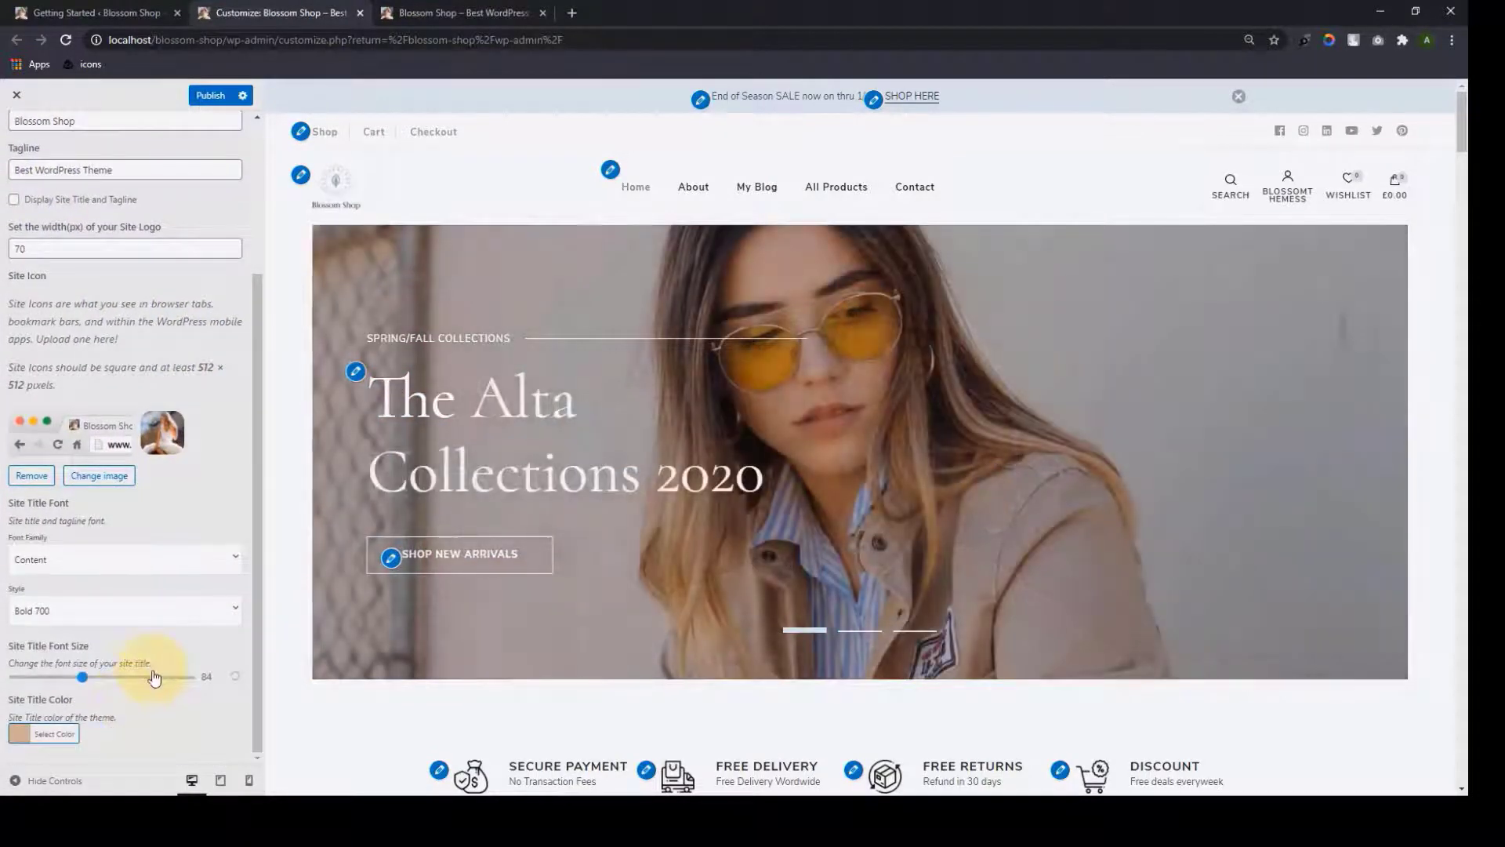
scroll(153, 676, up, 3)
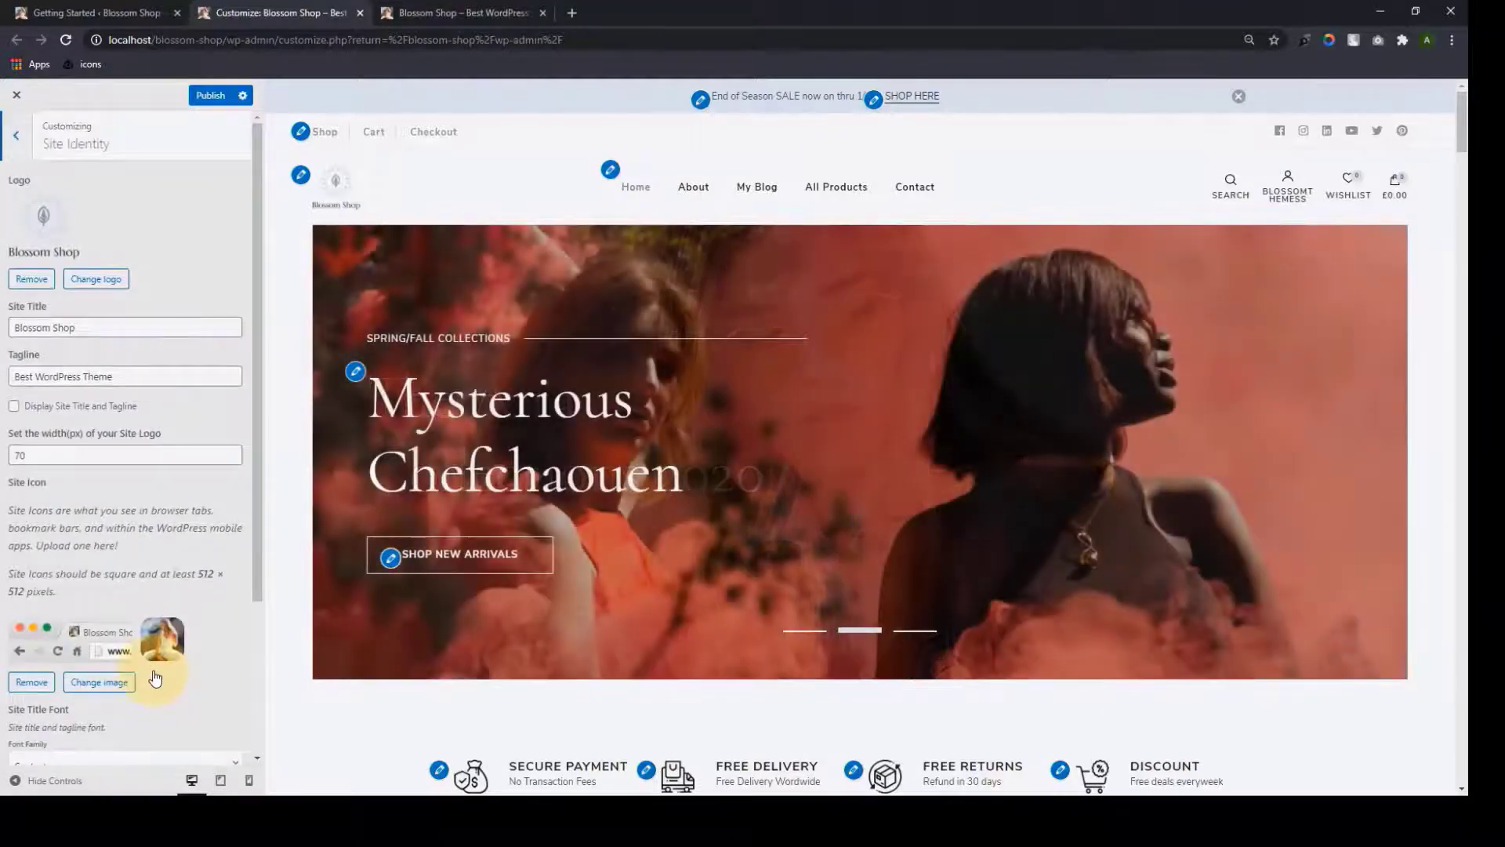
double_click(92, 462)
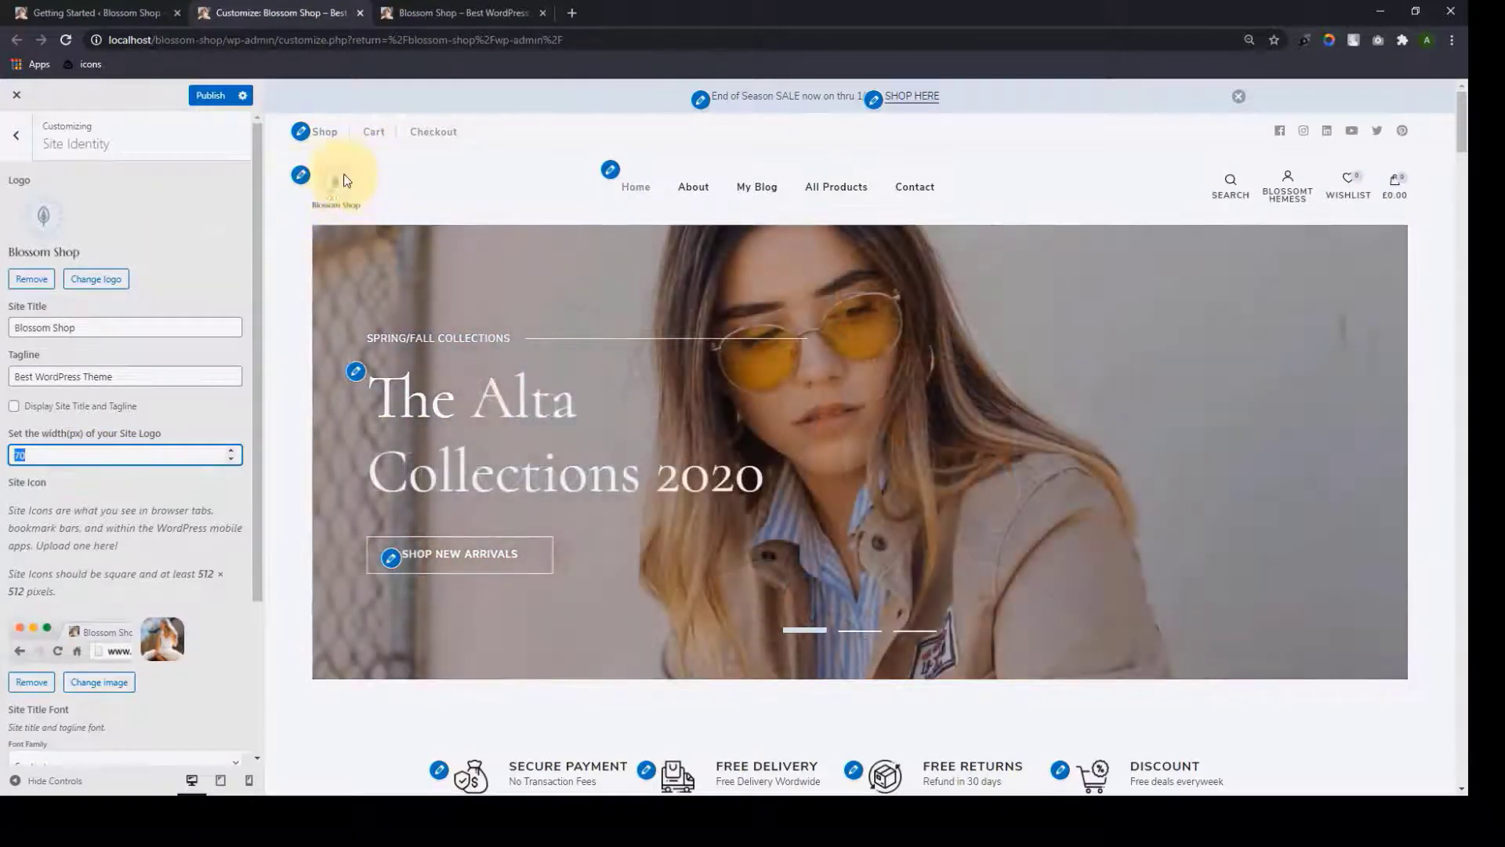
text(150)
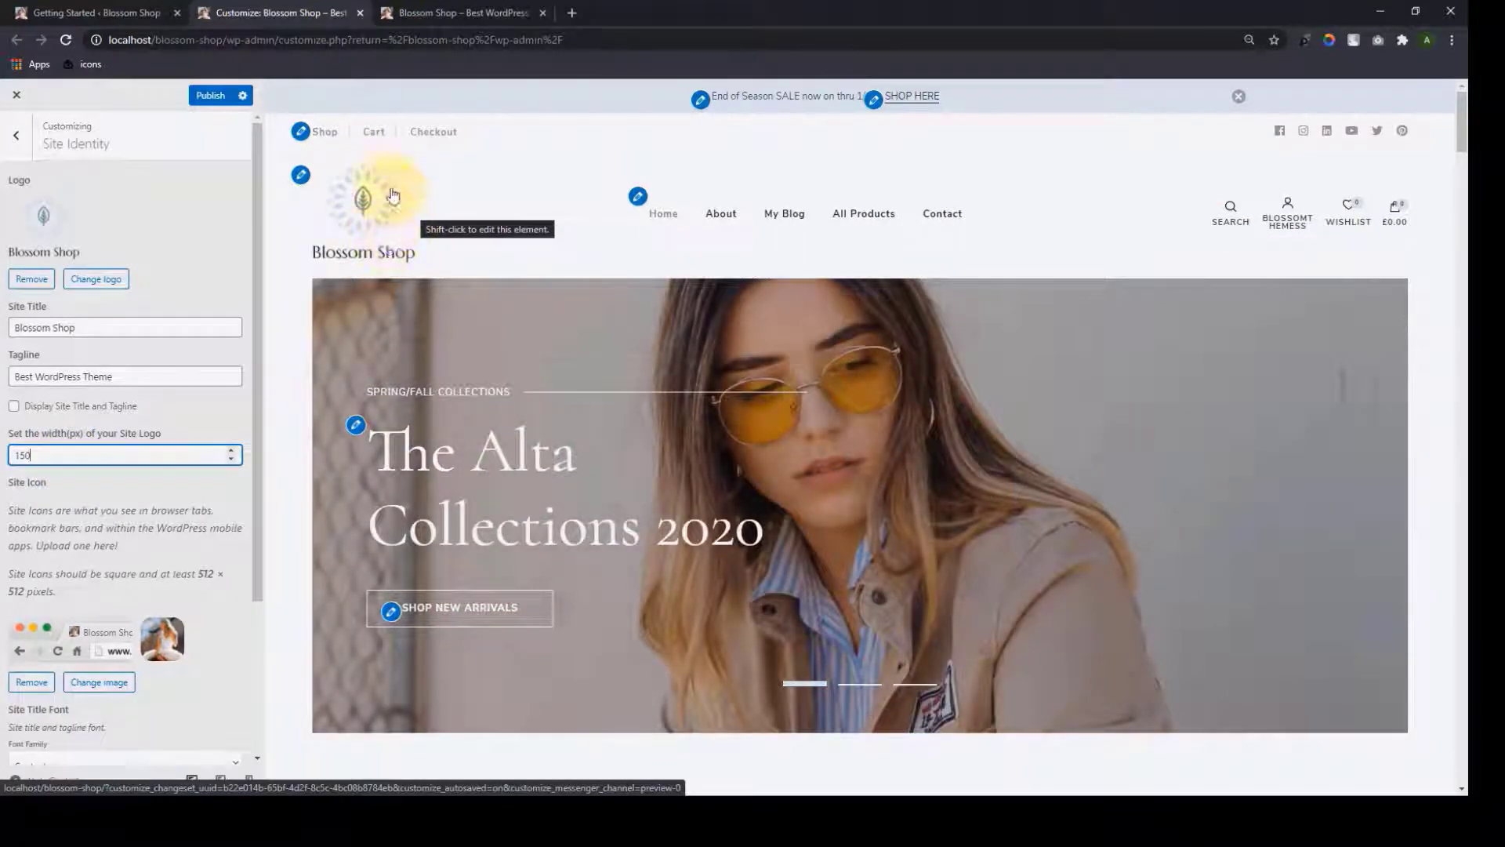
scroll(168, 600, down, 3)
scroll(163, 692, up, 3)
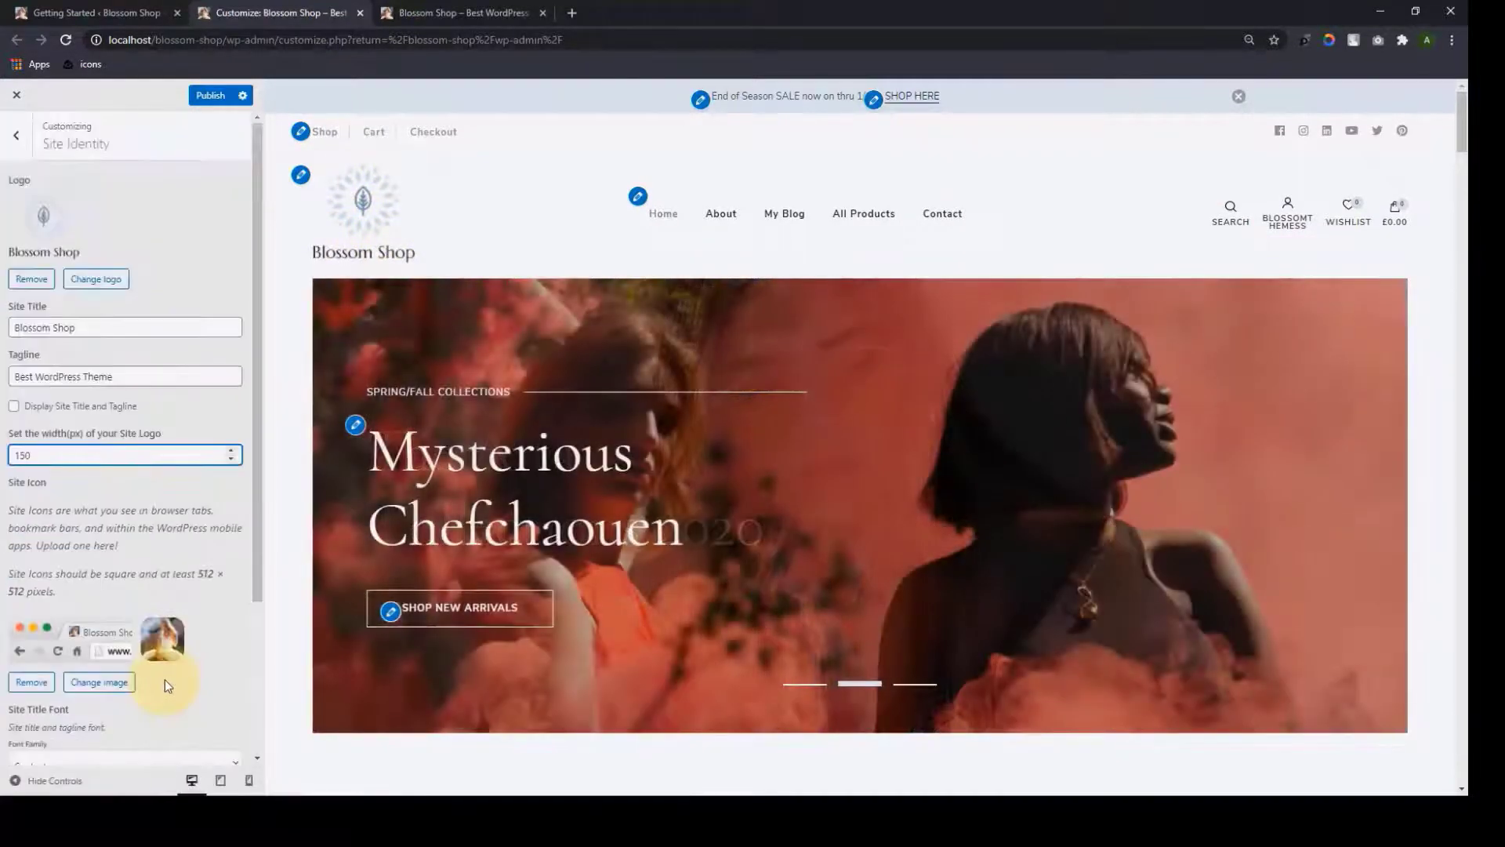
scroll(94, 549, down, 3)
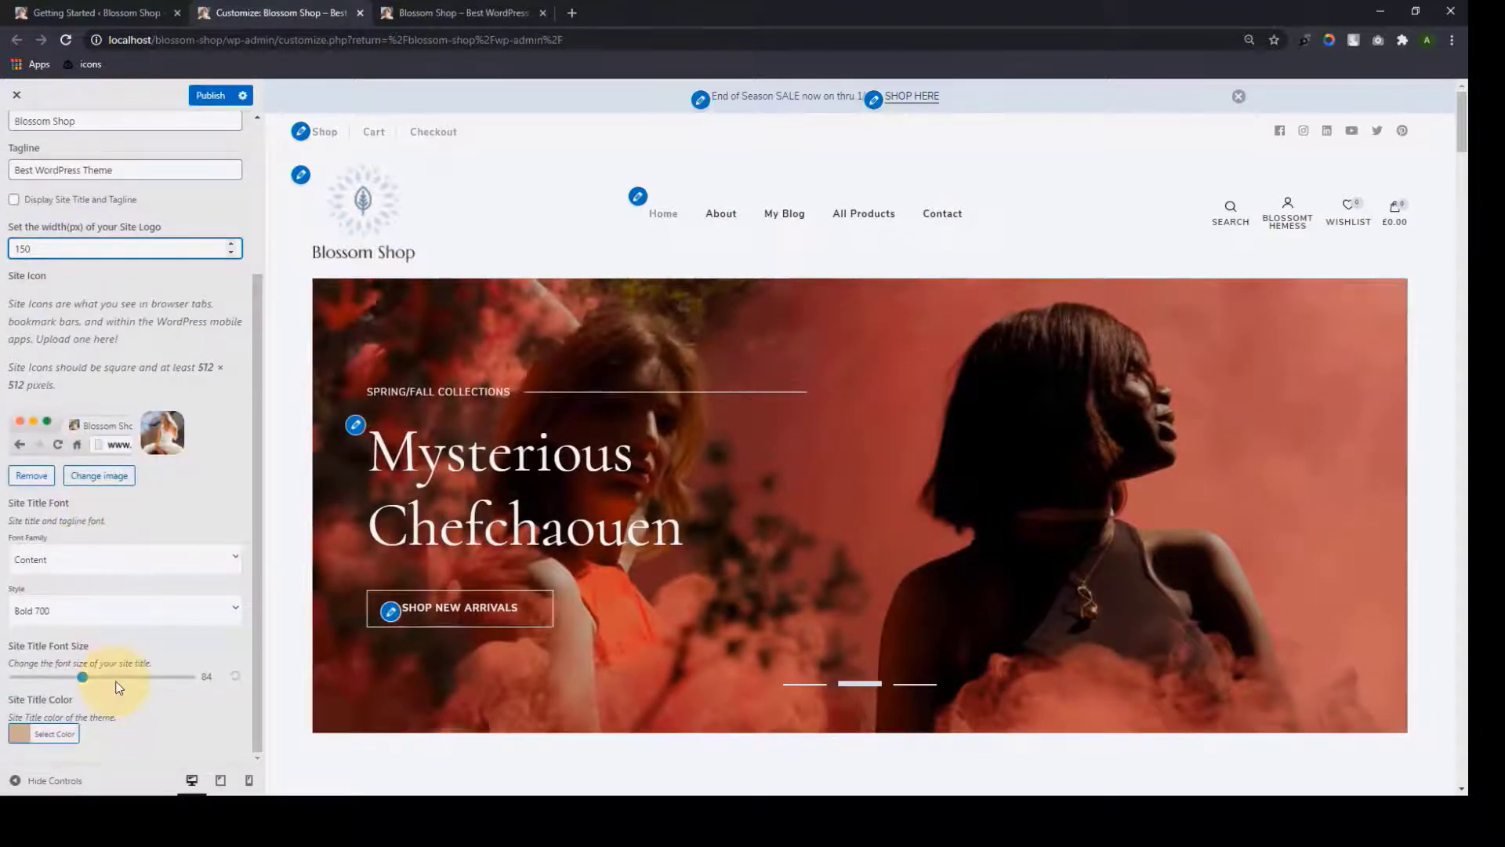
scroll(117, 686, up, 3)
click(212, 96)
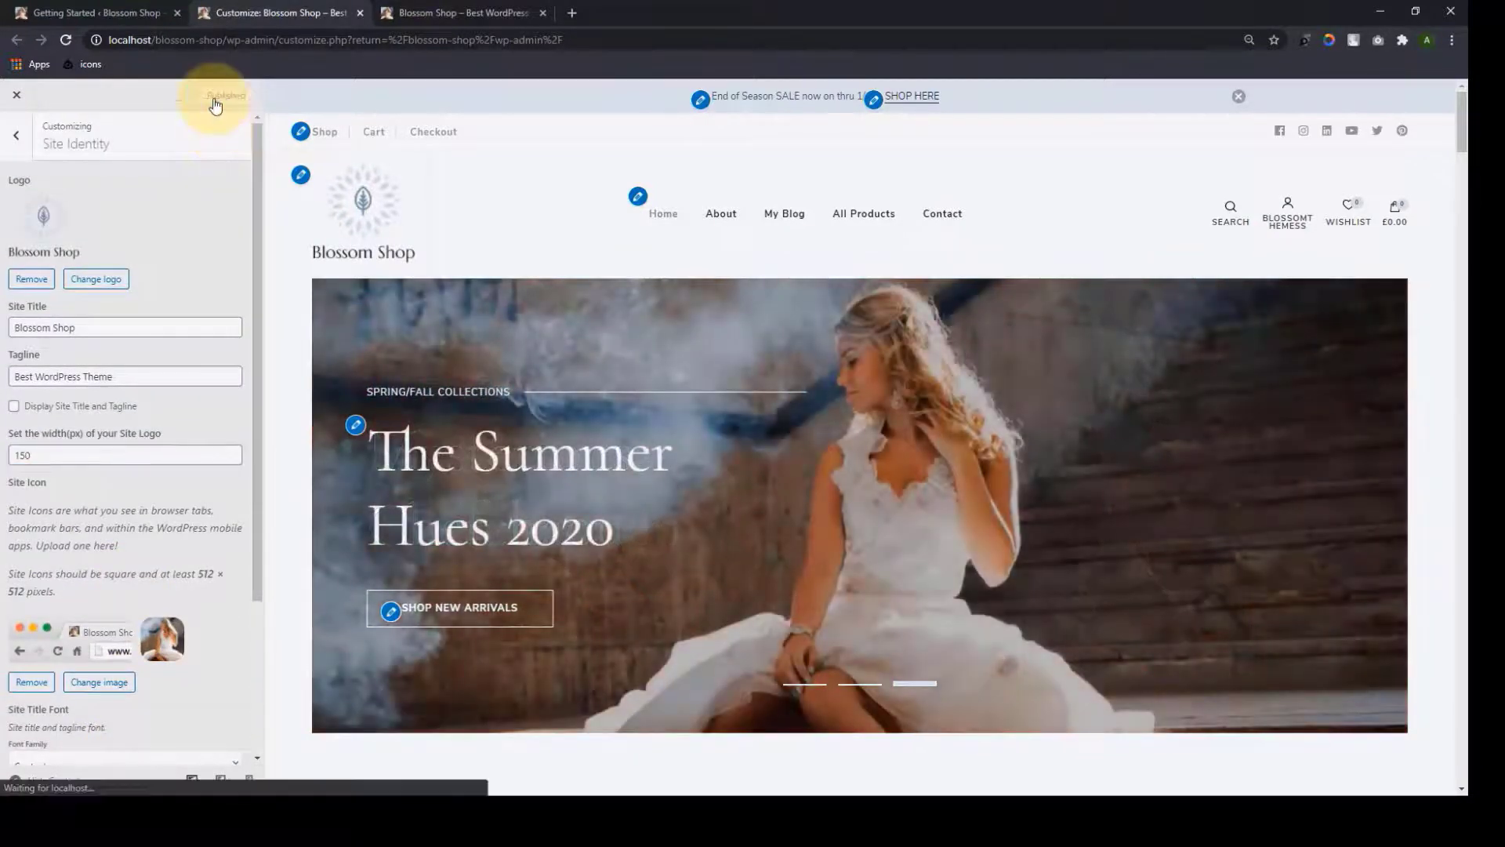
click(15, 135)
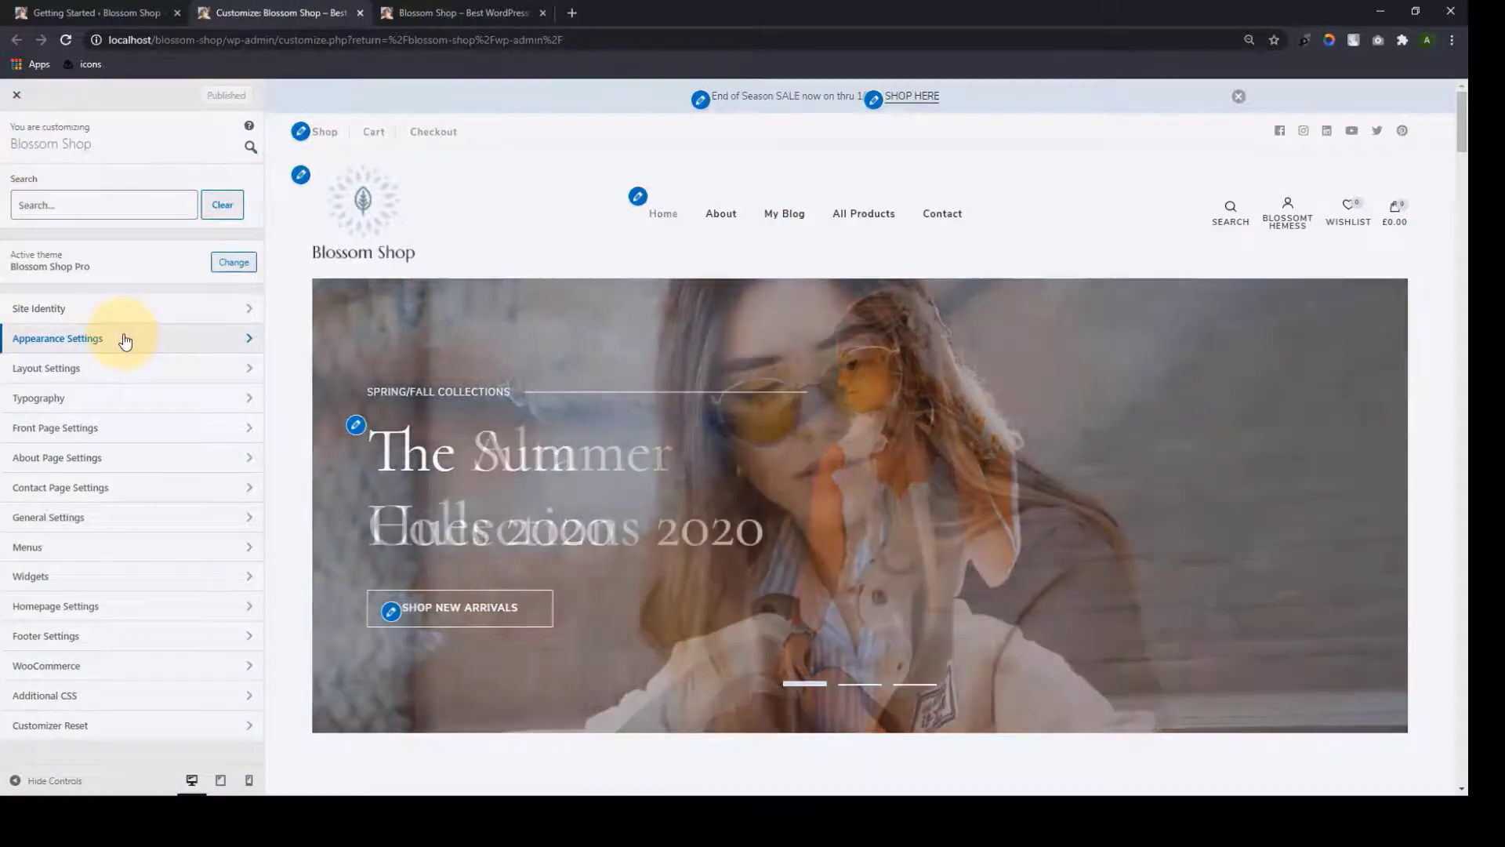
Set the body background to Pattern, try a light tile, then choose no pattern
click(124, 338)
click(87, 194)
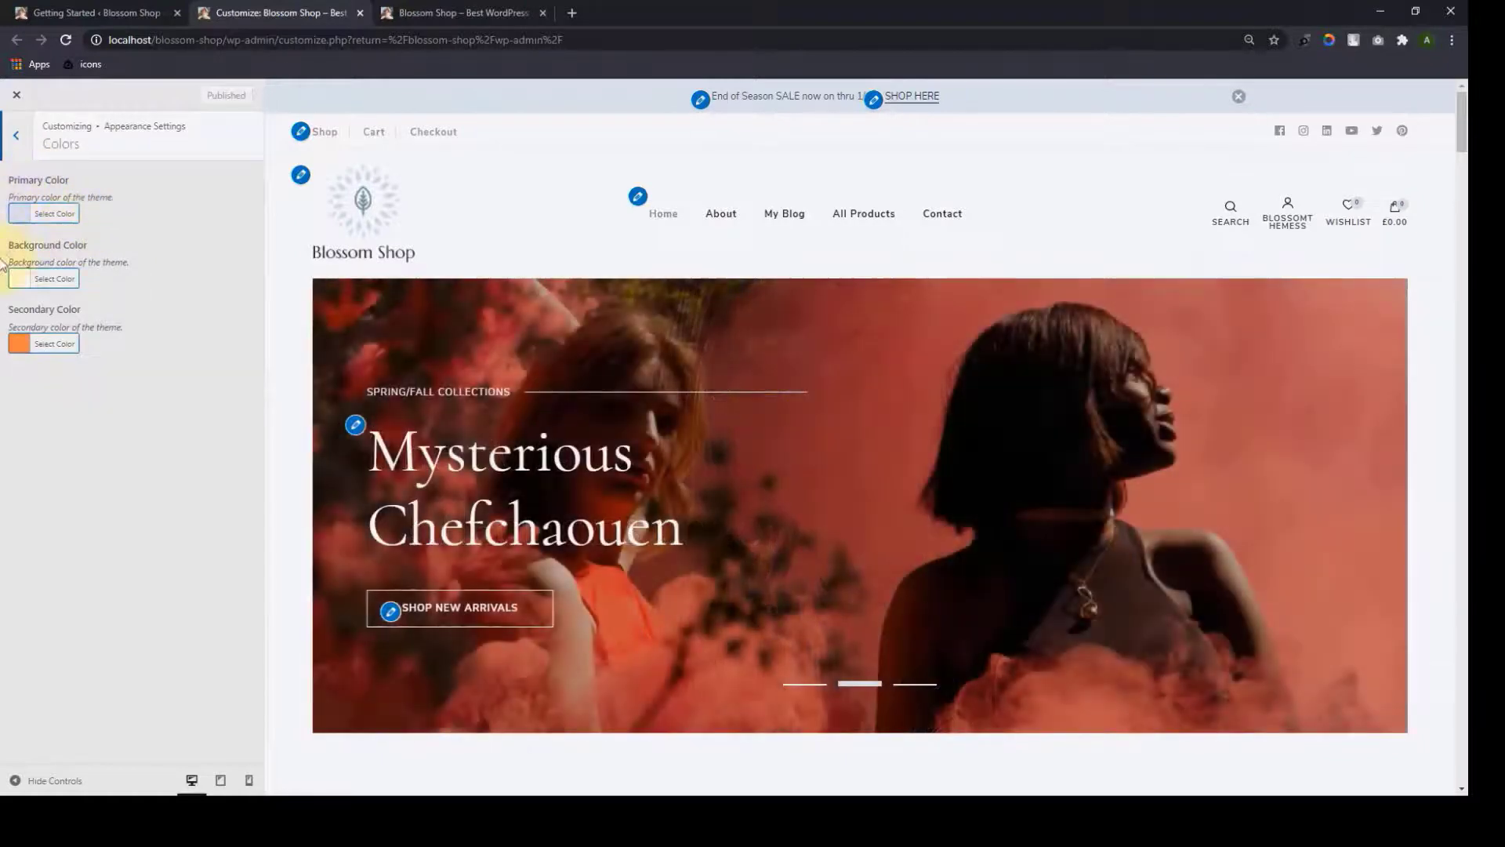
click(15, 149)
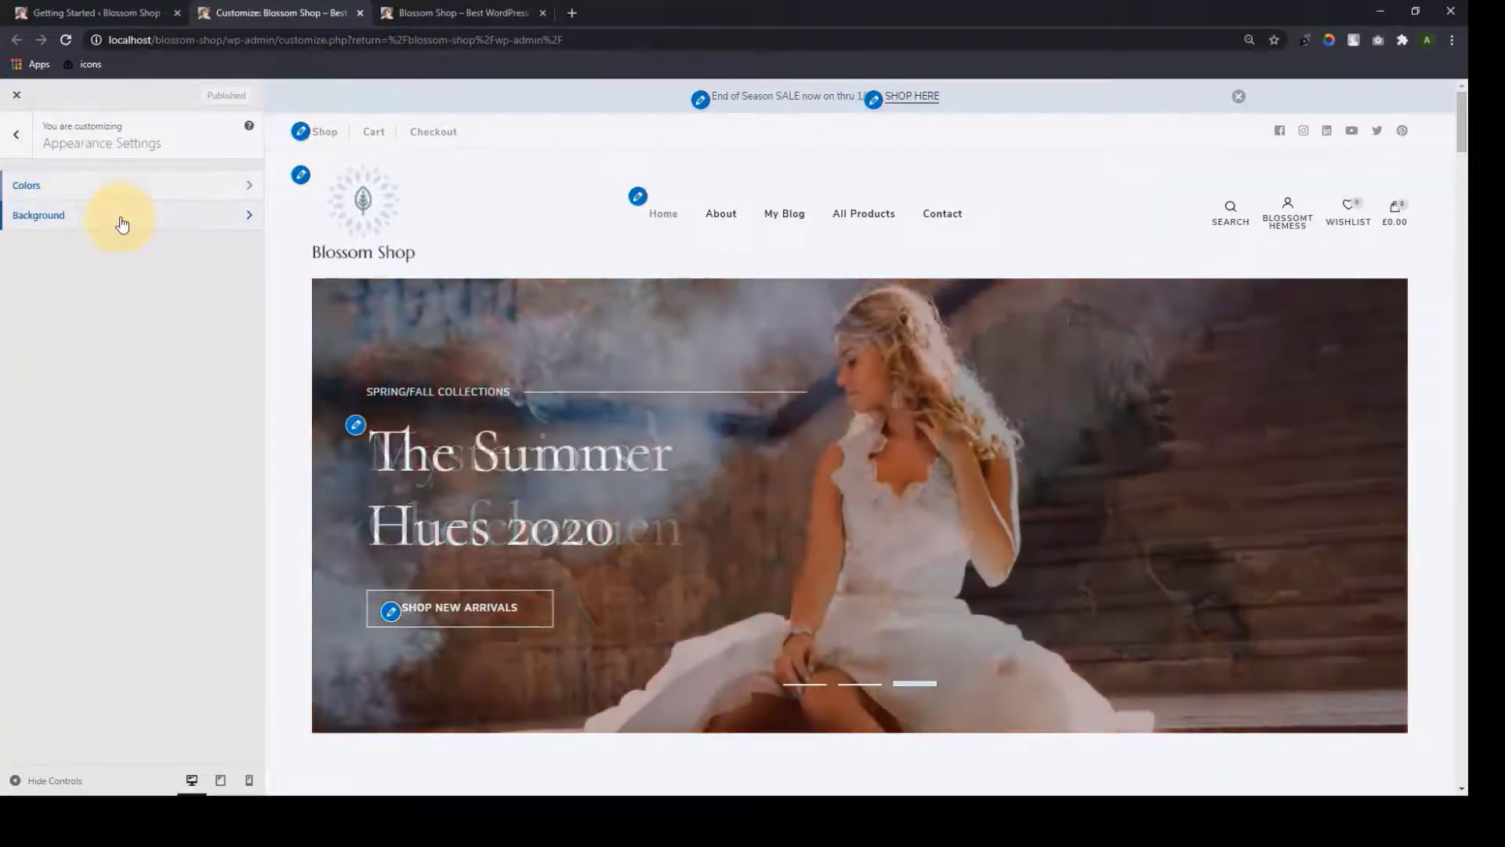
click(121, 219)
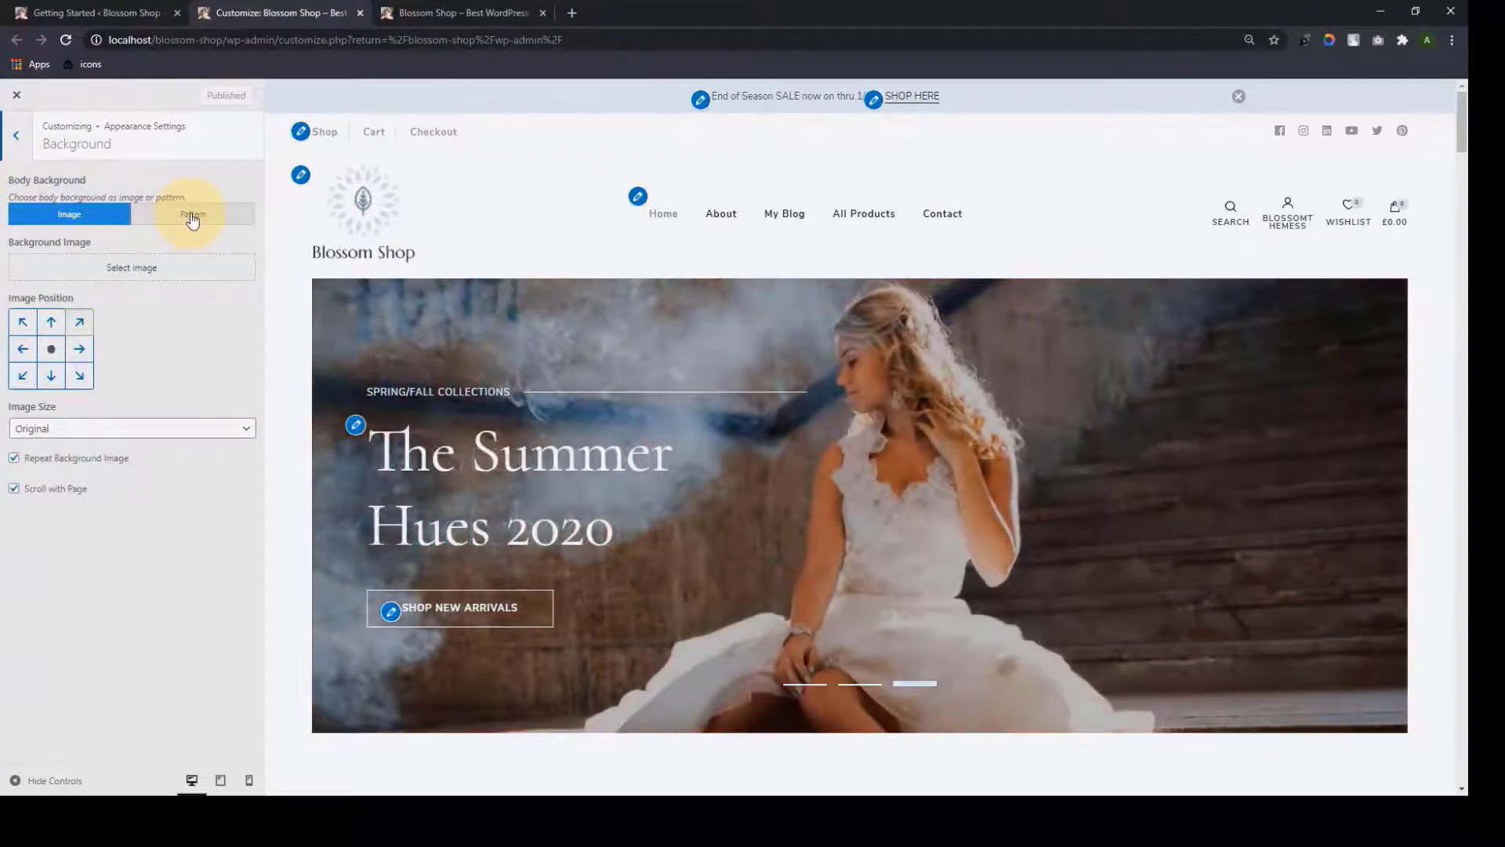
click(192, 220)
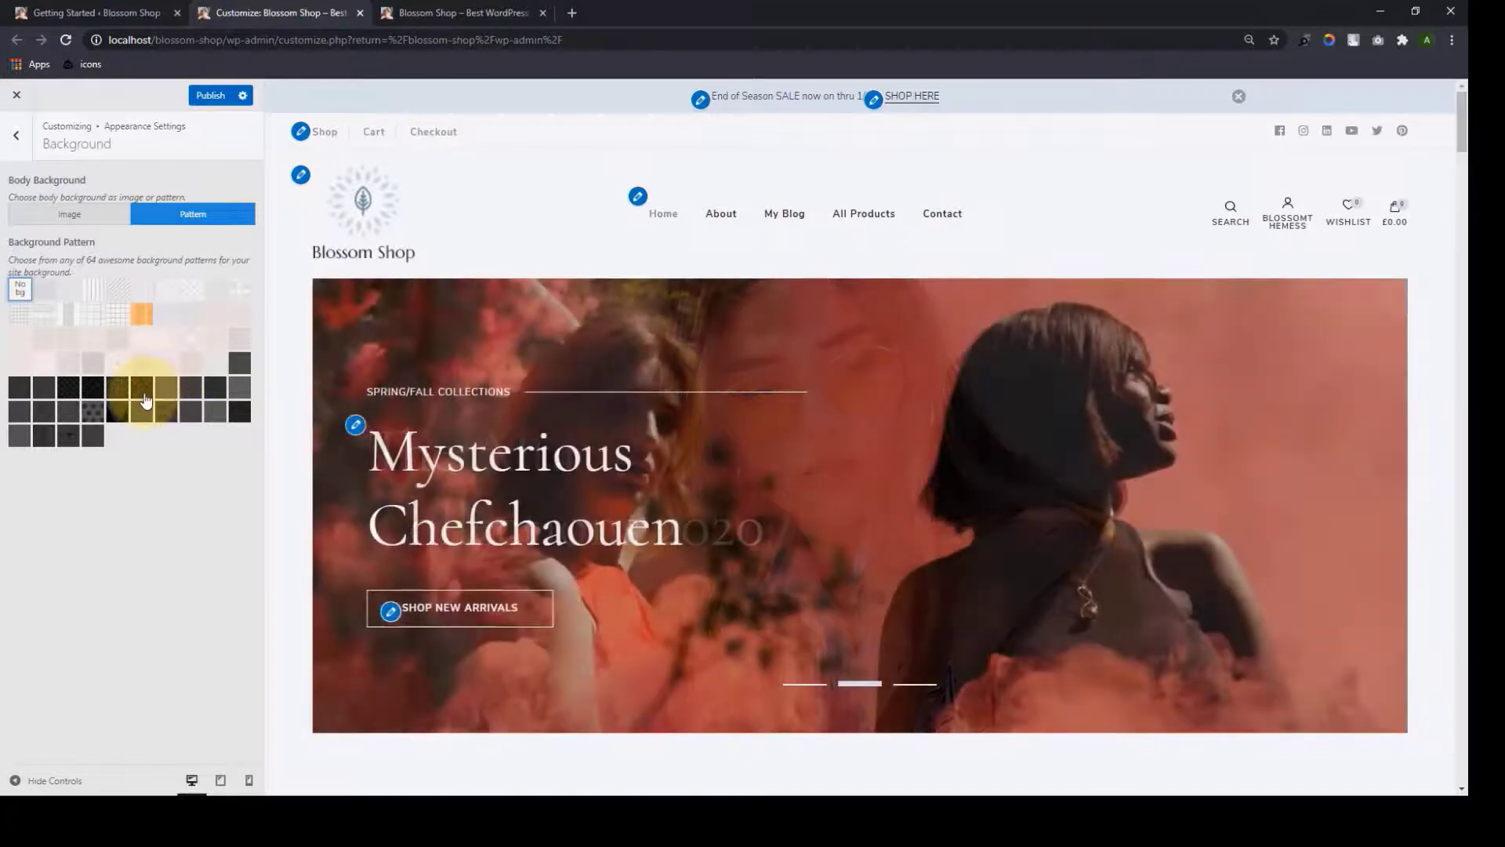
click(142, 401)
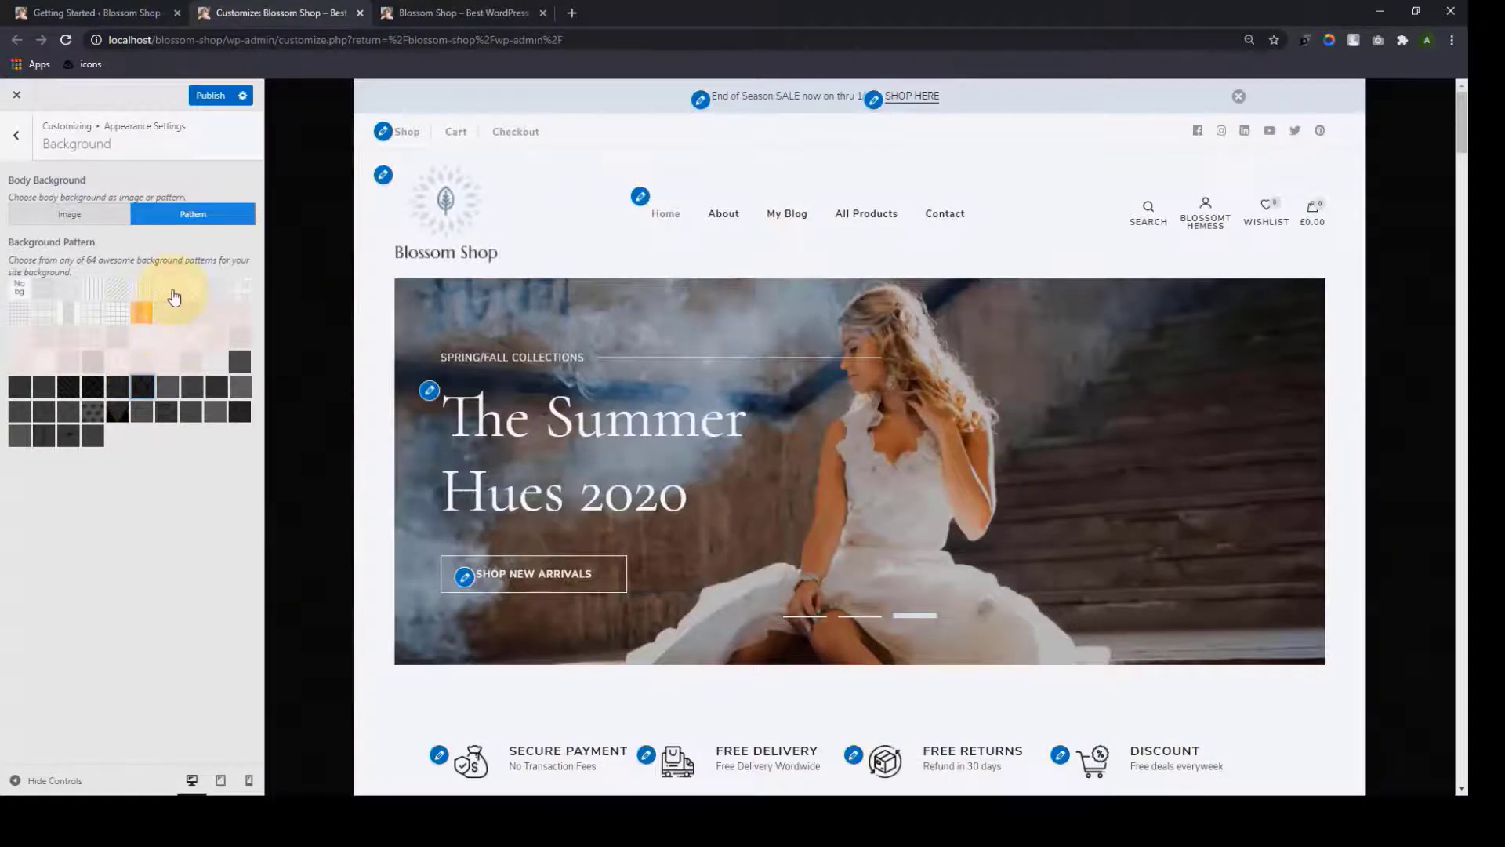
click(171, 291)
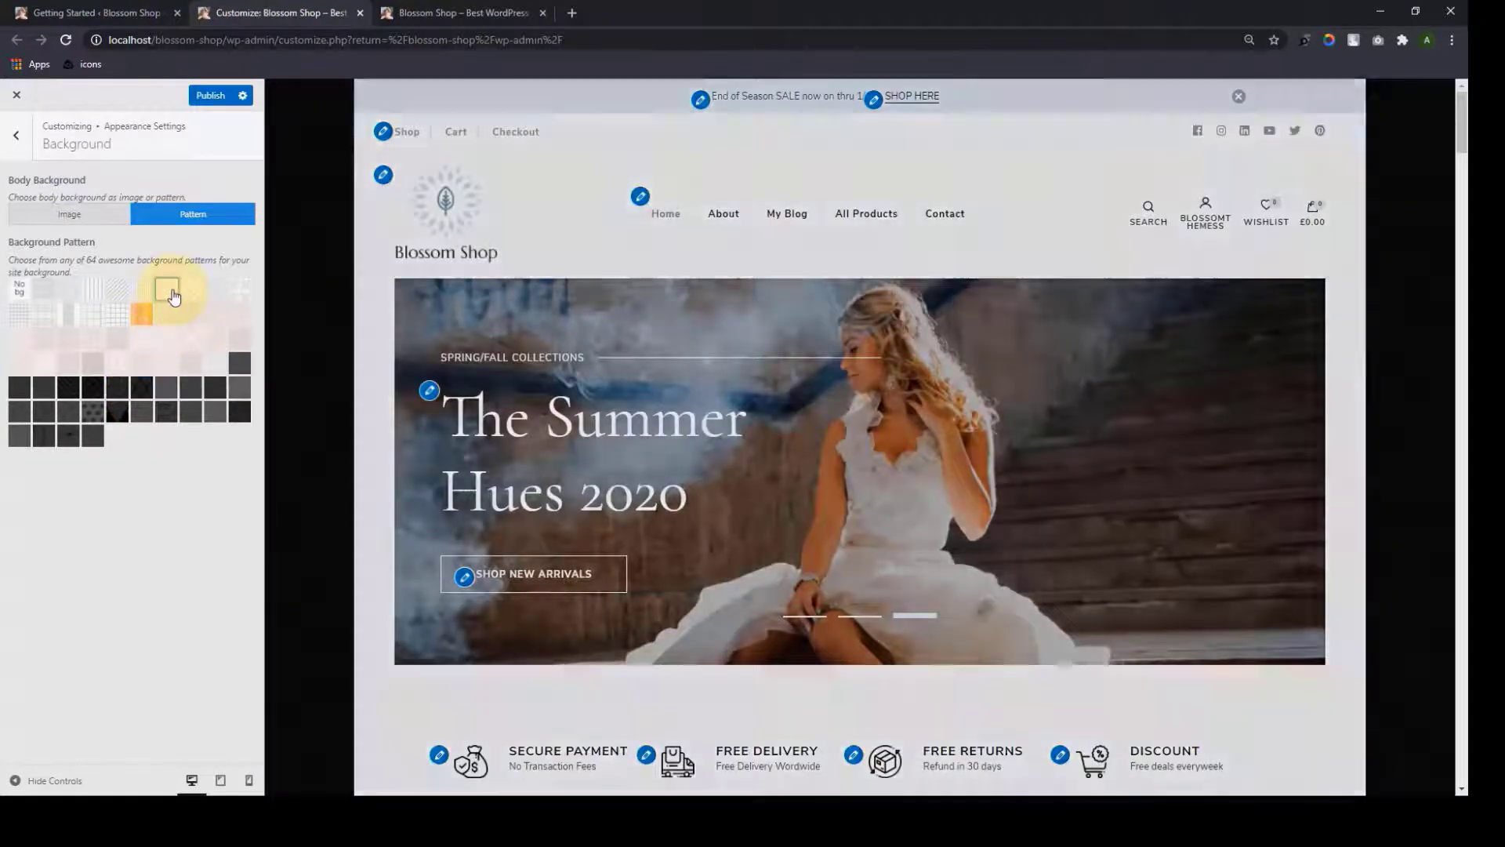
scroll(1439, 329, down, 10)
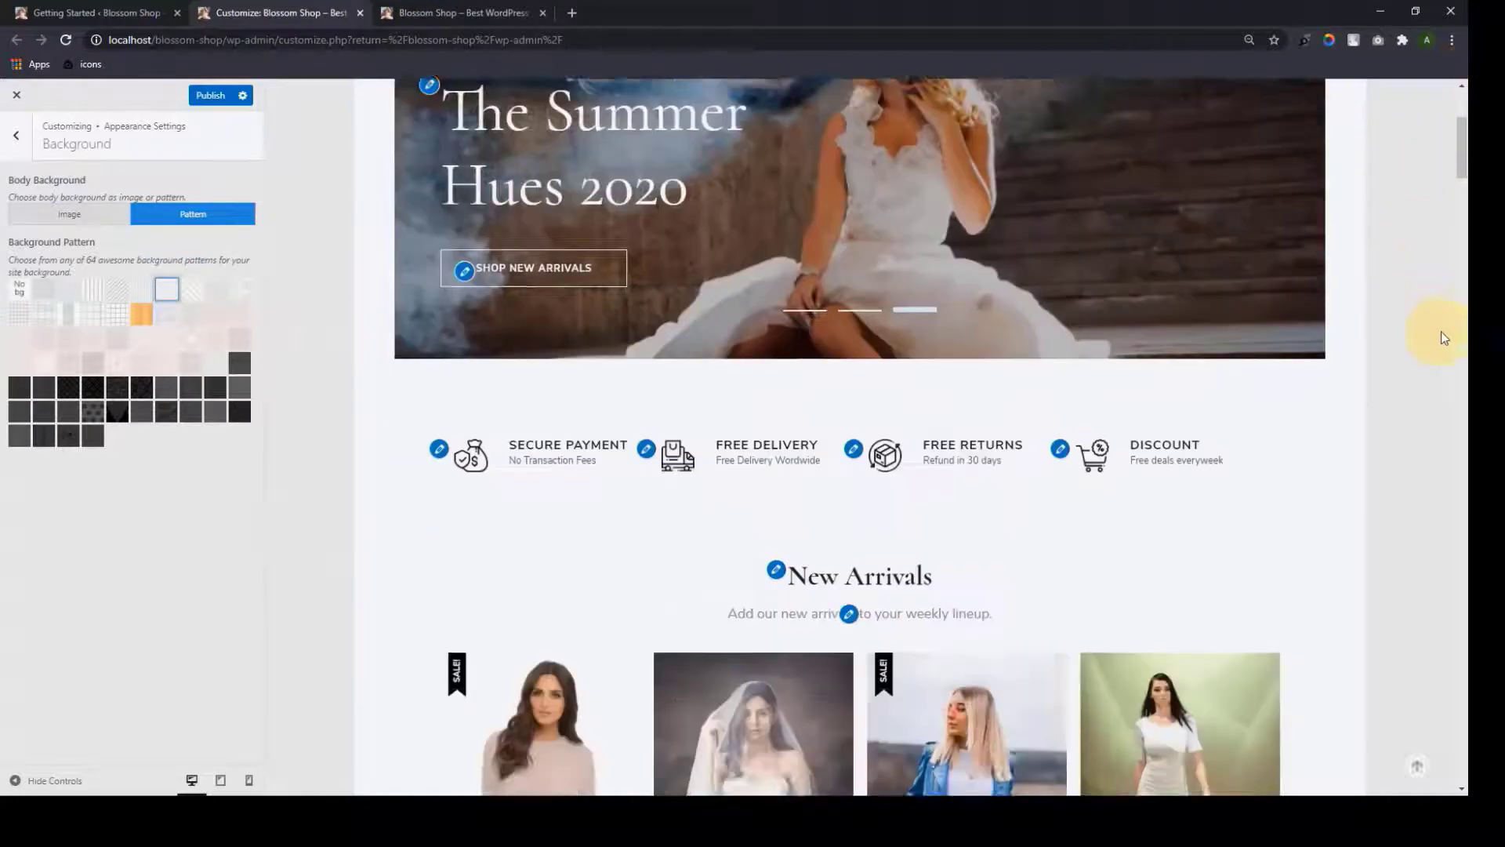
scroll(1450, 361, up, 10)
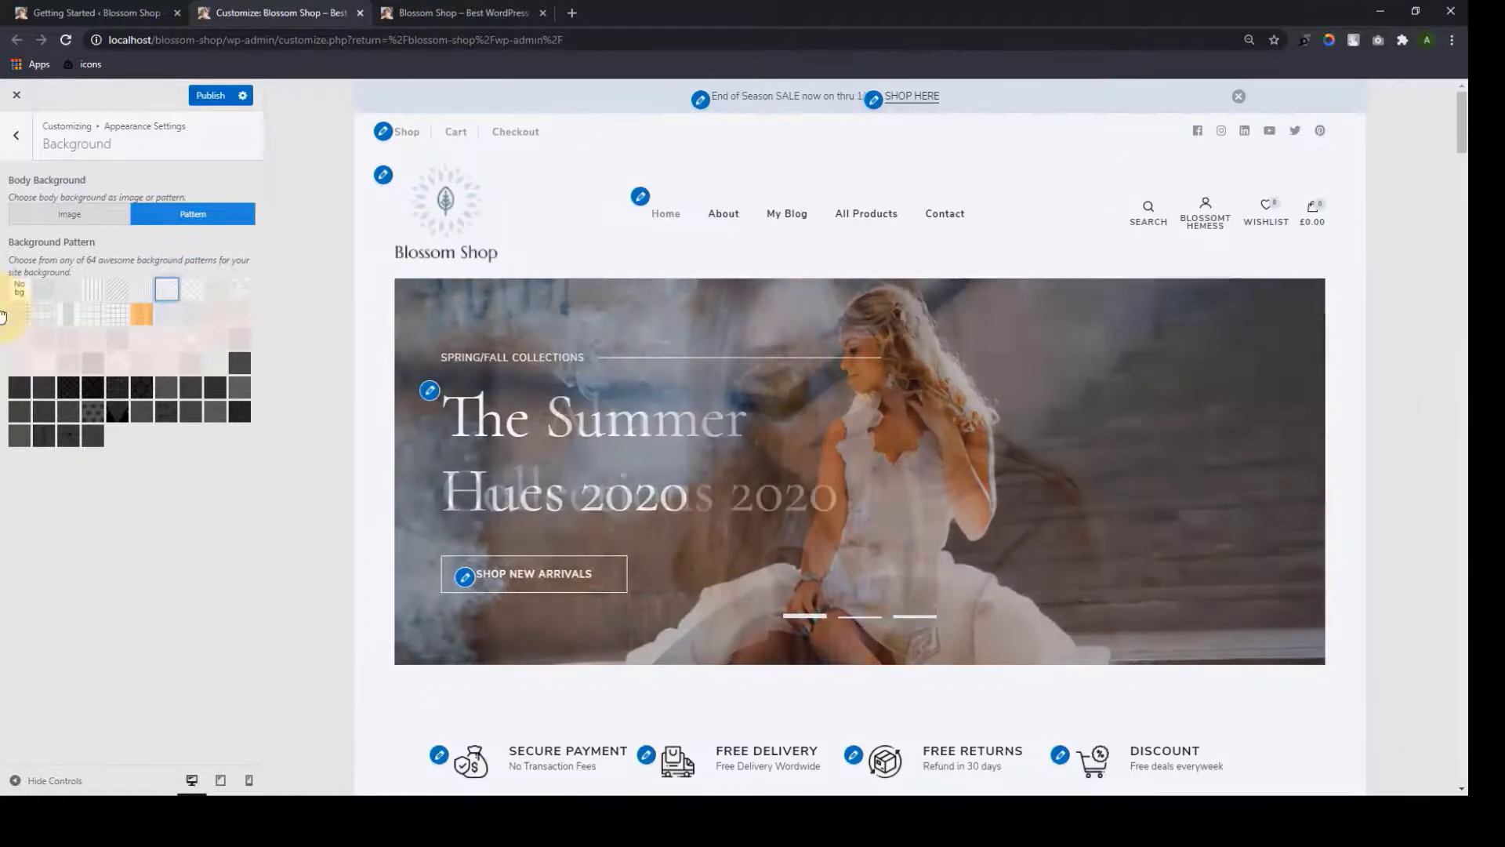
click(22, 297)
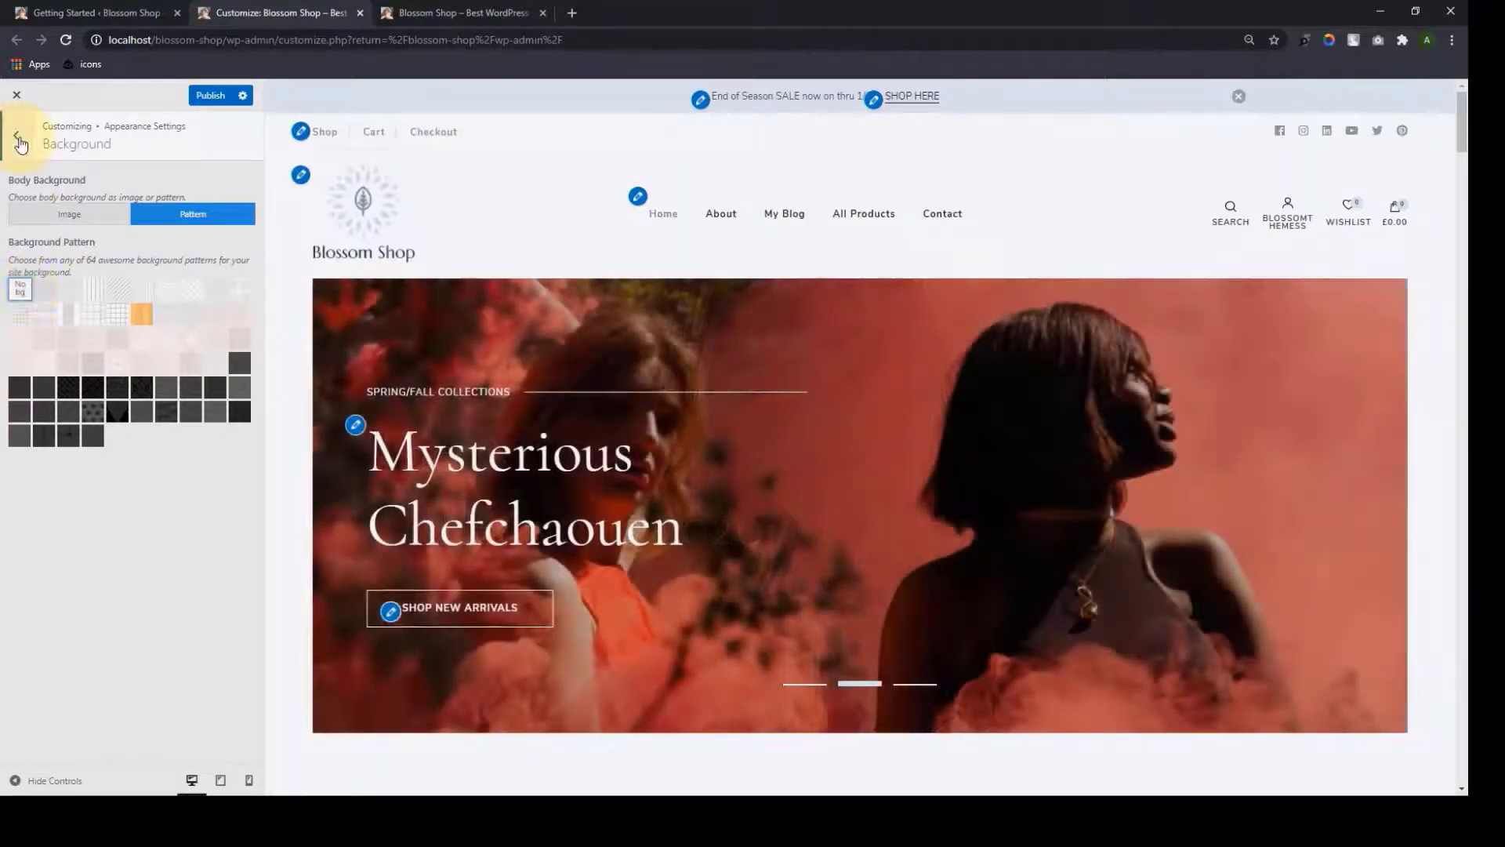
Go back to the main sections and open Layout Settings
click(19, 142)
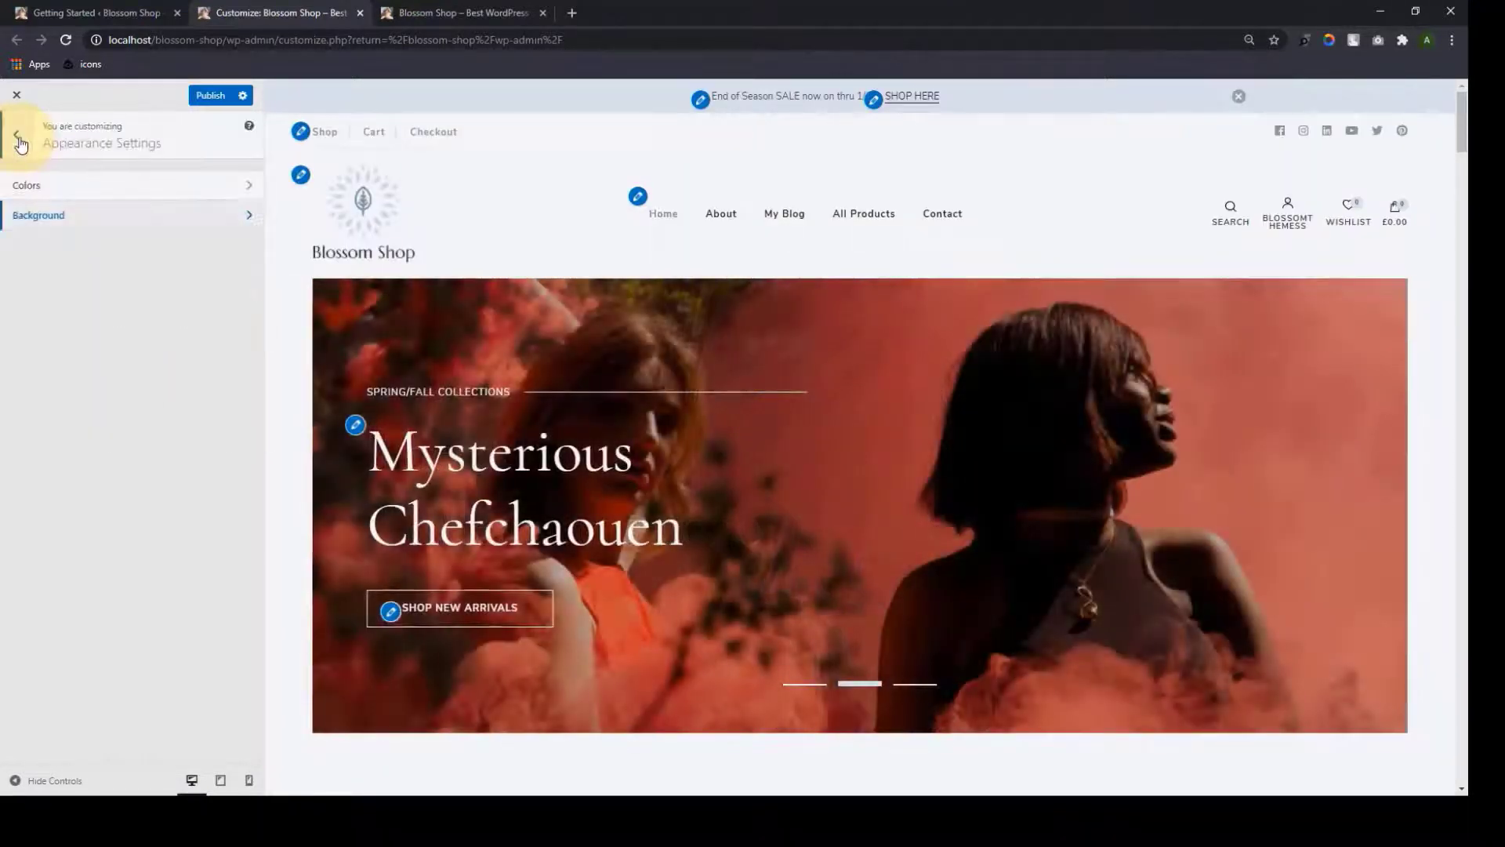
click(20, 143)
click(74, 381)
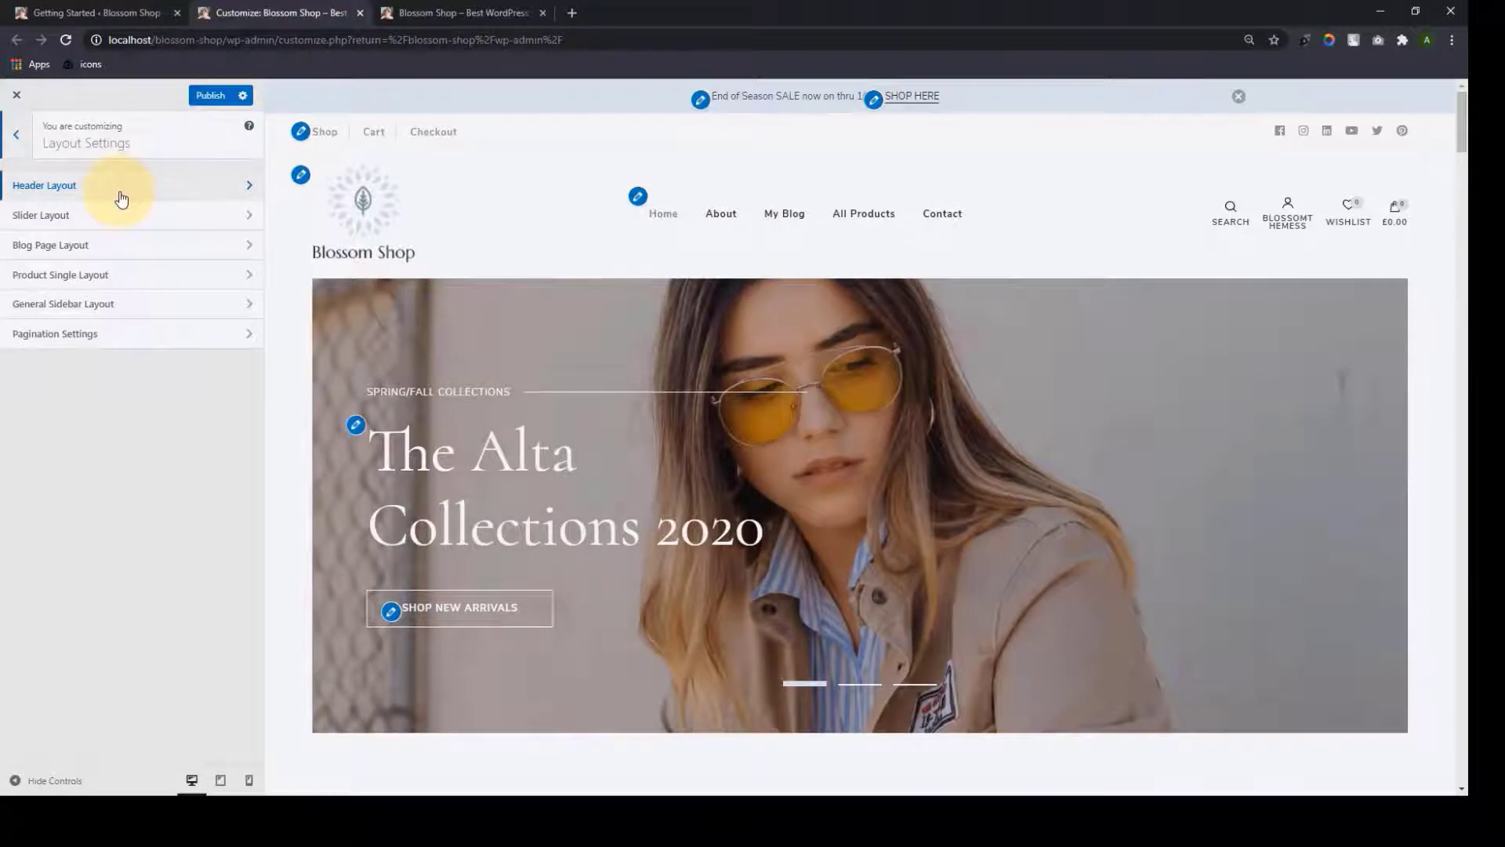
Choose the header layout with a black top bar holding Shop, Cart, Checkout and social links
click(121, 199)
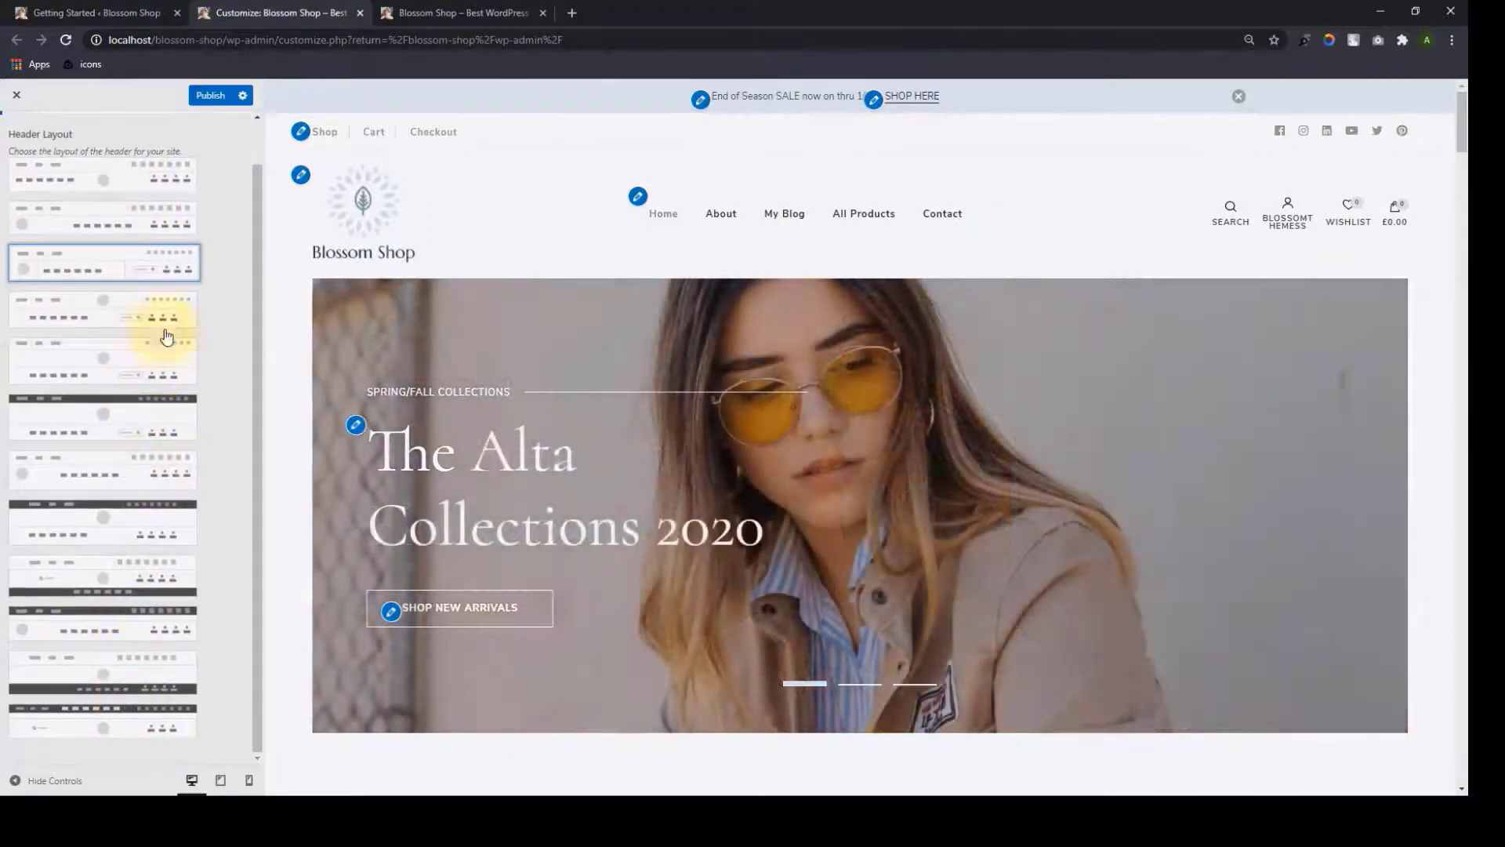
scroll(166, 329, up, 2)
scroll(102, 753, down, 2)
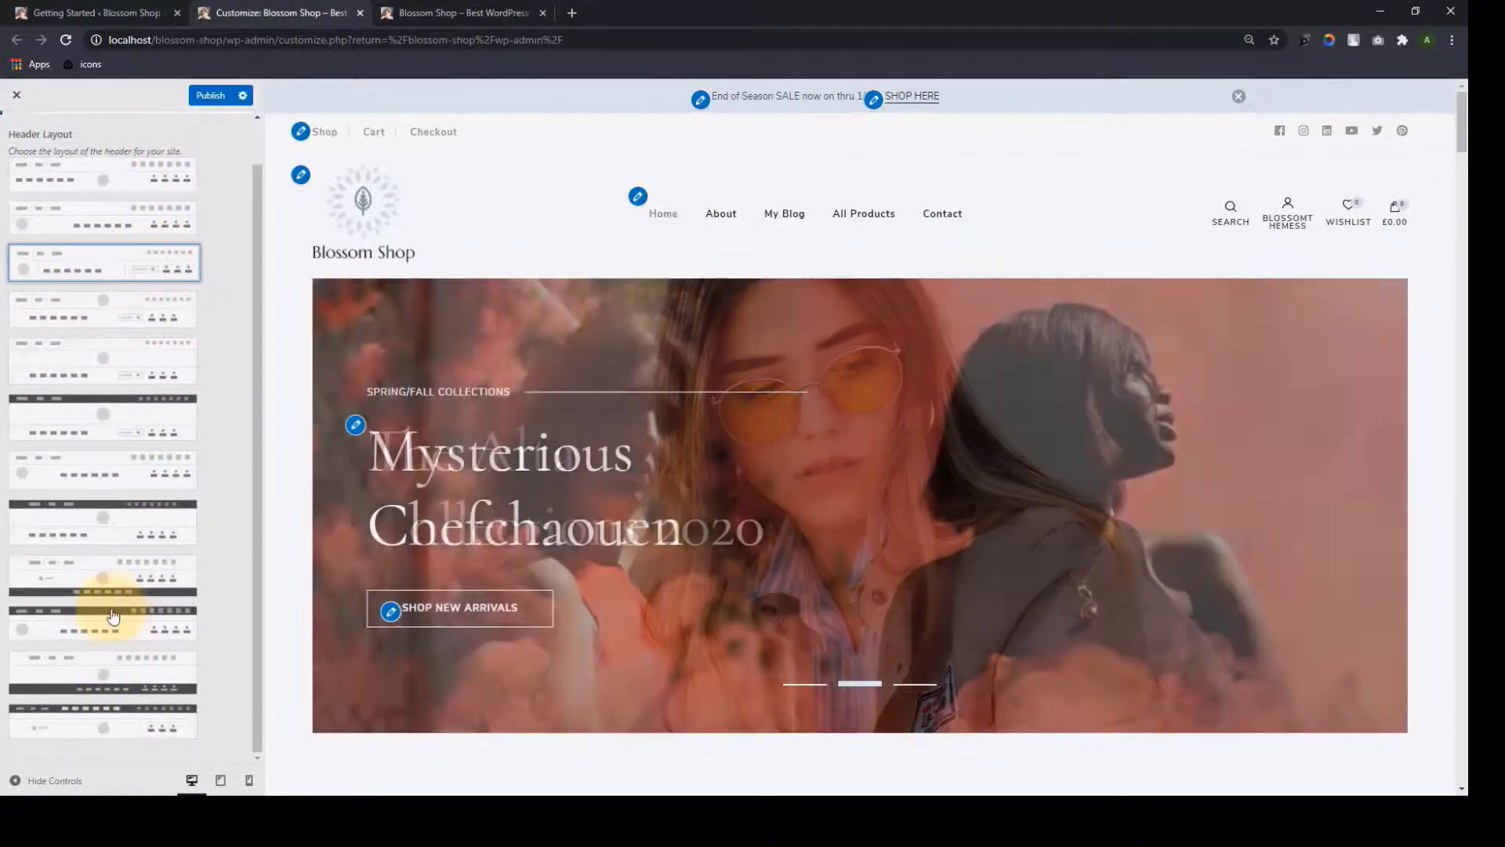
click(113, 617)
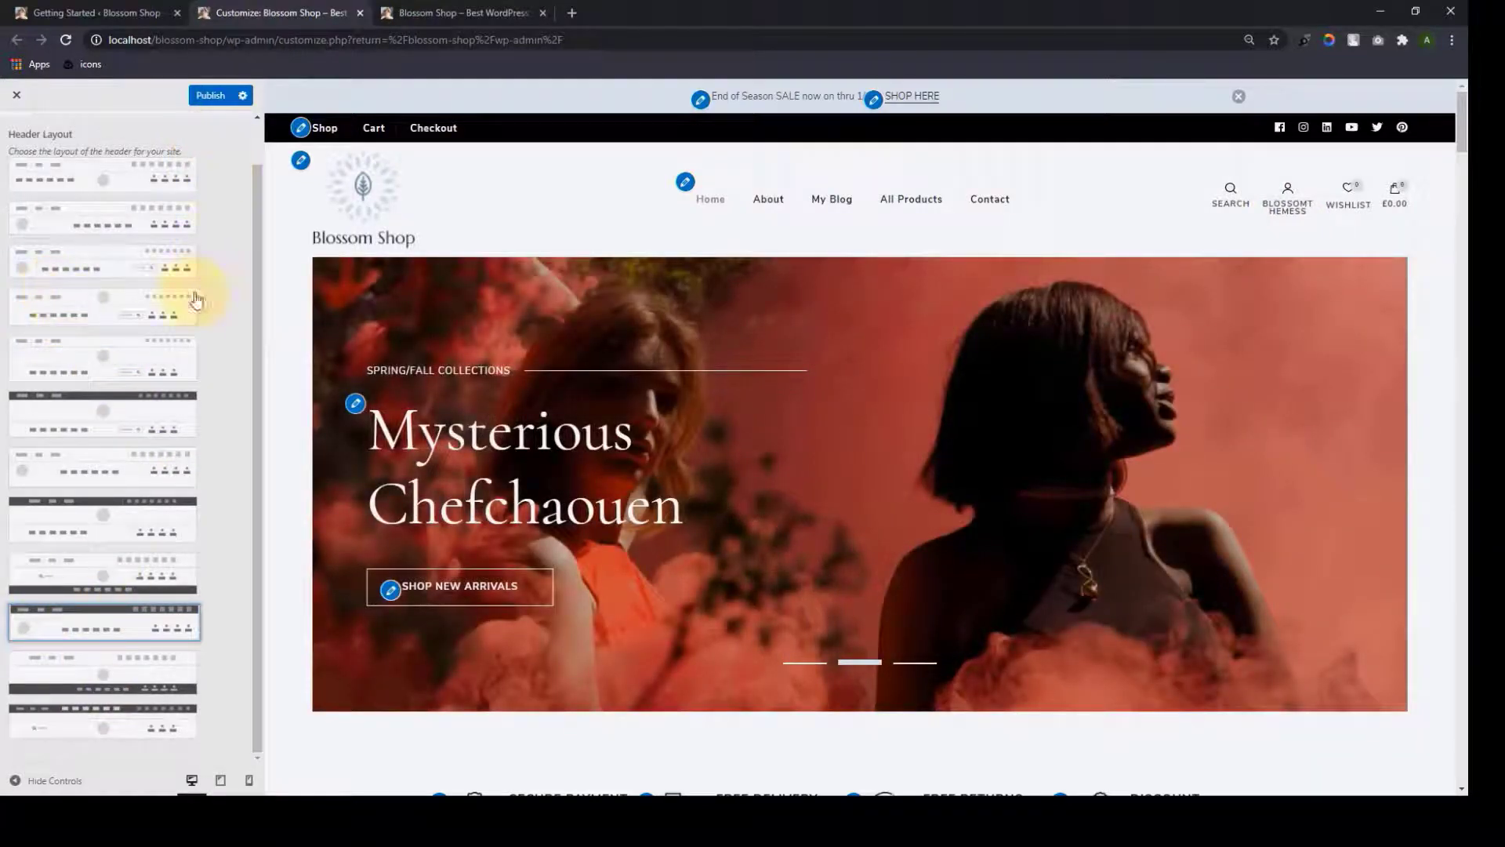
scroll(202, 243, up, 1)
scroll(198, 470, down, 1)
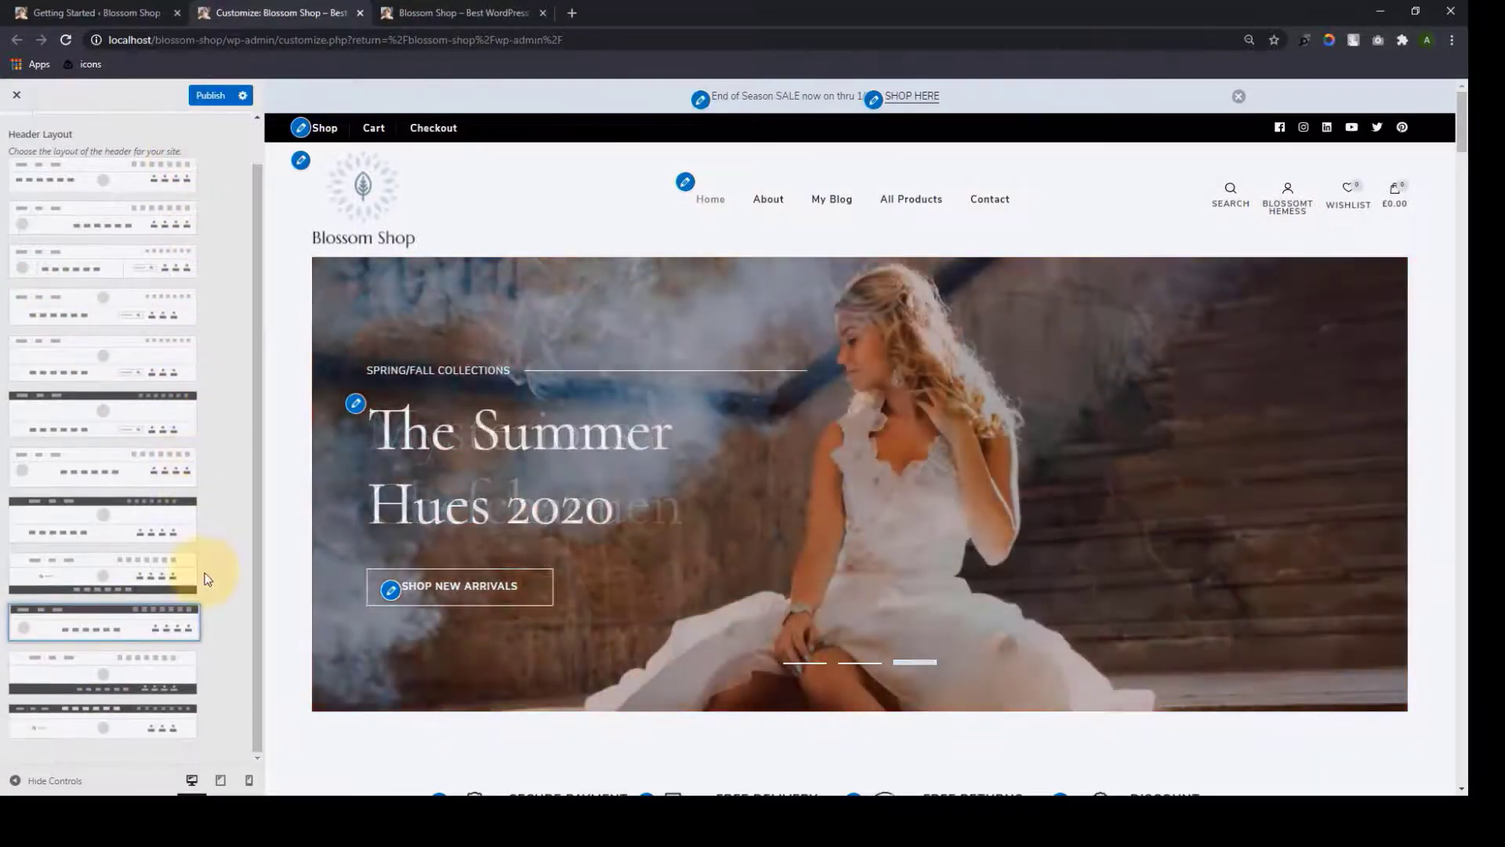
scroll(210, 553, up, 1)
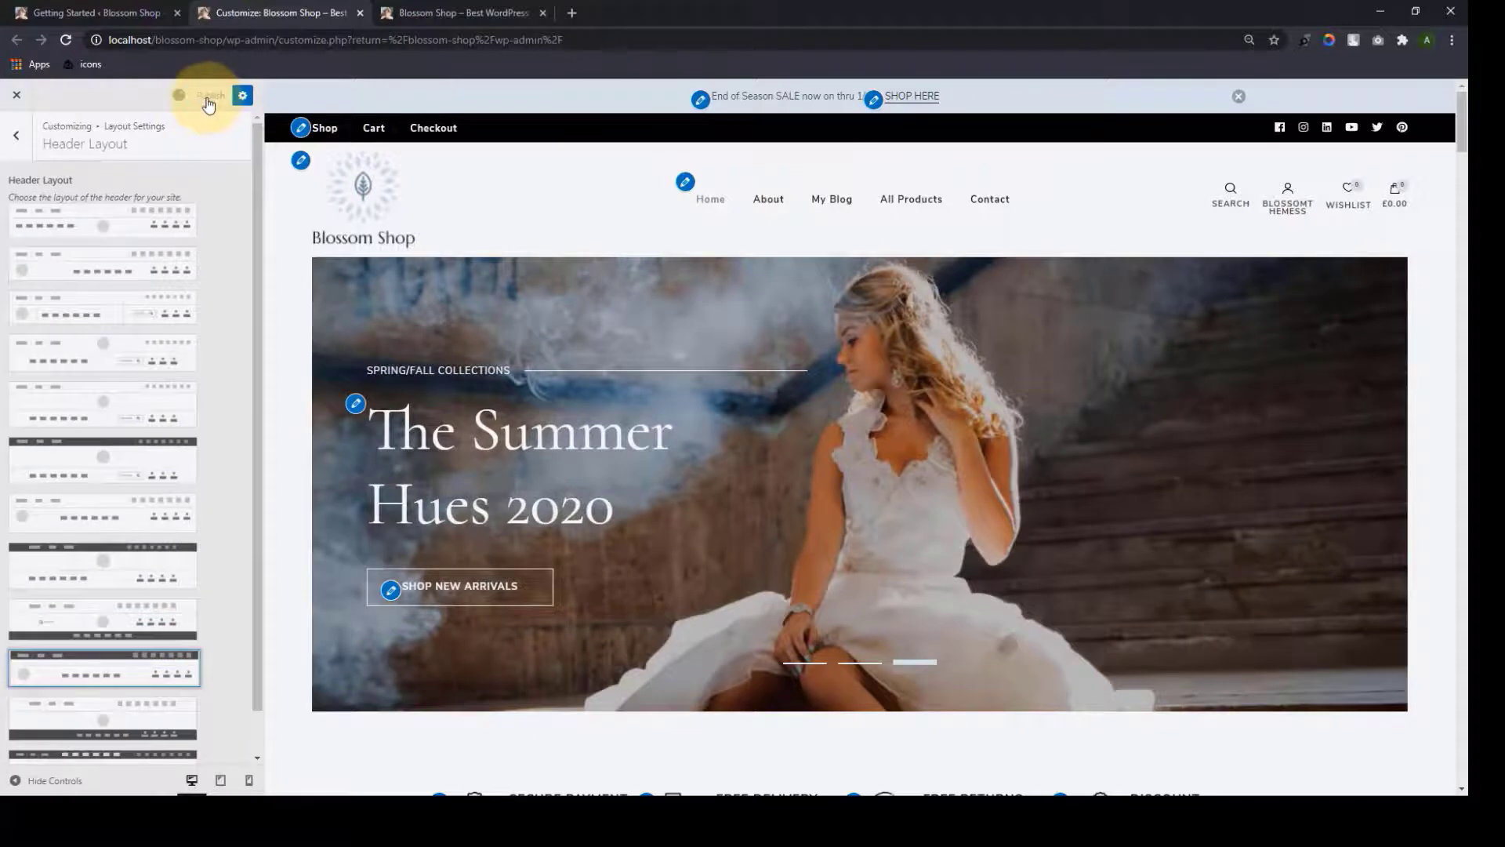
scroll(189, 548, down, 1)
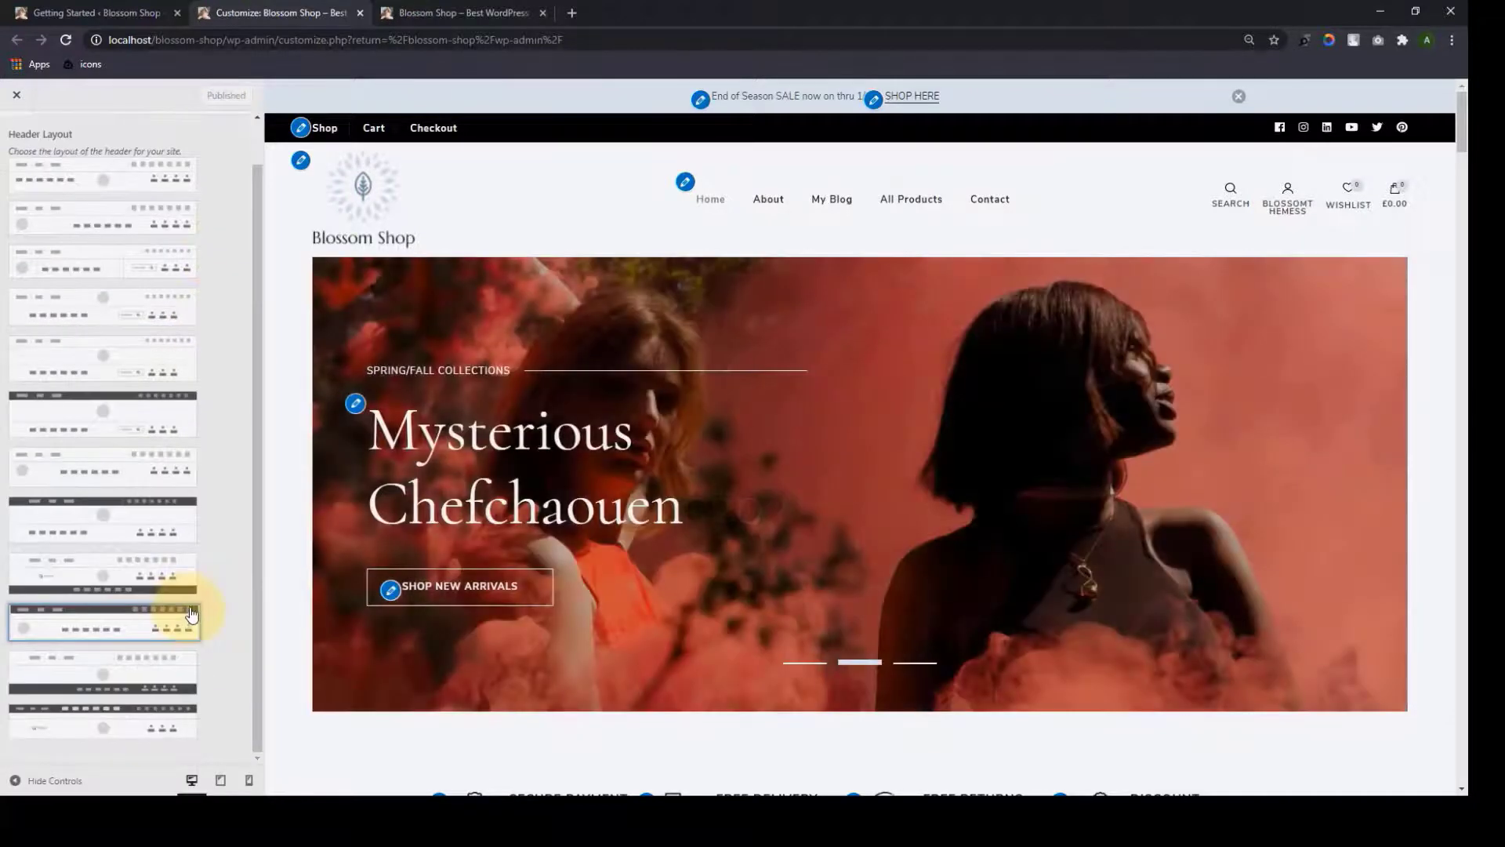
scroll(192, 613, up, 1)
scroll(180, 502, down, 1)
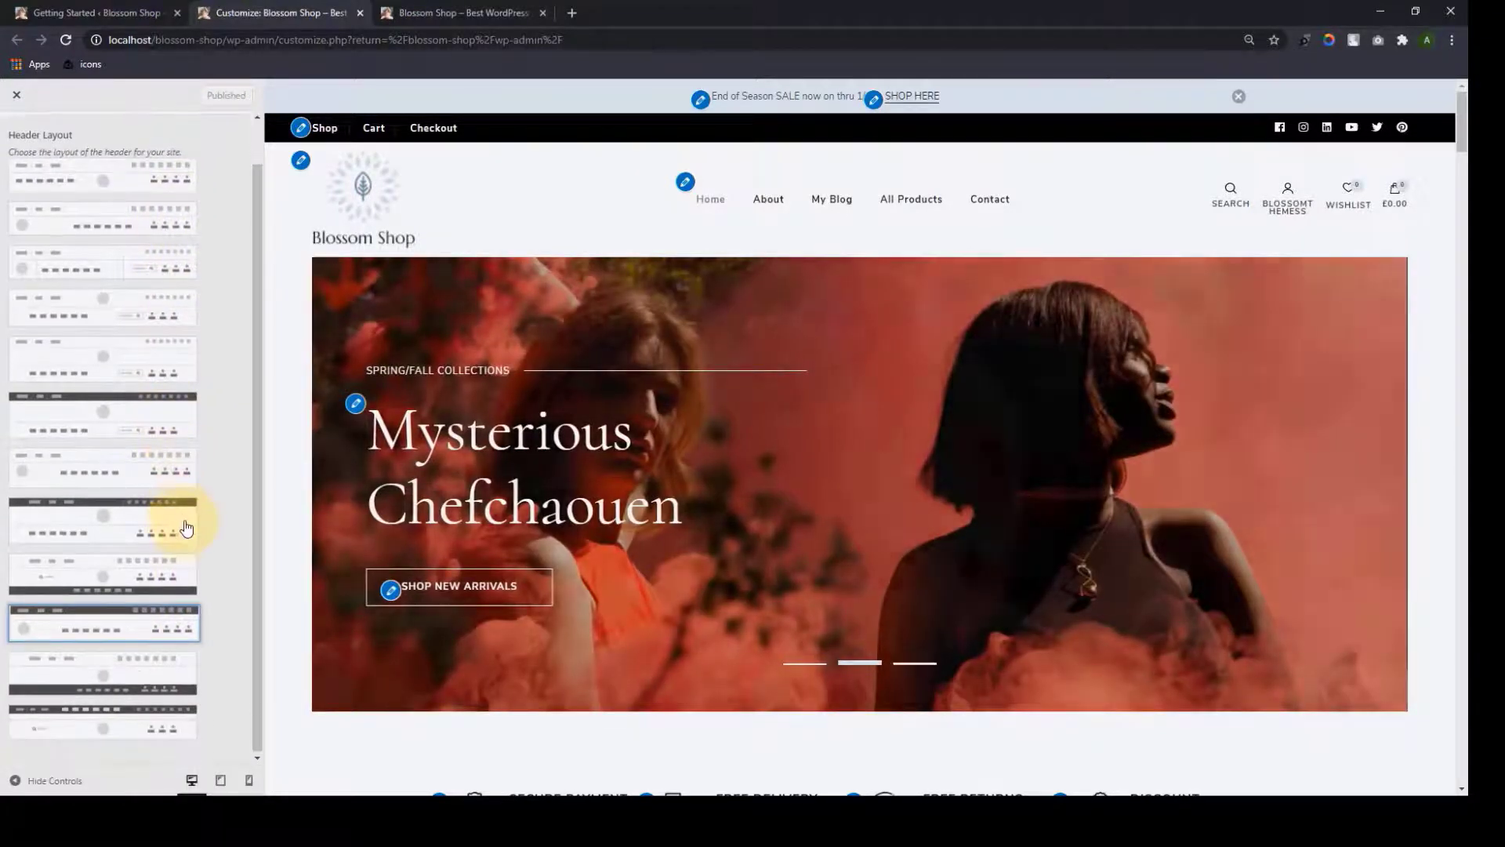
scroll(33, 145, up, 1)
click(25, 131)
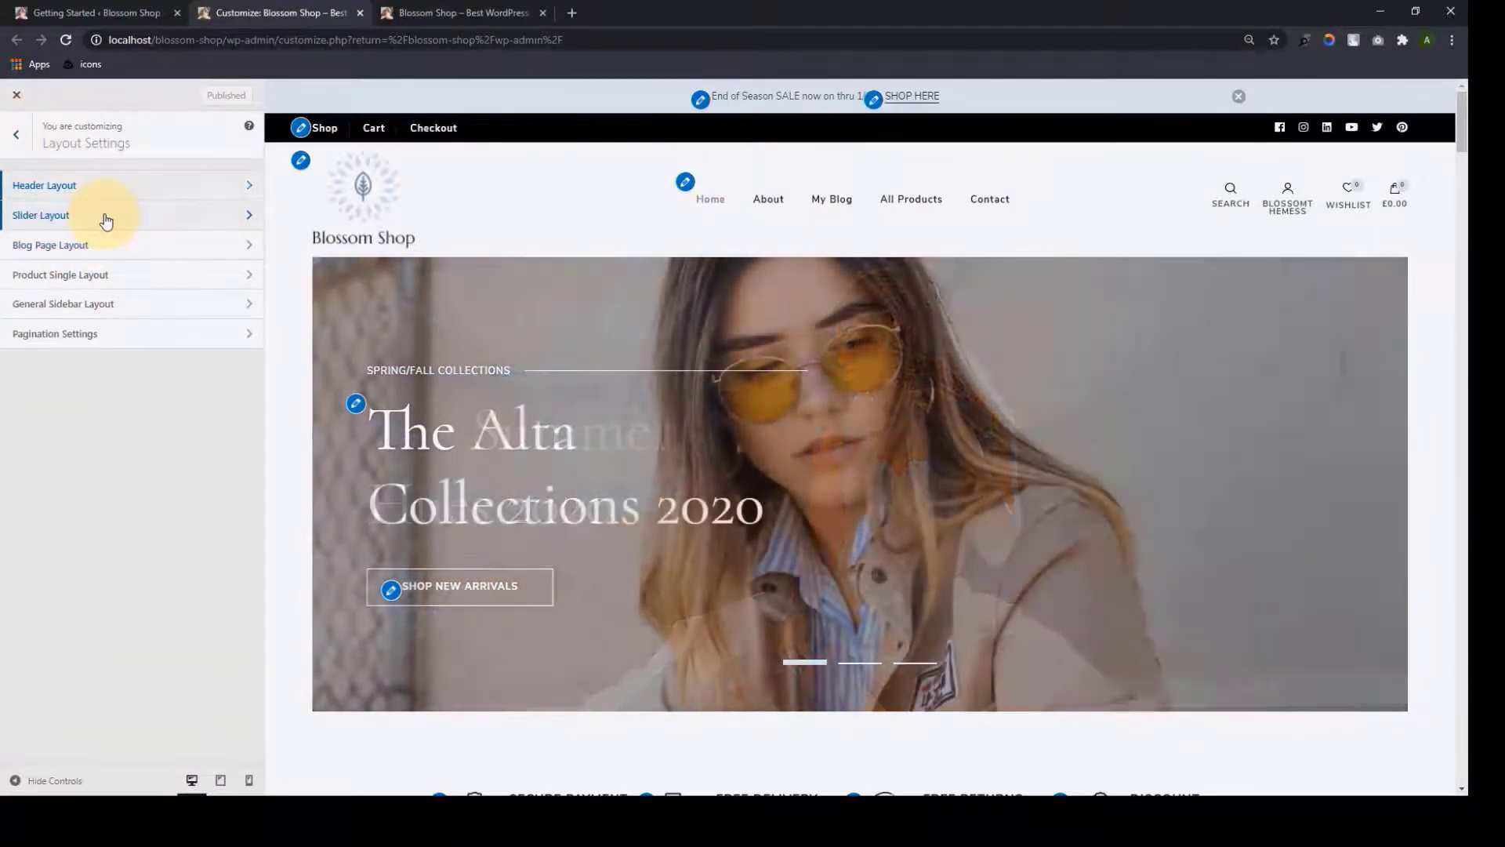
Try several slider layouts, then publish the first full-width one with text over the image
click(106, 217)
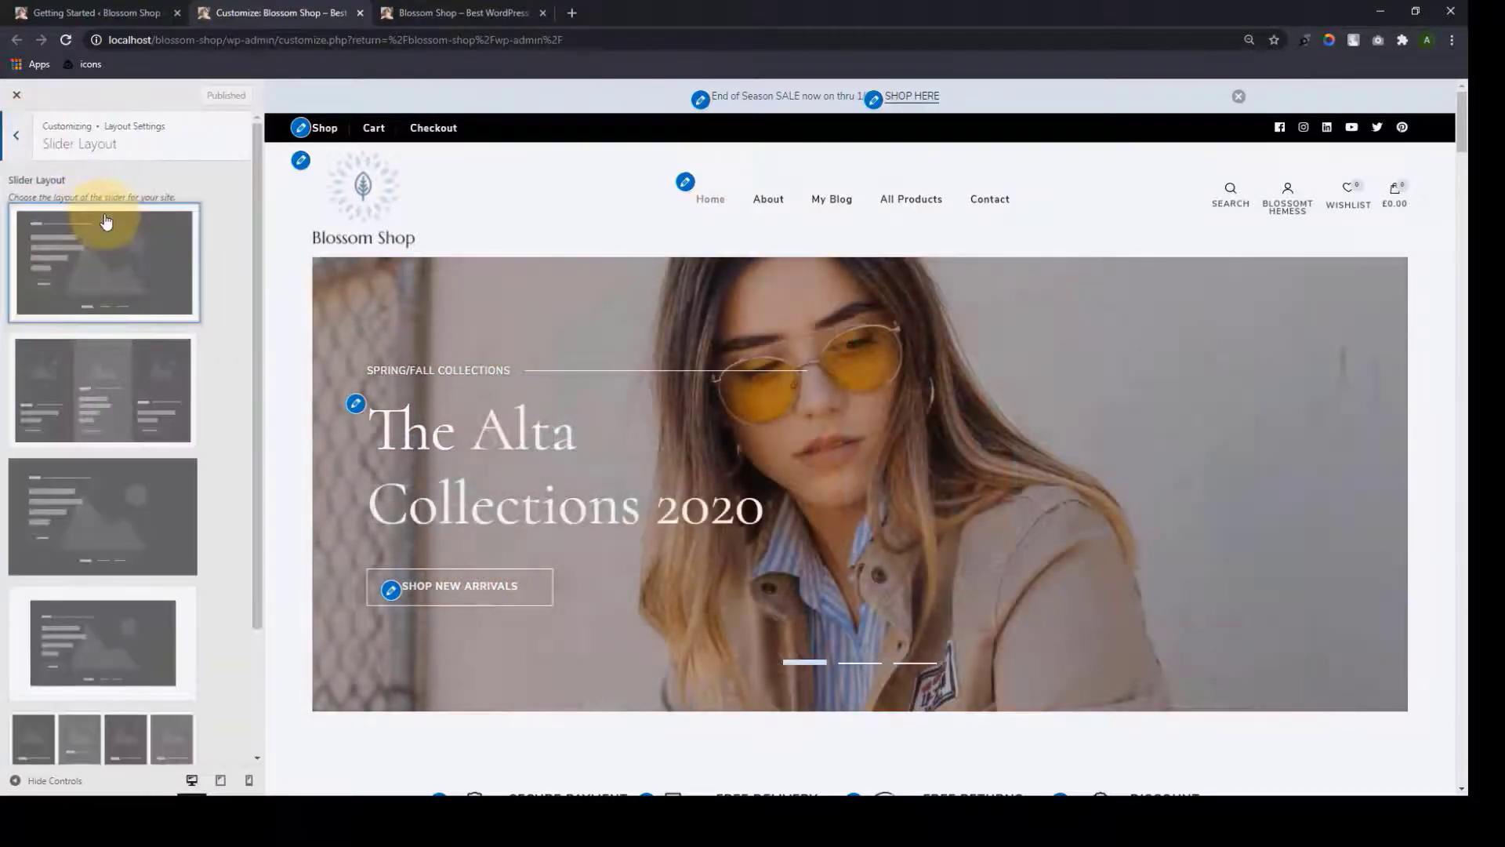
scroll(124, 306, down, 3)
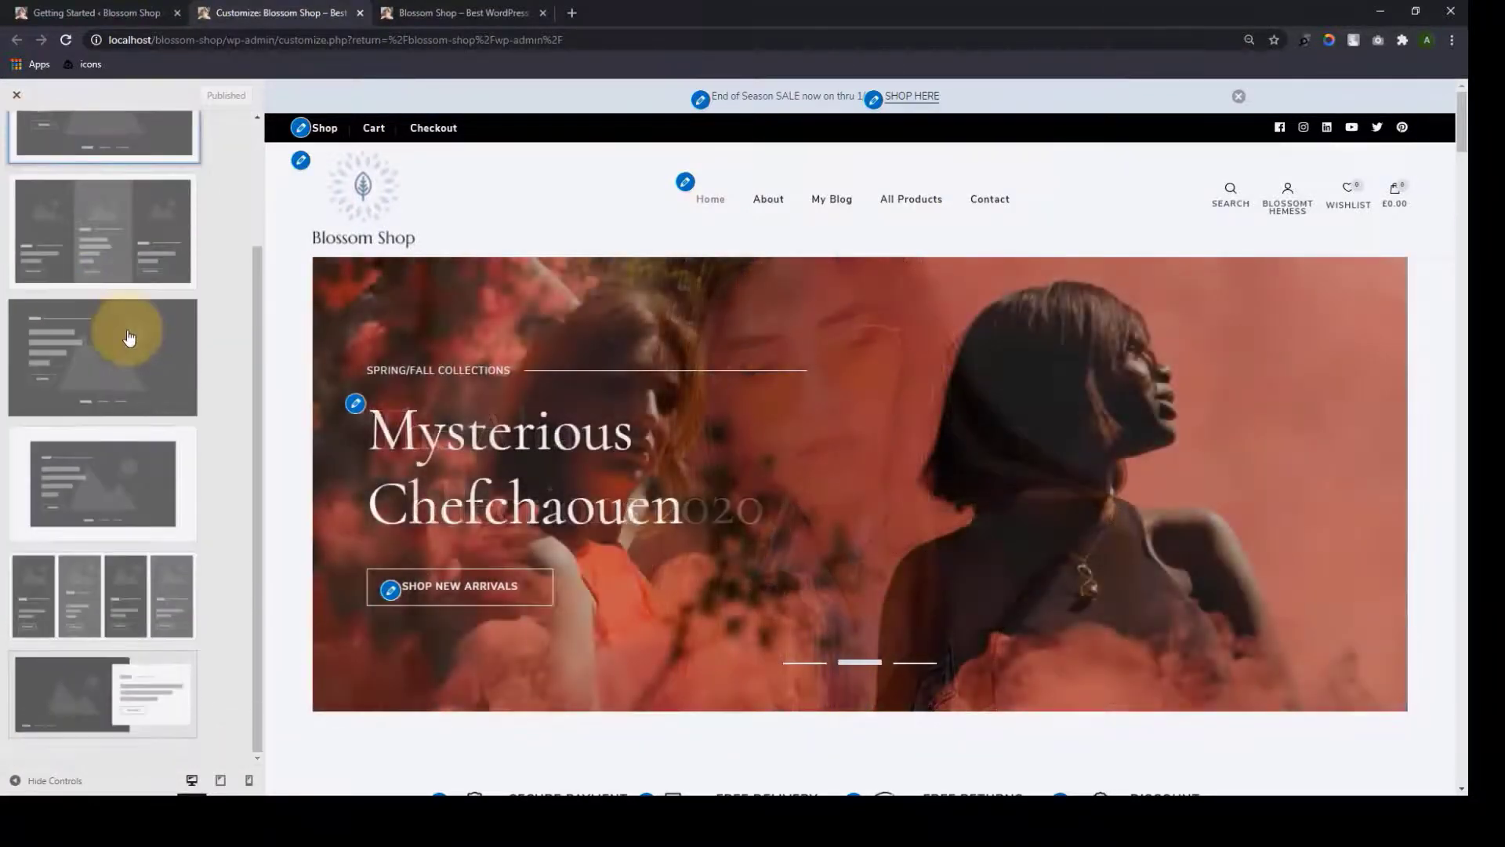
scroll(161, 627, up, 3)
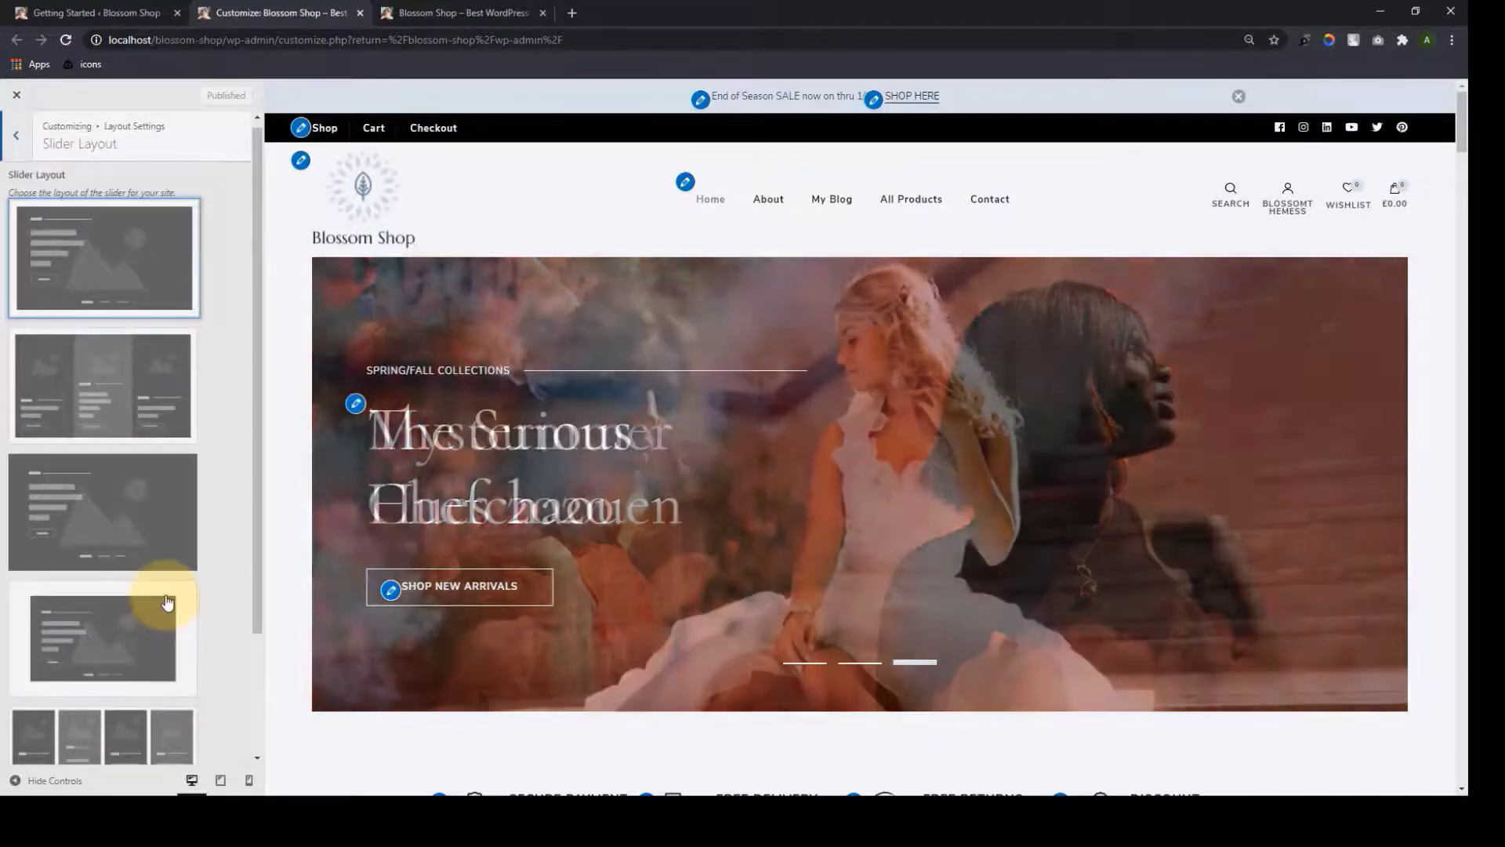
click(157, 400)
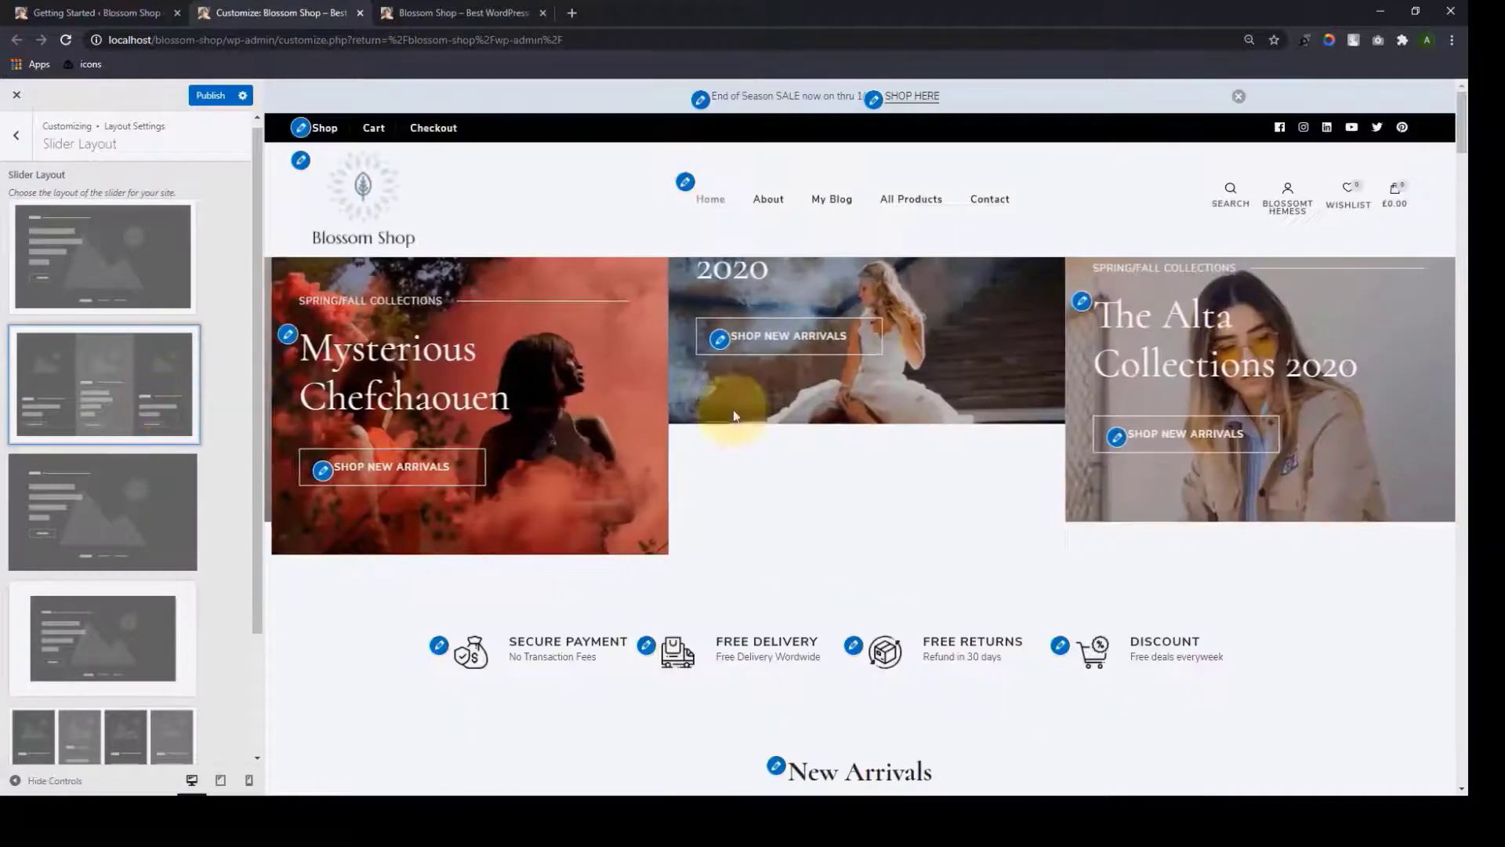
scroll(156, 396, down, 2)
click(153, 392)
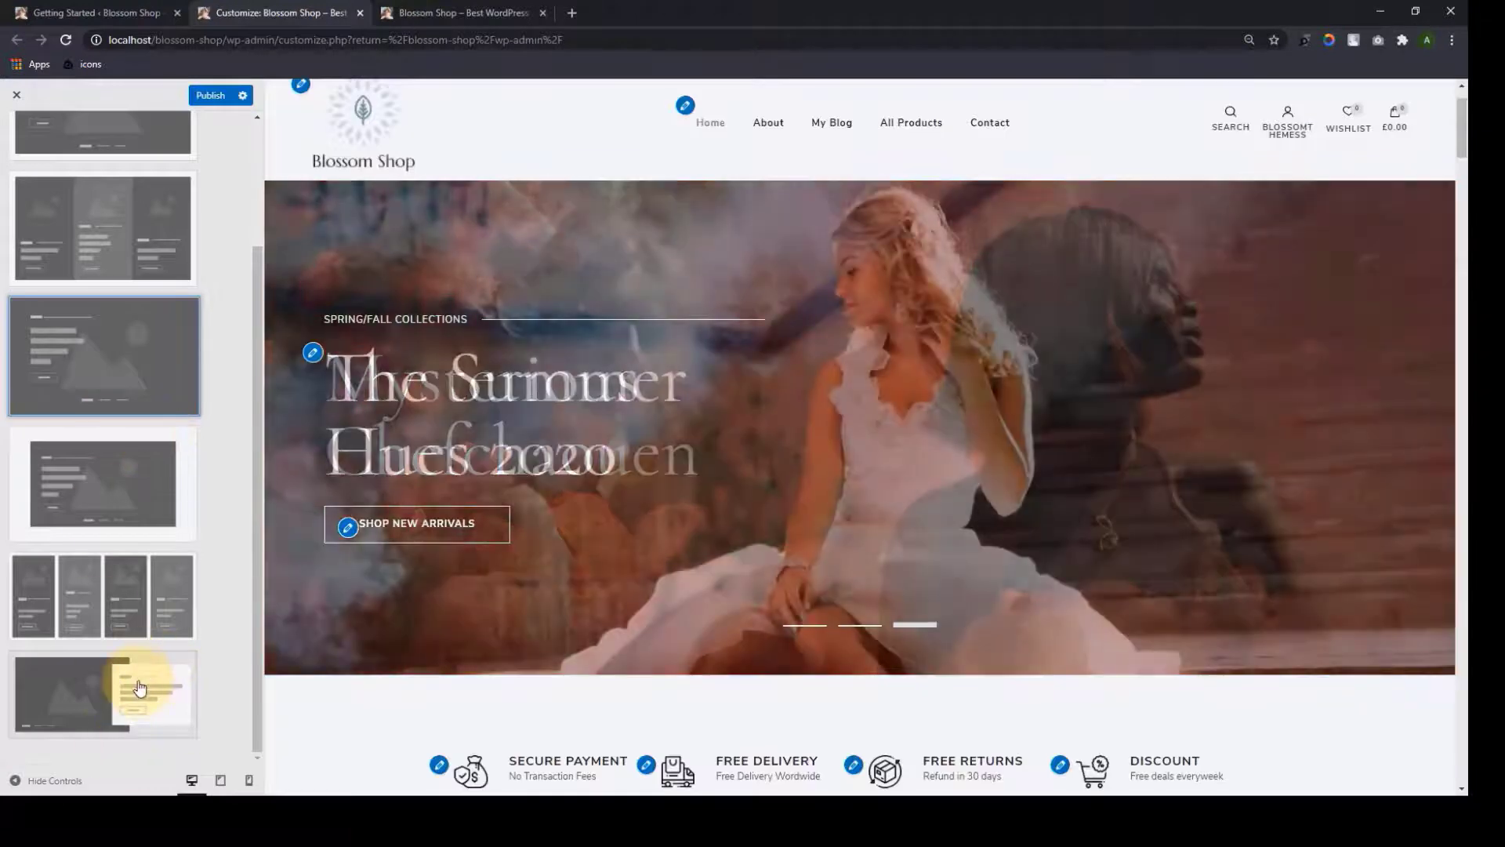
click(139, 690)
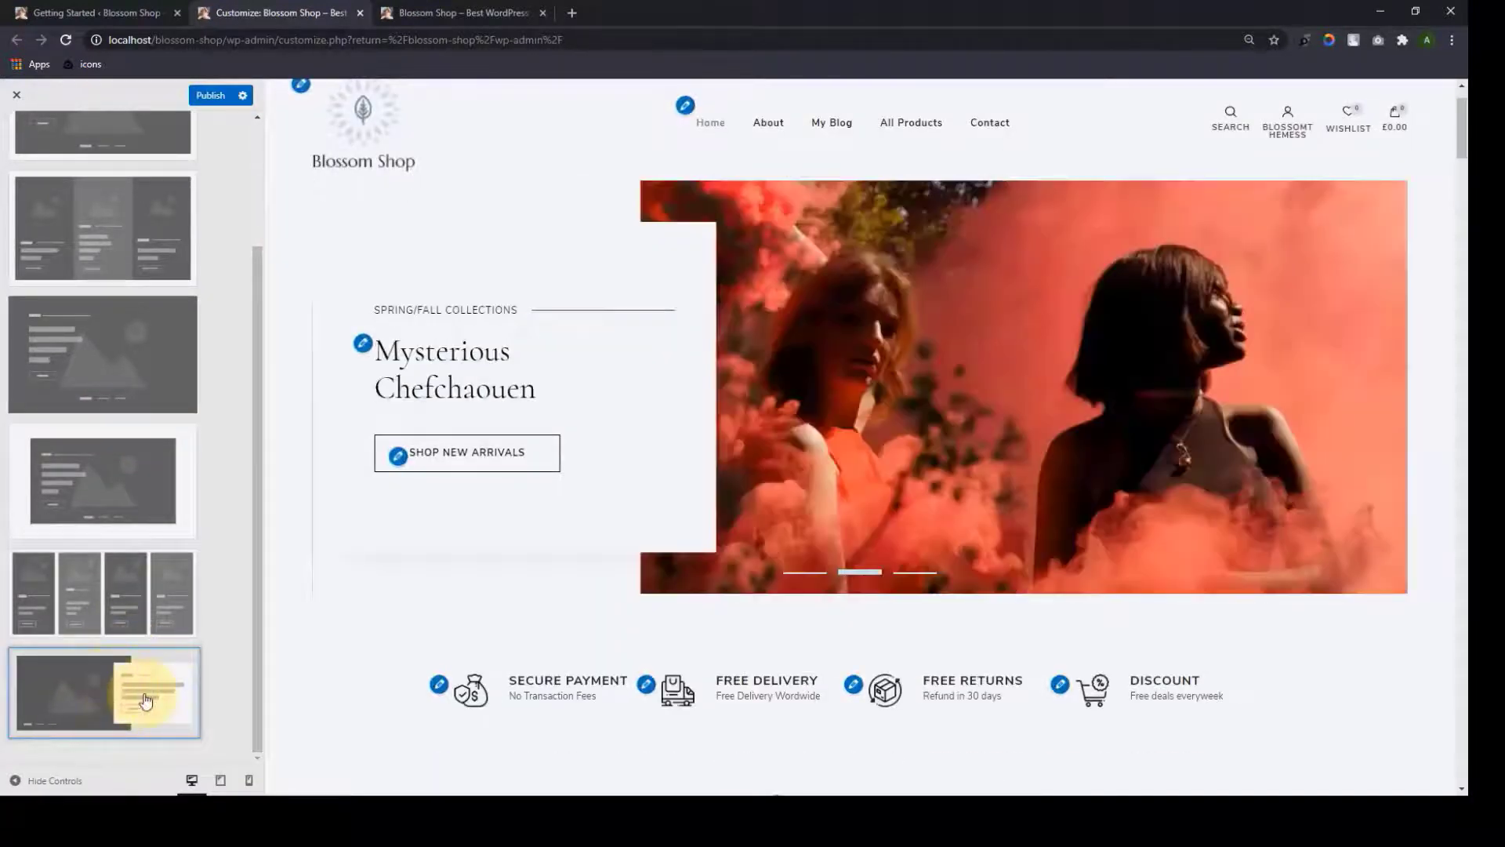
scroll(94, 595, up, 3)
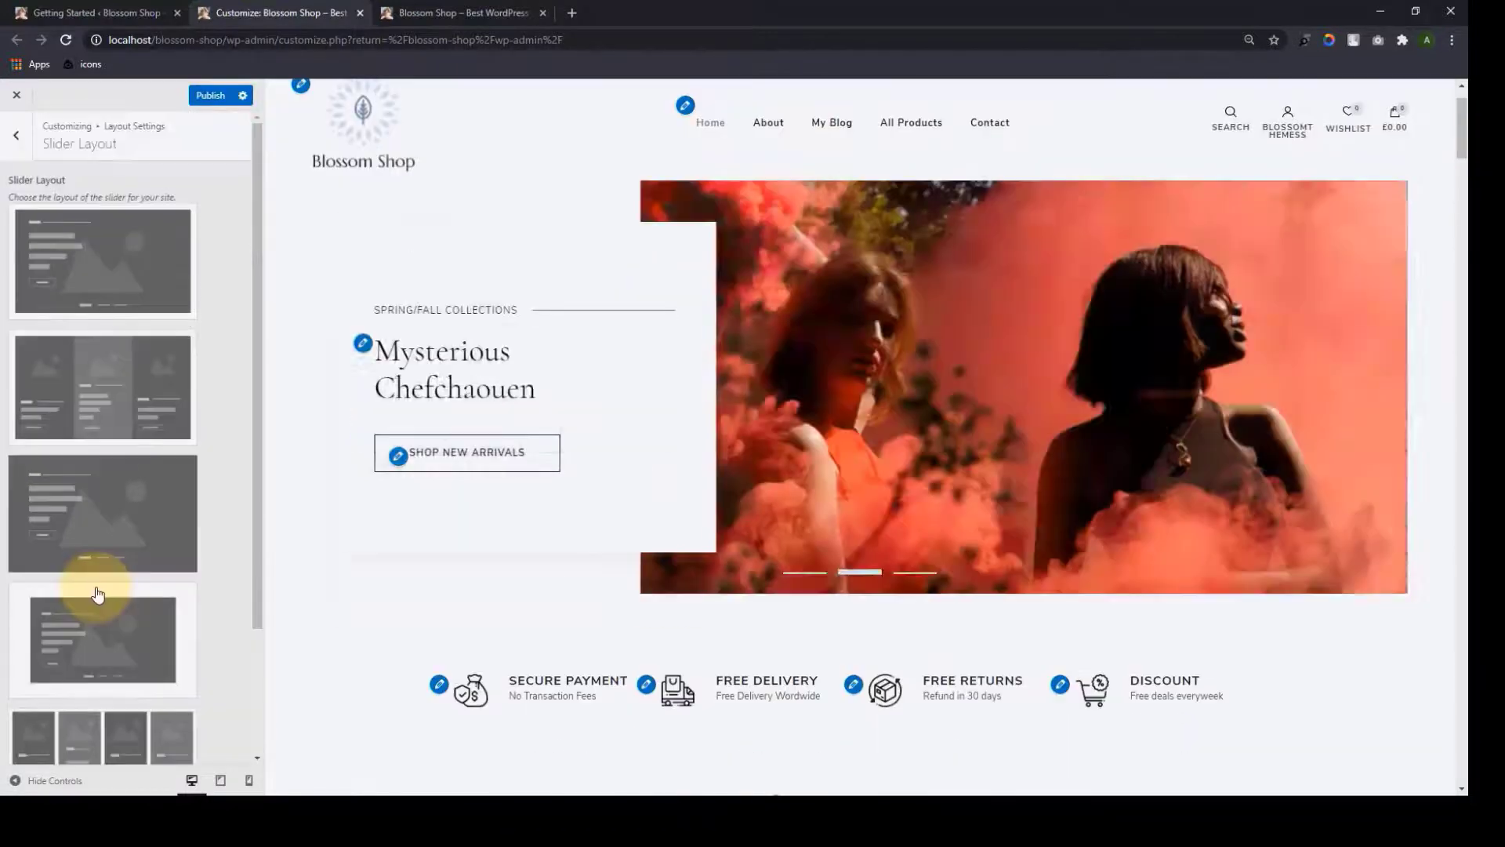
click(133, 252)
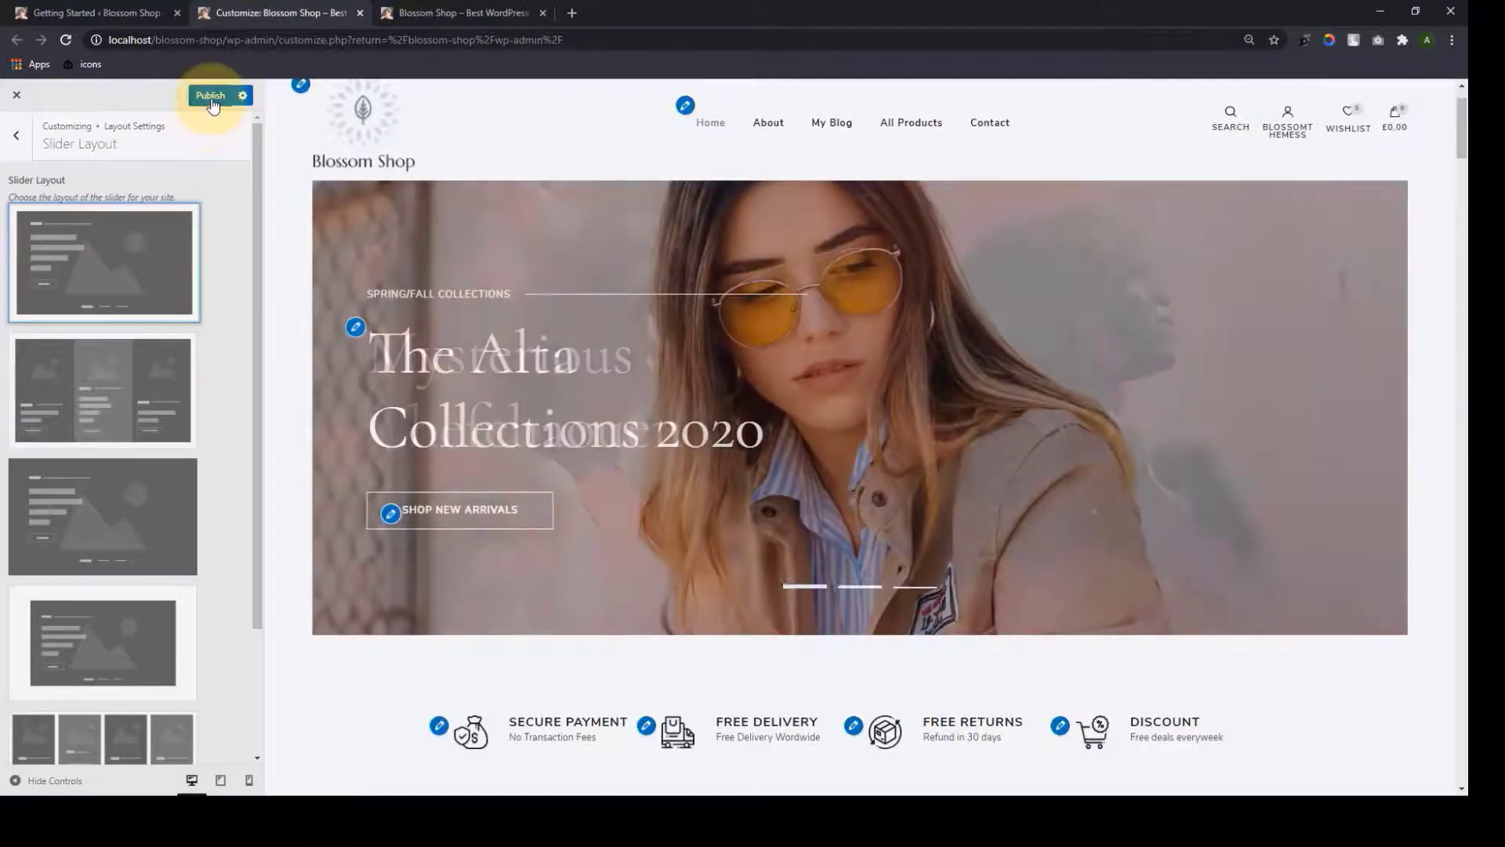
click(211, 96)
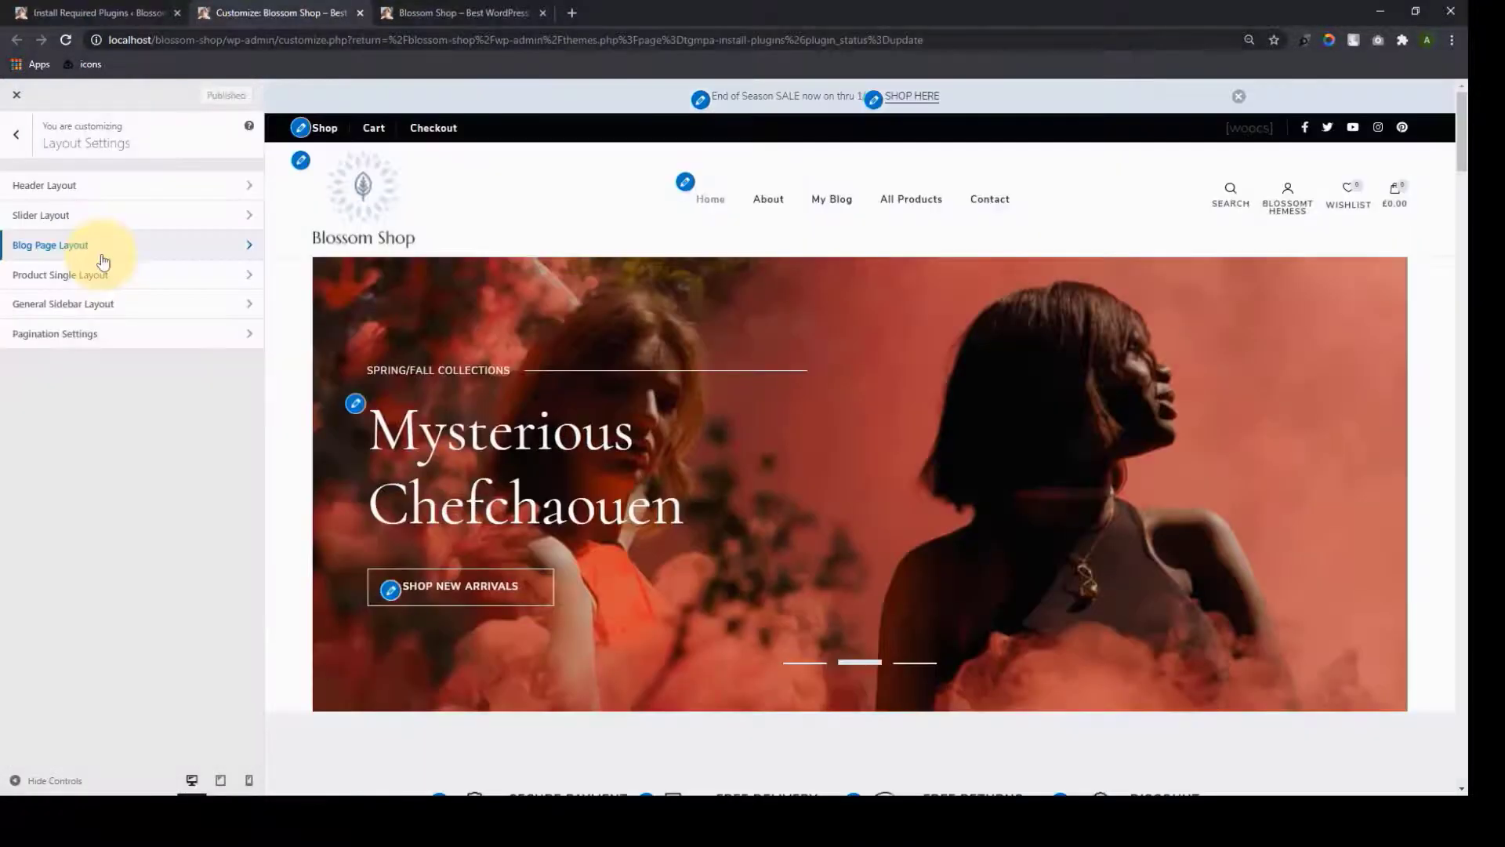
Open the Blog Page Layout choices
click(102, 255)
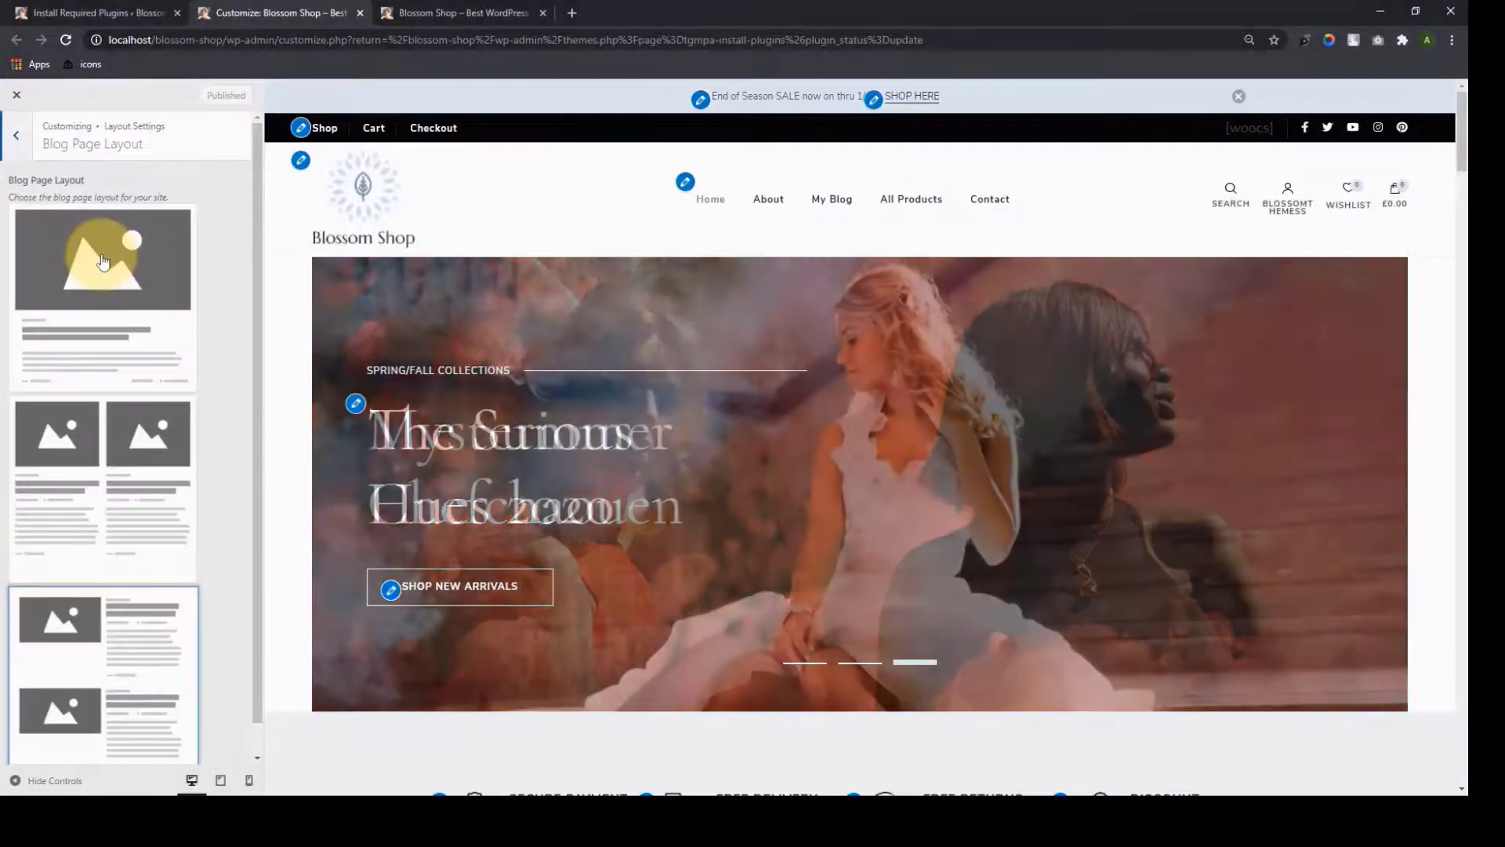
scroll(128, 592, down, 1)
scroll(155, 567, up, 1)
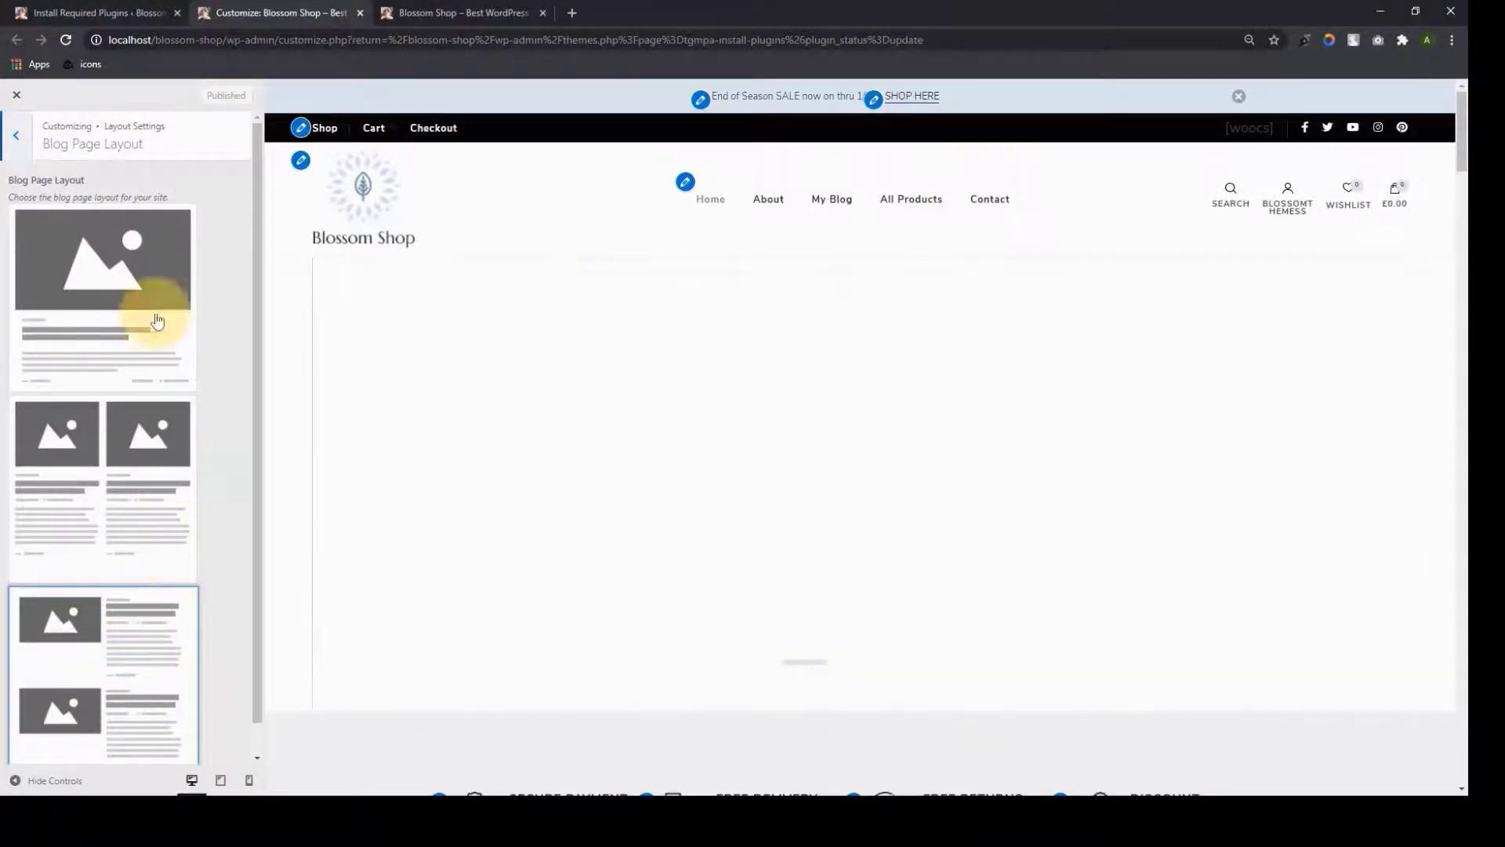
Open Product Single Layout and preview the A Denim Jacket product page
click(14, 136)
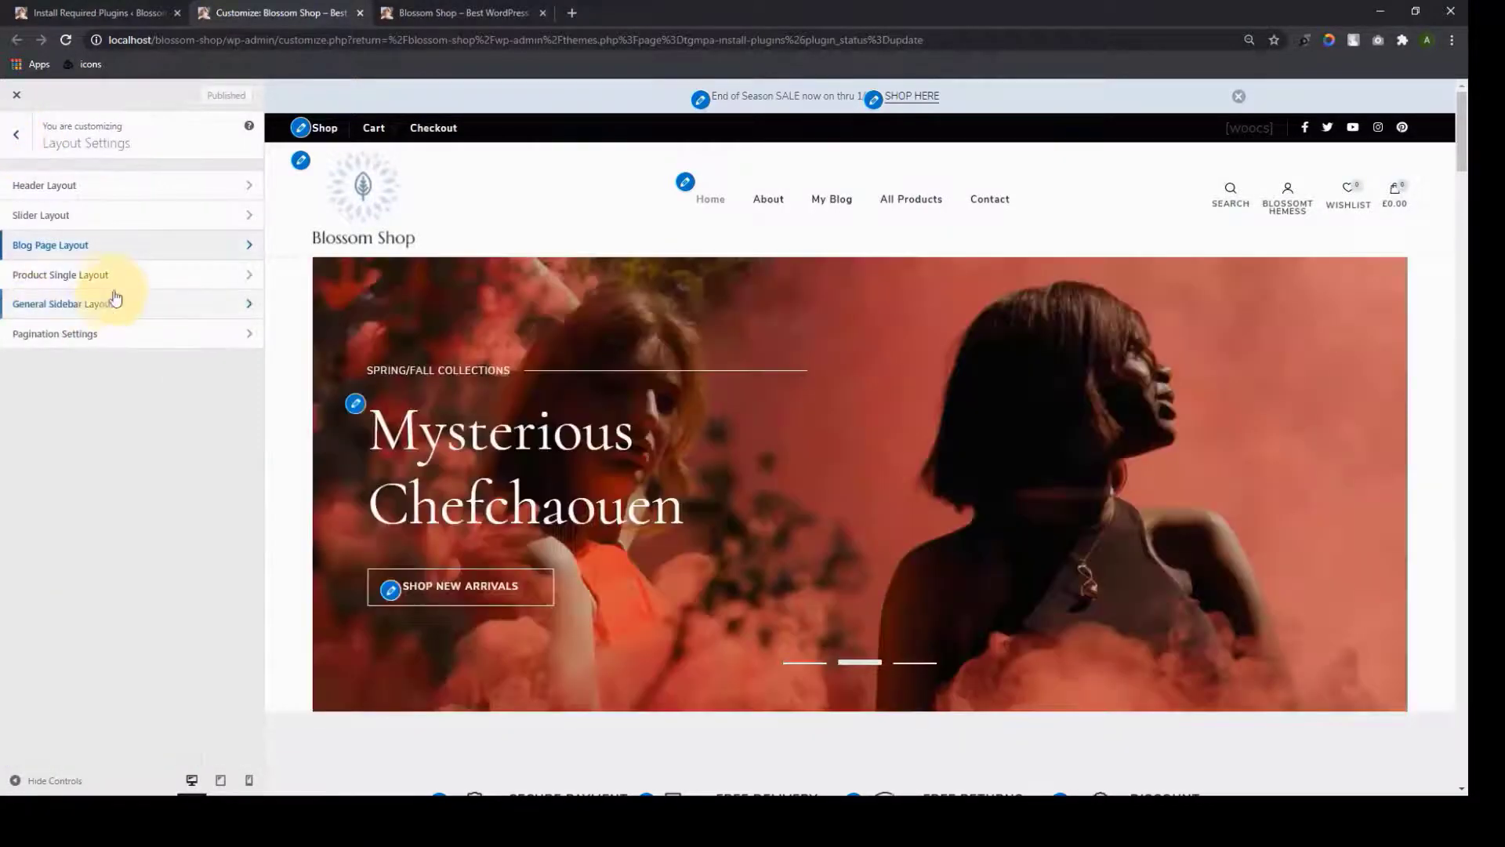
click(115, 286)
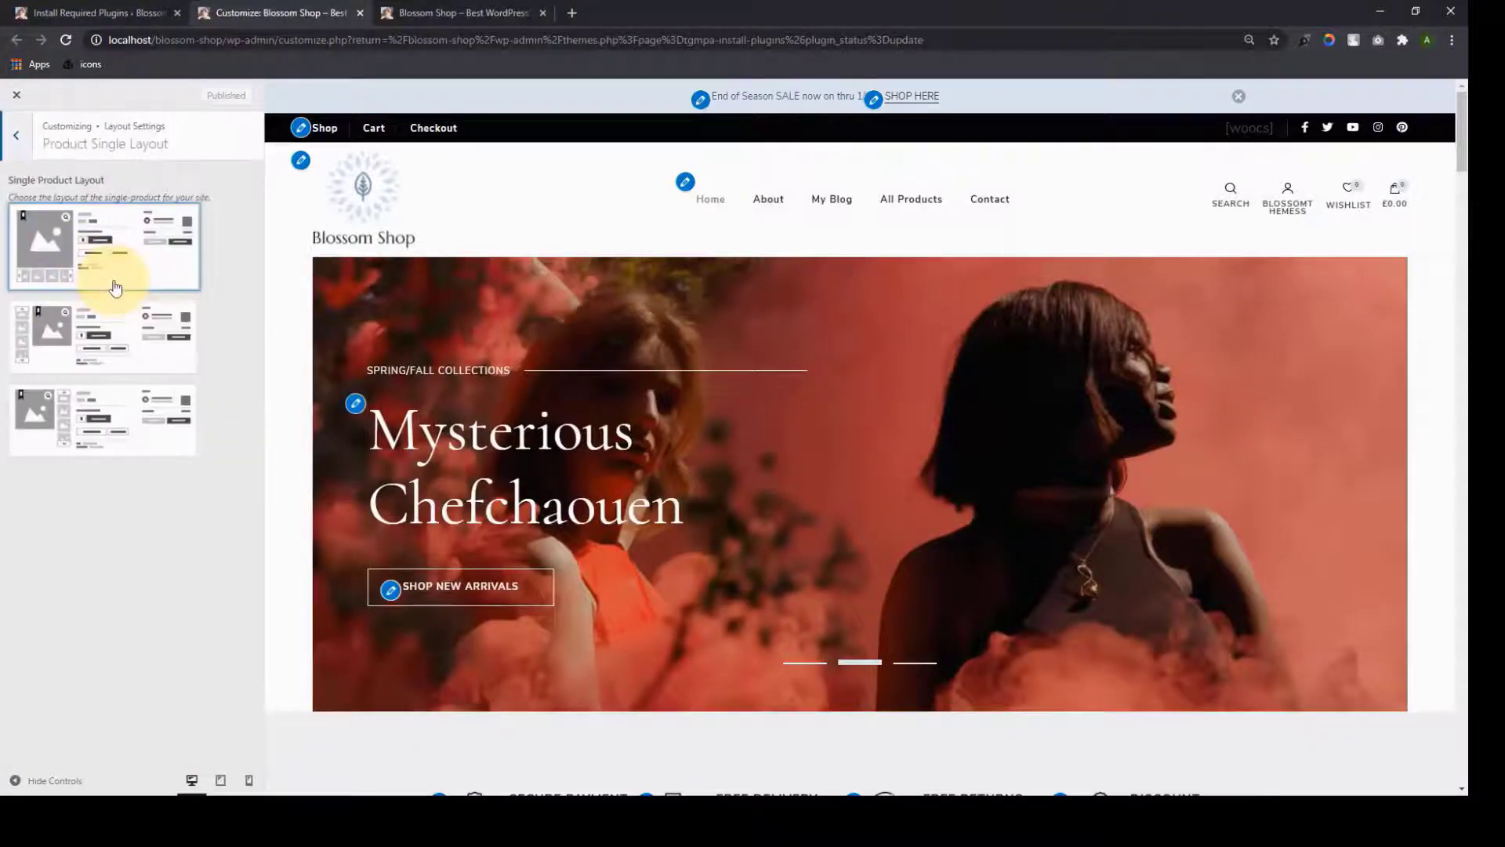
click(115, 286)
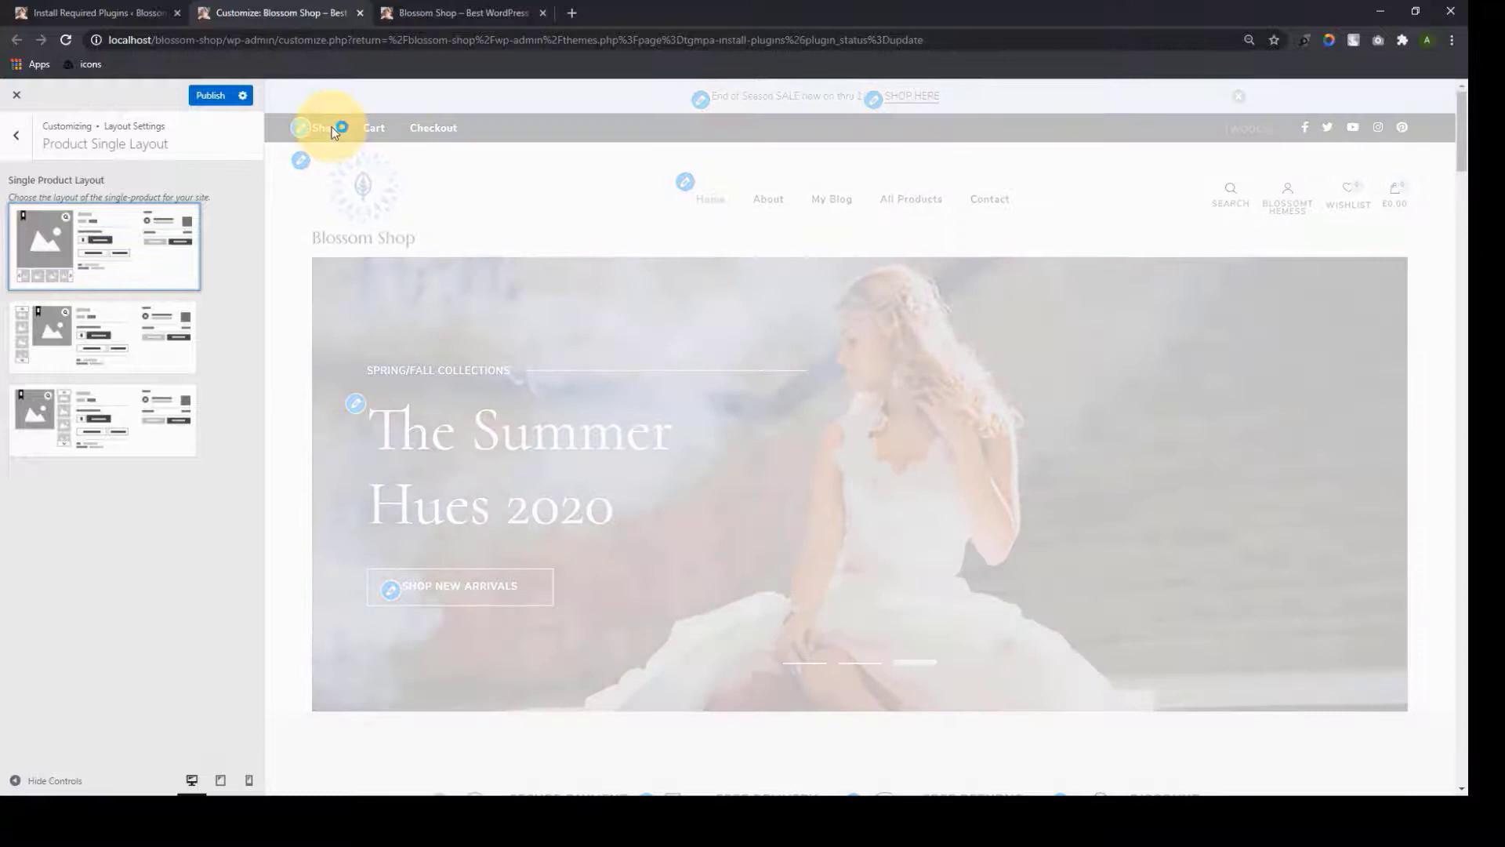
click(332, 131)
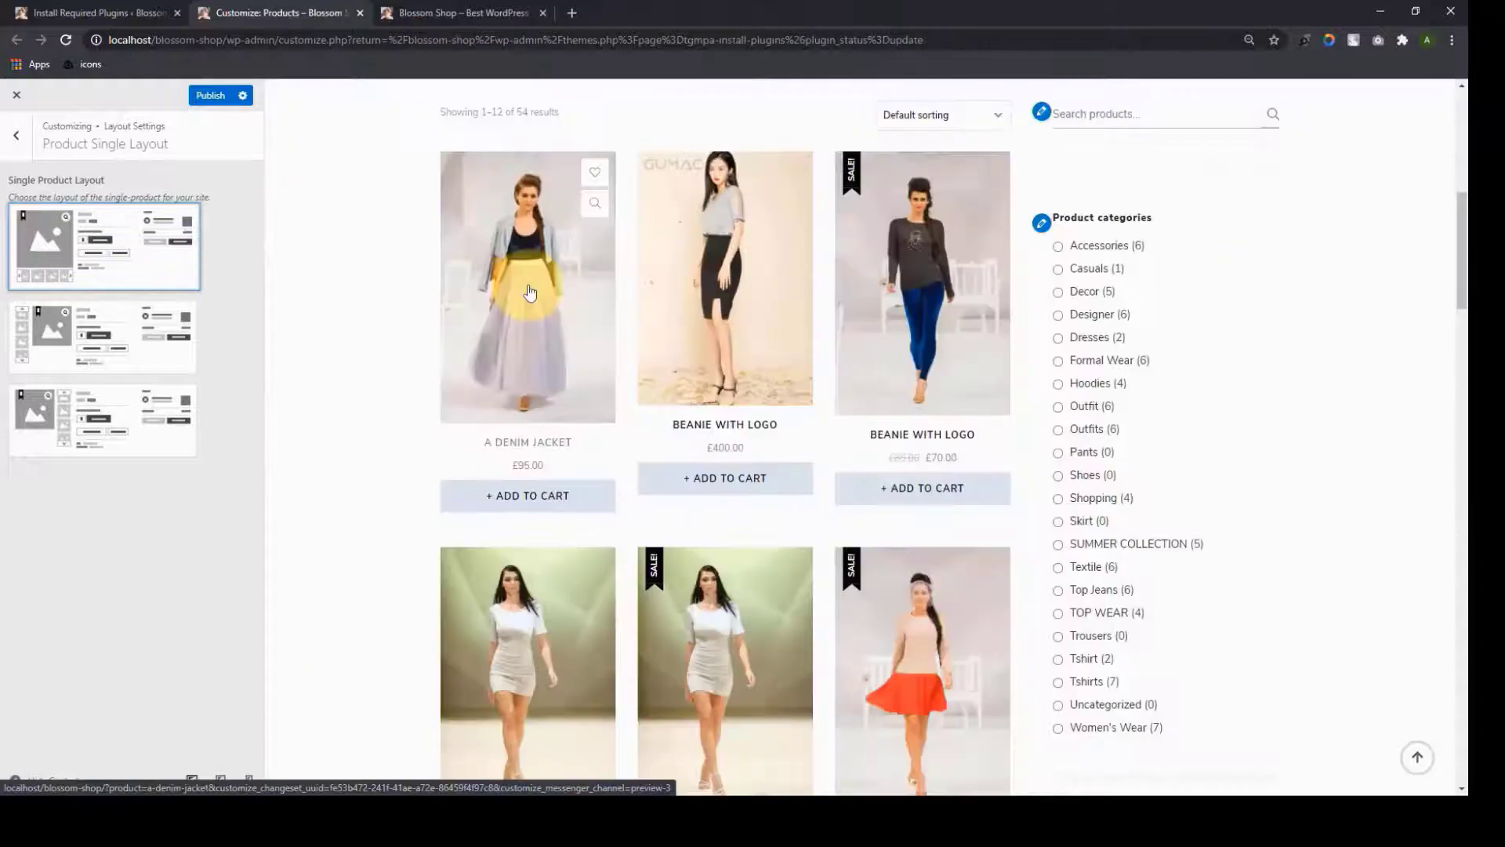
click(530, 293)
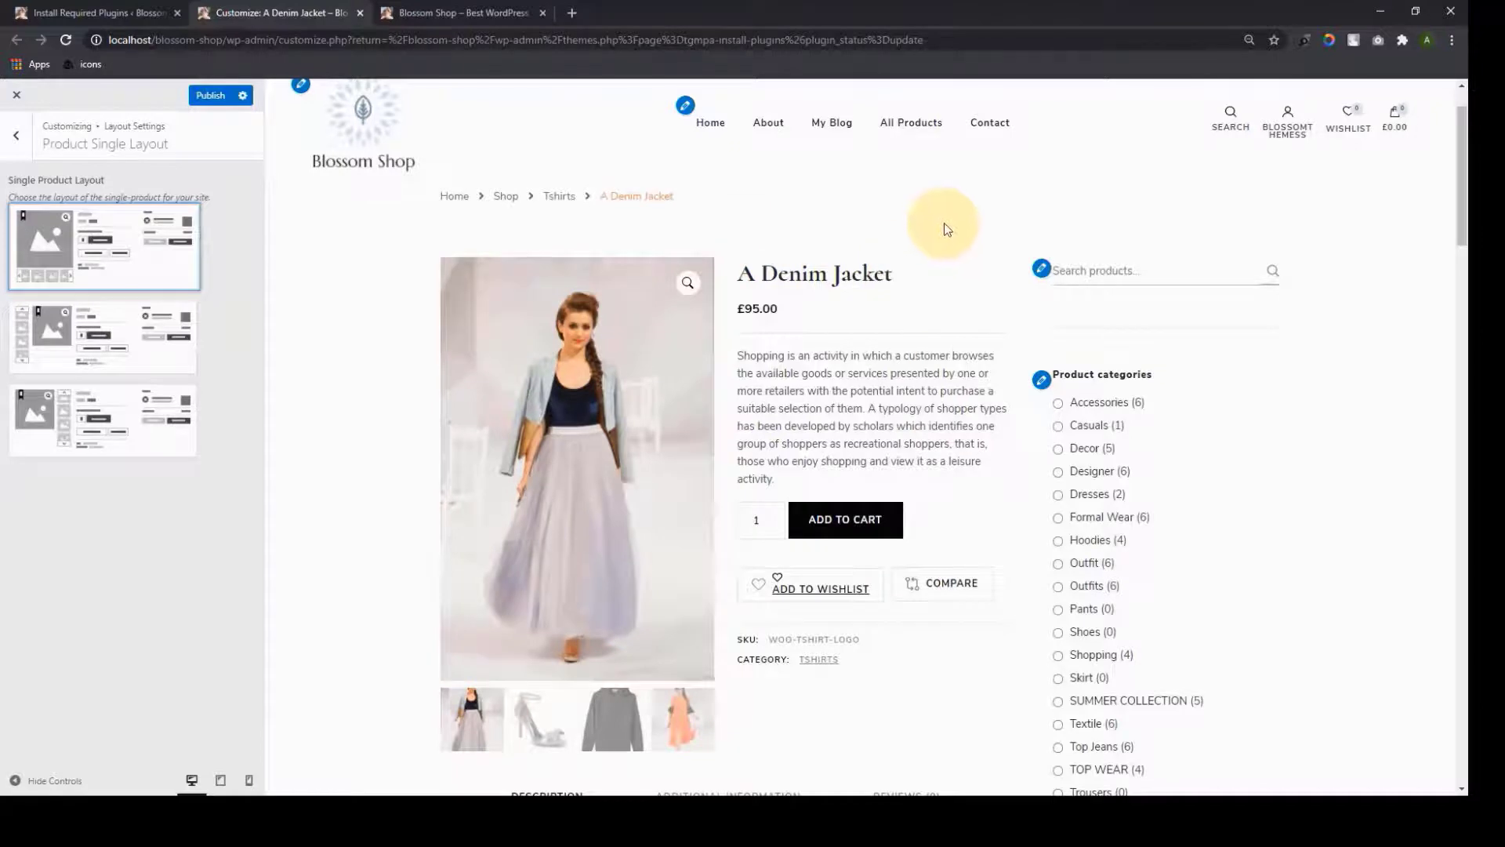
Try each product layout and keep the second, with gallery thumbnails left of the image
scroll(564, 352, down, 1)
click(140, 347)
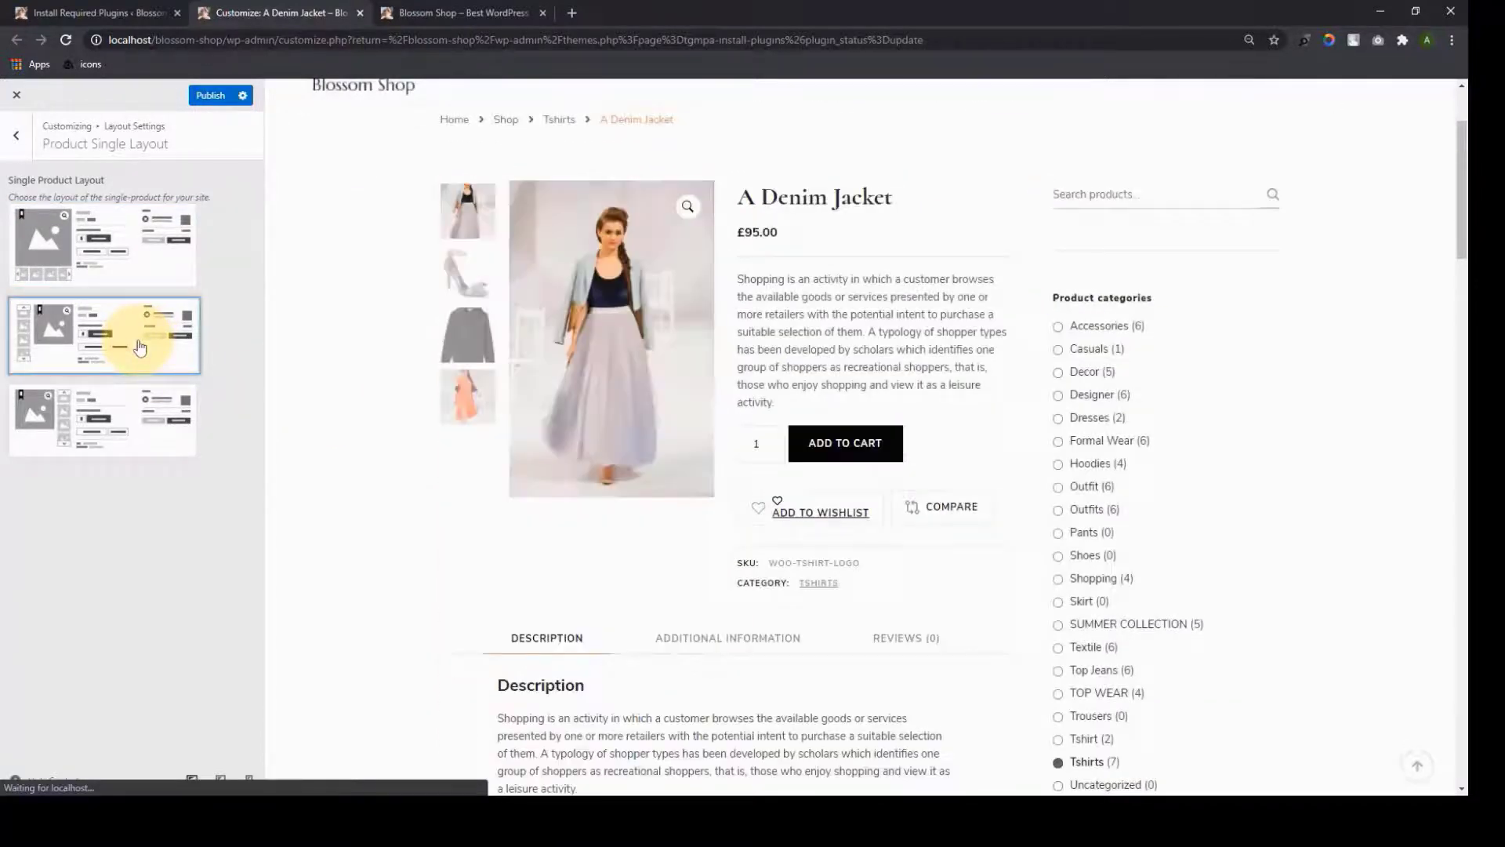
scroll(628, 426, down, 2)
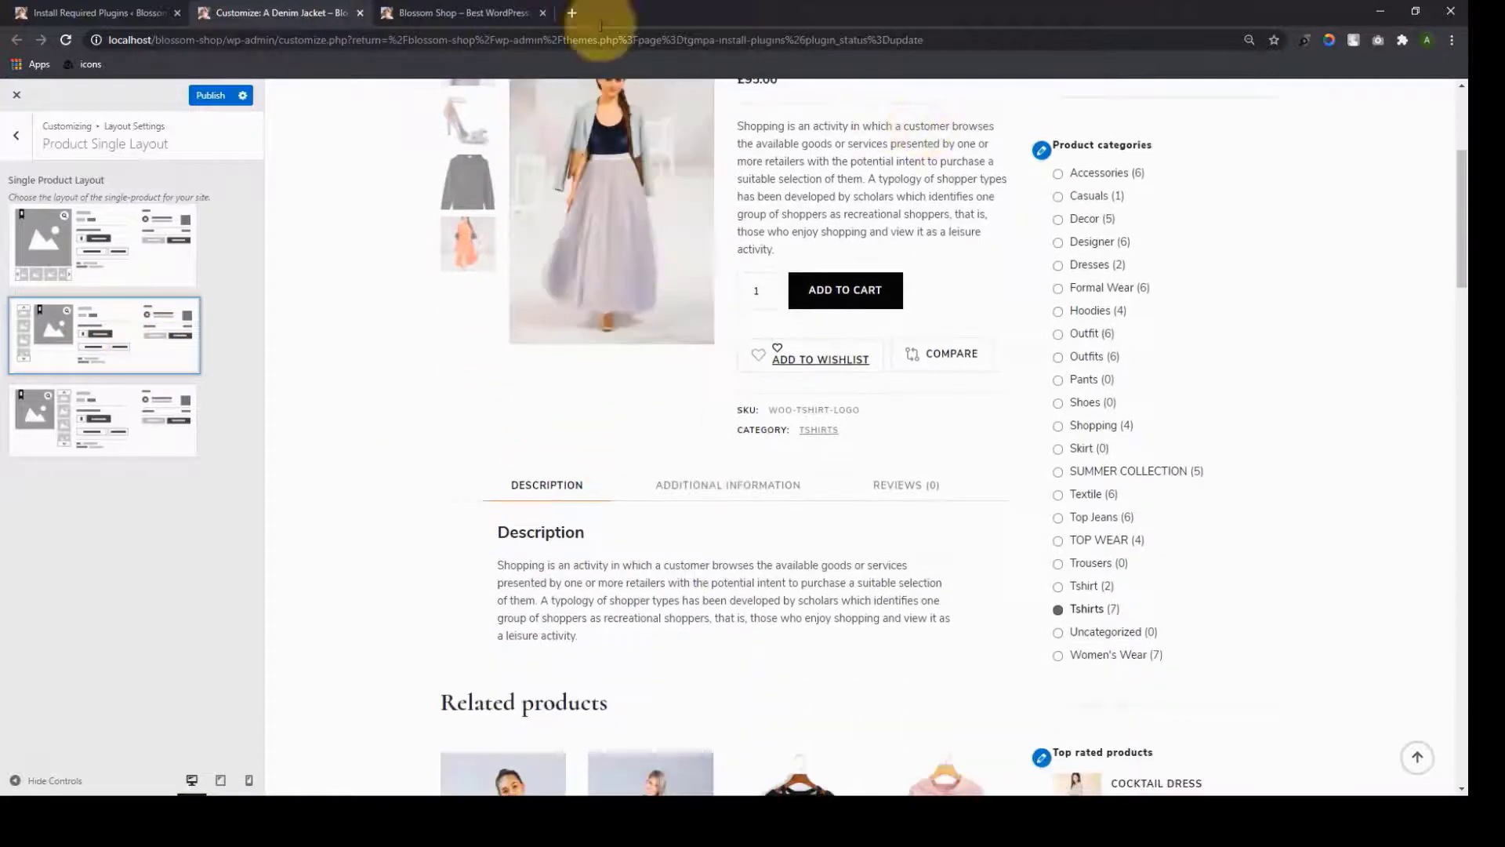
scroll(440, 400, up, 2)
click(137, 426)
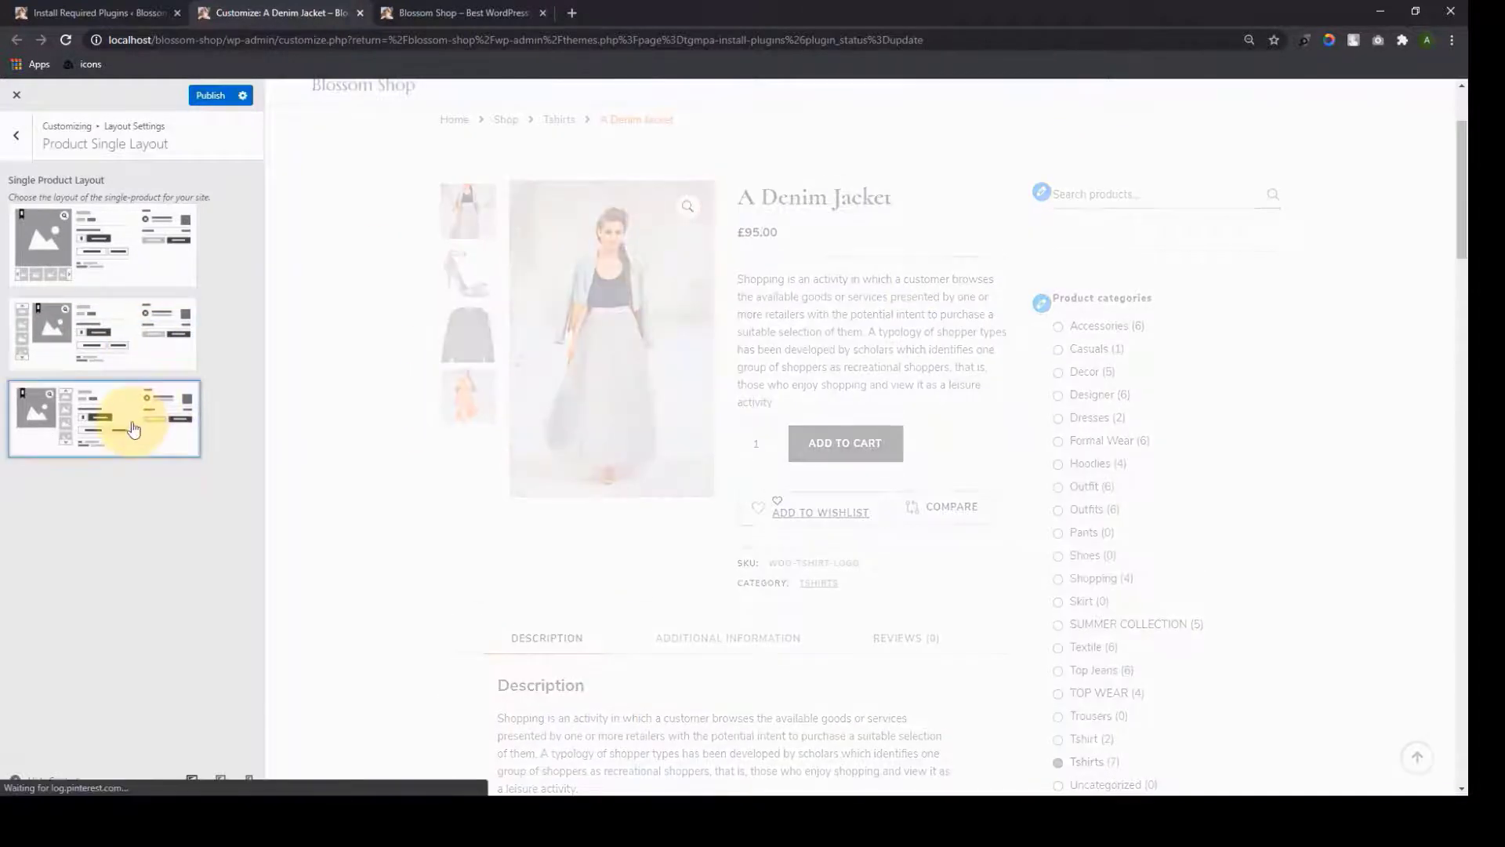
click(125, 349)
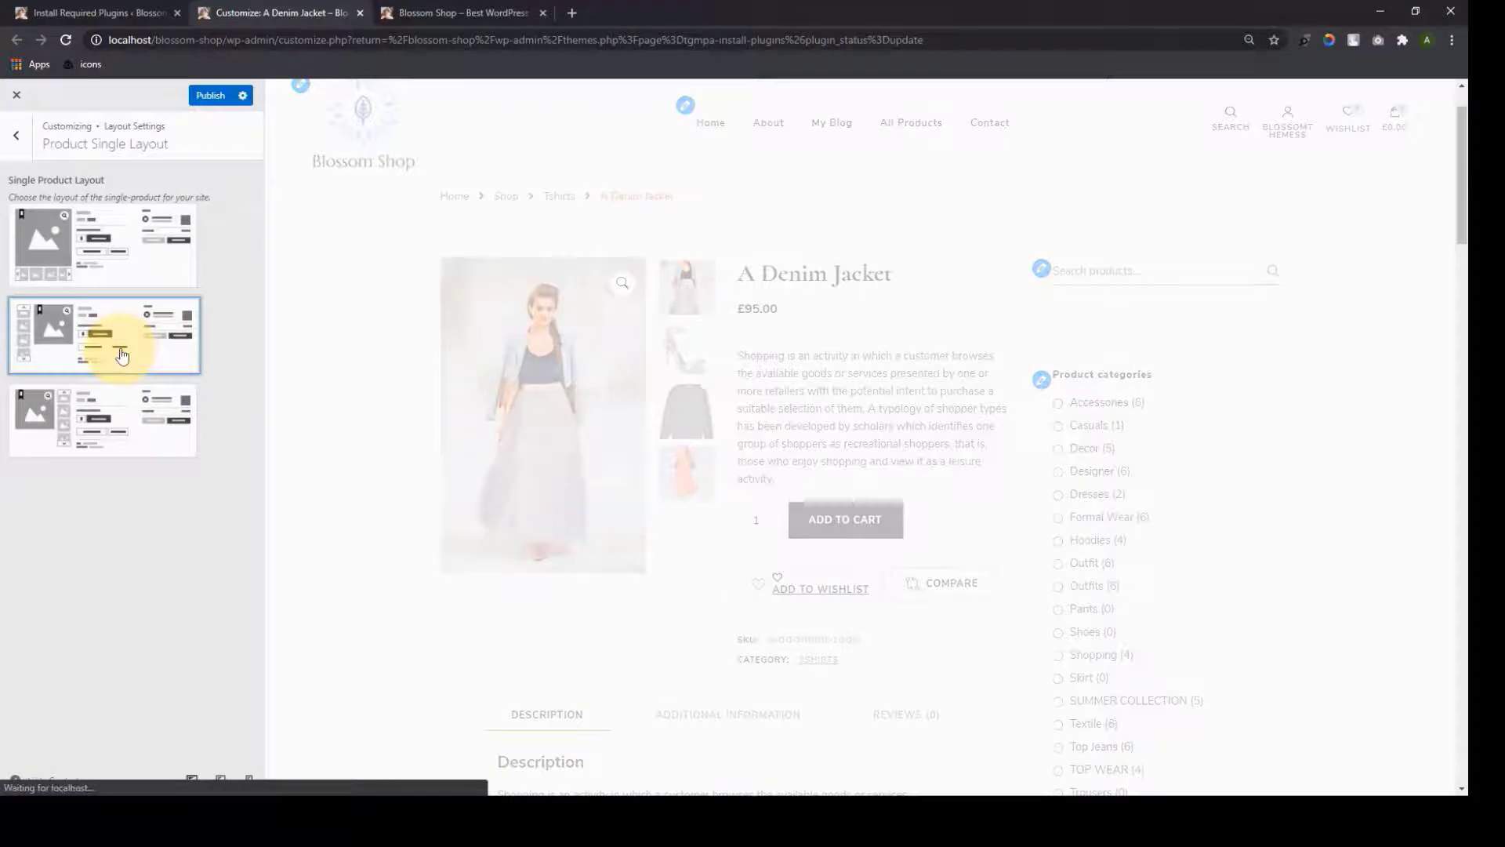
scroll(1068, 578, down, 10)
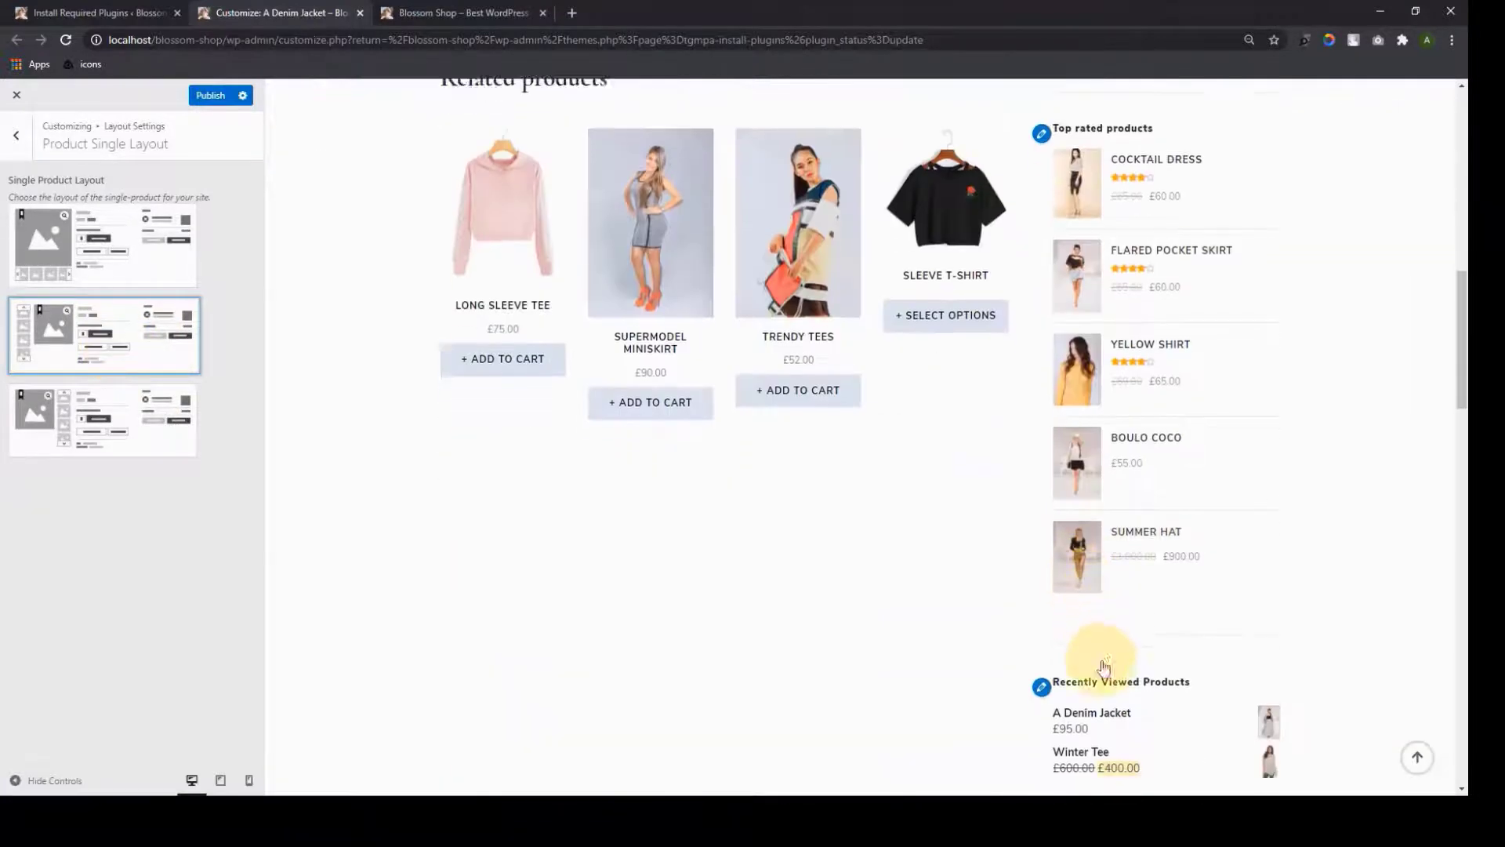
scroll(1090, 612, up, 6)
scroll(1079, 534, up, 6)
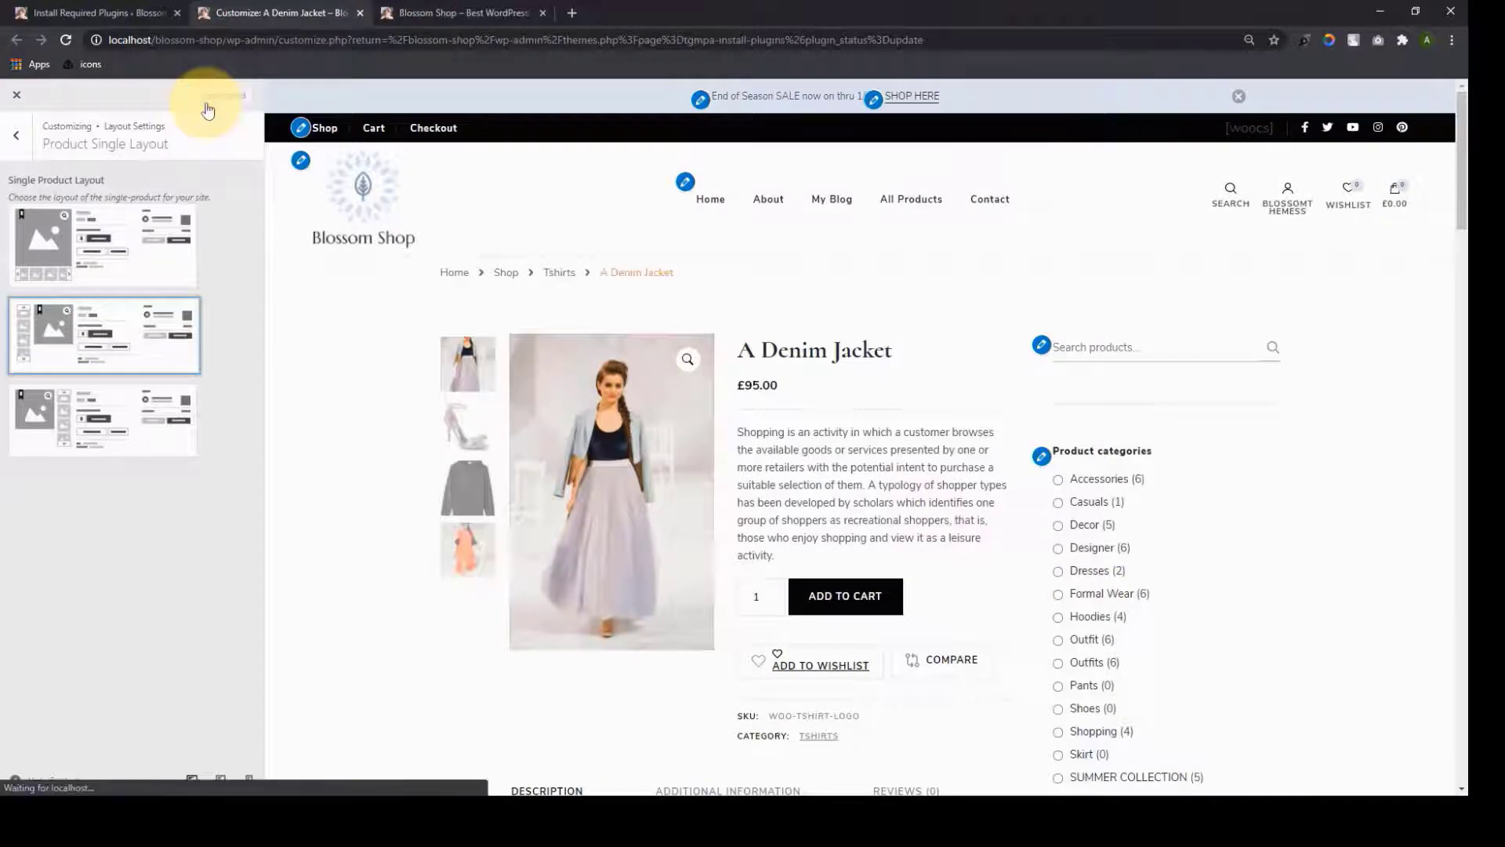
click(16, 135)
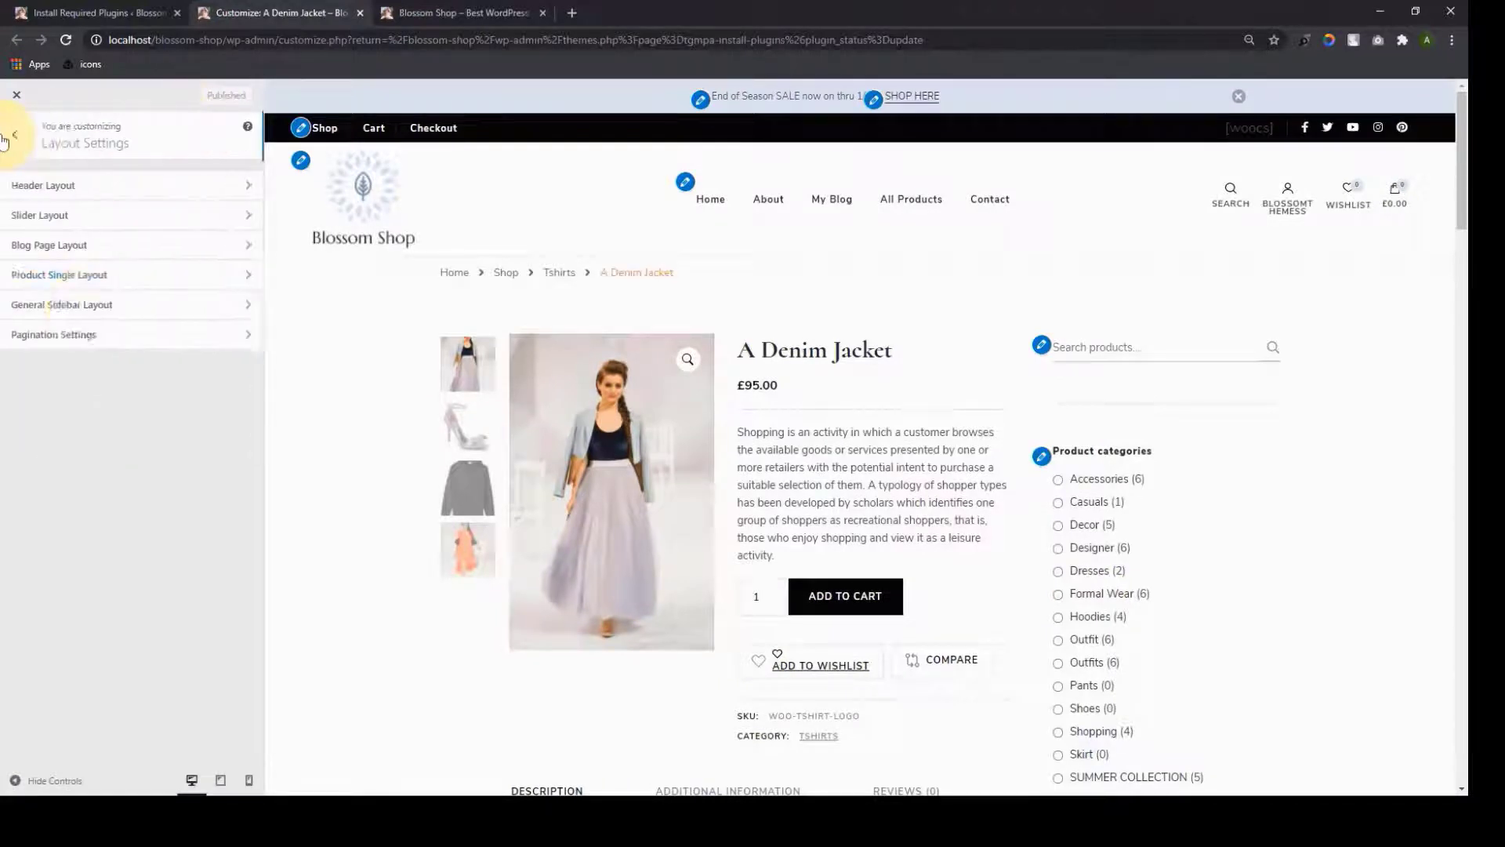
Browse the General Sidebar Layout options
click(114, 305)
scroll(144, 380, down, 3)
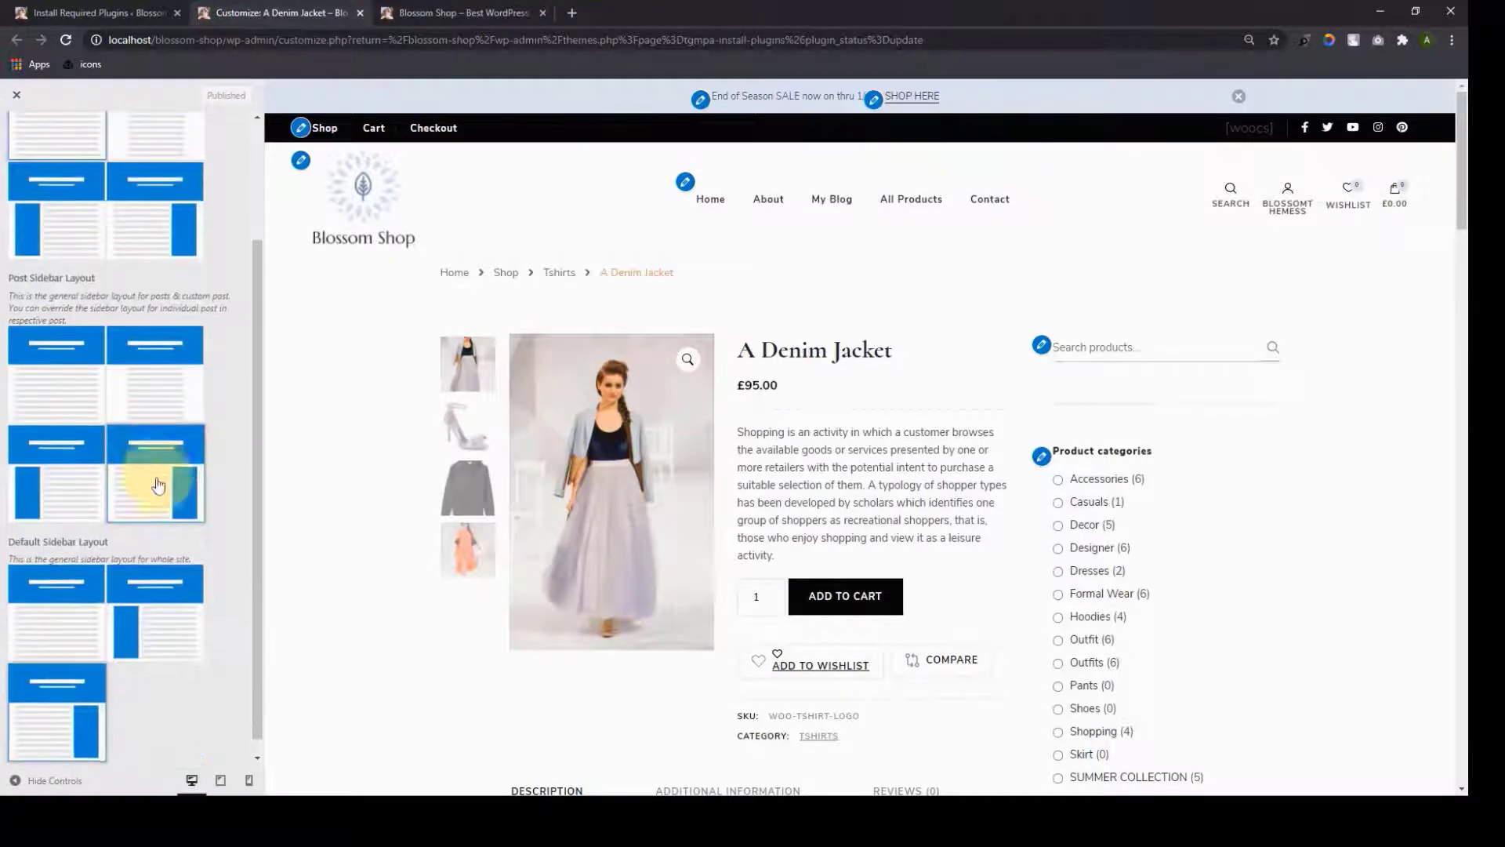
scroll(133, 660, up, 2)
scroll(141, 635, up, 1)
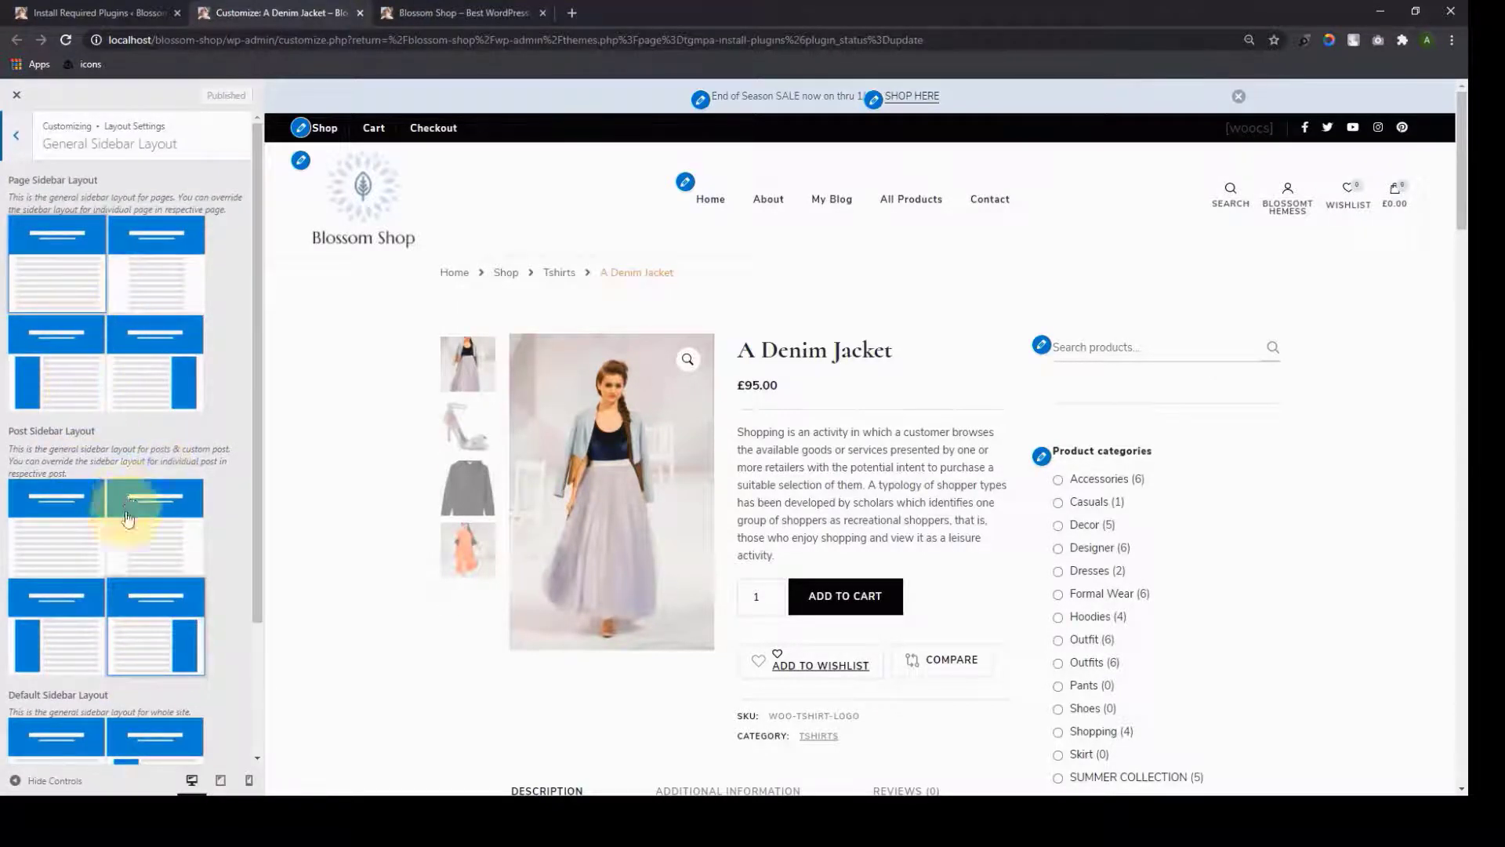
scroll(126, 524, down, 3)
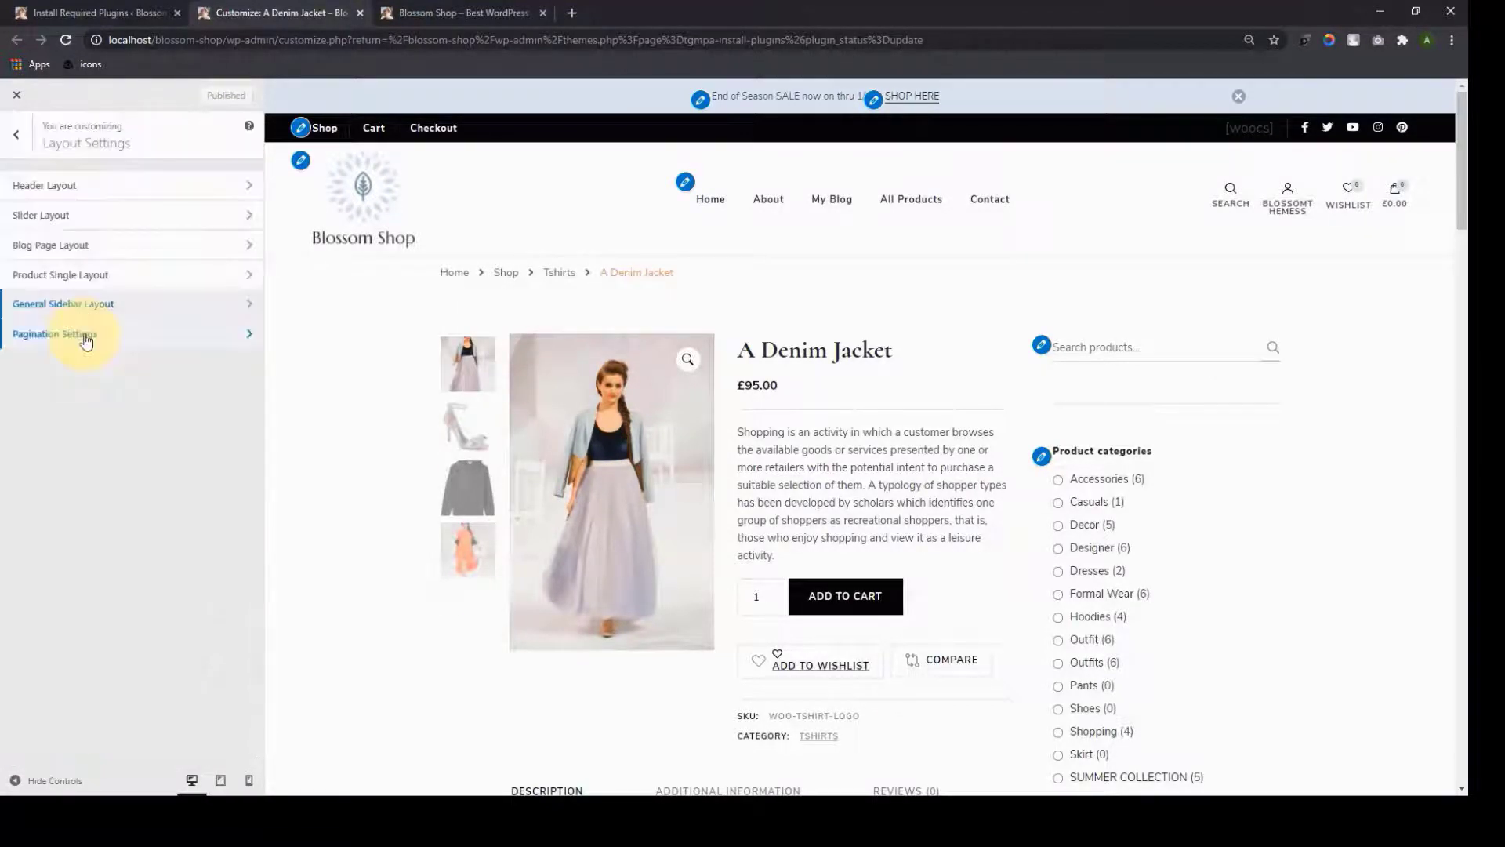
Open Pagination Settings, showing Numbered type, and load the home page in the preview
click(86, 337)
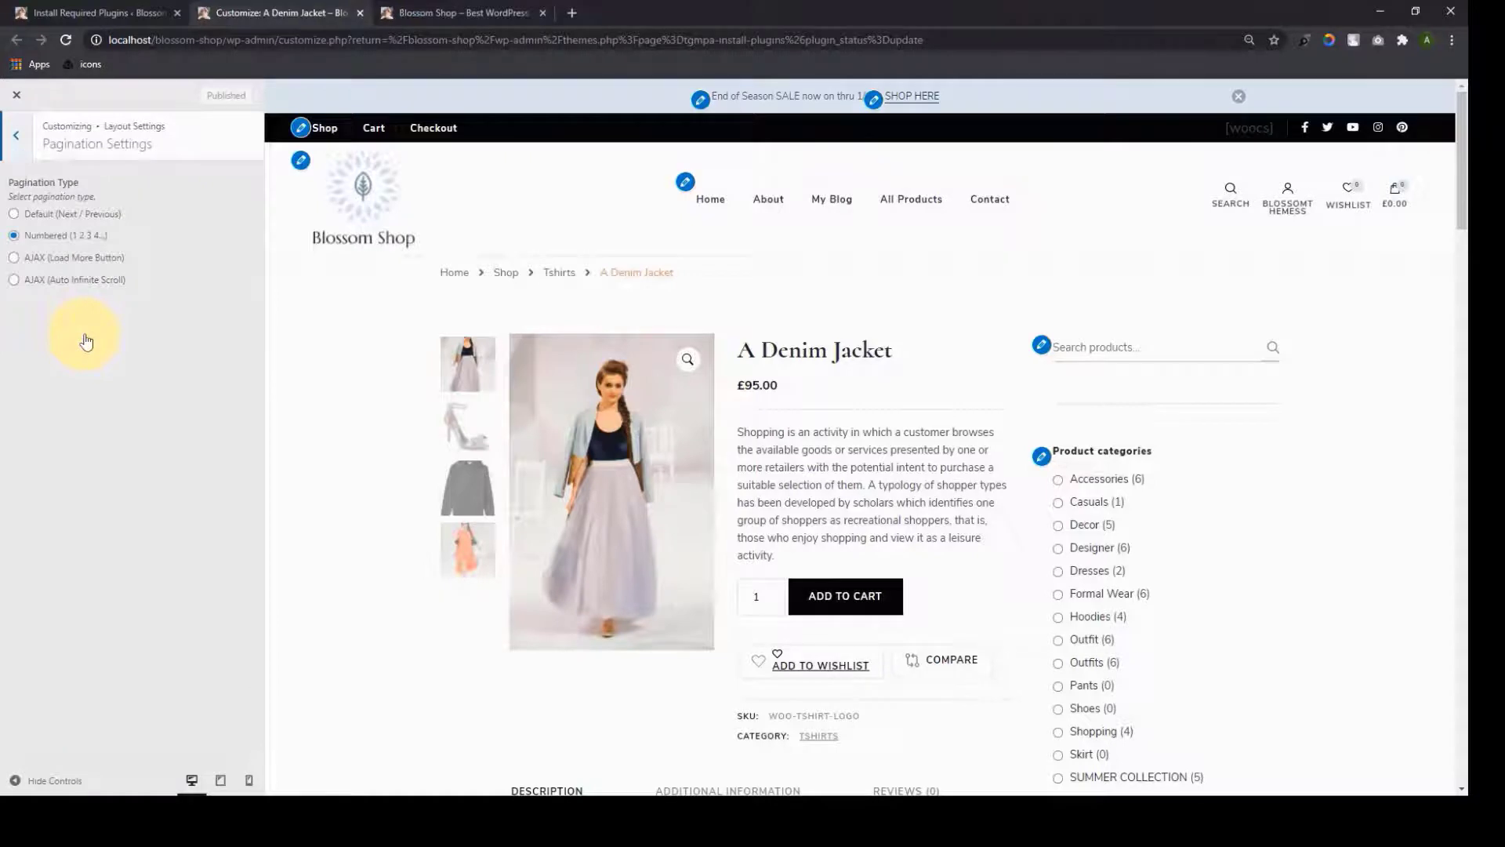
click(721, 204)
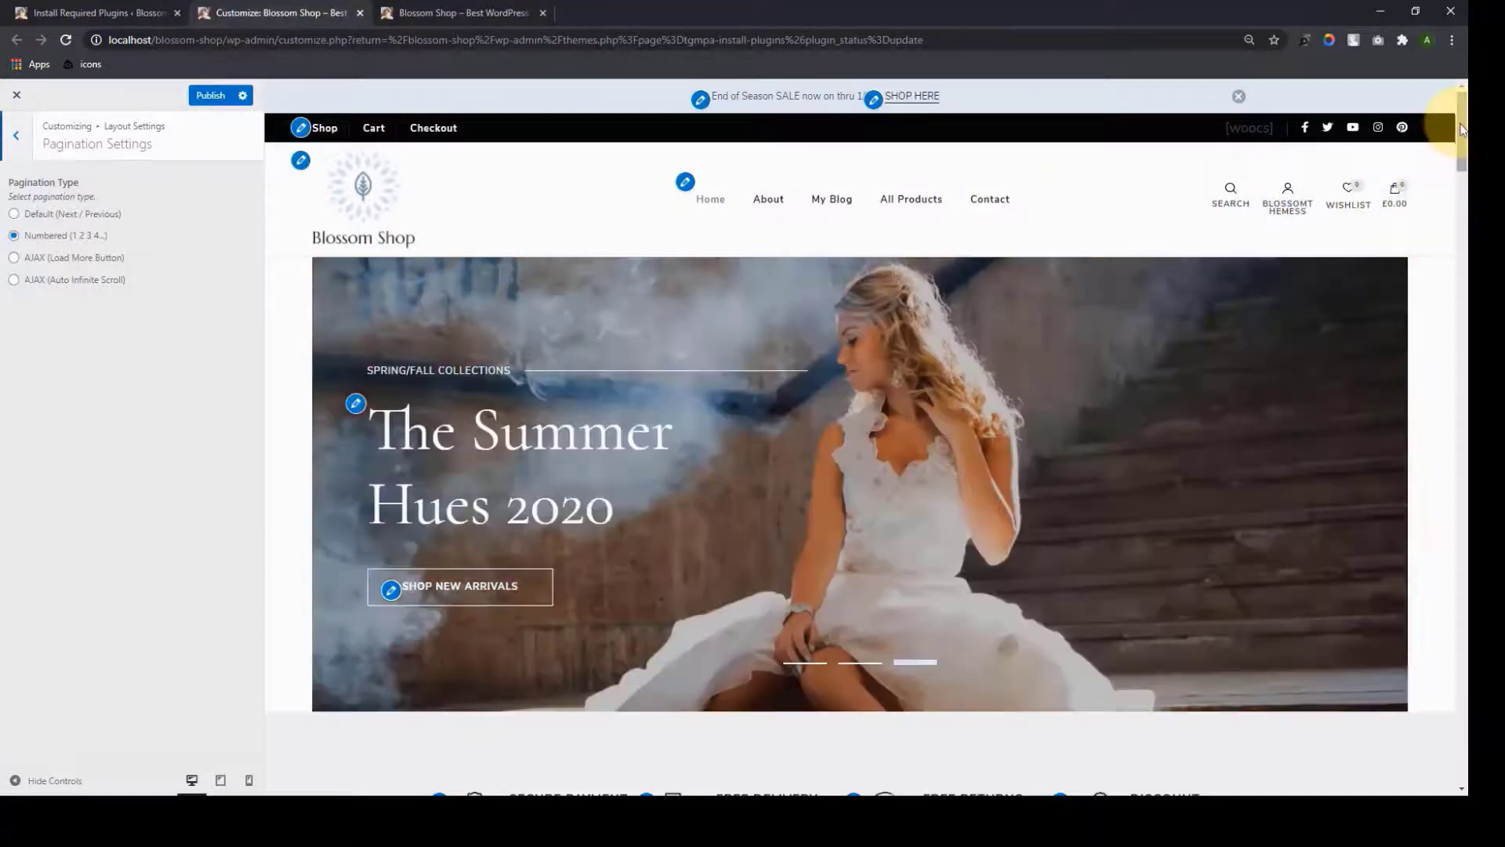
mouse_move(1462, 129)
mouse_down()
mouse_move(1466, 452)
mouse_move(1463, 123)
mouse_up()
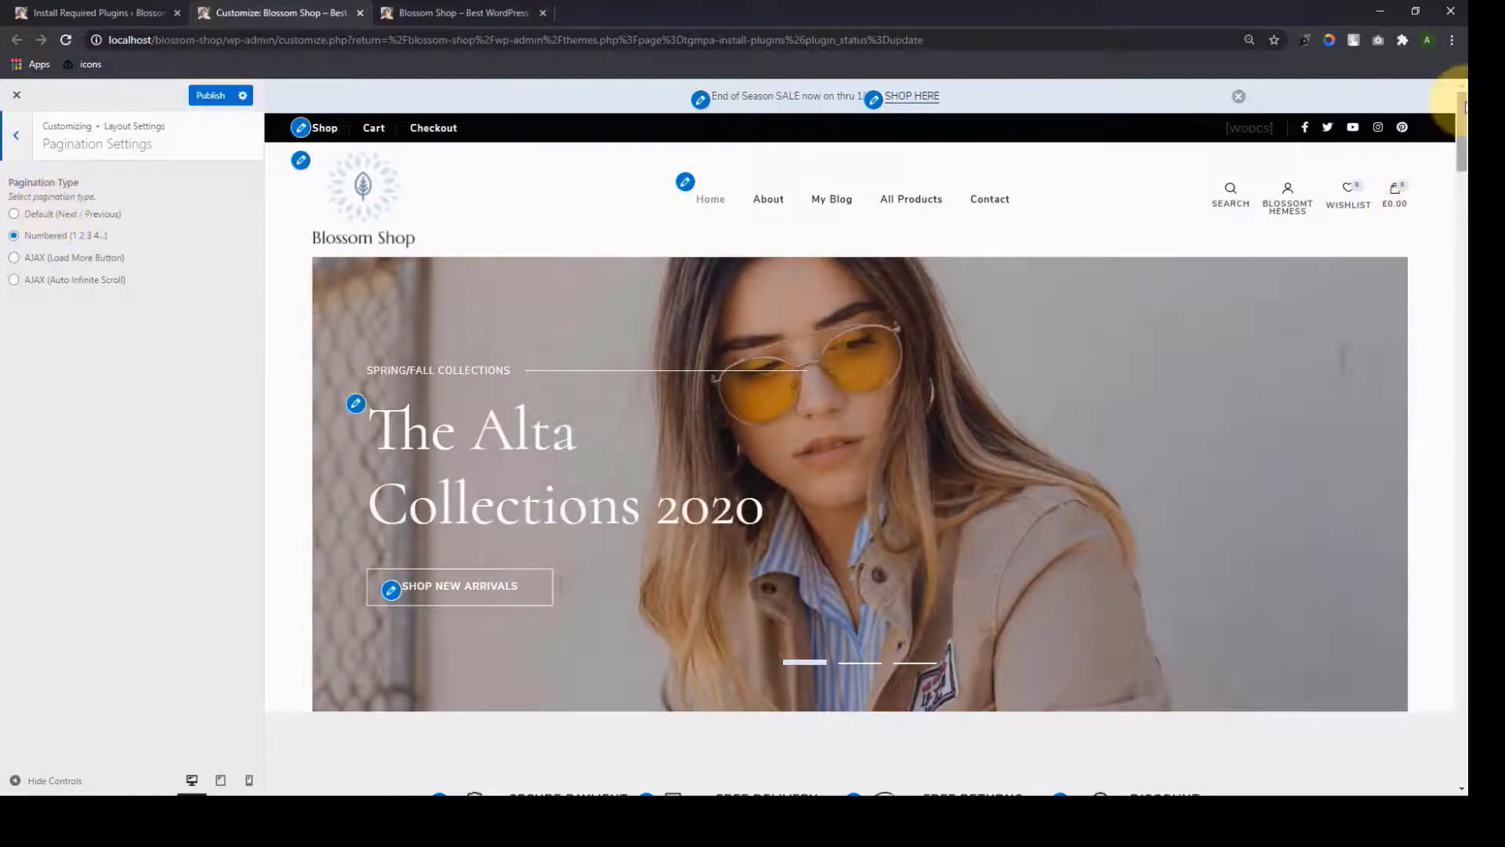
mouse_move(1462, 106)
mouse_down()
mouse_move(1464, 589)
mouse_move(1463, 94)
mouse_up()
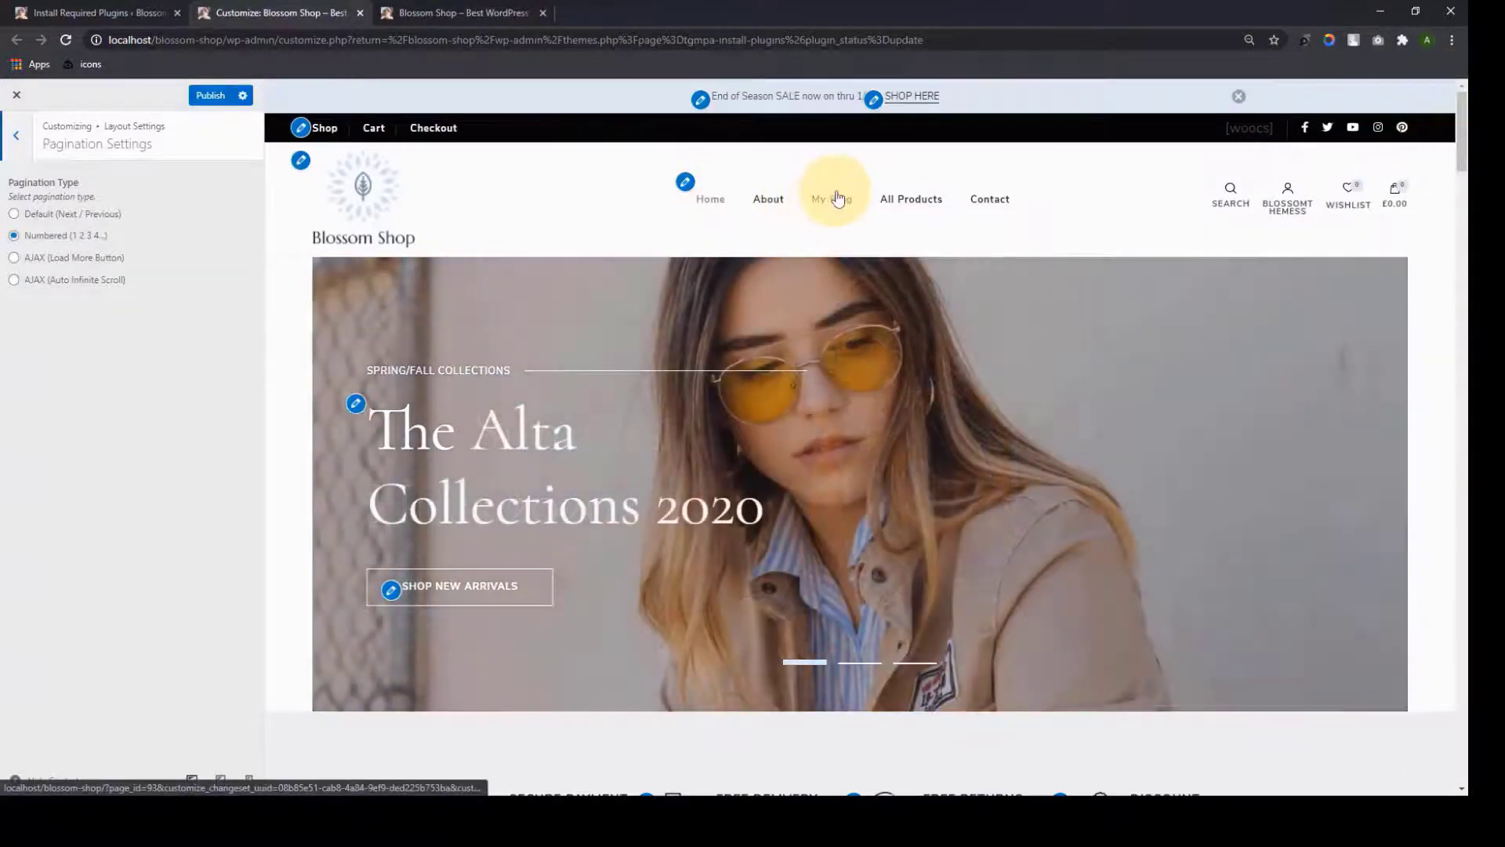
Preview the My Blog page and test an alternative pagination type on its post list
click(838, 198)
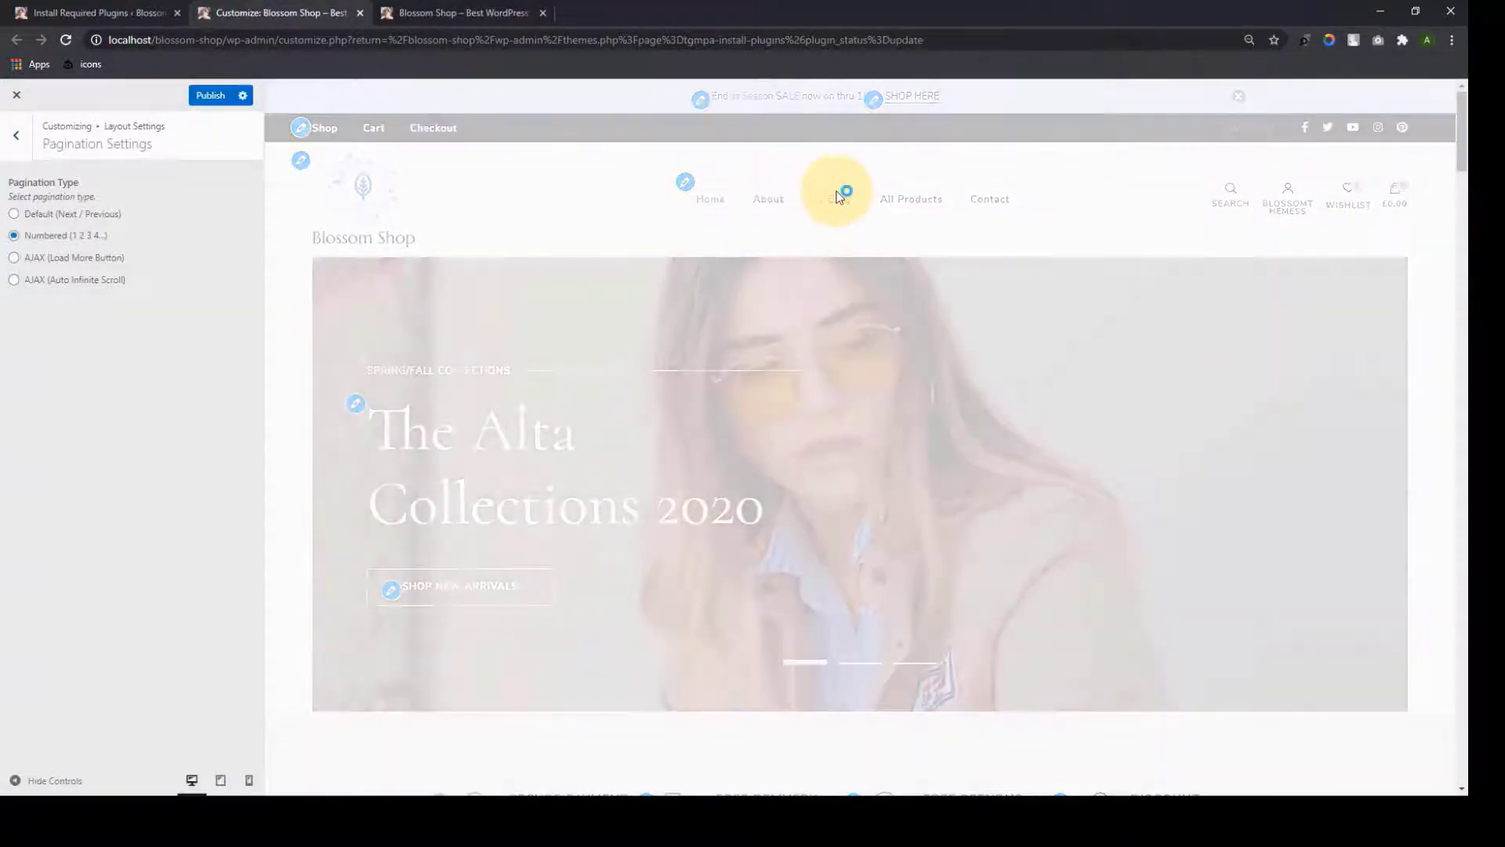
scroll(908, 351, down, 10)
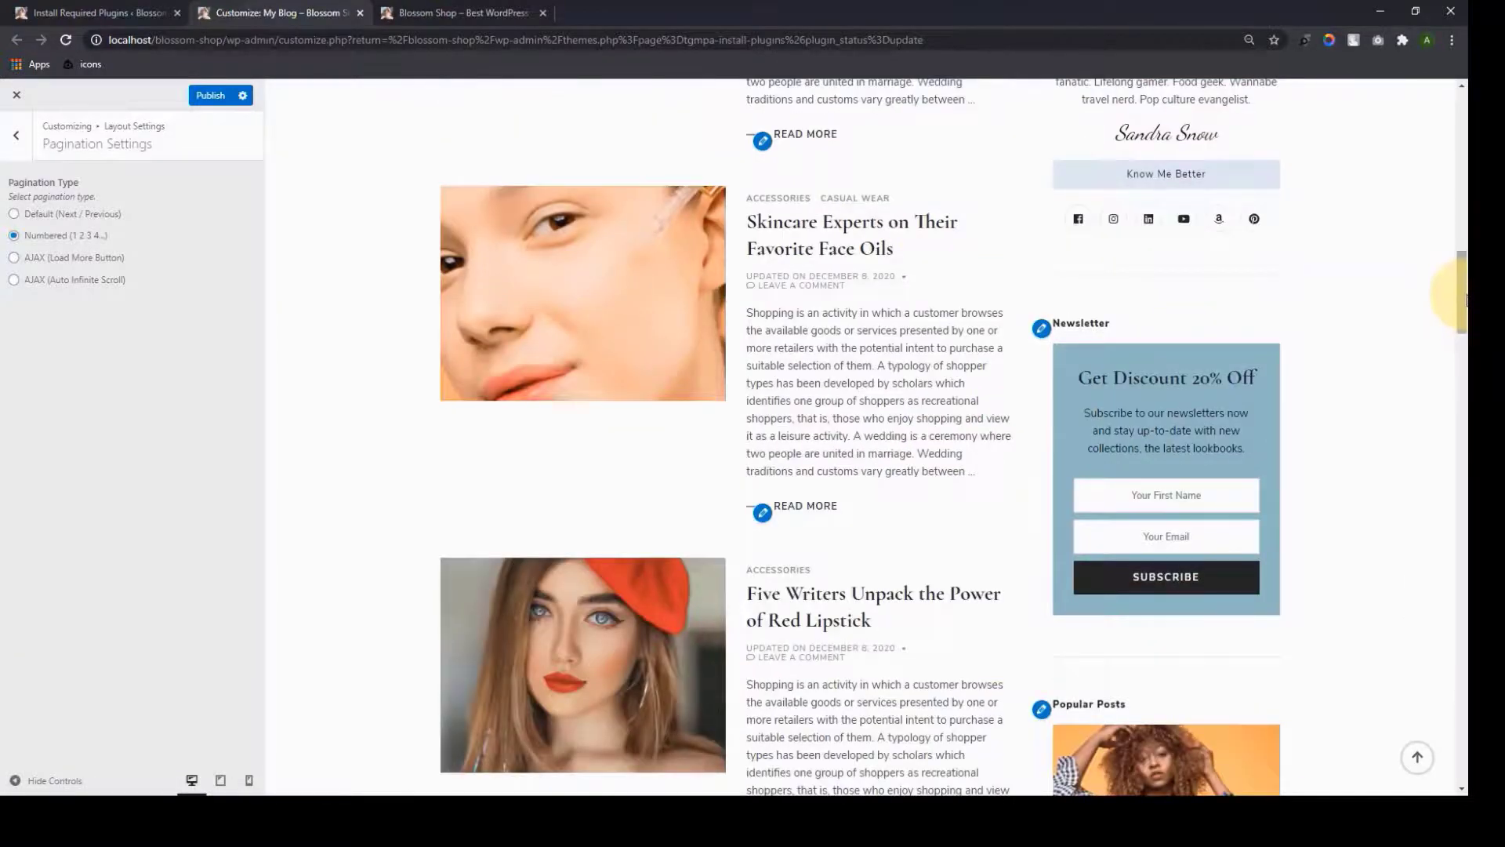
drag(1464, 298, 1459, 627)
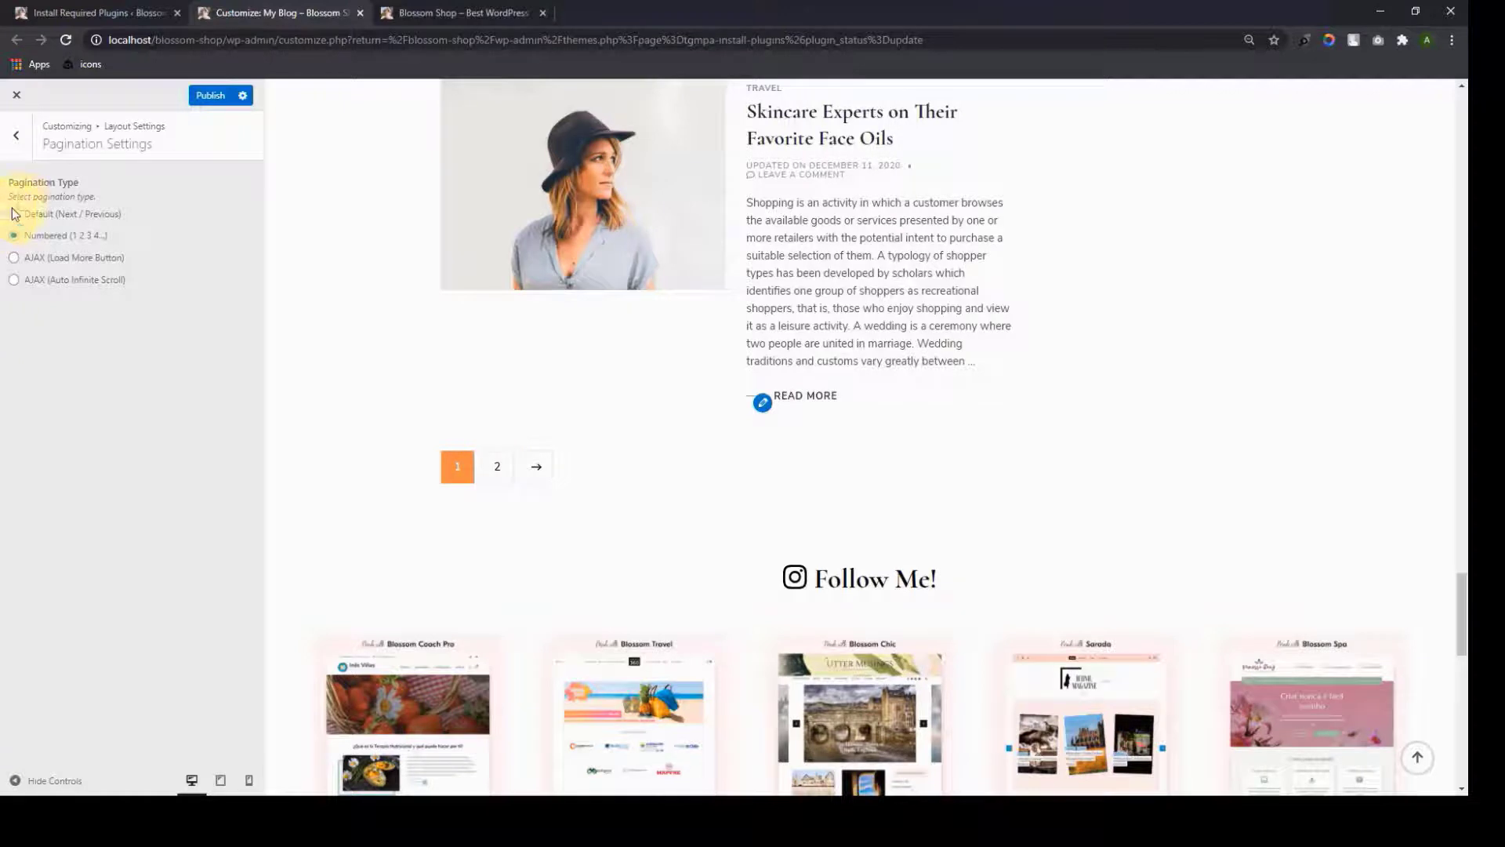
click(13, 216)
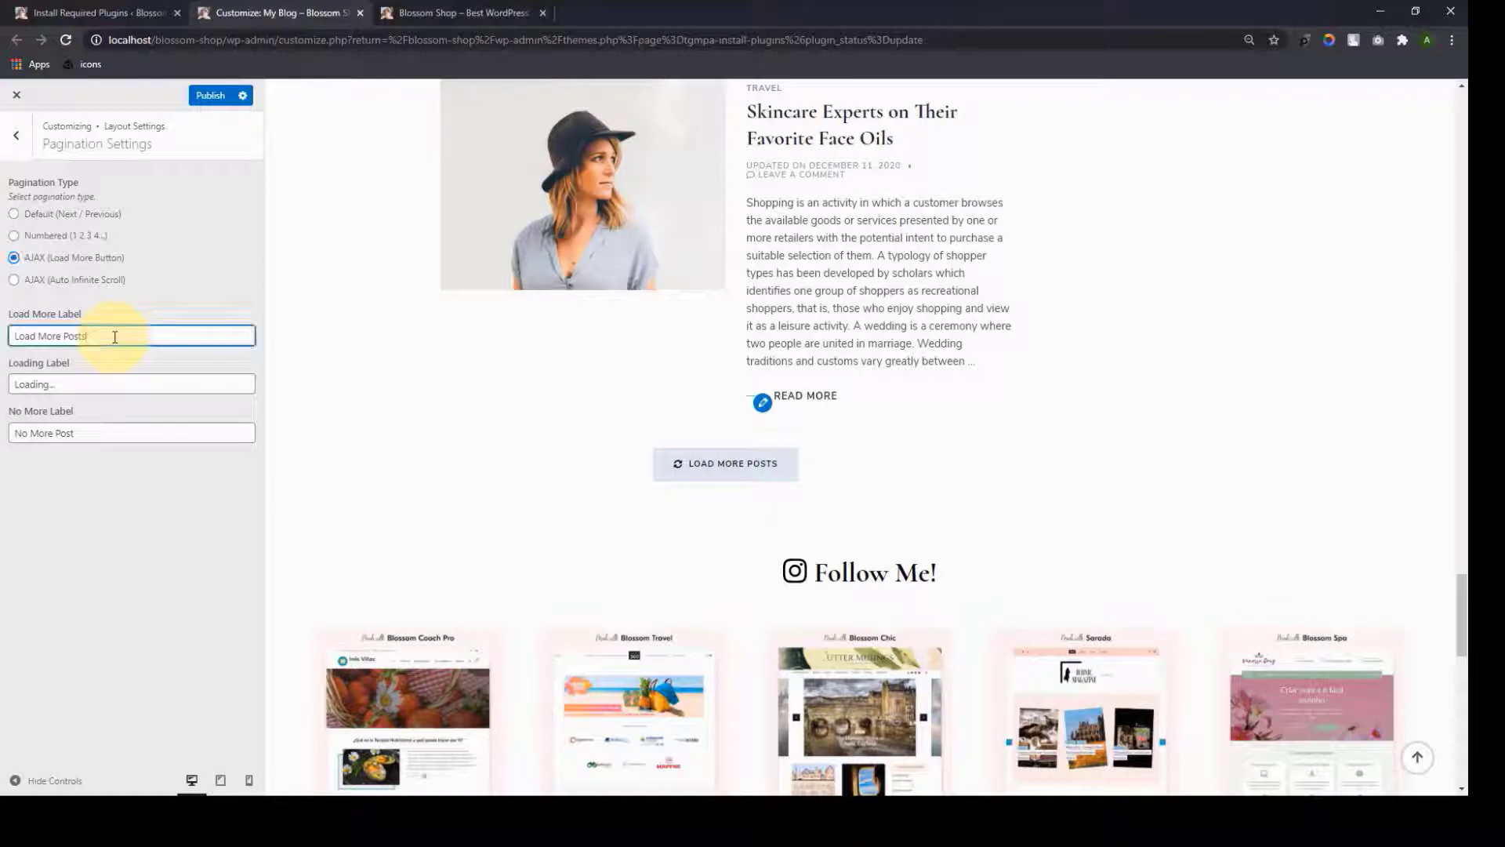
click(84, 384)
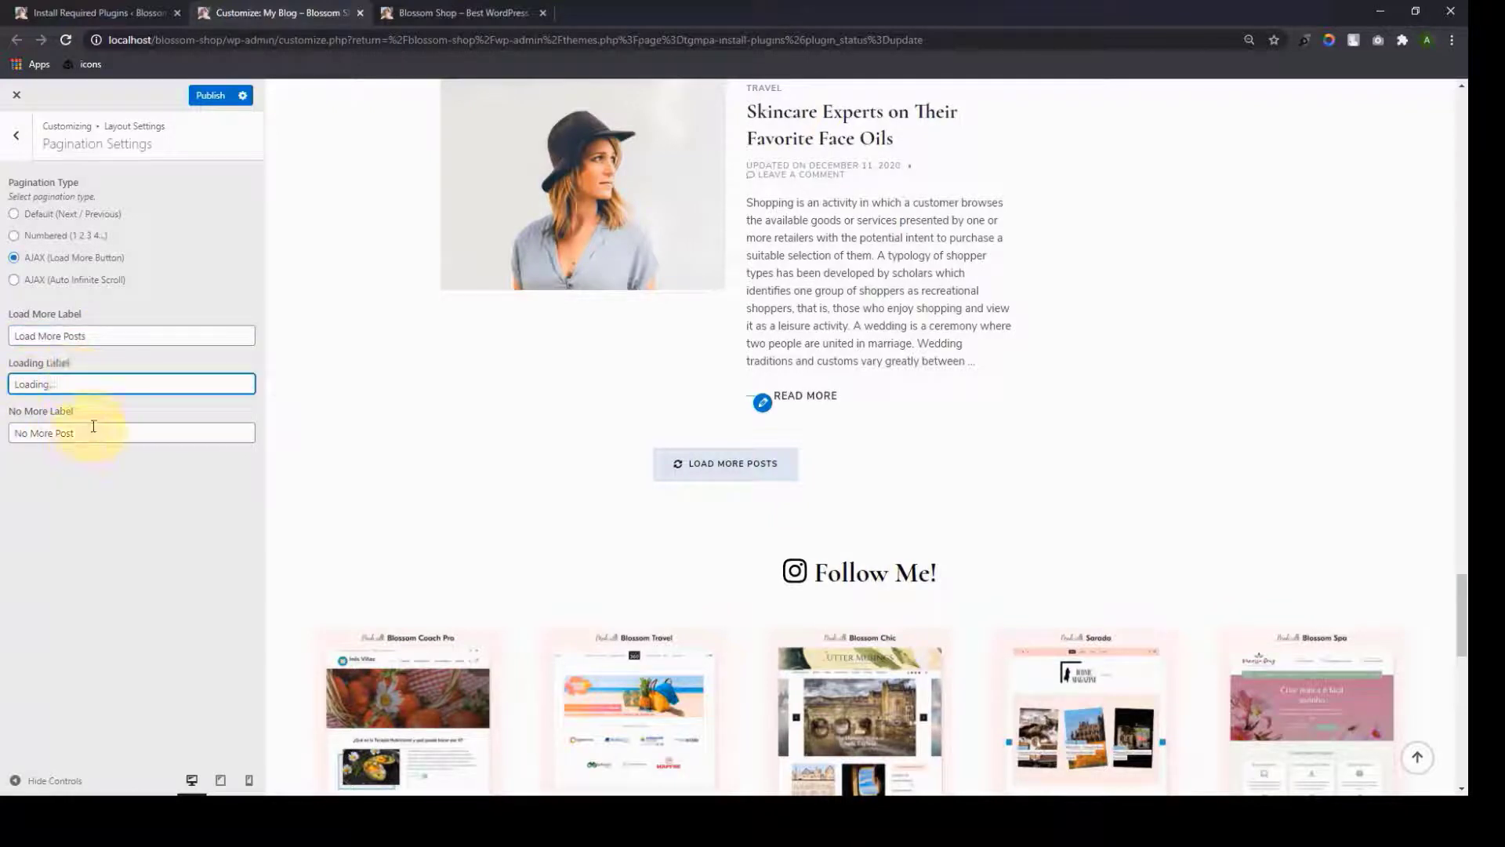
click(700, 462)
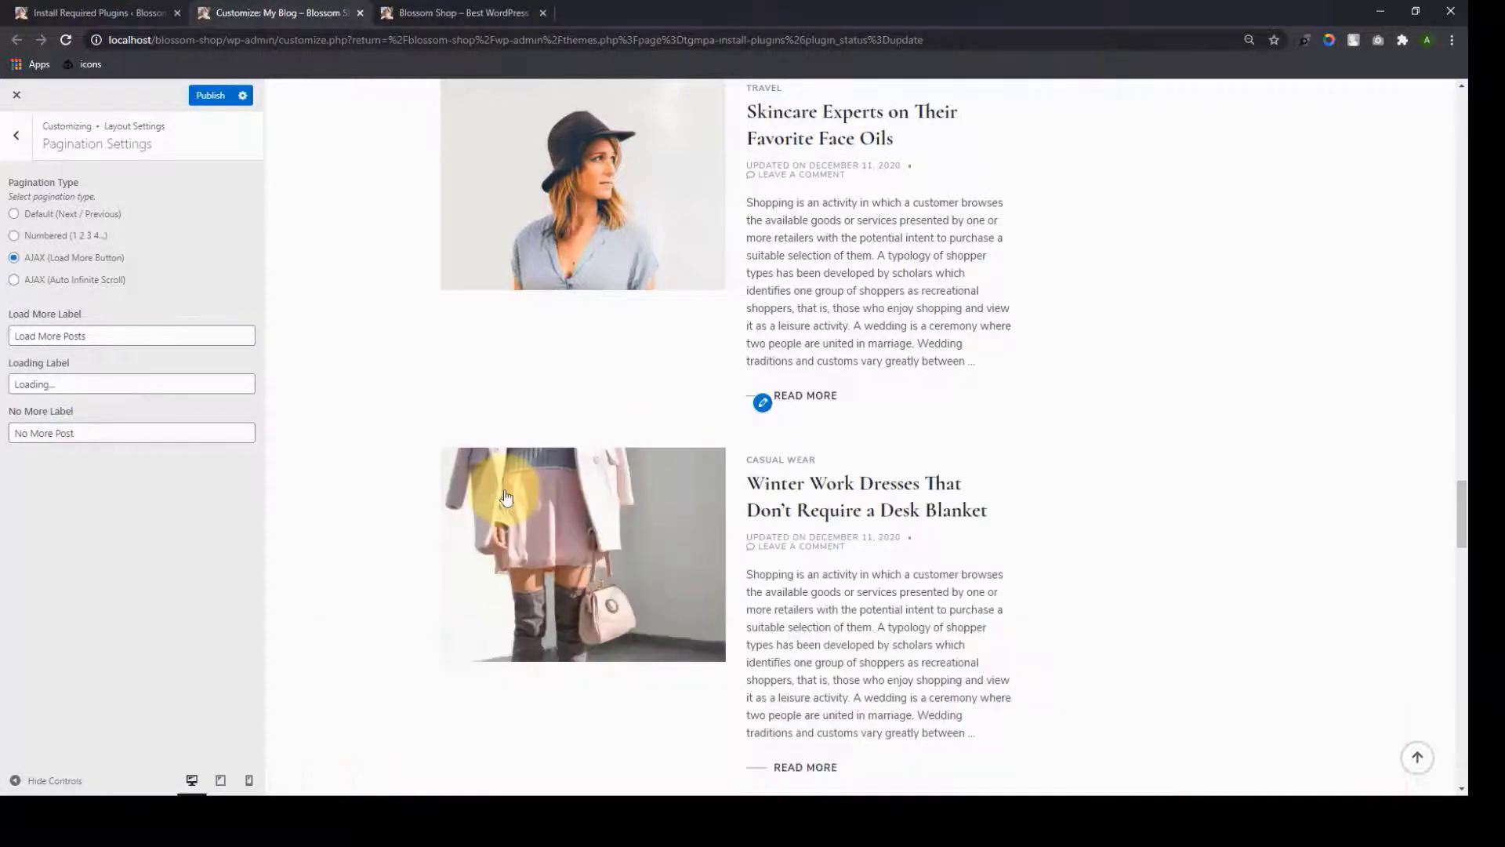
scroll(526, 515, down, 5)
scroll(526, 515, down, 6)
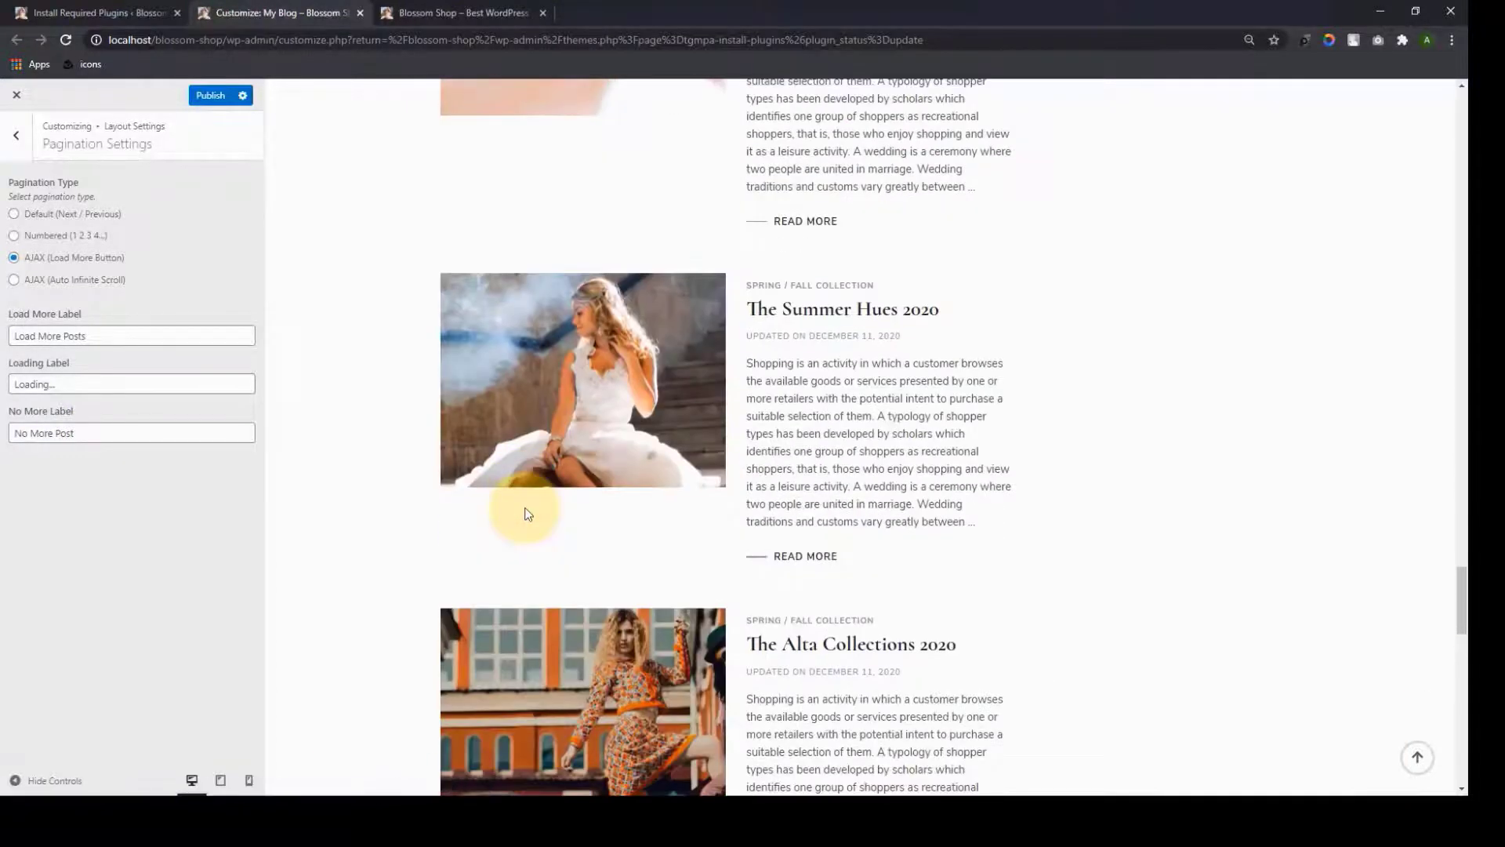
scroll(528, 514, up, 2)
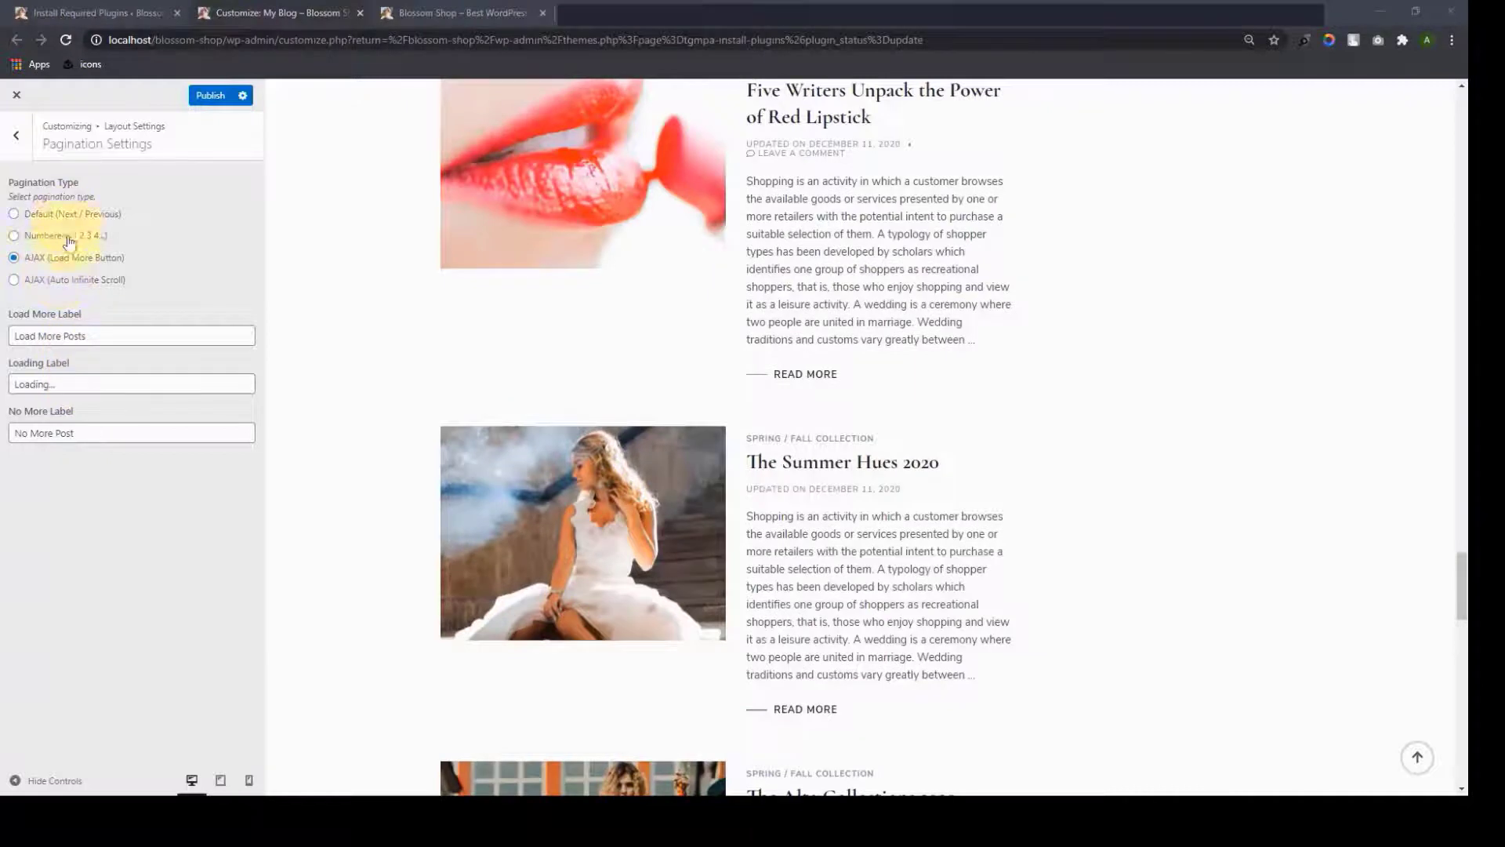
Try AJAX auto infinite scroll, then settle on Numbered (1 2 3 4..) pagination
click(15, 282)
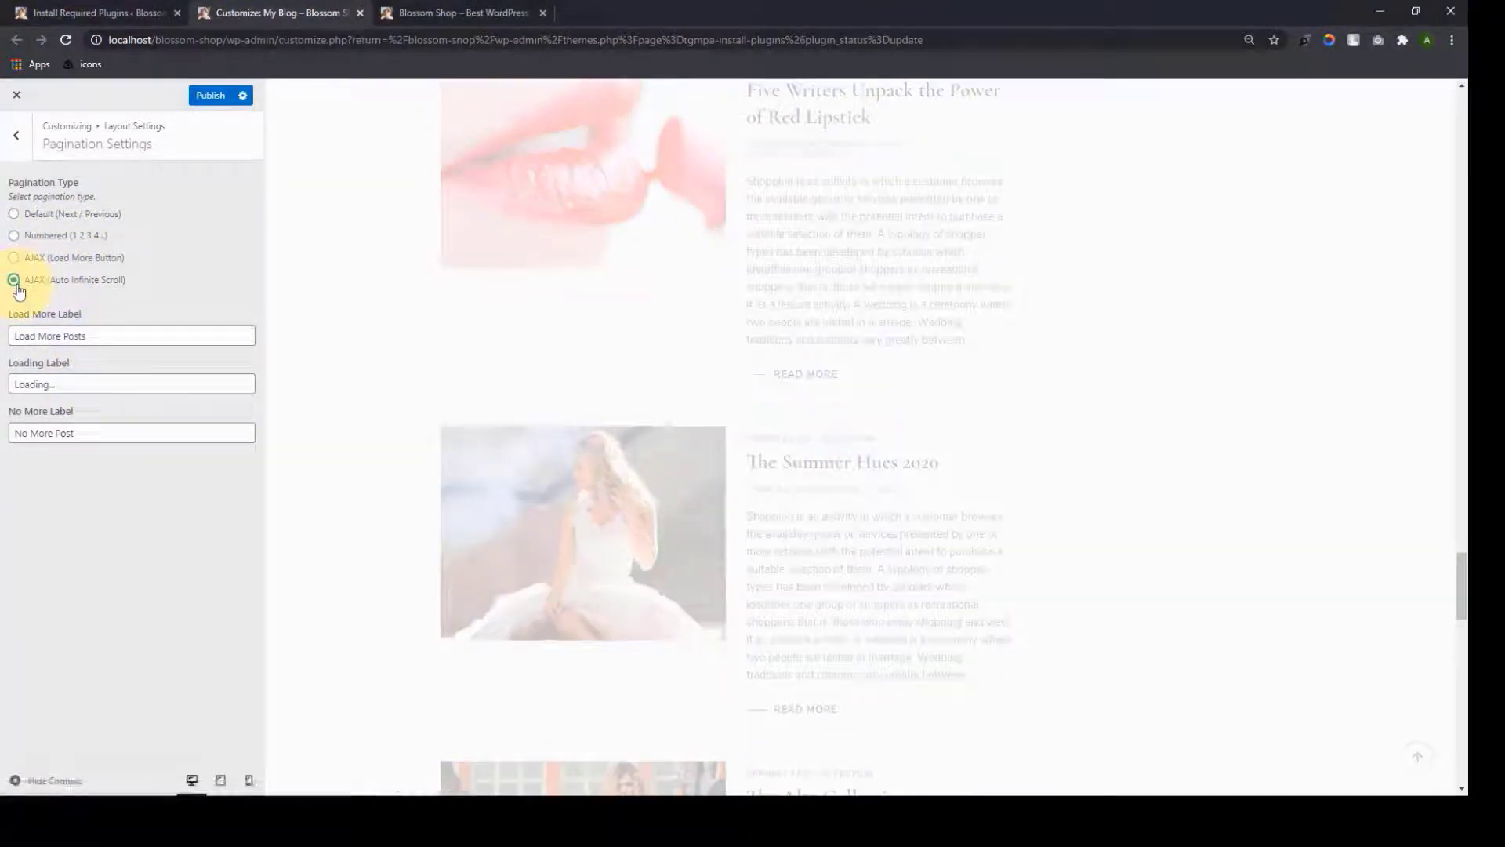
scroll(1098, 323, down, 7)
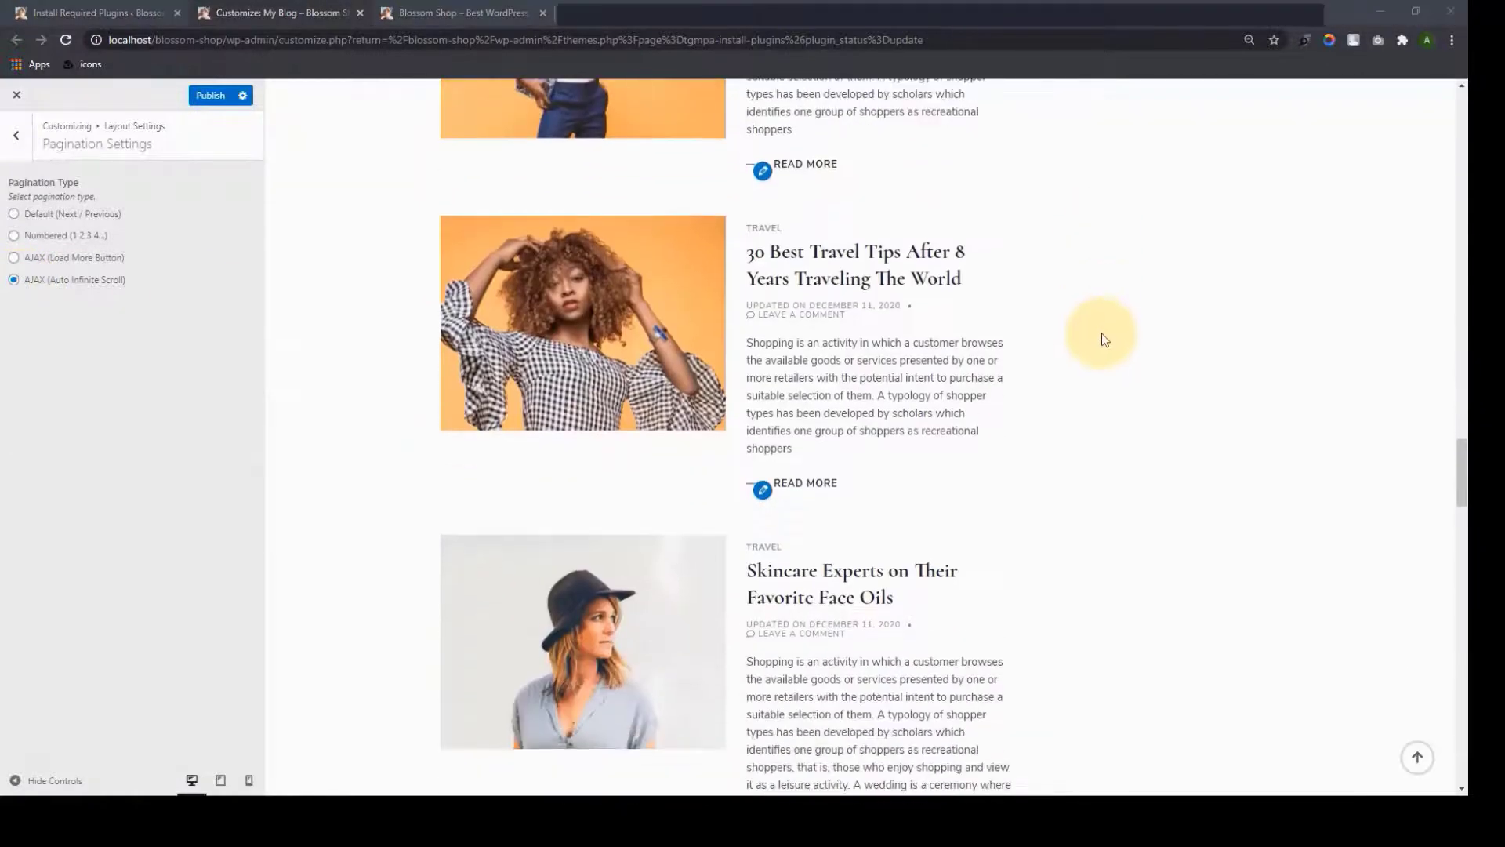
scroll(1115, 417, down, 10)
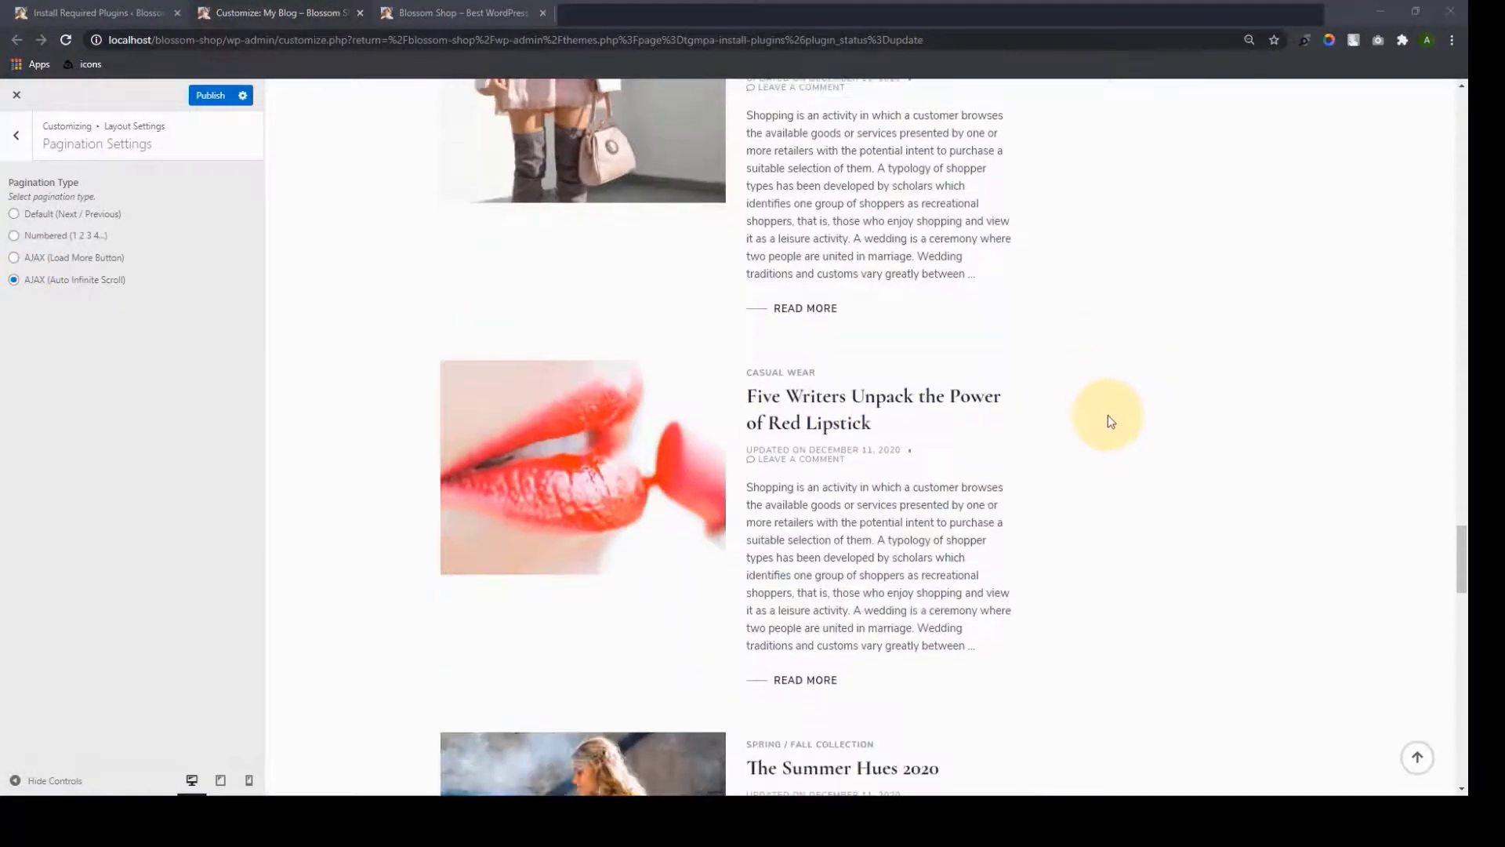
scroll(1105, 419, down, 8)
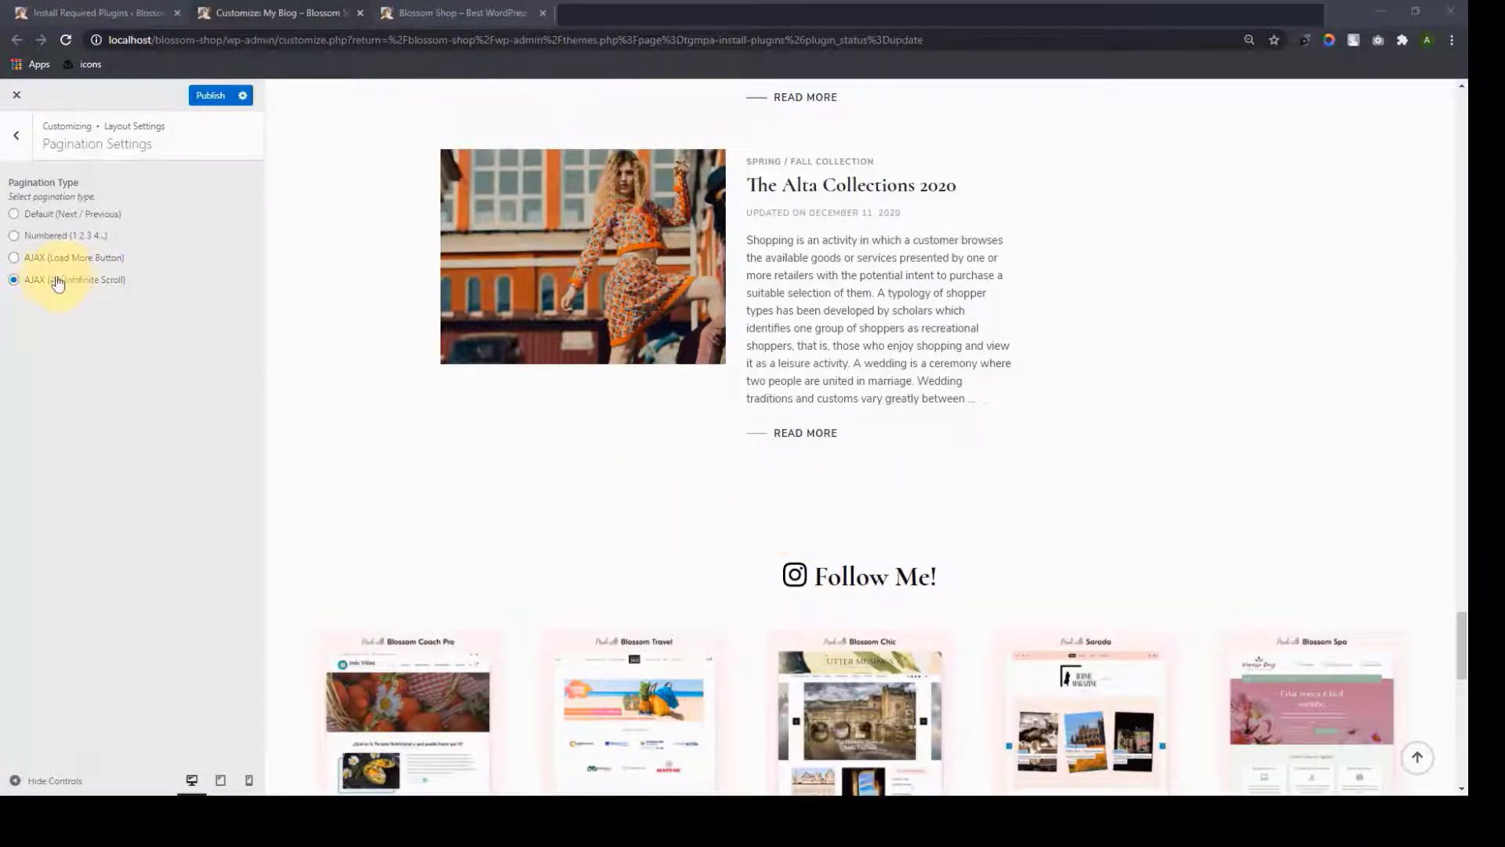
click(14, 236)
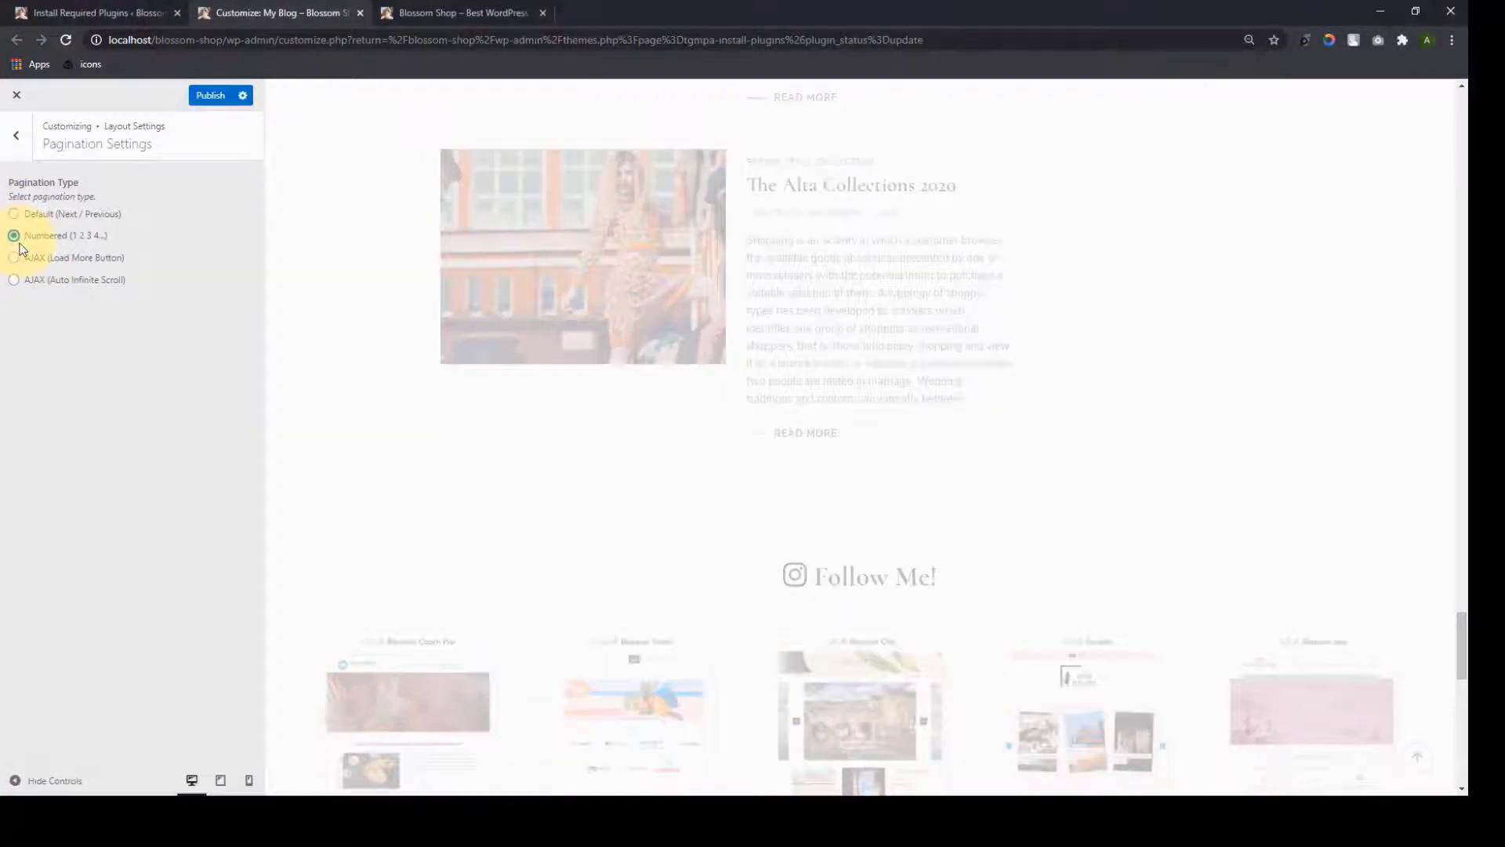
scroll(816, 322, up, 10)
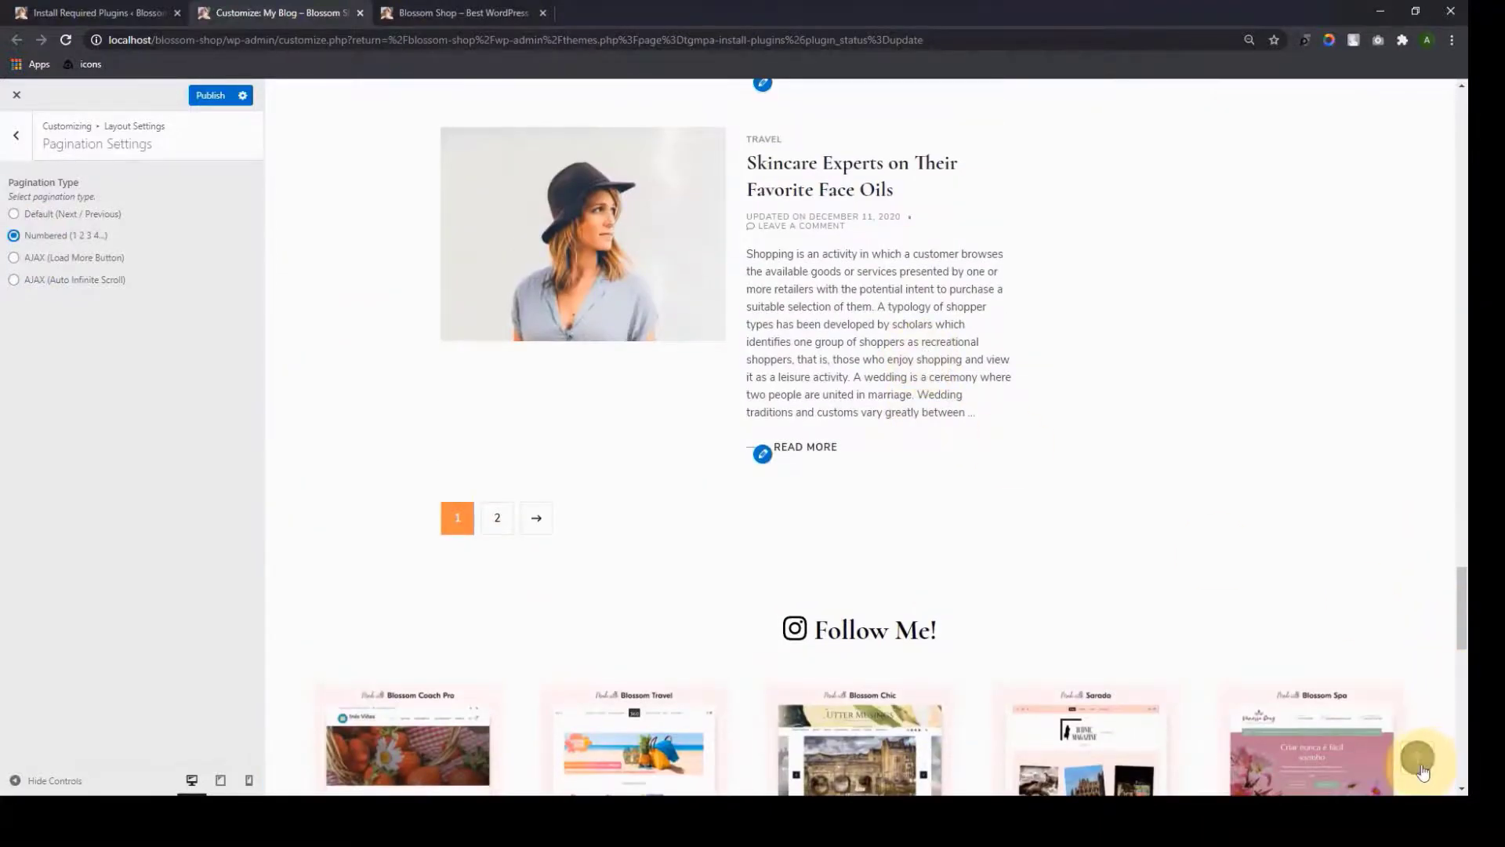
click(1420, 766)
Publish the pagination change and open the supported Google Fonts list from Typography's Body Settings
click(210, 99)
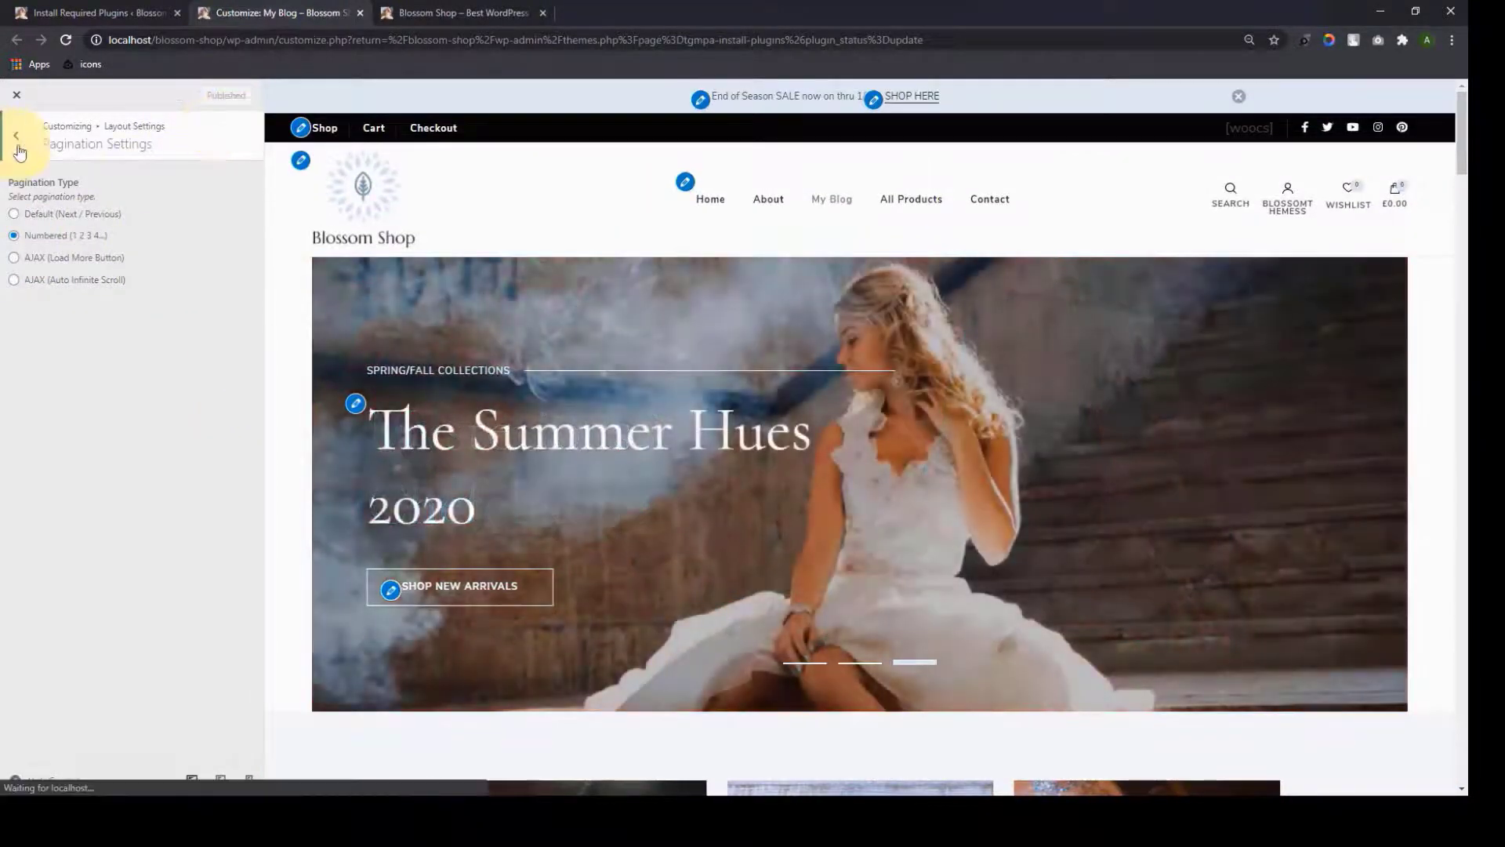
click(16, 148)
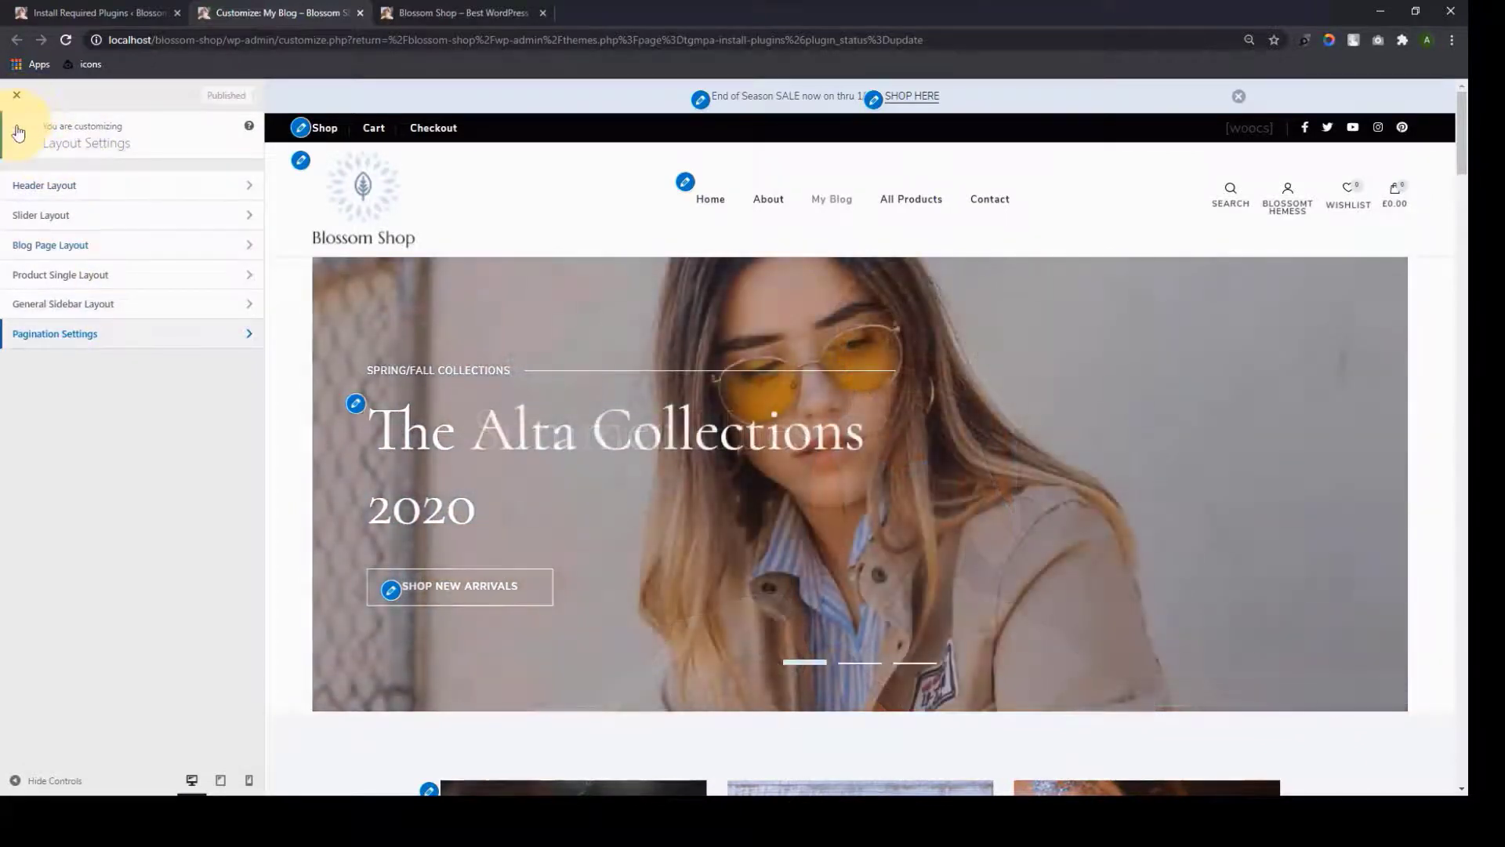
click(18, 134)
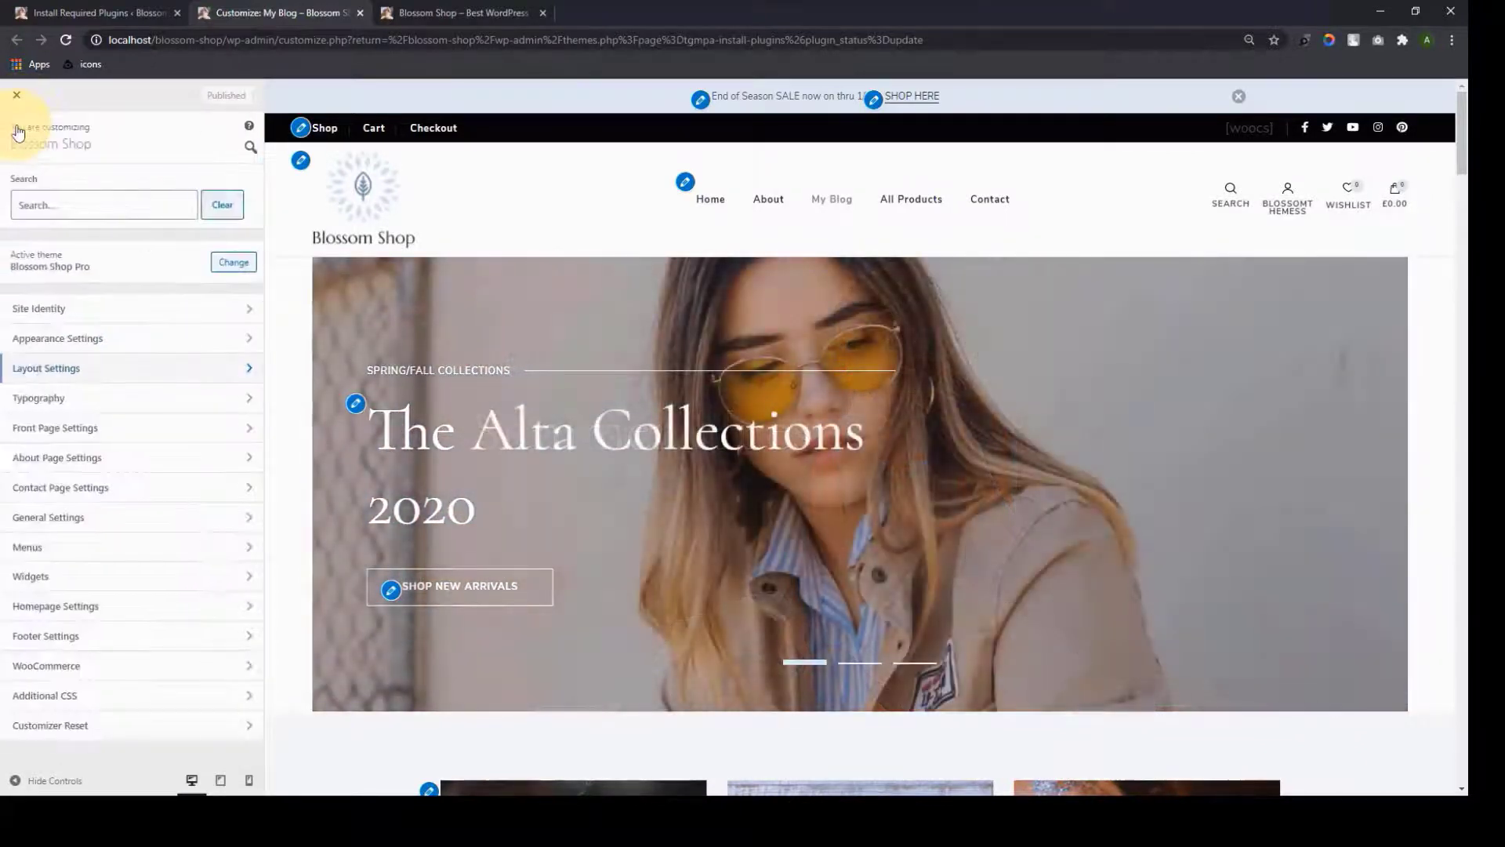
click(98, 406)
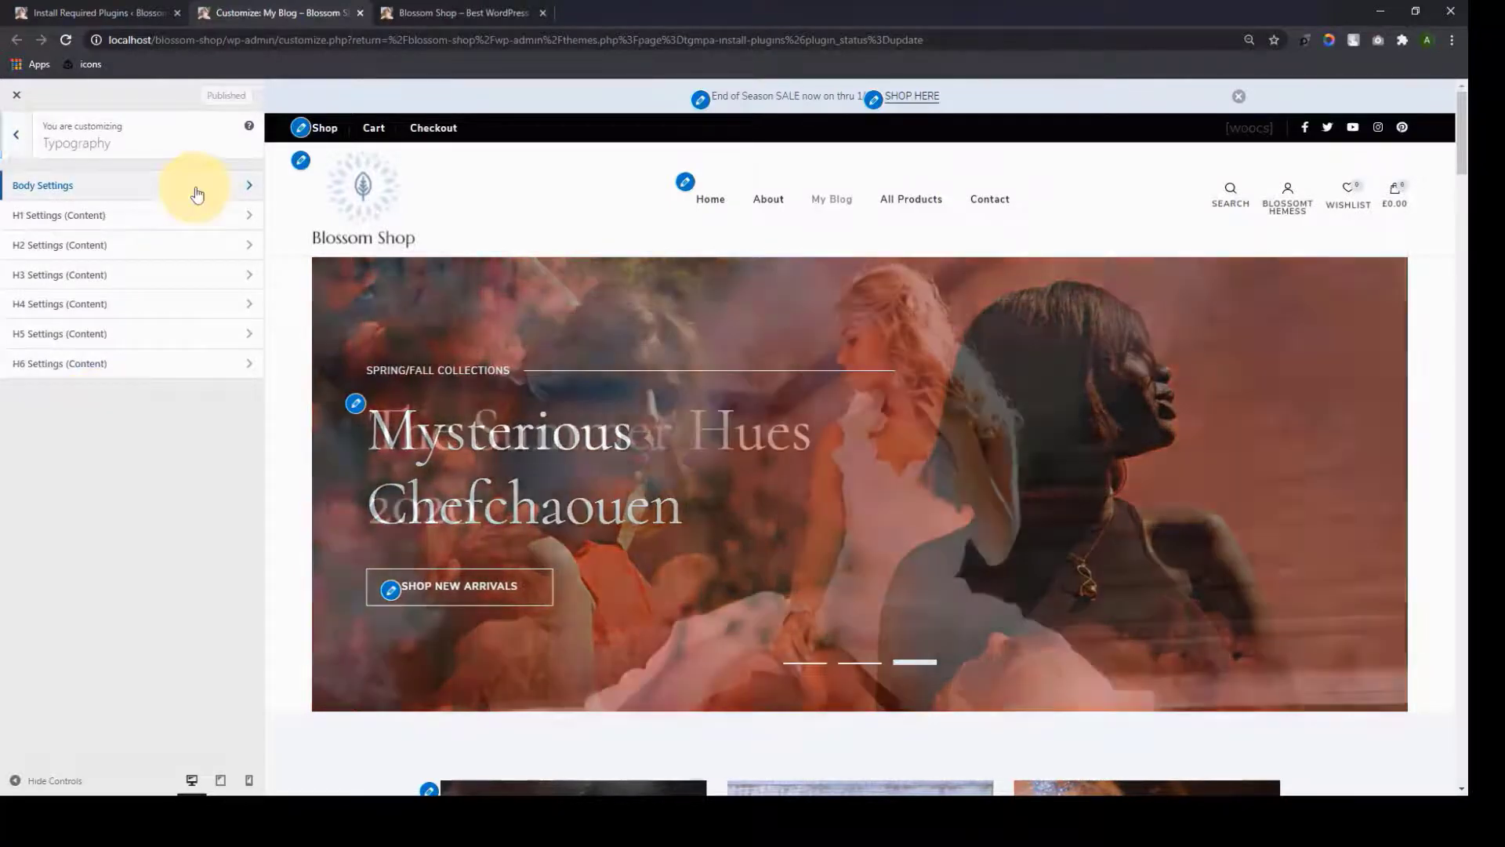
click(196, 188)
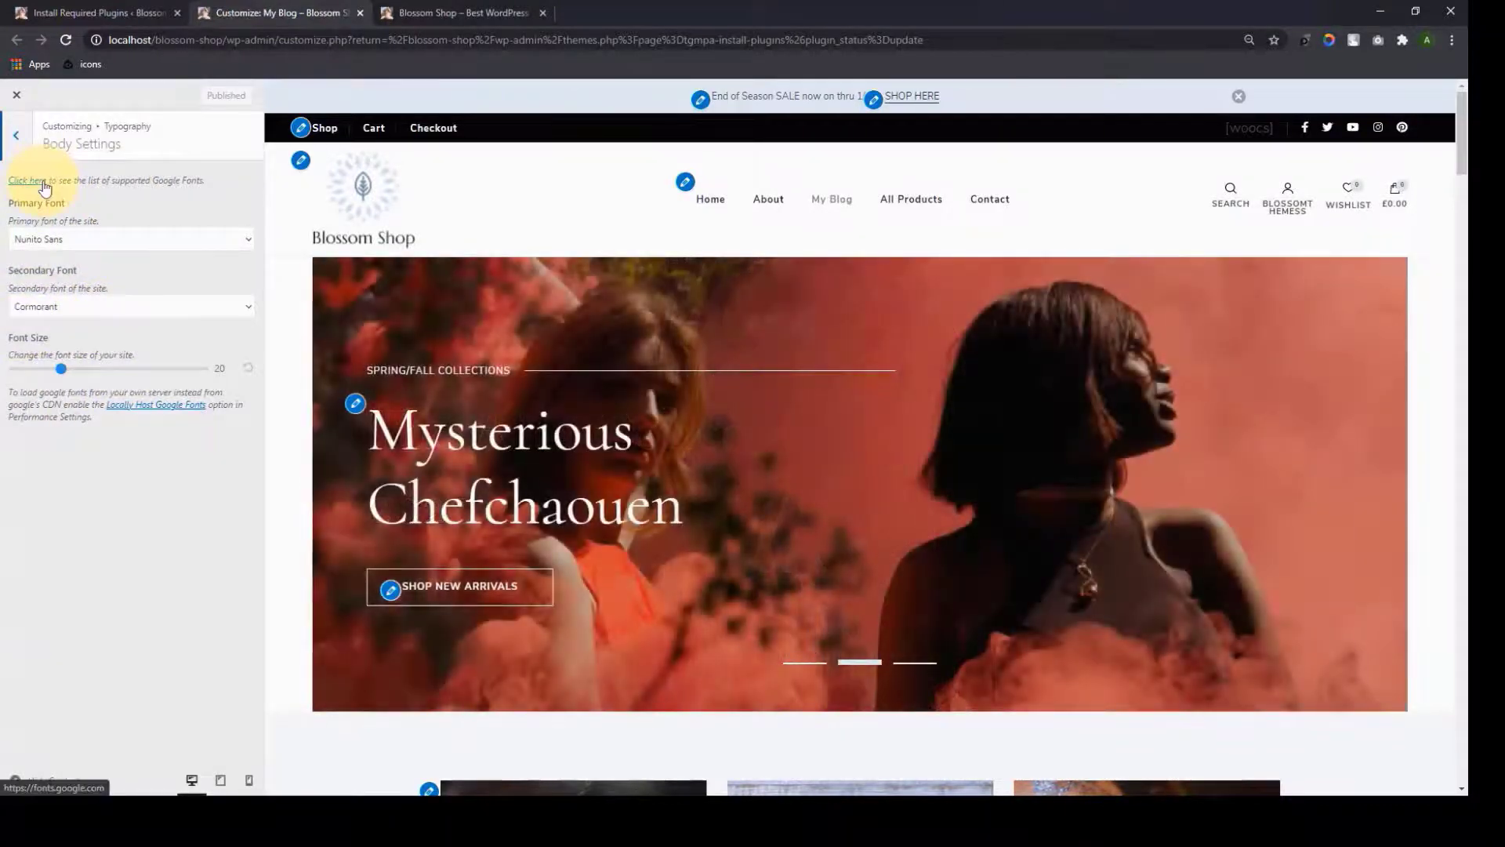
click(27, 181)
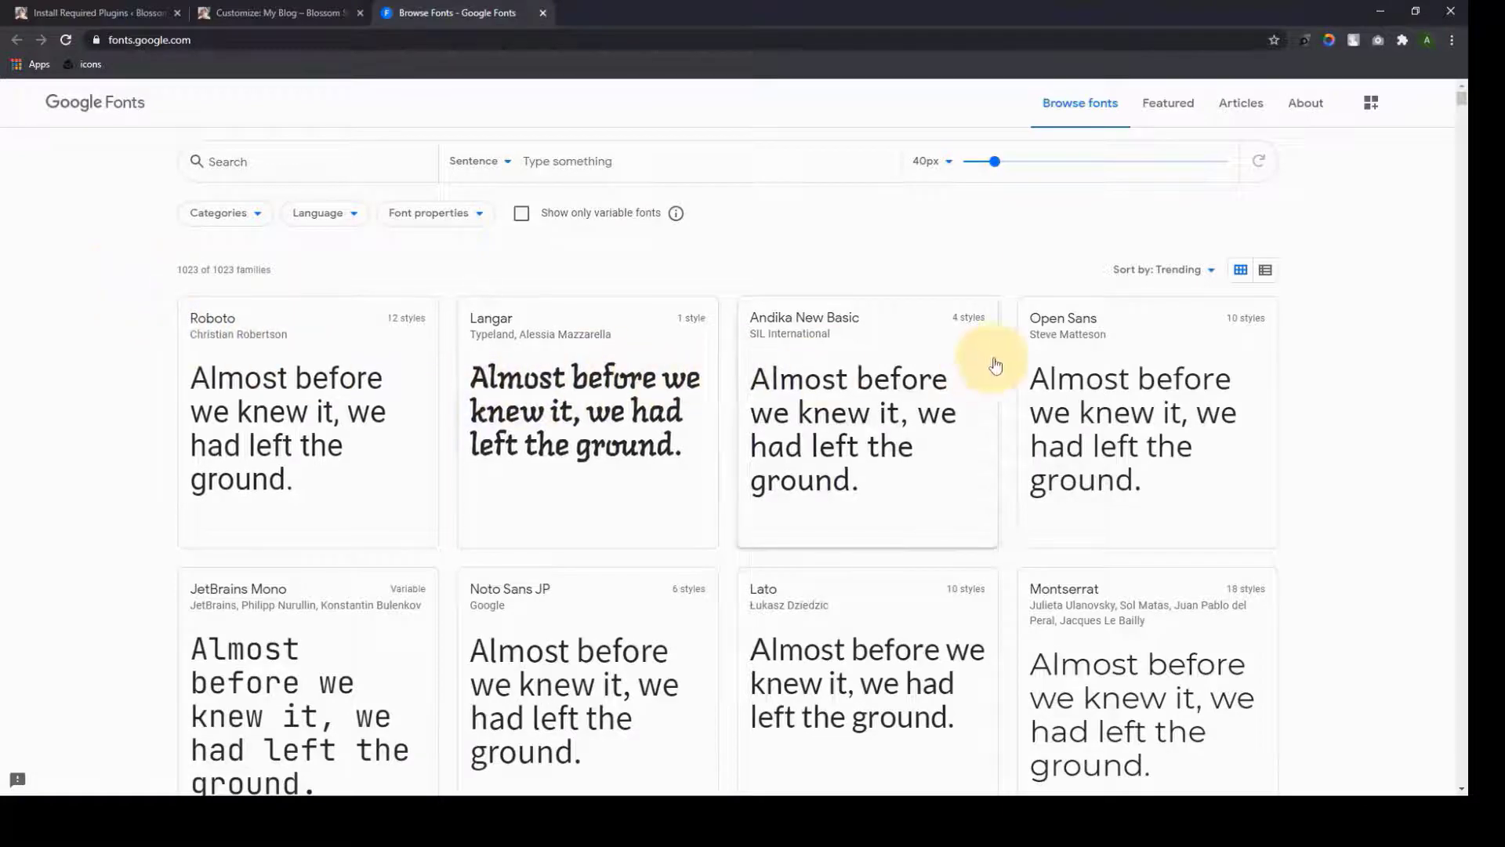
Browse the Google Fonts catalogue of 1023 trending families, then close it to return to WordPress
scroll(1252, 330, down, 5)
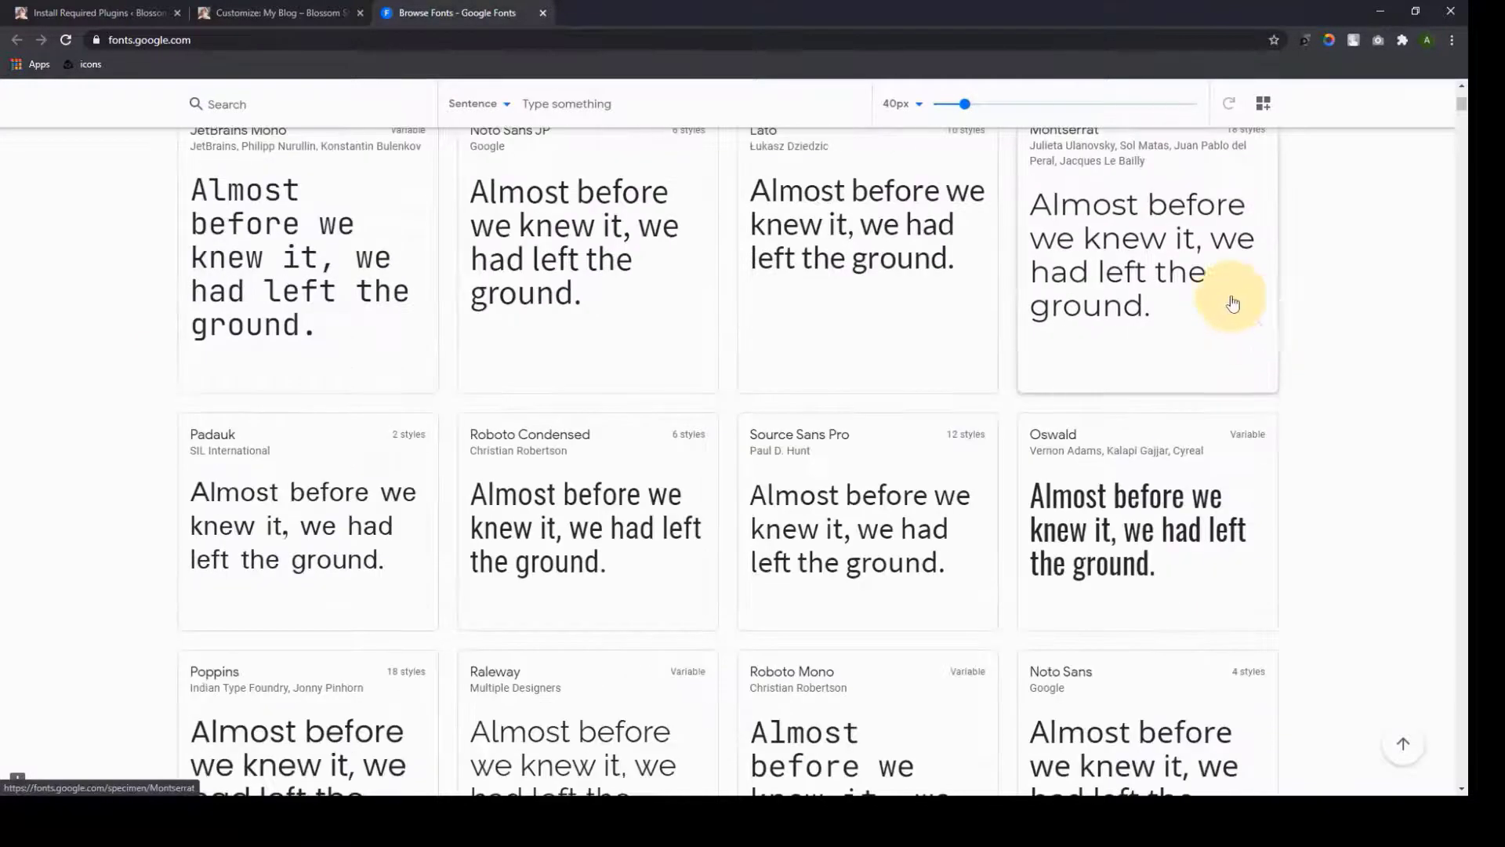
scroll(361, 392, down, 4)
scroll(1051, 405, down, 4)
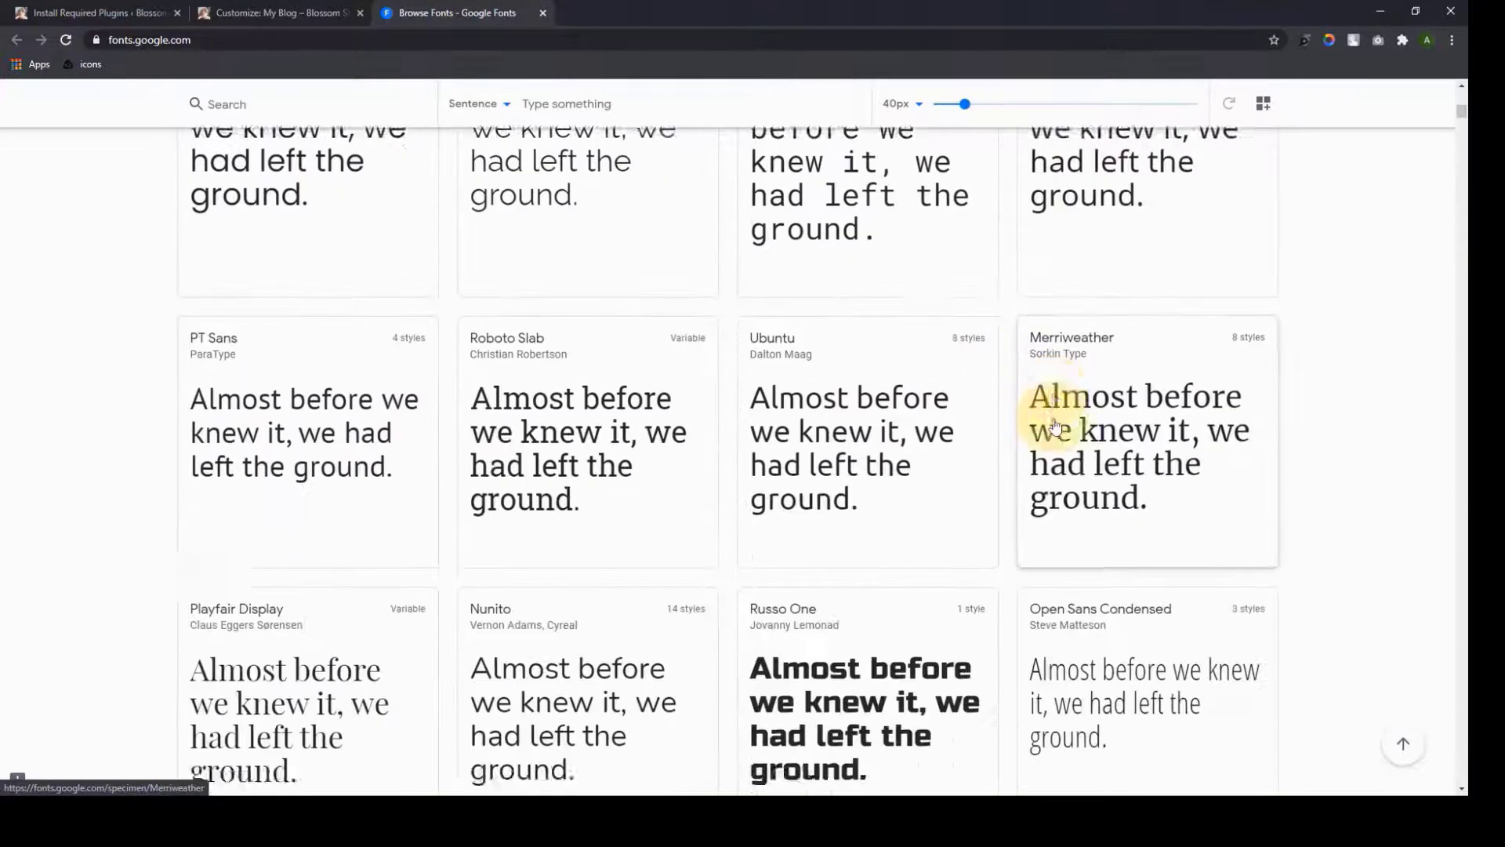
scroll(309, 430, down, 6)
scroll(334, 468, down, 3)
scroll(1082, 397, down, 8)
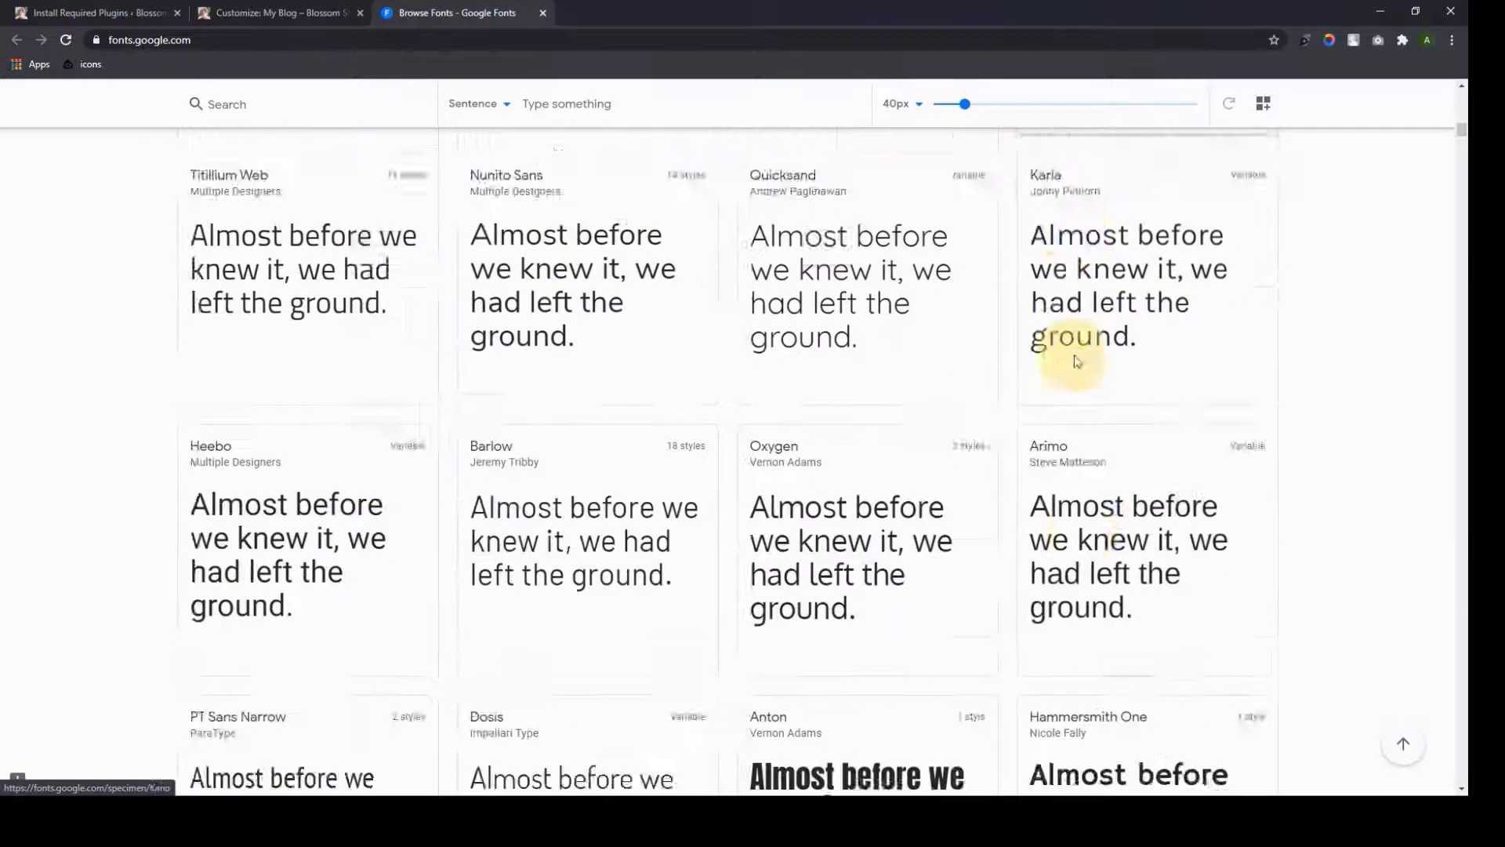
scroll(1086, 396, down, 6)
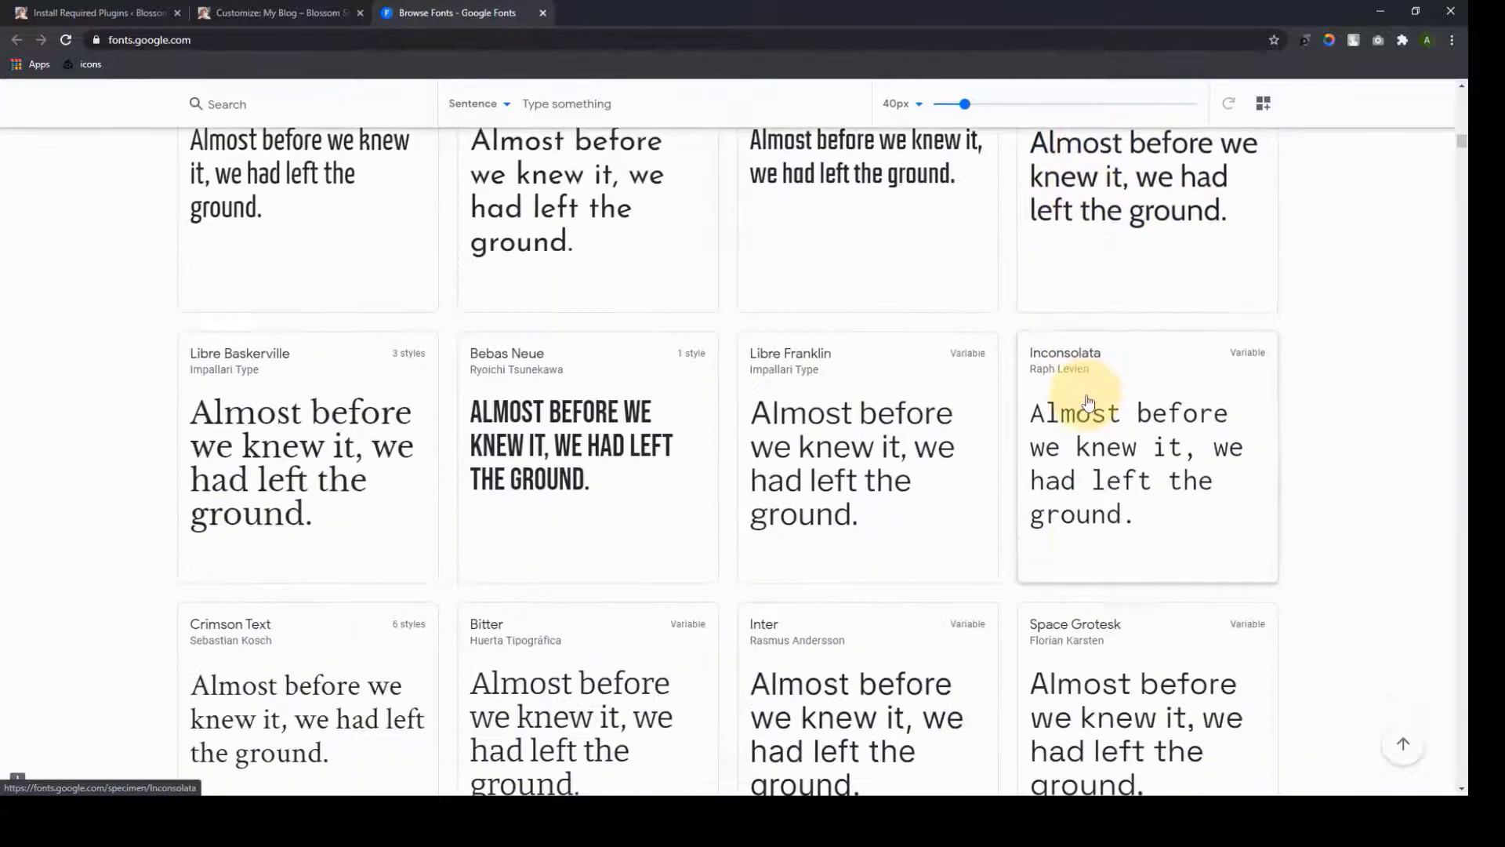
scroll(151, 222, down, 2)
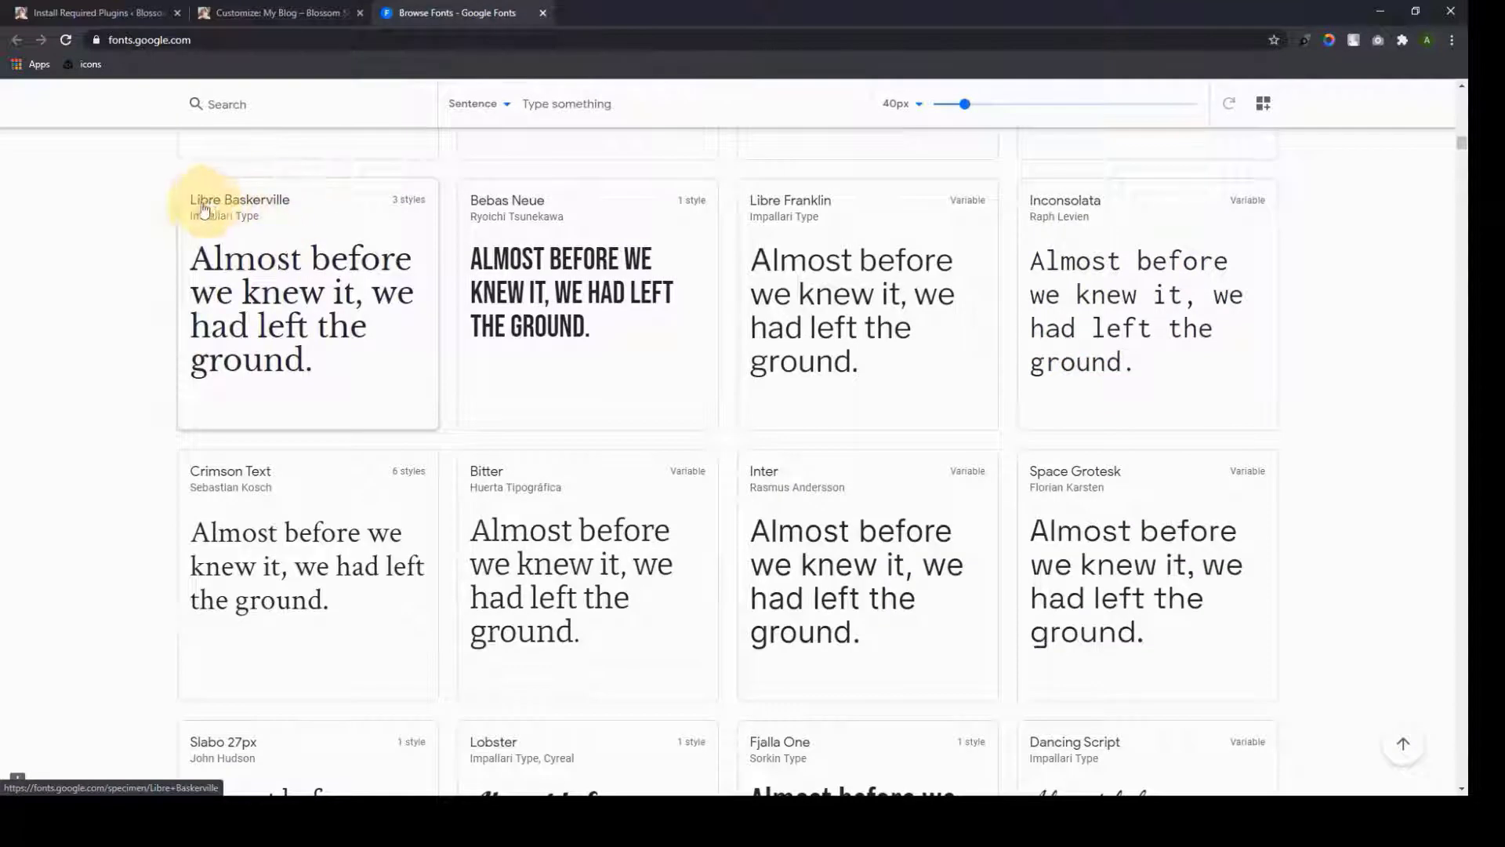
scroll(1176, 696, up, 10)
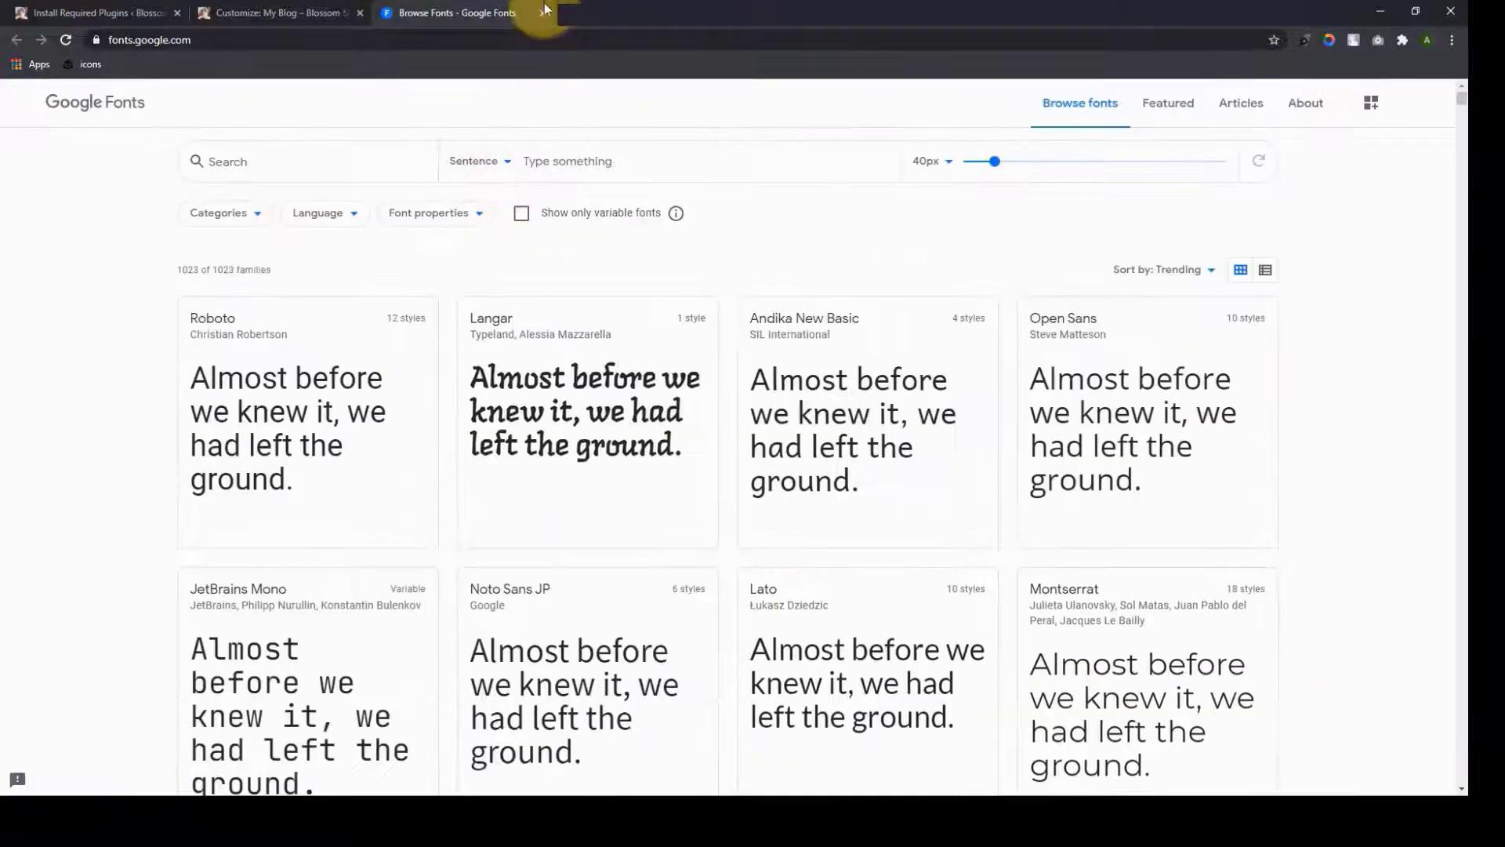
click(542, 12)
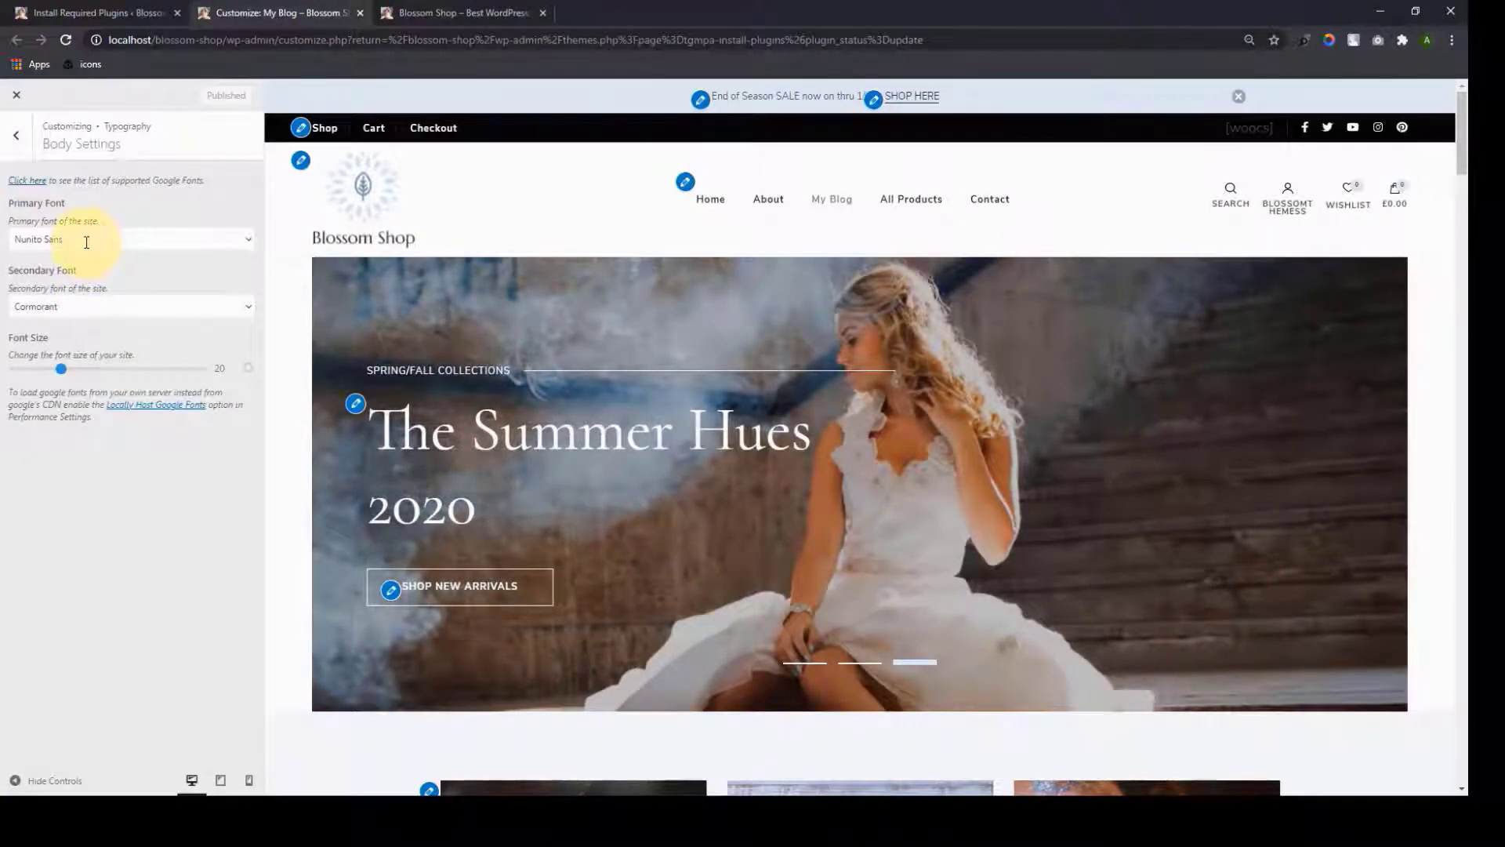
Check the Primary (Nunito Sans) and Secondary (Cormorant) font lists, leaving both unchanged
click(85, 240)
click(134, 219)
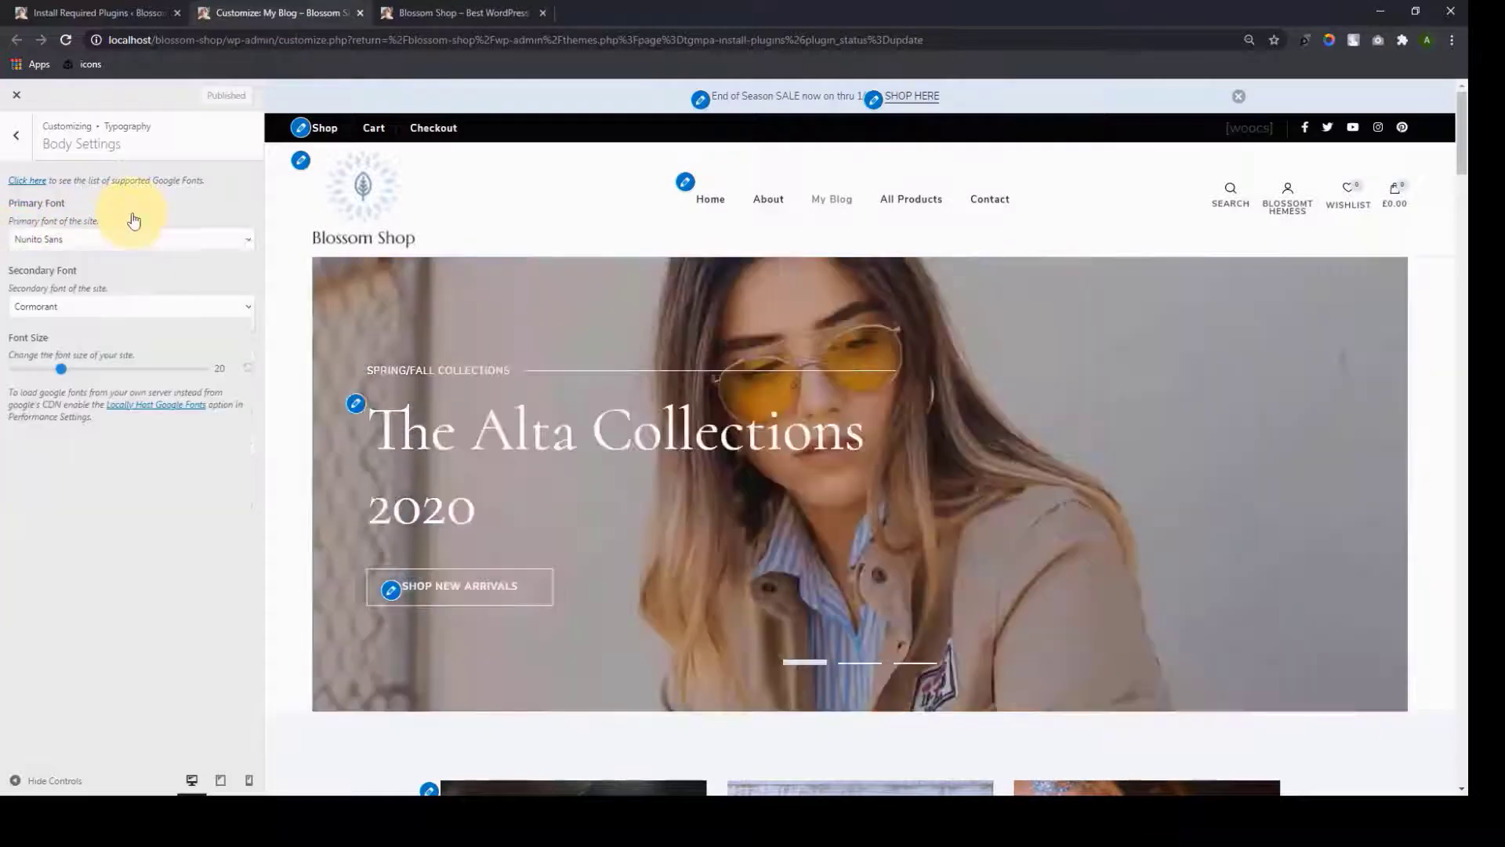
click(82, 306)
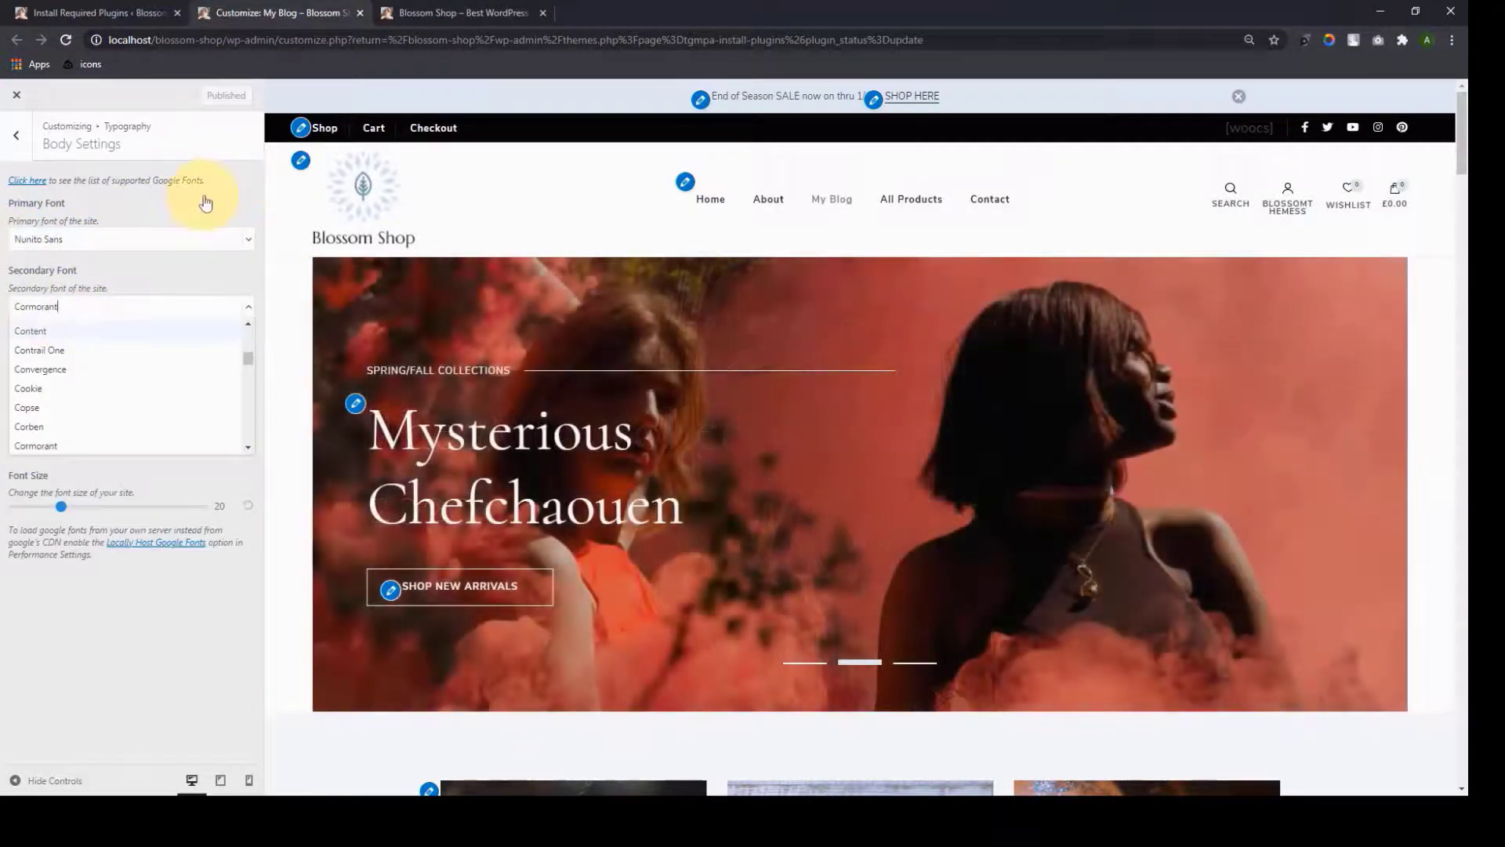
click(205, 201)
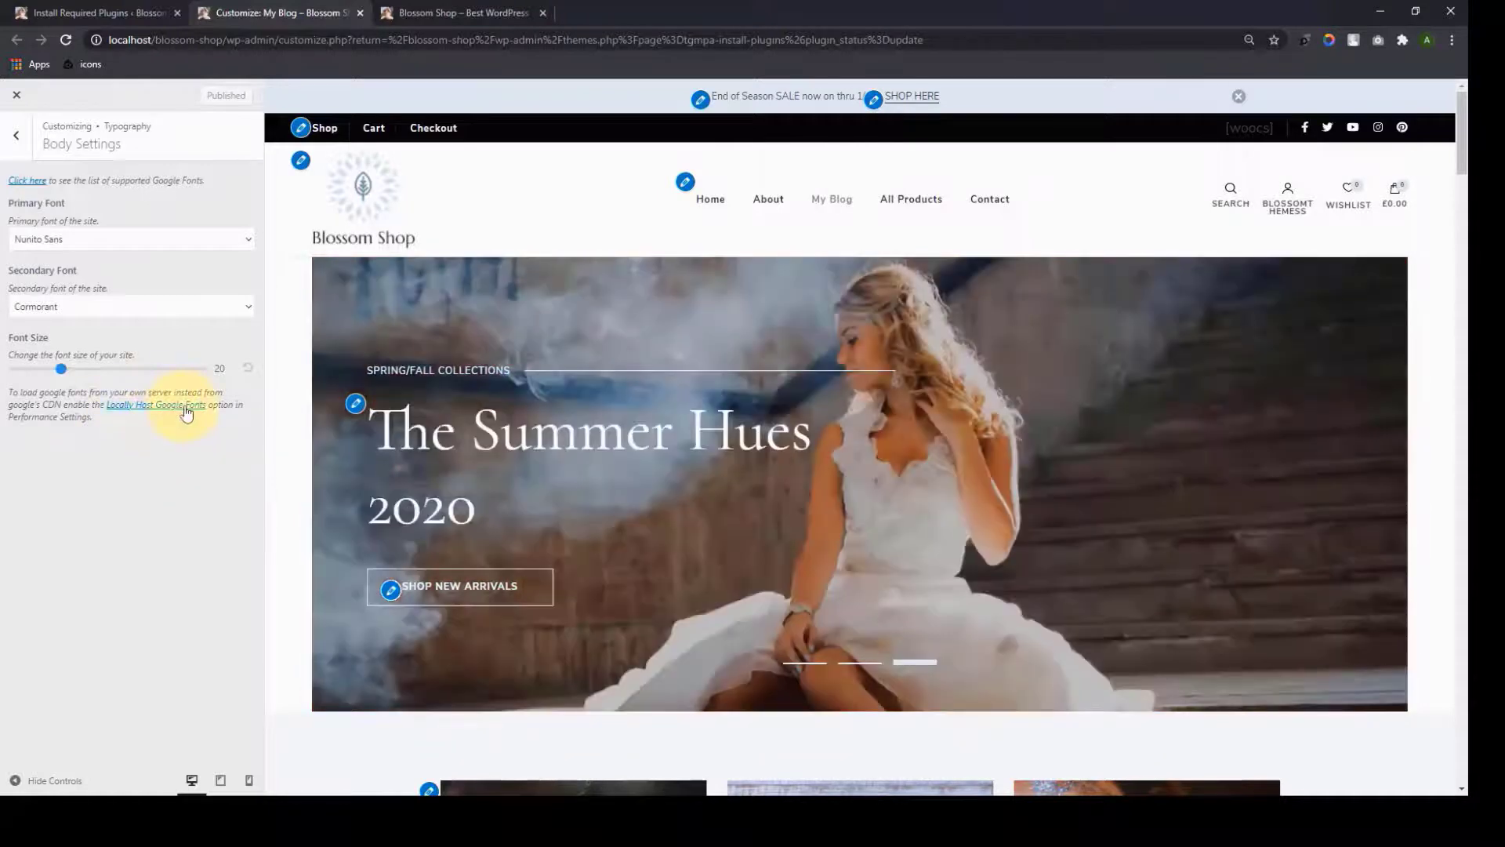
Turn on Locally Host Google Fonts in Performance Settings and publish the change
click(186, 412)
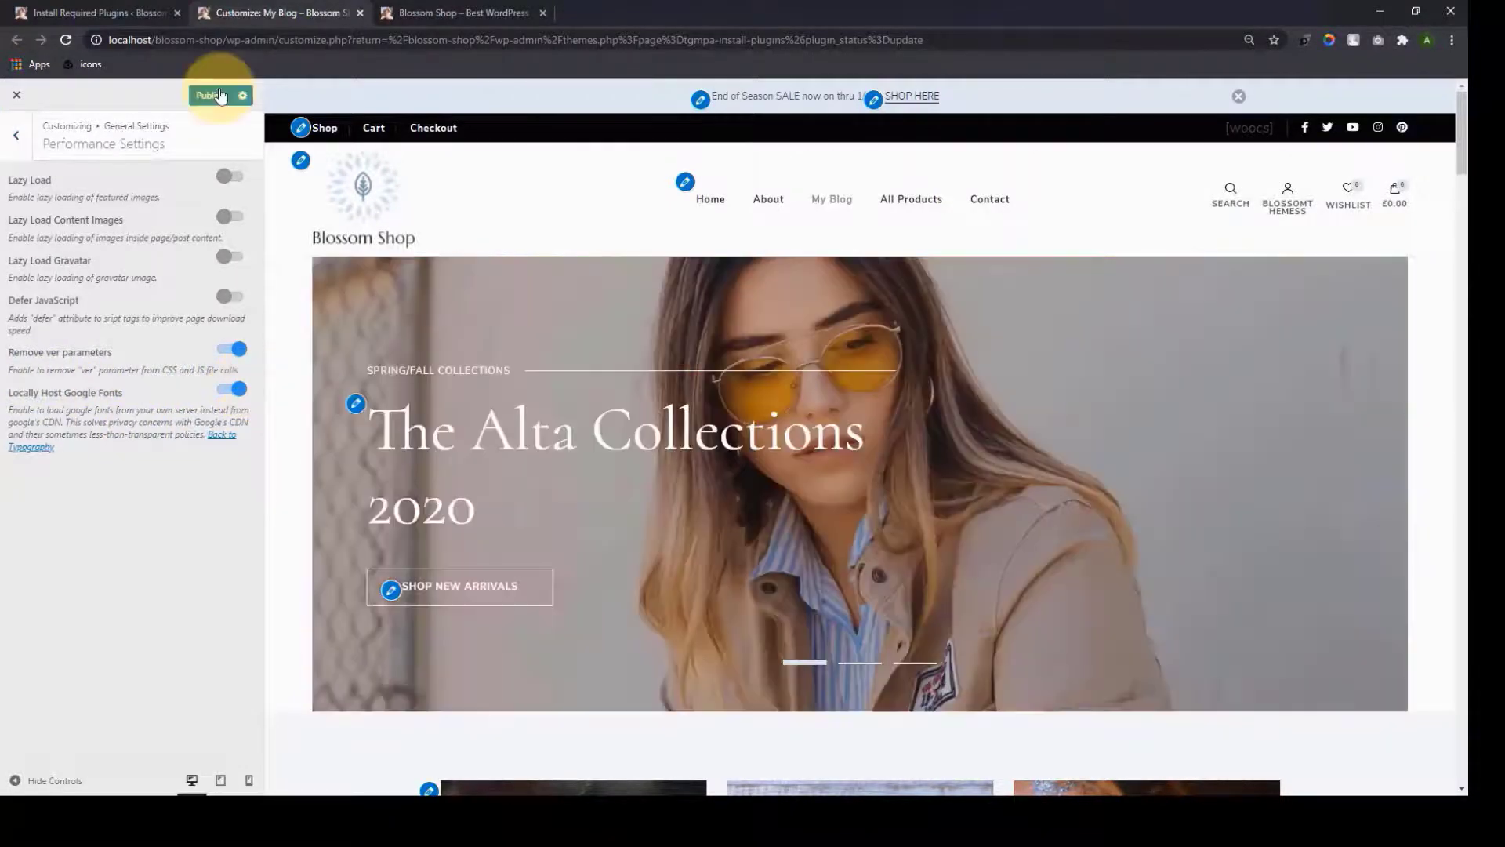
click(220, 95)
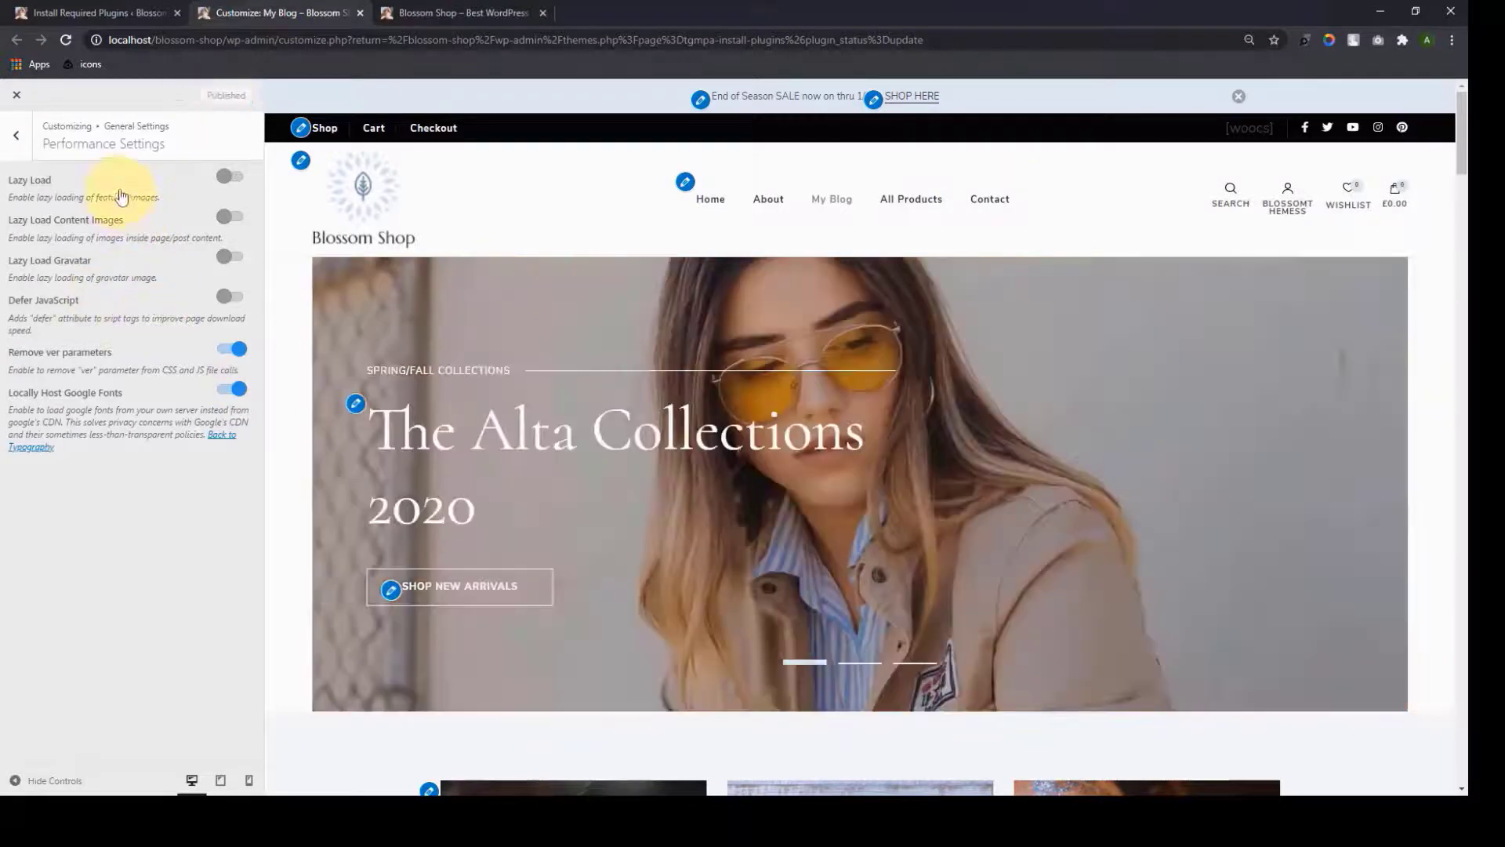
click(15, 137)
In Typography, confirm the H1 heading font stays Nunito Sans Bold 700
click(16, 132)
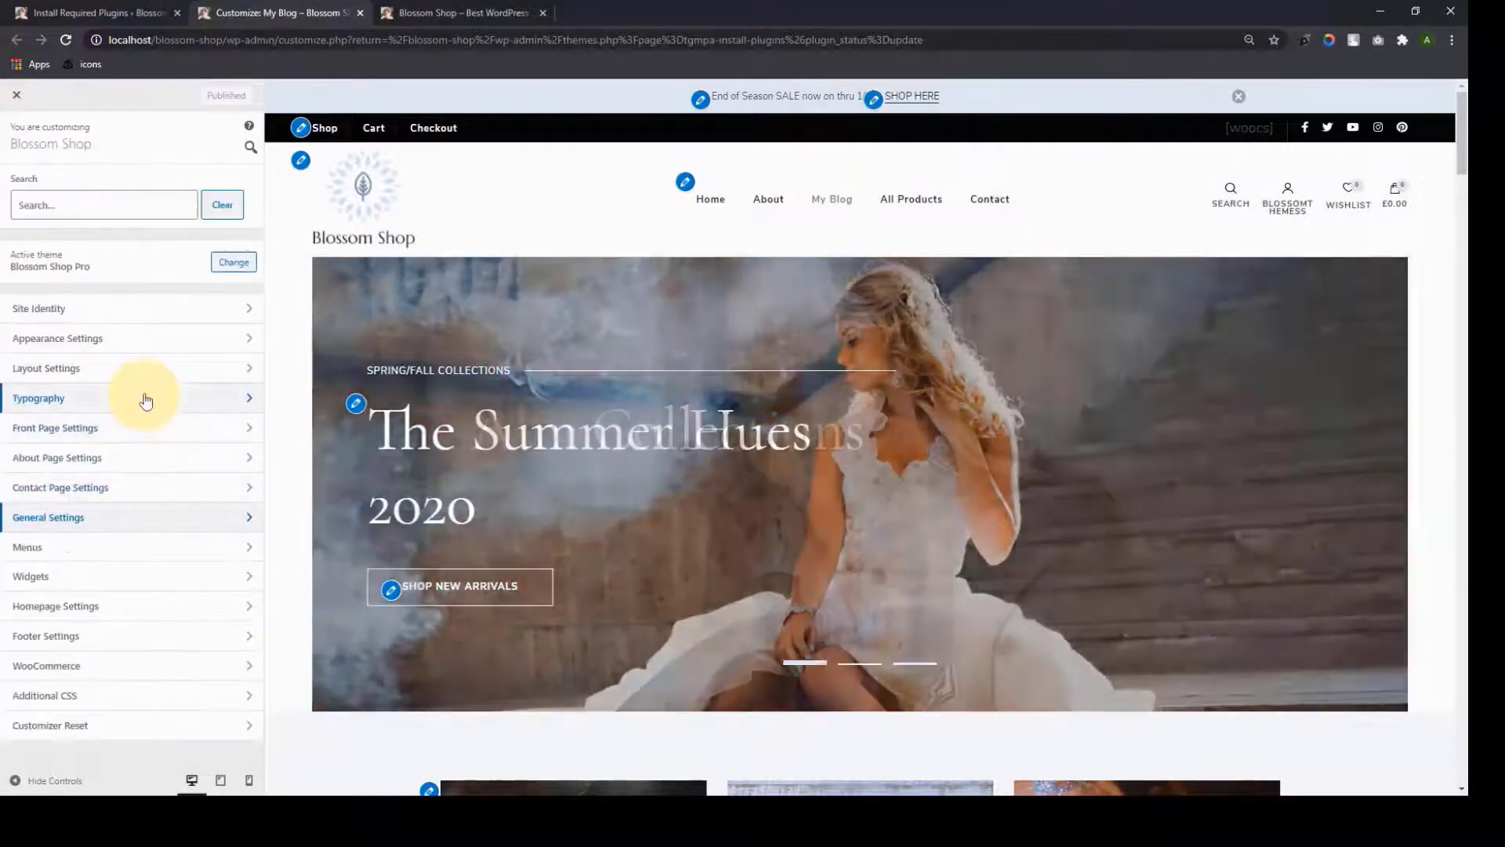
click(144, 397)
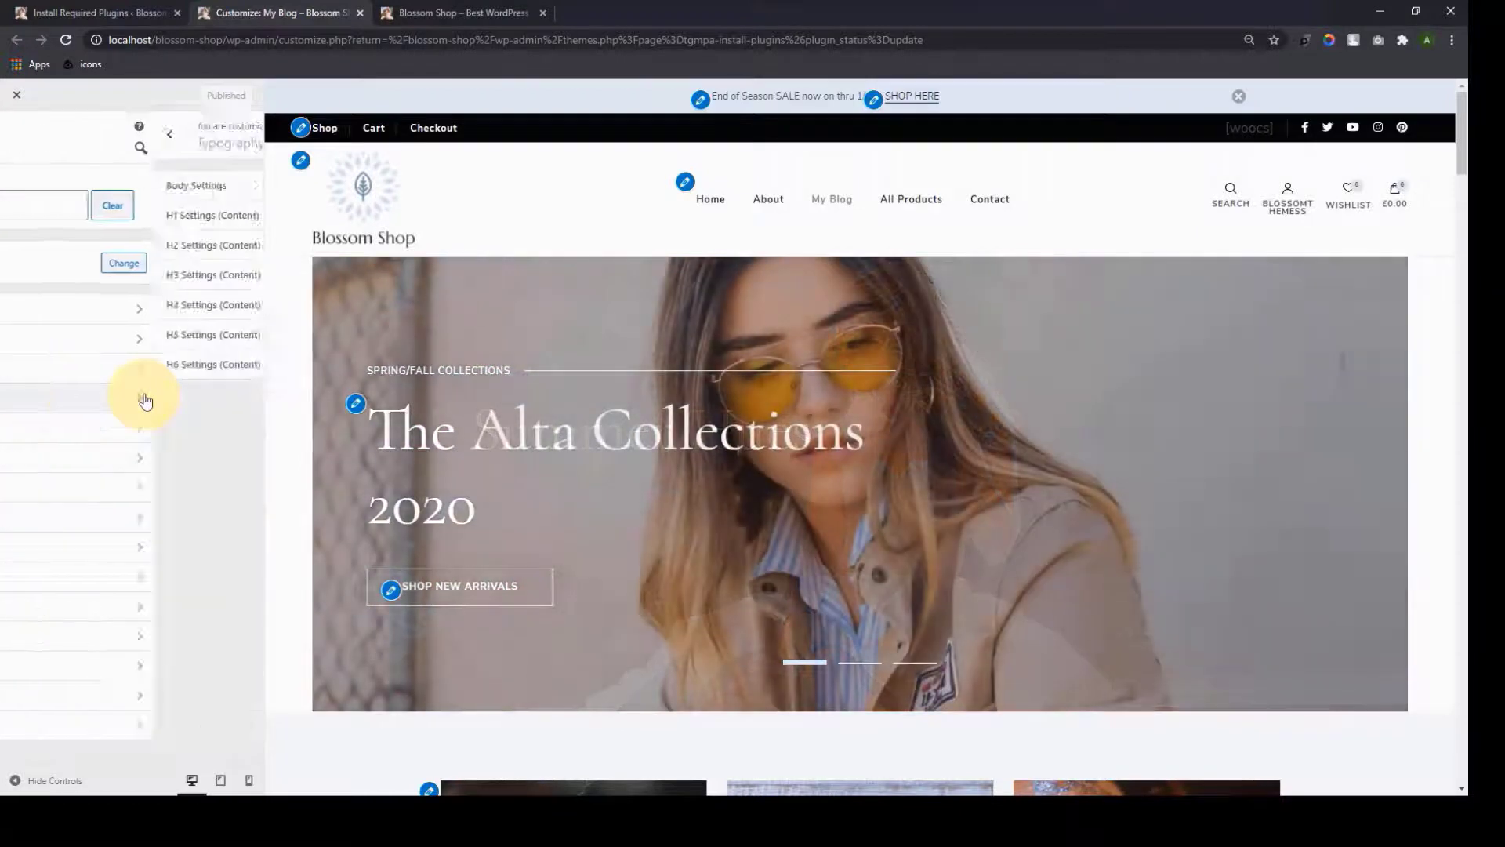
click(176, 218)
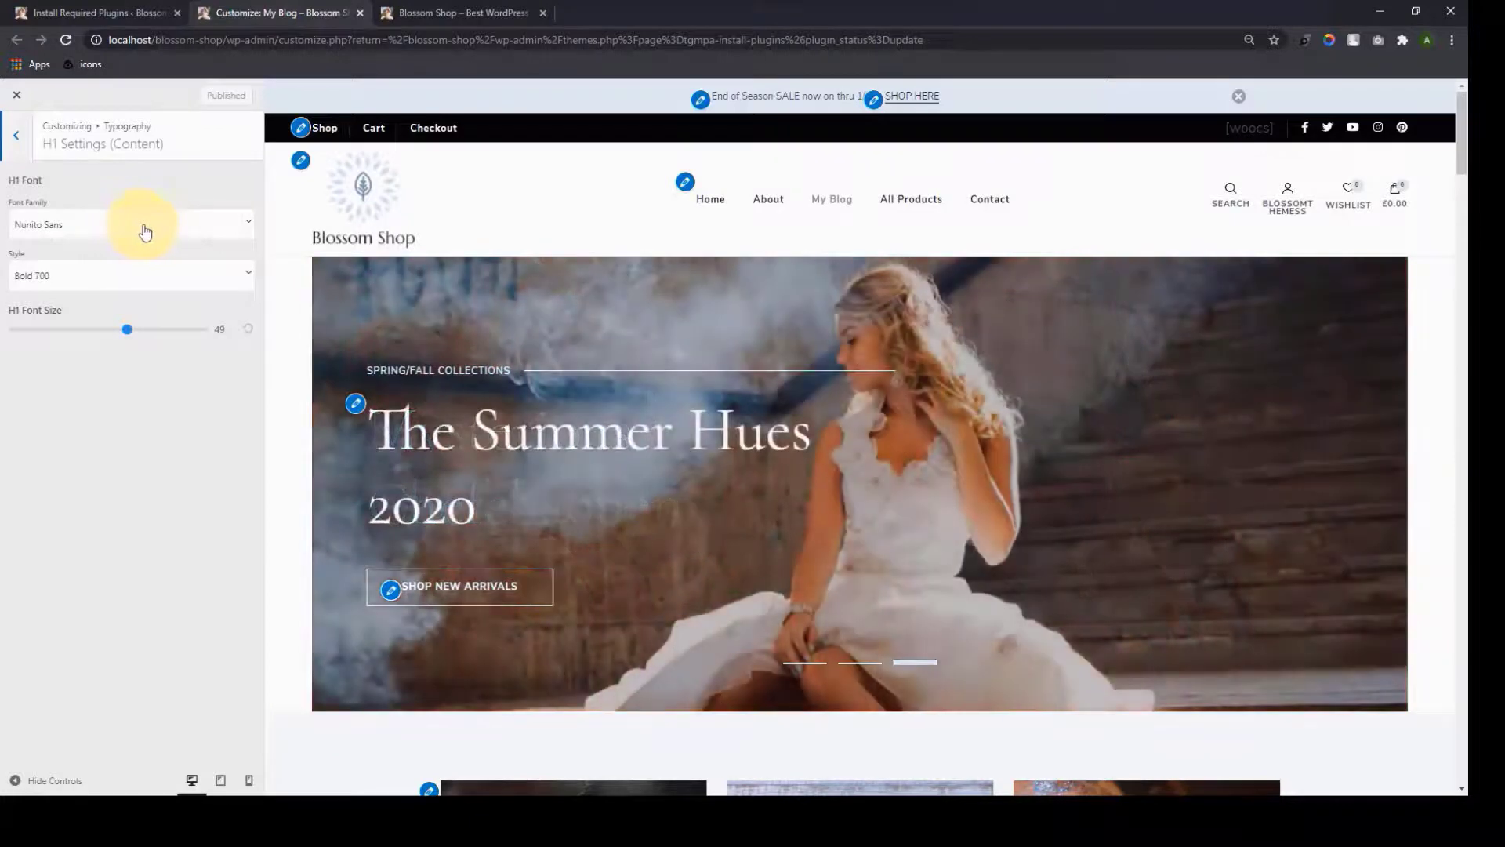
click(251, 235)
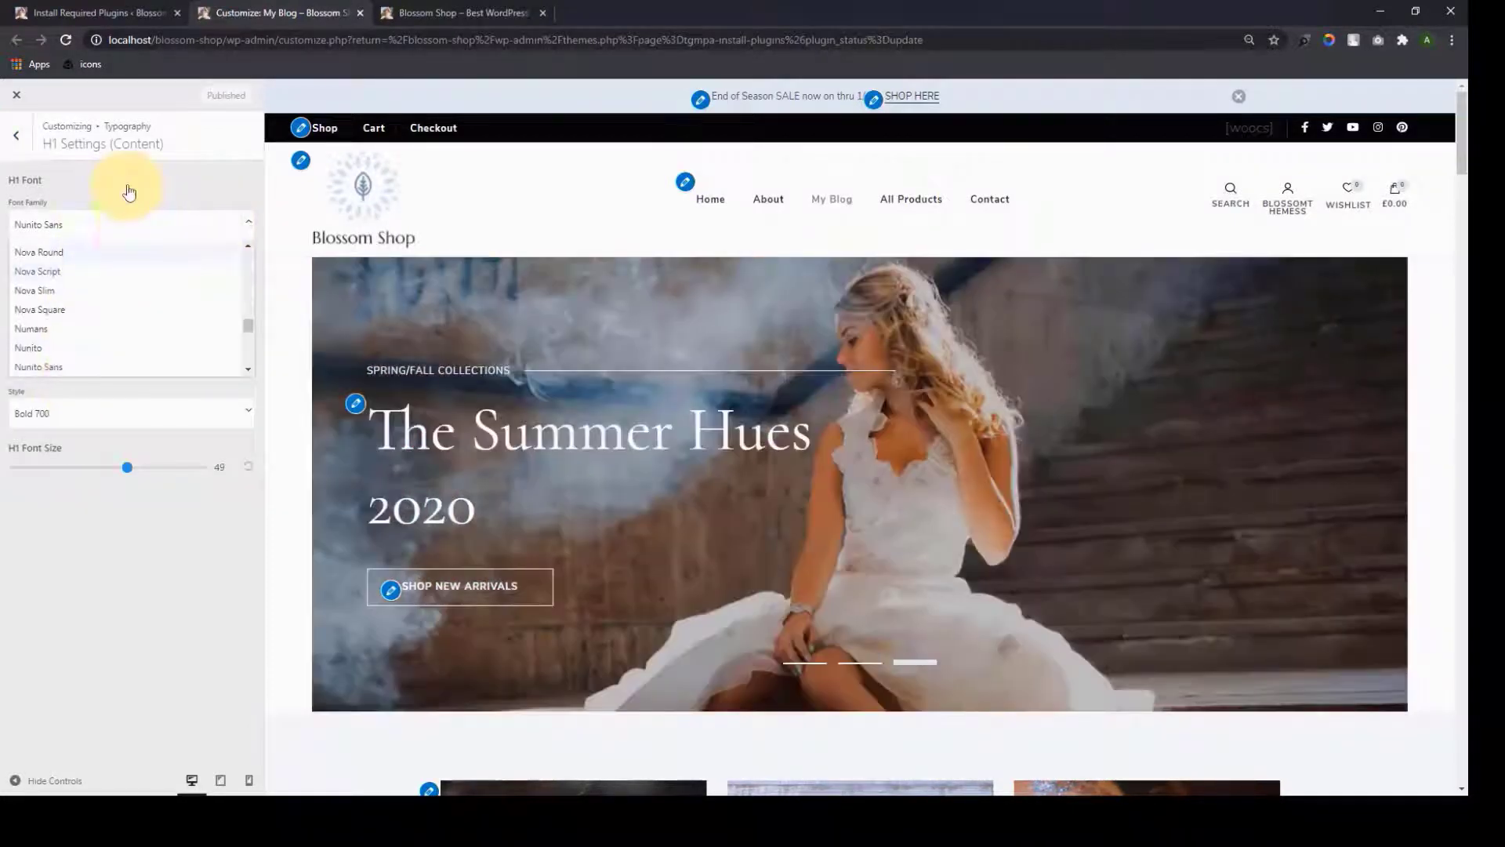
click(128, 190)
click(254, 279)
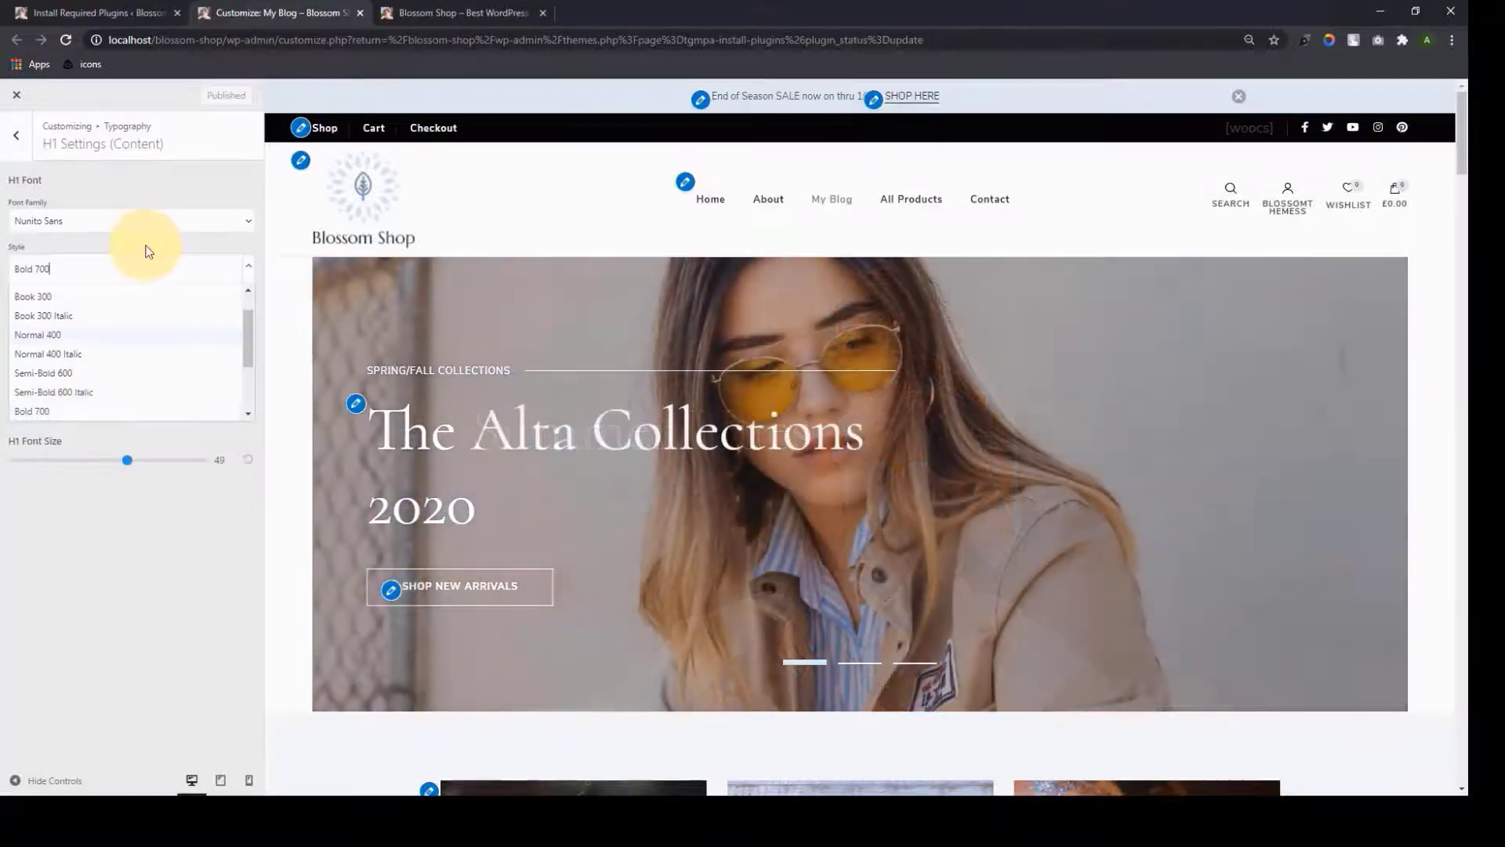
click(148, 249)
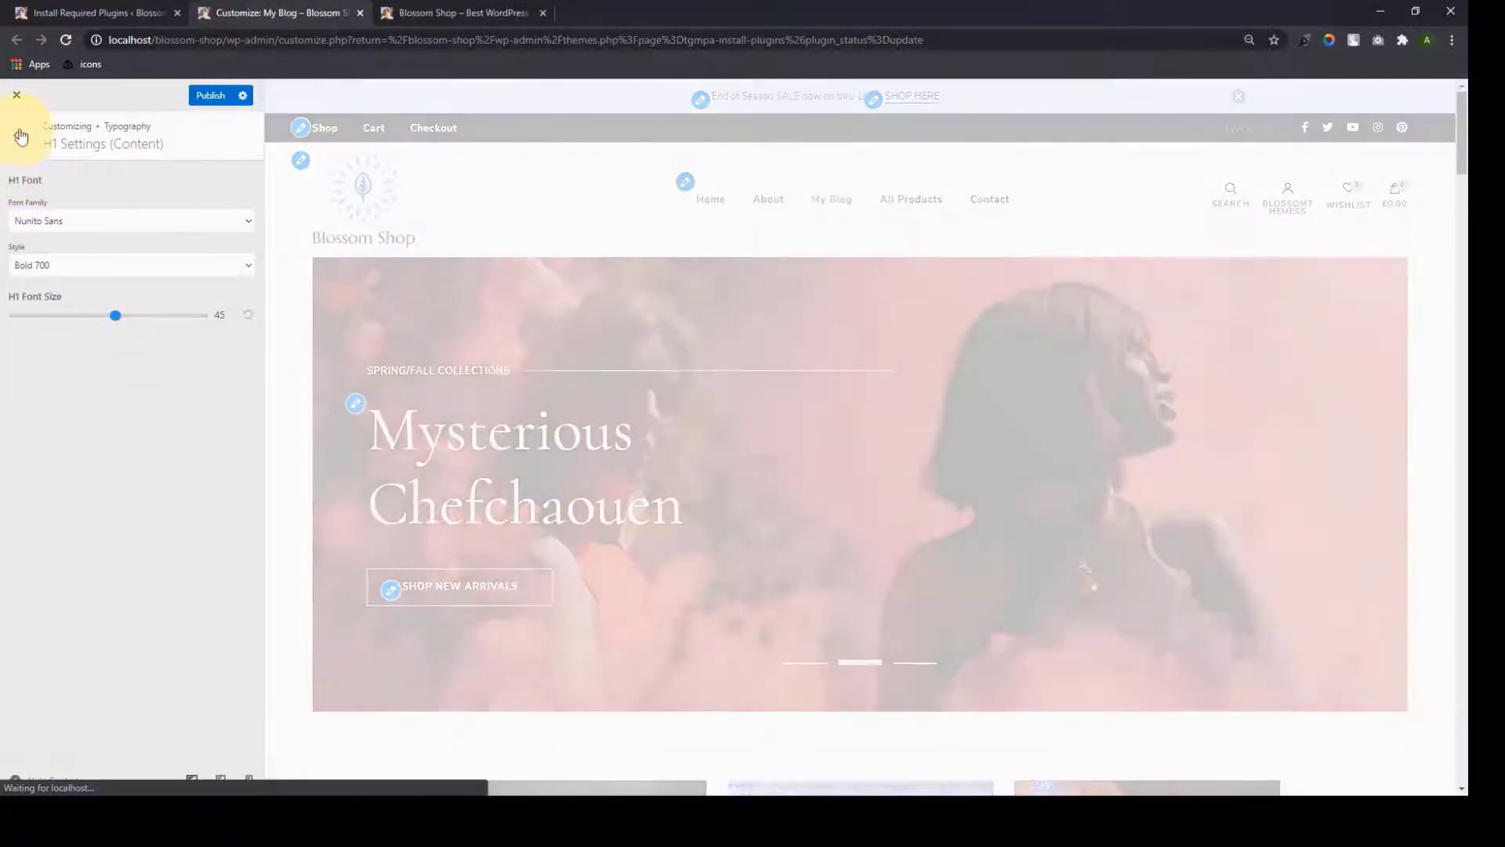
Review the H2 through H6 heading font settings, then go to Front Page Settings
click(16, 134)
click(120, 245)
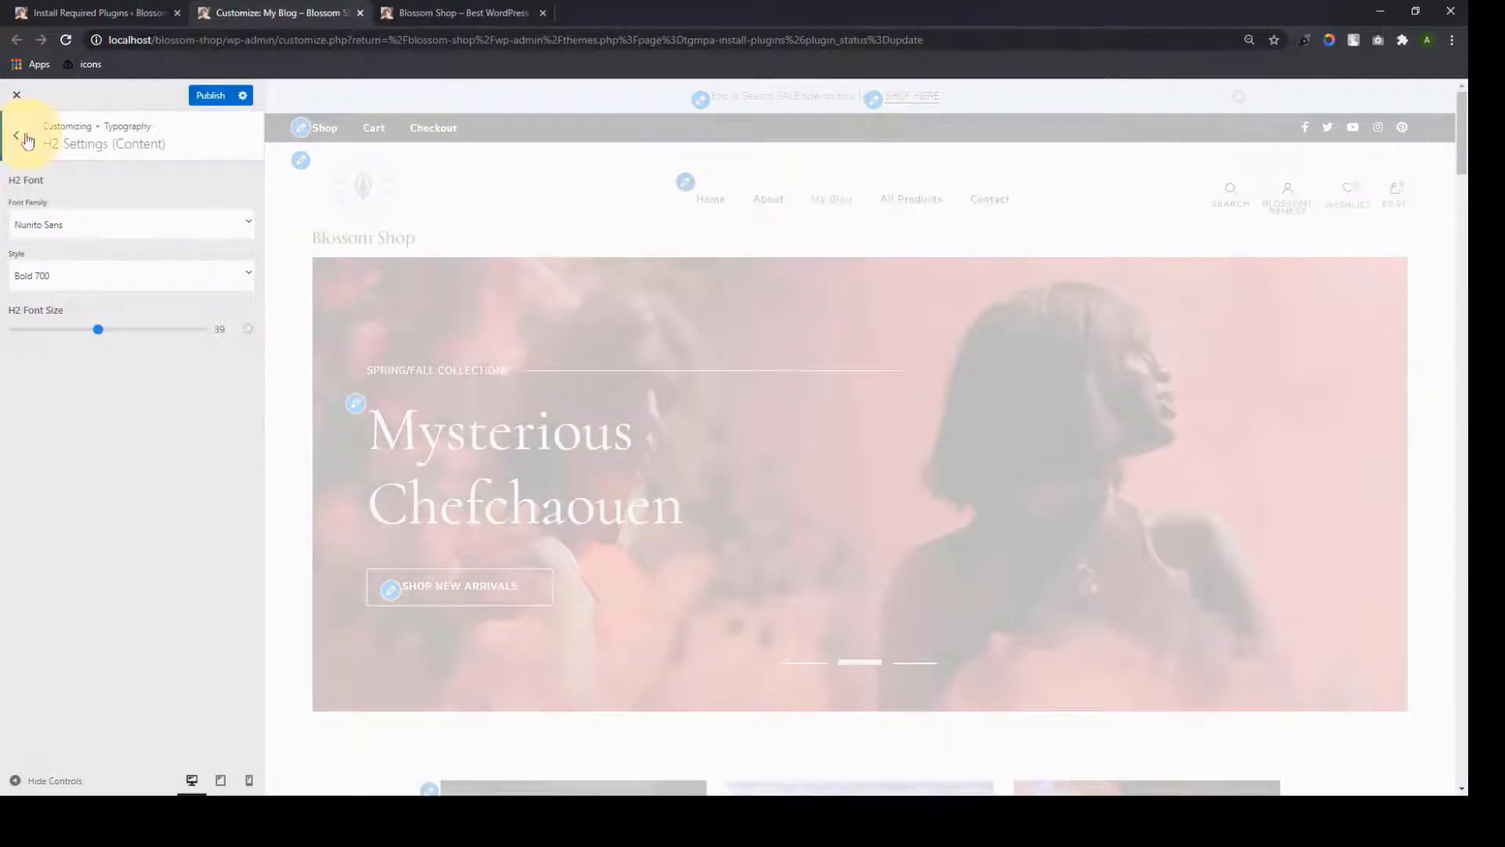
click(16, 135)
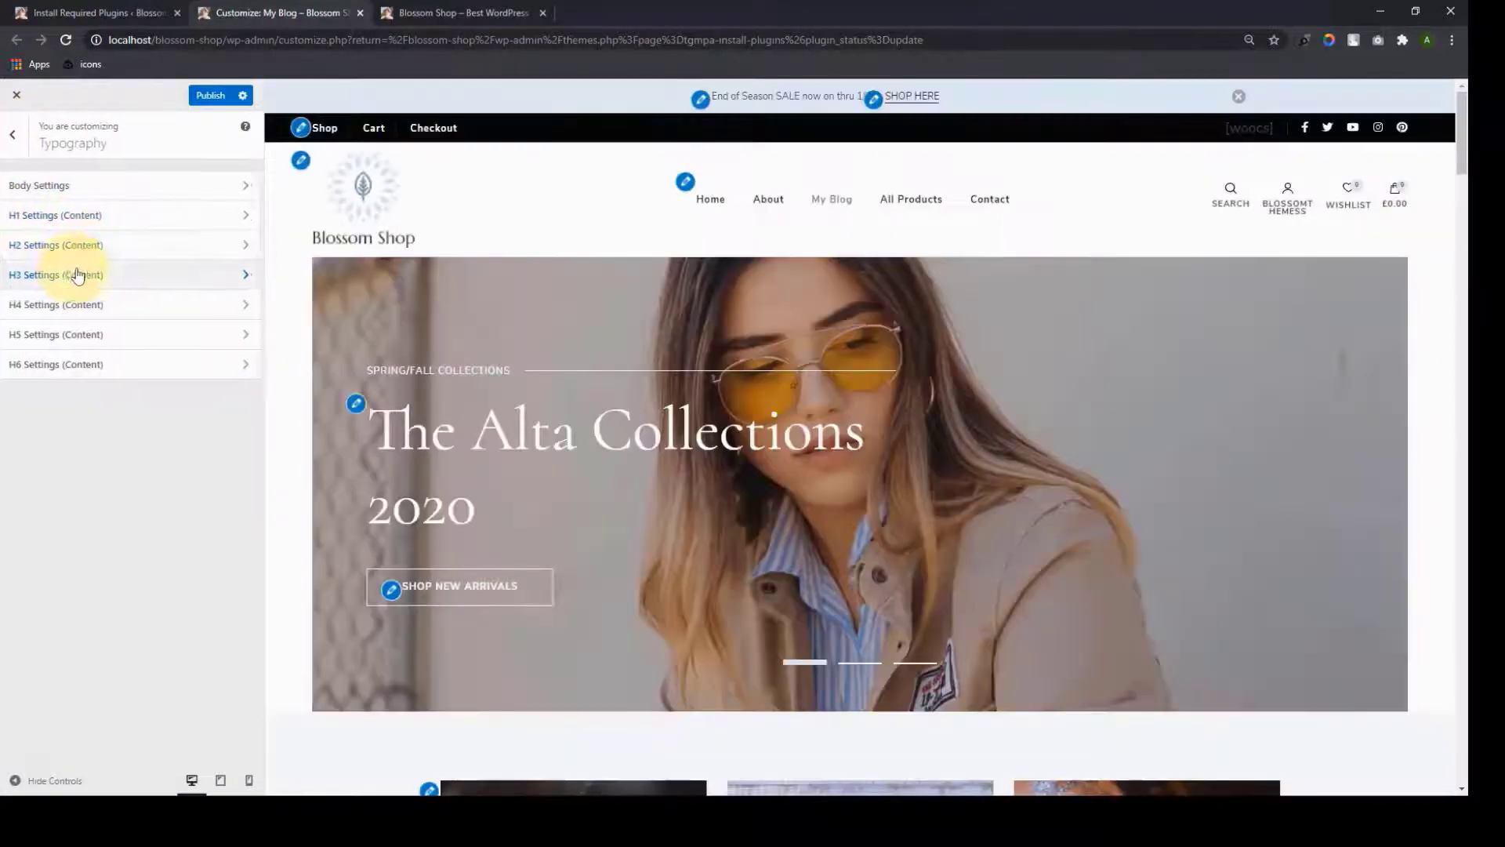
click(82, 275)
click(16, 135)
click(107, 302)
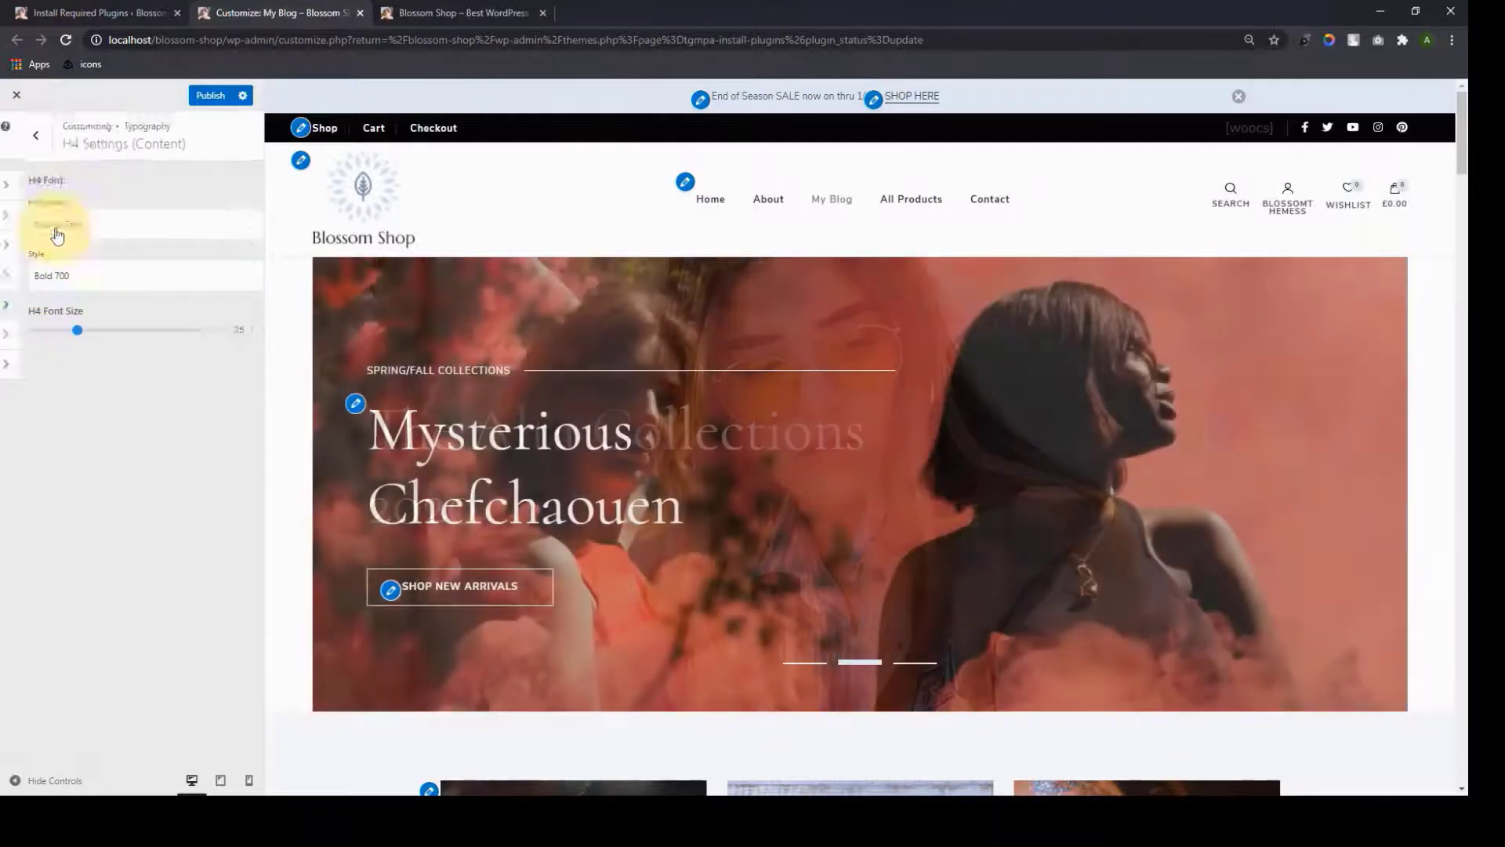
click(17, 135)
click(98, 341)
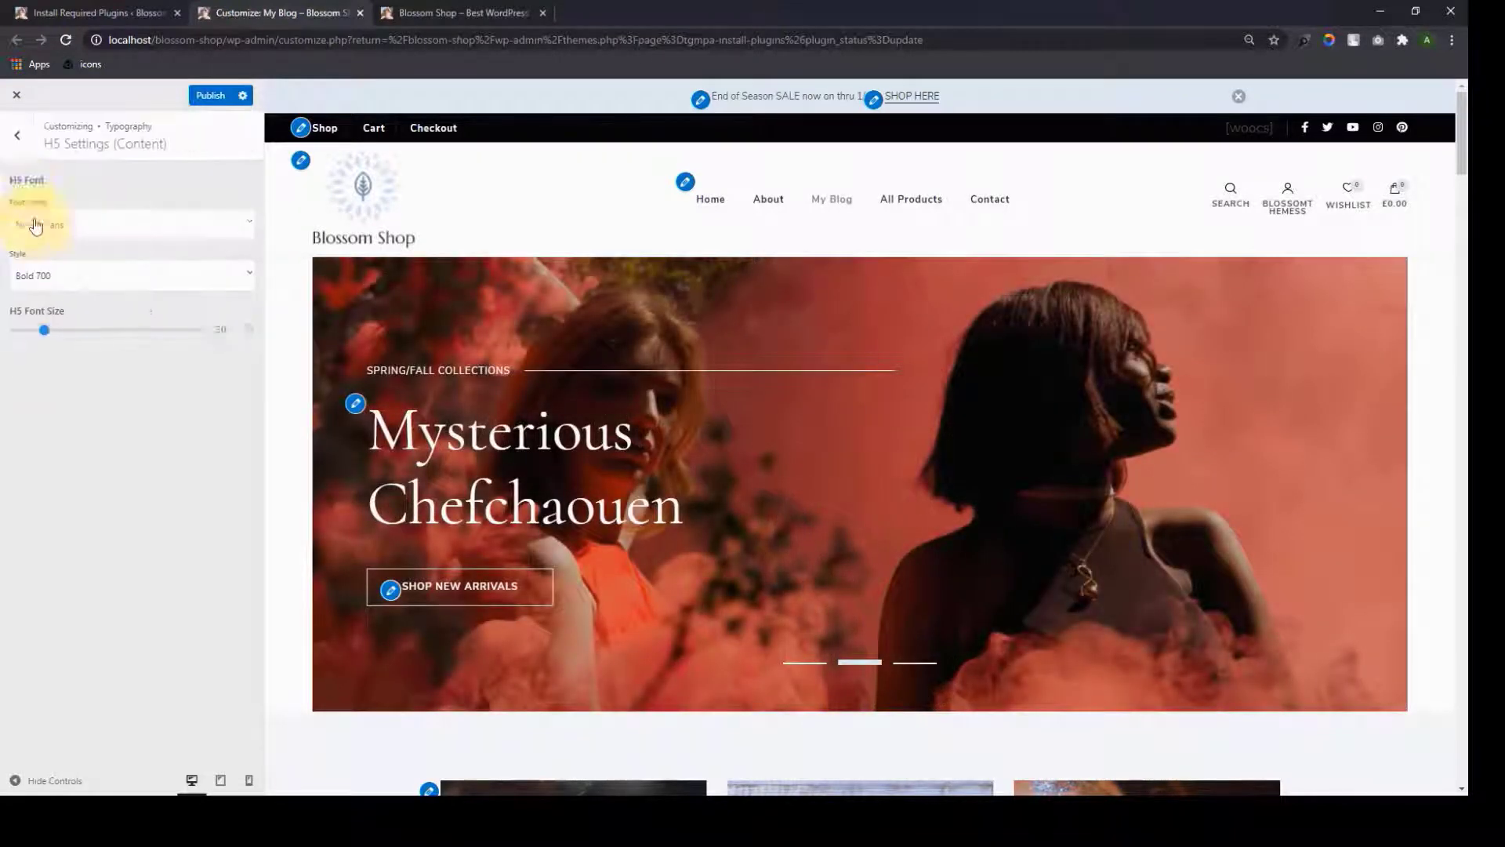
click(17, 135)
click(111, 365)
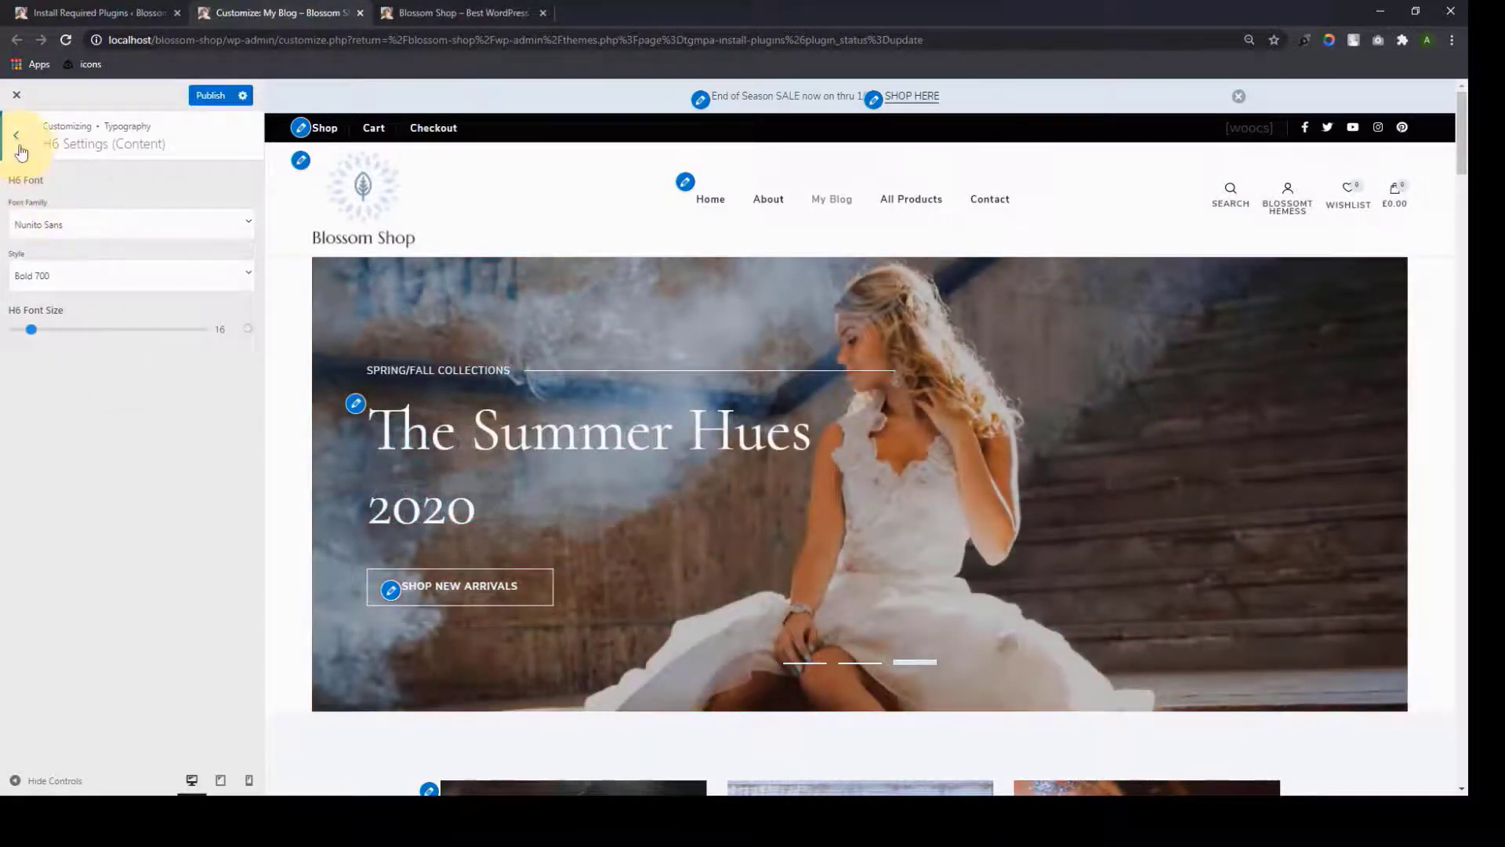
click(20, 146)
click(22, 150)
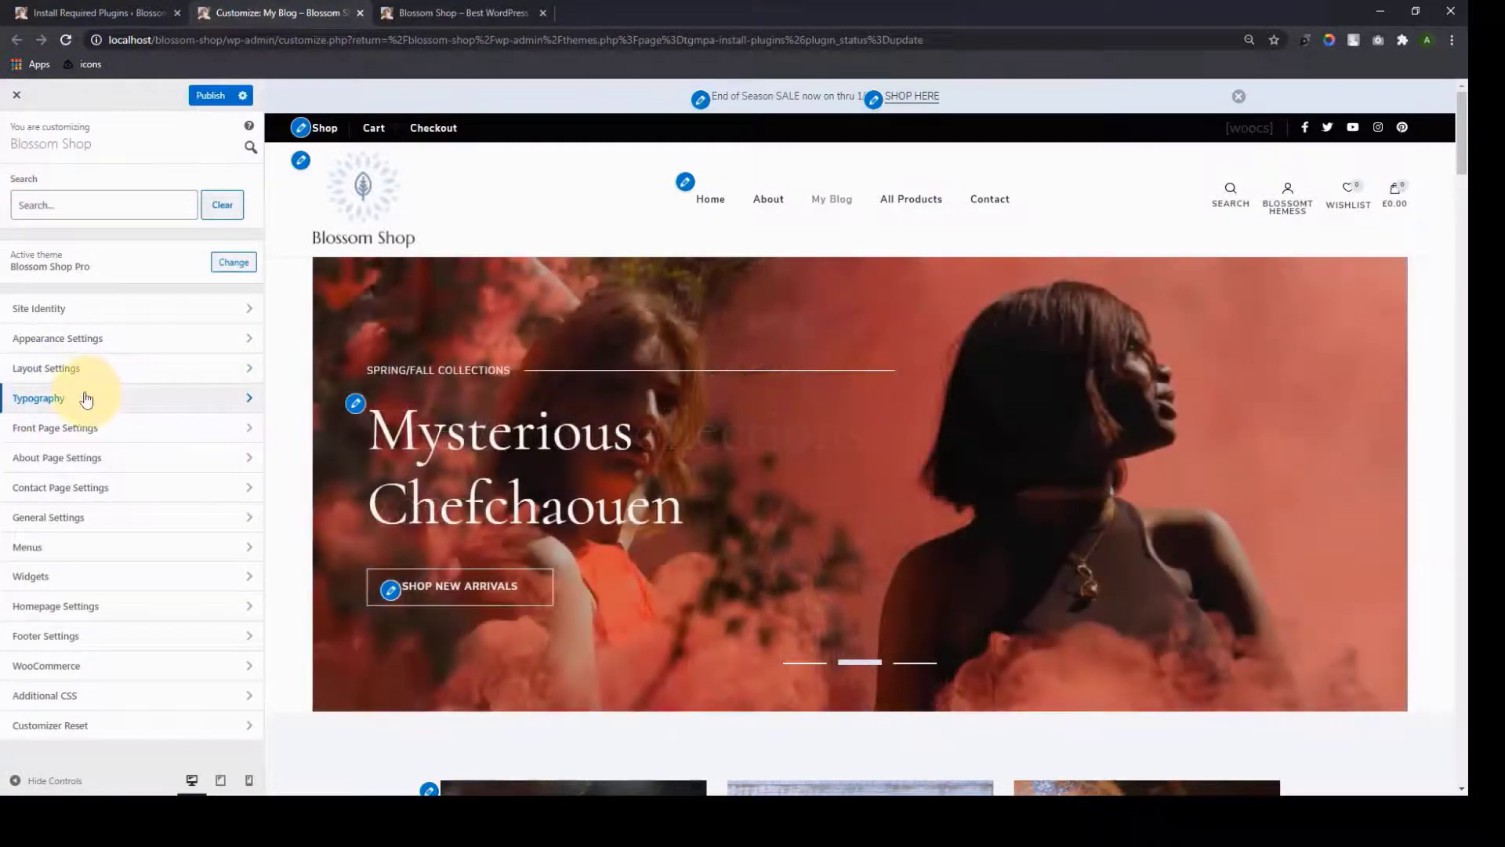
click(86, 428)
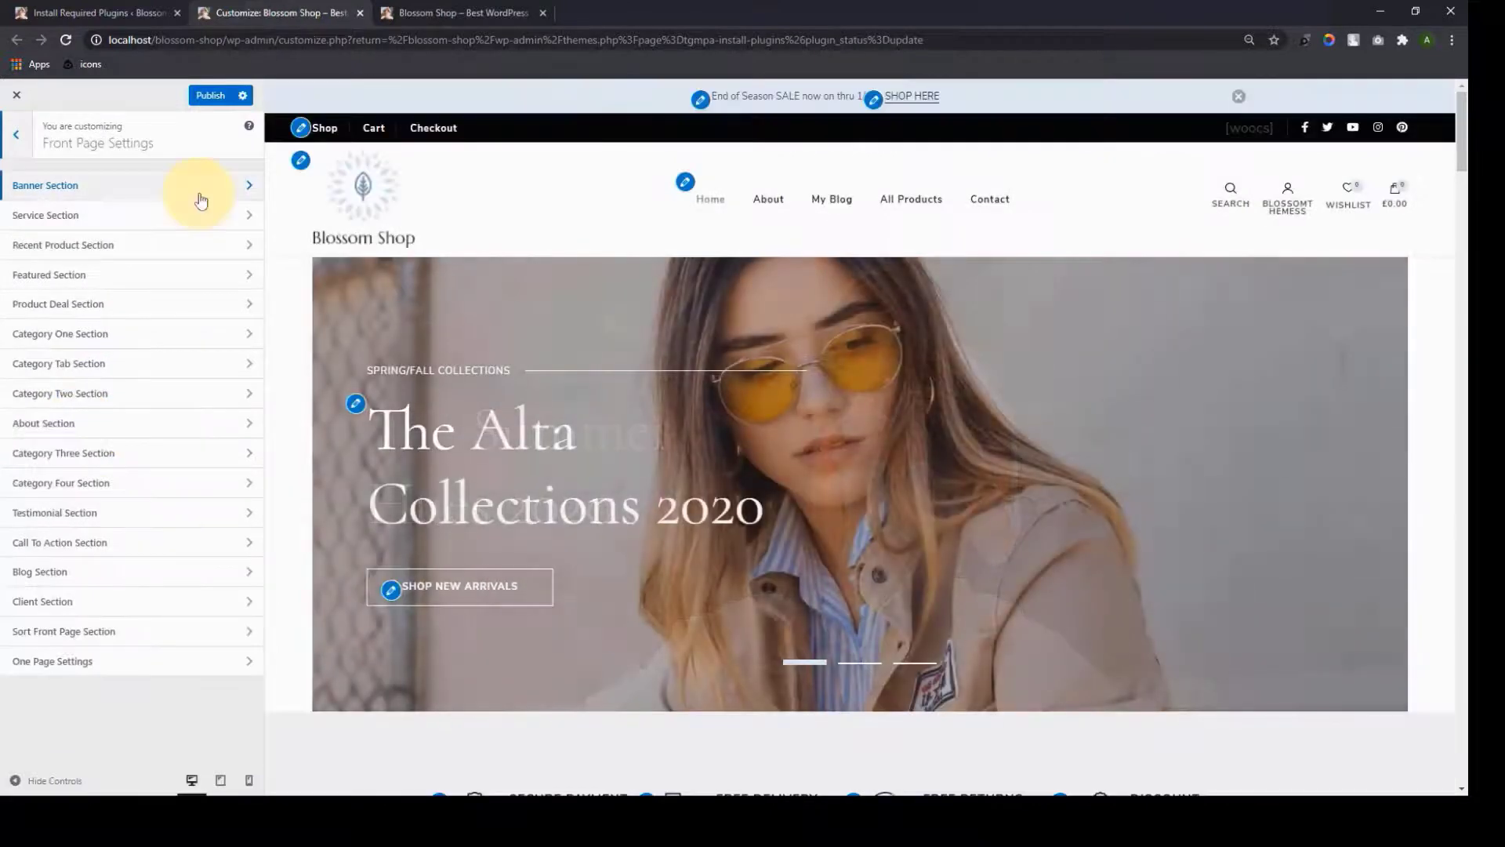
Make the banner a Static/Video Newsletter Banner with a header video from the media library
click(202, 200)
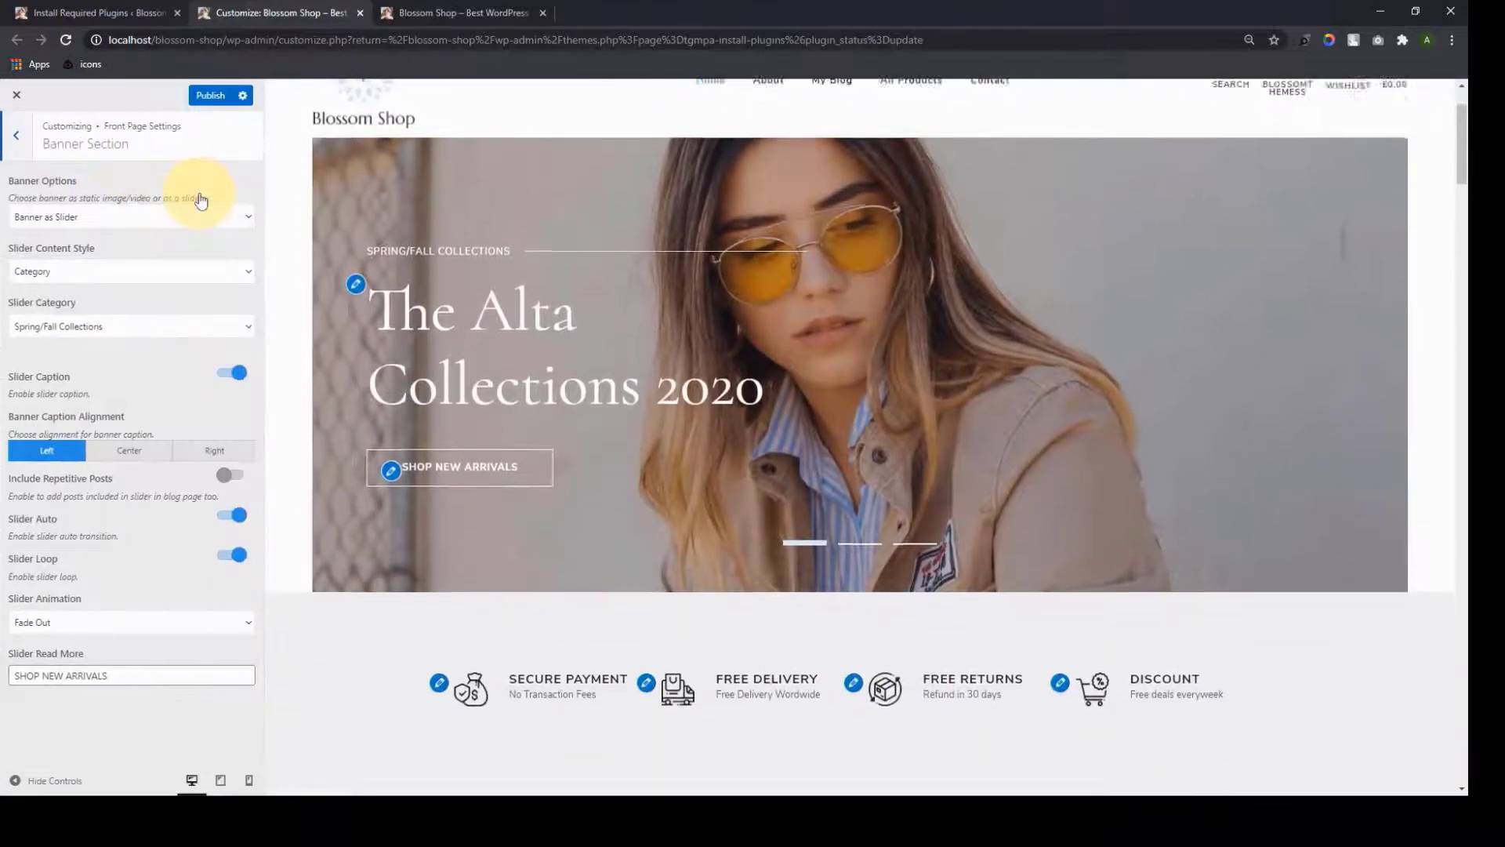
click(230, 228)
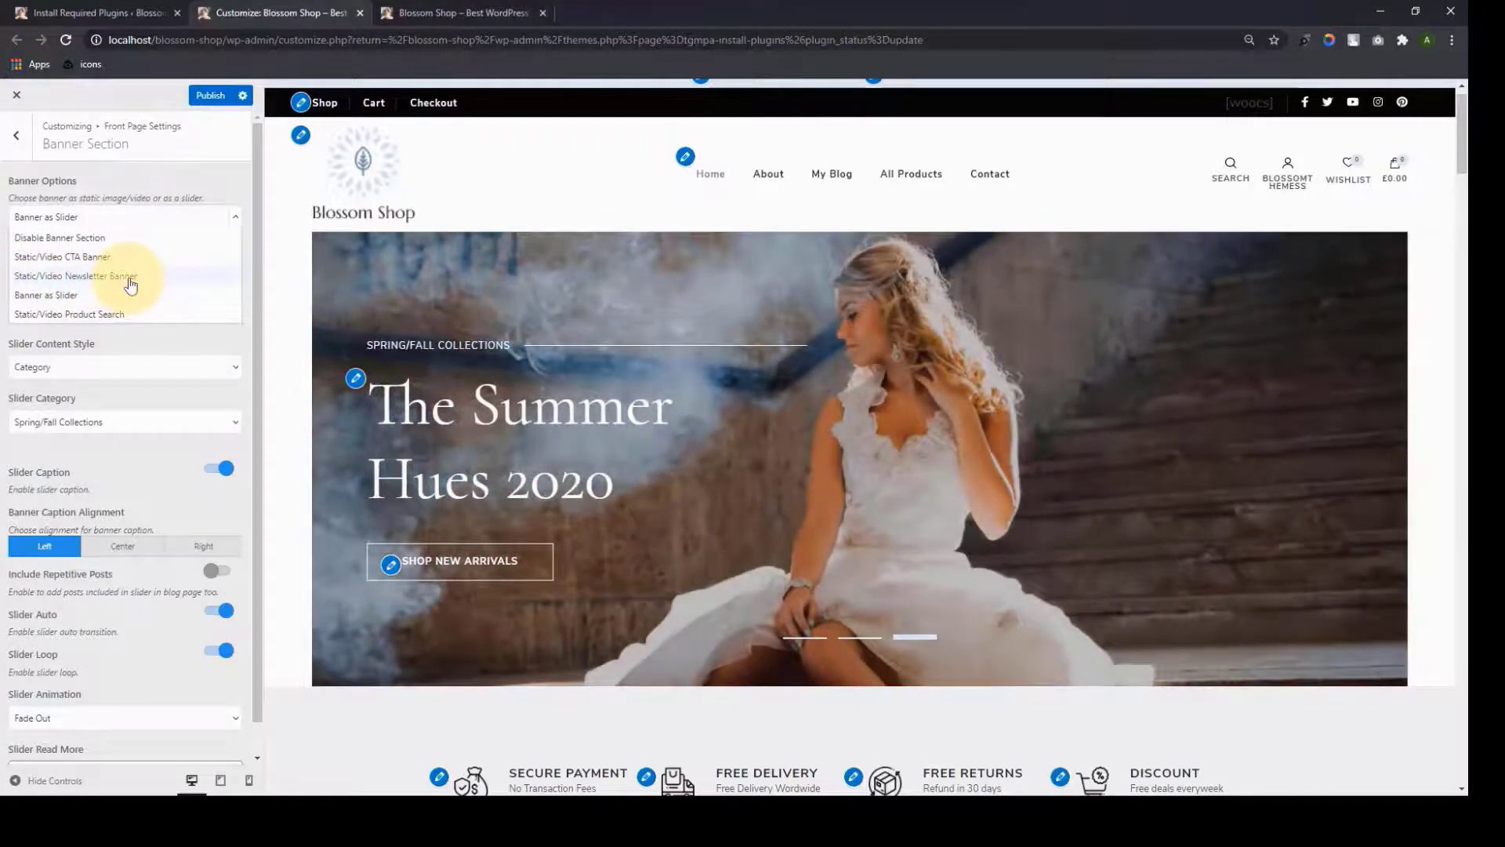
click(131, 285)
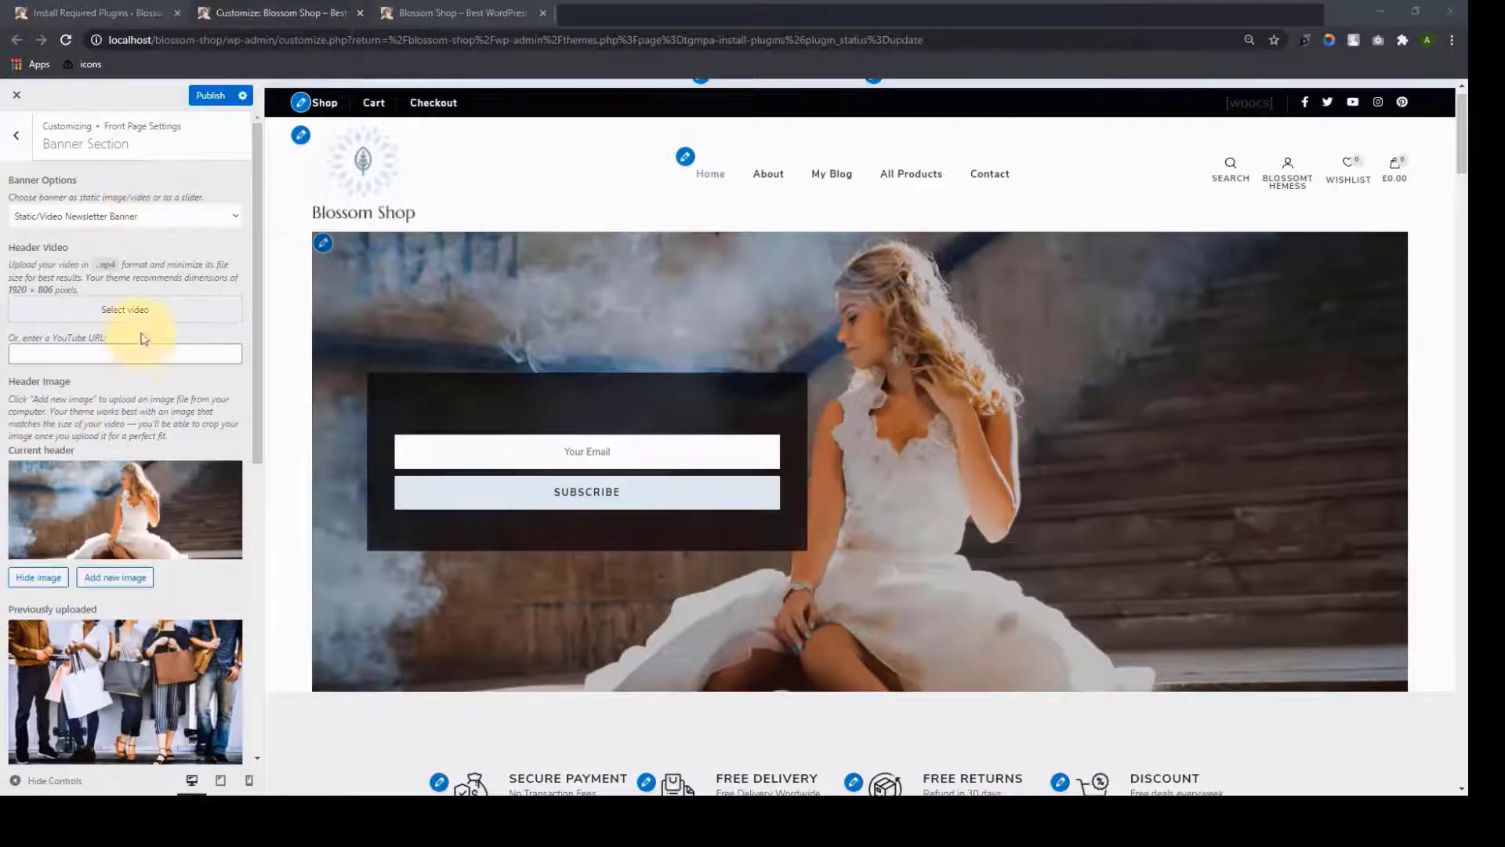
click(128, 308)
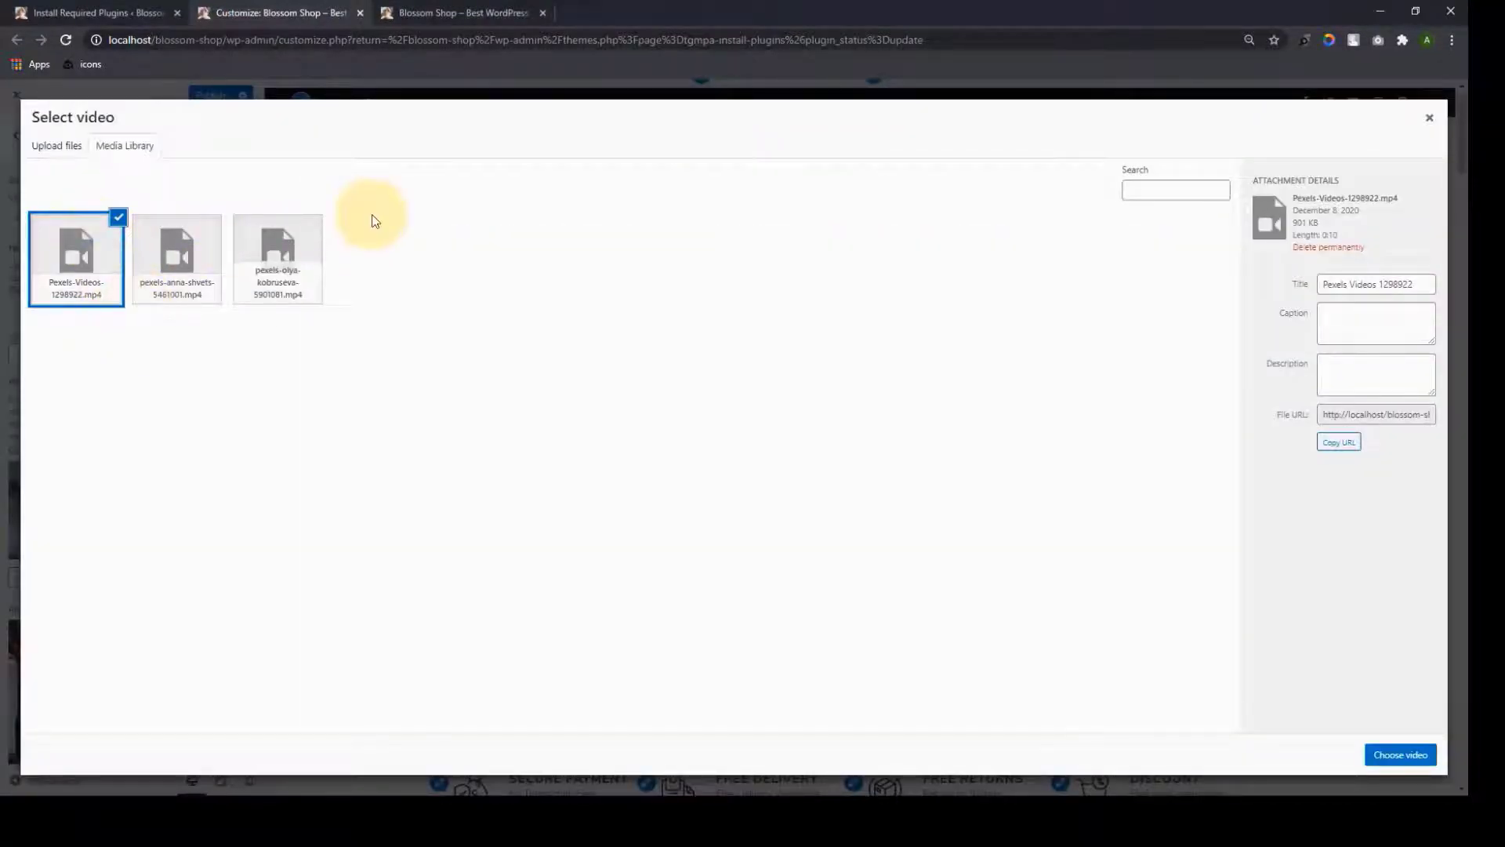
click(1402, 755)
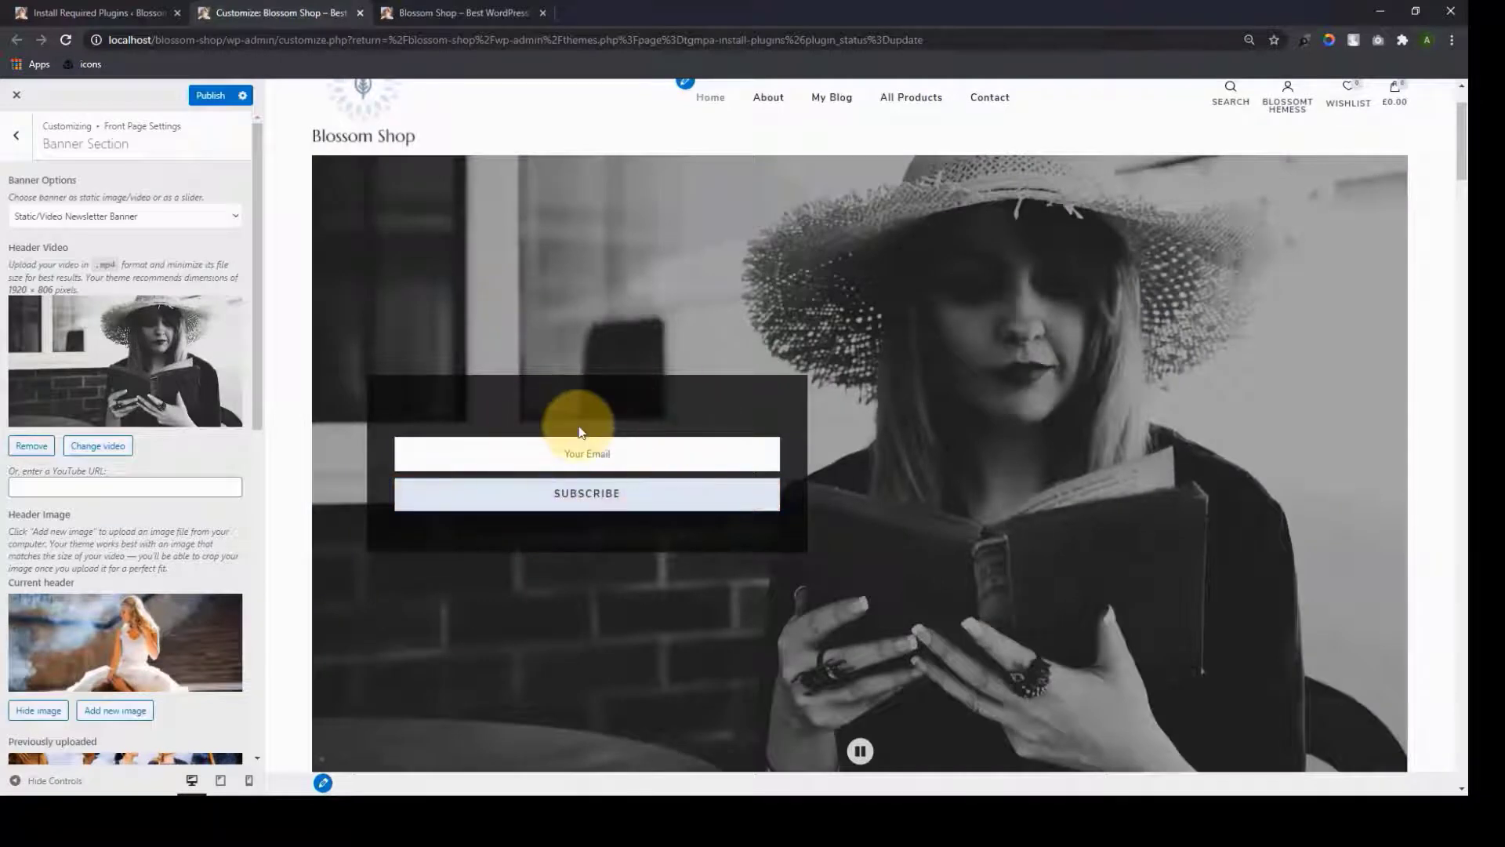
Copy the newsletter shortcode from General Settings > Newsletter Settings
scroll(211, 611, down, 10)
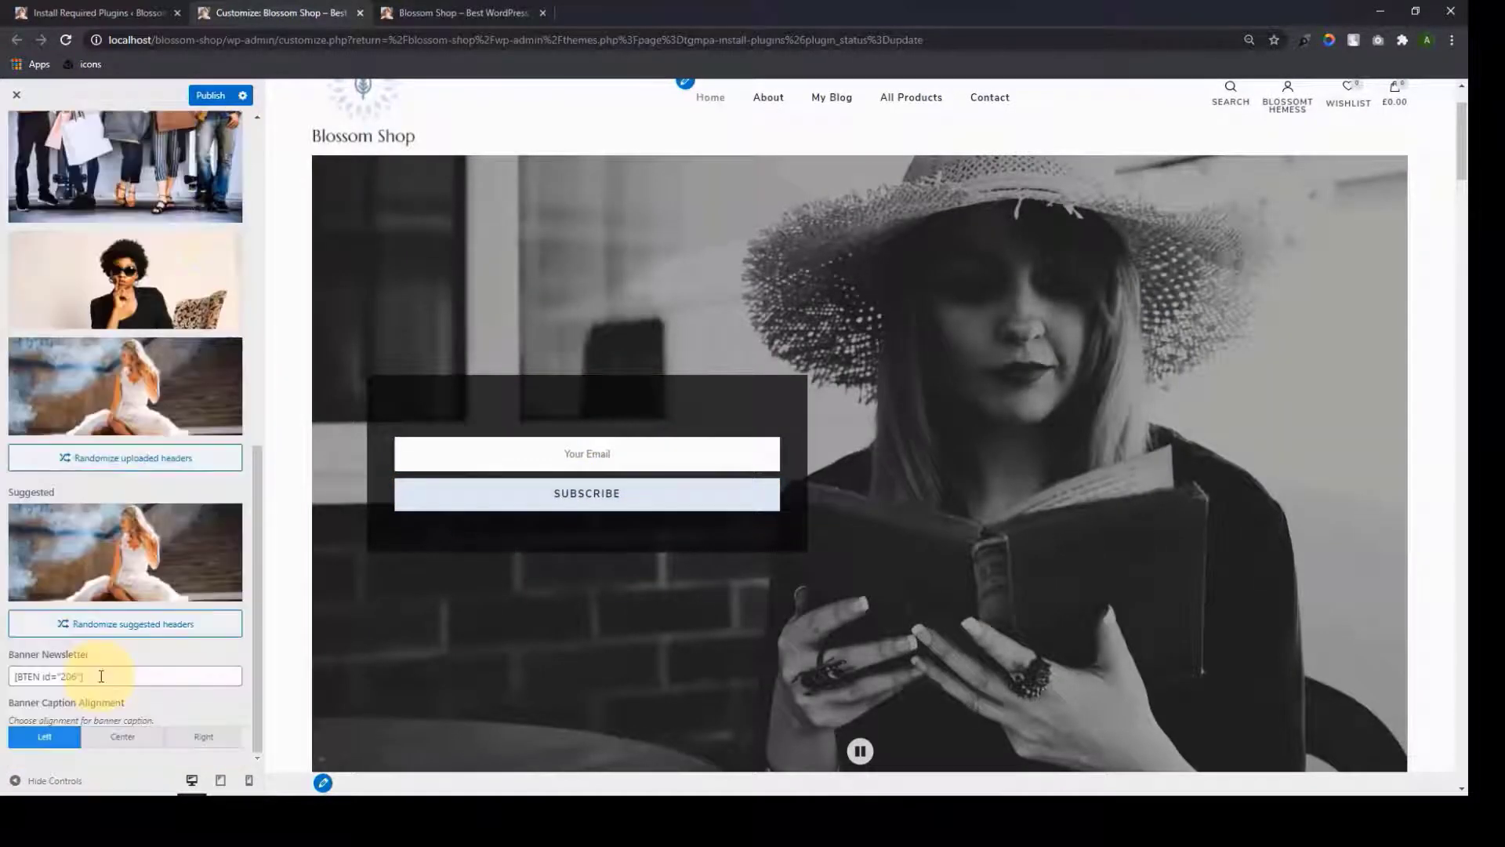
triple_click(101, 676)
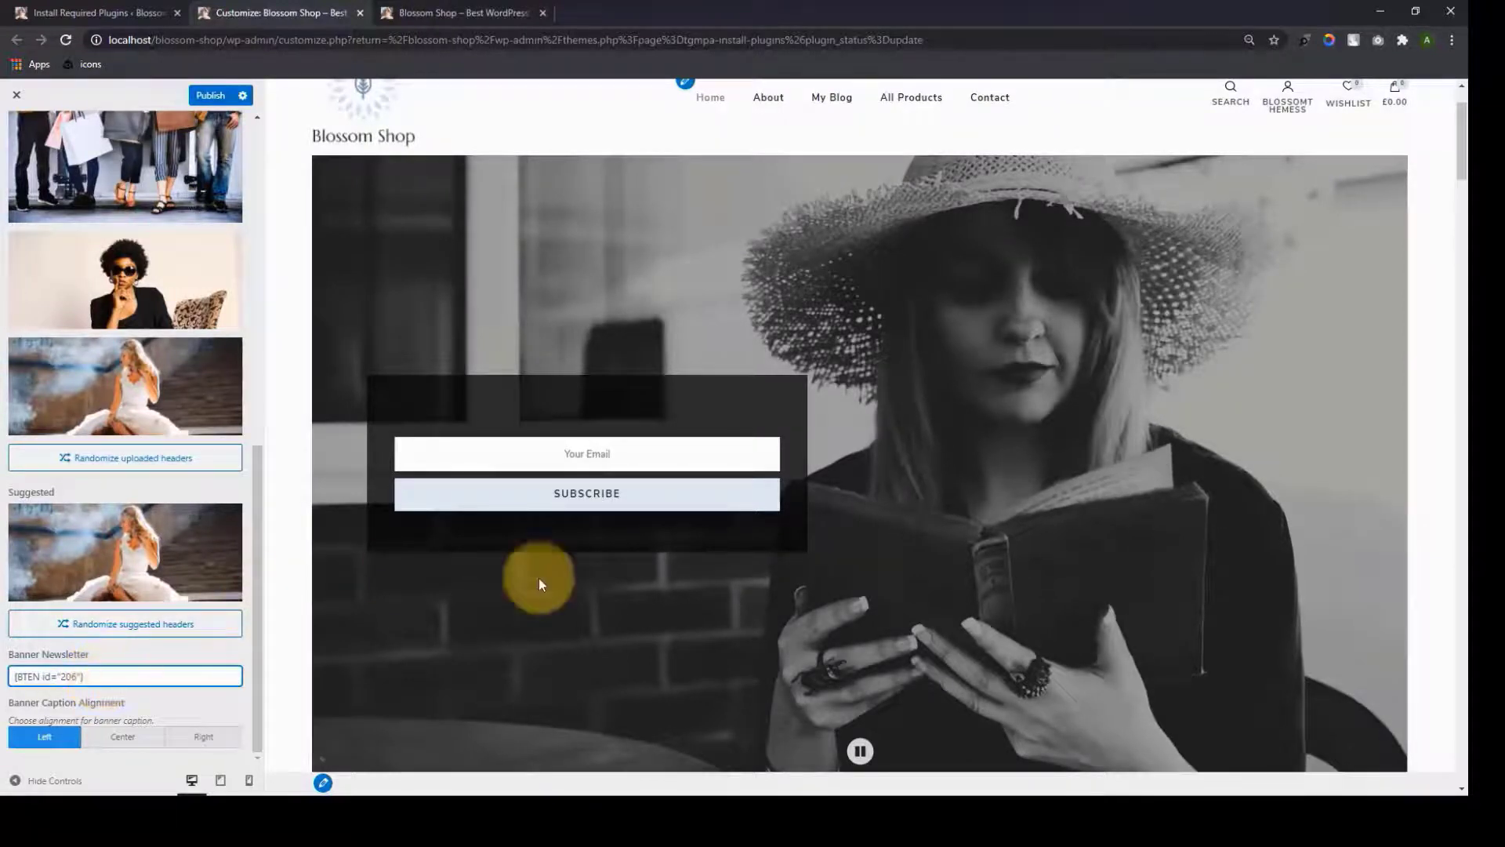
scroll(87, 279, up, 10)
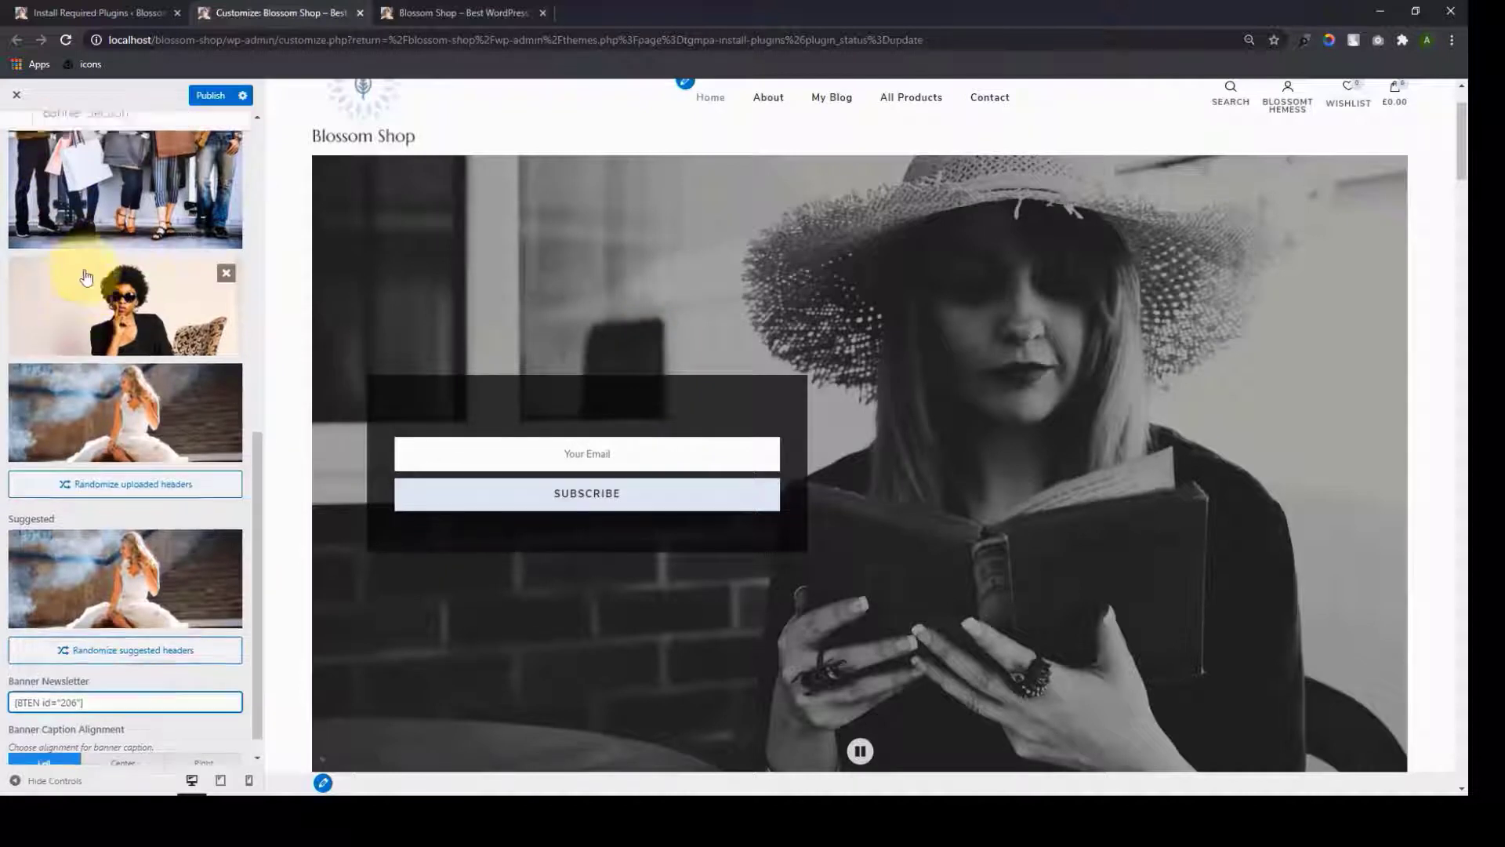
click(10, 139)
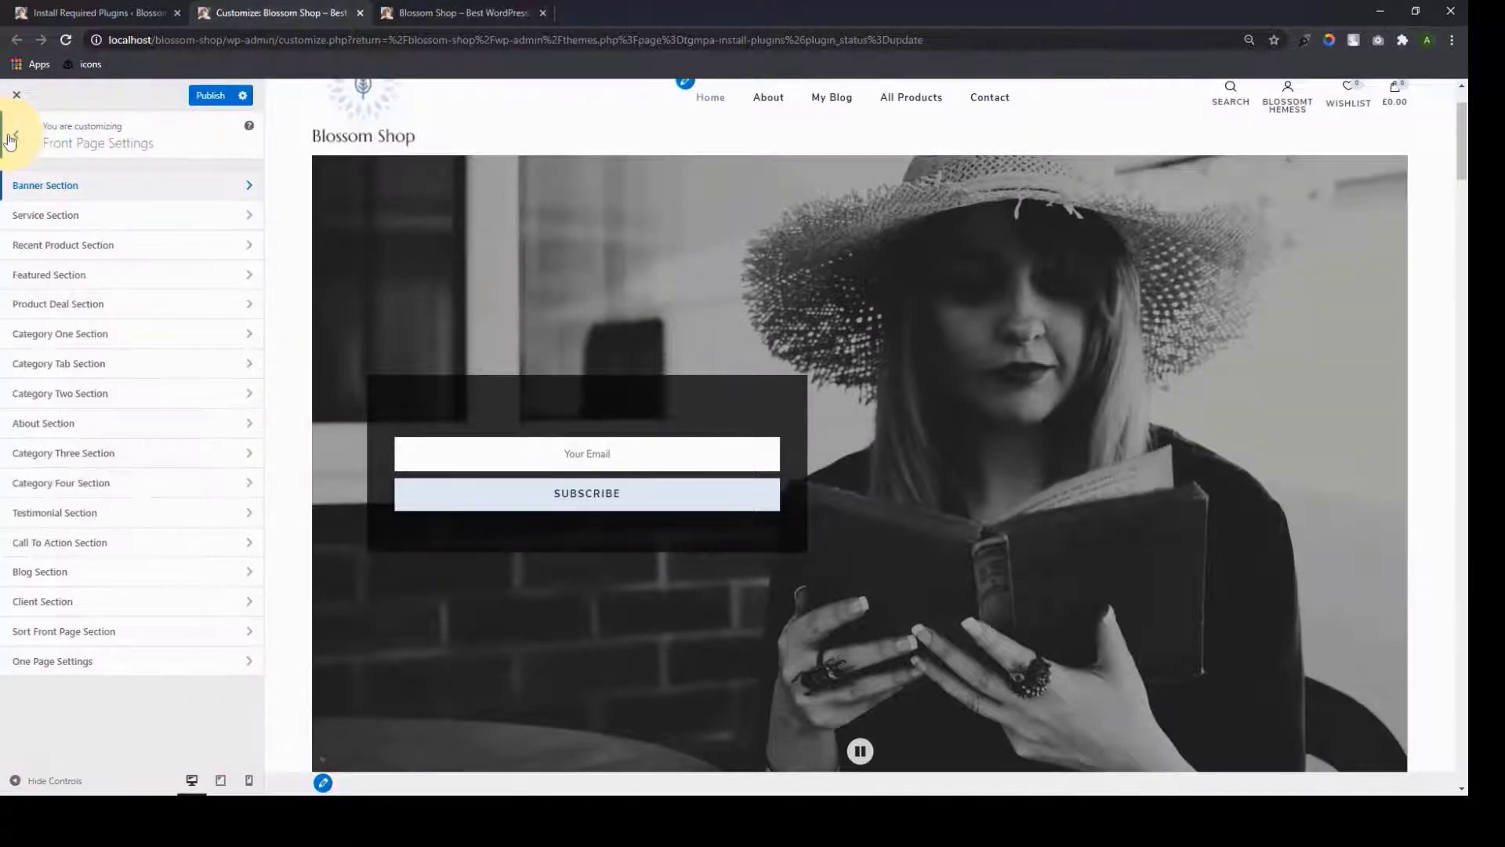
click(10, 140)
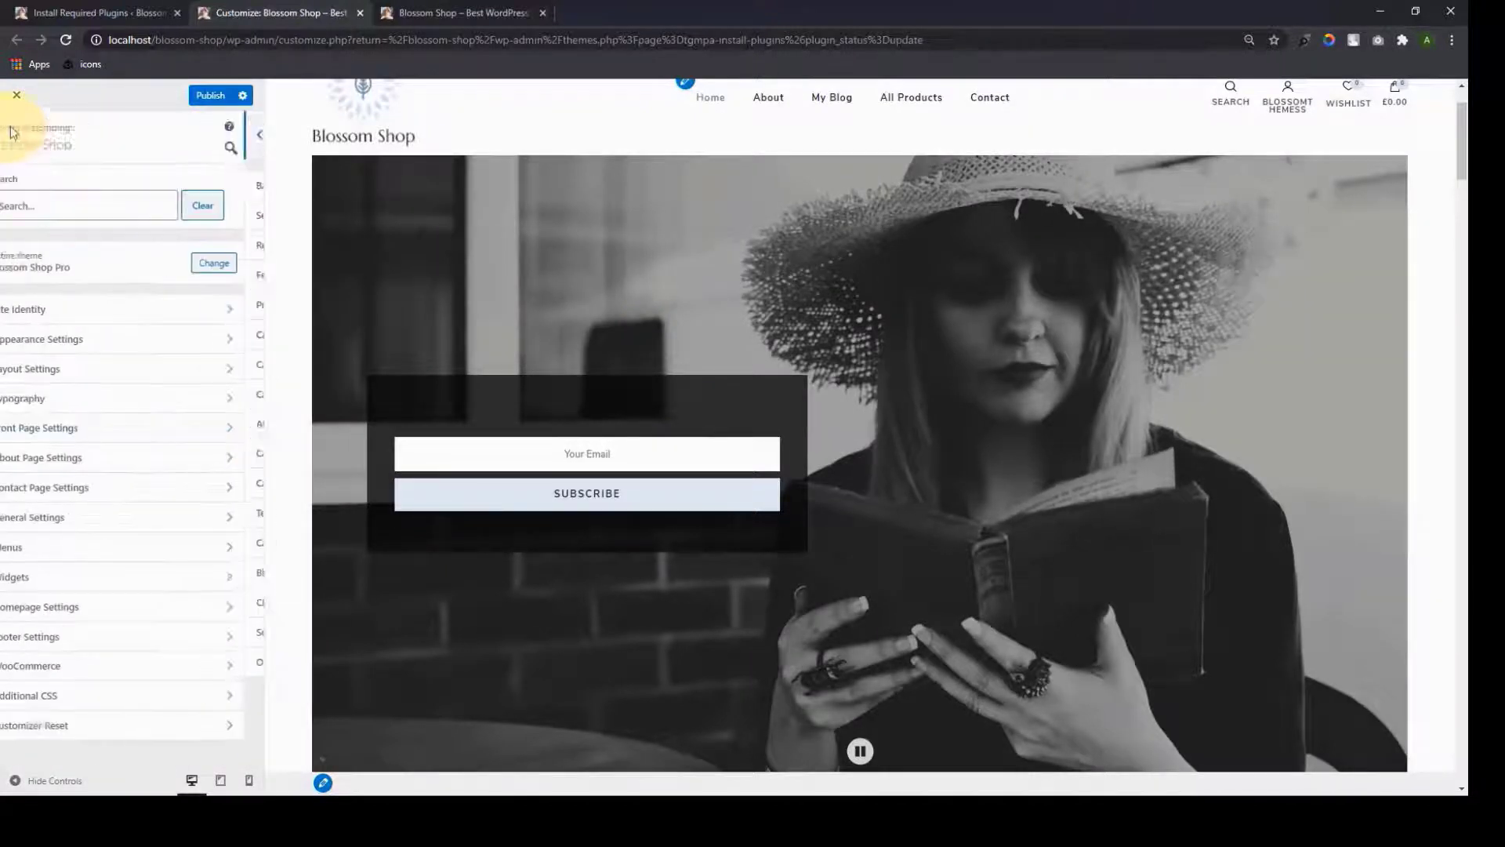
click(120, 514)
click(91, 459)
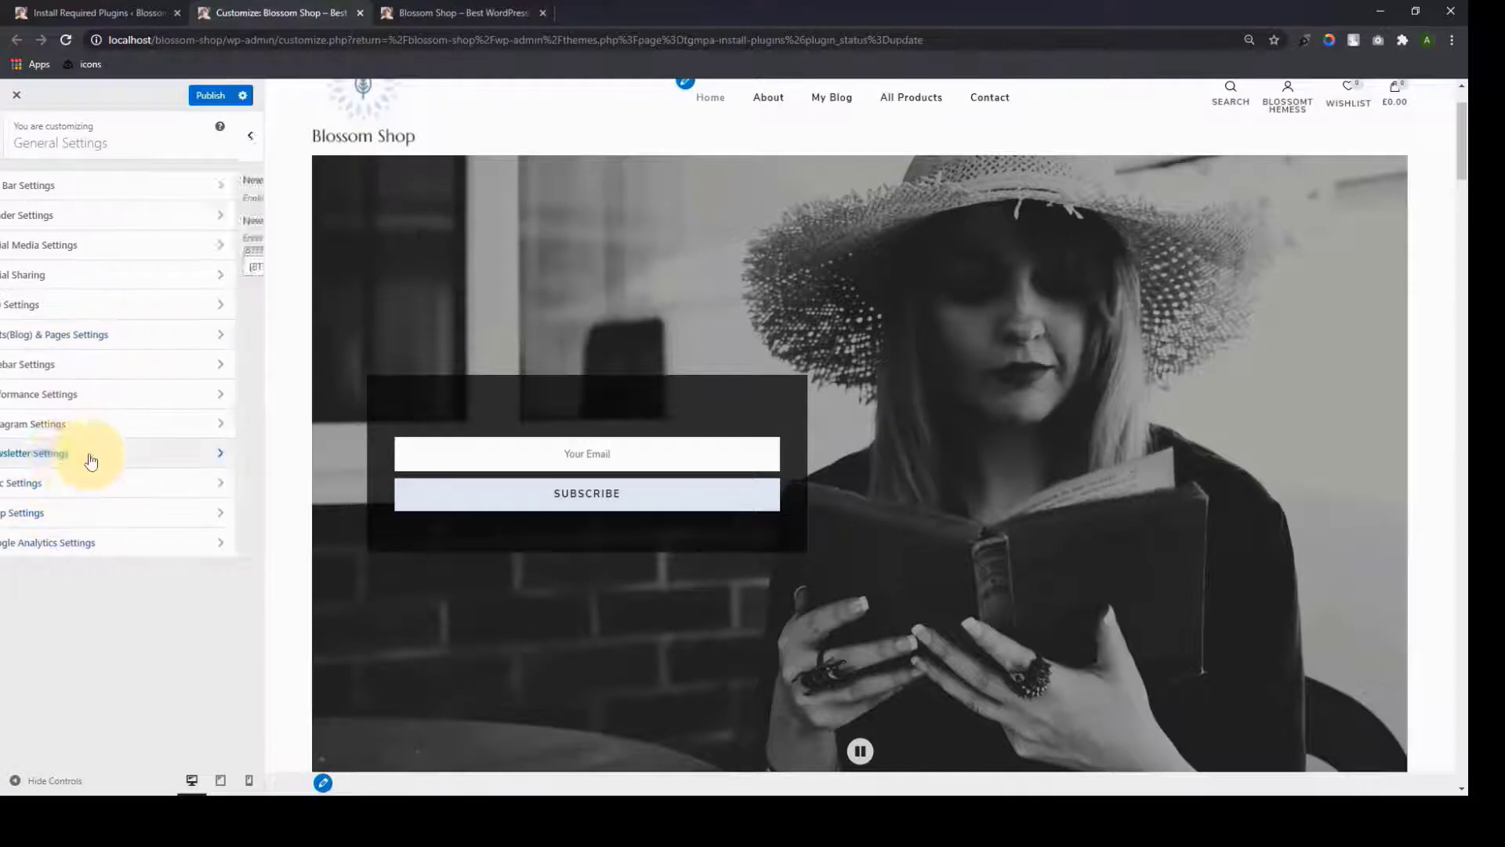
triple_click(100, 265)
key(ctrl+c)
click(24, 151)
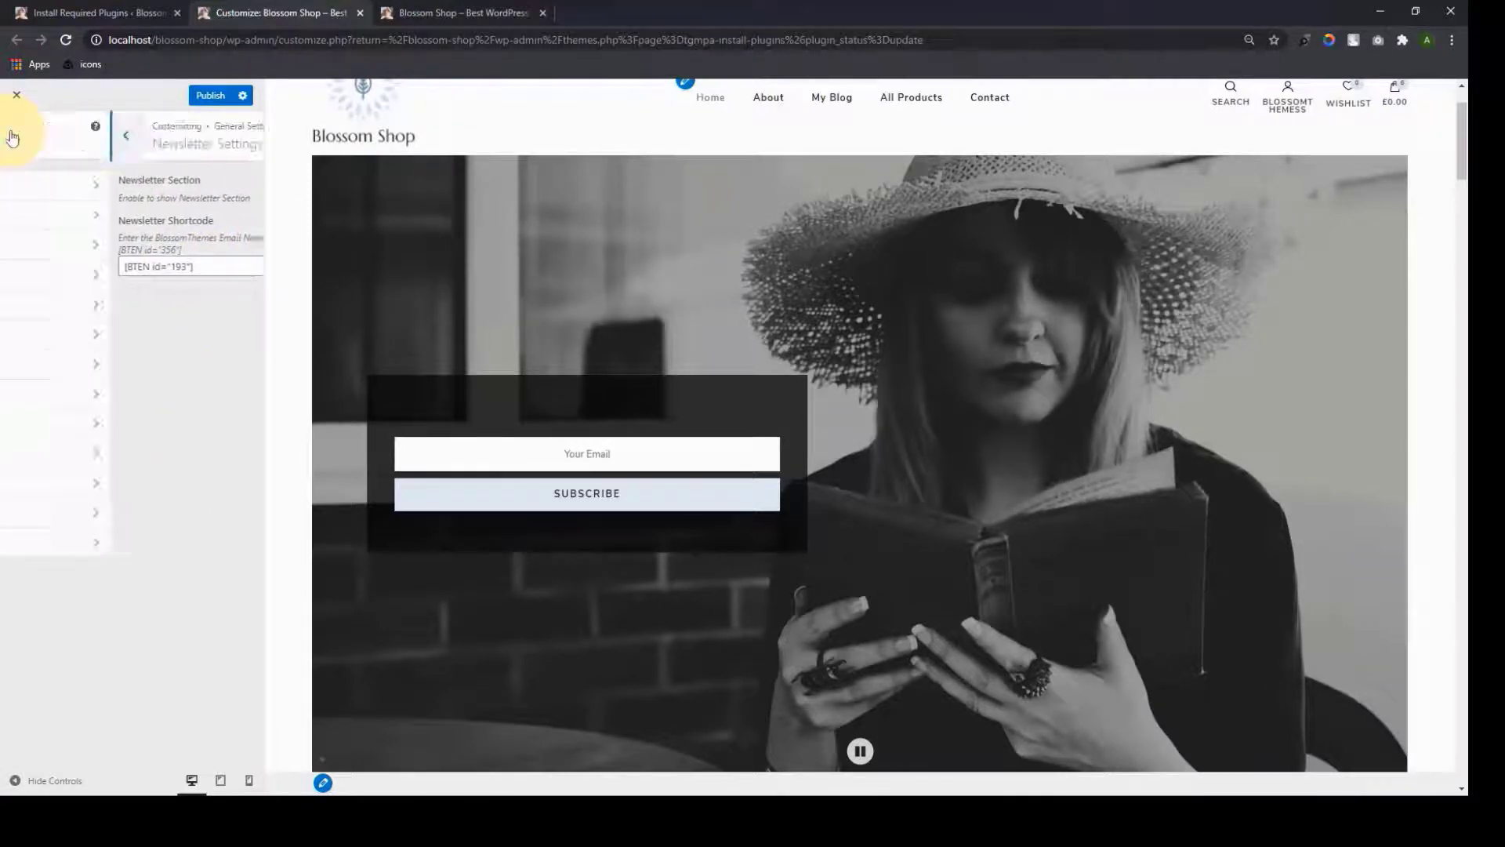
click(25, 153)
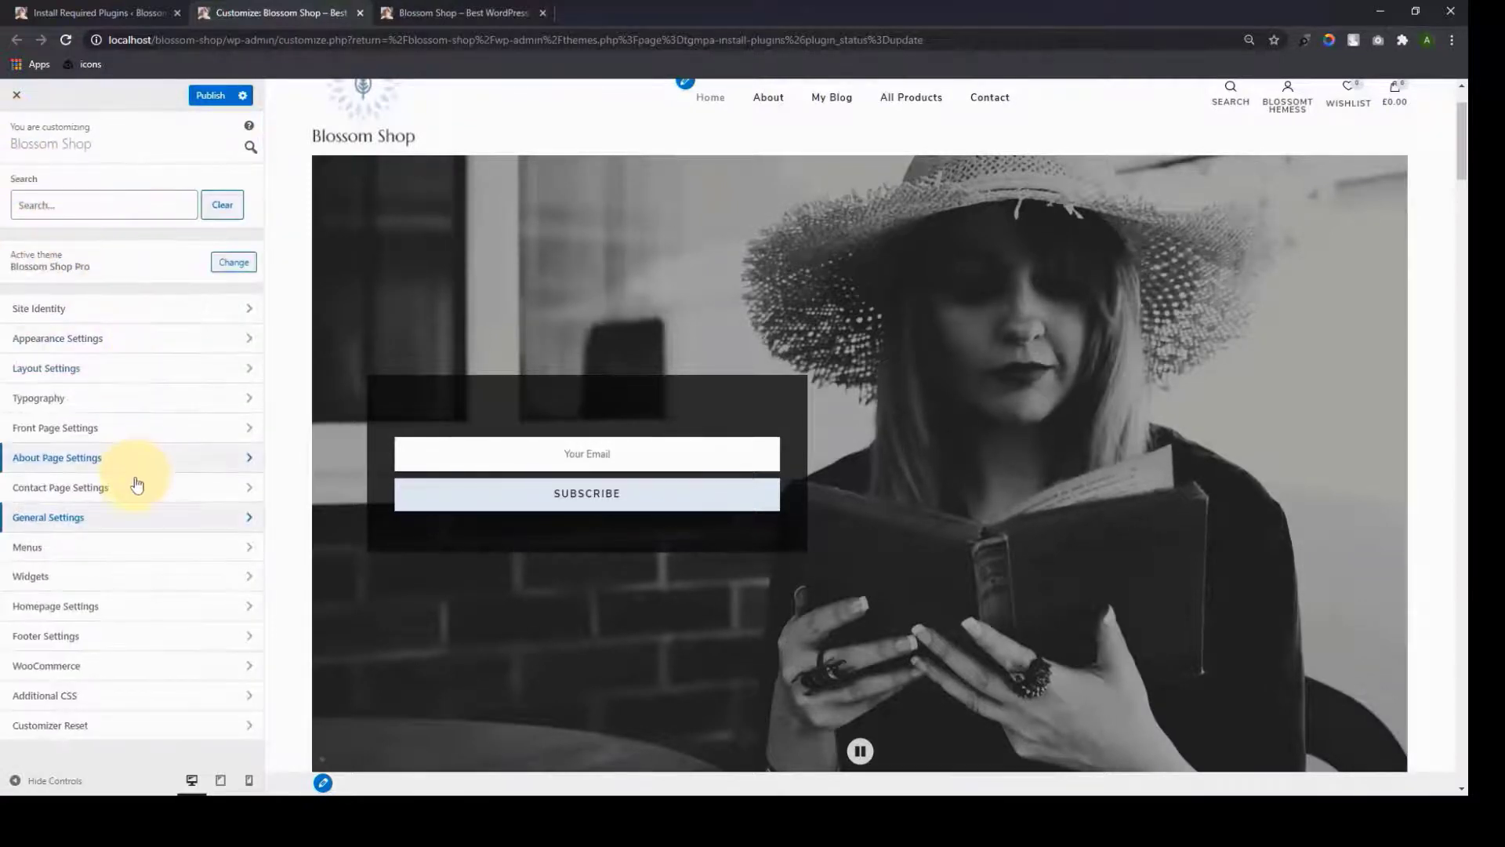
Paste the shortcode [BTEN id="193"] into the Banner Newsletter field
click(133, 436)
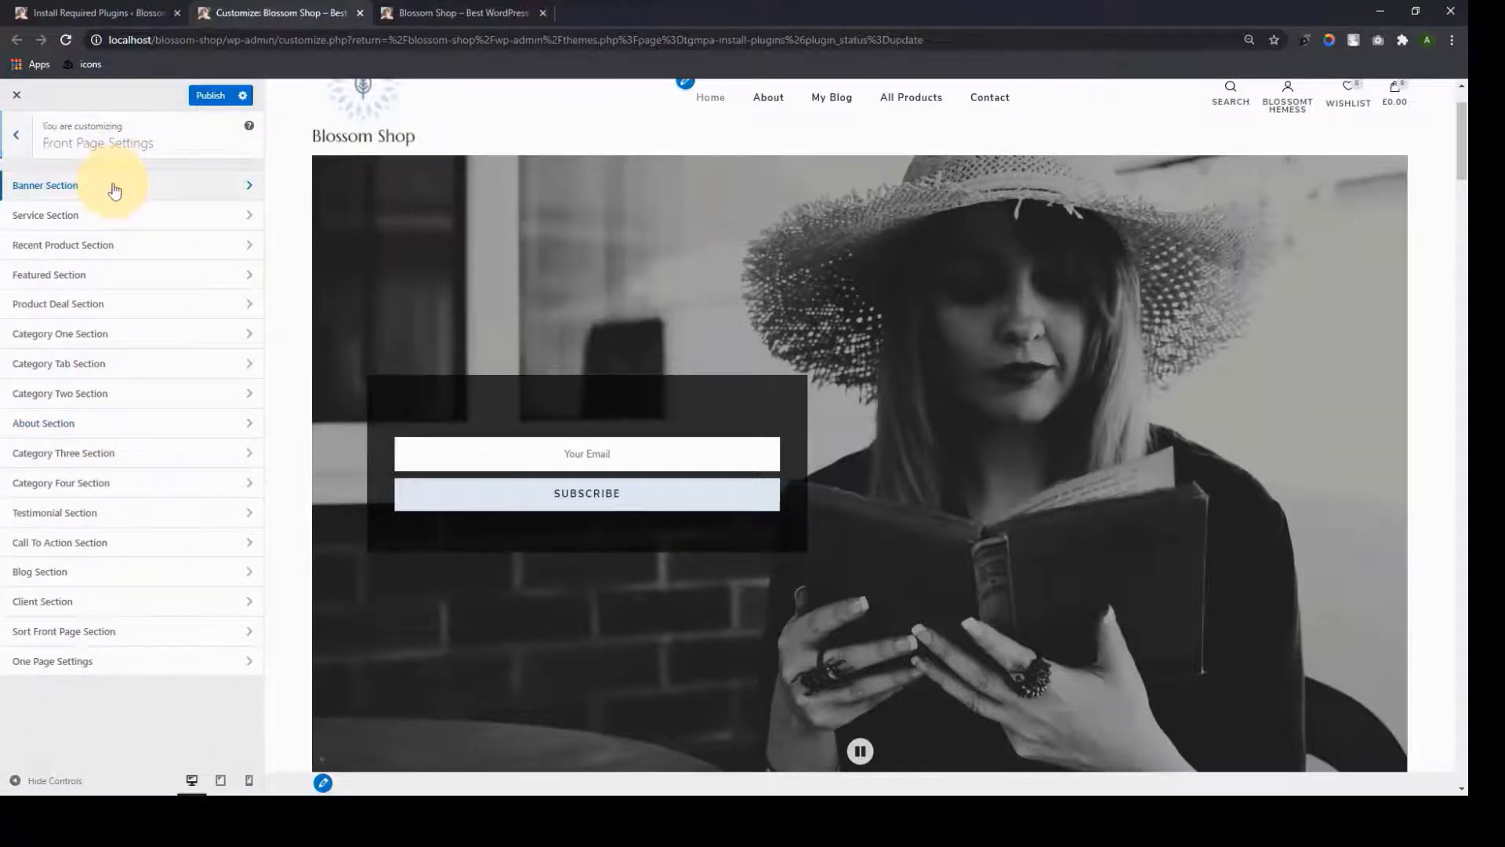
click(117, 189)
scroll(143, 541, down, 10)
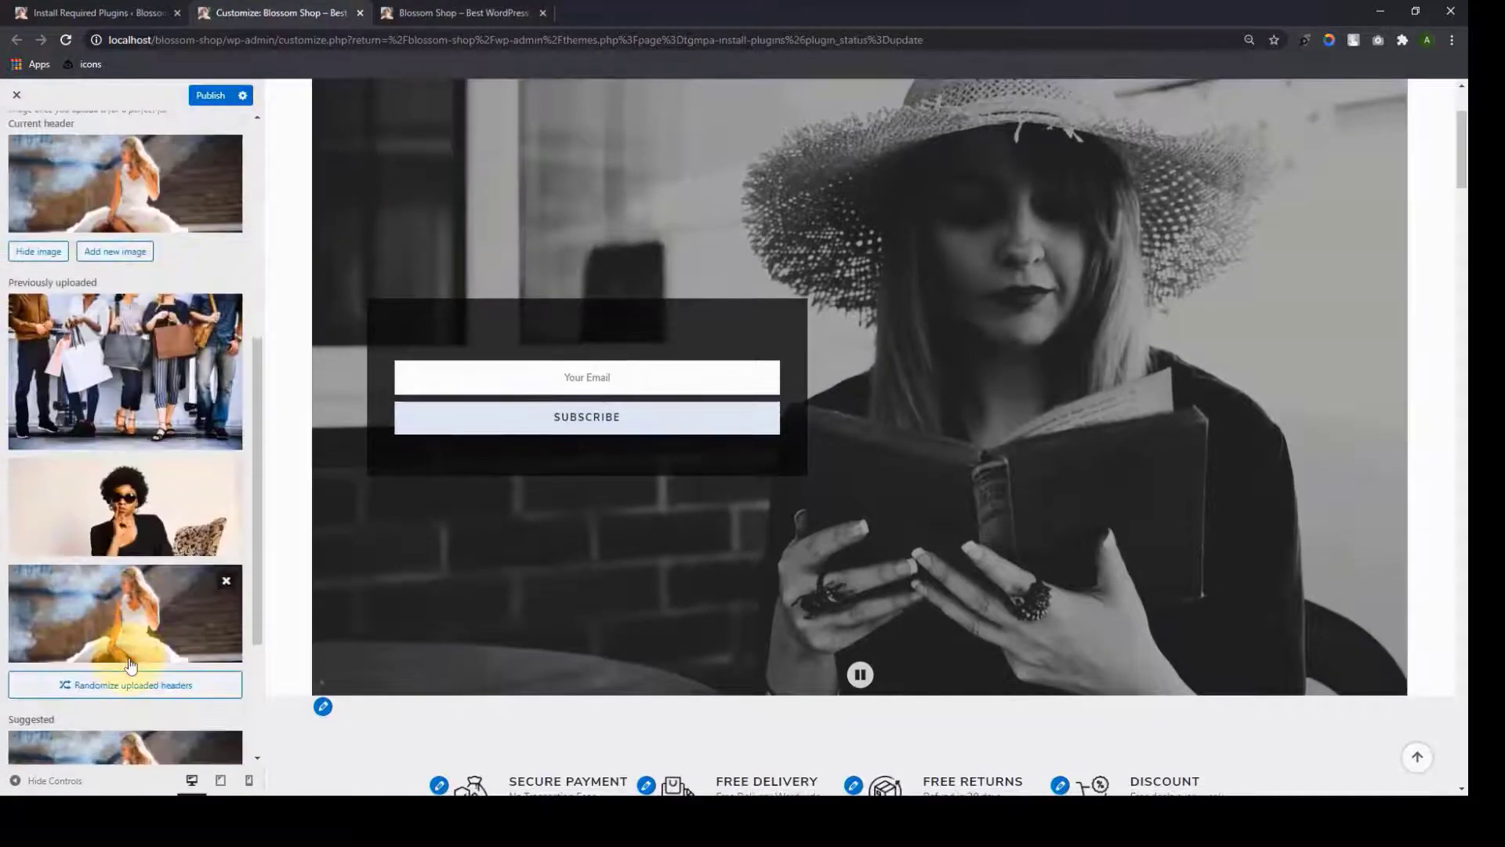
triple_click(98, 681)
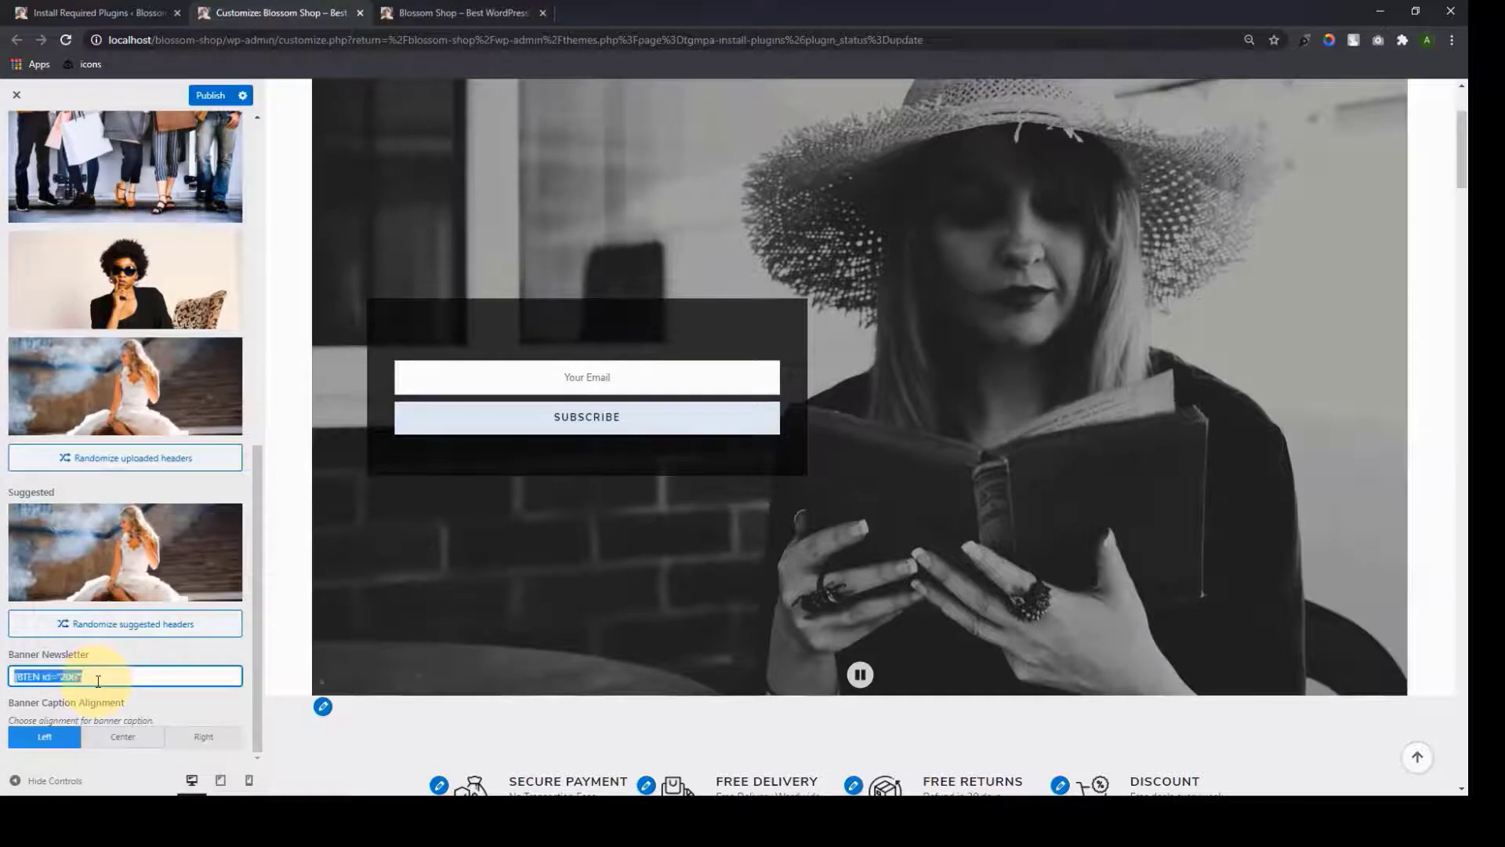
key(ctrl+v)
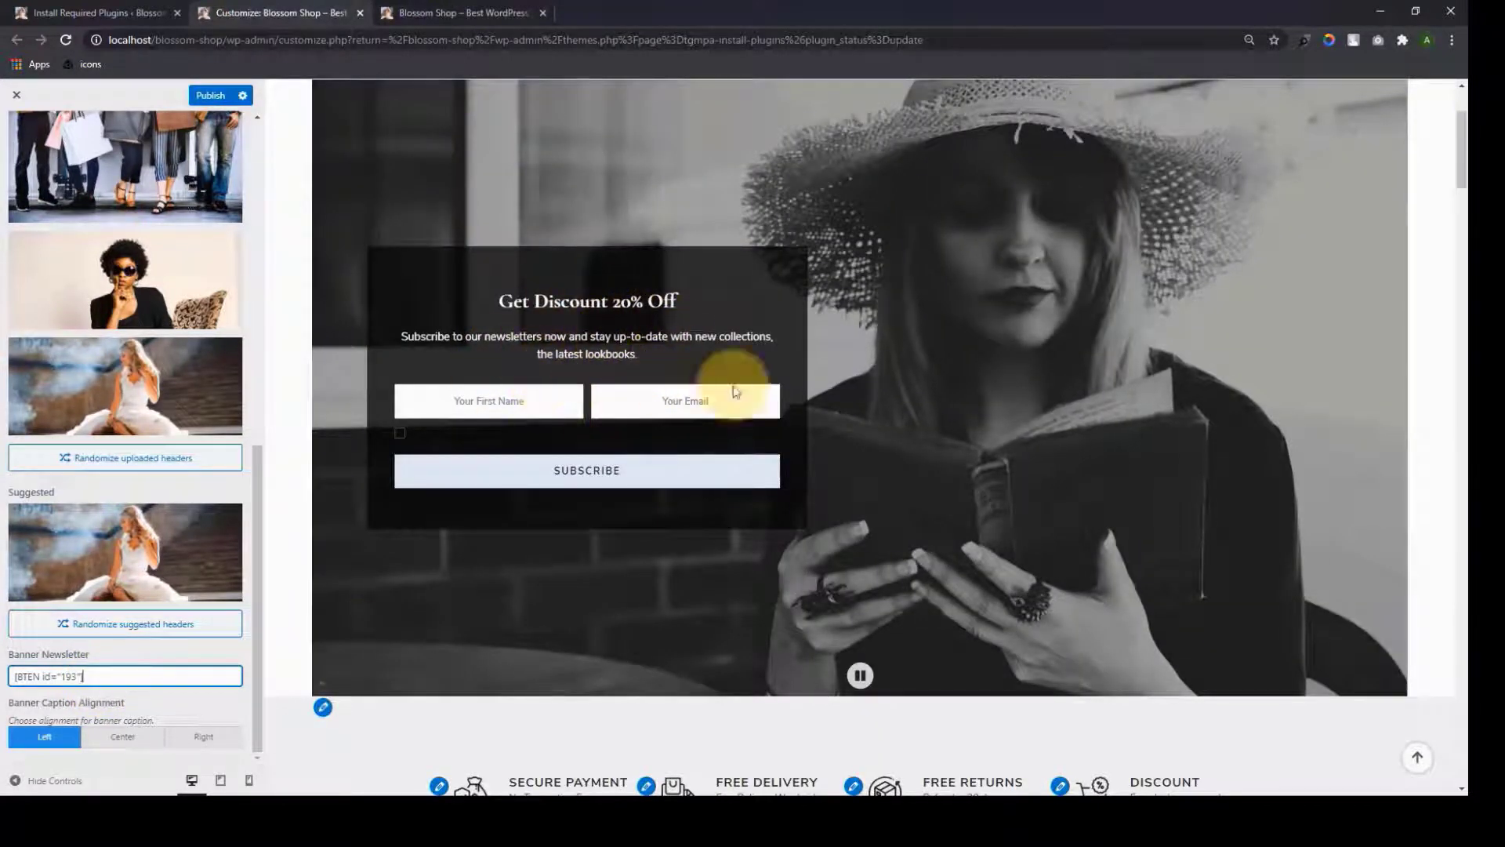
Use the third previously uploaded image, the bride photo, as the banner header image
scroll(840, 407, up, 2)
scroll(840, 404, down, 1)
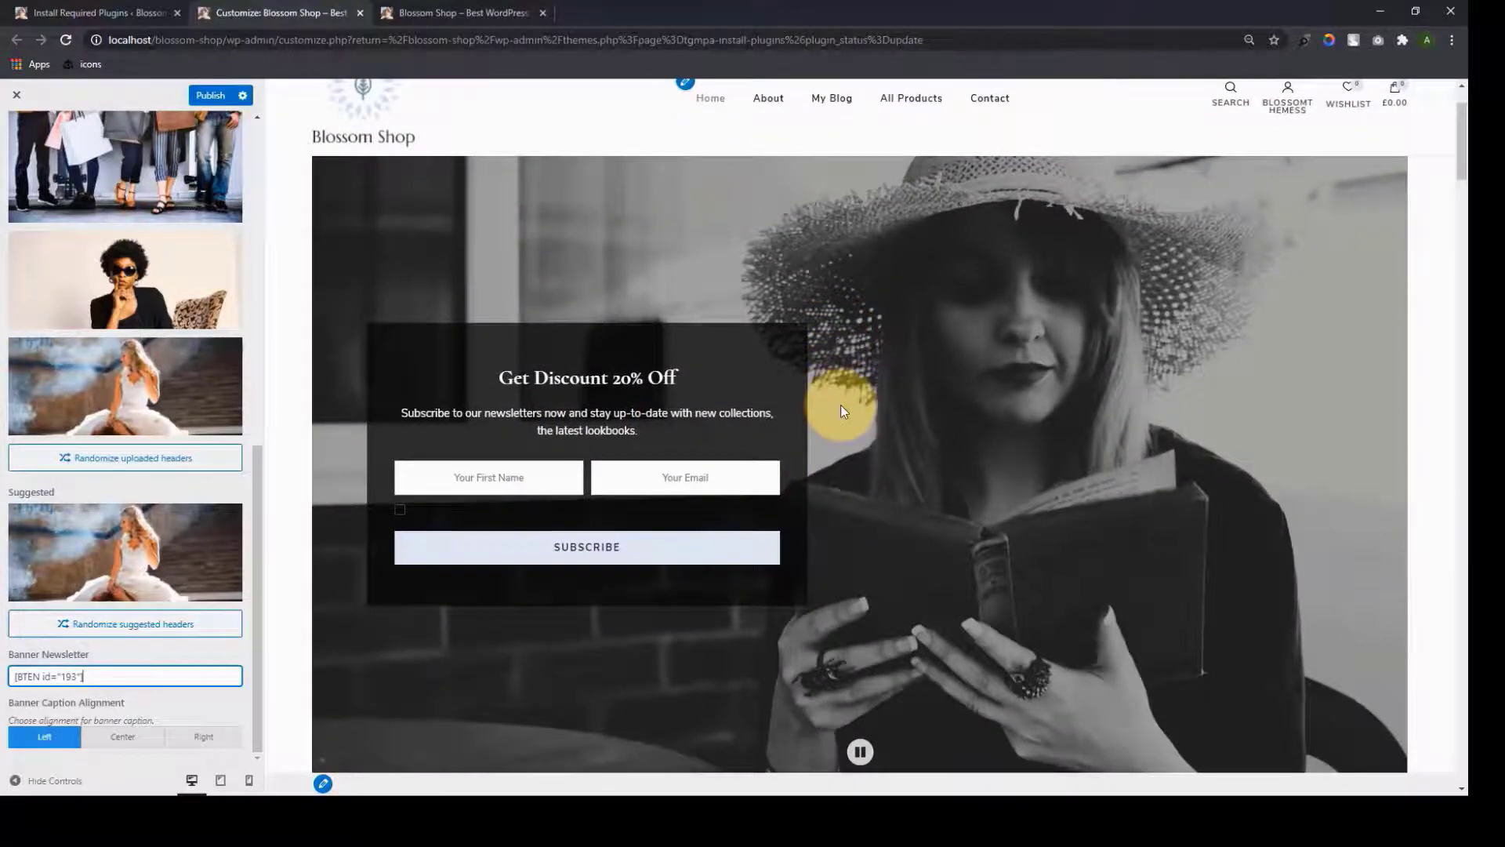
scroll(327, 367, up, 1)
scroll(204, 385, up, 3)
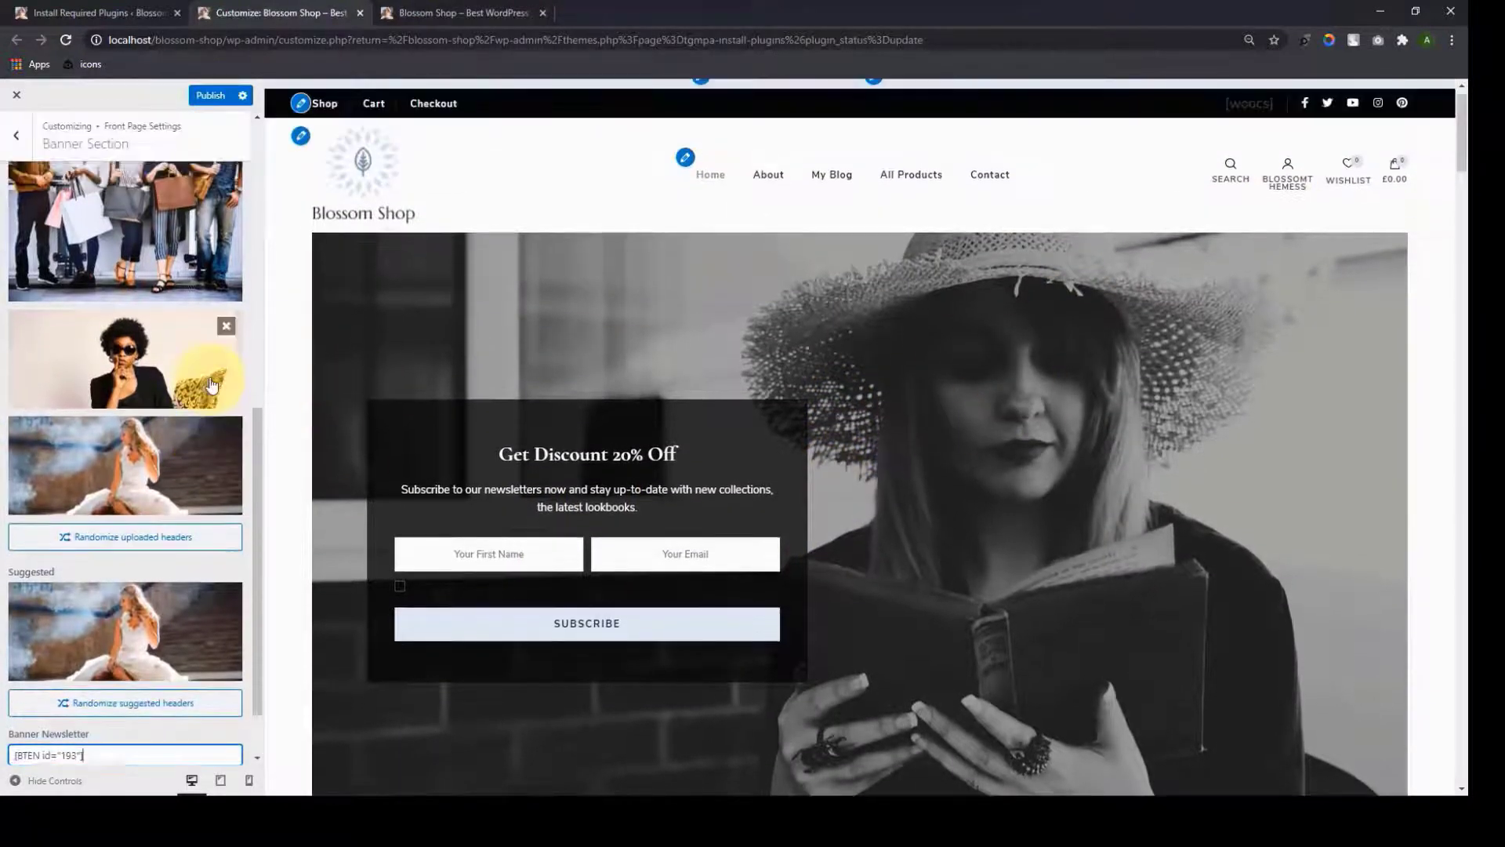
click(105, 621)
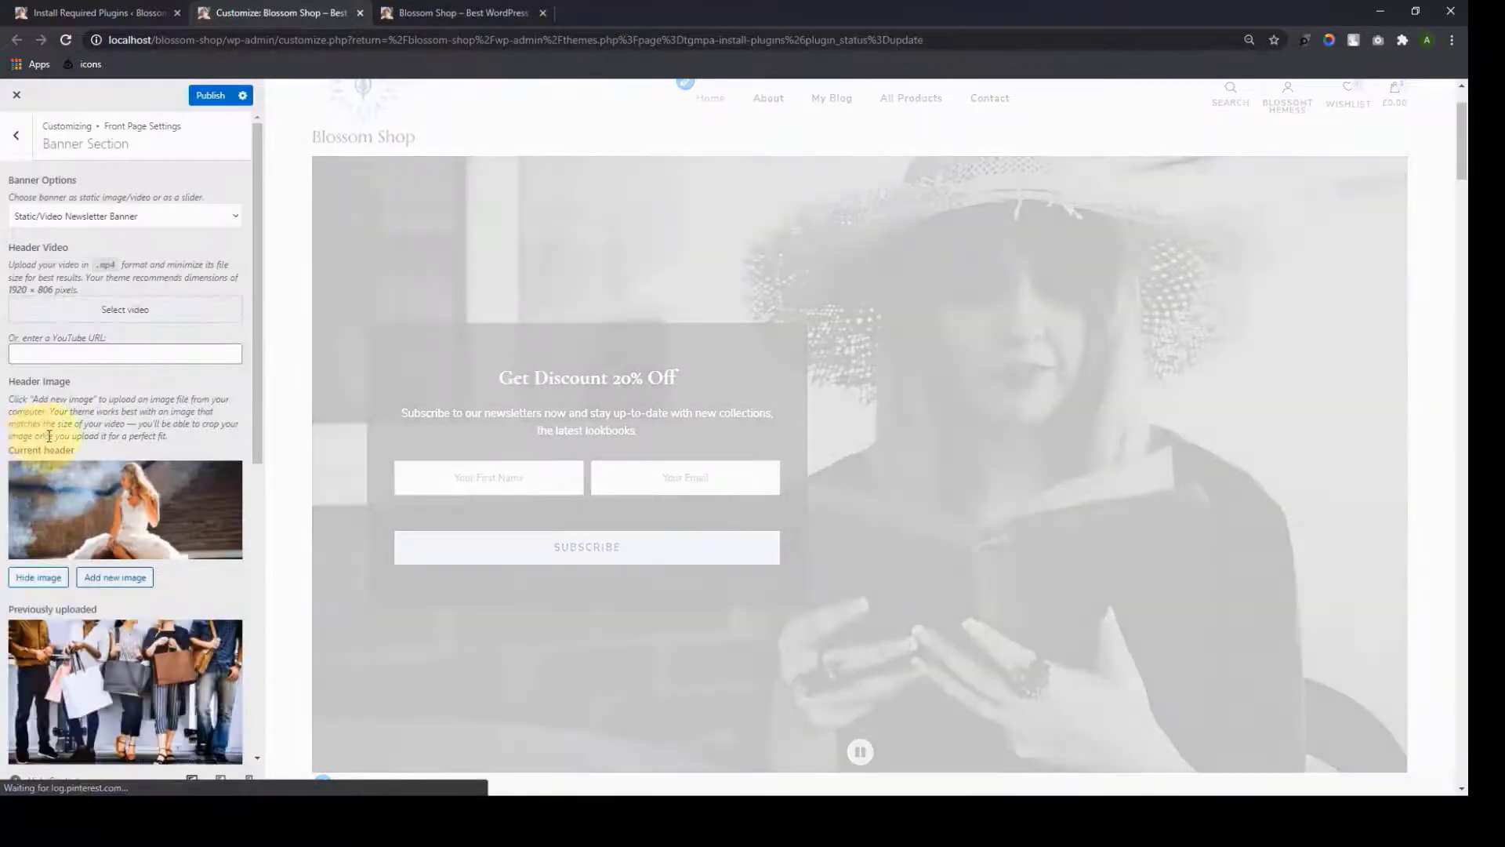
Set Banner Caption Alignment to Right, moving the 'Get Discount 20% Off' box rightward
scroll(135, 502, down, 2)
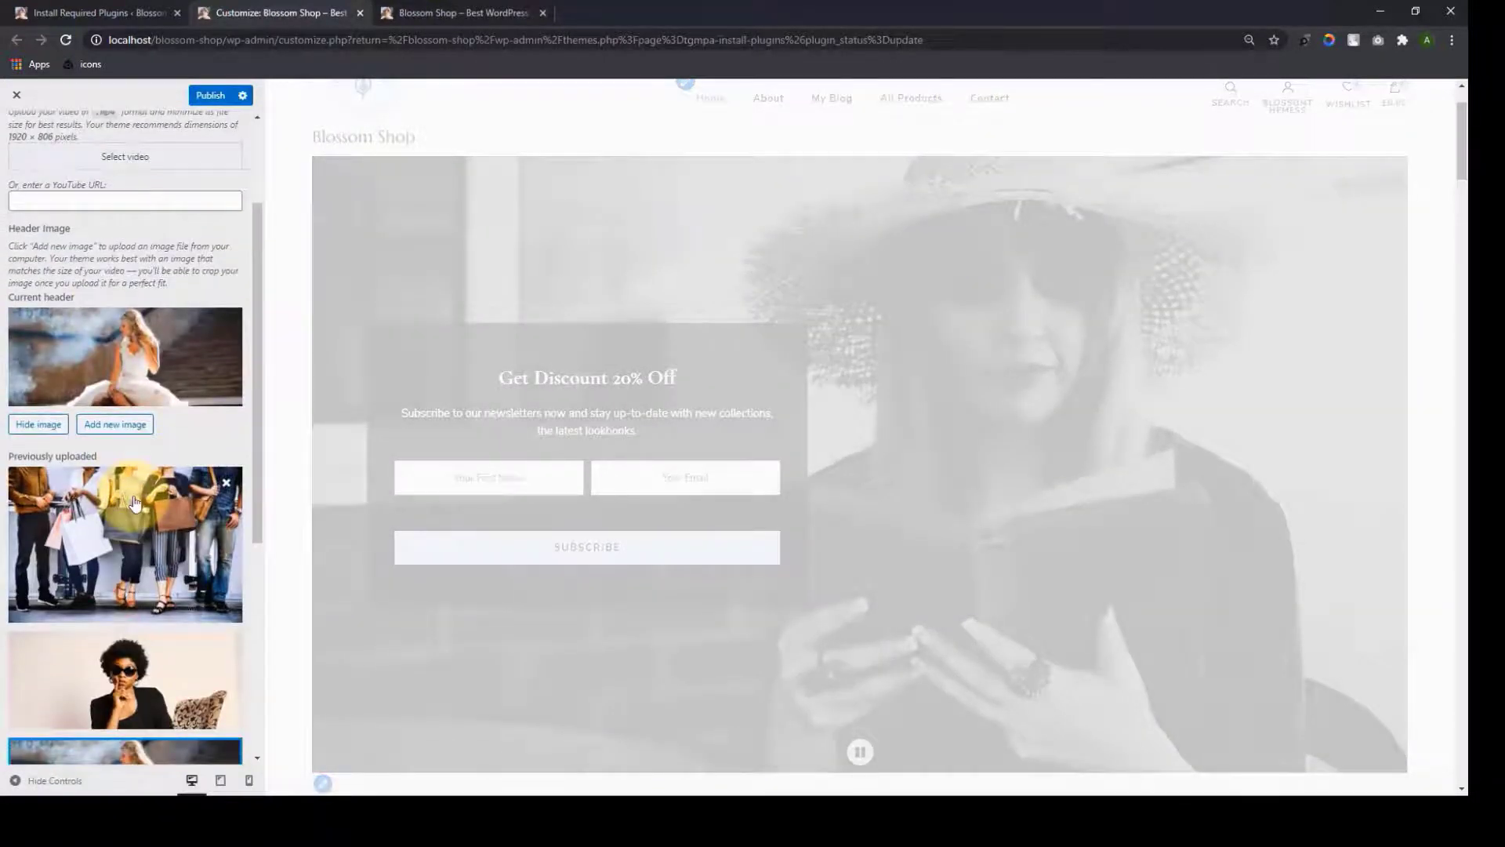
scroll(135, 502, down, 3)
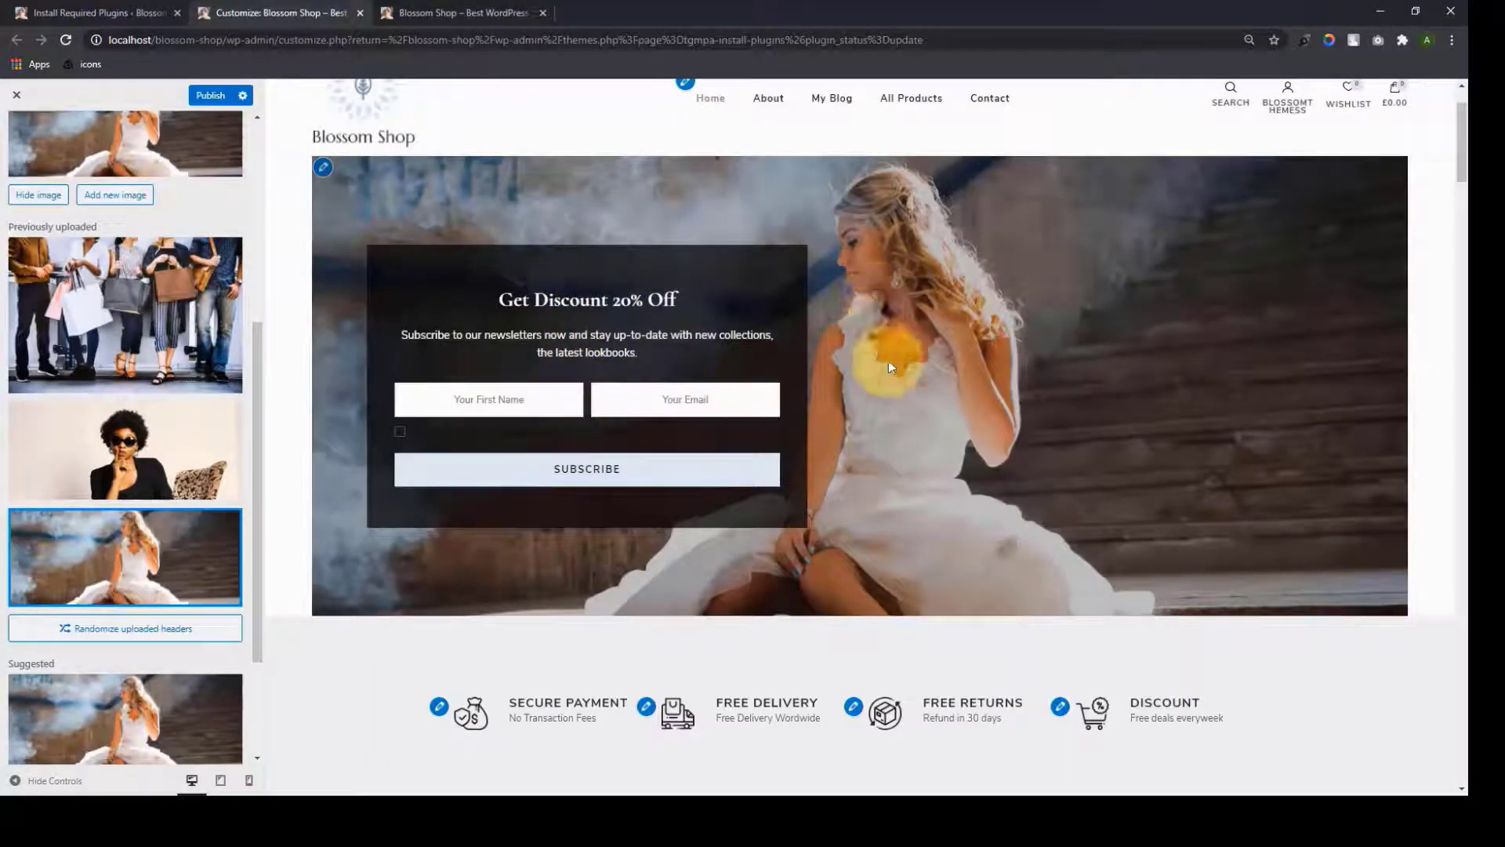
scroll(117, 705, down, 3)
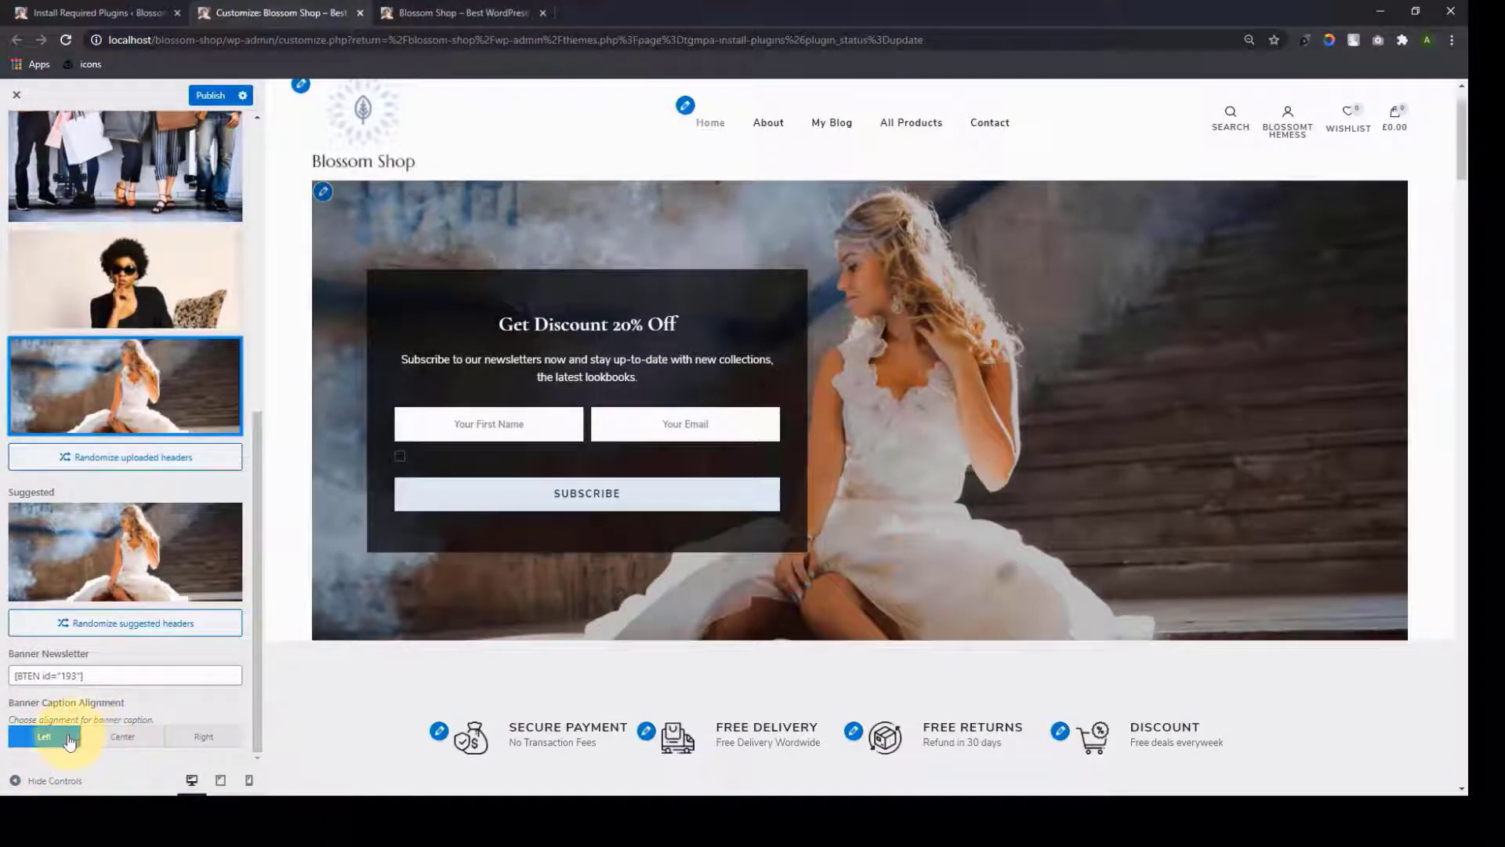
click(132, 743)
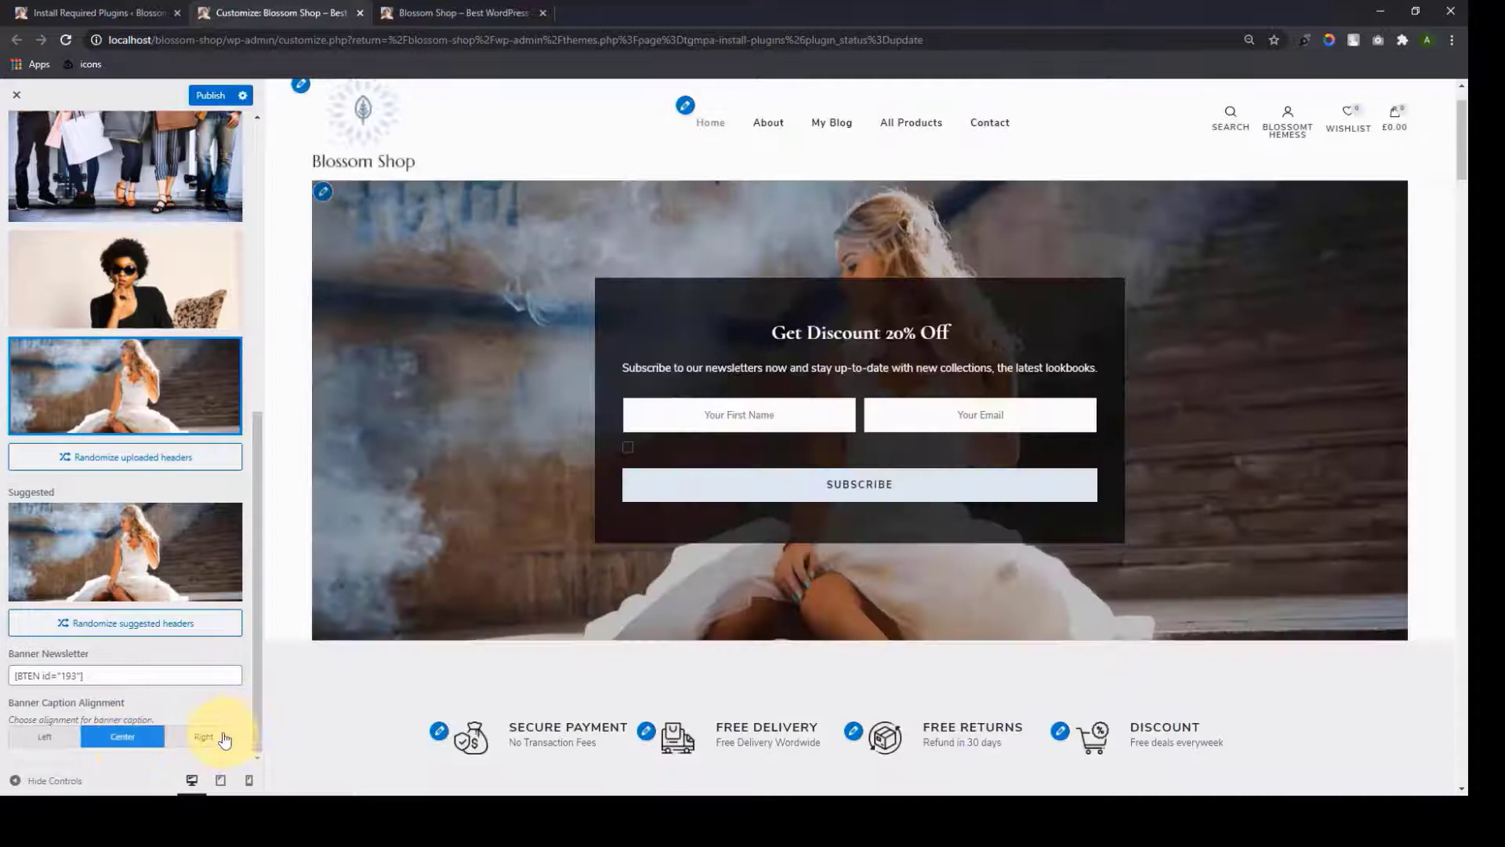
click(220, 738)
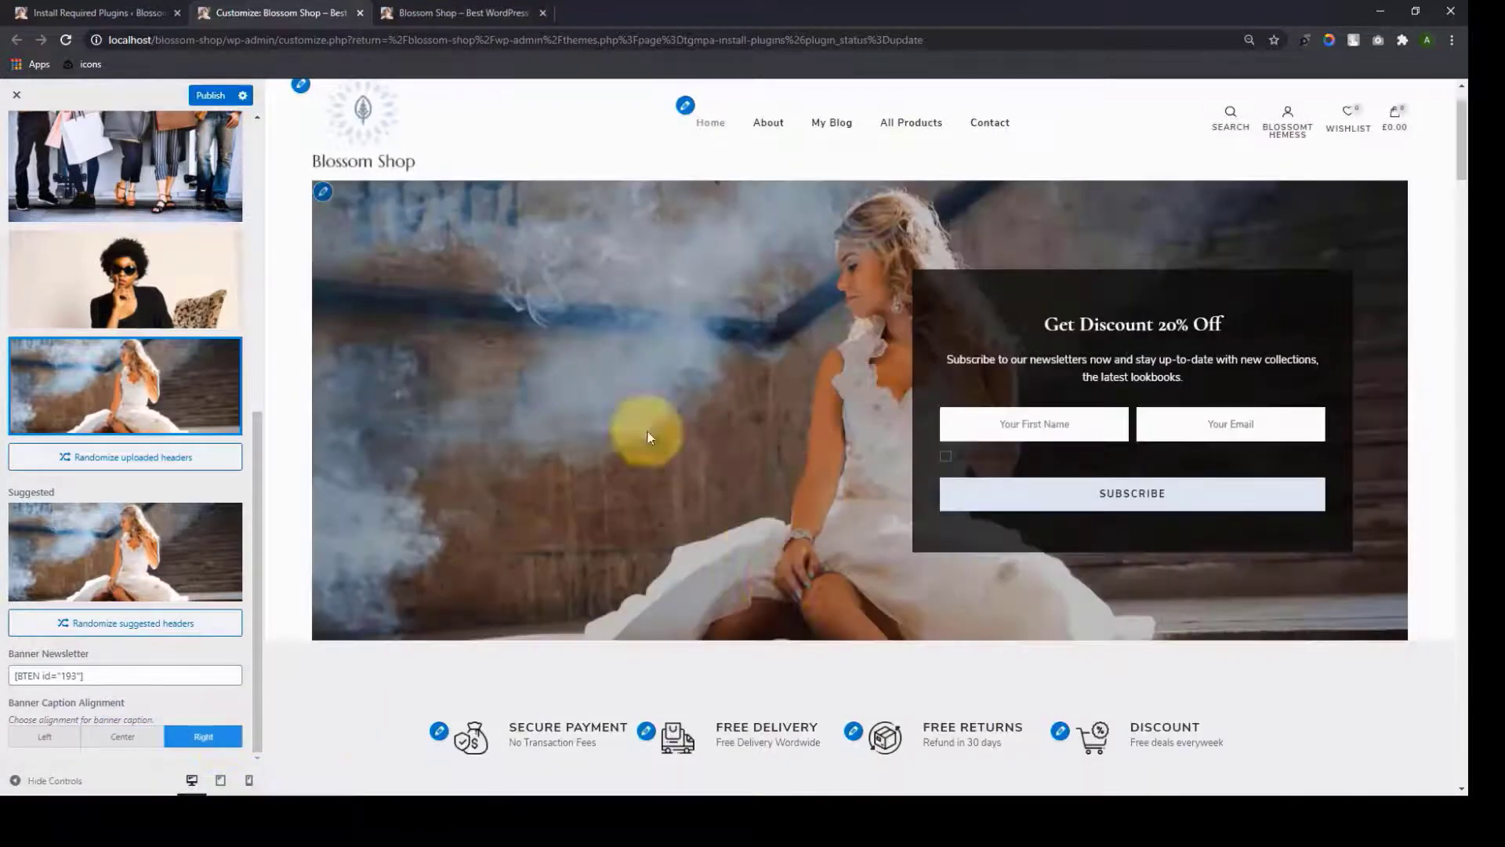
scroll(131, 650, up, 10)
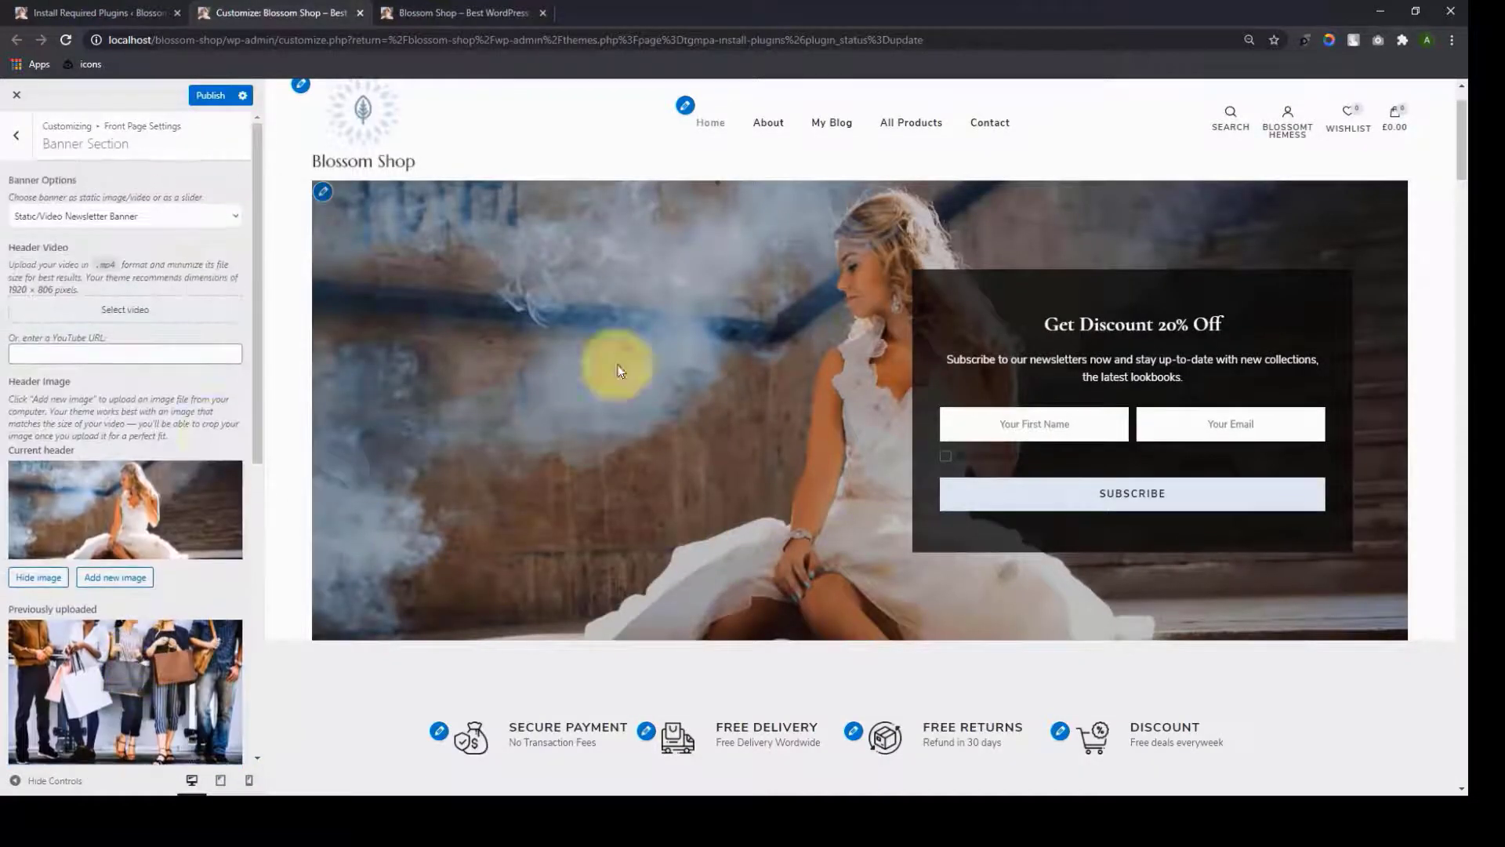
click(186, 358)
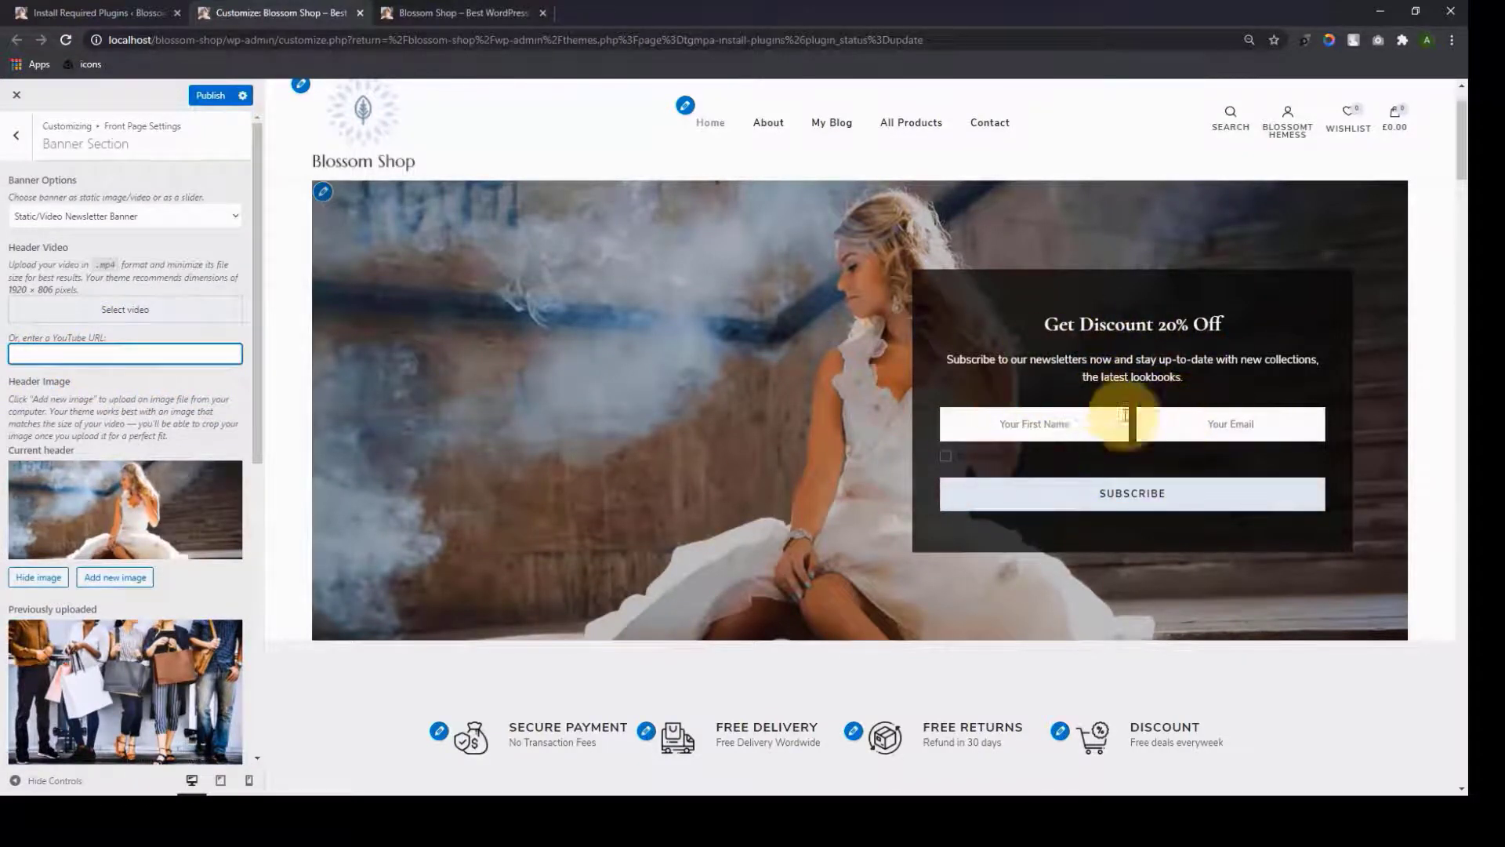
Switch Banner Options to Static/Video Product Search
scroll(157, 353, down, 2)
scroll(157, 314, up, 2)
click(228, 216)
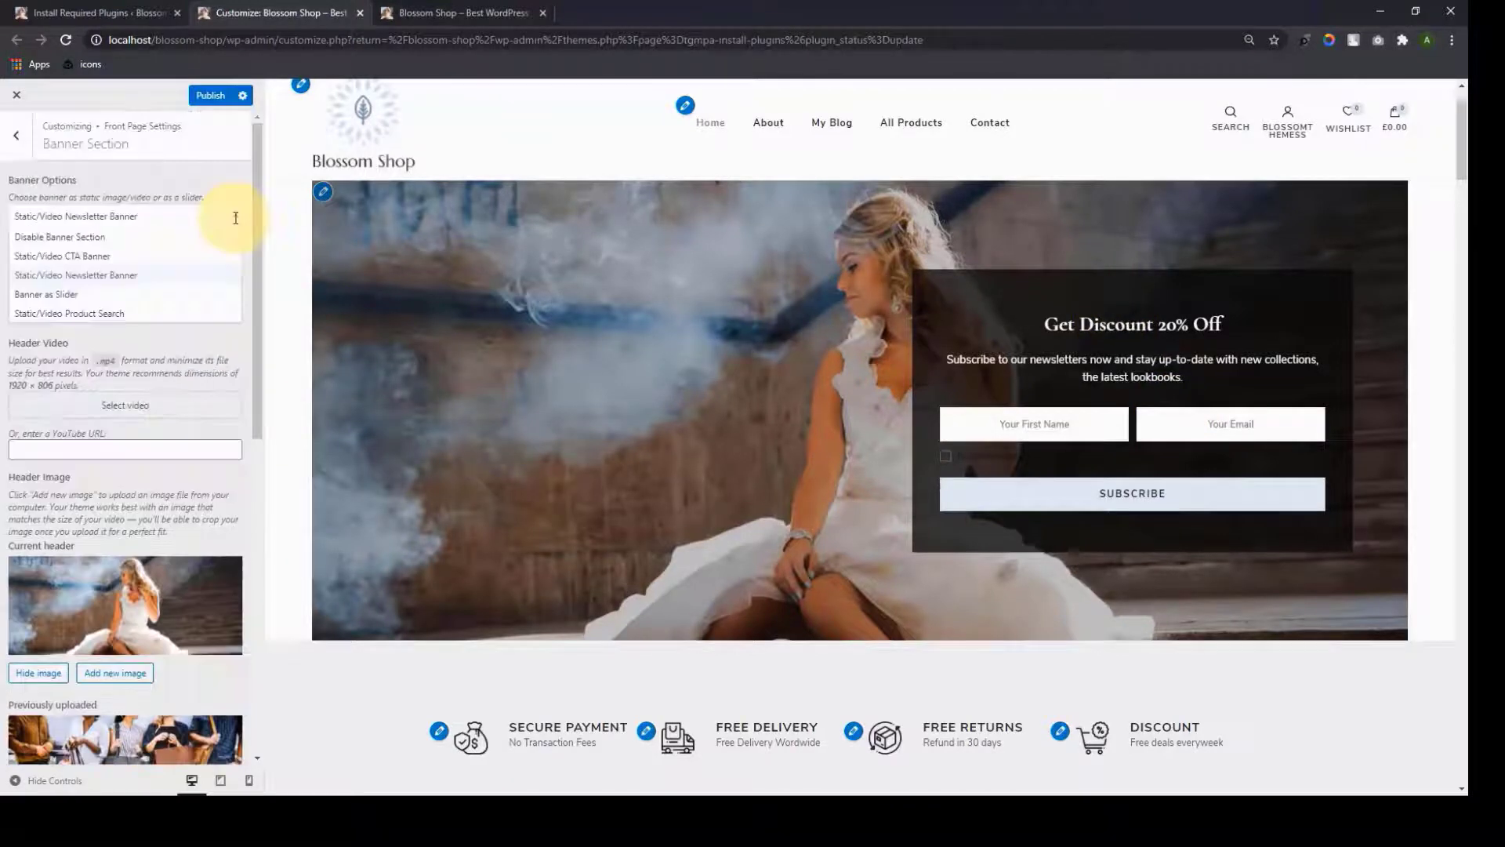
click(87, 314)
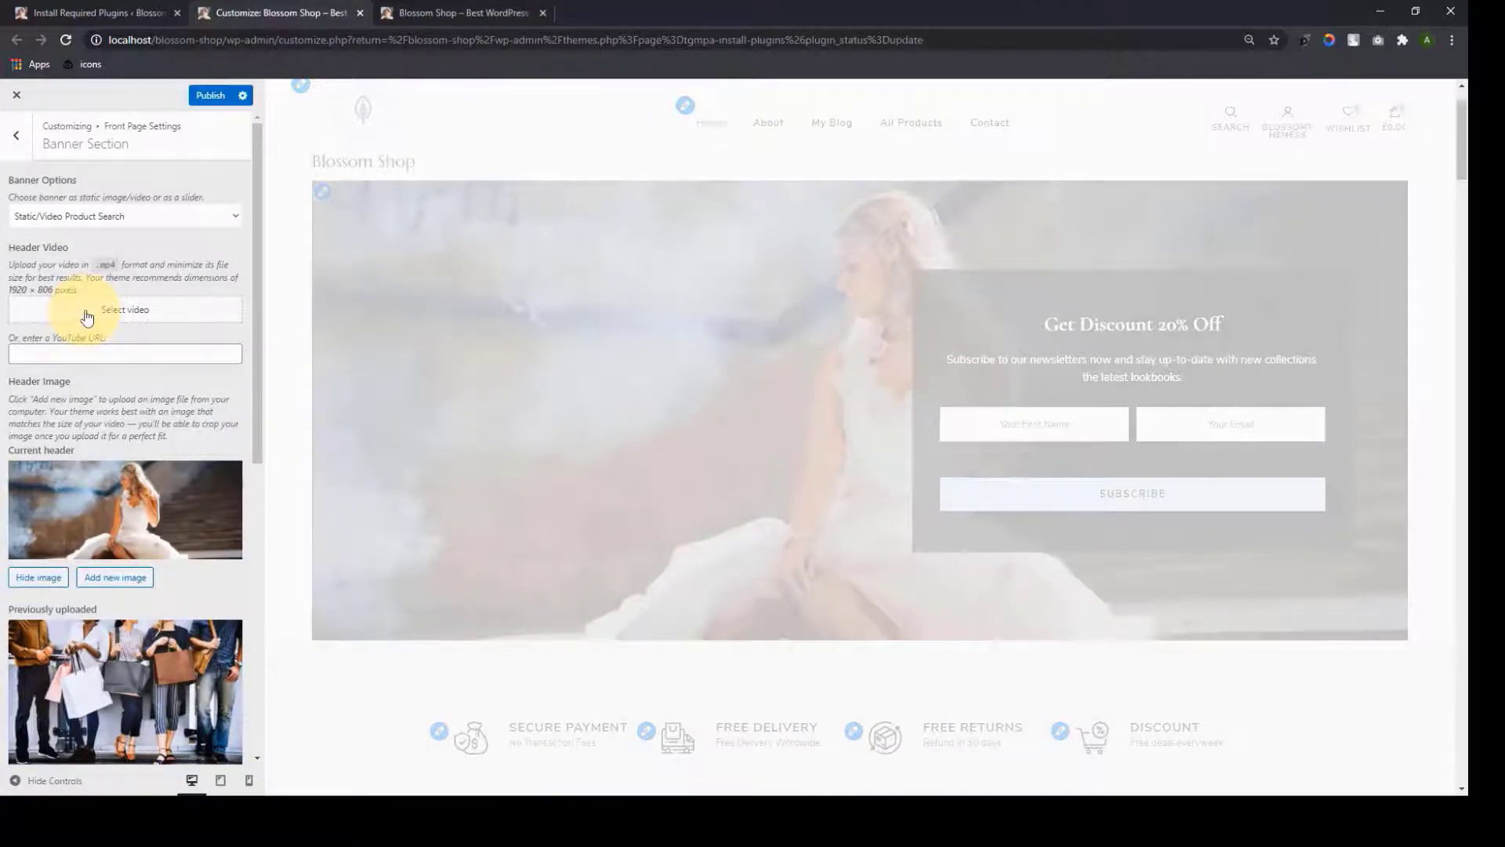
Set the first media library video as the header video, then remove it again
scroll(823, 437, down, 1)
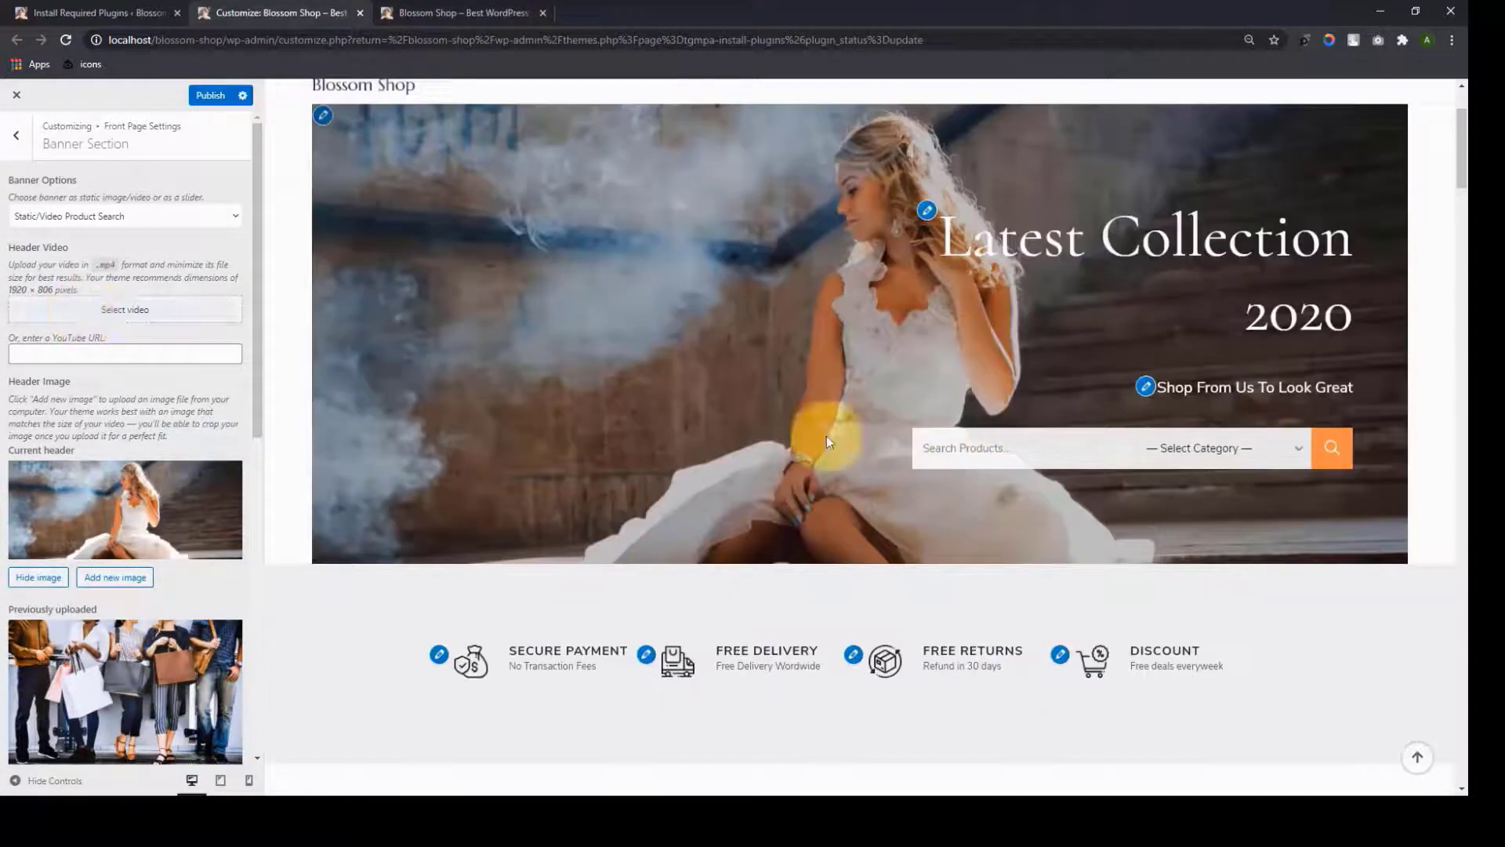
click(126, 309)
click(116, 272)
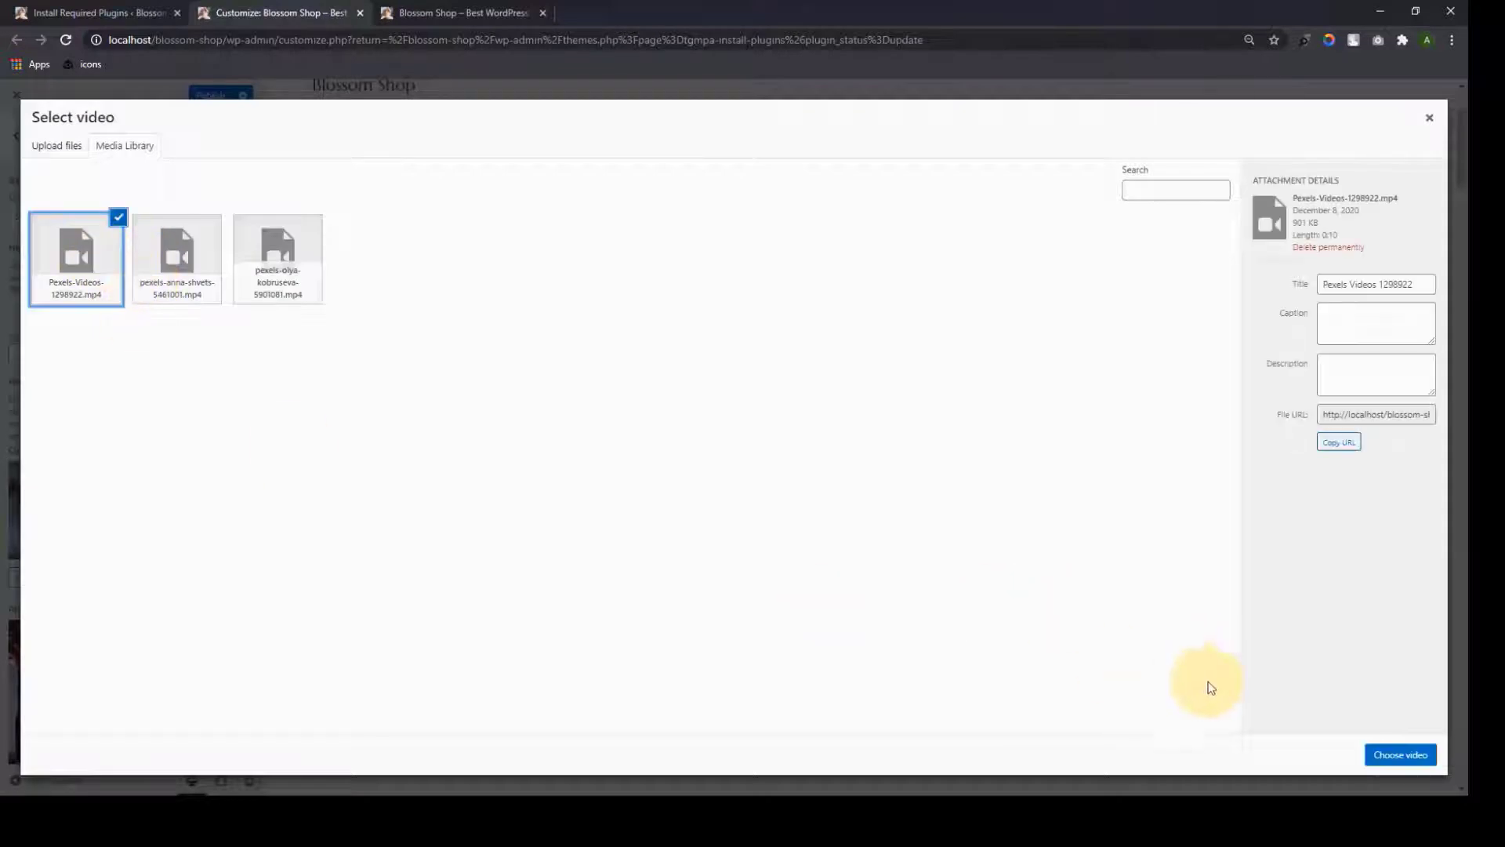
click(1399, 752)
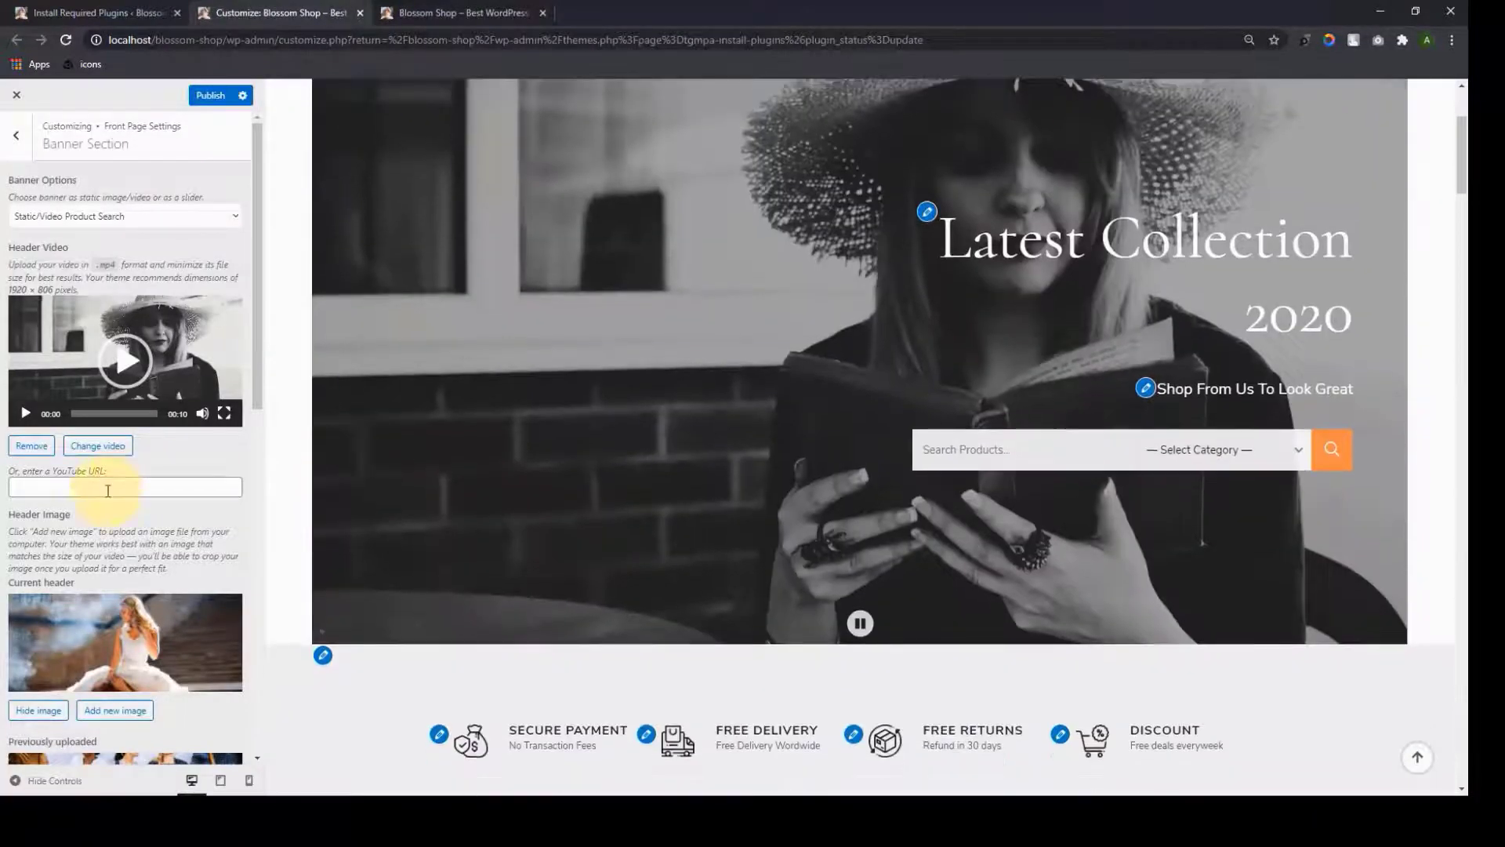
click(88, 487)
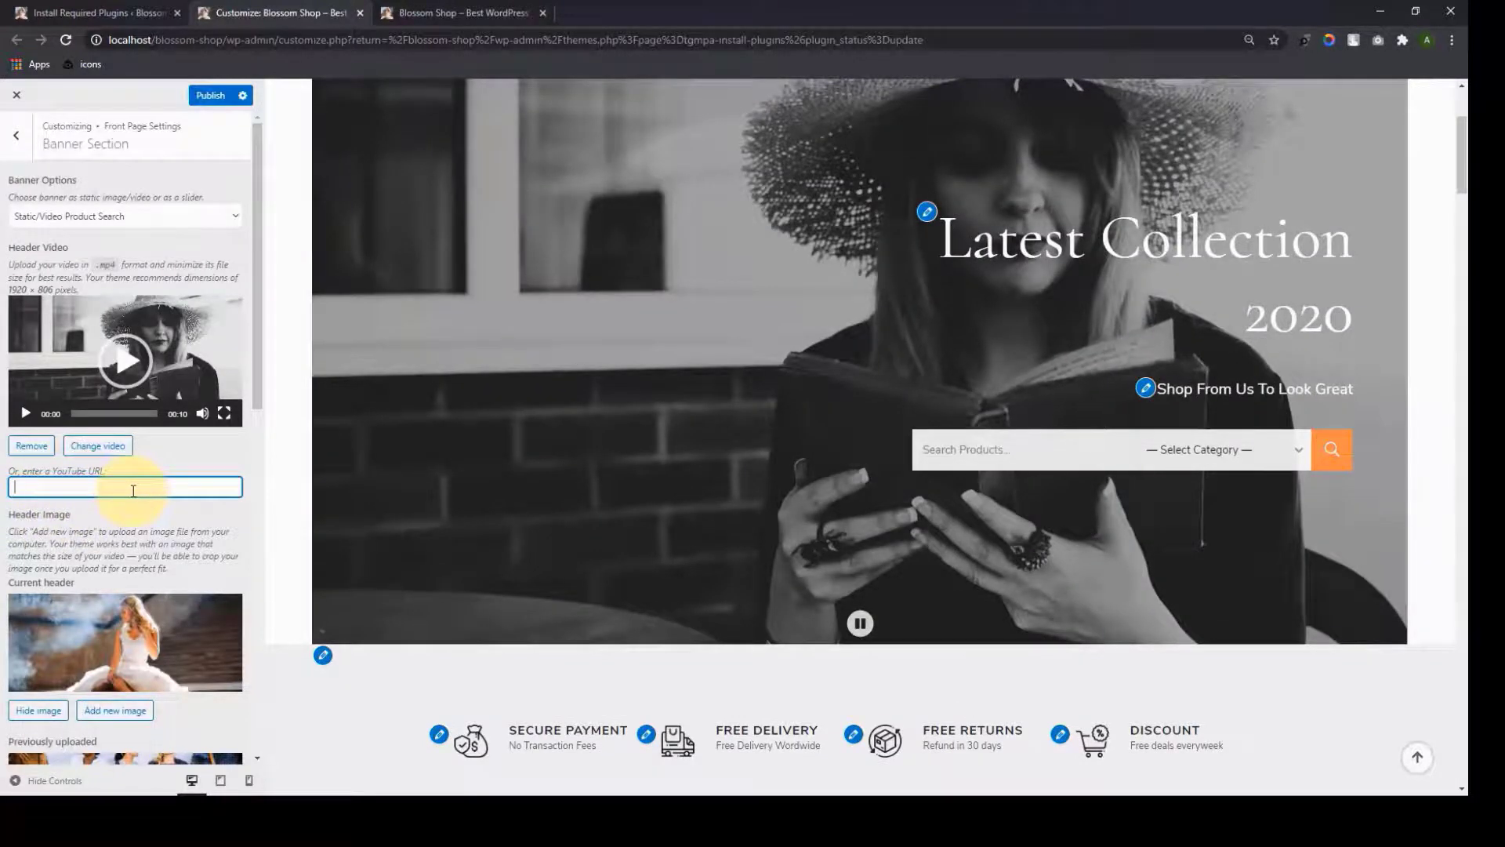
scroll(733, 431, up, 3)
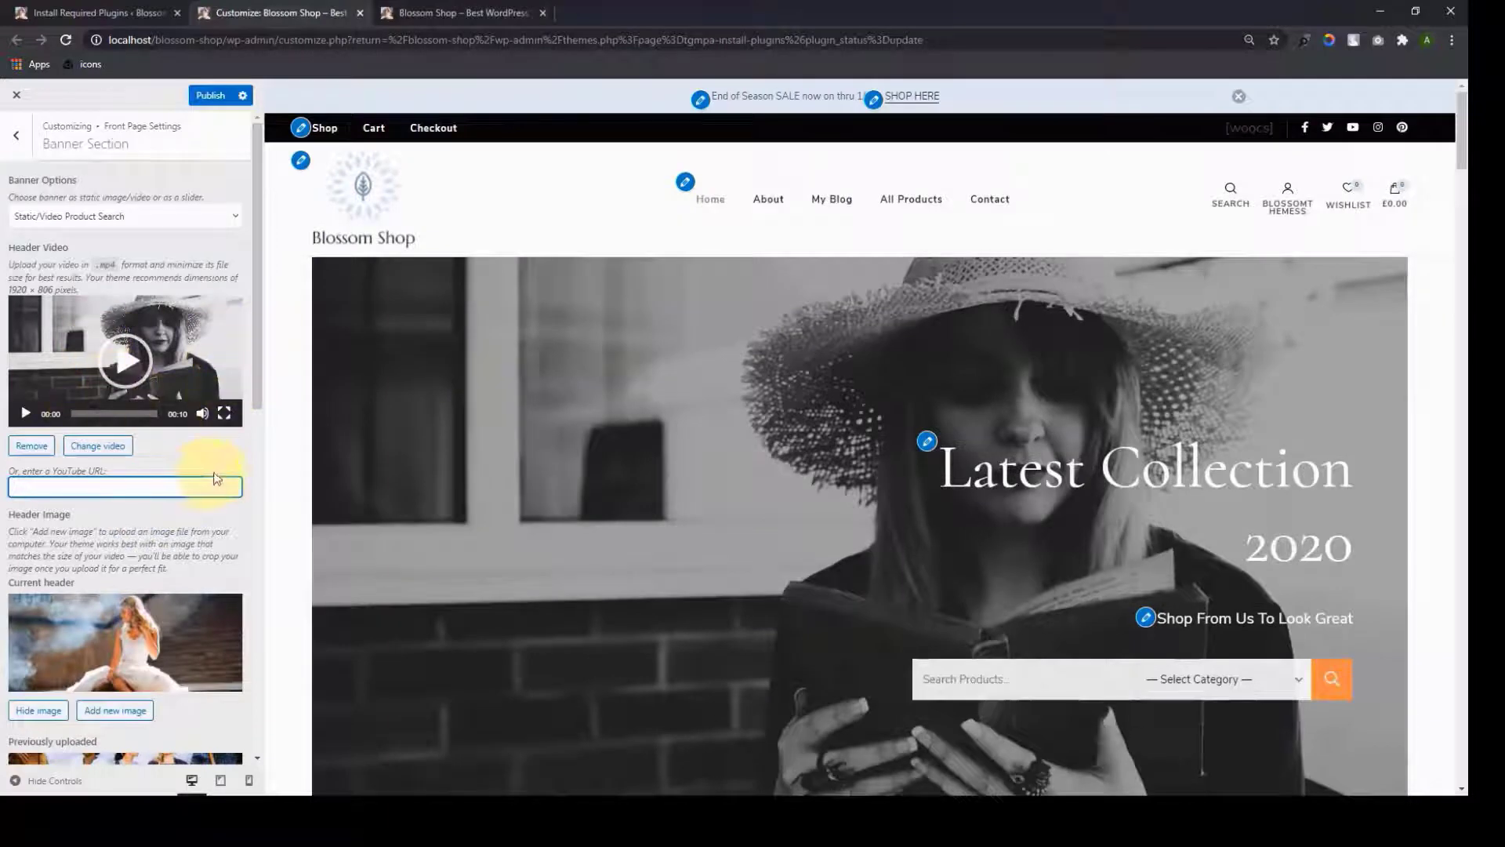
scroll(218, 477, down, 2)
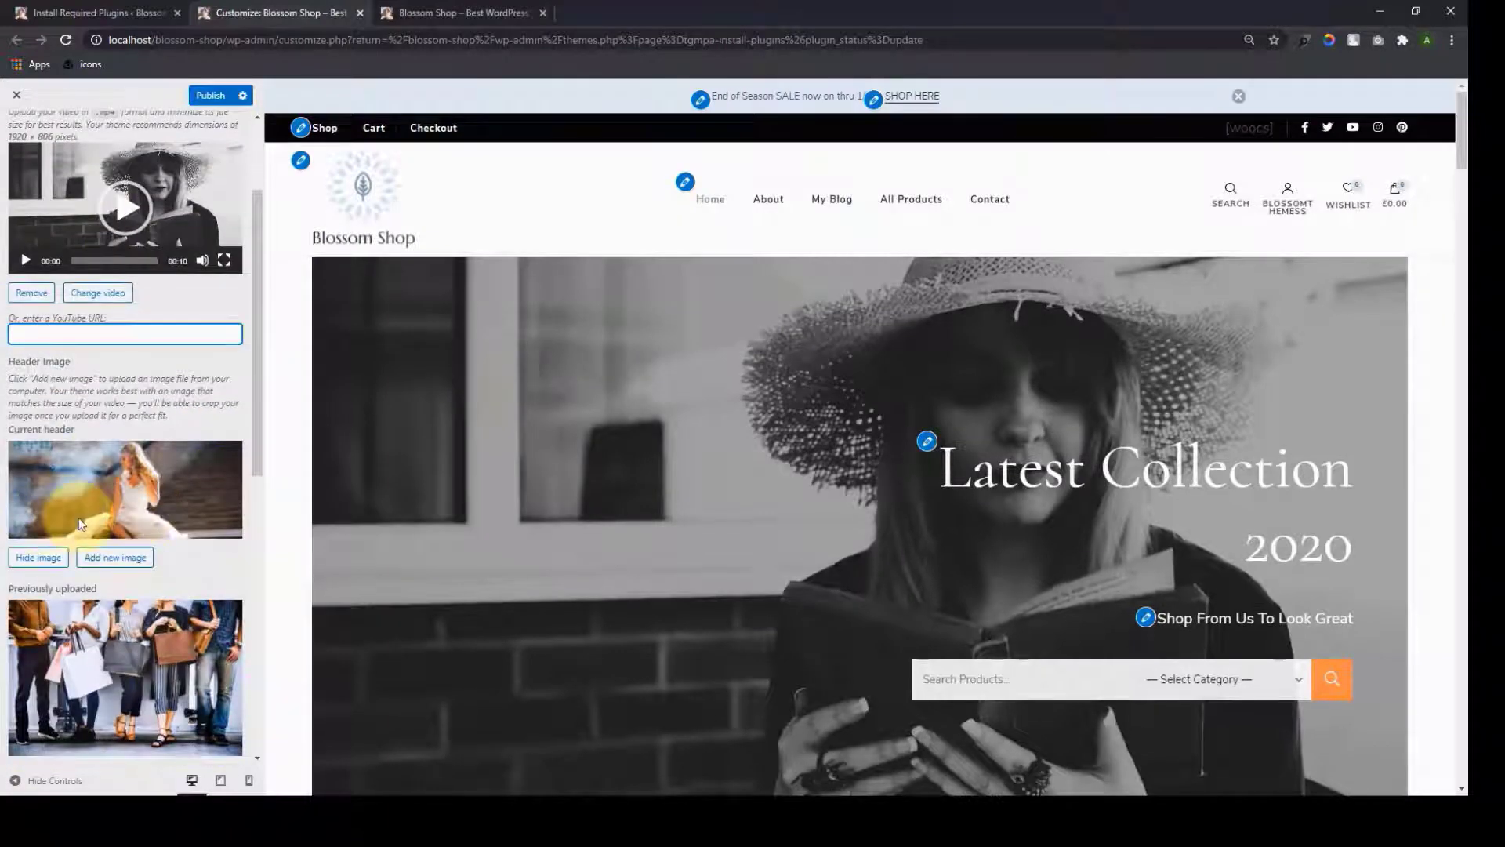
click(31, 293)
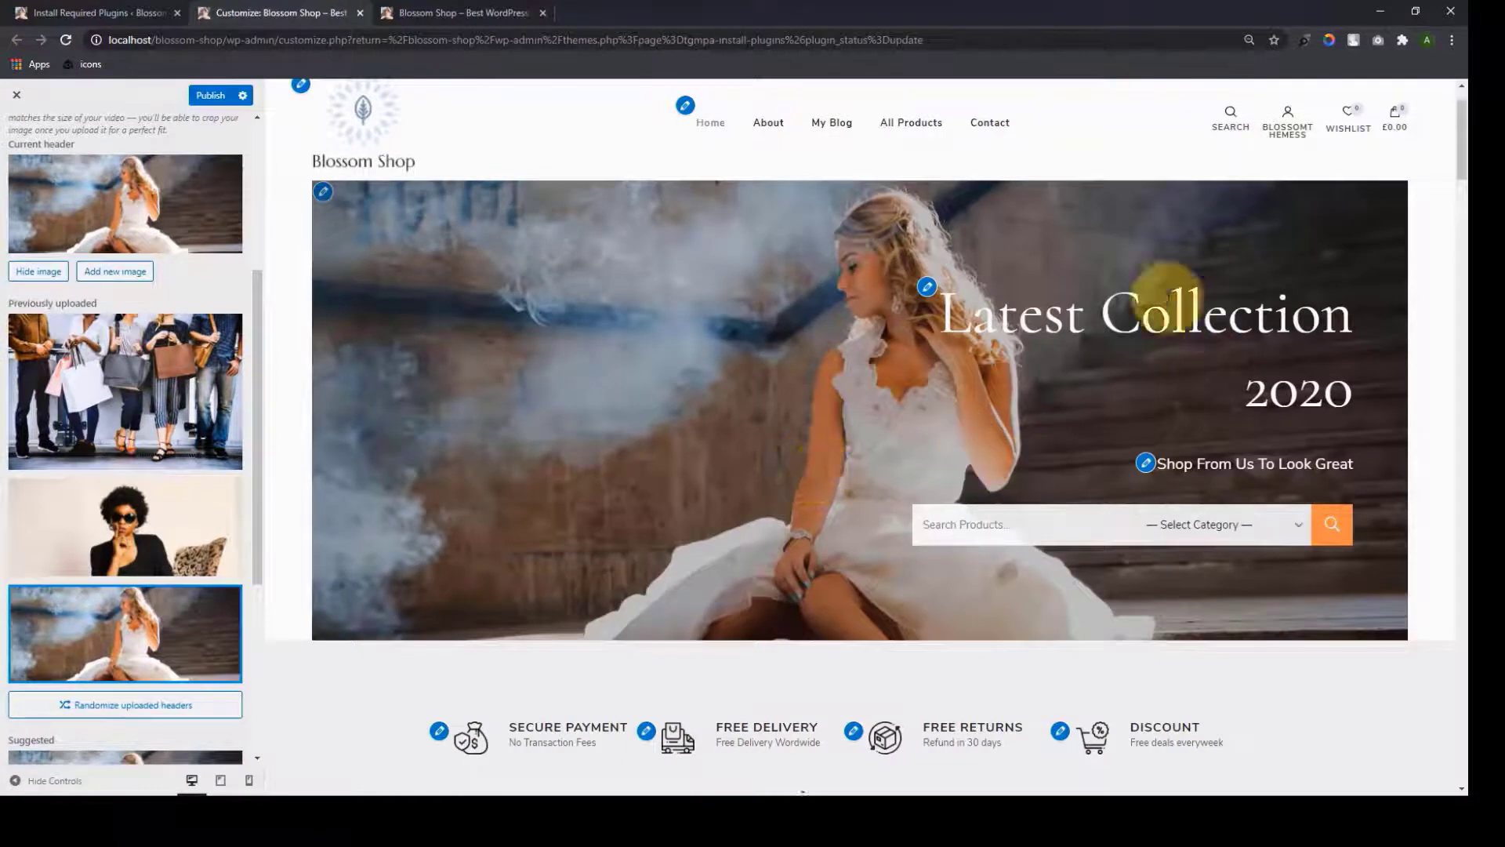
Try the product search field and category list, then select the banner title and subtitle text
click(1028, 537)
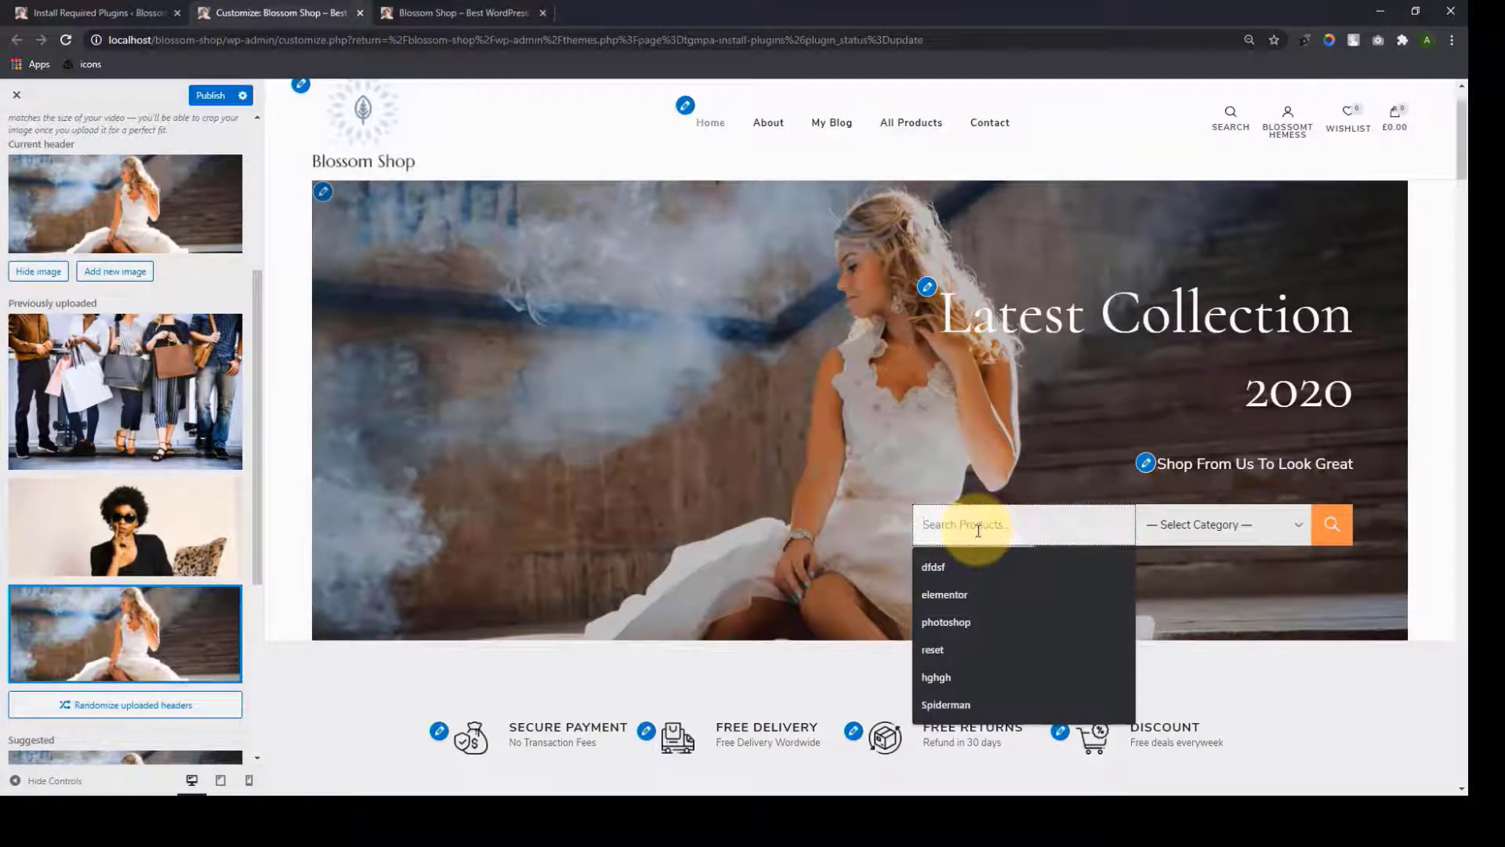
click(1175, 534)
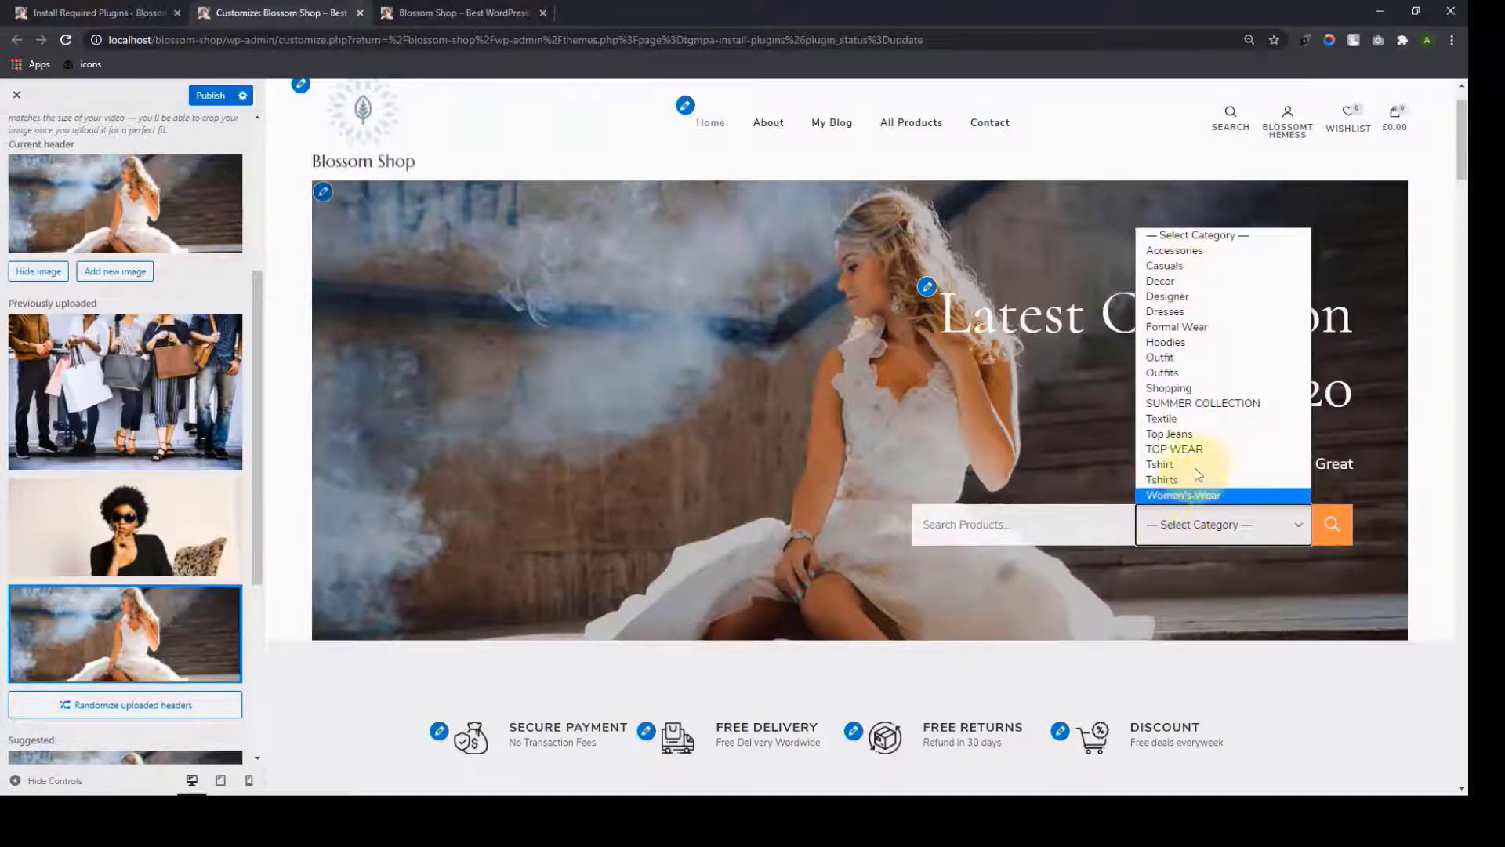
click(1112, 157)
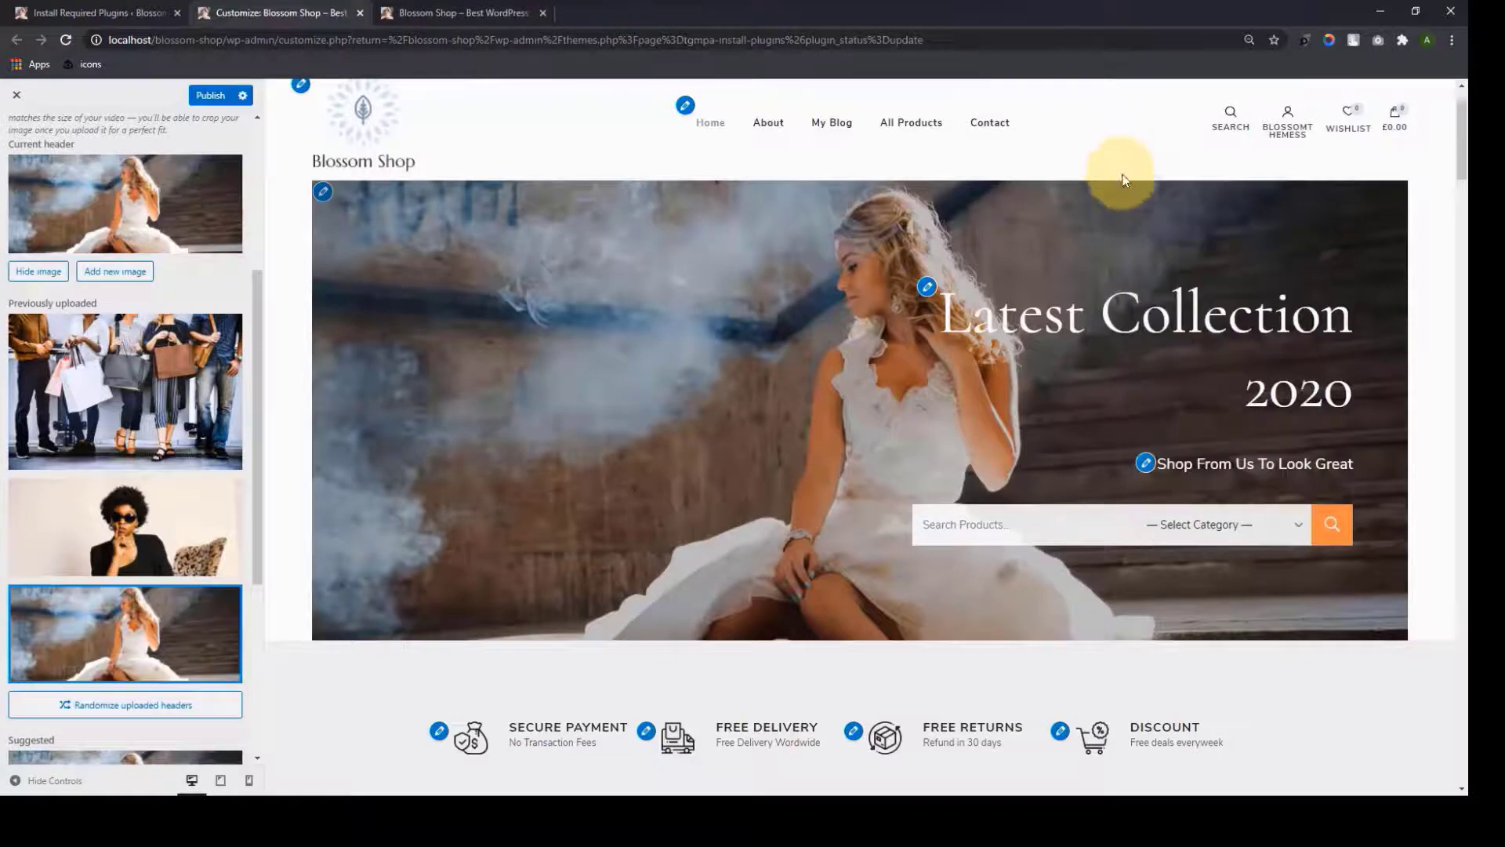
scroll(130, 621, down, 5)
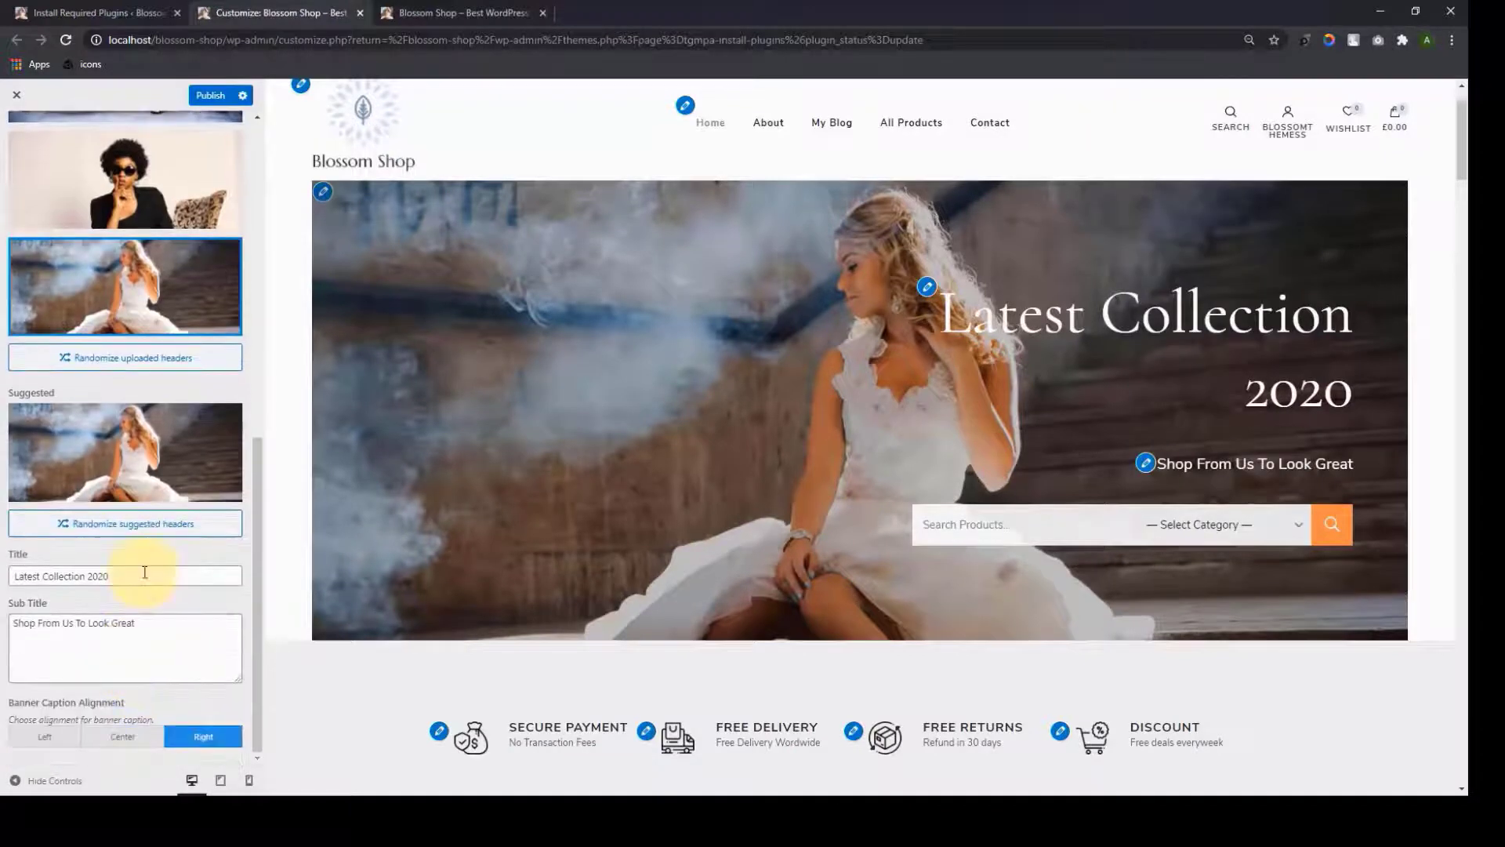
double_click(144, 573)
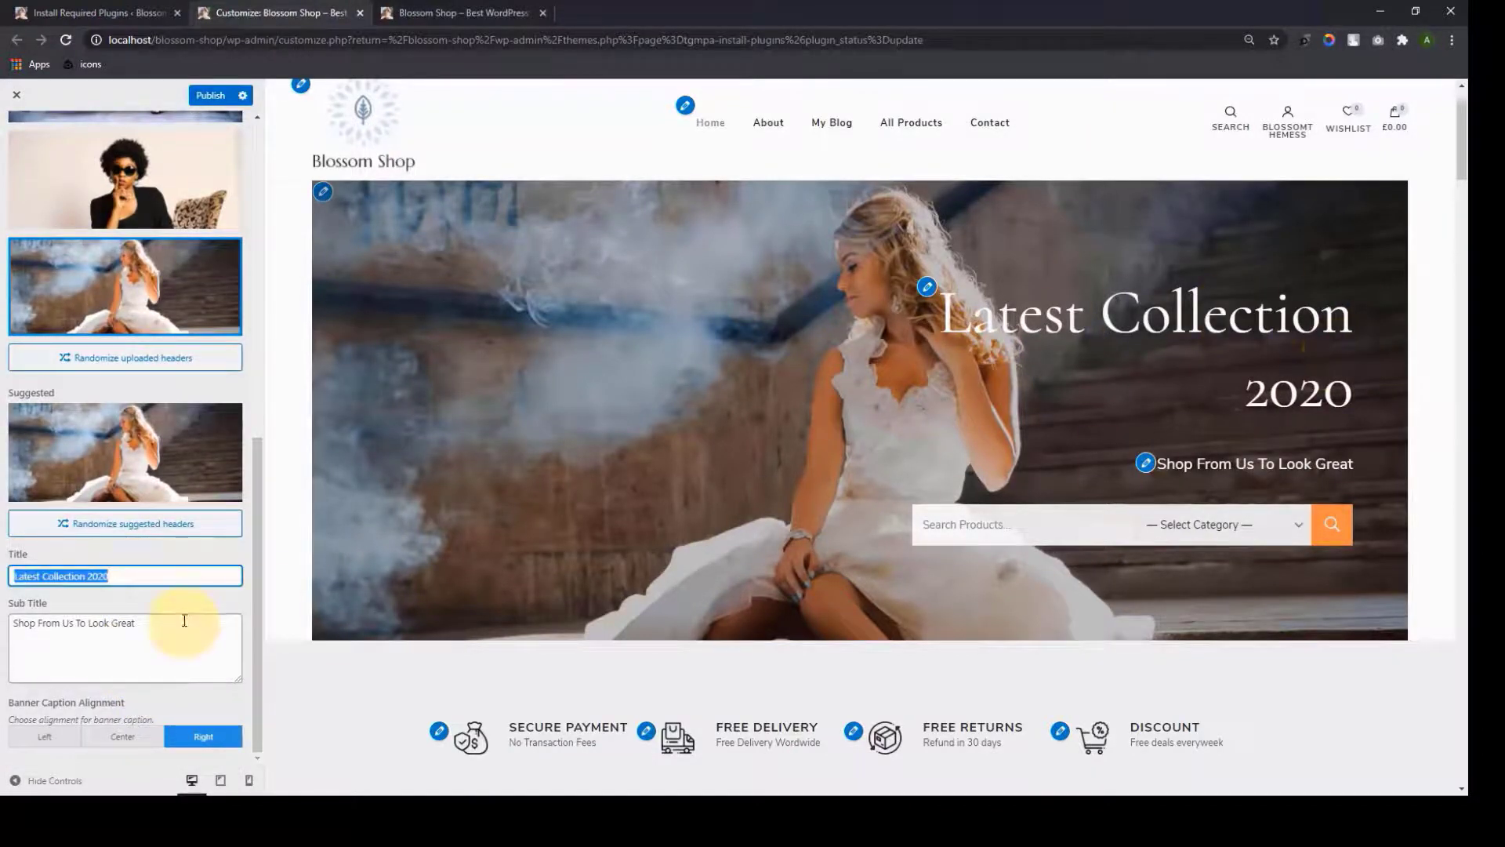
double_click(171, 644)
triple_click(171, 644)
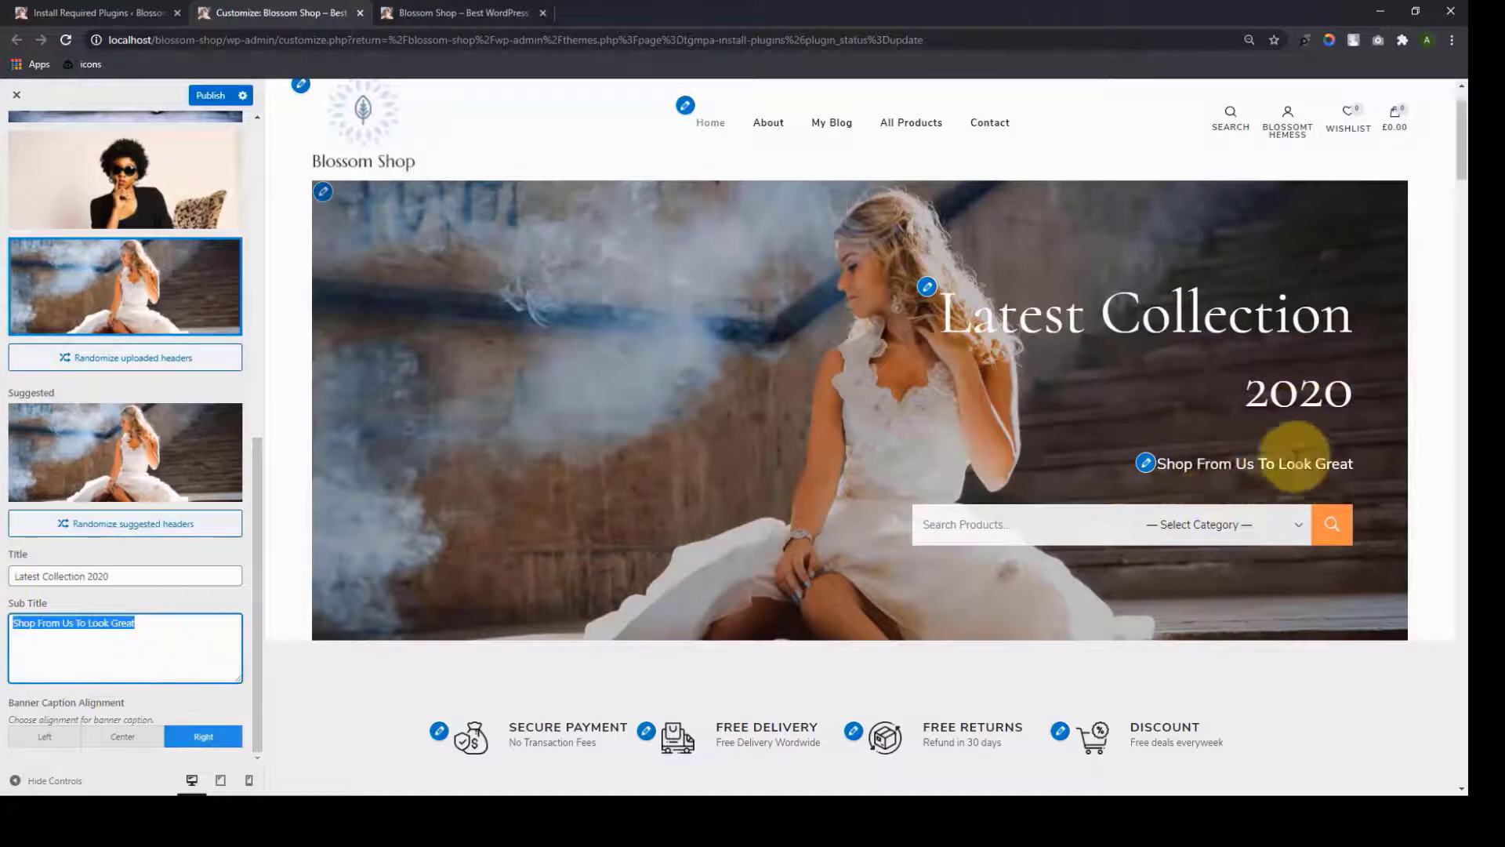
Align the 'Latest Collection 2020' caption and search bar to the left
click(94, 741)
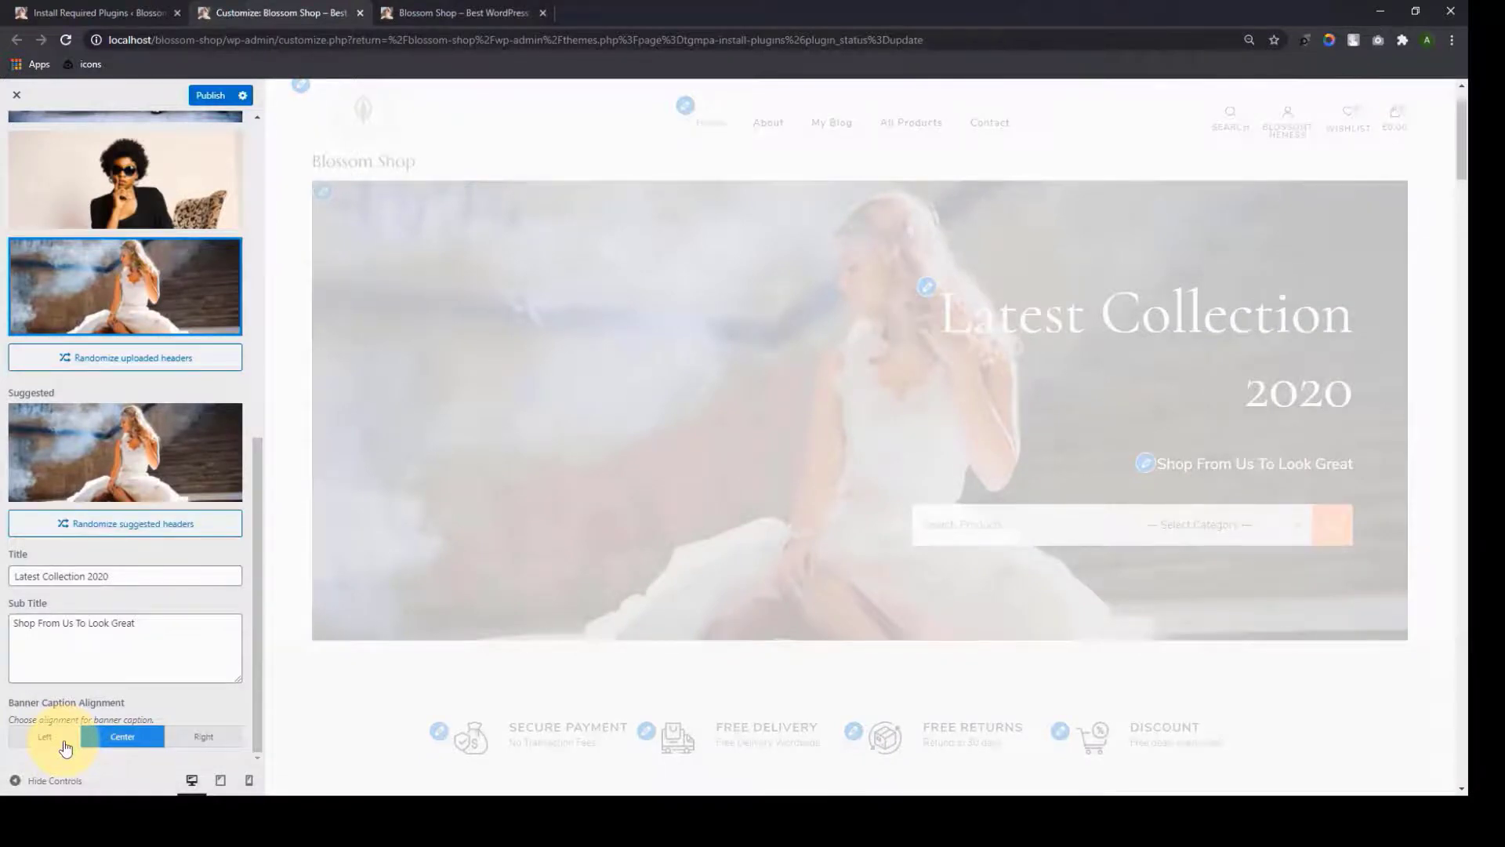
click(64, 741)
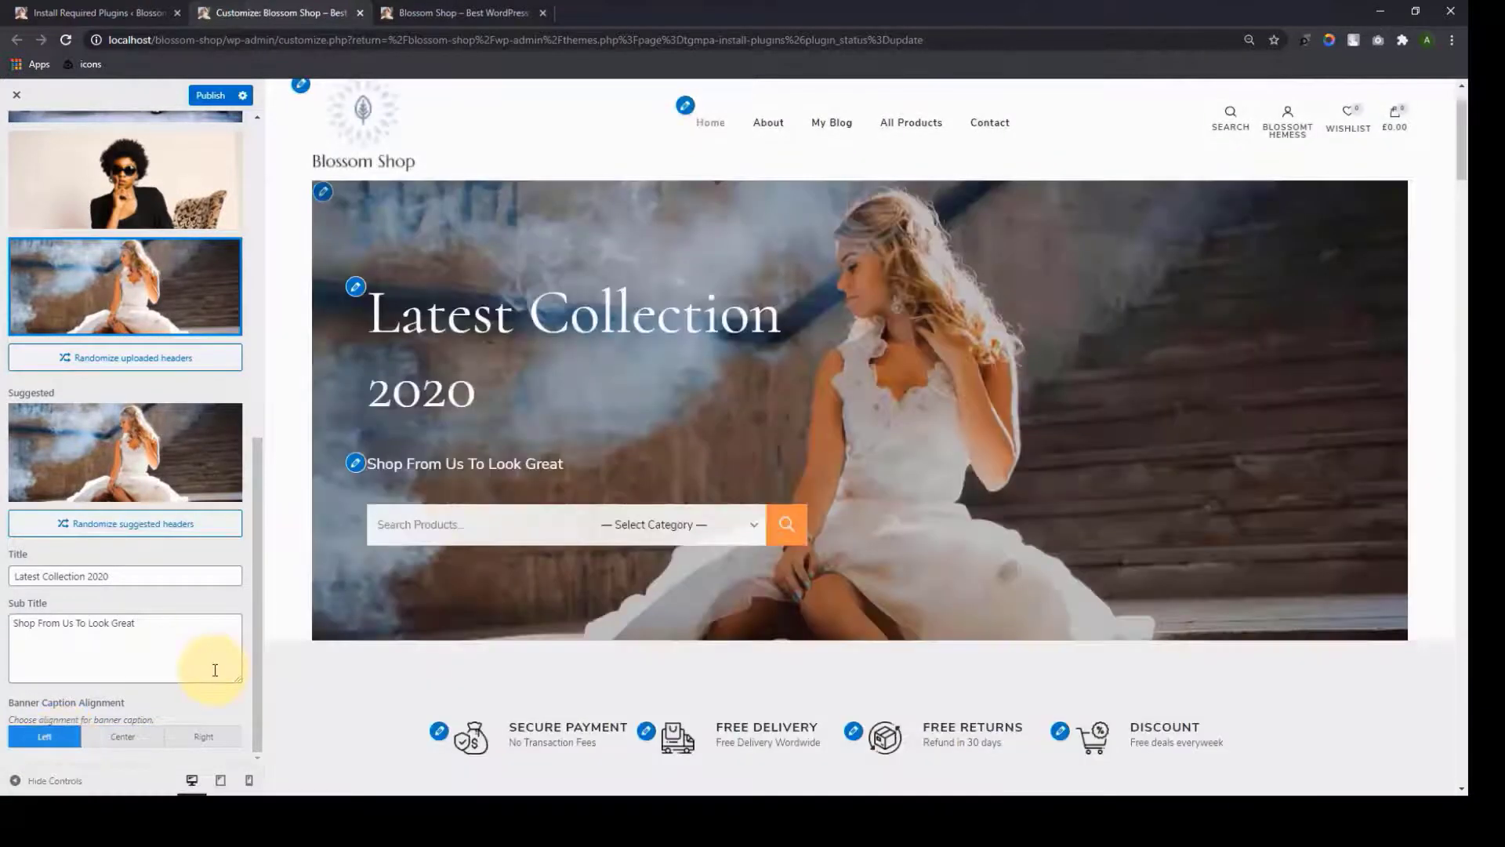
scroll(215, 670, up, 10)
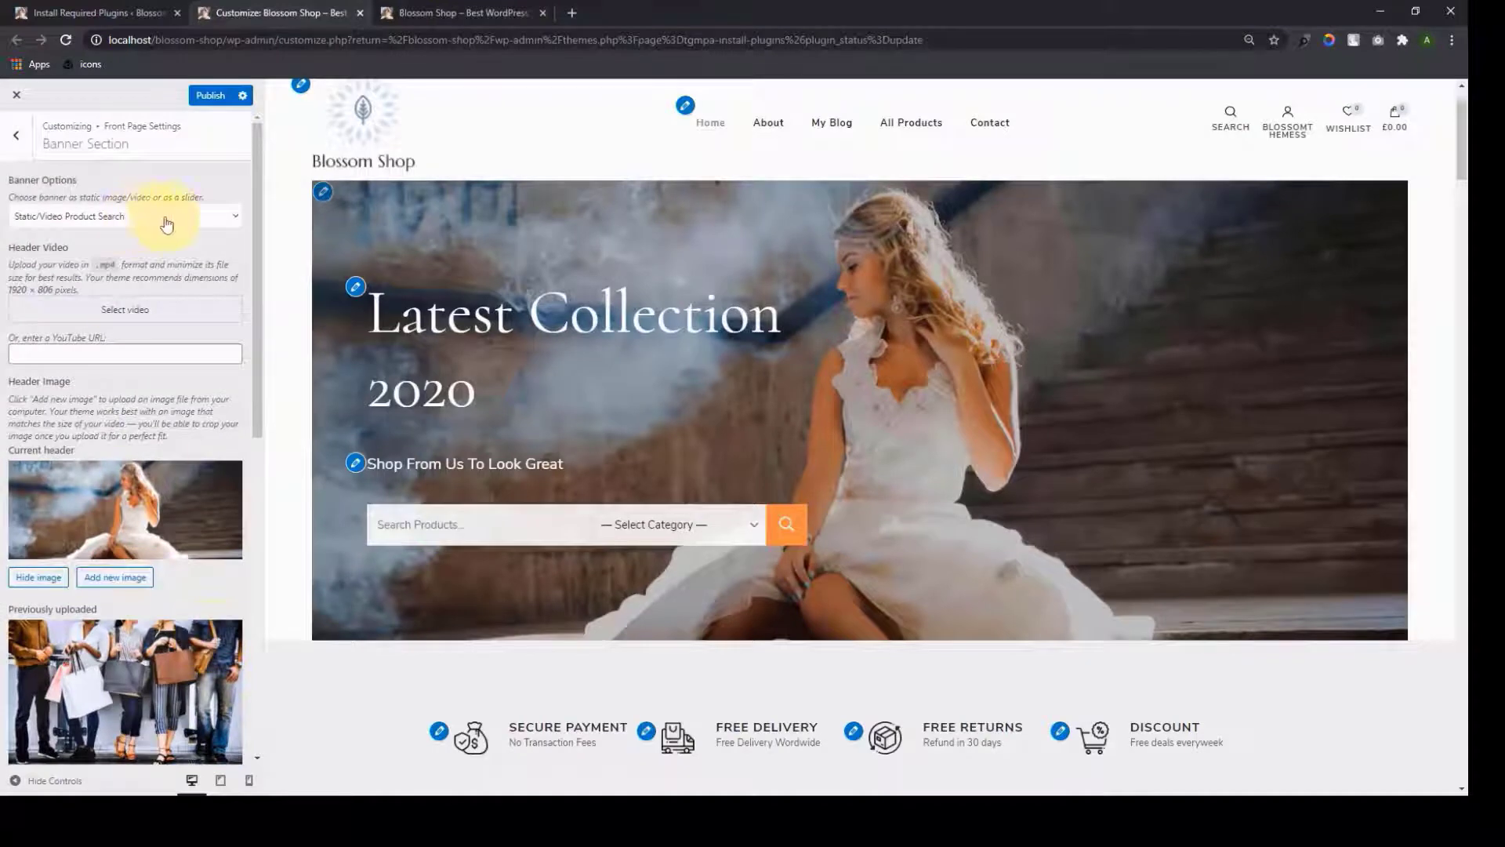
Switch Banner Options to Banner as Slider, showing slides like 'The Alta Collections 2020'
click(237, 227)
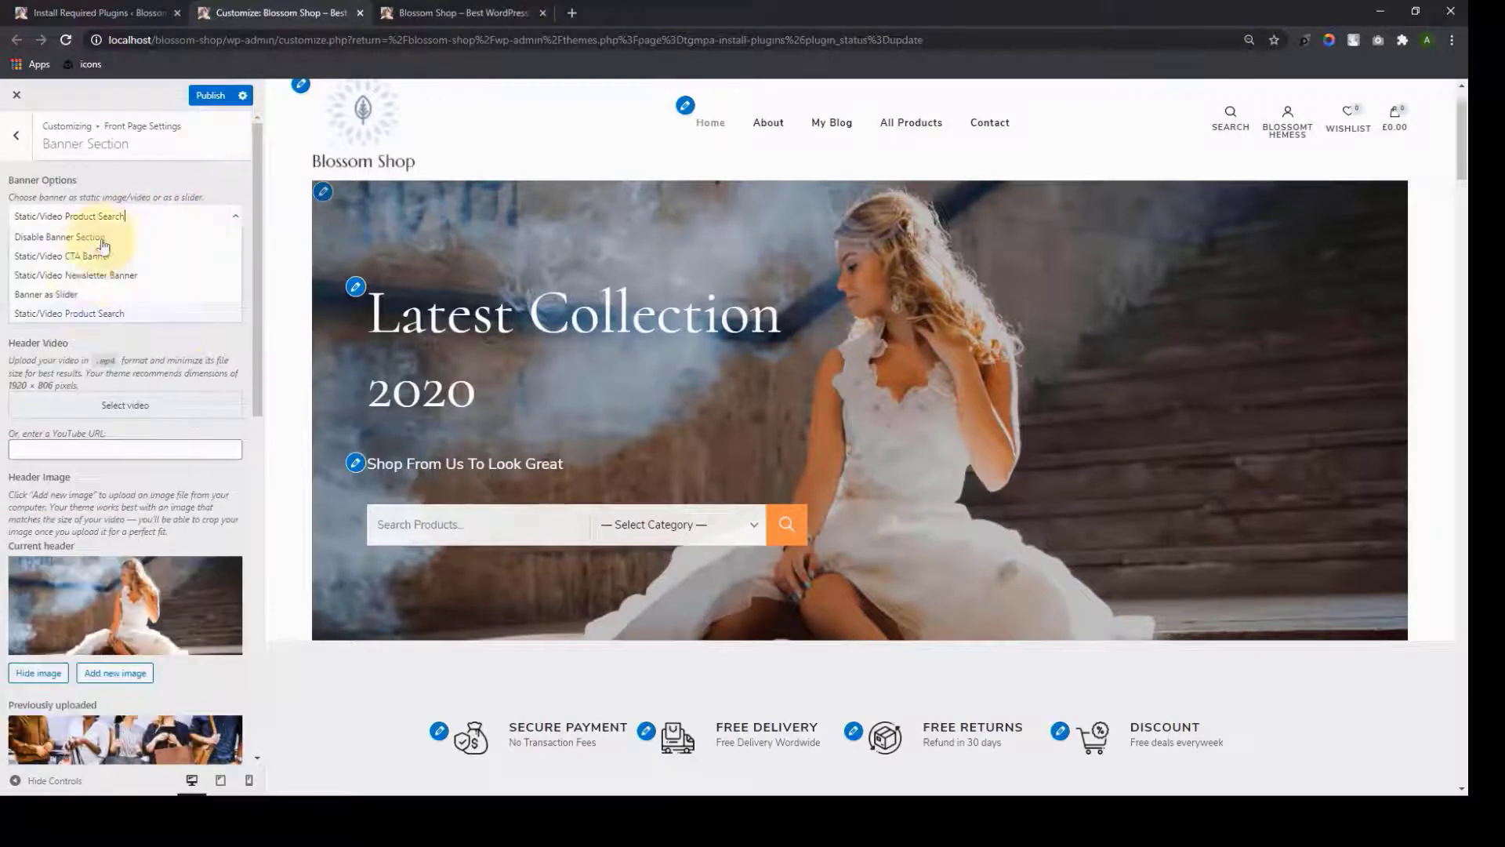
click(92, 287)
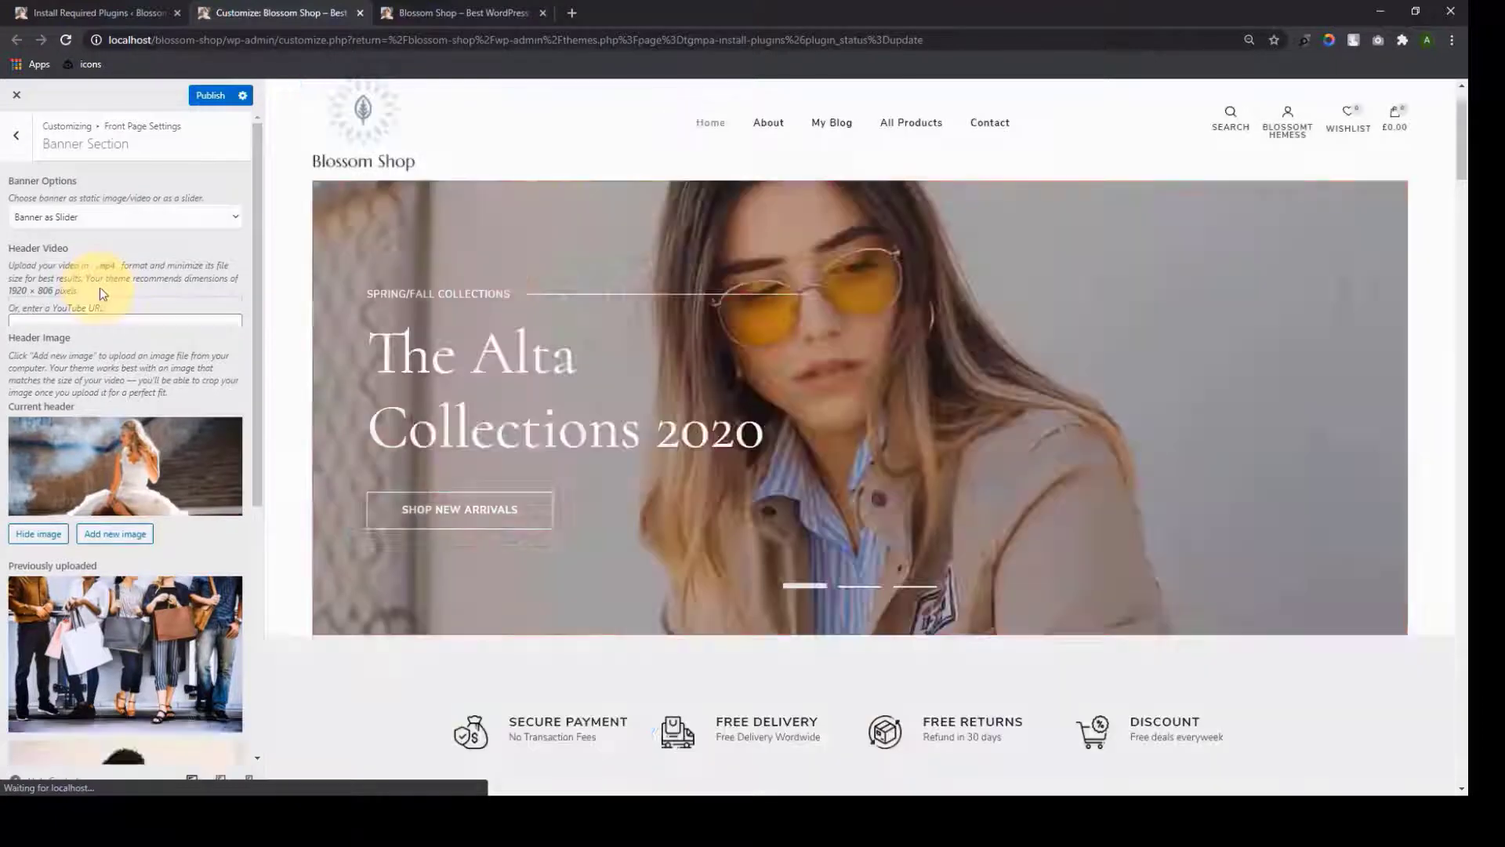
click(106, 216)
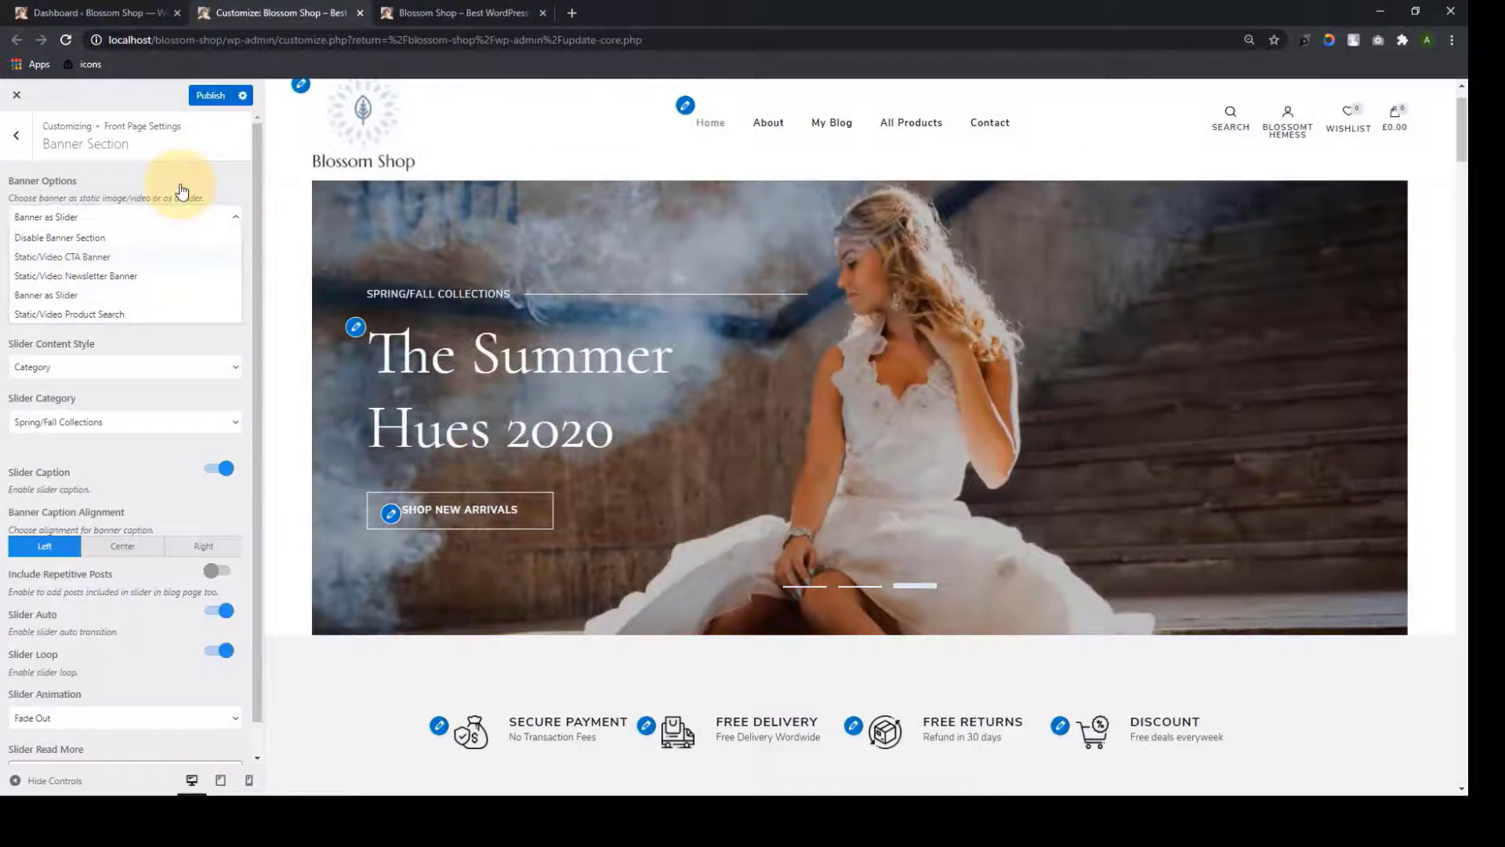
click(182, 191)
click(239, 274)
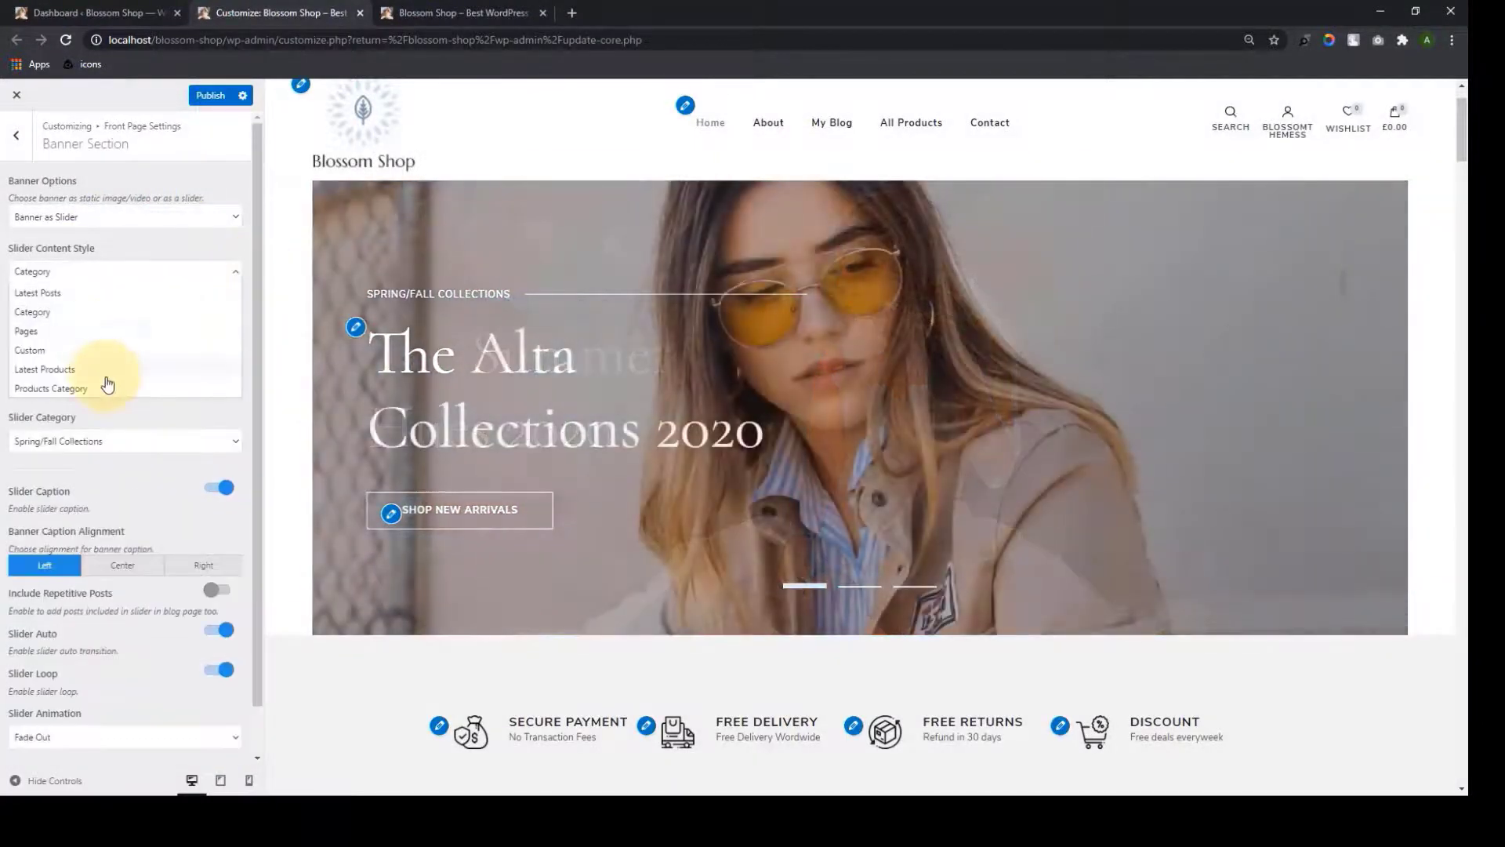
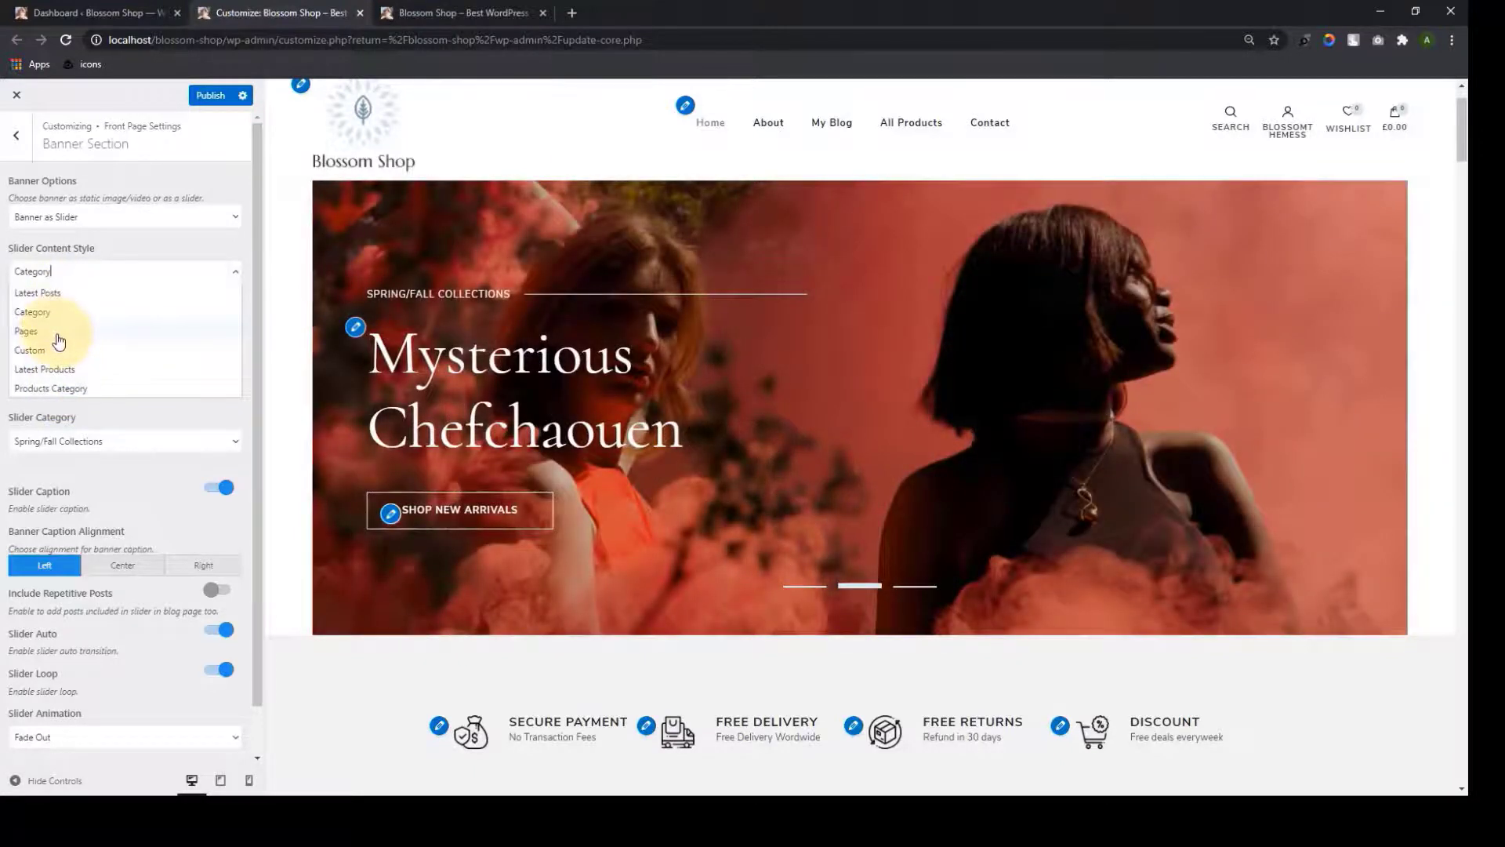
Set slider content to Pages with Design and Urban Danish Design Since 1952 as slides
click(59, 340)
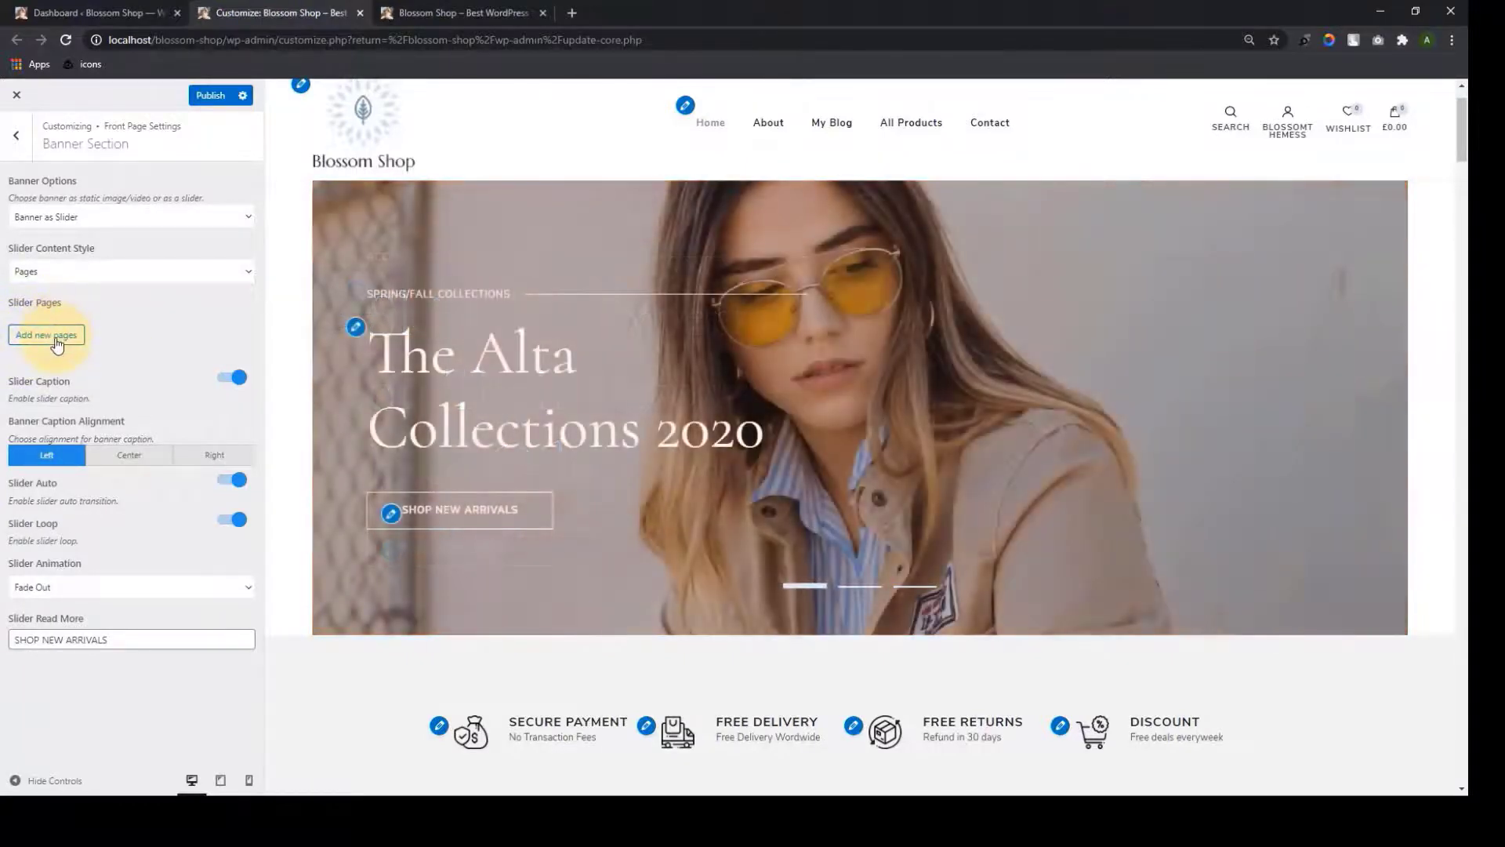
click(57, 340)
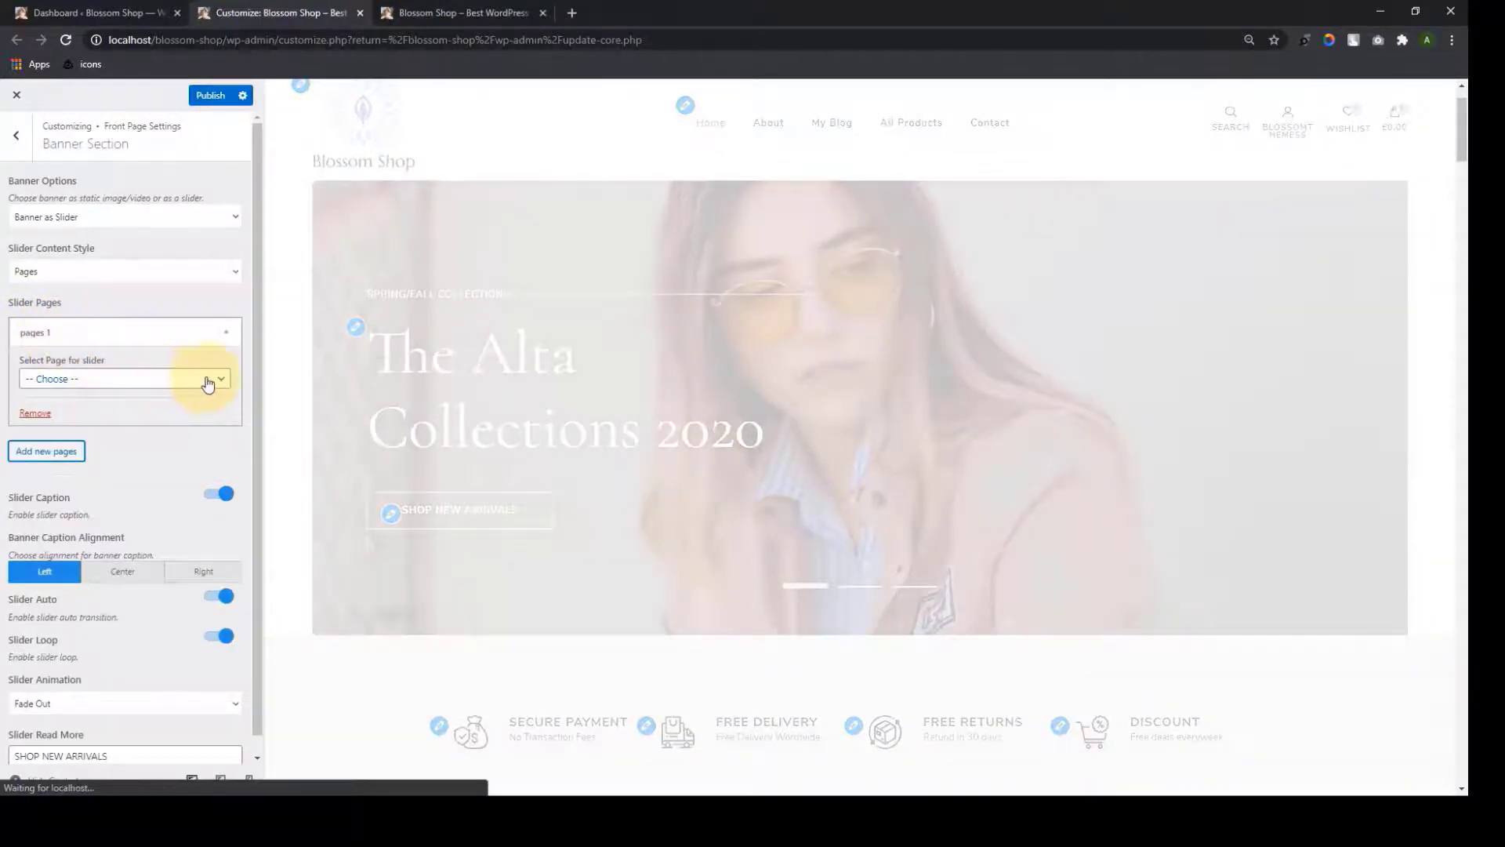
click(207, 380)
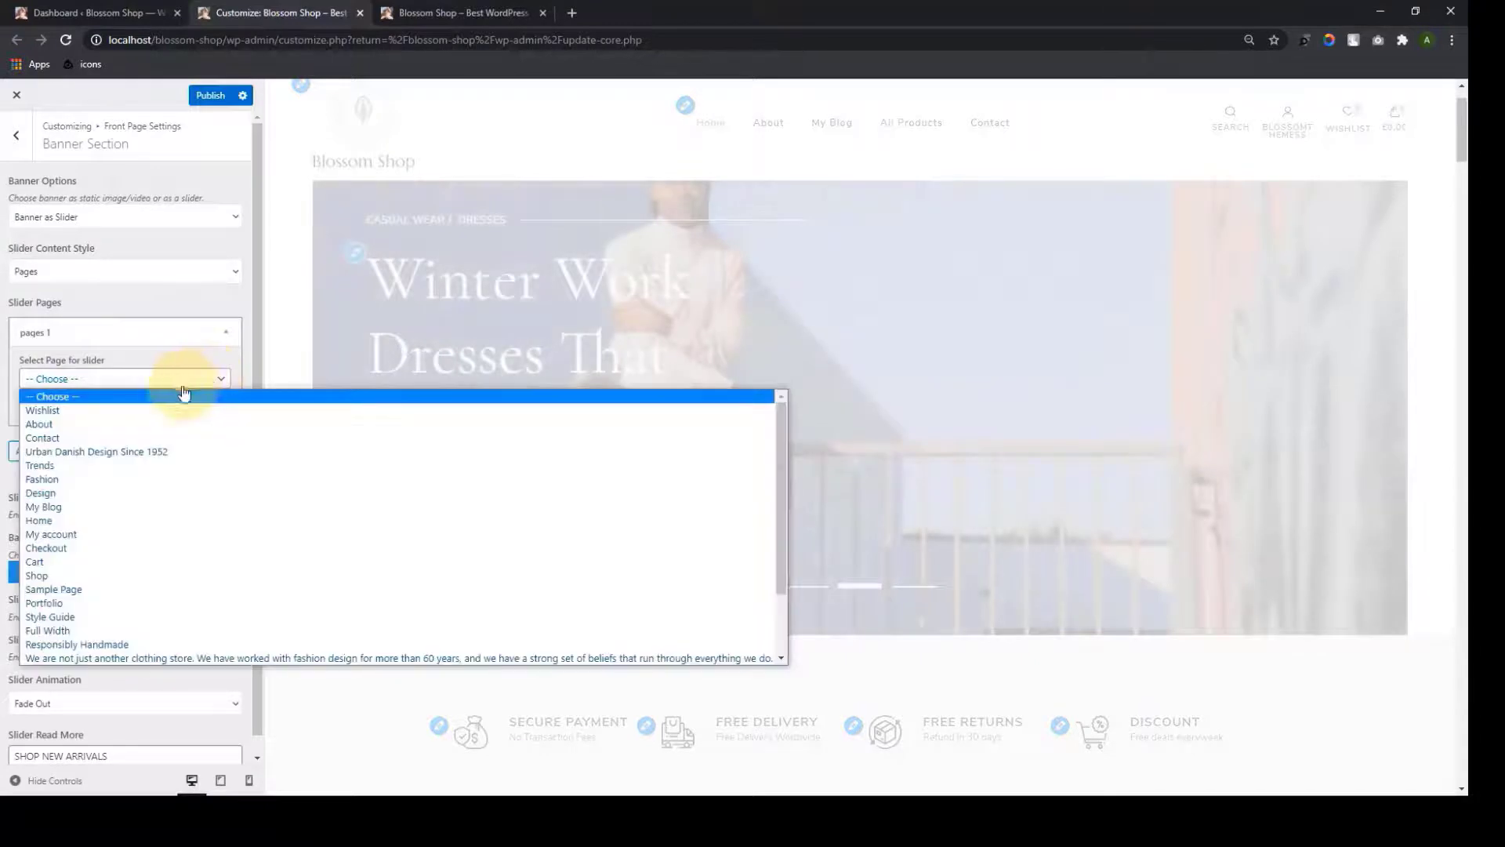
scroll(107, 631, down, 2)
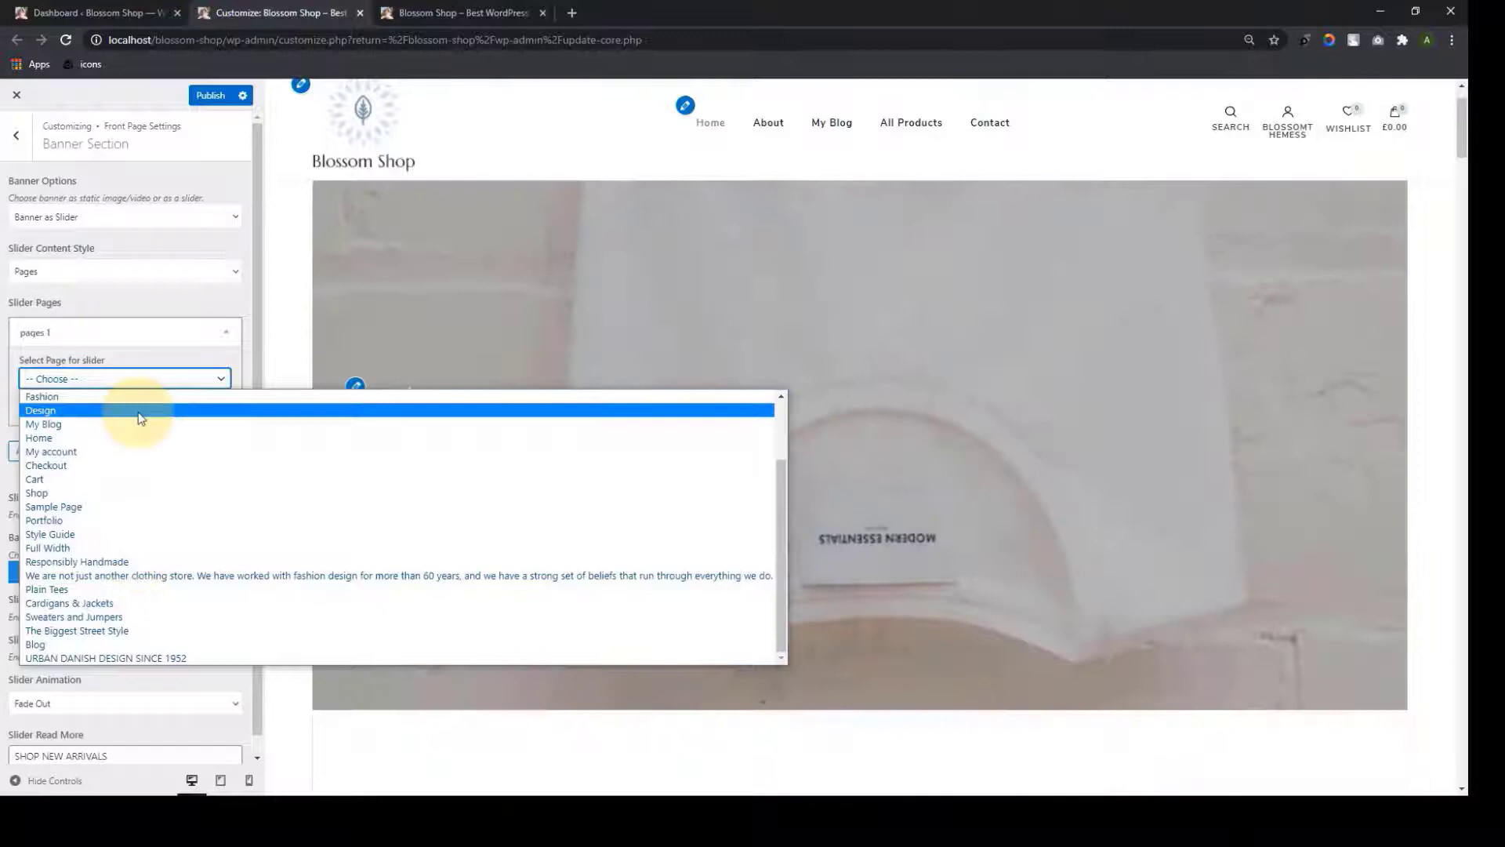
click(139, 417)
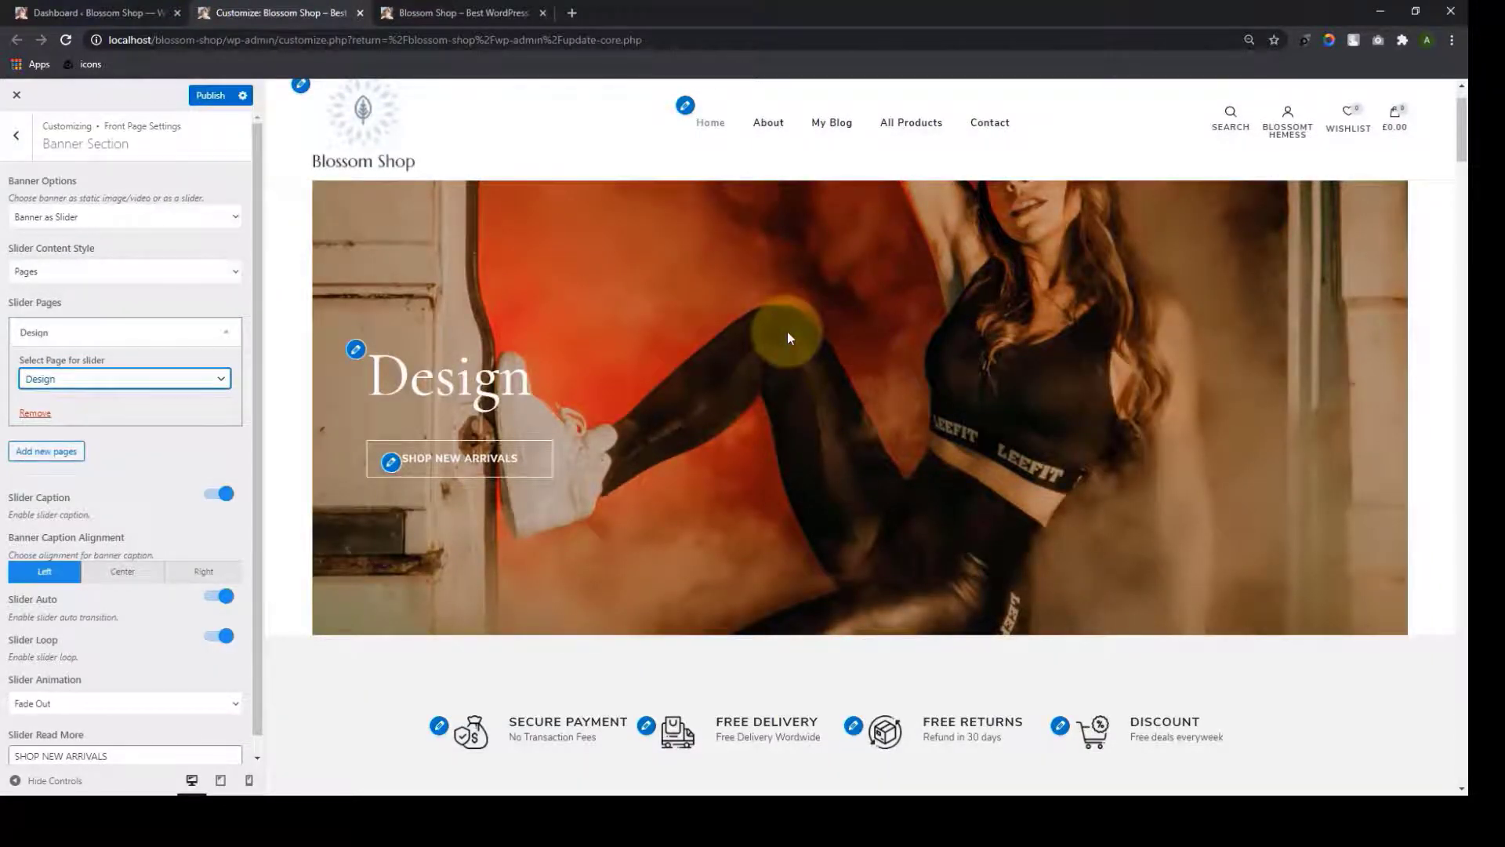
scroll(71, 455, down, 1)
click(45, 432)
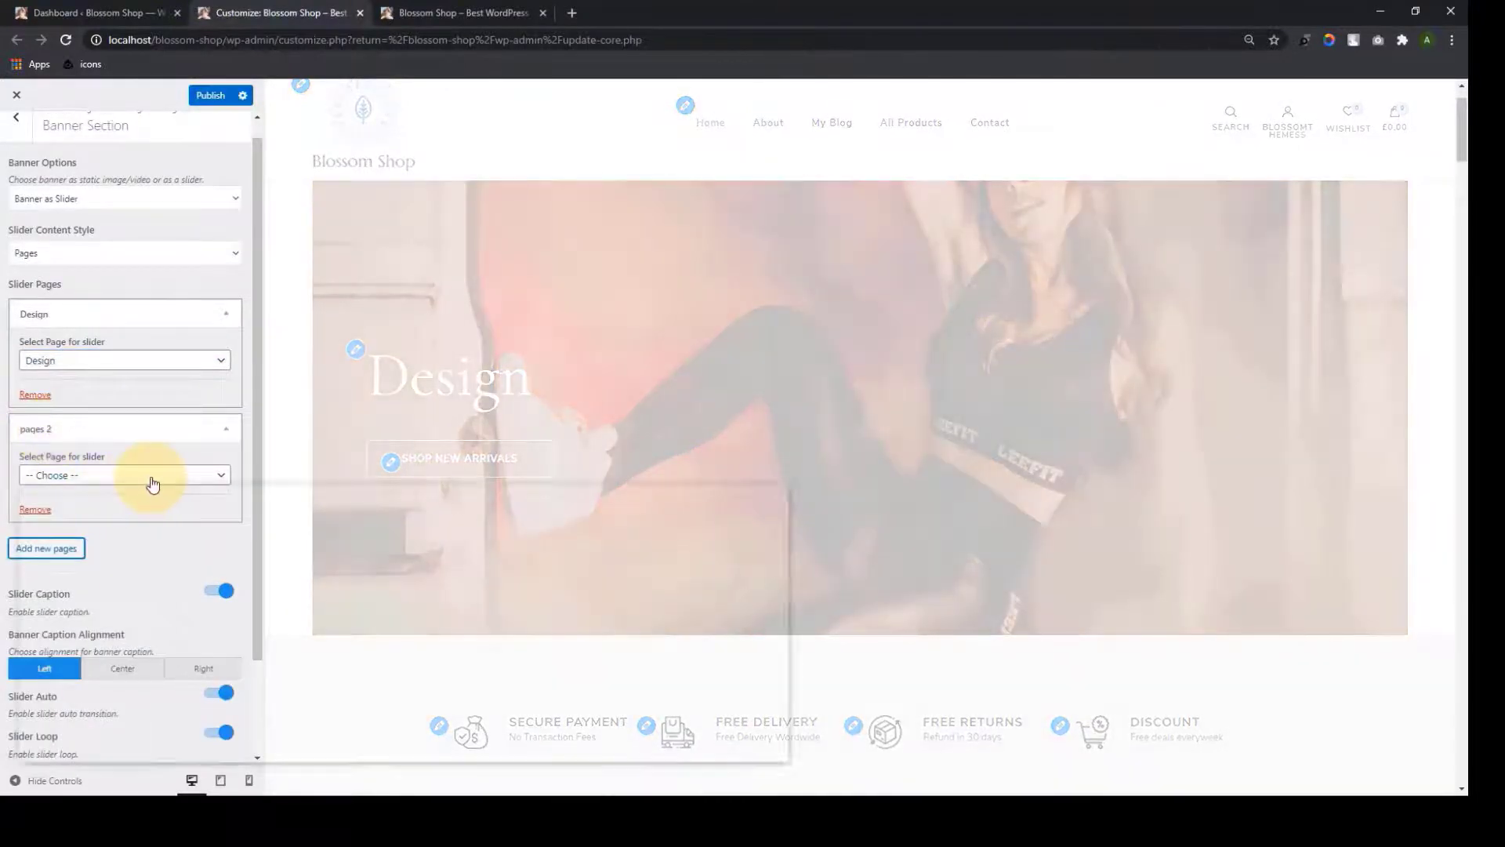
click(150, 483)
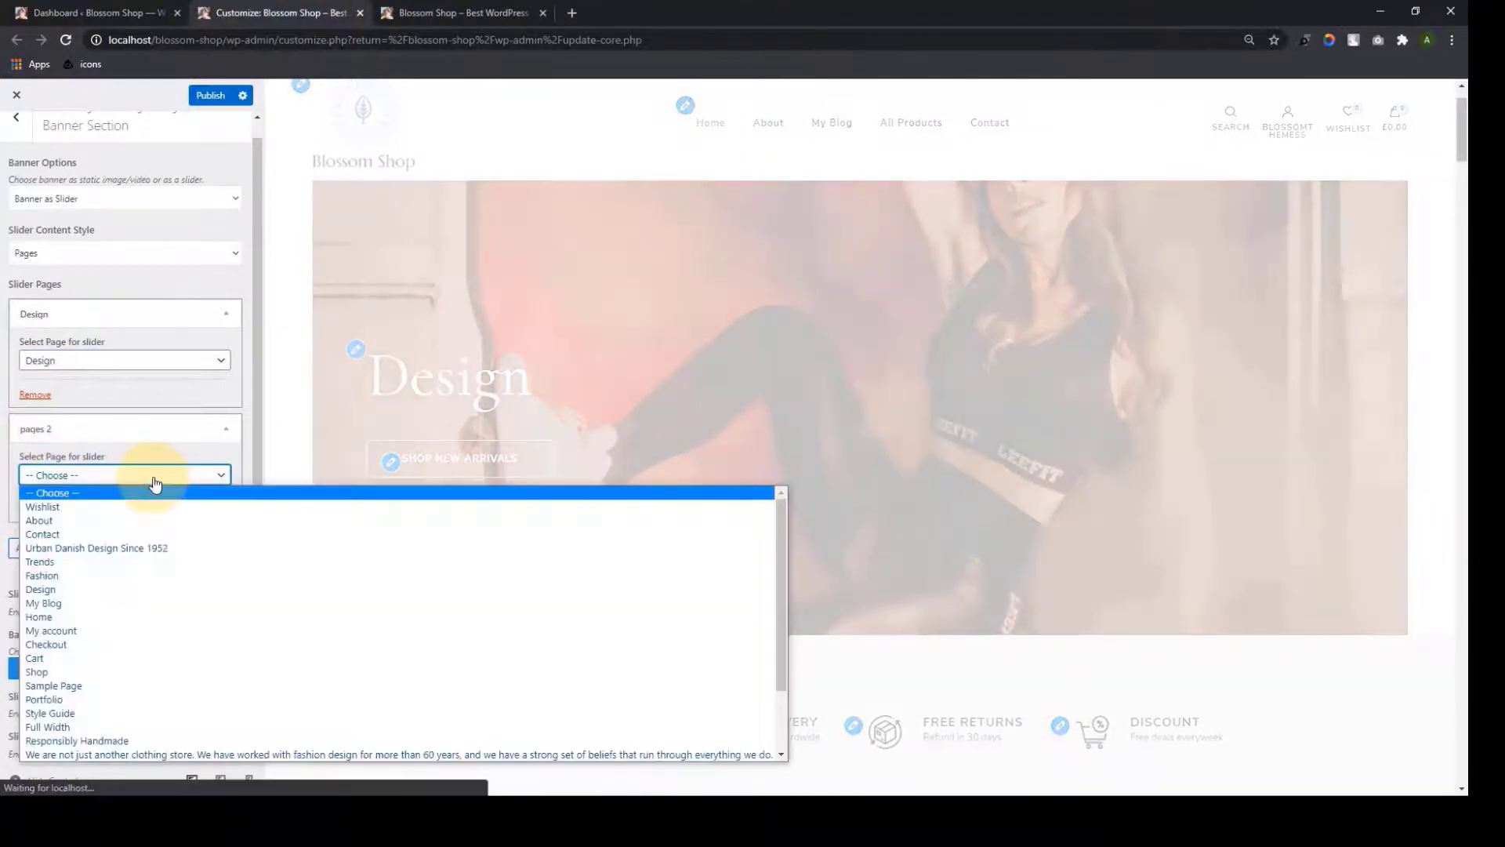
click(105, 550)
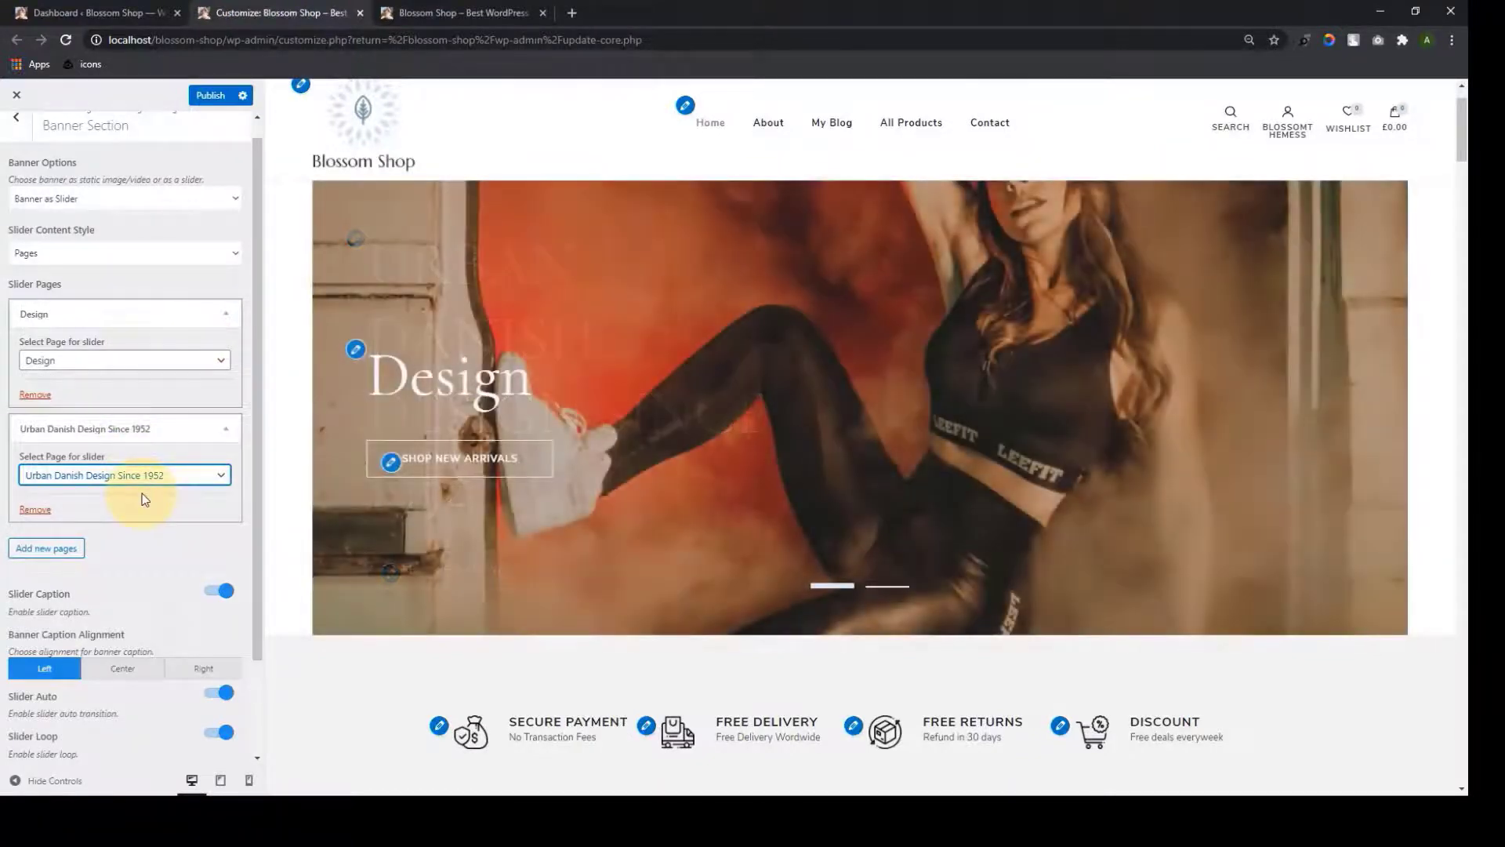
Remove both the Urban Danish Design and Design slider page entries
click(36, 509)
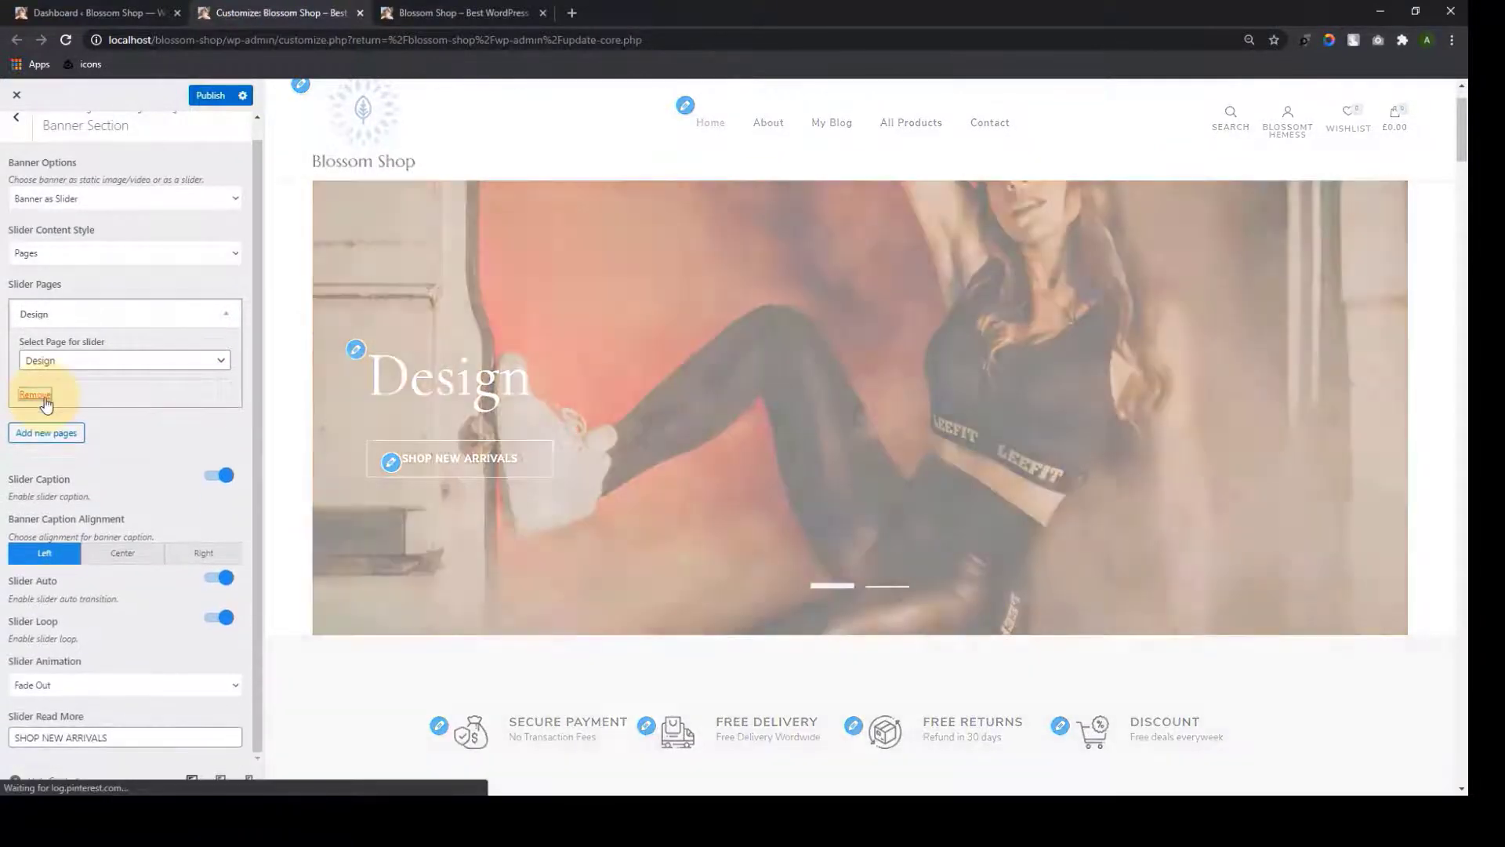
click(45, 404)
click(236, 272)
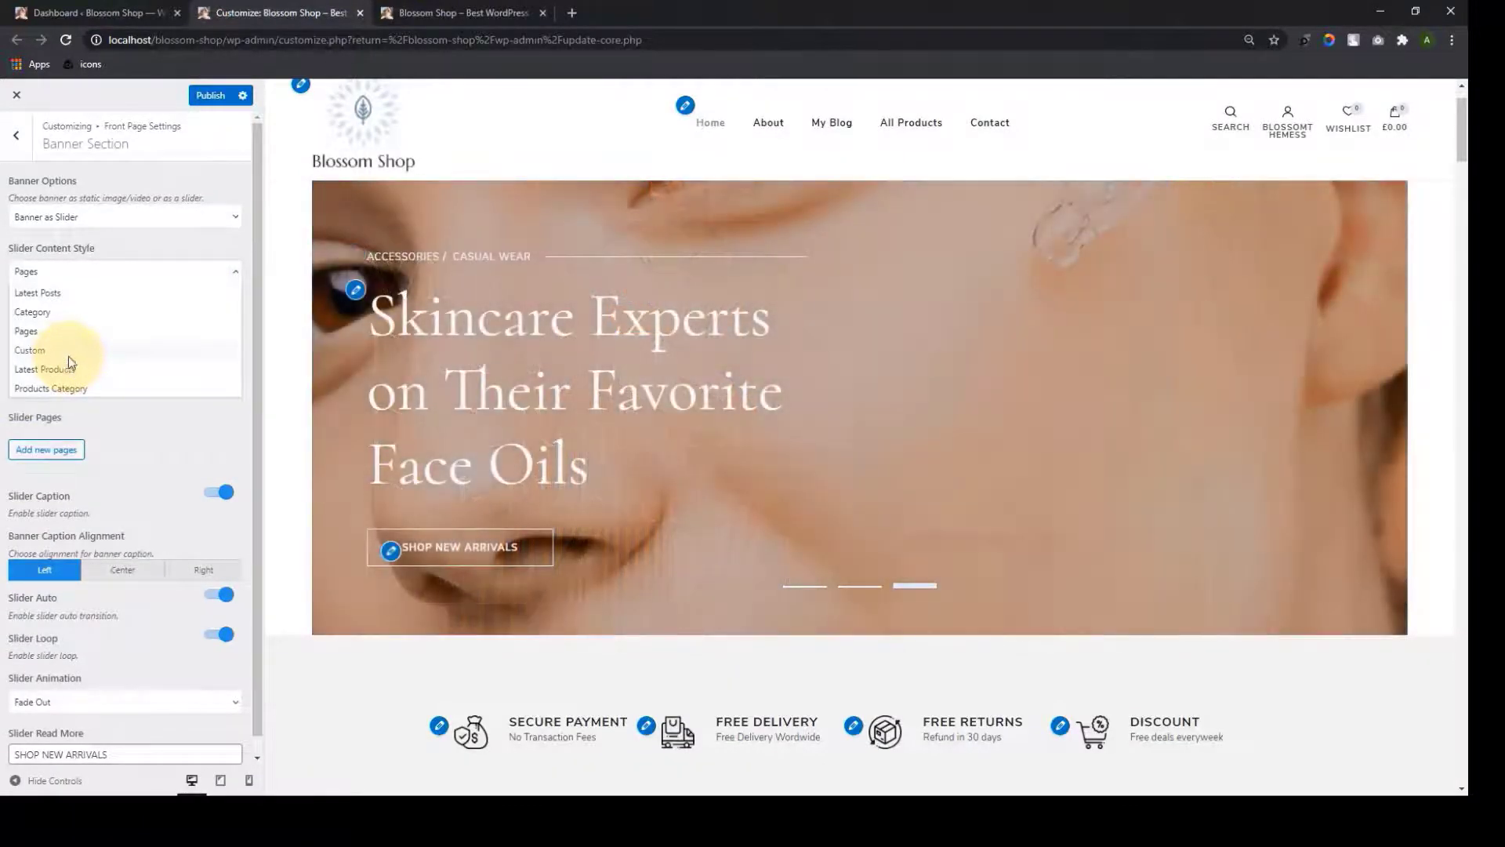
Switch slider content to Custom and add a slide using the denim jacket photo
click(68, 355)
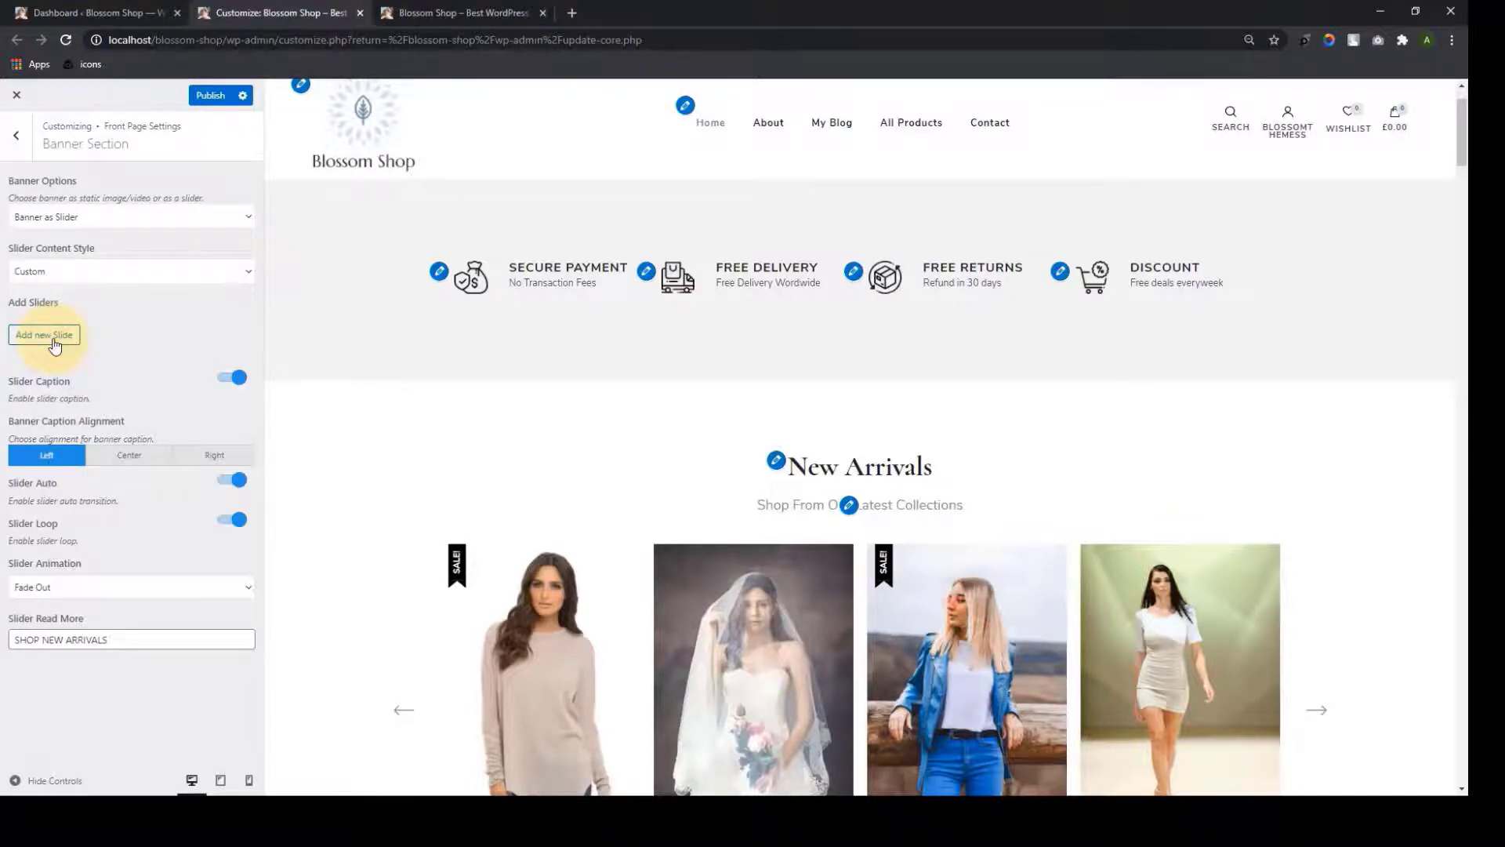
click(54, 345)
scroll(111, 389, down, 1)
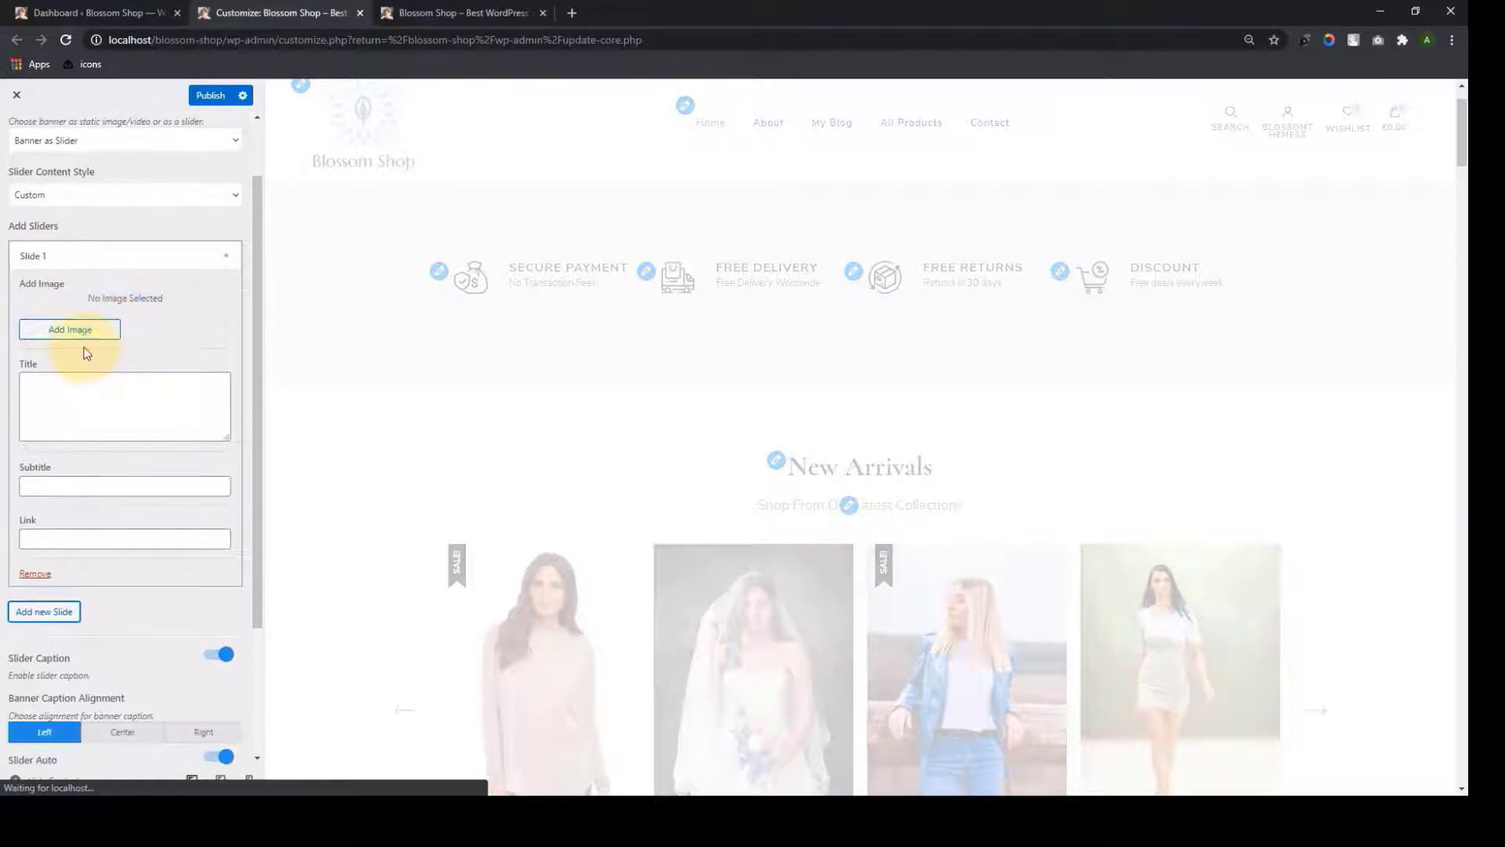
click(92, 334)
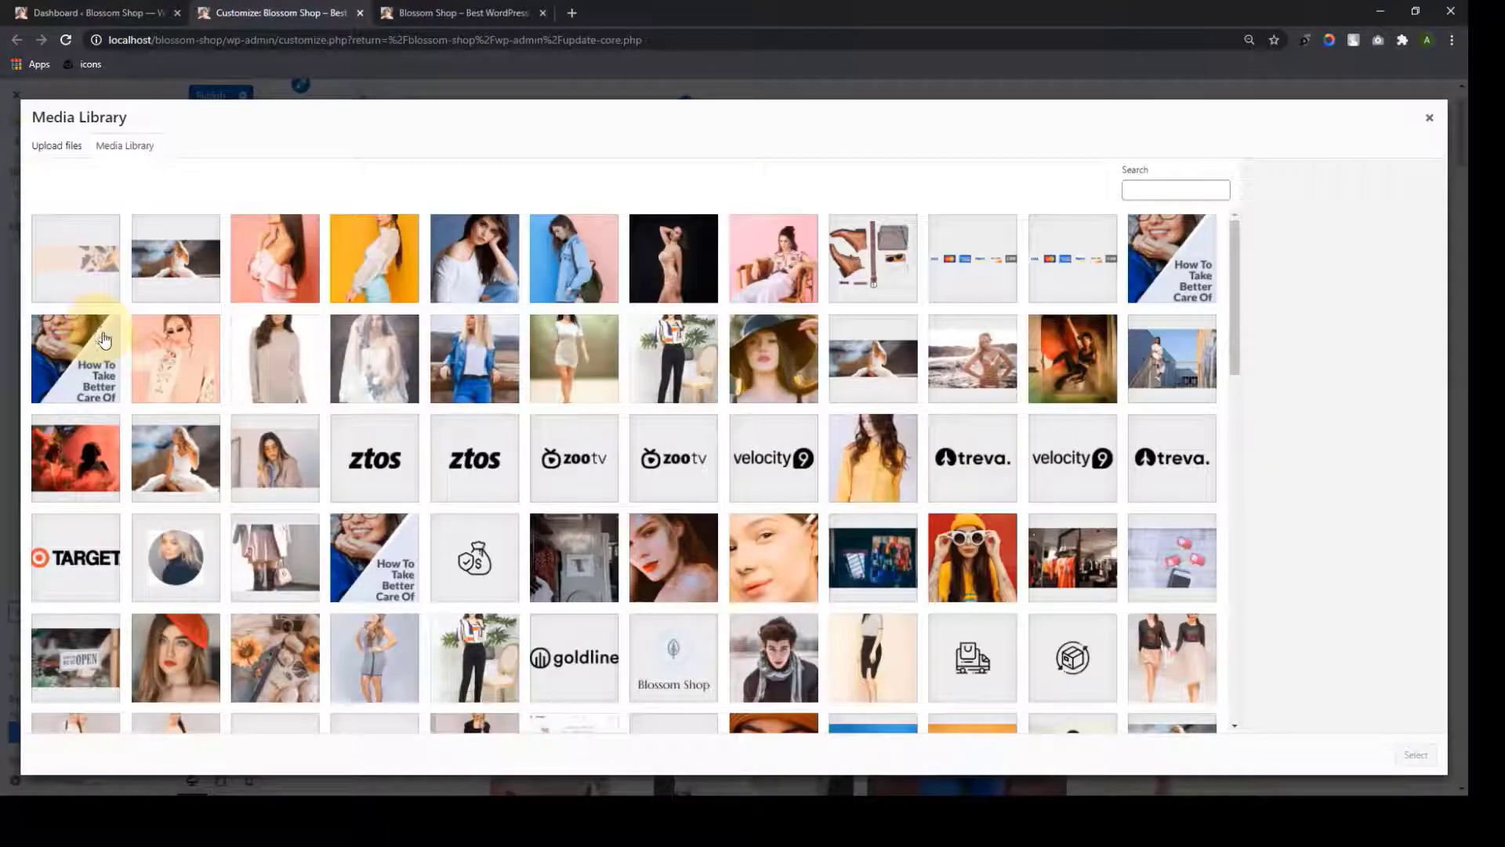
click(598, 284)
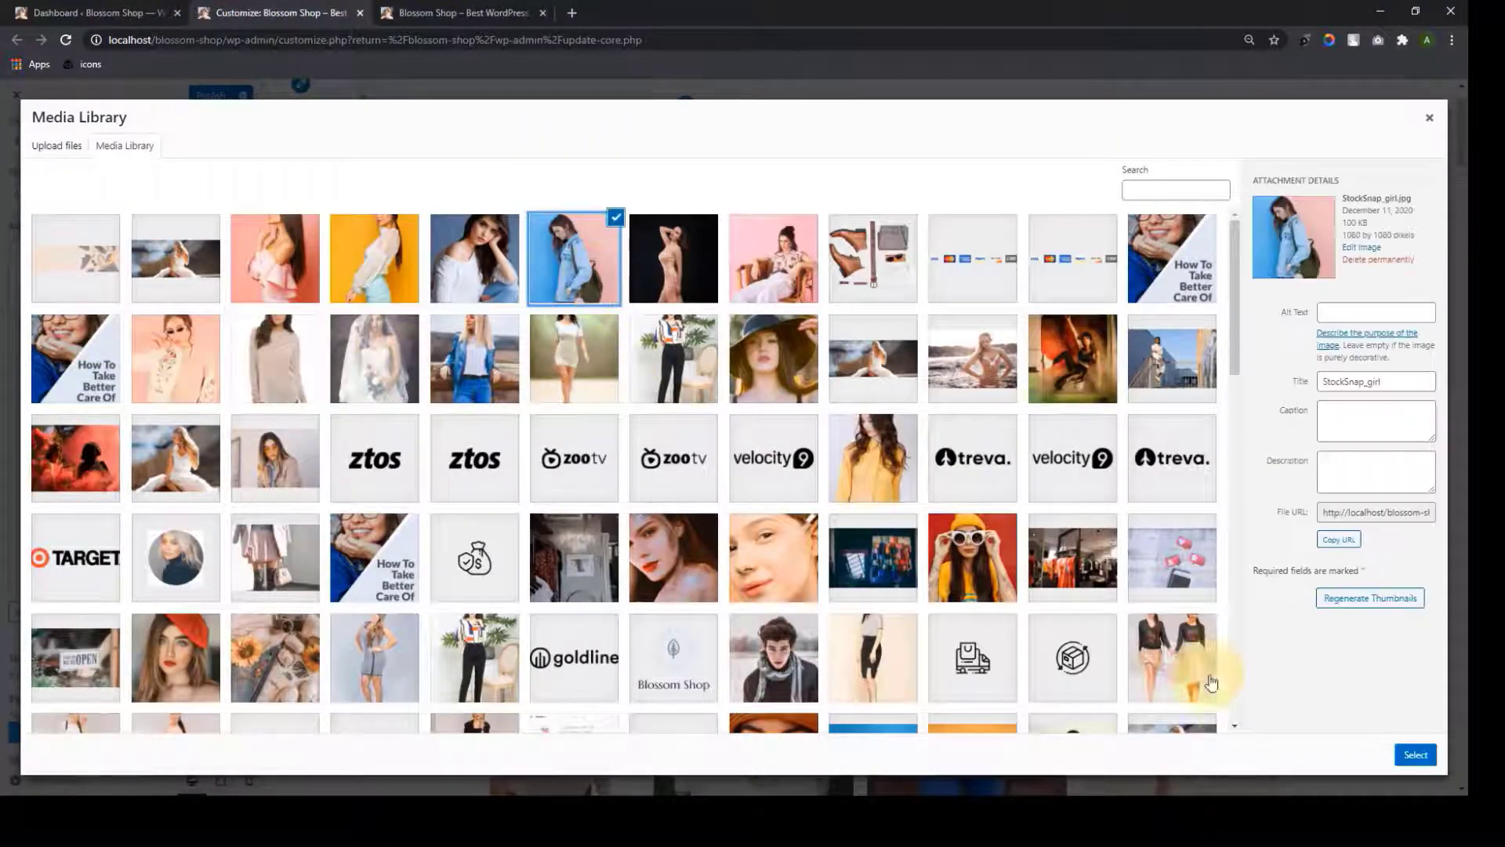
click(1416, 754)
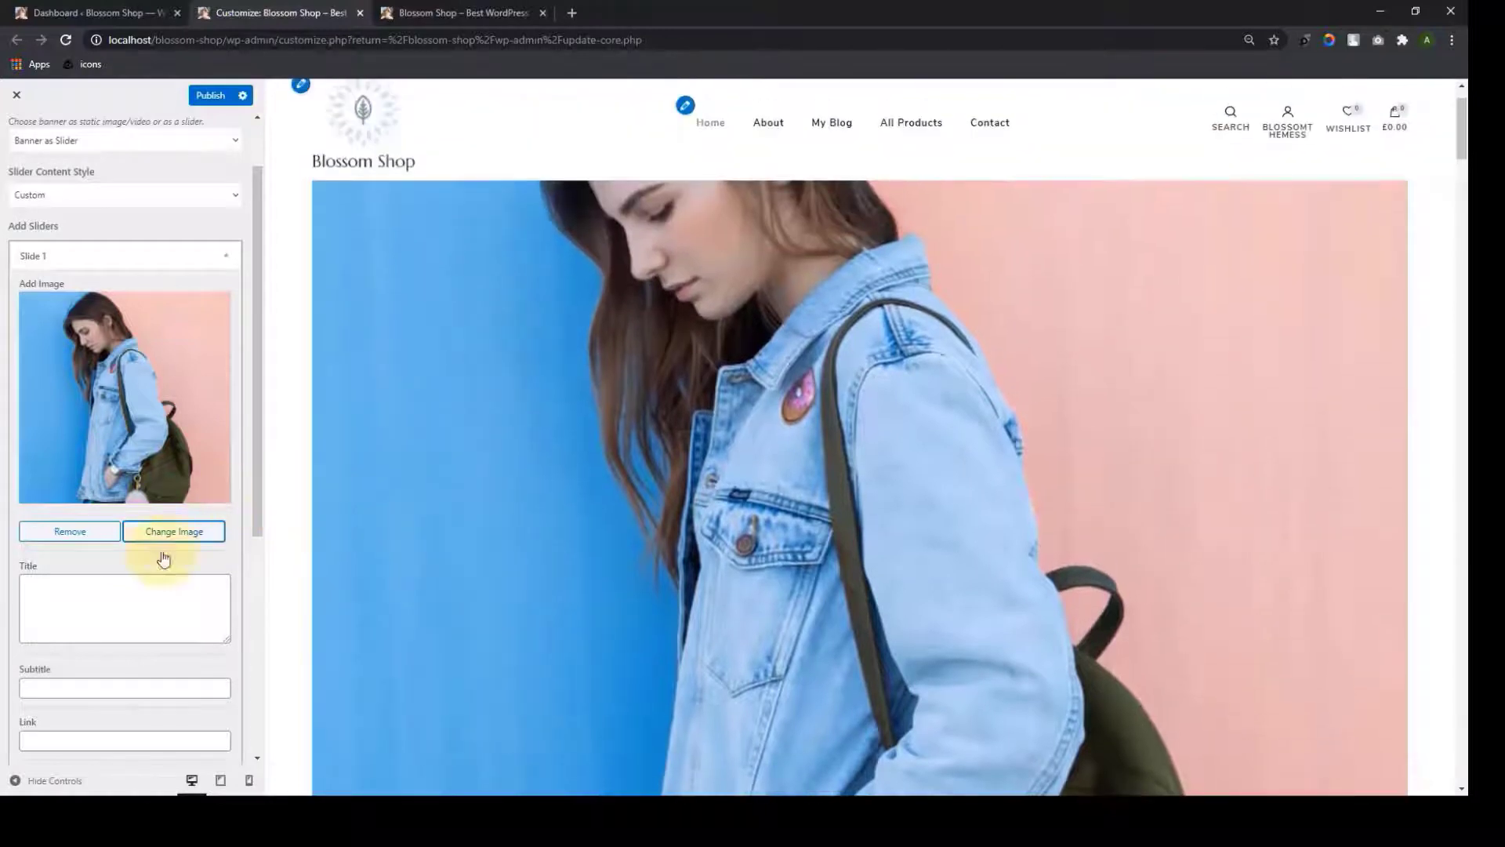
Give the slide title 'Denim Styles Available', subtitle 'Shop' and link '#'
click(121, 590)
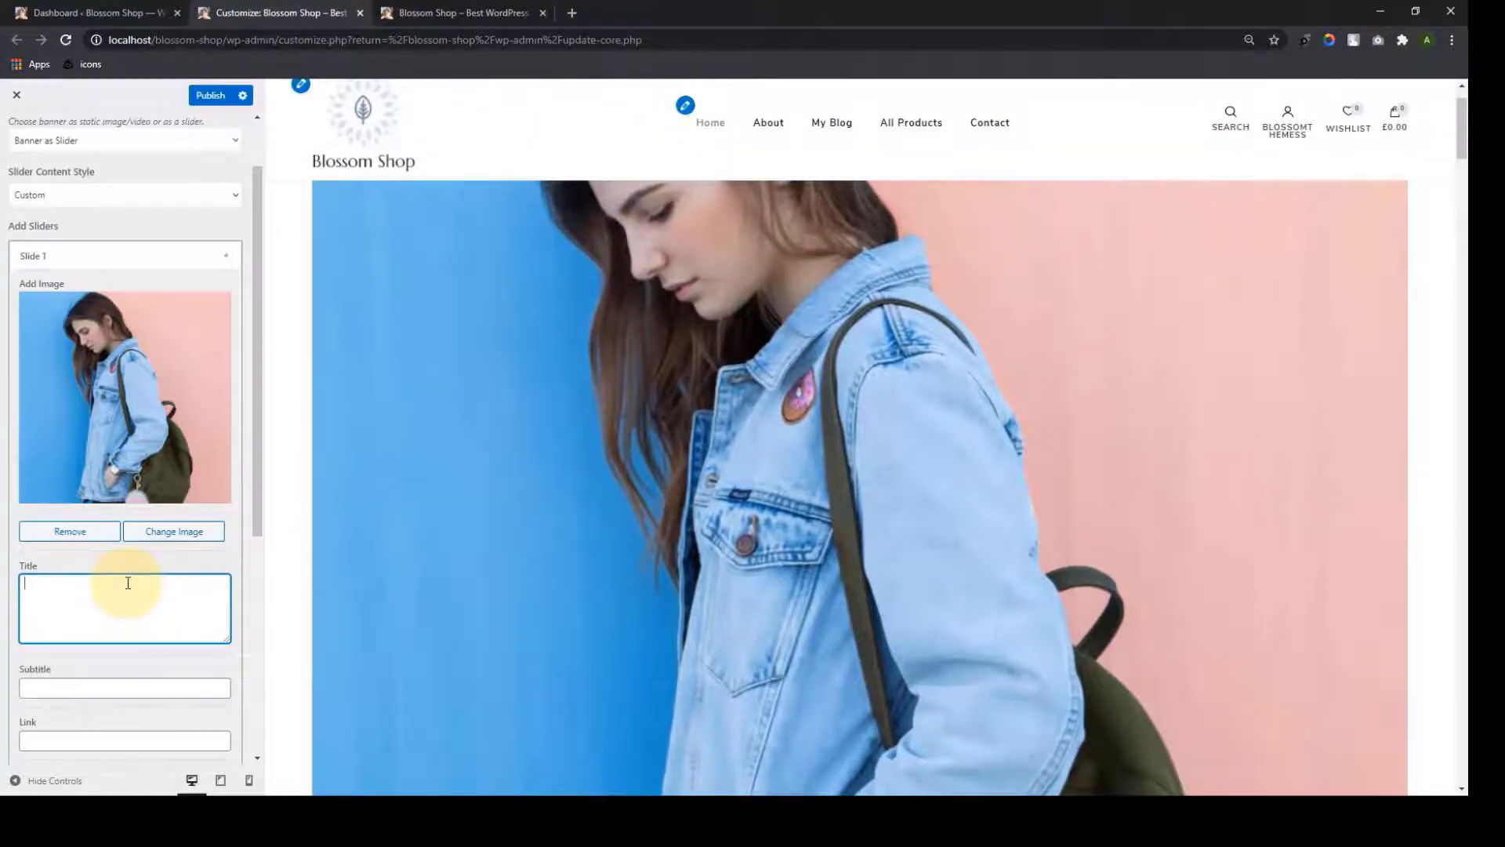
text(Denim)
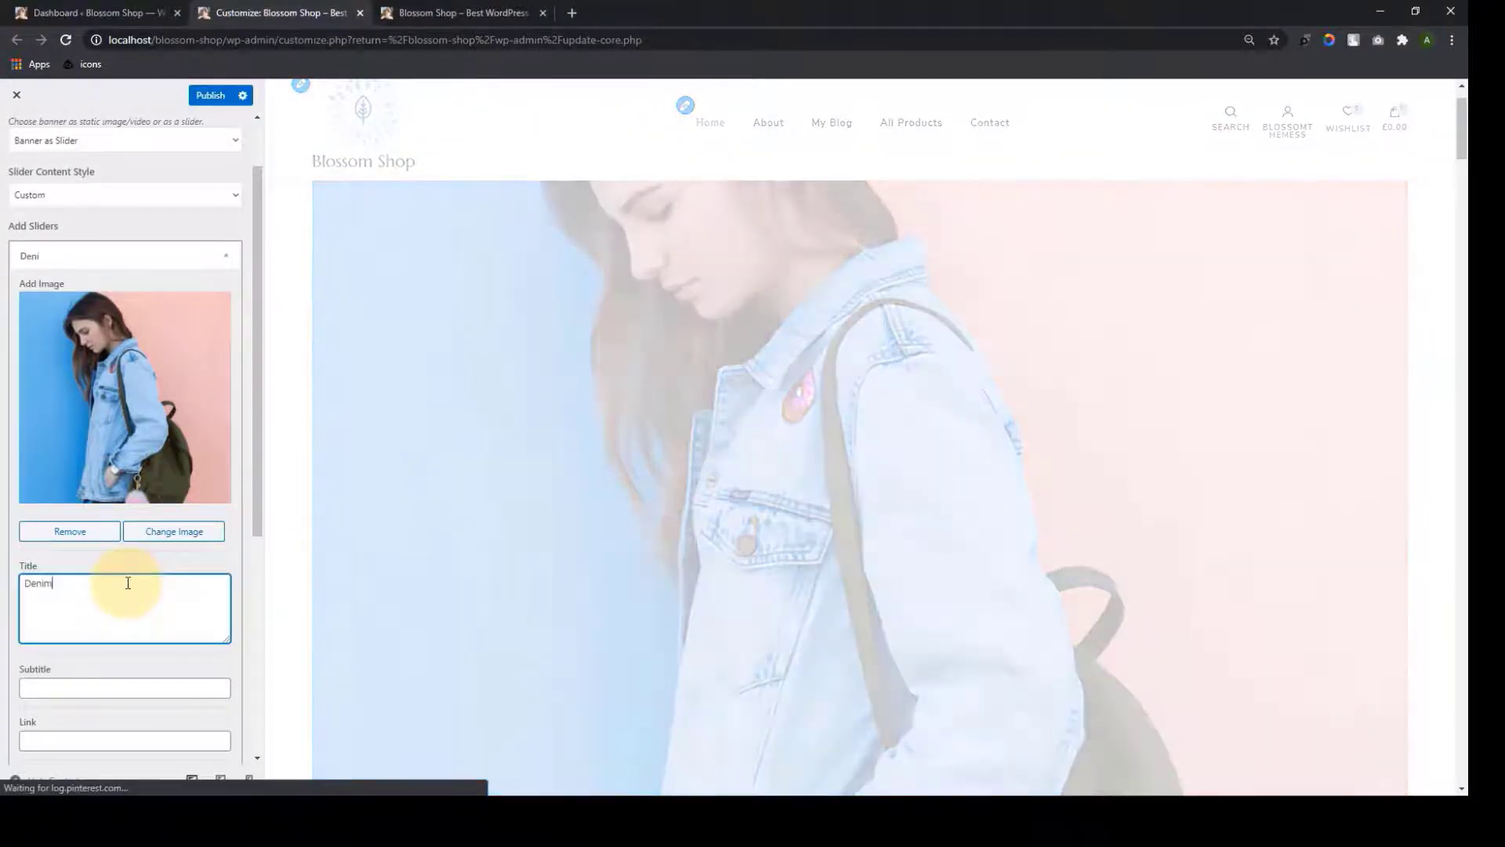
text( Styles Available)
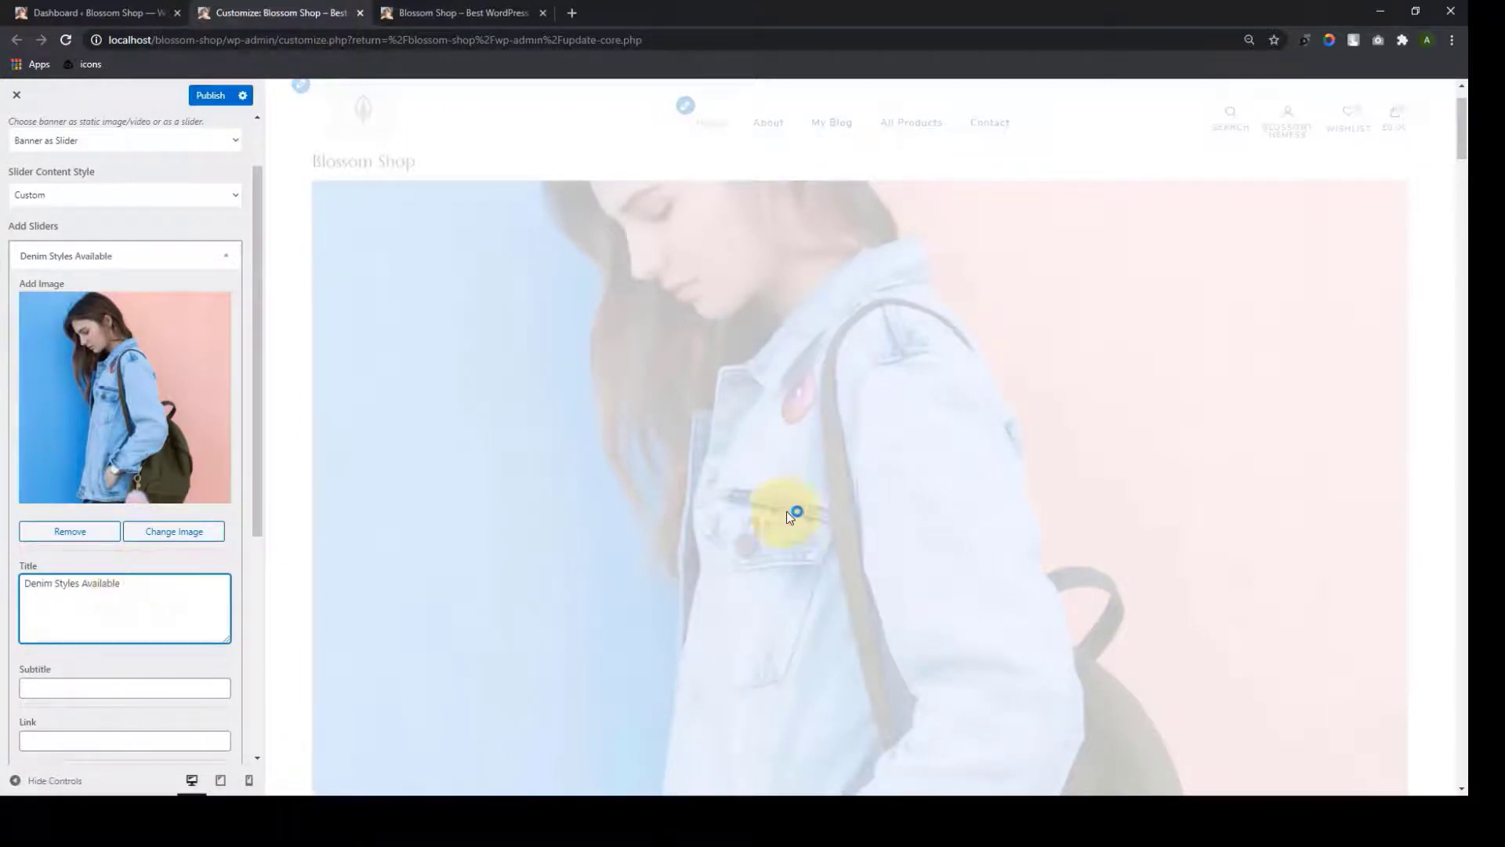
scroll(779, 513, down, 5)
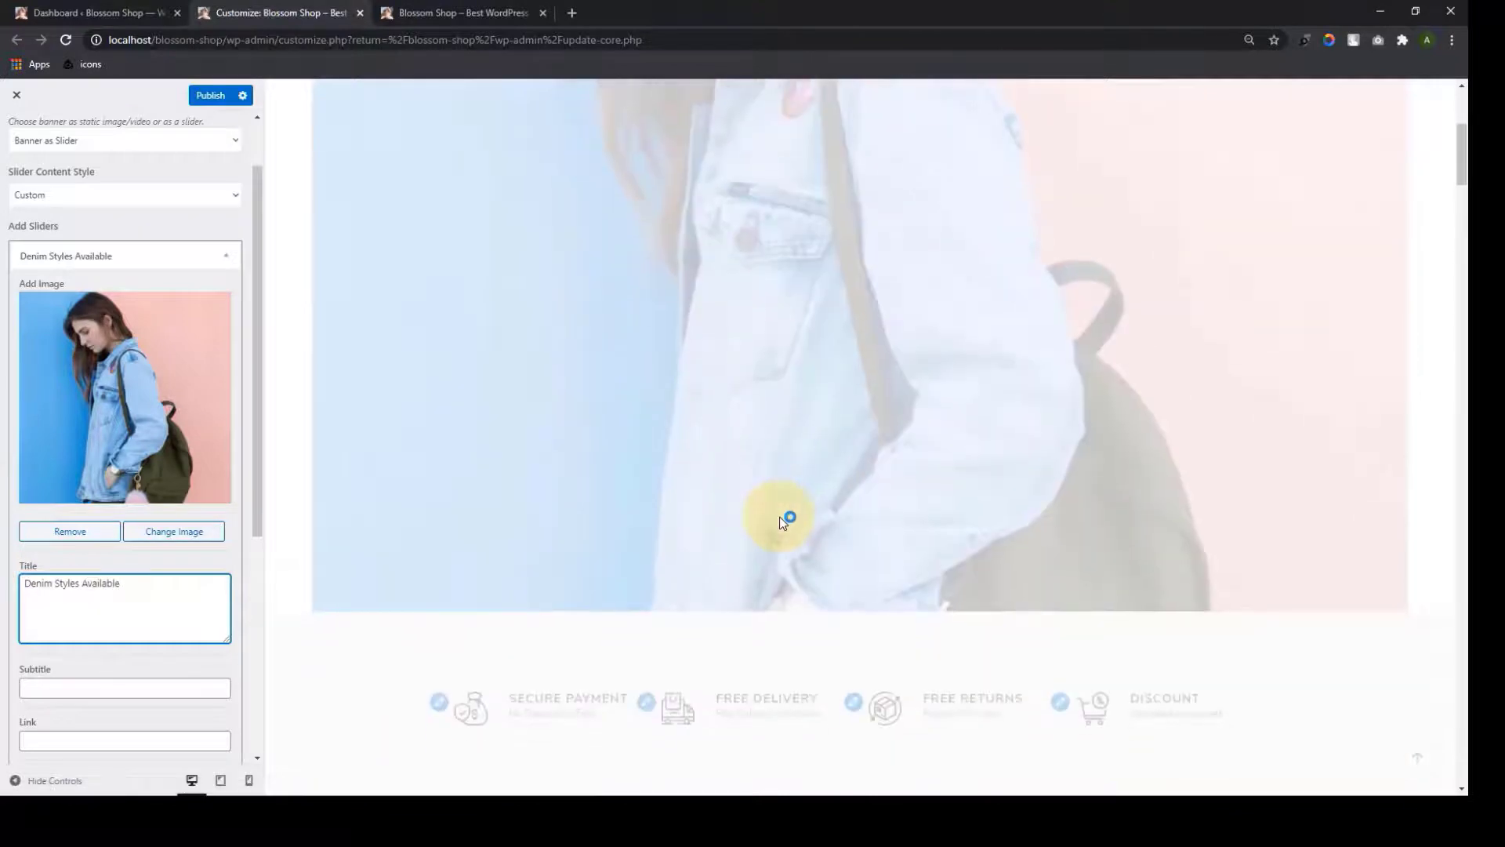
scroll(782, 517, up, 3)
scroll(690, 332, down, 1)
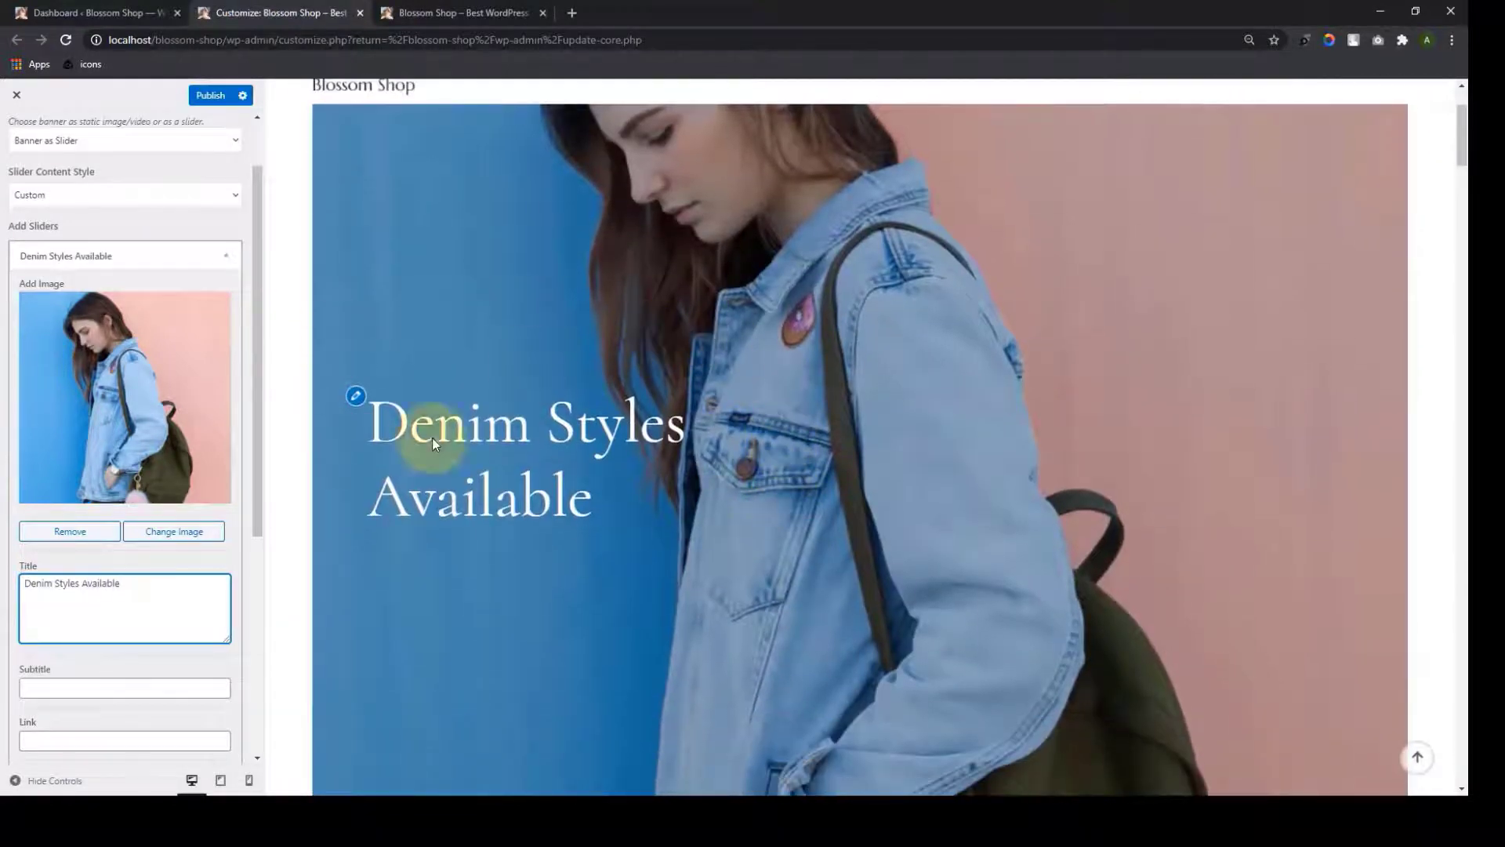
click(164, 689)
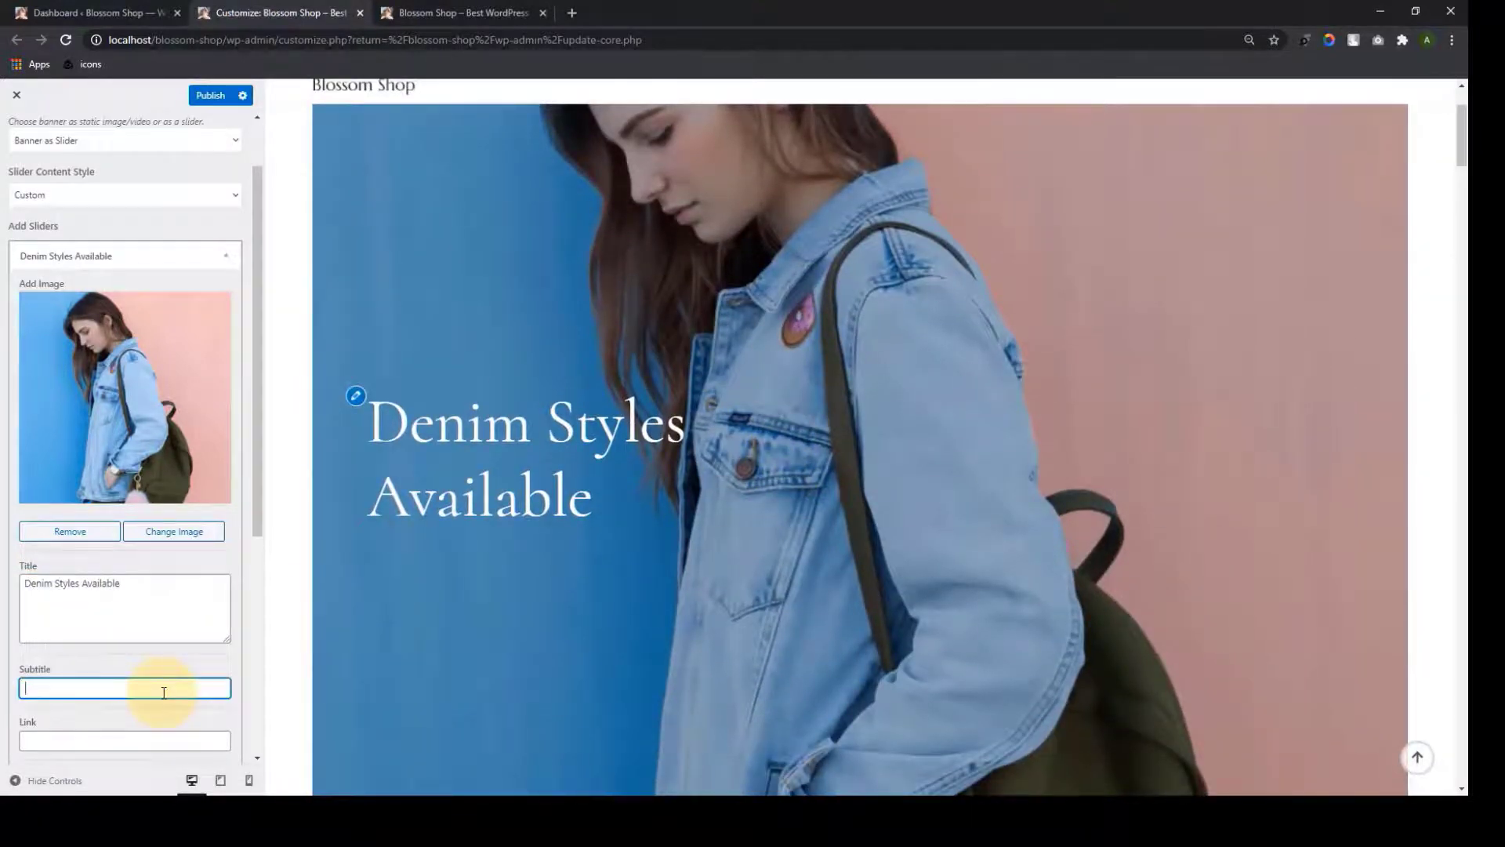
text(Shop Now)
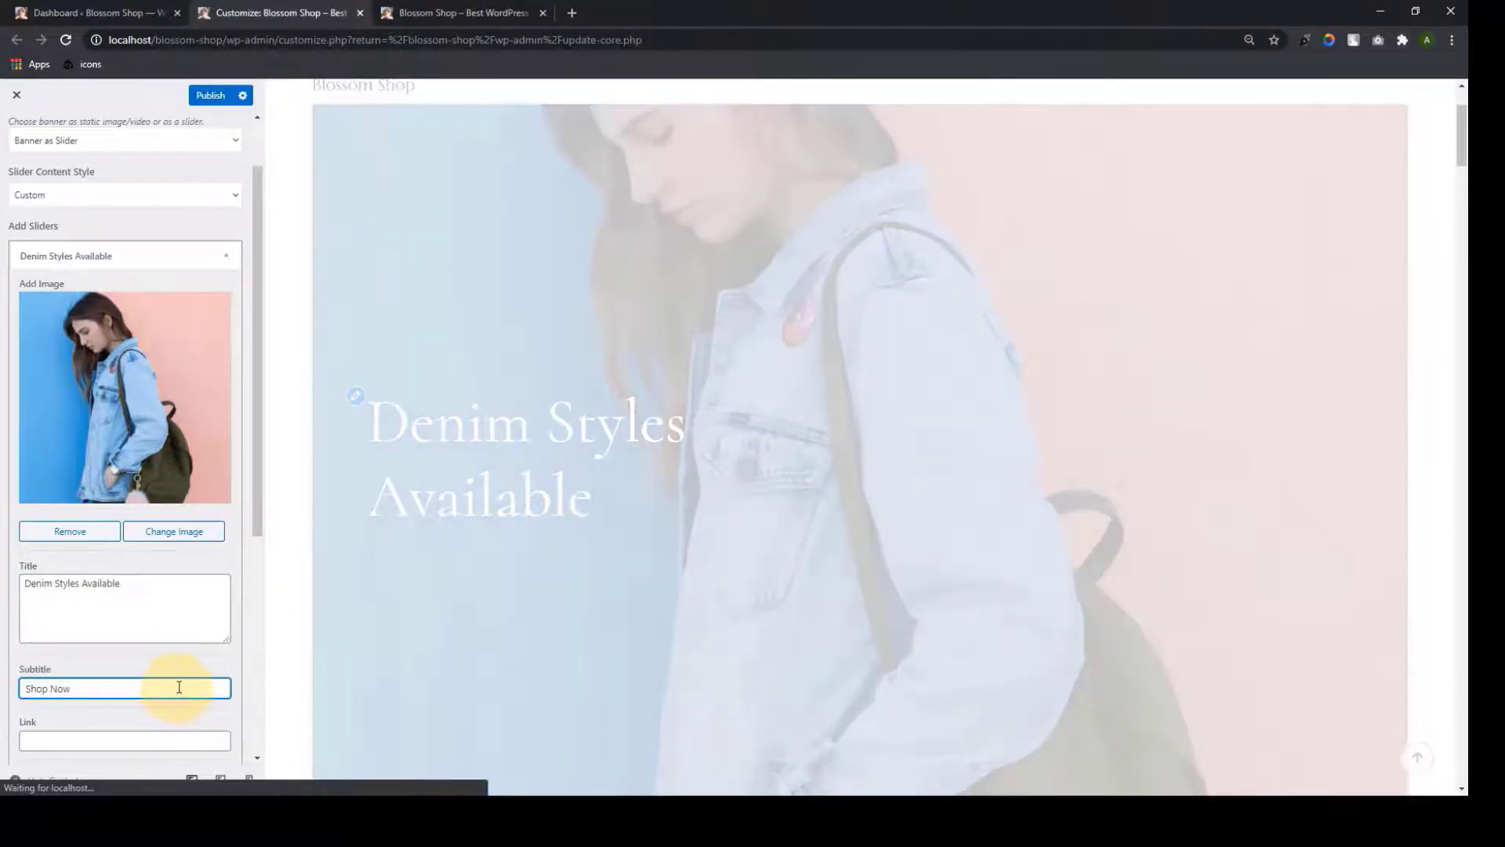
scroll(178, 687, down, 2)
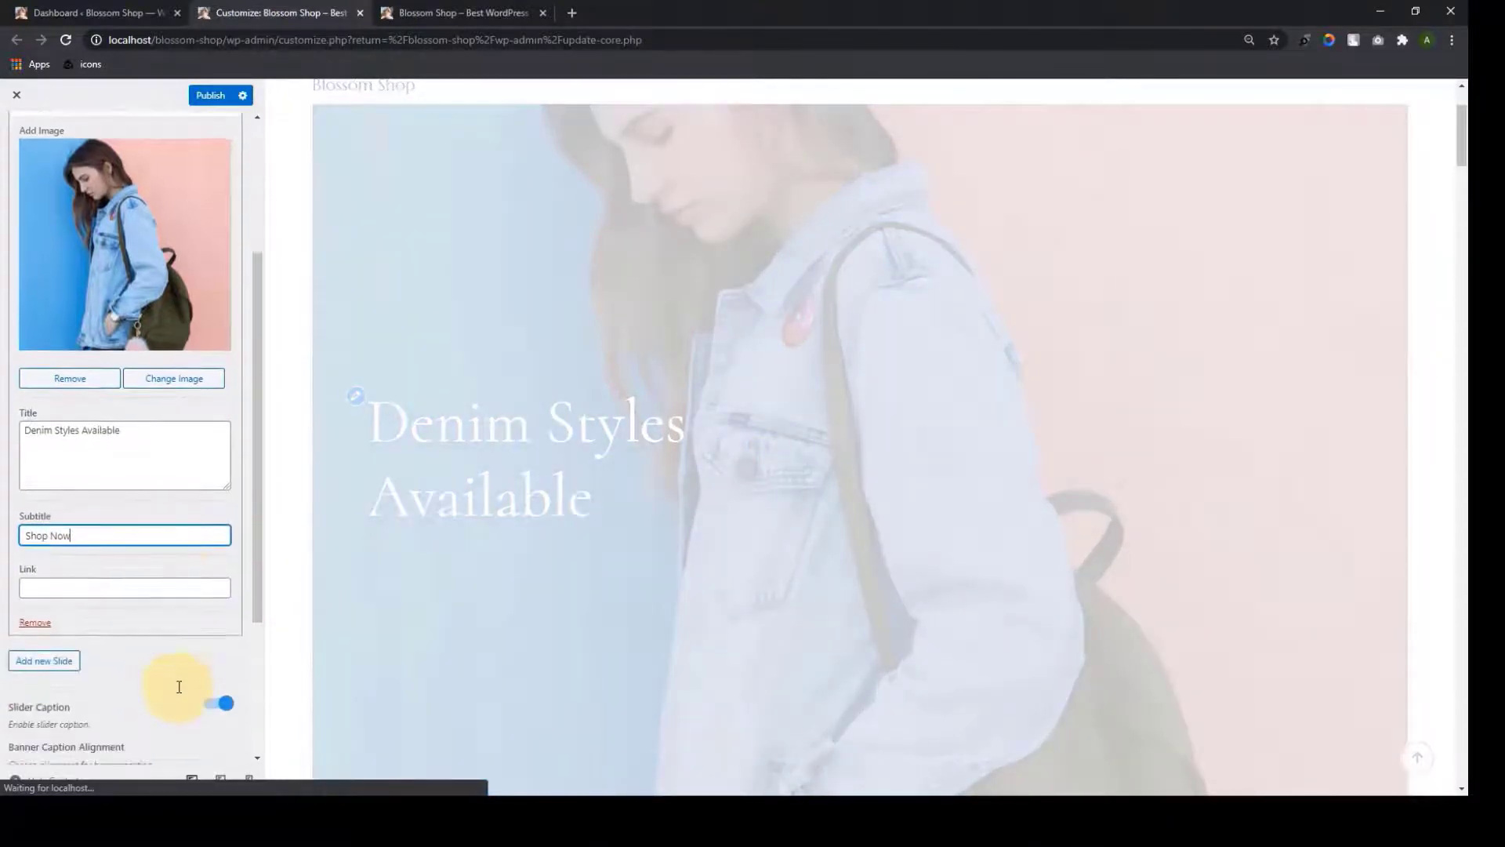
click(179, 594)
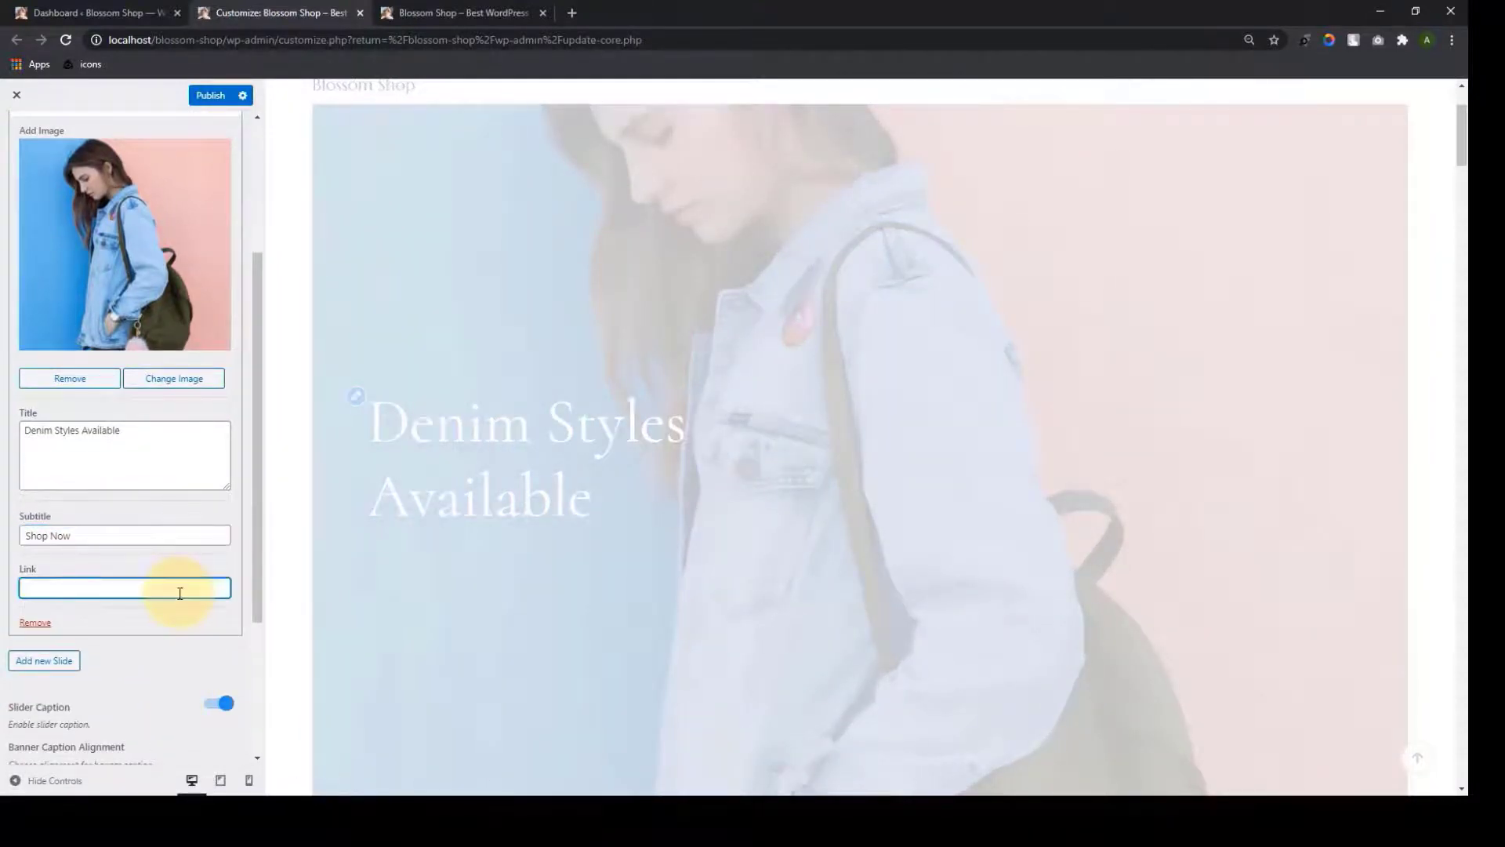
text(#)
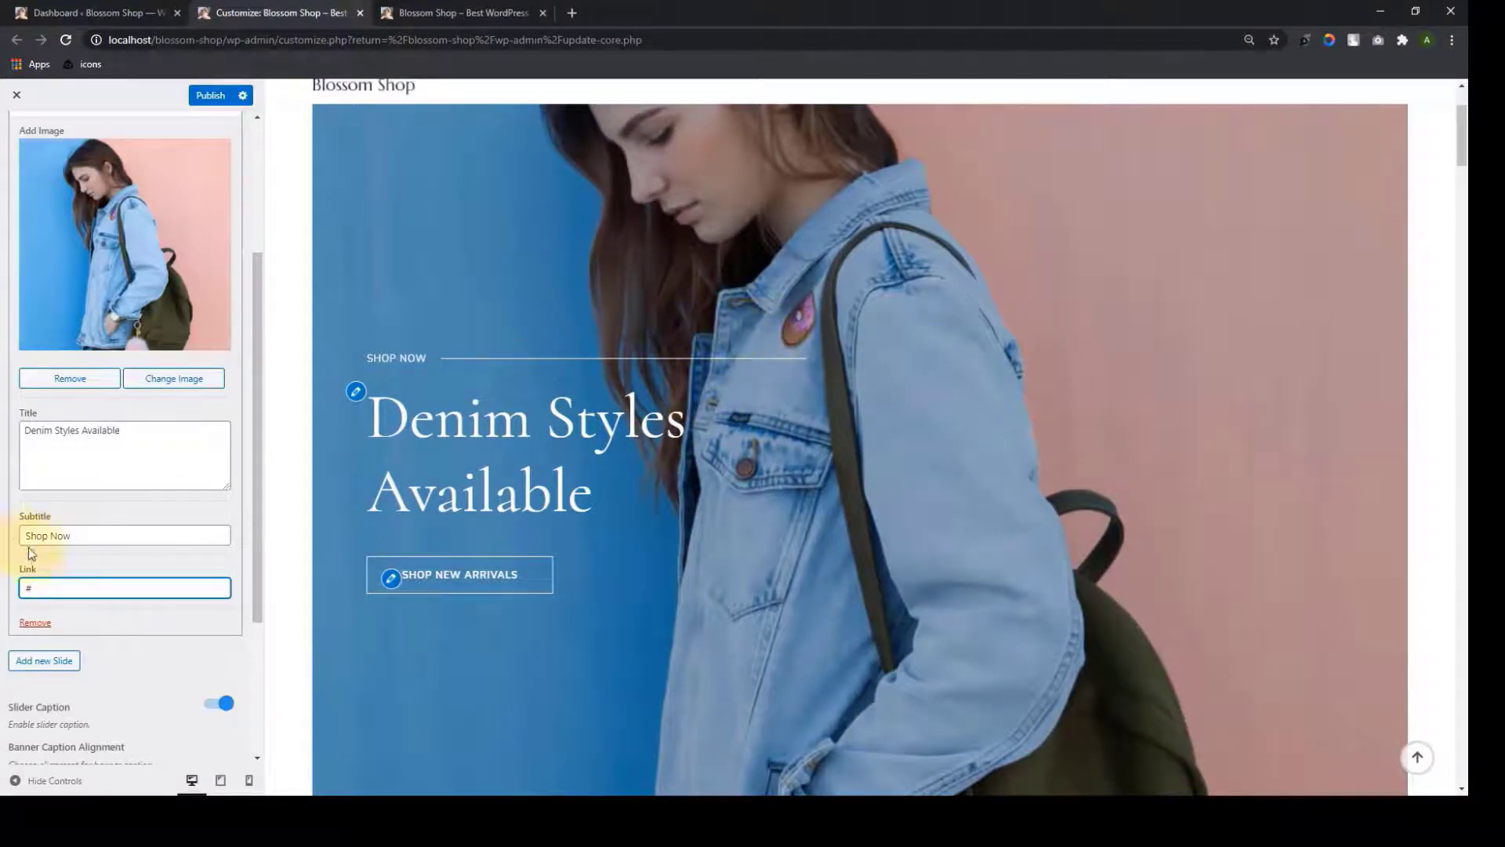
Add an empty second slide, then remove both custom slides
click(44, 661)
scroll(47, 659, down, 3)
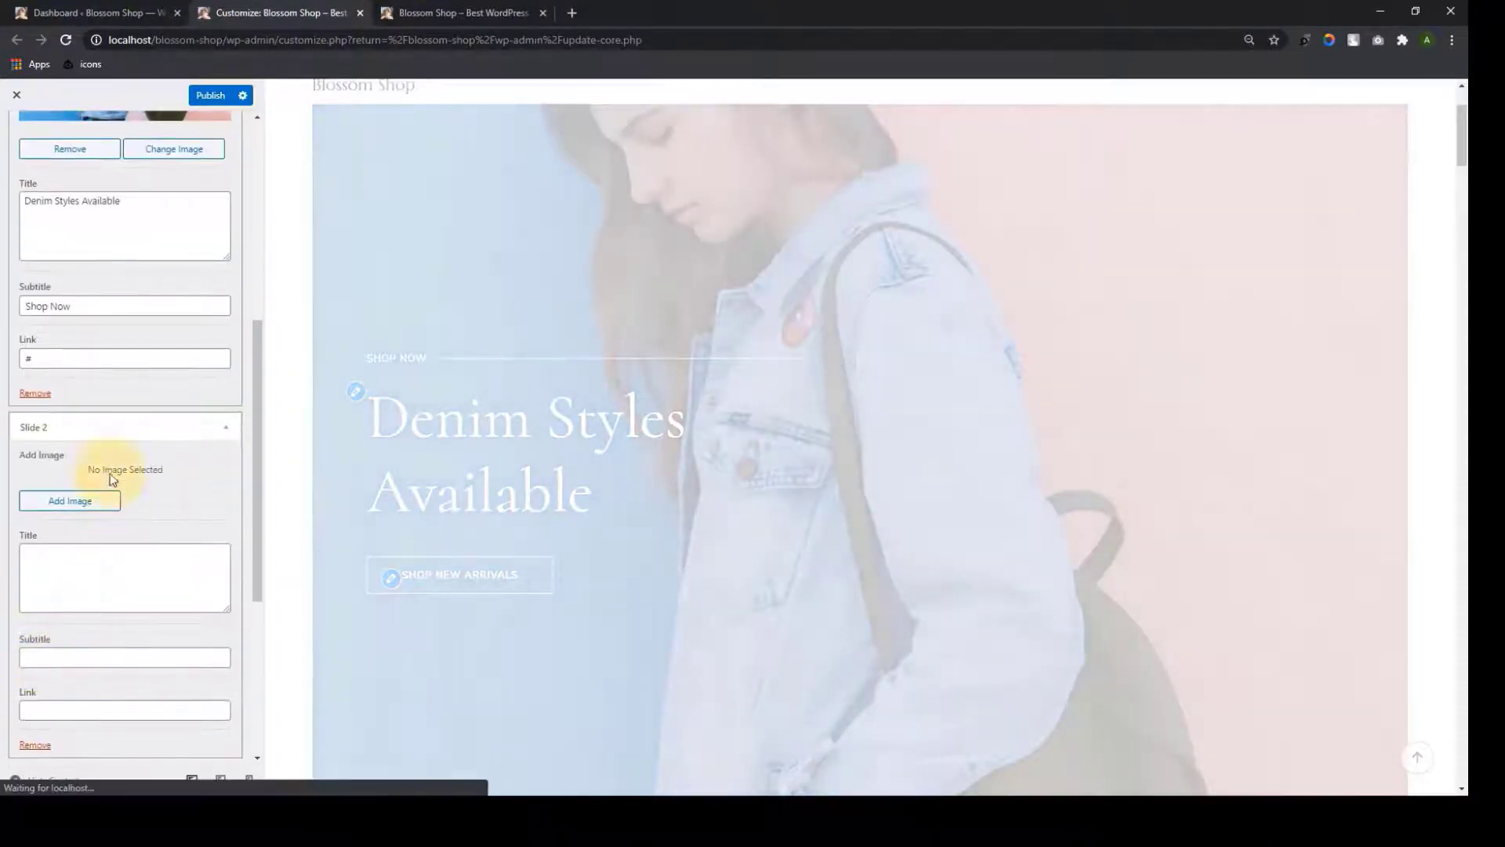
scroll(111, 502, down, 2)
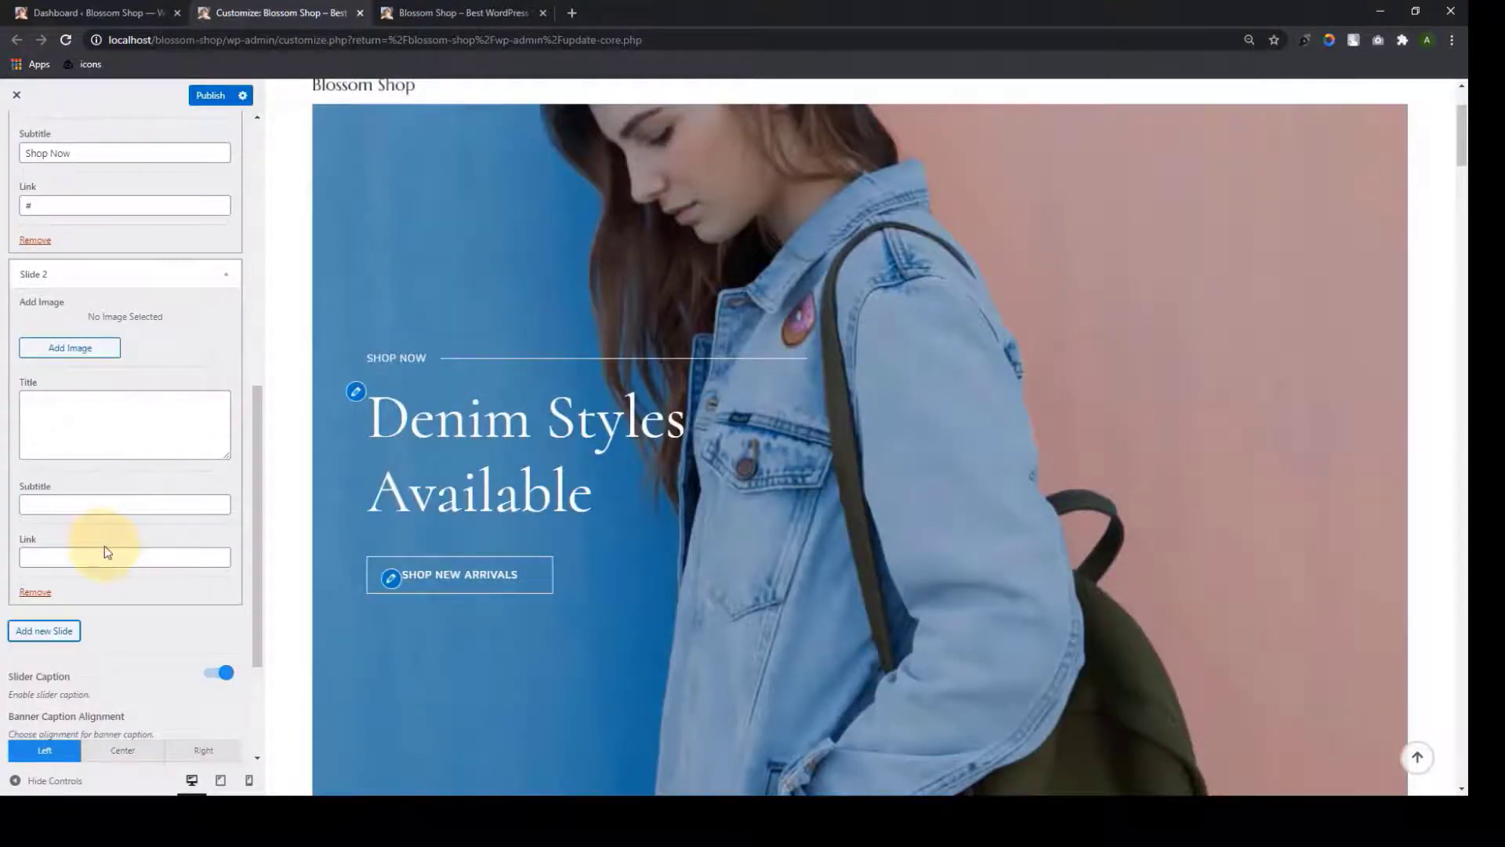
scroll(641, 458, down, 1)
scroll(797, 548, up, 1)
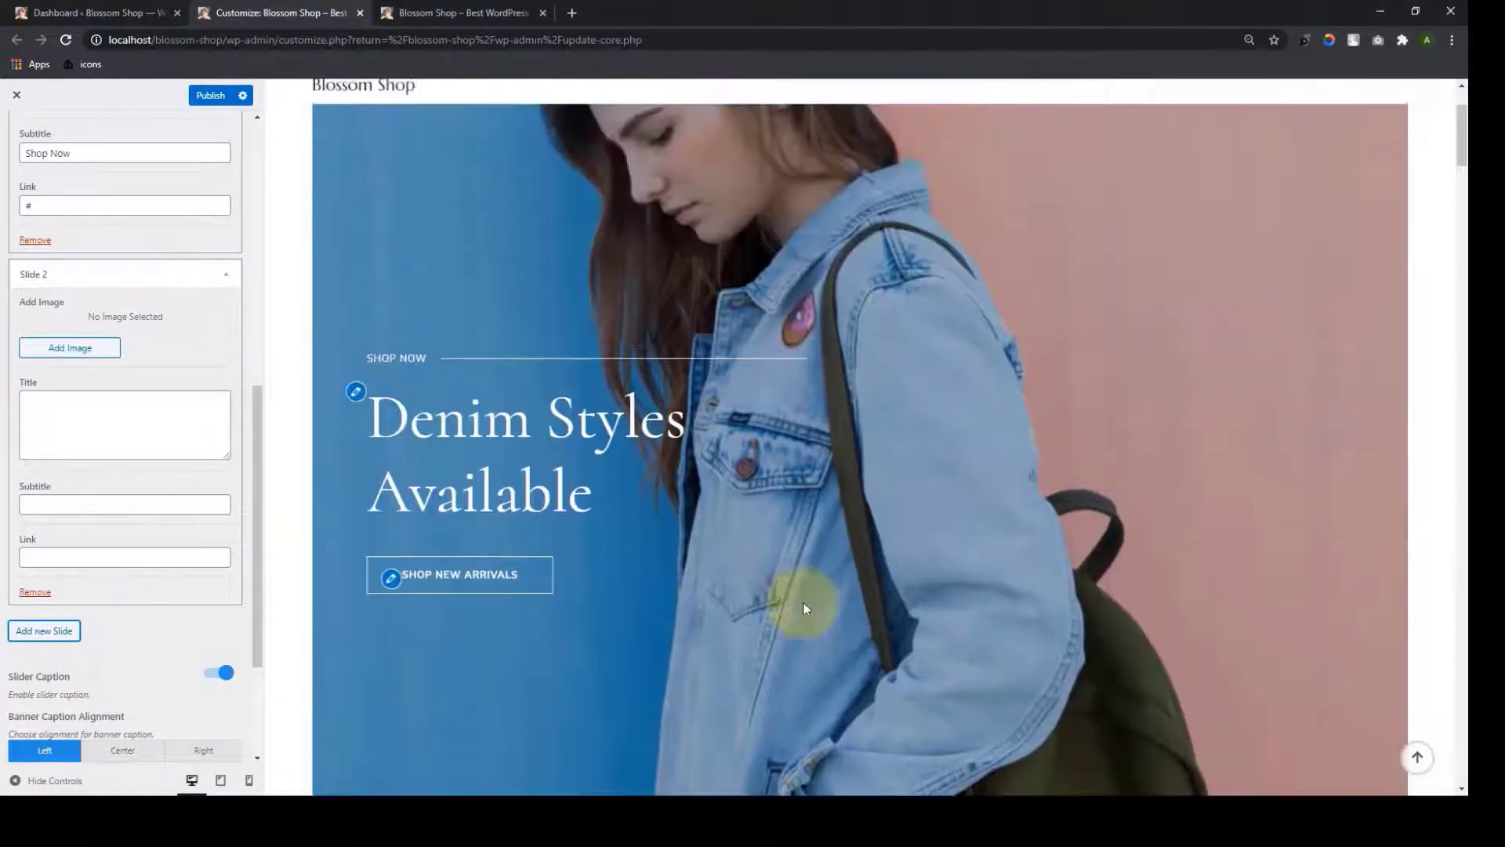
click(37, 594)
click(33, 547)
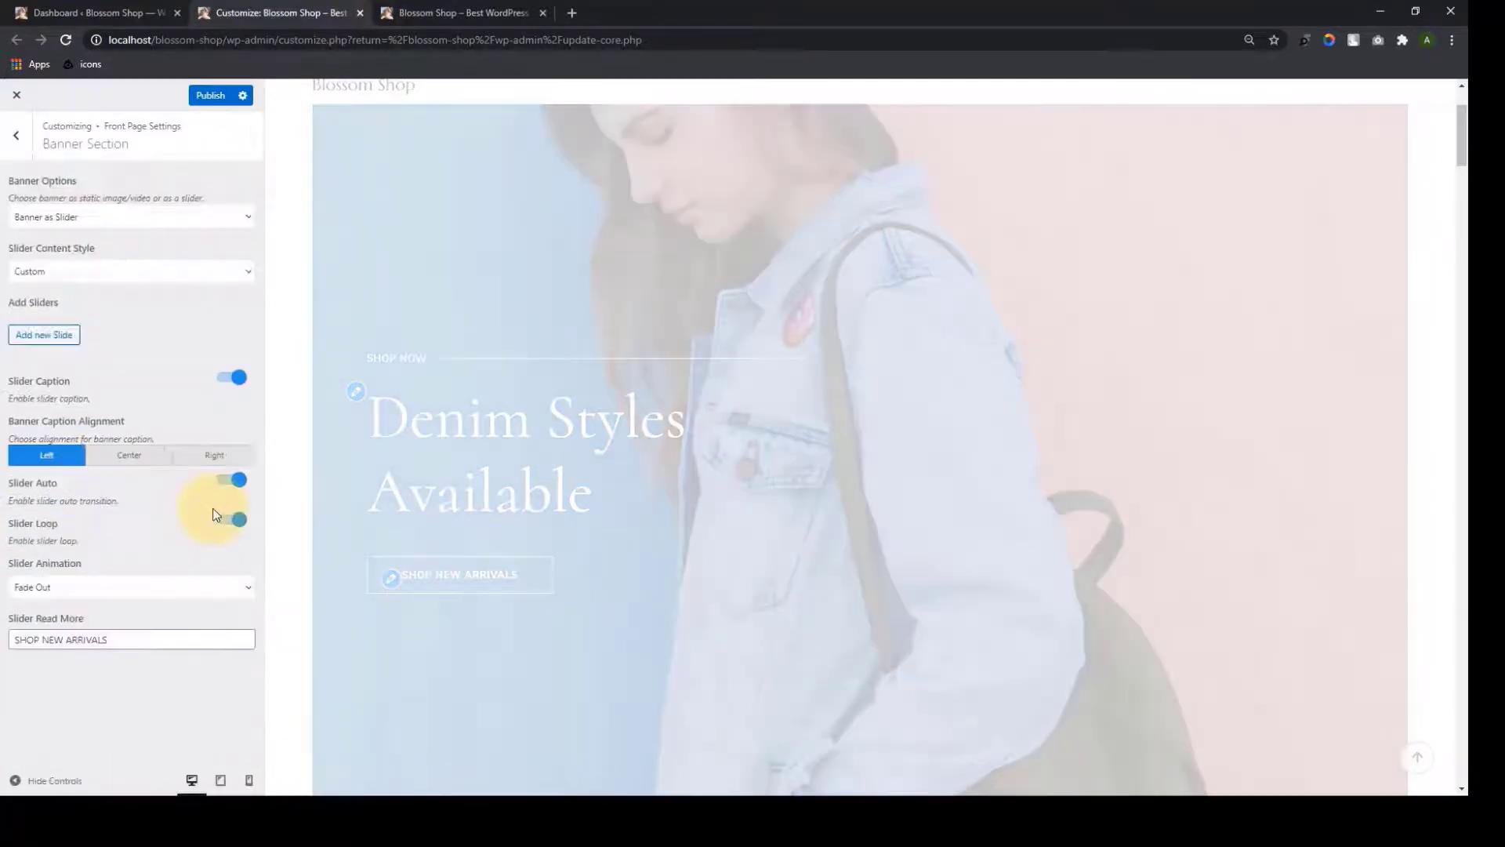
click(247, 273)
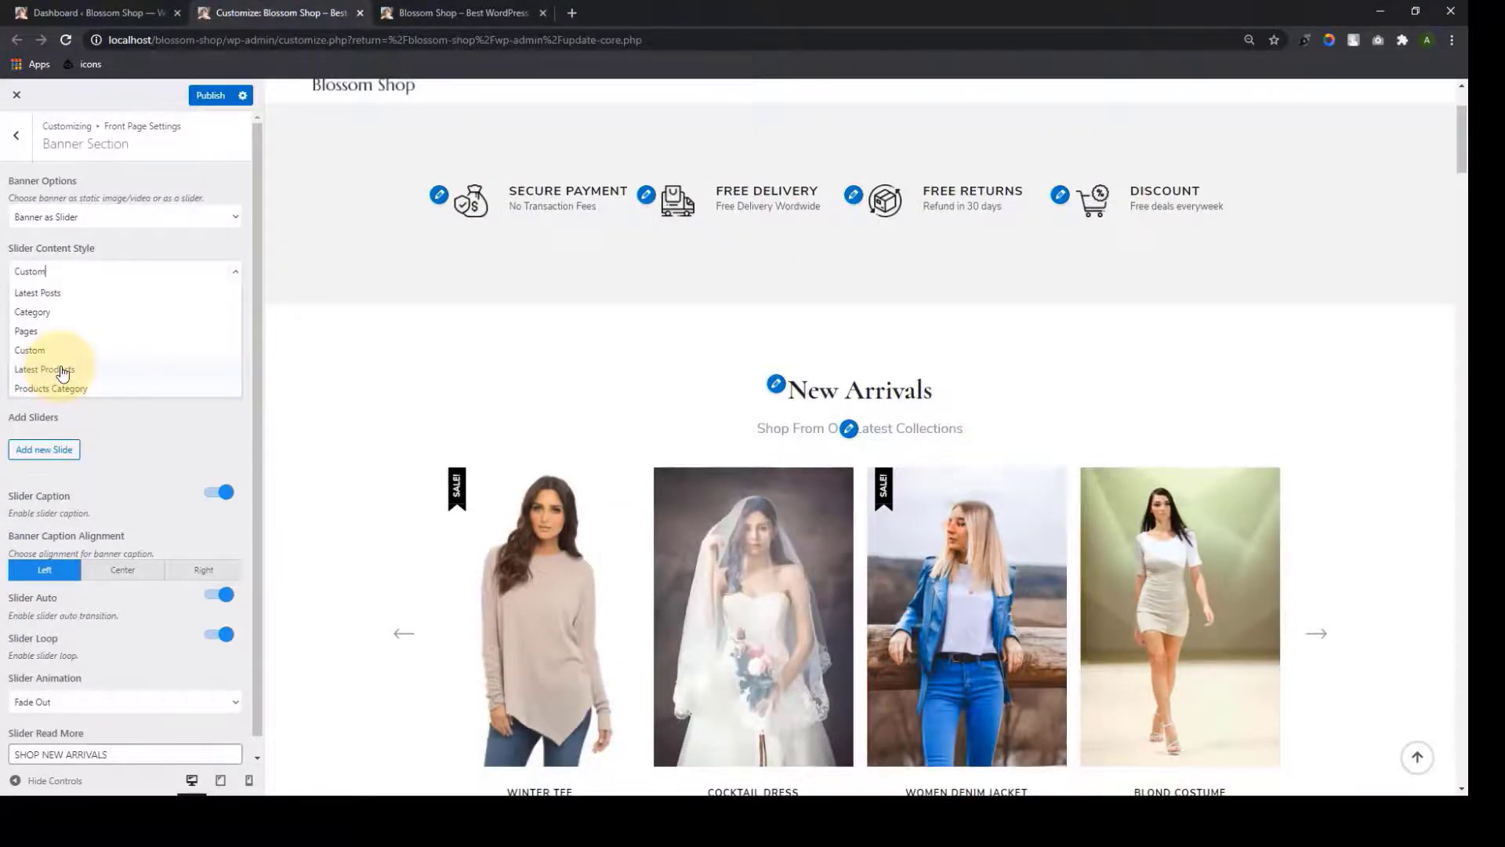
Try Latest Products, then Products Category with Outfits, as the slider content
click(63, 372)
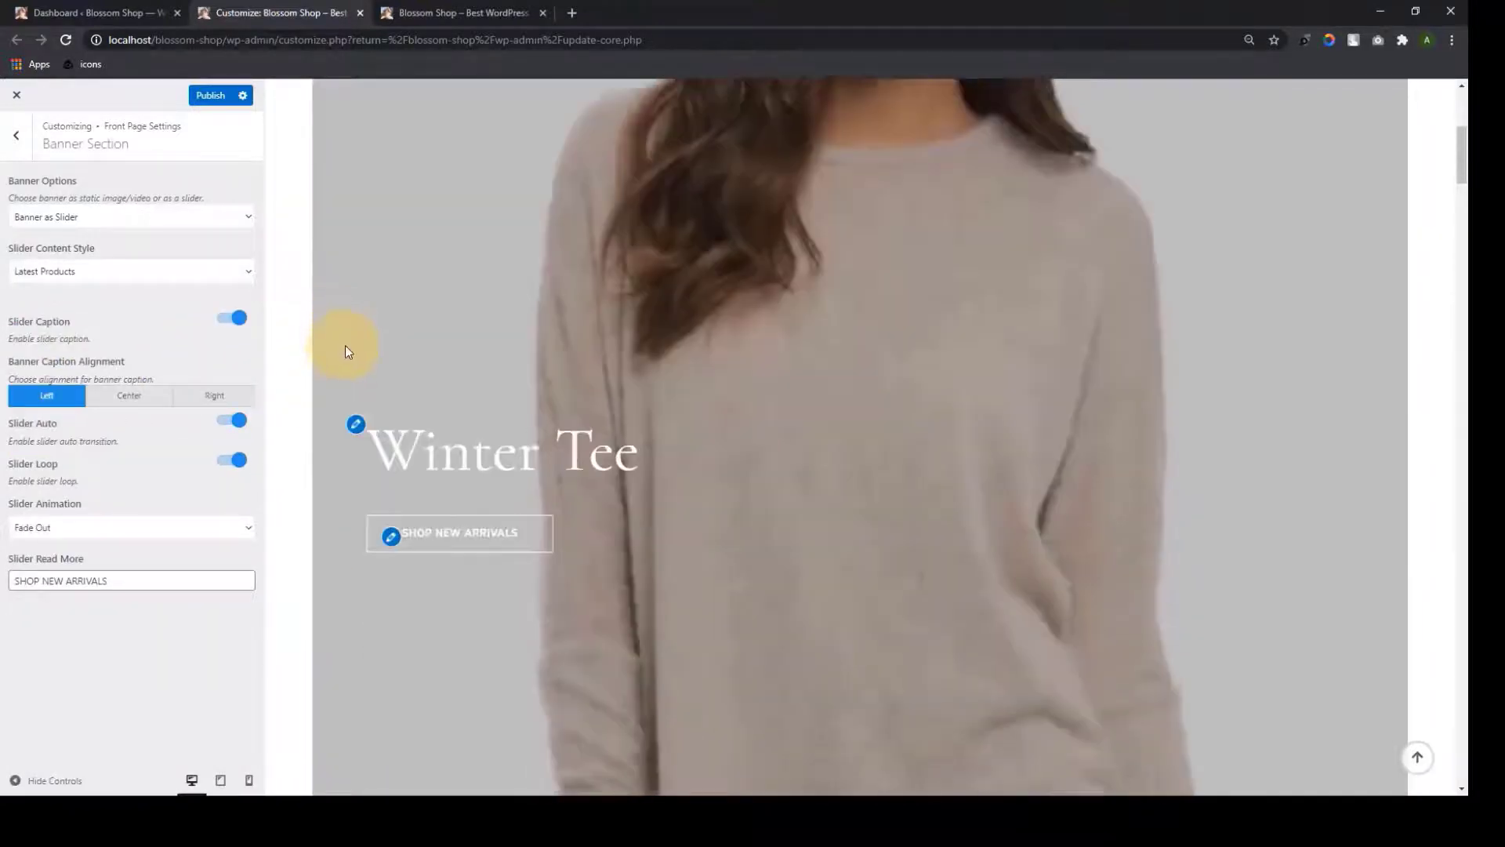
scroll(684, 389, down, 5)
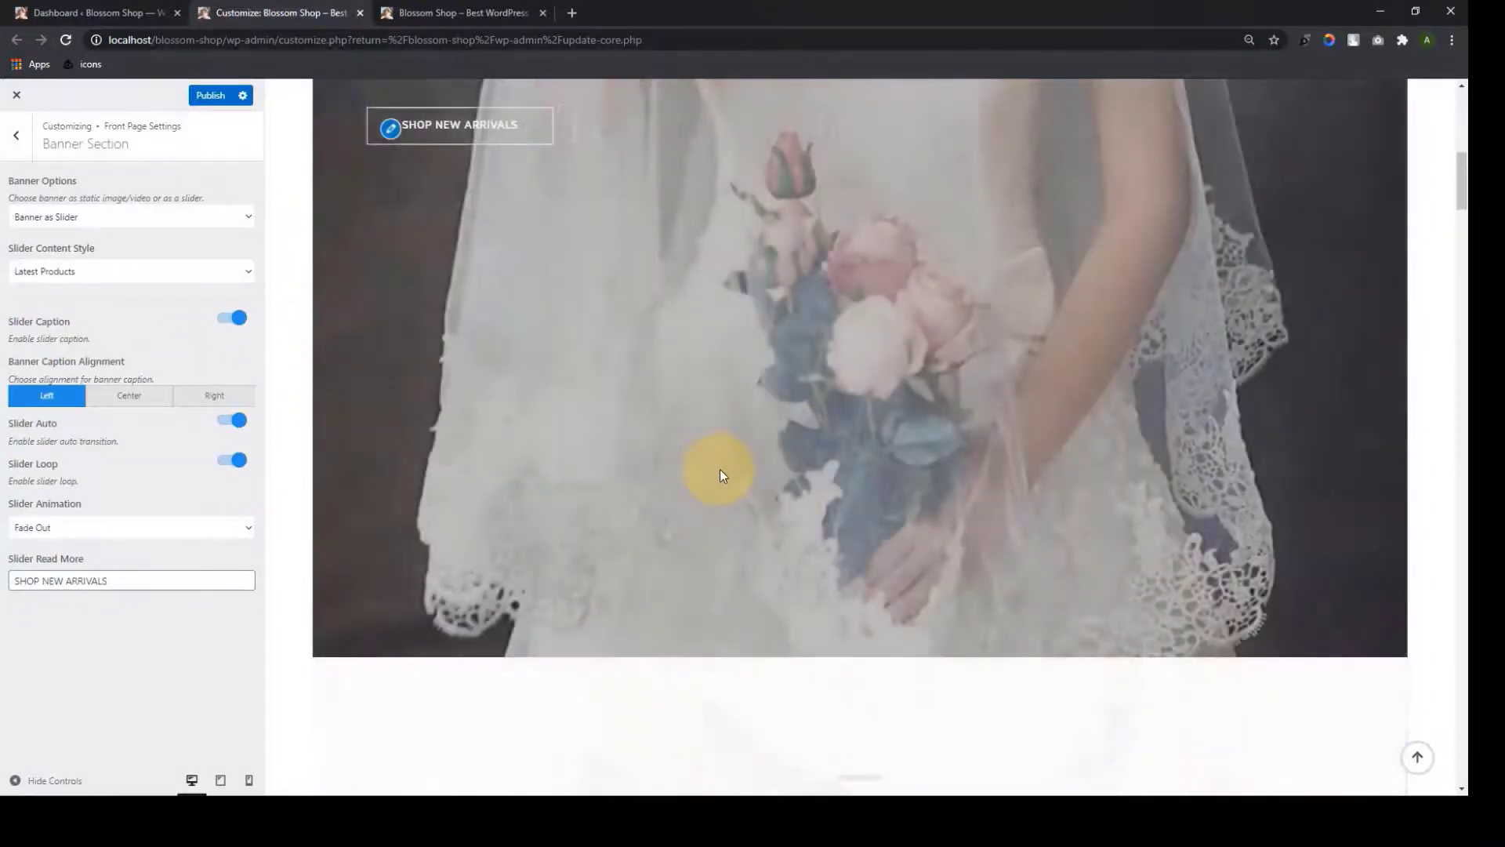
scroll(719, 469, up, 7)
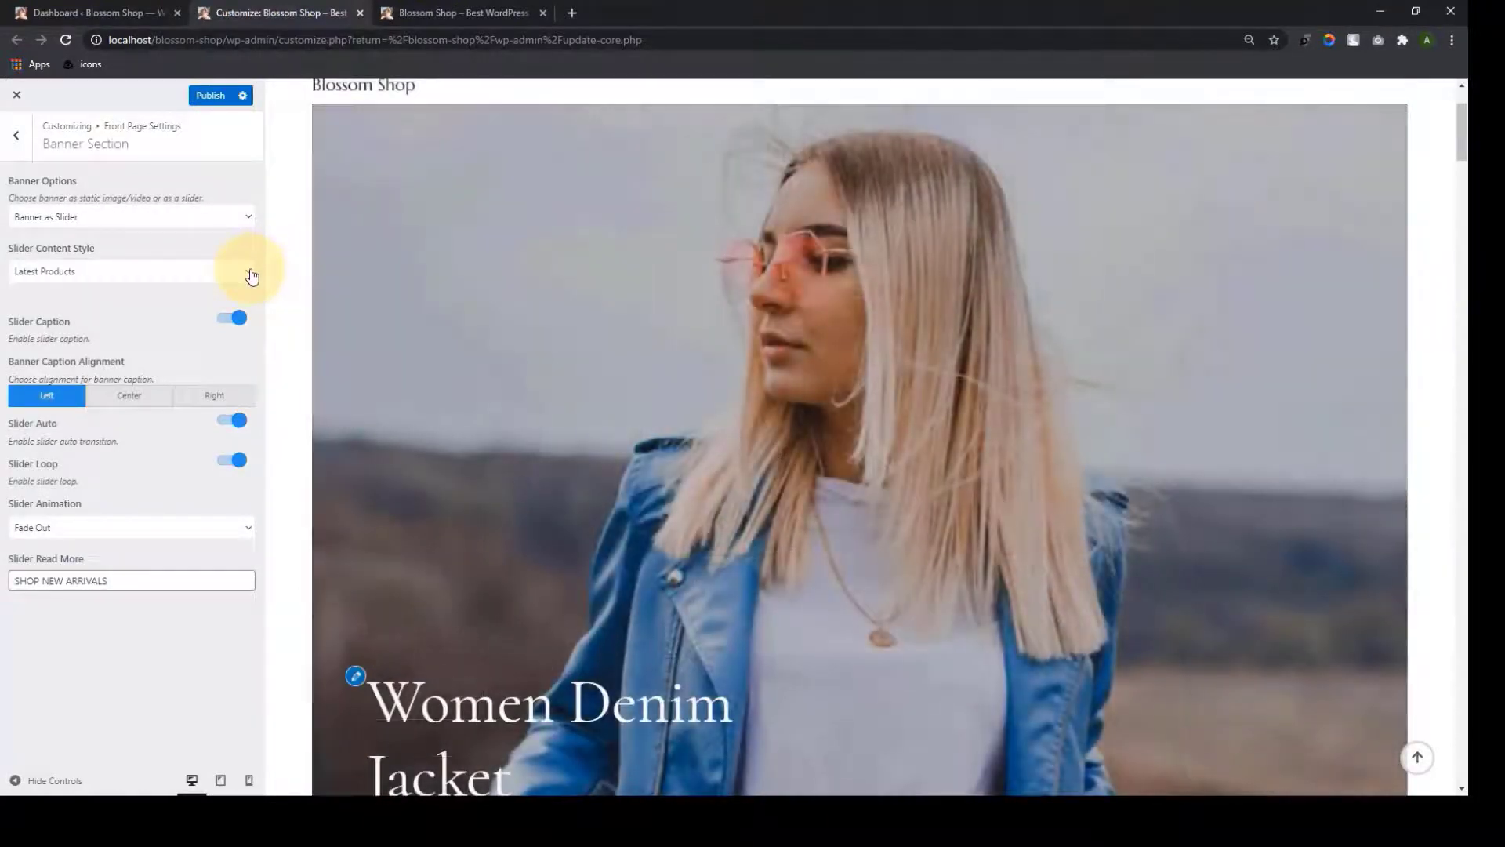
click(251, 277)
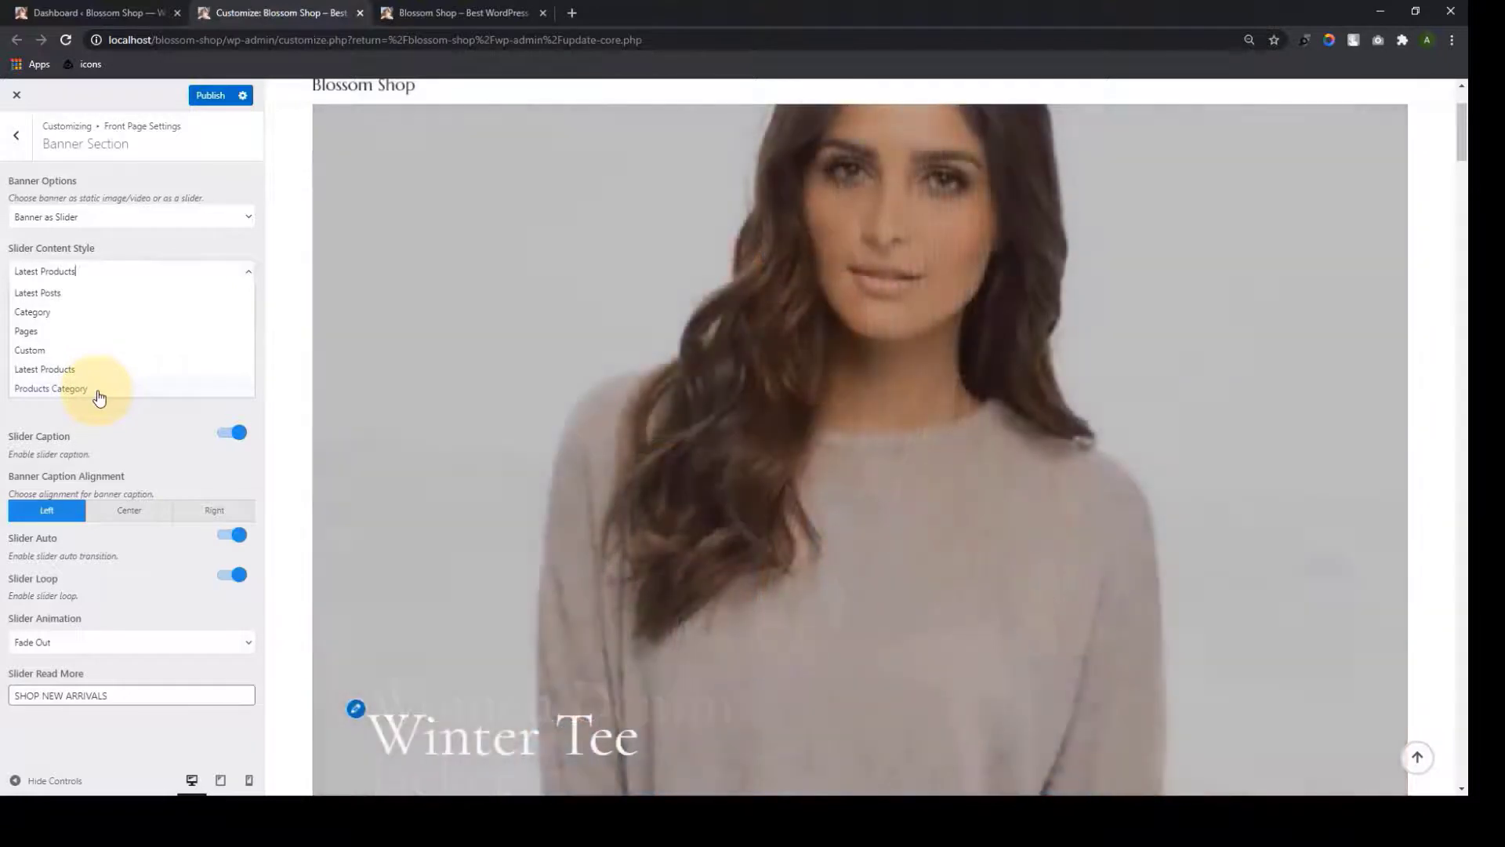
click(98, 389)
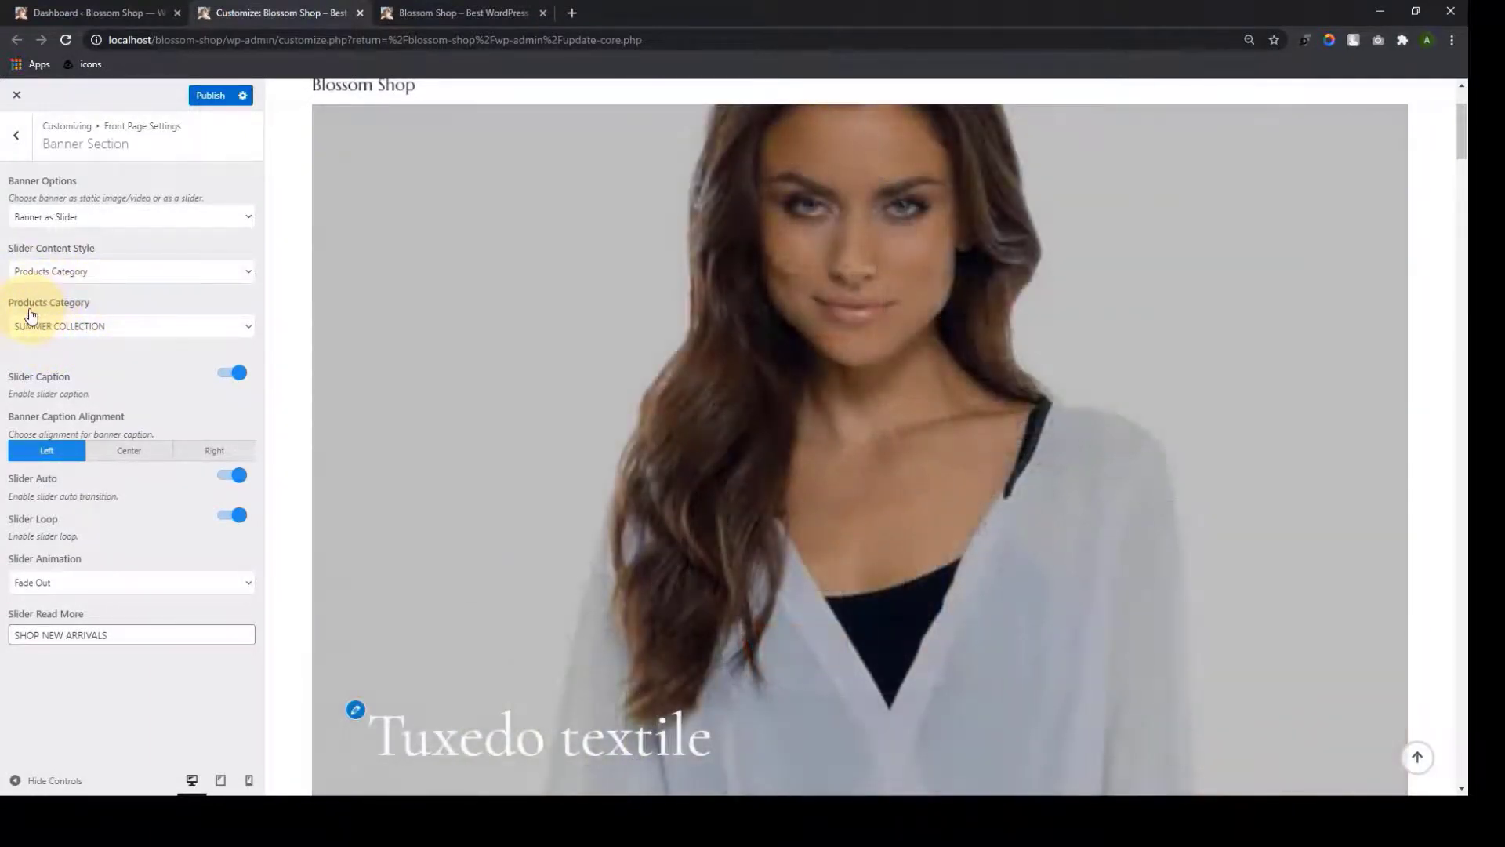
click(245, 328)
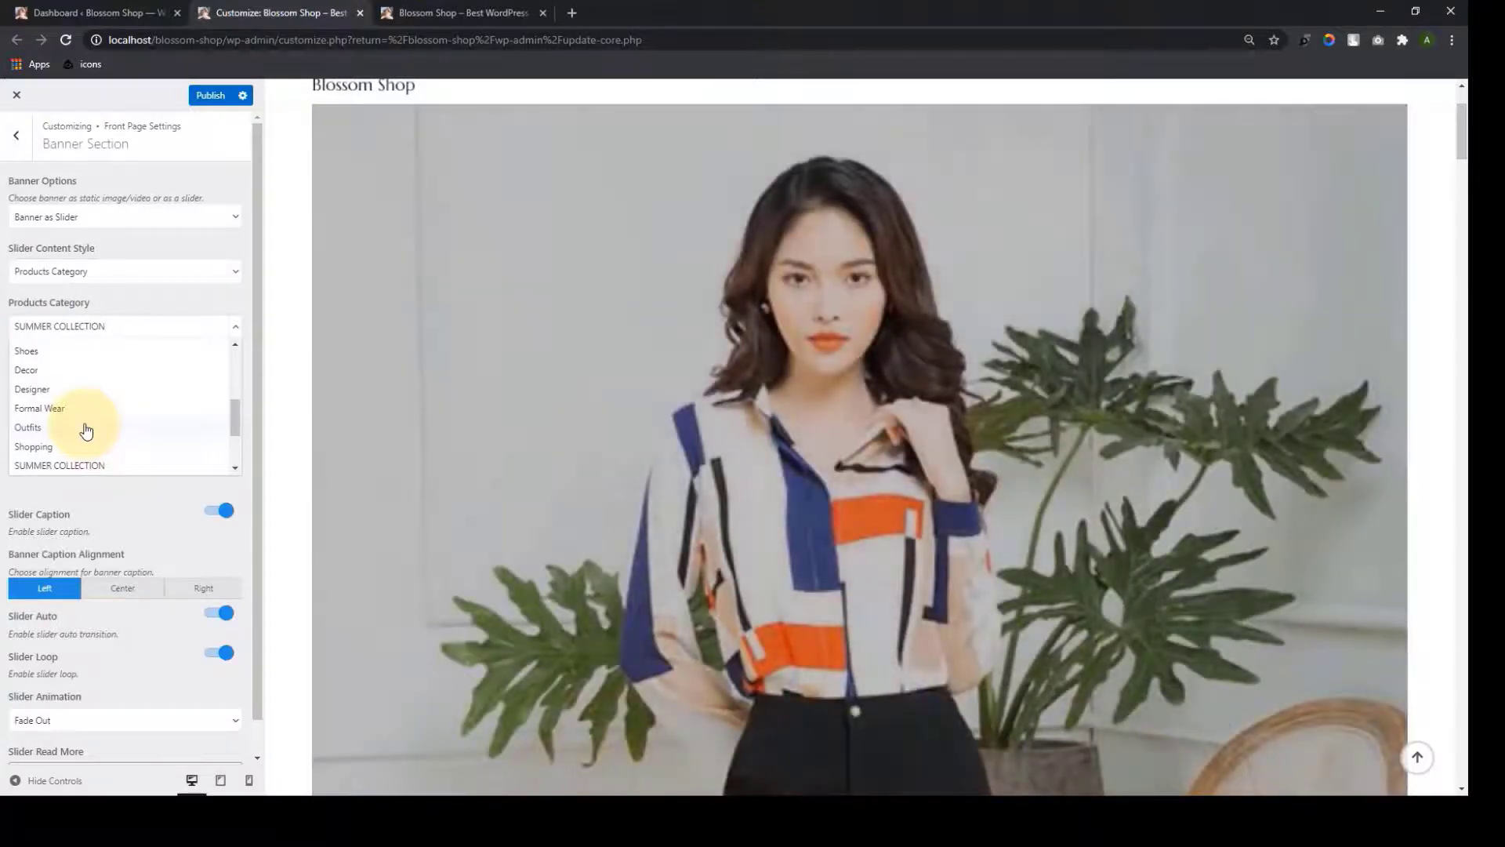
click(86, 428)
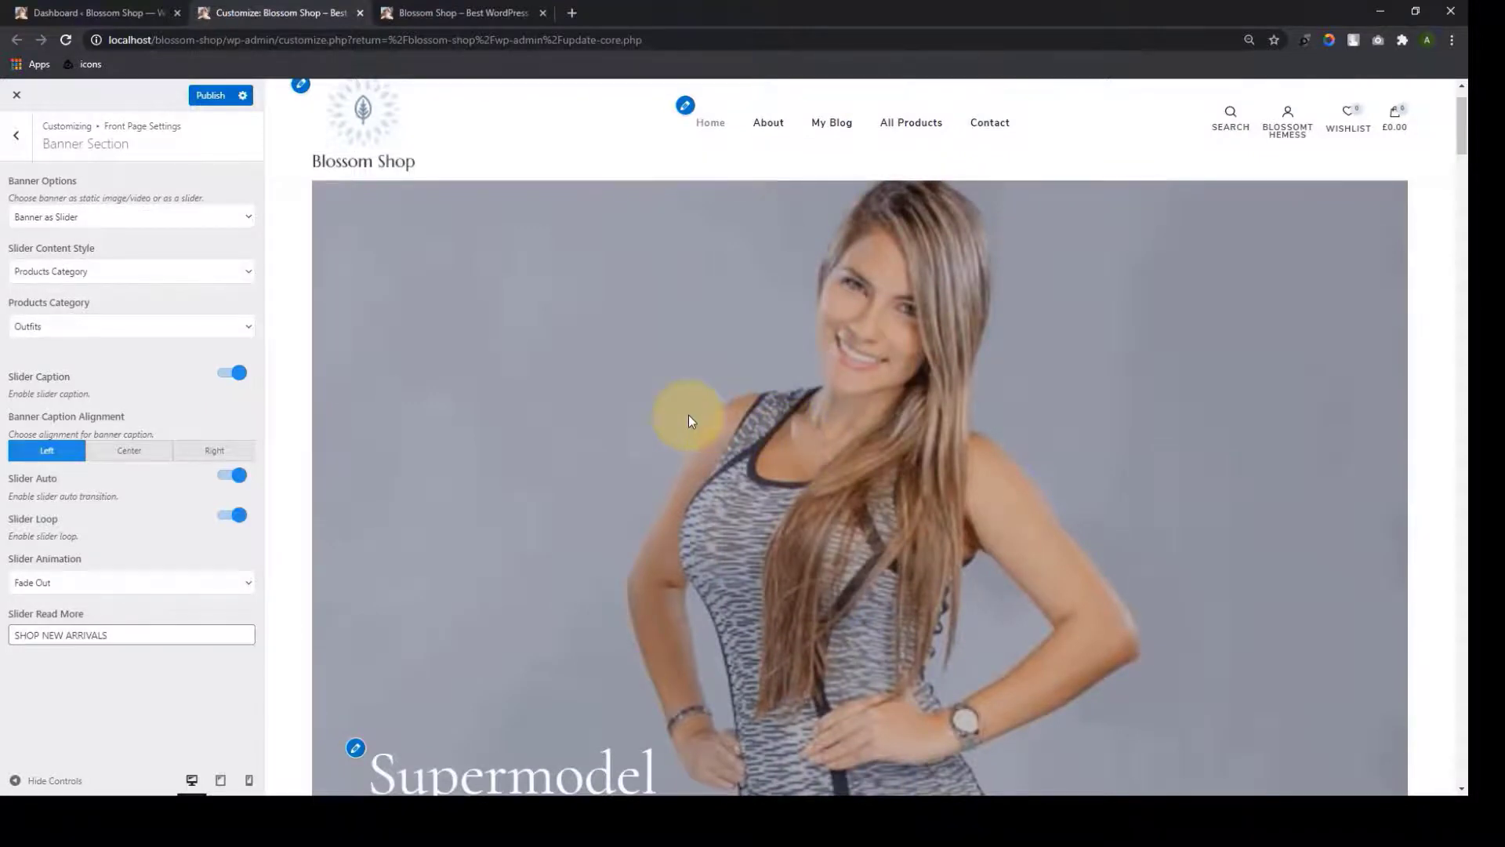
Set slider content to Category, showing Spring/Fall Collections slides like The Summer Hues 2020
scroll(689, 416, down, 3)
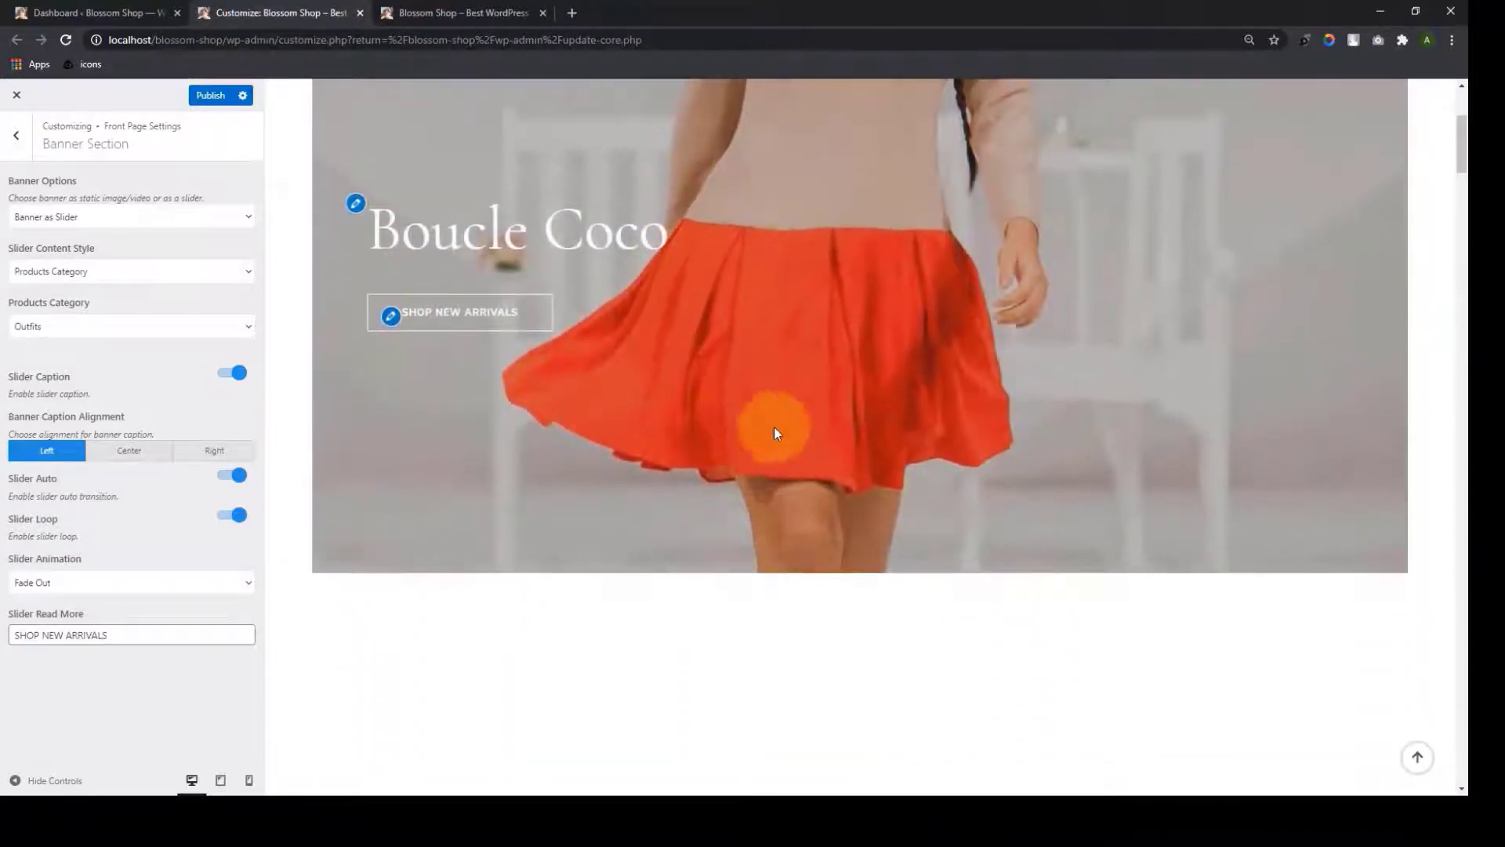
scroll(774, 430, up, 2)
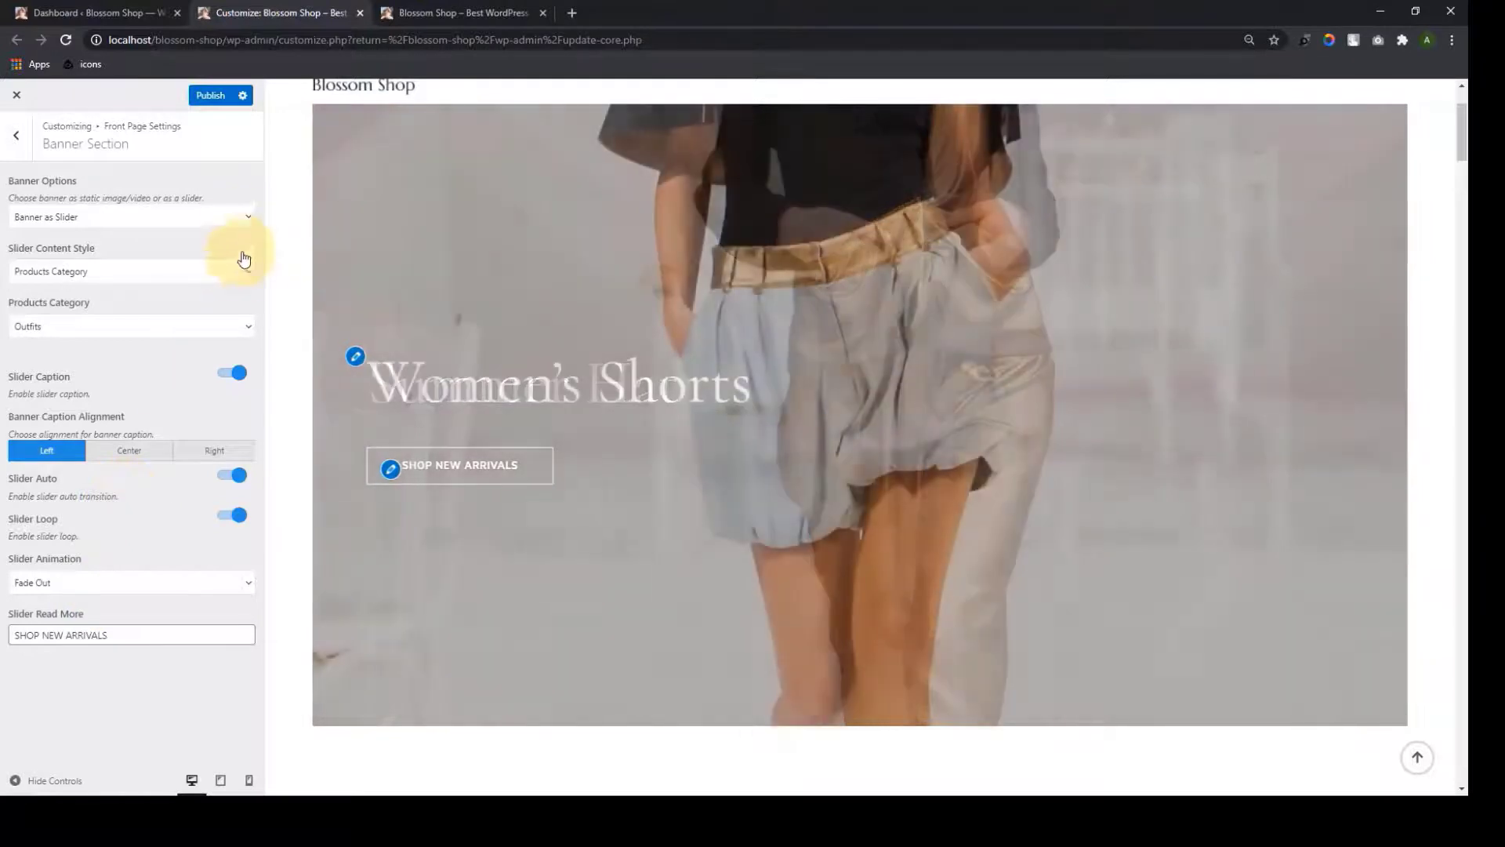
click(249, 276)
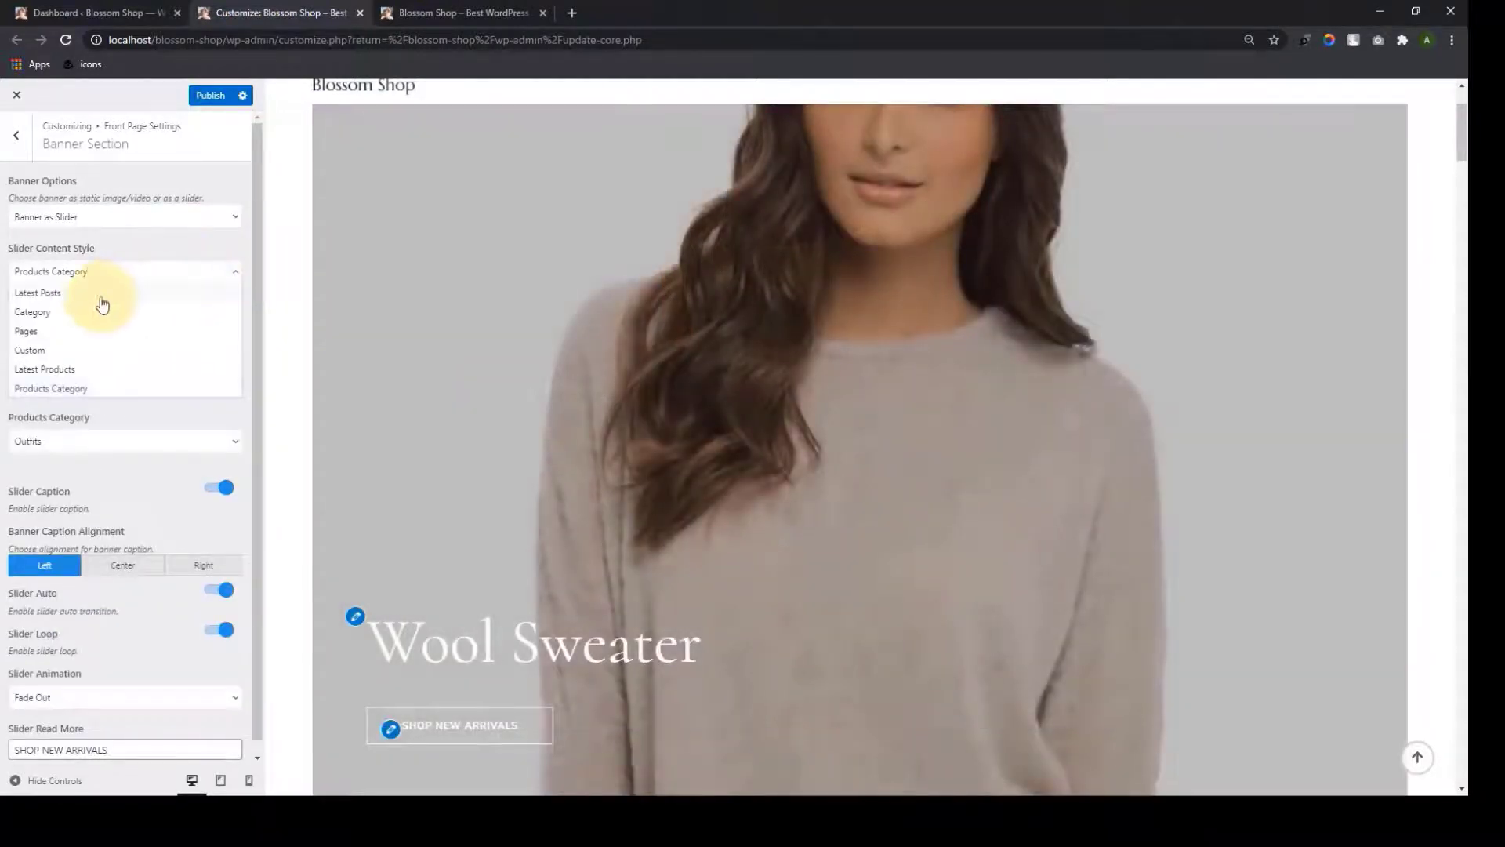
click(77, 312)
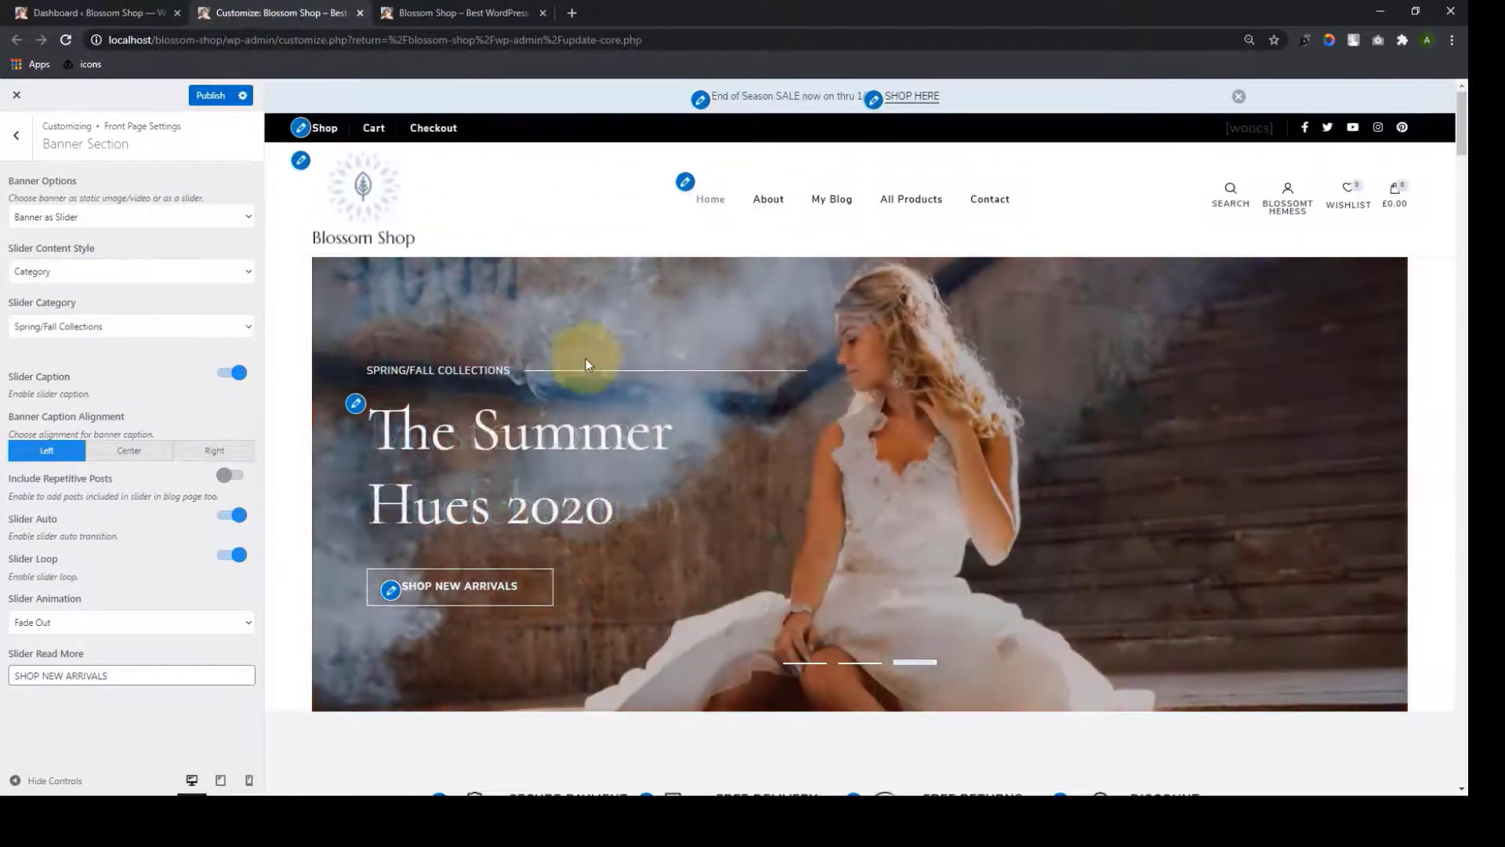
Give the Service Section the third layout, with icons centred above text, and publish
click(17, 136)
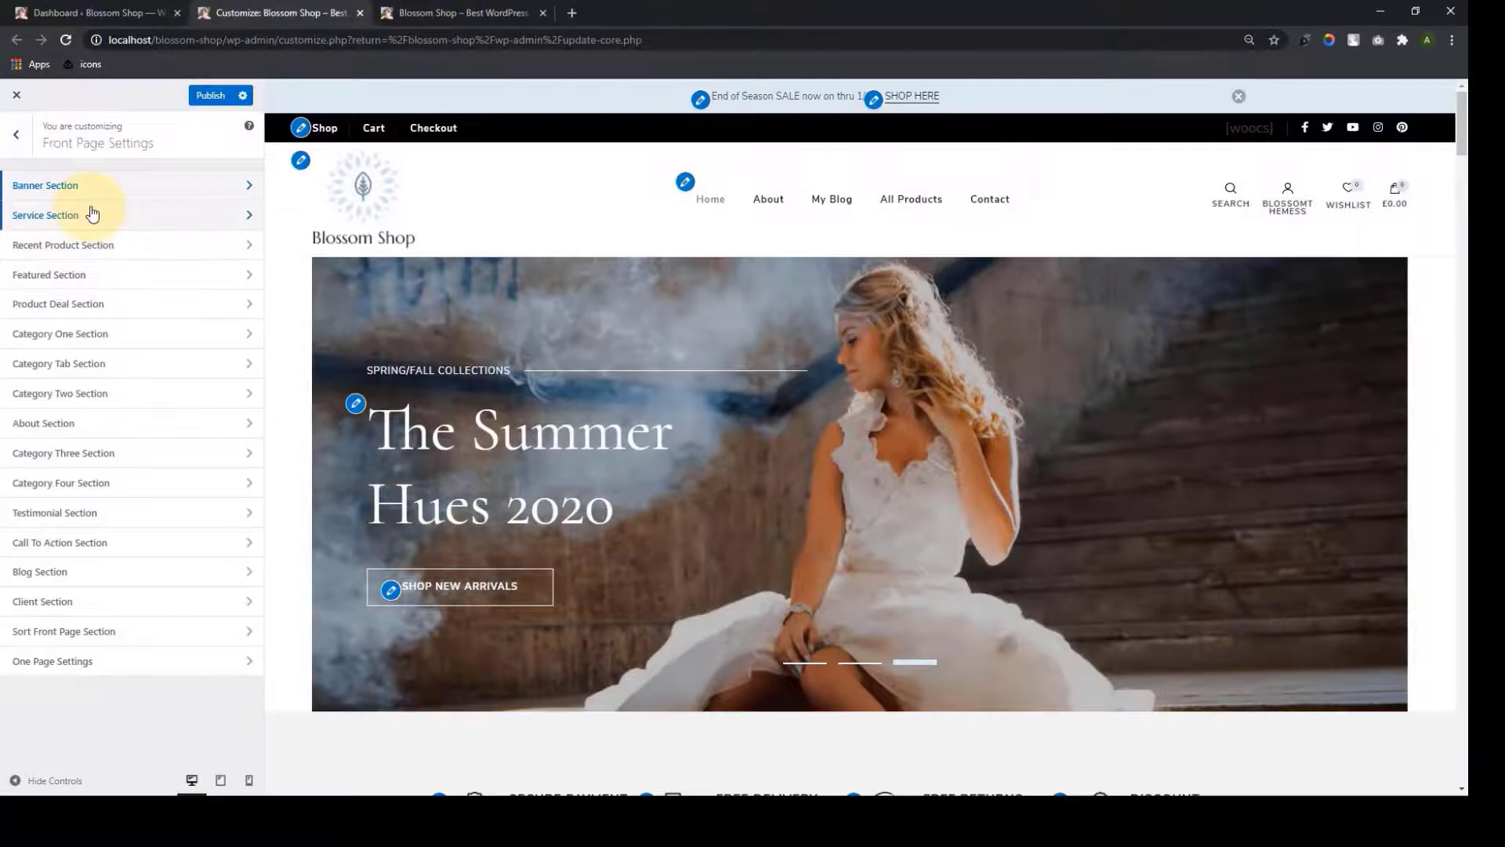
click(91, 208)
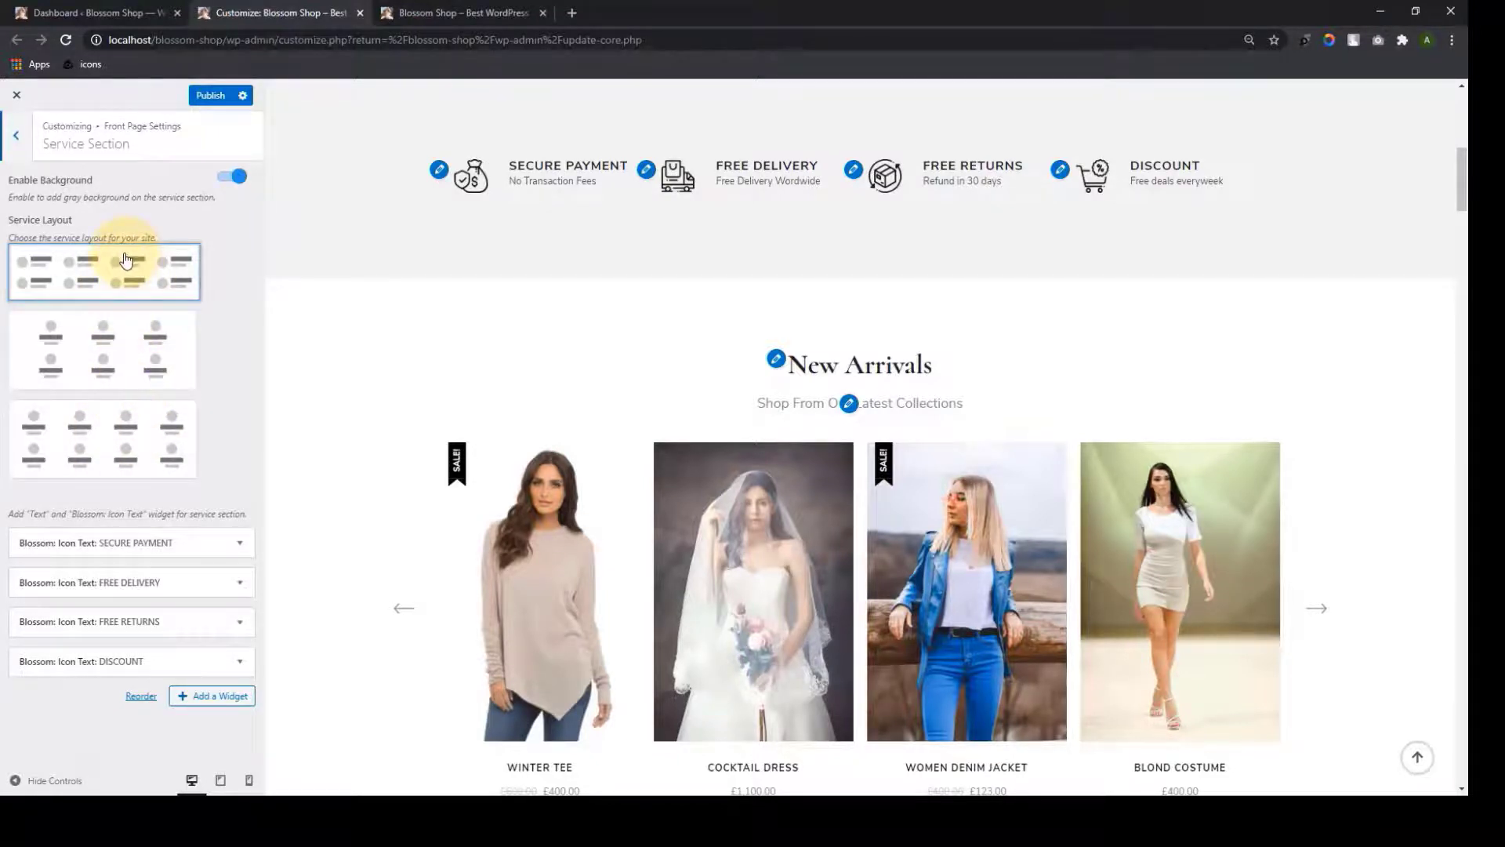
click(127, 374)
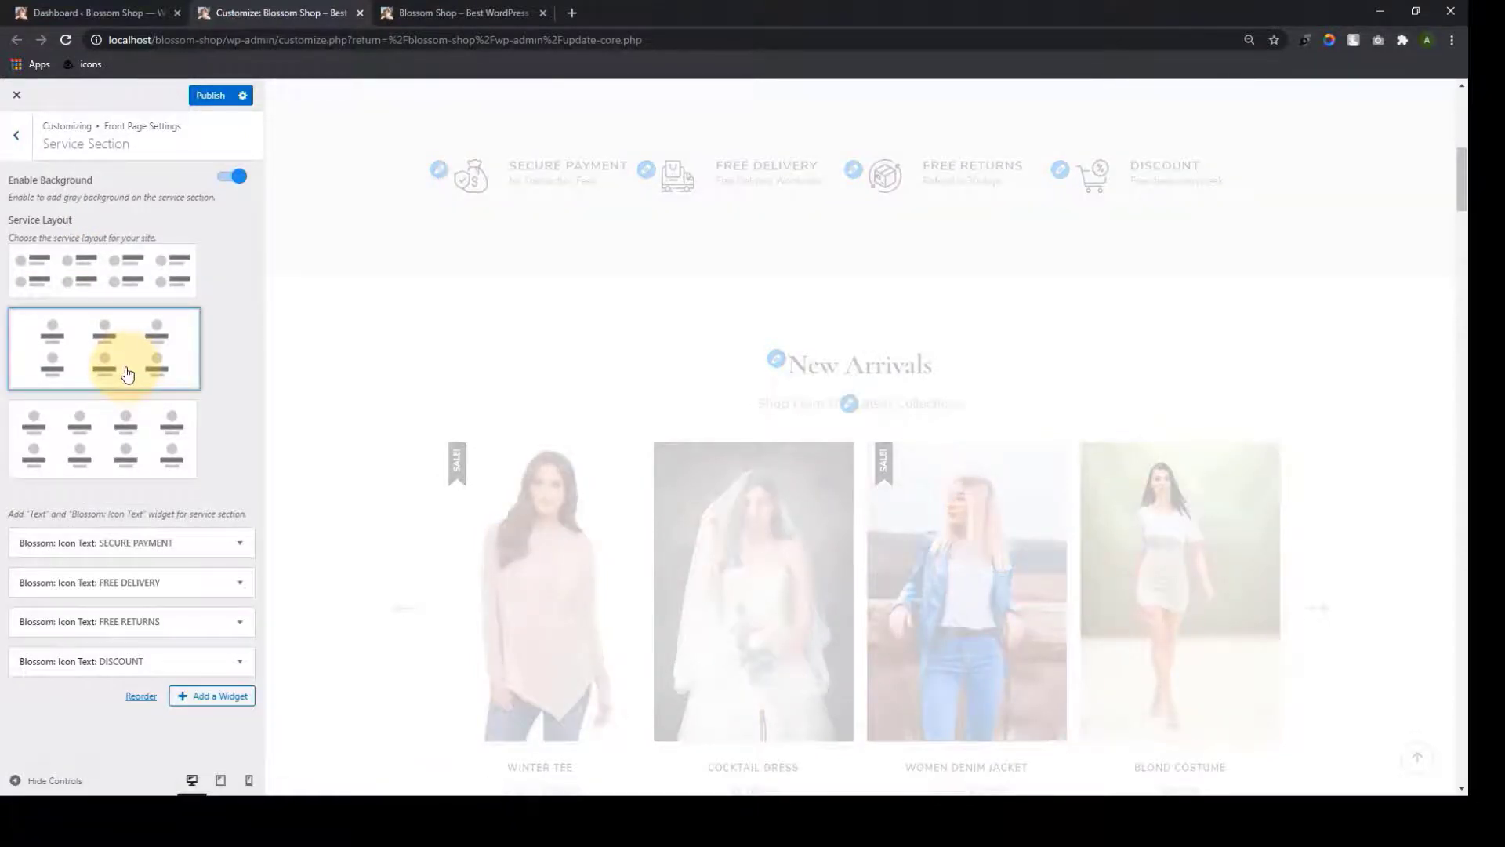
click(99, 439)
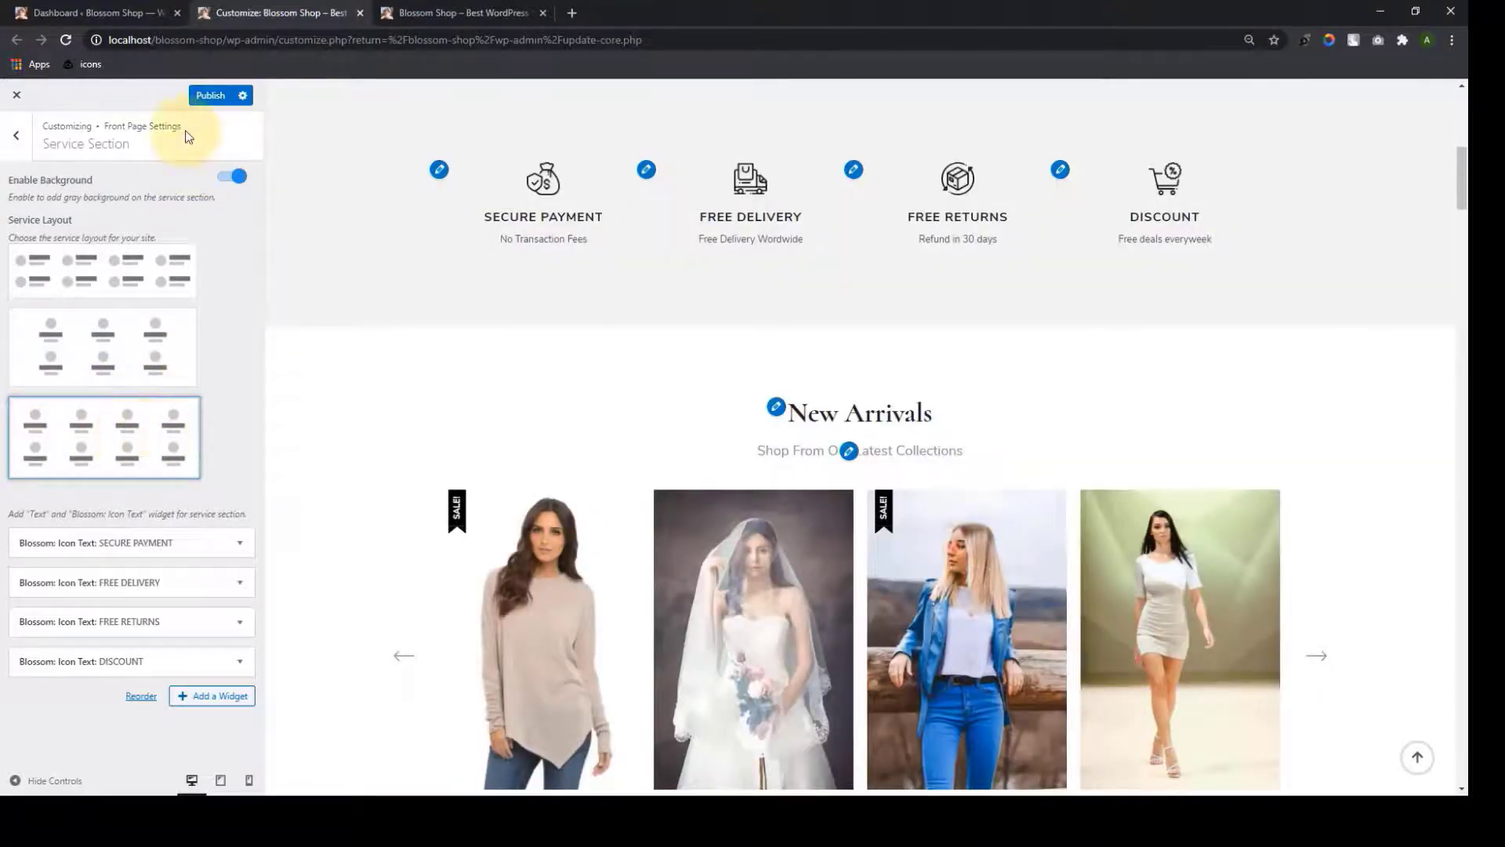
click(206, 96)
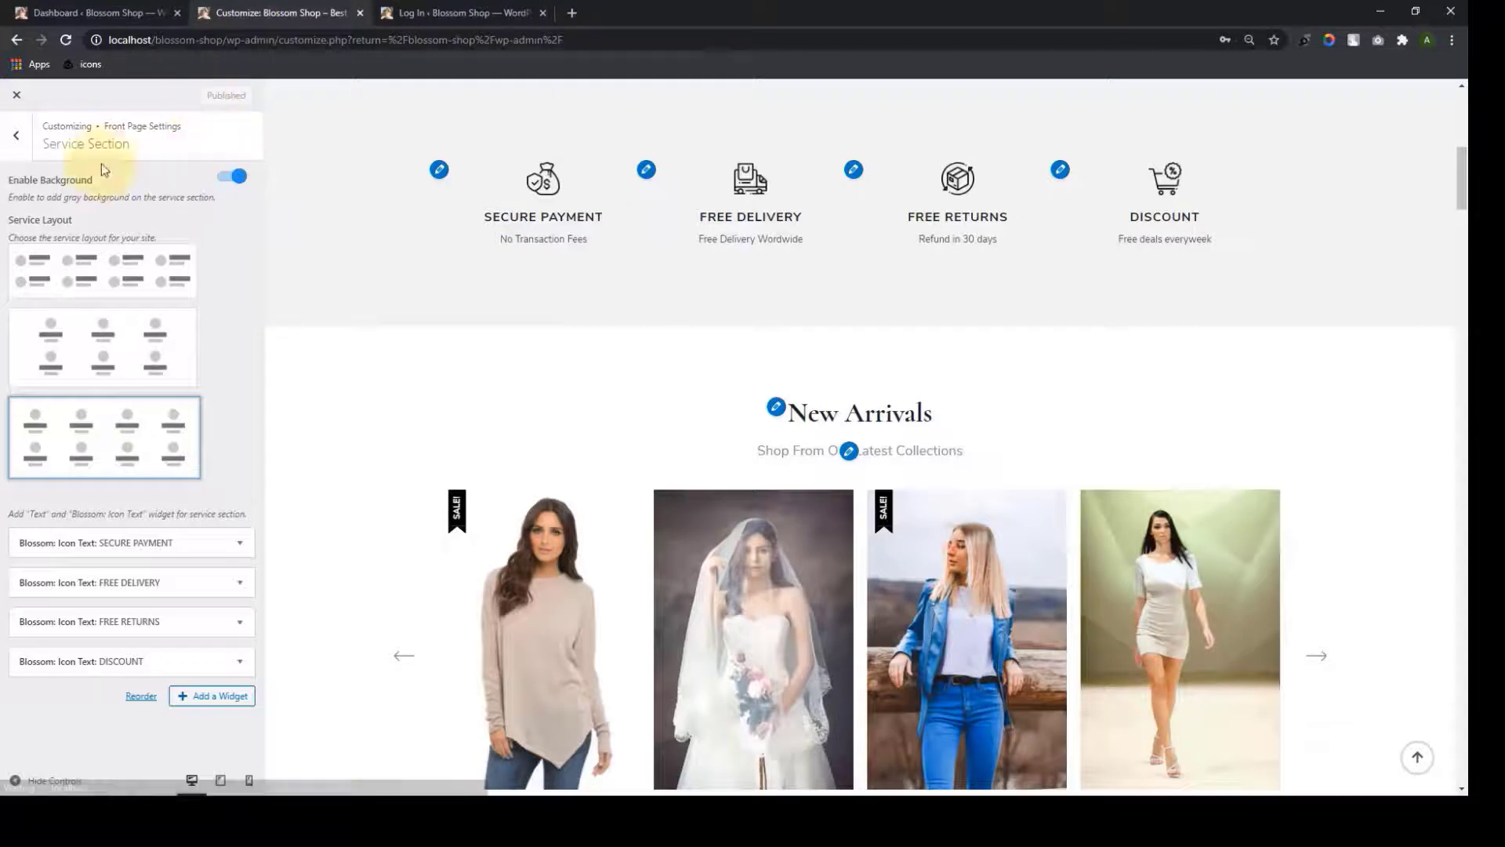
click(15, 135)
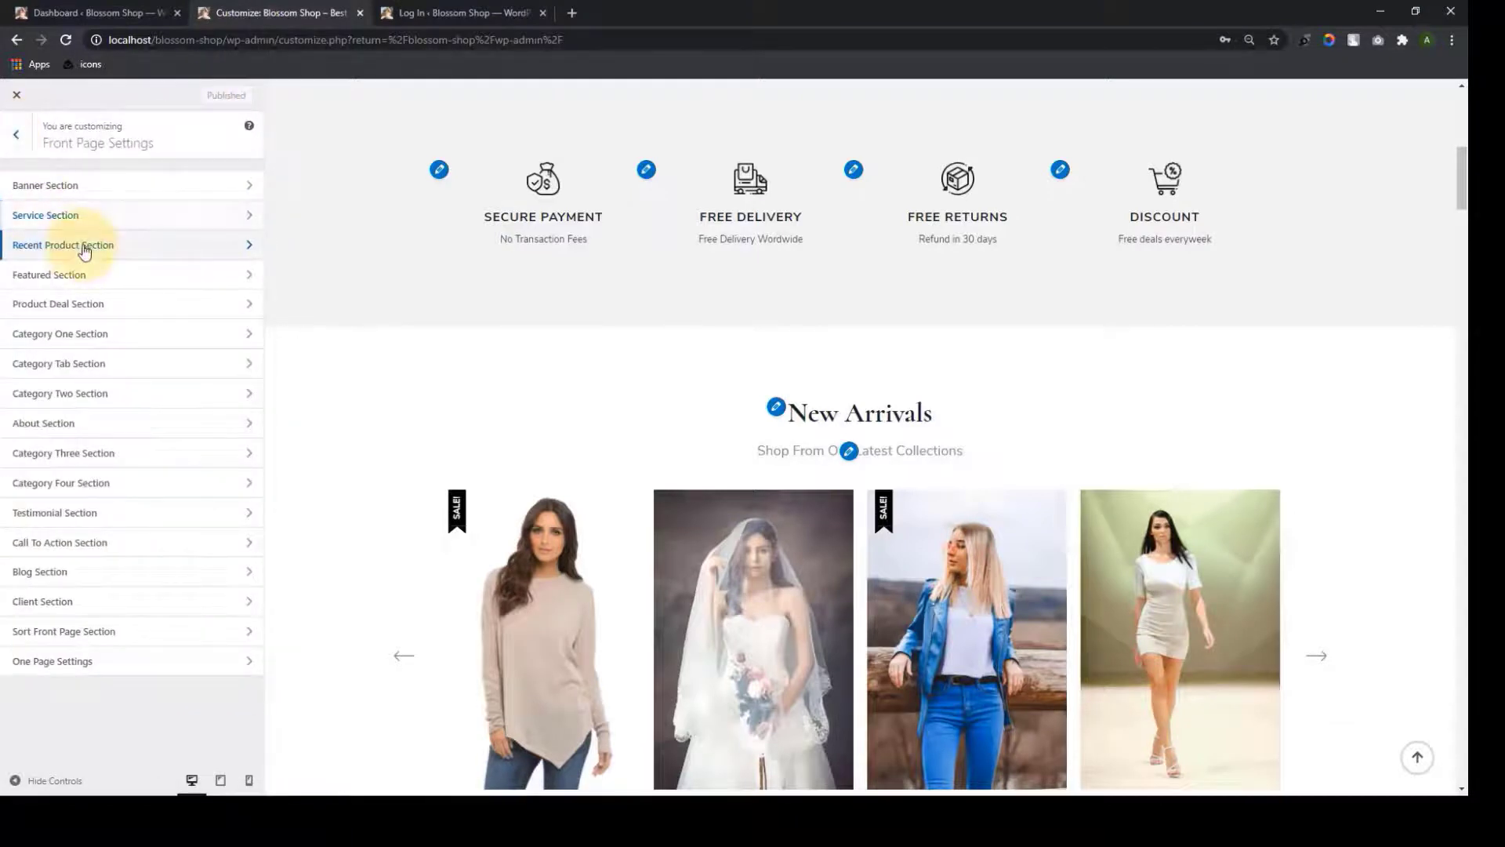
Change the Recent Product Content Filter from Latest Products to Select Products
click(84, 250)
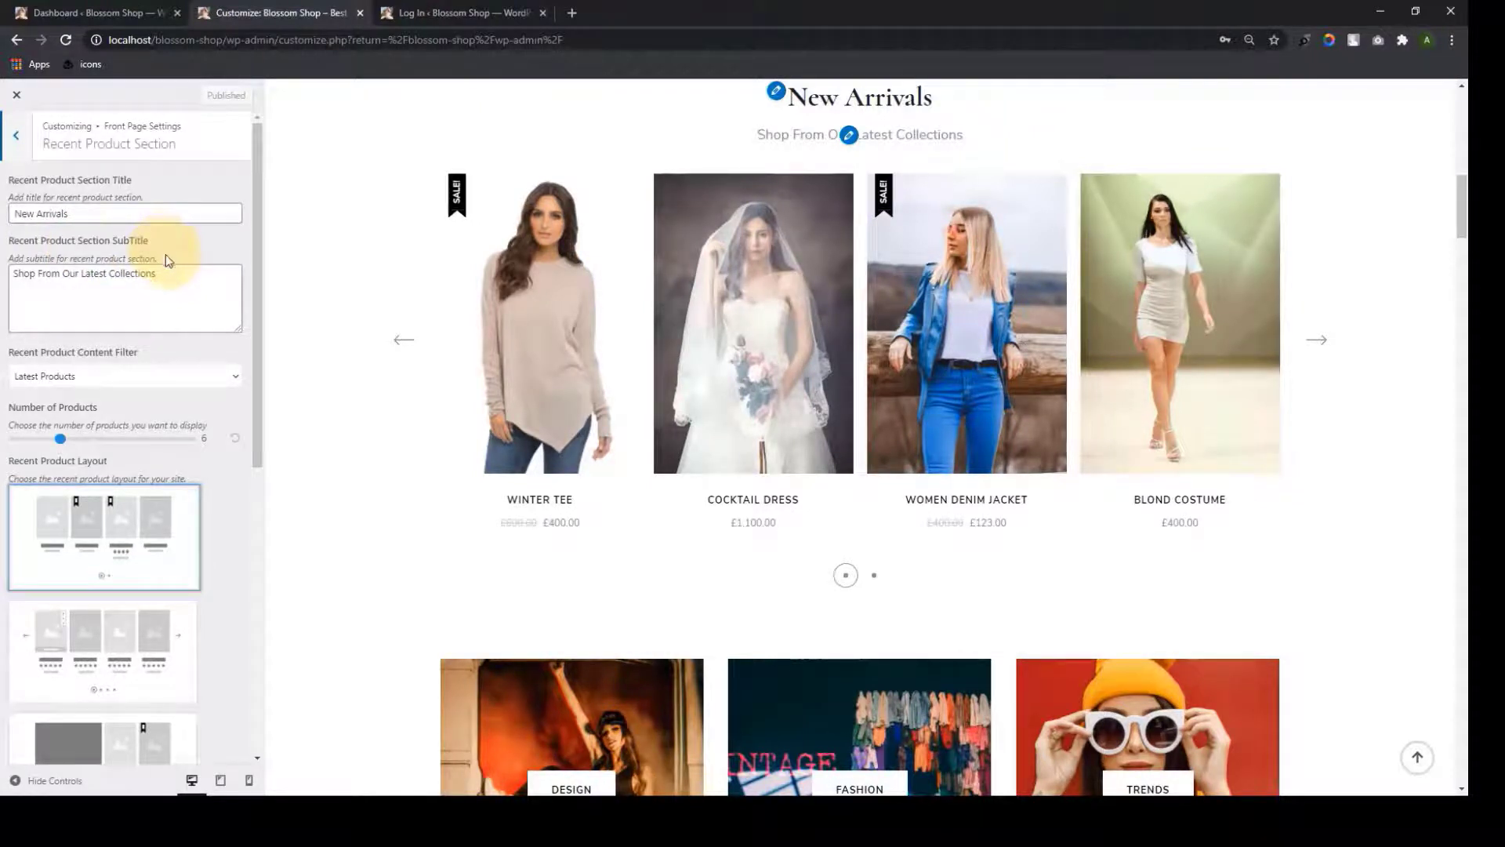
click(236, 381)
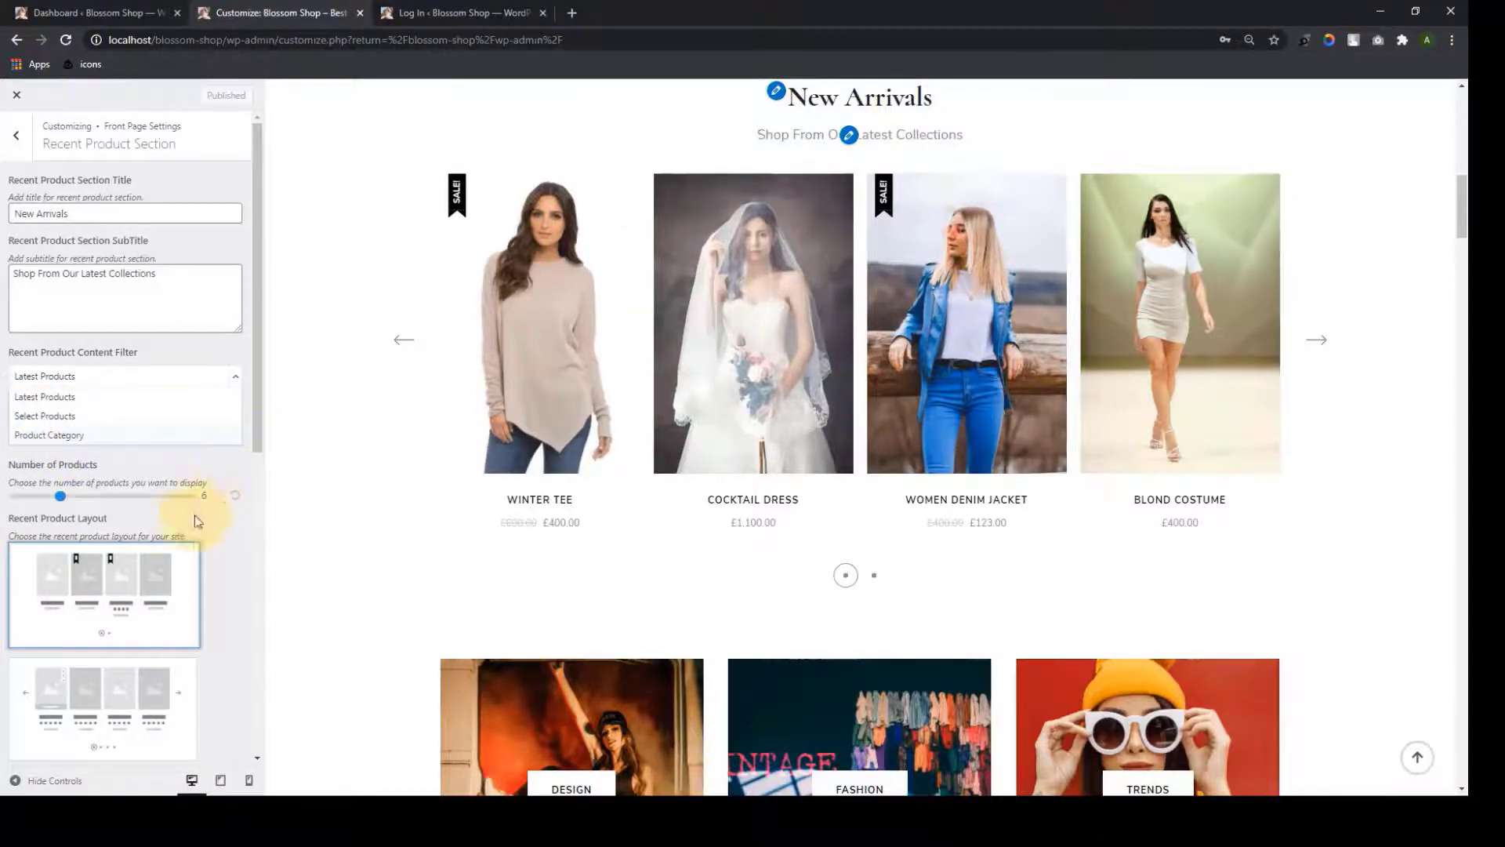
scroll(156, 525, down, 2)
scroll(147, 409, down, 4)
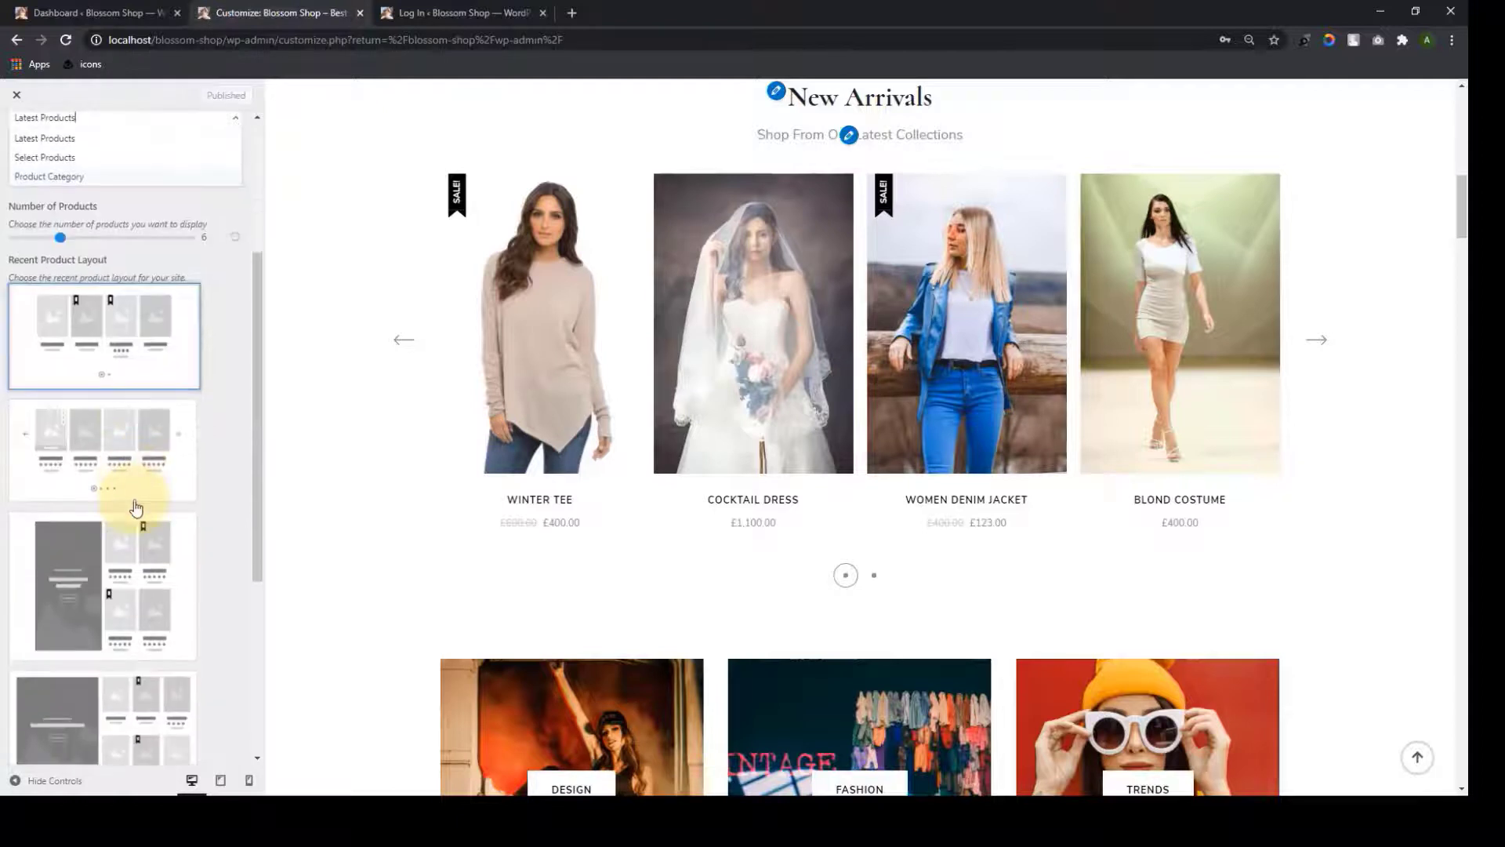
scroll(142, 682, up, 3)
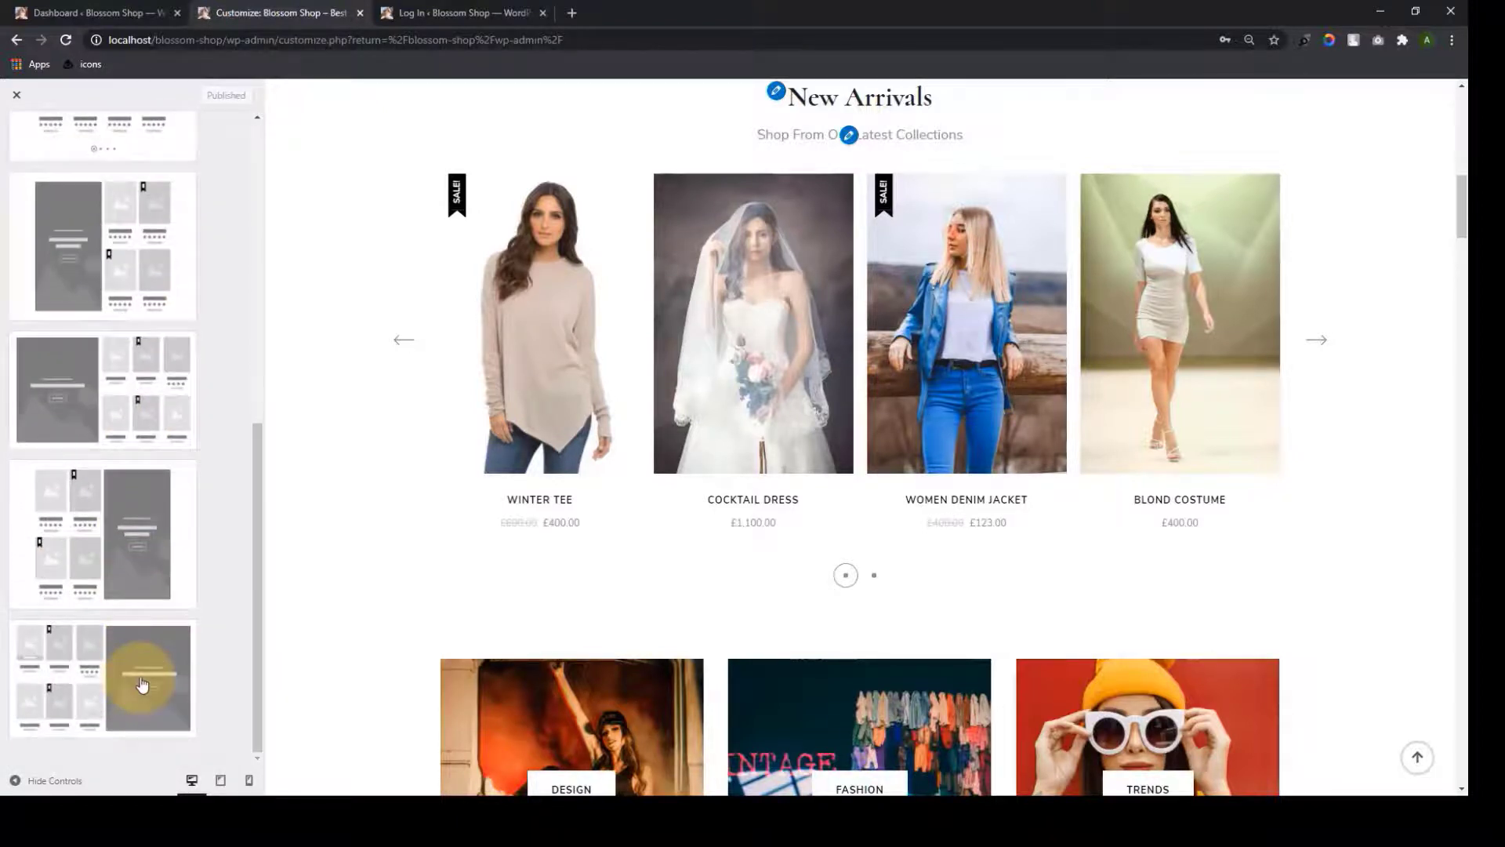
scroll(142, 682, up, 5)
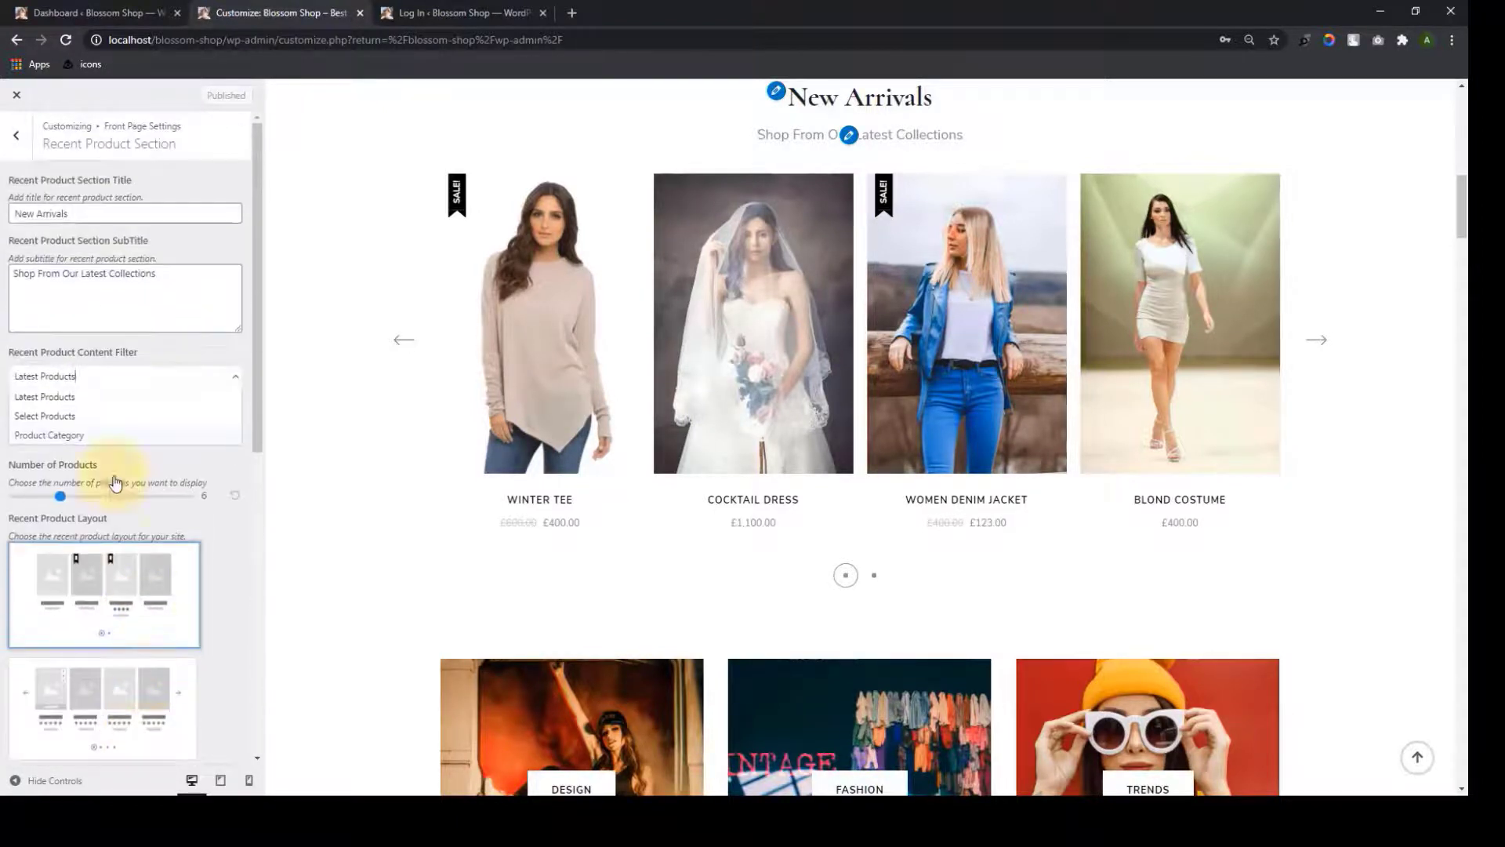
click(94, 377)
click(89, 416)
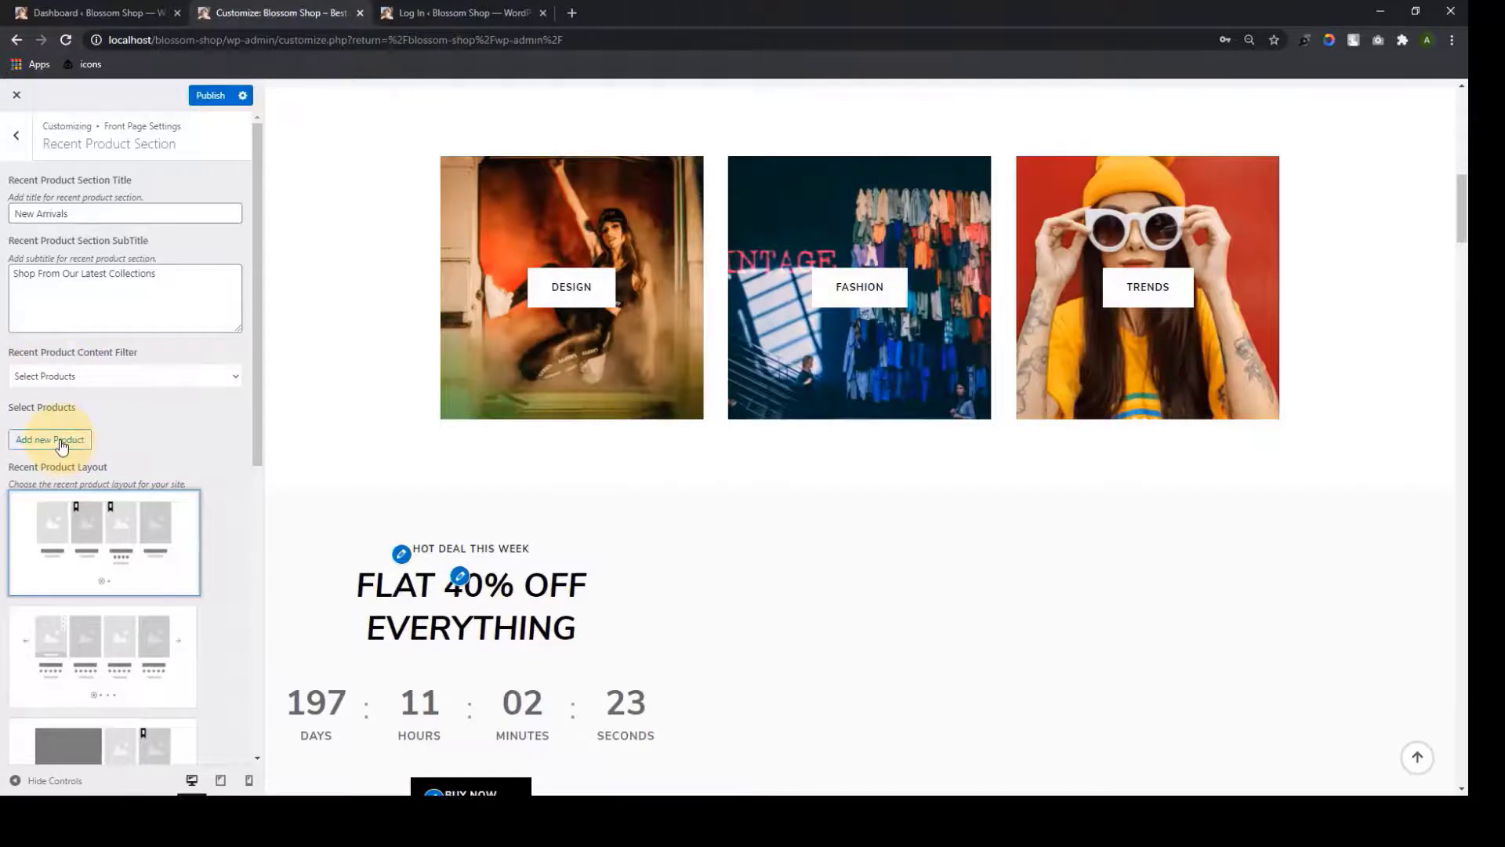
Add Cocktail Dress and Women's Shorts as the first two New Arrivals products
click(62, 443)
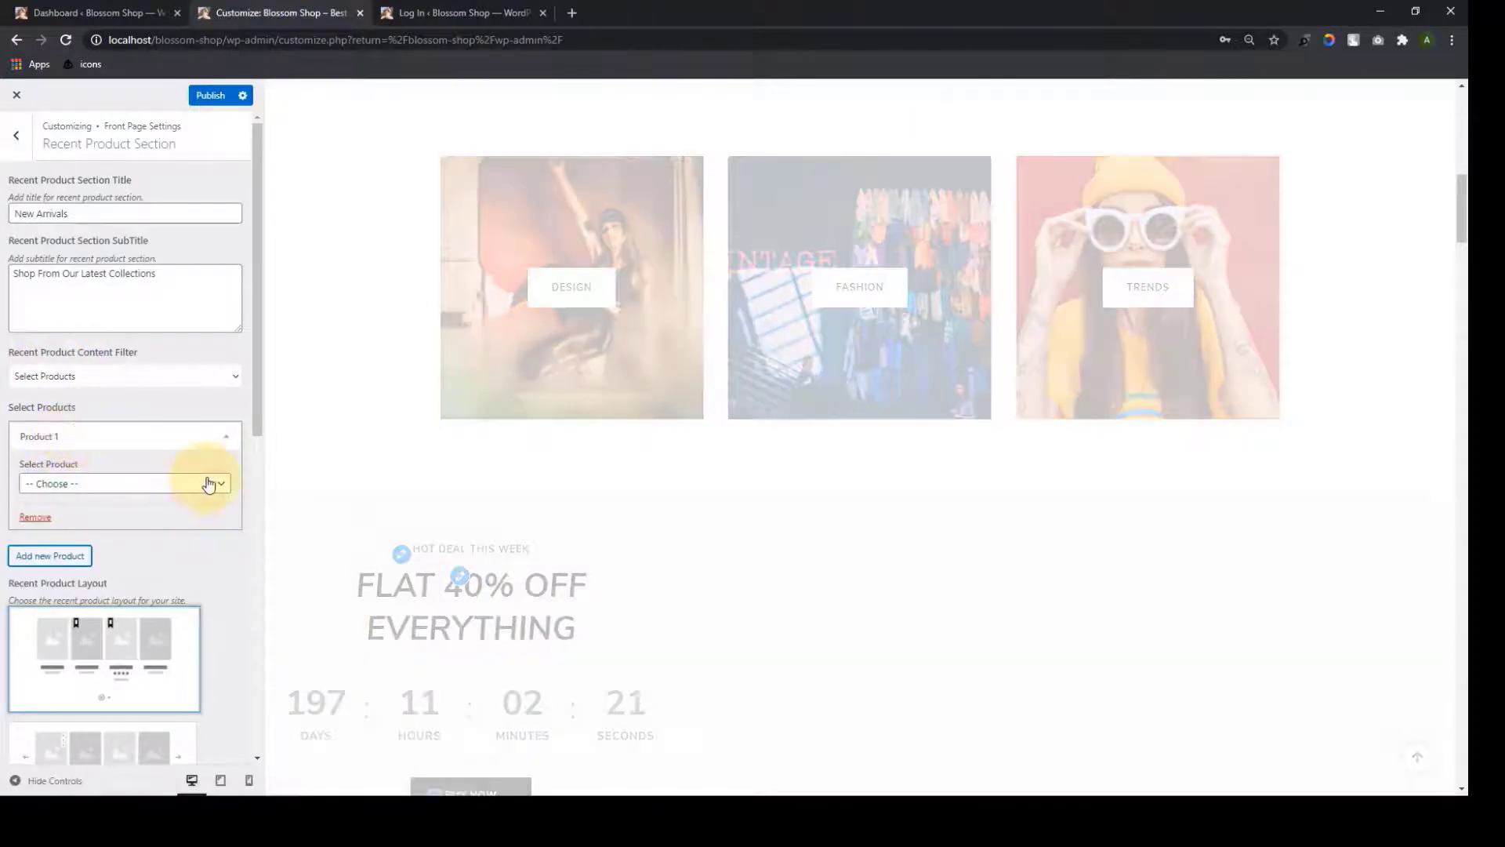
click(208, 485)
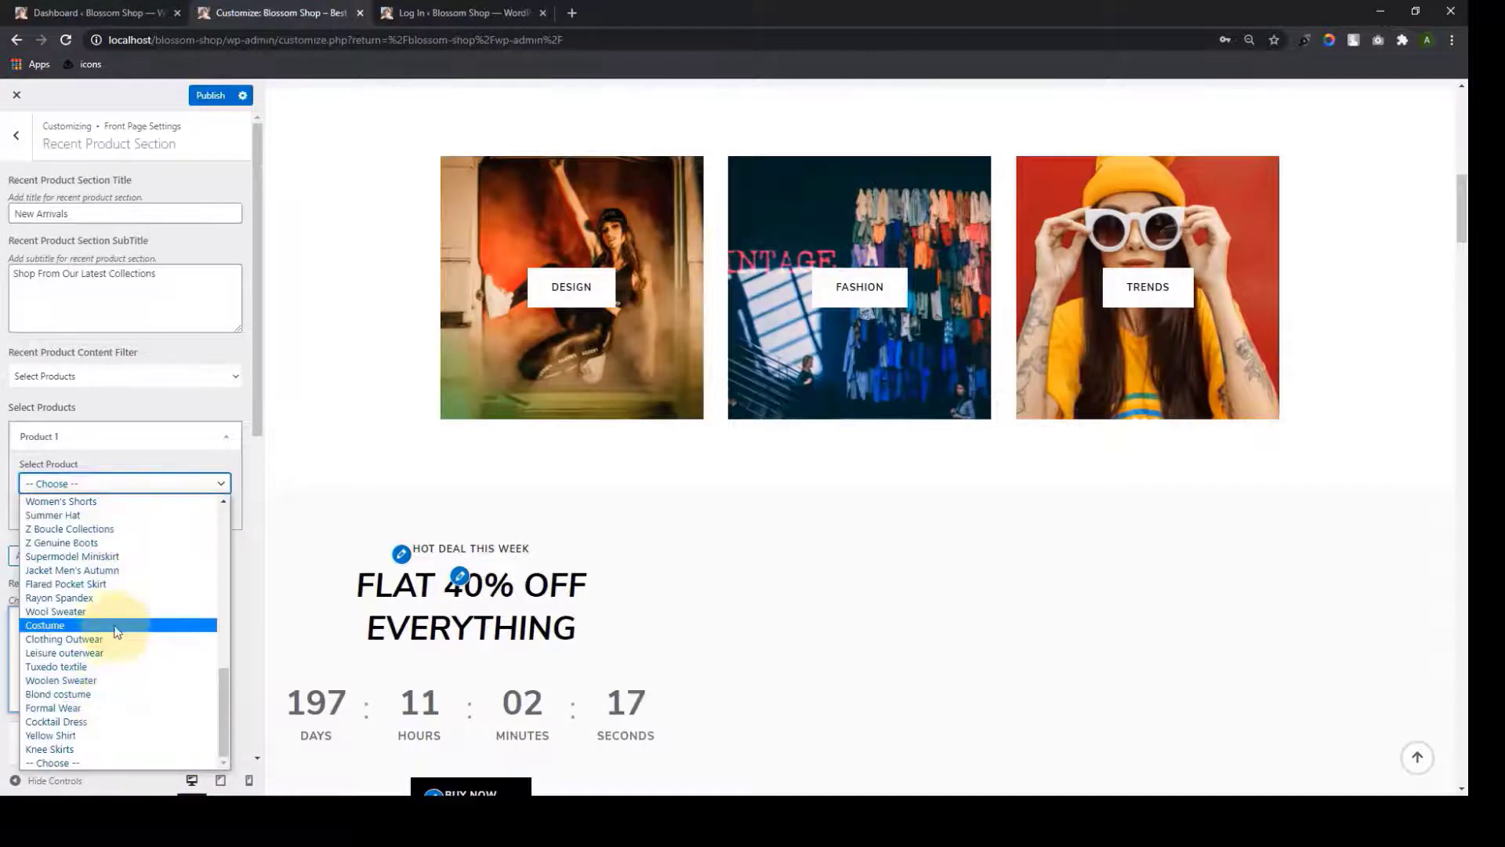
click(63, 721)
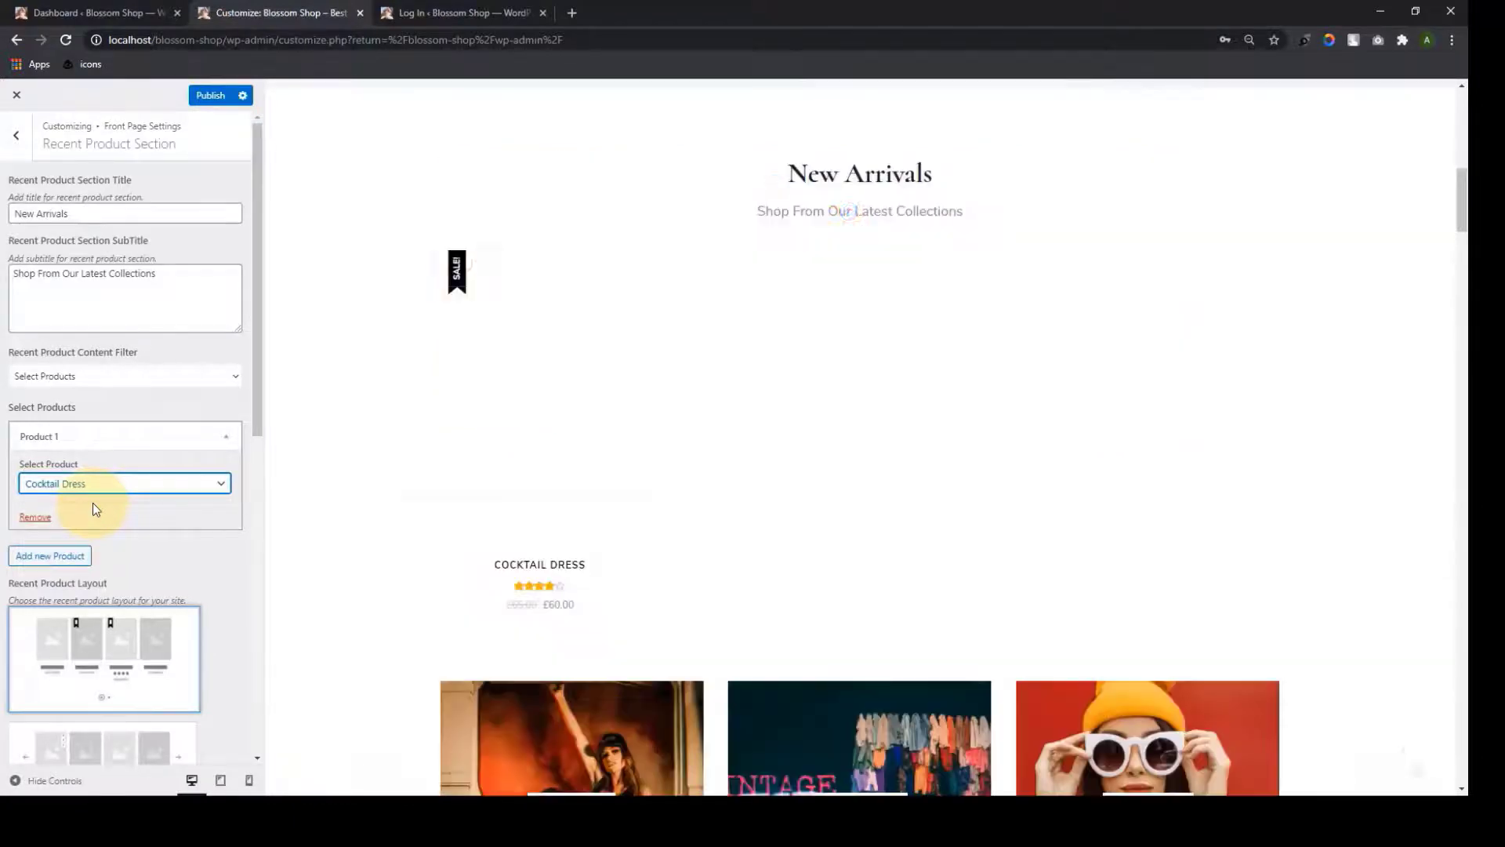
click(61, 556)
scroll(60, 561, down, 2)
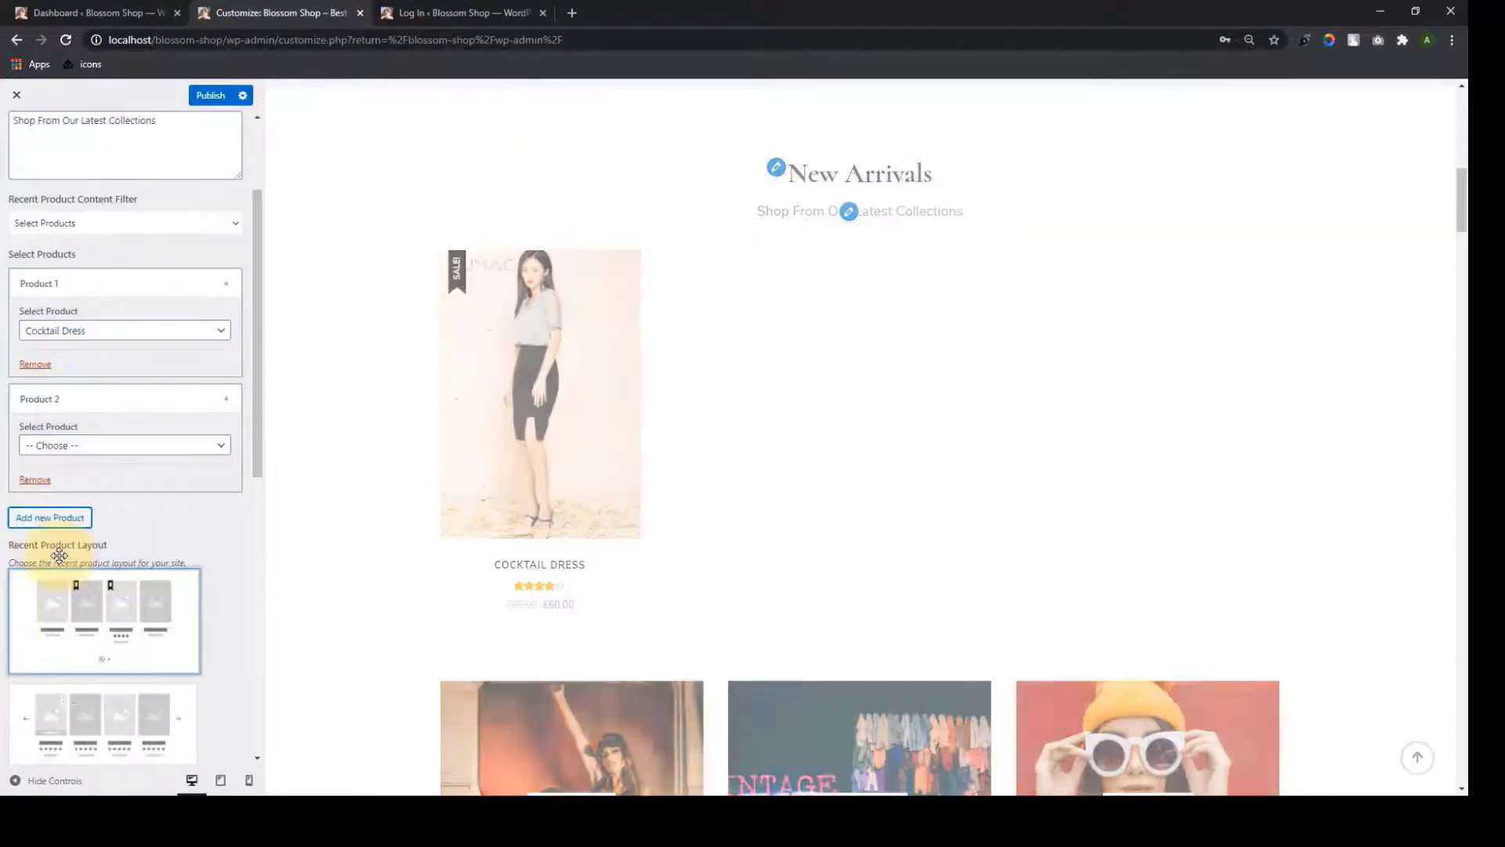
click(68, 446)
scroll(79, 530, down, 5)
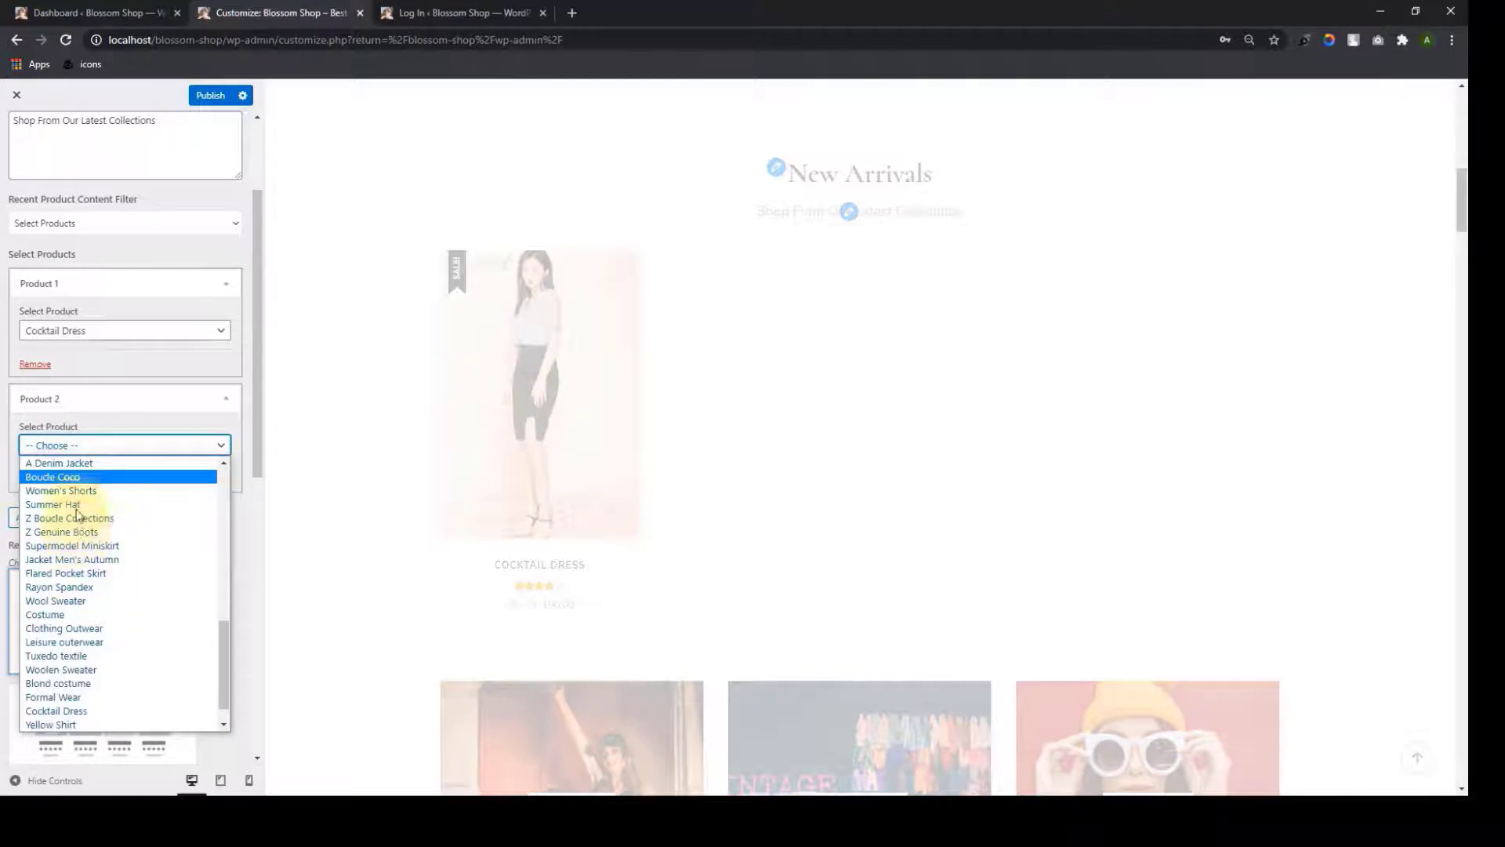
click(63, 491)
Add Formal Wear and Supermodel Miniskirt as the third and fourth products
click(54, 516)
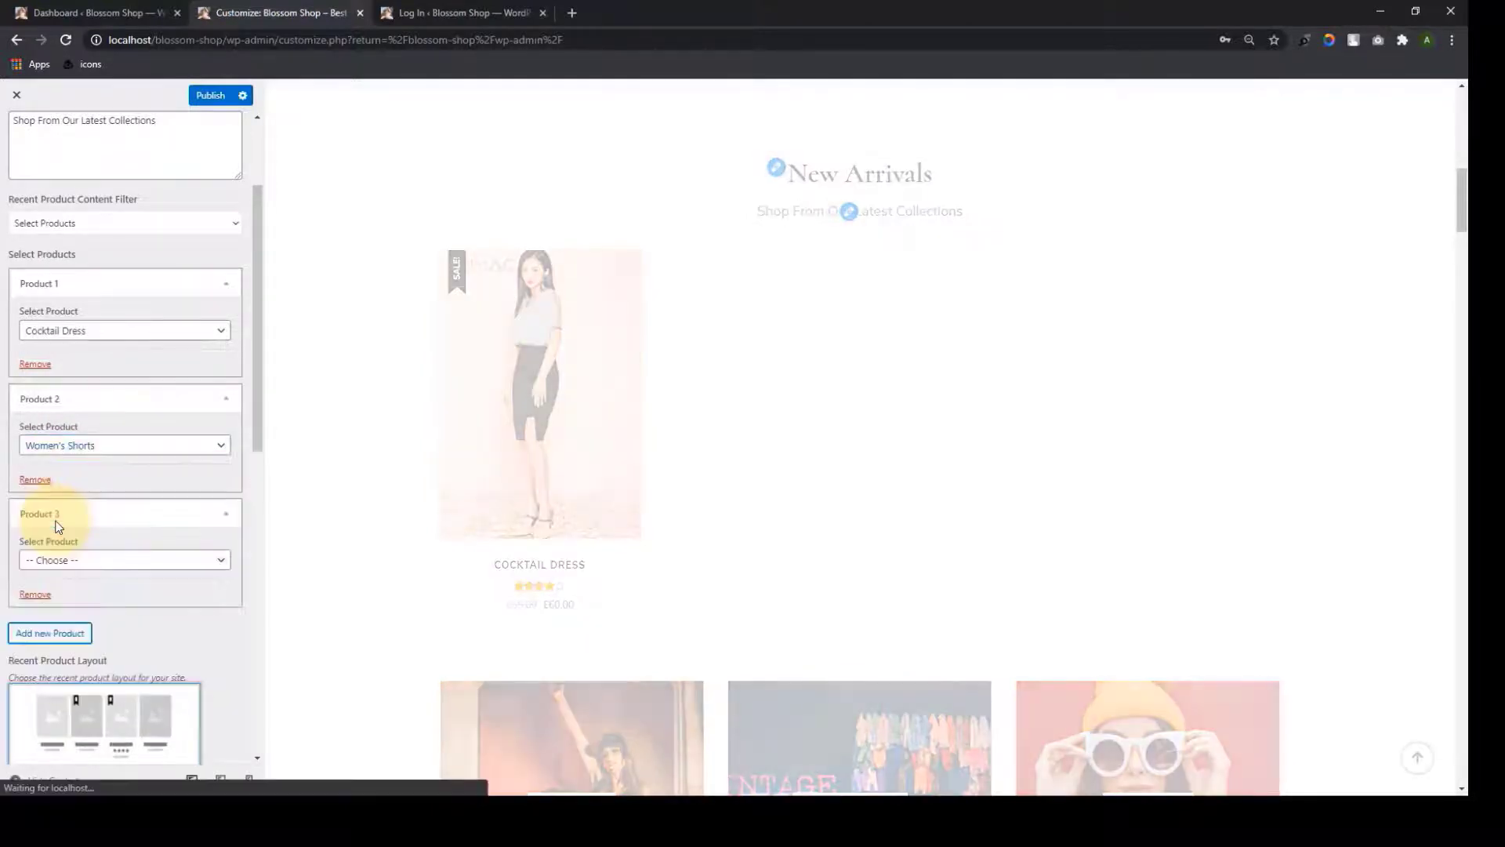
scroll(57, 526, down, 3)
click(61, 330)
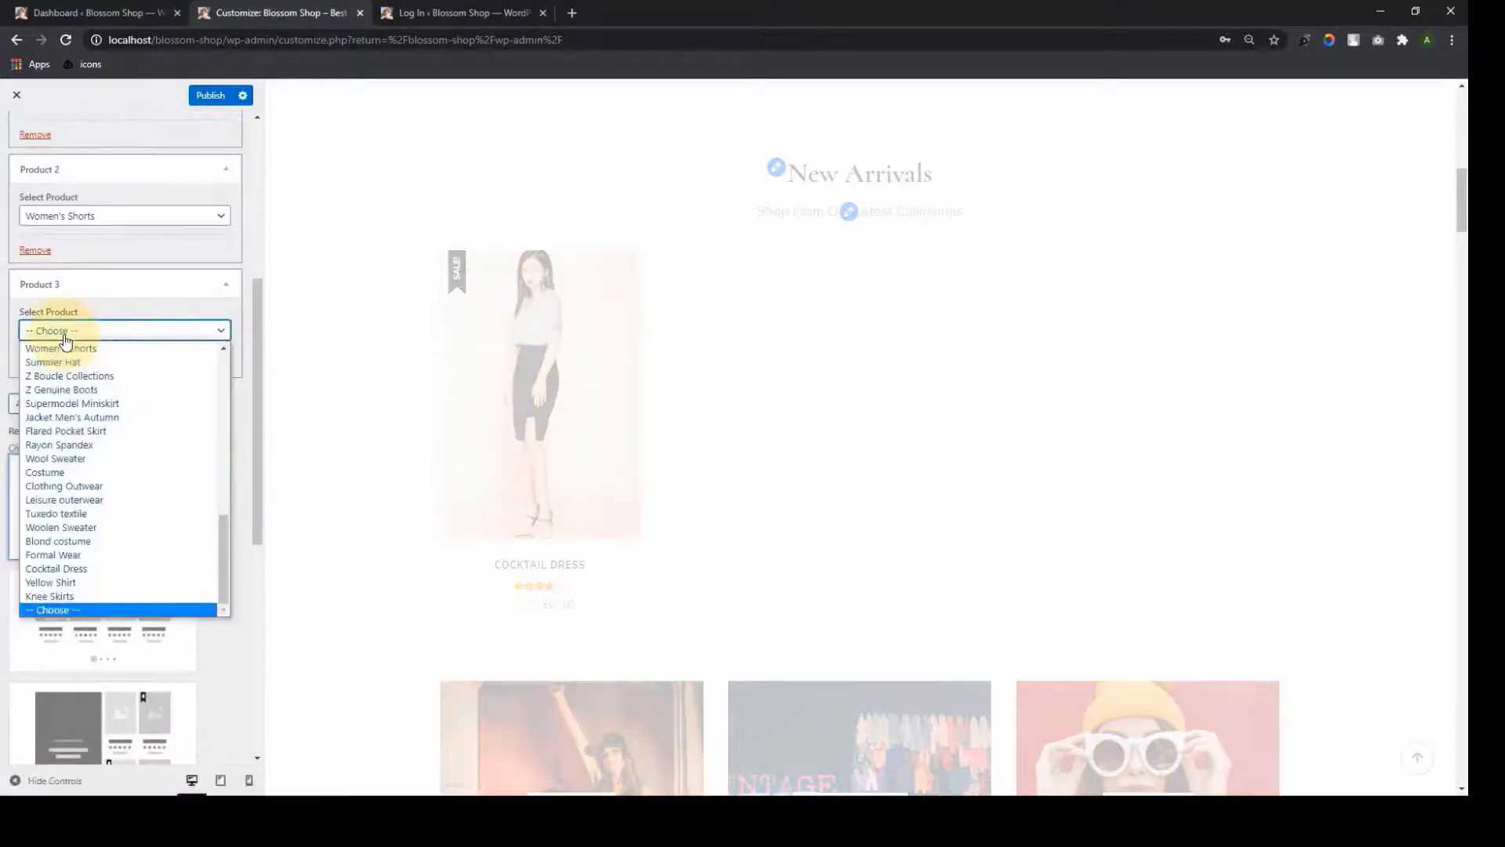
click(75, 554)
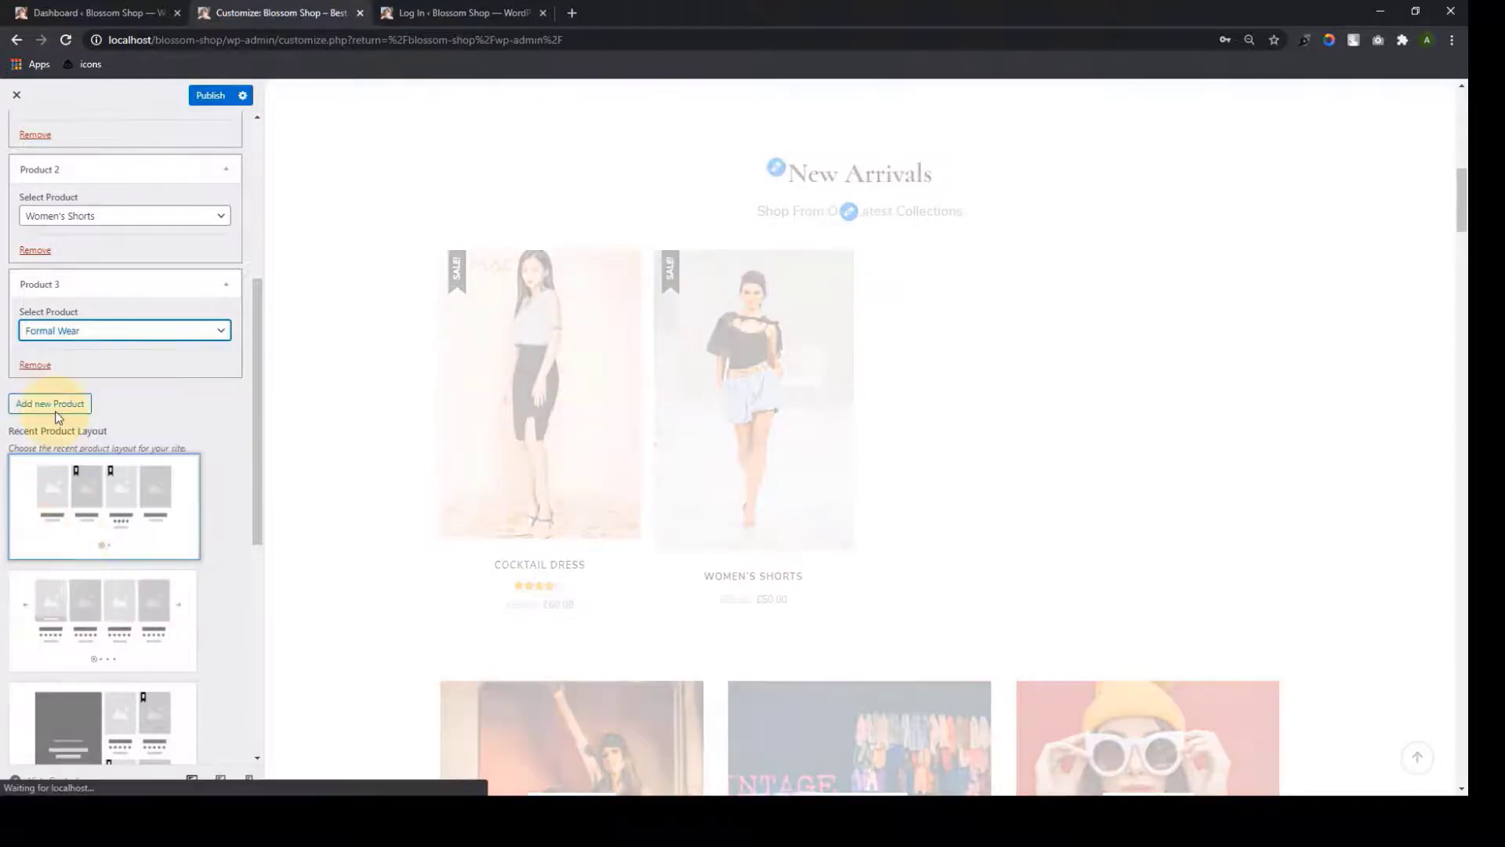
scroll(47, 407, down, 2)
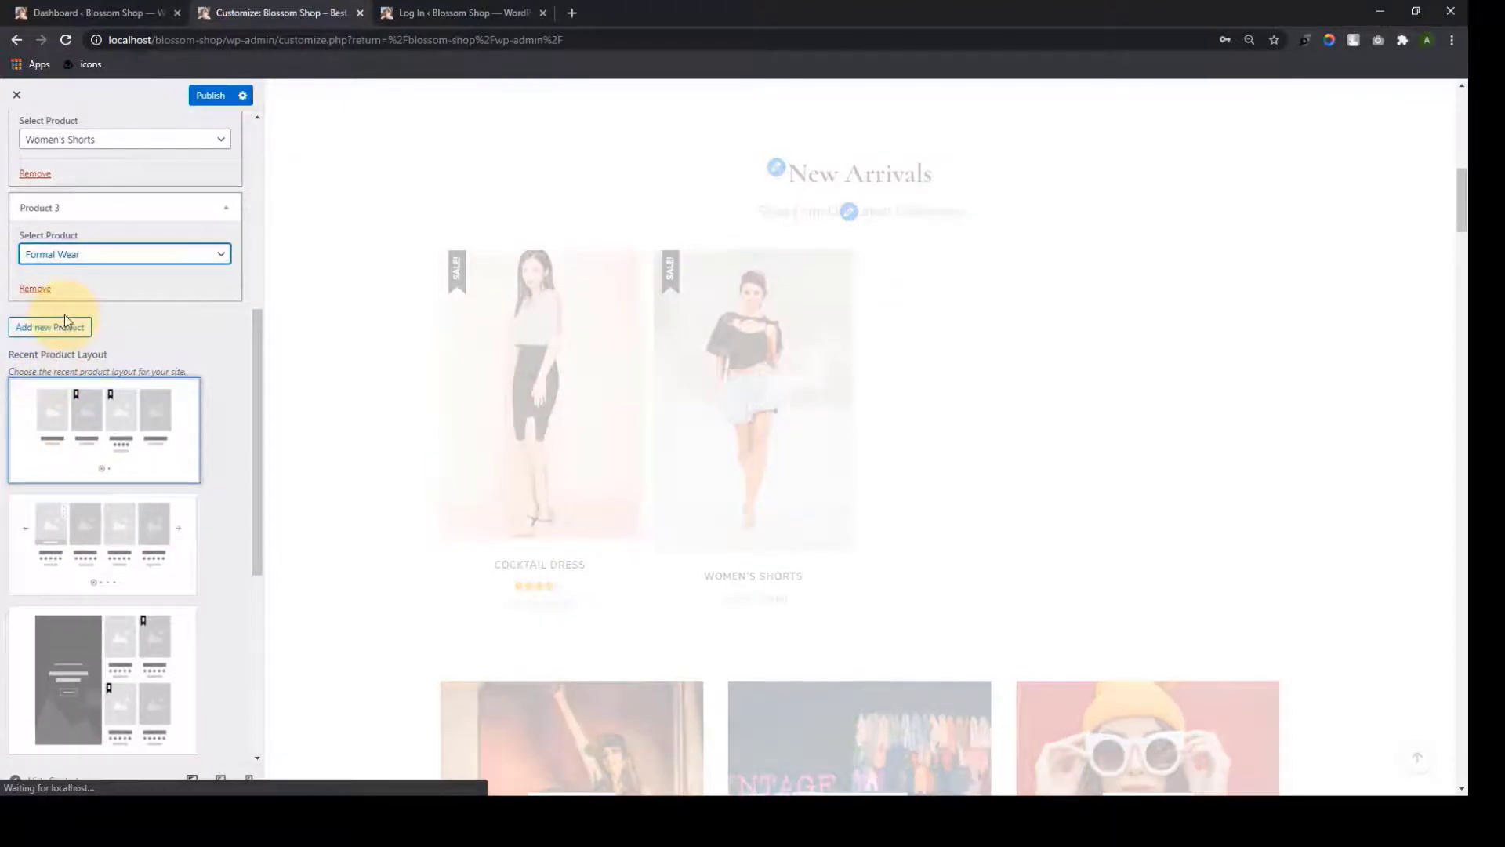
click(67, 323)
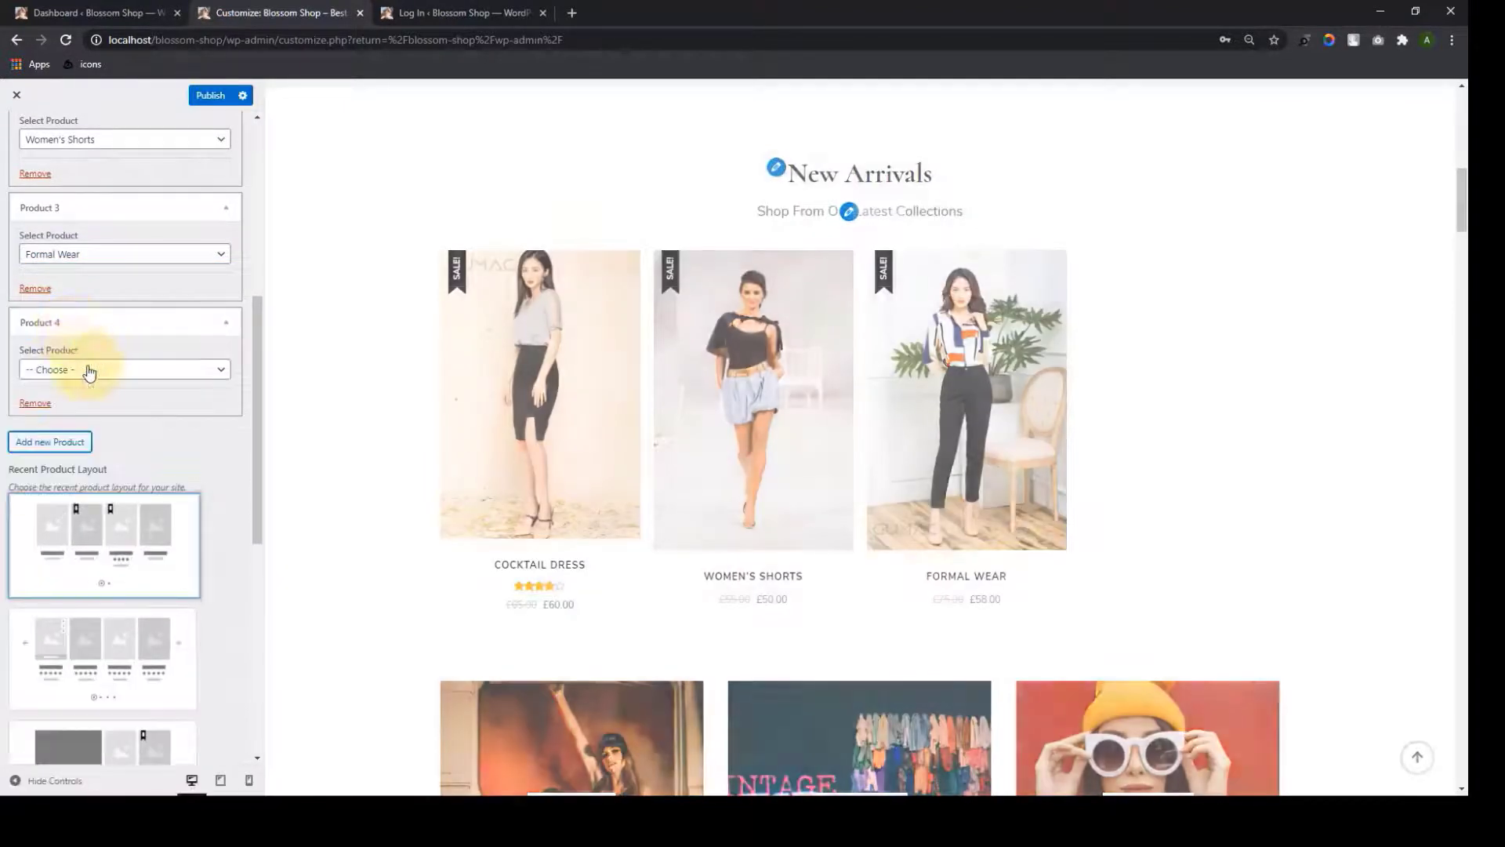
click(89, 372)
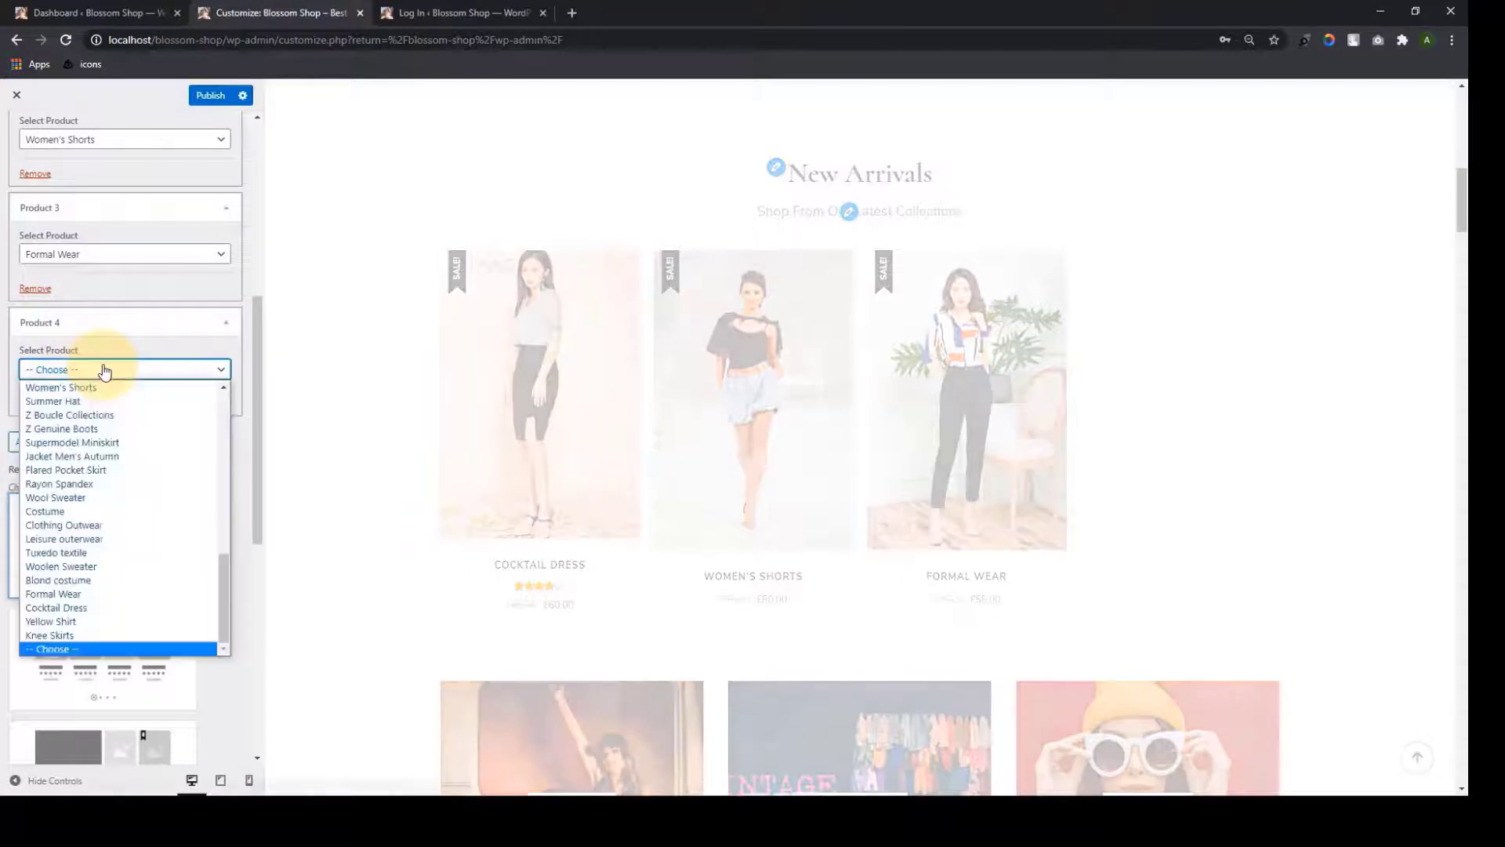
click(91, 443)
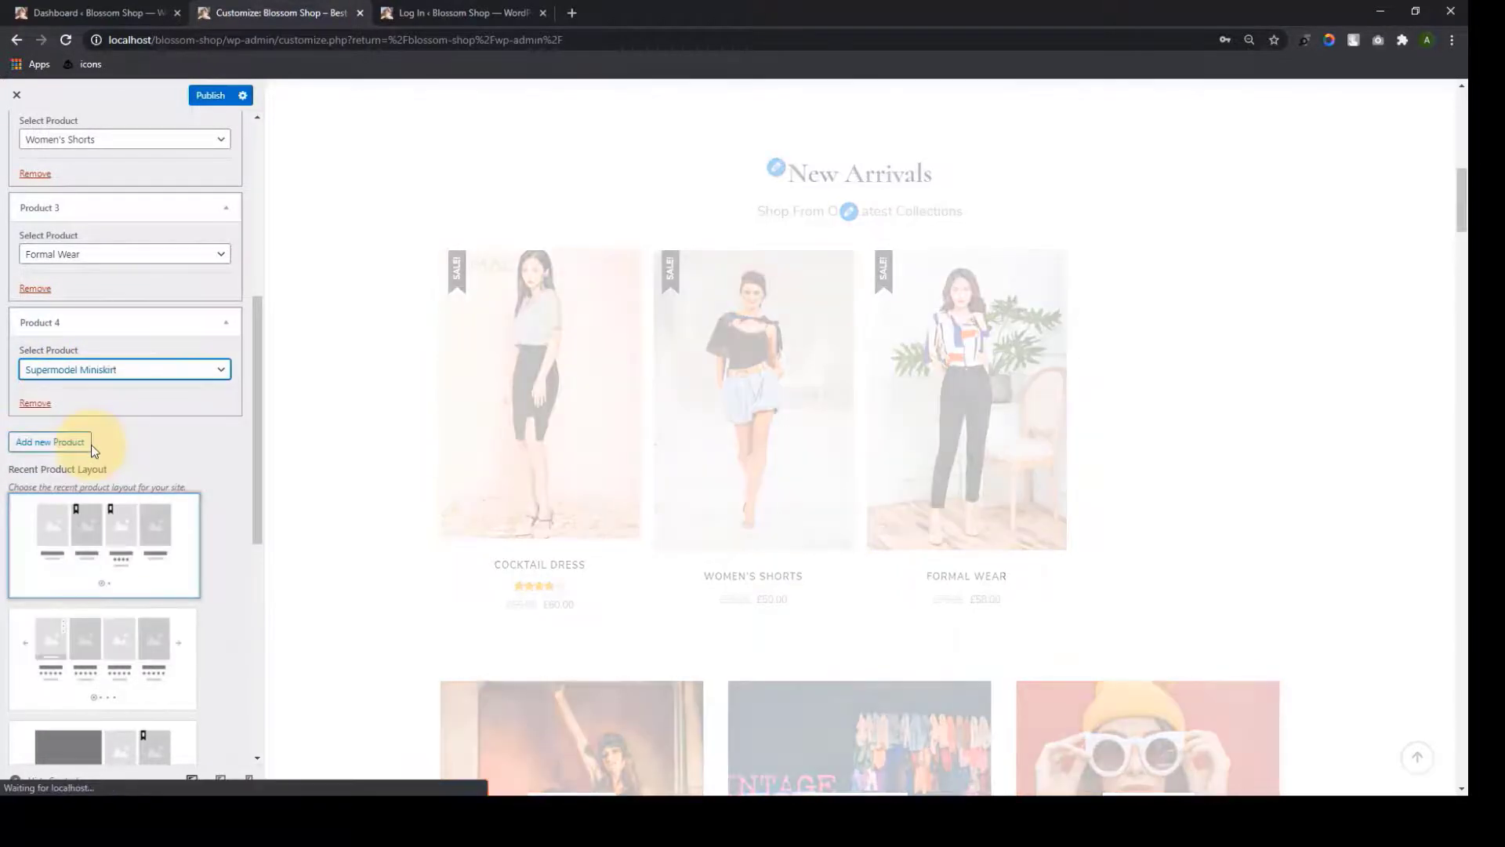
scroll(102, 445, up, 3)
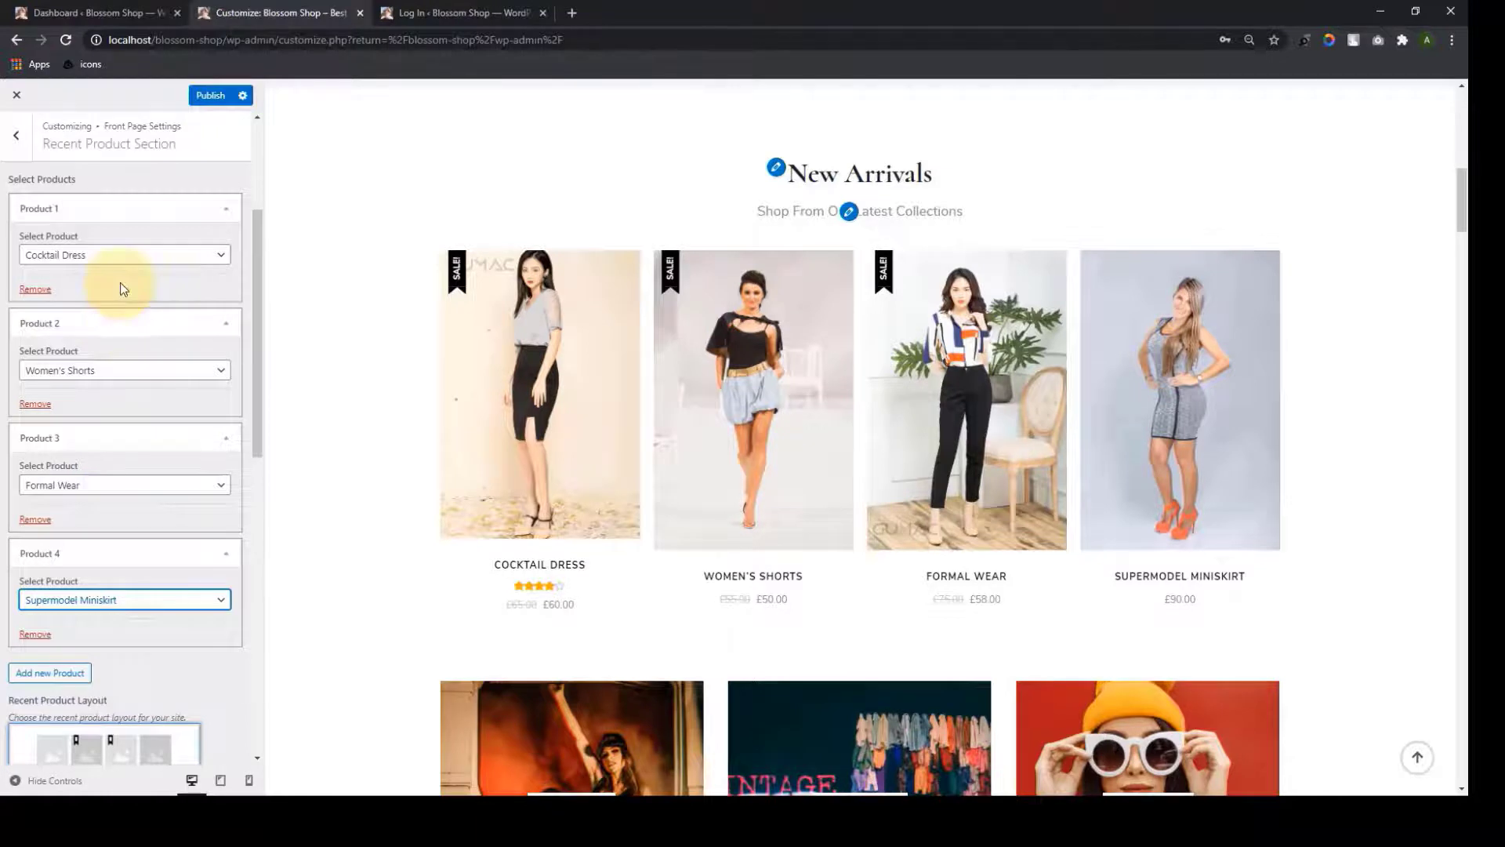
scroll(49, 570, down, 1)
scroll(45, 559, up, 5)
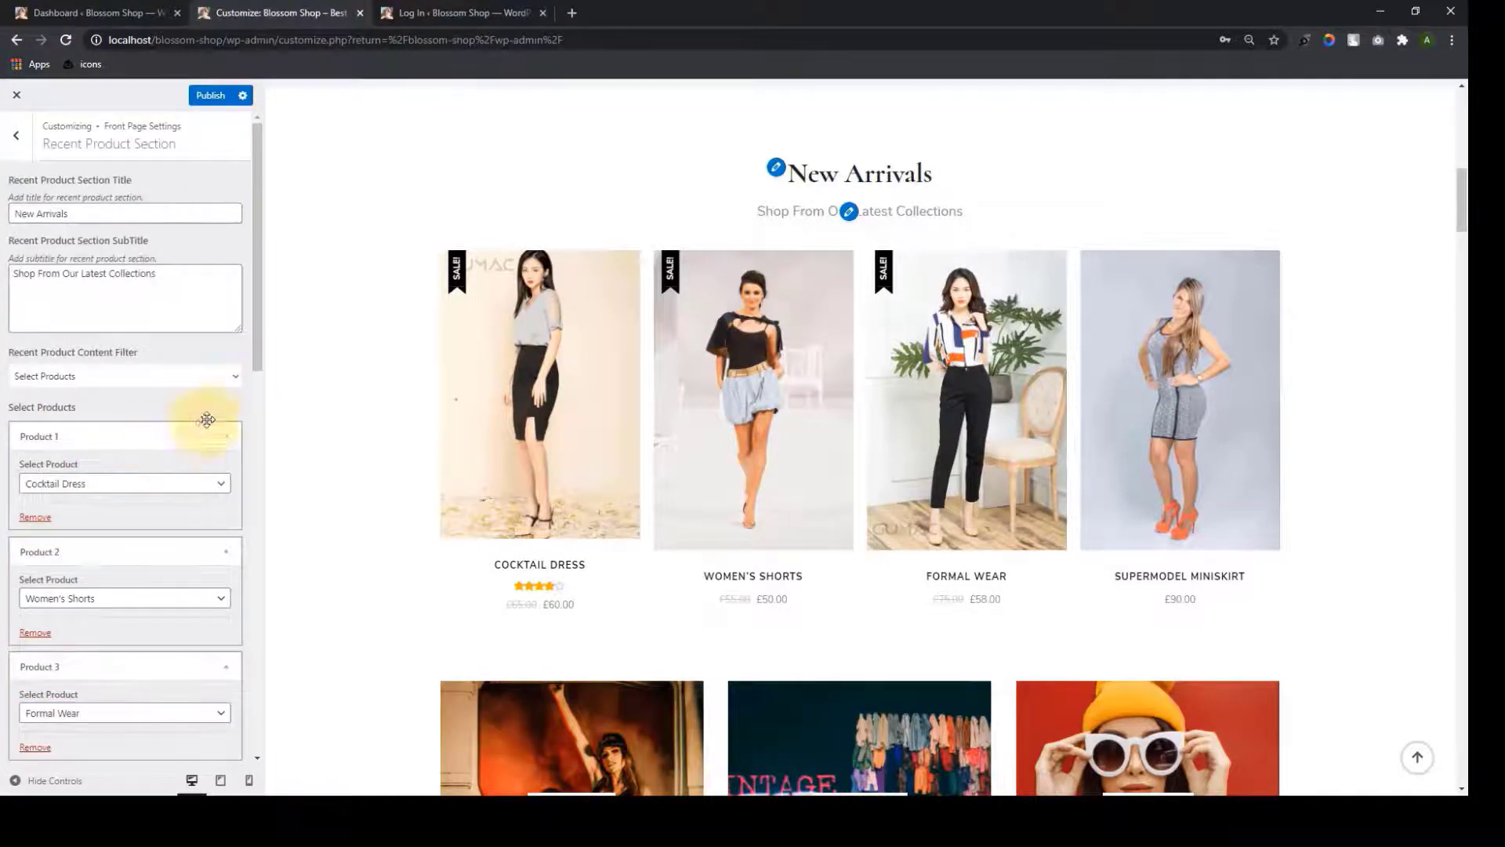
Set the Recent Product Content Filter to Product Category using the Formal Wear category
click(238, 376)
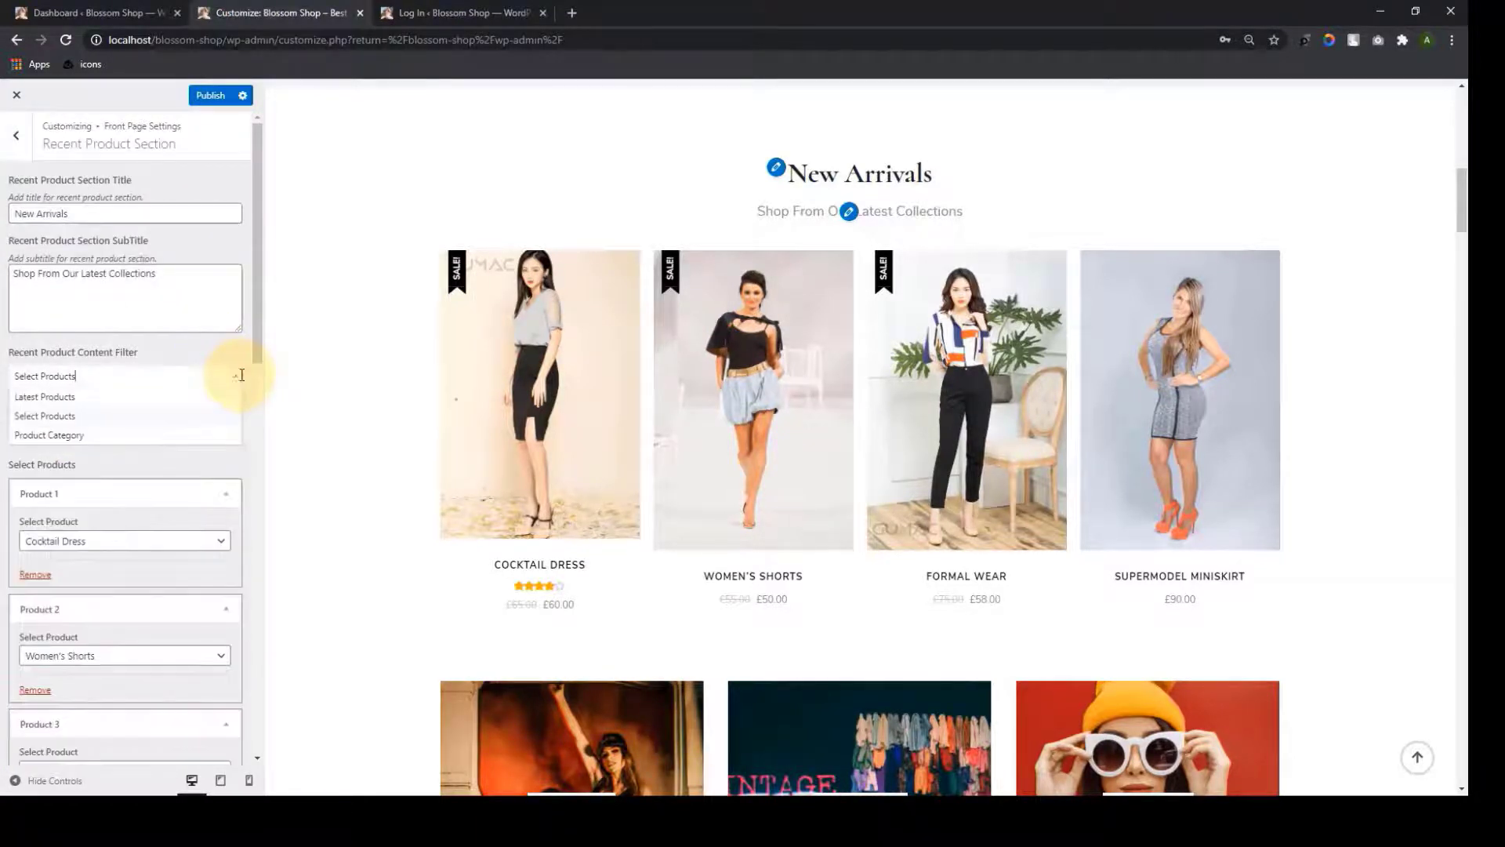
click(85, 435)
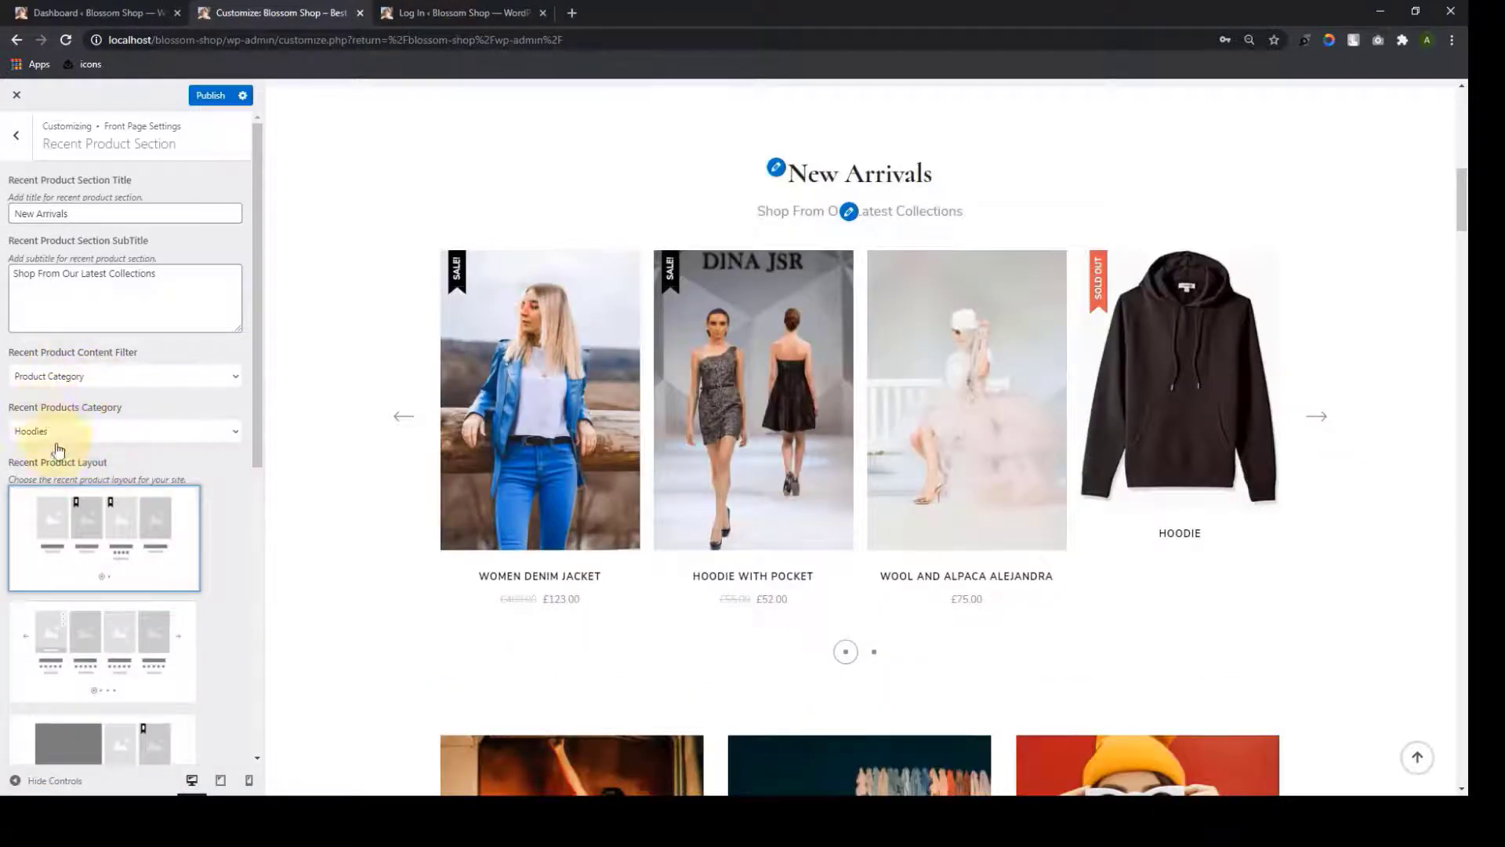
click(235, 432)
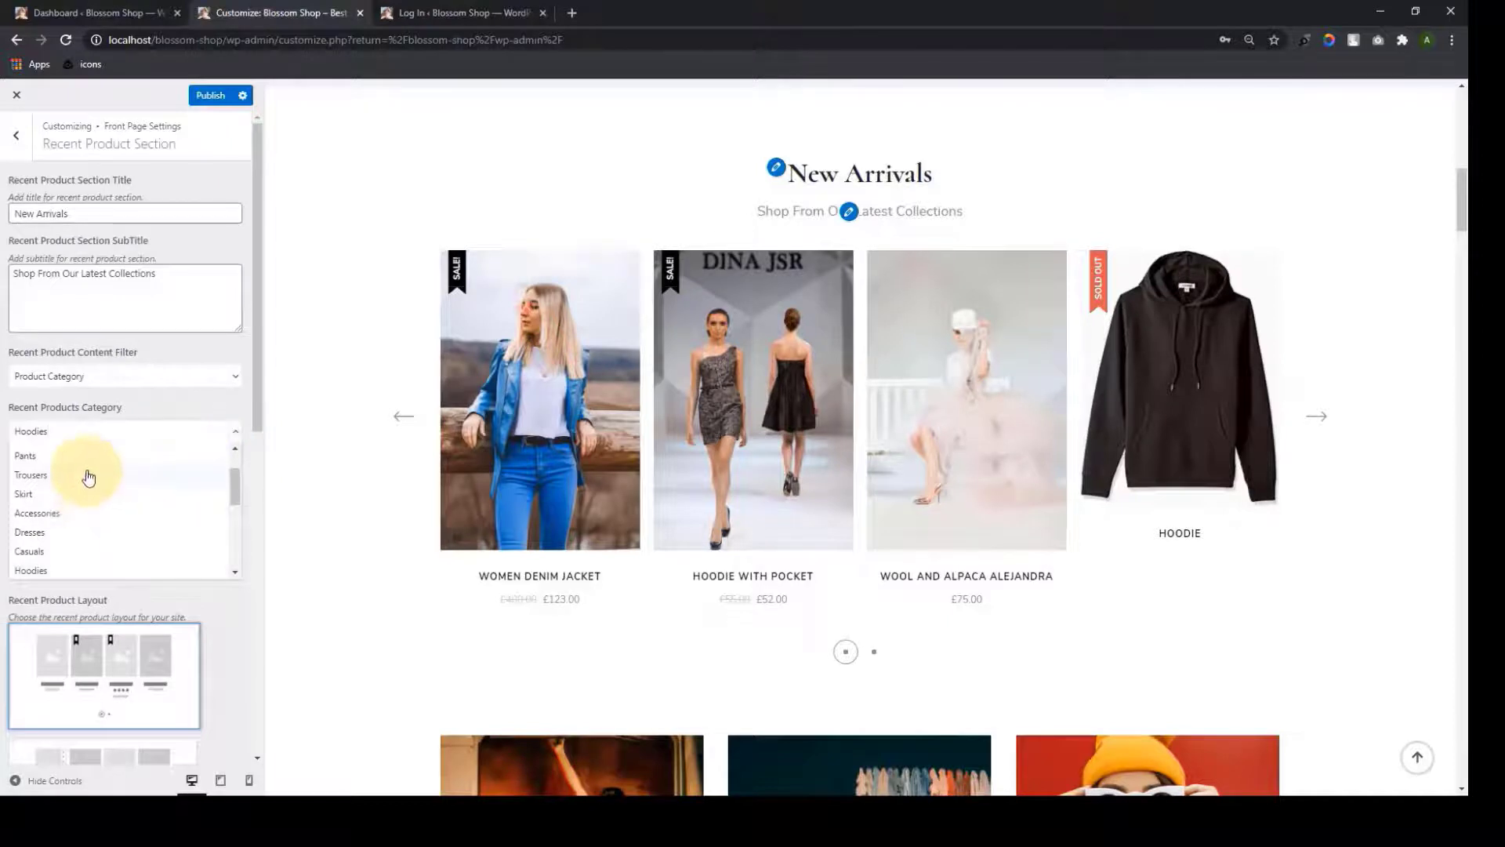
scroll(86, 502, down, 2)
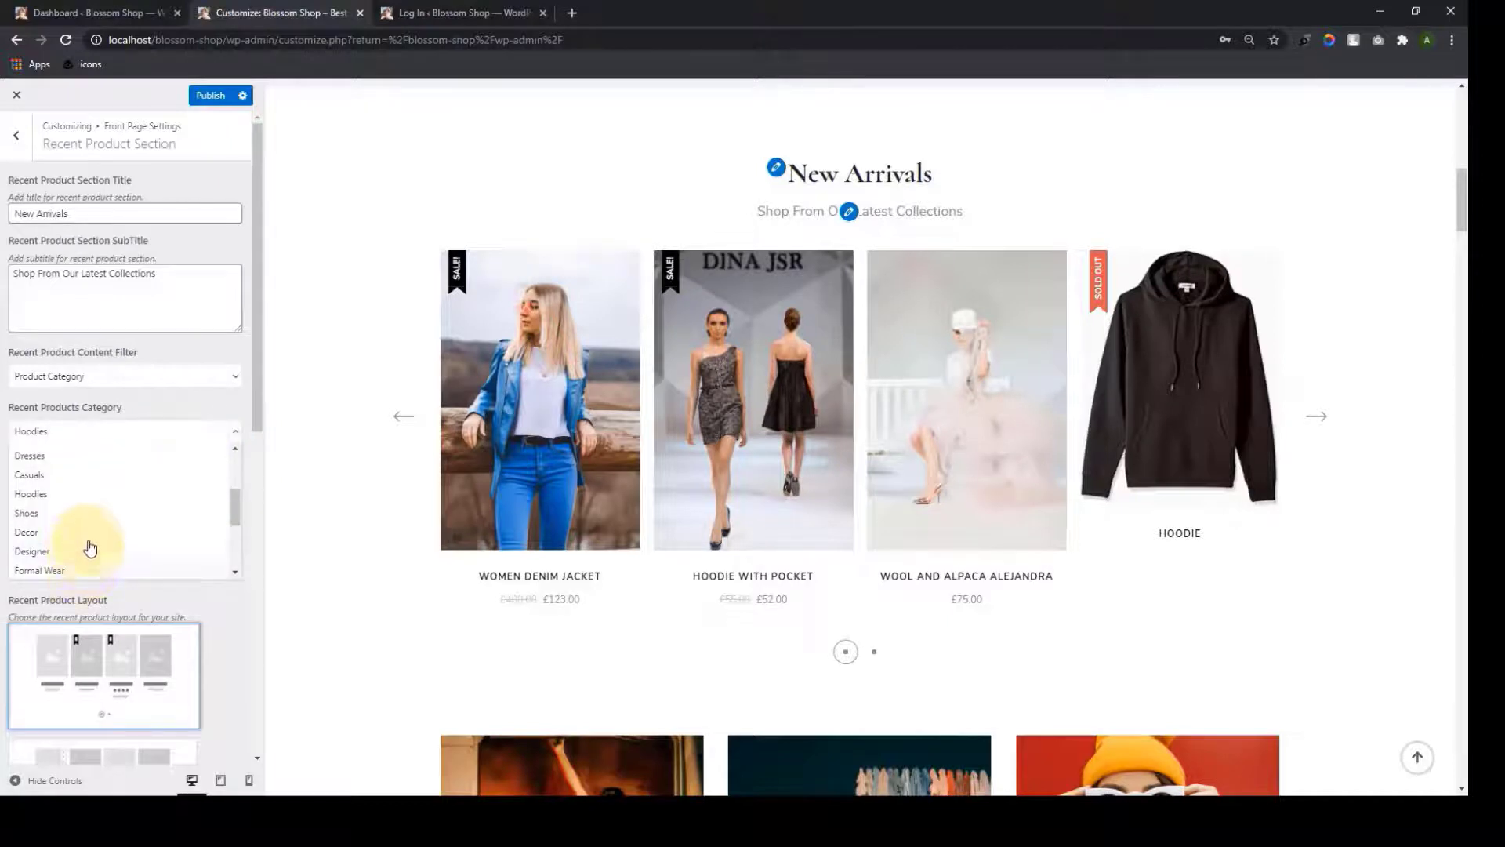
click(87, 569)
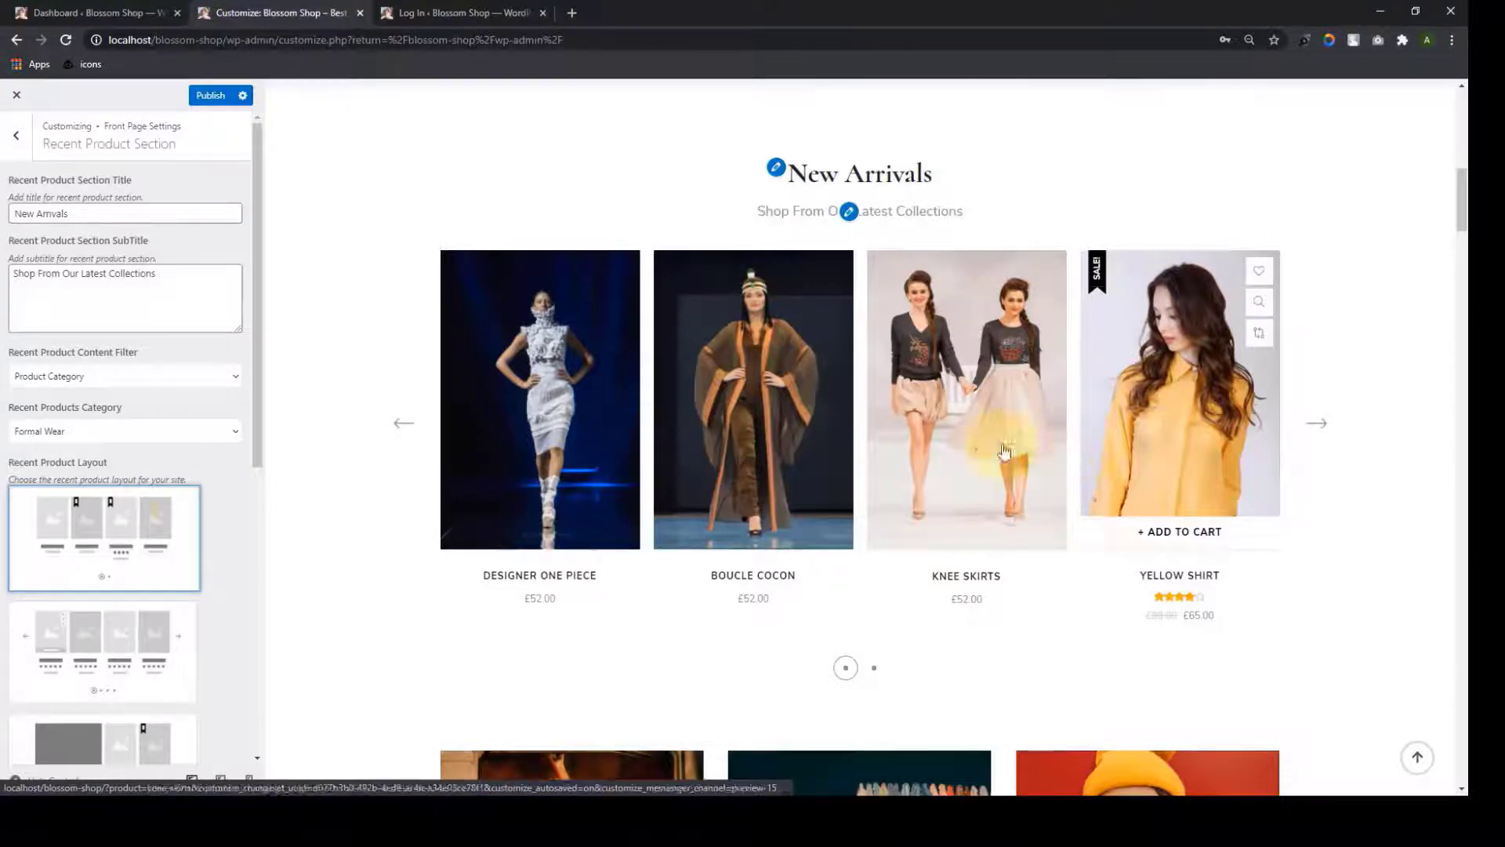
click(228, 380)
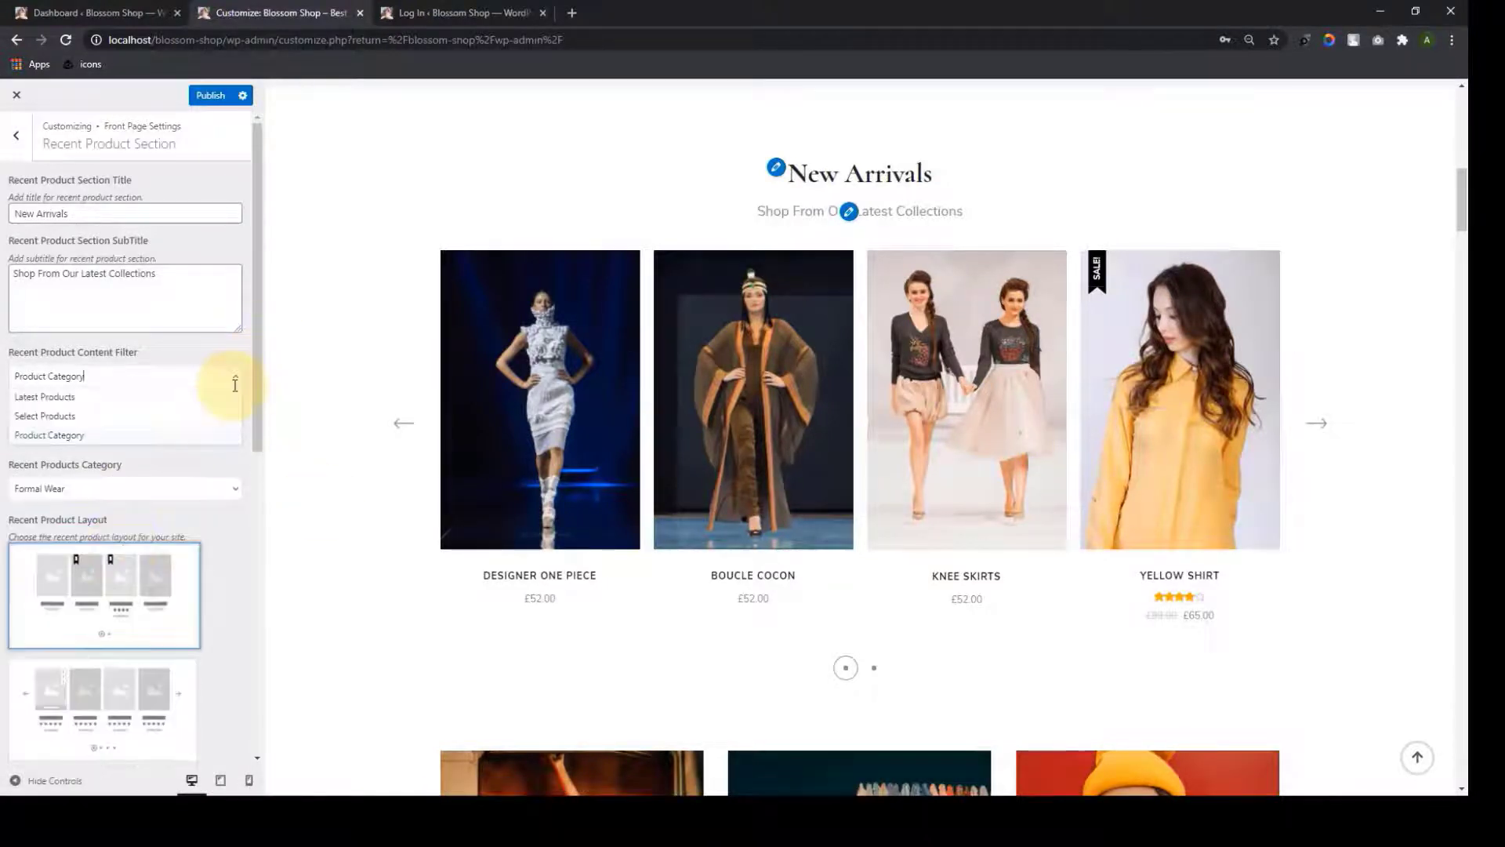
Set the New Arrivals content filter back to Latest Products
click(141, 398)
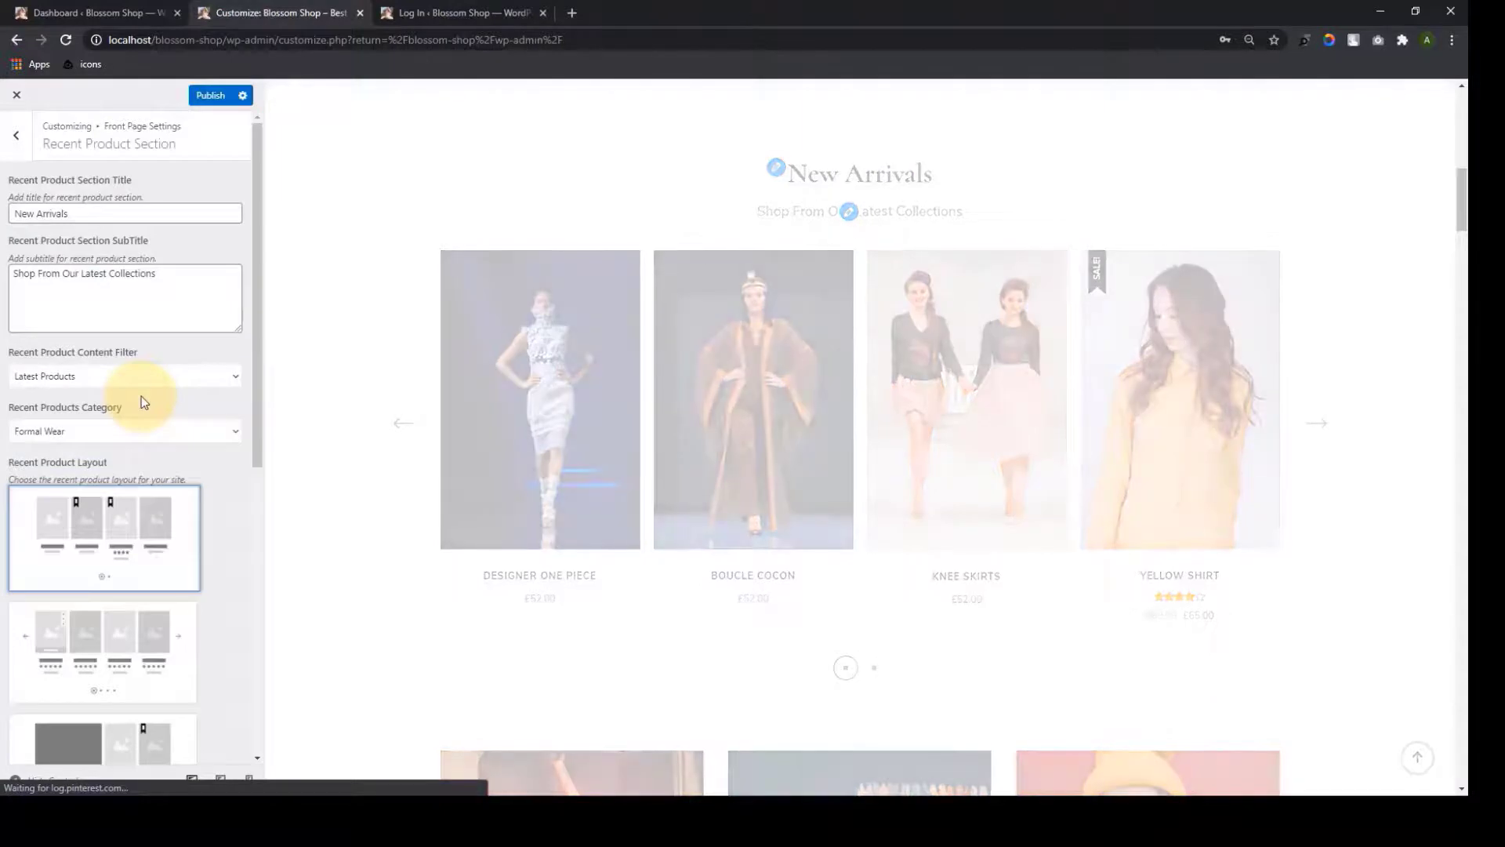
scroll(158, 513, down, 1)
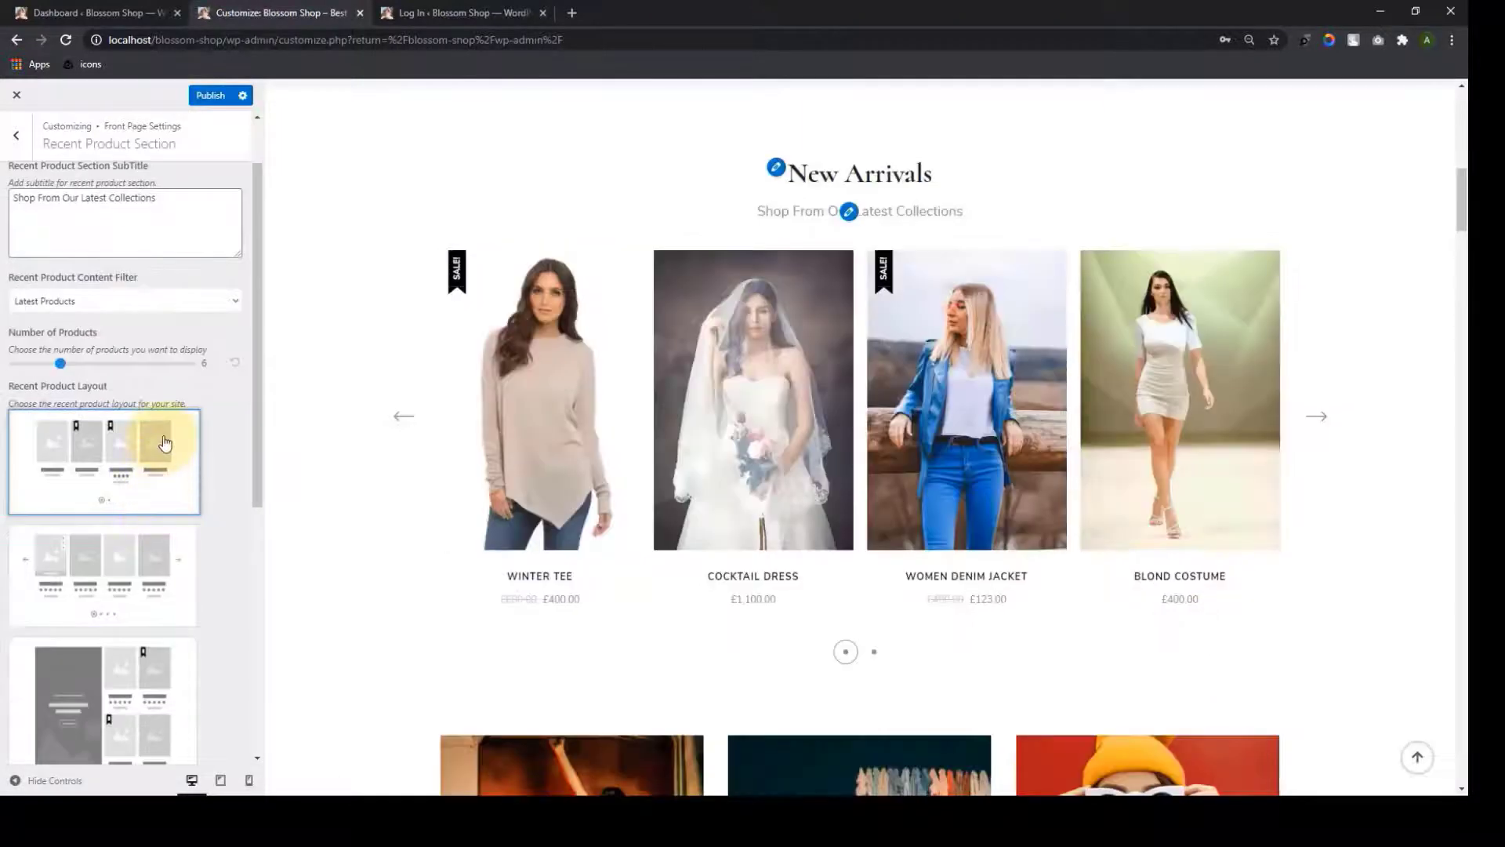
scroll(165, 442, up, 1)
scroll(155, 477, down, 1)
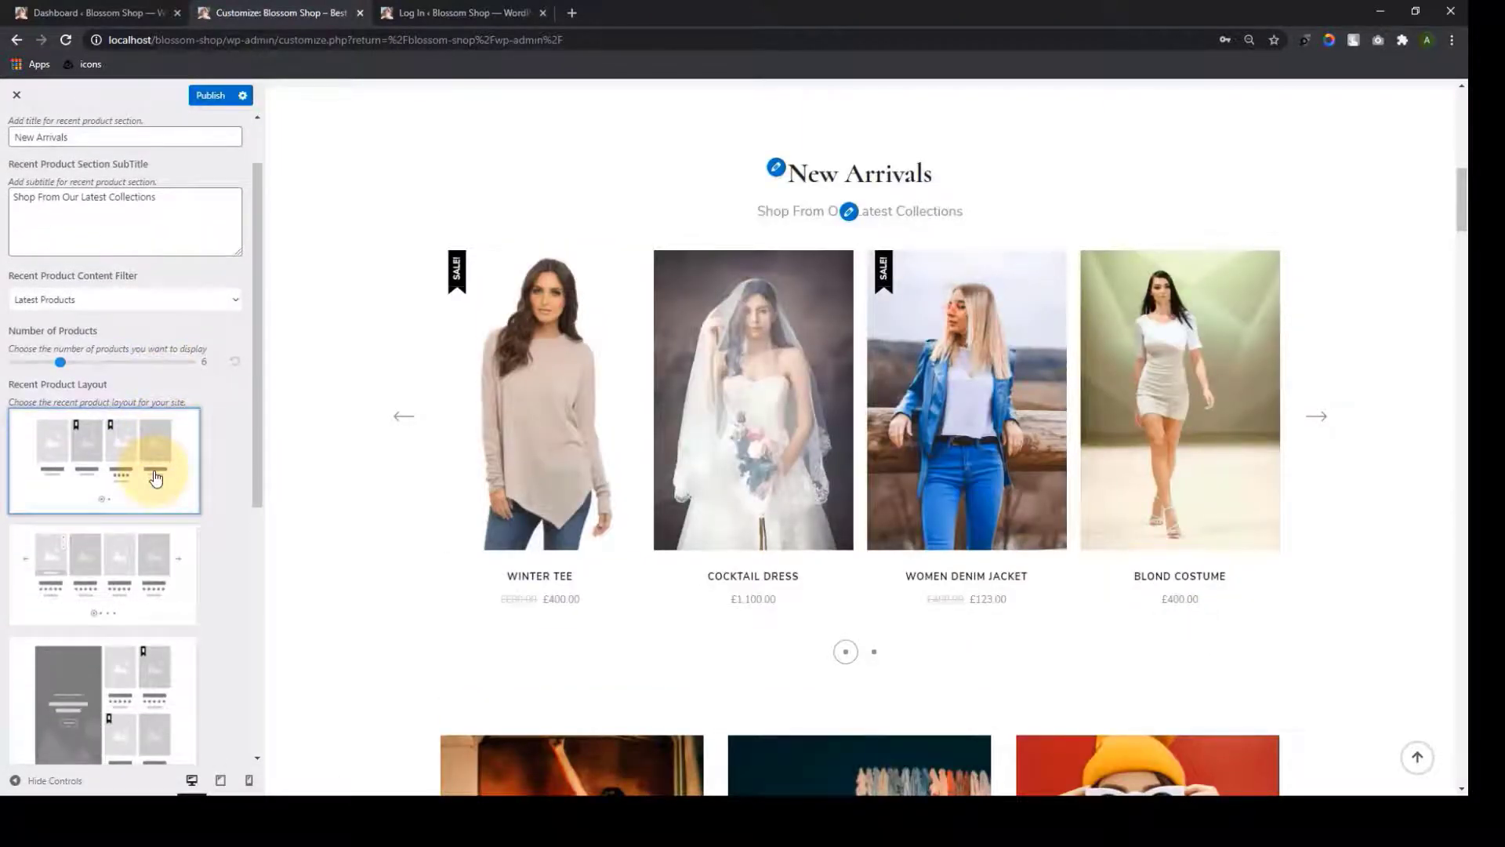
scroll(156, 478, down, 6)
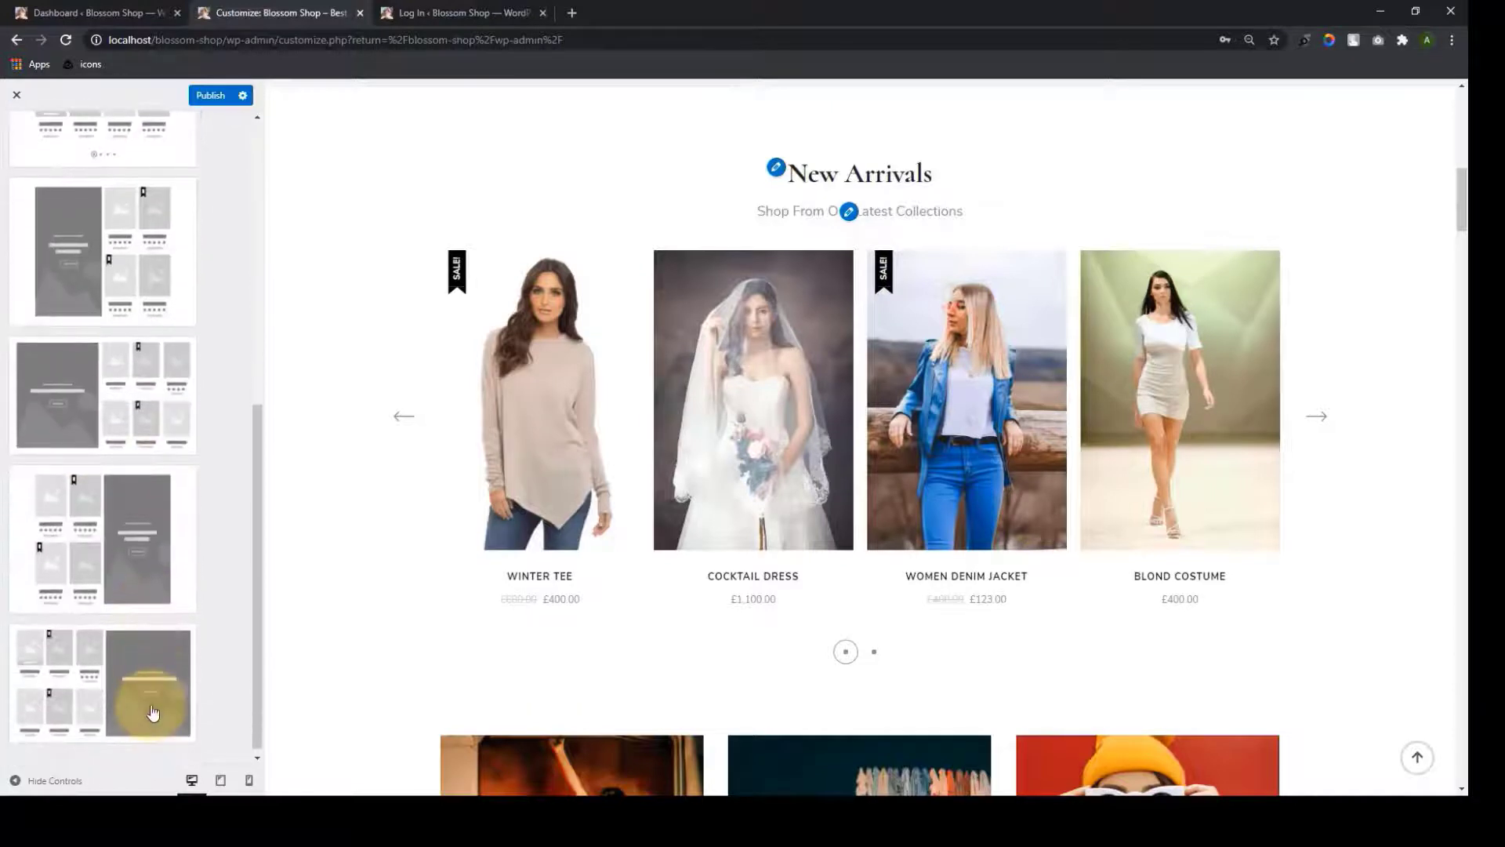
scroll(154, 698, up, 3)
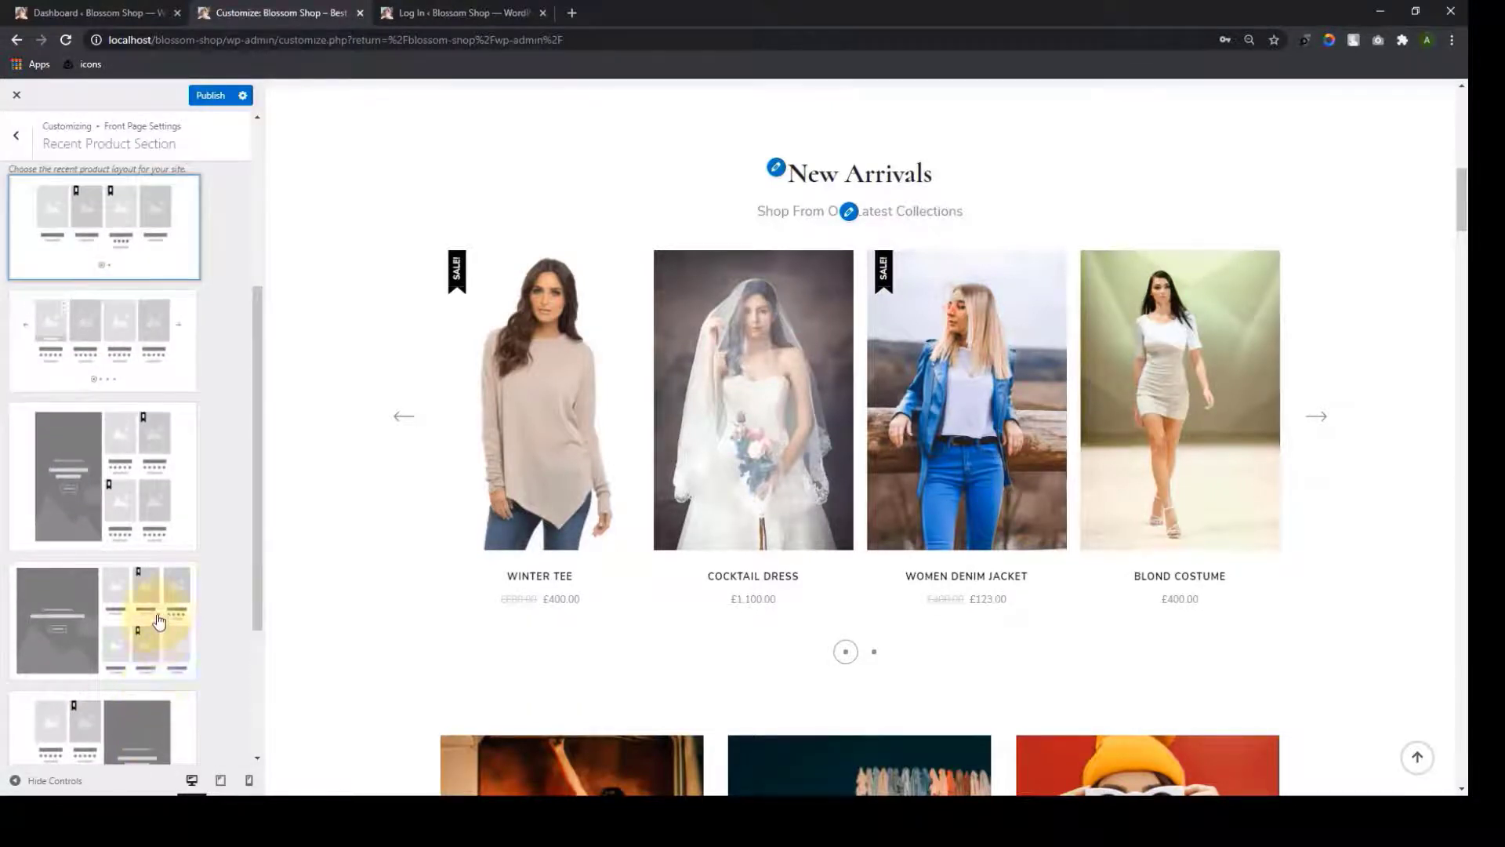
scroll(159, 620, down, 3)
scroll(161, 604, up, 1)
Choose the fourth layout with a large banner beside products, keep the current image, and publish
click(121, 520)
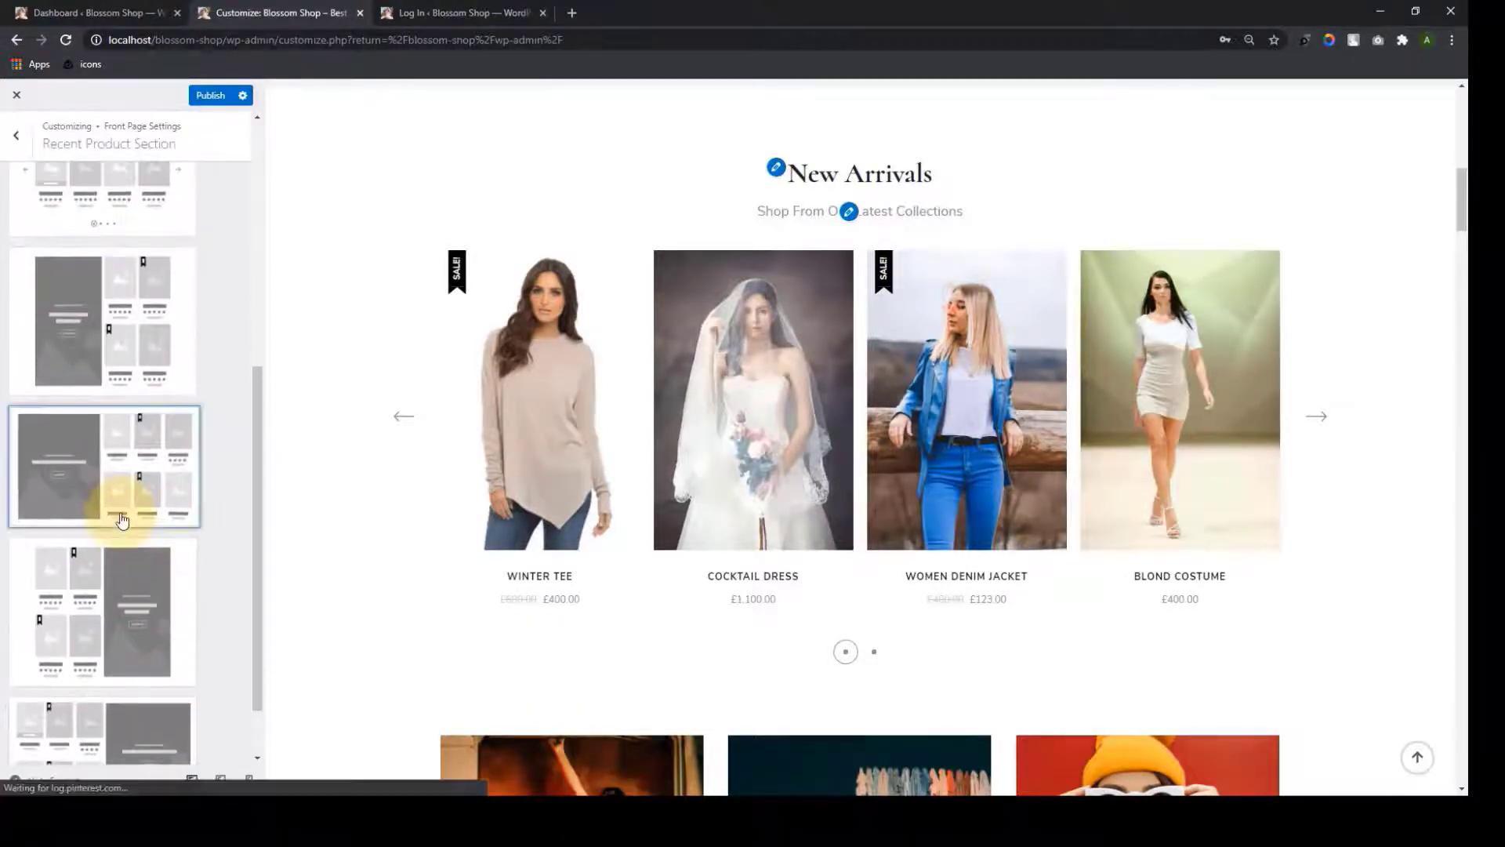
scroll(670, 525, down, 2)
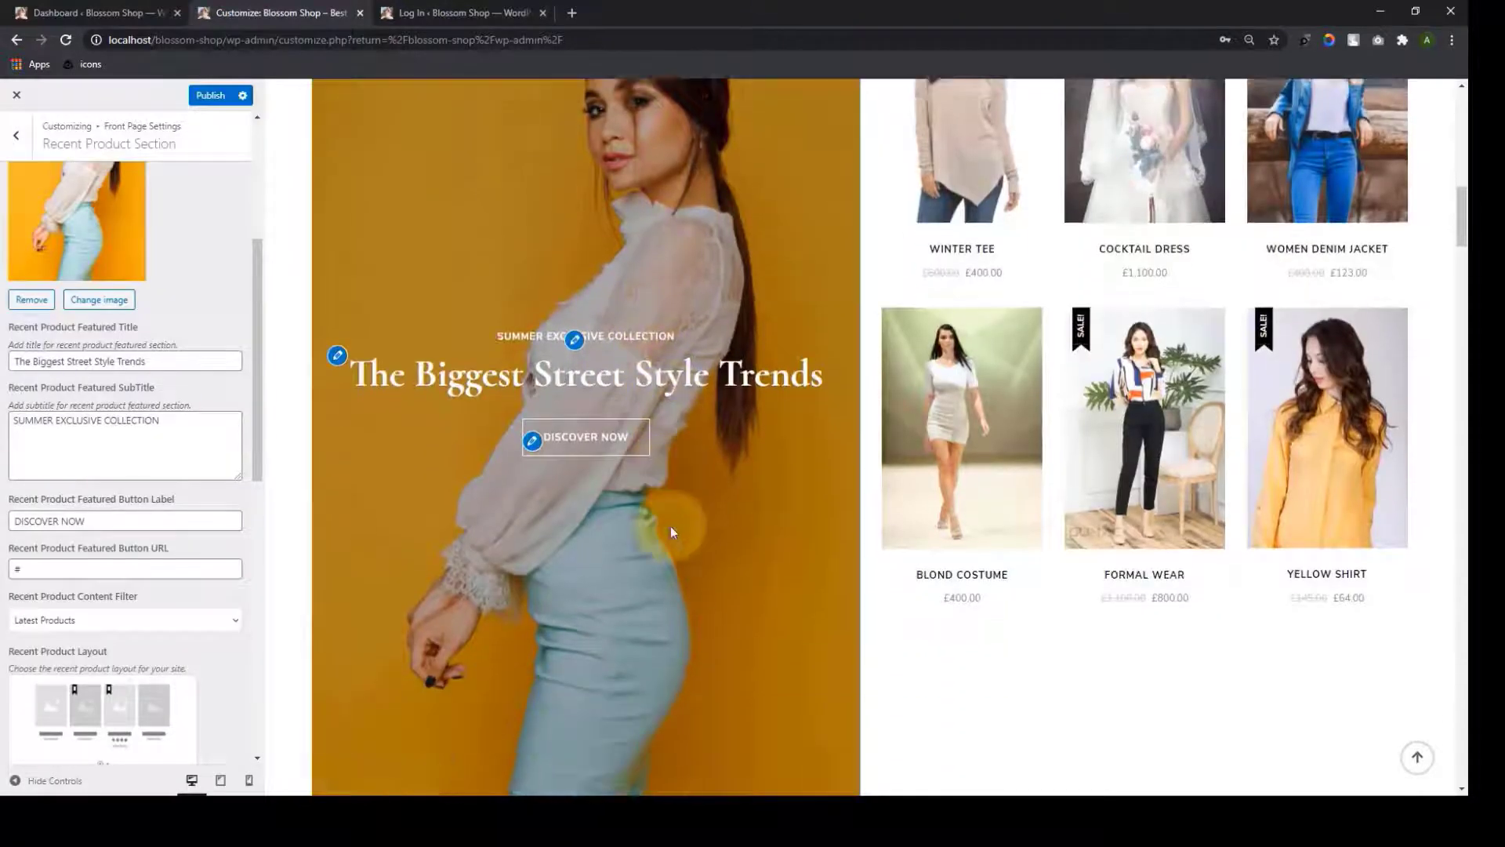
scroll(676, 557, up, 2)
scroll(166, 416, up, 2)
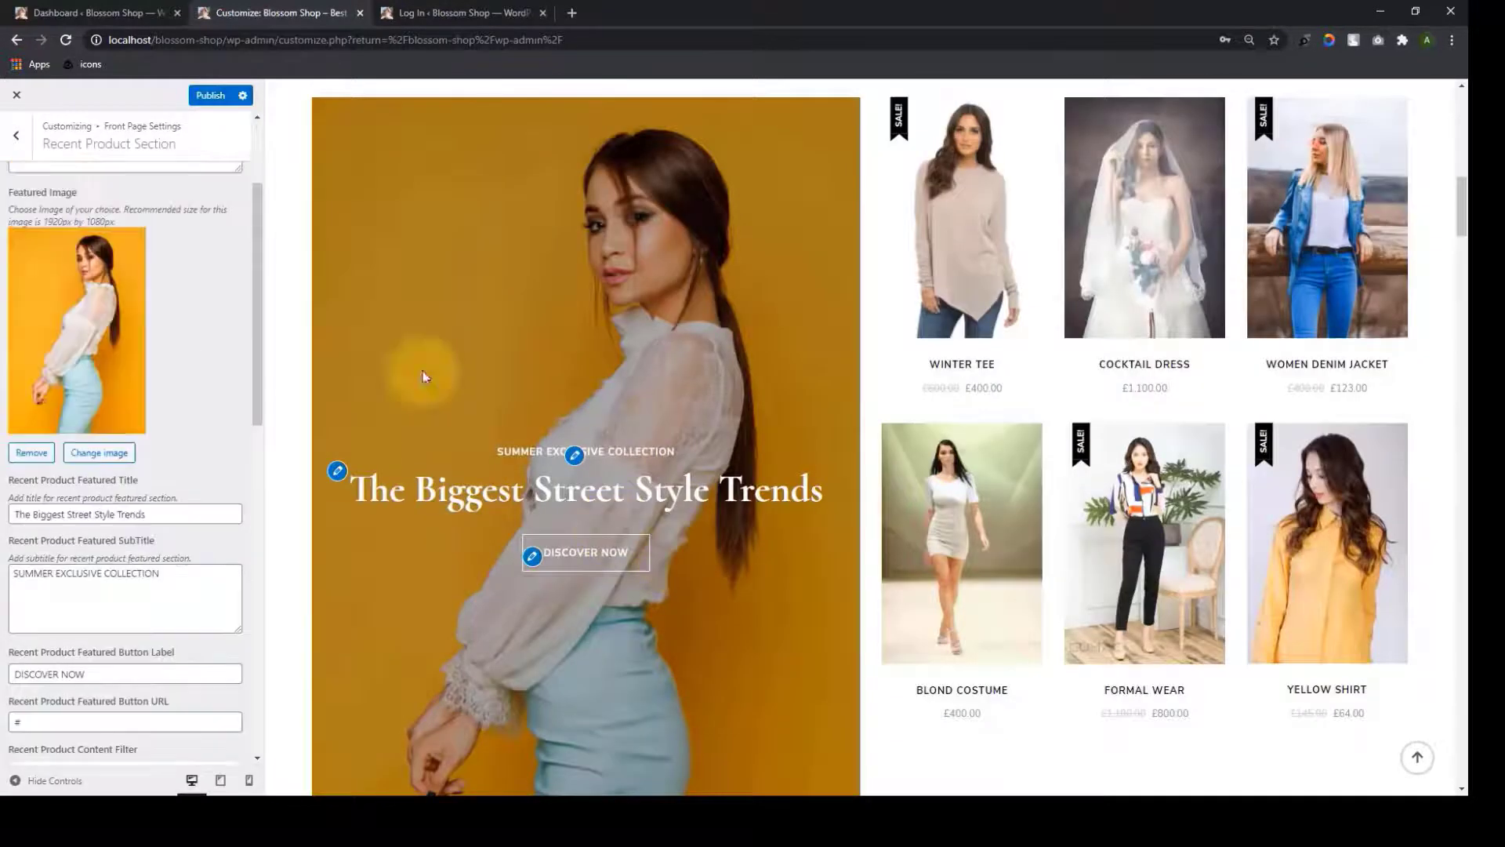
click(121, 460)
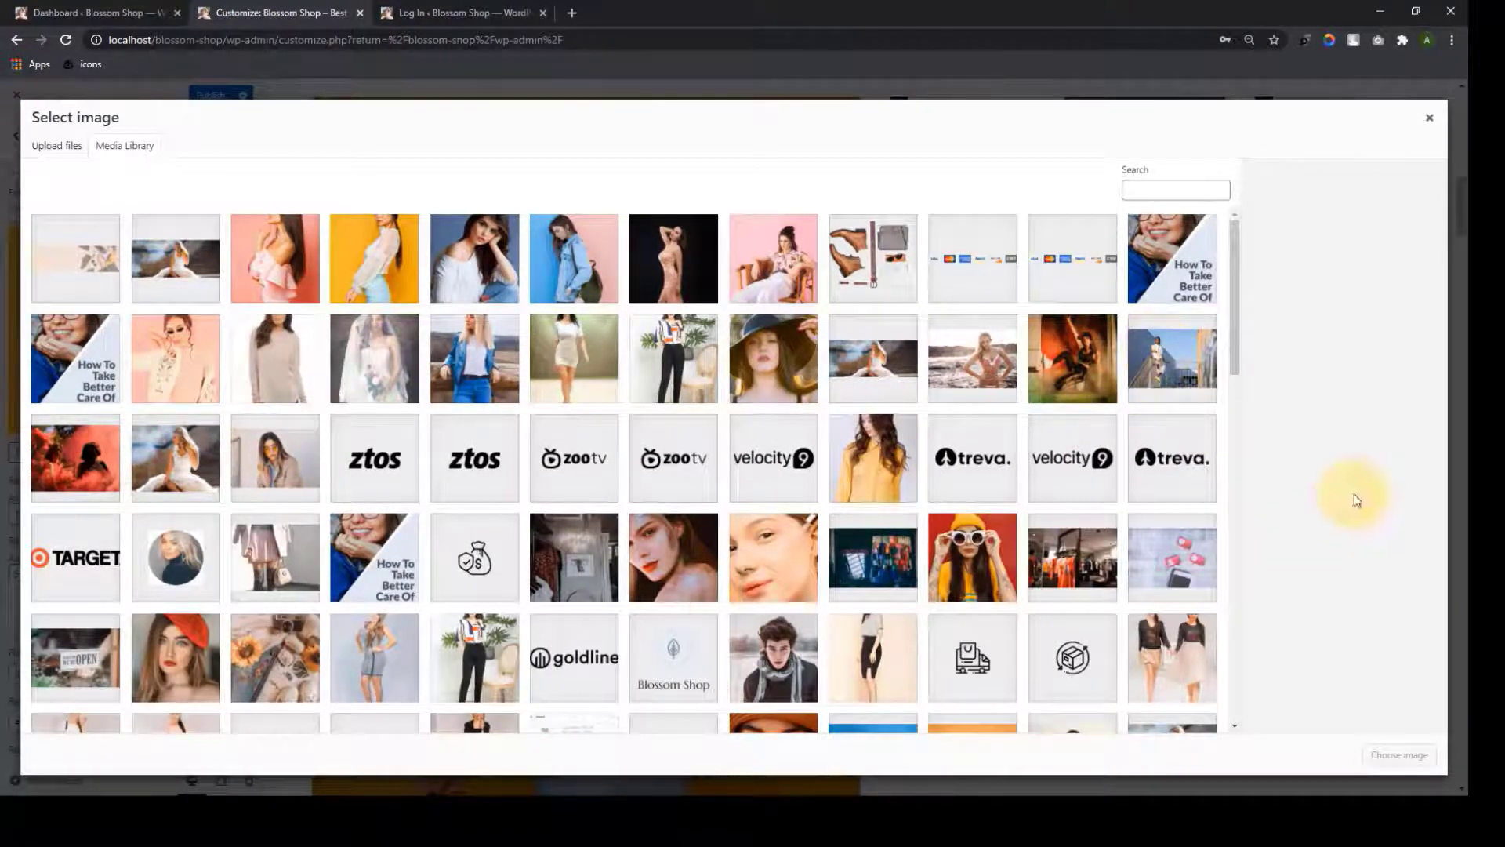
click(1429, 119)
scroll(699, 477, down, 7)
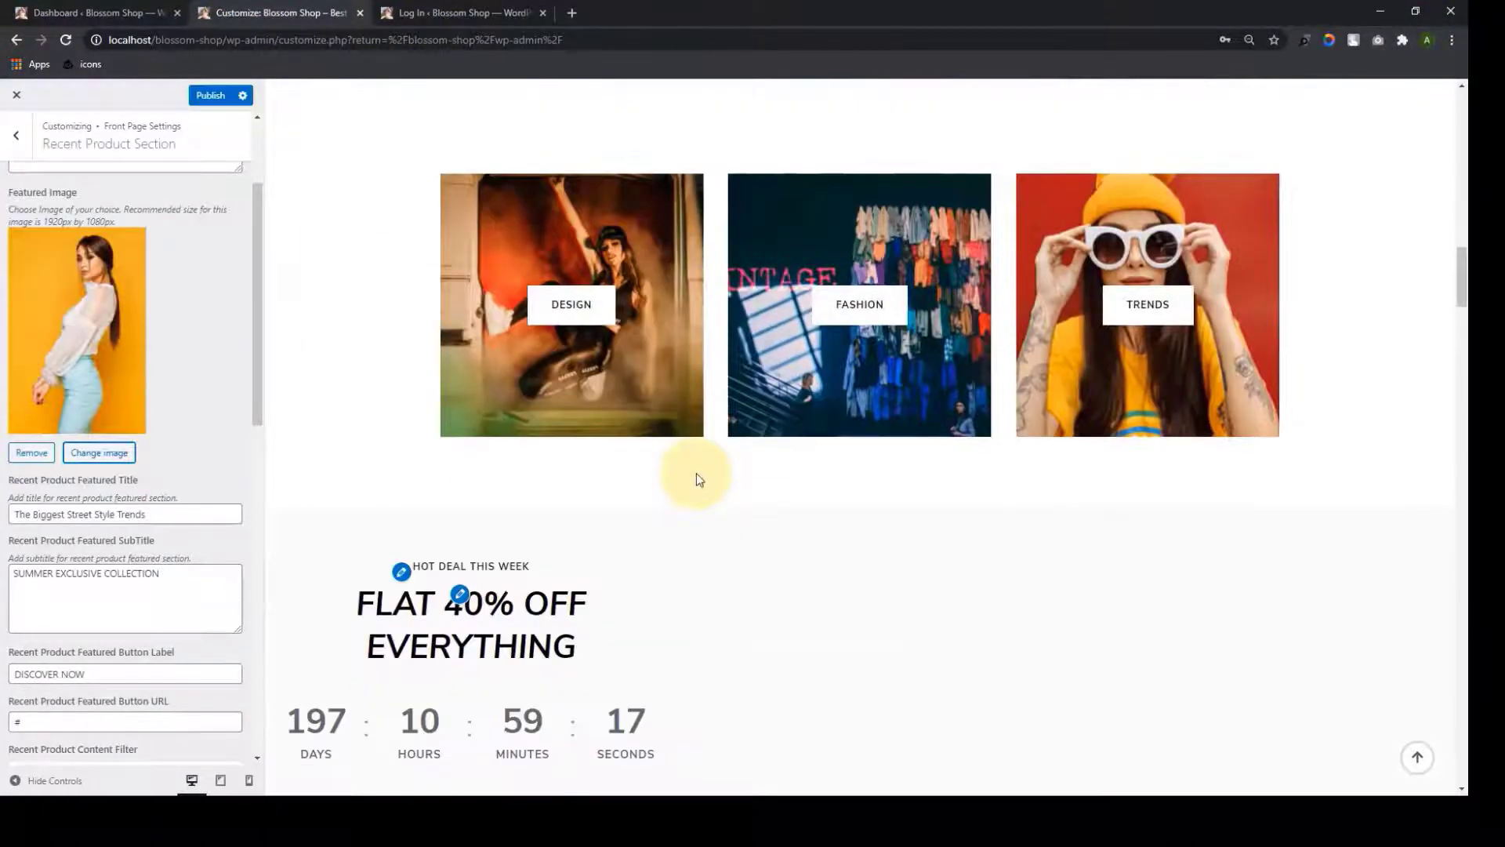
scroll(698, 478, up, 3)
scroll(241, 451, up, 2)
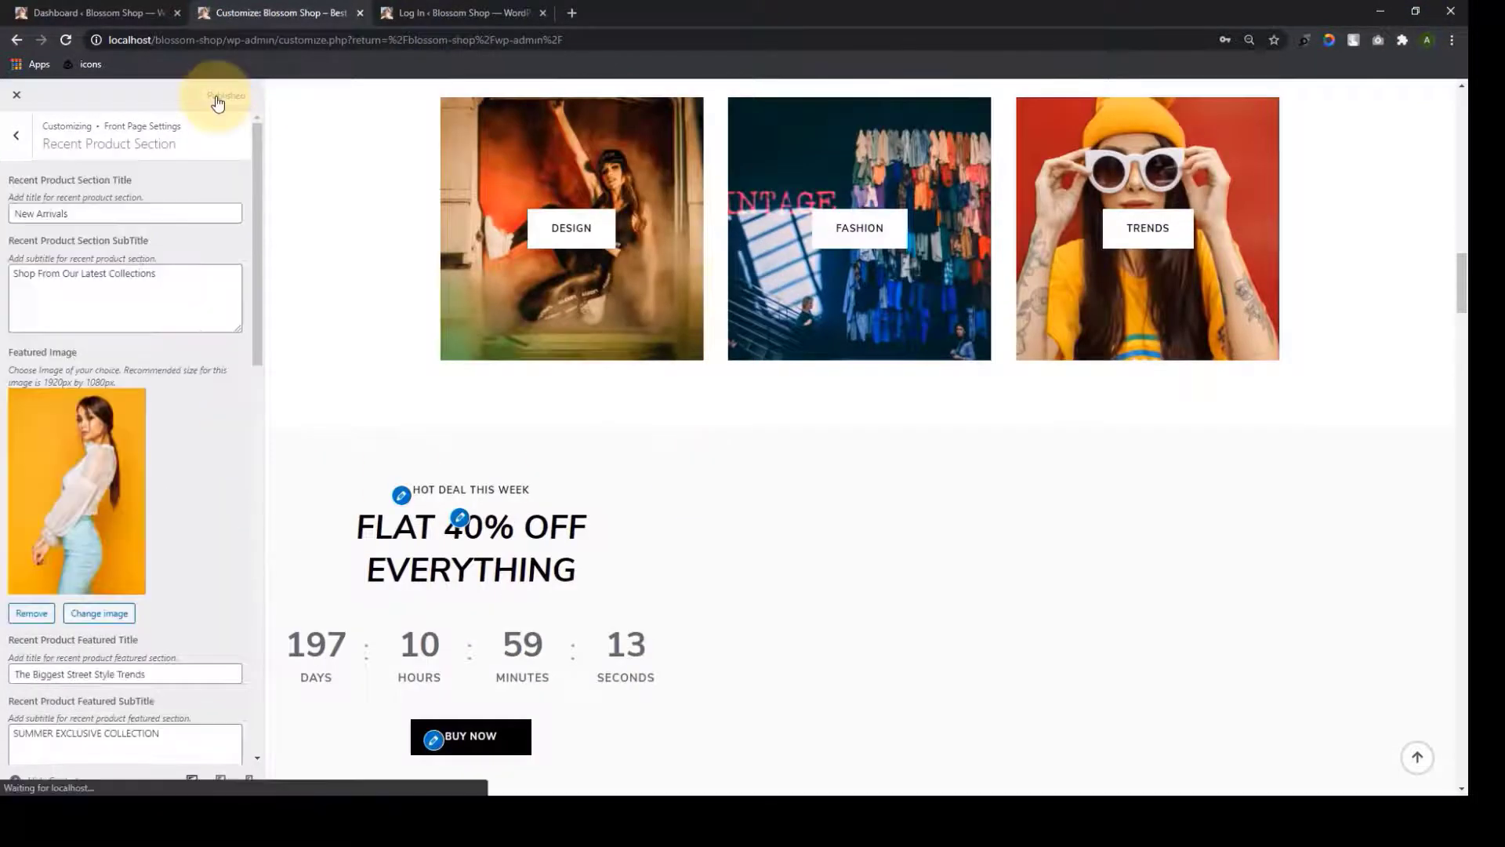
click(210, 95)
Open the Featured Section and set its Featured Content Type to Custom
click(16, 135)
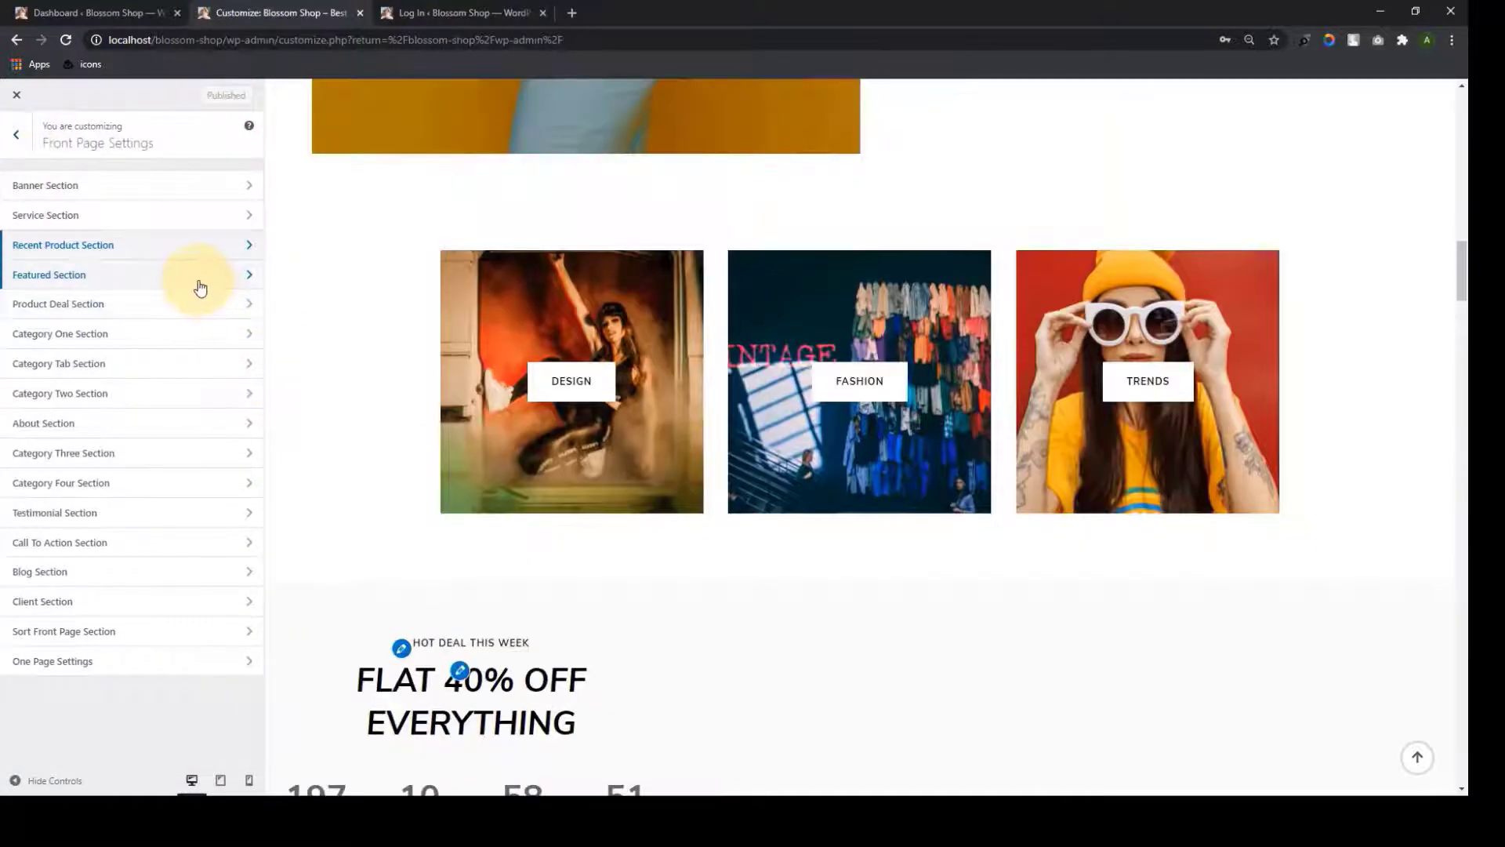
click(200, 287)
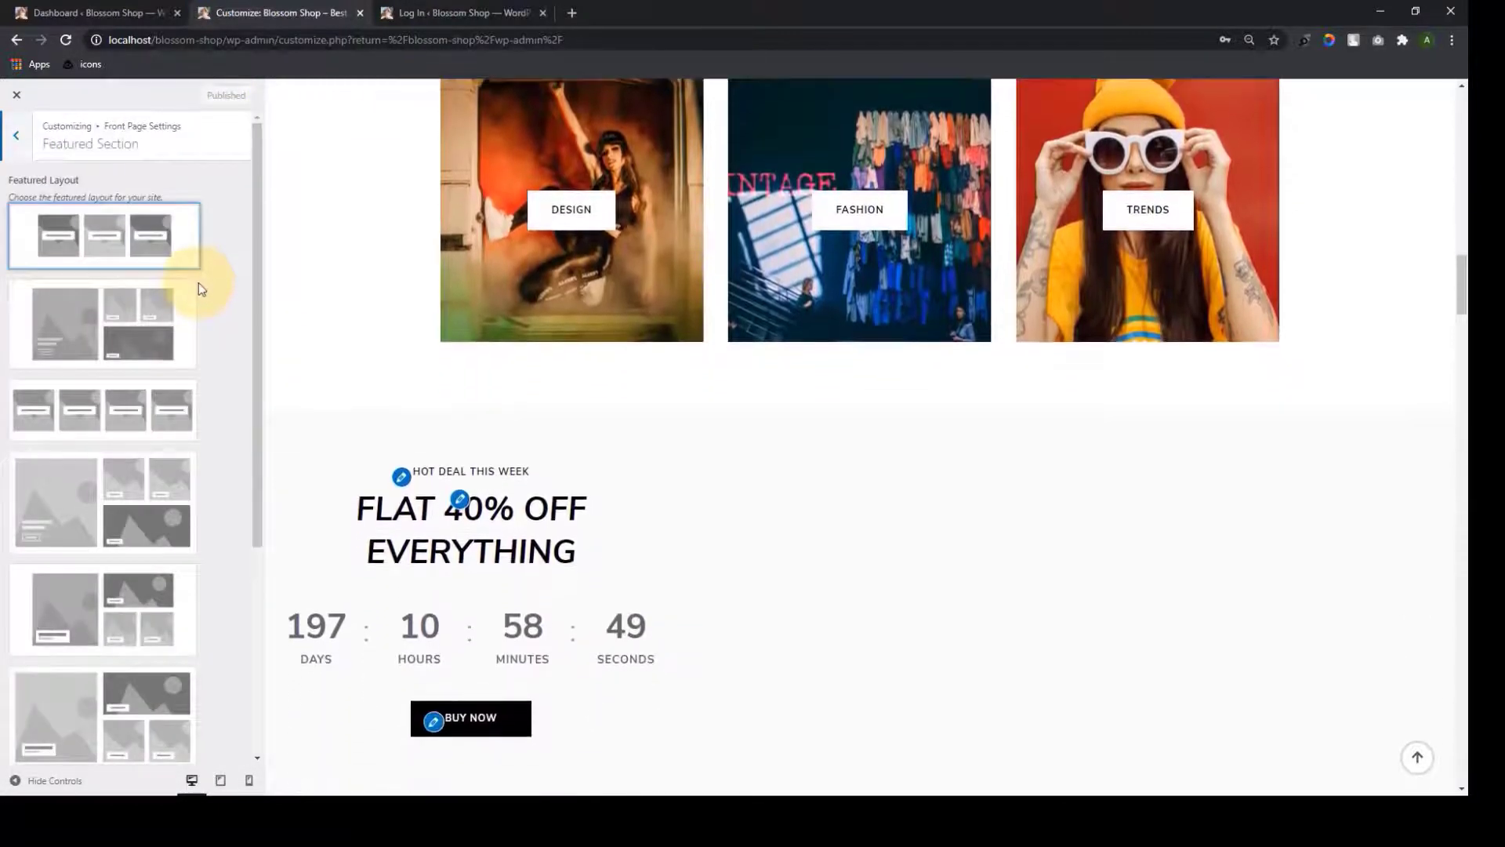
scroll(167, 534, down, 3)
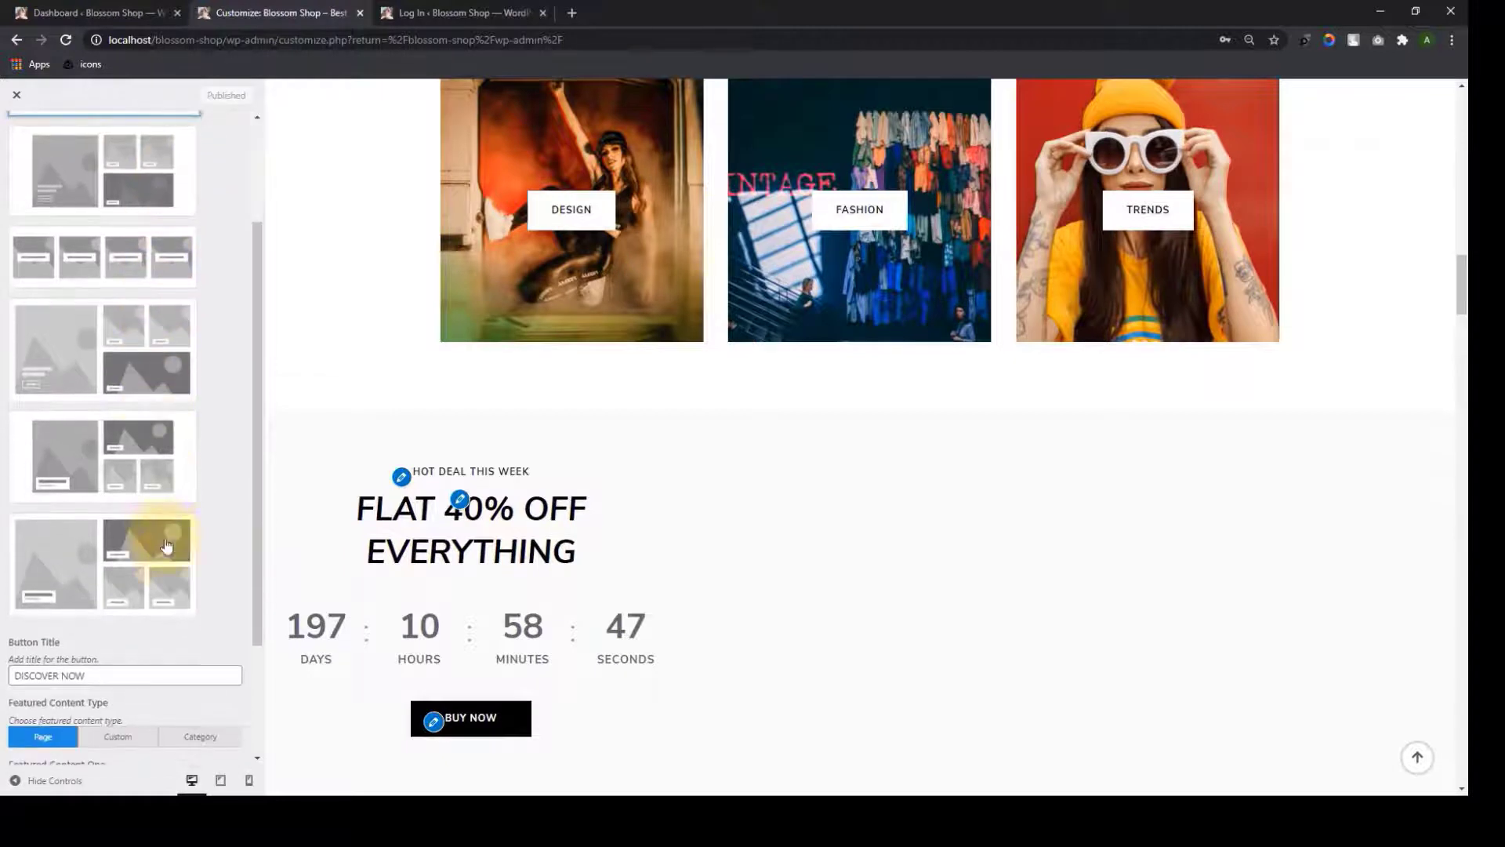
scroll(167, 533, up, 3)
scroll(180, 533, down, 5)
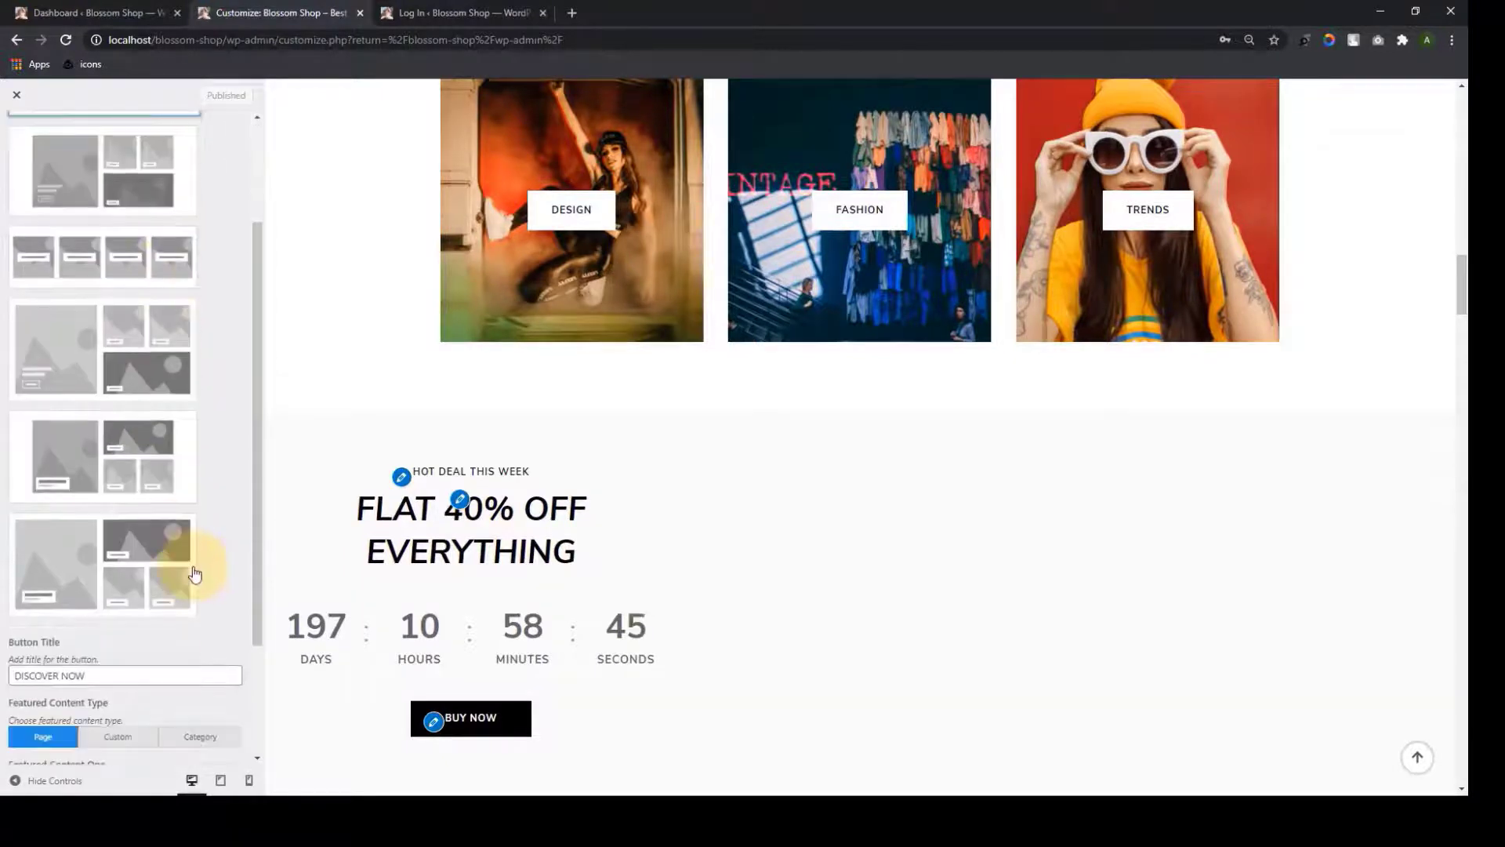
scroll(130, 566, down, 2)
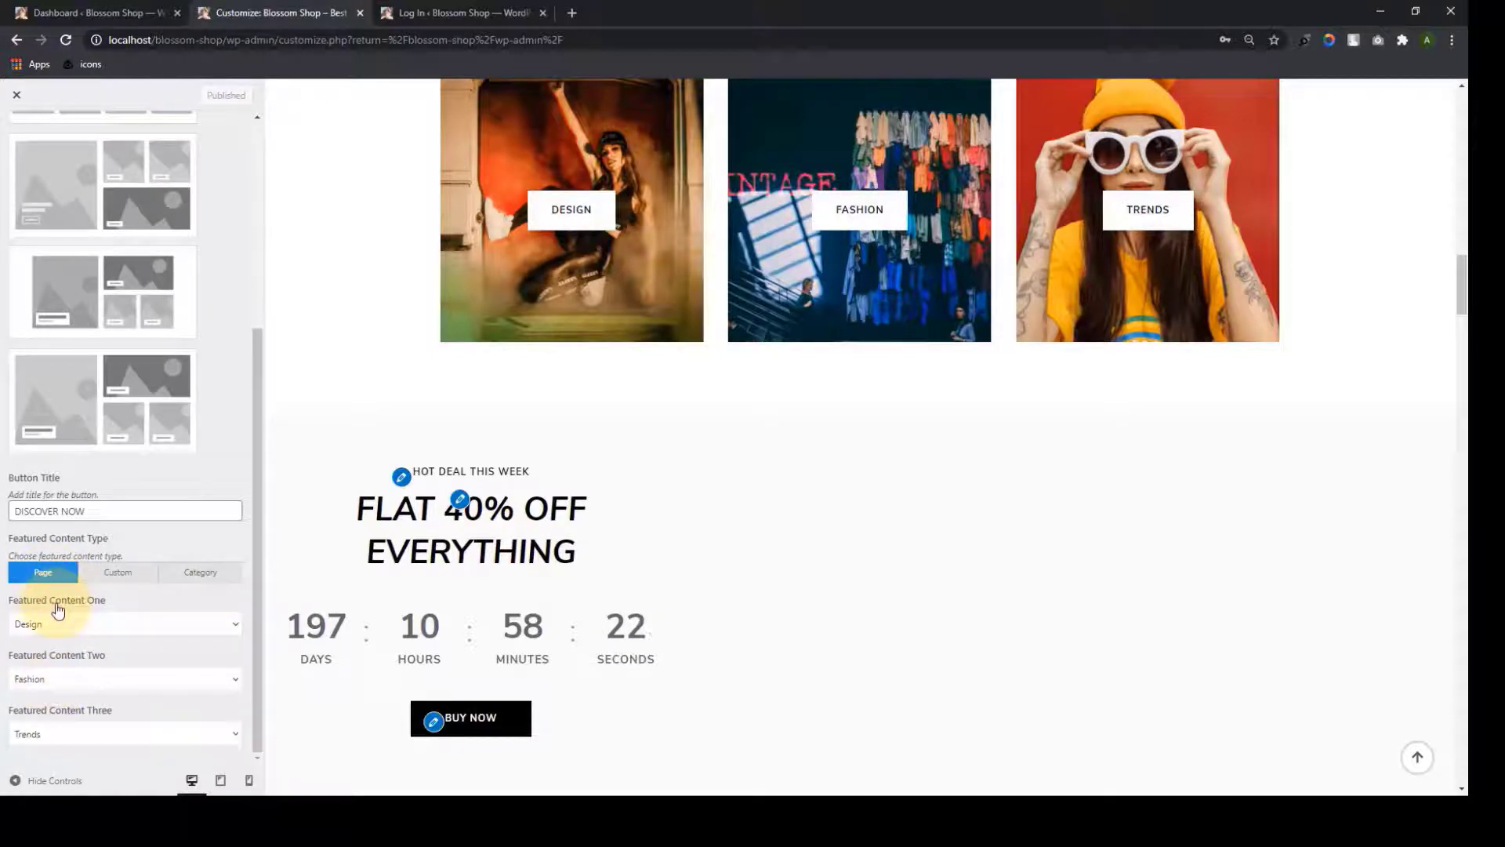
click(119, 573)
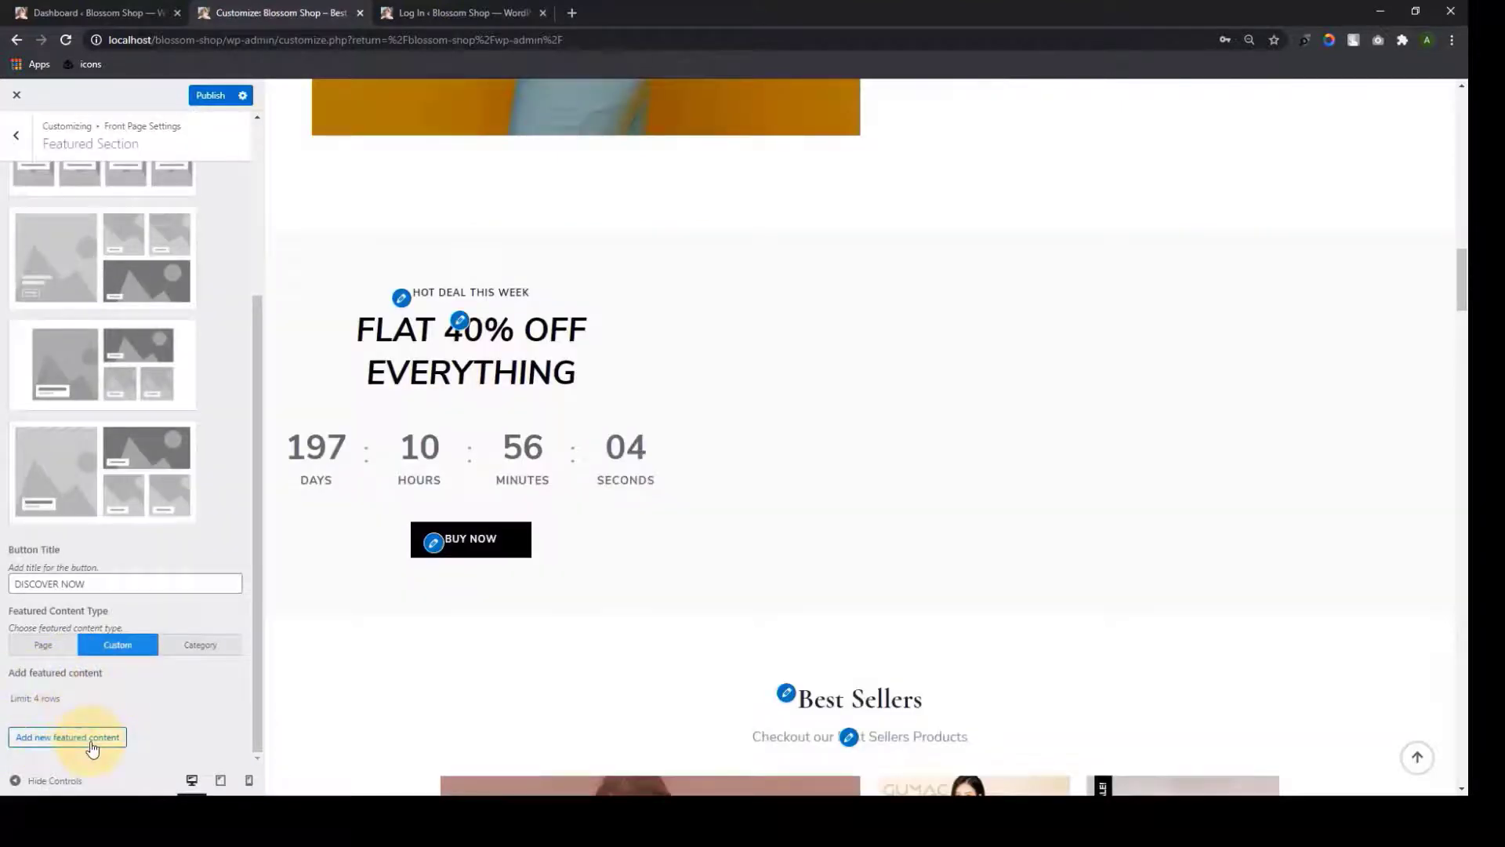
click(92, 737)
click(118, 703)
scroll(120, 708, down, 3)
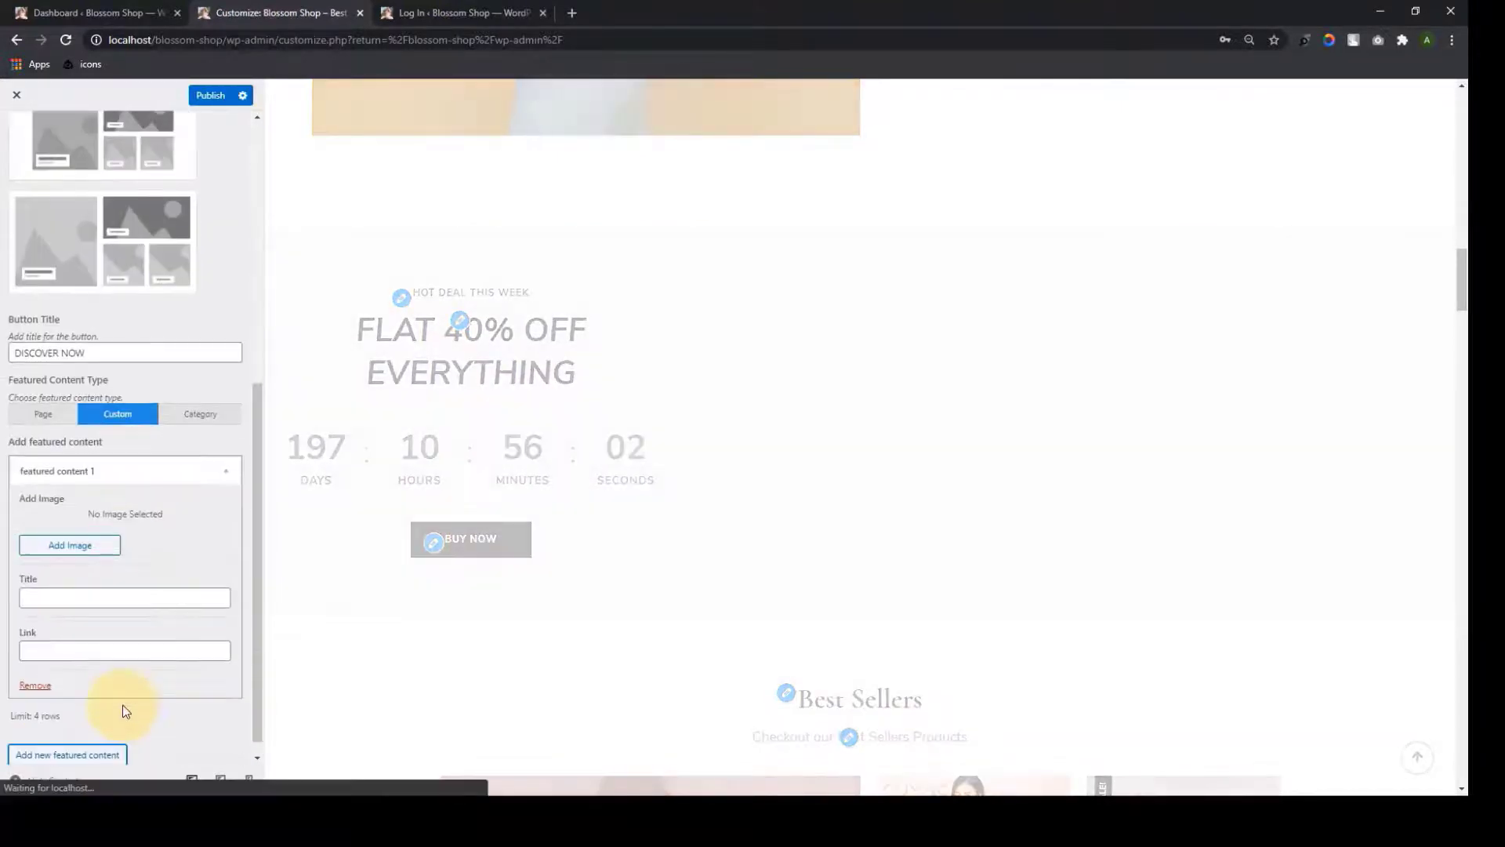
click(71, 545)
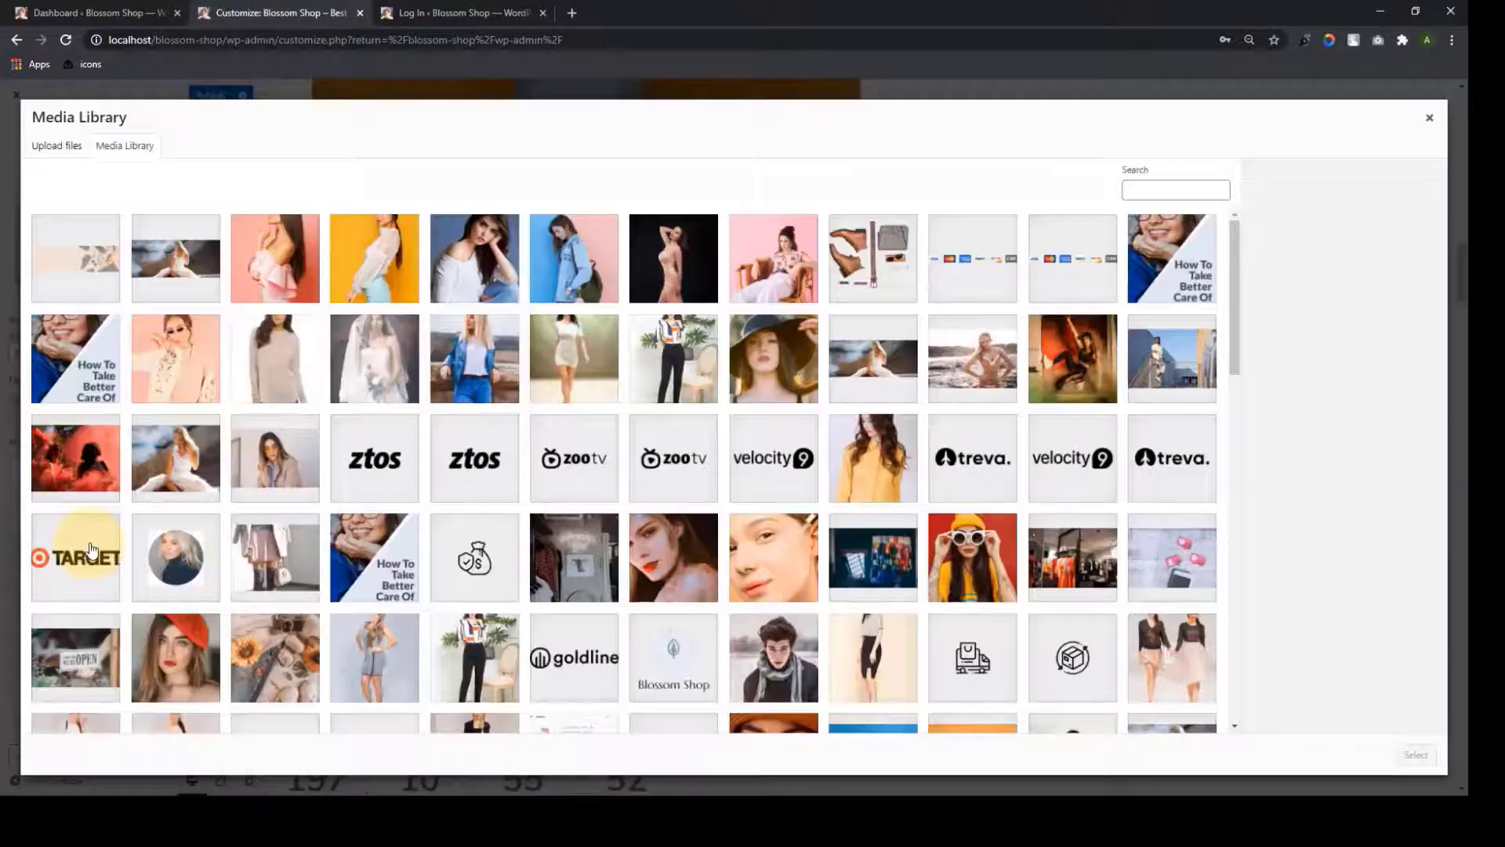
click(773, 258)
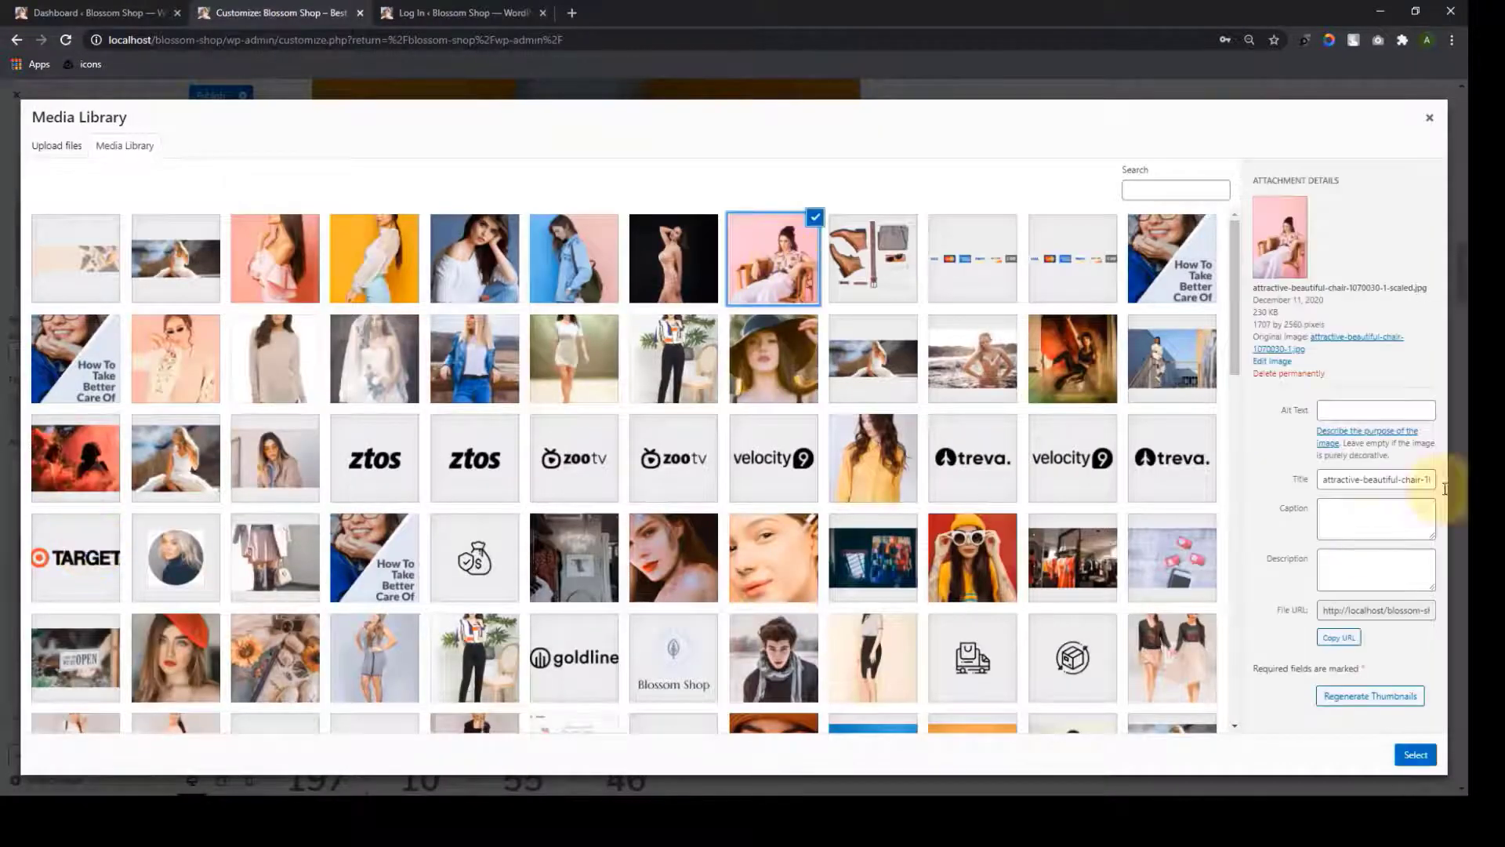
click(1414, 755)
click(121, 583)
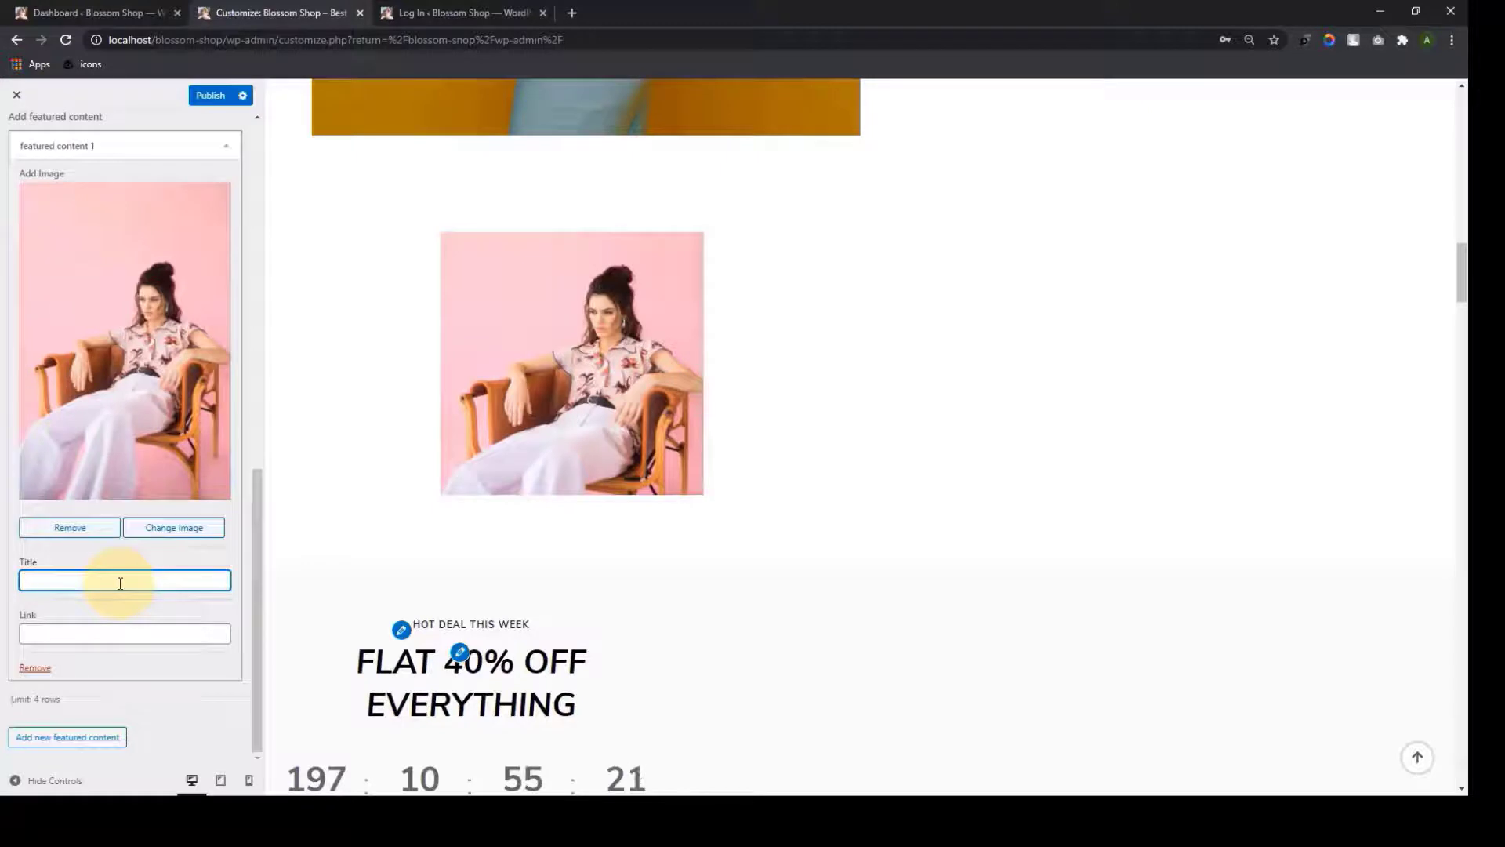
text(TRENDS)
click(113, 633)
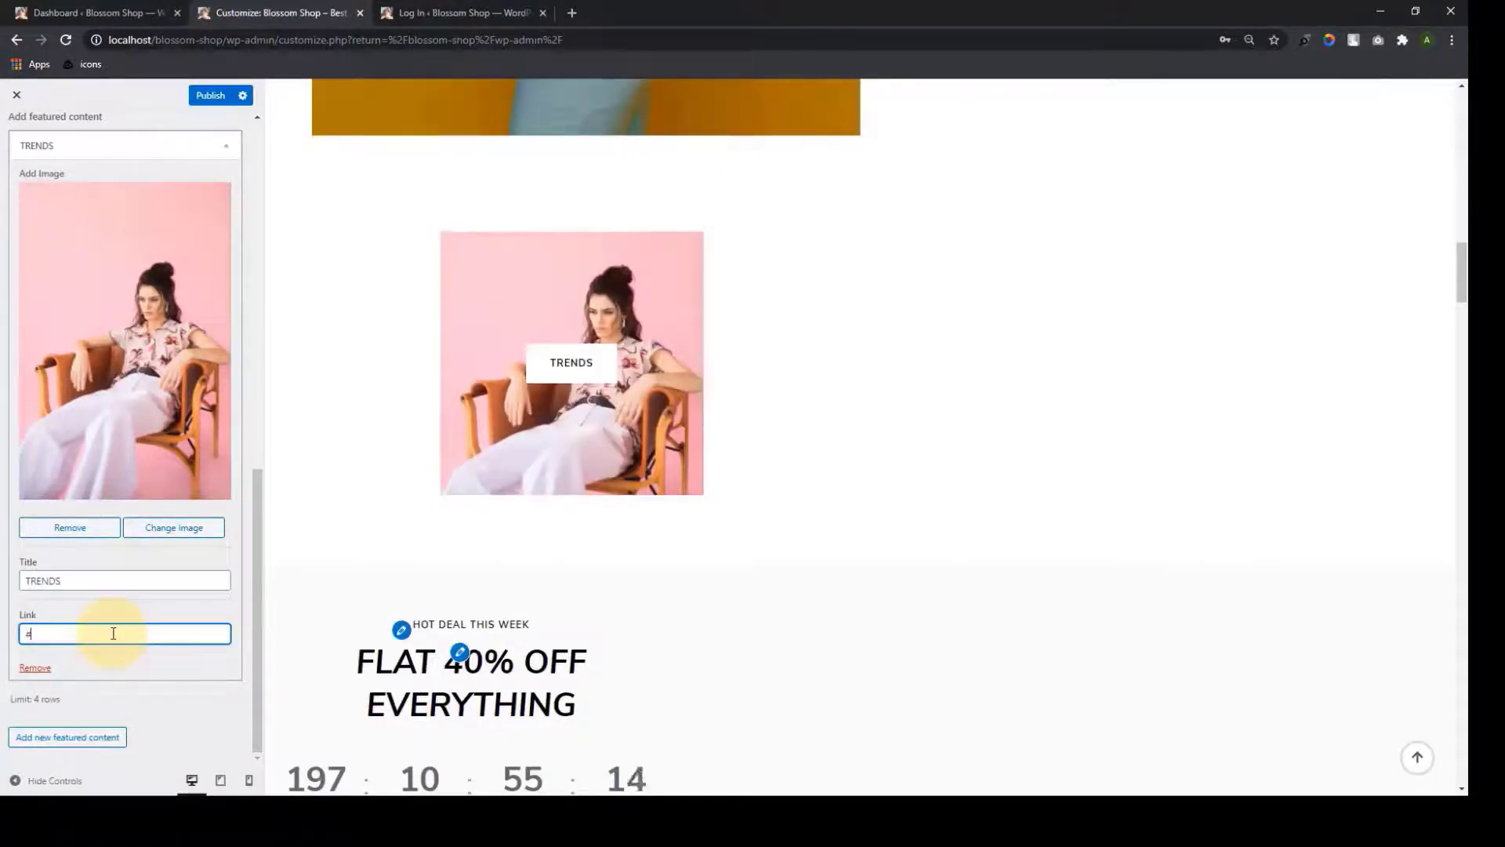
click(43, 744)
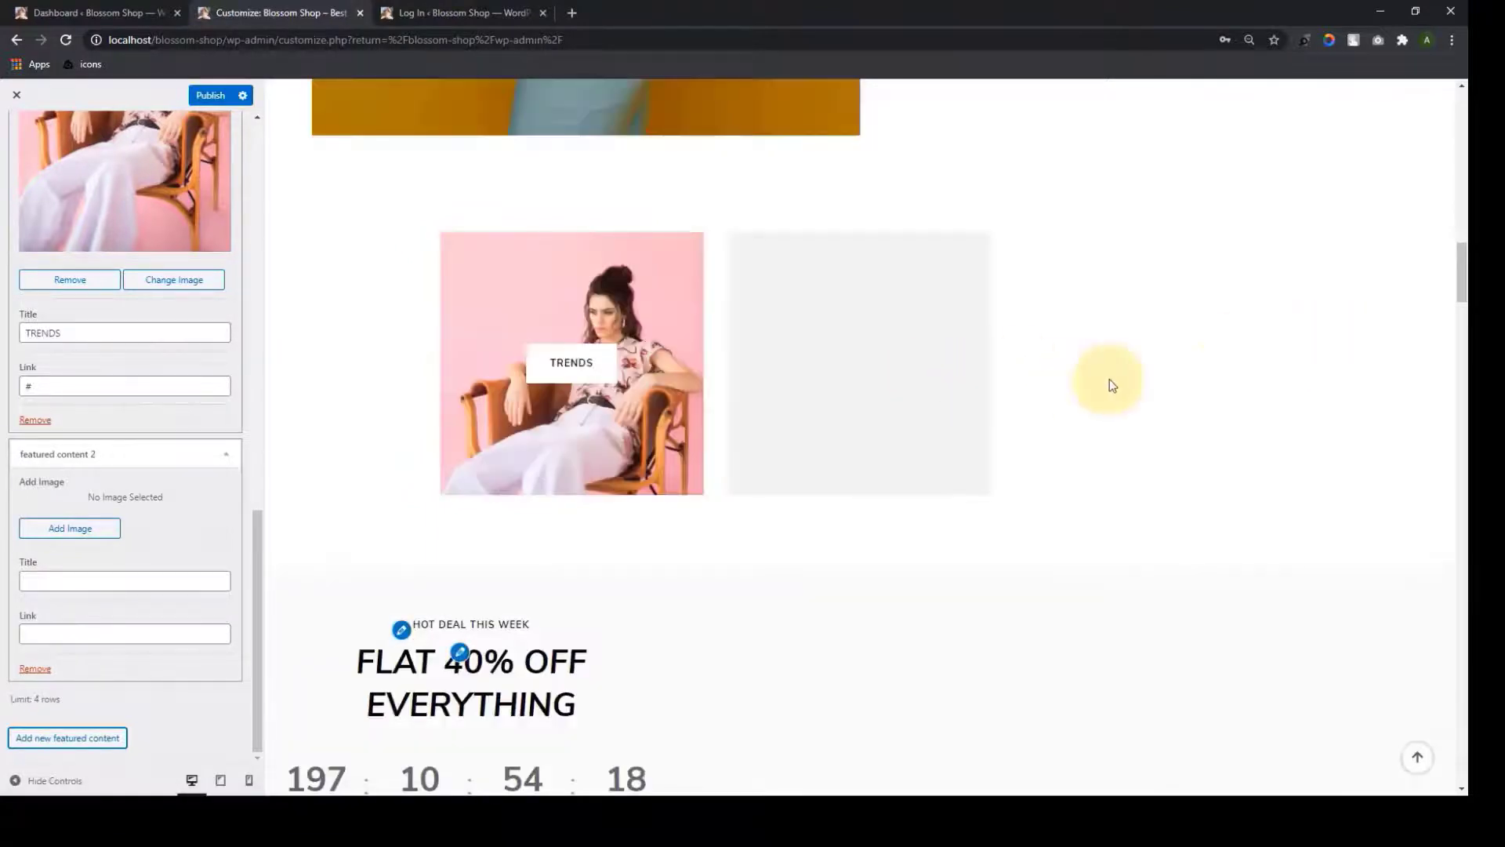
click(35, 668)
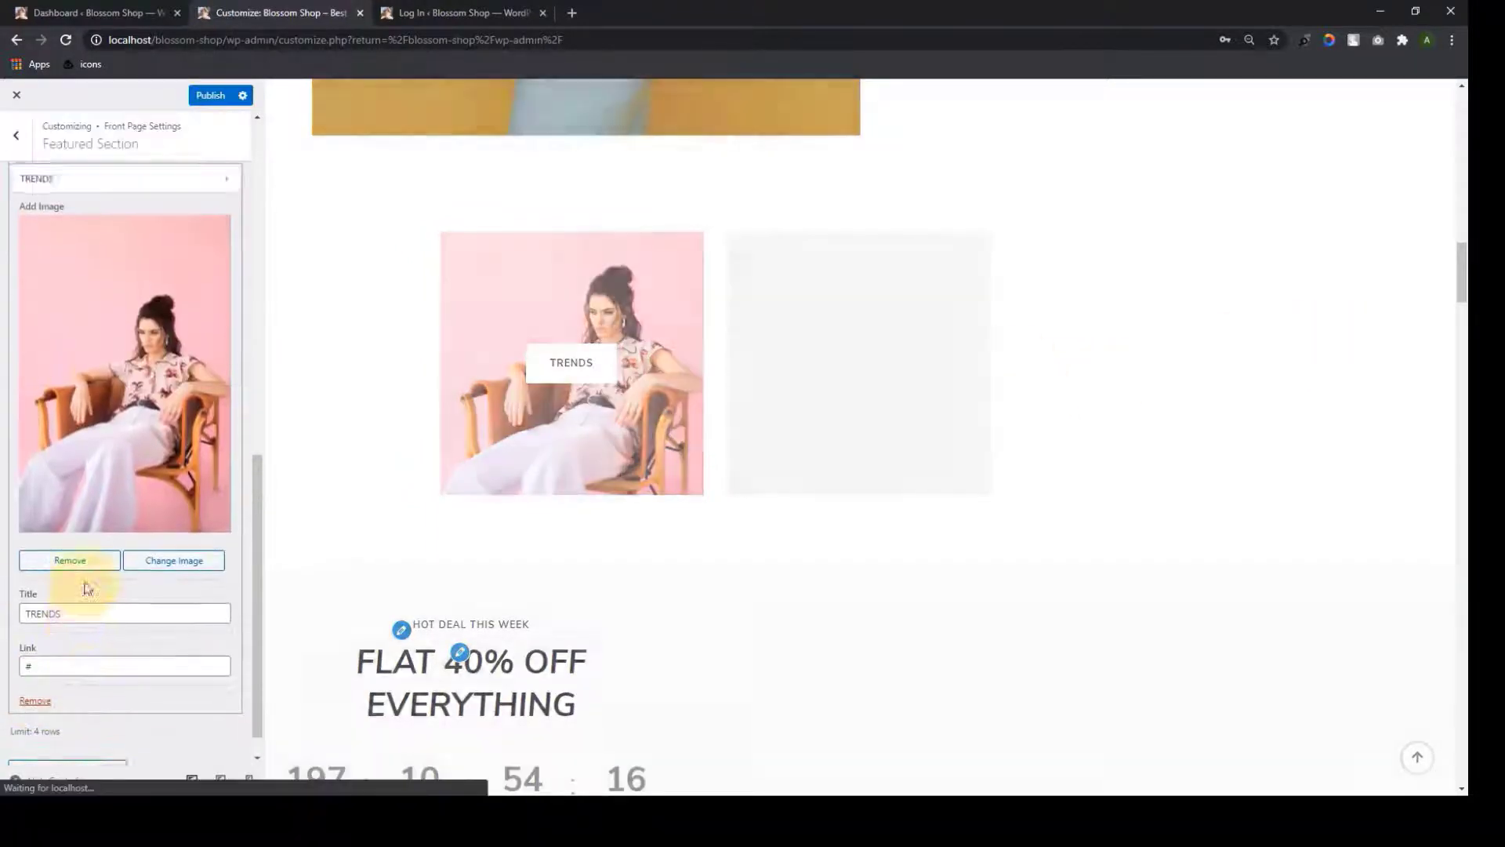
scroll(87, 588, up, 3)
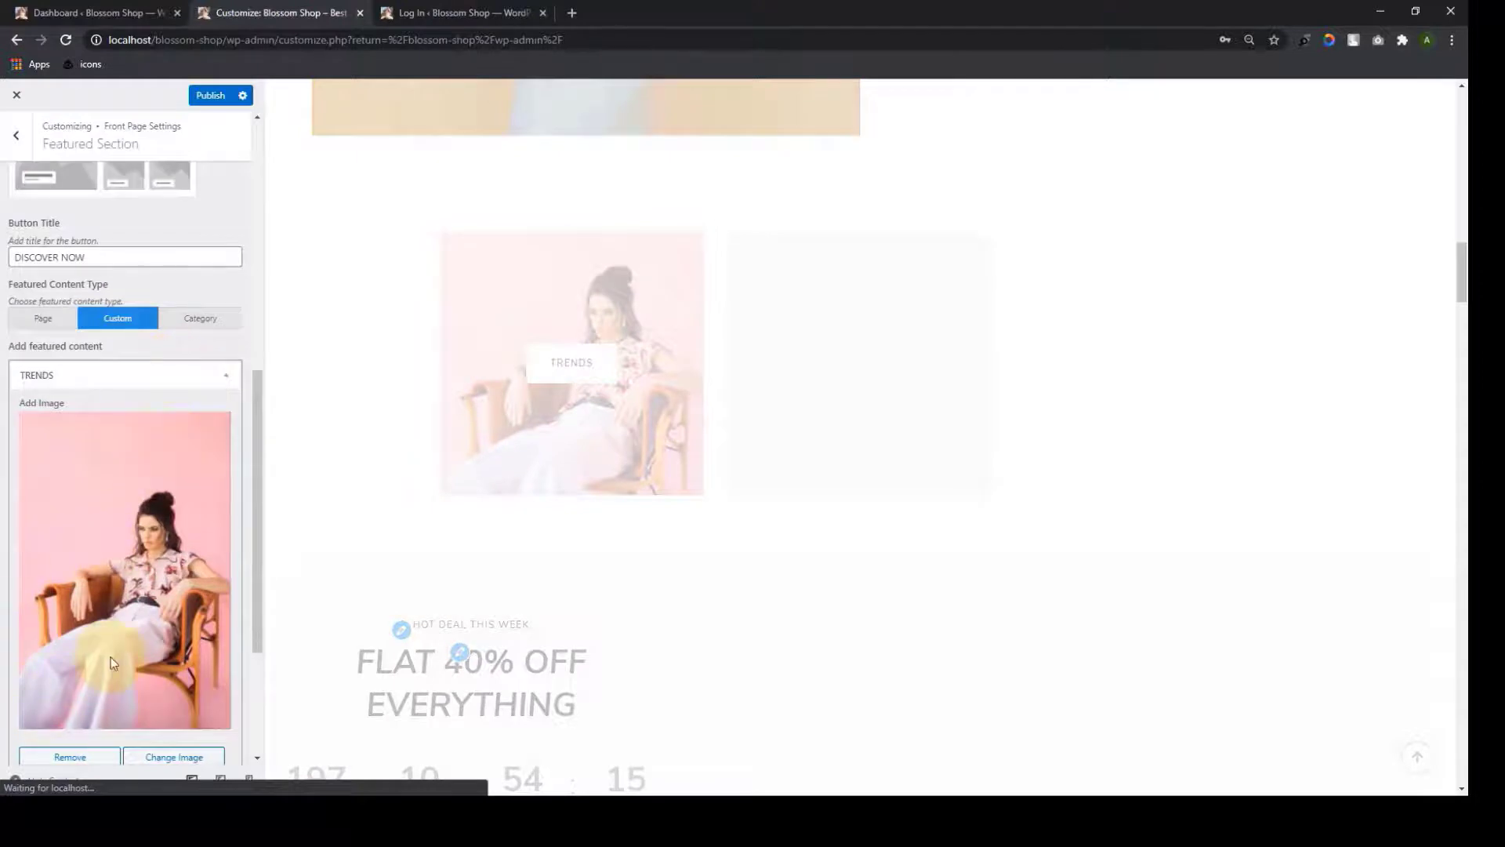
scroll(111, 663, down, 3)
click(40, 667)
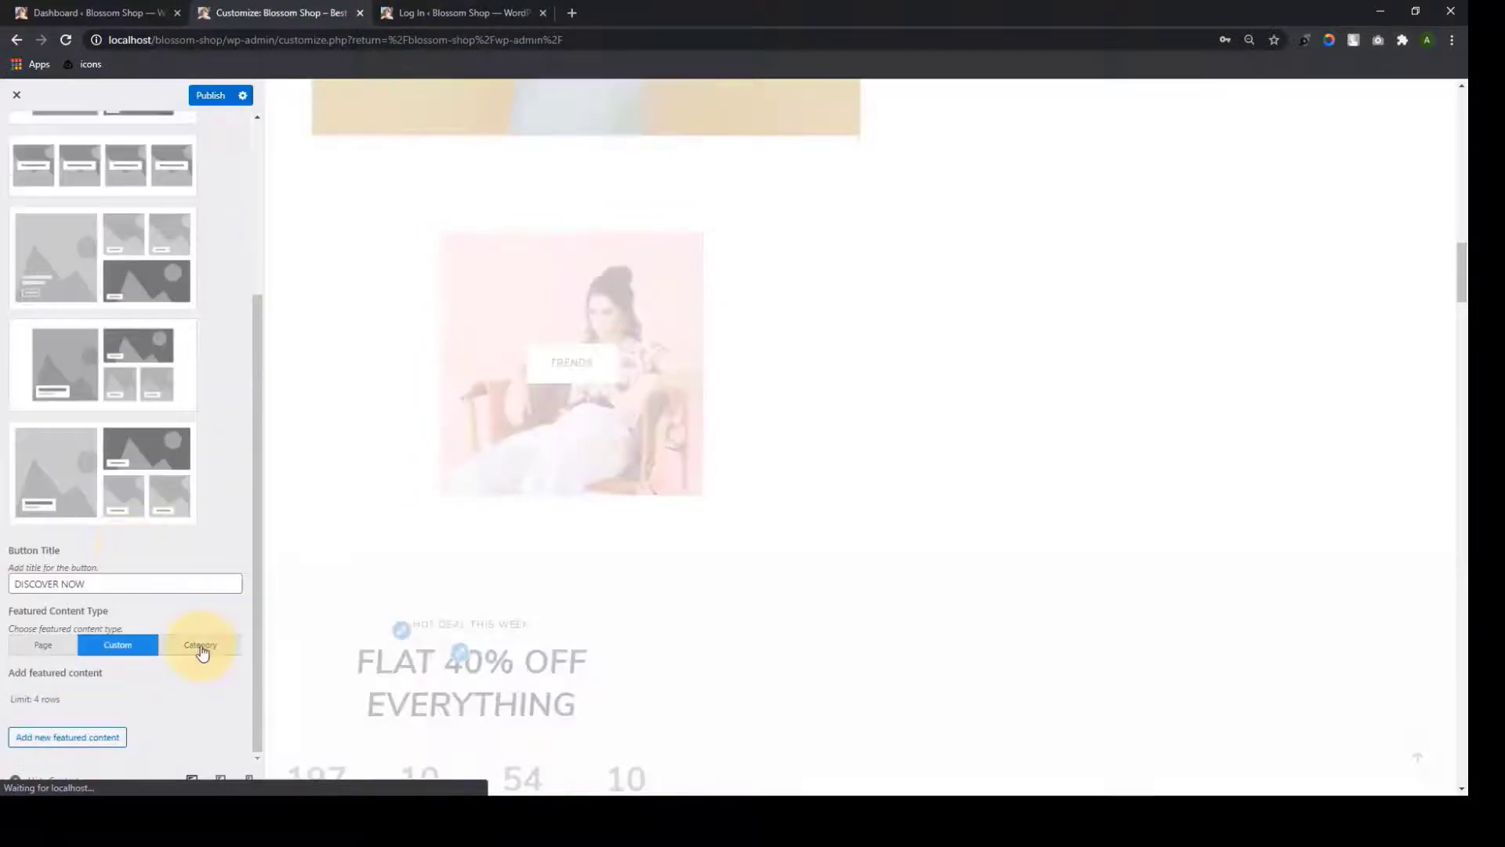
Try the Category type with Outfit, Formal Wear and Decor, then return to Page
click(200, 650)
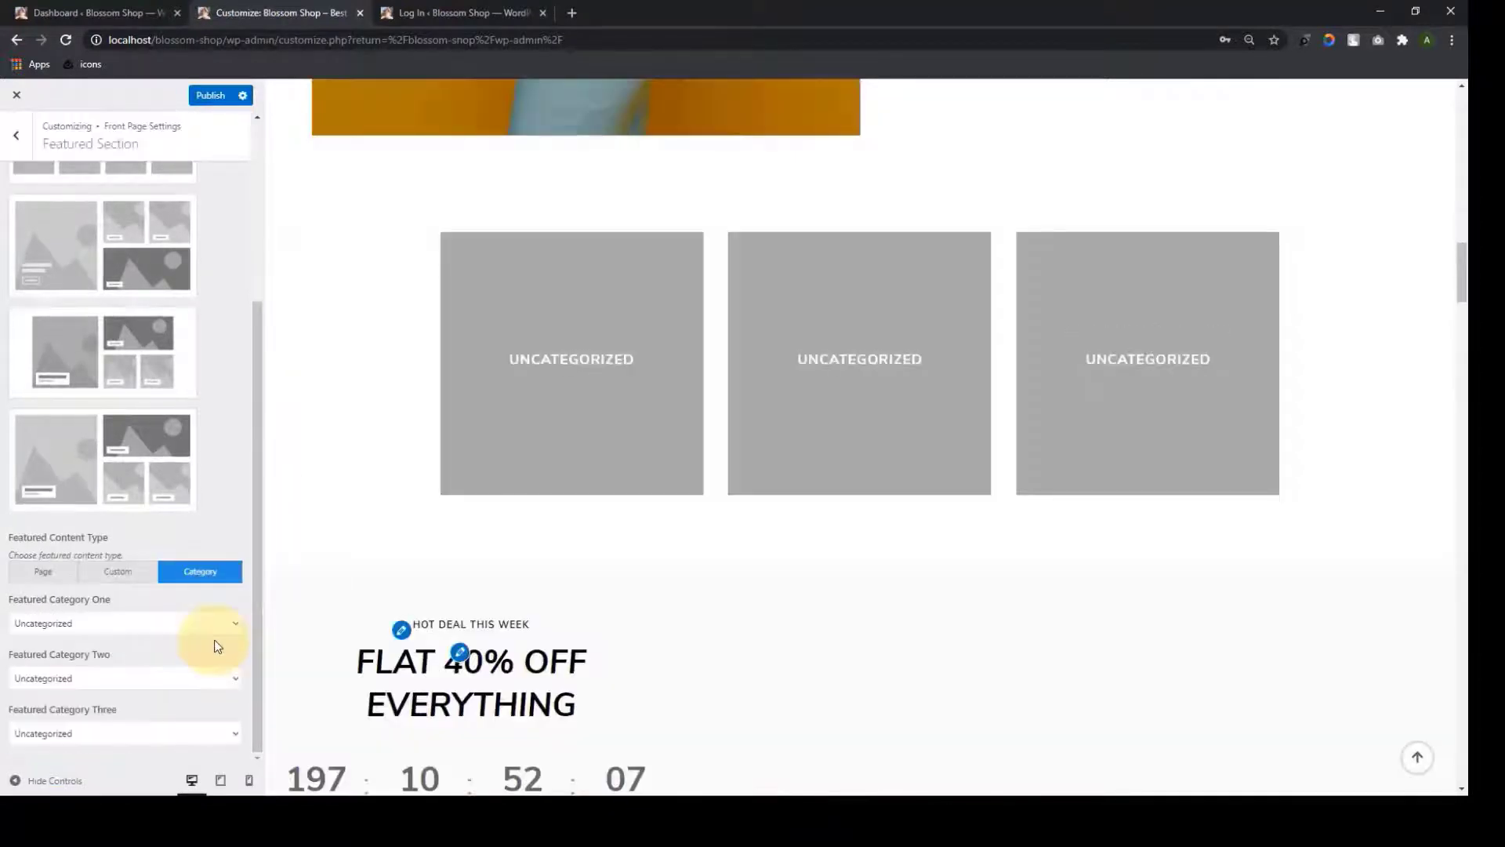
click(234, 624)
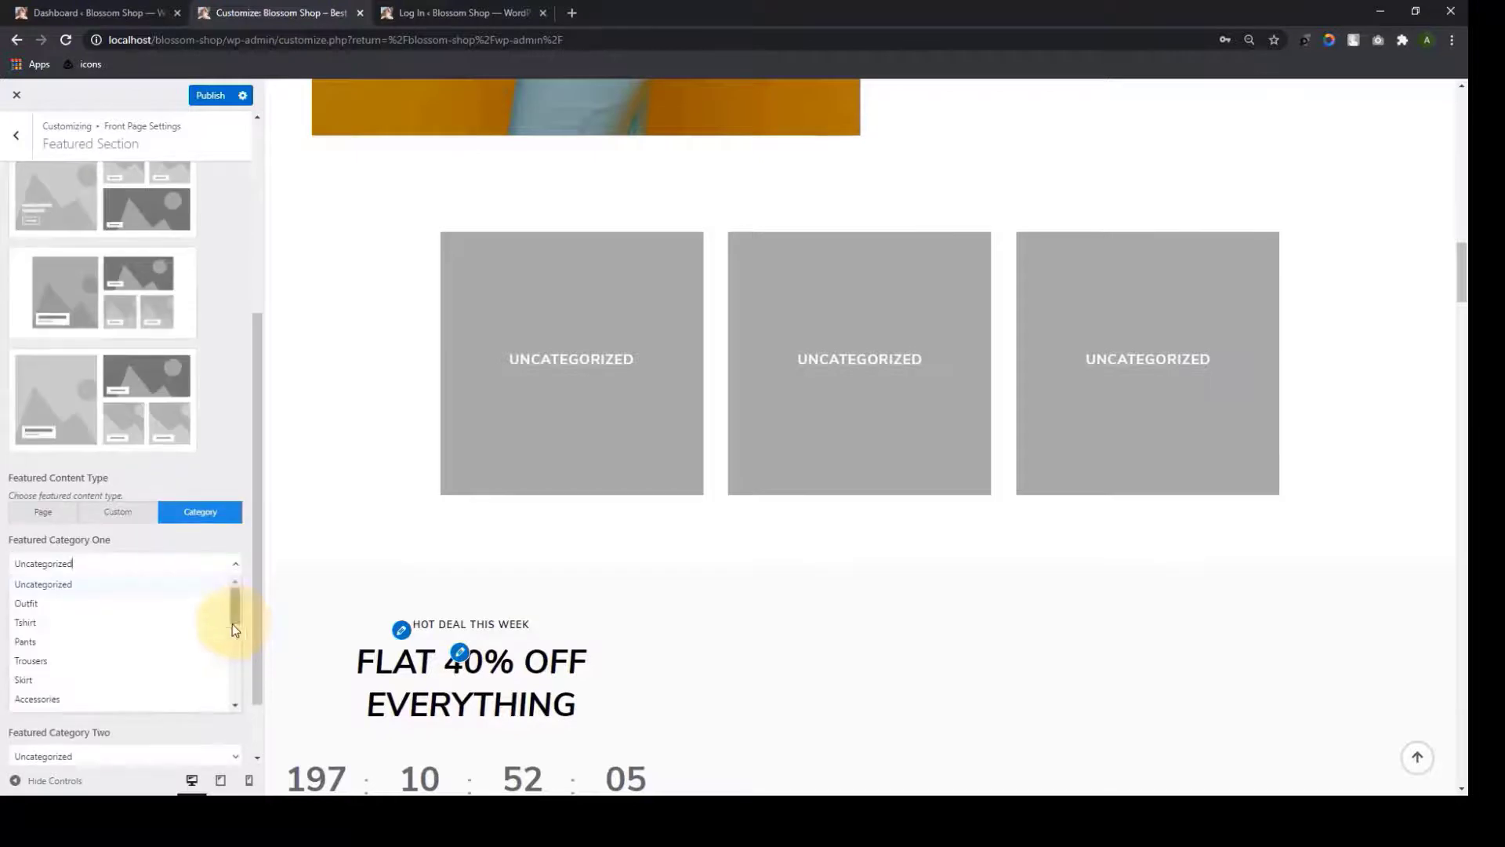
click(166, 606)
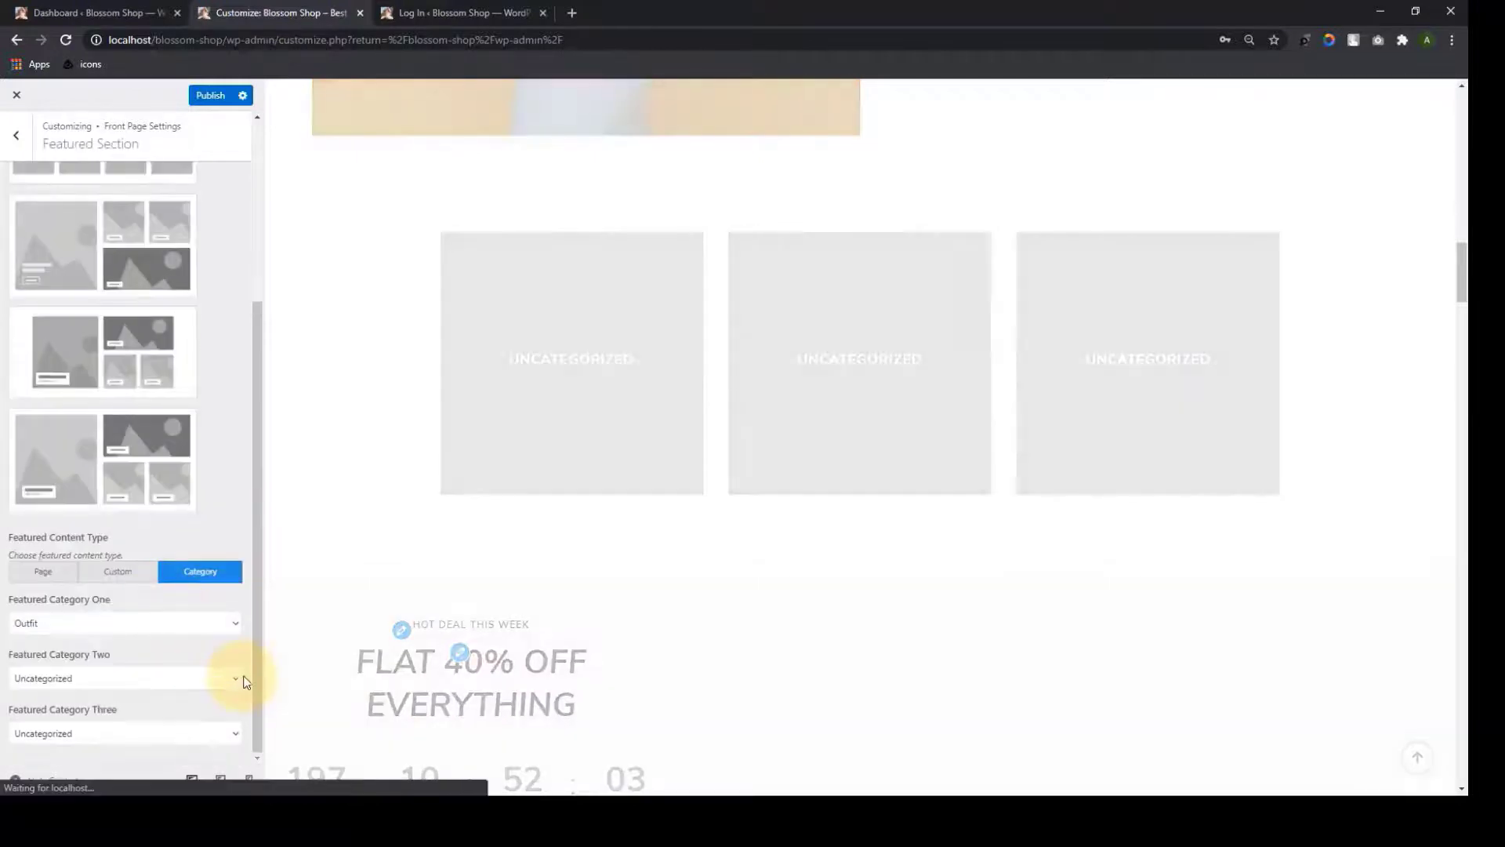
click(236, 679)
scroll(114, 706, down, 5)
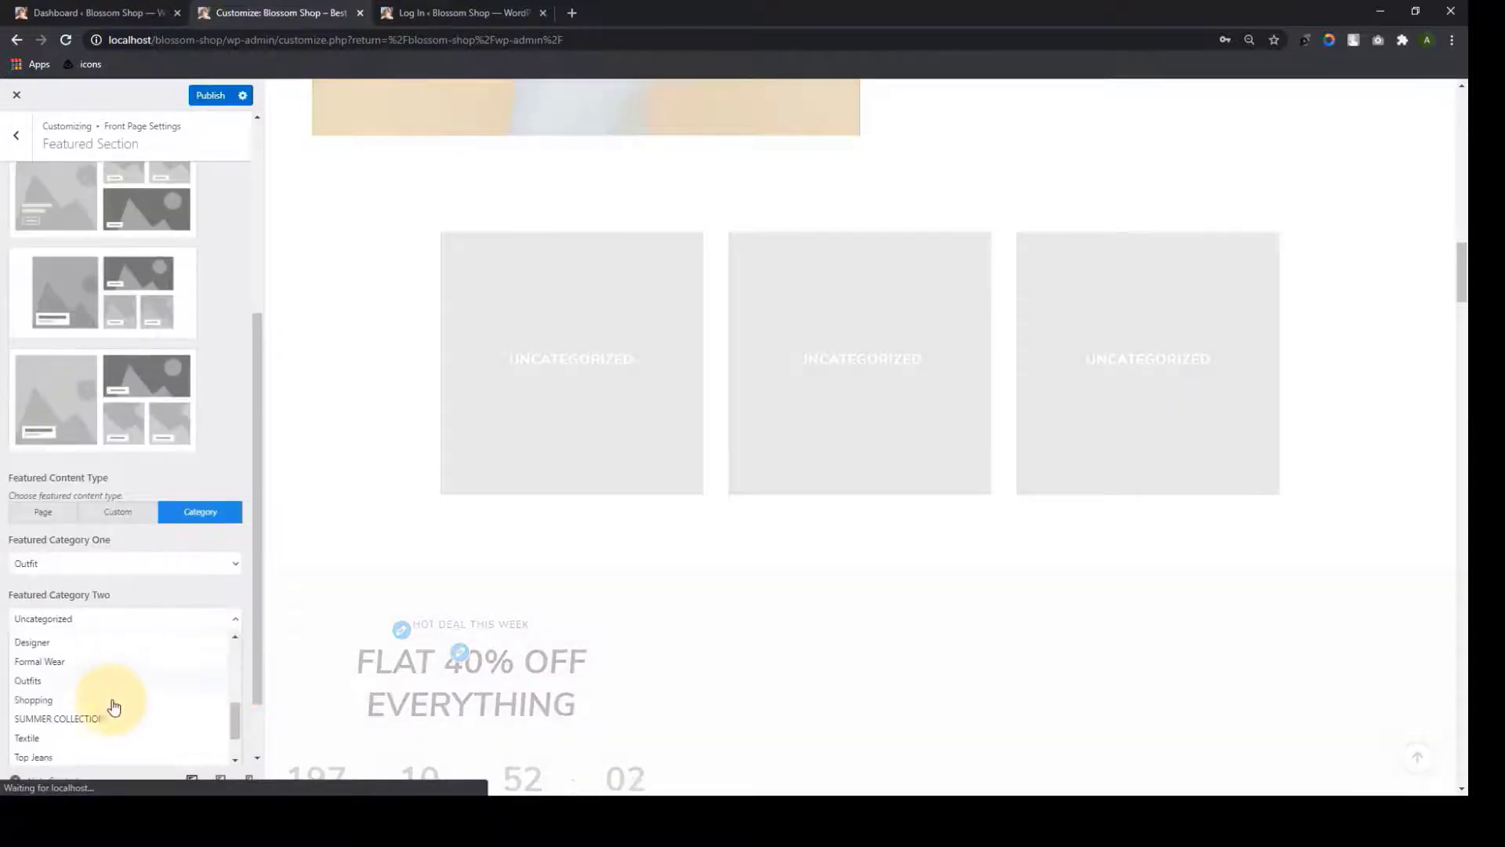
click(110, 662)
click(235, 733)
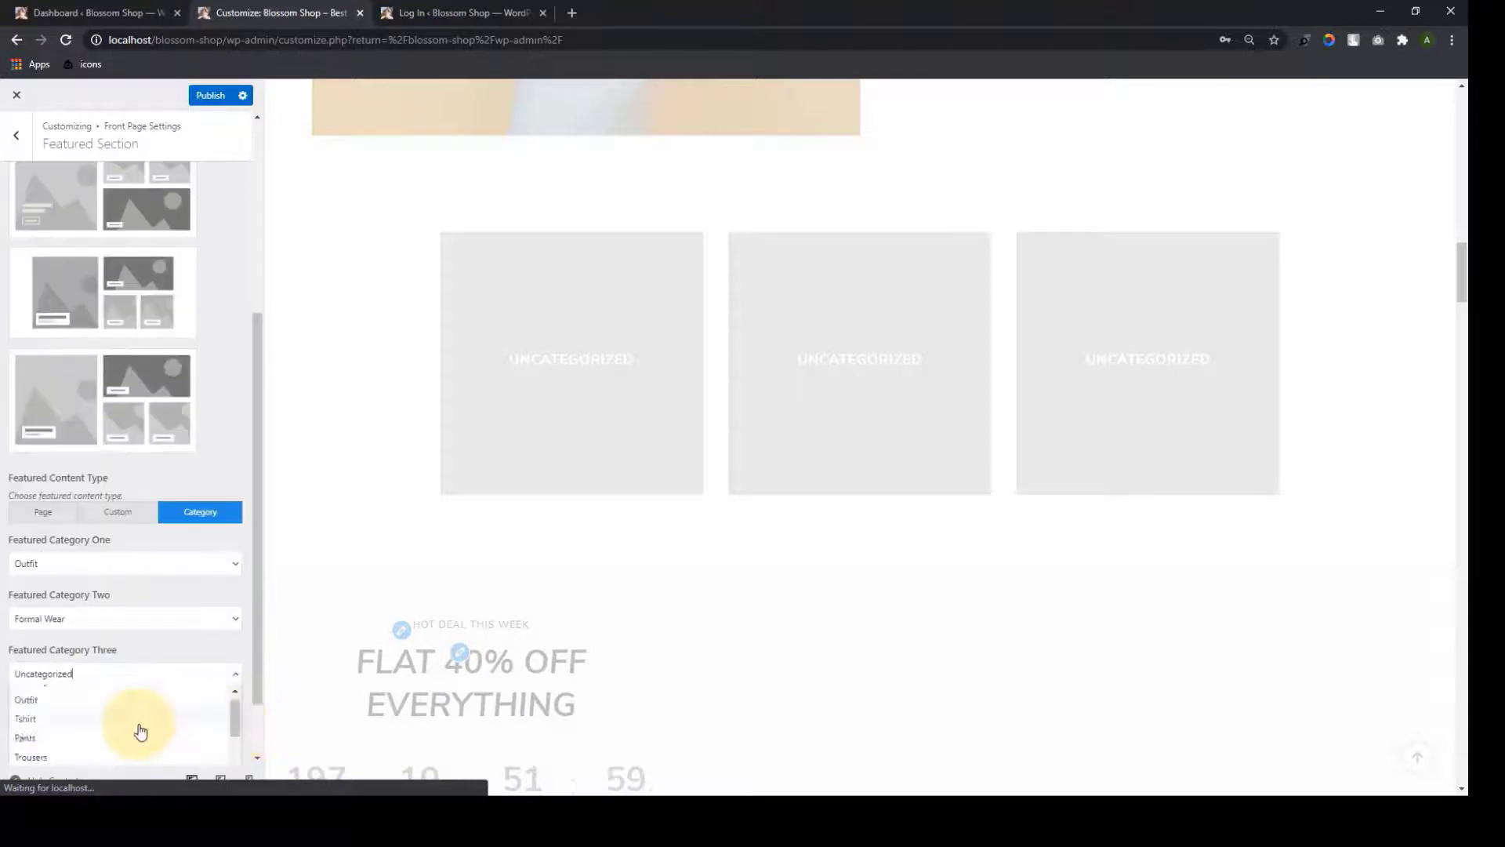
scroll(130, 729, down, 3)
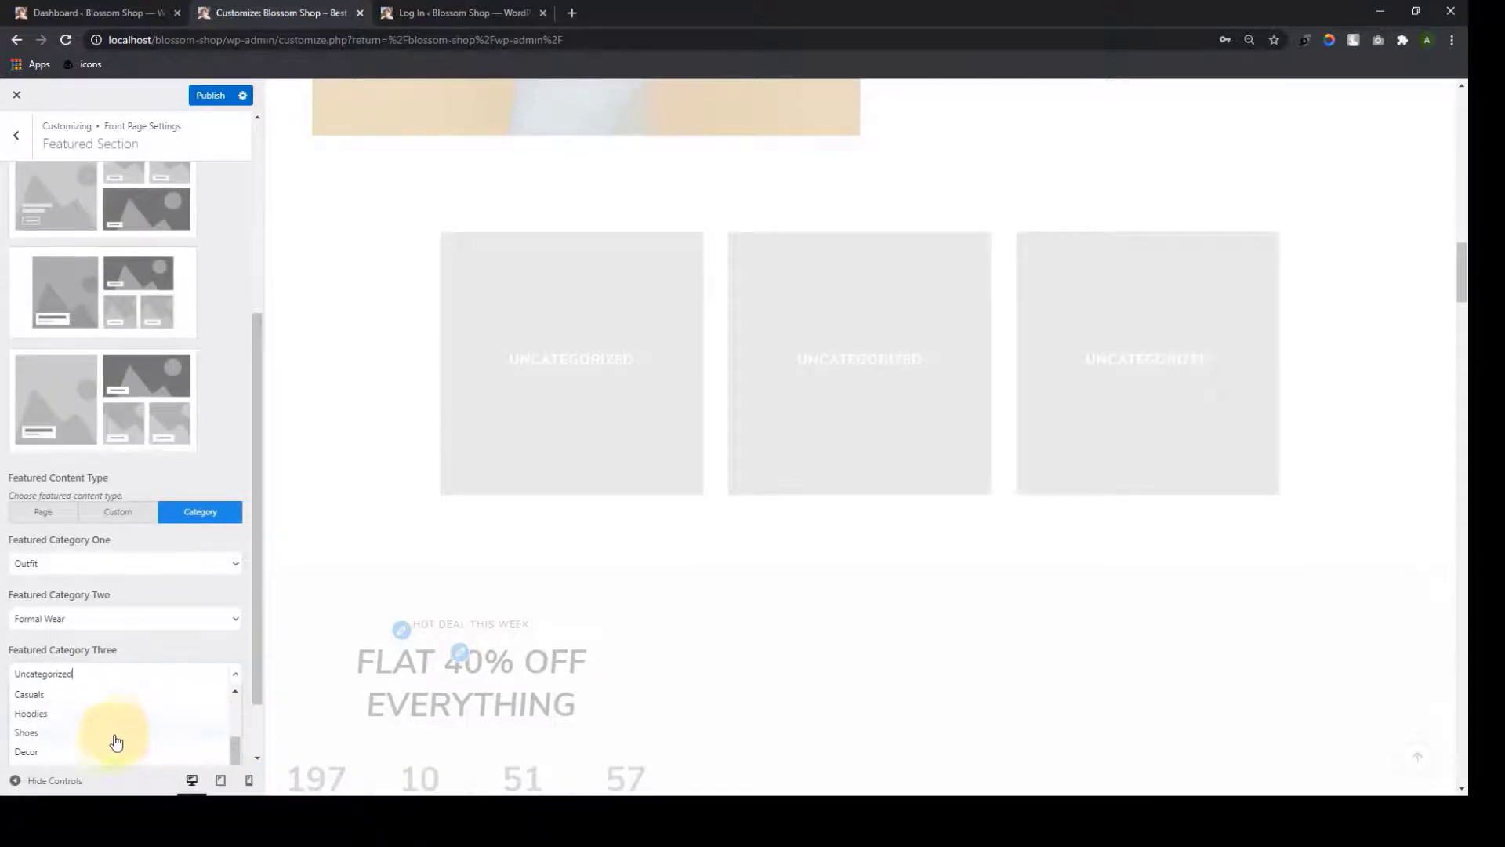
click(105, 752)
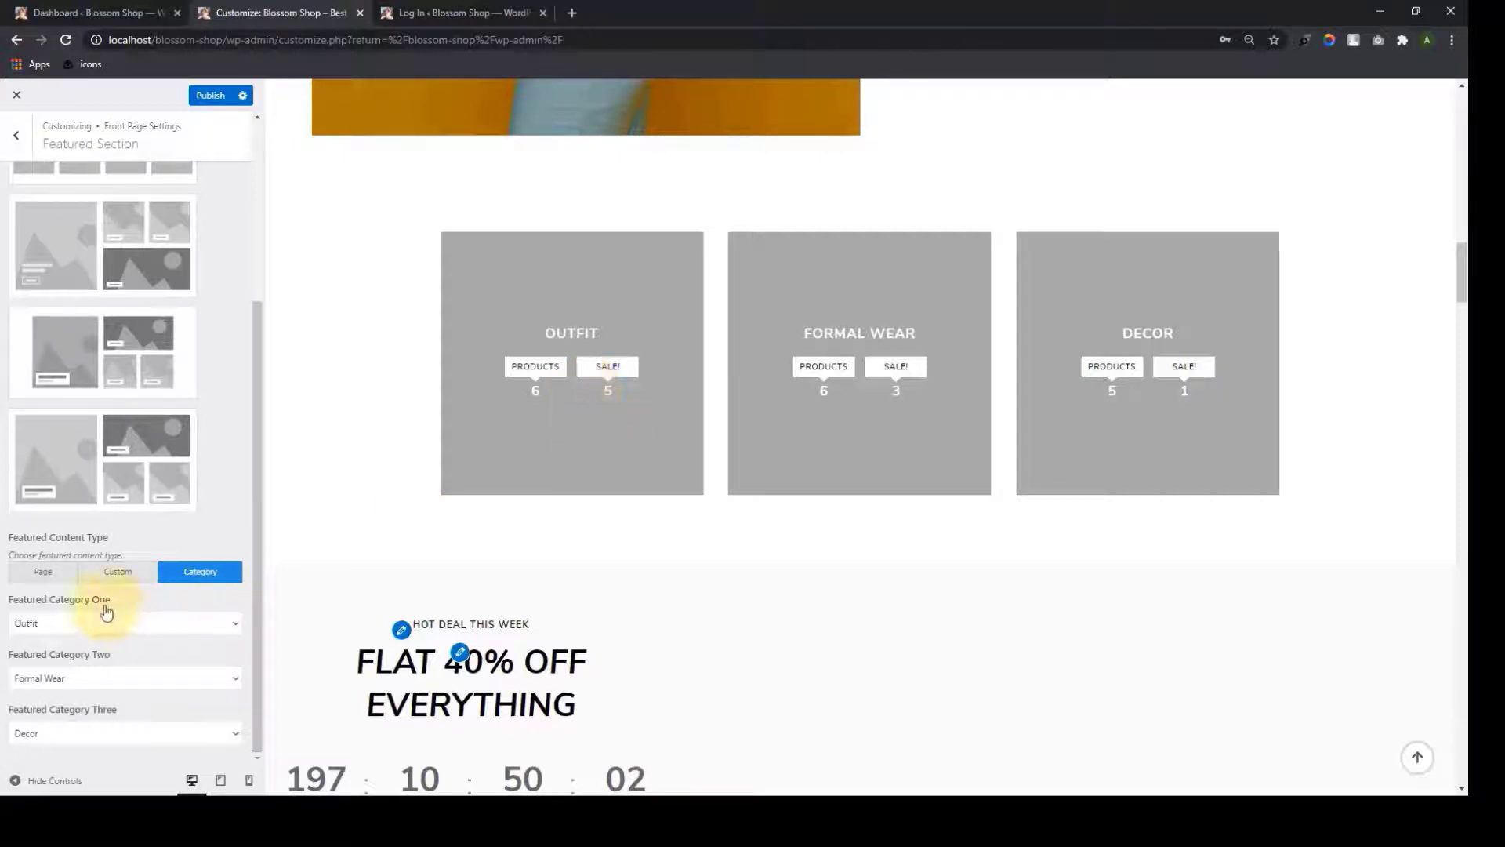
click(45, 573)
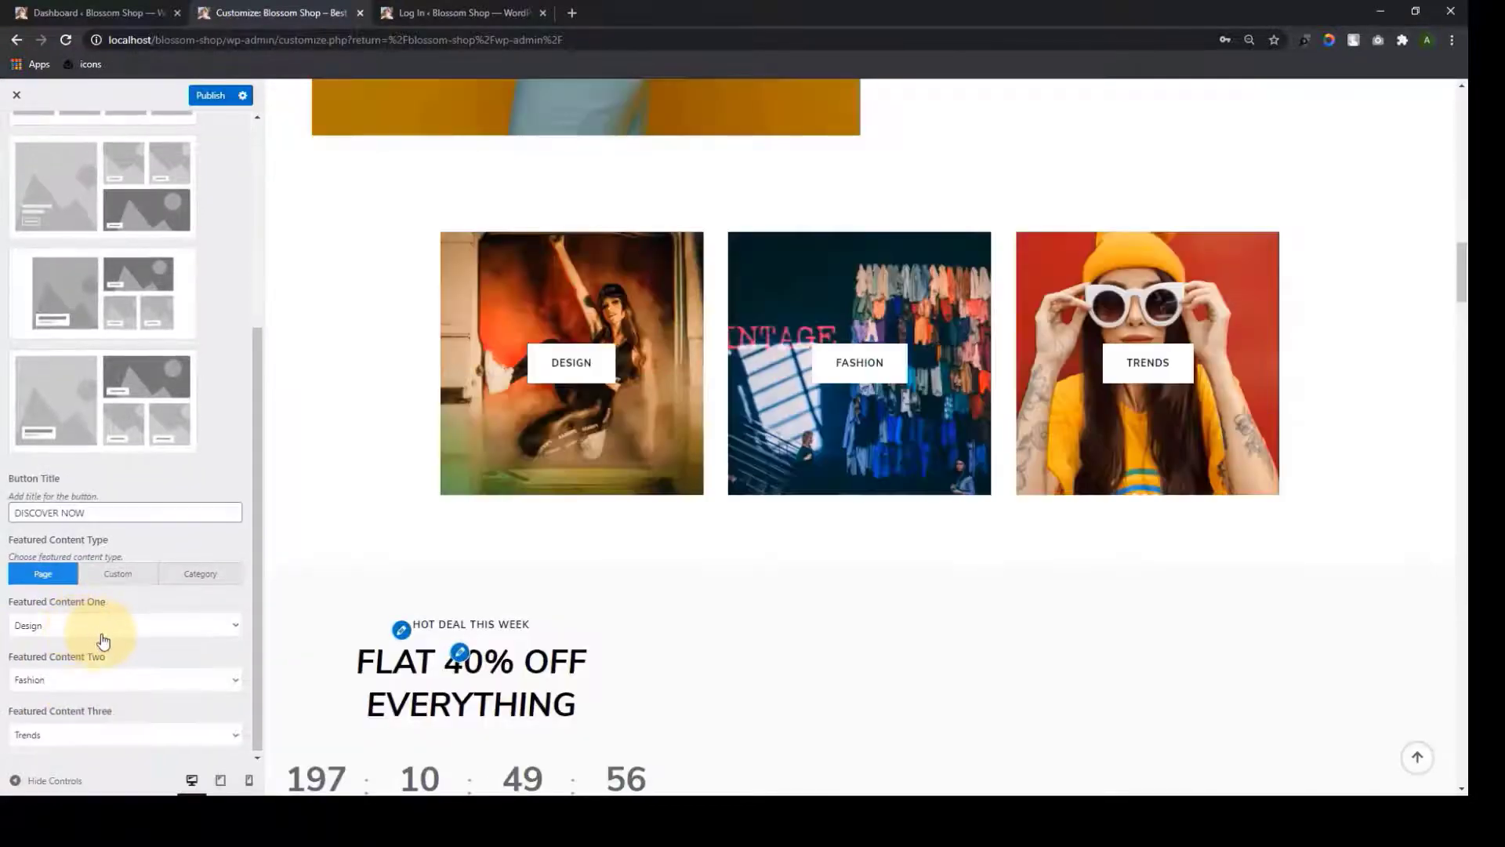
Try the one-large-tile Featured layout, restore the three-column layout, and return to the sections list
scroll(129, 690, up, 10)
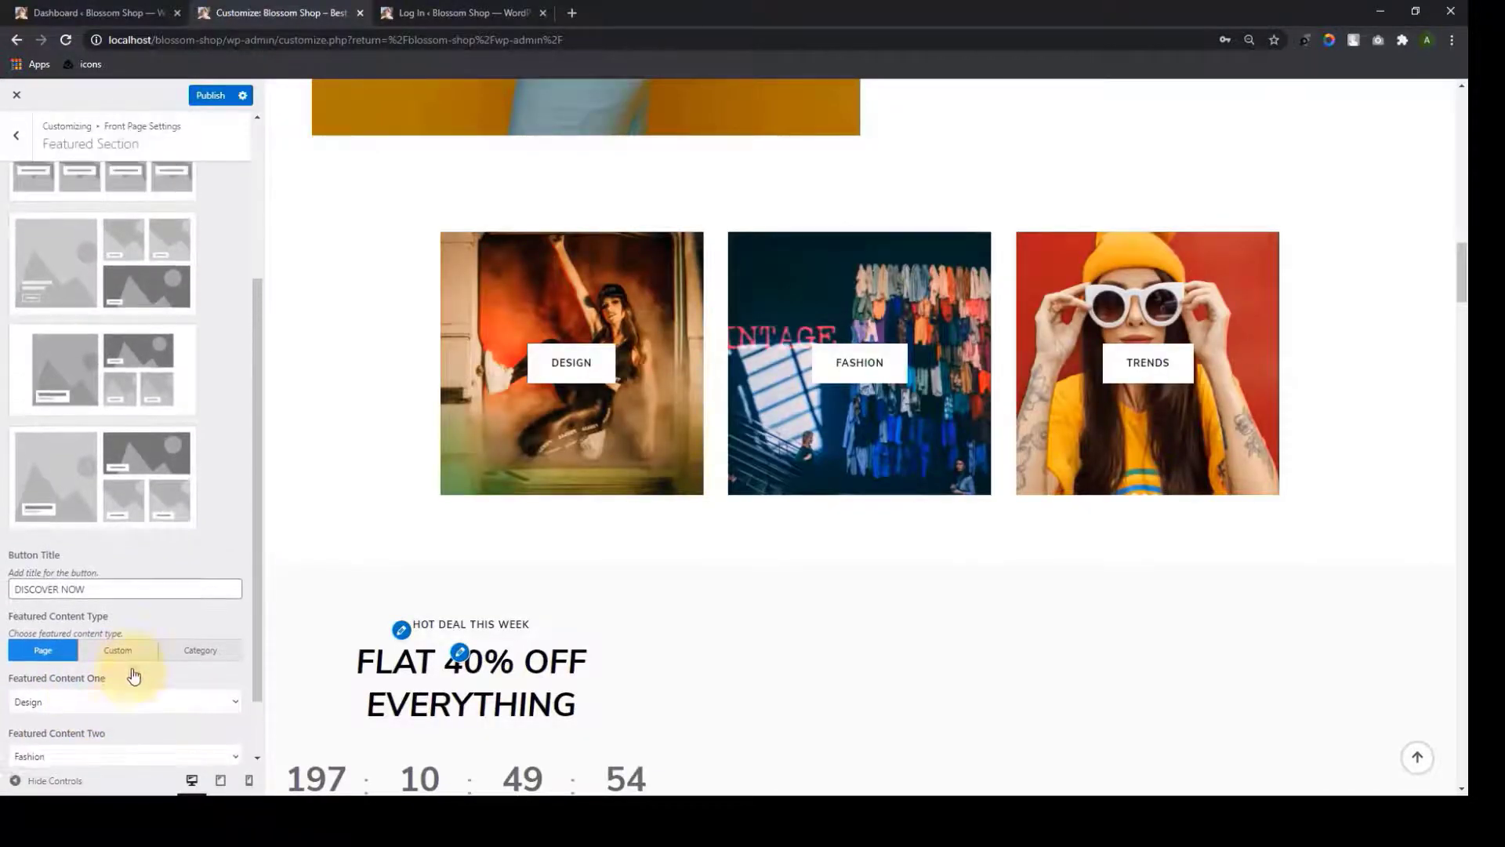
scroll(168, 367, down, 1)
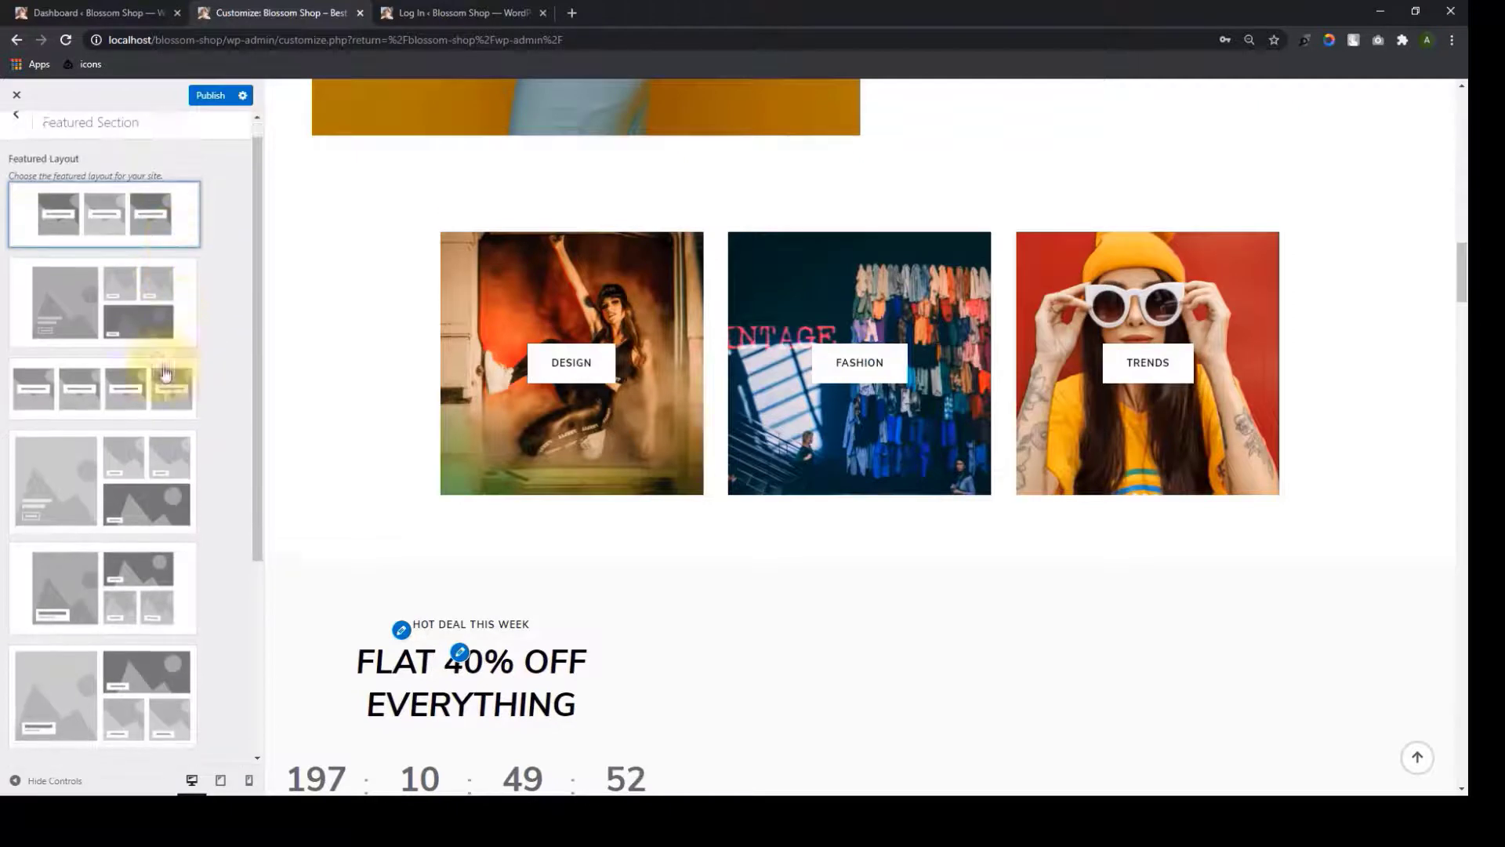
scroll(151, 352, up, 1)
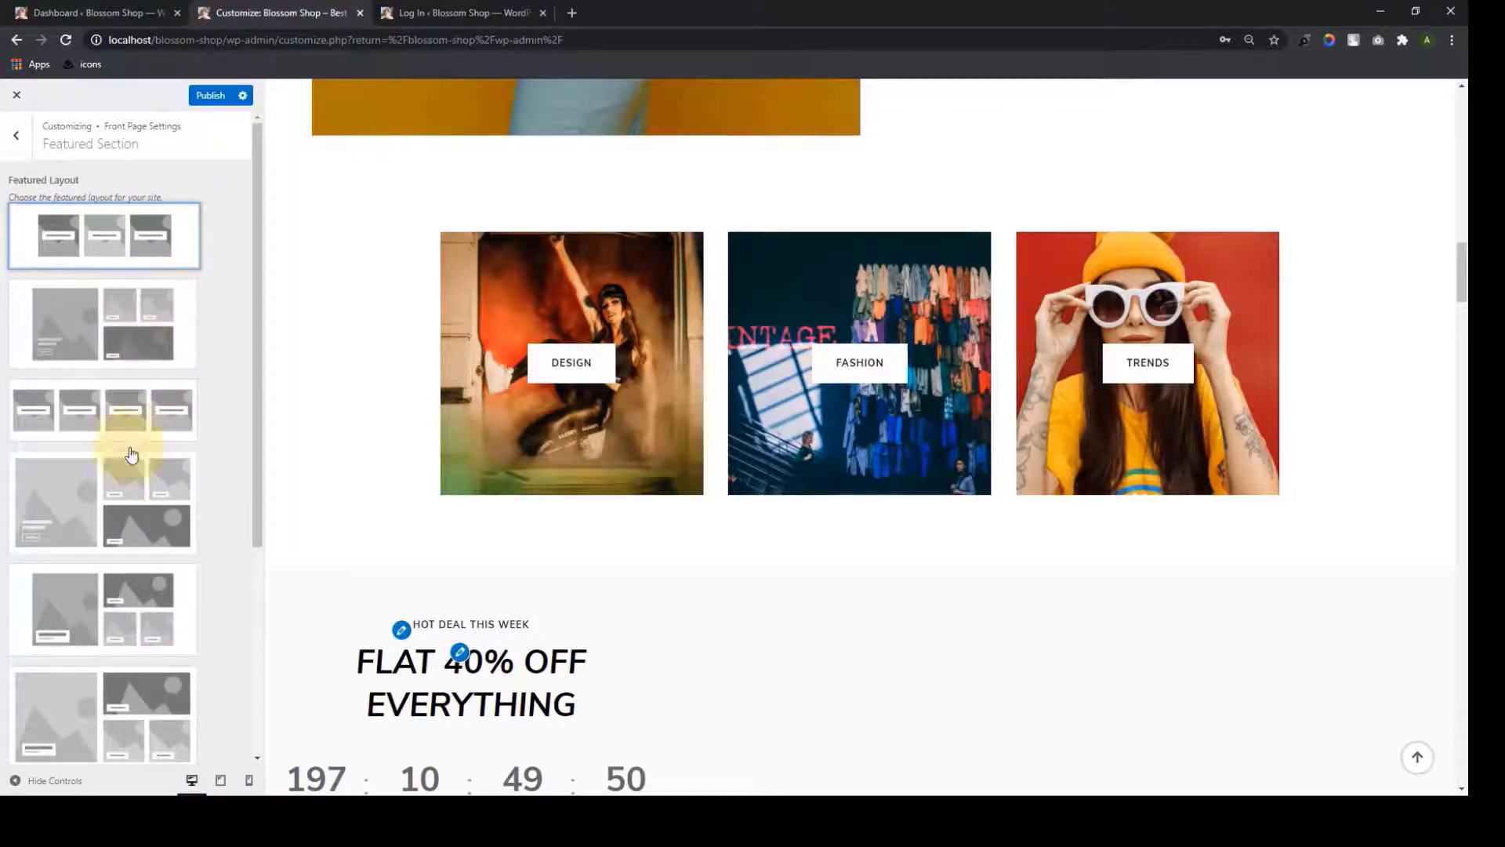
scroll(138, 525, down, 2)
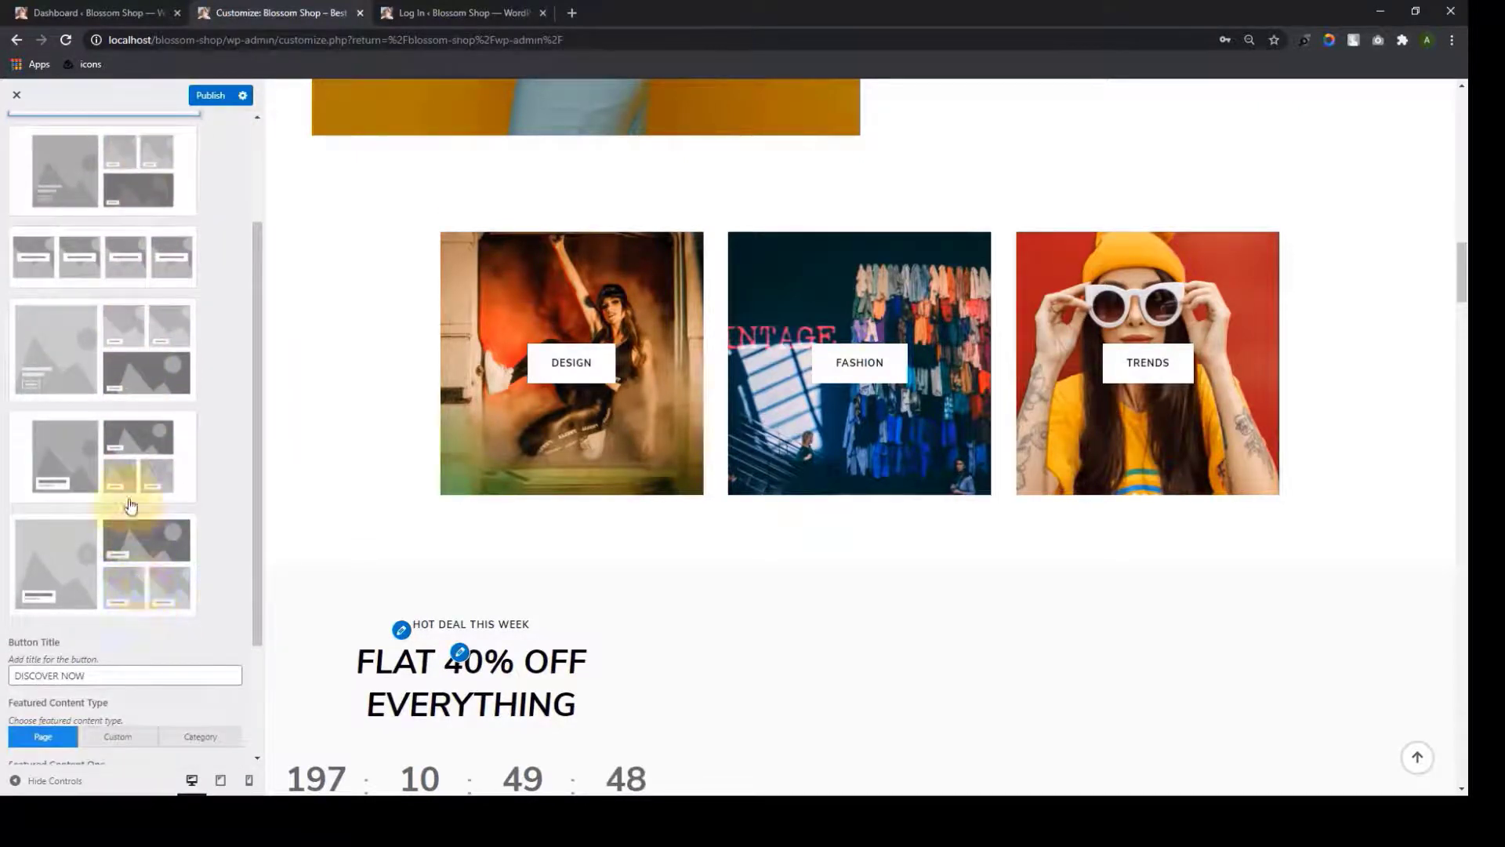
click(136, 373)
scroll(219, 608, up, 2)
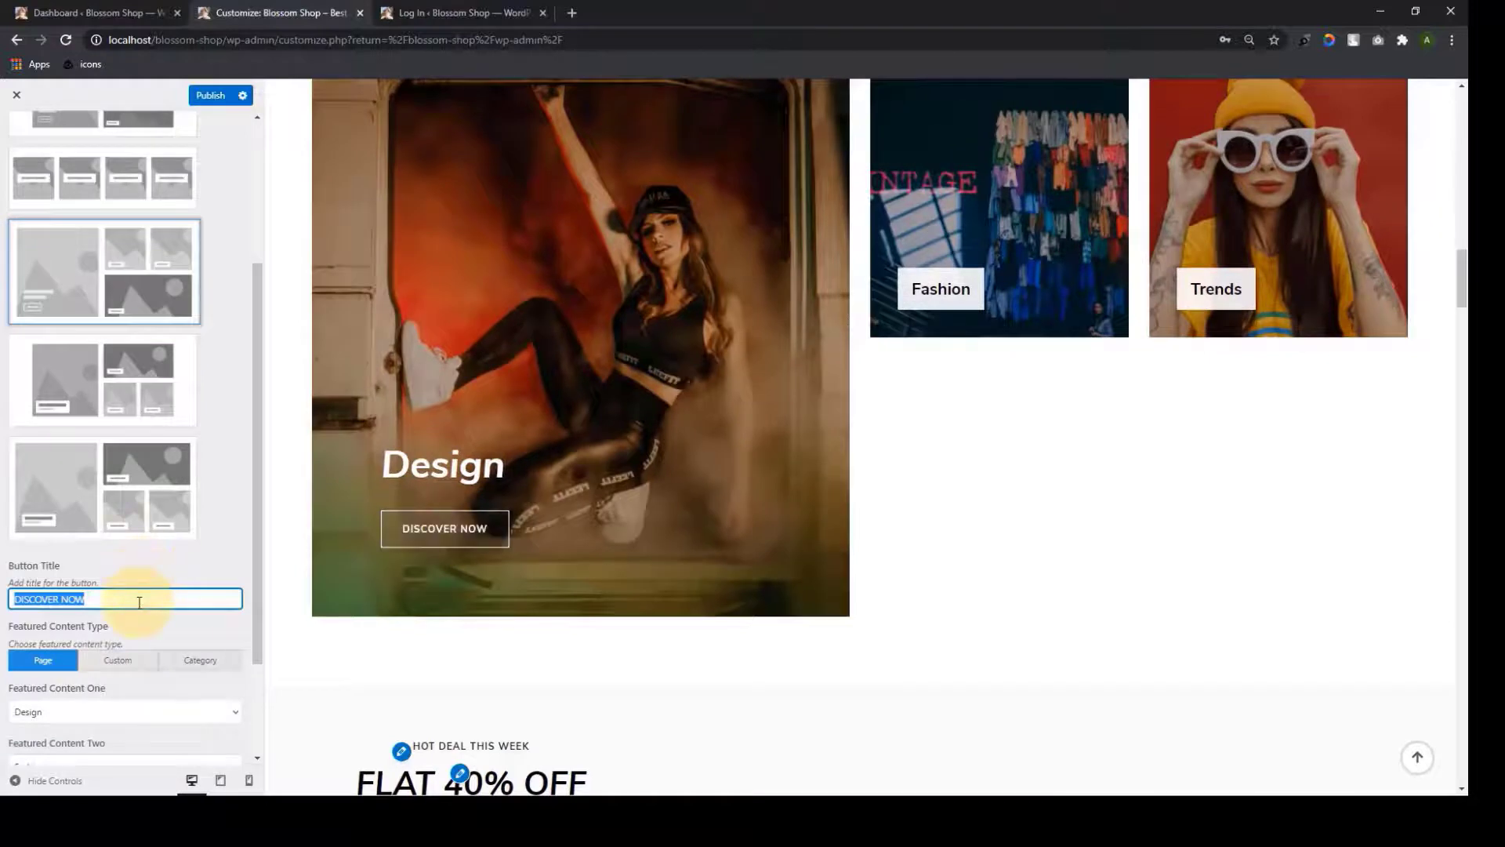
click(216, 536)
scroll(216, 534, up, 3)
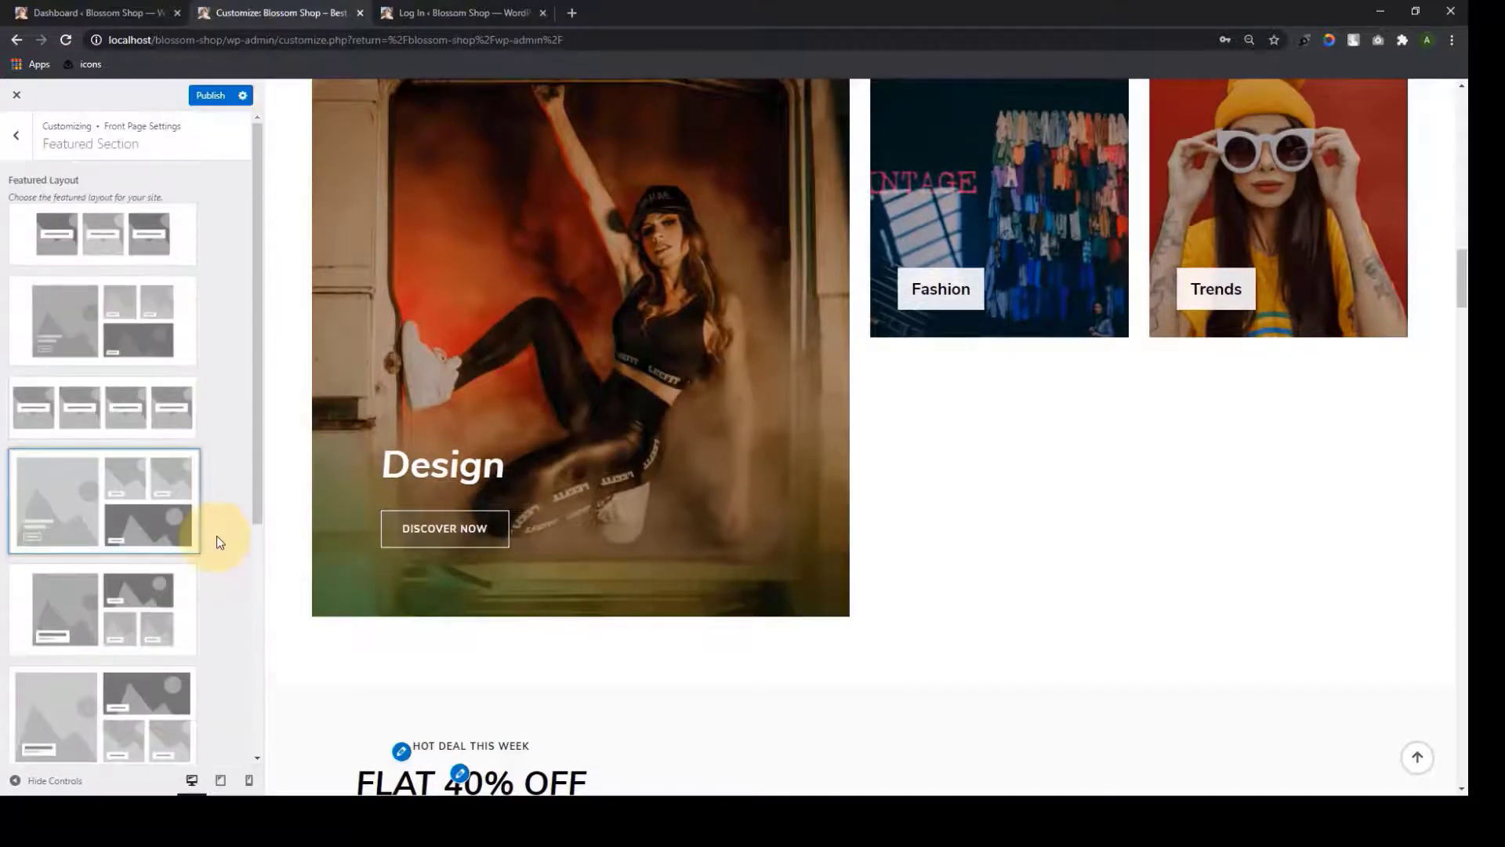
click(167, 266)
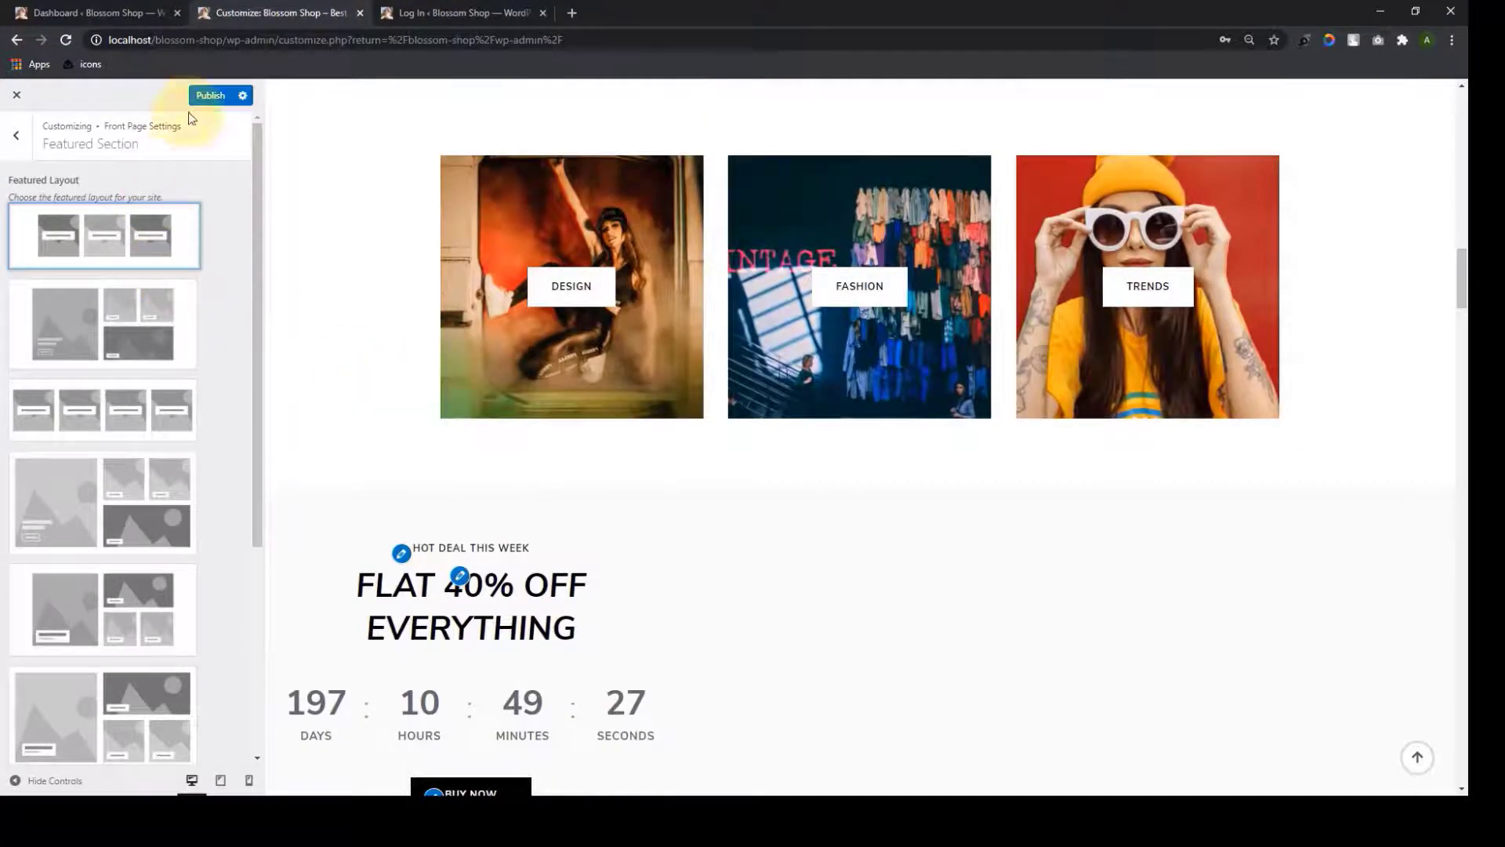
click(16, 135)
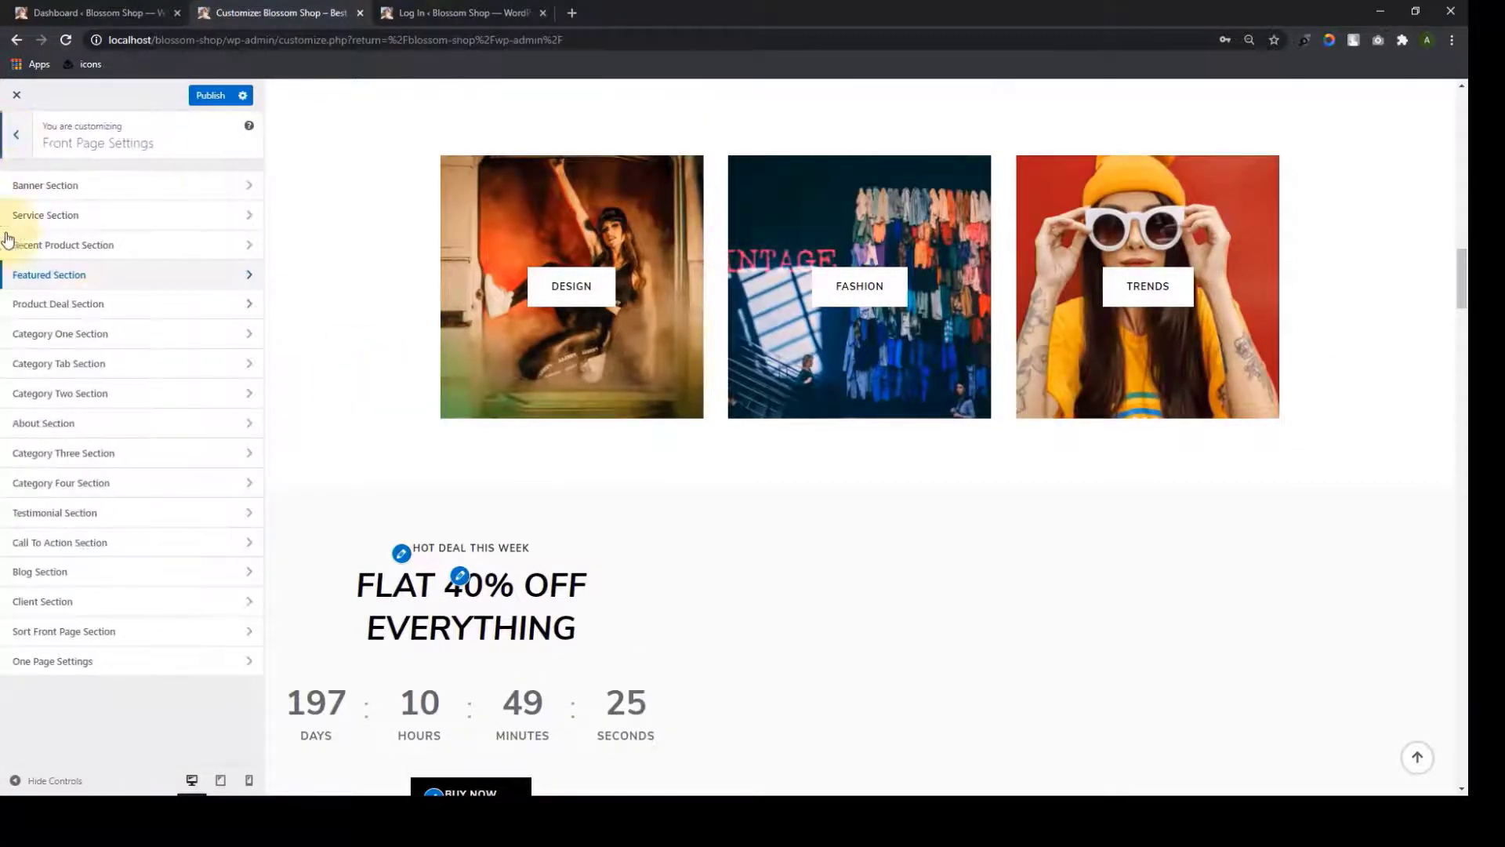
In the Product Deal Section, review the title, subtitle, 07/01/2021 end date and button, leaving them unchanged
click(126, 306)
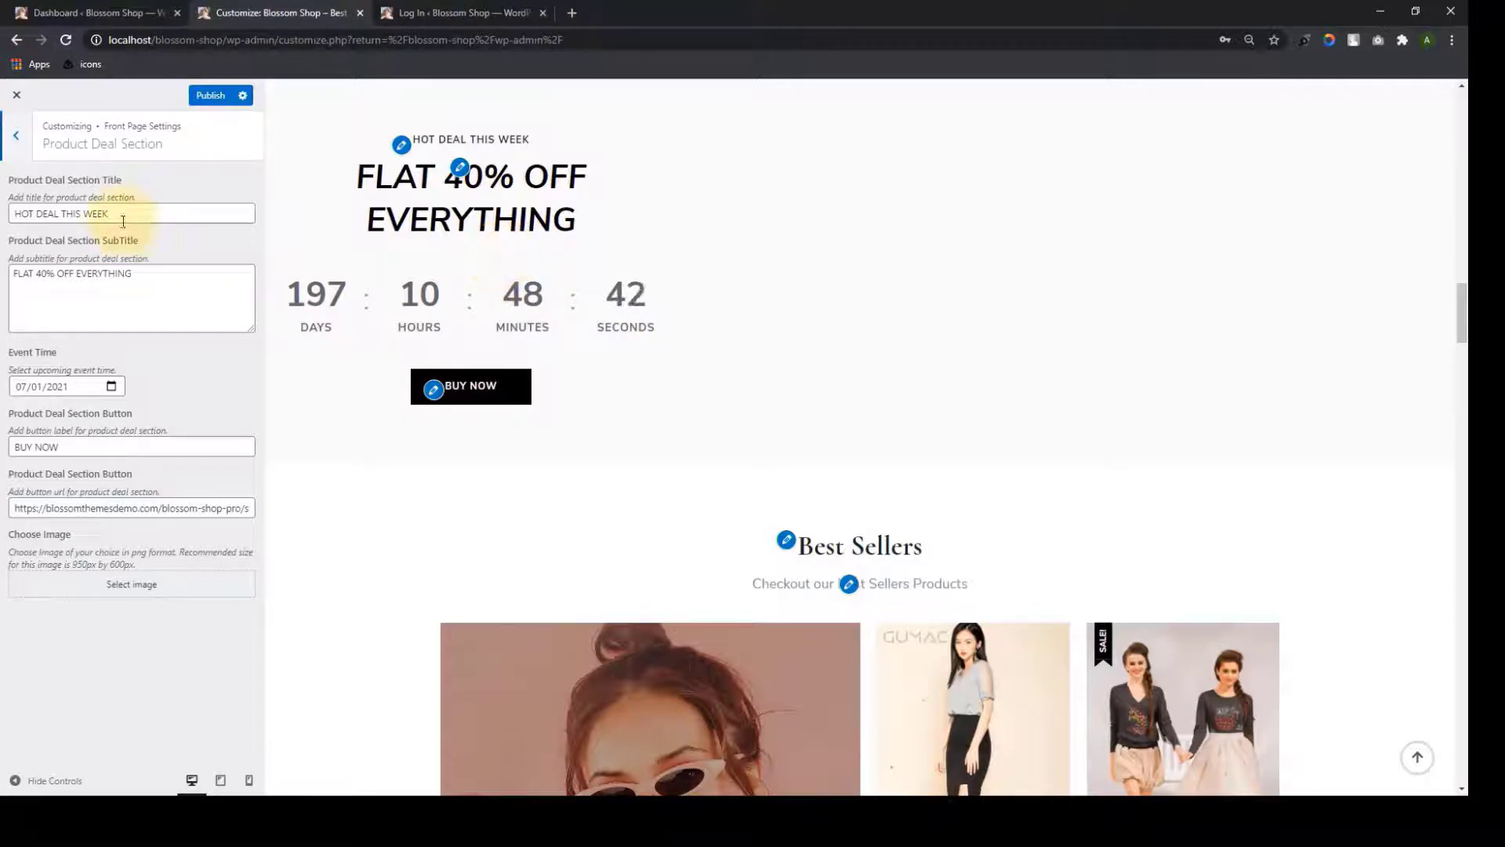
click(124, 214)
triple_click(123, 214)
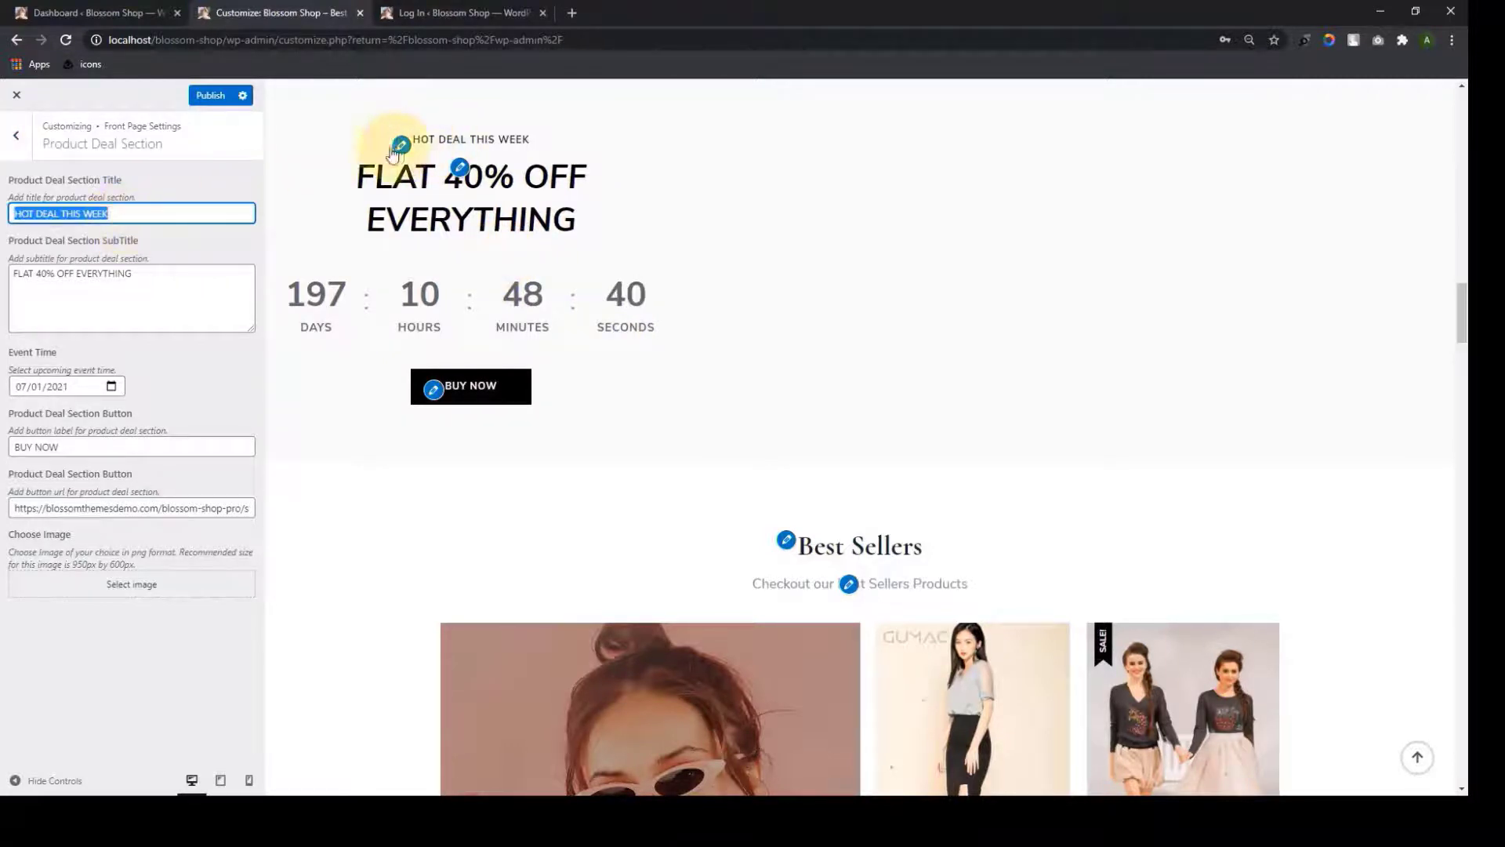
click(138, 289)
triple_click(138, 289)
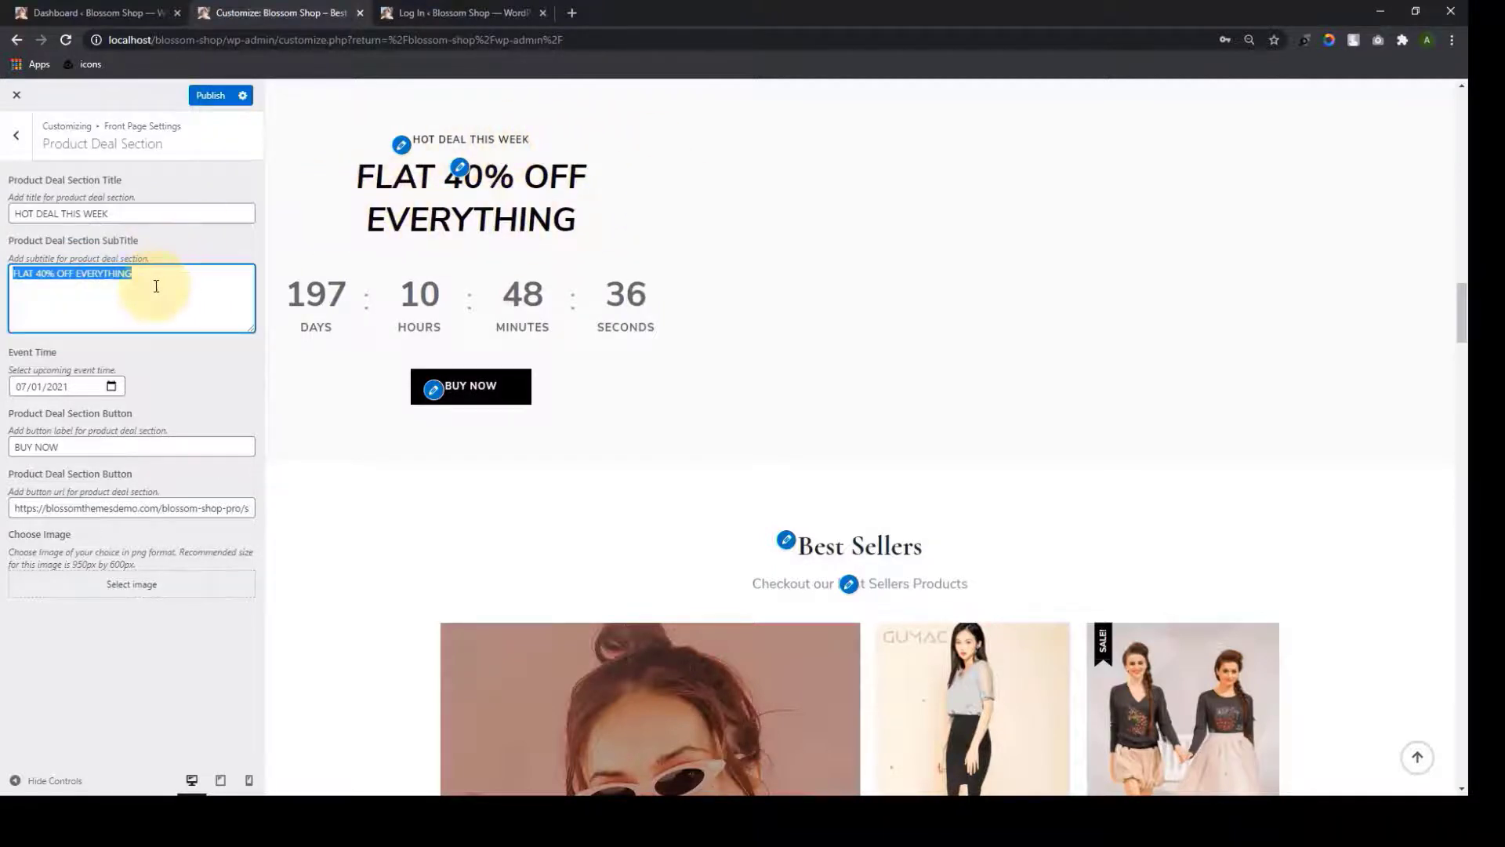
key(Tab)
click(112, 386)
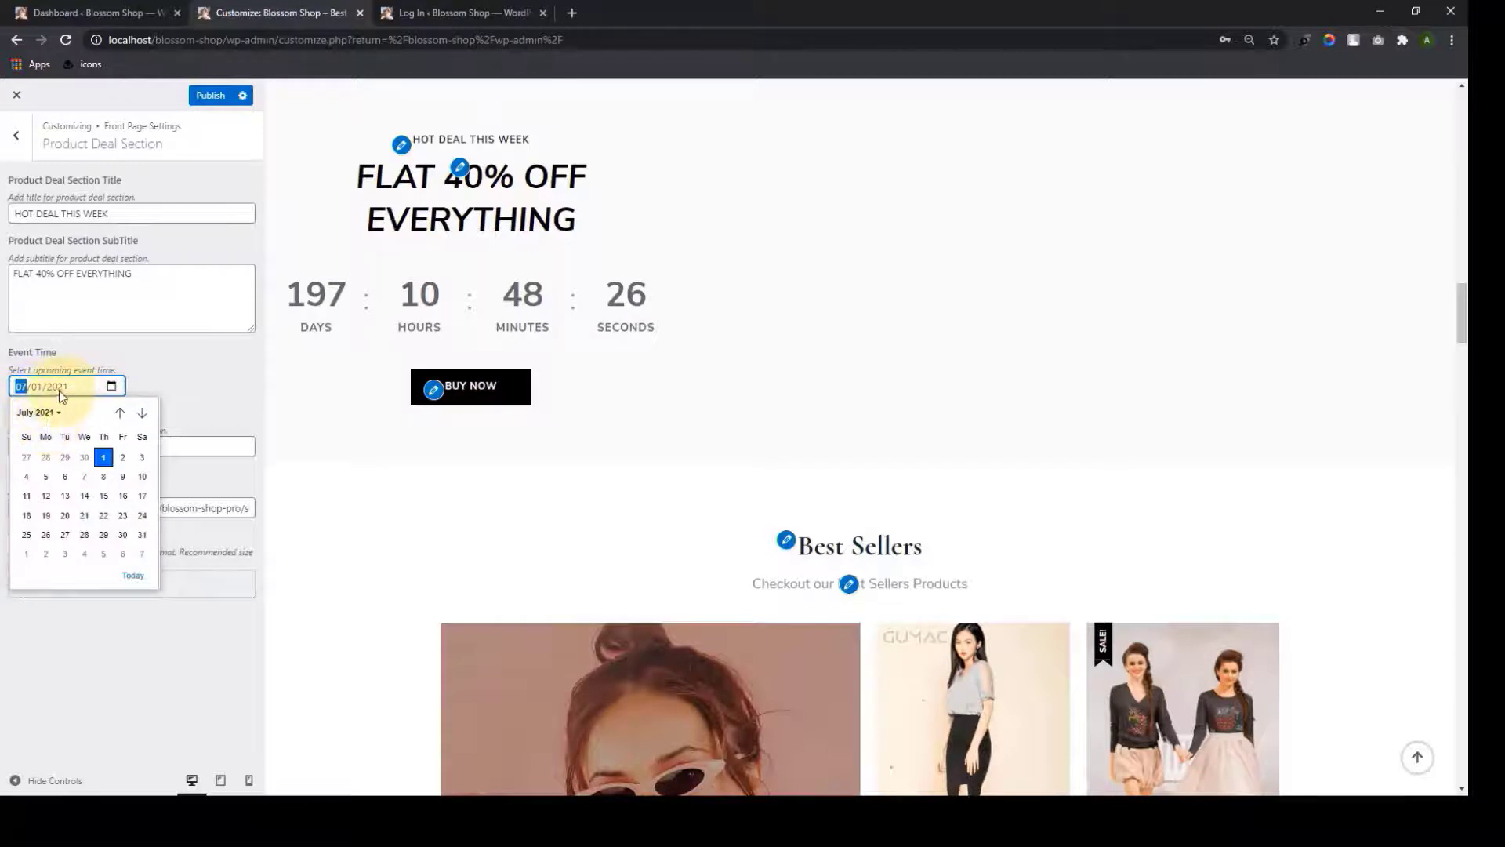
click(228, 368)
drag(98, 453, 12, 448)
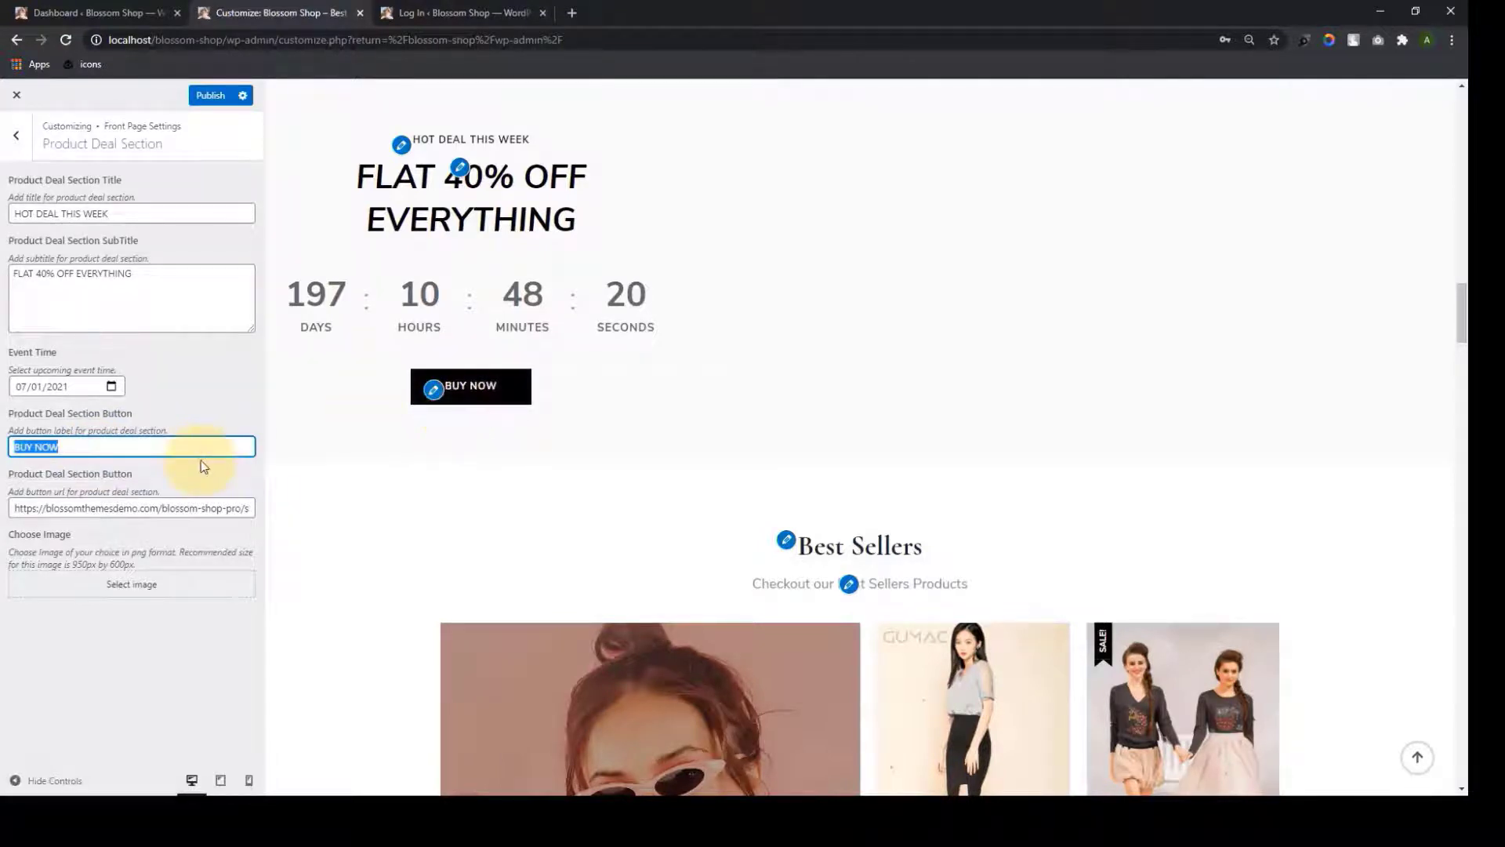
click(196, 506)
triple_click(188, 505)
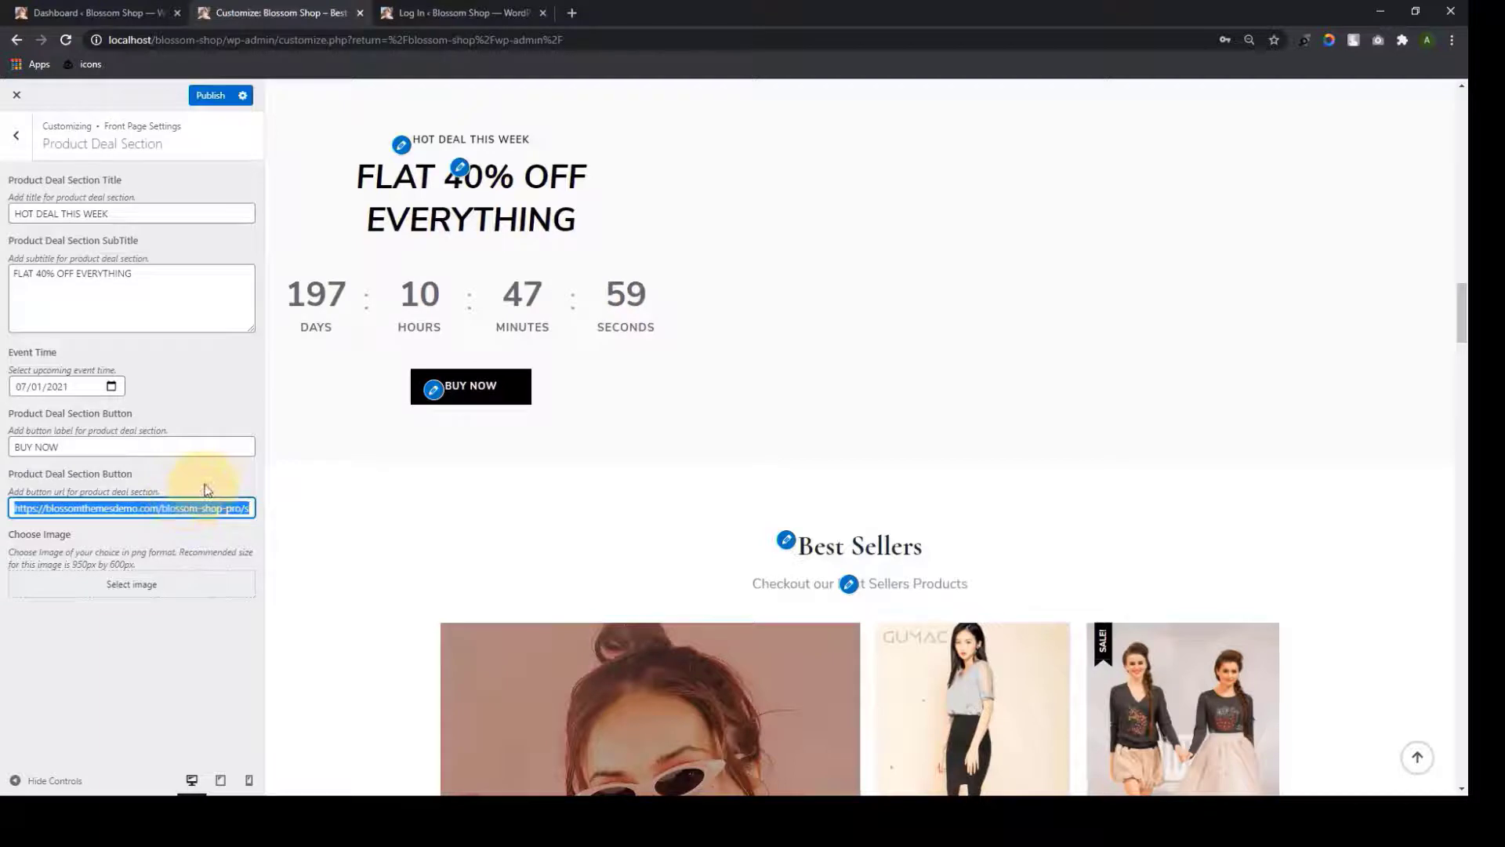
click(204, 488)
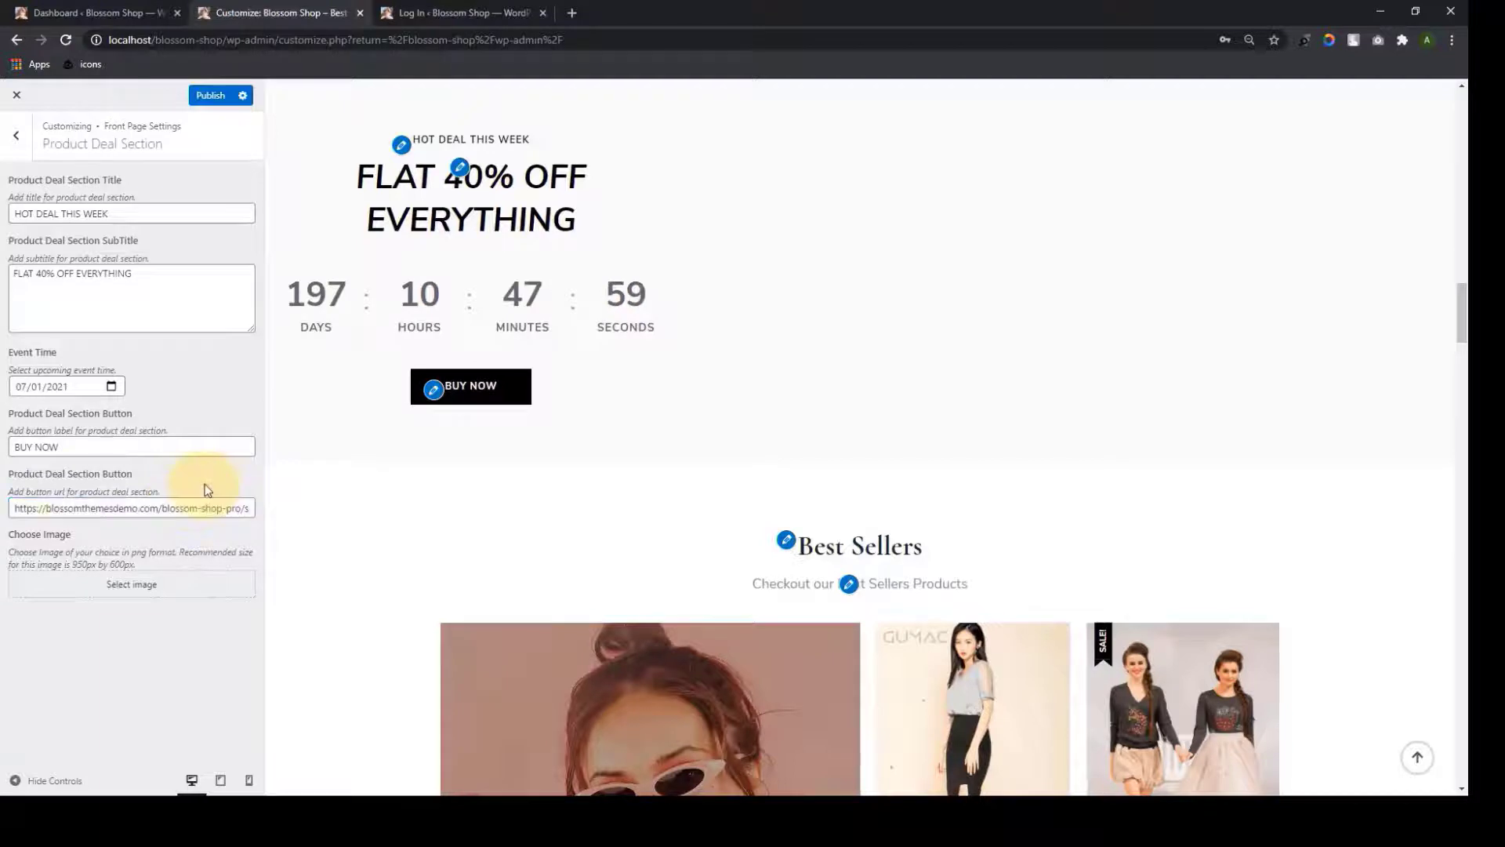
Set the deal image to the seated-woman photo, publish, and return to the sections list
click(125, 584)
click(509, 262)
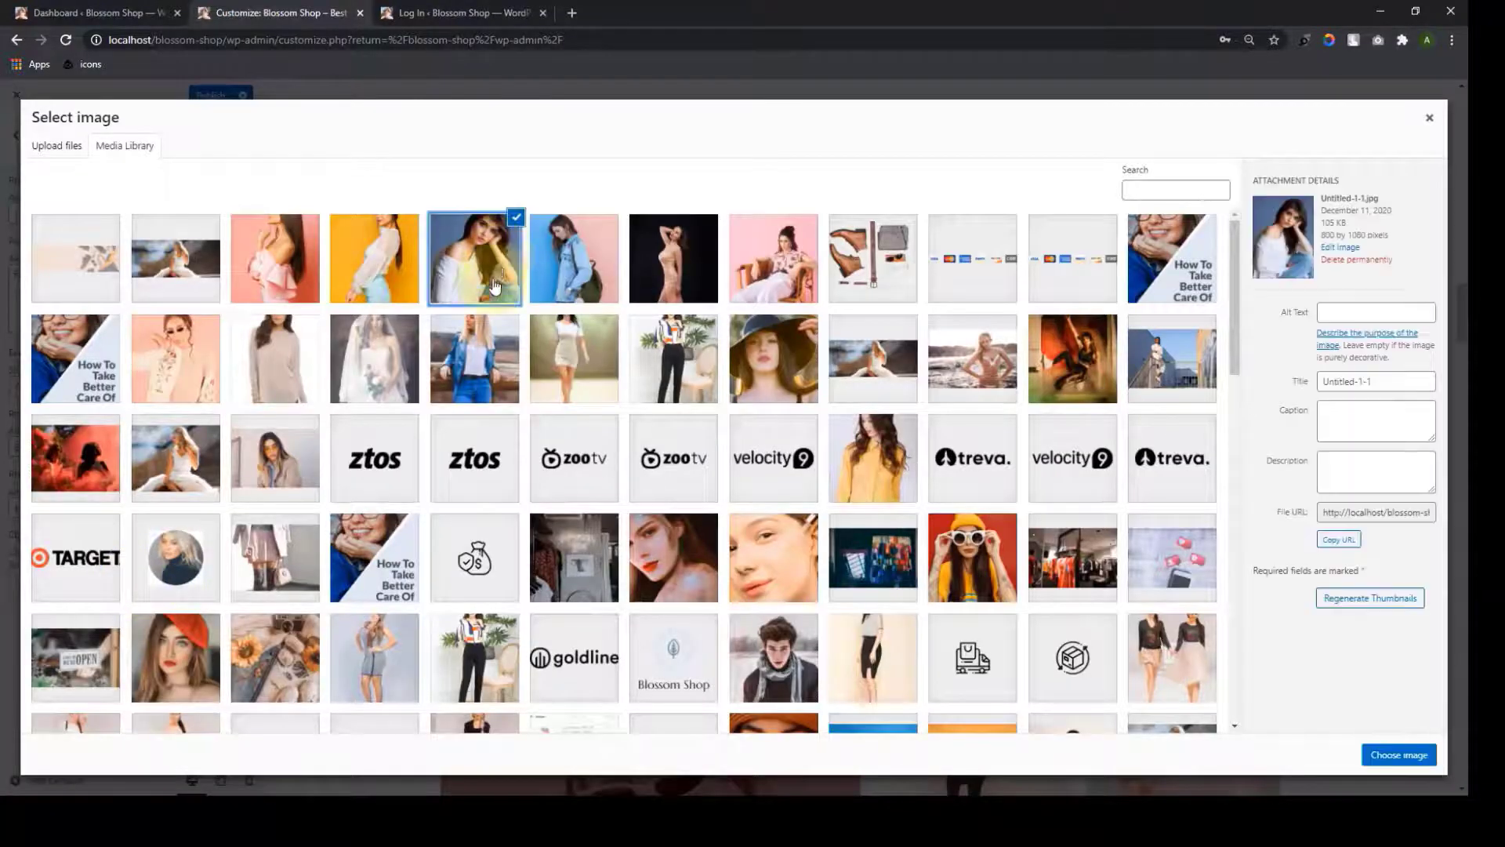
click(1402, 755)
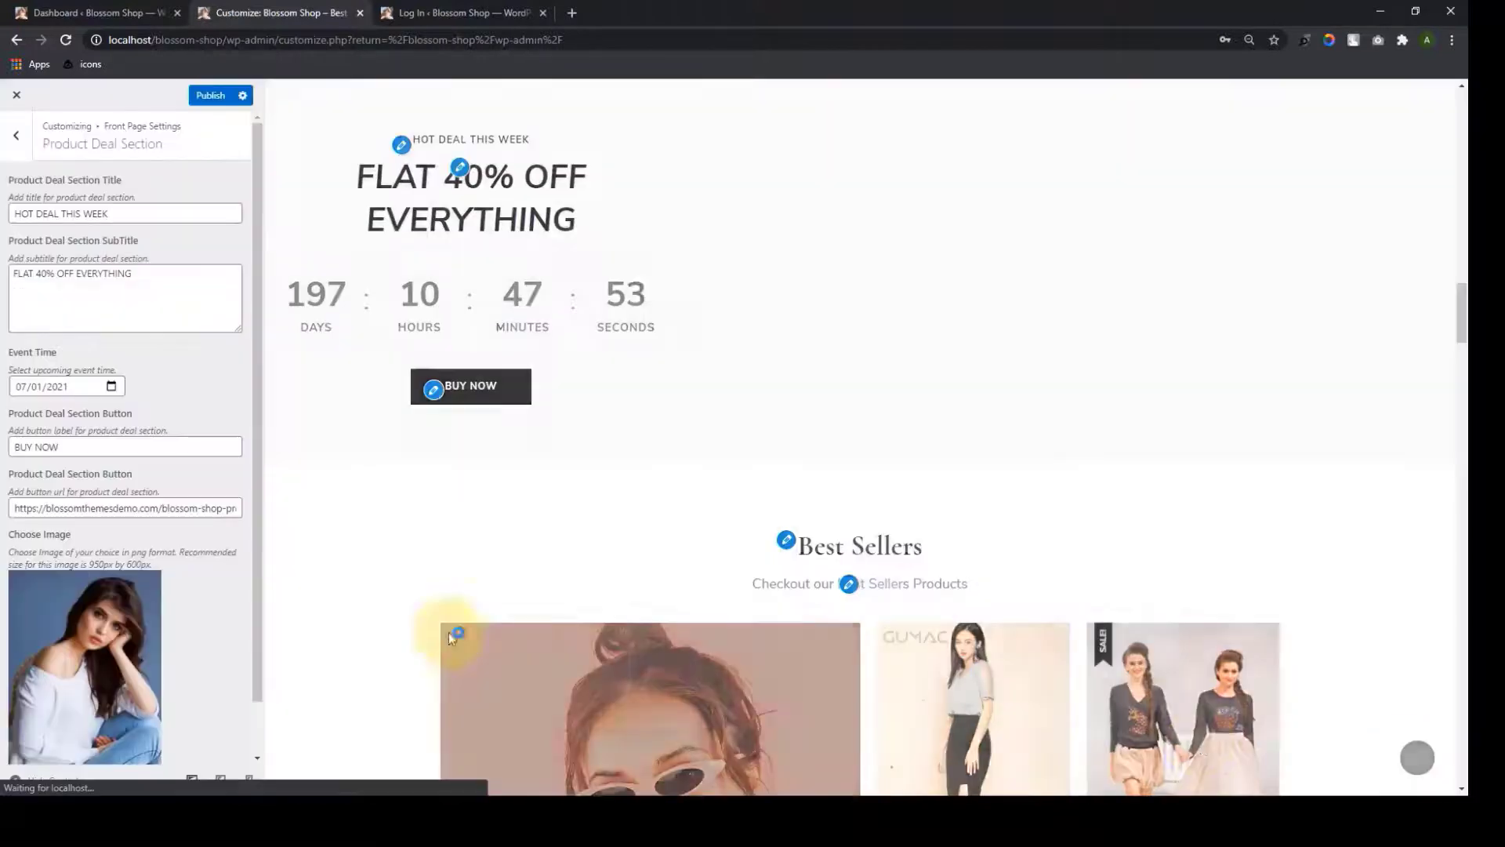
scroll(166, 541, down, 1)
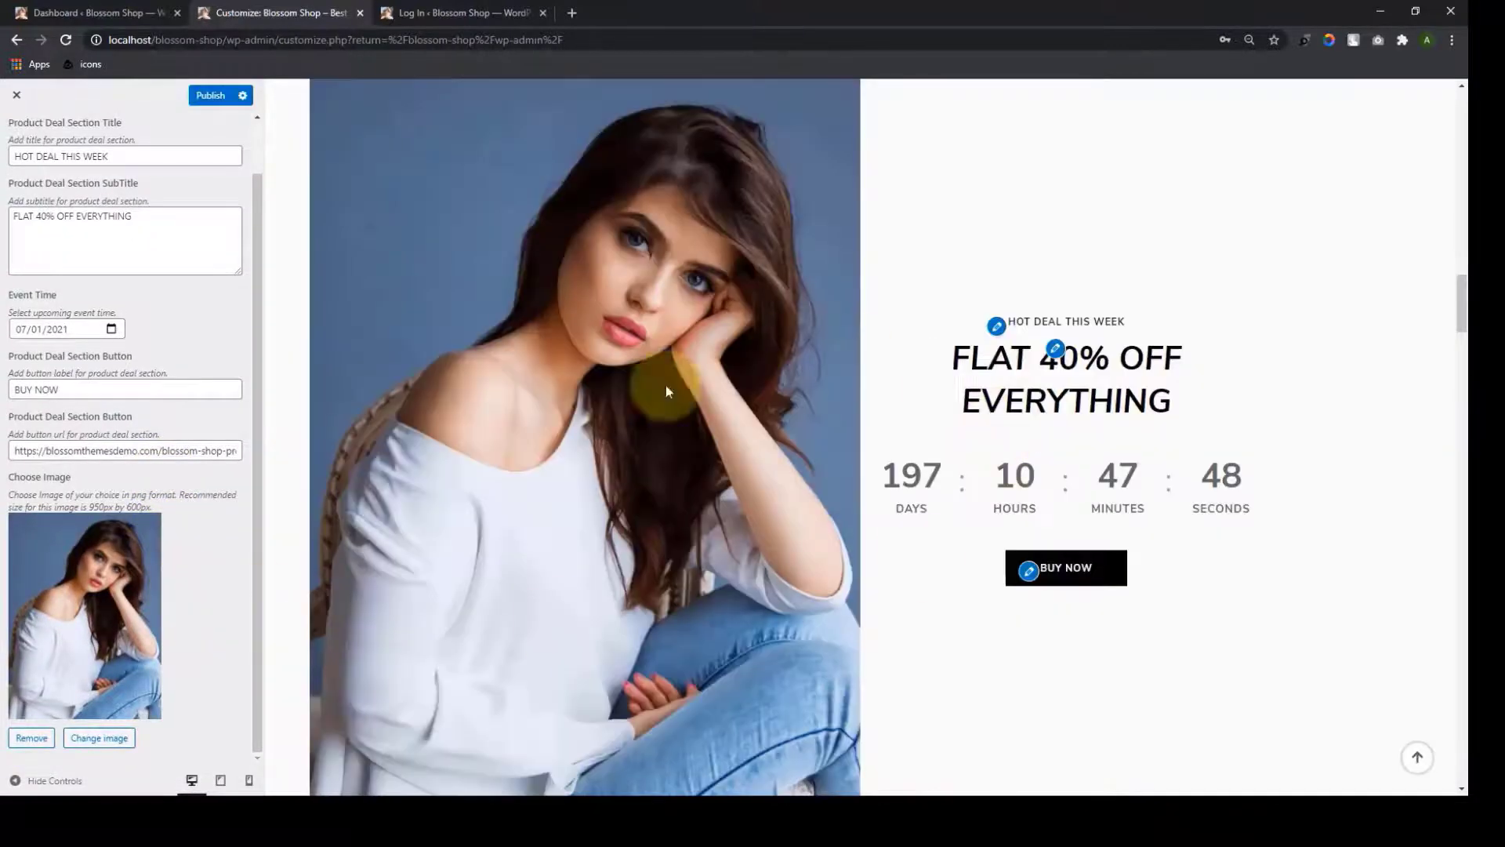
scroll(1098, 504, down, 4)
scroll(1097, 505, up, 7)
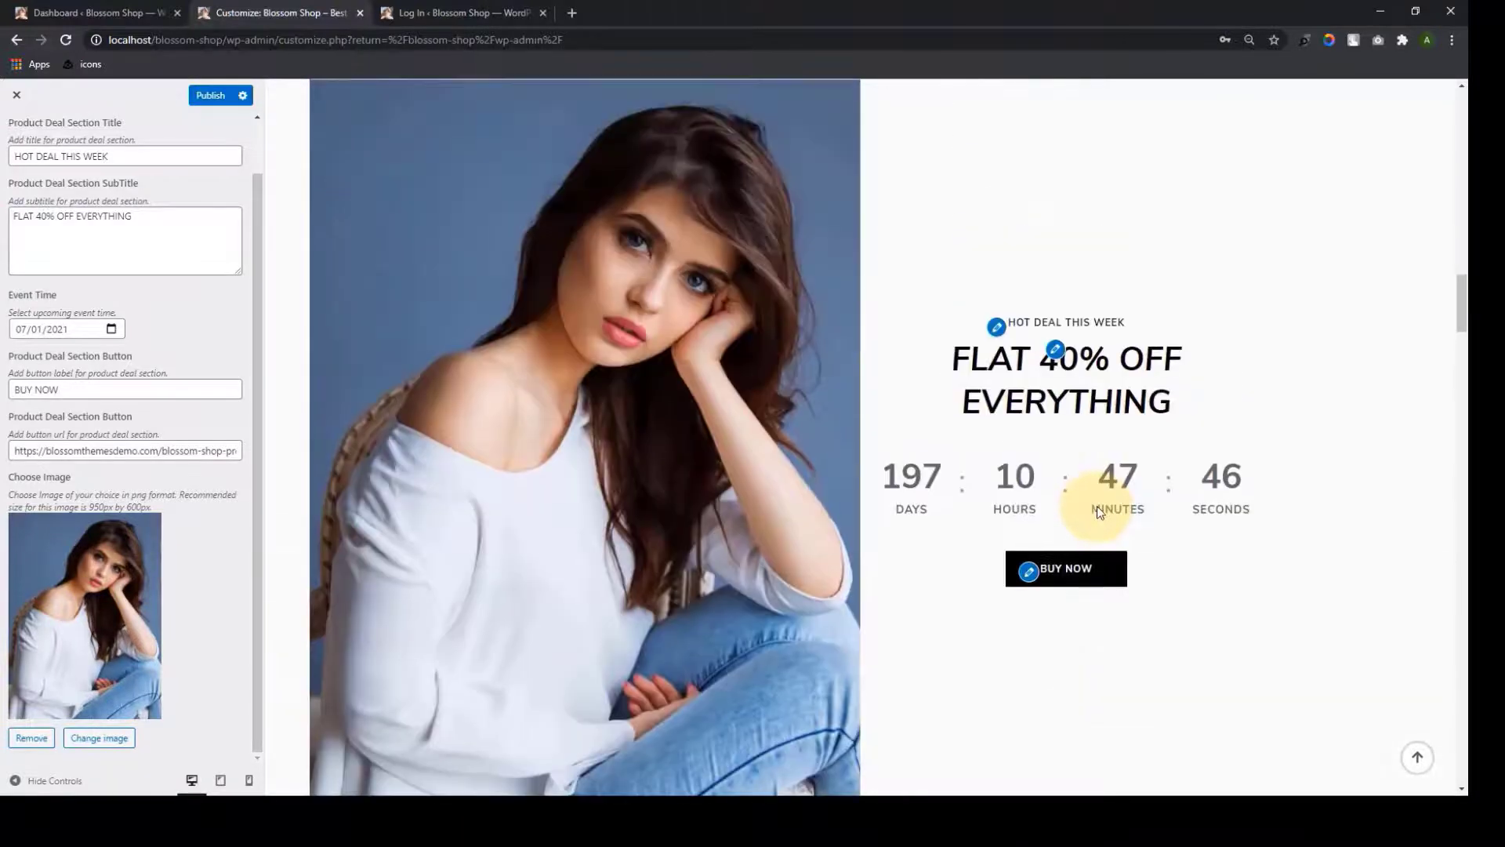
scroll(1098, 512, down, 2)
scroll(141, 314, up, 1)
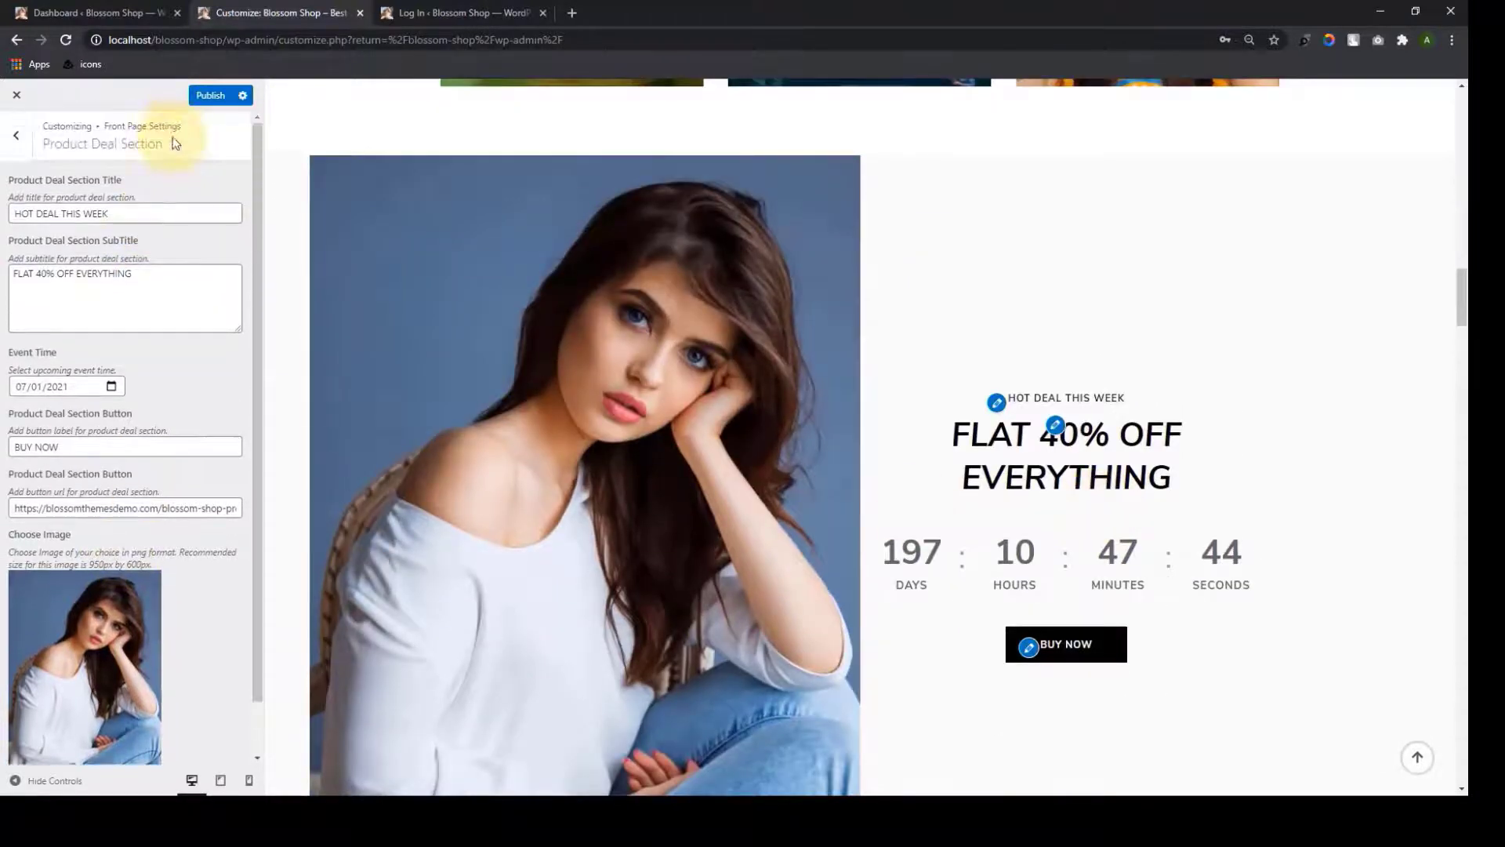
click(196, 100)
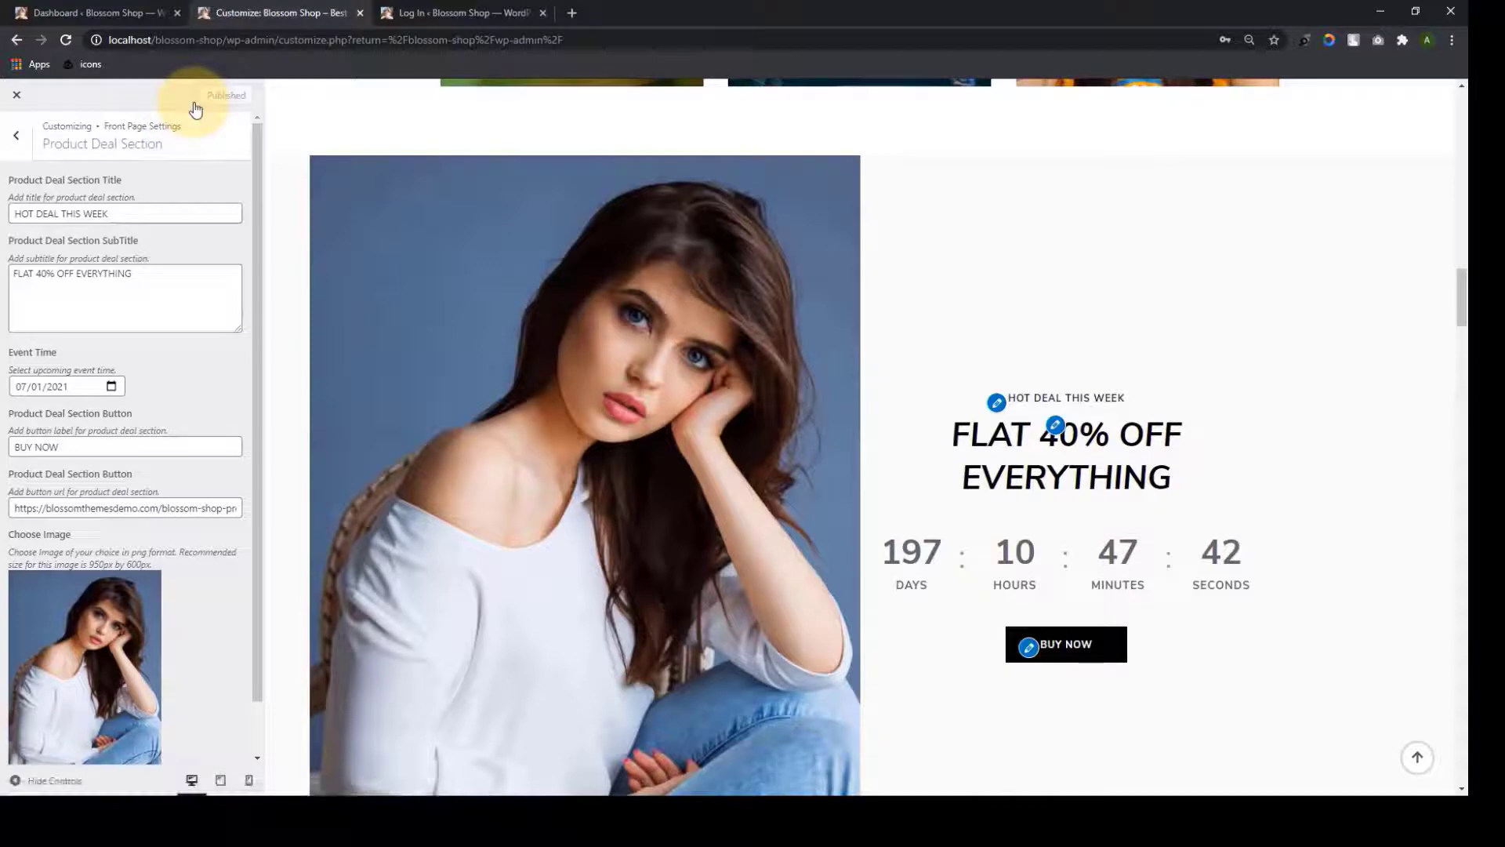
click(16, 136)
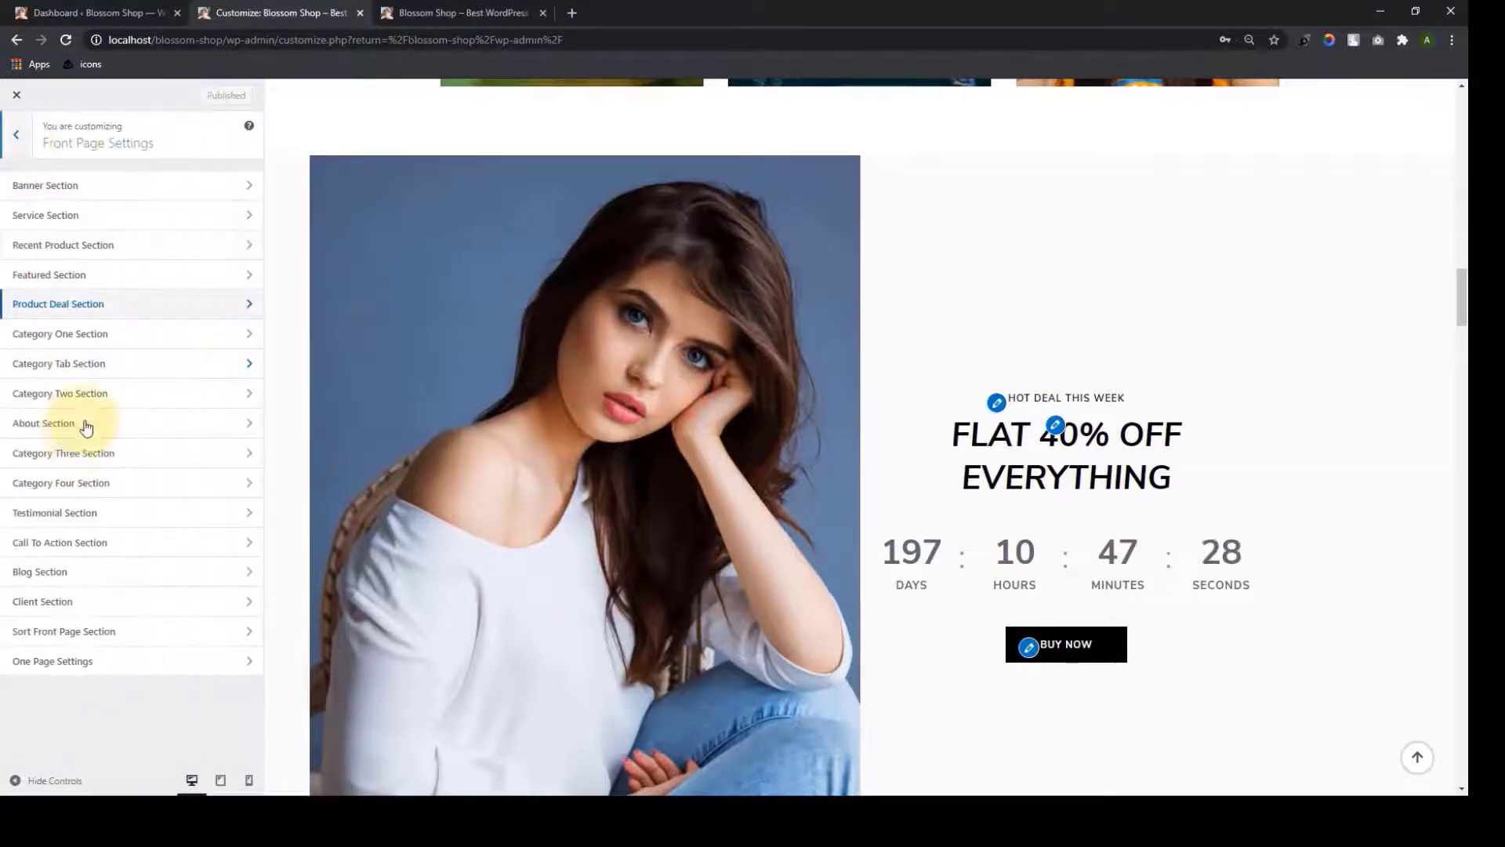
Open the Category One Section and keep Latest Products as the content filter
click(145, 336)
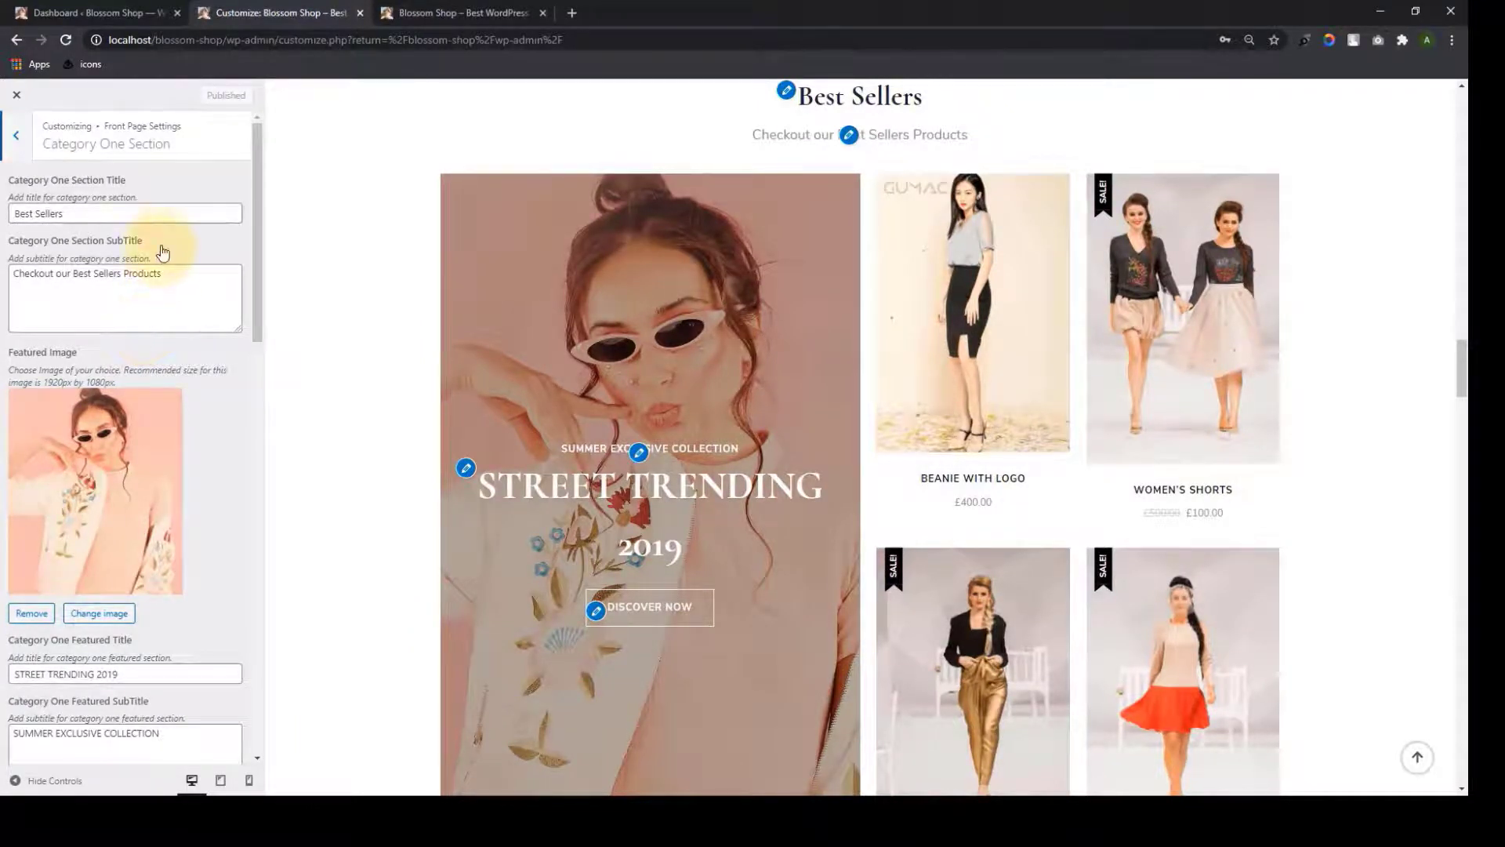
scroll(191, 521, down, 4)
scroll(196, 544, down, 5)
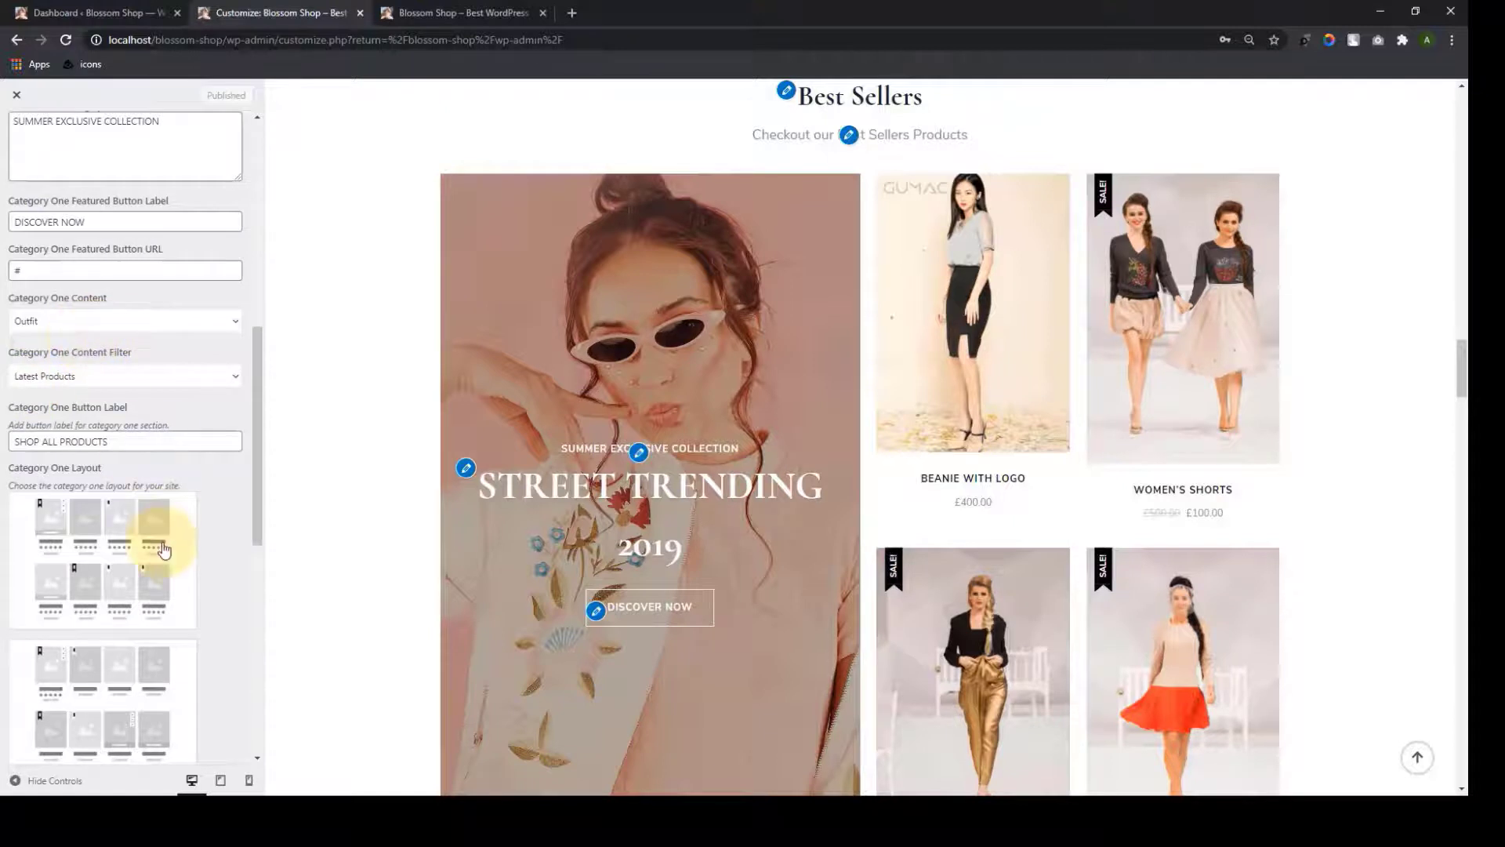
scroll(155, 530, down, 5)
scroll(152, 660, up, 4)
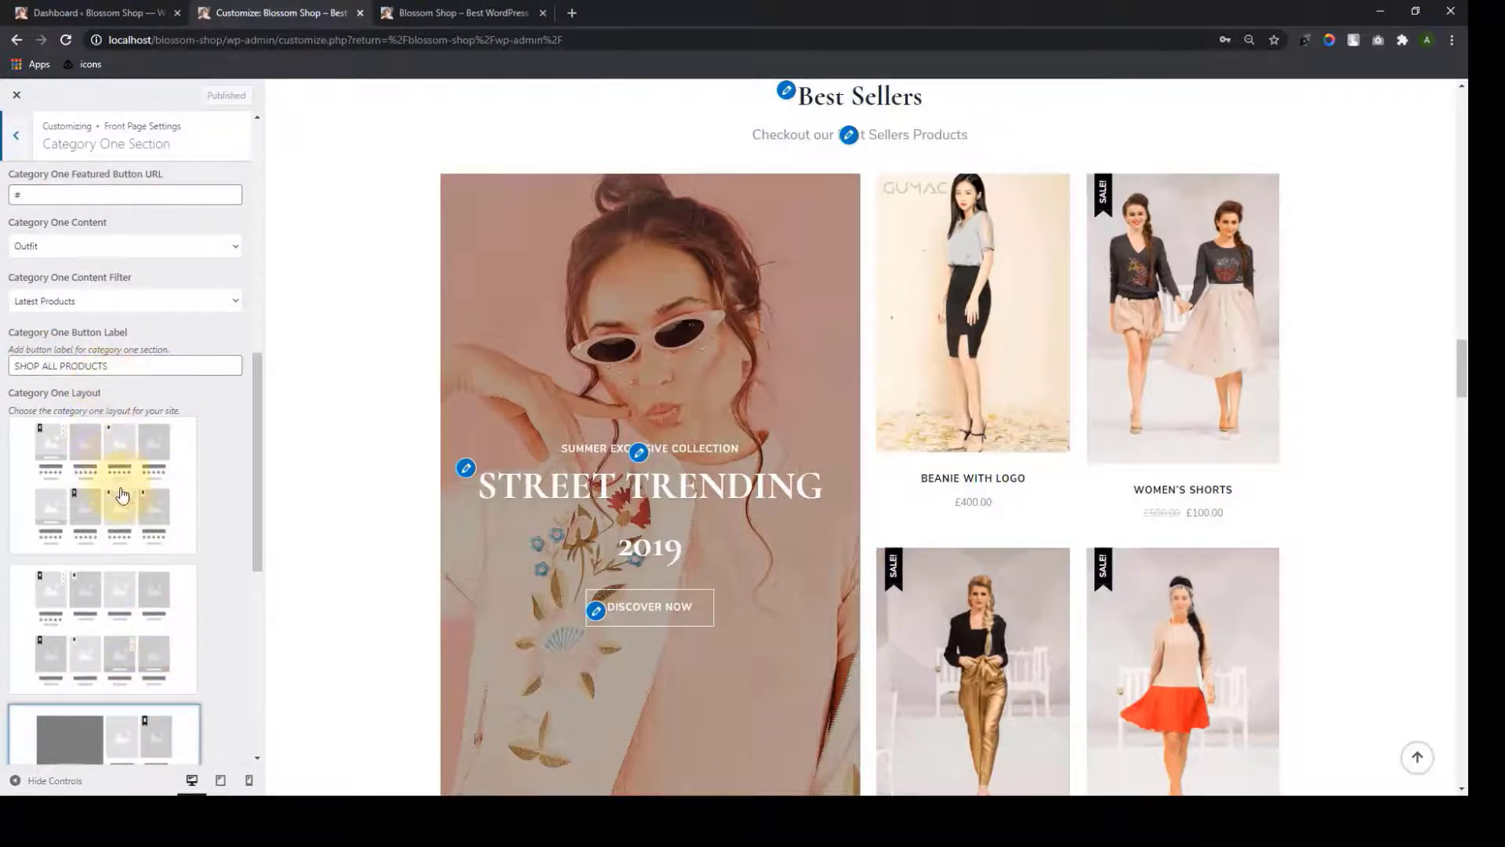
scroll(126, 483, up, 4)
scroll(144, 465, down, 2)
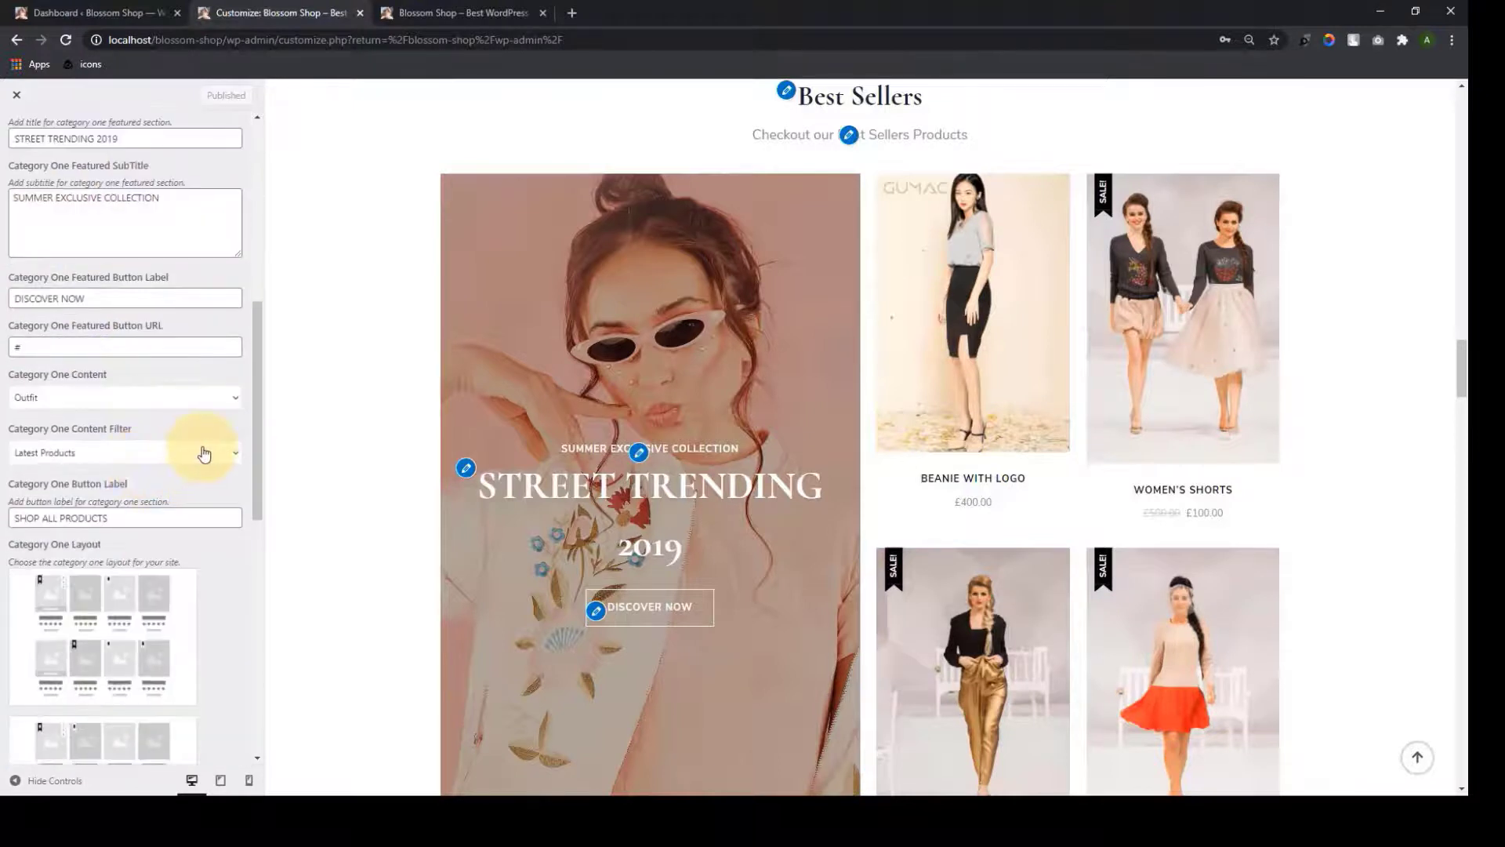
click(238, 460)
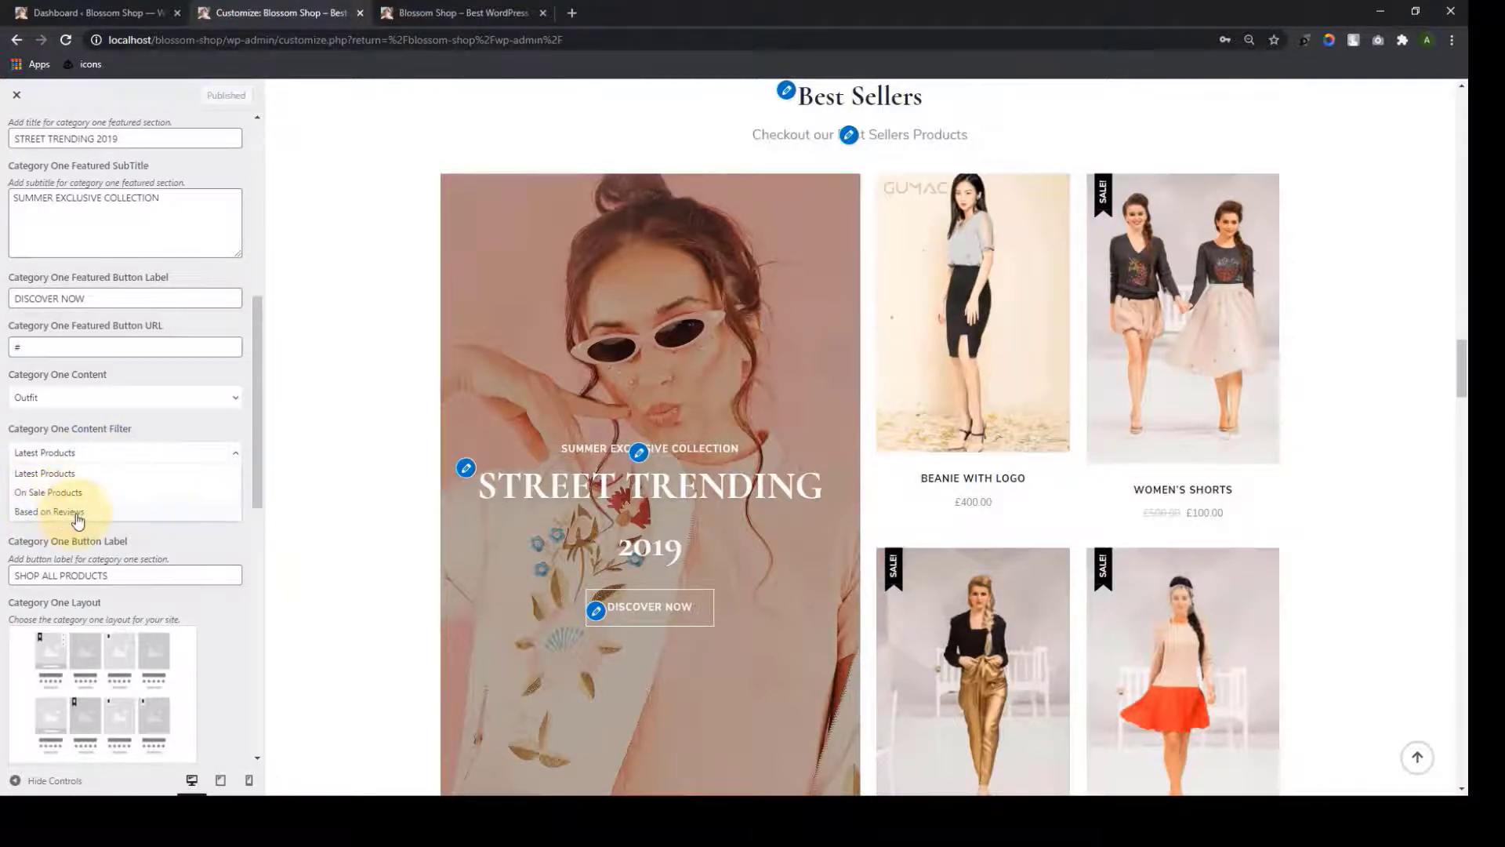
click(185, 547)
After trying the fourth and last layouts, apply the large-image-left Category One layout and publish
scroll(185, 547, down, 3)
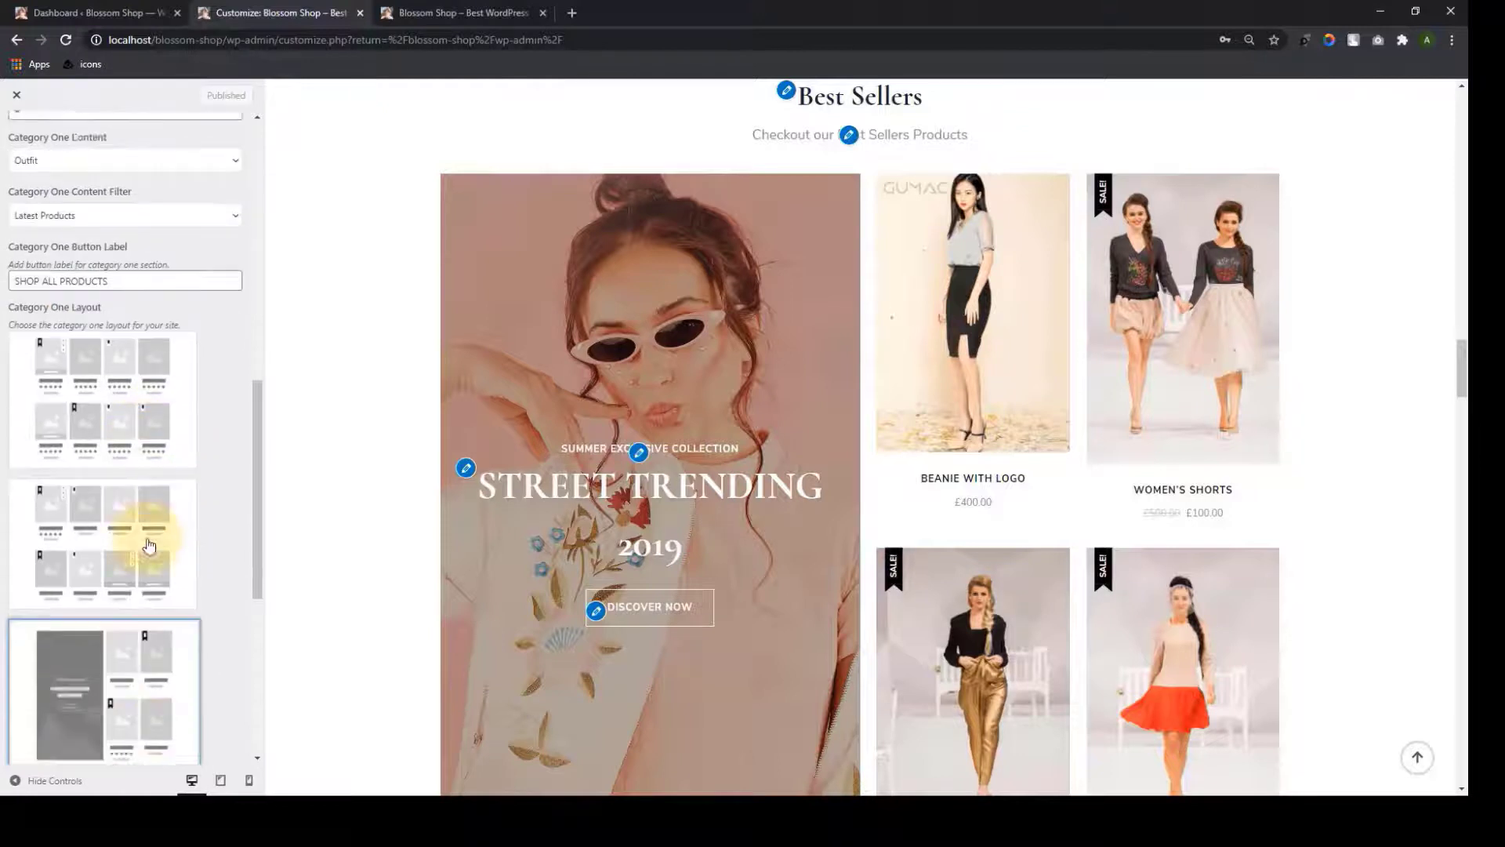
scroll(149, 547, down, 5)
click(151, 588)
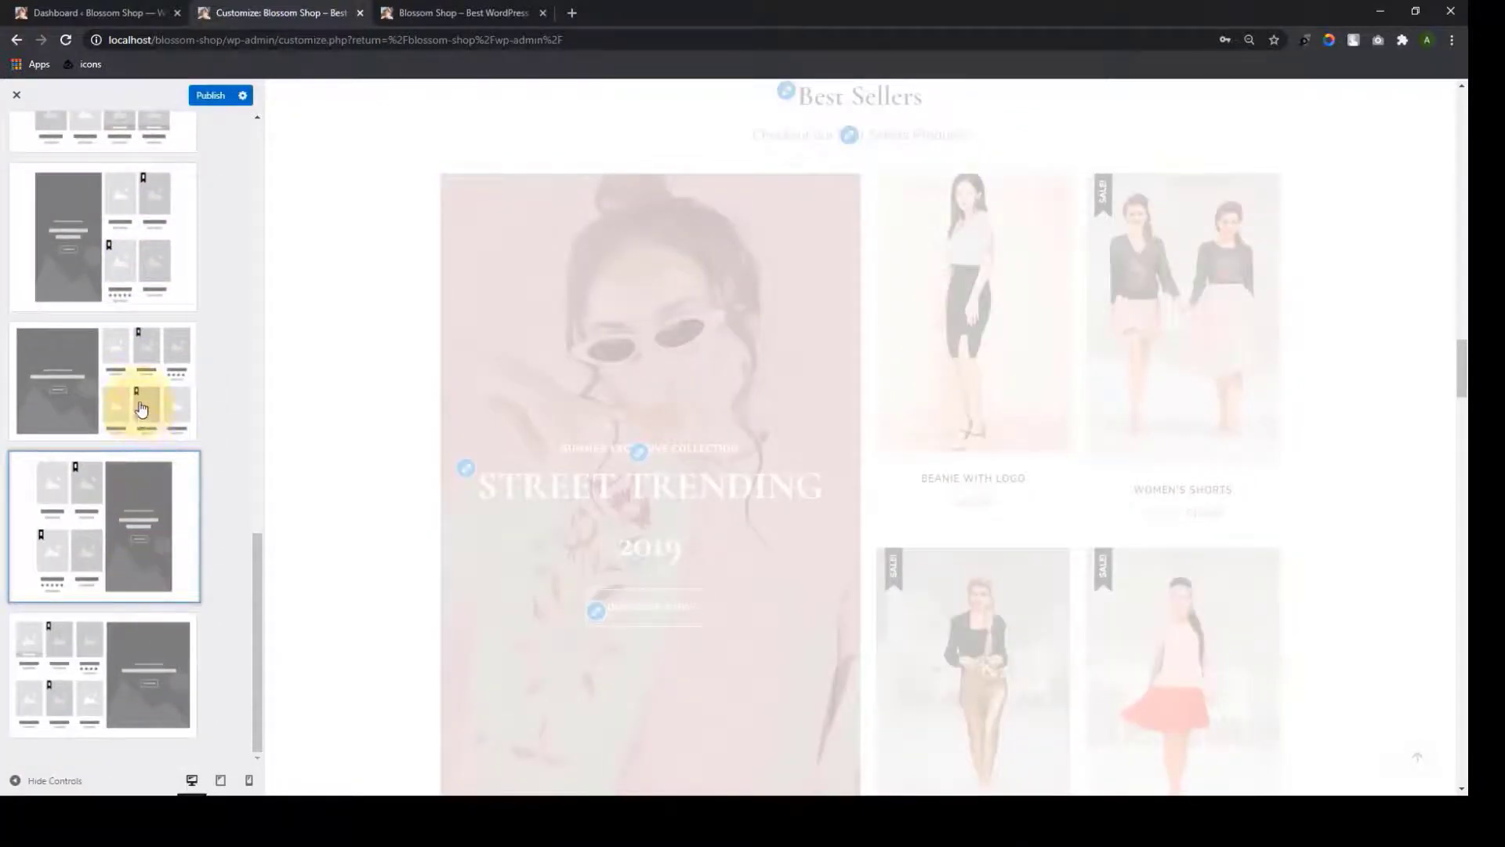
scroll(141, 392, up, 3)
scroll(138, 390, down, 2)
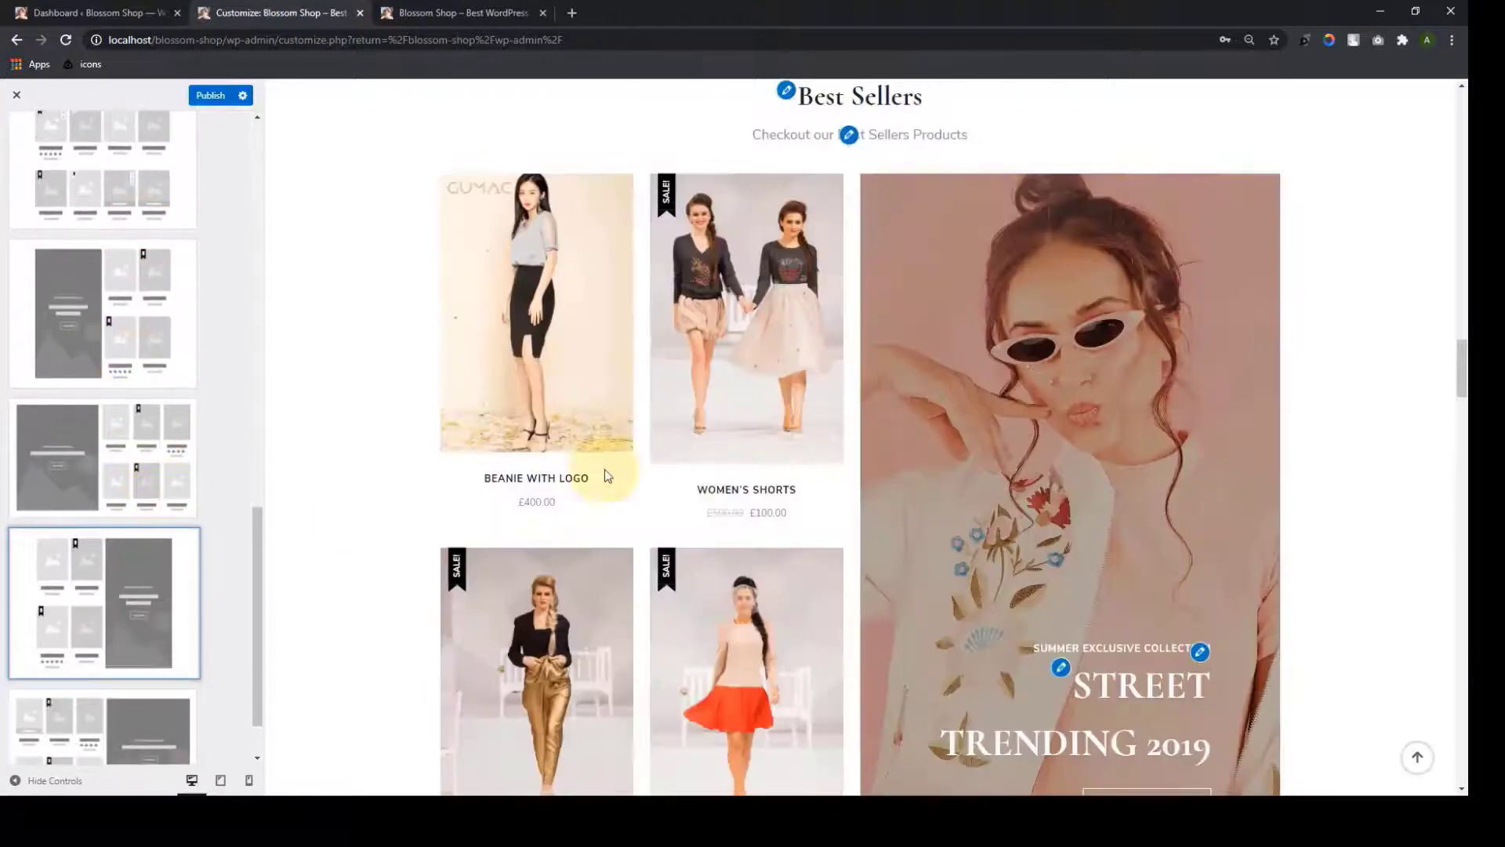
scroll(605, 468, down, 1)
click(153, 650)
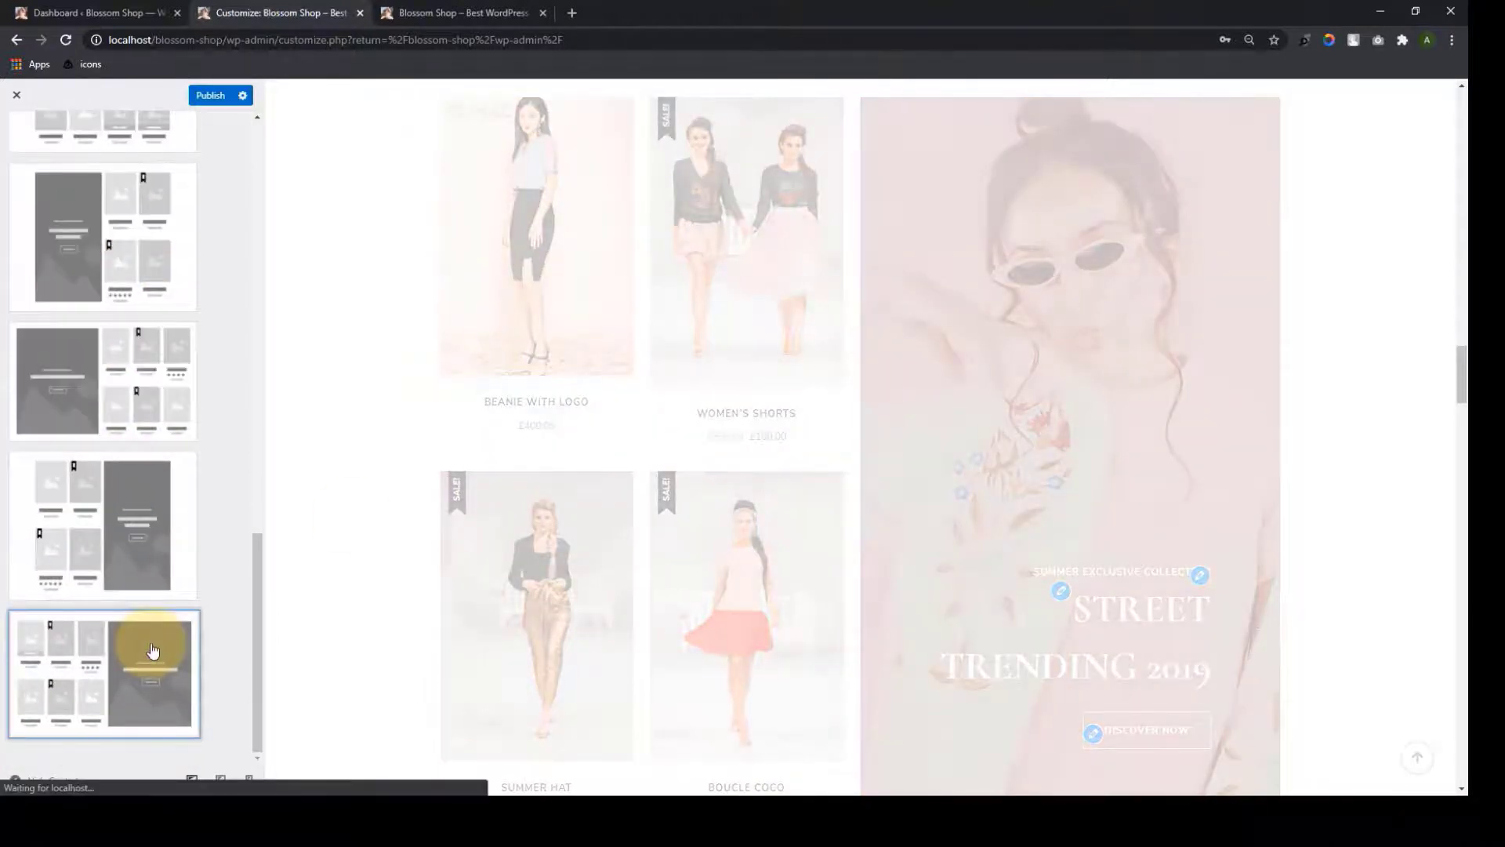
scroll(102, 530, up, 1)
scroll(102, 517, up, 2)
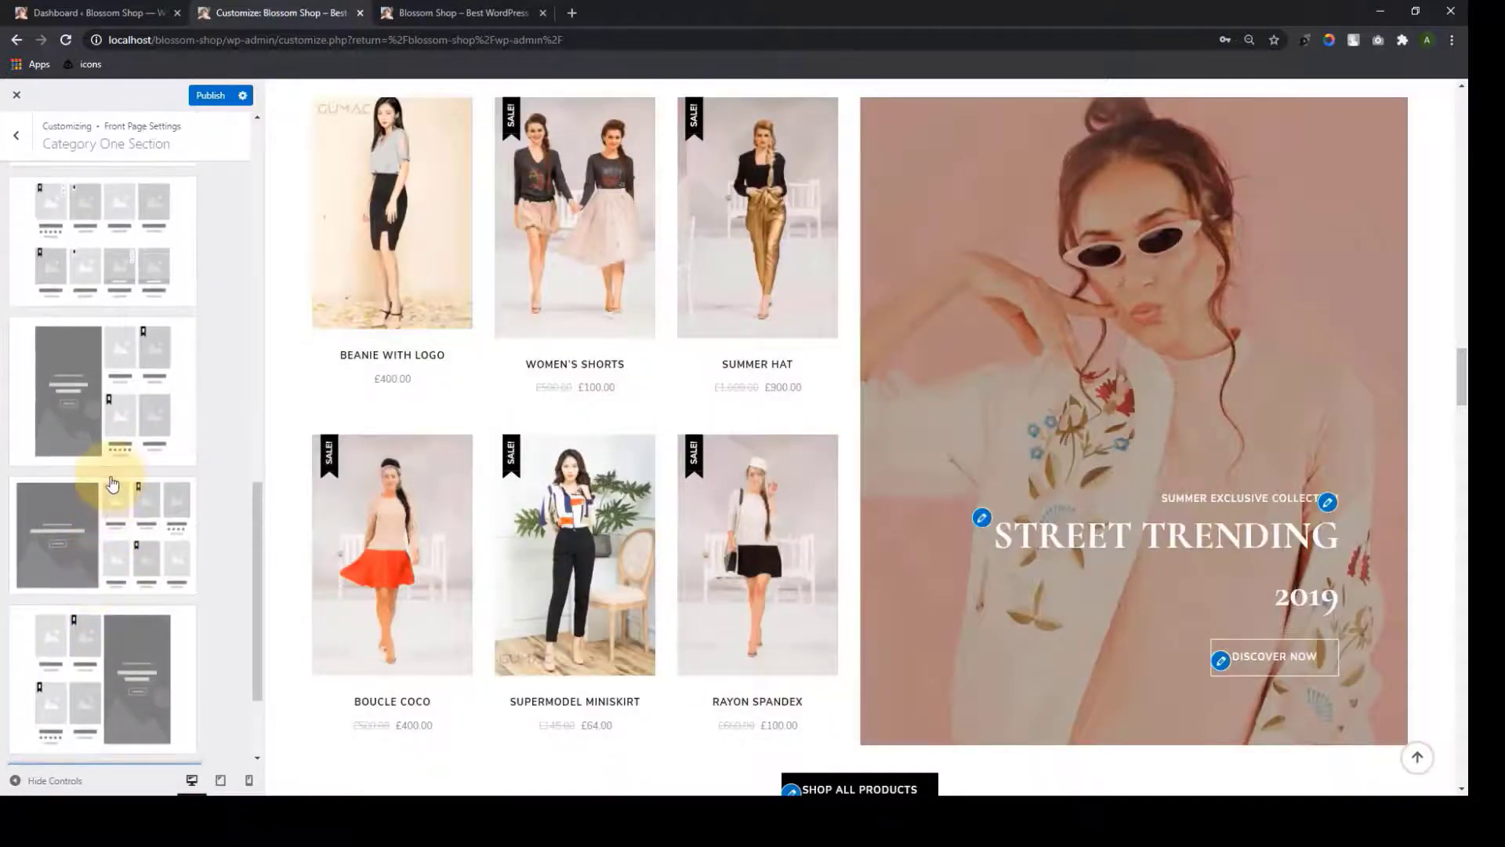
scroll(106, 470, down, 3)
click(87, 266)
scroll(94, 430, up, 4)
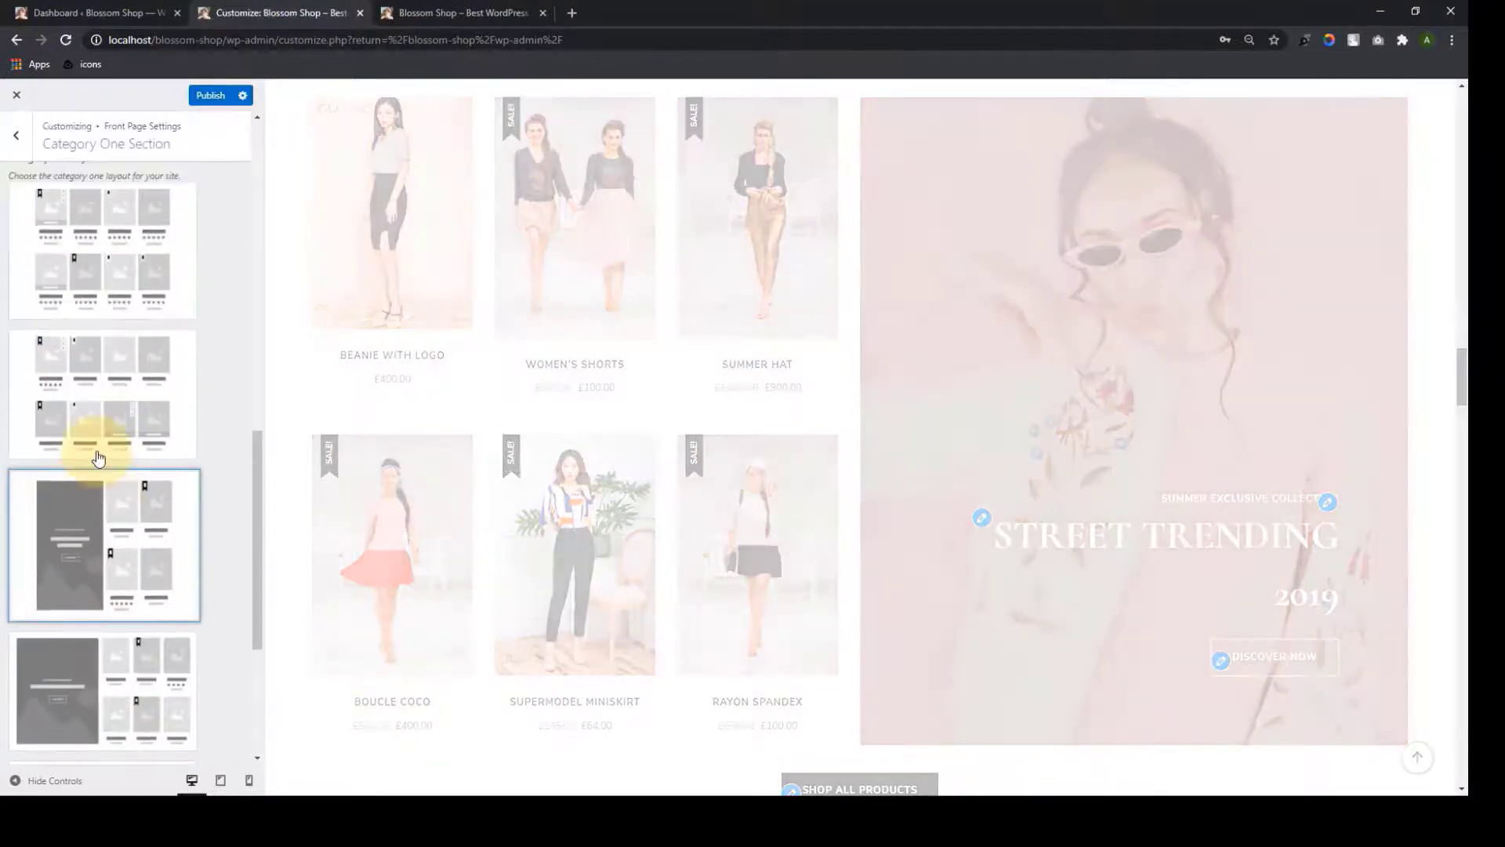
scroll(612, 408, down, 2)
scroll(626, 443, up, 3)
scroll(191, 326, up, 3)
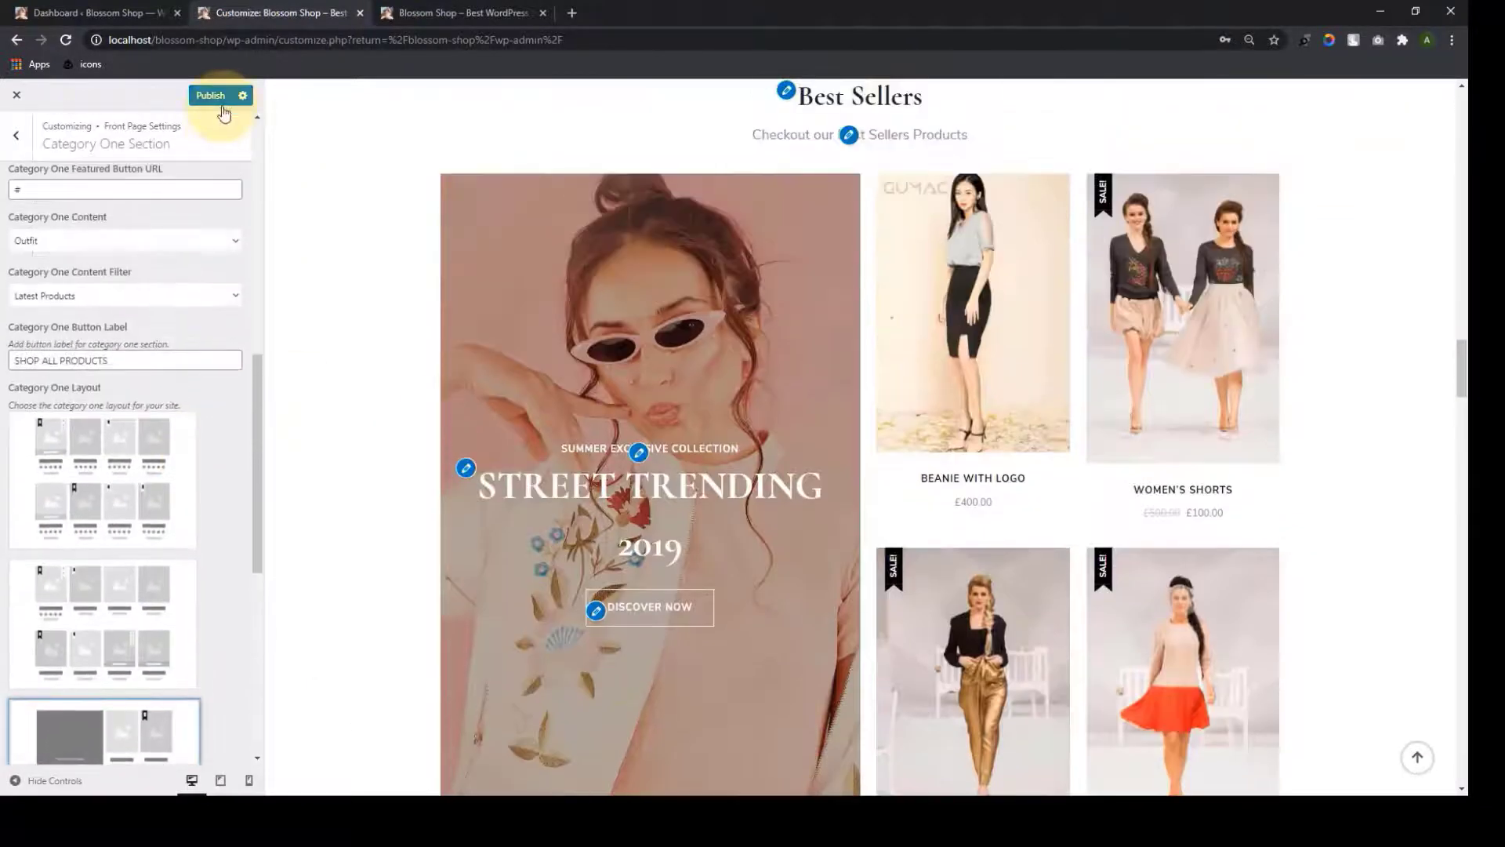
click(211, 95)
scroll(150, 413, up, 1)
scroll(150, 413, up, 2)
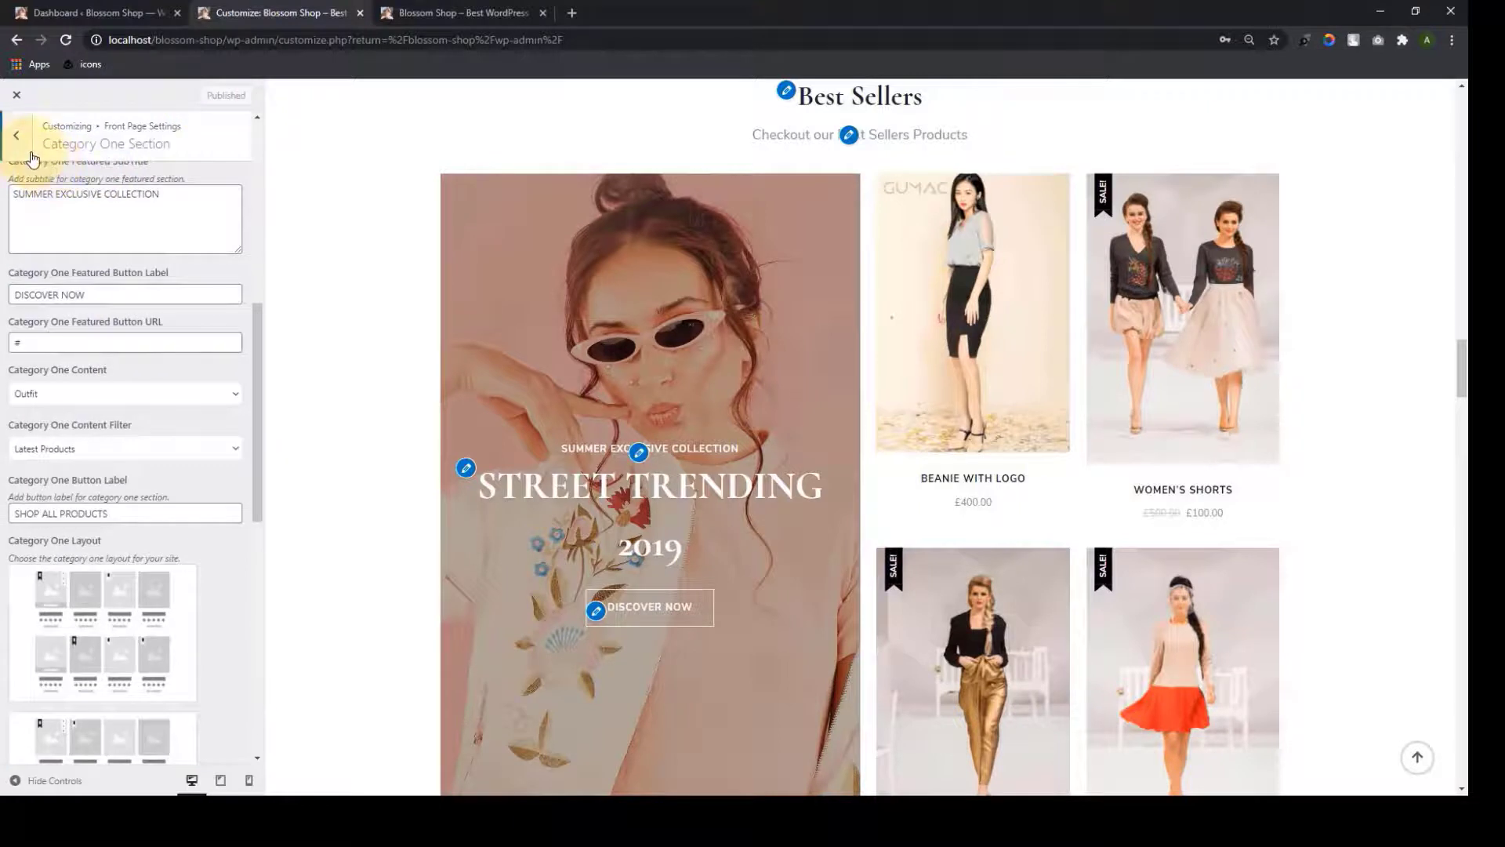
Open the Category Tab Section and add a first tab set to SUMMER COLLECTION
click(22, 146)
click(97, 376)
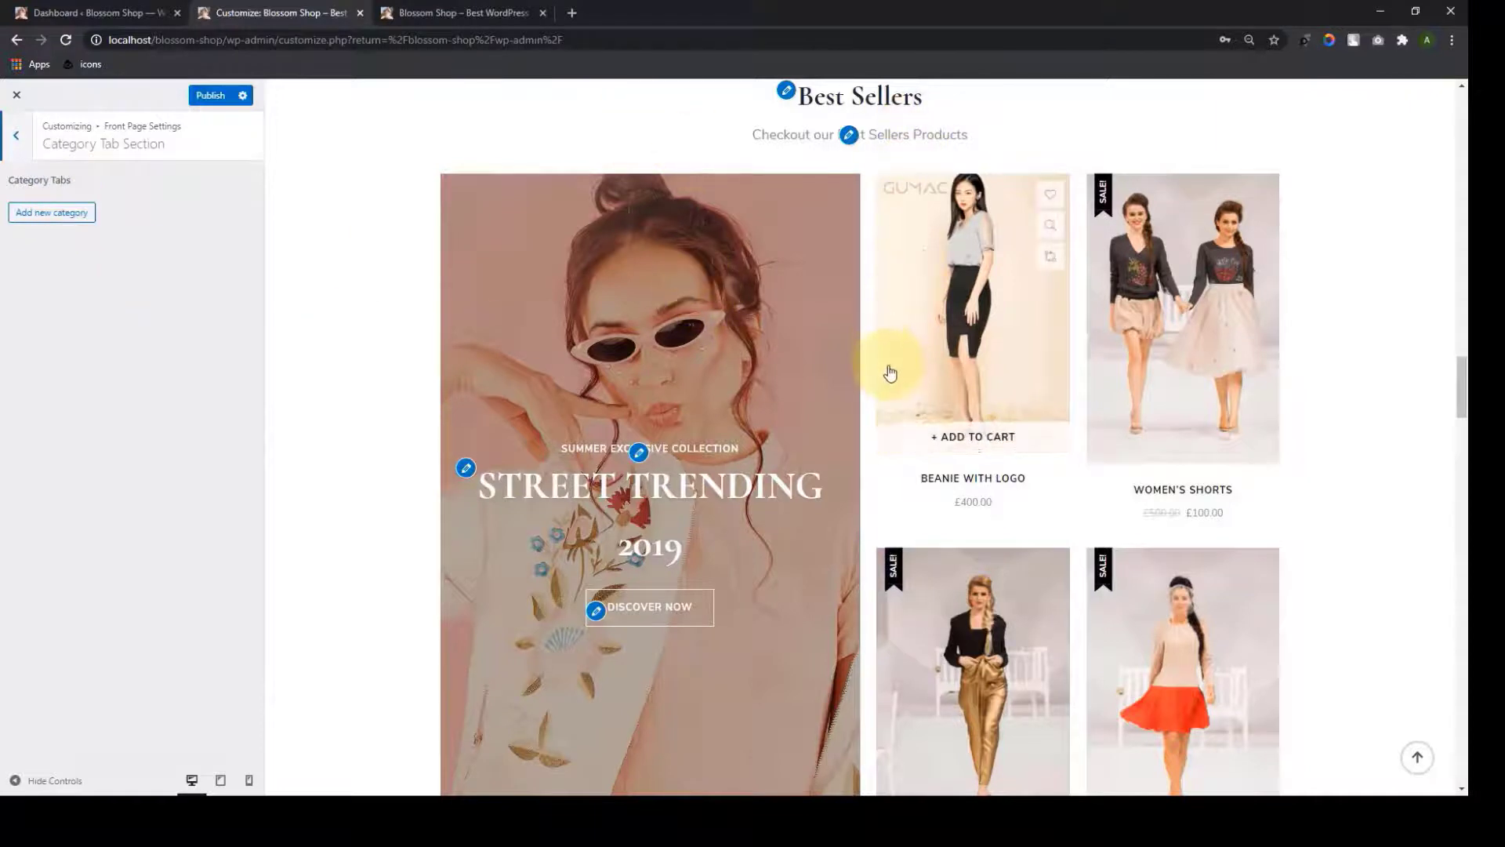
scroll(890, 376, down, 3)
scroll(889, 382, down, 4)
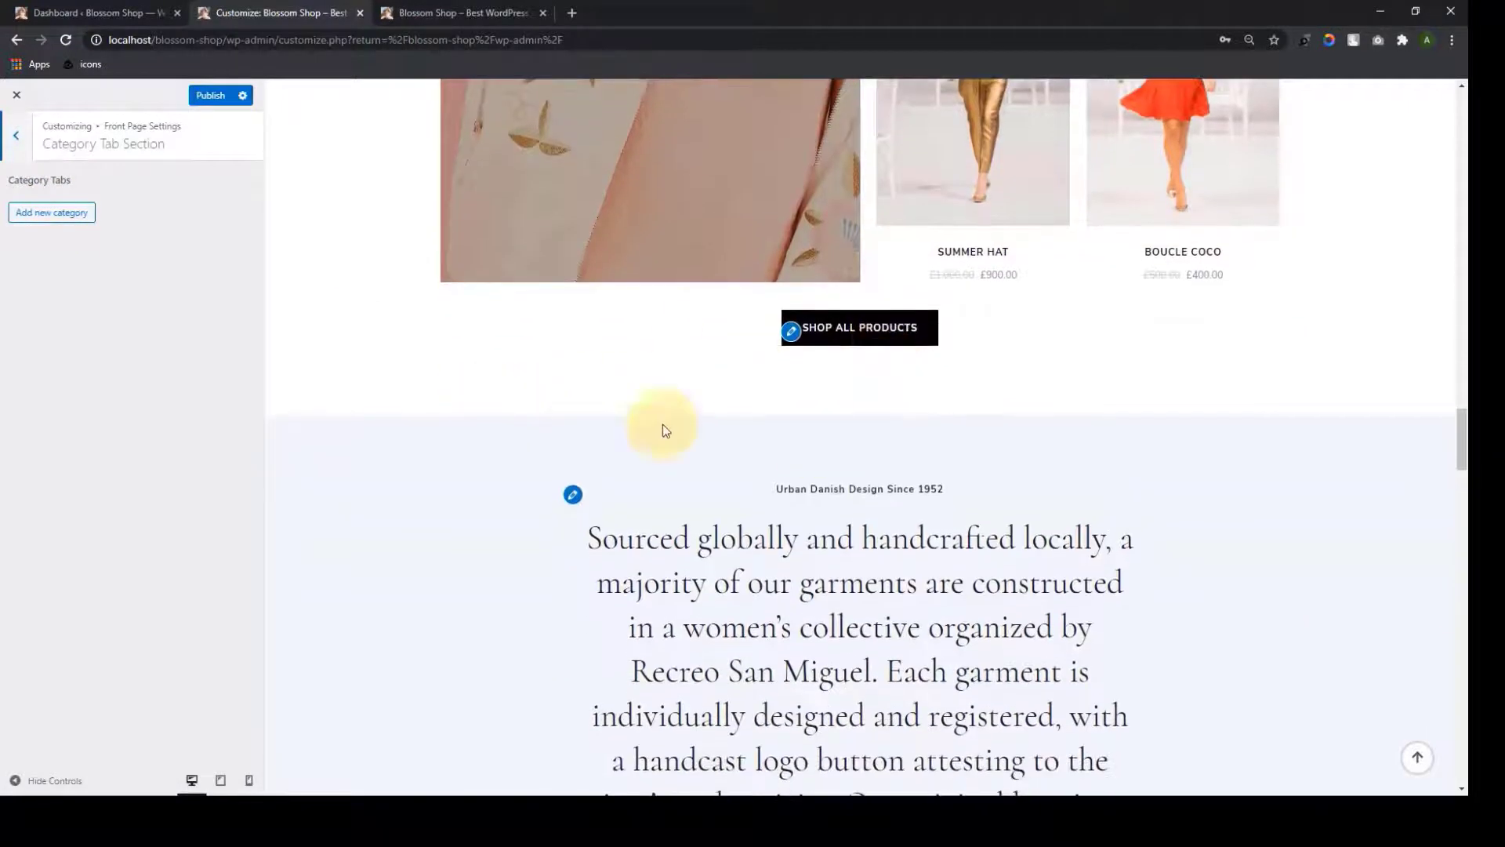
click(47, 207)
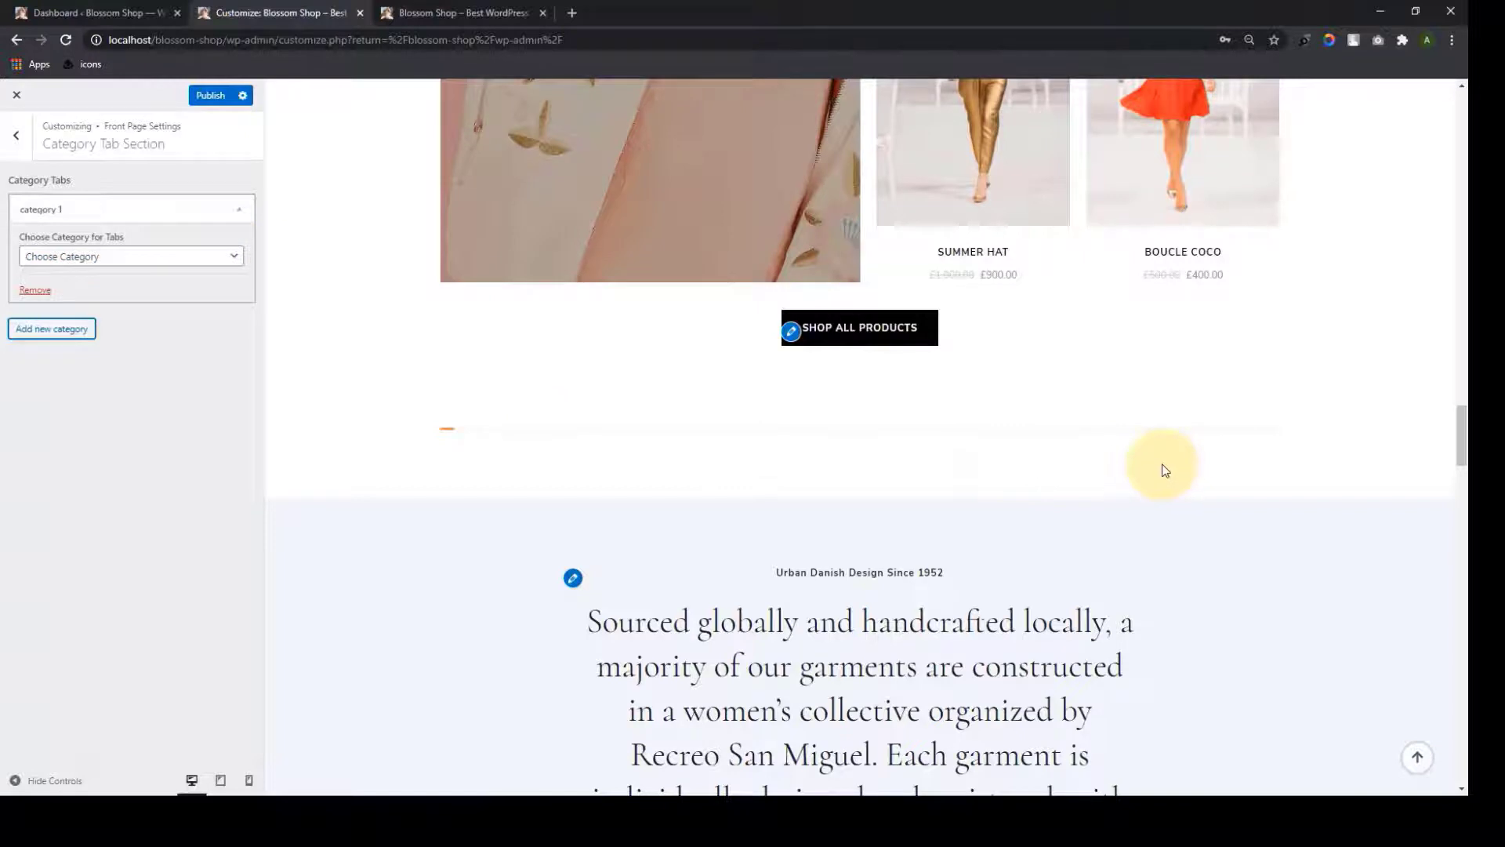
click(119, 264)
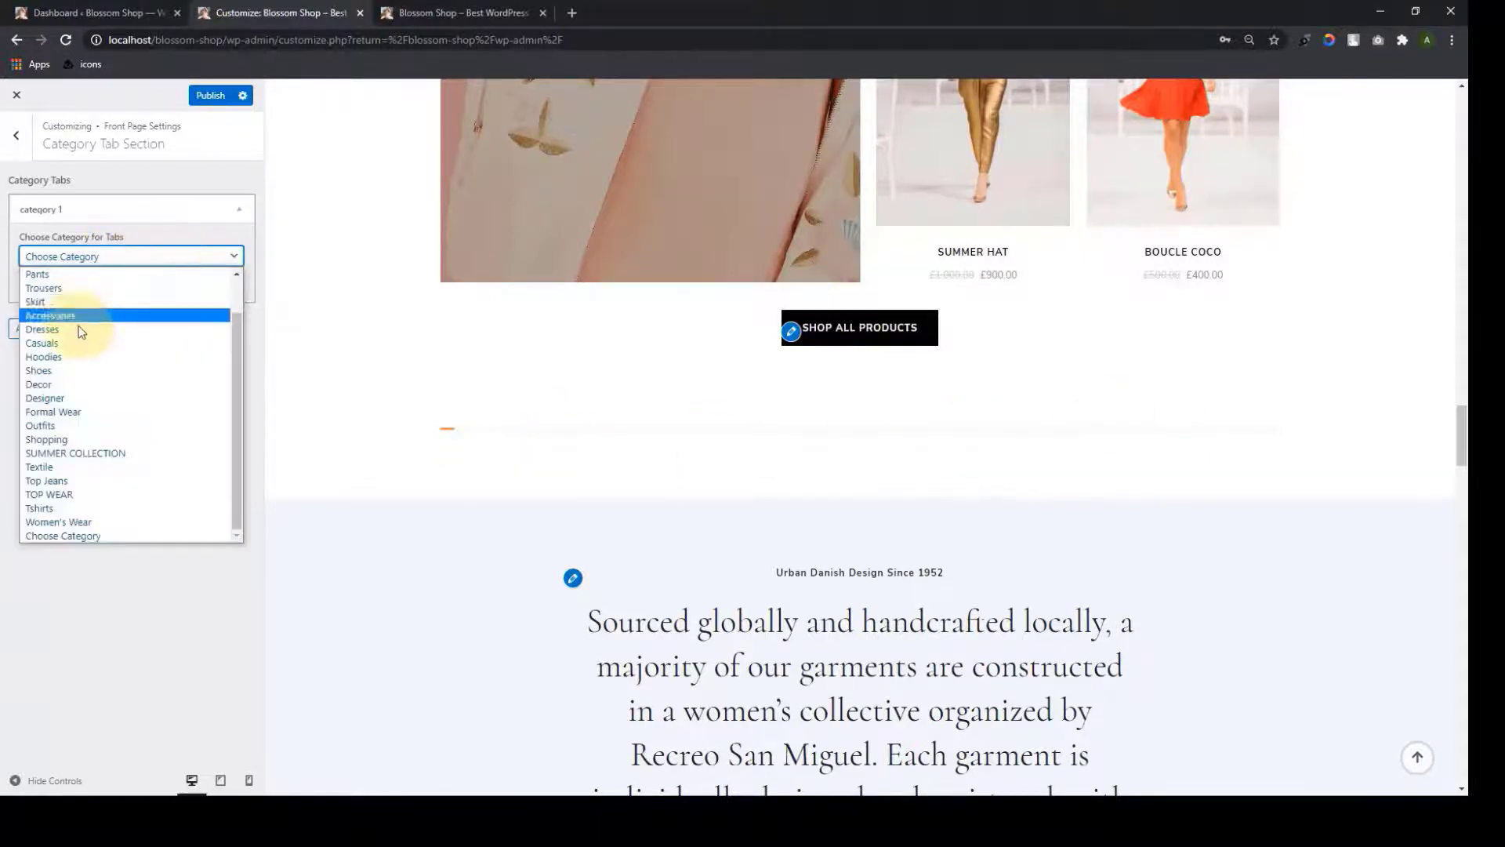
click(95, 452)
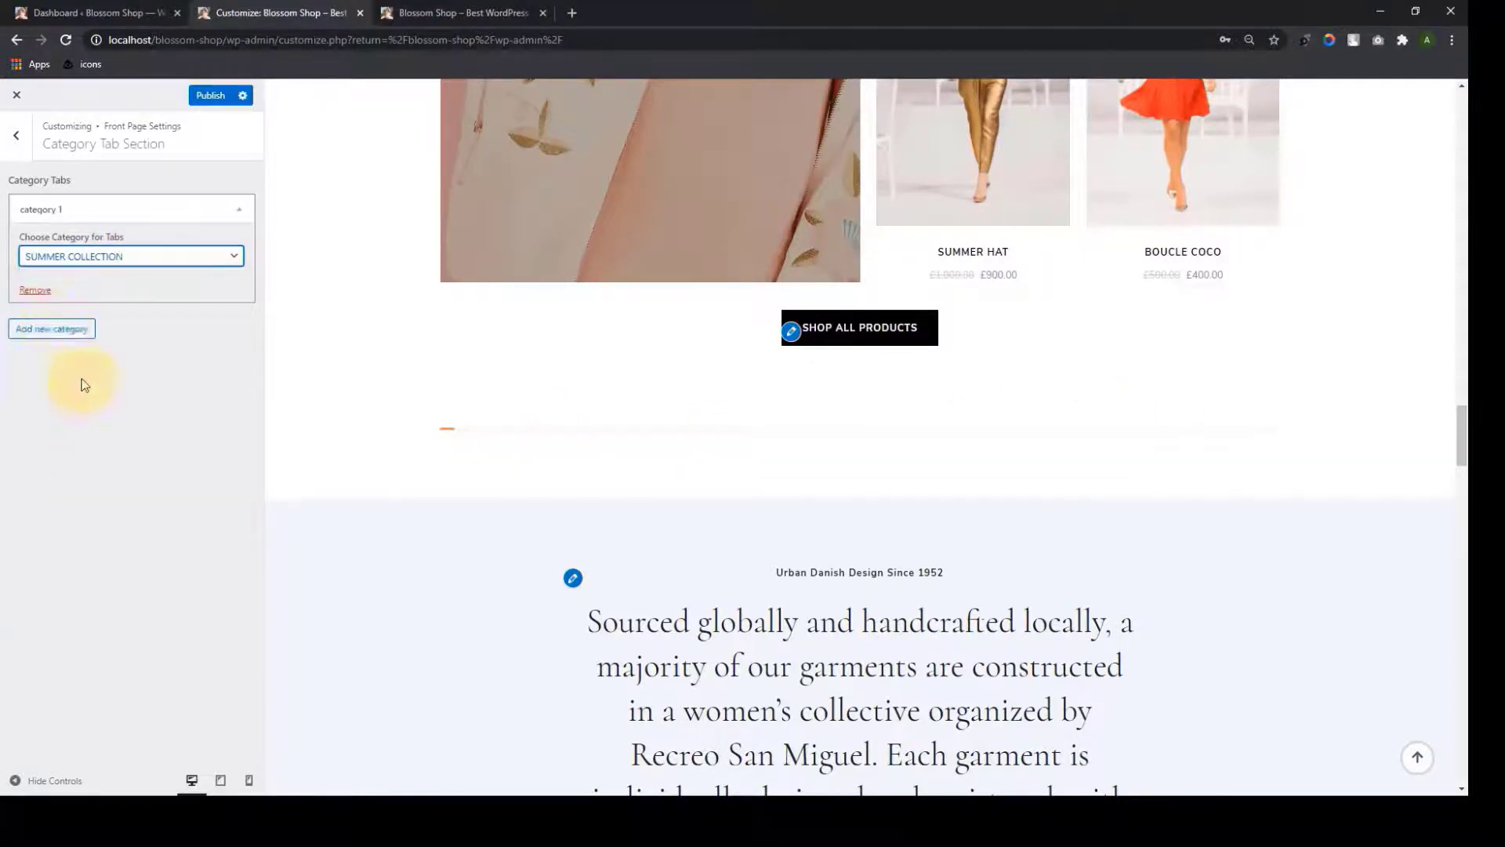
Add three more category tabs set to Hoodies, Casuals and Accessories
click(50, 328)
click(83, 372)
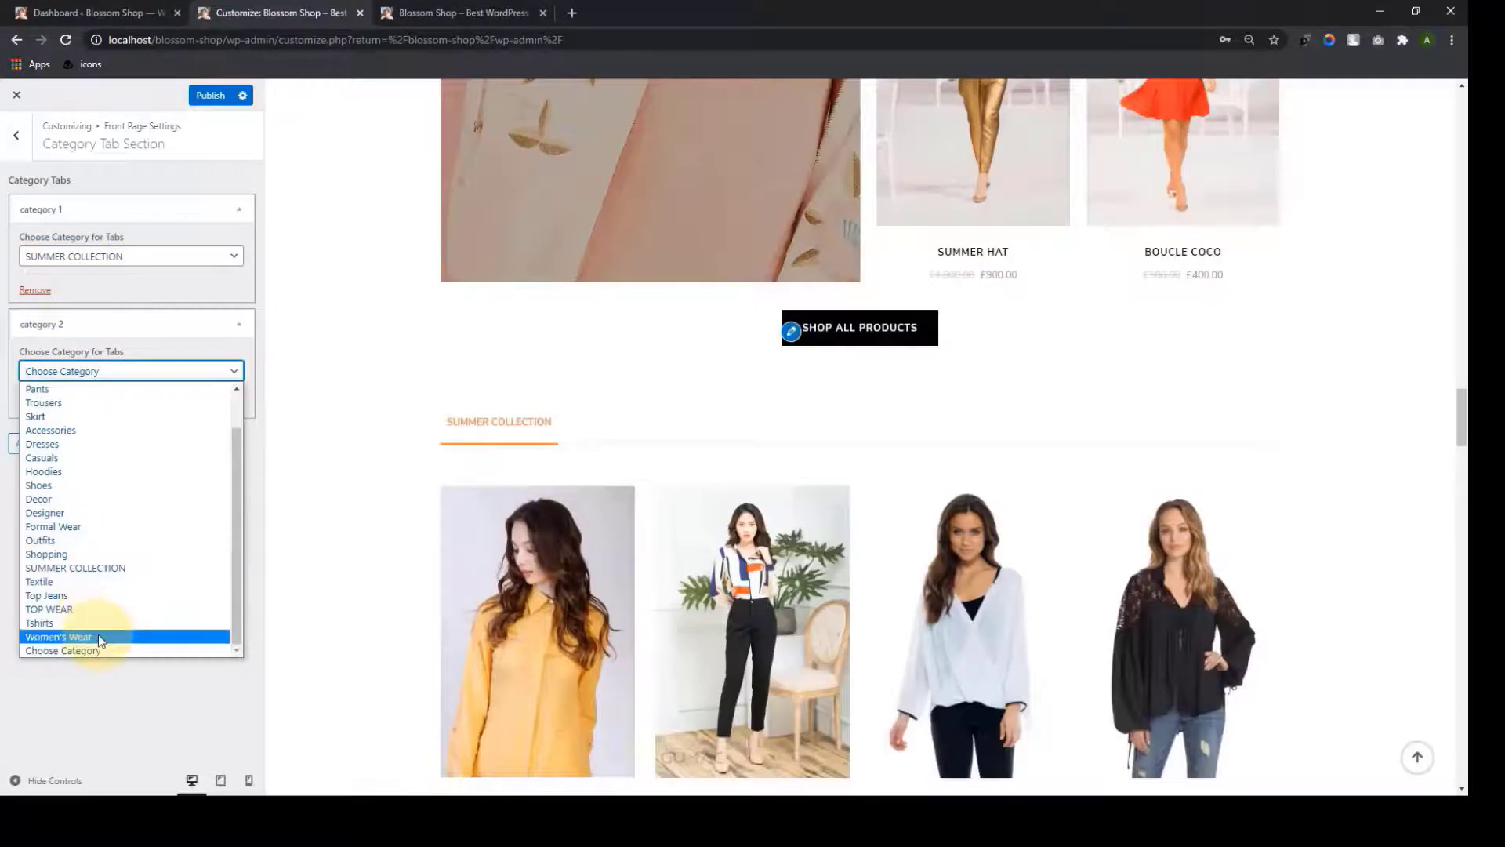
click(97, 633)
click(47, 441)
click(89, 486)
click(90, 573)
click(86, 558)
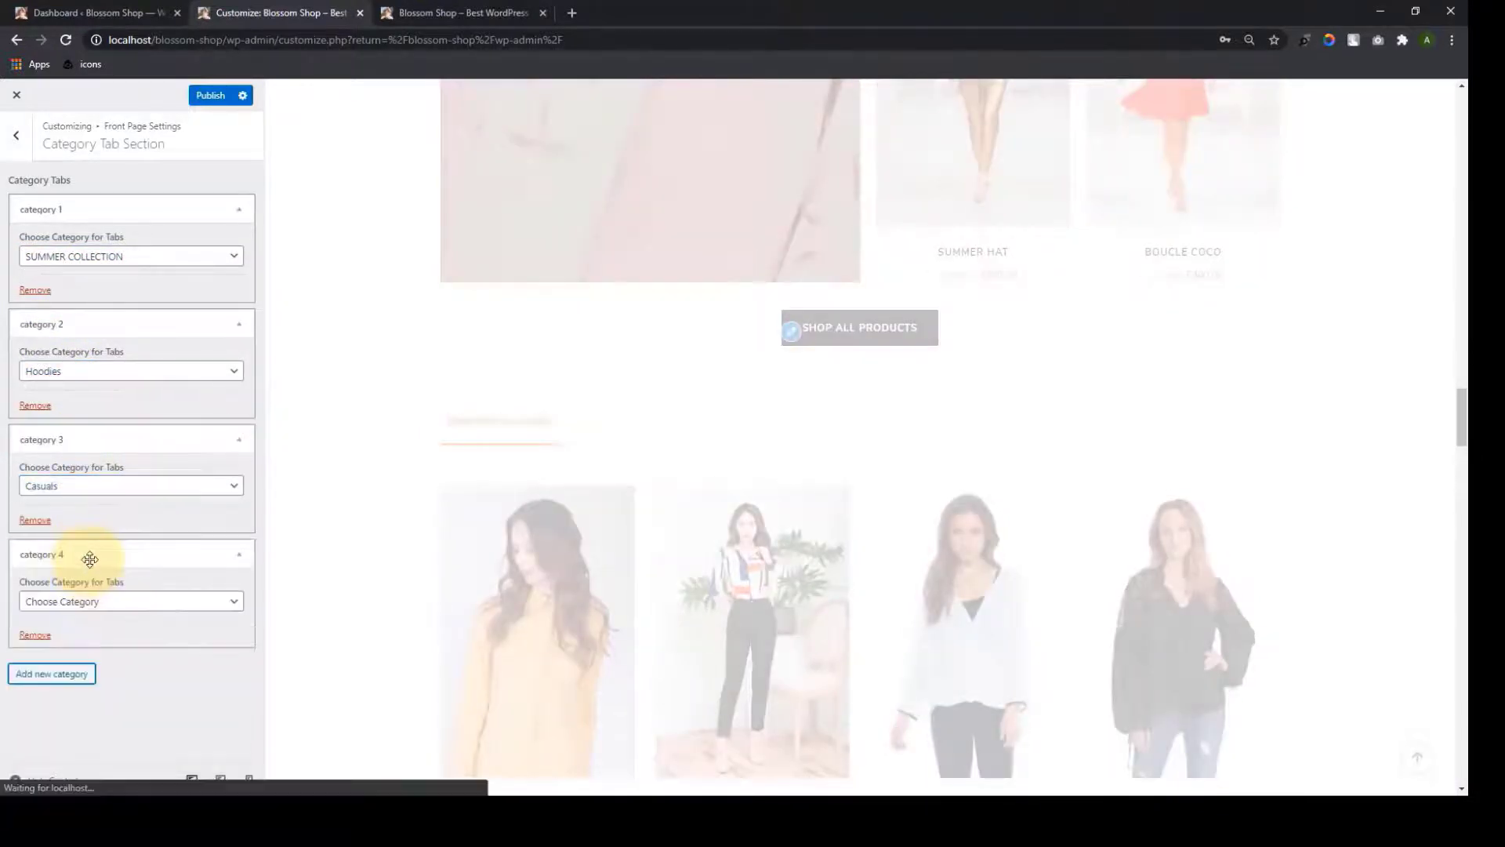
click(94, 600)
click(86, 363)
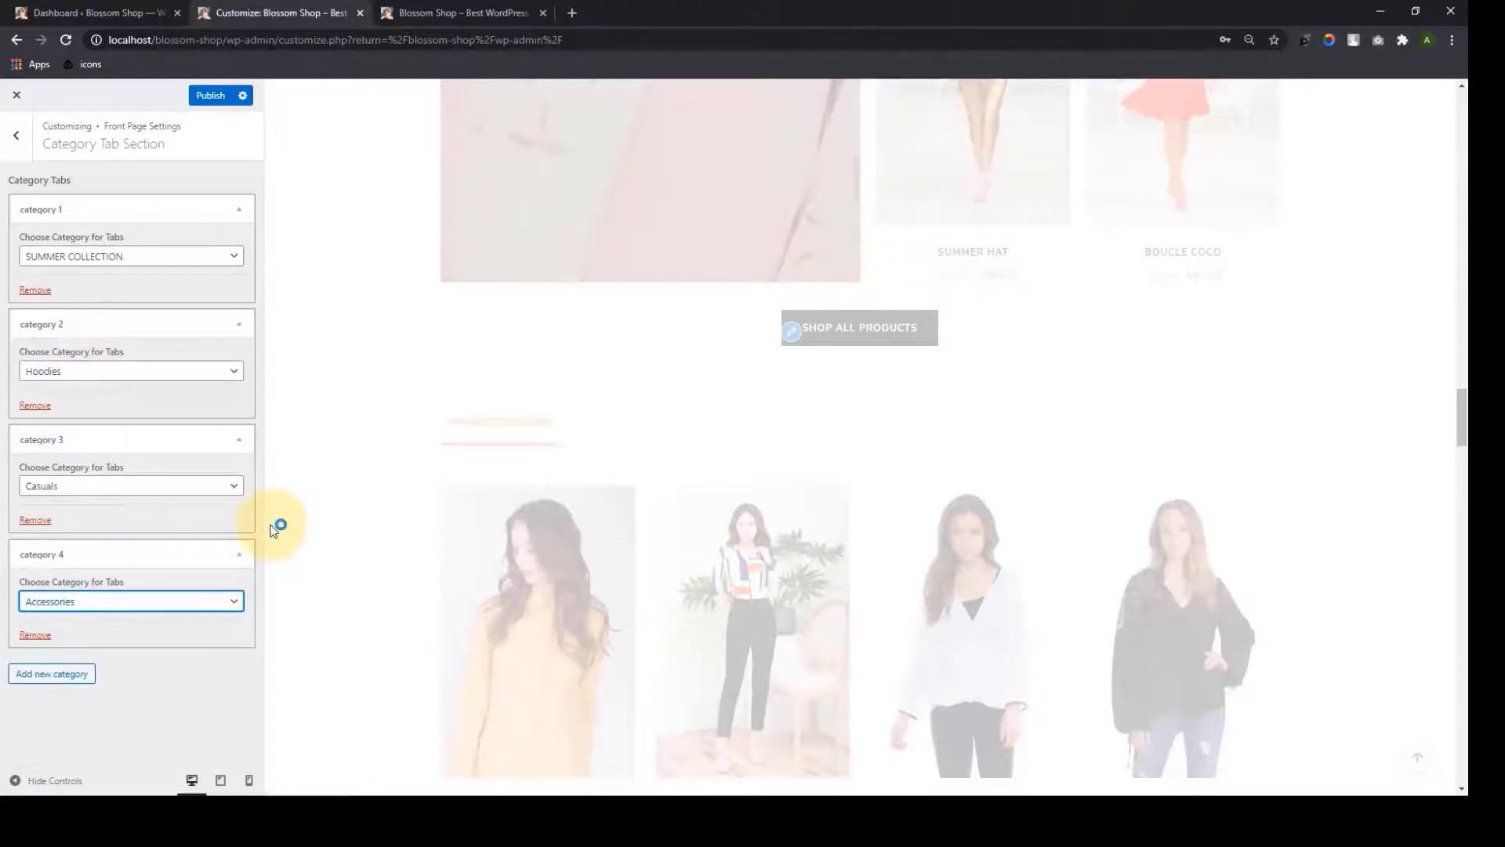
Publish the category tab changes and switch to the live Blossom Shop front page
scroll(378, 605, down, 2)
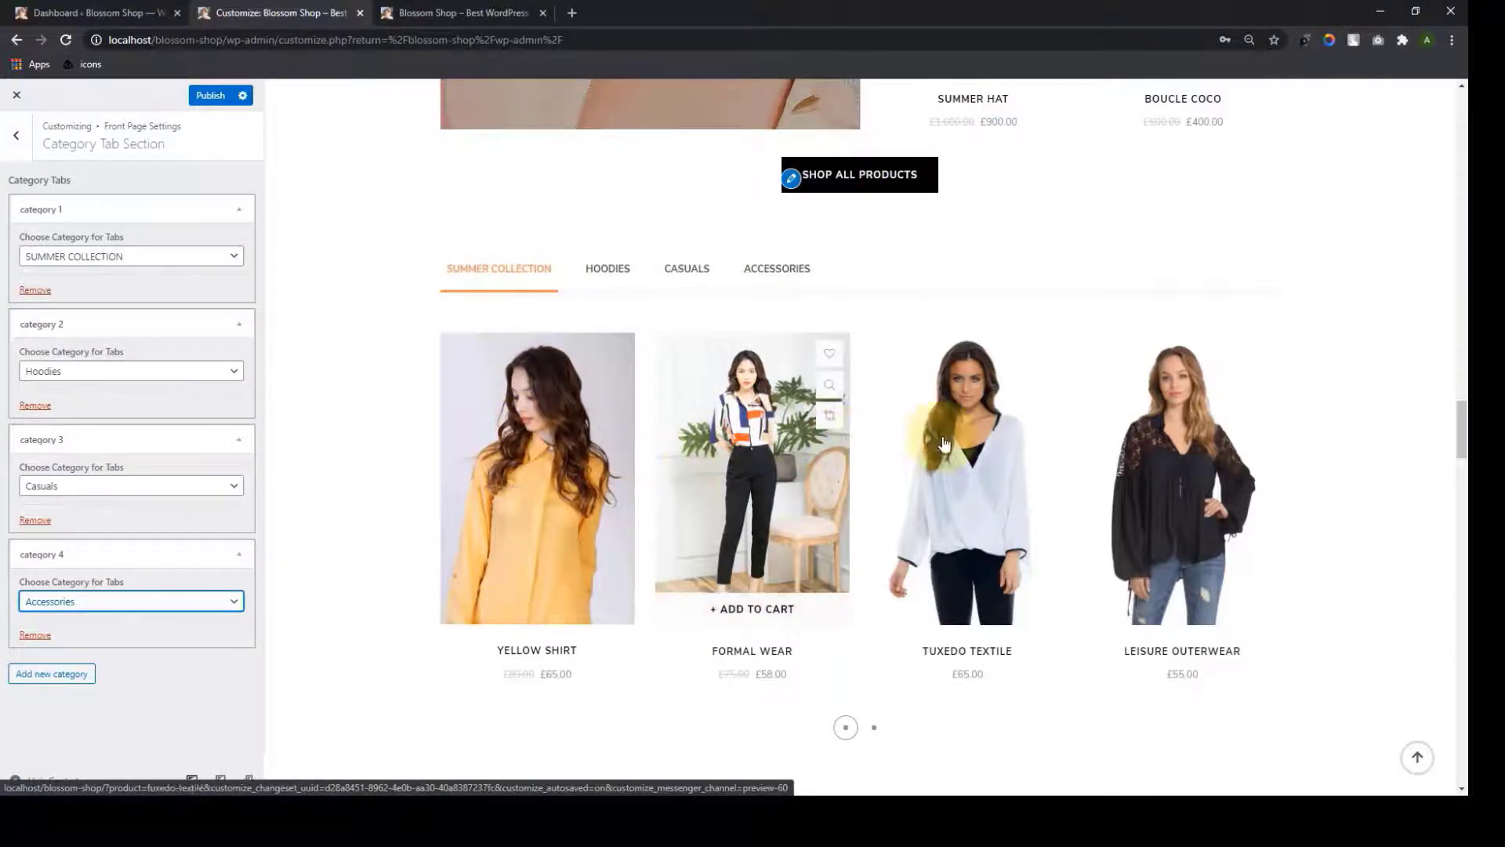
click(210, 99)
click(470, 13)
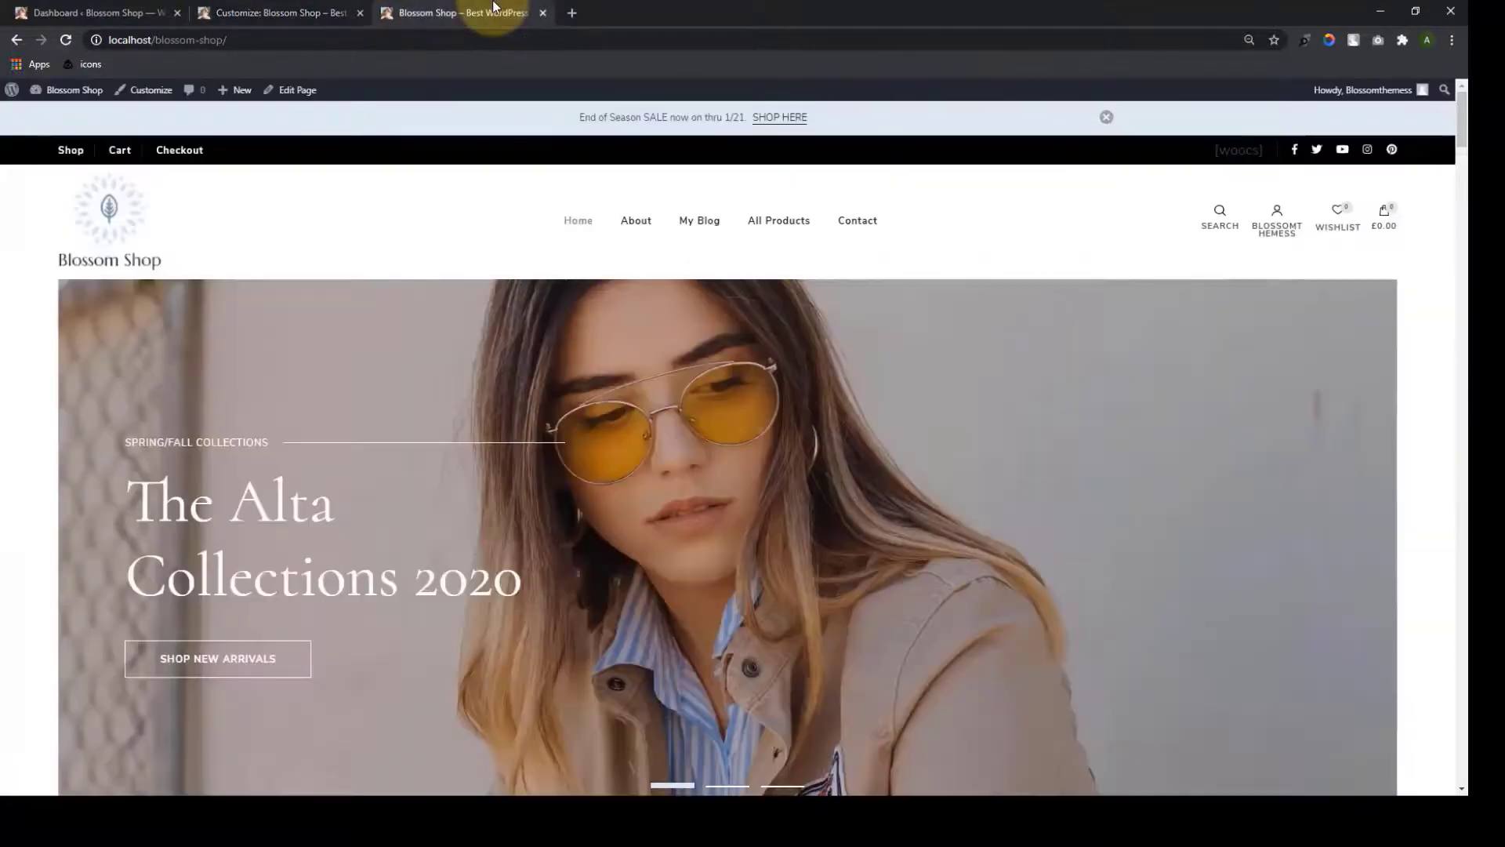
Reload the live front page and preview the Hoodies and SUMMER COLLECTION tab products
click(64, 43)
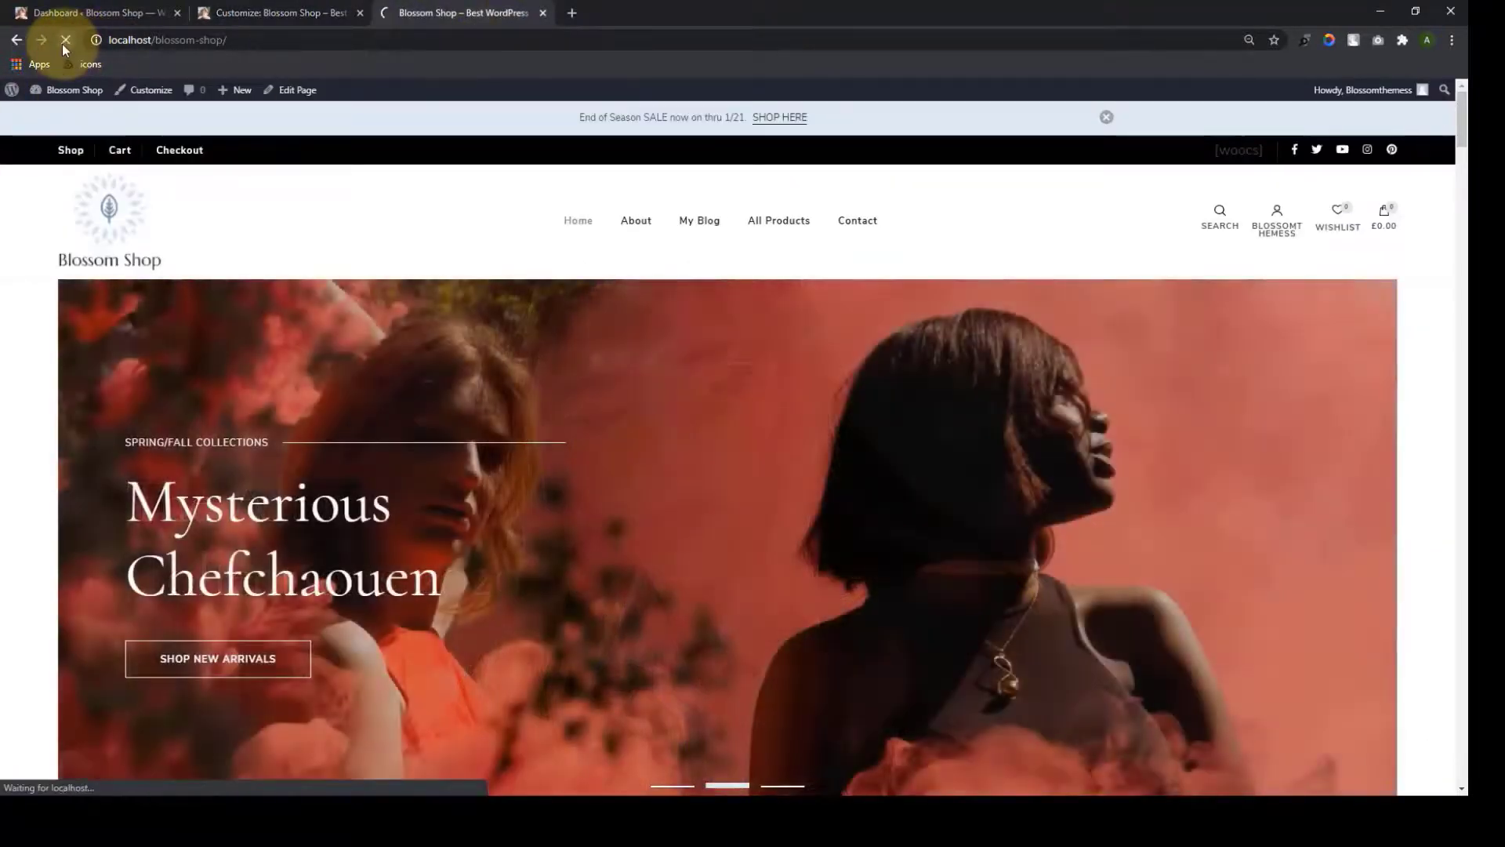
scroll(1094, 425, down, 14)
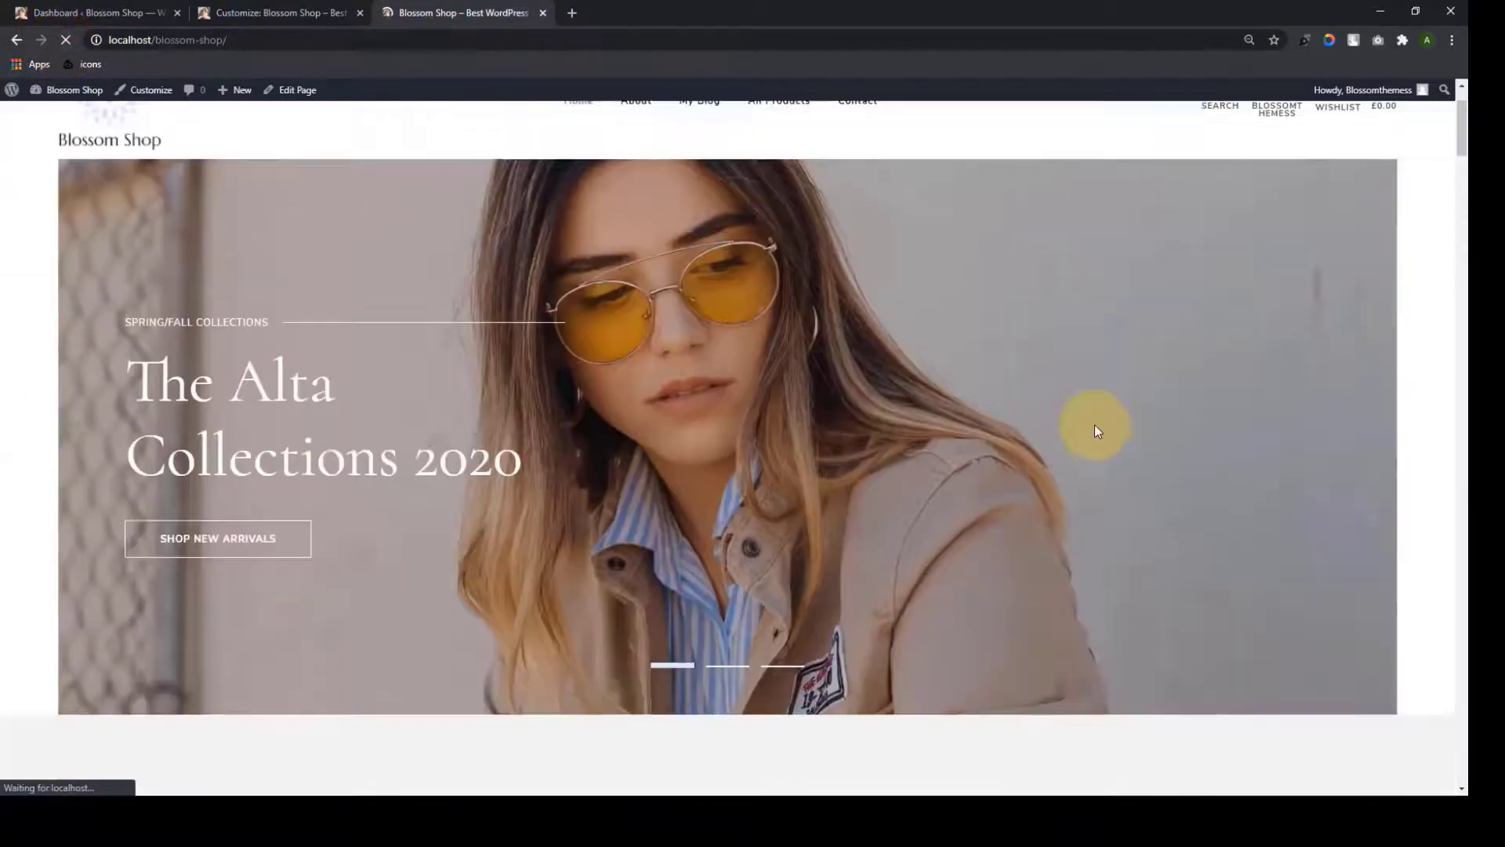
scroll(1090, 424, down, 20)
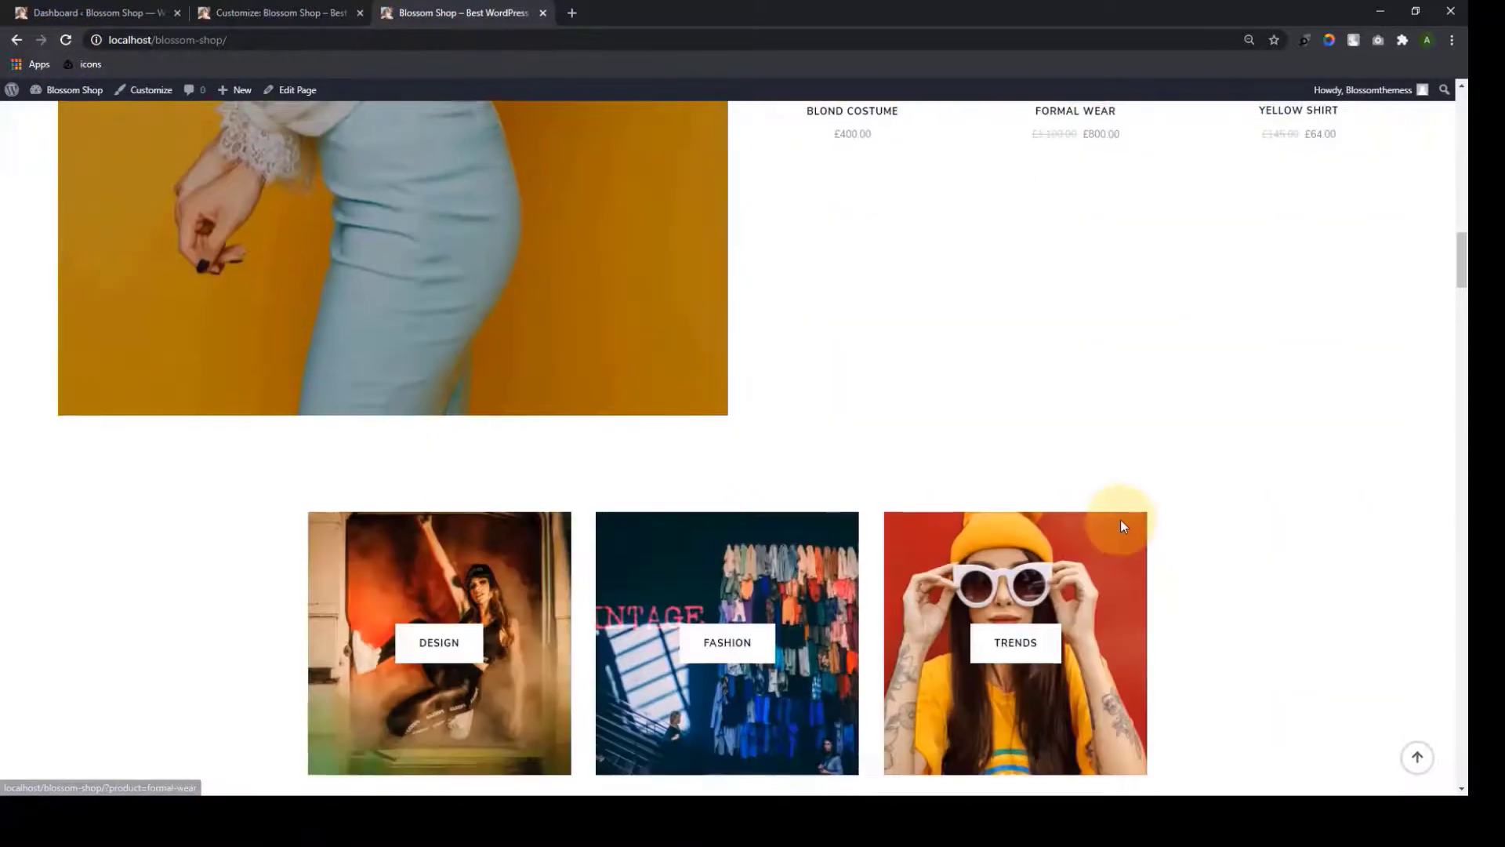
scroll(1113, 505, down, 15)
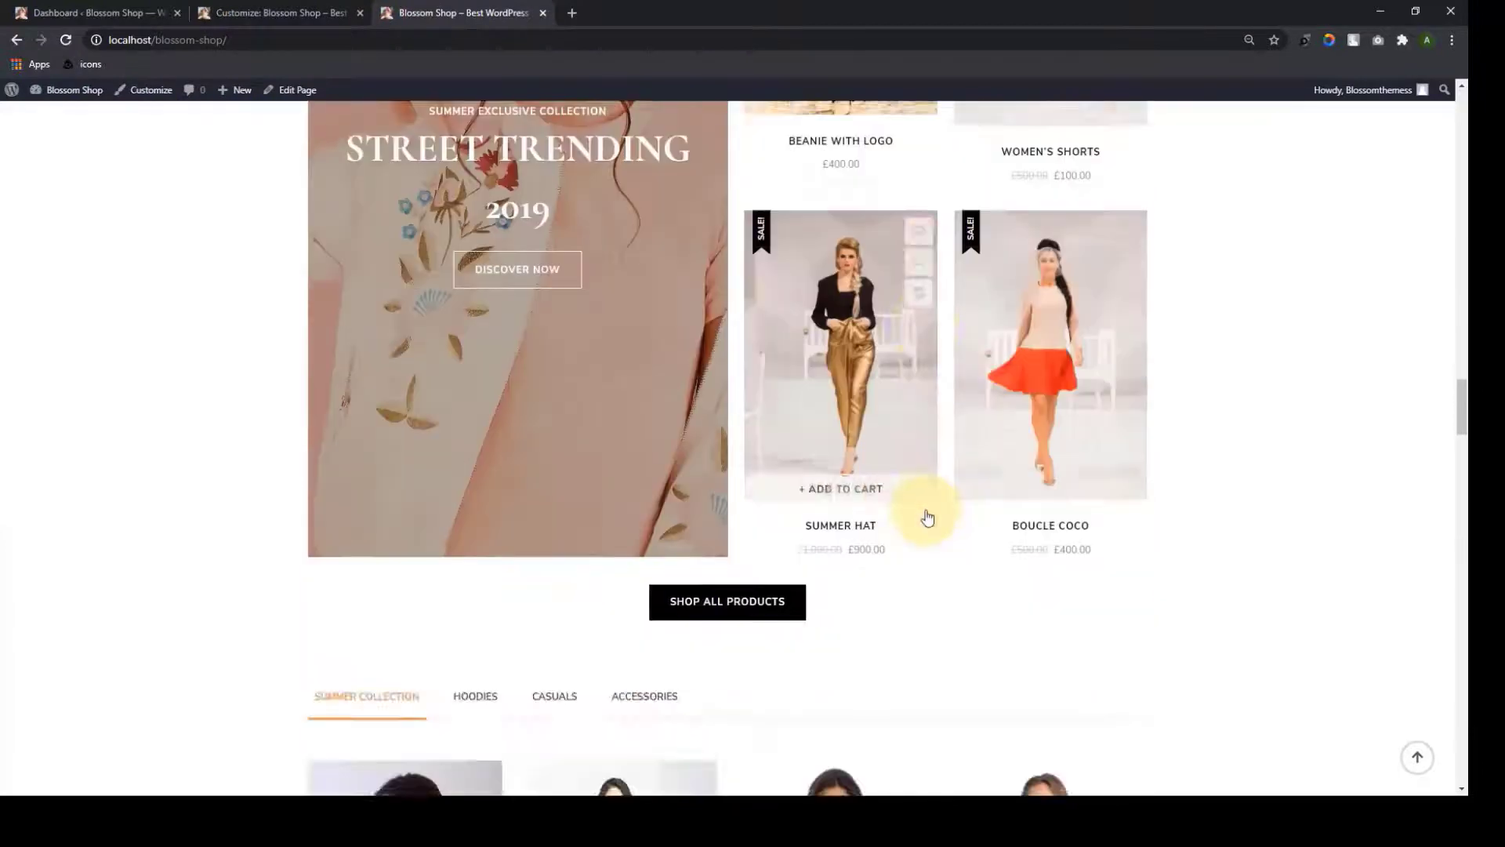
scroll(927, 516, up, 2)
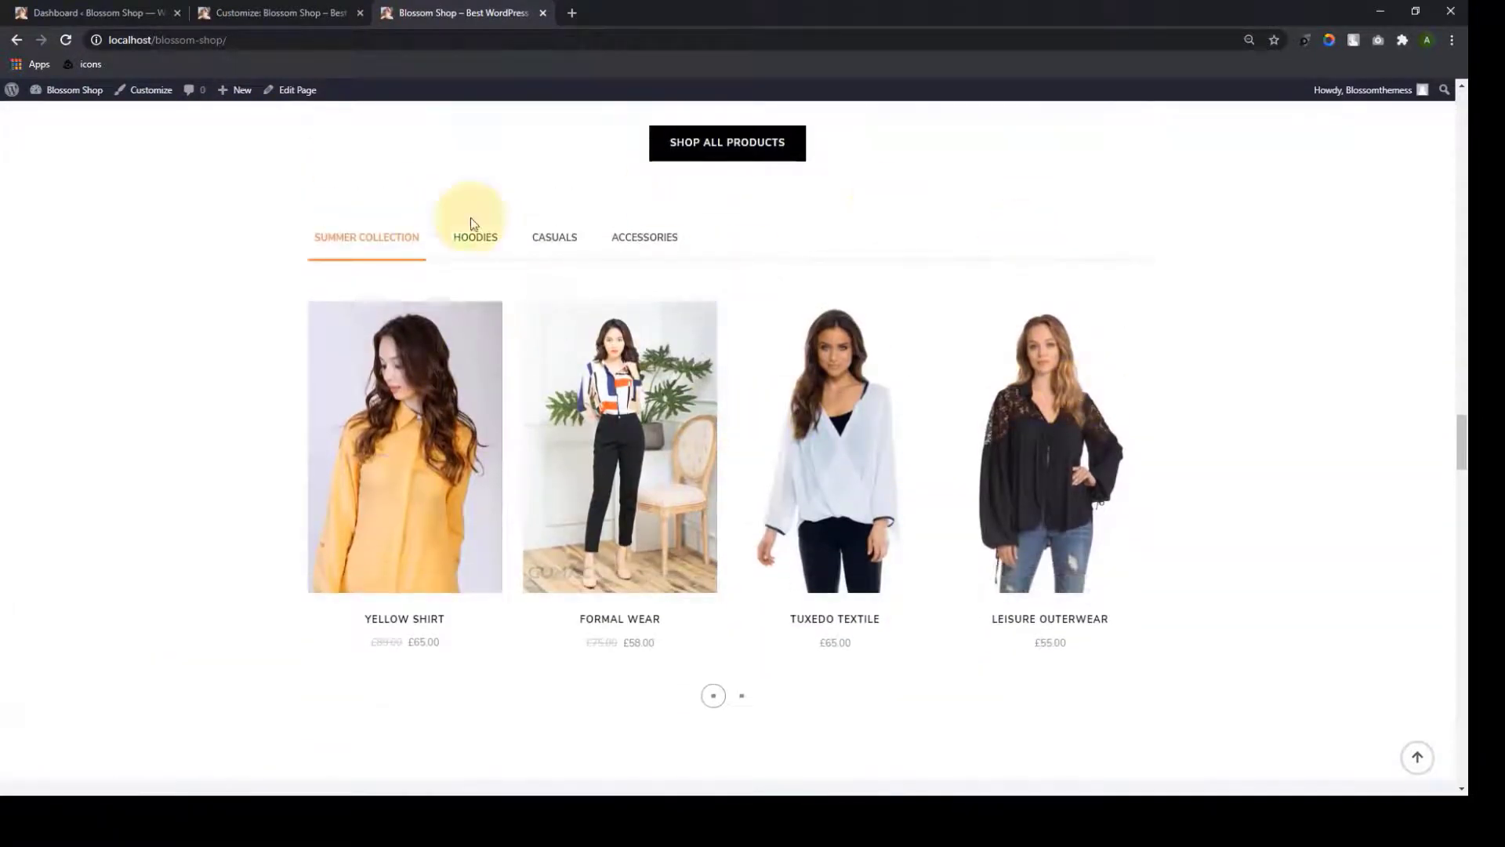
click(468, 243)
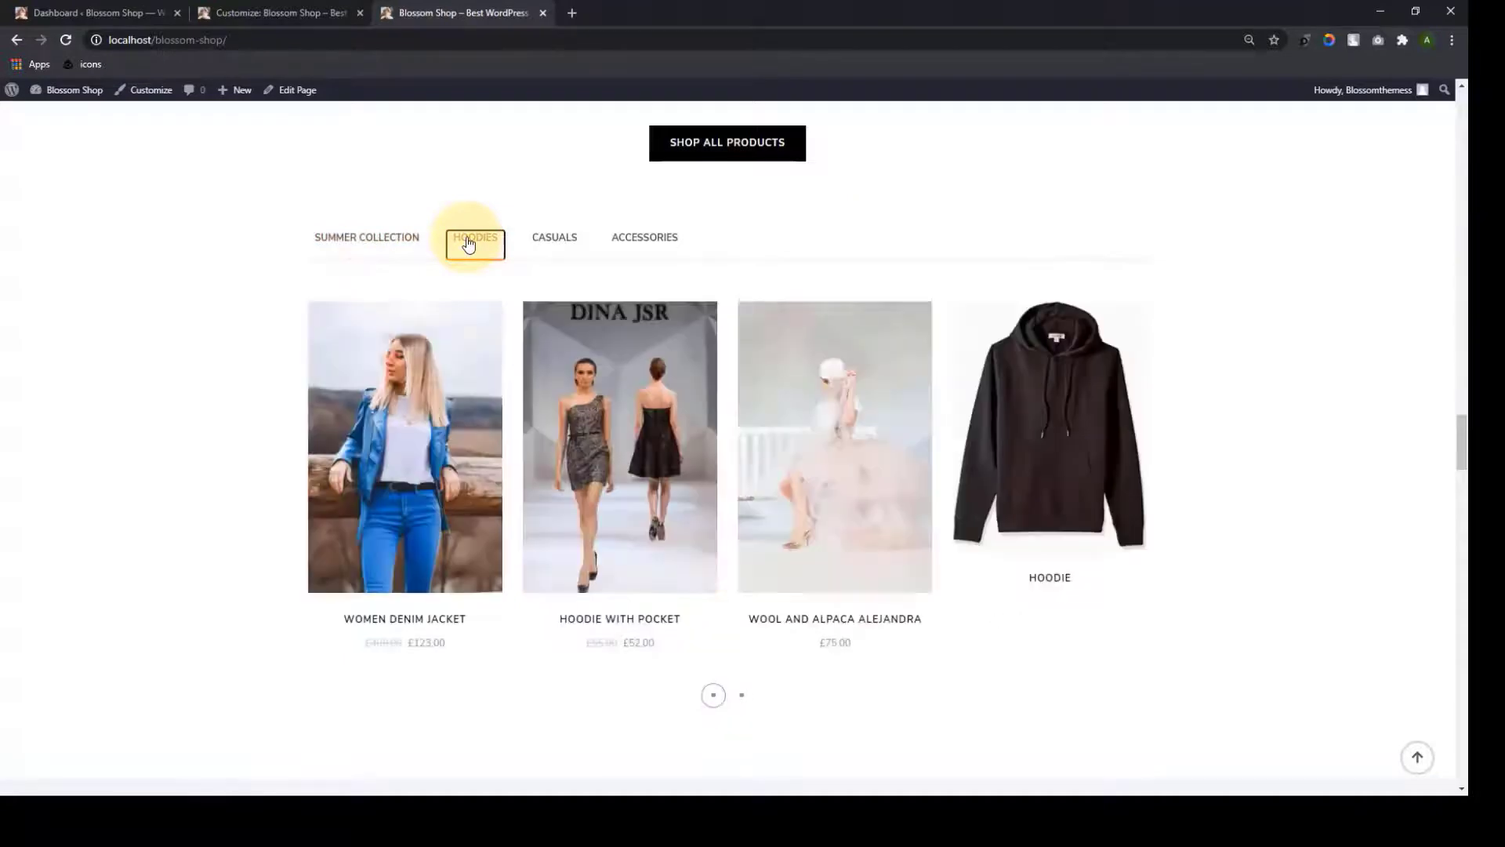
click(409, 246)
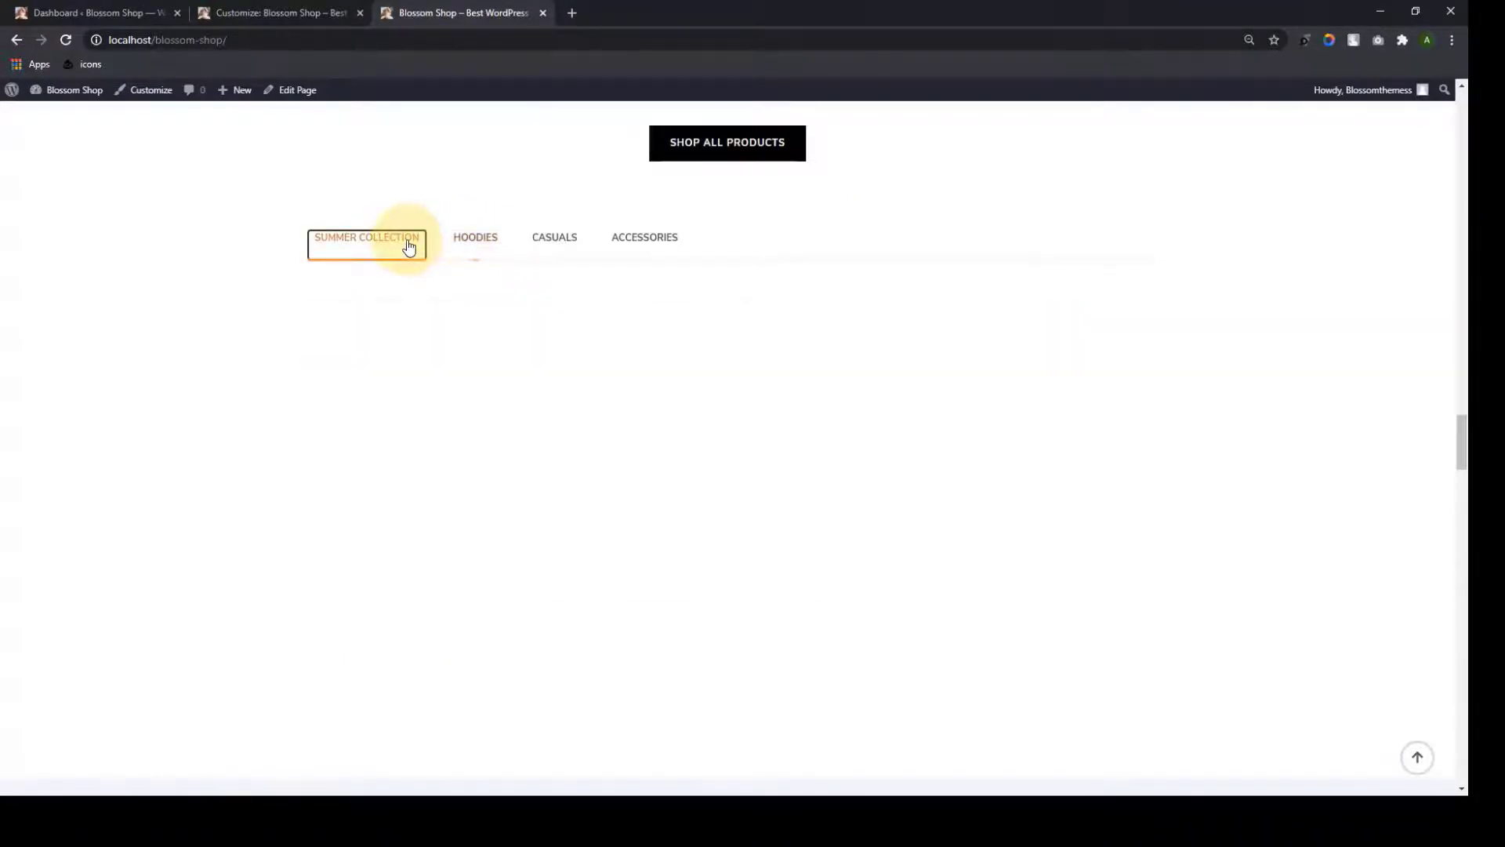
click(488, 246)
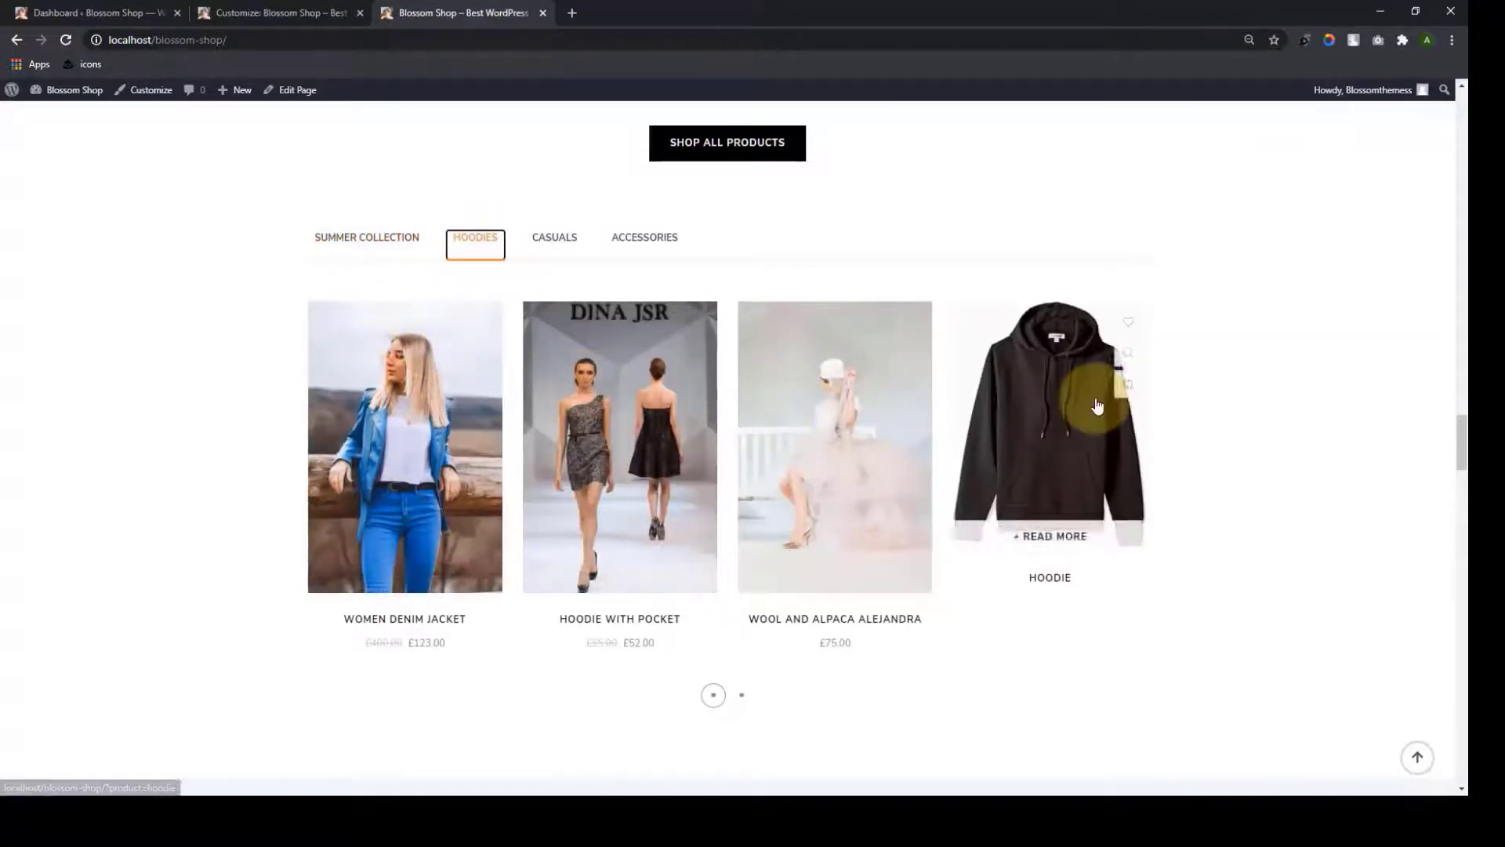
Preview the Casuals and Accessories tabs, then go back to the Customizer
click(552, 242)
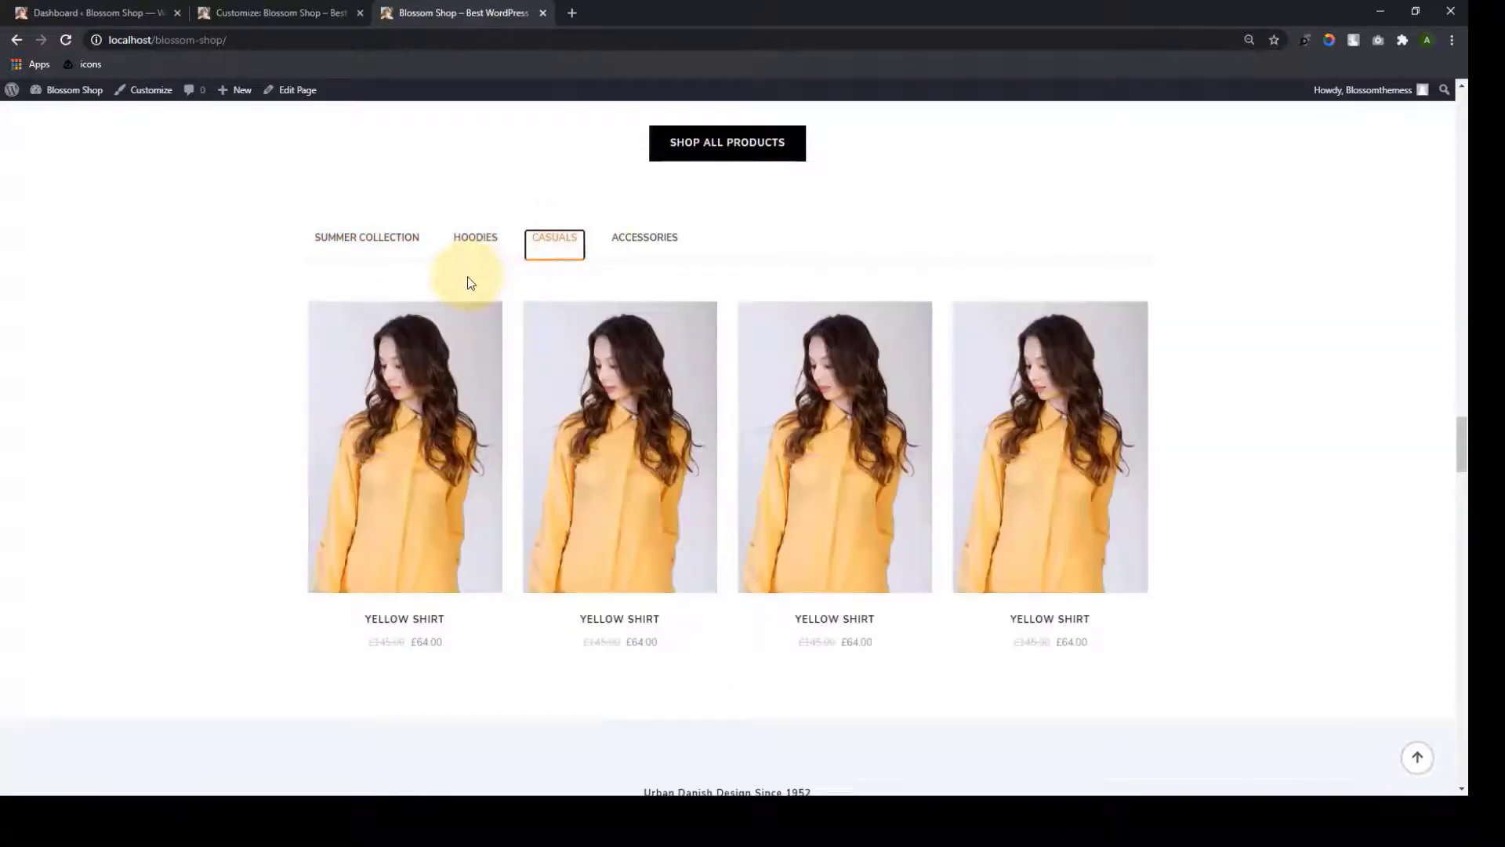
click(662, 242)
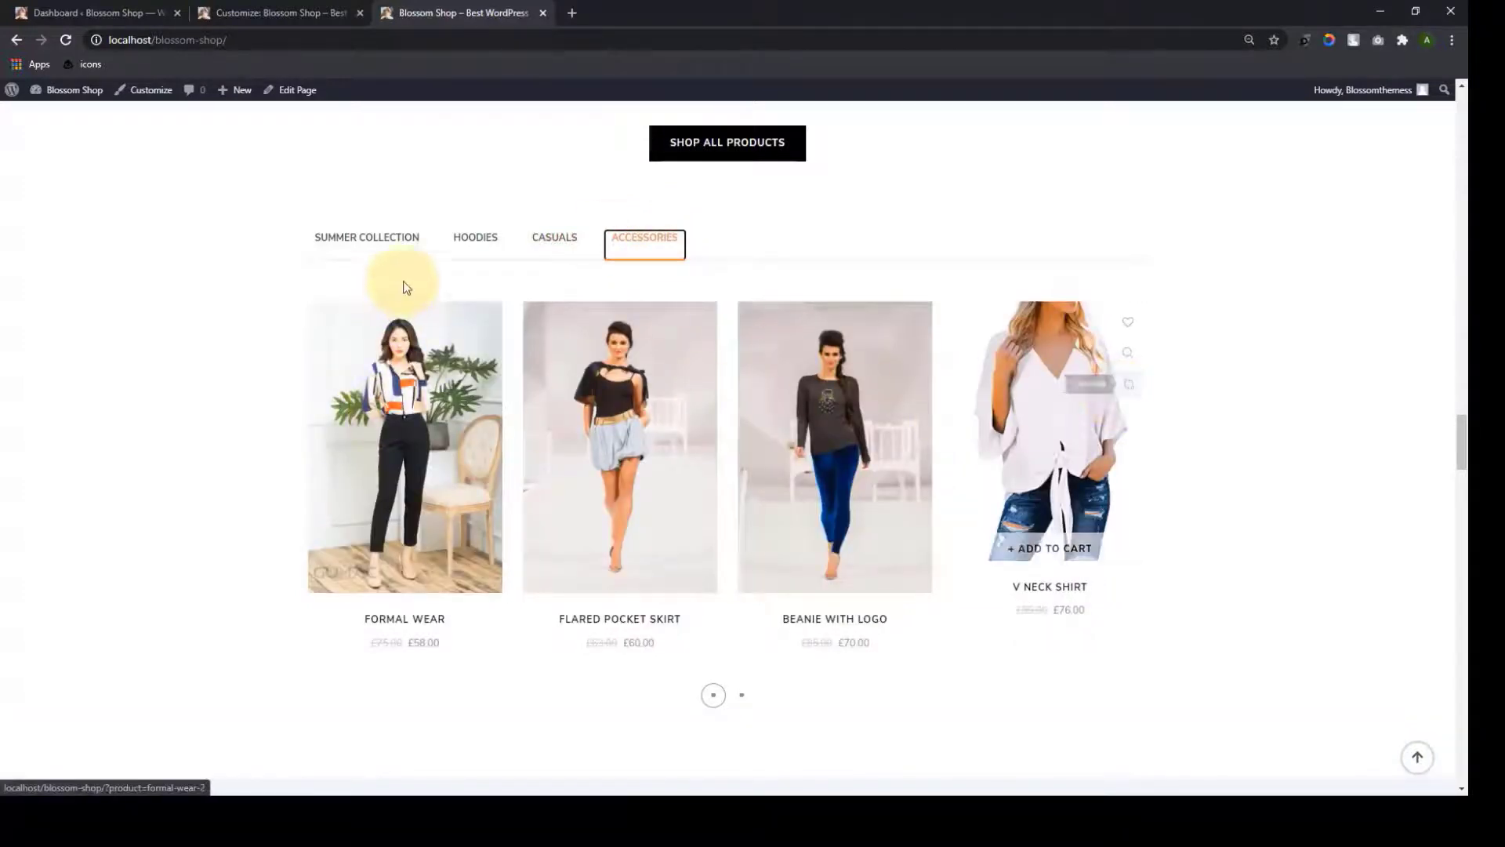
click(380, 243)
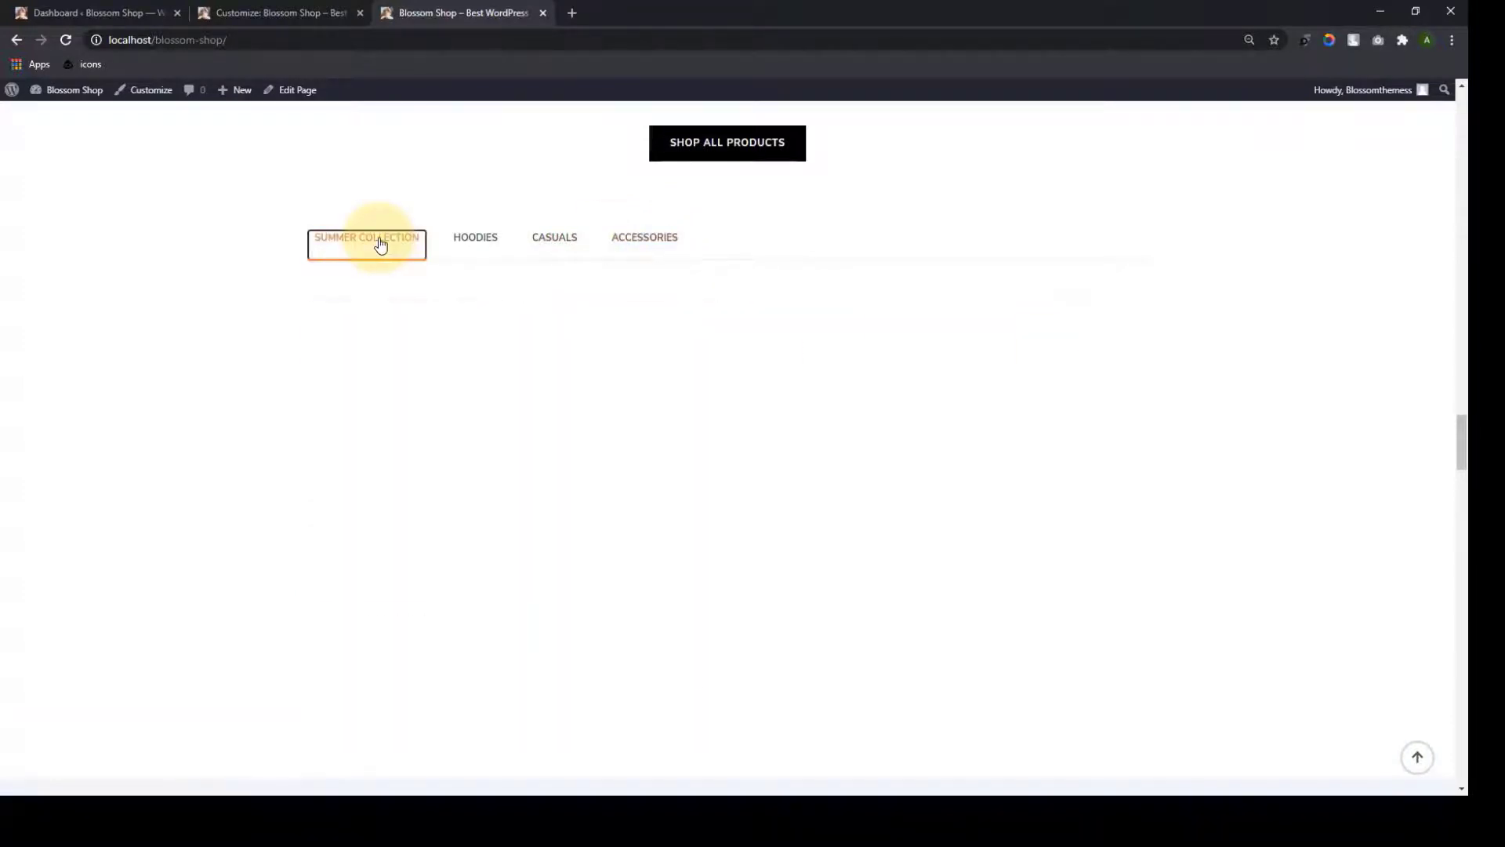
drag(1459, 441, 1463, 91)
click(275, 12)
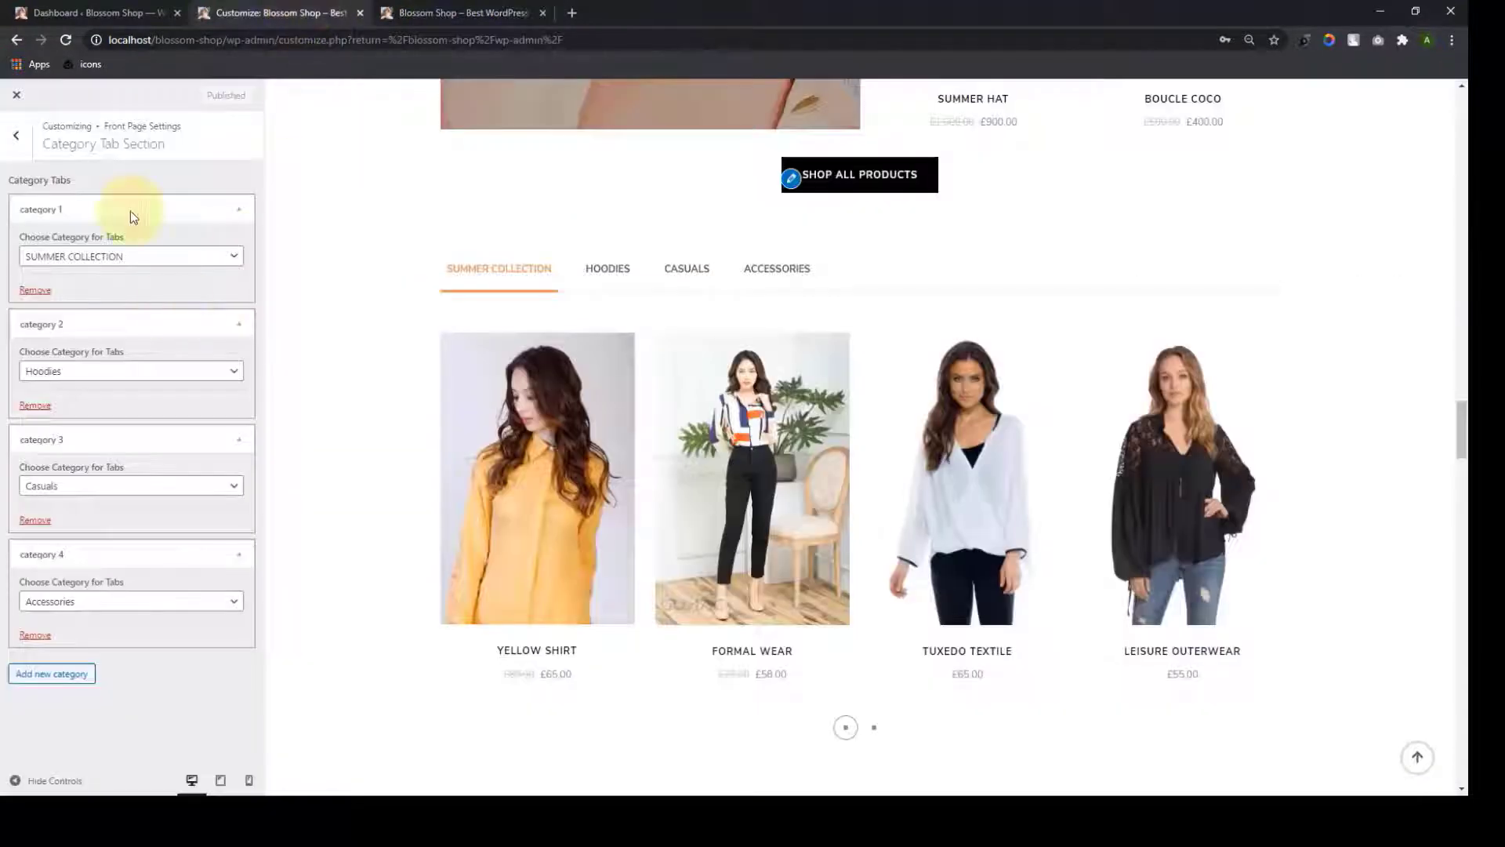
Open the Category Two Section and review its title and subtitle
click(16, 135)
click(89, 401)
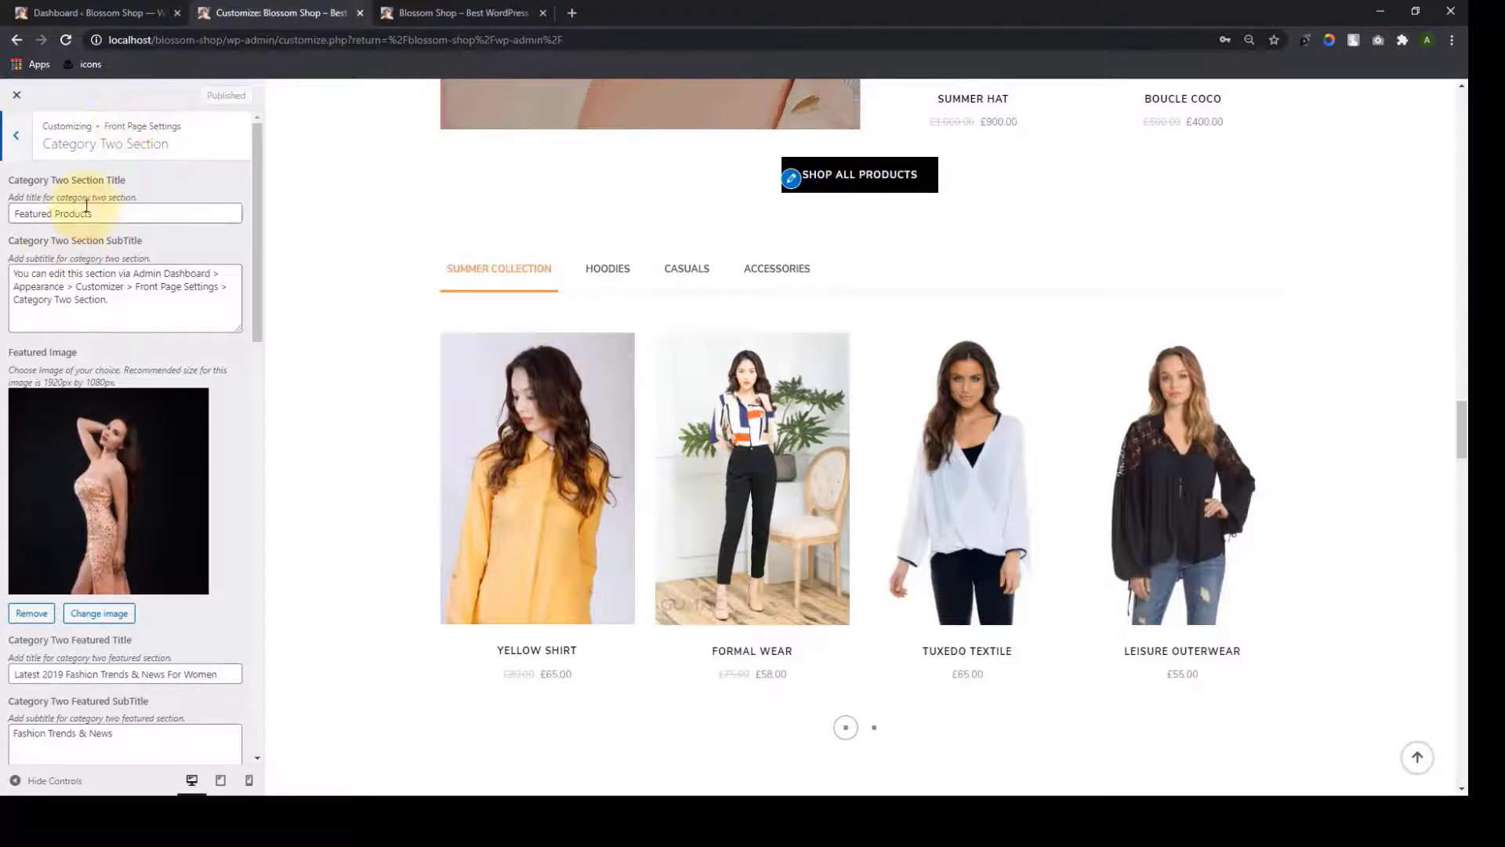
drag(118, 216, 30, 210)
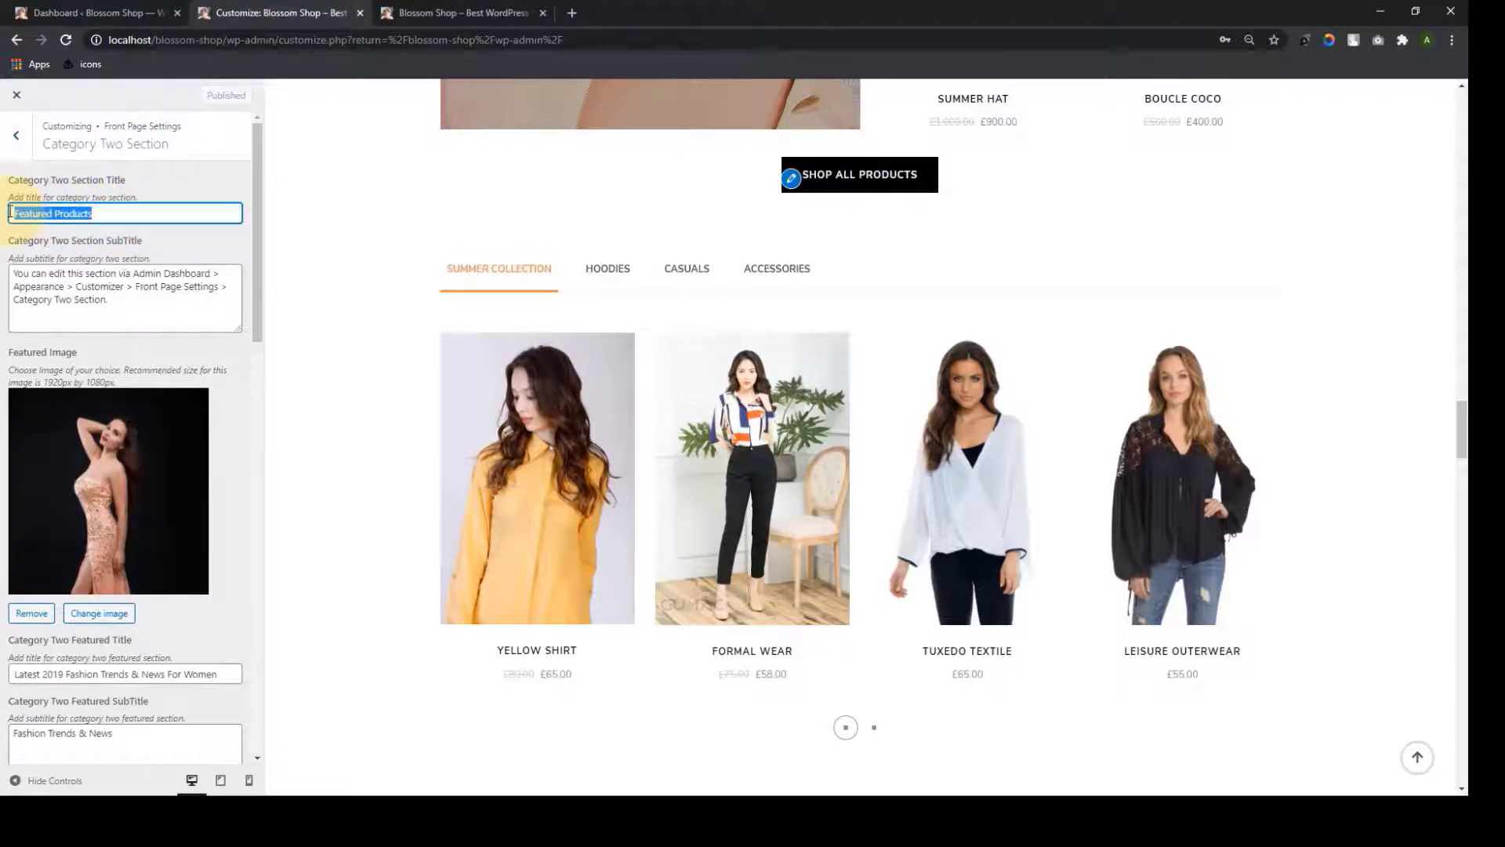
click(137, 310)
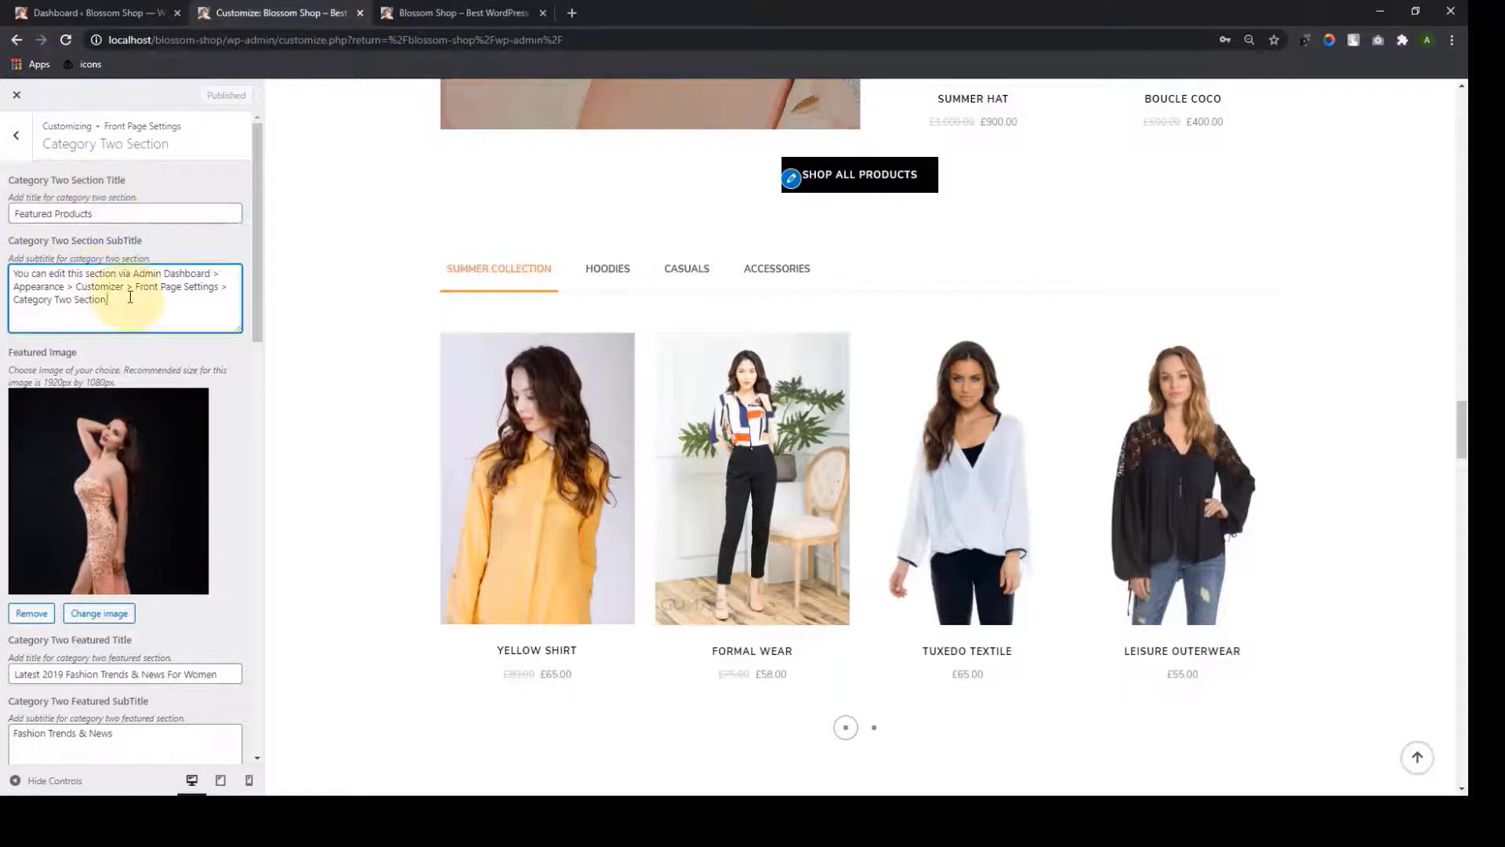
scroll(205, 401, down, 2)
scroll(205, 401, down, 1)
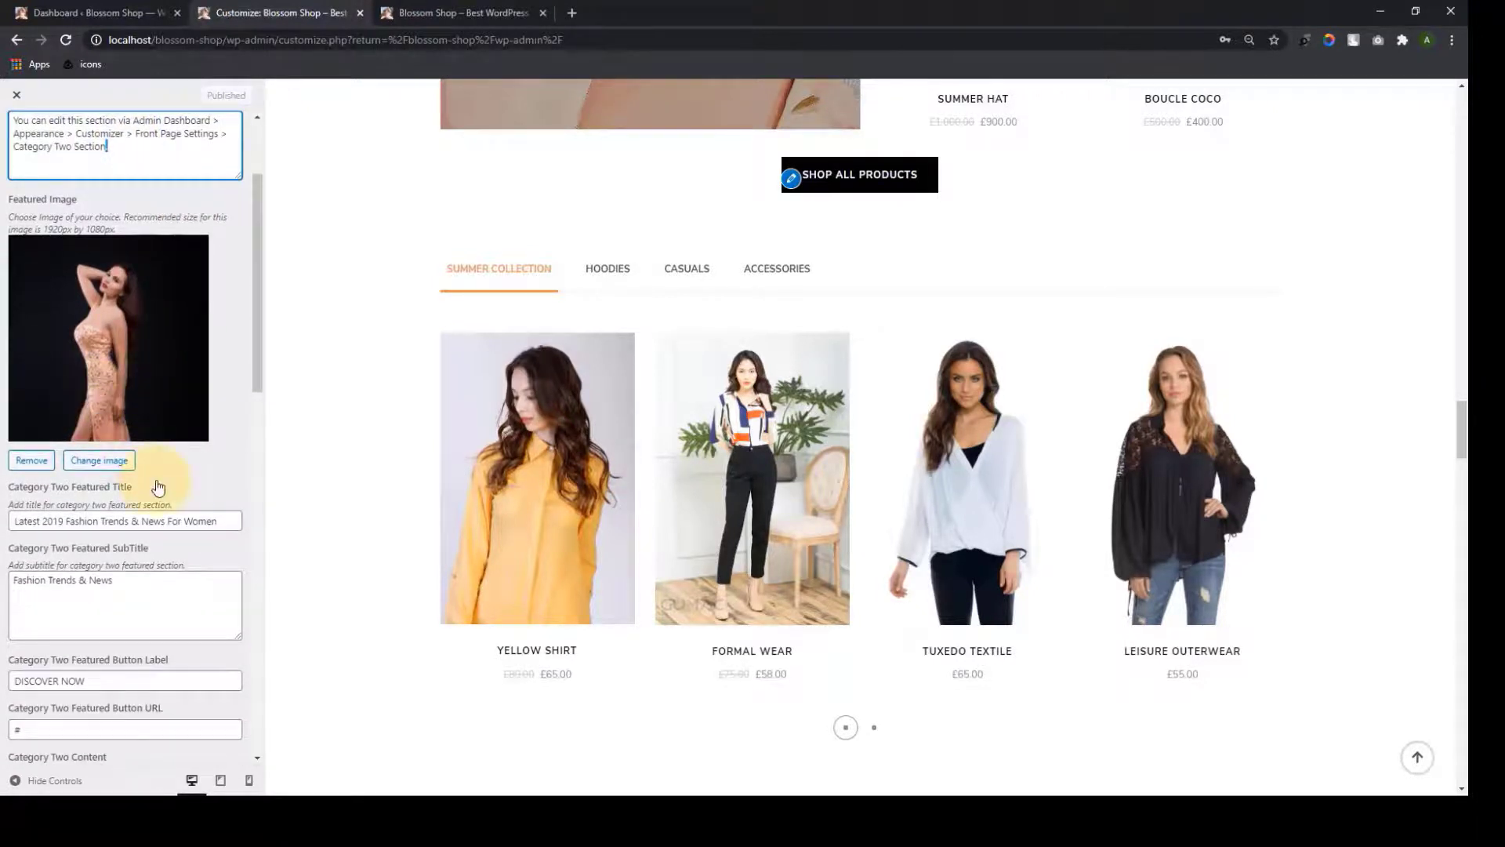
scroll(151, 478, down, 2)
scroll(144, 425, up, 1)
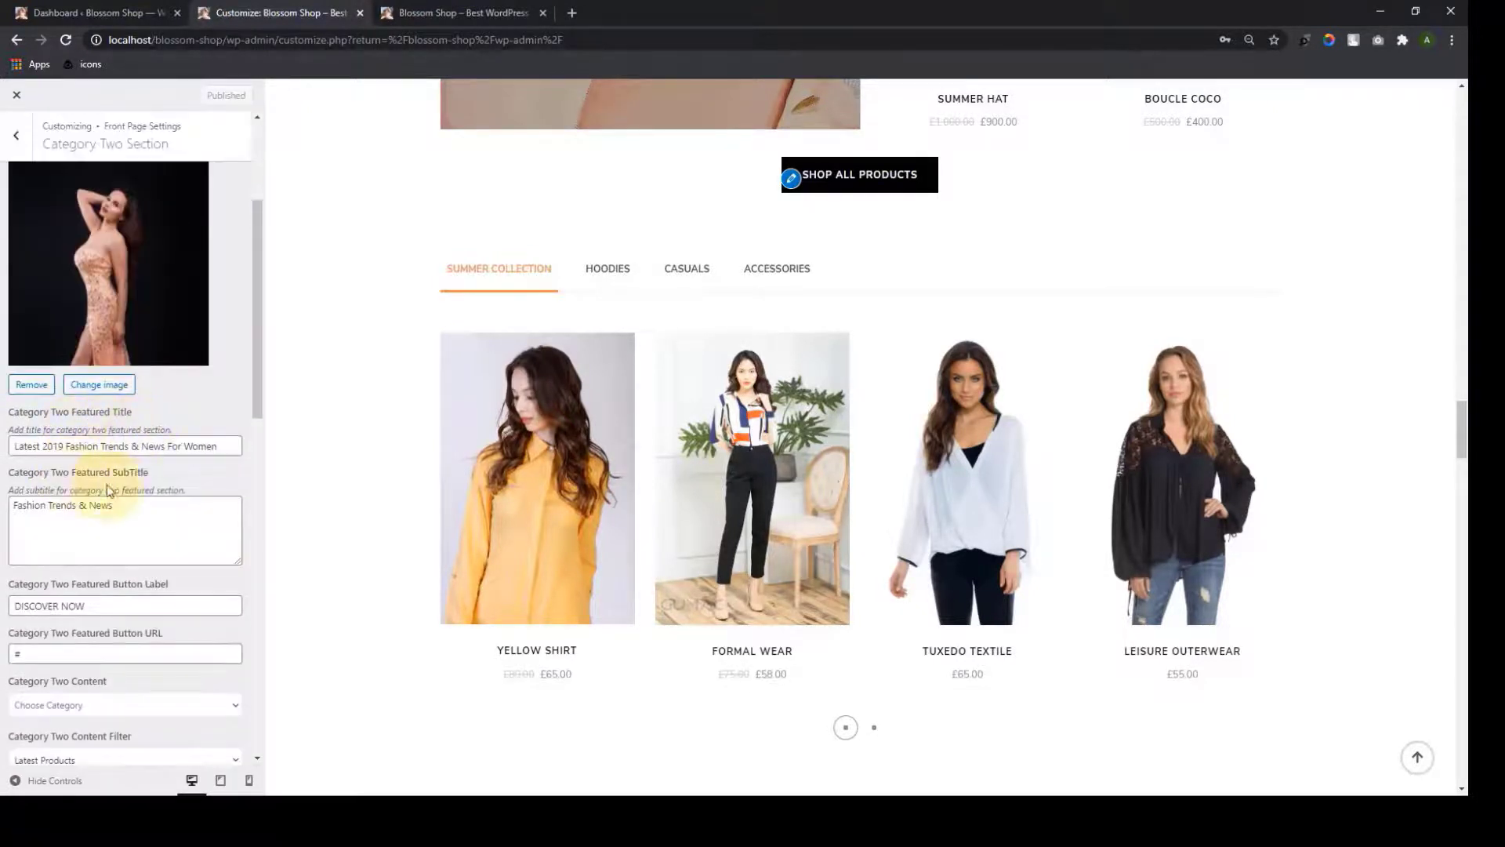
scroll(165, 486, down, 3)
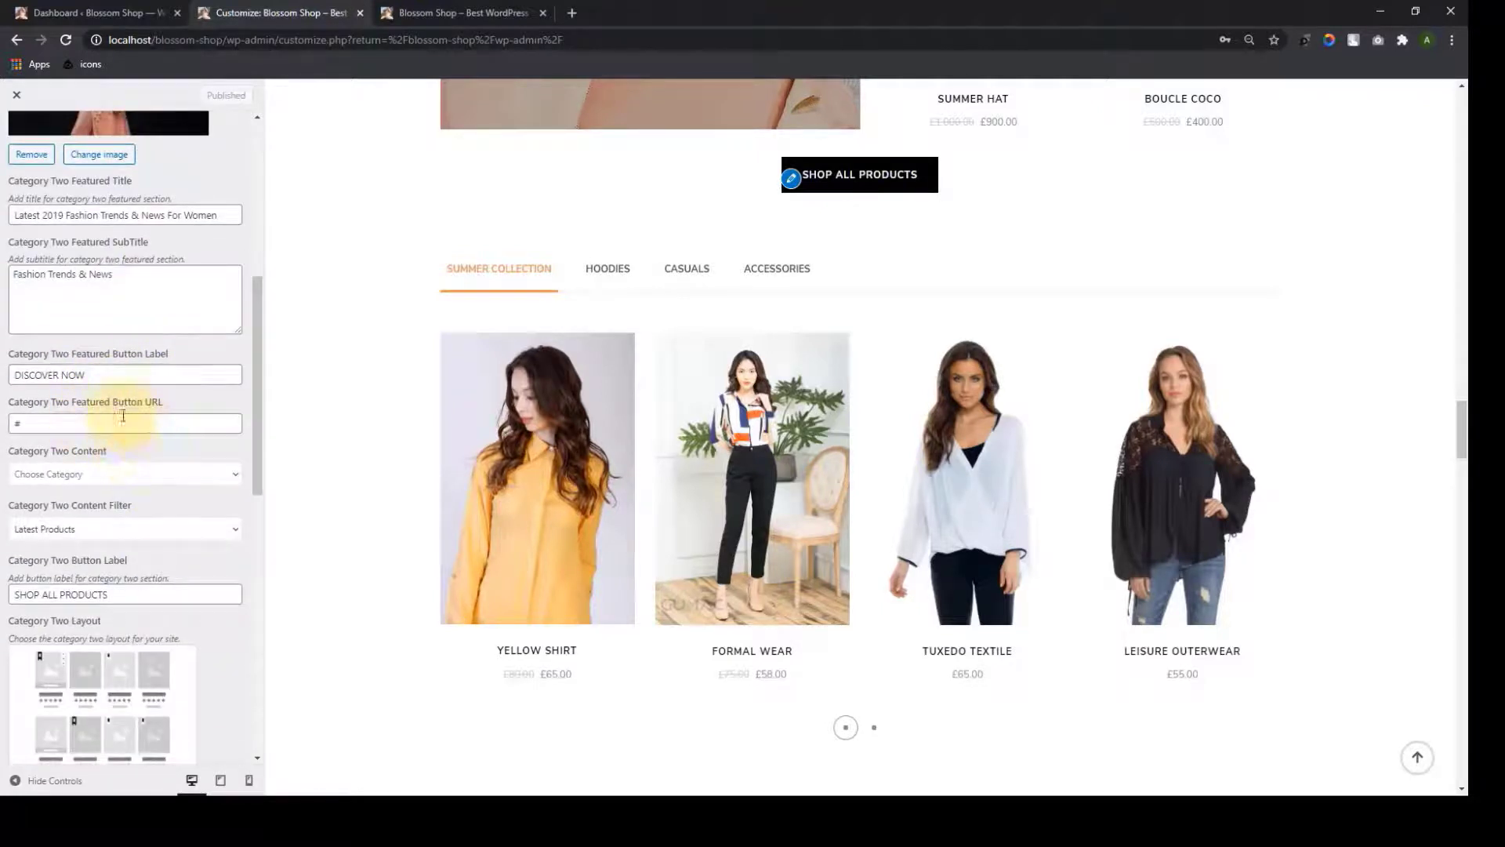
Set the Category Two category to Designer and keep Latest Products as the content filter
click(236, 480)
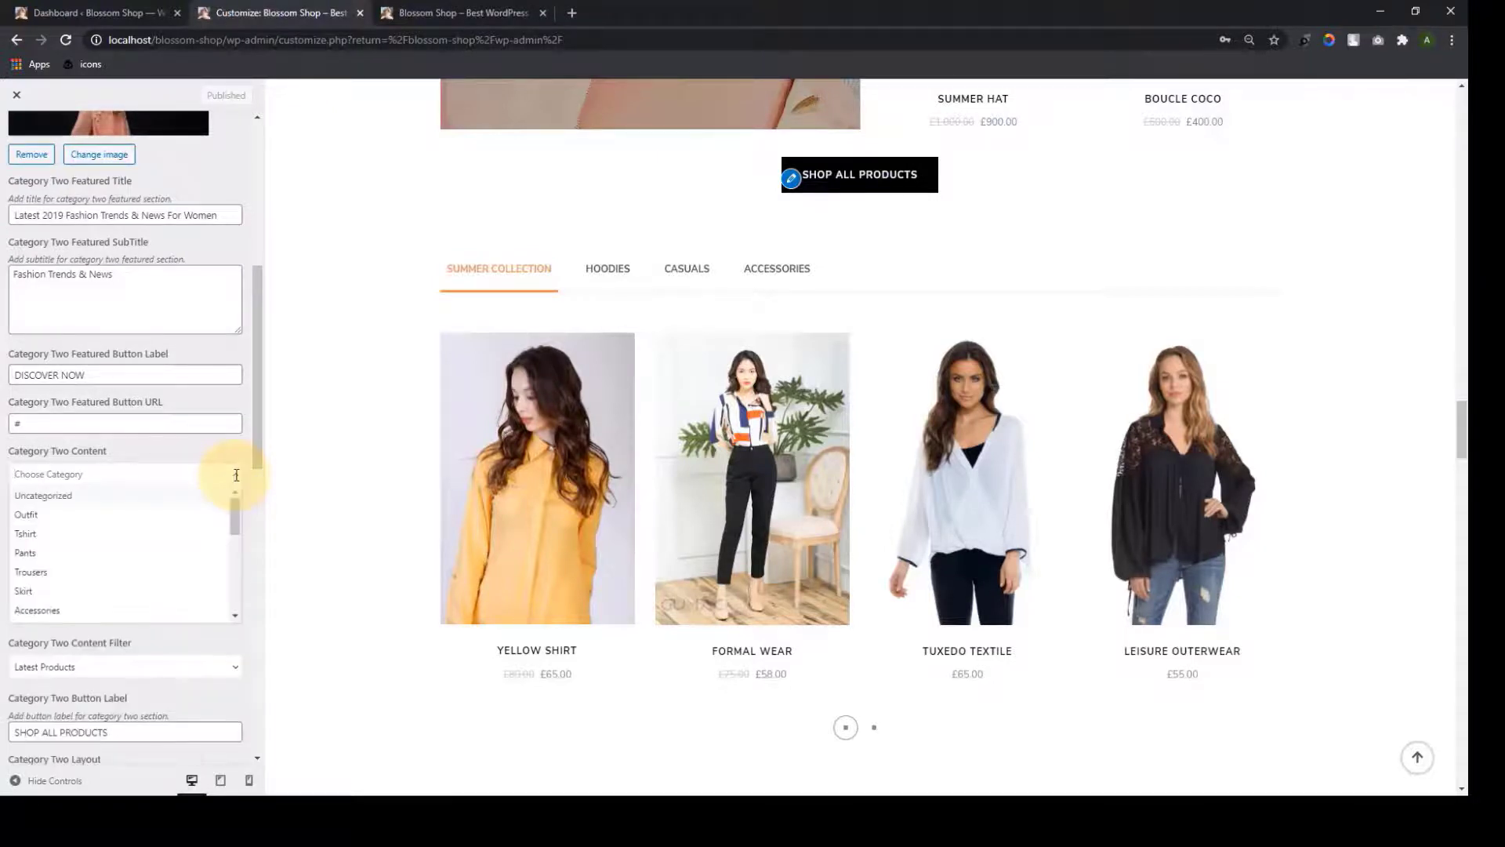
scroll(75, 588, down, 2)
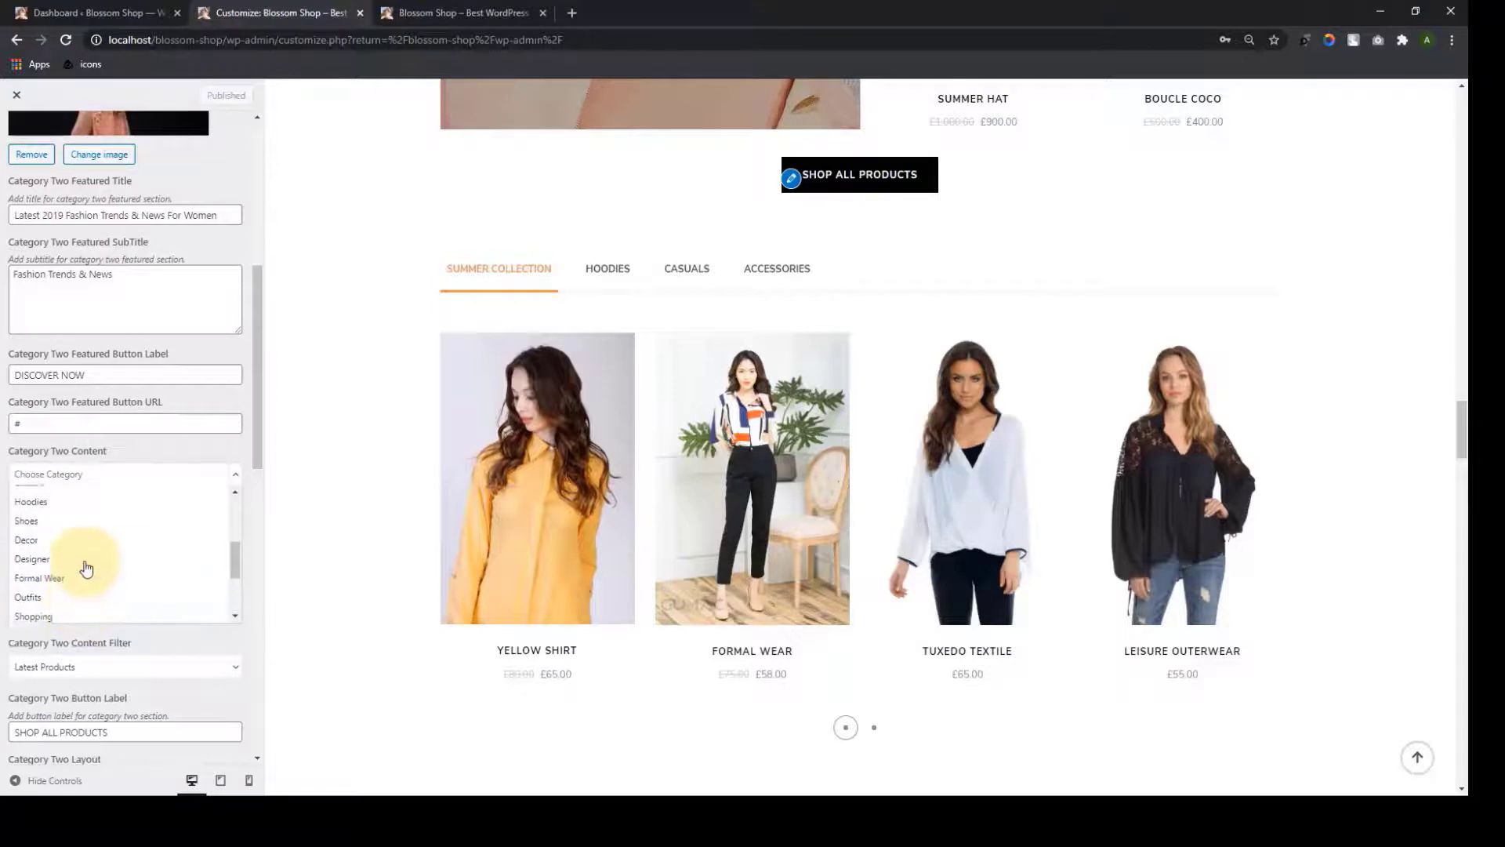
click(74, 573)
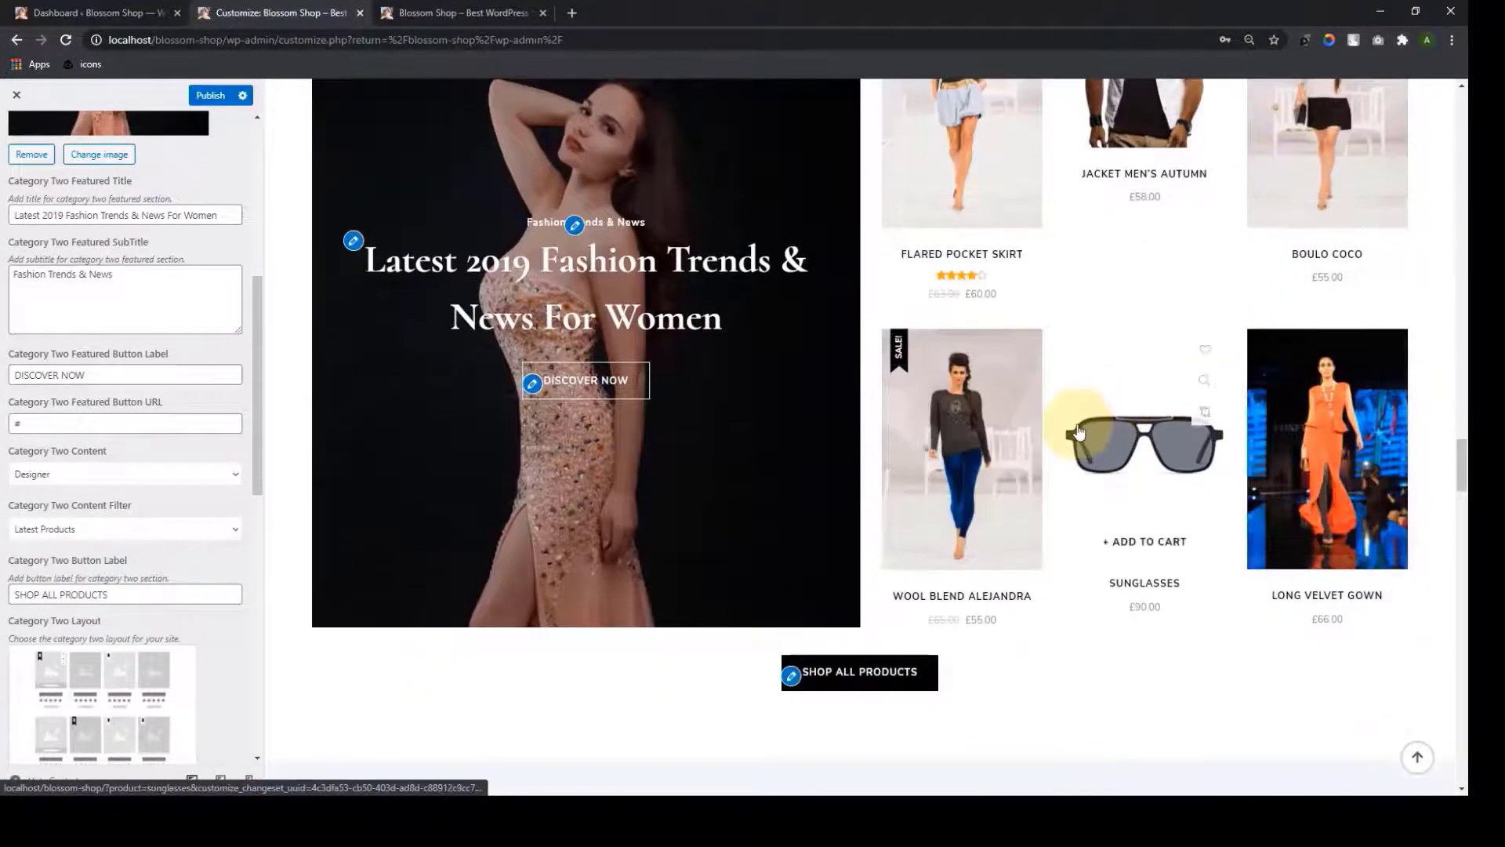
scroll(1051, 426, up, 1)
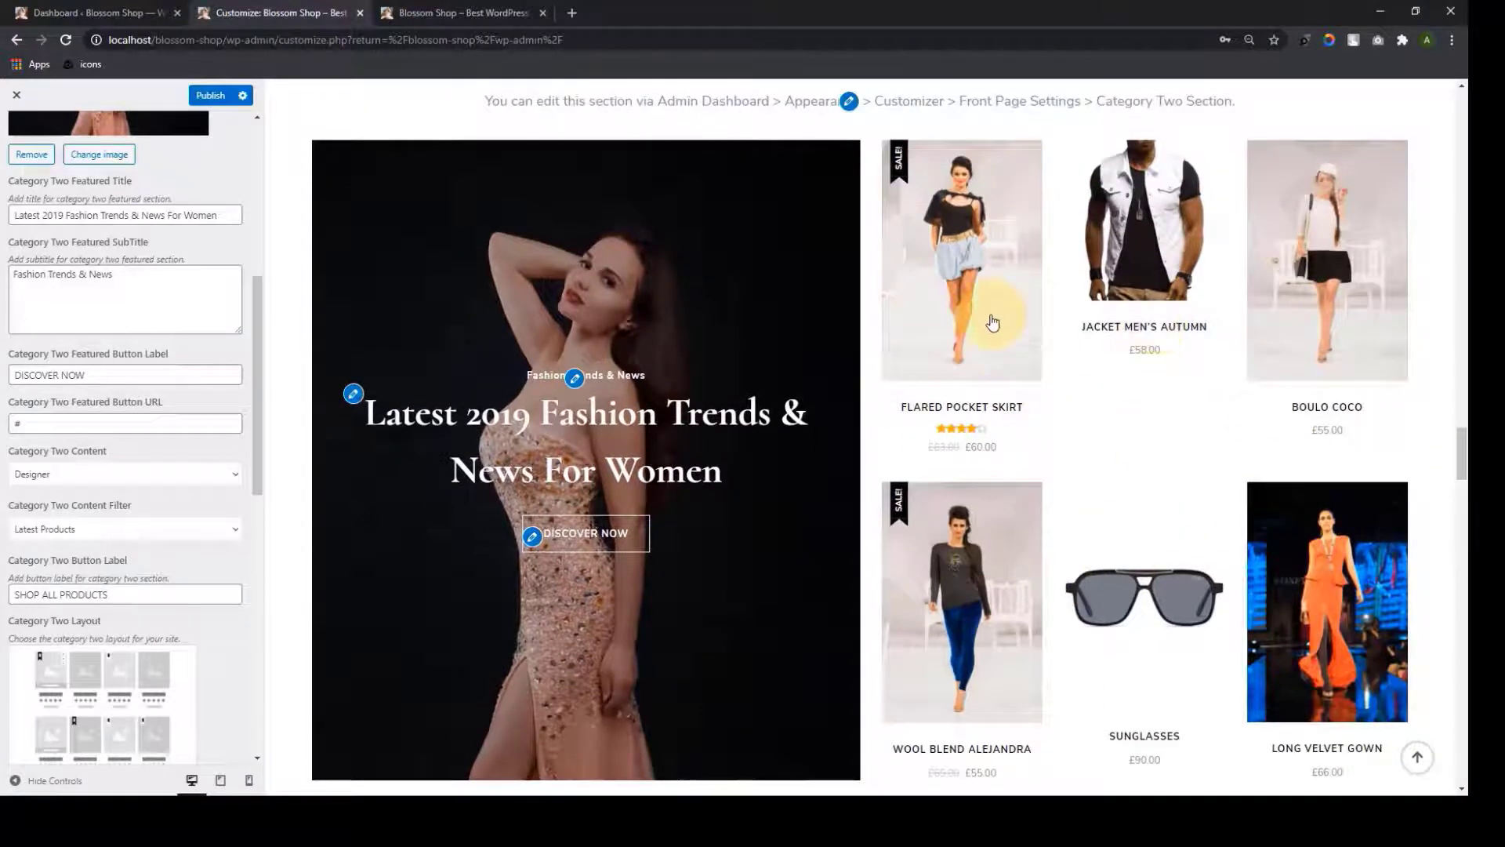
click(238, 532)
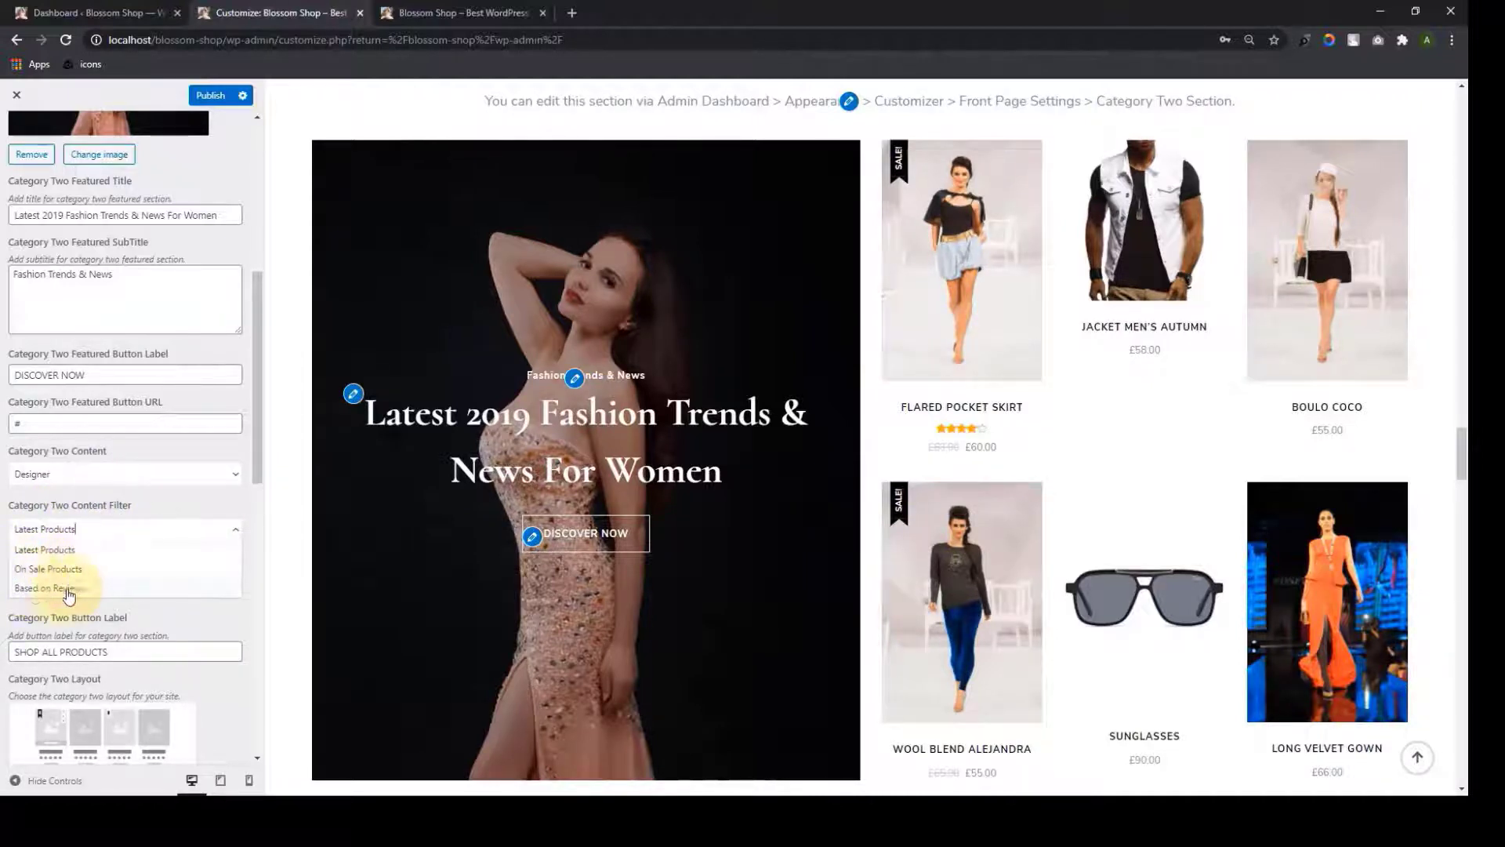
click(146, 511)
Choose the Category Two layout with the image left of six products
scroll(118, 436, down, 3)
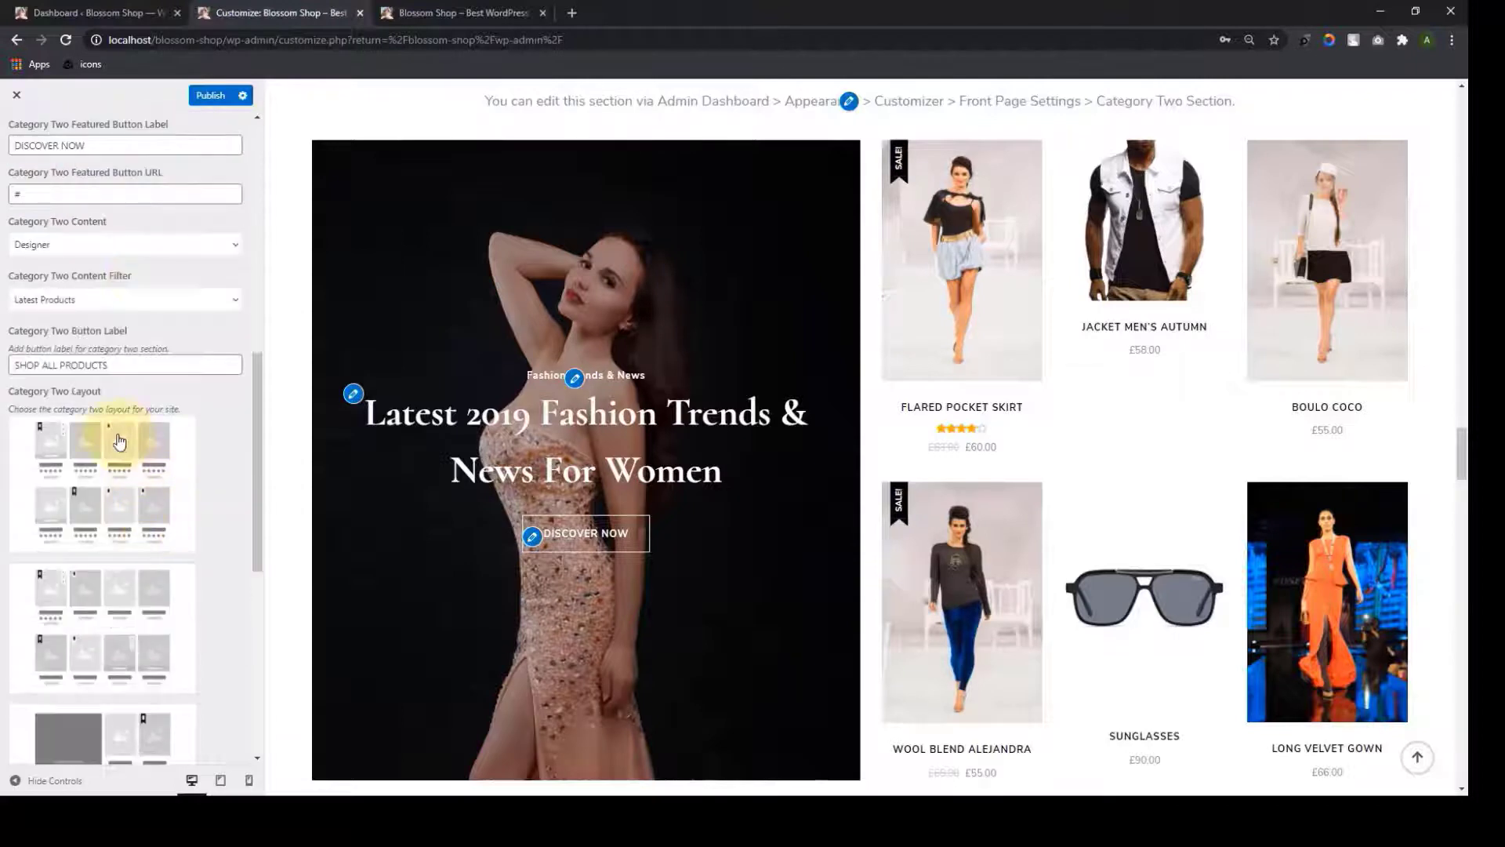
scroll(92, 538, down, 2)
scroll(94, 549, down, 5)
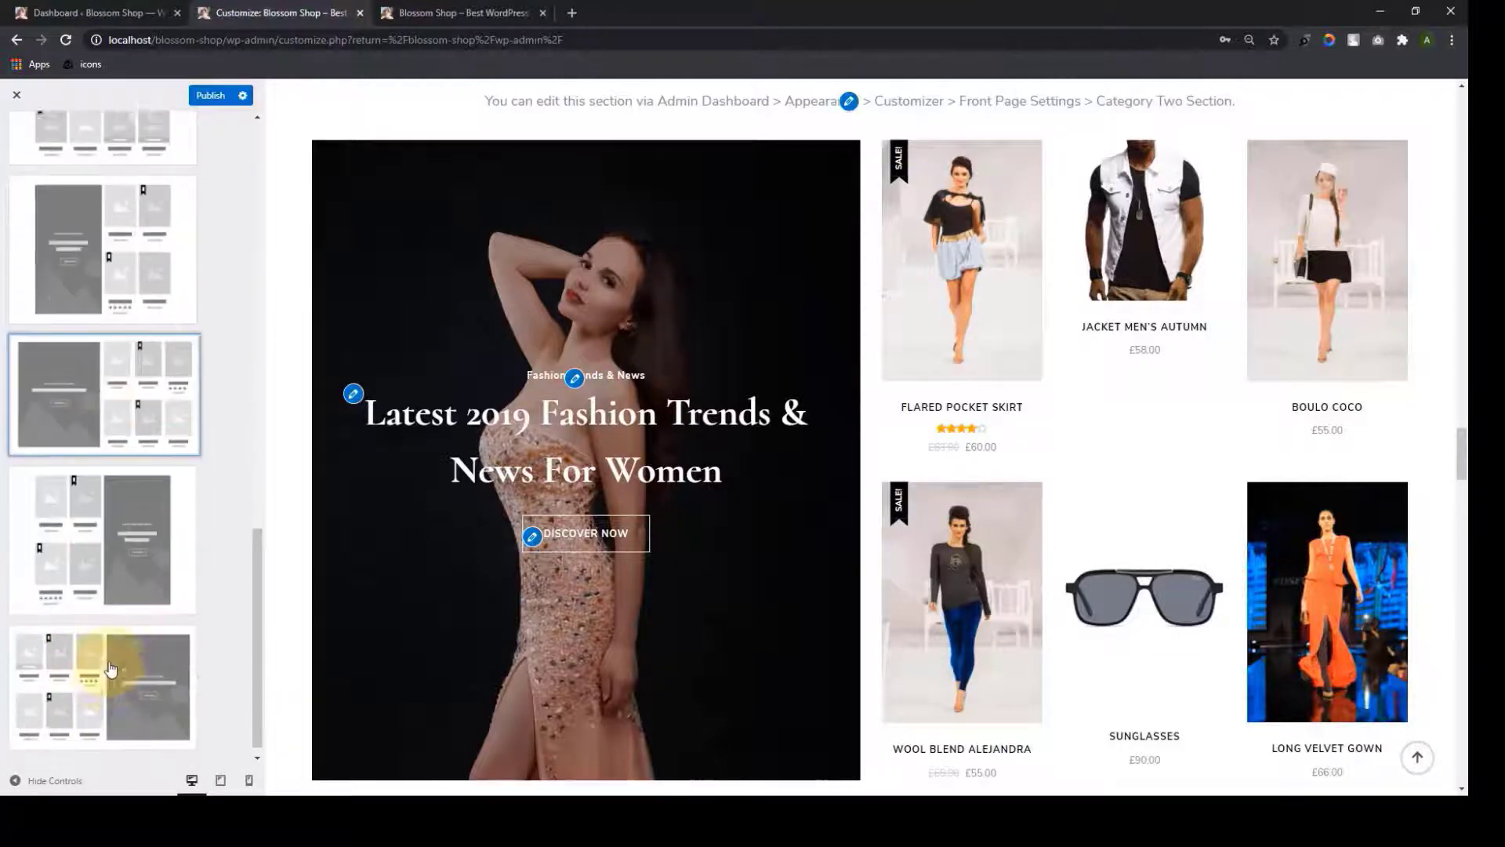
scroll(116, 565, up, 3)
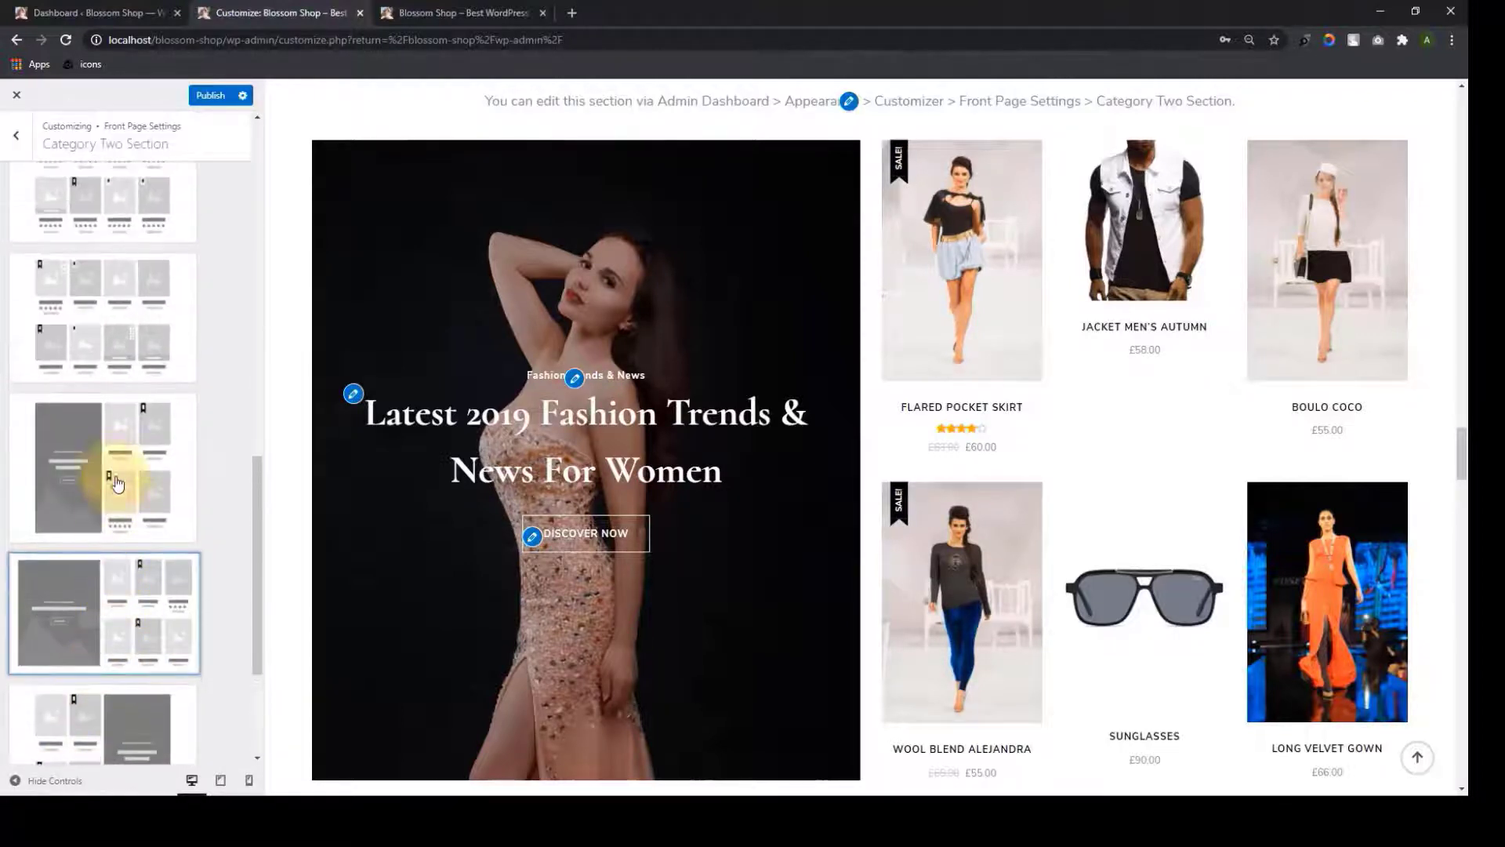
click(114, 468)
scroll(123, 494, up, 2)
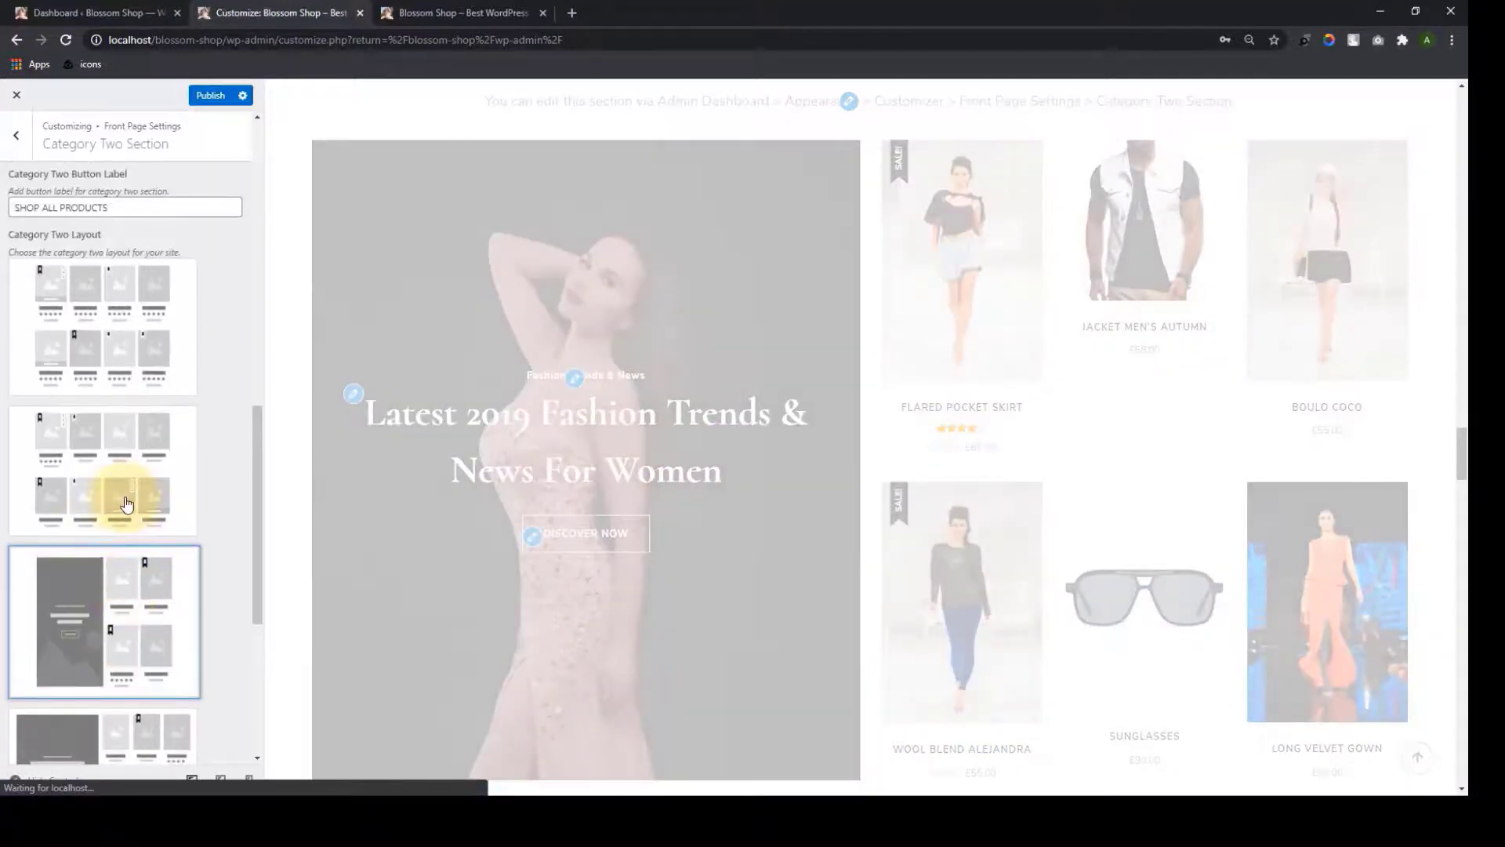
scroll(127, 504, up, 1)
scroll(872, 459, down, 3)
scroll(874, 465, up, 1)
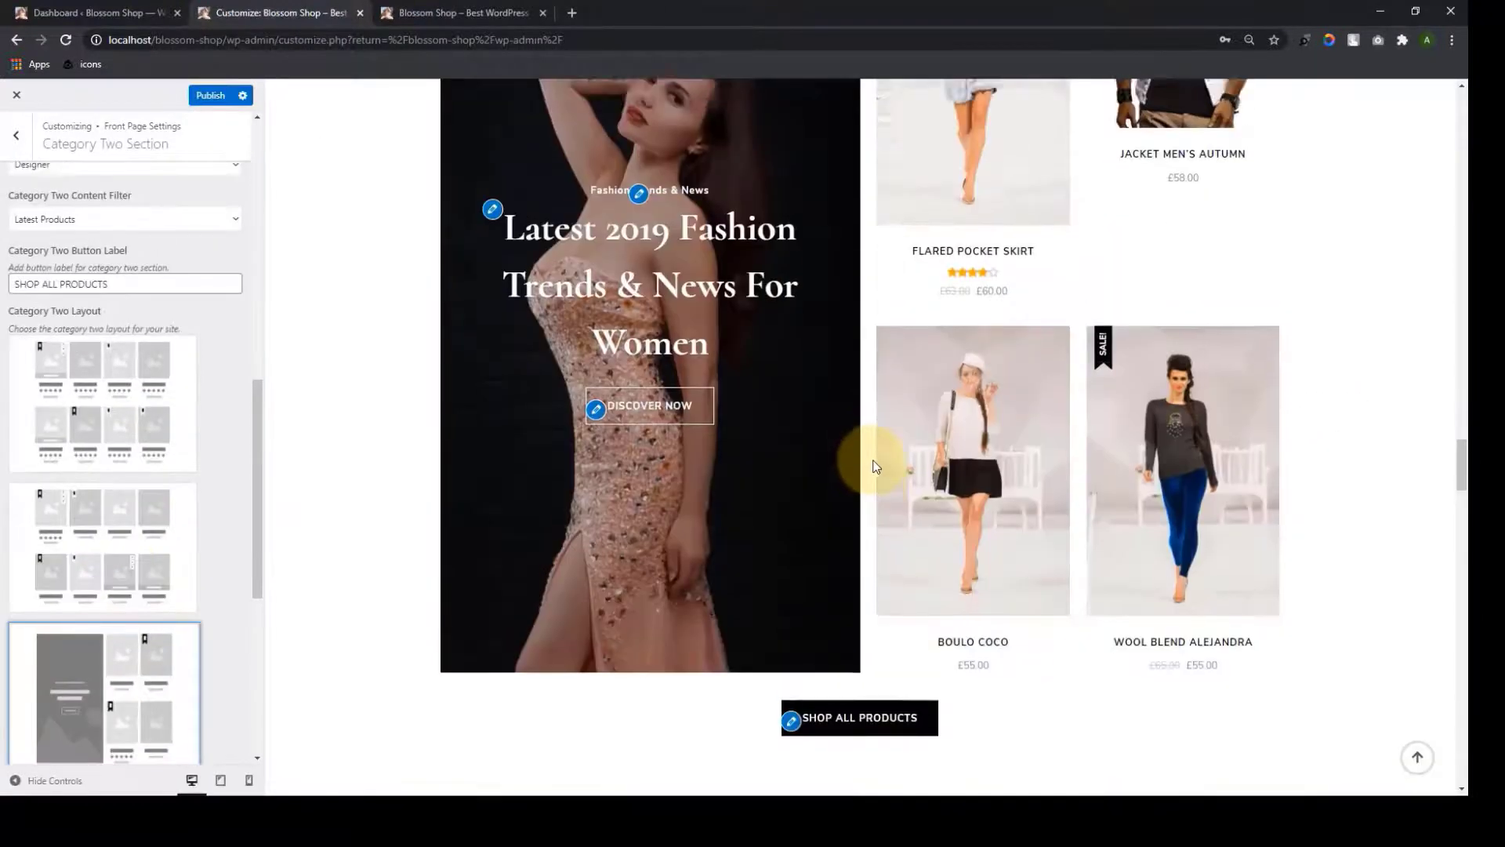
scroll(592, 480, up, 2)
scroll(129, 534, down, 5)
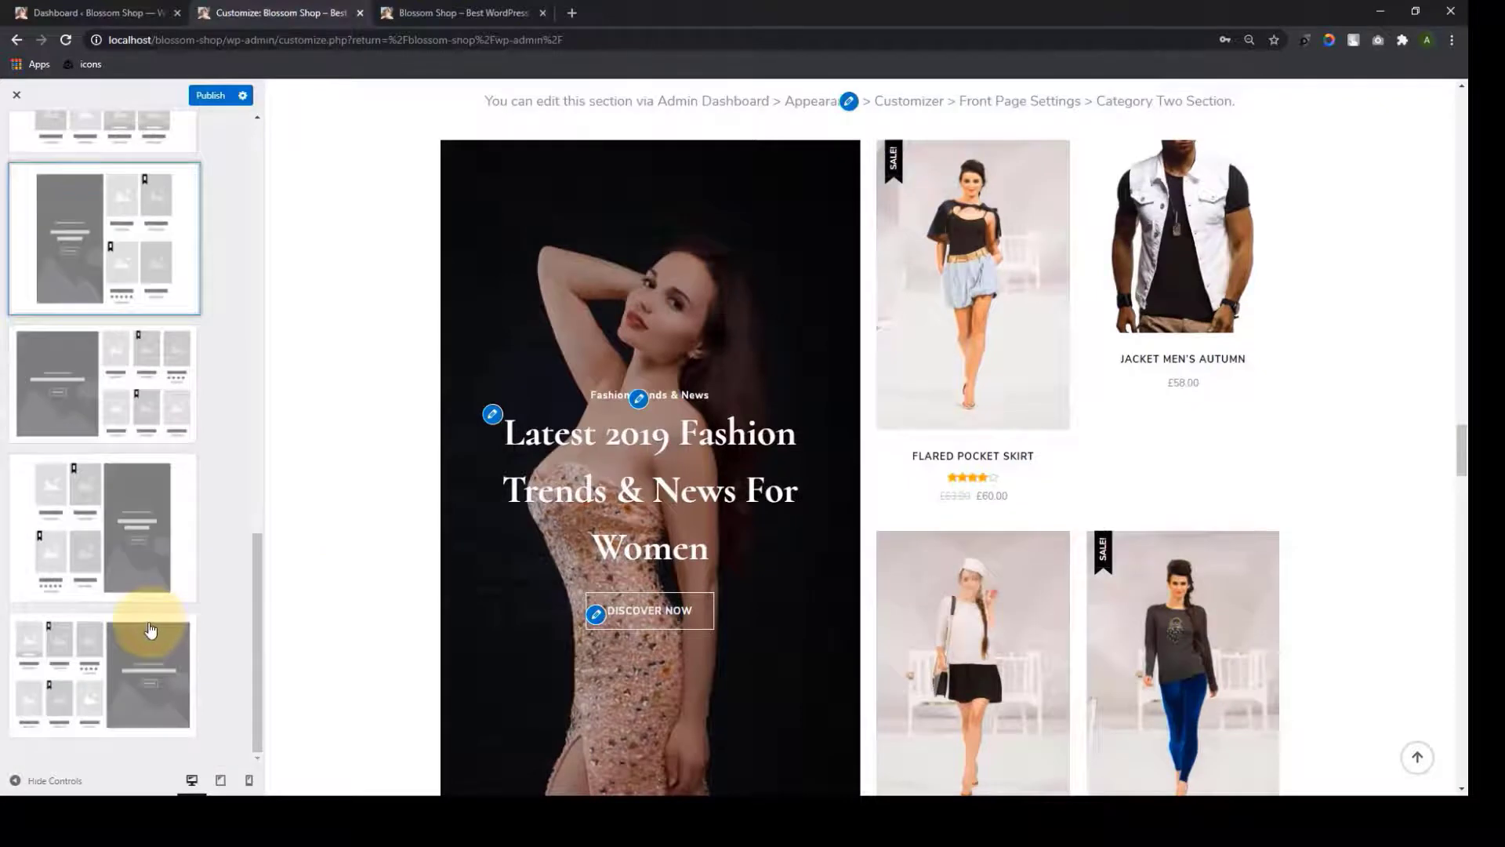
scroll(75, 556, up, 2)
click(77, 562)
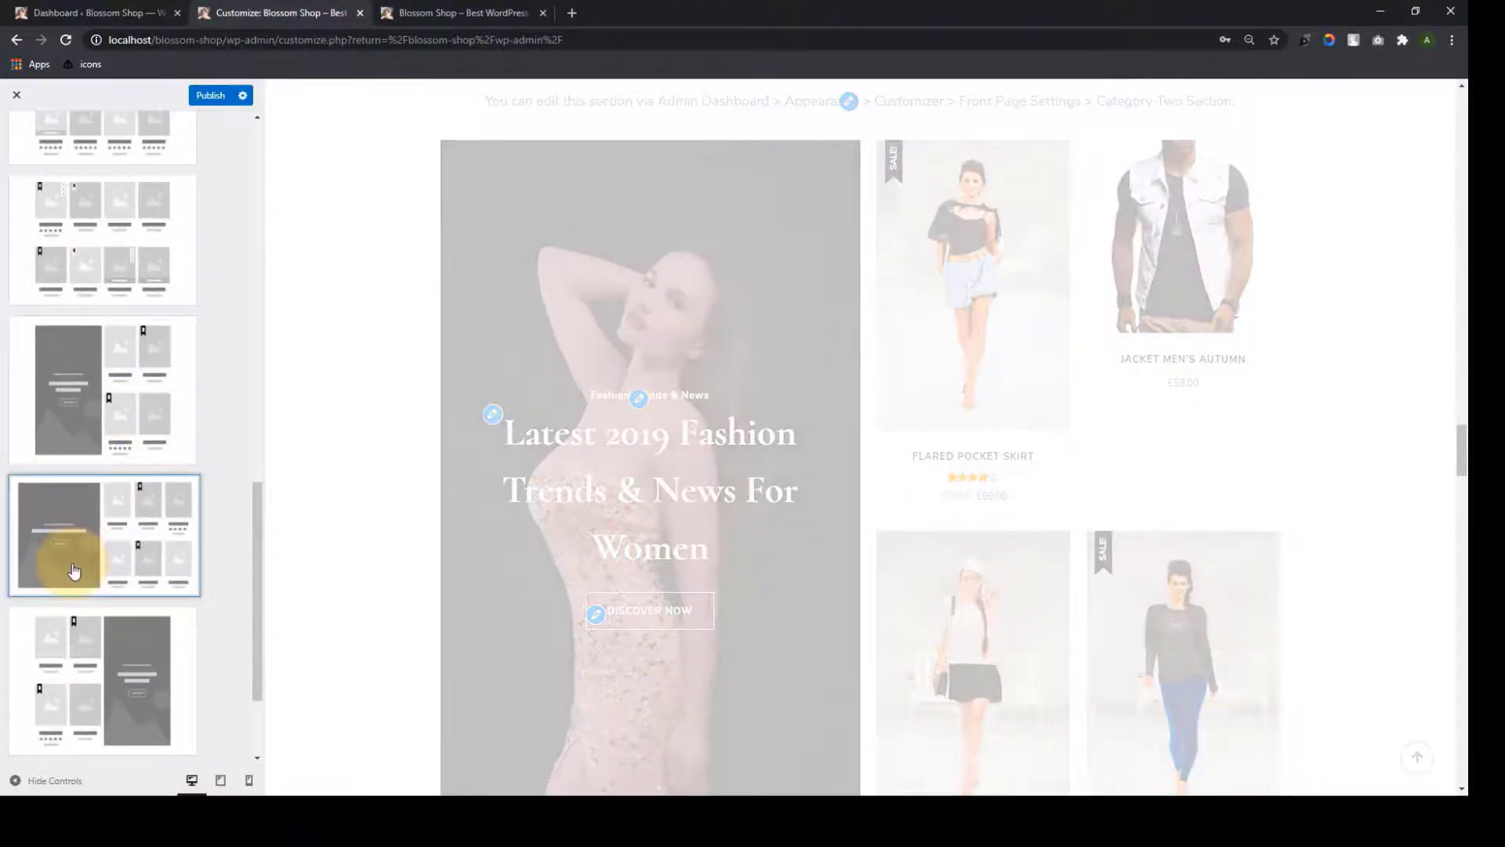
Publish the Category Two changes and return to the front page sections list
scroll(73, 573, up, 10)
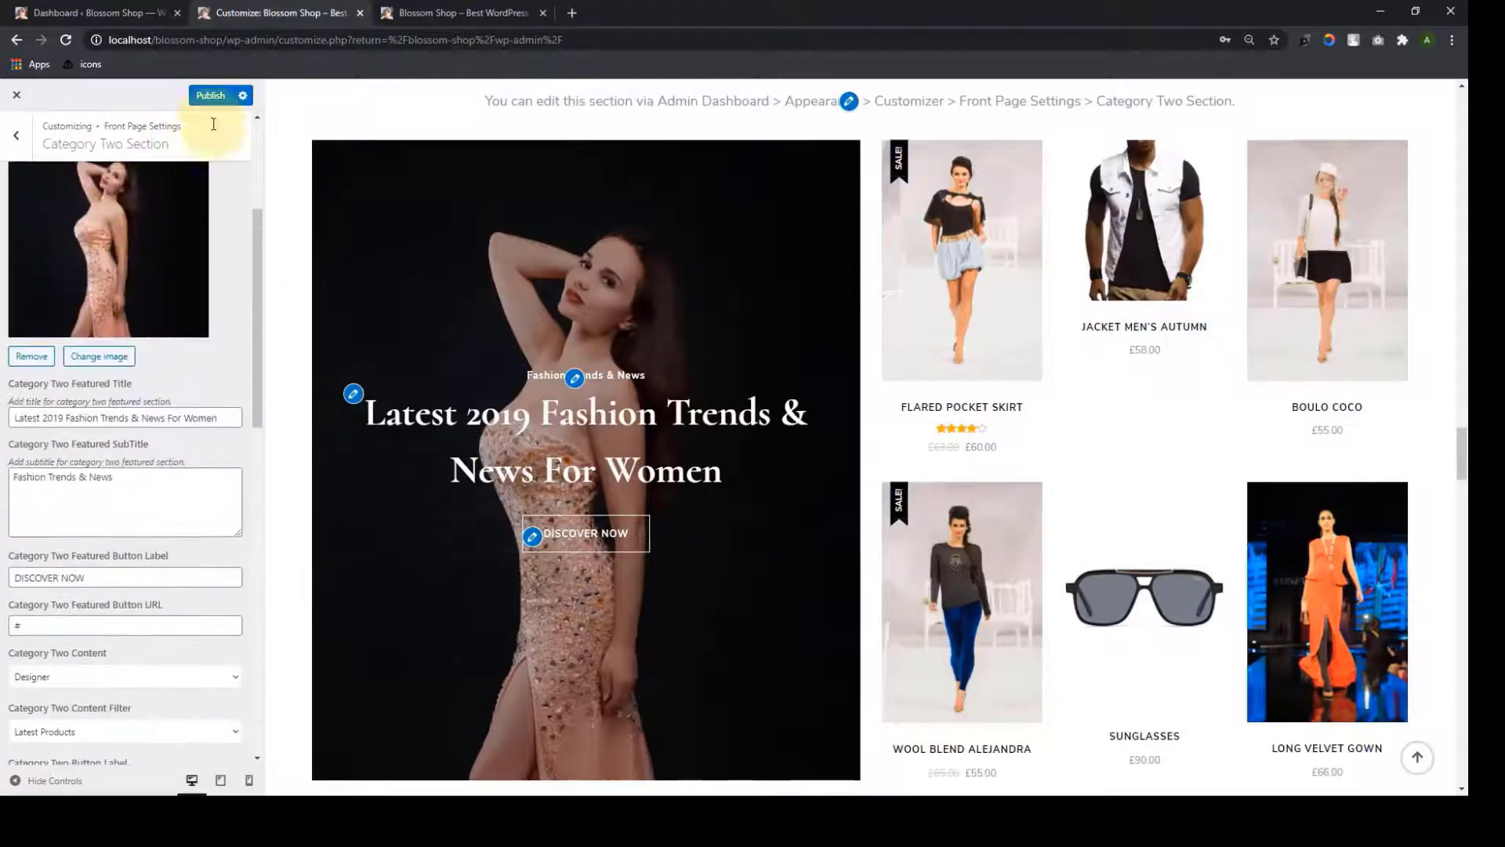
scroll(214, 124, up, 2)
click(209, 95)
scroll(168, 285, up, 1)
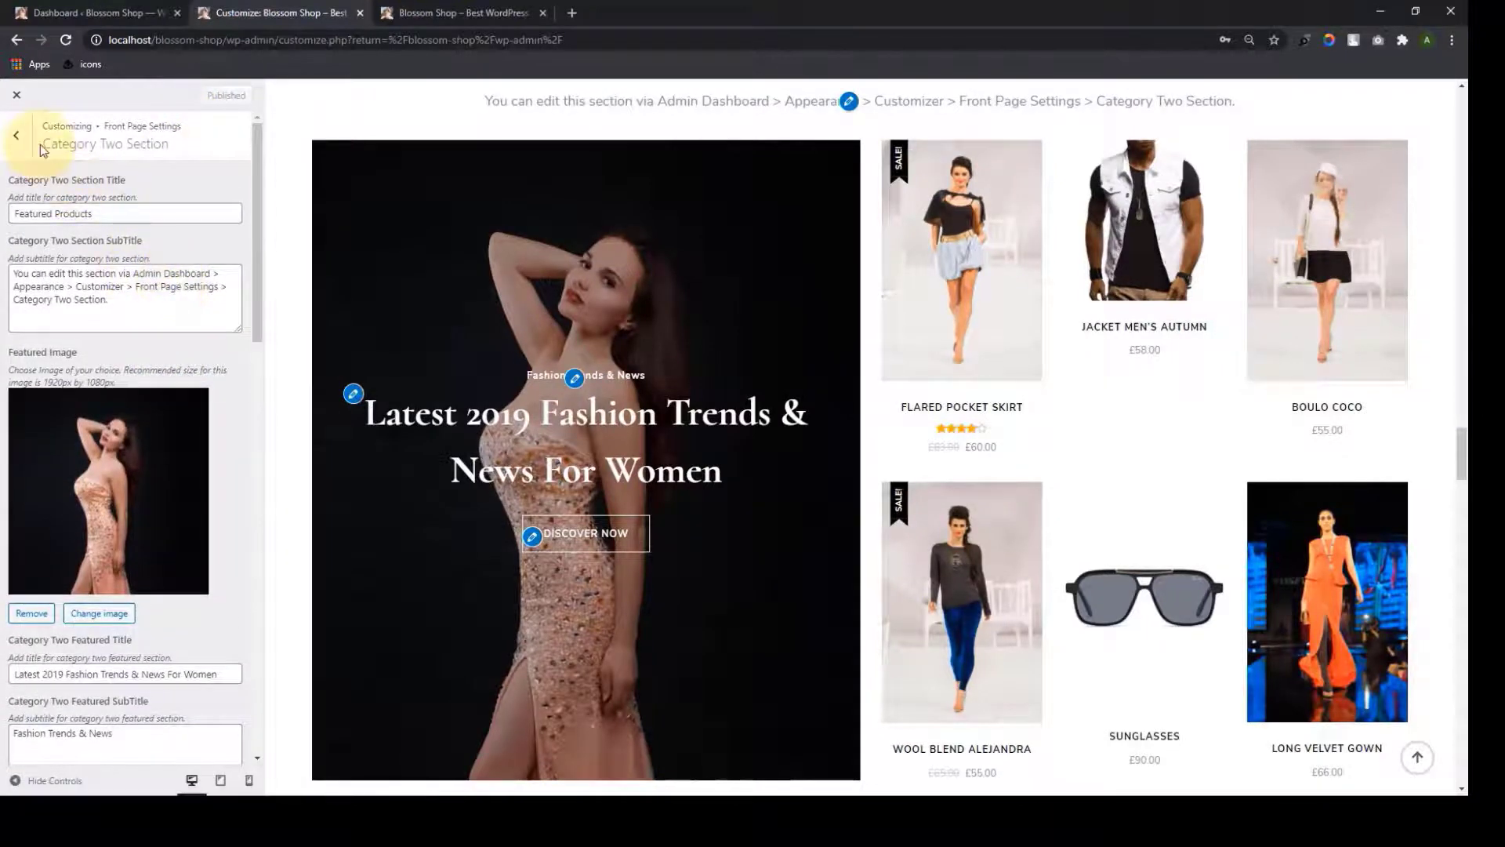
click(16, 135)
Try the side-image About layout, restore the centred-text layout, and return to the sections list
click(155, 437)
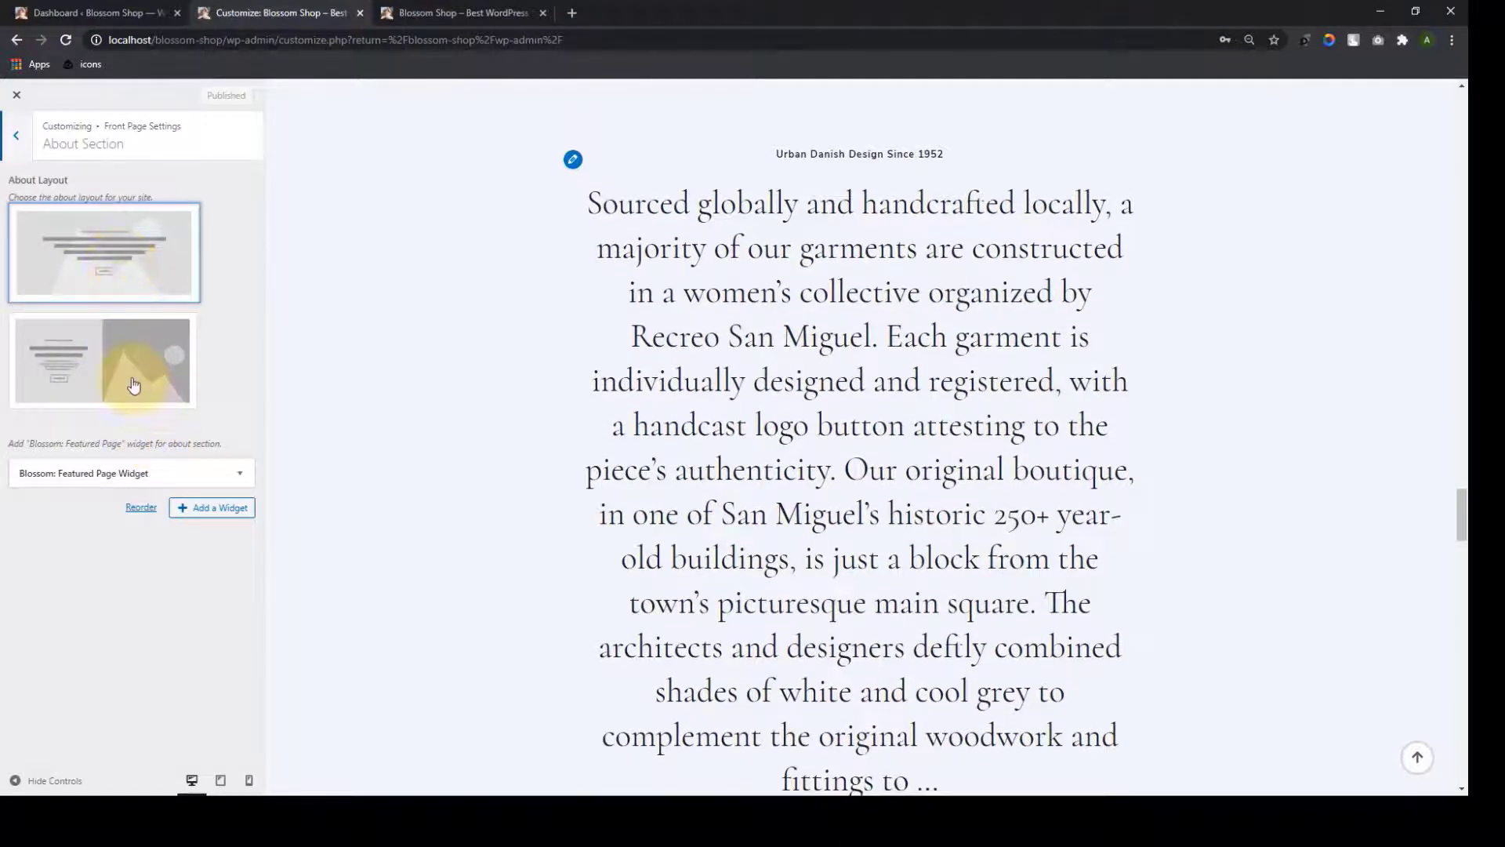
click(110, 260)
click(709, 430)
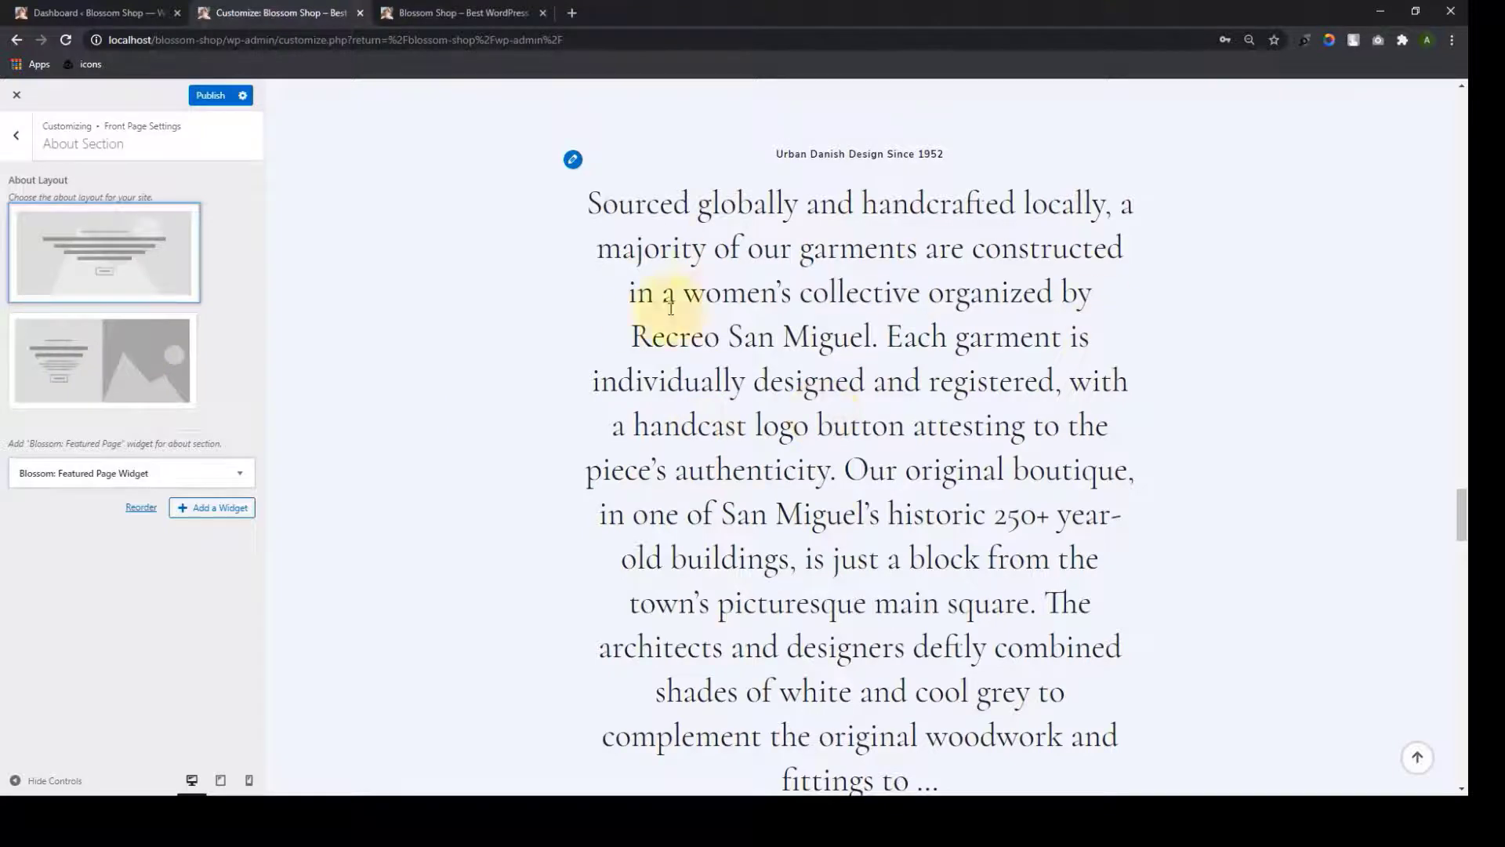
click(132, 392)
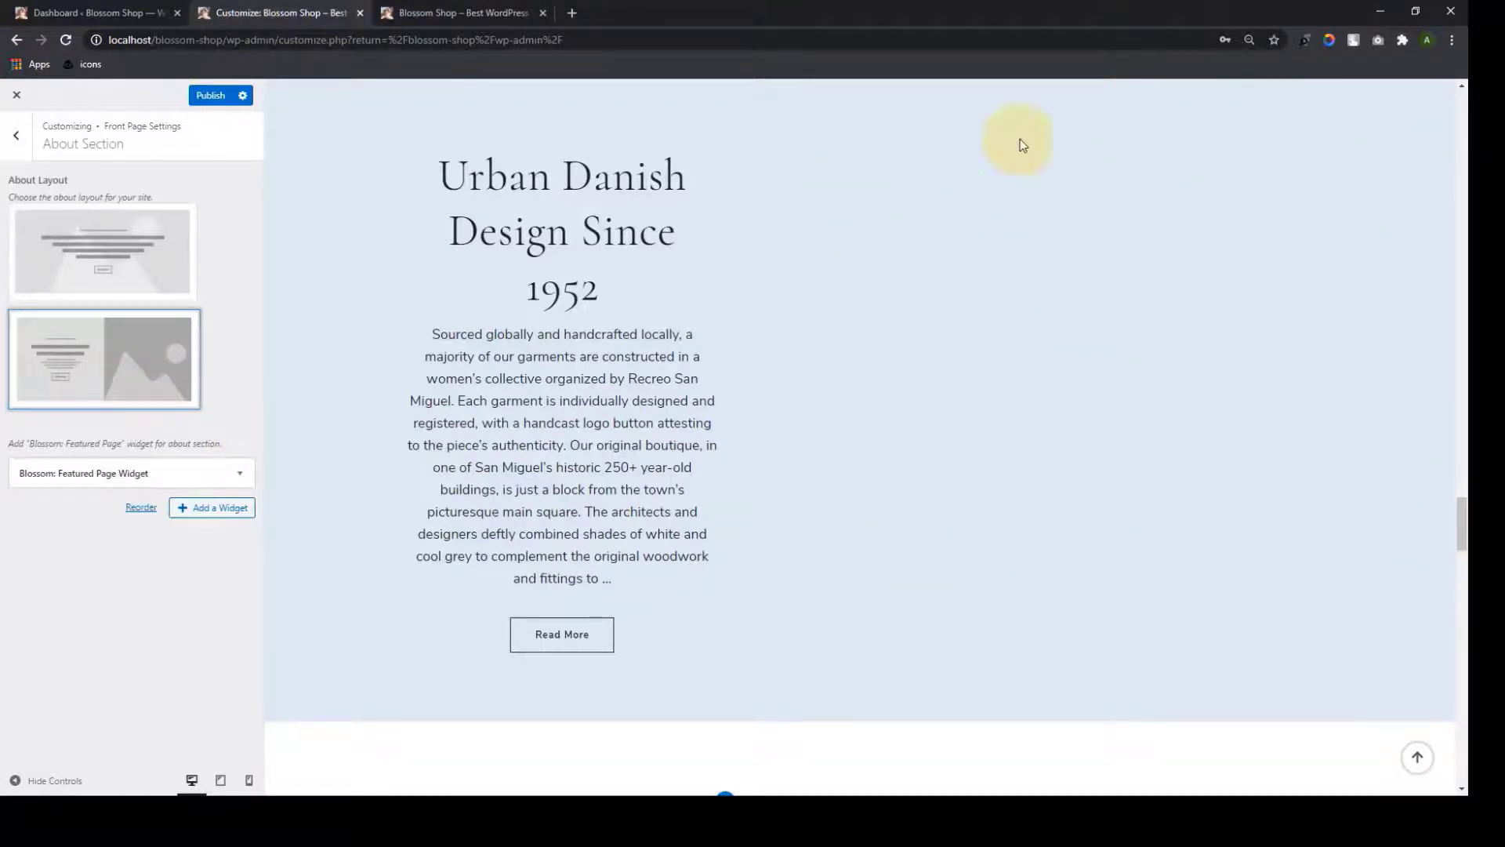
click(137, 264)
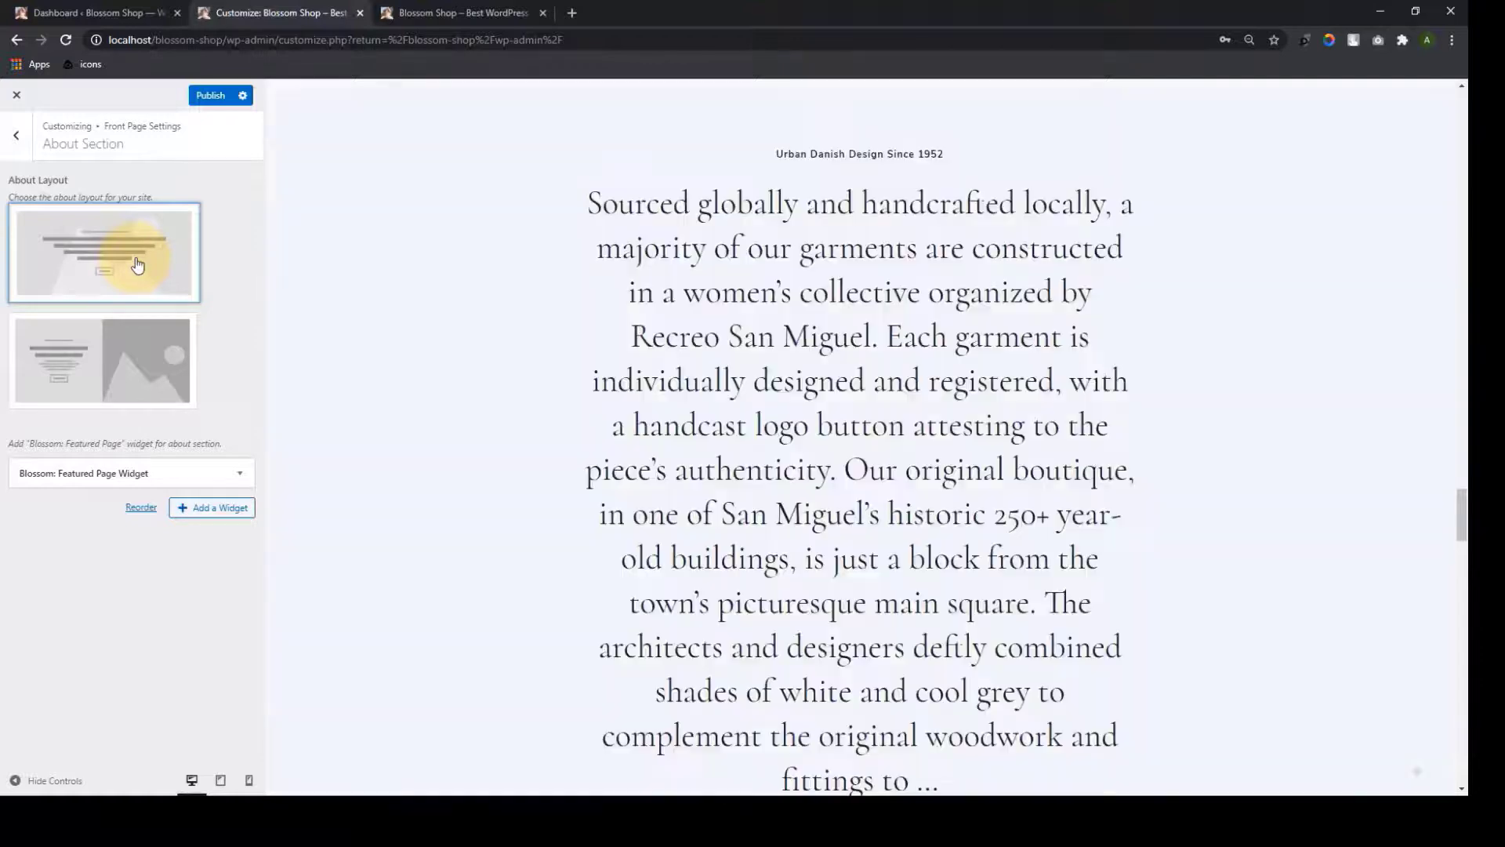
click(15, 146)
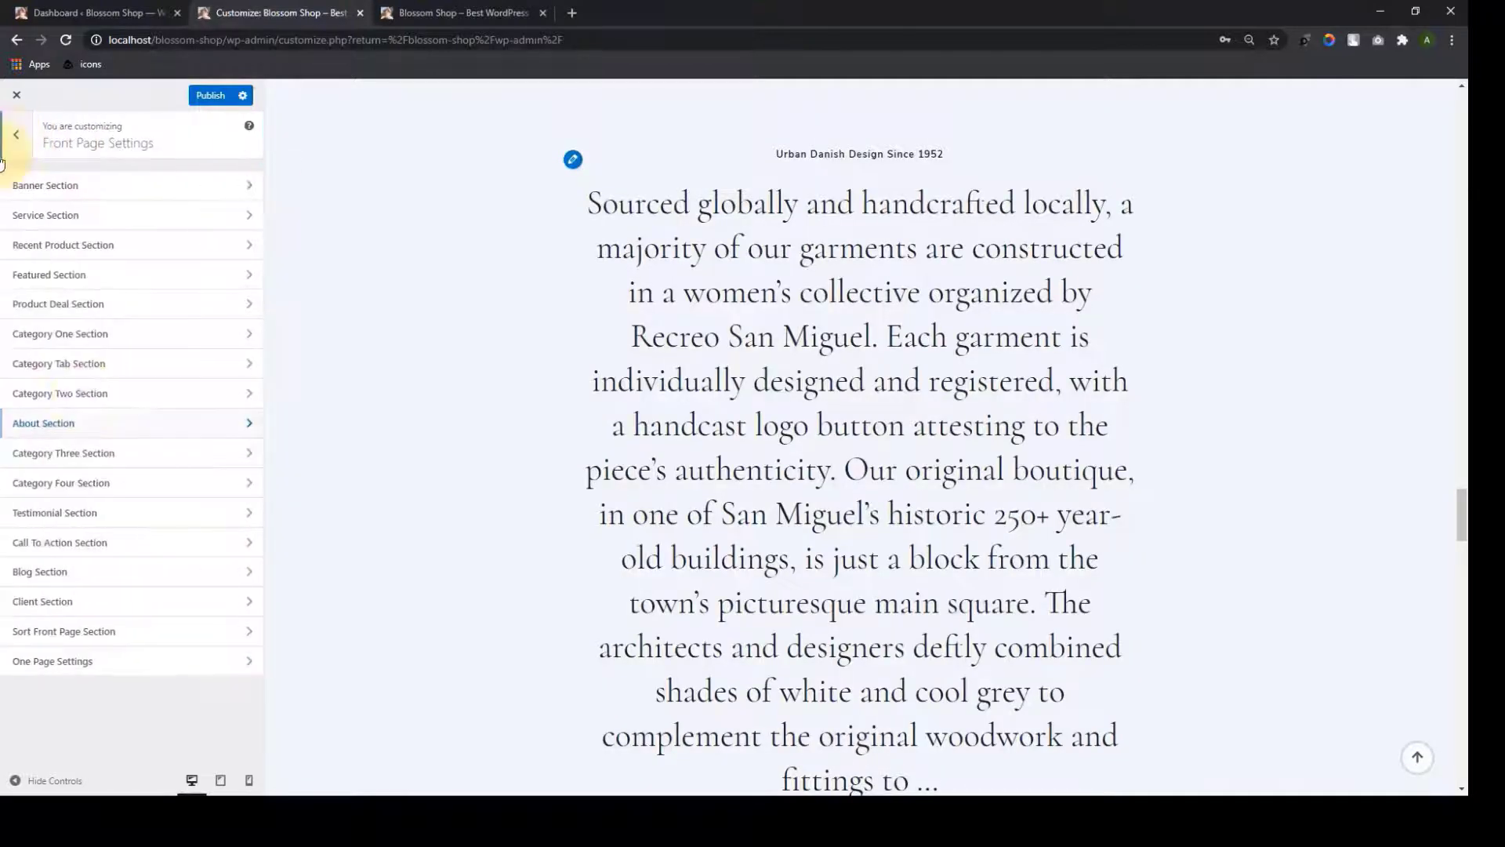
Make Category Three show the latest Top Jeans products
click(130, 448)
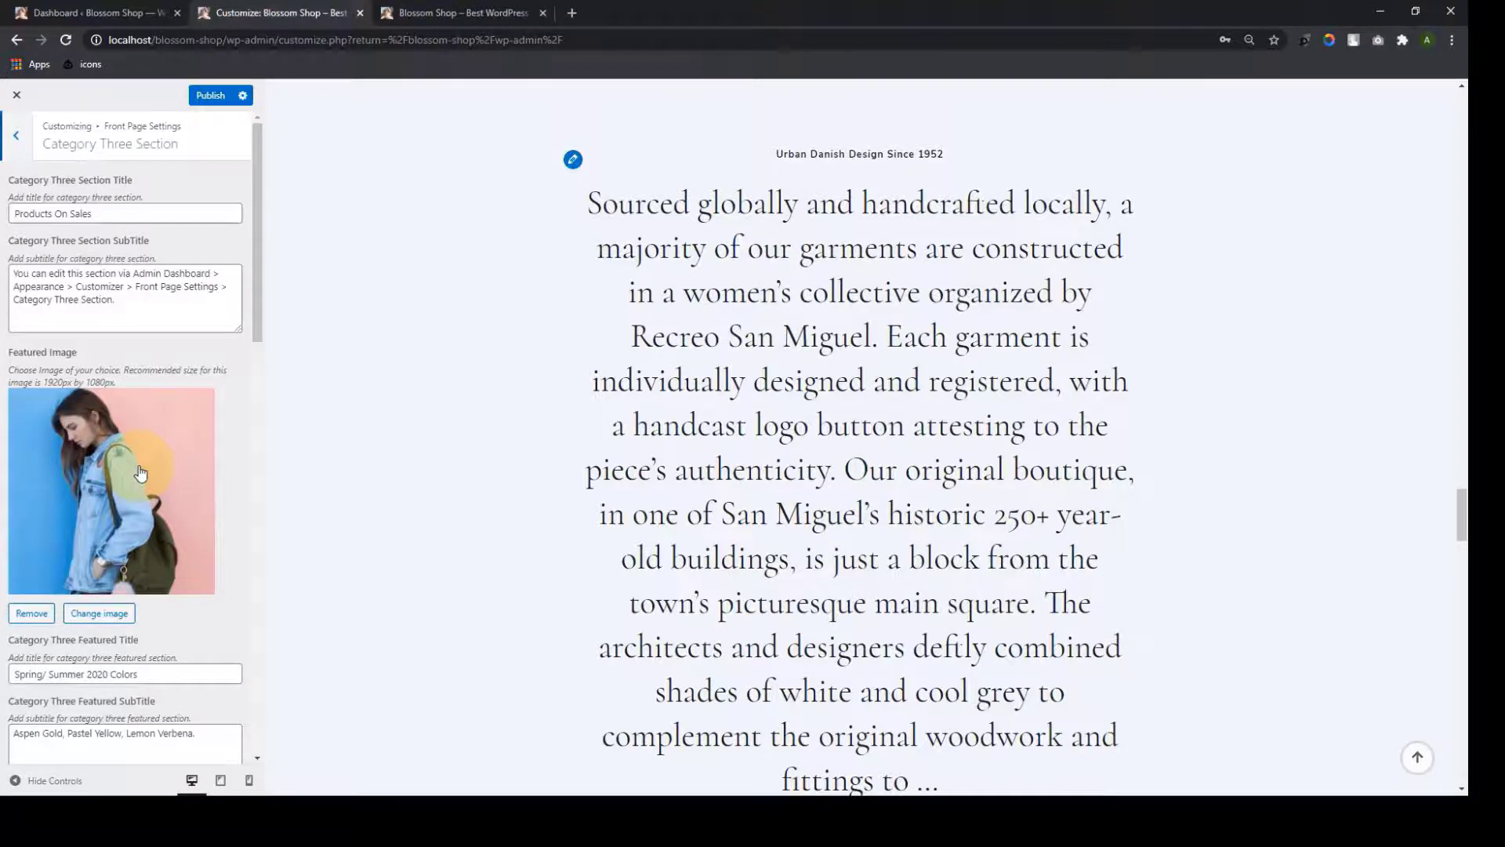
scroll(140, 472, down, 7)
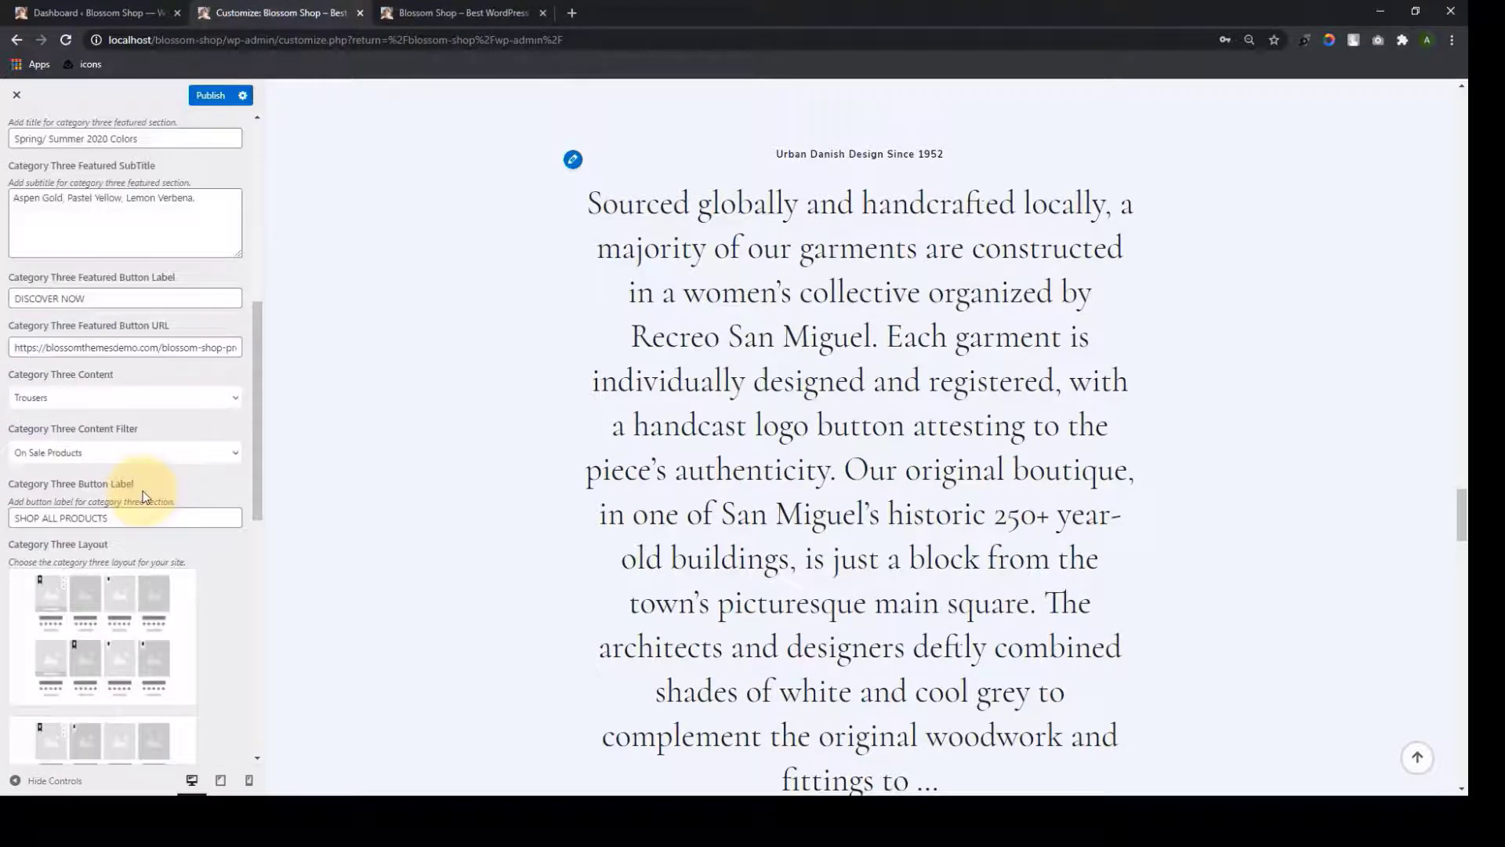
scroll(143, 502, down, 10)
scroll(172, 657, up, 10)
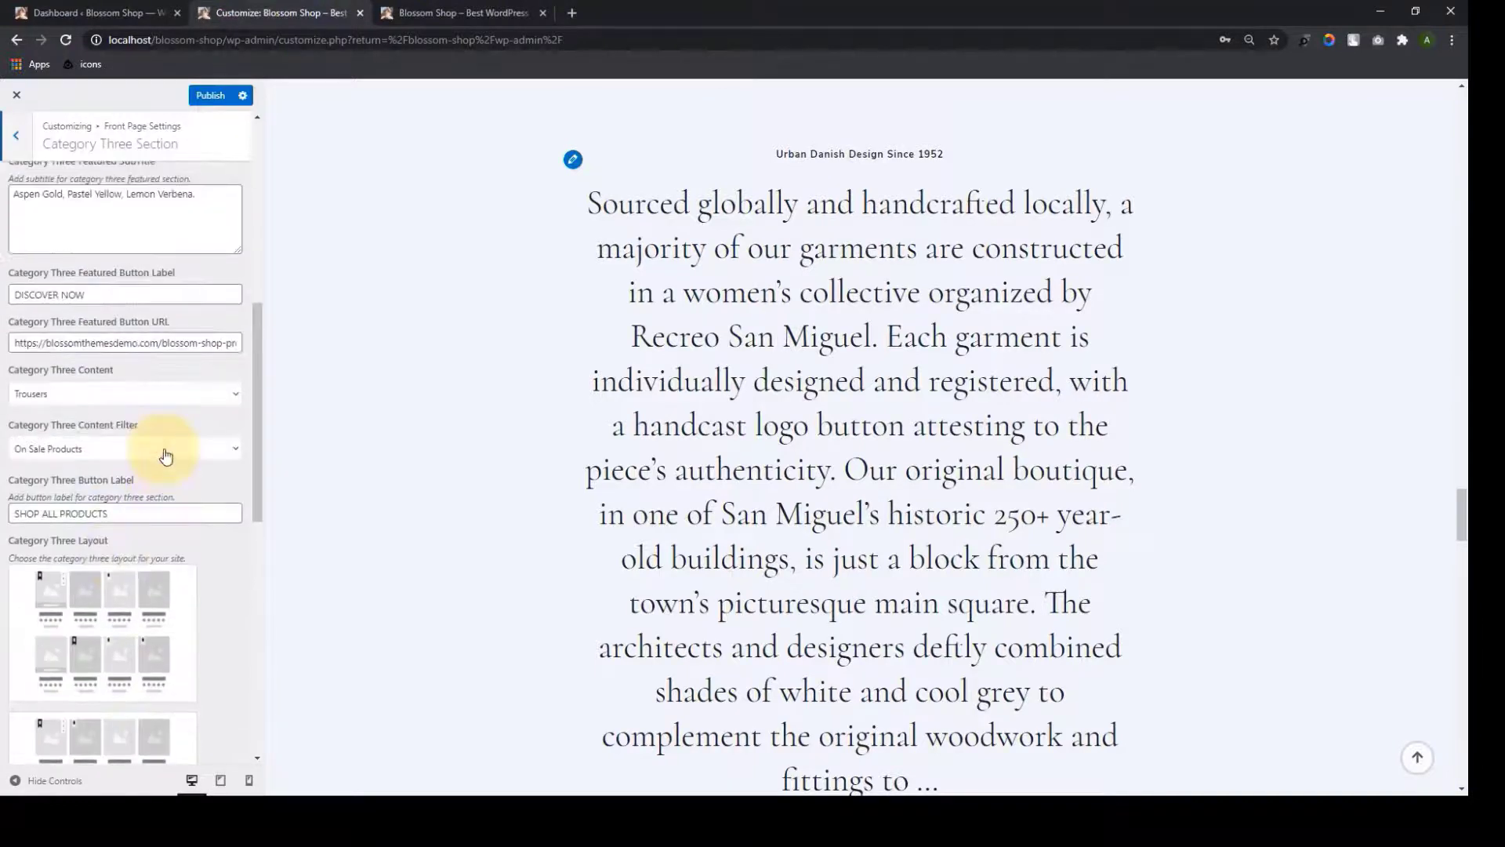
scroll(165, 454, up, 1)
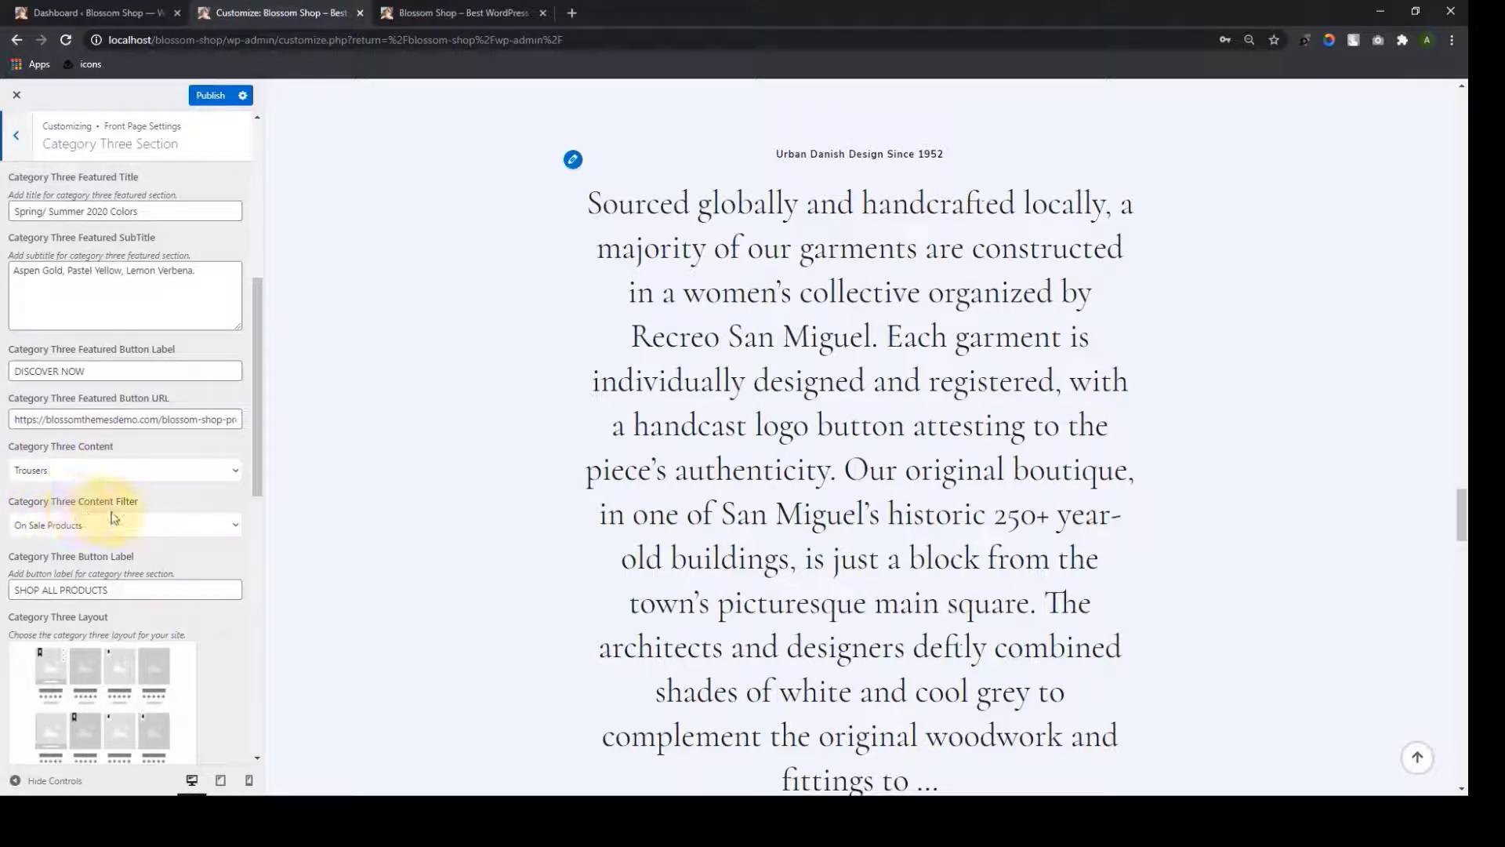
click(233, 526)
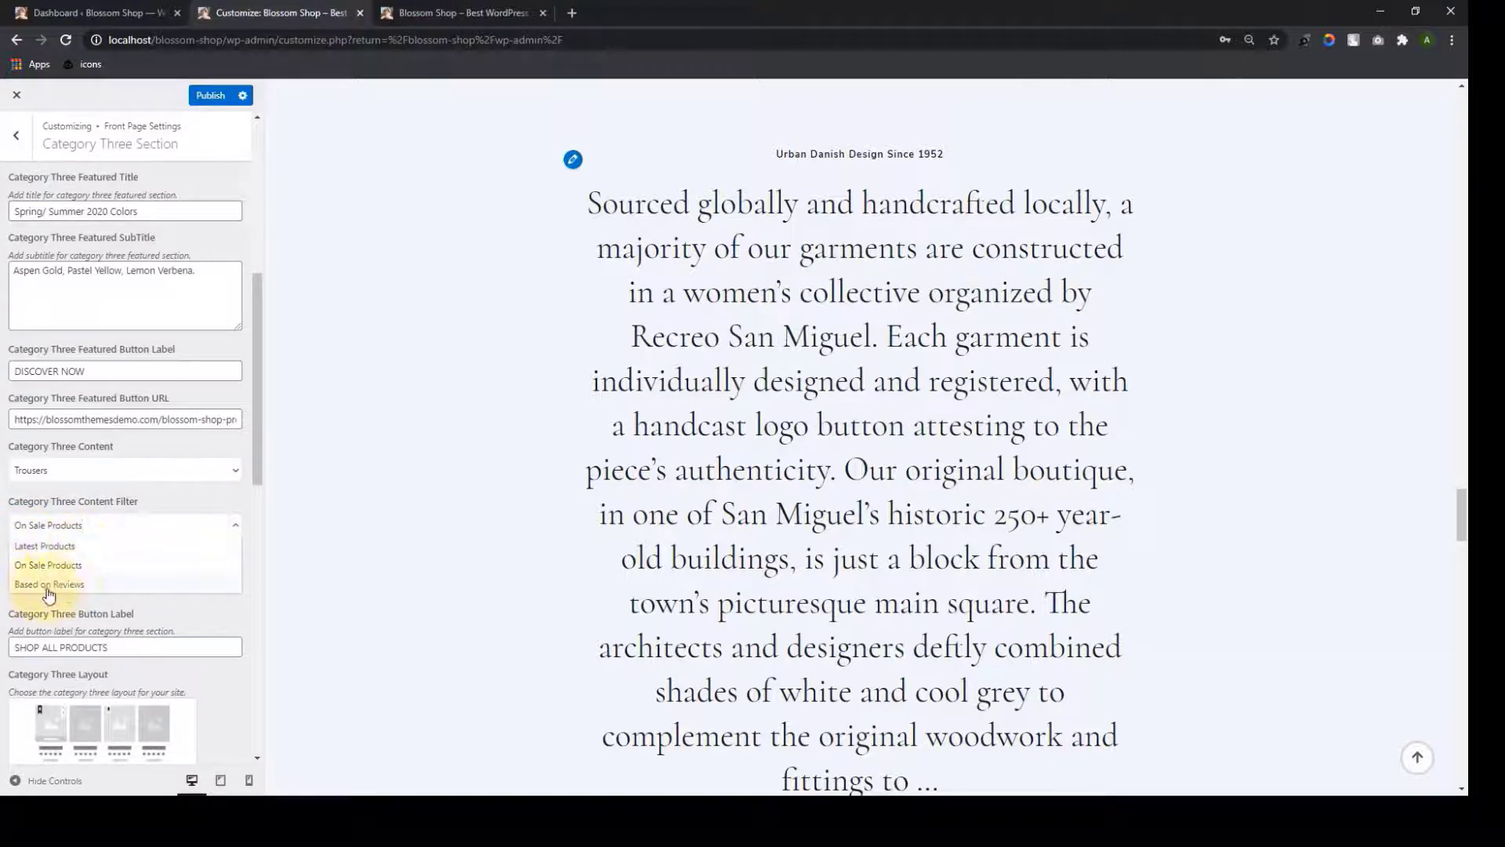
click(239, 471)
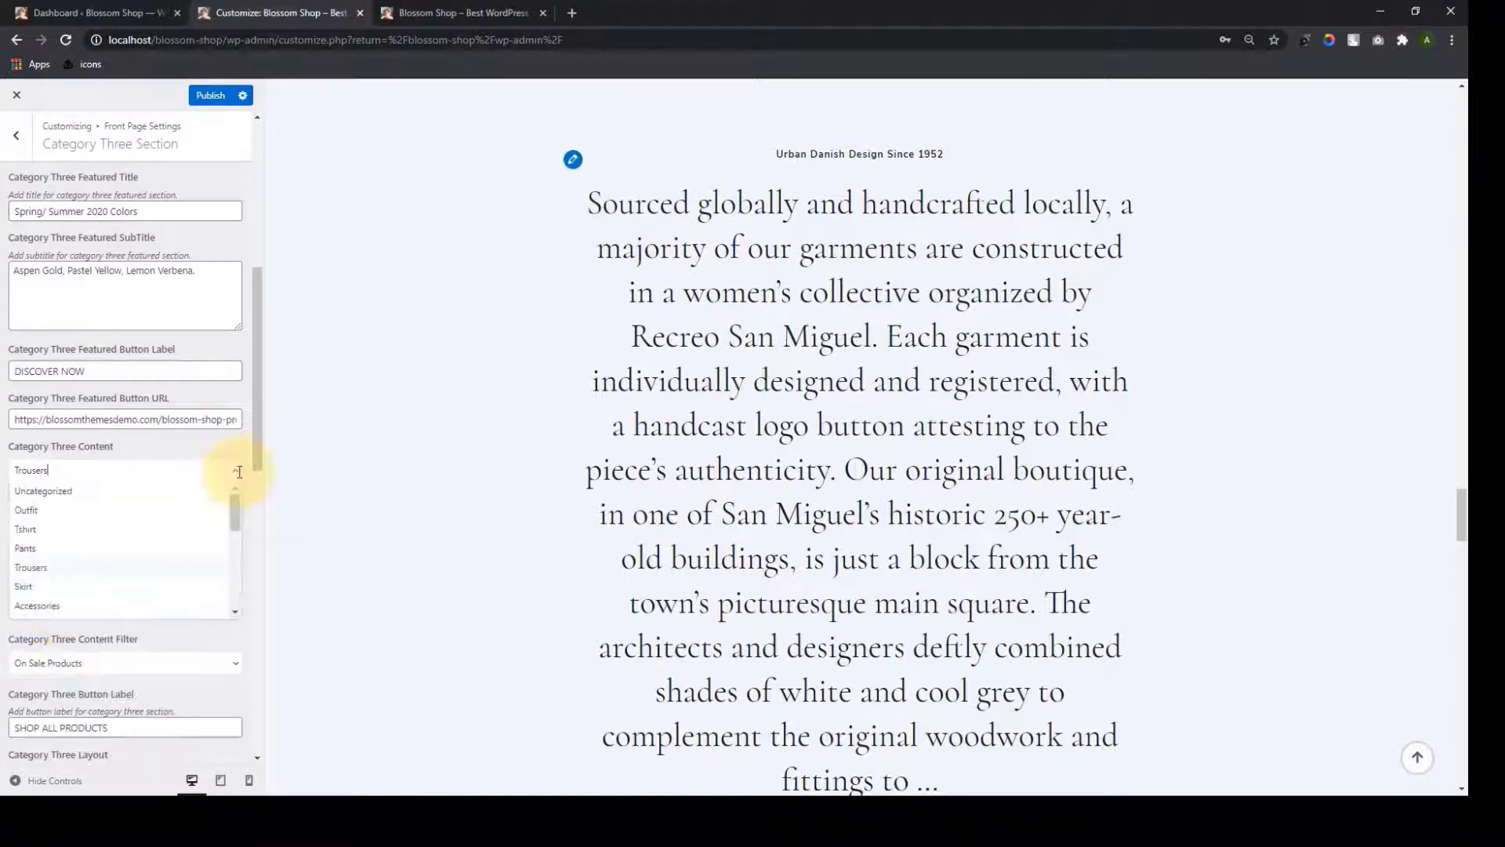
scroll(62, 533, down, 3)
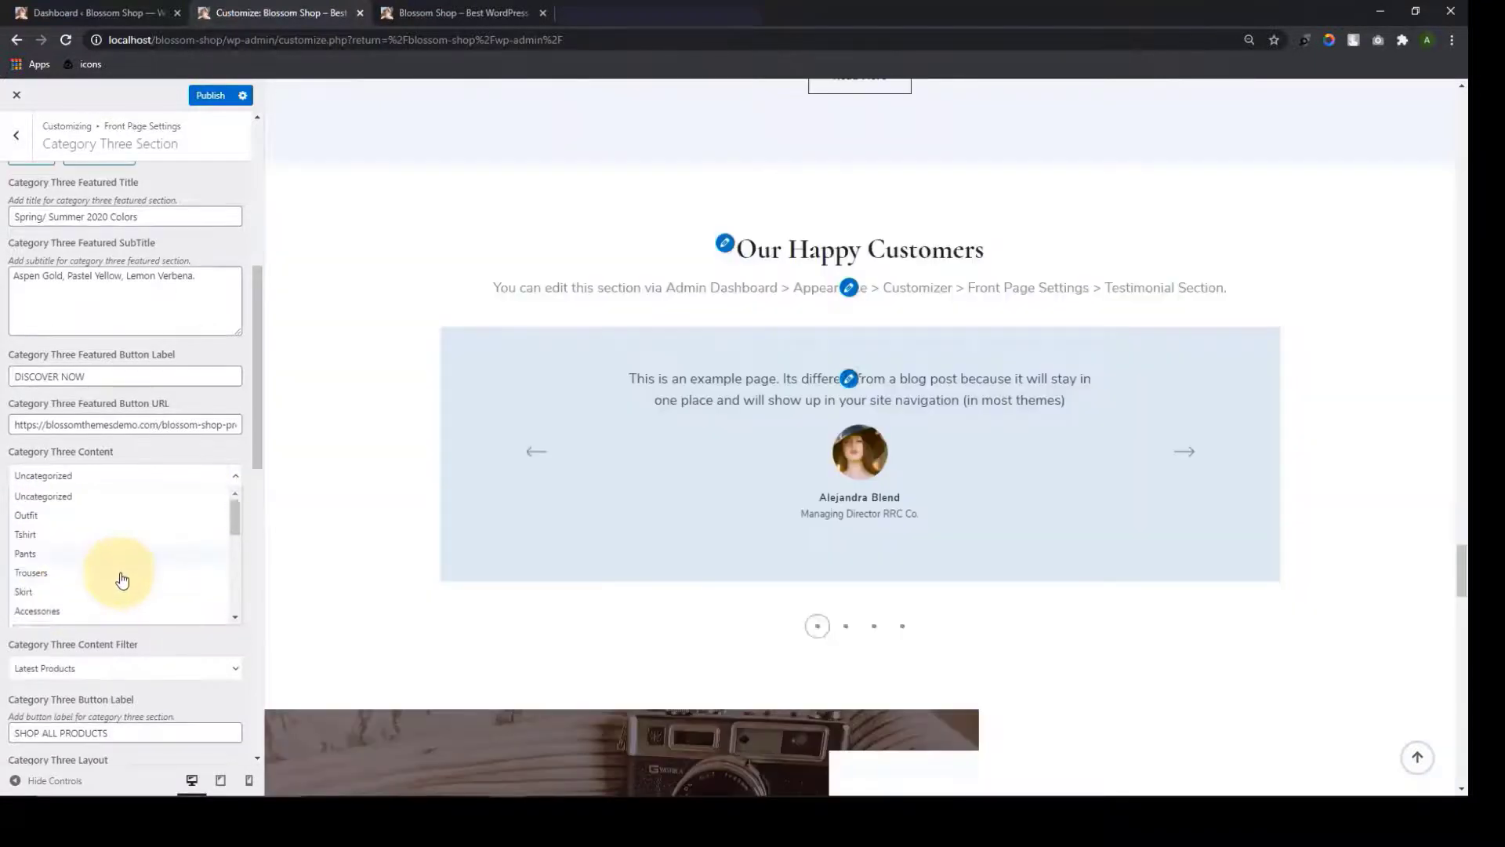
scroll(124, 578, down, 4)
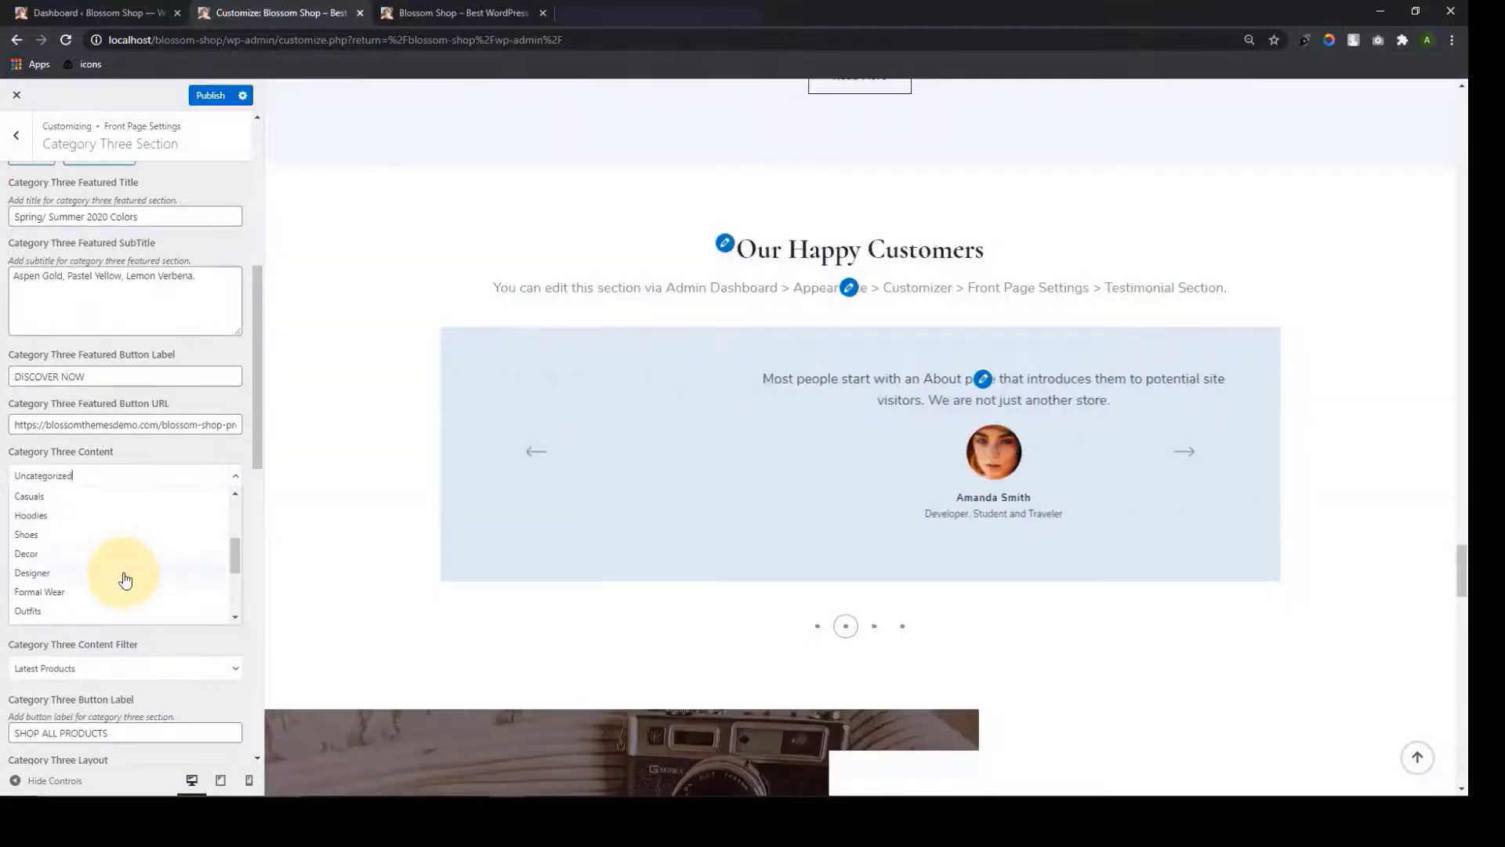
click(116, 540)
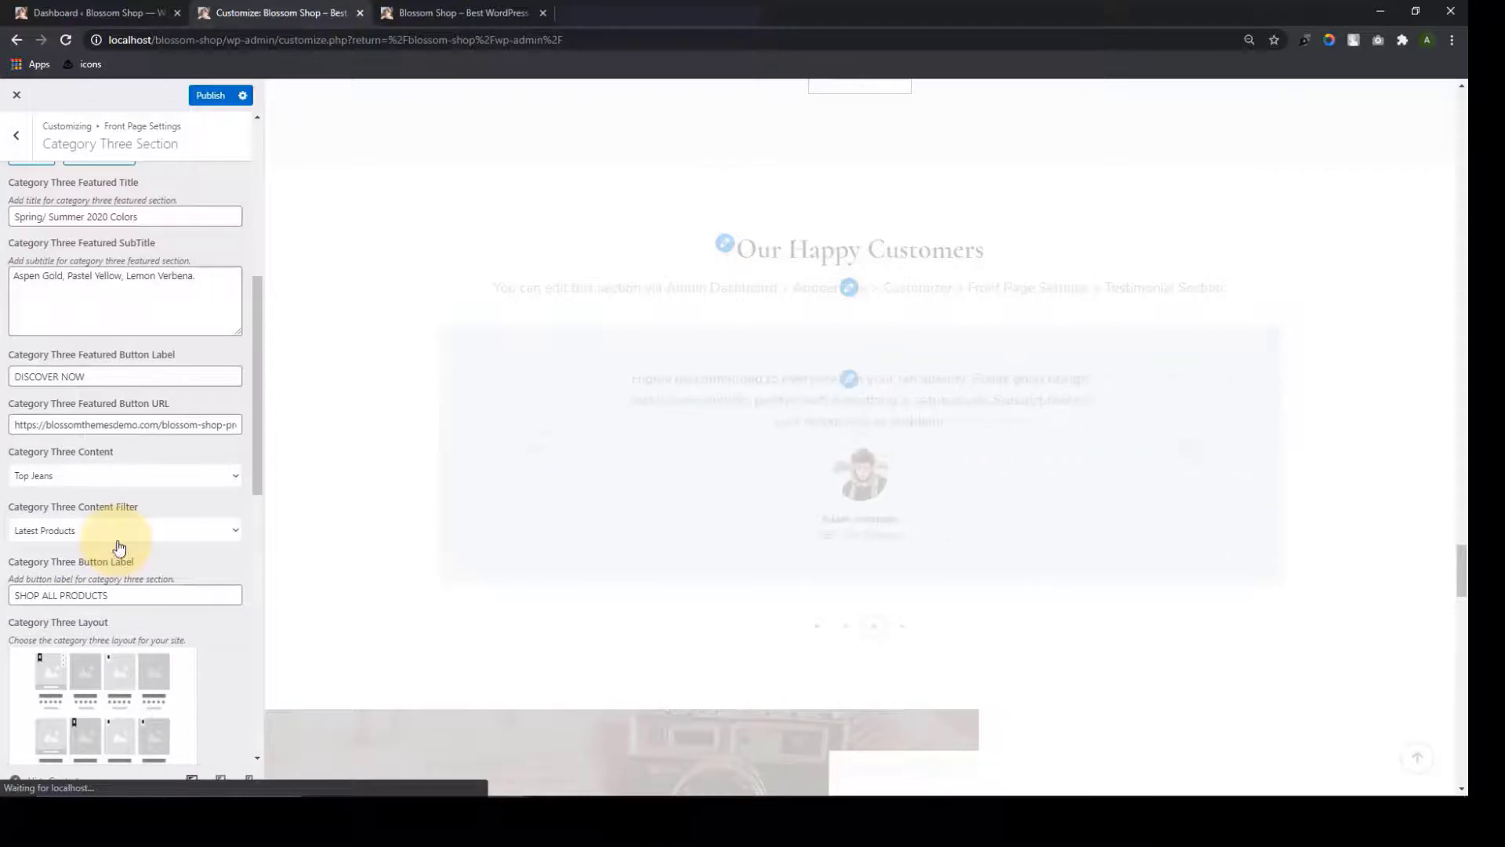
scroll(392, 525, down, 2)
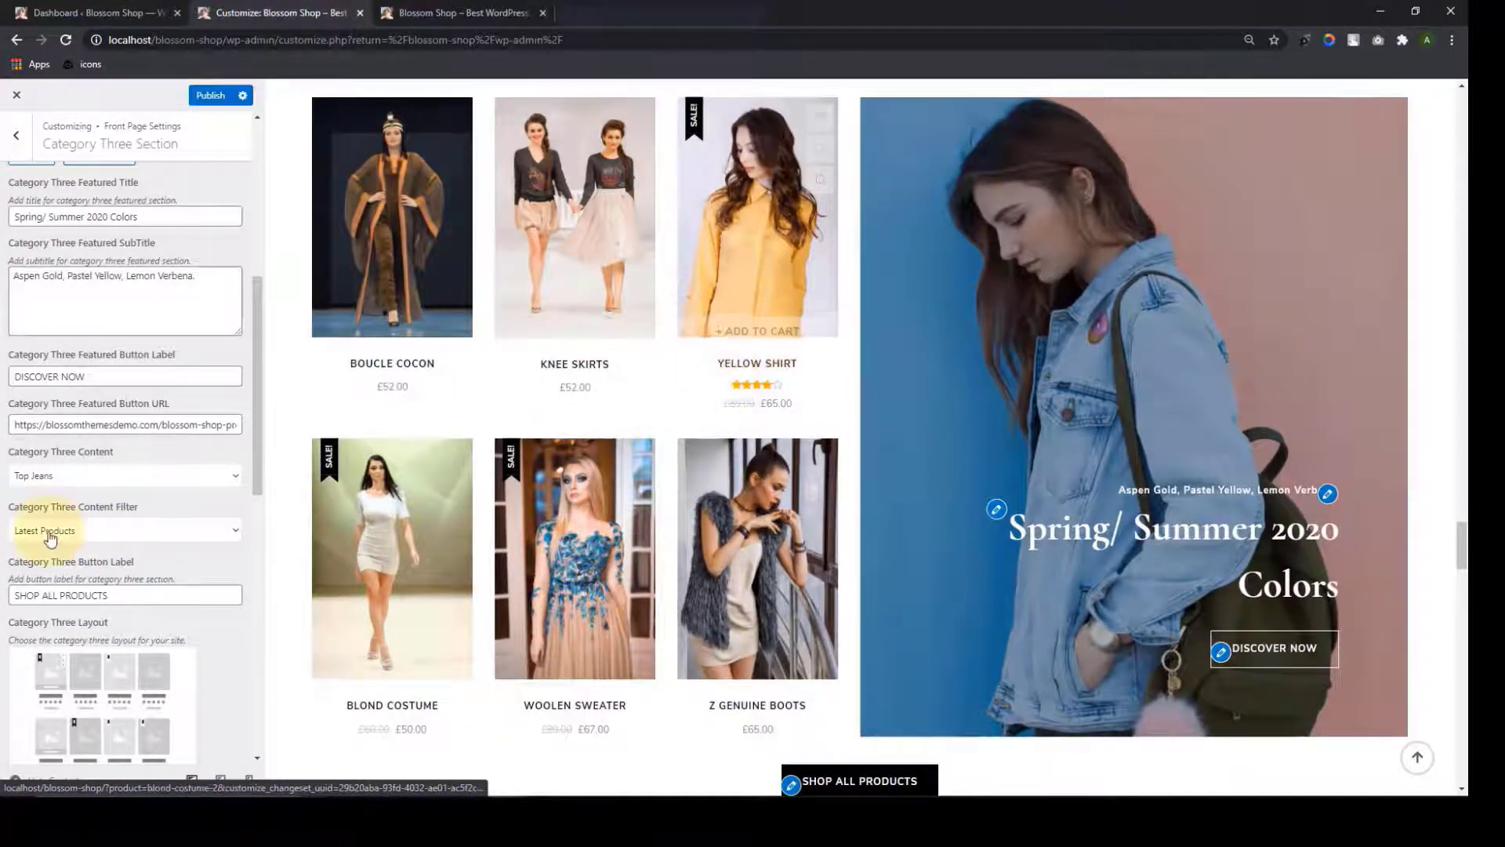
scroll(47, 531, up, 4)
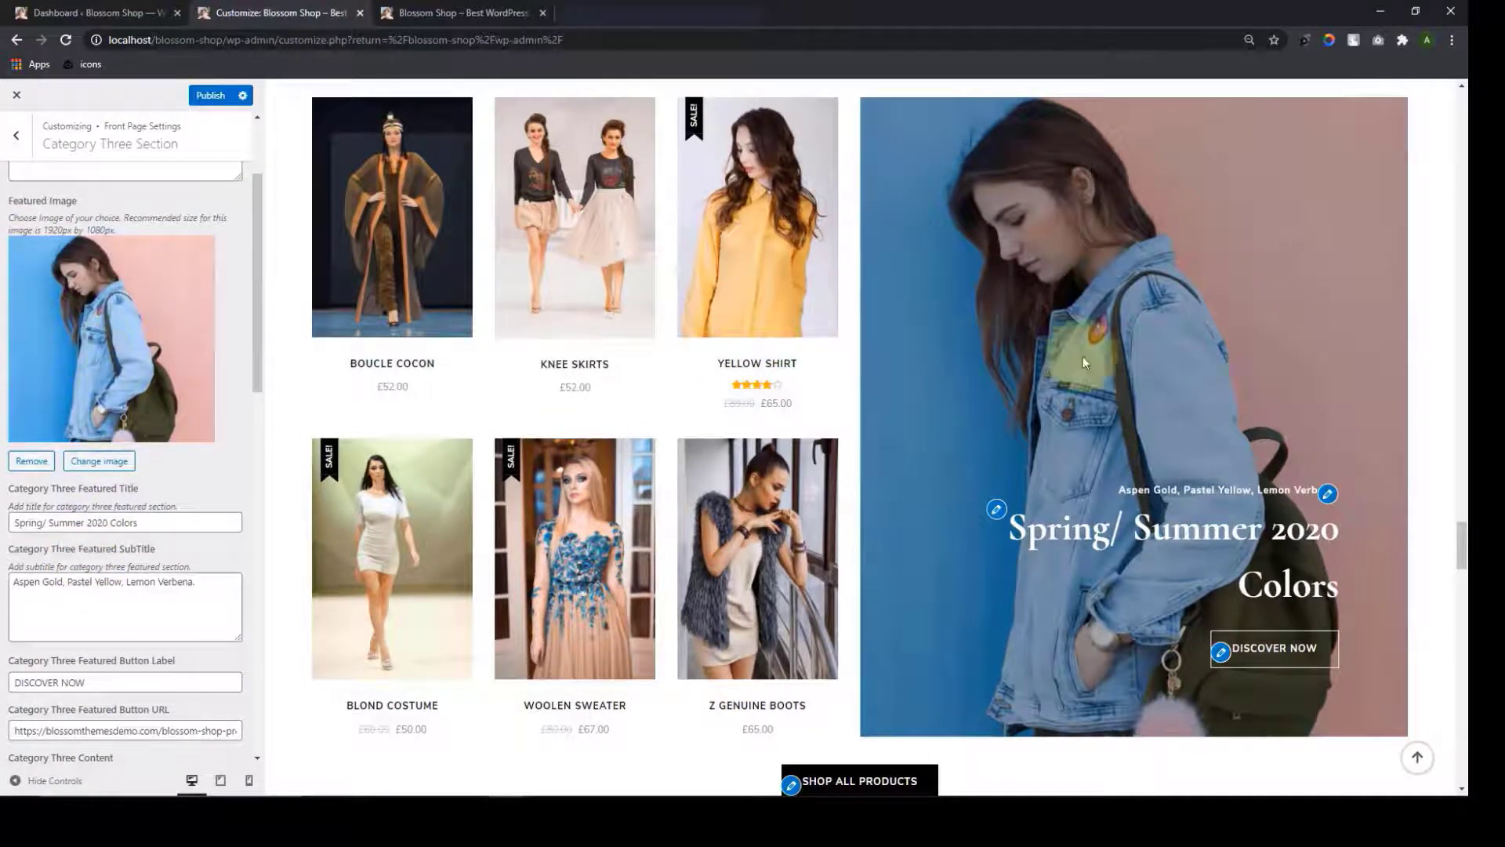
click(94, 467)
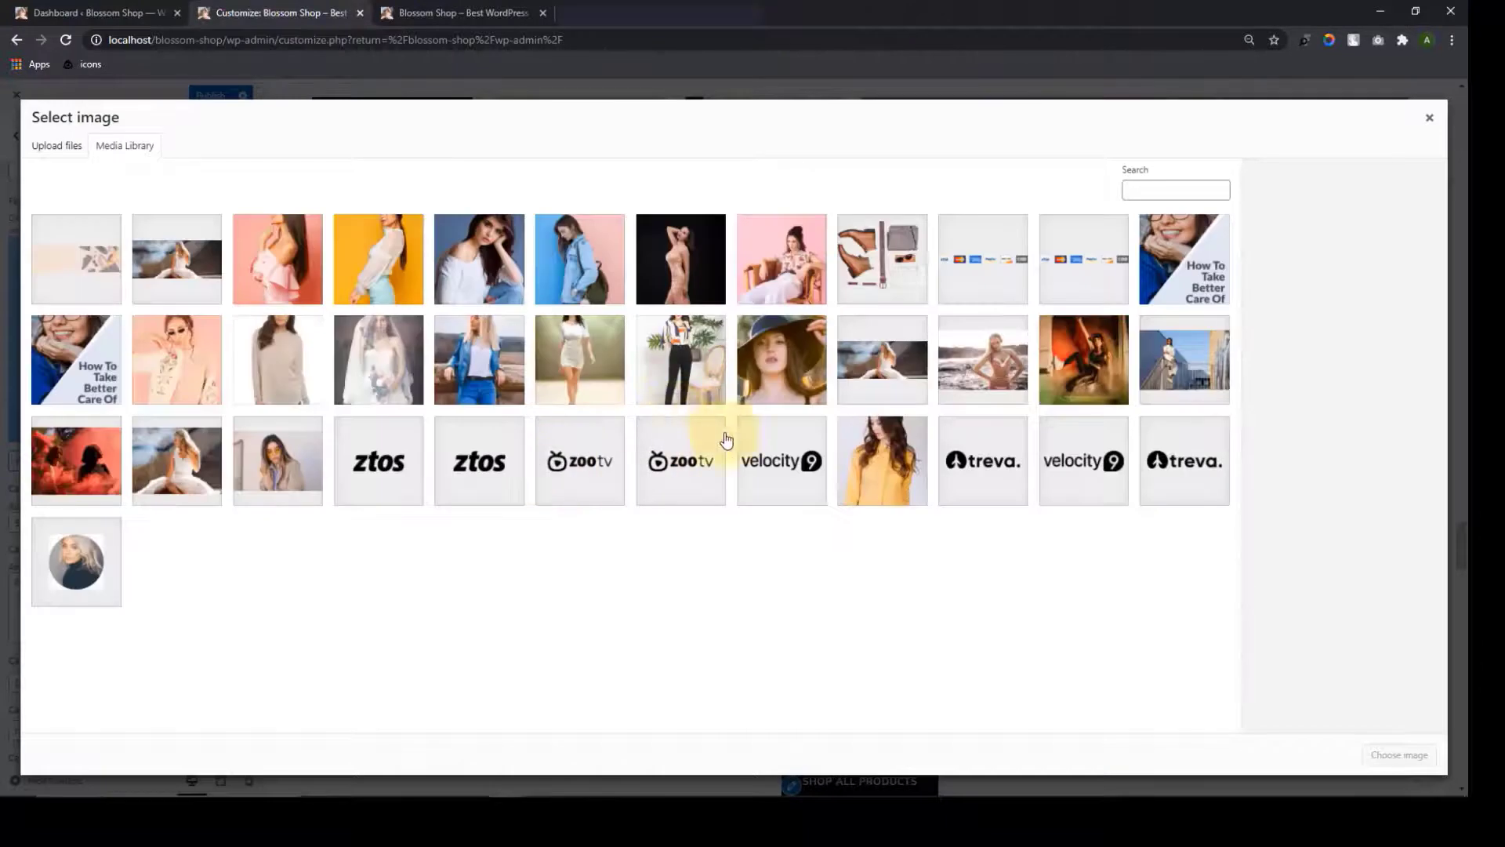
click(1430, 119)
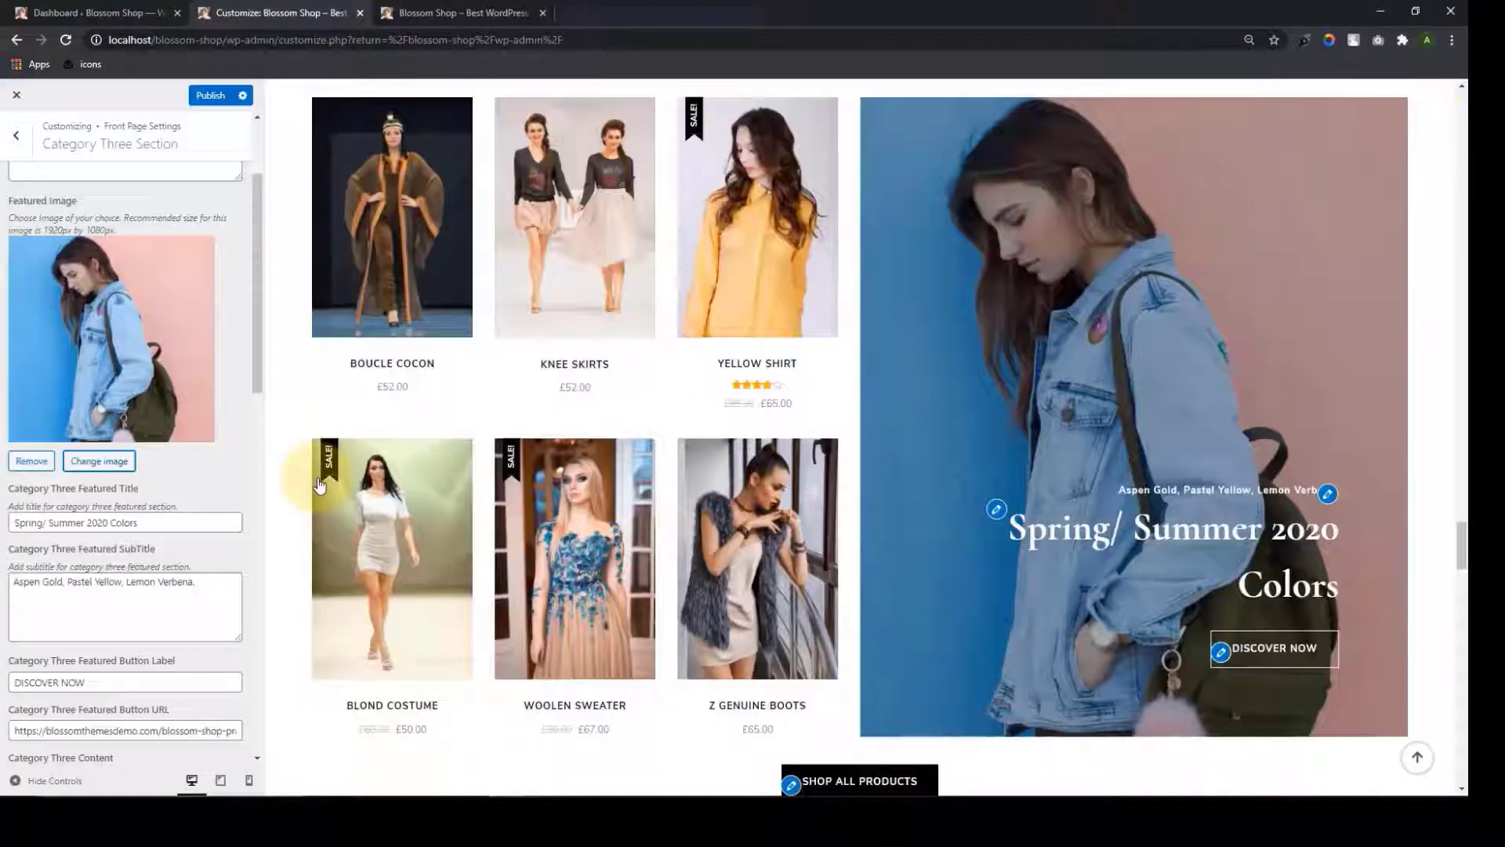
scroll(201, 577, down, 10)
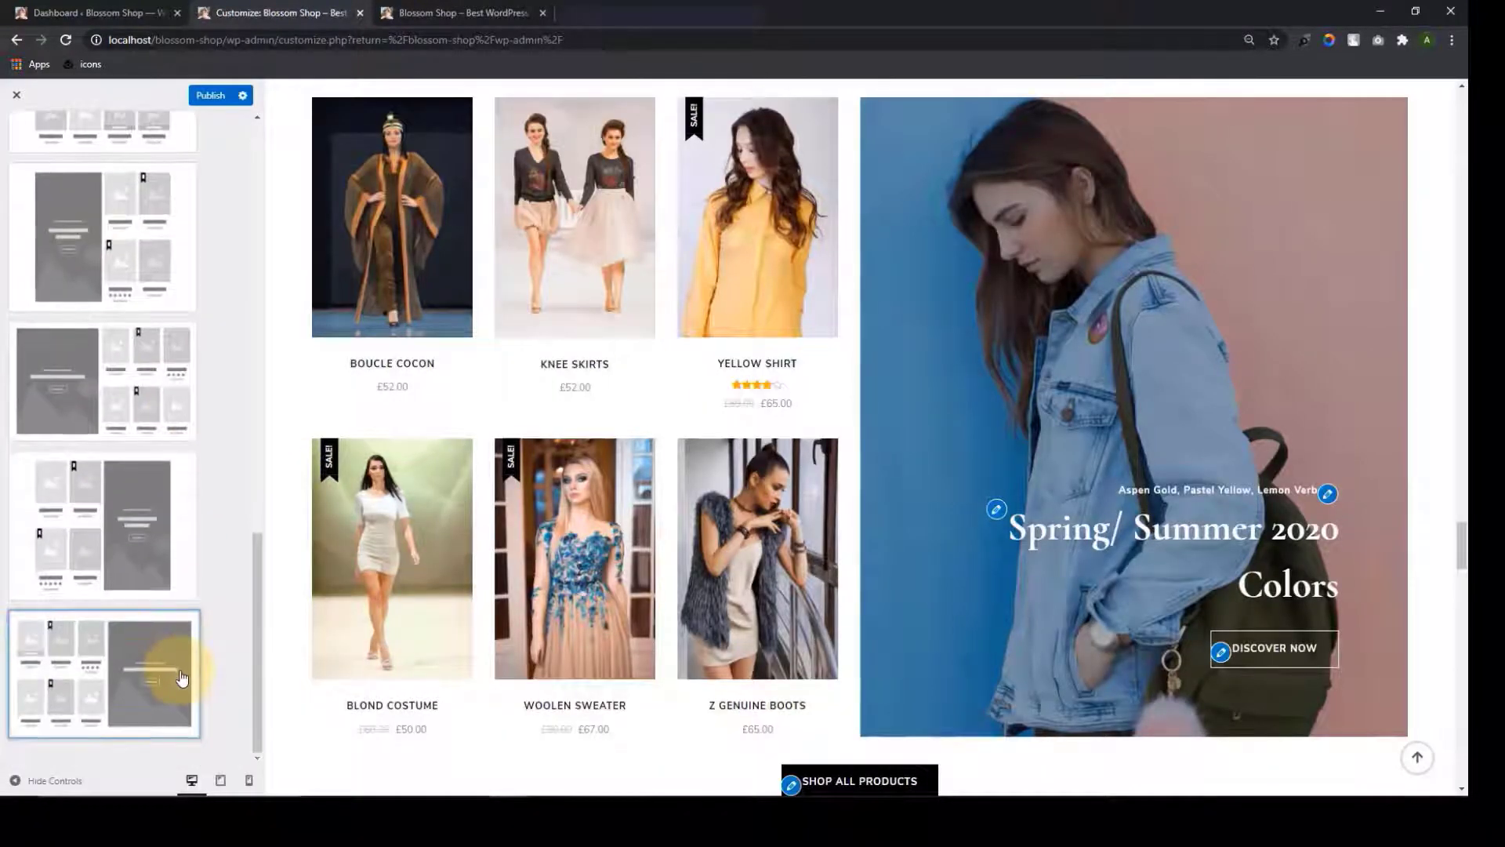
scroll(176, 658, up, 5)
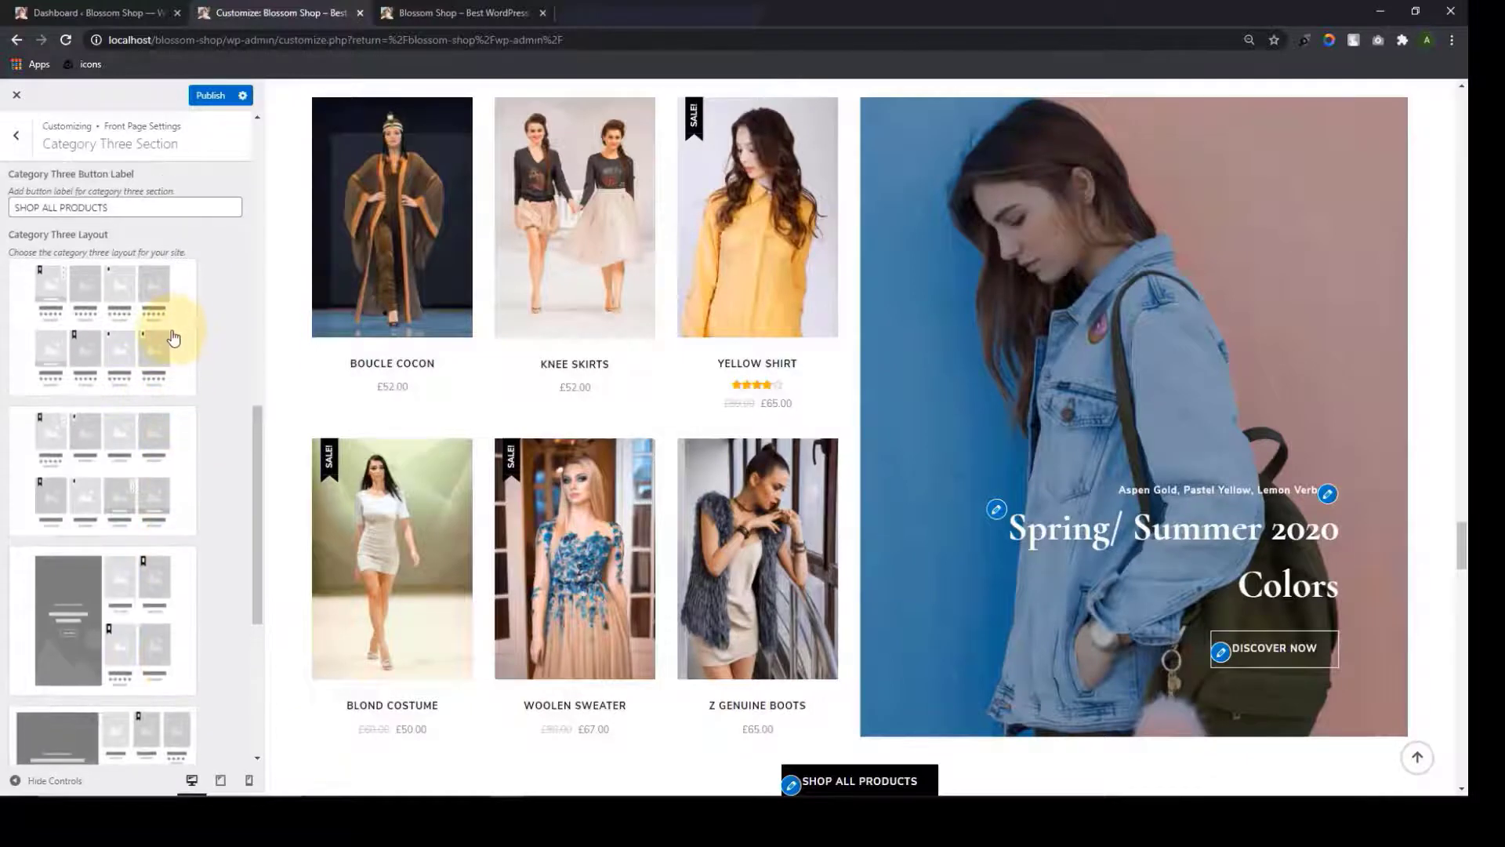
scroll(191, 444, up, 5)
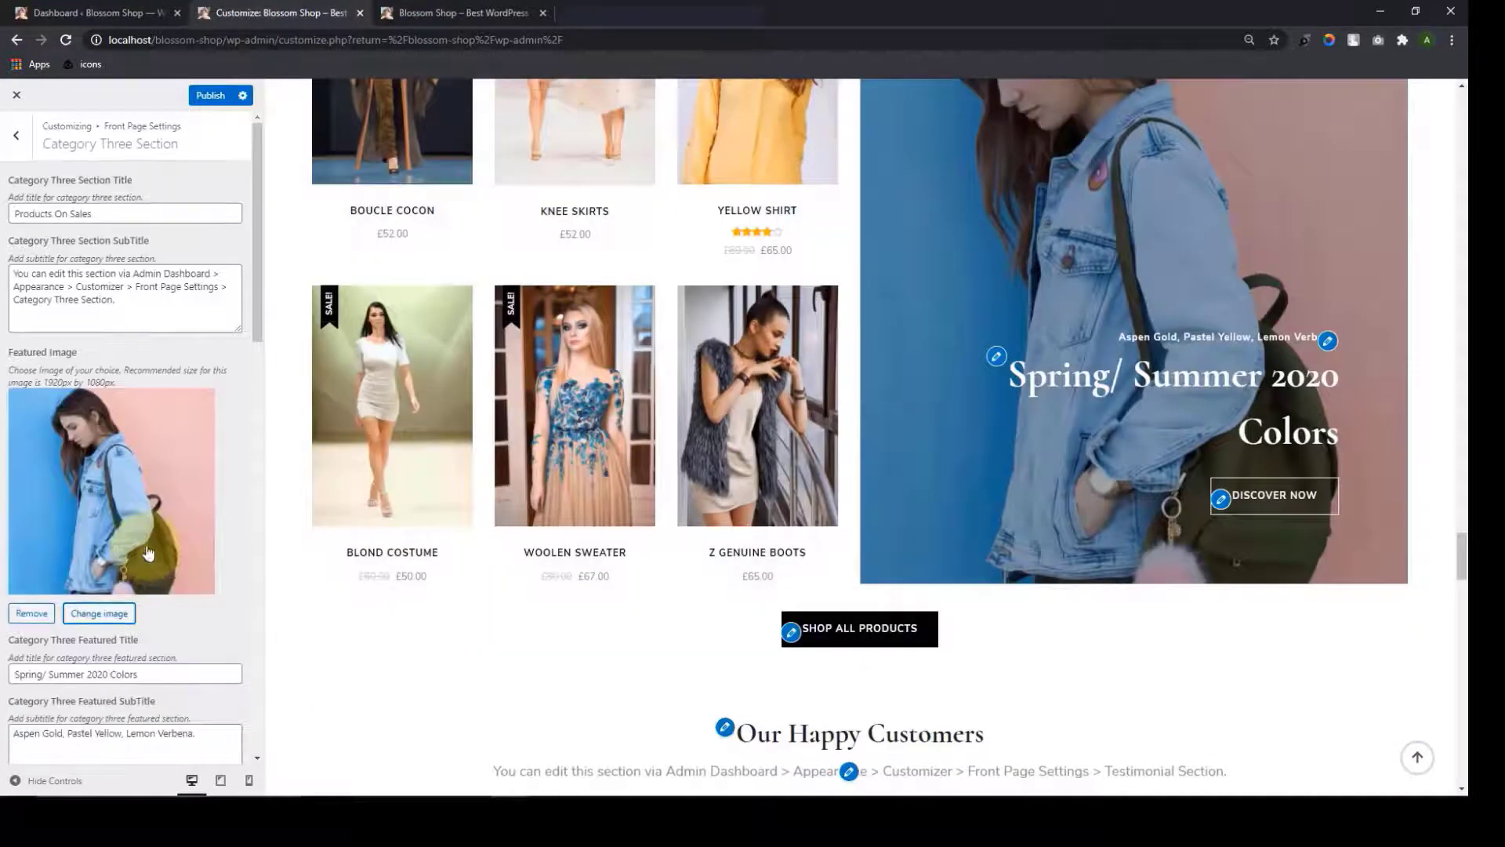
scroll(645, 393, up, 6)
scroll(638, 393, down, 2)
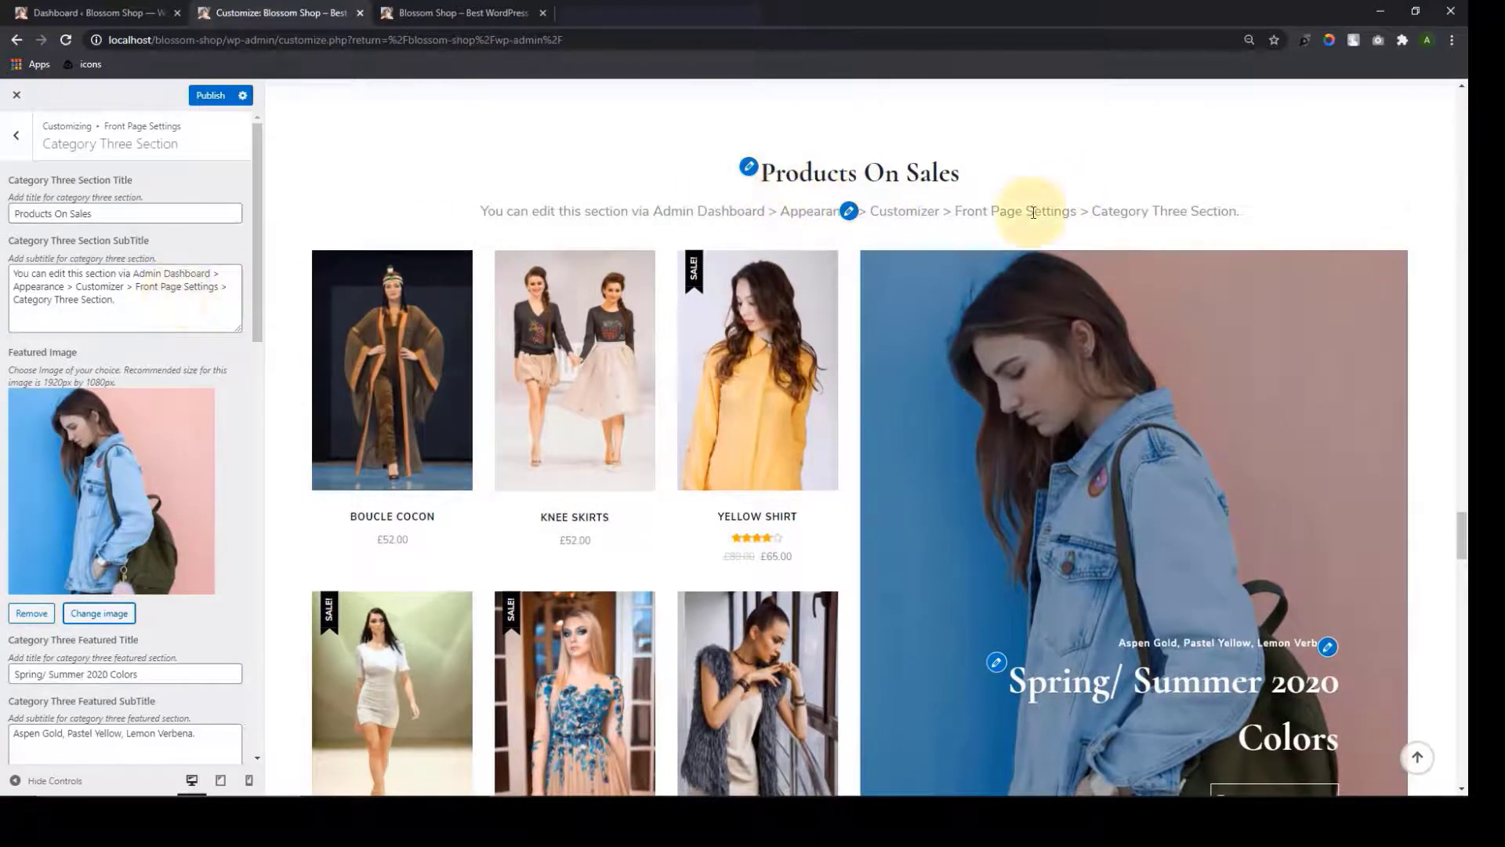
Replace the Category Three subtitle with 'Hottest Products Now Available' and return to the section list
drag(169, 303, 2, 275)
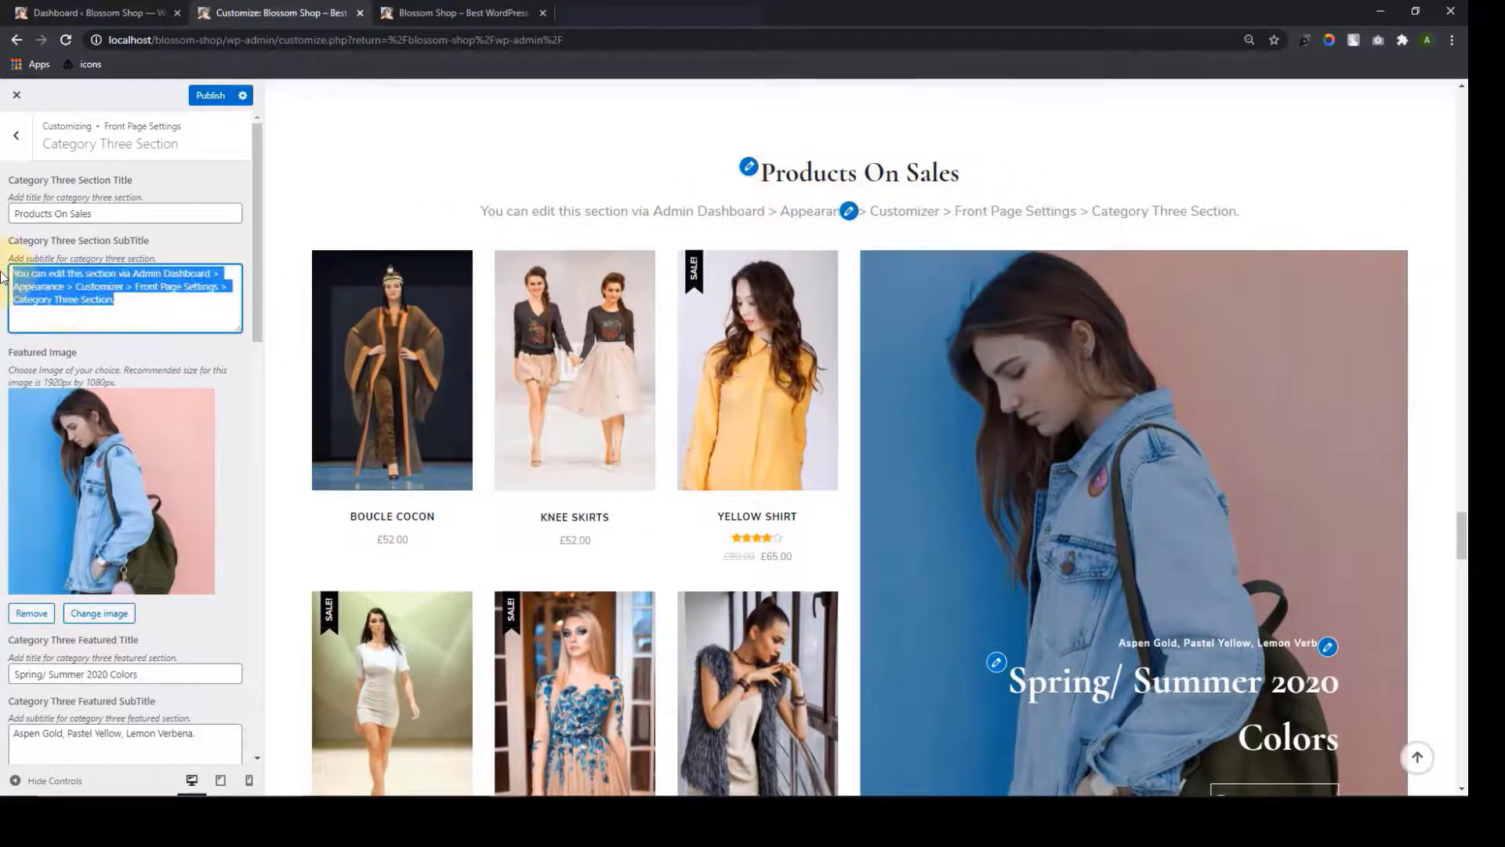
key(BackSpace)
text(Hottest Products Now Available)
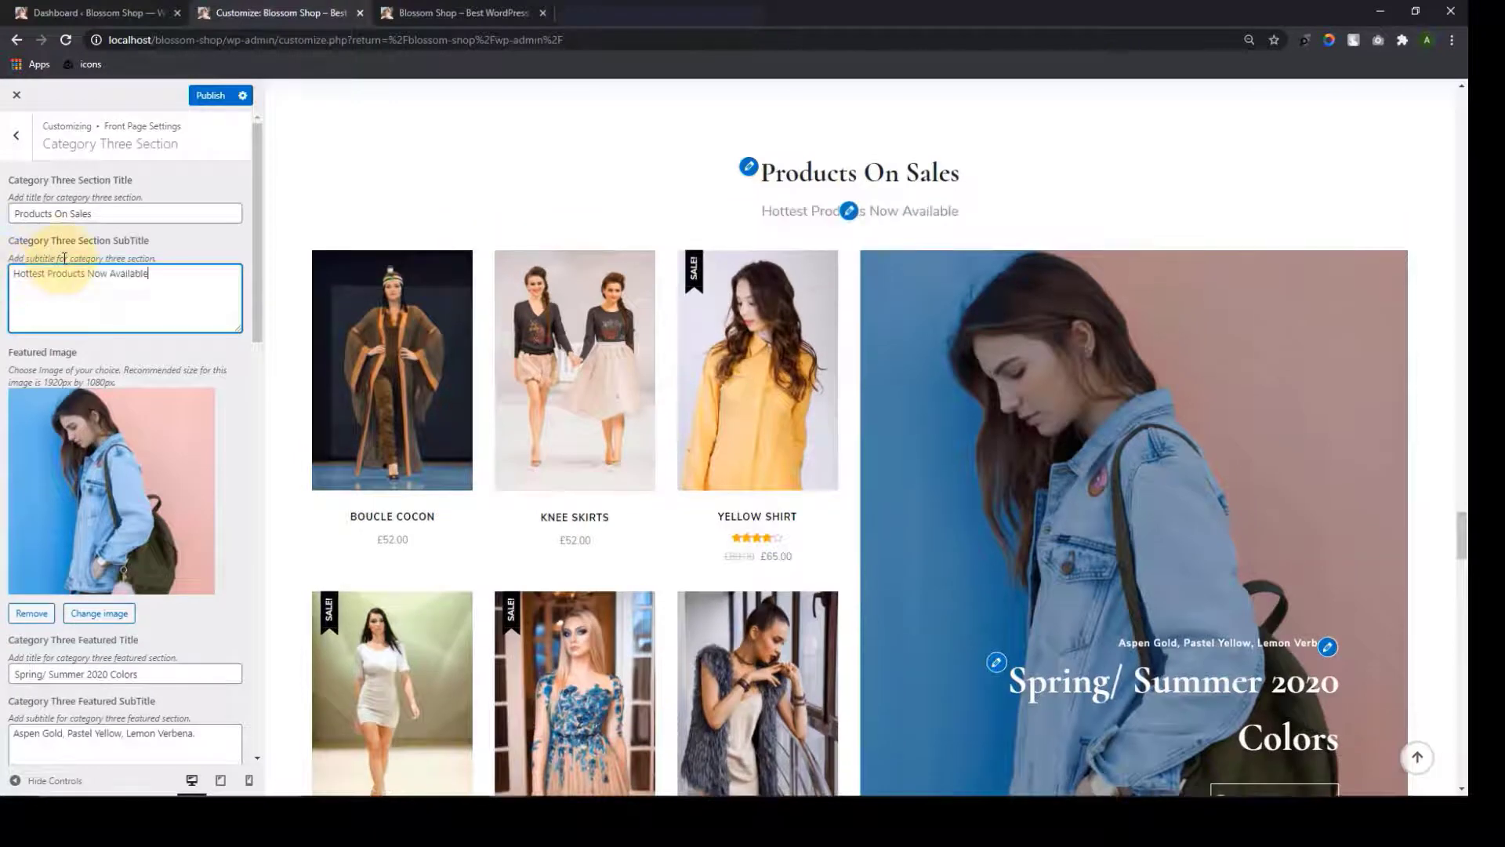
scroll(159, 424, down, 3)
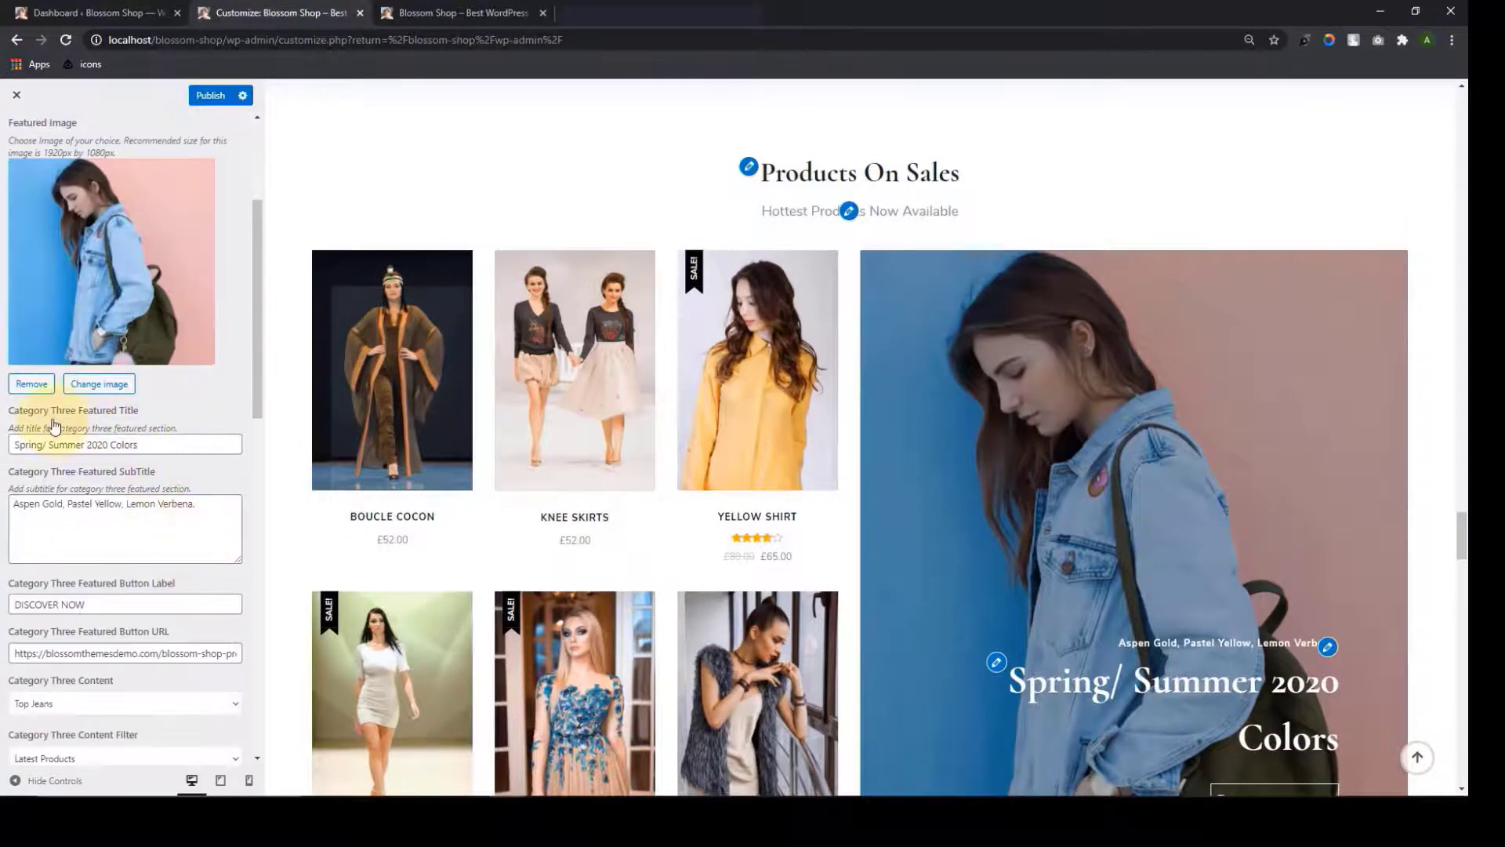
scroll(1028, 489, down, 3)
scroll(1027, 483, down, 1)
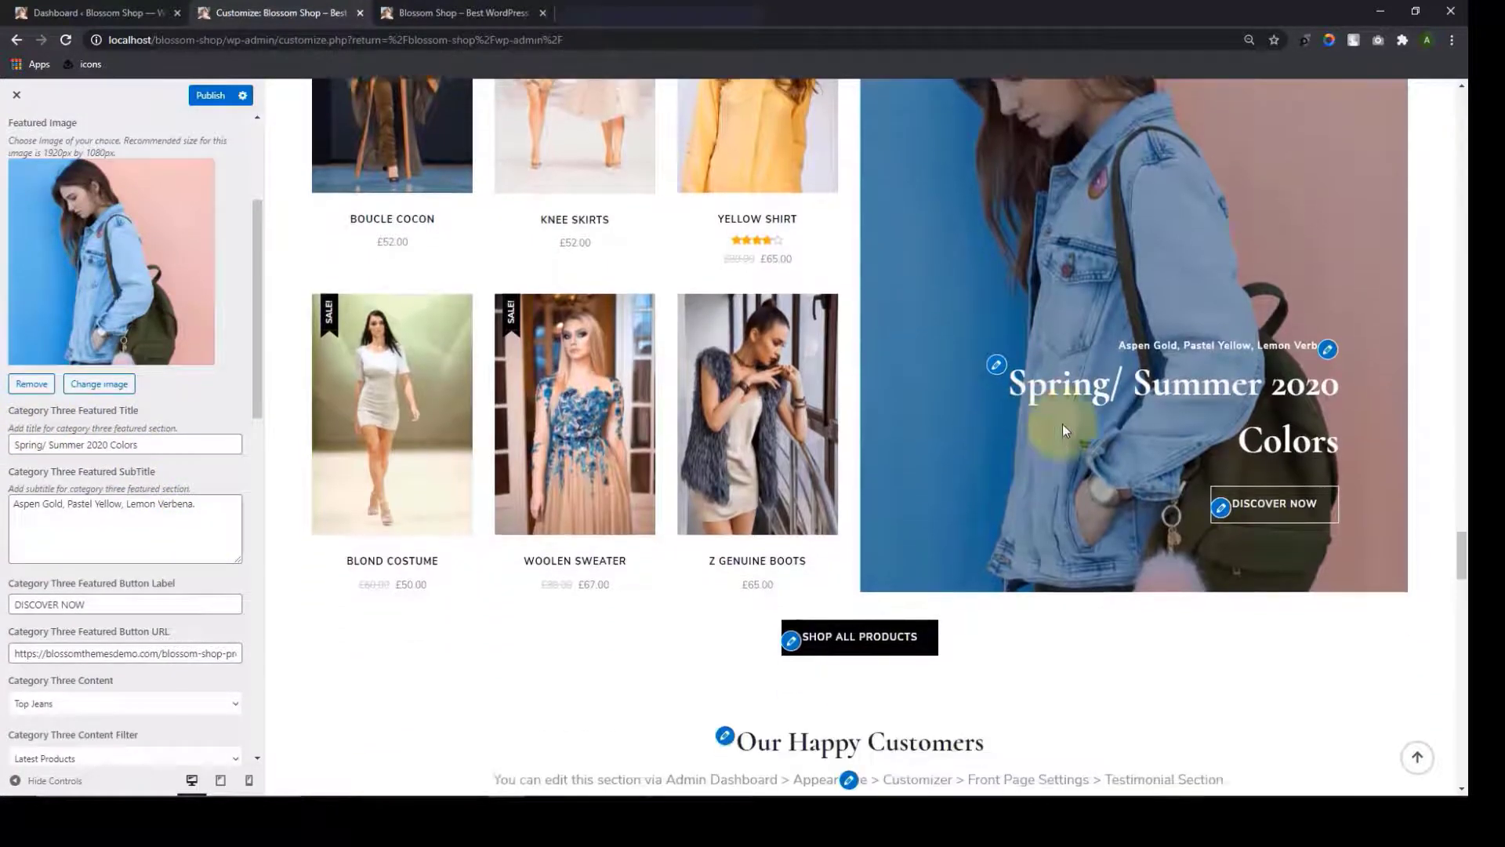
scroll(102, 486, down, 1)
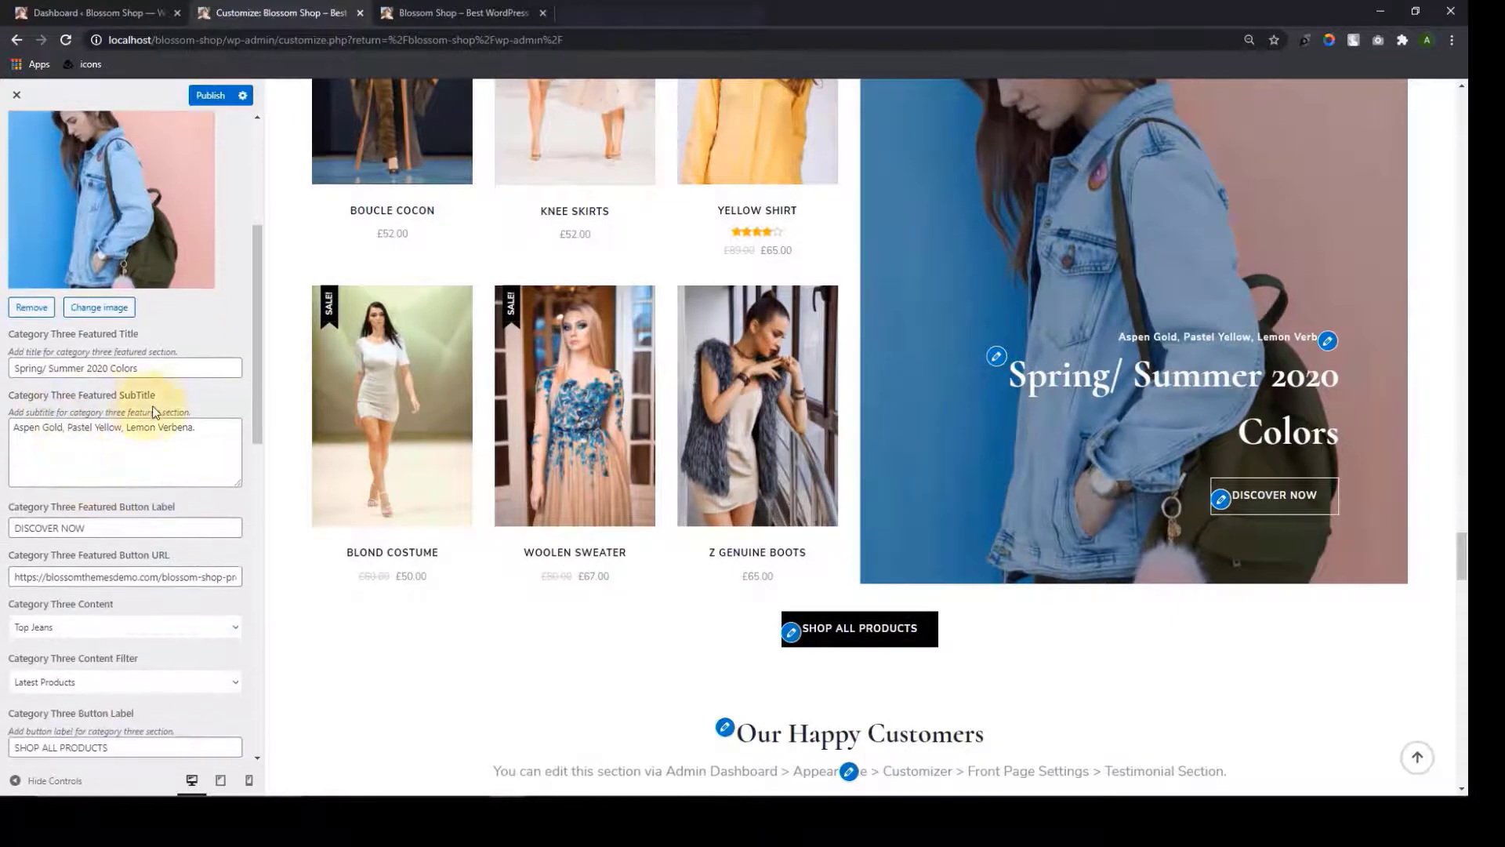
scroll(1325, 378, down, 2)
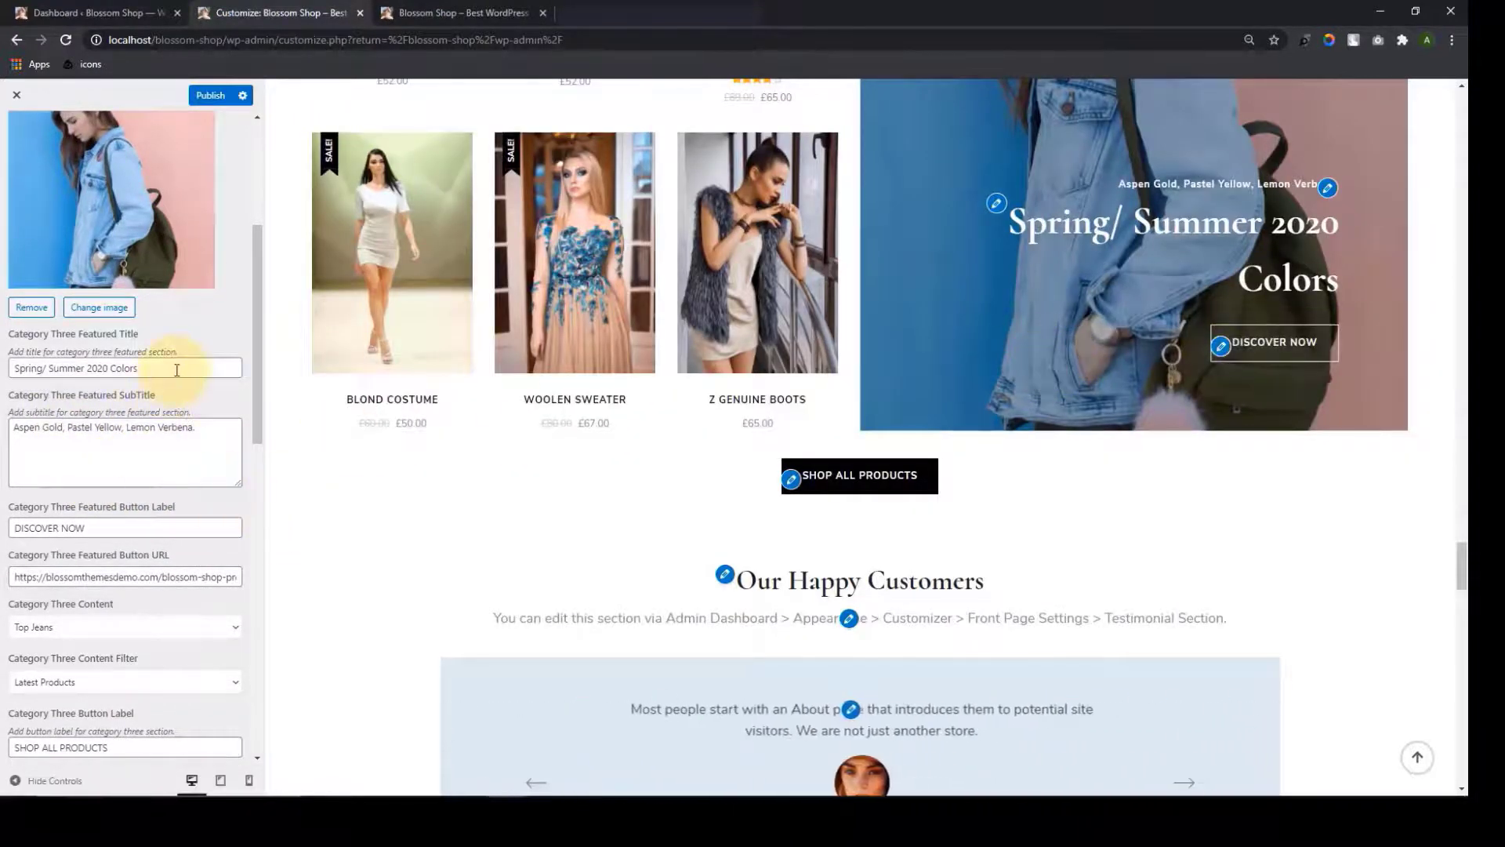
scroll(177, 370, up, 4)
scroll(160, 553, down, 3)
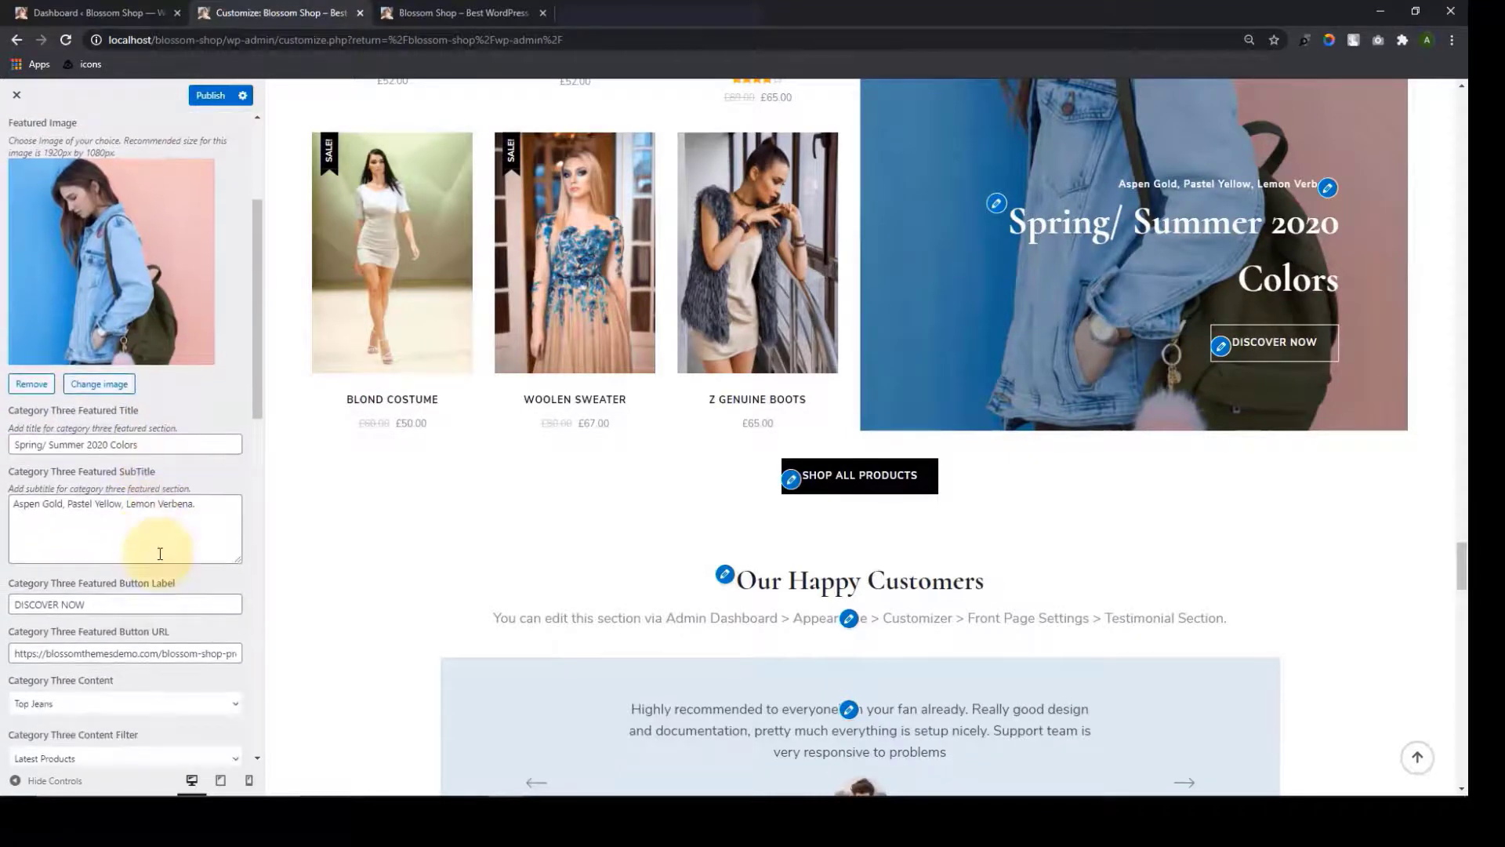
scroll(160, 554, down, 2)
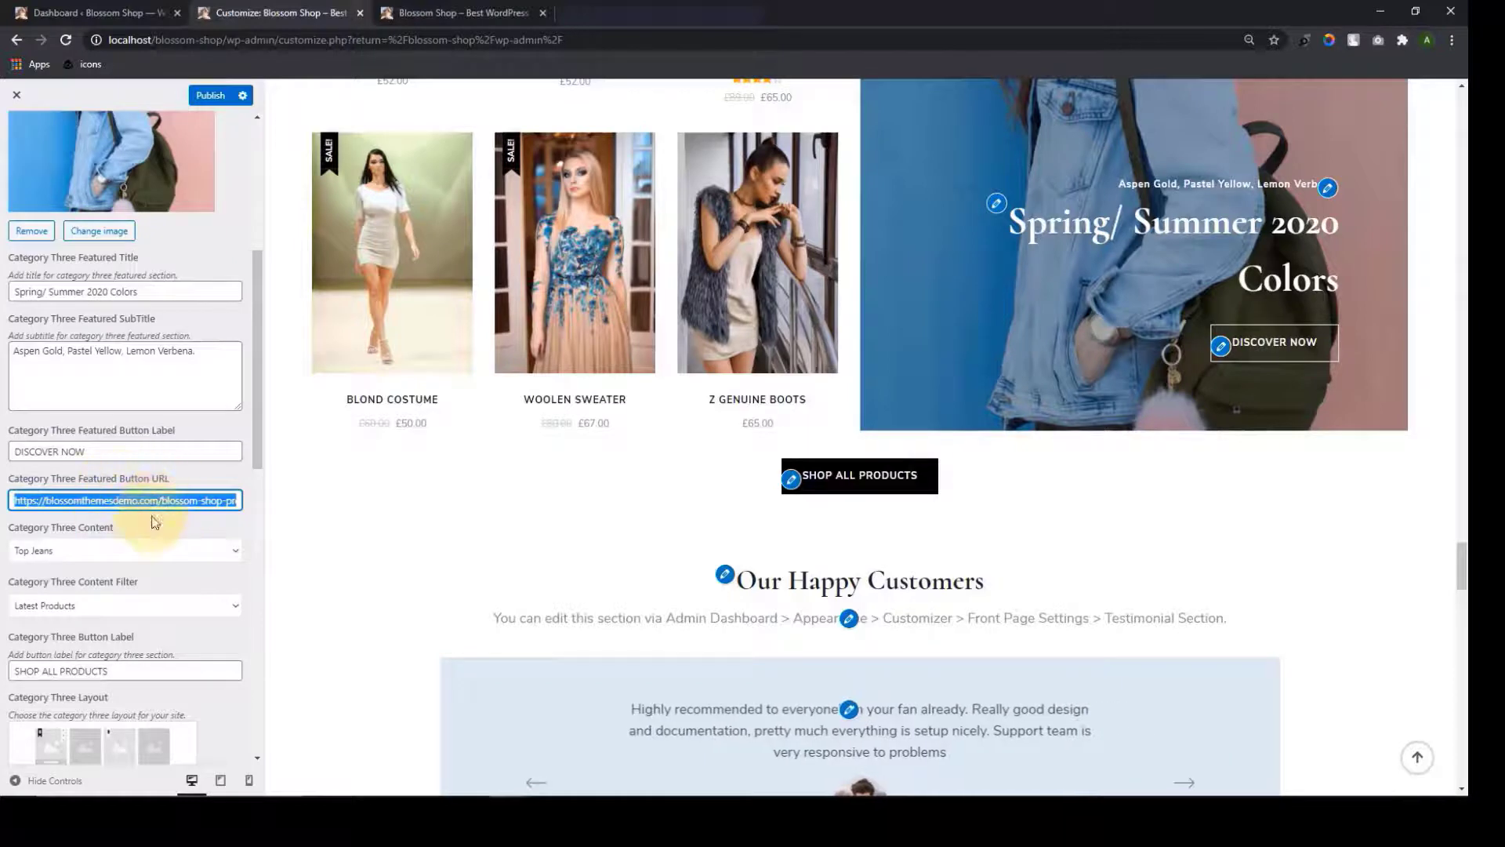
scroll(169, 520, up, 5)
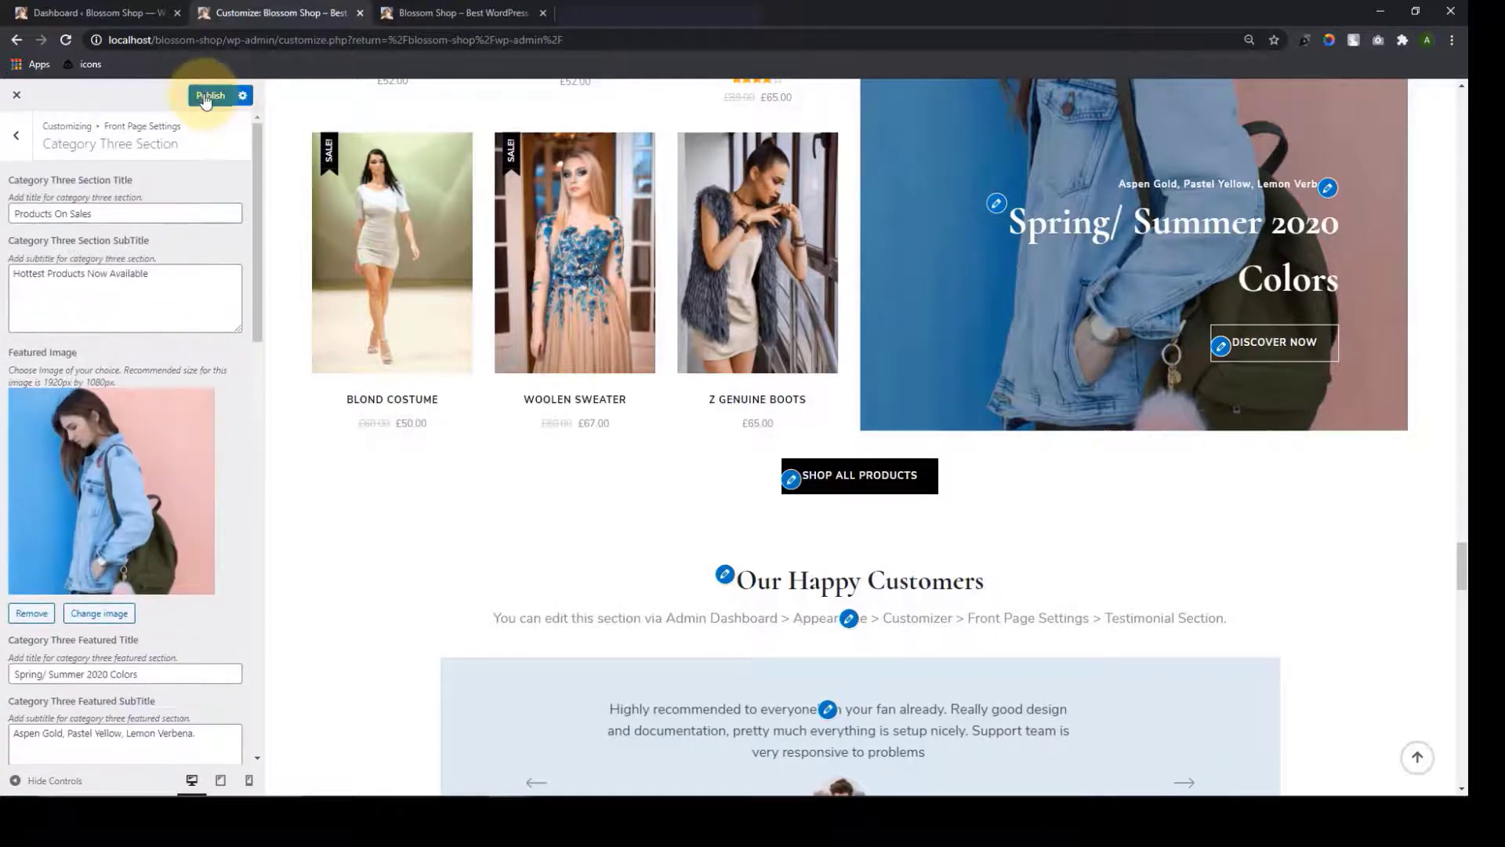
click(13, 143)
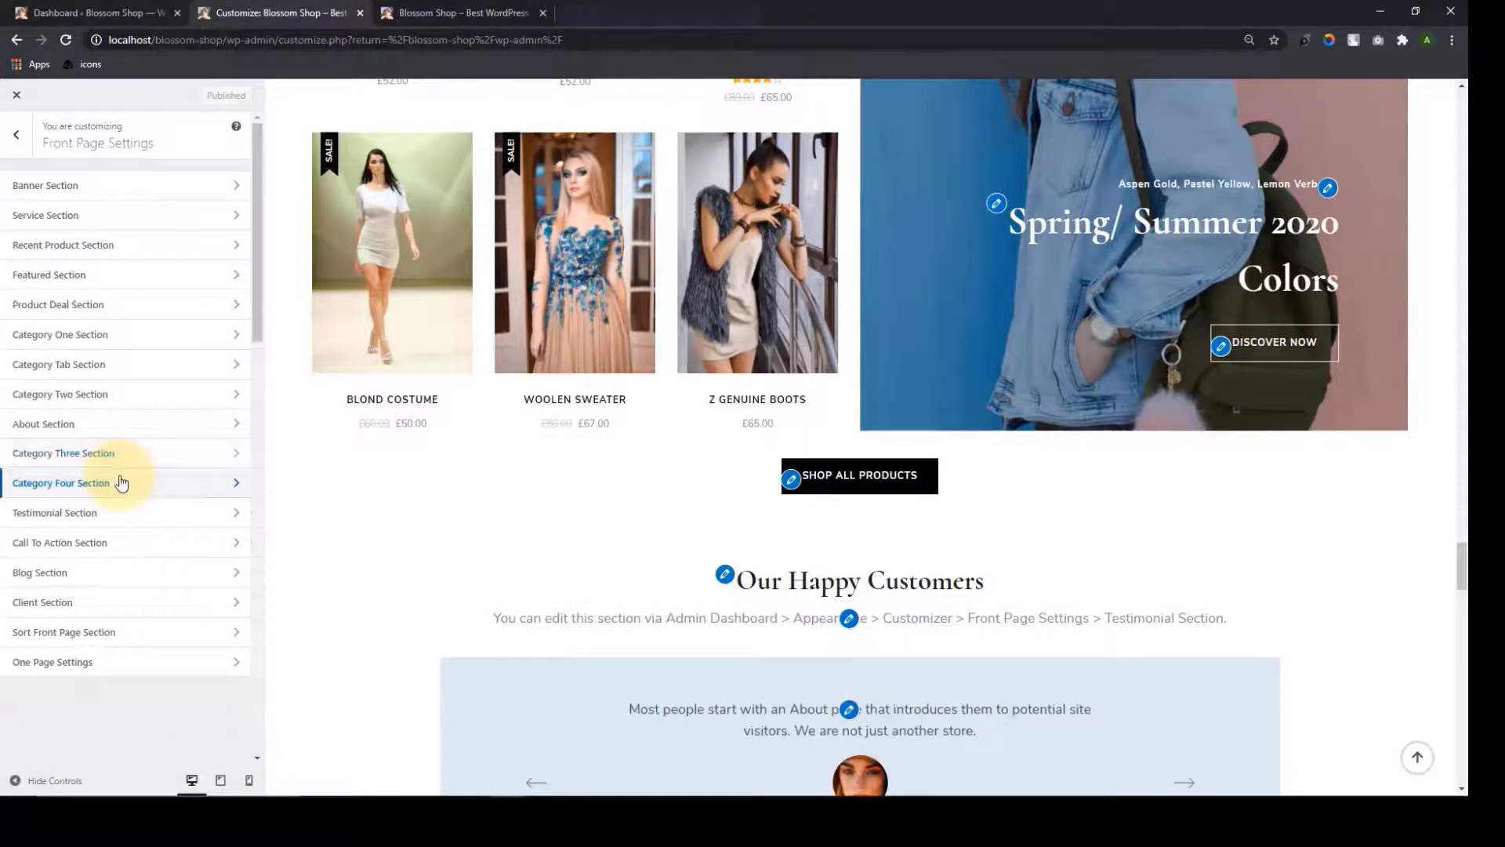
Set the Category Four section to show Wardrobe products
click(122, 482)
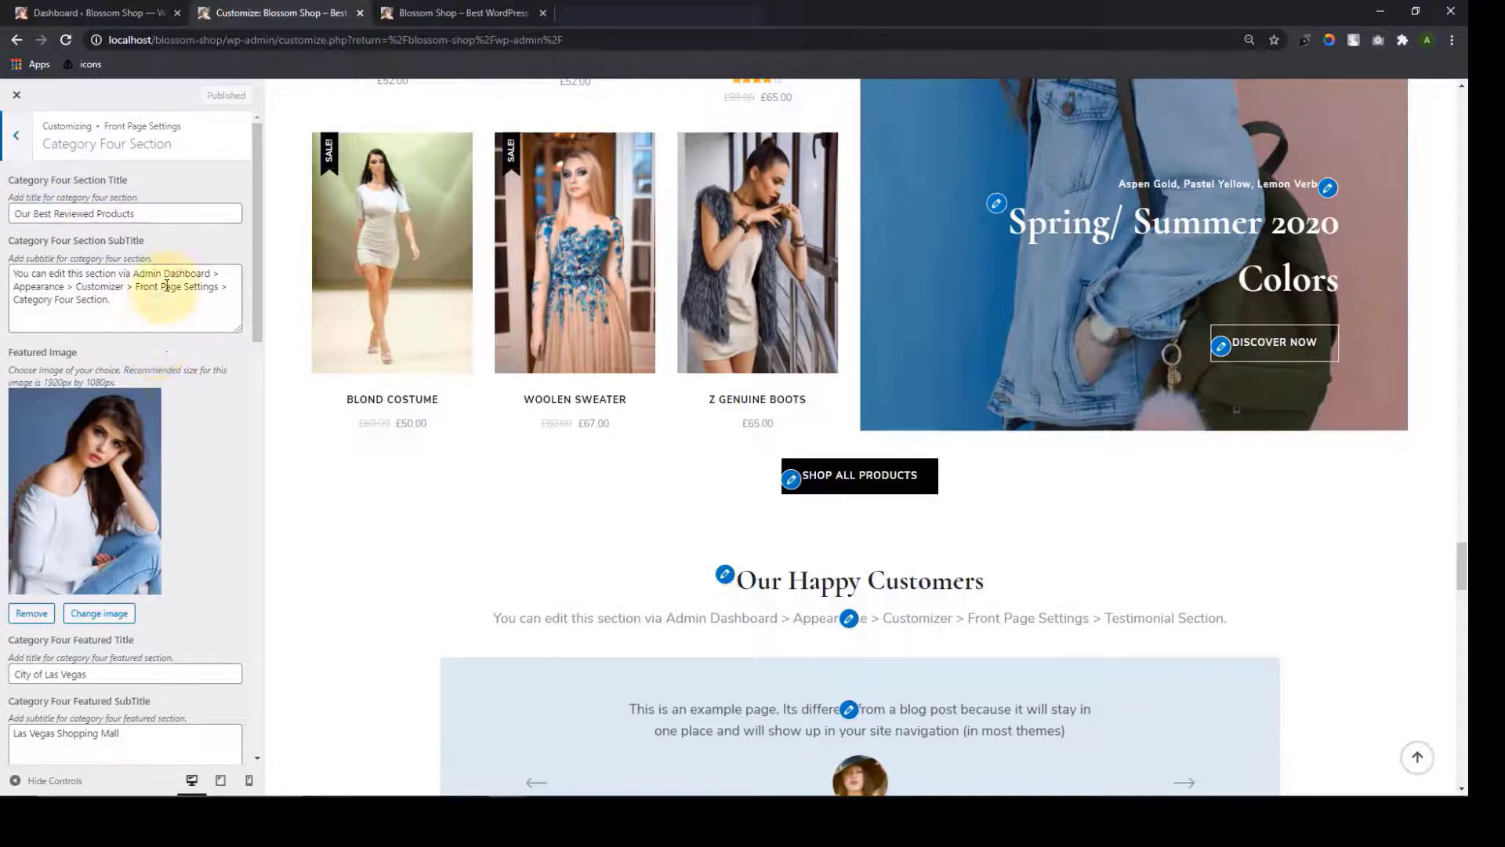
scroll(199, 436, down, 4)
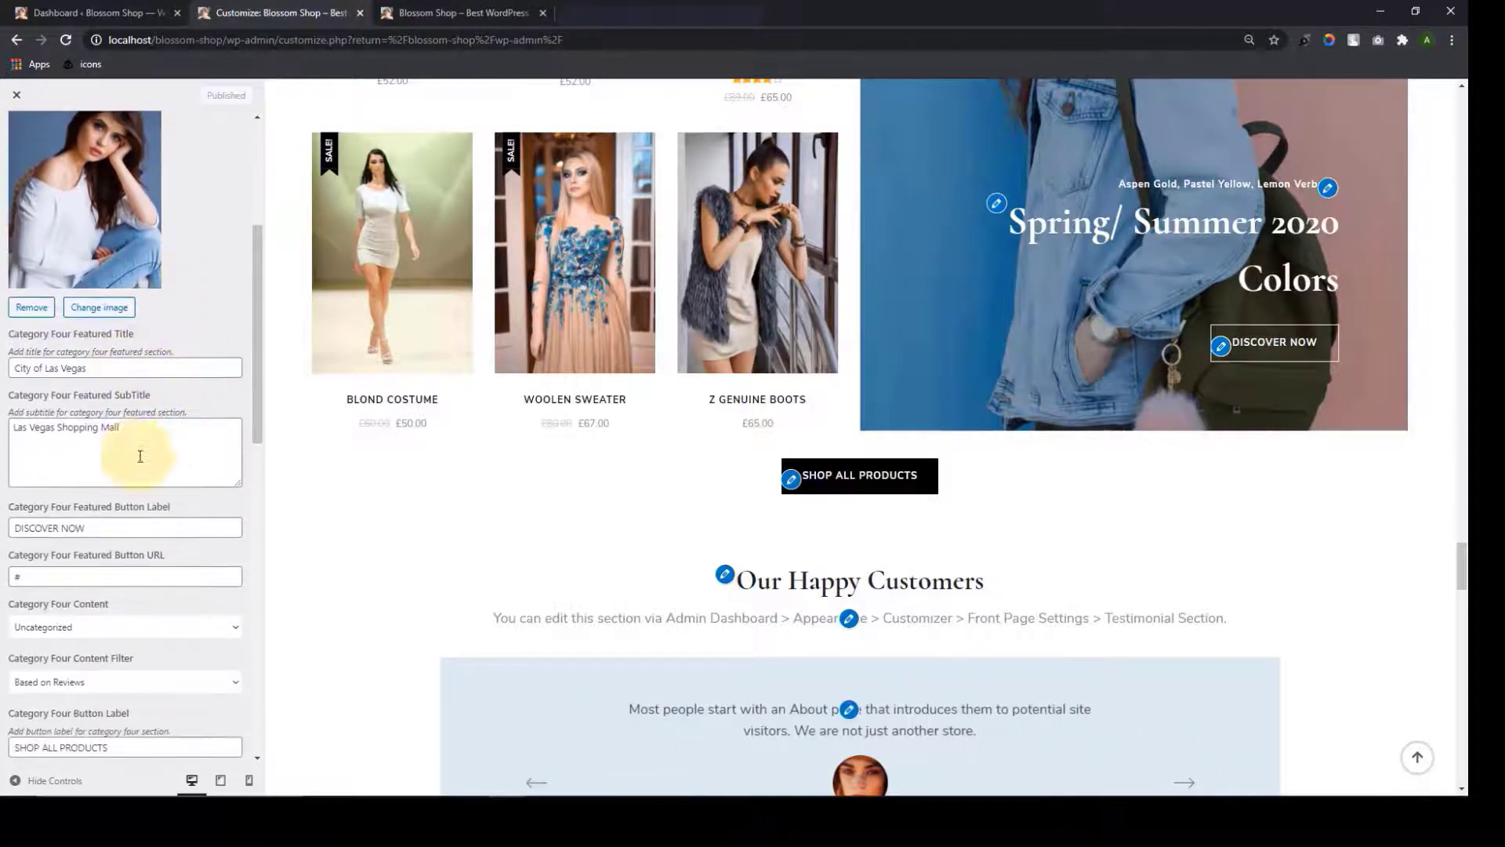
scroll(143, 460, down, 3)
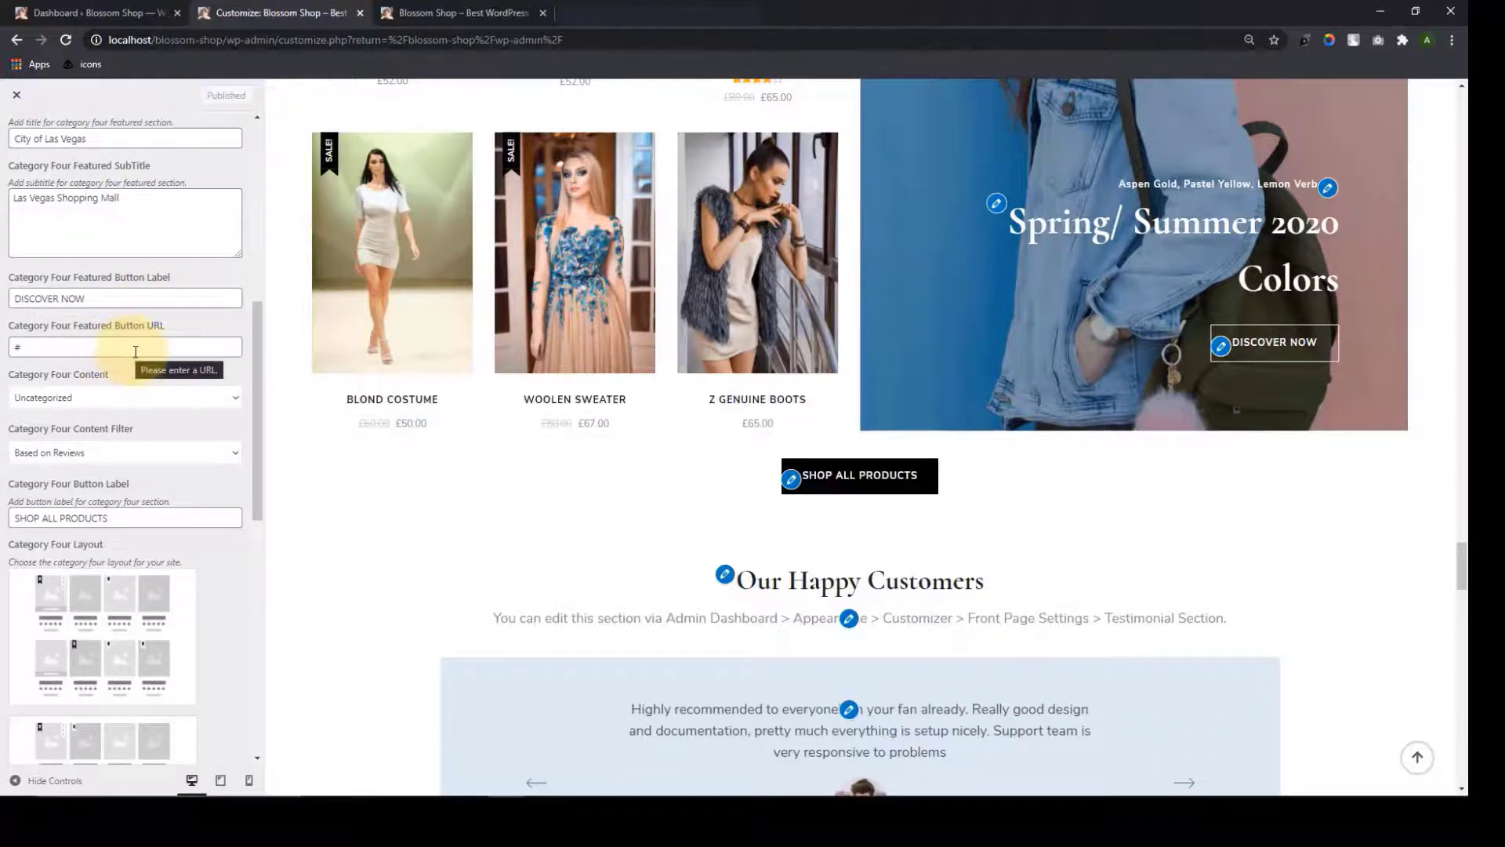
scroll(135, 352, down, 1)
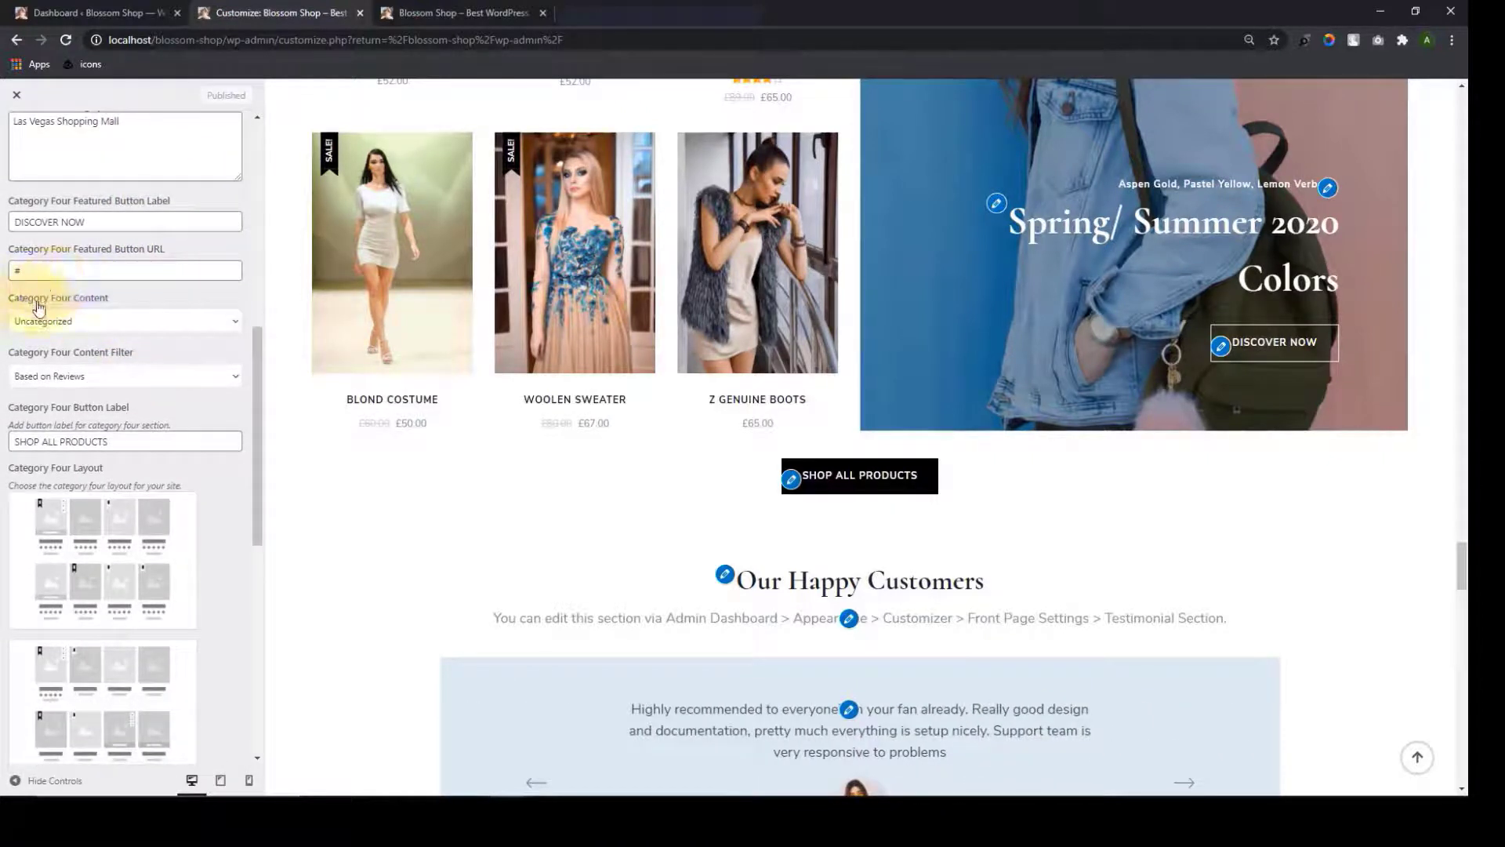
click(236, 322)
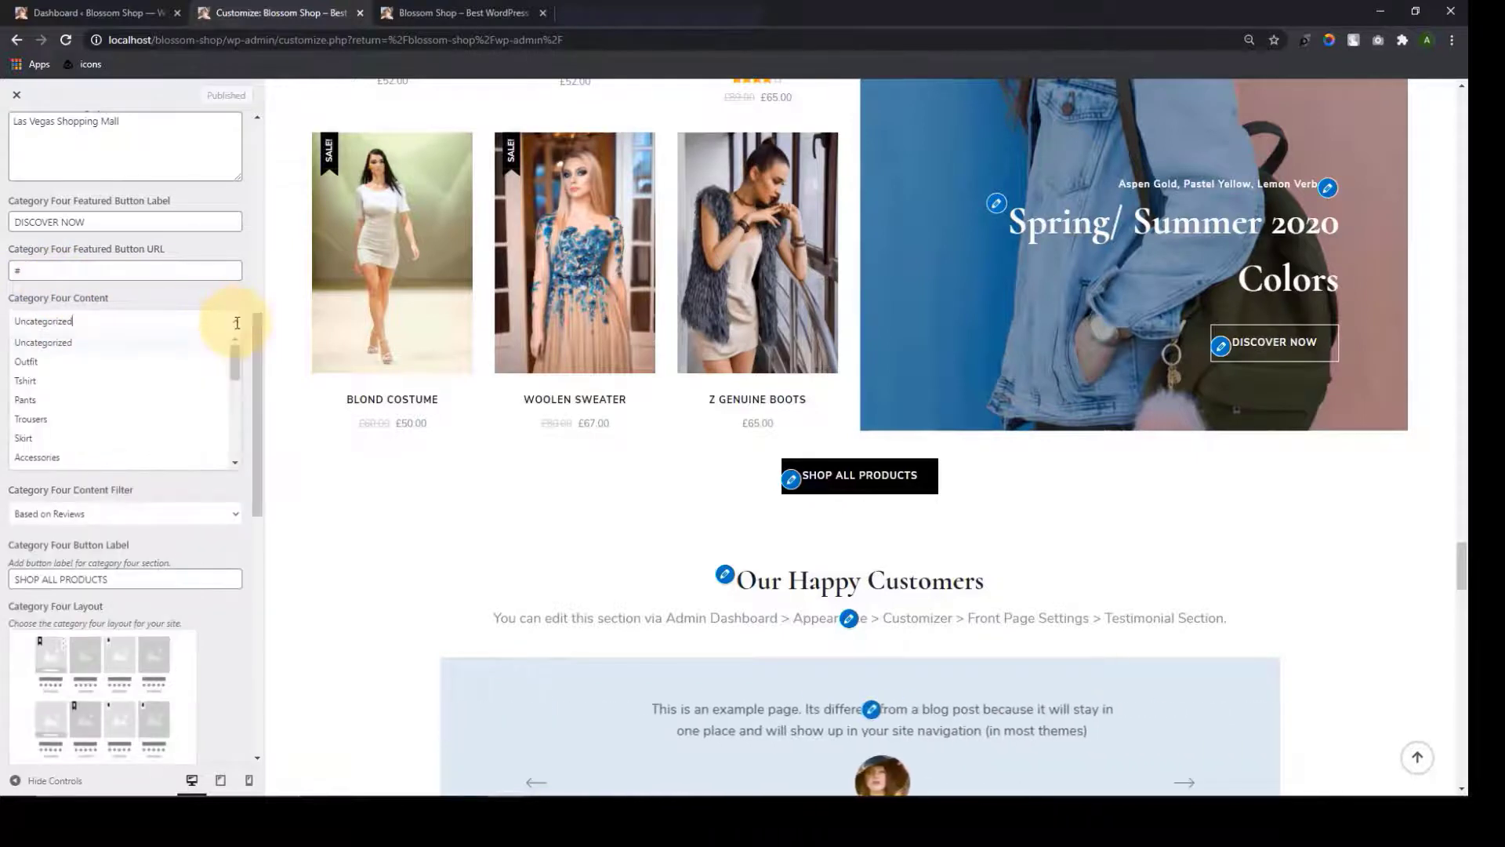
scroll(167, 403, down, 3)
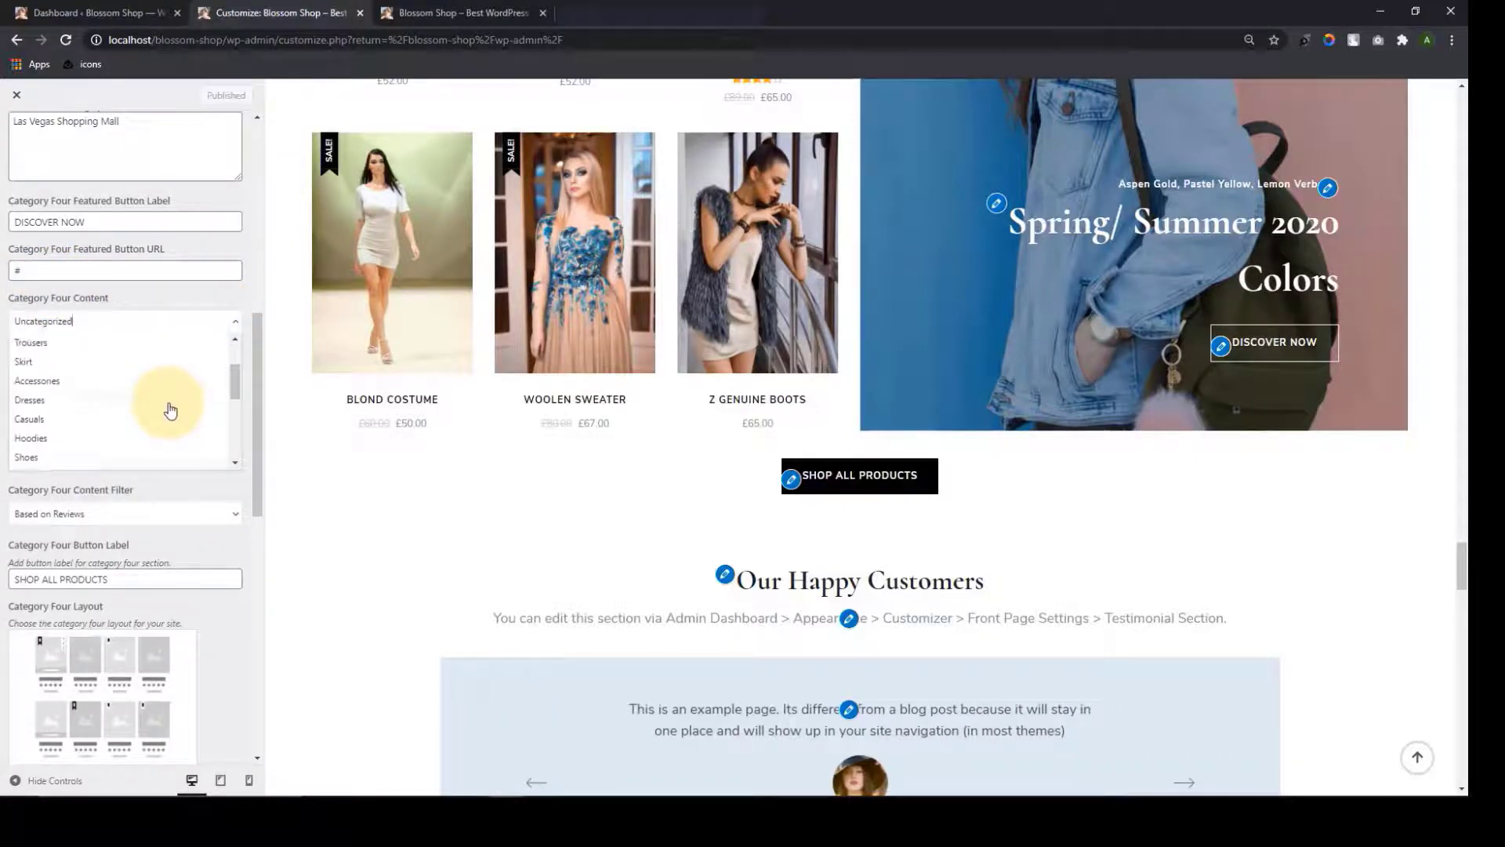
scroll(170, 410, down, 5)
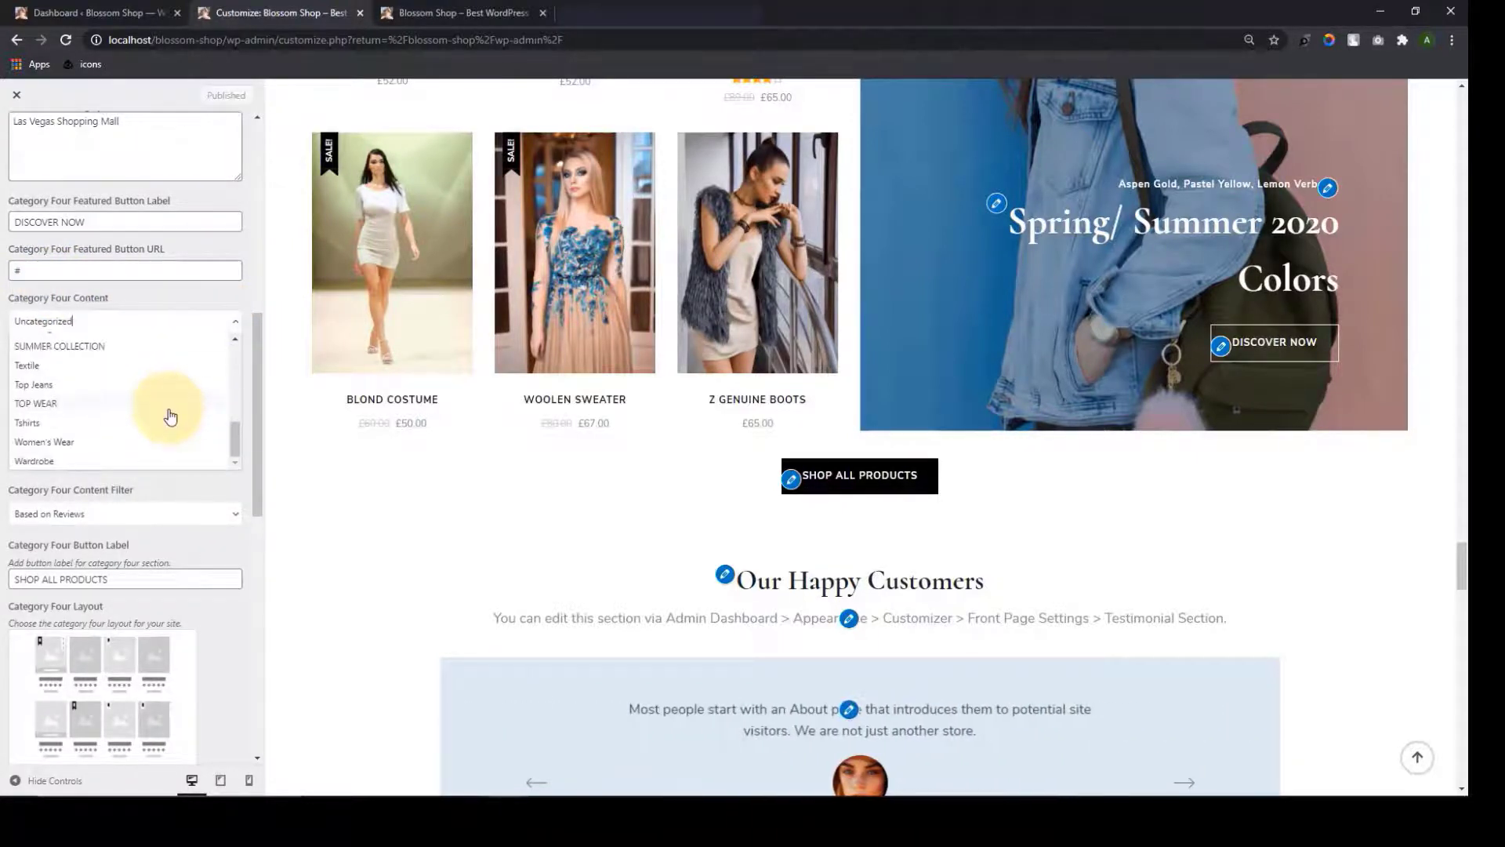
click(169, 409)
scroll(196, 580, down, 6)
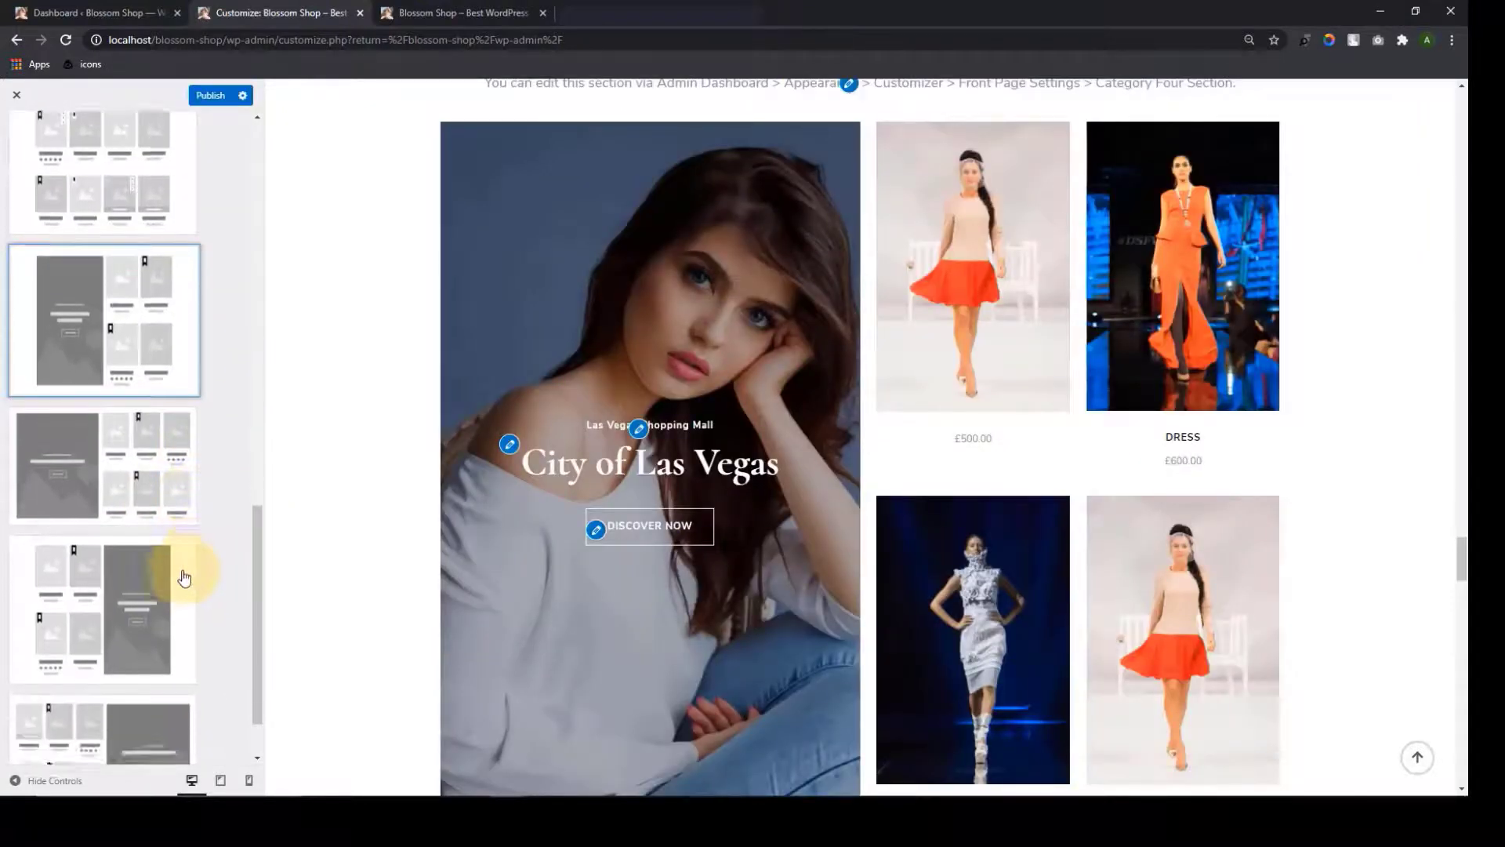
scroll(184, 578, up, 5)
scroll(185, 527, up, 6)
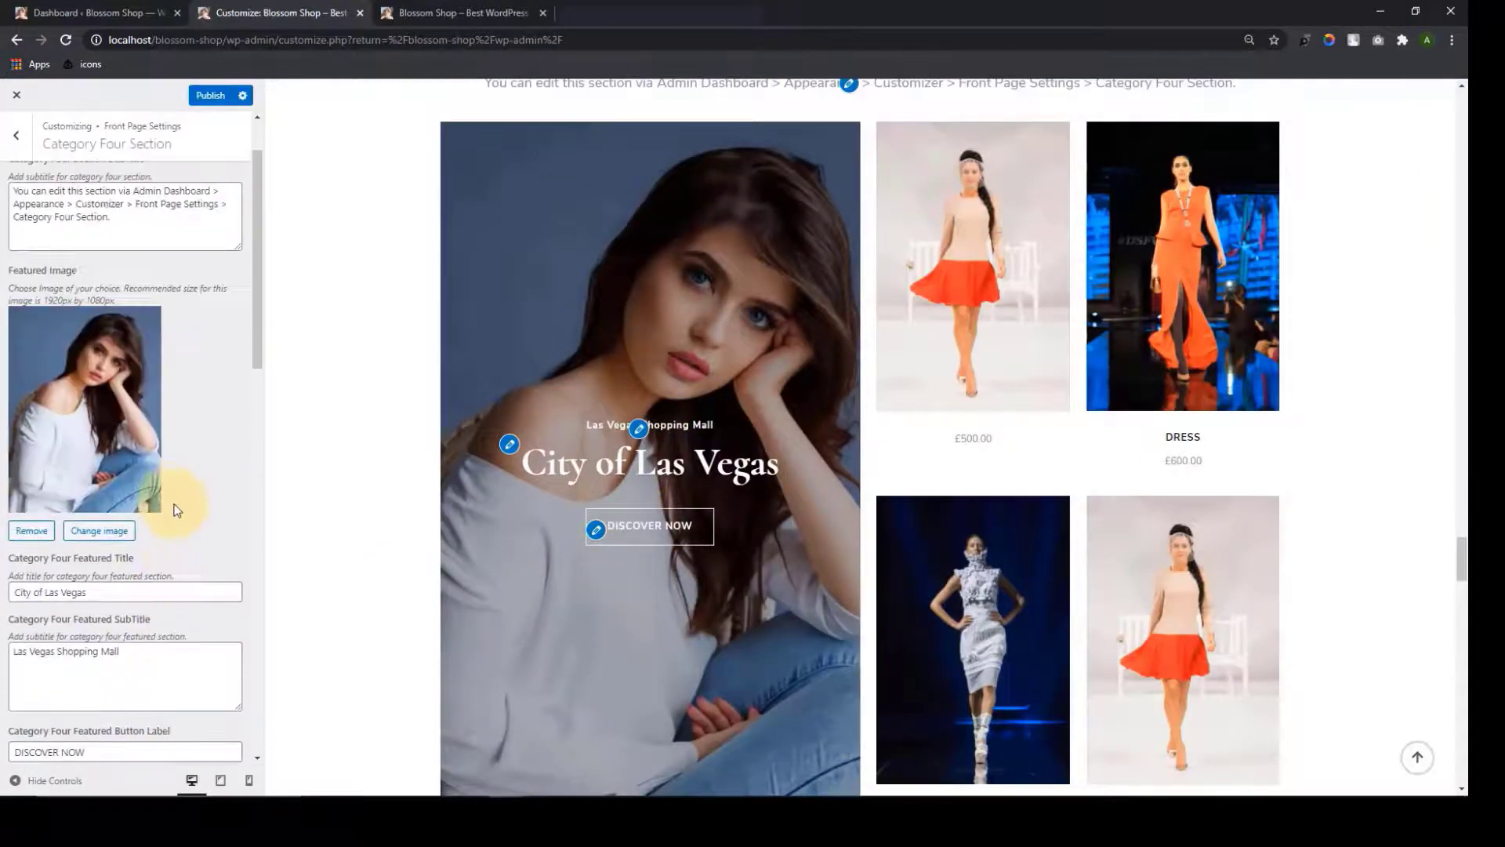
Replace the Category Four featured image with the pink chair photo
click(122, 531)
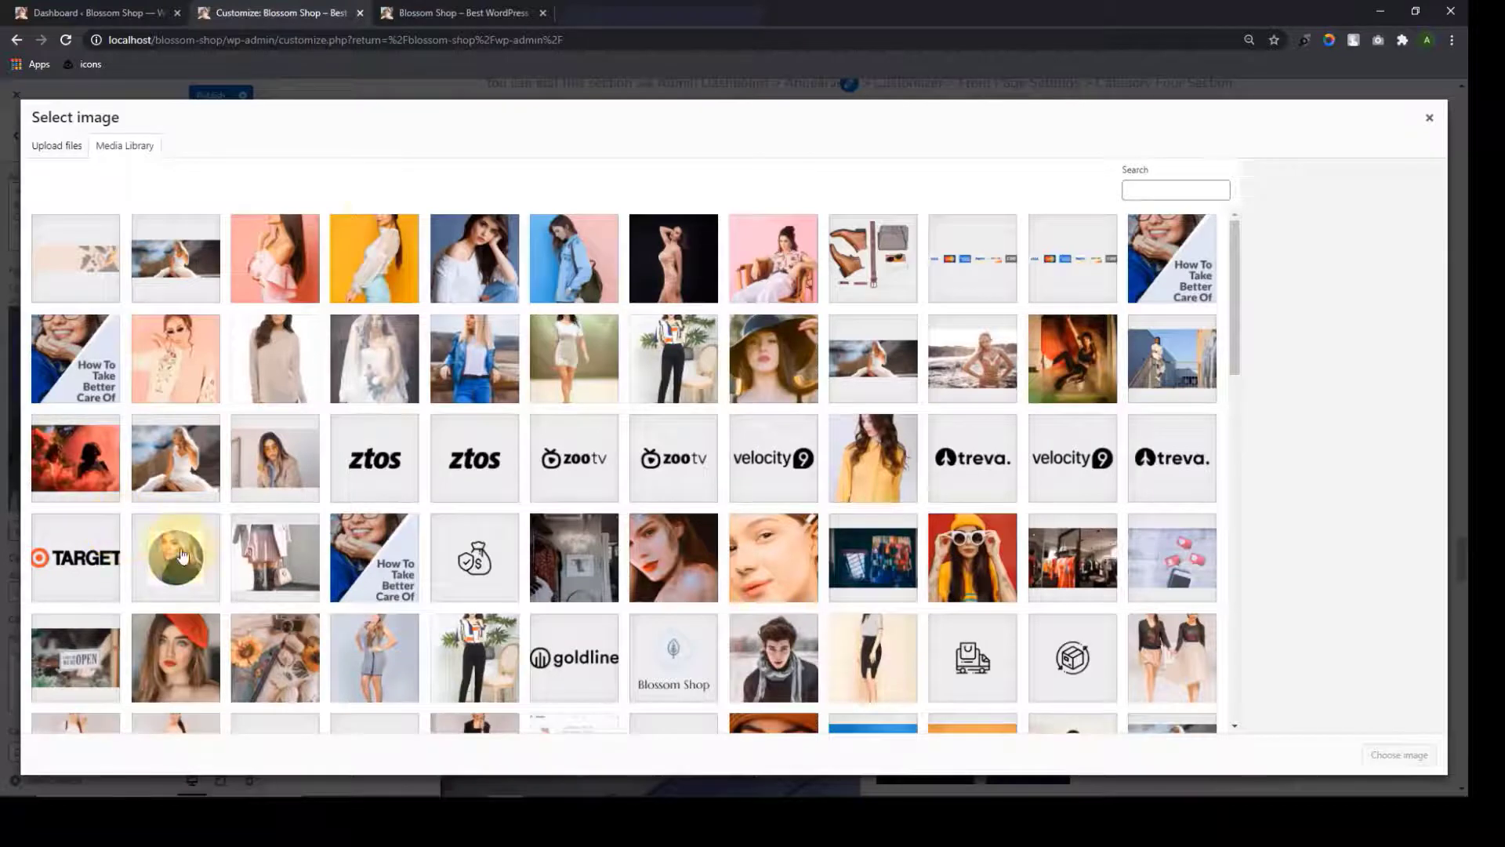
click(264, 280)
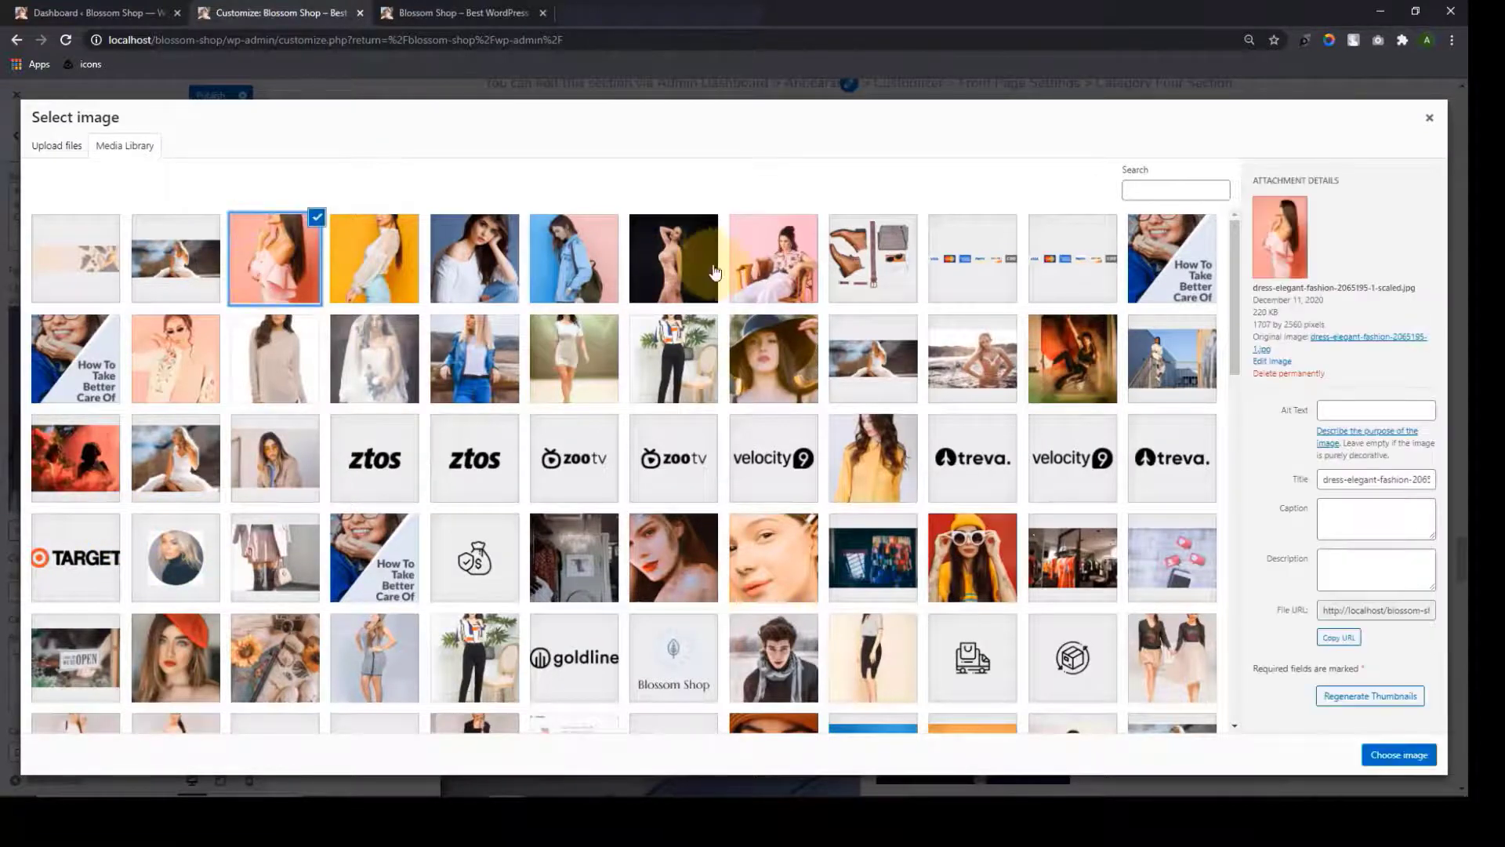
click(757, 270)
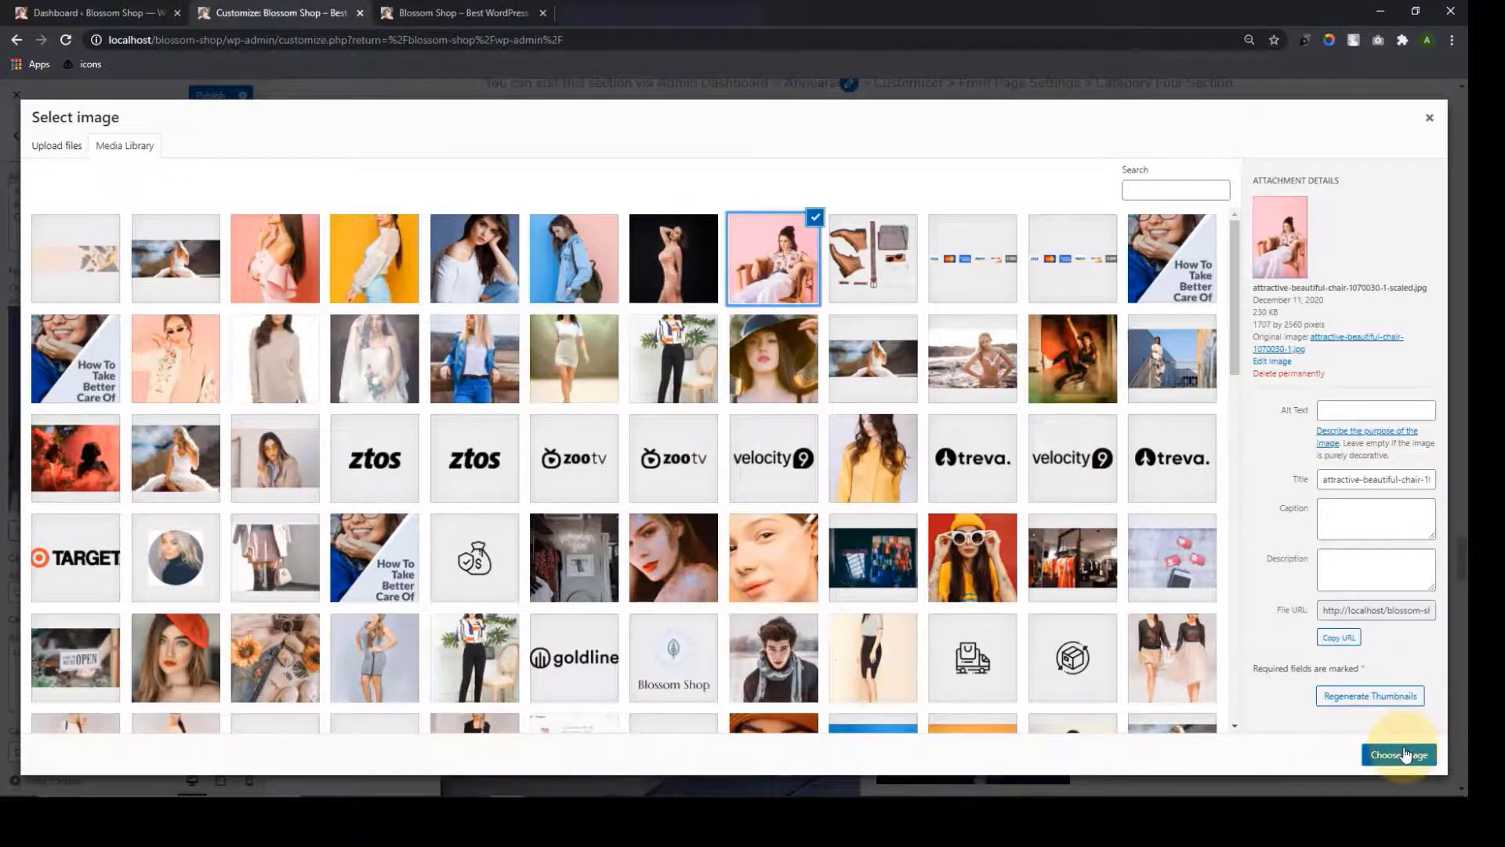
click(1399, 755)
scroll(204, 580, down, 10)
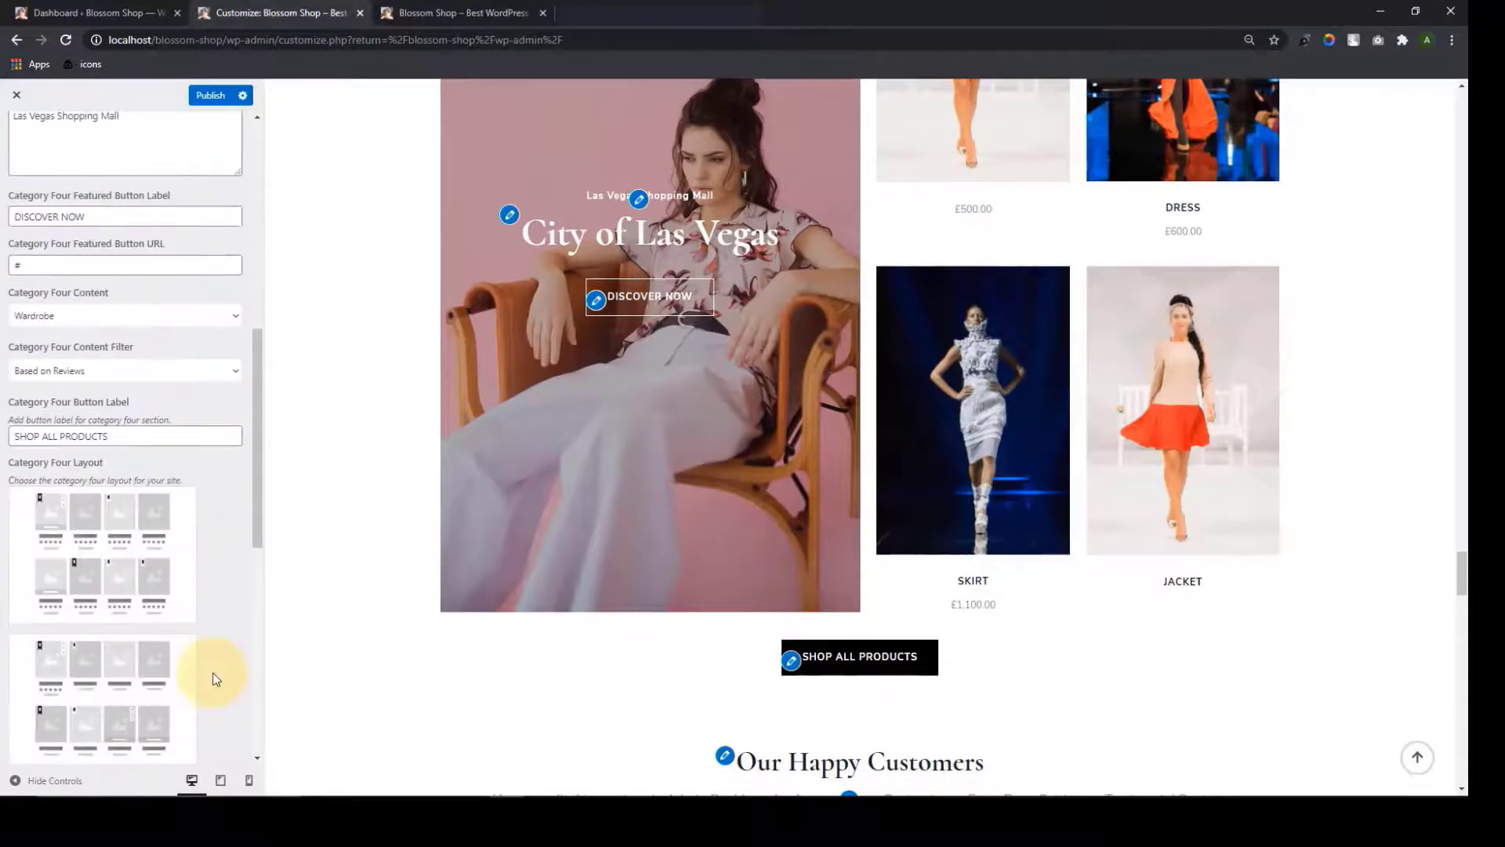
scroll(217, 679, down, 8)
scroll(218, 685, up, 4)
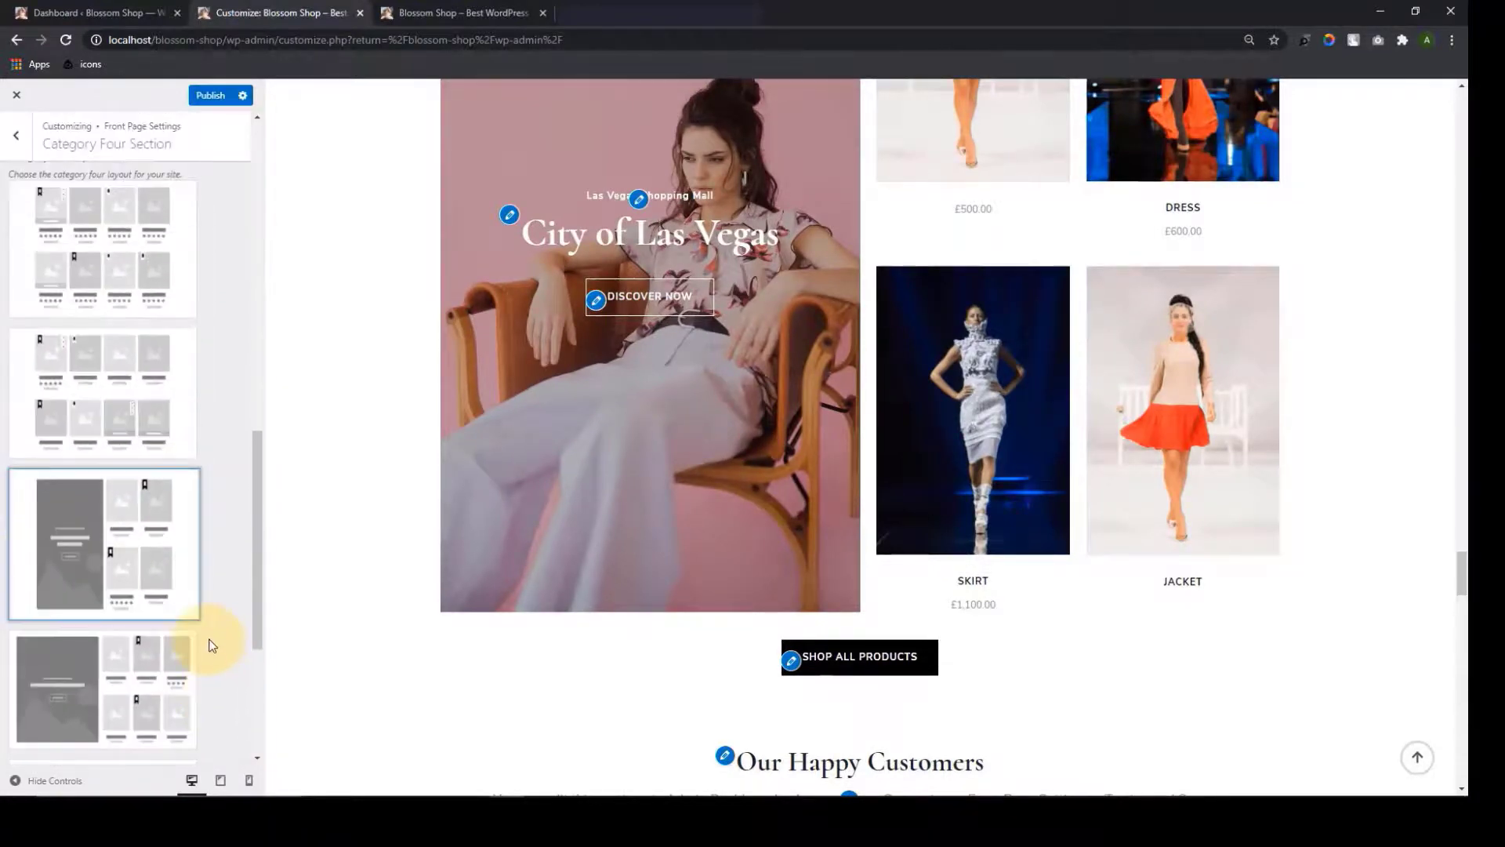
scroll(208, 639, up, 7)
scroll(686, 370, up, 4)
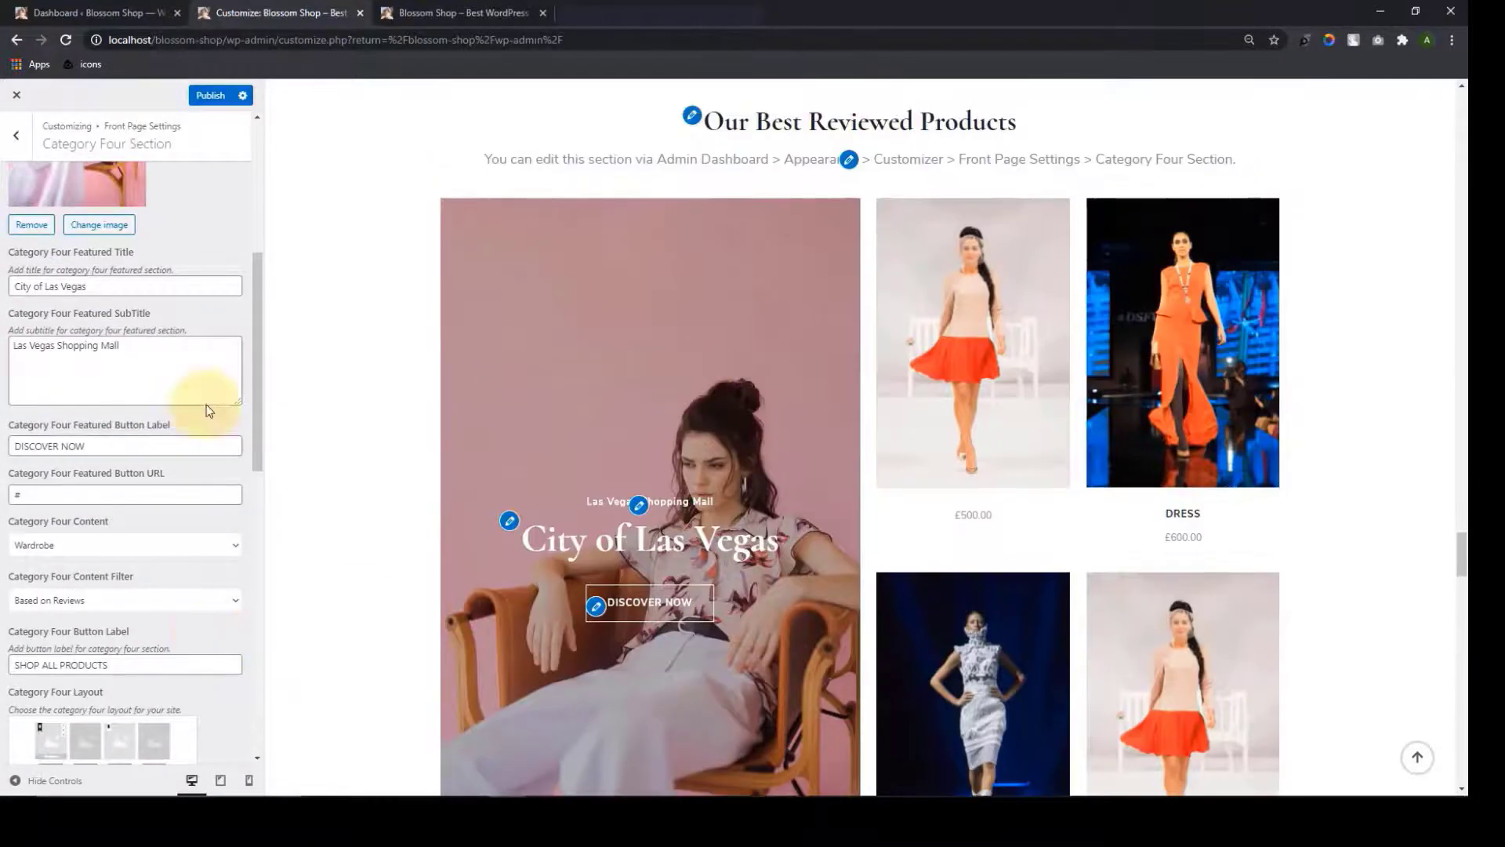
scroll(208, 410, up, 5)
Change the Category Four subtitle to 'Hot Selection Based On Customer Reviews' and publish
click(87, 311)
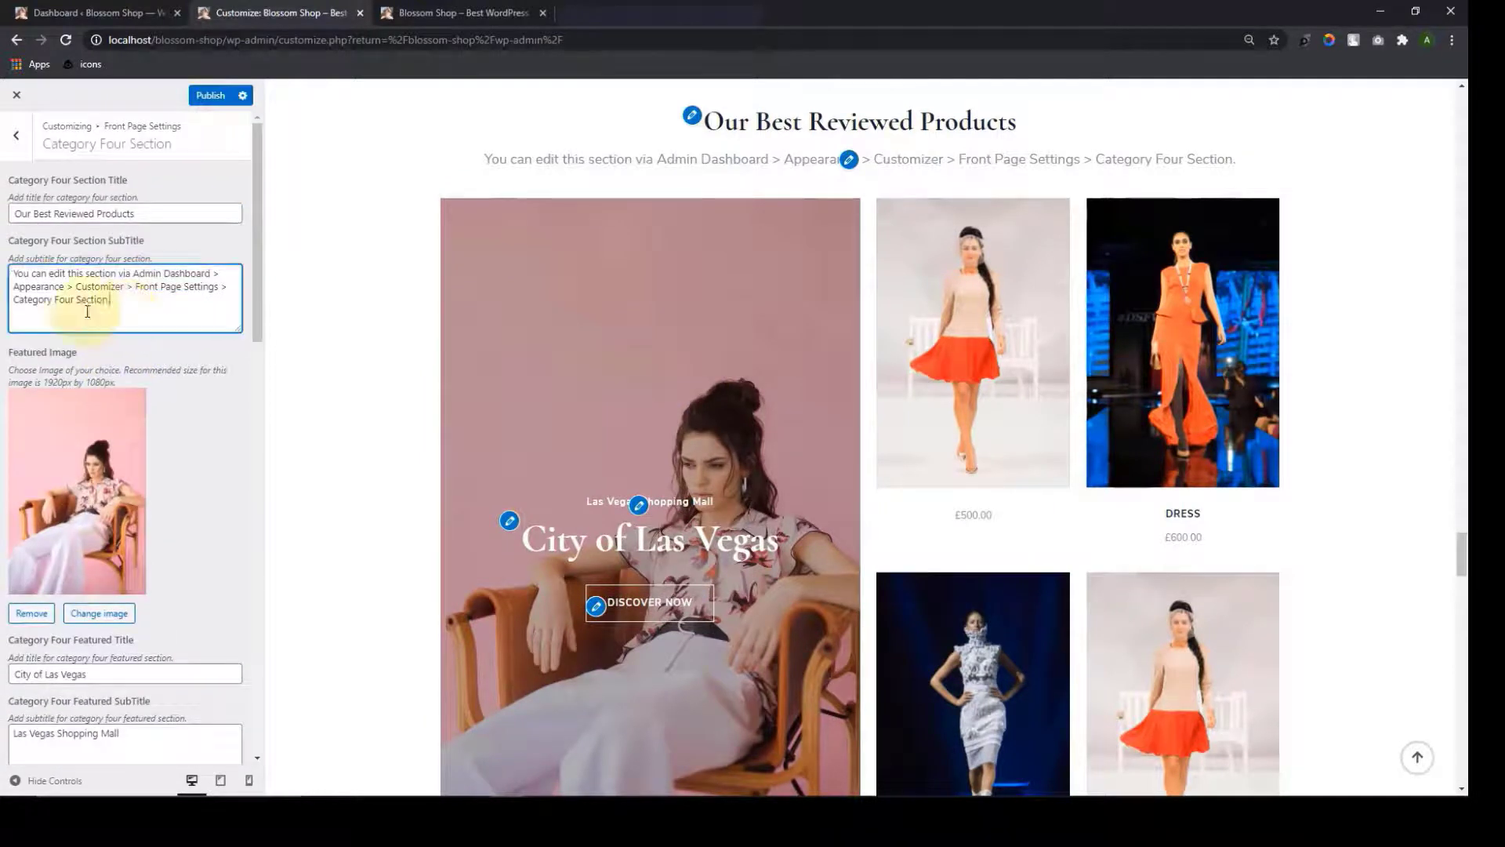
drag(87, 311, 4, 276)
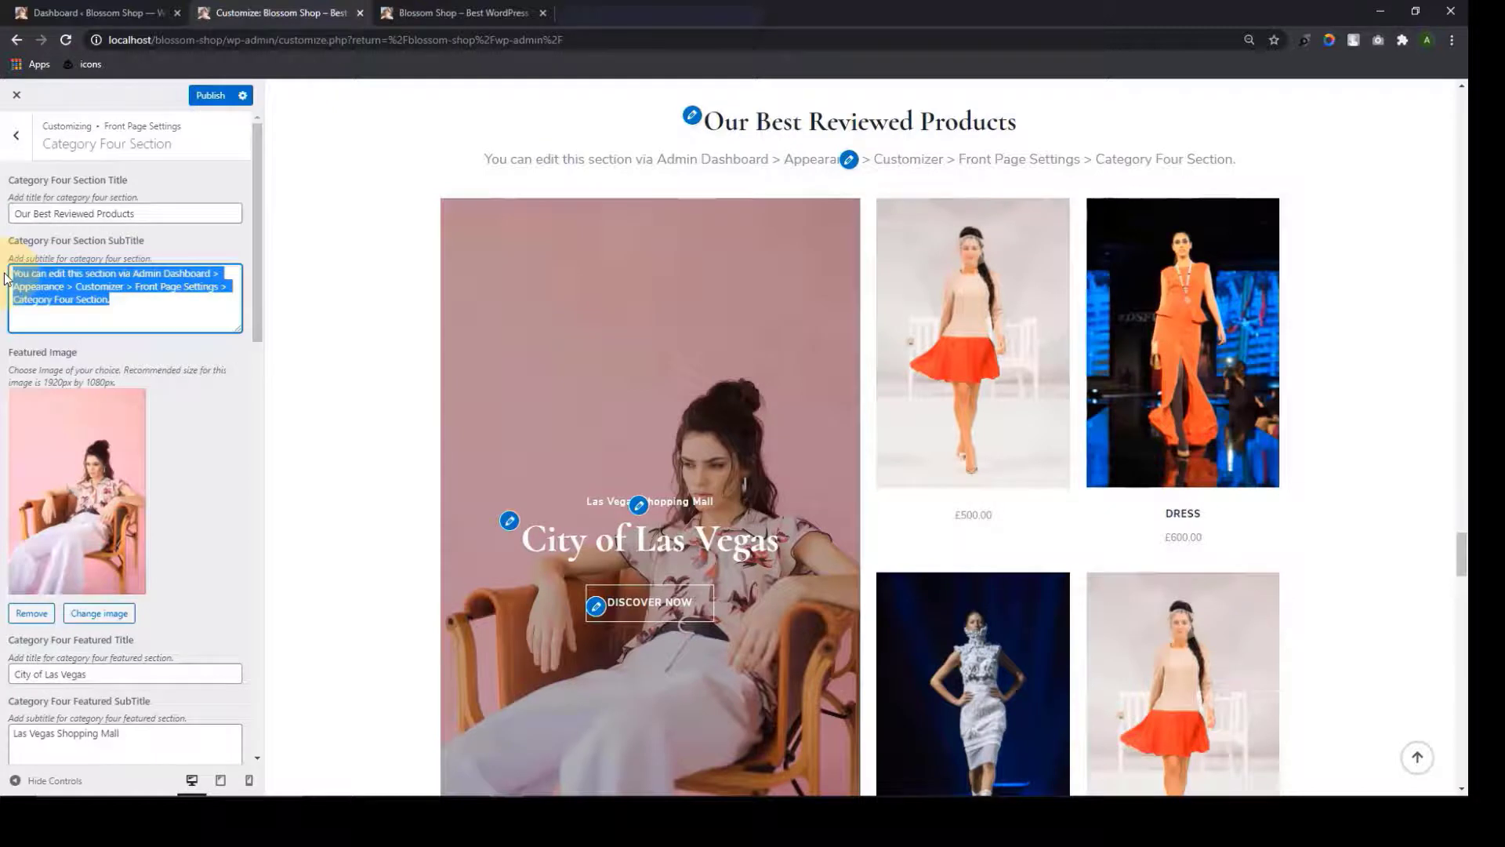
text(Hot Selection Based On Customer Reviews)
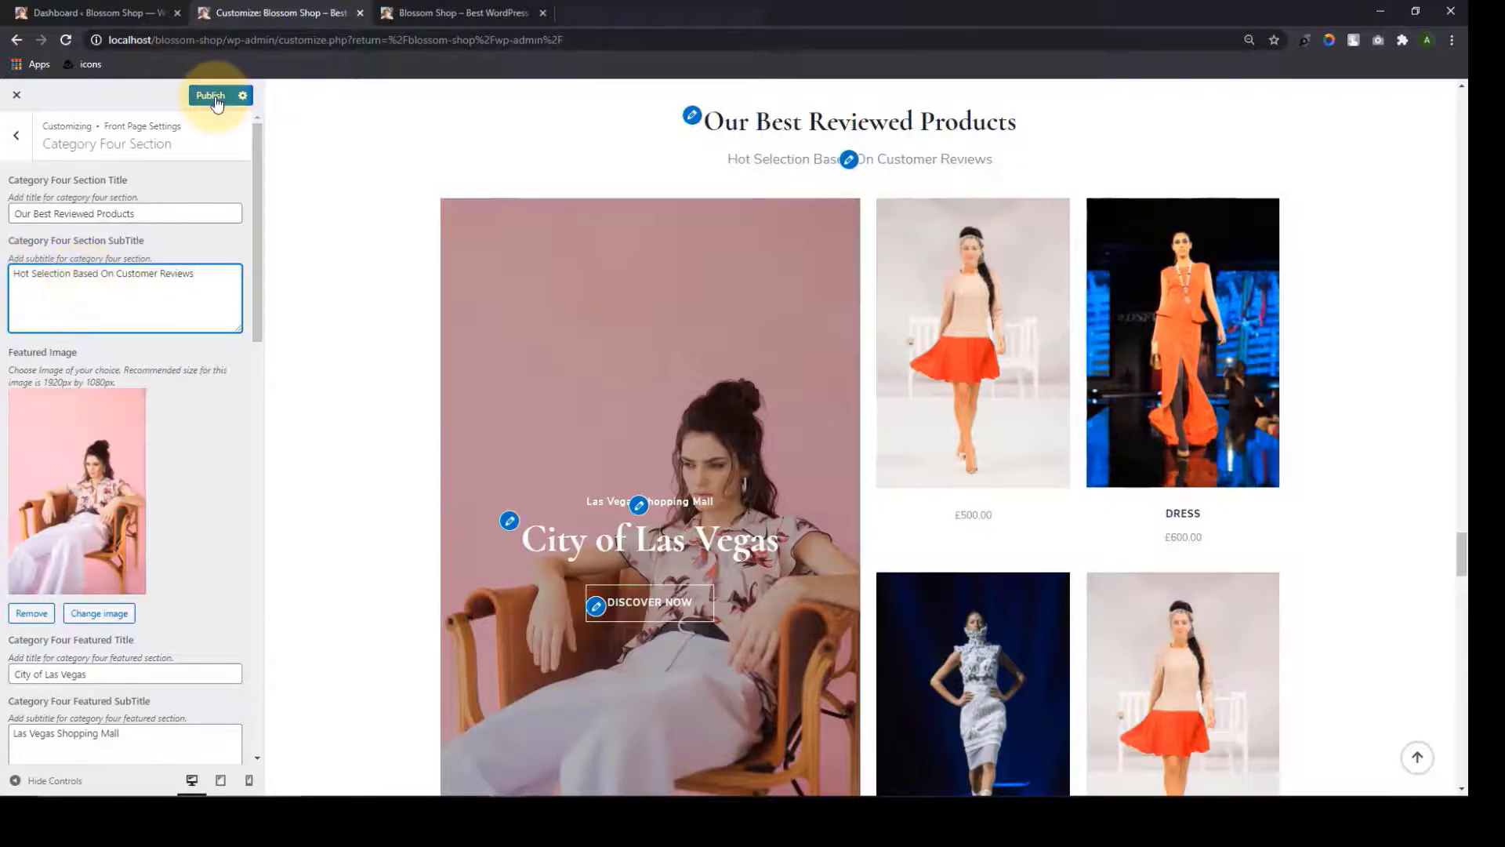
click(217, 102)
click(18, 137)
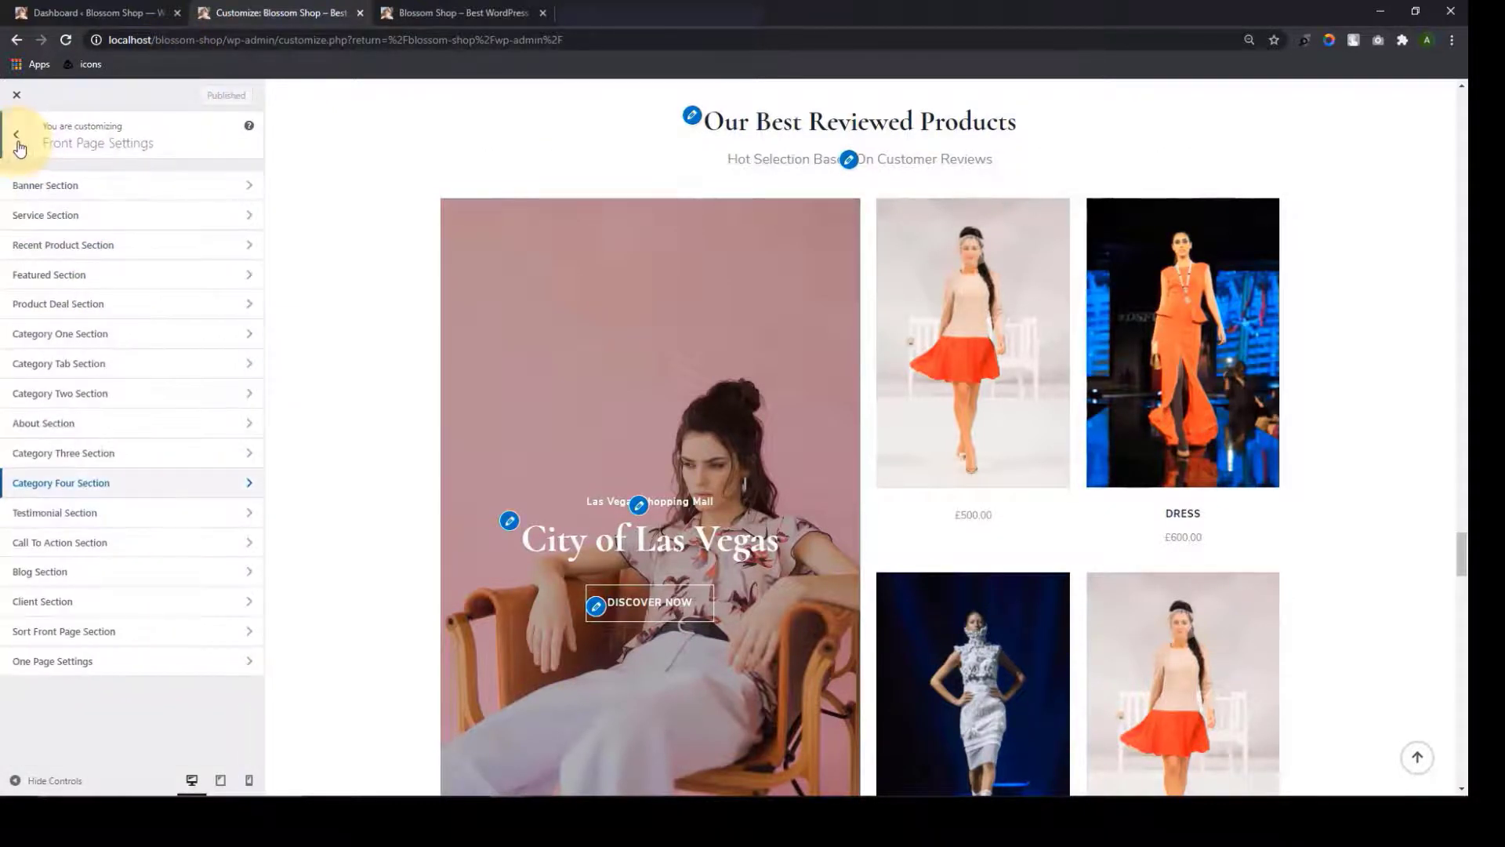
Switch the testimonials to the multi-card carousel layout
click(149, 523)
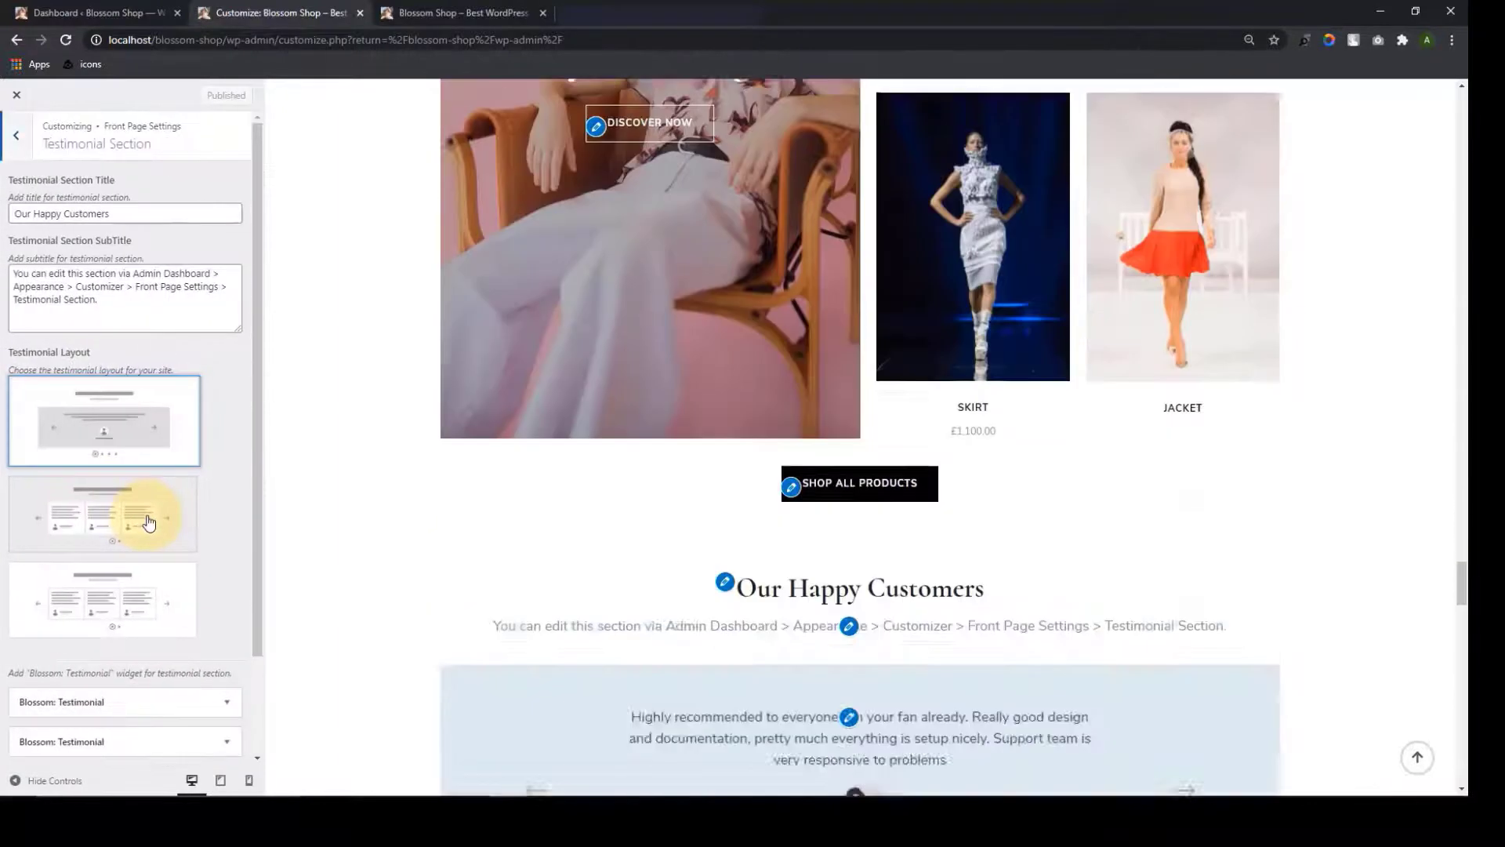
scroll(136, 698, down, 3)
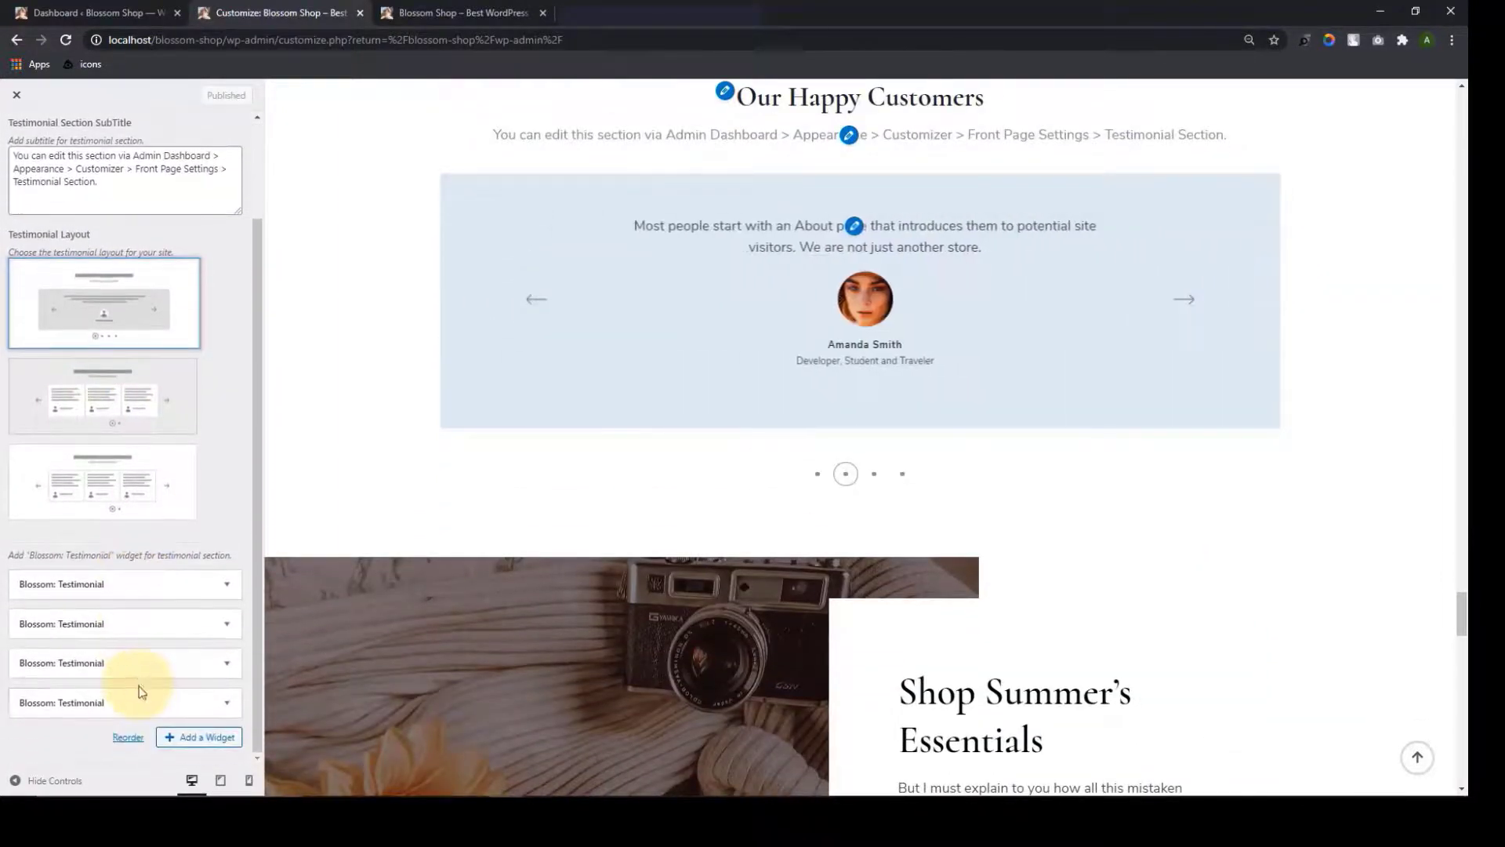
scroll(141, 674, up, 3)
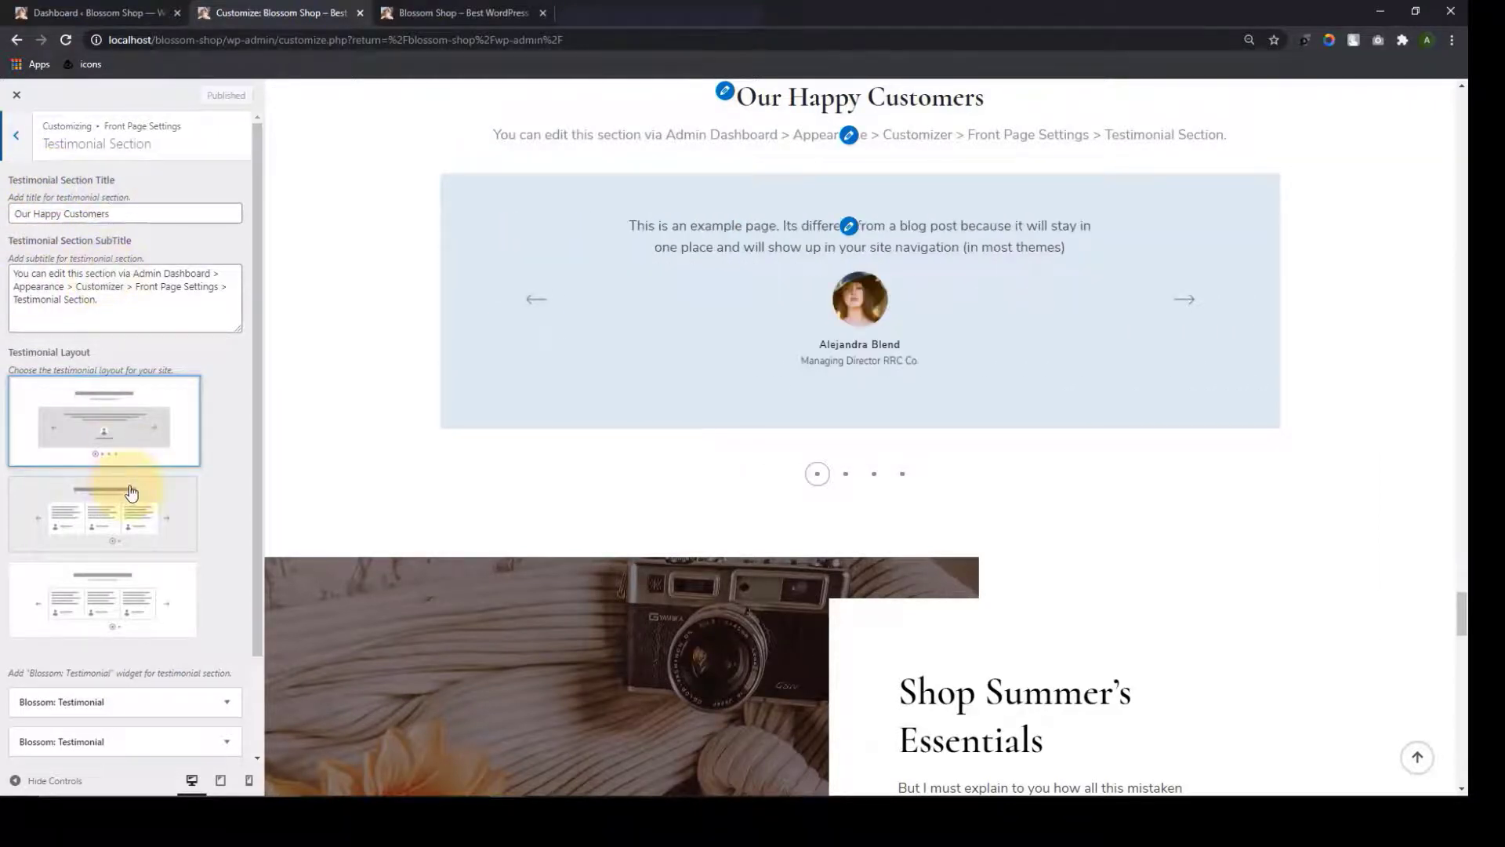
scroll(138, 488, down, 1)
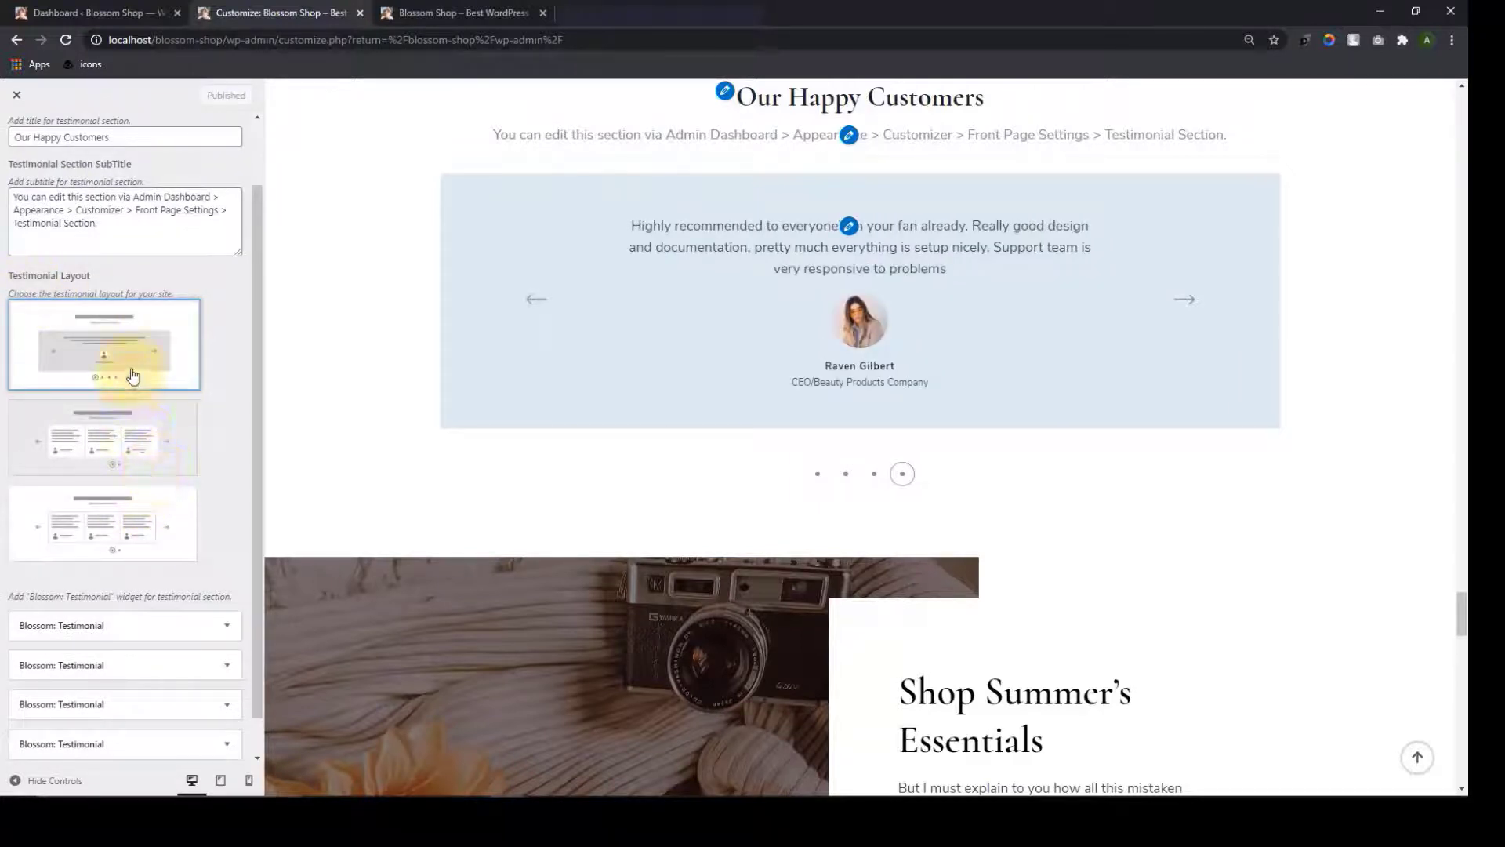
click(144, 470)
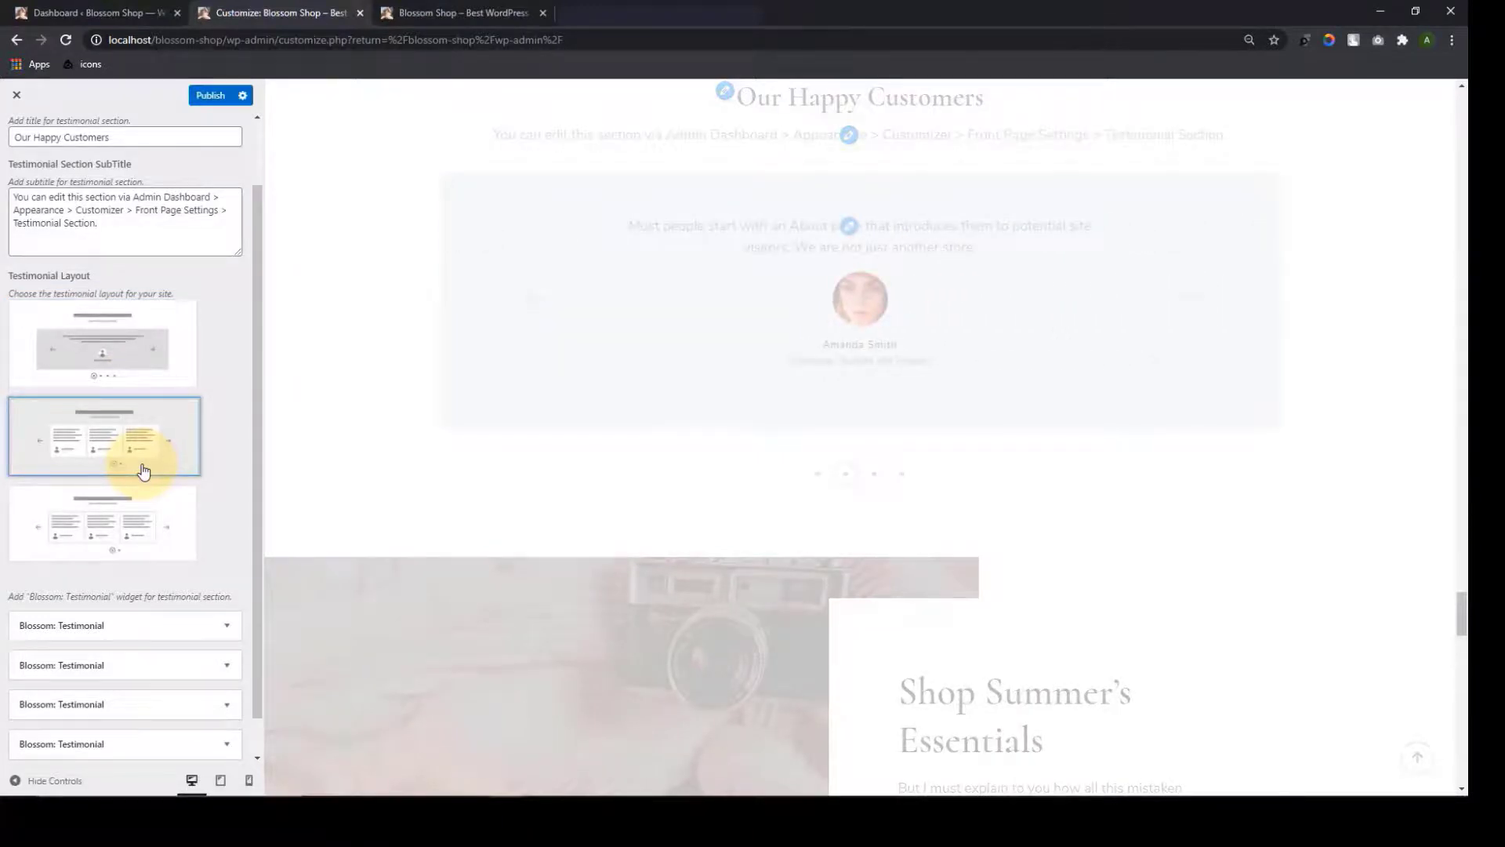
click(109, 515)
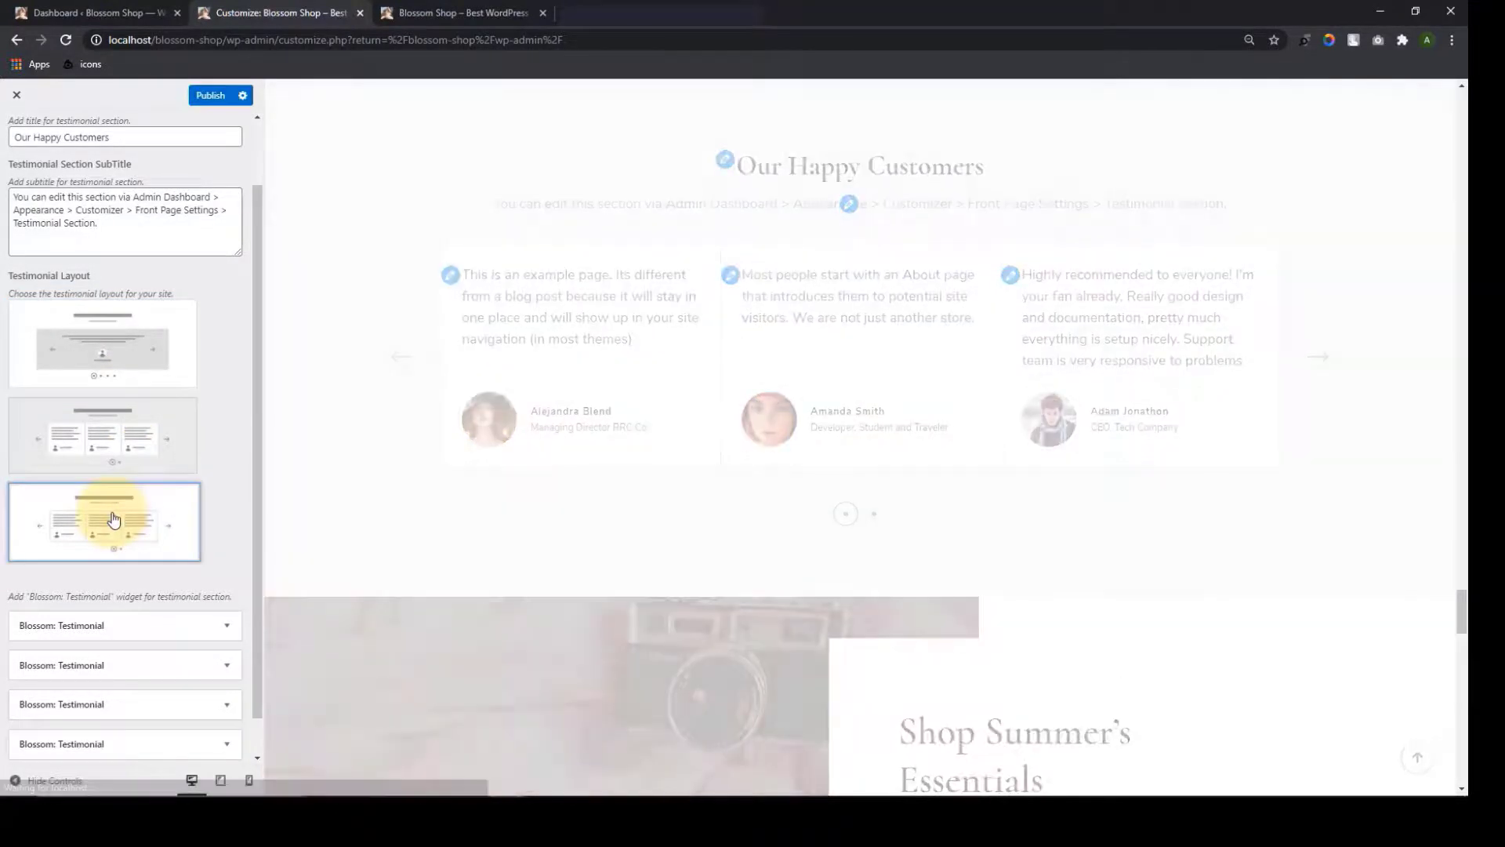
click(149, 435)
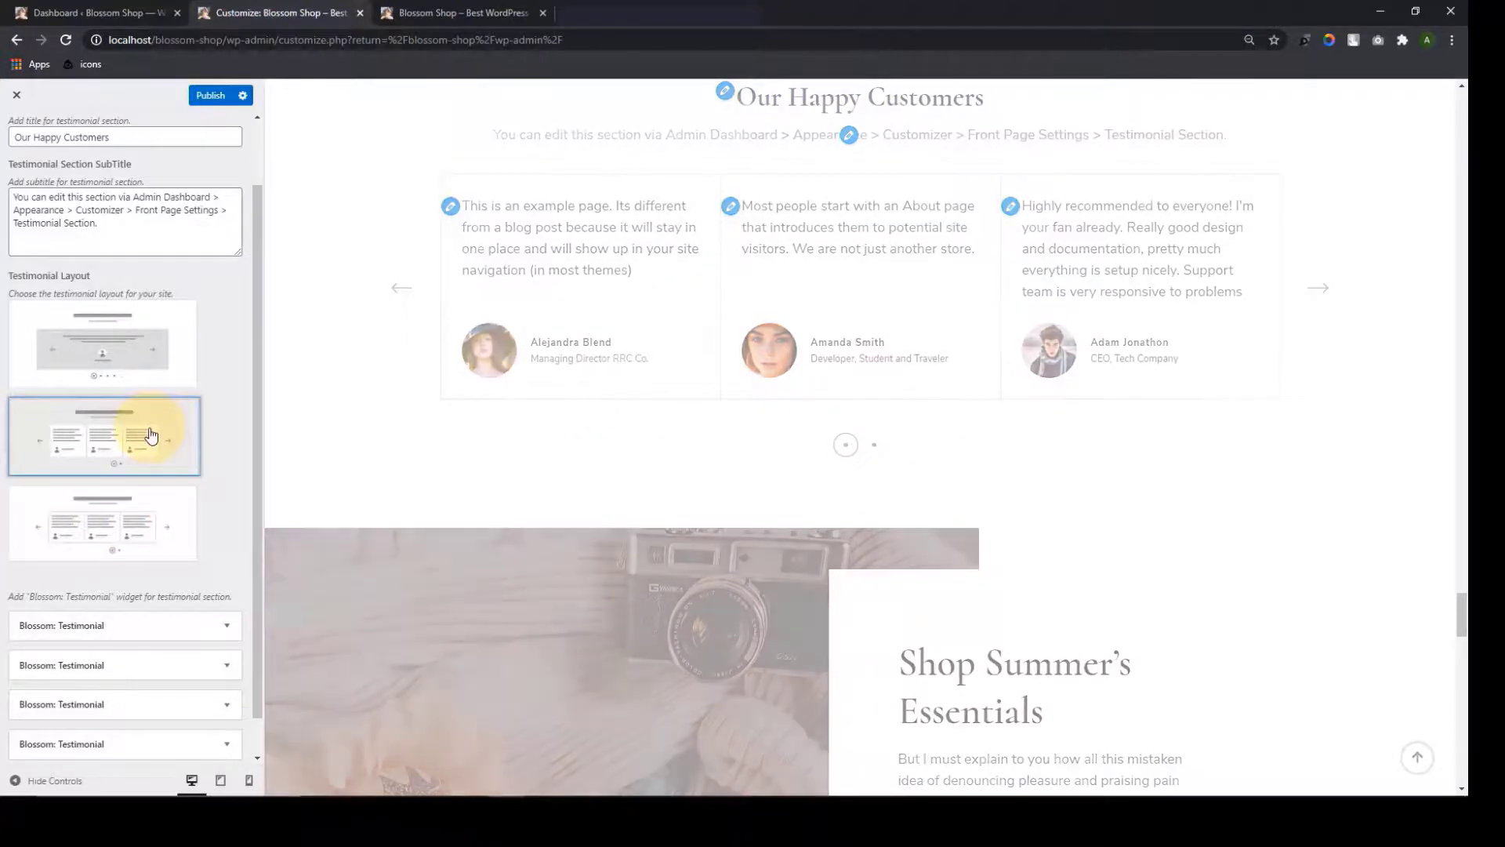
Delete the testimonial subtitle and return to the front page section list
scroll(149, 431, up, 1)
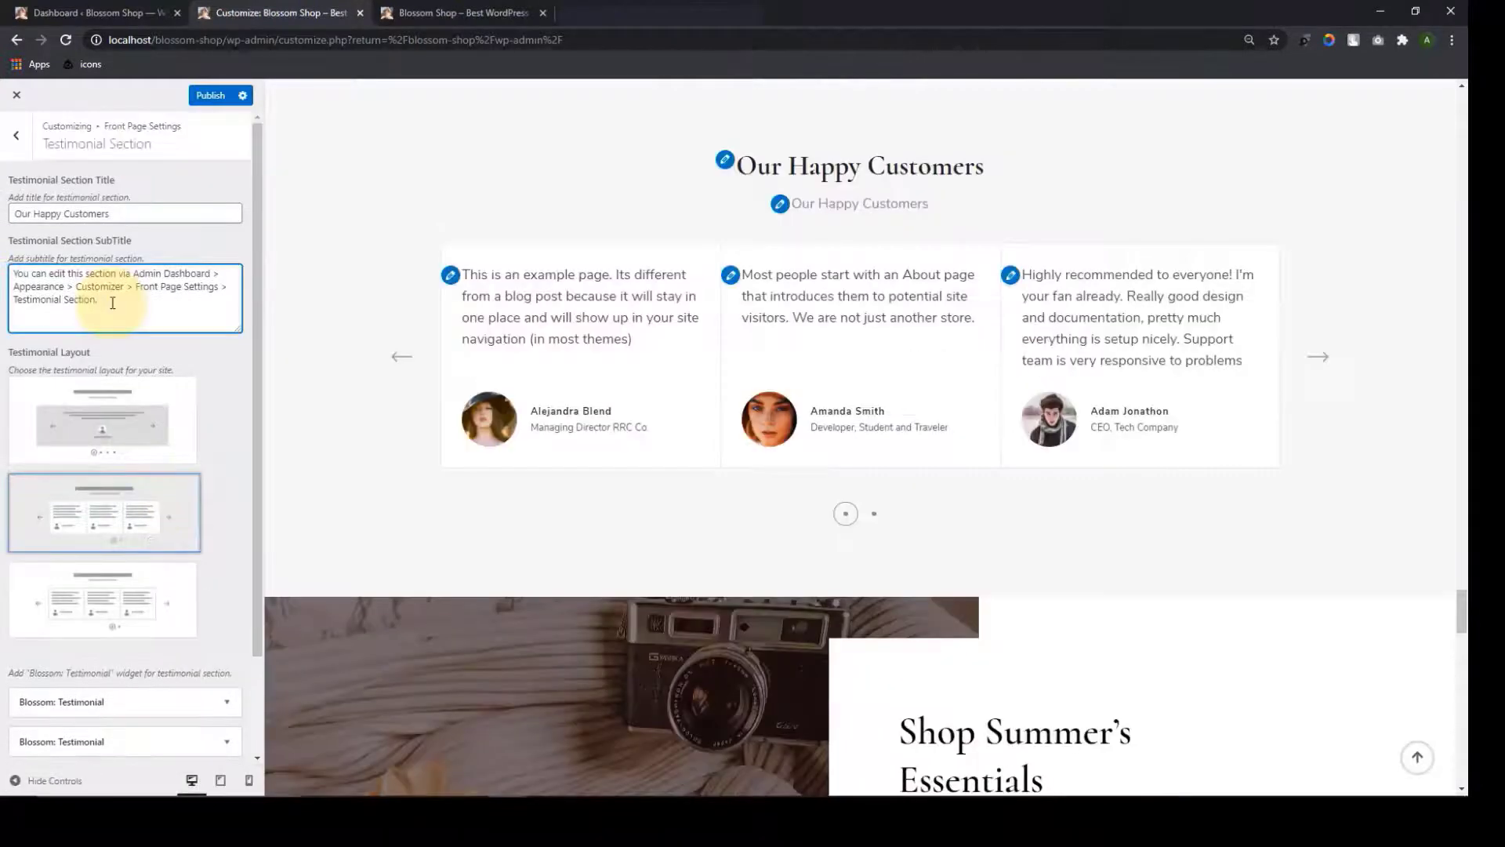
drag(98, 301, 14, 282)
key(BackSpace)
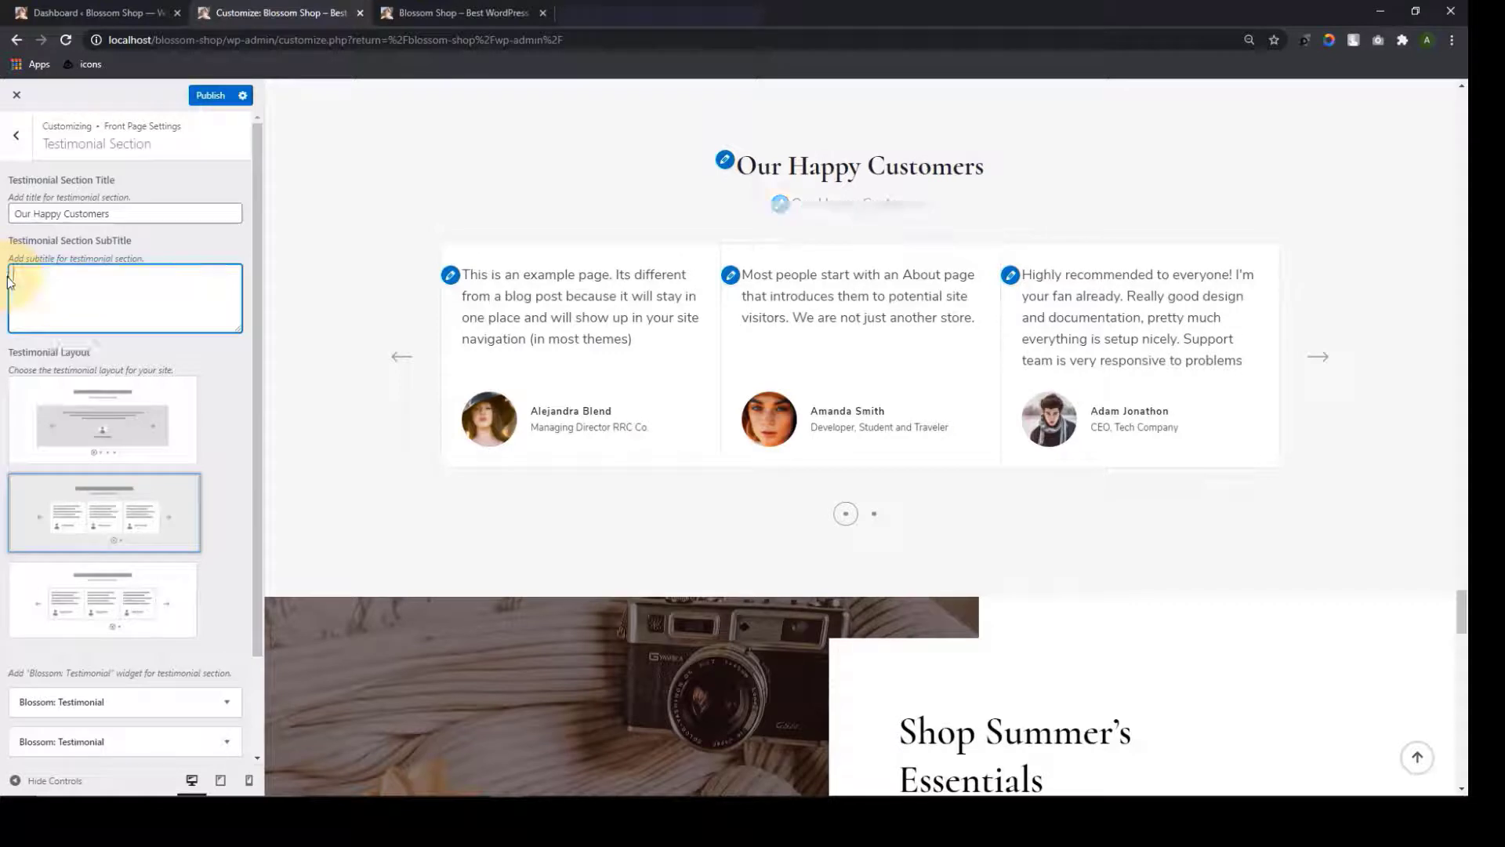
scroll(114, 404, down, 2)
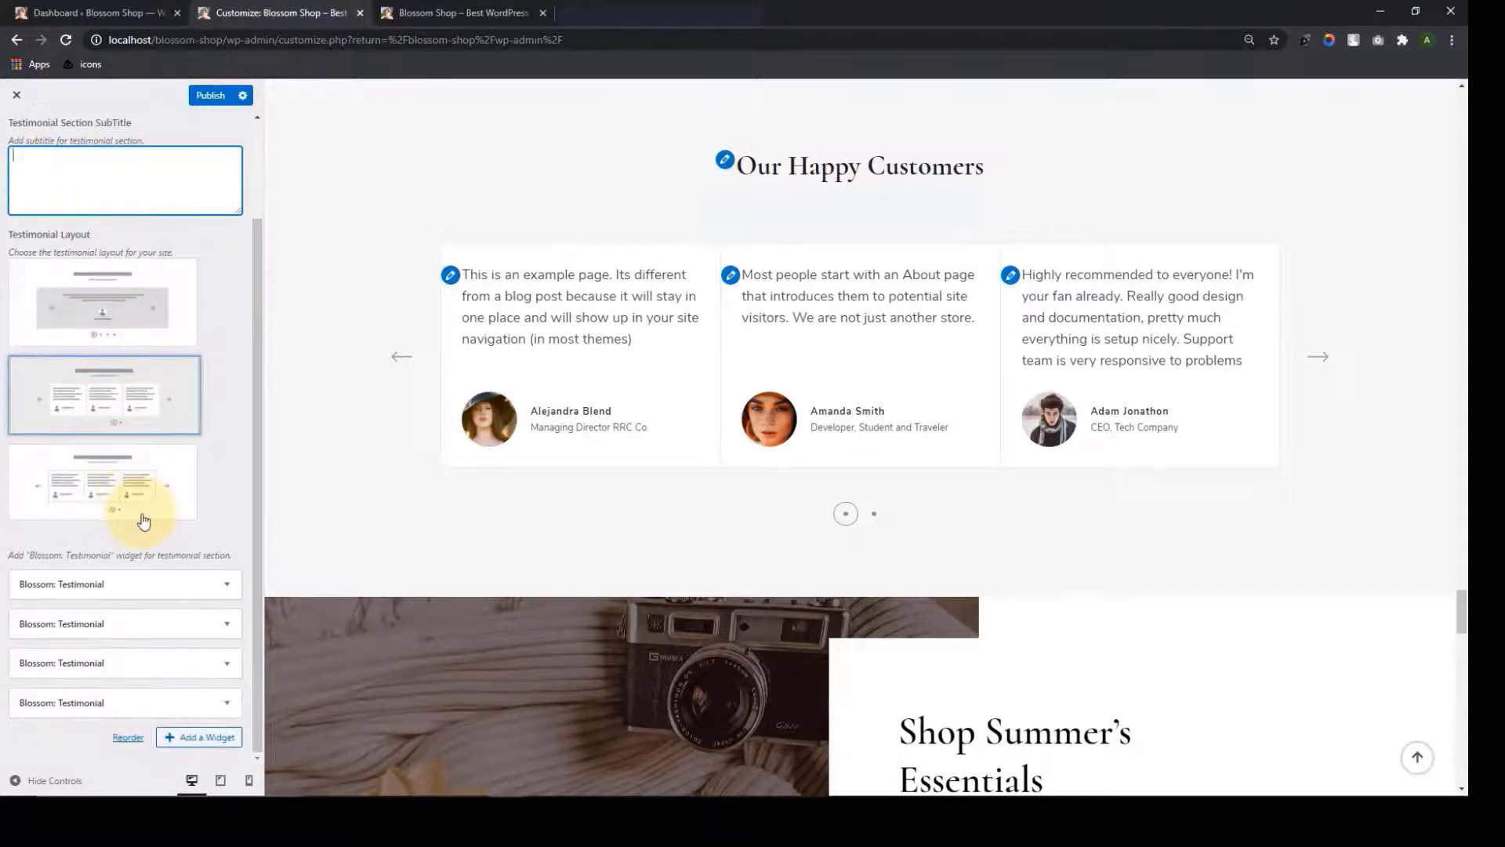
scroll(137, 470, up, 2)
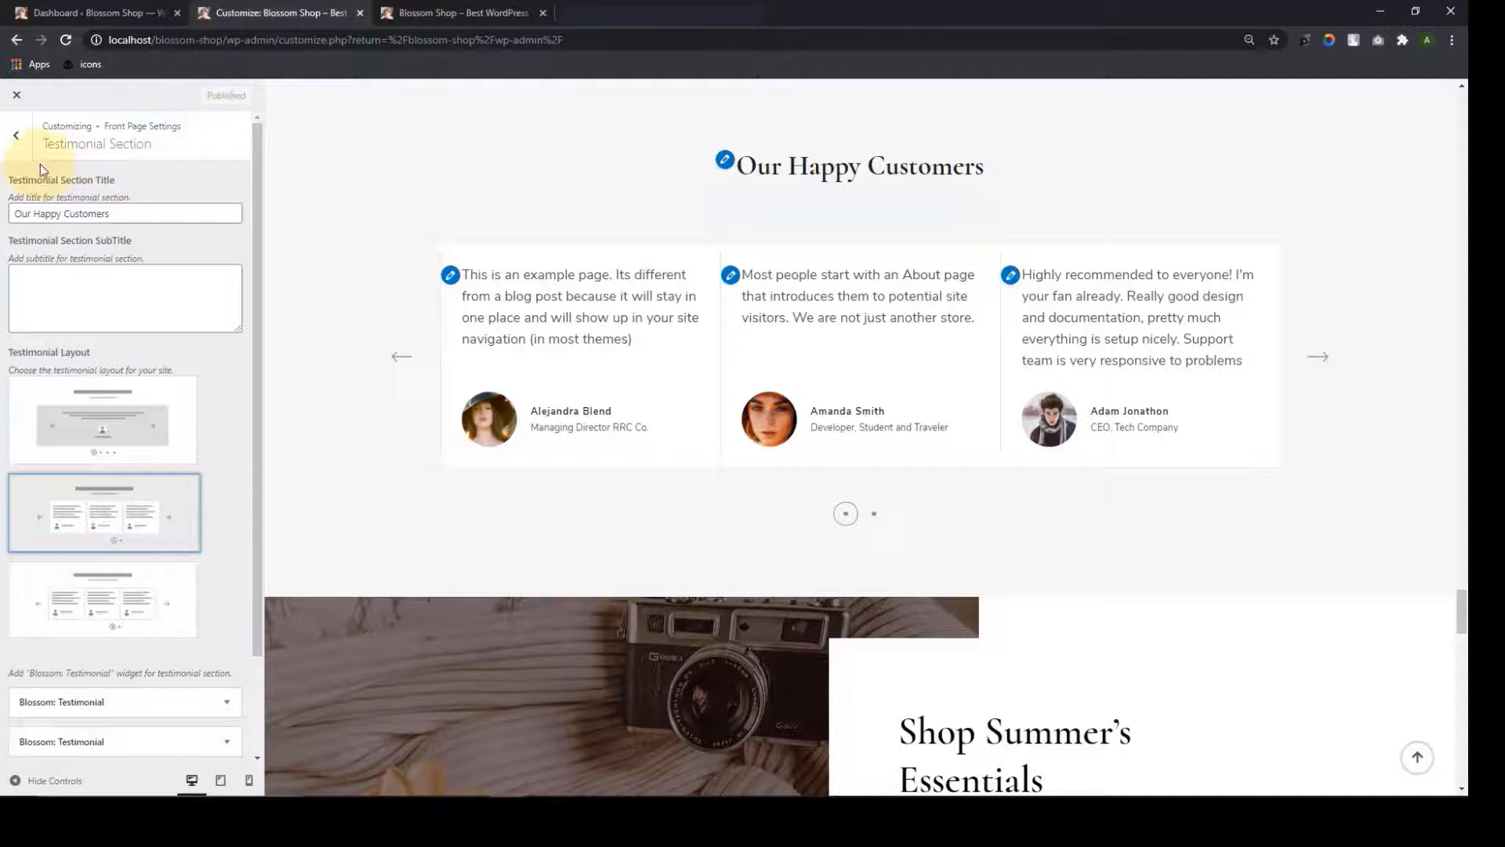
click(19, 151)
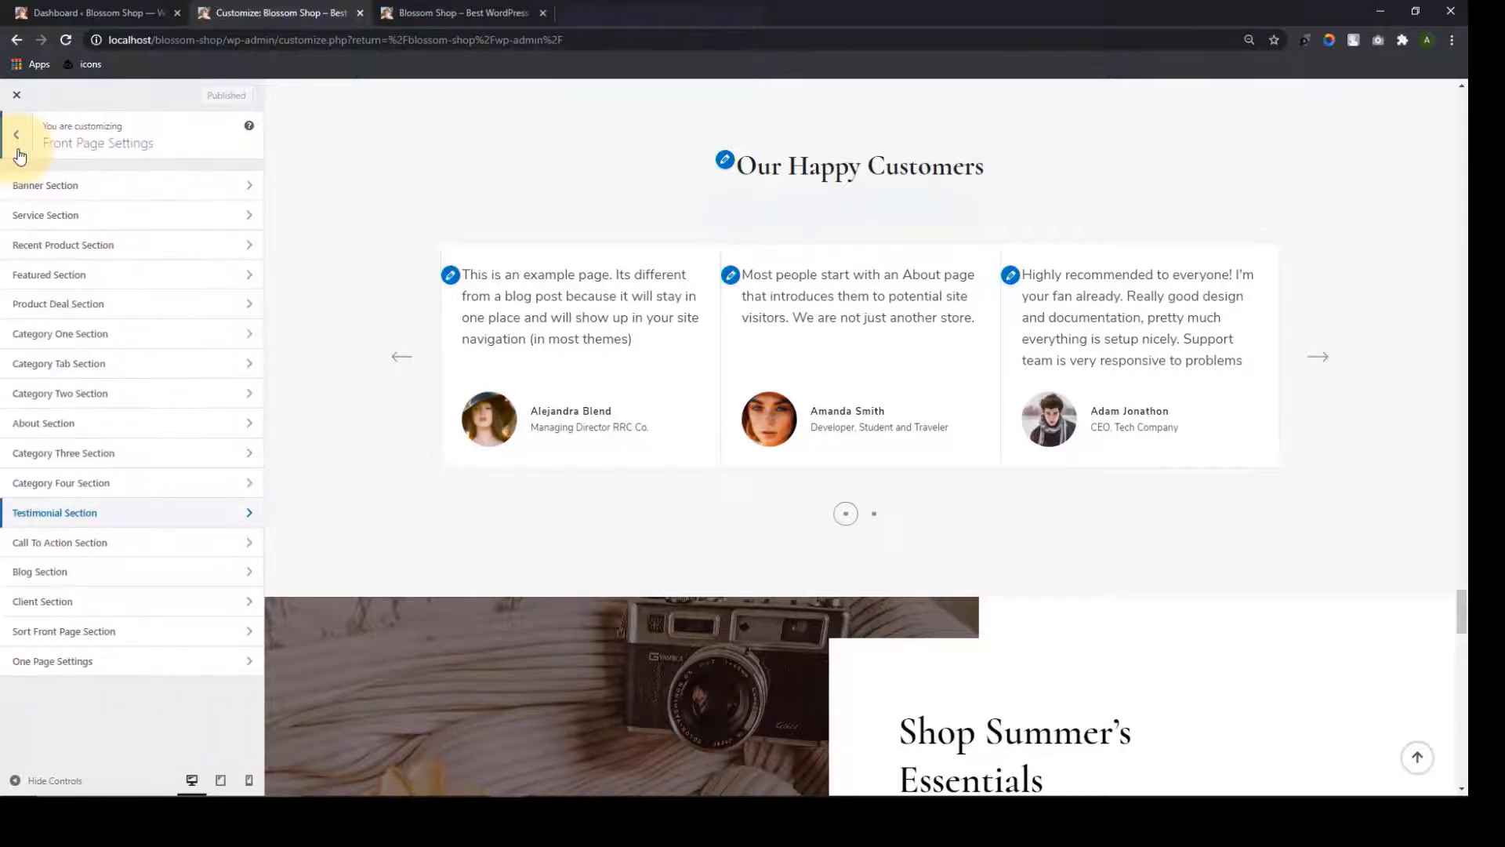
Preview the second and full-width call to action layouts, then restore the original layout
click(120, 544)
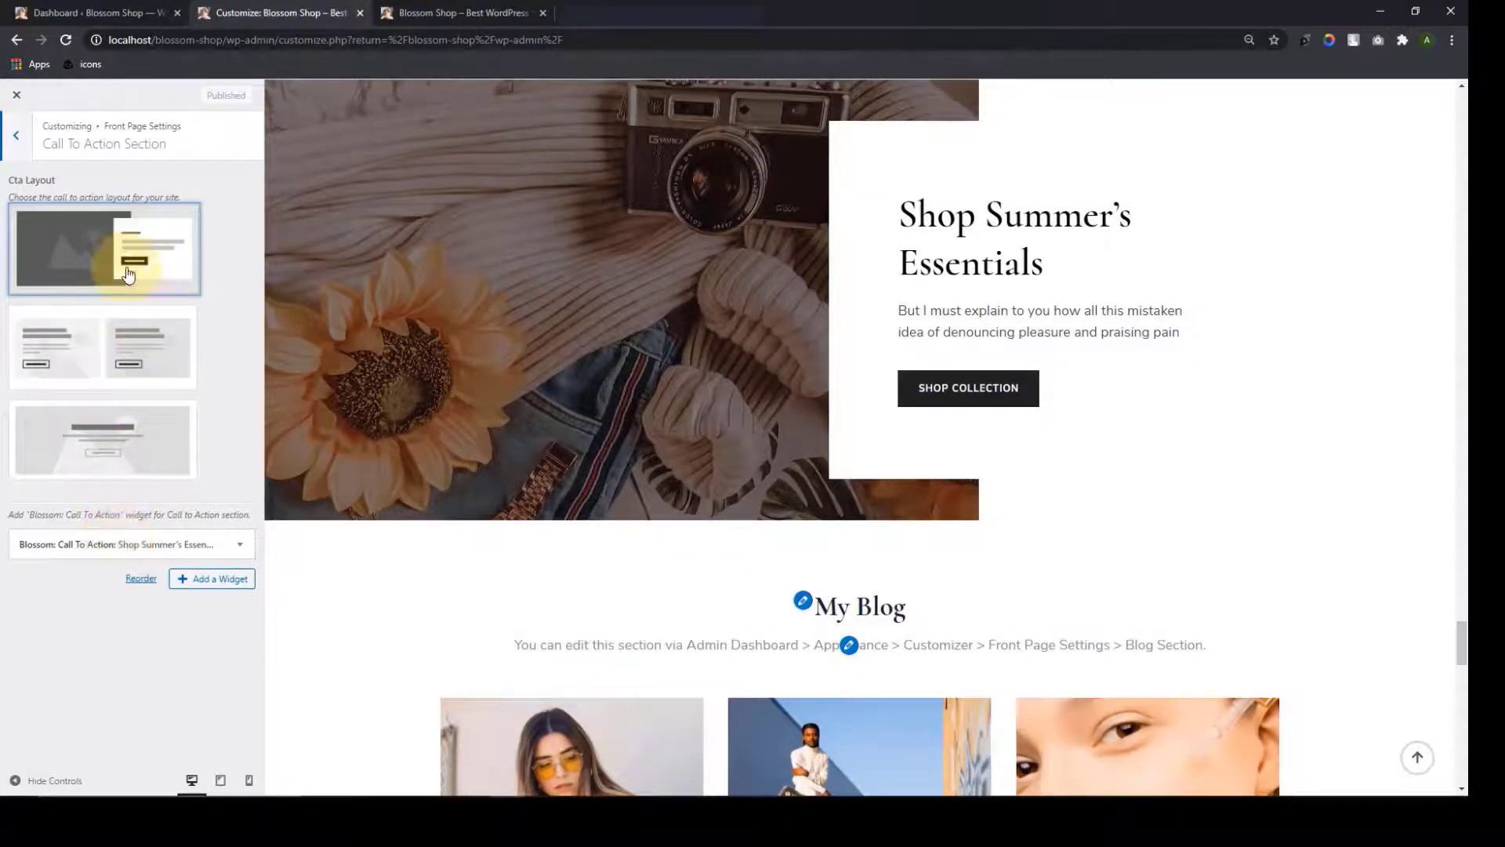
click(117, 383)
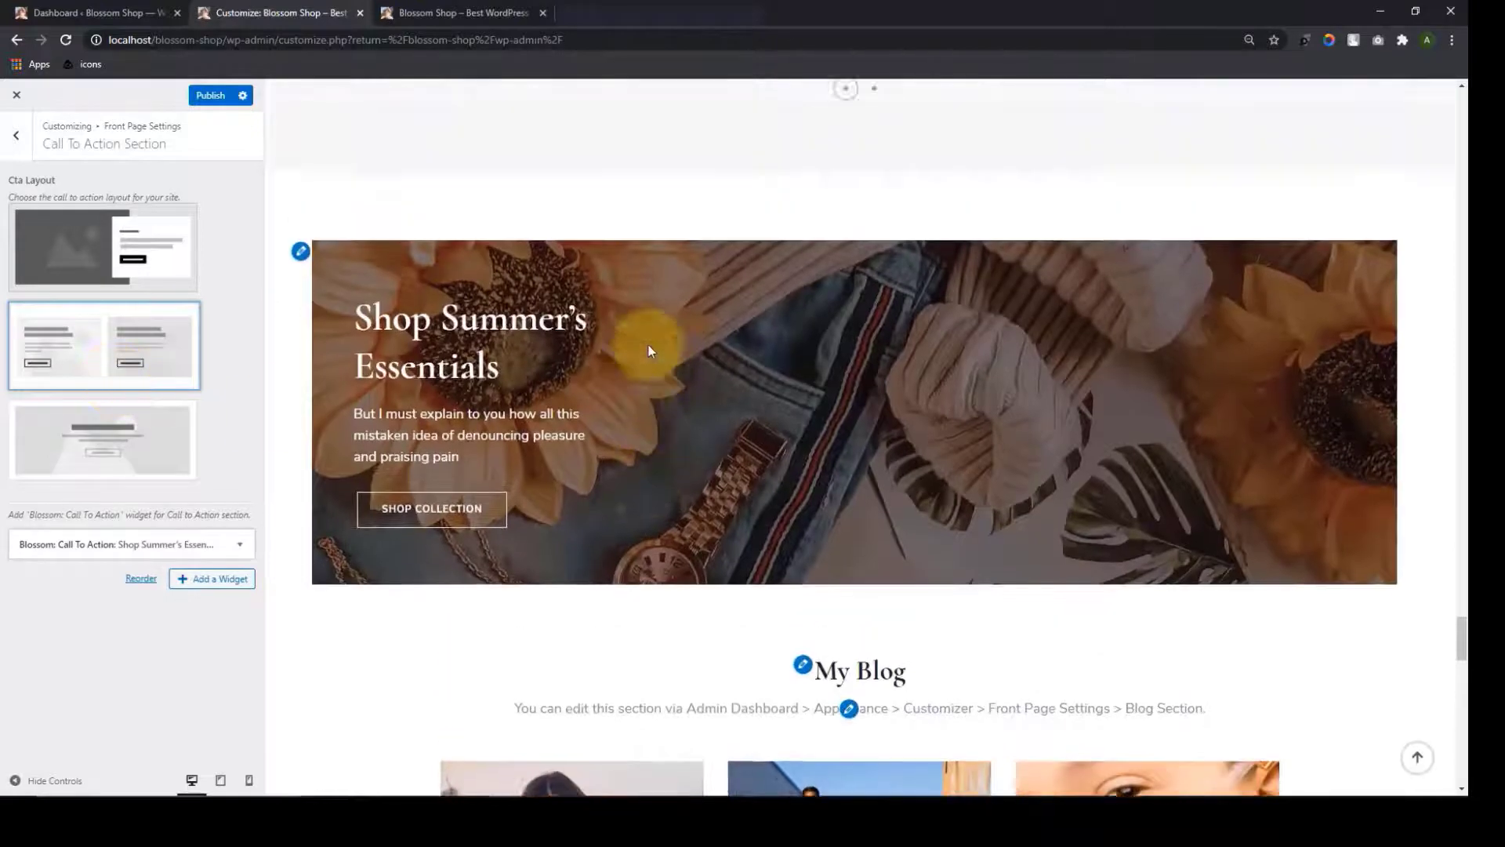
click(86, 457)
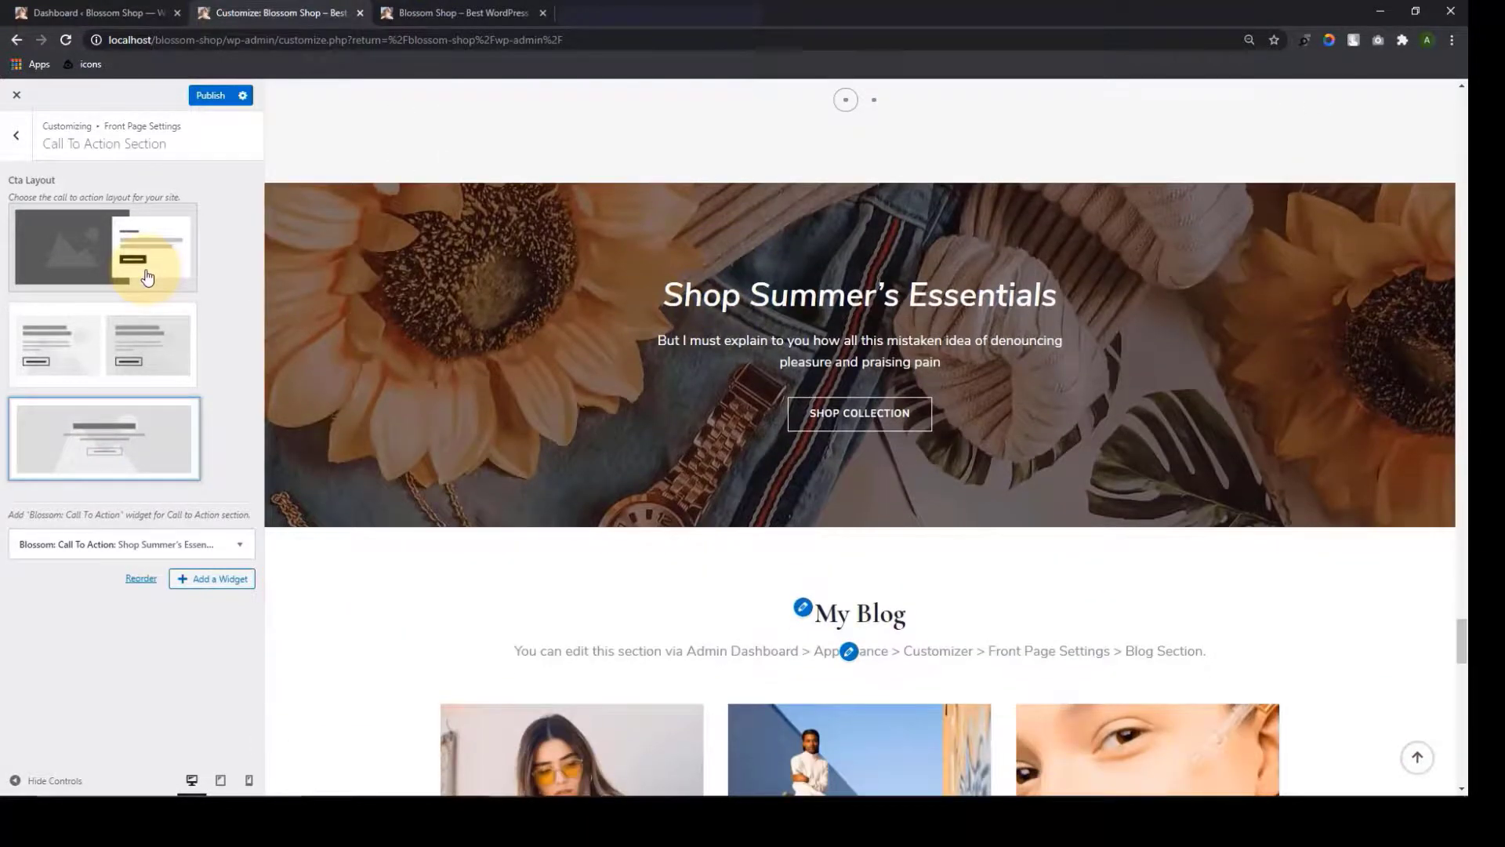
click(147, 276)
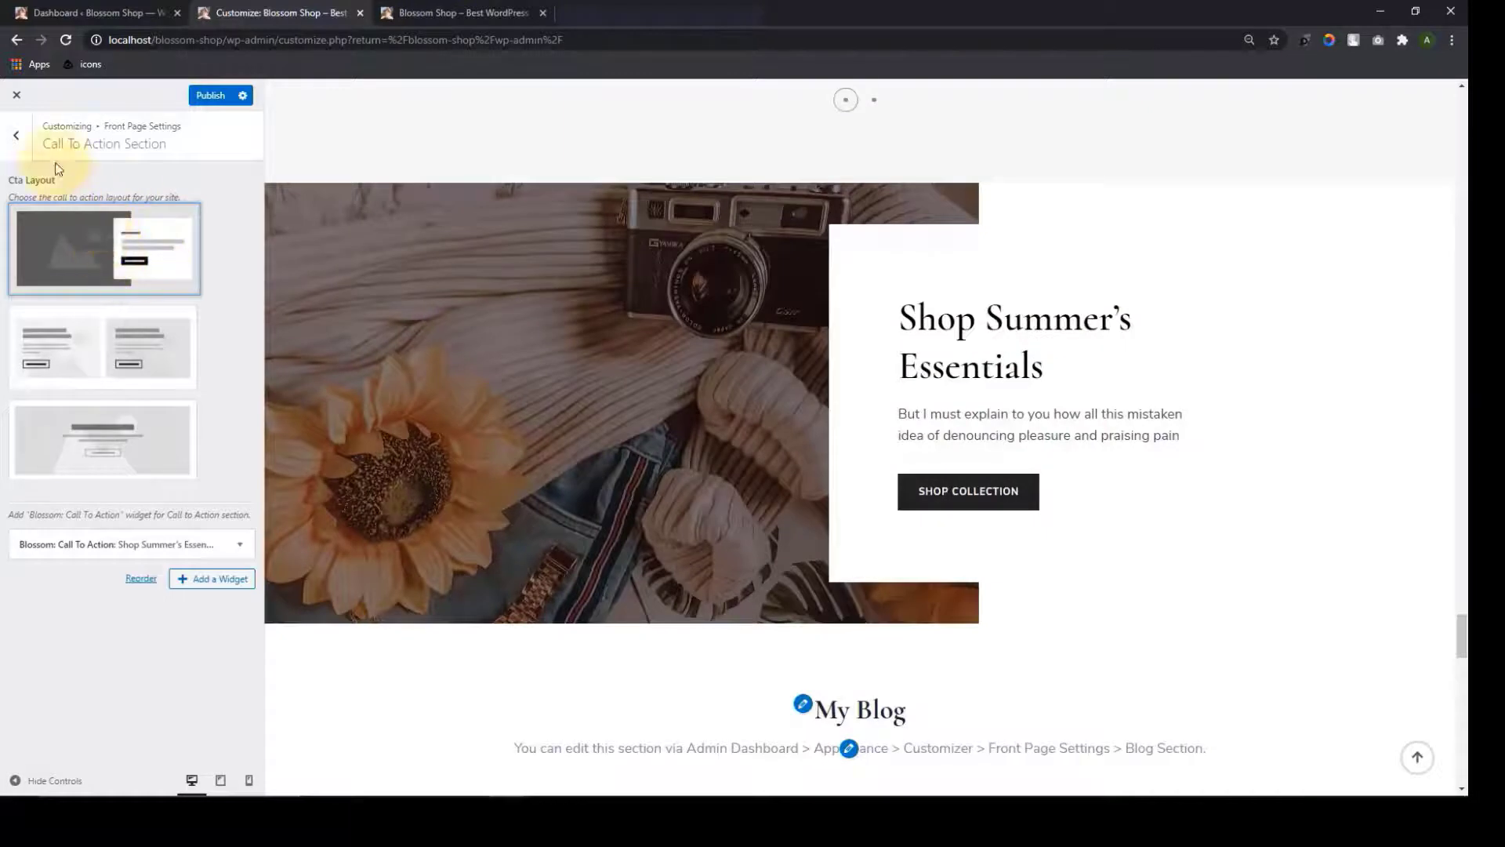
click(20, 133)
Remove the blog description text and publish the change
click(163, 564)
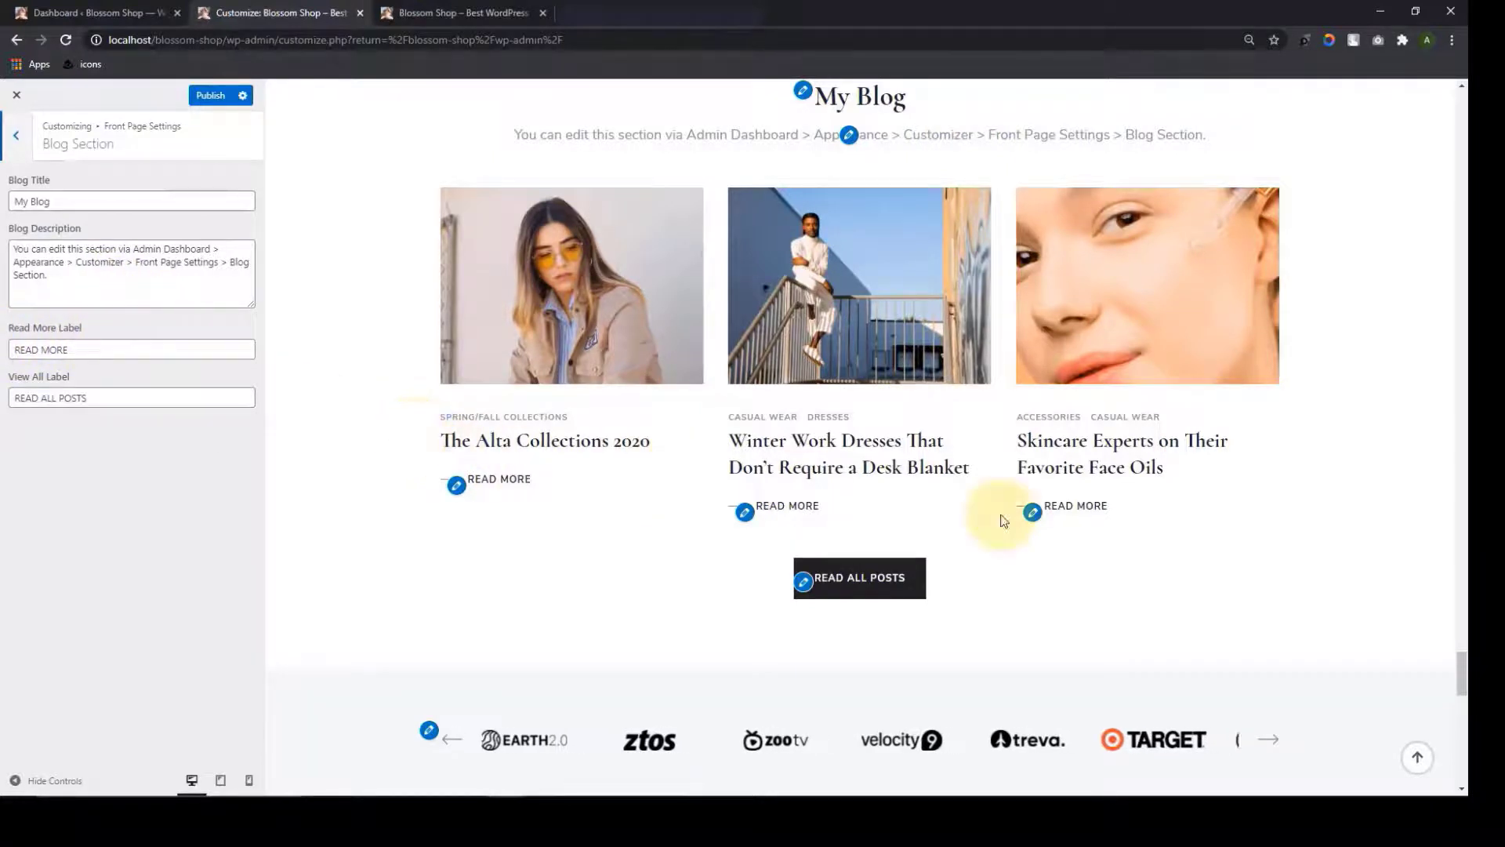
drag(83, 298, 17, 252)
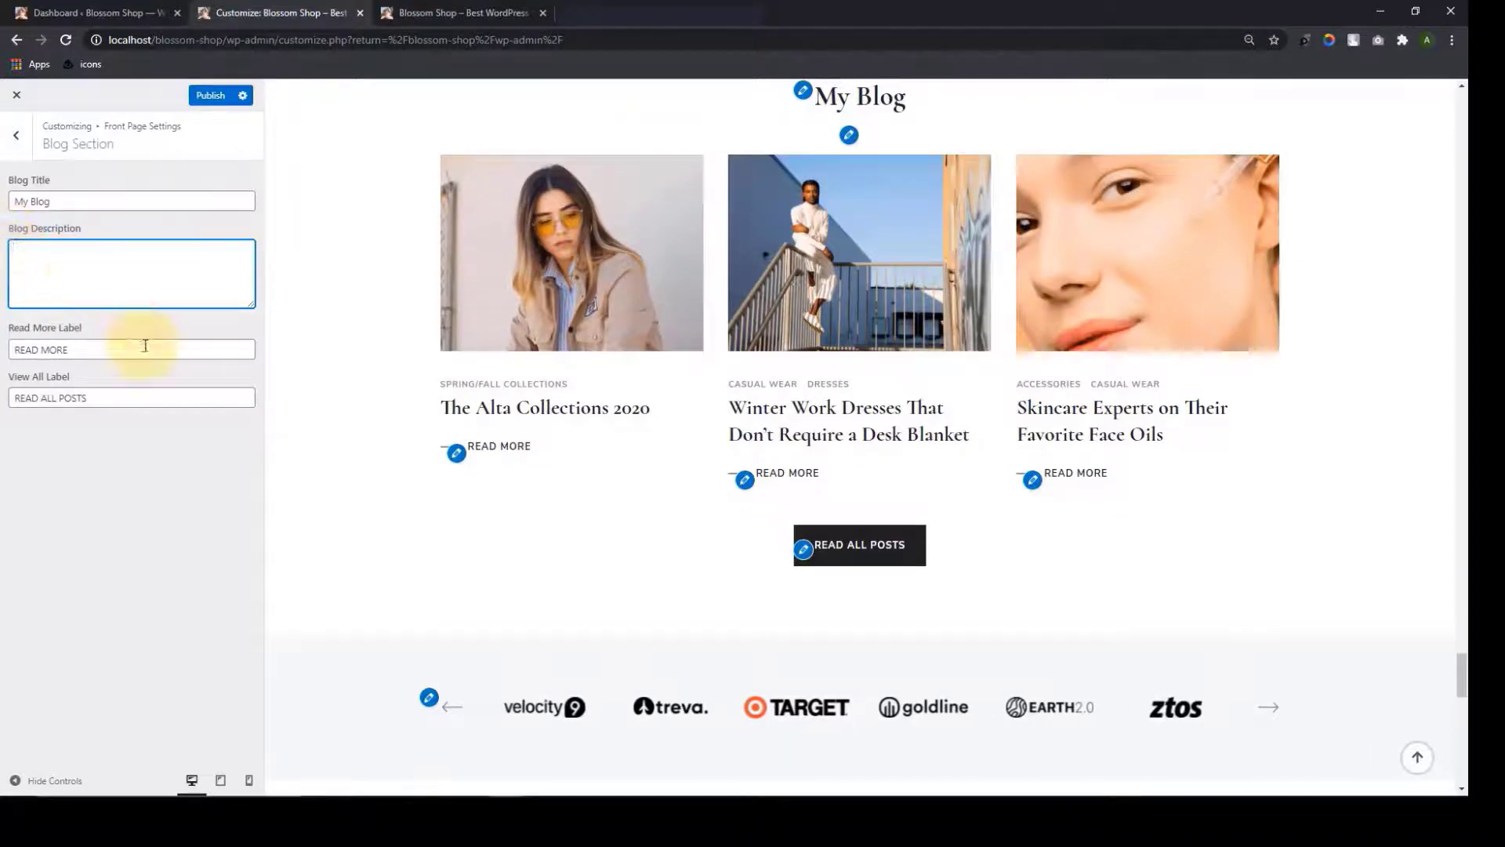
click(210, 95)
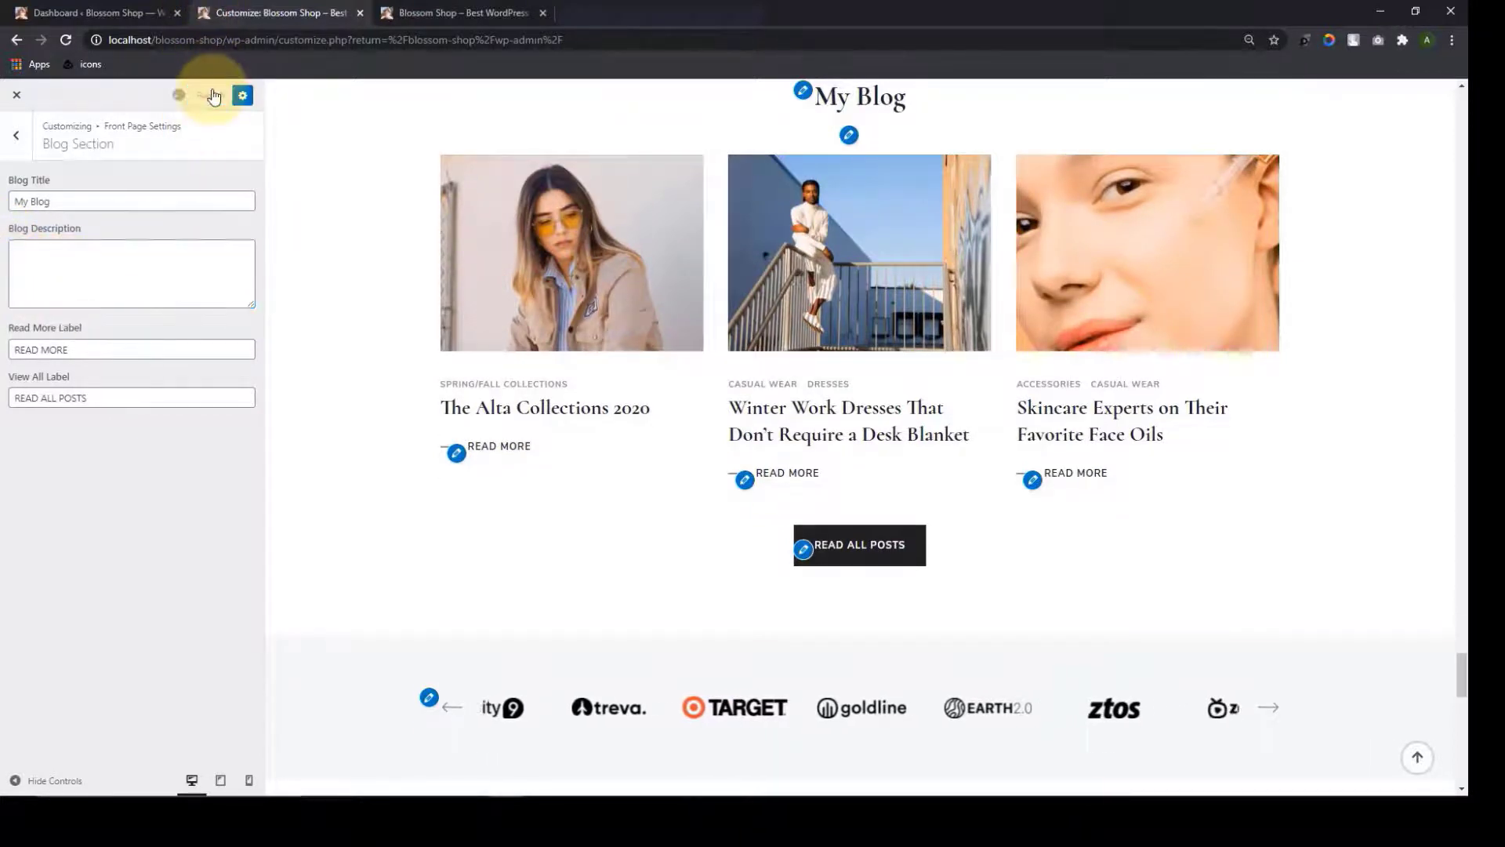
click(17, 136)
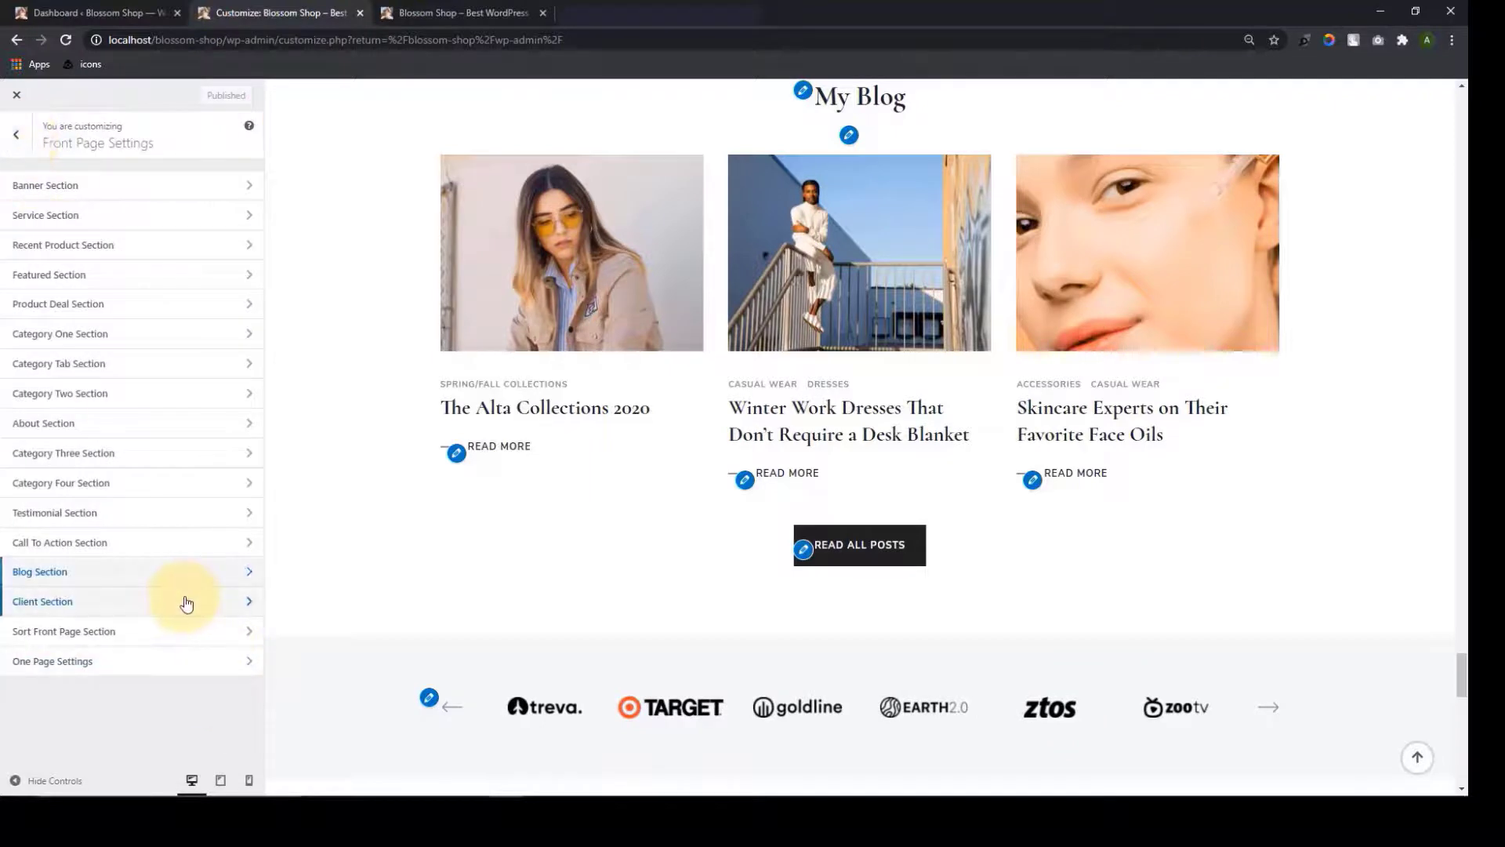
Look over the Client Section settings, then open the front page section ordering
click(185, 601)
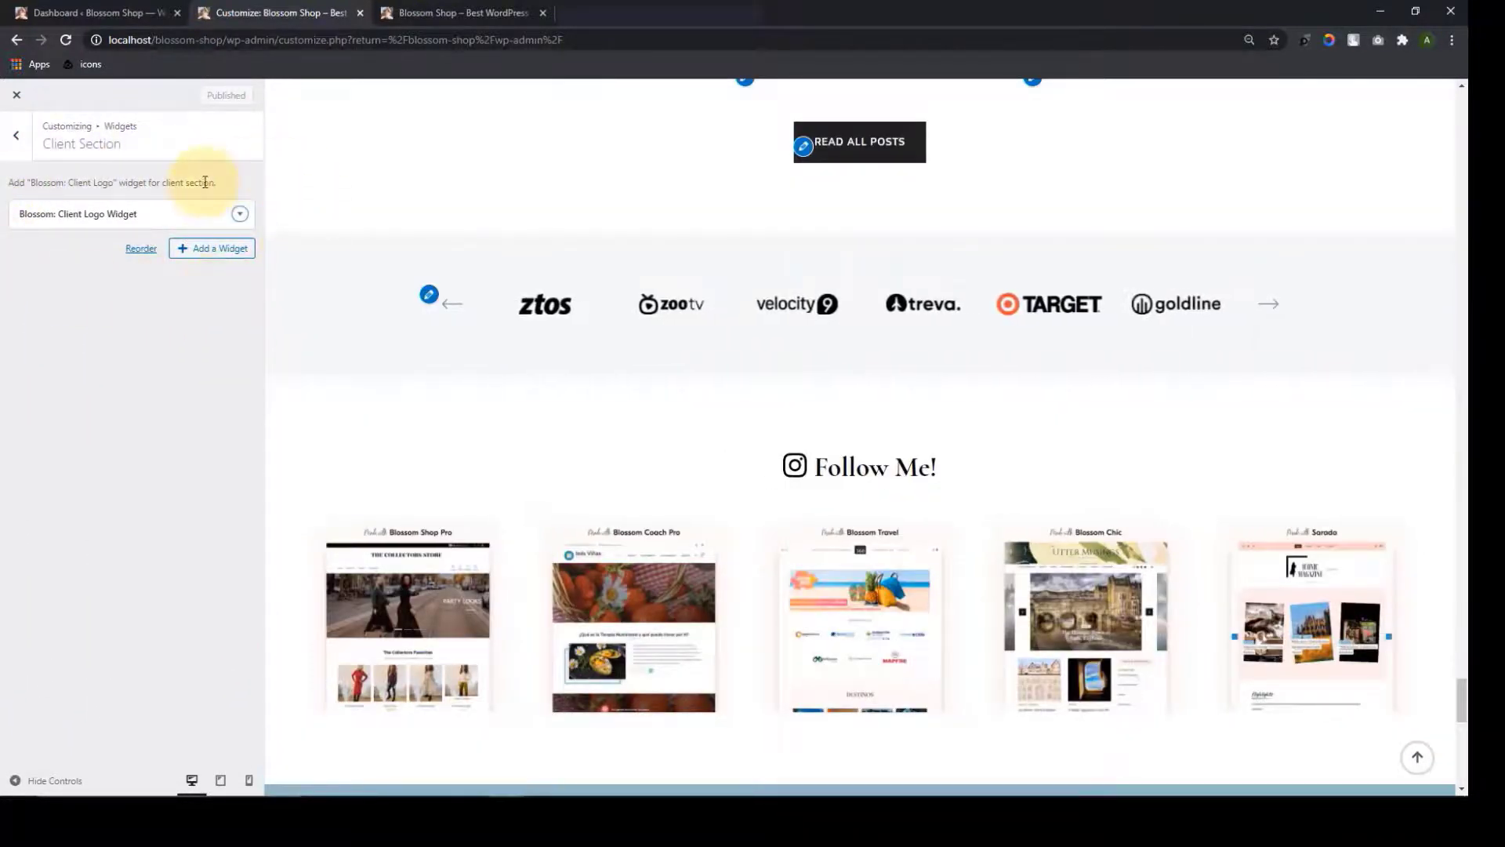
click(16, 135)
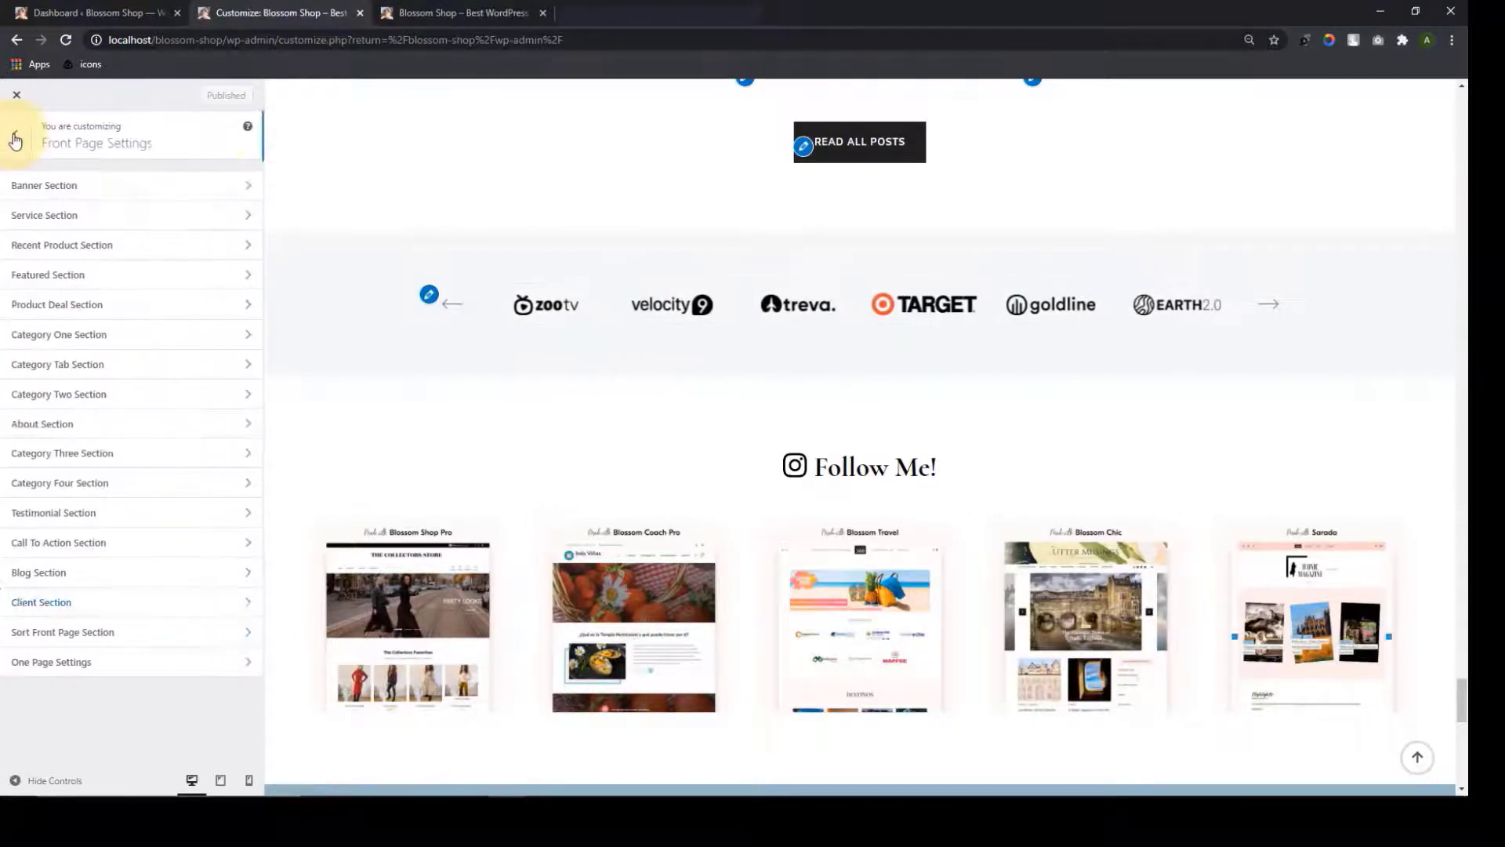
click(124, 641)
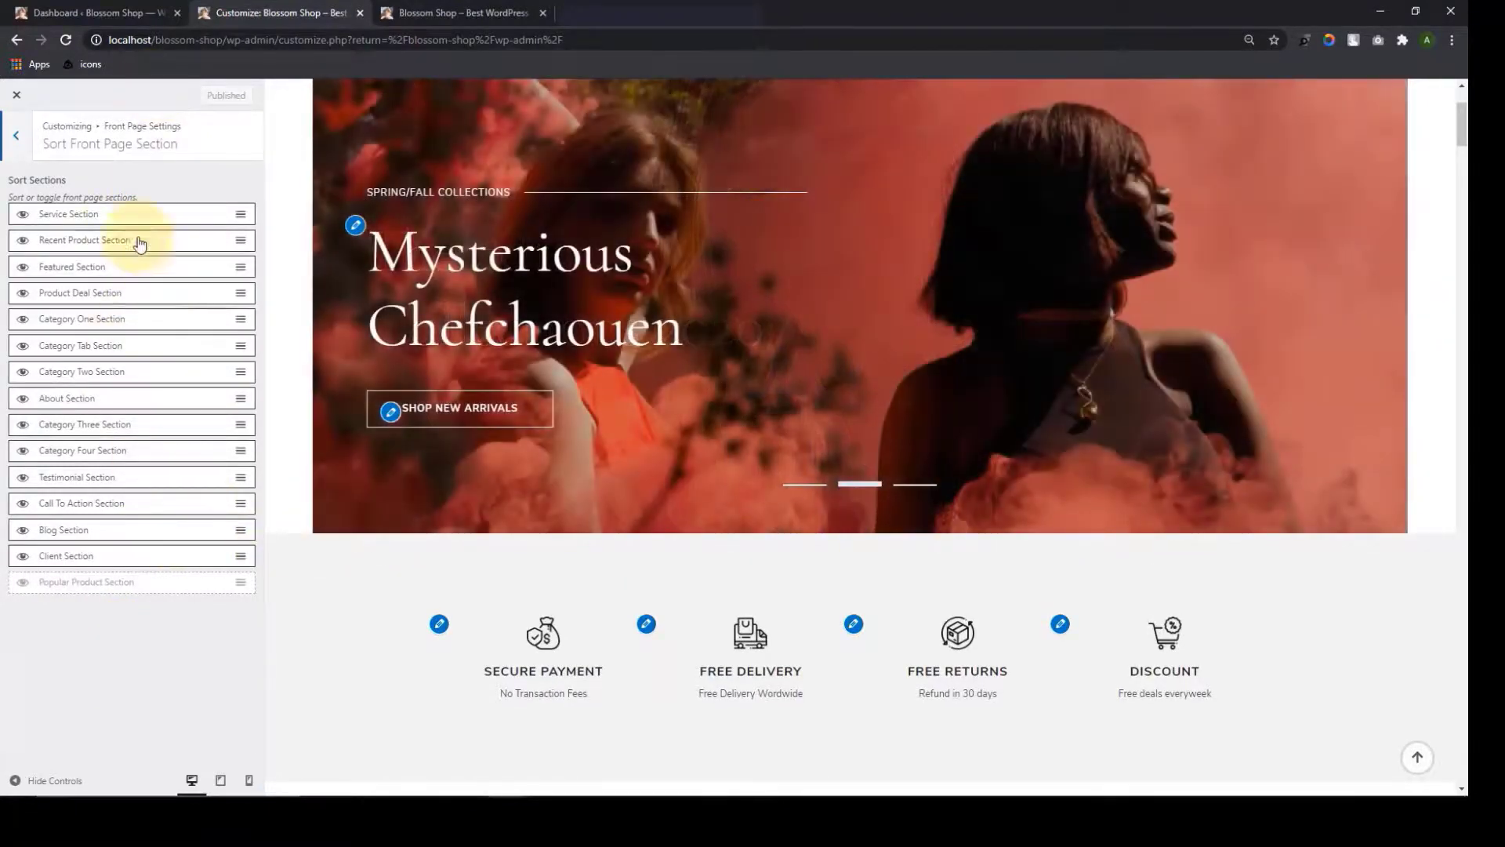
Move Product Deal Section up after Featured and enable the Popular Product Section
scroll(436, 511, down, 10)
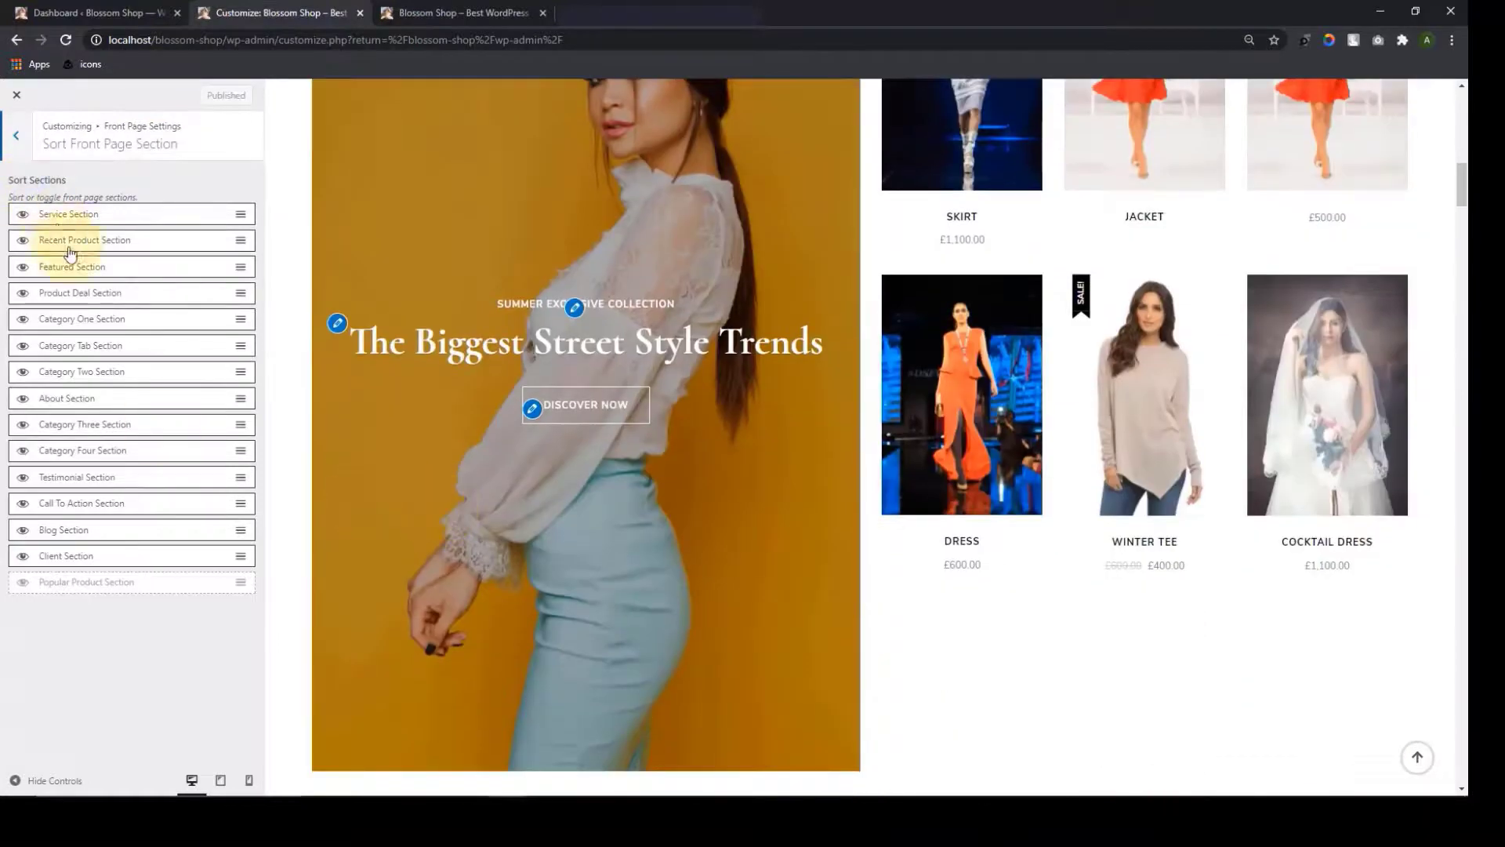
mouse_move(66, 304)
mouse_down()
mouse_move(60, 213)
mouse_move(66, 291)
mouse_up()
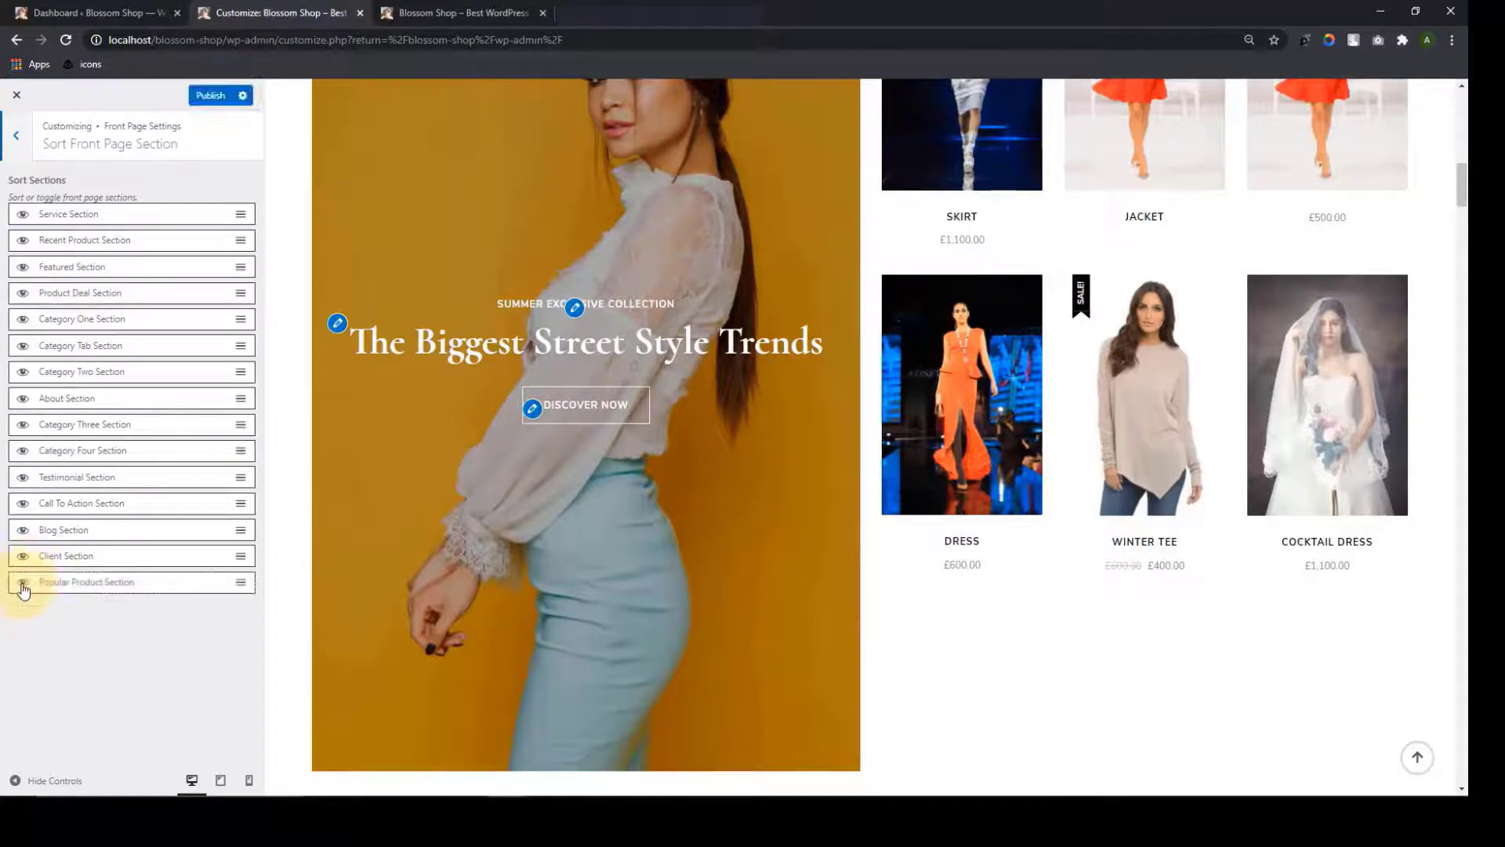
click(24, 586)
scroll(394, 559, up, 3)
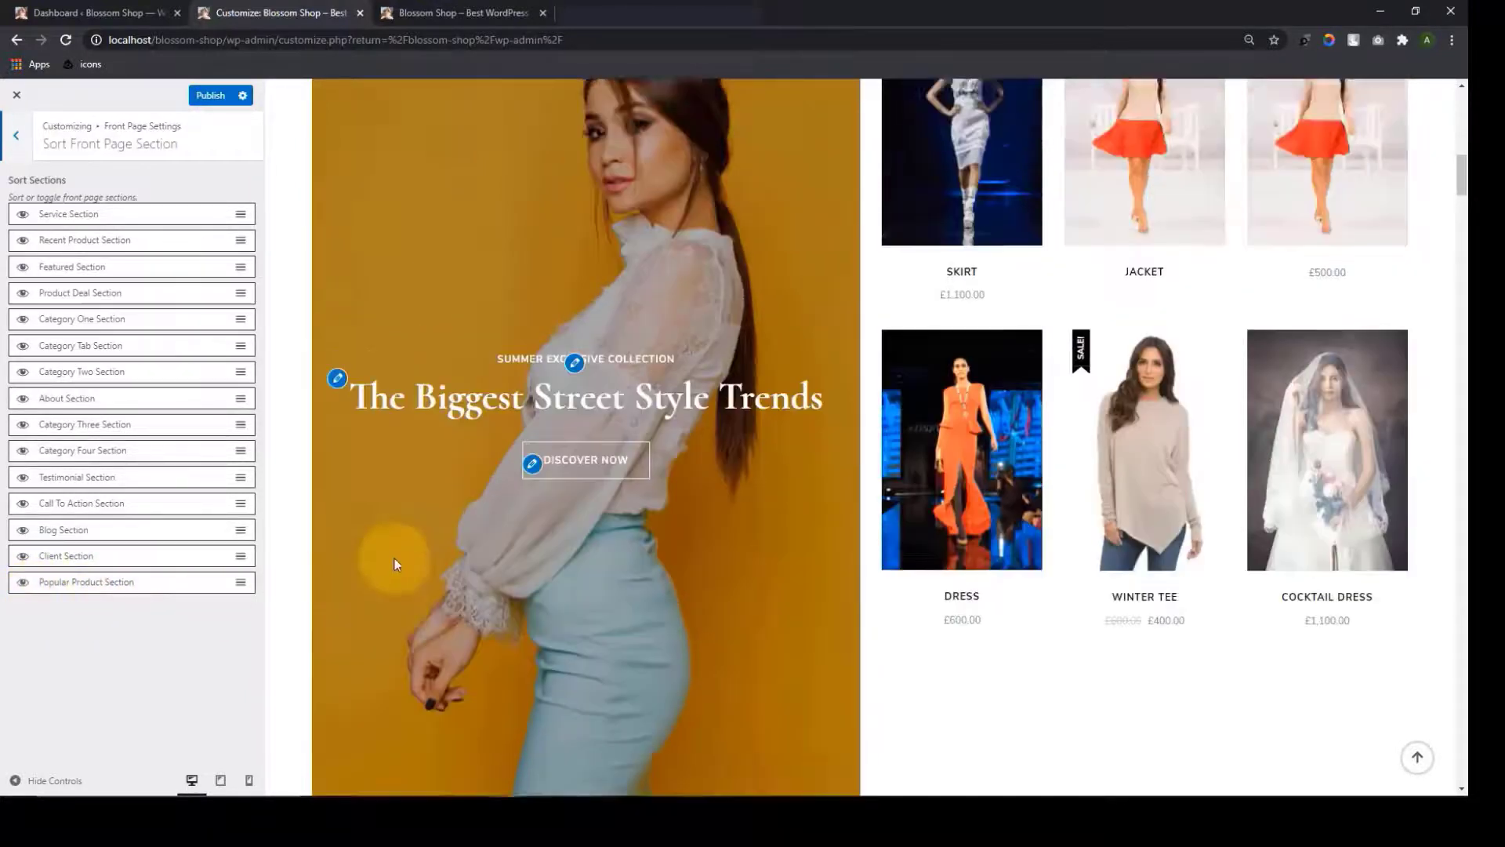
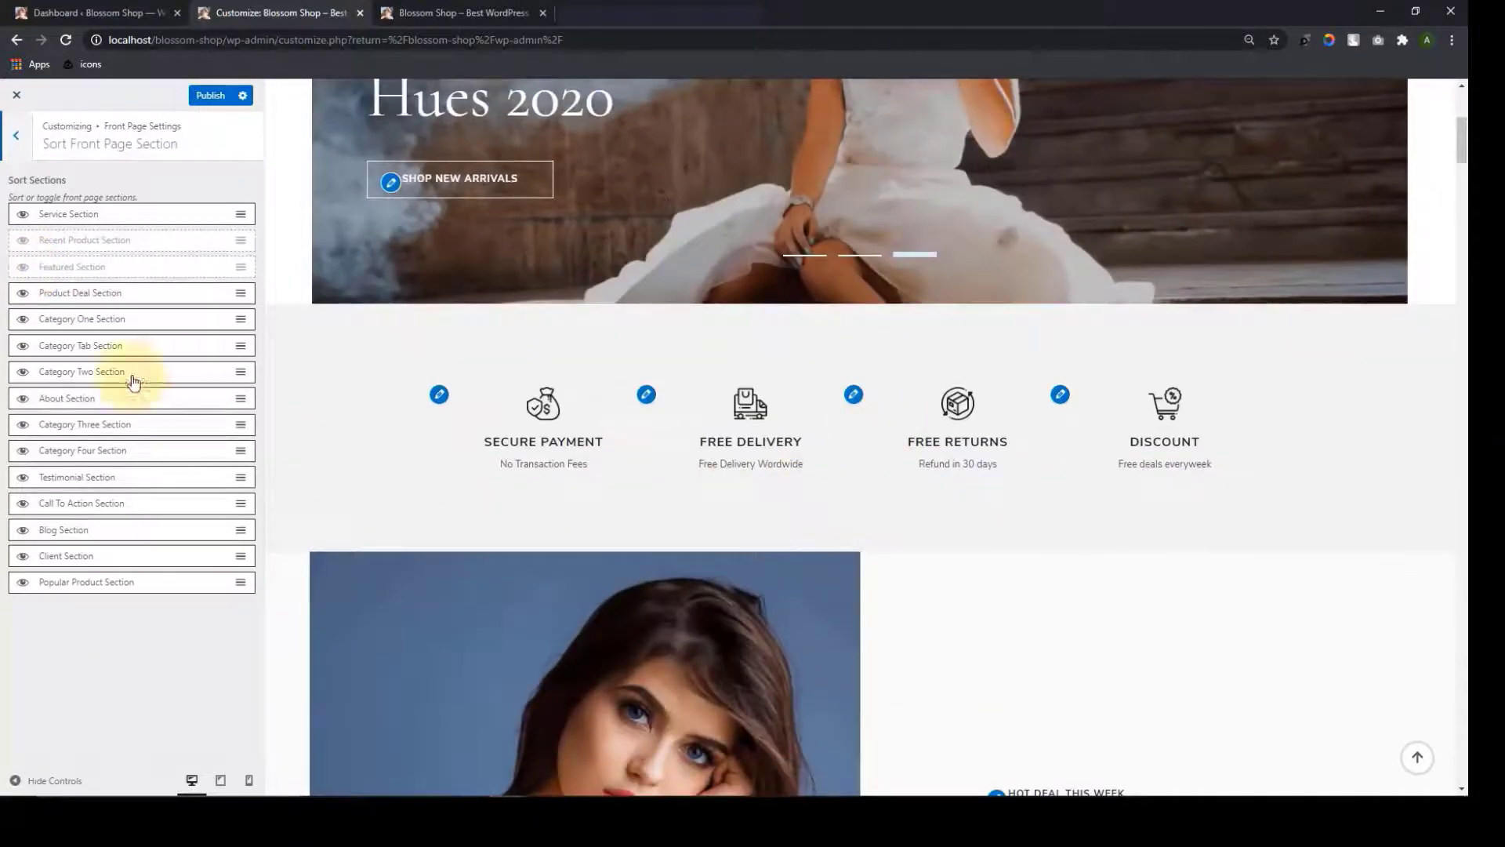
Unhide the Recent Product and Featured sections in the front page section list
click(22, 268)
click(25, 242)
scroll(519, 576, down, 13)
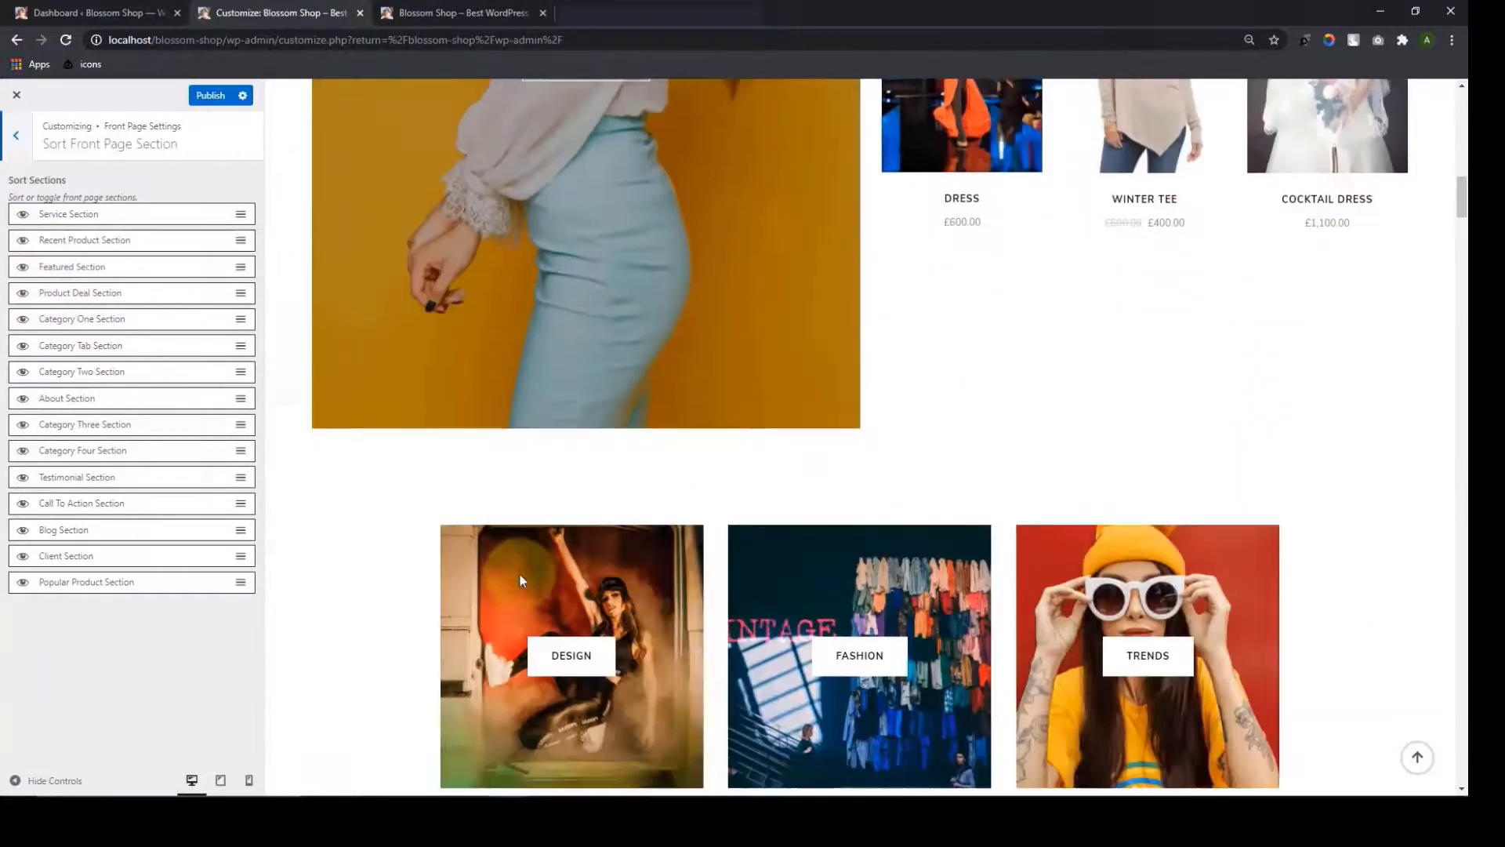
scroll(519, 580, down, 10)
scroll(520, 575, down, 3)
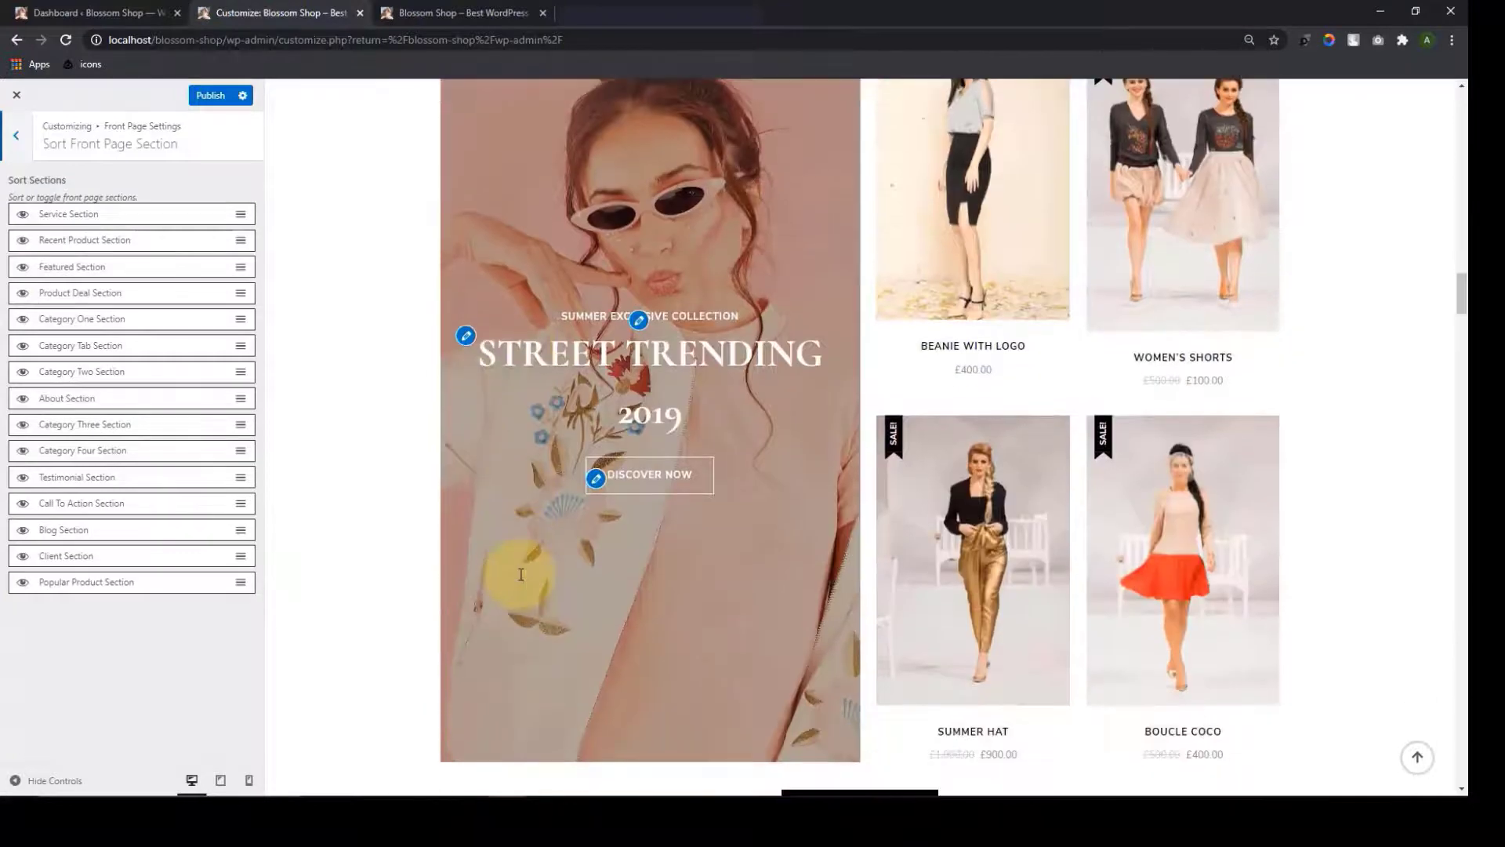
scroll(521, 574, down, 8)
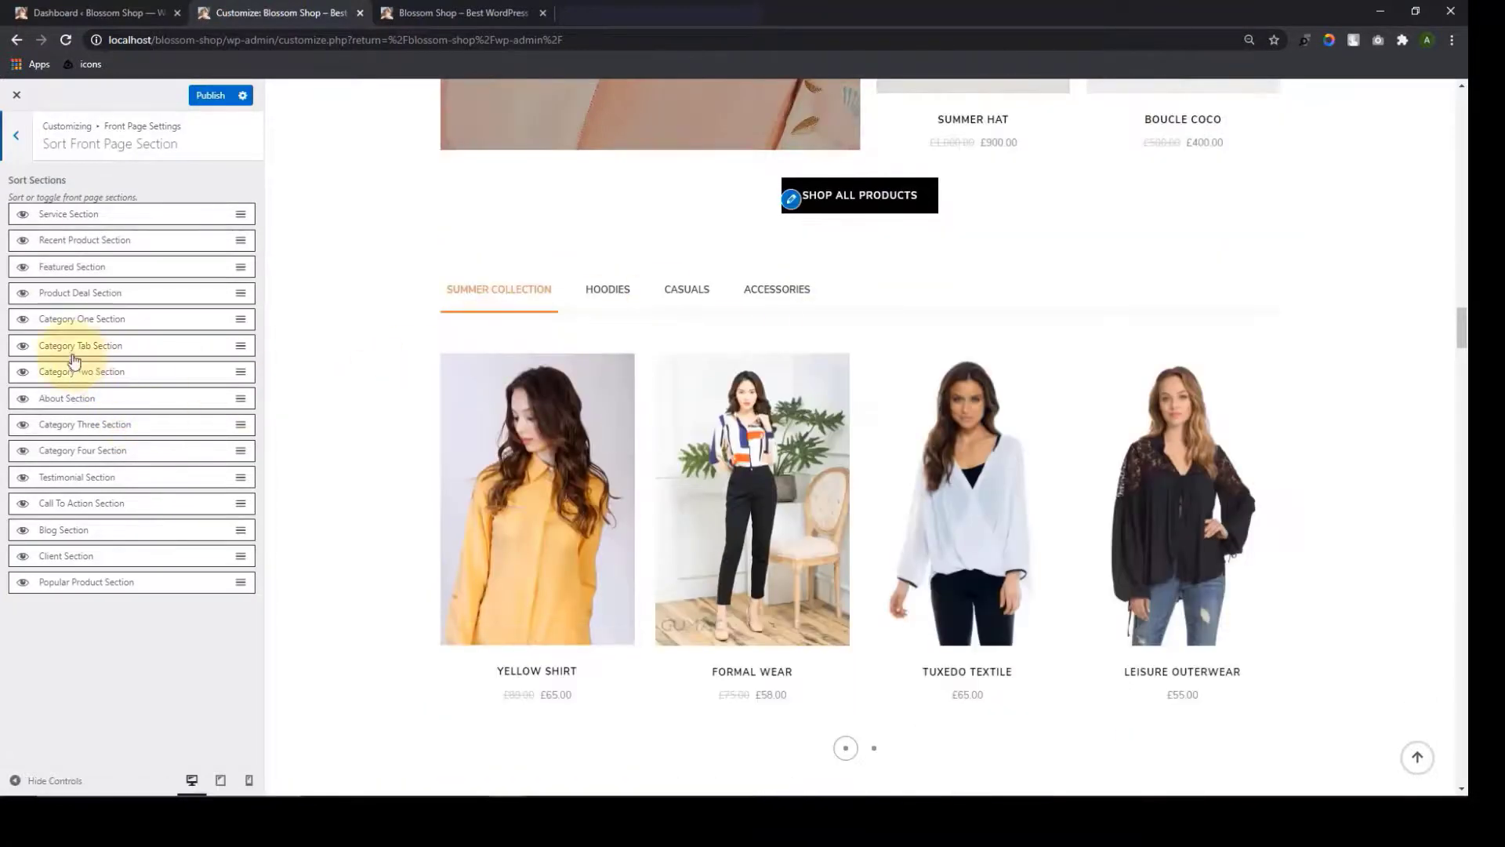
Try moving Category Tab Section higher, return it below Category One, and publish
drag(75, 347, 67, 255)
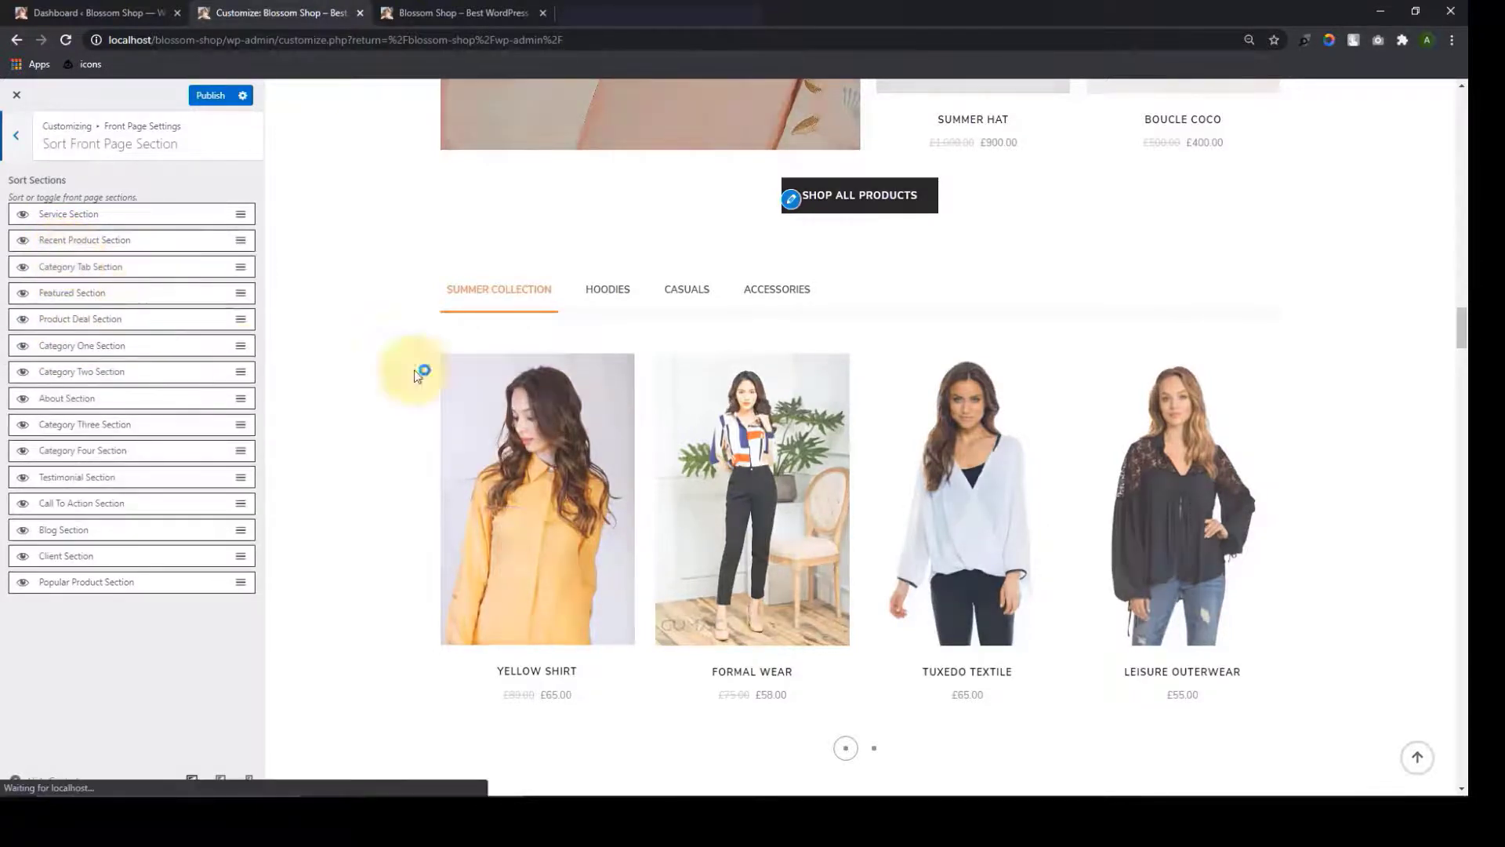
scroll(981, 430, down, 20)
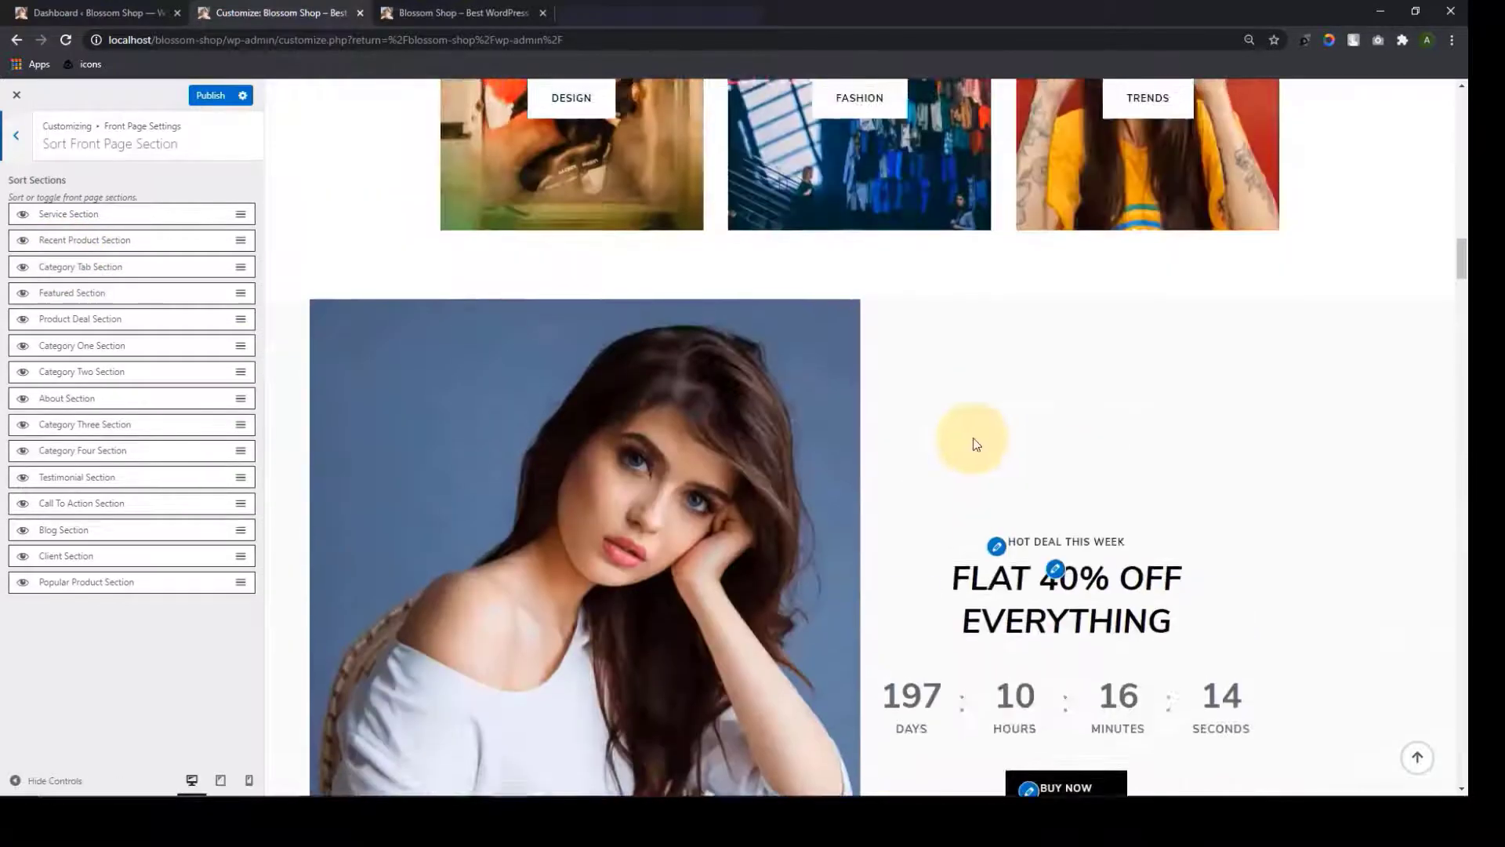
scroll(940, 407, up, 4)
scroll(944, 463, down, 12)
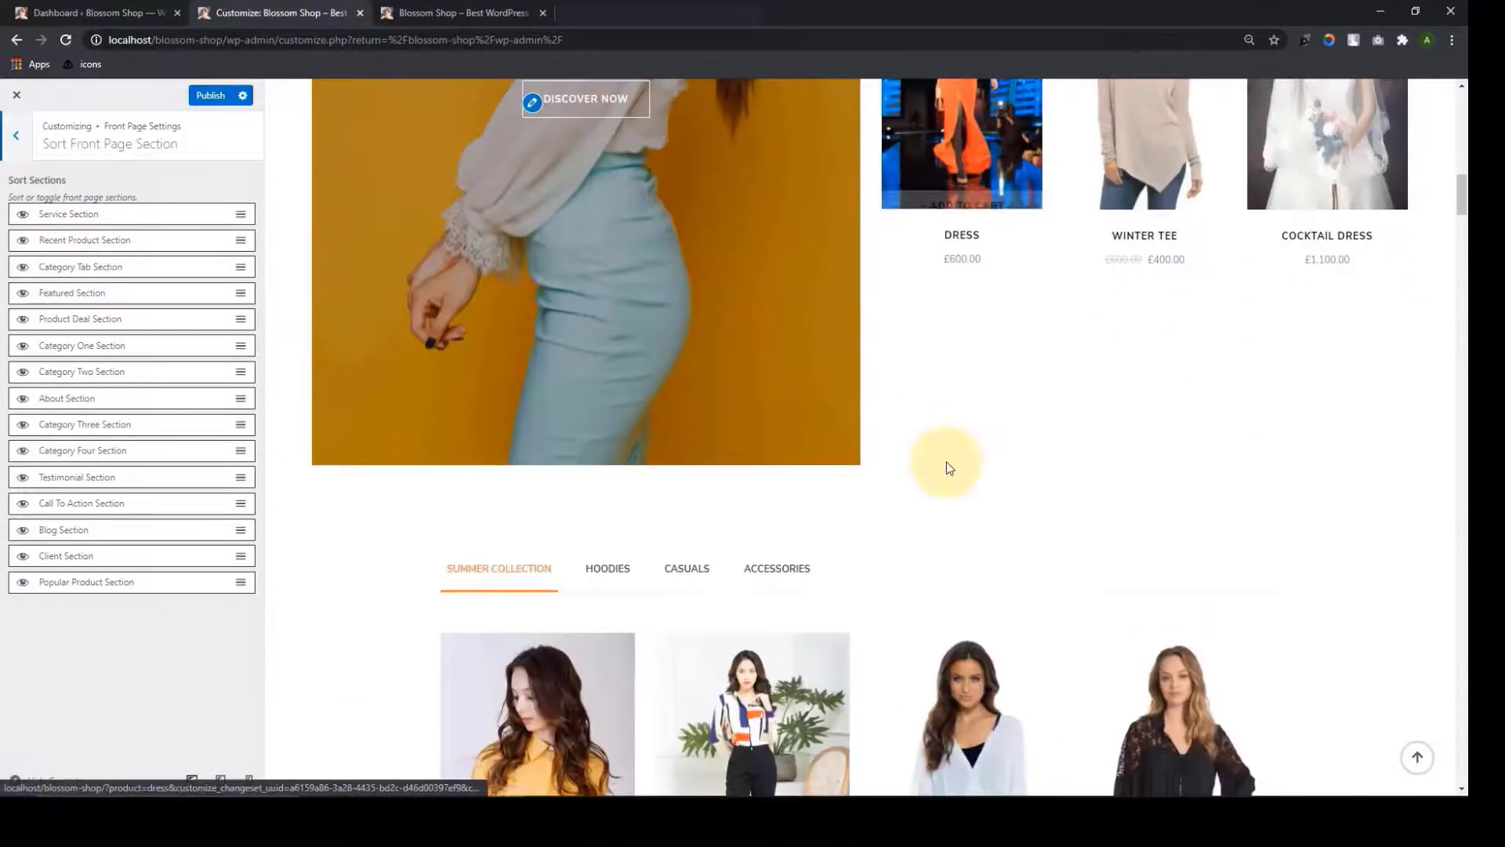
scroll(1129, 470, up, 5)
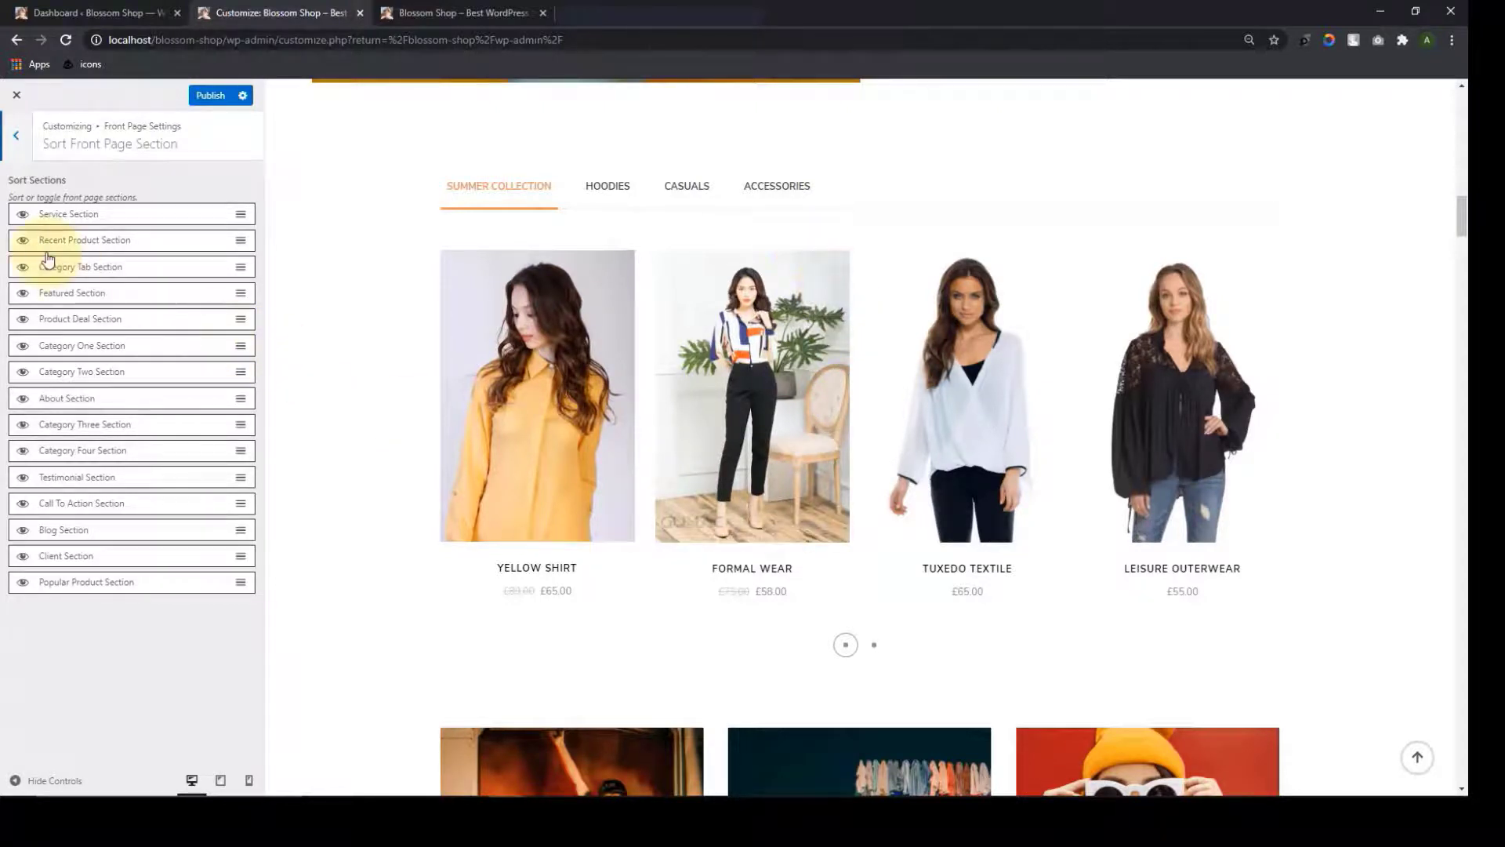
drag(67, 271, 73, 346)
click(207, 95)
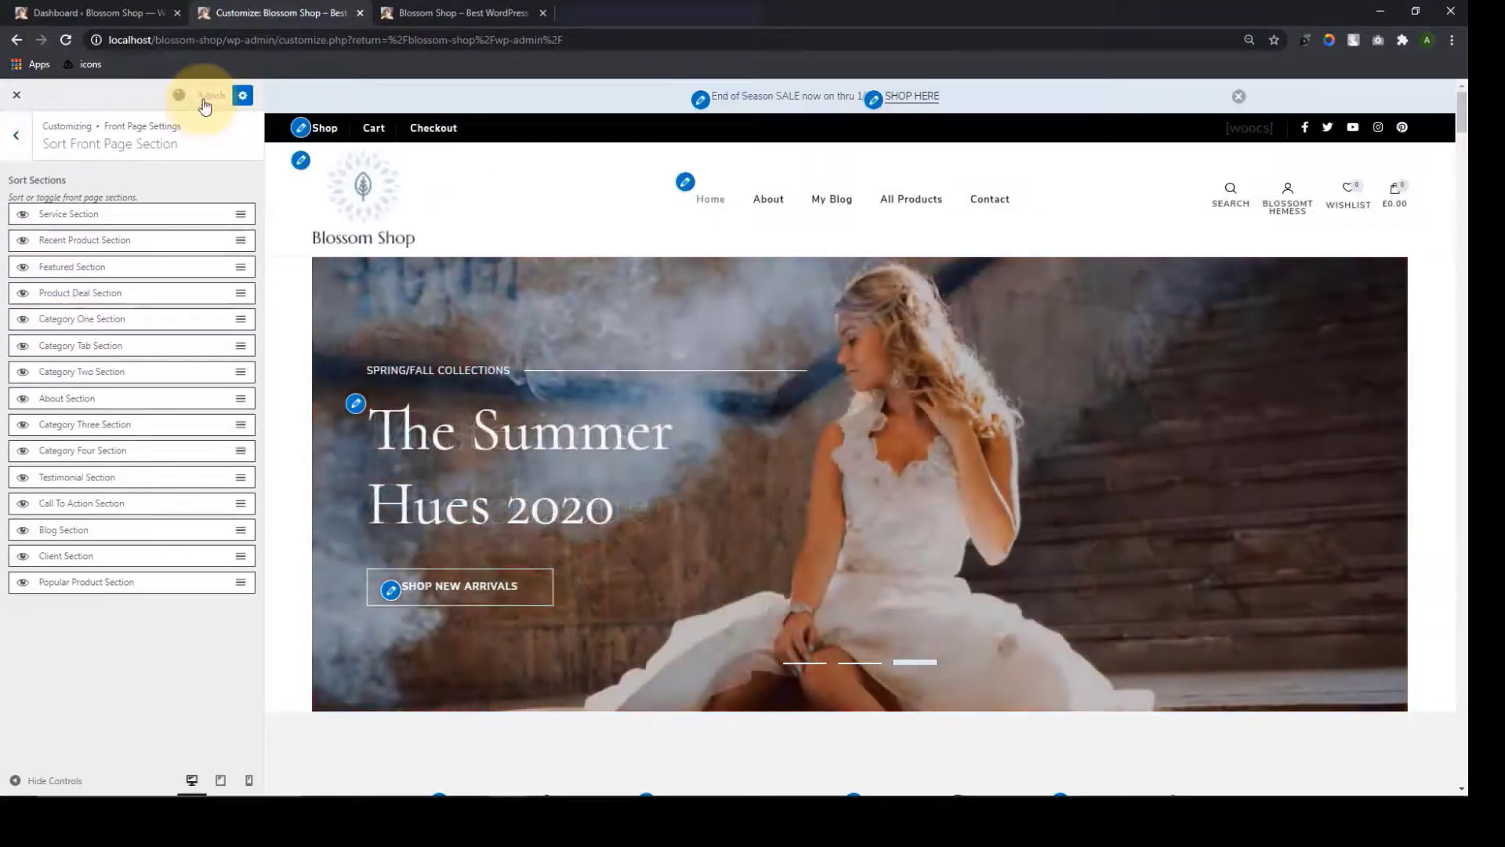
click(14, 143)
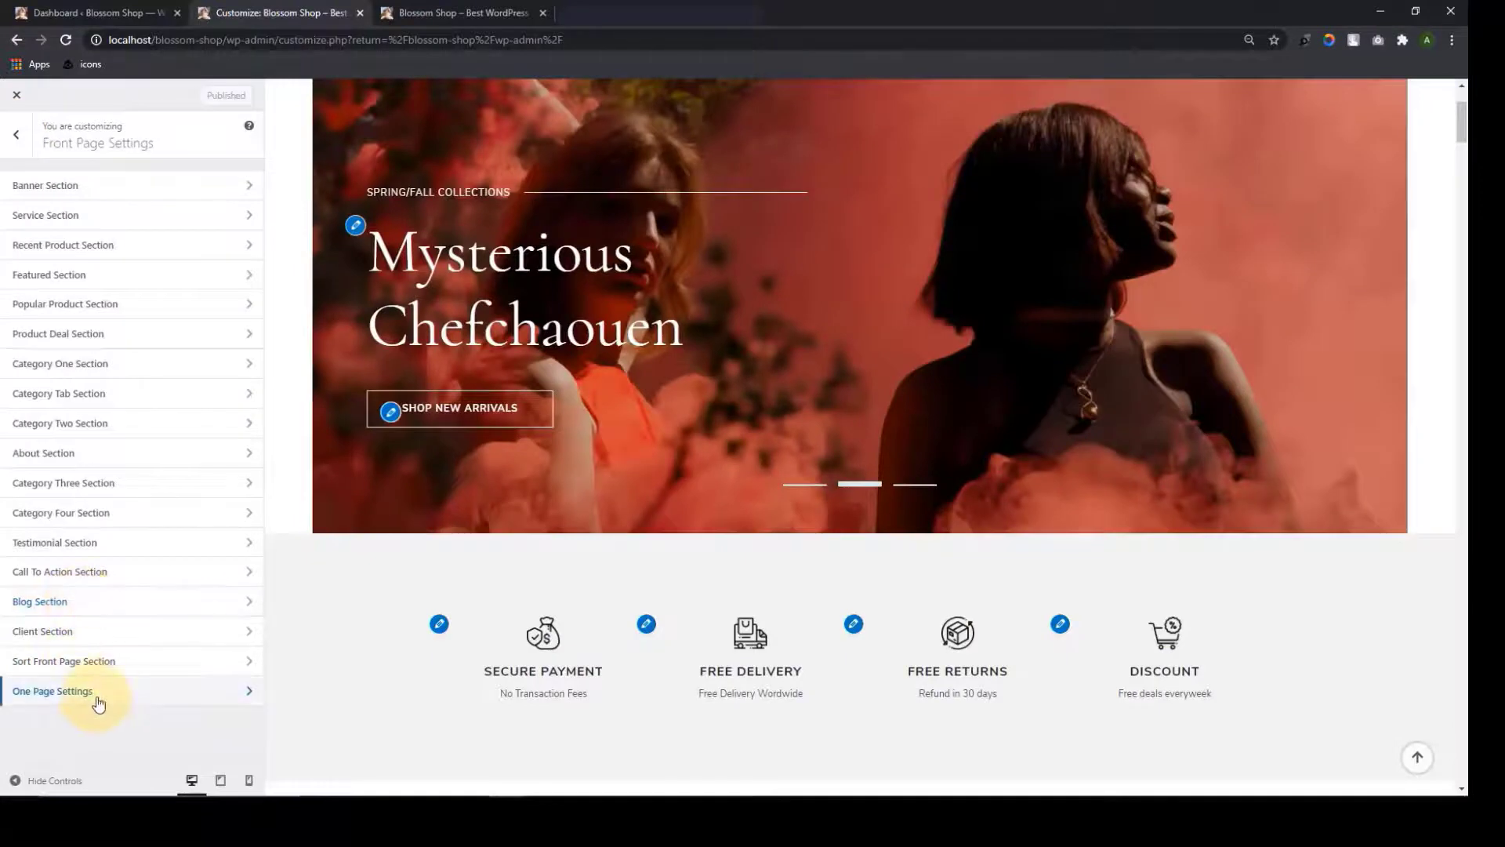
Turn on the one-page section menu for the home page
click(104, 695)
click(235, 177)
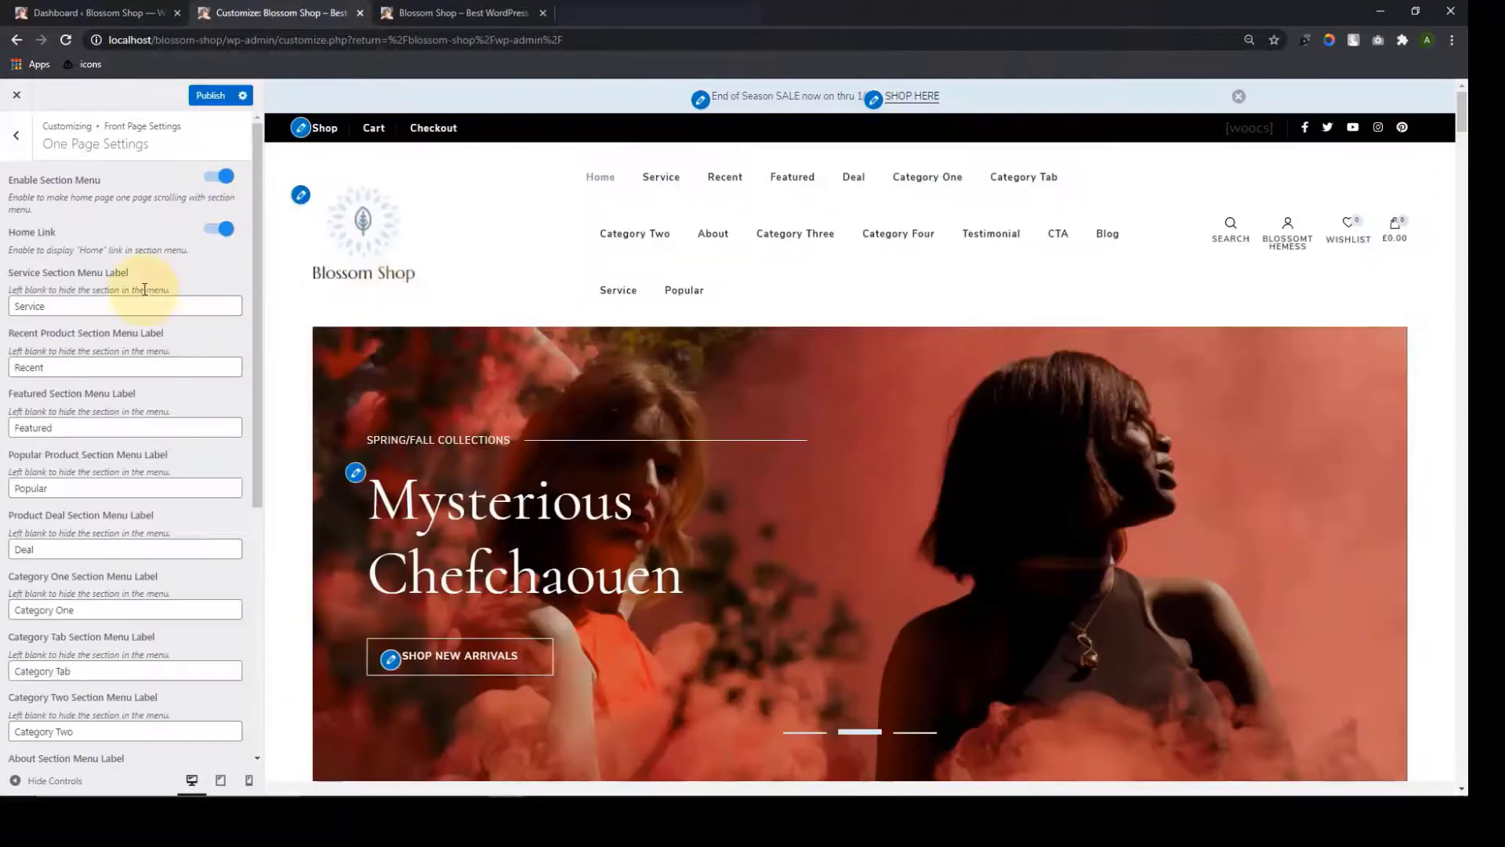
scroll(438, 422, down, 15)
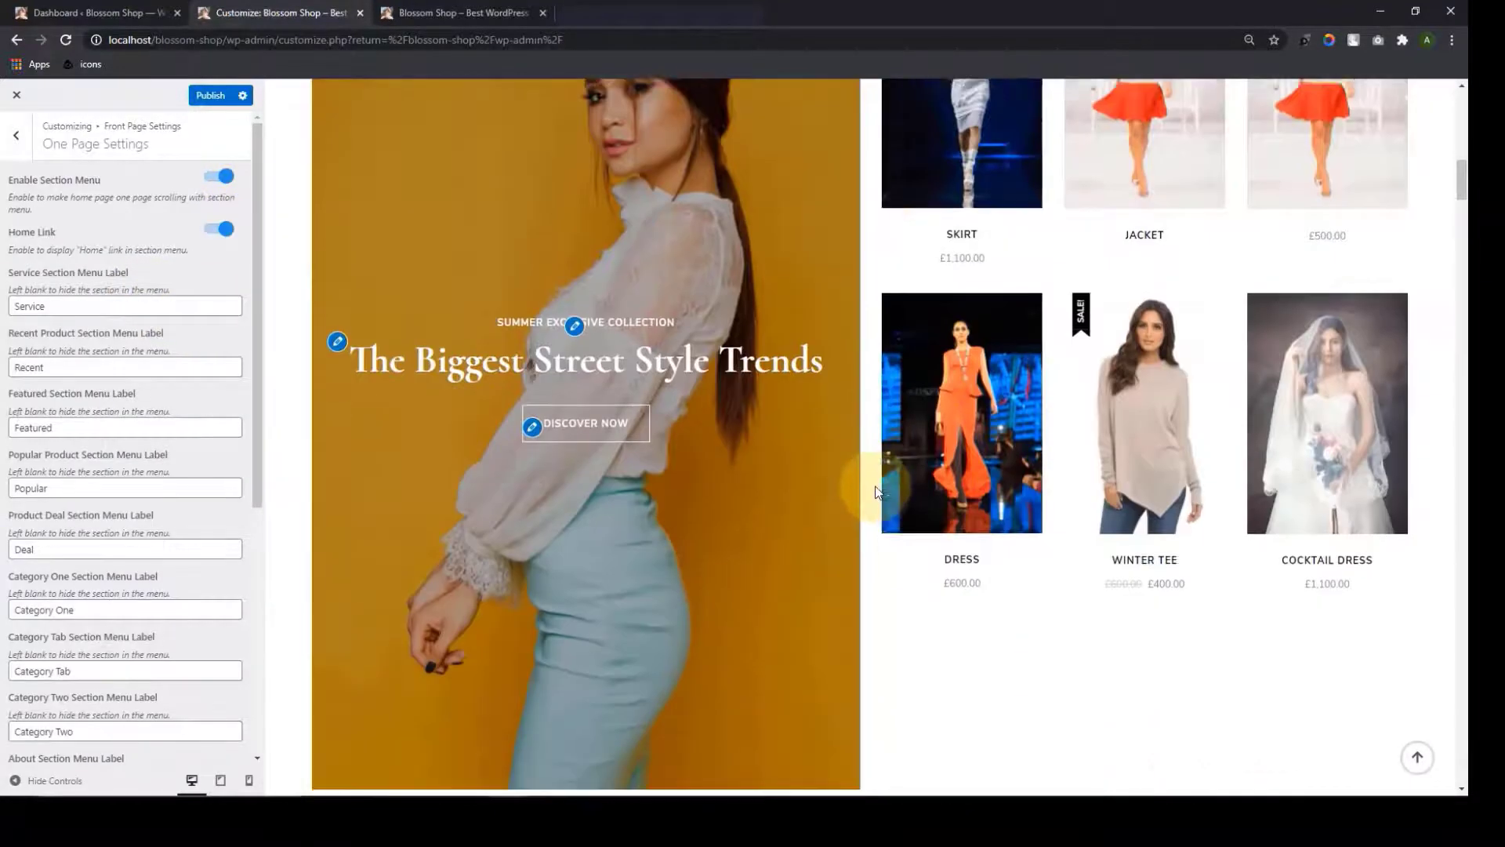
scroll(867, 517, down, 10)
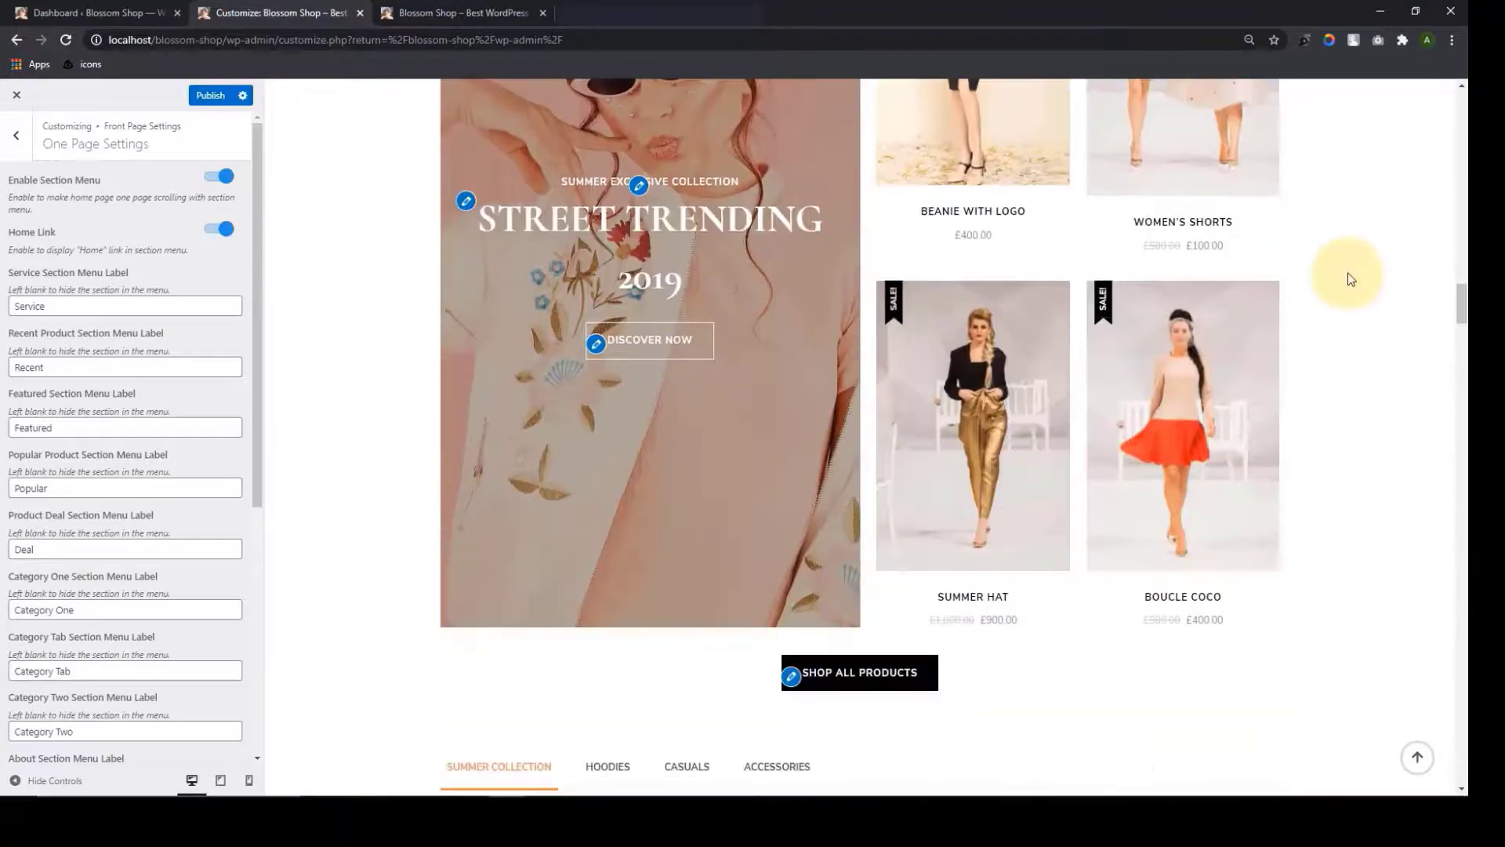
drag(1463, 303, 1456, 98)
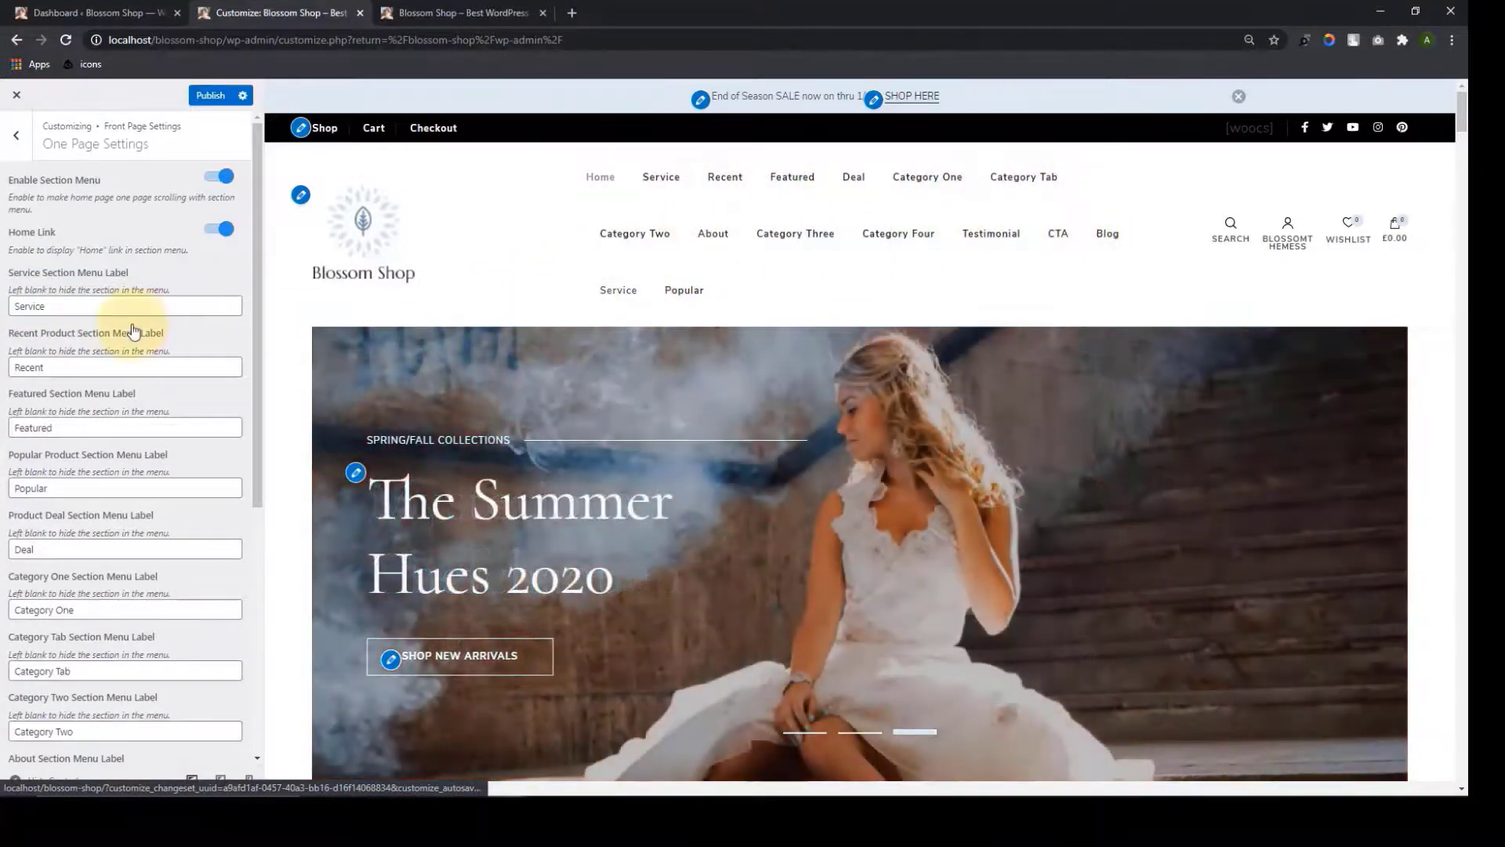
Blank the Service section's menu label and switch the section menu back off
click(85, 308)
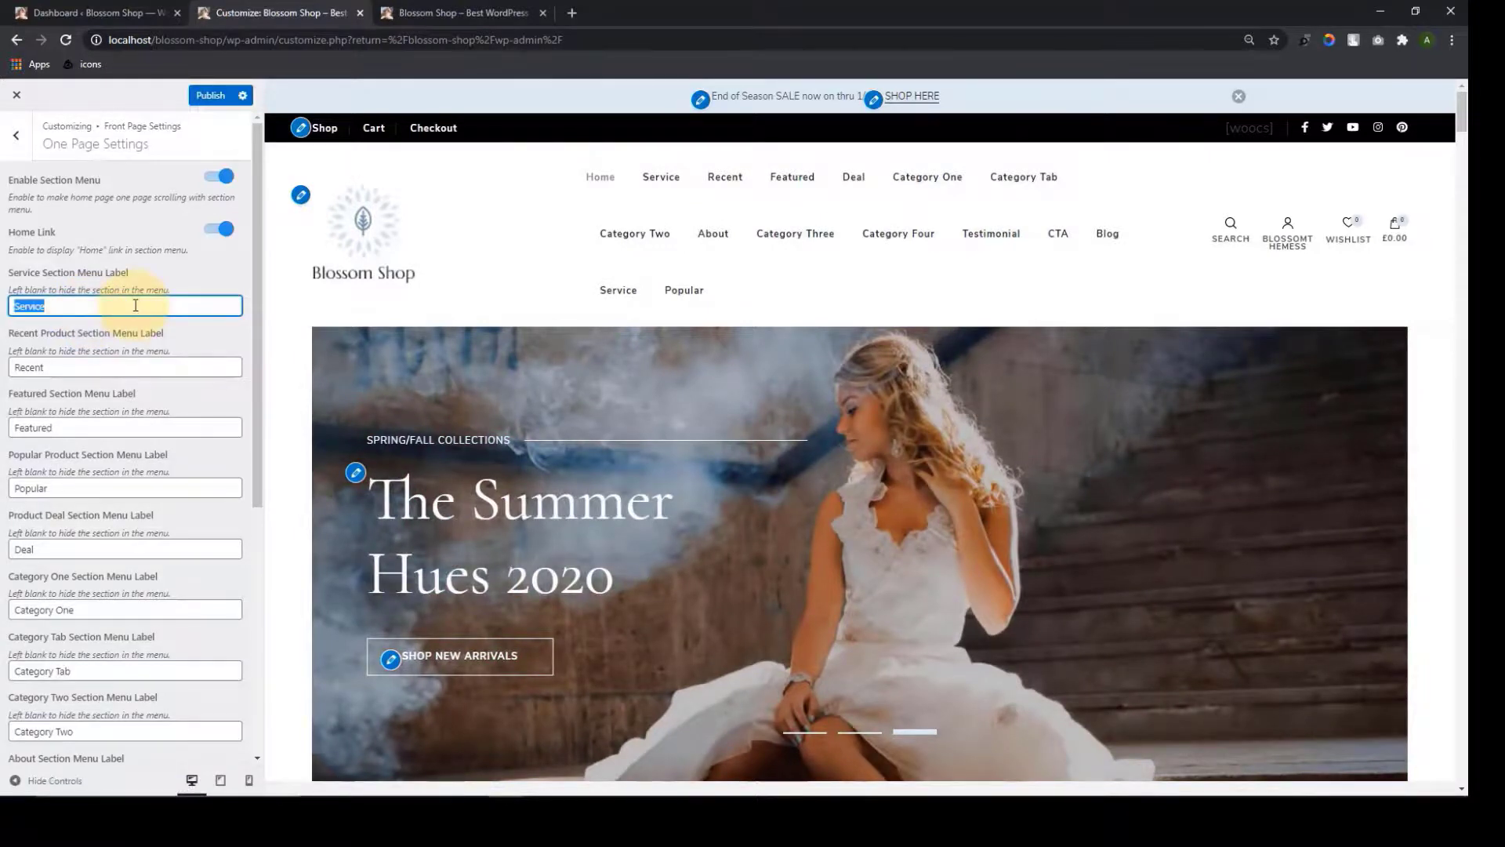
key(BackSpace)
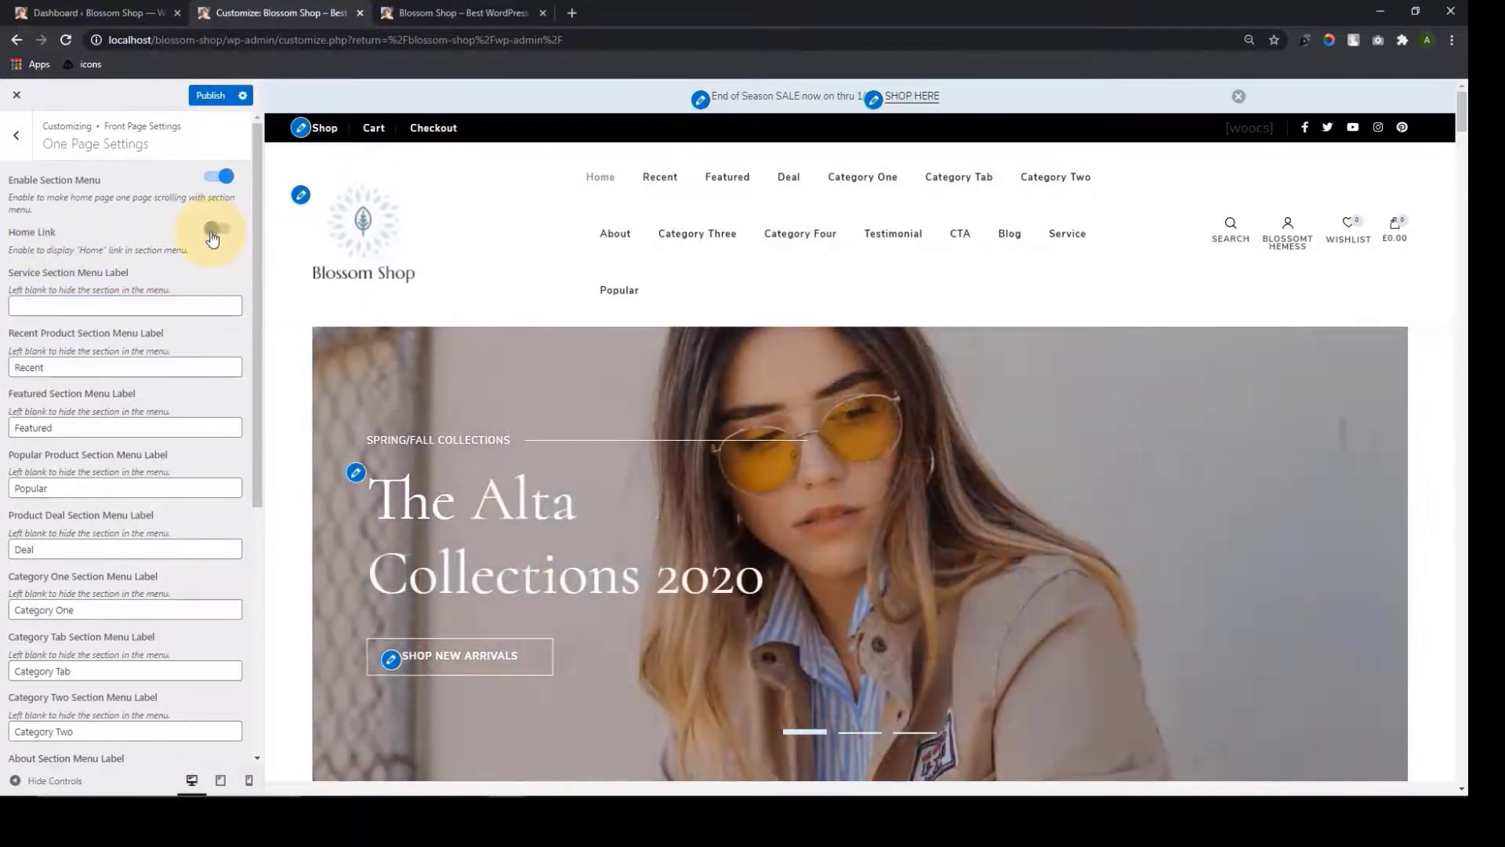
click(222, 233)
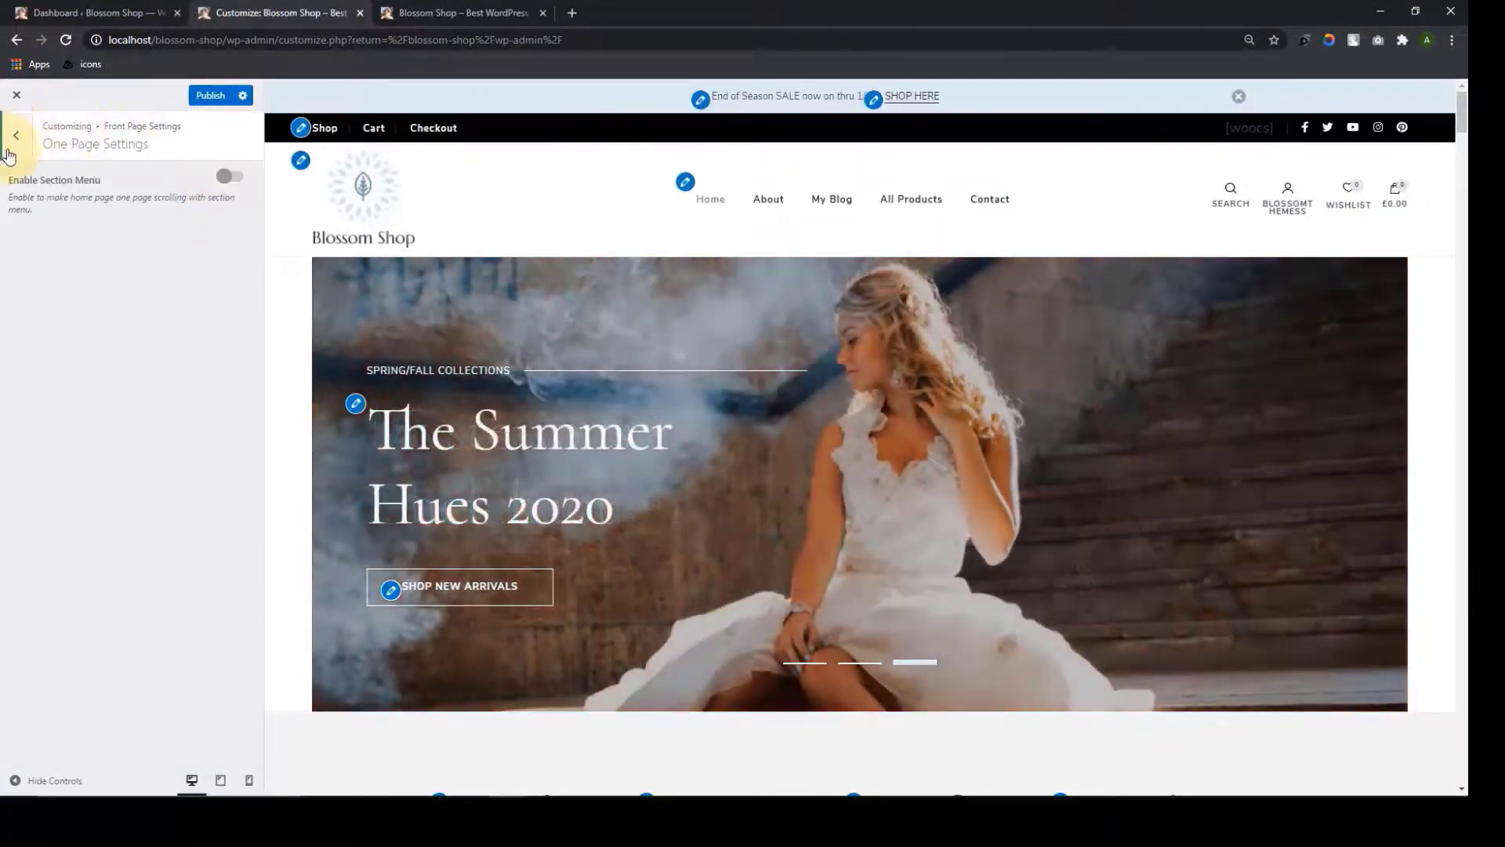
click(14, 147)
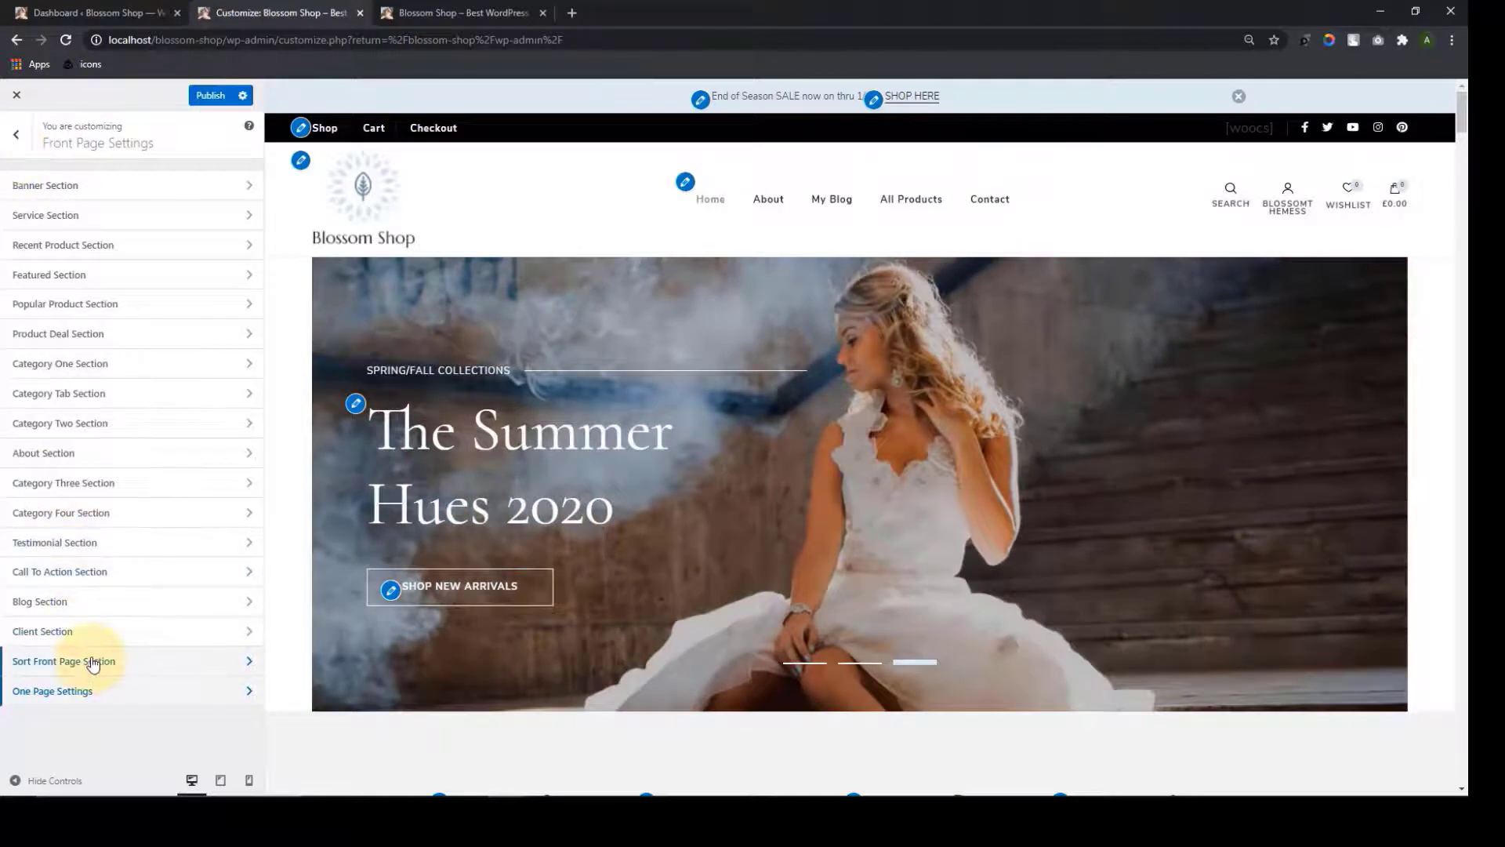
Delete the Popular Products subtitle text in the Popular Product section
click(94, 661)
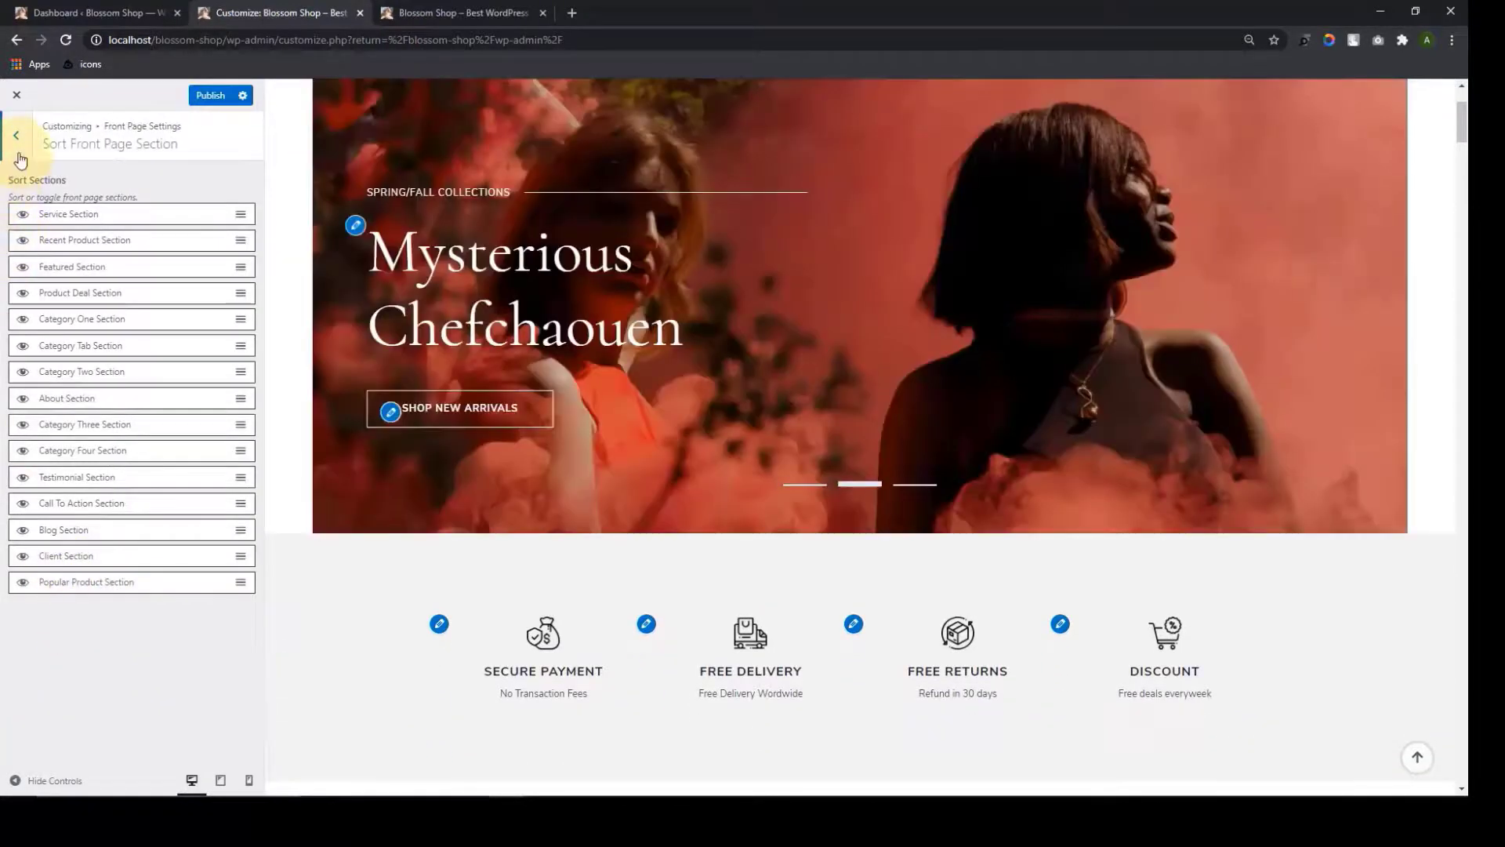
click(19, 157)
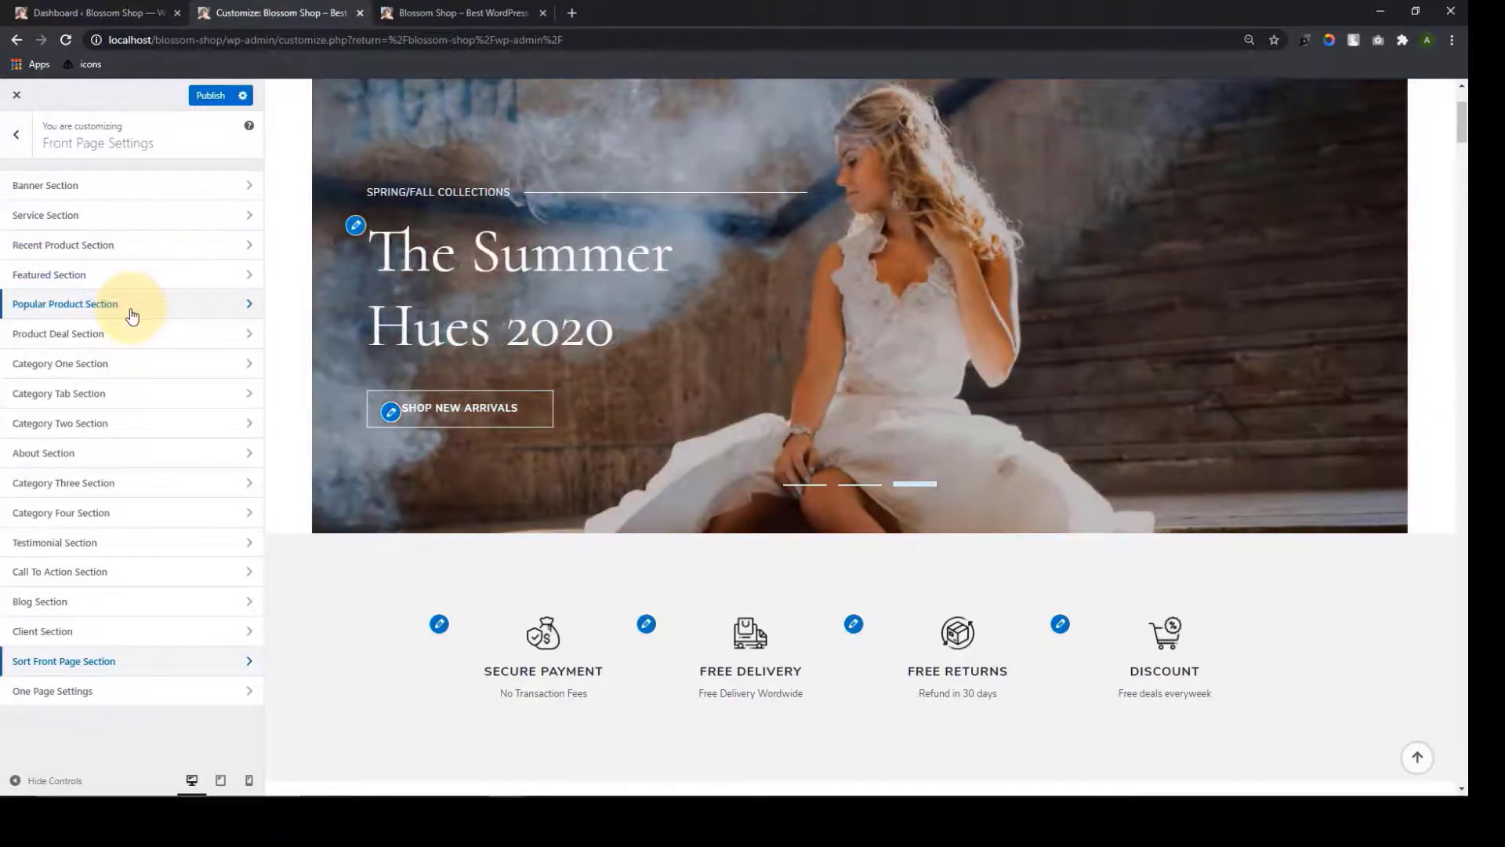
click(132, 315)
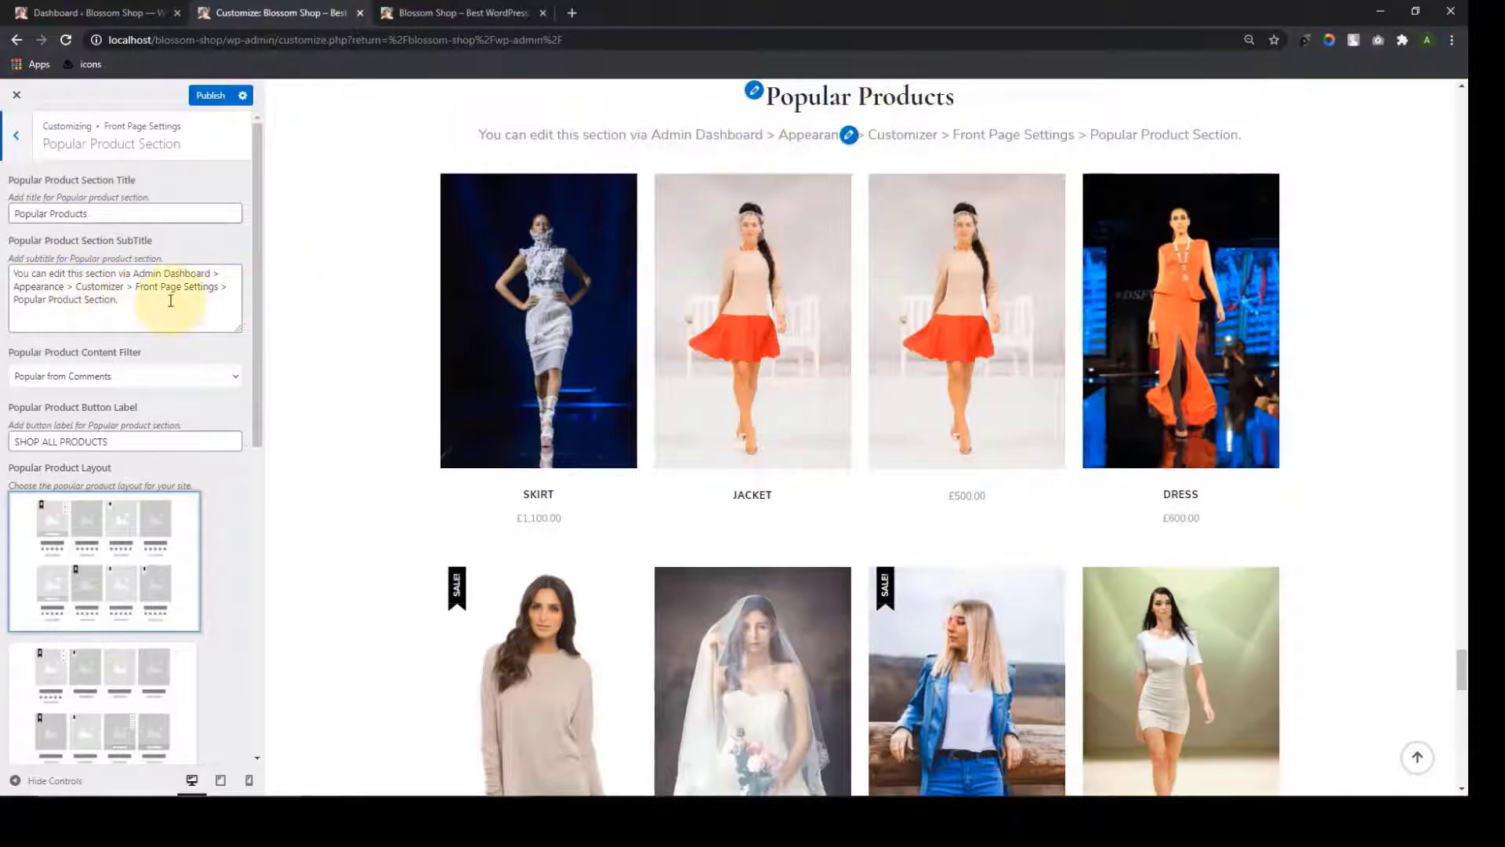
drag(119, 300, 4, 273)
key(BackSpace)
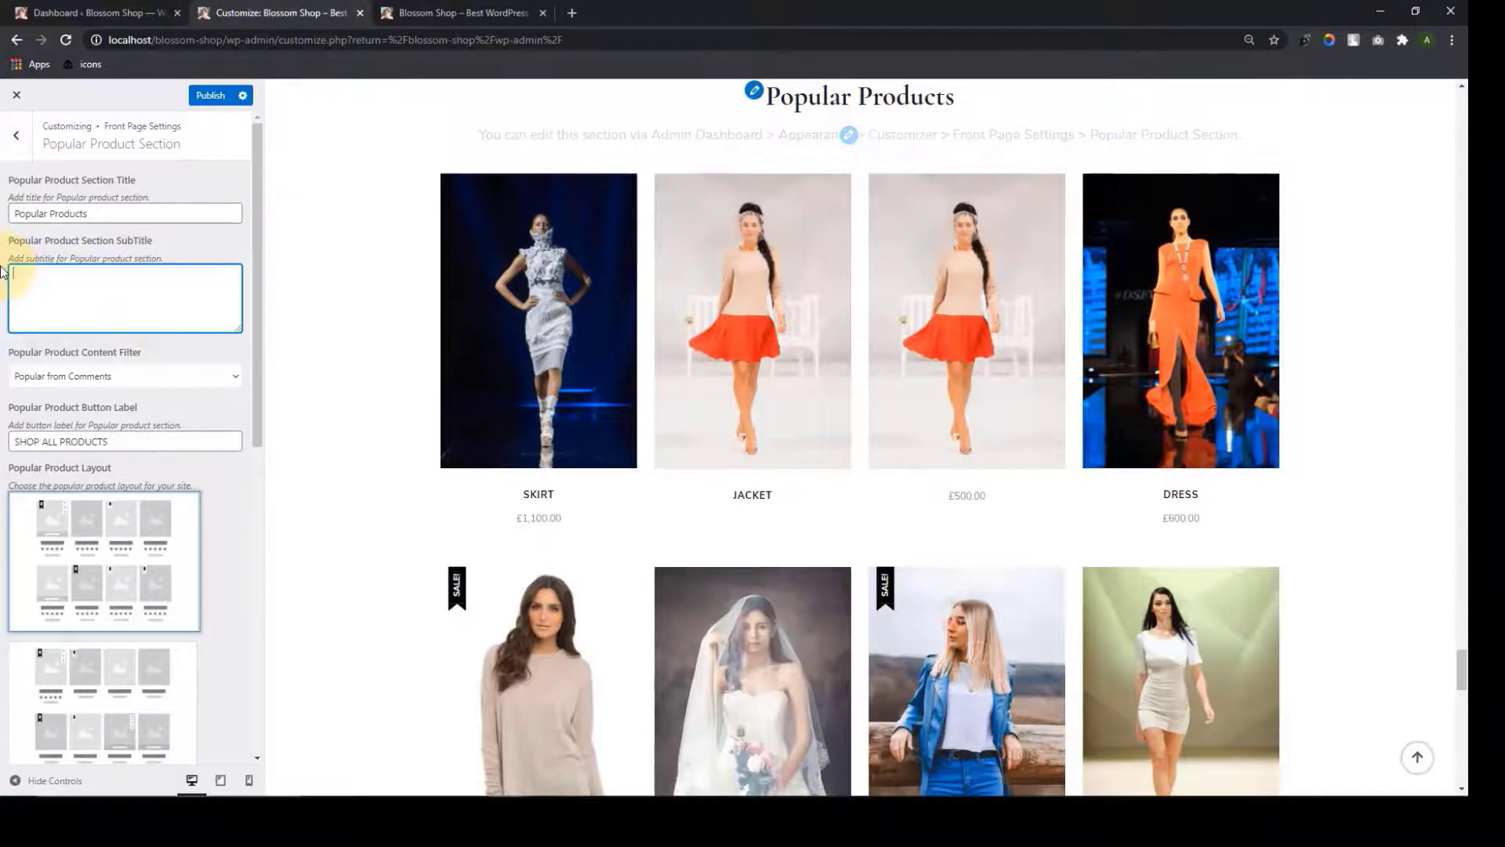
scroll(118, 314, down, 1)
click(330, 369)
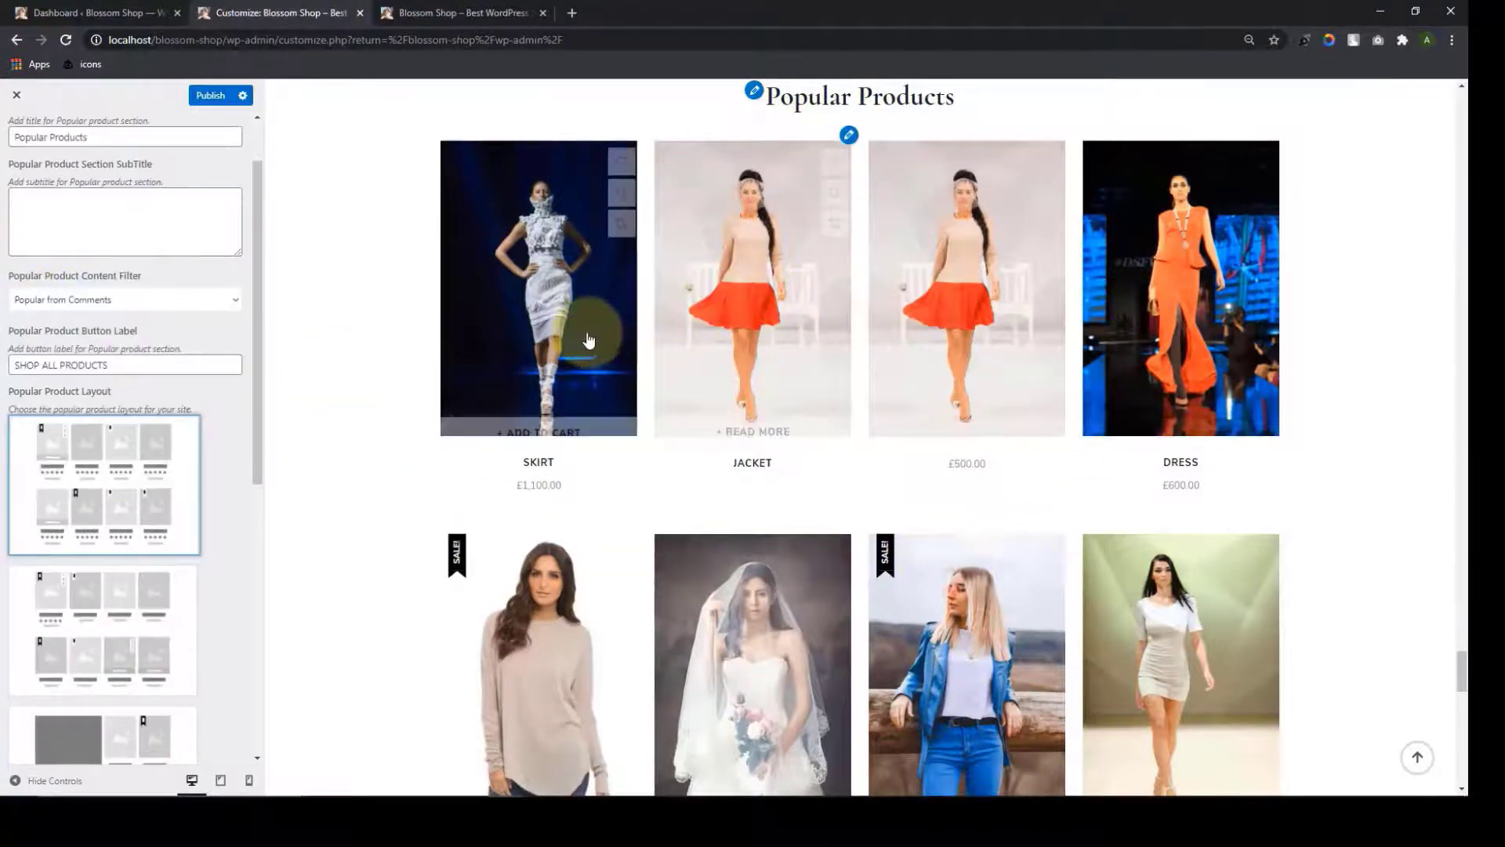
Rank popular products by views instead of comments
click(236, 308)
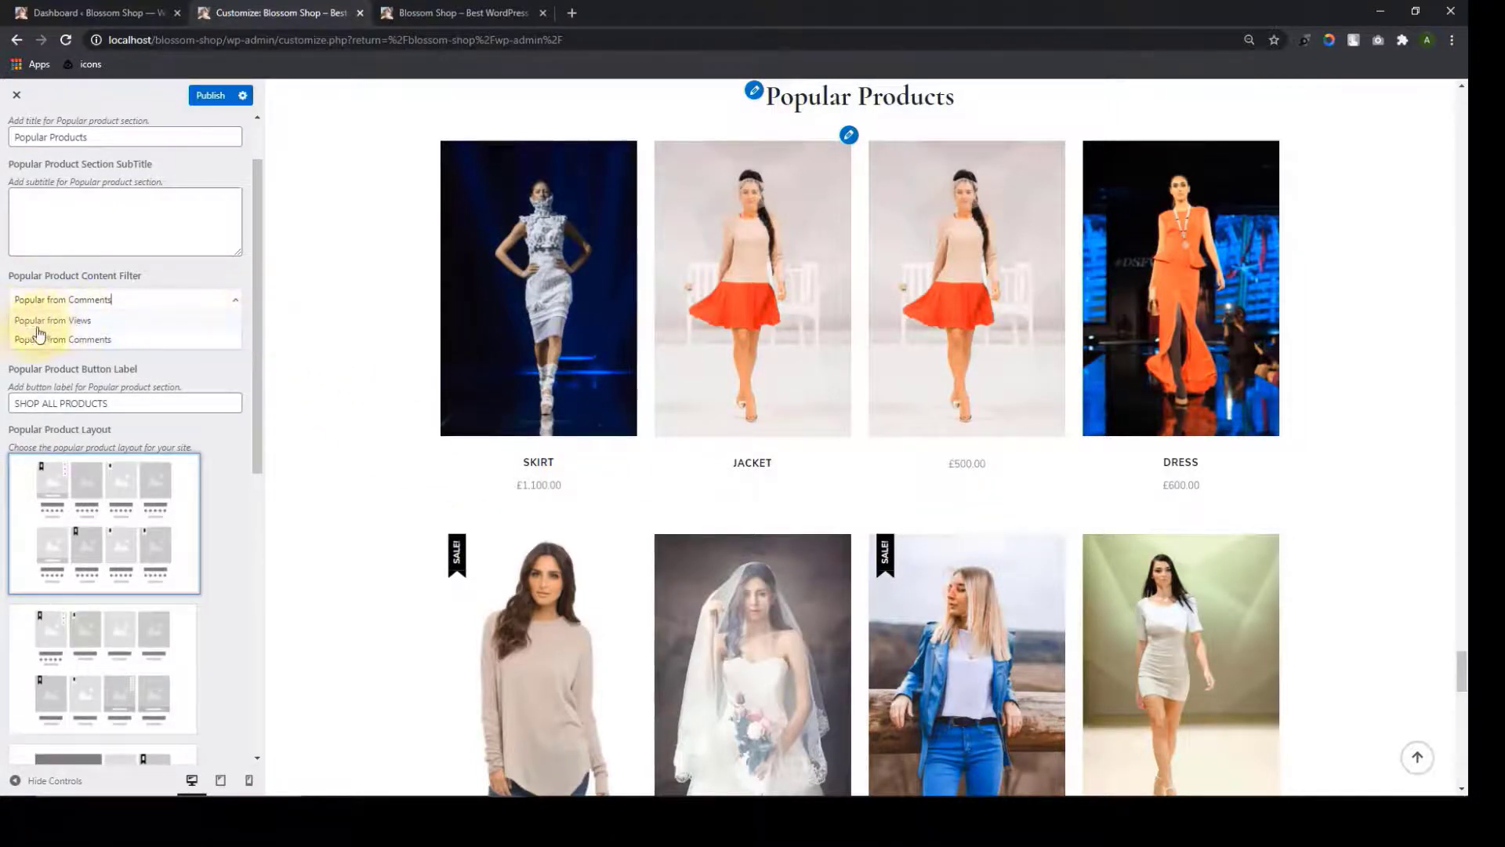
click(112, 341)
click(234, 308)
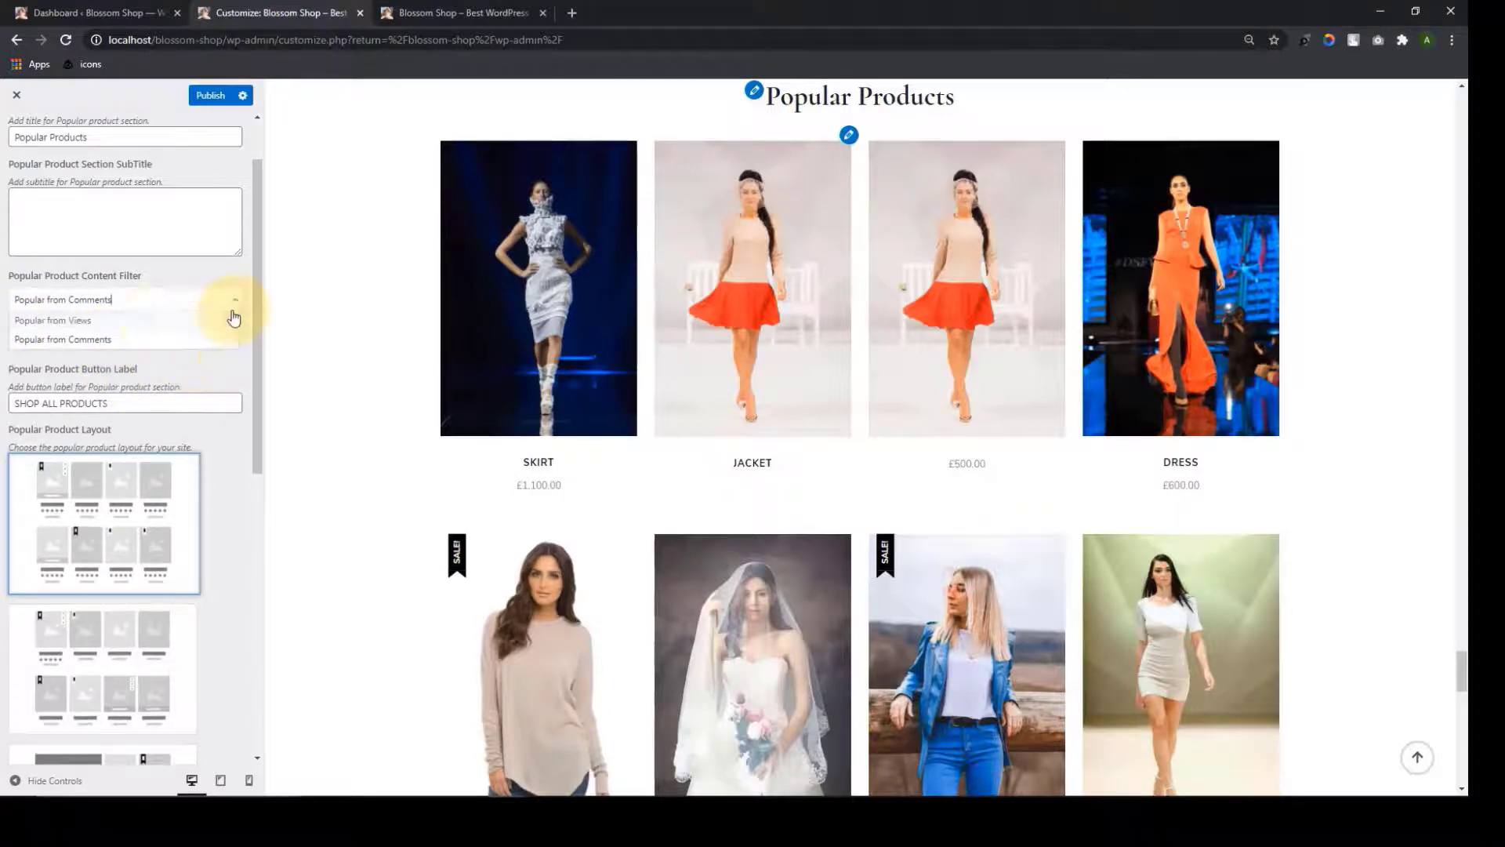
click(135, 318)
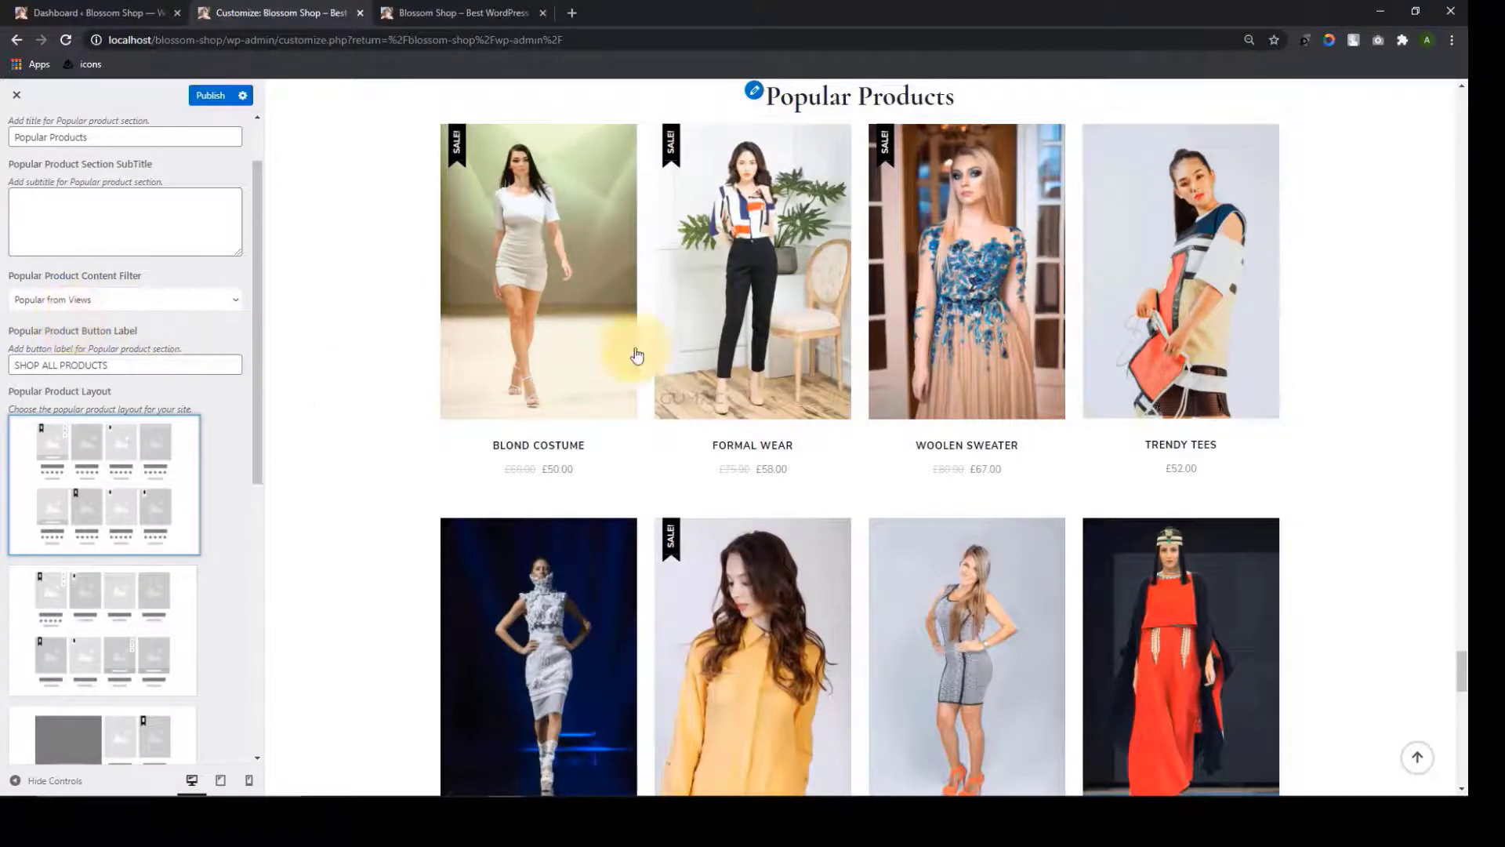
click(232, 301)
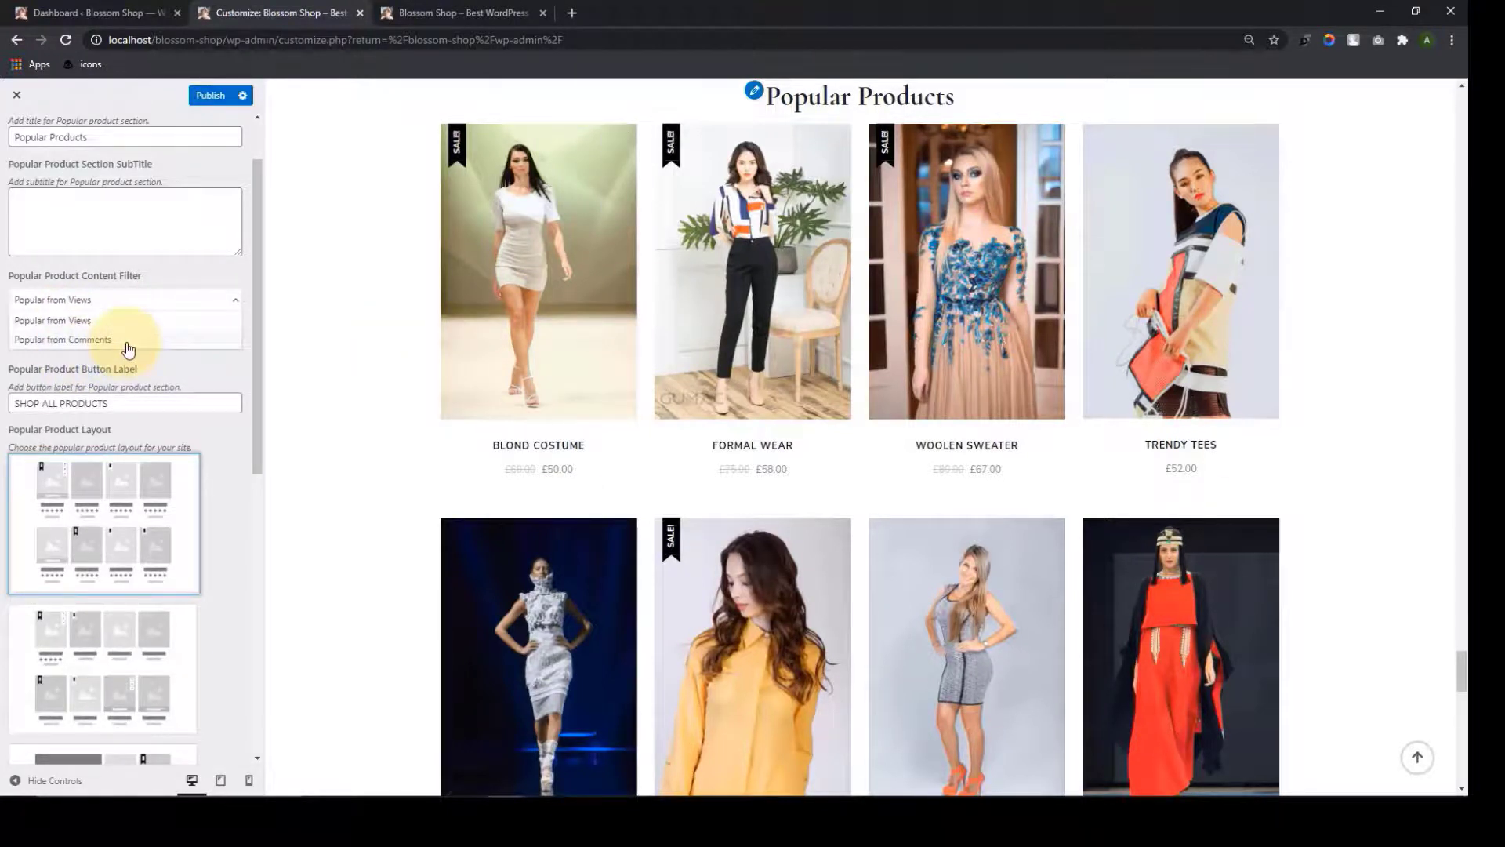
click(164, 280)
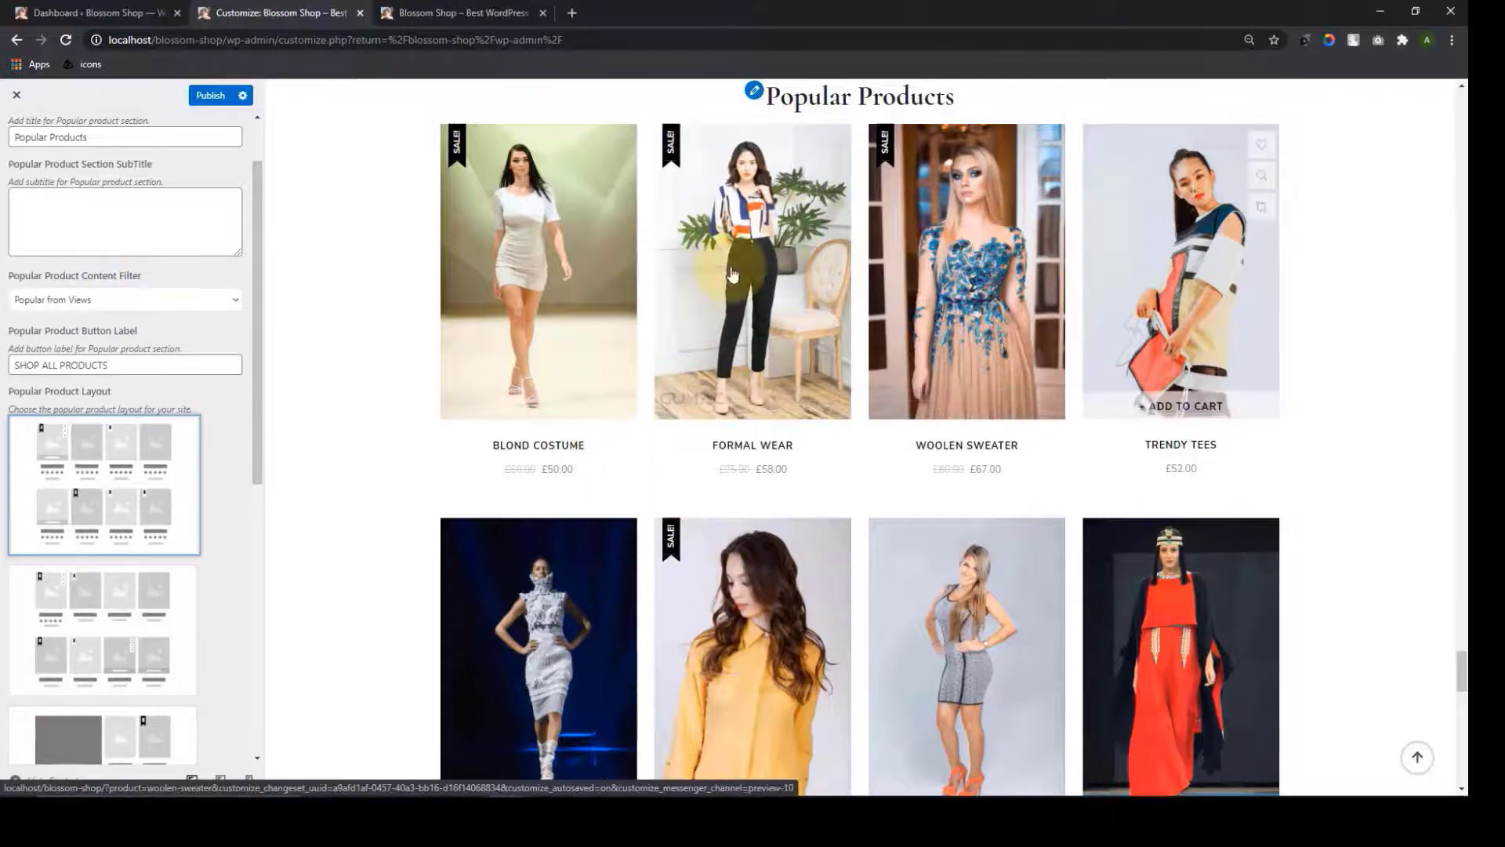
Choose the layout with the Street Trending featured image beside the product grid
scroll(125, 549, down, 10)
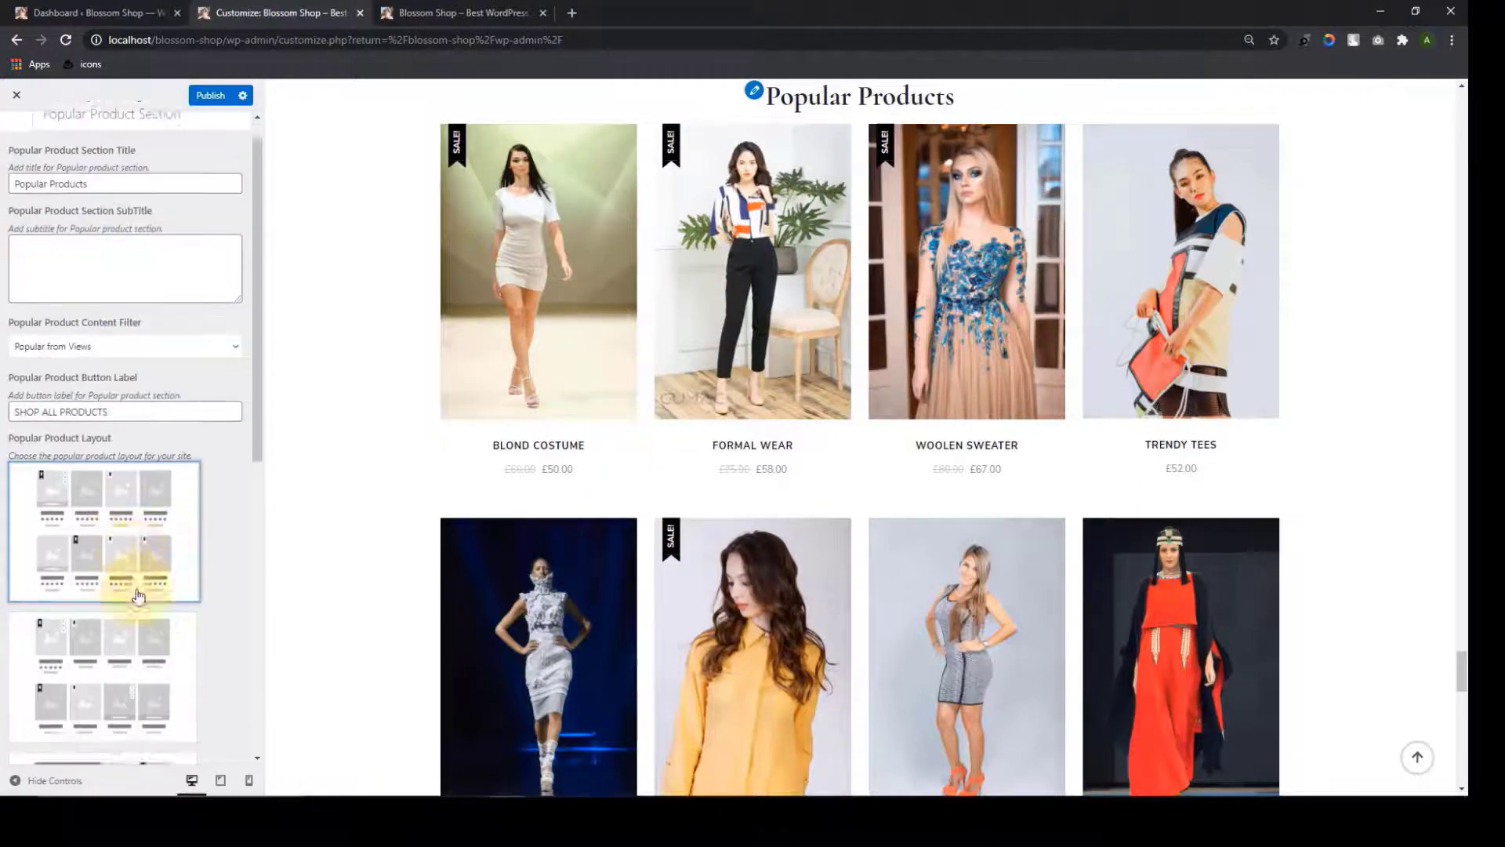
scroll(130, 732, up, 2)
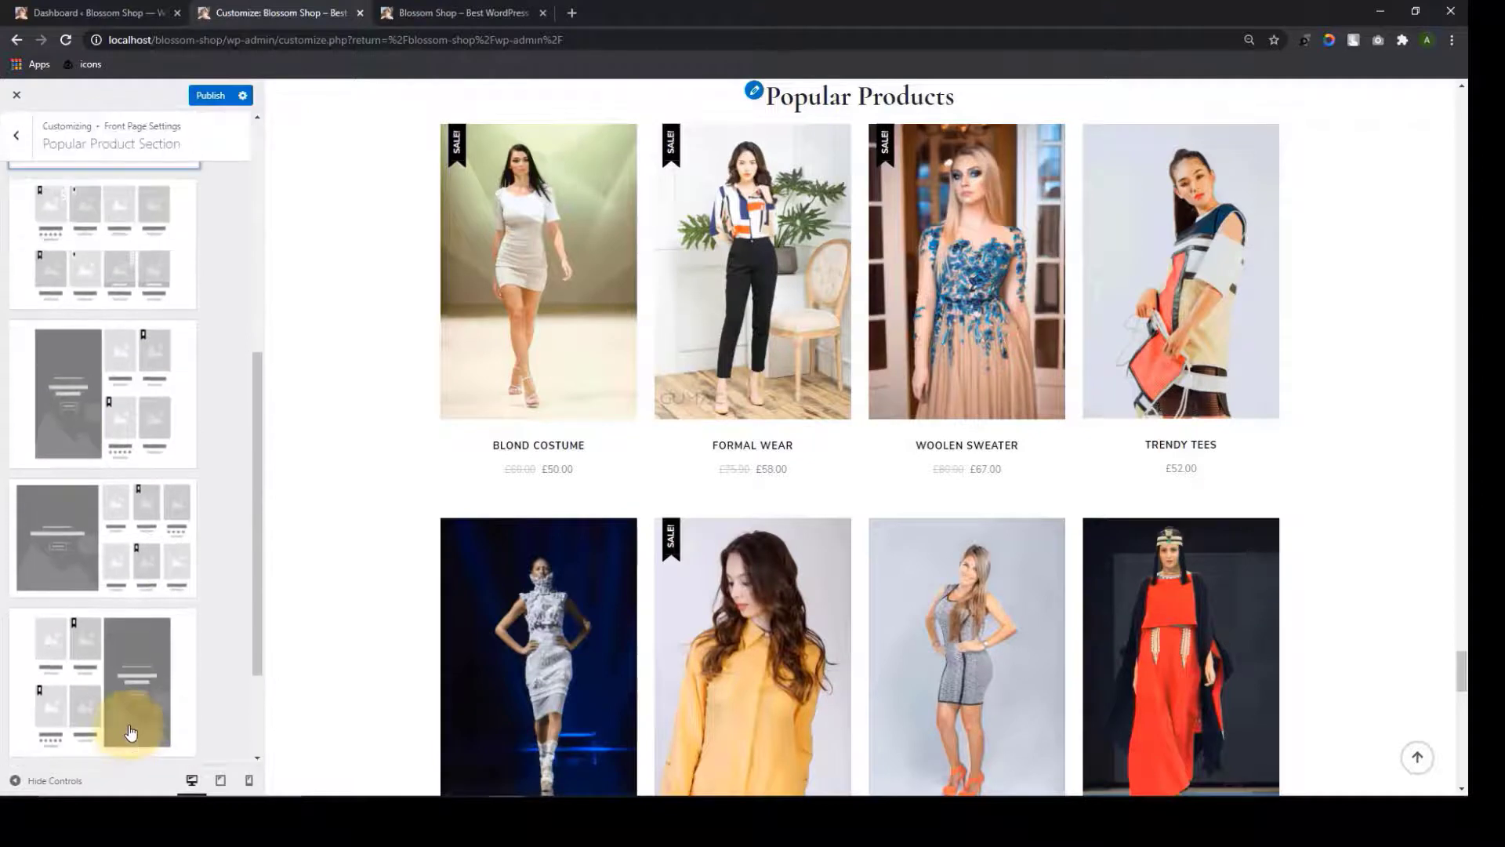
click(131, 731)
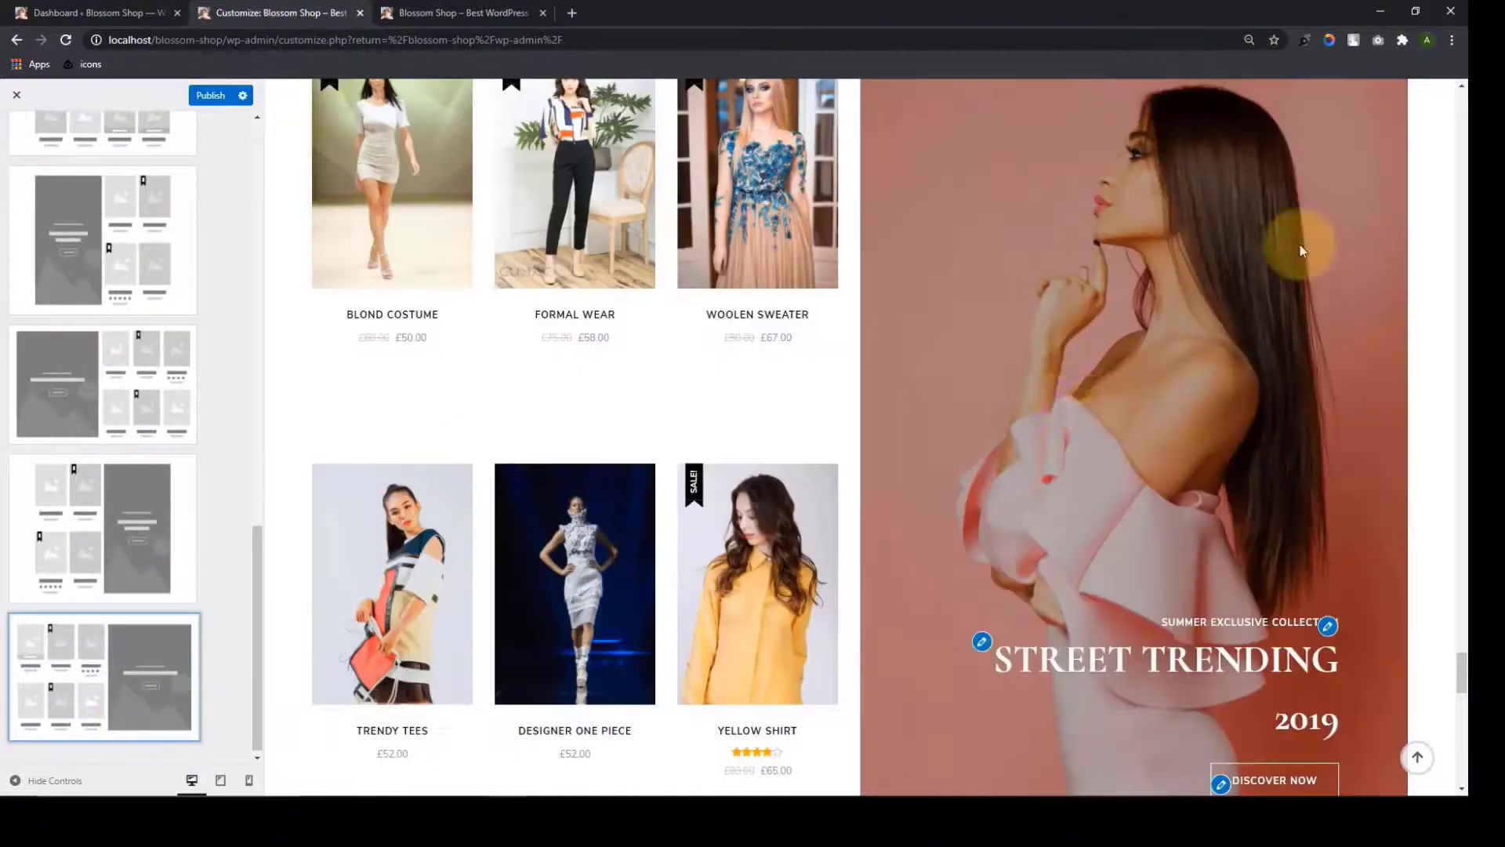
scroll(151, 339, up, 4)
scroll(151, 338, up, 10)
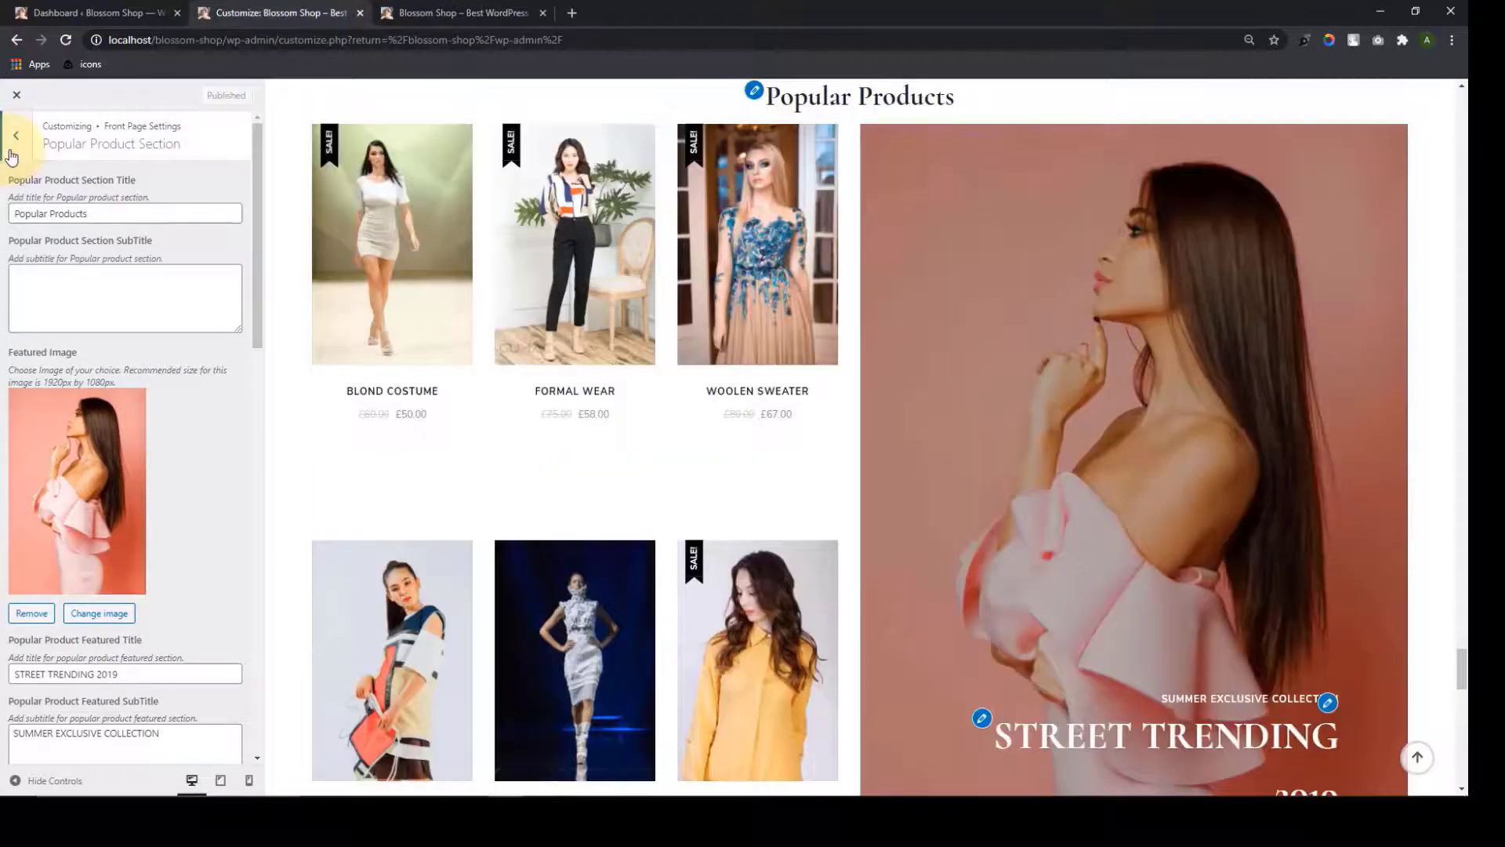
click(16, 135)
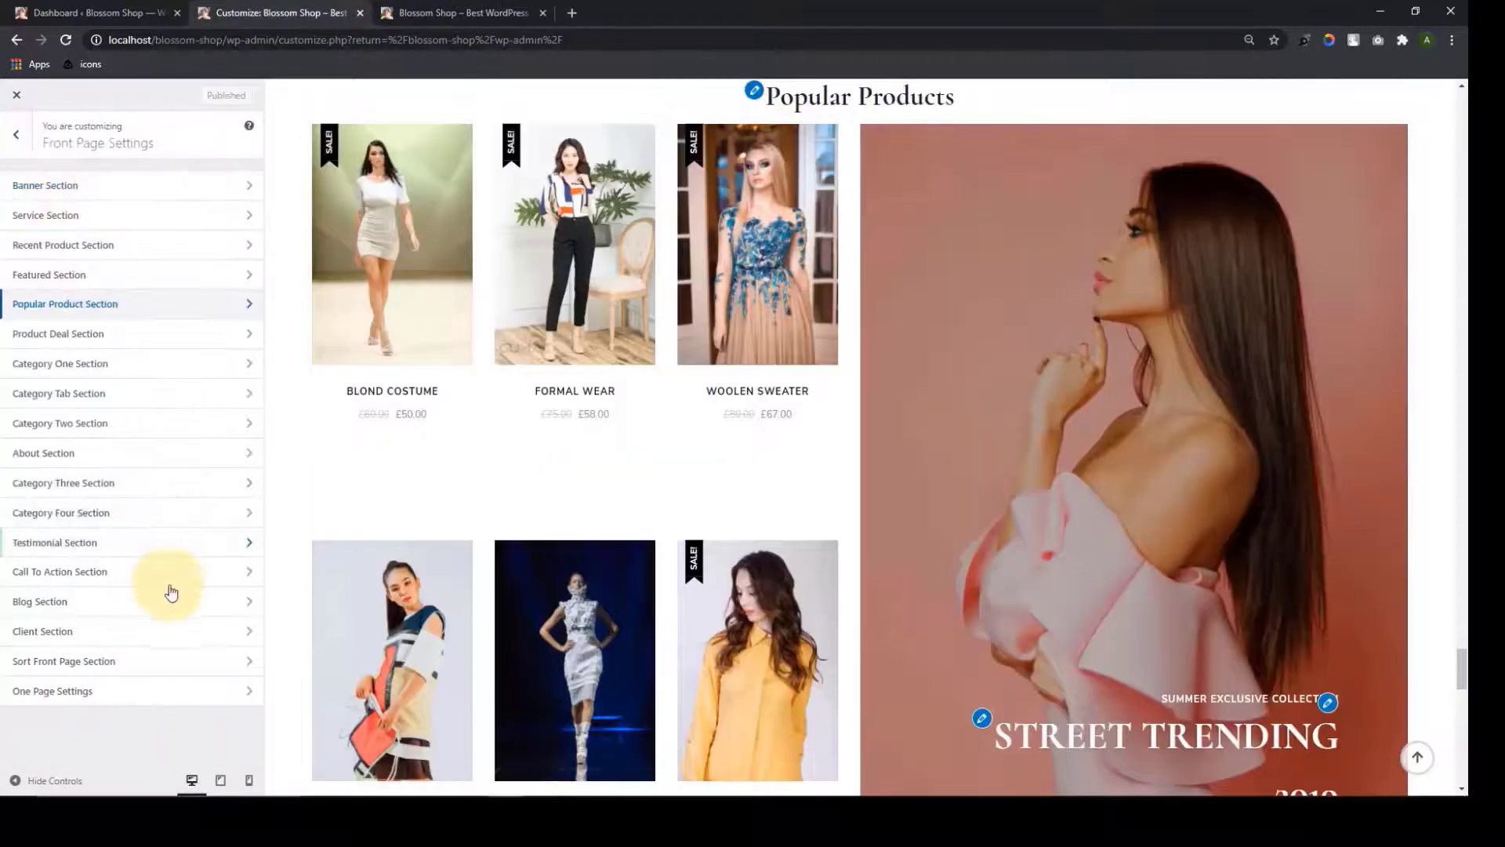
Preview the About page and its Urban Danish Design Since 1952 heading
click(15, 135)
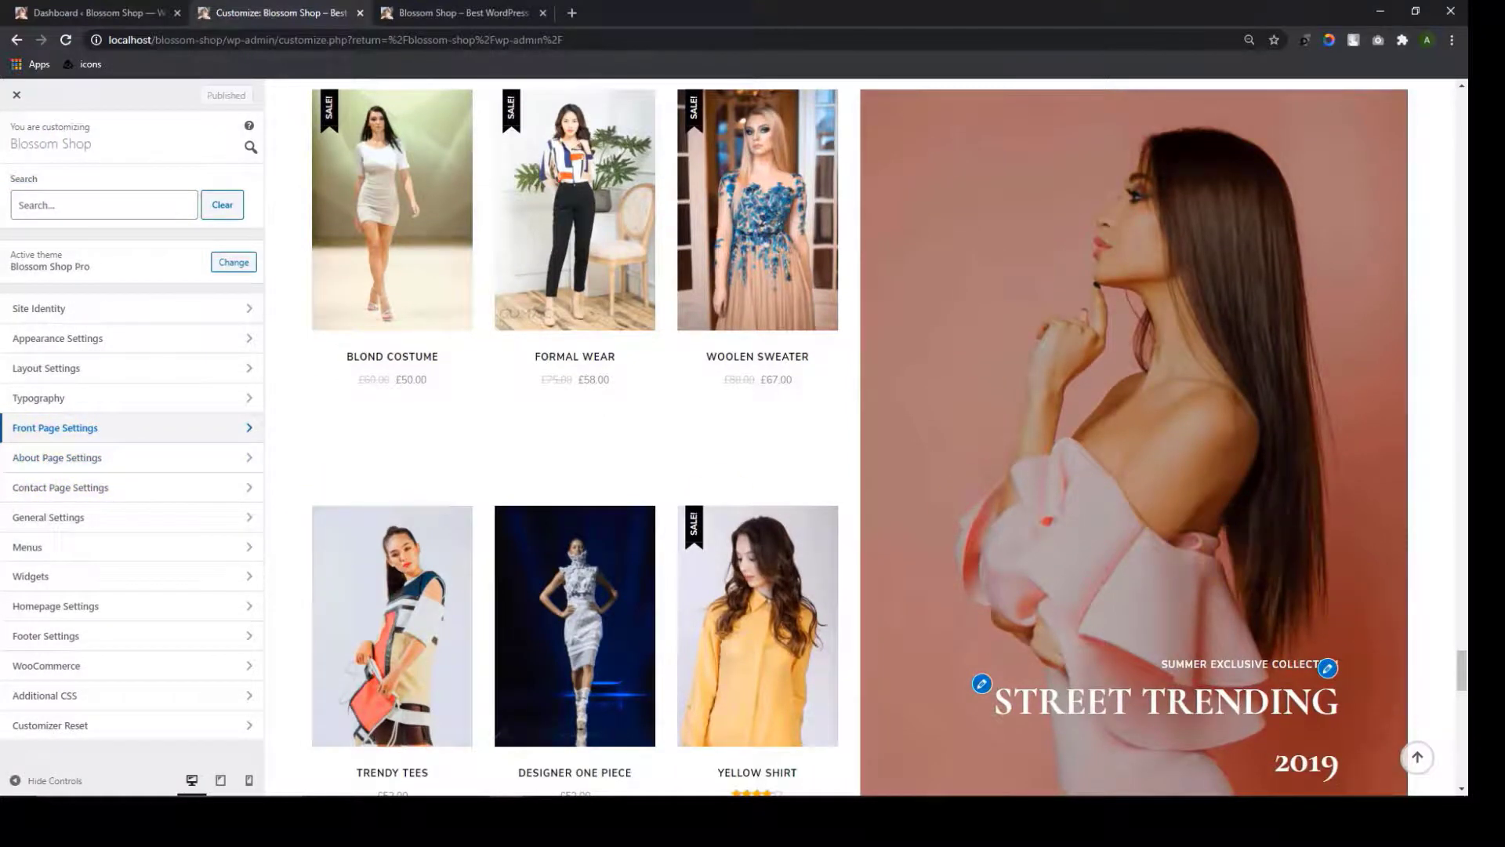
click(1417, 757)
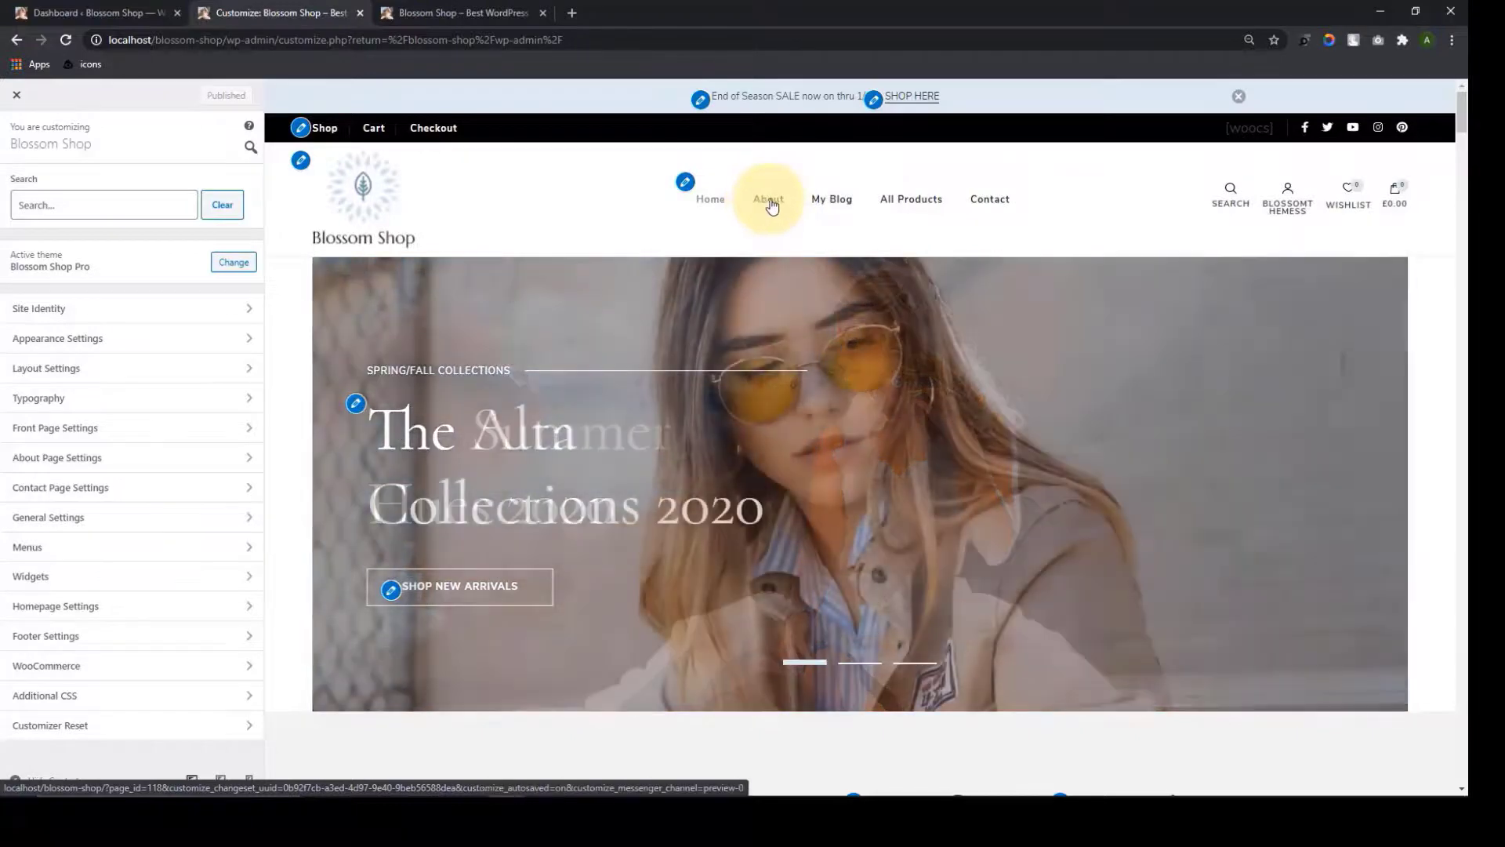
click(768, 207)
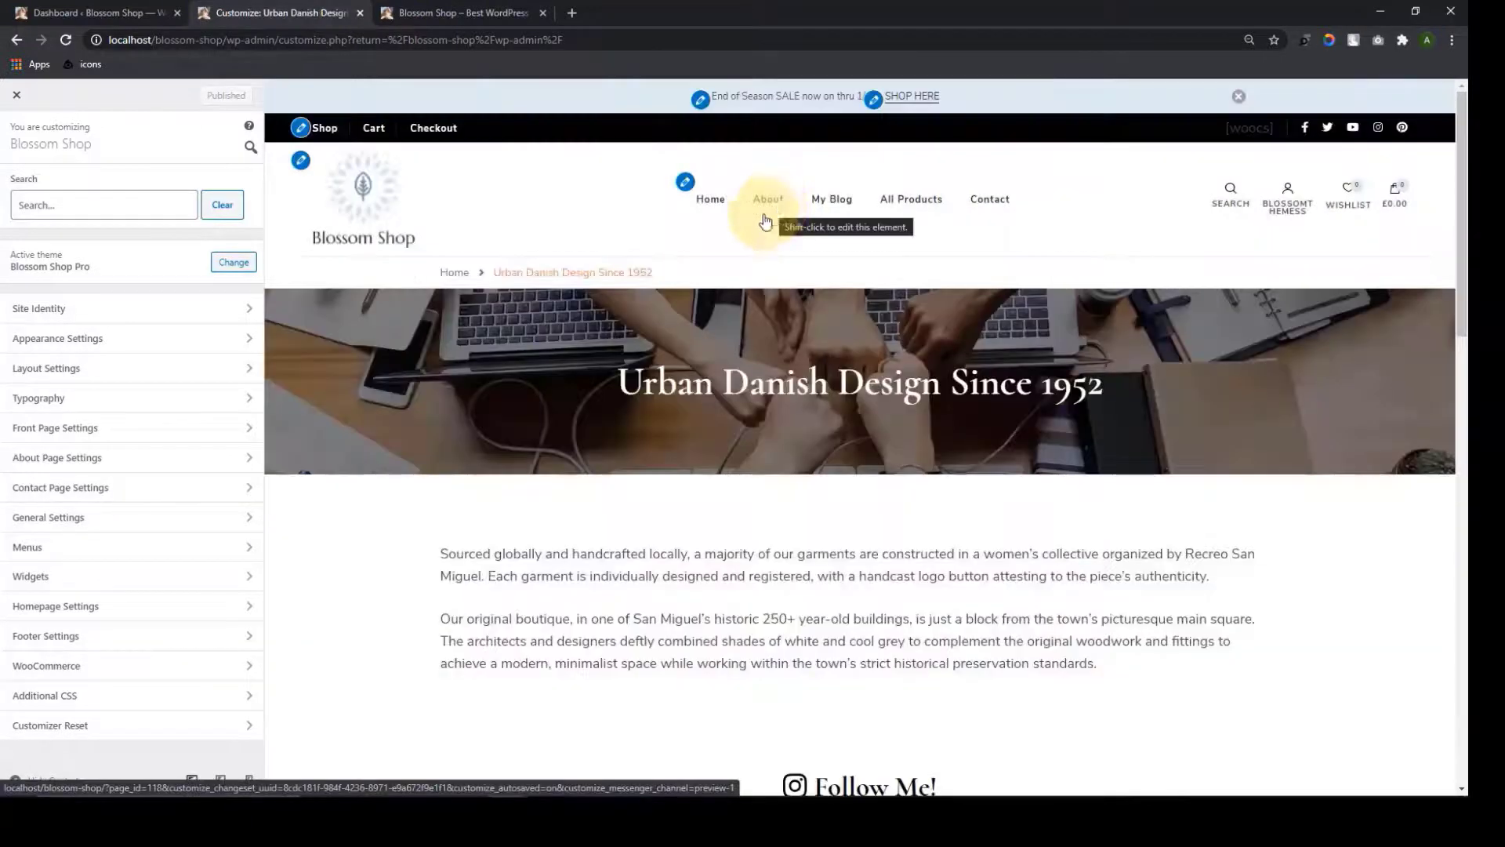
drag(619, 382, 1107, 396)
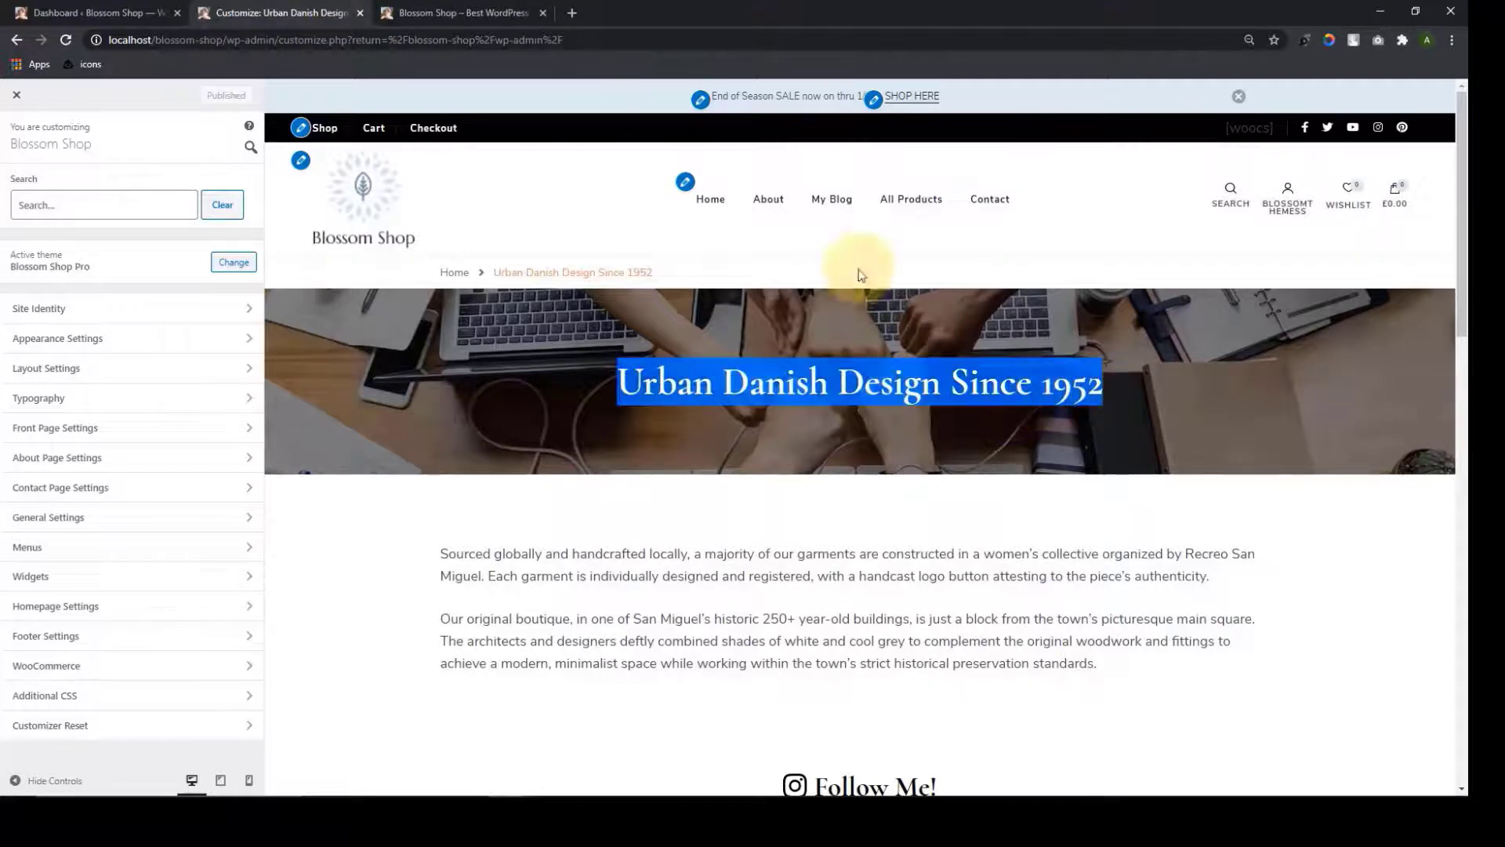
Browse the home page preview, then bring up the Menus panel
click(714, 200)
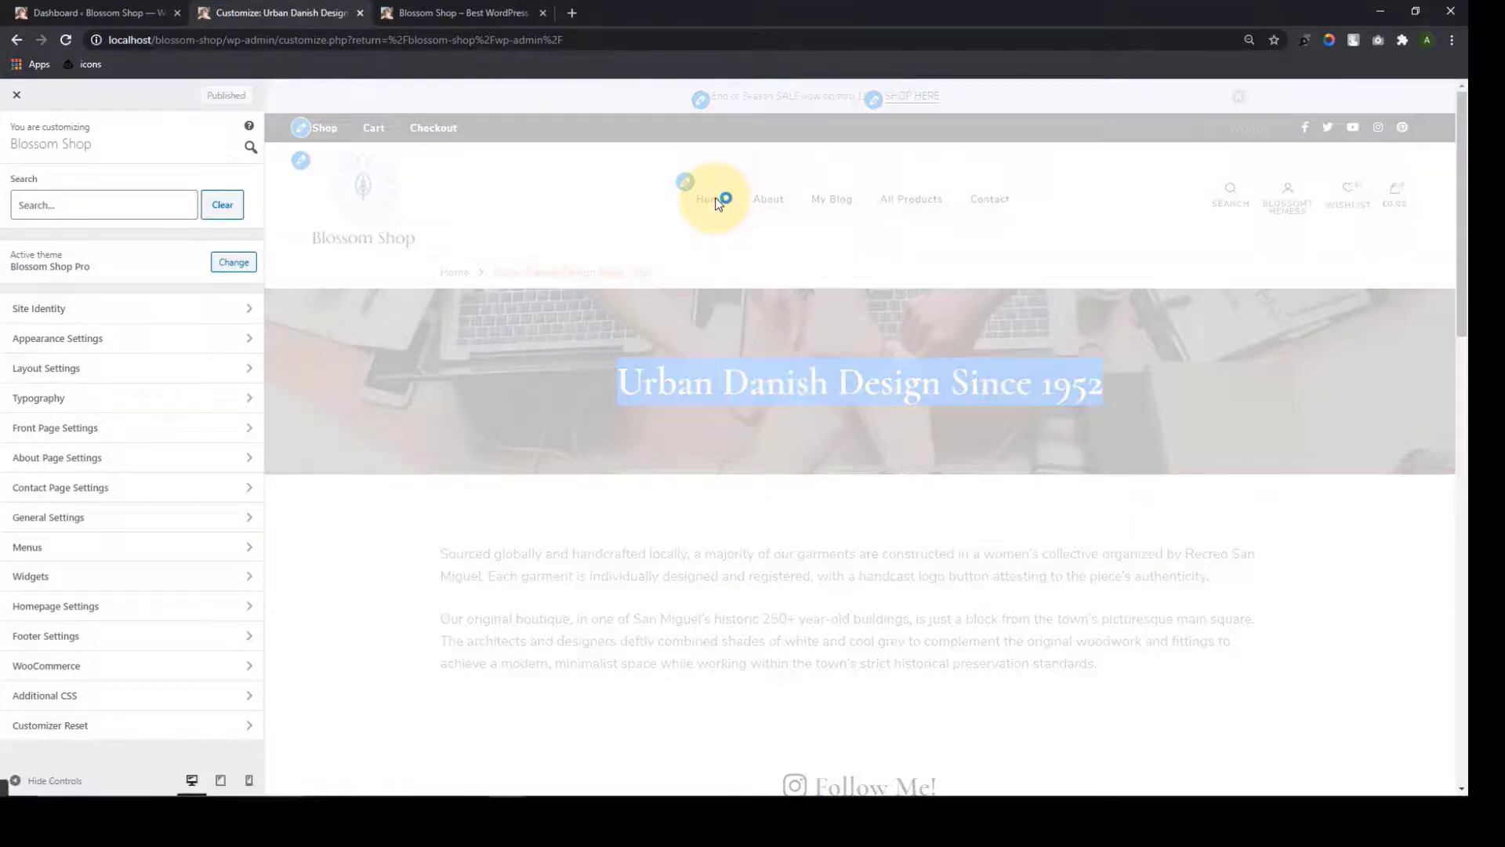
scroll(863, 408, down, 10)
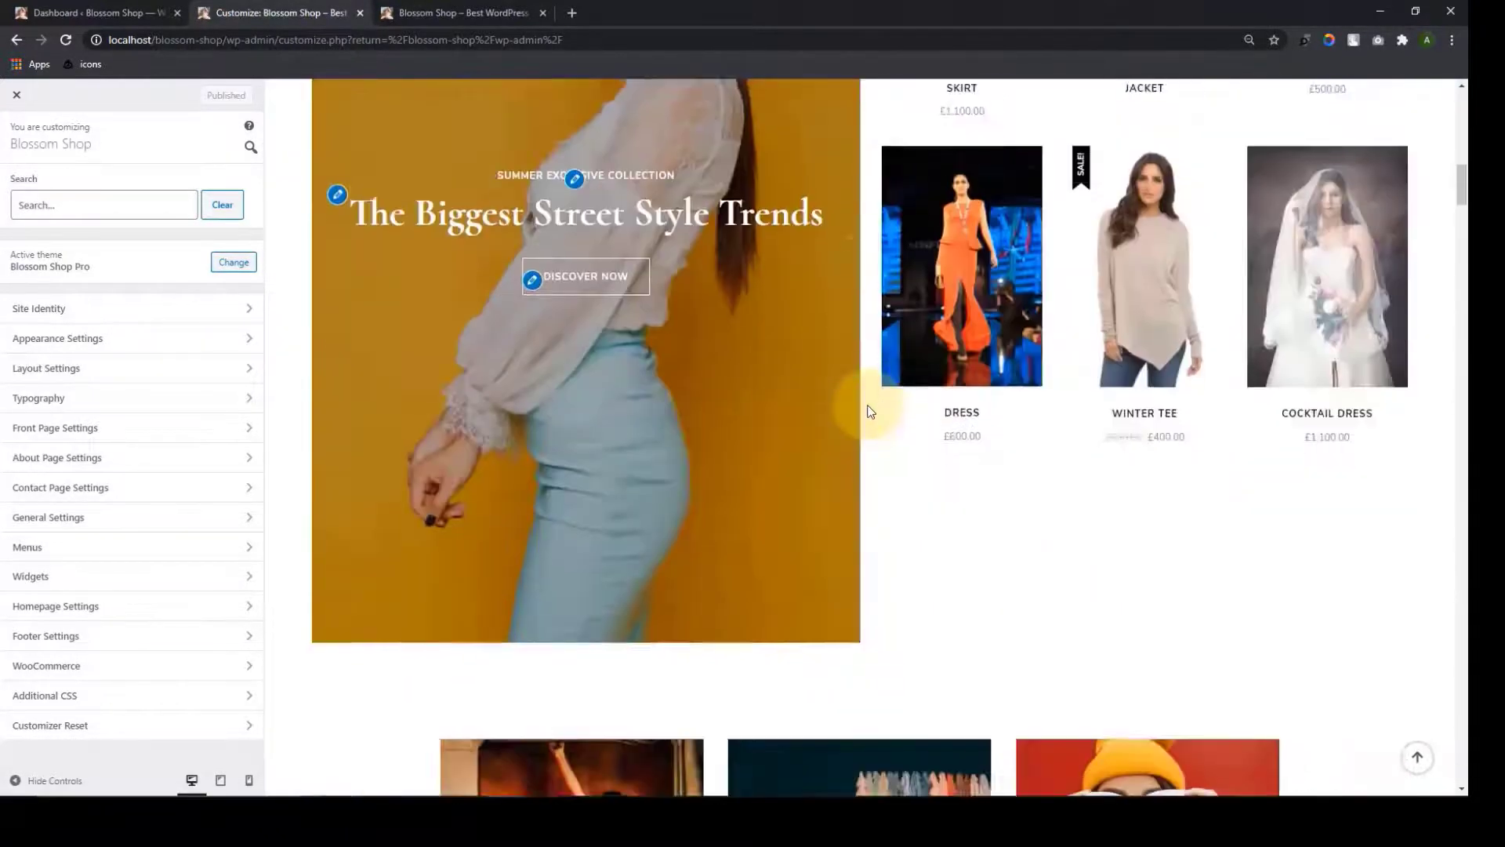
scroll(867, 411, down, 15)
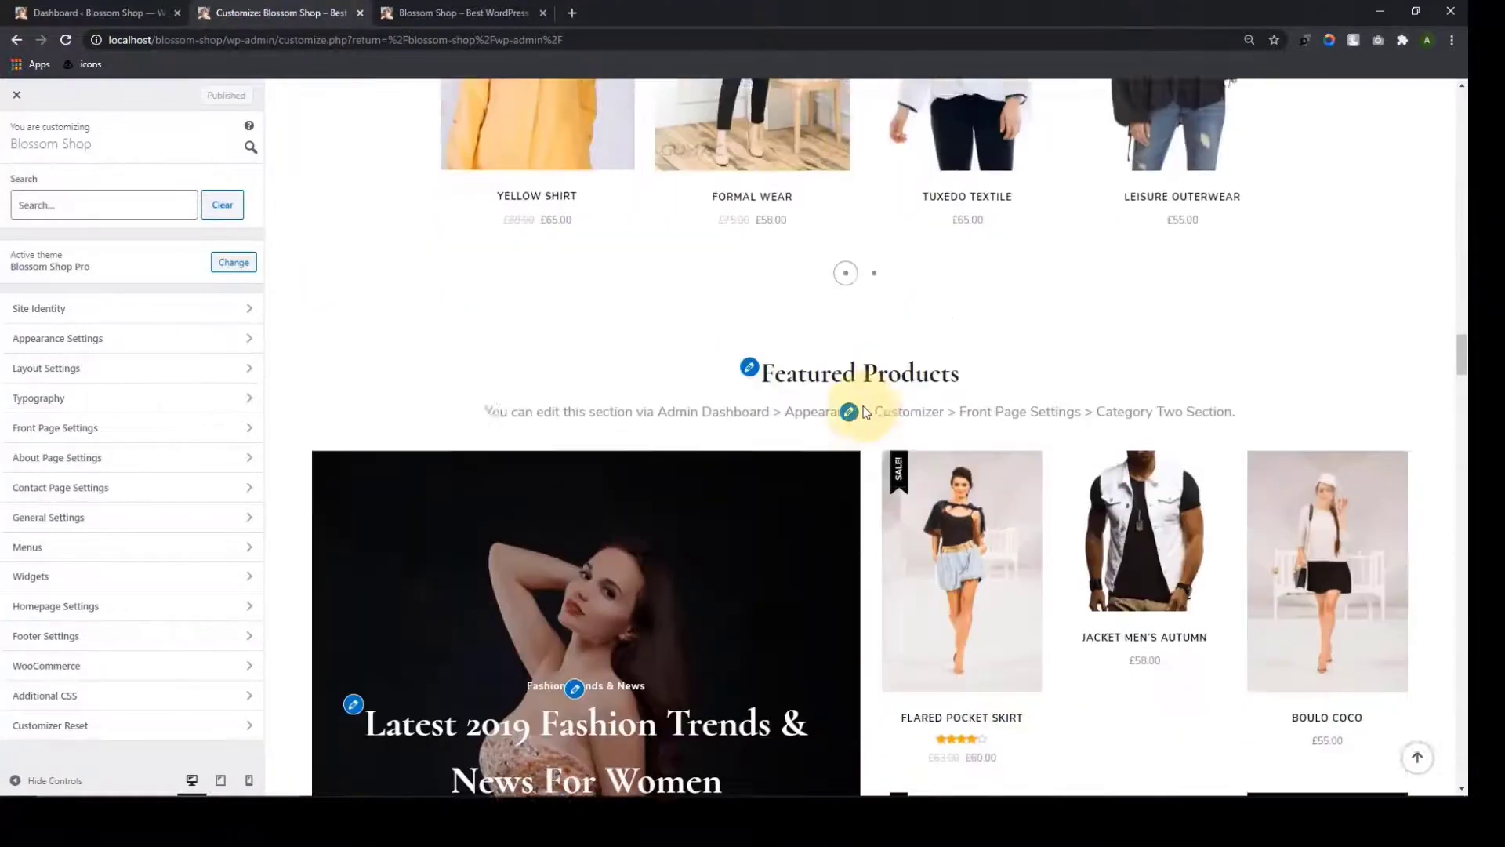
scroll(866, 414, down, 12)
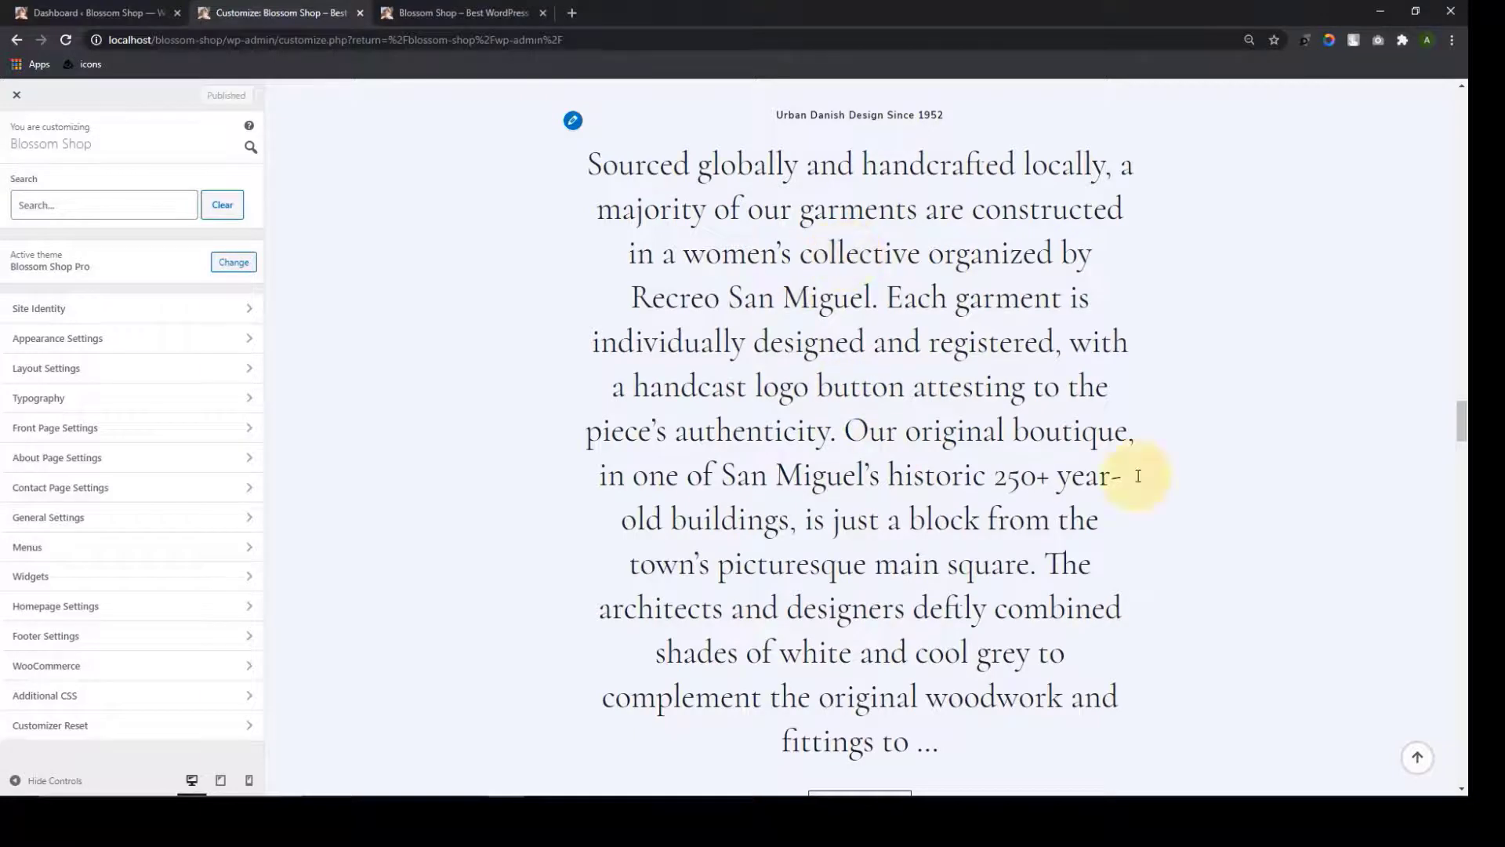
click(1432, 765)
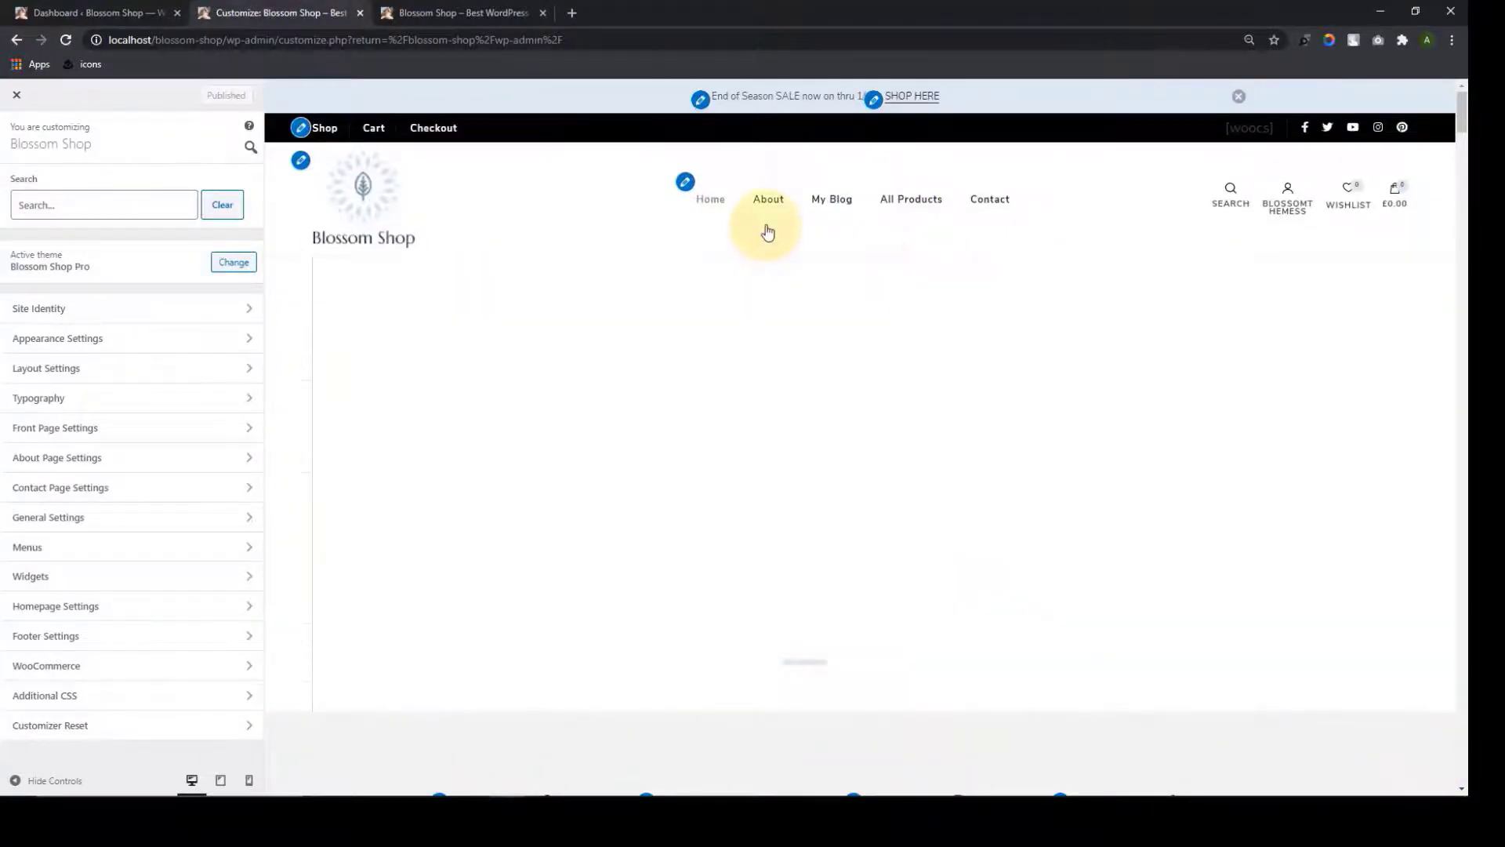
click(134, 545)
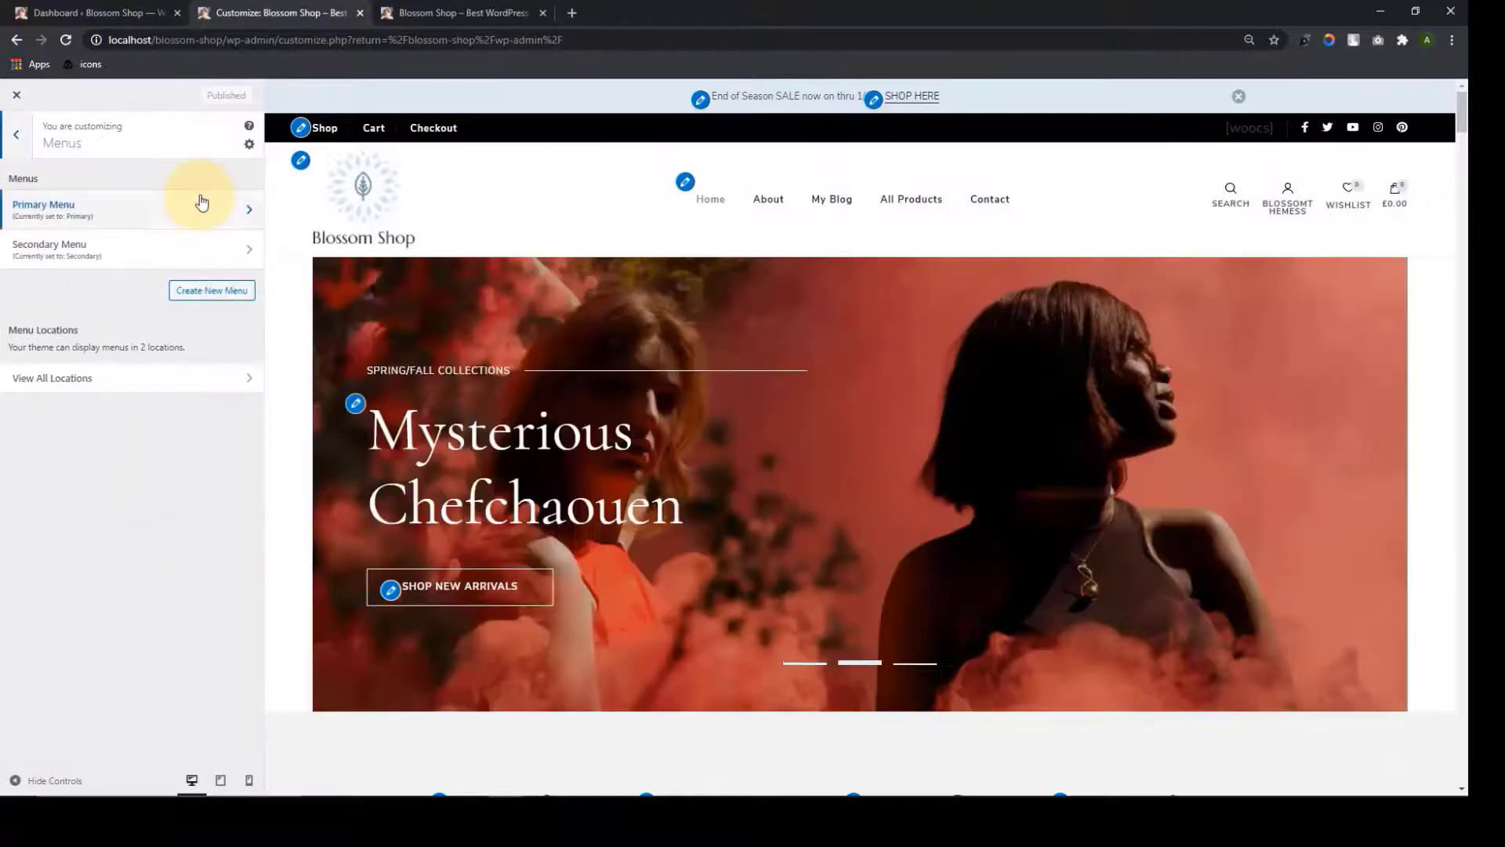
Remove the About link from the Primary Menu and publish it
click(197, 218)
click(125, 261)
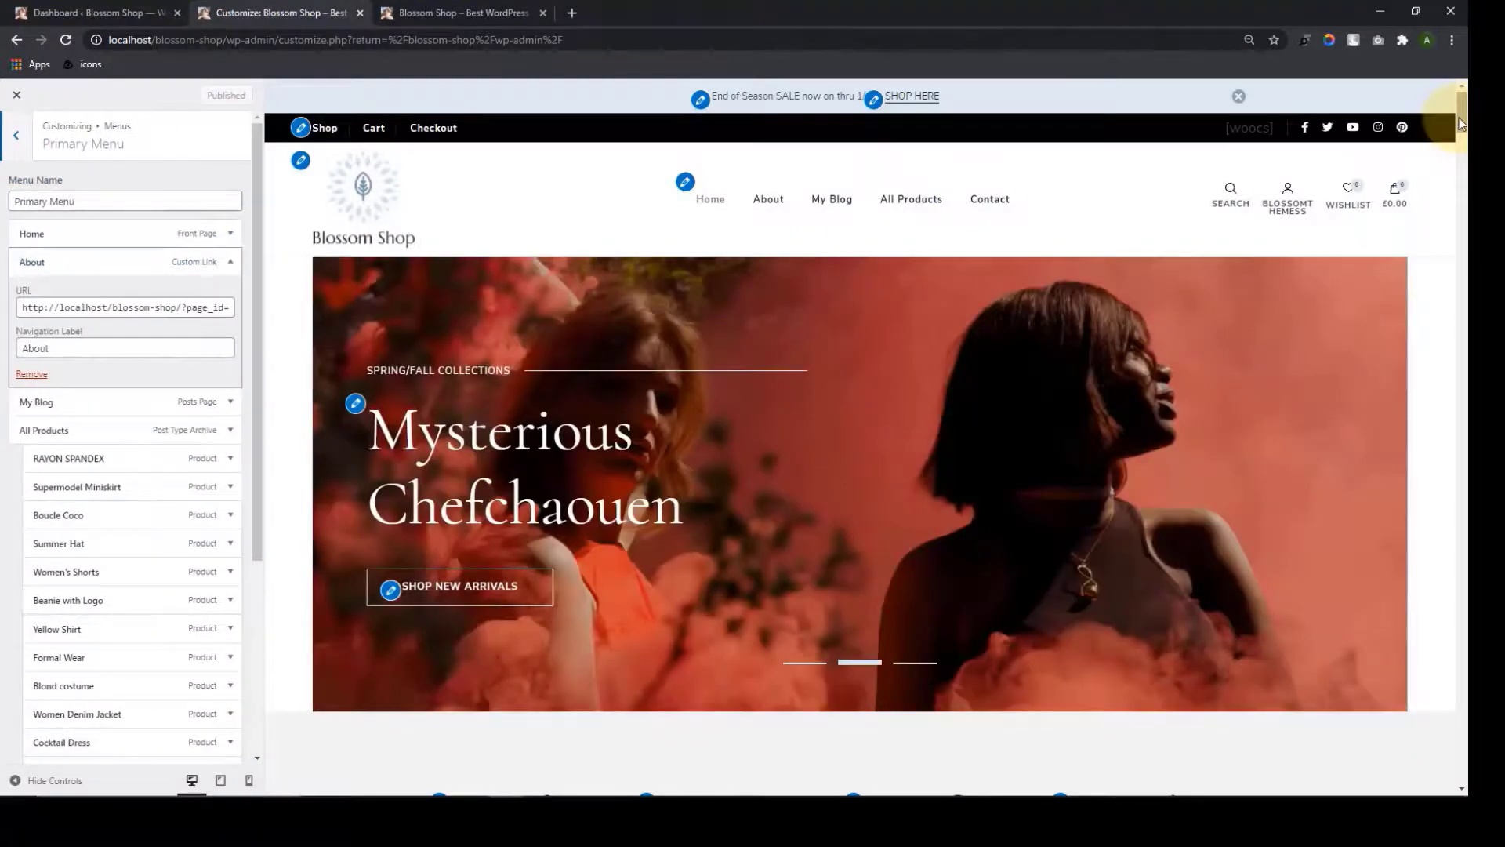
drag(1462, 109, 1459, 419)
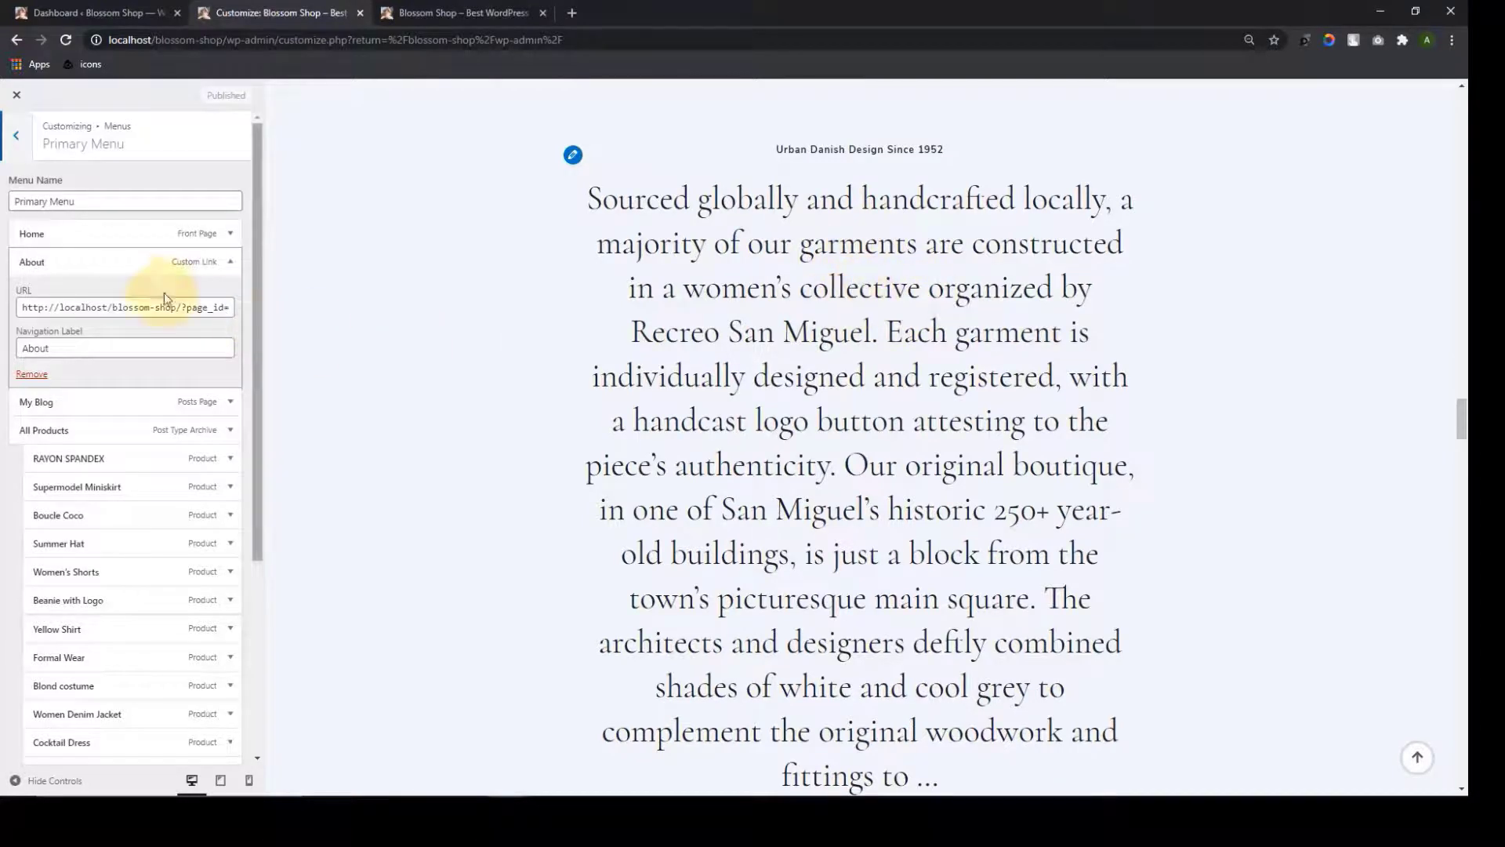
click(73, 348)
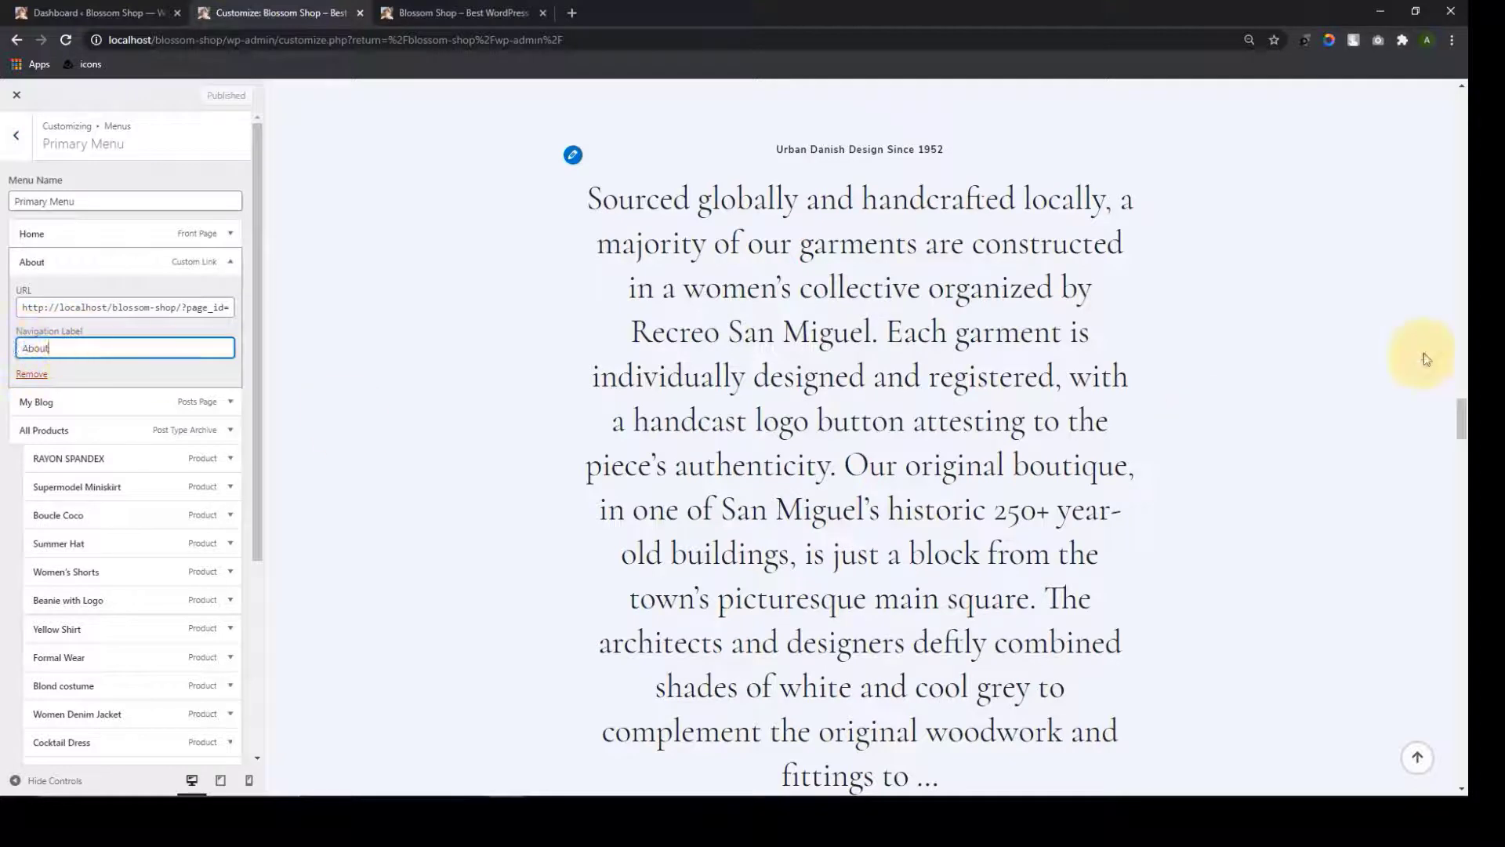
click(1418, 759)
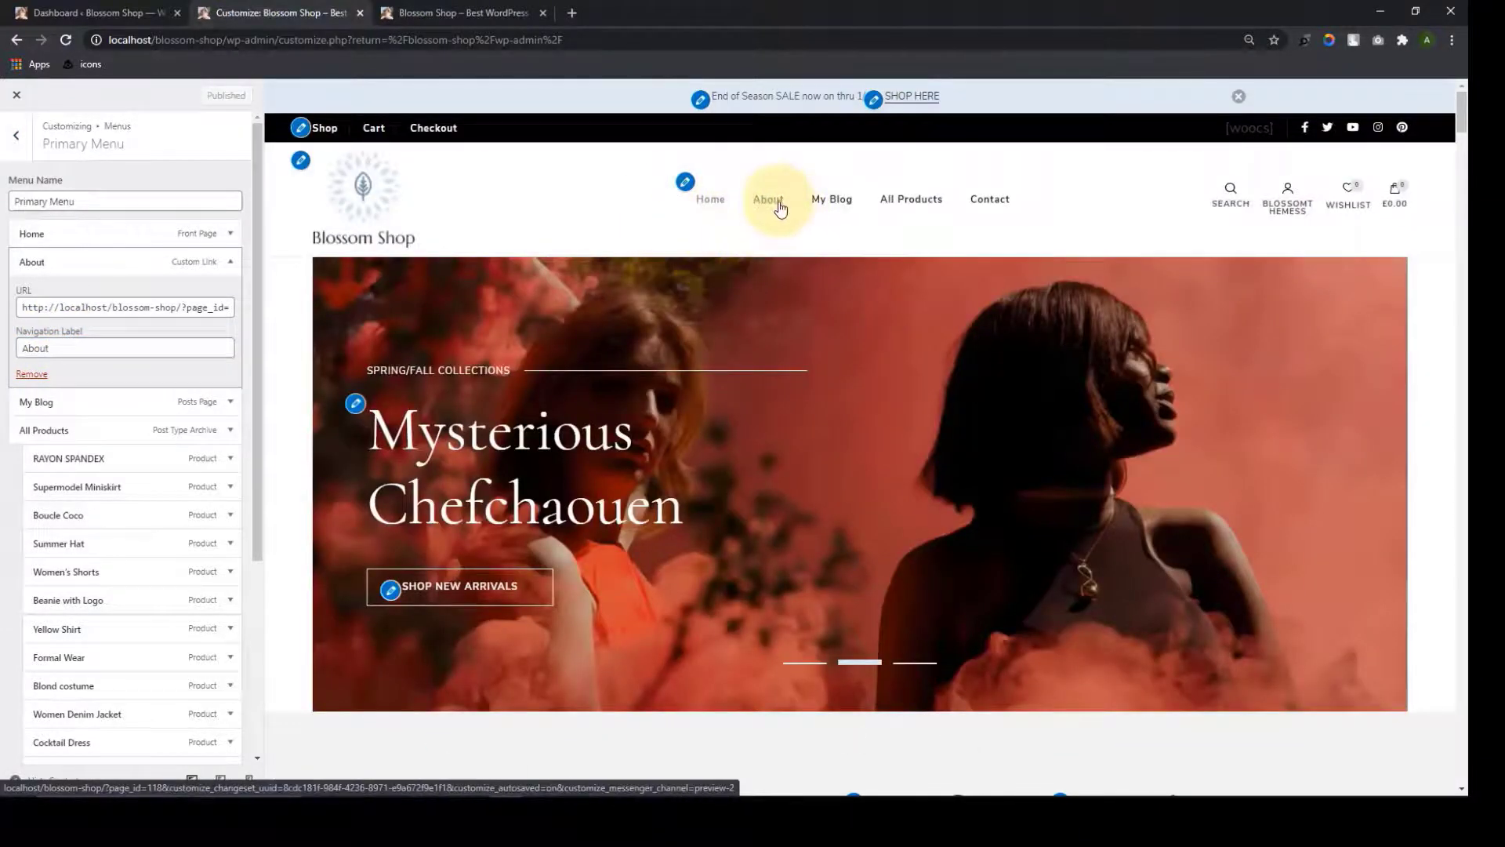
click(768, 199)
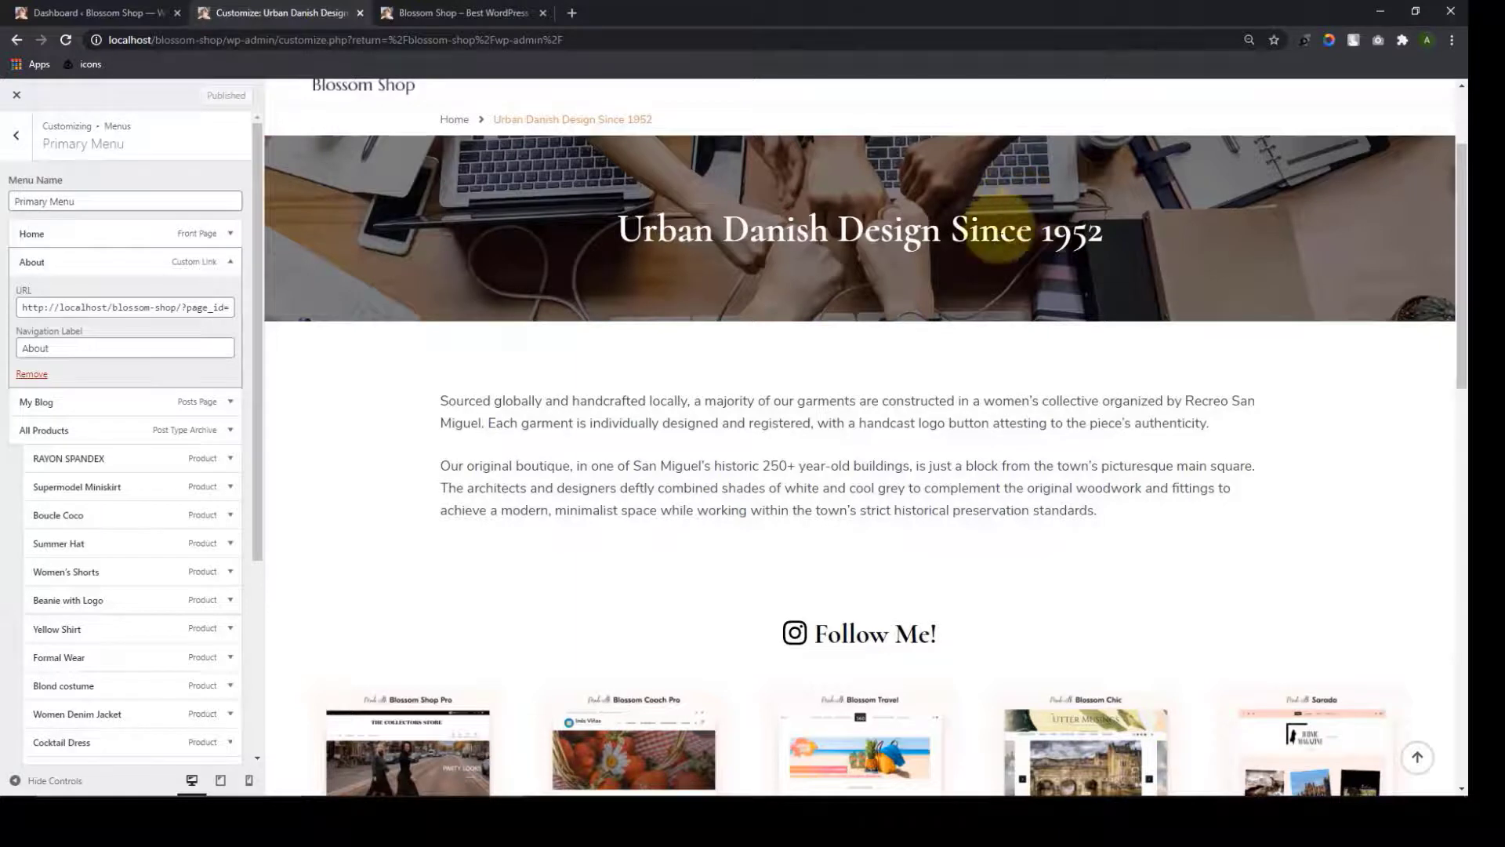
scroll(534, 398, up, 2)
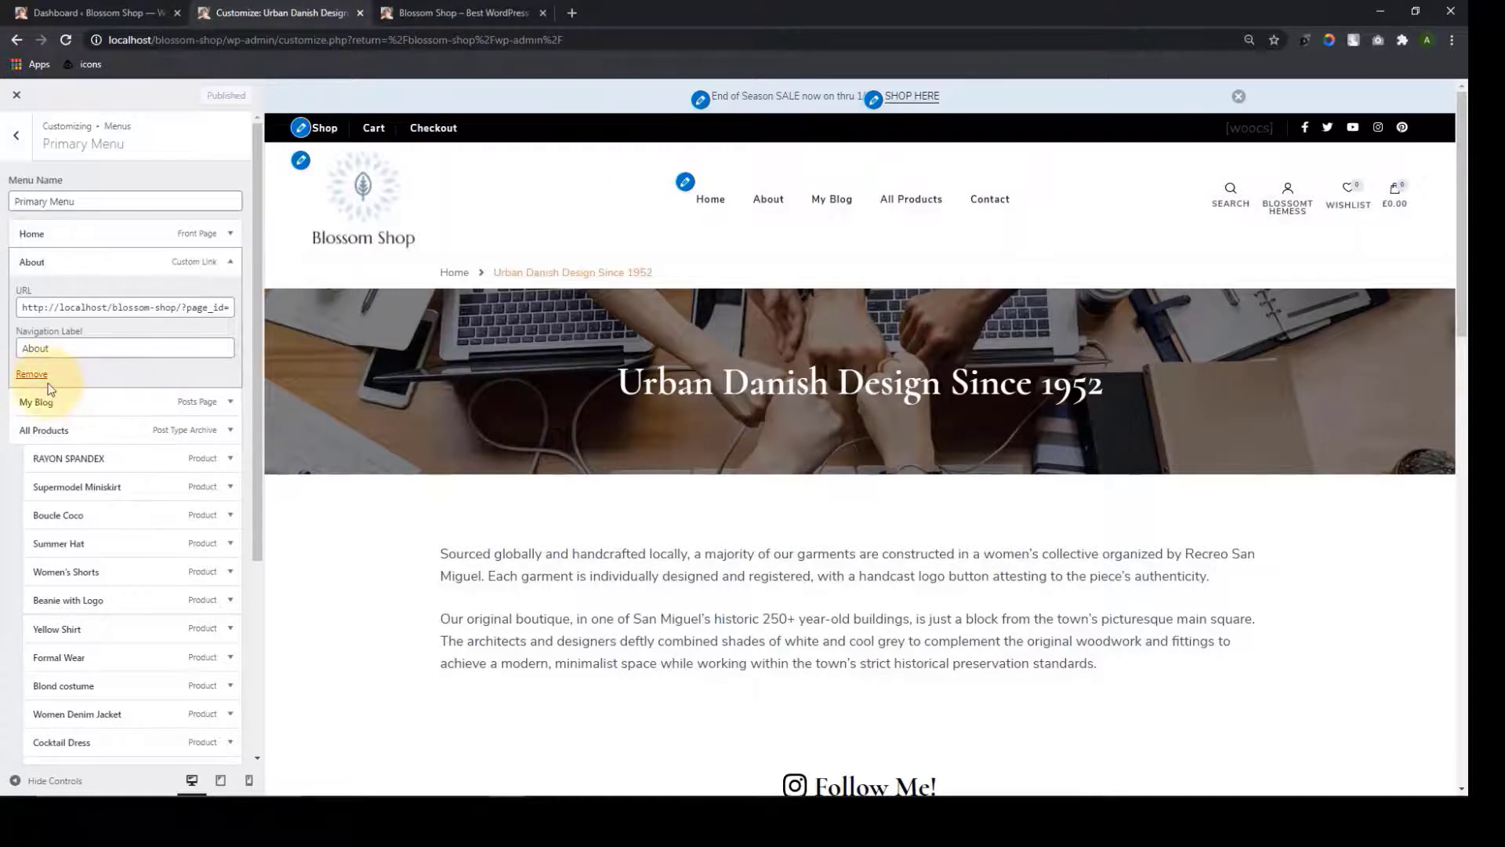
click(39, 376)
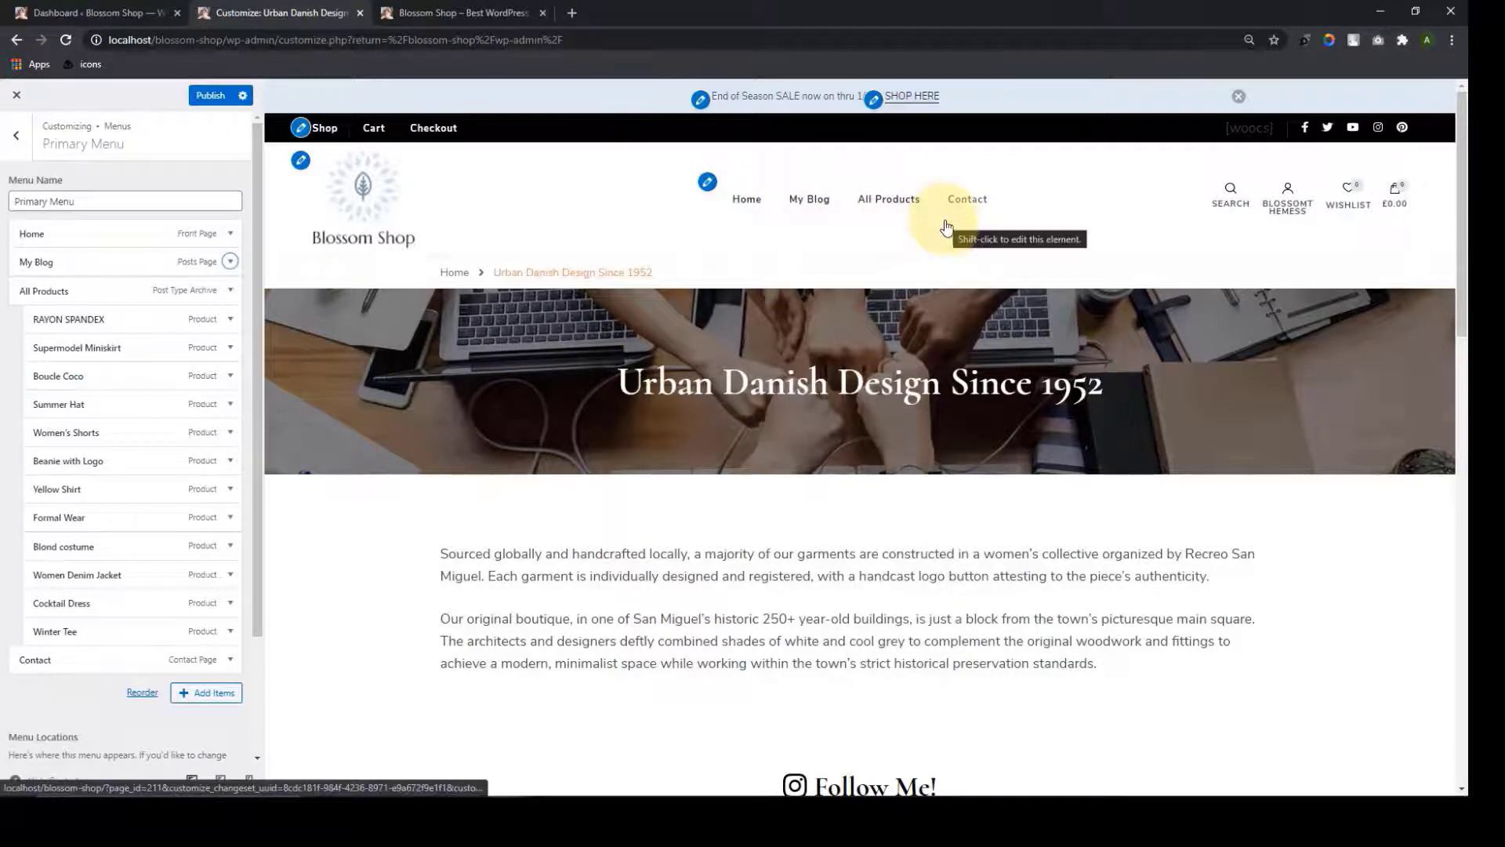
click(22, 153)
Go to About Page Settings and its About Template Section
click(24, 157)
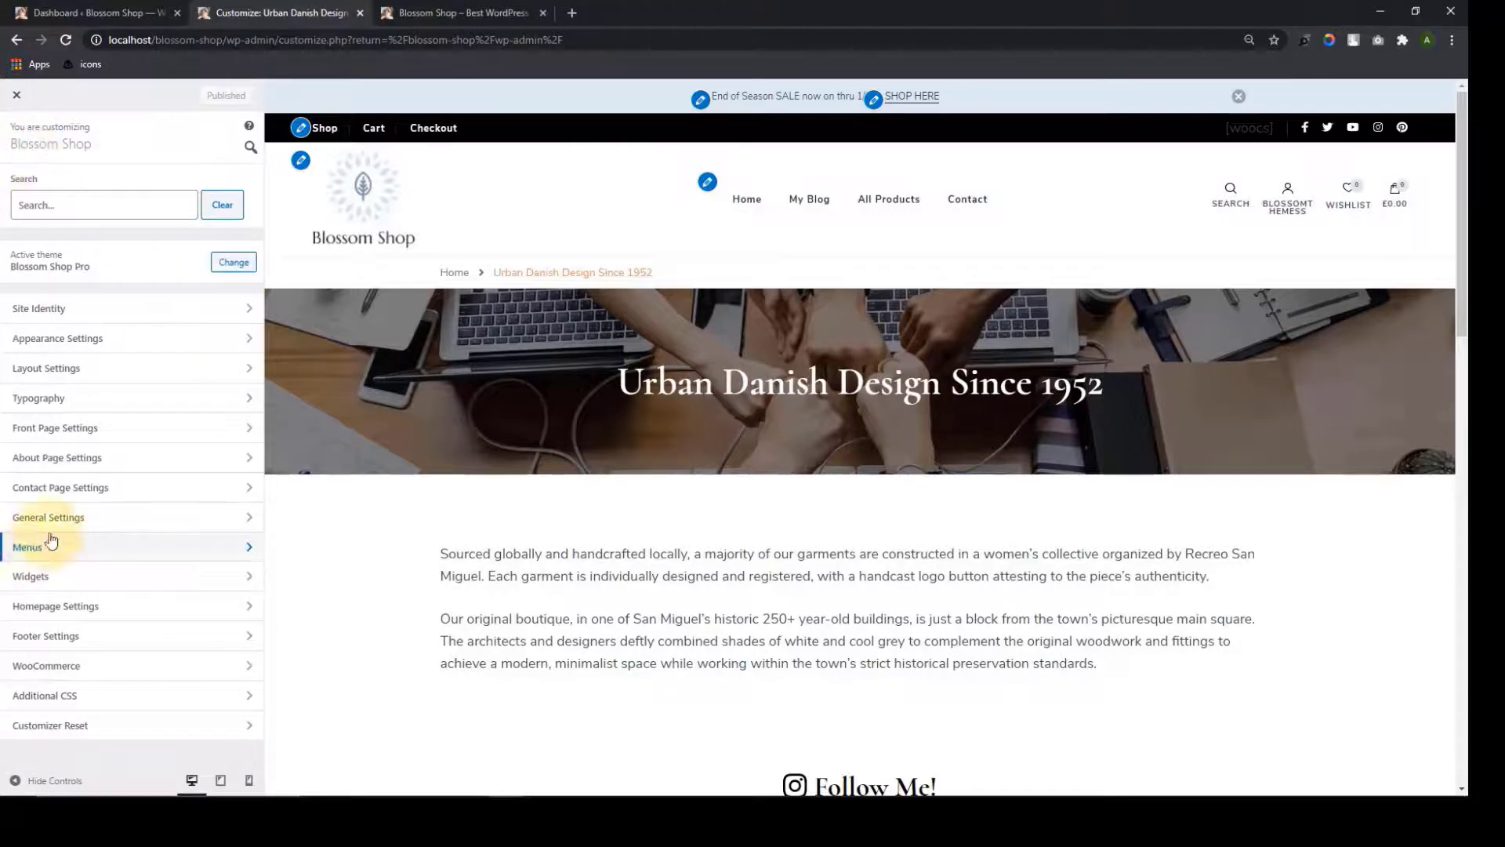
click(79, 461)
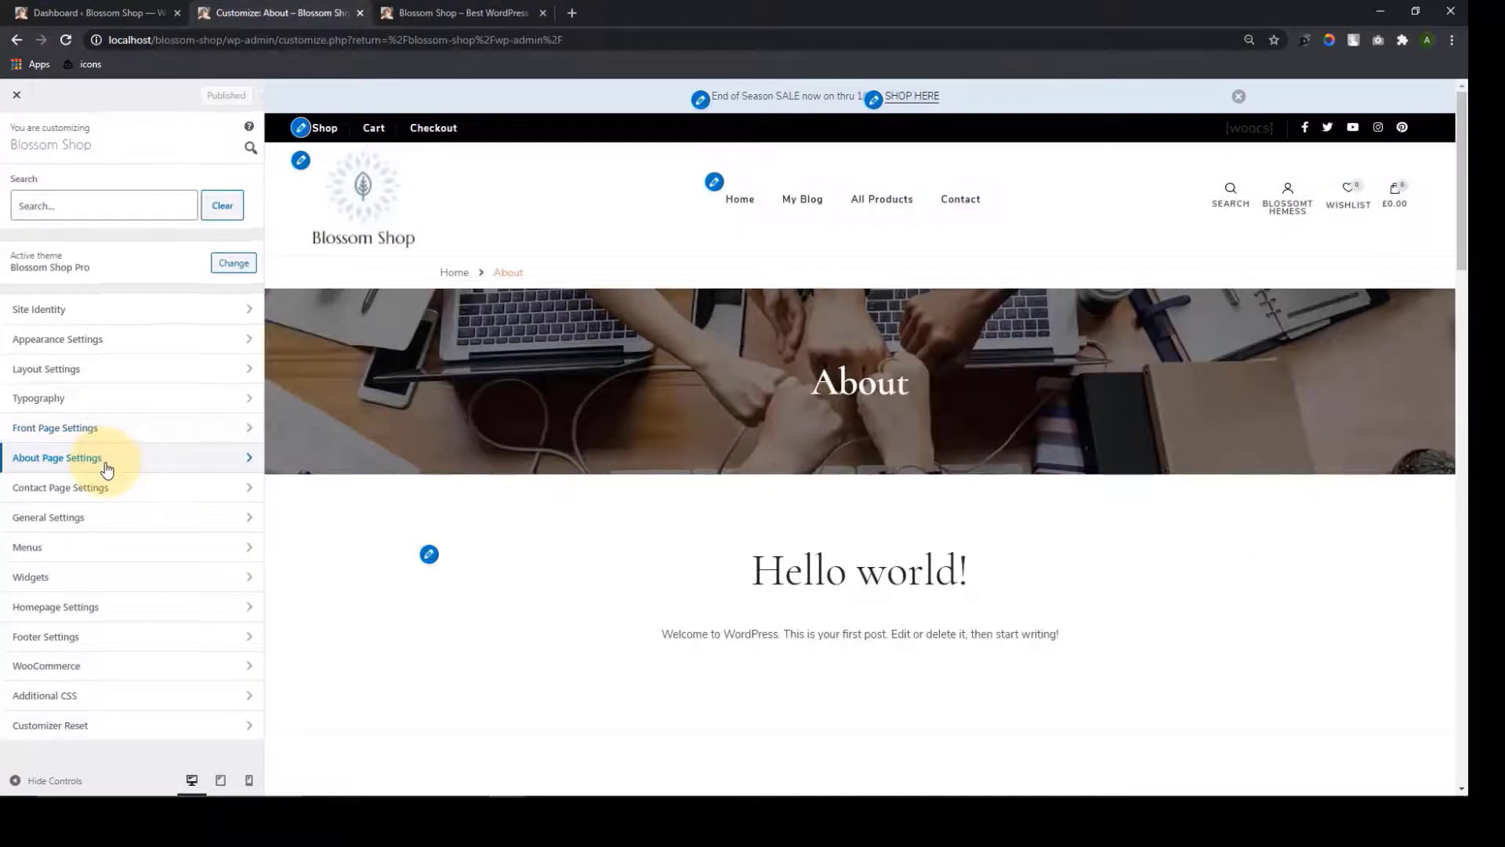
click(102, 467)
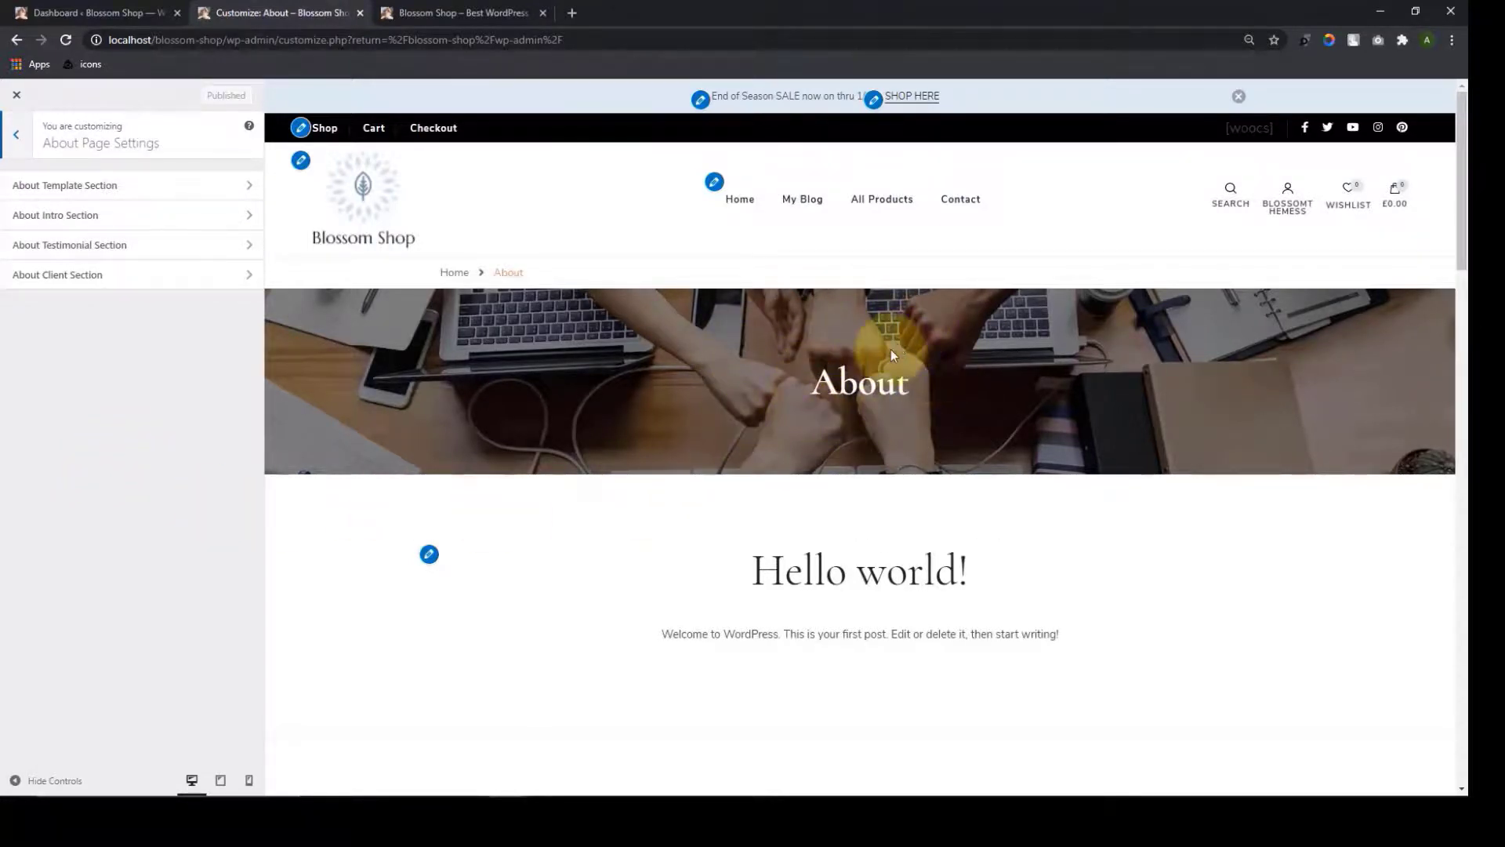
click(201, 185)
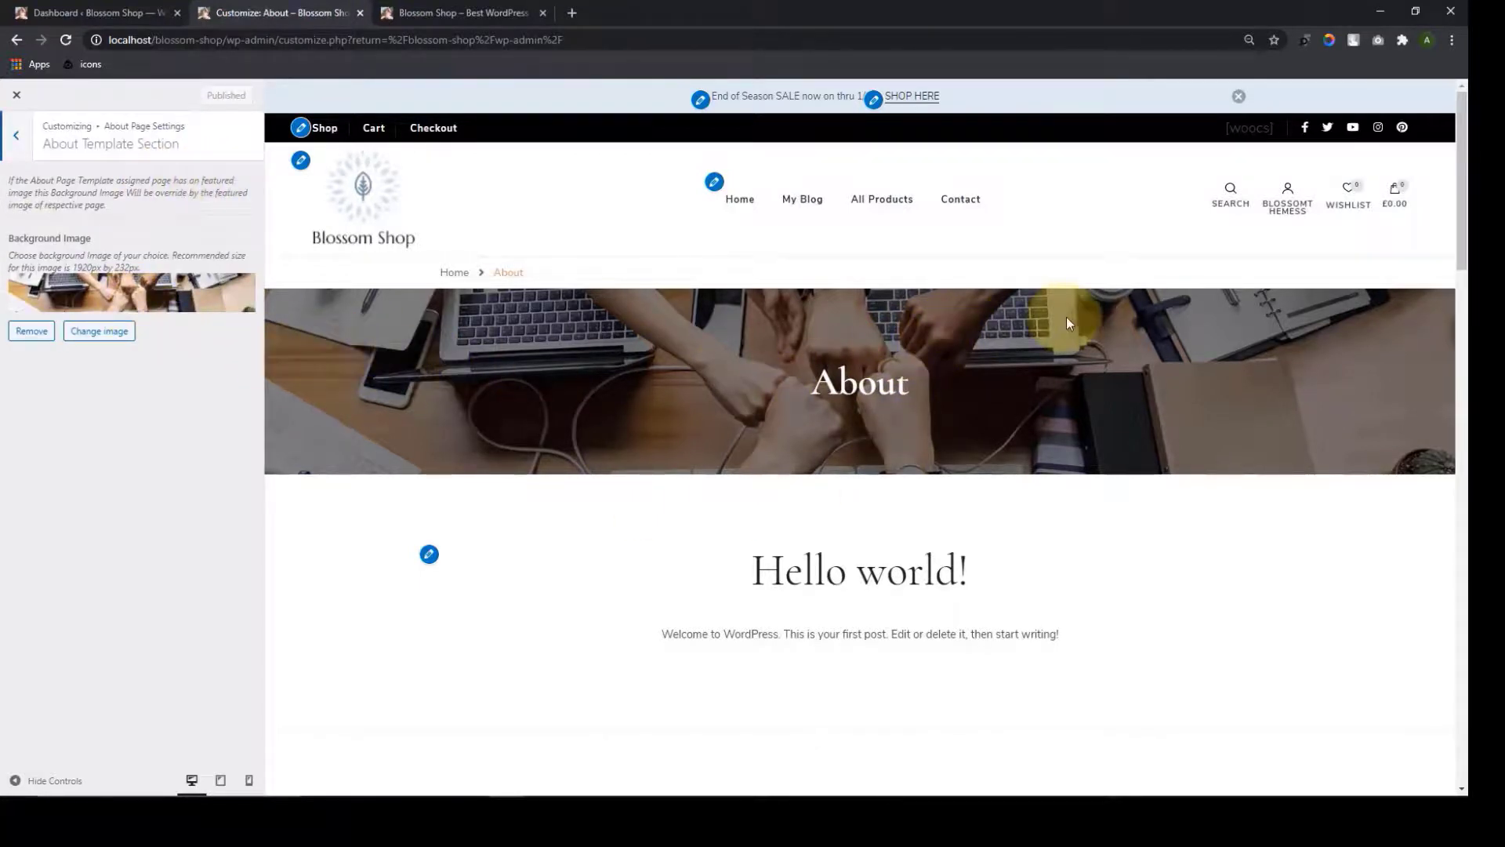
Pick banner2.jpg as the About template background image
click(74, 333)
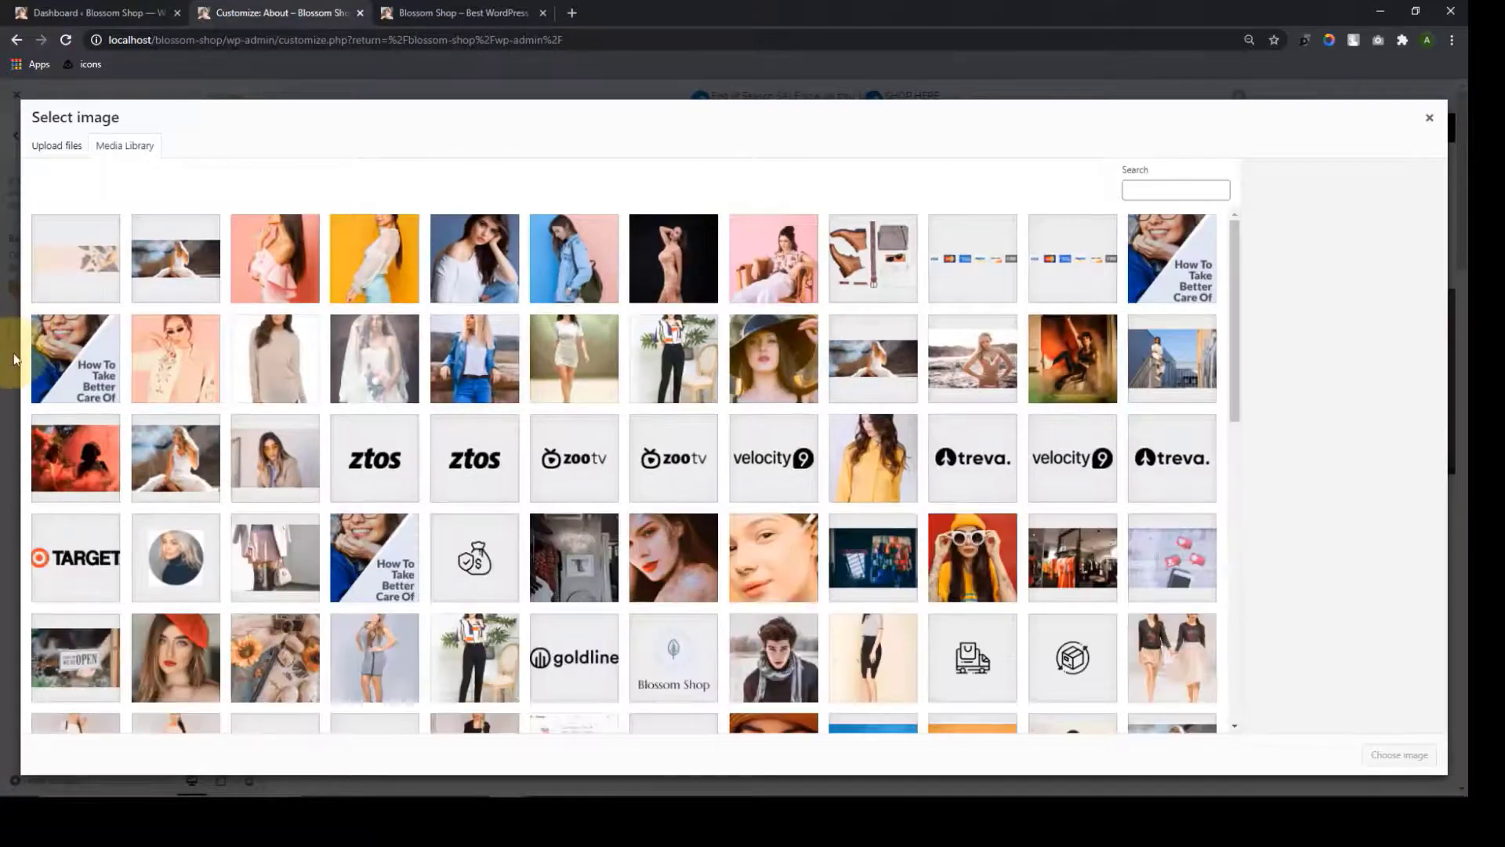
scroll(813, 490, down, 10)
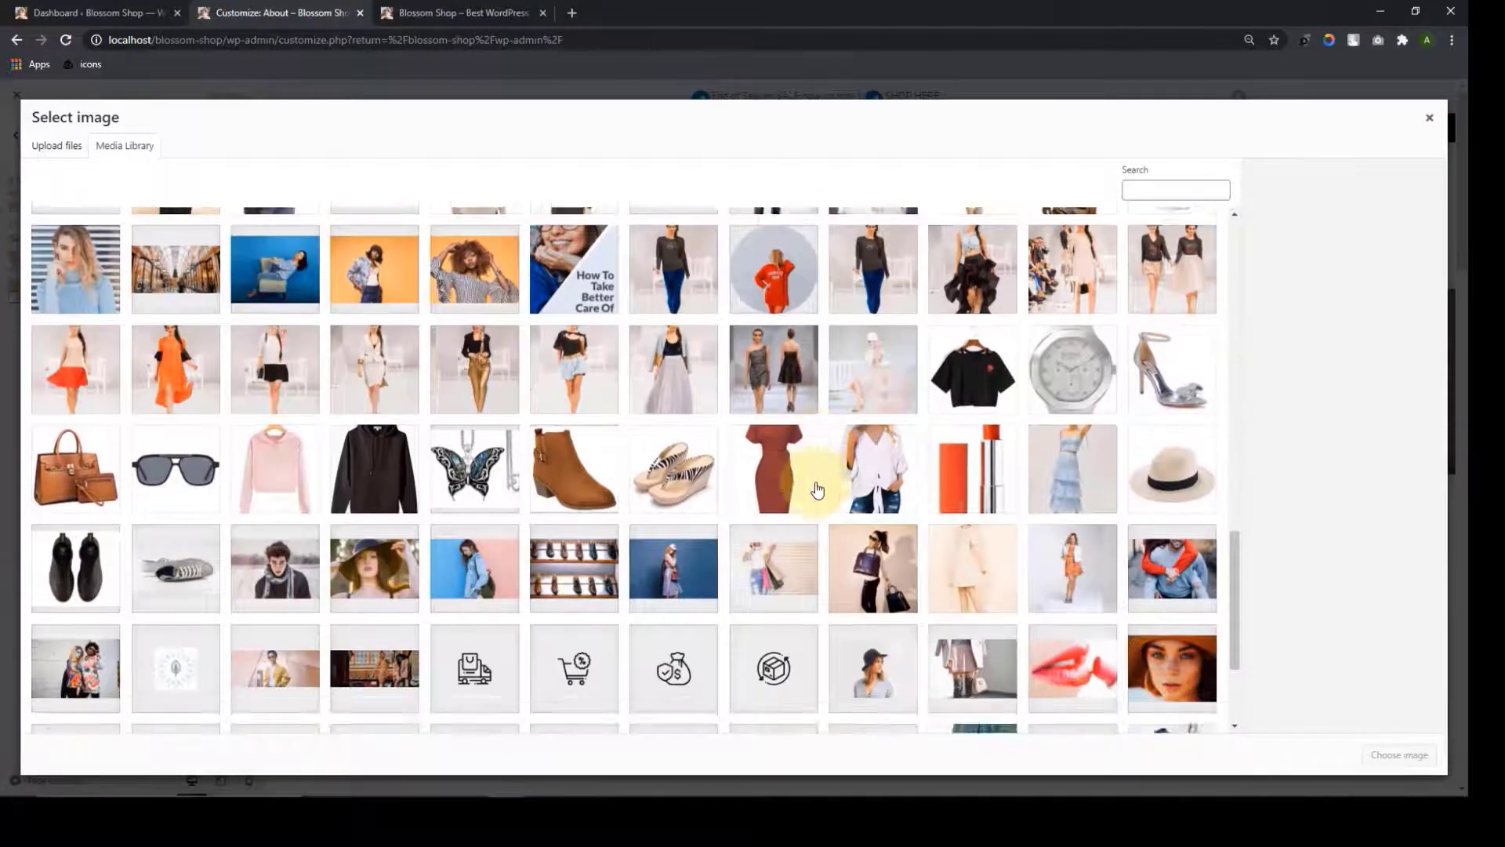
scroll(813, 502, down, 3)
scroll(816, 520, up, 1)
scroll(816, 521, down, 2)
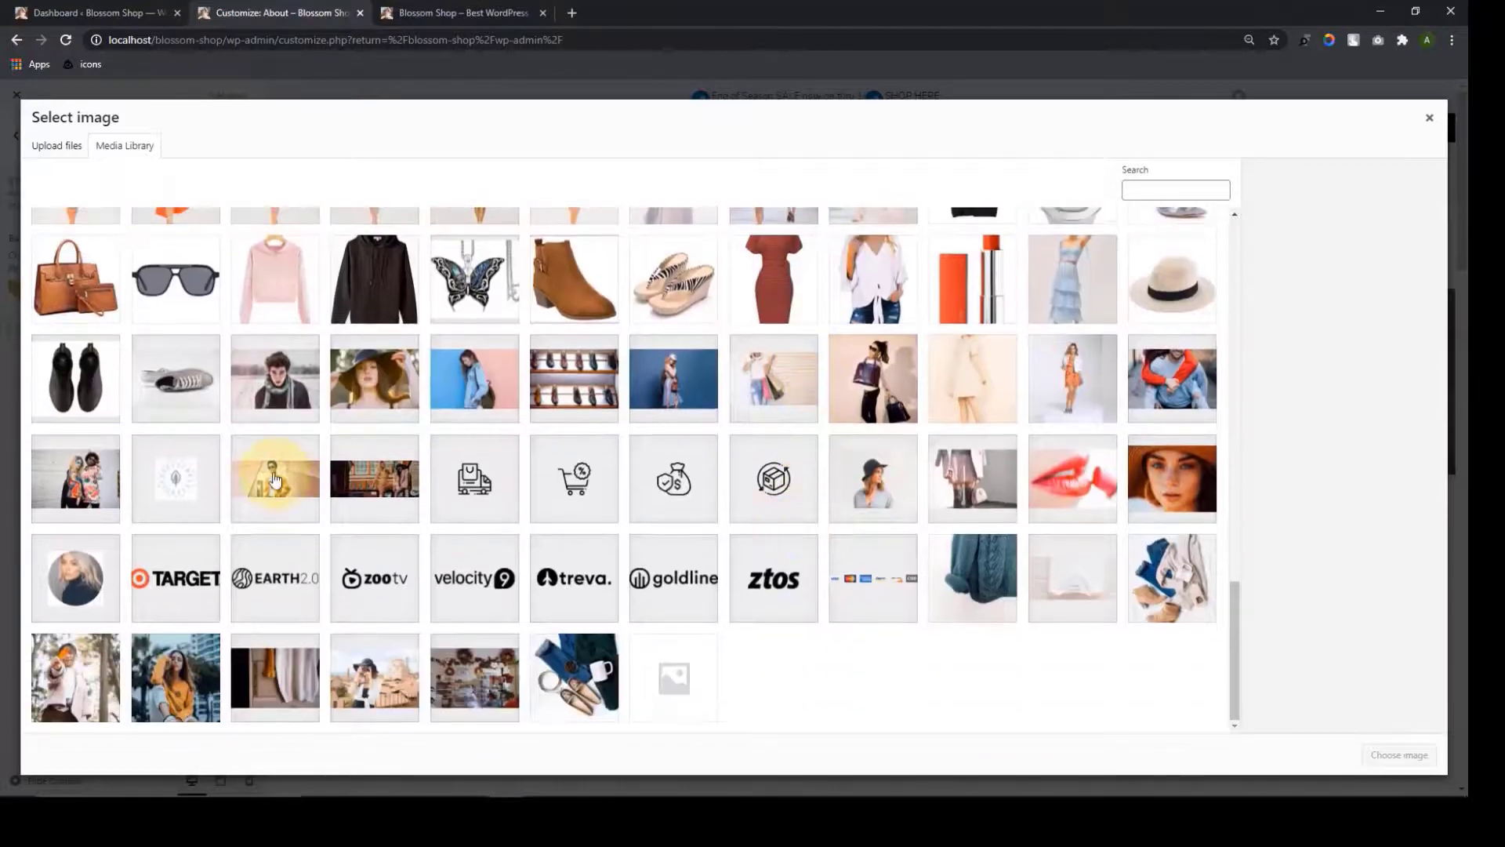
click(274, 480)
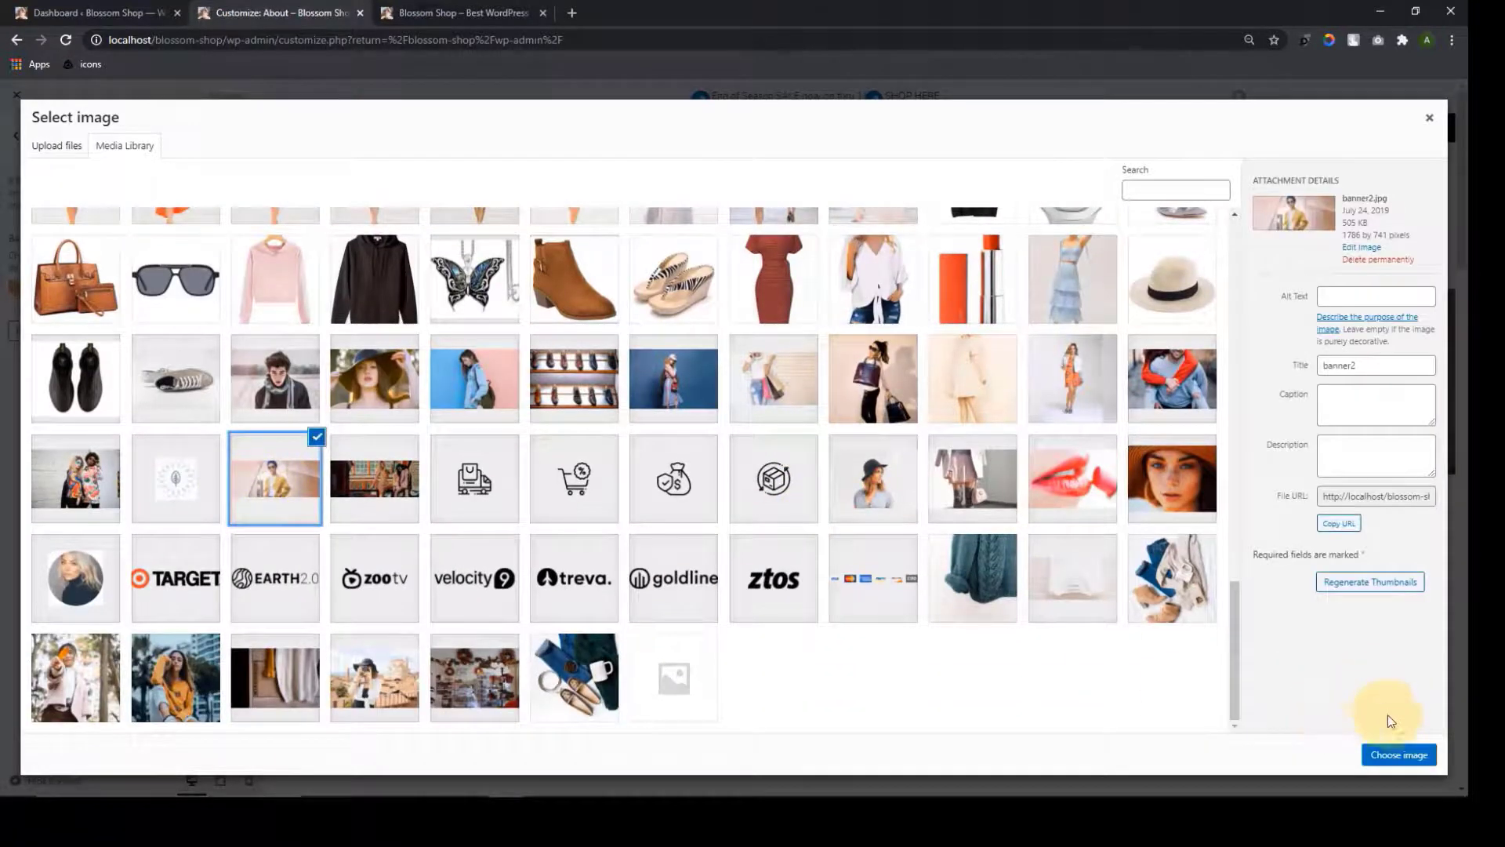
click(1415, 754)
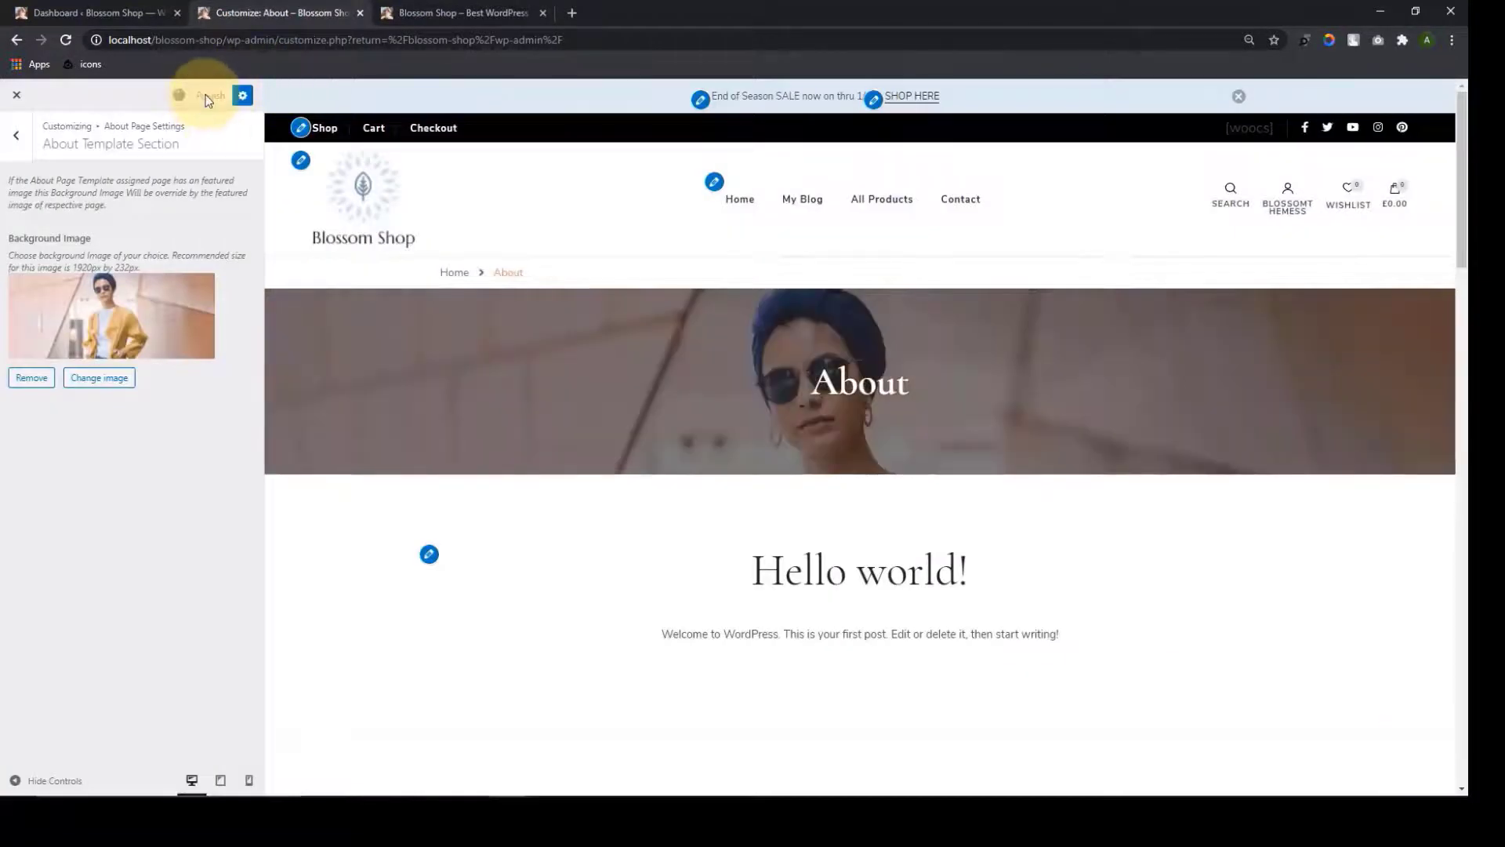
click(12, 141)
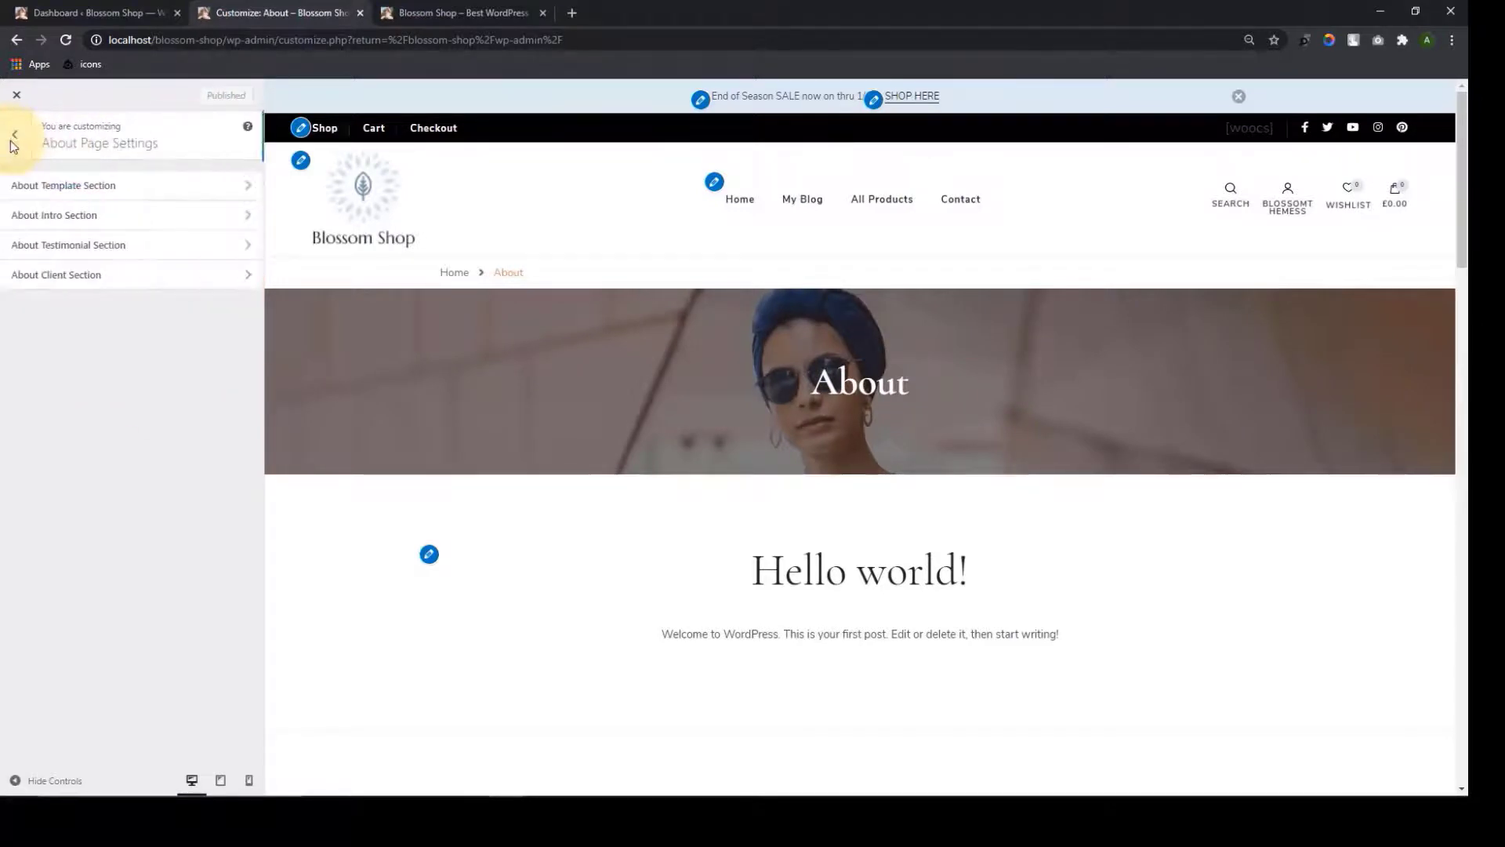
Feature the Urban Danish Design Since 1952 page in the About Intro widget
click(114, 224)
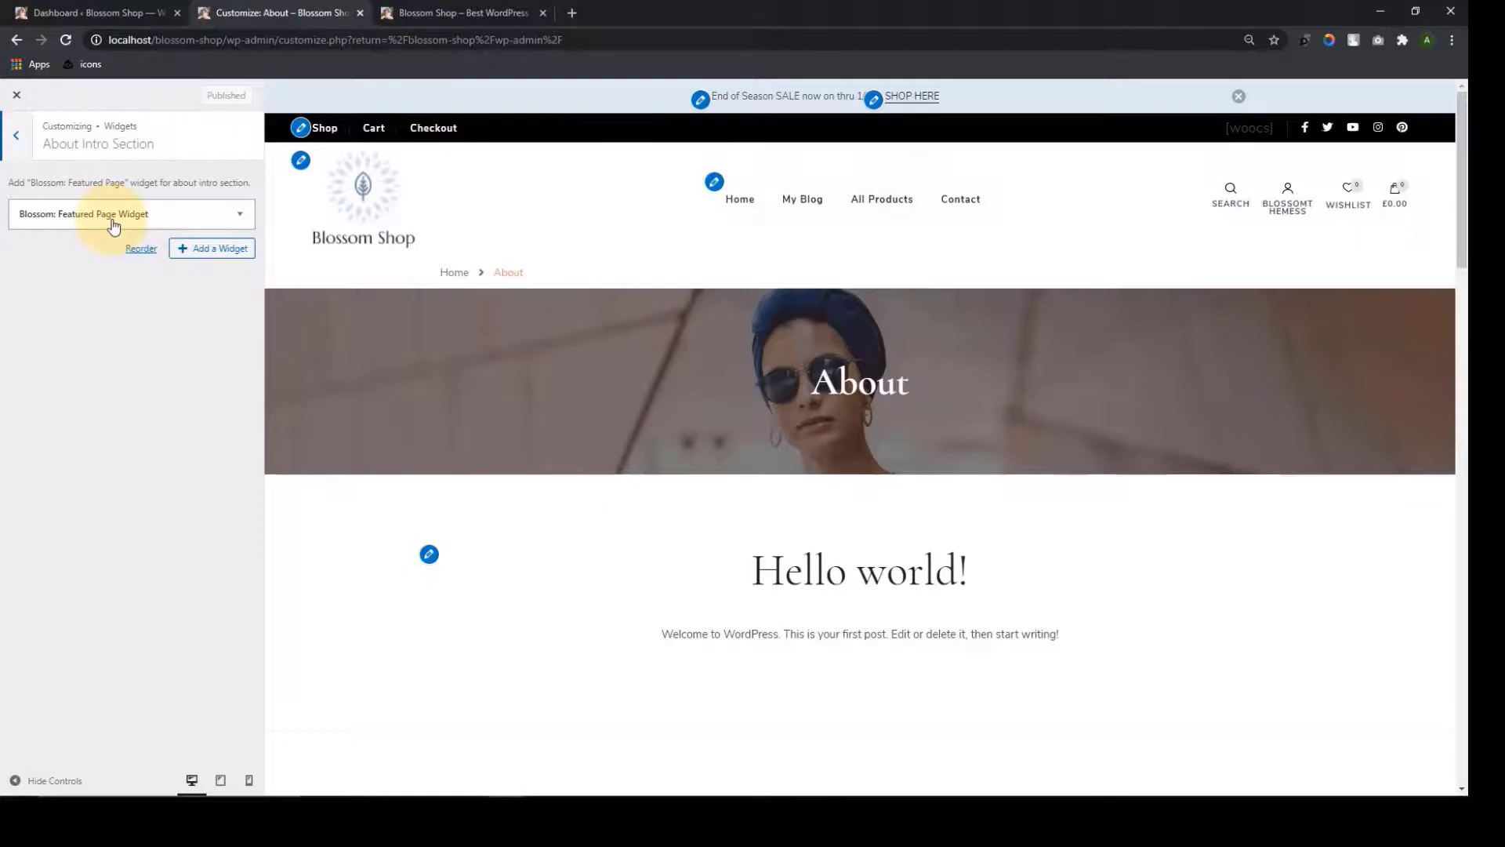
click(190, 216)
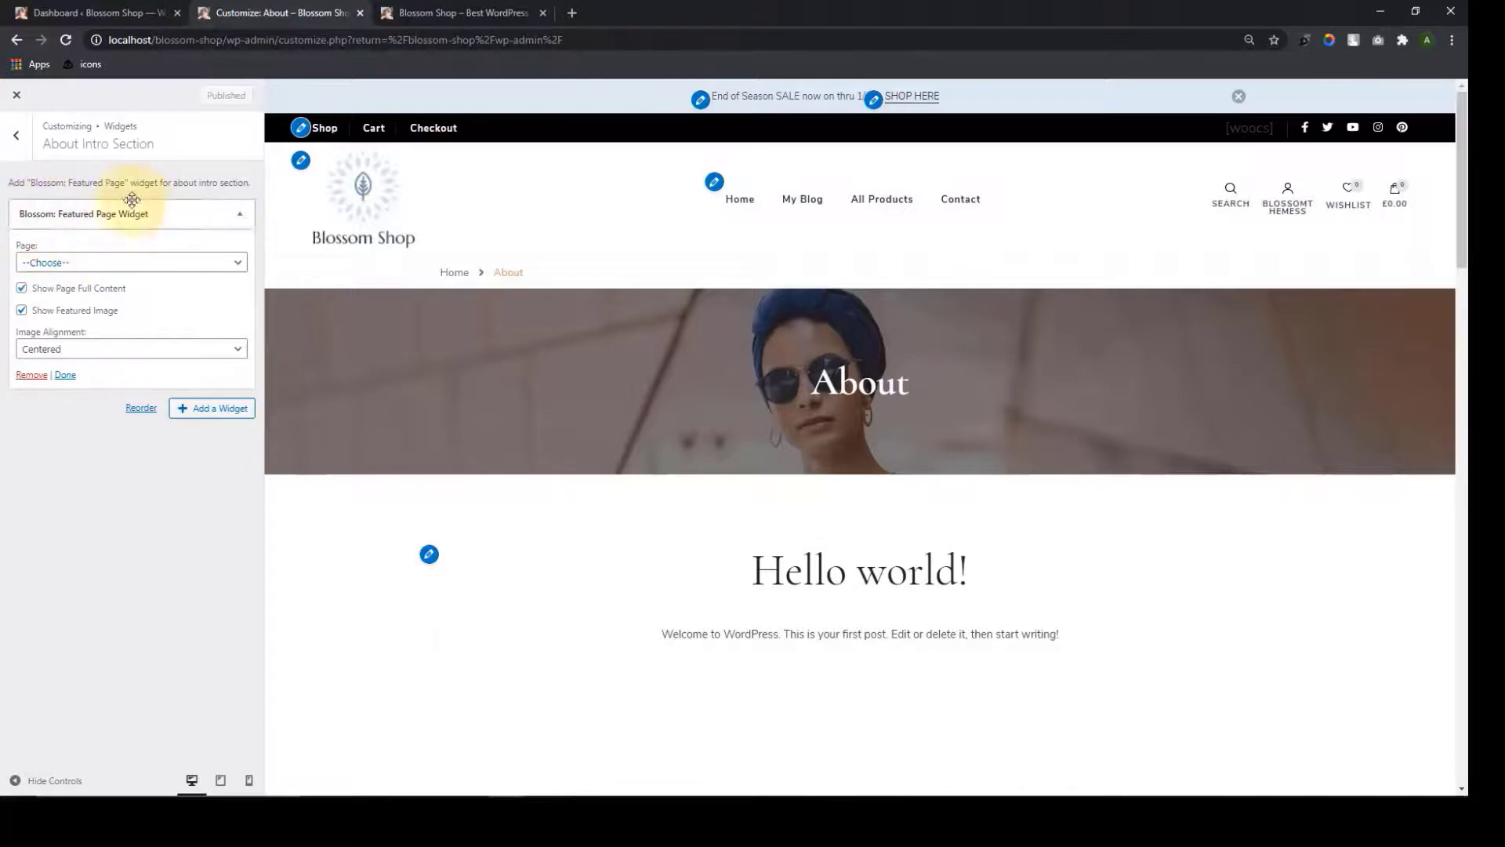
click(219, 410)
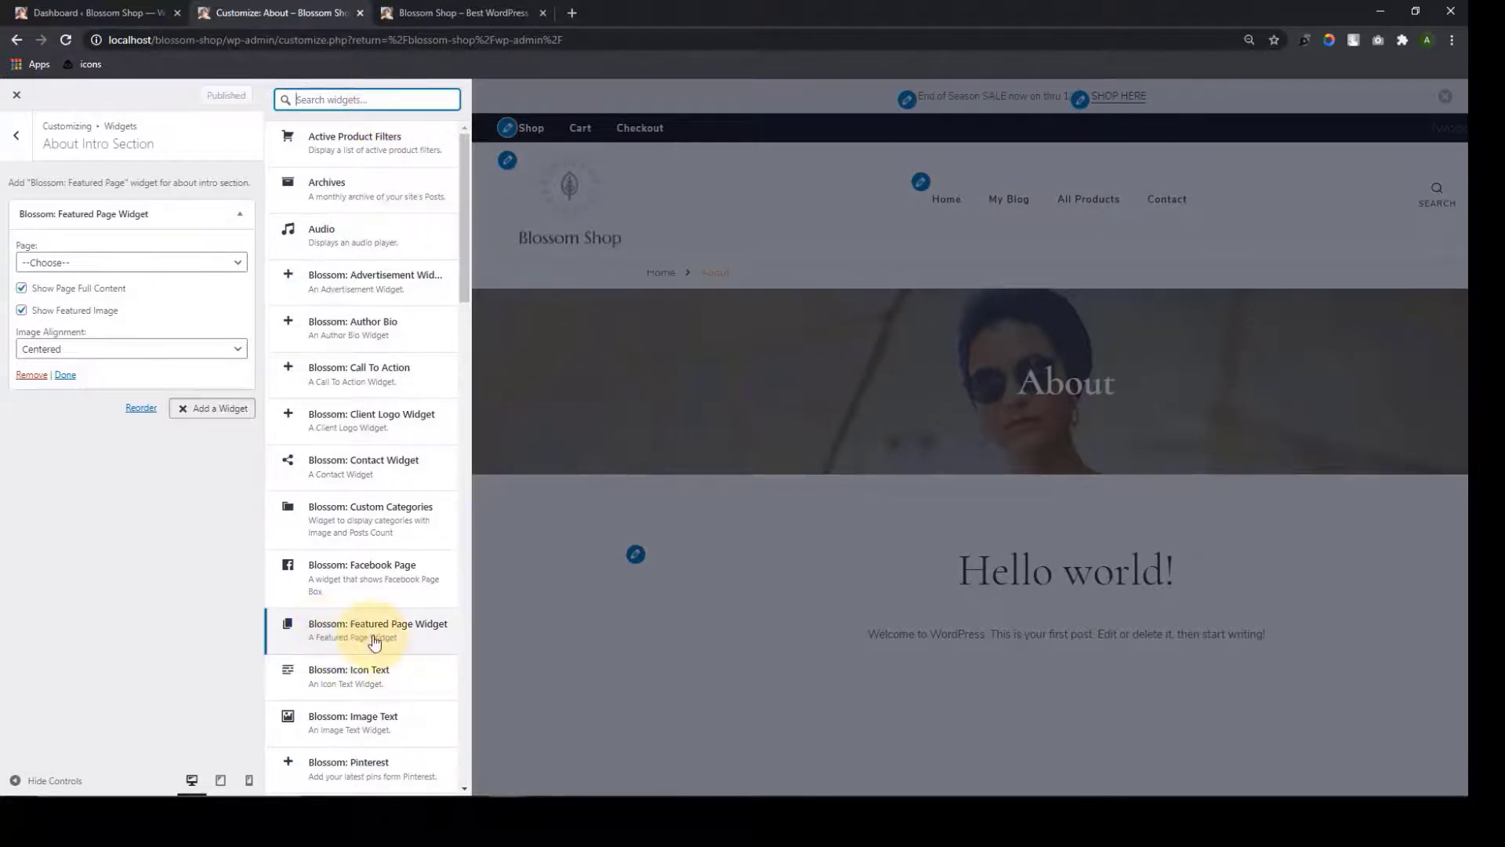
click(162, 519)
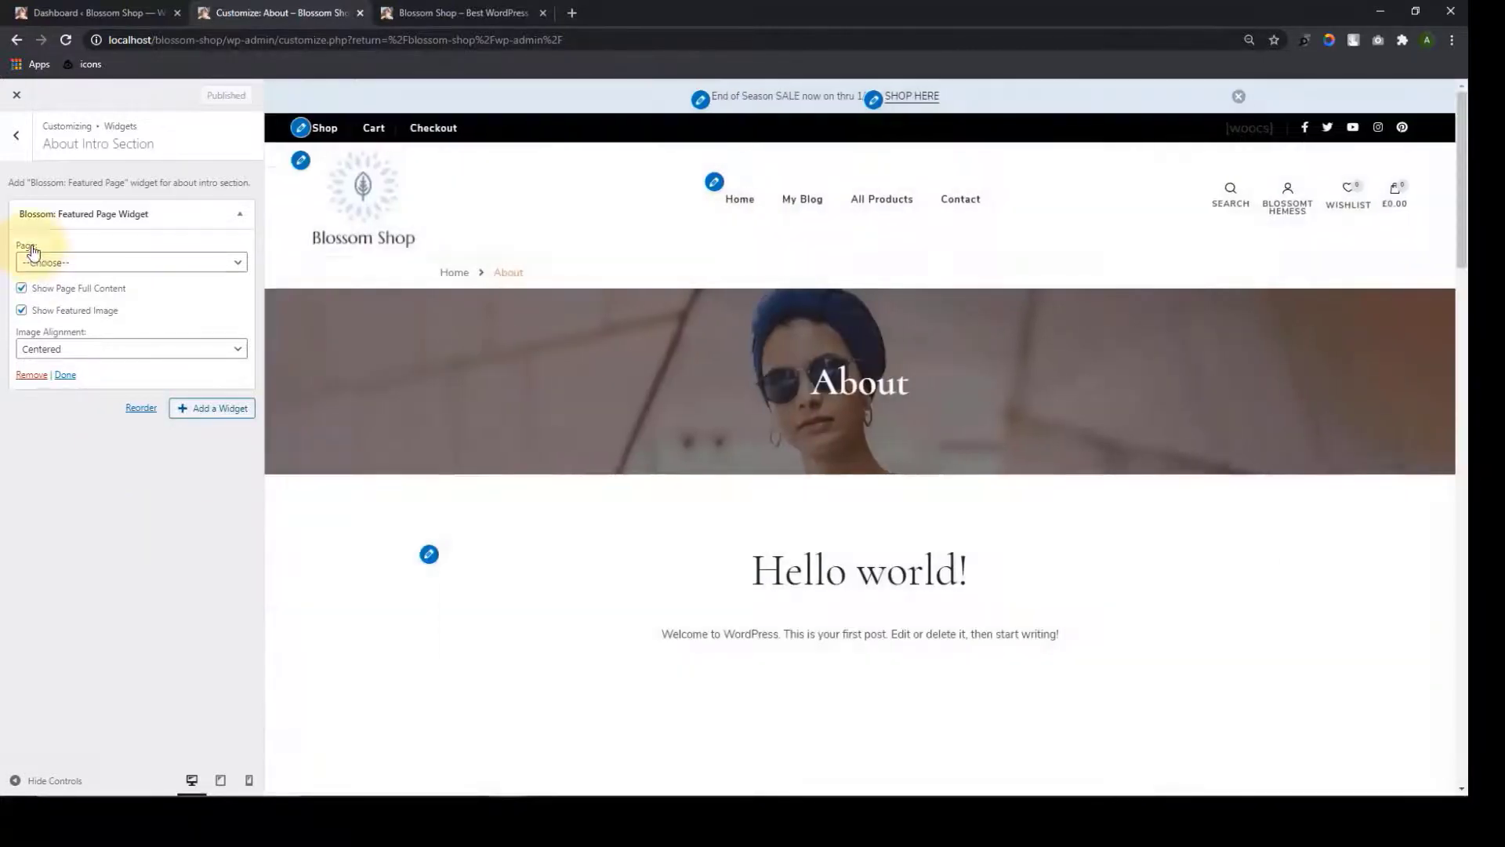
click(215, 274)
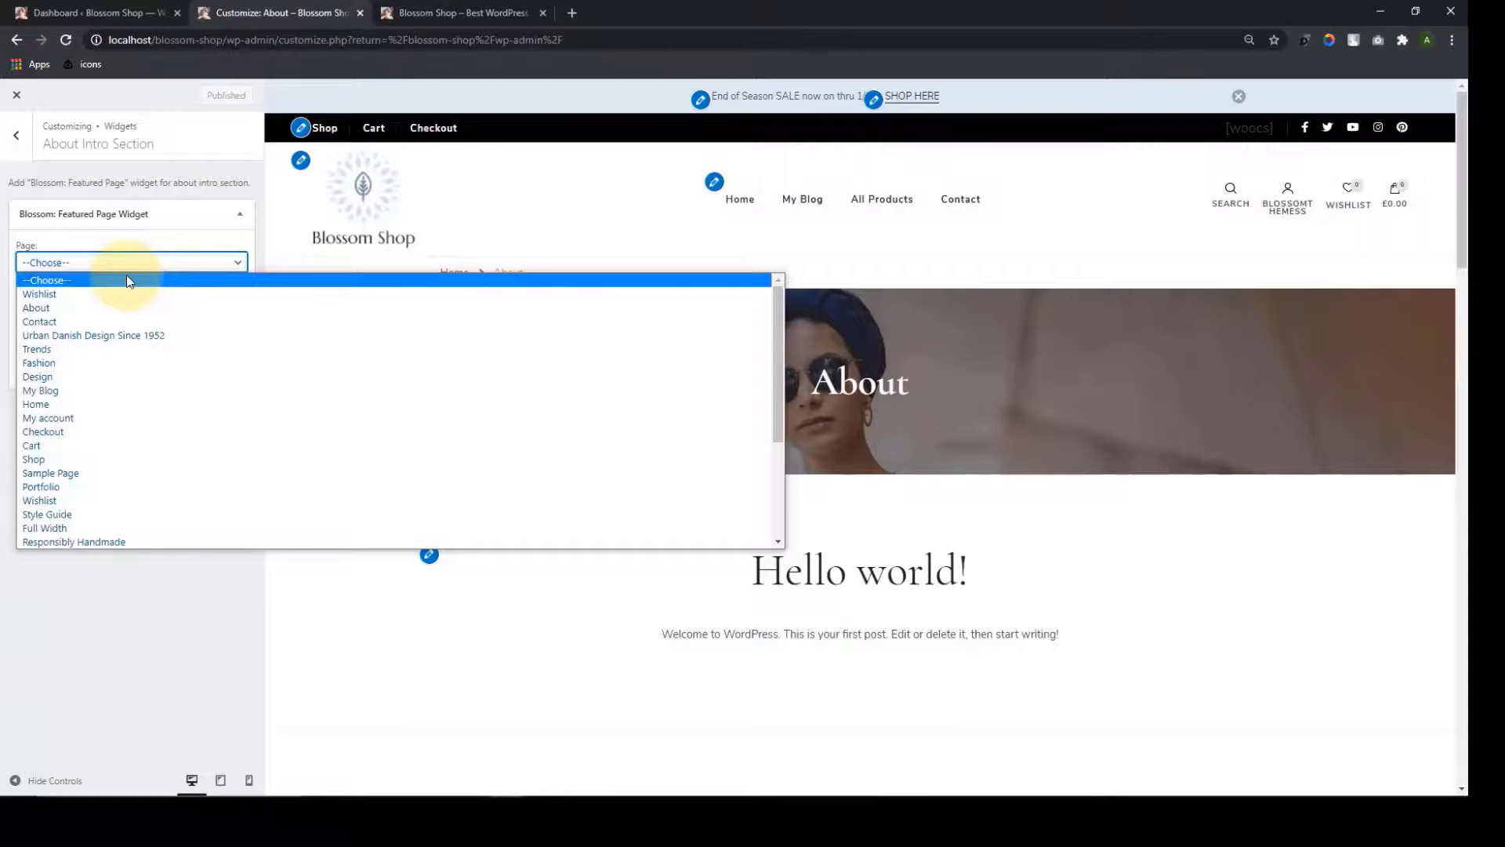
click(149, 335)
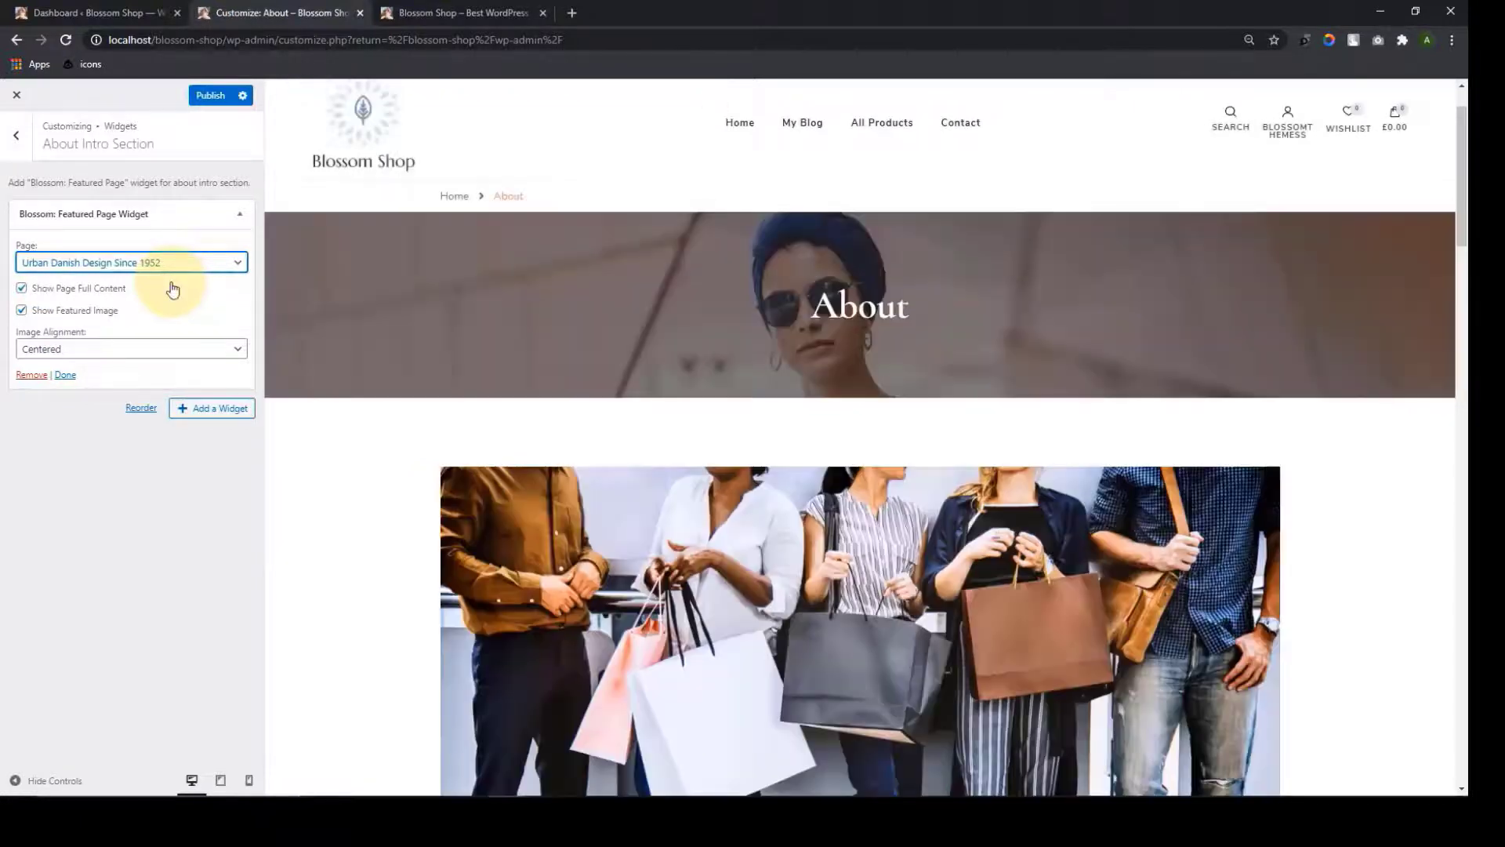
Keep the featured image alignment Centered and publish the About intro
scroll(588, 534, down, 8)
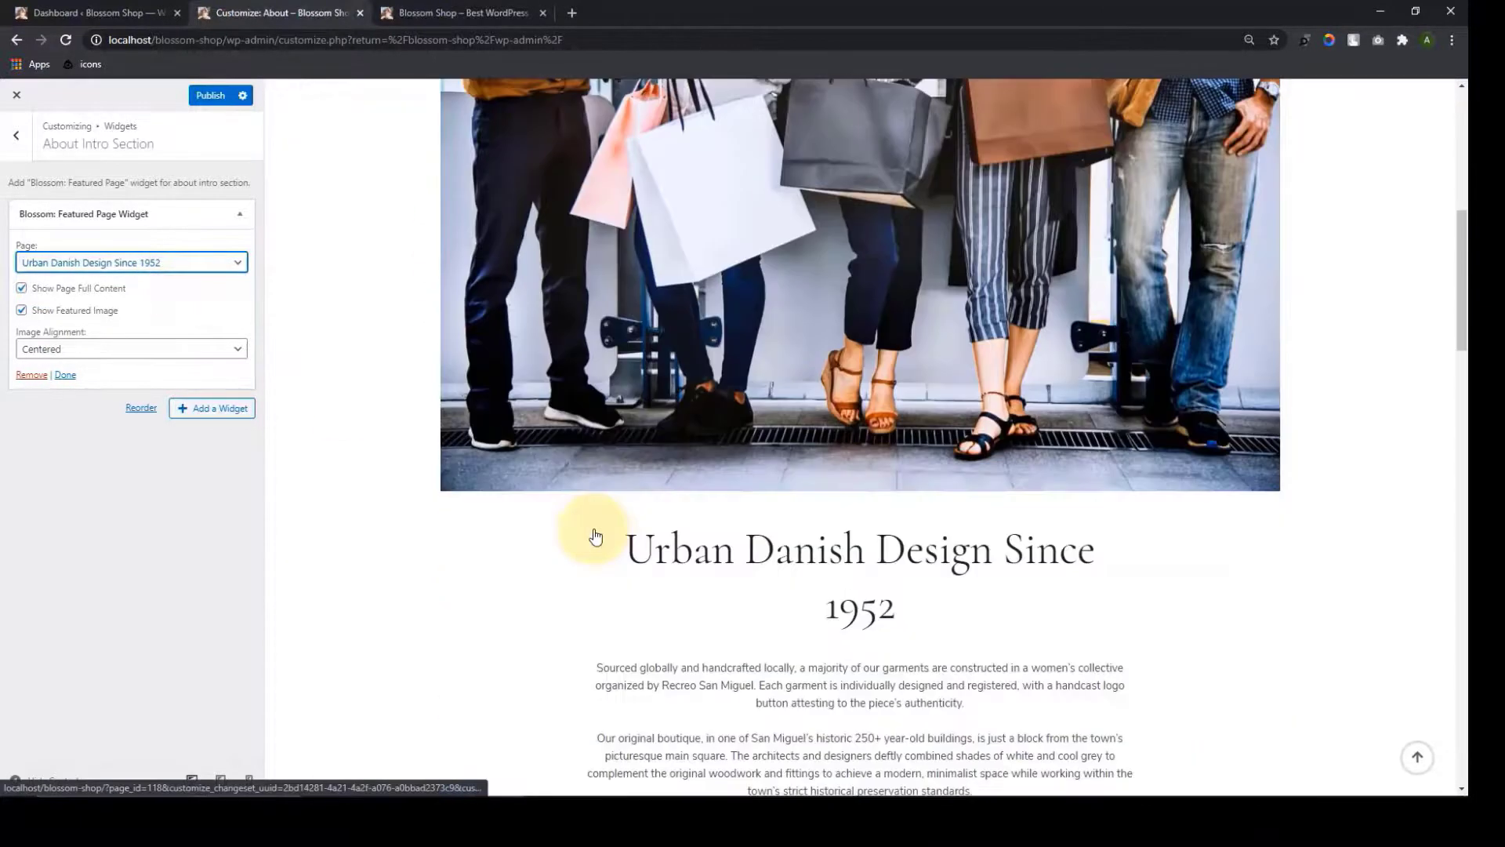
scroll(596, 529, down, 2)
scroll(596, 529, up, 6)
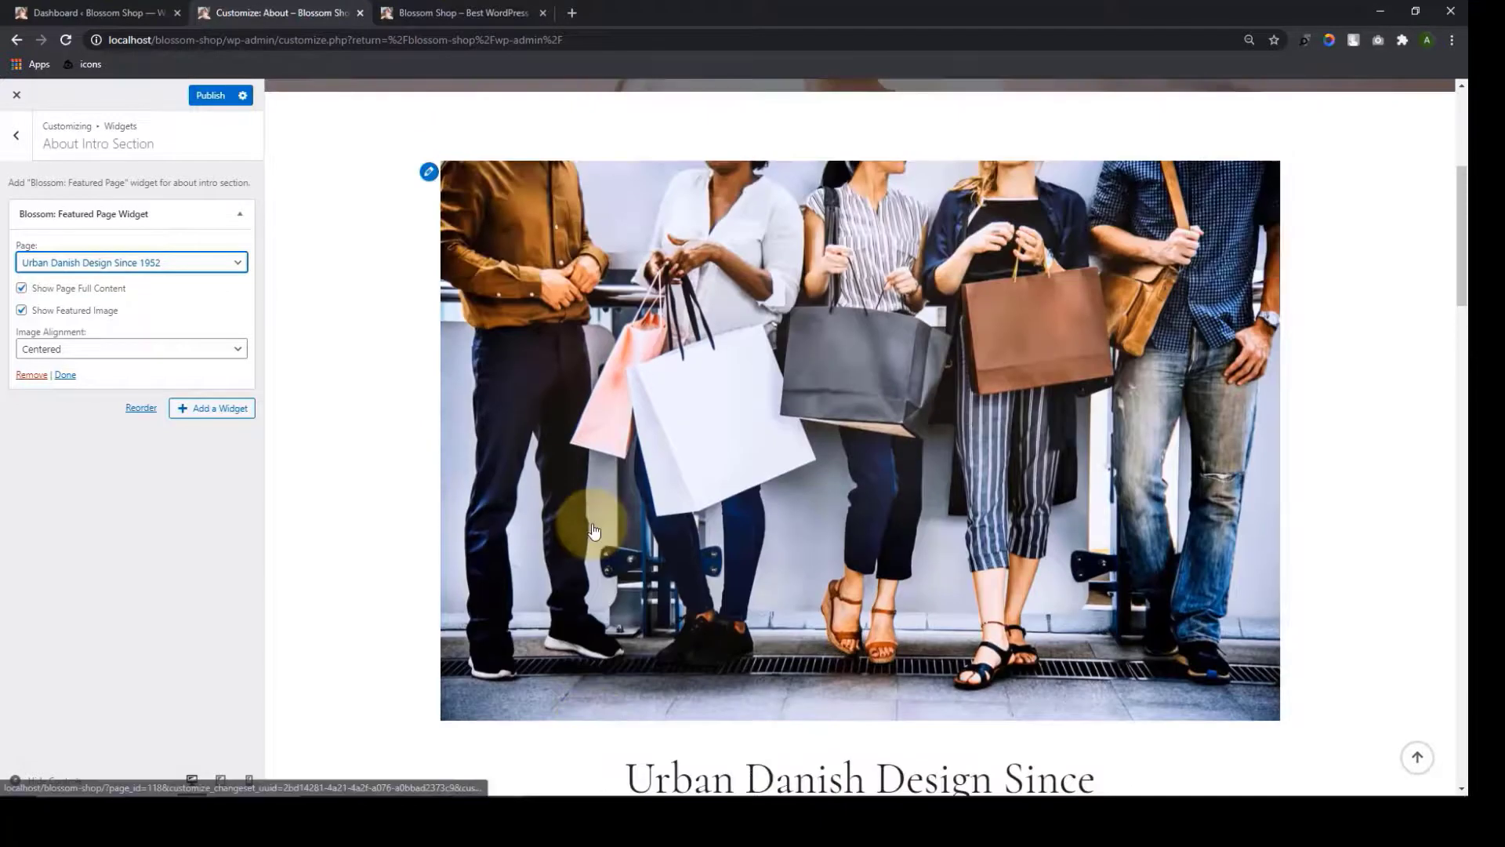
scroll(738, 528, down, 1)
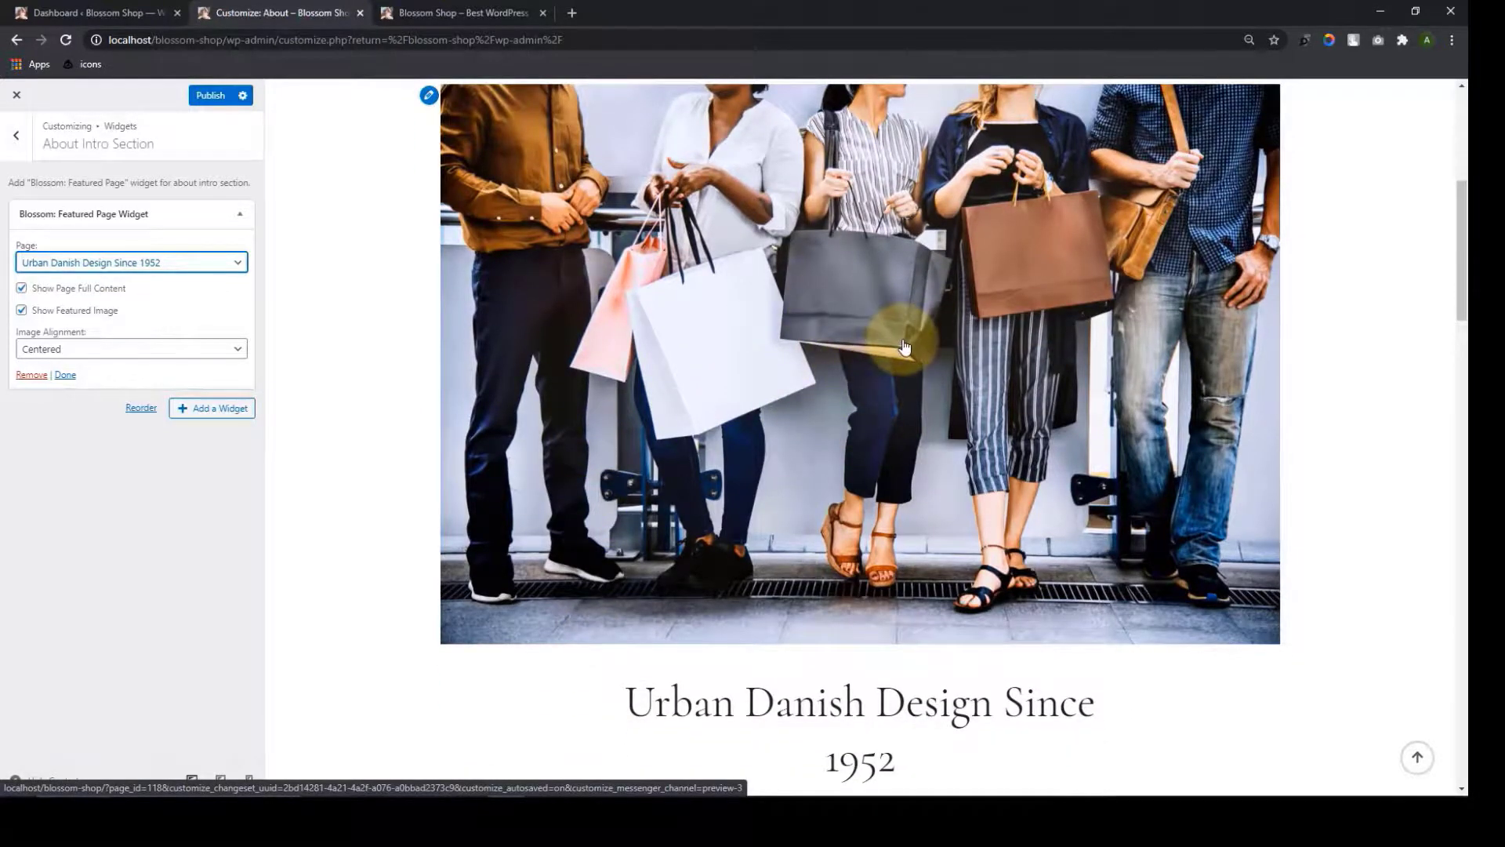
scroll(907, 350, down, 7)
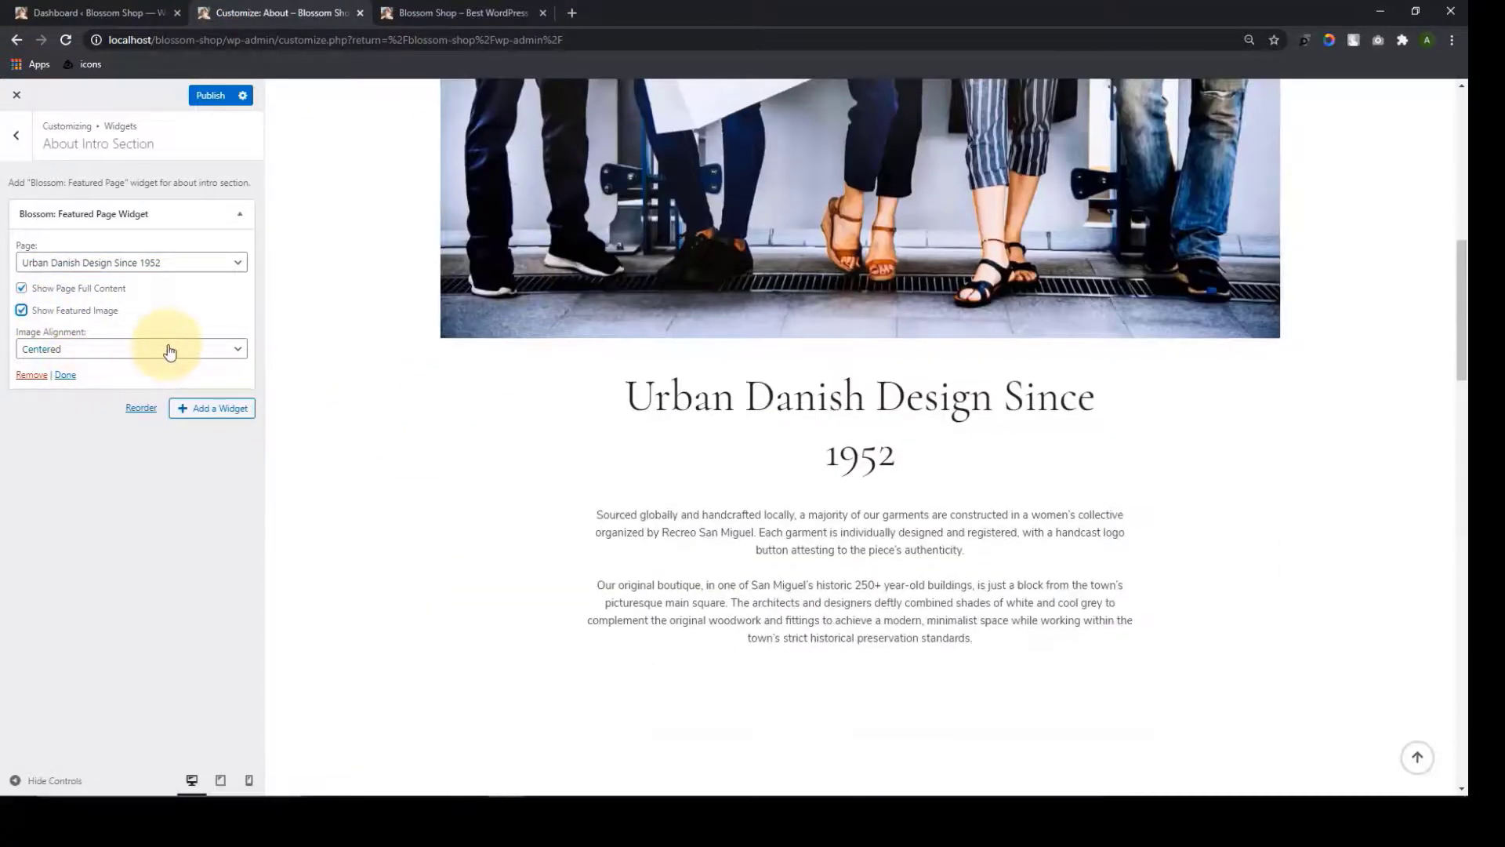
click(129, 350)
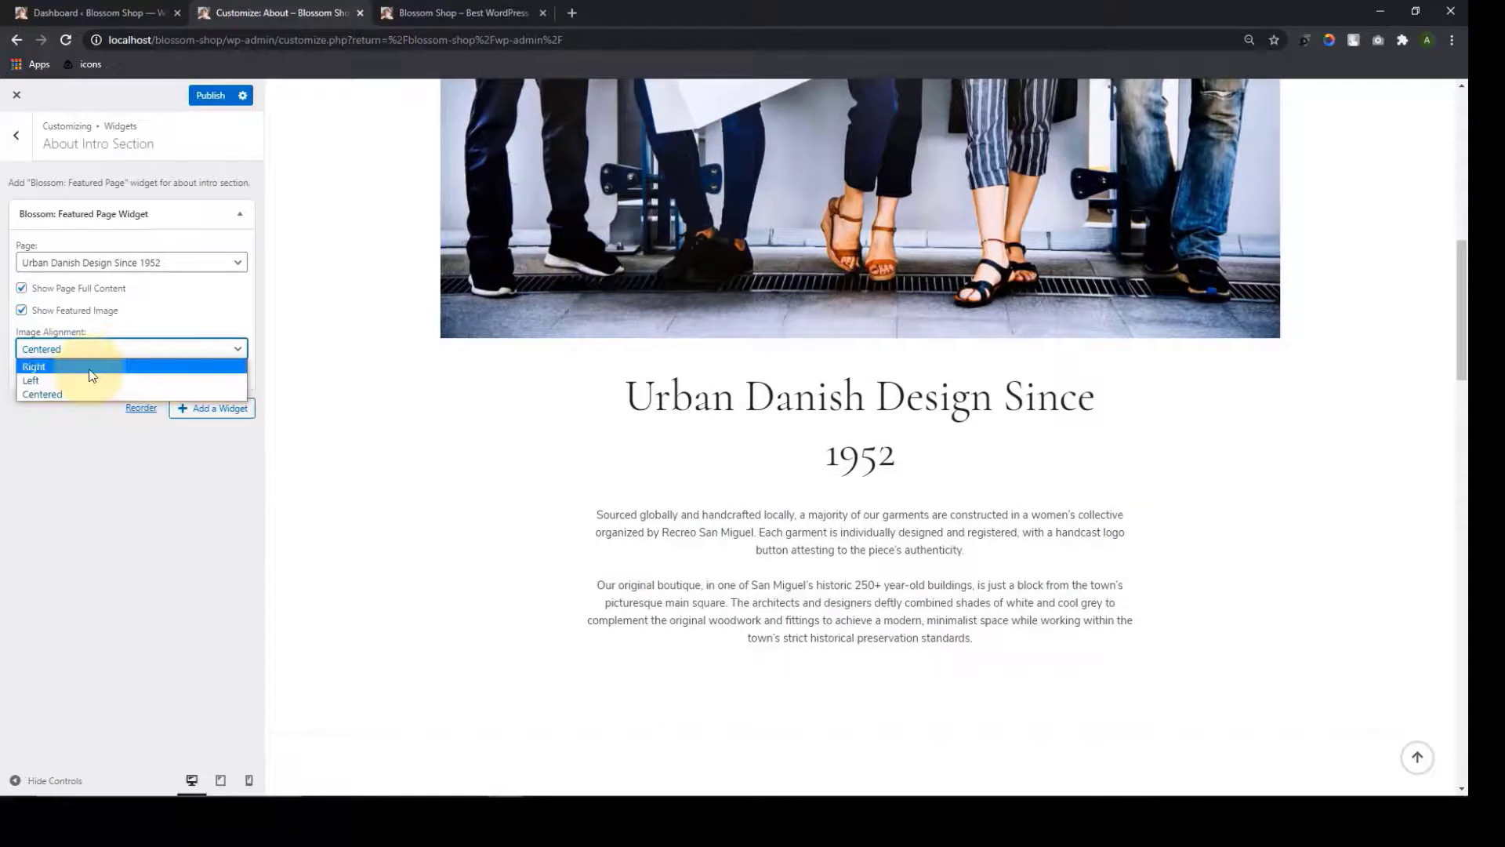
click(117, 367)
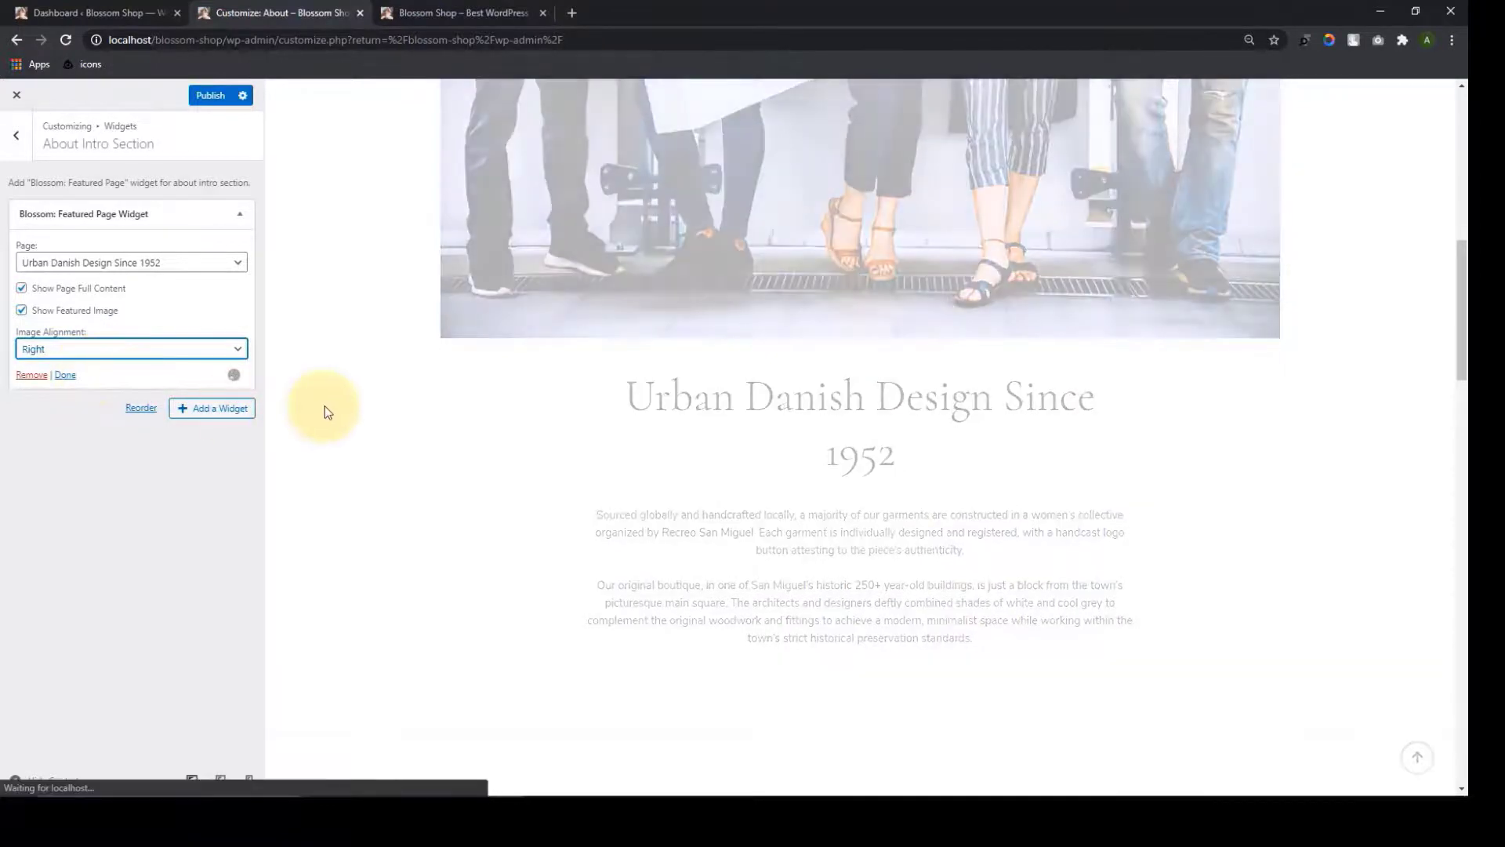
click(130, 349)
click(47, 377)
key(Down)
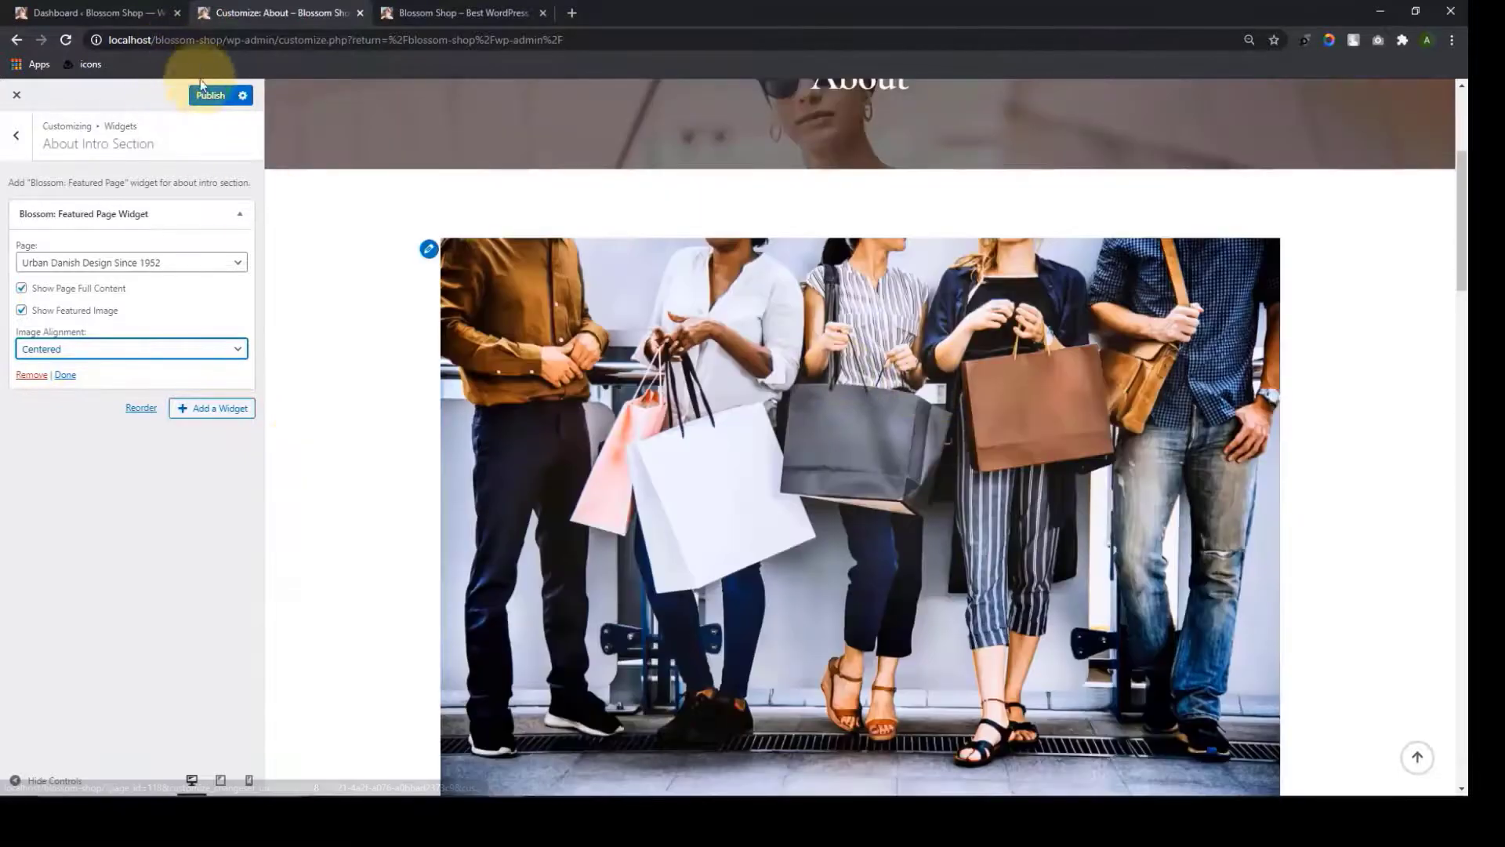
click(210, 95)
click(17, 141)
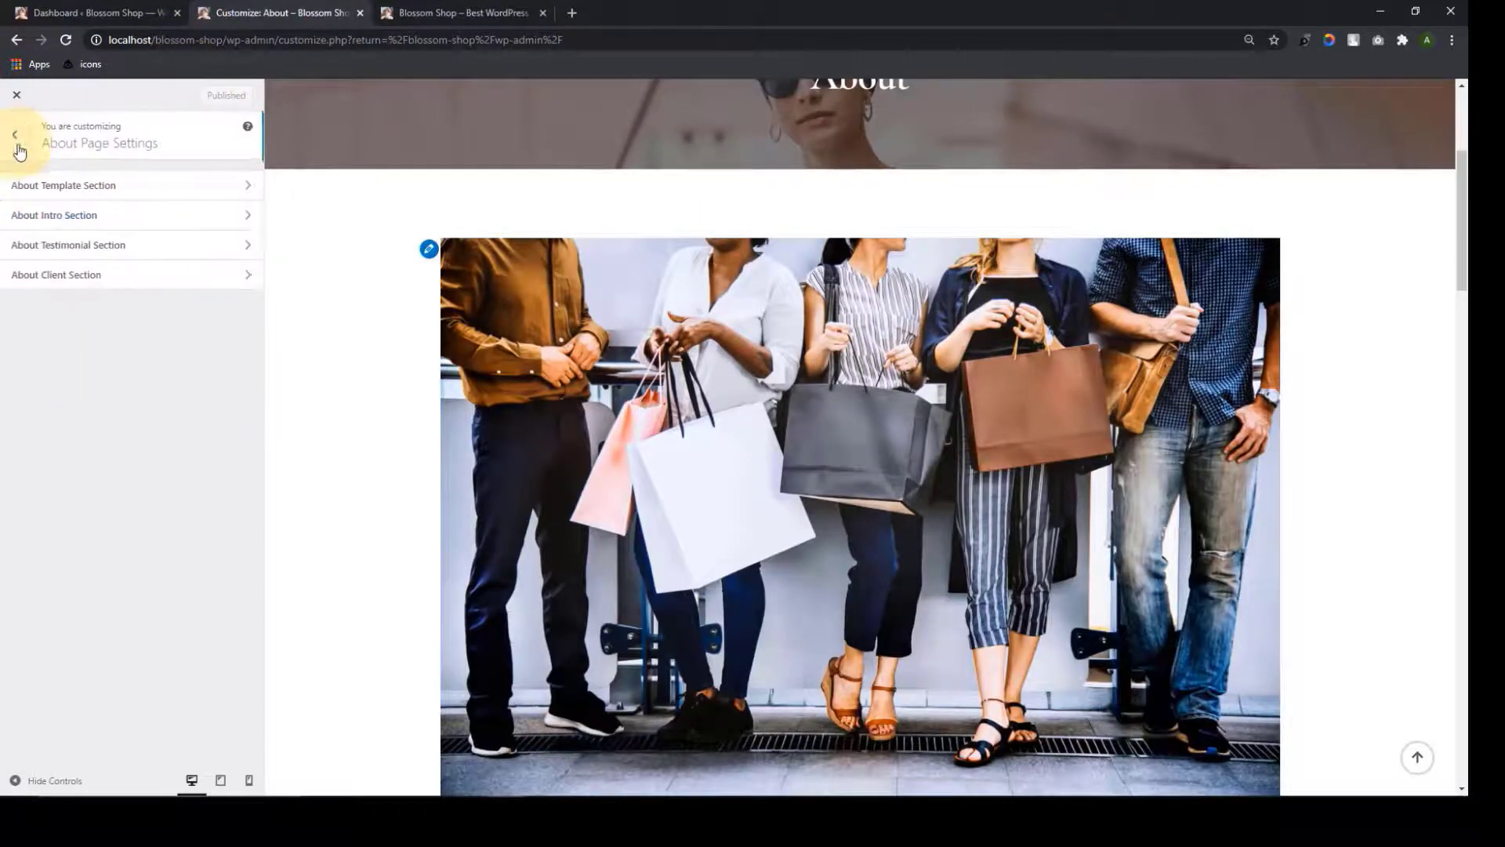
click(137, 246)
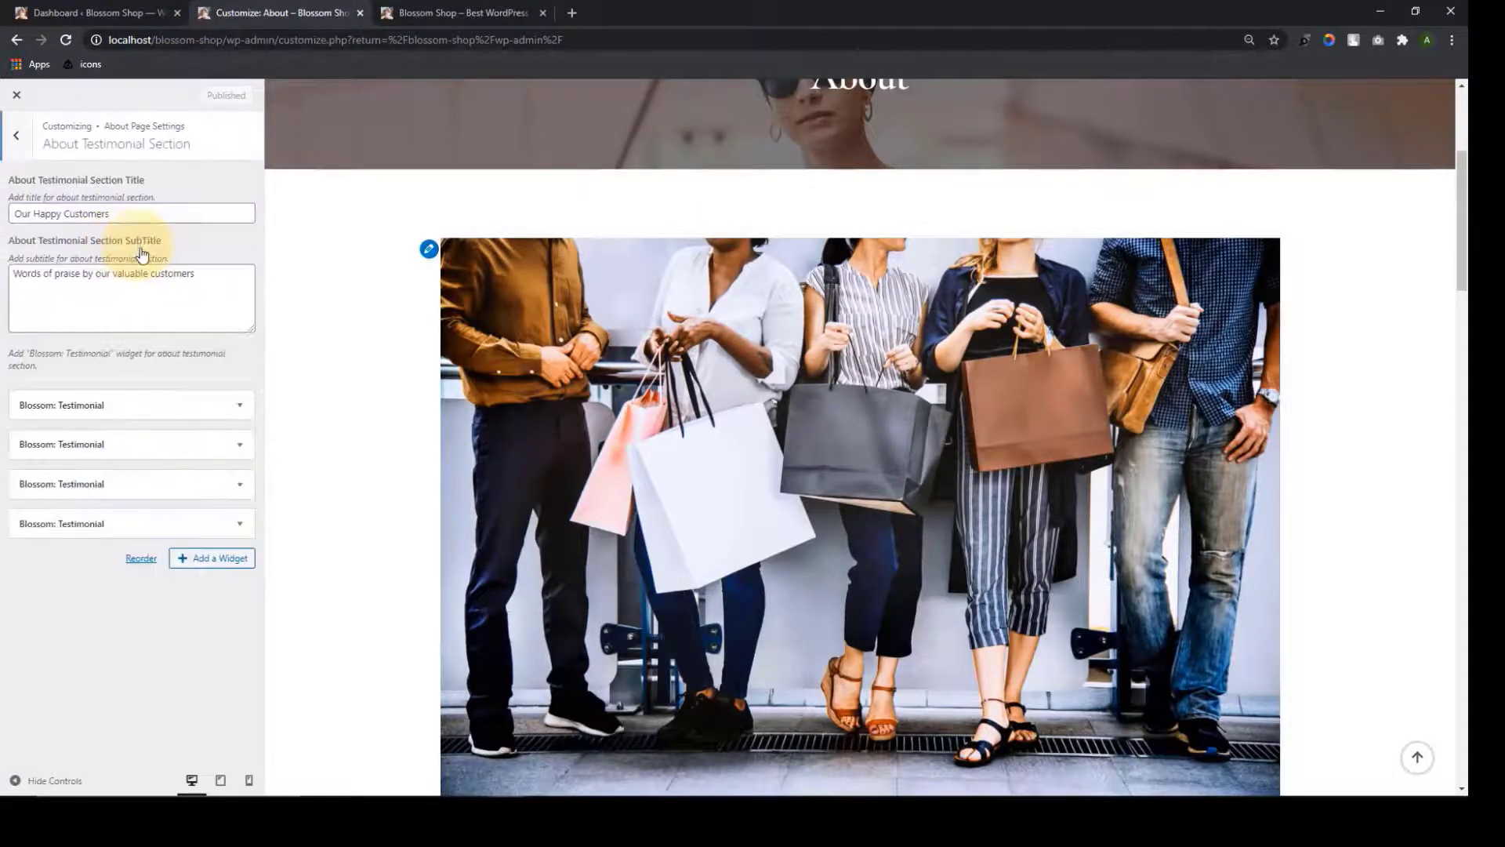
scroll(784, 414, down, 12)
scroll(790, 411, up, 1)
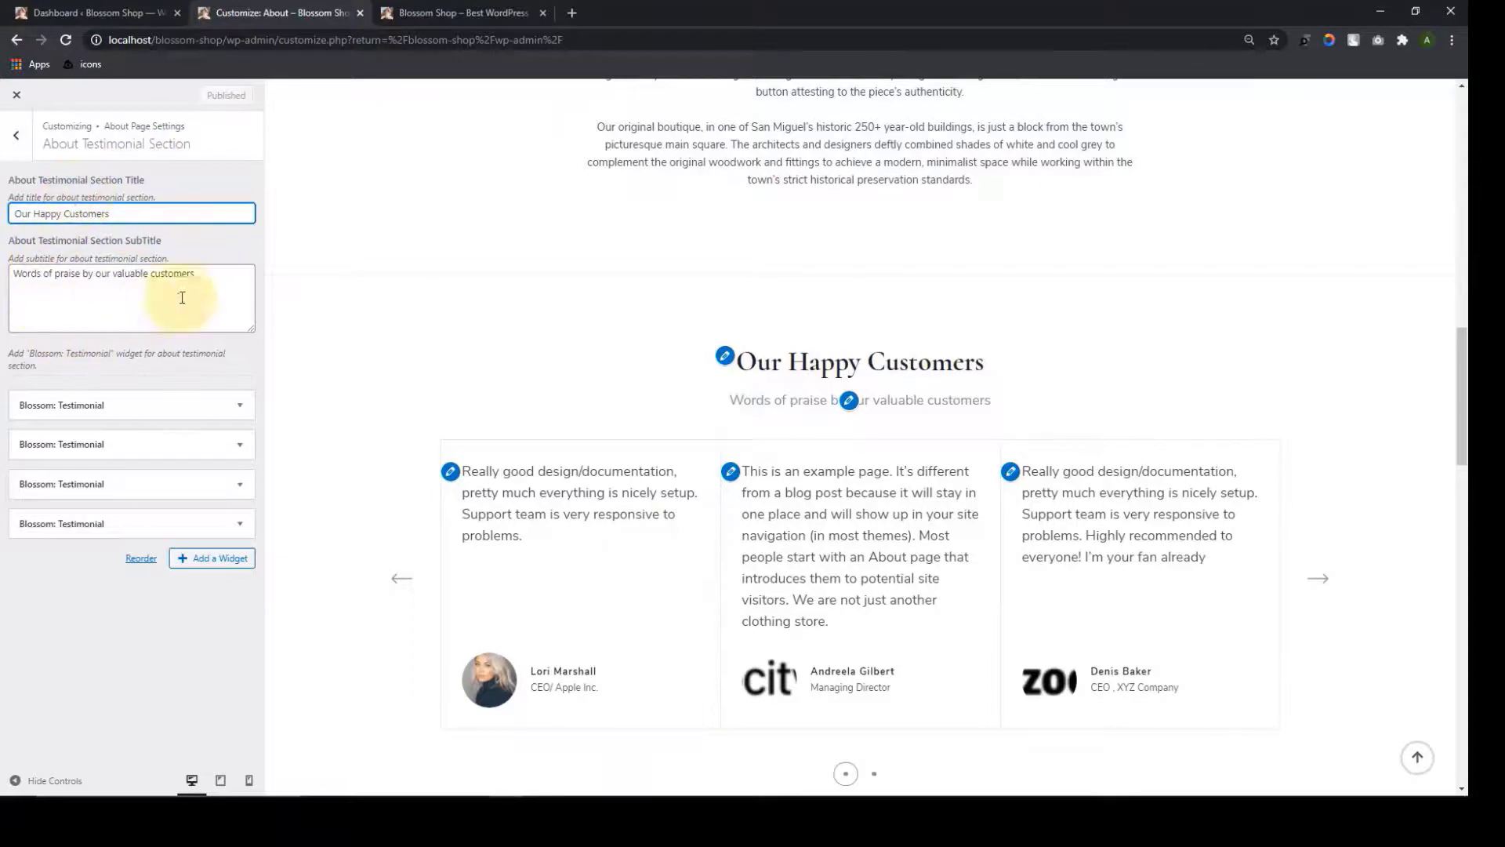
click(229, 299)
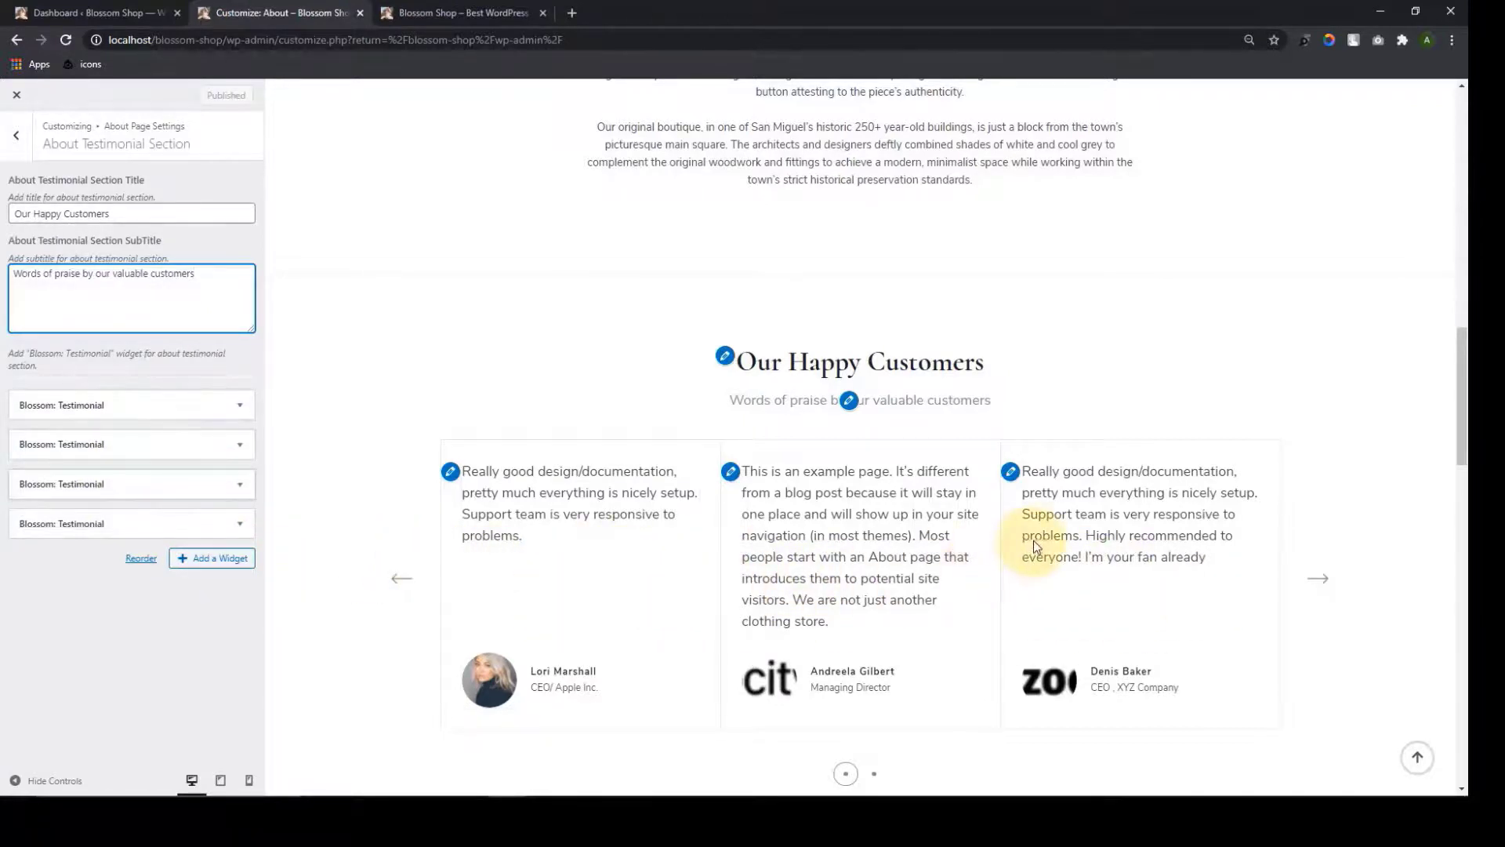
scroll(1043, 534, up, 10)
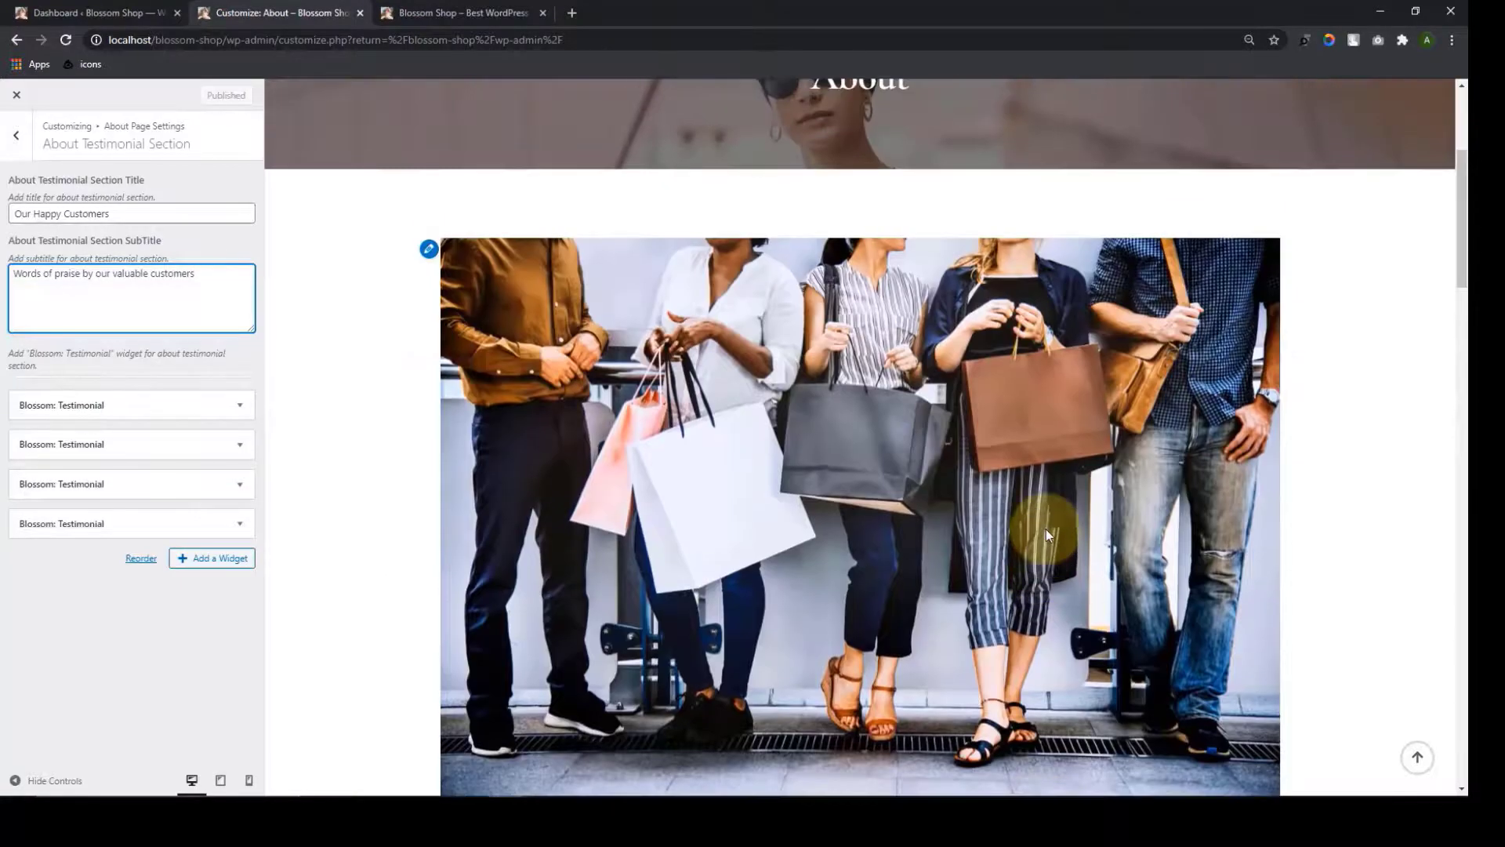
scroll(1046, 529, down, 10)
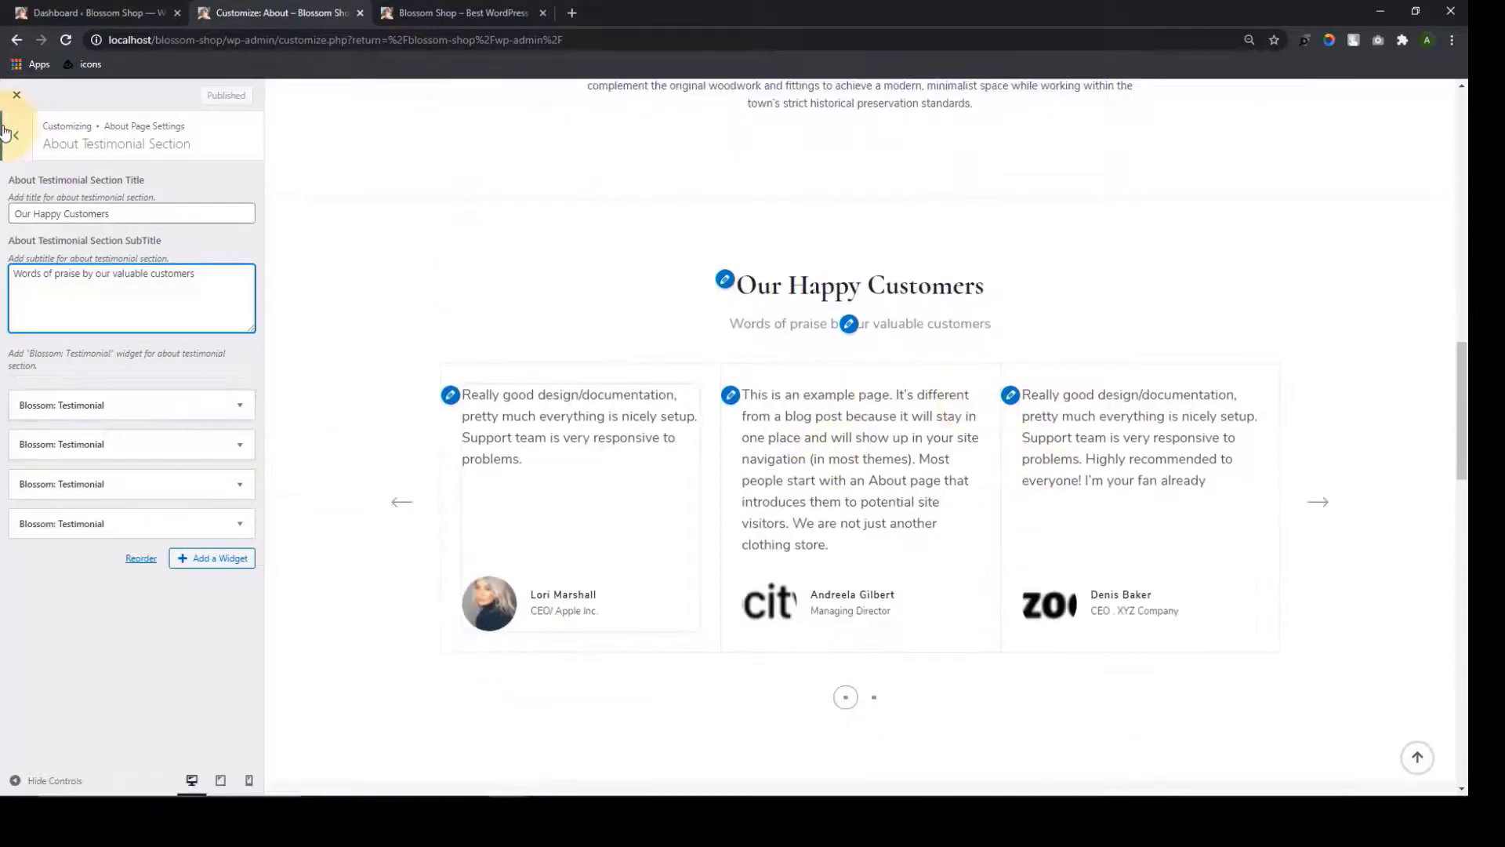
click(10, 133)
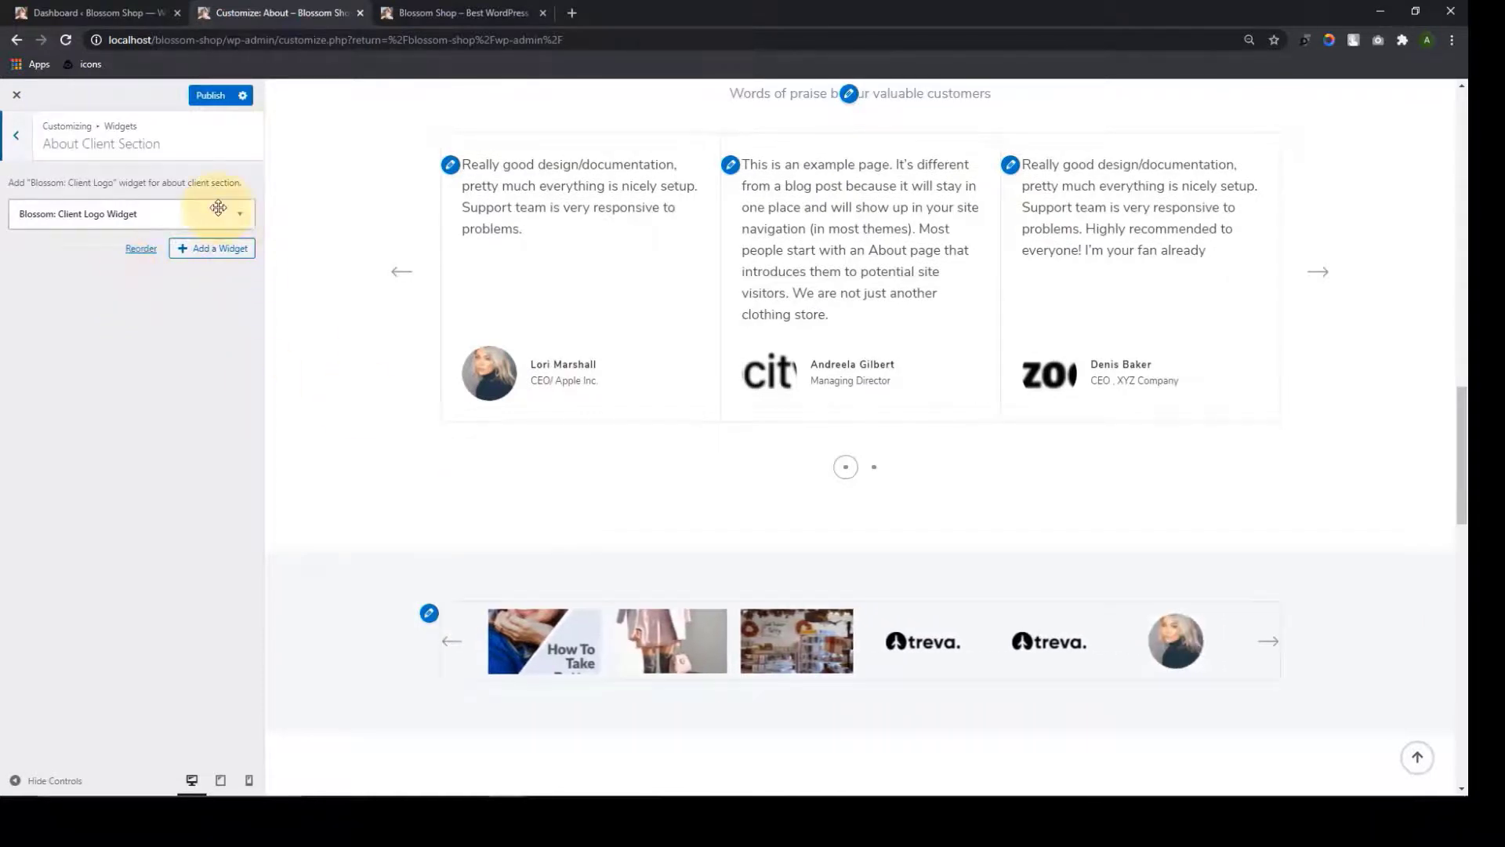
click(219, 209)
click(121, 261)
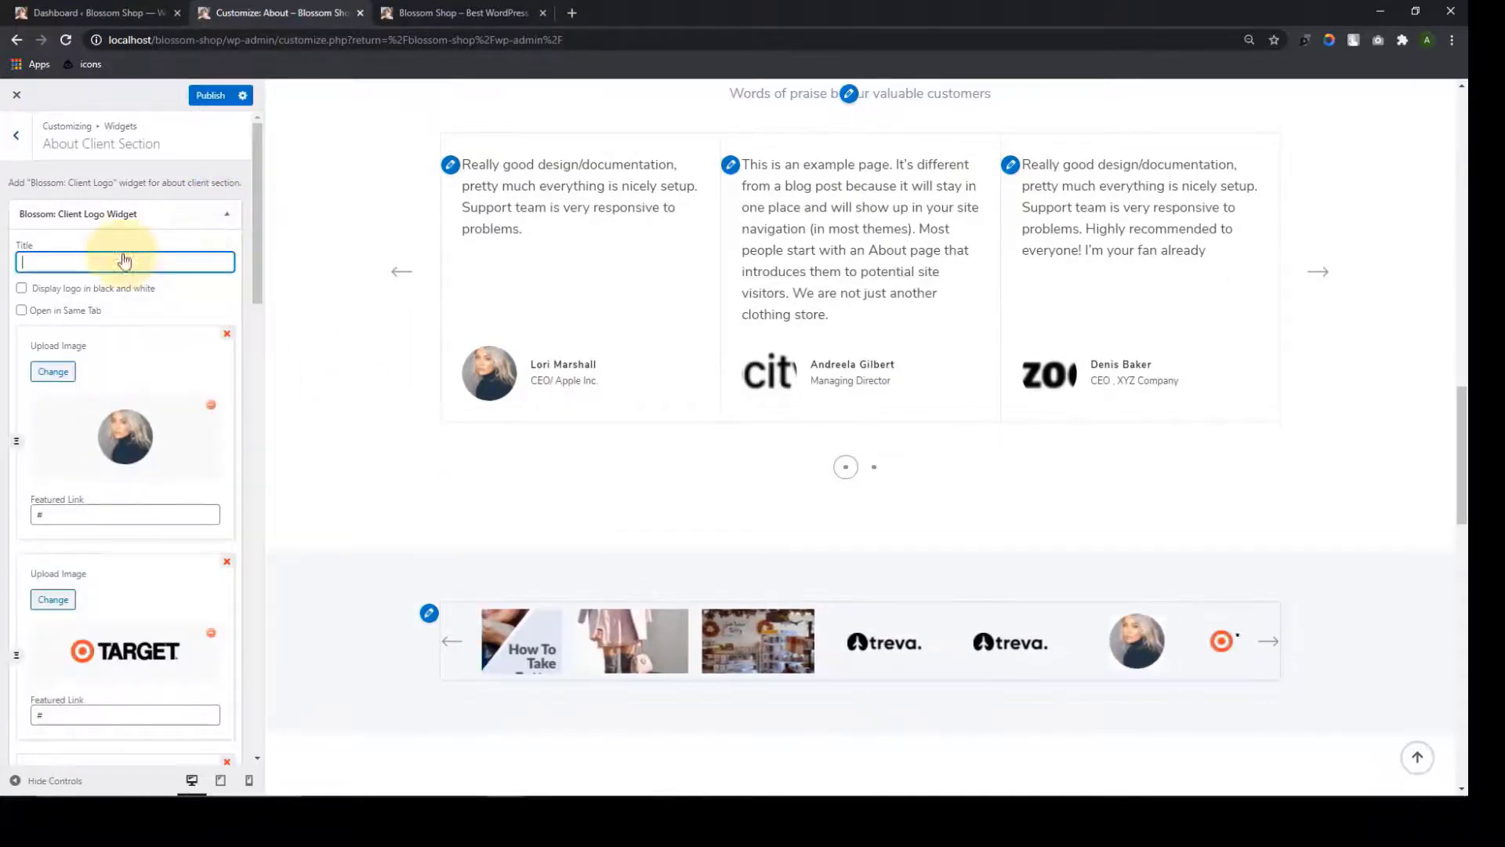
scroll(180, 549, down, 10)
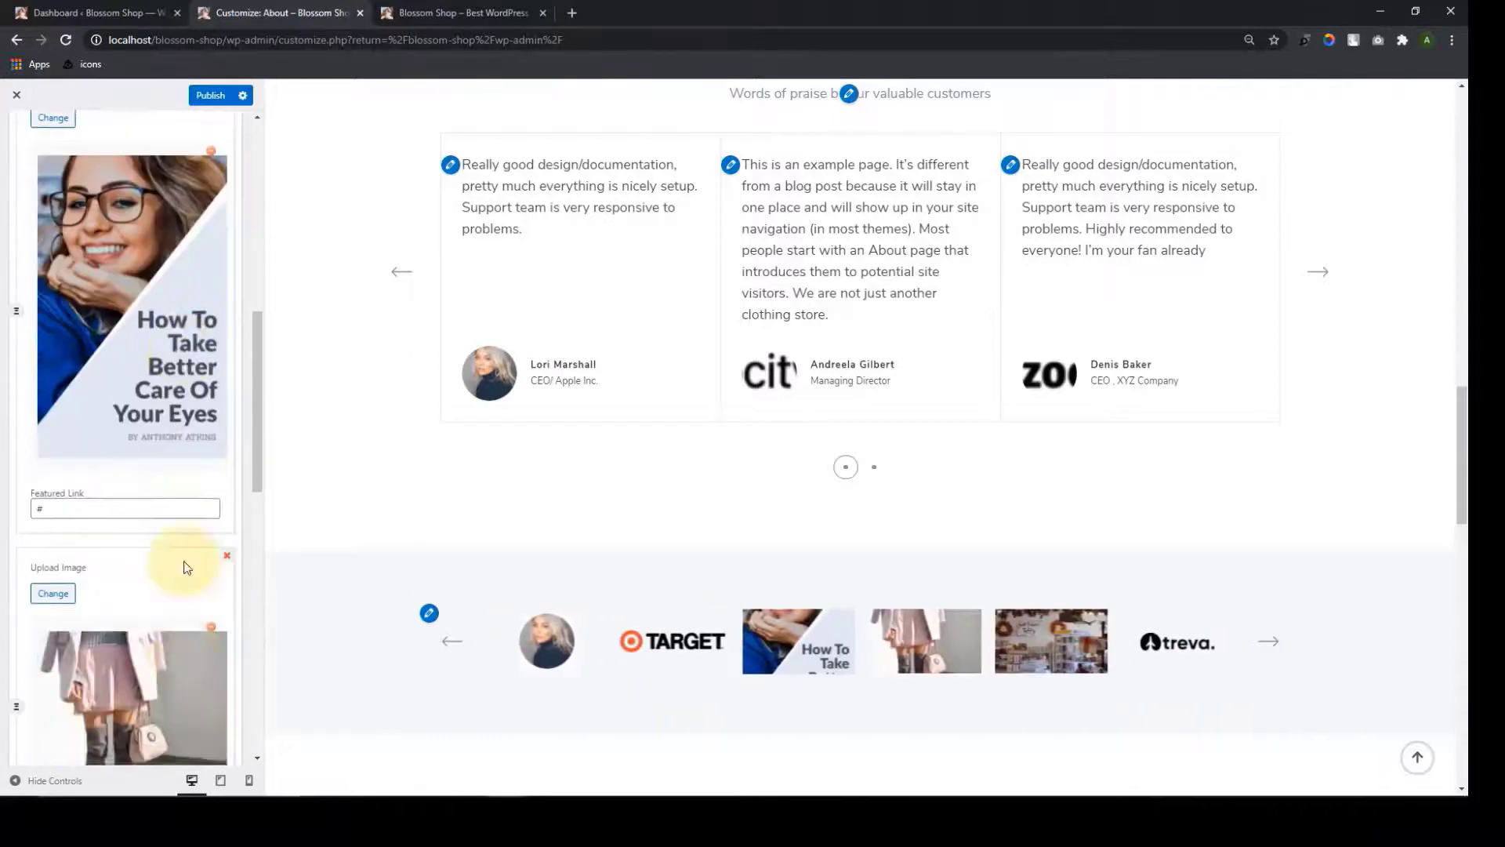
scroll(186, 620, down, 6)
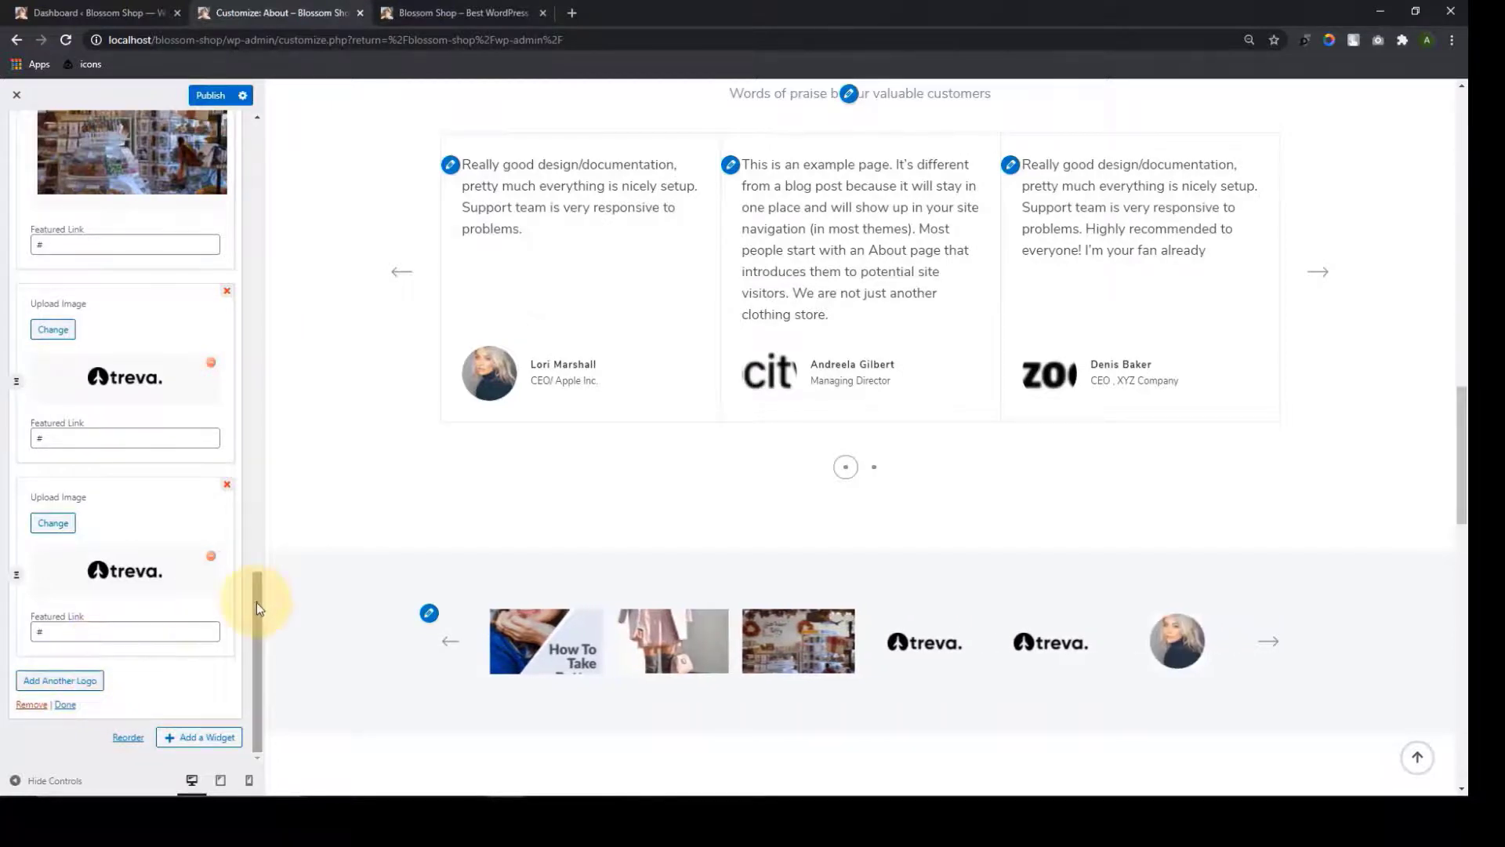
drag(256, 601, 251, 156)
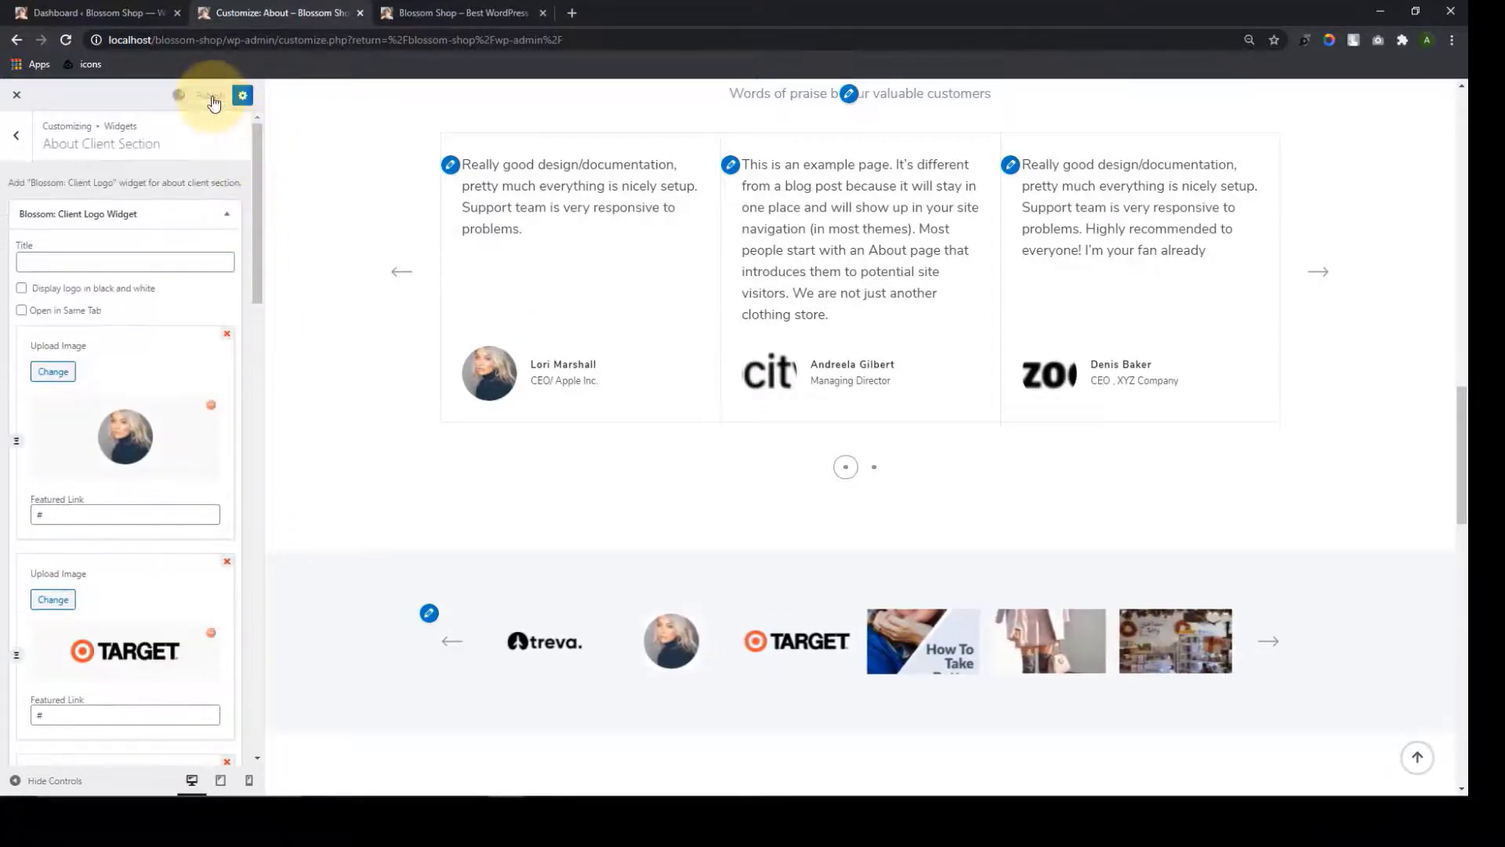
scroll(612, 367, up, 15)
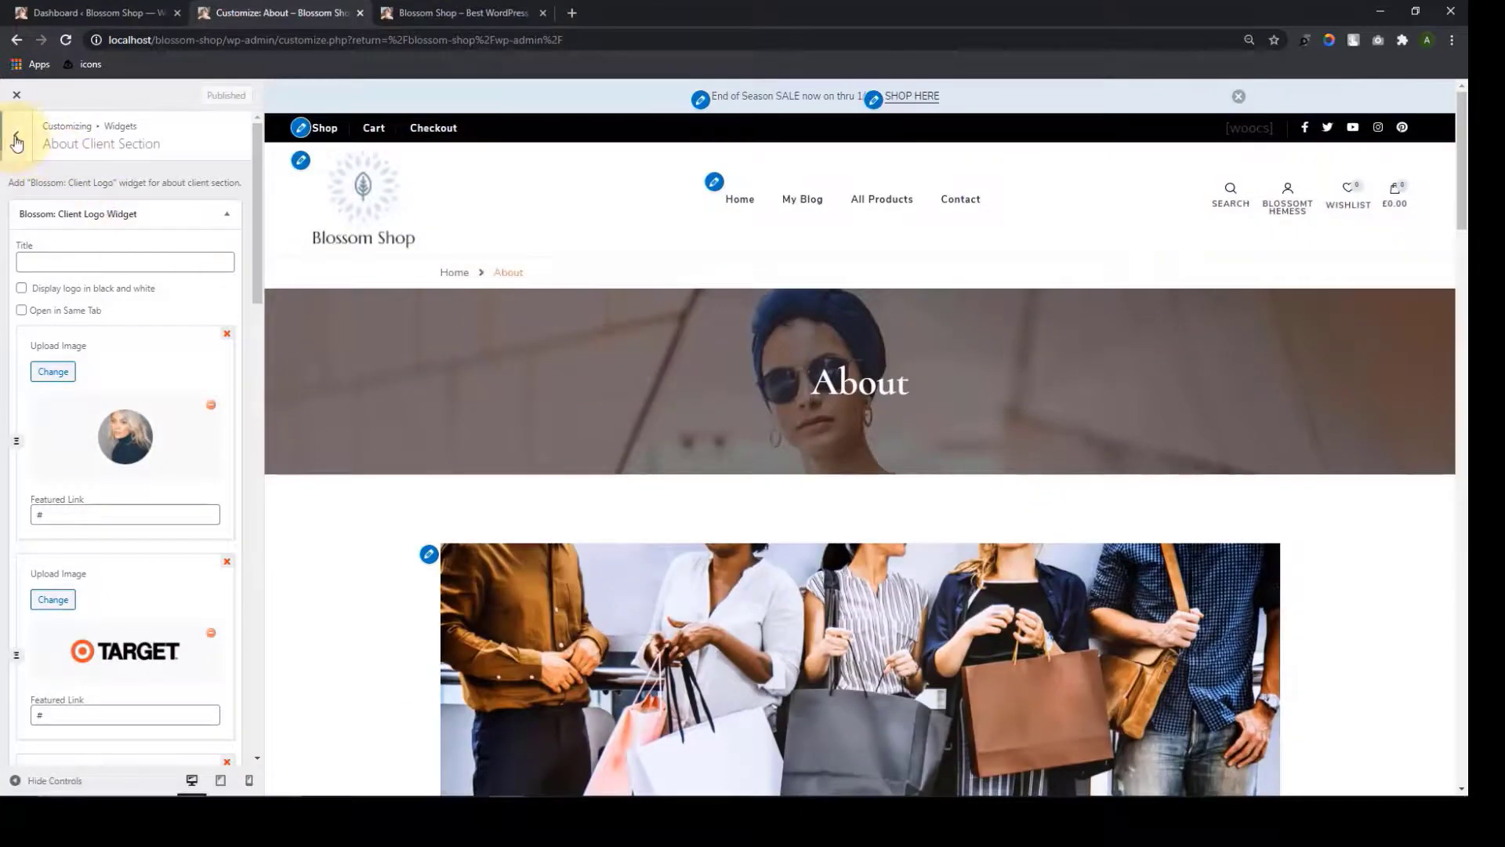
click(16, 135)
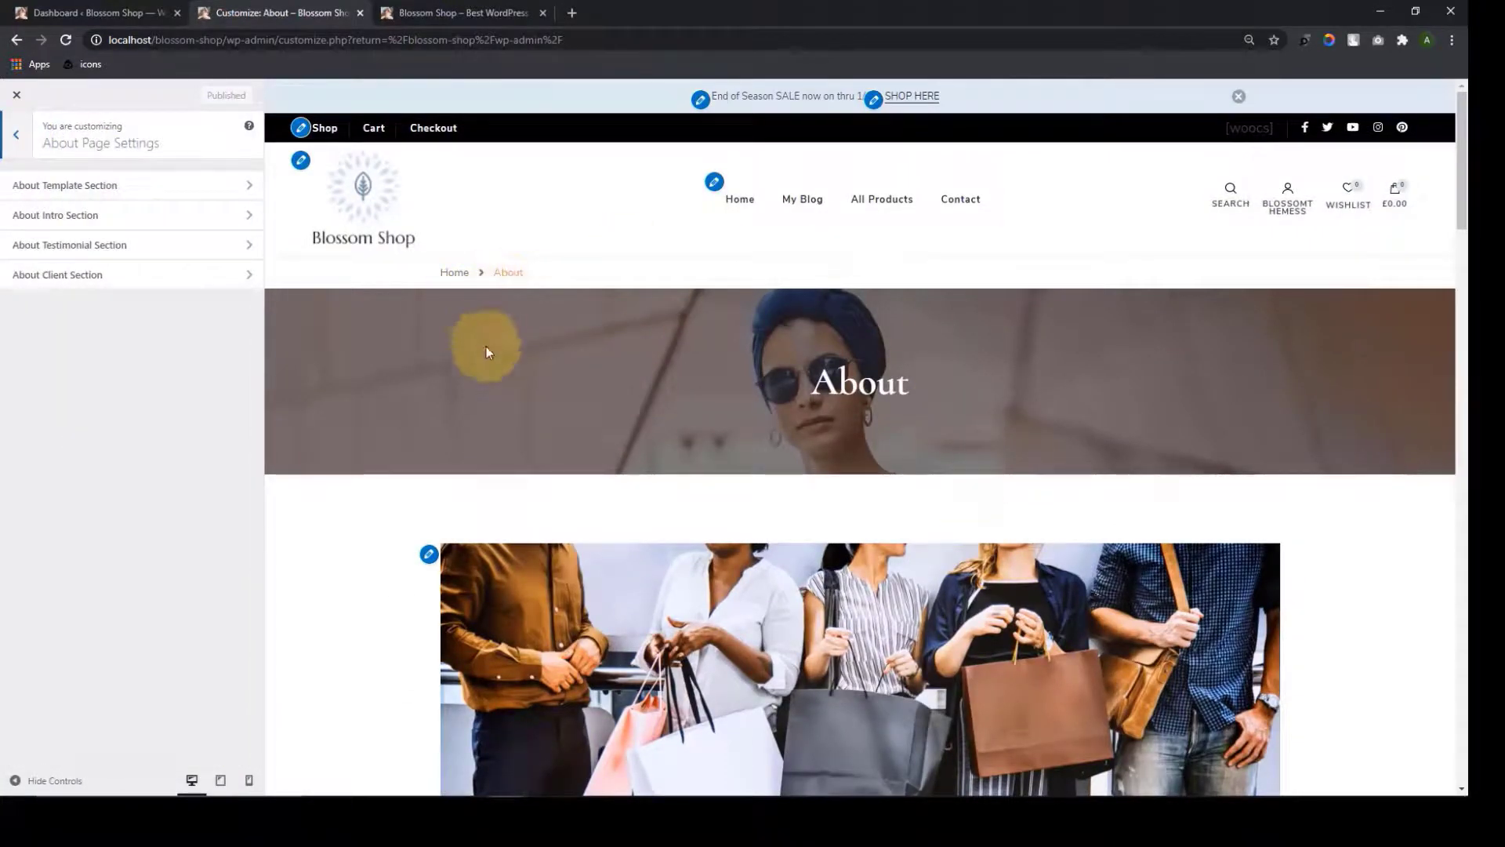
Add the About page to the Primary Menu and publish
click(14, 142)
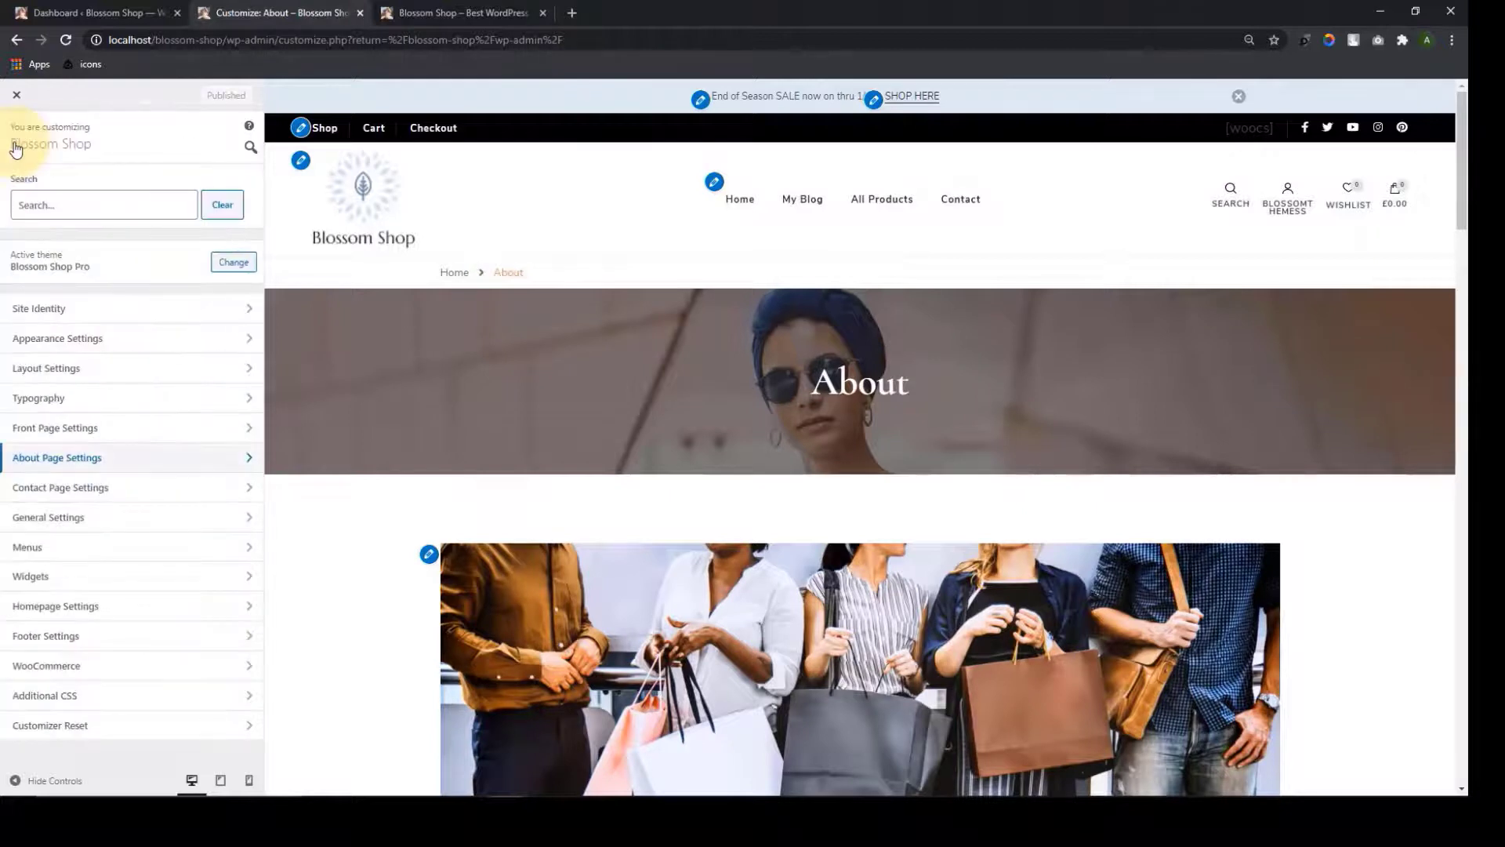
click(74, 557)
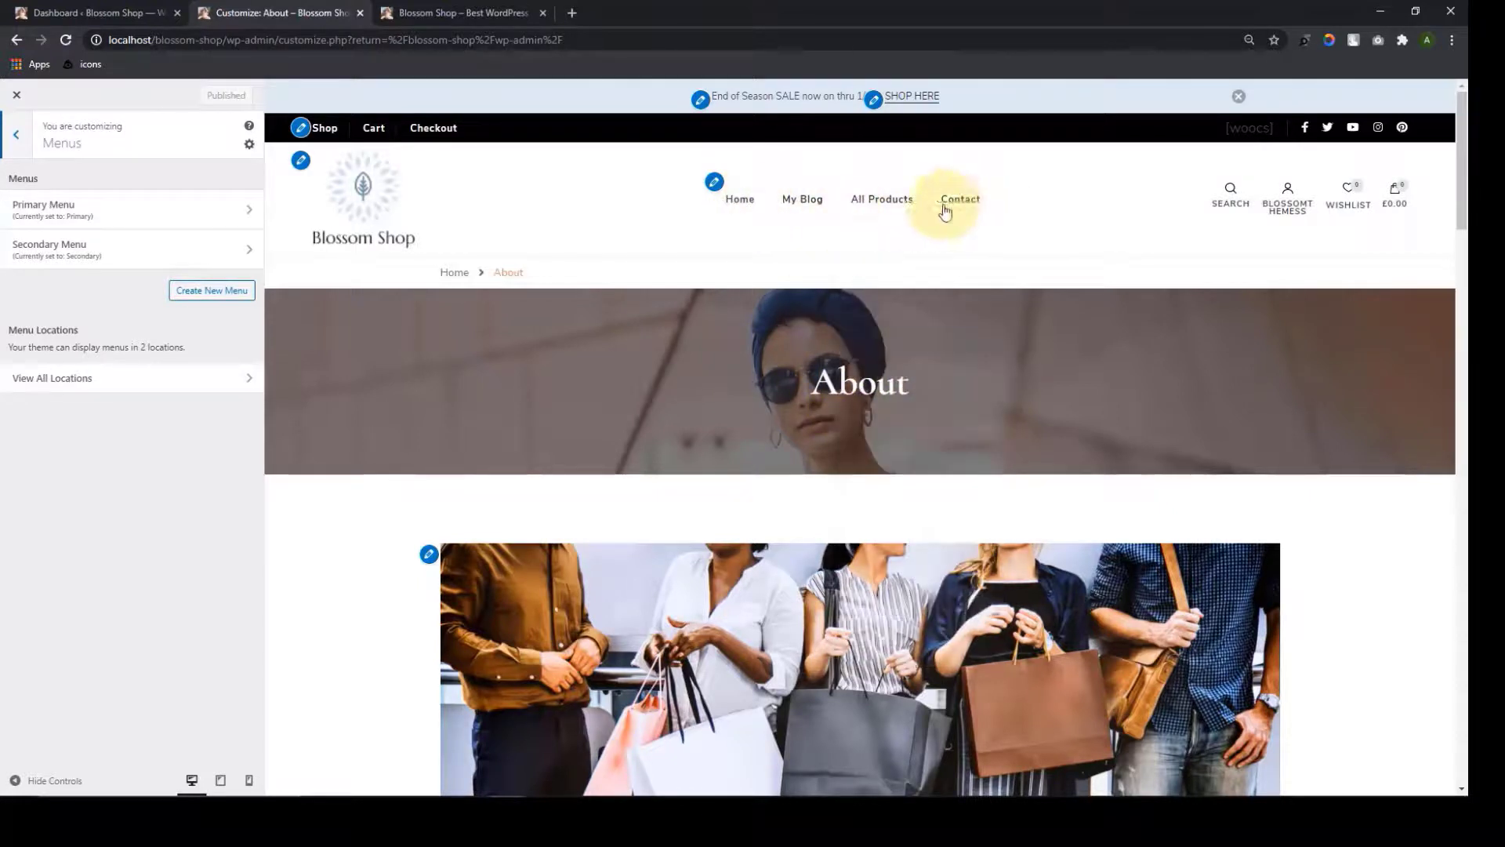
click(203, 229)
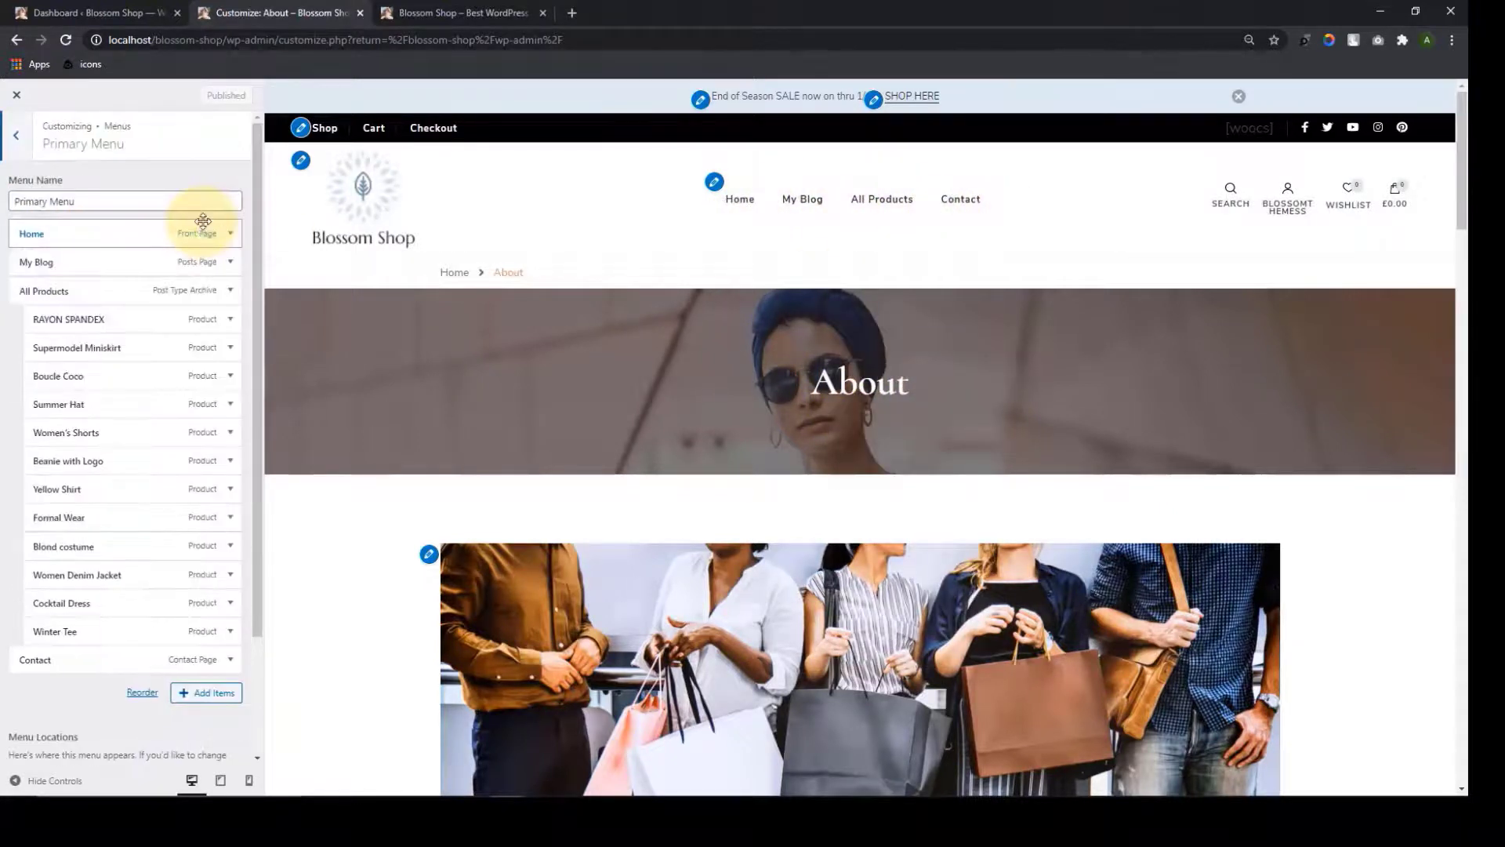
click(186, 693)
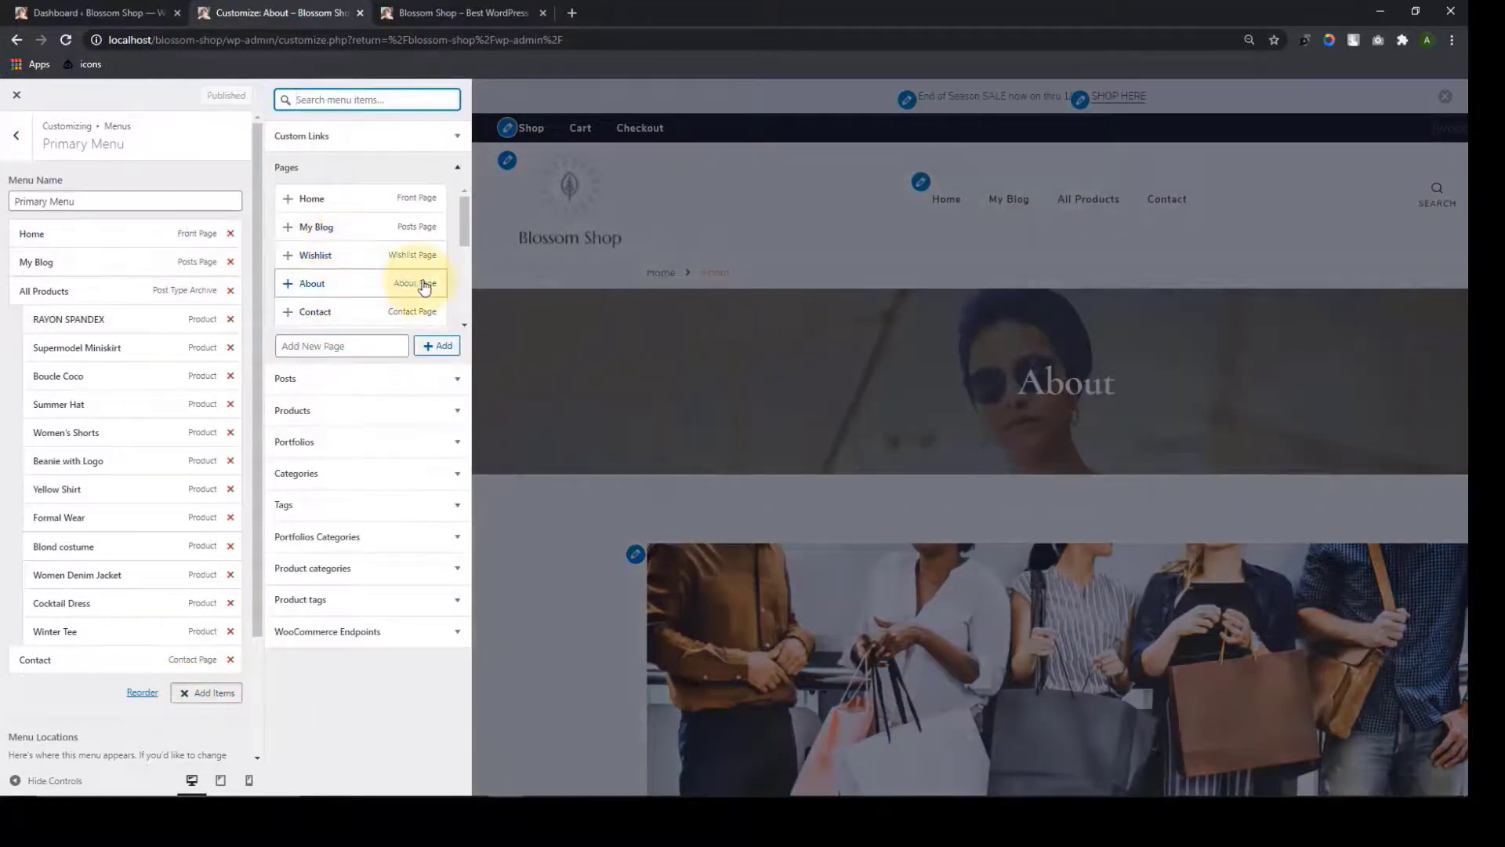
click(291, 289)
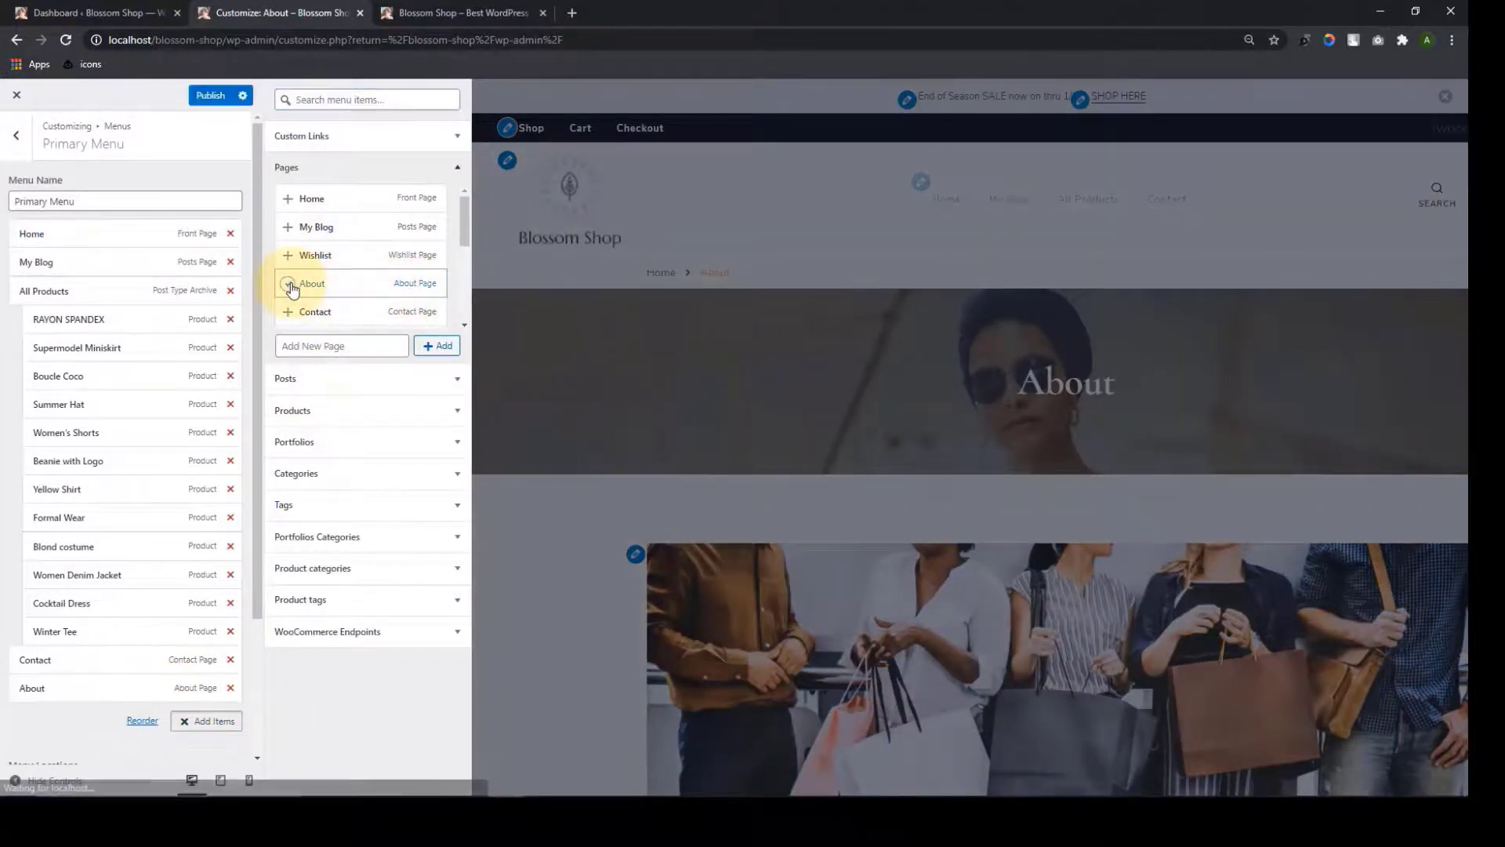
click(209, 93)
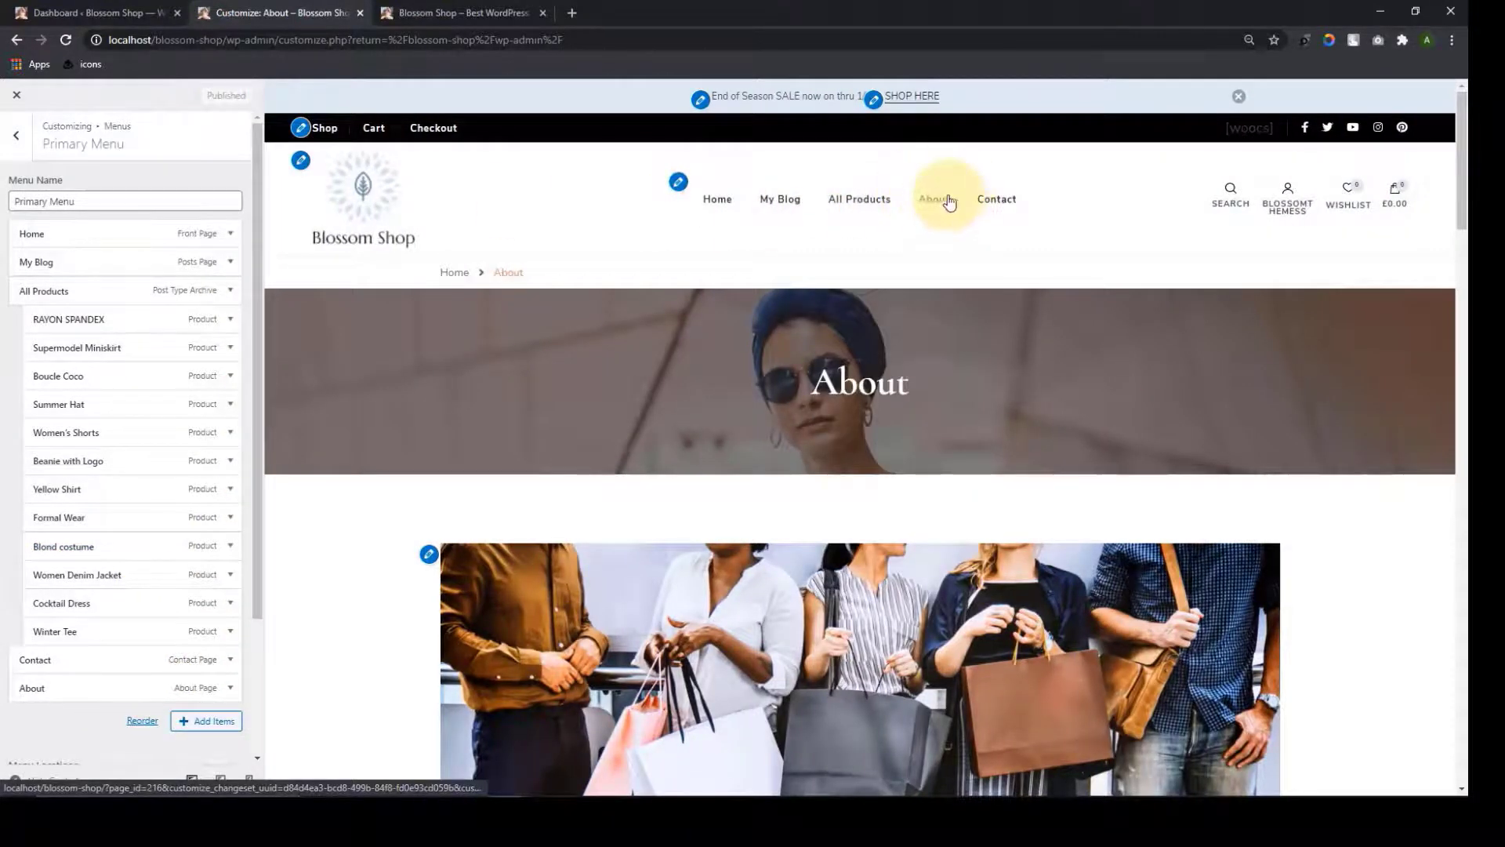
Move About right below Home in the Primary Menu and publish
drag(54, 687, 52, 253)
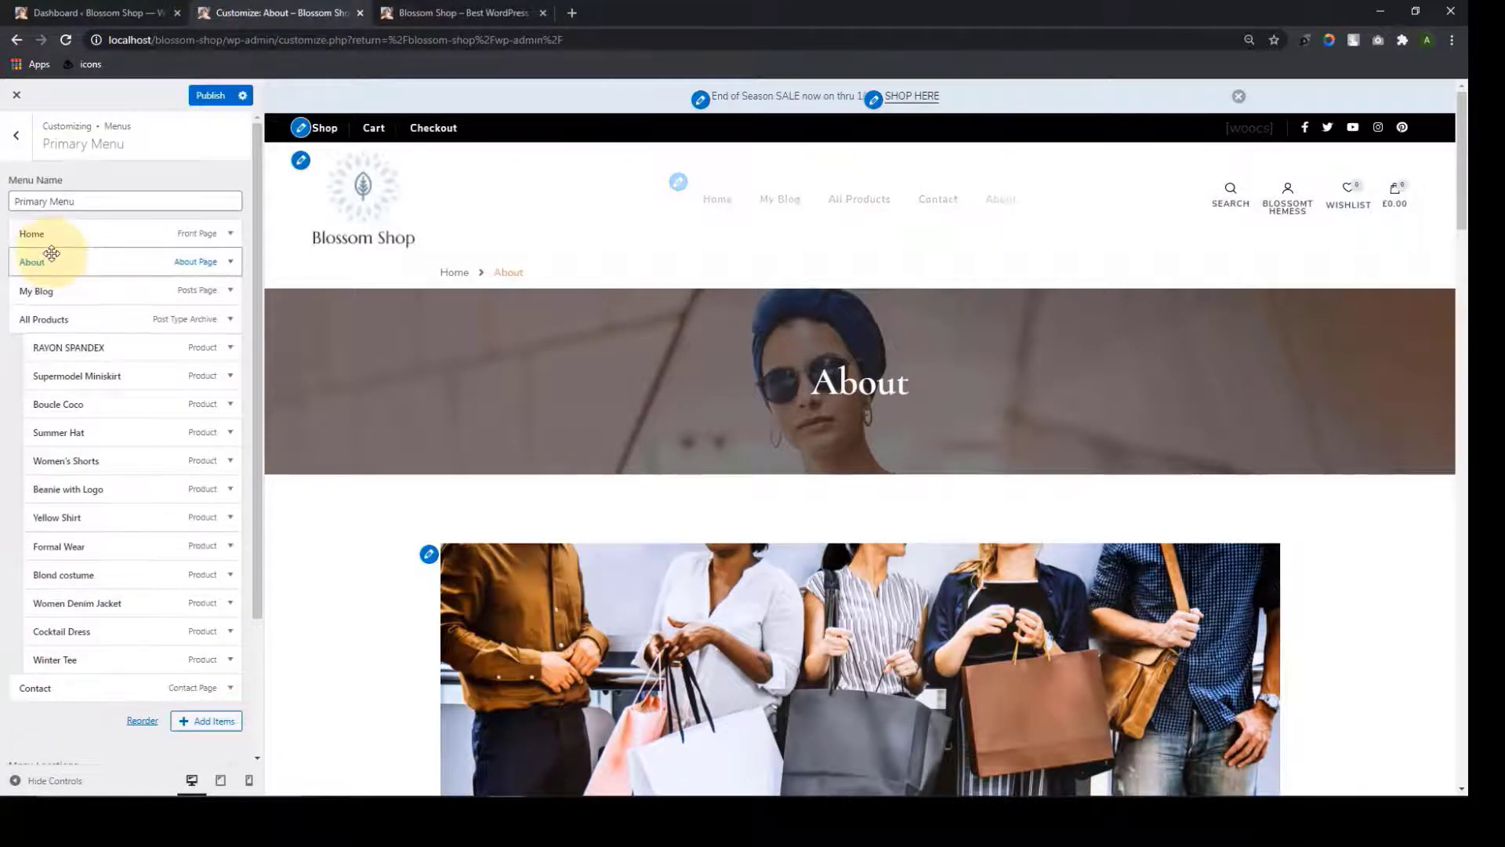
click(210, 95)
click(15, 140)
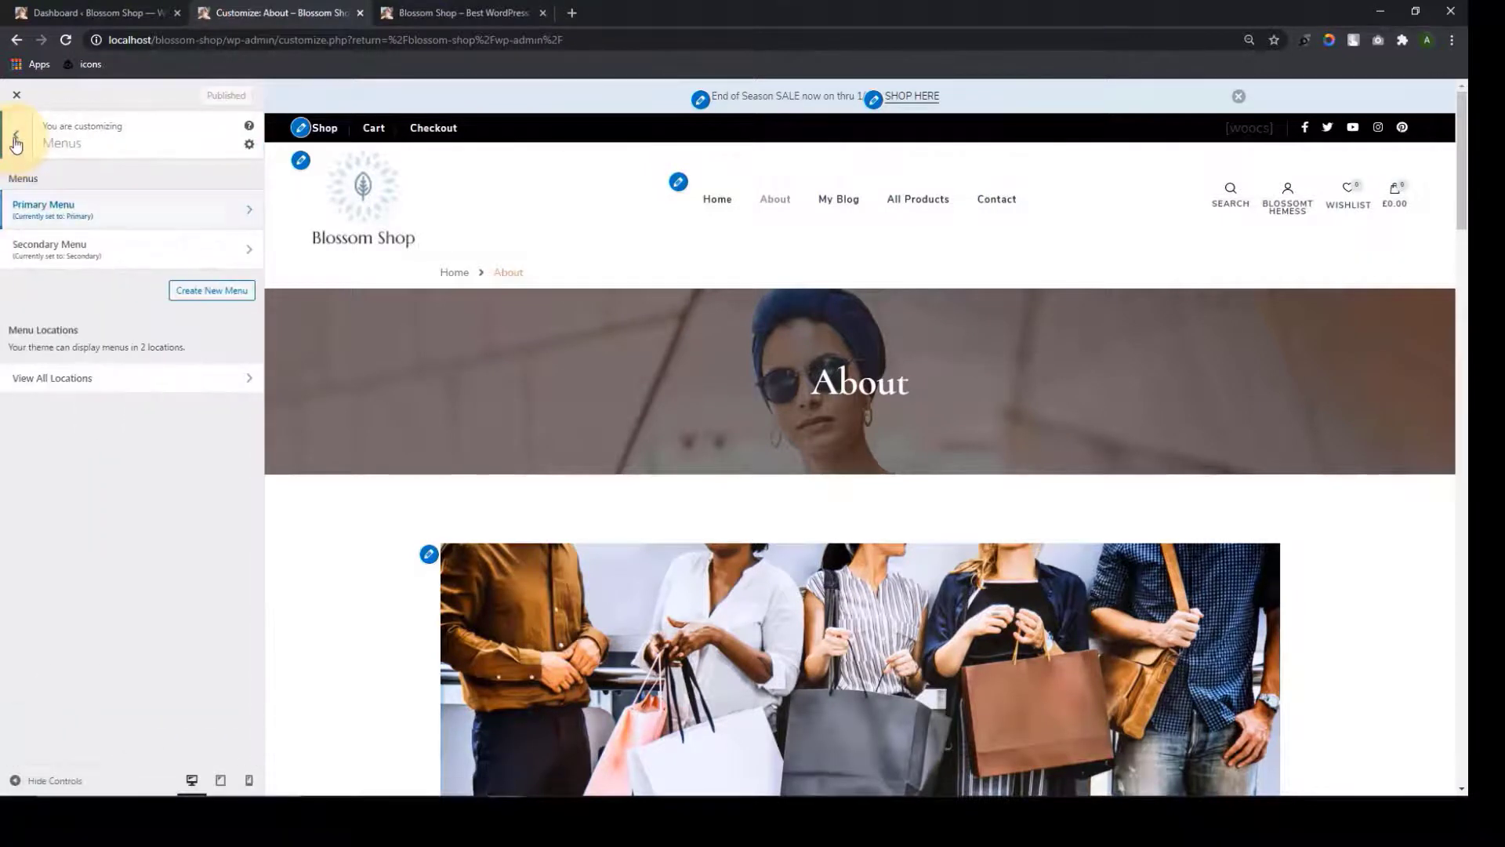
click(16, 142)
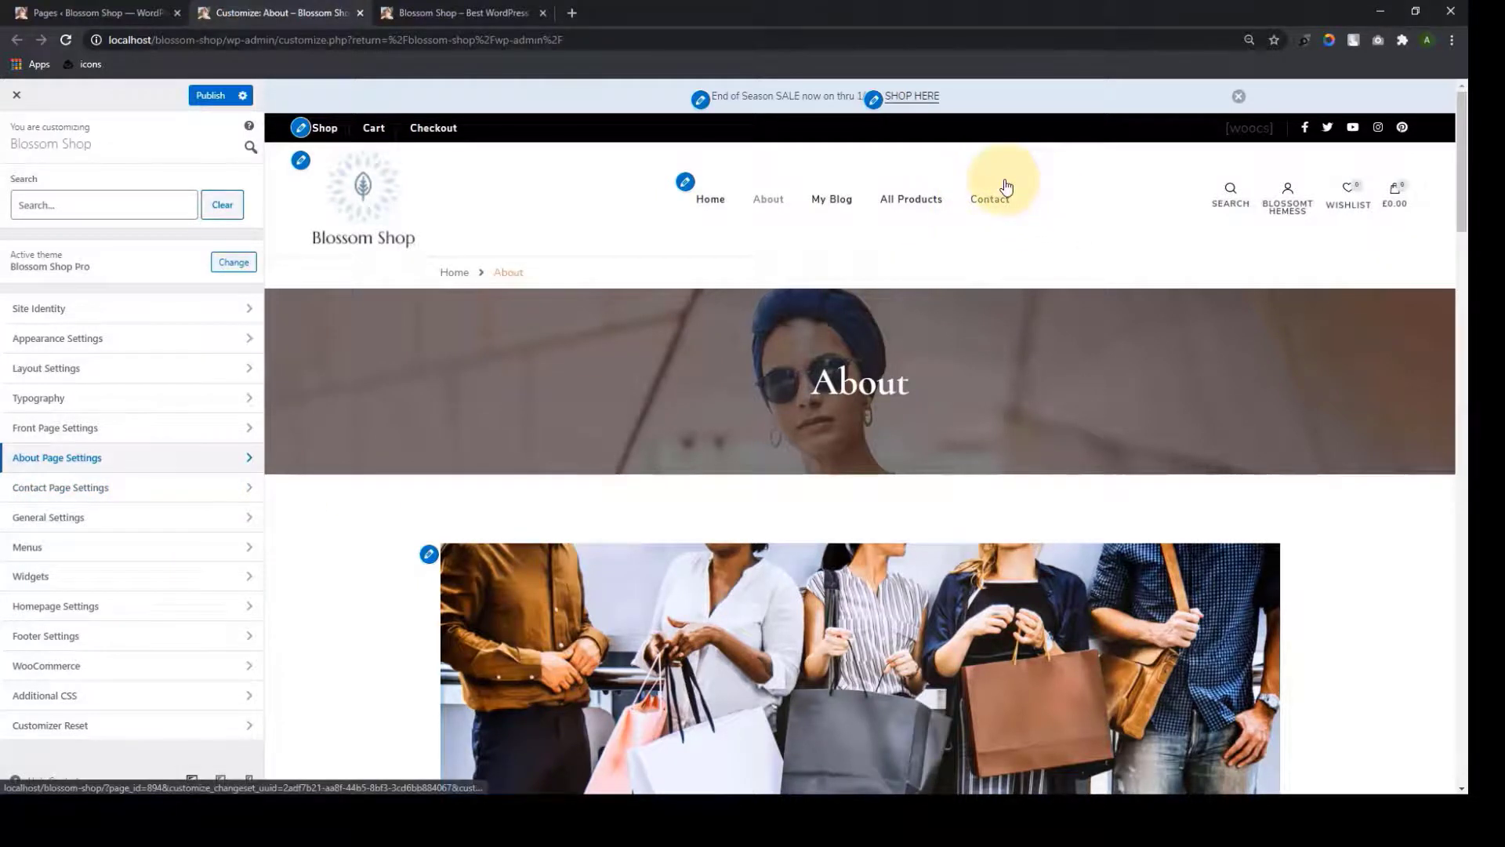
Look at Contact Page Settings, then switch to the admin Pages list
click(142, 499)
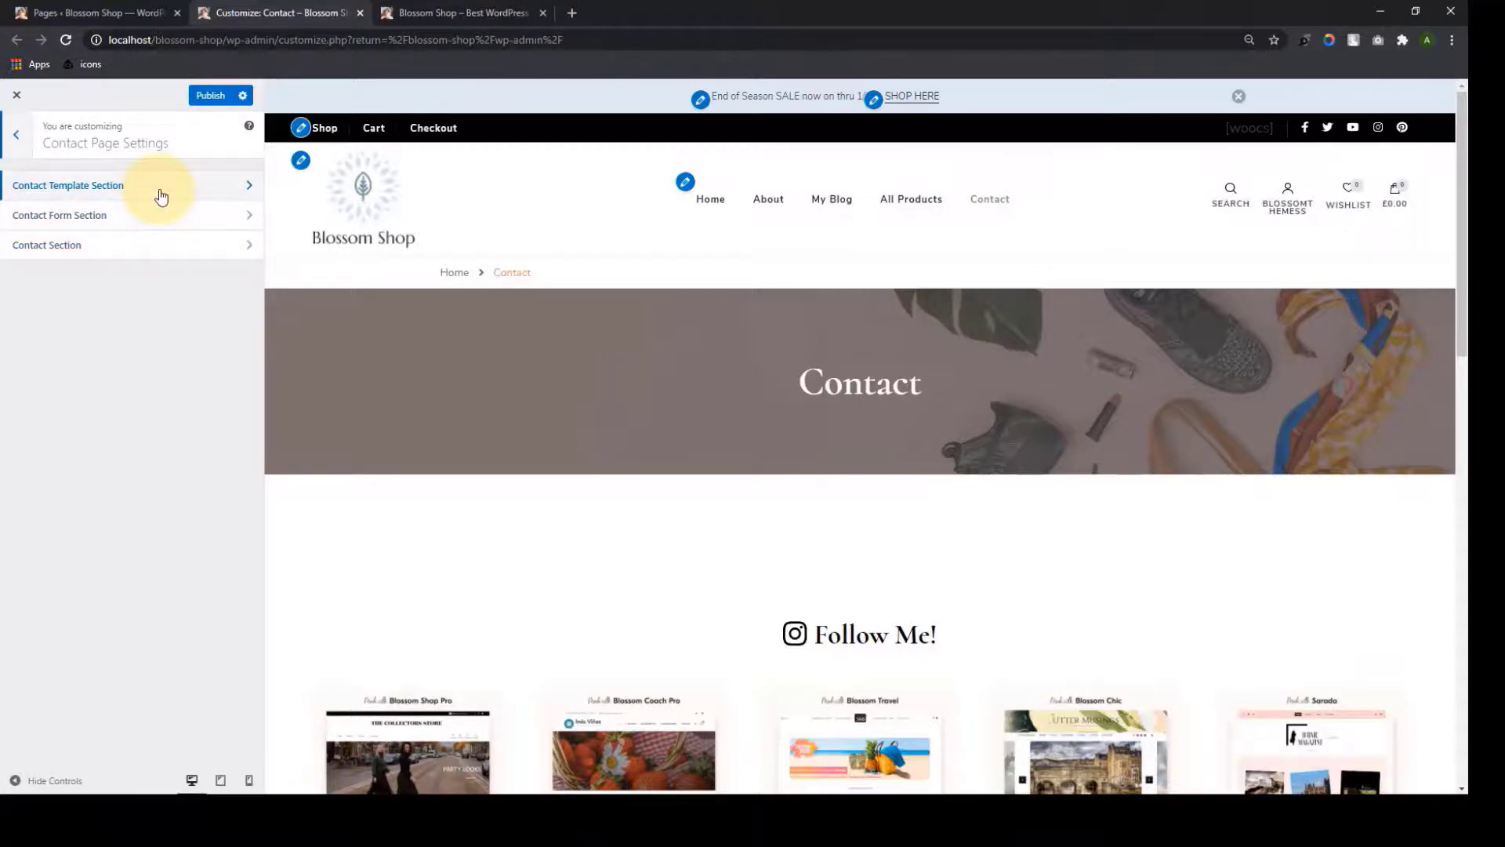
click(88, 7)
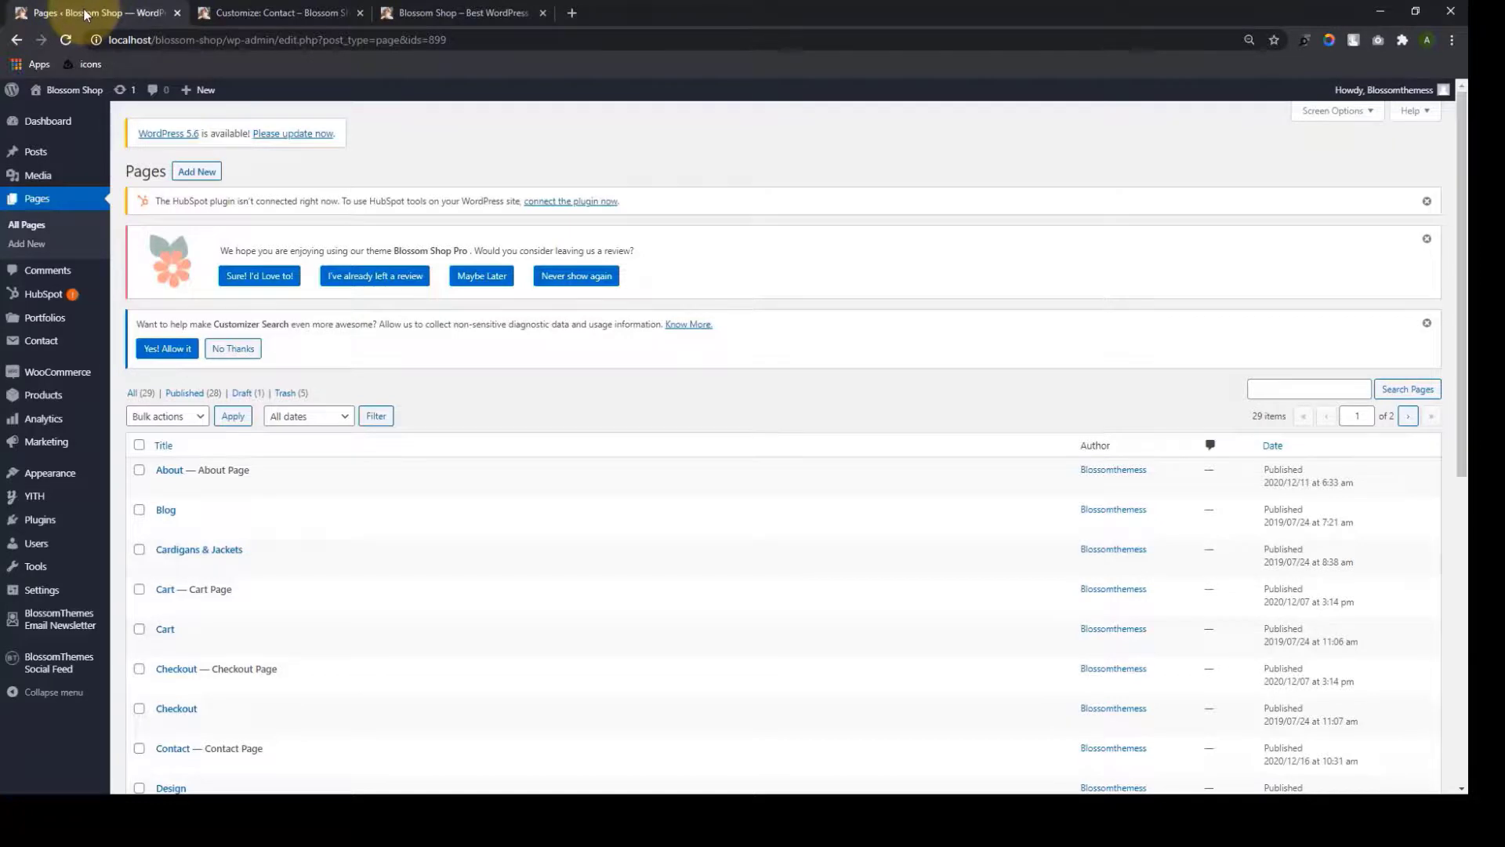
Move the existing Contact page to the trash
scroll(223, 528, down, 5)
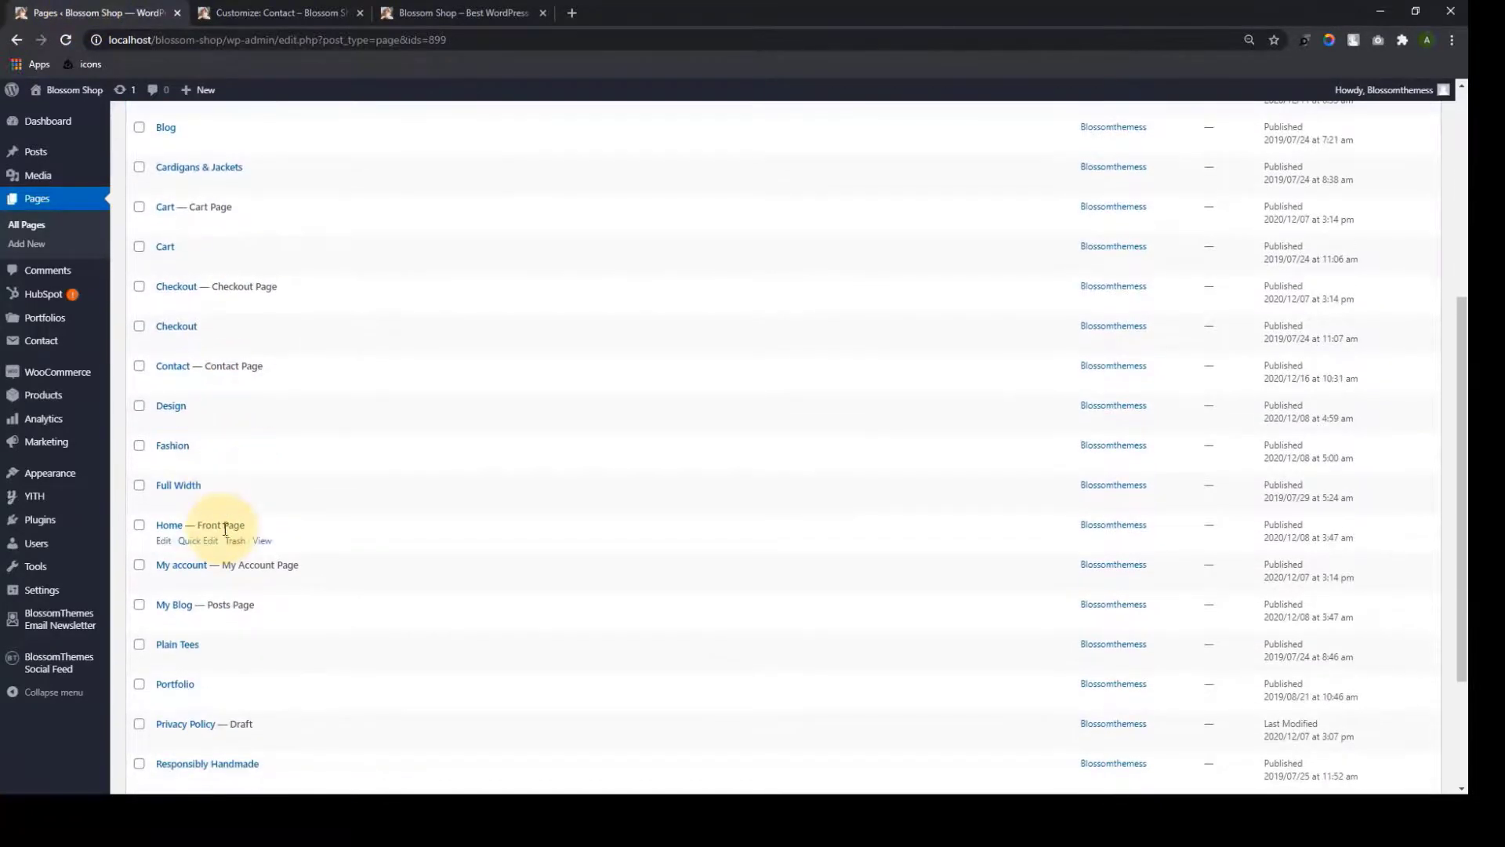
click(237, 385)
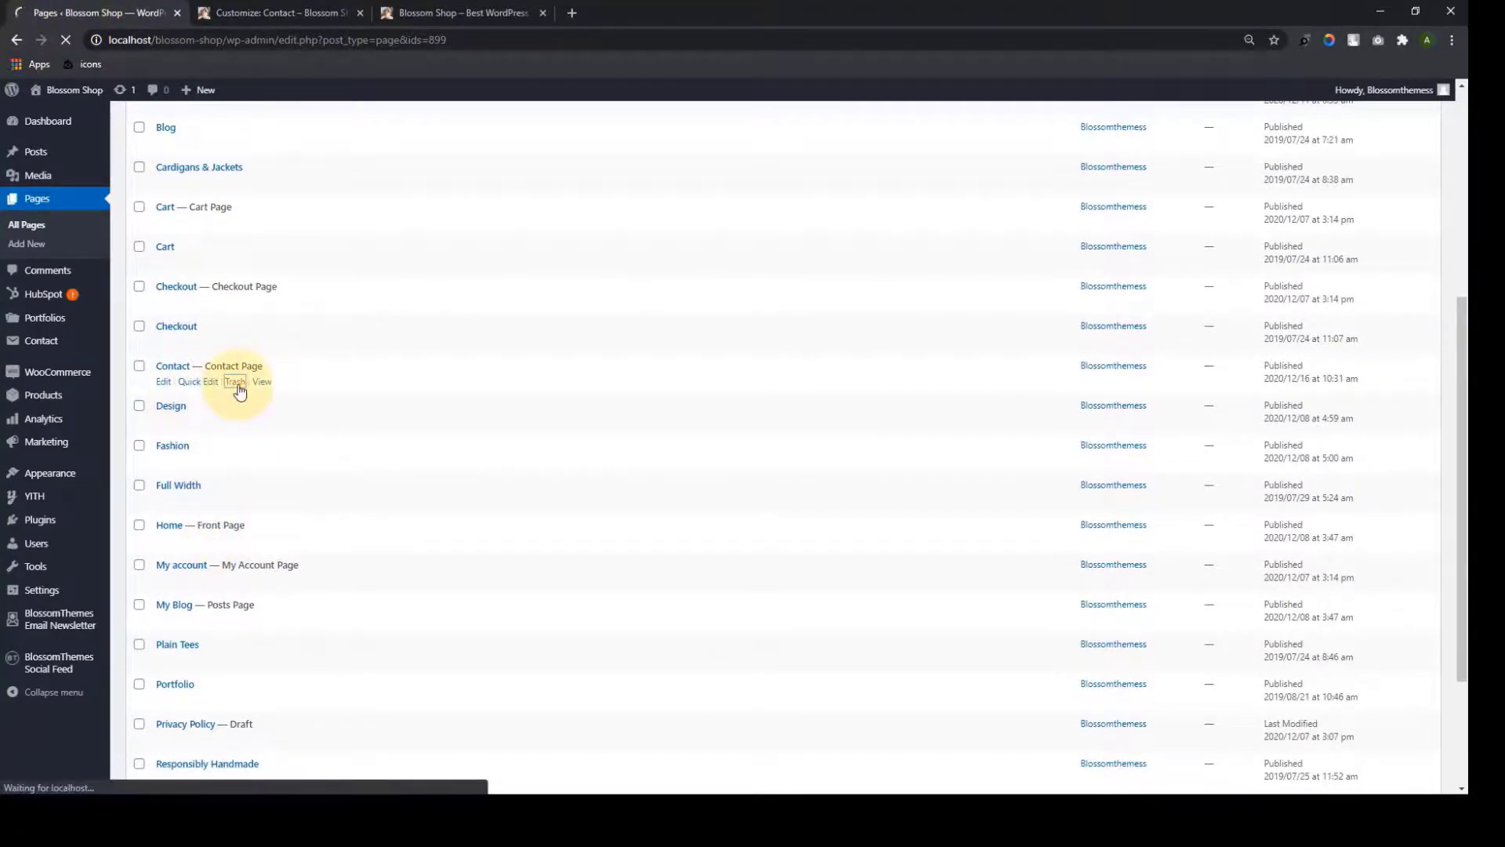
scroll(293, 566, down, 2)
scroll(293, 566, up, 3)
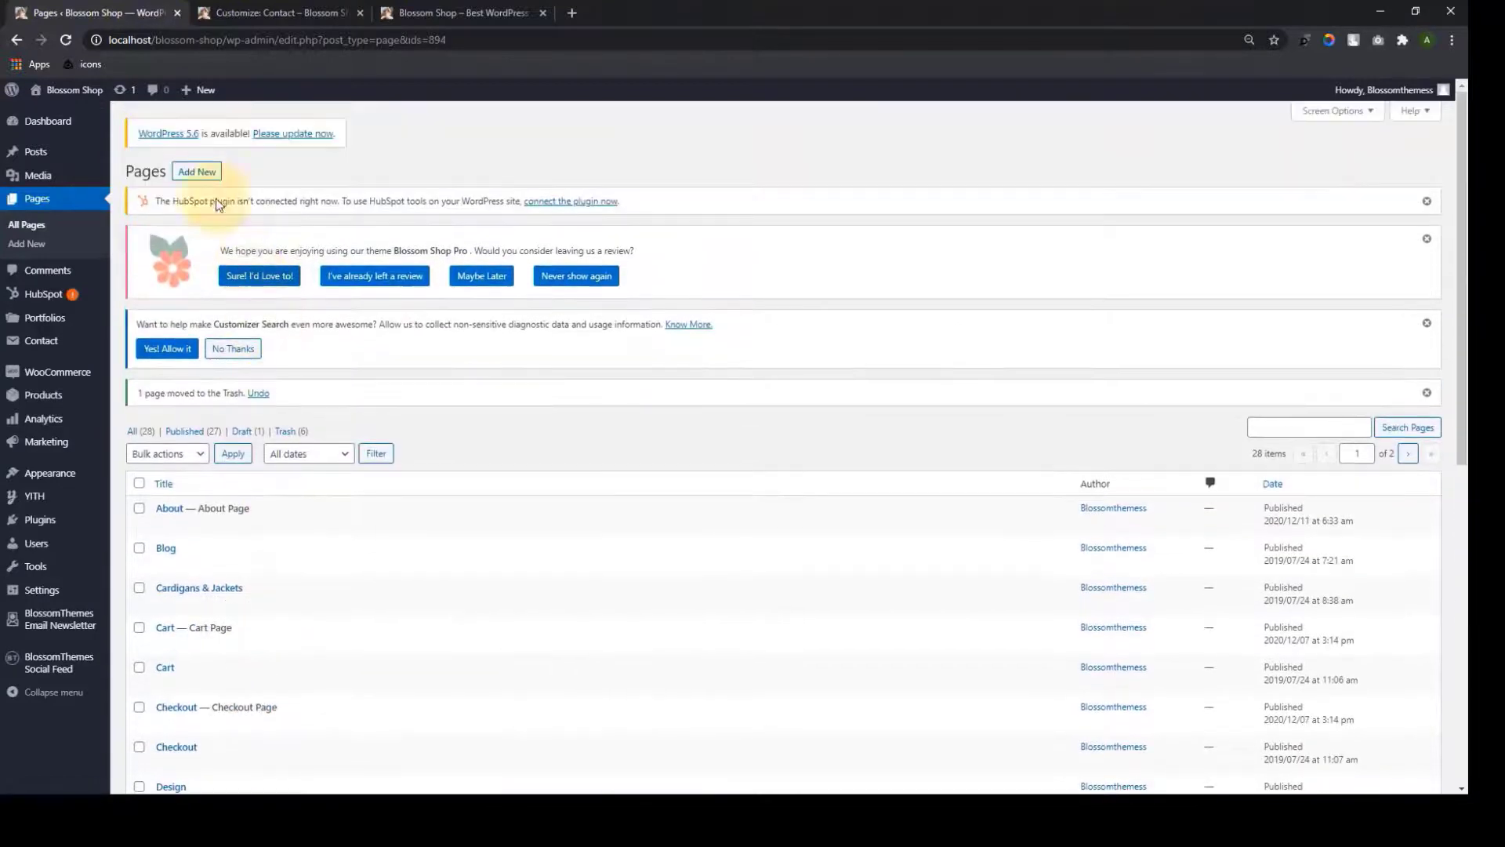
Publish a new page titled Contact using the Contact Page template
click(212, 180)
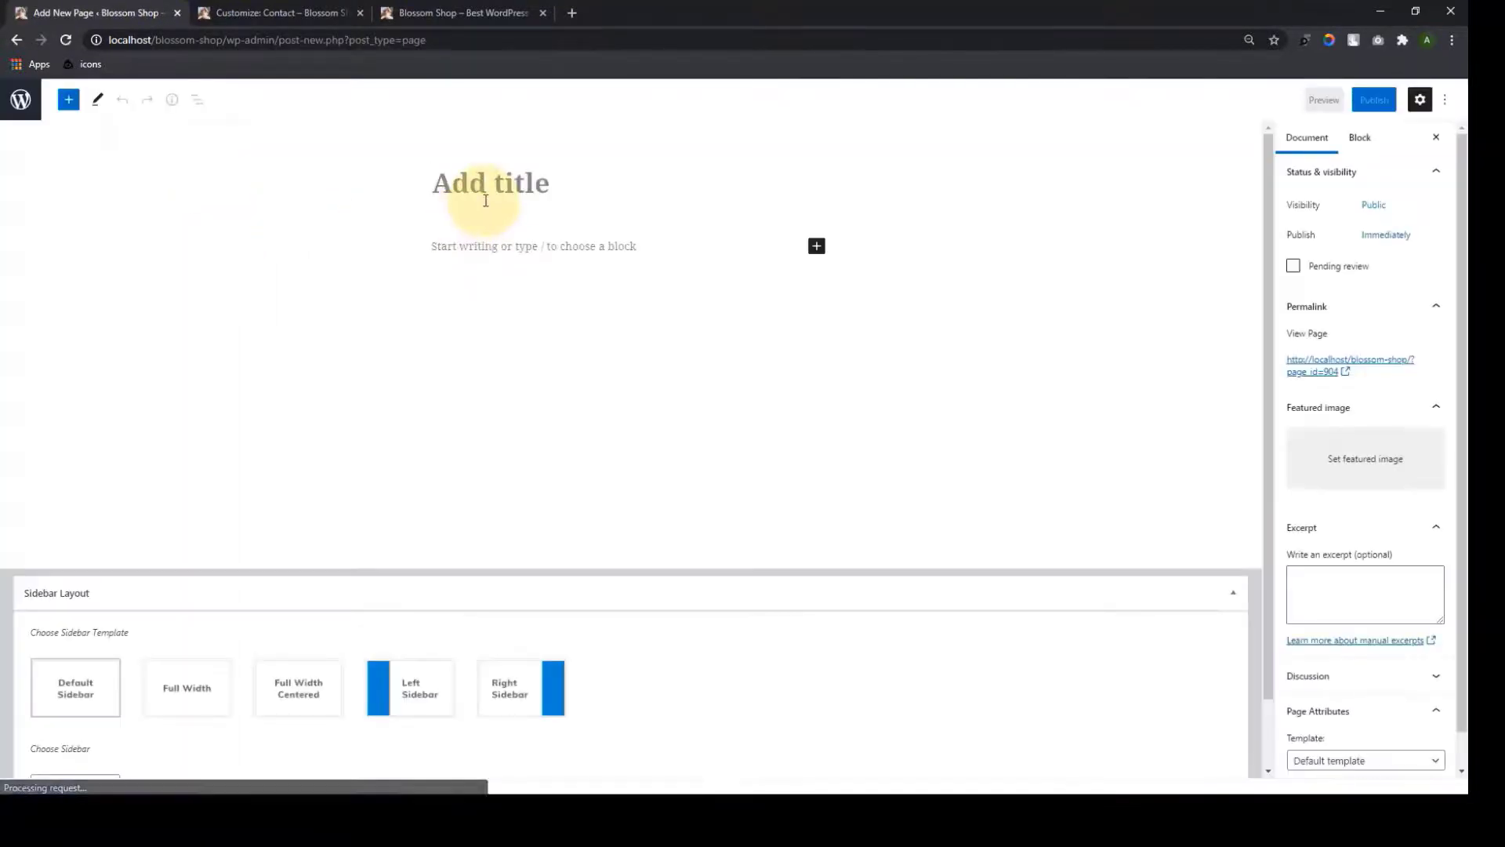
text(Contact)
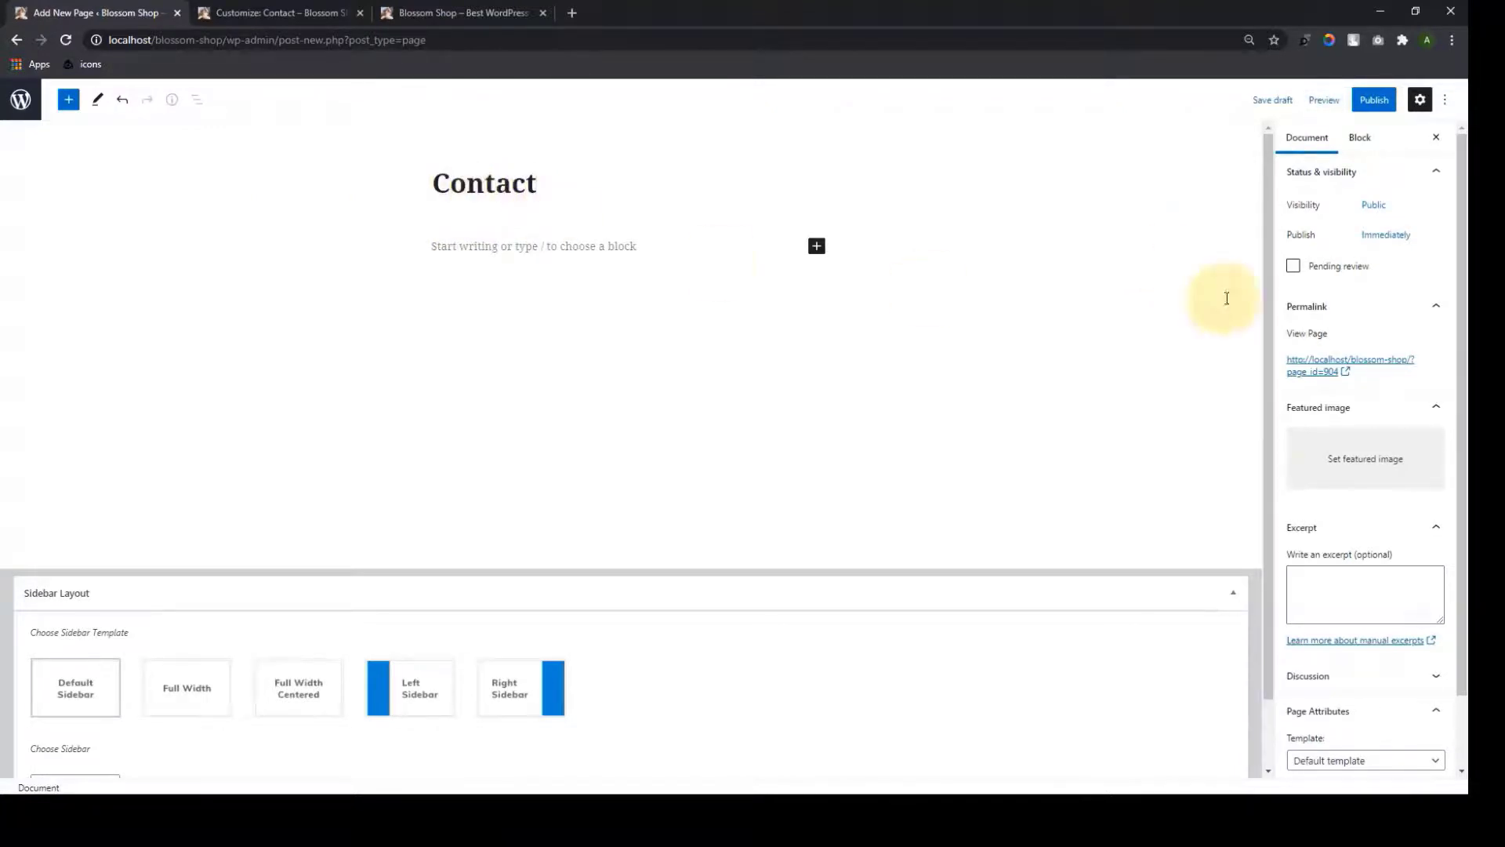
scroll(1411, 578, down, 2)
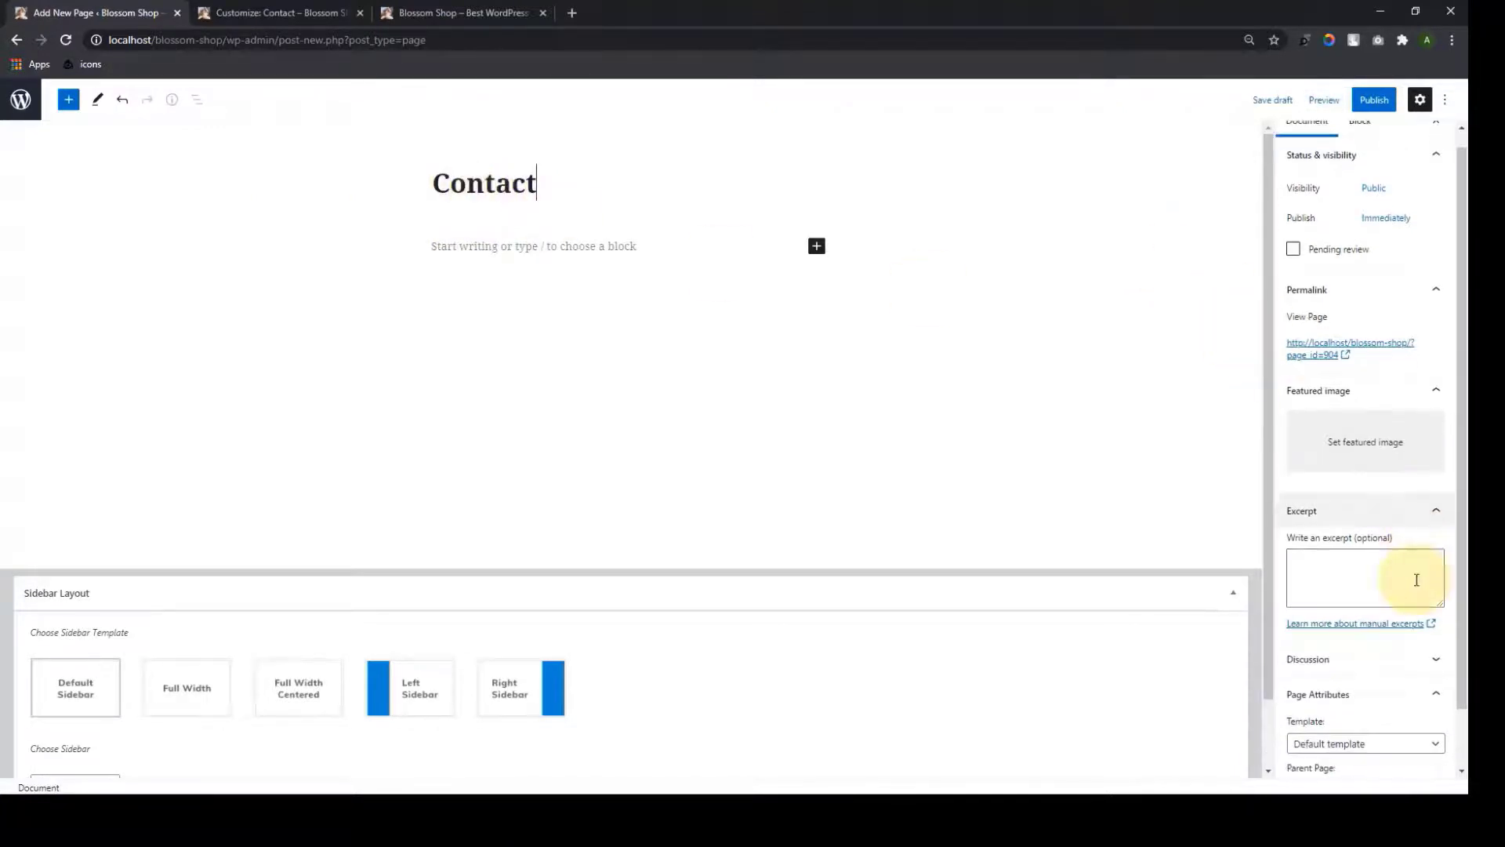
click(1351, 679)
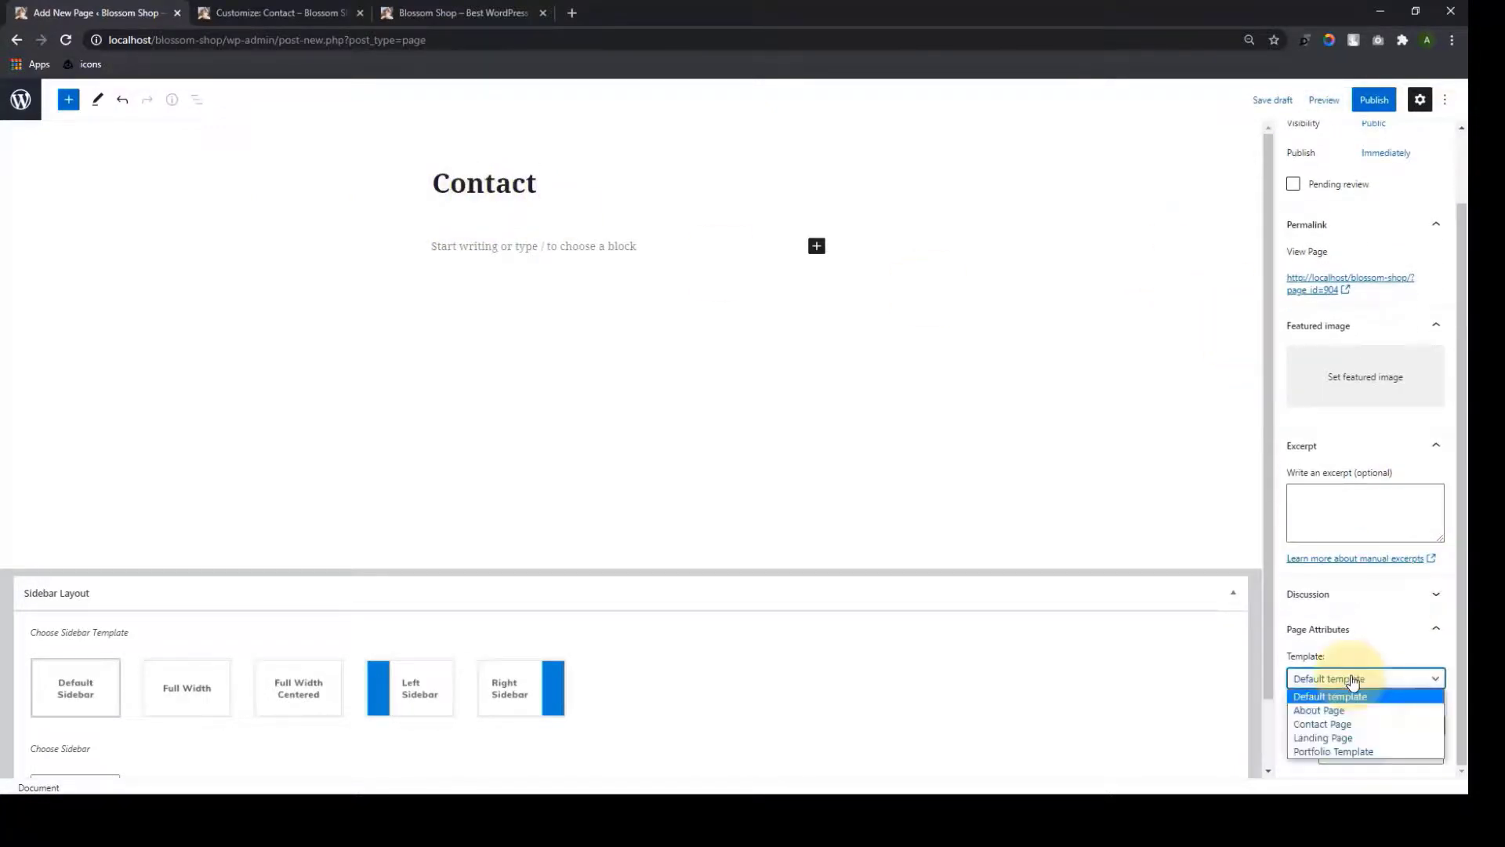
click(1346, 725)
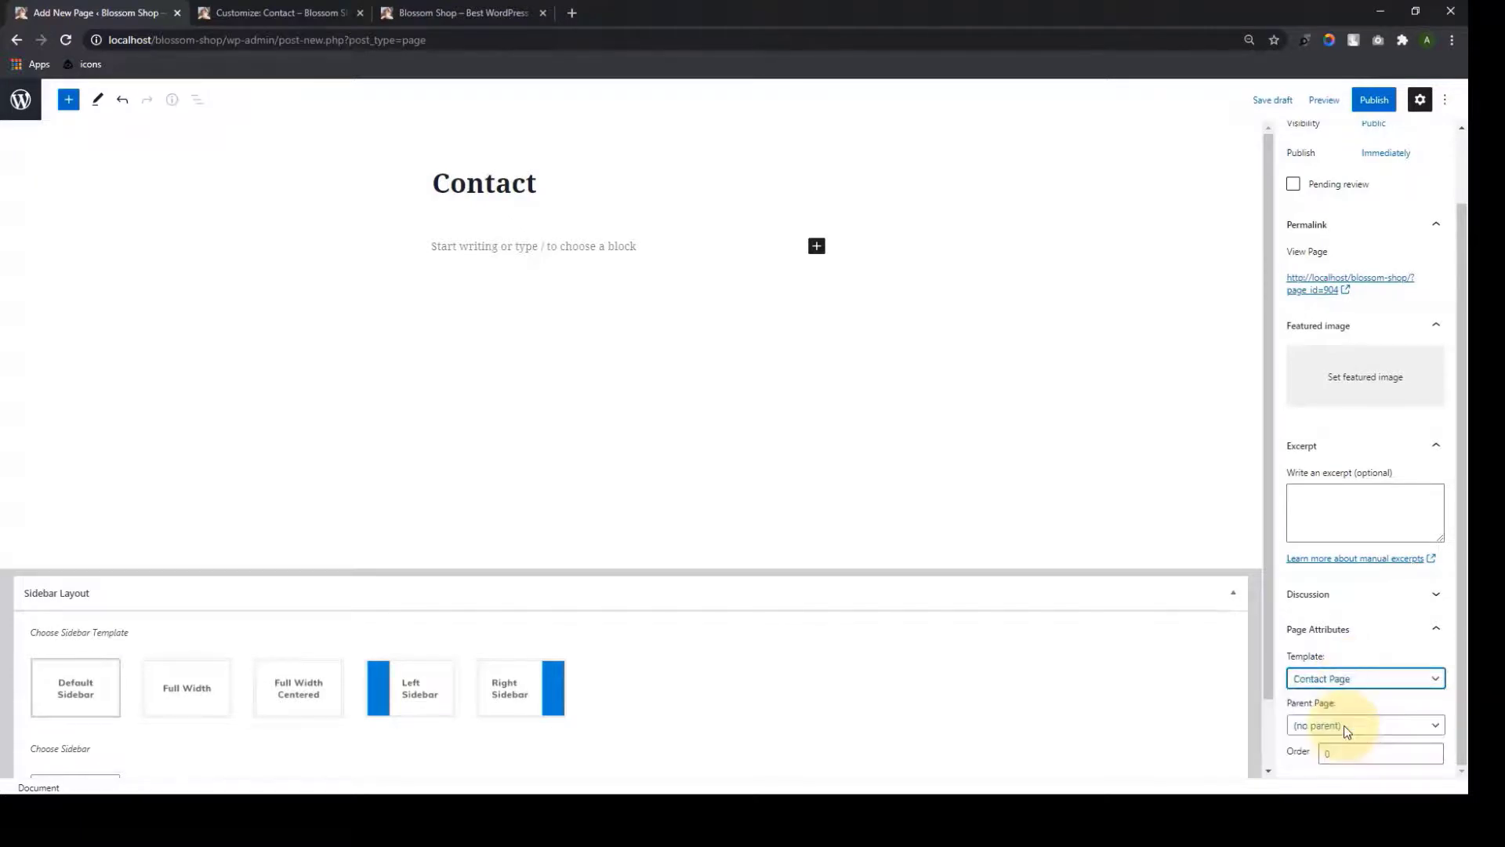
click(1375, 100)
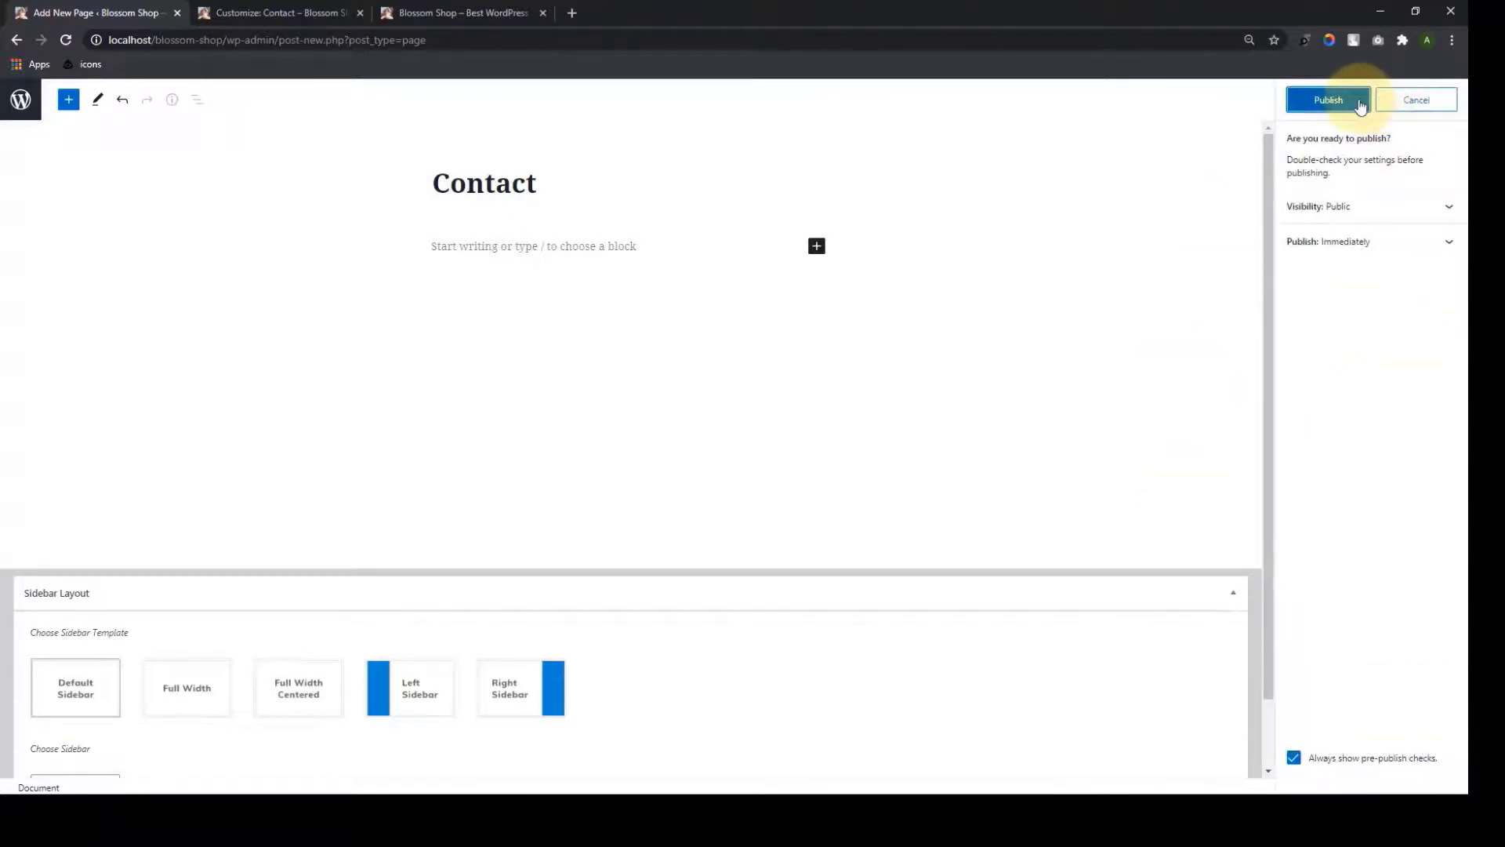
click(1361, 104)
click(12, 40)
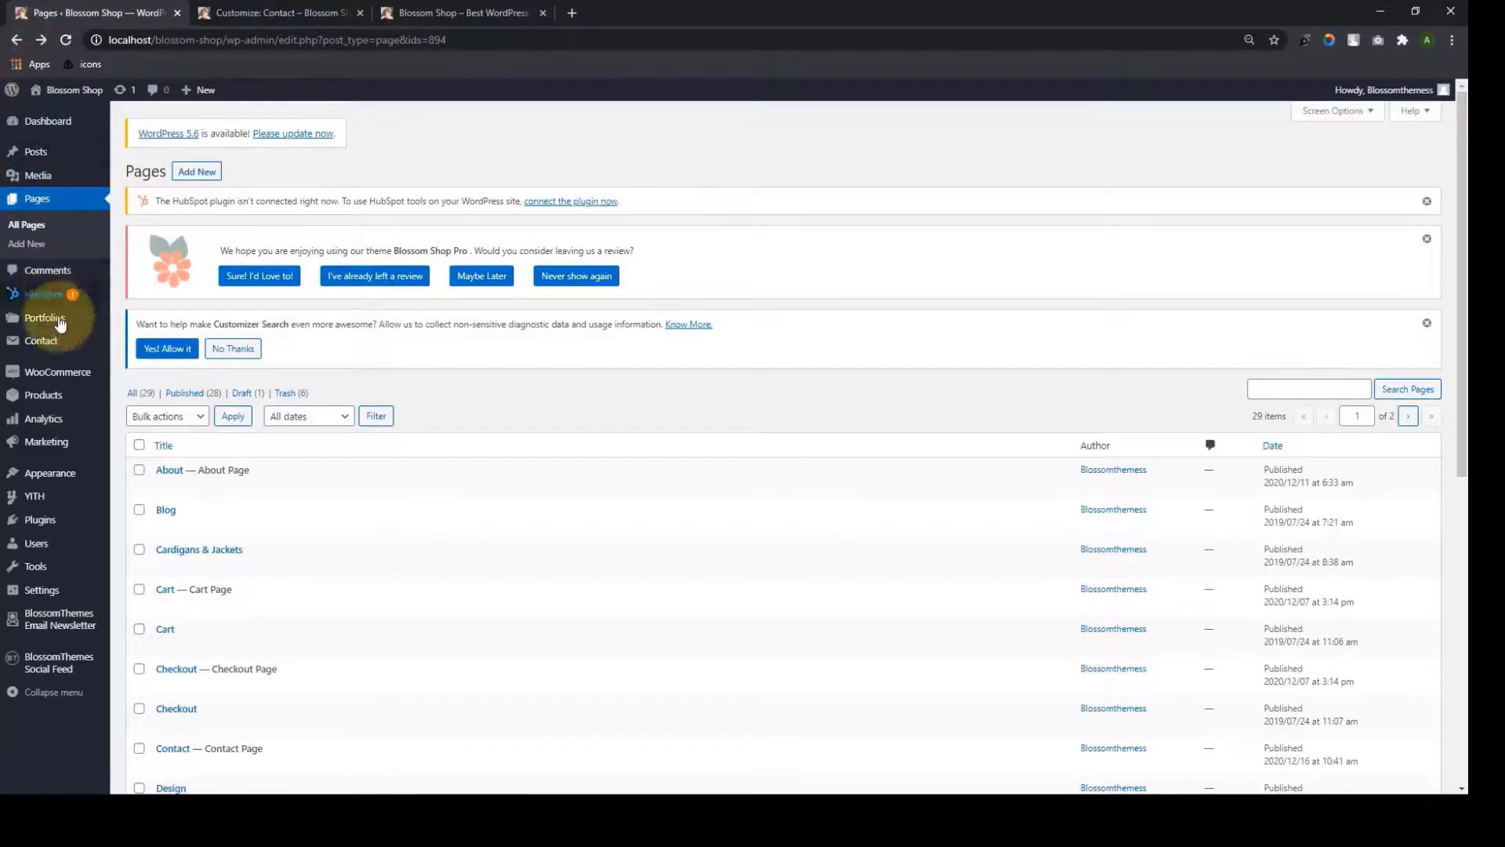
Copy the Contact form 1 shortcode and open the Contact page for editing
mouse_move(60, 343)
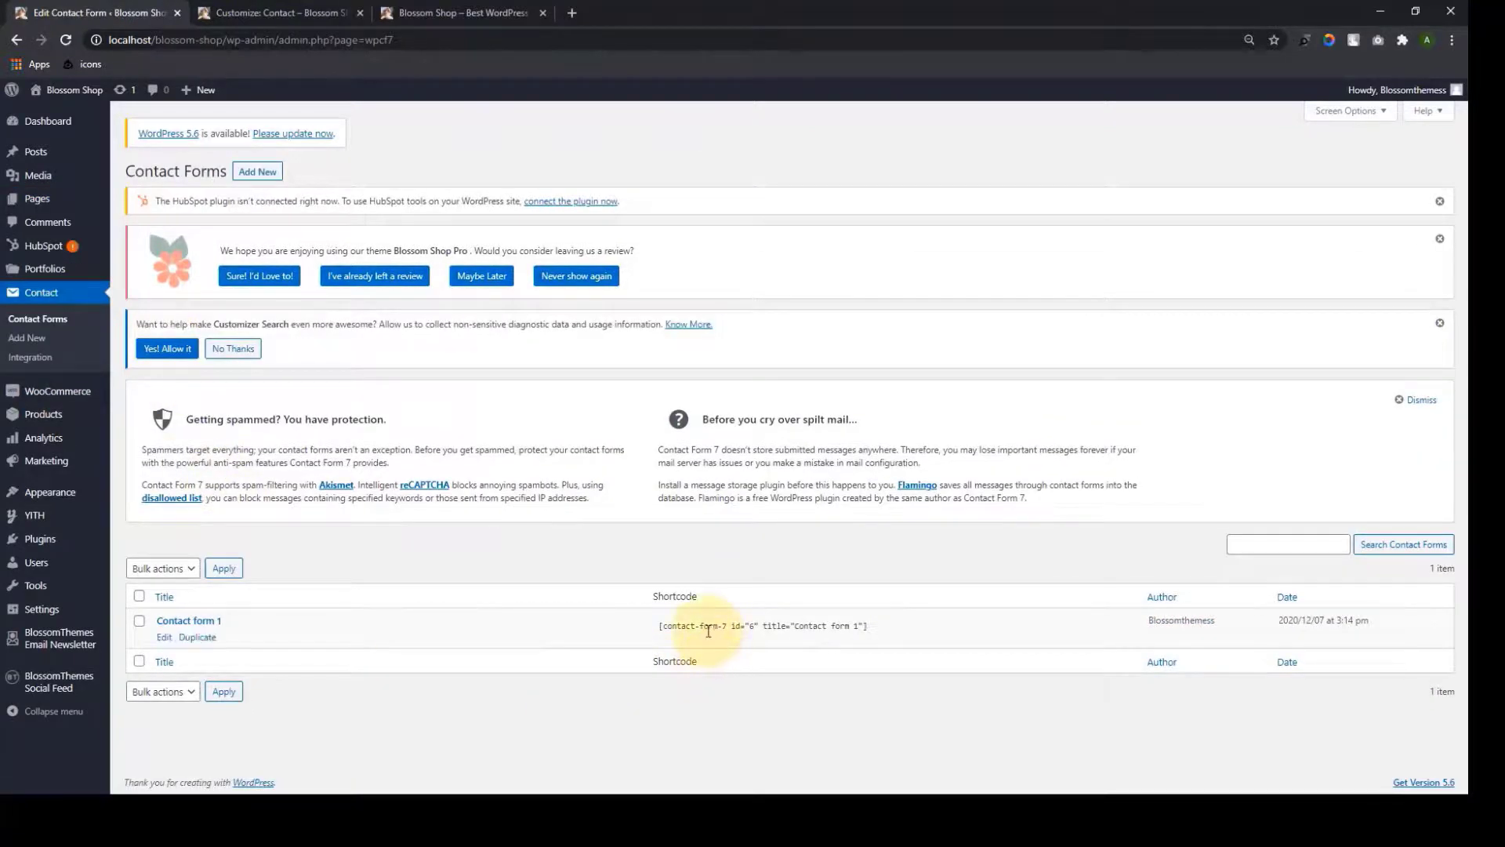
click(708, 630)
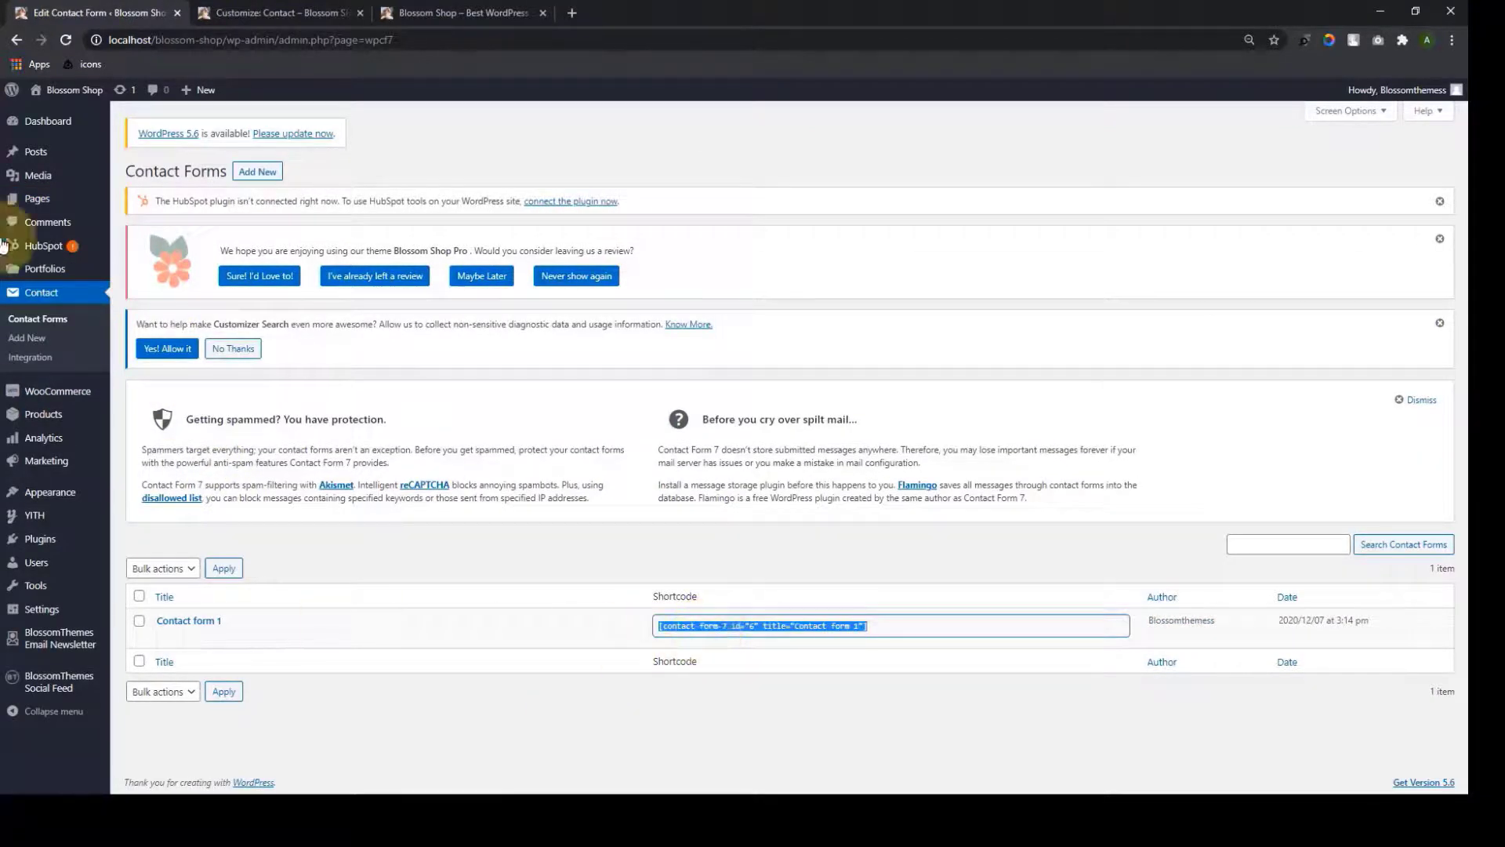
mouse_move(102, 205)
click(164, 206)
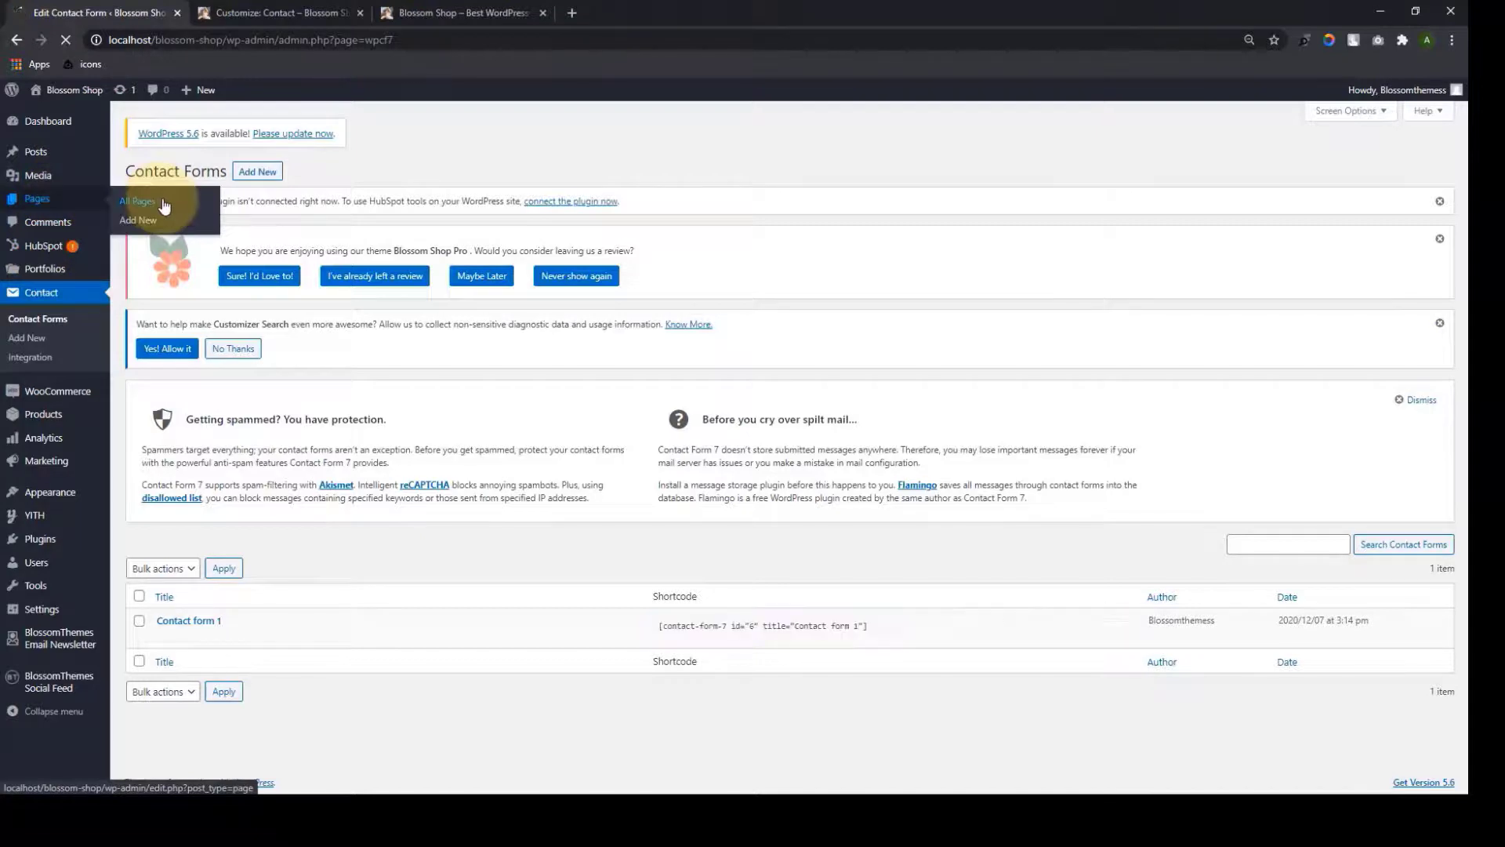
scroll(267, 486, down, 6)
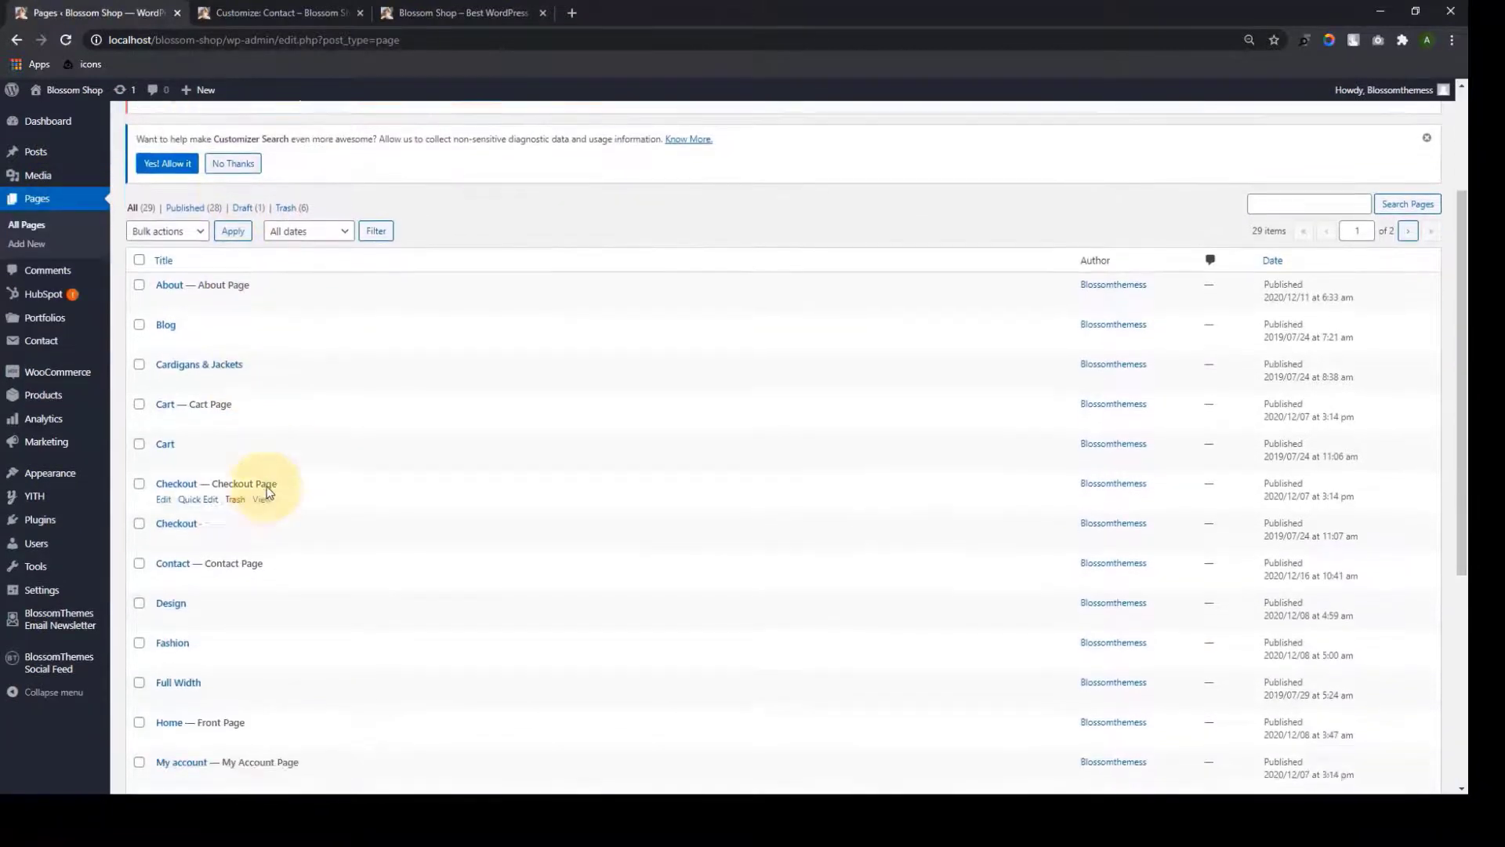
click(167, 291)
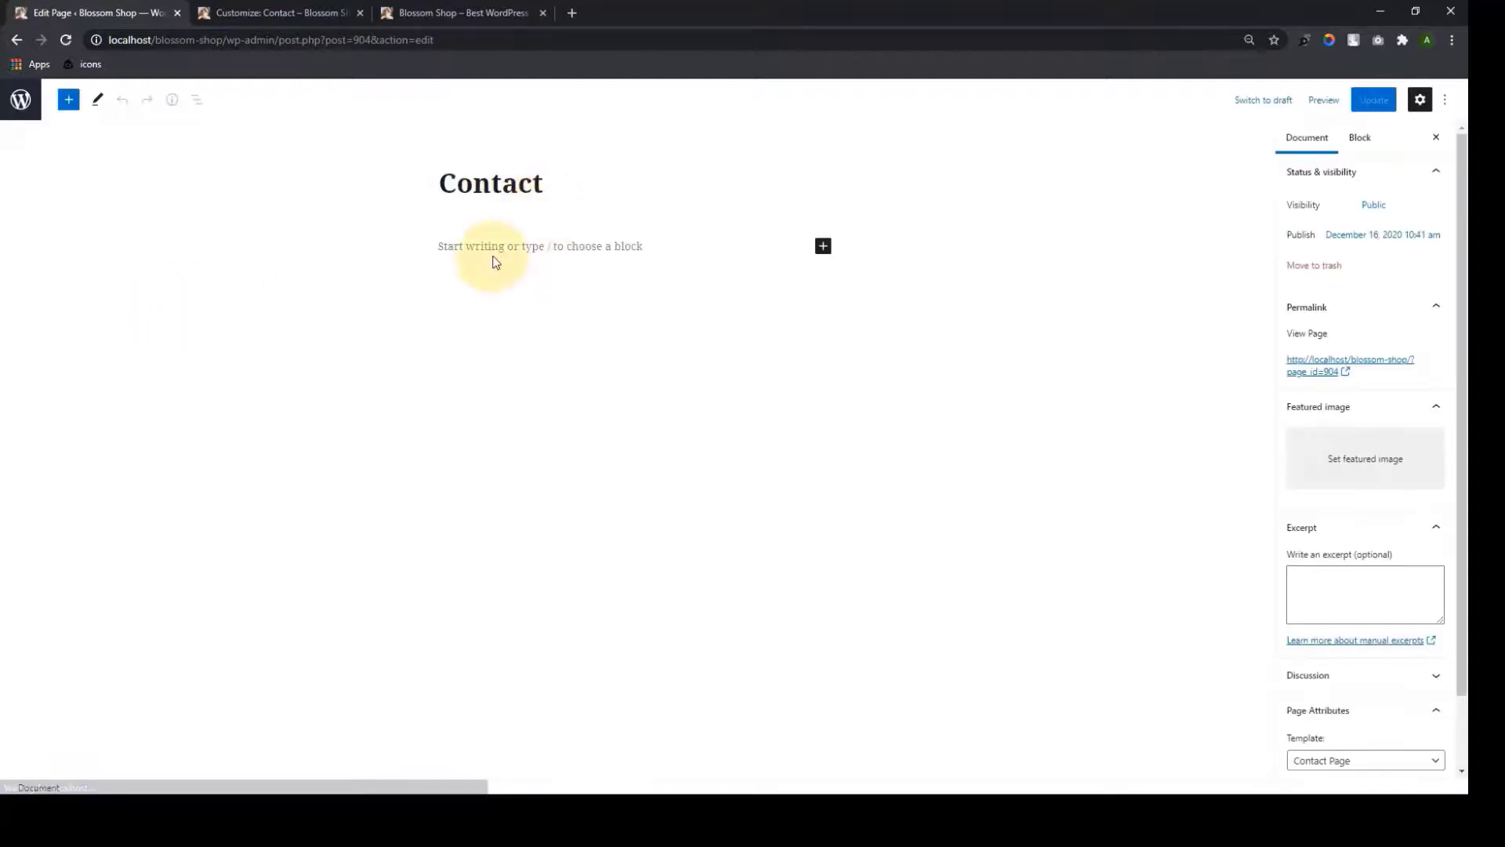
Paste the shortcode into a new block on the Contact page and update it
click(493, 256)
key(ctrl+v)
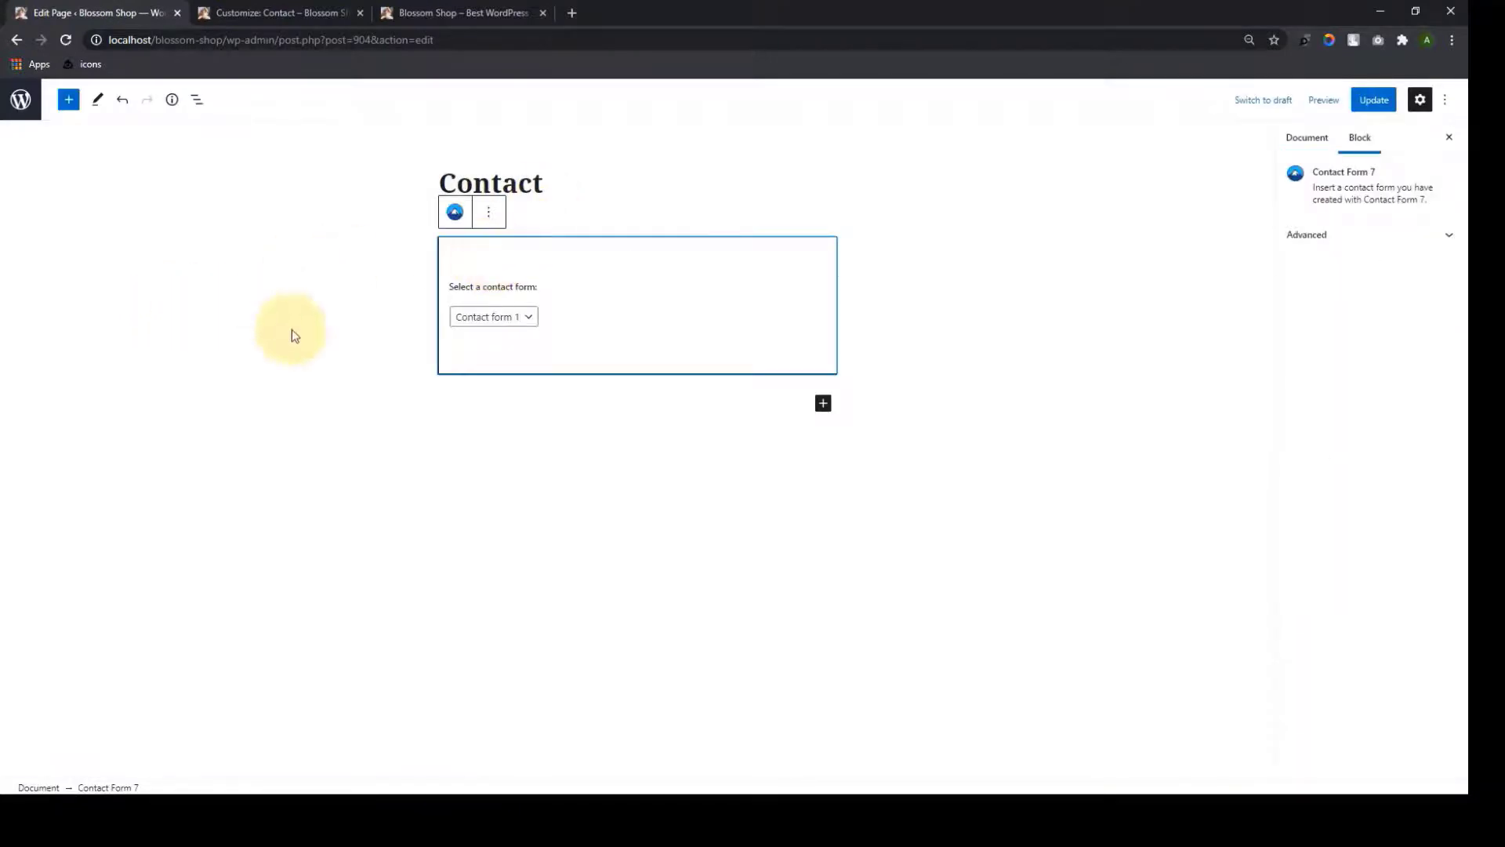
click(1362, 103)
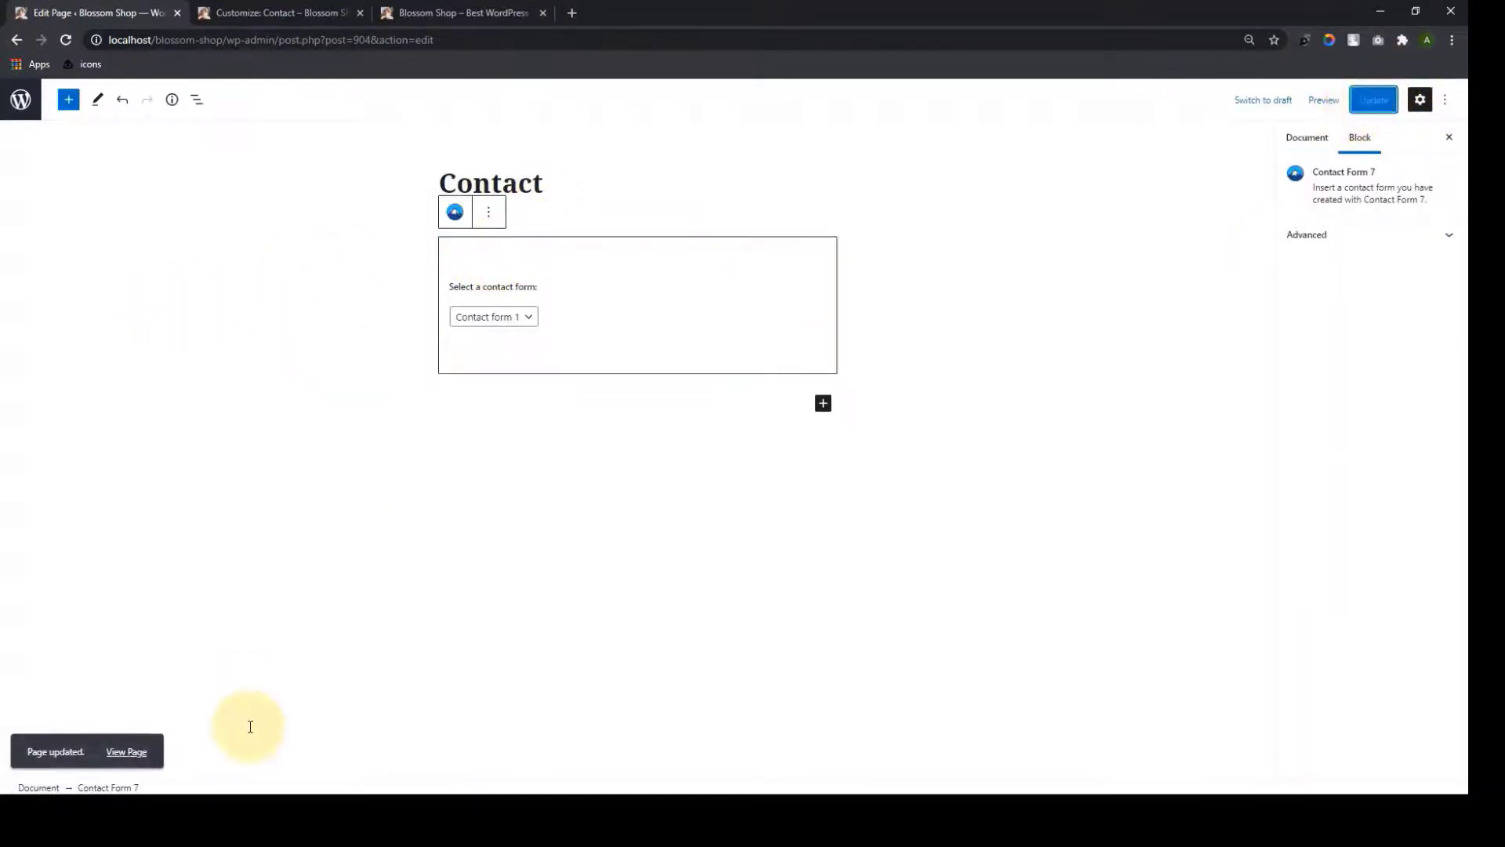
double_click(149, 739)
click(312, 9)
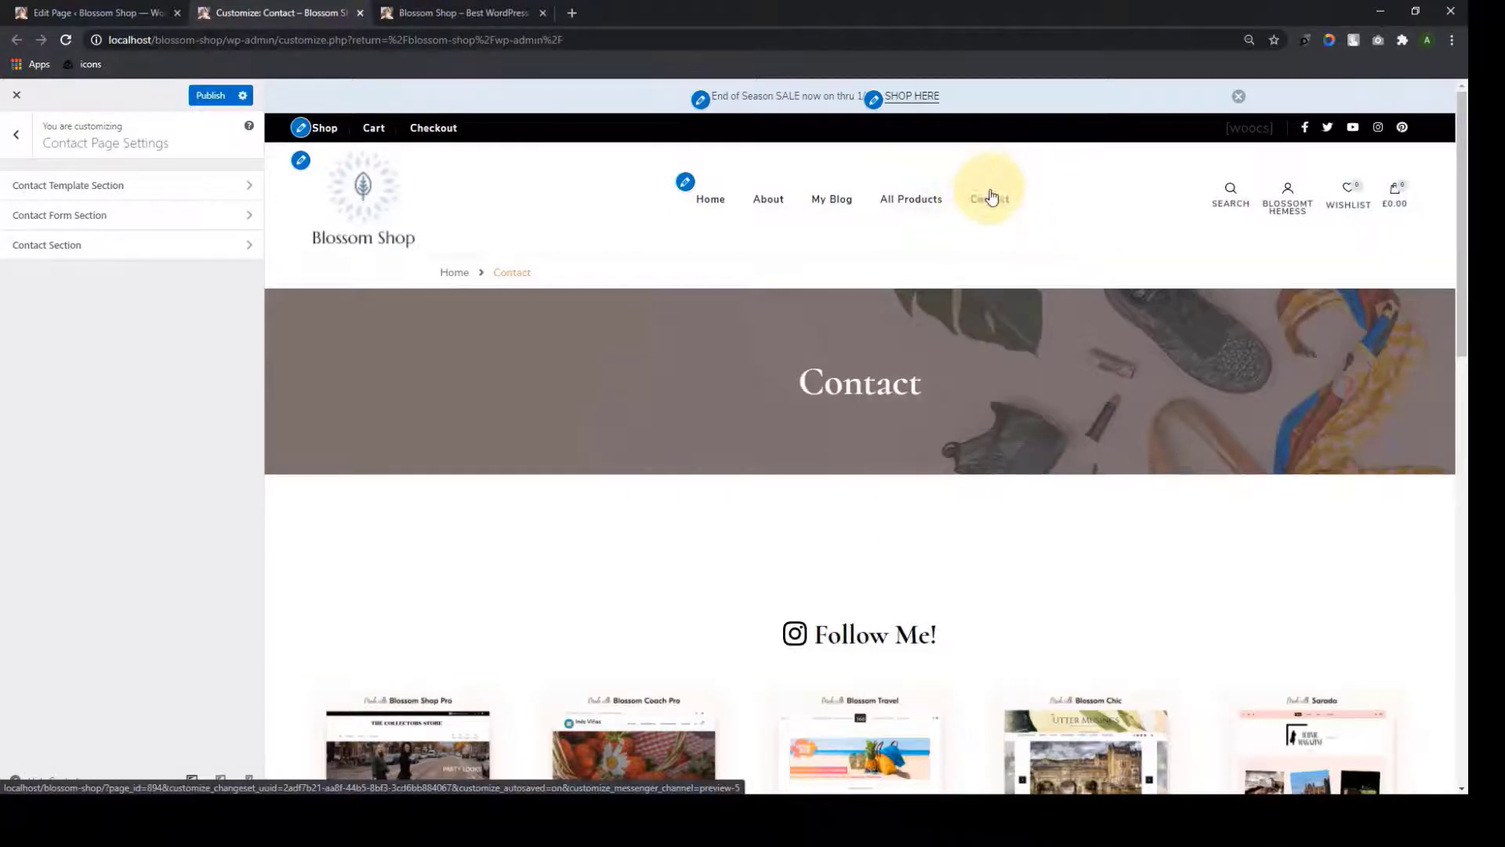
Remove the Contact item from the Primary Menu and publish
click(15, 134)
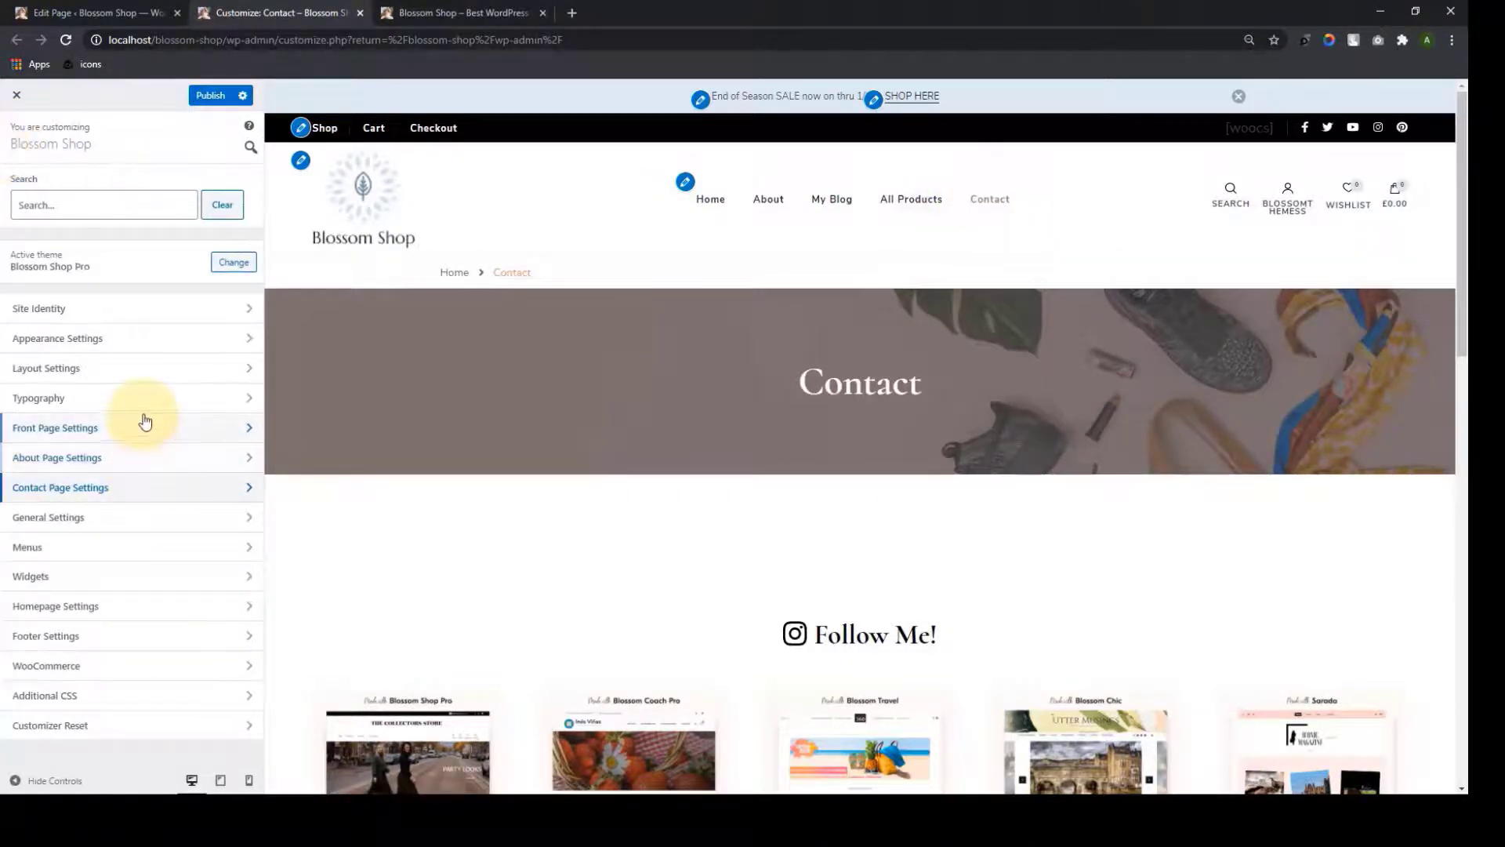
click(101, 547)
click(160, 220)
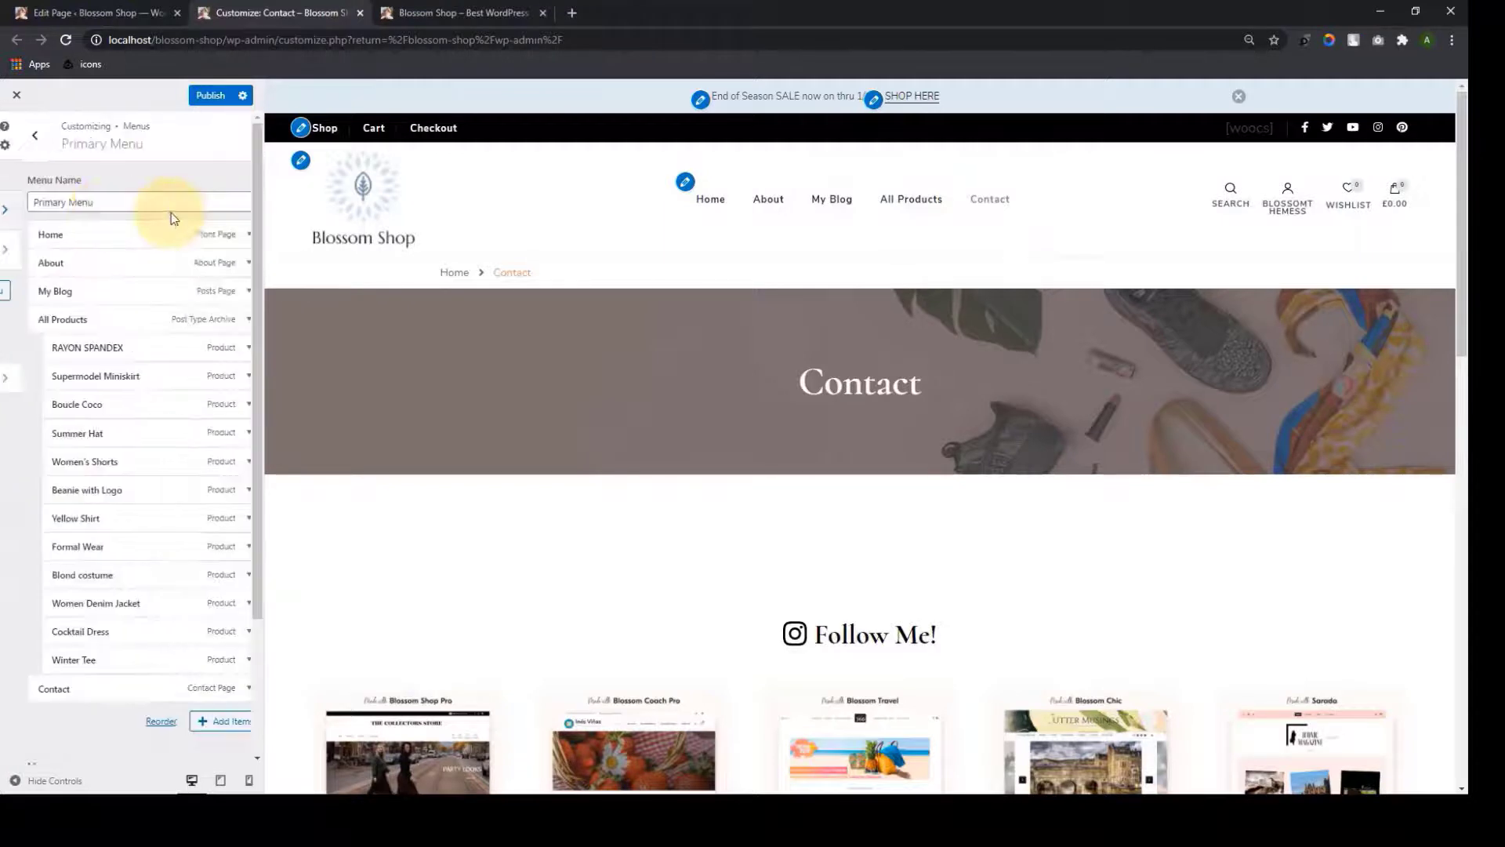
scroll(94, 619, down, 1)
click(93, 621)
scroll(91, 572, down, 3)
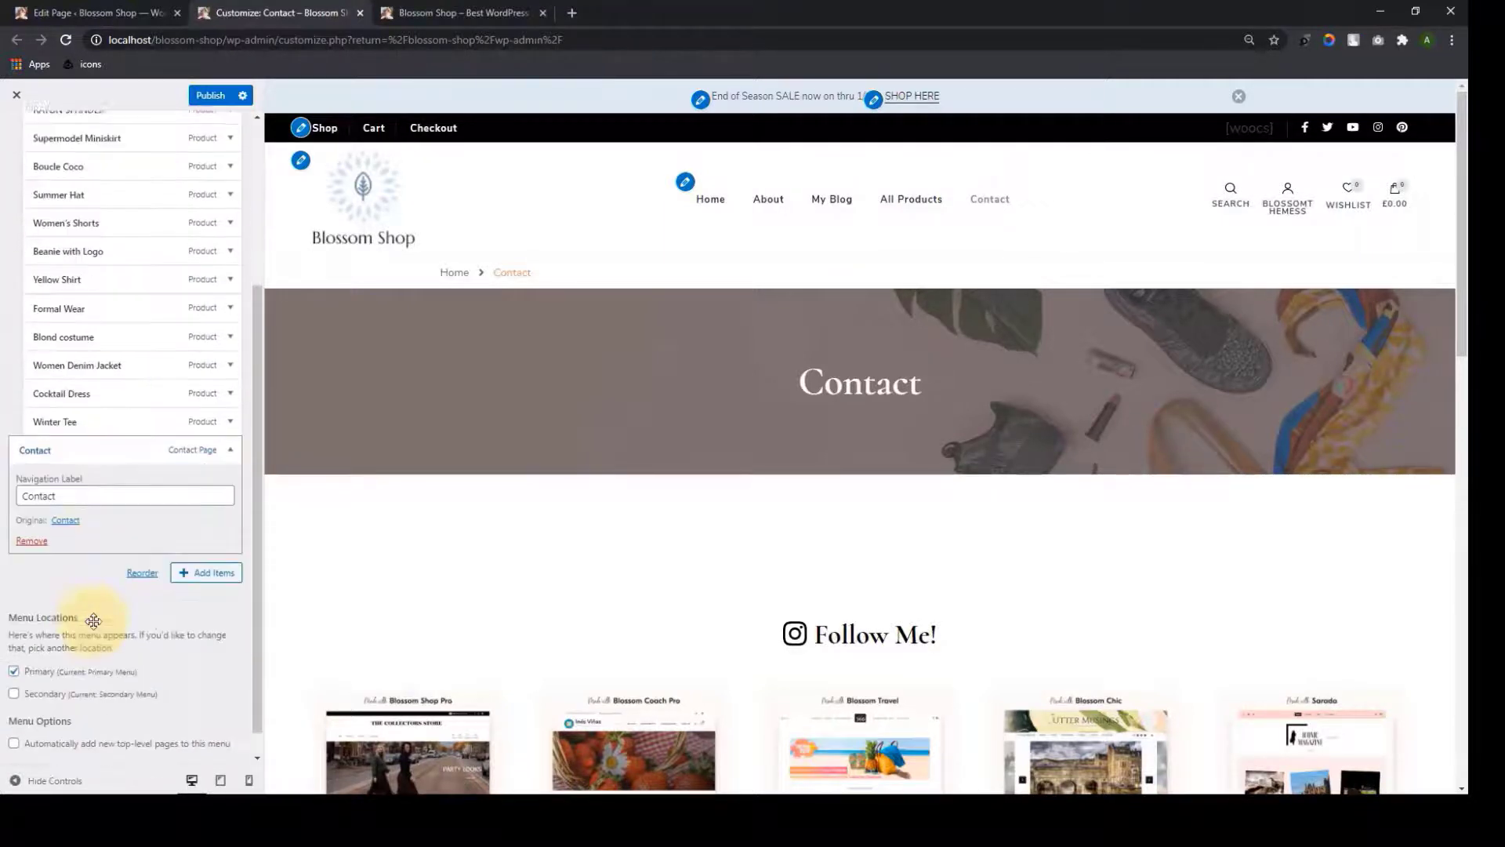
click(37, 515)
scroll(172, 488, up, 3)
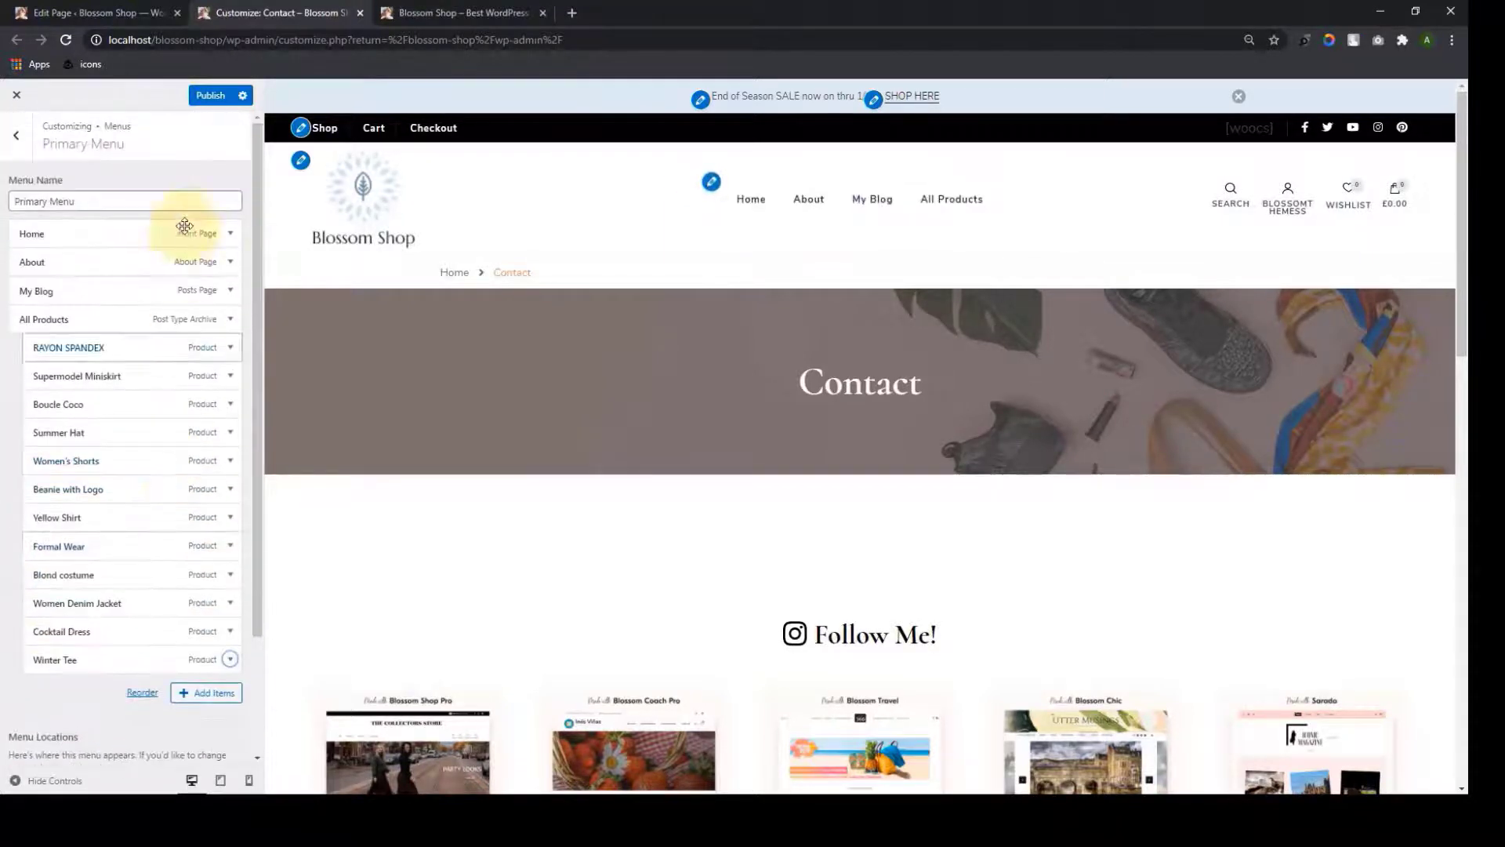
click(202, 95)
Reload the customizer and open Contact Page Settings
click(16, 135)
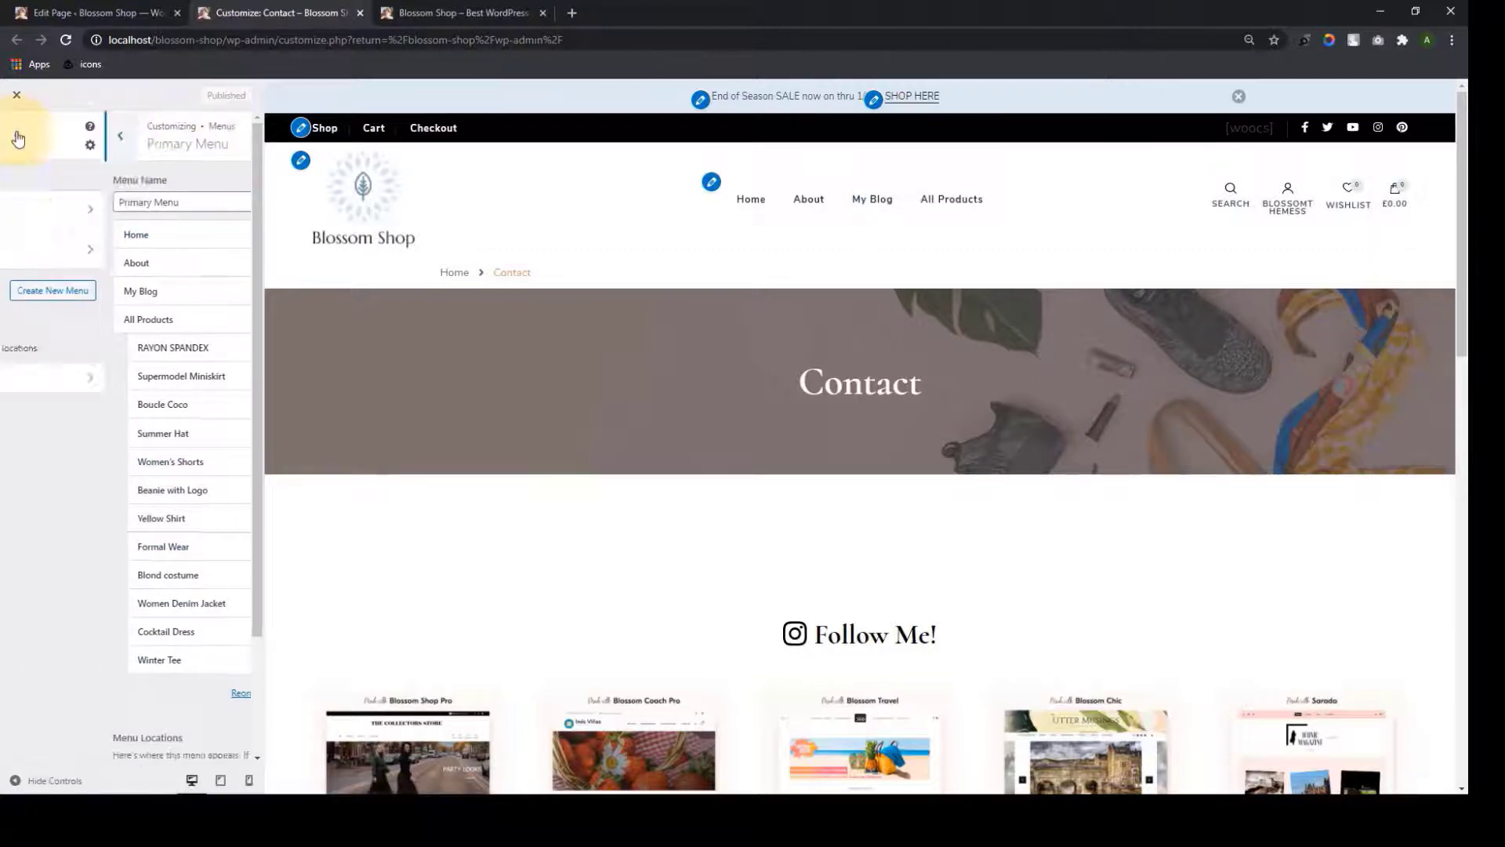
click(17, 133)
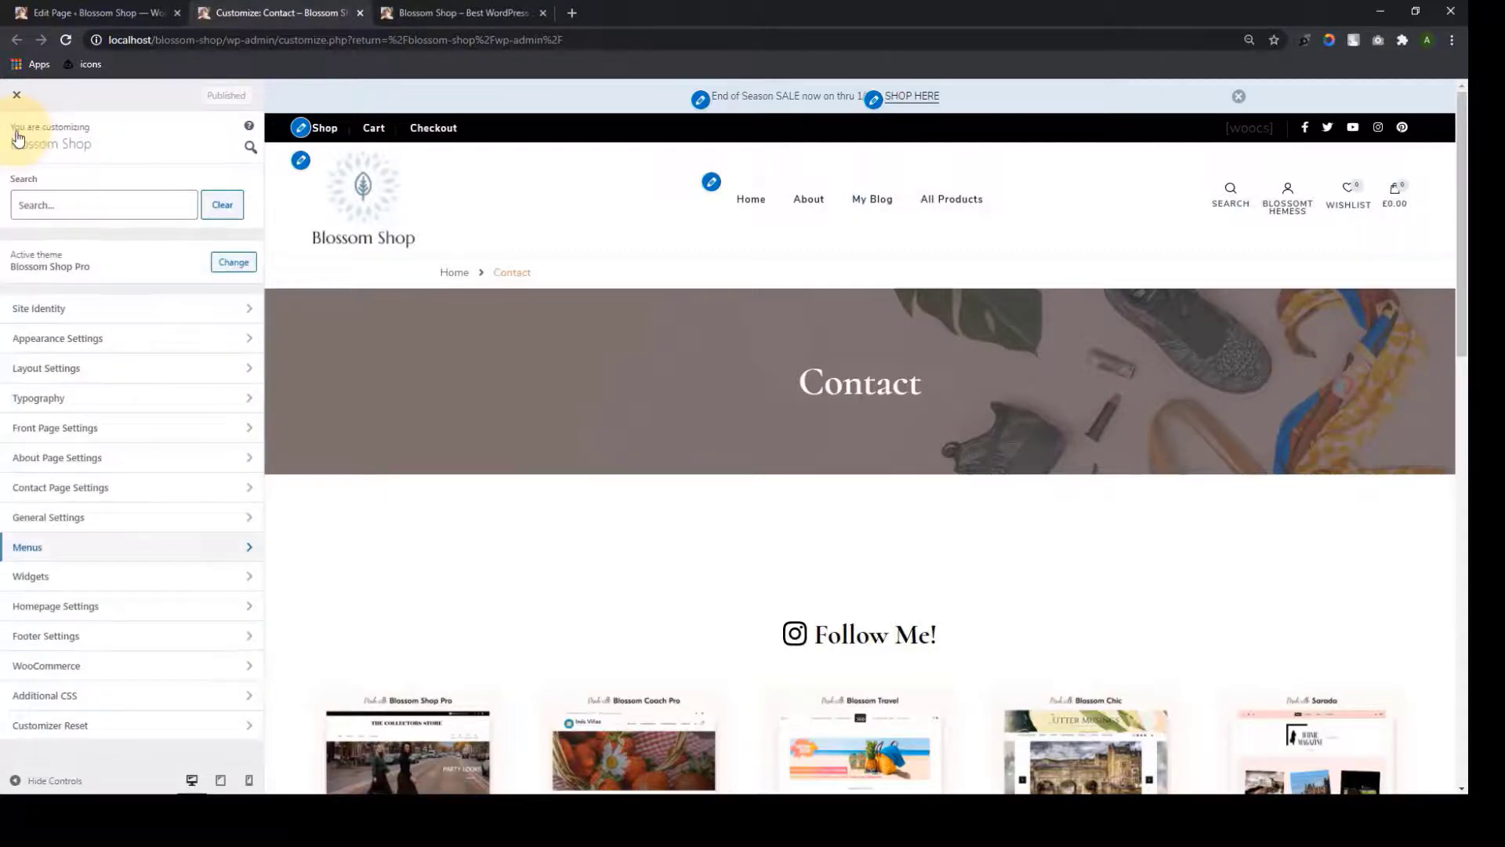
click(157, 488)
click(66, 43)
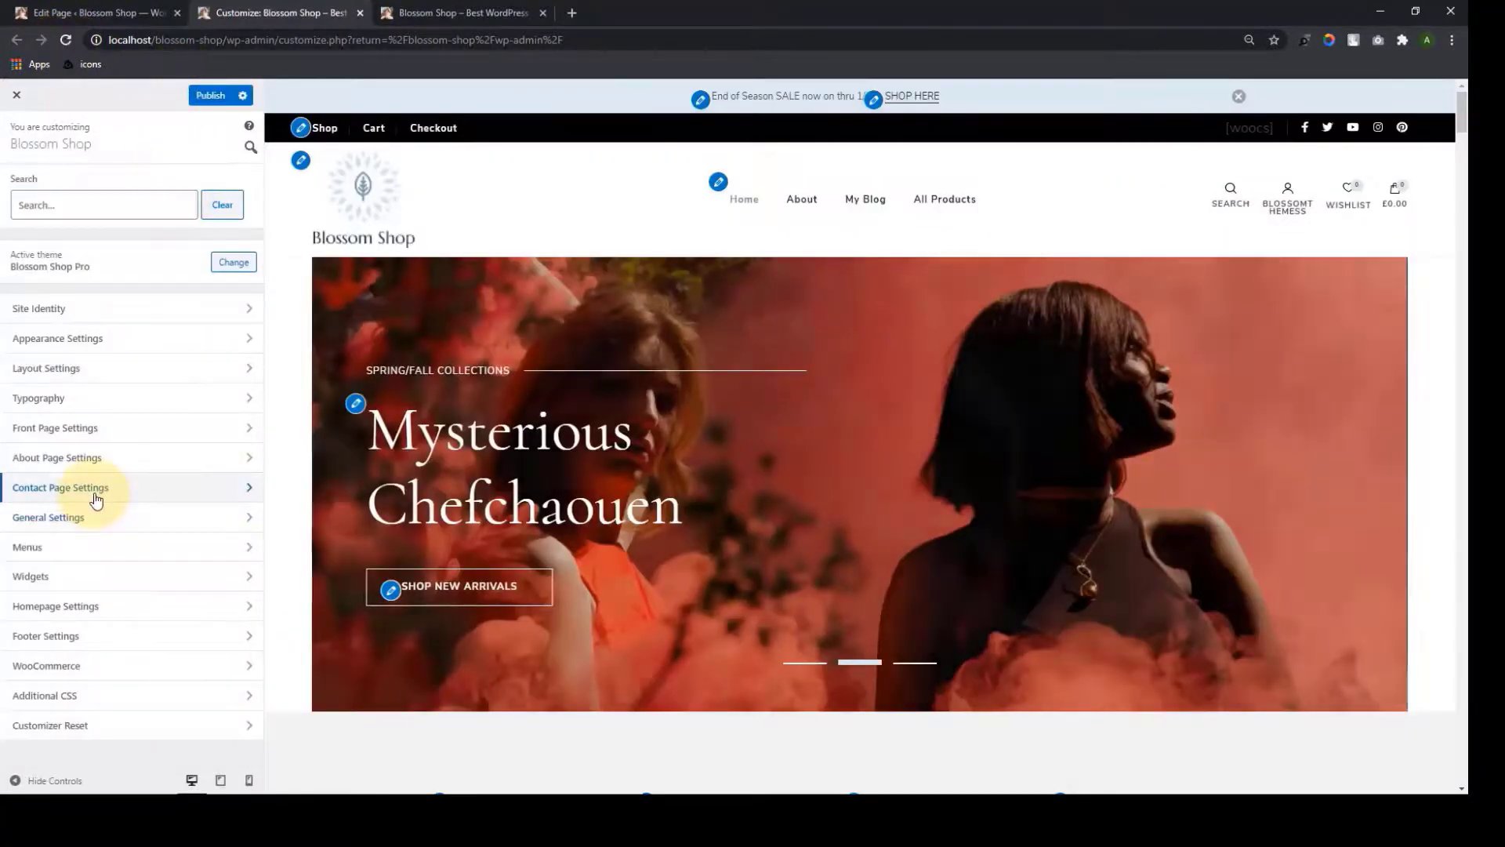
click(94, 487)
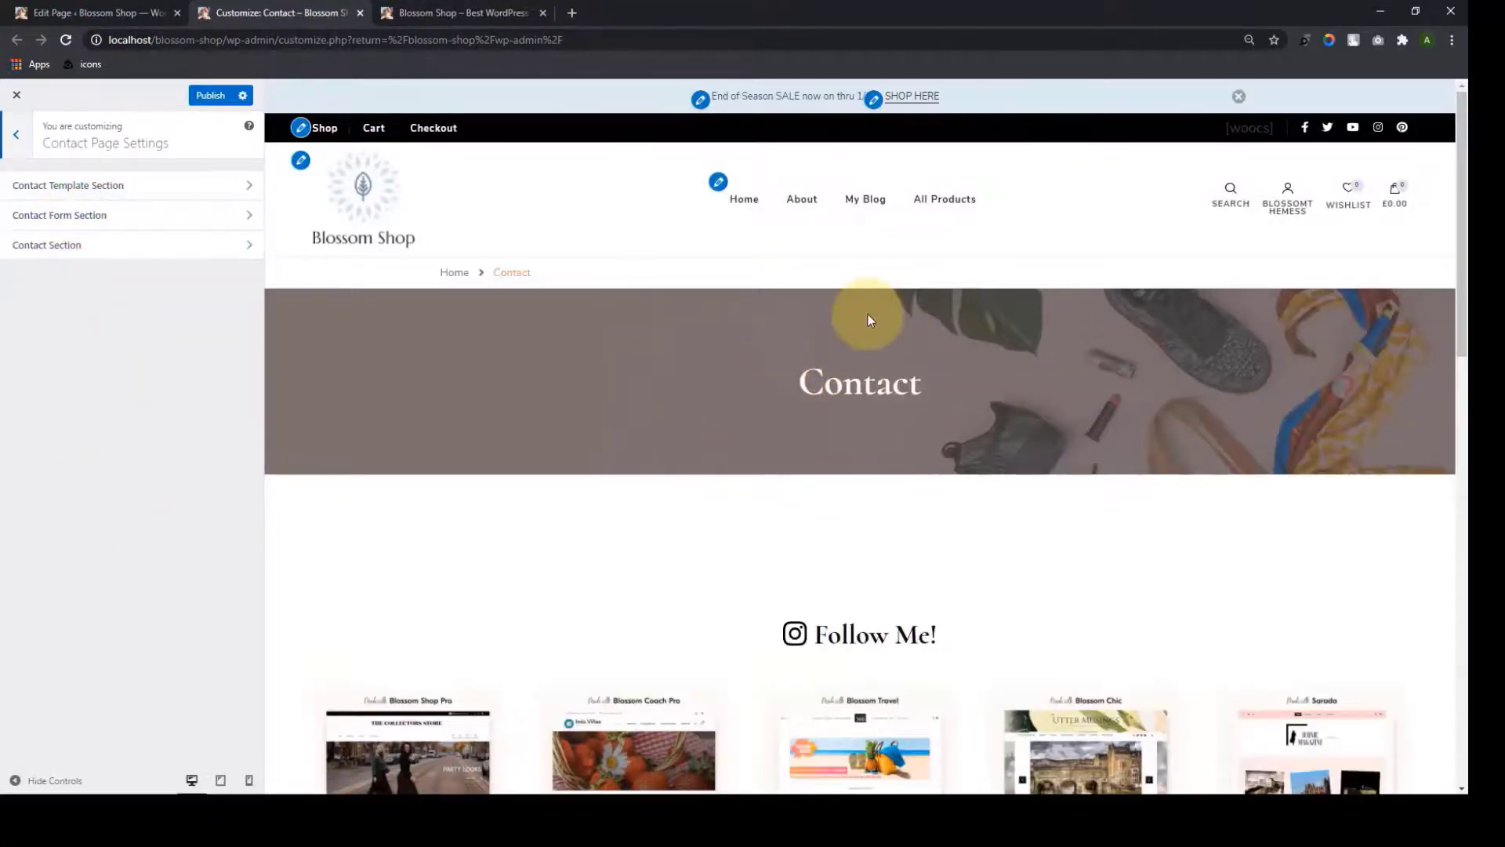
Set the Contact banner background to the OPEN sign photo
click(162, 196)
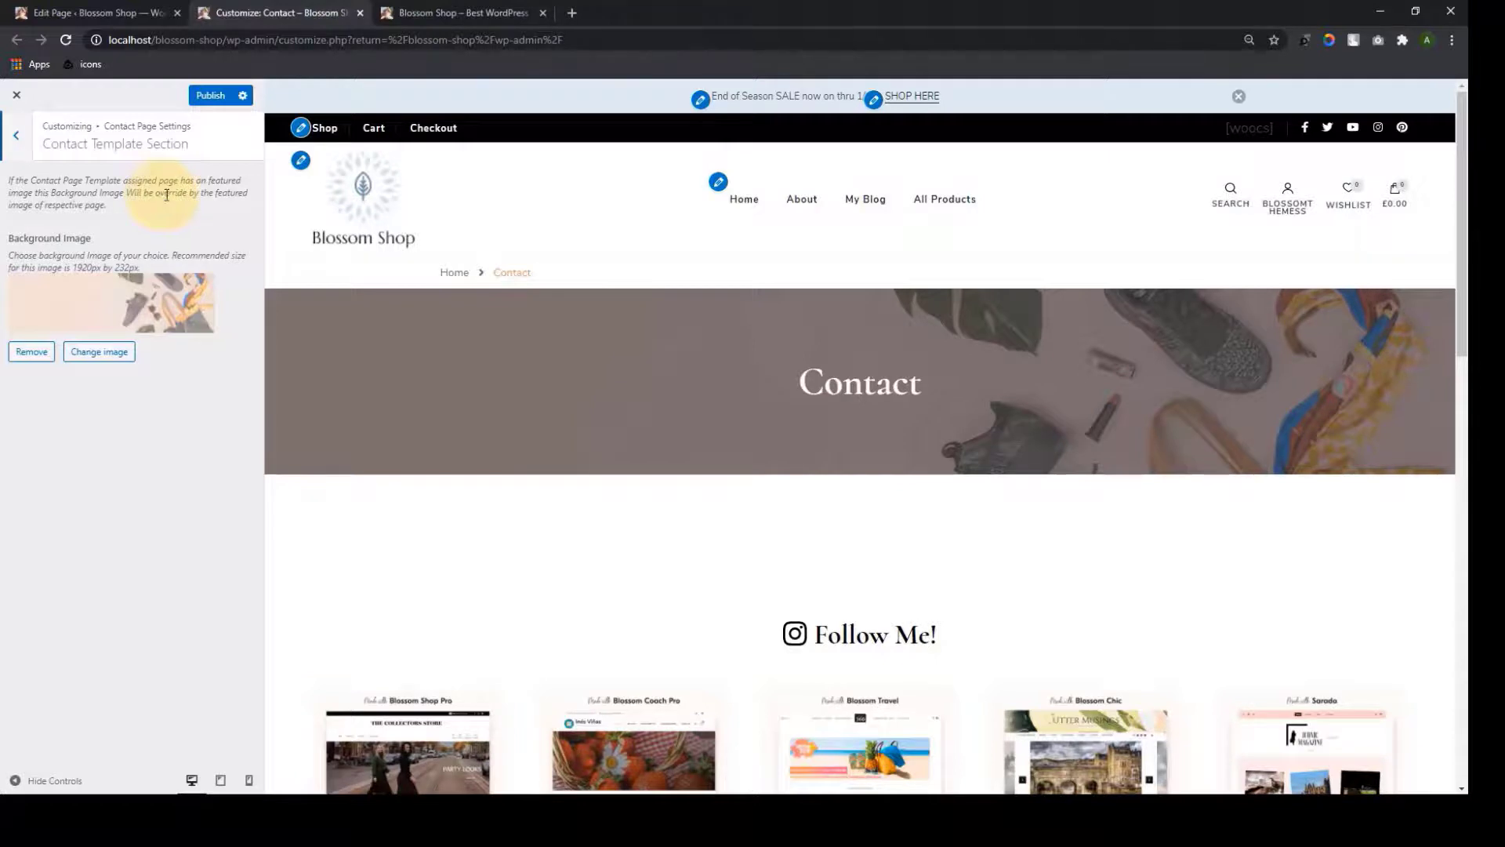
click(118, 358)
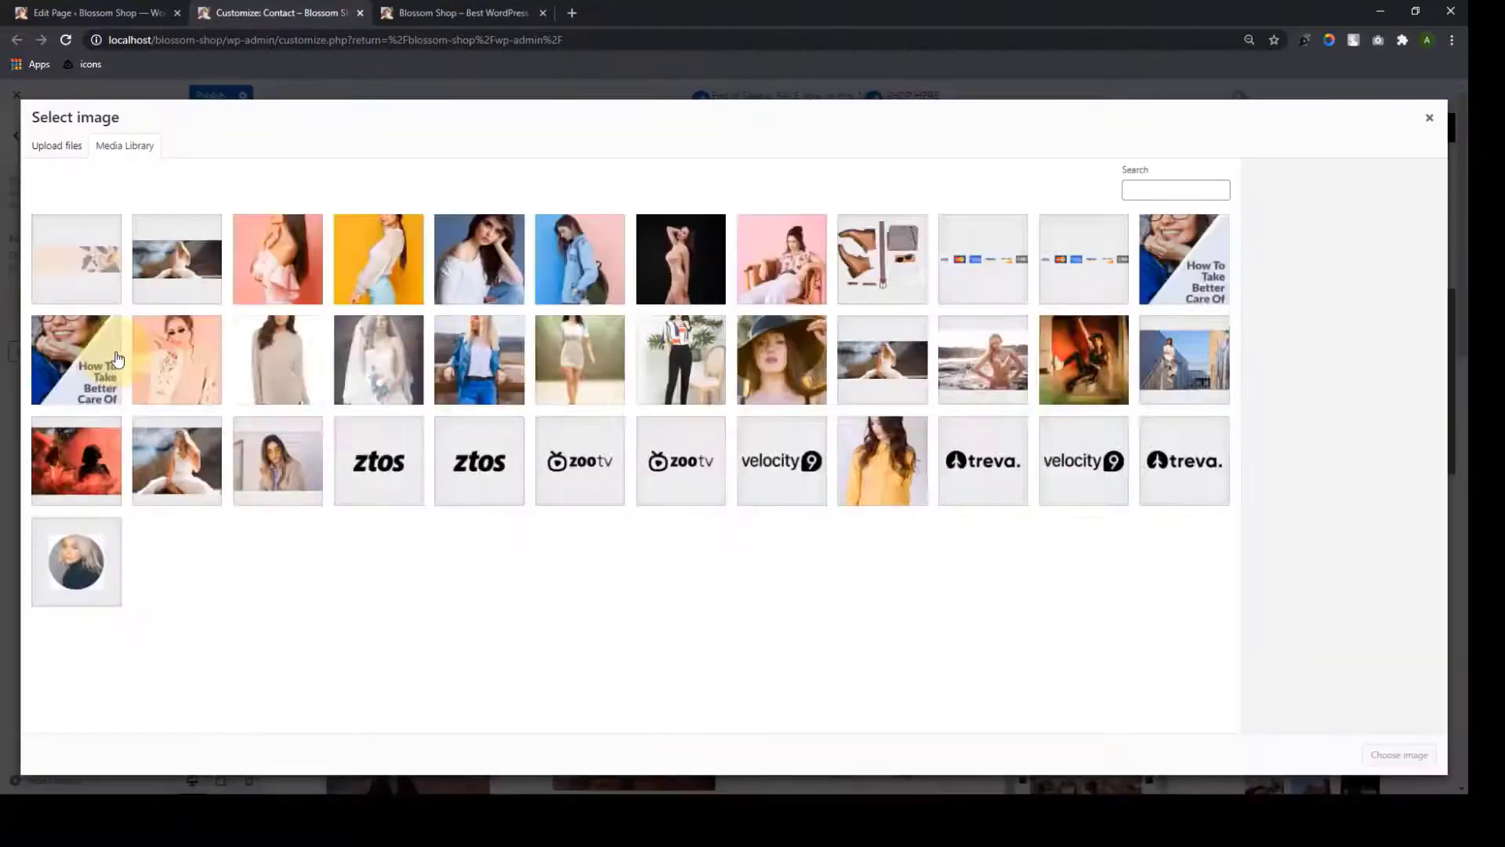
scroll(235, 627, down, 4)
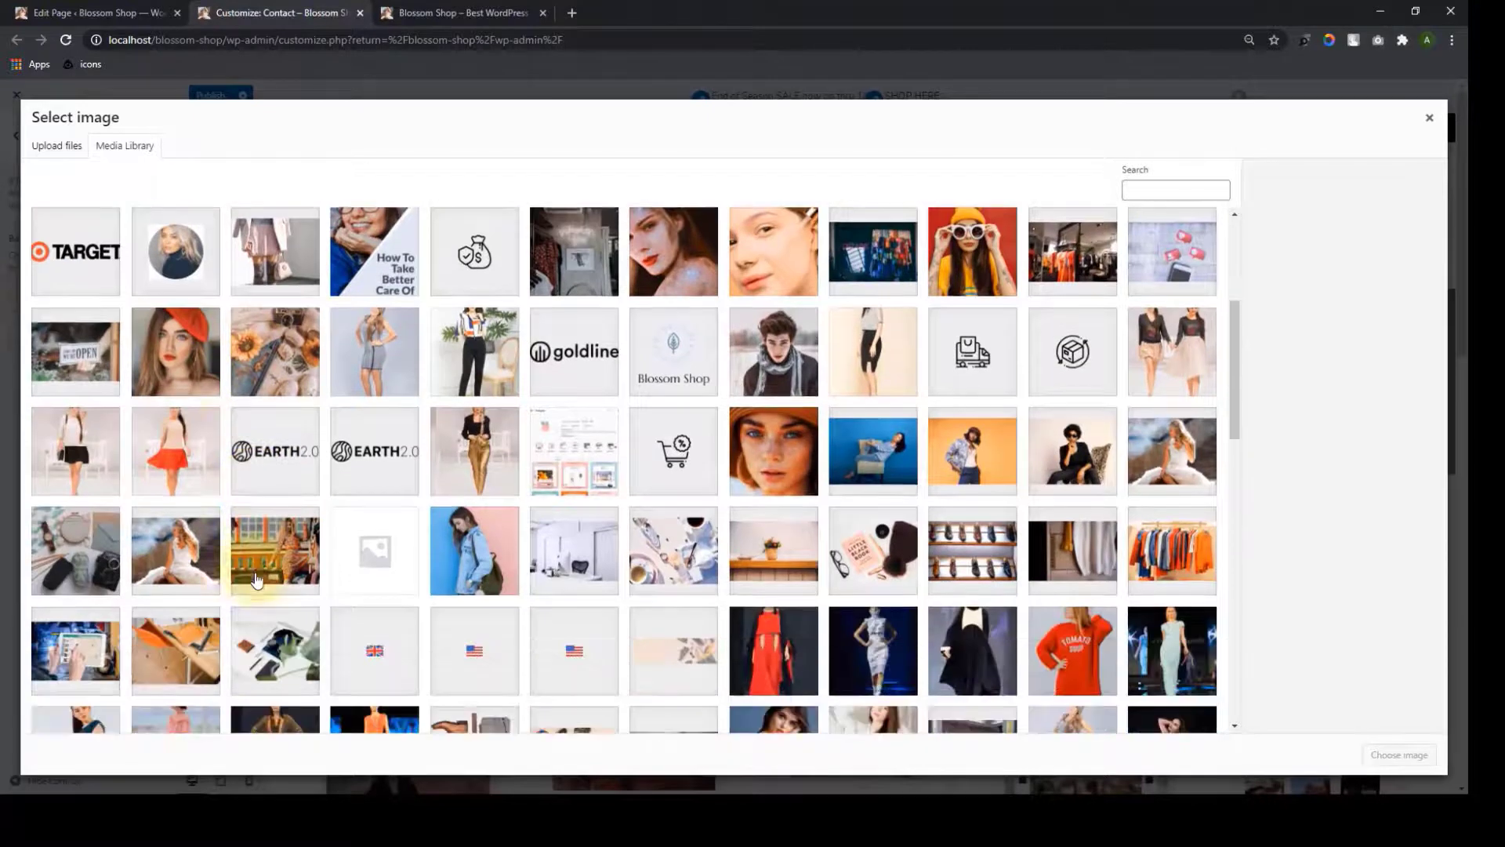
click(78, 355)
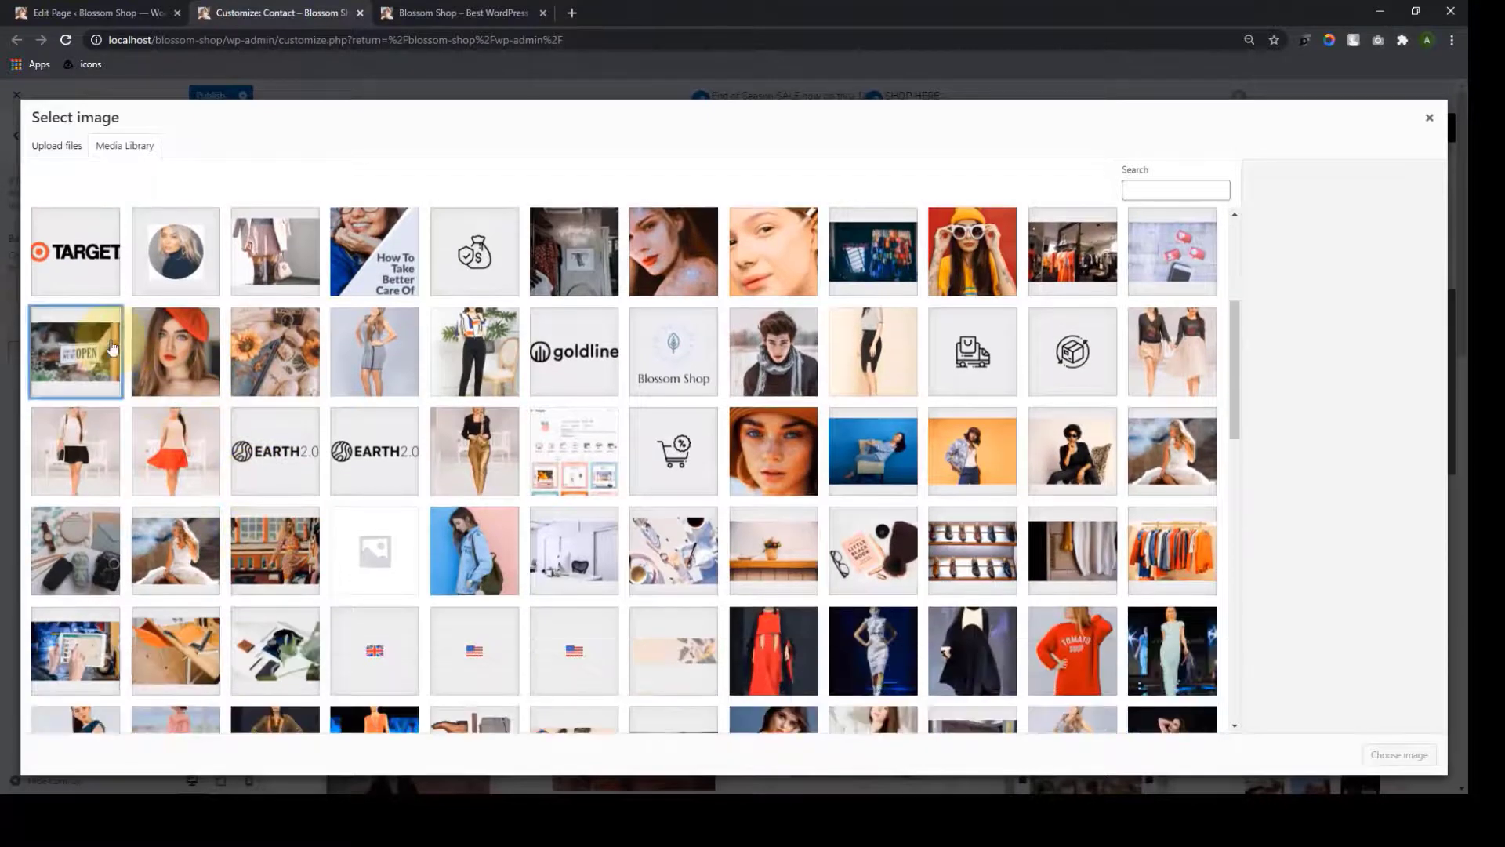
click(1400, 753)
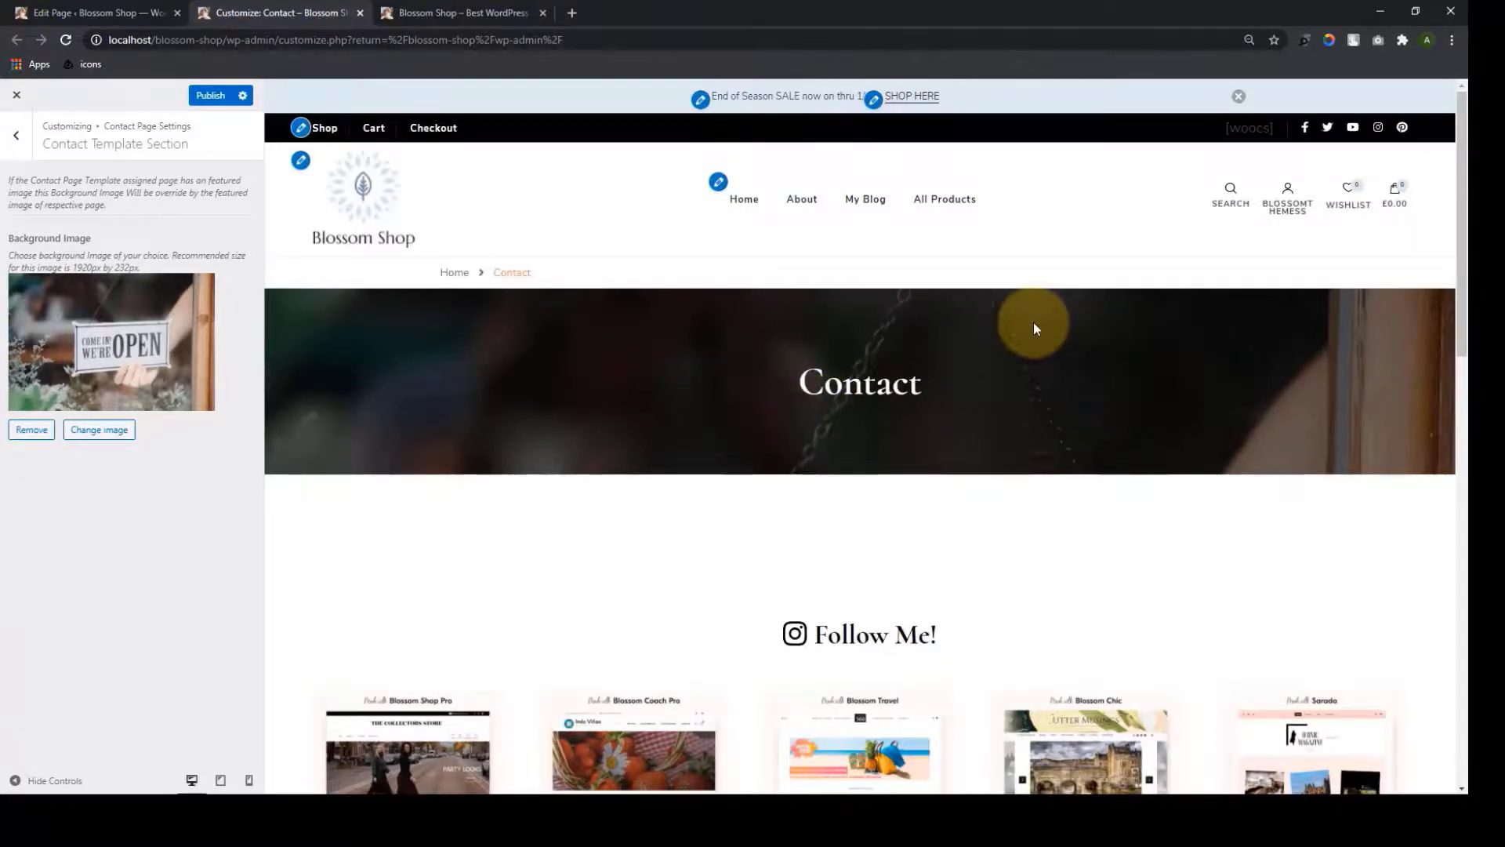
Replace the banner background with banner-img-1 and open the Contact Form Section
click(99, 431)
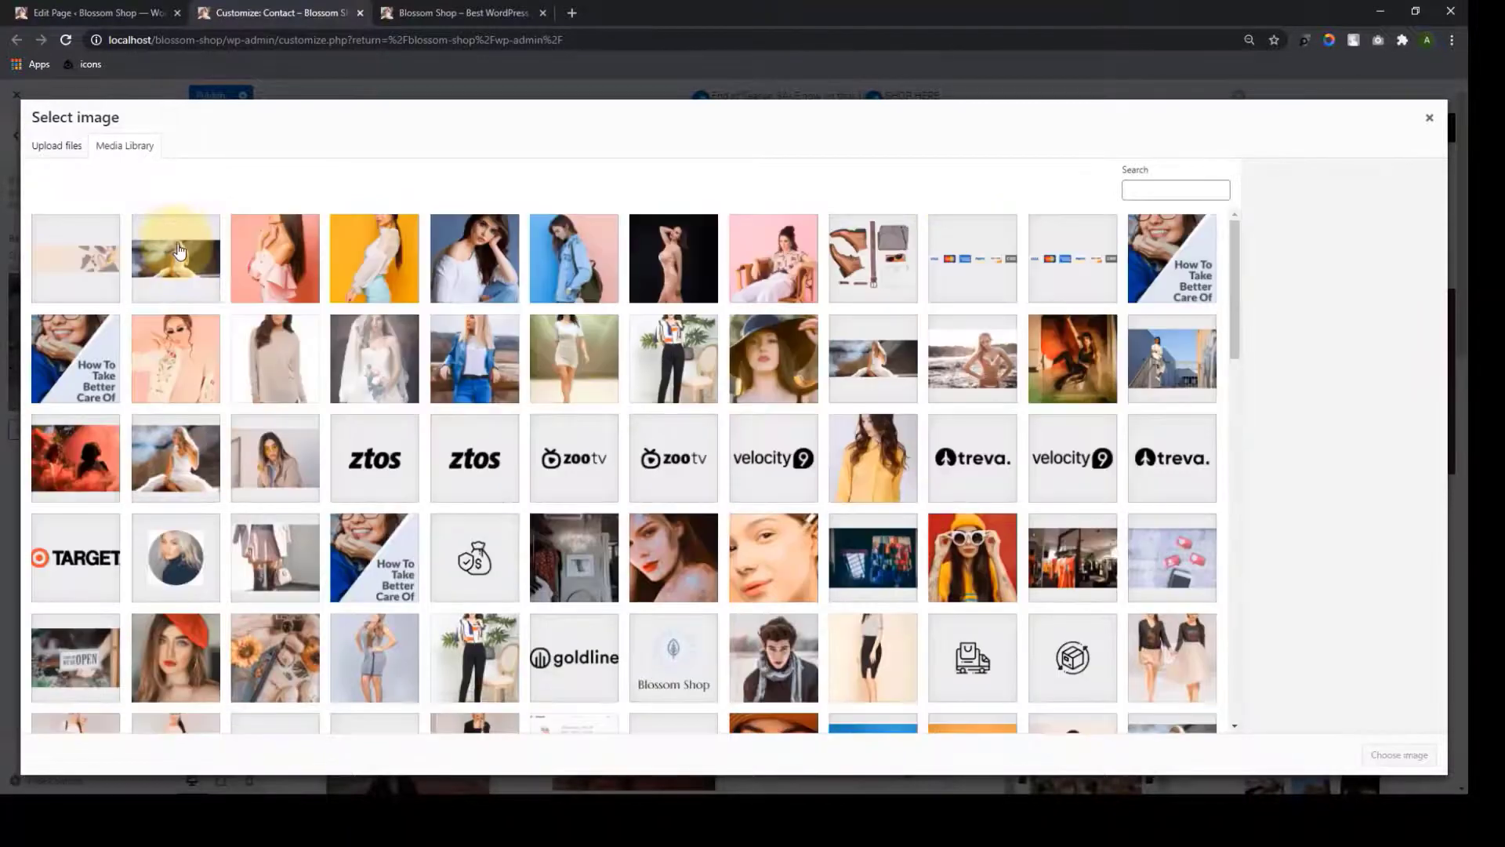
click(173, 252)
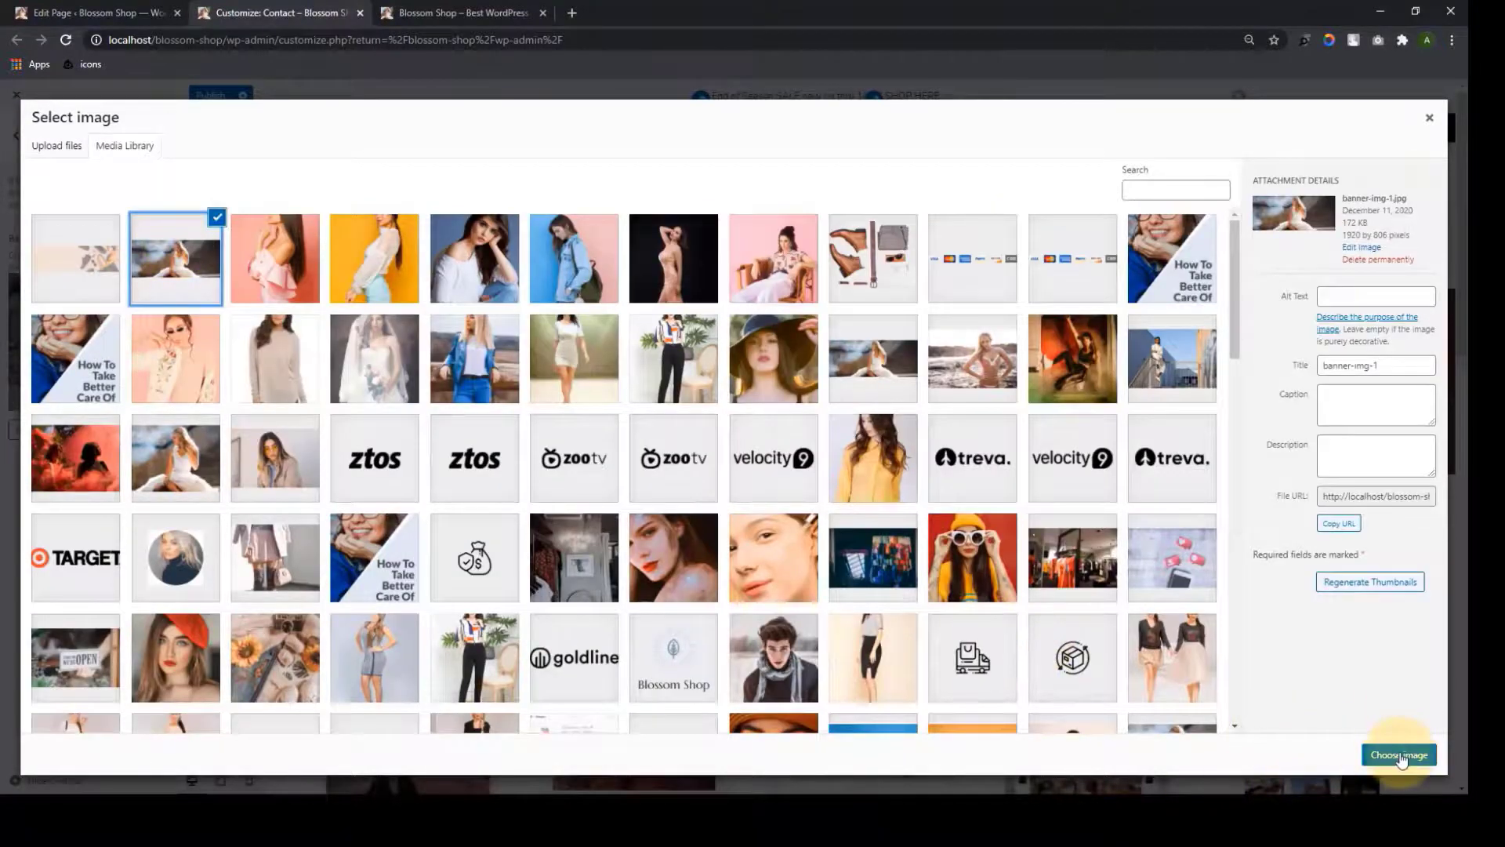
click(1399, 754)
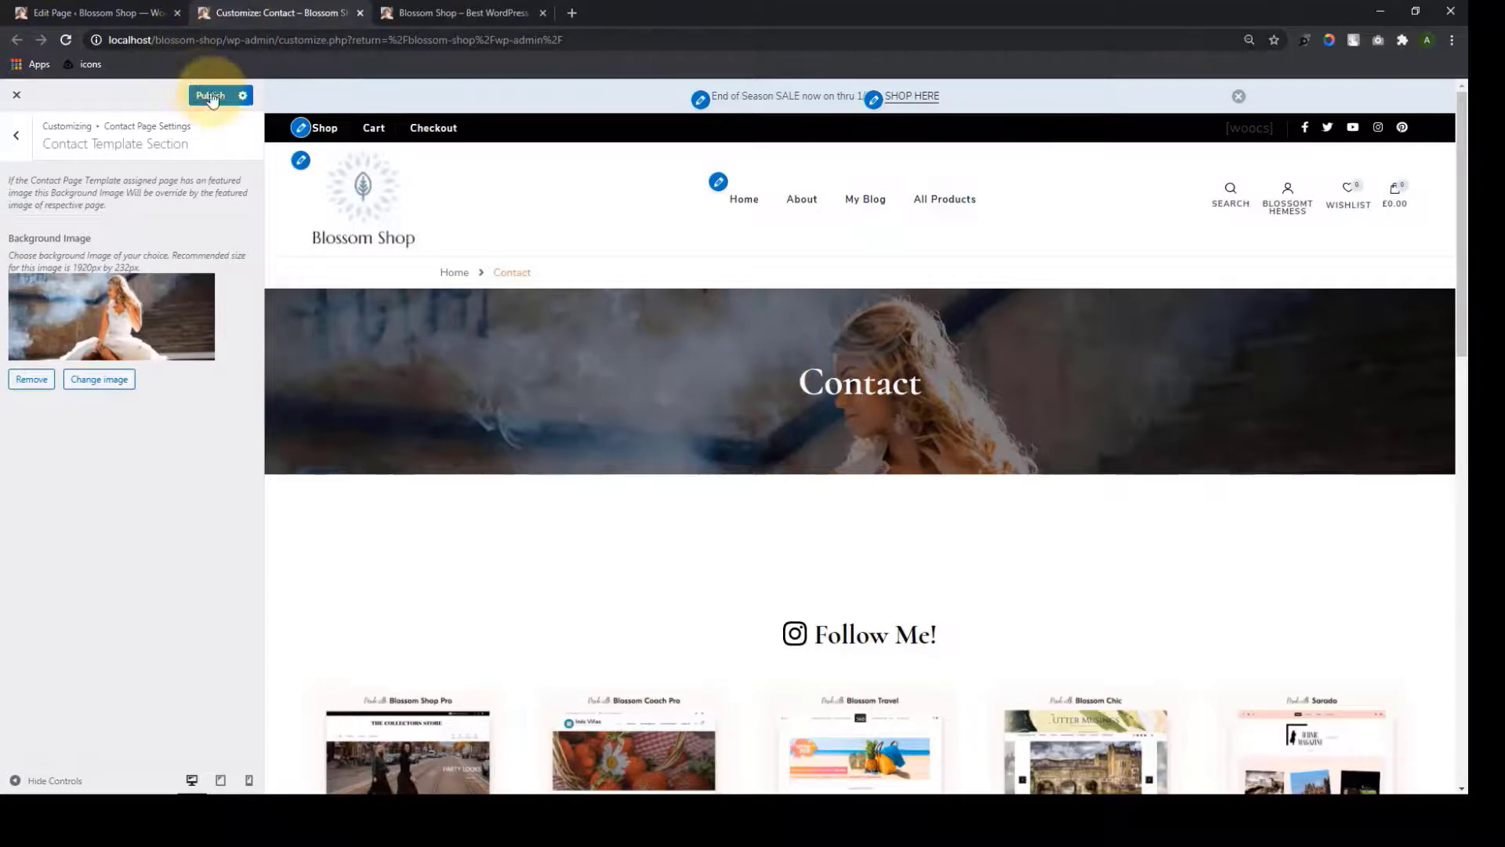
click(10, 142)
click(110, 220)
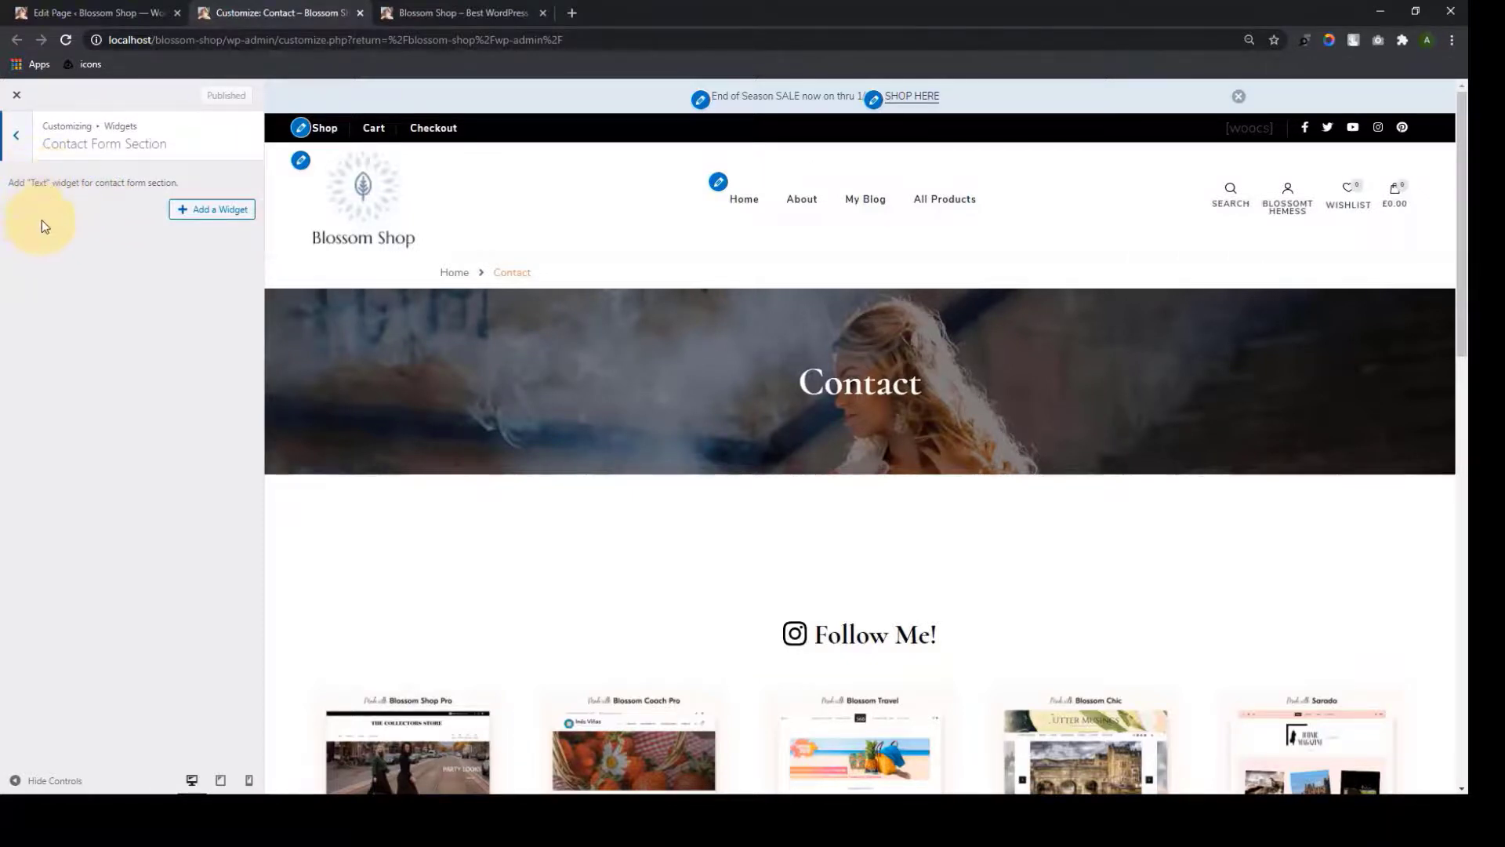
Add a Text widget to the Contact Form Section and paste the notice paragraph into it
click(180, 211)
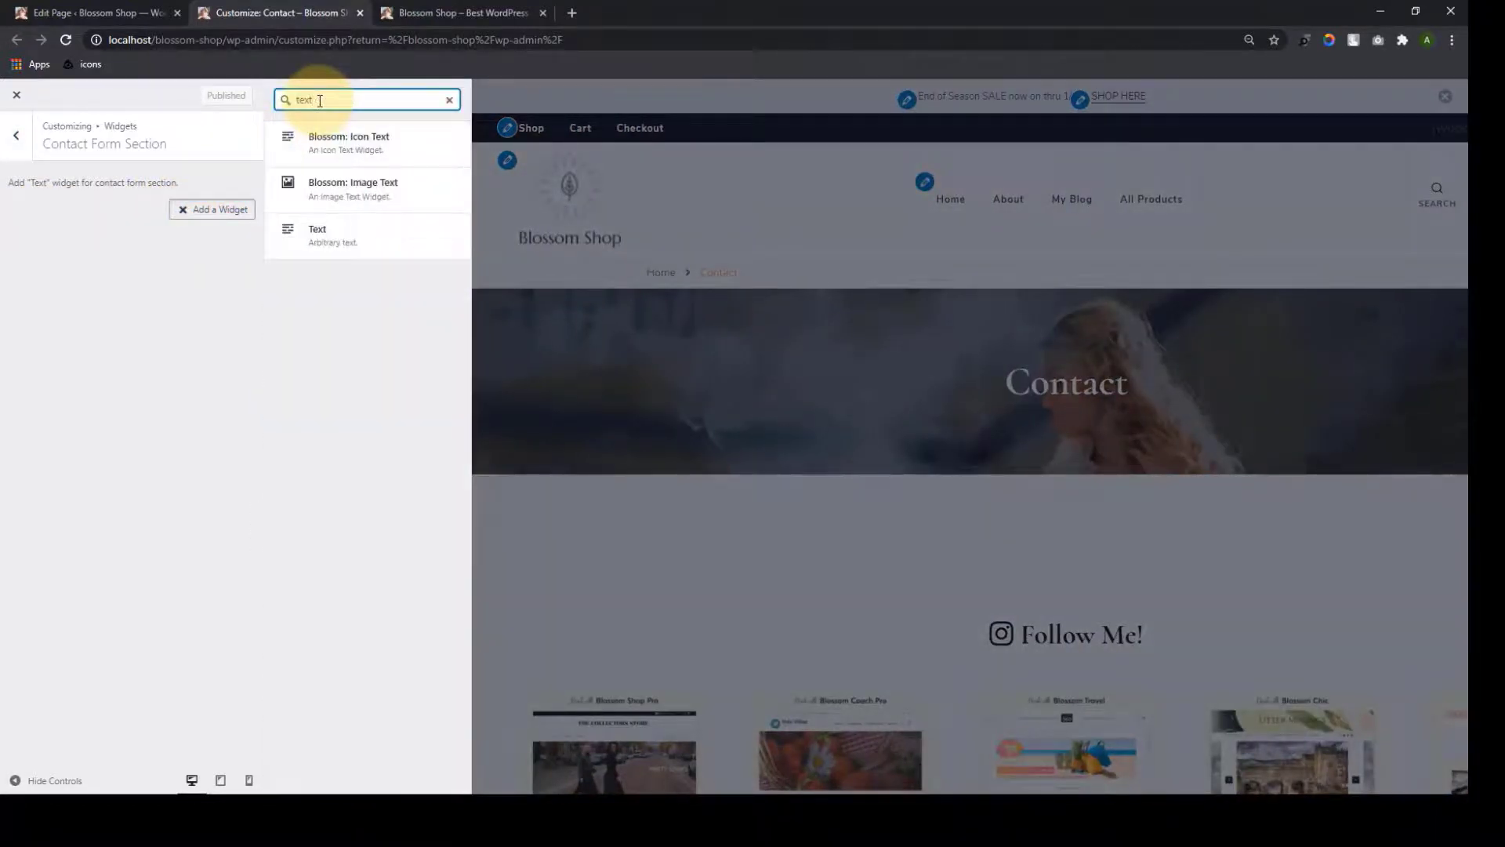
click(335, 243)
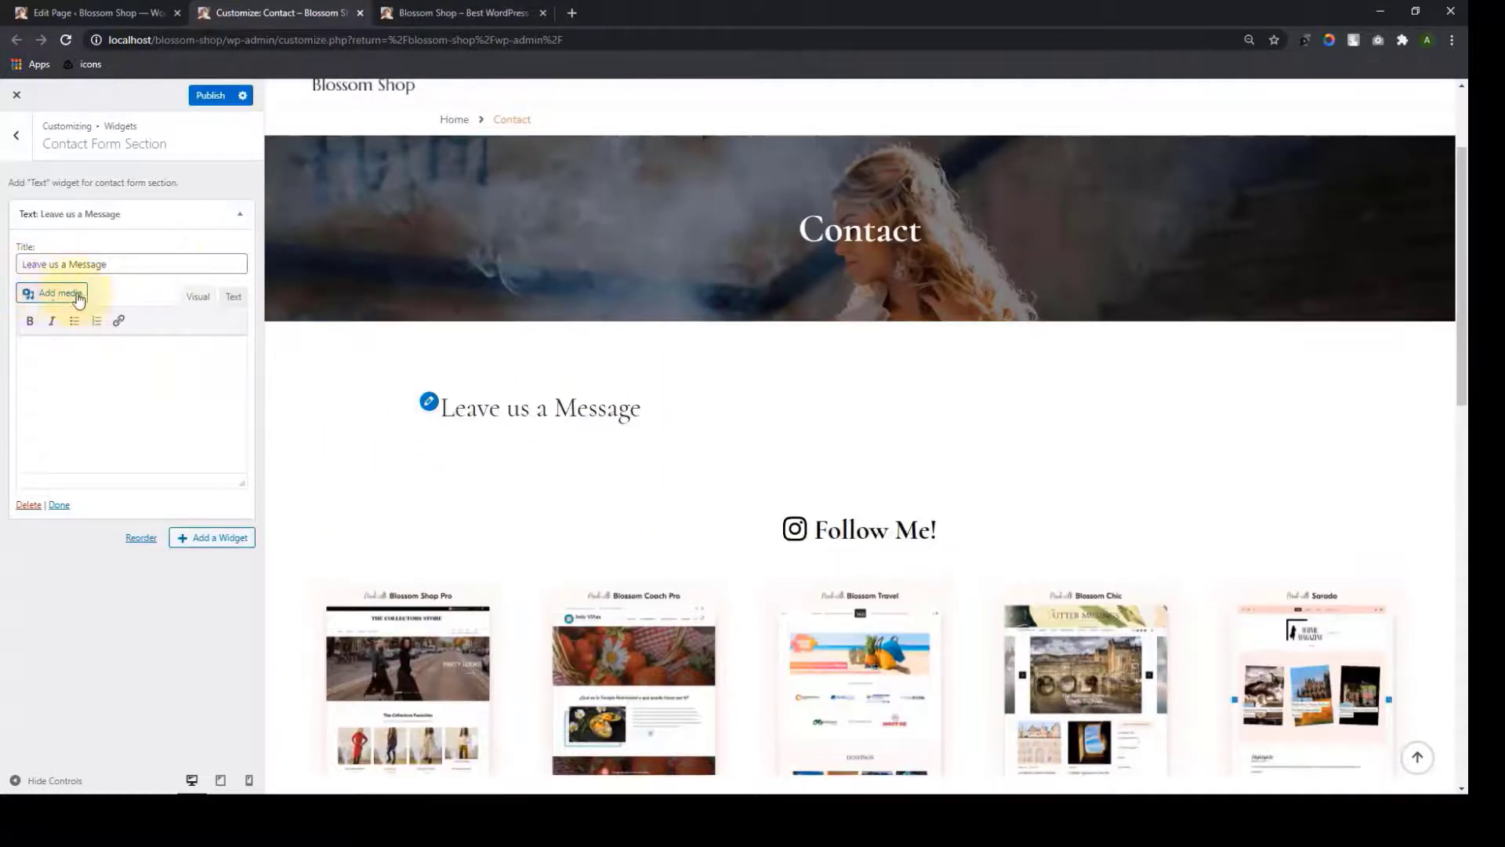
click(41, 298)
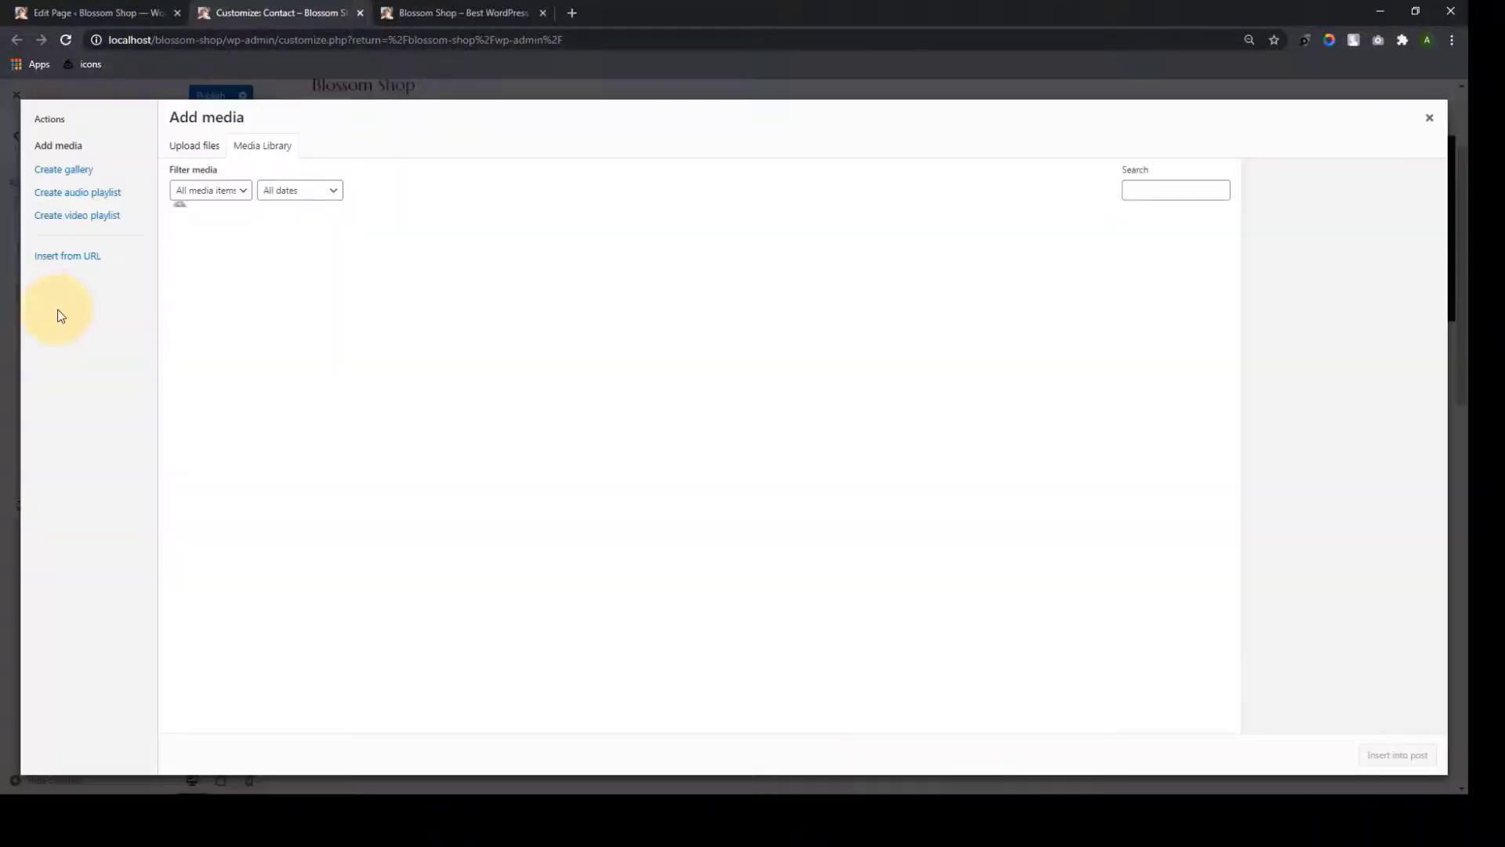
click(1429, 118)
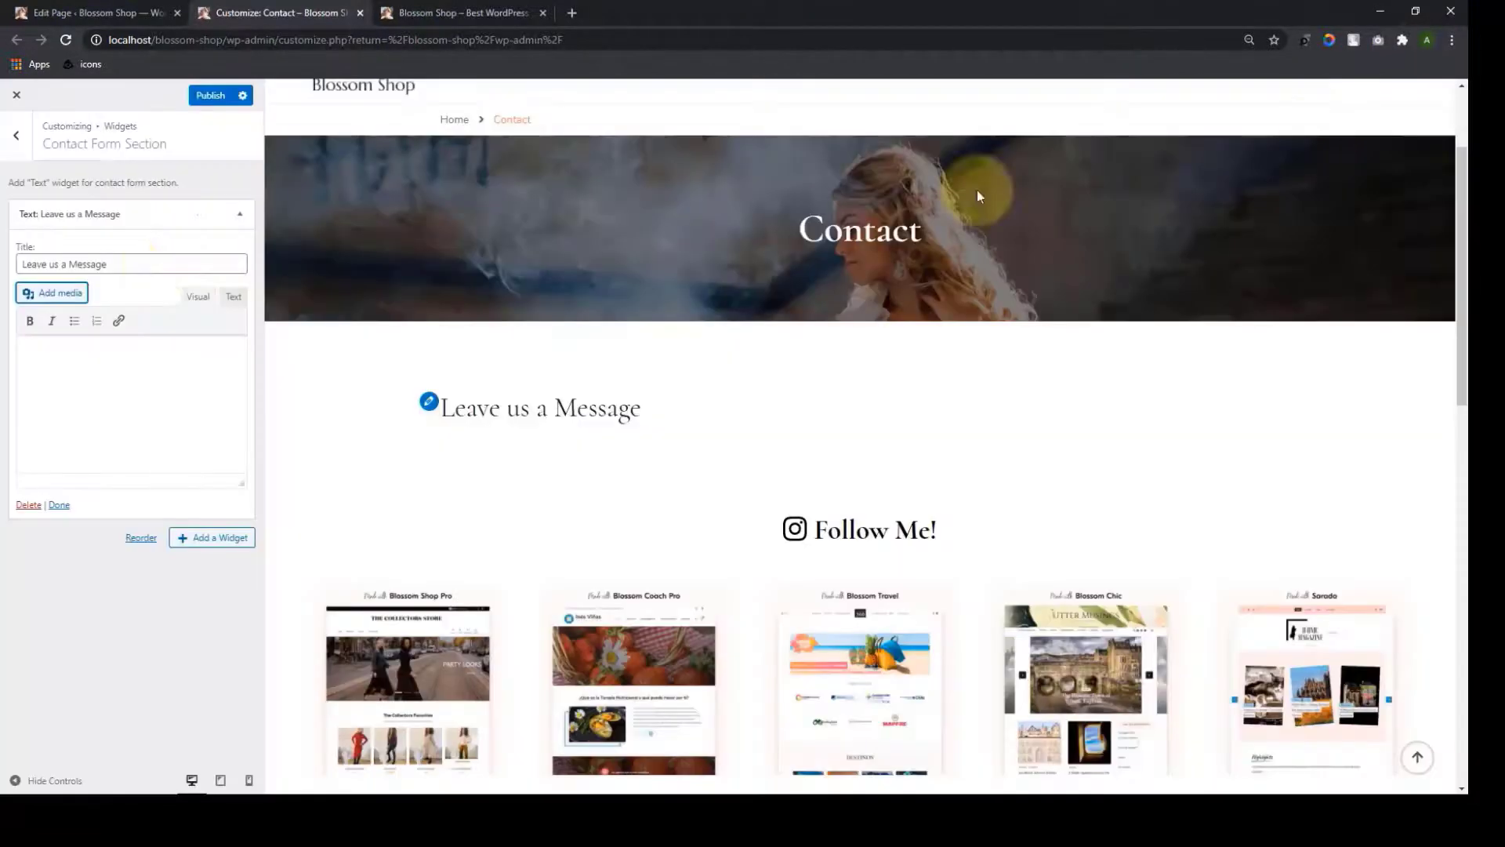
click(233, 298)
click(177, 378)
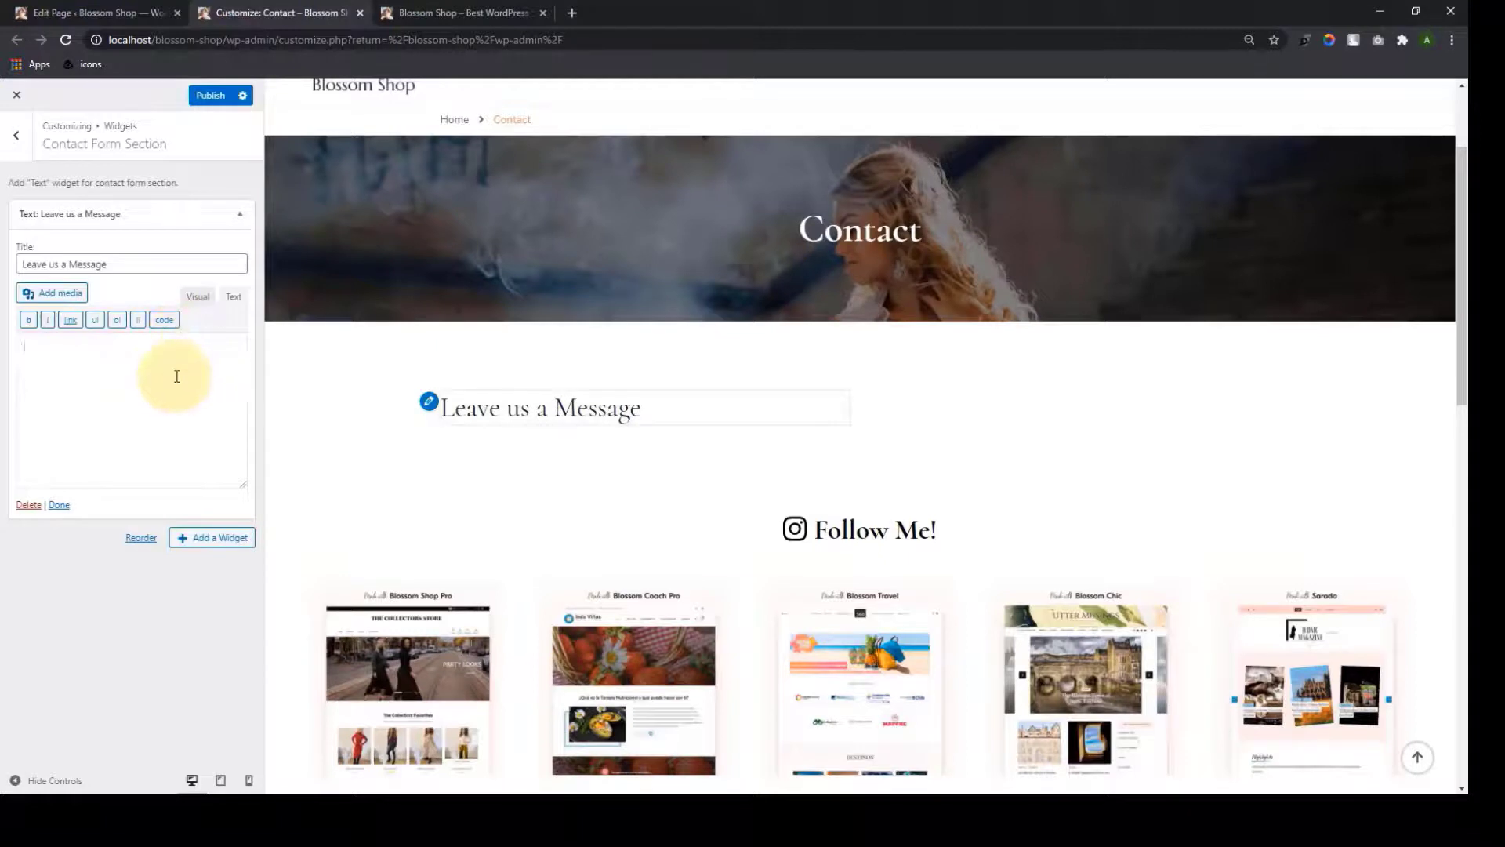
text(The contact page is just for demonstration purpose. Please DON’T contact us via the contact form. For any questions or support, contact us via our support ticket)
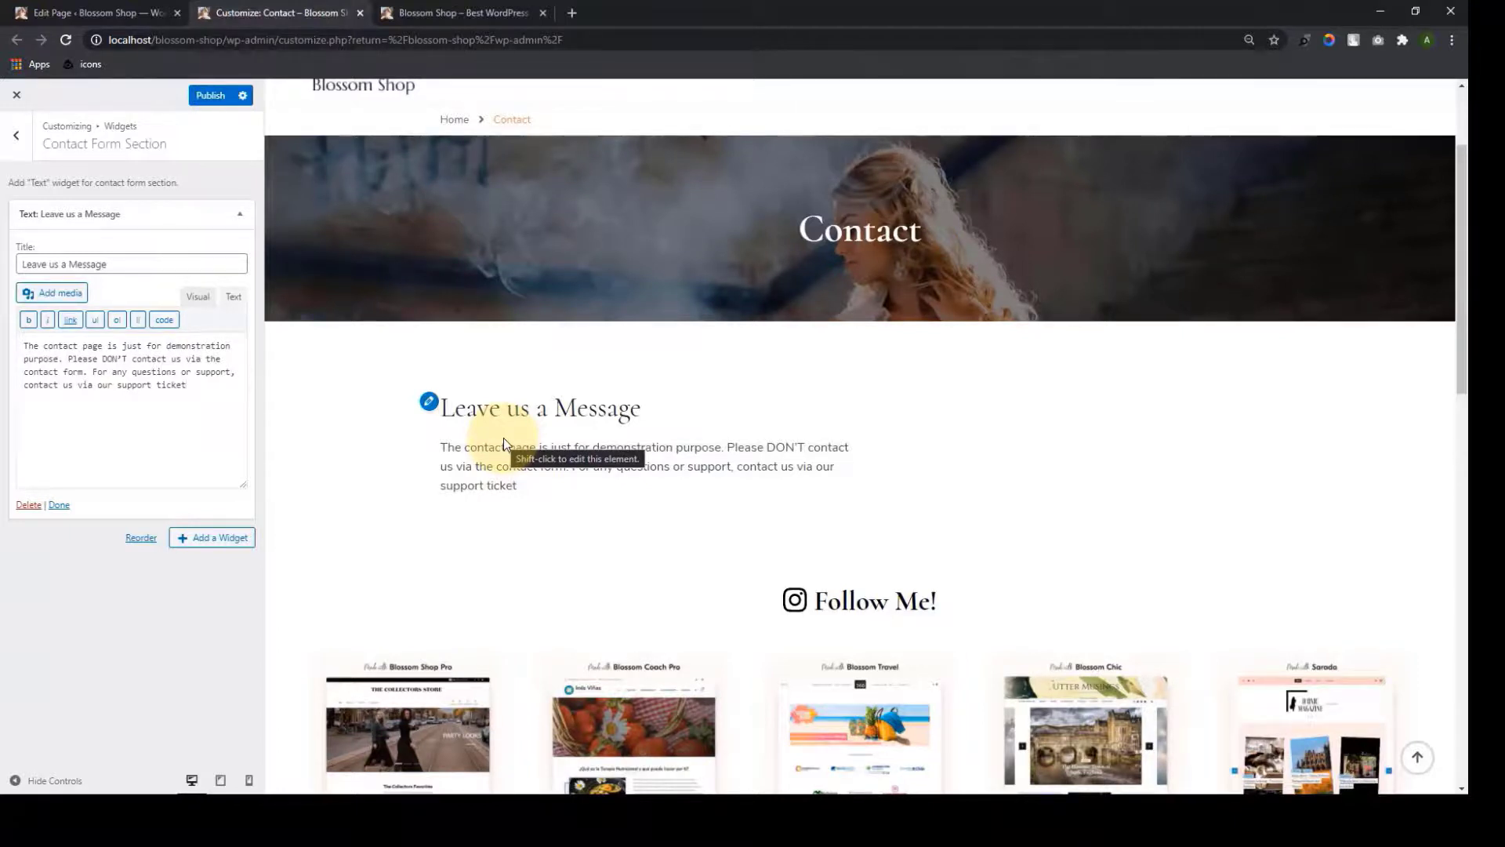
Convert the Contact page's form block to a shortcode and copy it
click(118, 13)
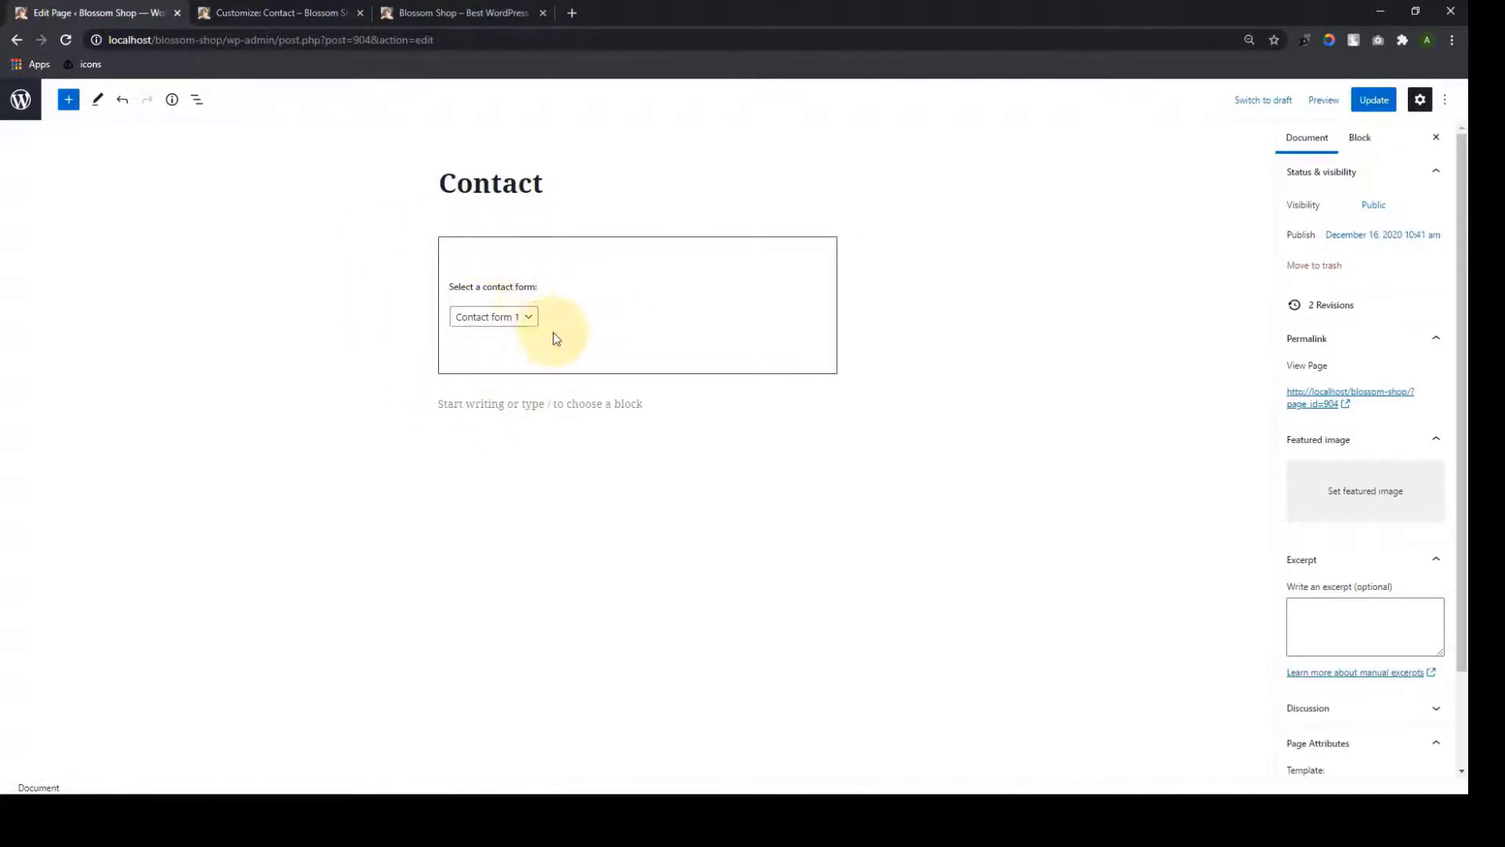
right_click(594, 298)
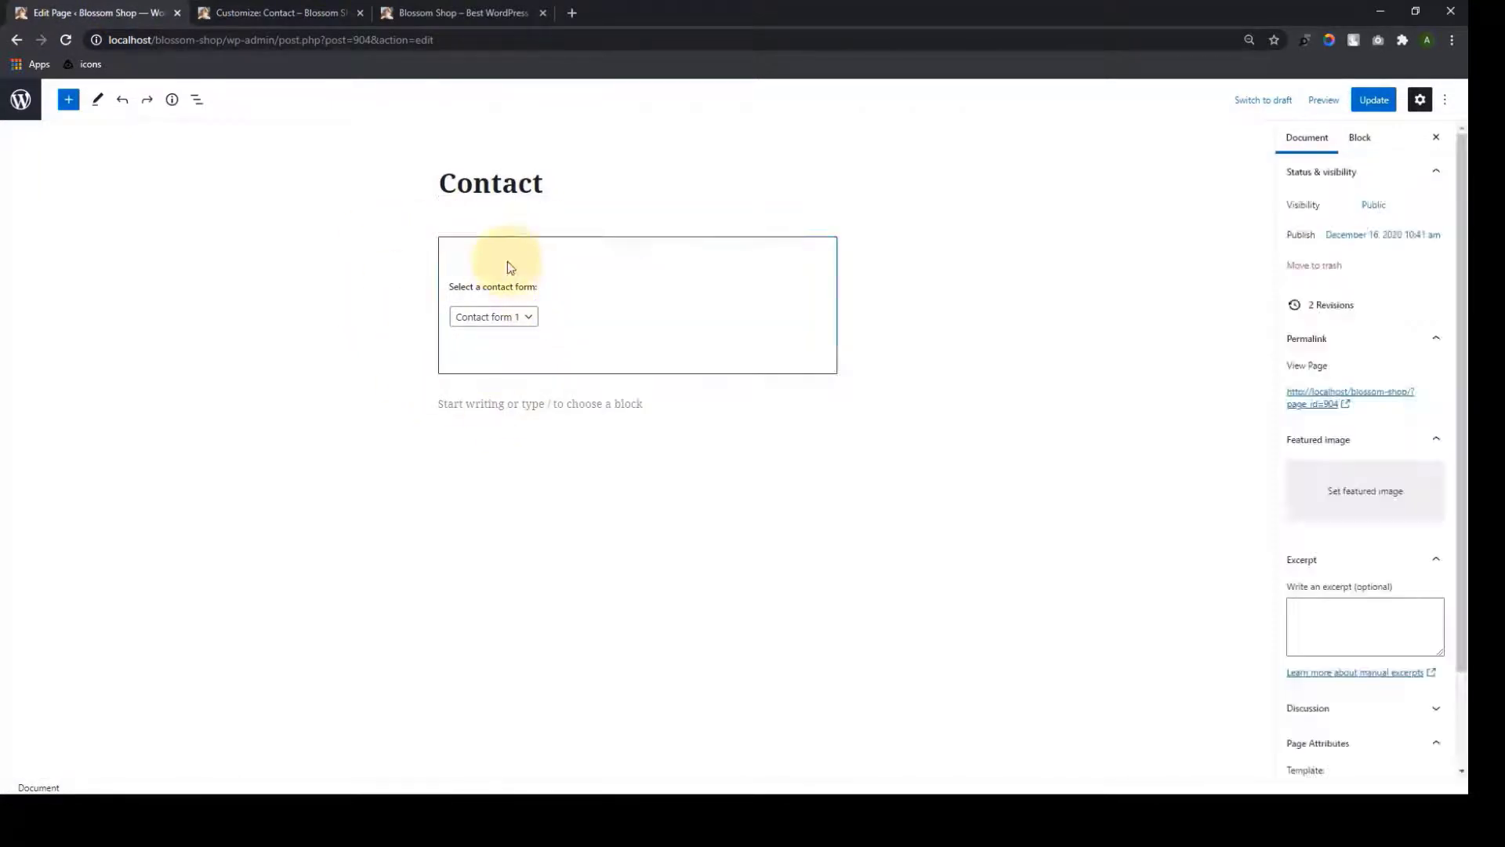
click(506, 262)
click(456, 215)
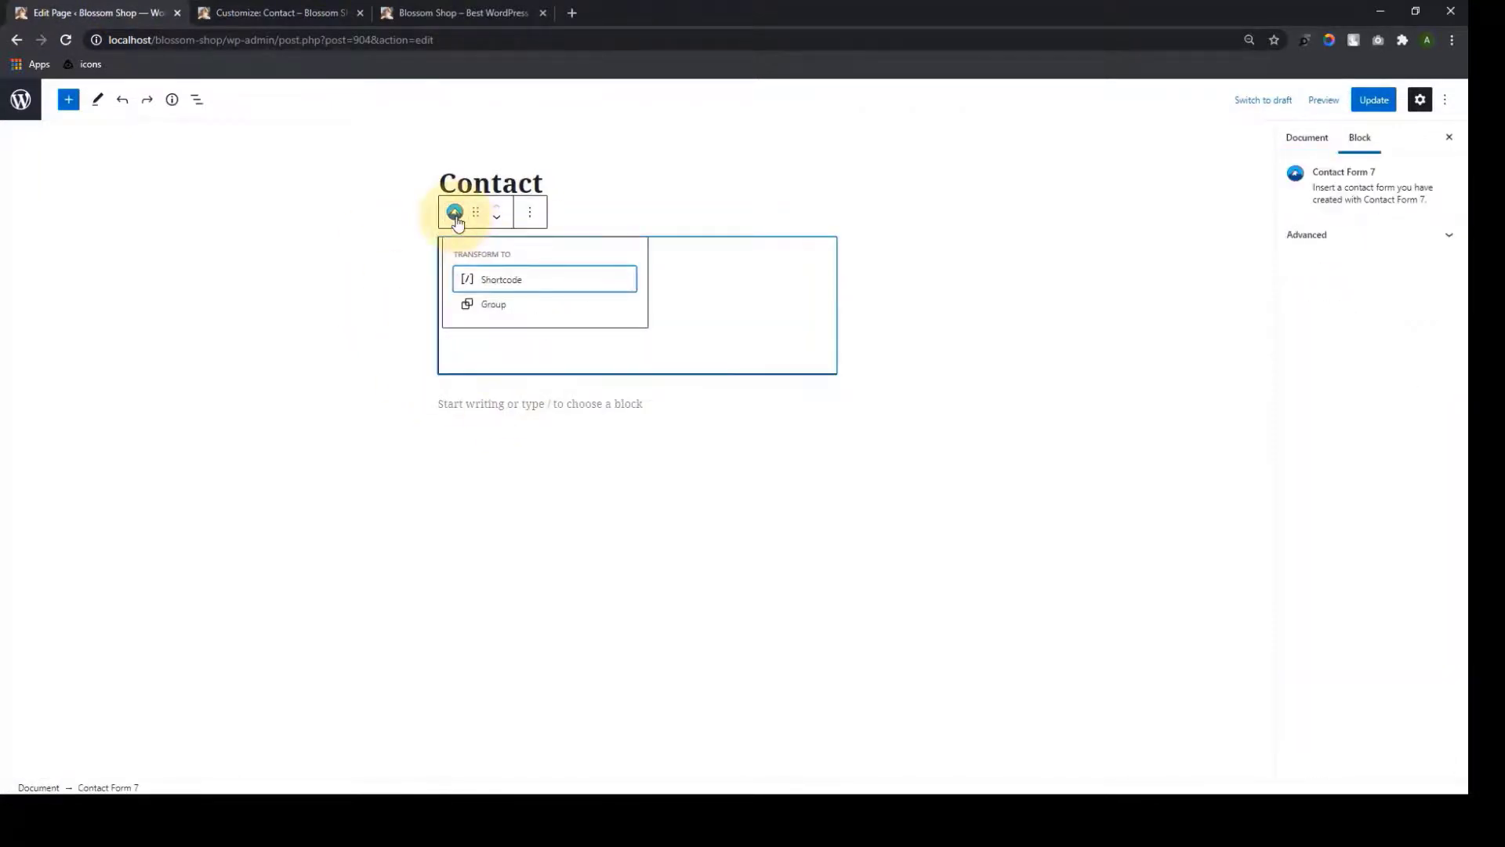
click(495, 280)
click(514, 319)
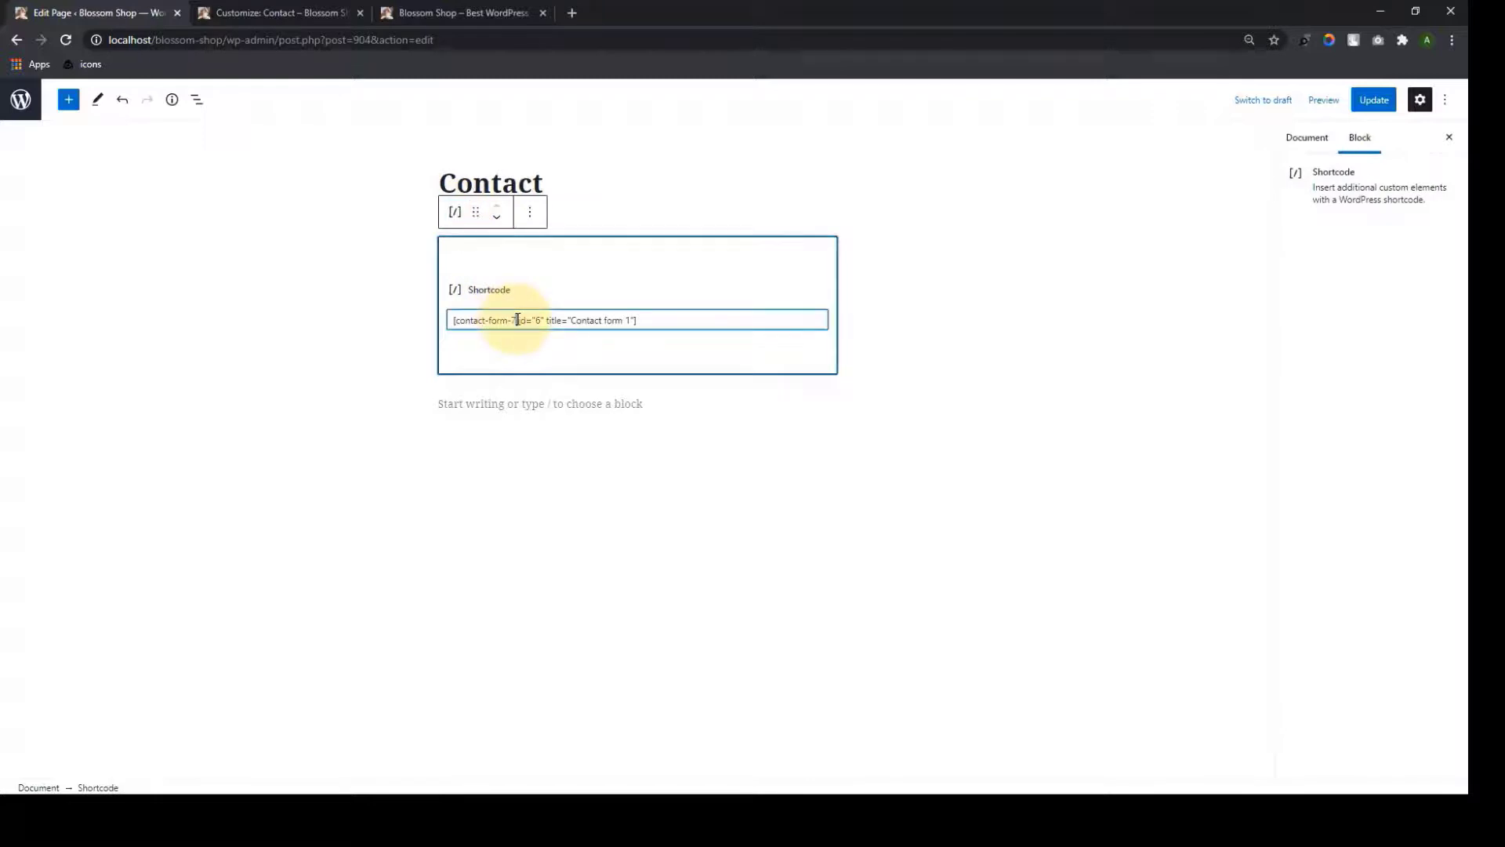
triple_click(514, 319)
right_click(517, 319)
click(566, 376)
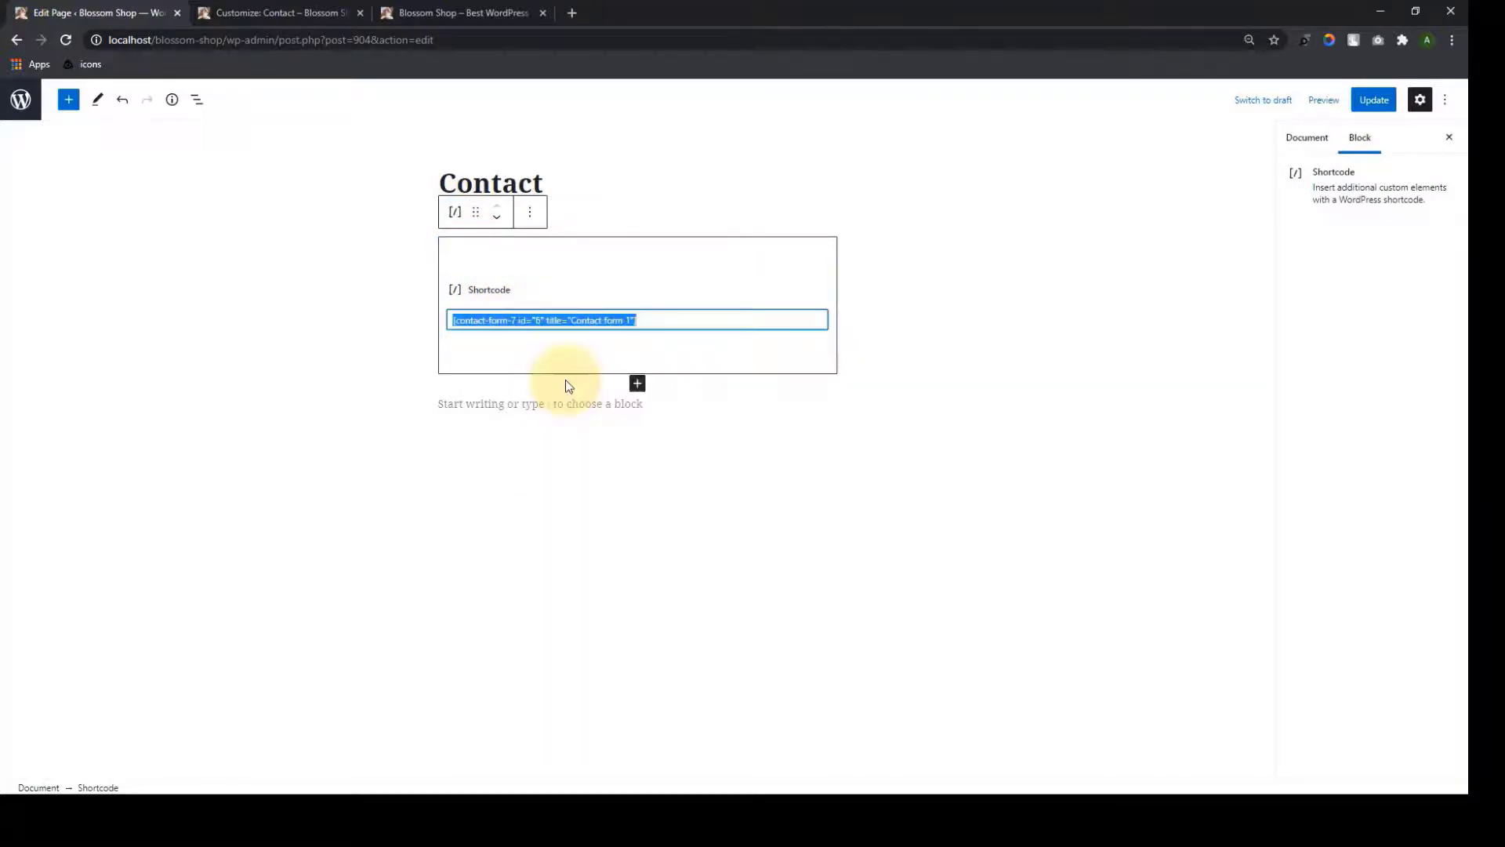
Paste the Contact form 1 shortcode into the Leave us a Message widget and close it
click(271, 13)
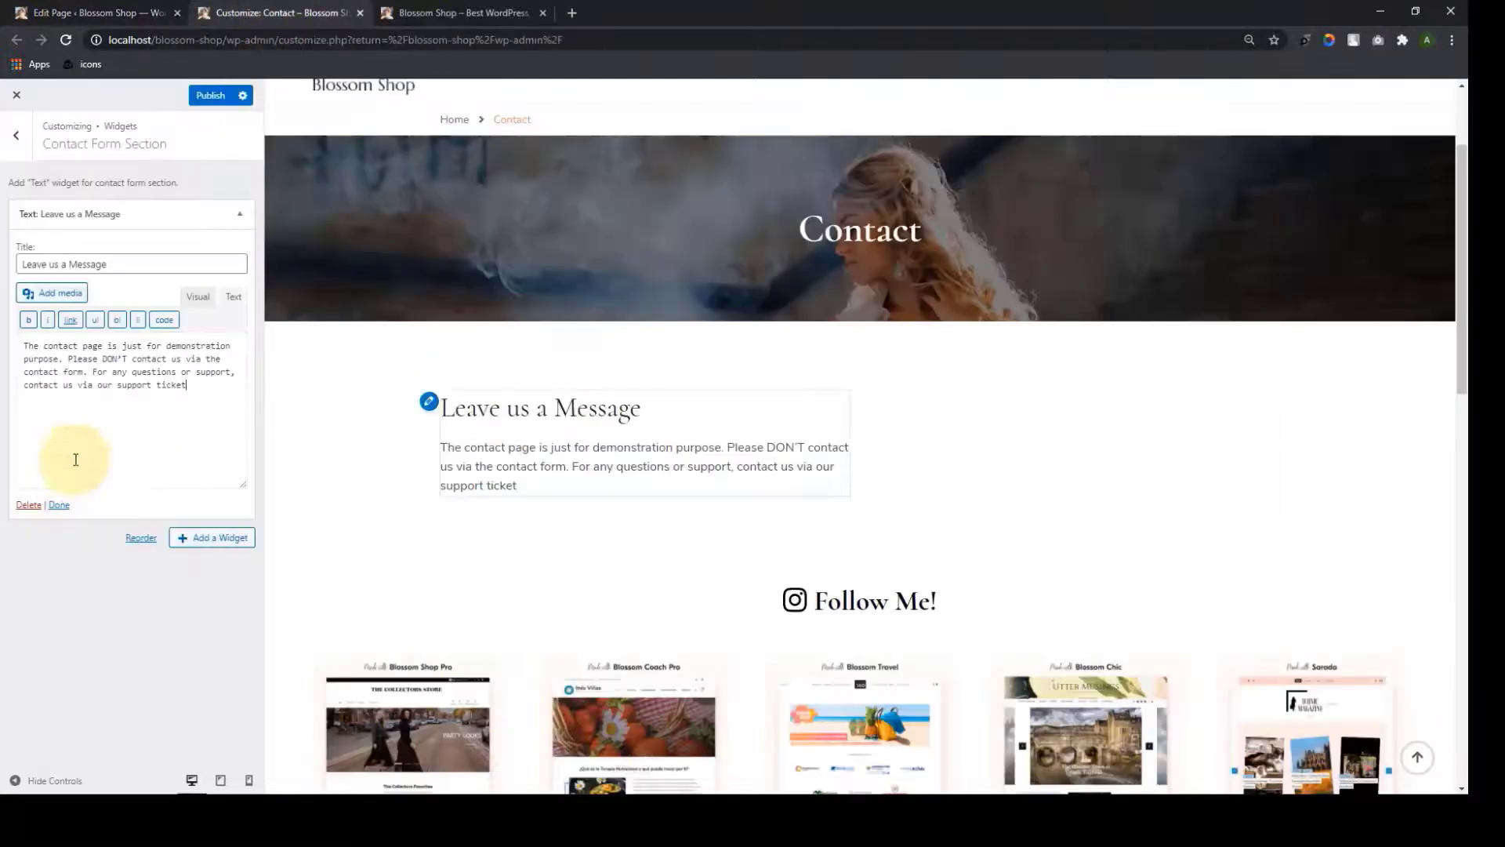
right_click(94, 414)
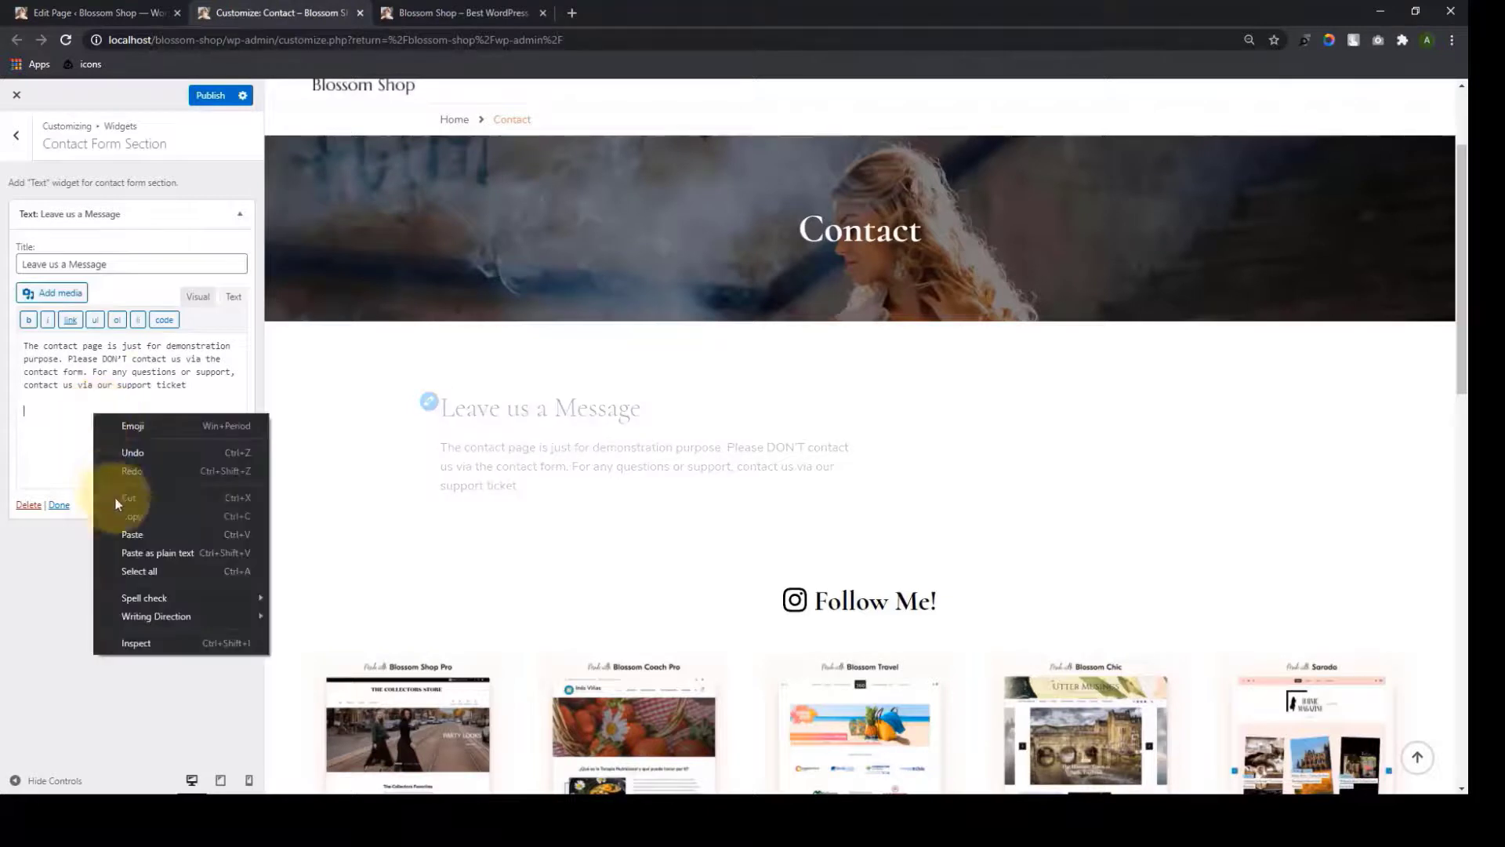
click(142, 530)
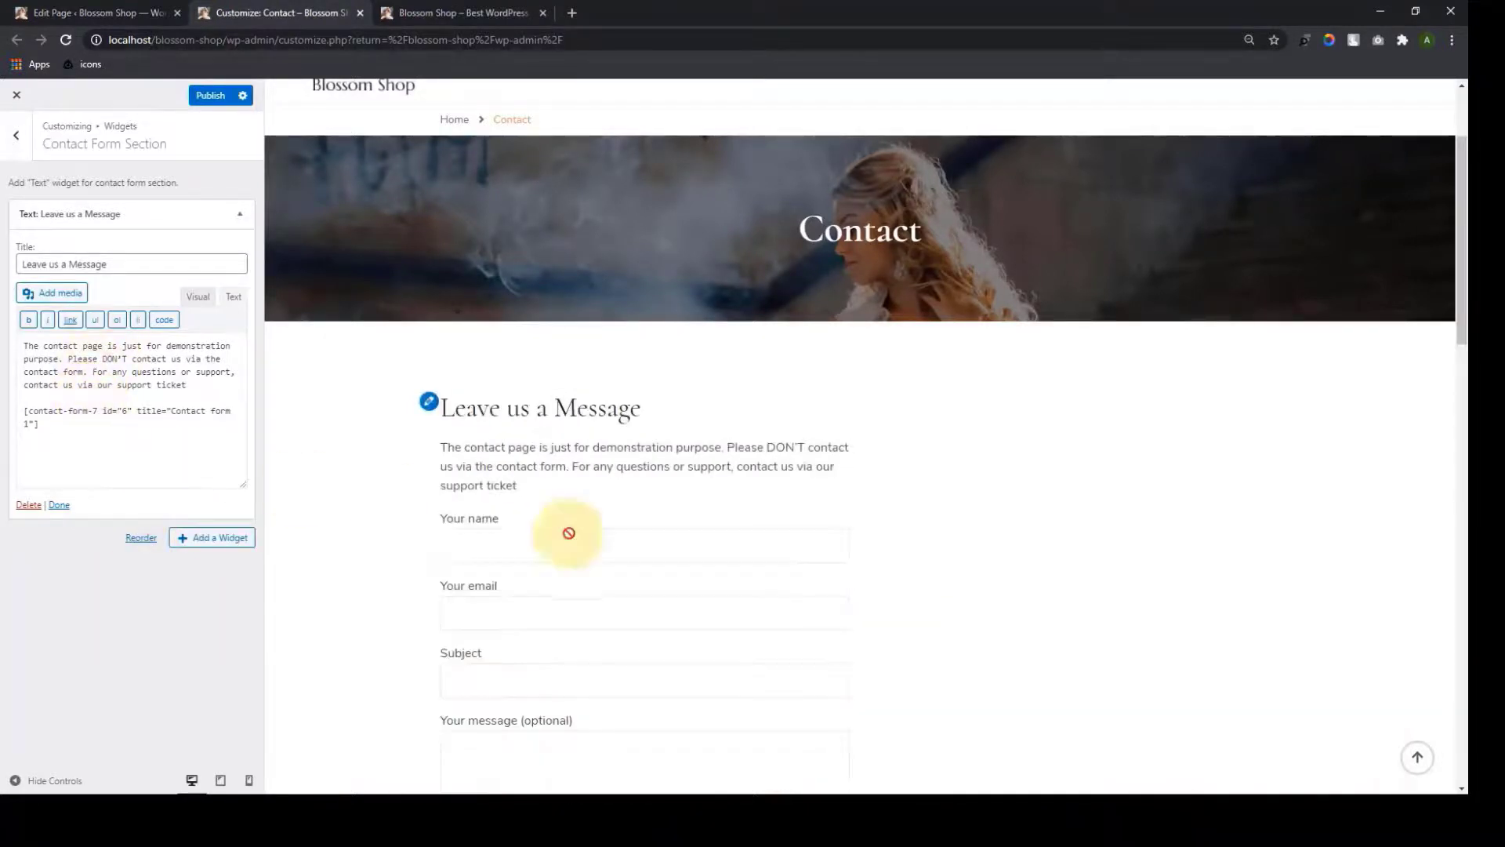
scroll(588, 588, down, 4)
scroll(592, 593, up, 1)
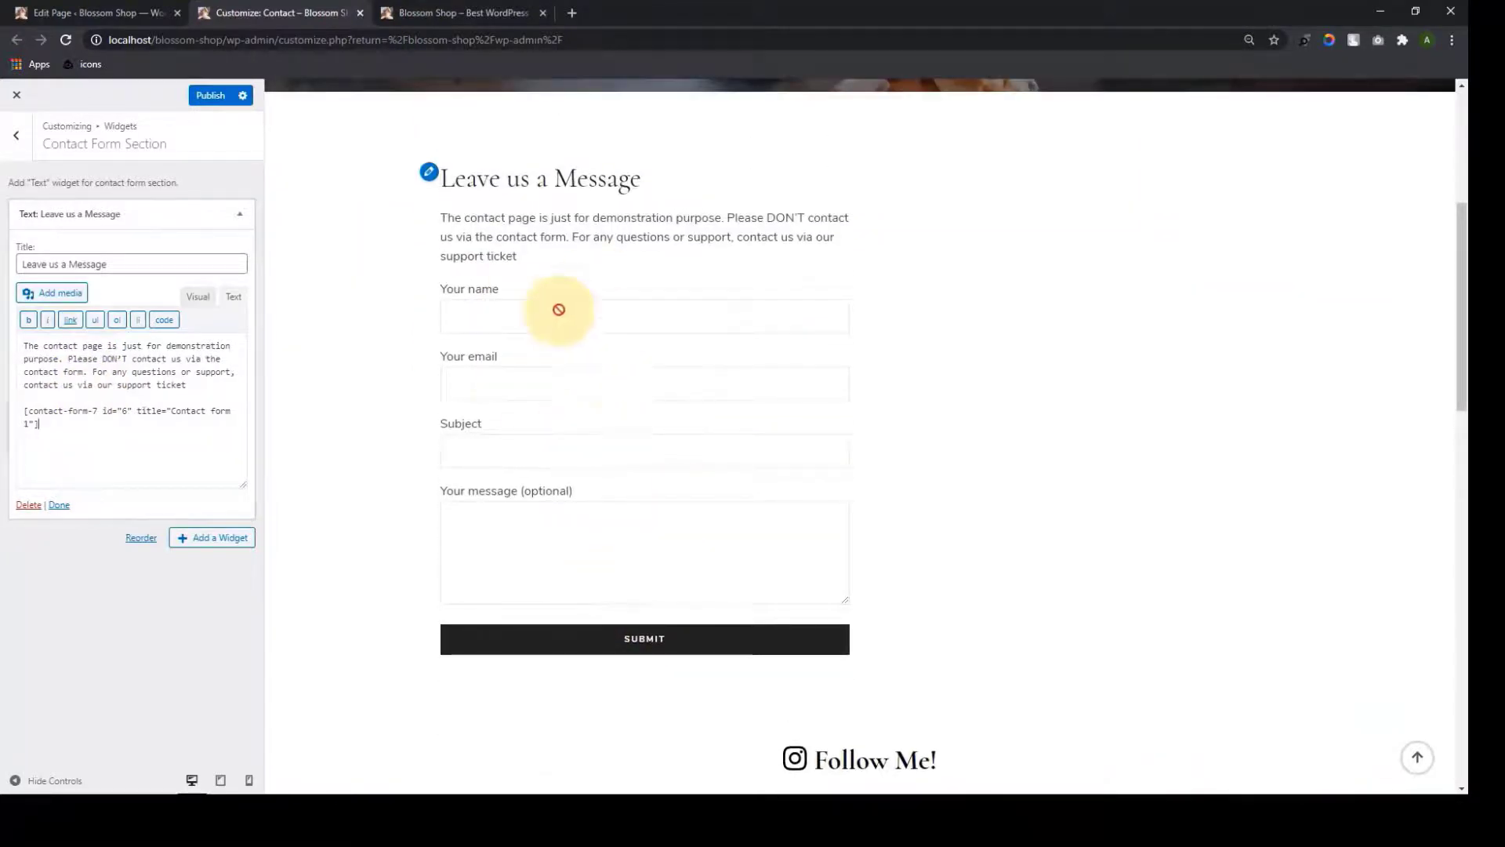
scroll(548, 396, up, 2)
click(59, 505)
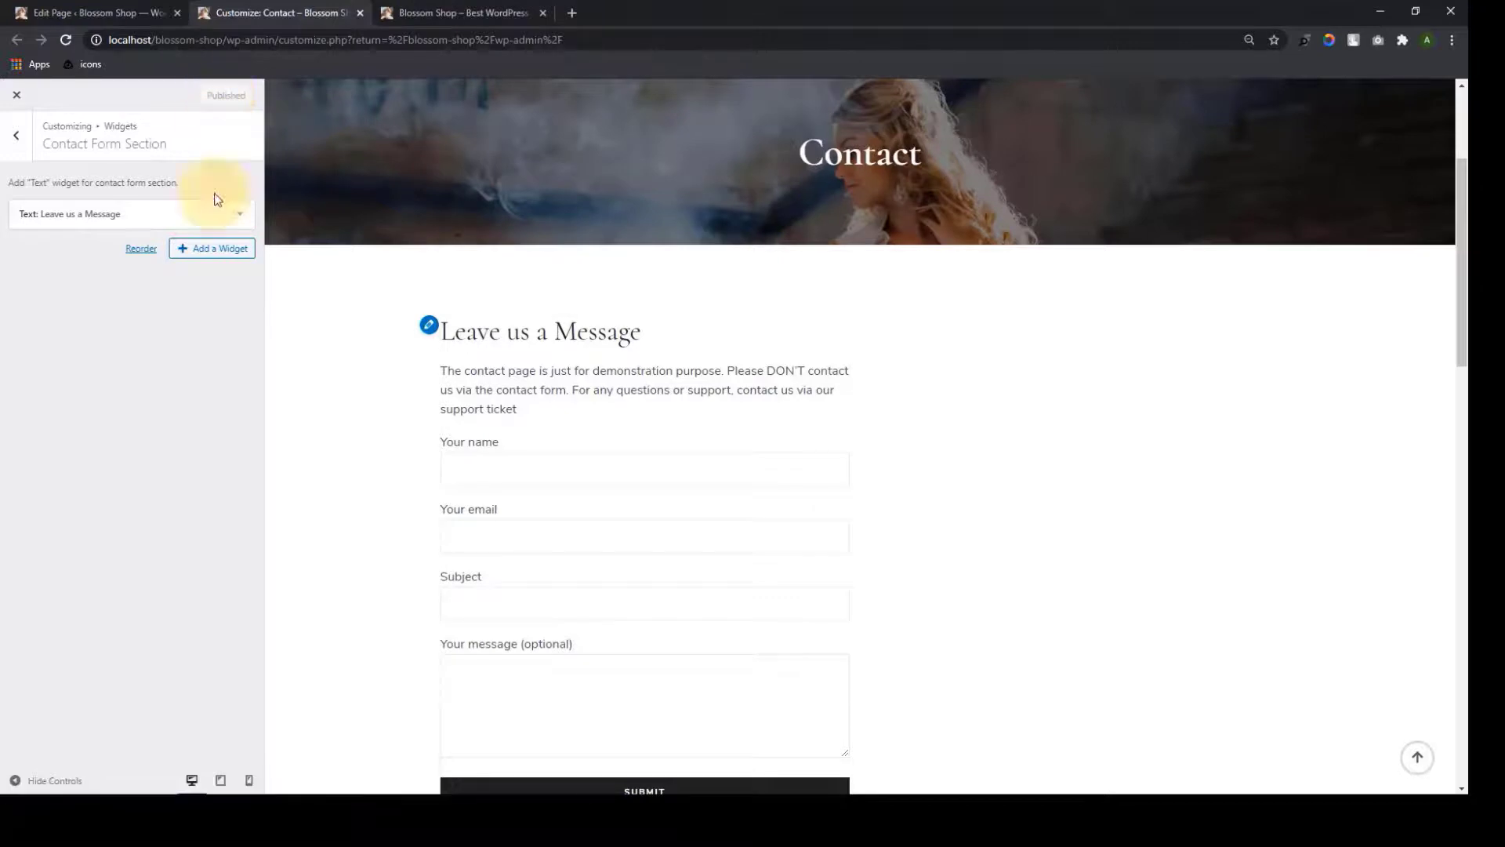
click(16, 136)
Add a Blossom Contact Widget and fill in title, description, telephone, email and address
click(96, 249)
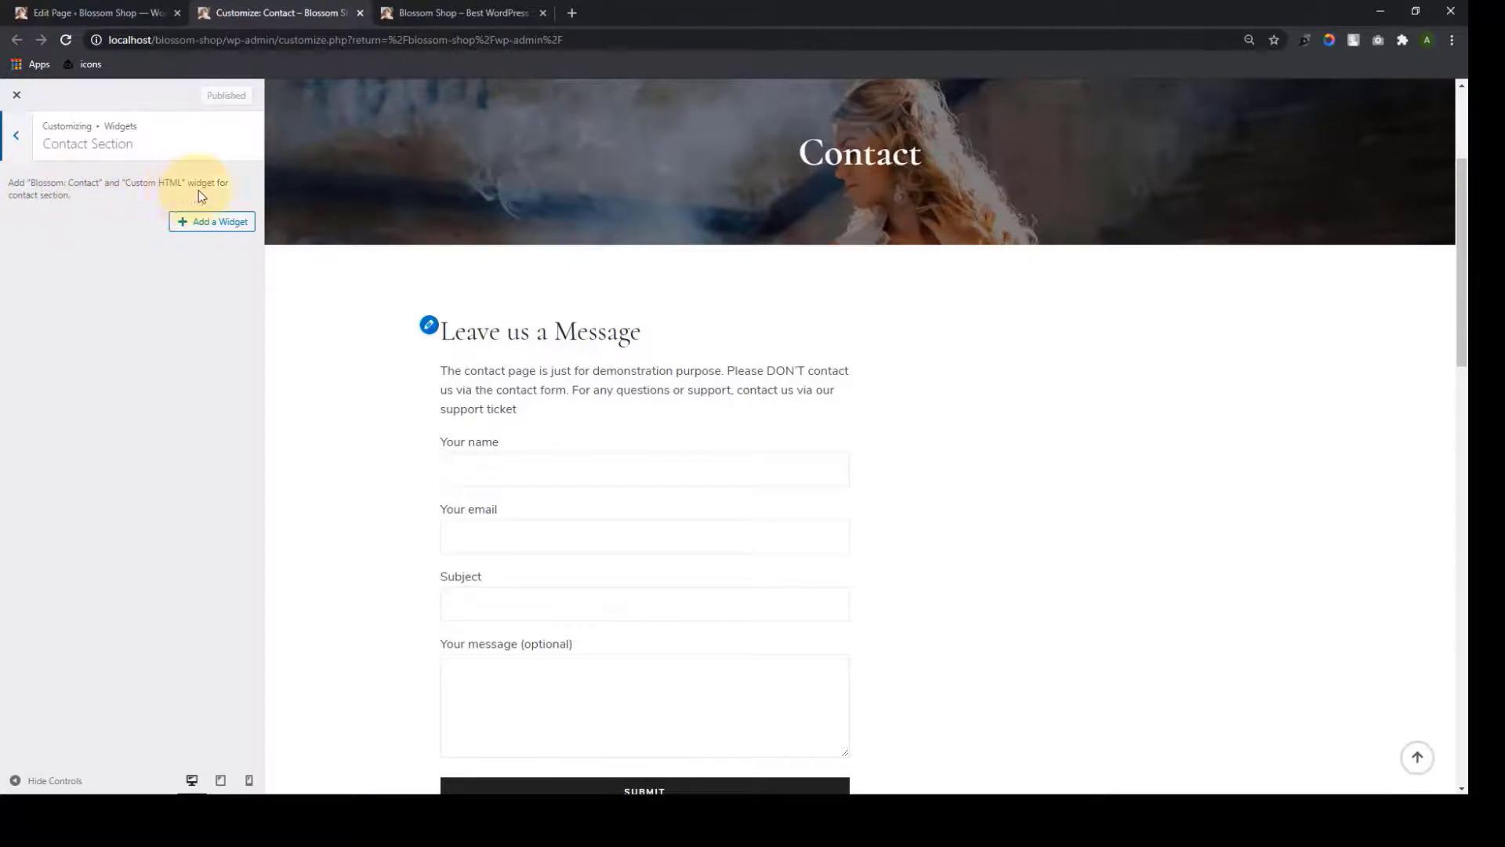
click(186, 224)
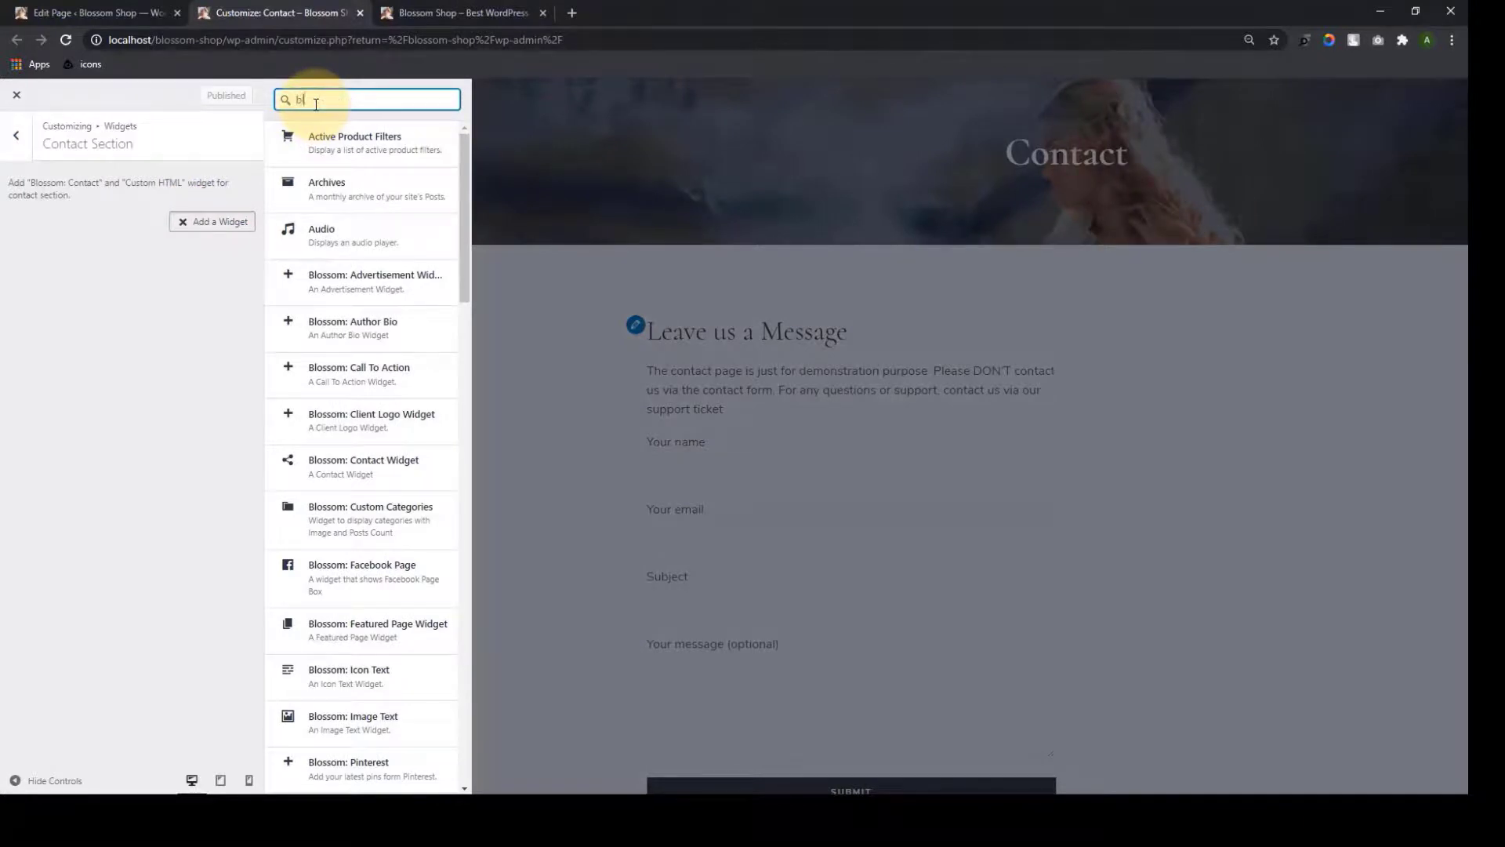
text(blossom c)
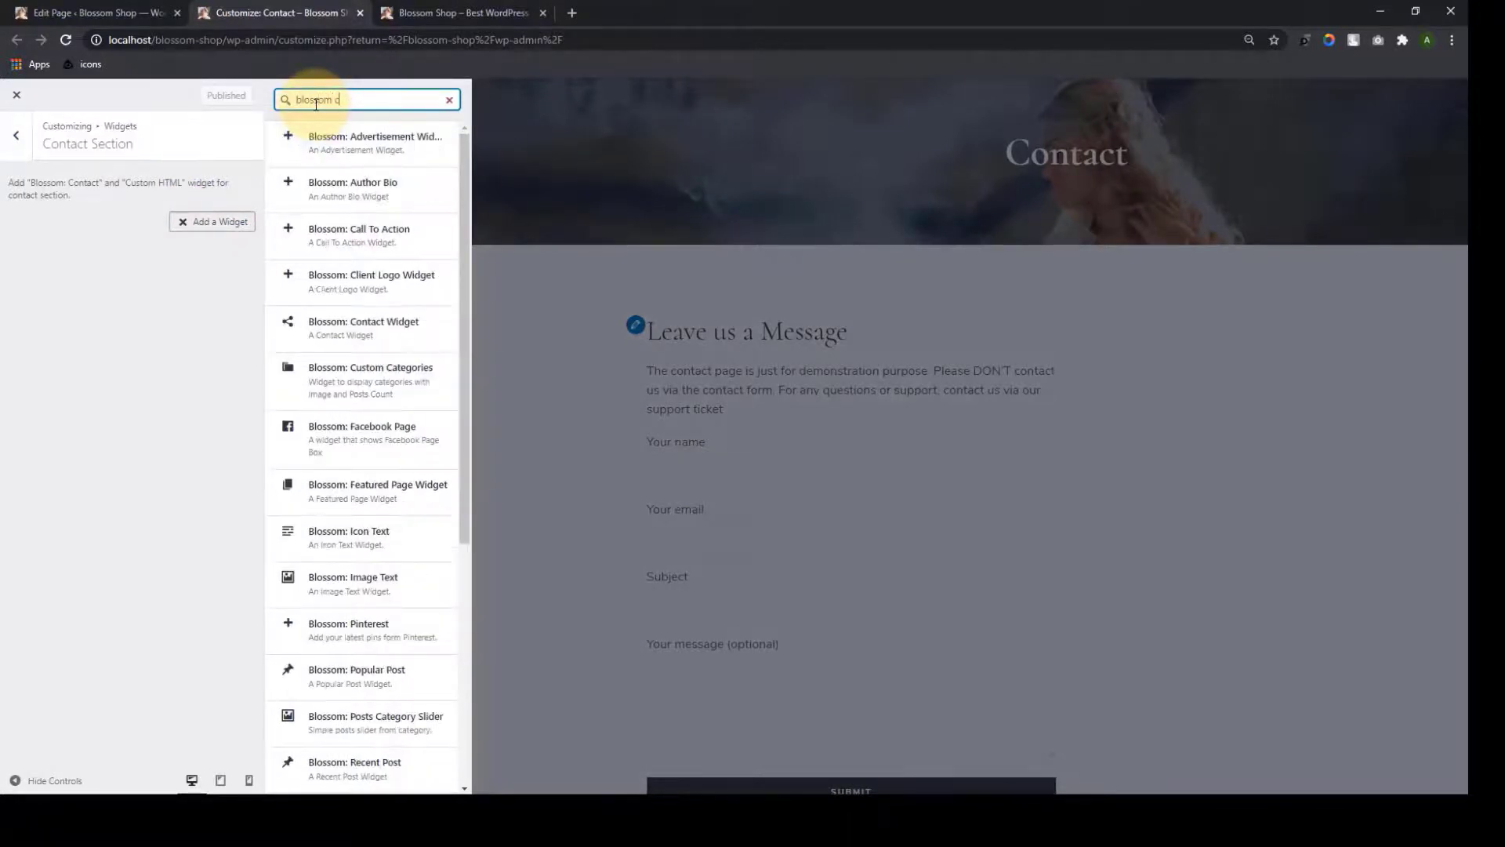
text(ontact)
click(321, 141)
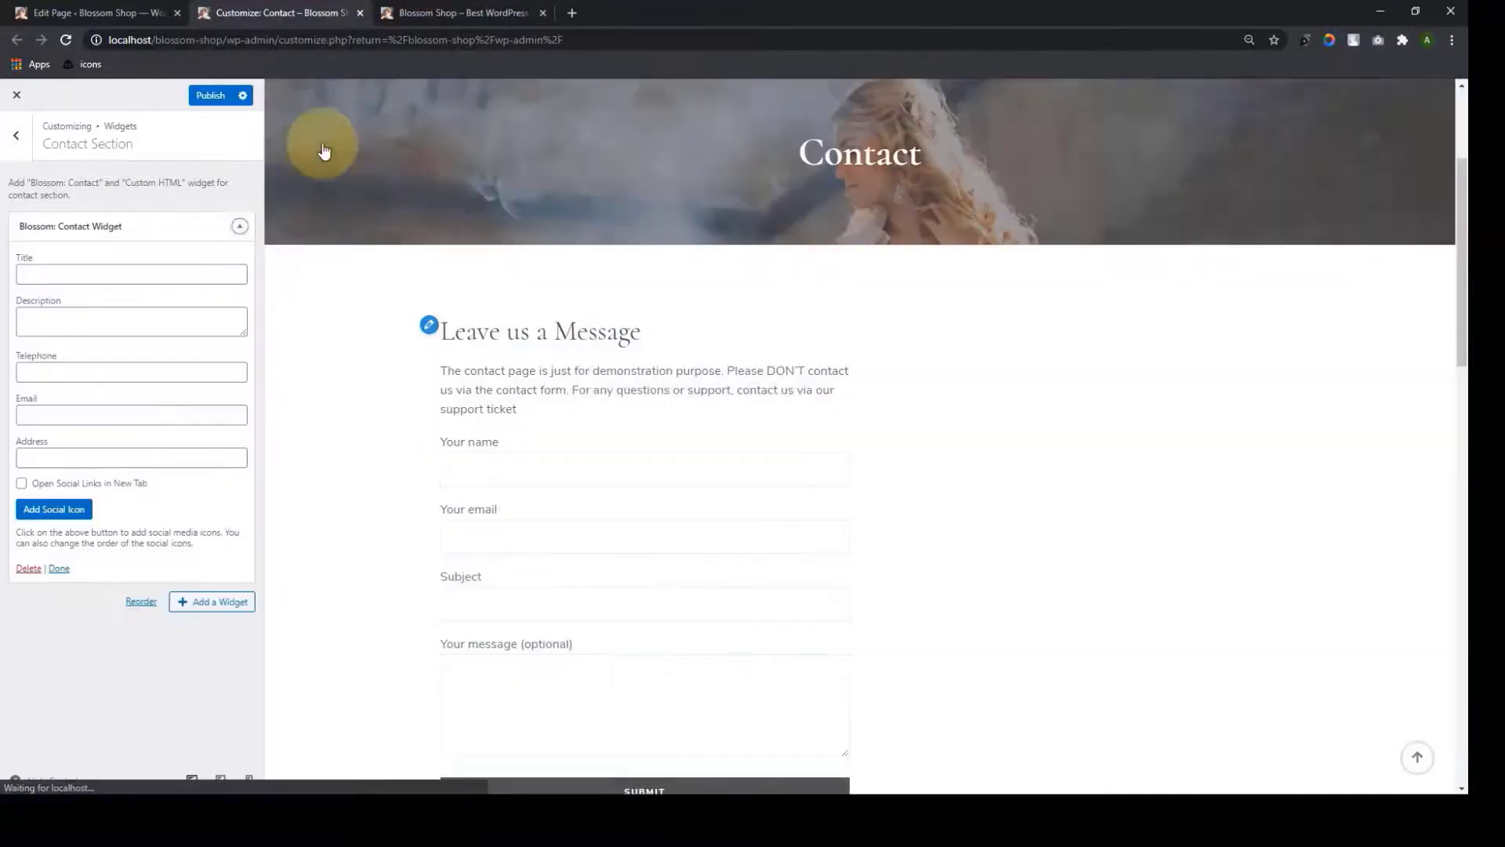
click(158, 276)
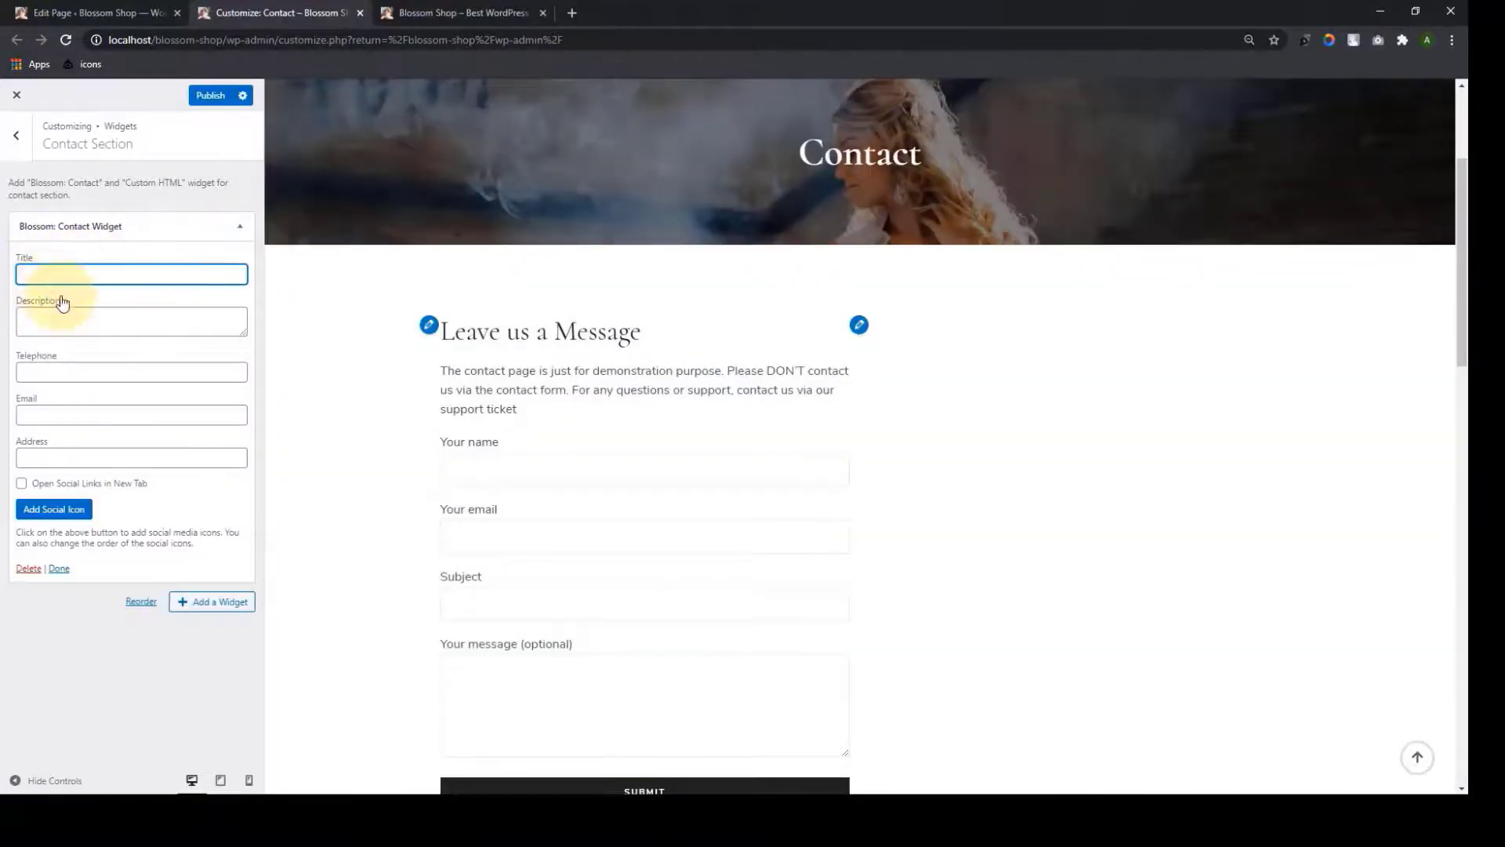
click(103, 323)
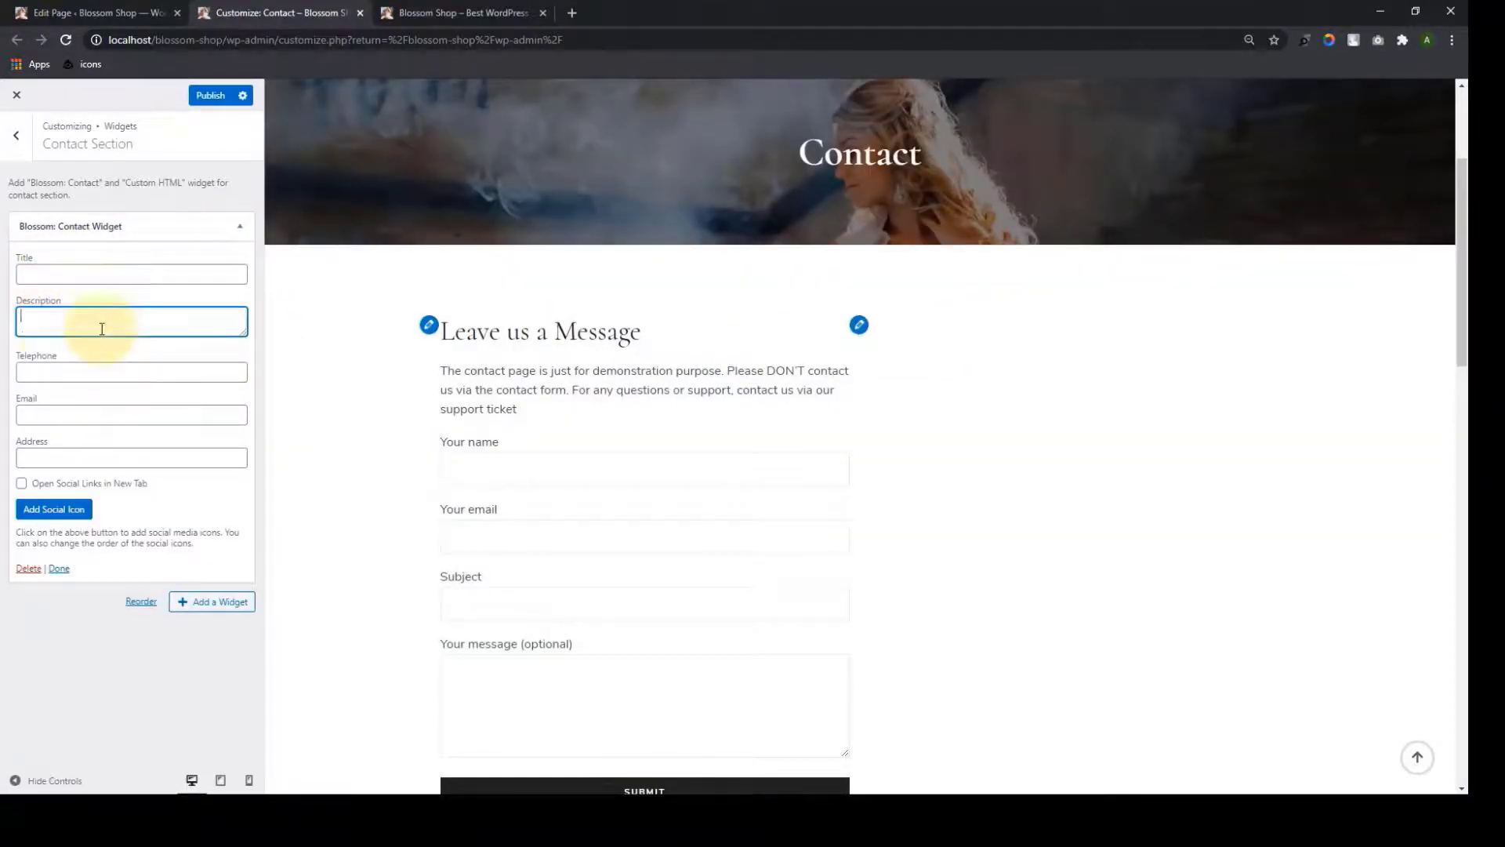
click(51, 371)
click(36, 417)
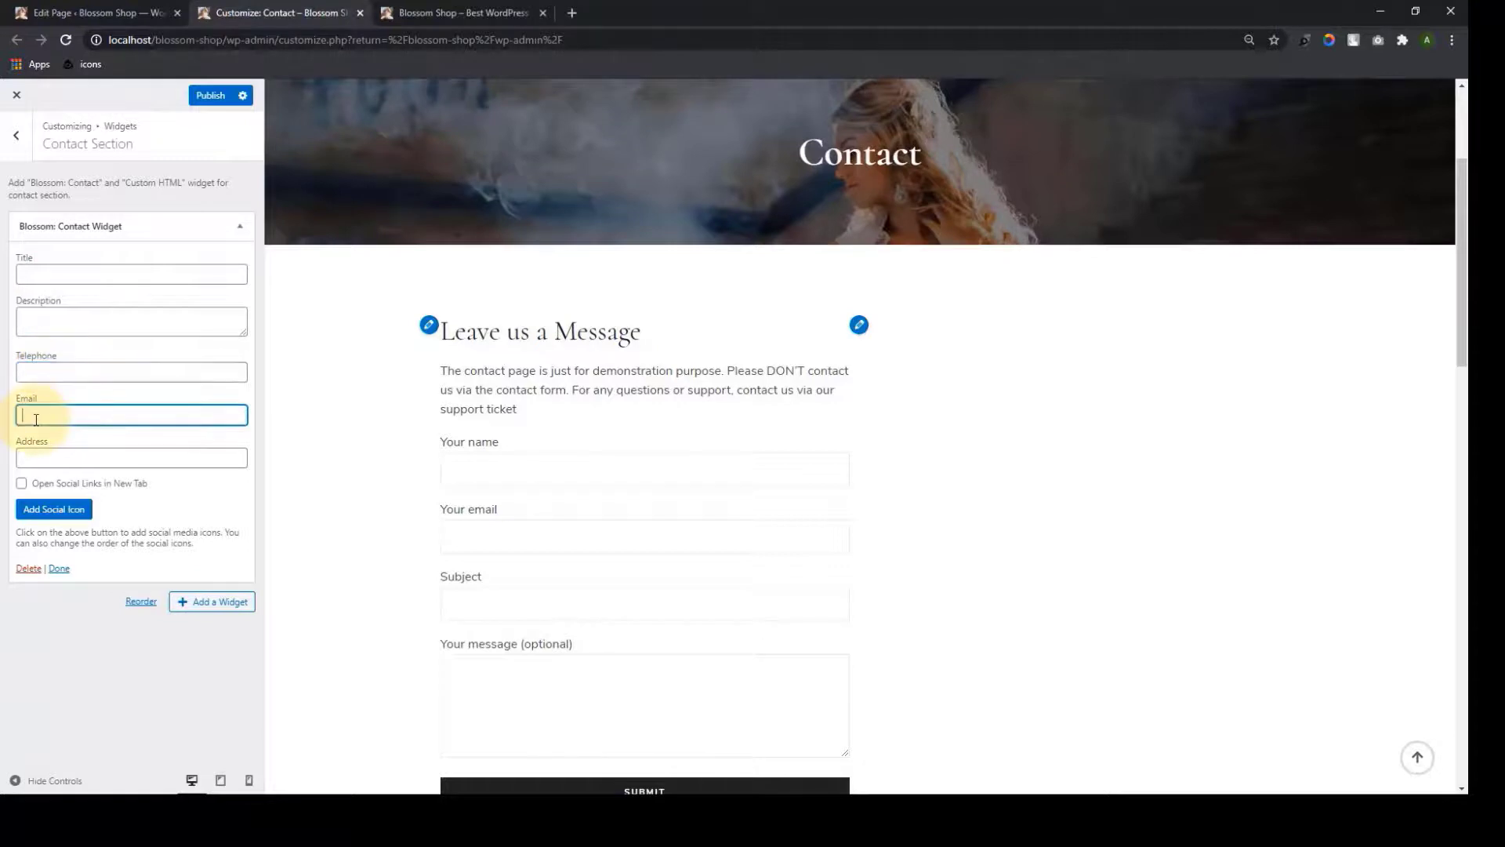
click(27, 455)
click(56, 511)
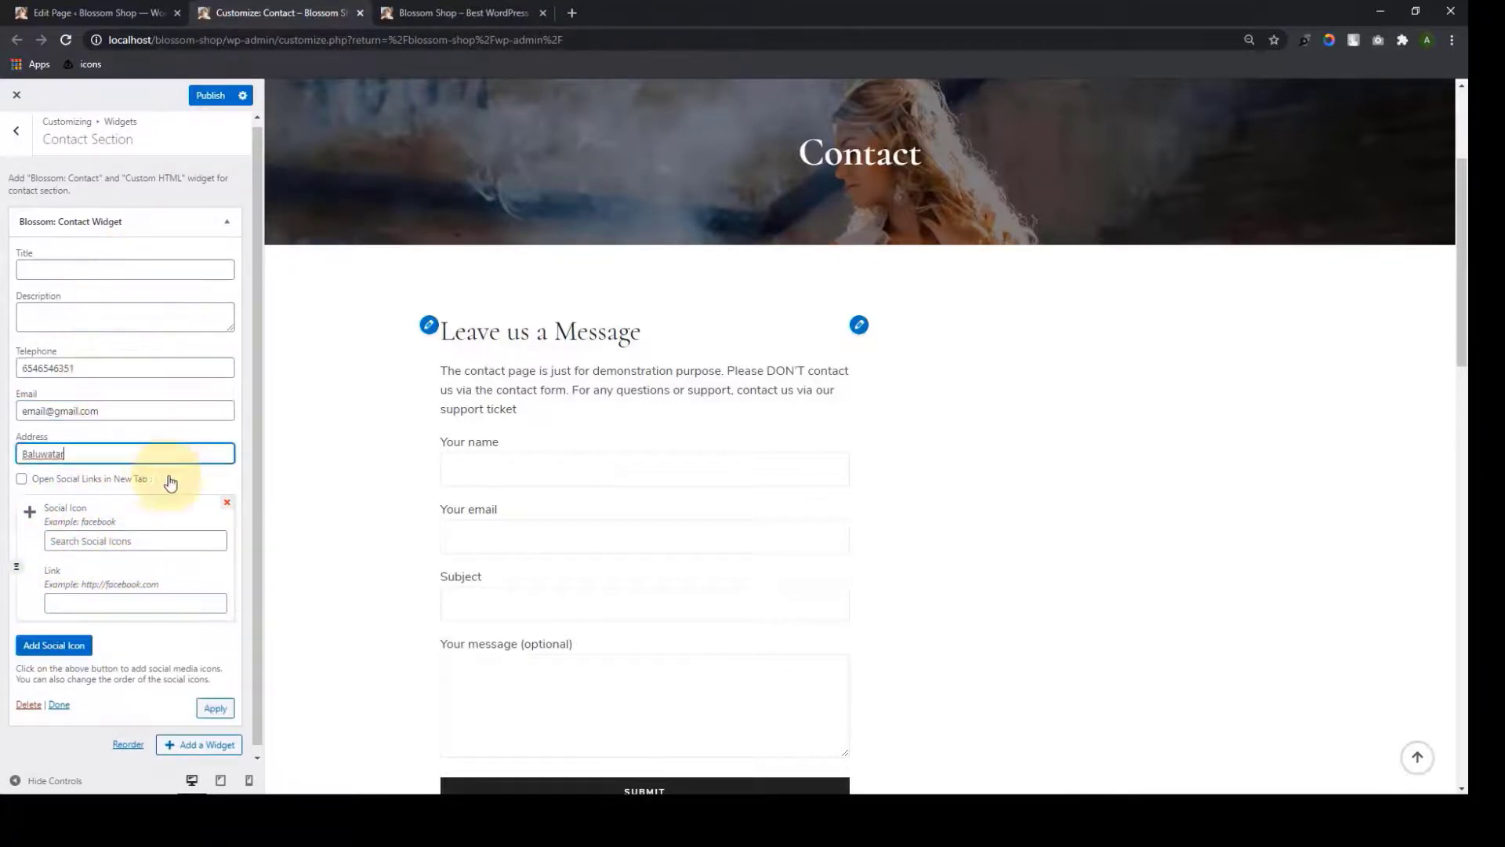
Set social links to open in a new tab and add facebook, instagram and linkedin icons
click(86, 479)
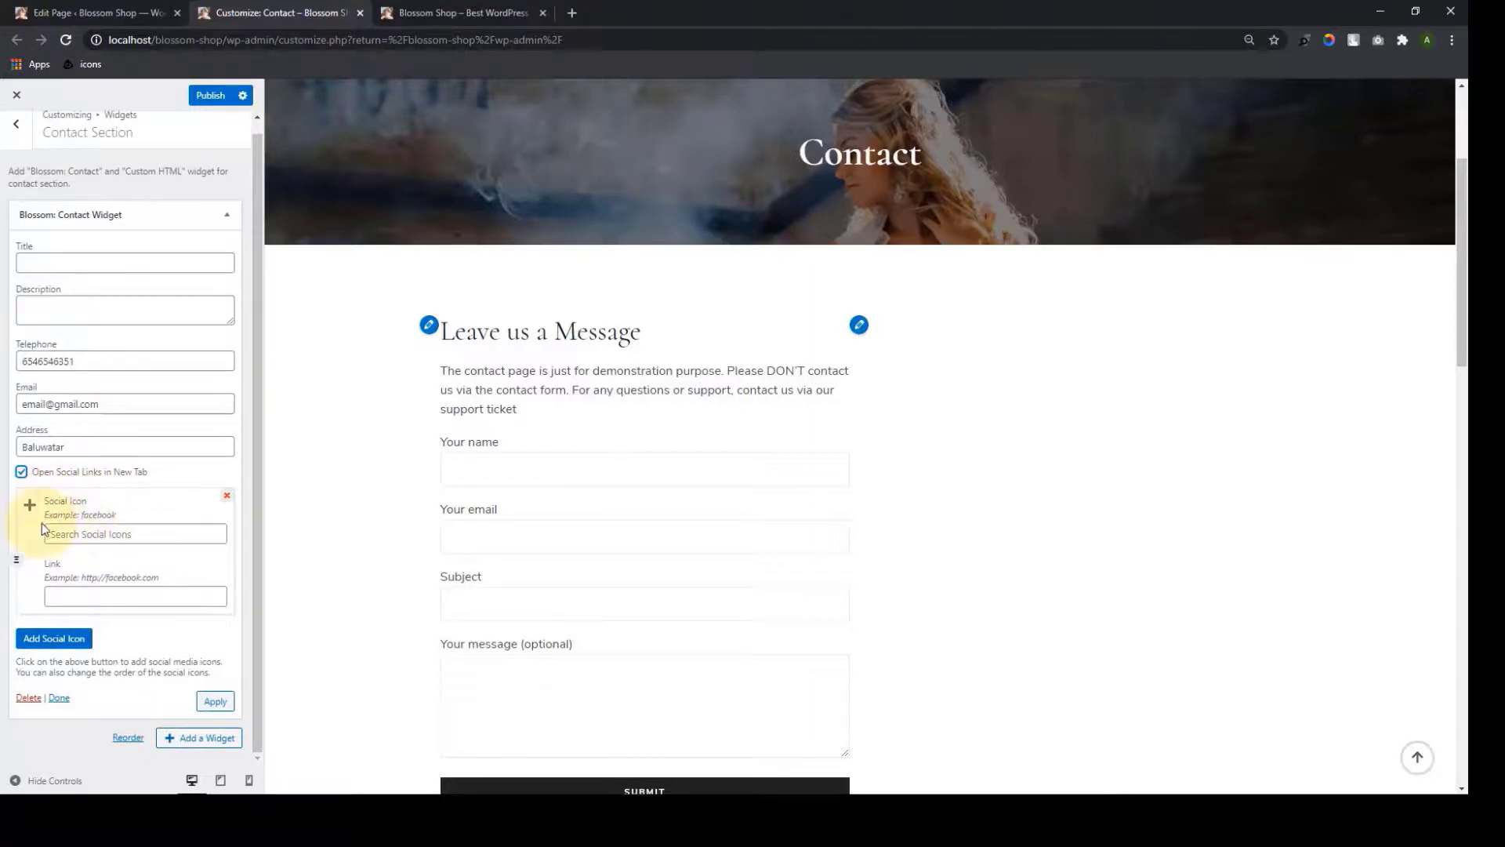
click(78, 533)
text(facebook)
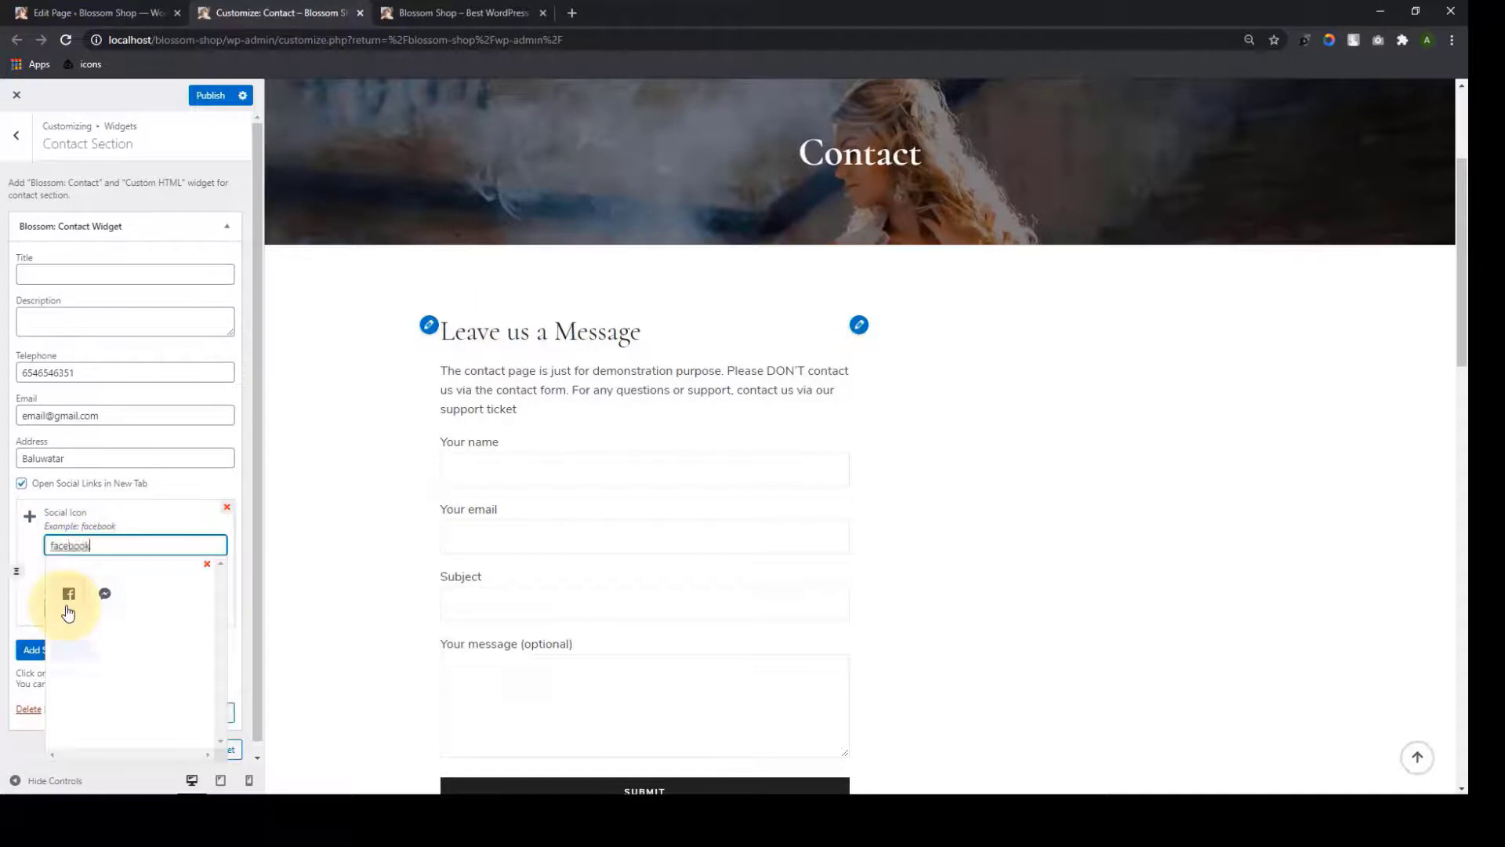
click(68, 604)
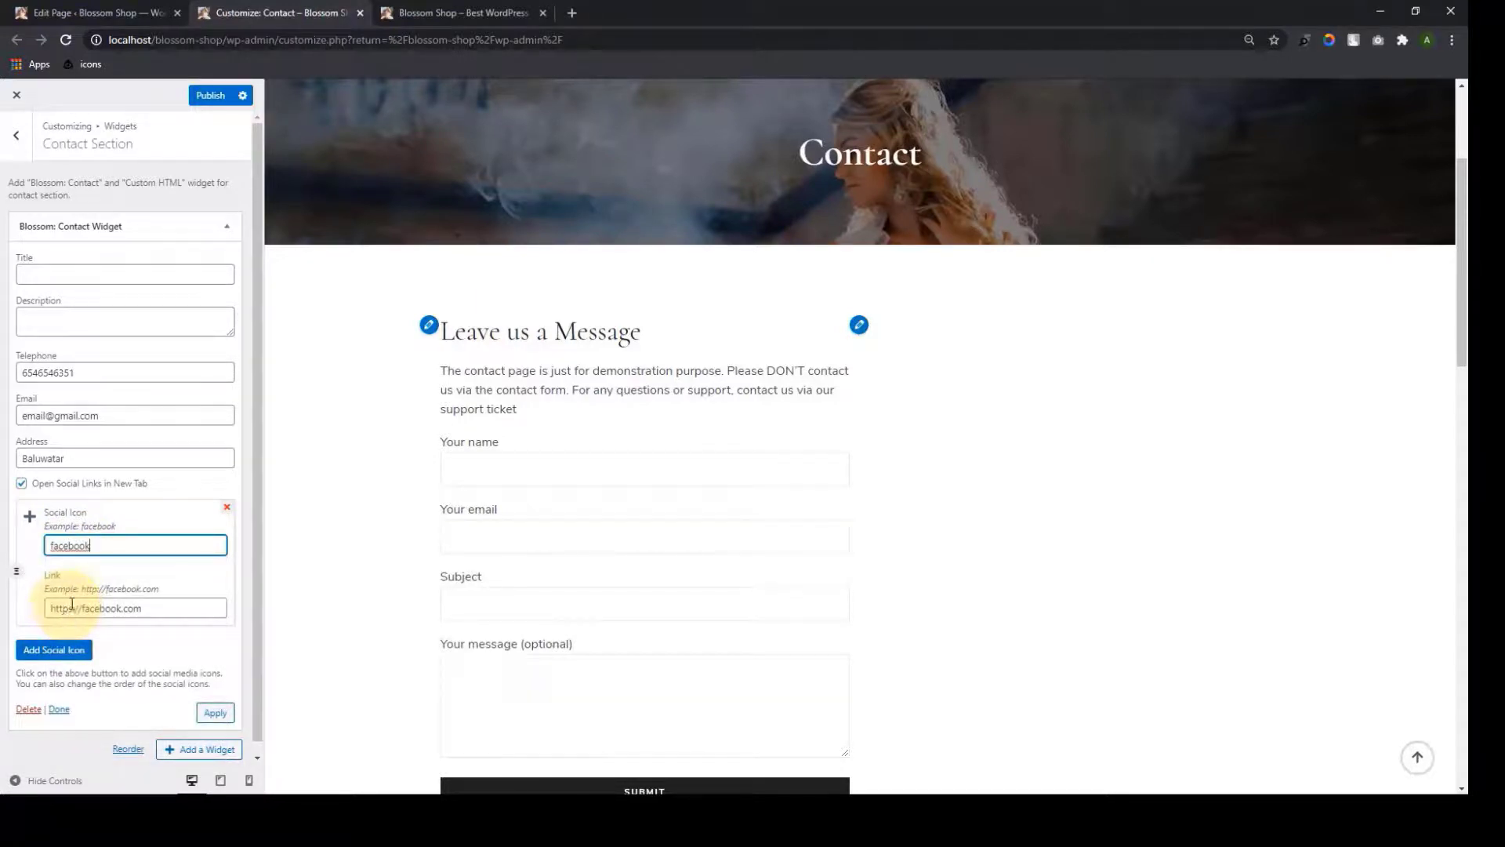
double_click(165, 595)
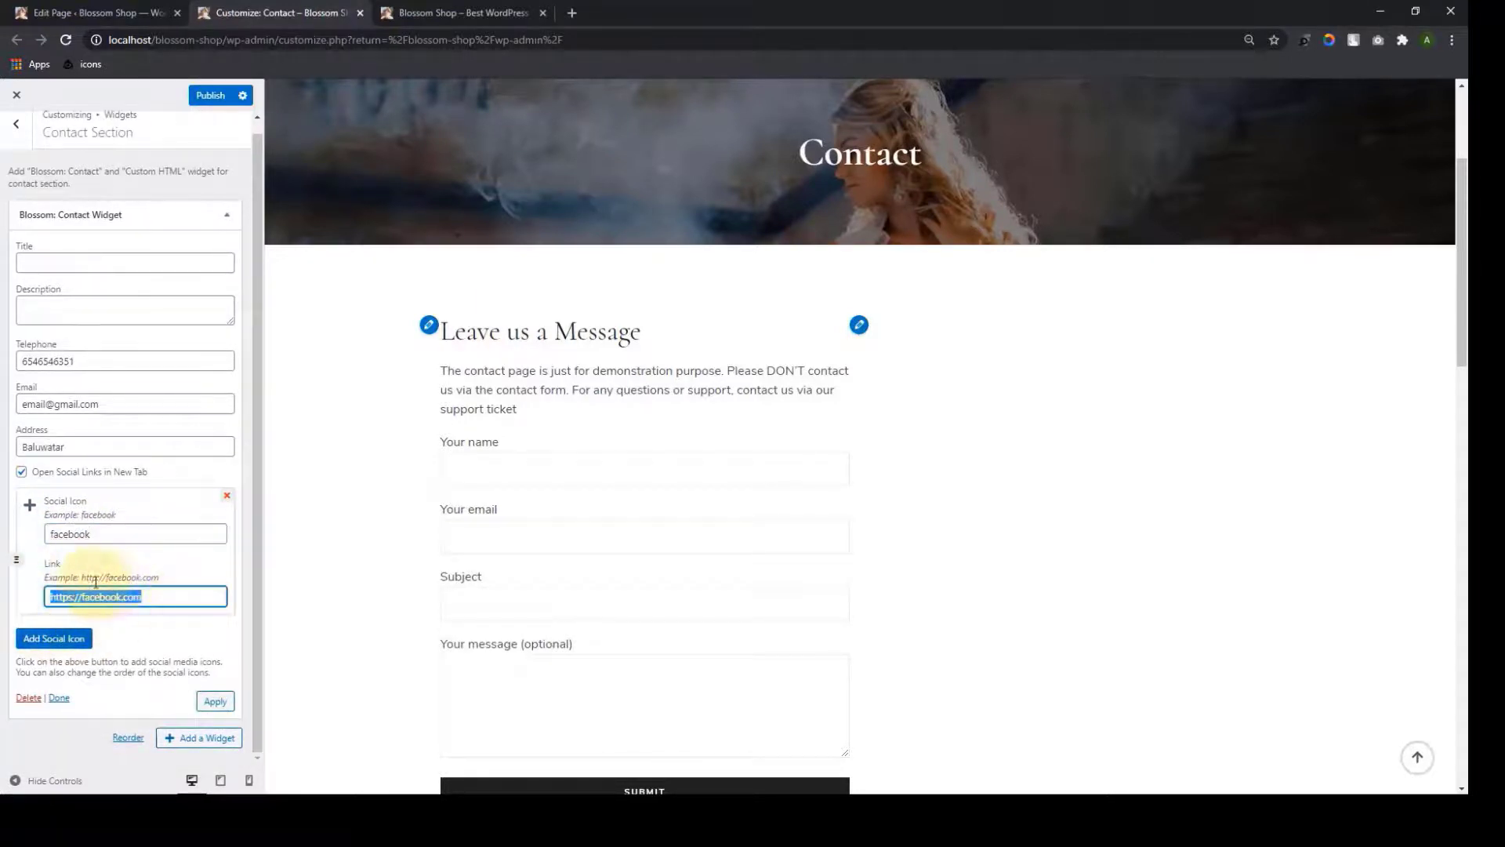
click(149, 628)
click(64, 639)
click(95, 533)
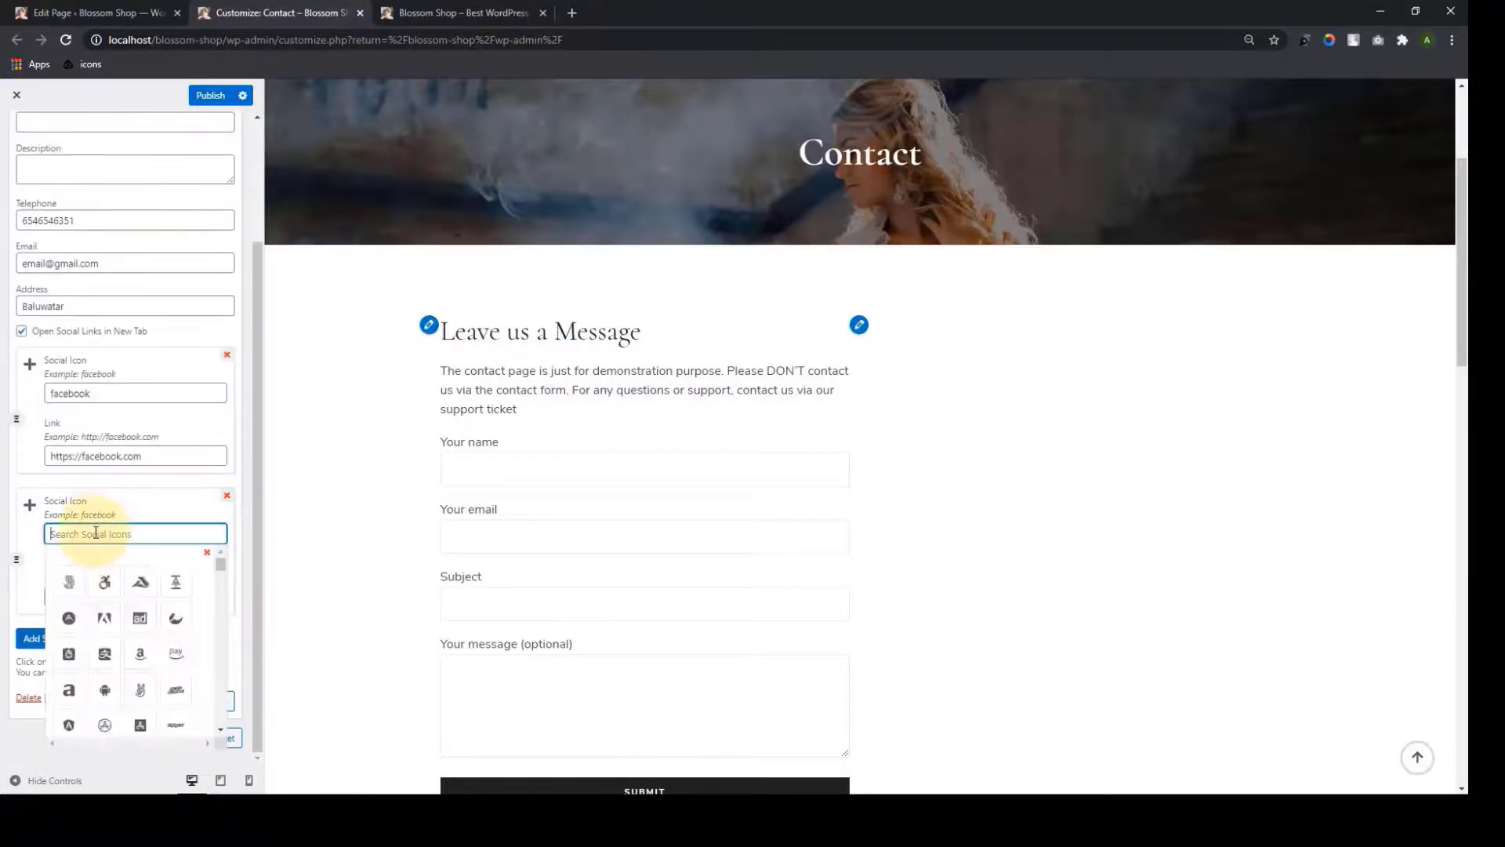
text(ins)
click(69, 583)
click(57, 639)
click(86, 533)
text(linked)
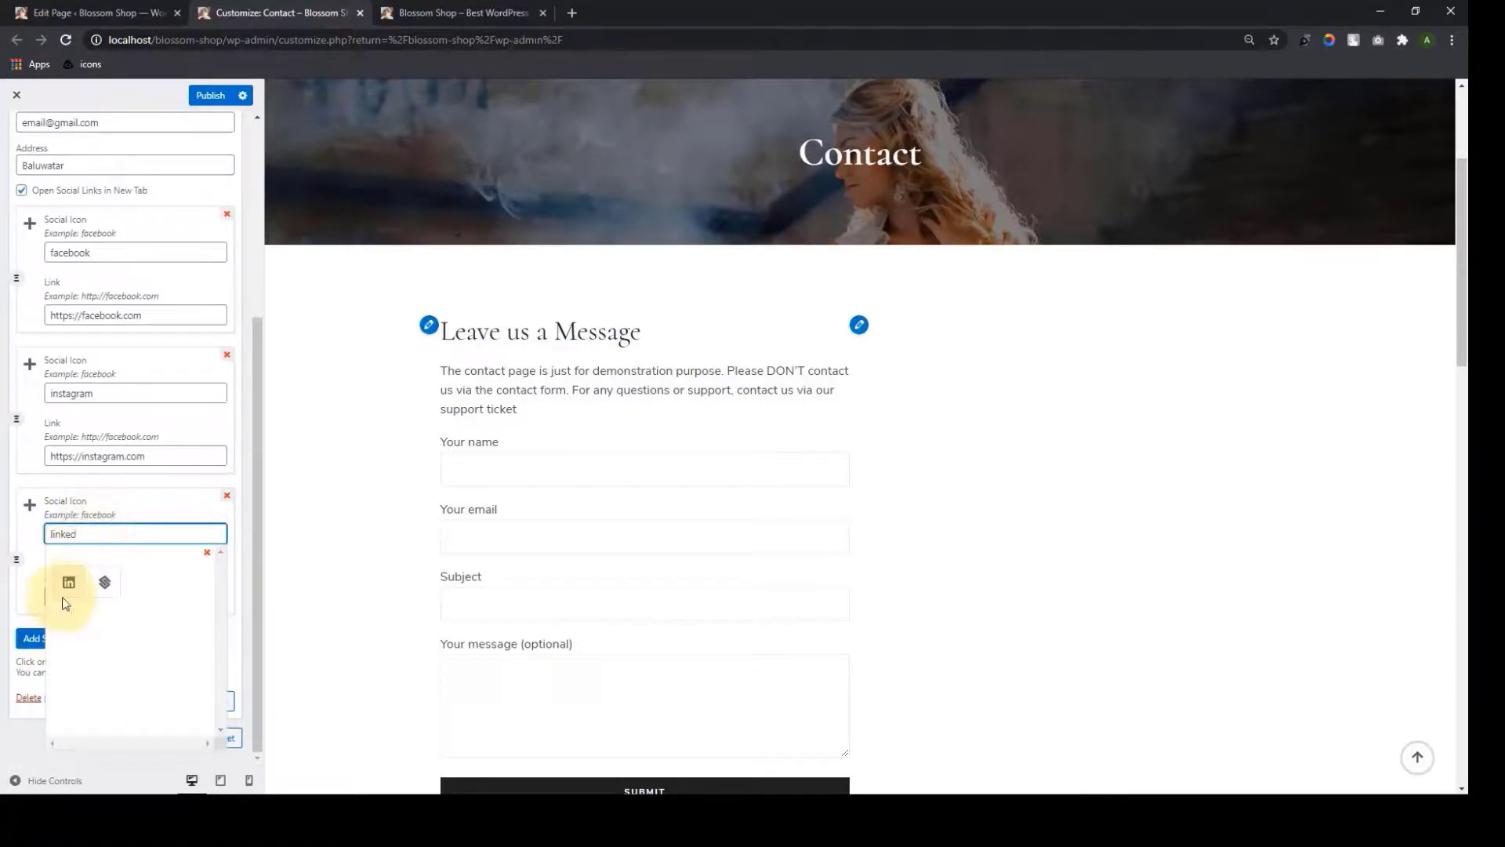
click(63, 581)
Add pinterest, 500px and youtube icon entries and apply the contact widget settings
click(62, 645)
click(91, 534)
text(pin)
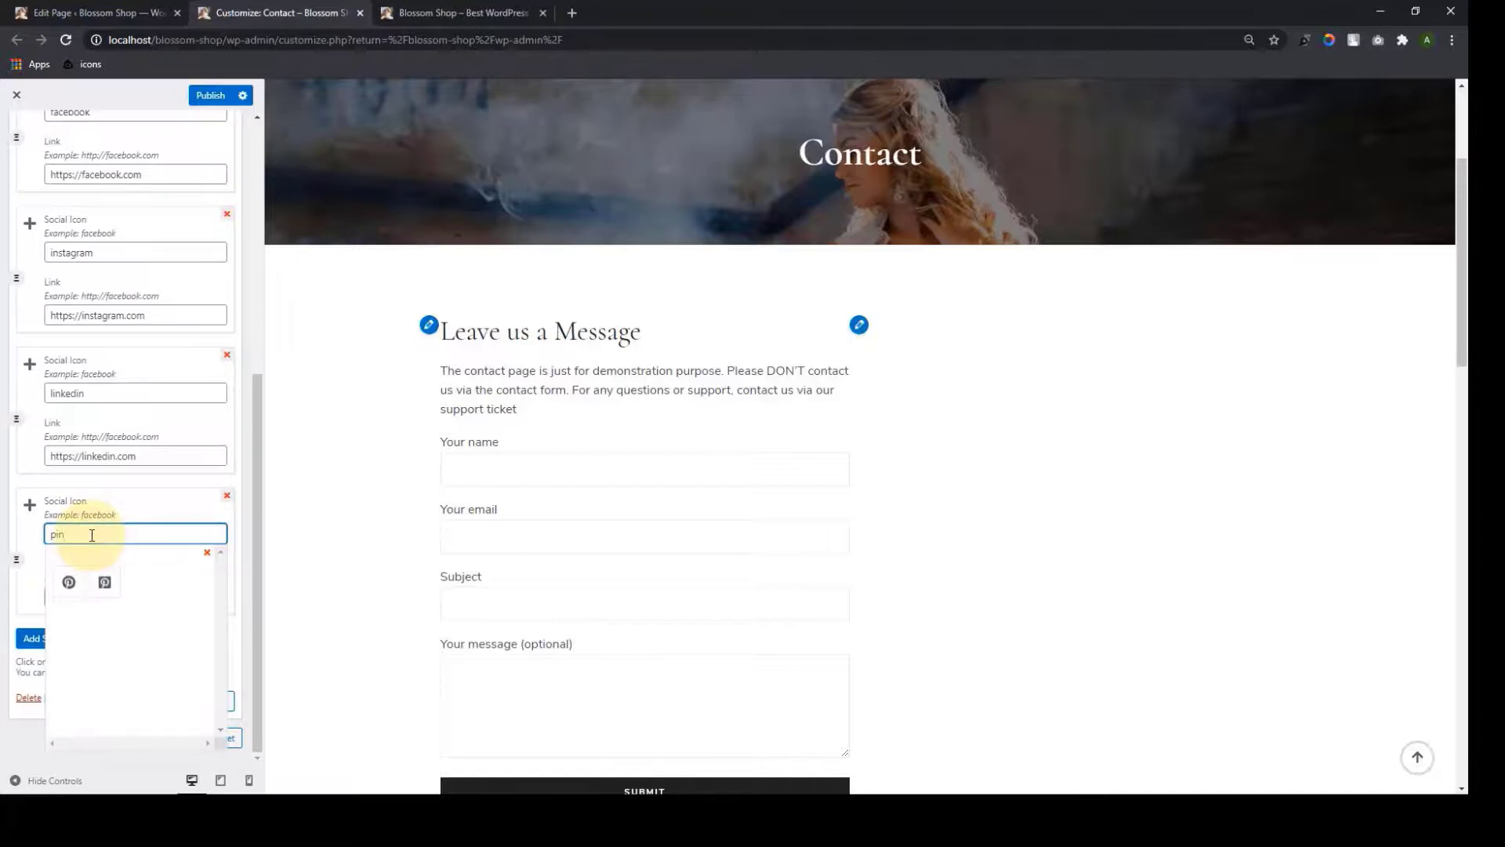
click(70, 584)
click(86, 534)
click(68, 584)
click(59, 639)
click(94, 535)
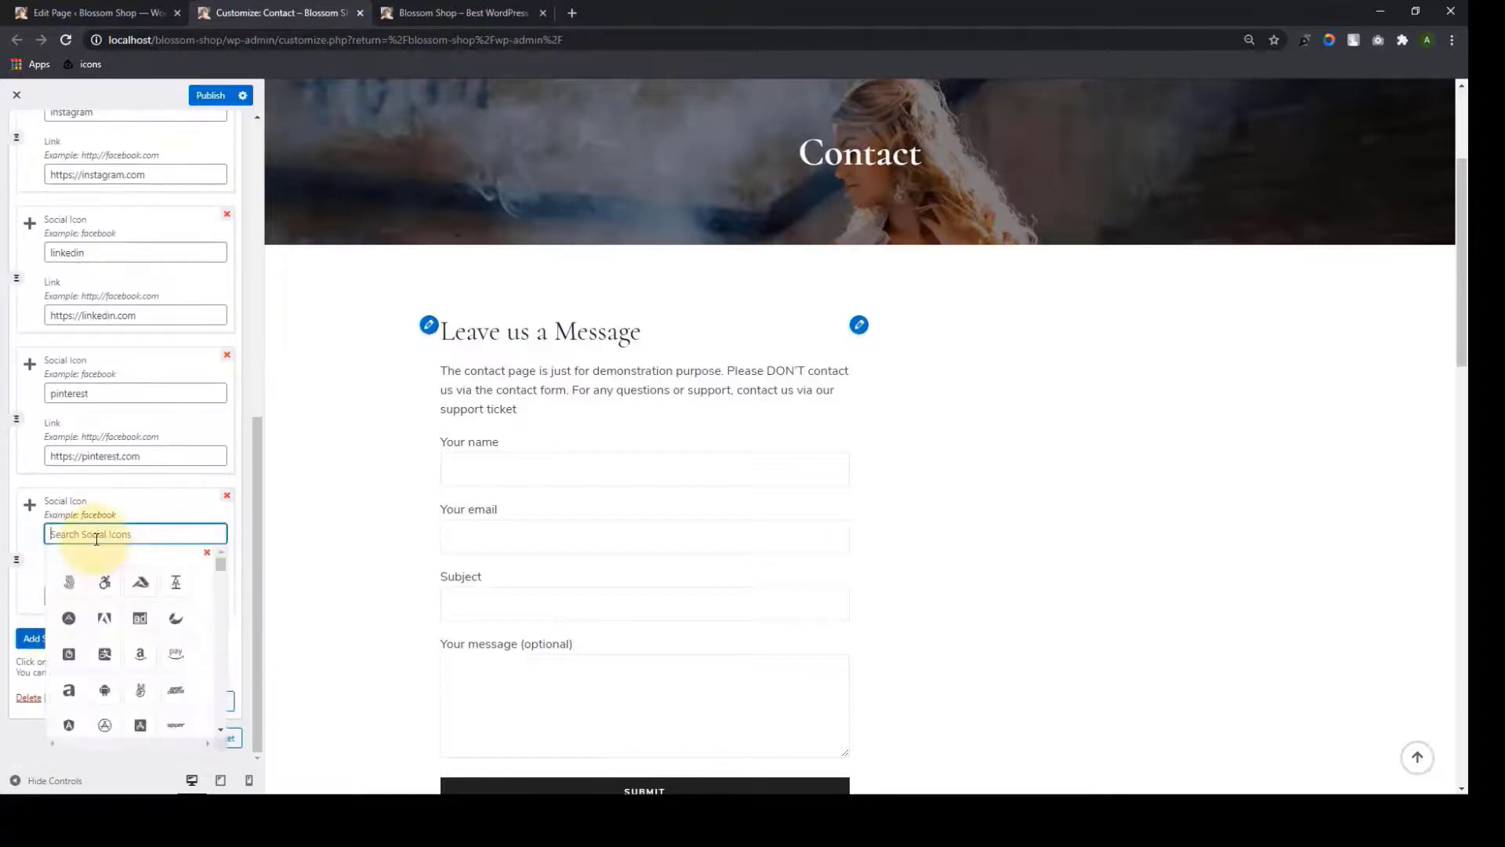
click(64, 588)
click(63, 639)
click(101, 535)
text(youtube)
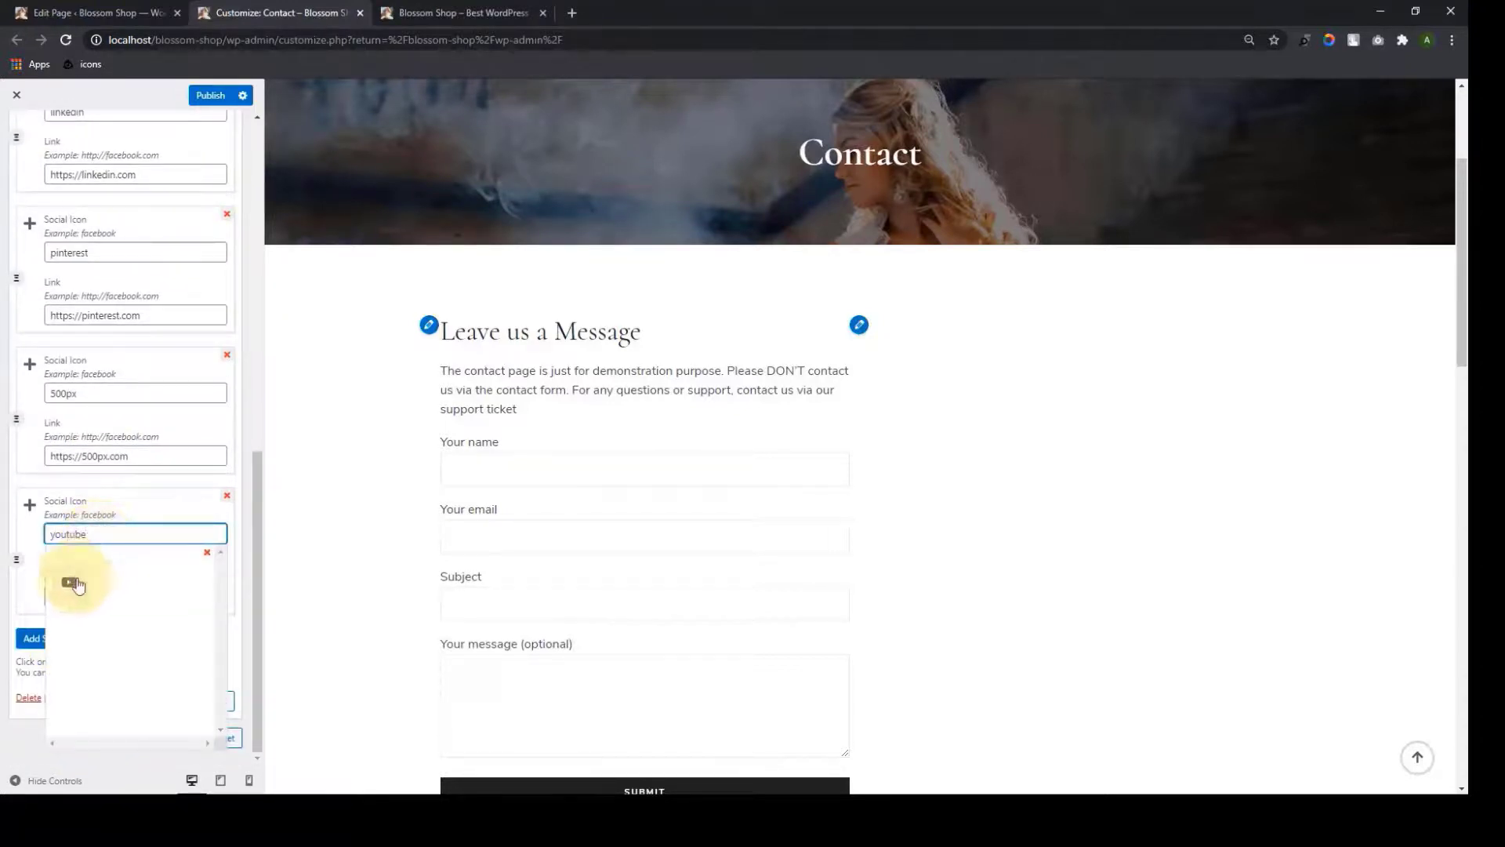
click(74, 578)
scroll(122, 666, up, 7)
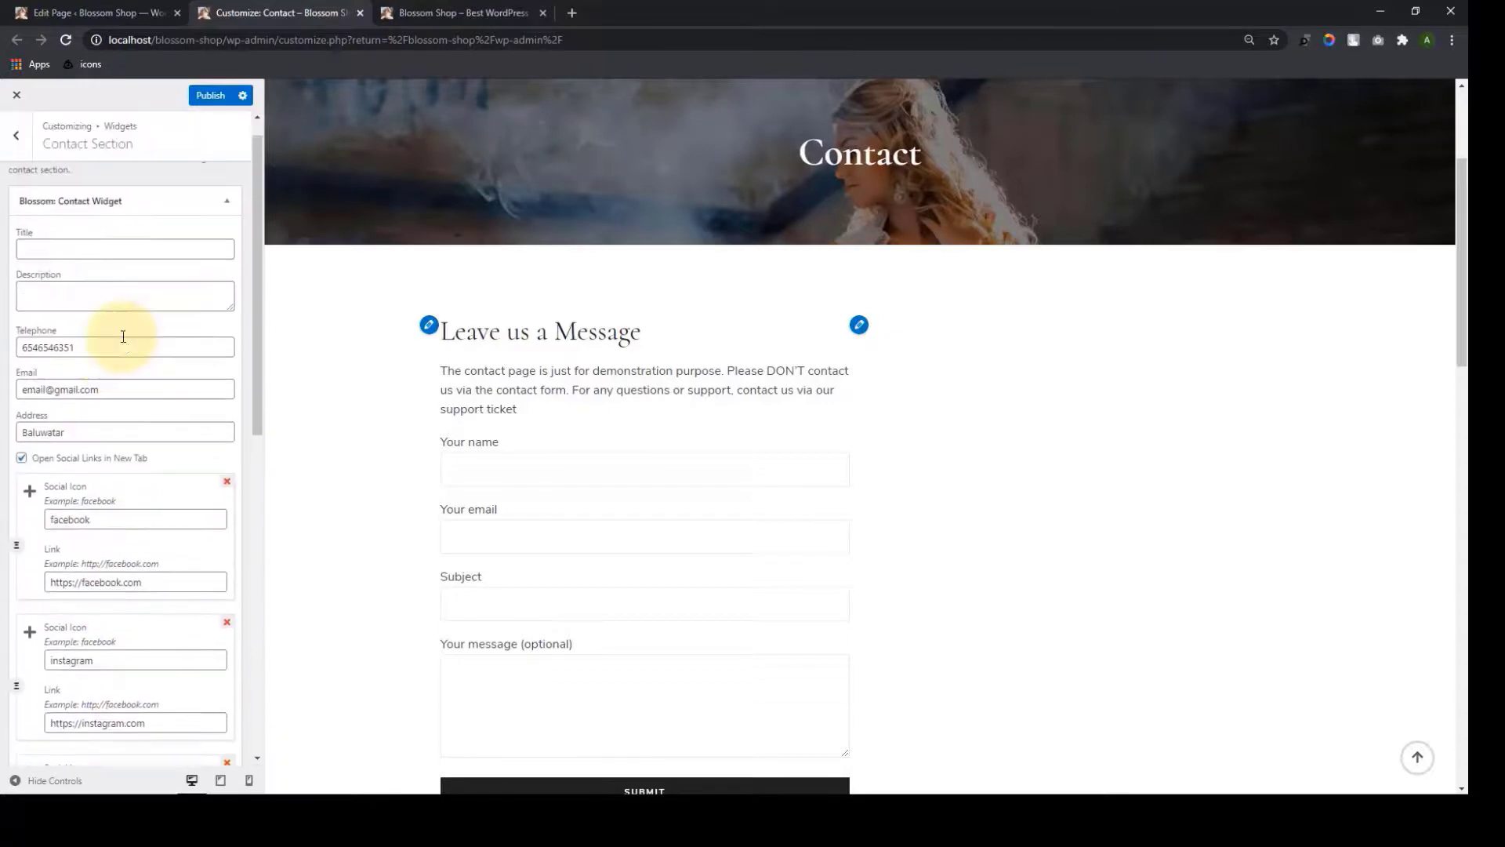
scroll(110, 625, down, 7)
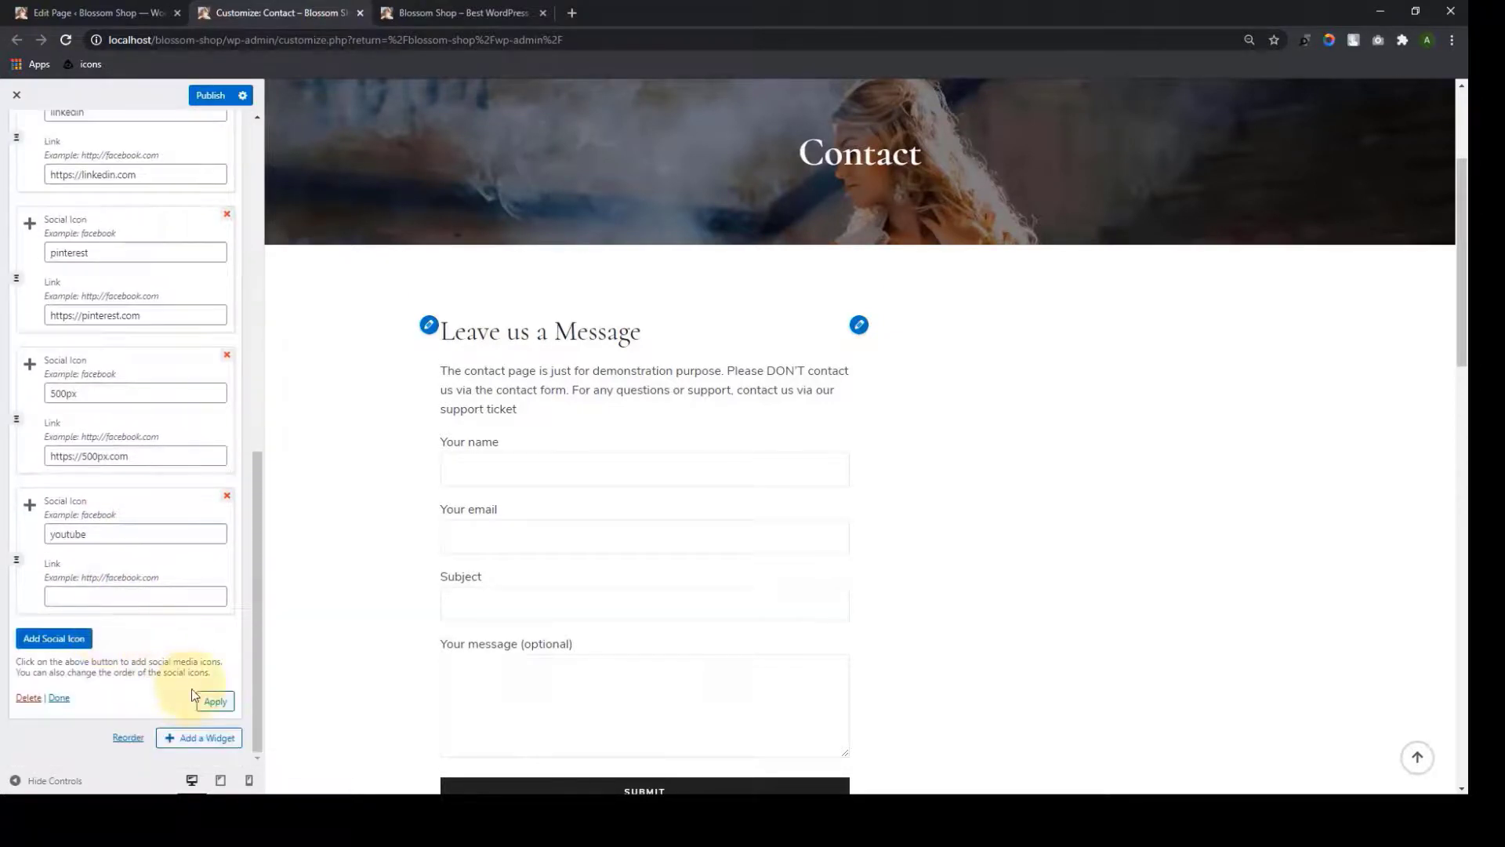
click(217, 702)
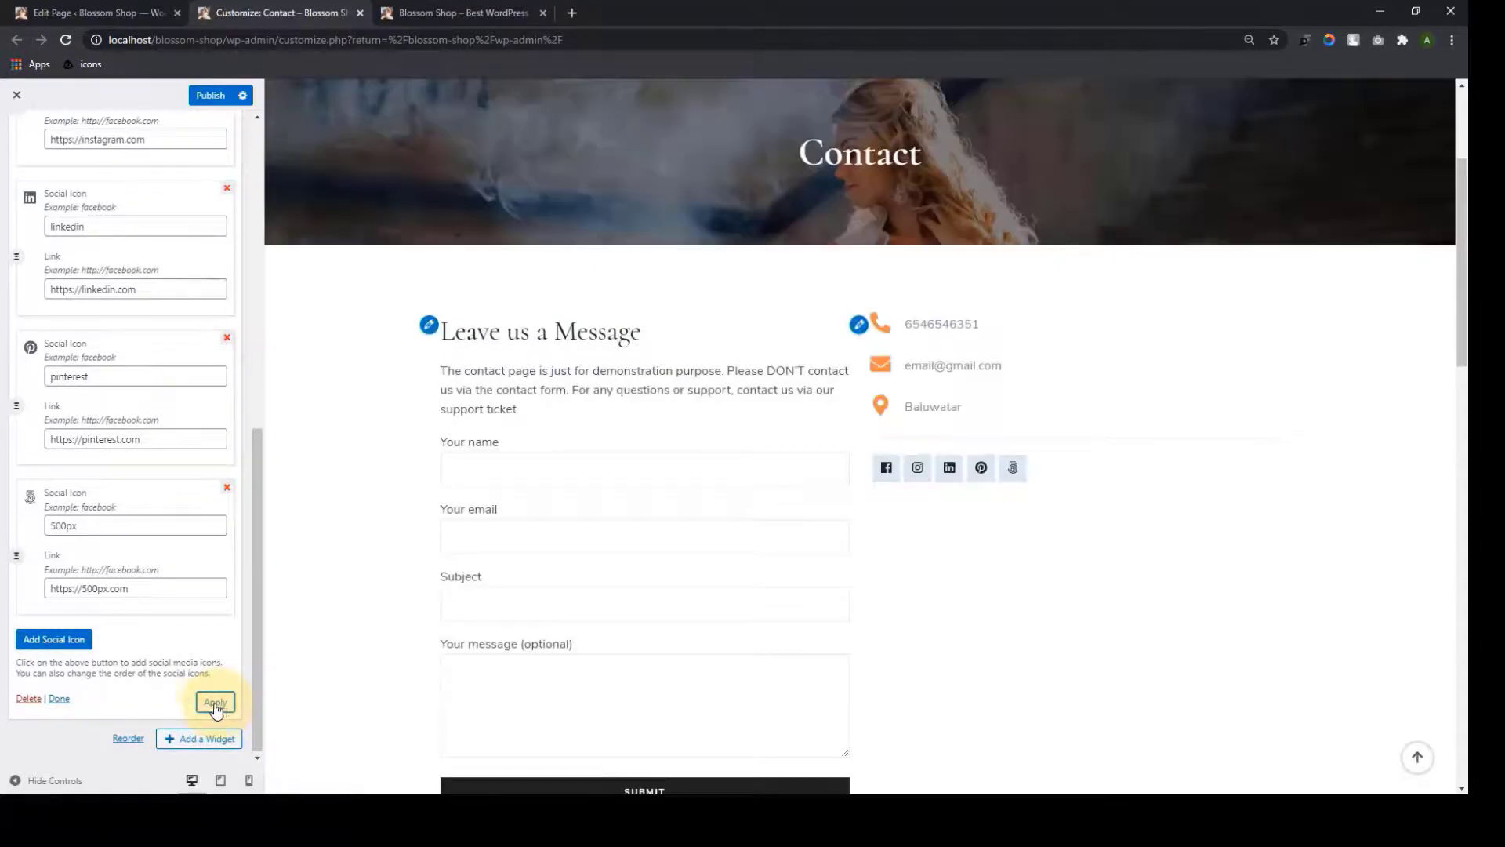
click(60, 700)
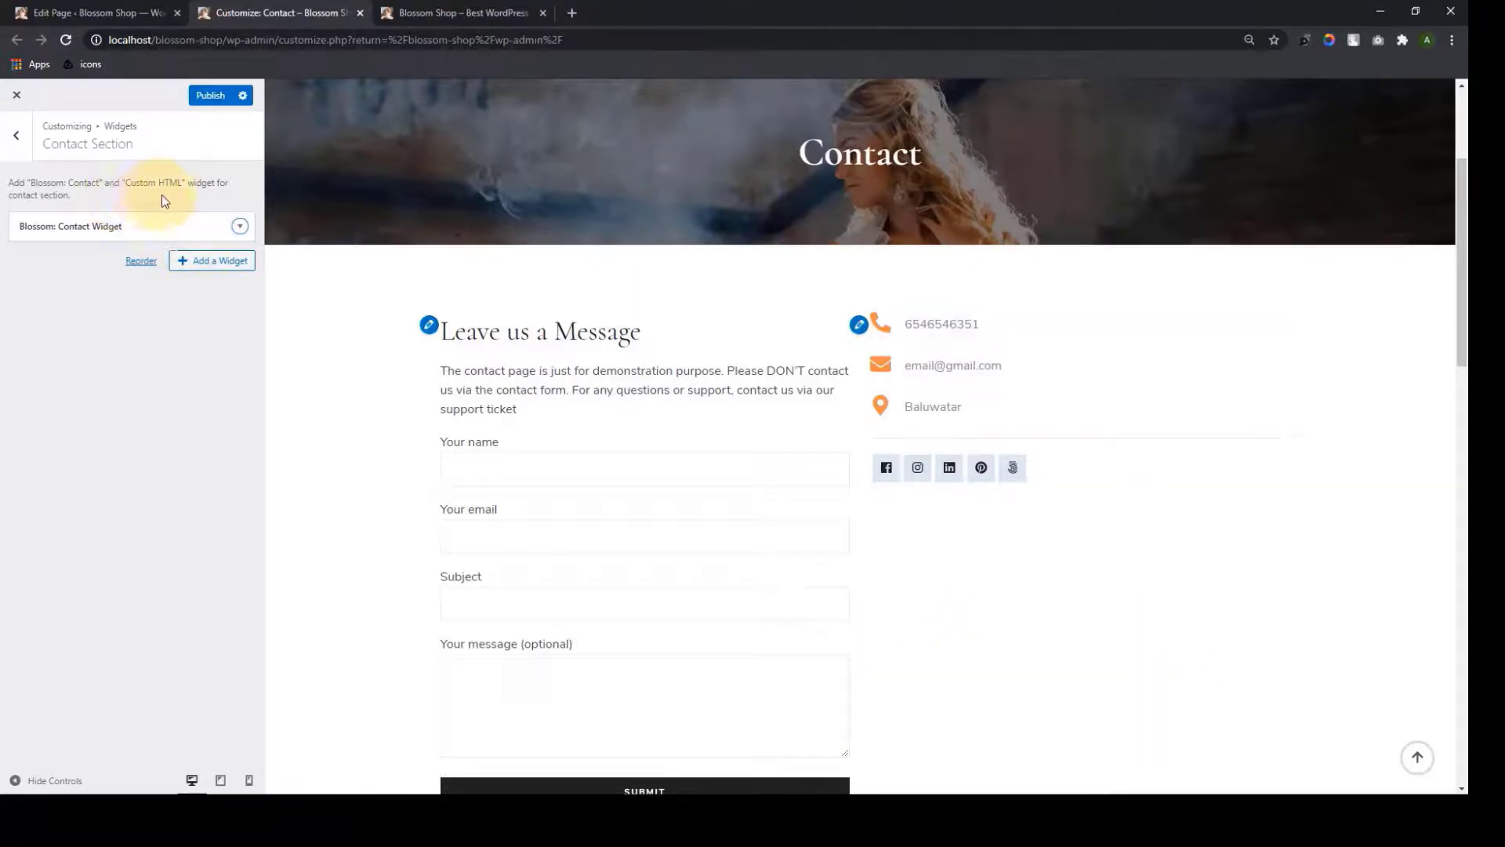
Add an empty Custom HTML widget below the Blossom Contact widget, then open a new tab
click(189, 271)
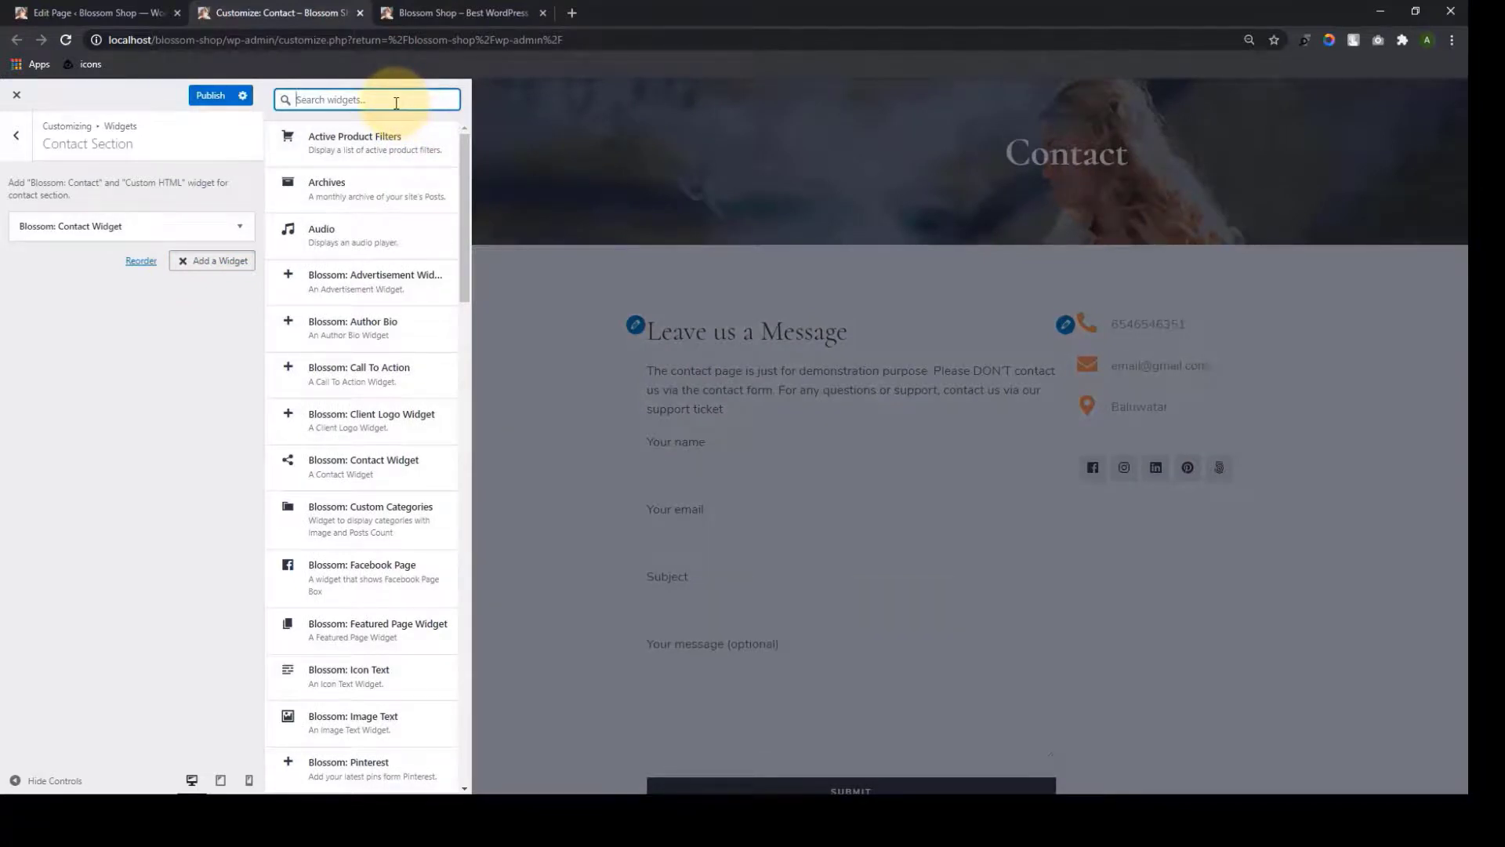
text(custom ht)
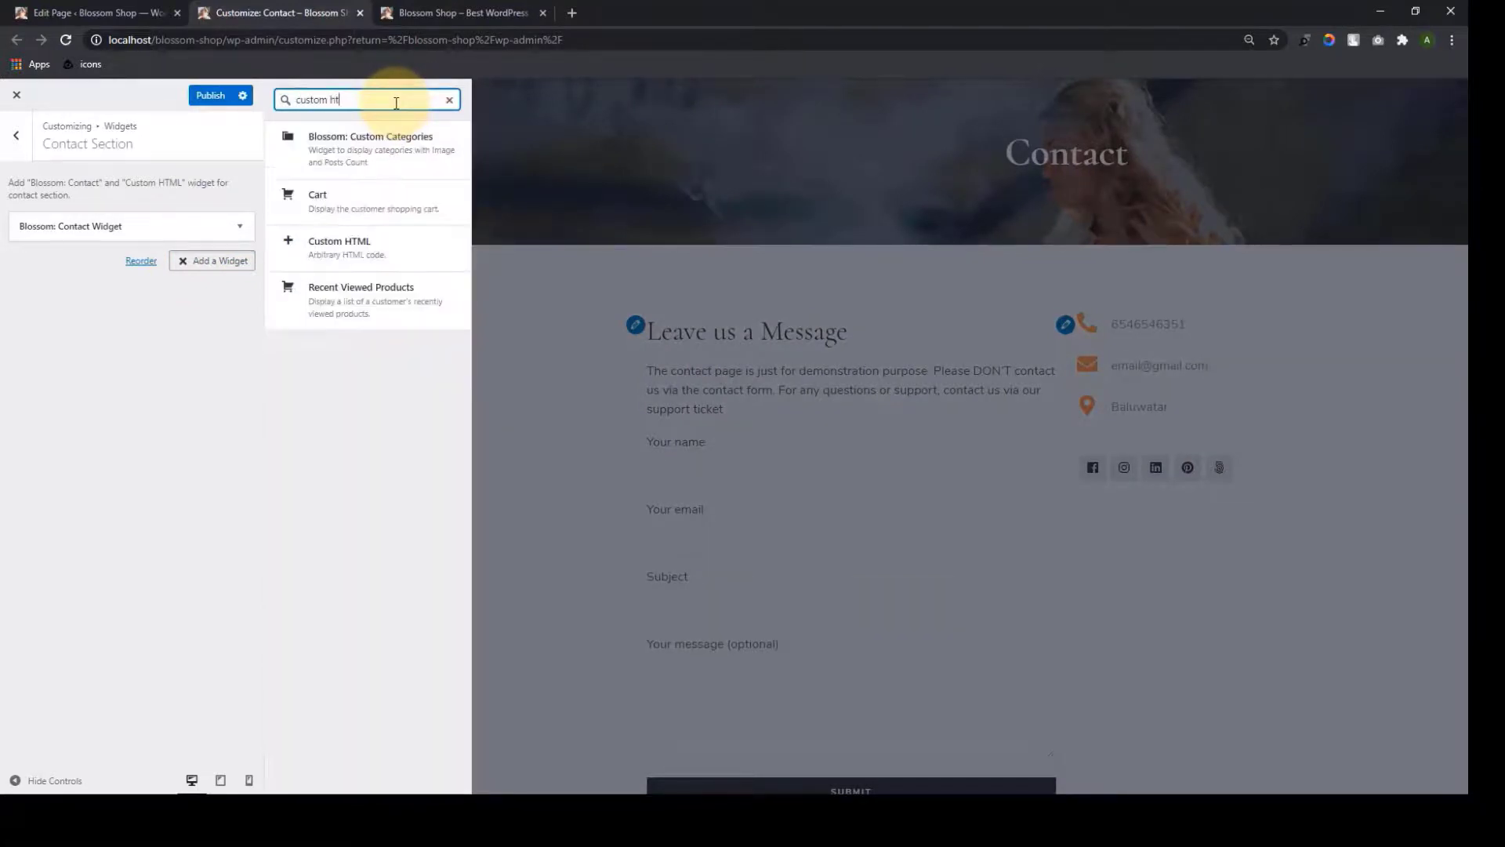
text(ml)
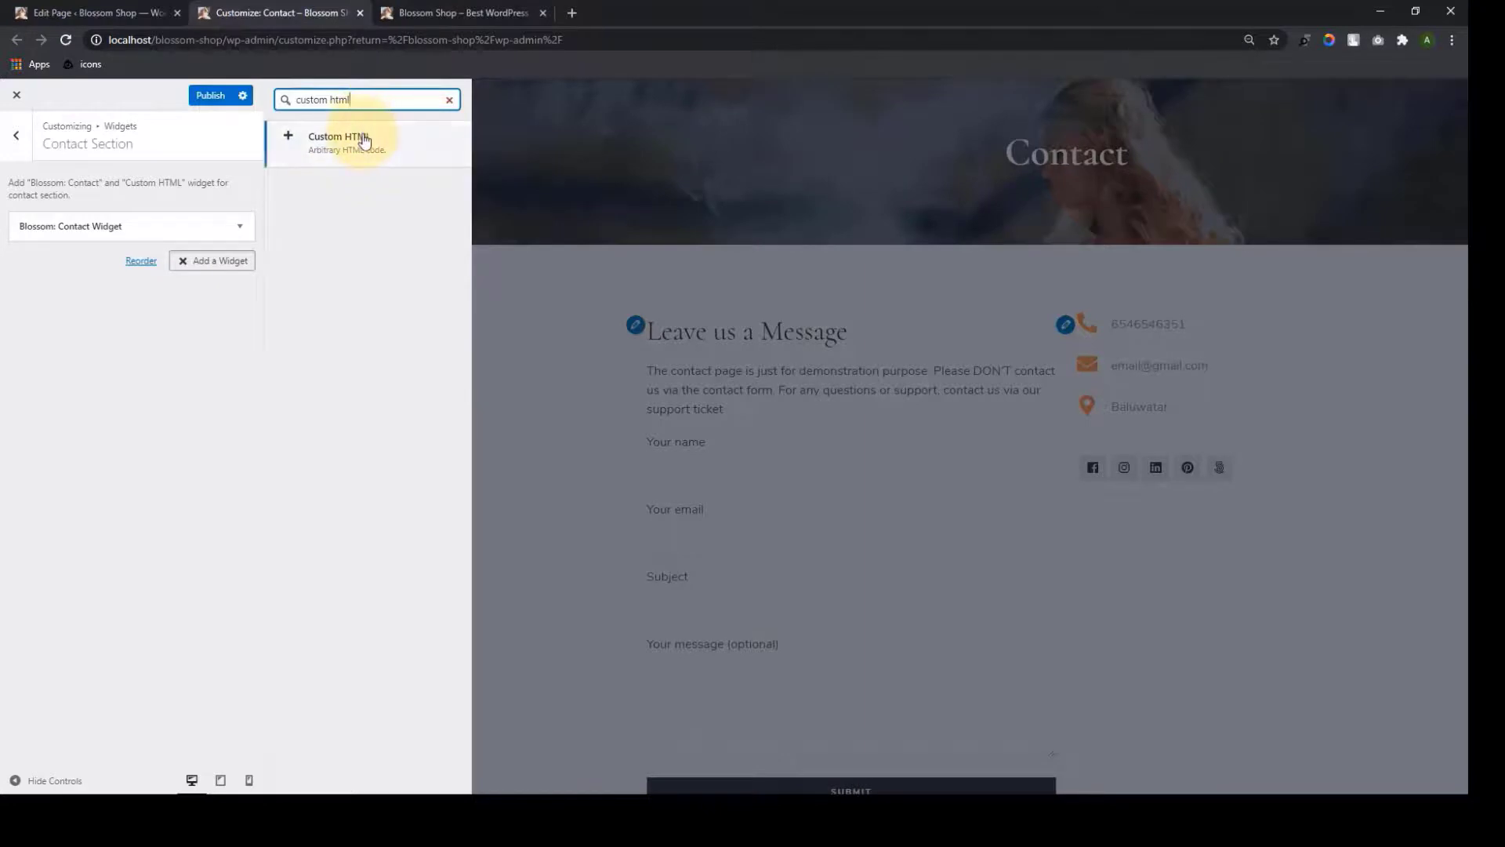
click(362, 139)
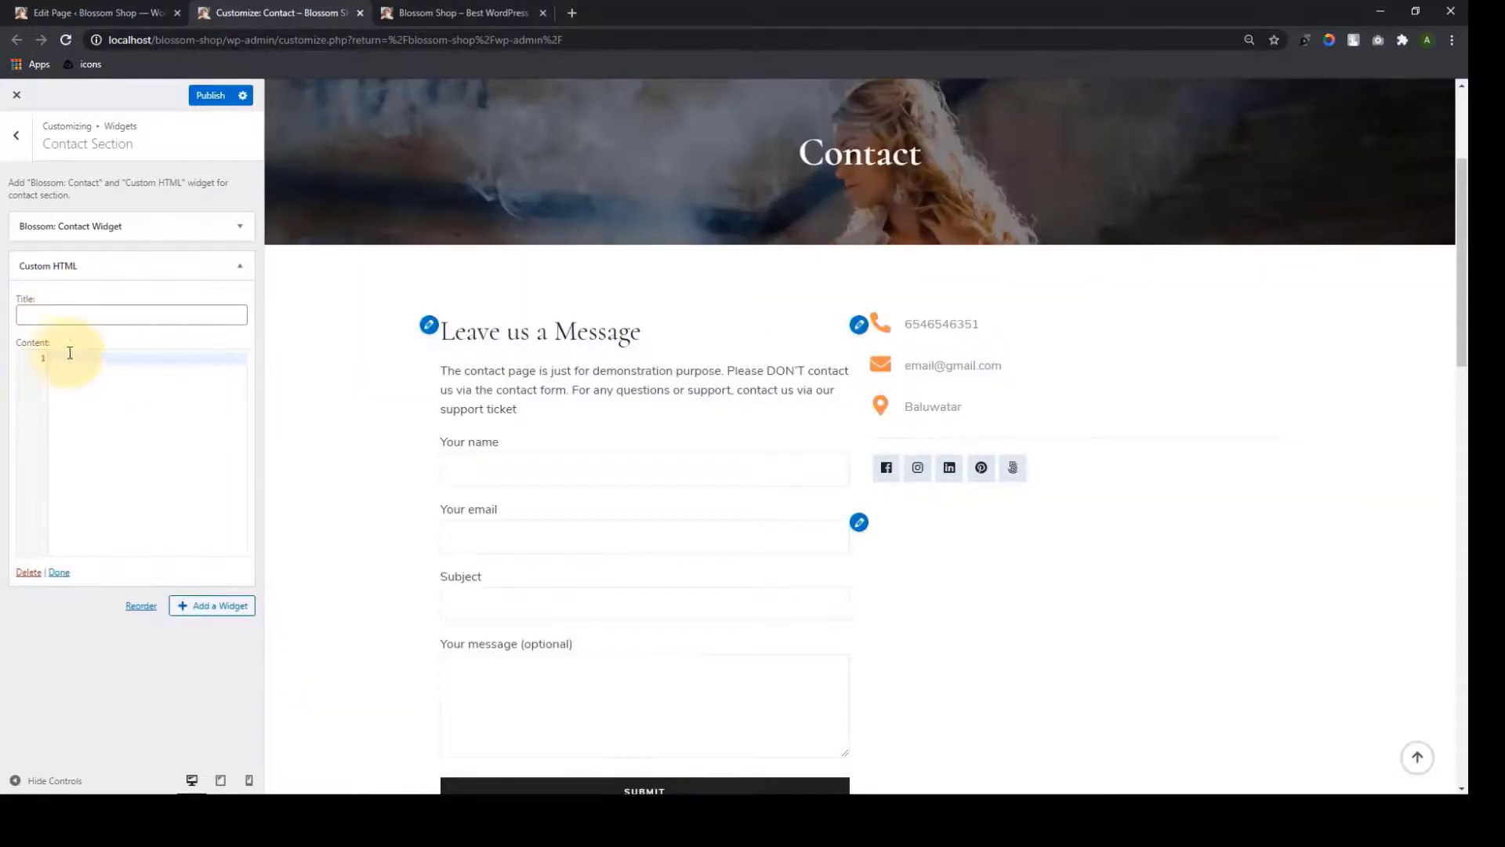
click(86, 393)
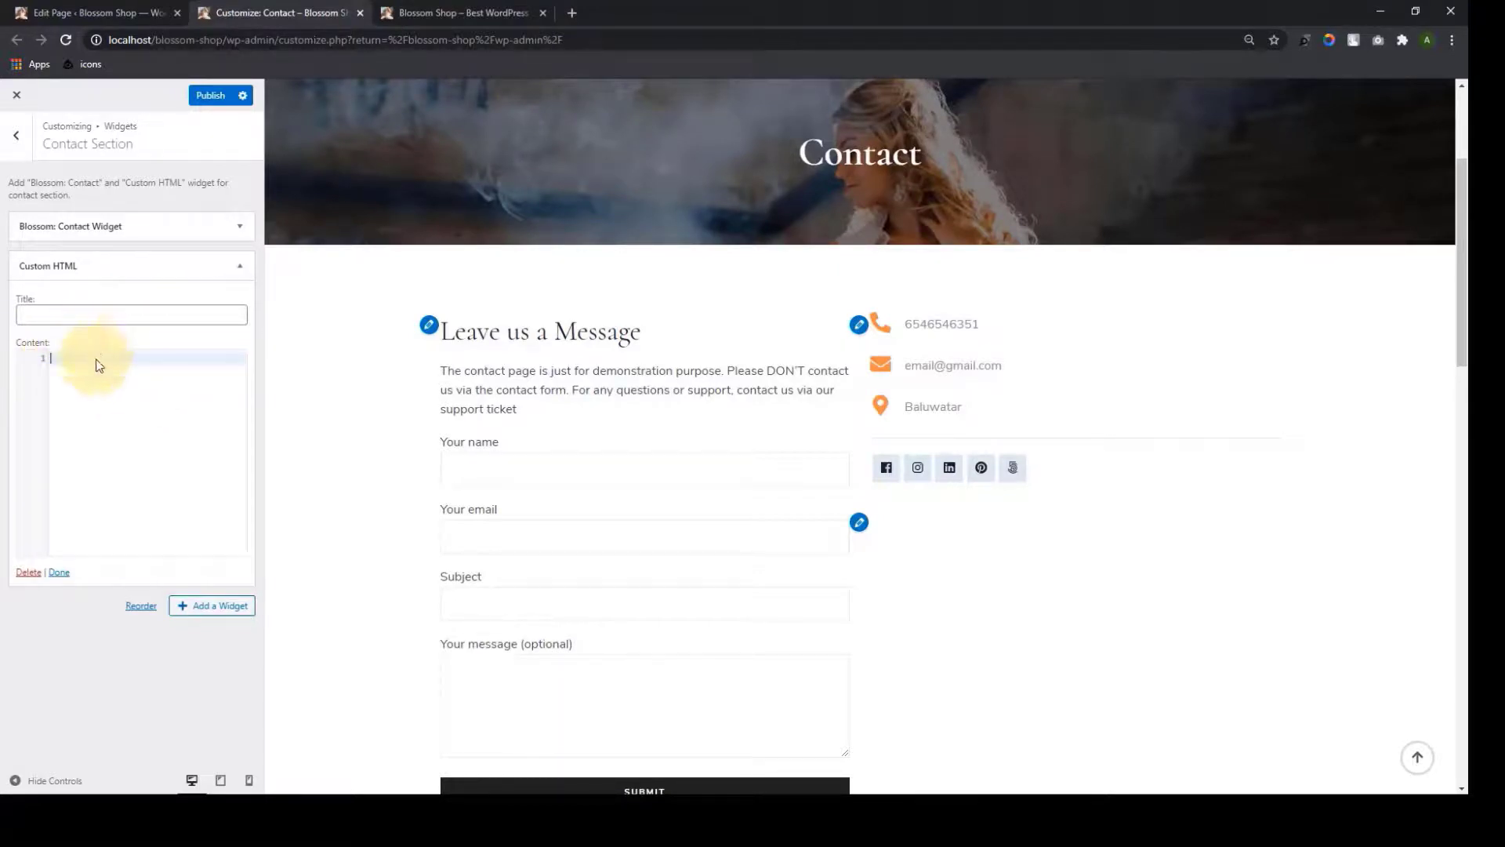
click(571, 13)
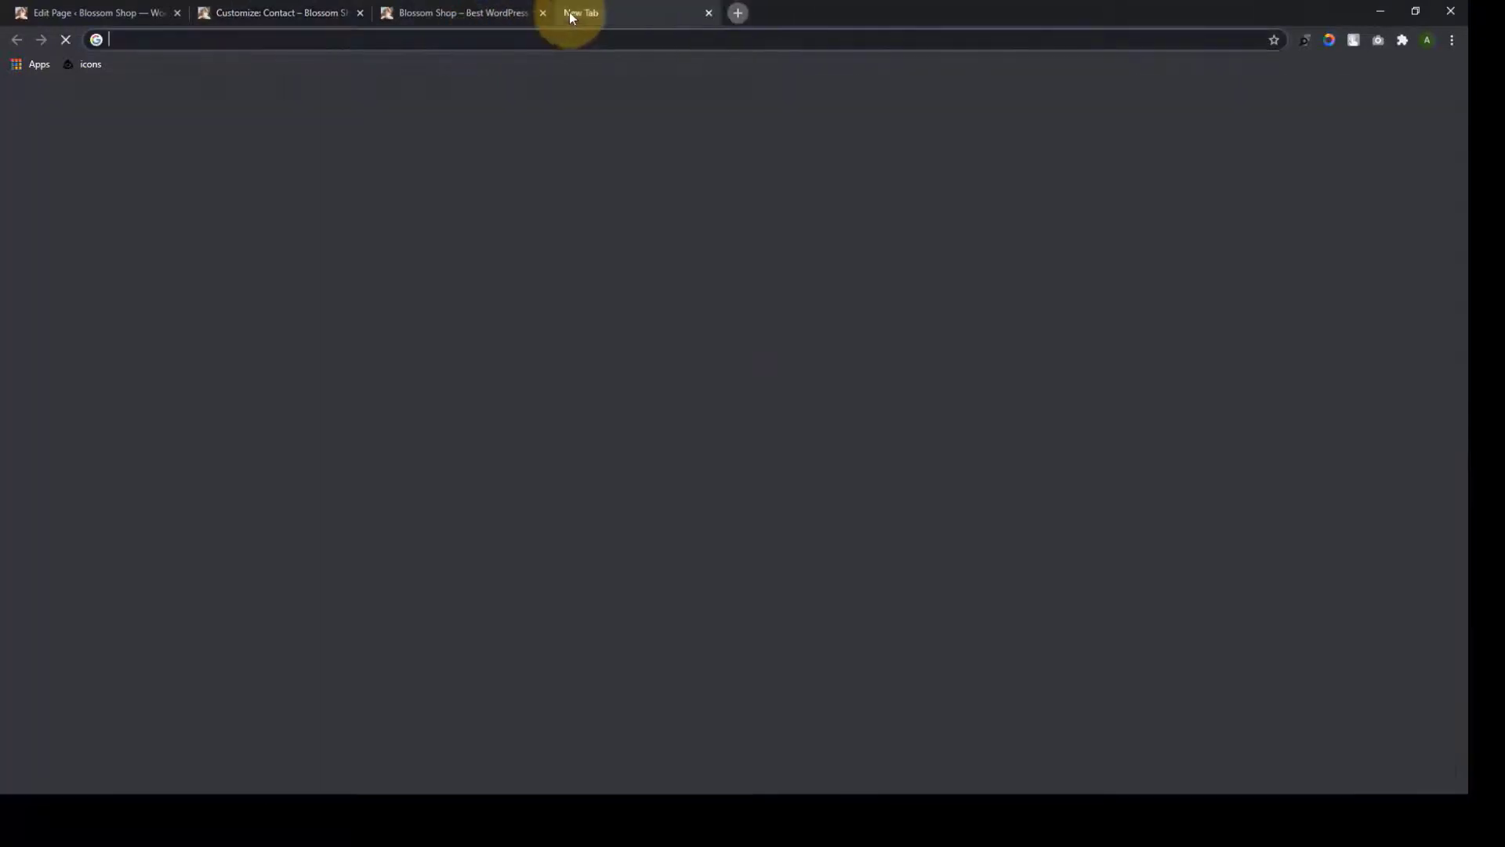
Search for the Baluwatar map on Google Maps
click(616, 323)
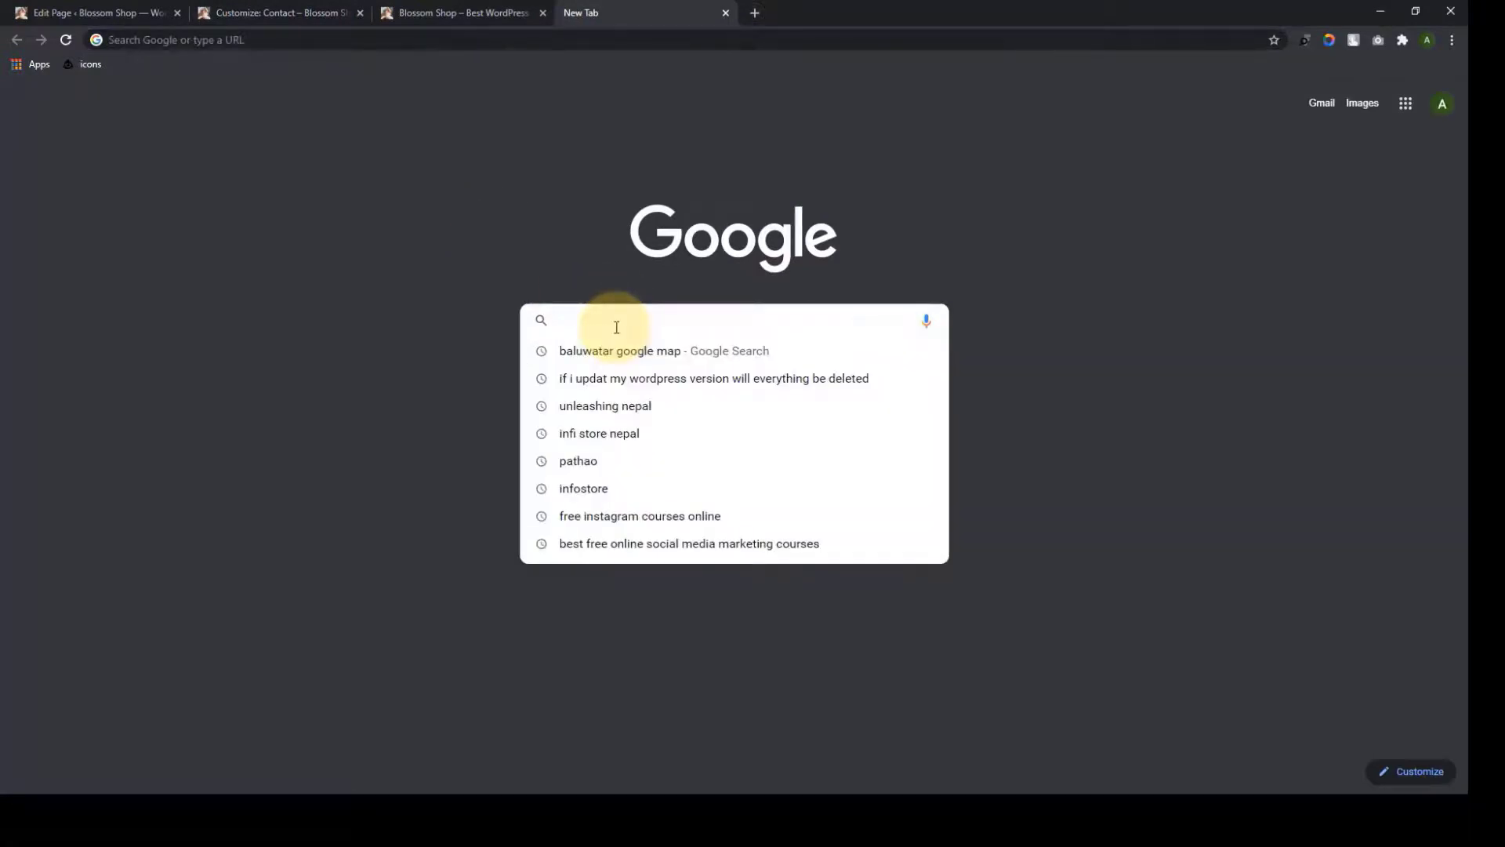
text(baluwar)
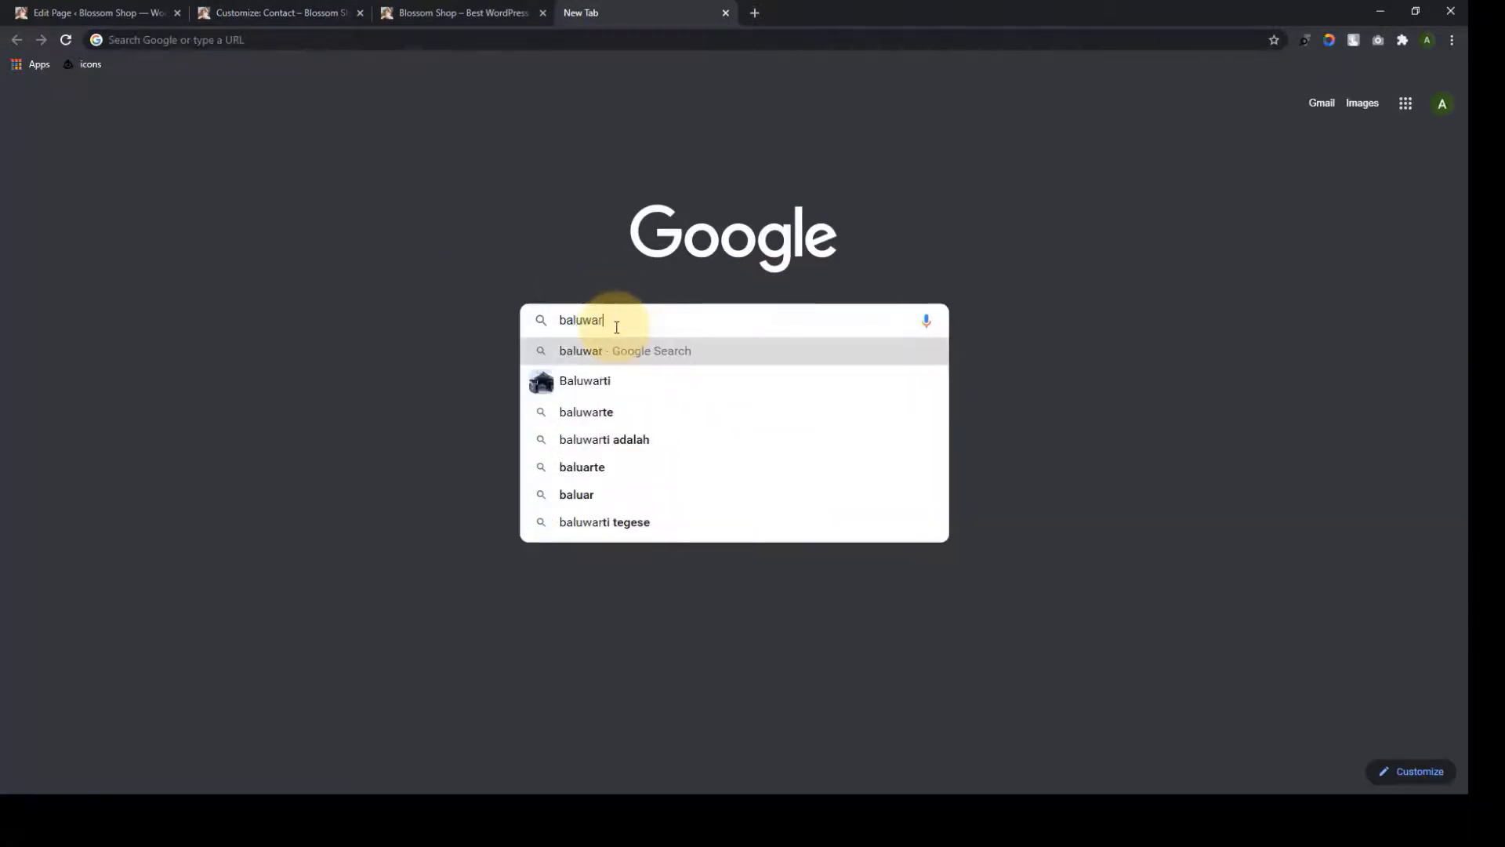
key(BackSpace)
text(tar)
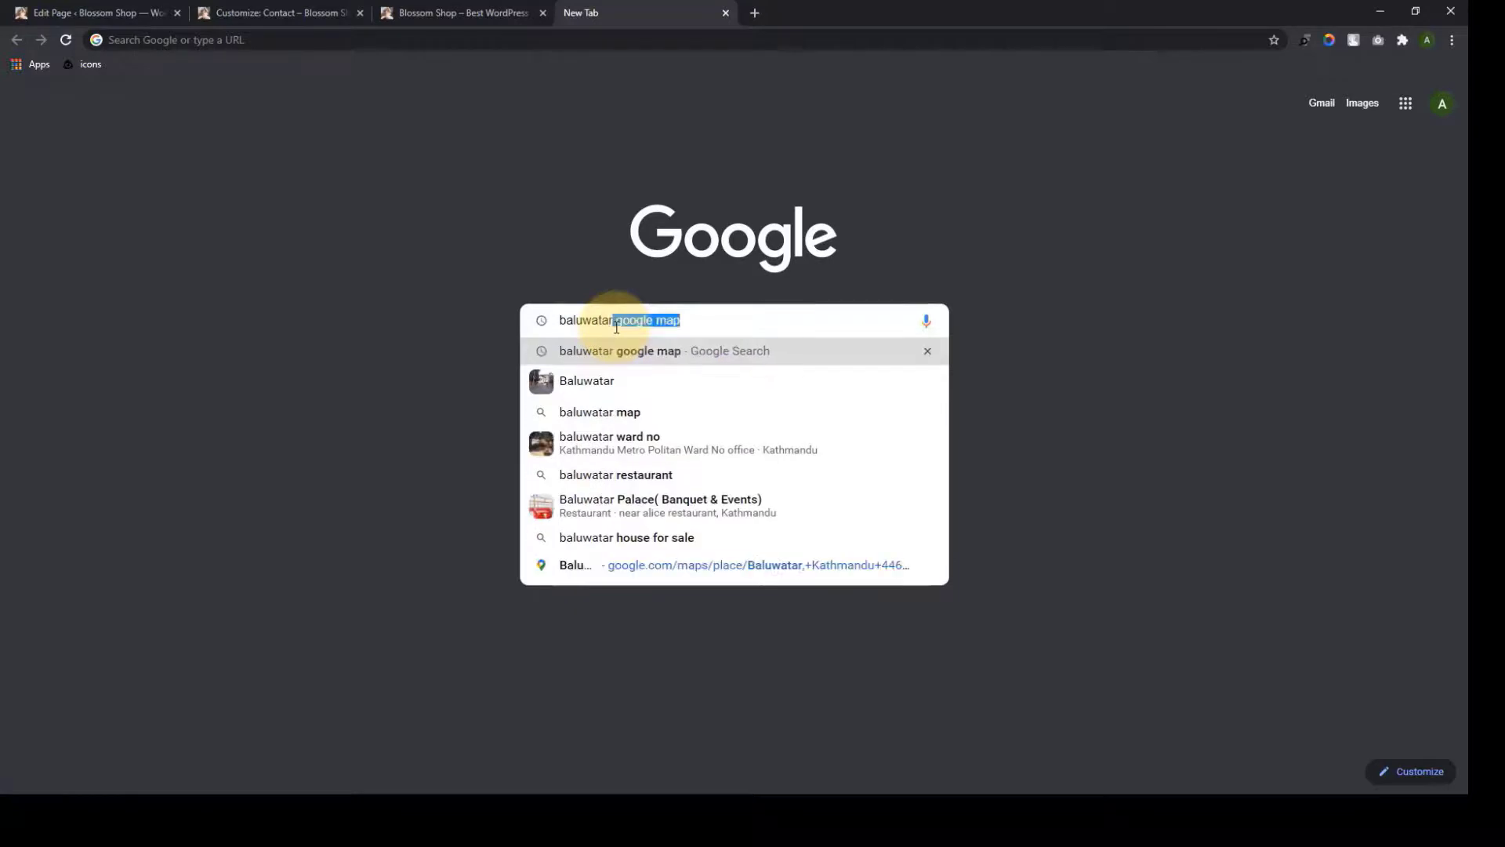
key(Return)
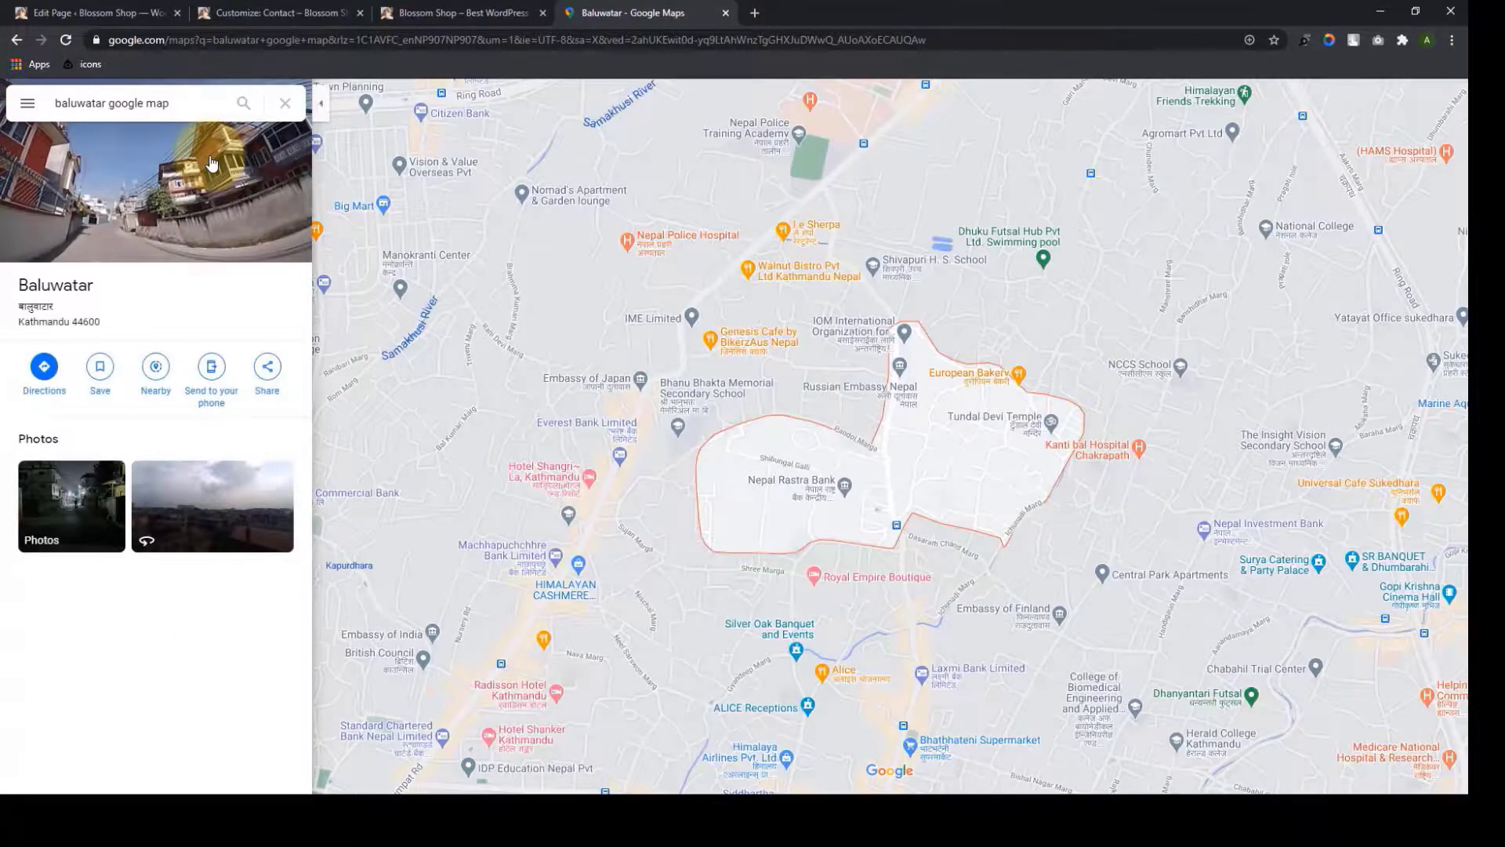
Copy the Baluwatar embed HTML and paste it into the Custom HTML widget
click(268, 369)
click(731, 343)
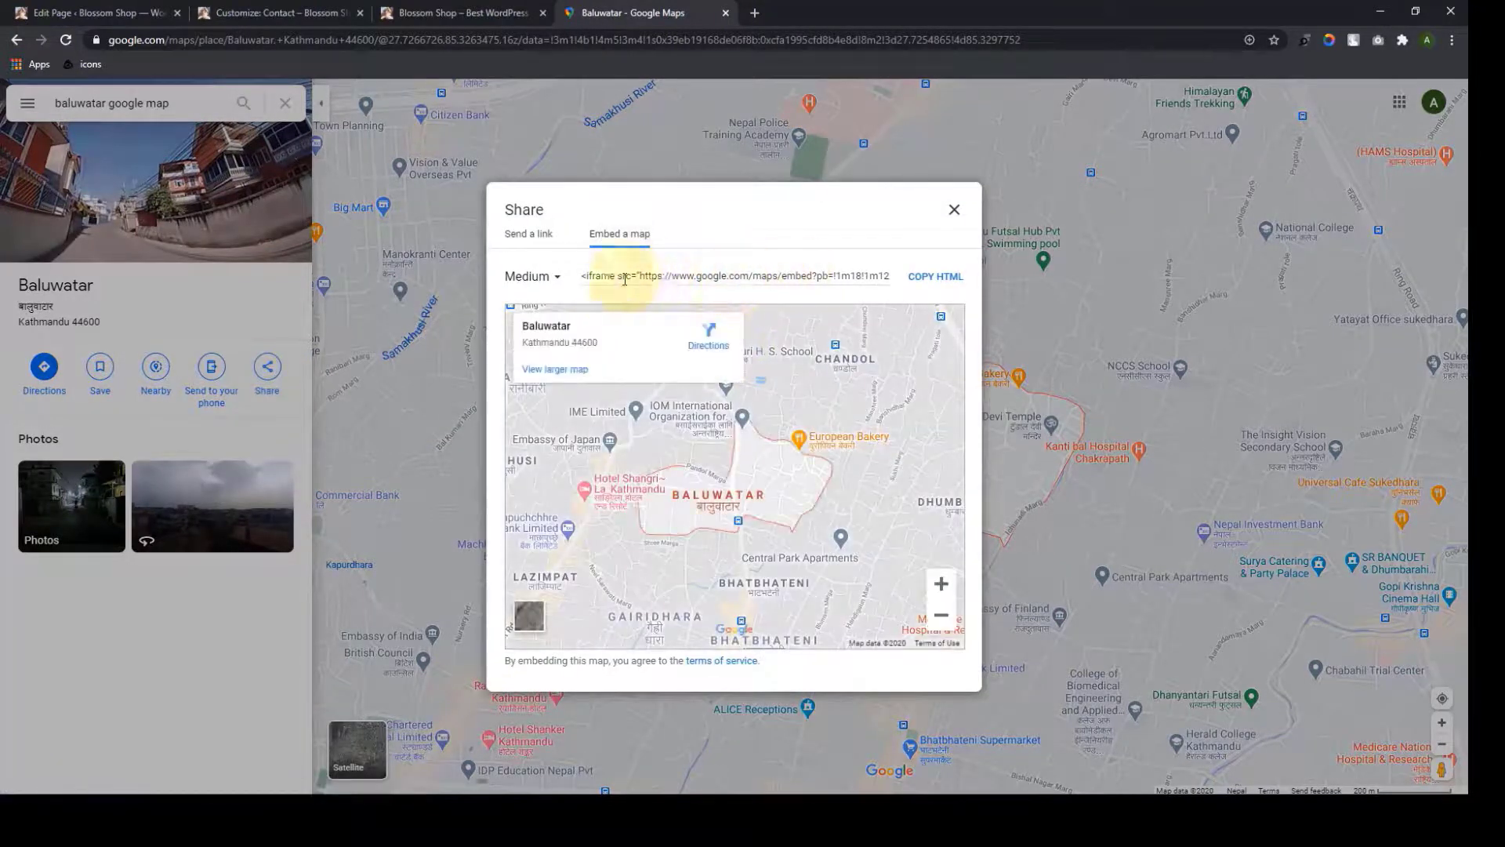
click(942, 284)
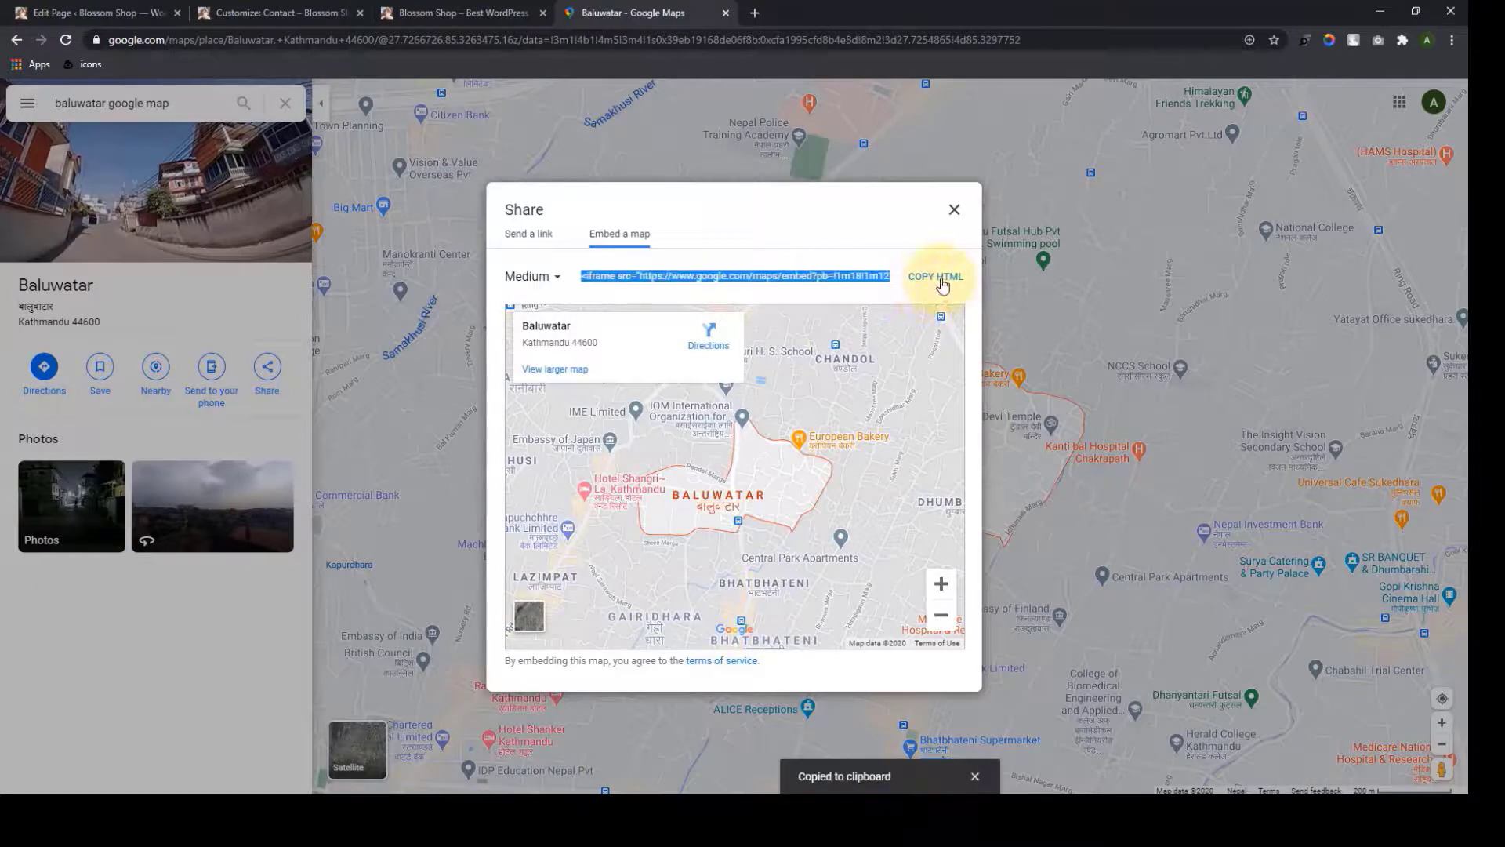
click(725, 13)
right_click(95, 362)
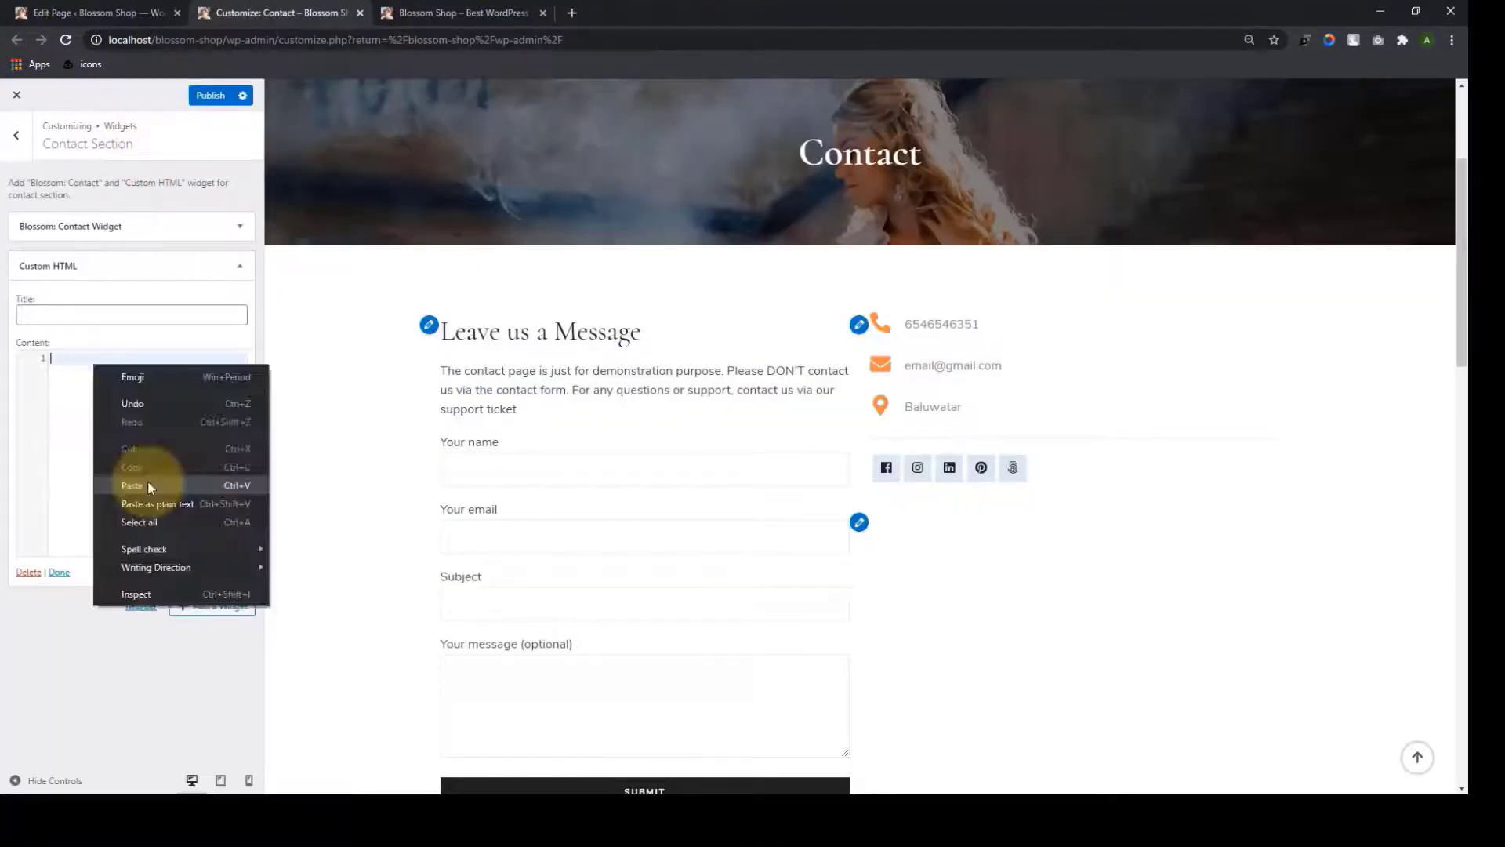
click(148, 486)
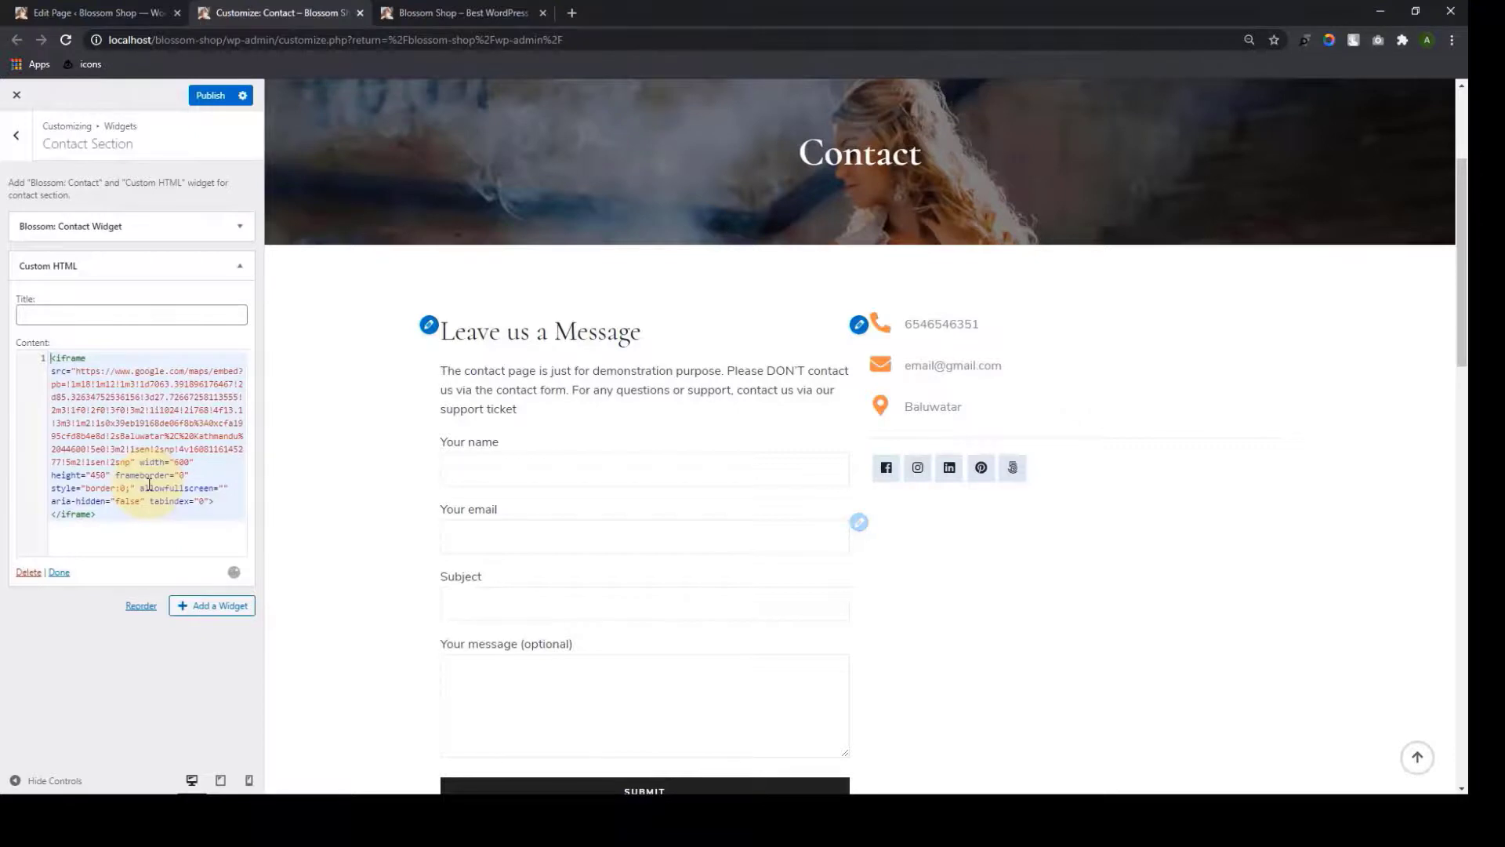
Finish the Baluwatar map Custom HTML widget and publish the Contact page changes
scroll(1139, 466, down, 2)
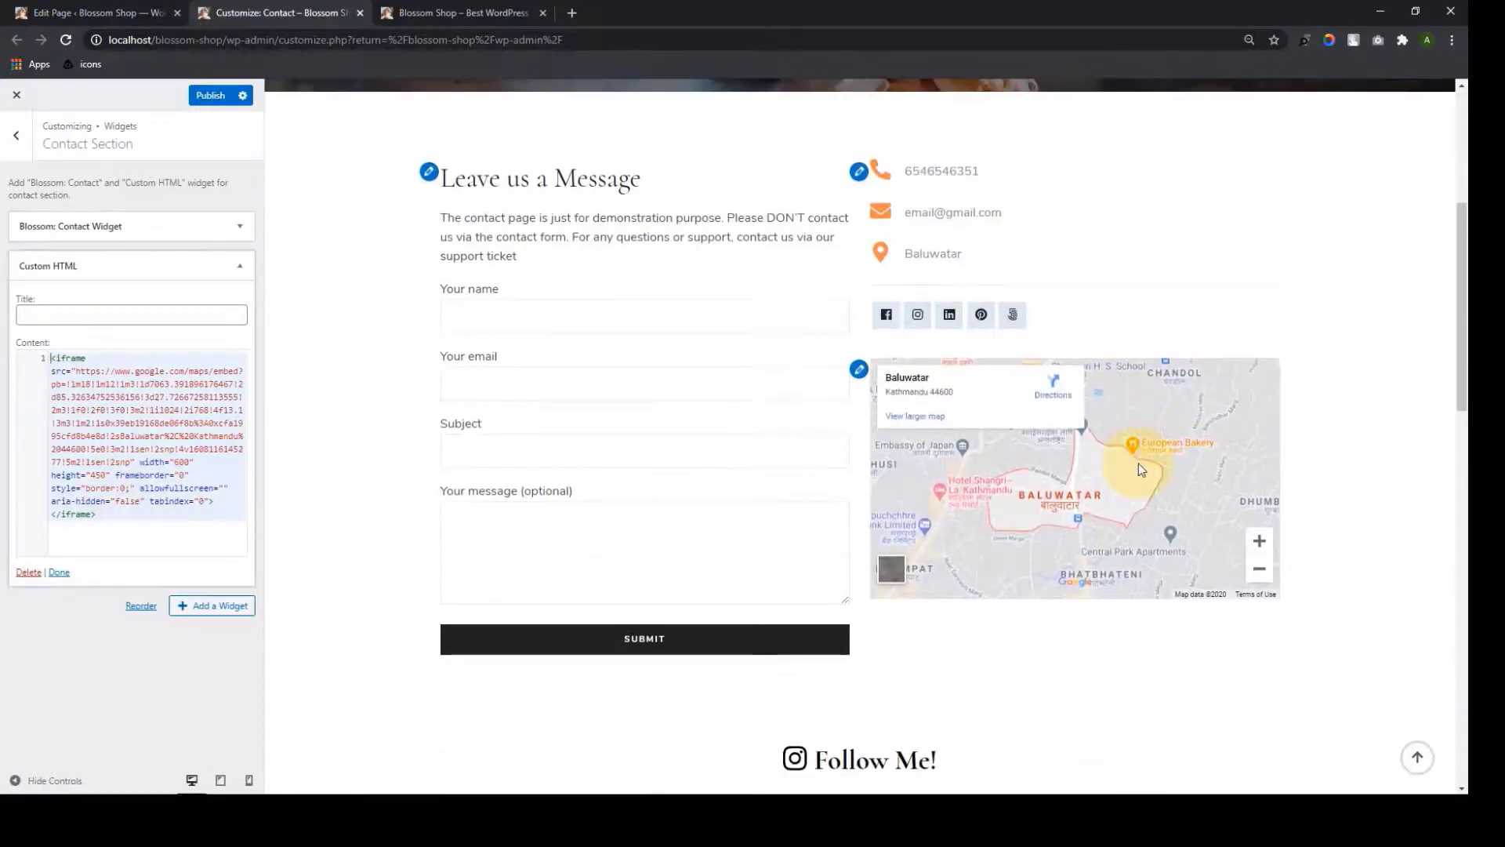
scroll(1139, 463, down, 3)
scroll(1141, 345, up, 1)
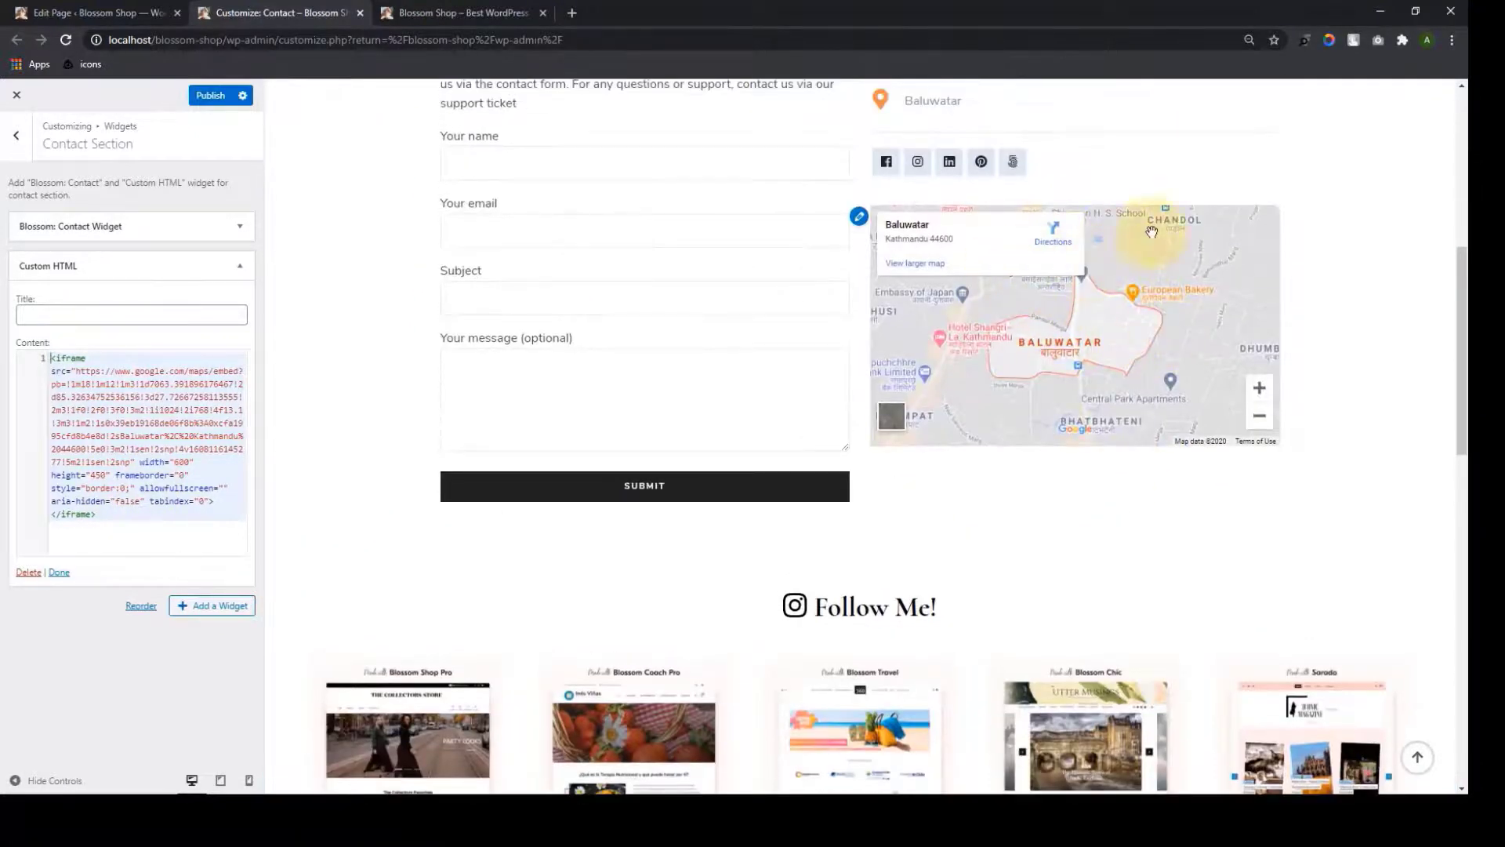
scroll(1089, 352, up, 5)
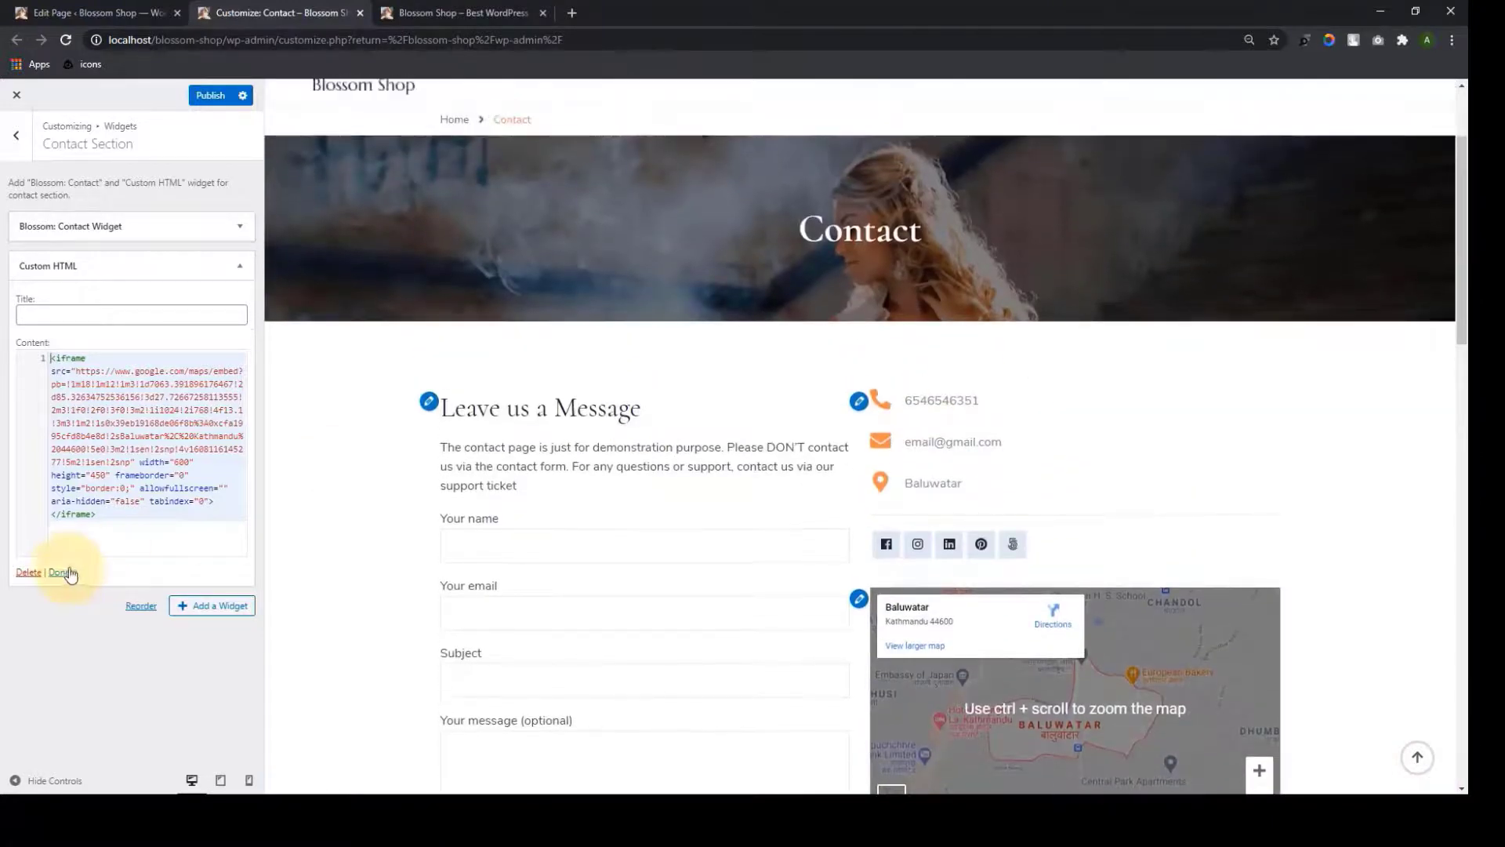
click(59, 571)
click(210, 95)
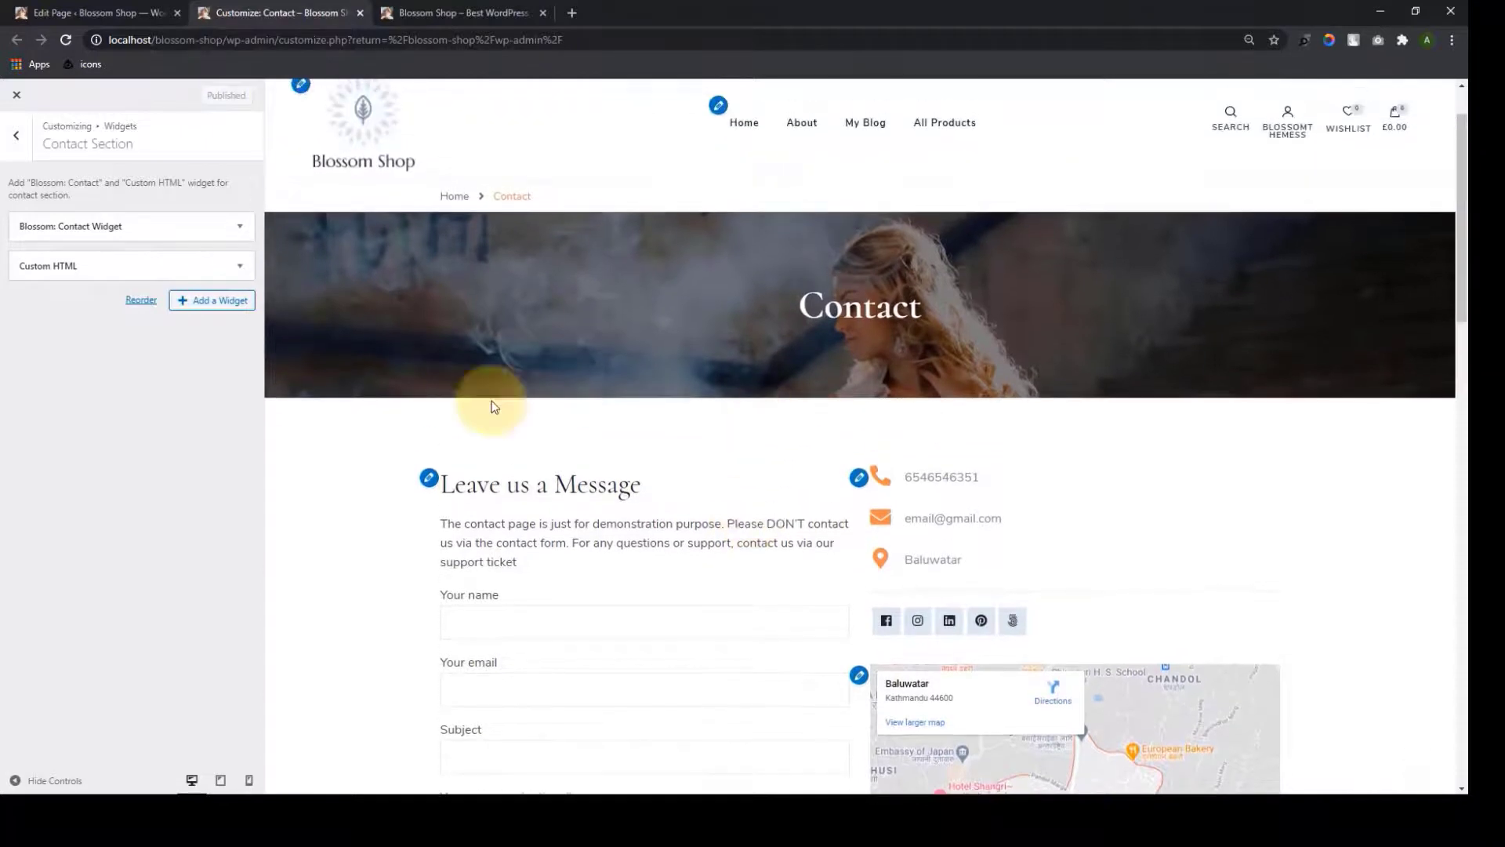
scroll(884, 443, down, 3)
scroll(924, 458, down, 2)
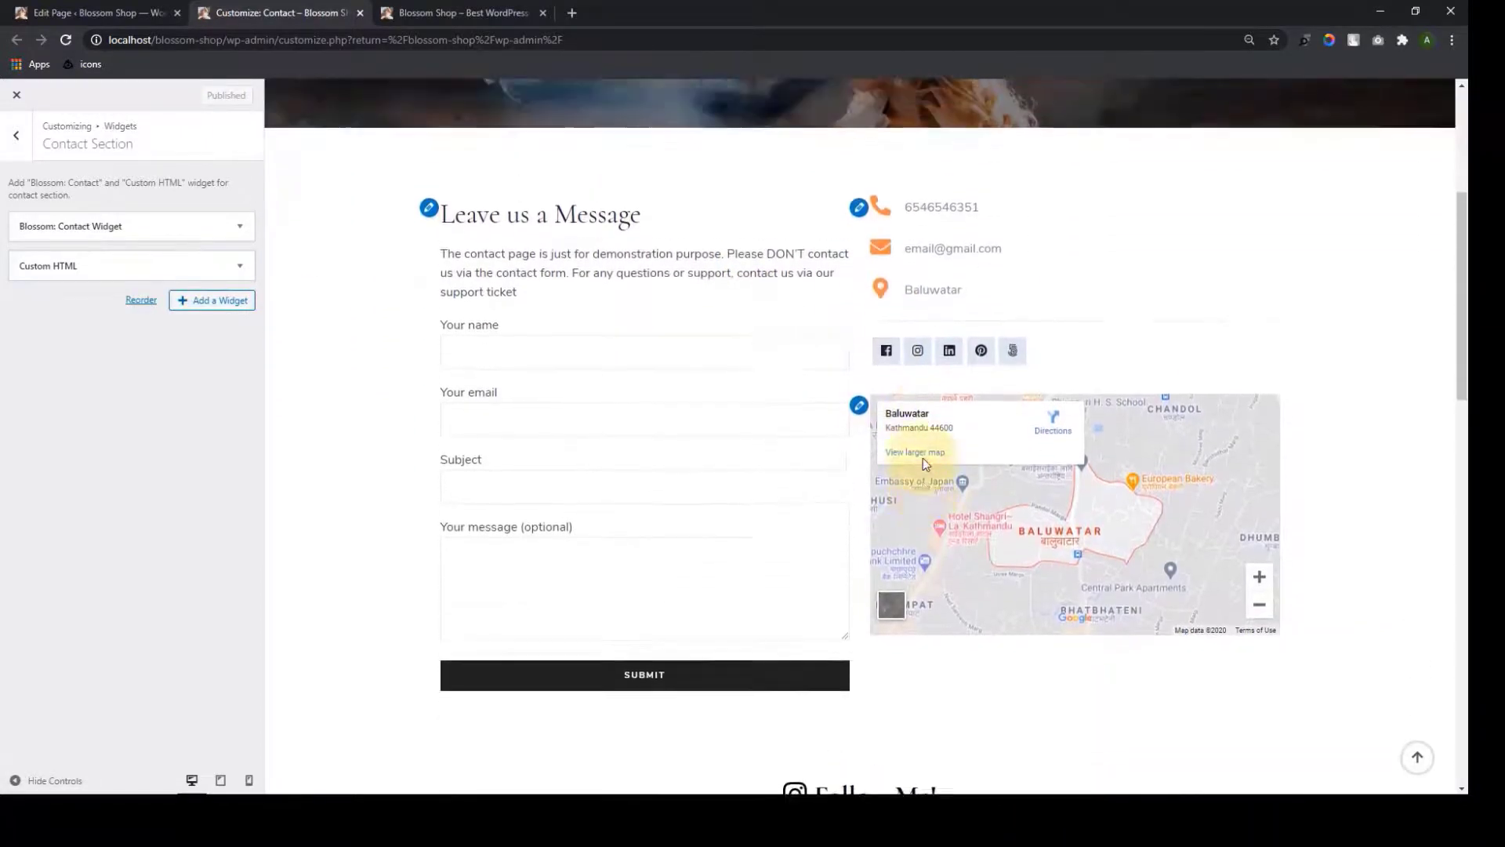
scroll(923, 458, up, 6)
click(30, 145)
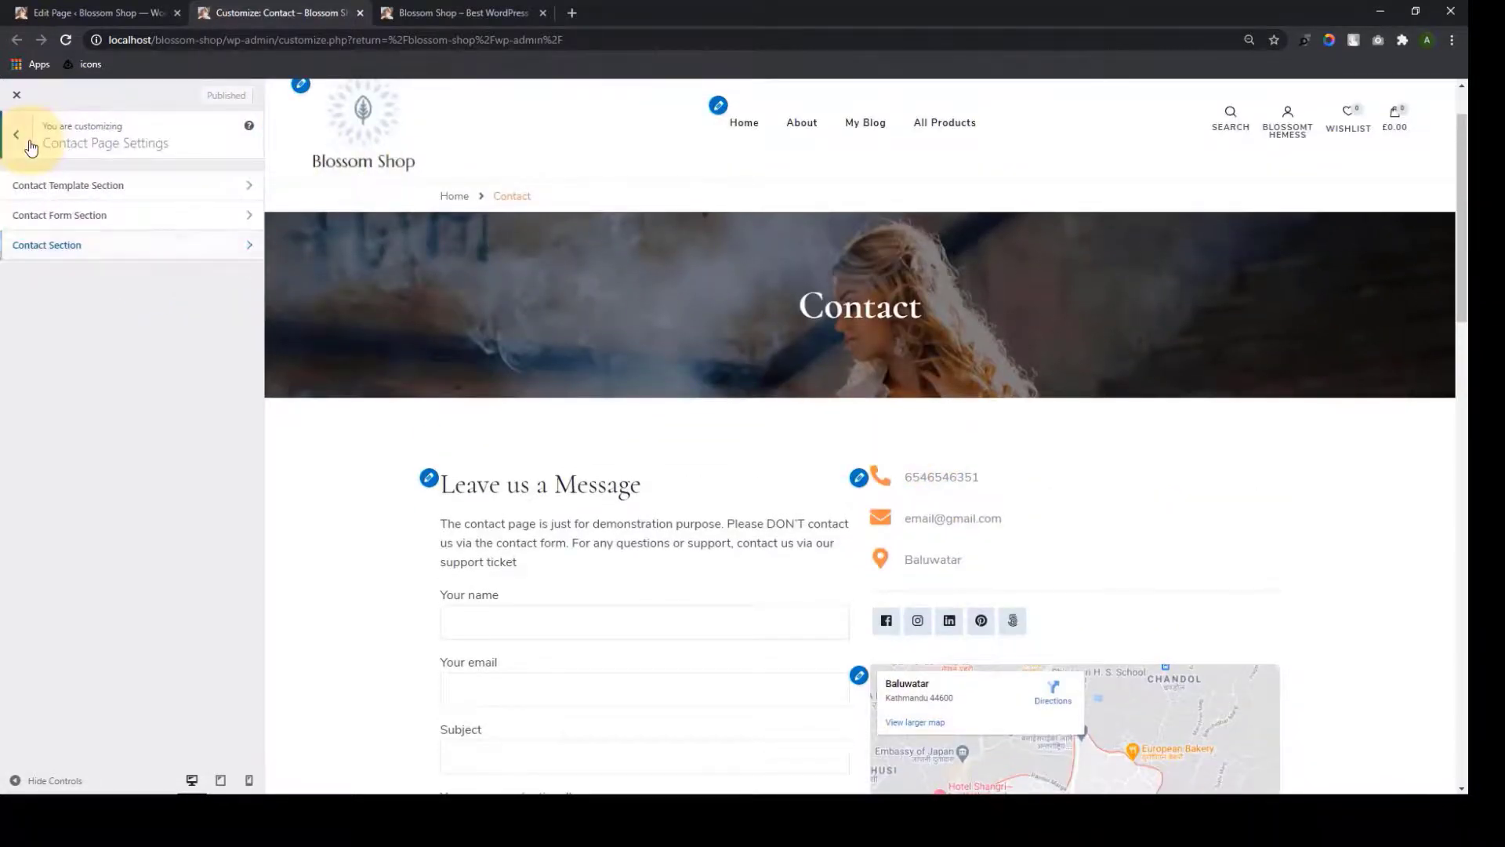
Review the Top Bar settings under General Settings
click(28, 147)
click(132, 515)
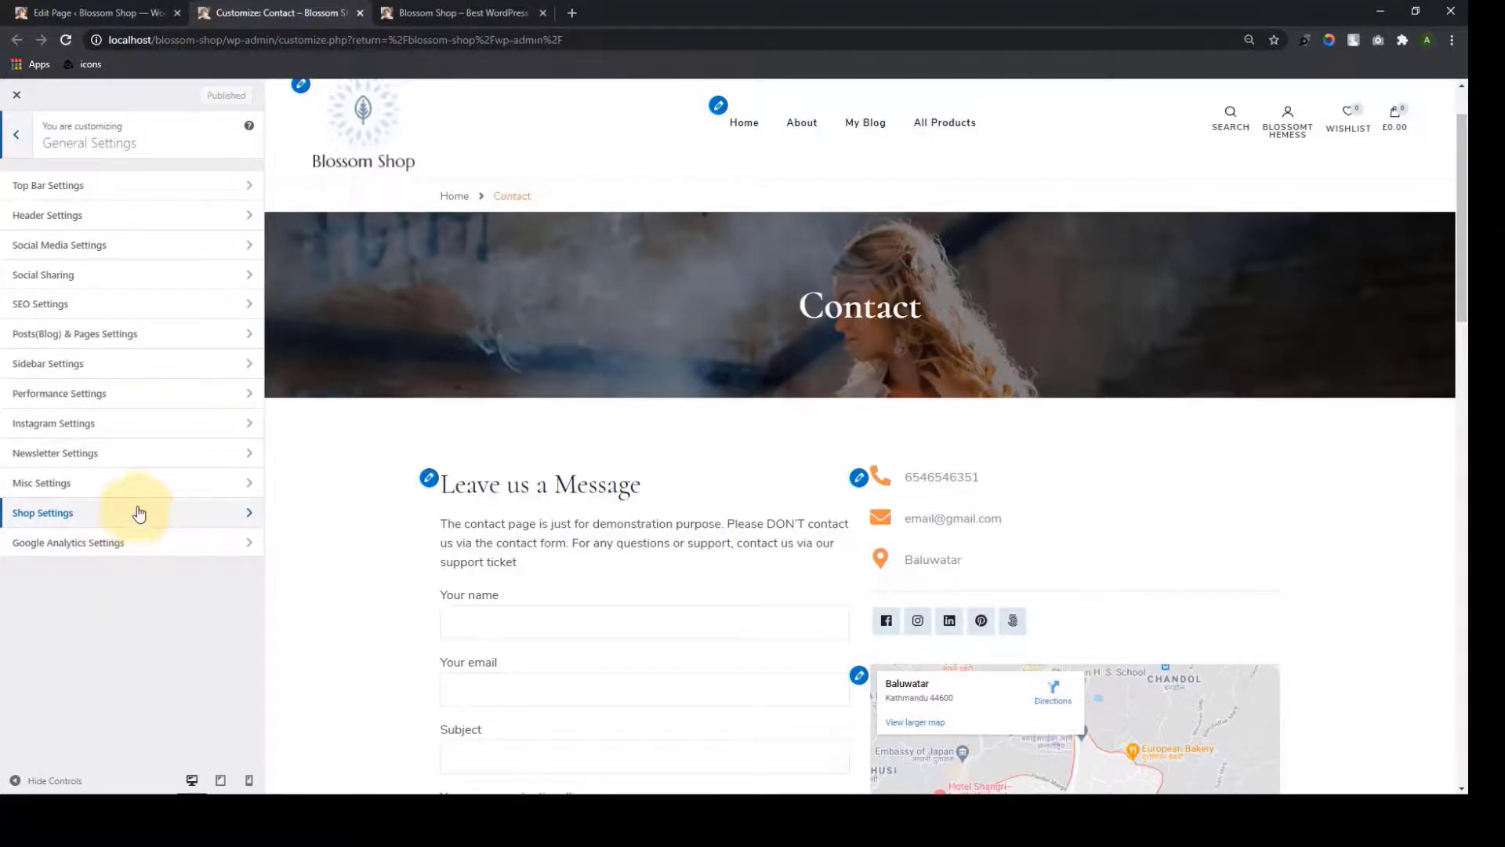
click(148, 185)
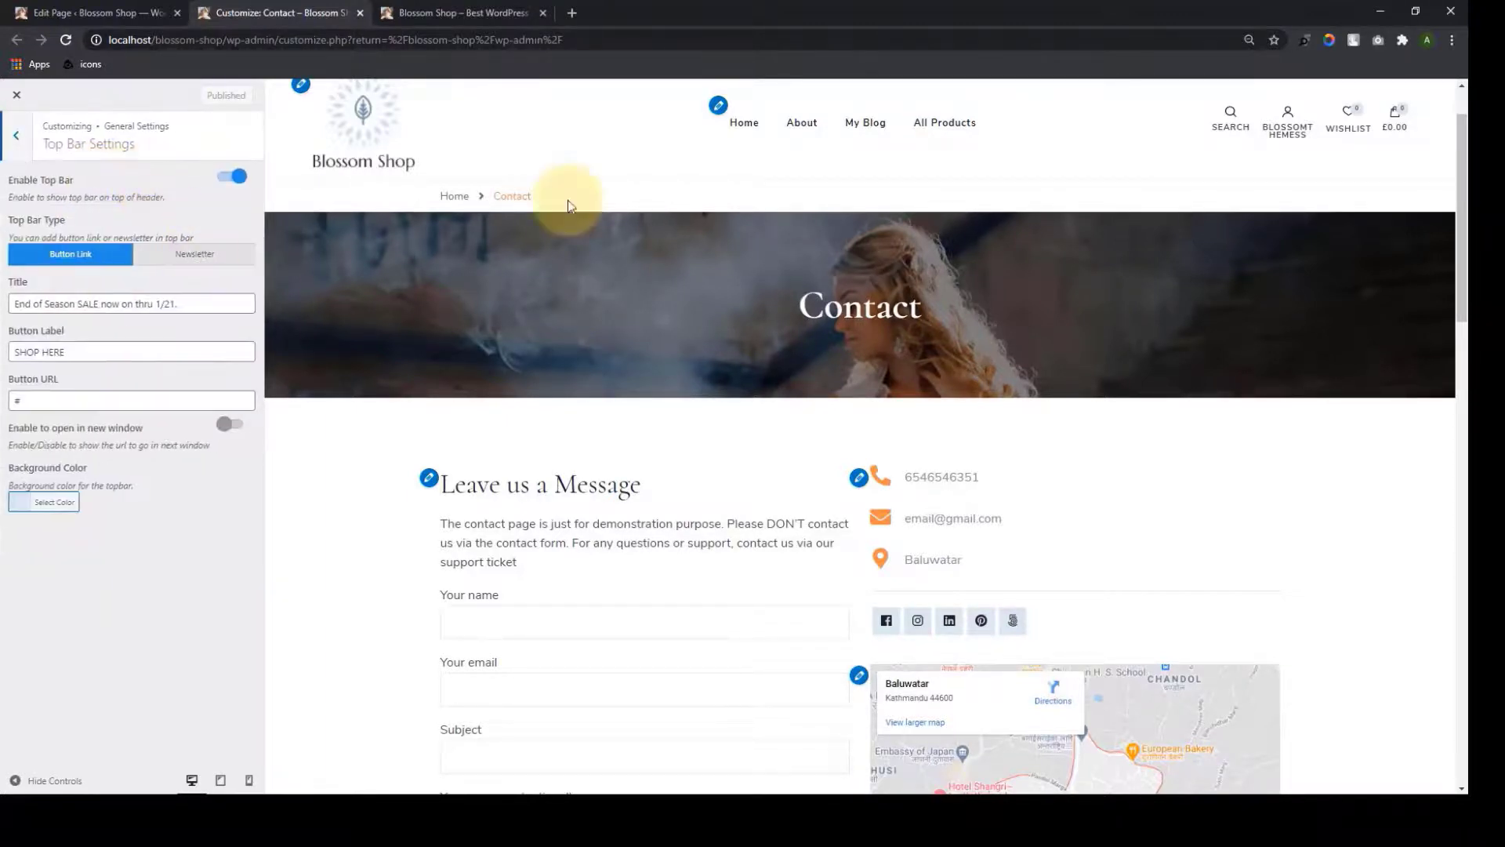
click(15, 137)
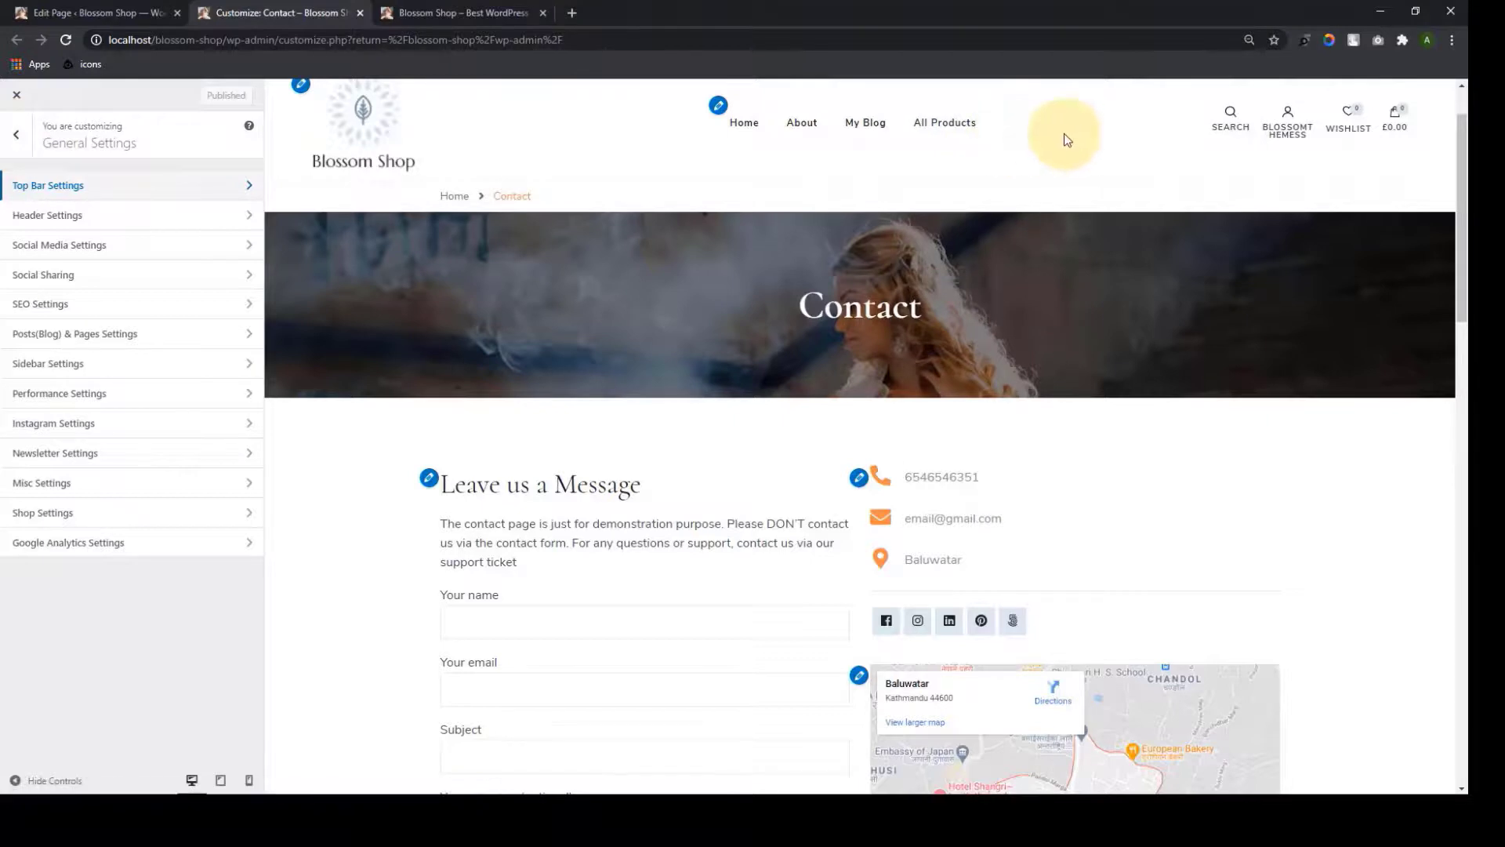
click(18, 136)
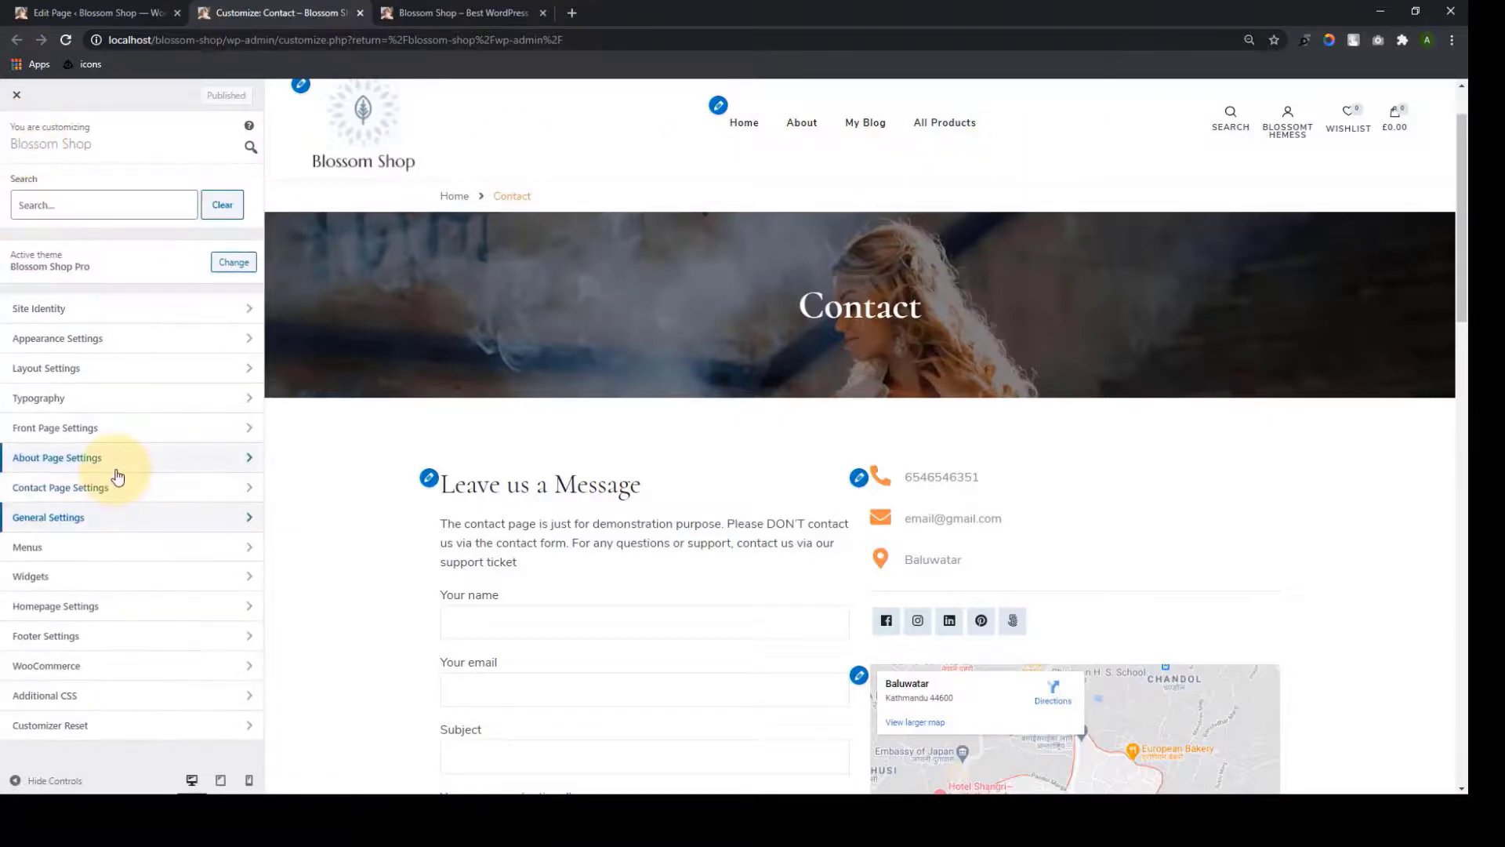
Add the Contact page to the Primary Menu and publish it
click(120, 557)
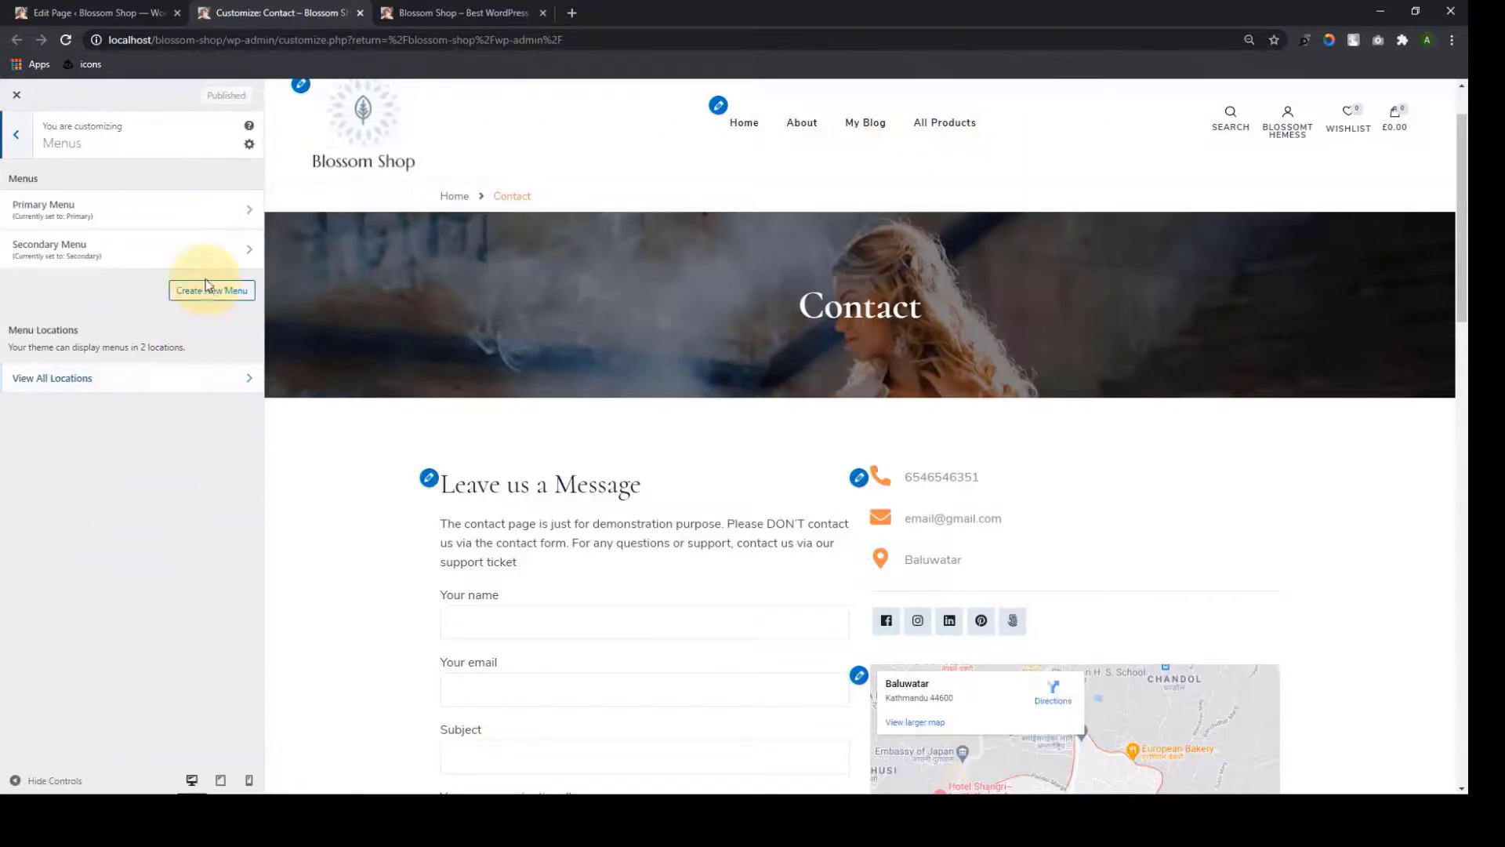
click(205, 227)
scroll(110, 560, down, 2)
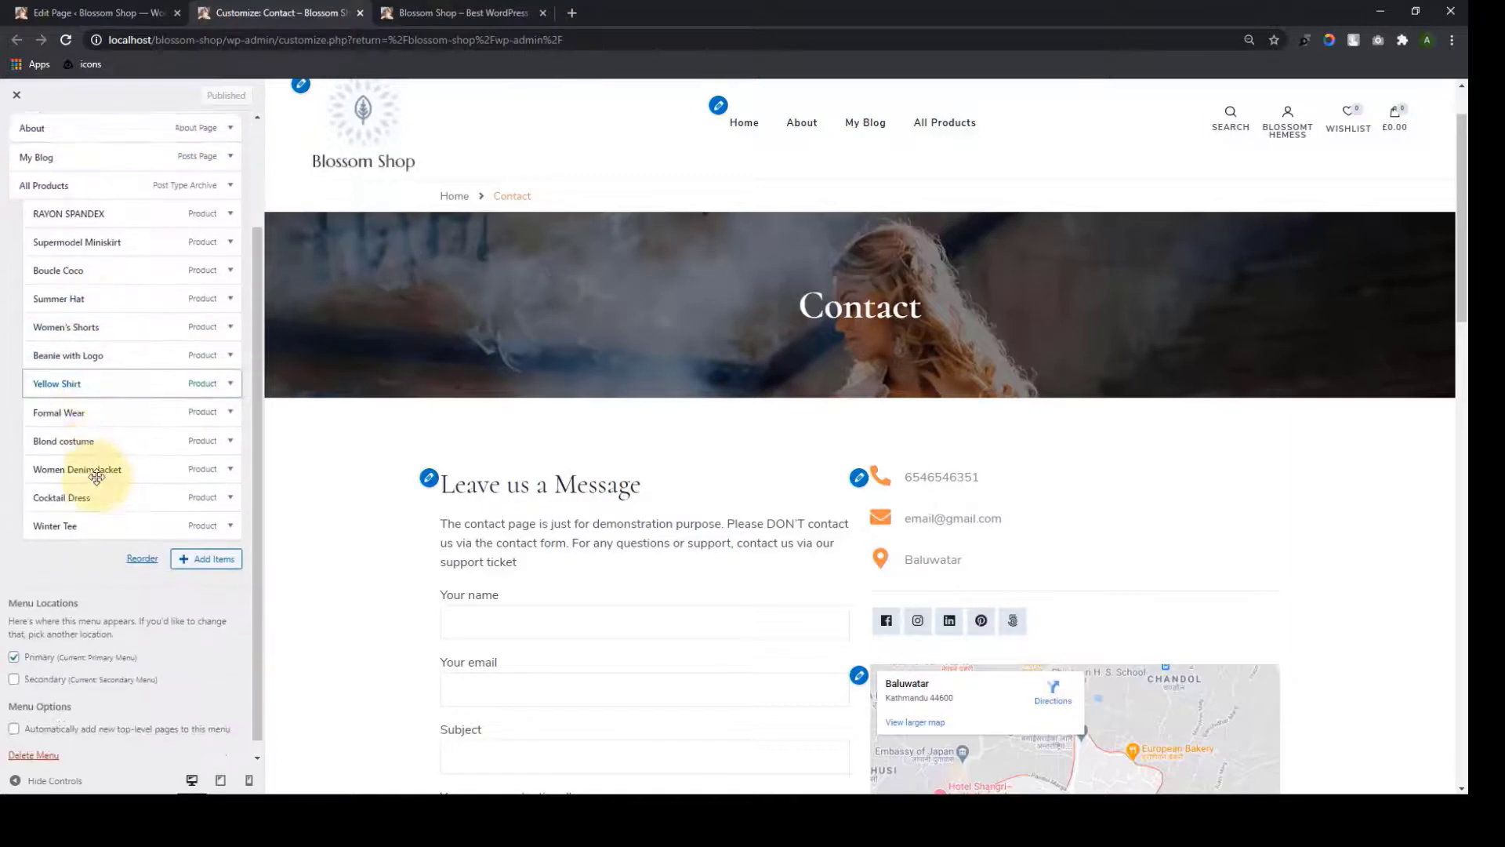
click(206, 544)
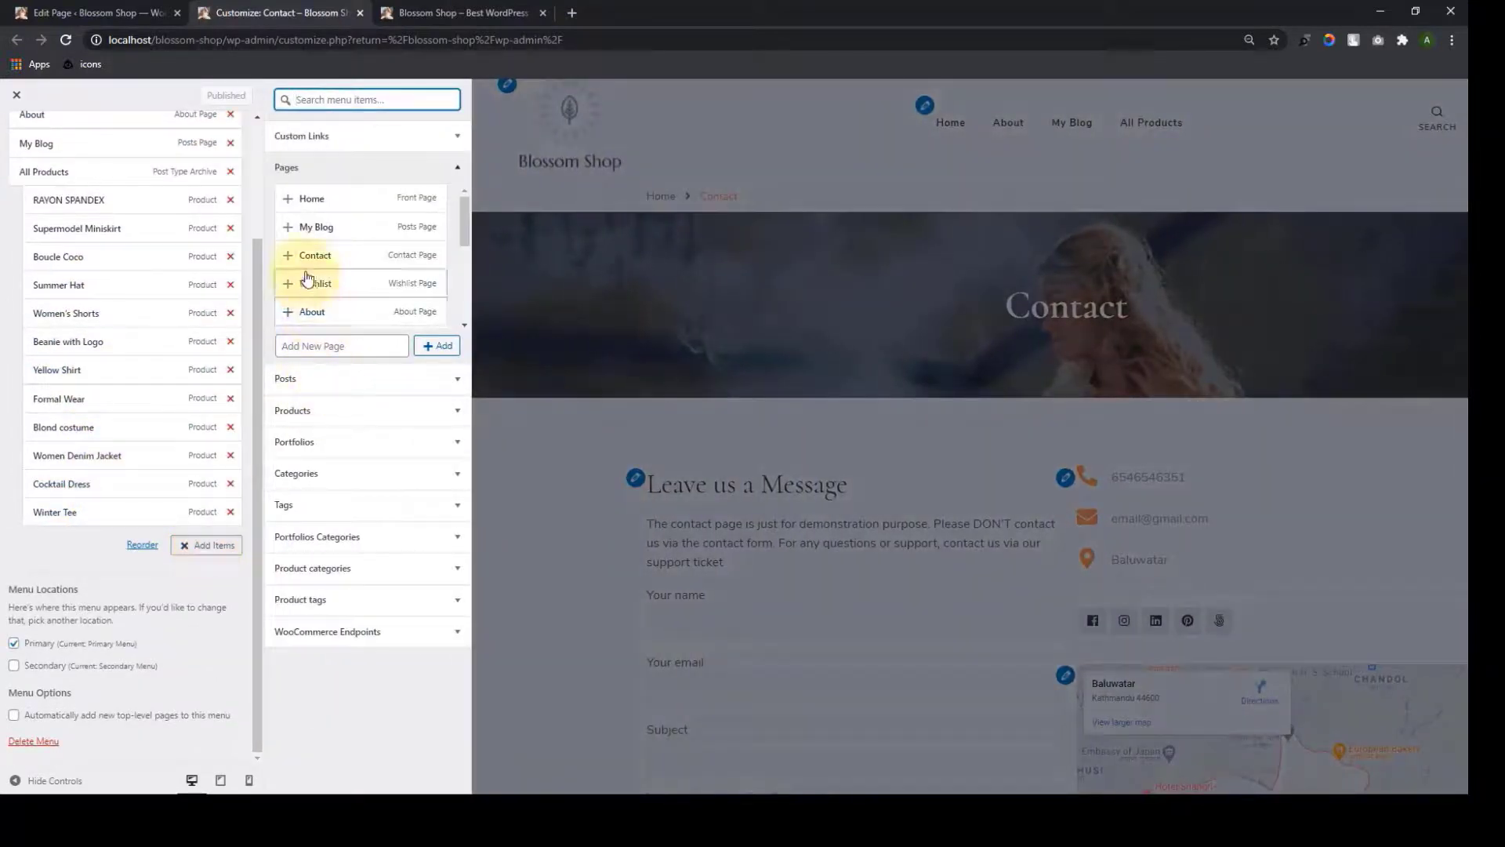
click(288, 254)
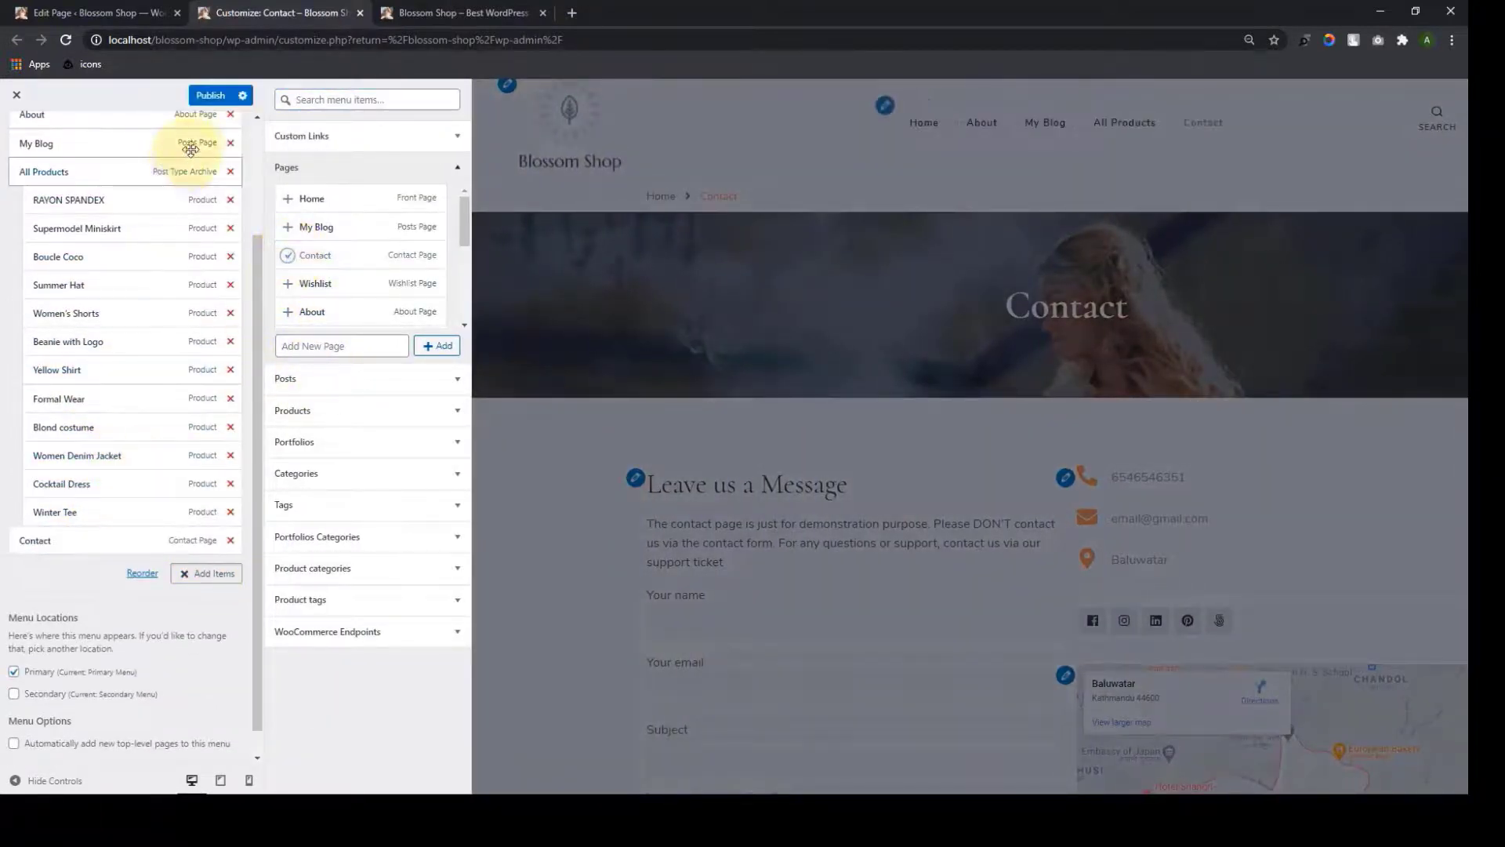
click(205, 97)
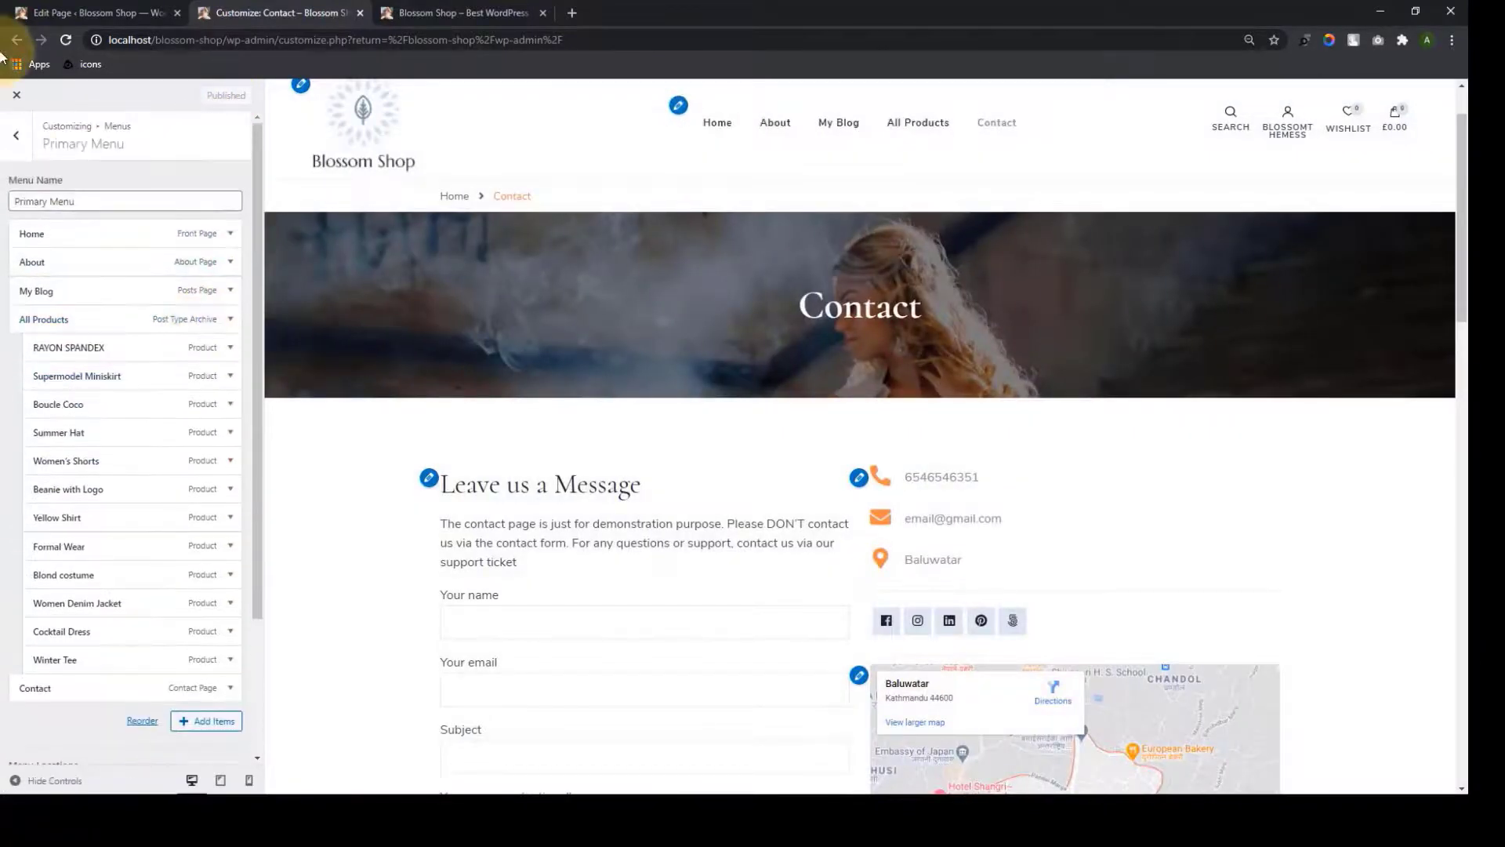
click(15, 135)
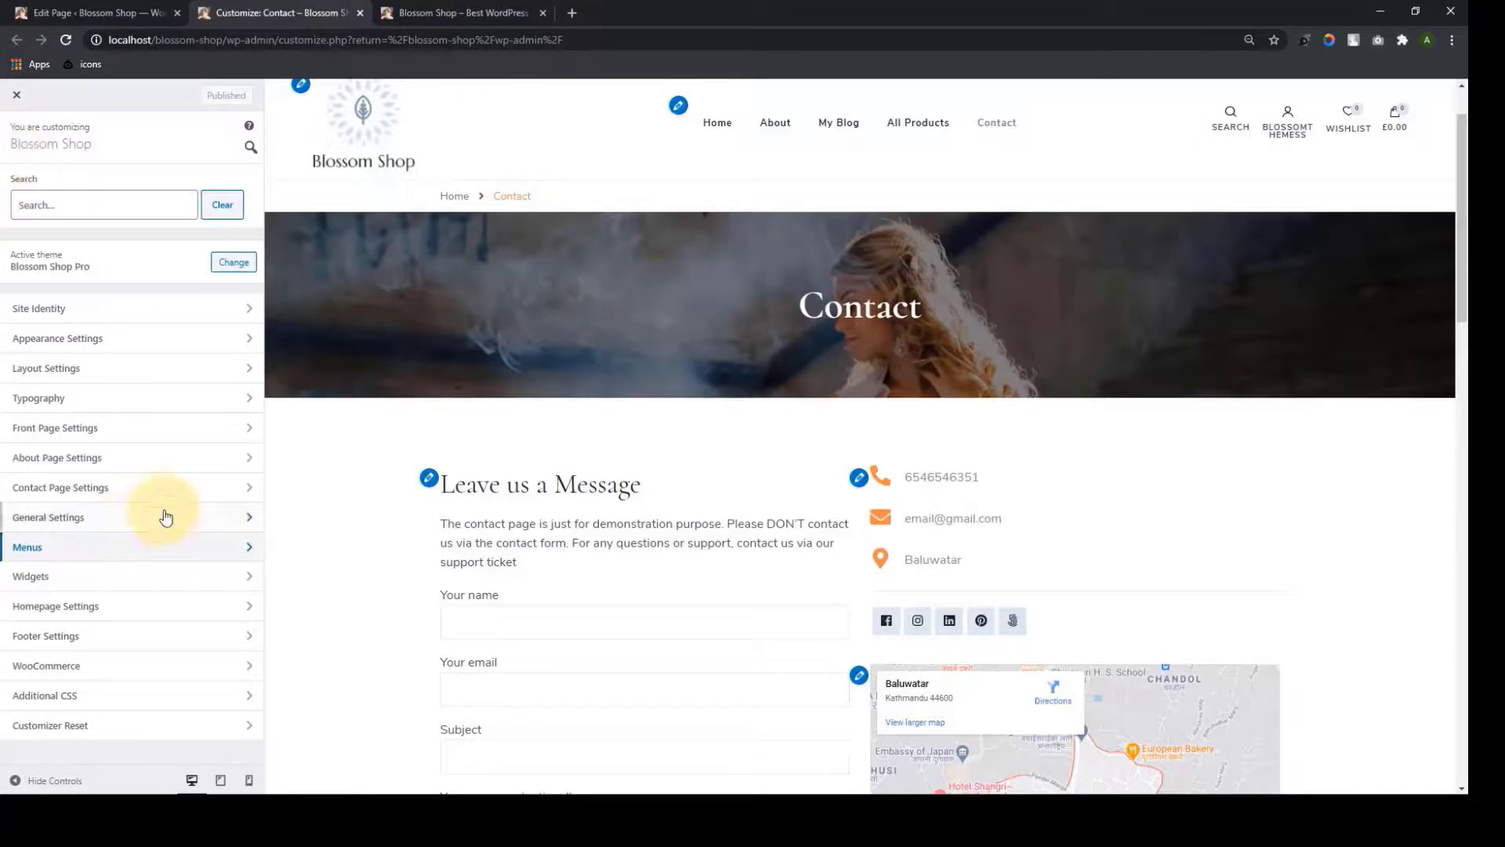
click(162, 514)
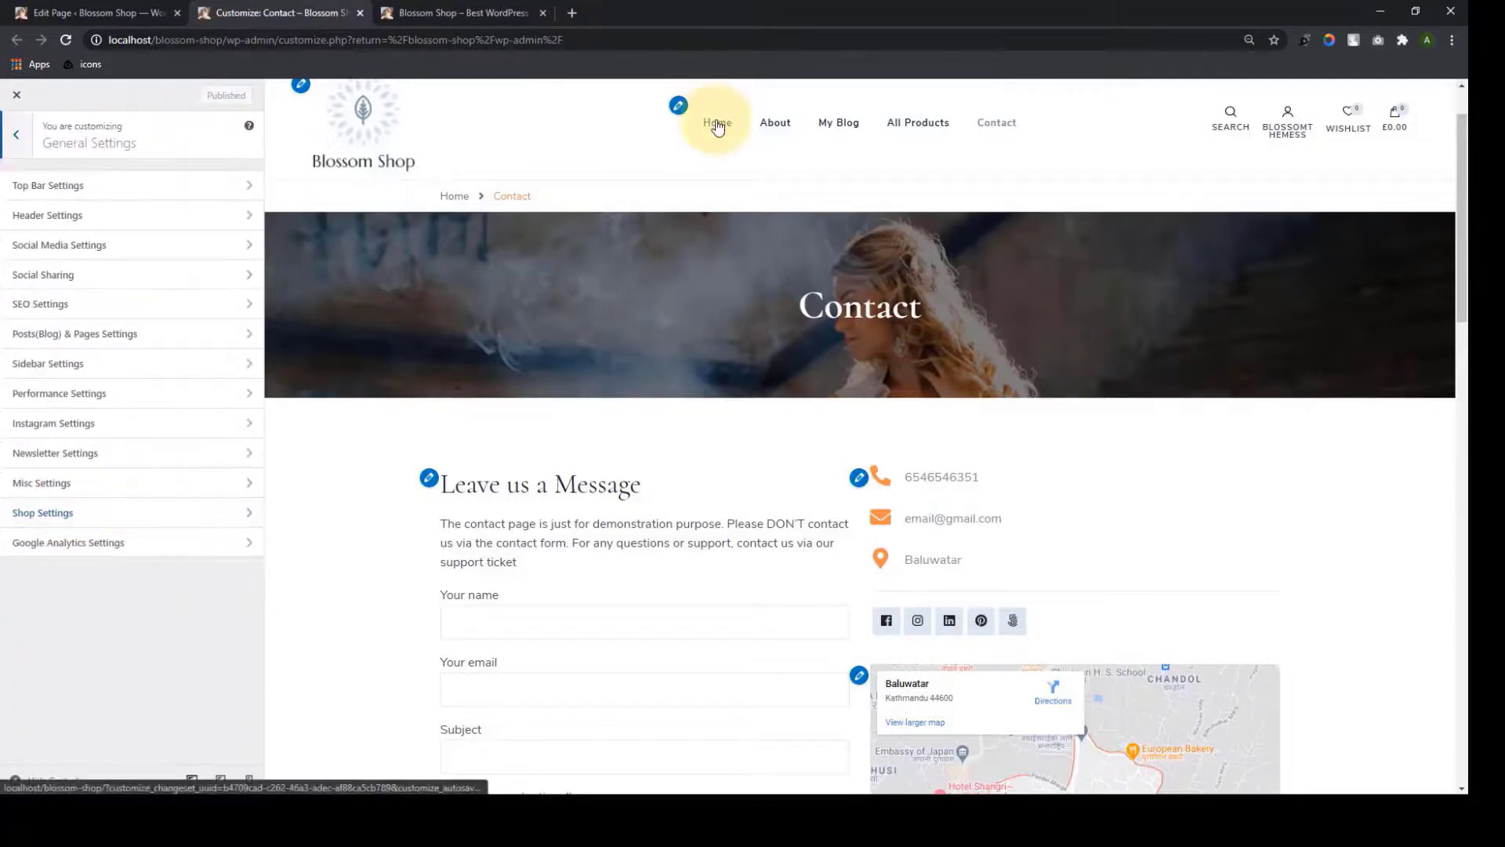
Try black, white, orange, yellow and blue top bar backgrounds, then reset to the default colour
click(717, 124)
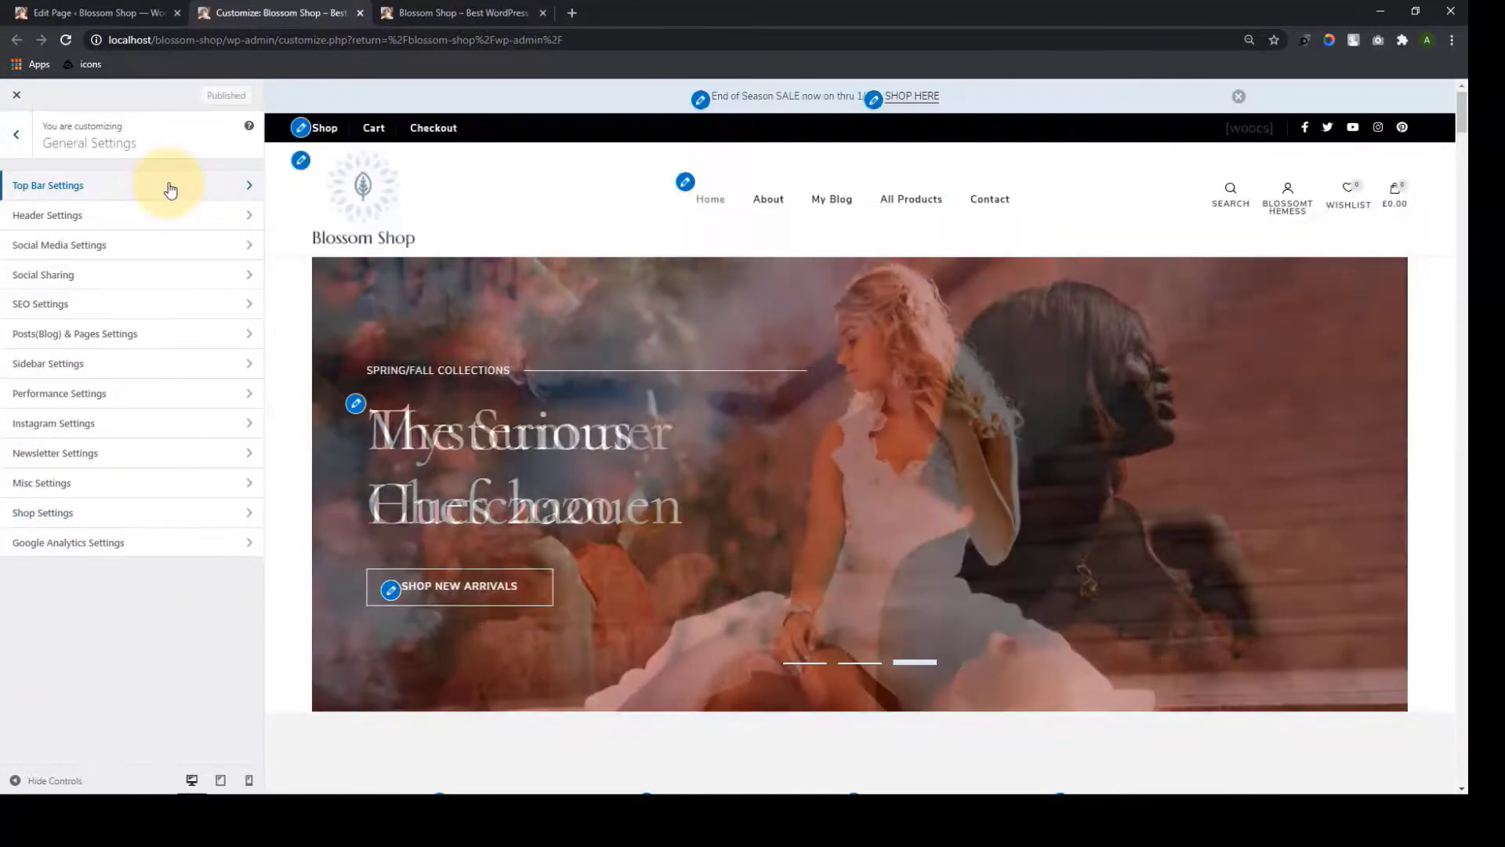
click(168, 185)
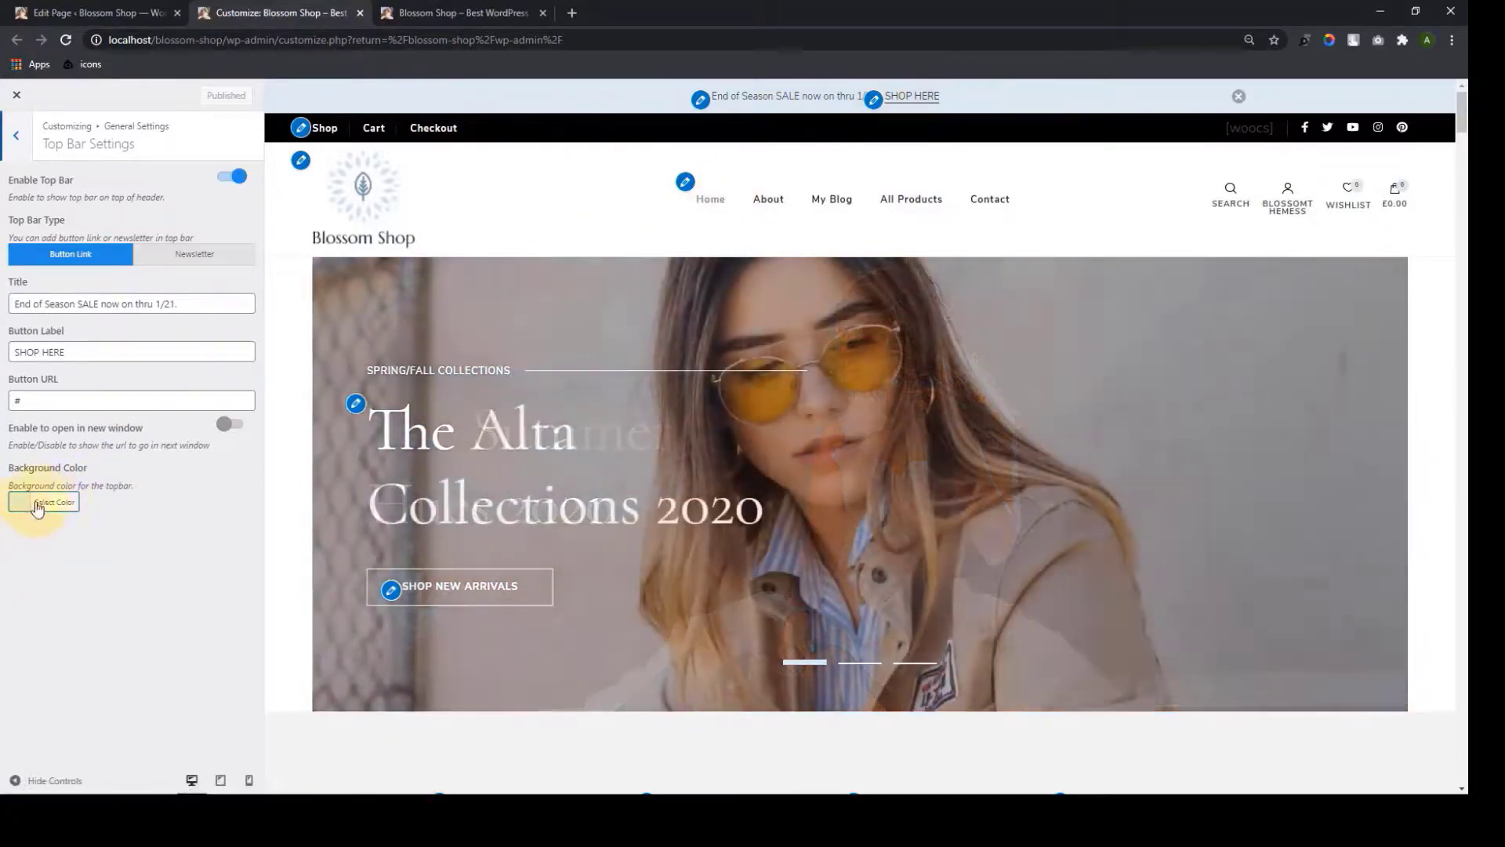
click(47, 504)
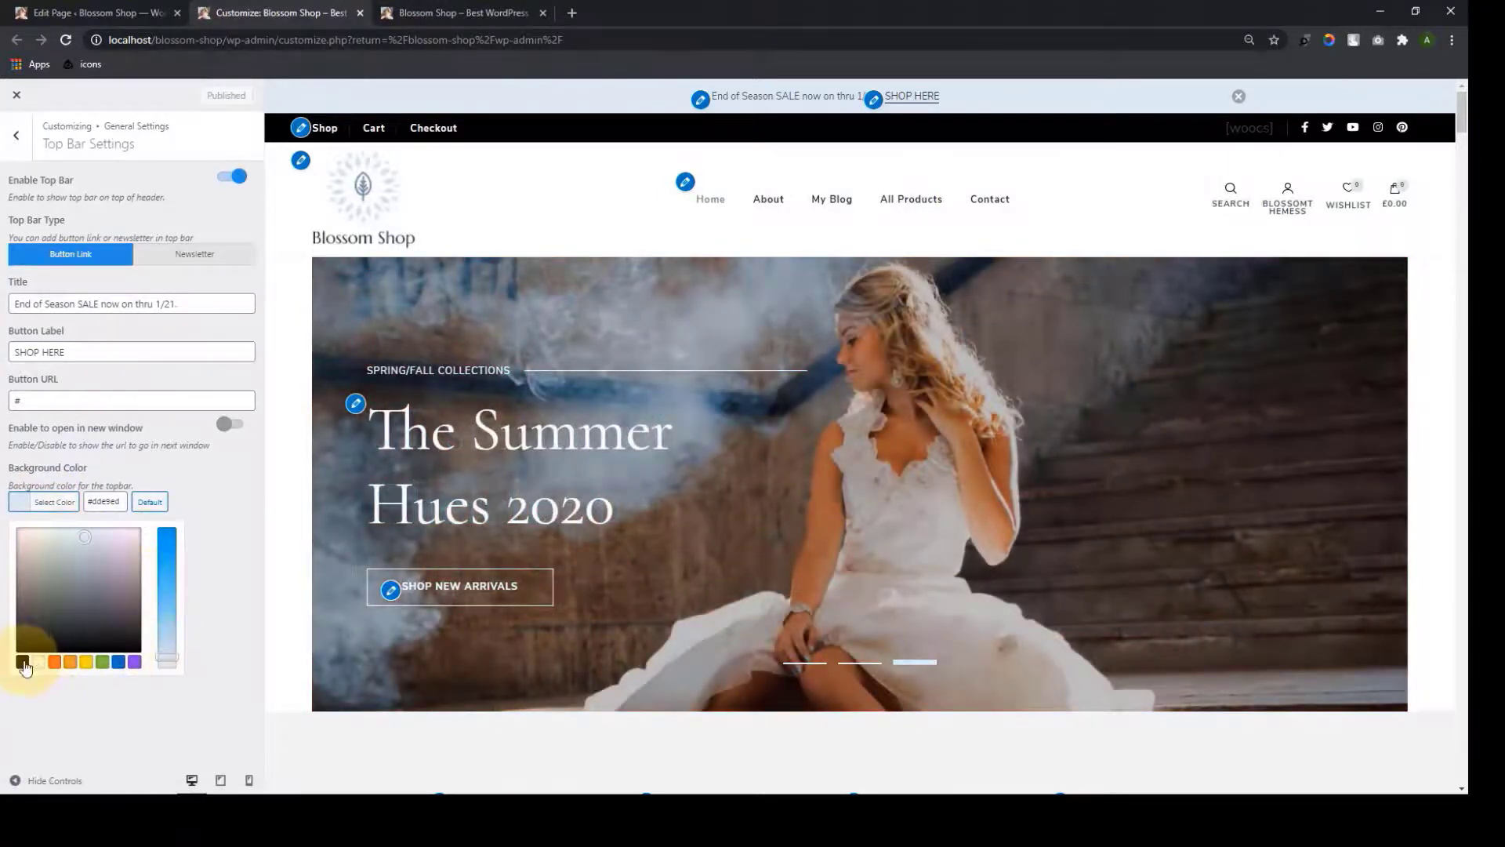
click(23, 663)
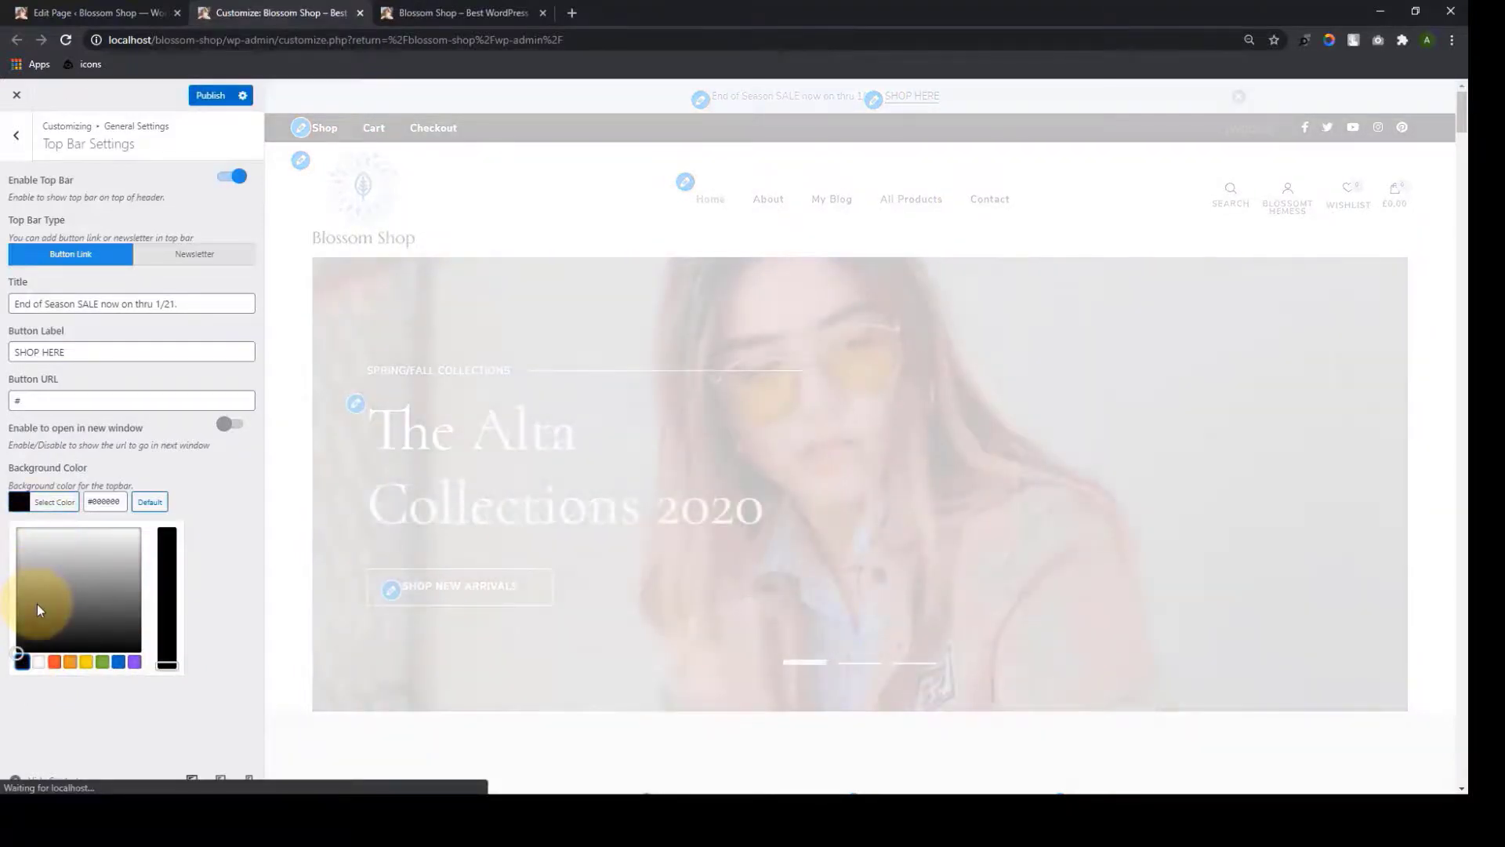
click(38, 663)
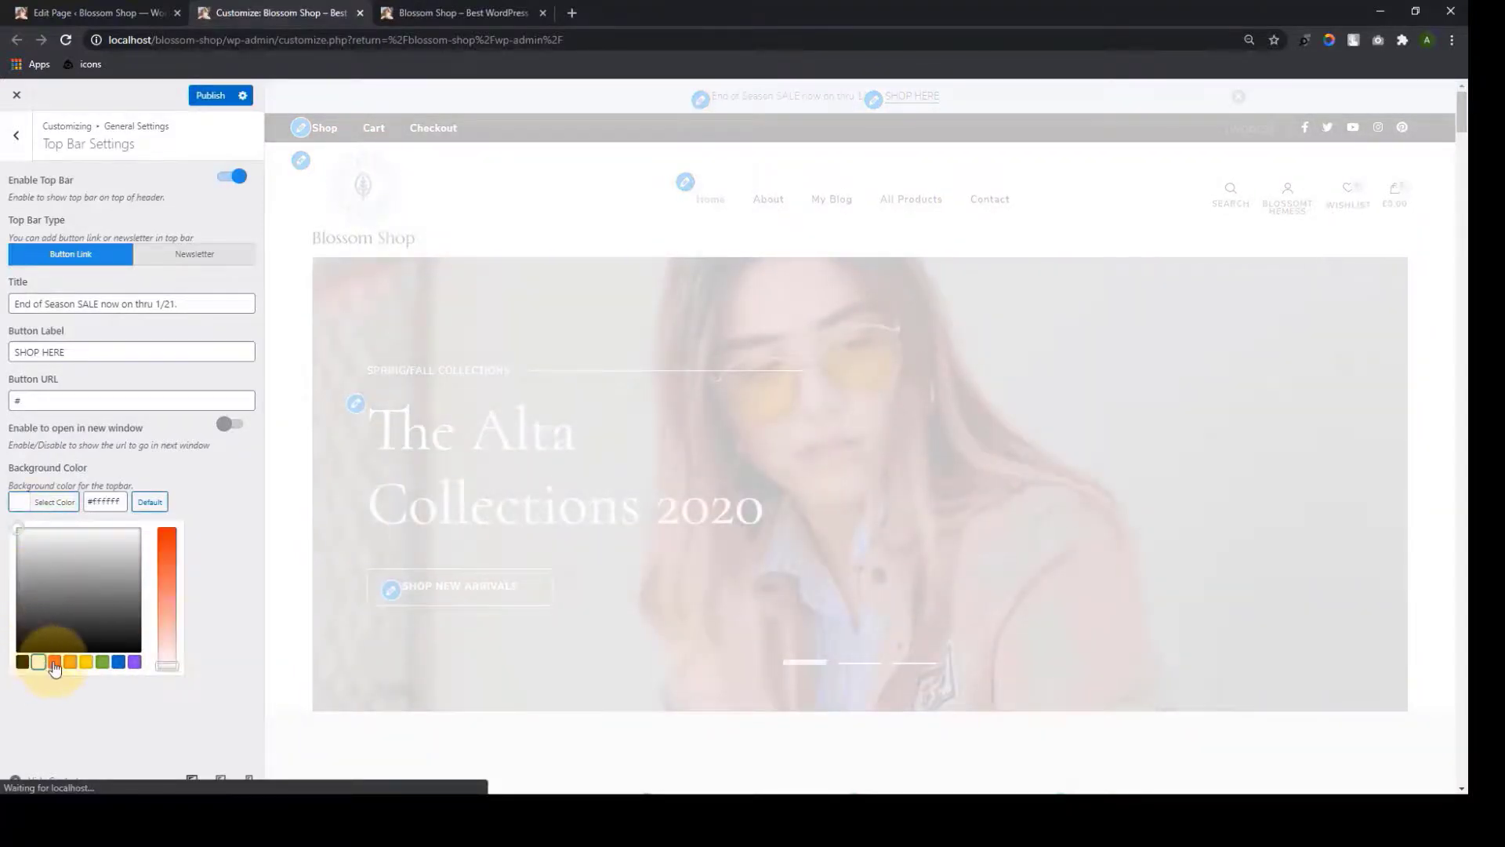
click(70, 662)
click(86, 661)
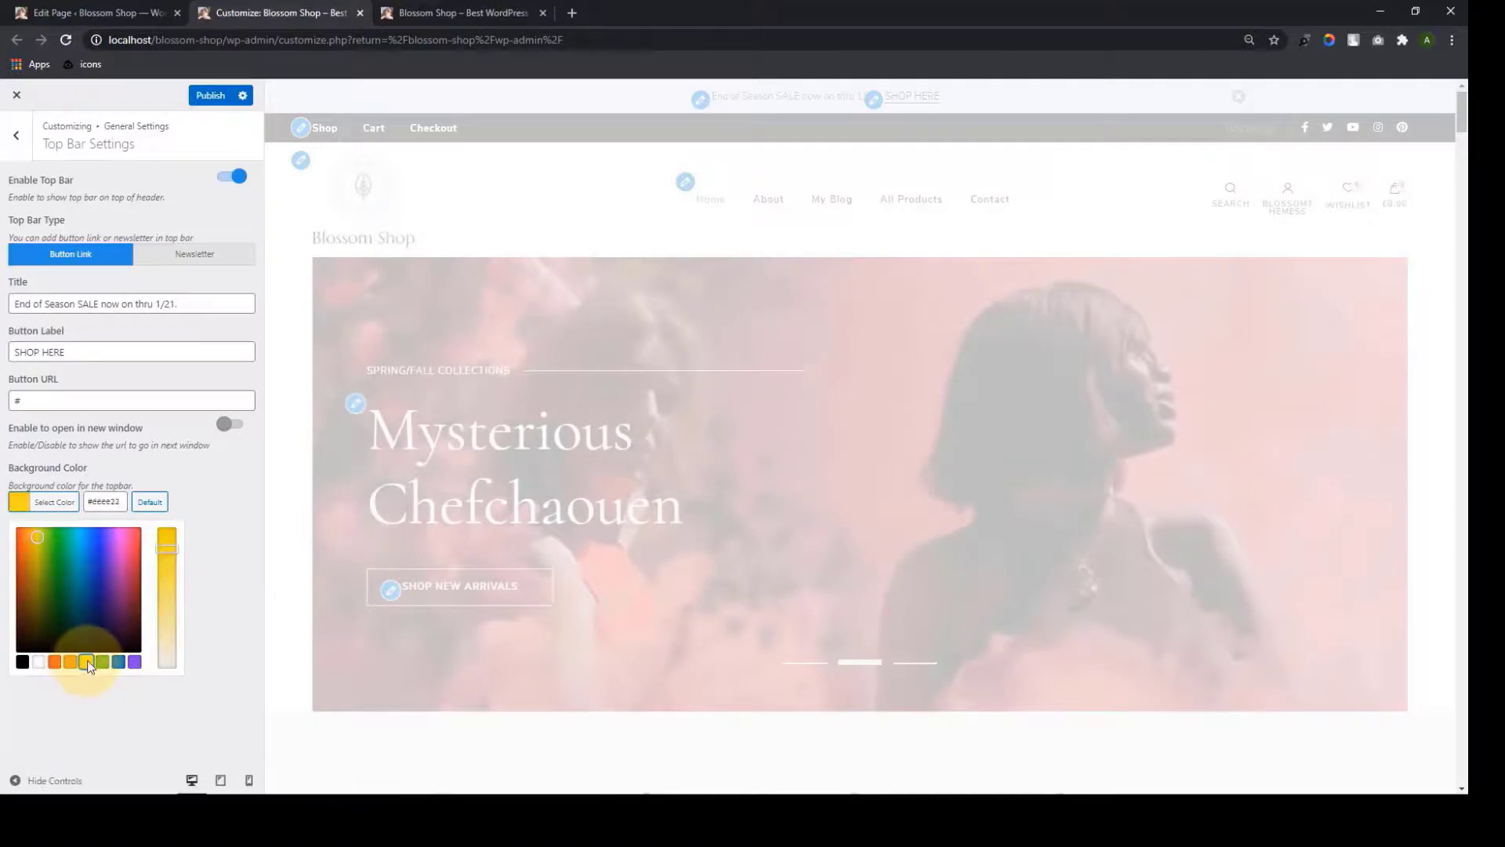
click(80, 564)
click(167, 645)
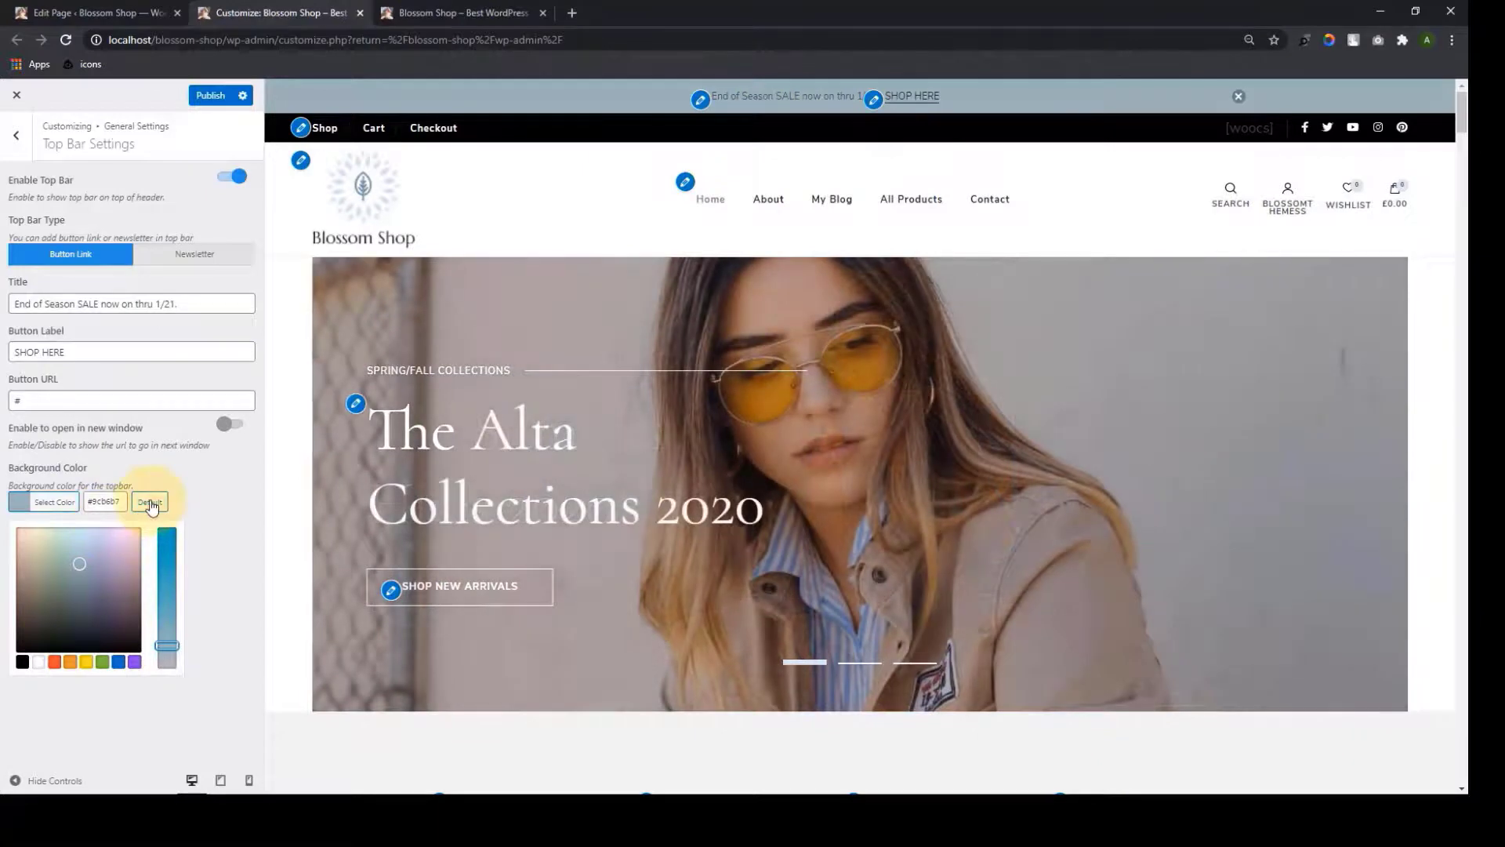
click(151, 505)
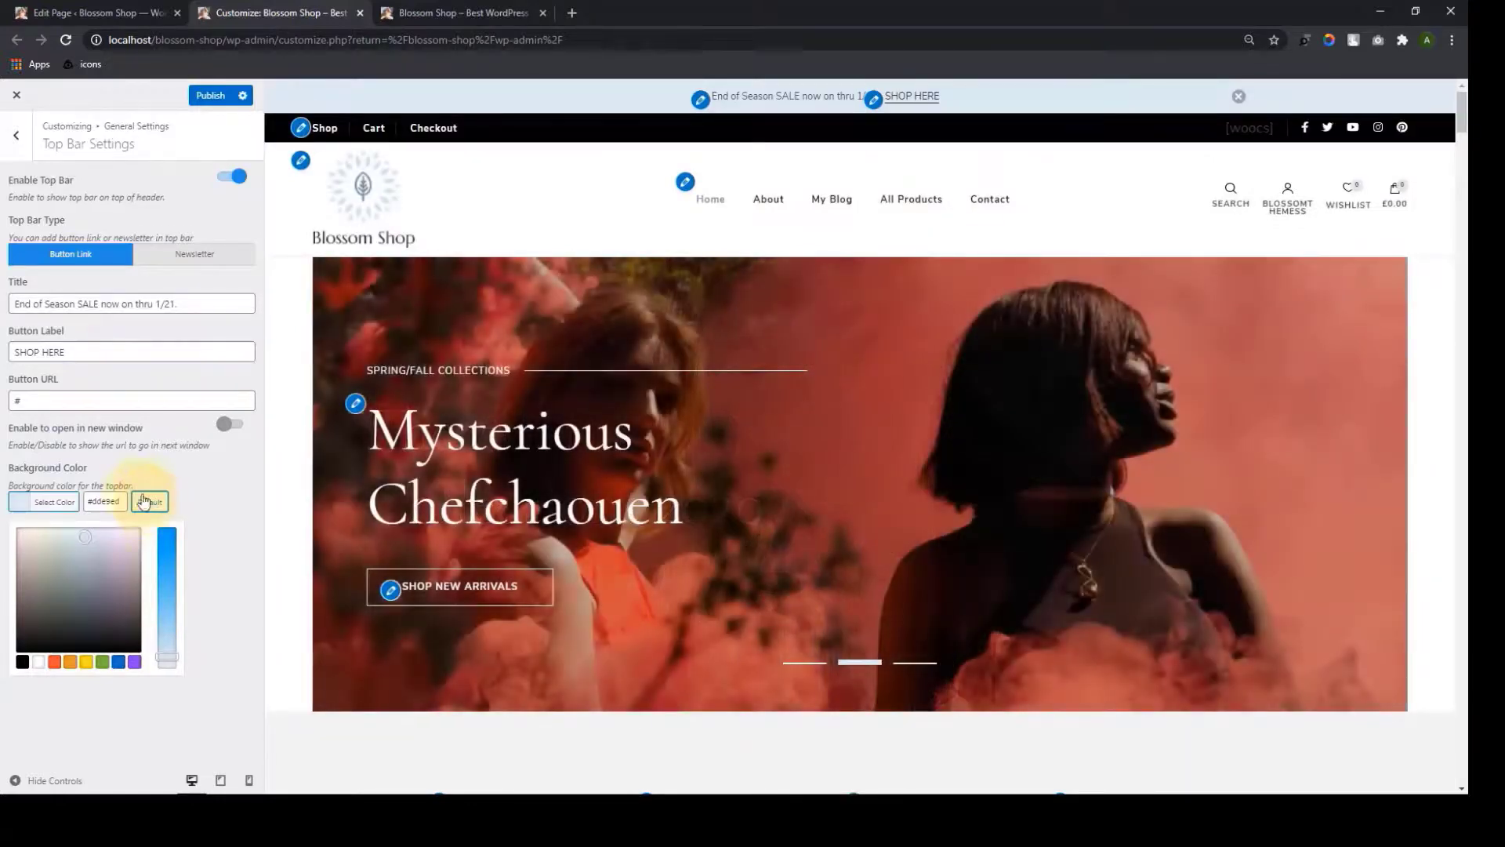
Set Top Bar Type to Newsletter and paste the Newsletter Settings shortcode into the header shortcode field
click(195, 265)
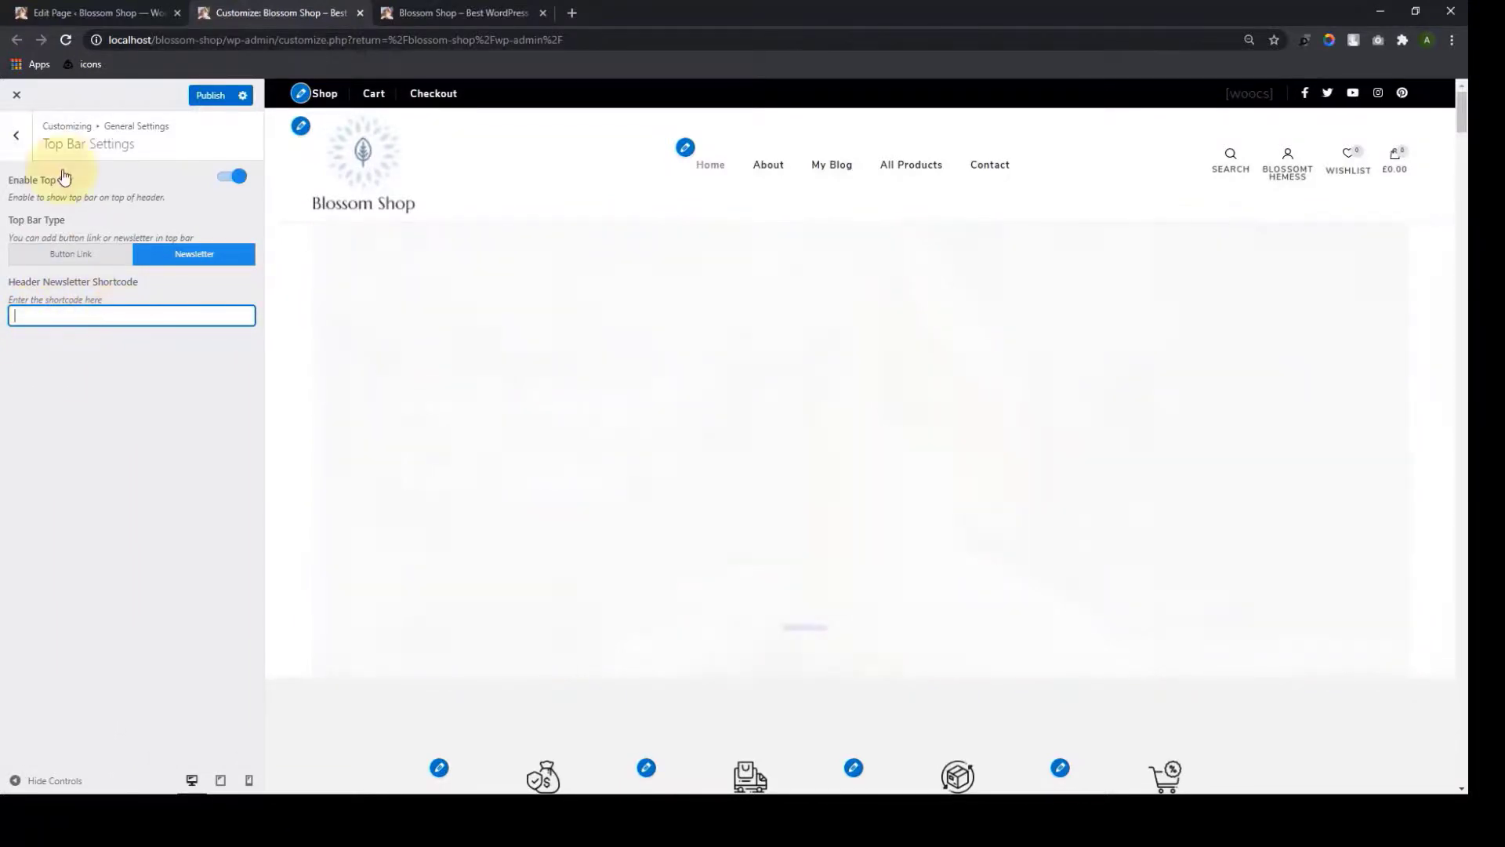
click(24, 143)
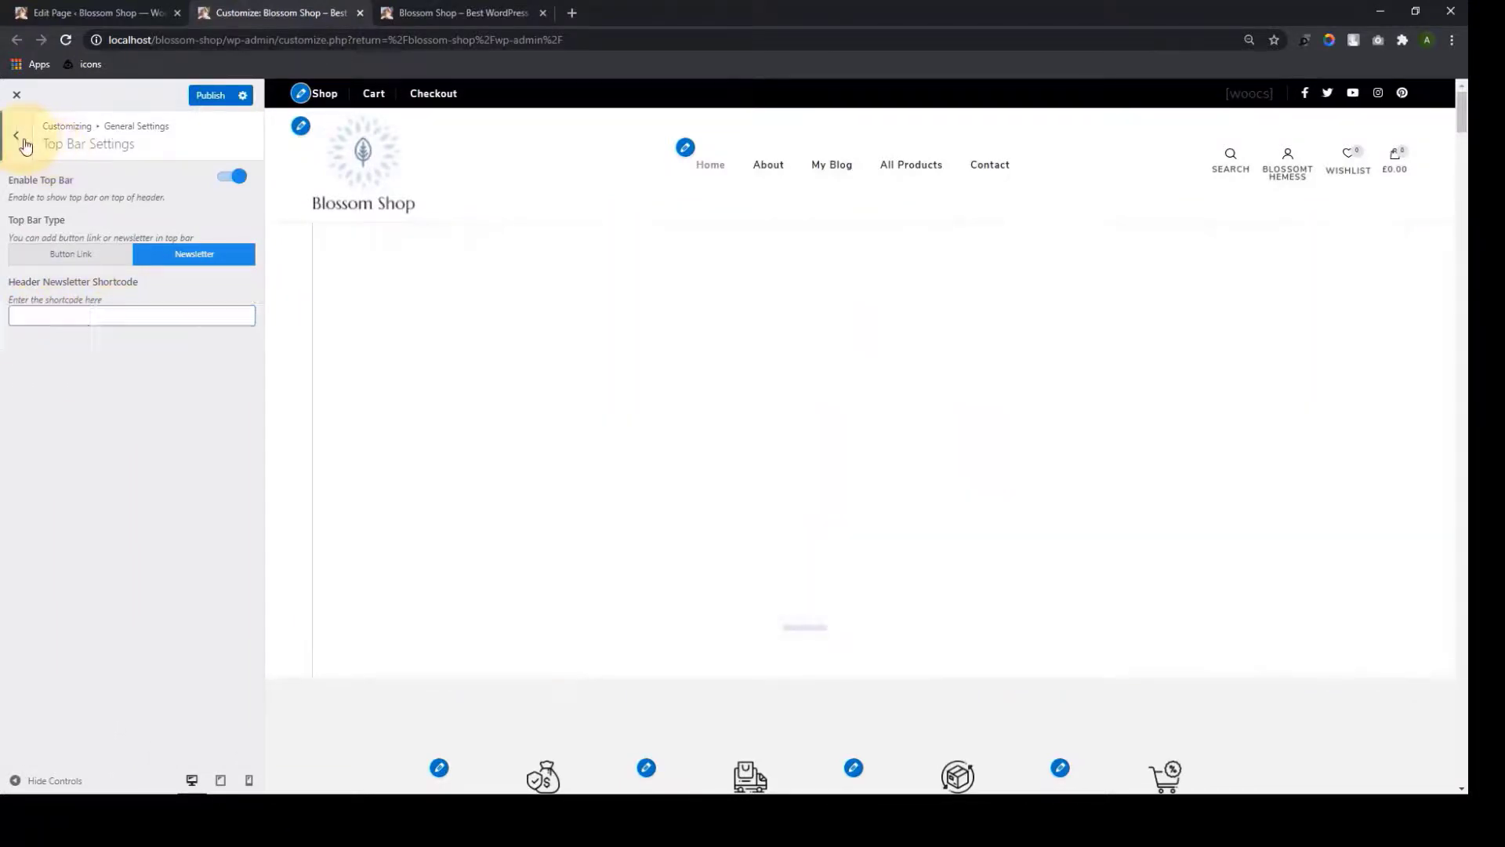
click(94, 453)
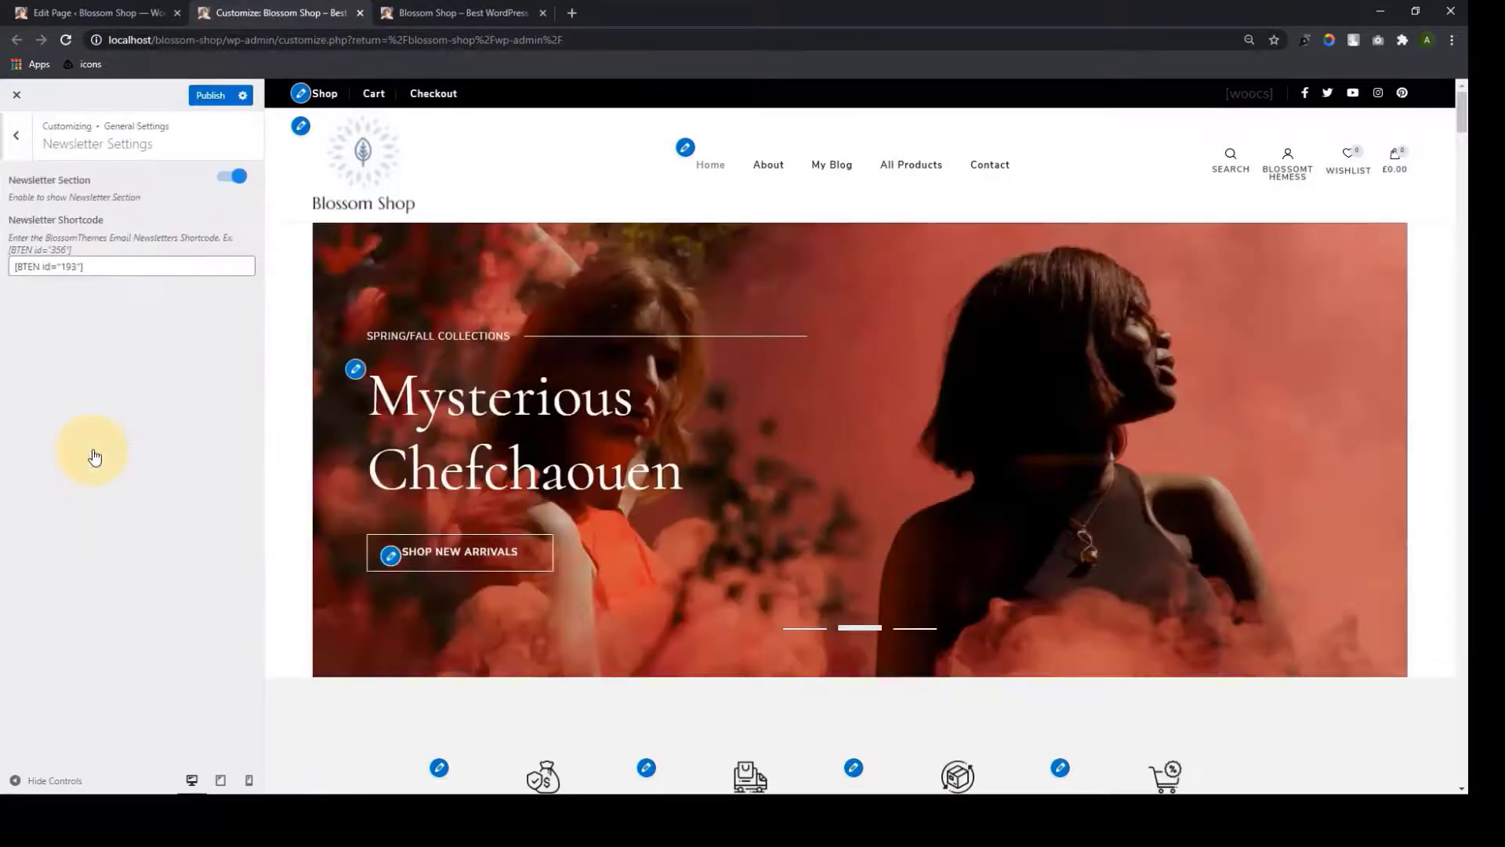
click(122, 271)
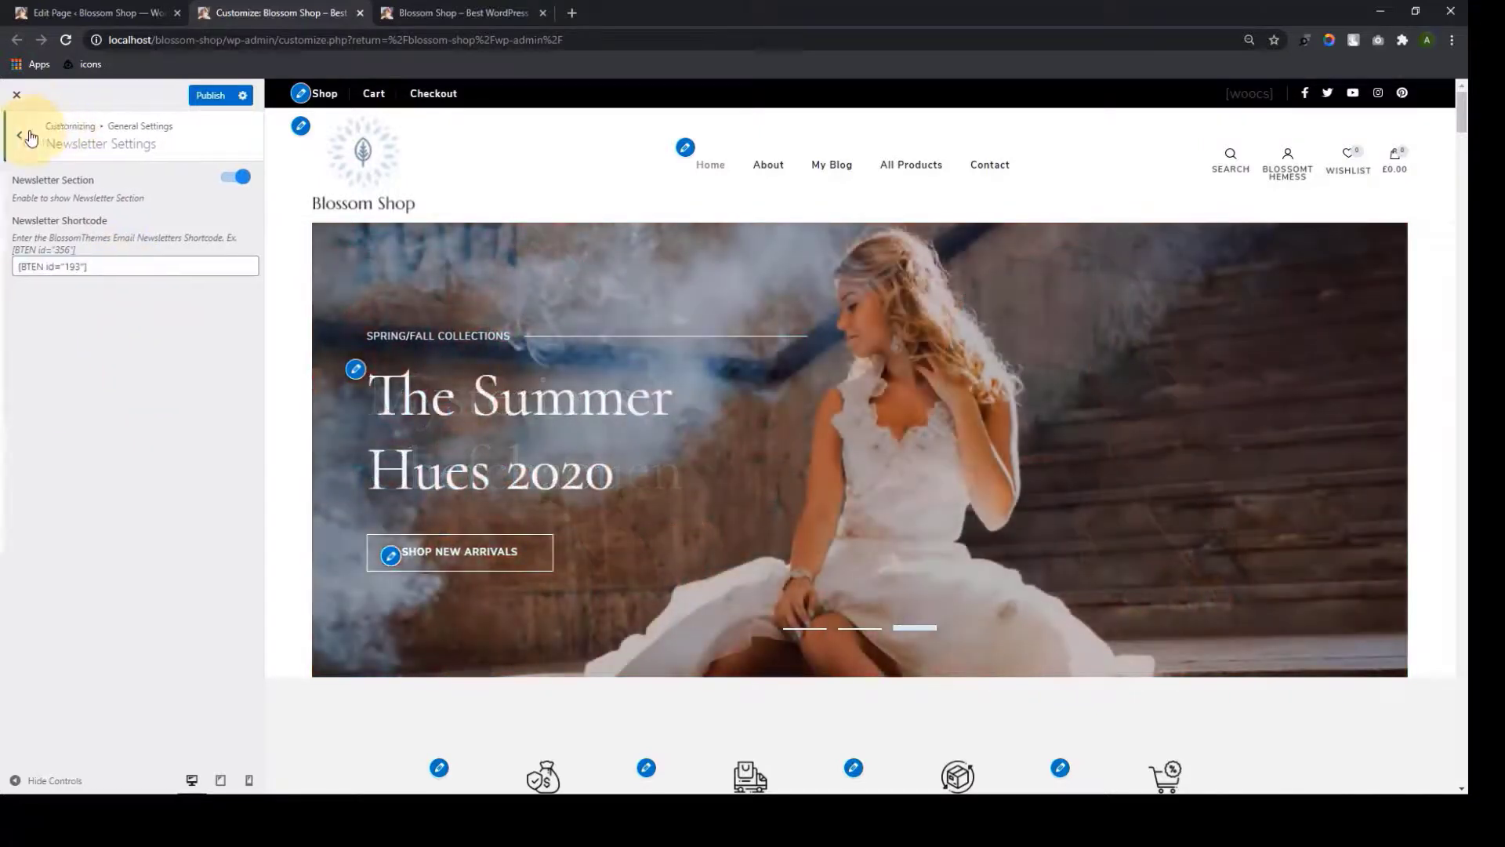
click(30, 137)
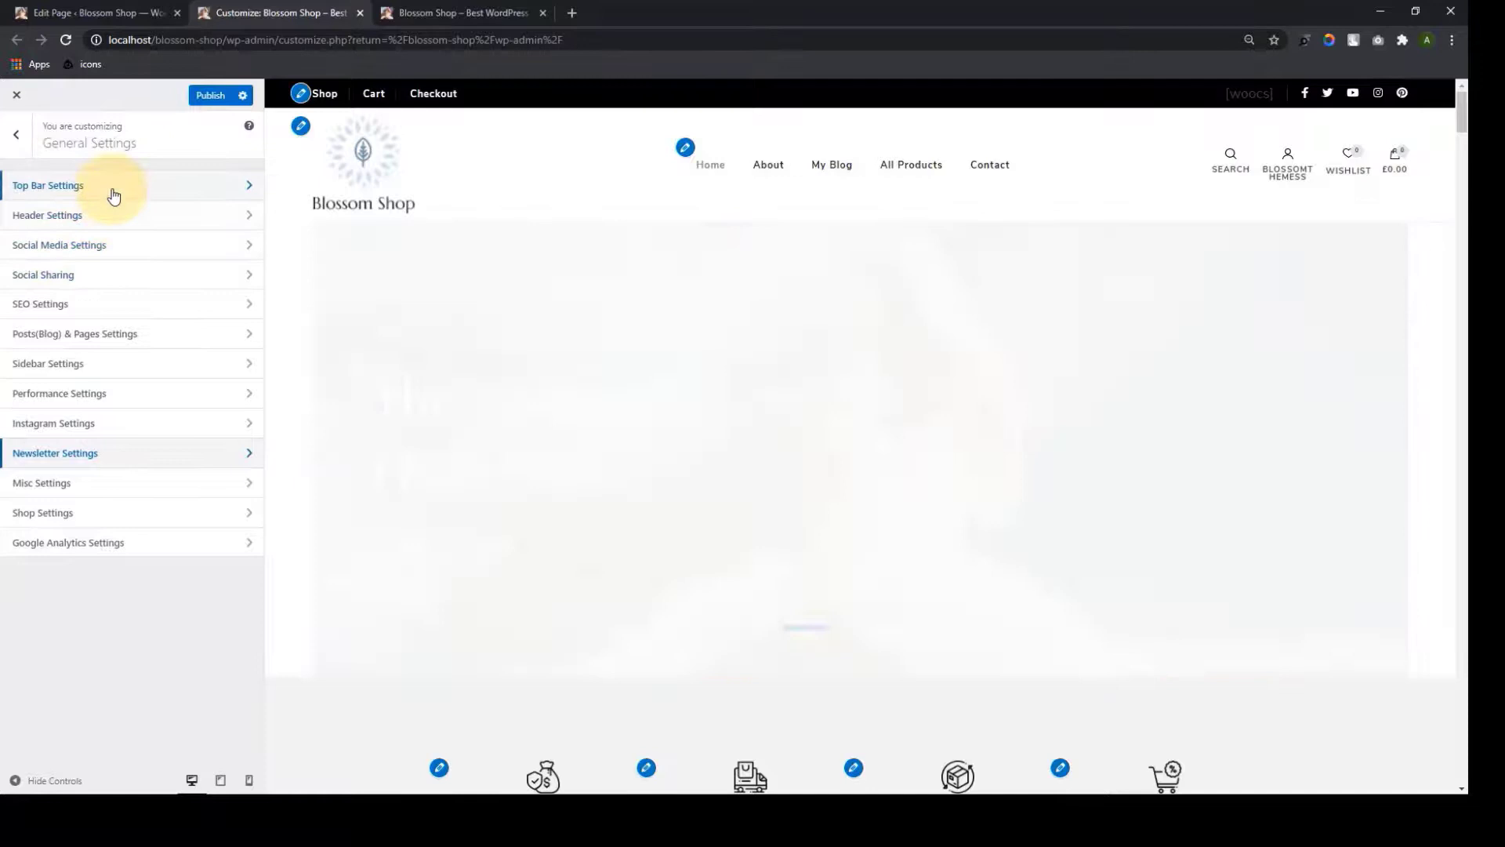
click(114, 187)
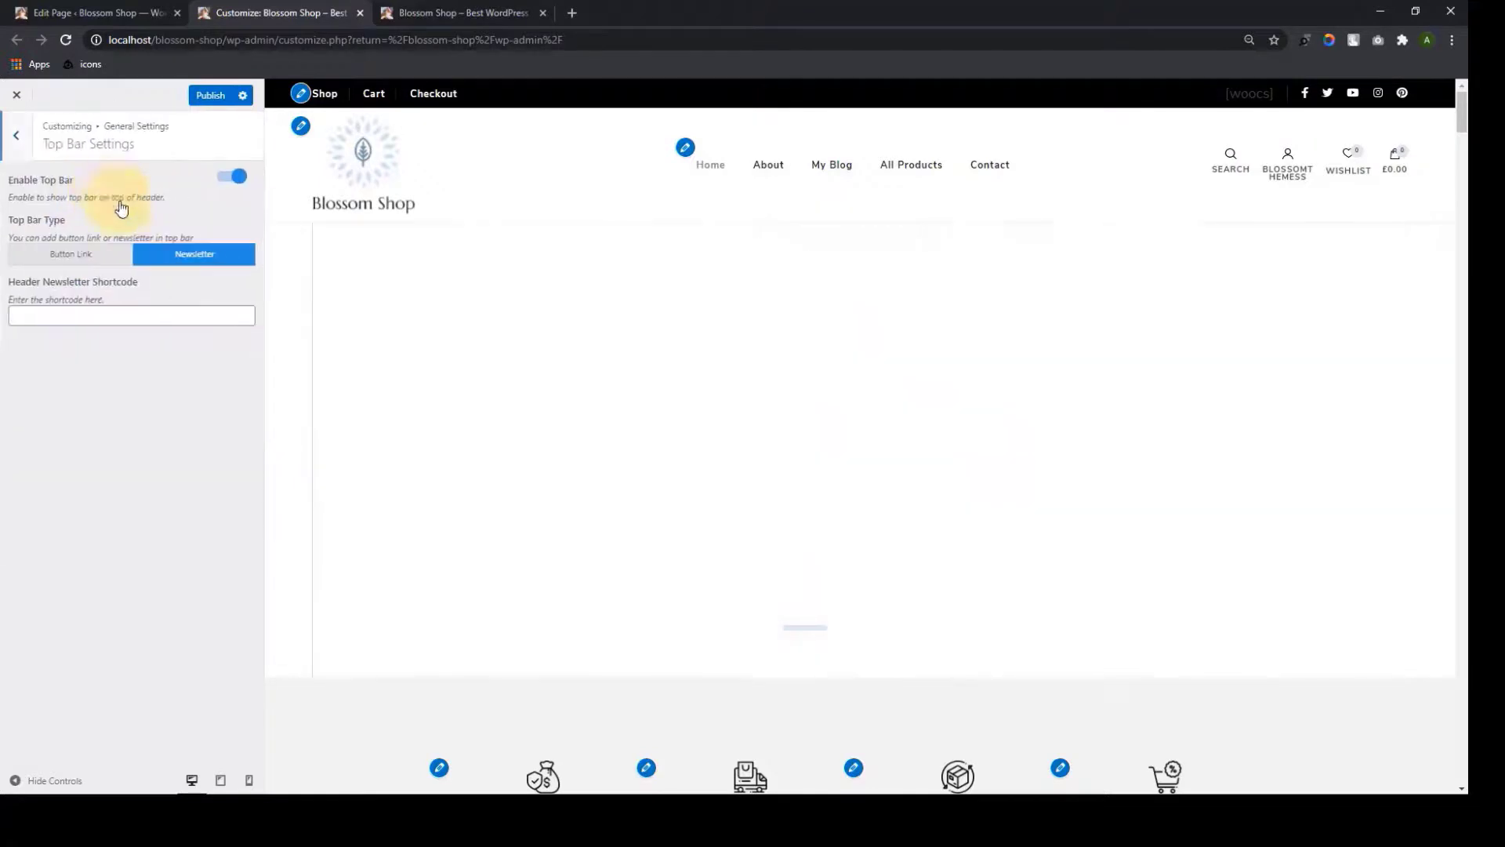
click(134, 314)
text([BTEN id="193"])
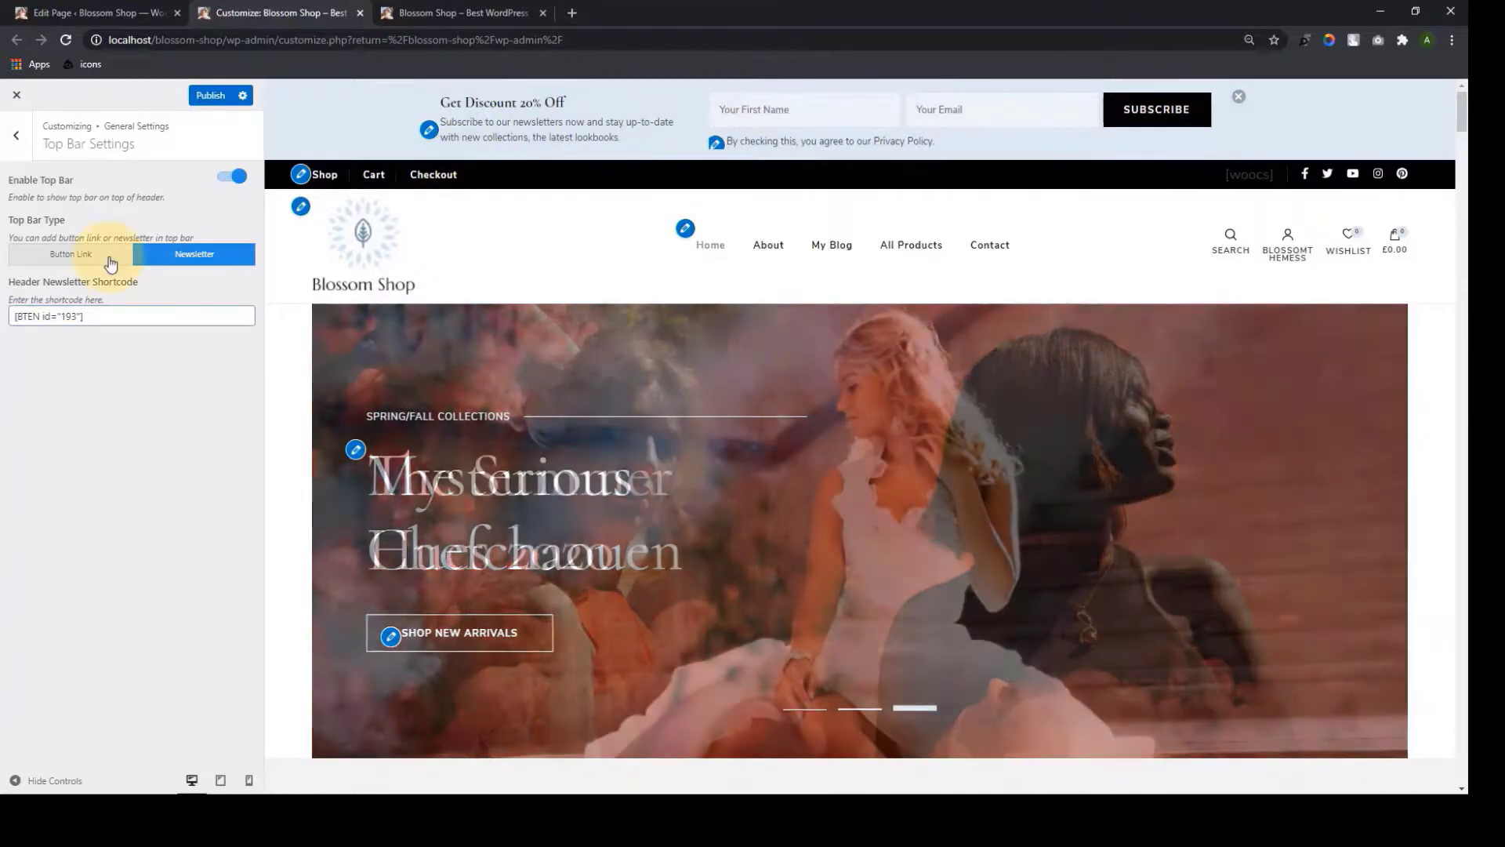
Switch the top bar back to Button Link and publish the customizer changes
click(111, 263)
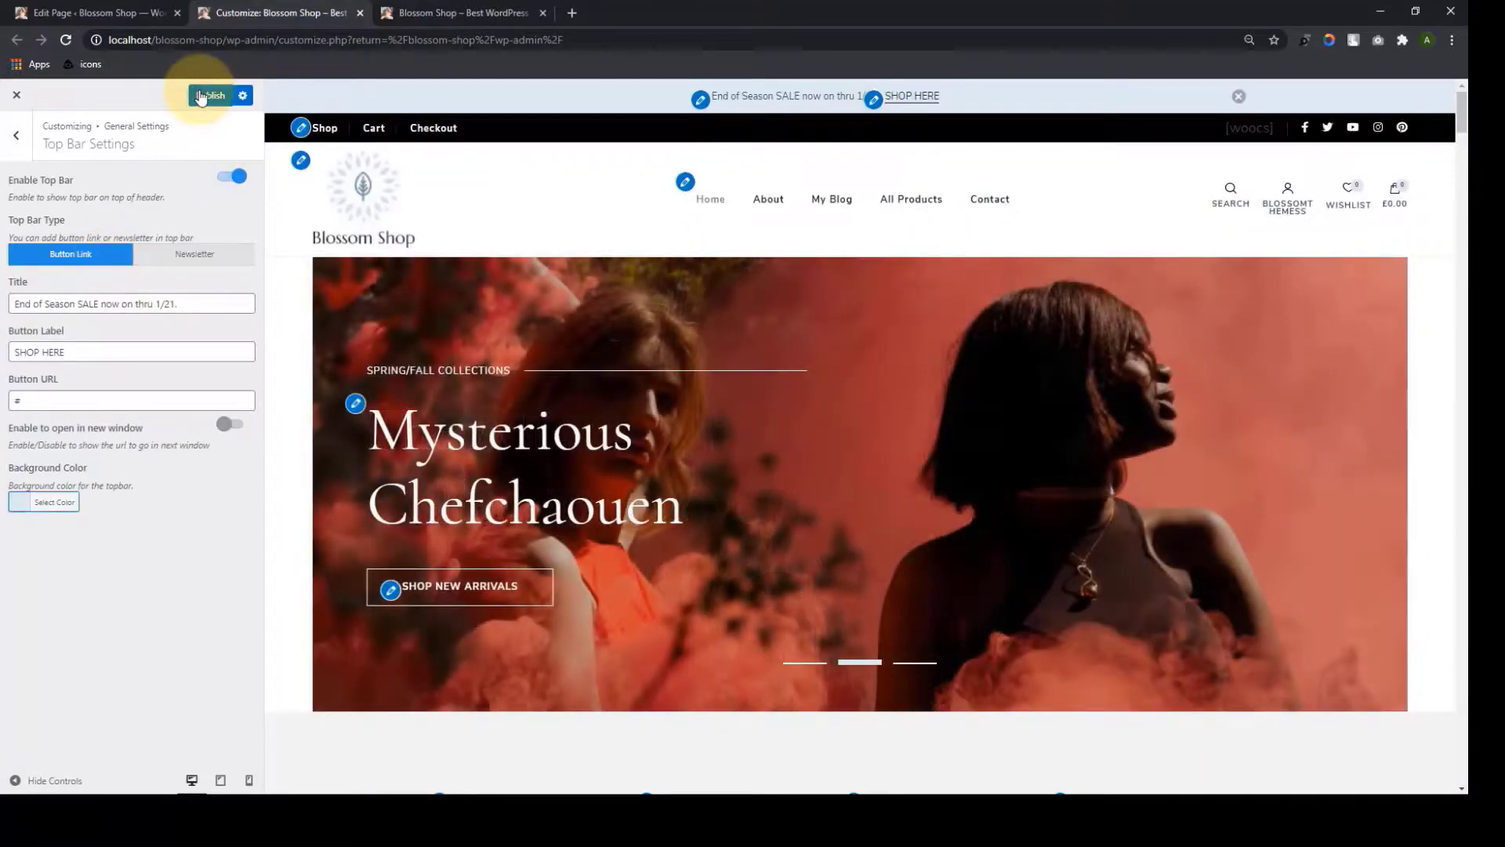
click(201, 96)
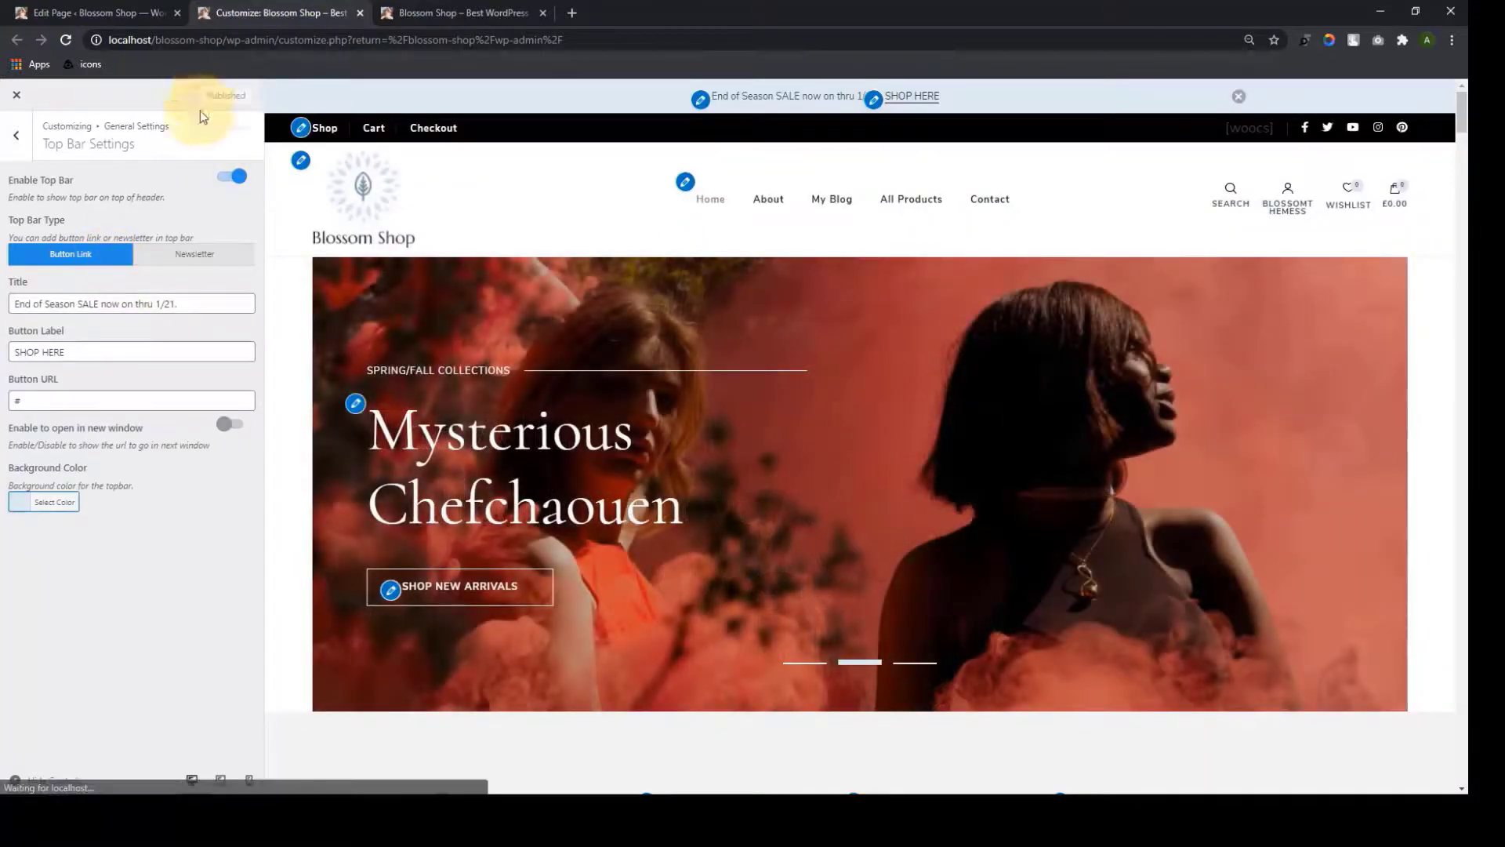
click(25, 140)
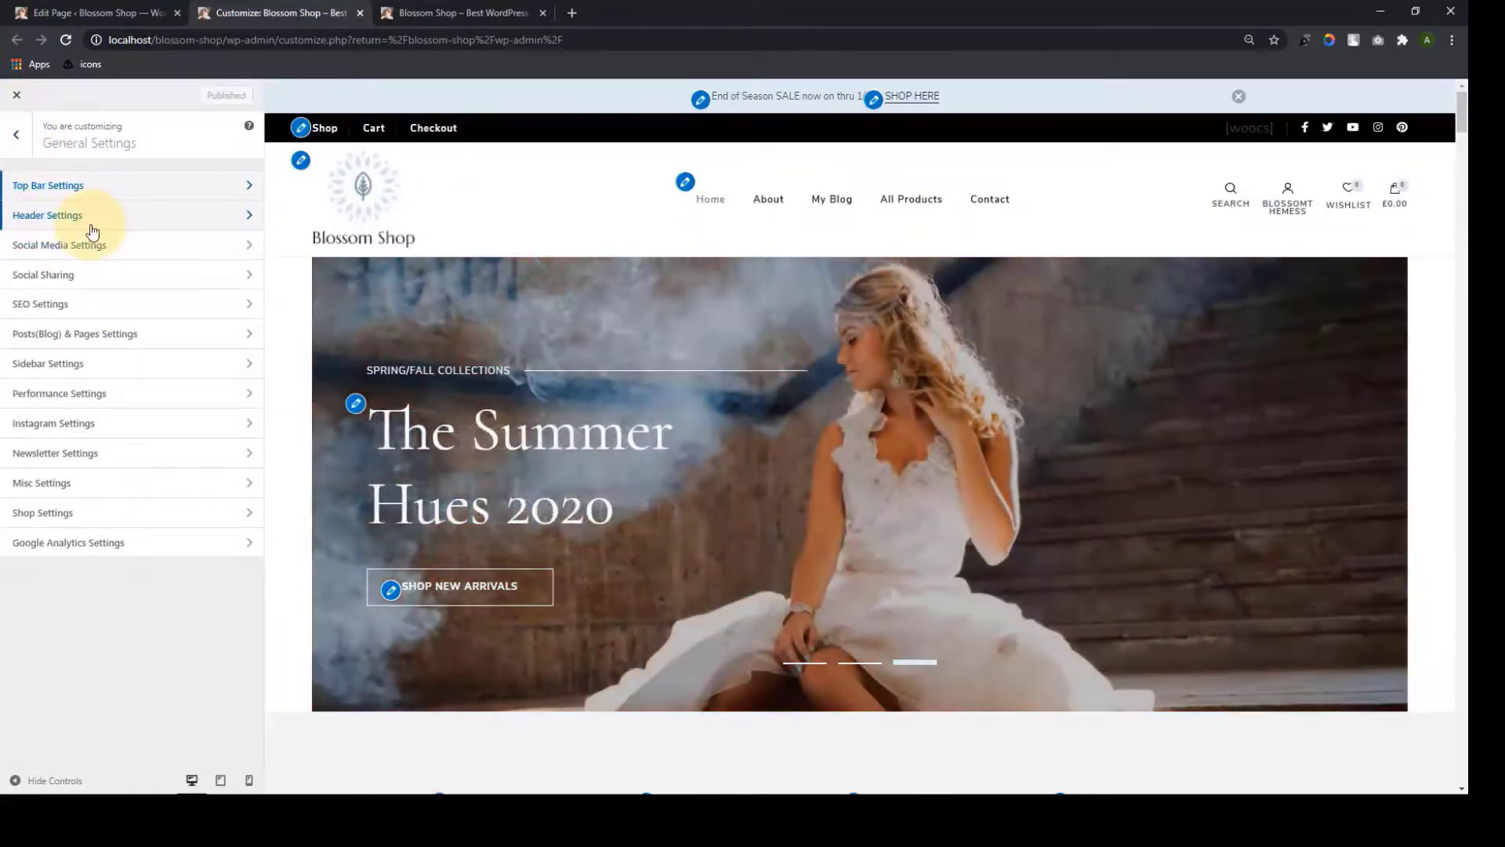
Switch on Sticky Header in Header Settings and scroll the preview to confirm the header stays pinned
click(92, 224)
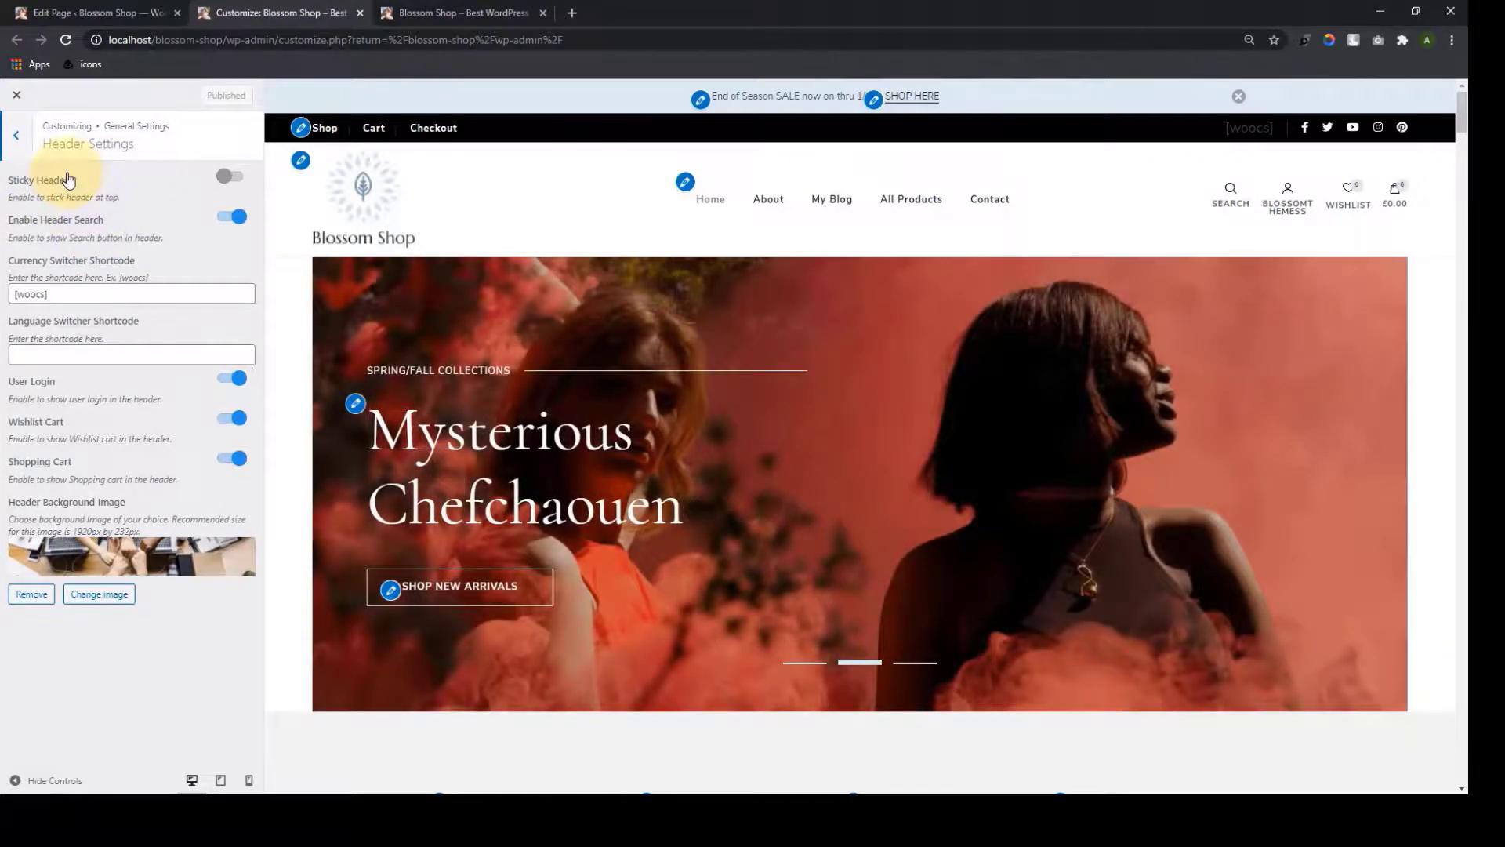
scroll(712, 278, down, 8)
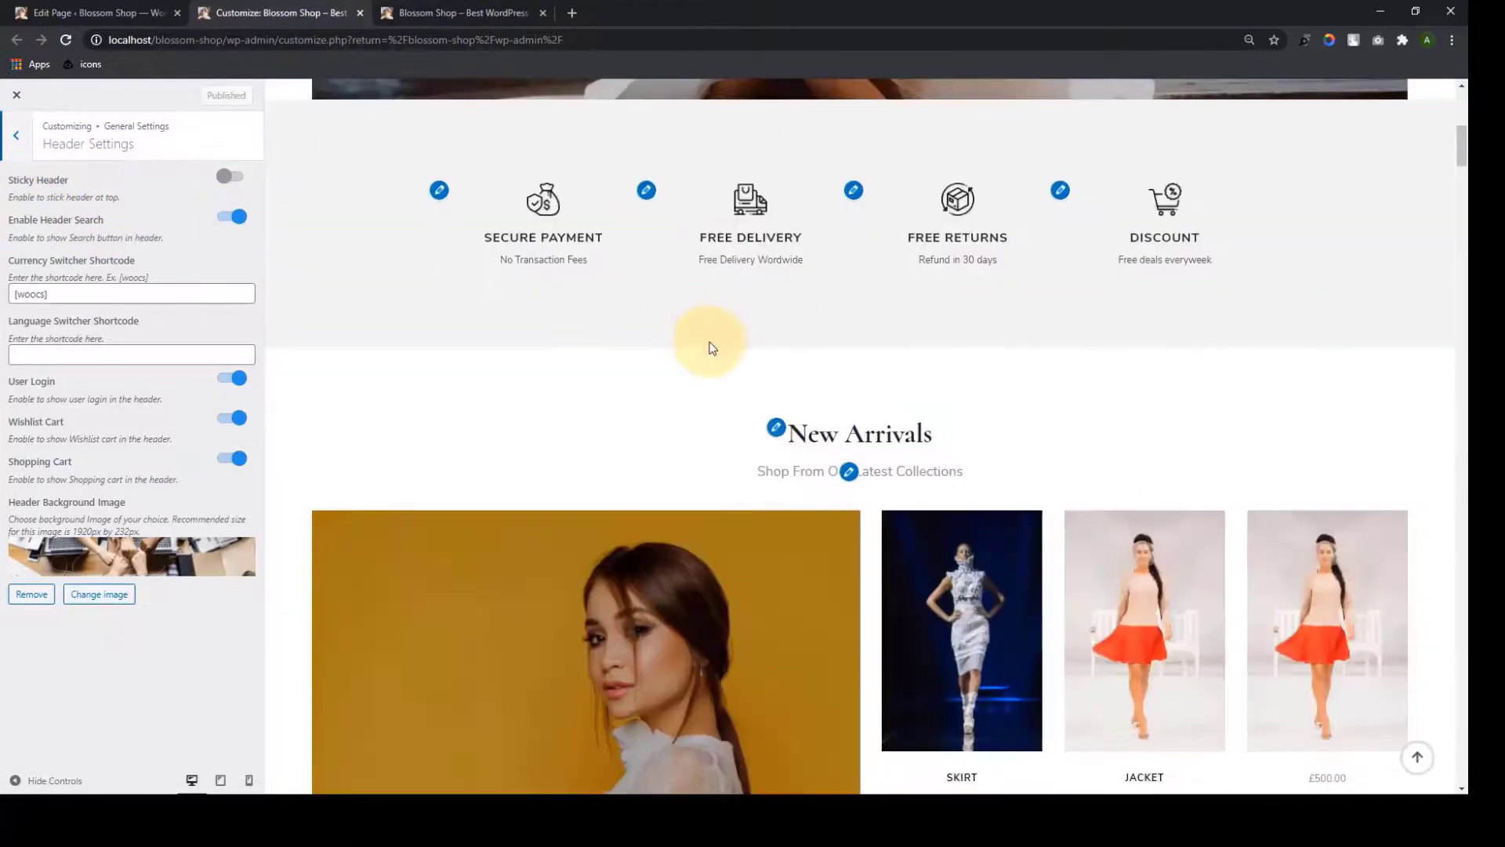
scroll(712, 347, down, 6)
mouse_move(1369, 215)
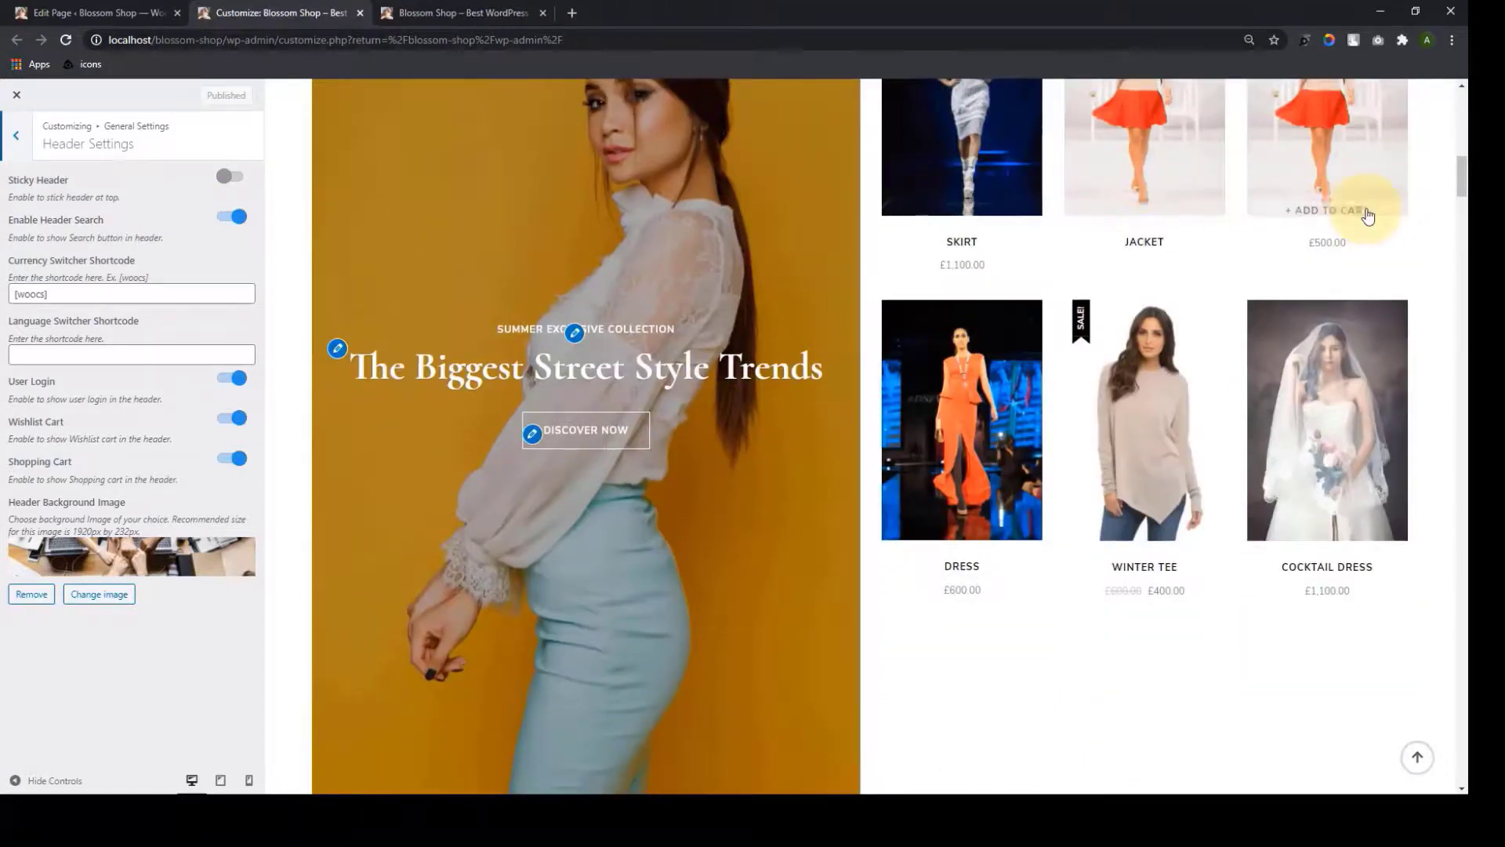
scroll(745, 376, up, 14)
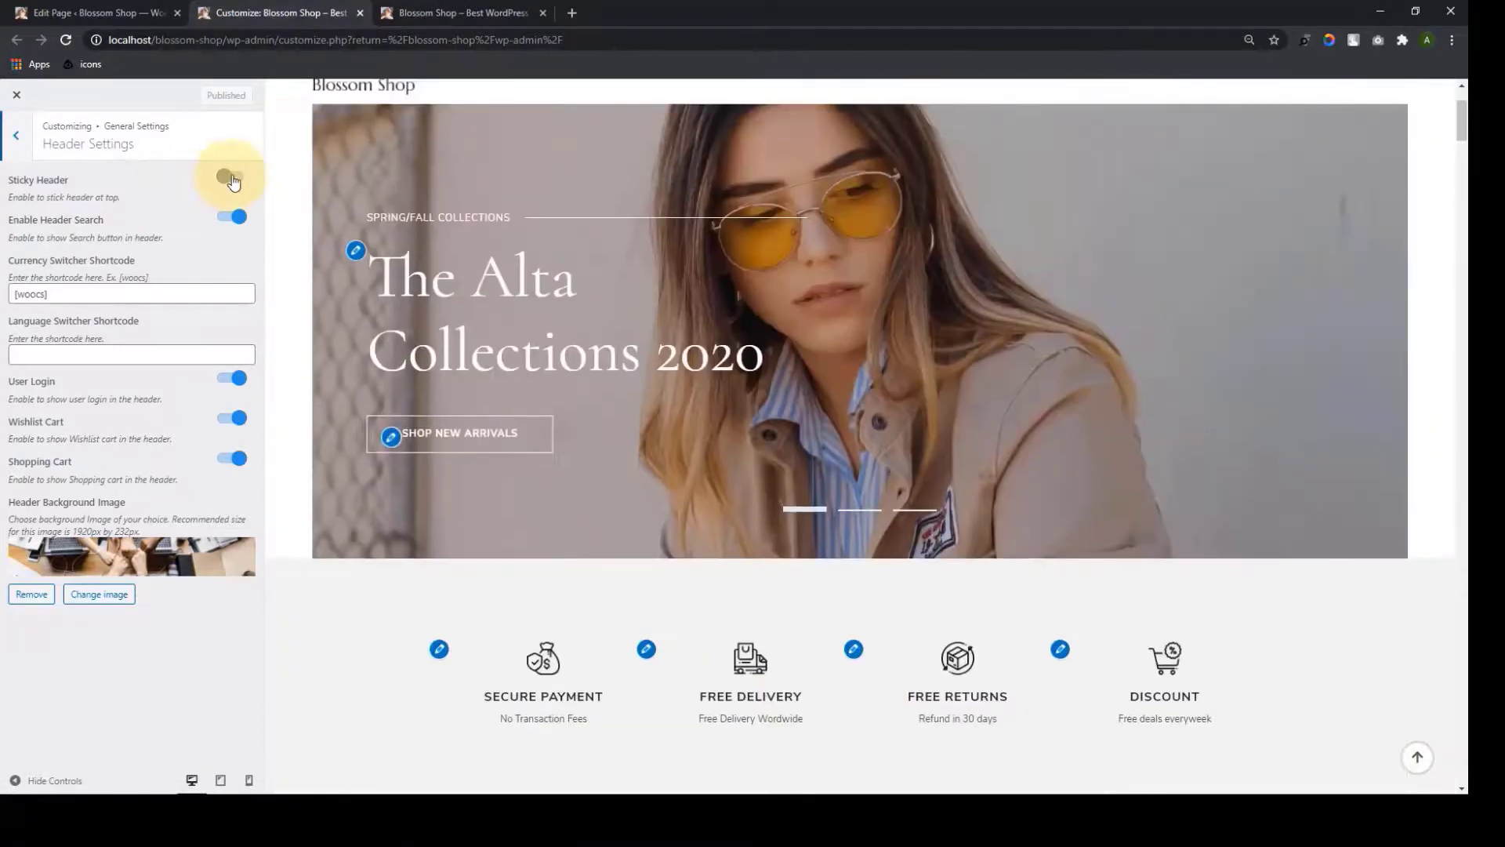
click(231, 178)
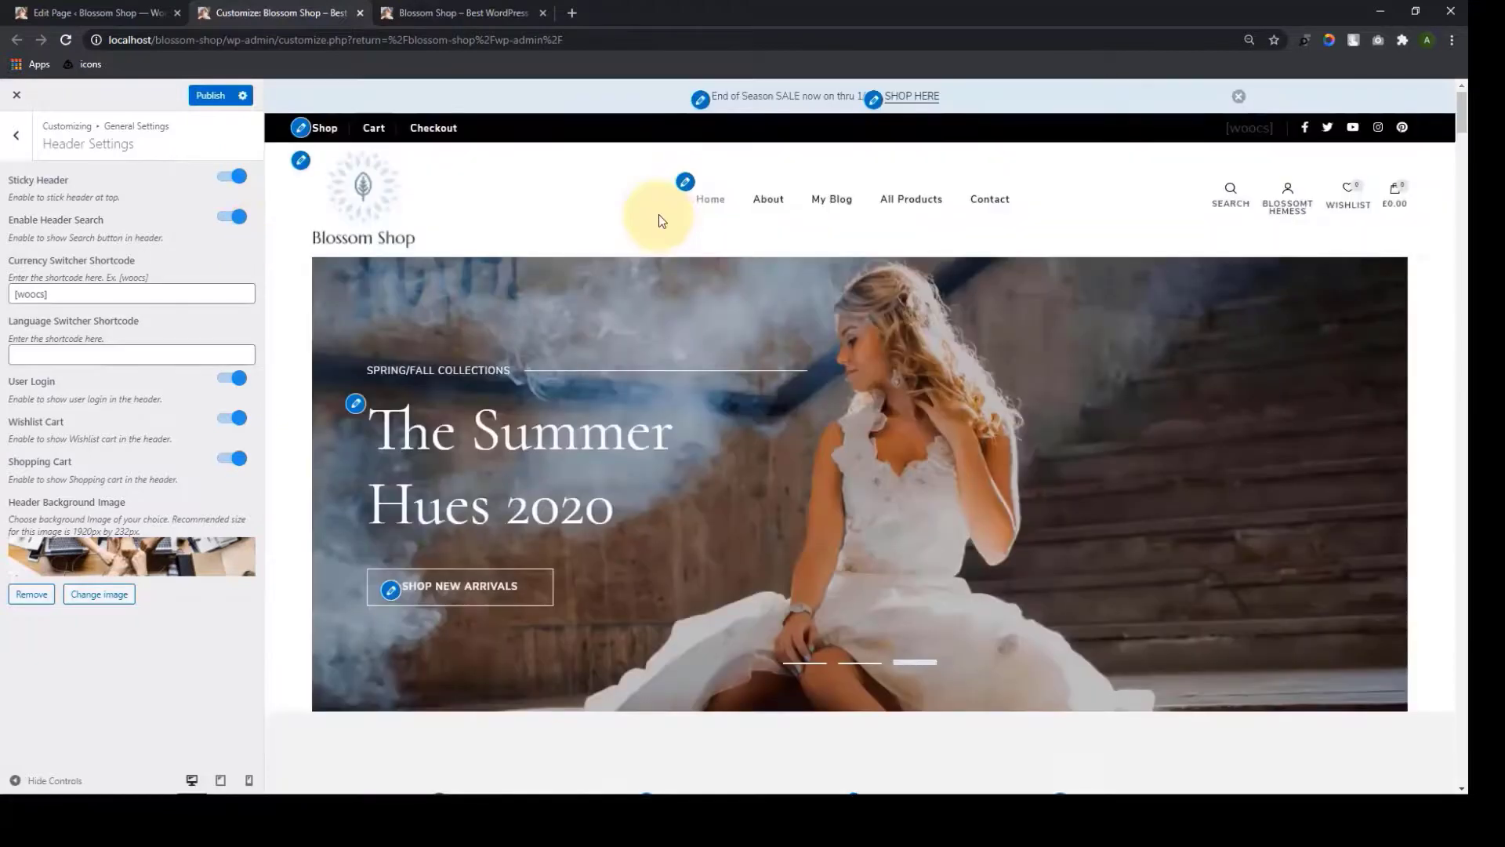
scroll(667, 220, down, 5)
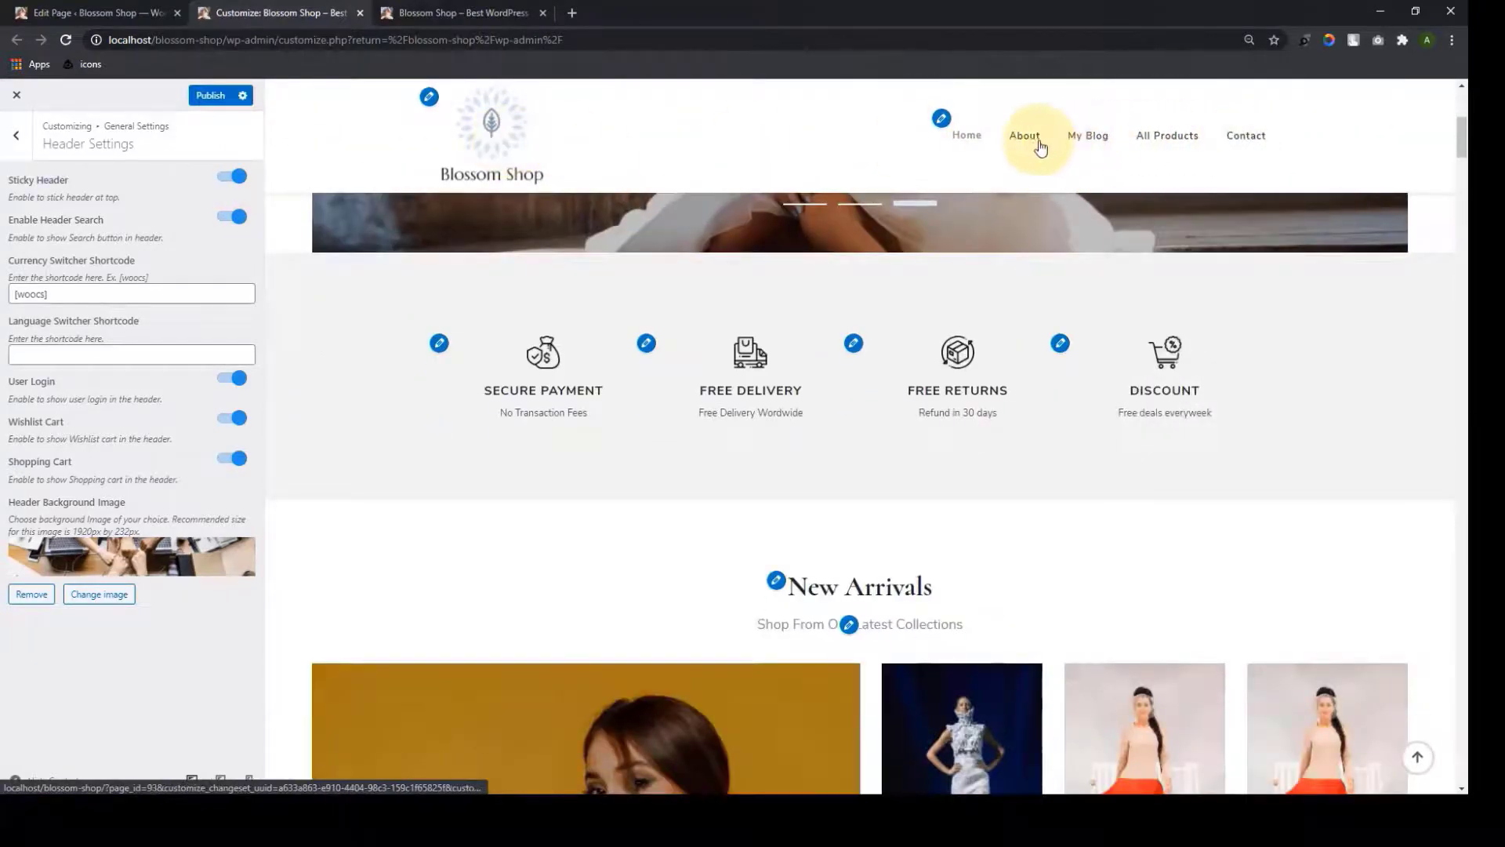
scroll(443, 404, down, 5)
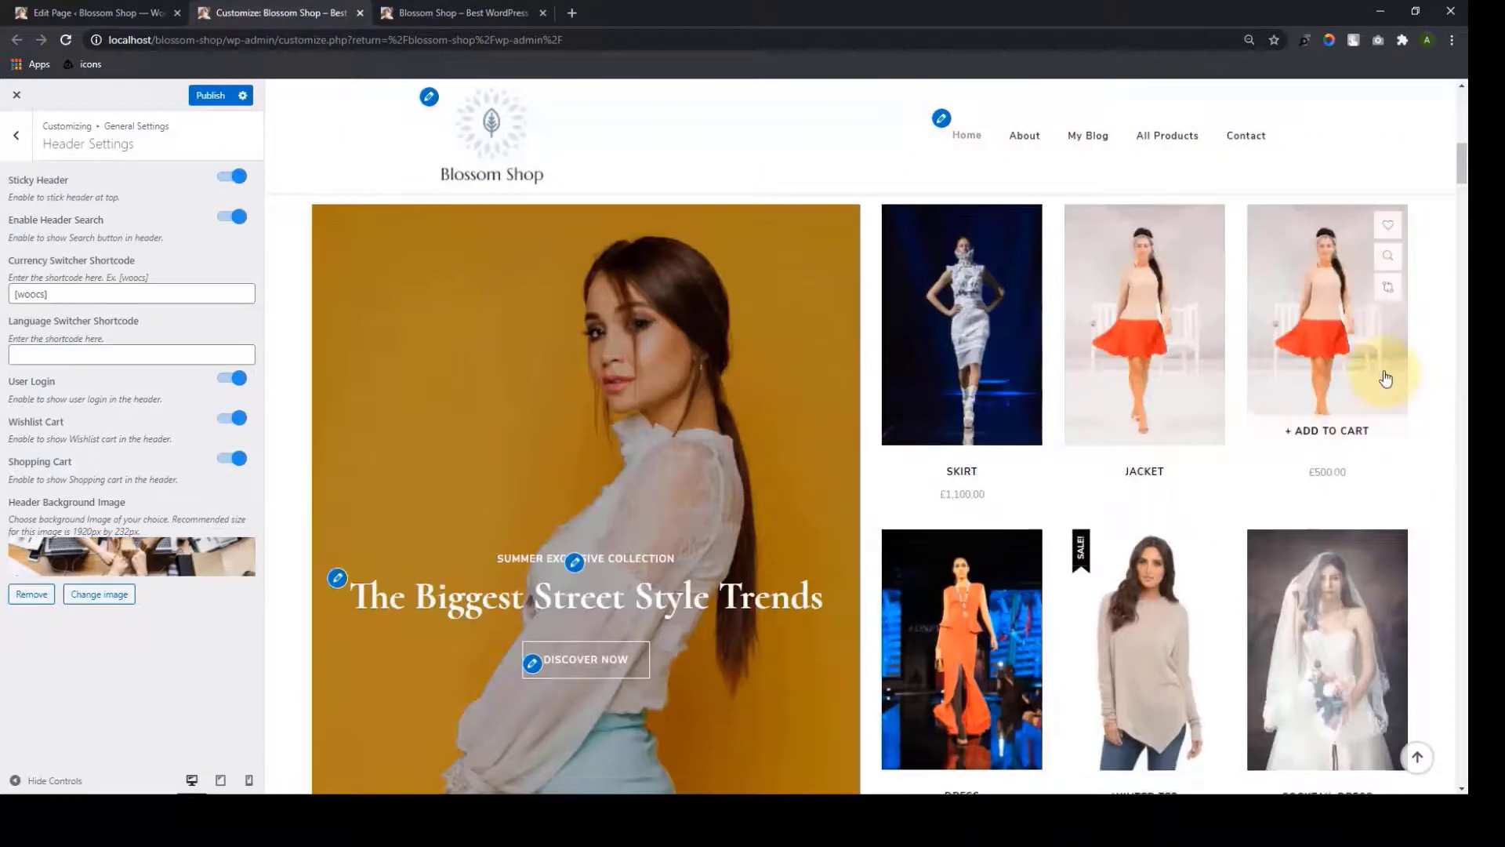
scroll(1372, 361, up, 10)
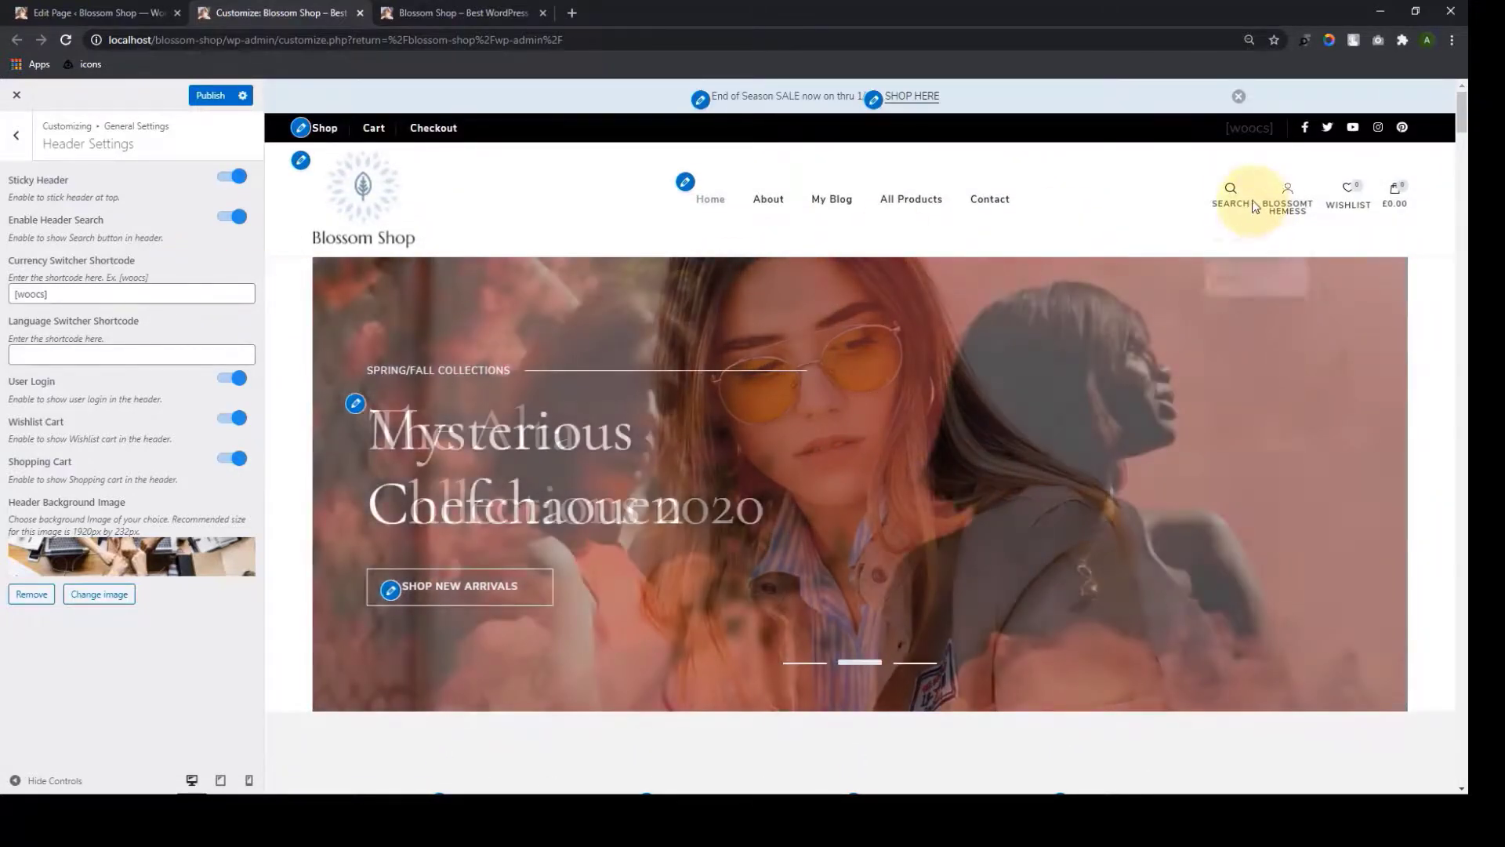
mouse_move(1284, 218)
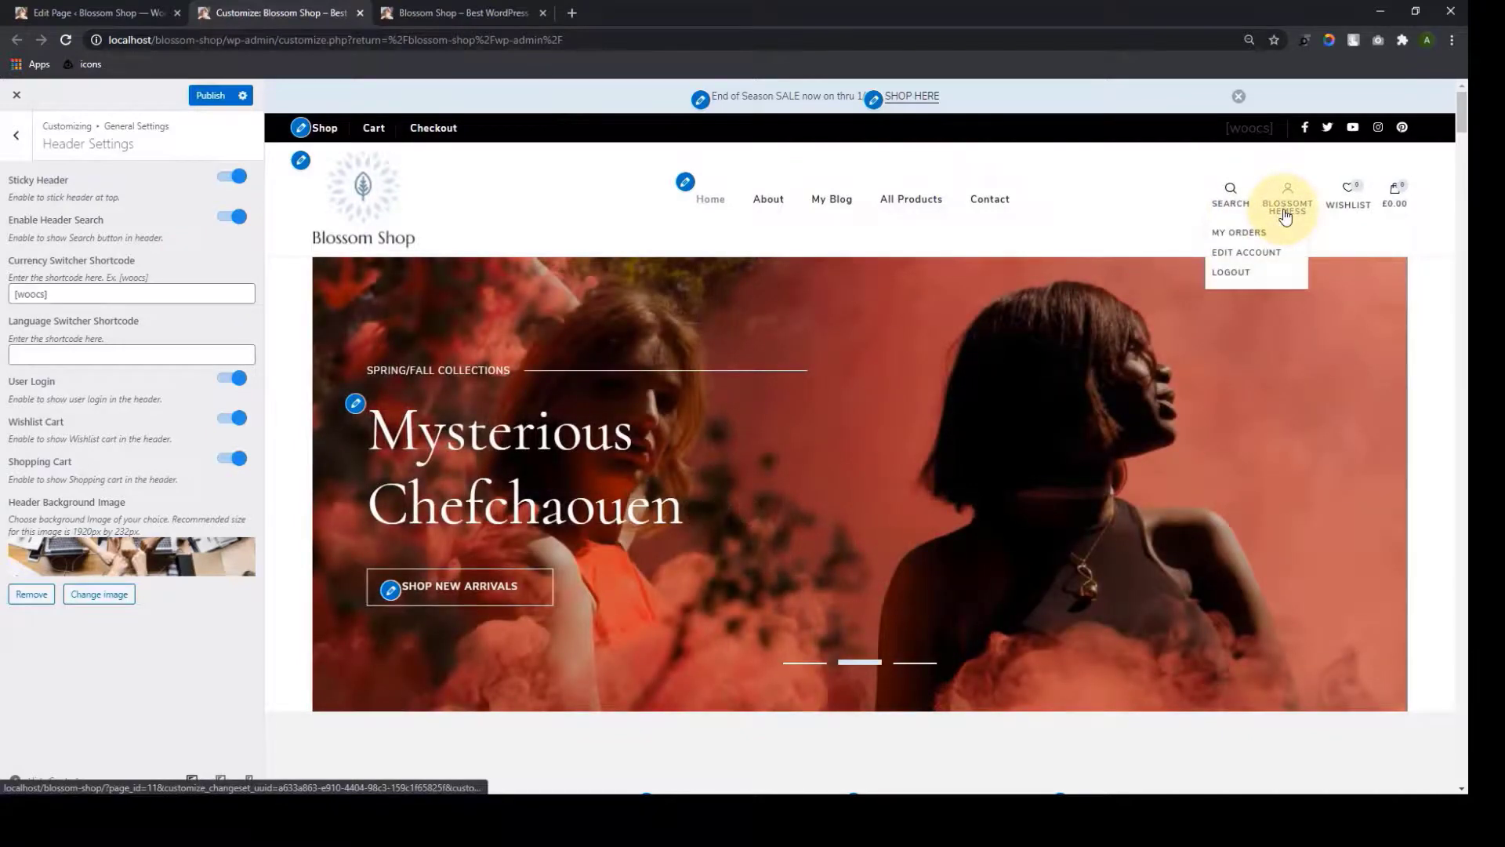
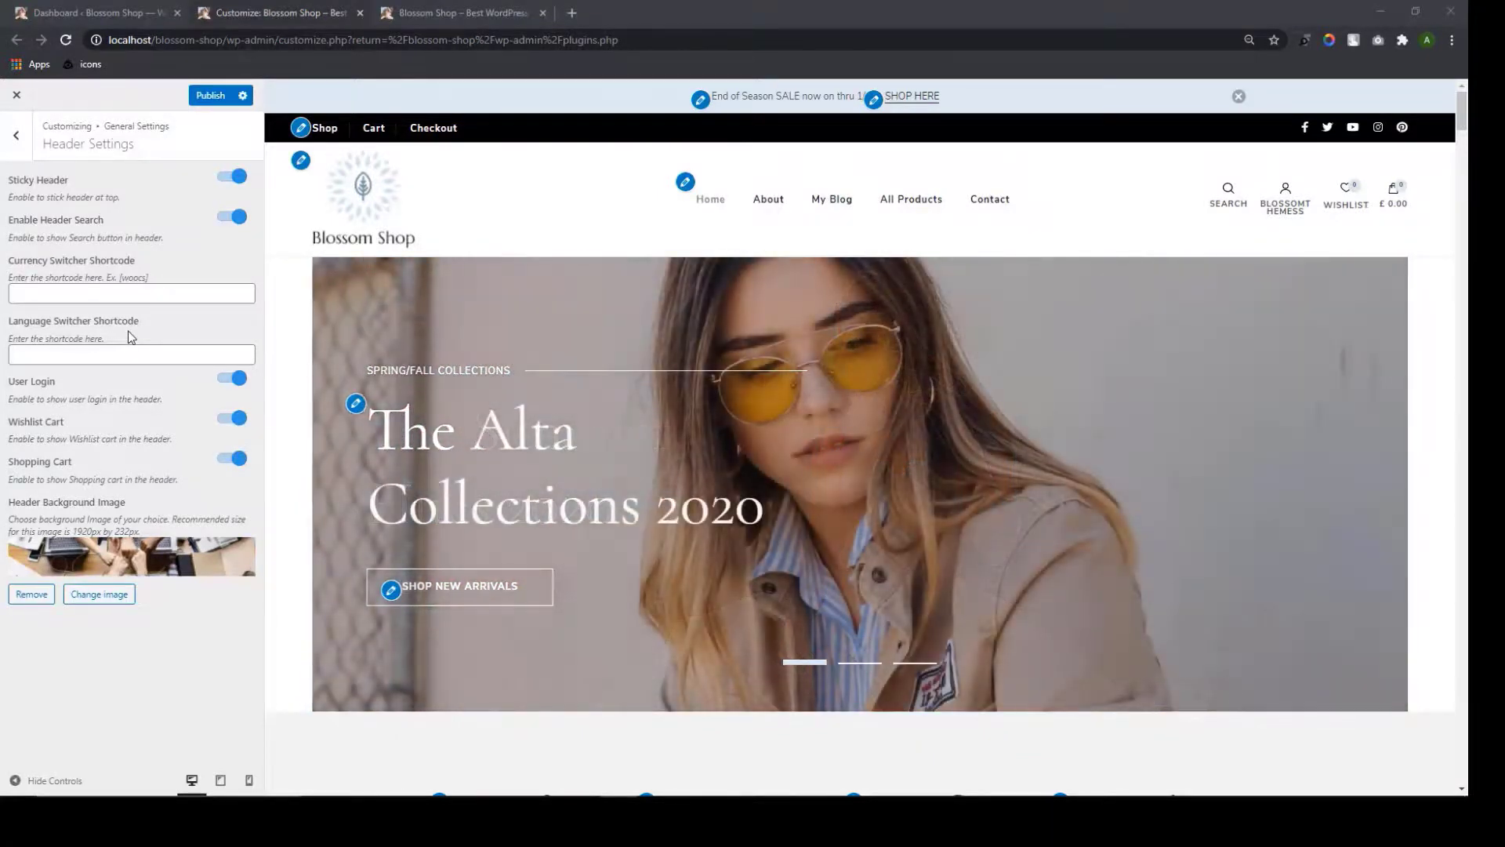
Confirm the WOOCS currency switcher plugin is installed and active in Plugins
click(116, 286)
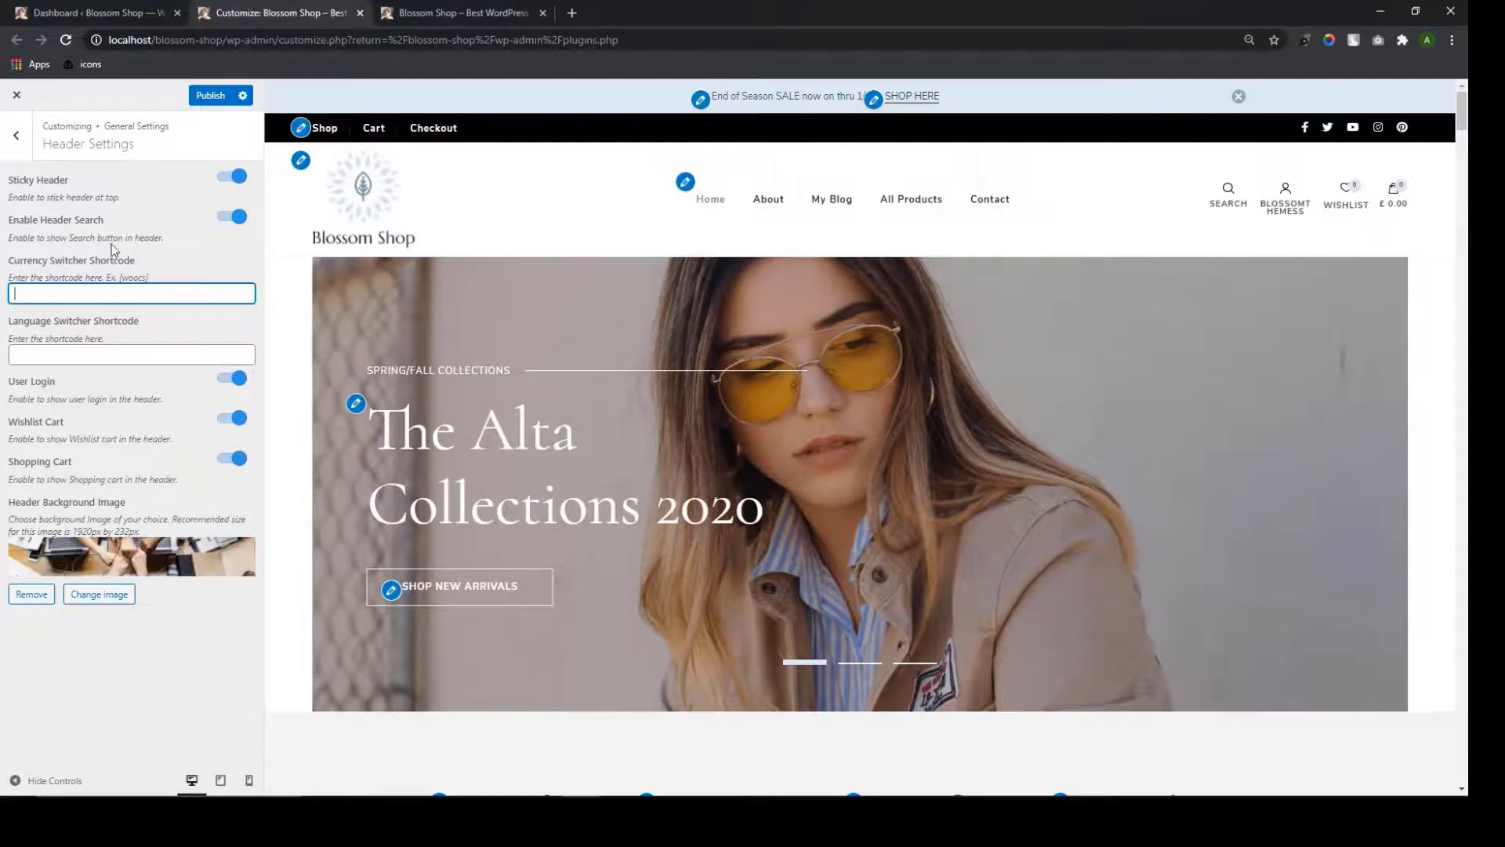
click(88, 7)
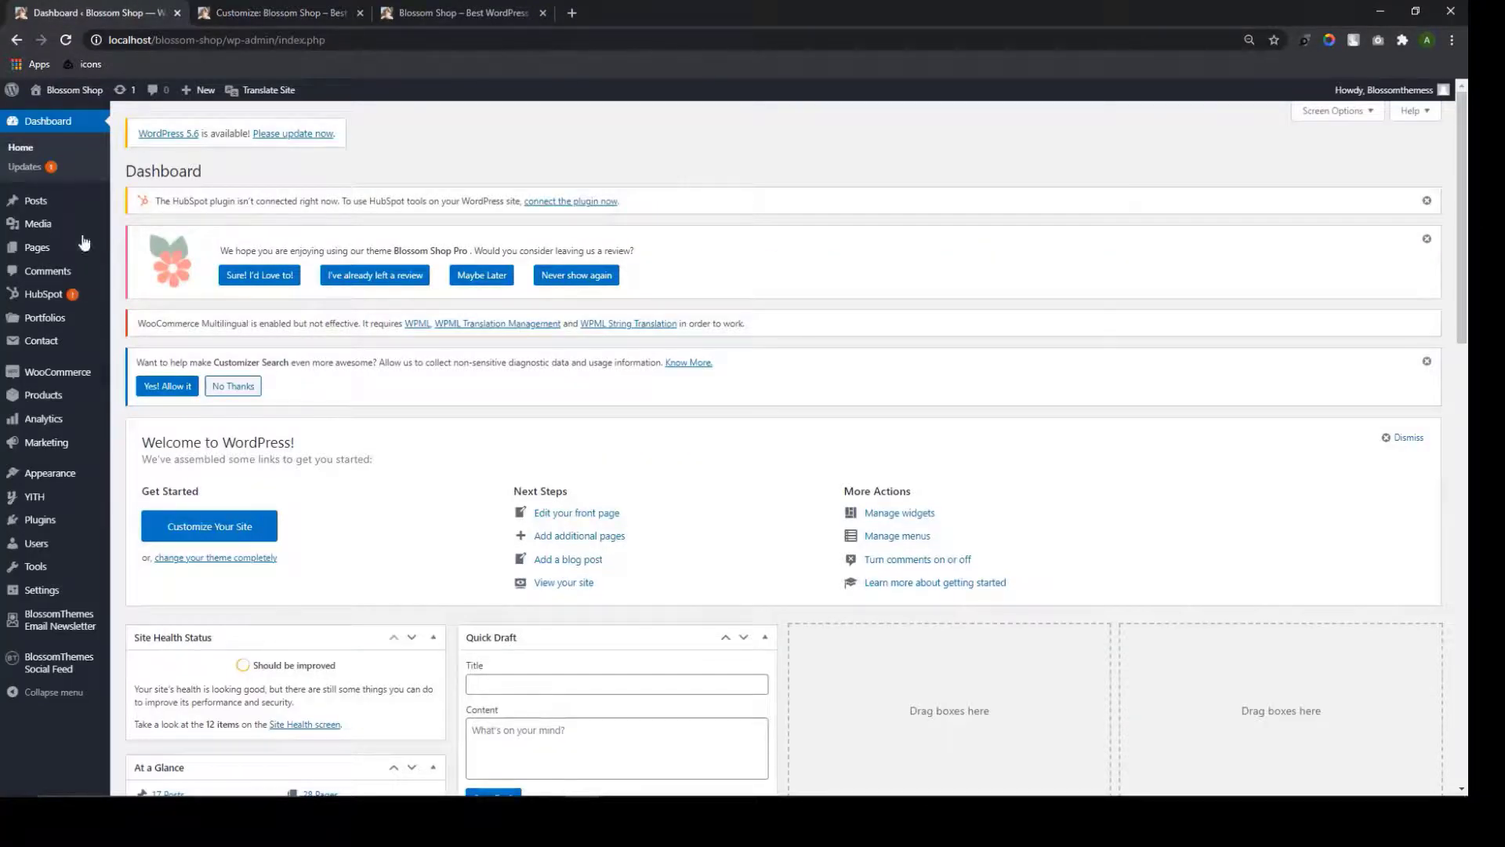
click(47, 522)
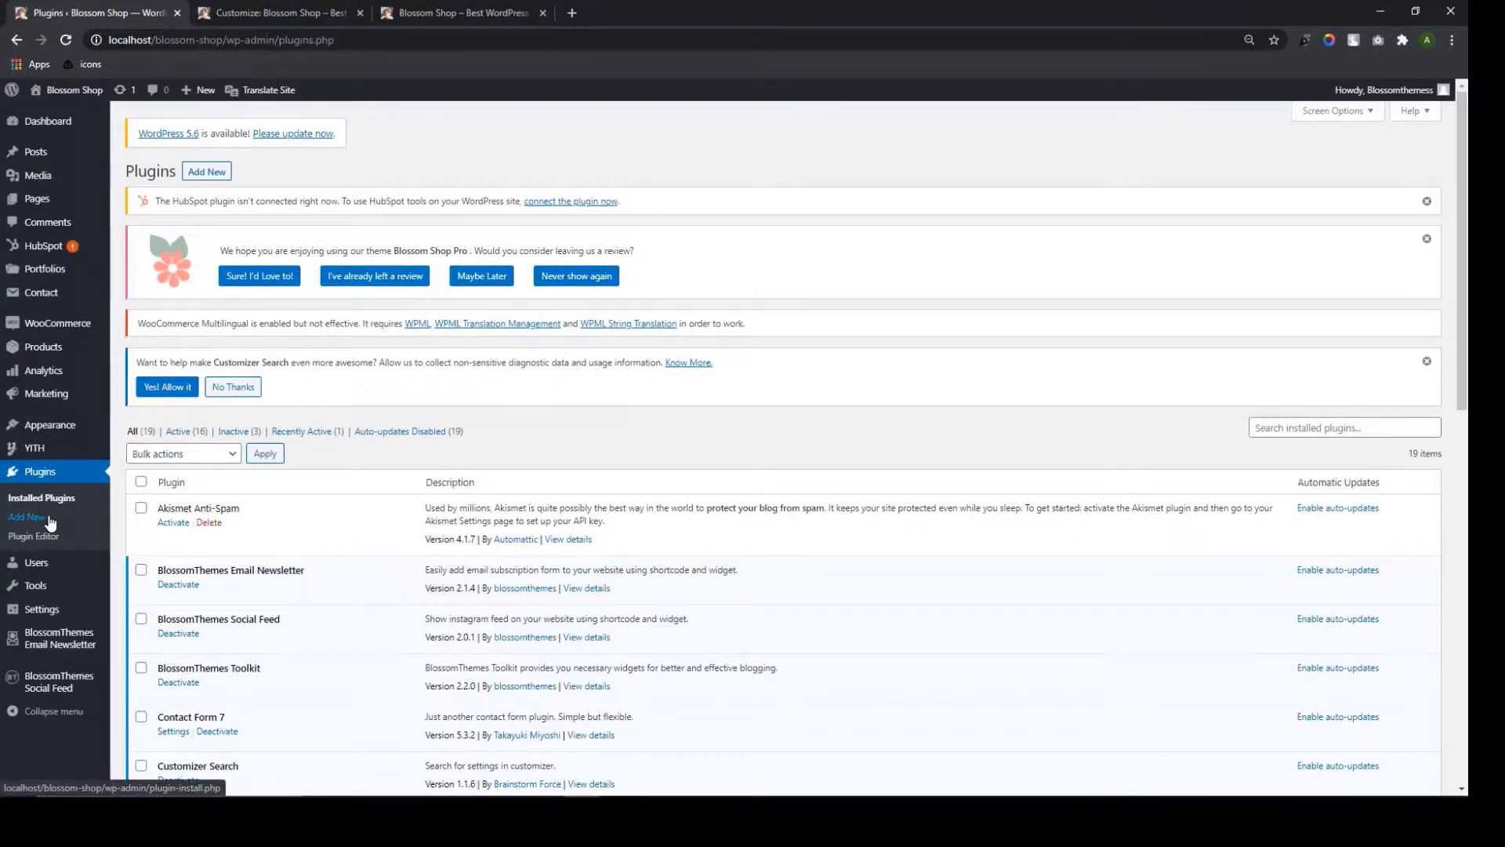
click(224, 179)
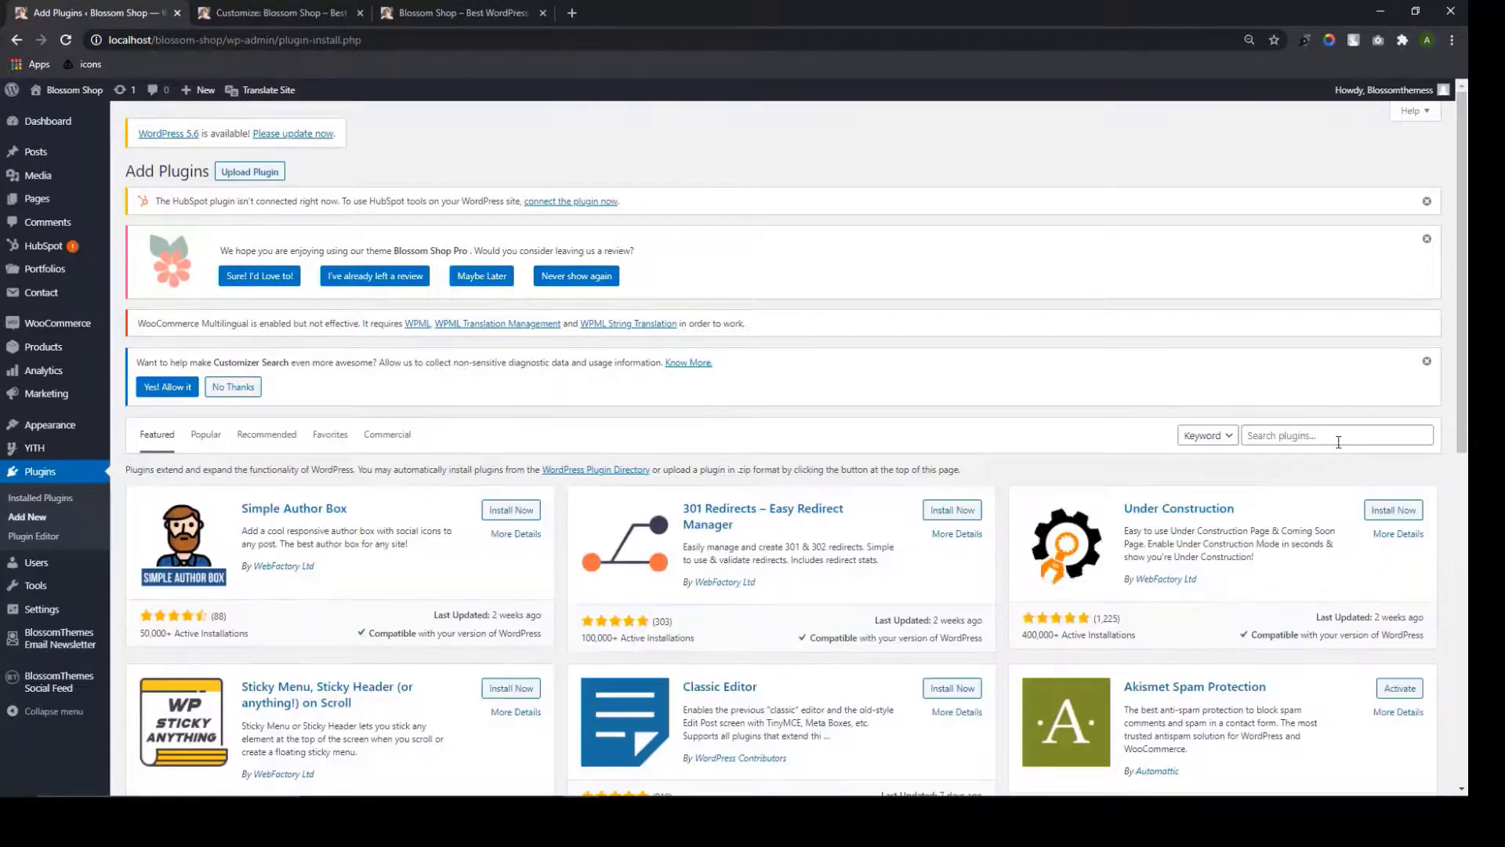
click(1335, 436)
text(woocs)
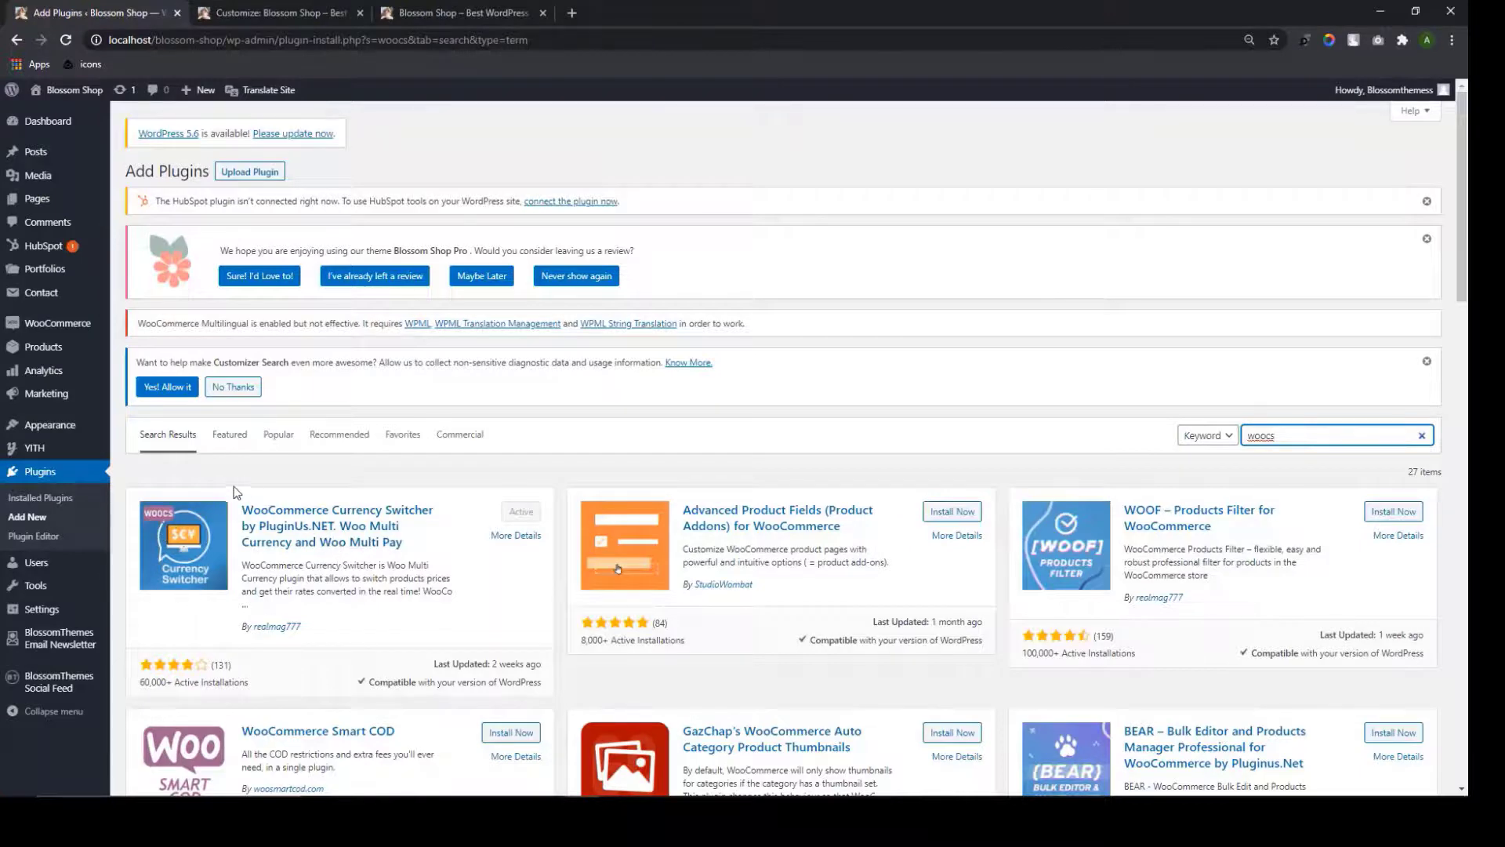
scroll(507, 472, down, 1)
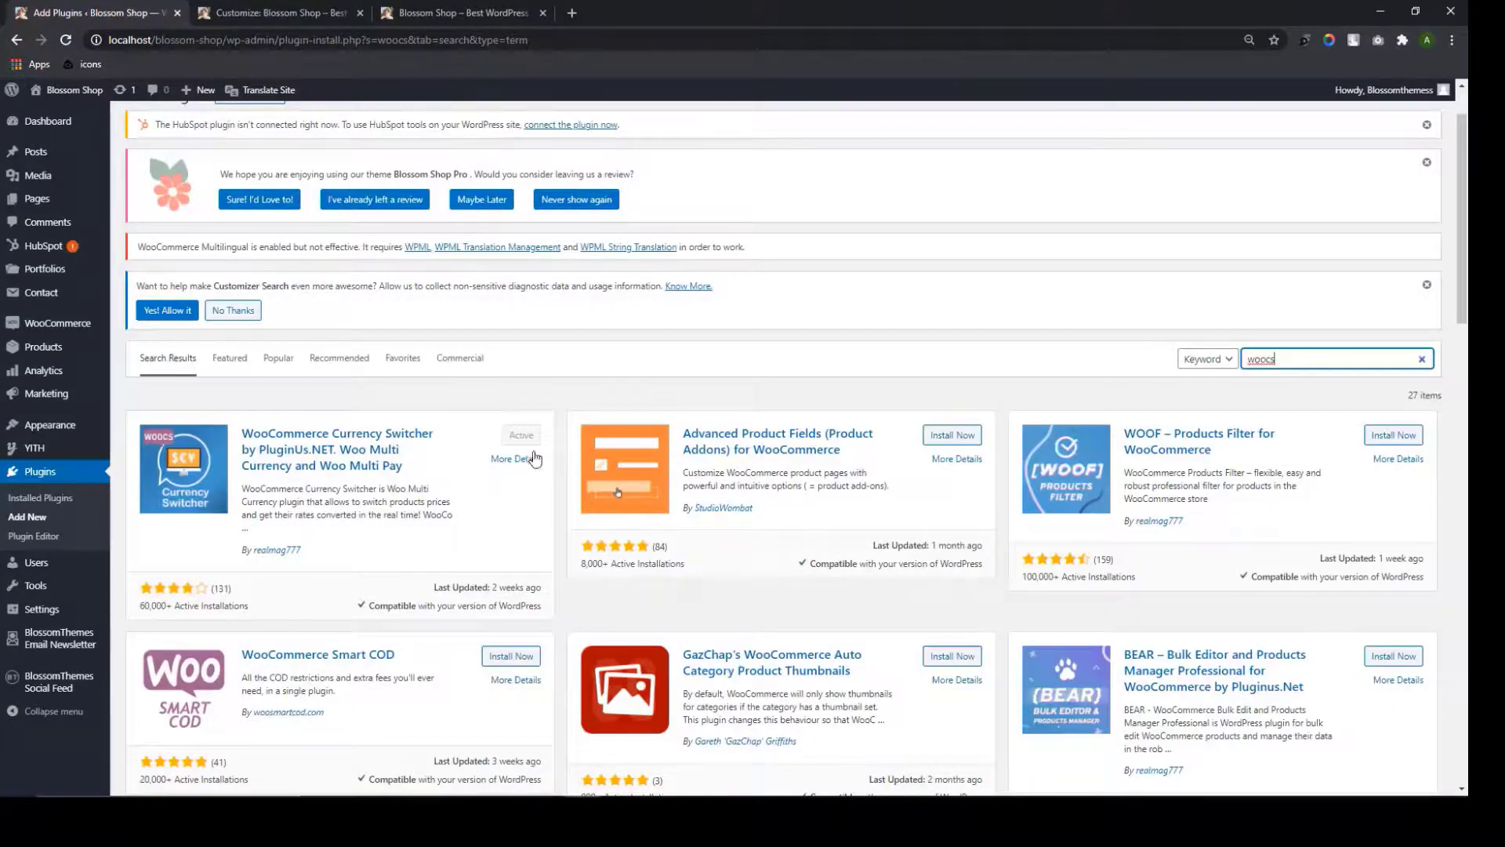
click(63, 500)
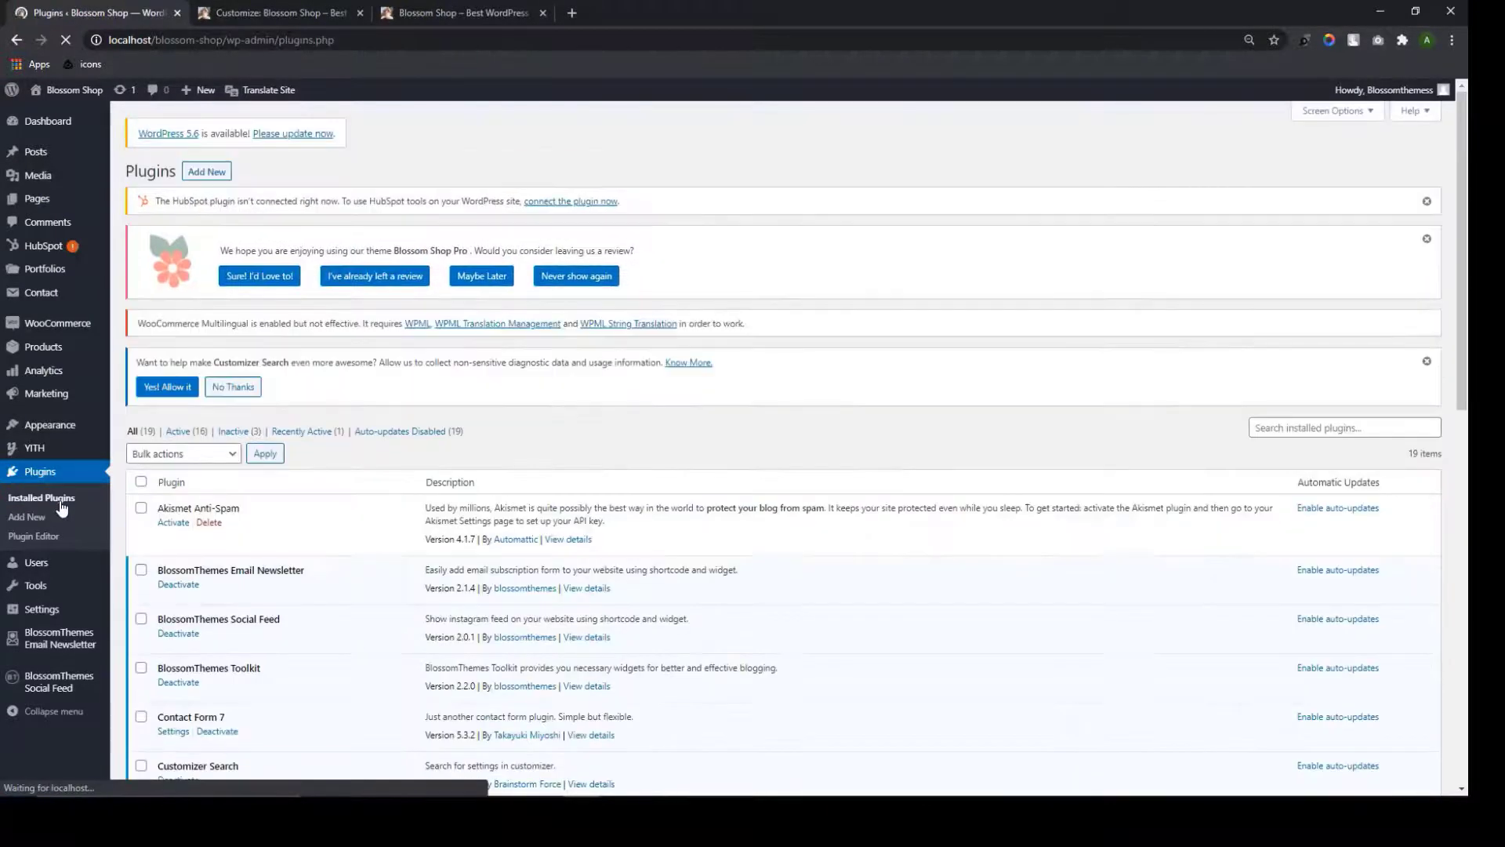
scroll(240, 596, down, 10)
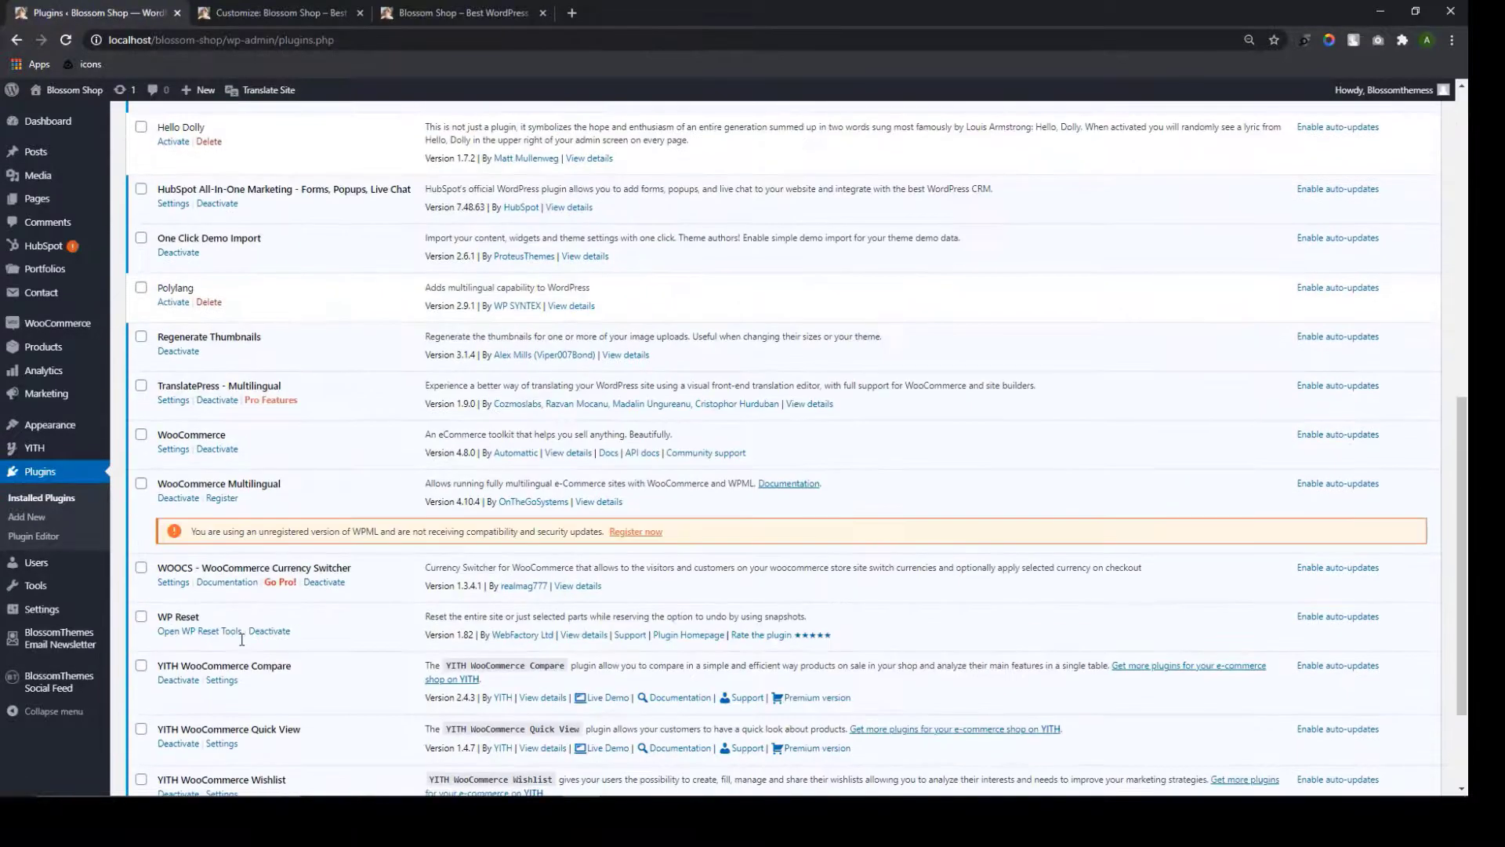
scroll(242, 603, up, 2)
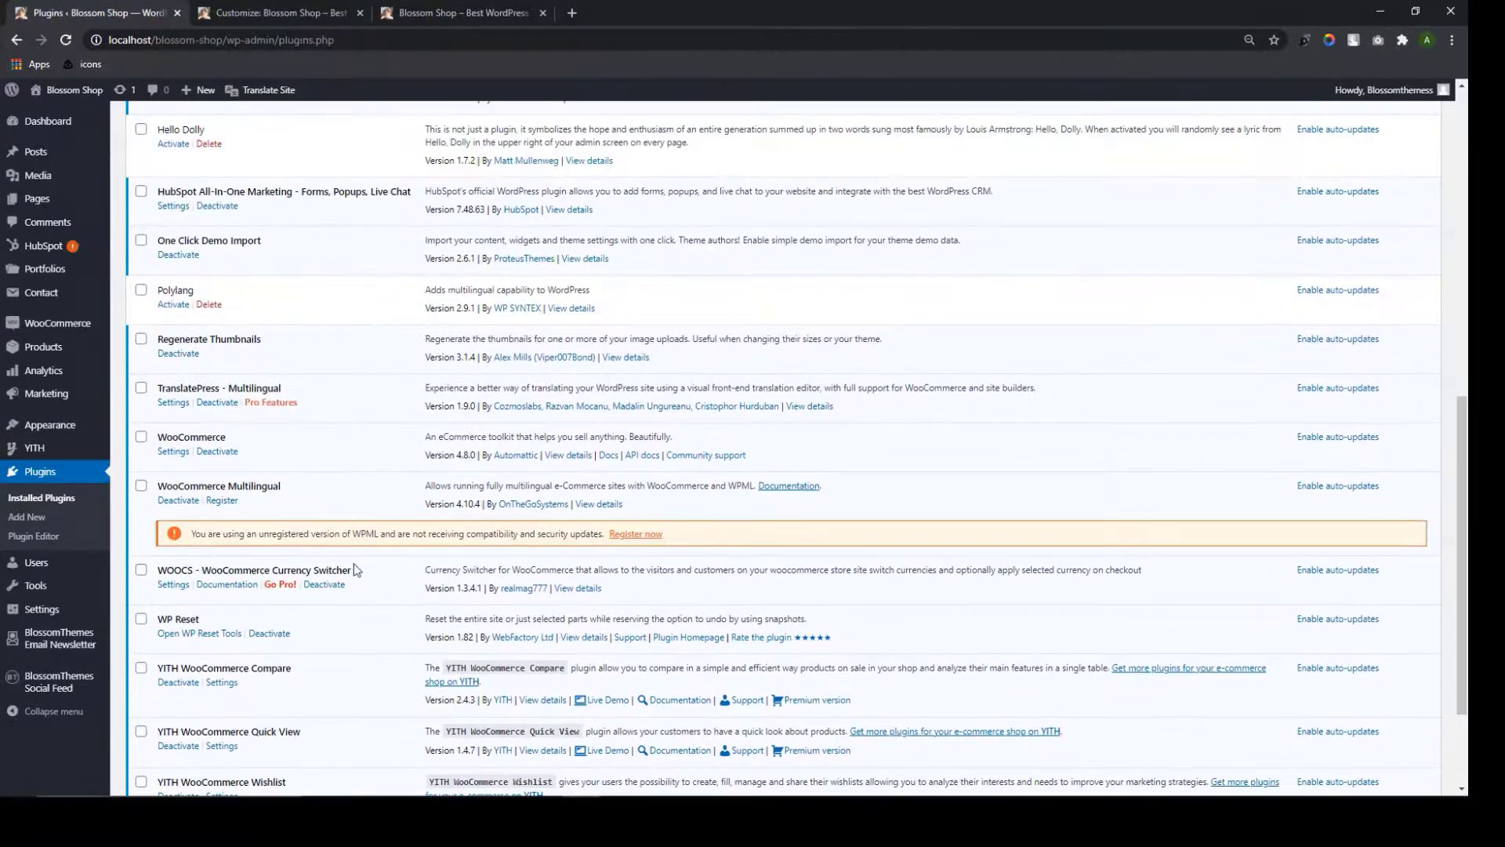
scroll(295, 510, down, 1)
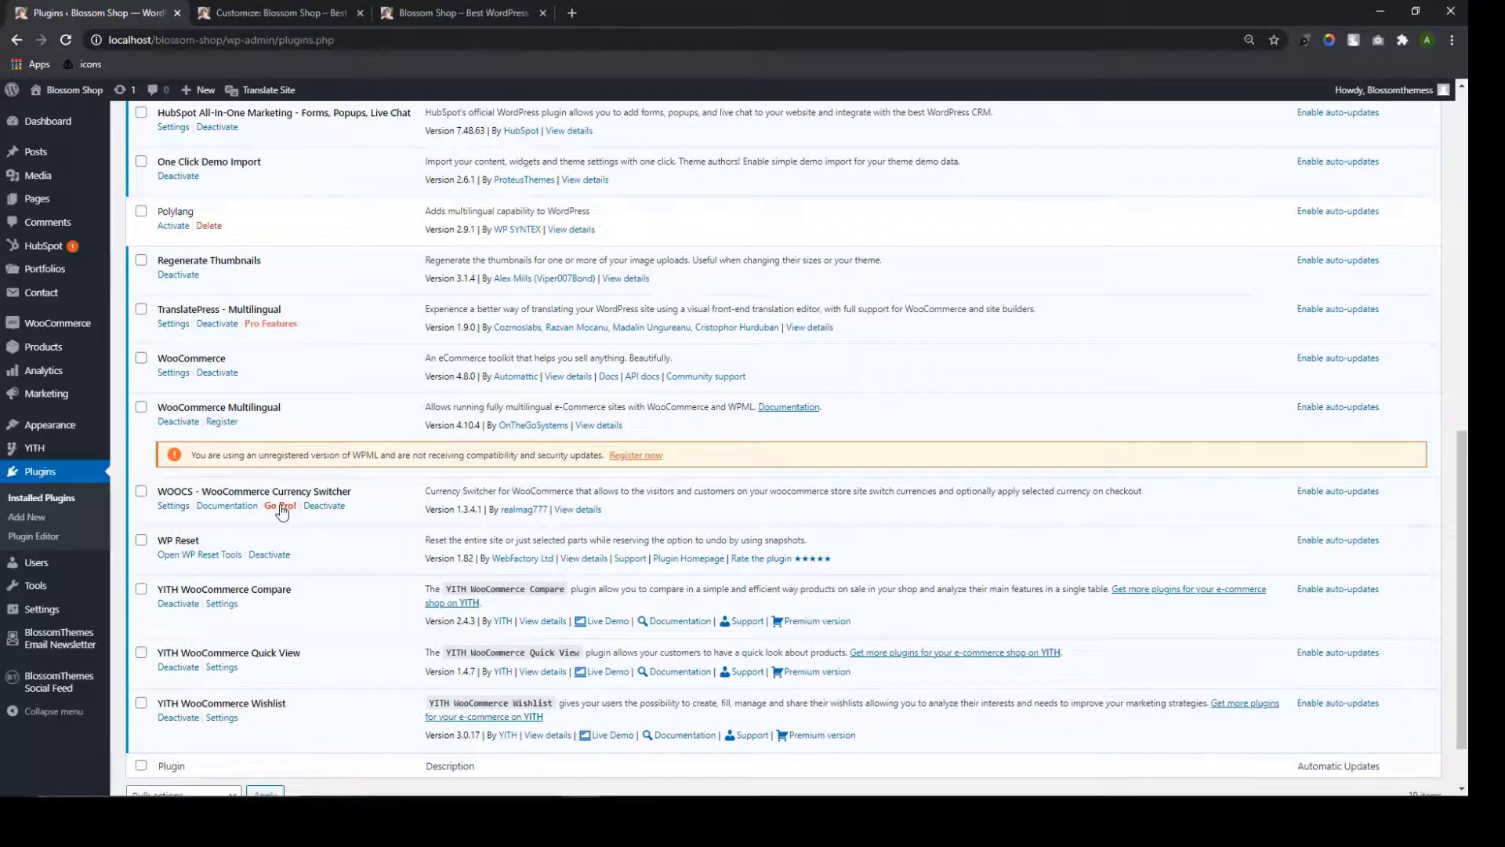
Paste the [woocs] shortcode into the header's Currency Switcher Shortcode field
click(313, 11)
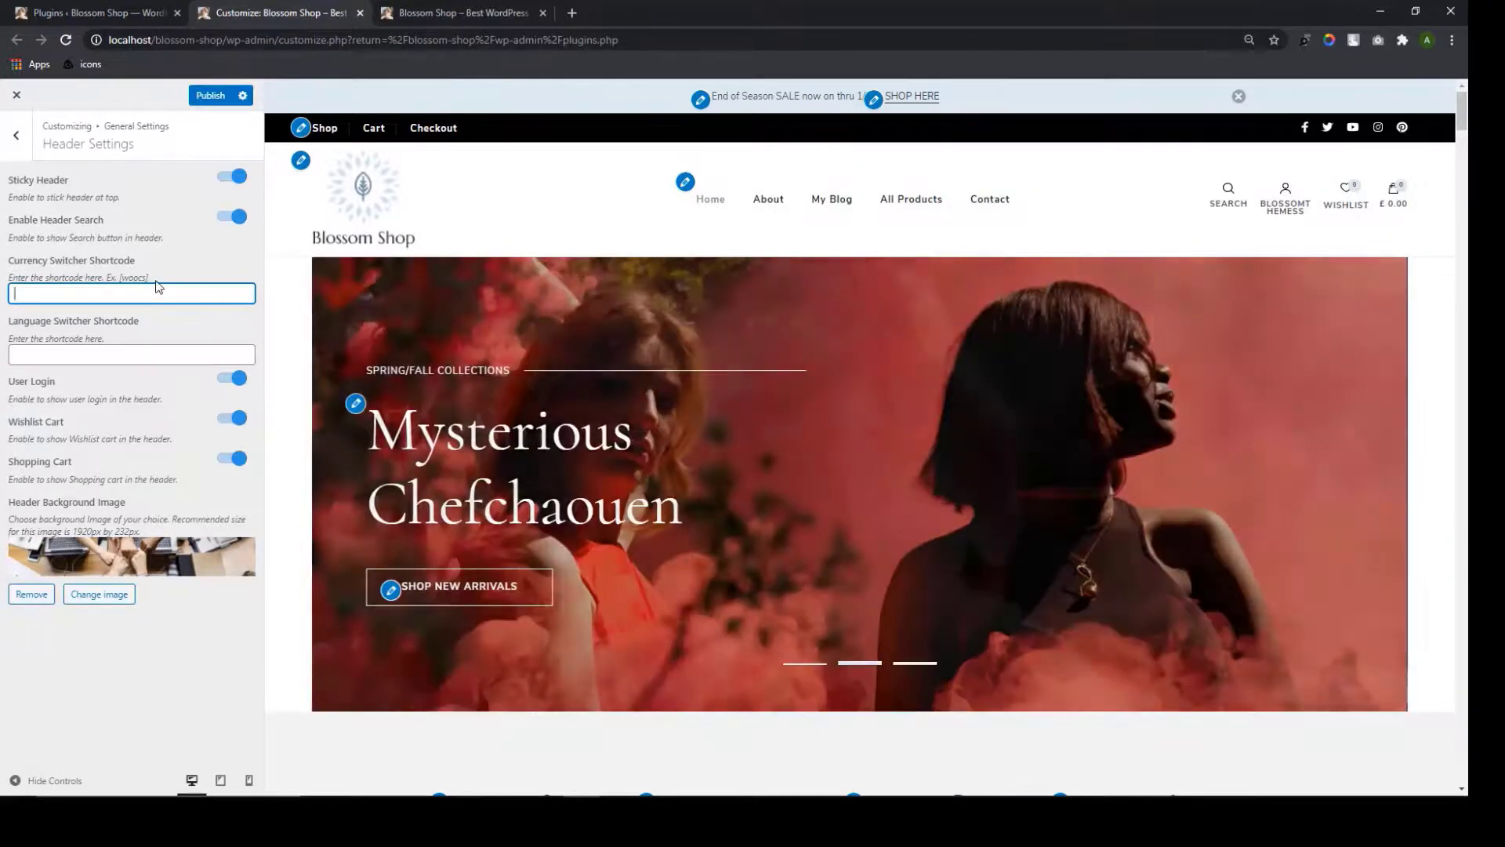
drag(148, 278, 121, 277)
key(ctrl+c)
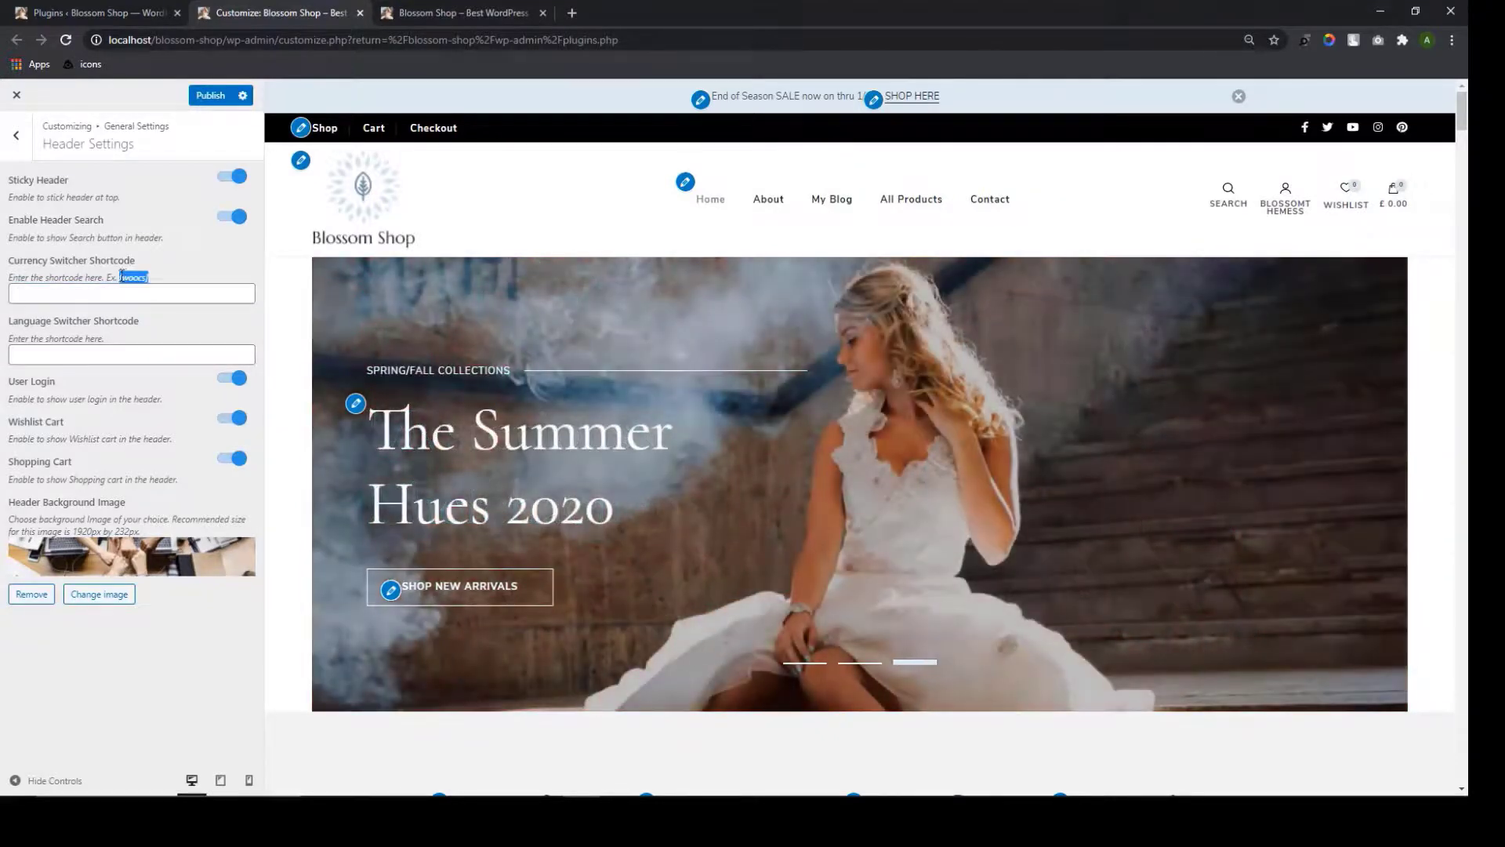
click(111, 296)
key(ctrl+v)
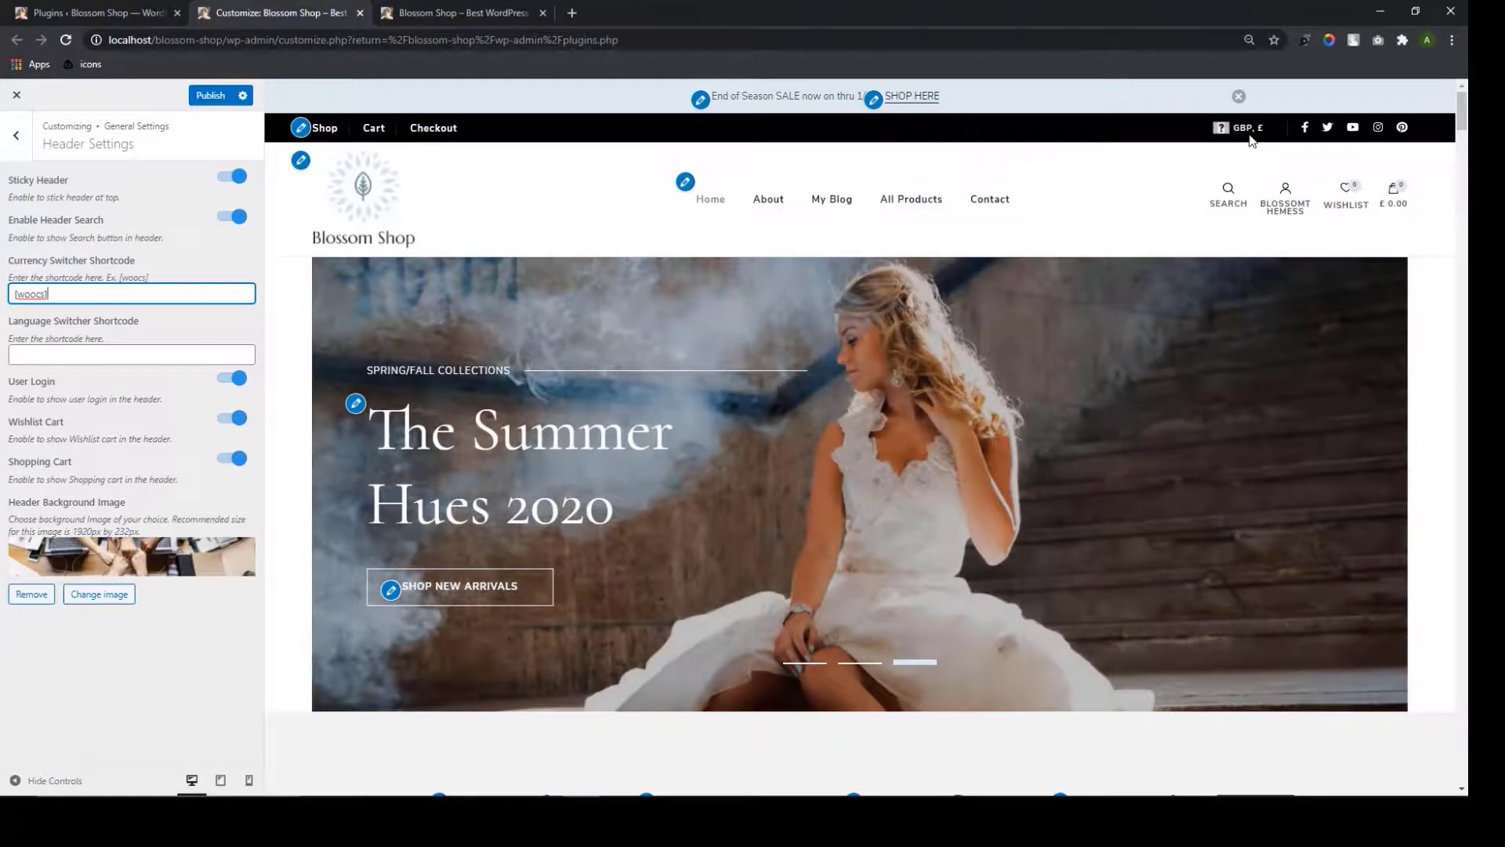
click(161, 356)
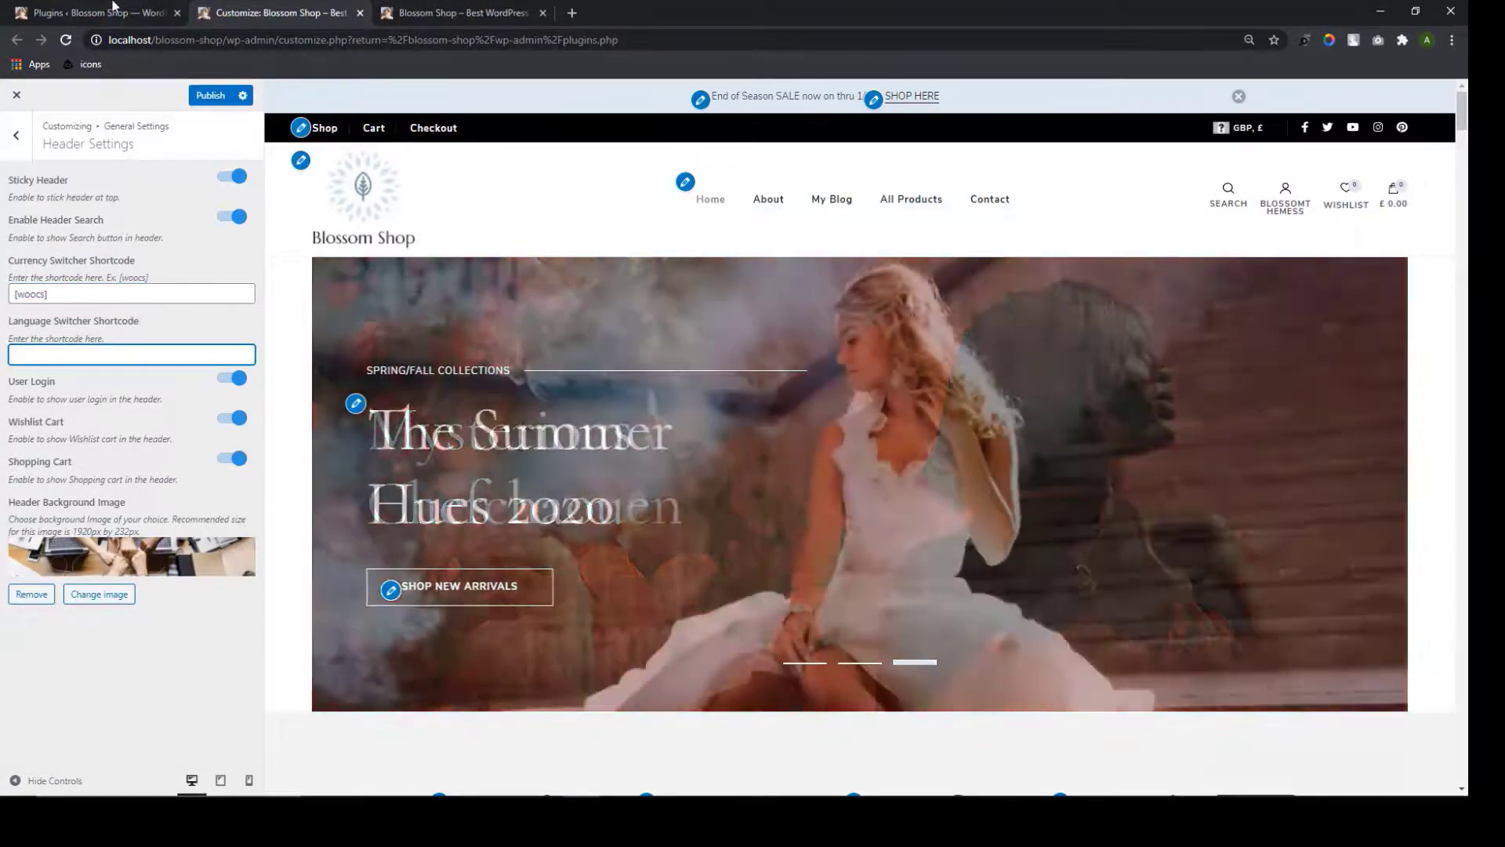
click(114, 10)
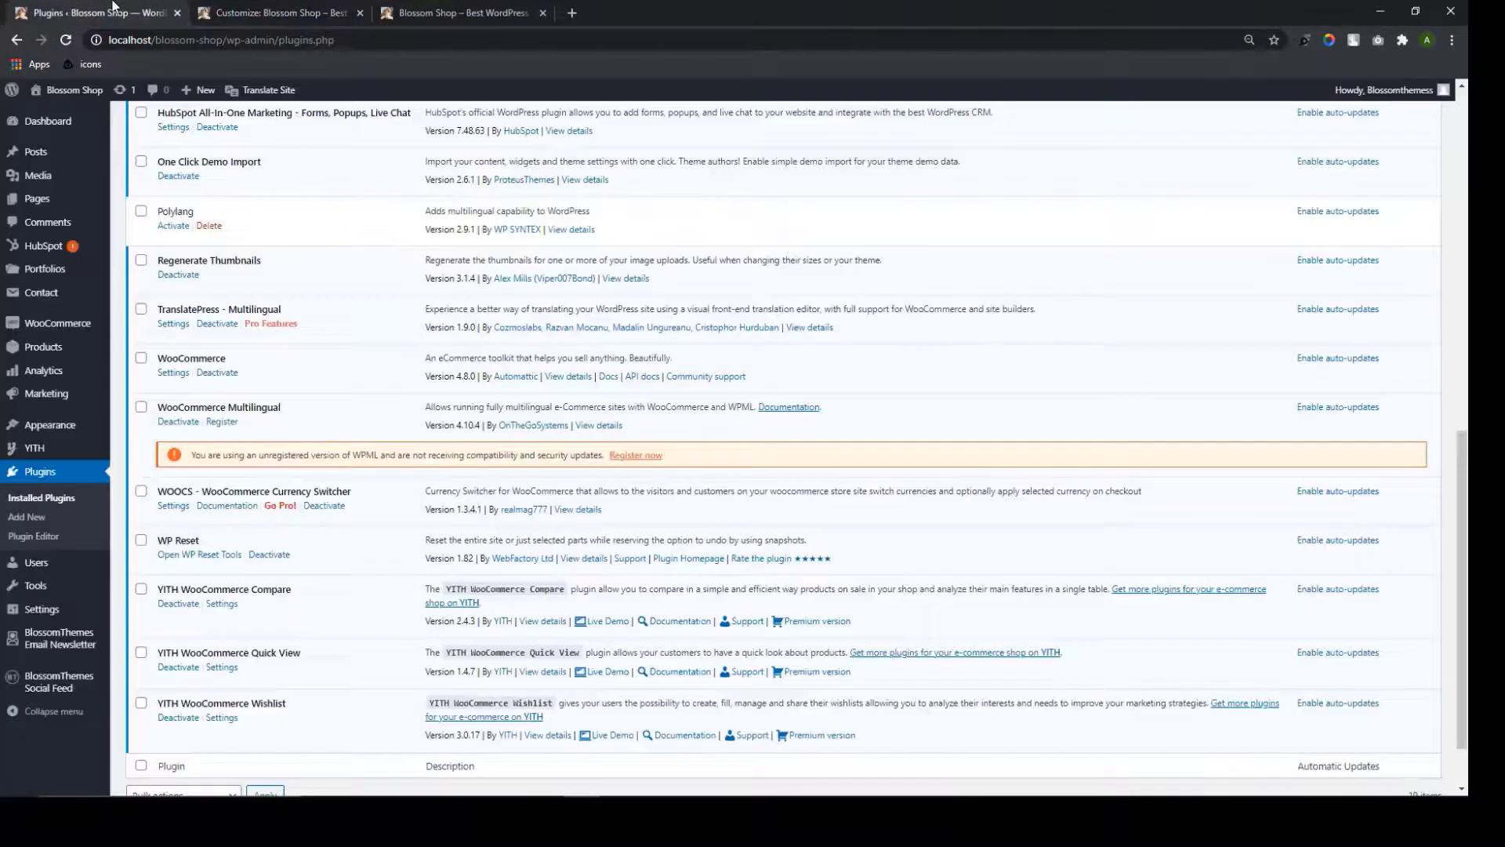
Search Add New plugins for 'translatepress' to check its status
scroll(176, 405, up, 8)
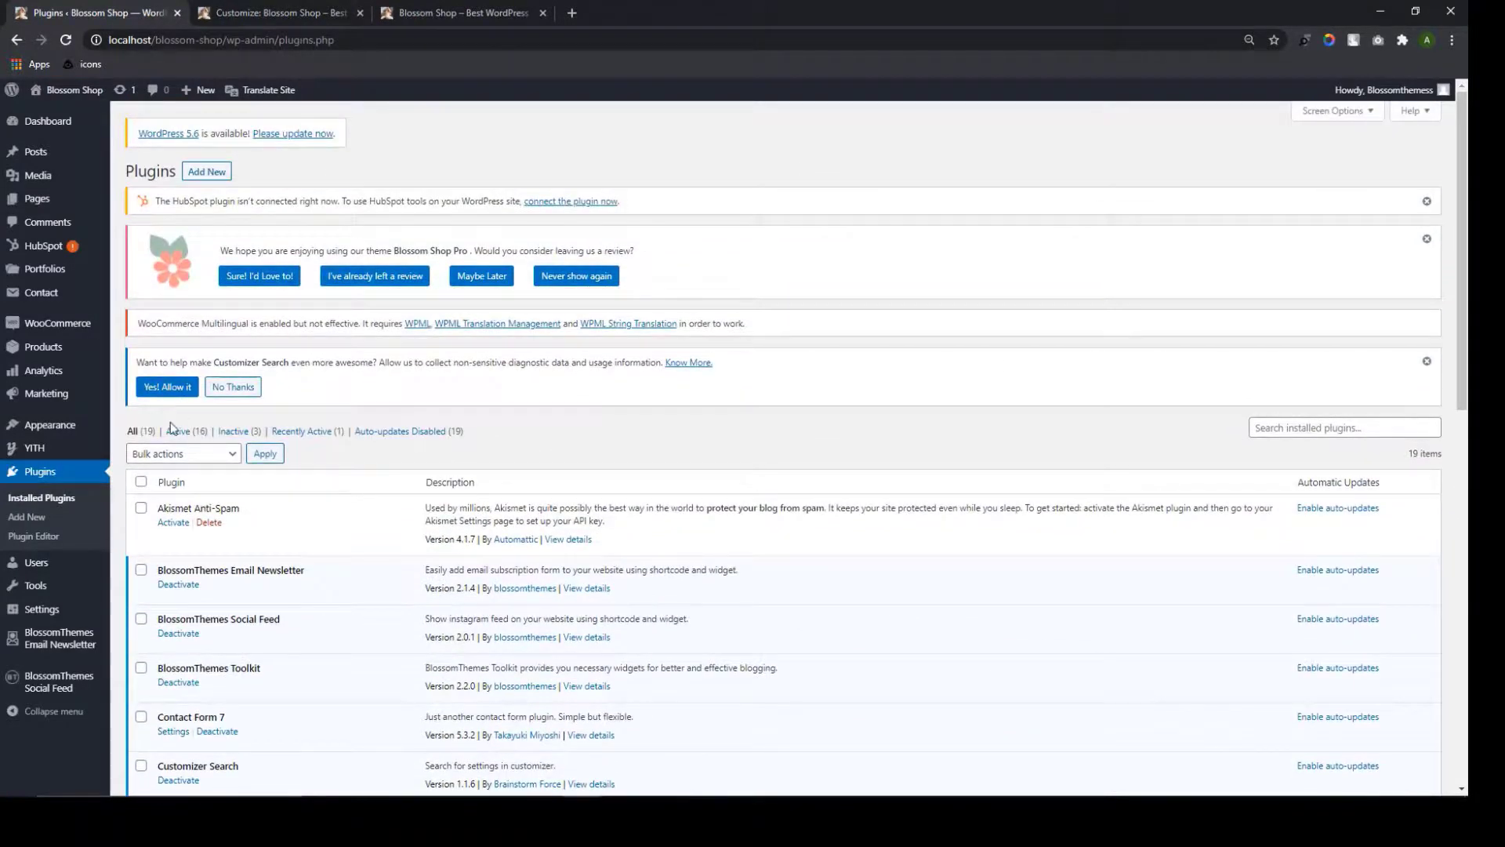
click(222, 174)
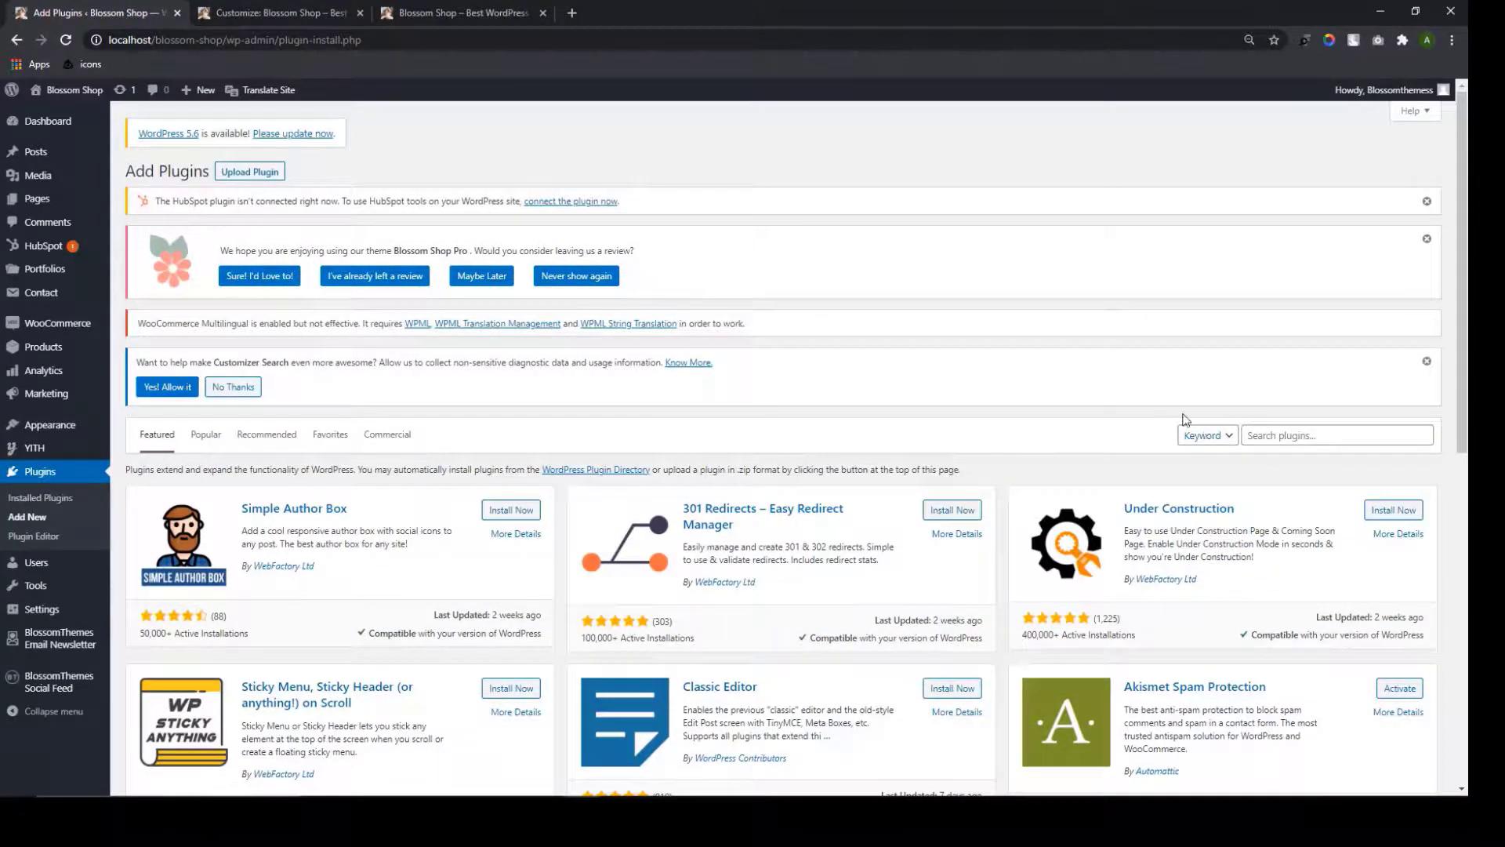
click(1316, 435)
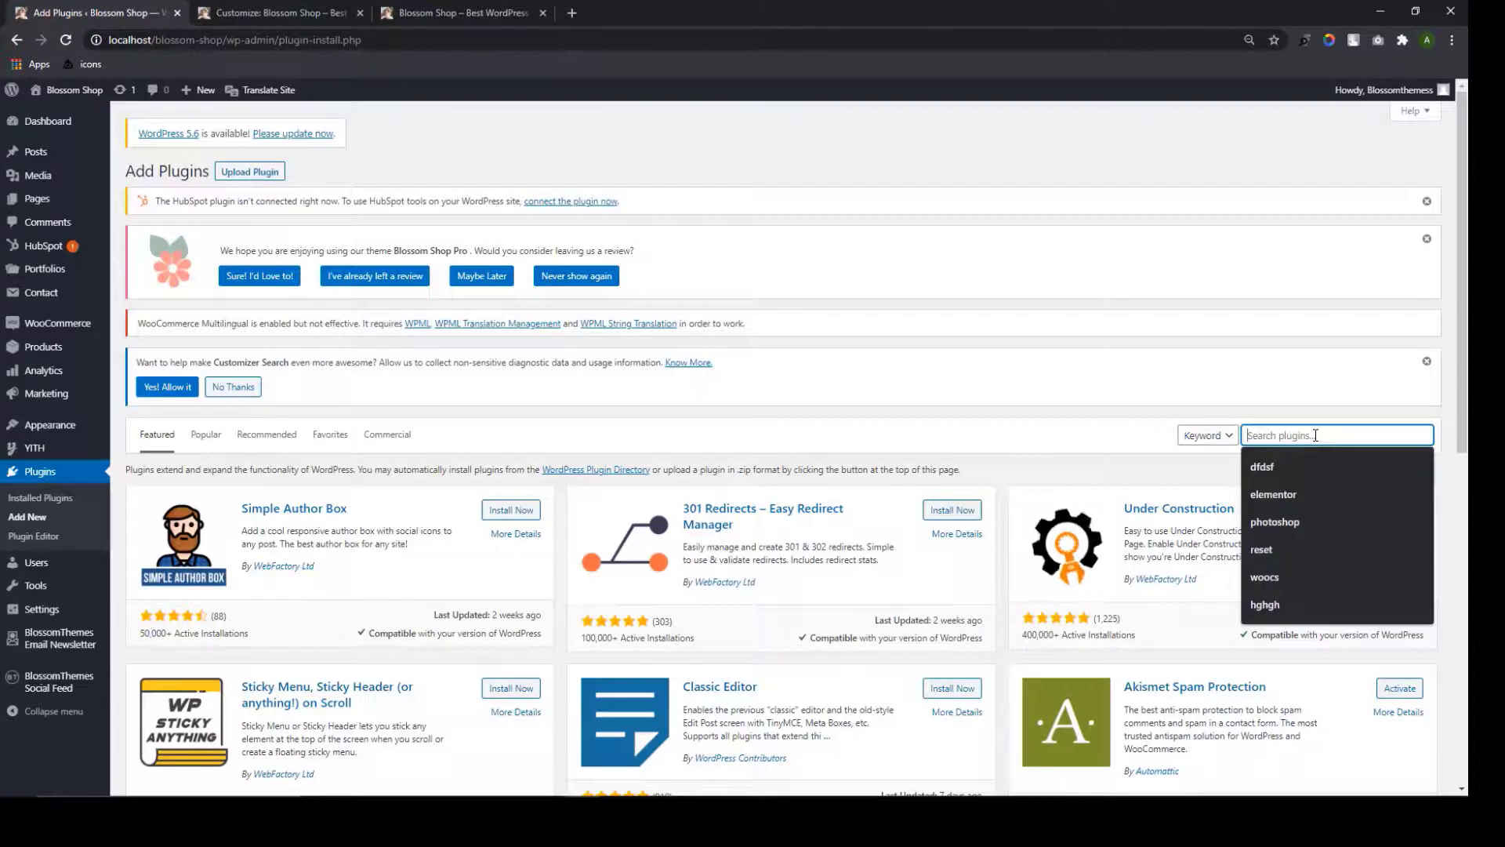
text(trans)
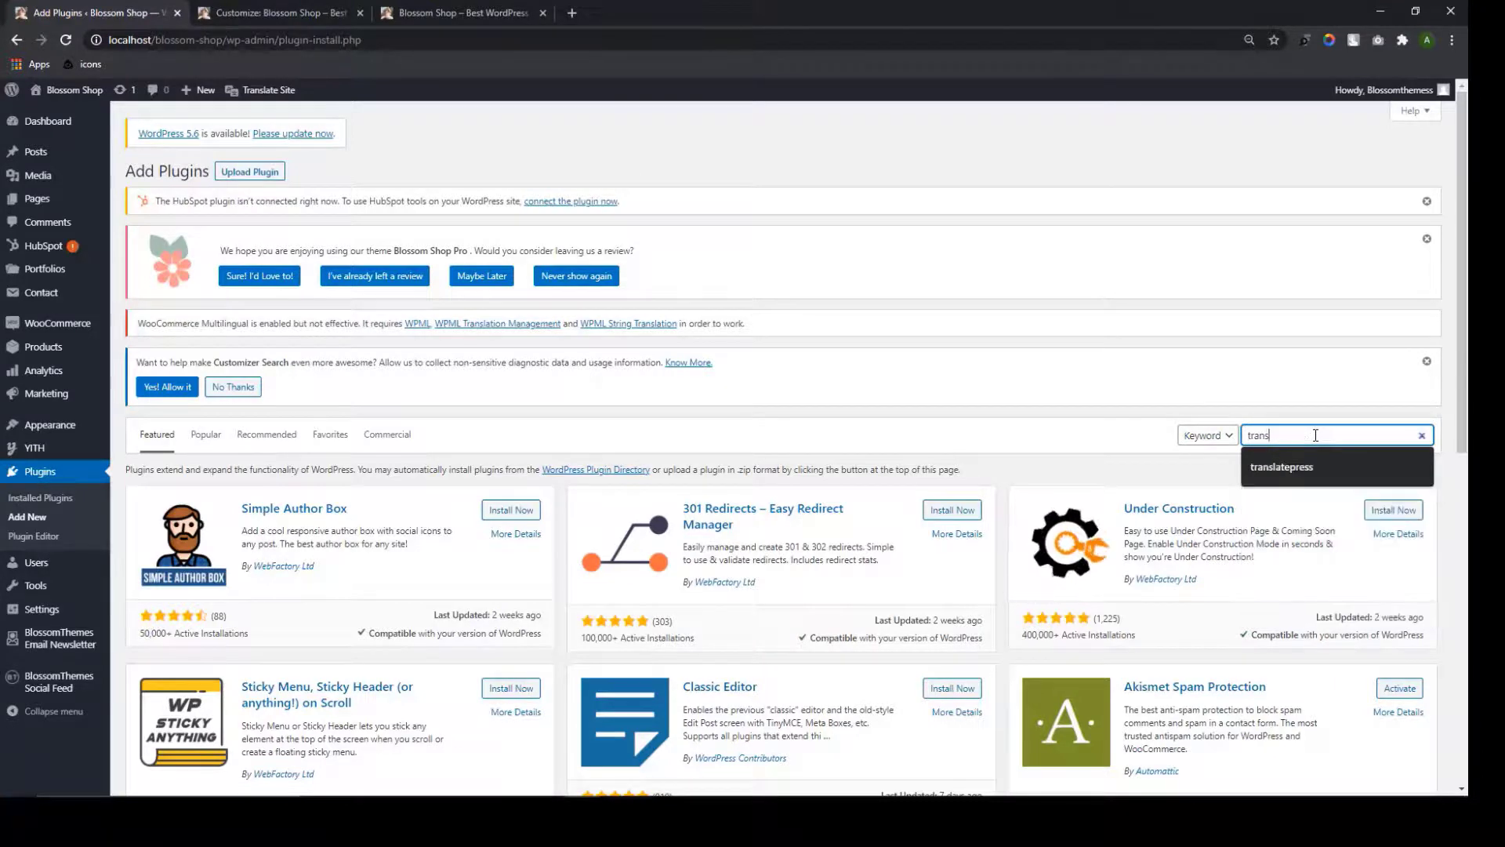
text(late)
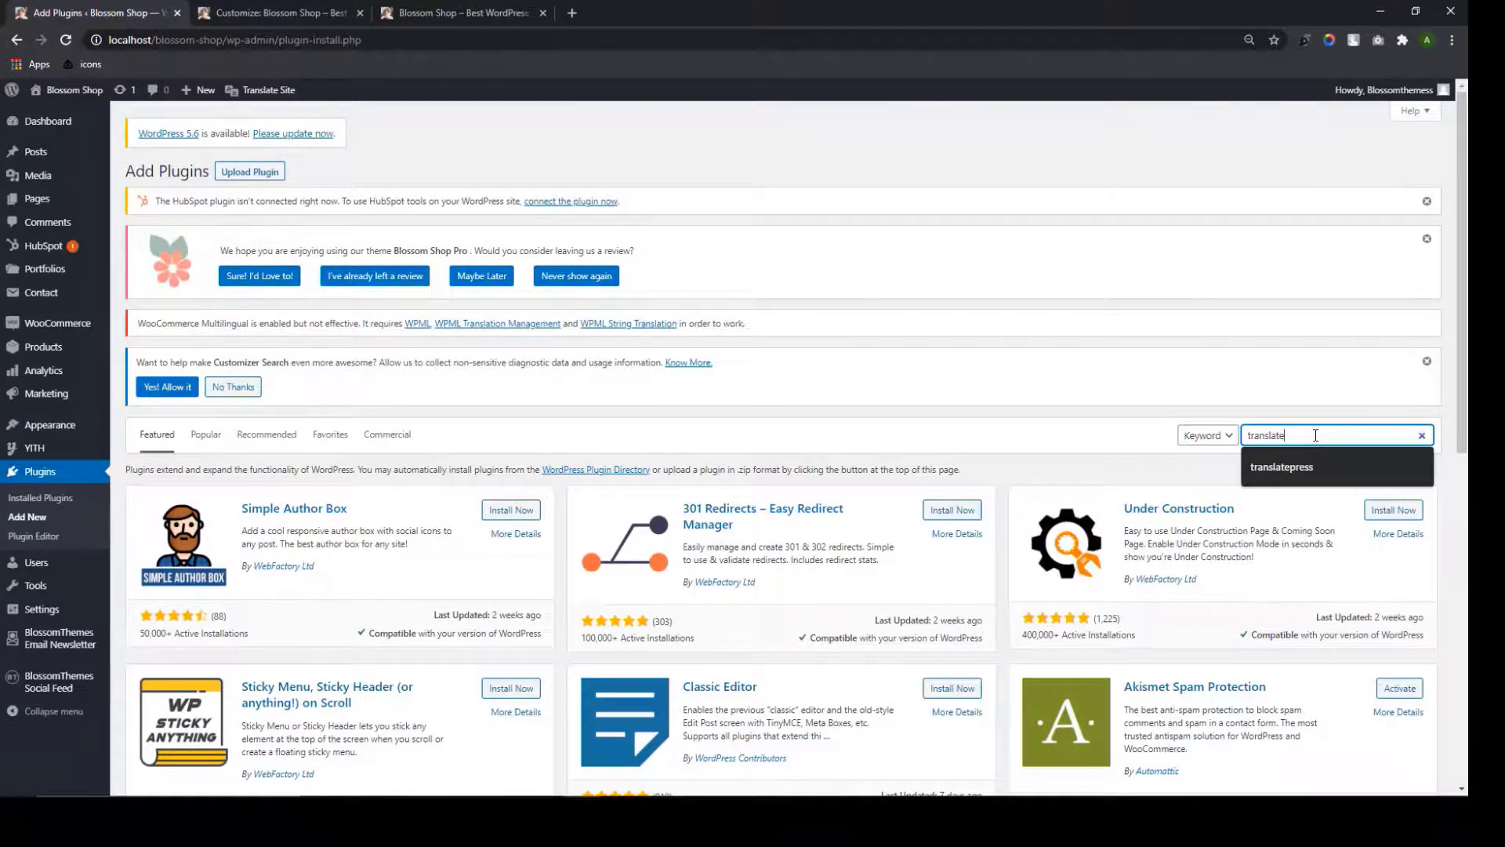
text(press)
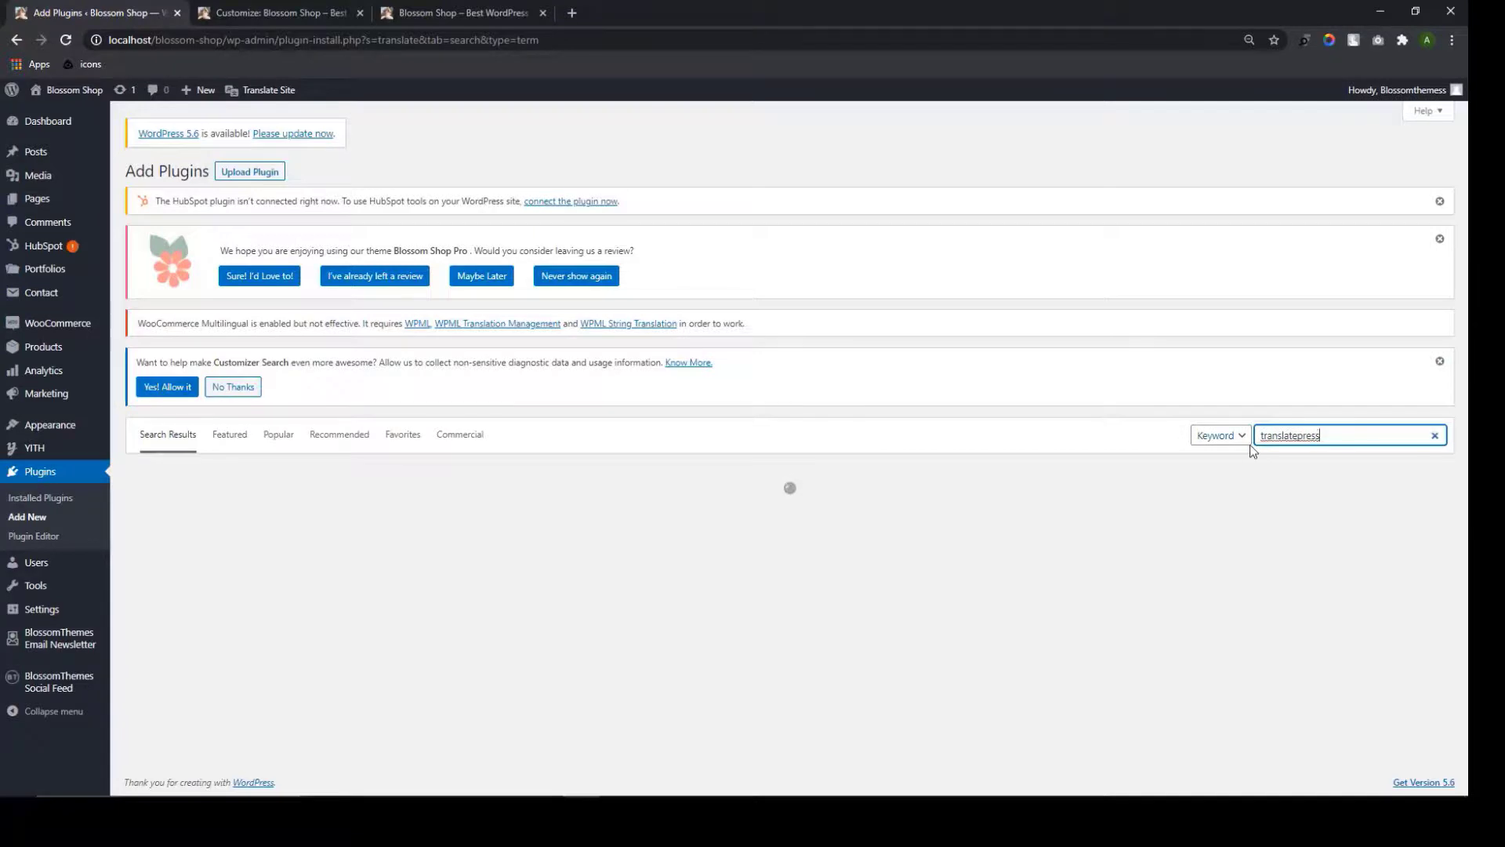
scroll(440, 431, down, 1)
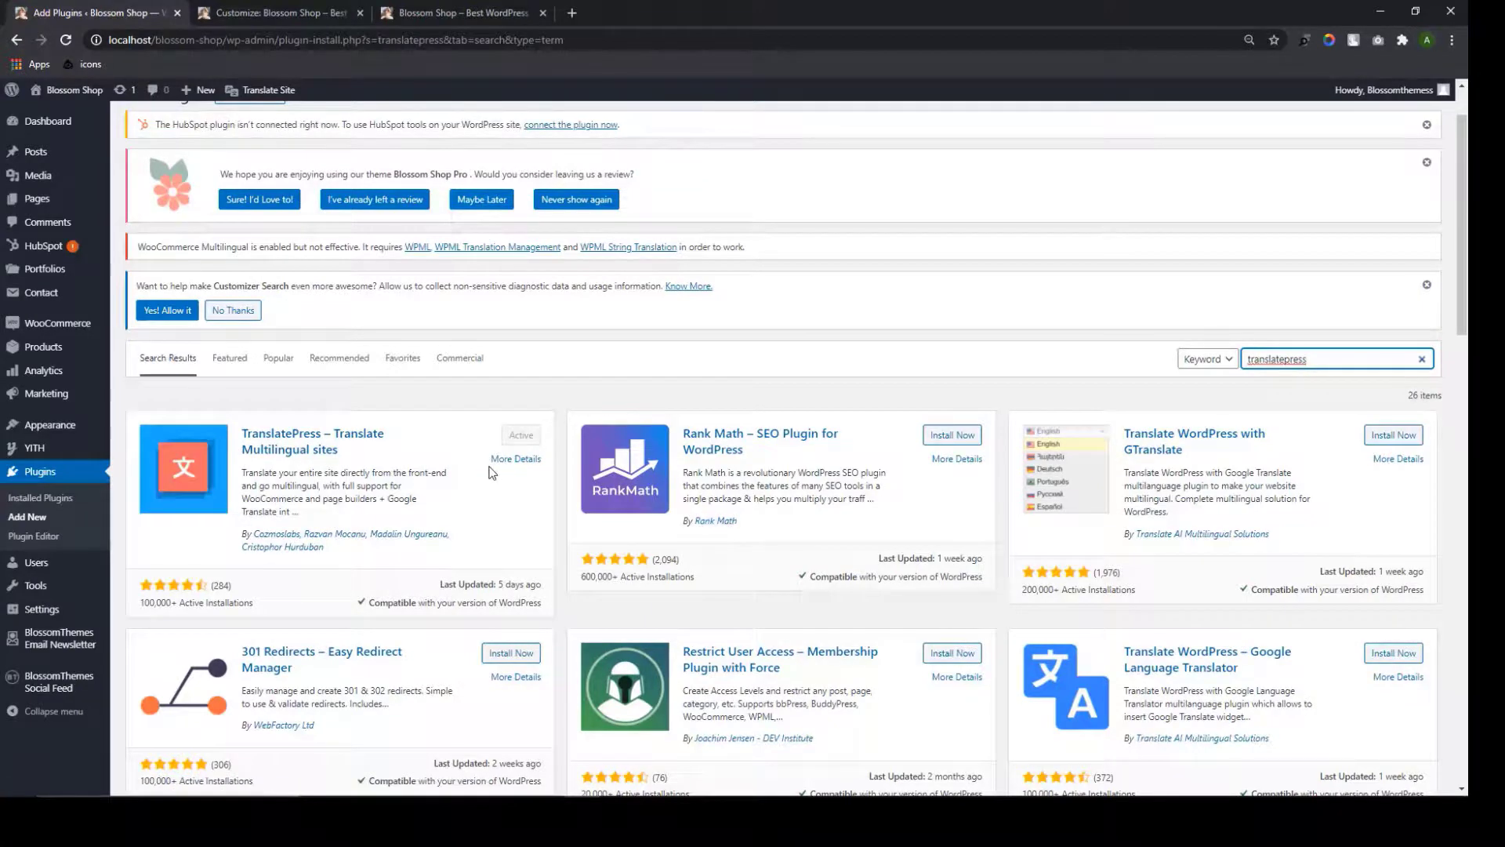
scroll(283, 390, down, 1)
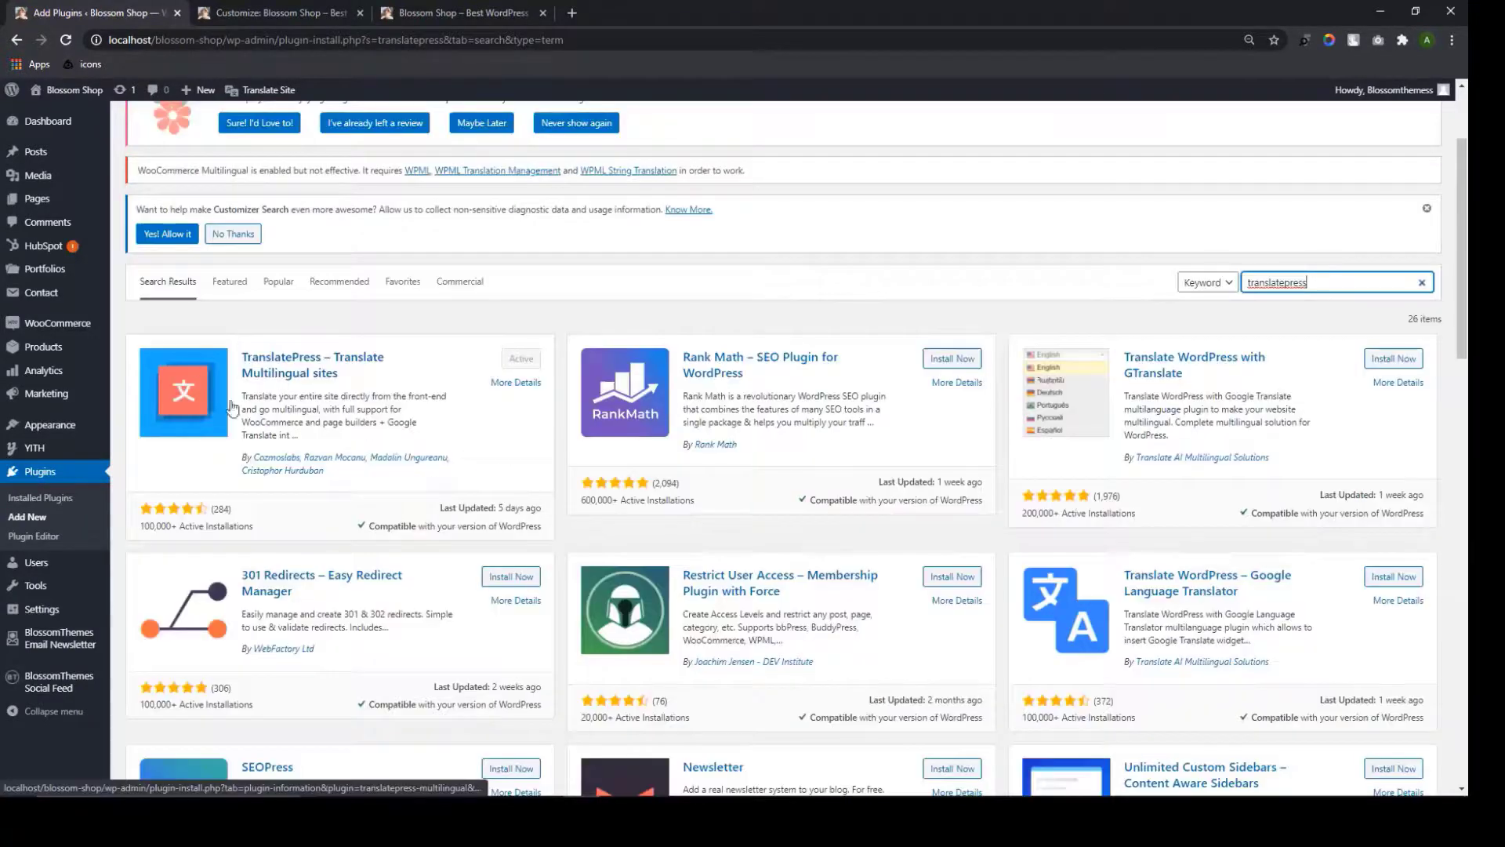
Go back to Installed Plugins and open Settings > TranslatePress
click(41, 499)
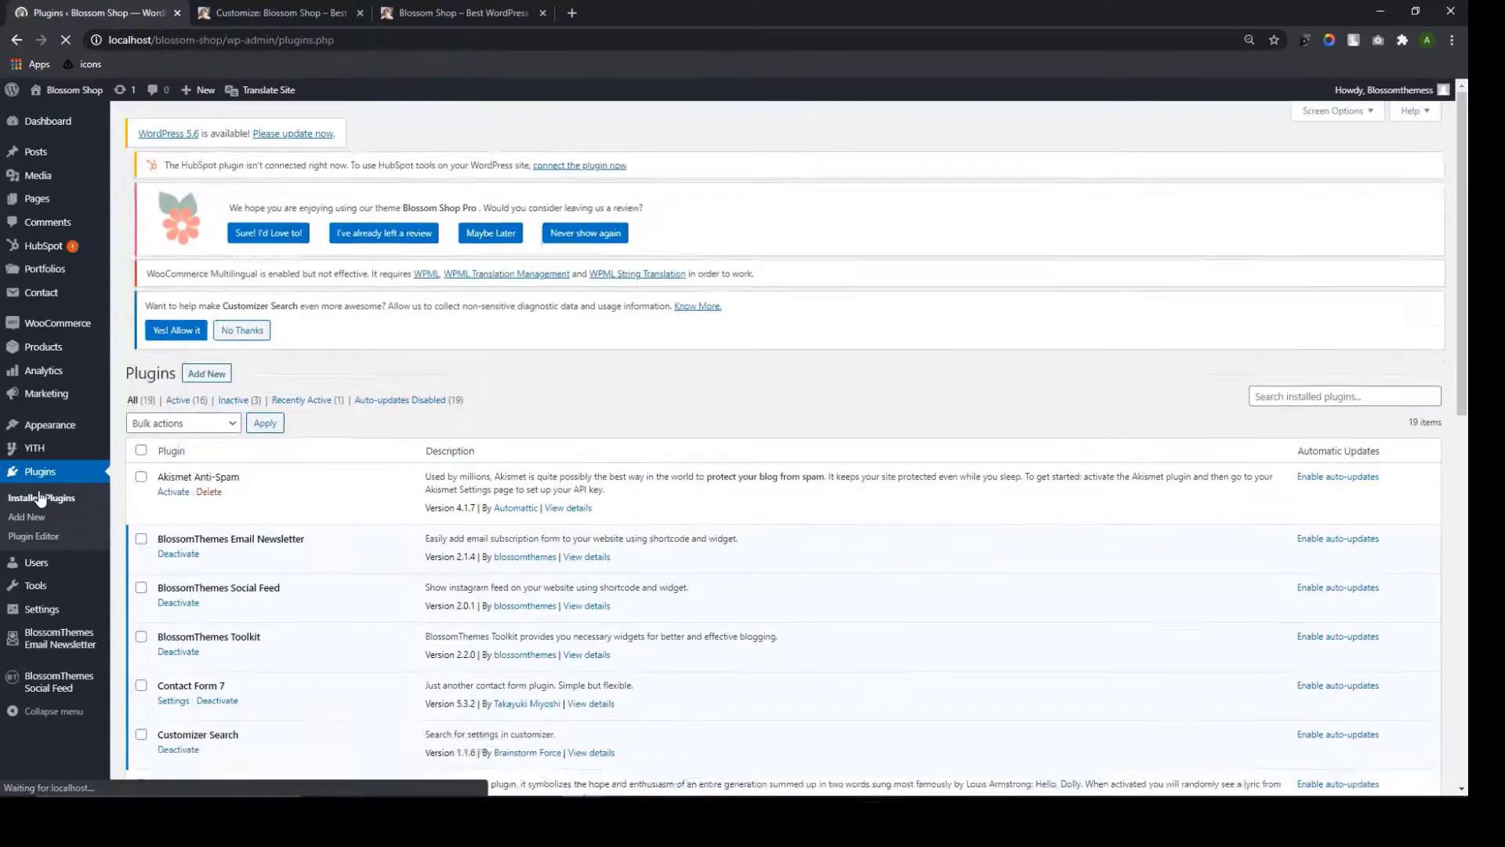
scroll(179, 548, down, 4)
scroll(179, 549, down, 7)
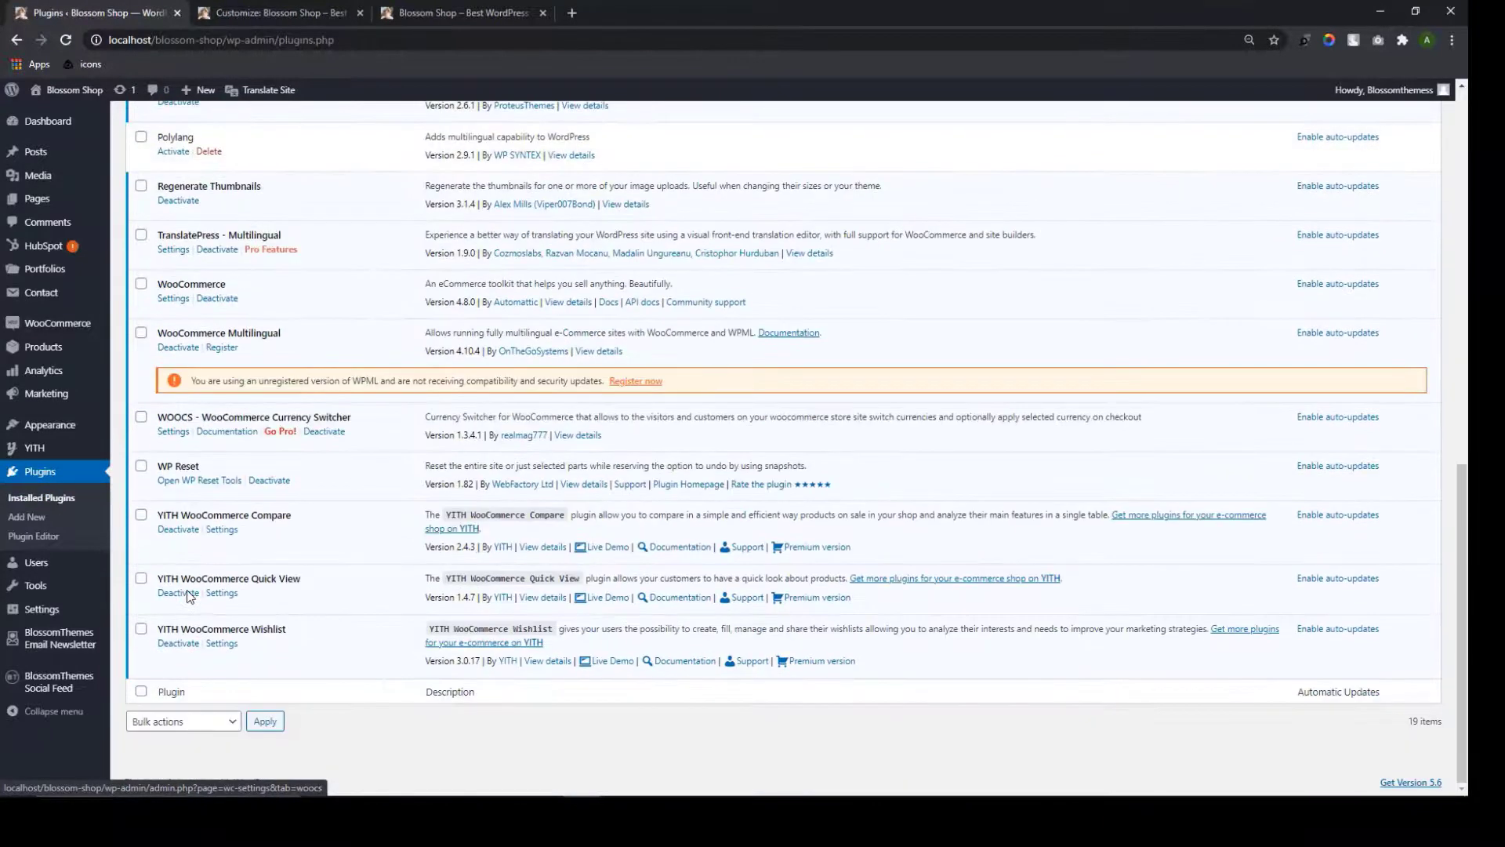
scroll(188, 596, up, 3)
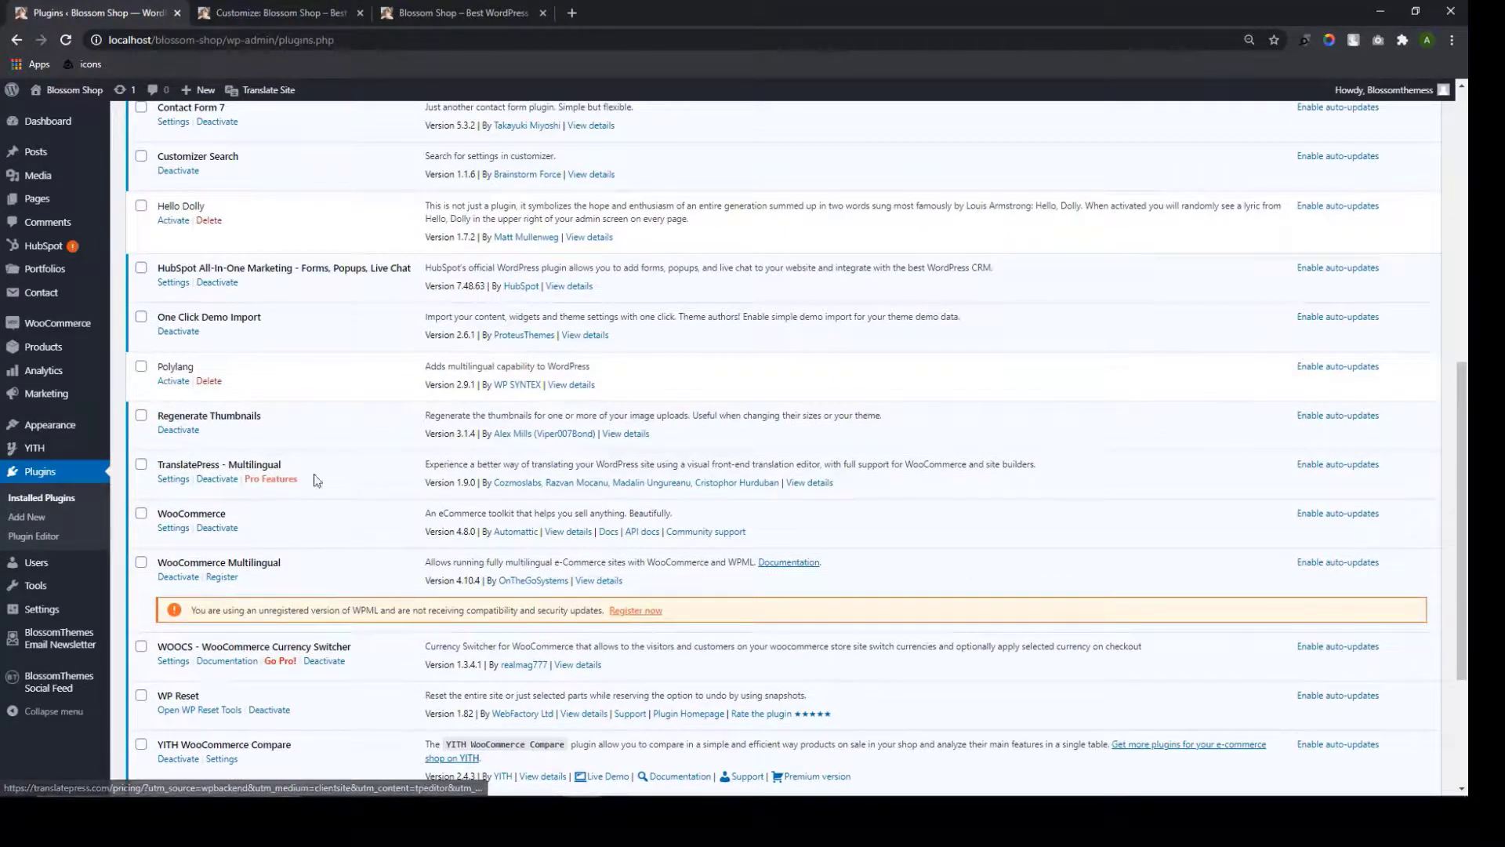
scroll(139, 461, up, 8)
mouse_move(58, 615)
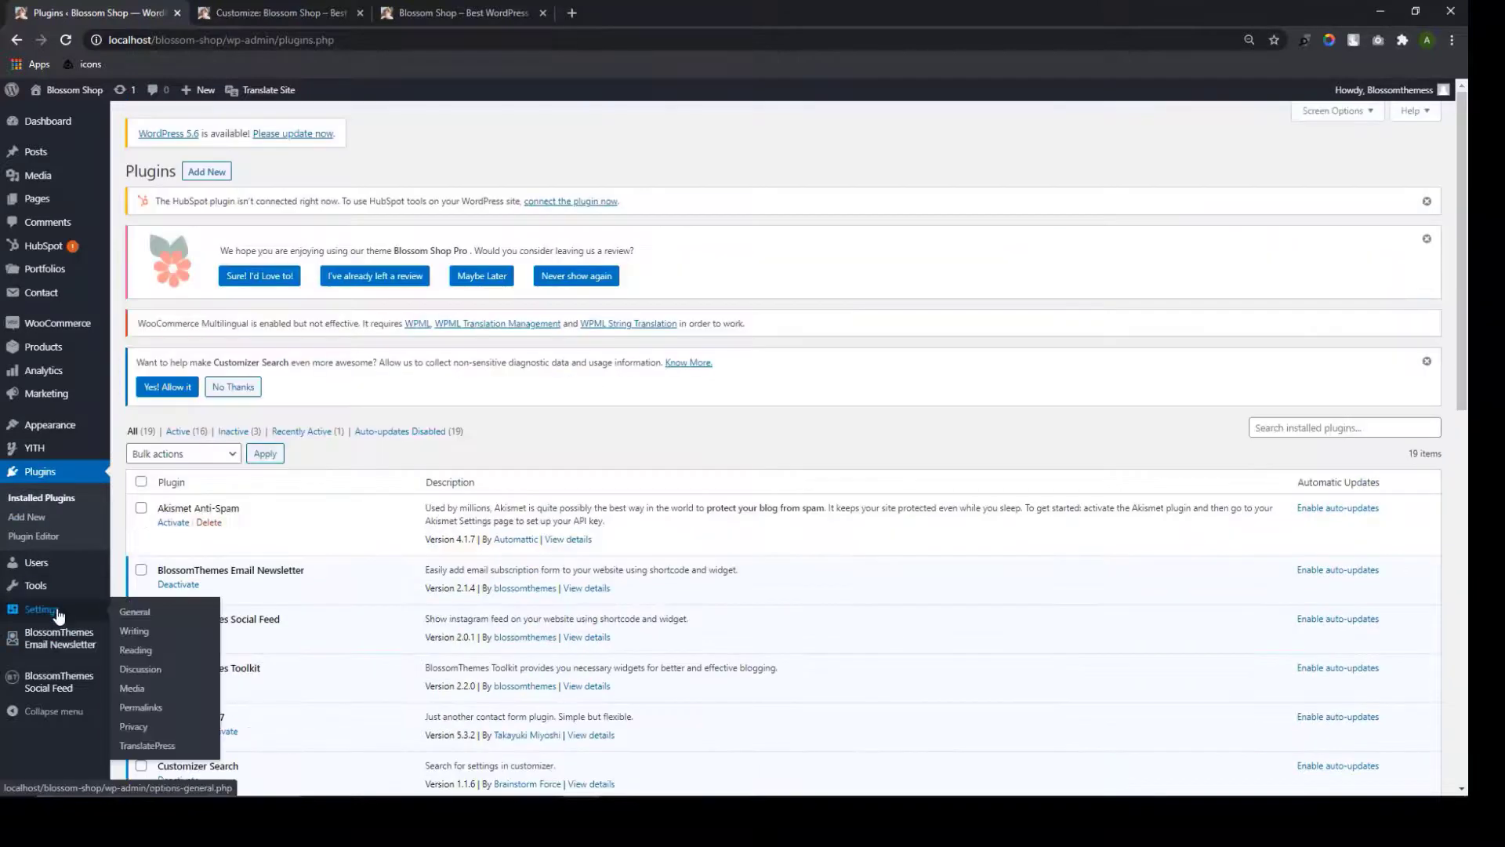
click(148, 745)
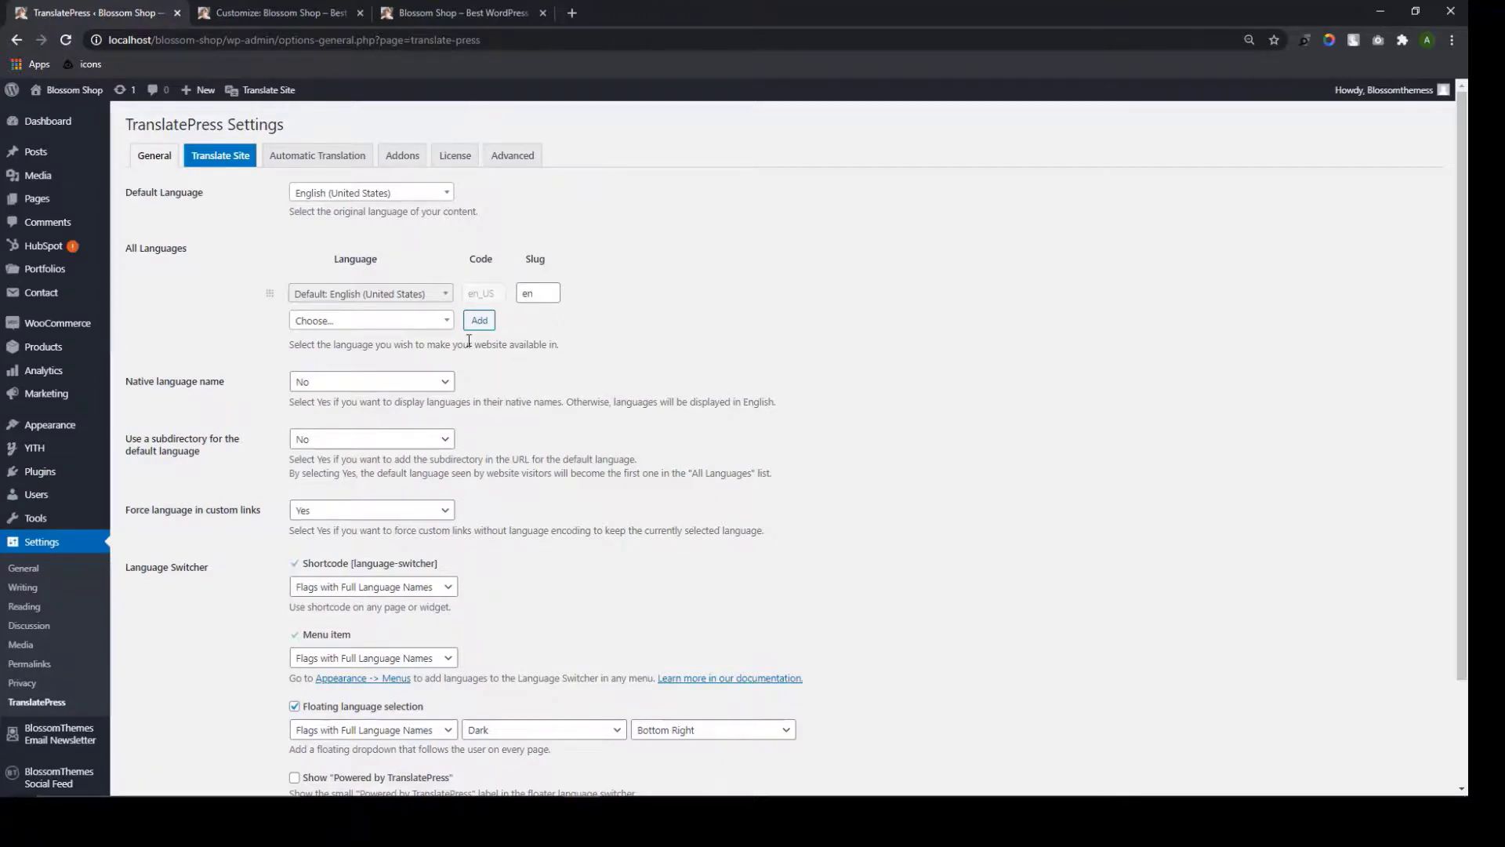
Add Nepali as a second TranslatePress language and save the settings
click(430, 325)
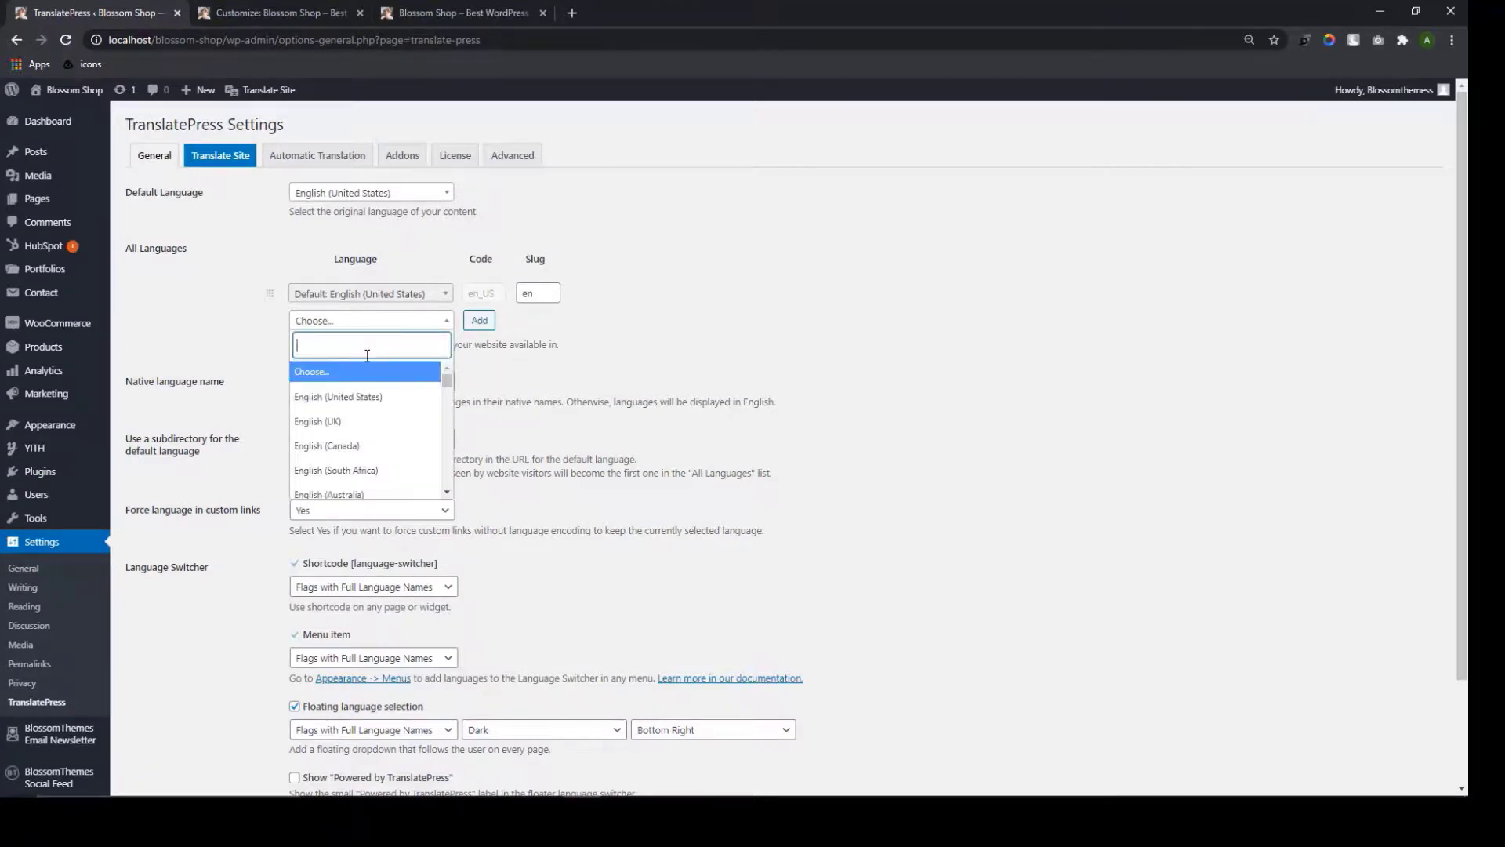
text(Nepali)
key(Return)
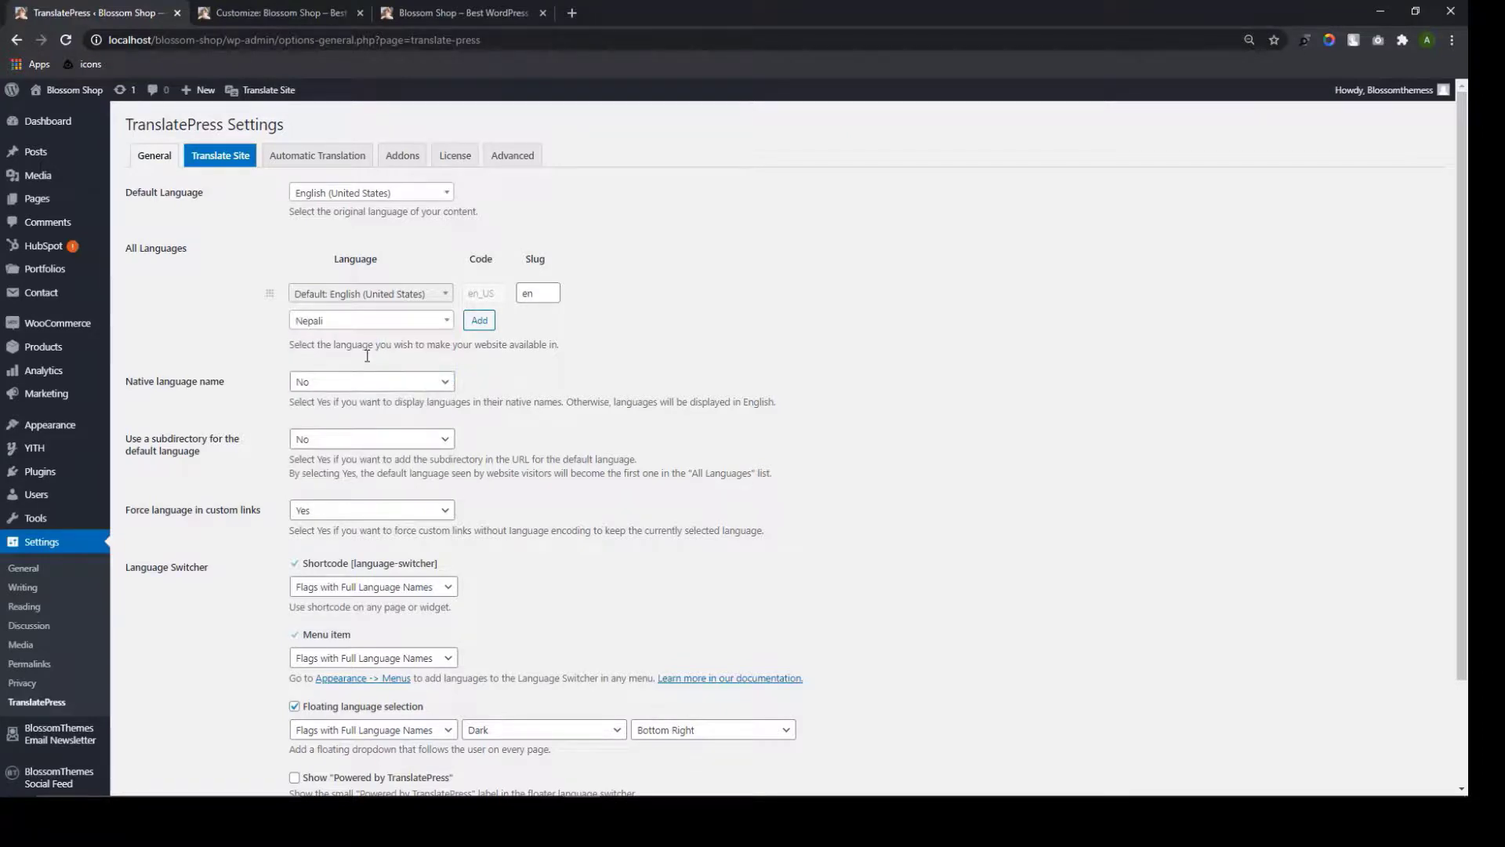
click(485, 327)
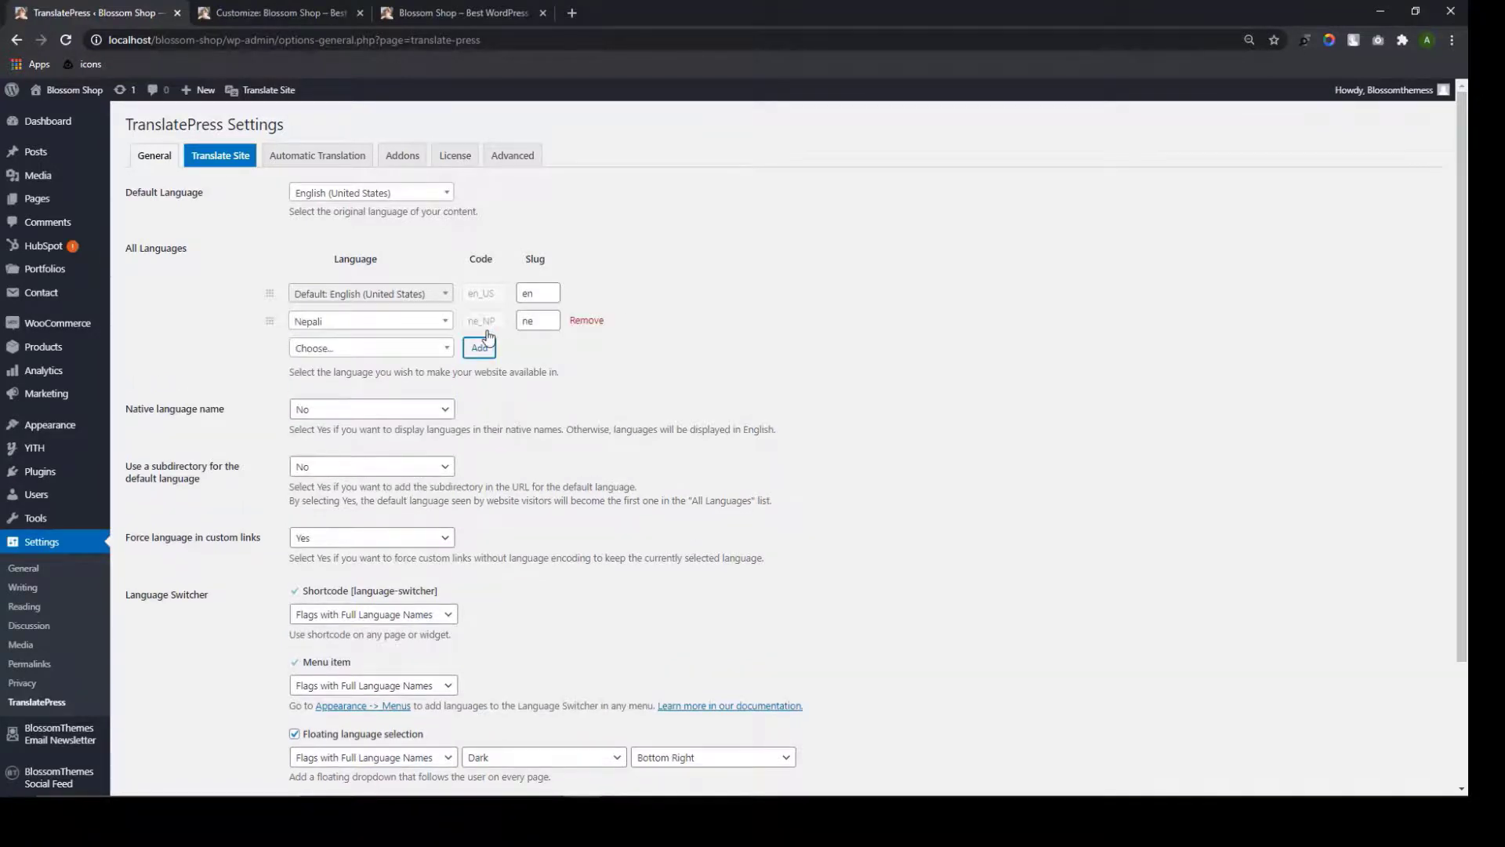
scroll(486, 336, down, 2)
drag(439, 439, 377, 433)
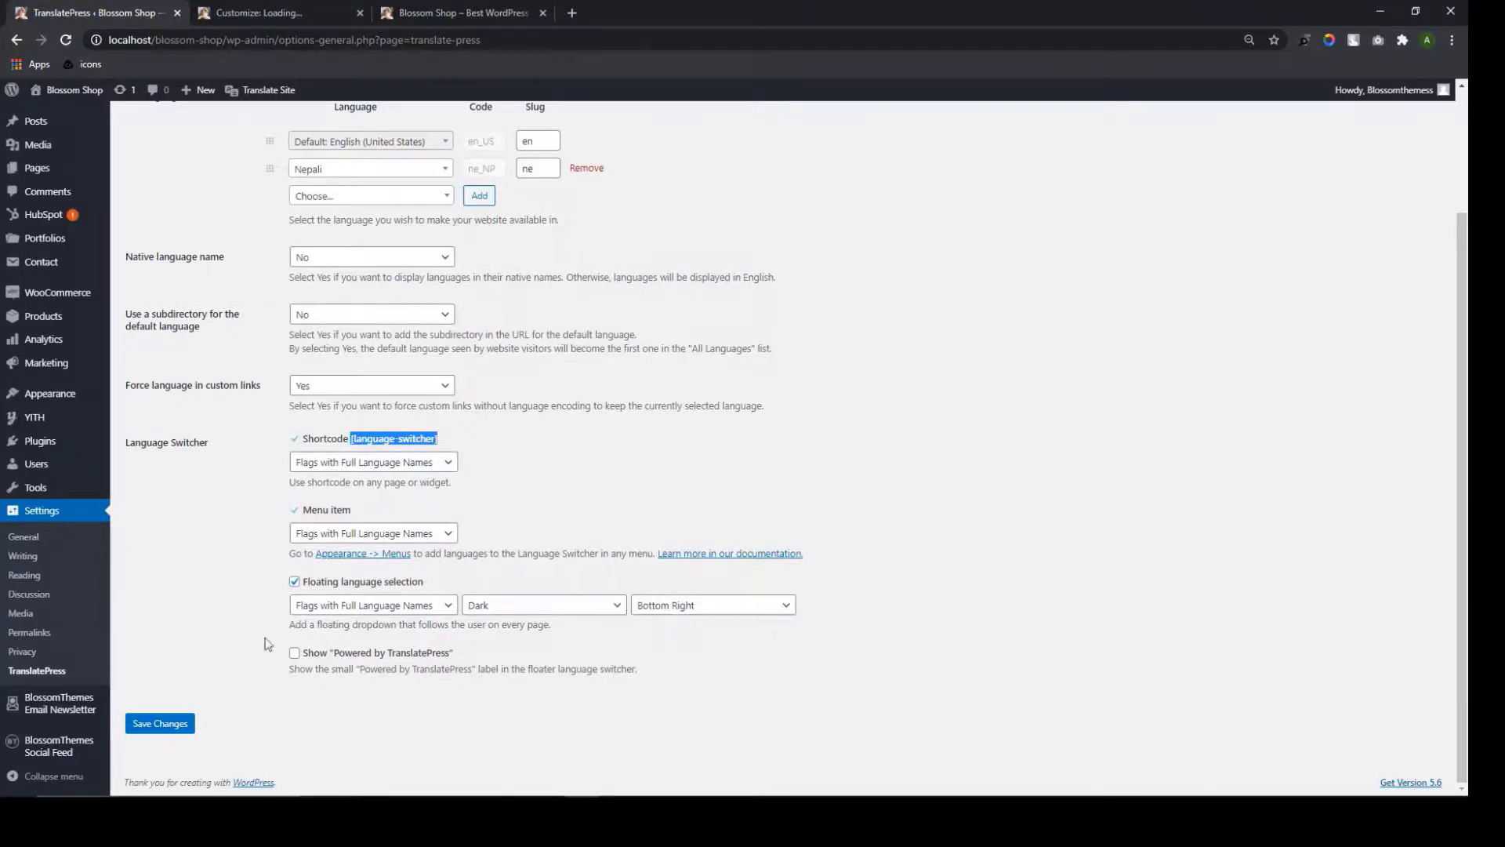
click(171, 728)
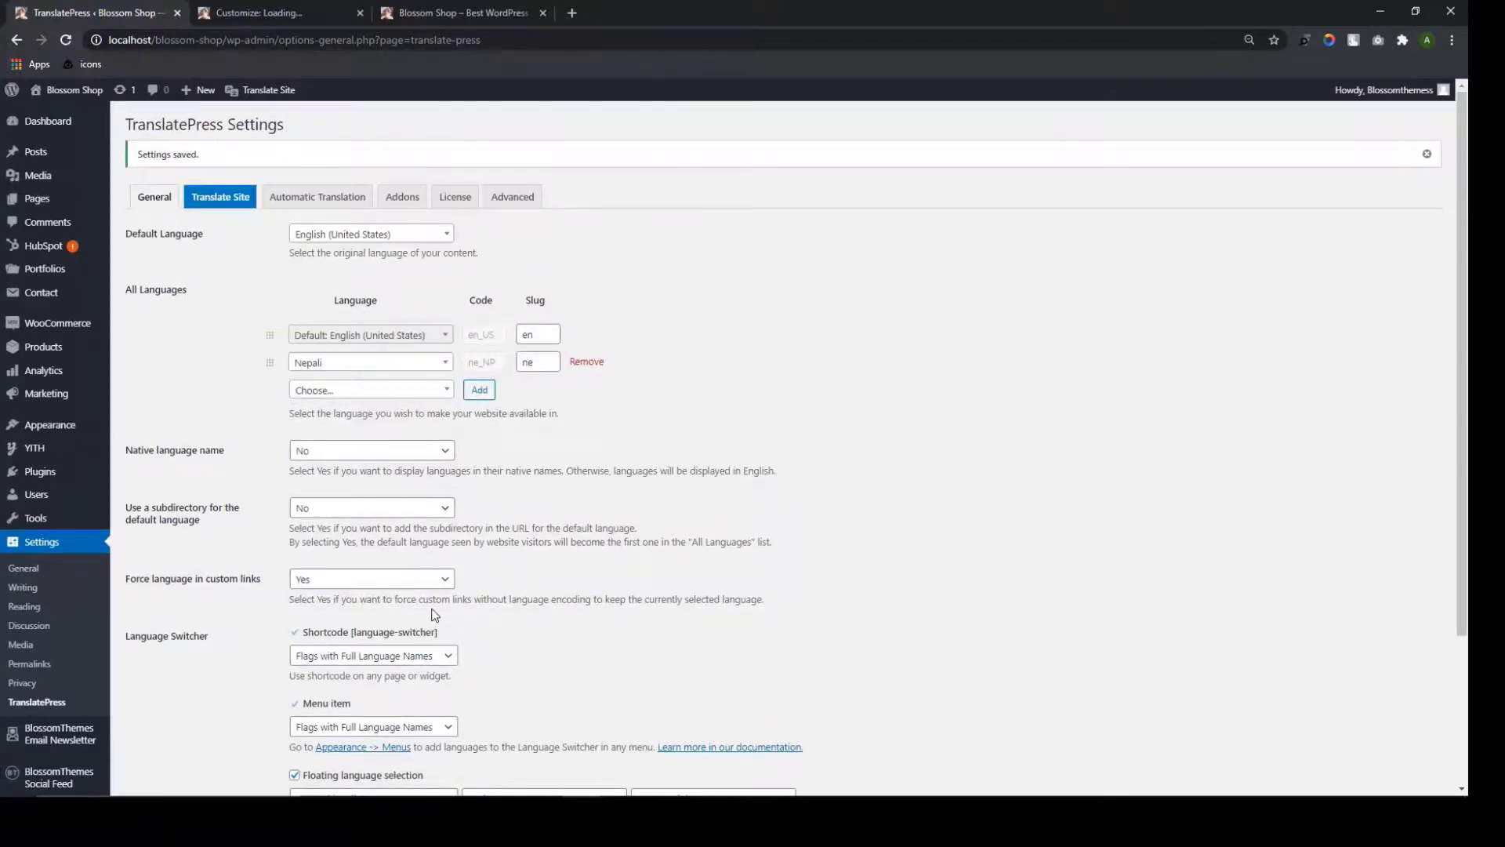
click(286, 11)
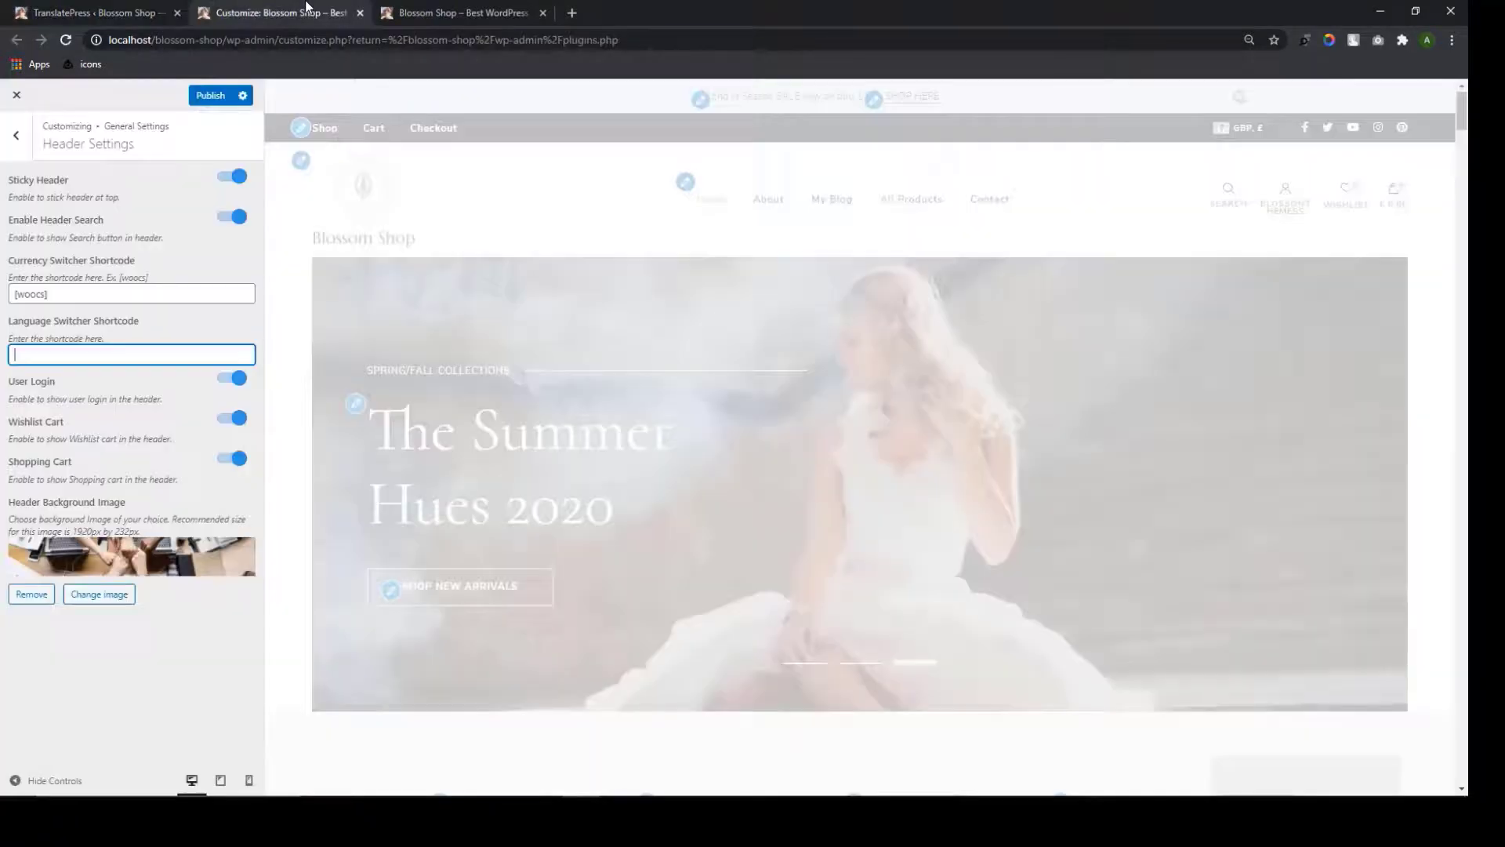
Paste [language-switcher] into Language Switcher Shortcode, publish, and reload the live site to check it
text([language-switcher])
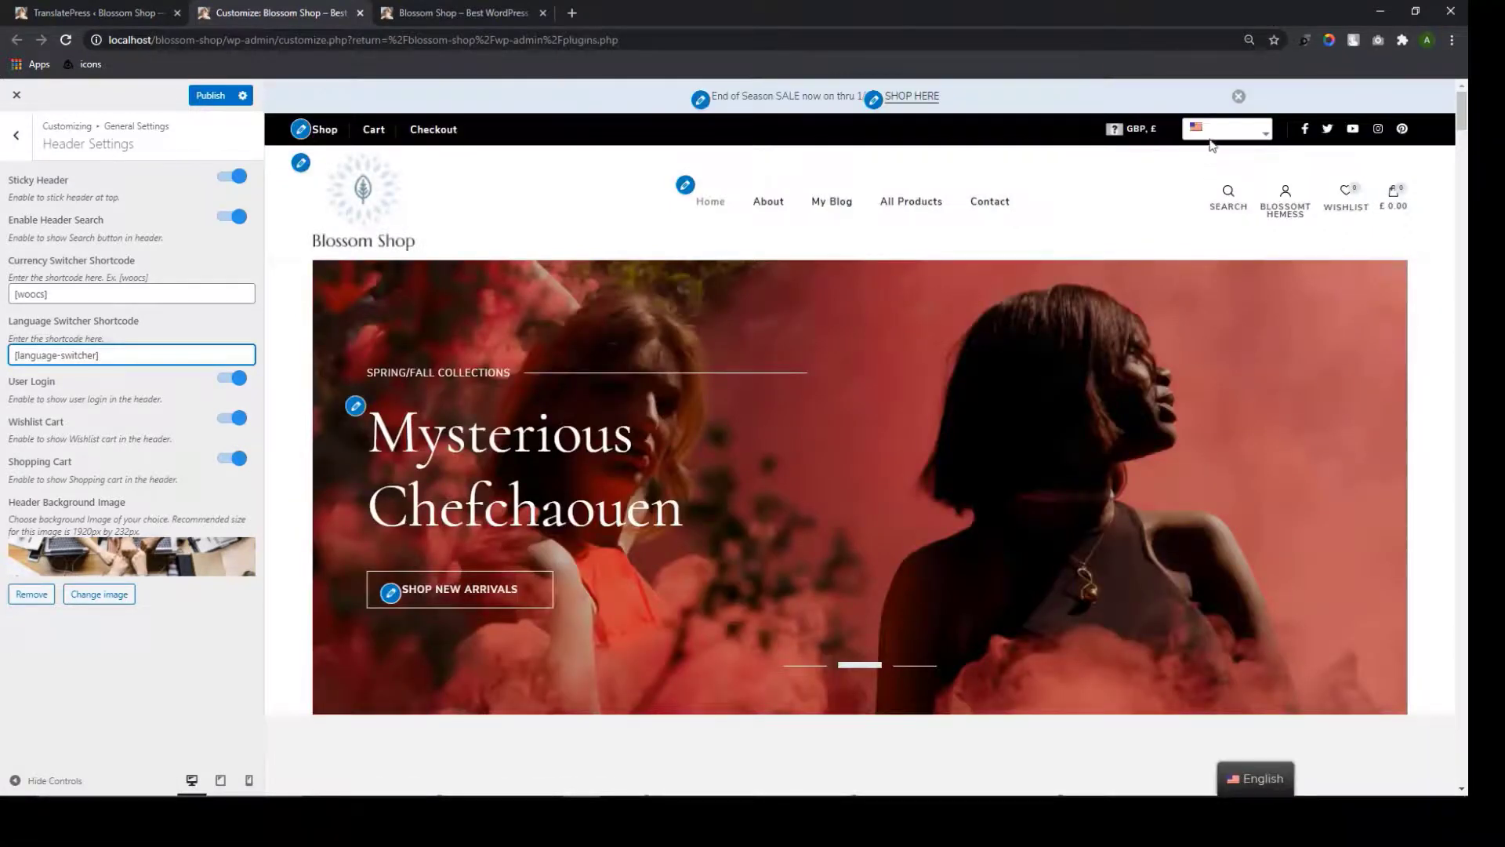
mouse_move(1217, 134)
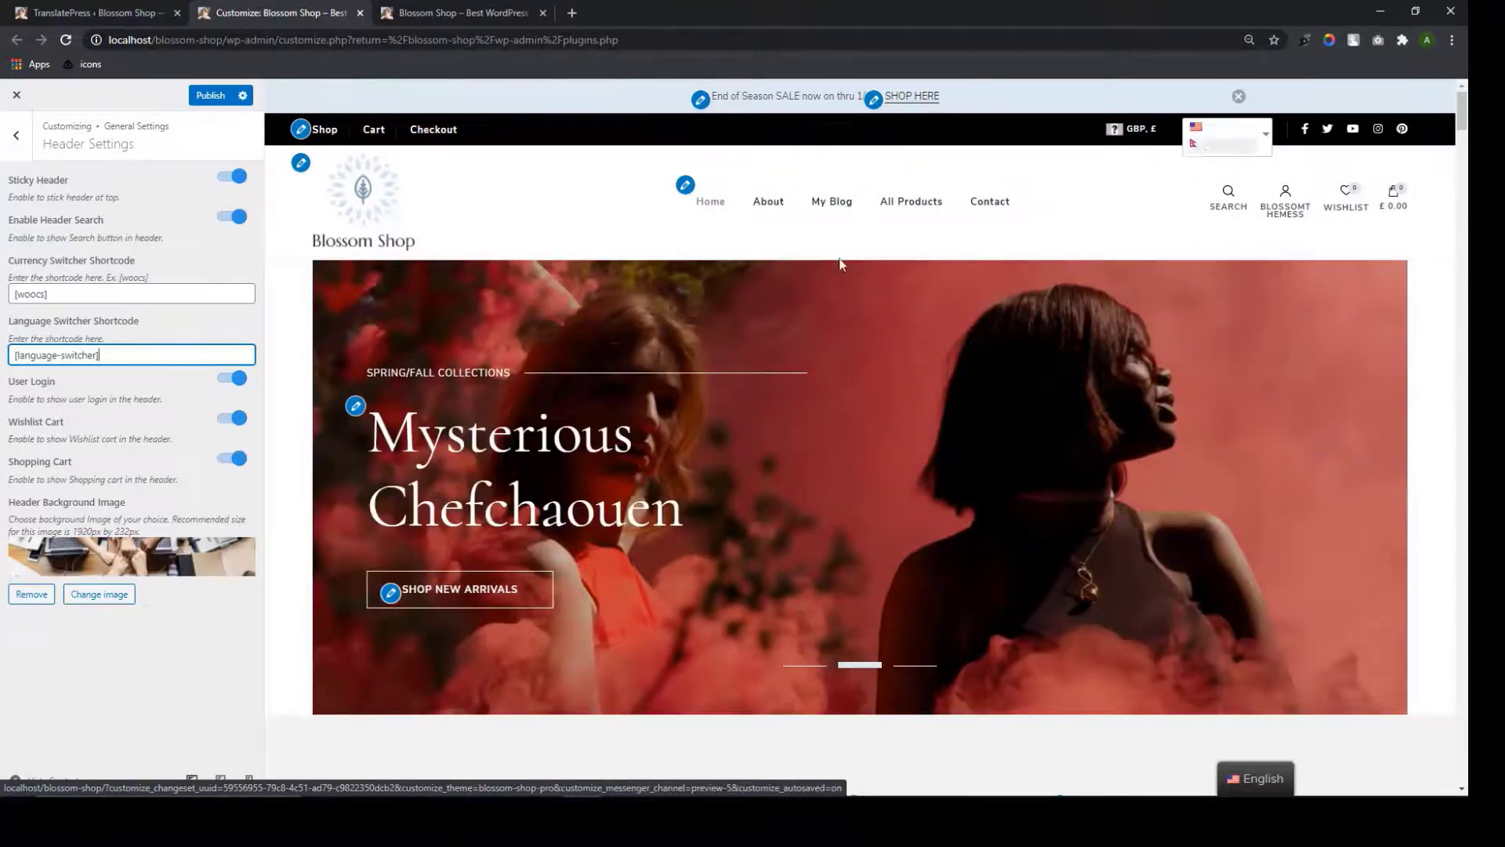
click(221, 95)
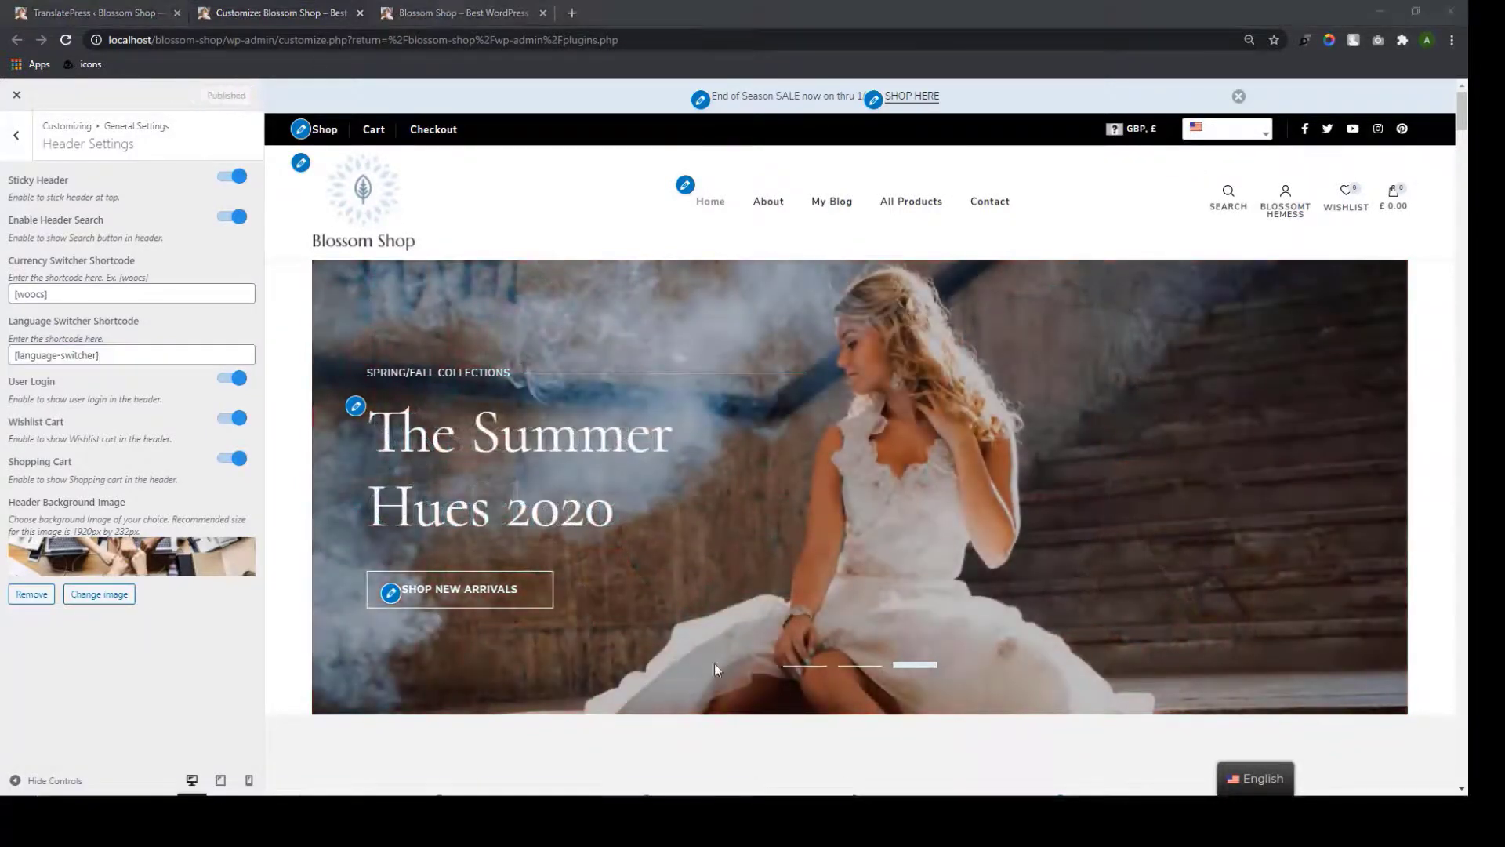
click(494, 11)
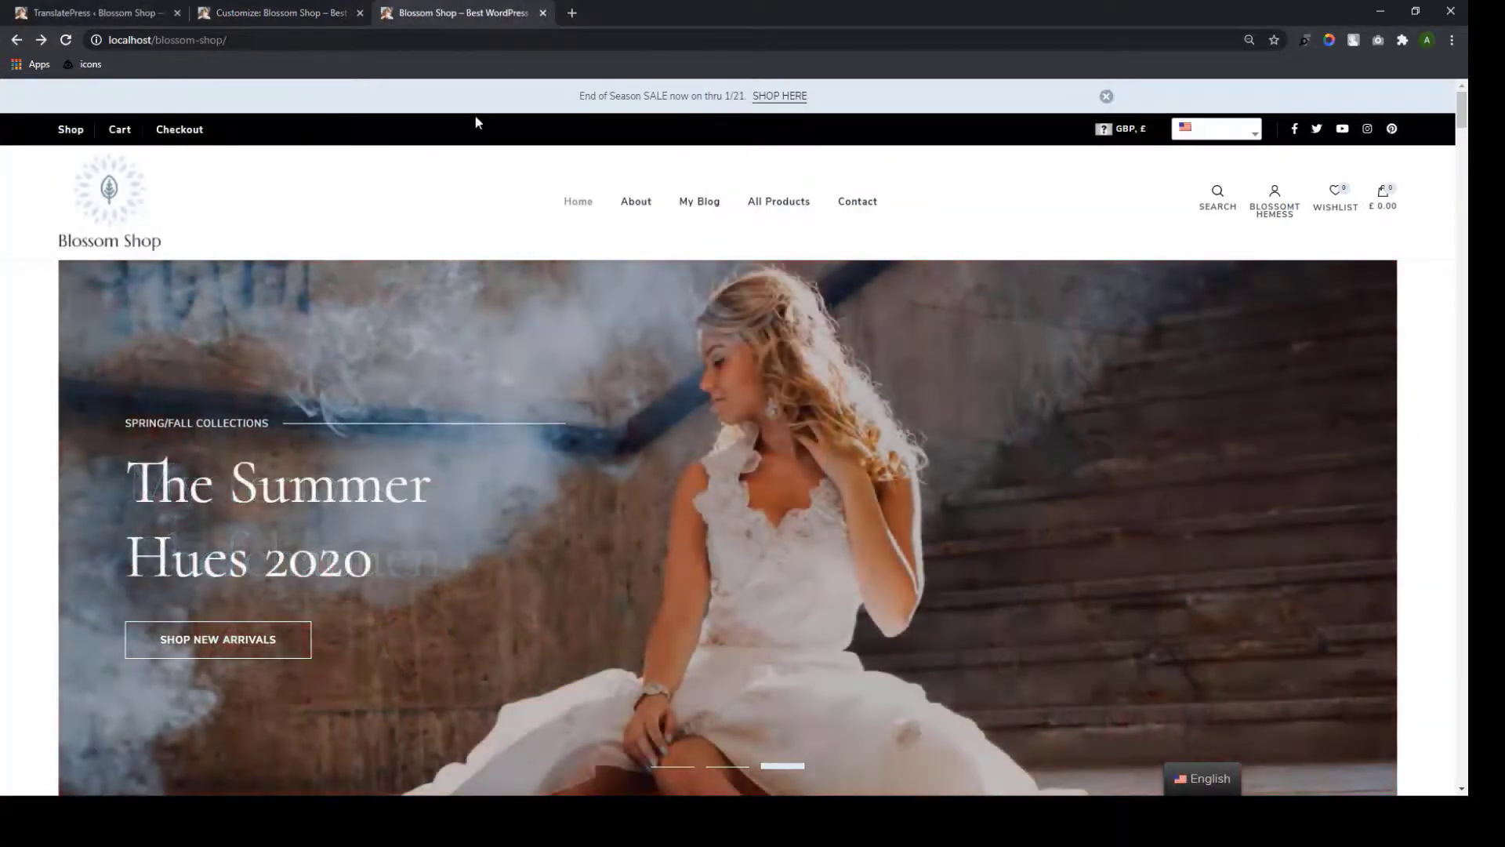
click(66, 43)
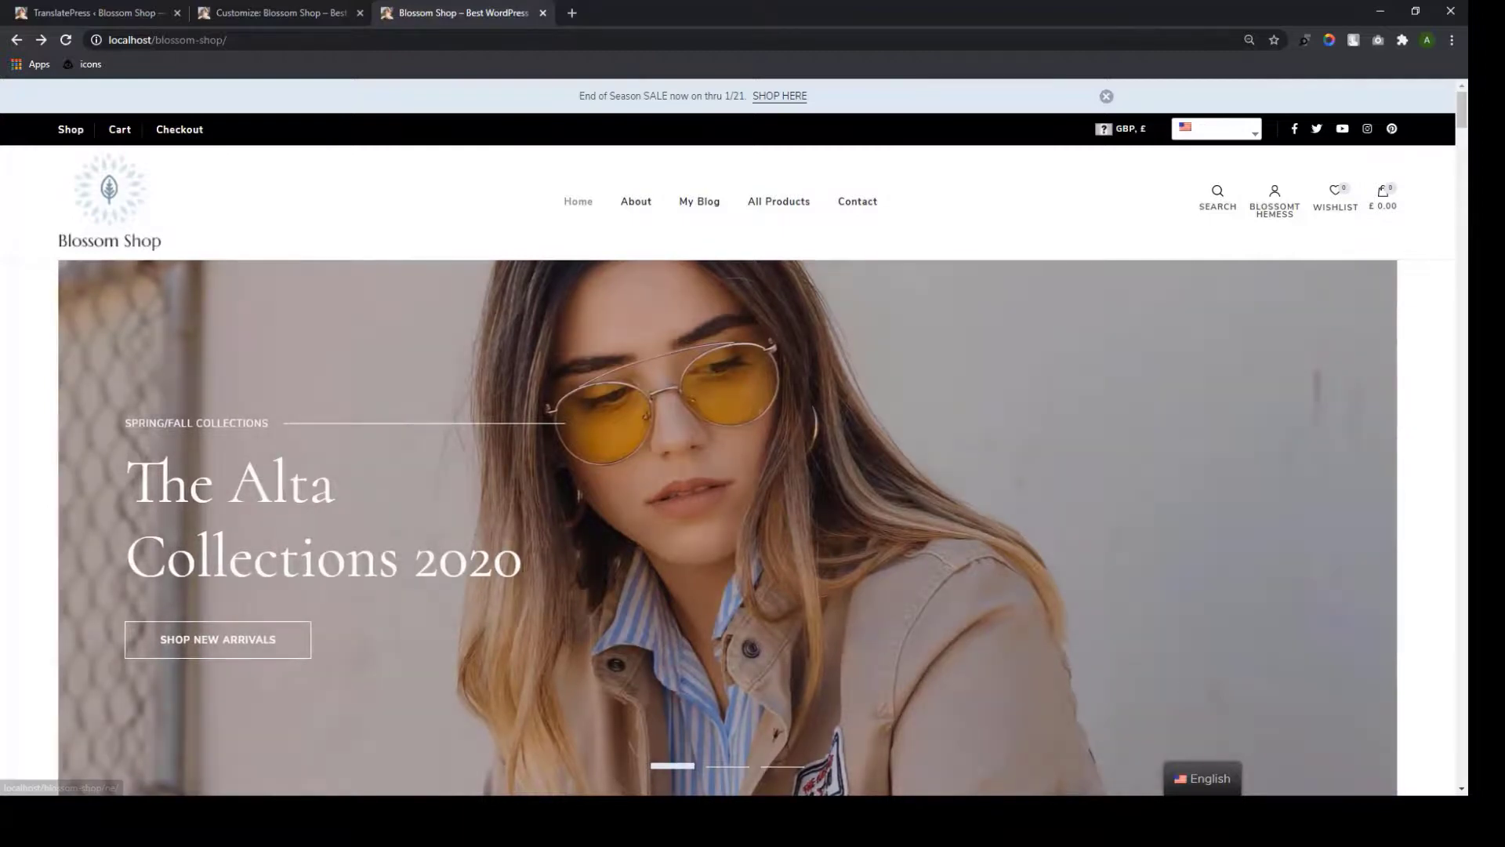
mouse_move(1197, 784)
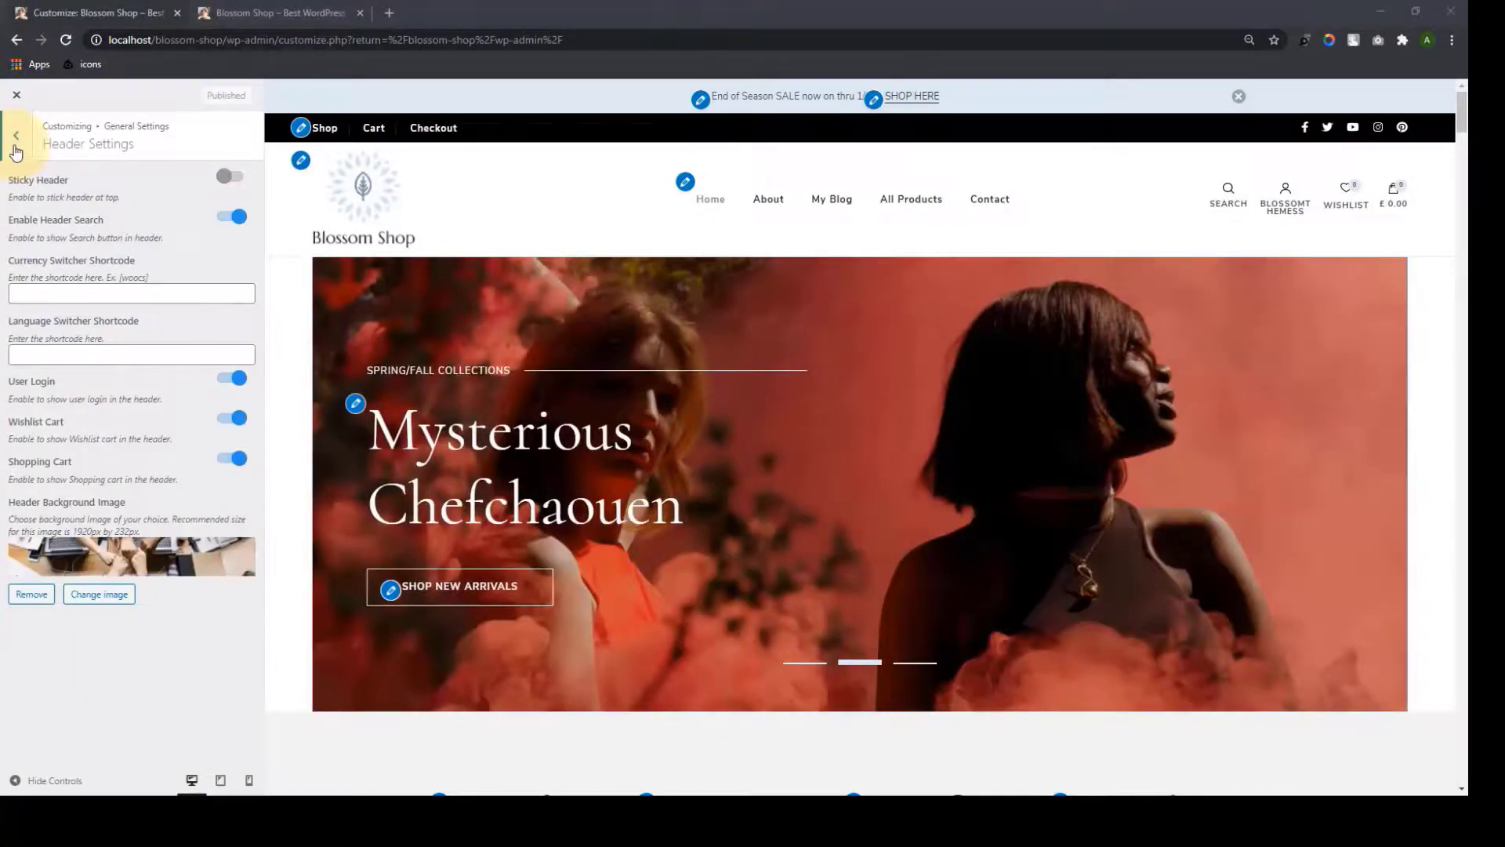
click(15, 147)
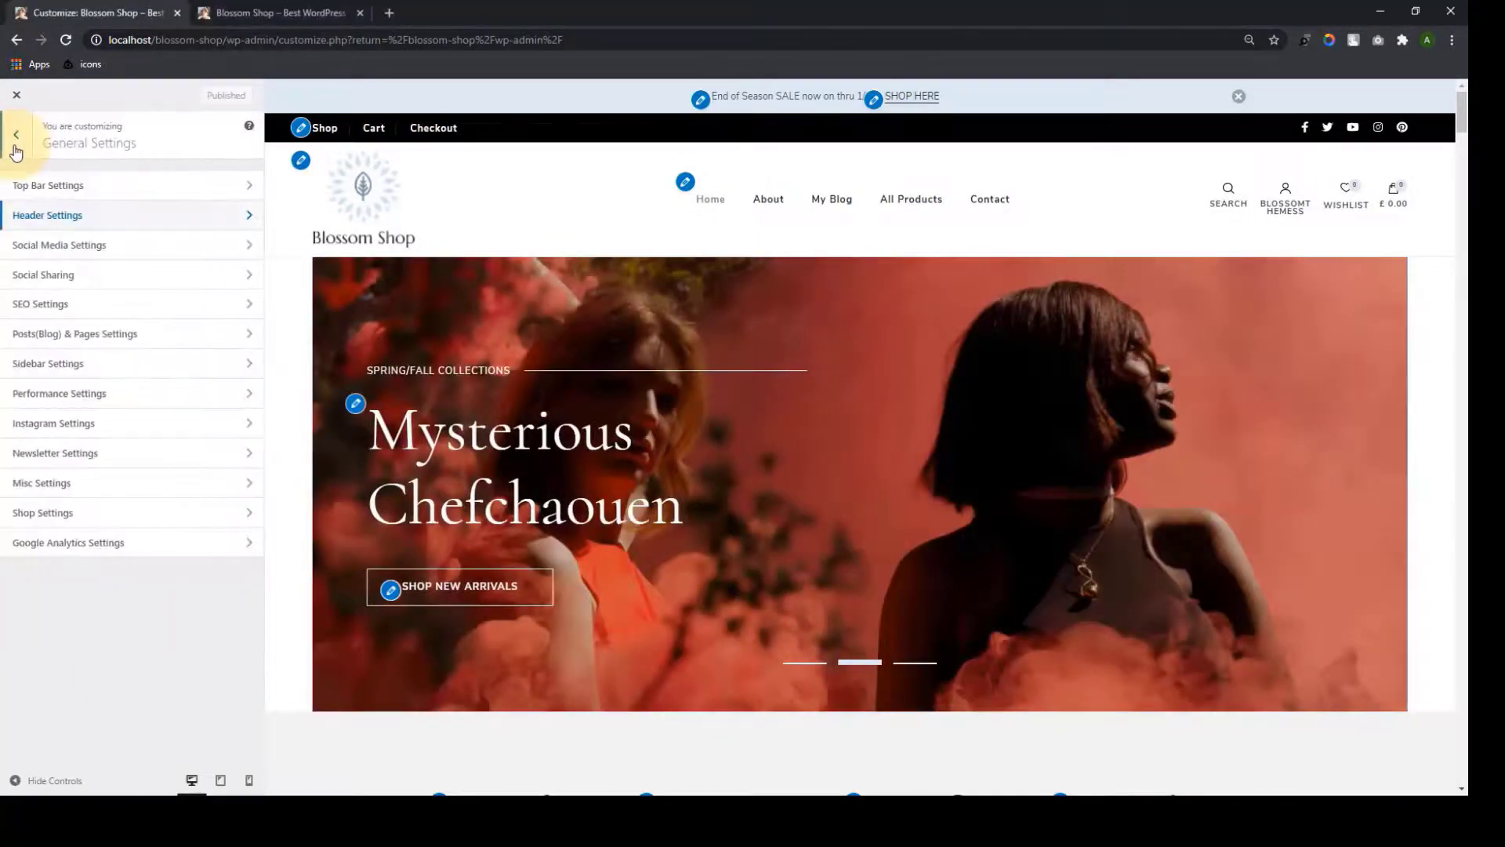
Look over Social Media Settings, then open Social Sharing under General Settings
click(69, 248)
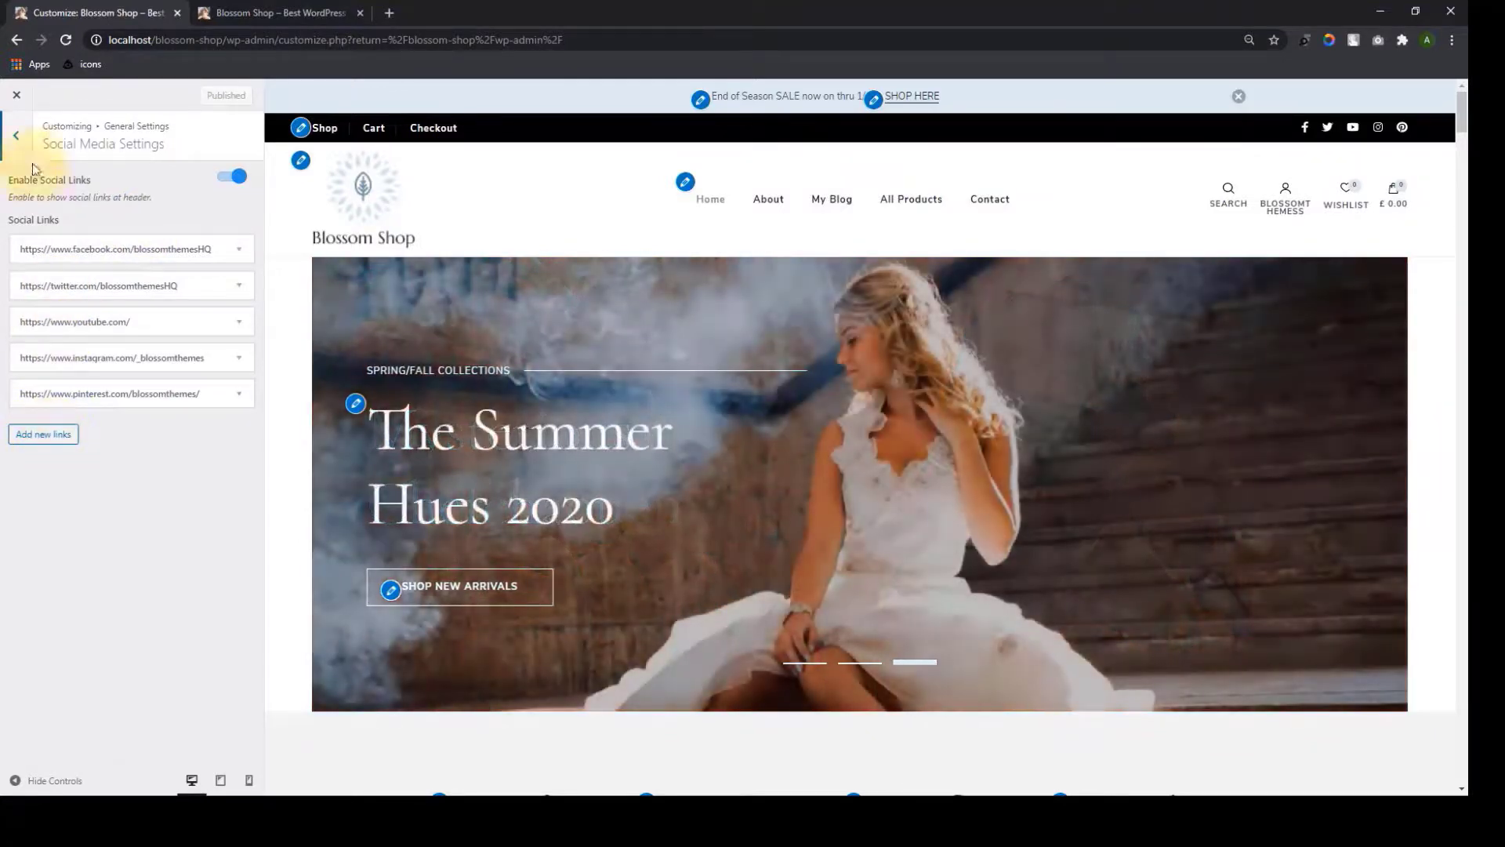
click(16, 138)
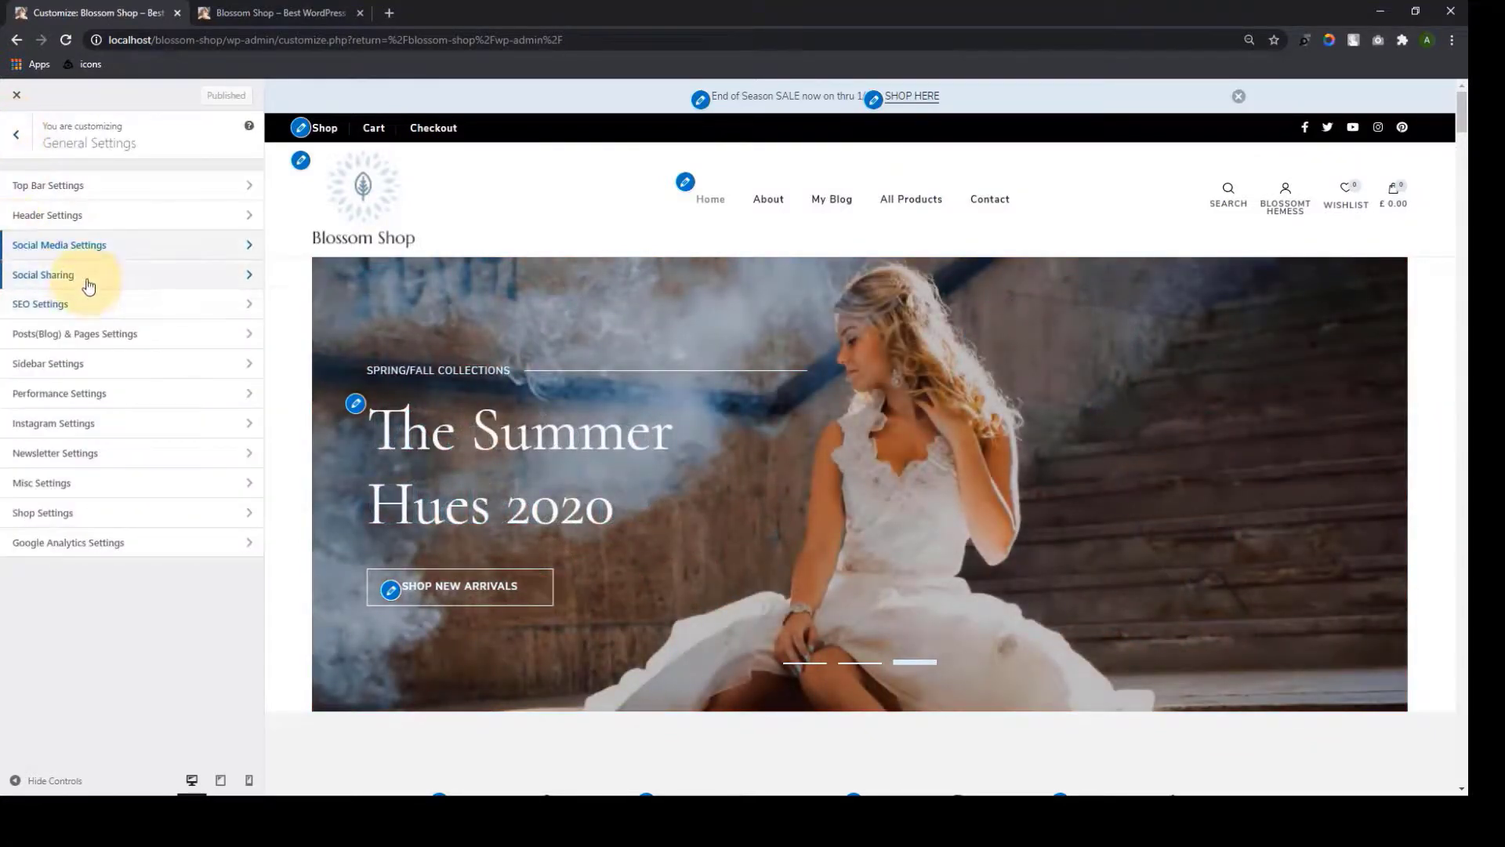
click(87, 281)
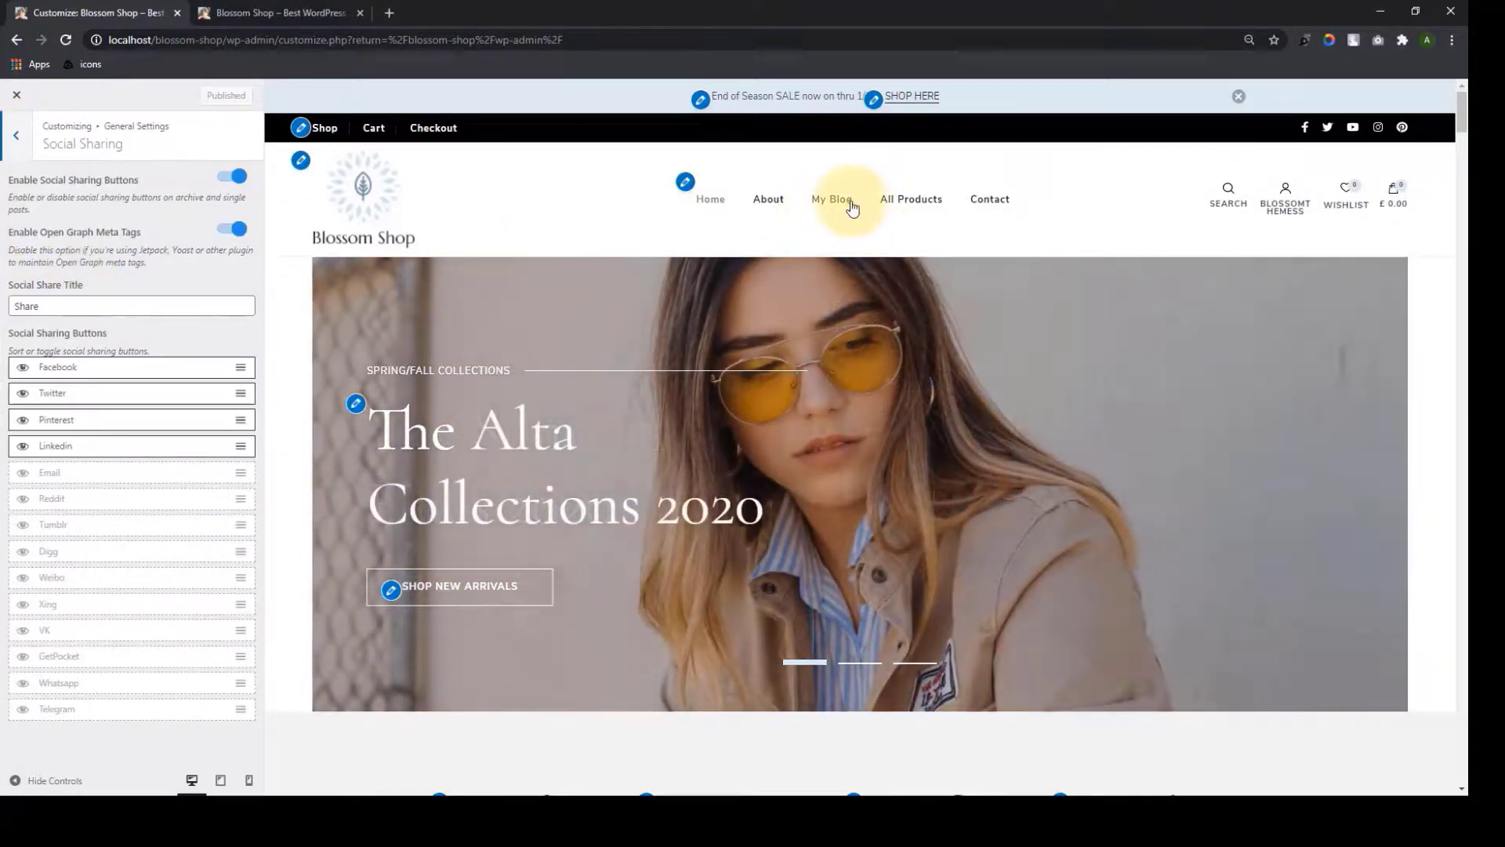
Preview the Winter Work Dresses post and toggle social sharing off and back on
click(851, 205)
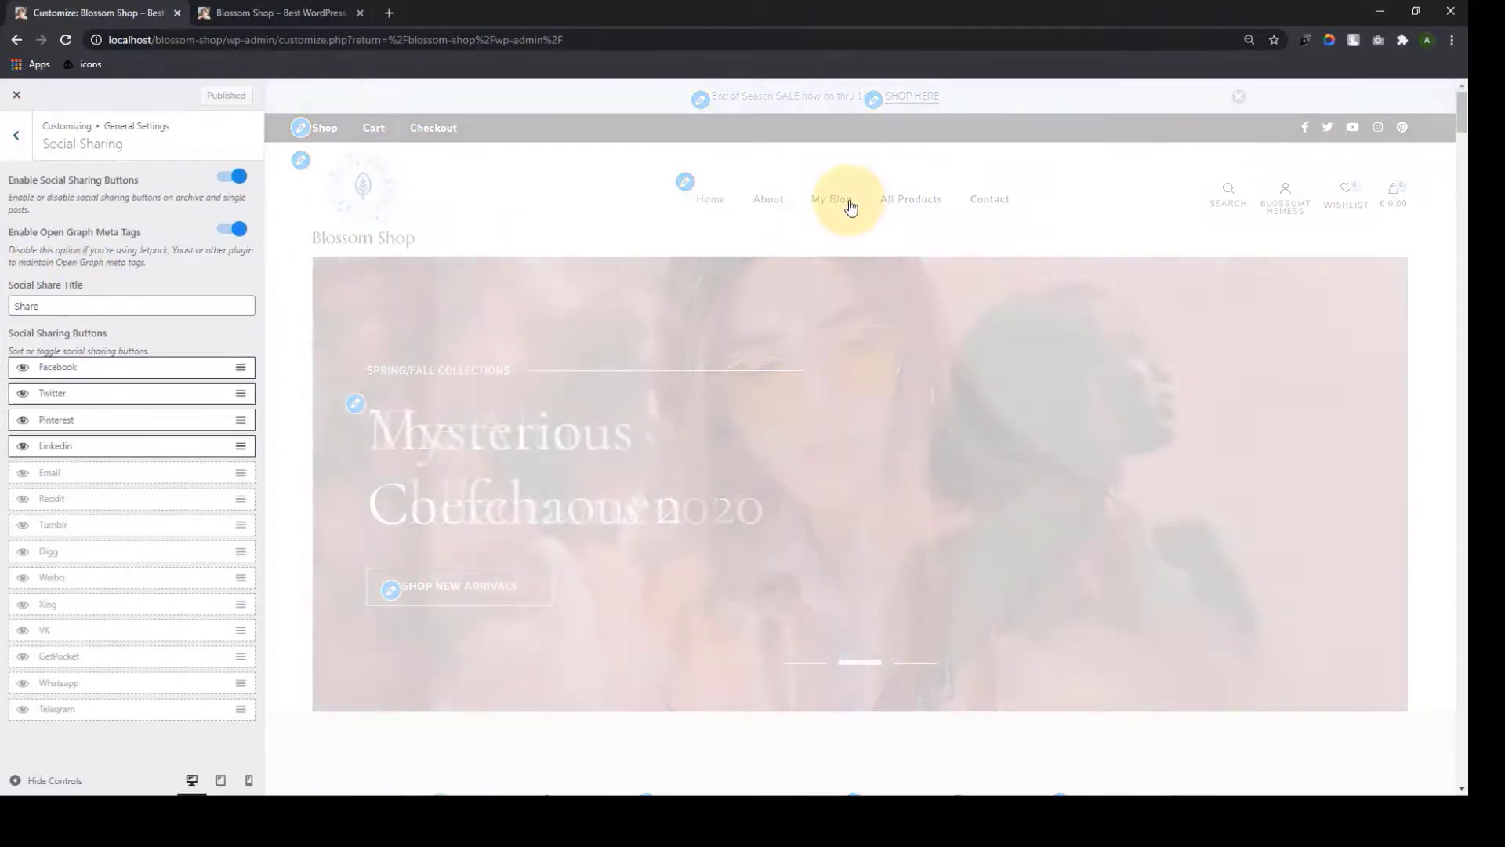
scroll(810, 380, down, 3)
scroll(811, 379, down, 12)
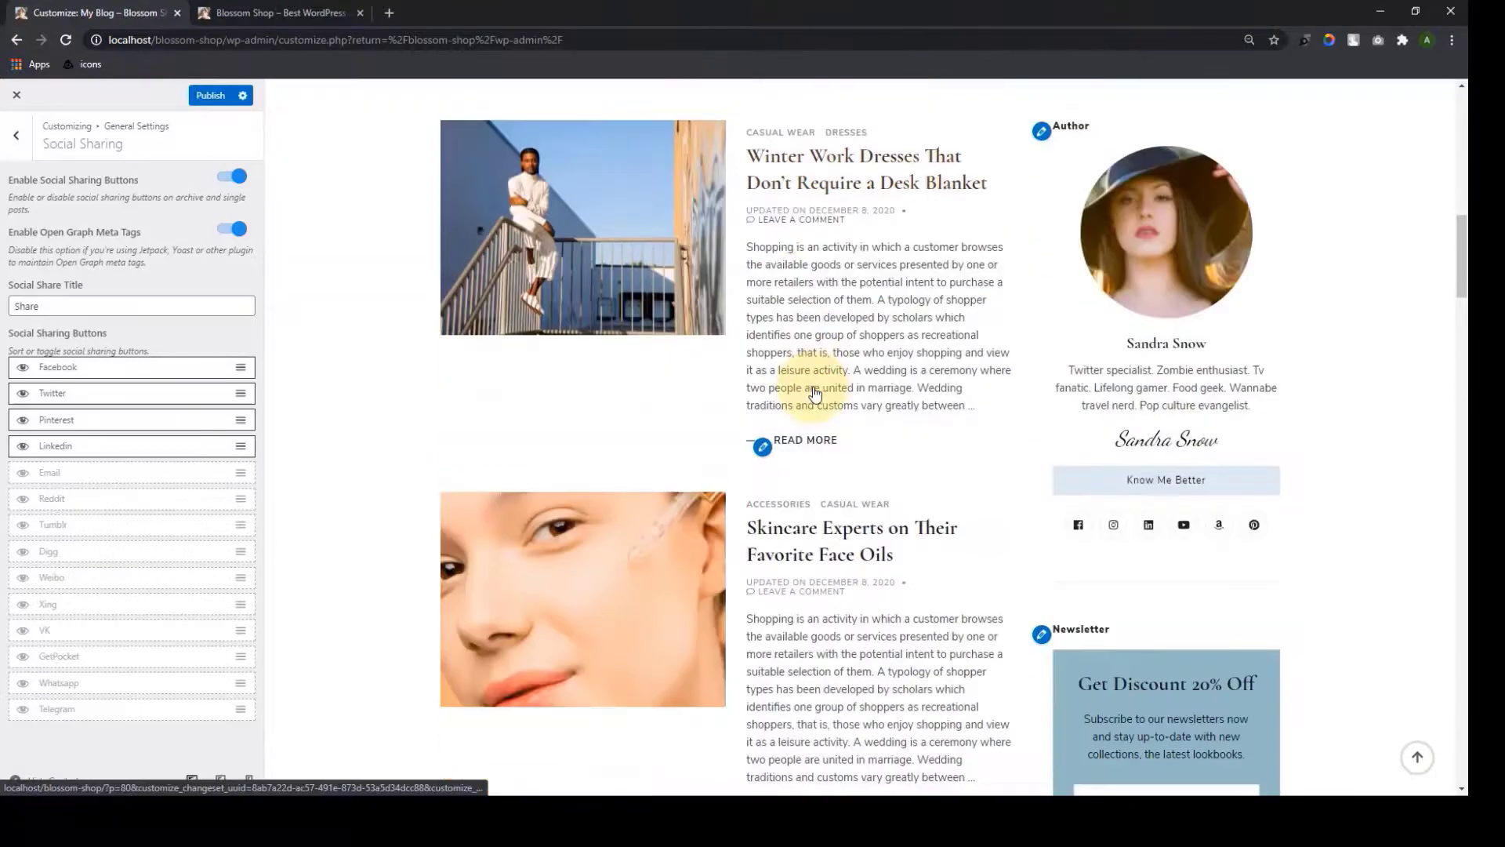
click(792, 159)
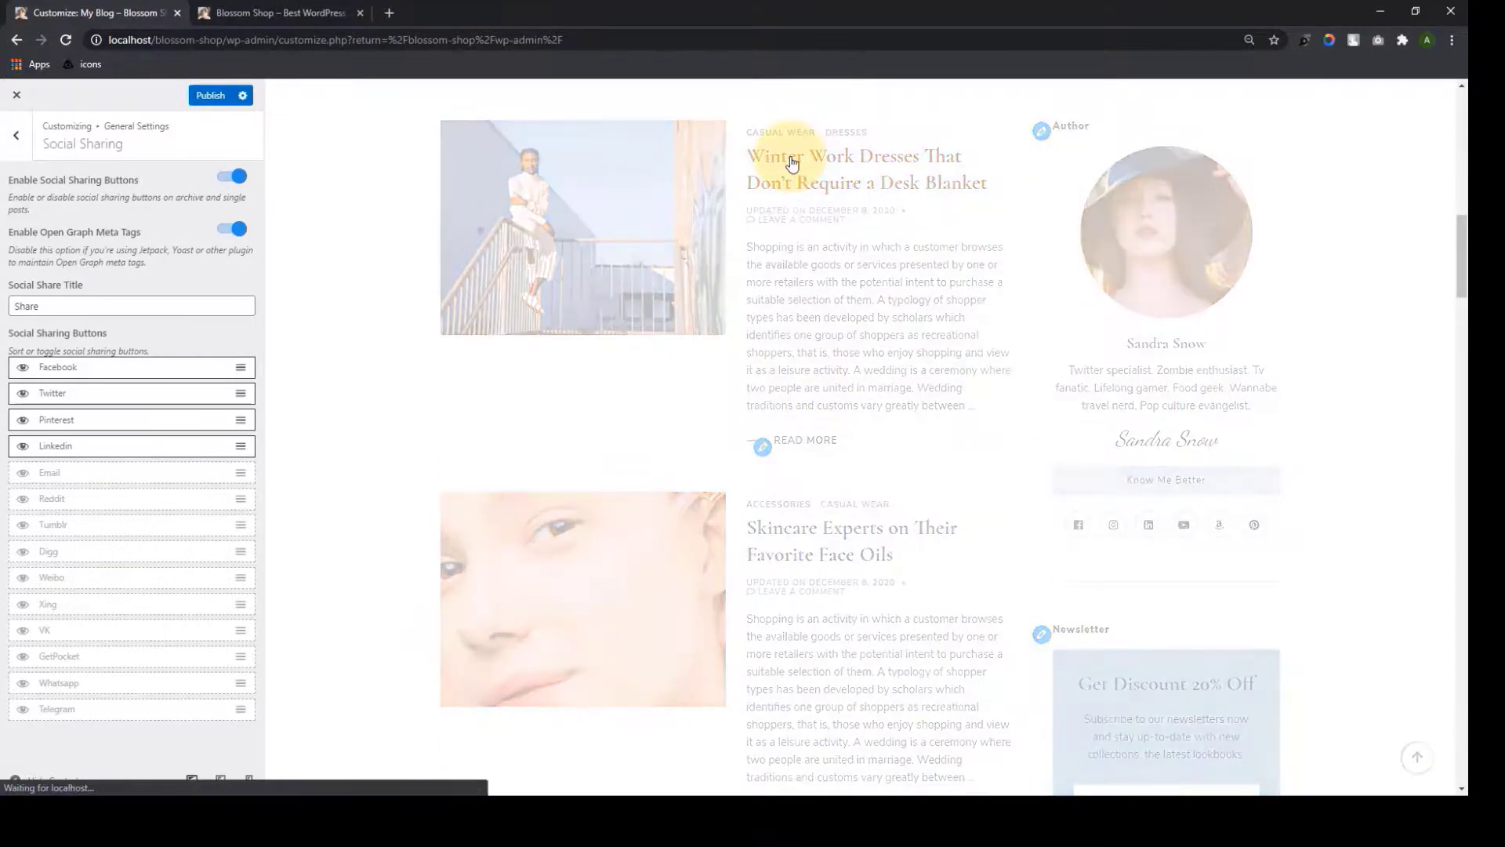
scroll(830, 284, down, 2)
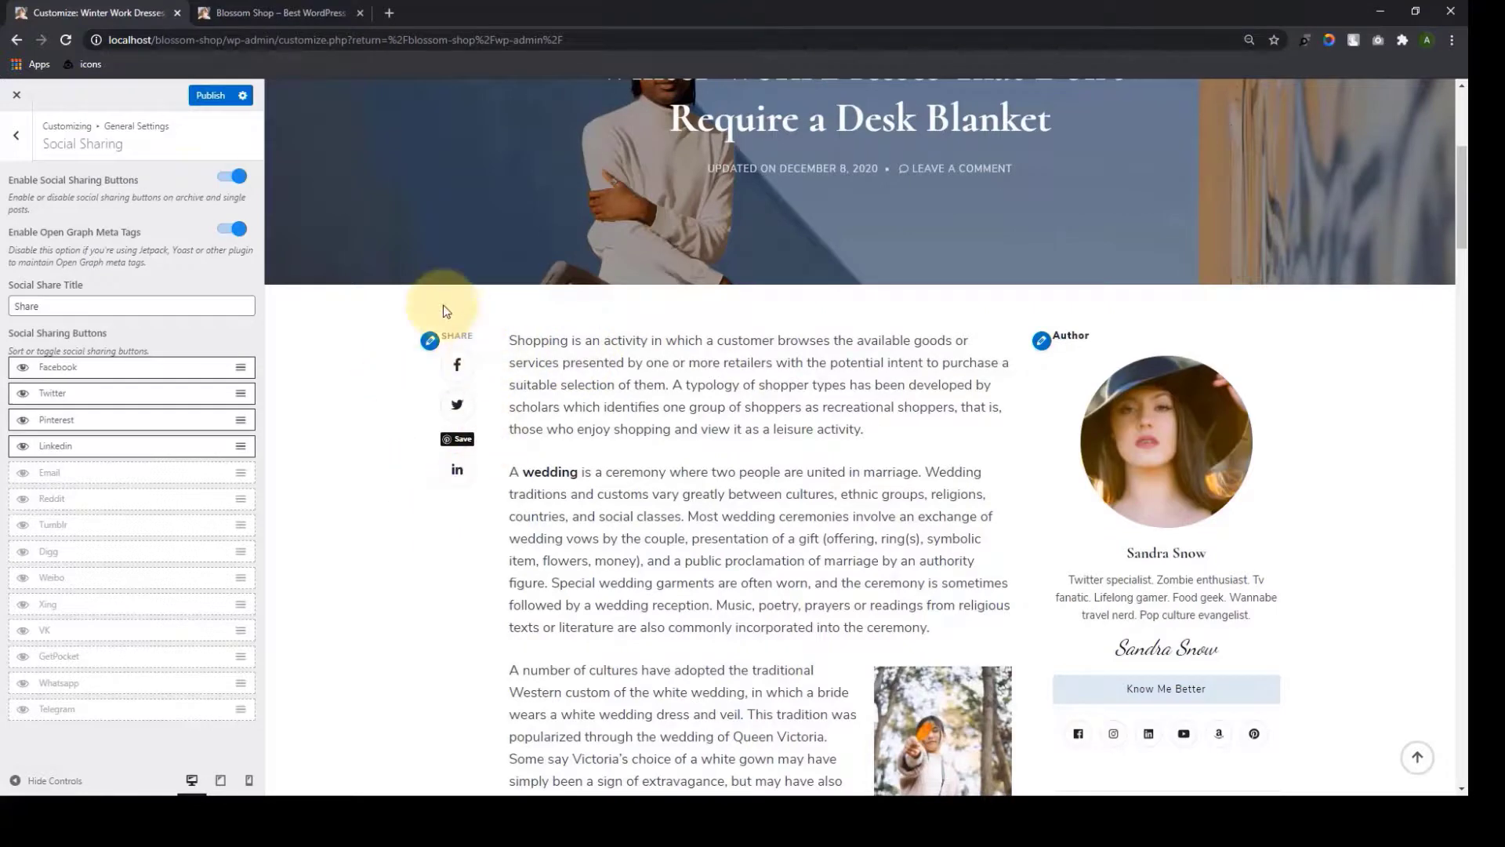
click(230, 180)
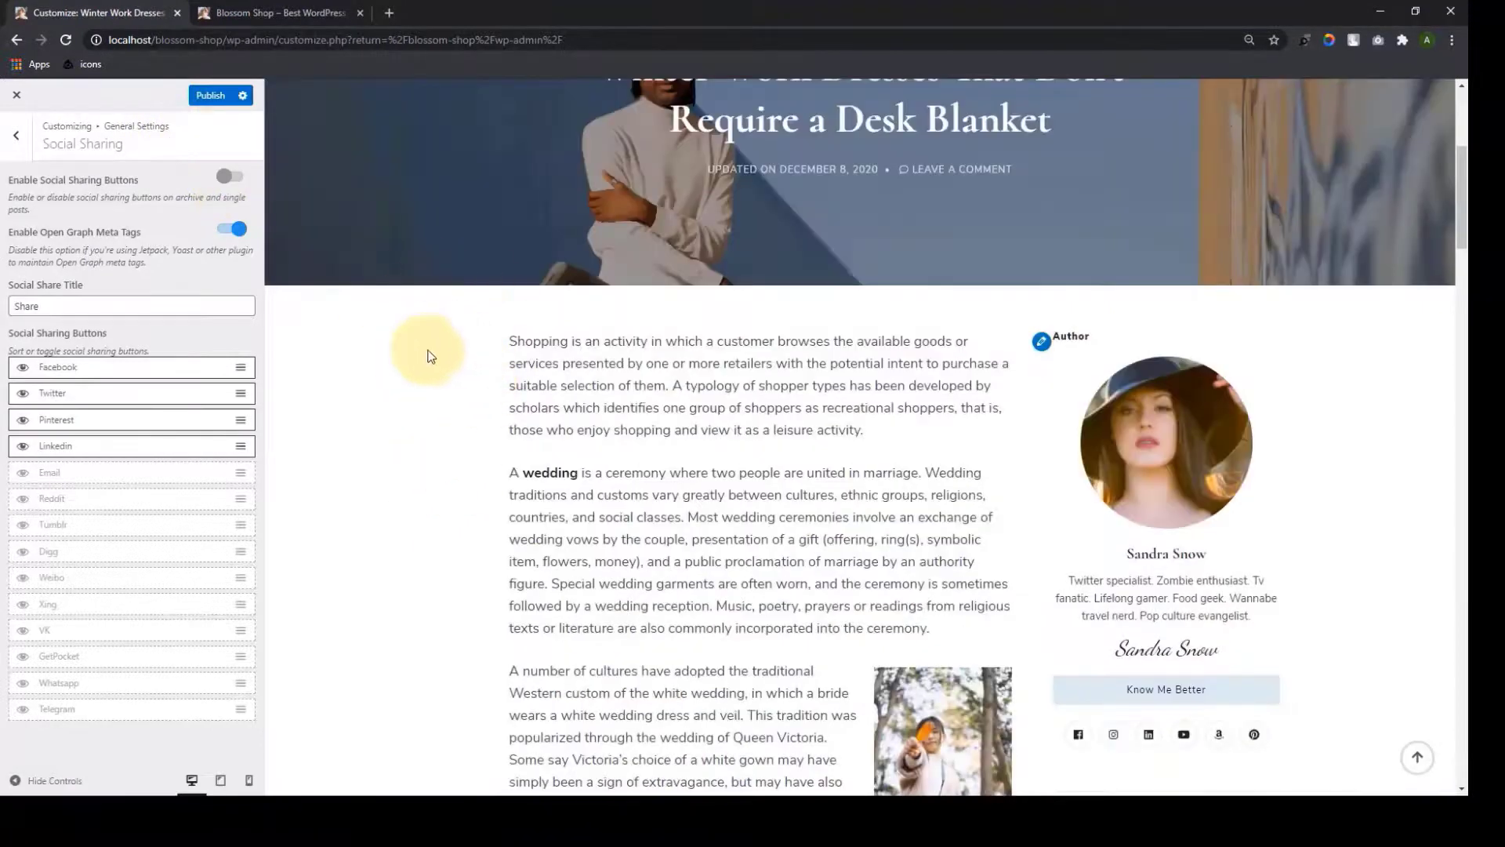
click(234, 180)
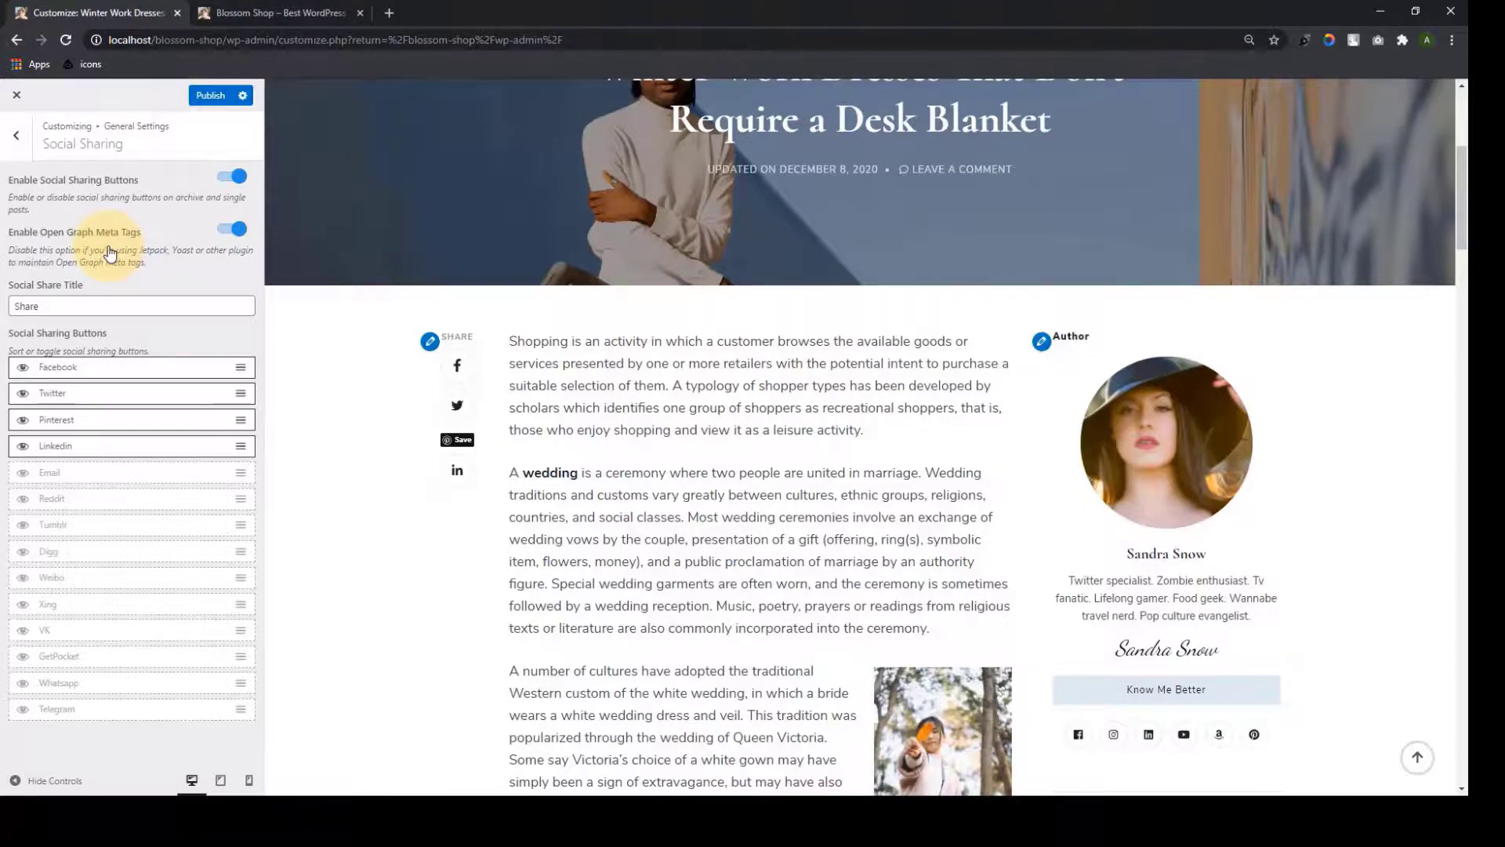
Keep the share title as 'Share' and enable Tumblr as a sharing button
scroll(470, 306, up, 2)
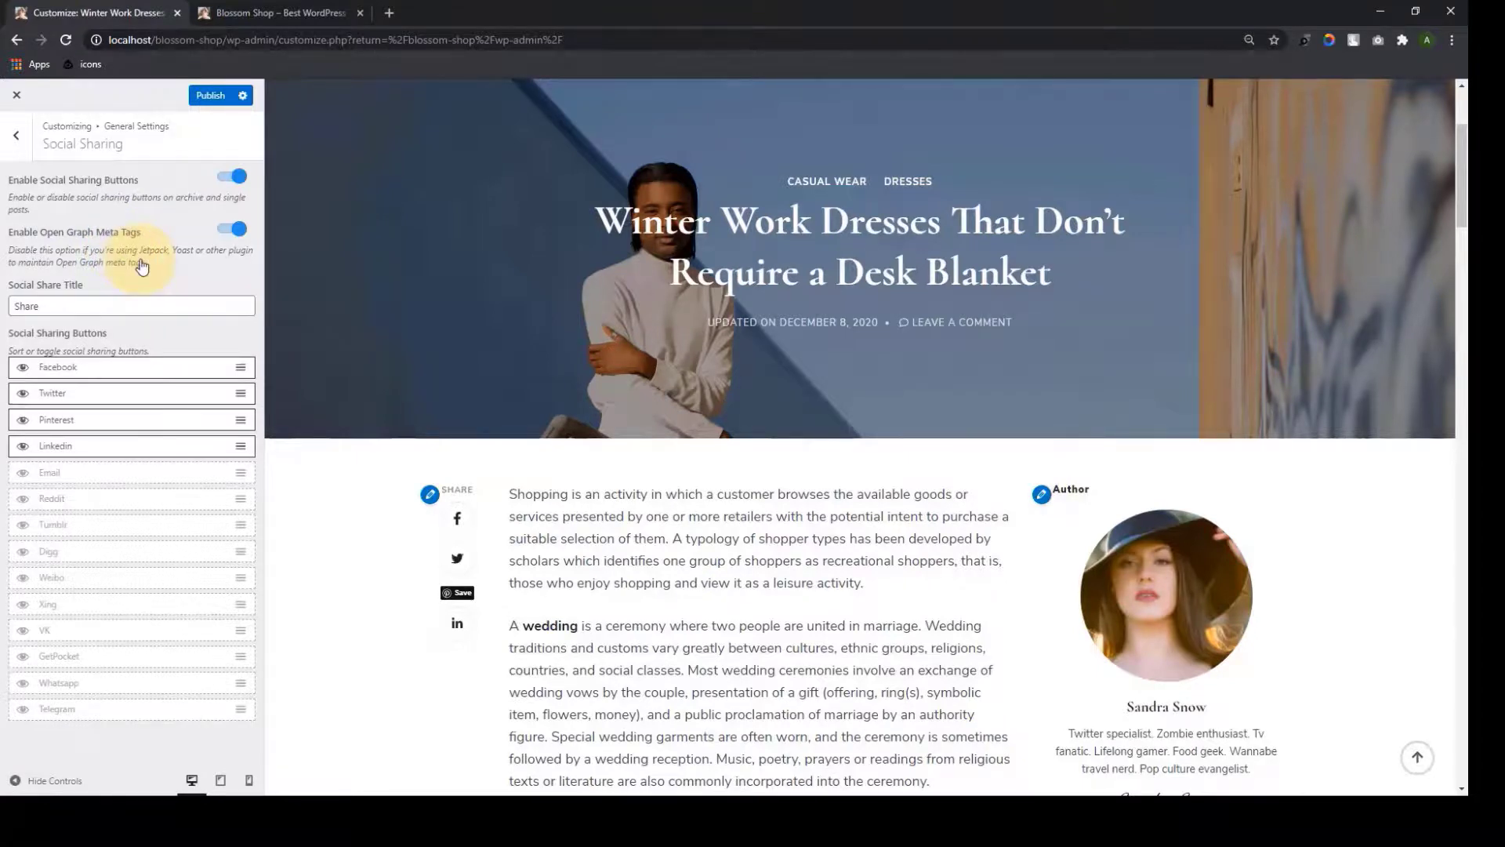
double_click(92, 309)
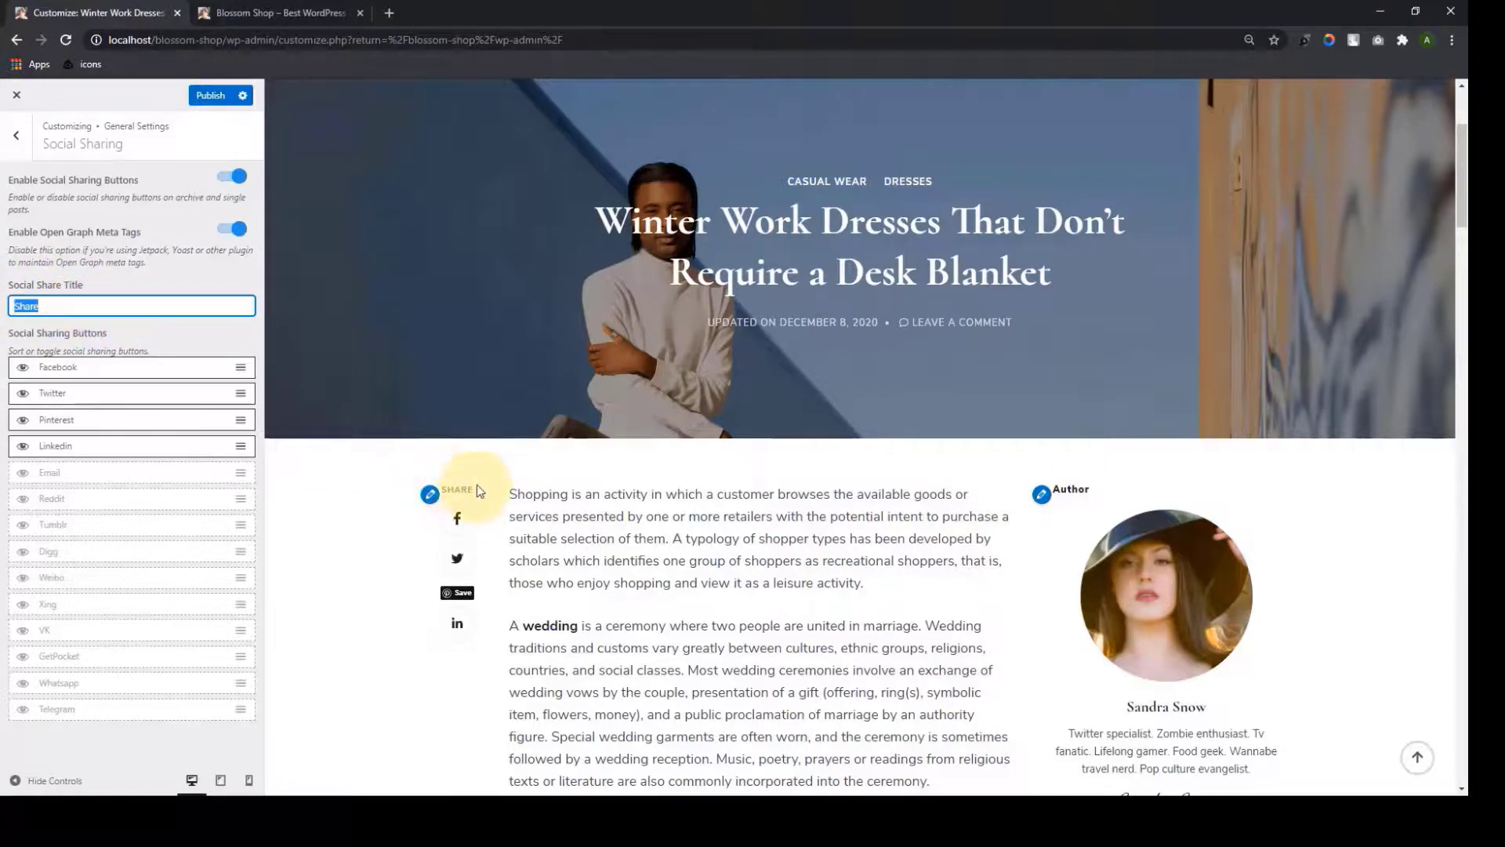
click(437, 470)
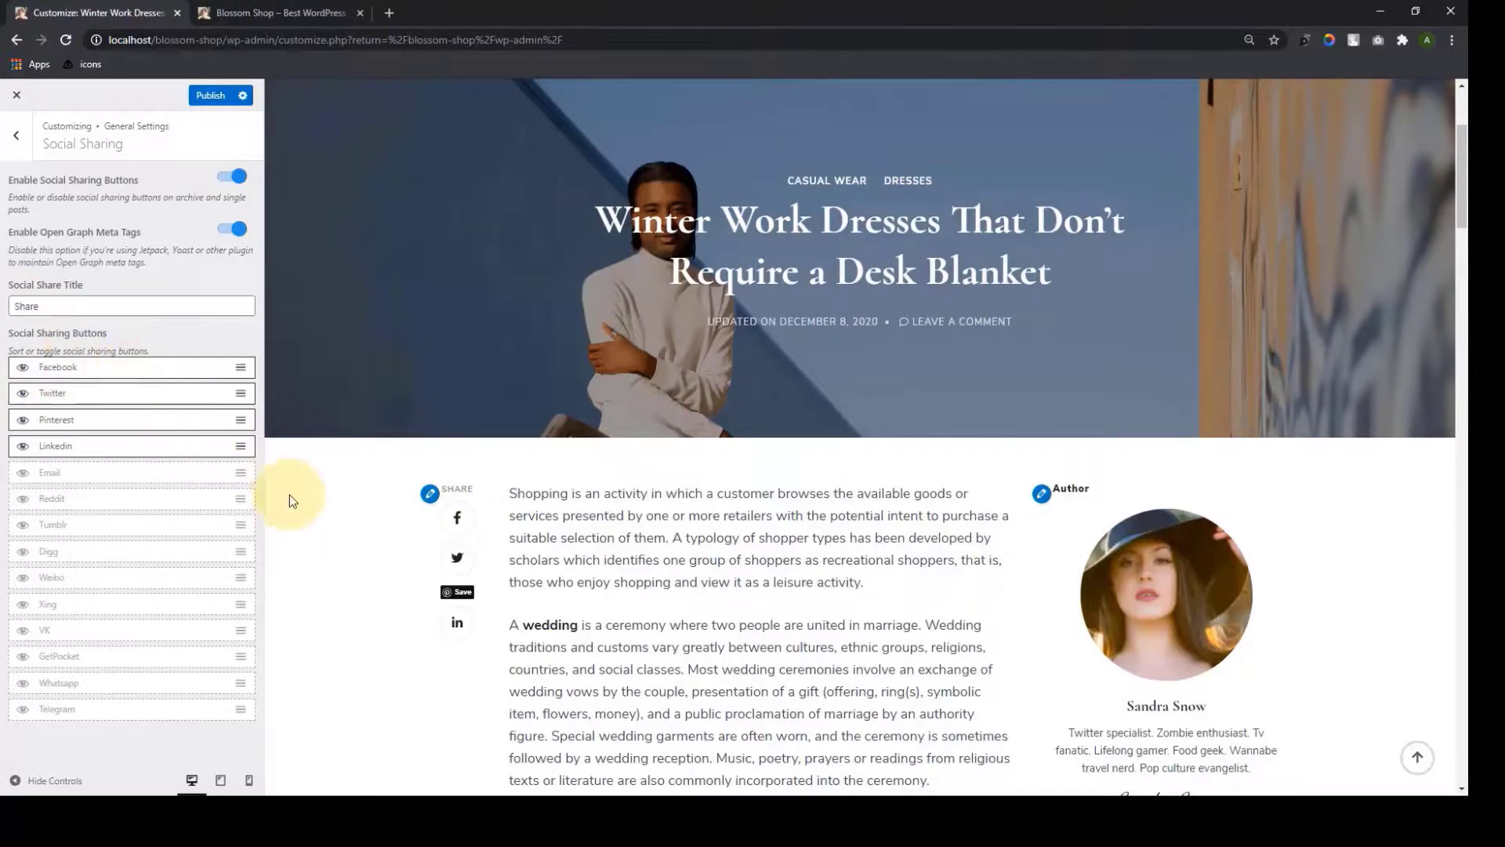
scroll(312, 502, down, 2)
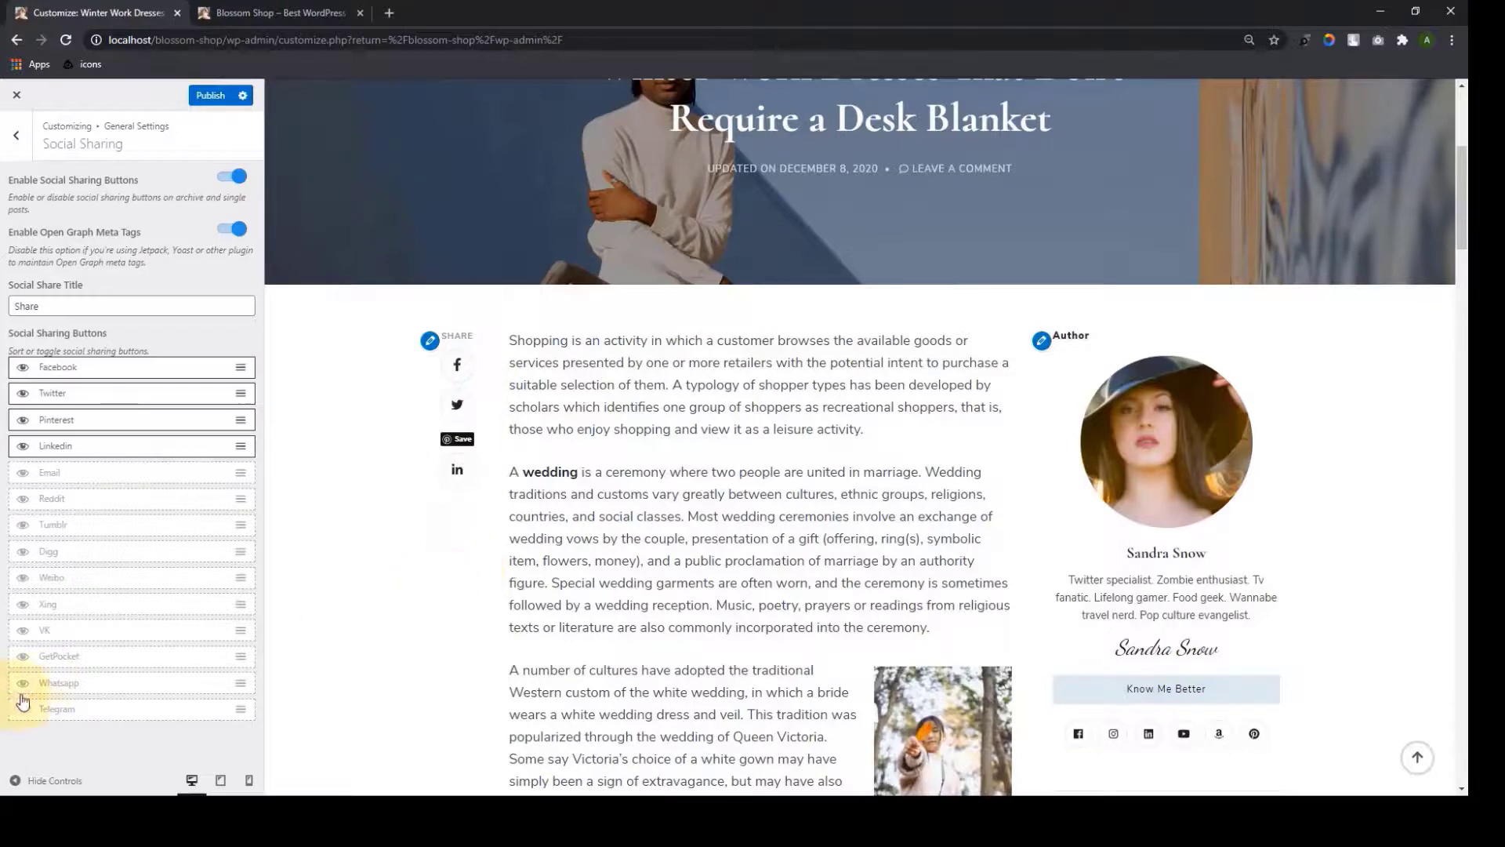
click(21, 528)
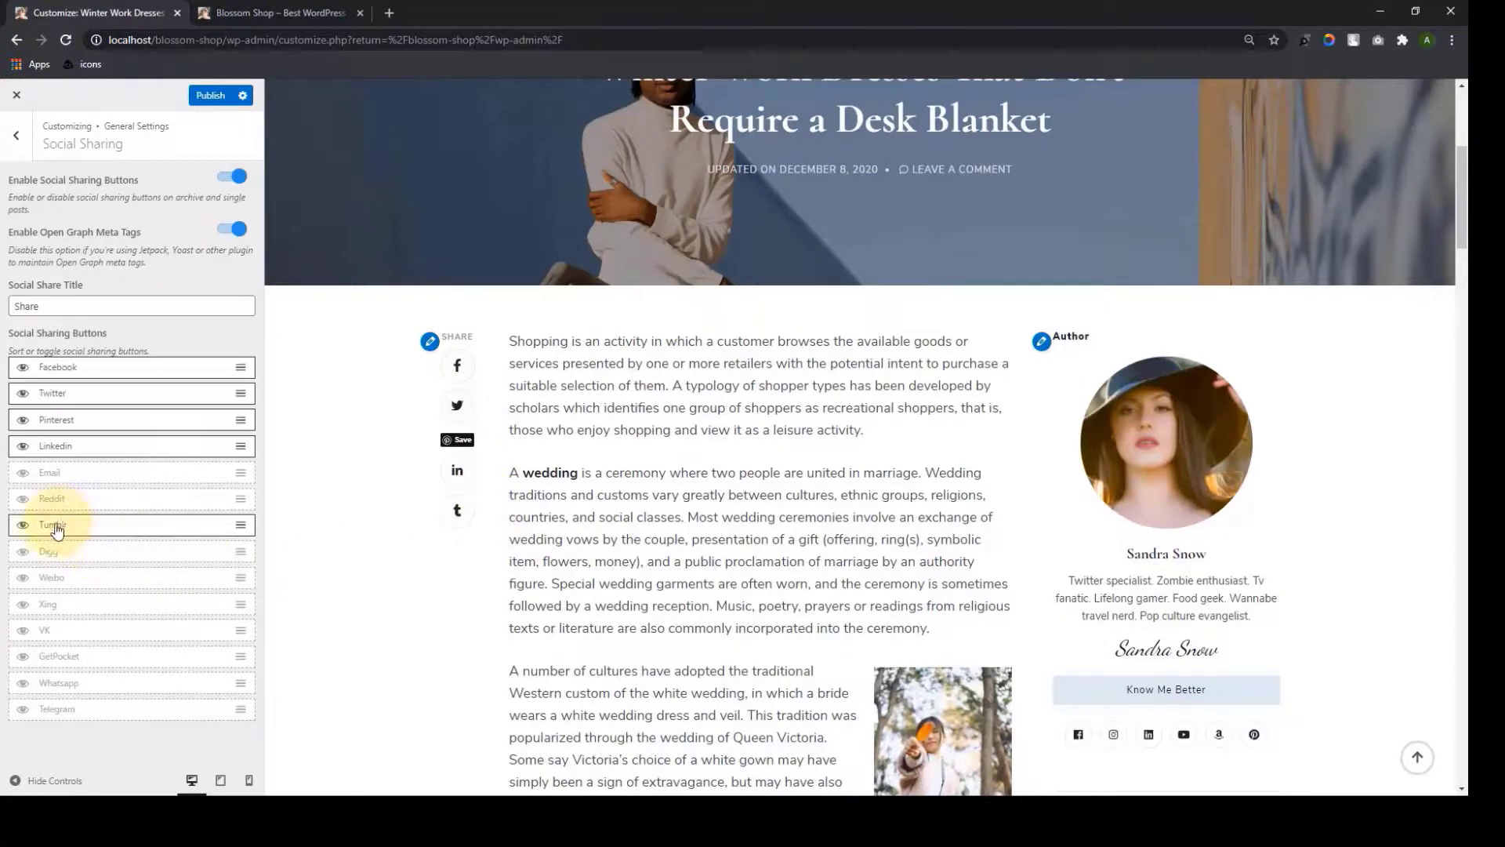
Reorder sharing buttons to Pinterest, Facebook, Twitter, Linkedin, Tumblr and publish
drag(56, 528, 57, 471)
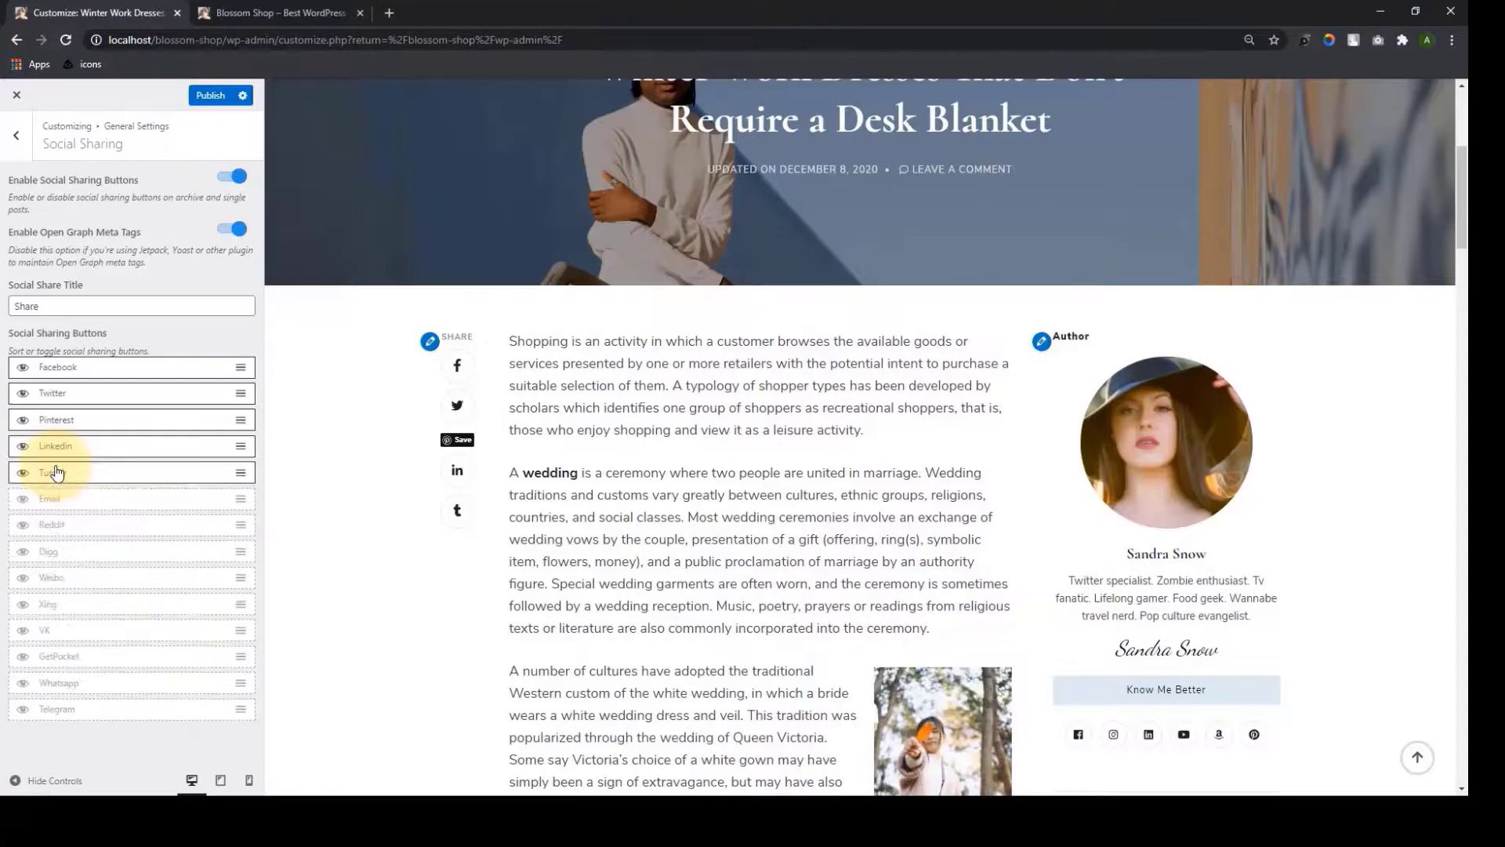
drag(57, 421, 55, 363)
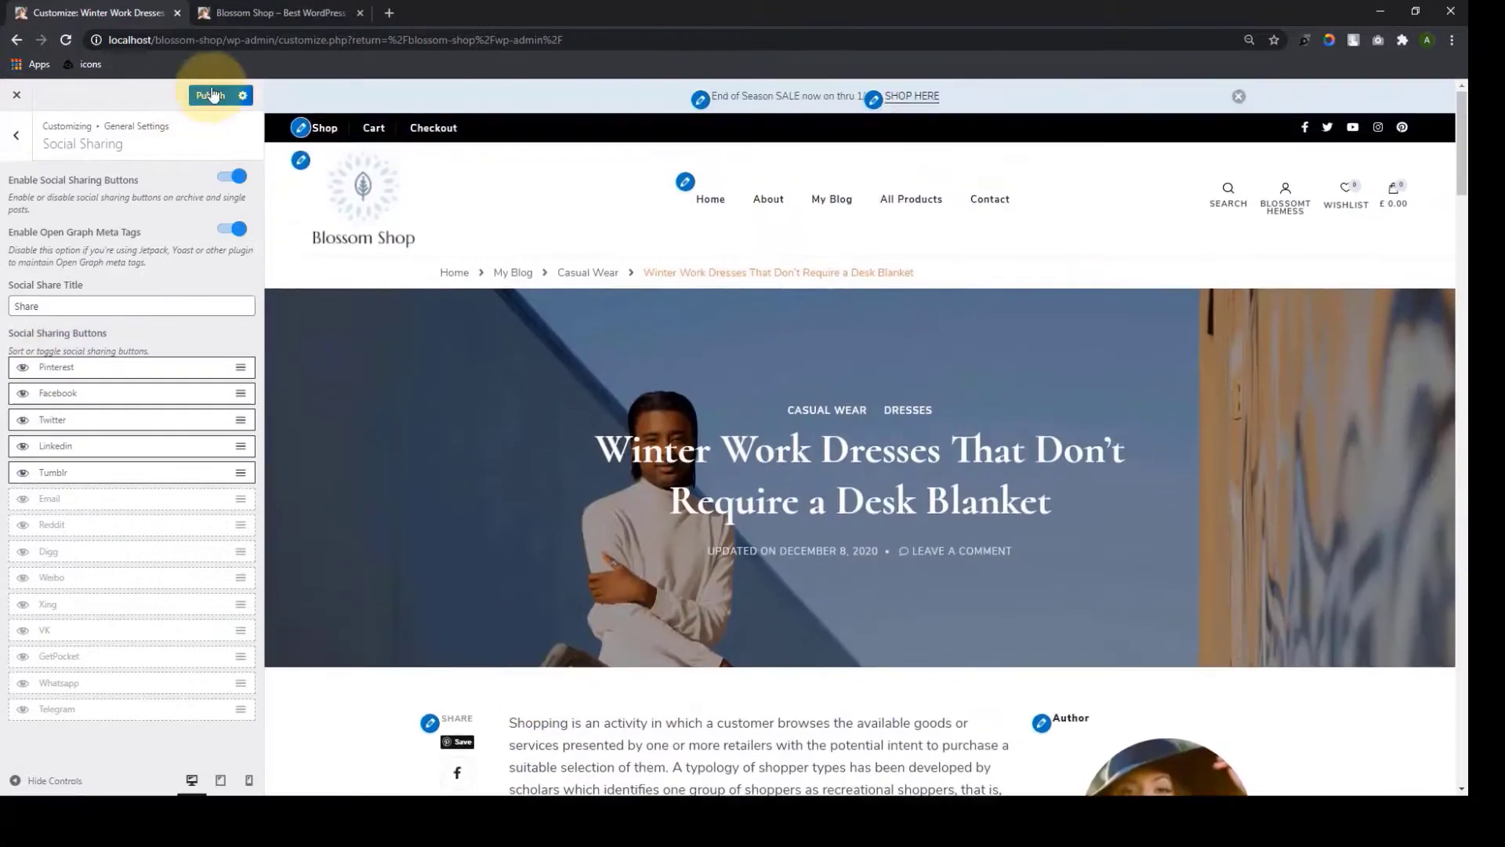
click(215, 95)
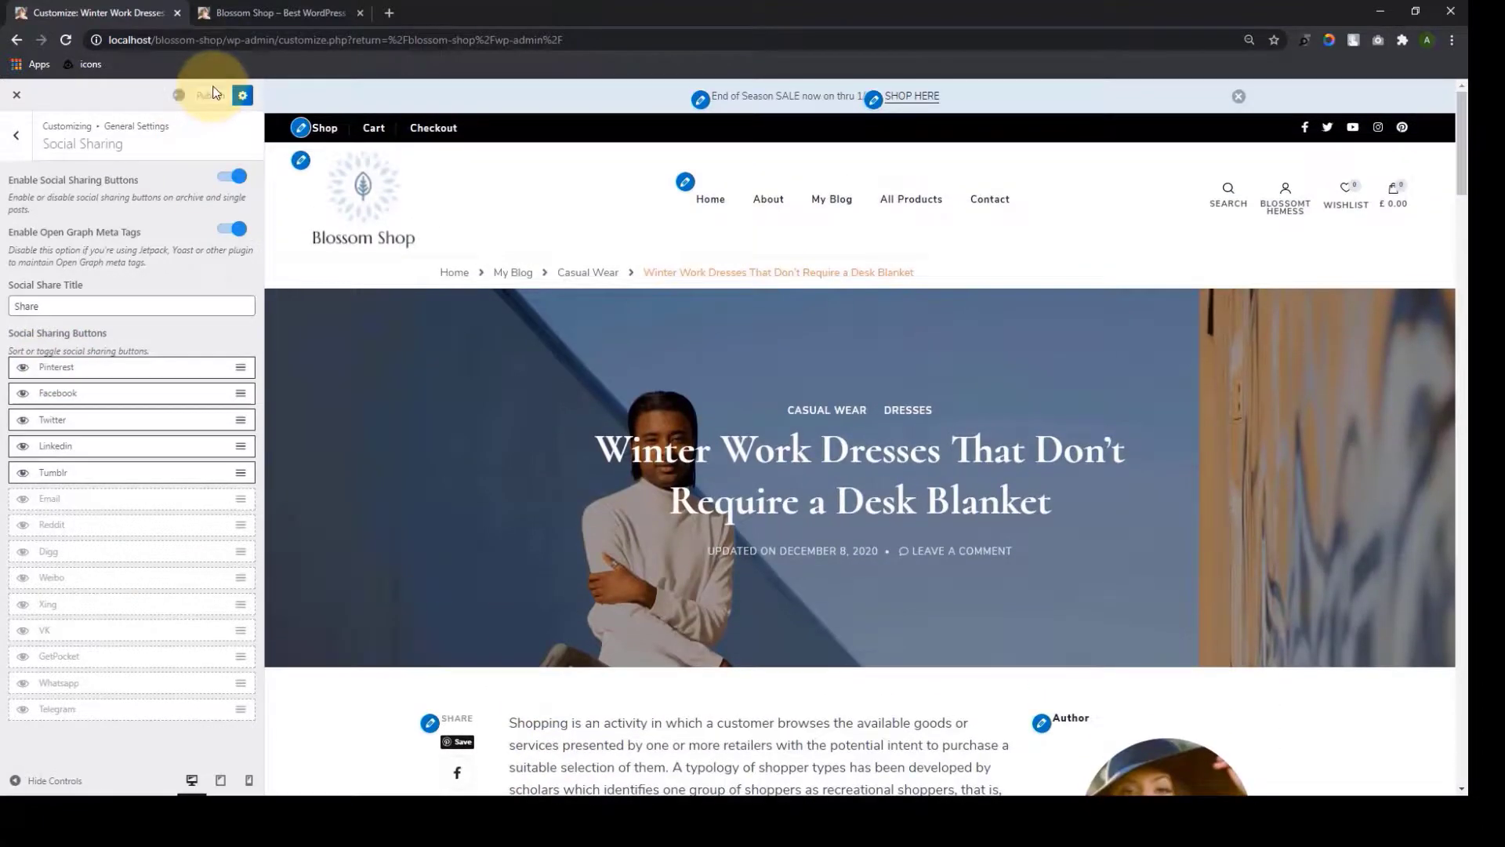
click(15, 135)
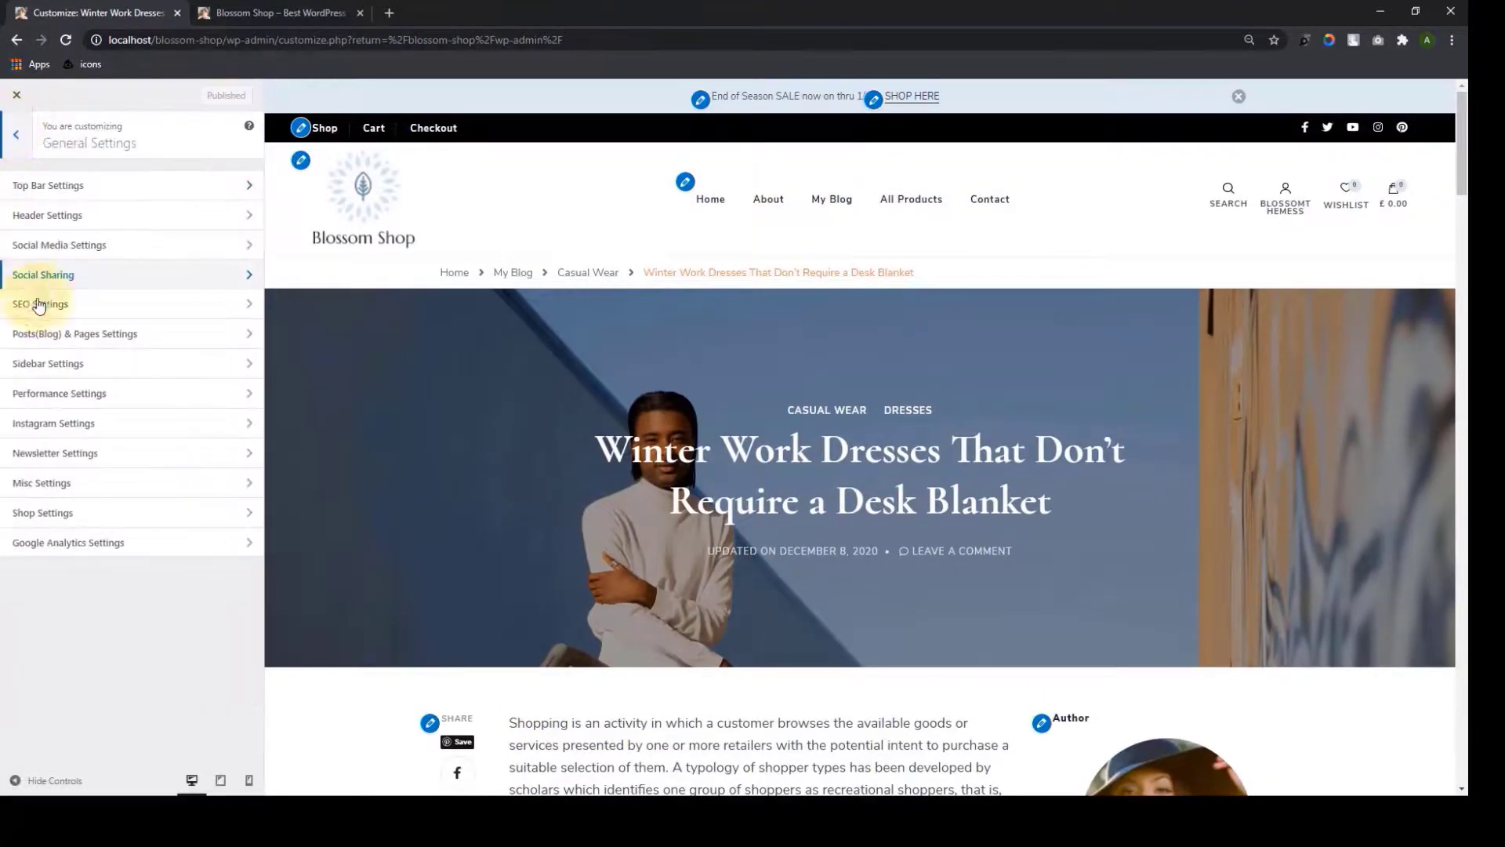
click(90, 309)
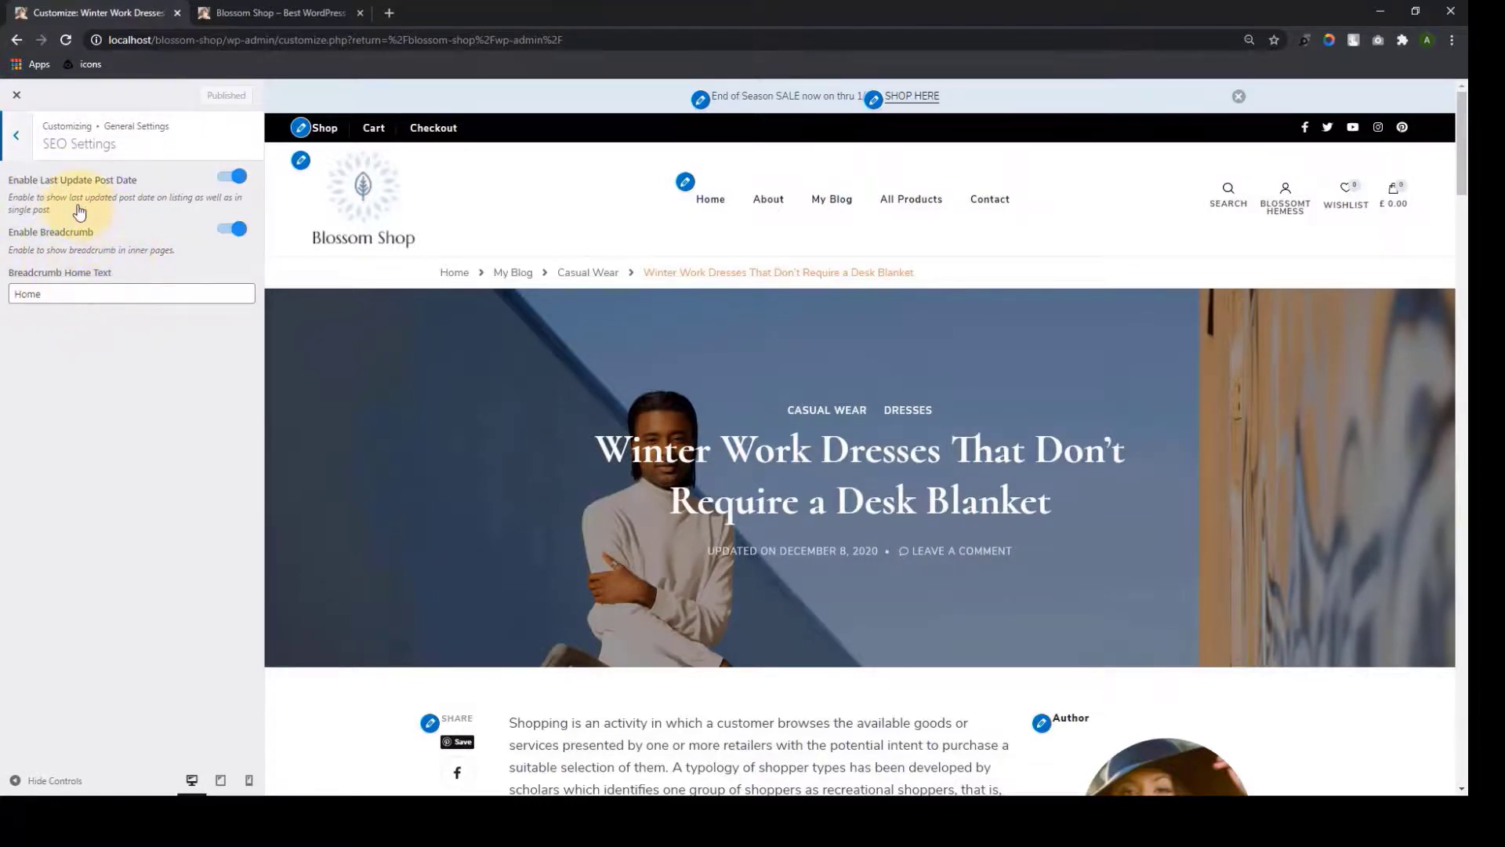
click(15, 136)
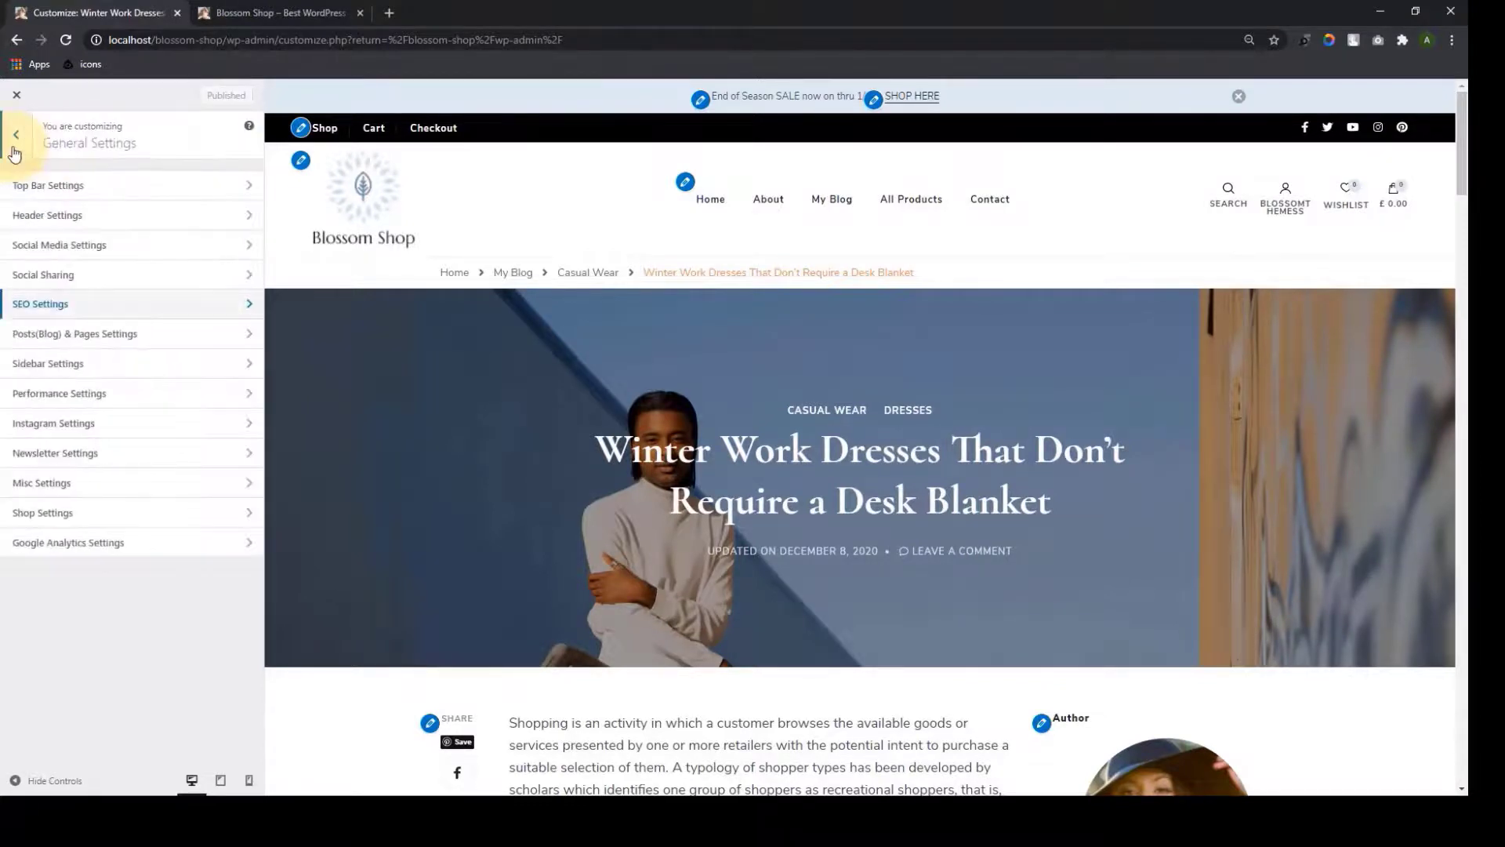
click(116, 335)
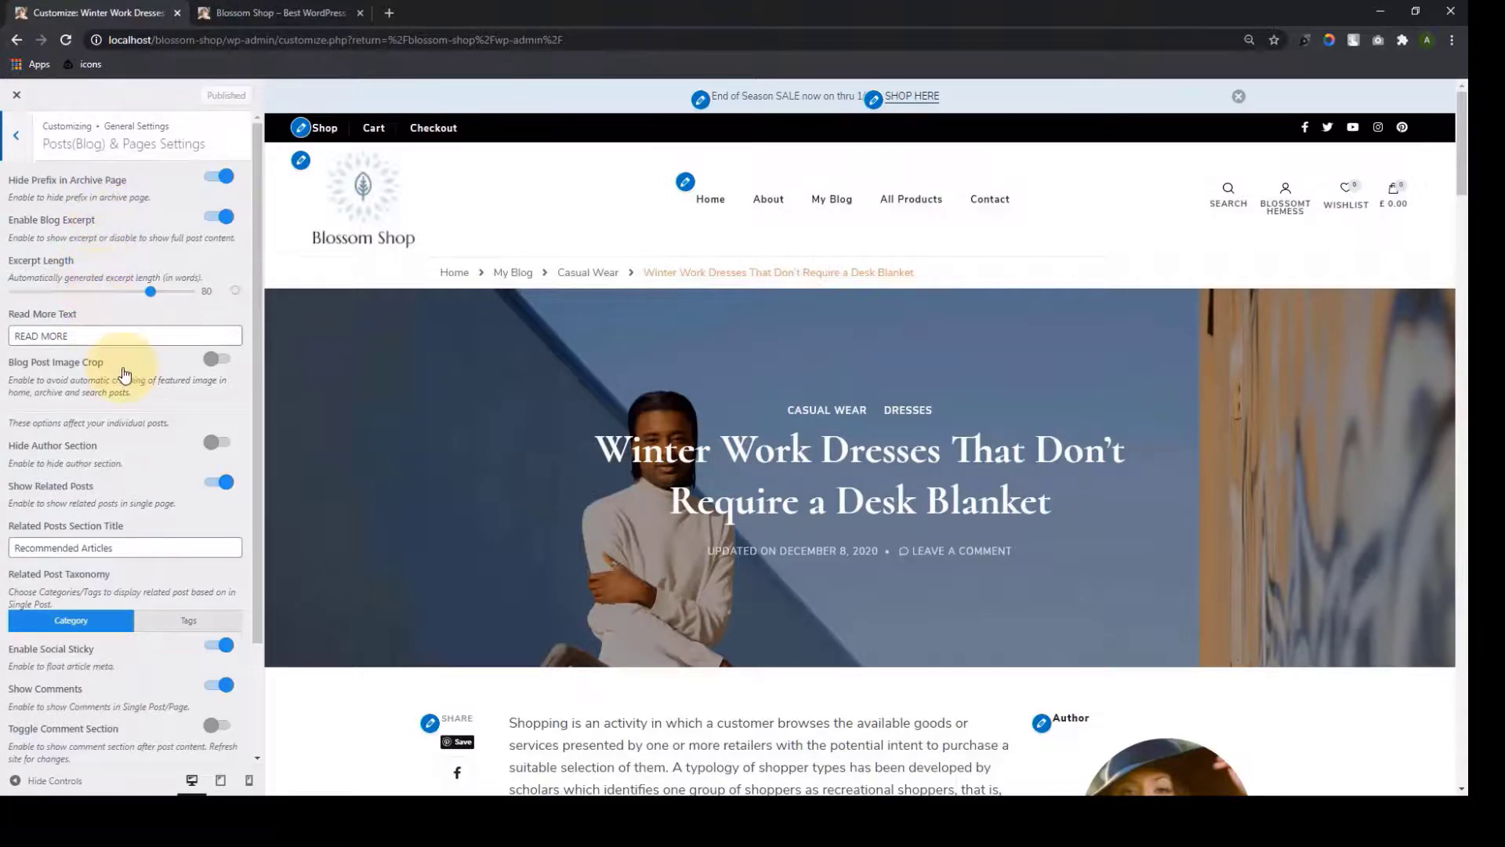
scroll(125, 369, down, 1)
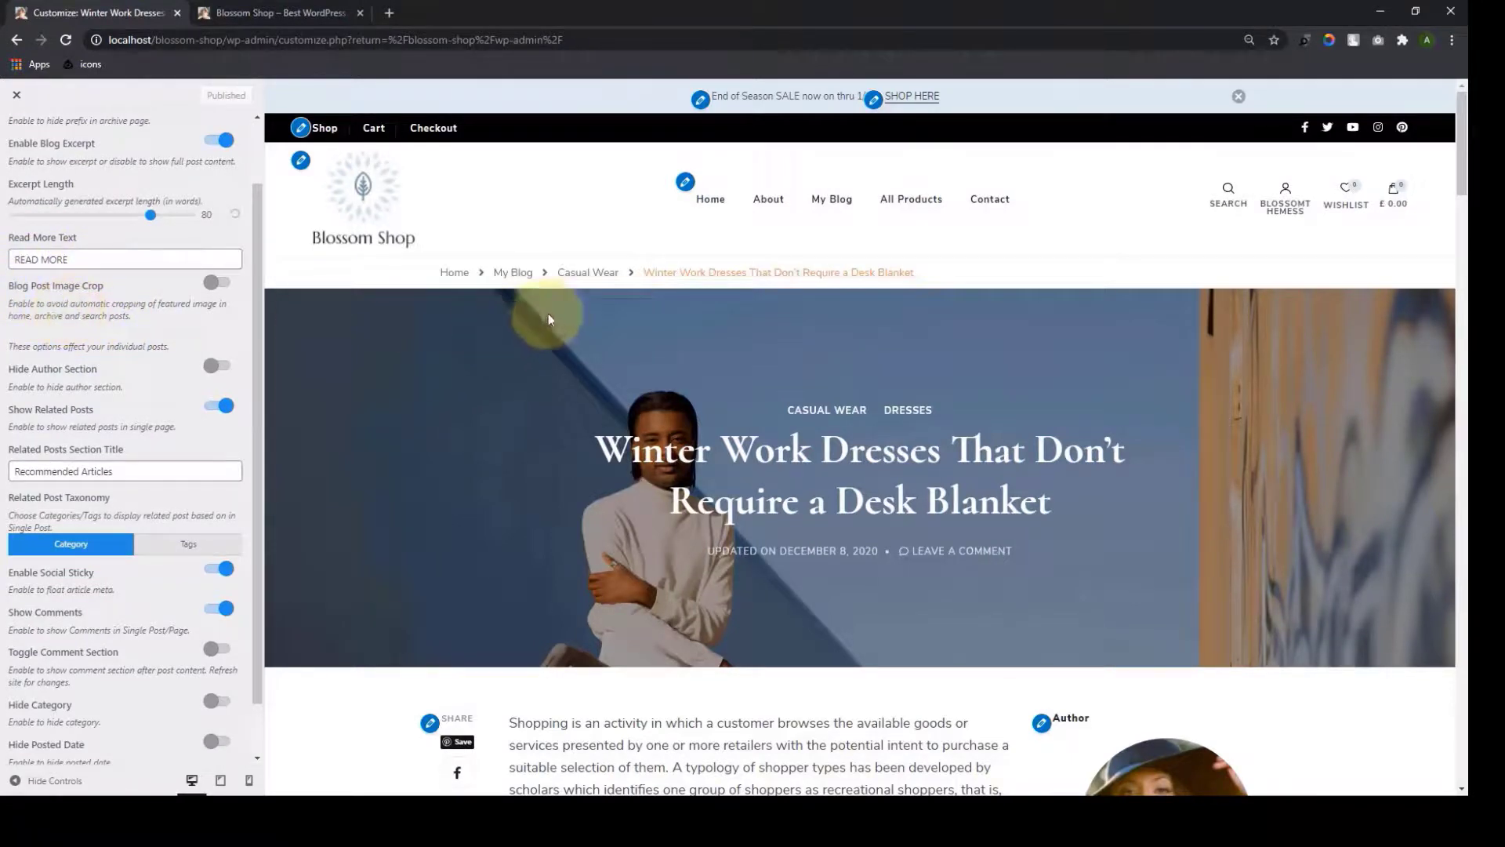
click(521, 283)
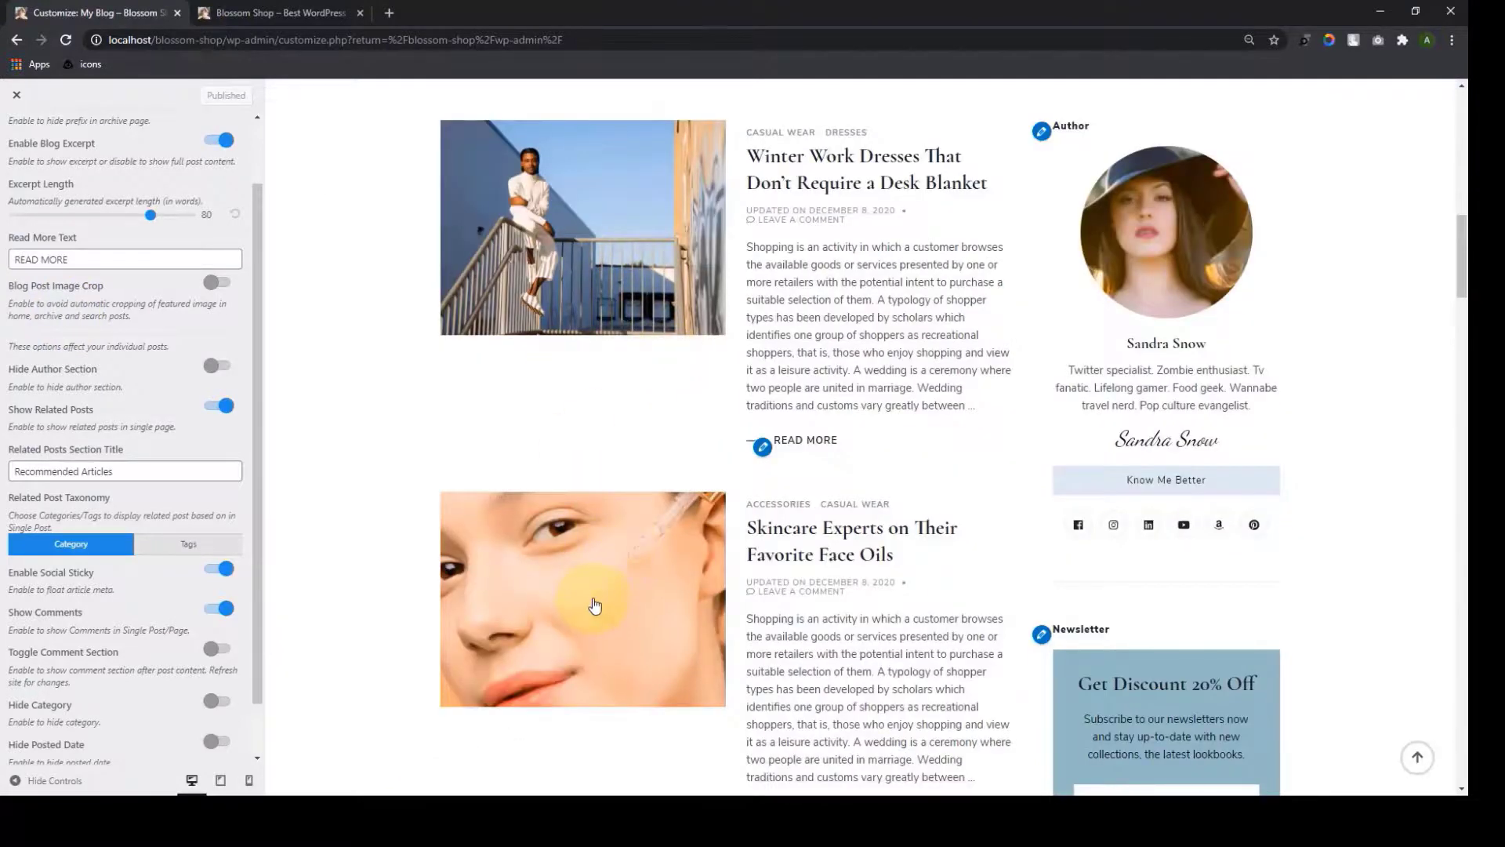
scroll(598, 604, down, 4)
scroll(600, 603, down, 3)
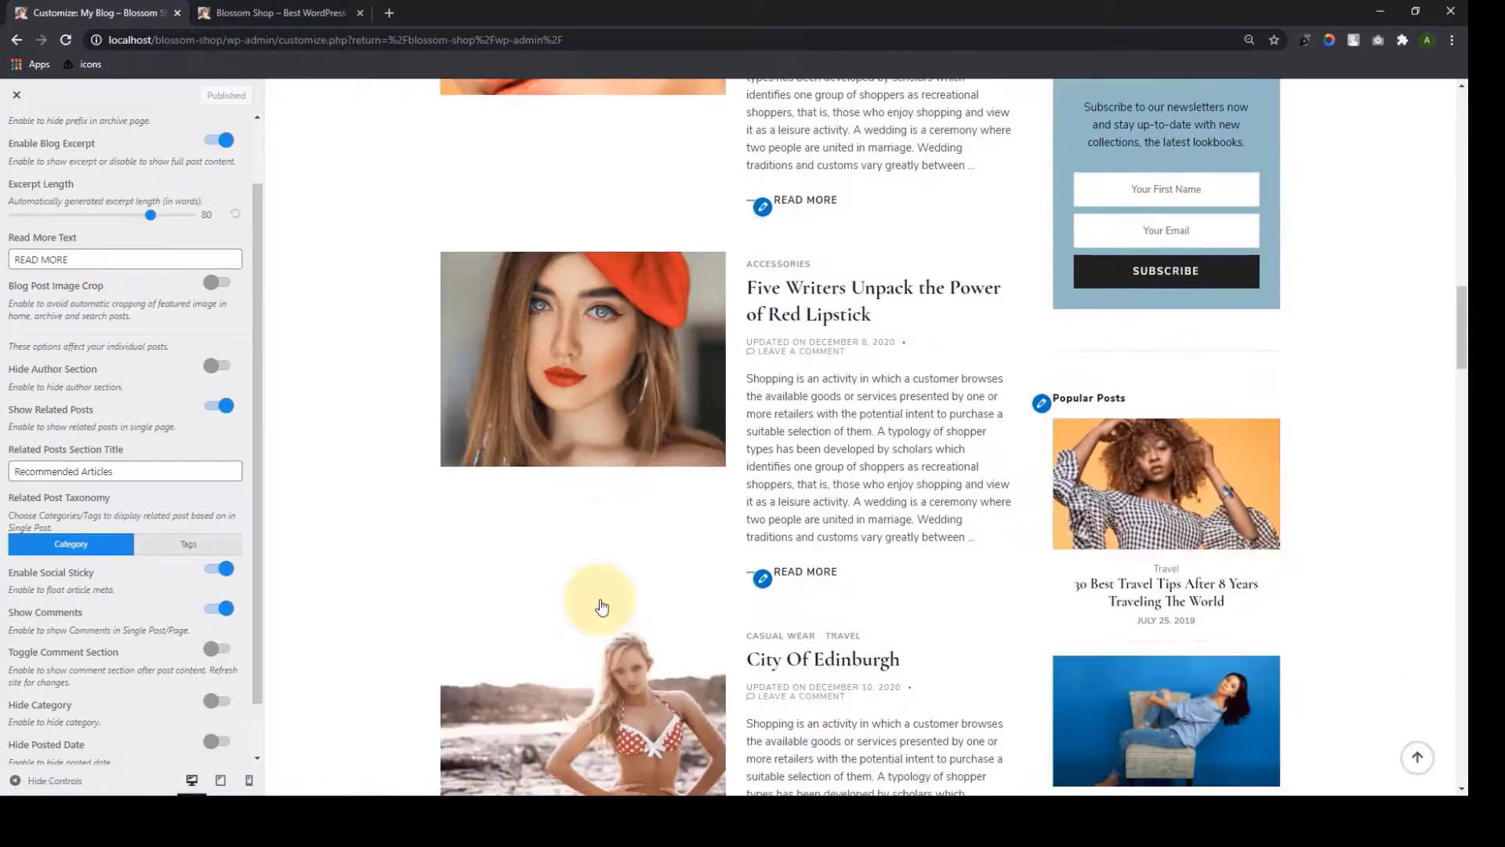
scroll(600, 599, down, 2)
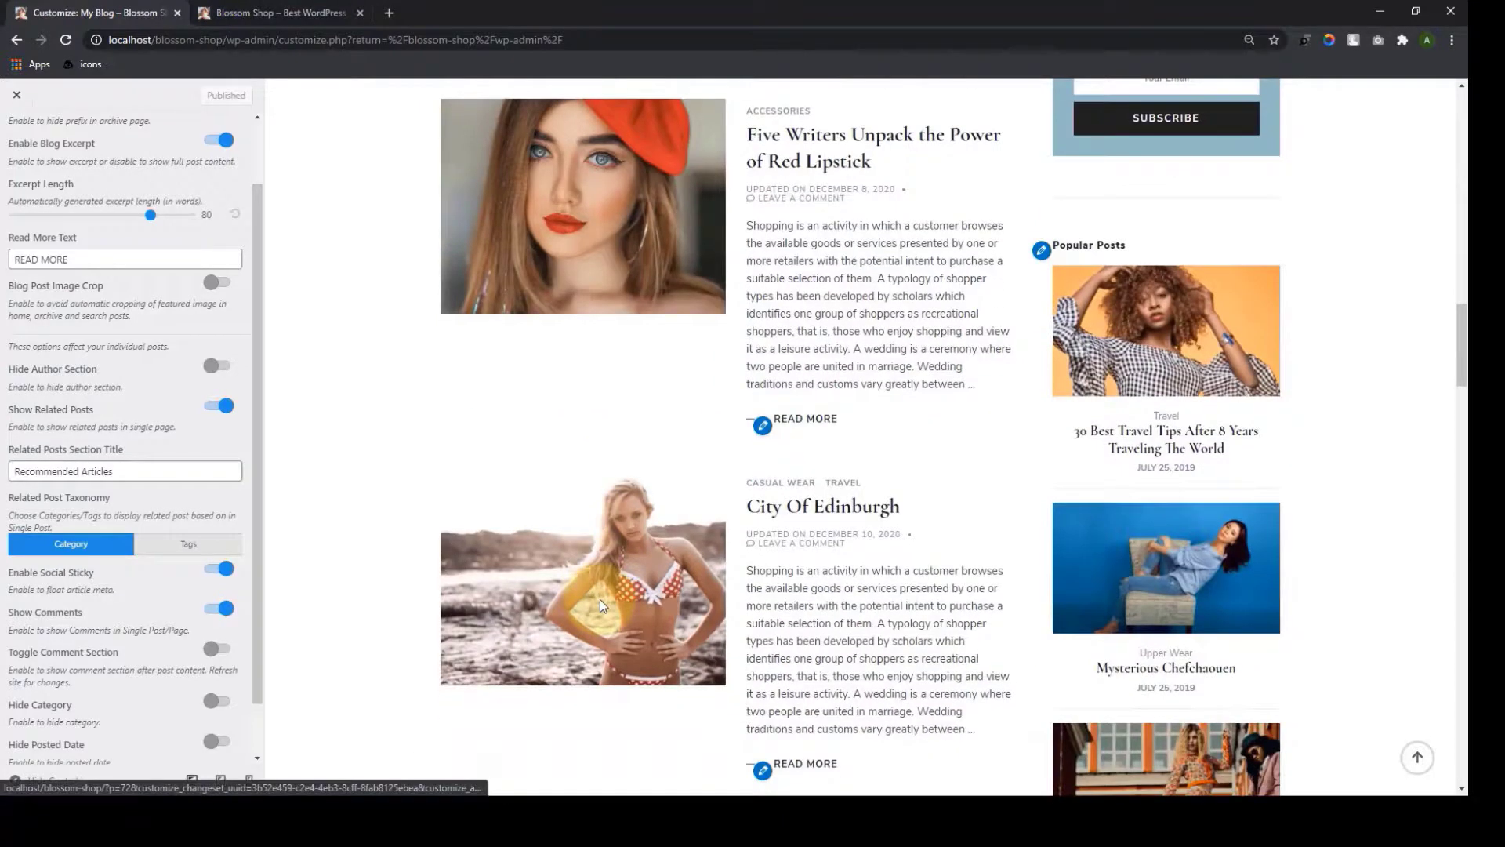
scroll(600, 599, up, 1)
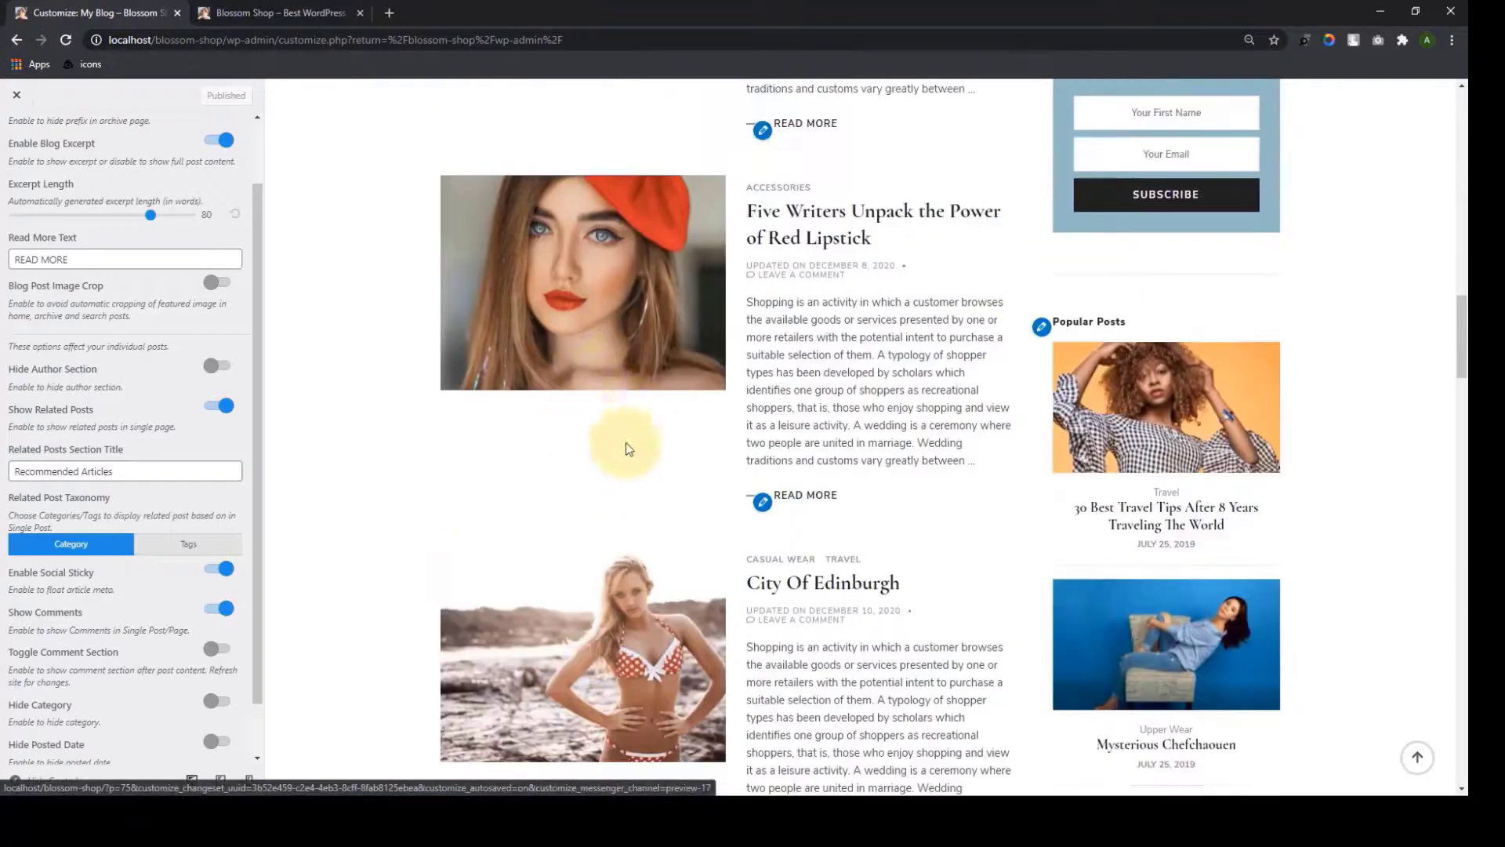
Switch on Blog Post Image Crop and scroll the preview to check the blog list
click(219, 286)
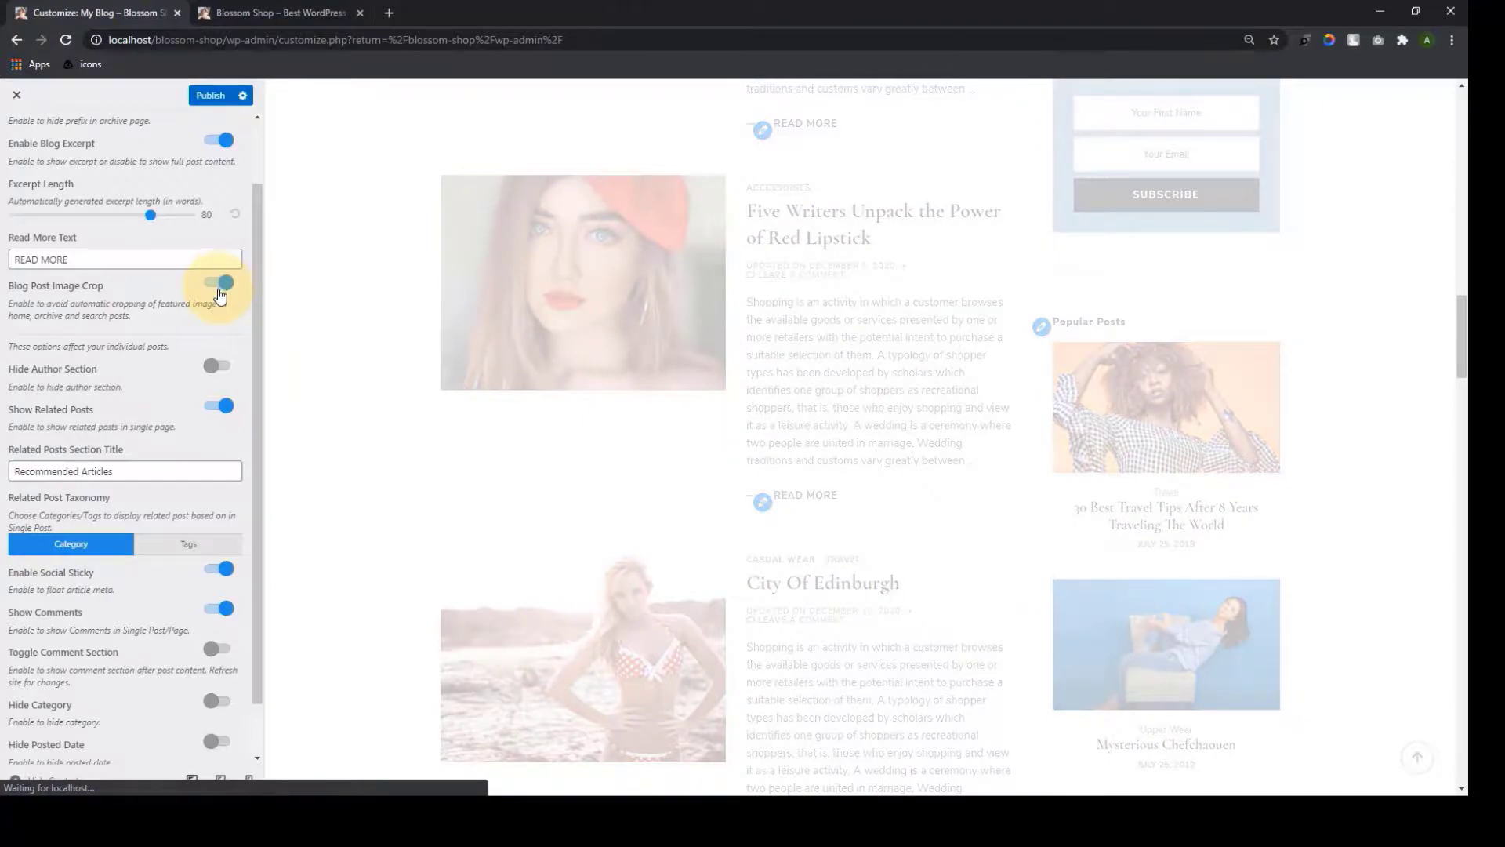
scroll(547, 536, down, 9)
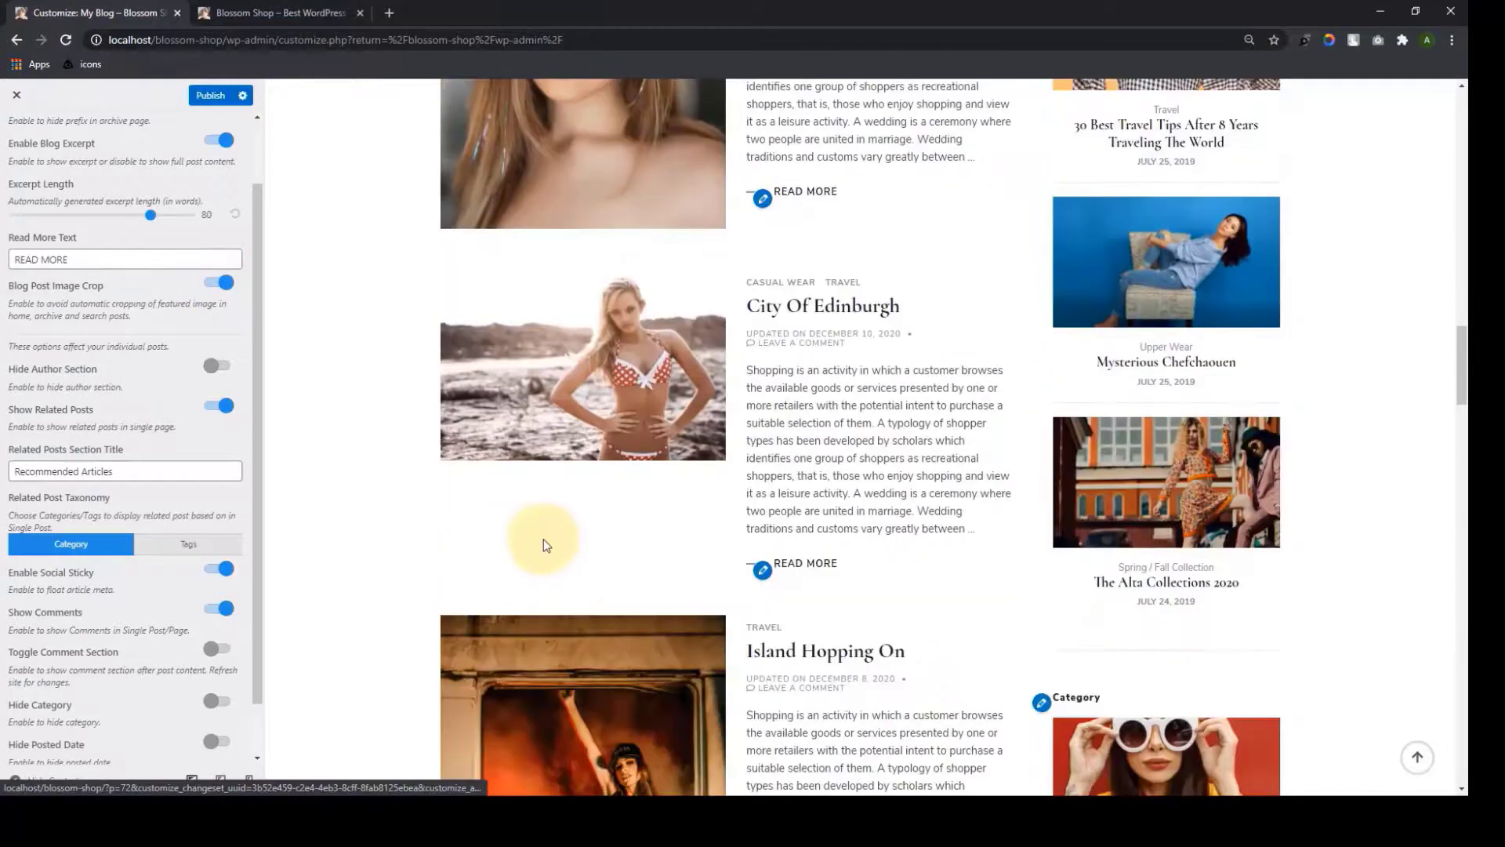
scroll(542, 541, down, 20)
scroll(532, 619, up, 8)
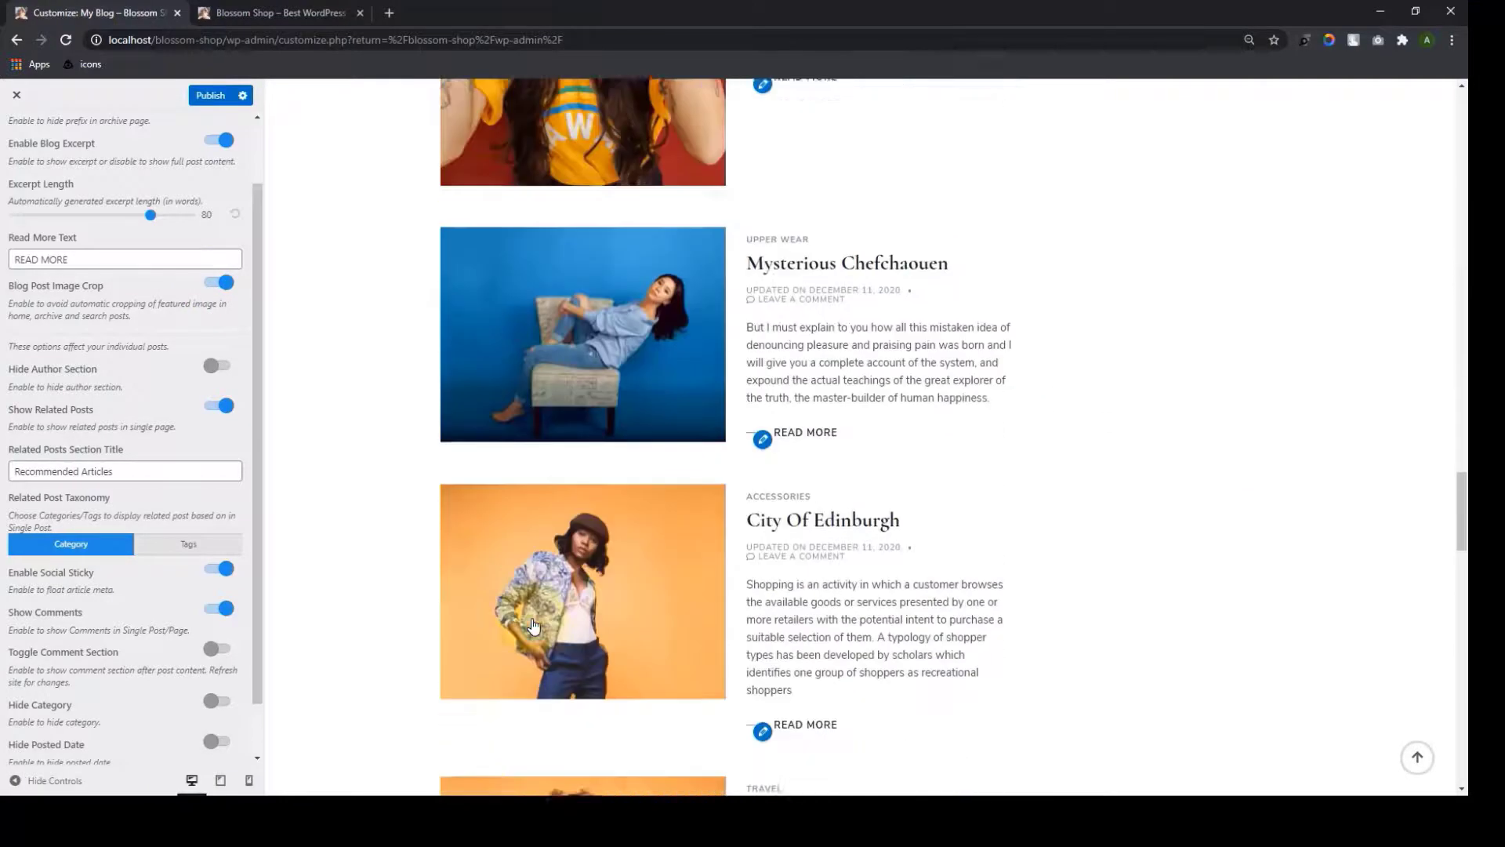
scroll(531, 625, up, 15)
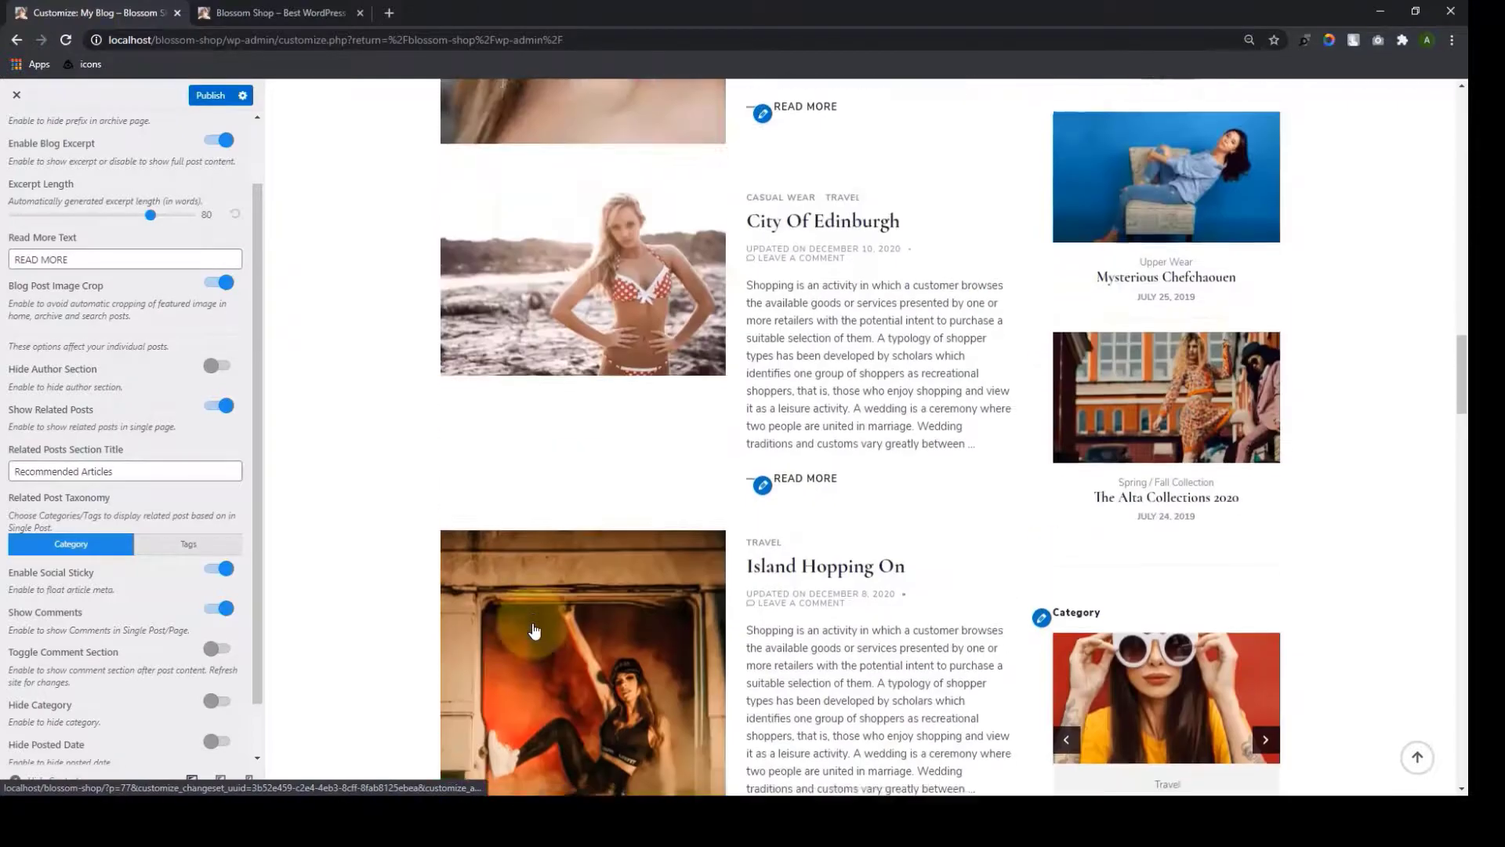
scroll(534, 630, up, 13)
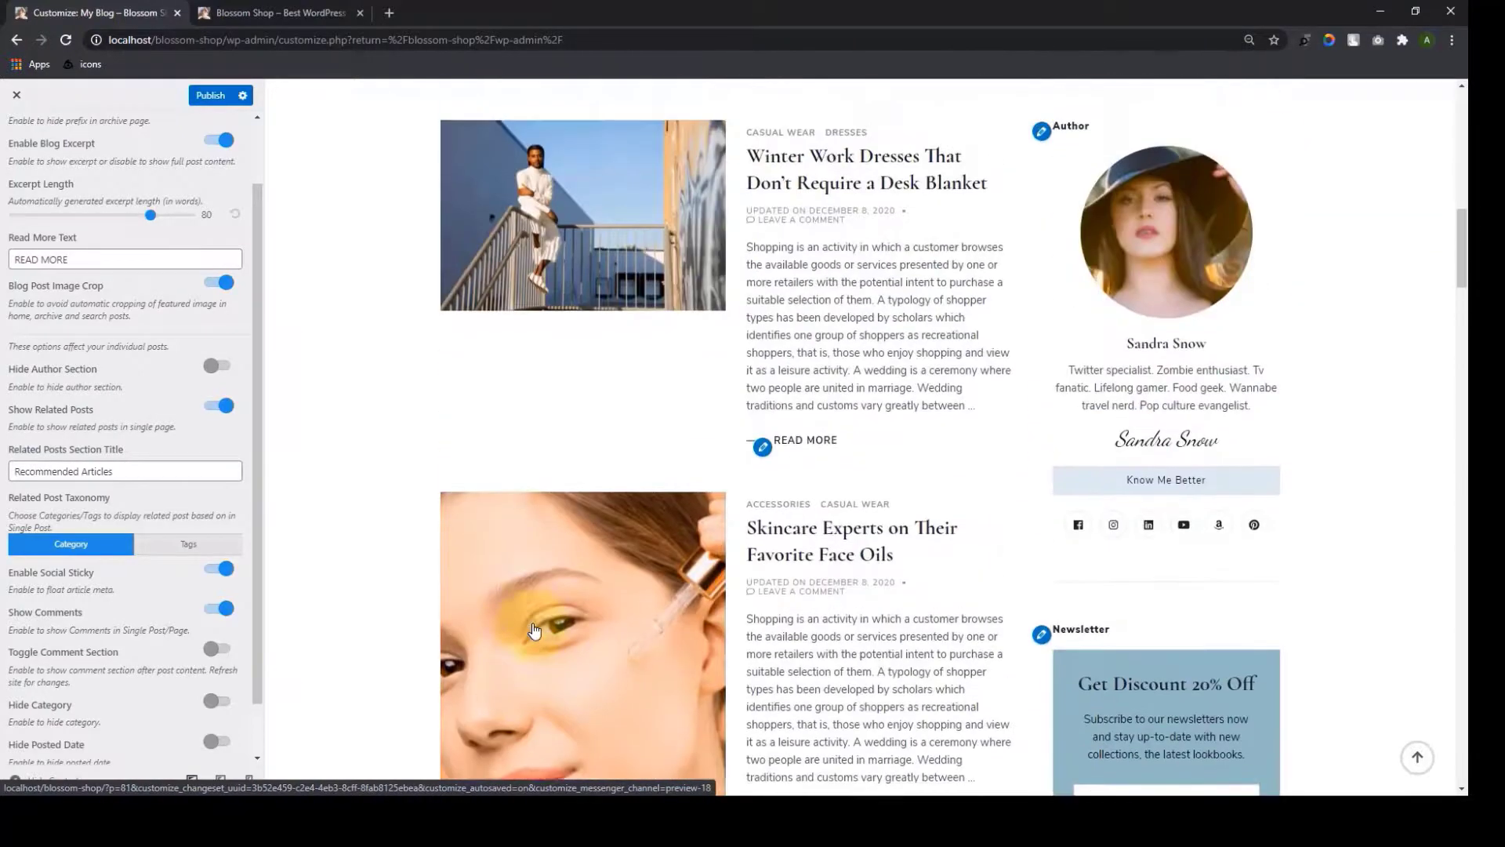
scroll(534, 630, up, 8)
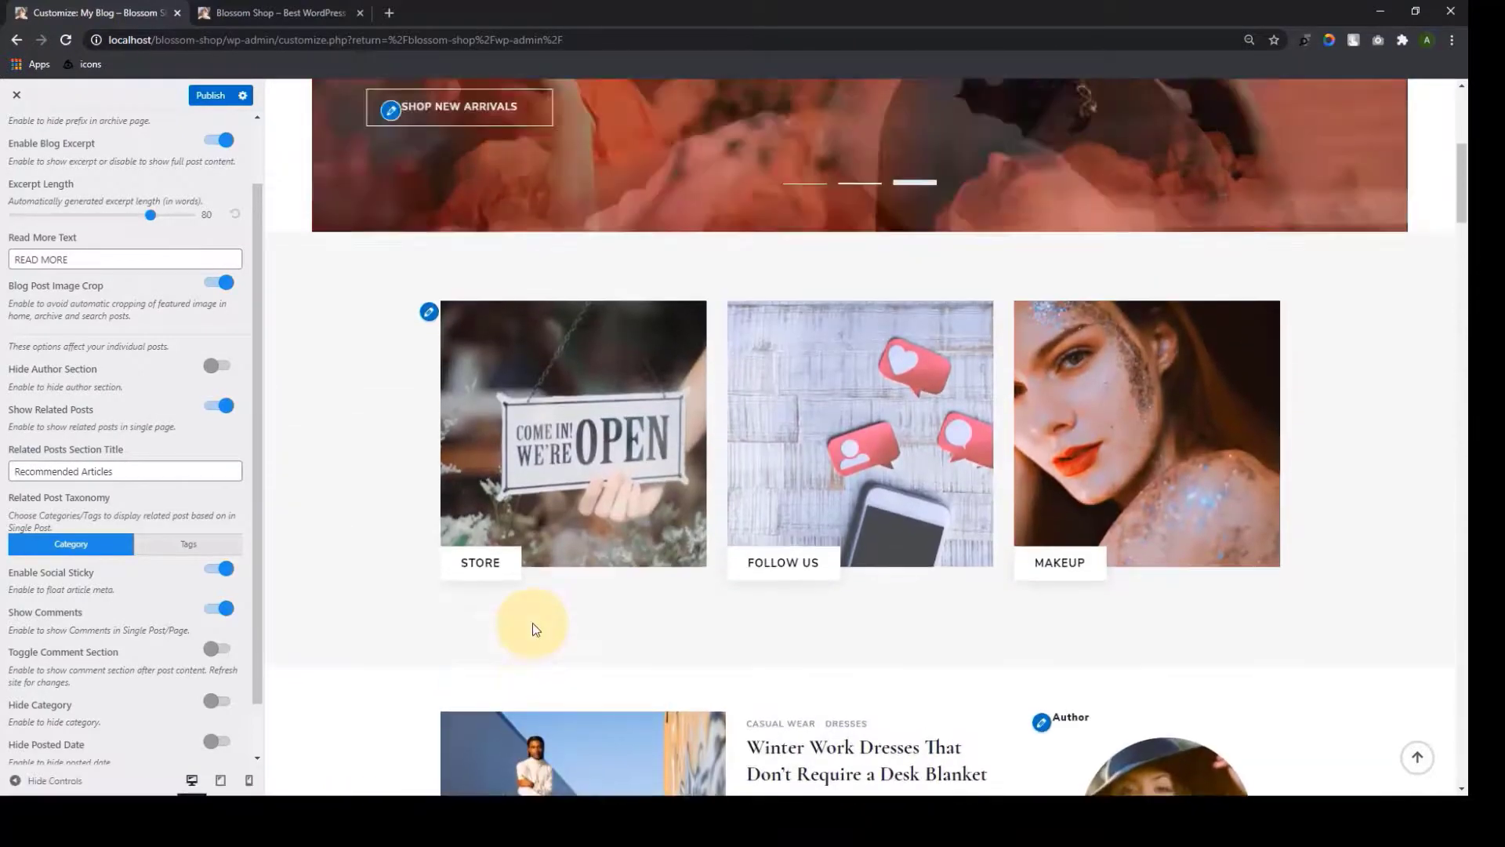
scroll(533, 627, up, 6)
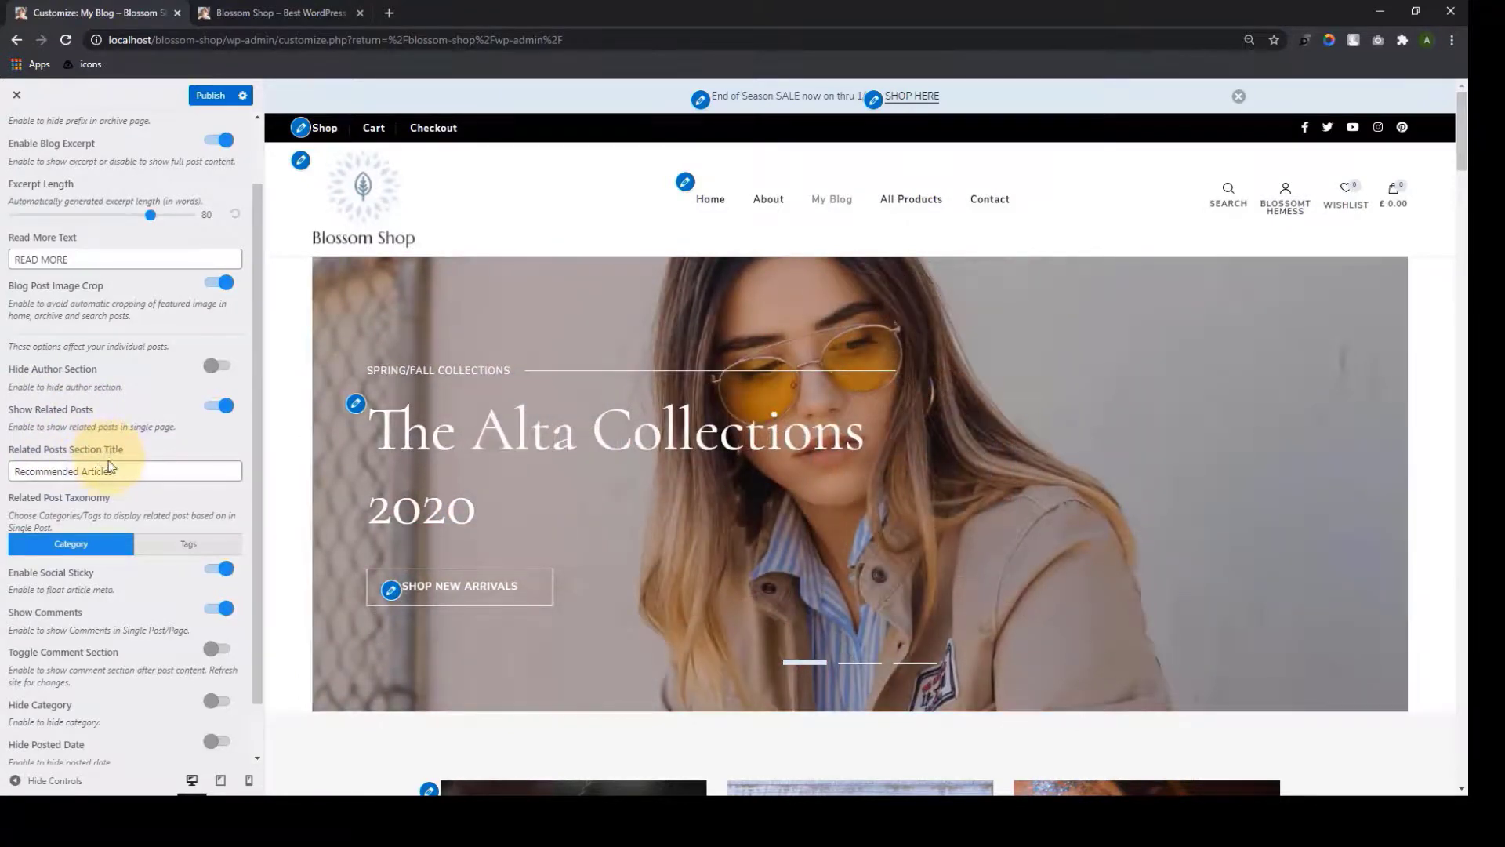
scroll(122, 463, down, 1)
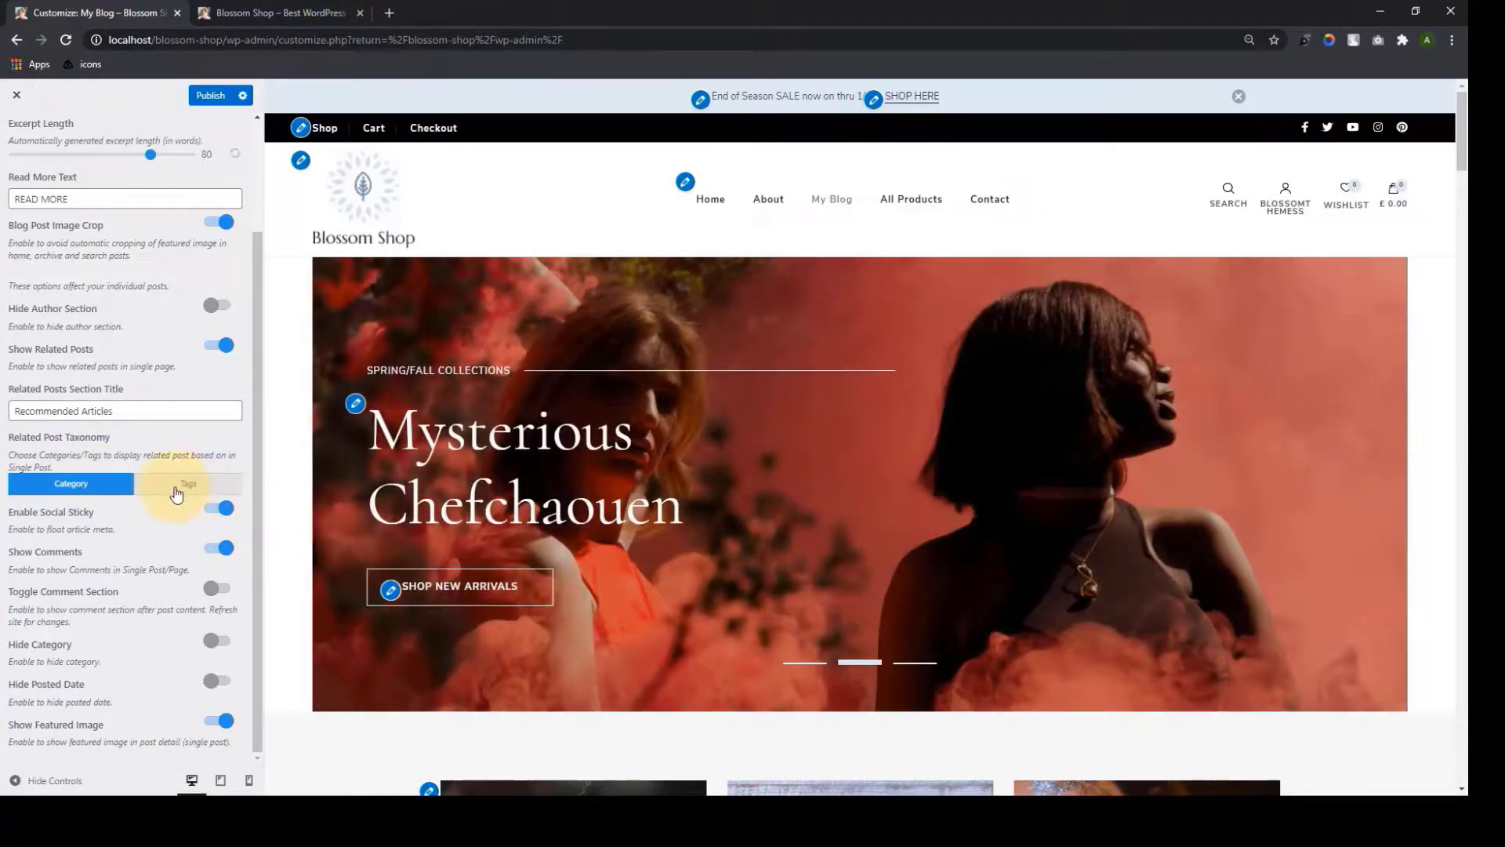
Toggle Enable Social Sticky off and back on for the Winter Work Dresses post
scroll(549, 510, down, 8)
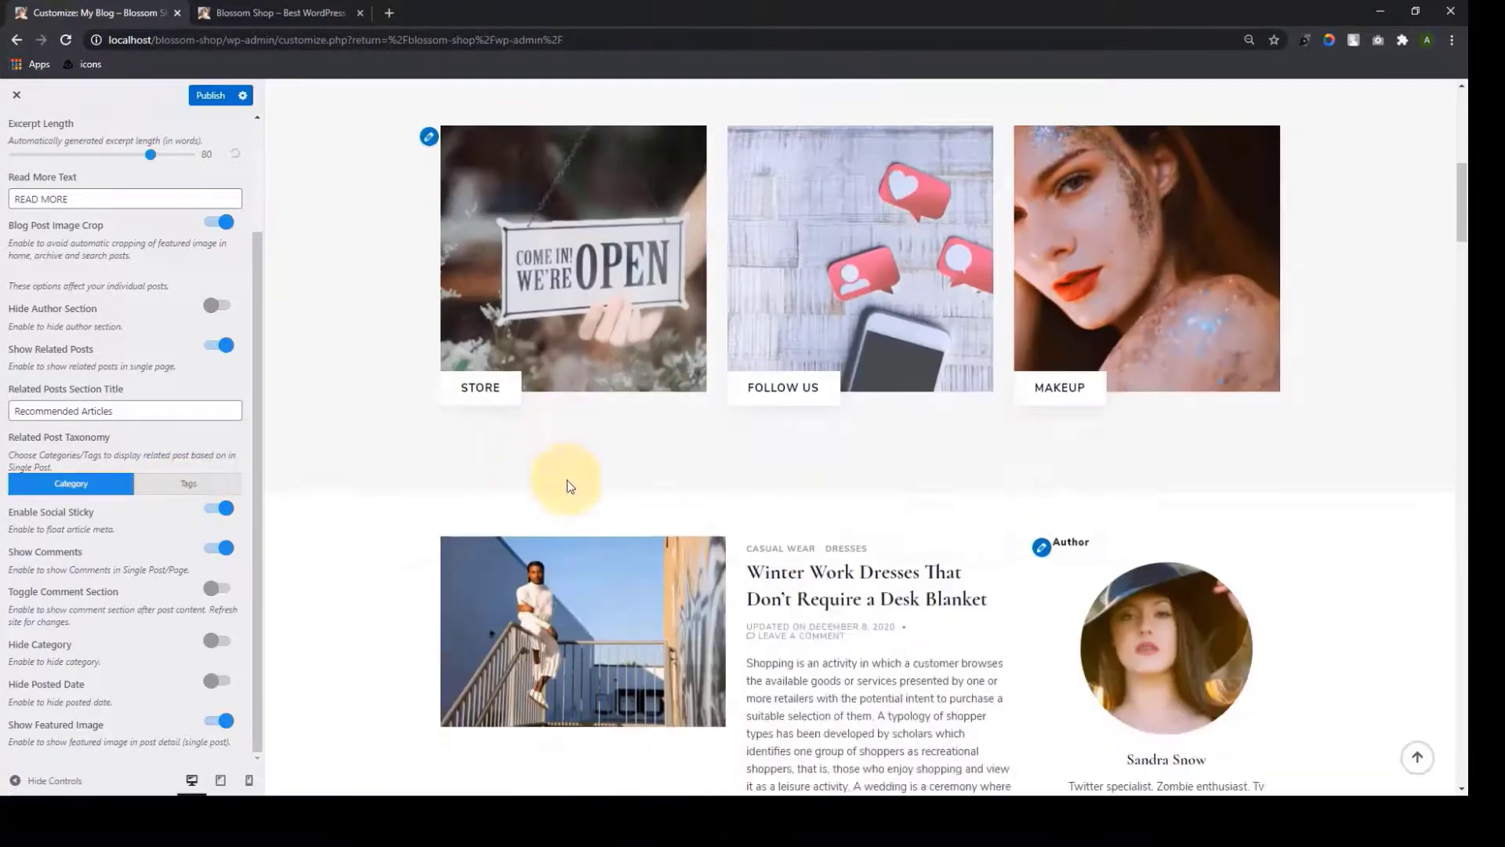
scroll(812, 316, down, 3)
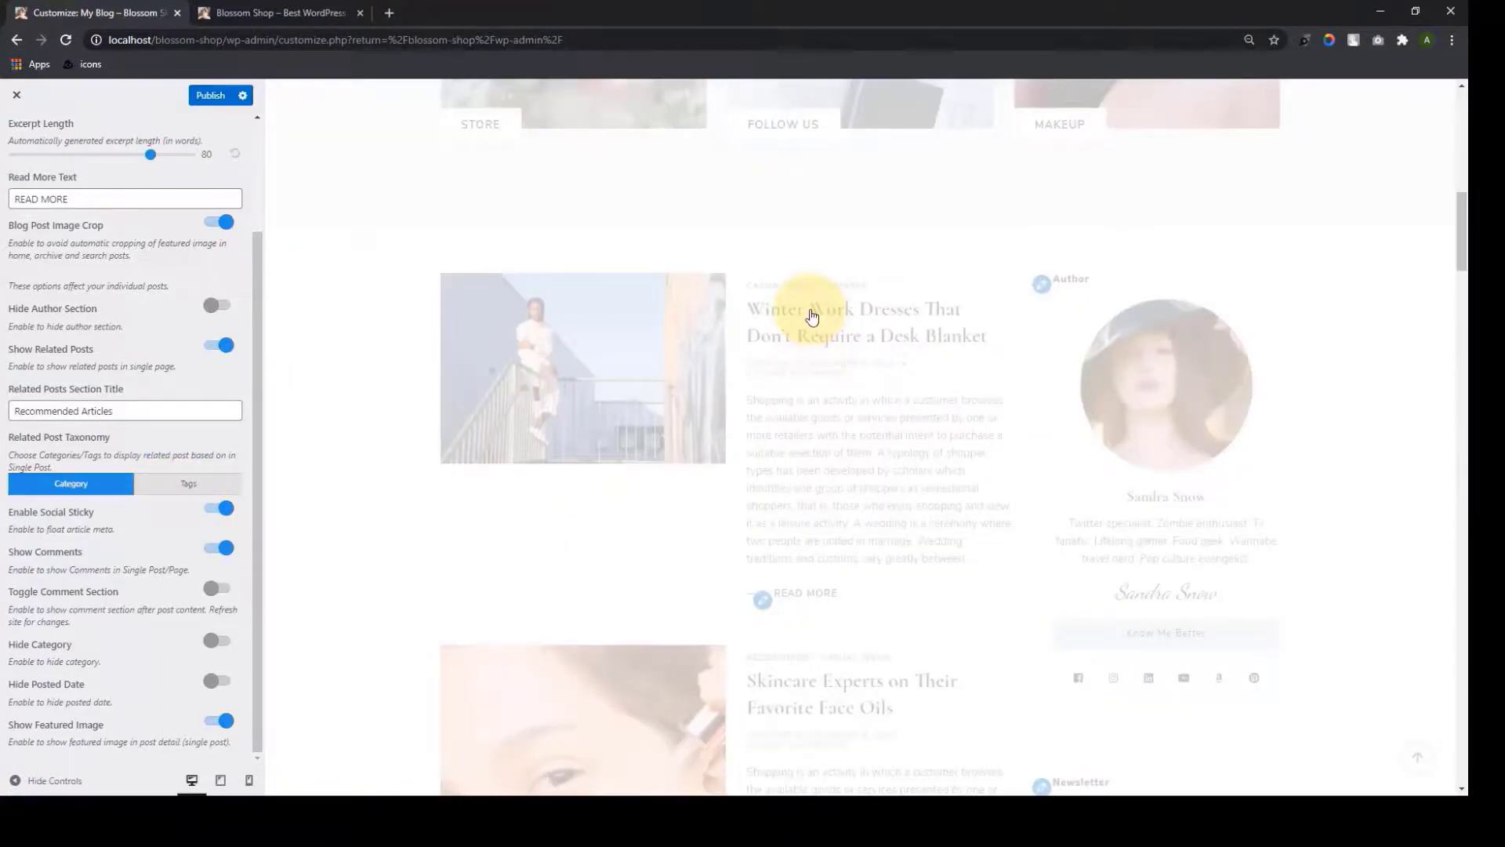
scroll(812, 324, down, 6)
scroll(816, 389, down, 9)
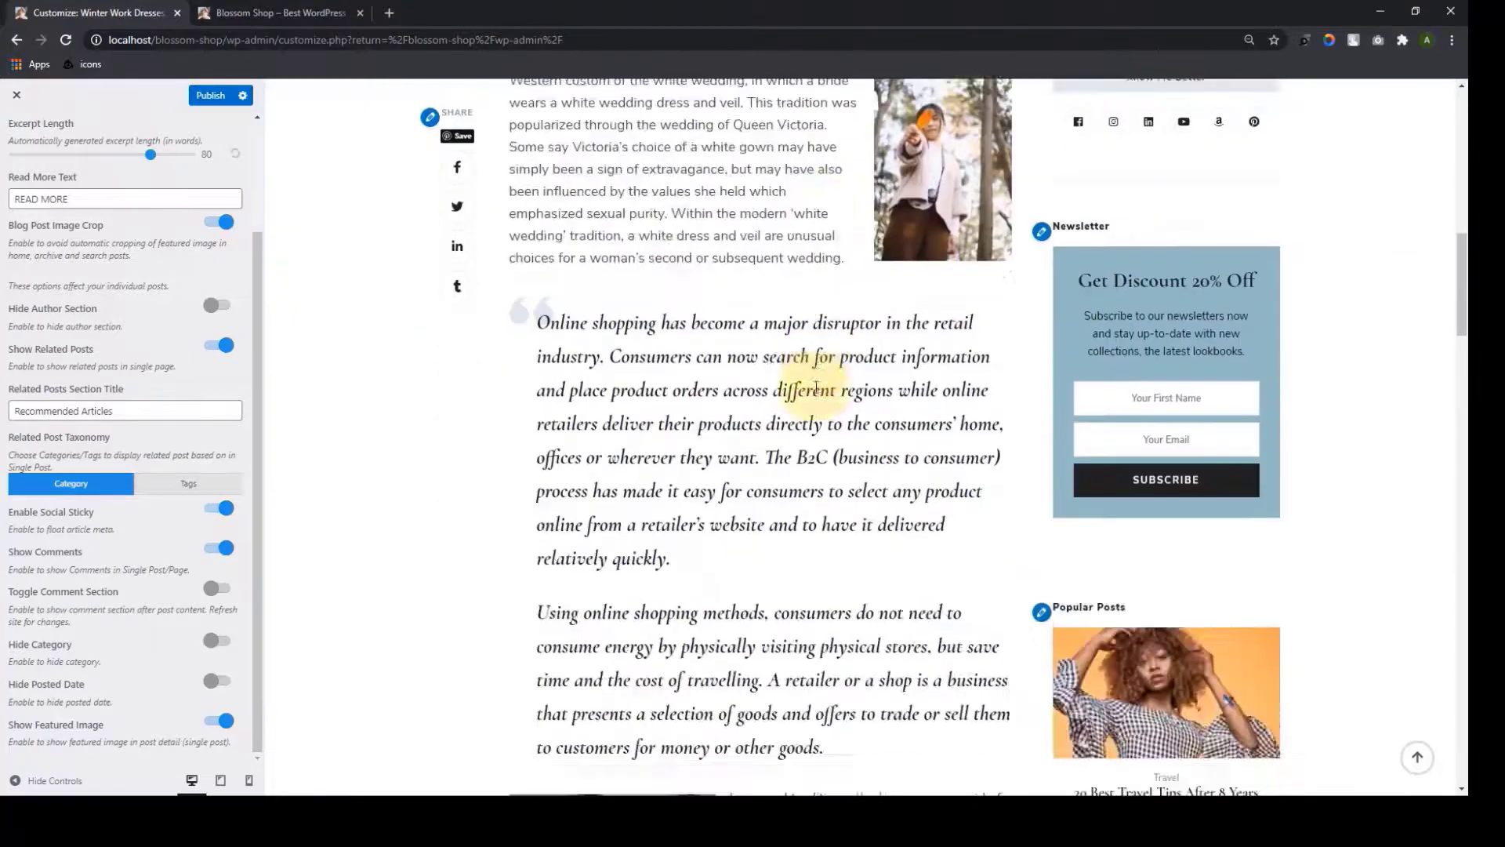
scroll(816, 389, down, 15)
scroll(810, 457, up, 2)
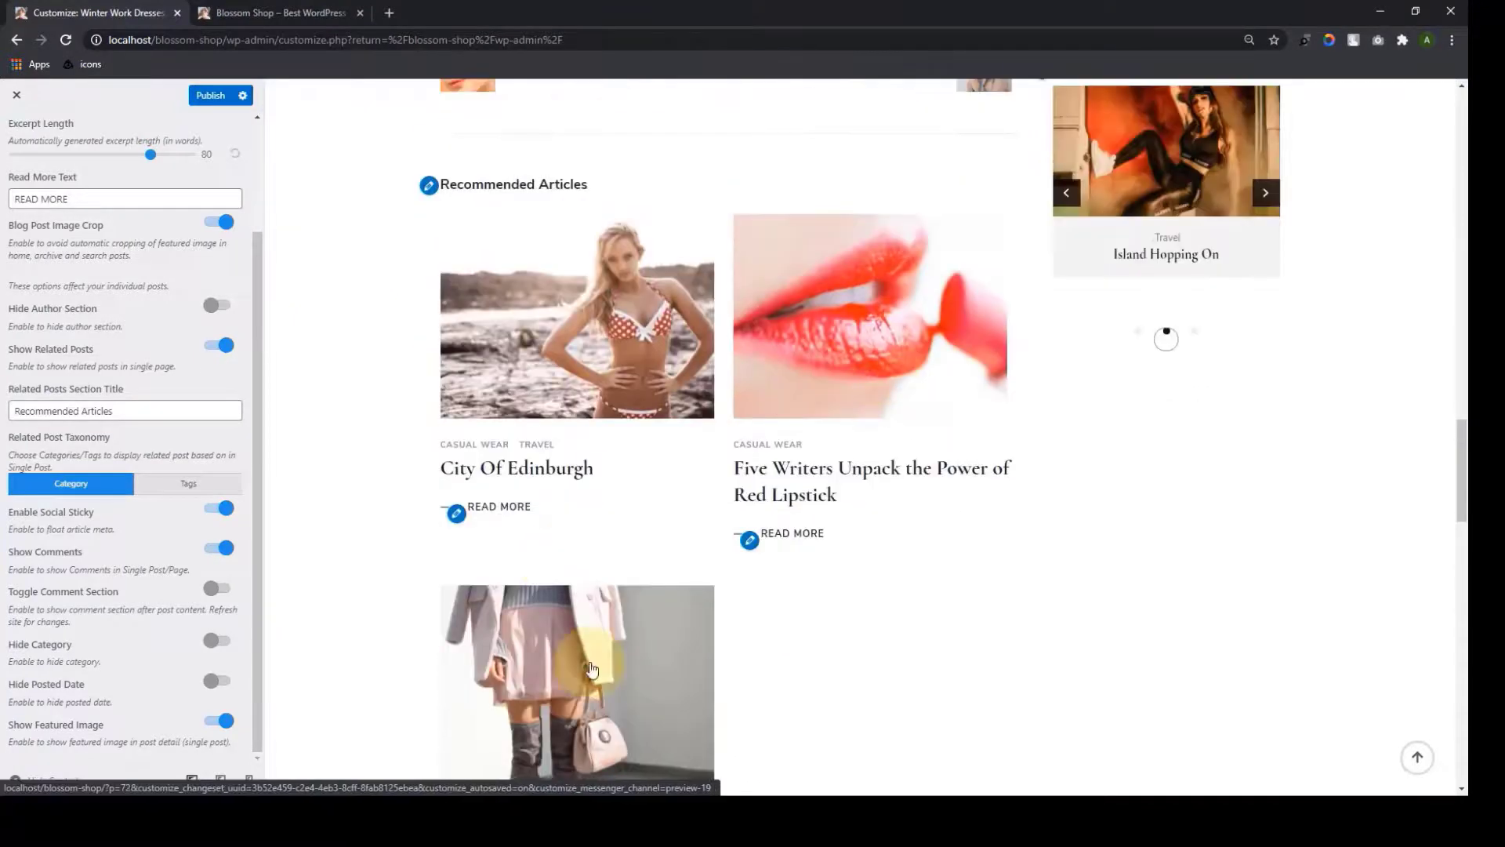
scroll(627, 423, up, 1)
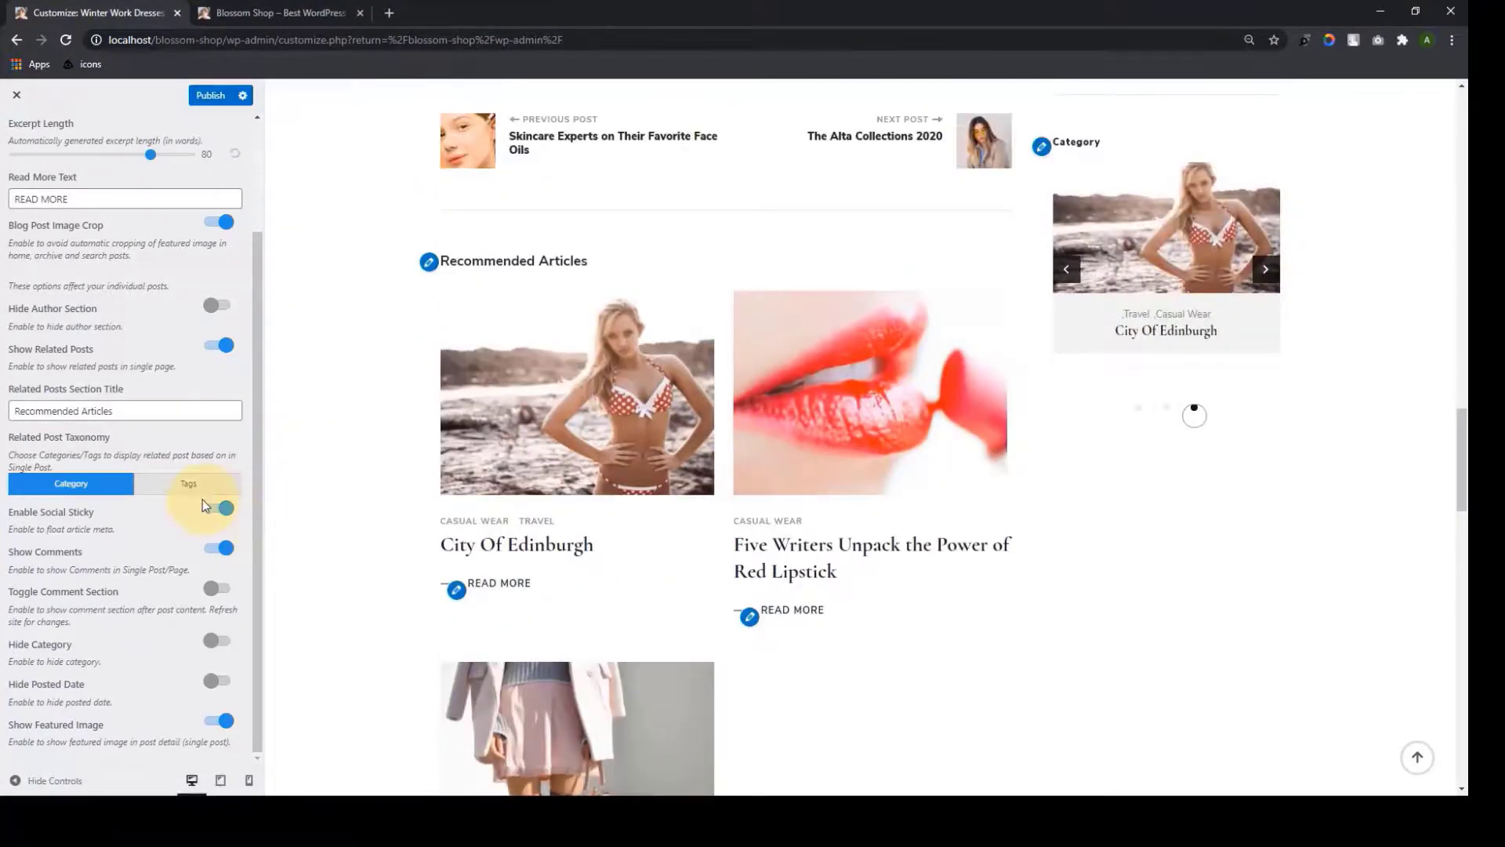
scroll(562, 413, up, 1)
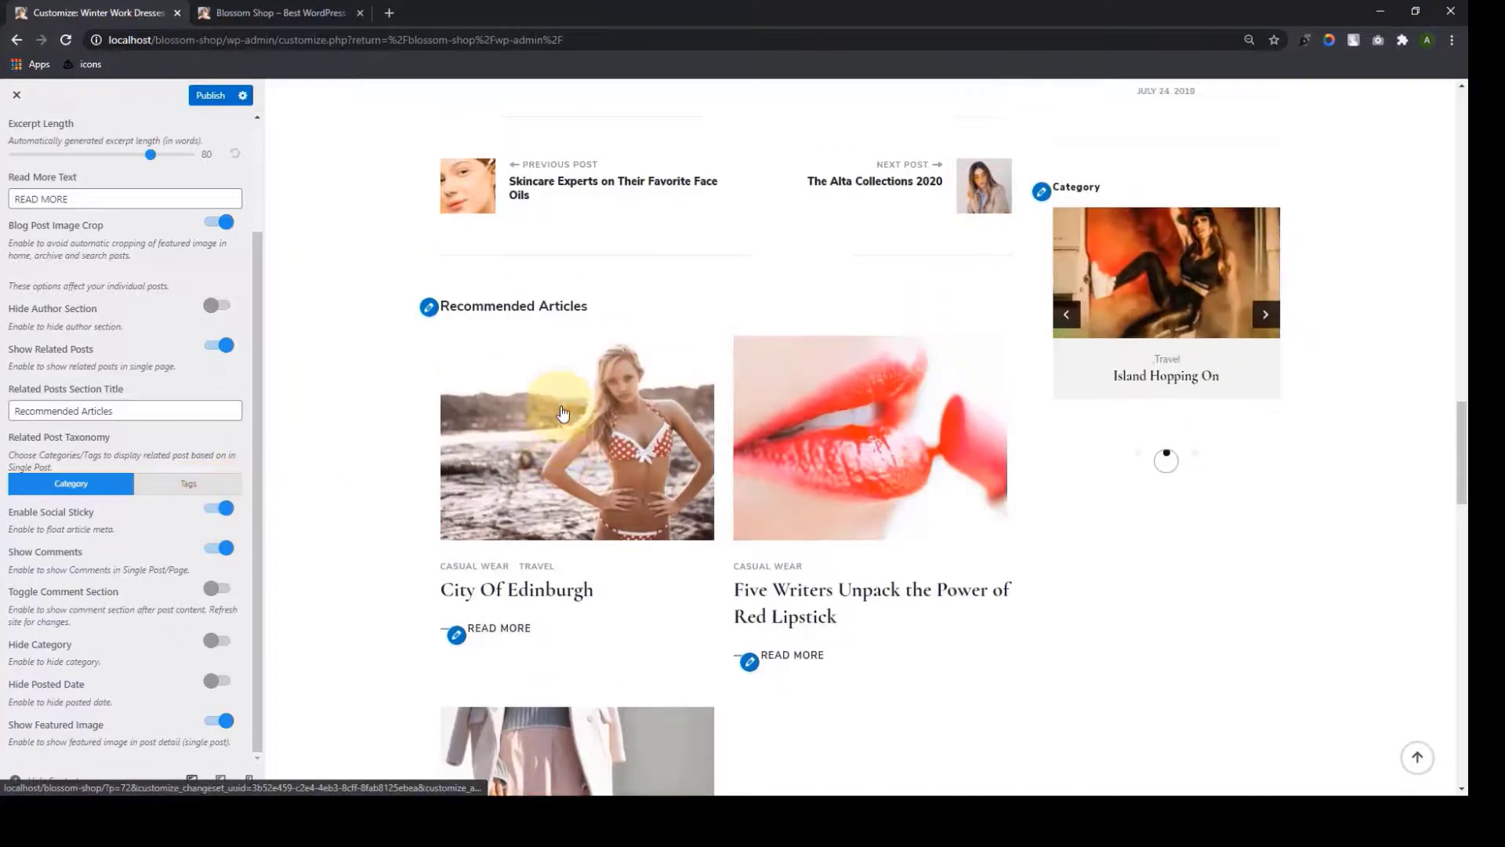
scroll(562, 413, up, 12)
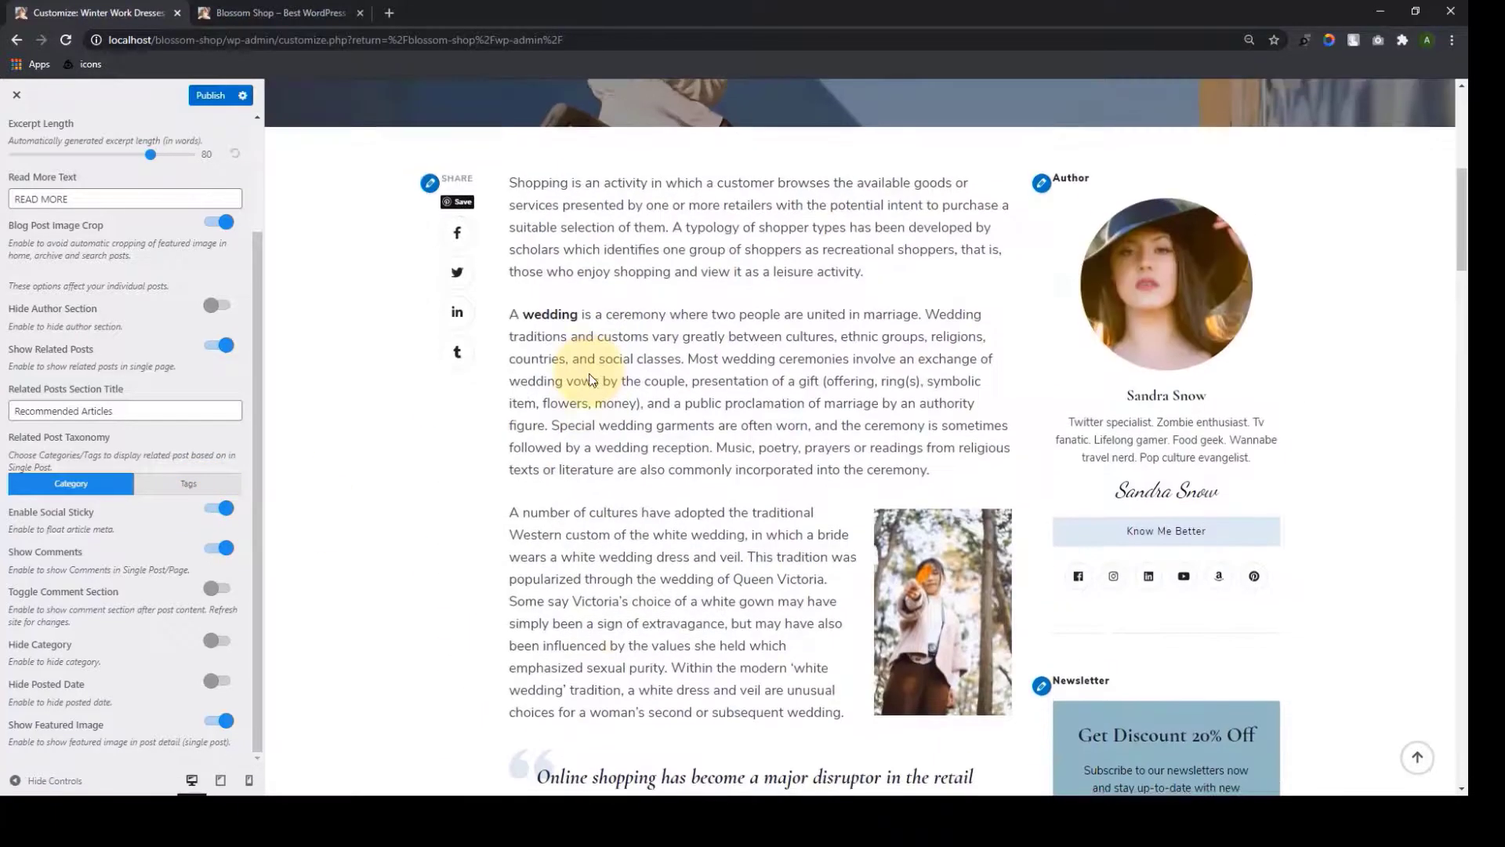
scroll(591, 380, down, 5)
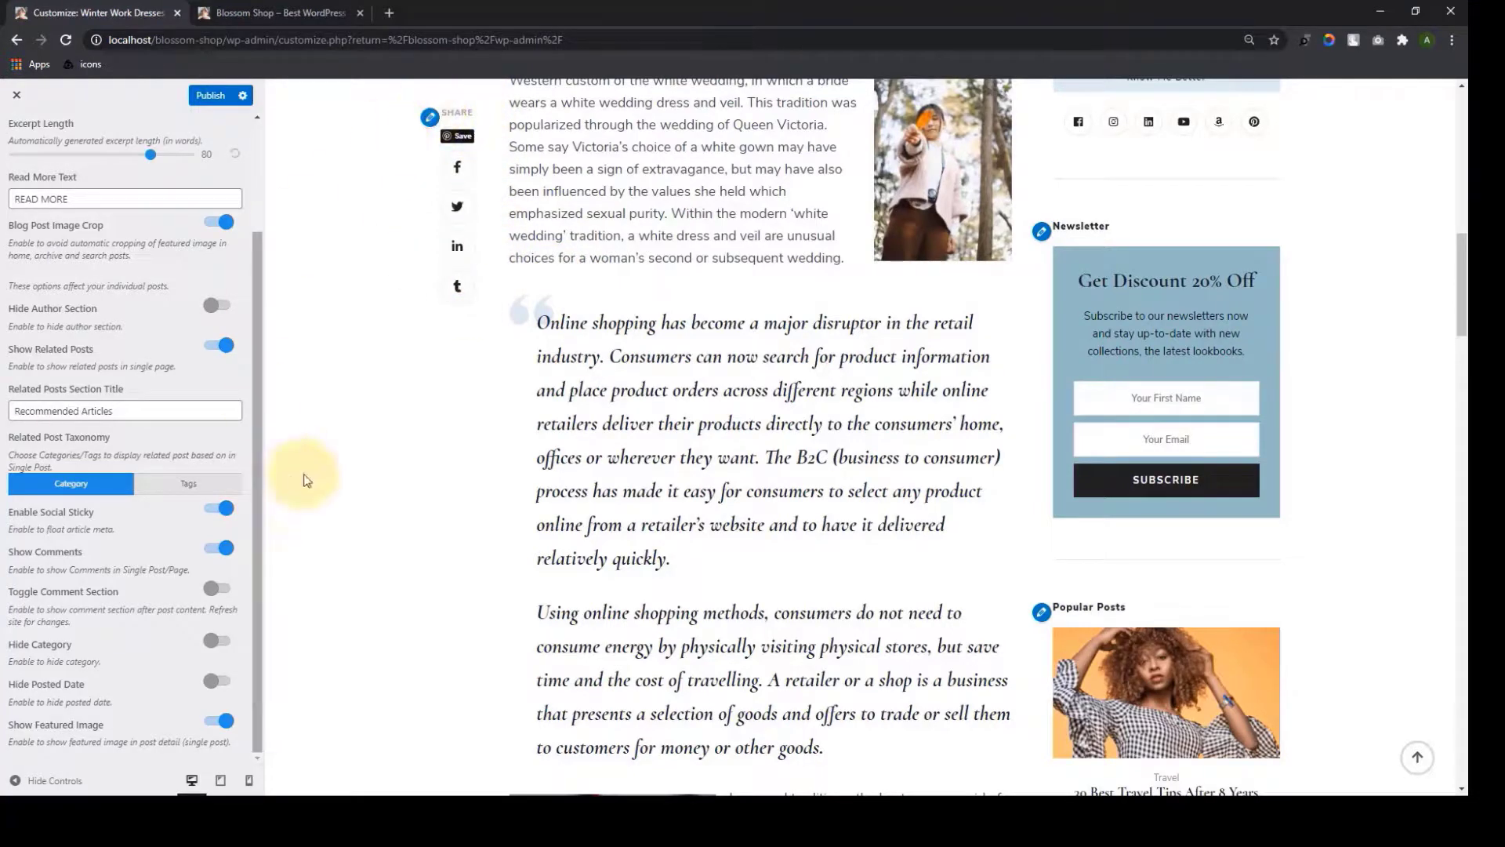
click(218, 508)
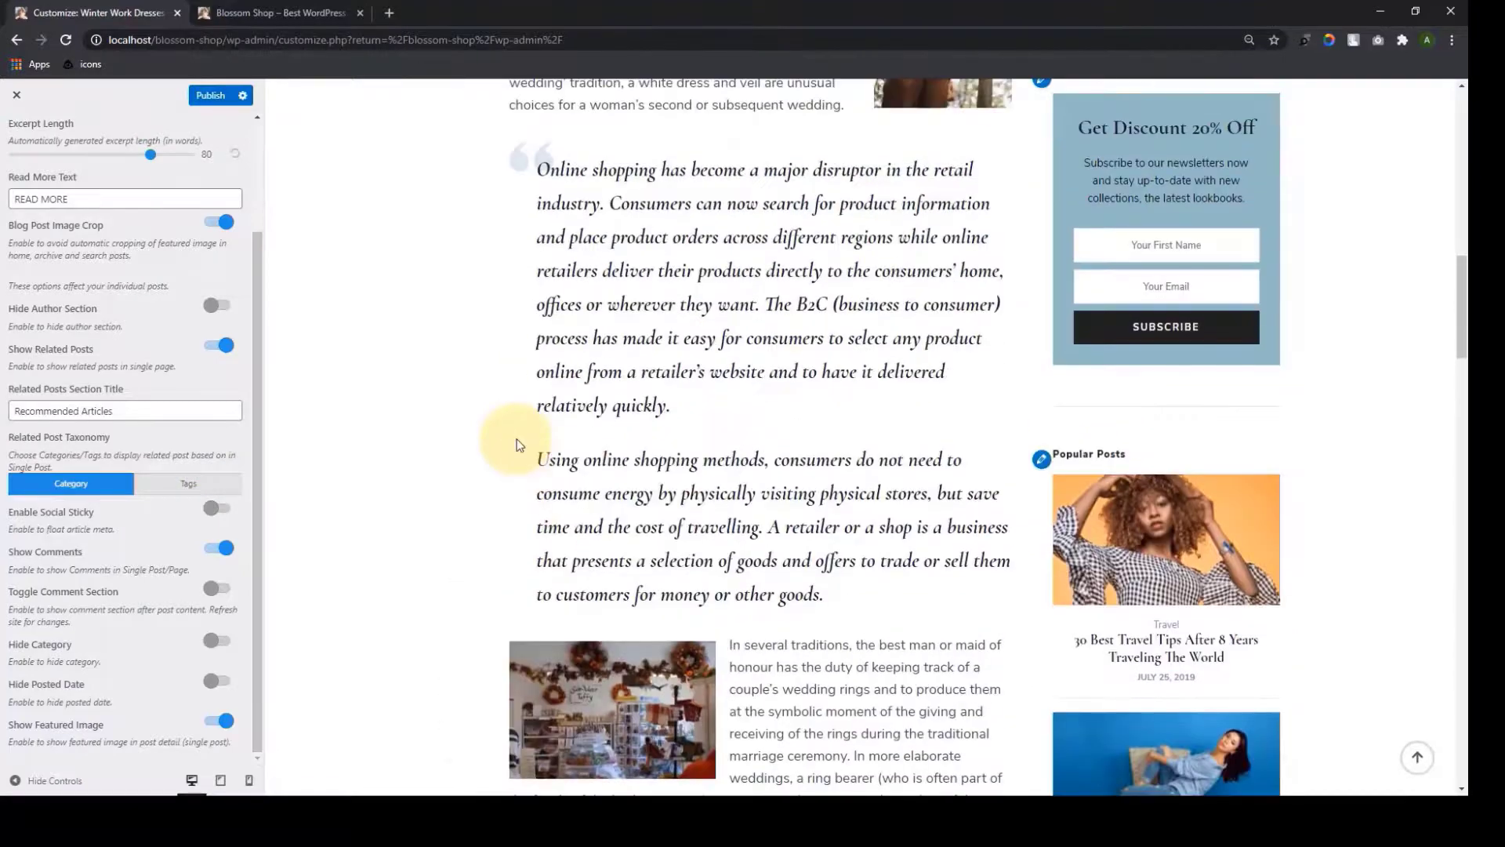
scroll(517, 445, up, 9)
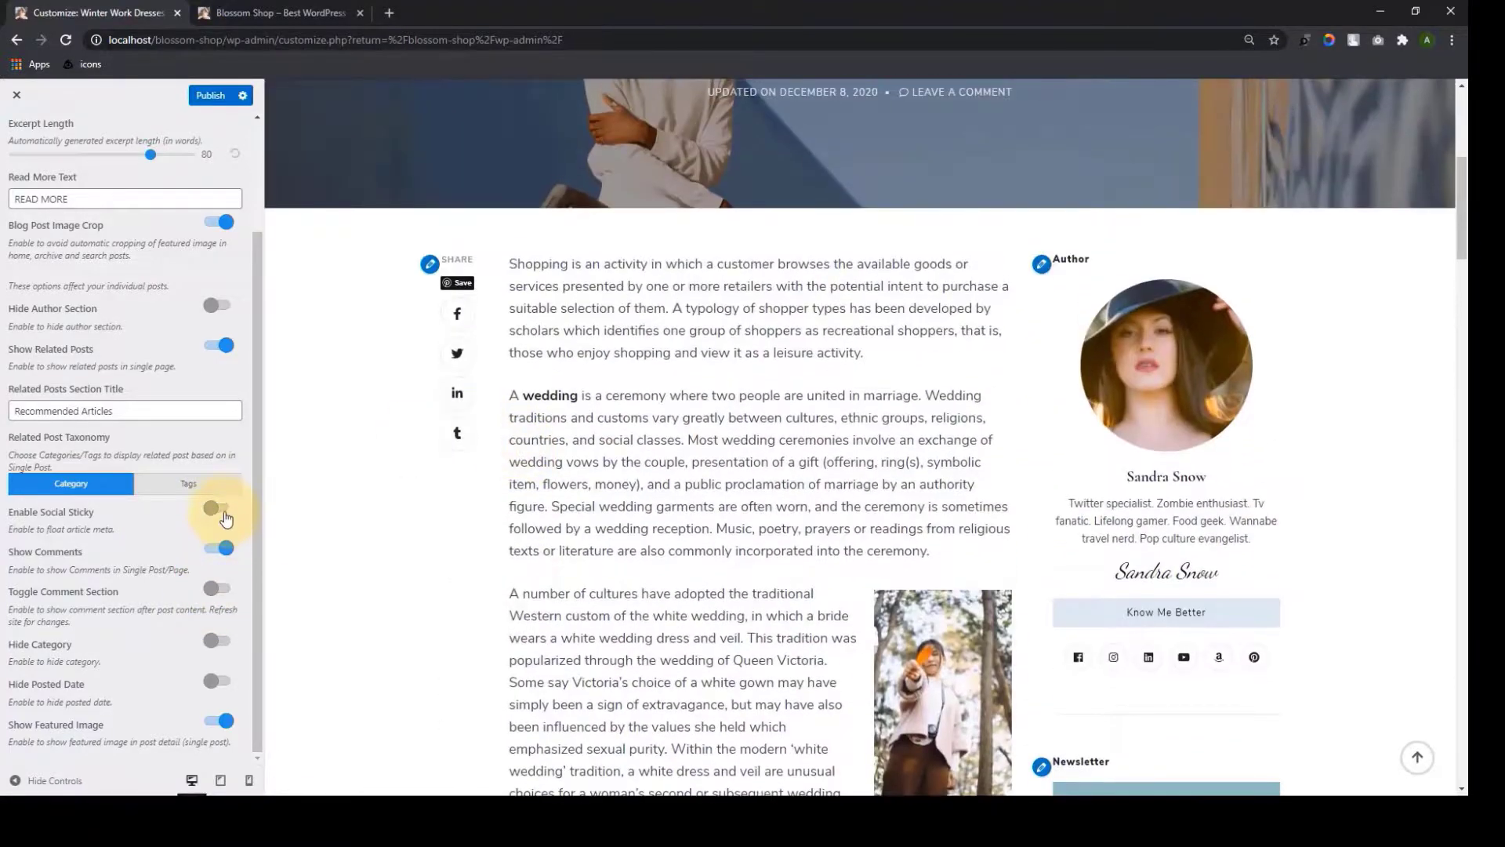
click(225, 515)
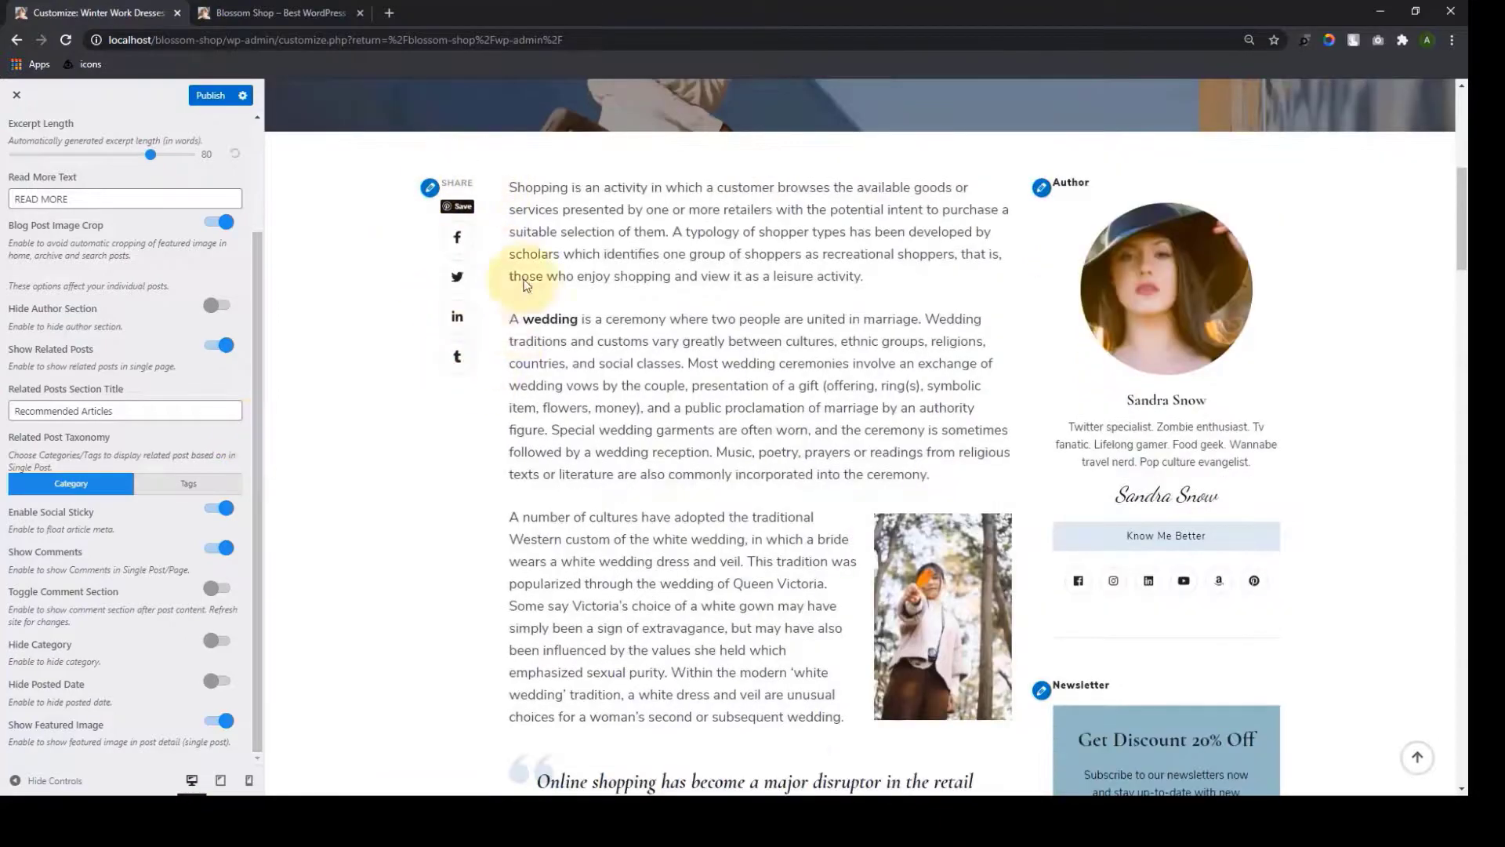
Publish the Posts (Blog) & Pages settings, including blog post image cropping
scroll(529, 322, down, 9)
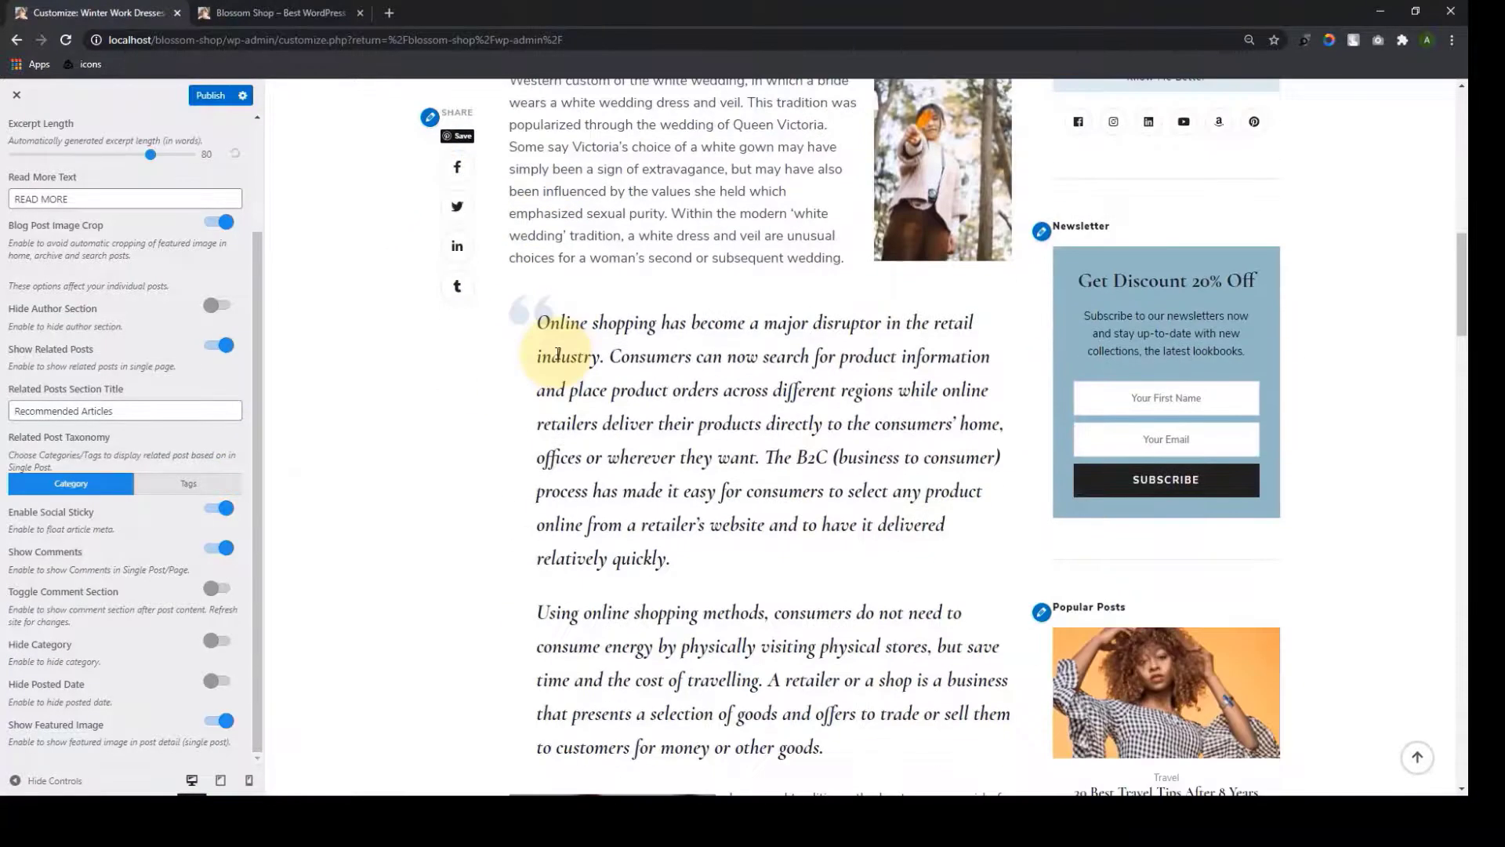
scroll(573, 384, down, 4)
scroll(576, 395, down, 3)
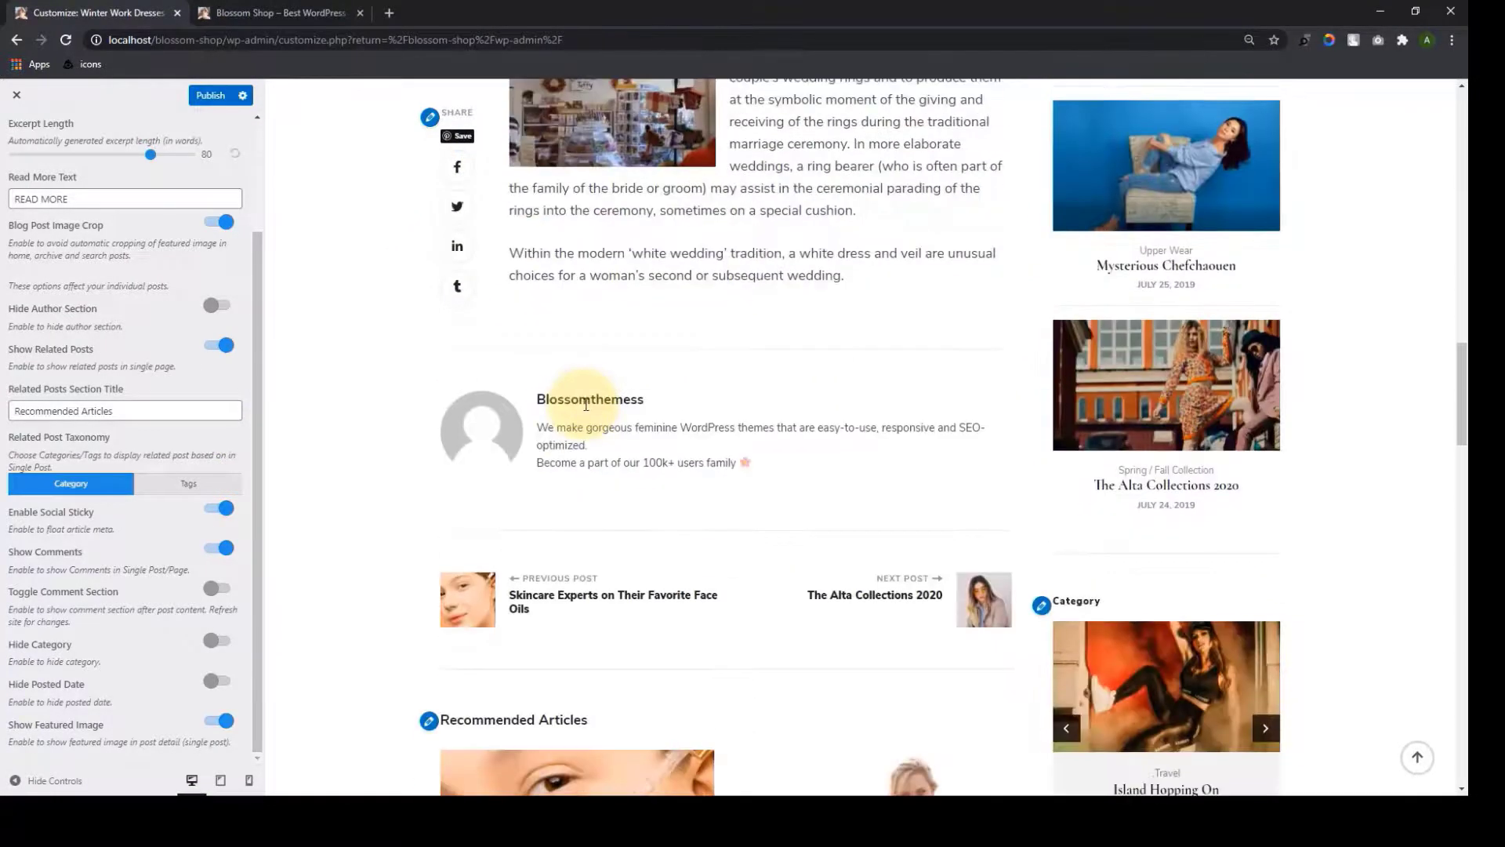
scroll(585, 401, up, 8)
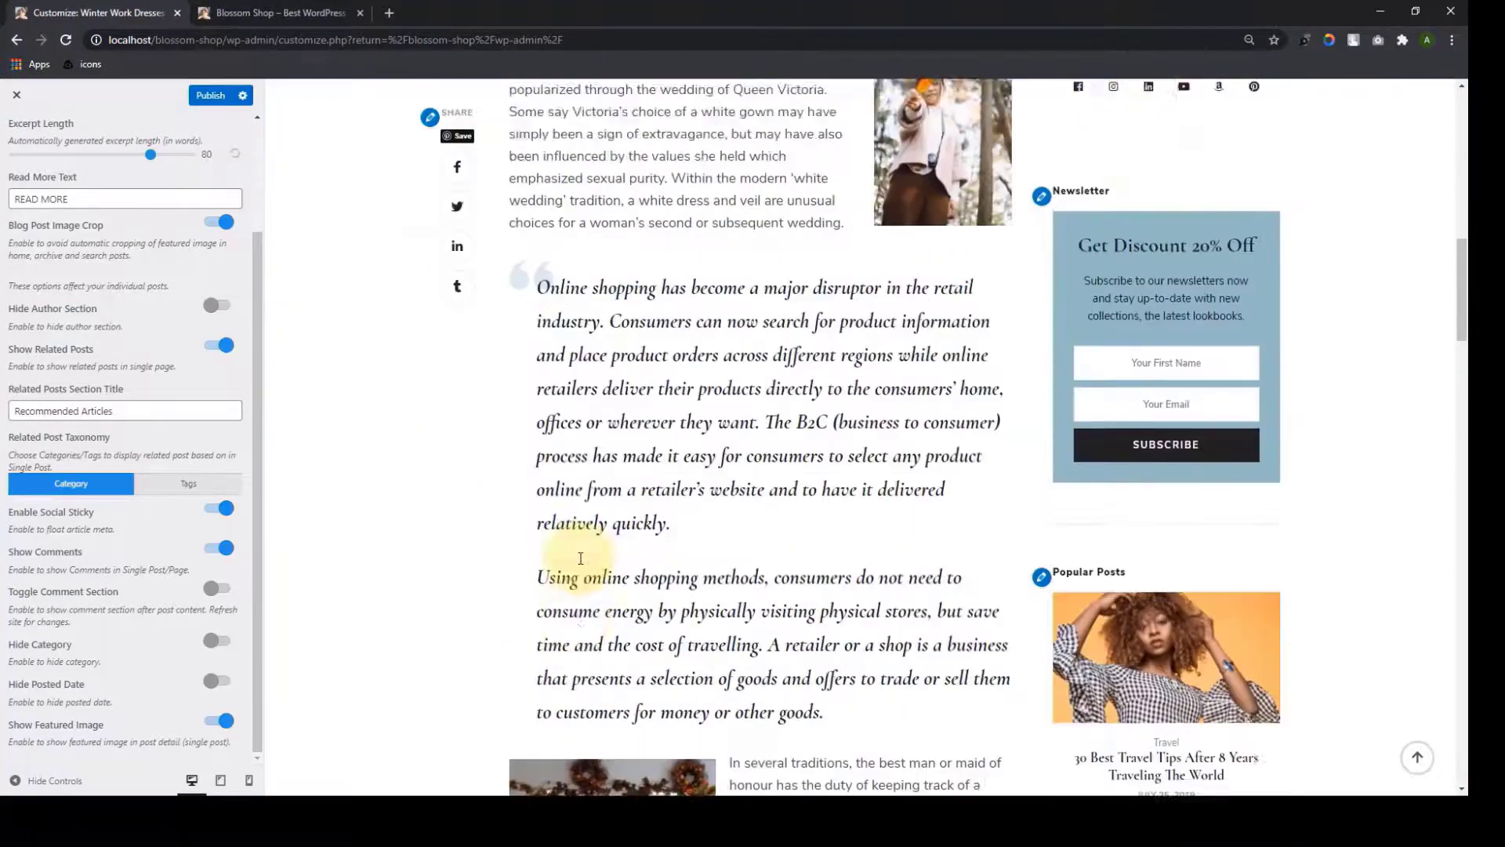
scroll(577, 549, down, 15)
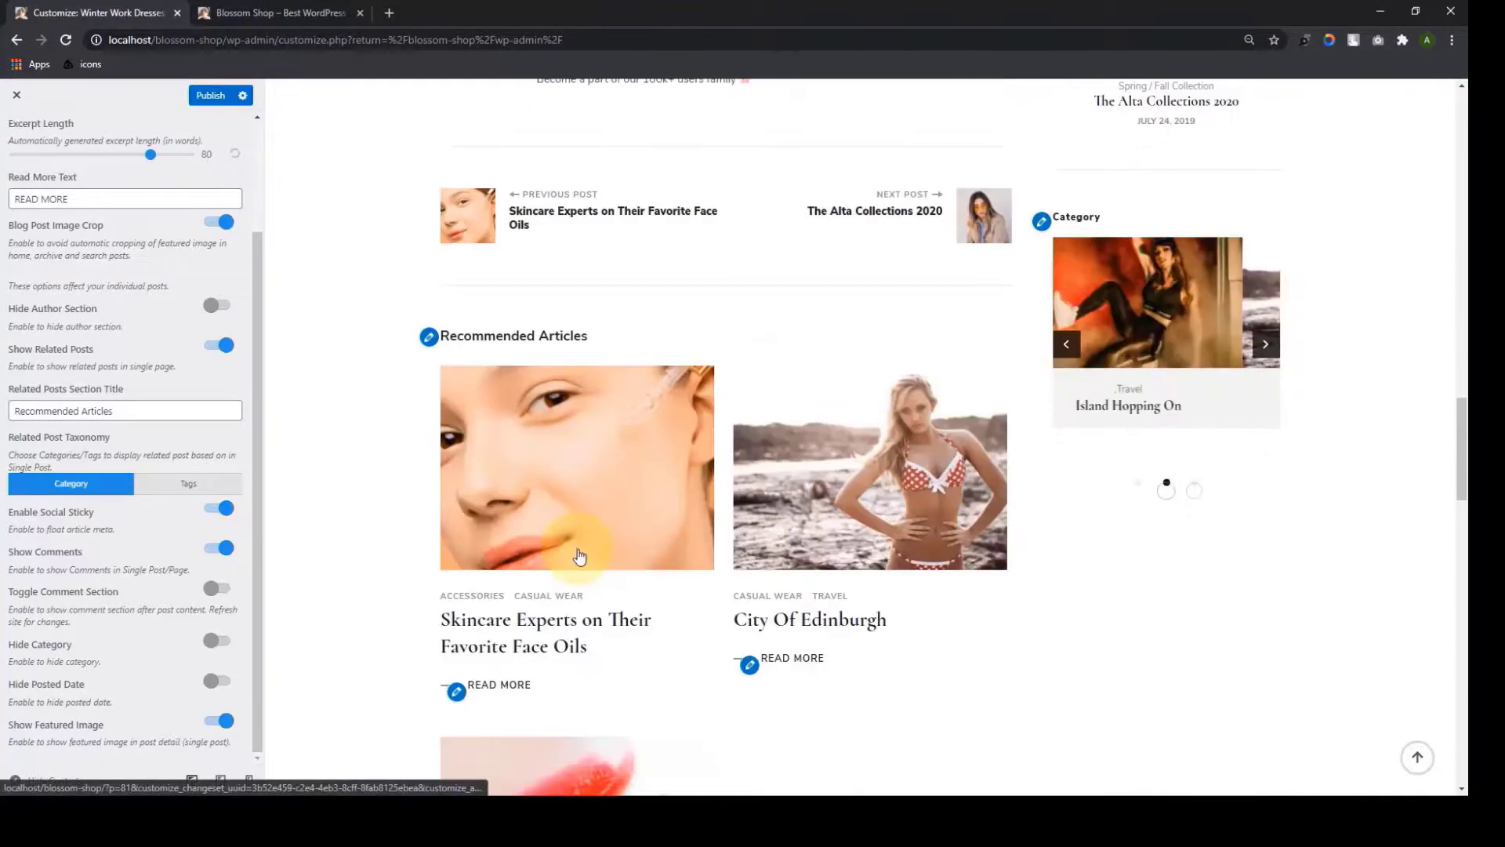
scroll(578, 553, down, 14)
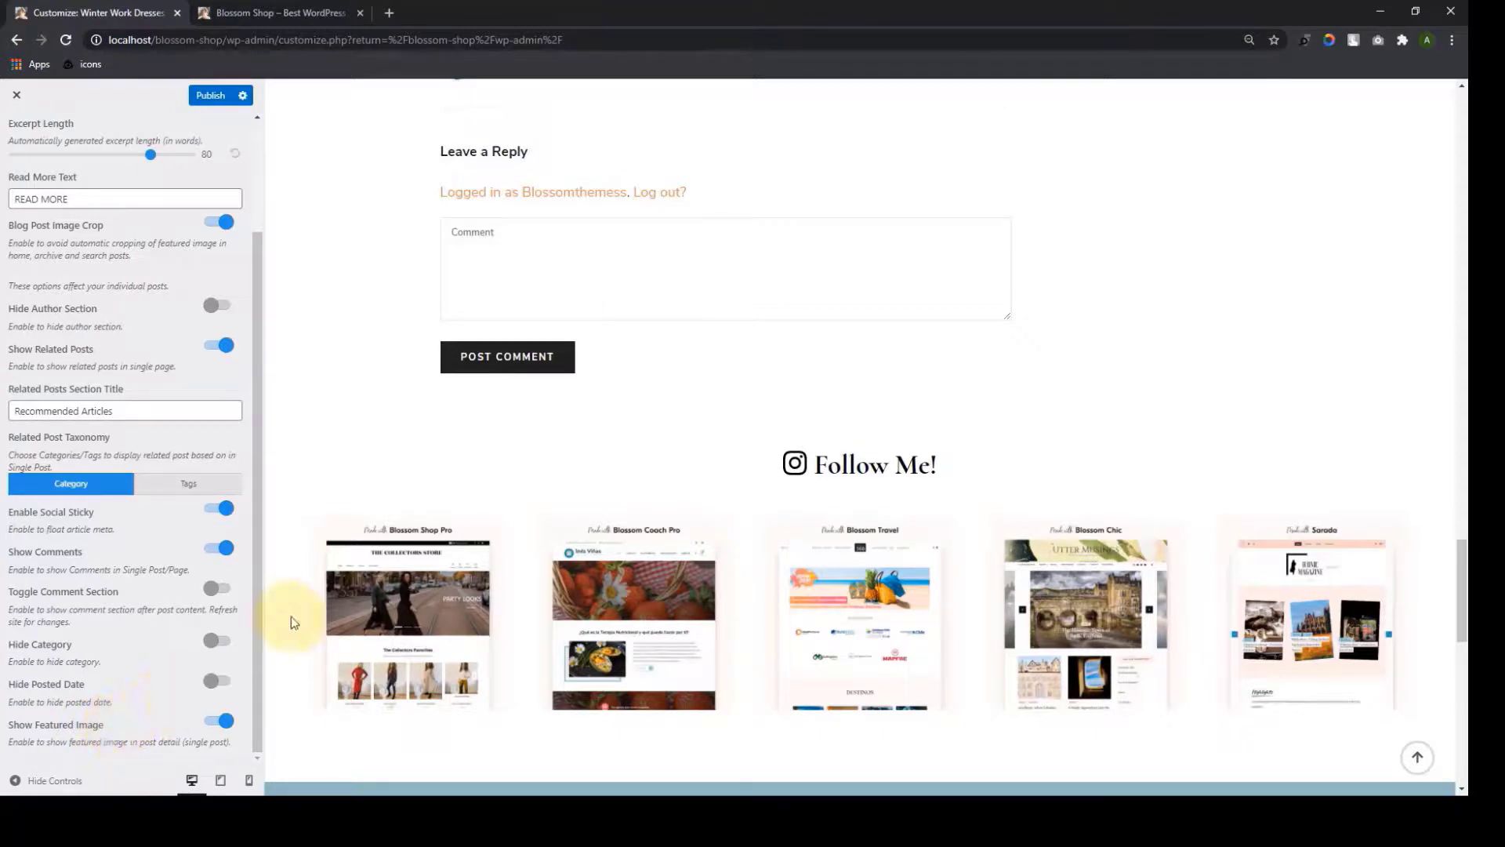
scroll(212, 392, up, 2)
click(218, 96)
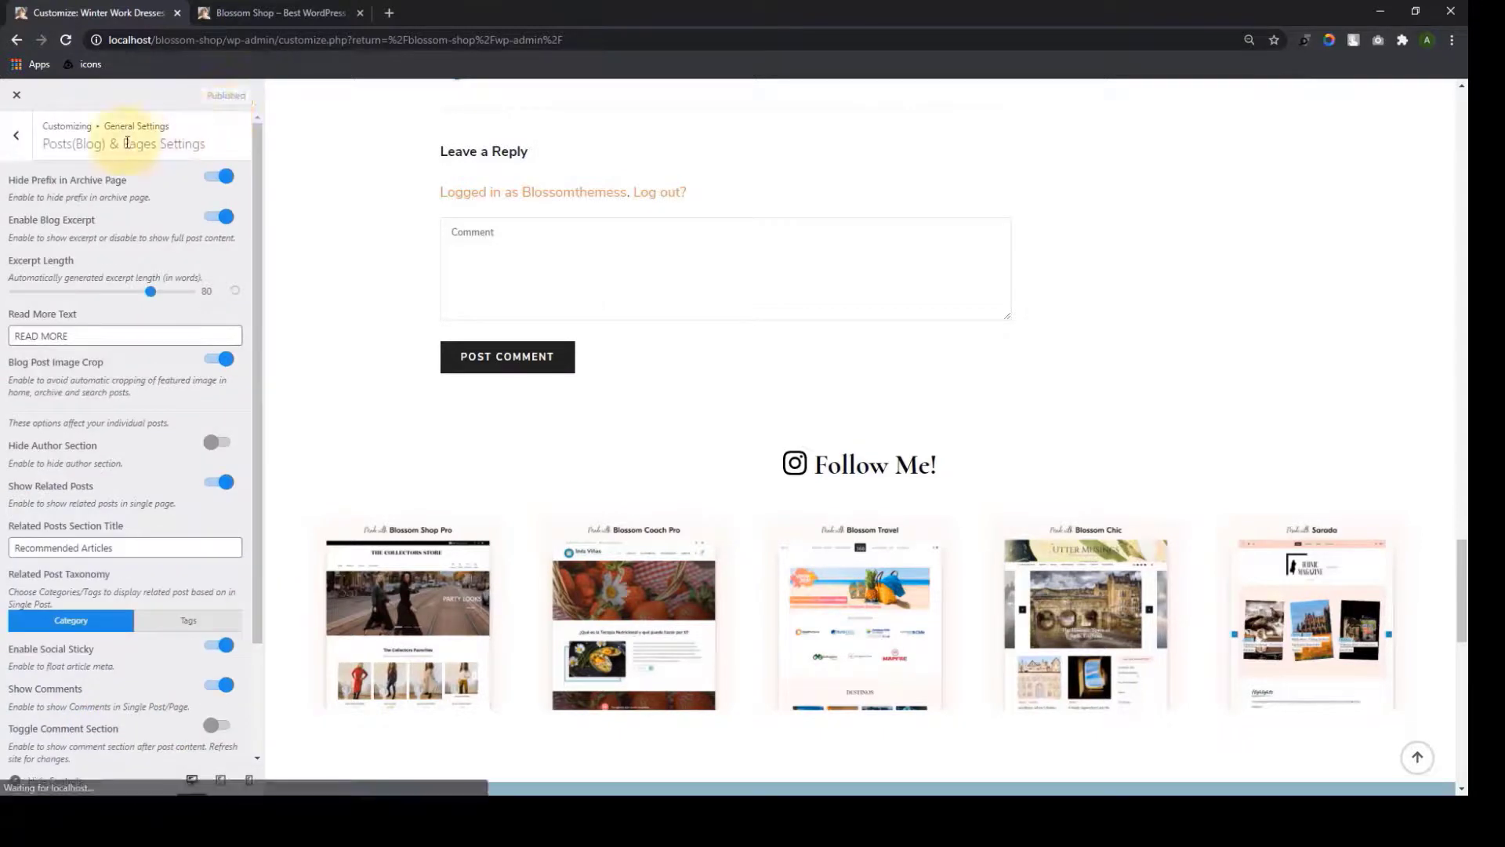
Review Sidebar Settings, where blog, page, post and archive views use Sidebar
click(16, 135)
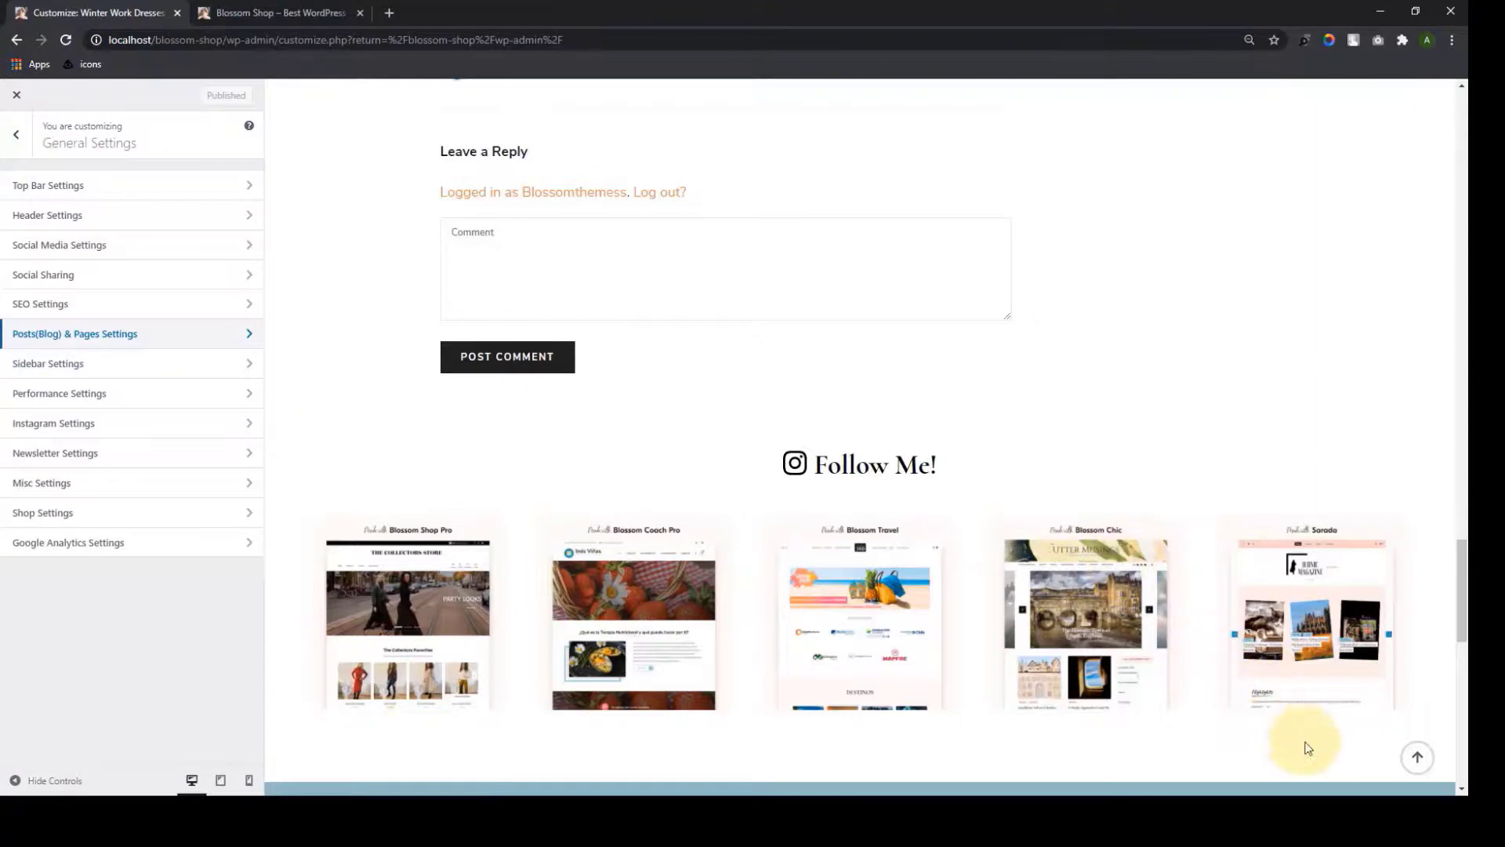
click(1418, 757)
click(138, 370)
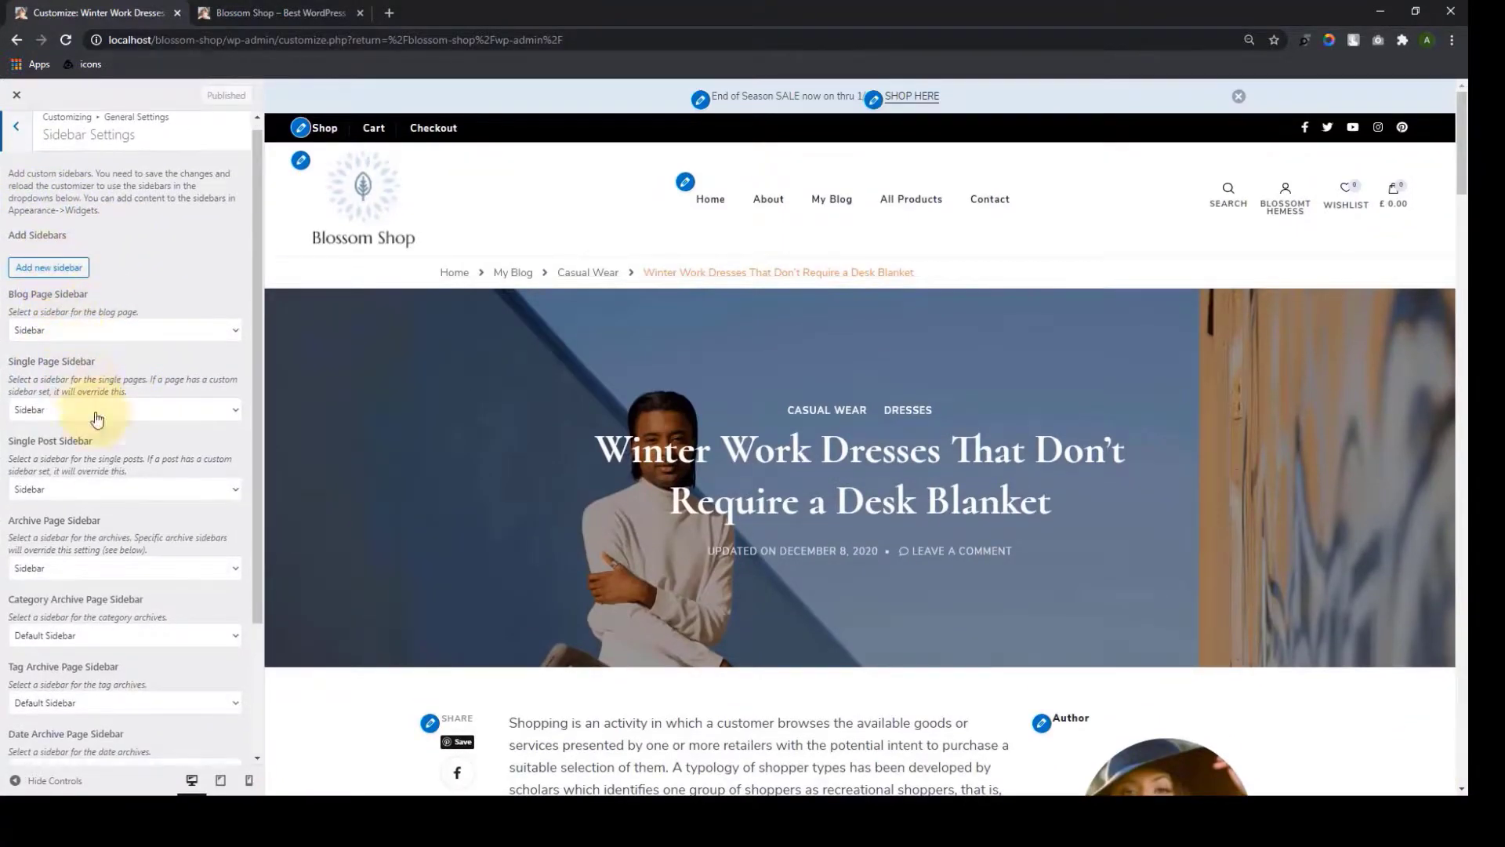
scroll(111, 649, down, 3)
scroll(94, 269, up, 3)
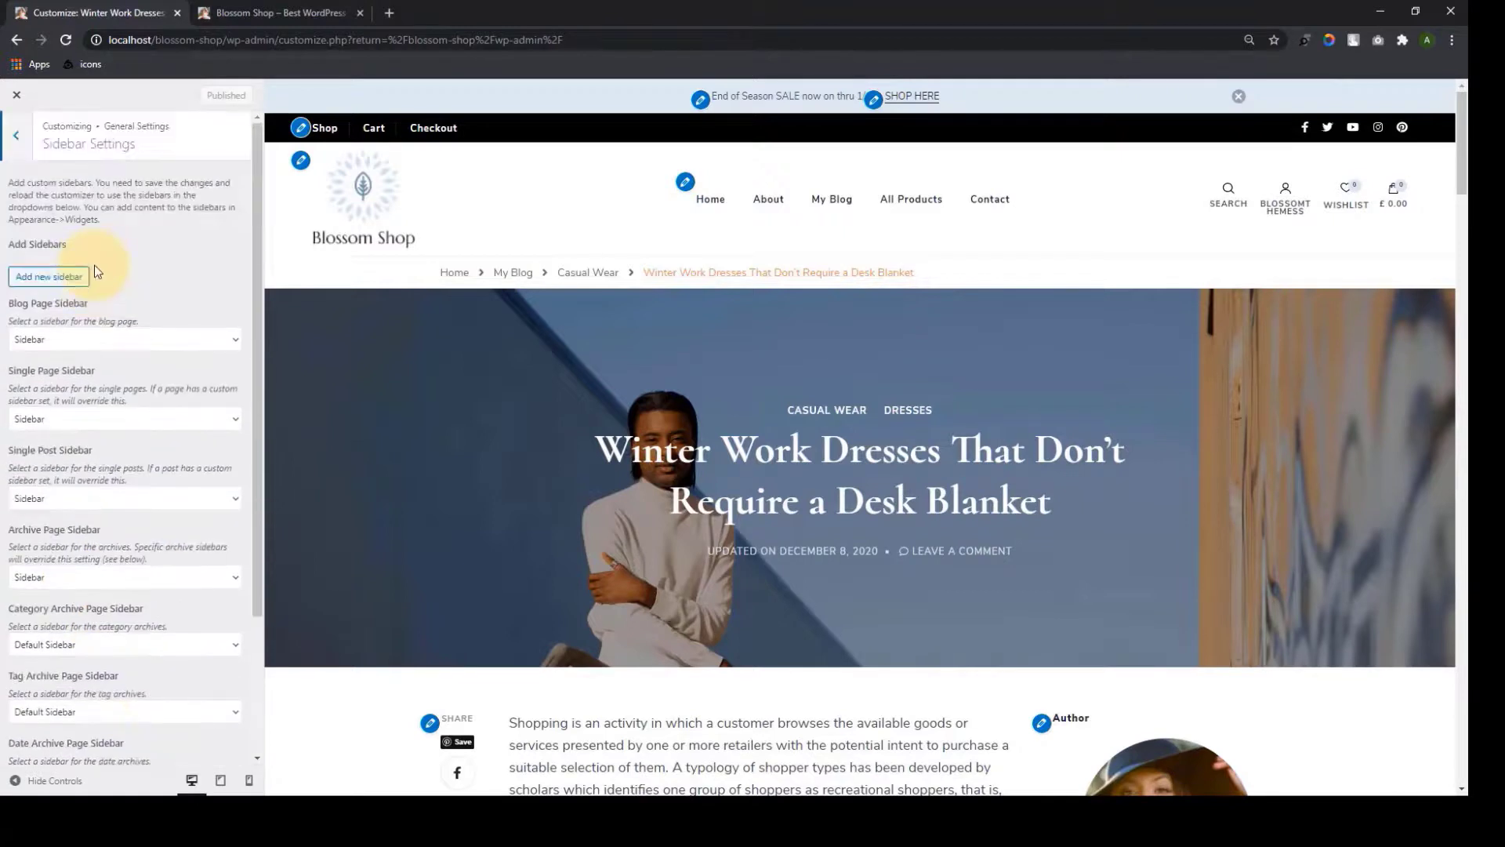
scroll(94, 269, down, 2)
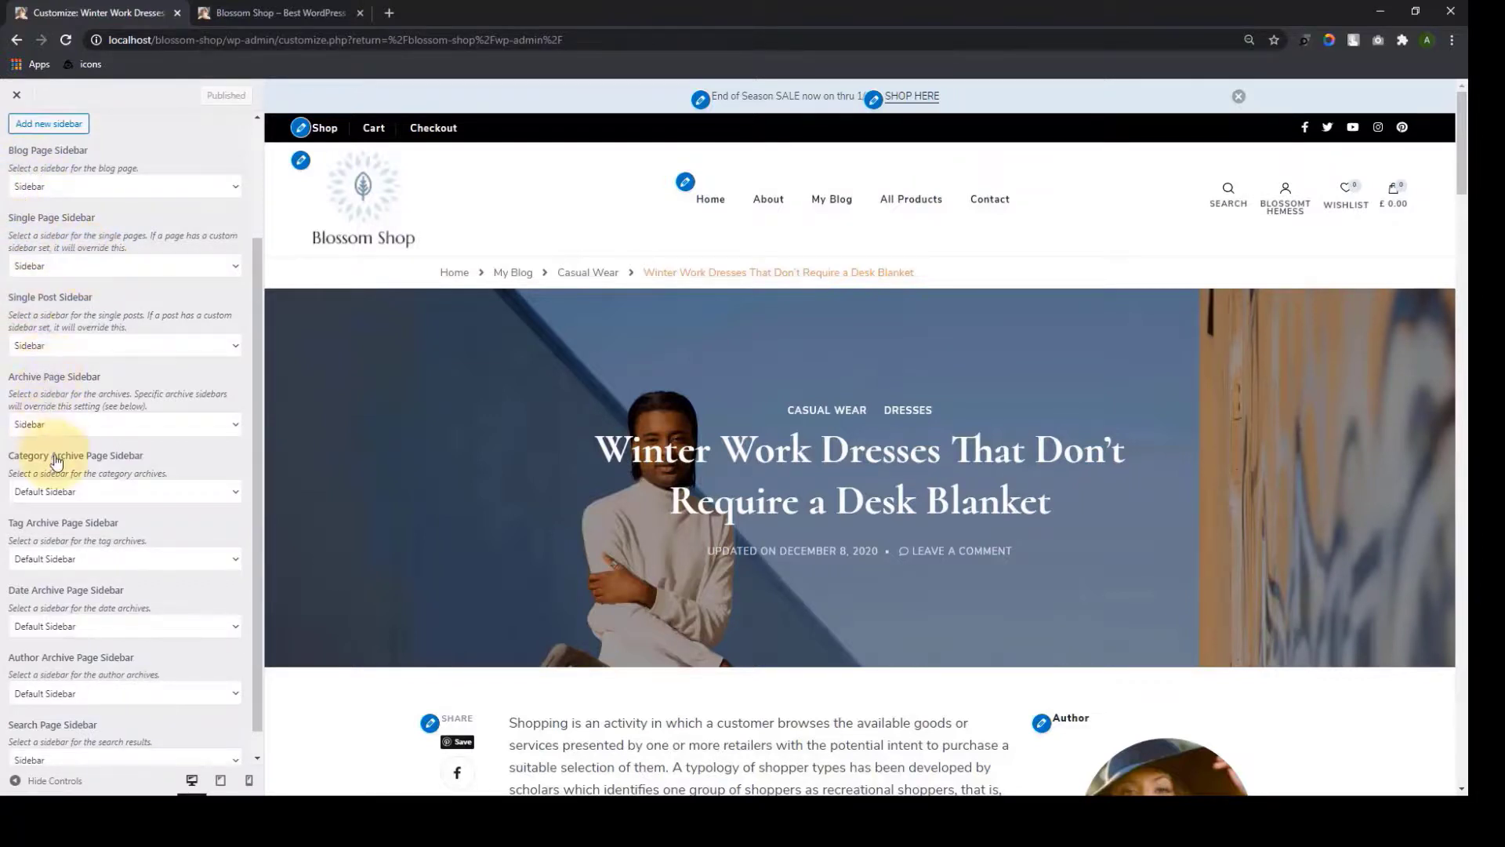
scroll(98, 482, down, 1)
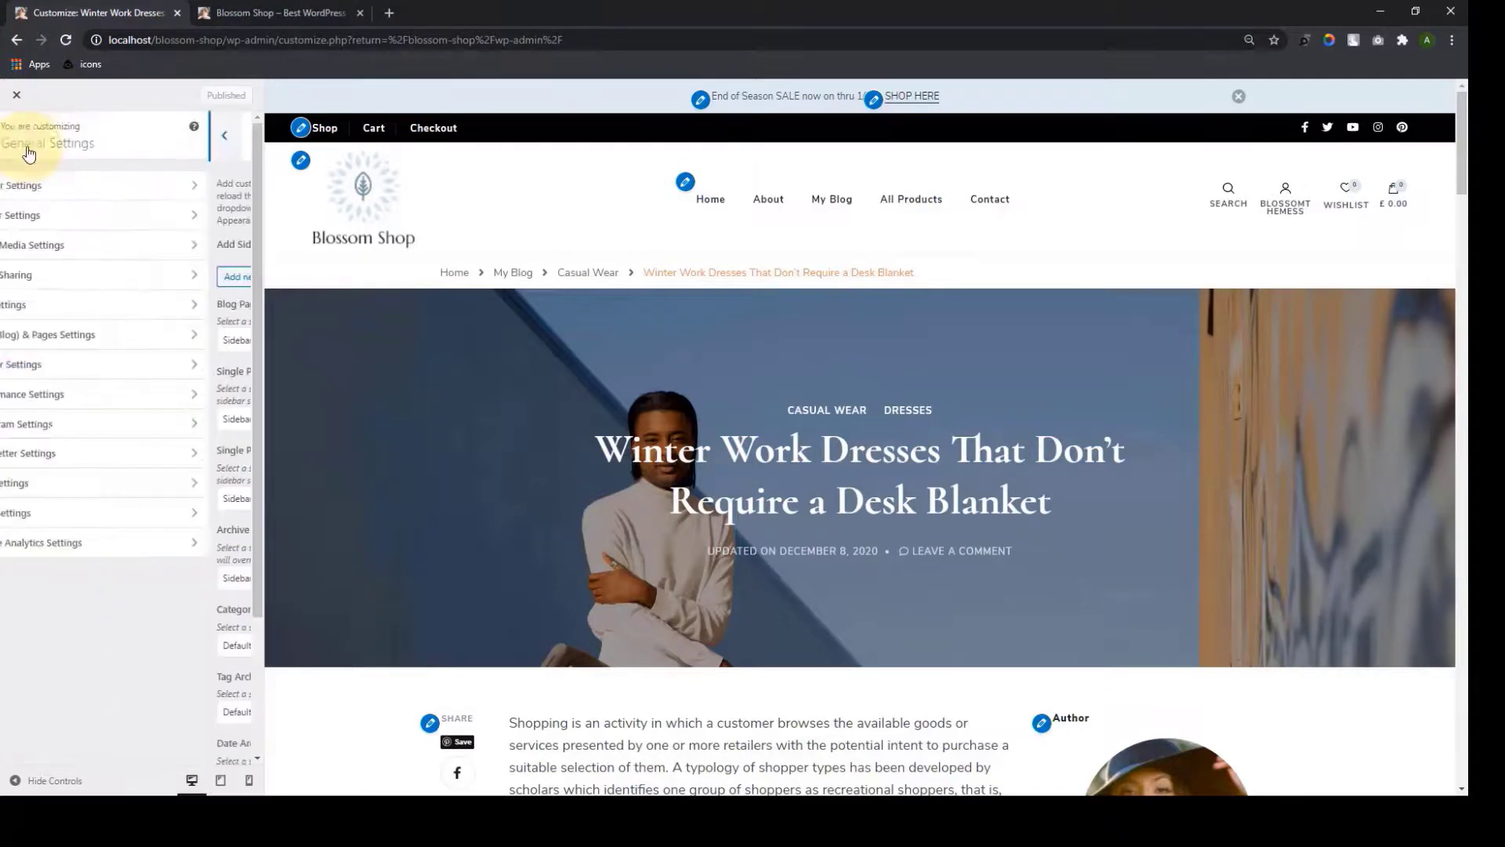
Turn on Defer JavaScript in Performance Settings and publish the change
click(175, 394)
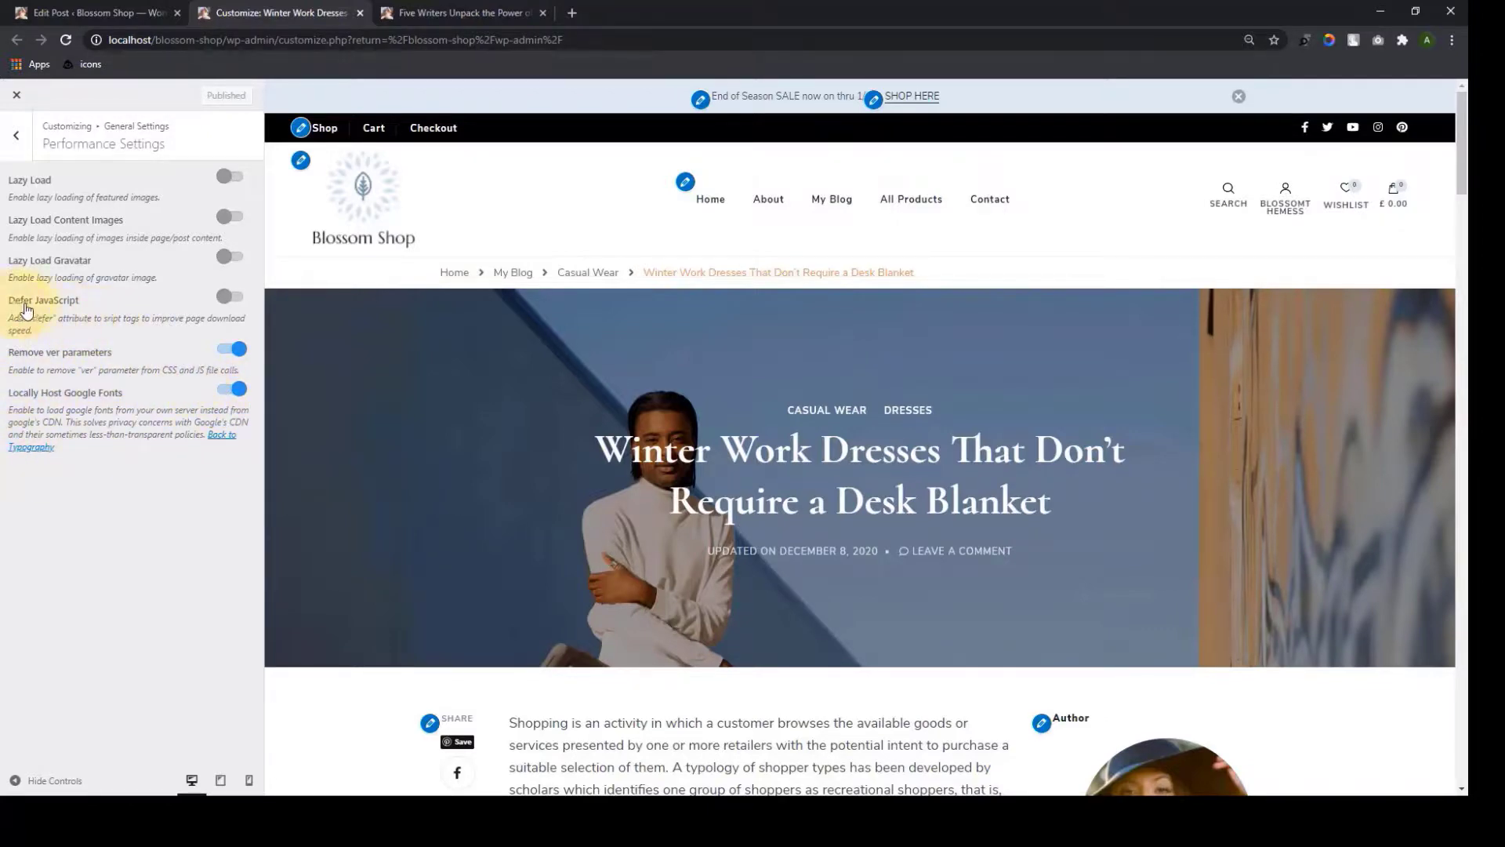
click(237, 301)
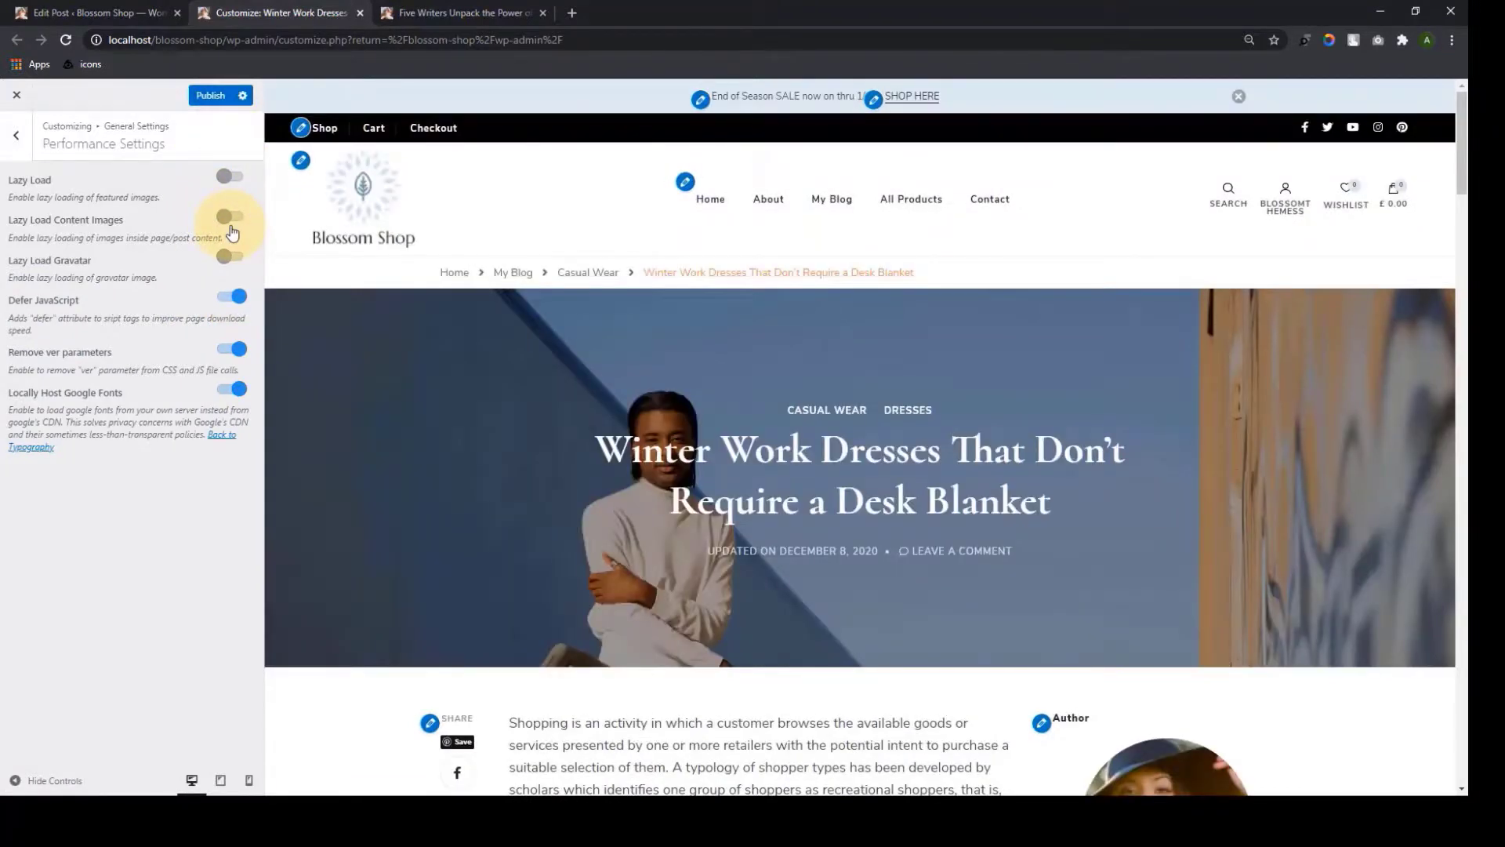
click(213, 95)
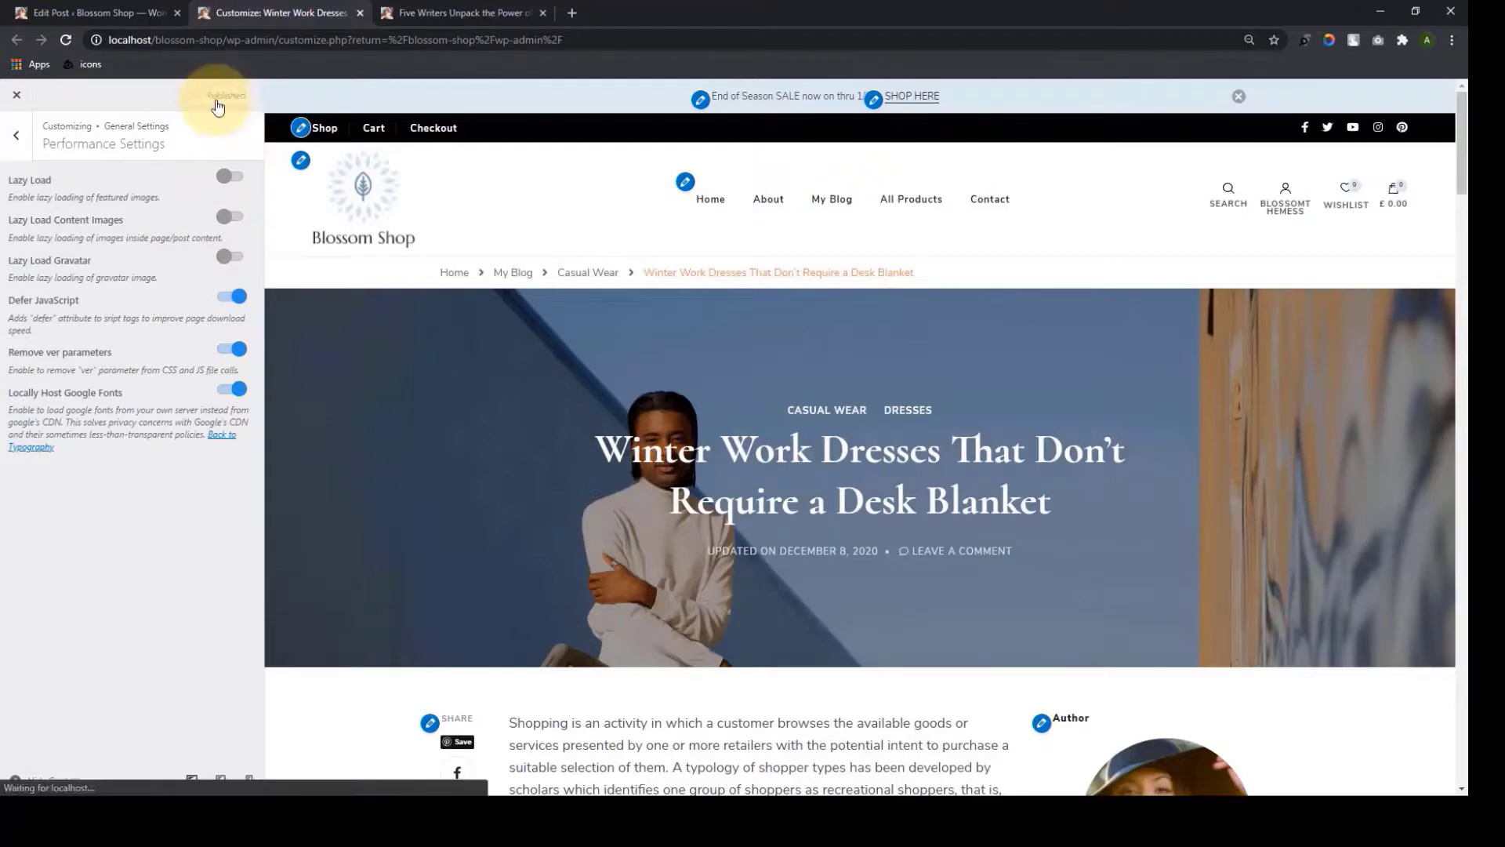
click(15, 135)
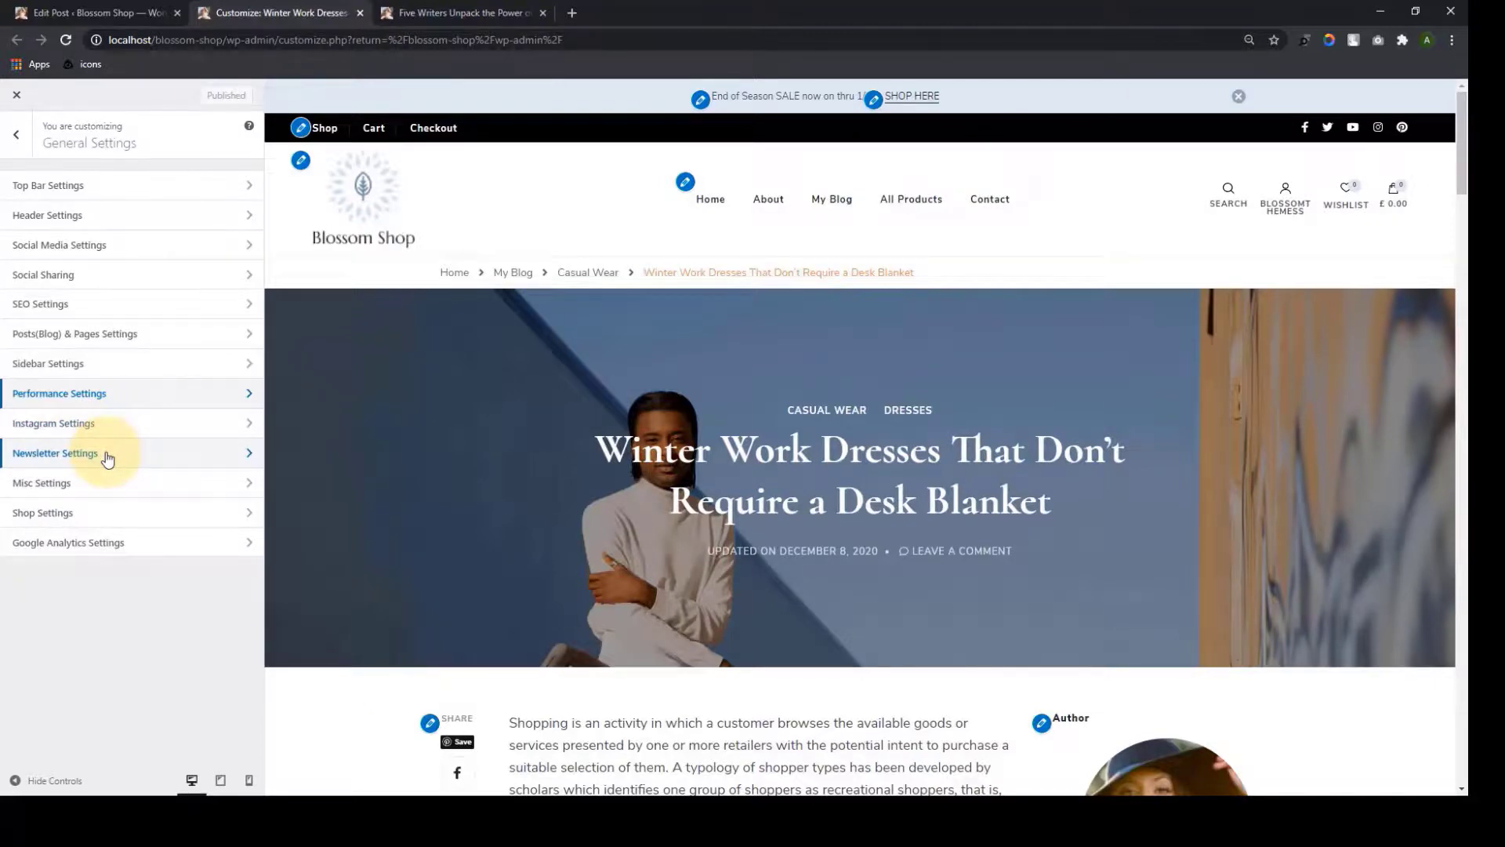
Turn on the Admin Bar option in Misc Settings, publish, and reload the live homepage to check
click(109, 480)
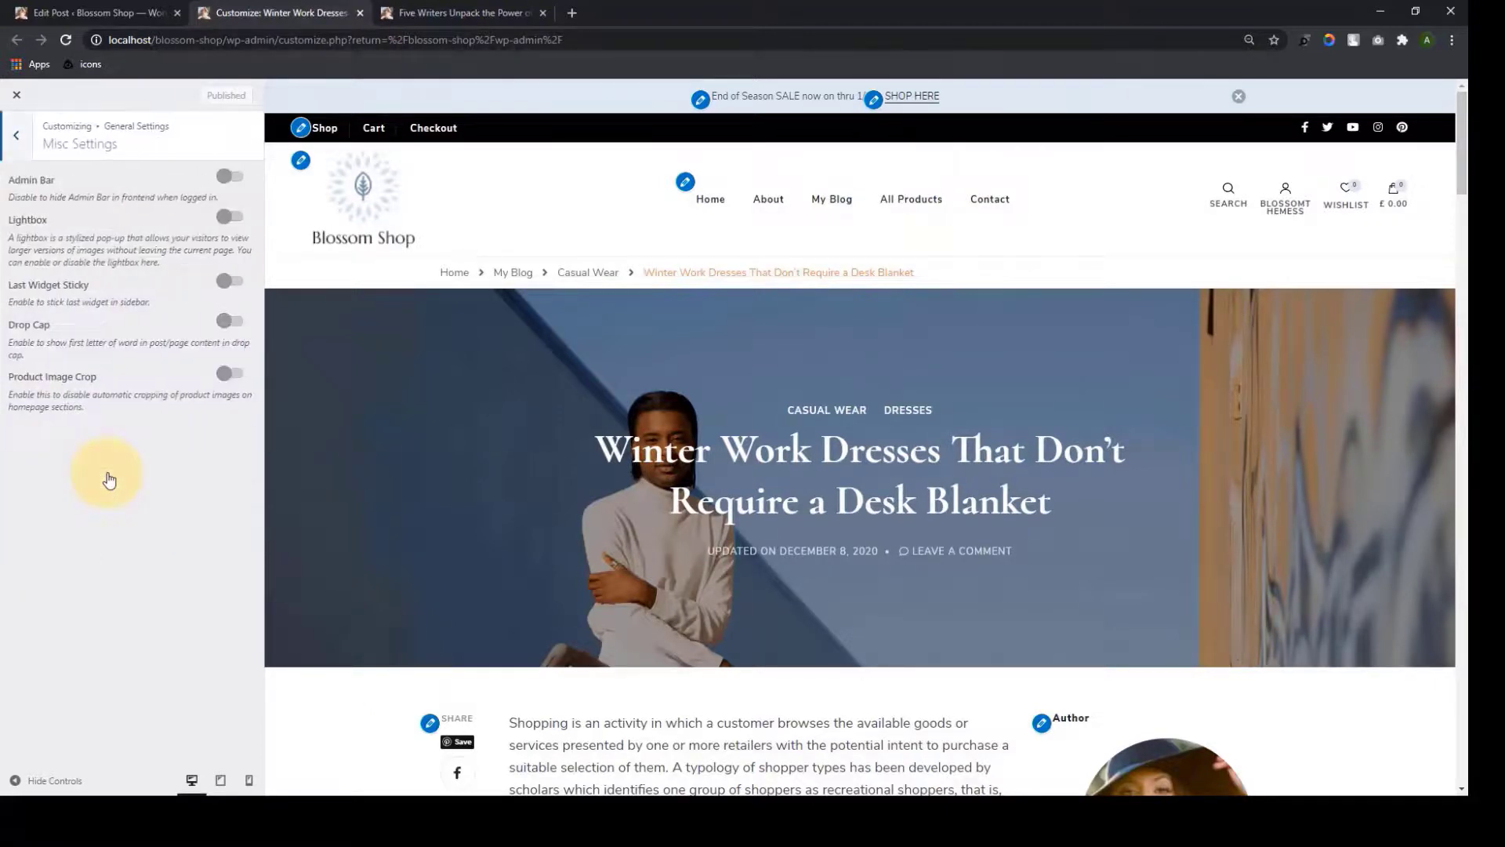
click(235, 179)
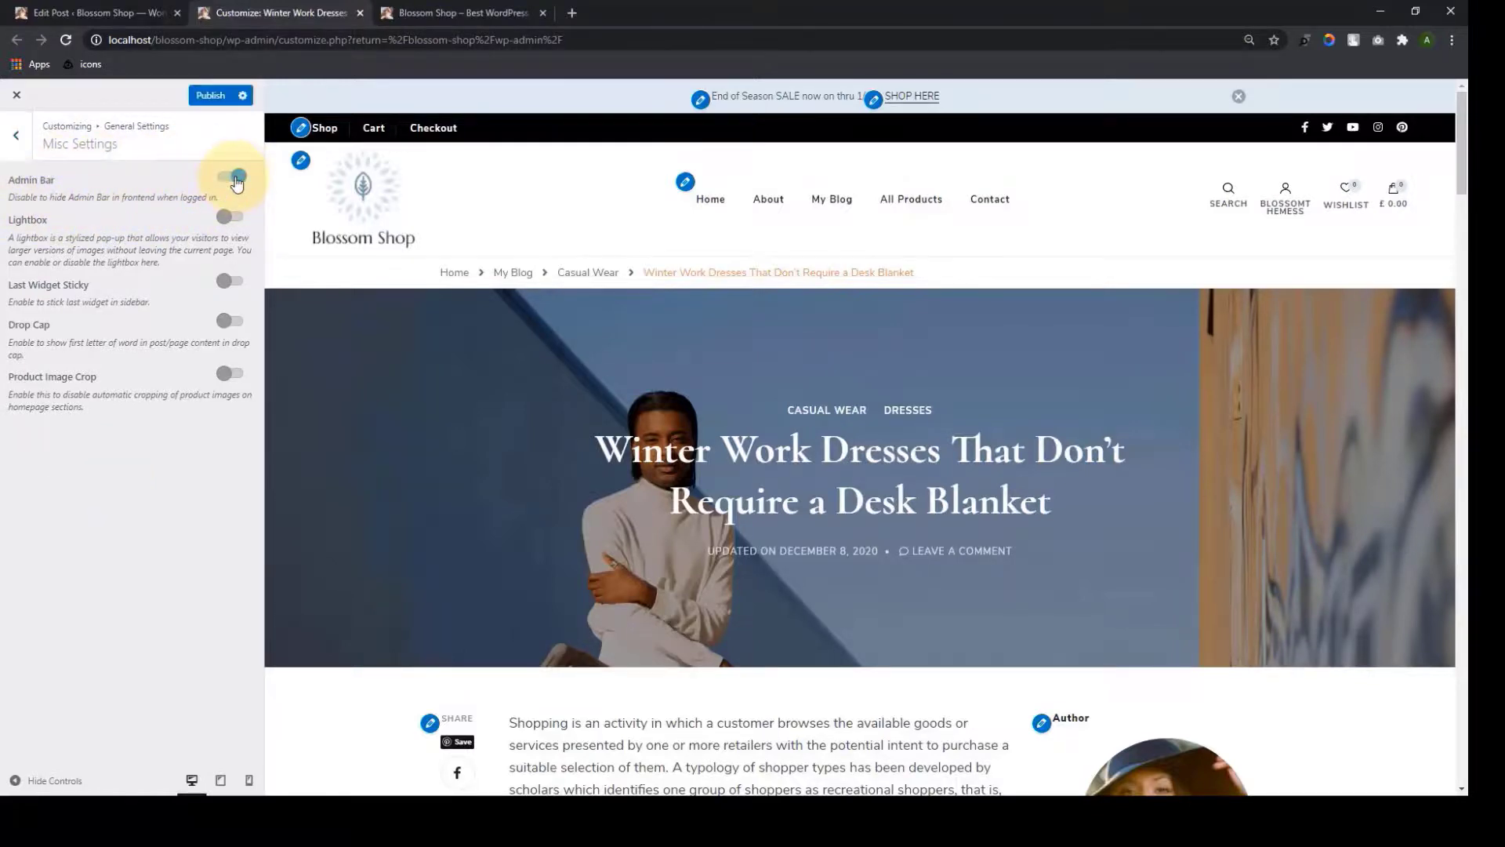
click(210, 94)
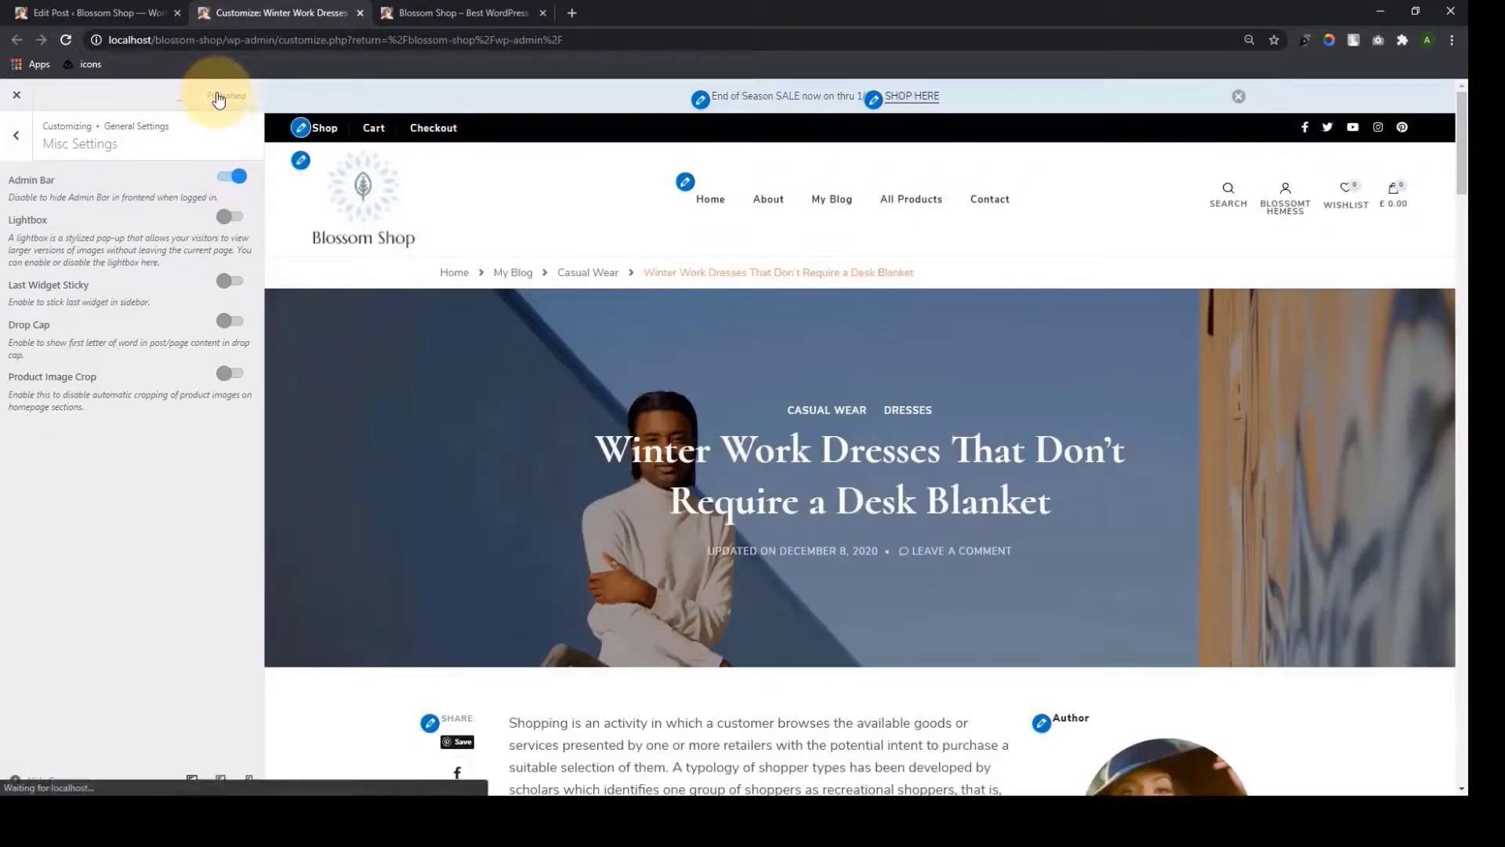
click(442, 10)
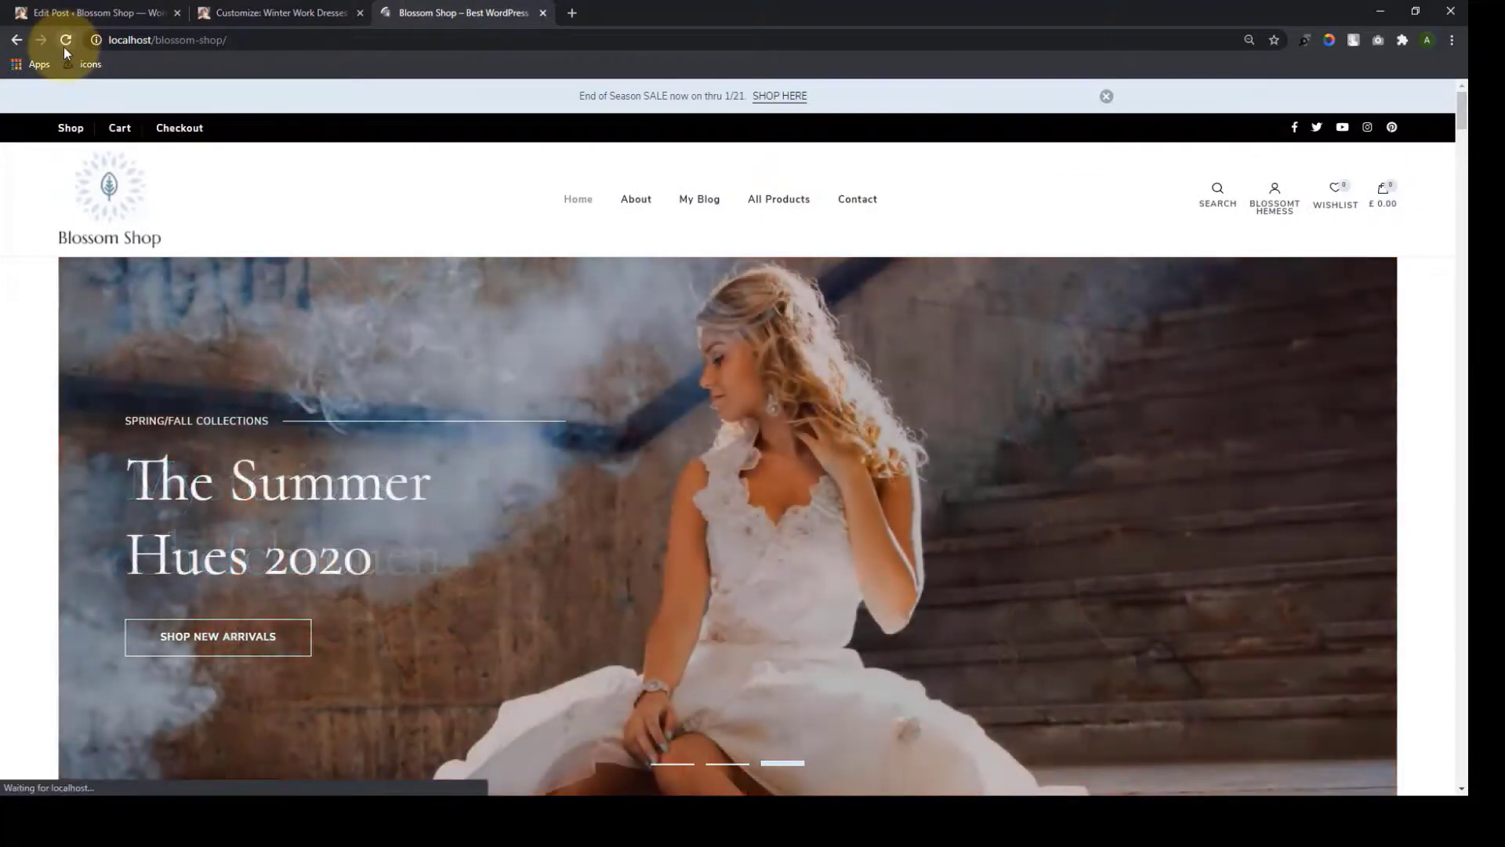
click(64, 45)
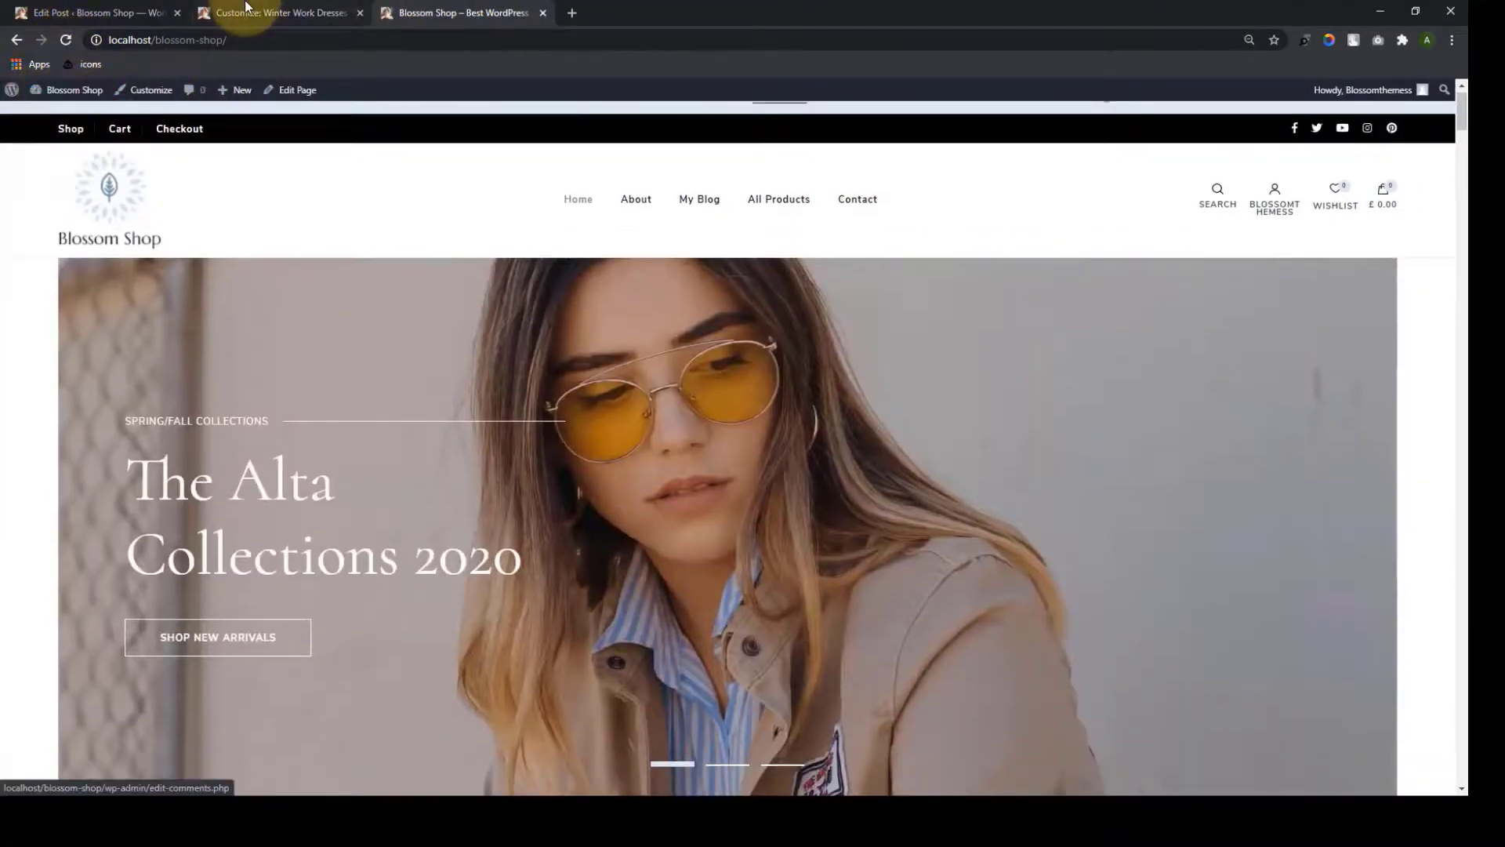
Switch the Admin Bar option back off and confirm the live homepage shows no admin bar
click(259, 12)
click(232, 176)
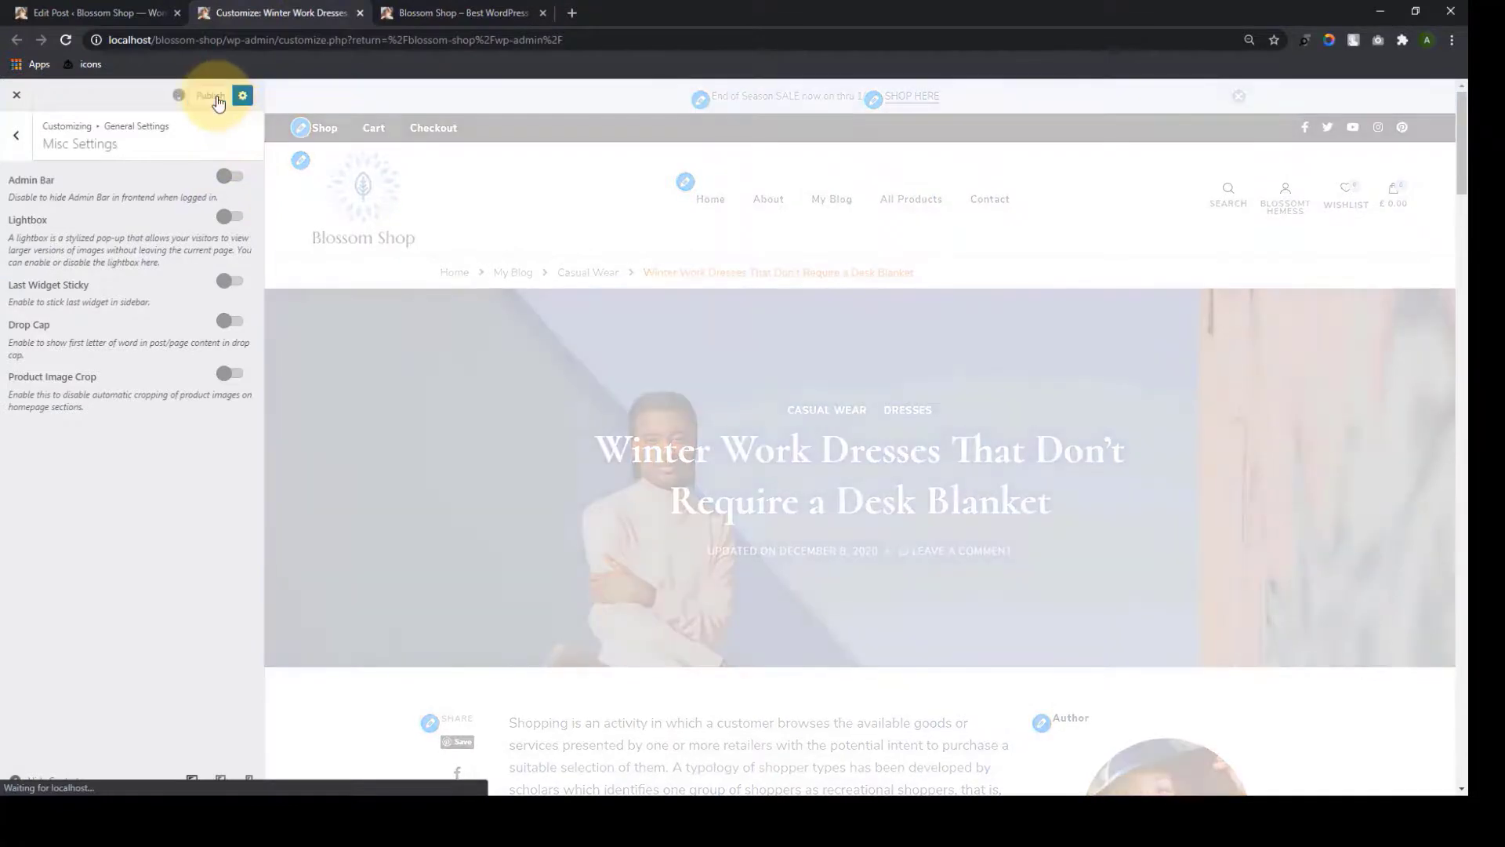
click(377, 13)
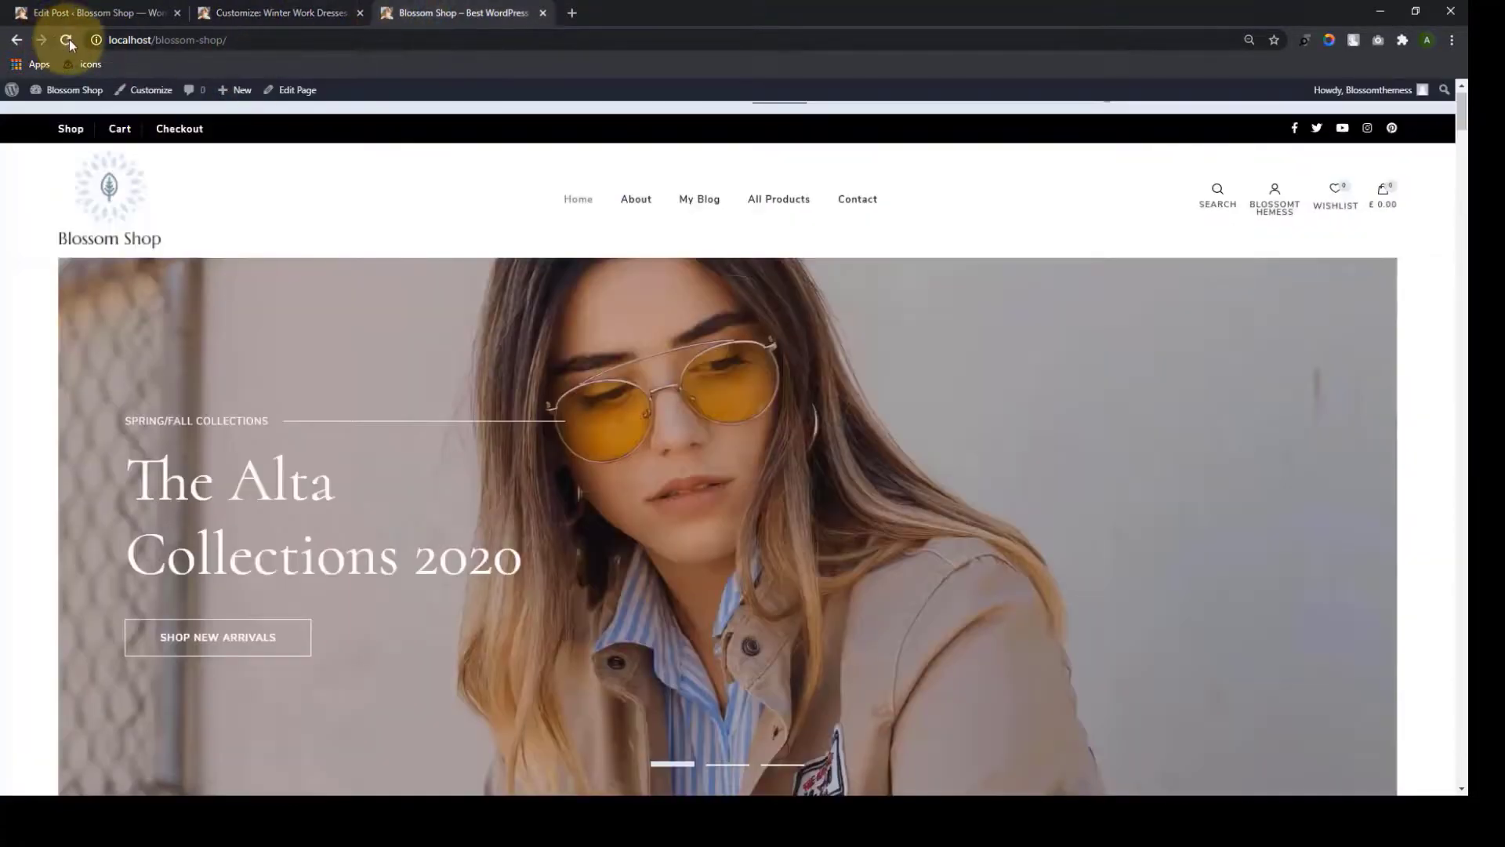
click(69, 39)
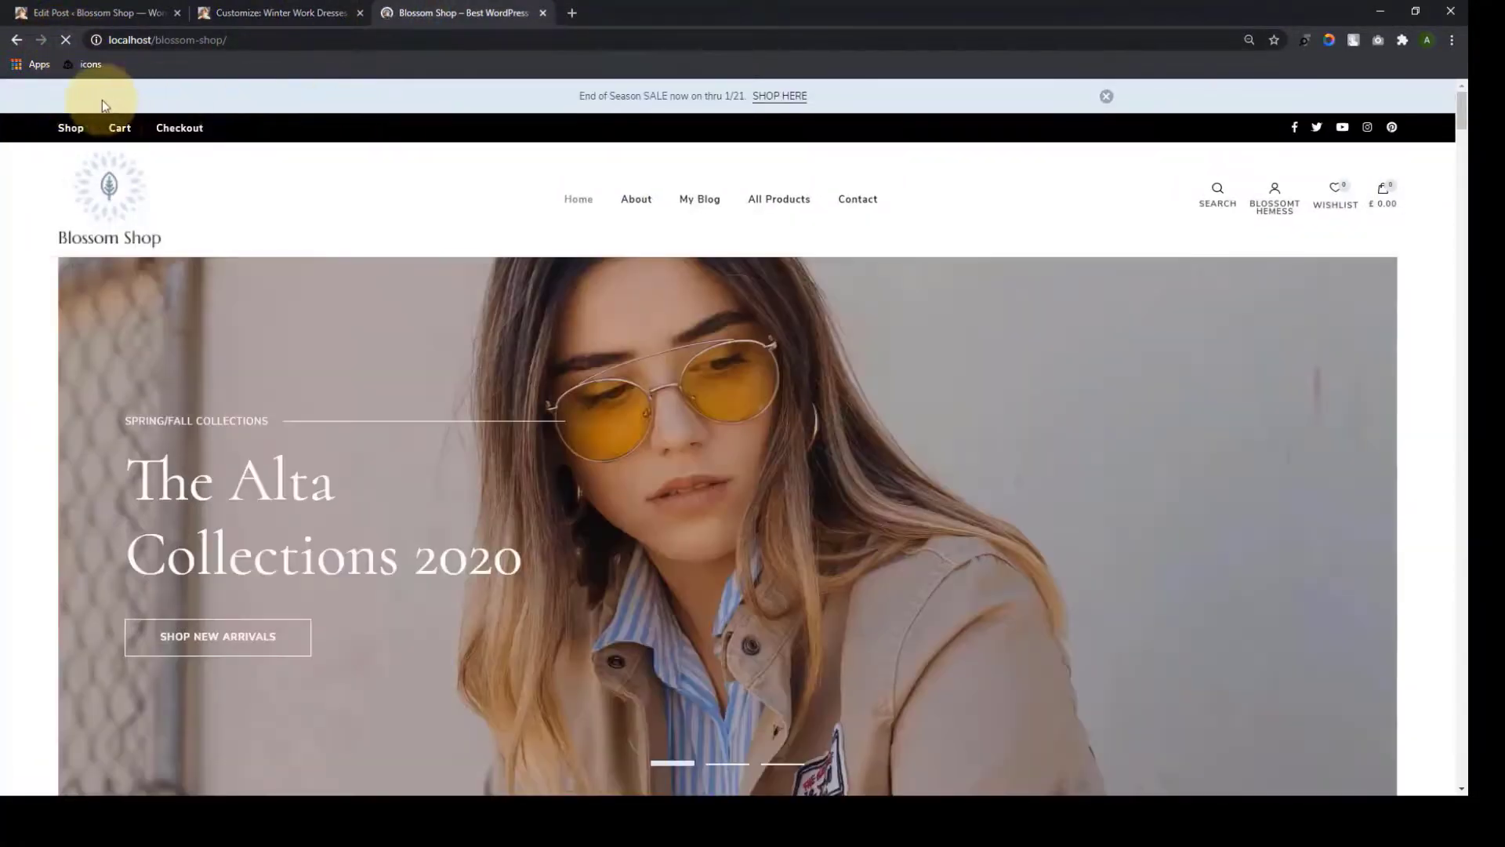
click(296, 12)
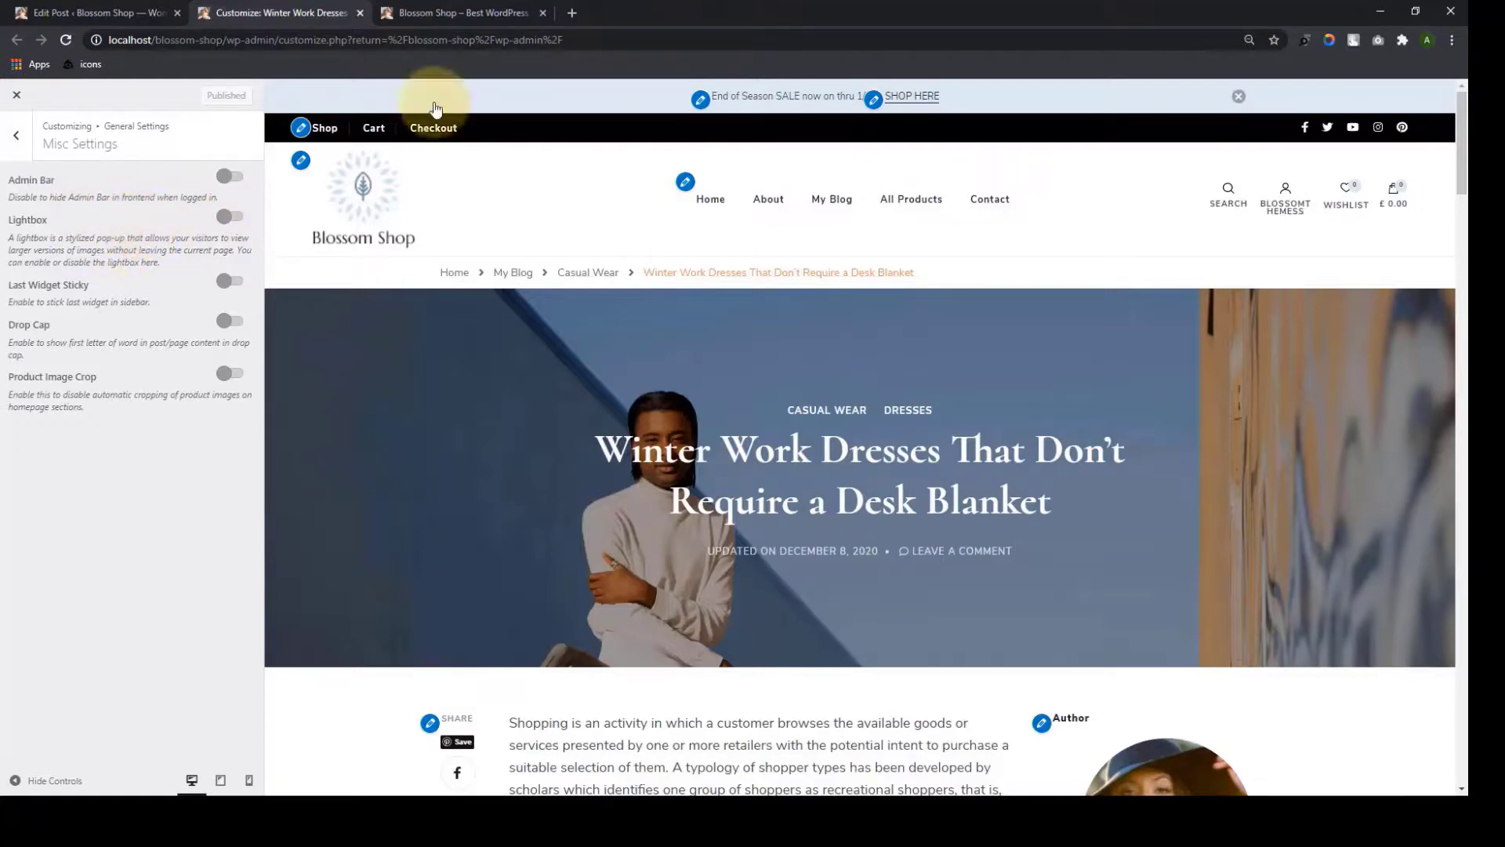
On the live site, open My Blog and view the Winter Work Dresses post
click(433, 13)
scroll(538, 354, down, 4)
scroll(538, 354, up, 4)
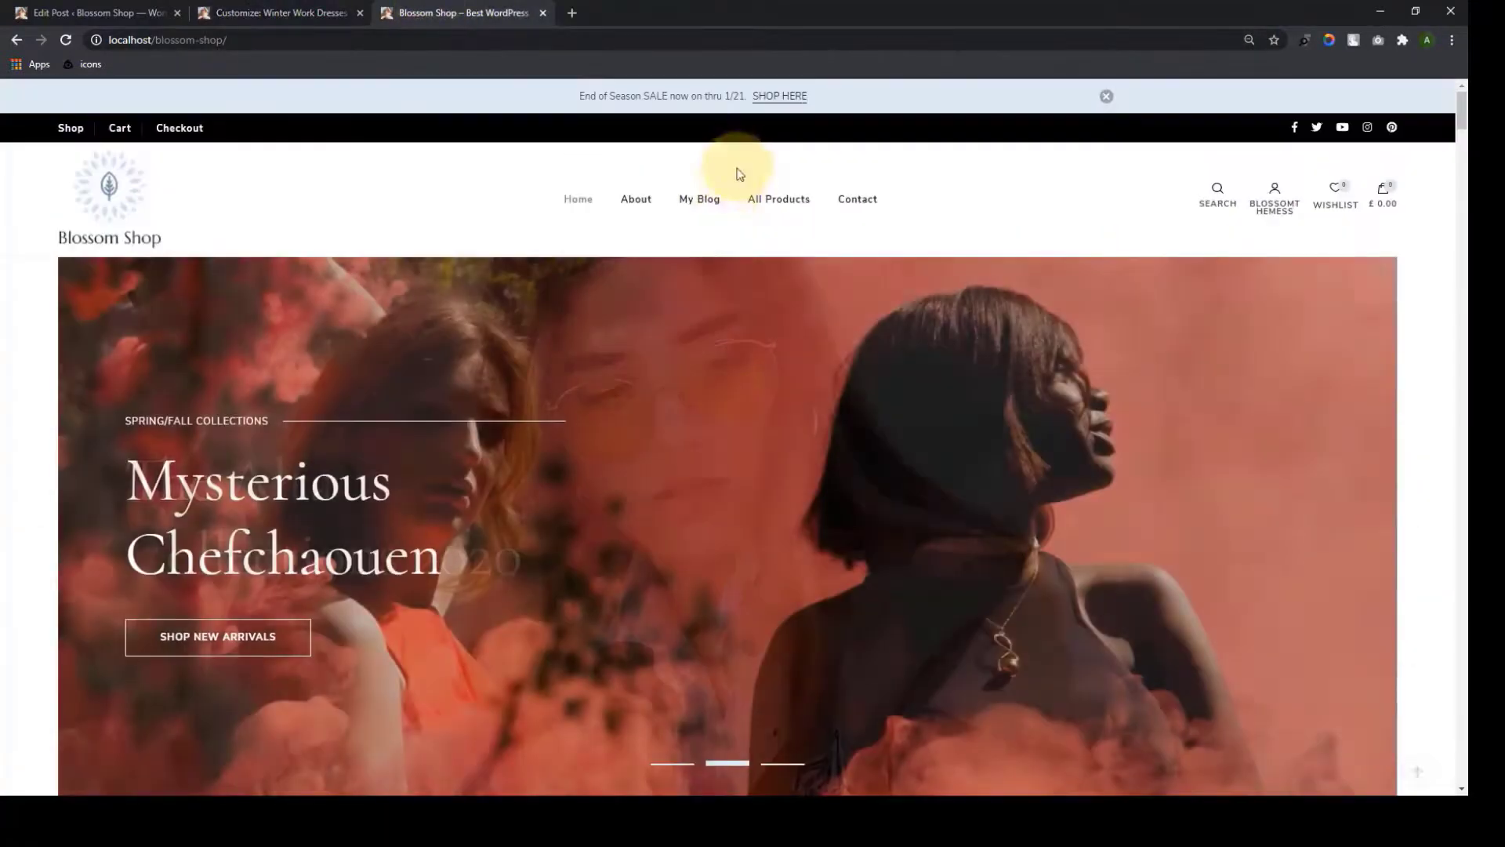
click(706, 197)
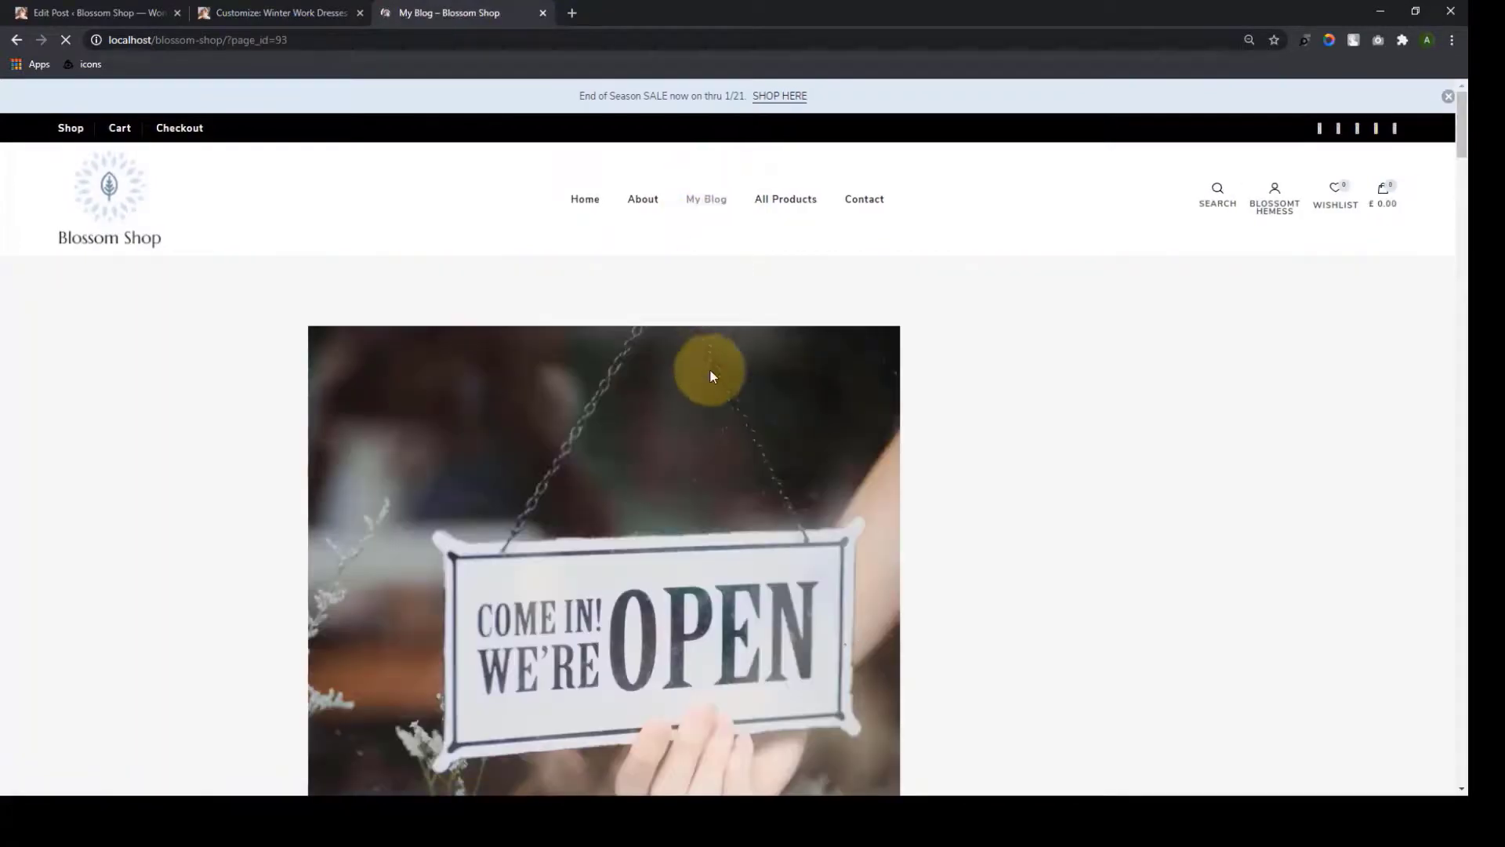
scroll(713, 369, down, 10)
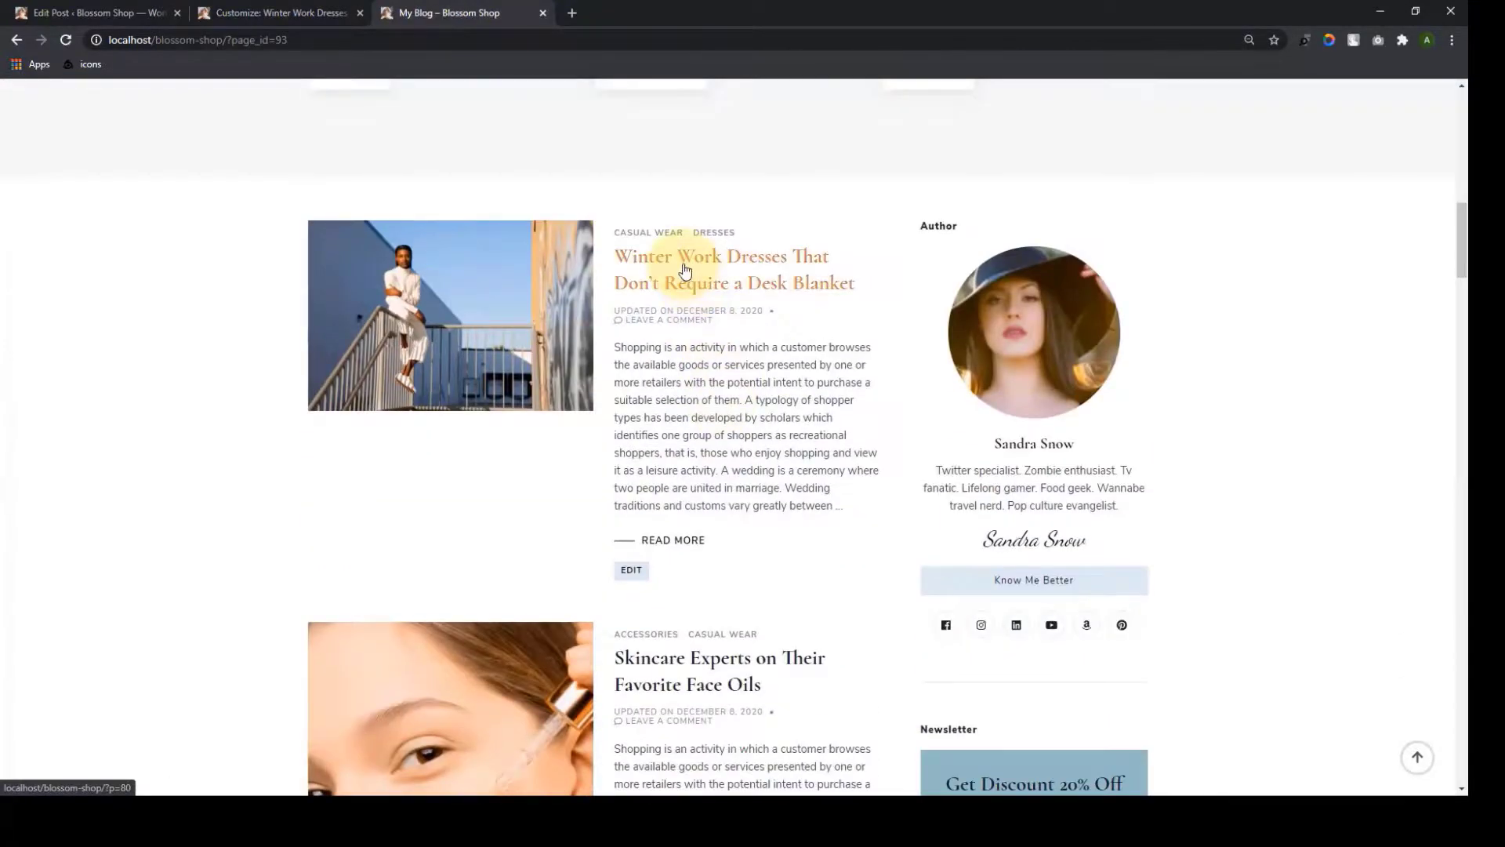
click(698, 292)
scroll(709, 337, down, 7)
scroll(709, 337, down, 5)
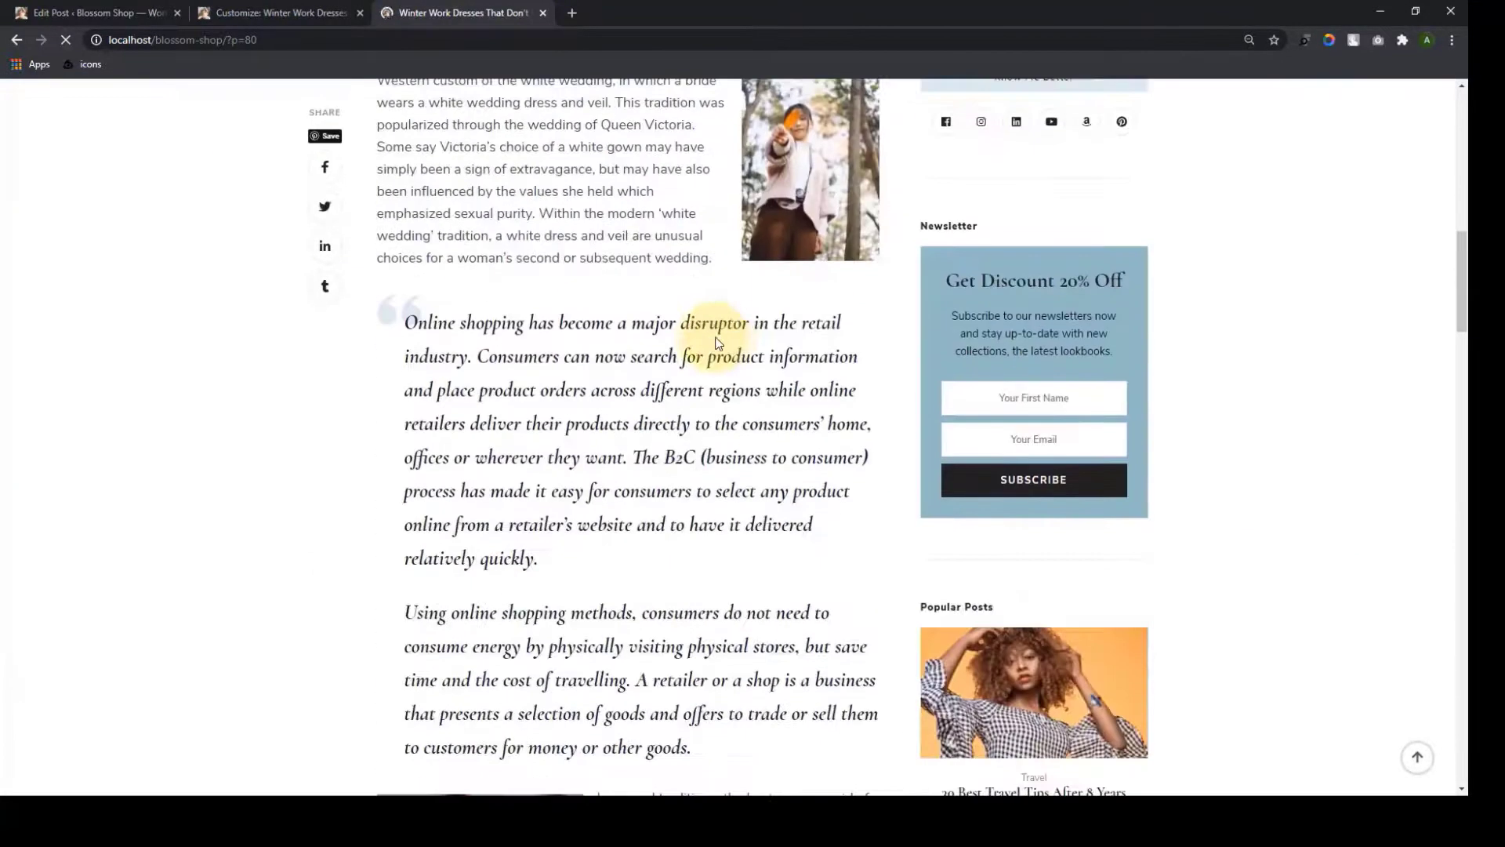
scroll(782, 336, up, 2)
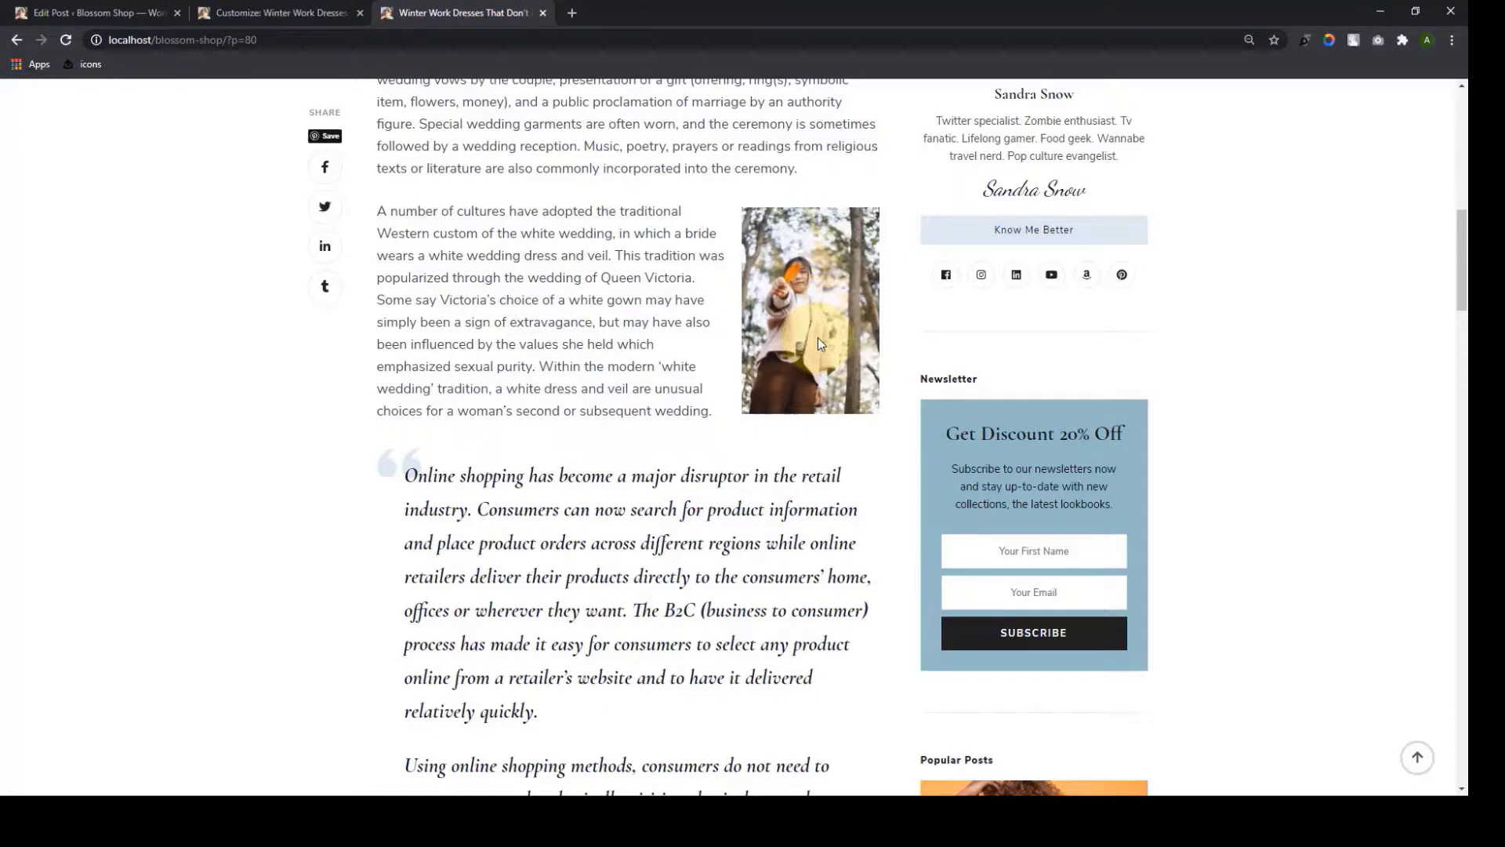
scroll(612, 351, up, 3)
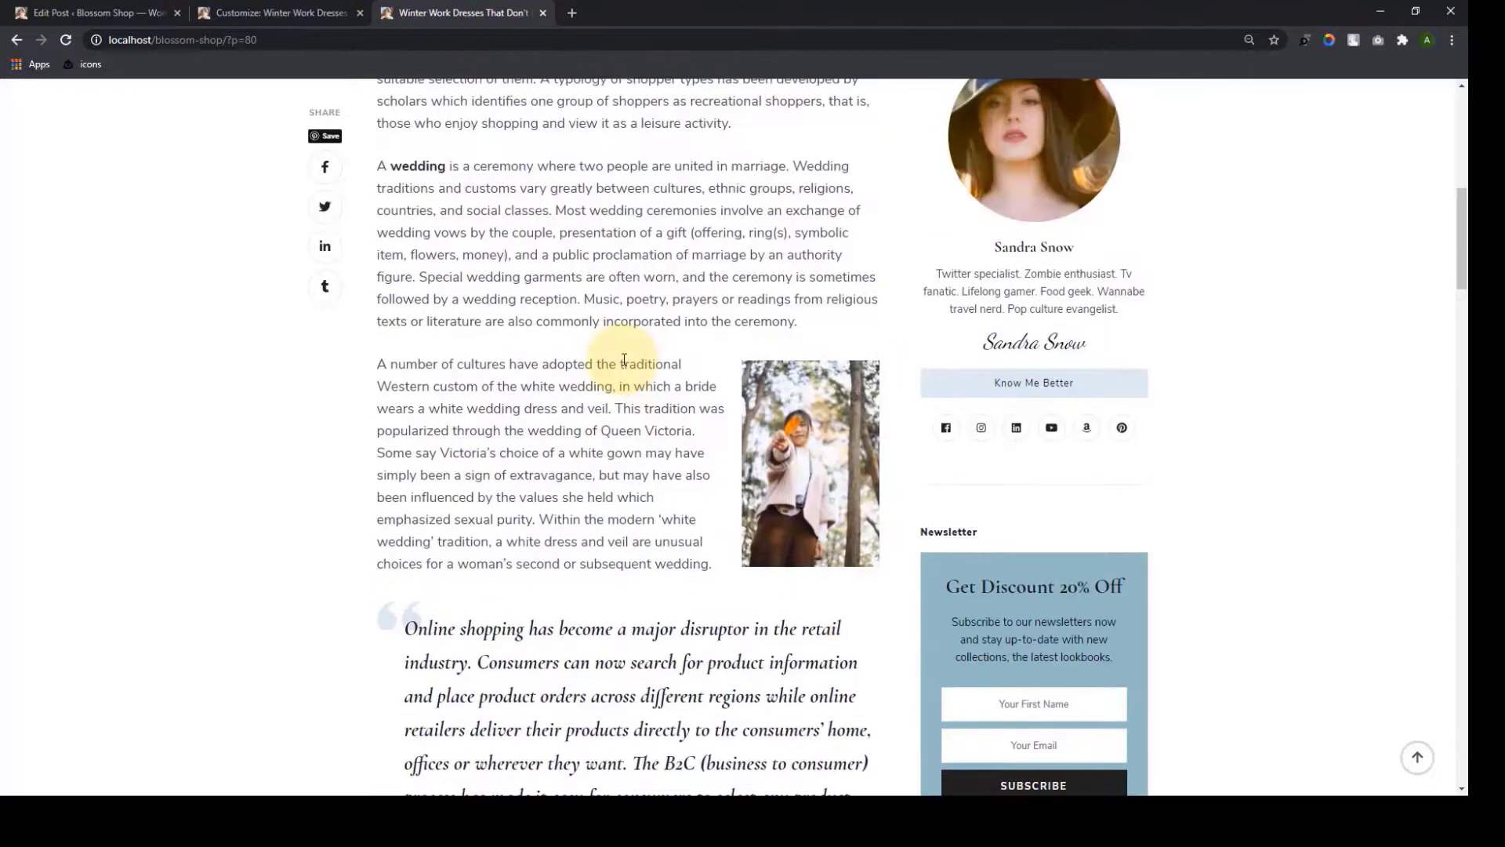
scroll(624, 360, up, 6)
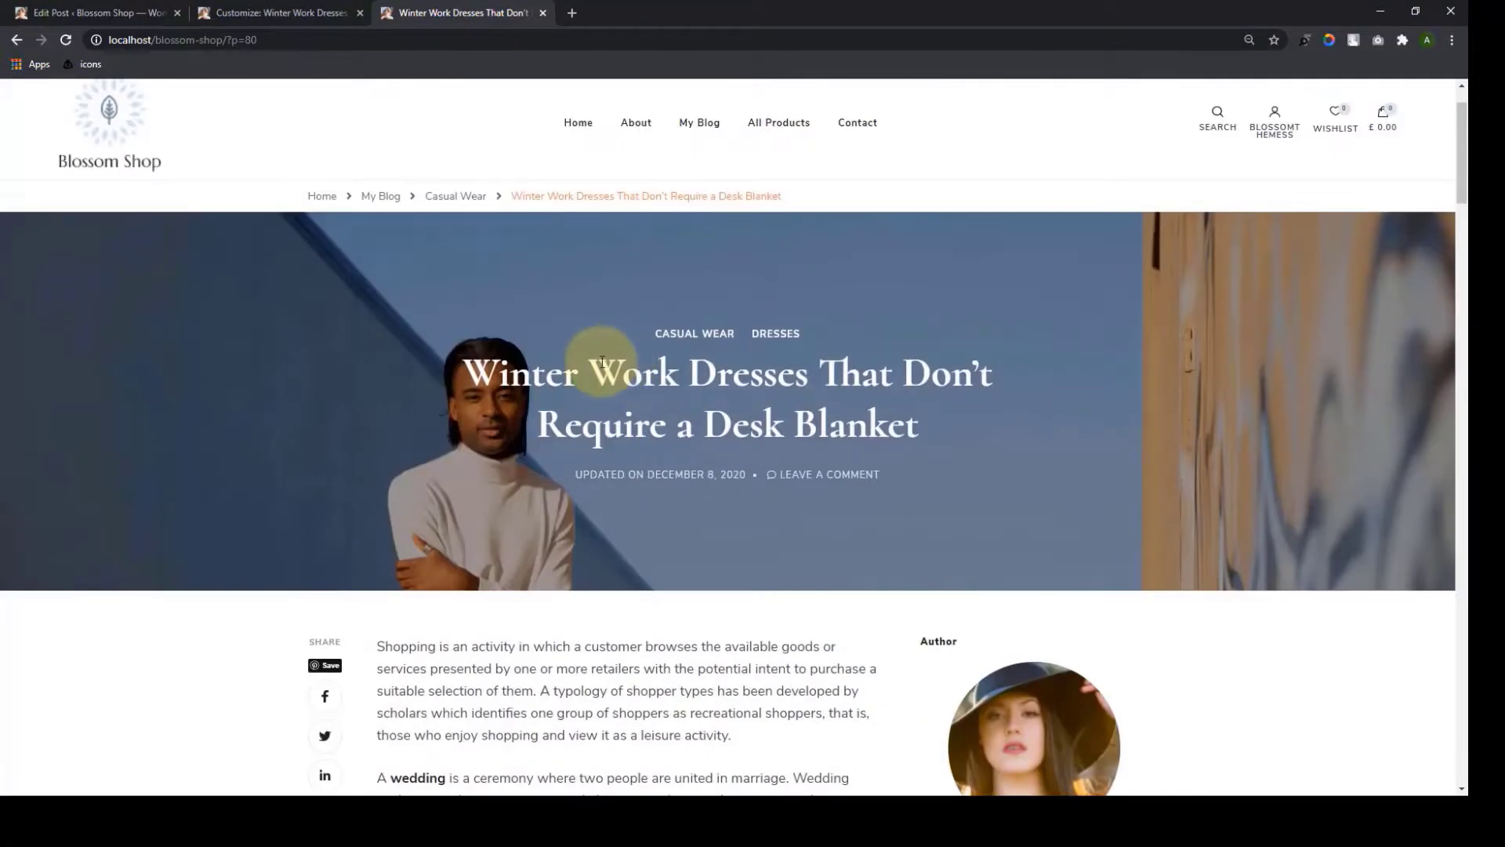
Open the Winter Work Dresses post for editing from the admin posts list
click(90, 12)
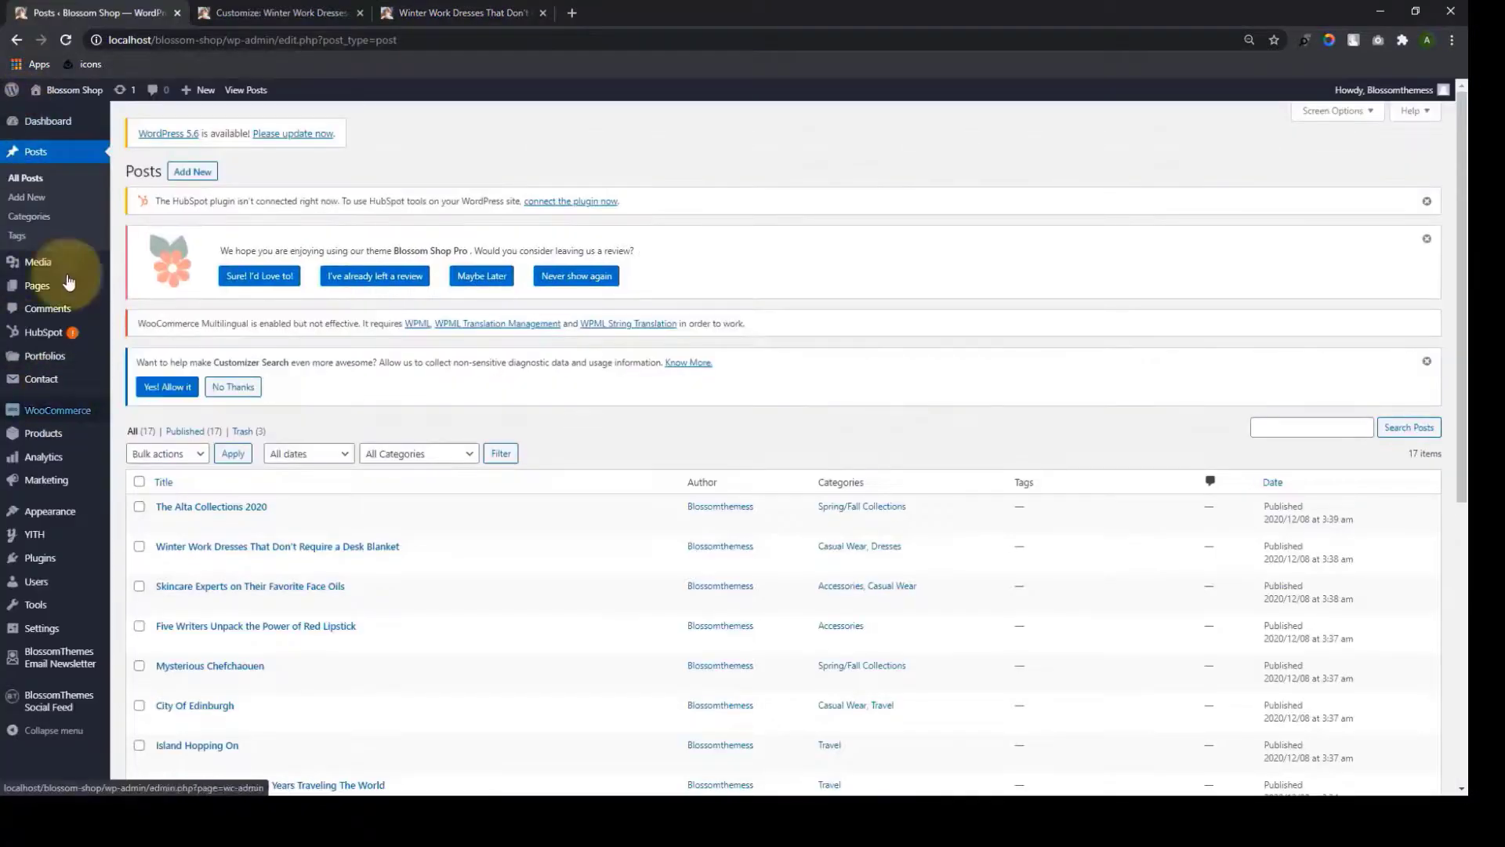
scroll(196, 416, down, 3)
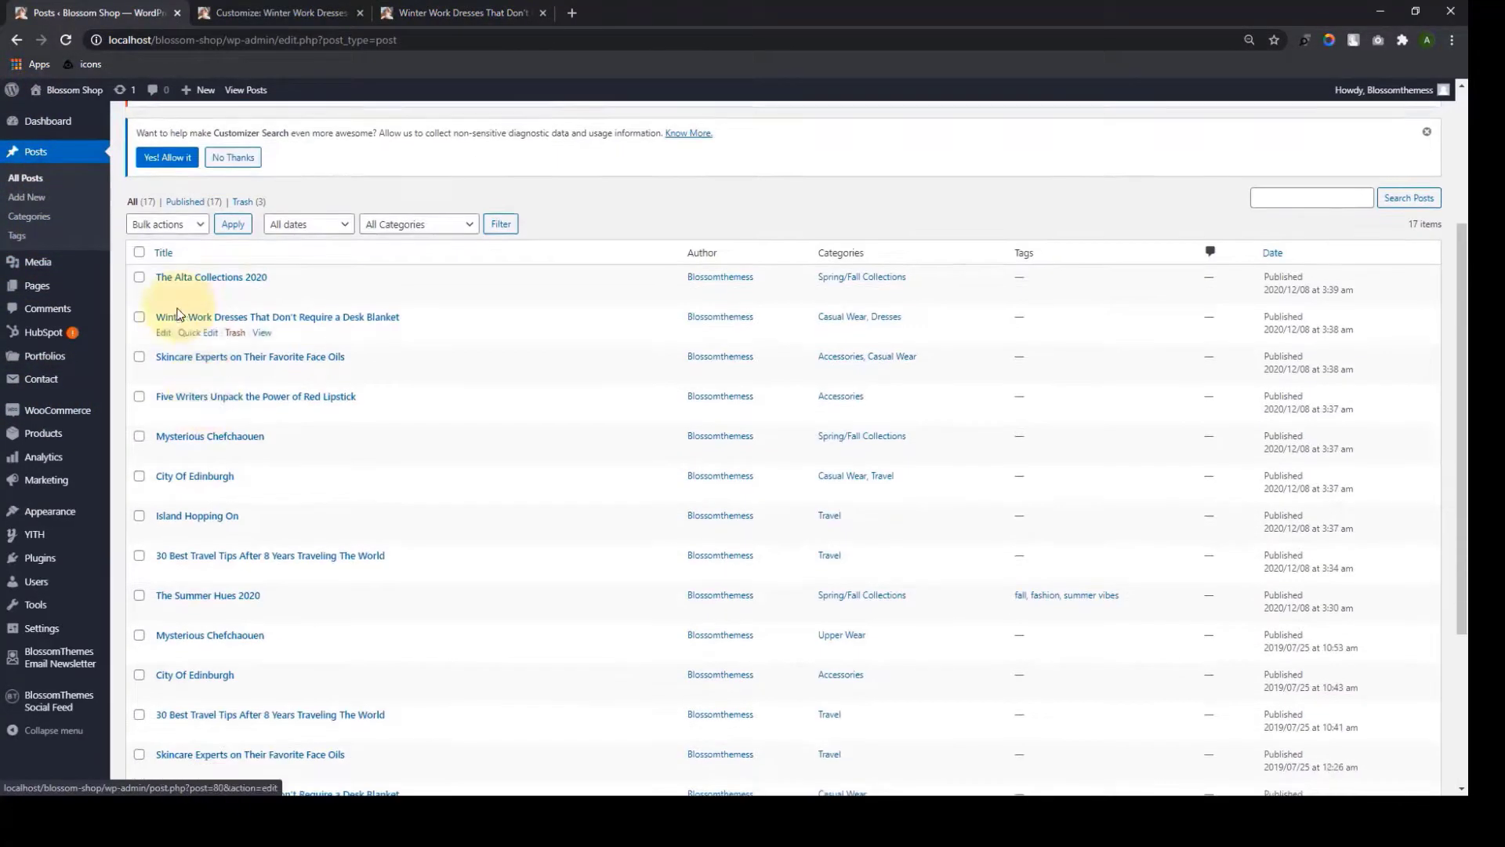
click(164, 334)
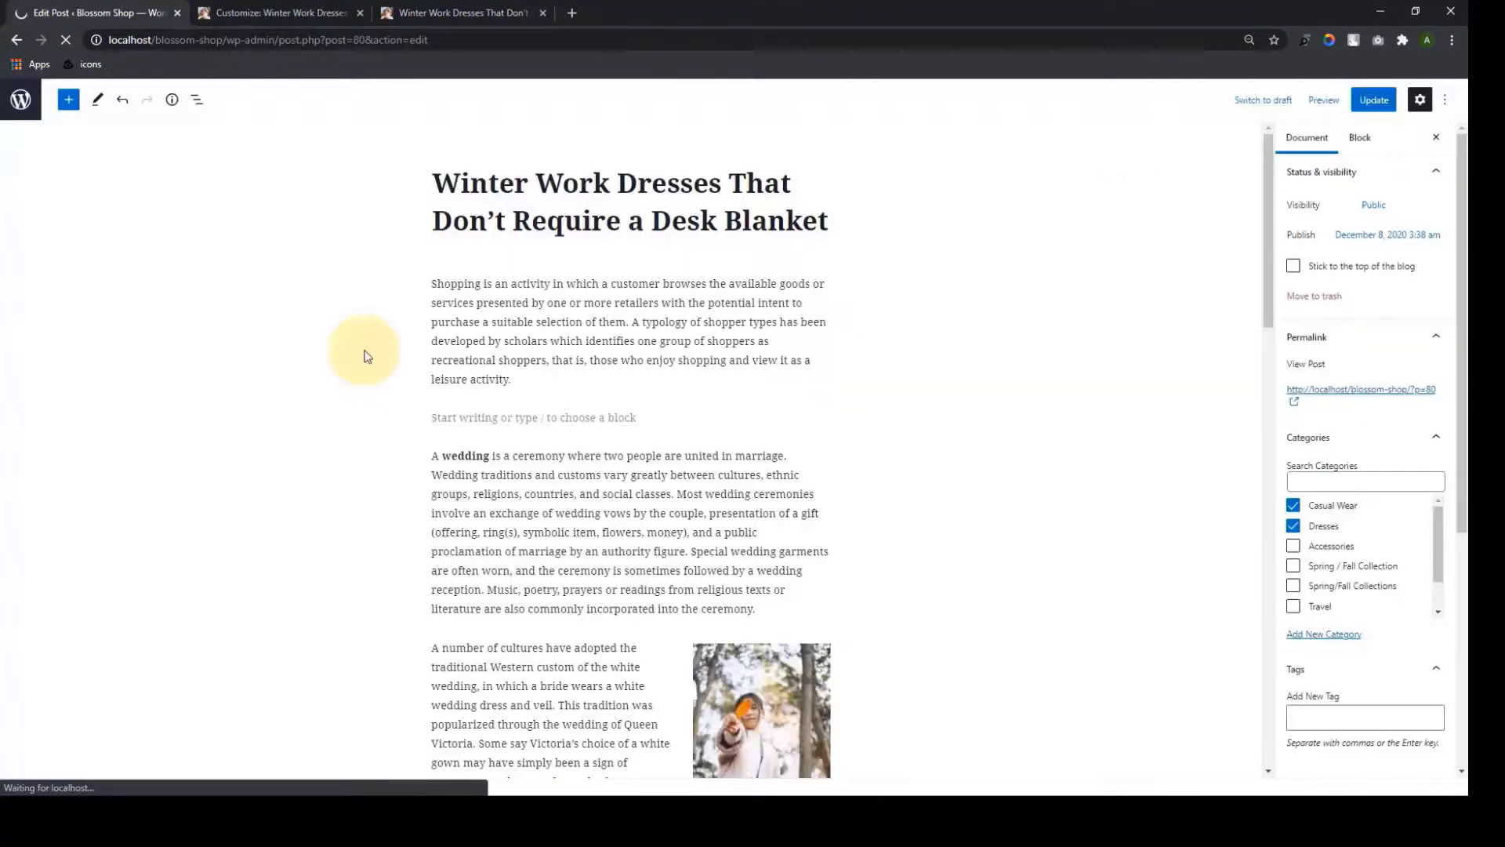
scroll(759, 447, down, 3)
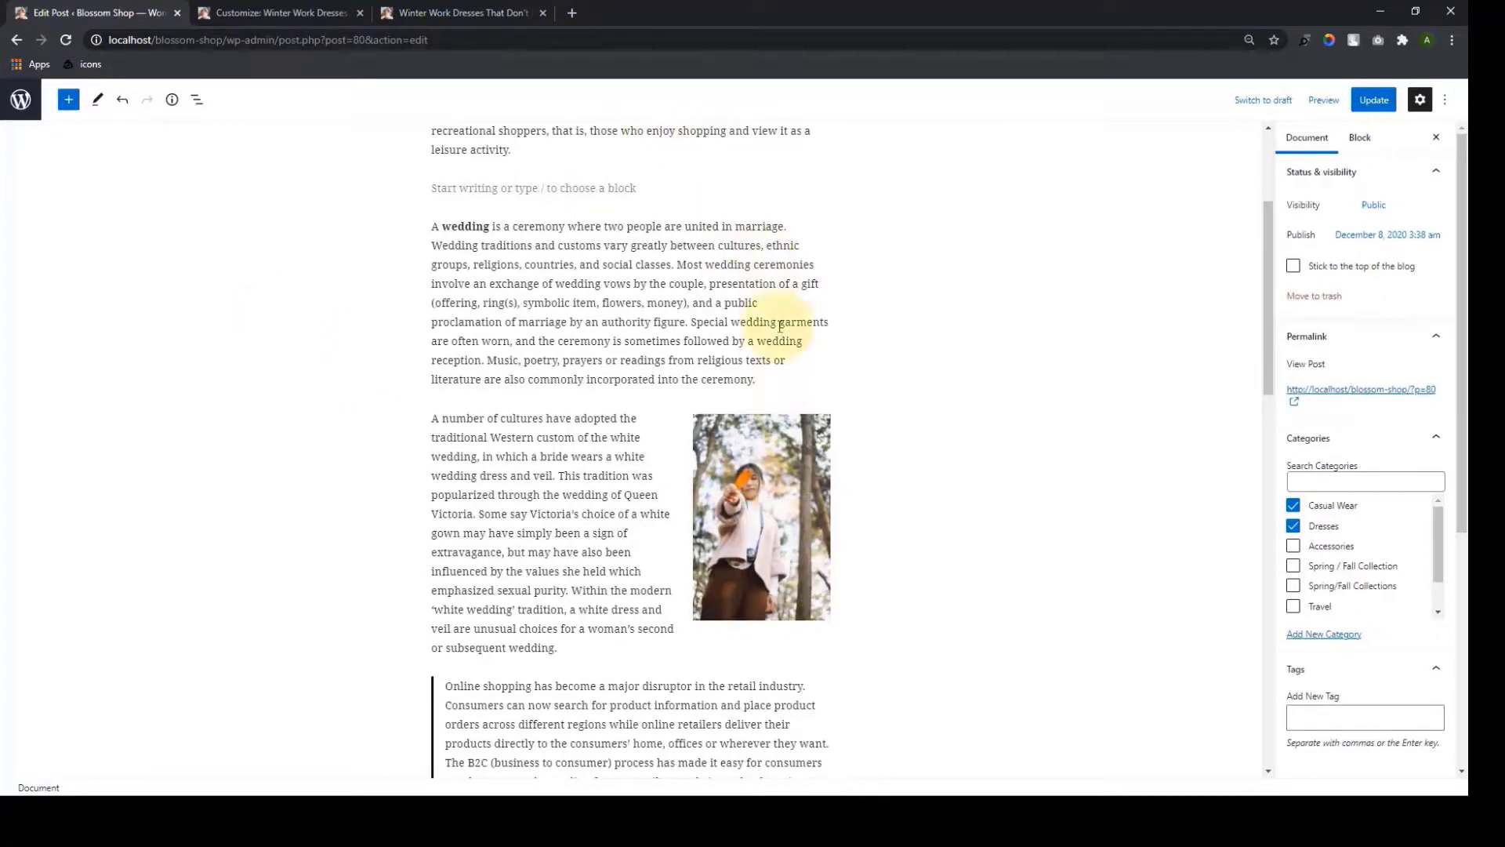
Add an image block below the wedding paragraph with the portrait photo, copying its file URL
click(773, 383)
key(Return)
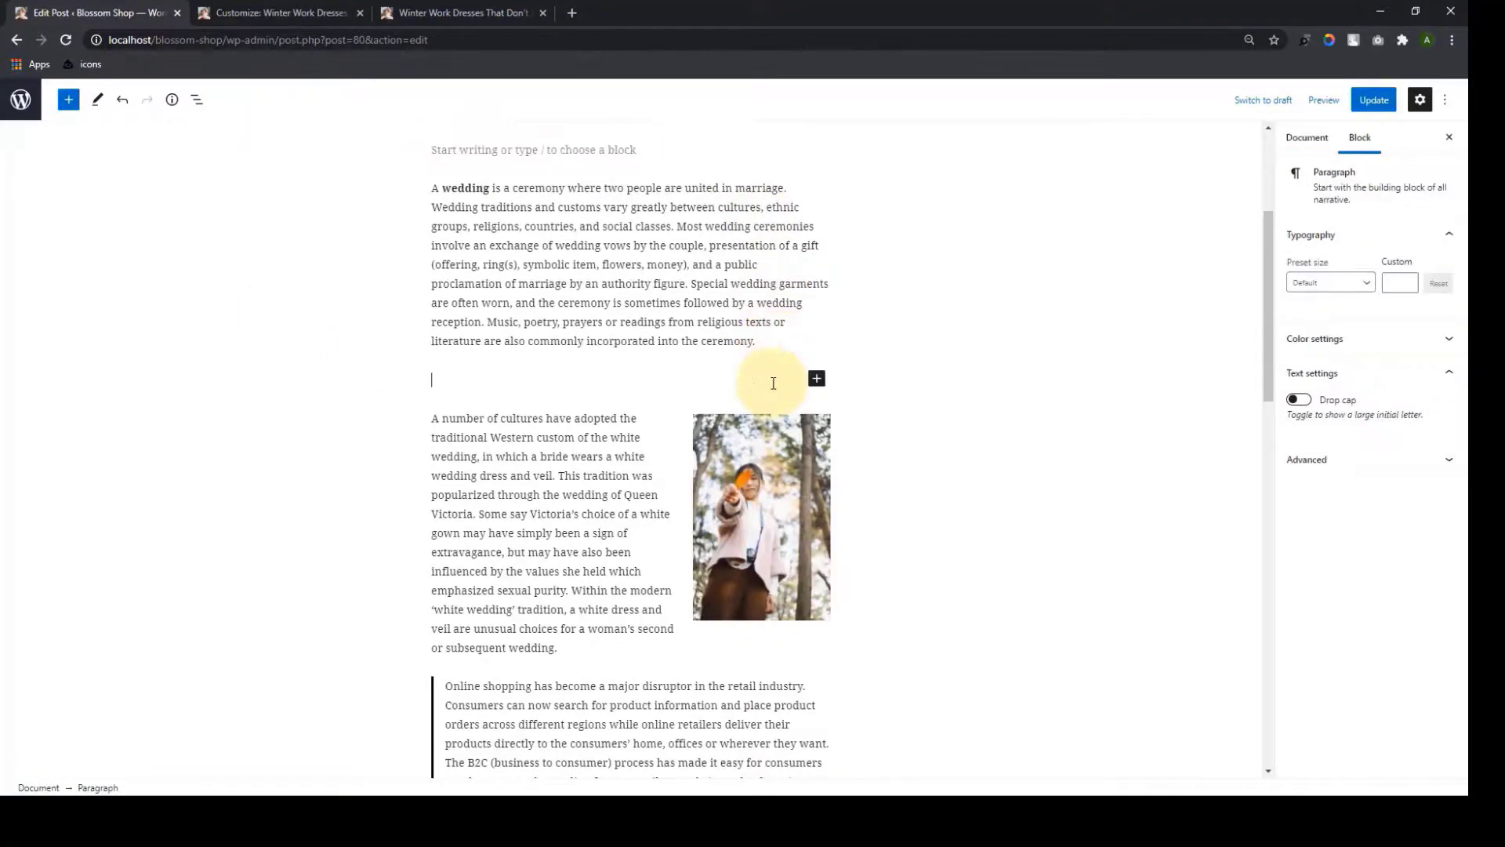
click(817, 378)
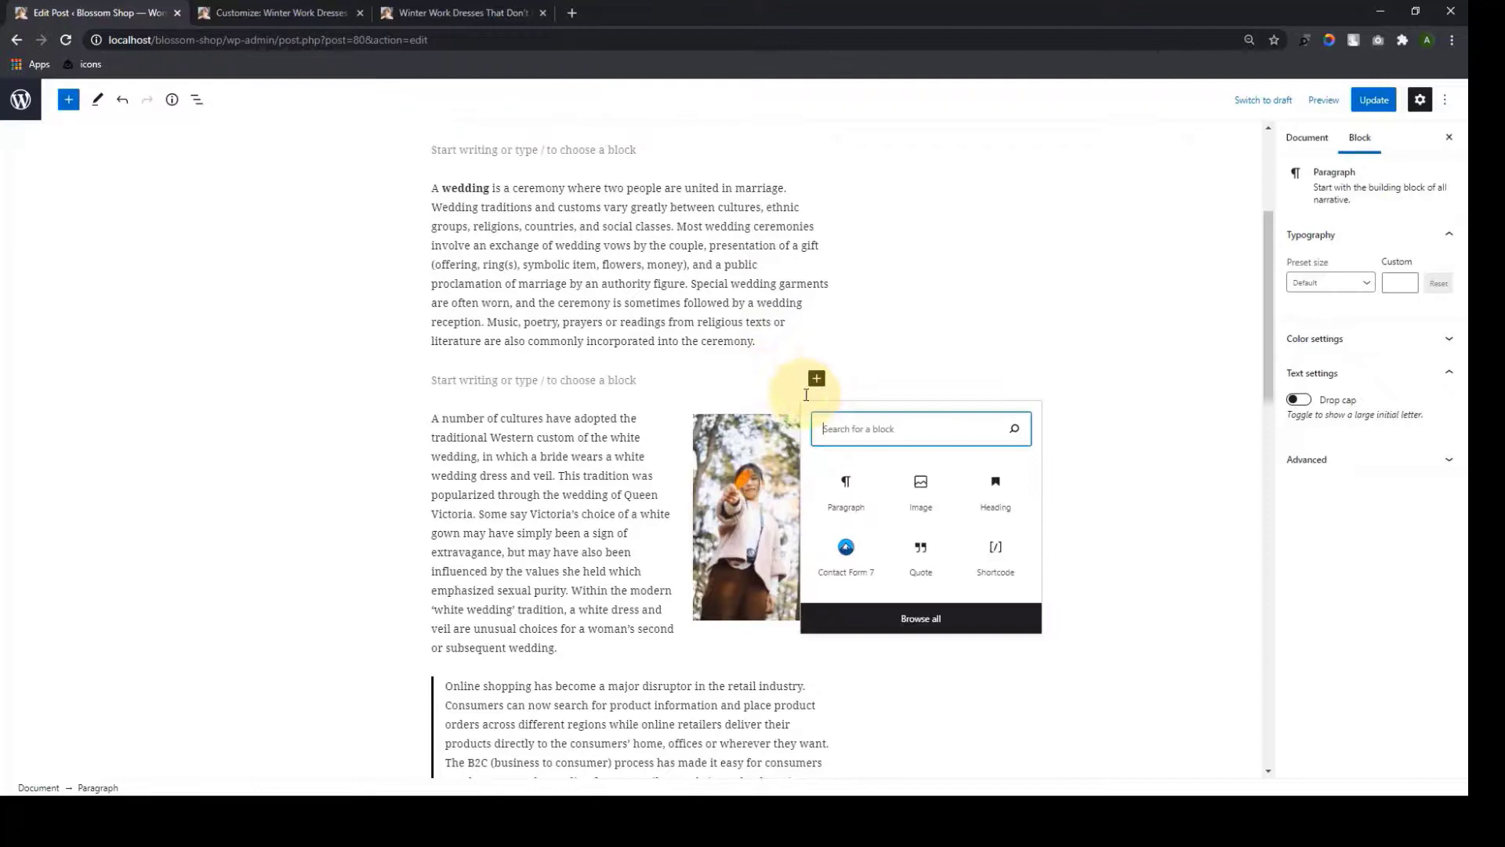
click(954, 514)
click(527, 469)
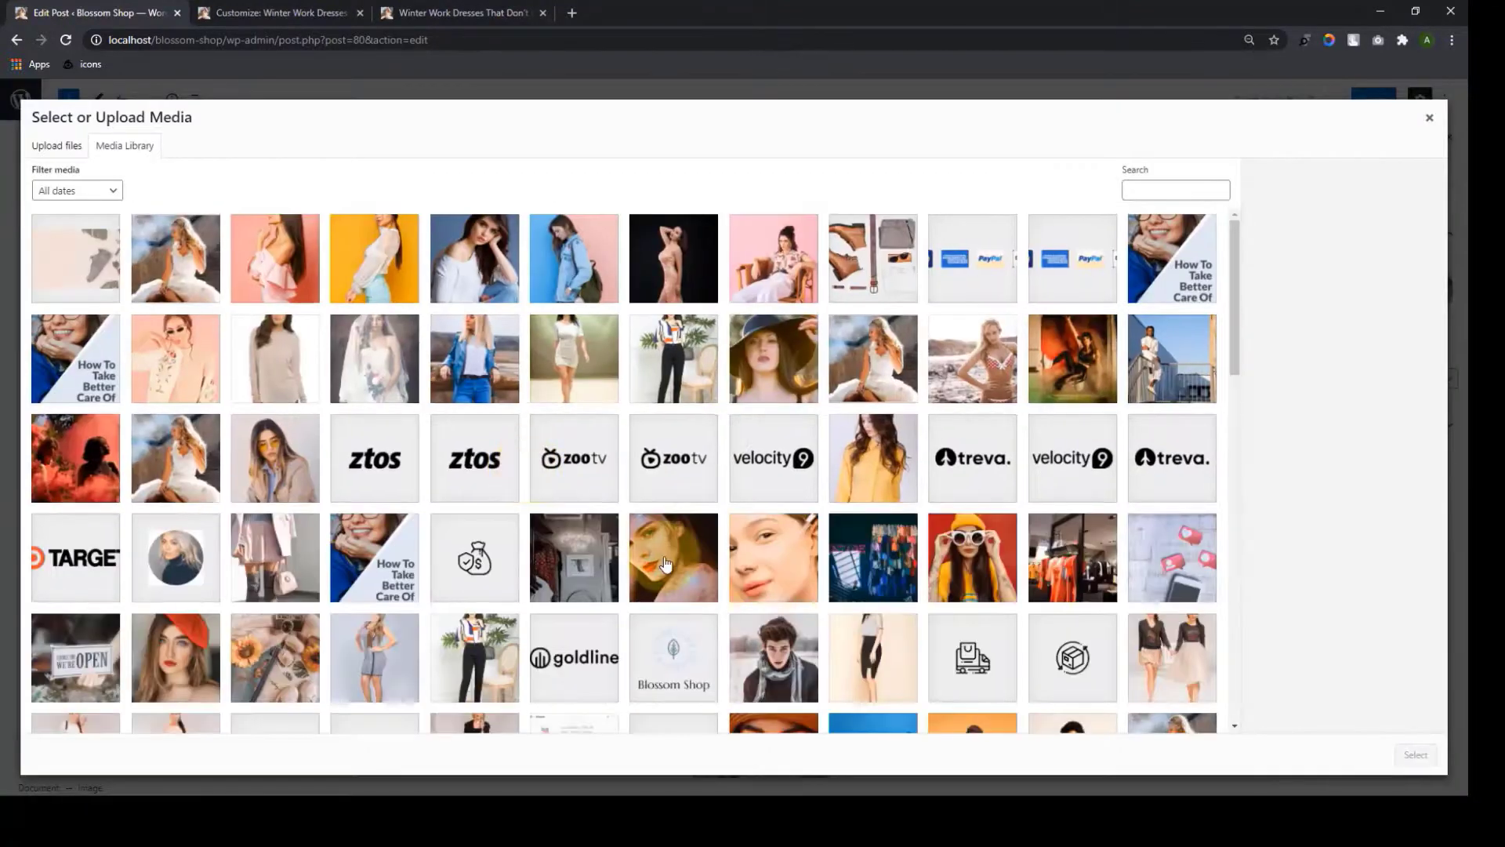
click(667, 566)
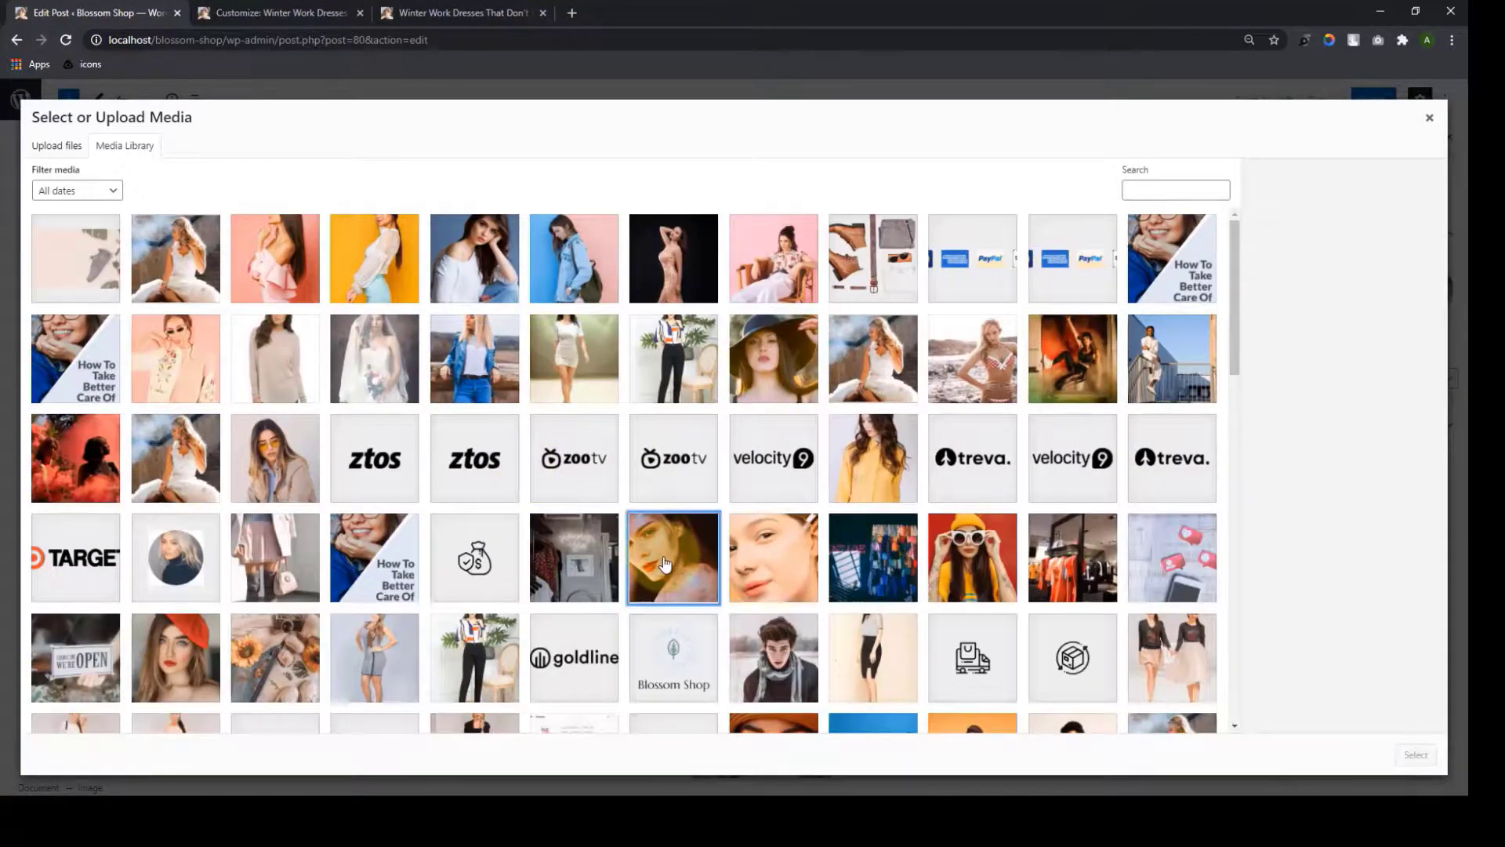
click(1354, 616)
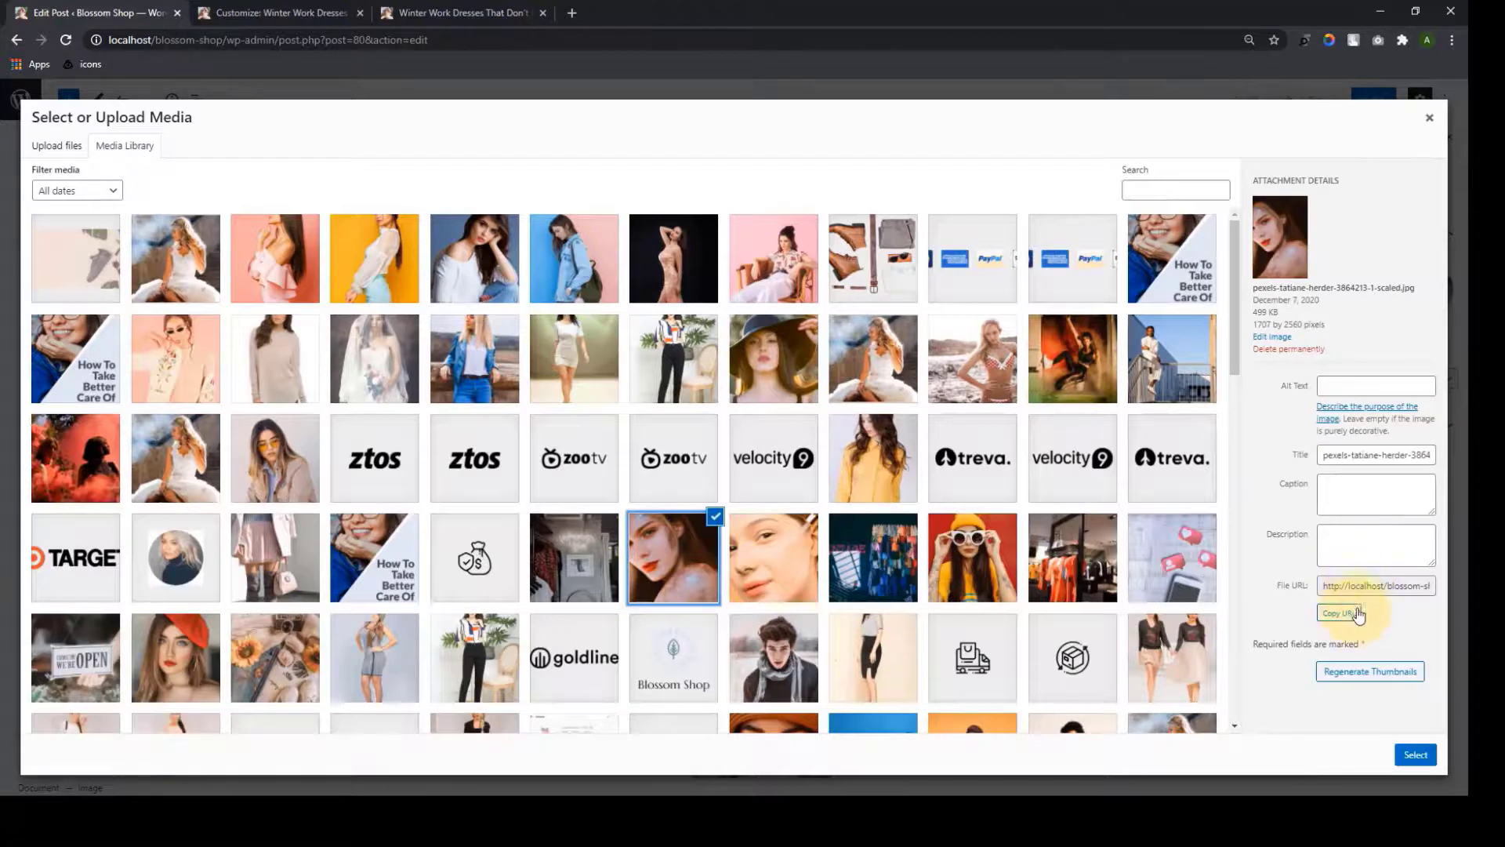
click(1339, 615)
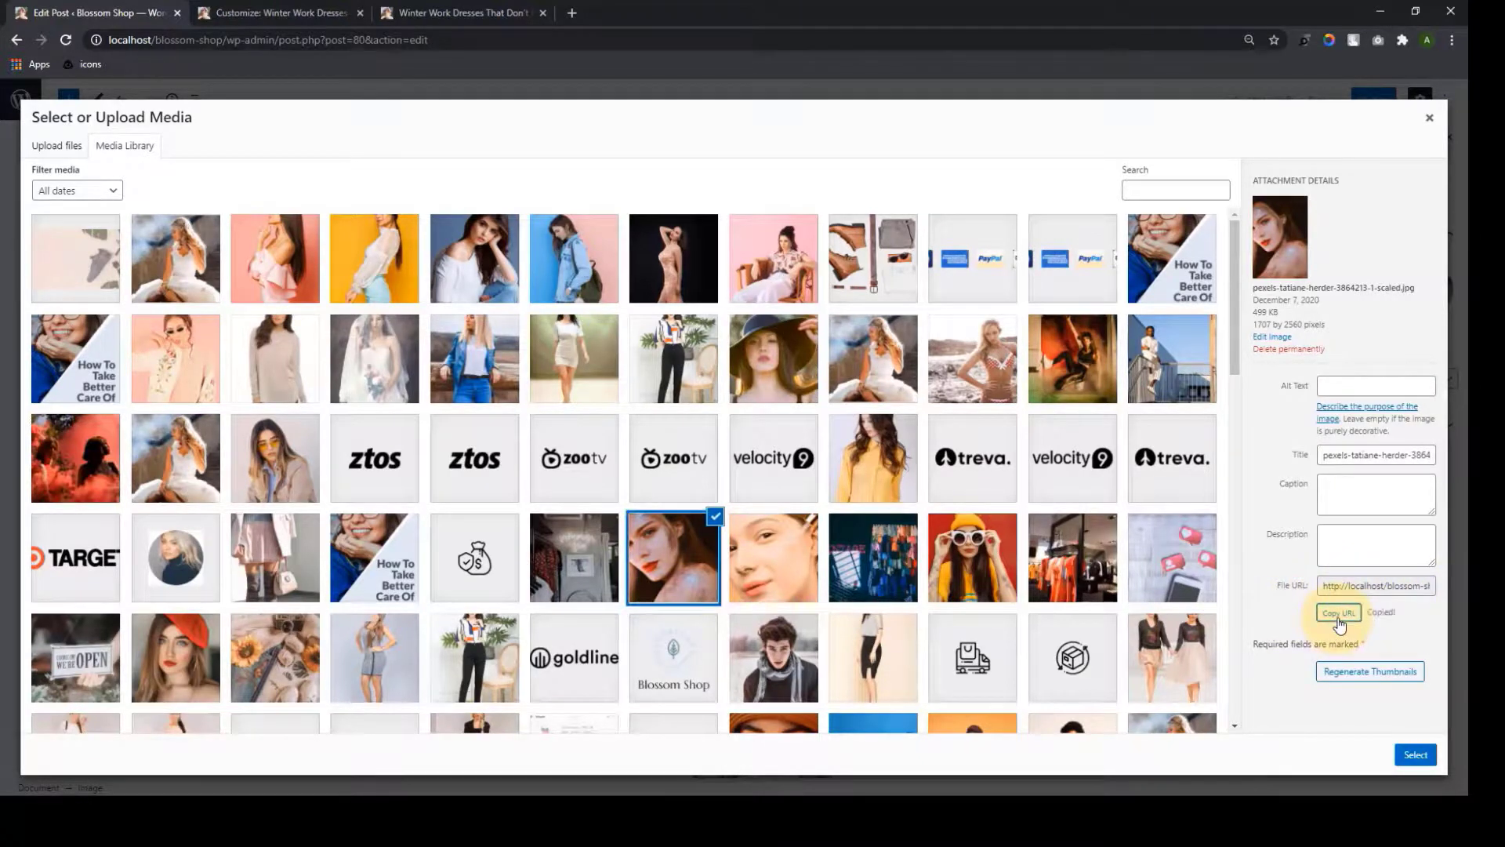
click(1415, 754)
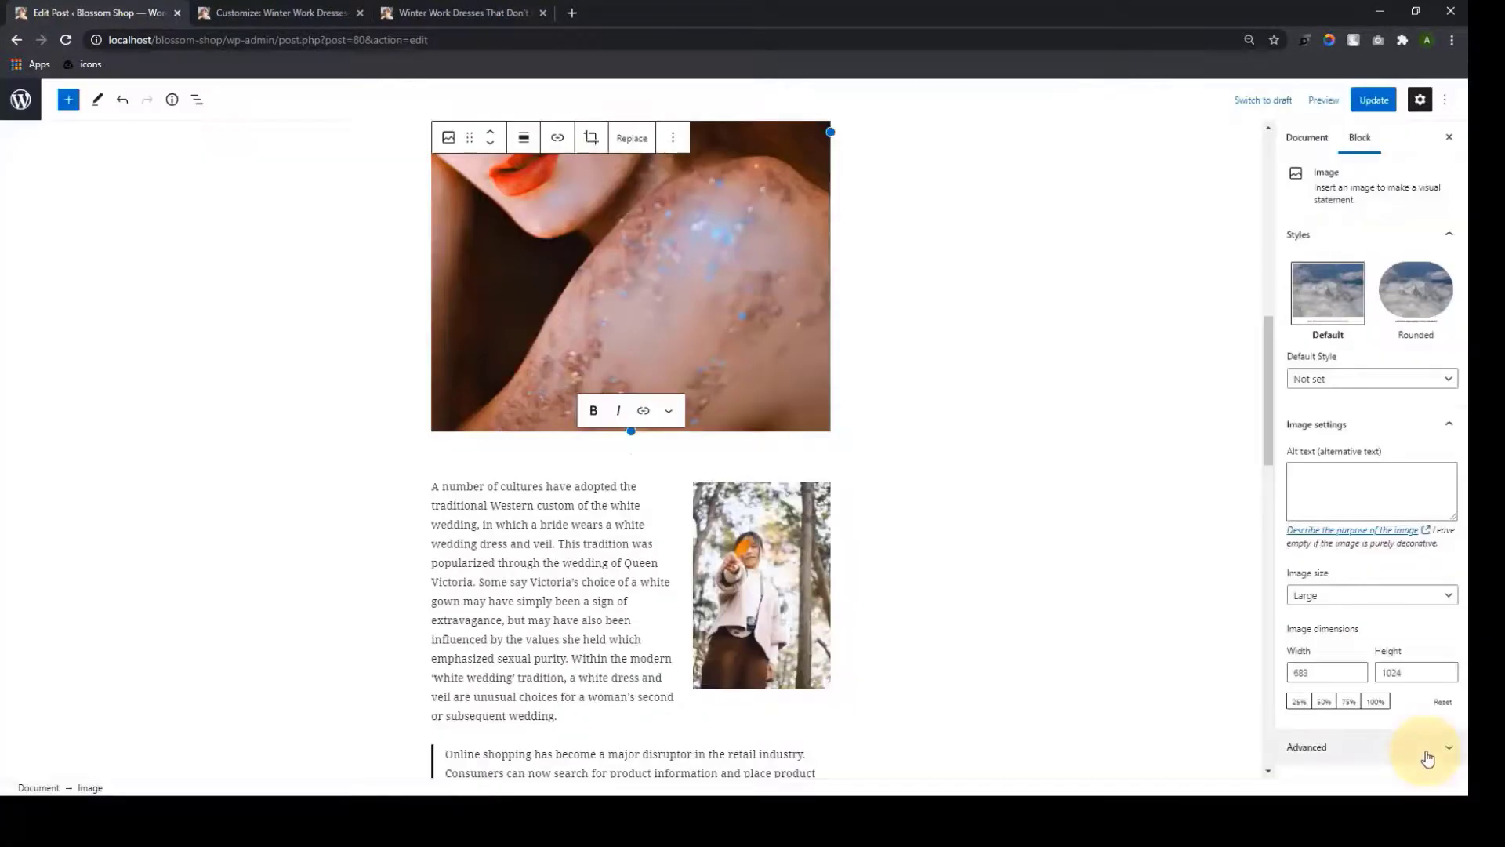
Link the glitter-face image to its pasted file URL and update the post
click(707, 353)
scroll(706, 348, up, 5)
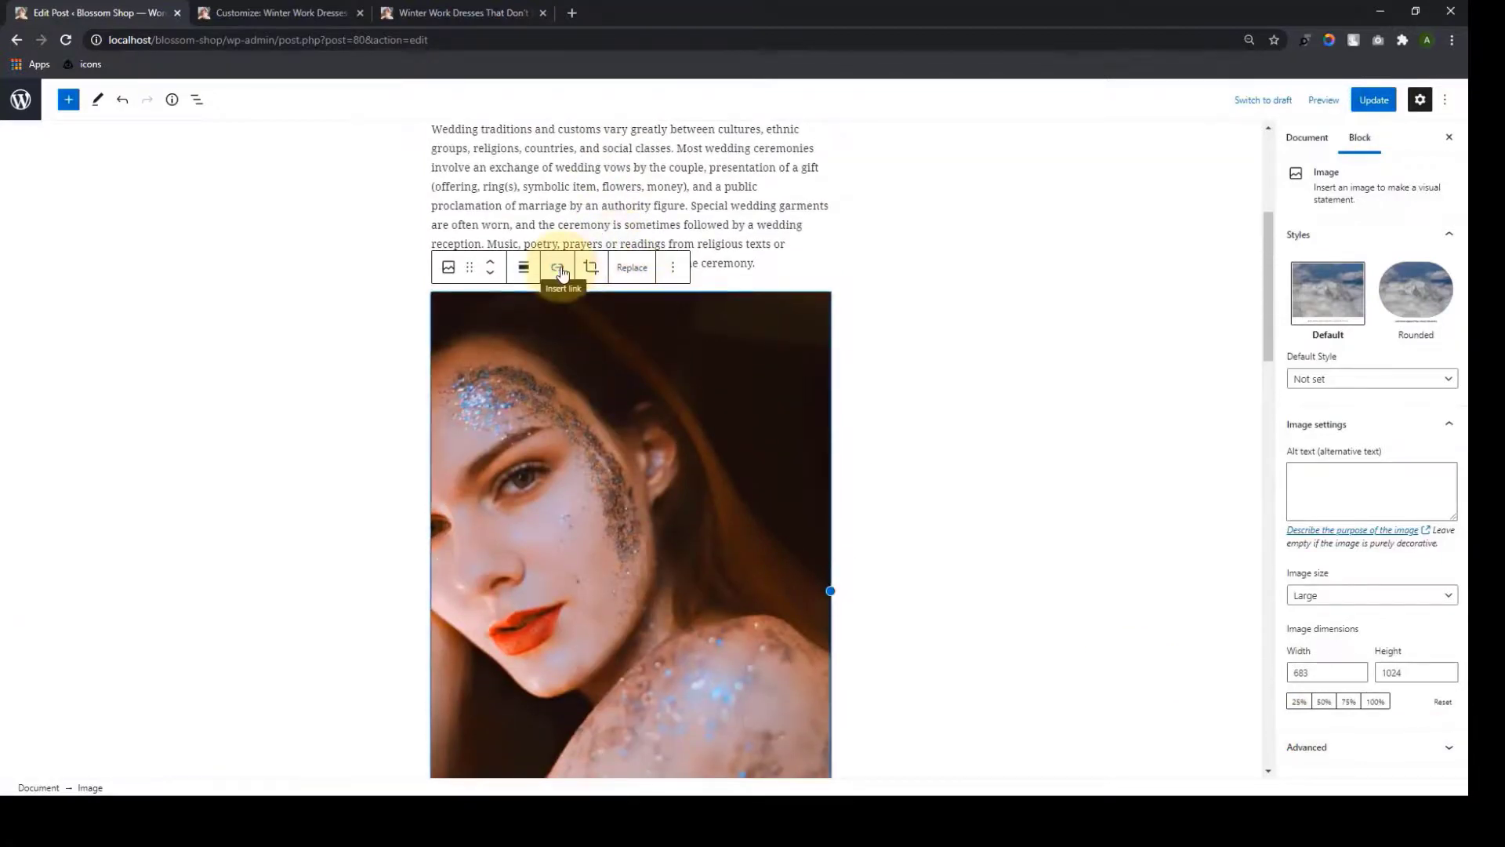
click(558, 267)
right_click(541, 313)
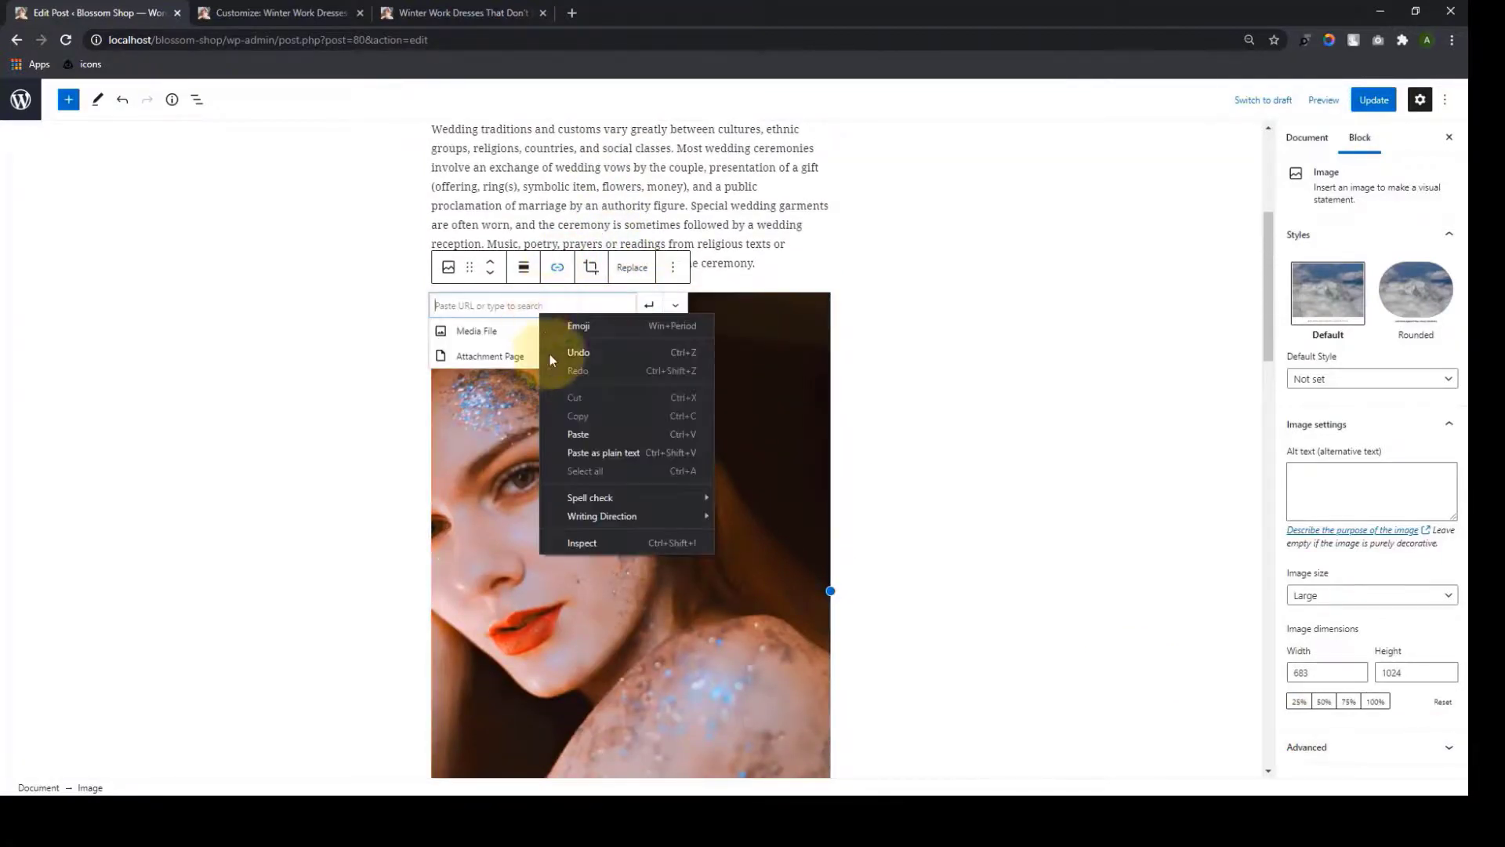
click(590, 439)
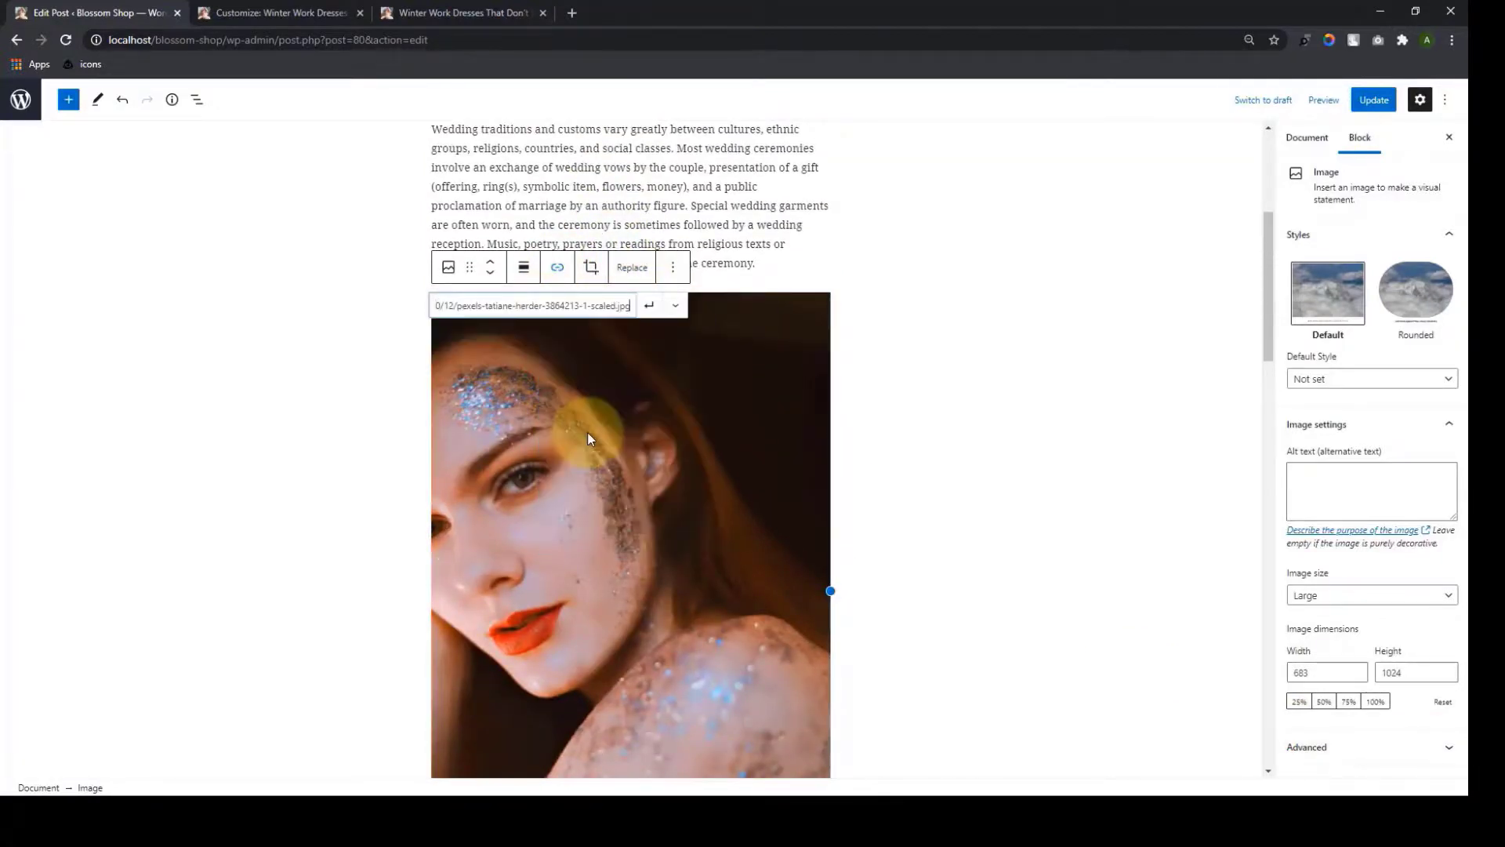
click(650, 305)
scroll(671, 427, down, 2)
click(1372, 99)
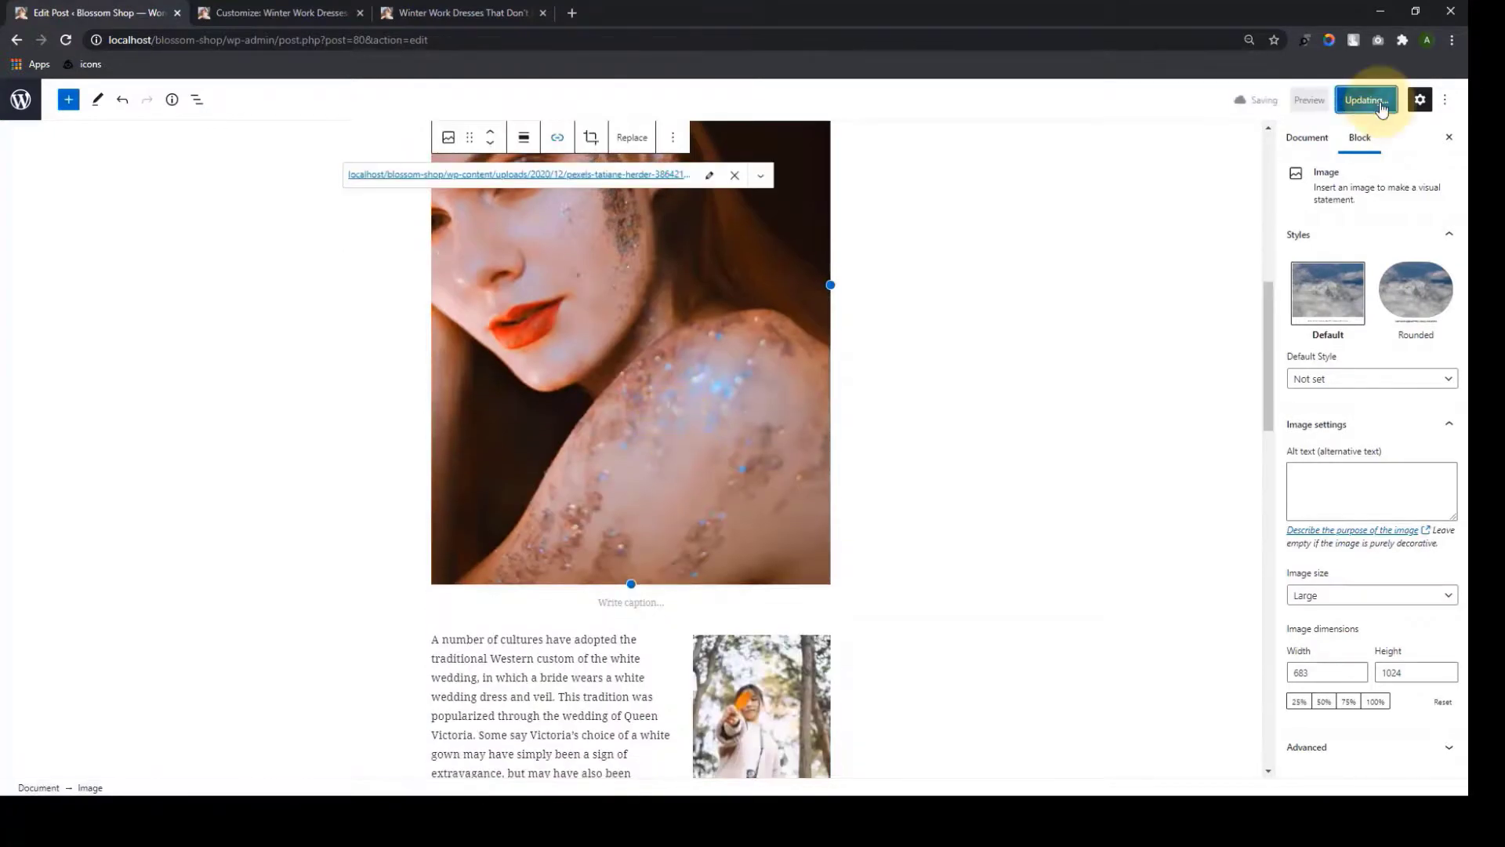
click(259, 12)
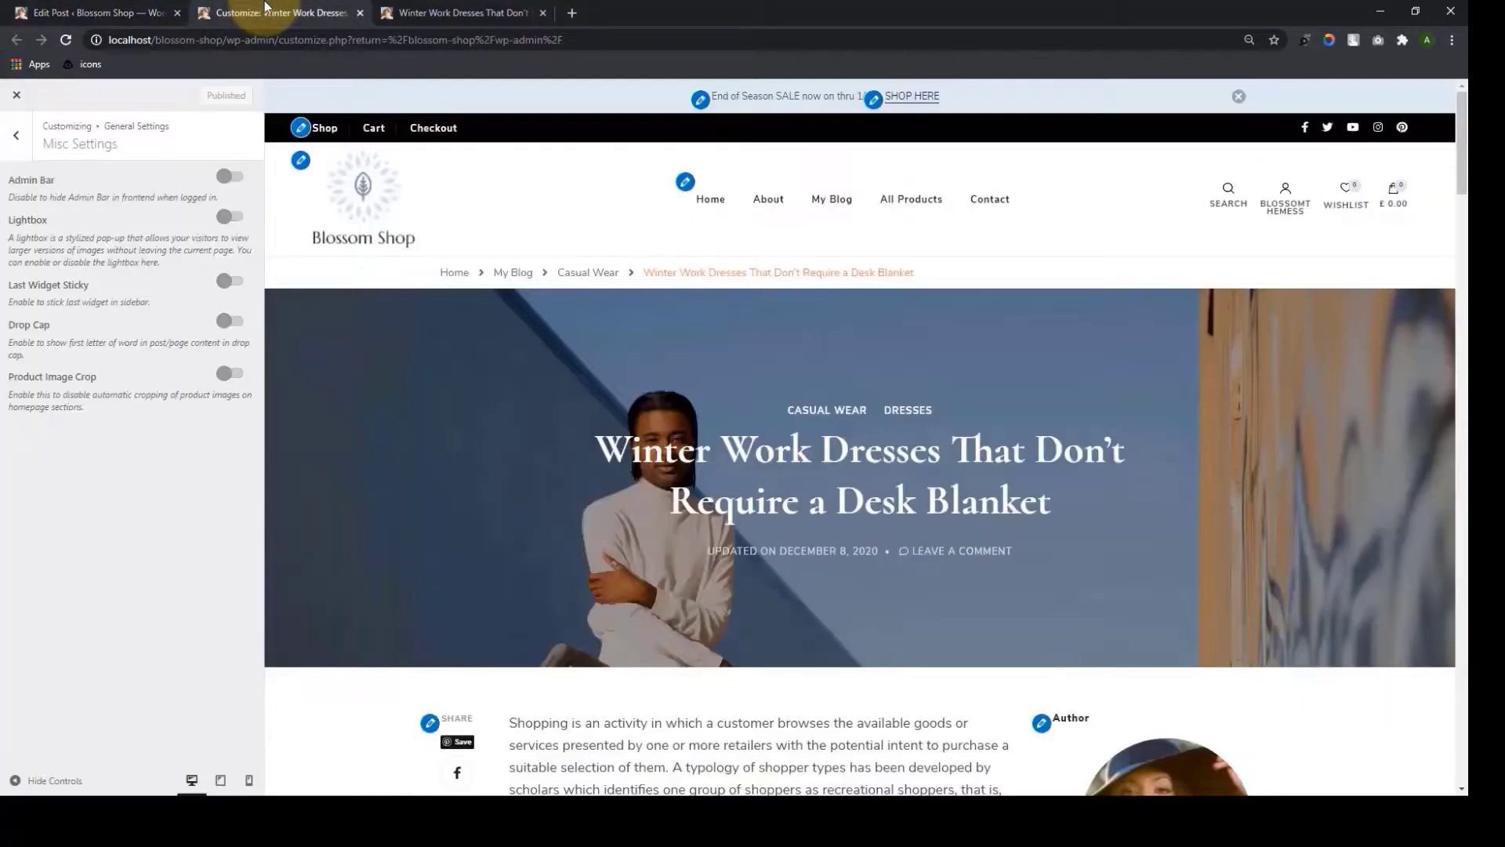
Turn on and publish the Lightbox option, then reload the live post
click(230, 217)
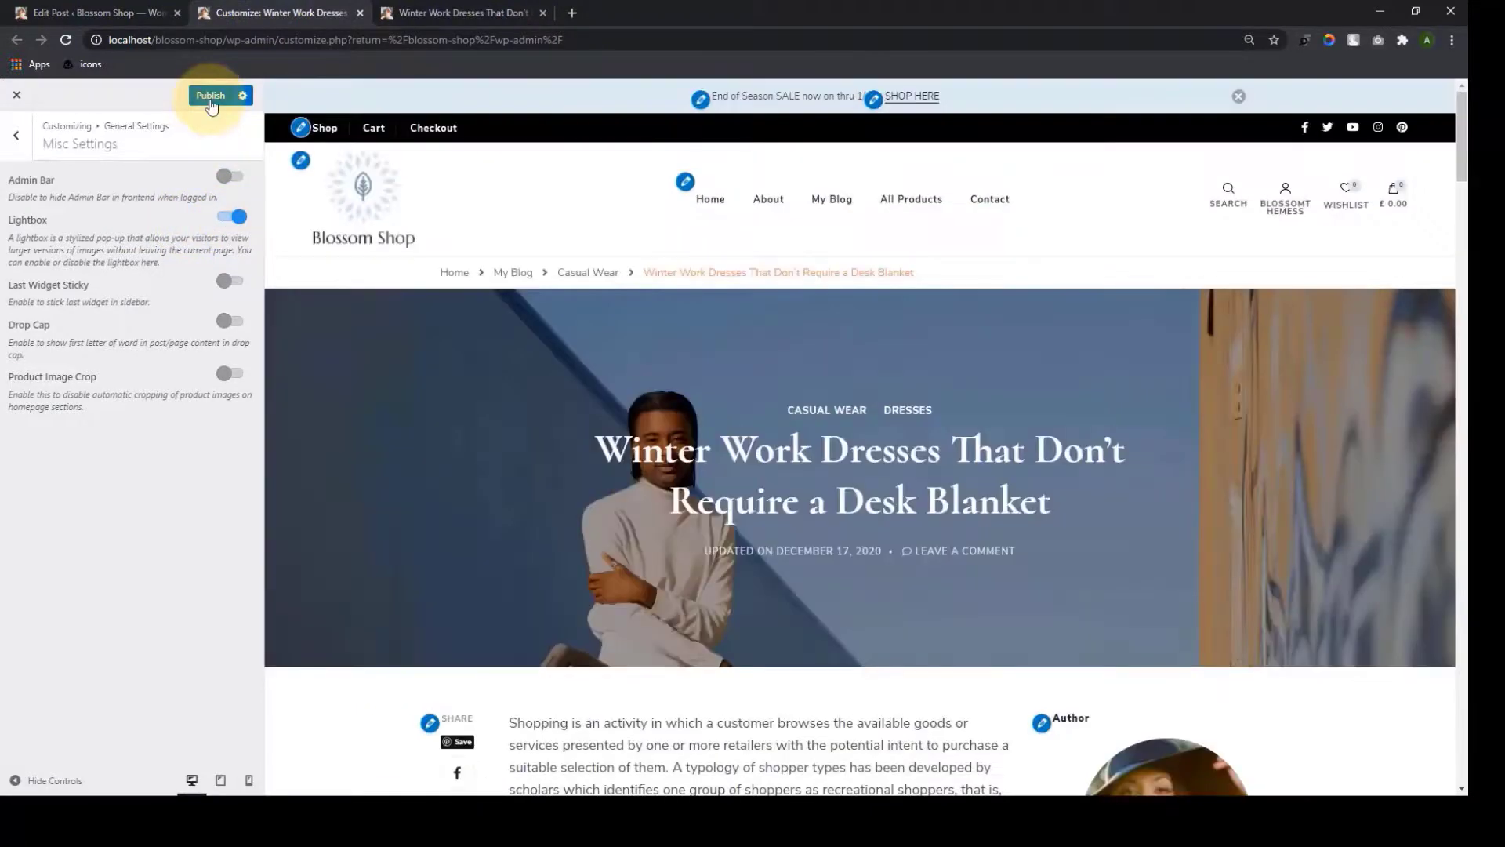
click(211, 103)
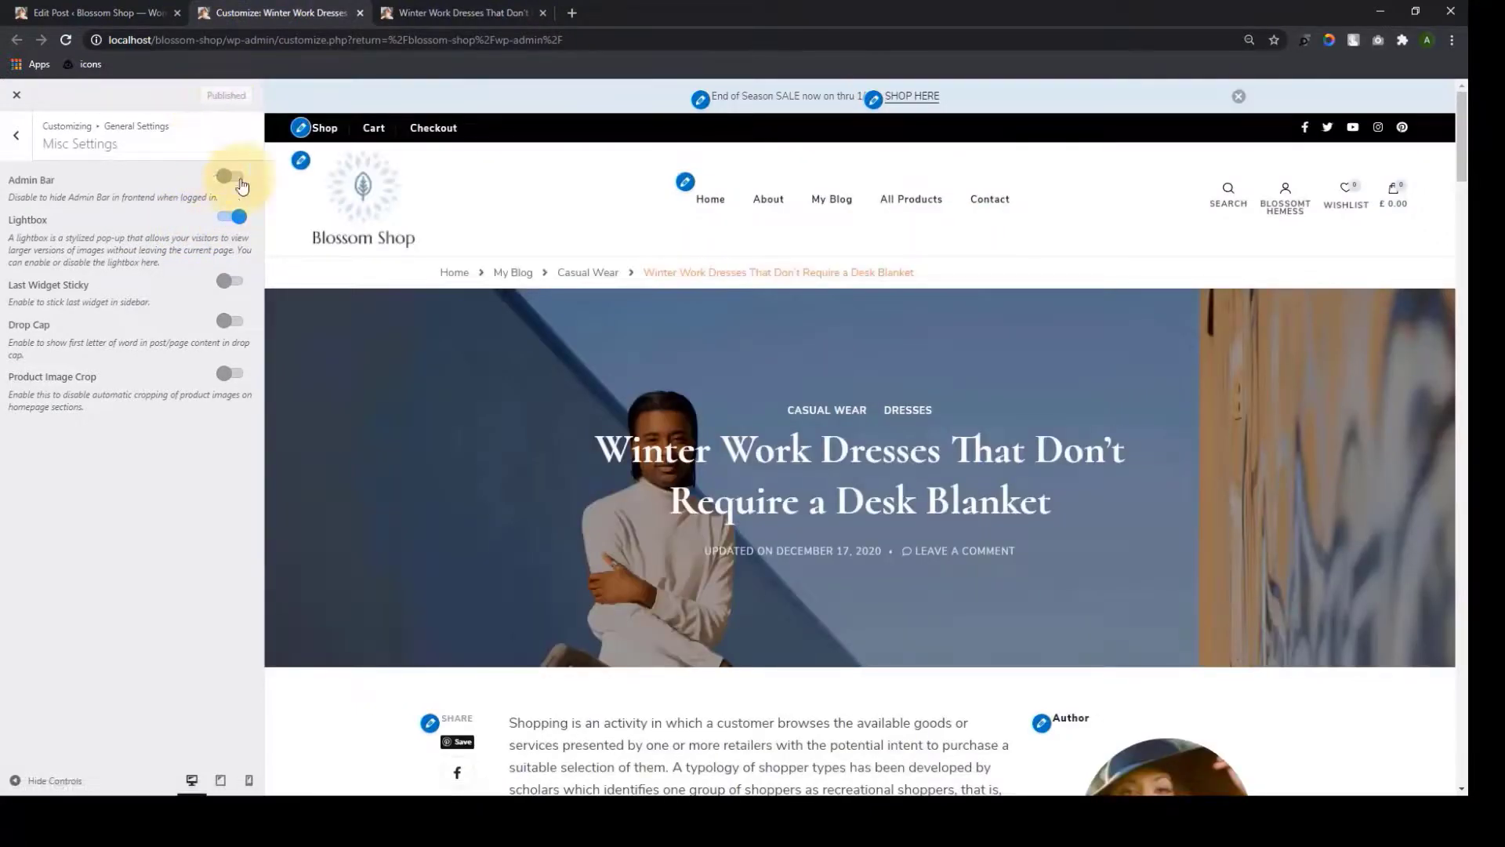
click(471, 13)
scroll(595, 369, down, 8)
scroll(626, 387, down, 2)
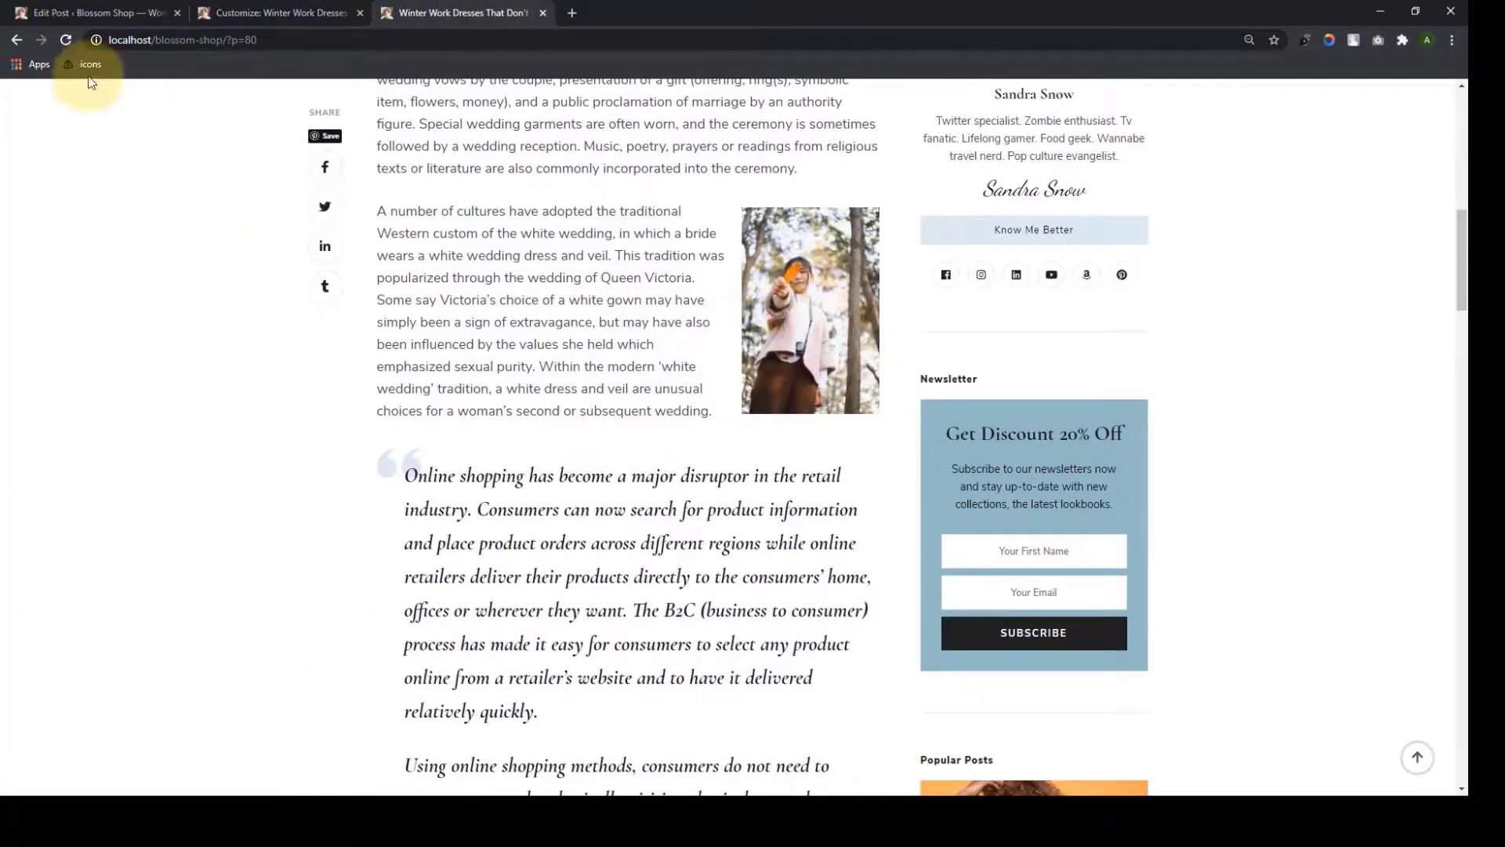
click(66, 40)
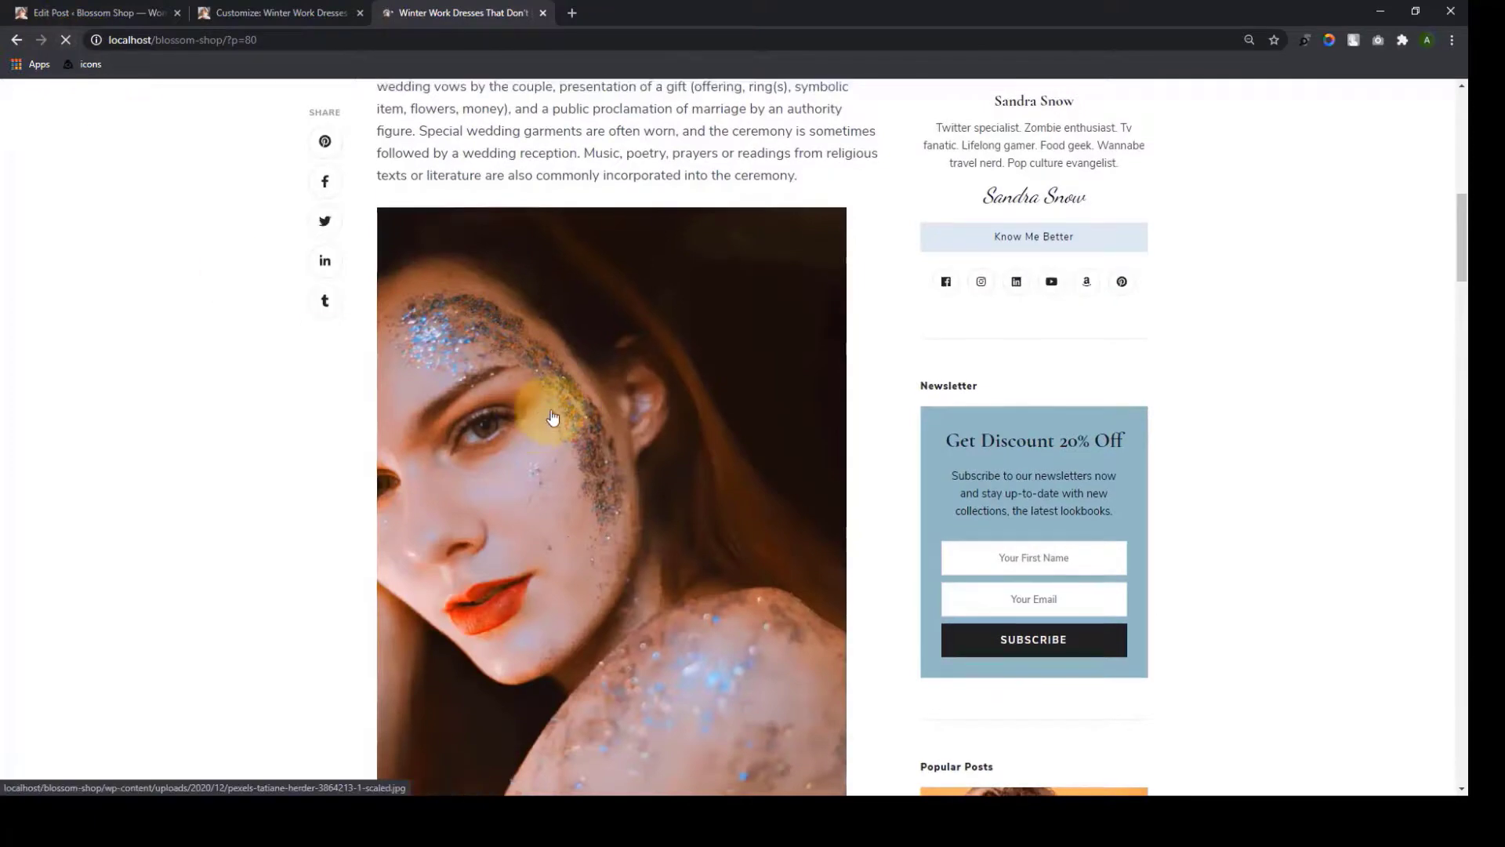
Test the lightbox by enlarging, zooming and closing the glitter-face photo
scroll(561, 427, down, 10)
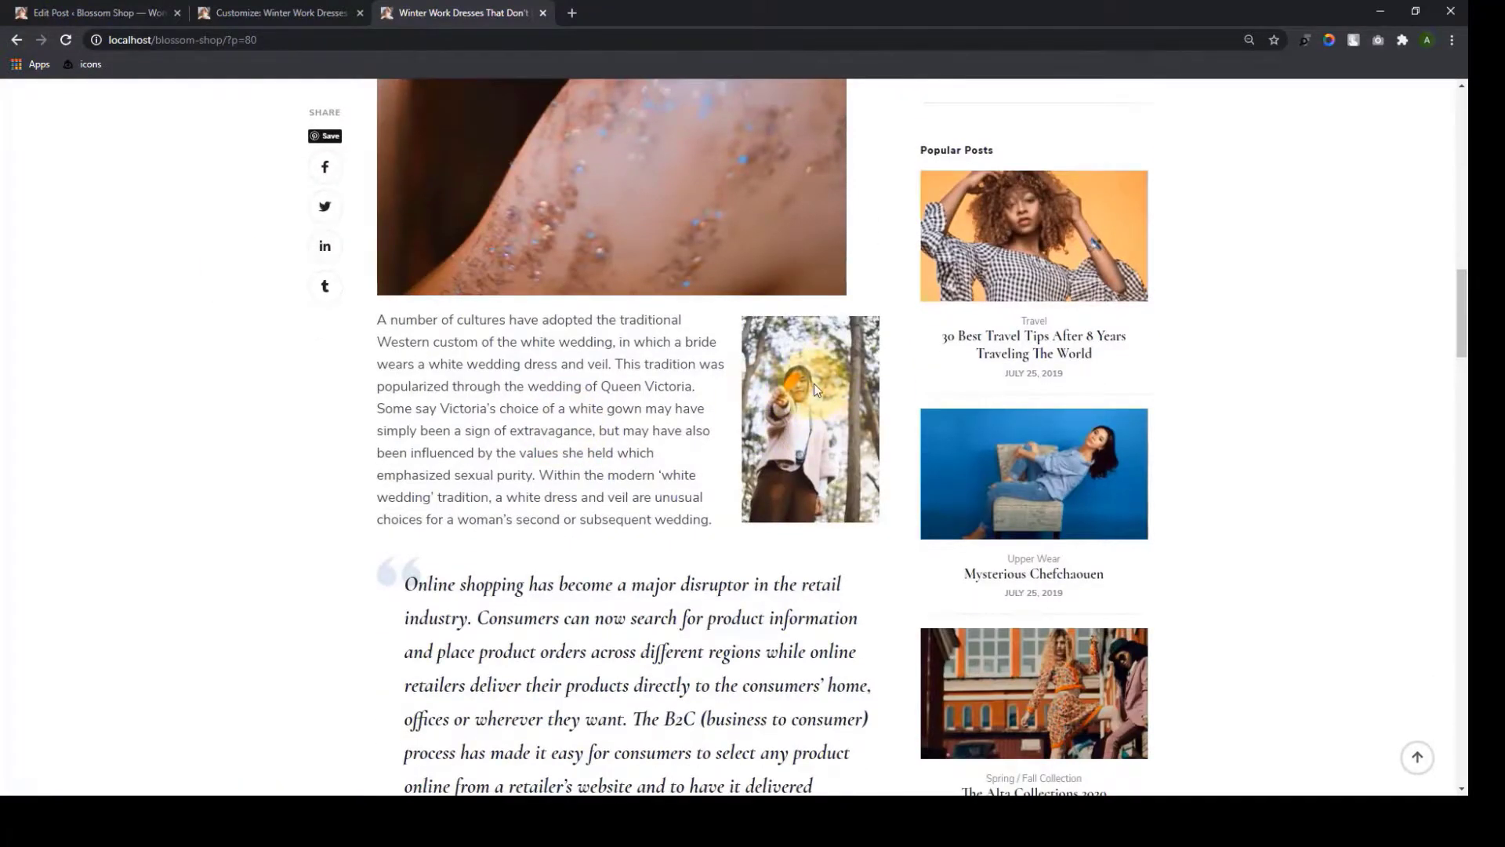
scroll(793, 431, up, 7)
scroll(637, 317, down, 2)
click(638, 318)
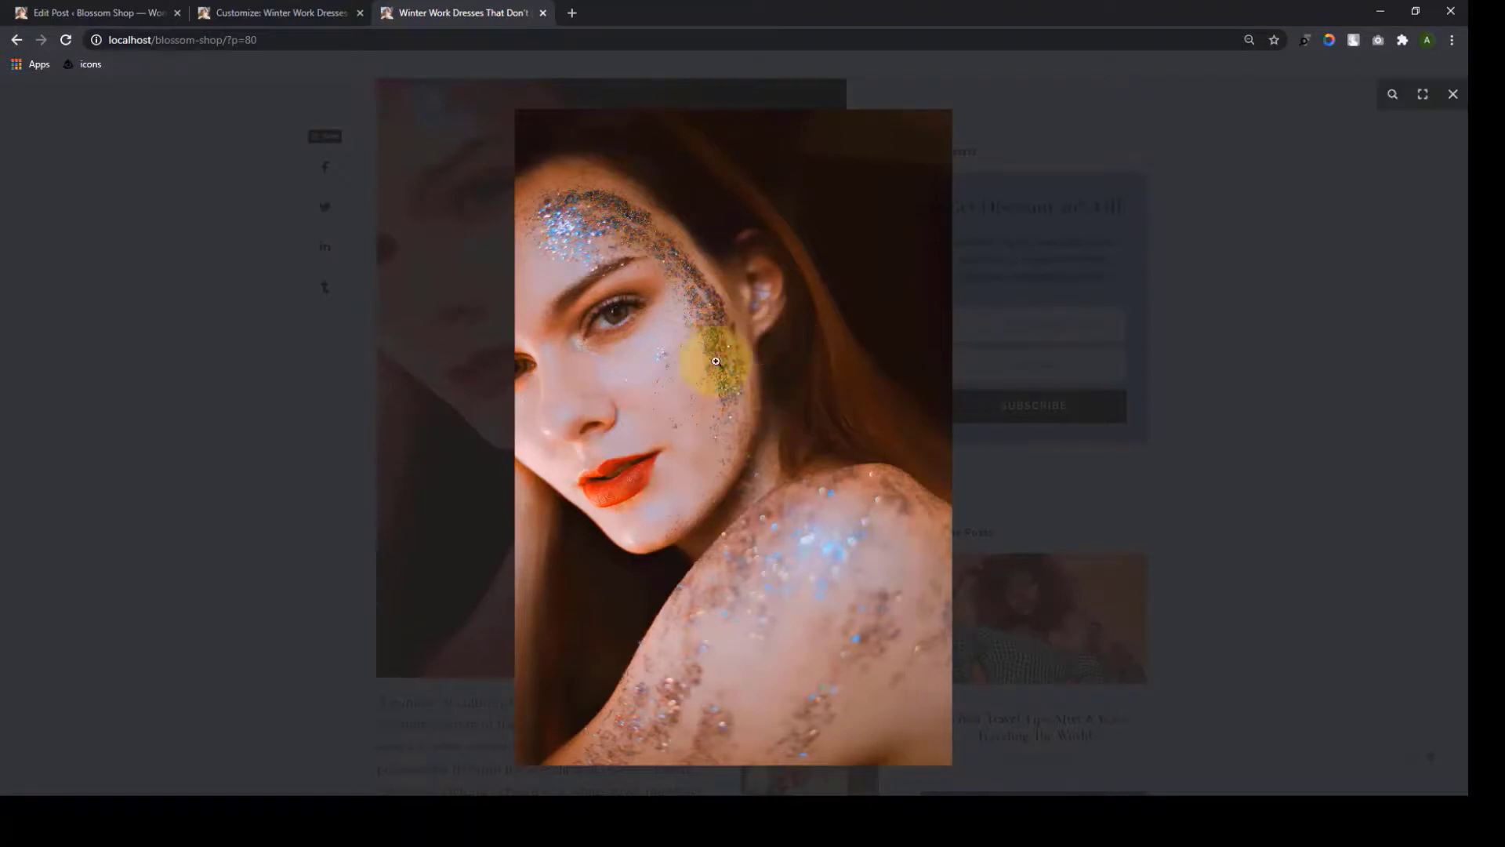
click(734, 433)
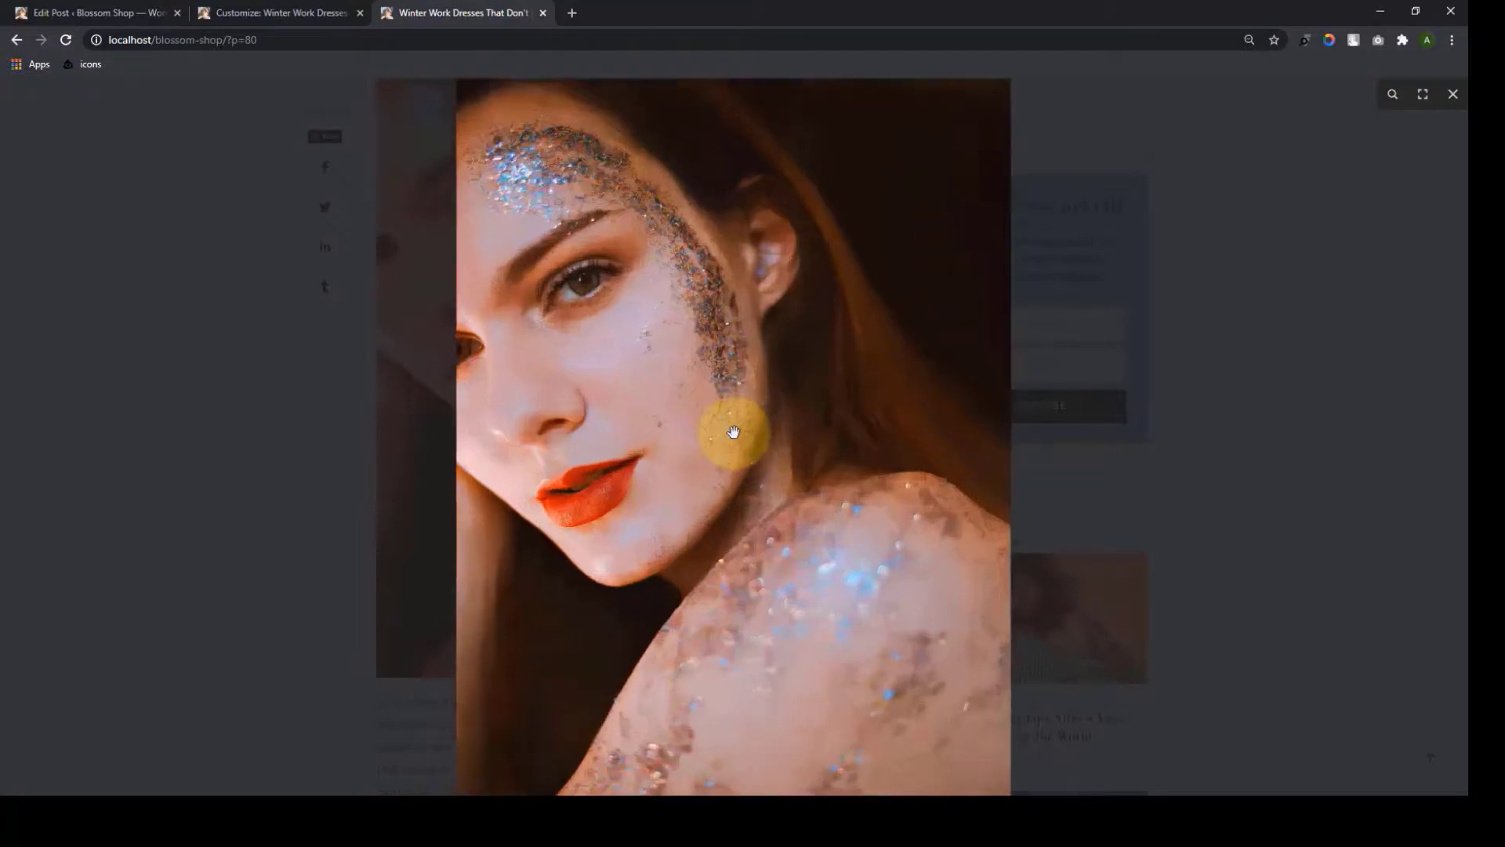
click(740, 373)
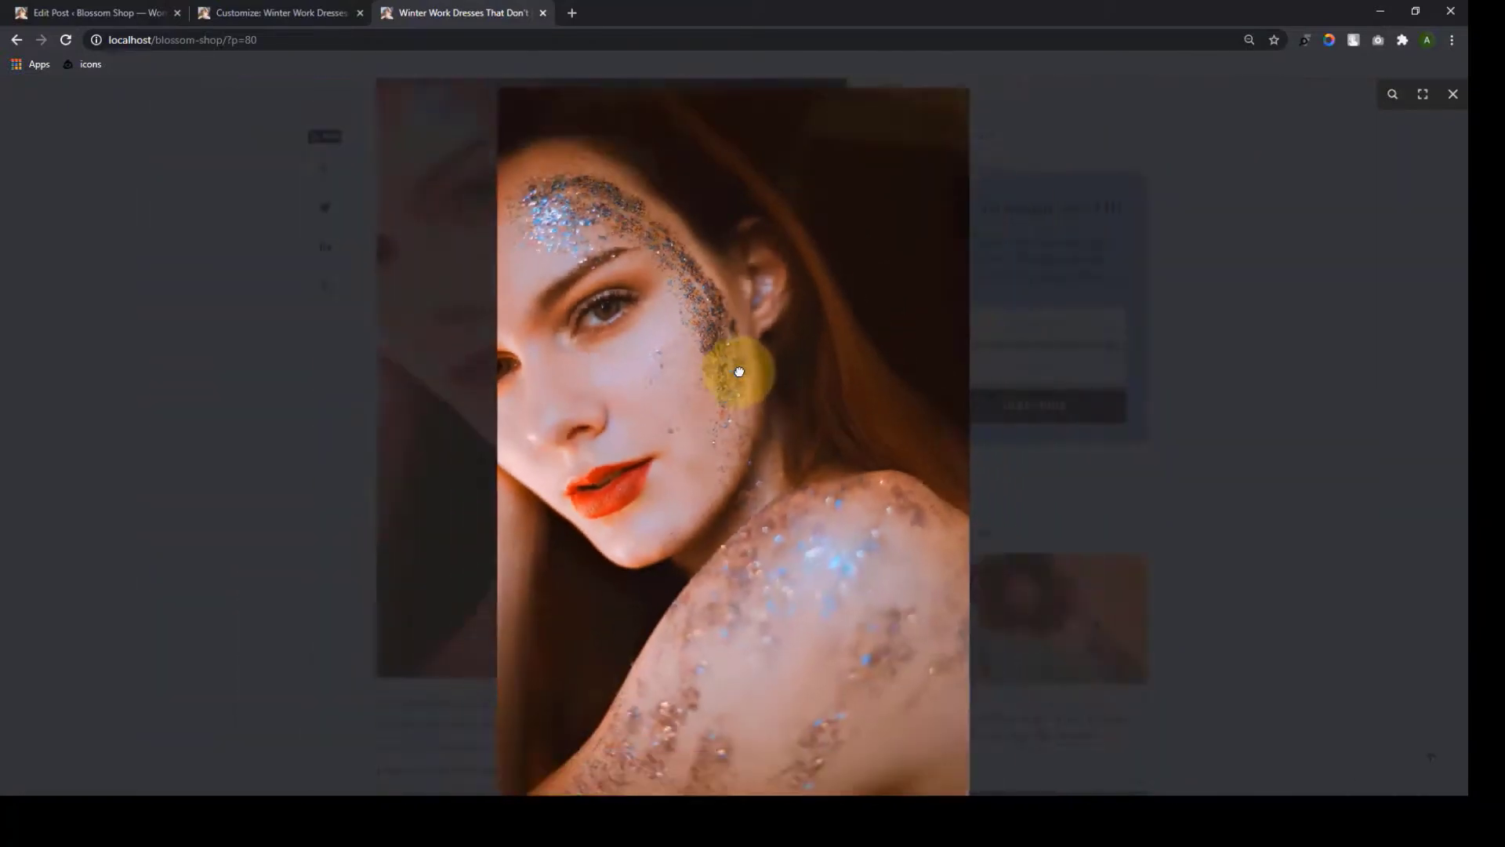
click(328, 341)
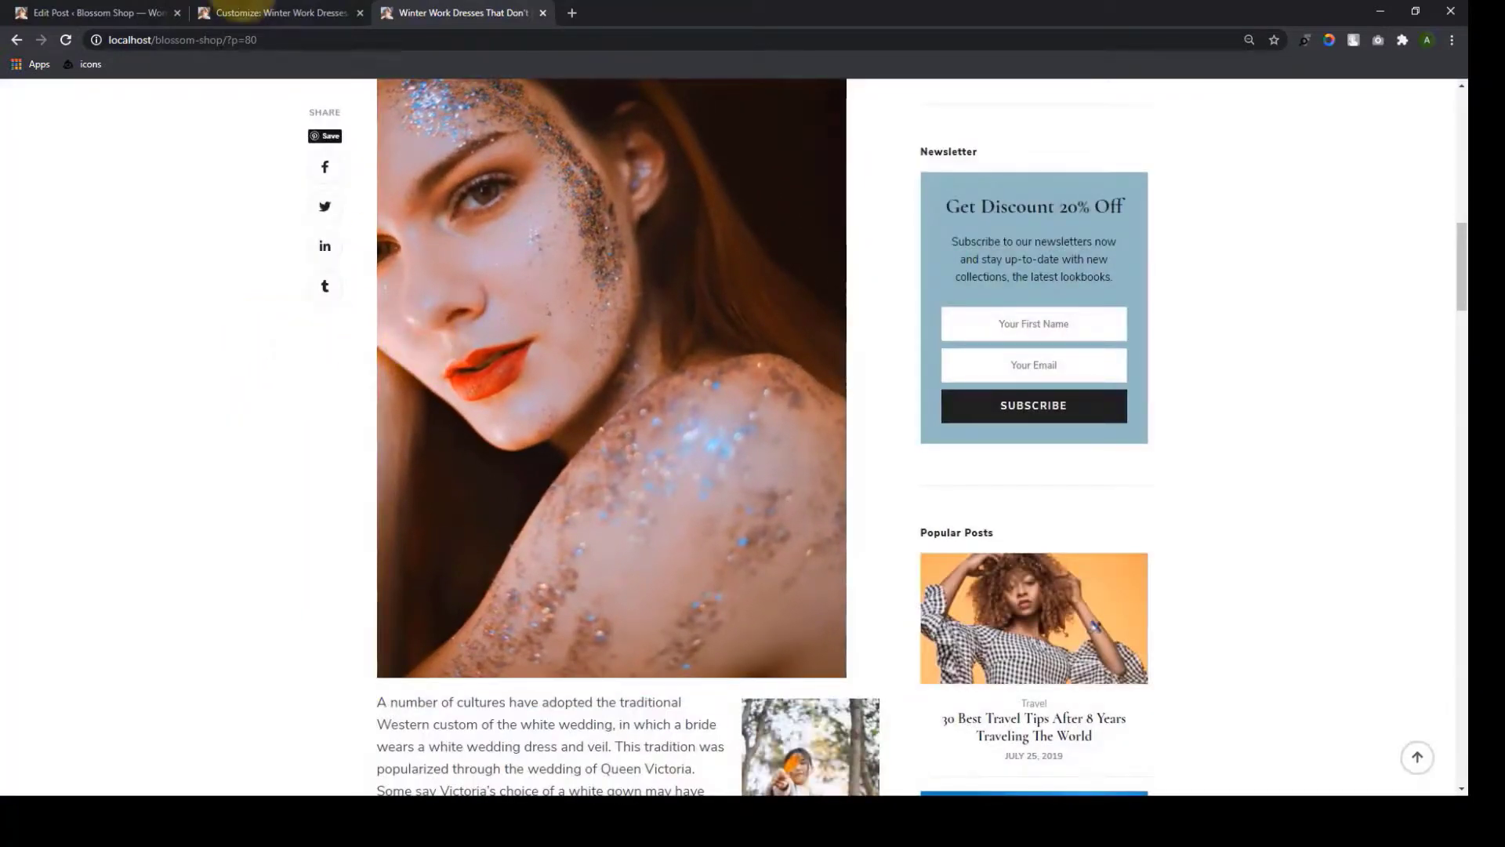
click(274, 12)
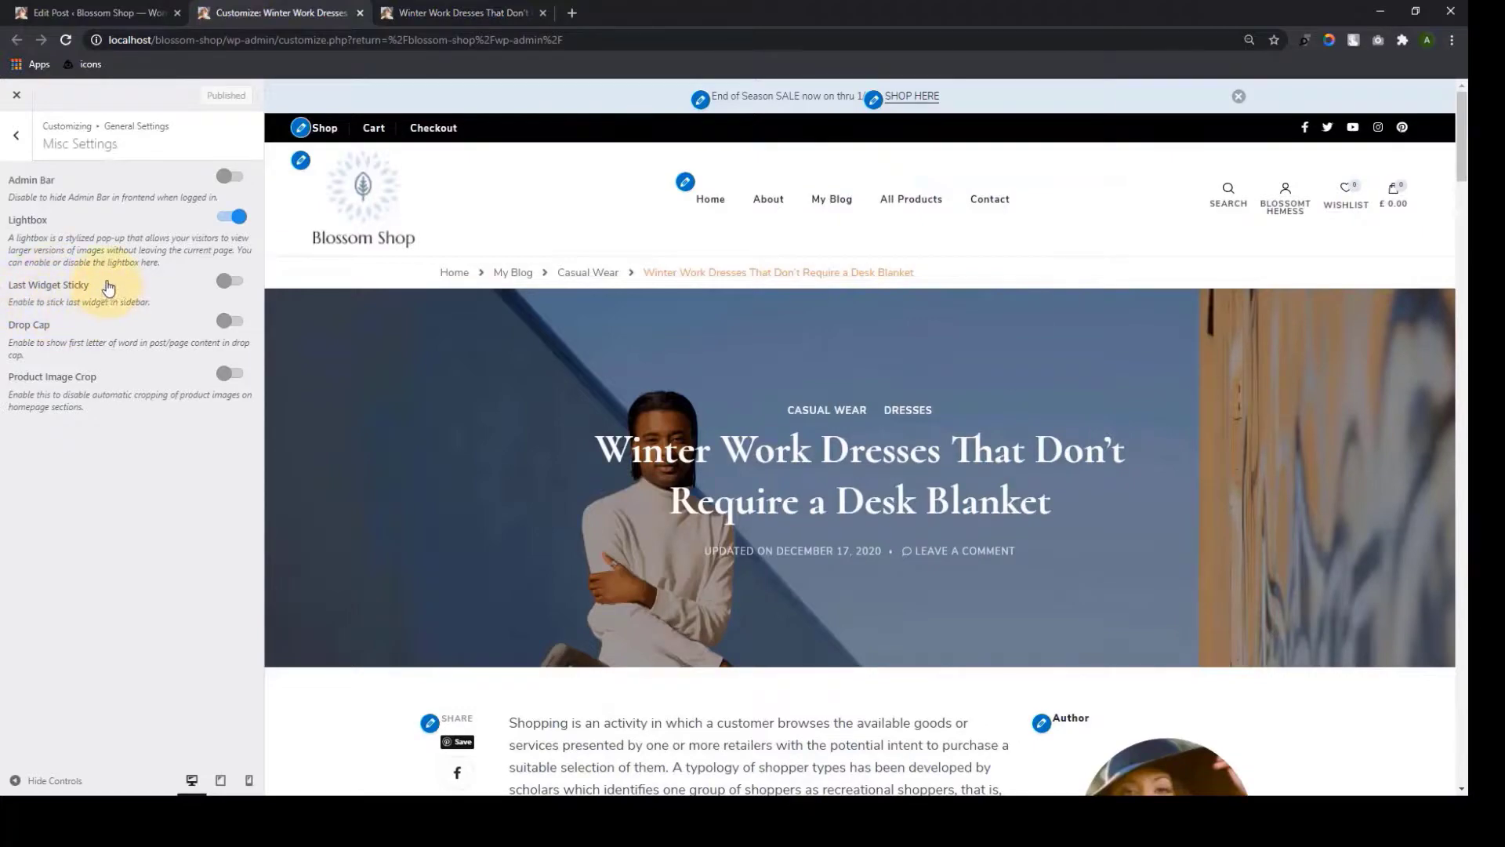
Turn on Last Widget Sticky and scroll the post preview to check the sidebar and orange drop cap
scroll(1390, 472, down, 15)
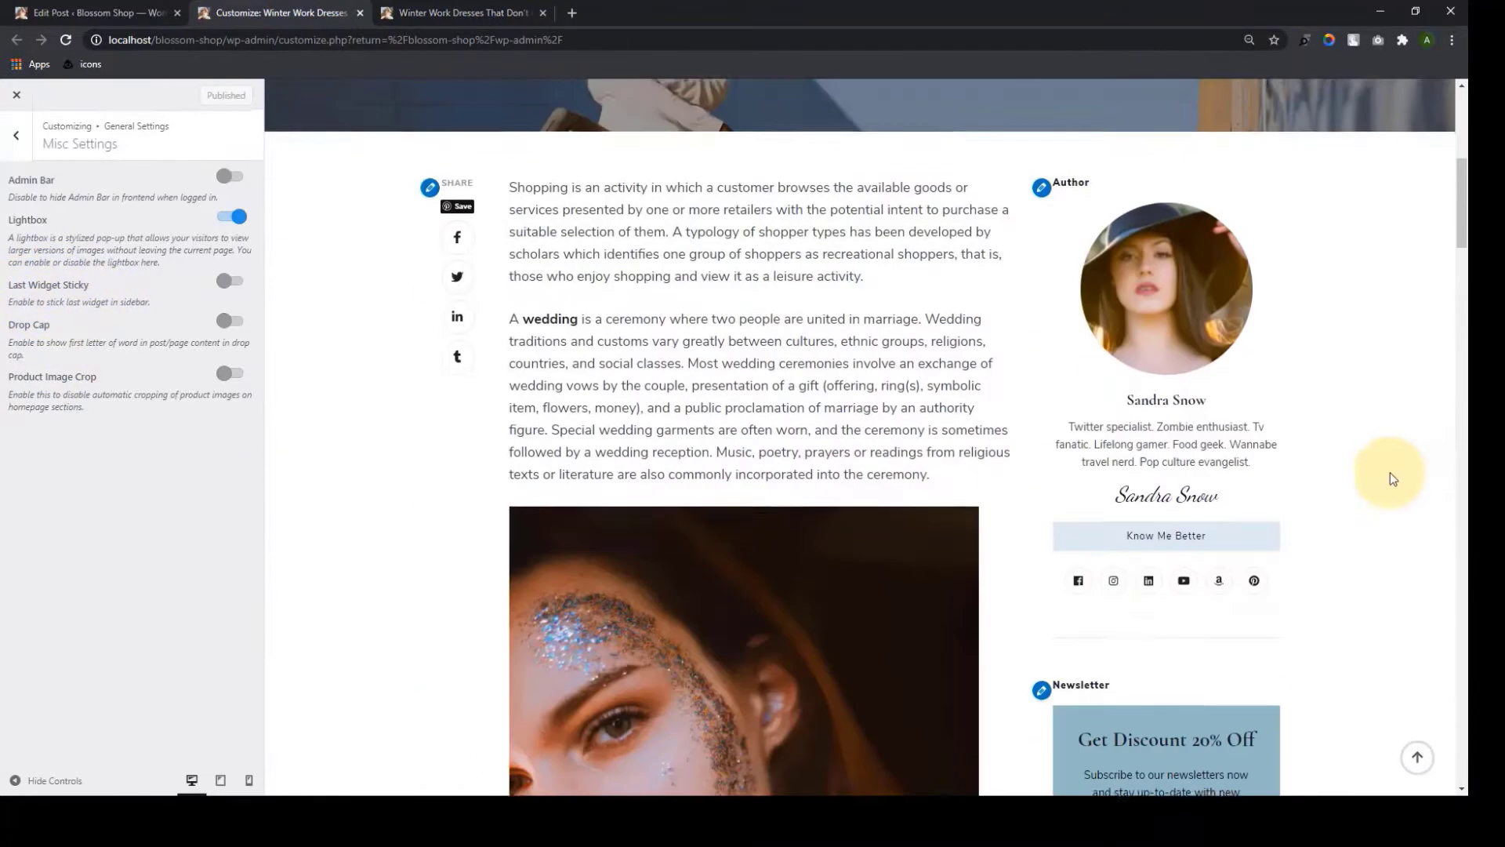
scroll(1324, 494, down, 20)
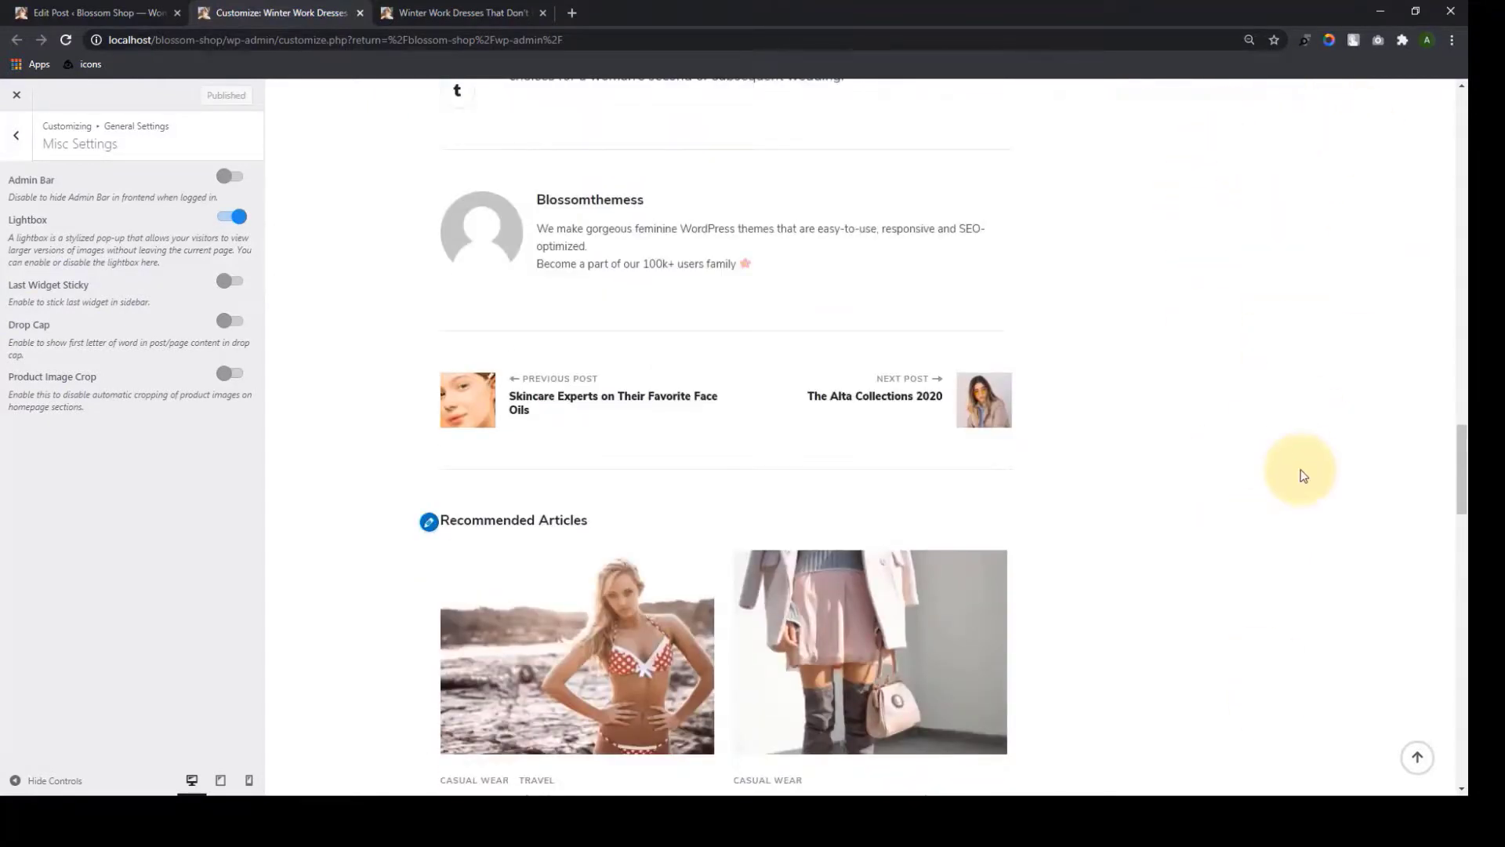
click(236, 283)
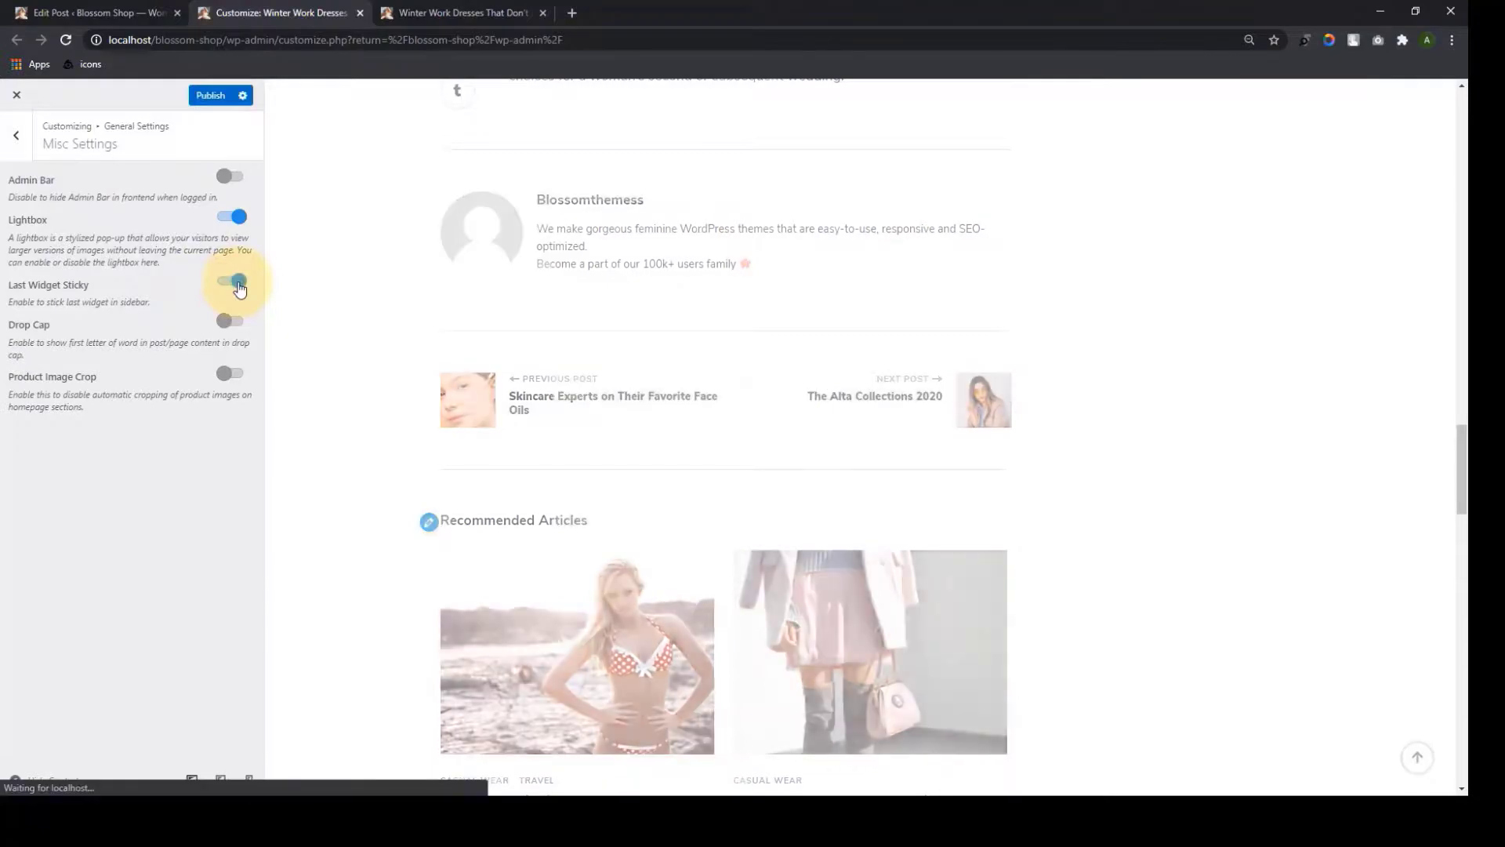
scroll(1176, 454, up, 10)
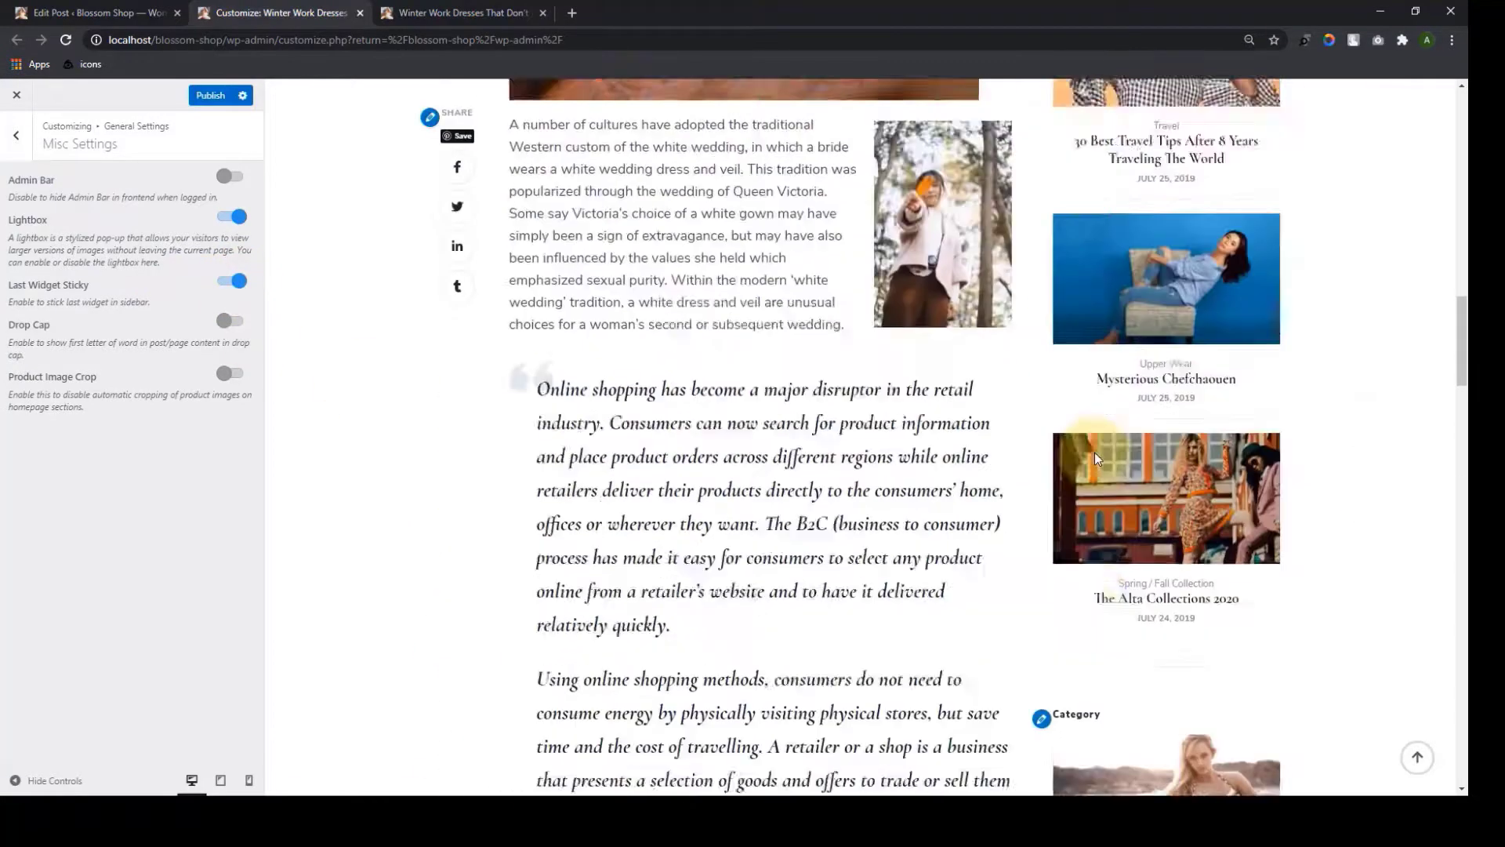
scroll(1094, 453, up, 8)
scroll(1094, 453, down, 18)
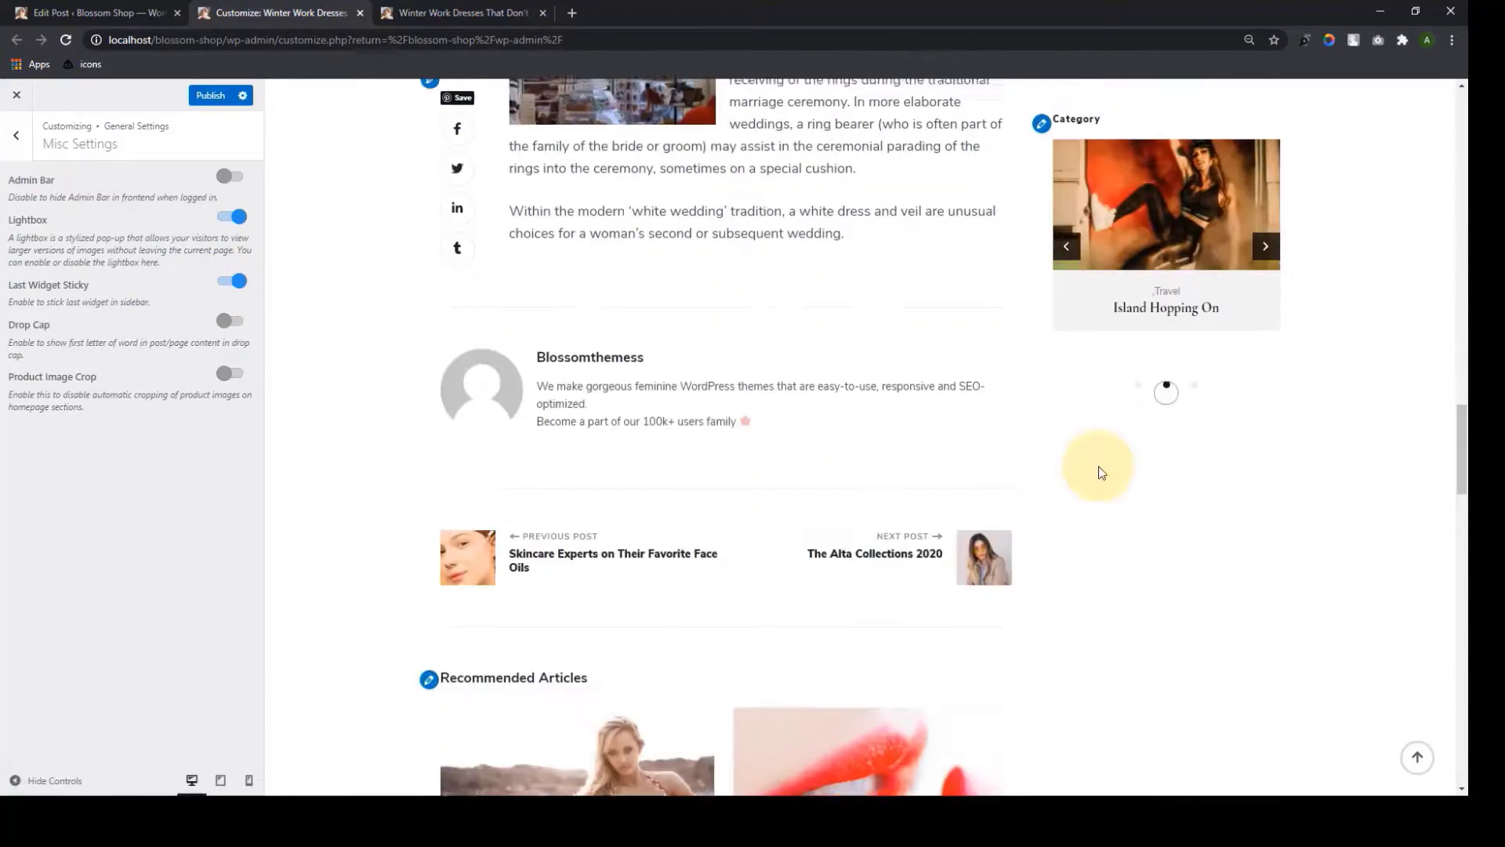
scroll(1100, 472, down, 2)
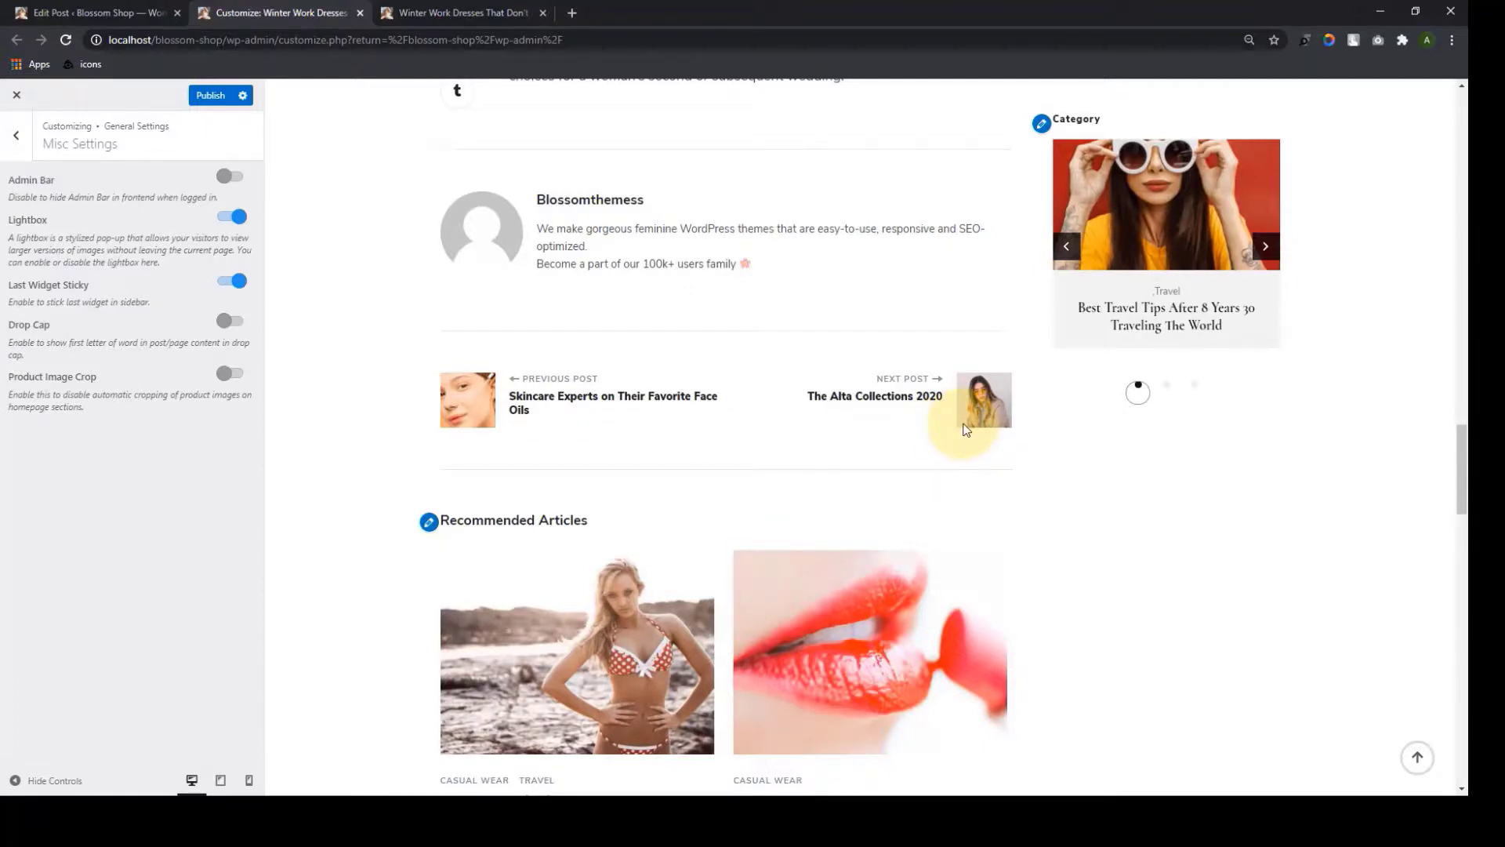
scroll(935, 403, up, 15)
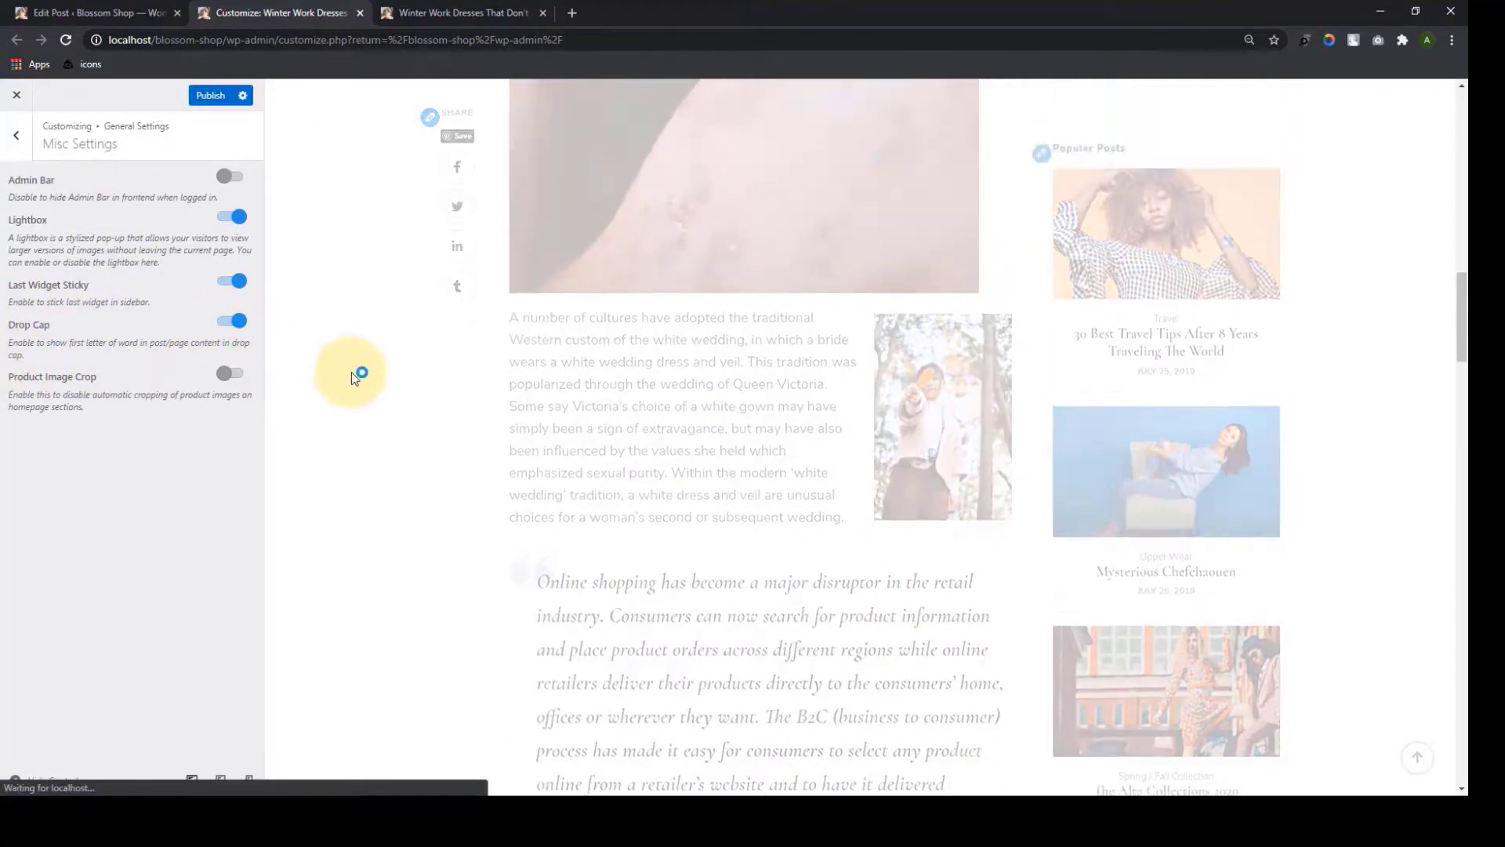
scroll(424, 410, up, 10)
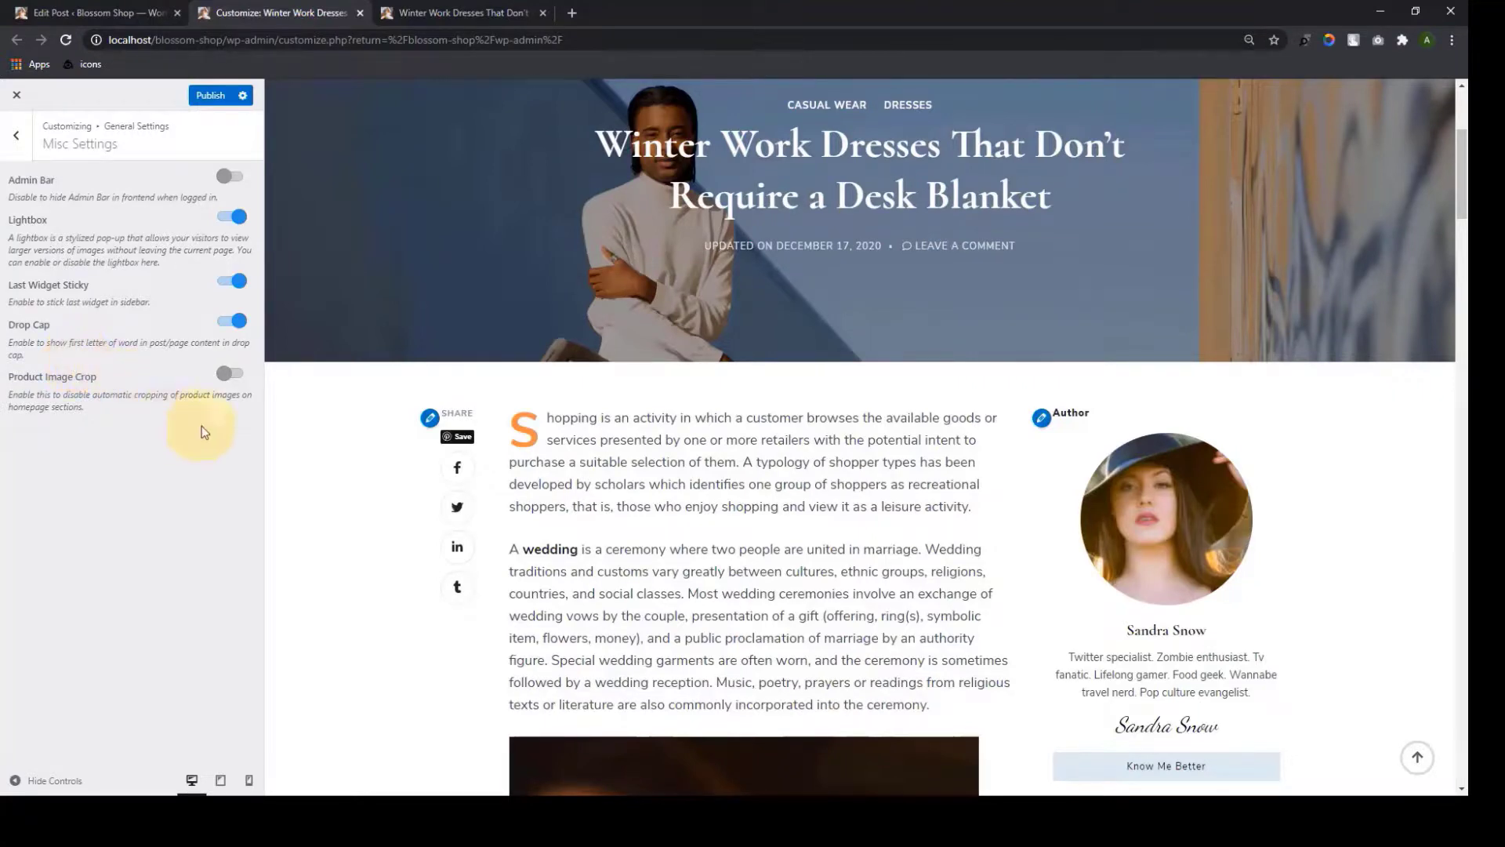
scroll(637, 533, up, 4)
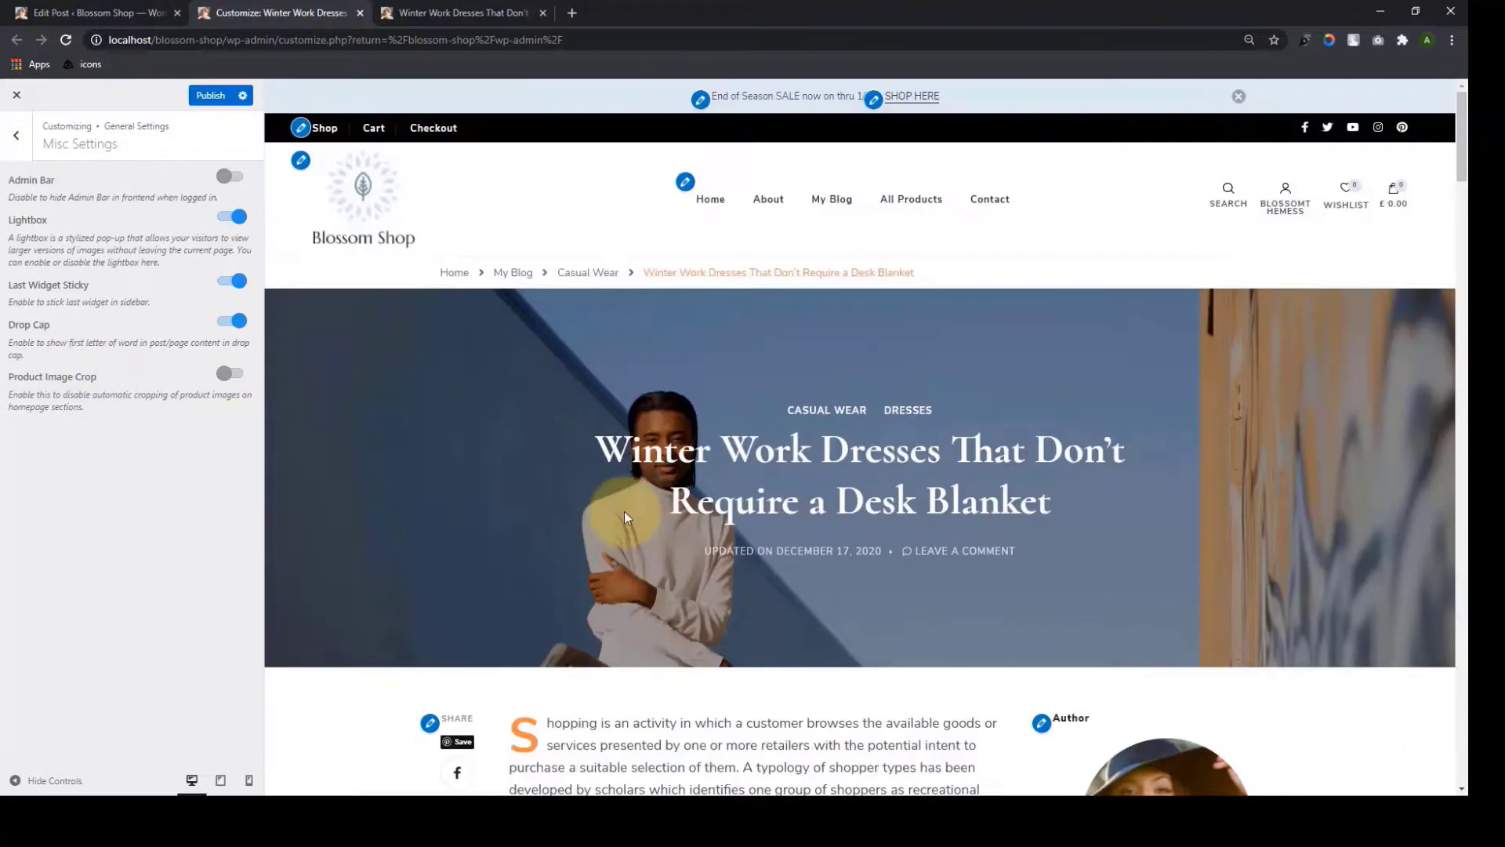
Load the homepage preview and compare Product Image Crop on the Design, Fashion and Trends images
click(705, 205)
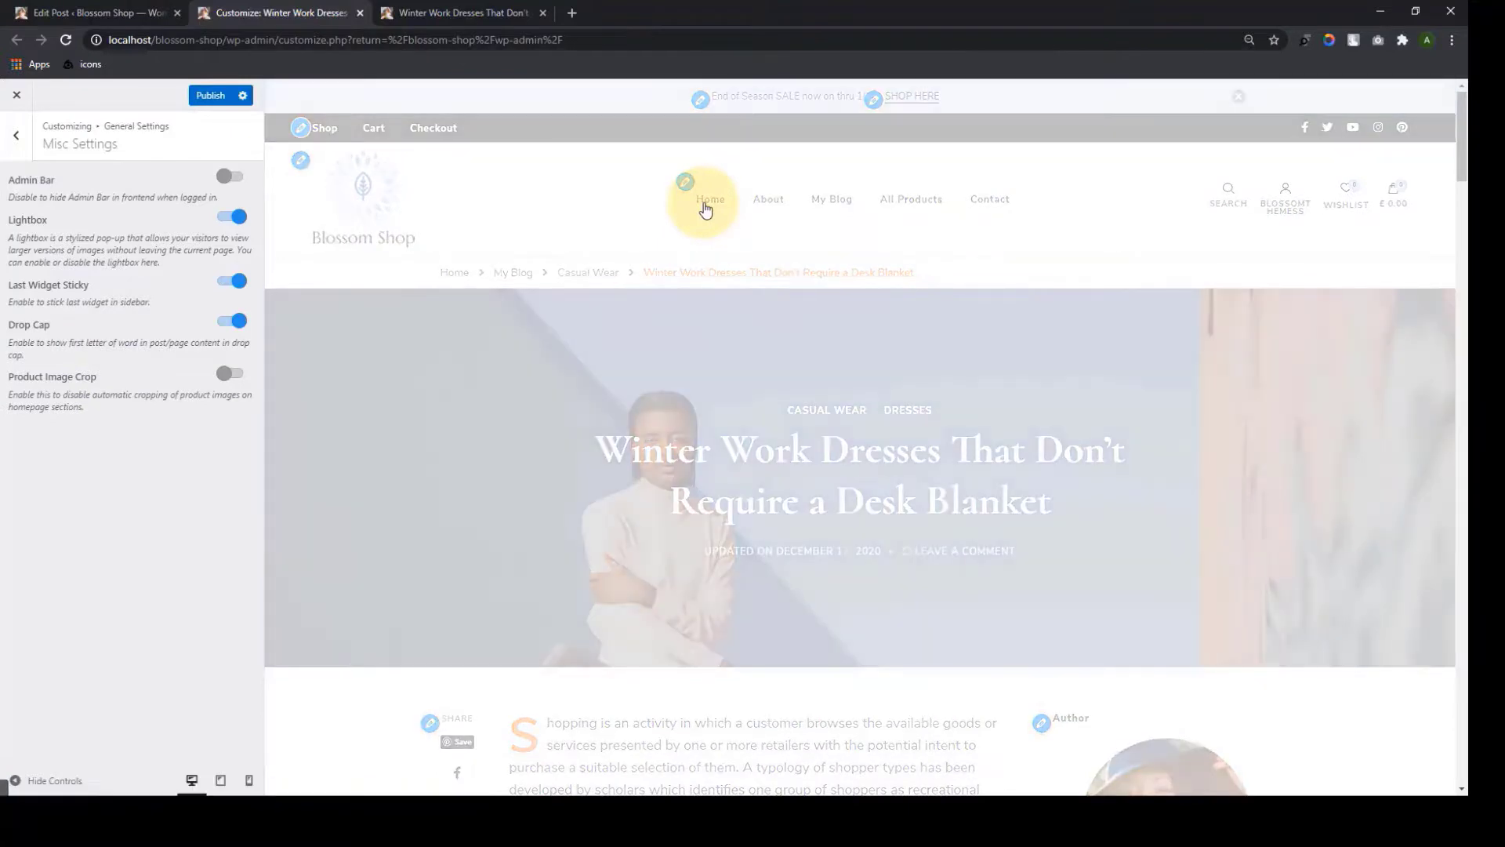
scroll(754, 304, down, 8)
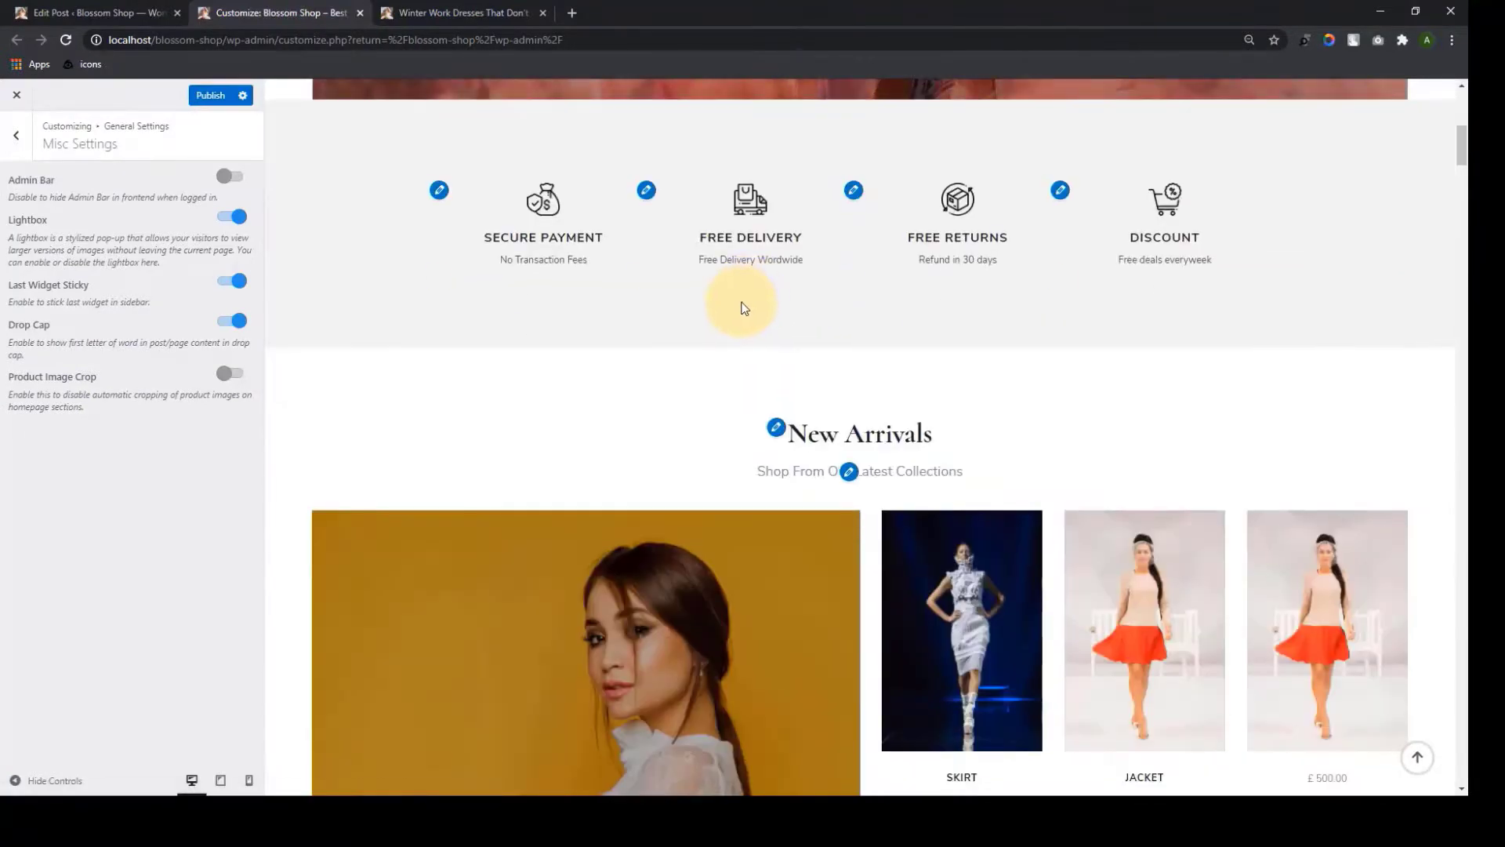
click(238, 381)
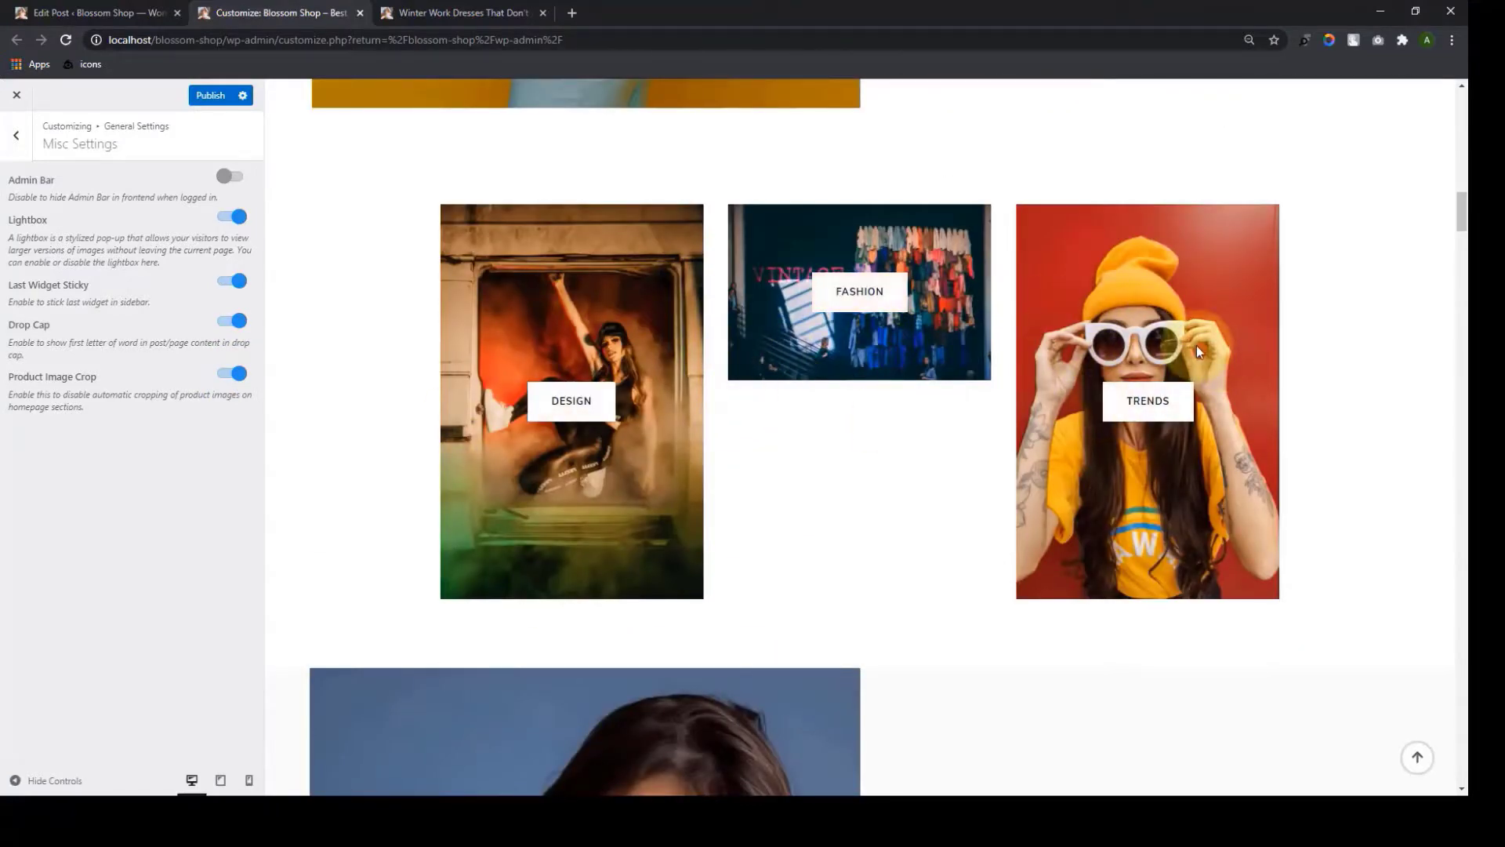
scroll(1196, 355, down, 1)
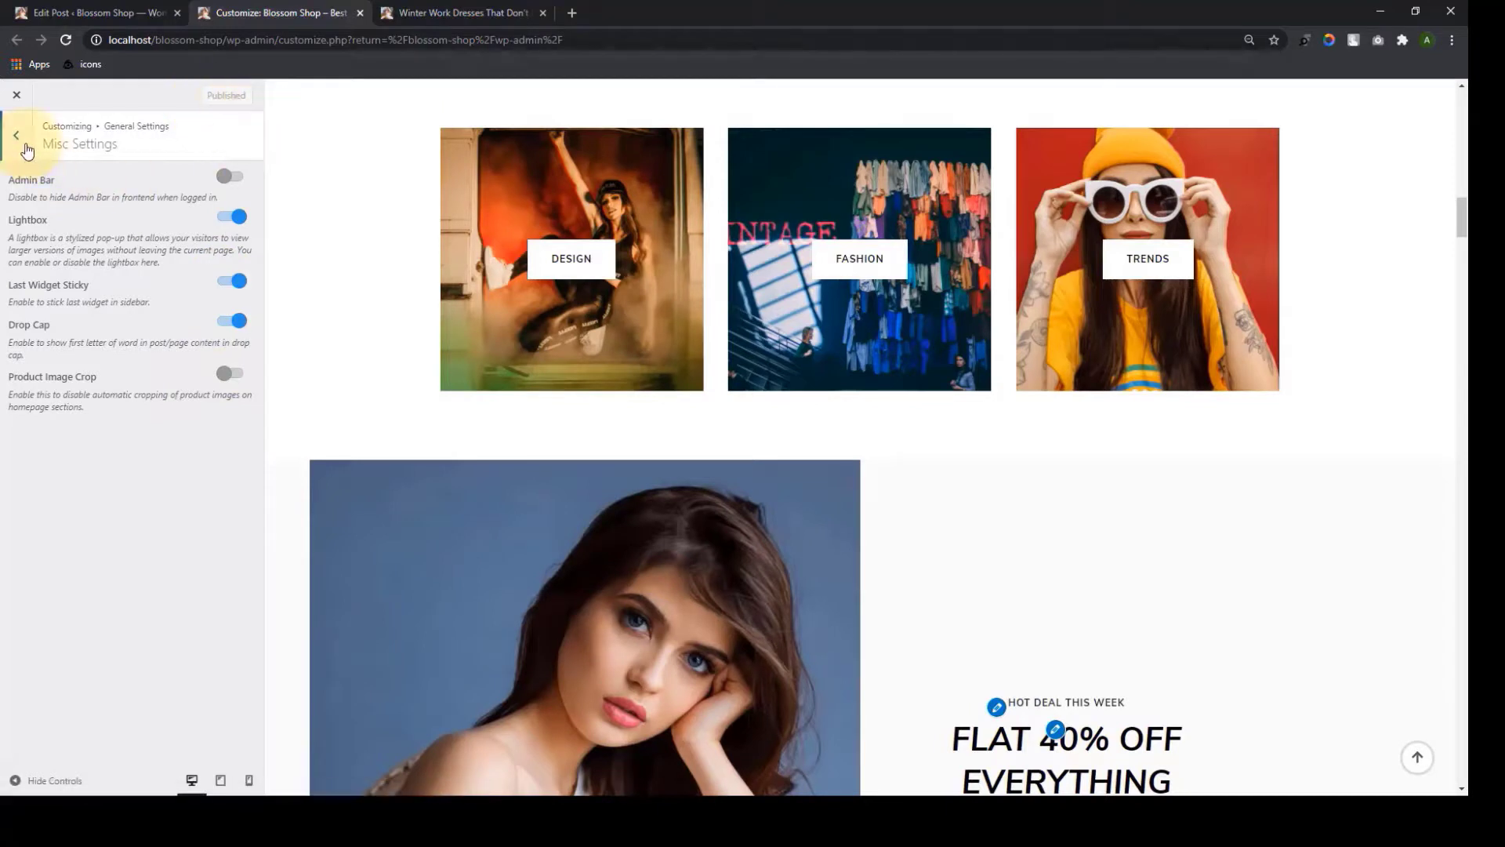
Open Shop Settings with the Shop page in the preview, leaving the background image unchanged
click(24, 147)
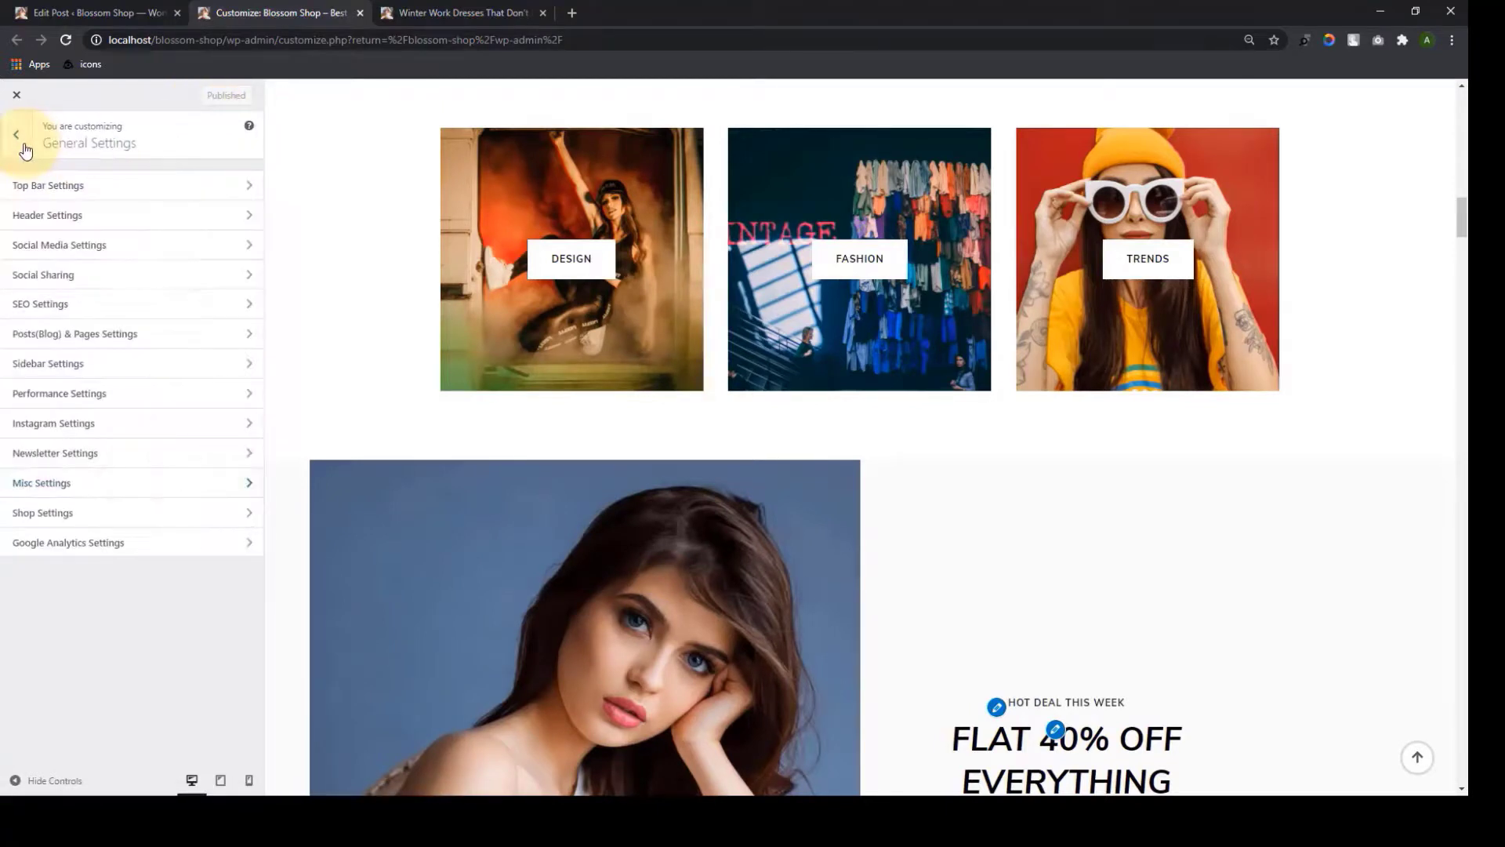
click(156, 523)
click(1418, 758)
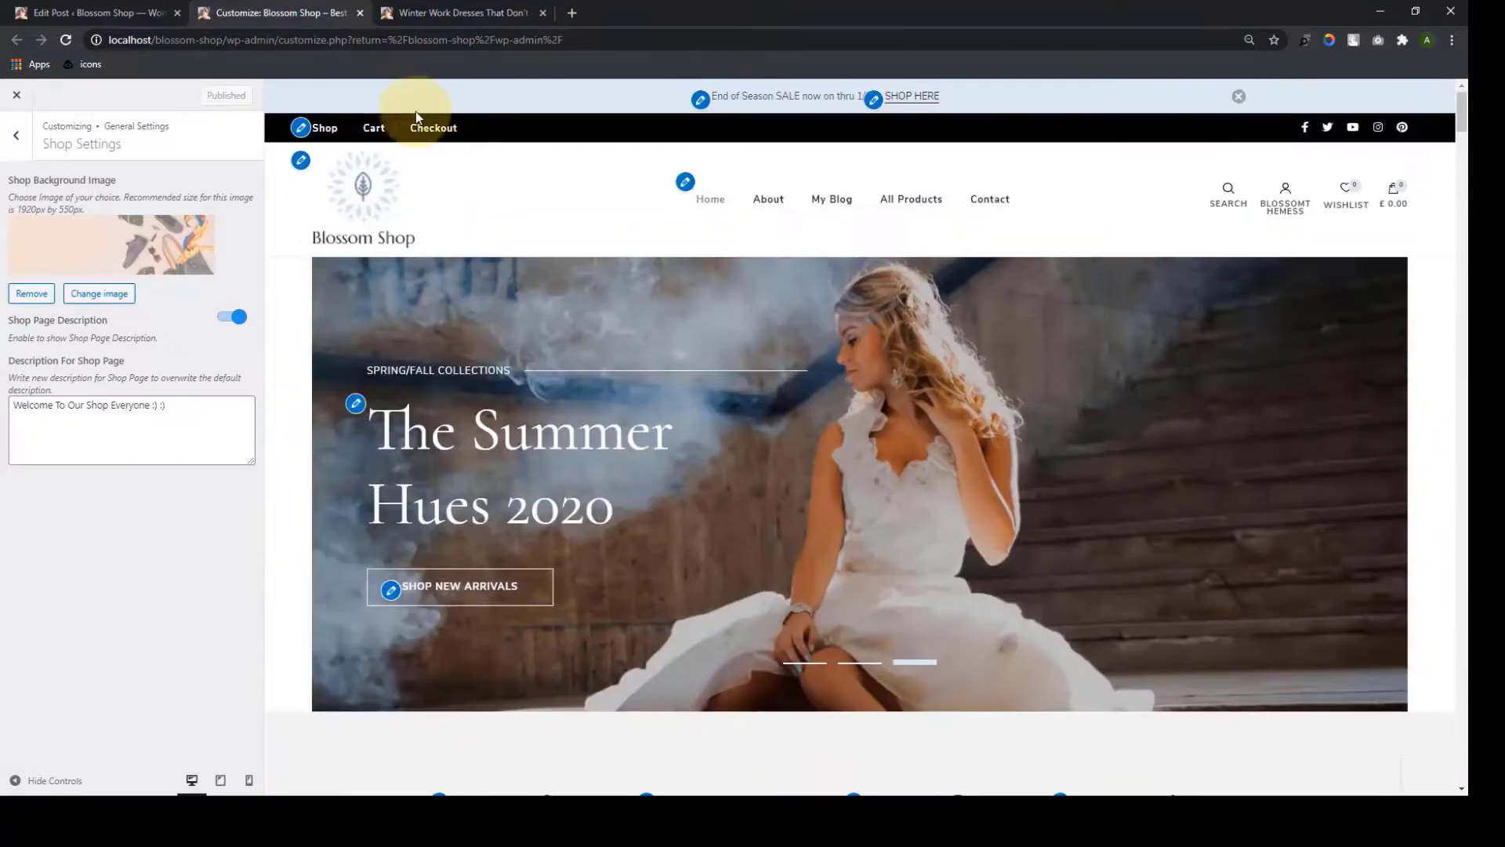
click(322, 128)
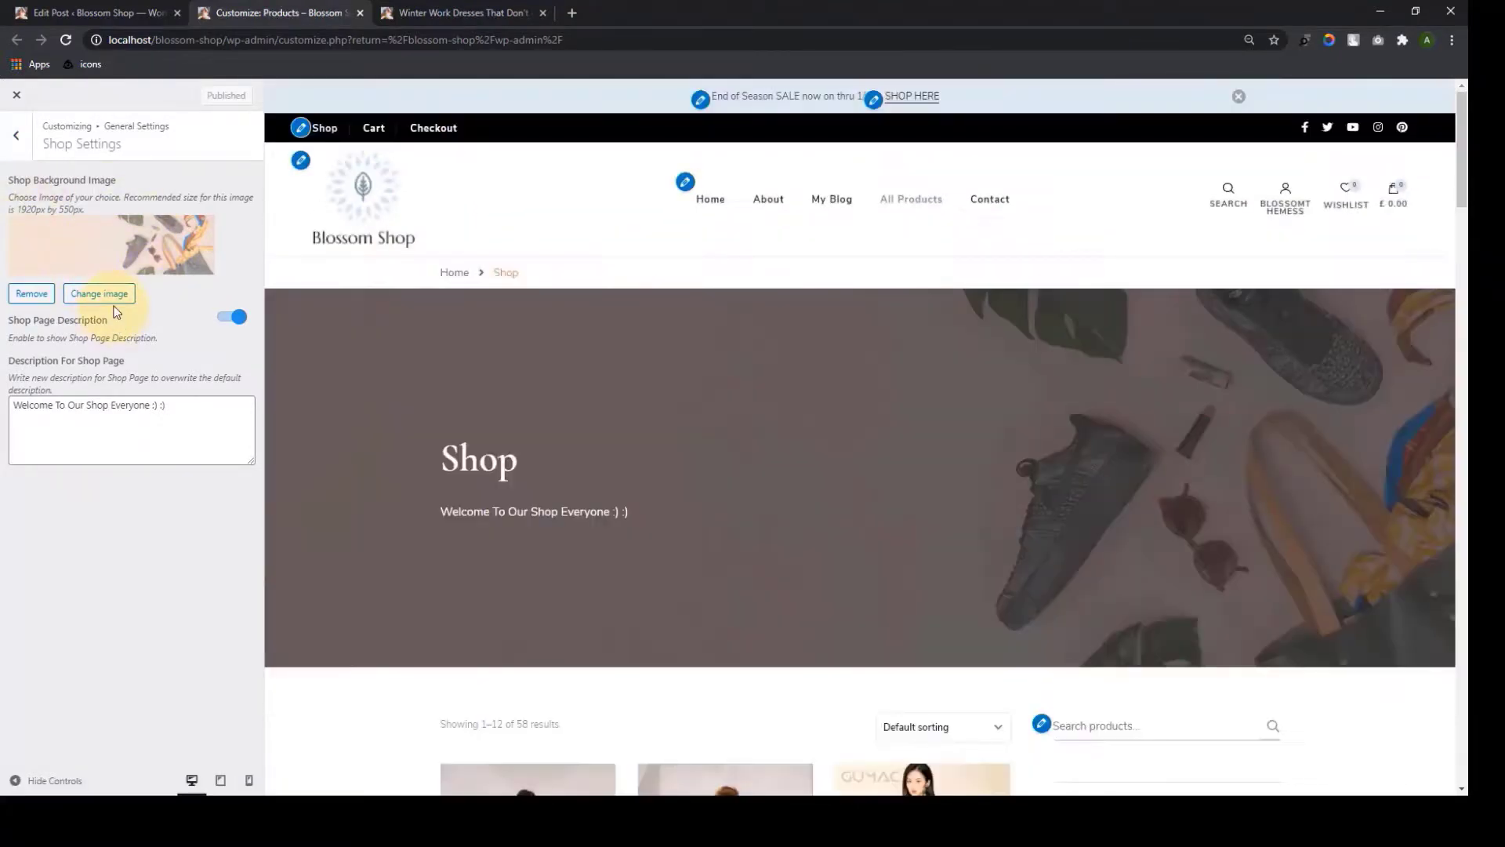
click(100, 294)
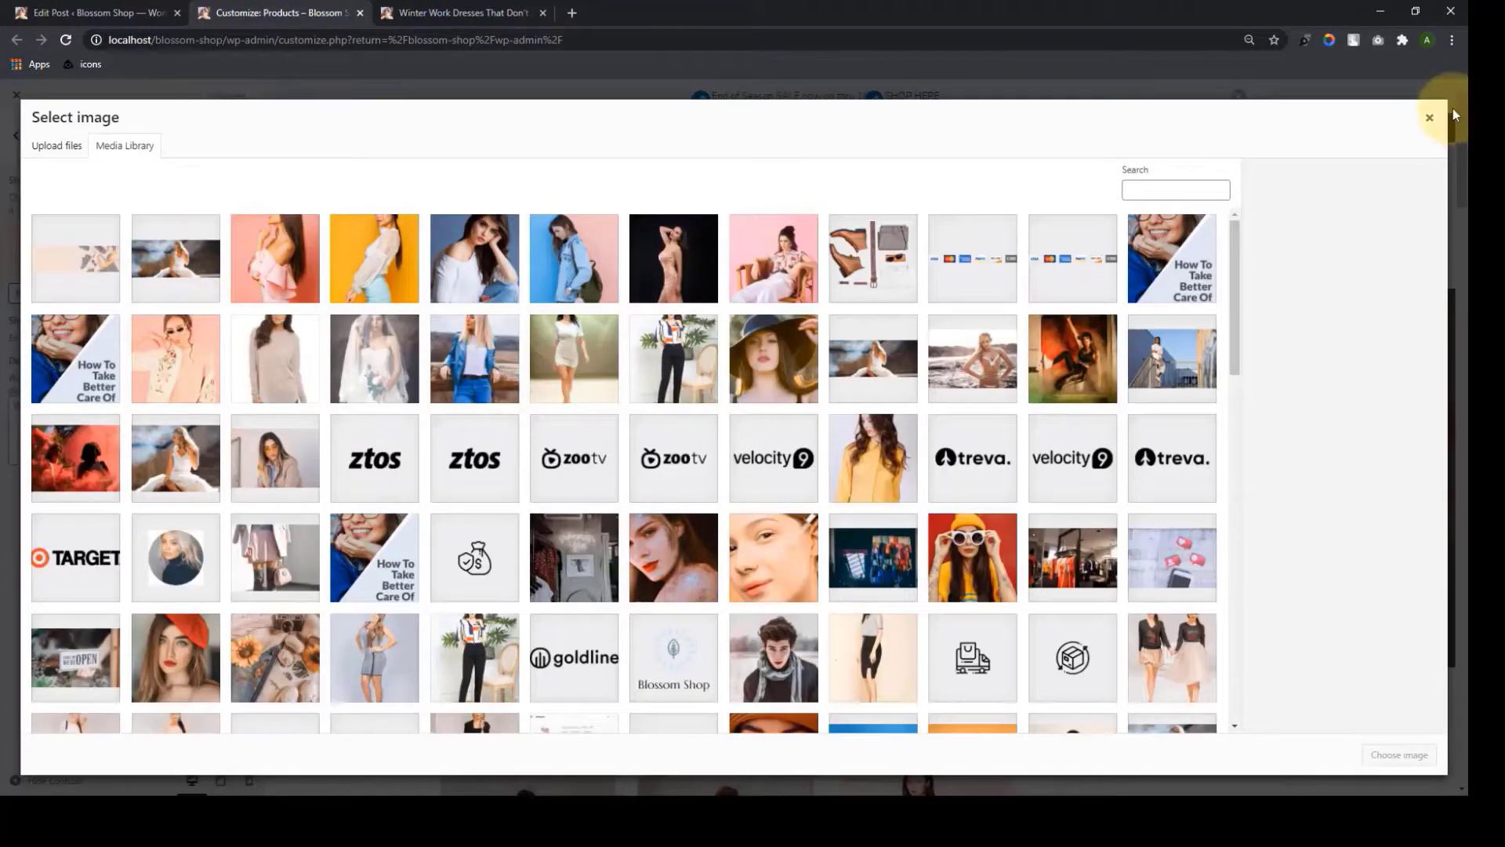
click(1431, 118)
Toggle Shop Page Description off and back on, checking the 'Welcome To Our Shop Everyone :) :)' text
scroll(1404, 269, down, 2)
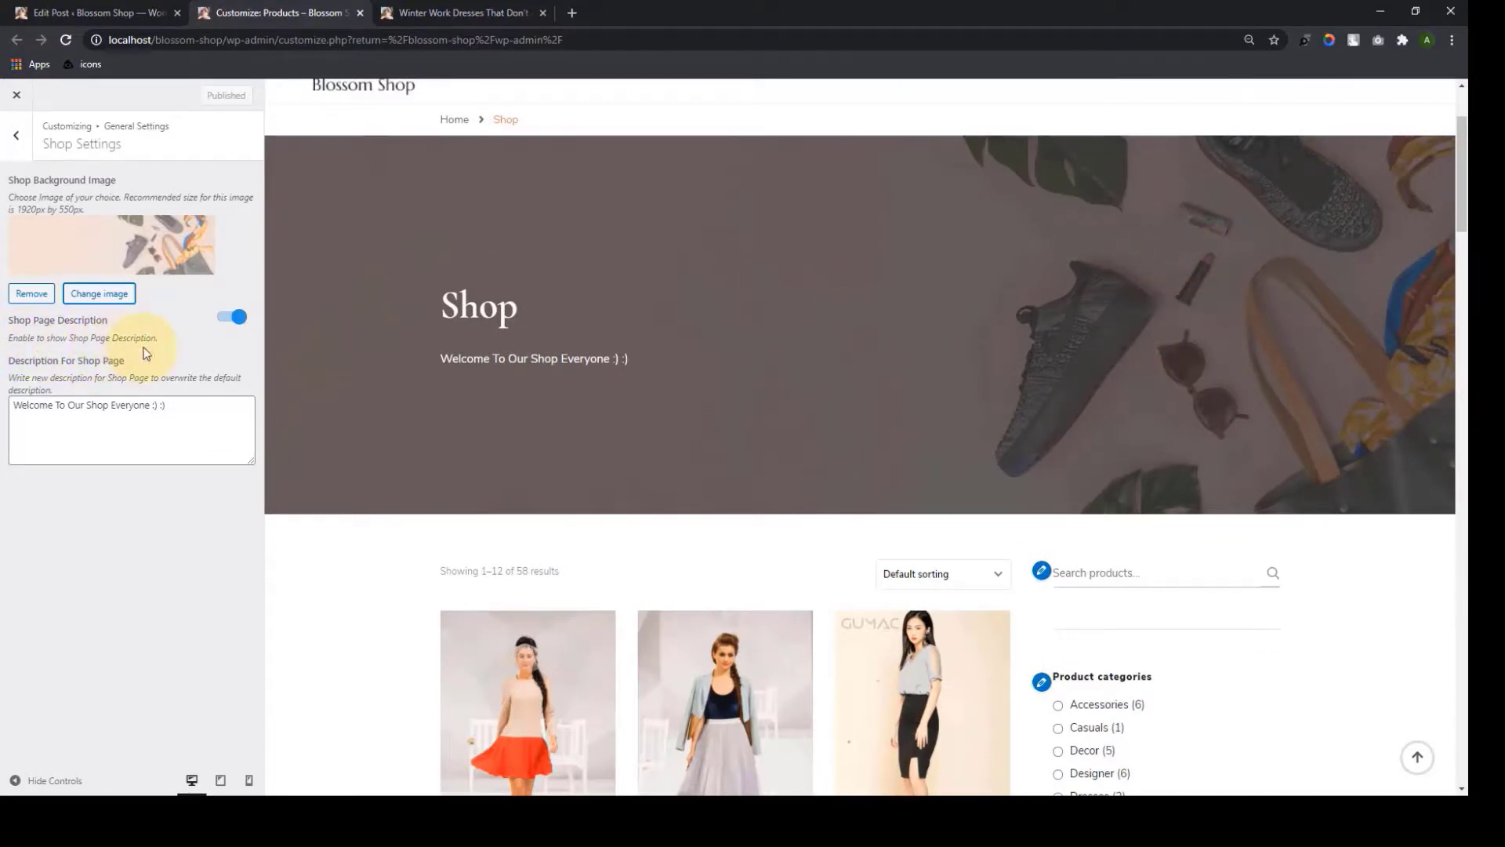
click(225, 318)
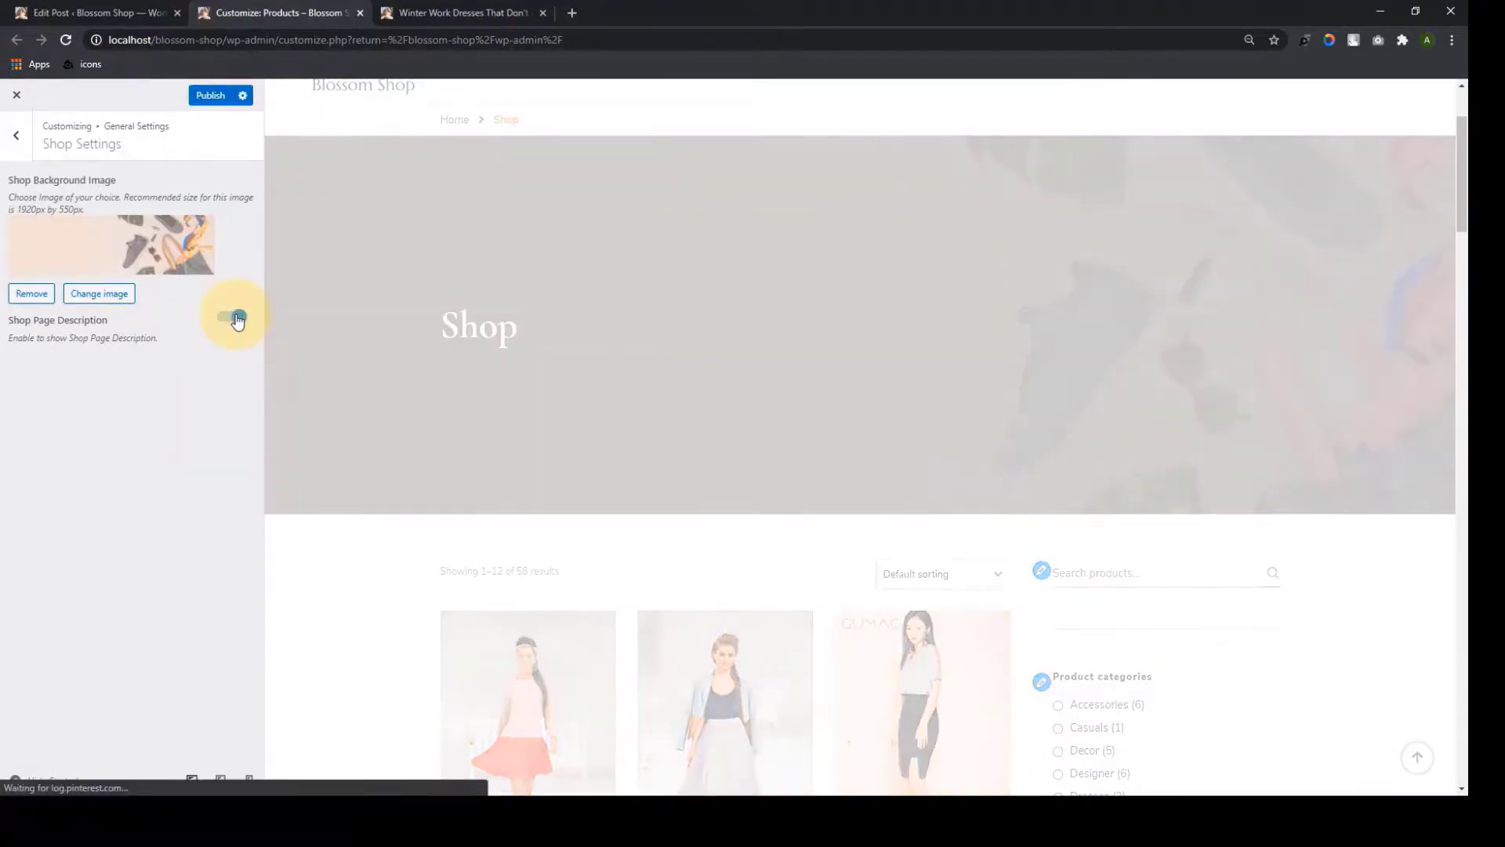
click(233, 317)
drag(166, 406, 38, 403)
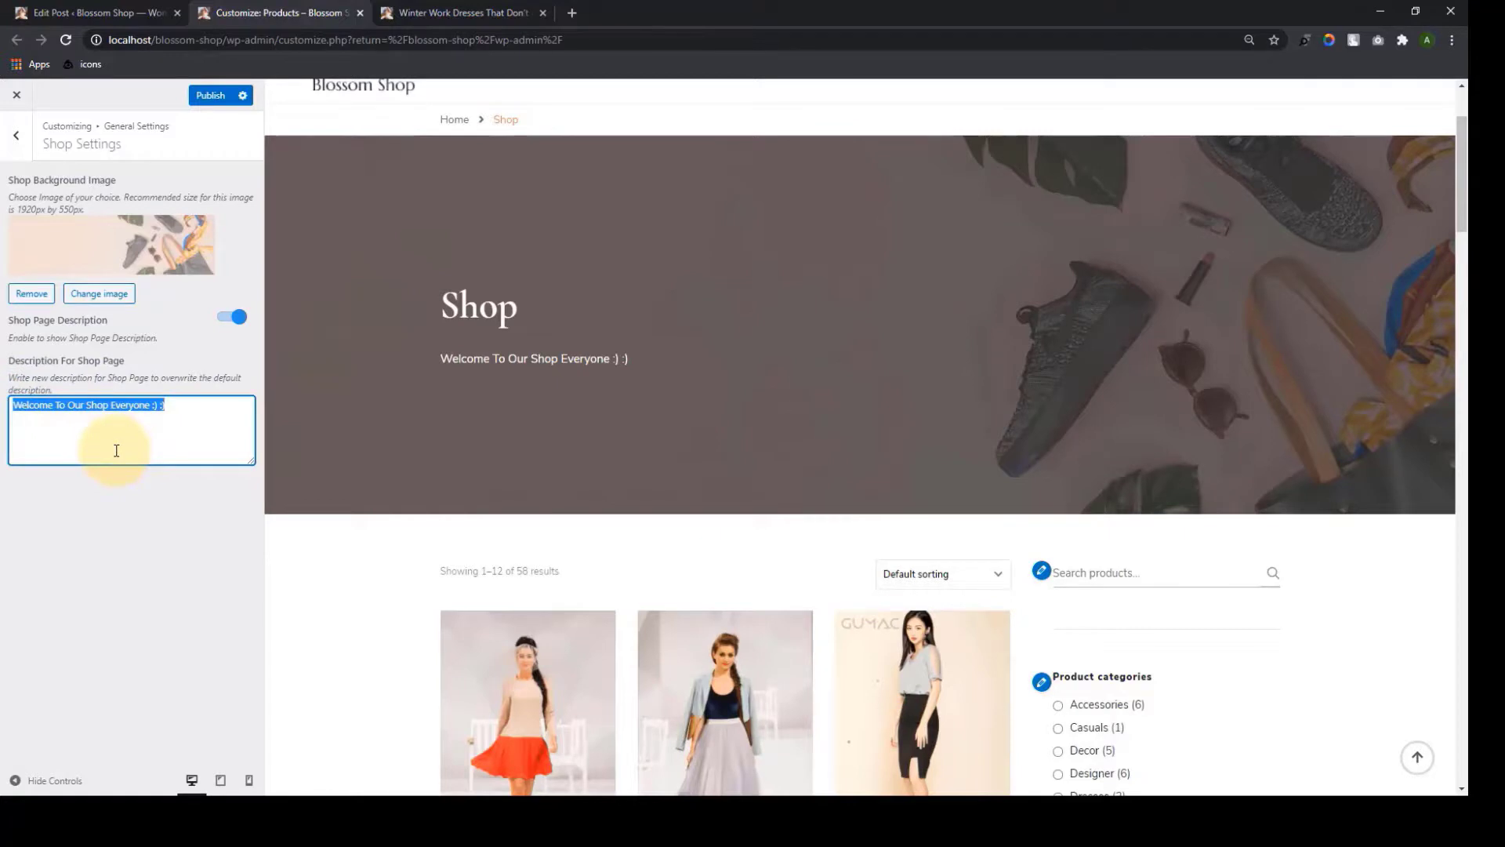
double_click(511, 360)
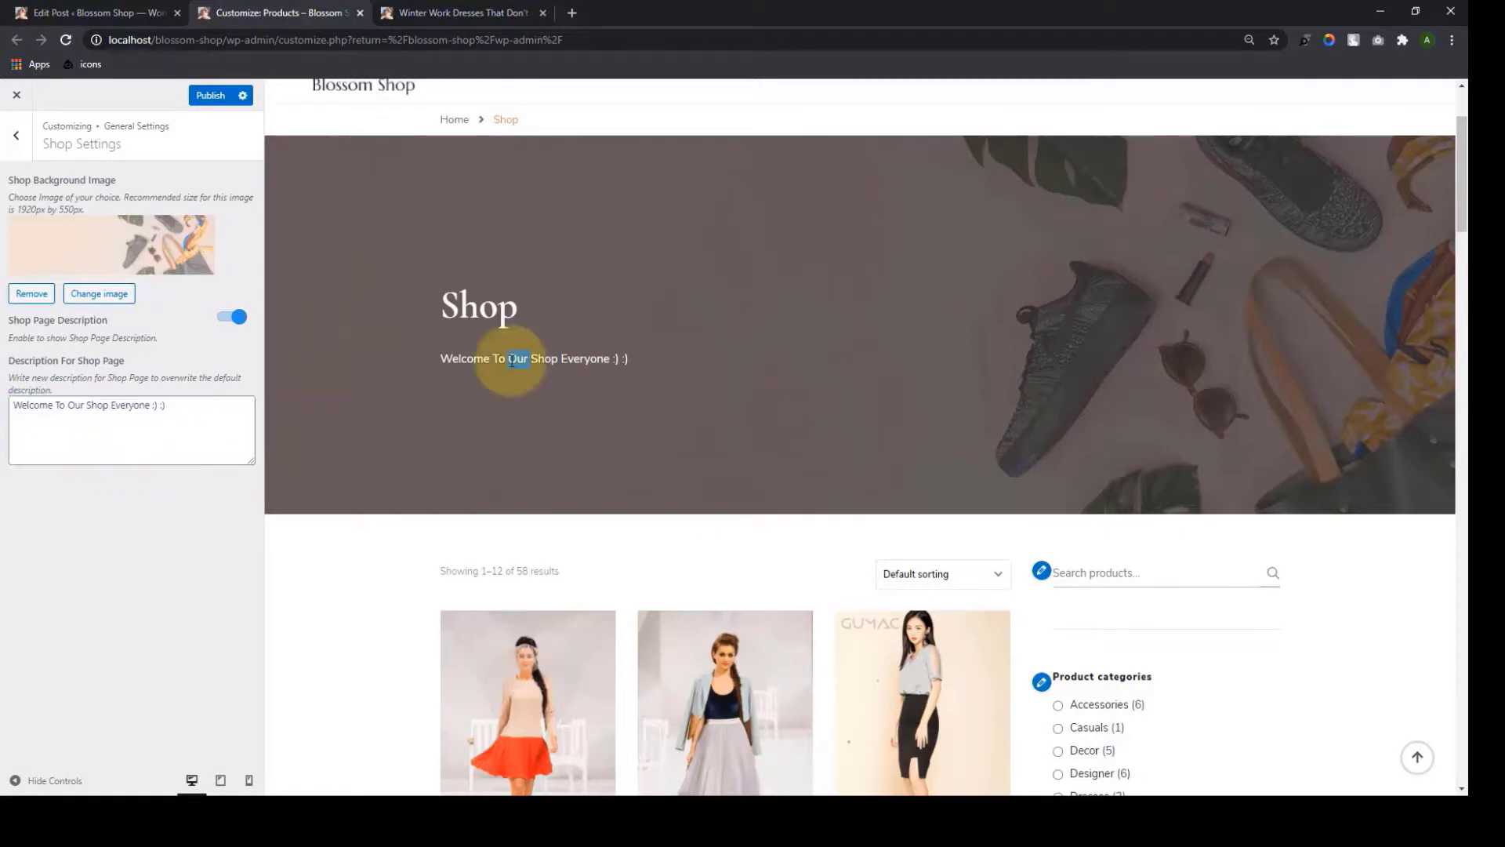
click(297, 368)
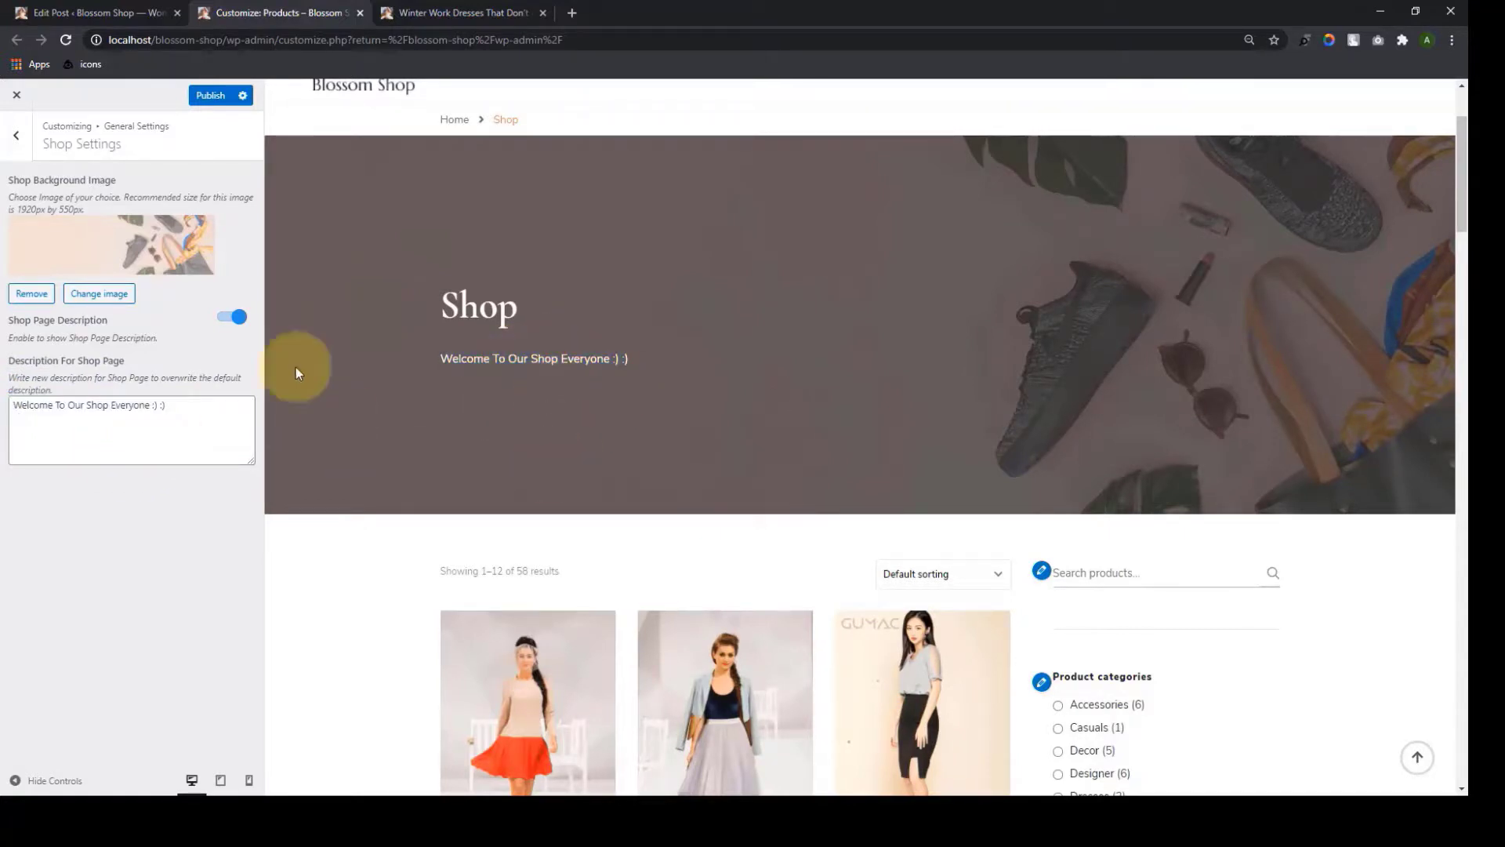
click(15, 139)
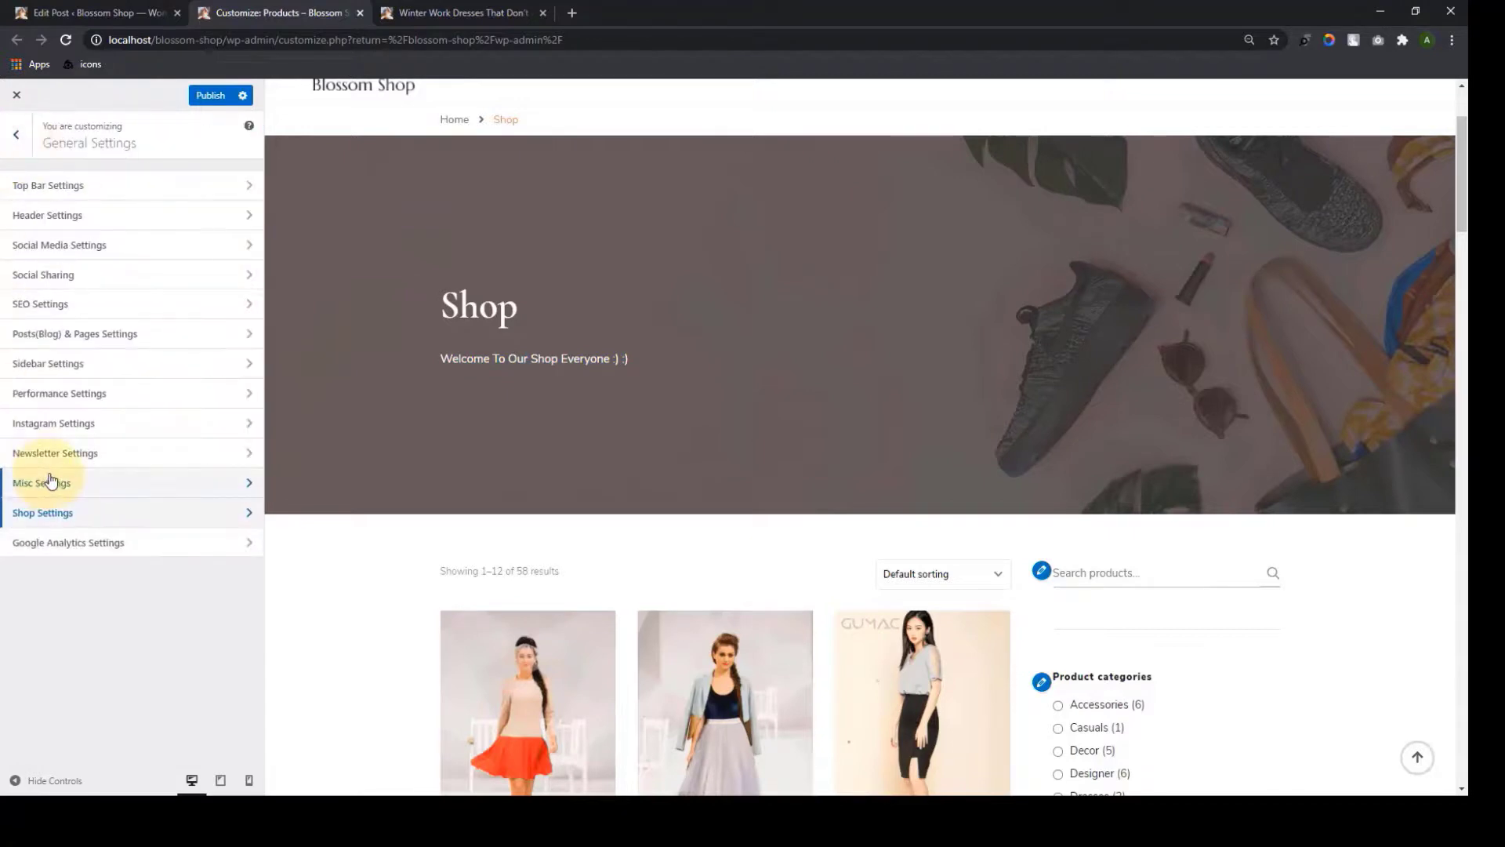
Look through the Google Analytics Settings and Menus sections without changing anything
click(104, 549)
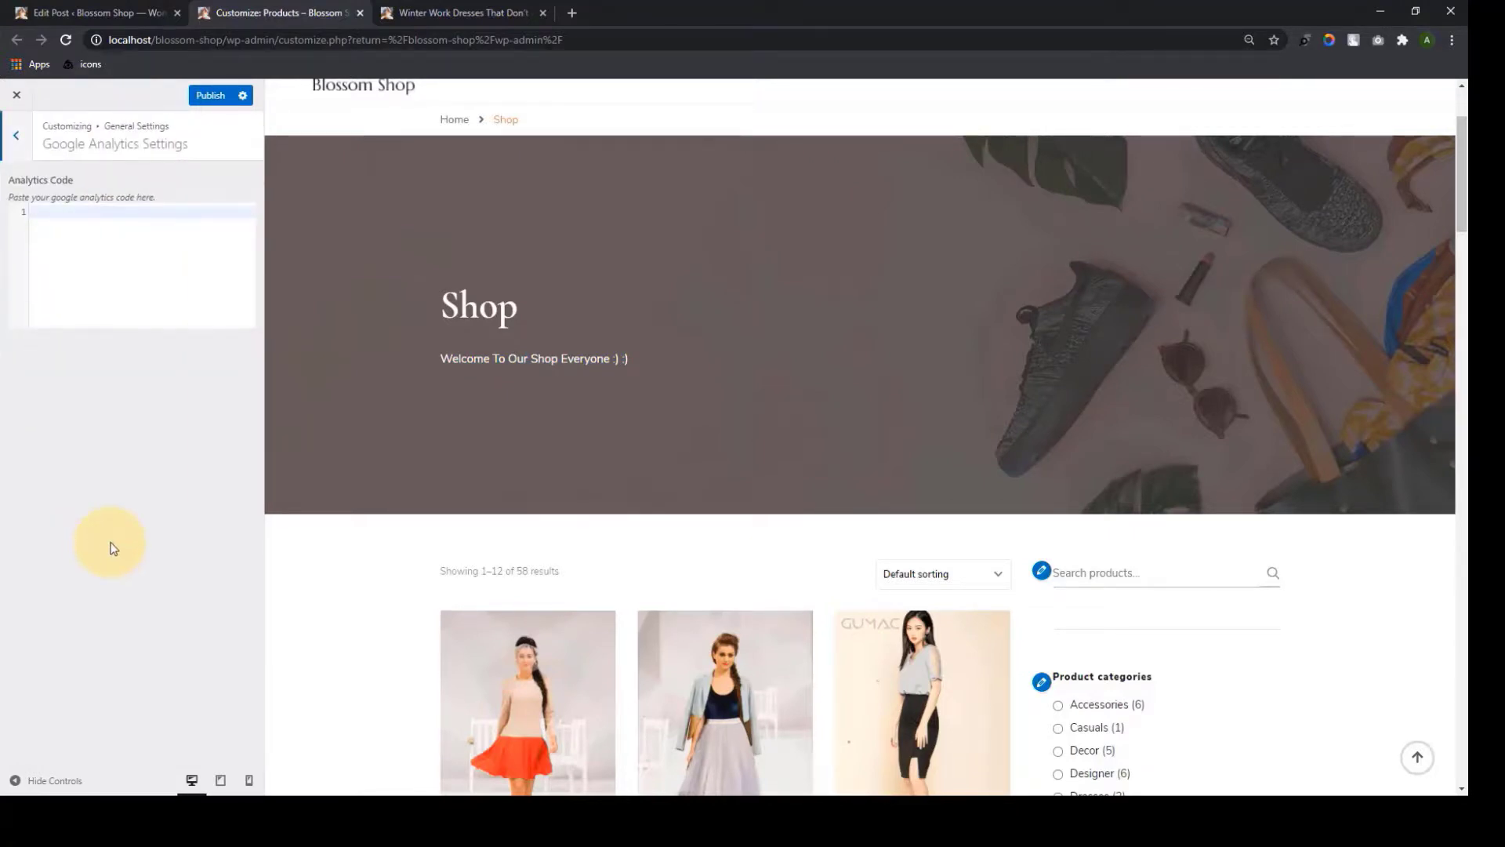
click(111, 211)
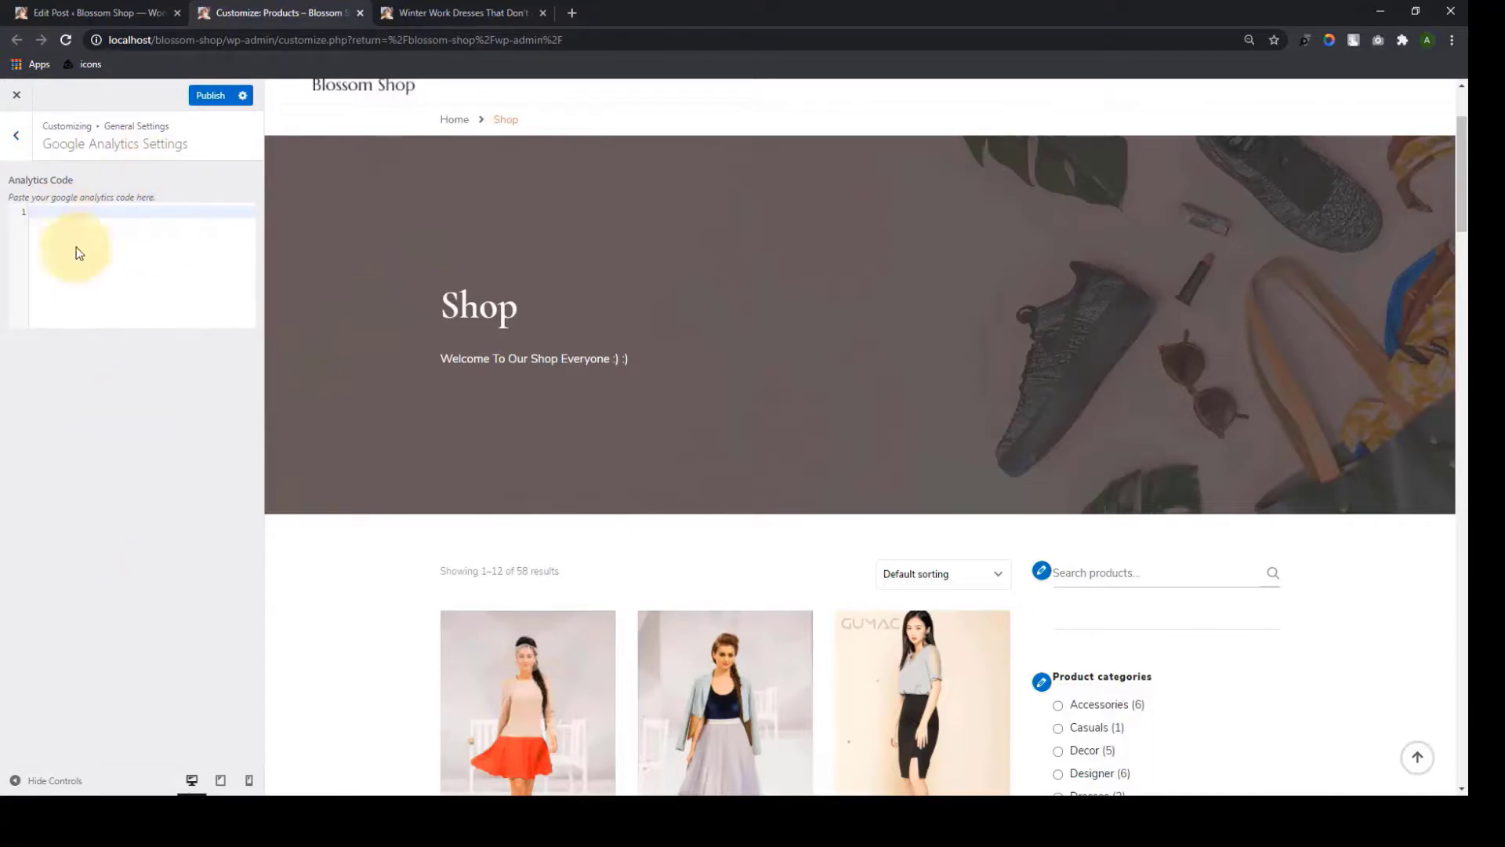
click(7, 151)
click(7, 151)
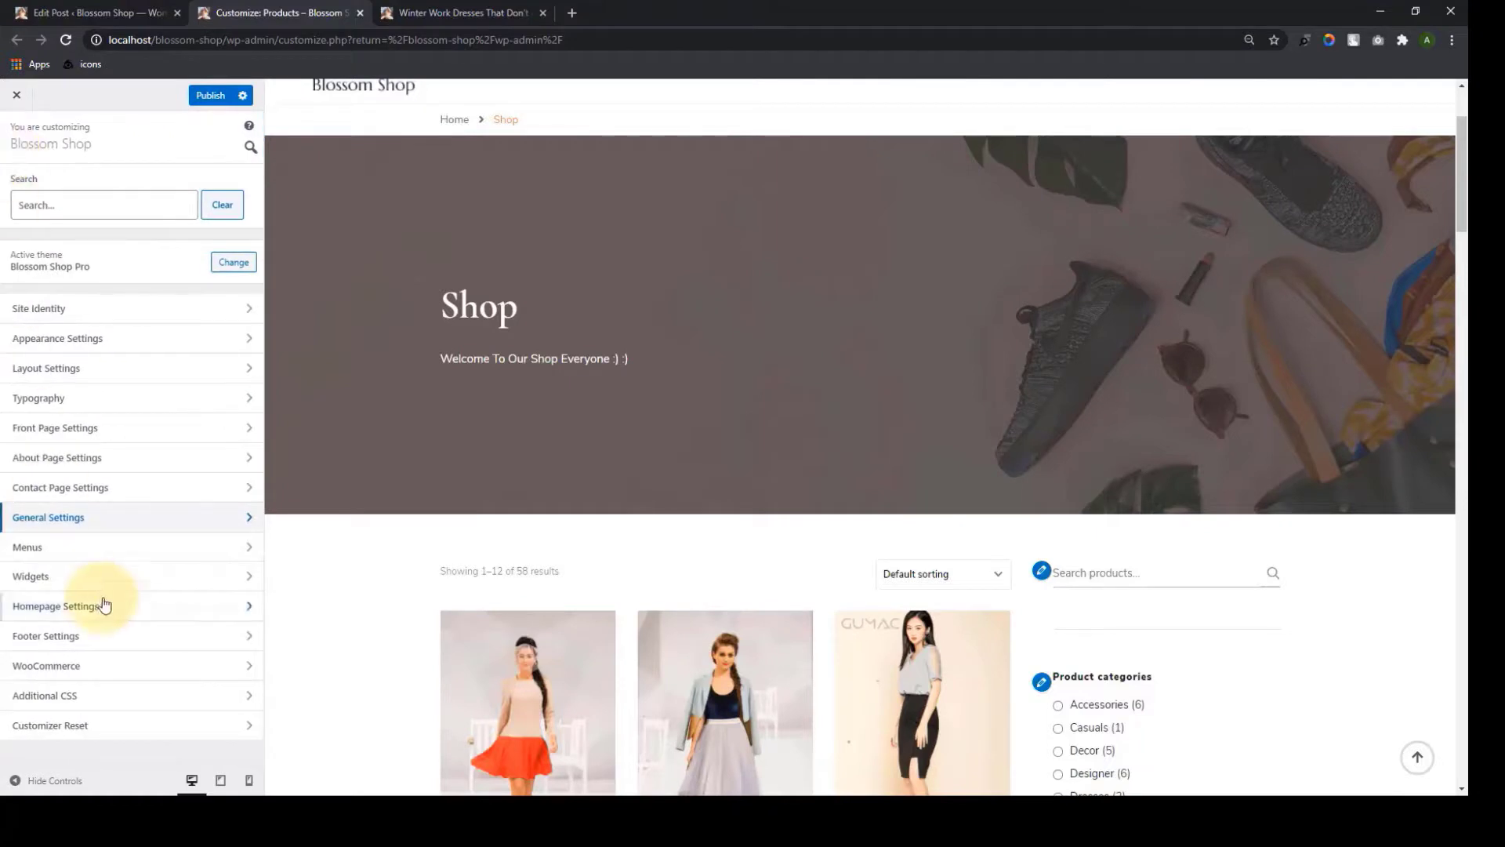
click(113, 557)
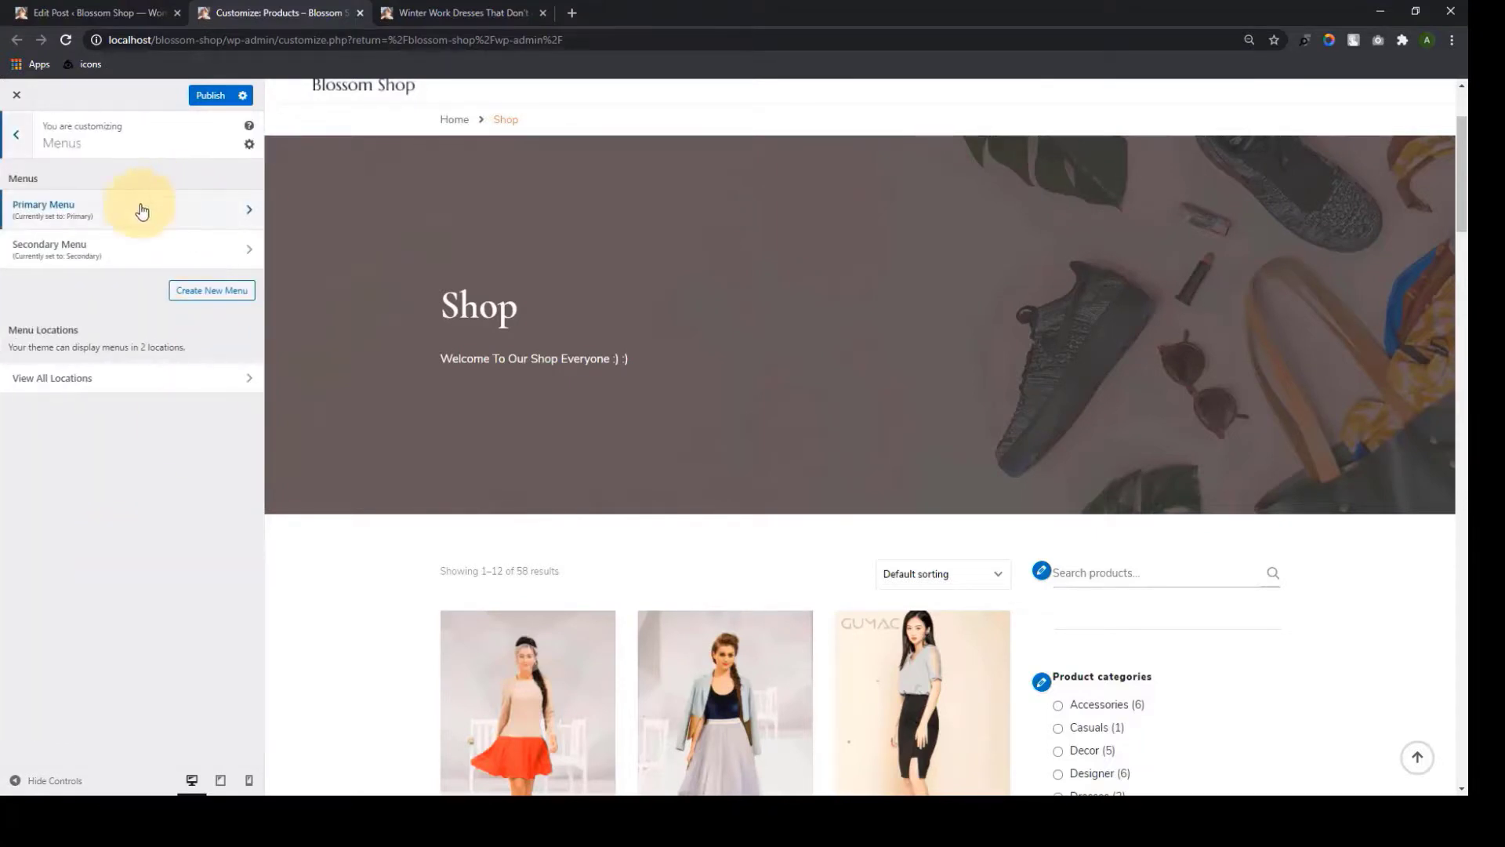
click(16, 135)
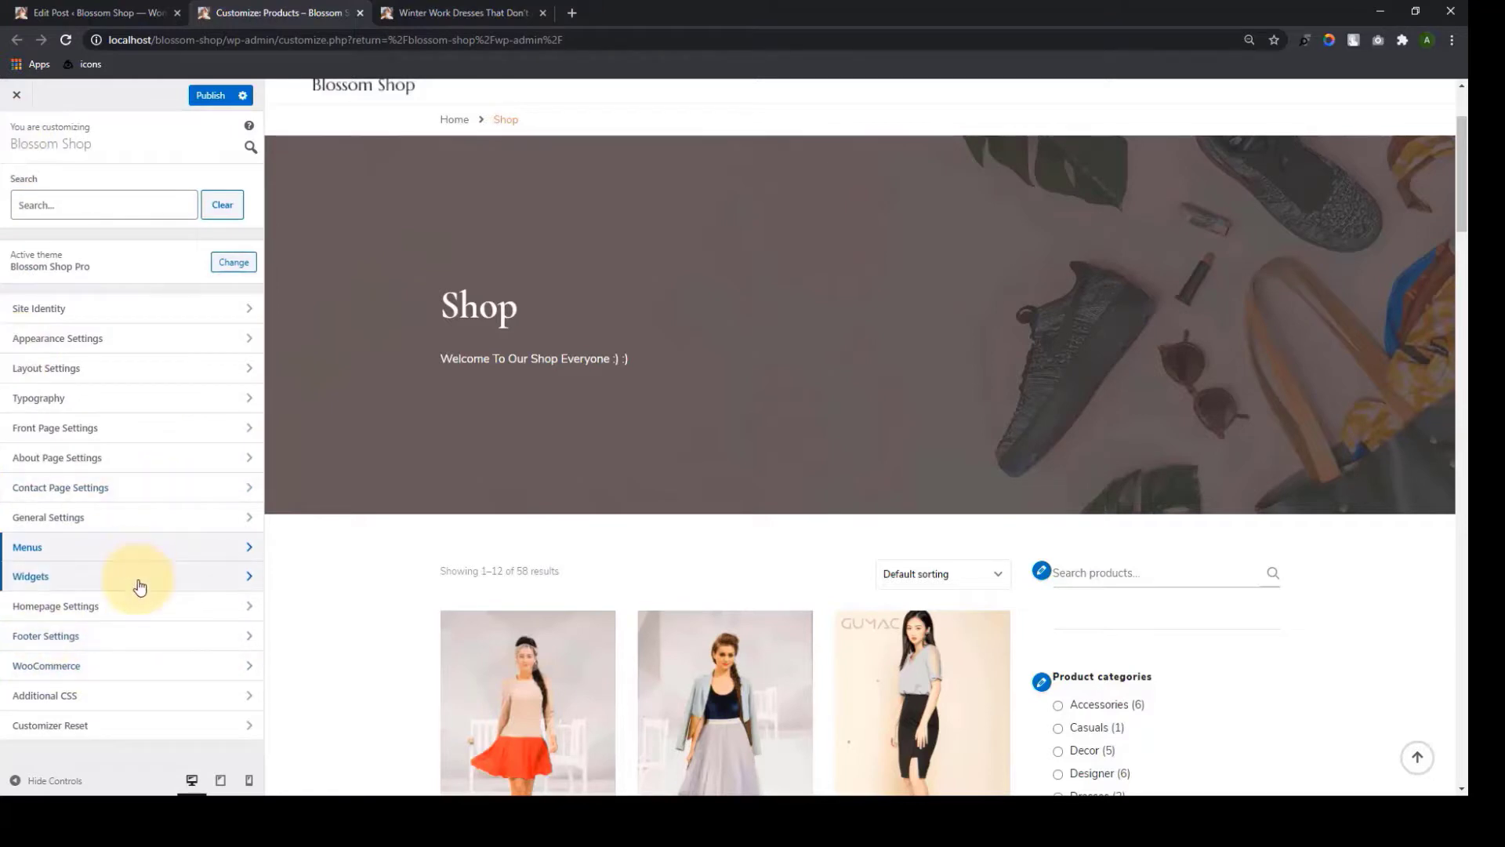
Inspect the Shop Sidebar's Recent Product Reviews widget and available widgets, adding none
click(135, 582)
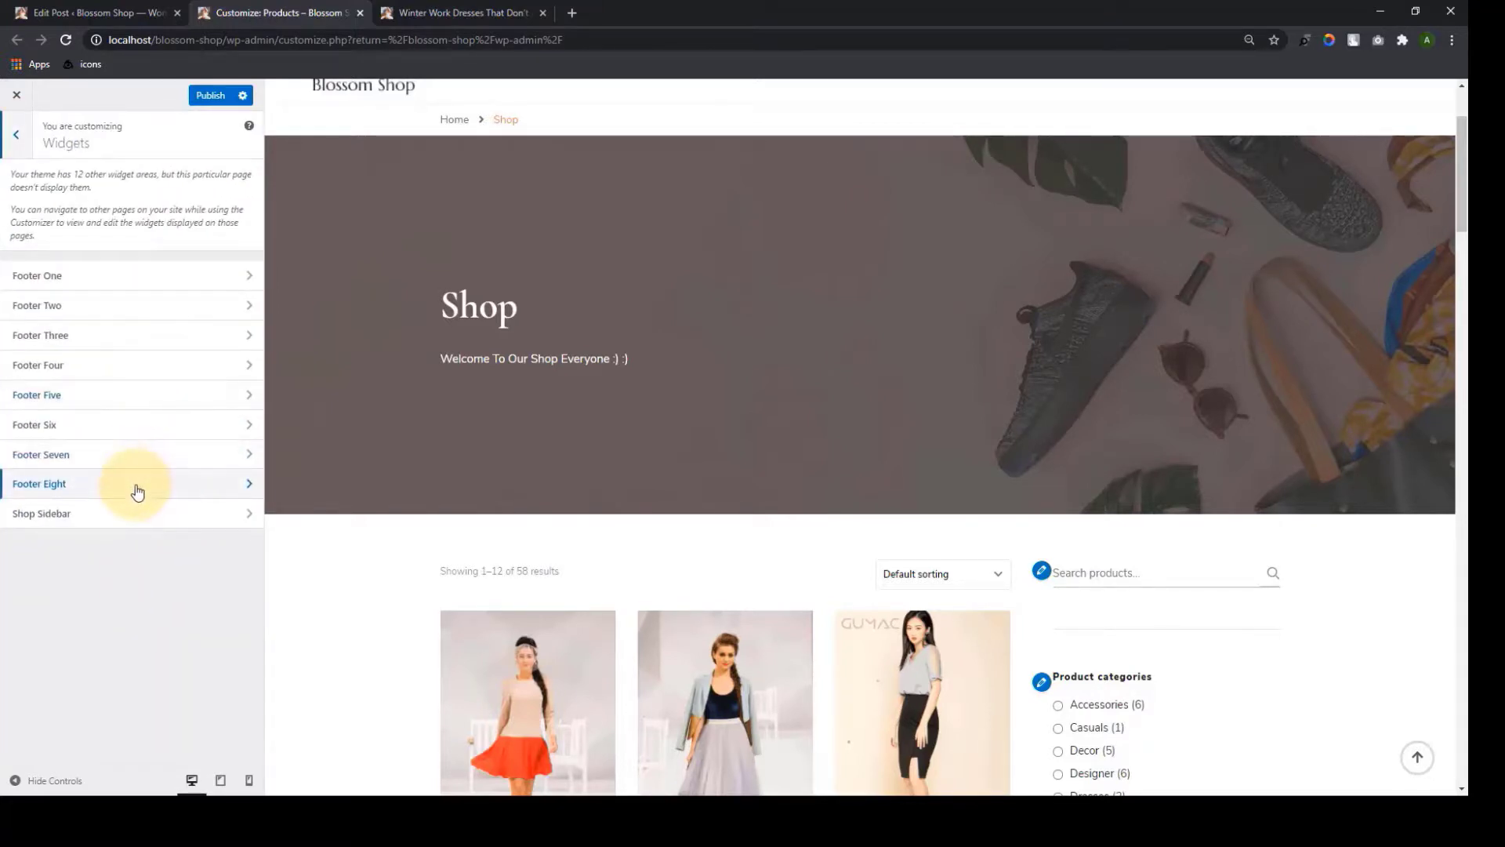
click(101, 517)
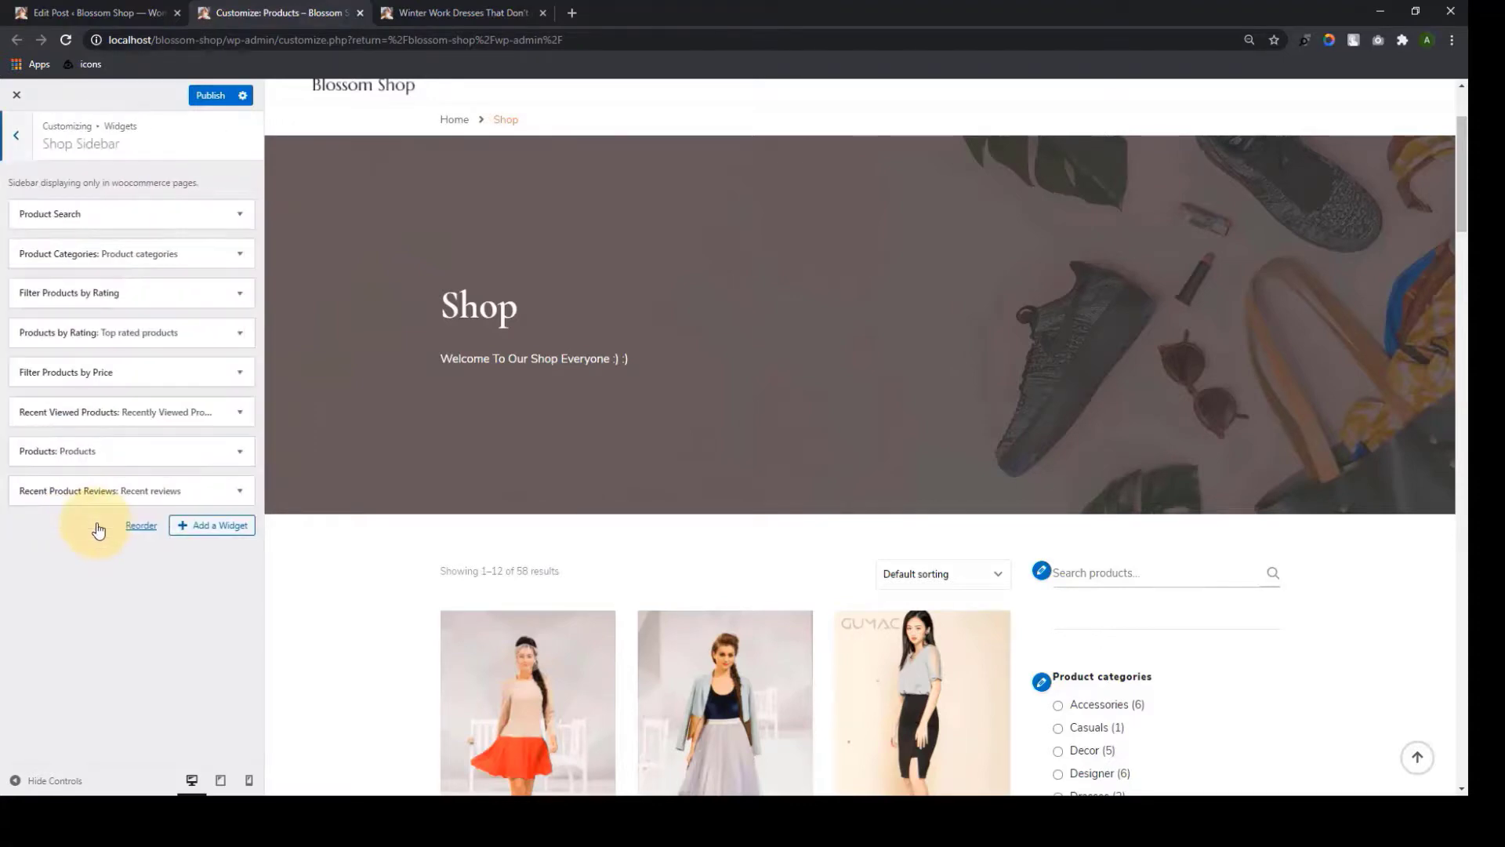
drag(1463, 186, 1462, 533)
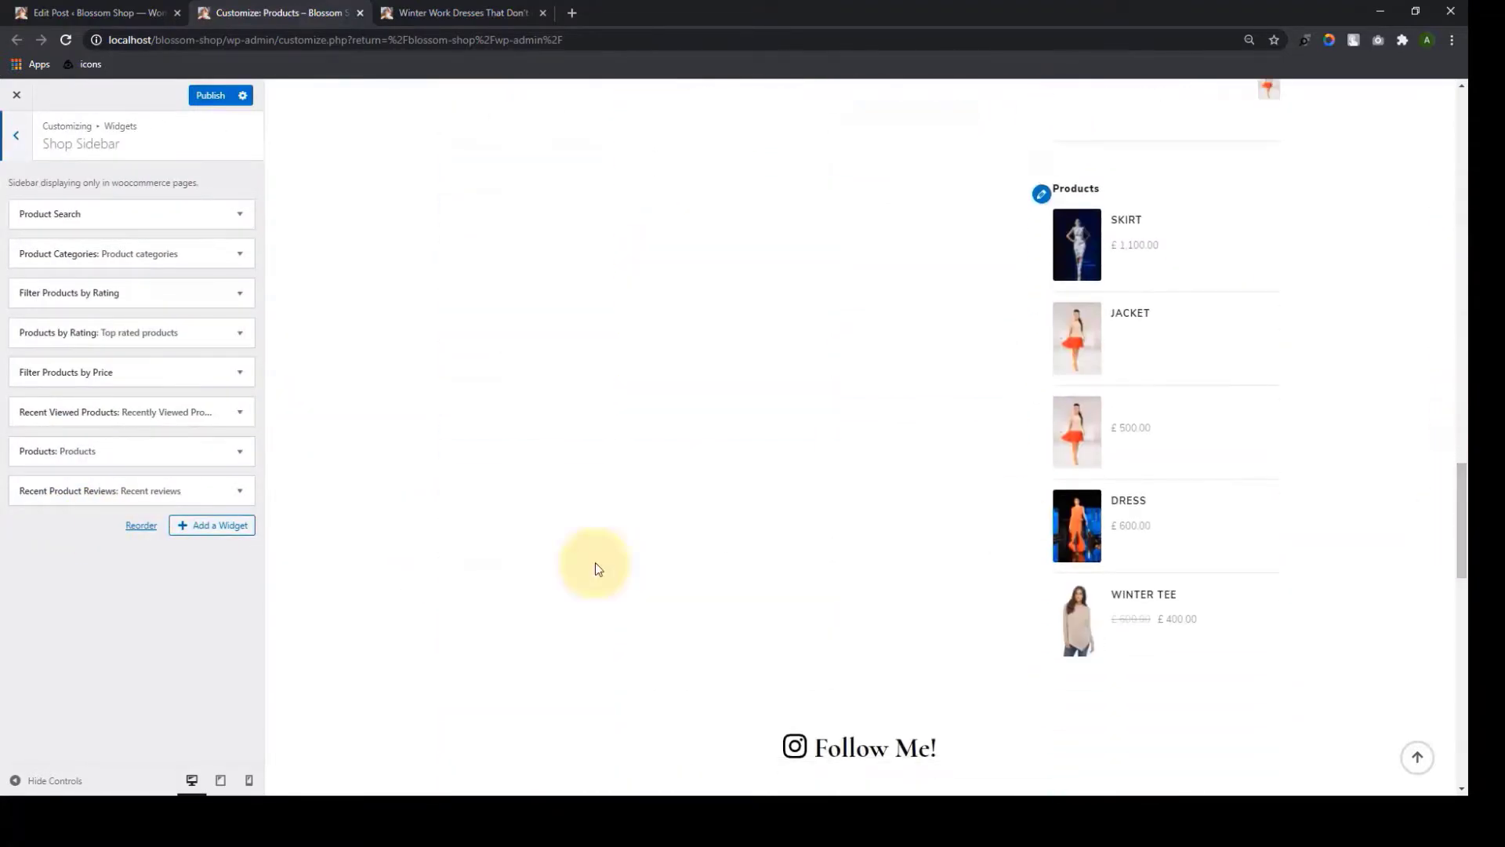
click(148, 489)
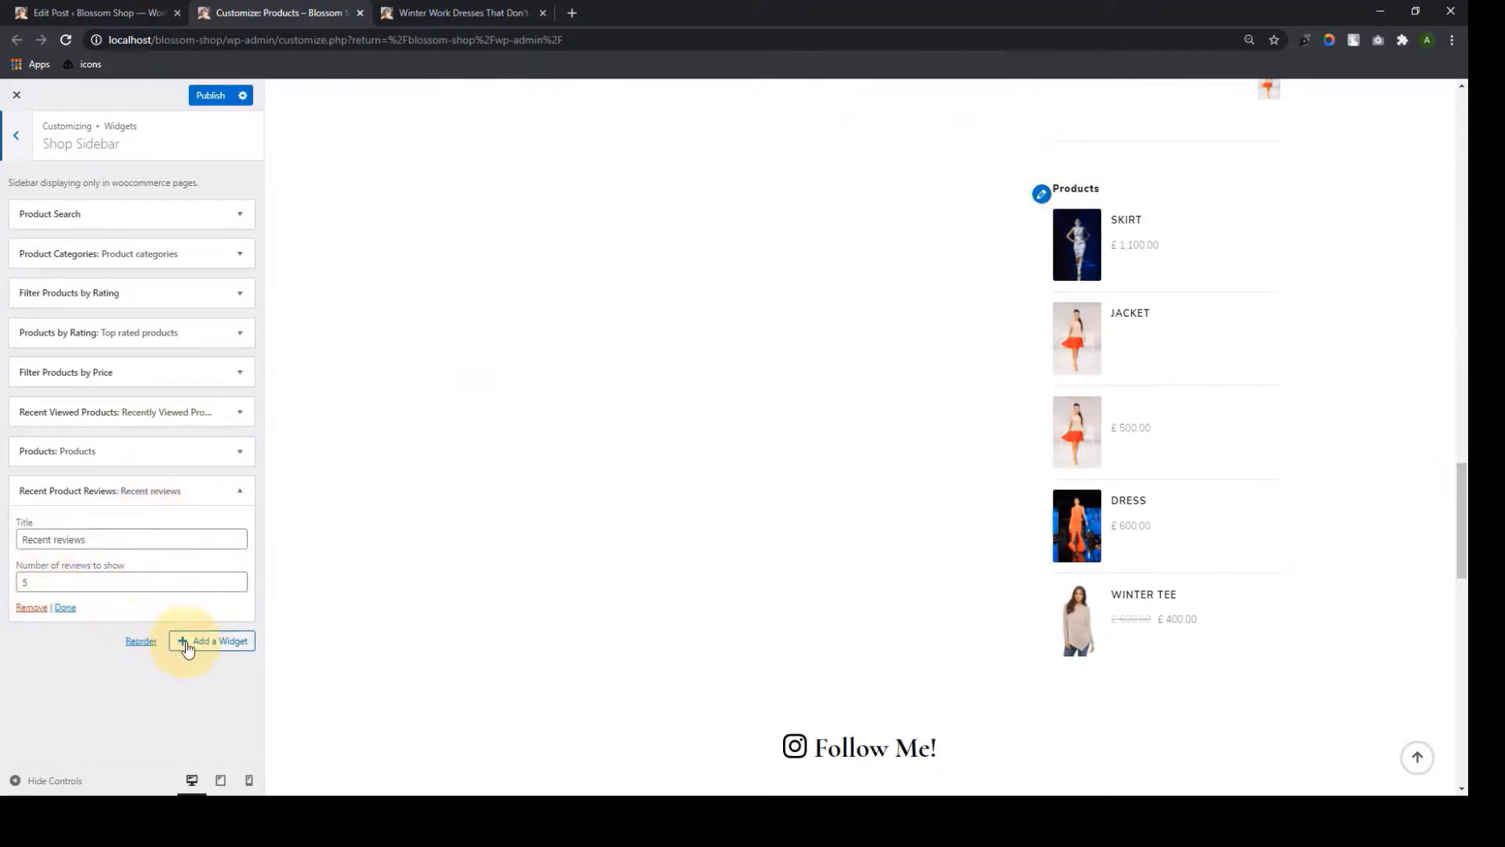
click(189, 639)
scroll(362, 738, down, 2)
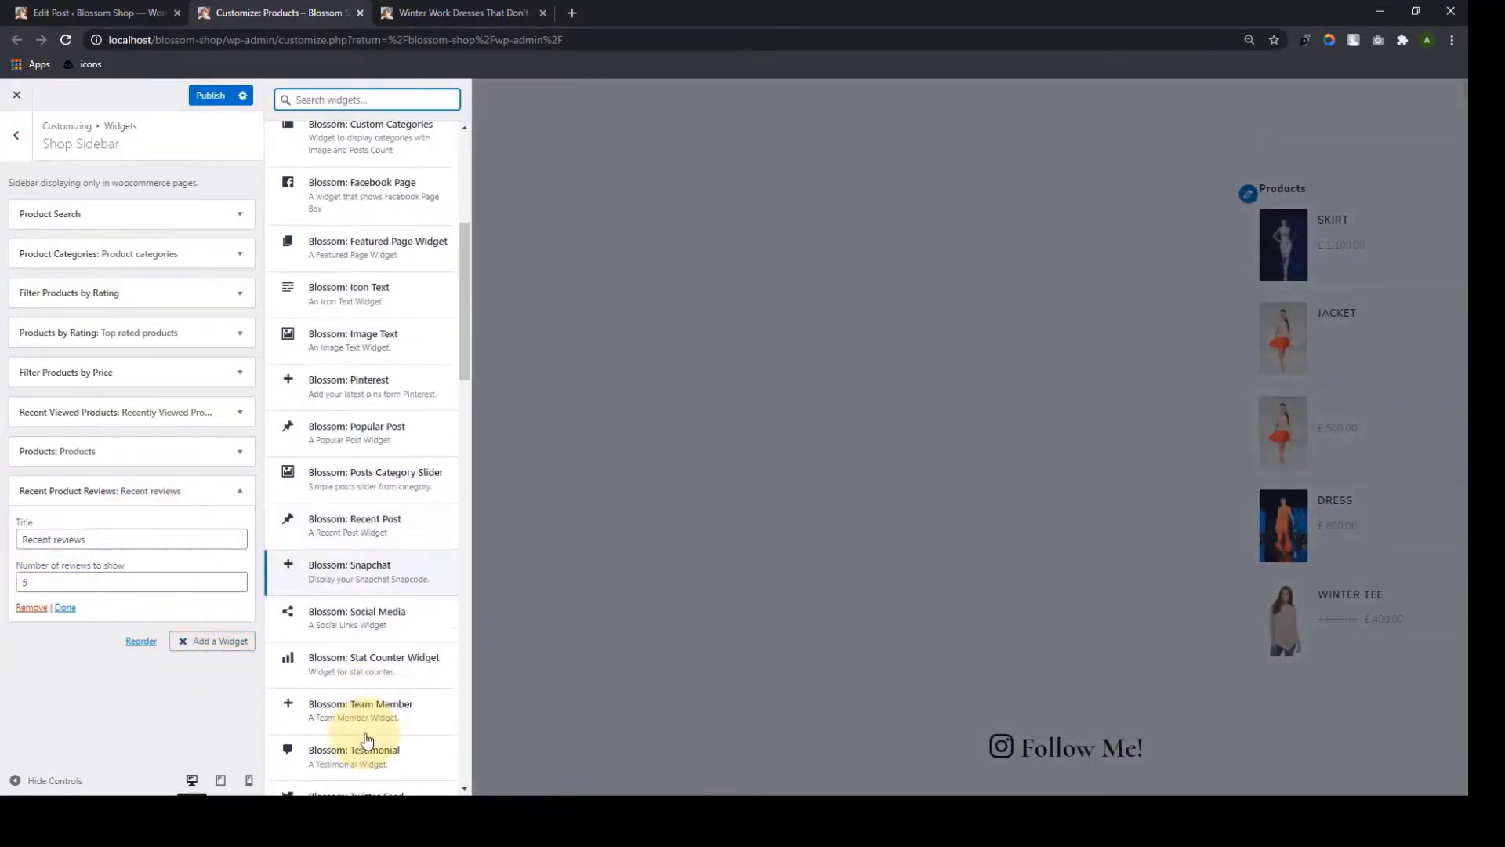
scroll(357, 706, up, 5)
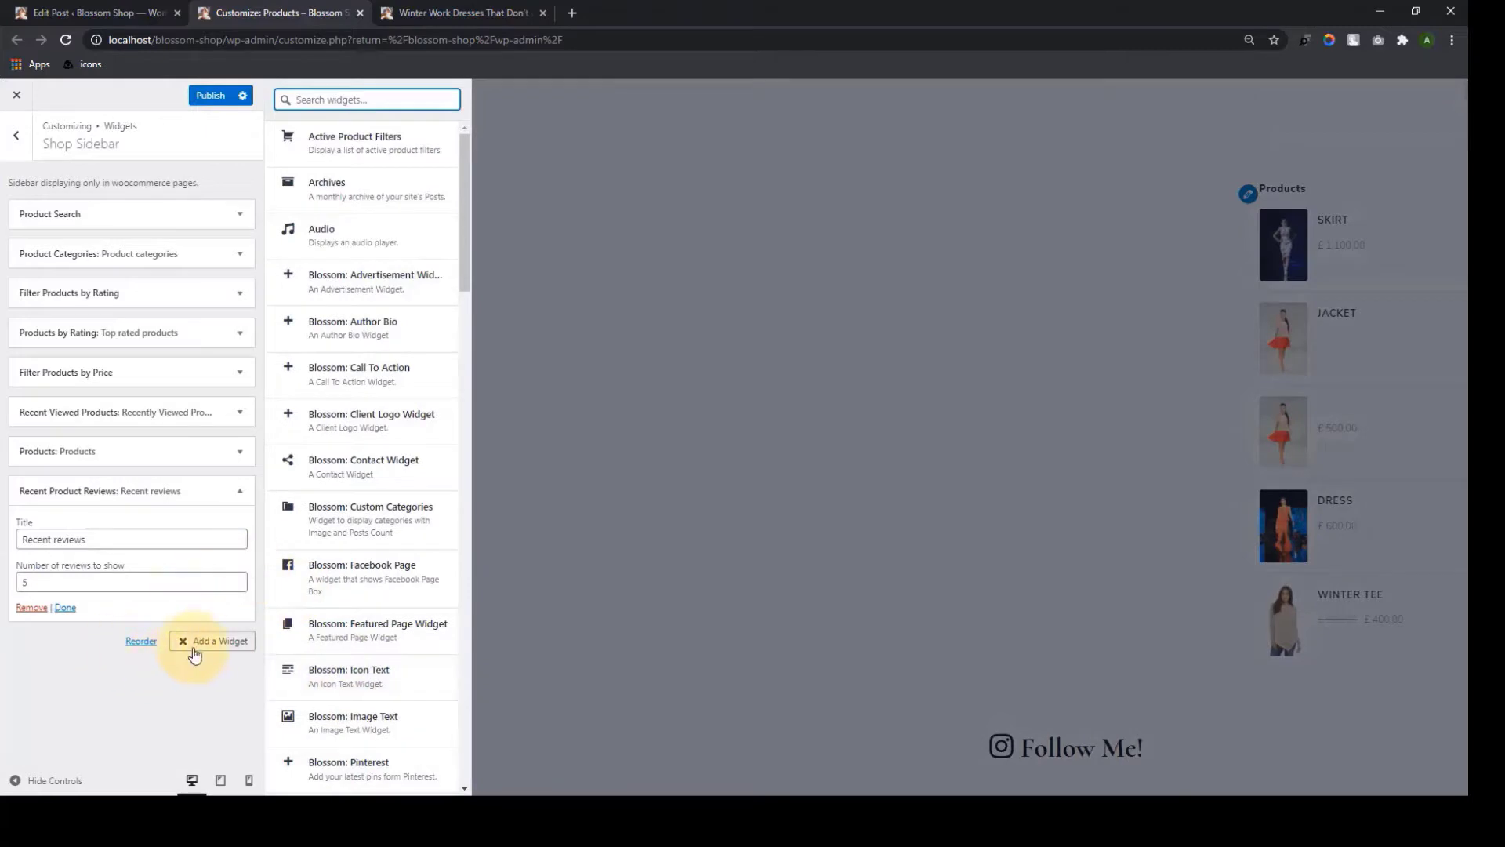
click(192, 646)
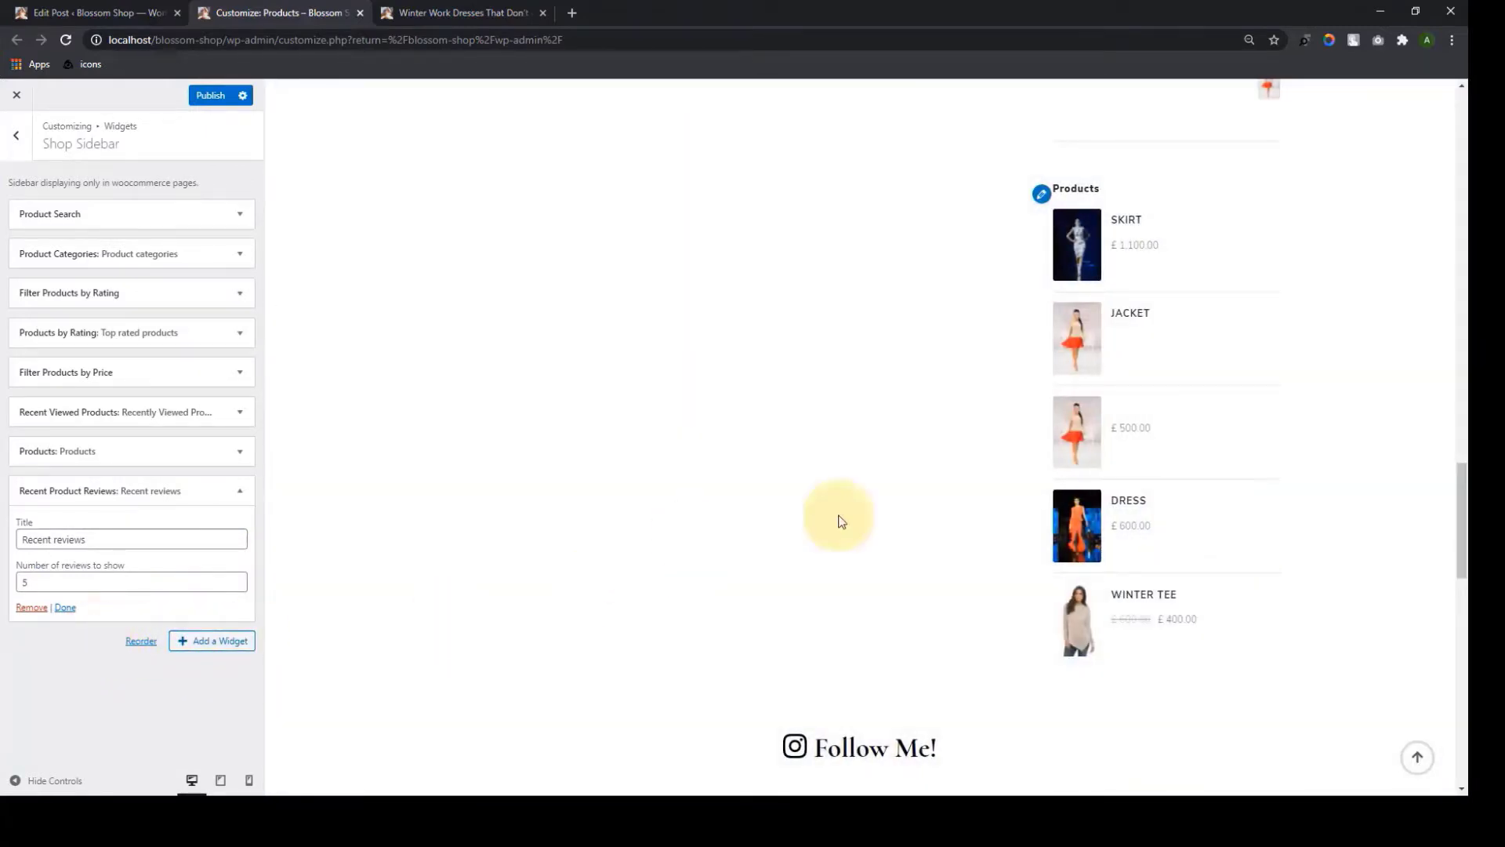
drag(1462, 549, 1460, 141)
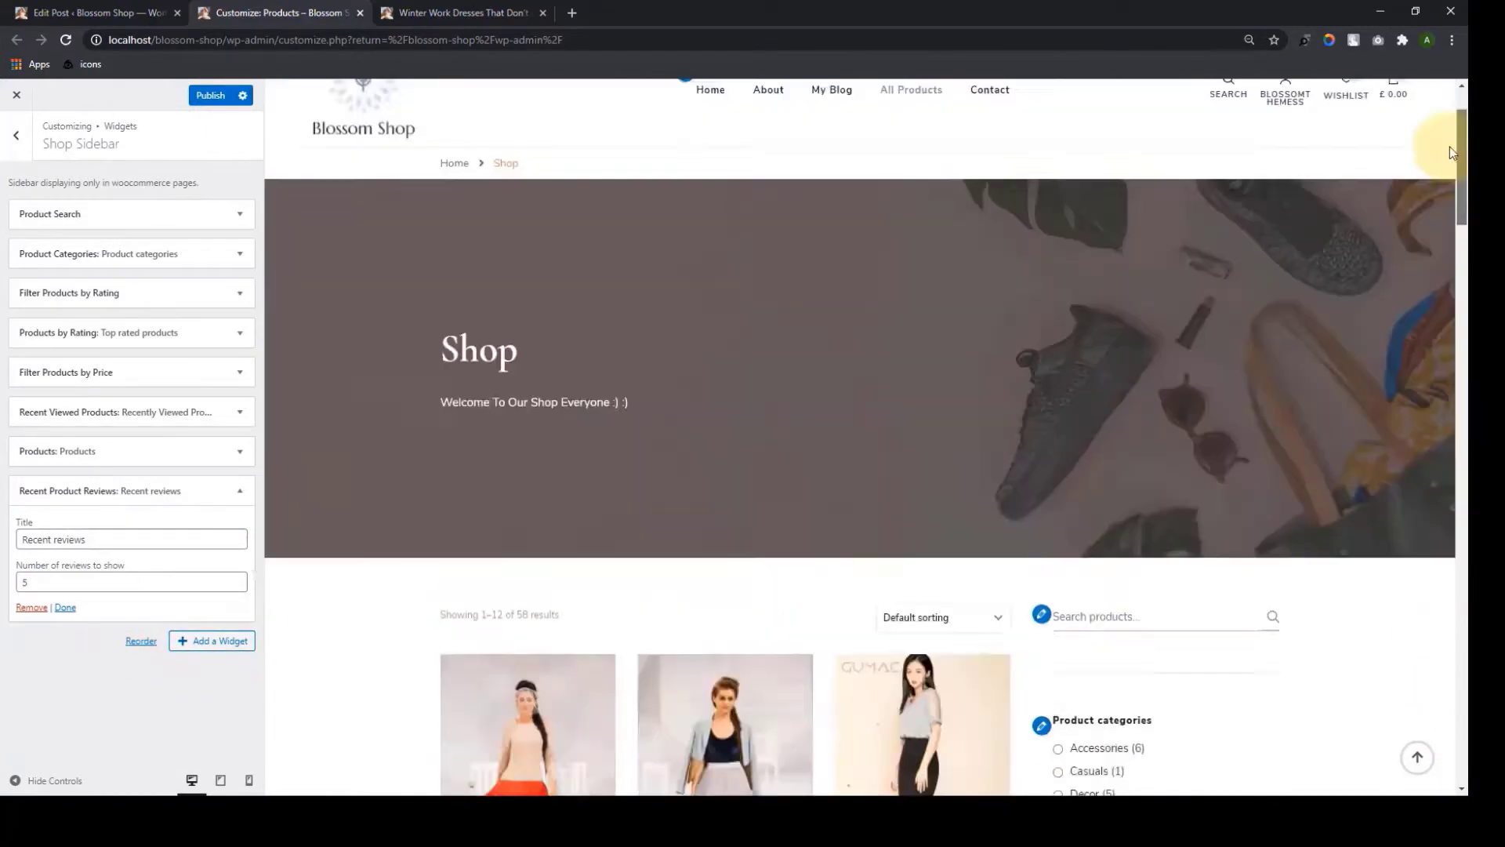
click(16, 135)
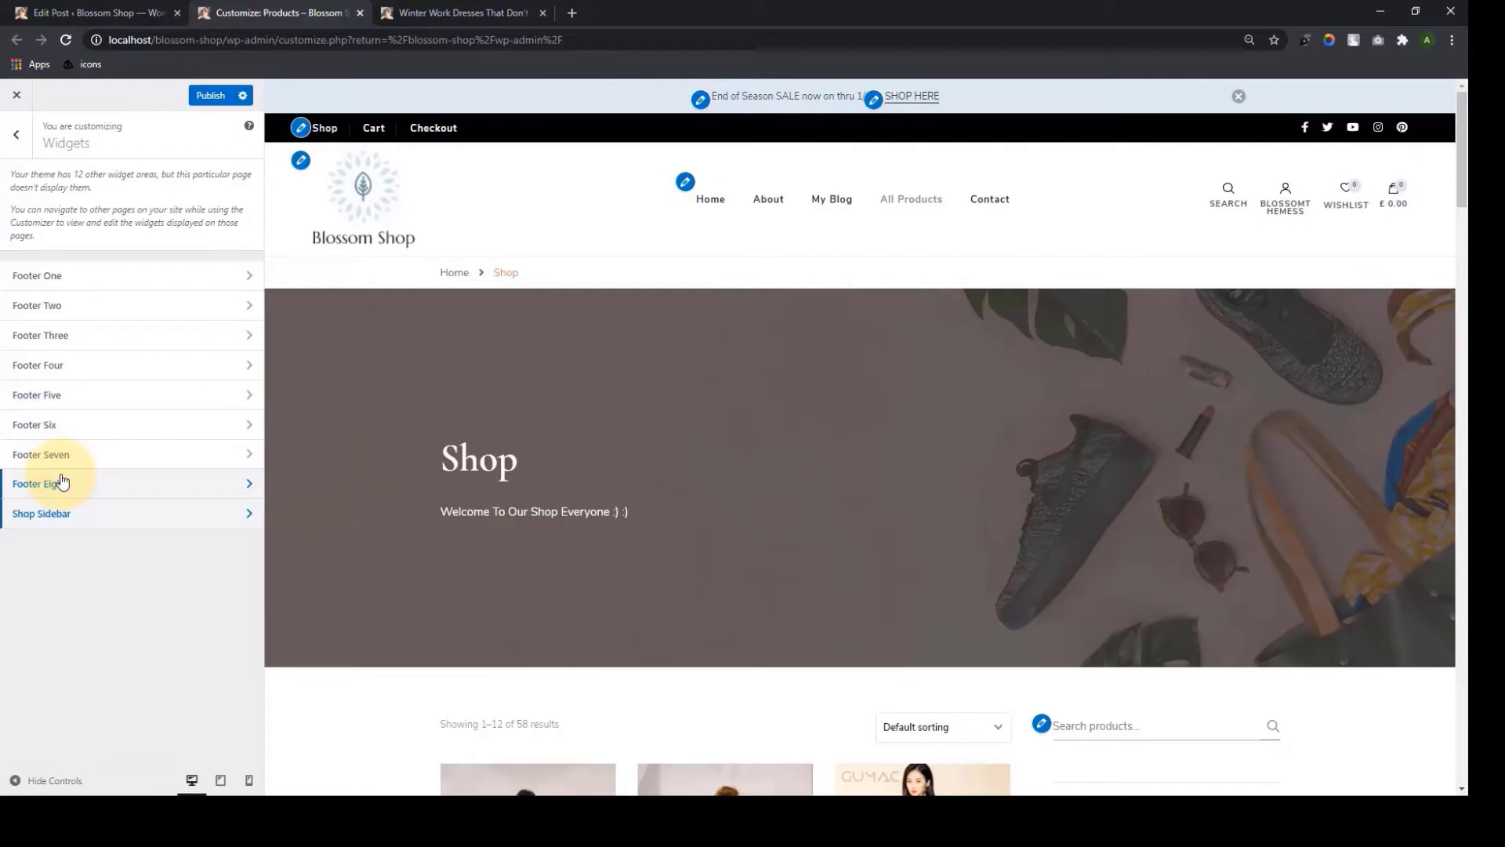
With the Home page previewed, add a Product Categories widget to Footer Five
click(712, 201)
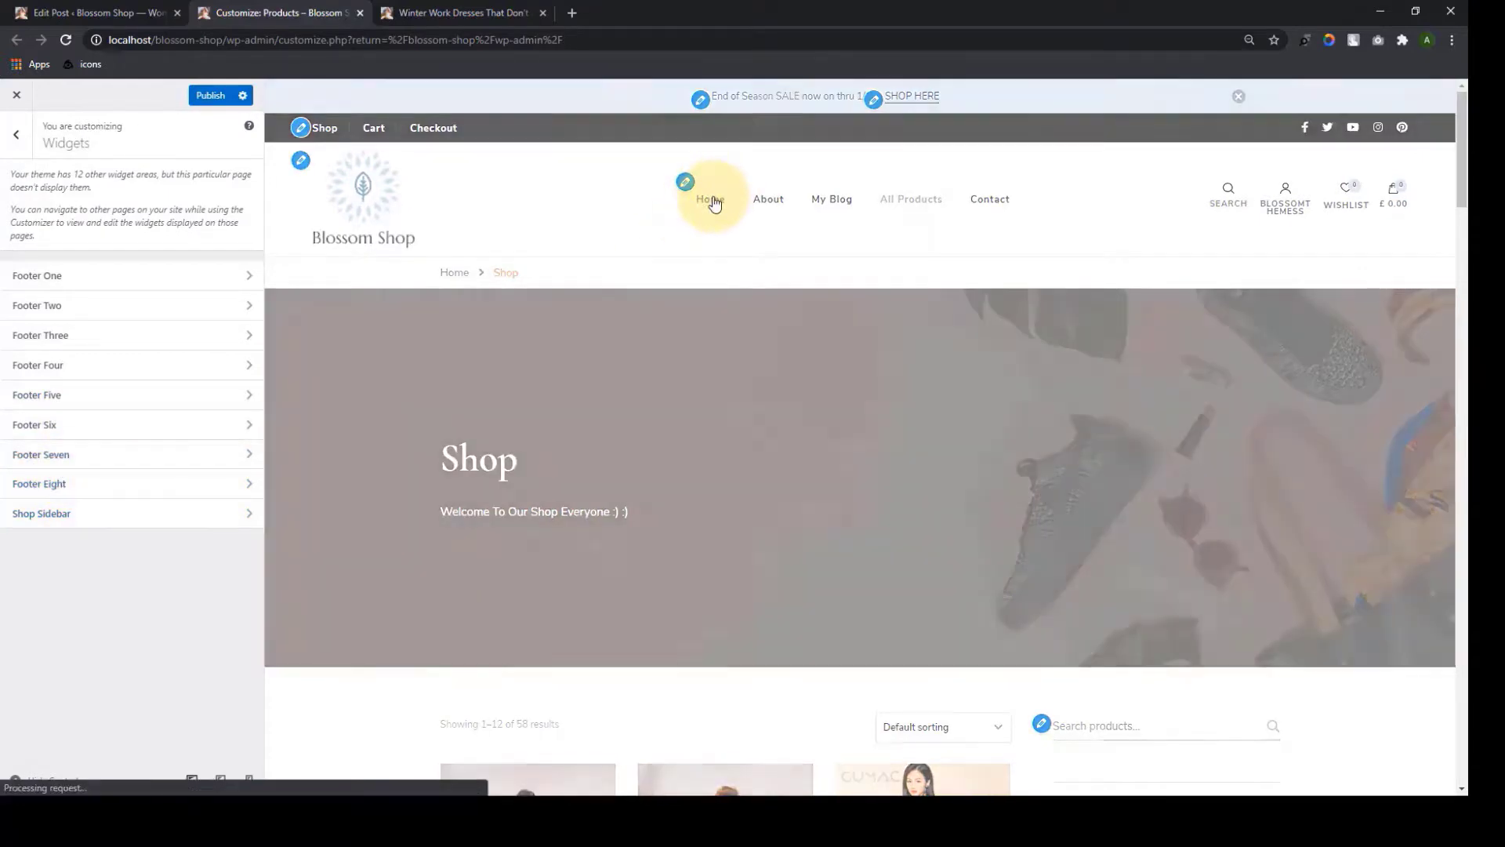
scroll(1383, 360, down, 10)
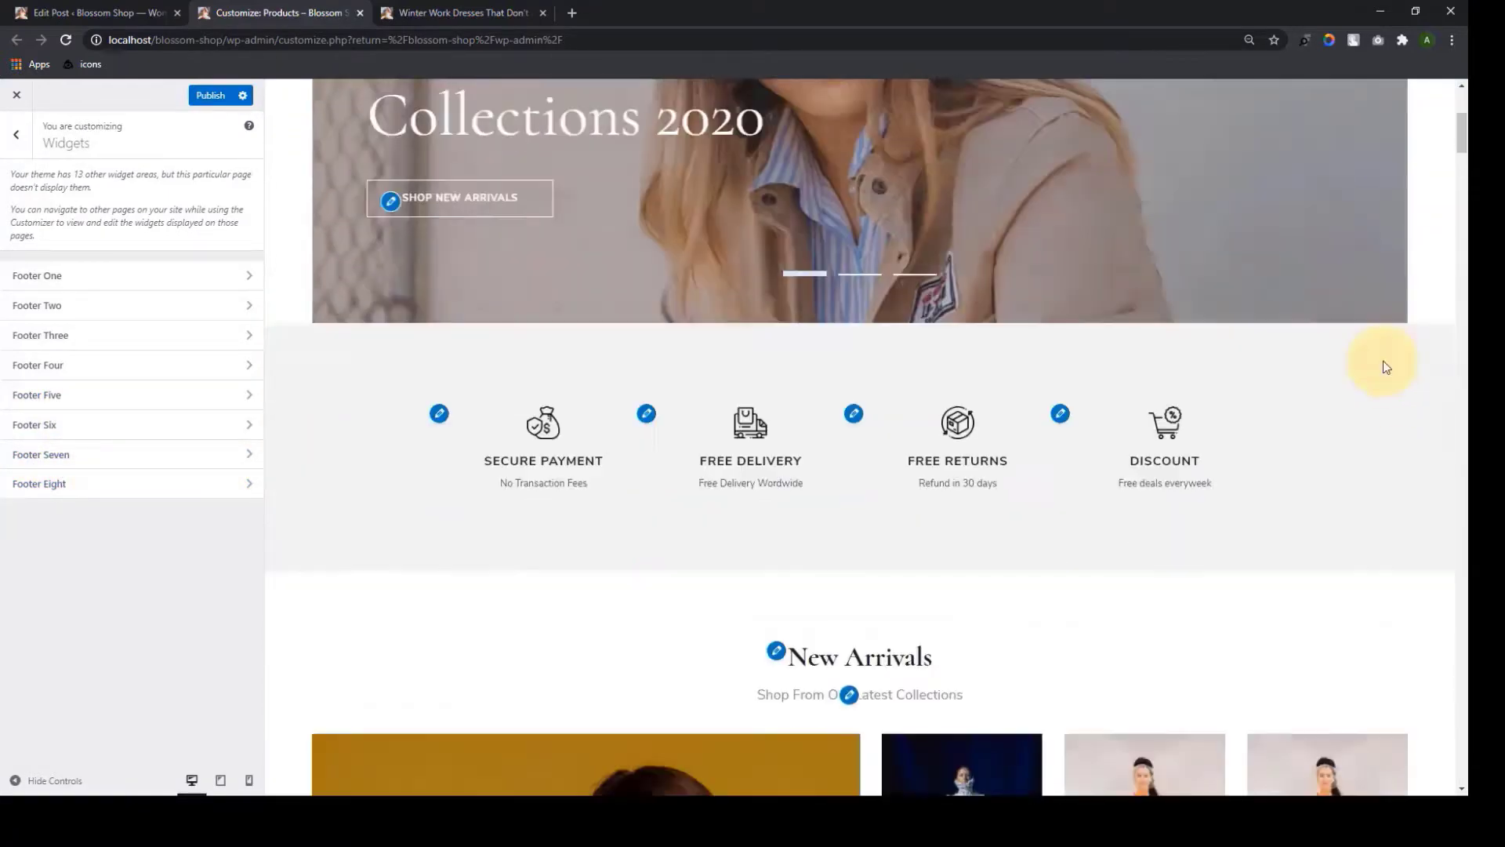
scroll(1387, 384, down, 20)
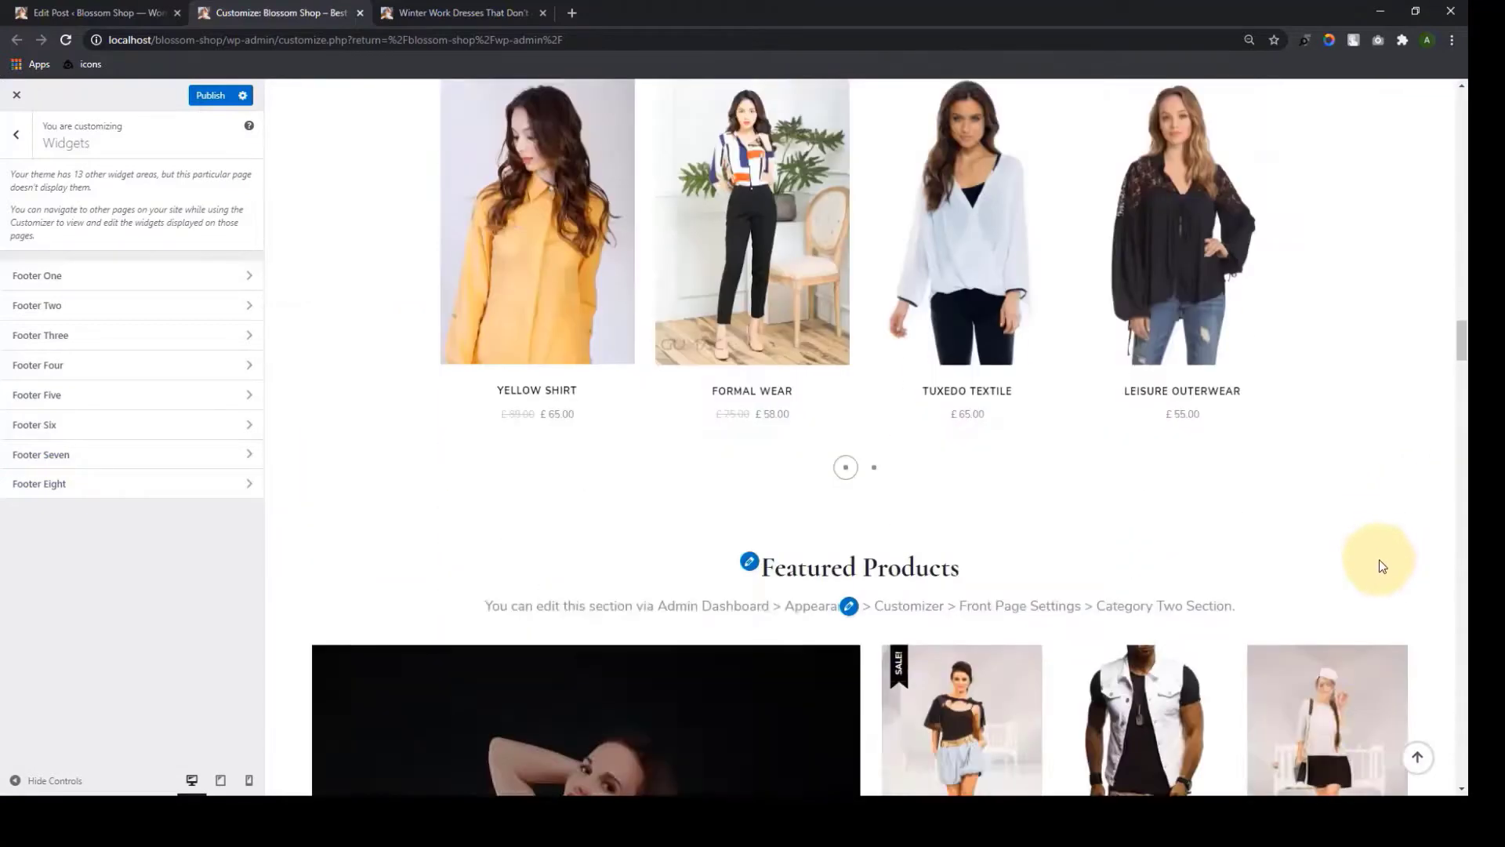
scroll(1372, 596, down, 5)
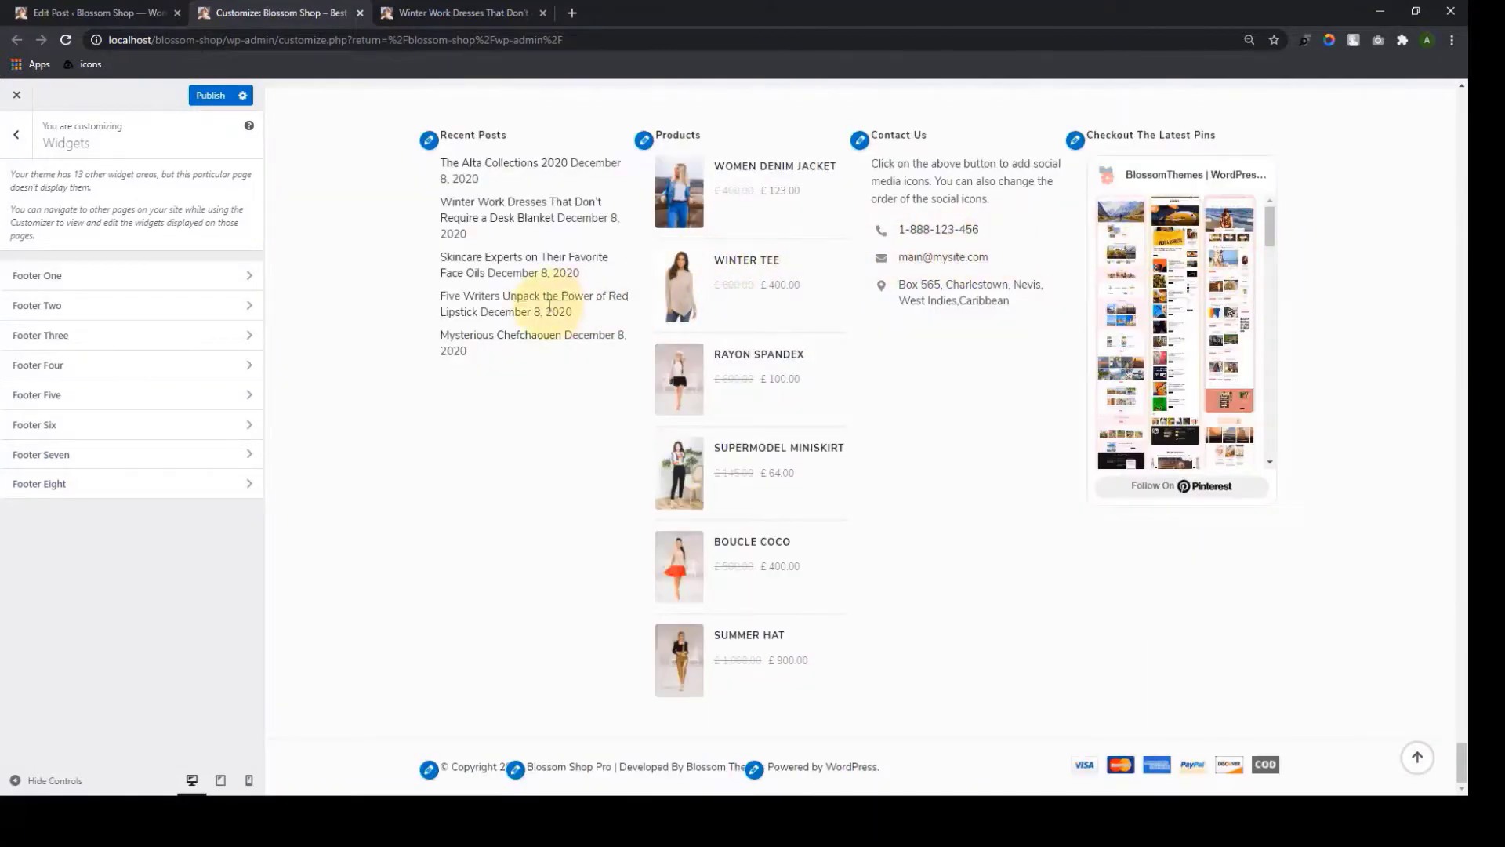
click(197, 390)
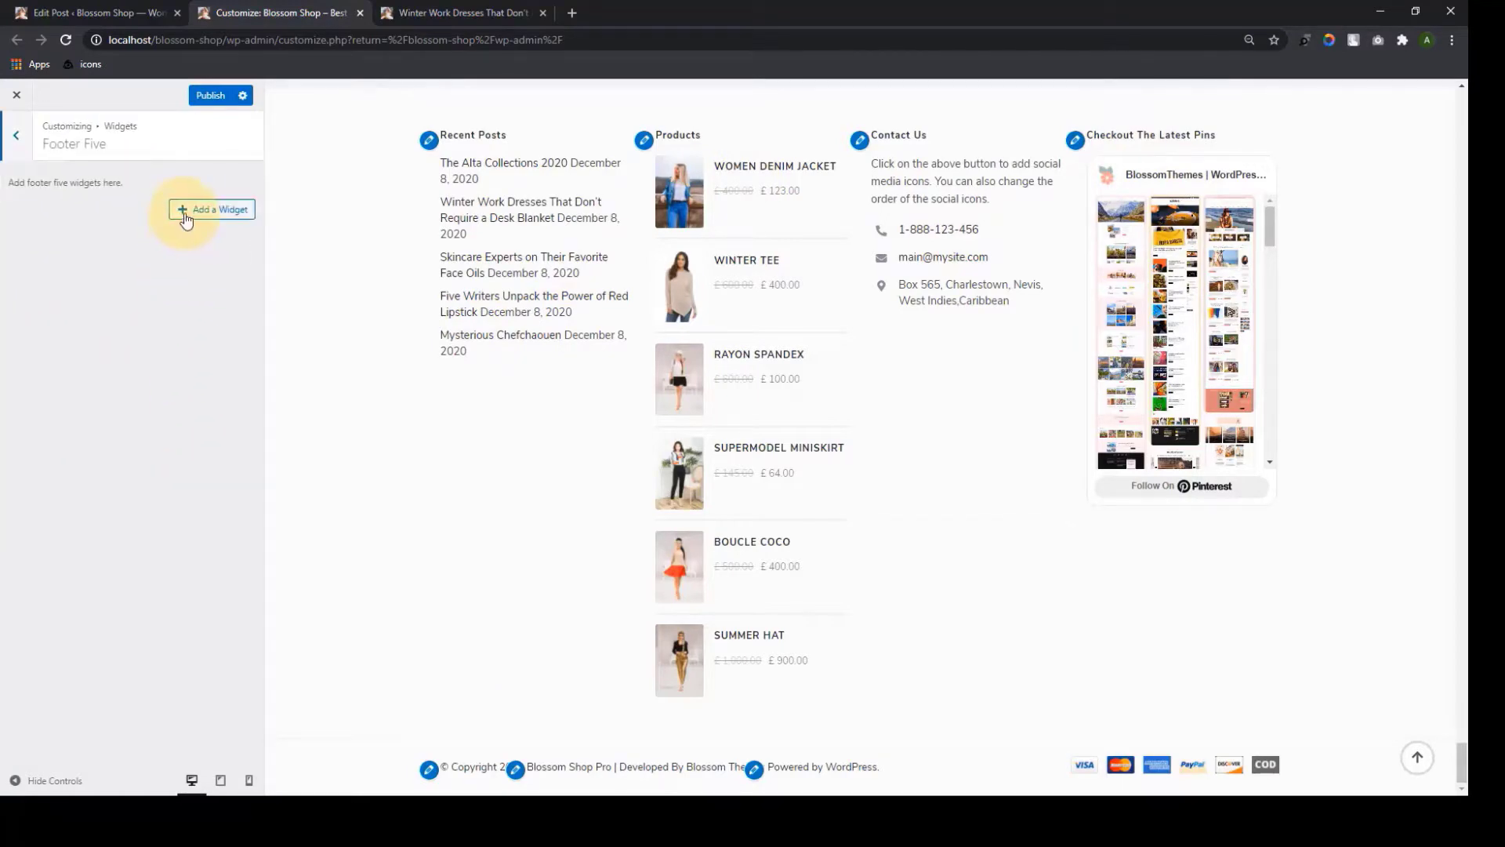
click(186, 216)
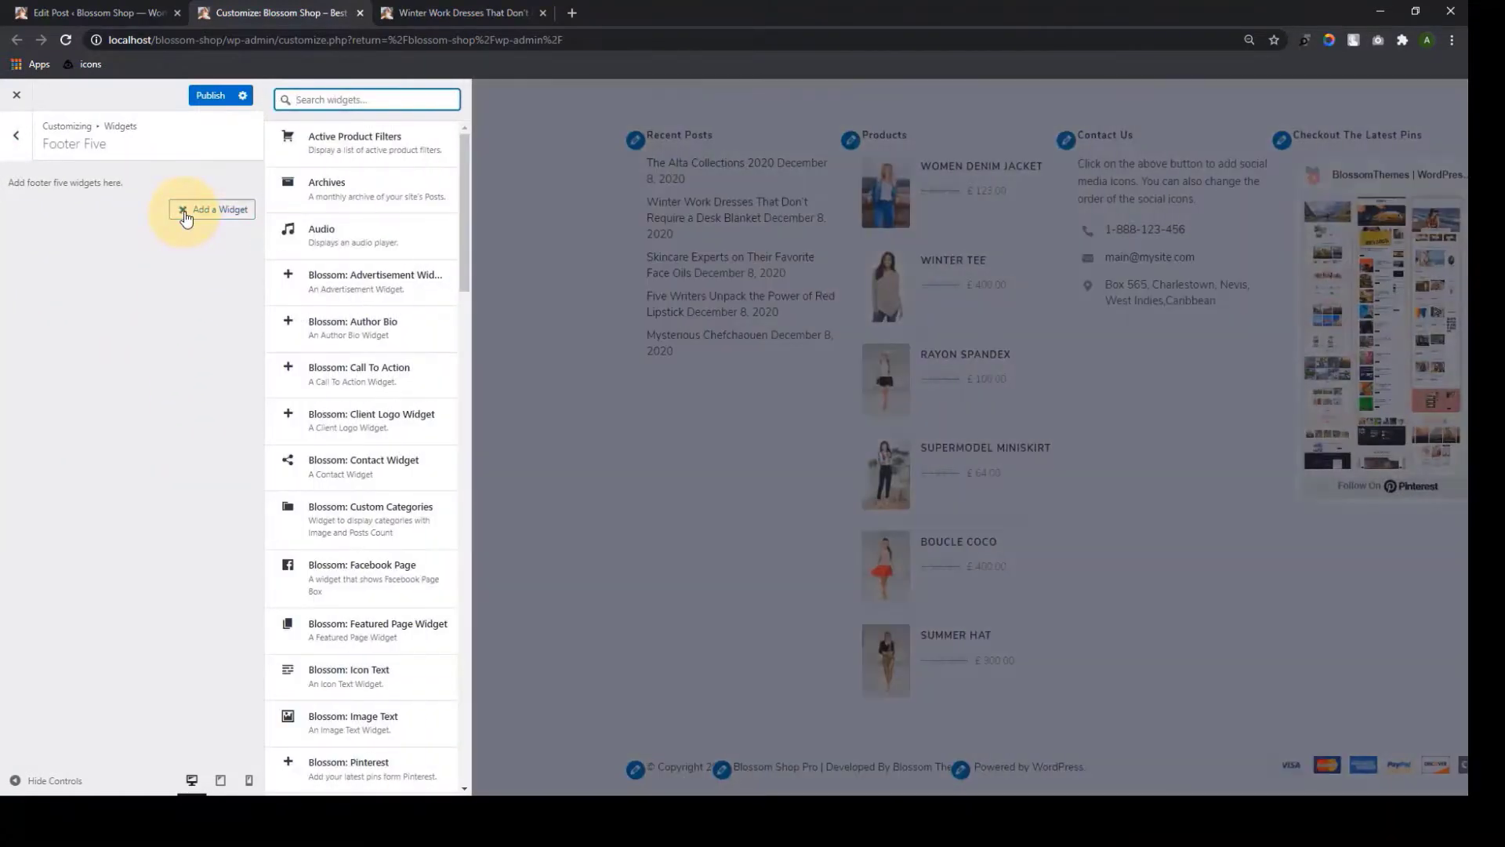
scroll(373, 521, down, 10)
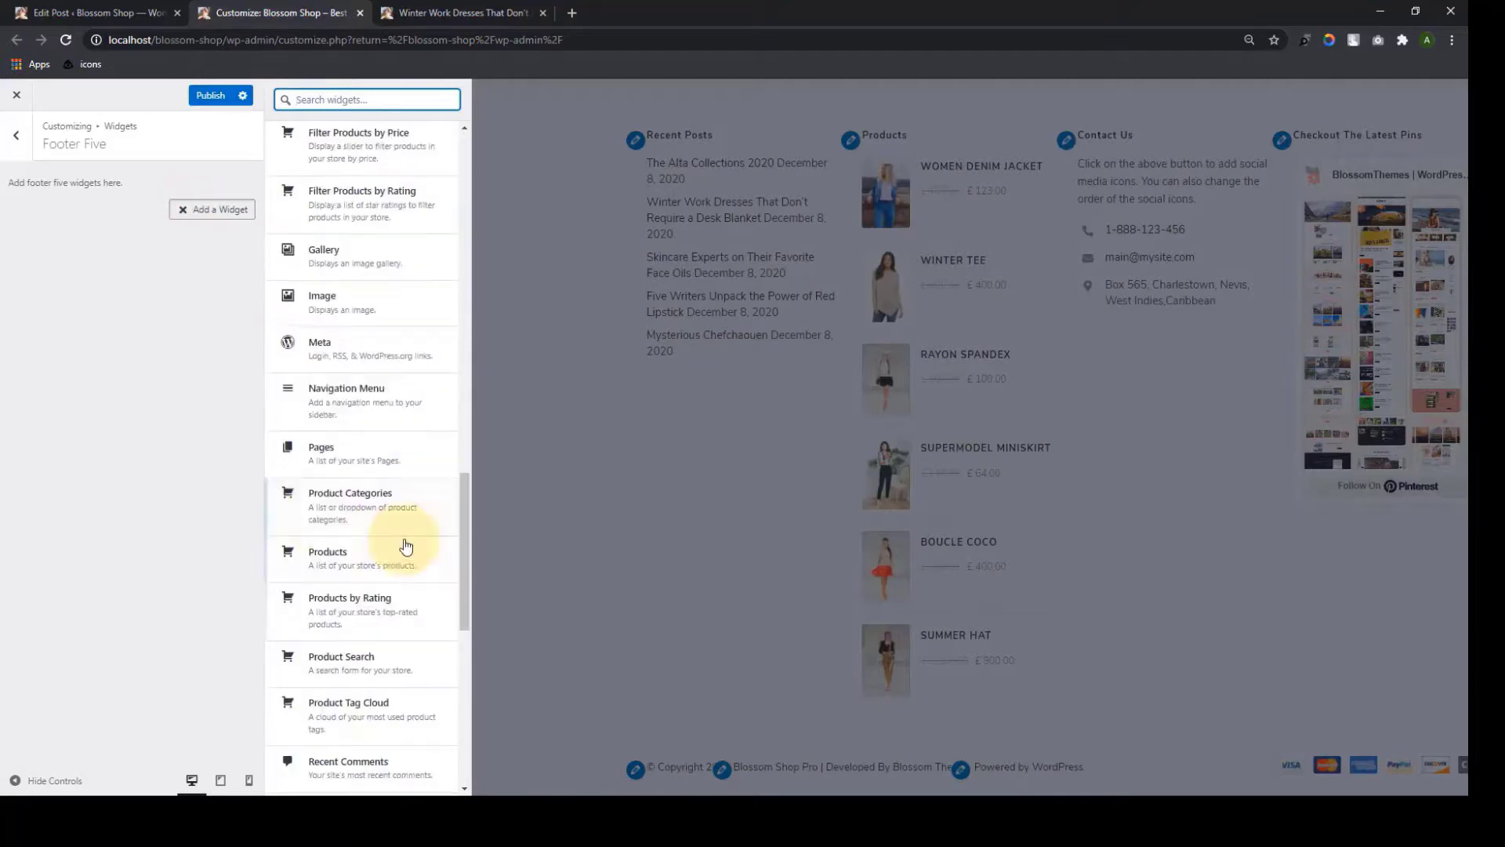
click(326, 510)
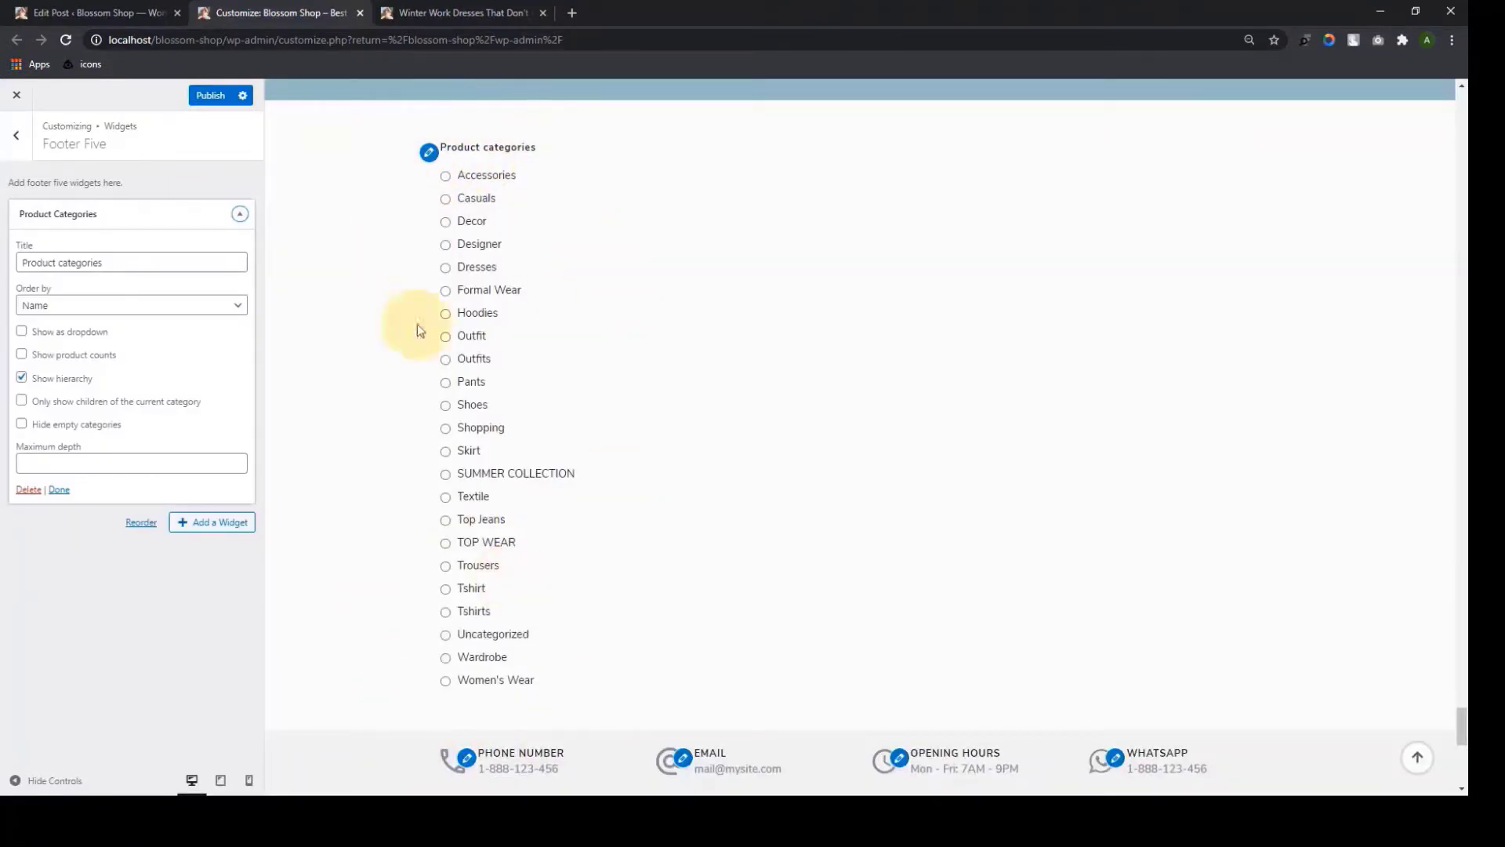
Order categories by Name, show product counts, only children of current category, and hide empty ones
click(105, 306)
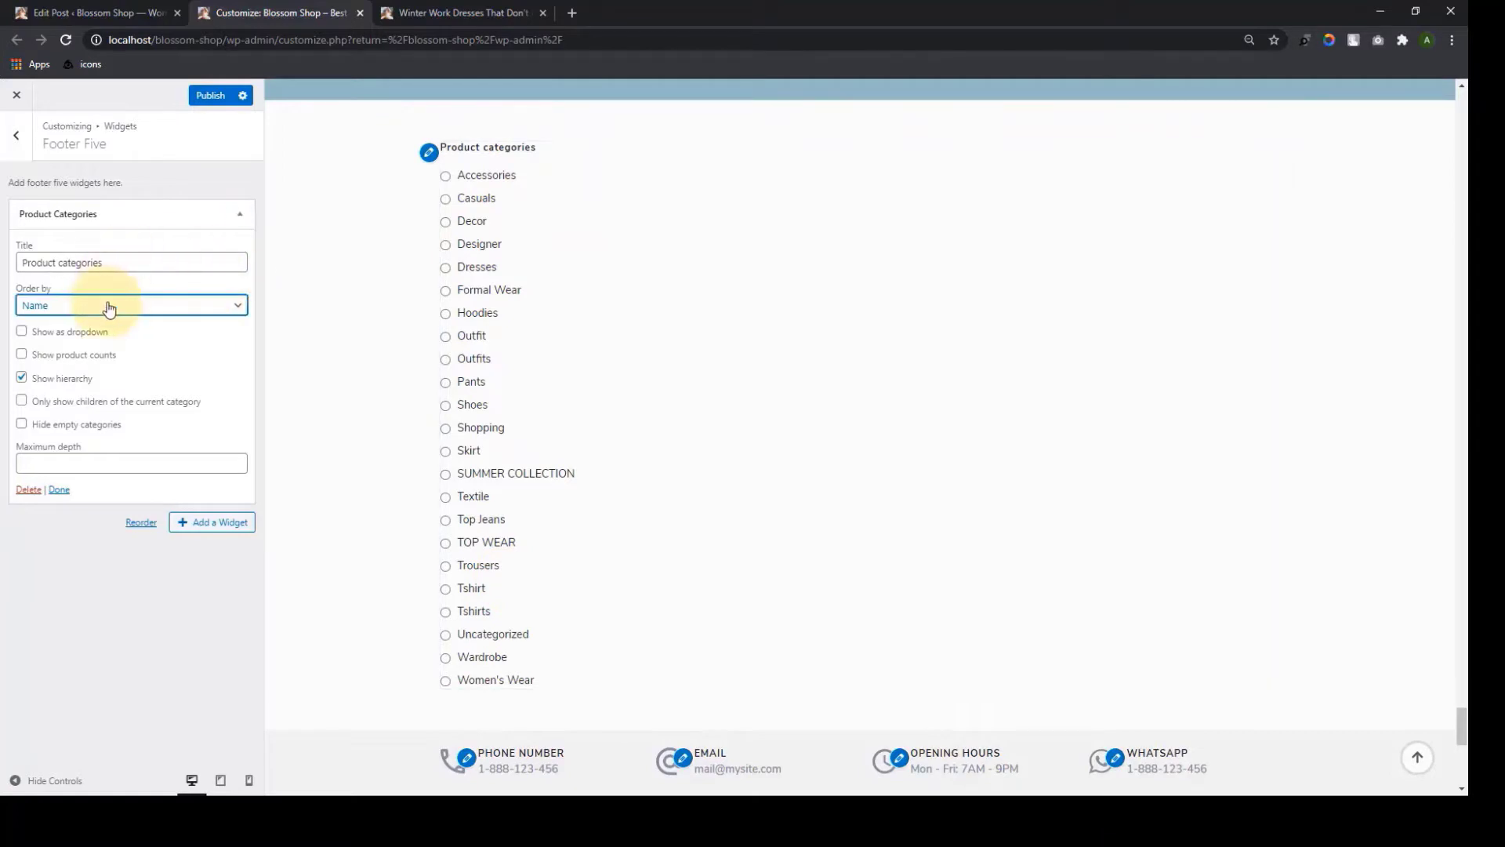
click(109, 307)
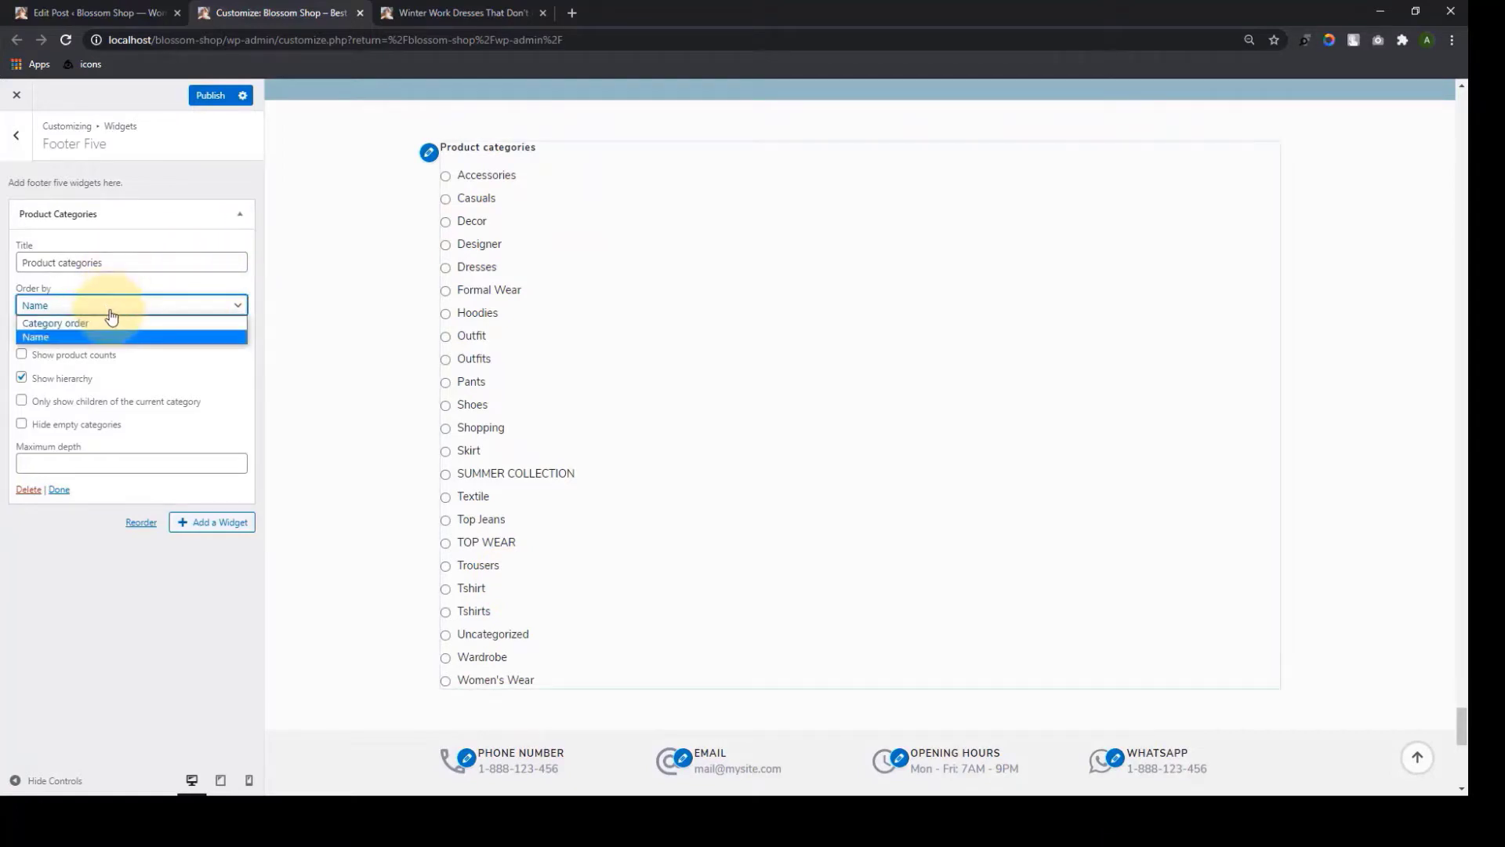
click(73, 337)
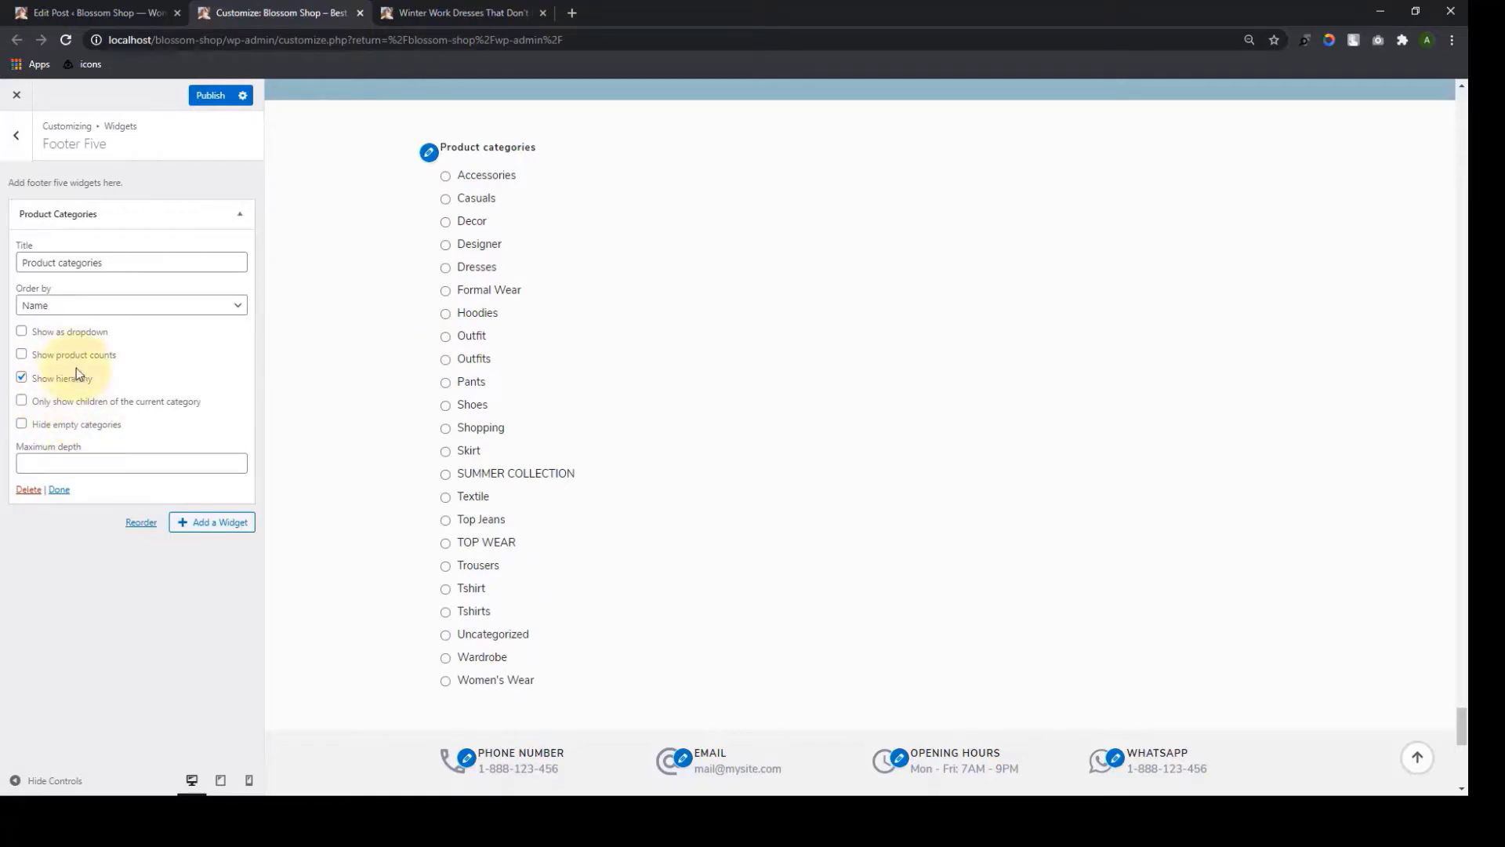
click(21, 331)
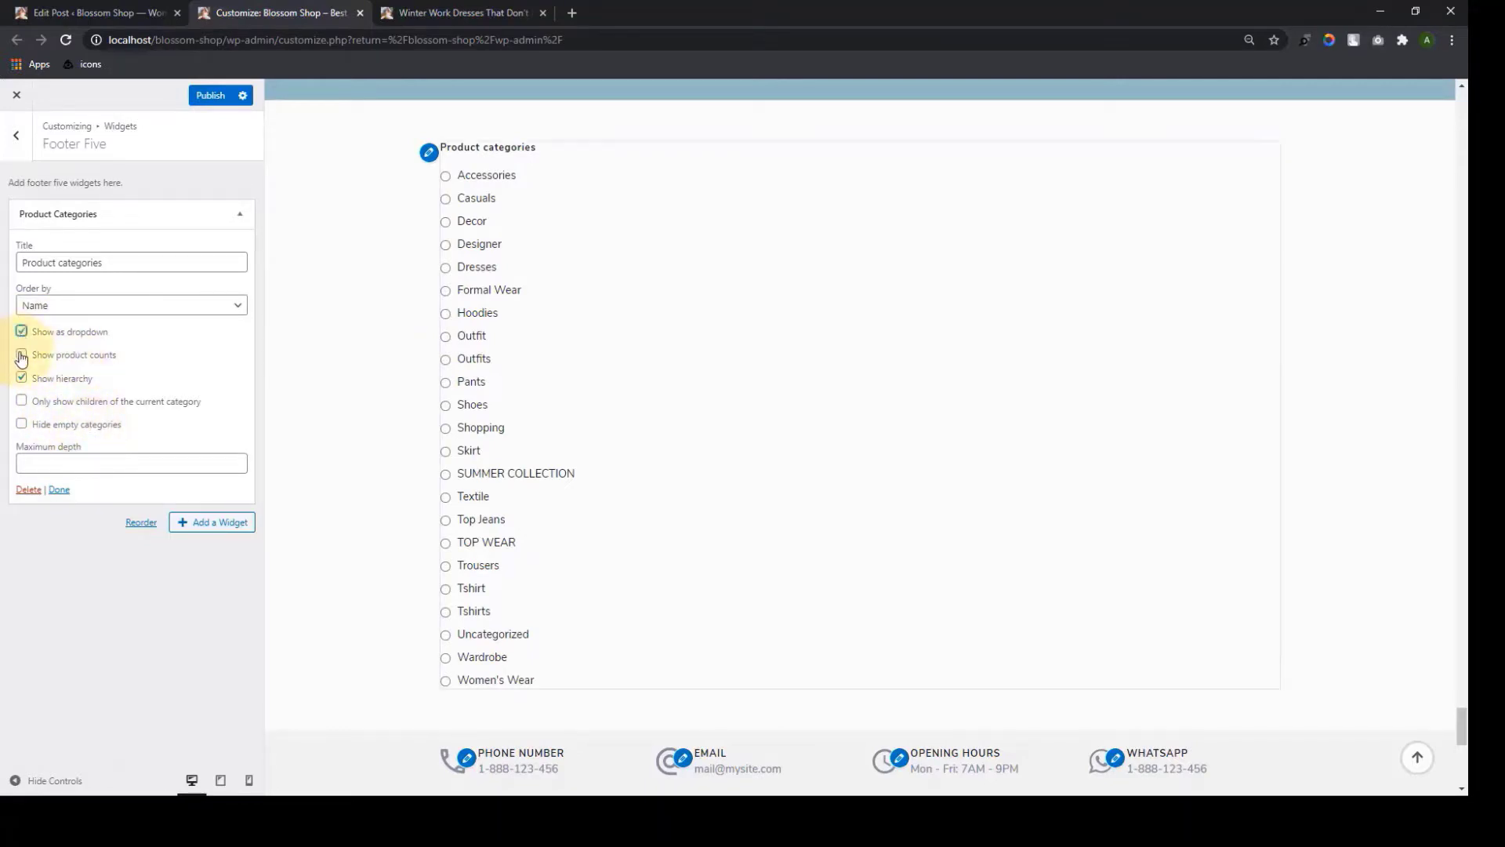
click(22, 402)
click(22, 424)
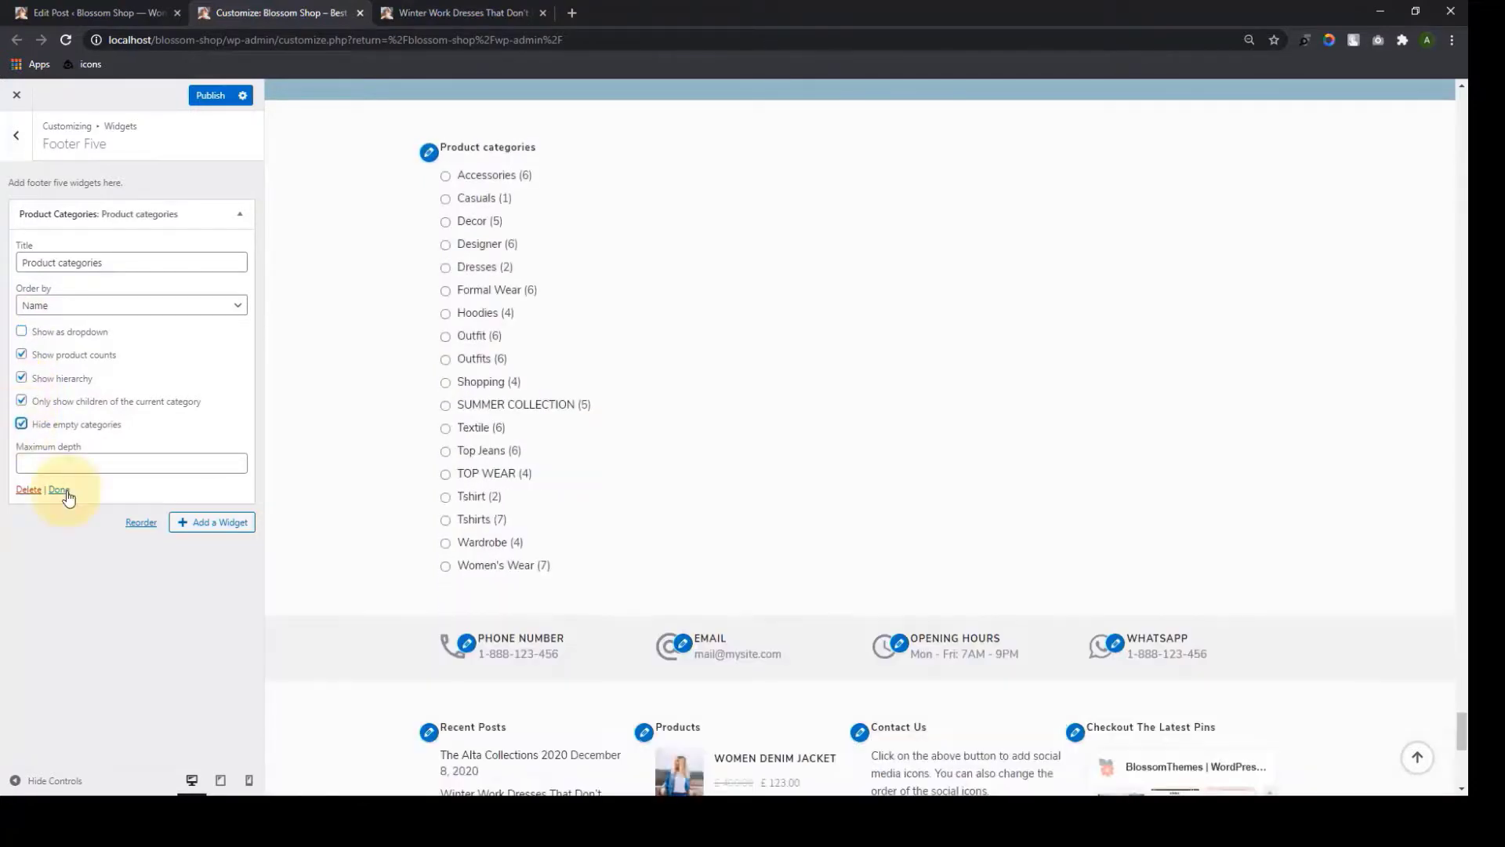
click(59, 490)
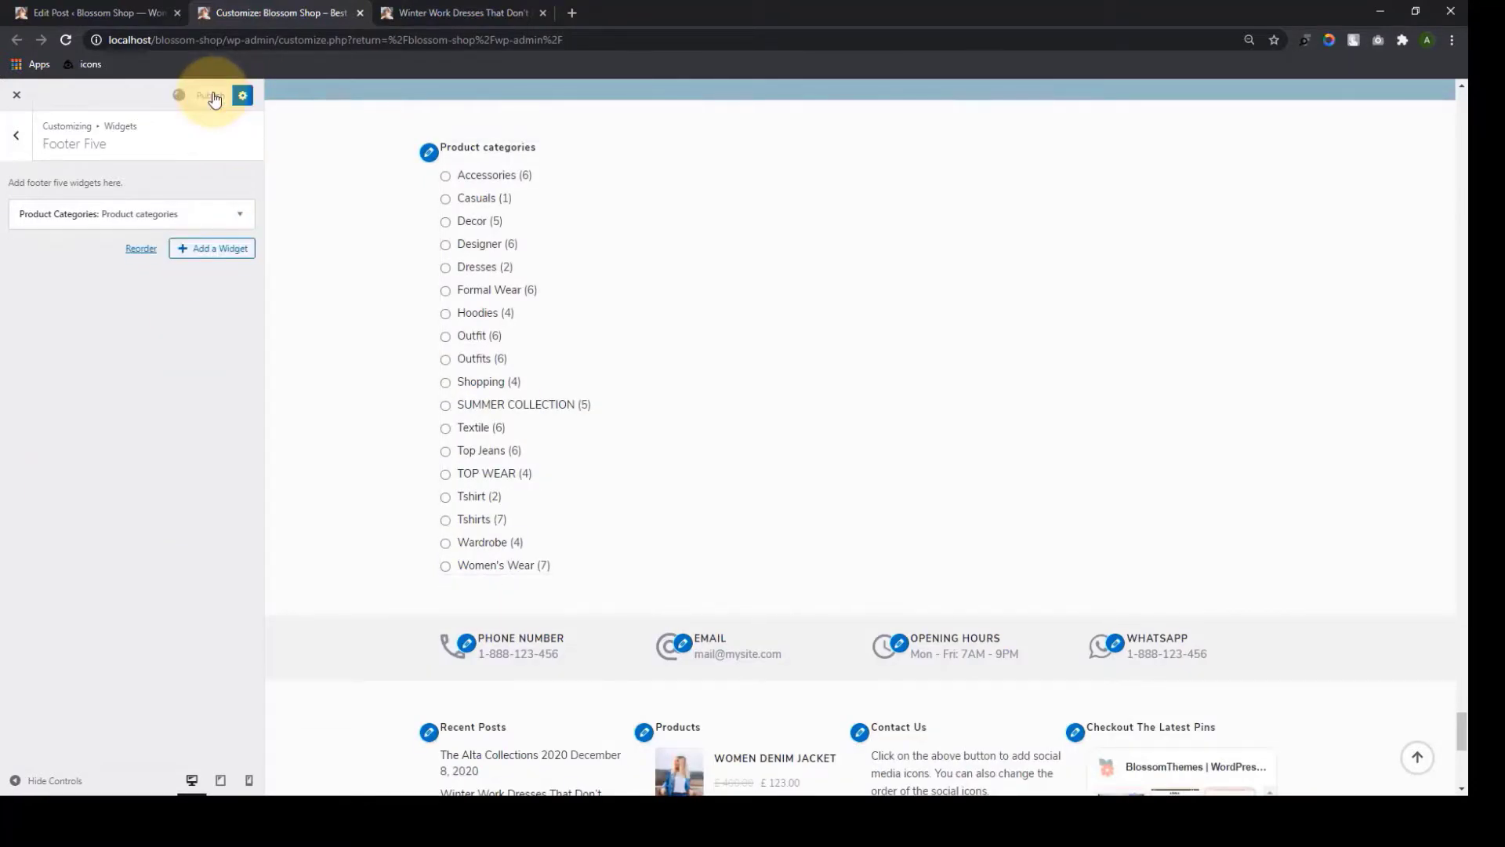
click(16, 135)
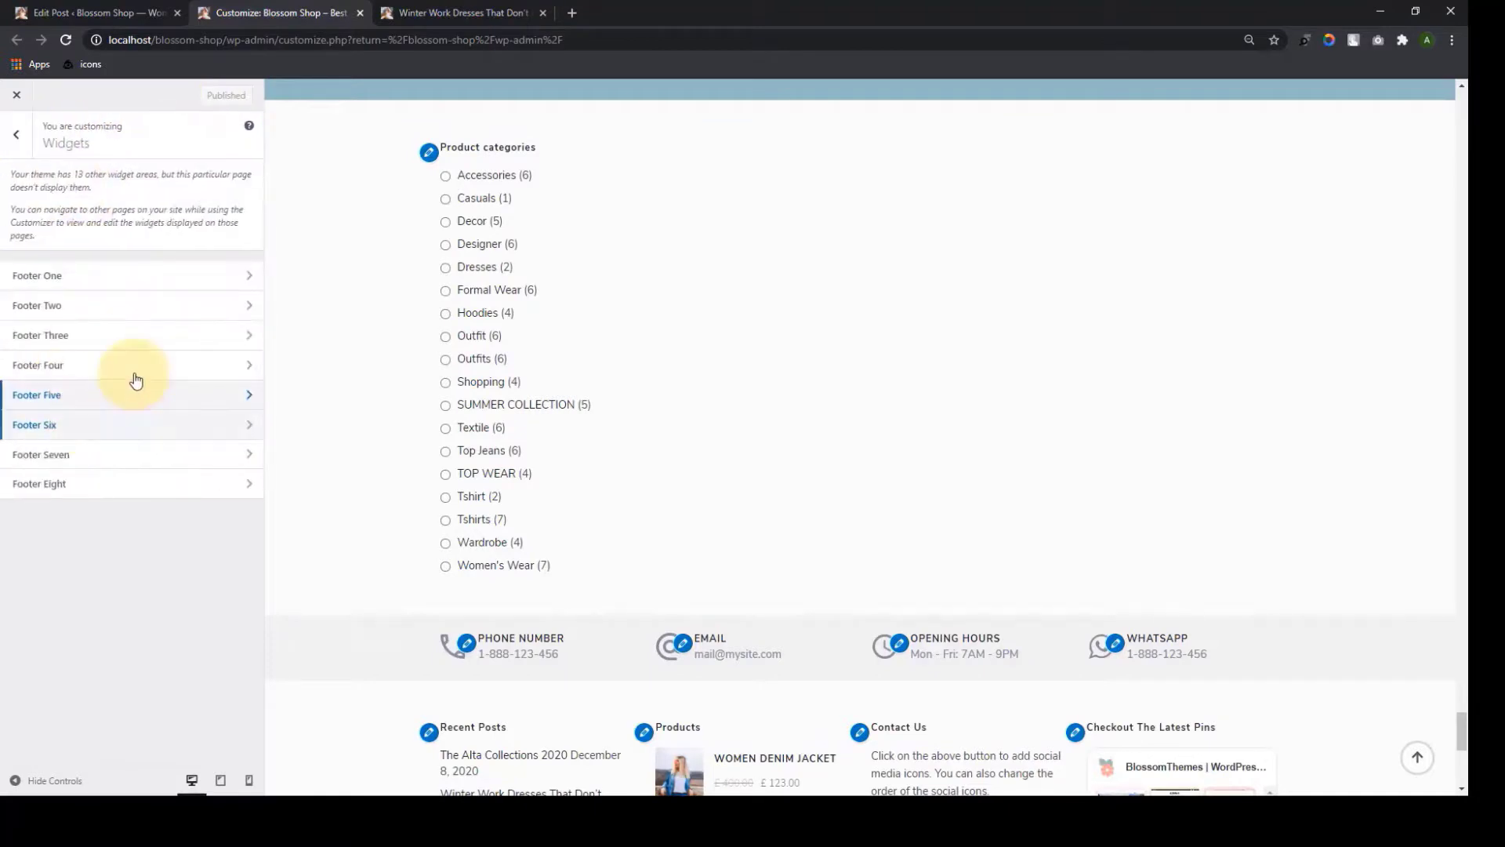
Add the Blossom: Popular Post widget to Footer Six by searching 'blossom pop'
click(146, 424)
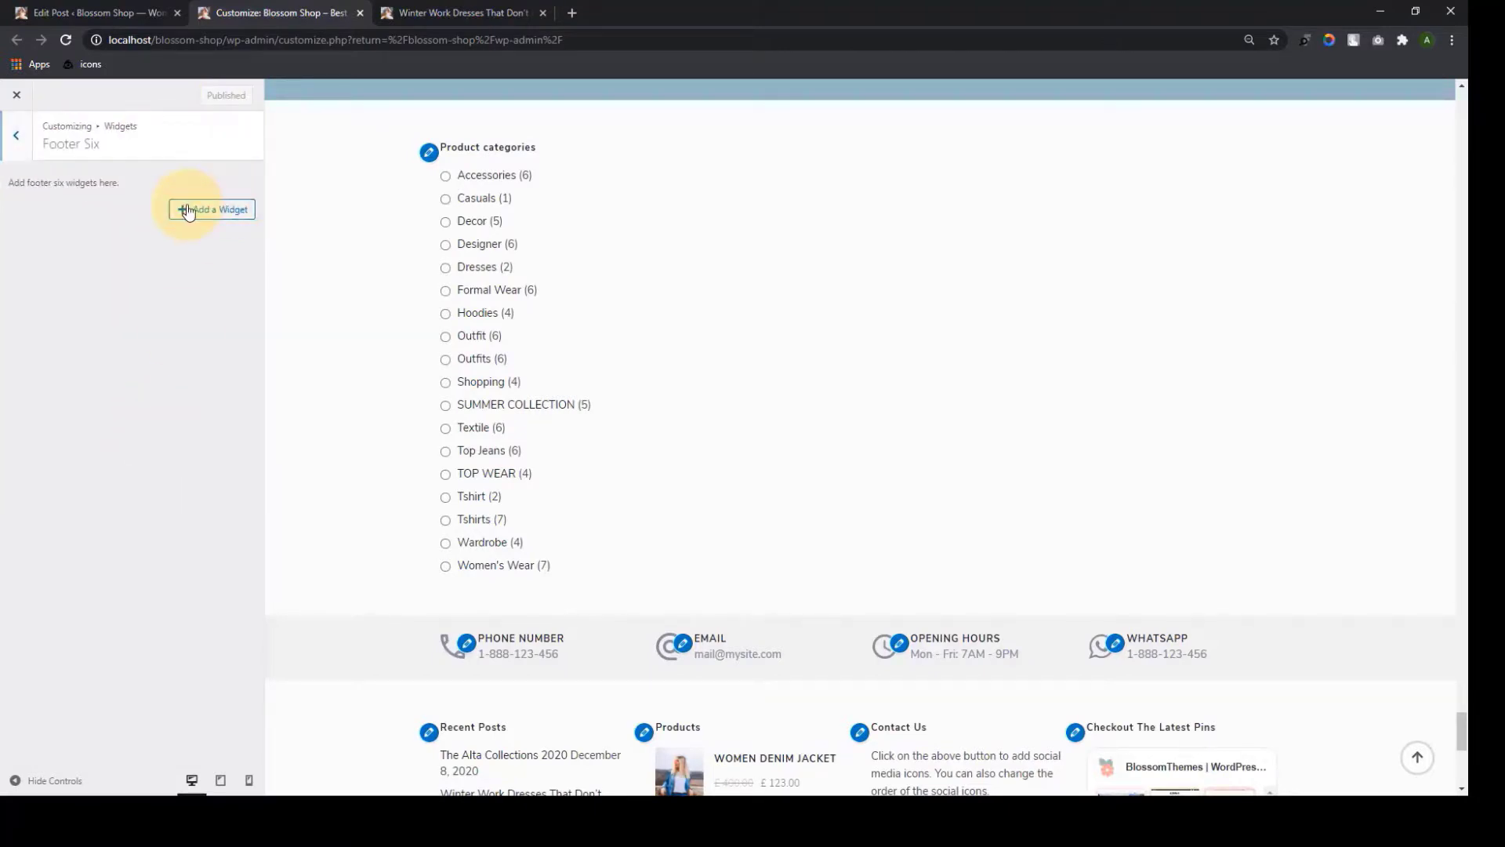
click(189, 210)
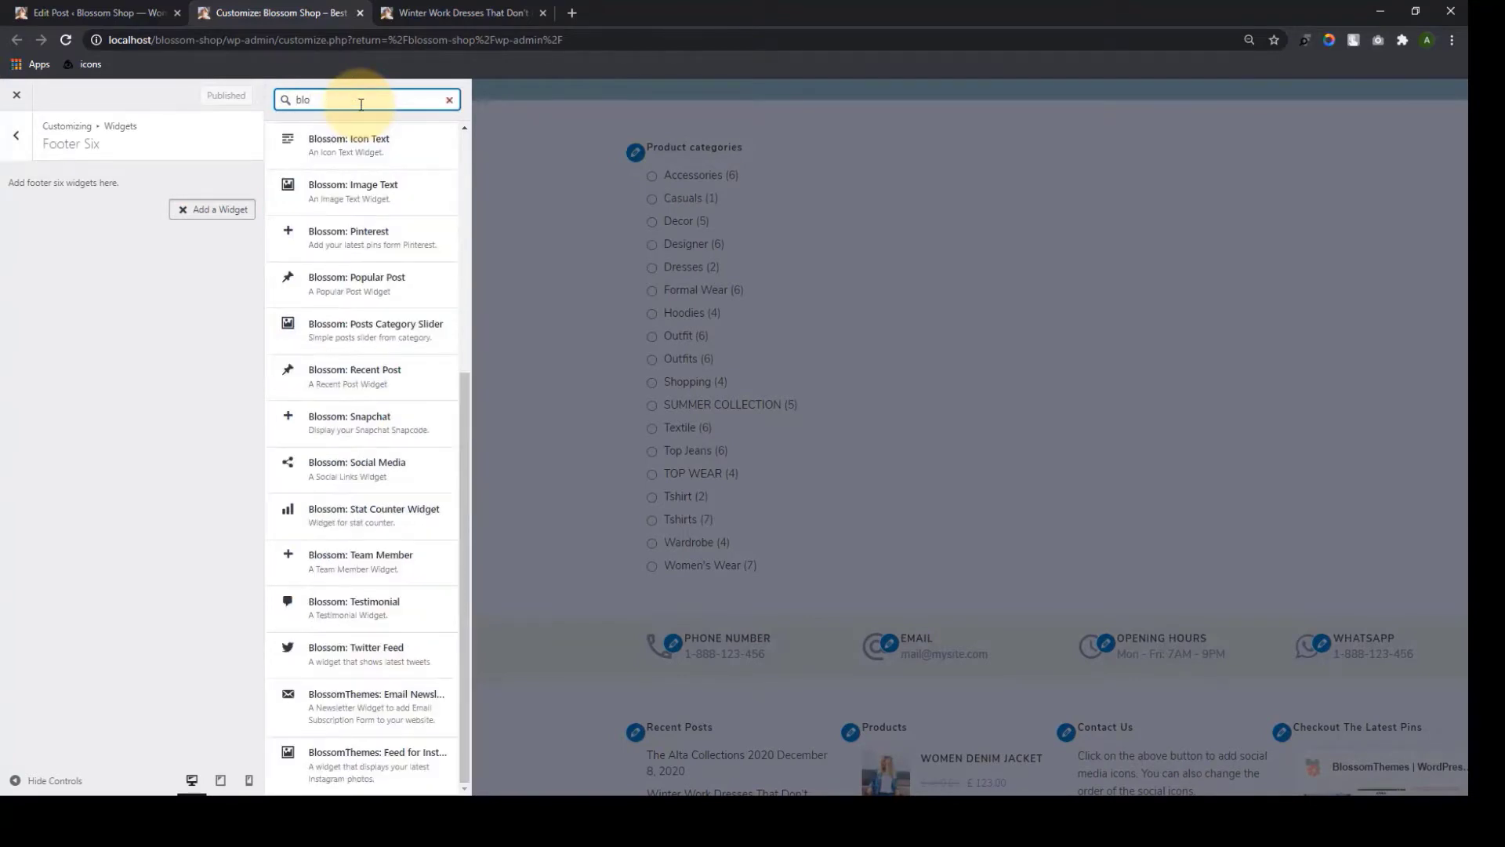
text(blossom popular)
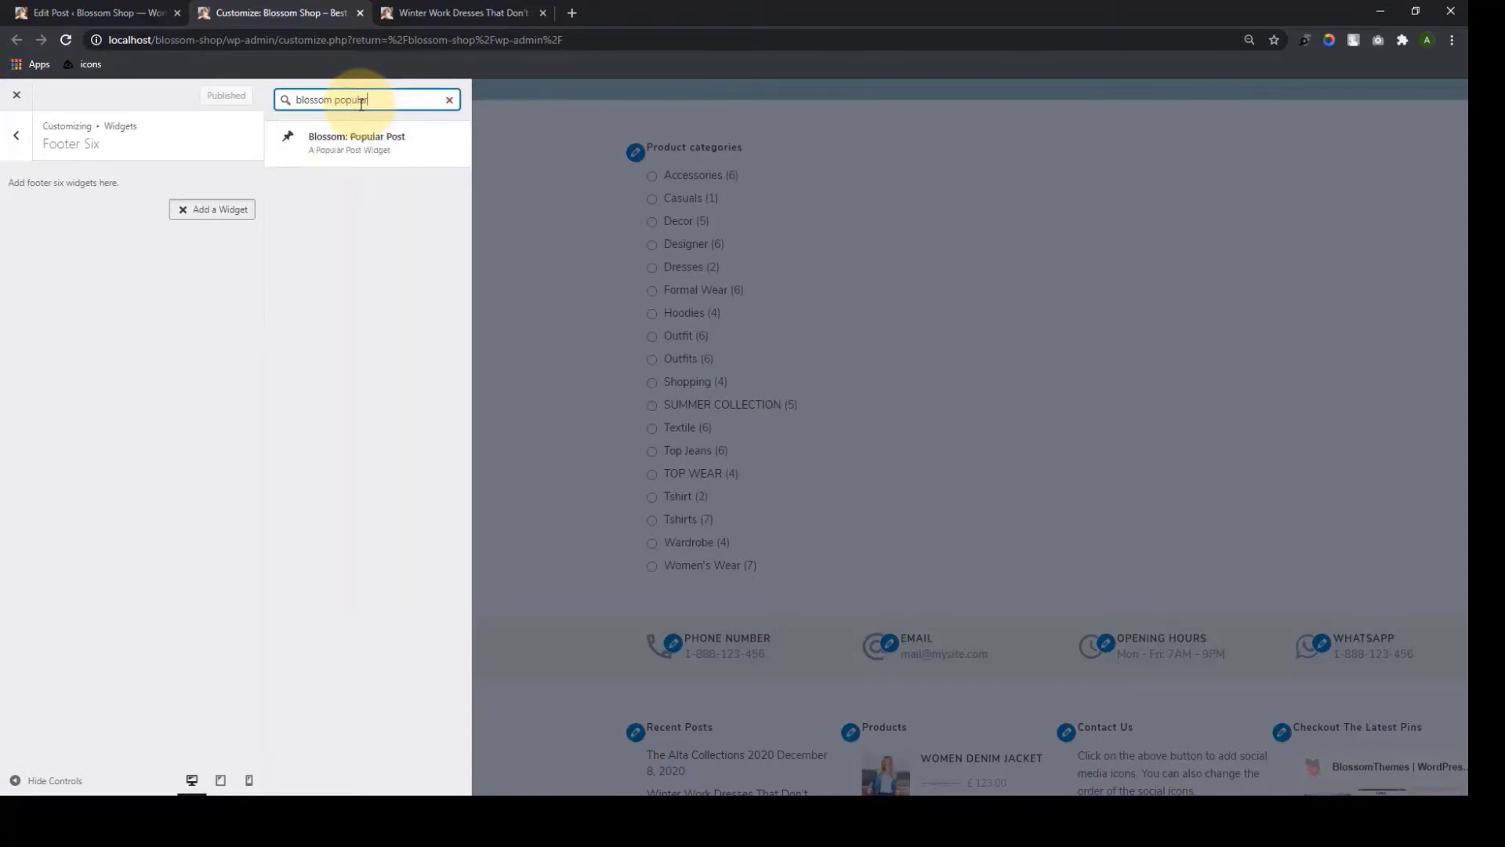
click(372, 148)
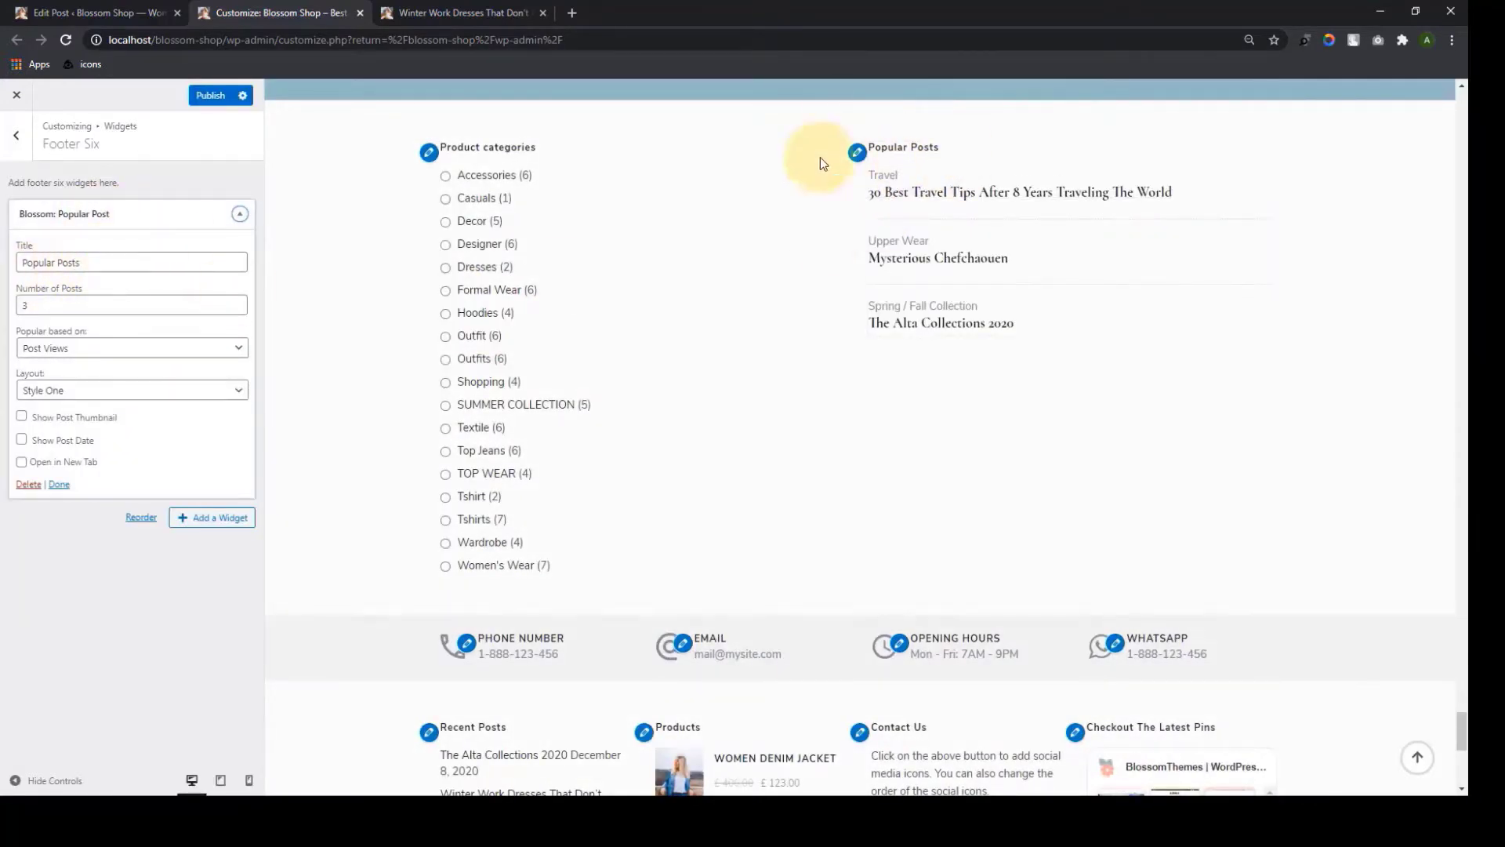
Rank popular posts by Post Views, opening links in a new tab and showing thumbnails
click(110, 354)
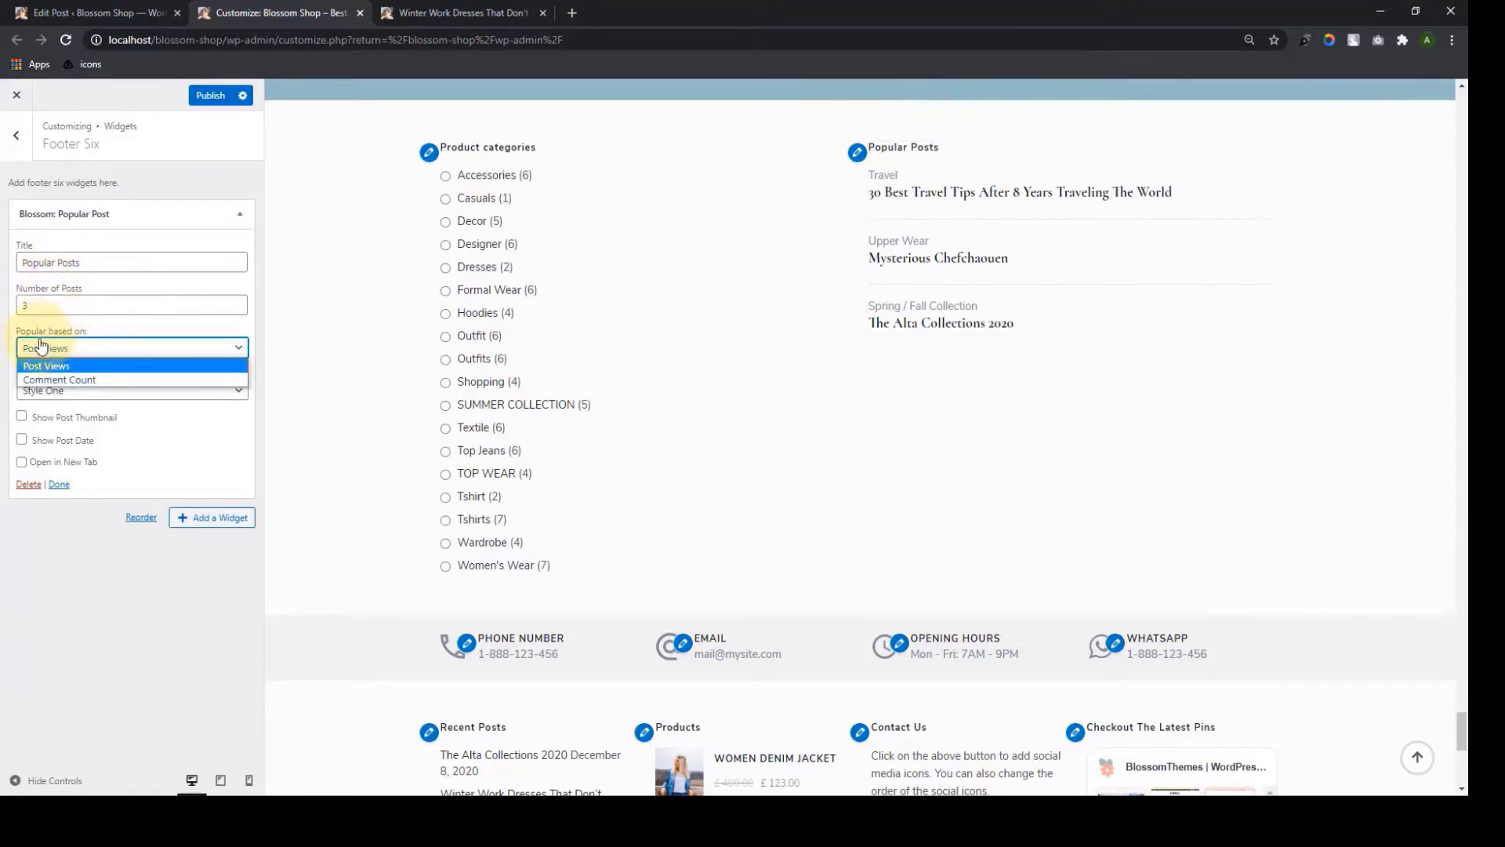
click(149, 326)
click(119, 390)
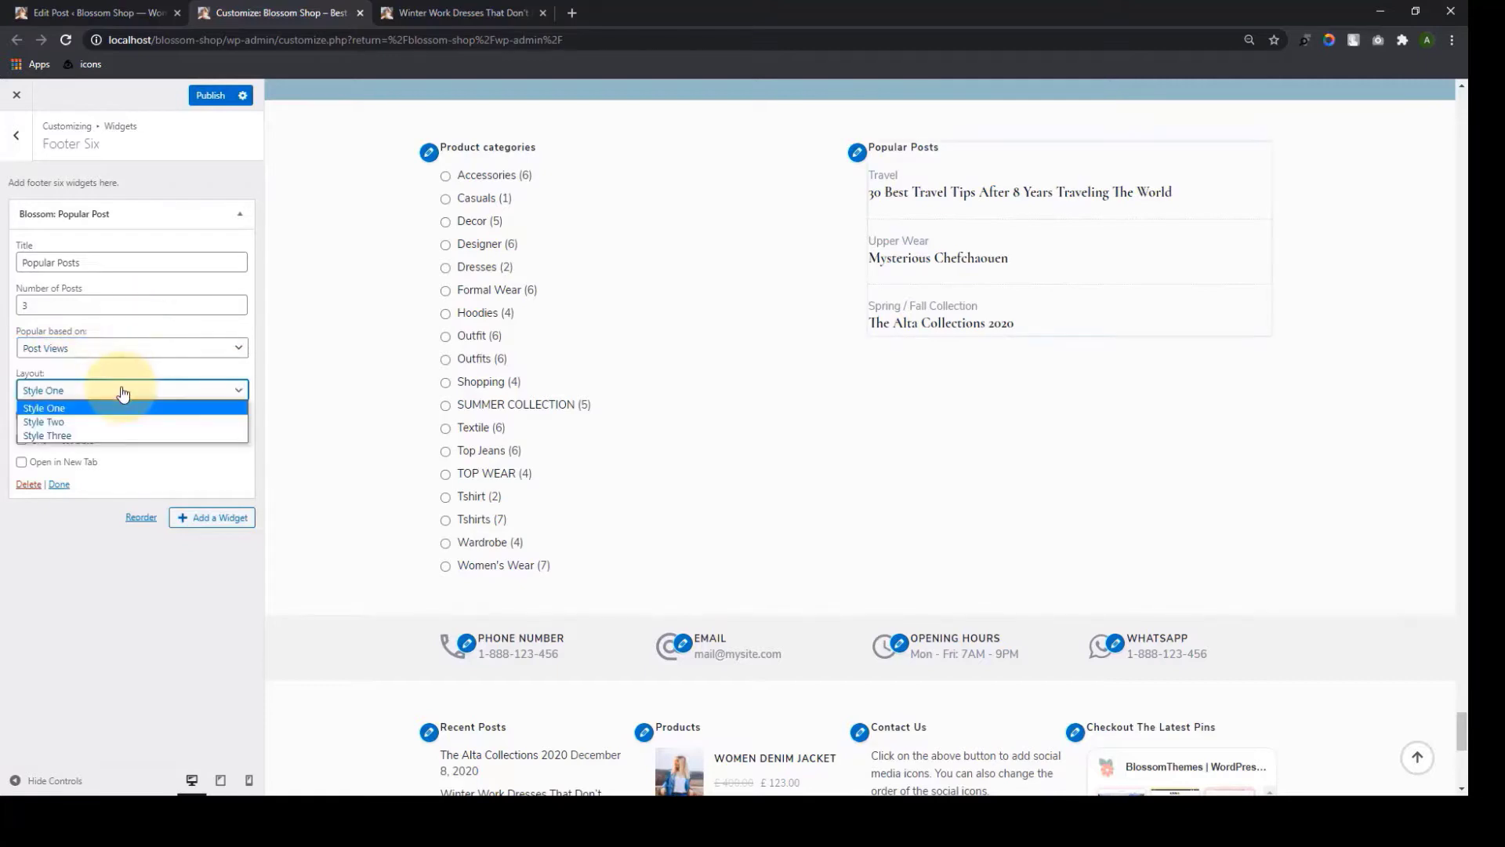
click(68, 421)
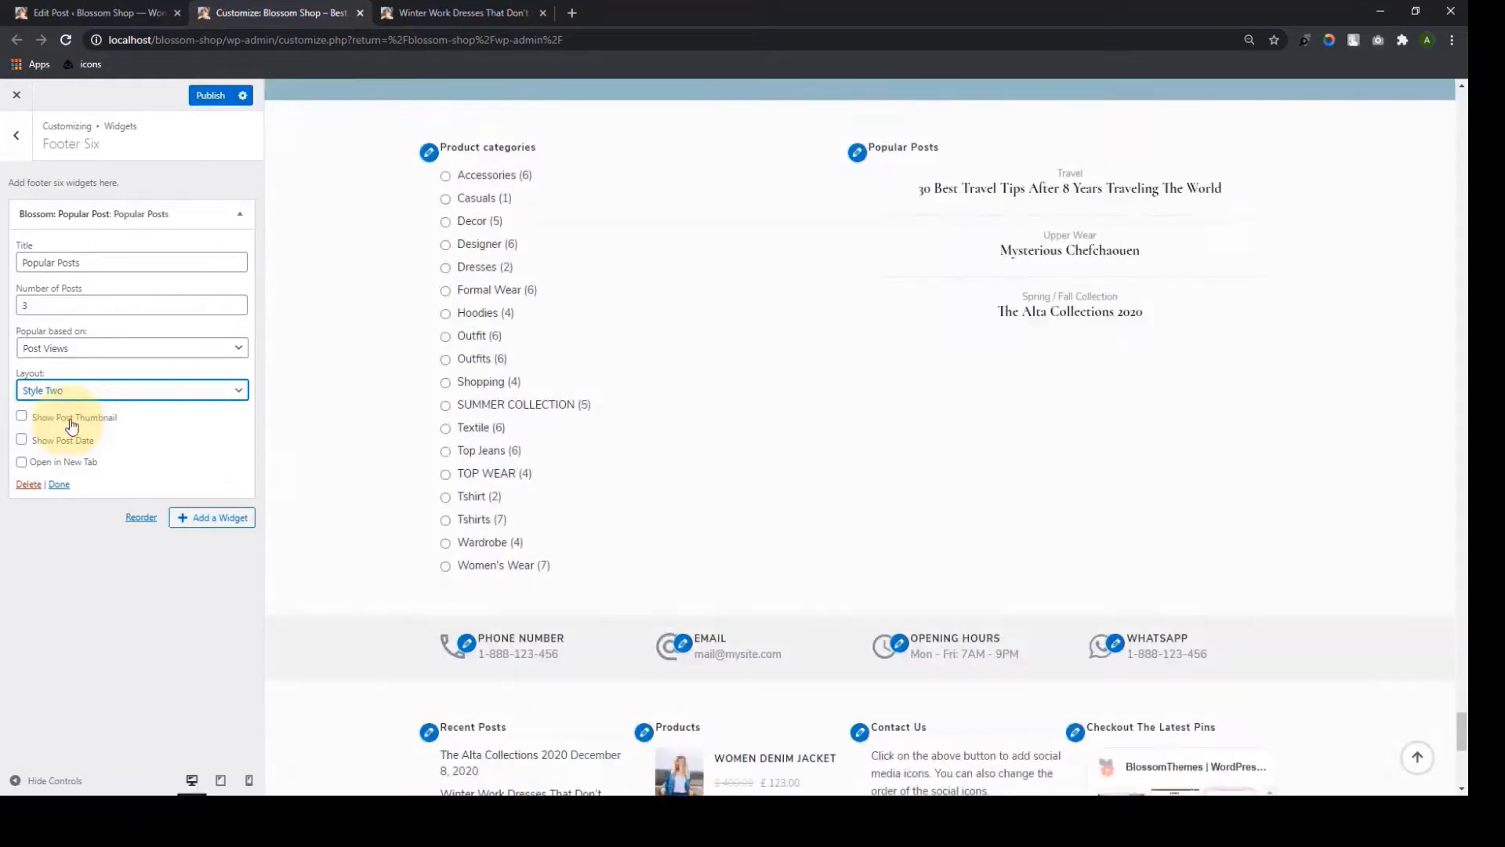
click(15, 463)
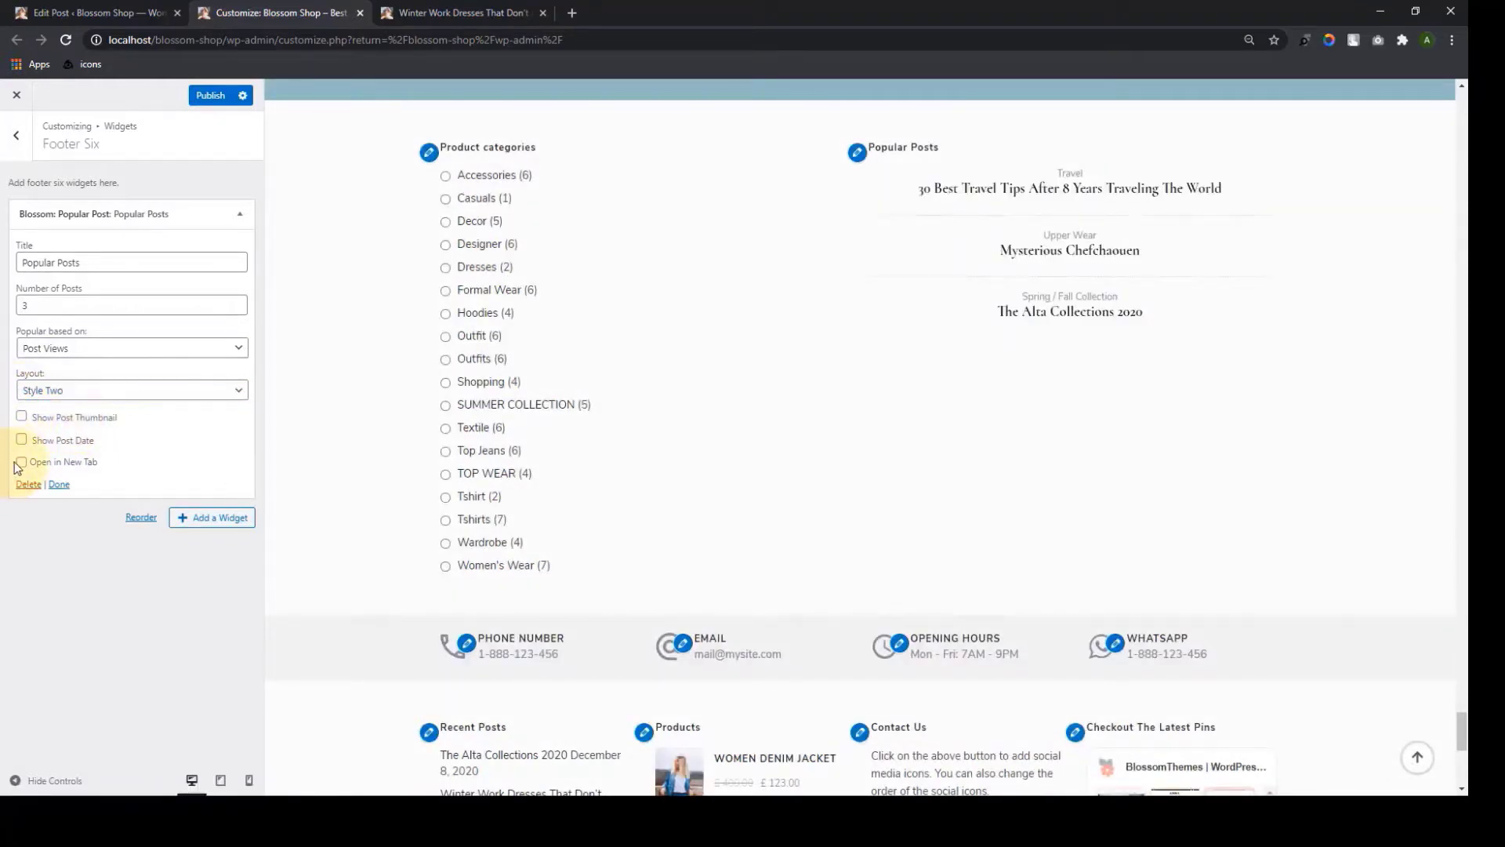
click(28, 420)
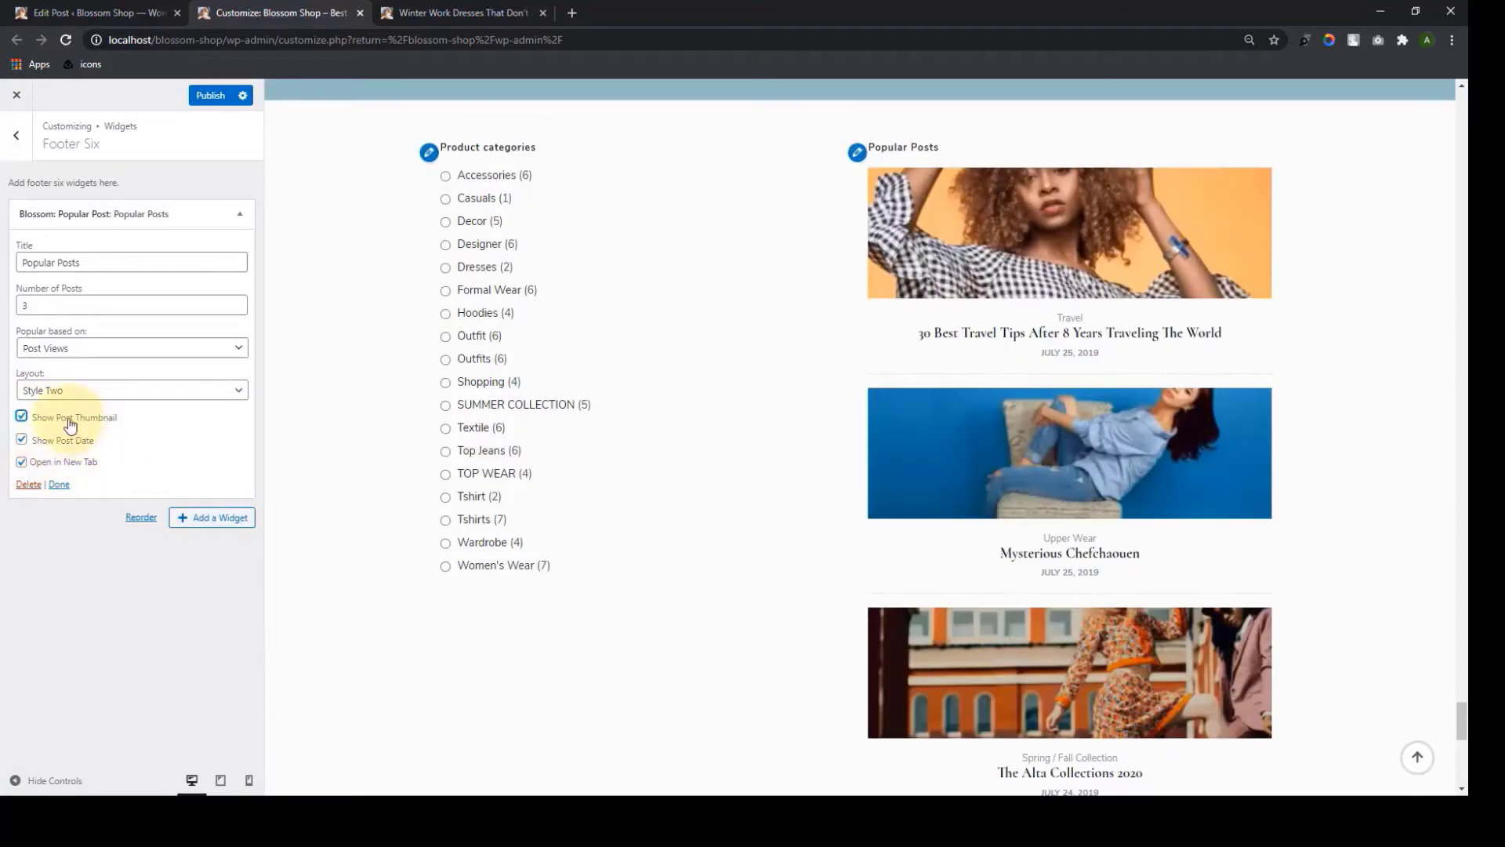
scroll(1008, 313, down, 3)
scroll(1042, 369, up, 2)
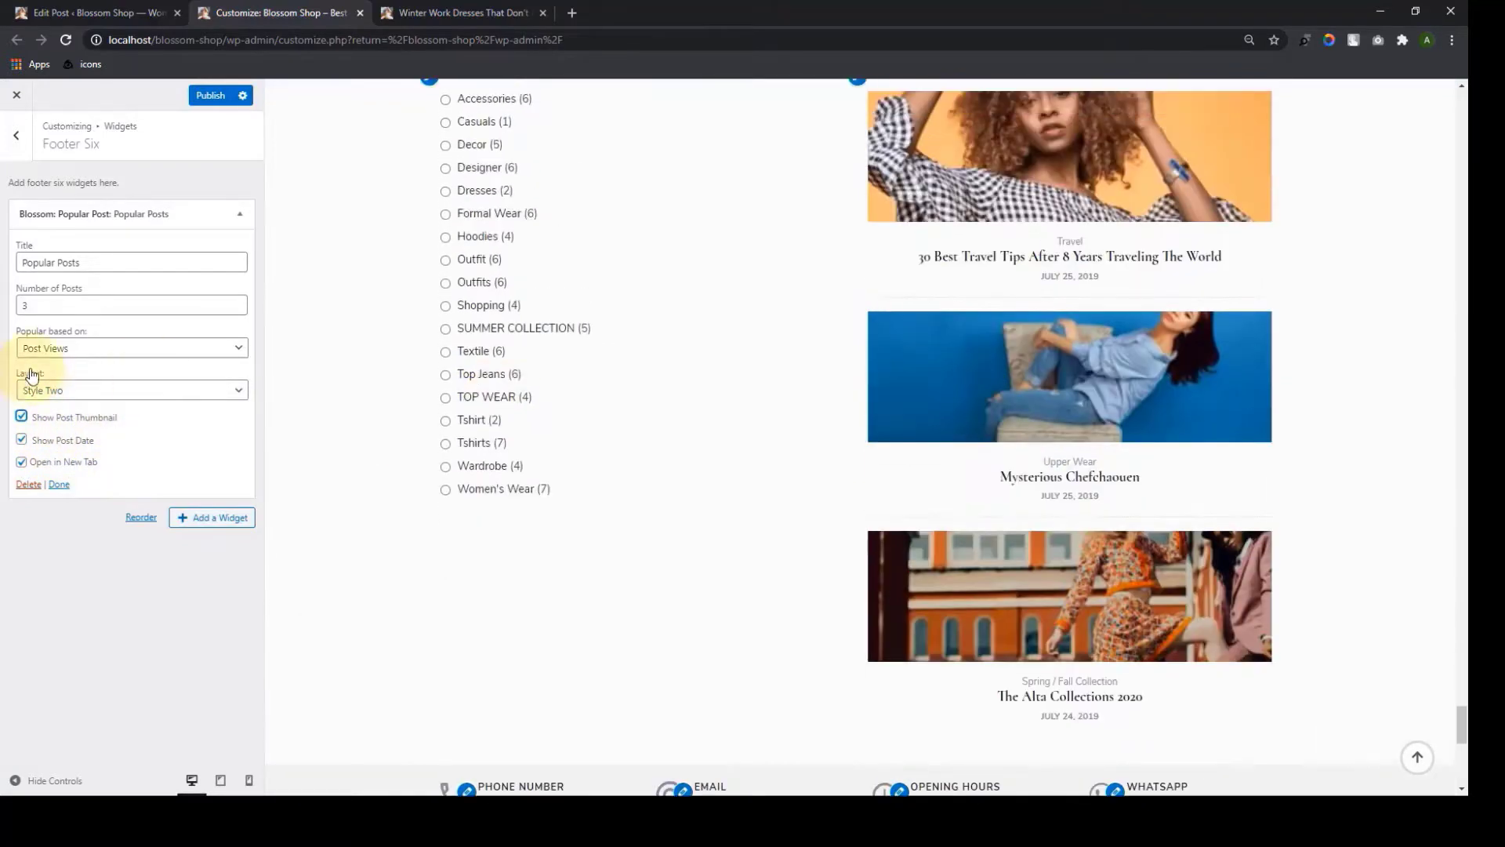
Set the popular posts layout to Style One and publish the widget
click(107, 392)
click(67, 421)
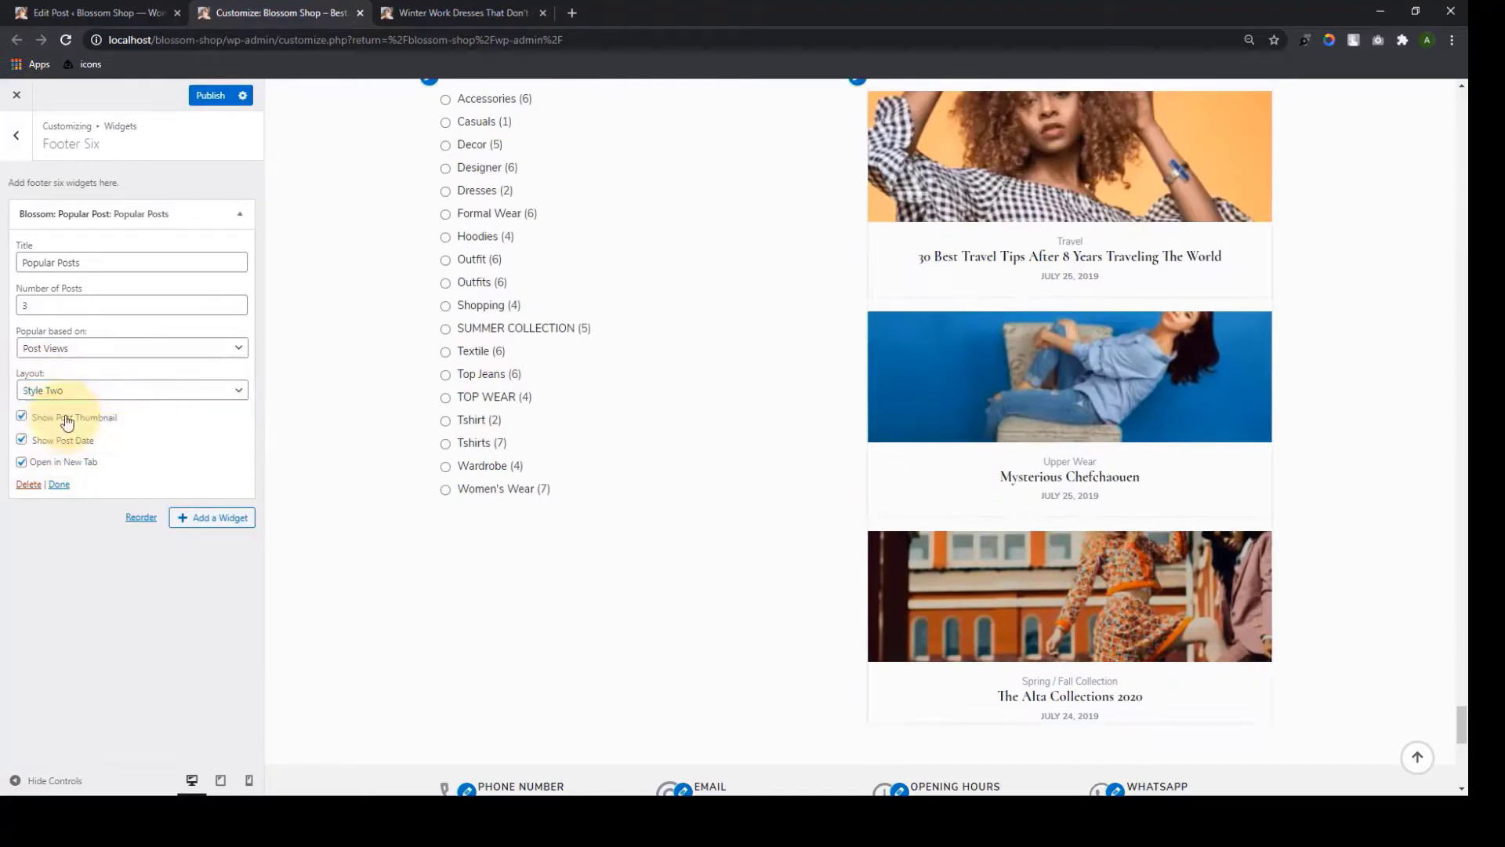
click(97, 390)
click(47, 408)
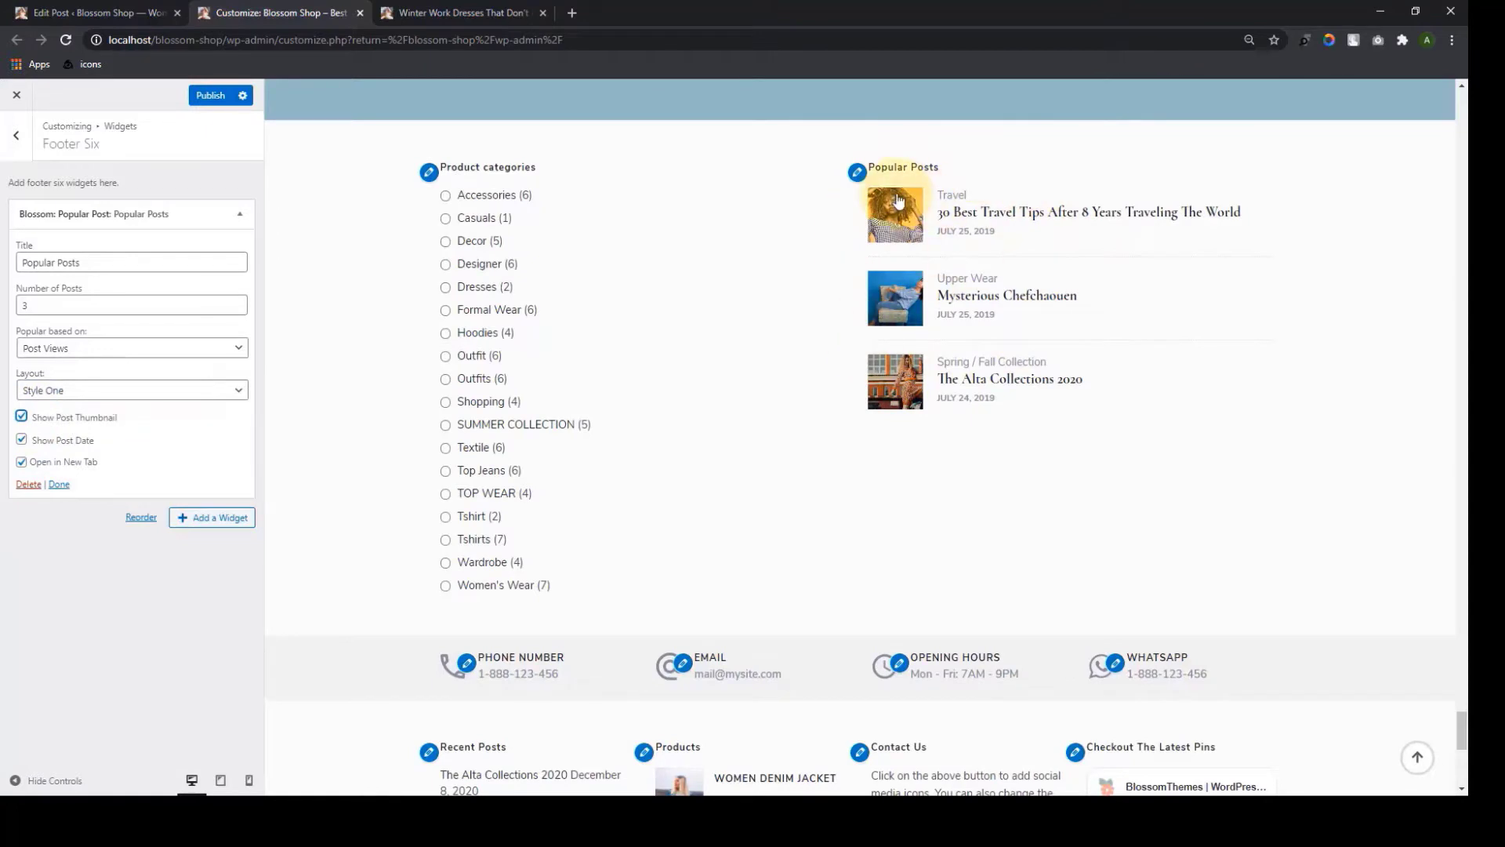
click(33, 486)
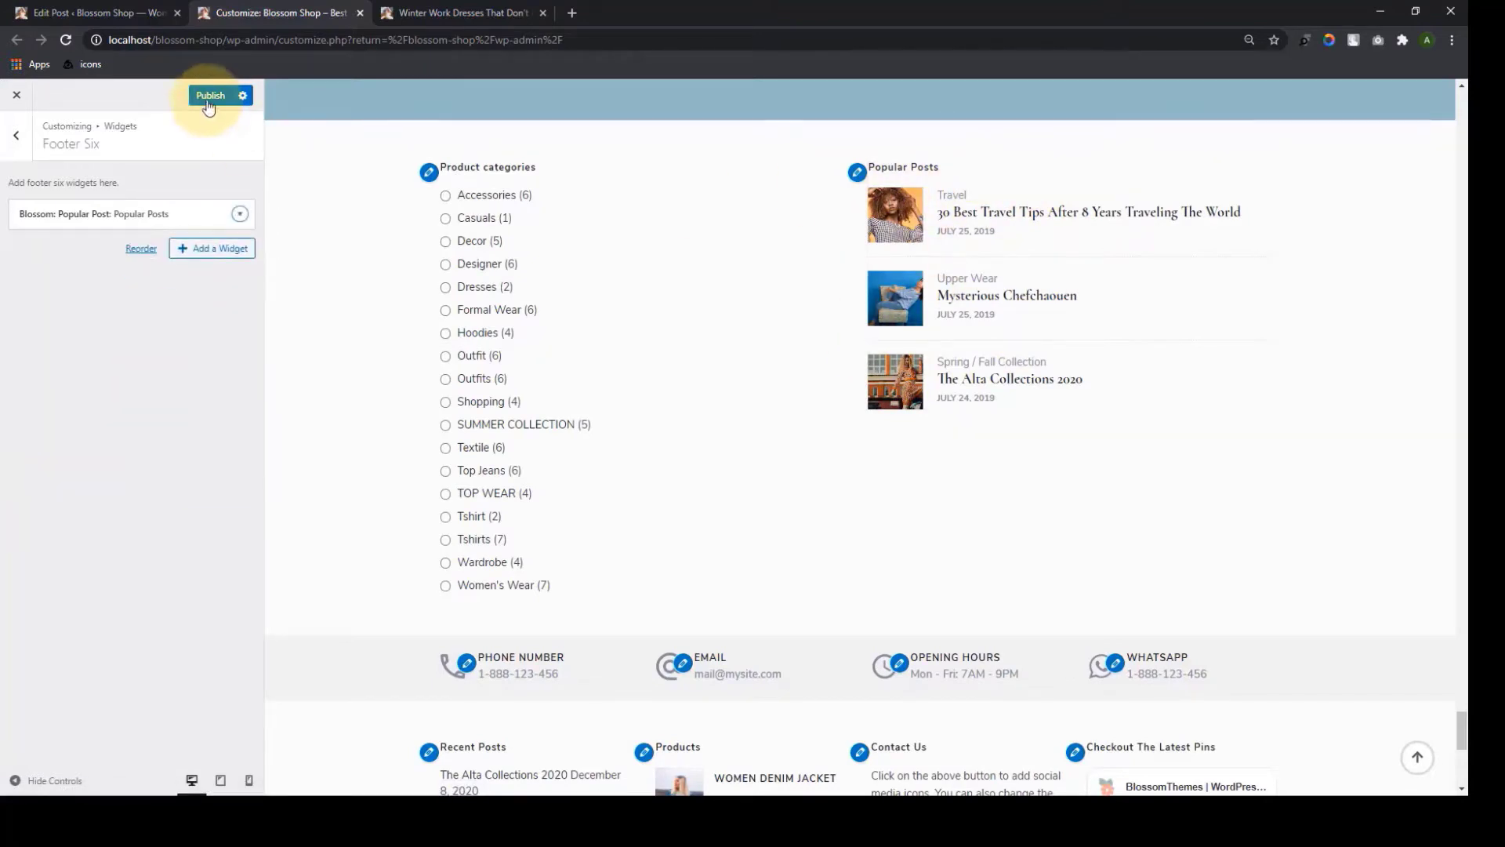
click(16, 135)
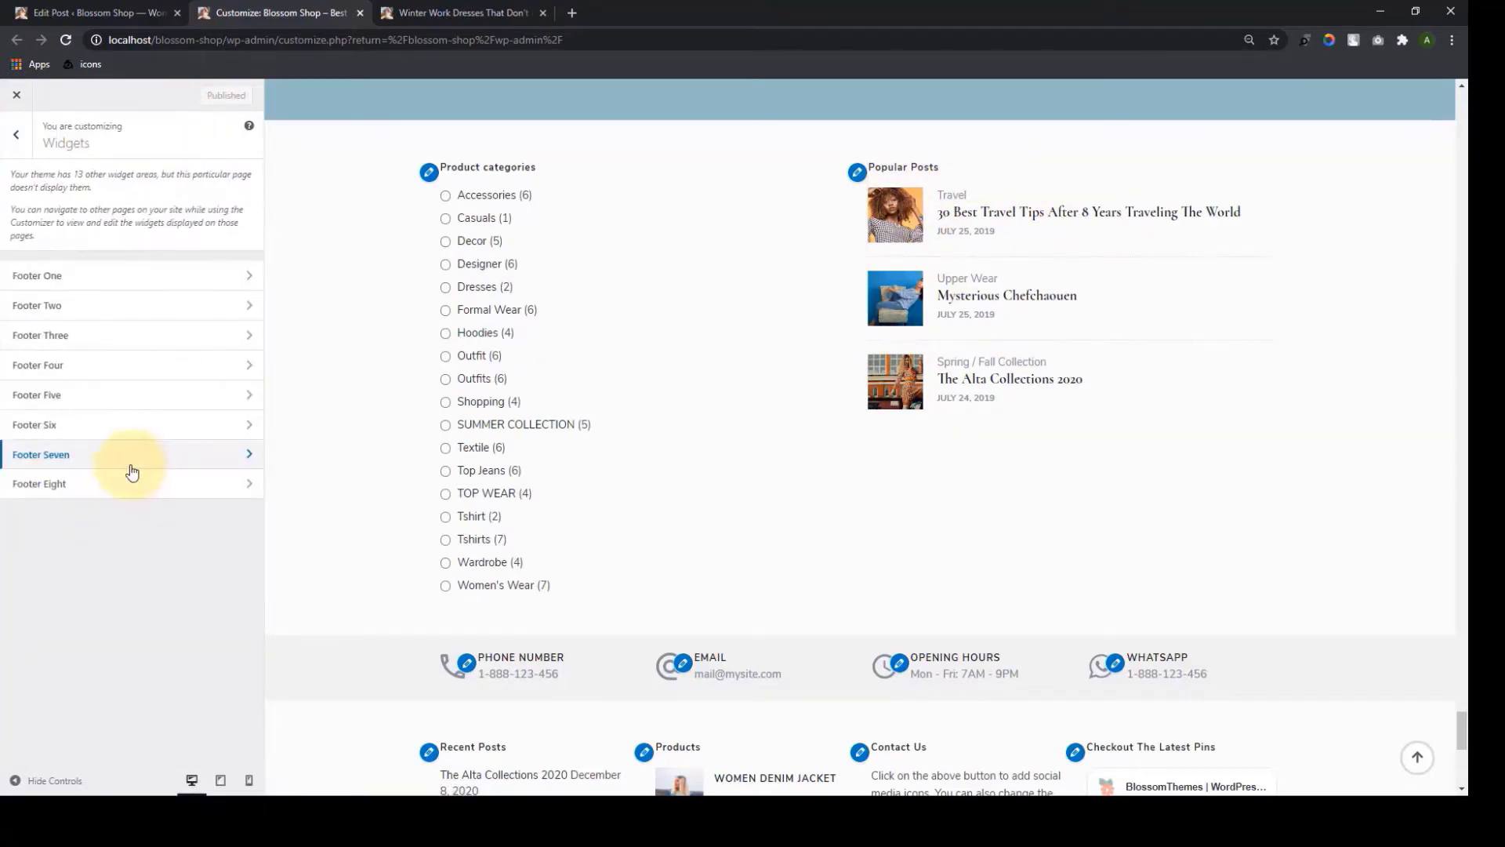
Add a Product Search widget to Footer Seven, publish it, and move on to Footer Eight
click(129, 470)
click(189, 218)
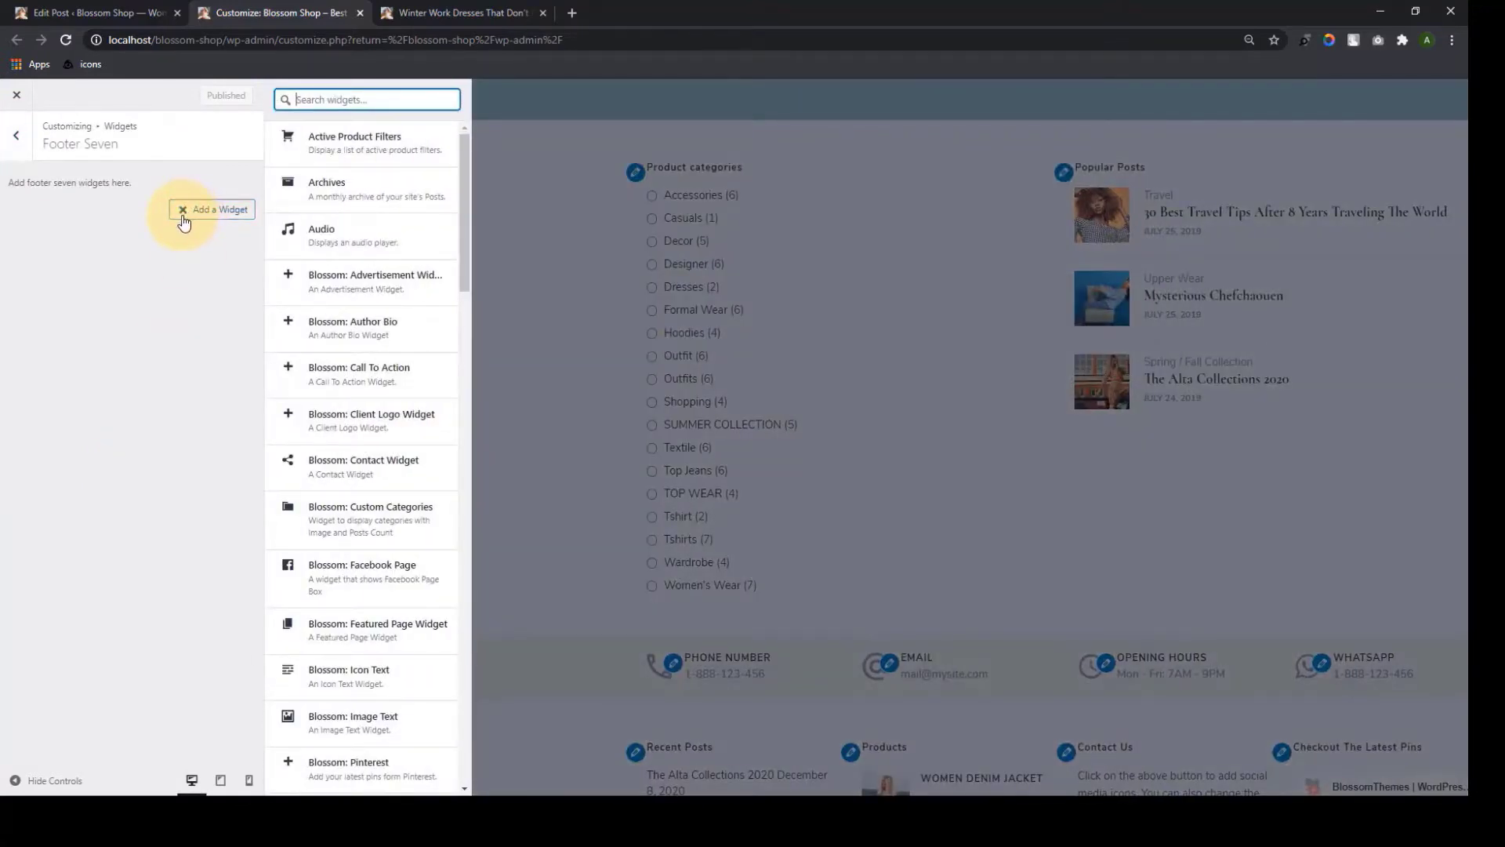
scroll(403, 453, down, 12)
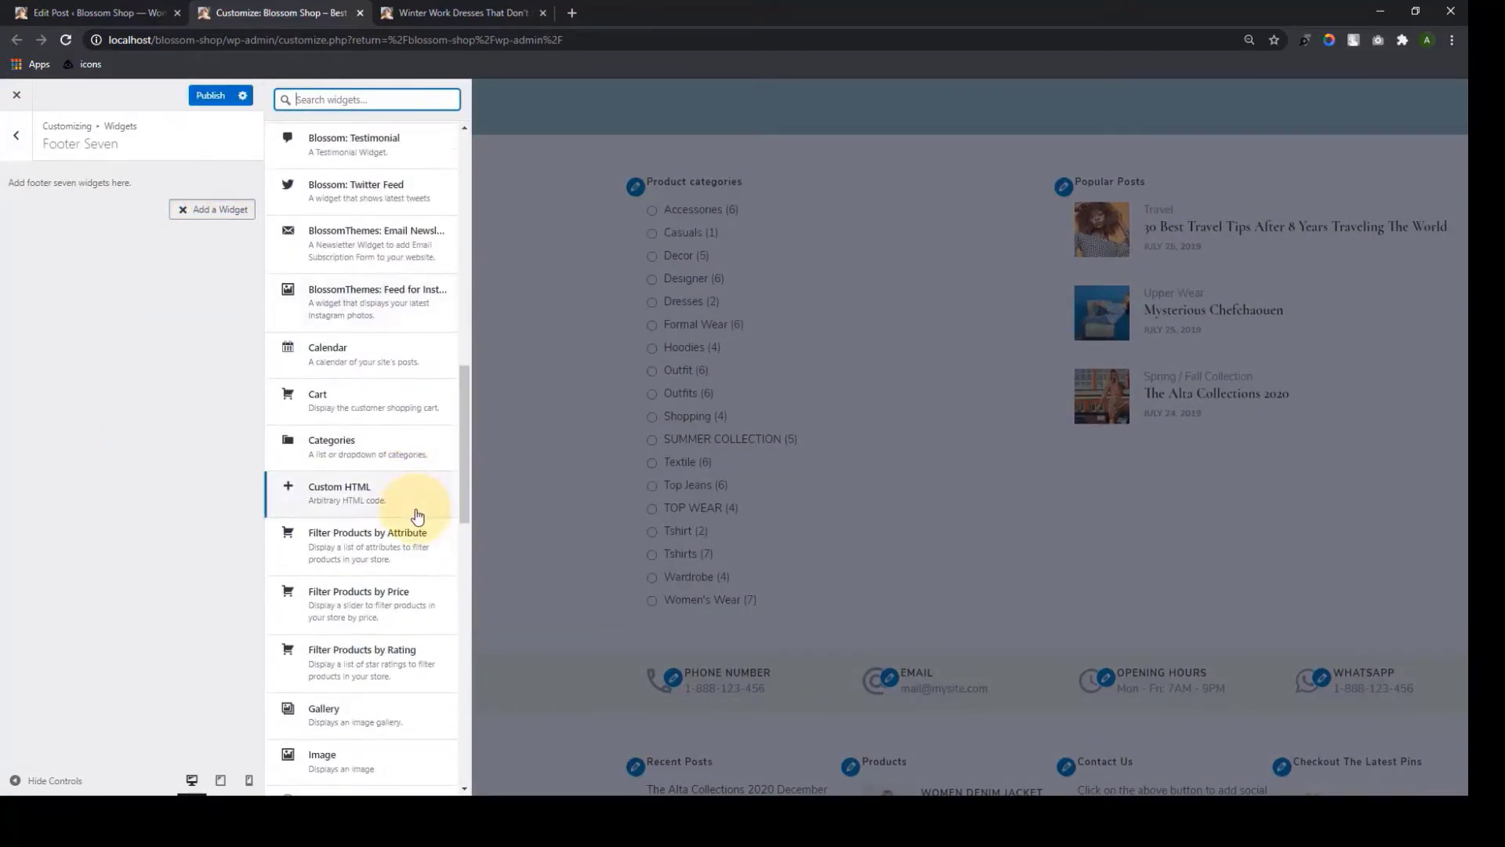
scroll(418, 515, down, 9)
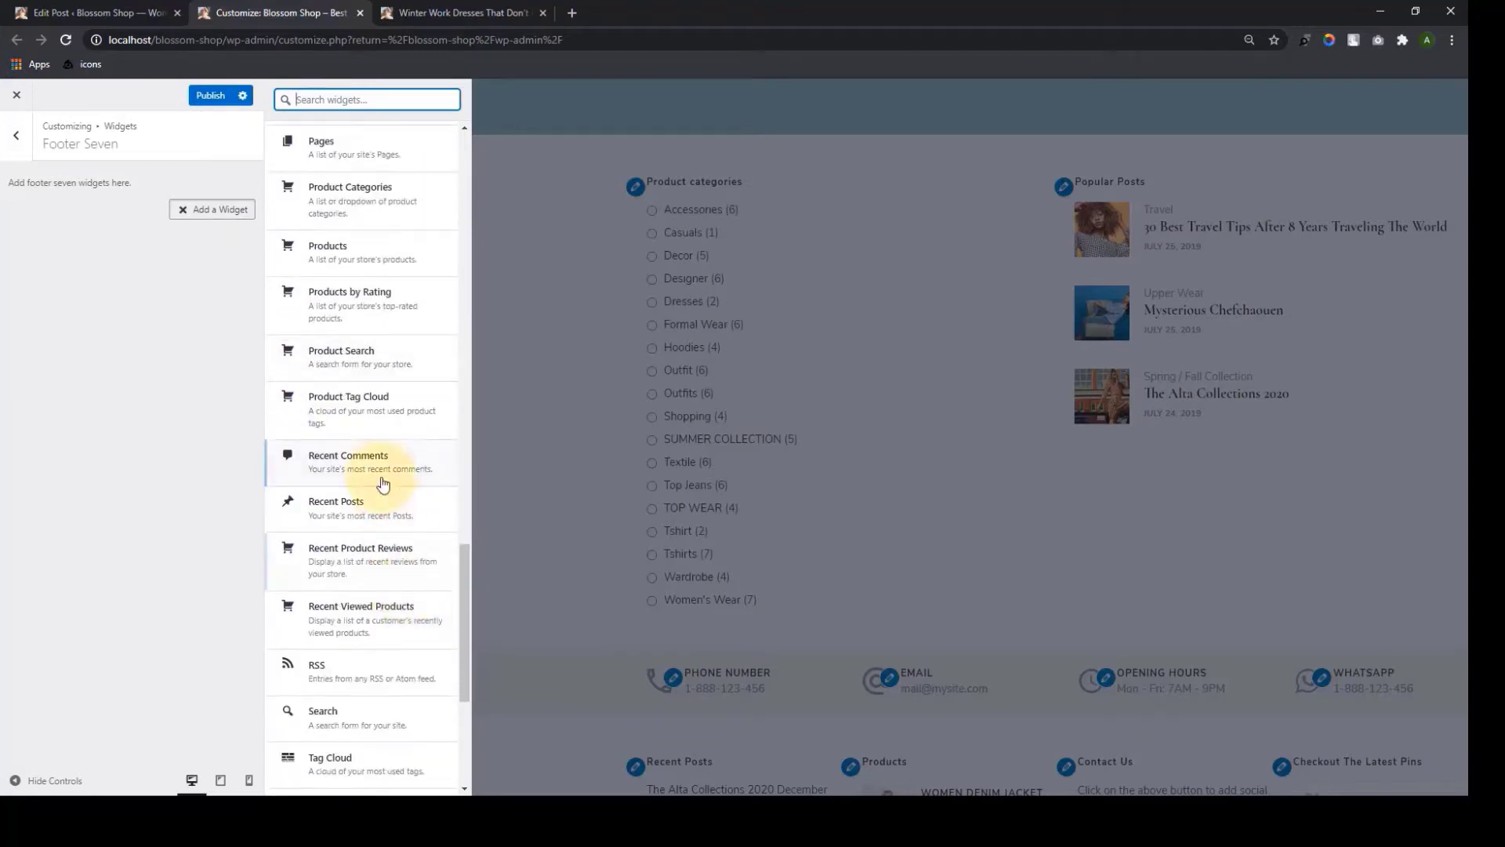
click(357, 364)
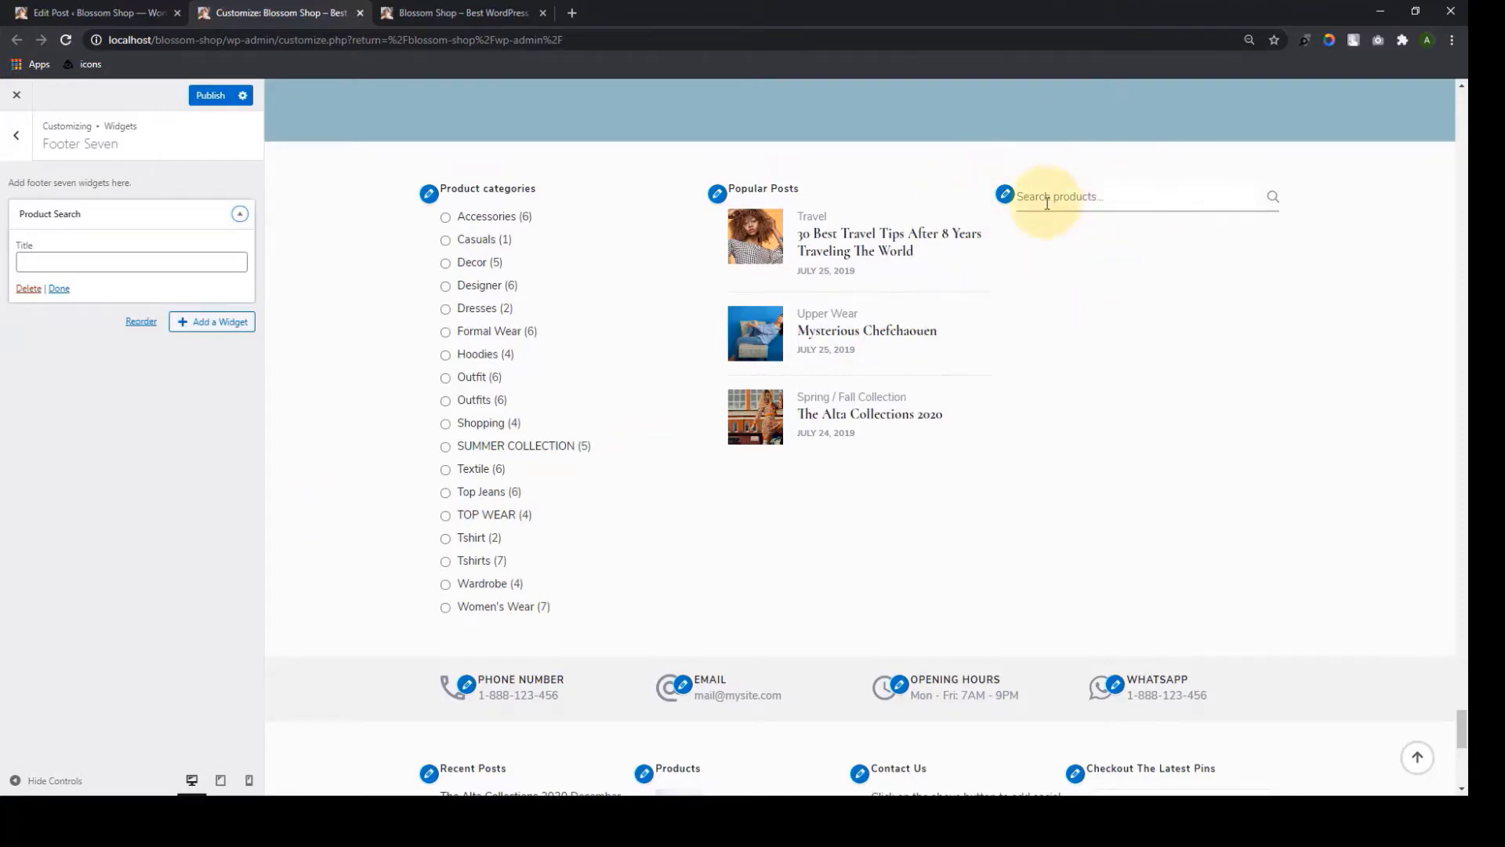
click(58, 267)
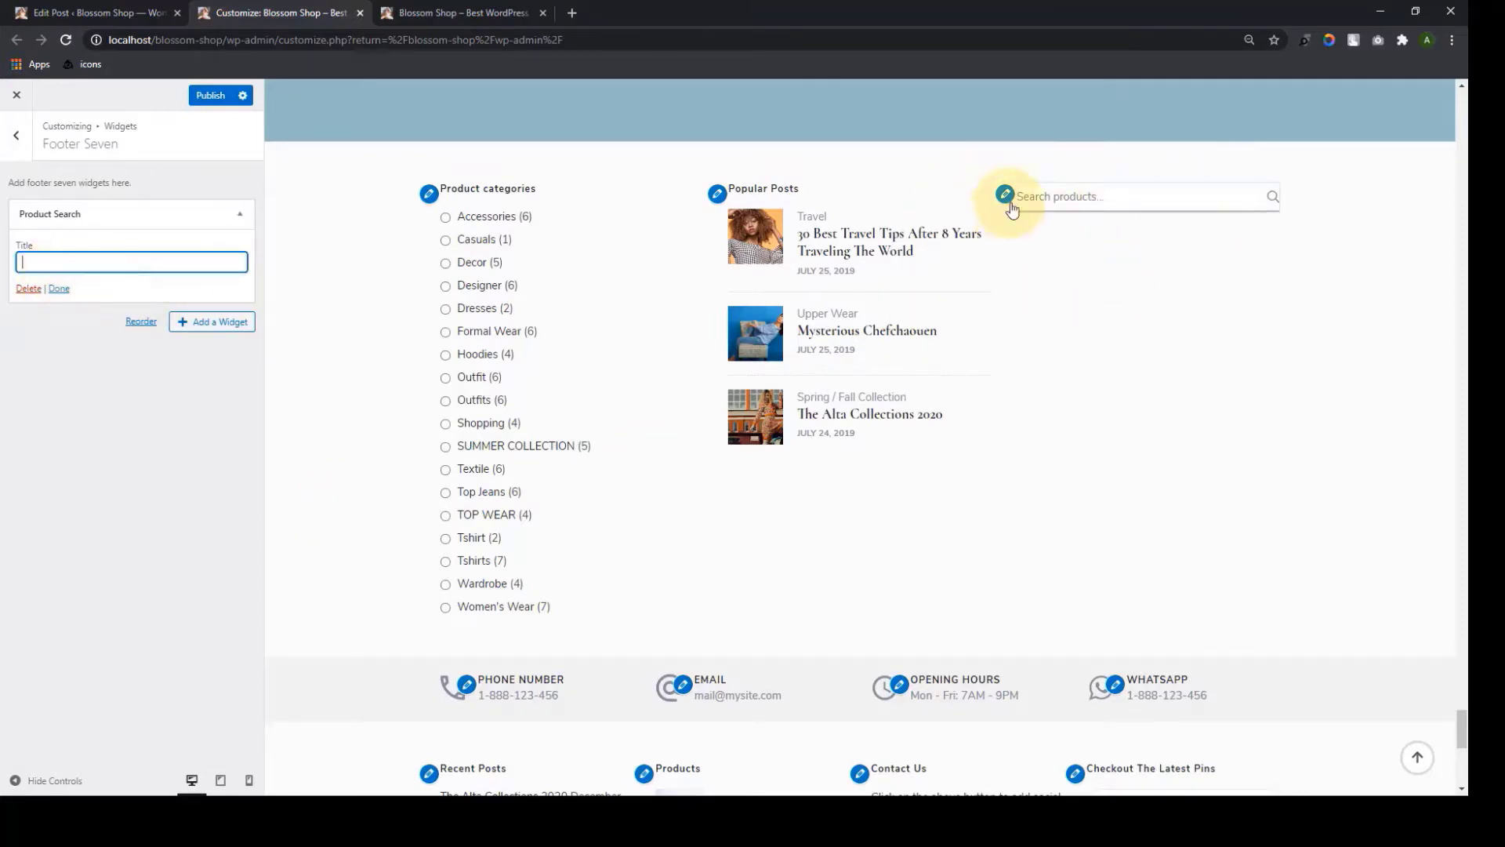
click(59, 289)
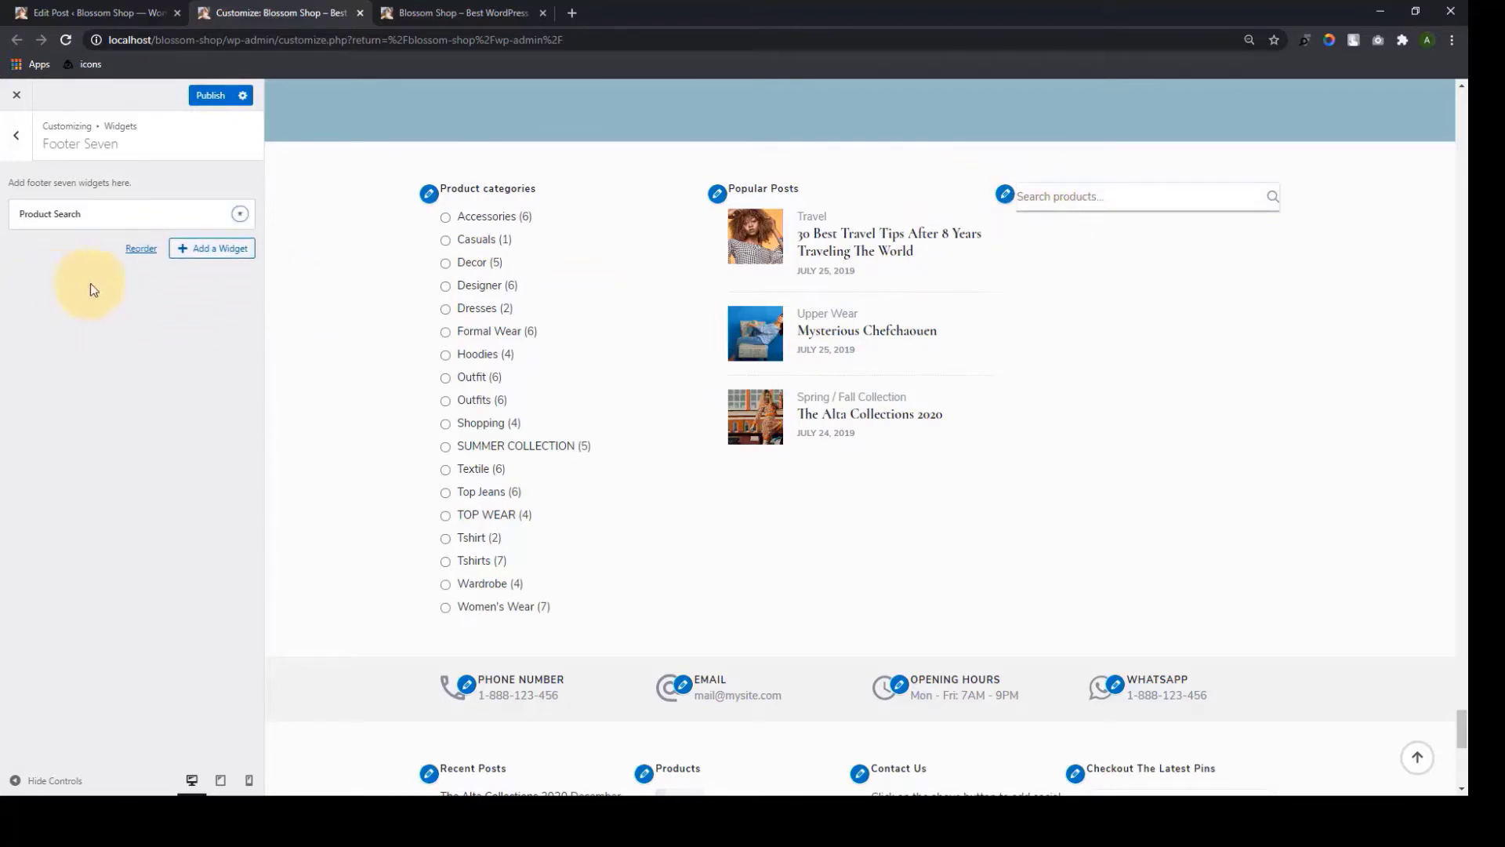
click(16, 135)
click(132, 493)
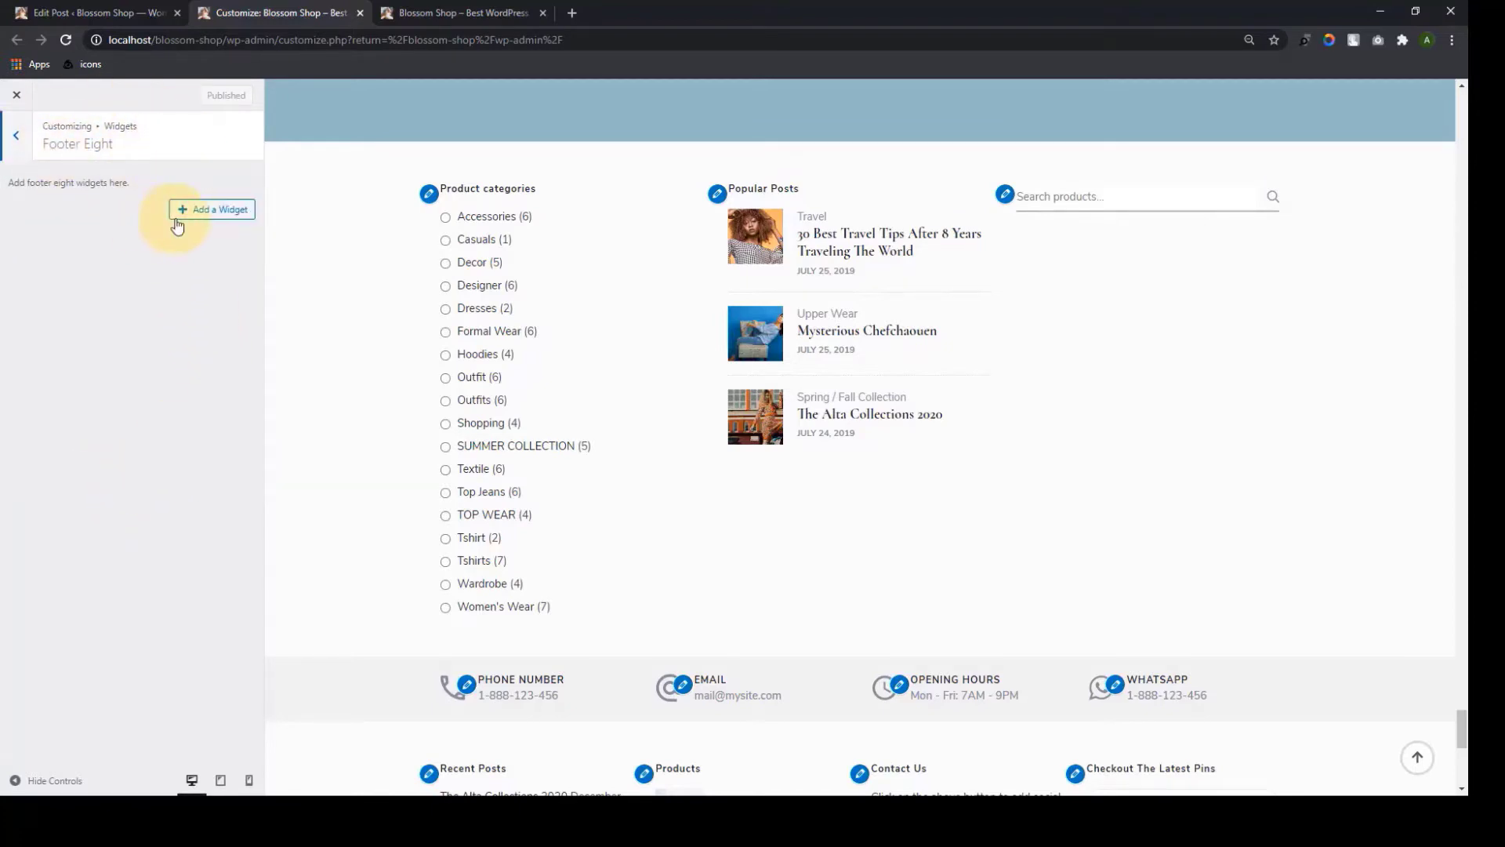
Add a Recently Viewed Products widget to Footer Eight showing 6 products, and publish it
click(184, 223)
scroll(403, 474, down, 2)
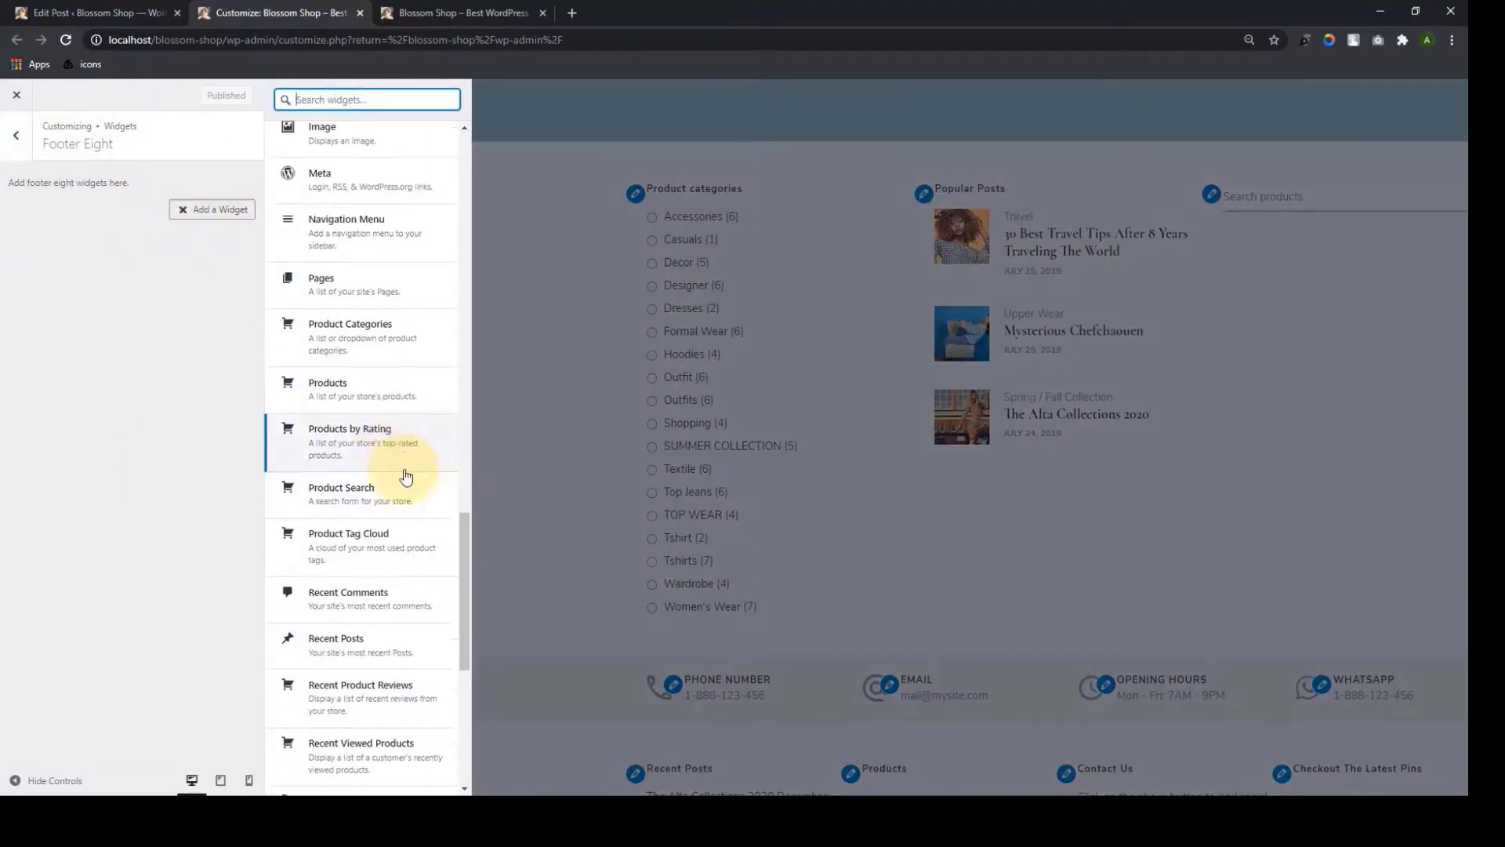
scroll(409, 475, down, 2)
scroll(405, 548, down, 2)
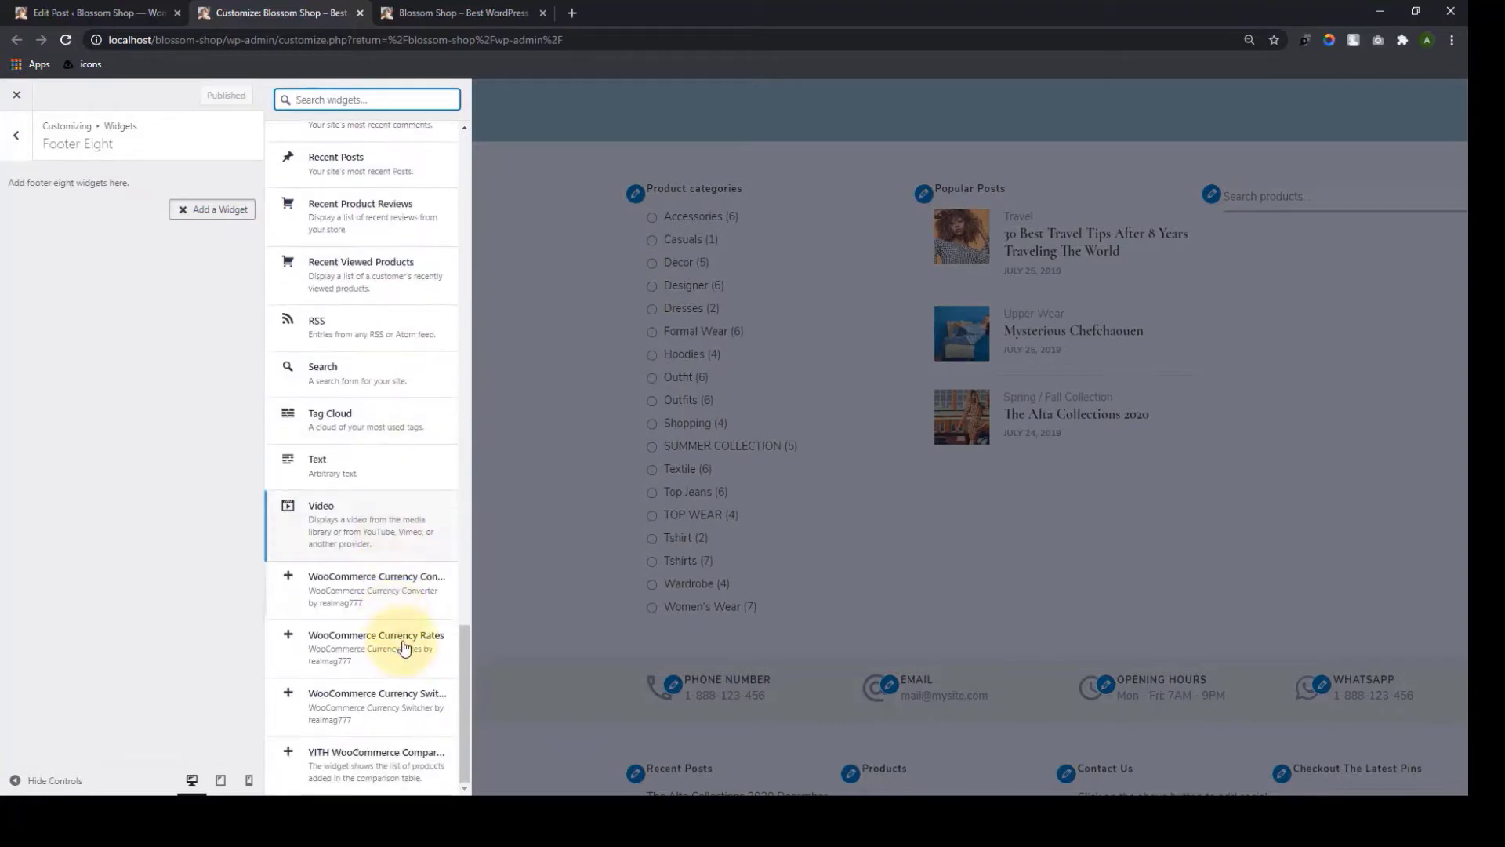
scroll(407, 635, up, 3)
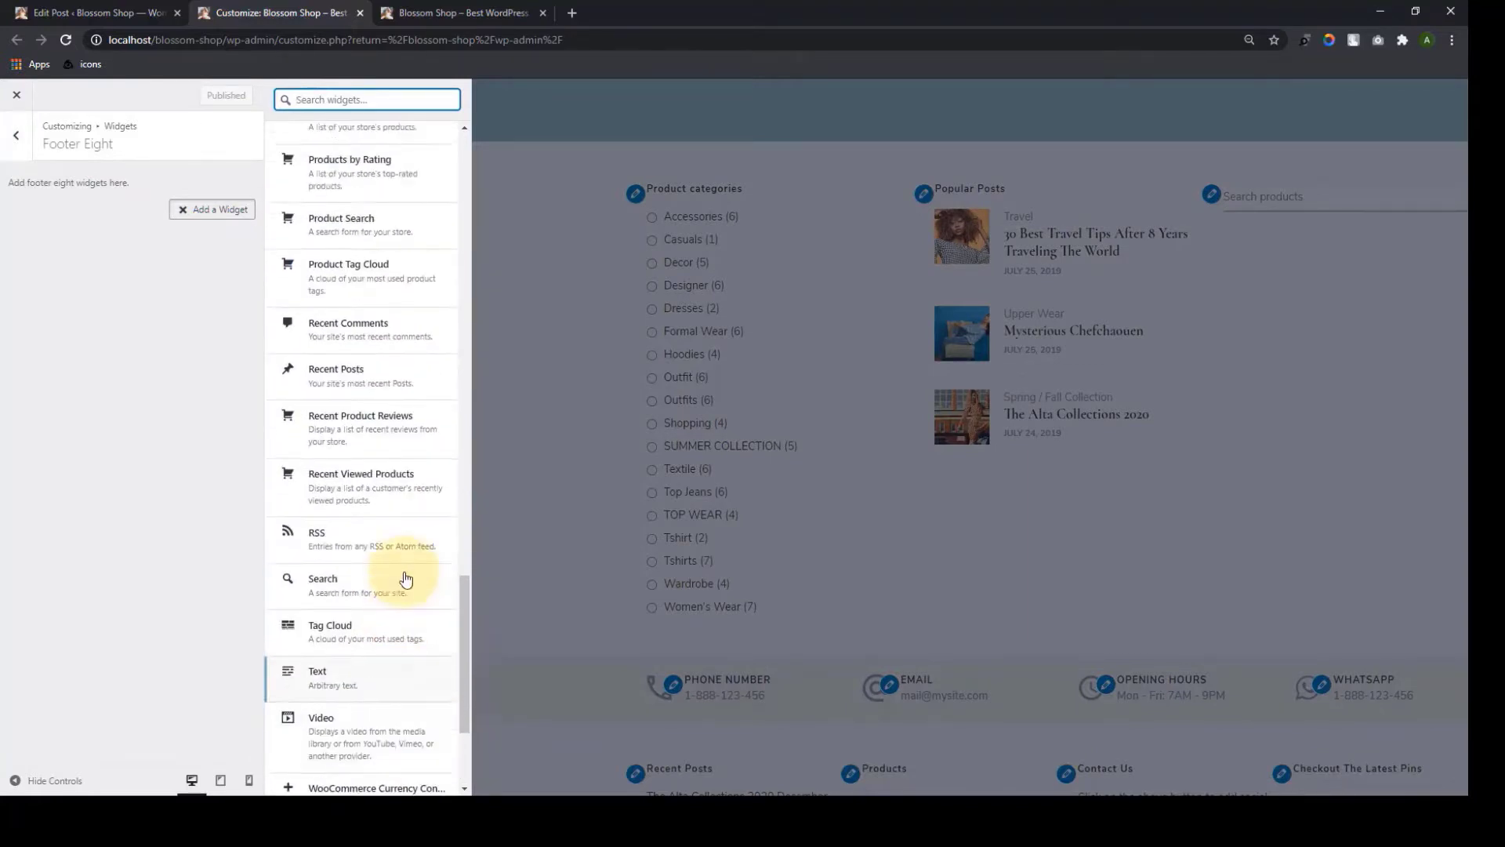
click(351, 494)
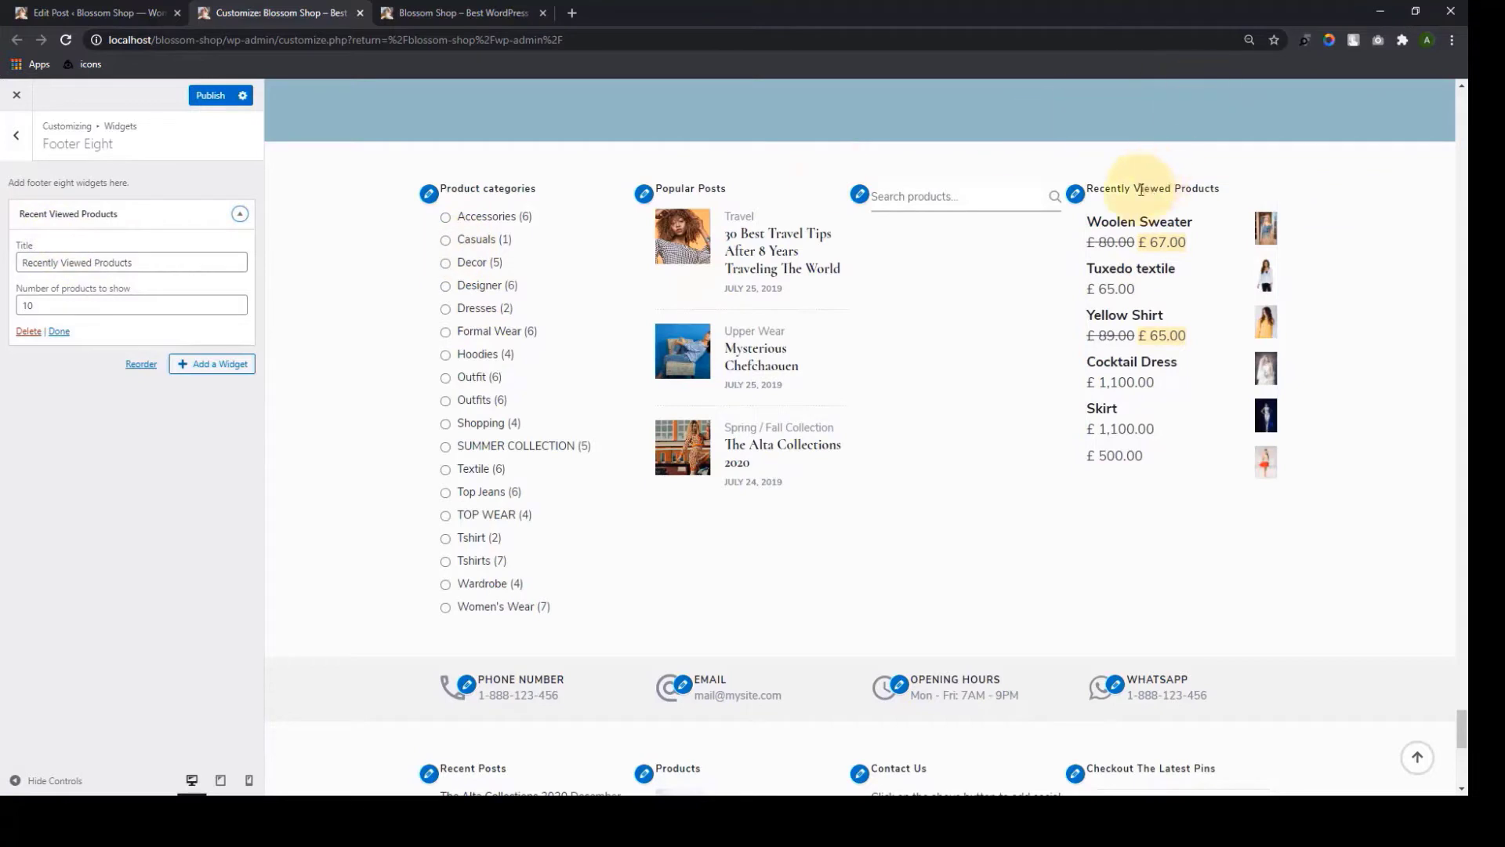
double_click(83, 262)
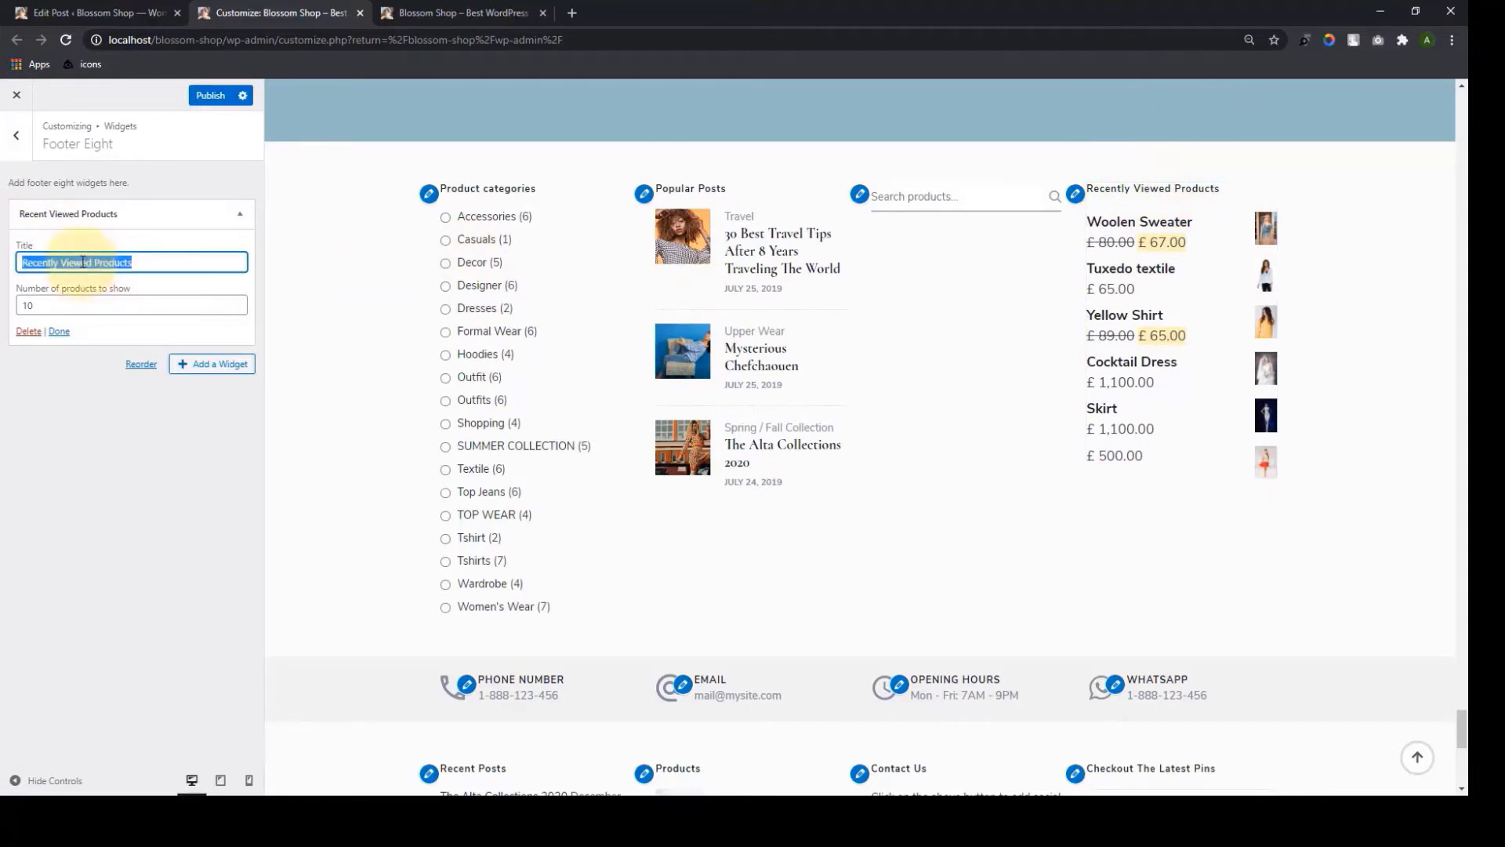
click(81, 431)
double_click(78, 305)
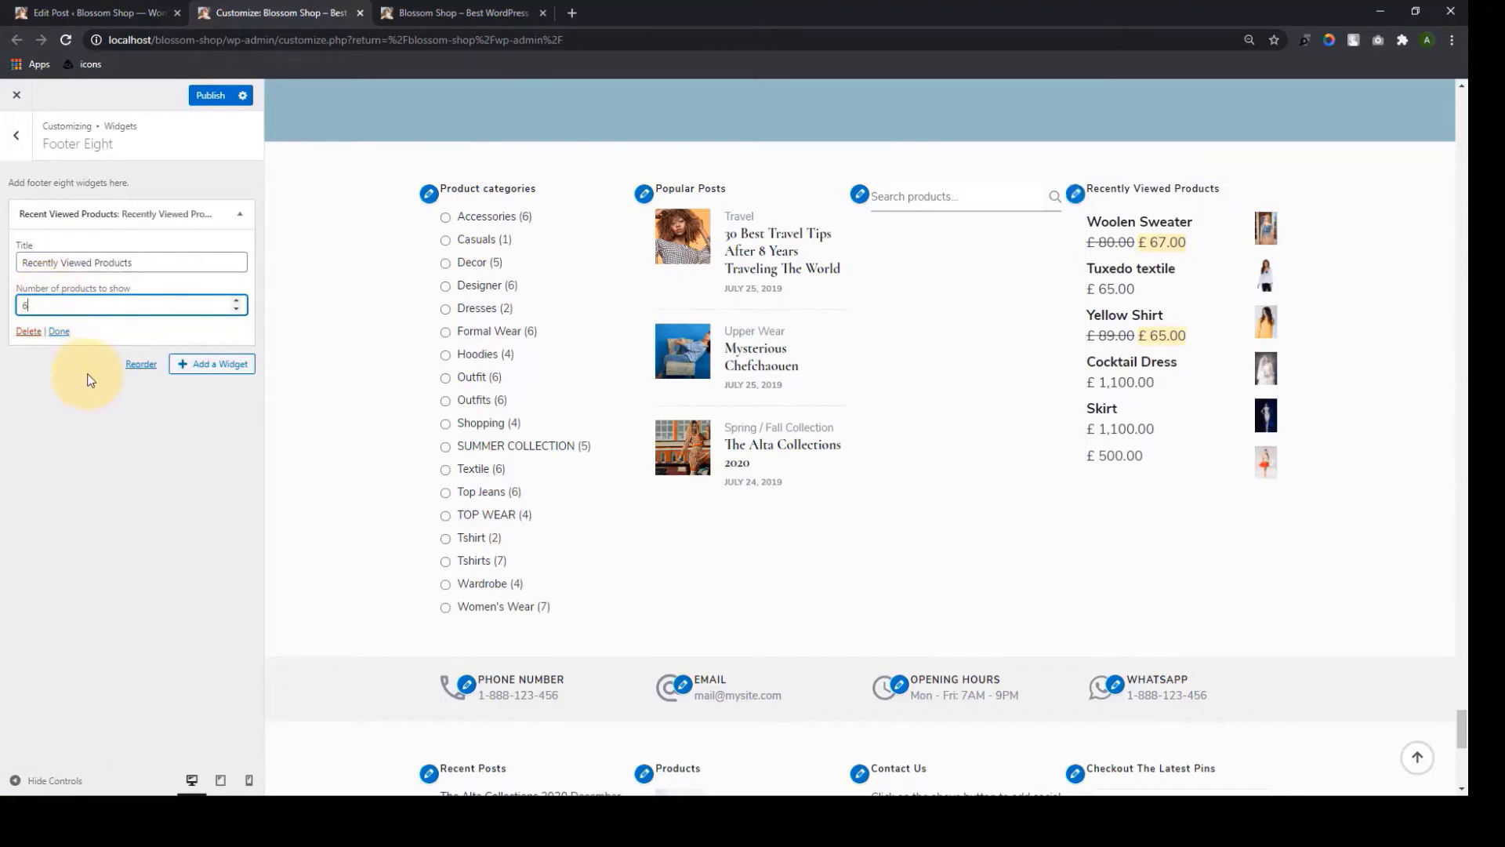
click(65, 339)
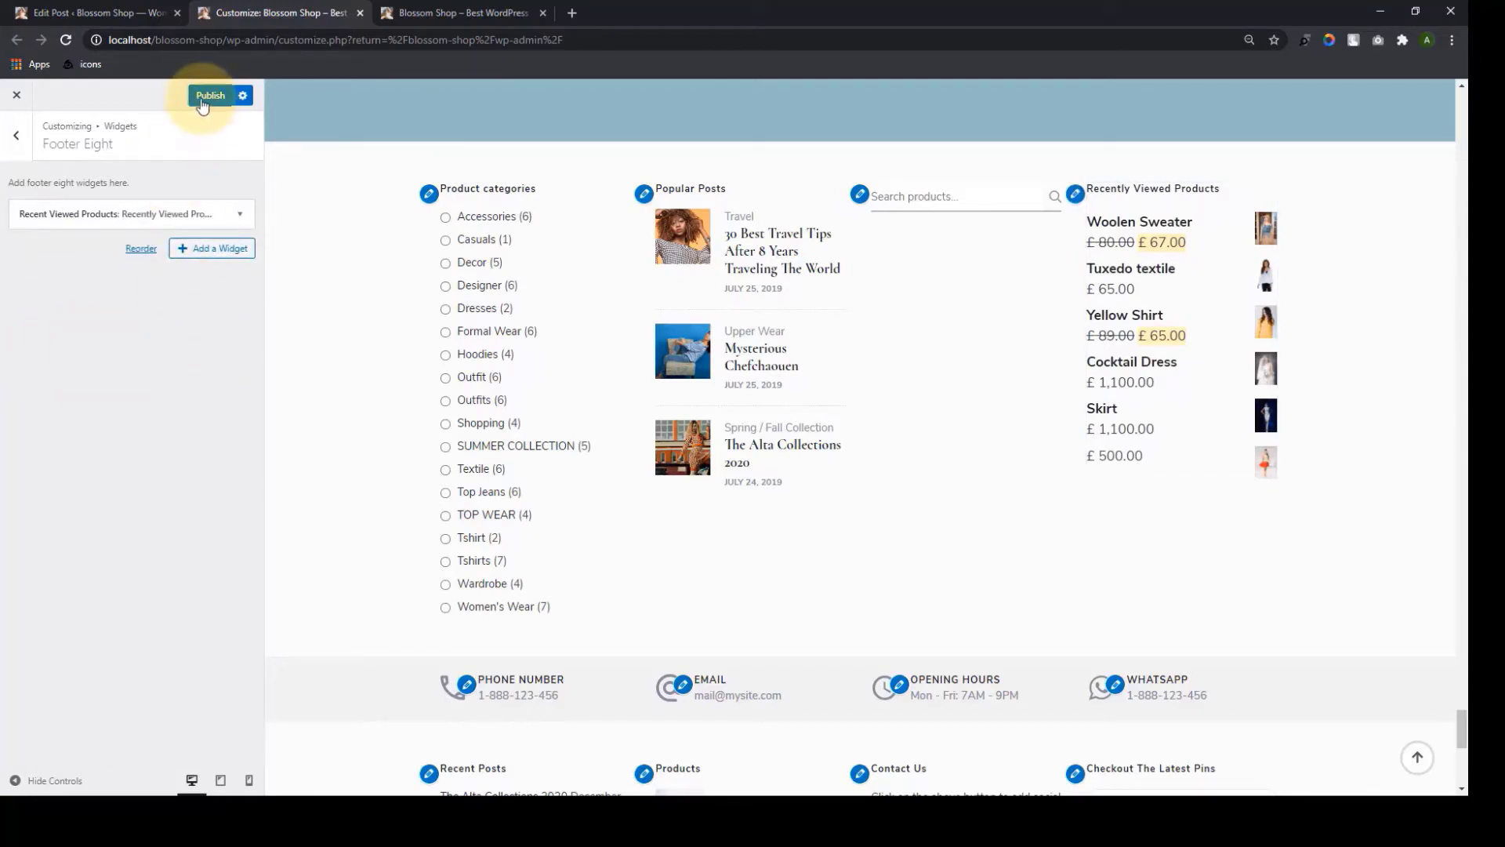
click(16, 134)
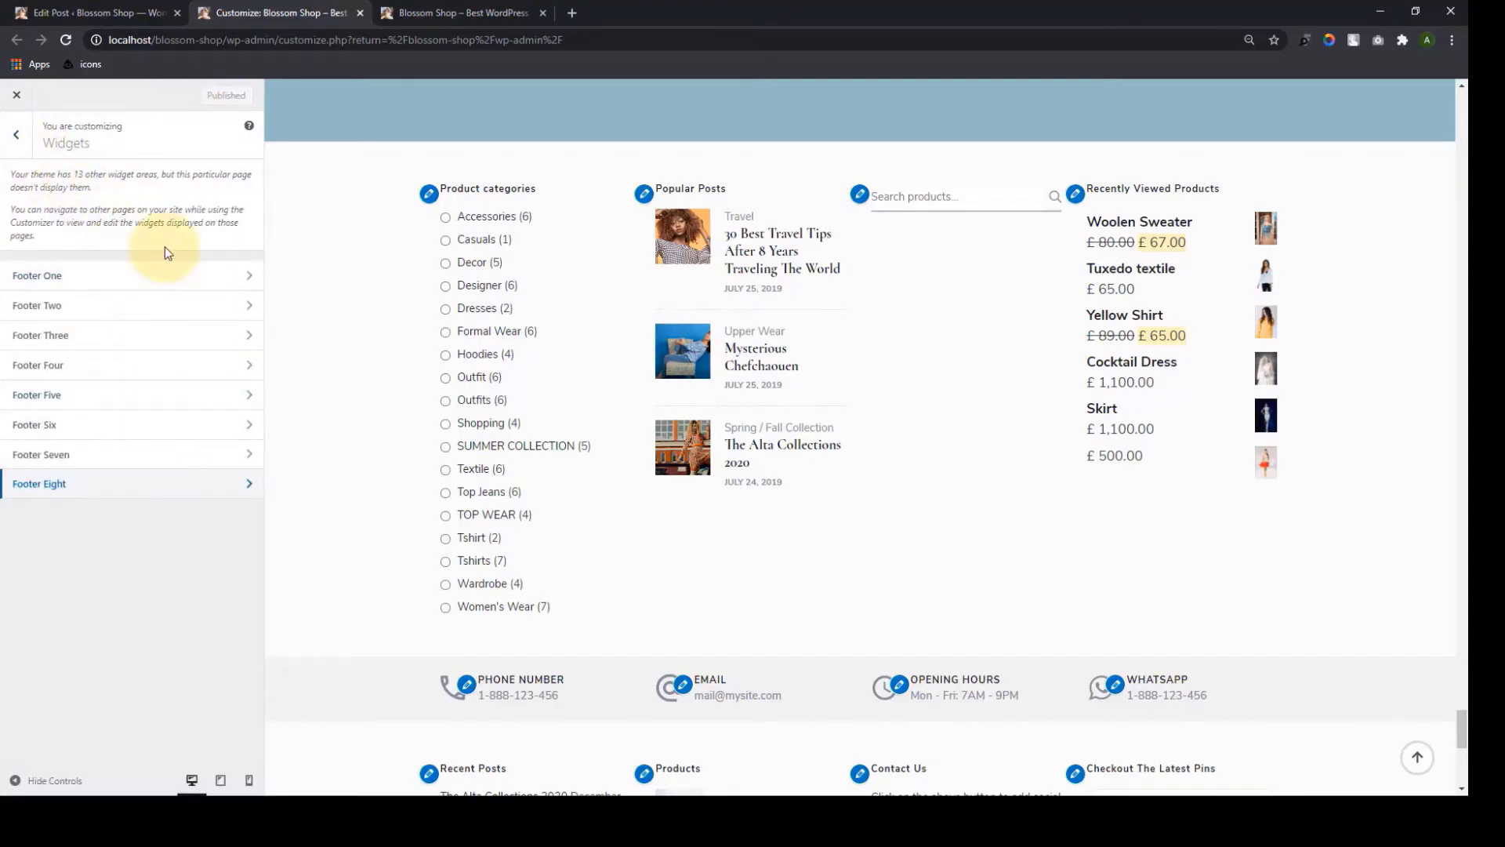
Leave the footer widget areas and open the Homepage Settings section
scroll(627, 463, down, 8)
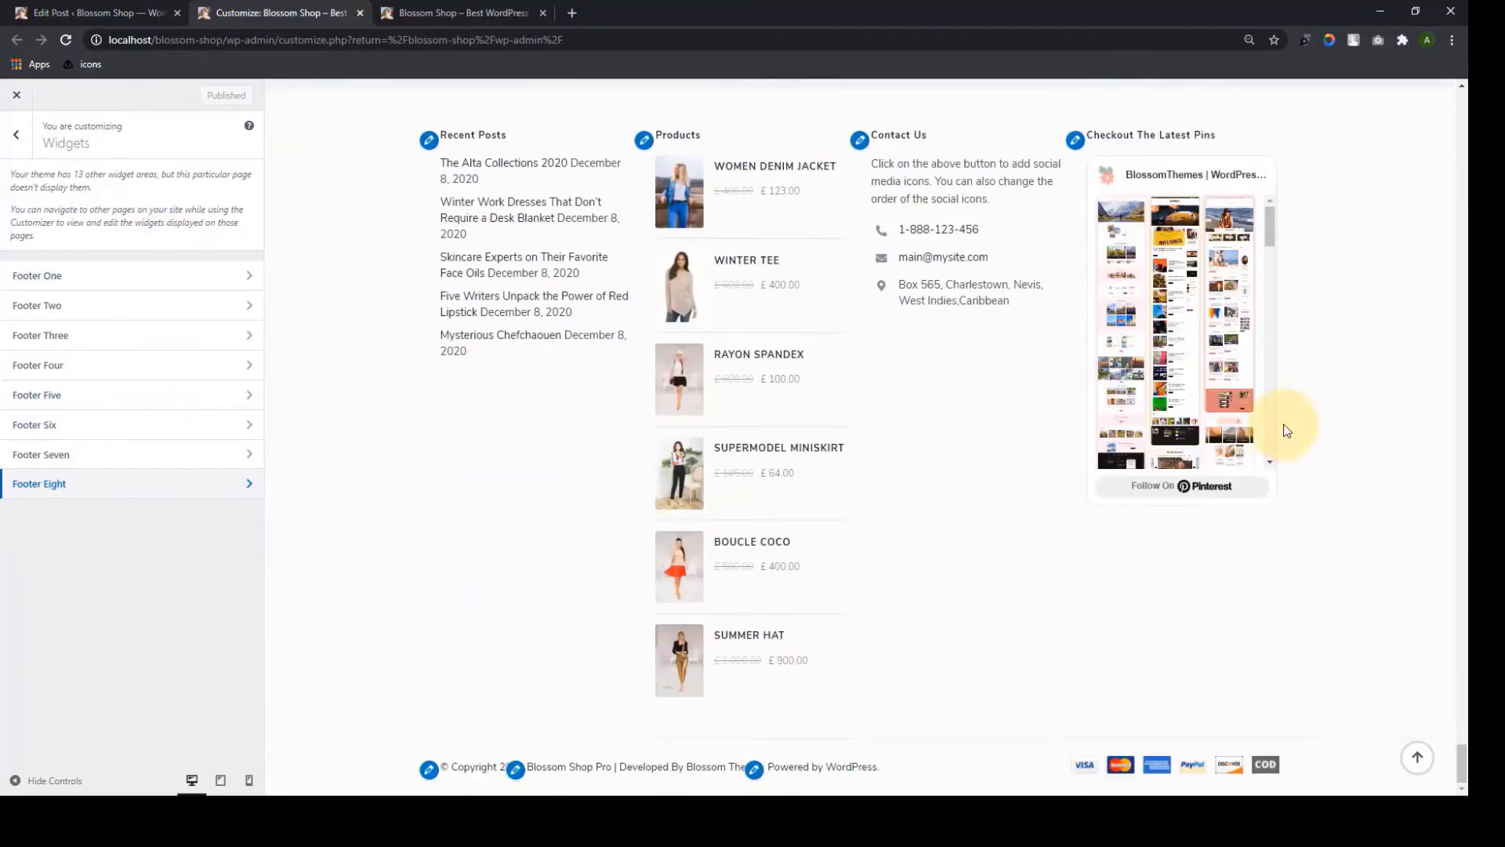
scroll(1286, 434, up, 5)
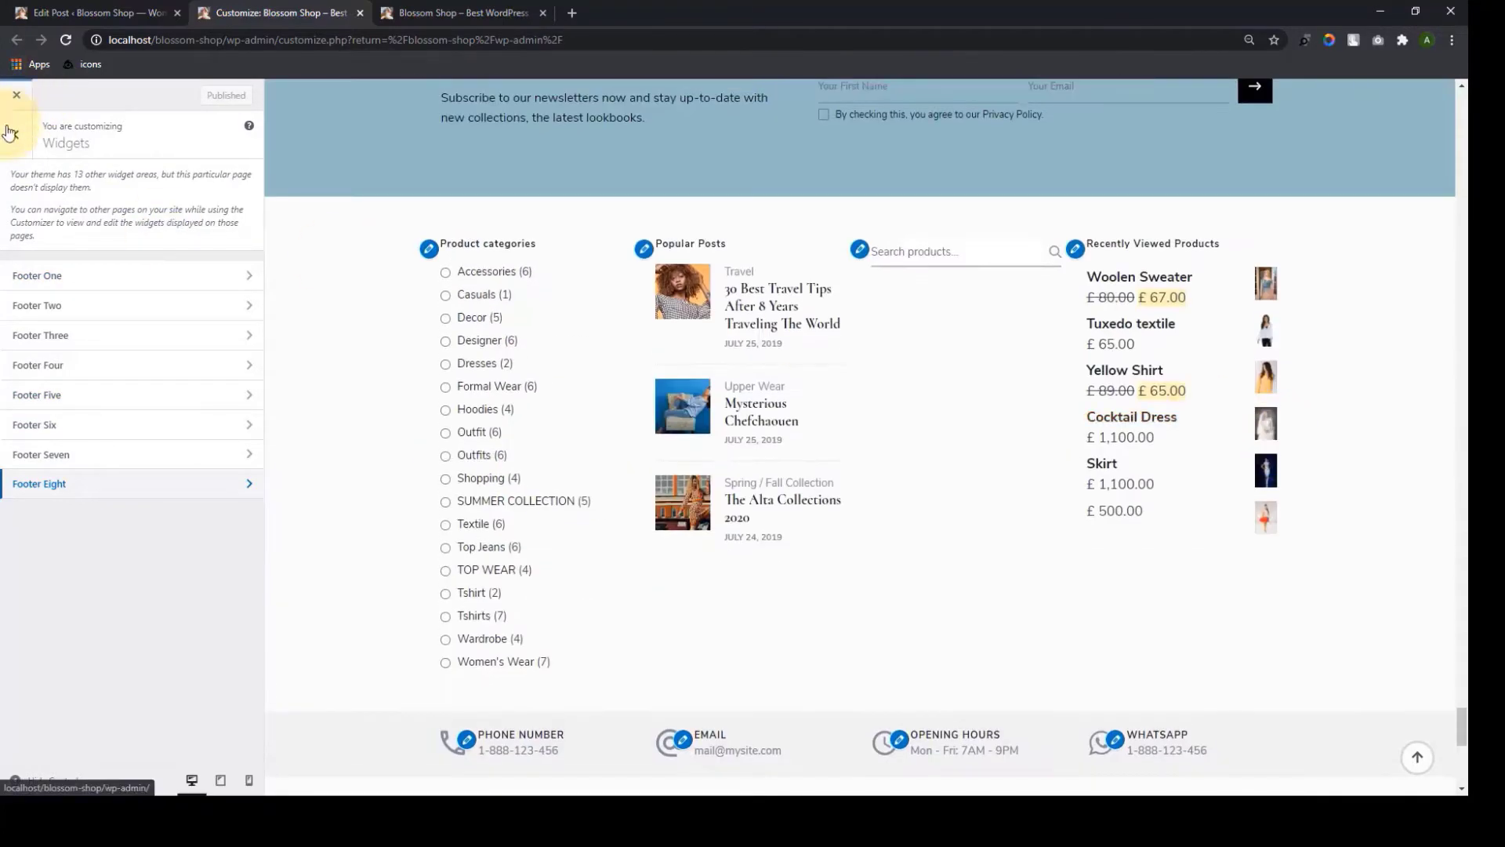
click(16, 134)
click(88, 606)
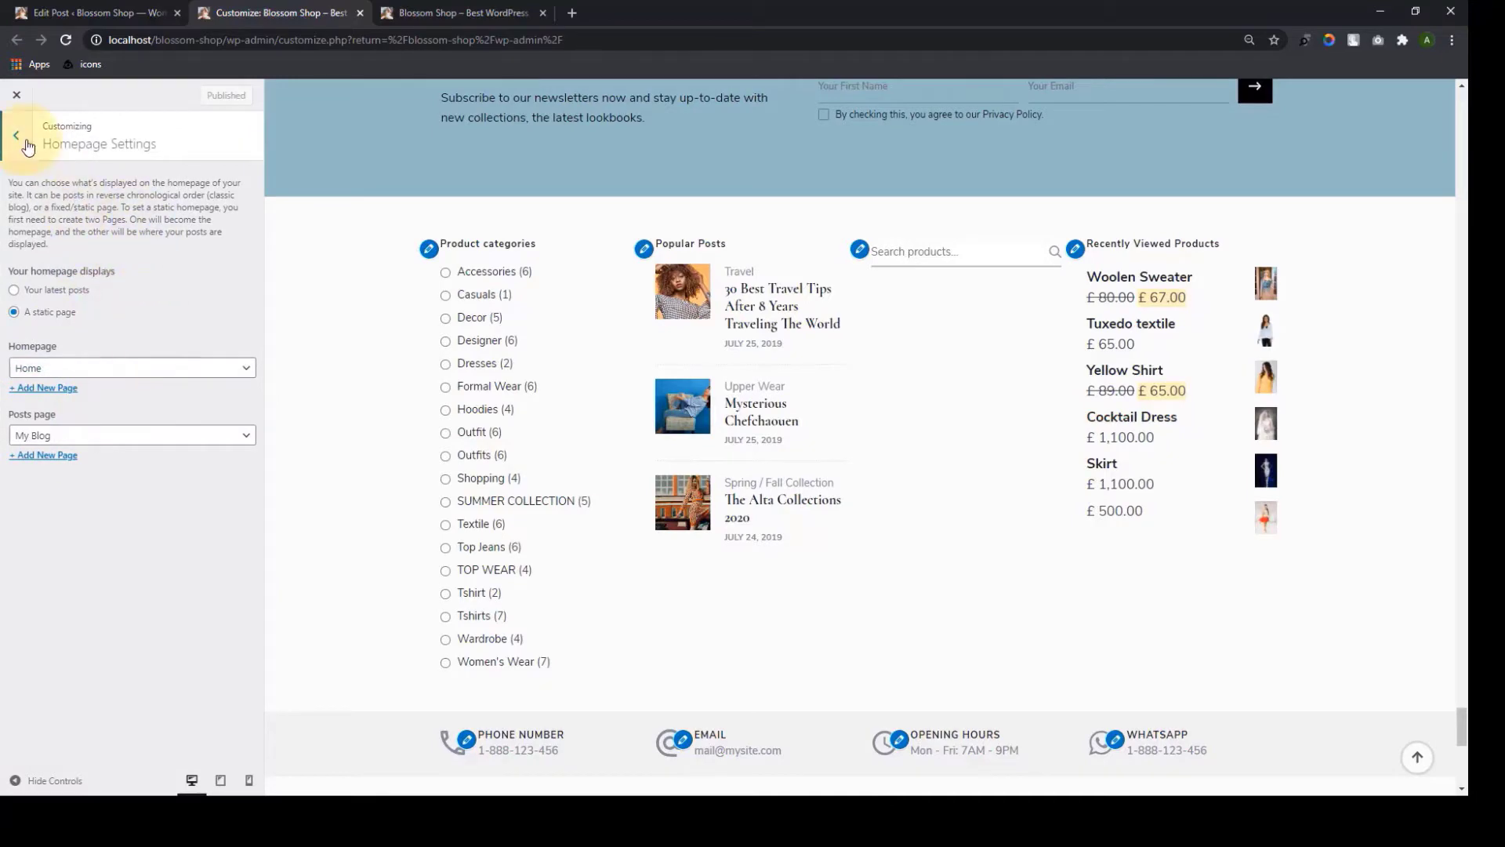
In Footer Settings, switch on hiding the author credit link
click(28, 146)
click(98, 632)
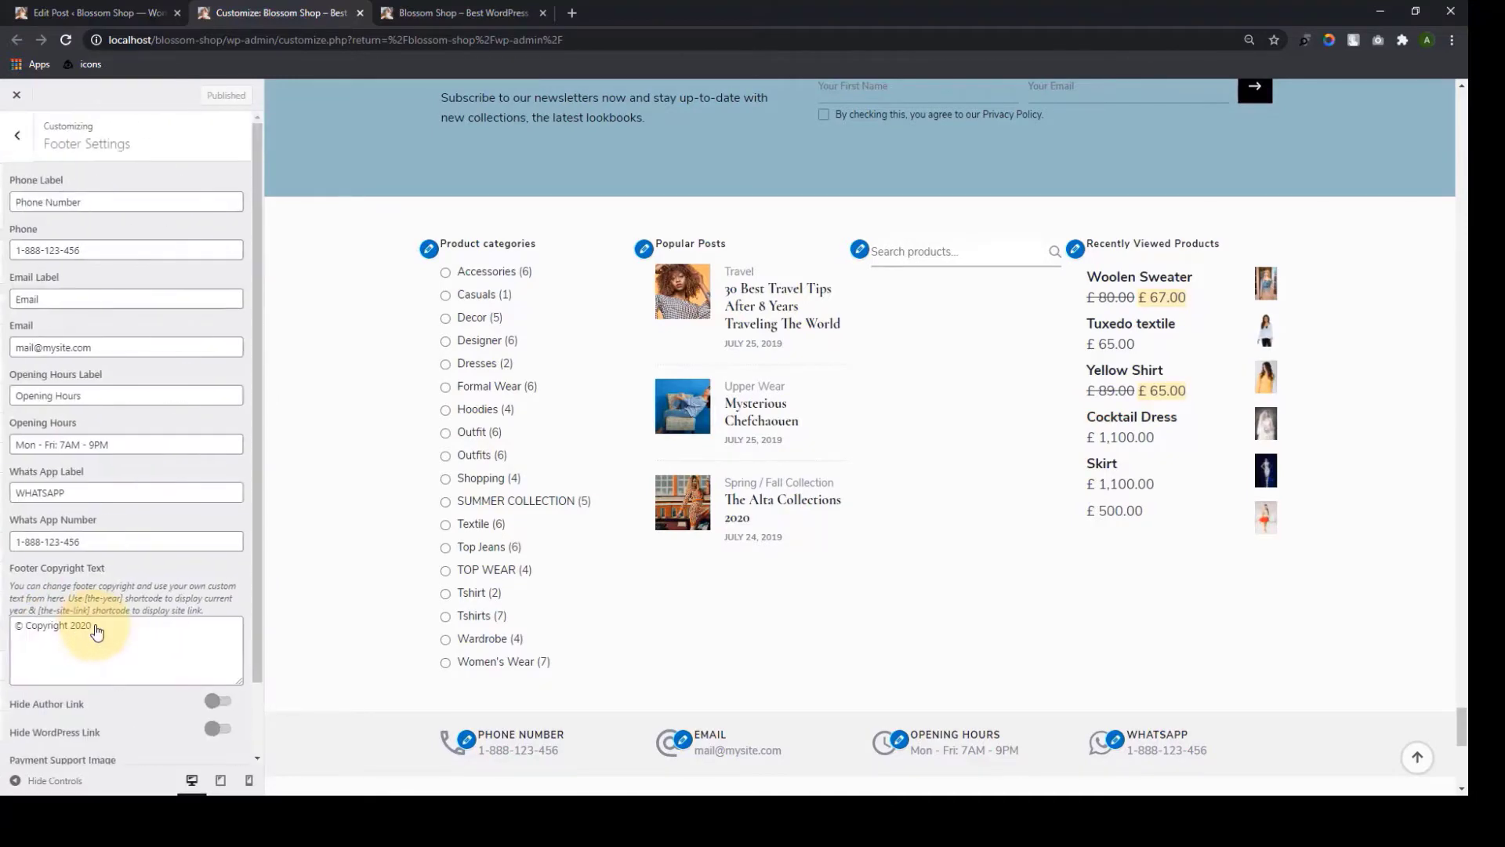
scroll(1270, 387, down, 9)
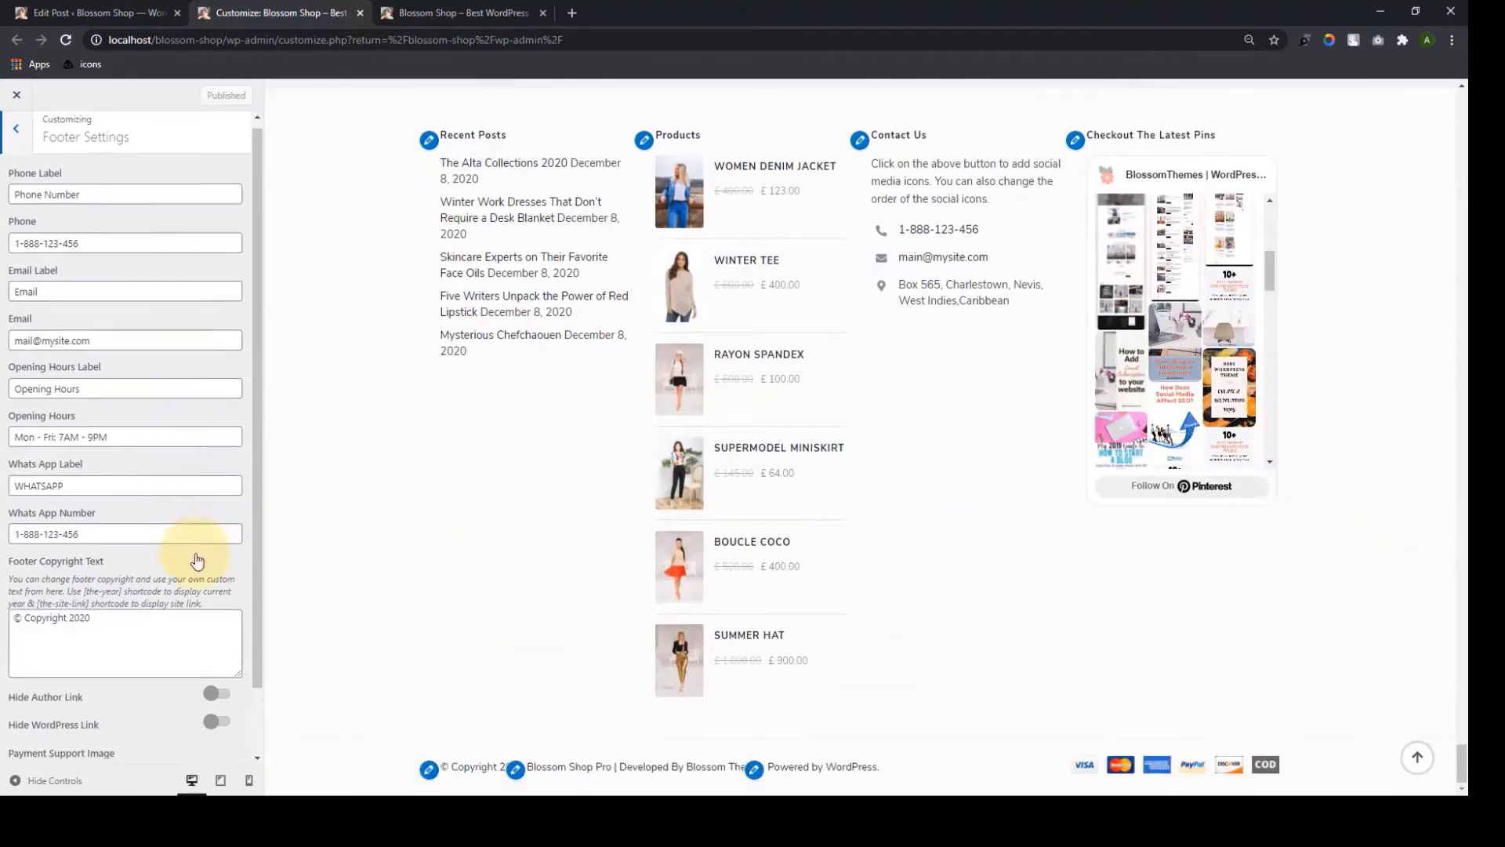
scroll(204, 565, down, 1)
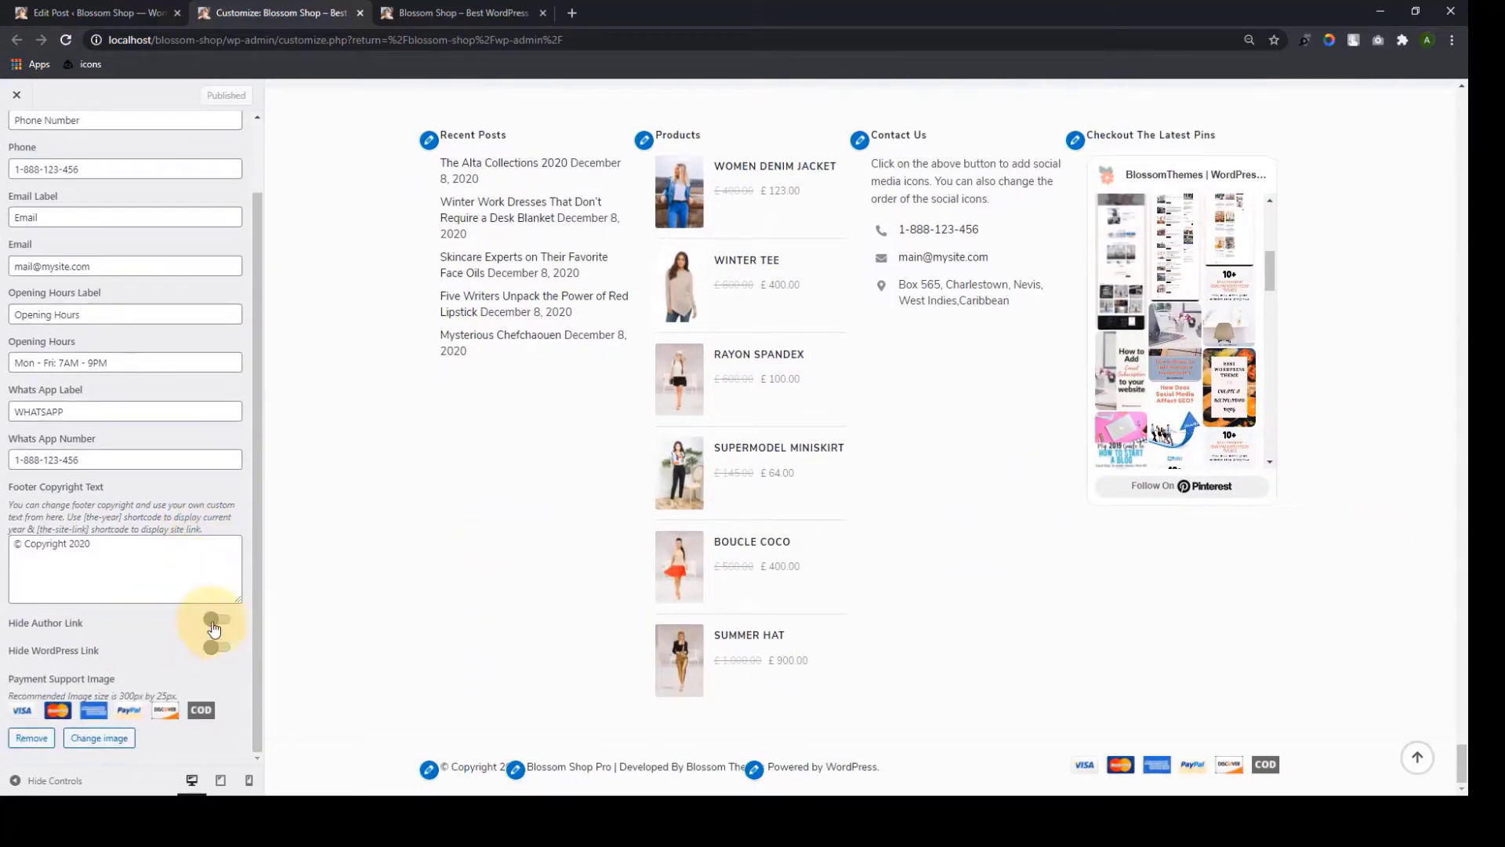
click(218, 620)
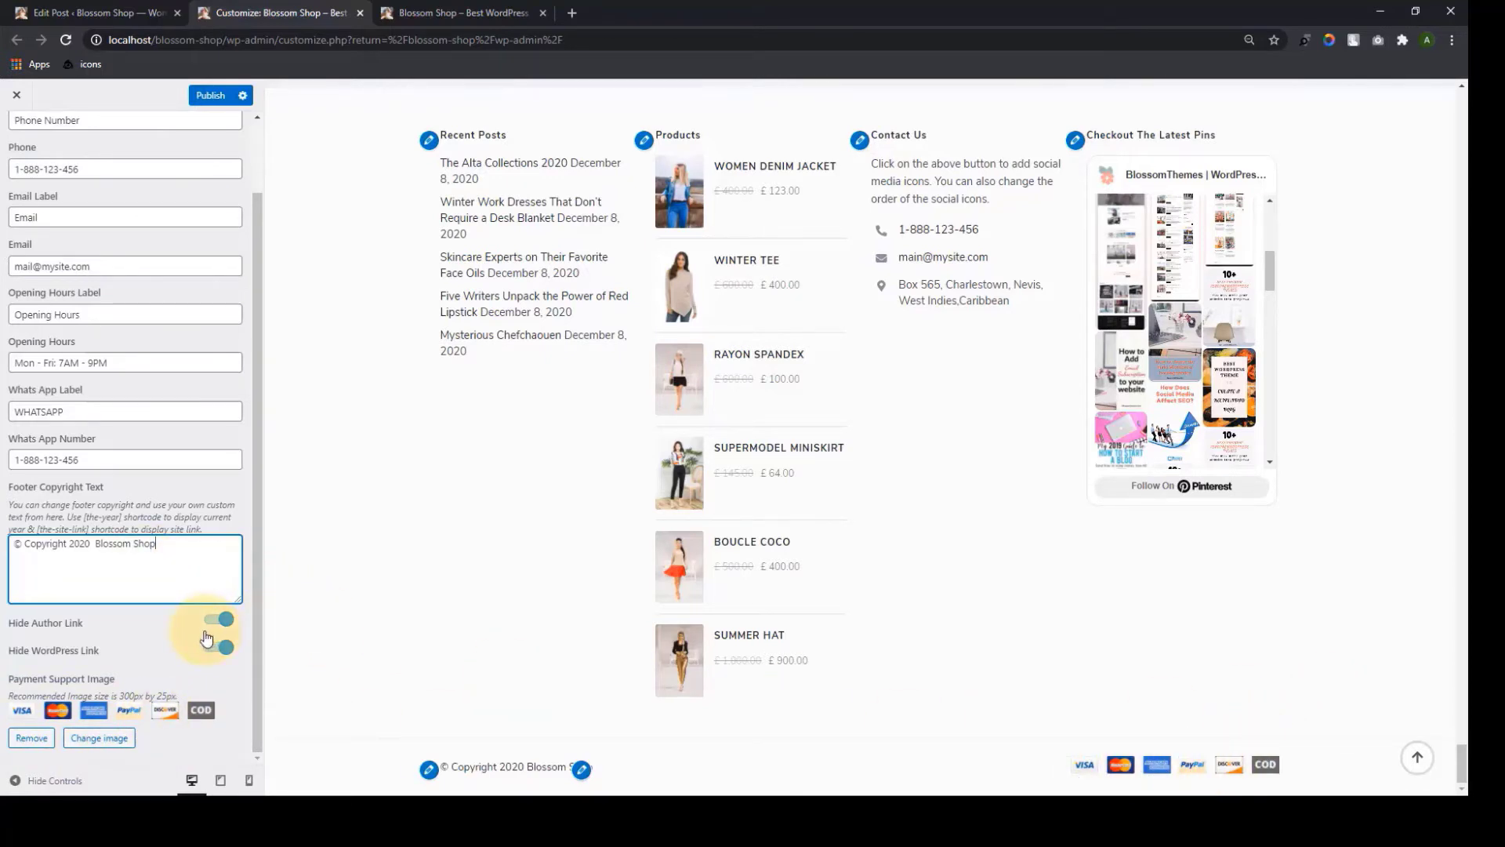
Check the phone, email, opening hours and WhatsApp contact fields, then publish the footer settings
scroll(191, 502, up, 1)
scroll(518, 552, up, 7)
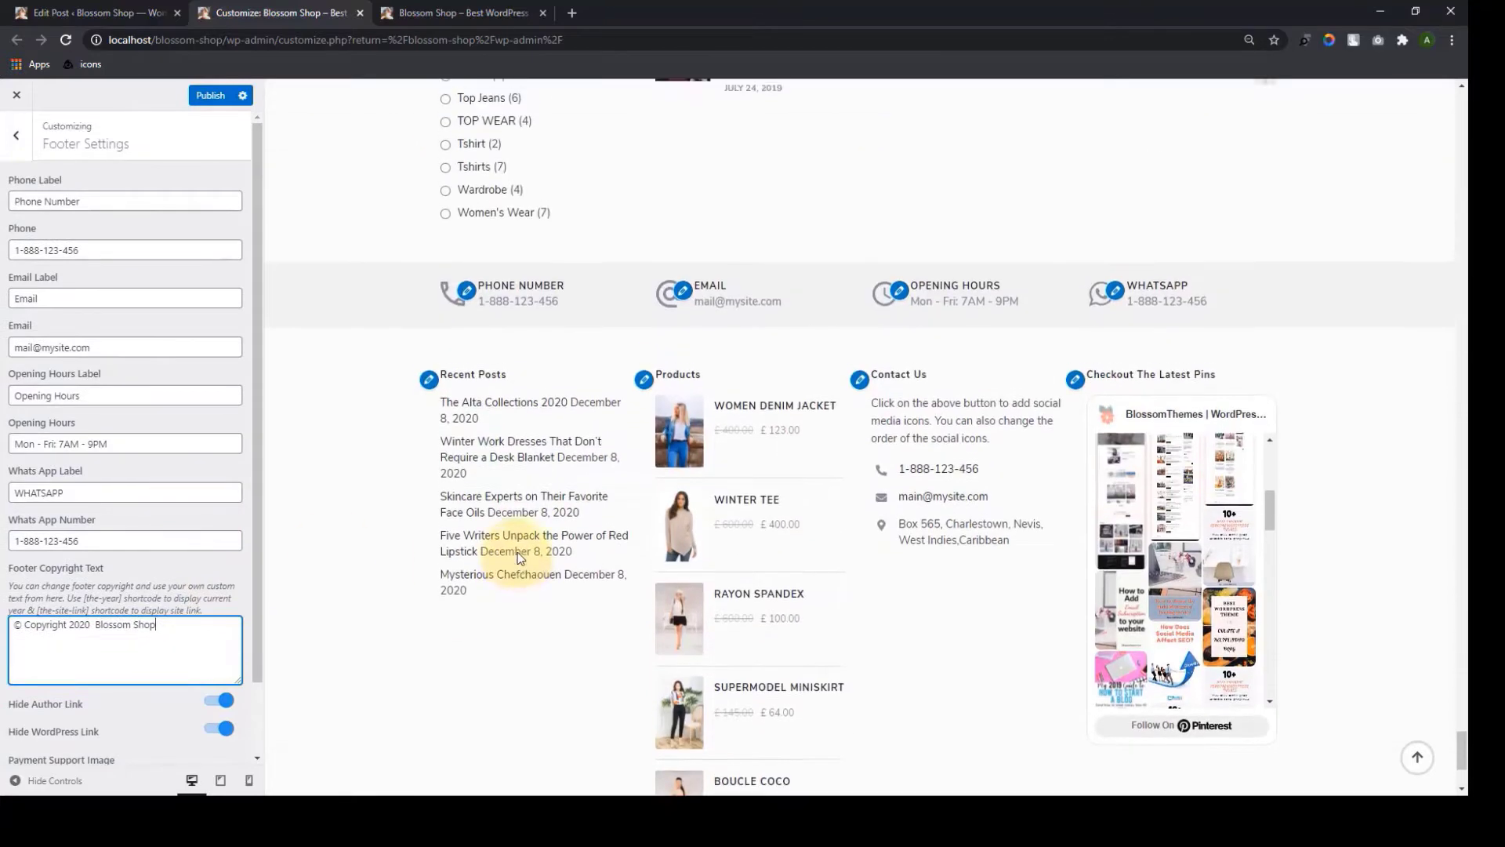
scroll(318, 425, down, 2)
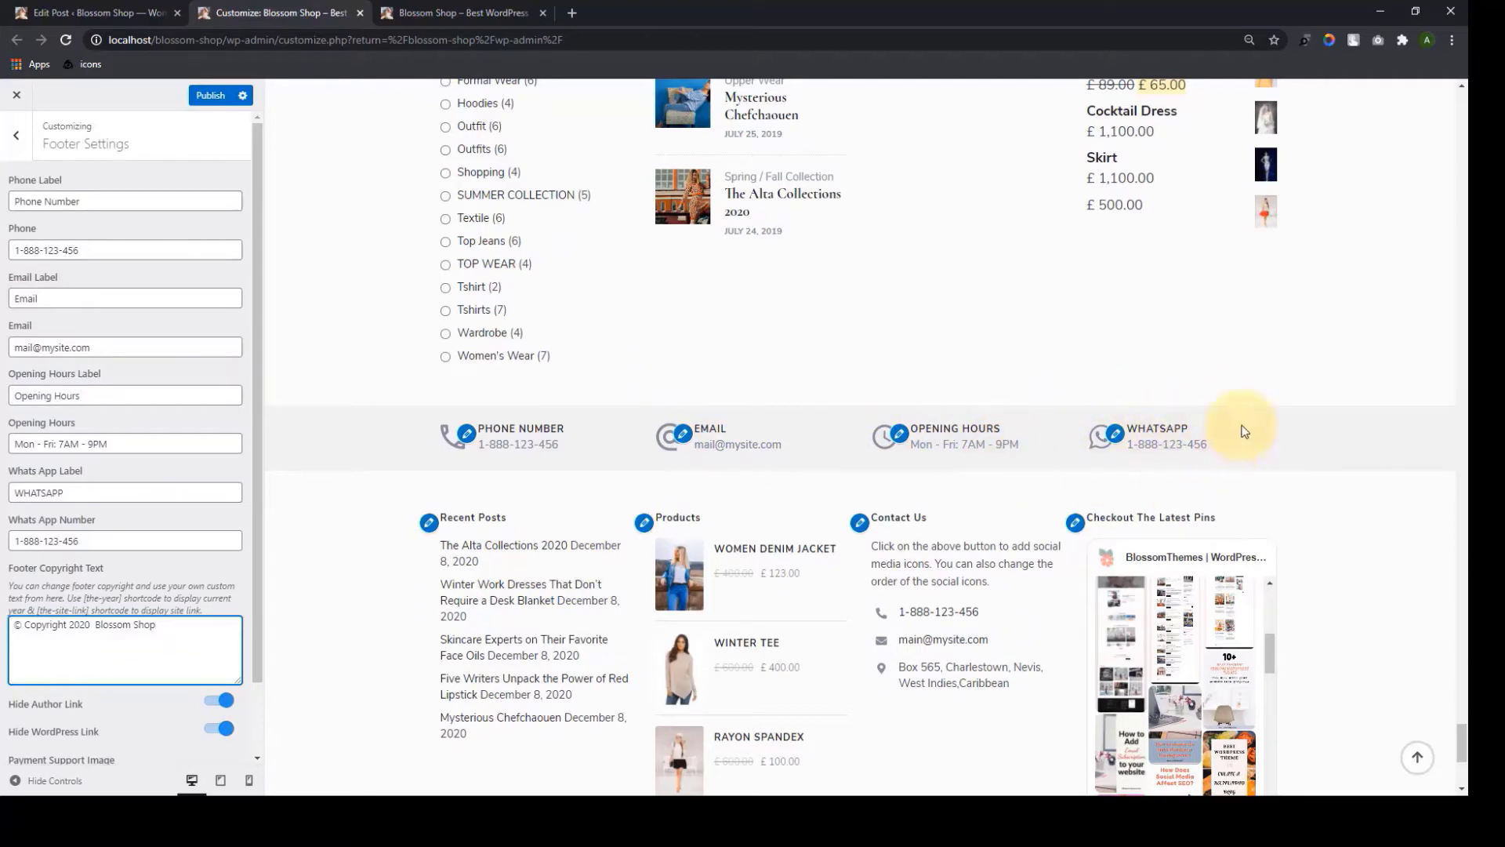
click(109, 201)
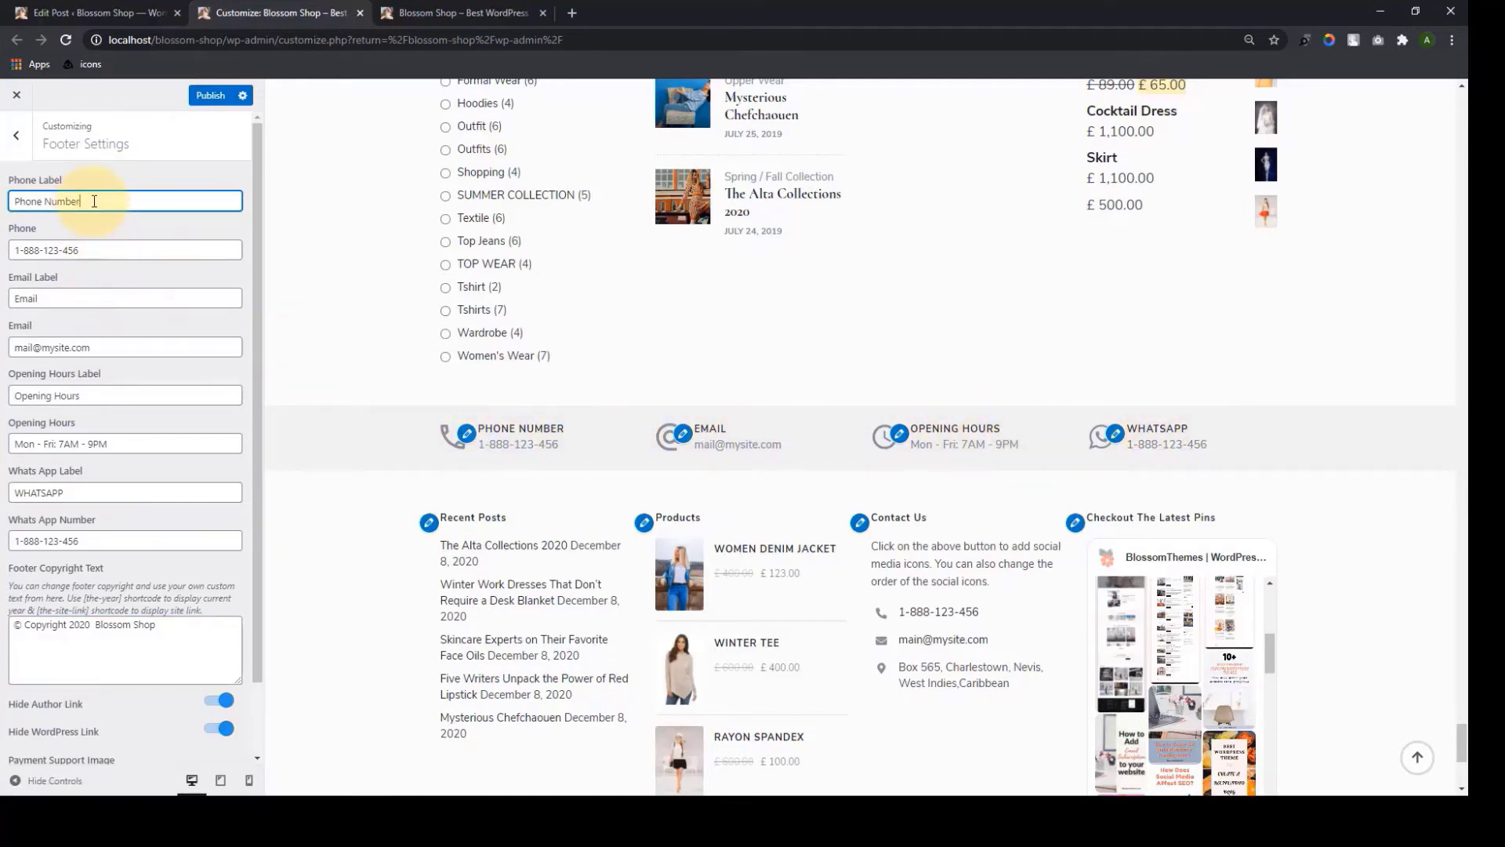
click(66, 299)
click(90, 399)
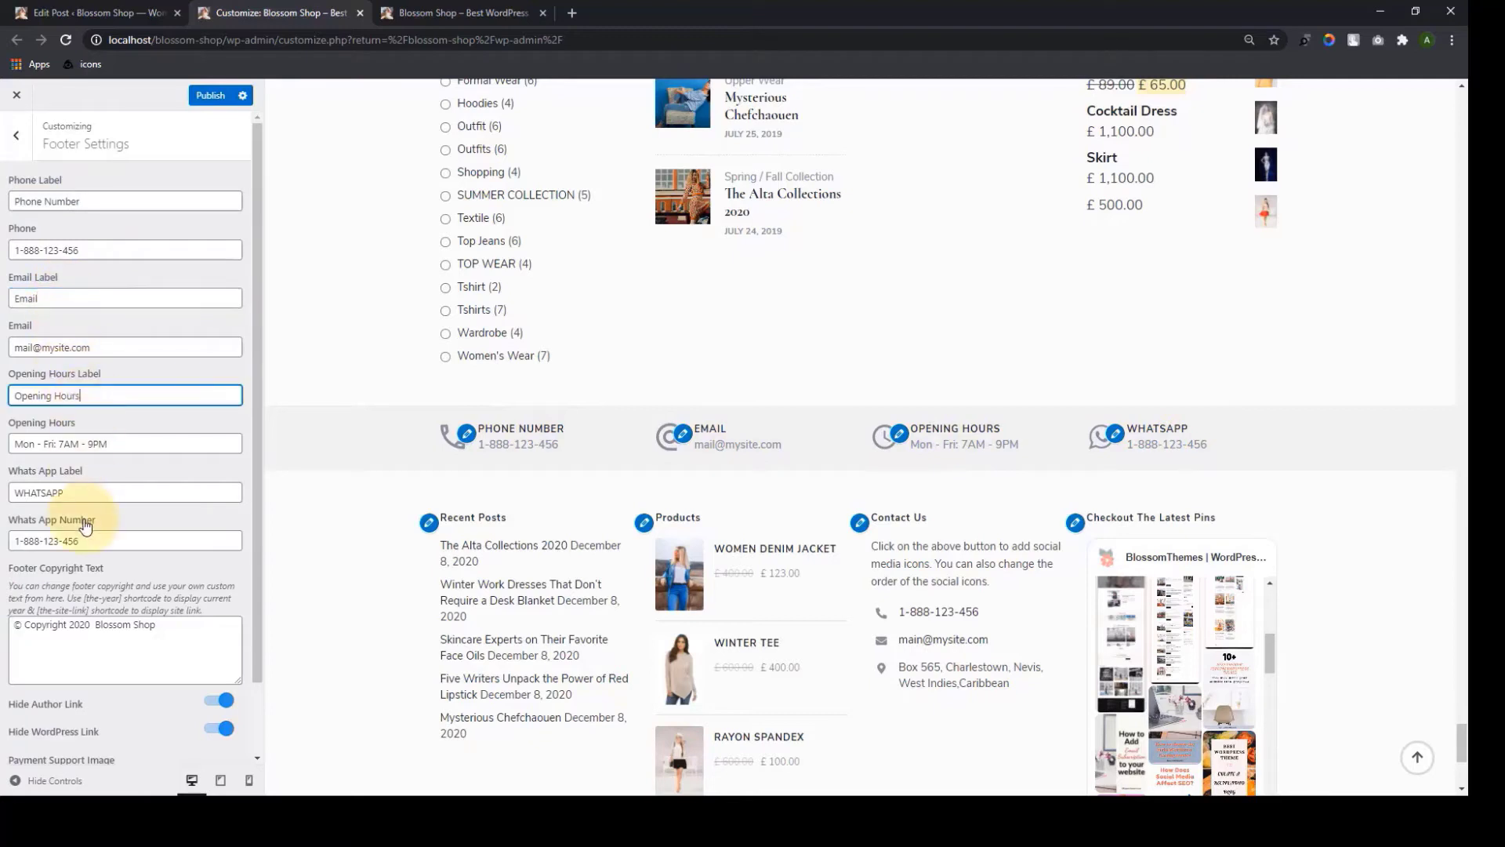
click(85, 487)
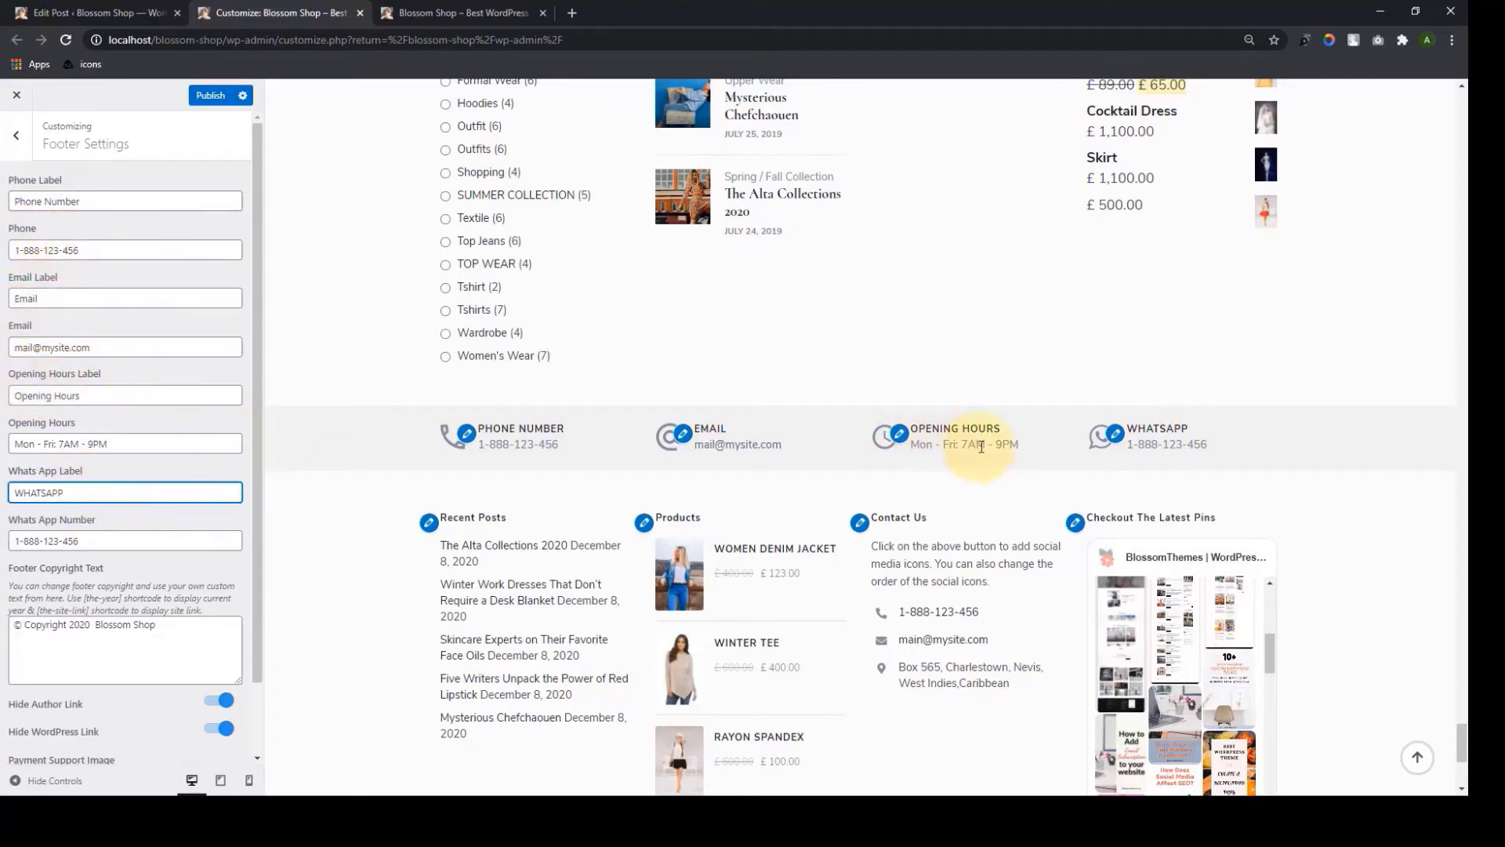
click(99, 535)
scroll(157, 693, down, 1)
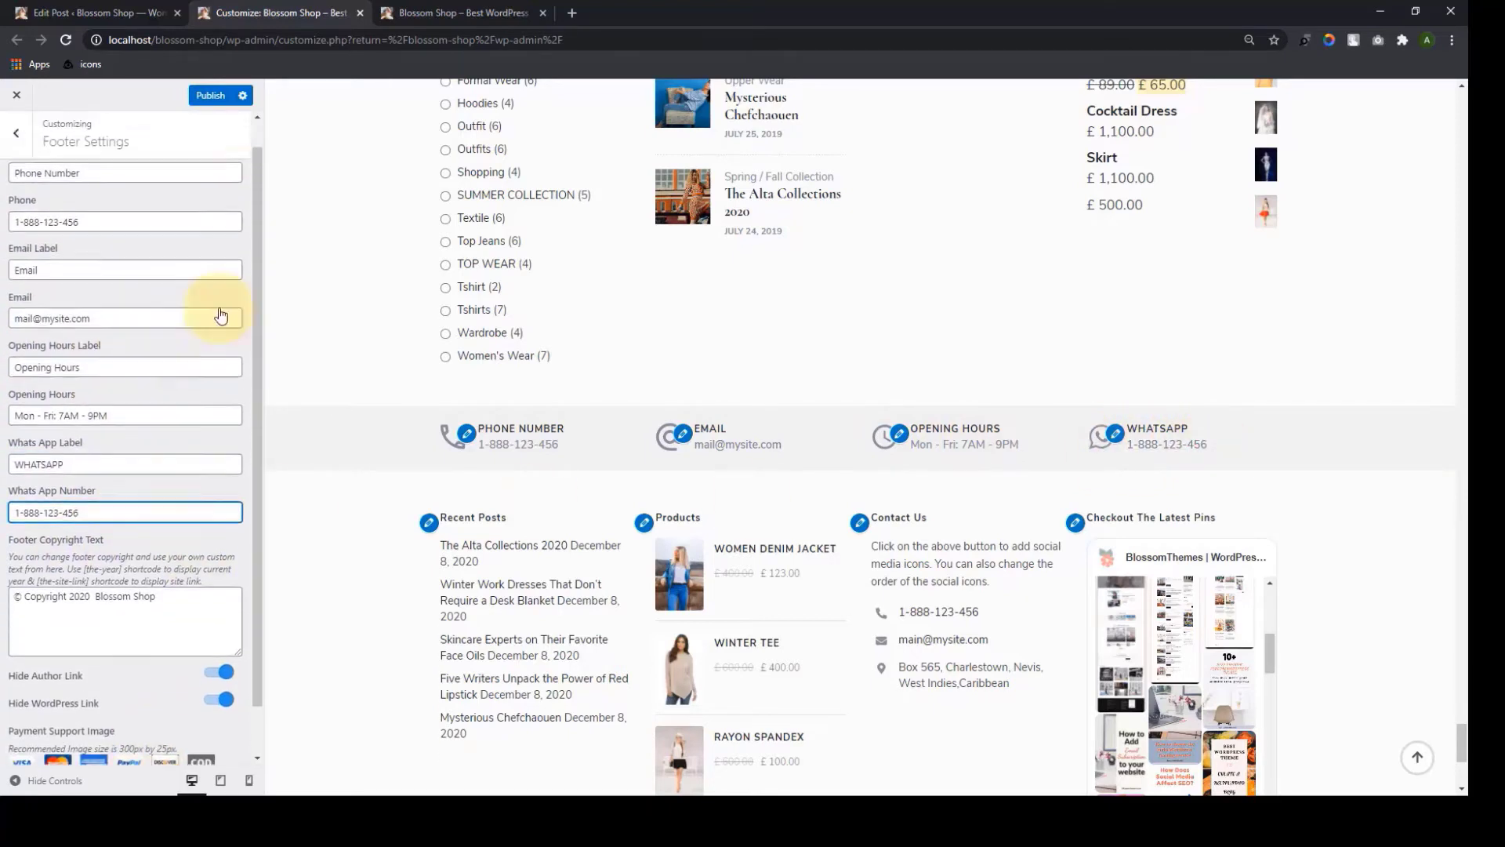
scroll(220, 315, up, 1)
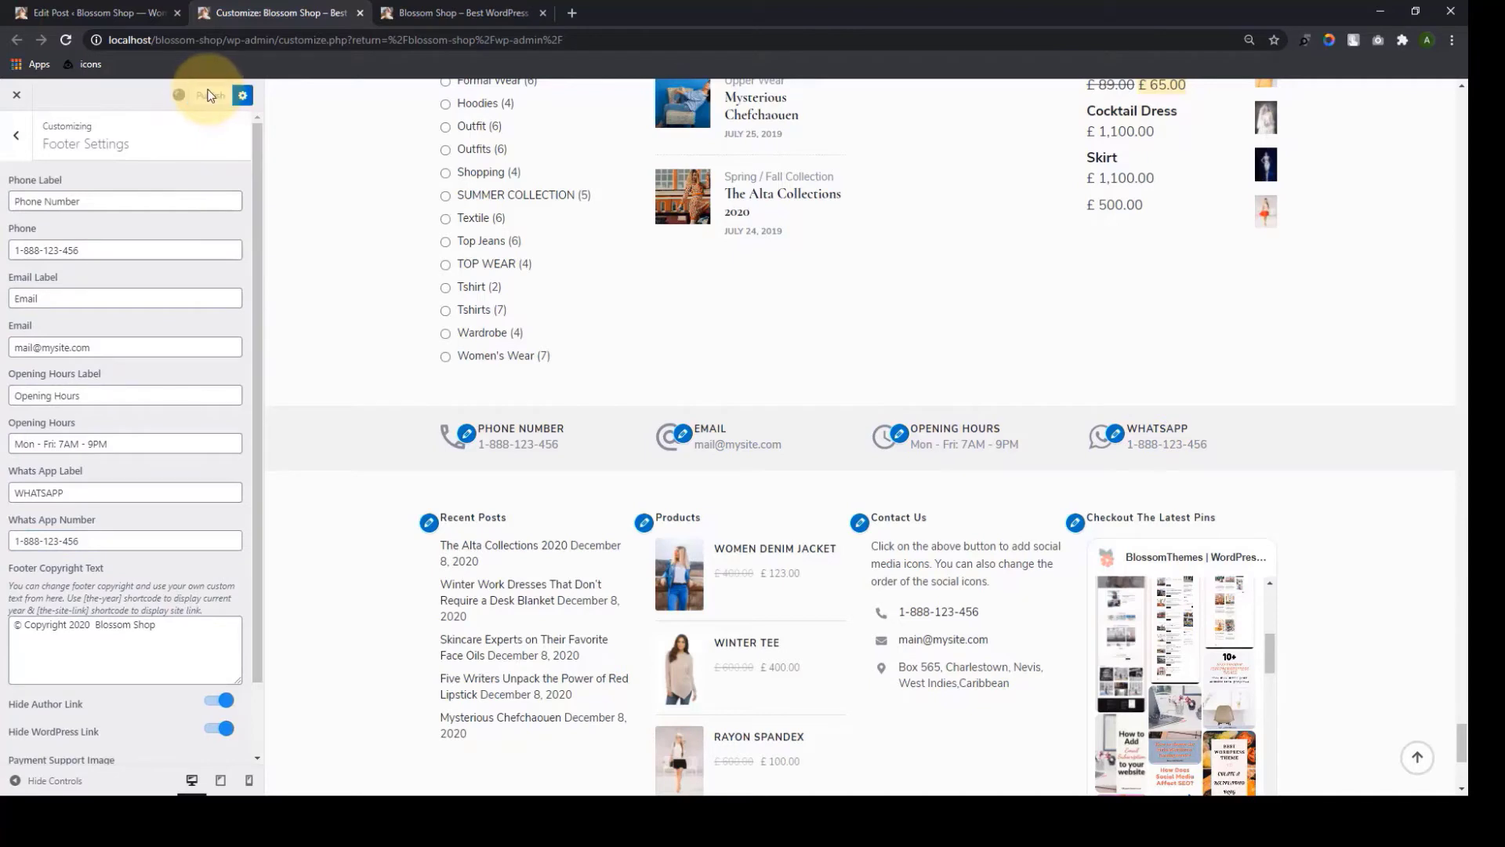
click(15, 137)
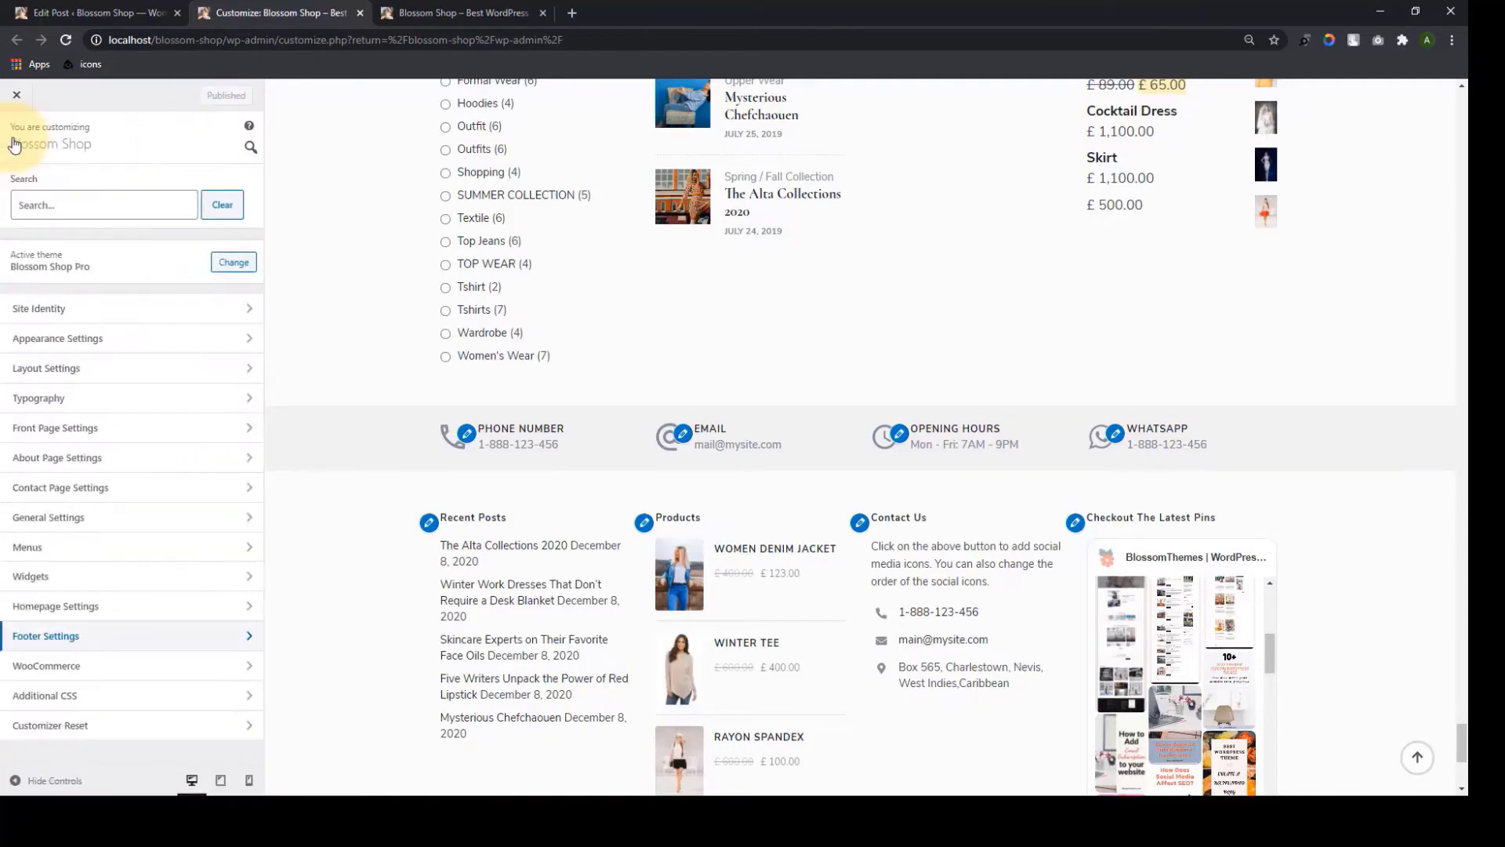
Look over WooCommerce settings, publish the Additional CSS, and open the Customizer Reset section
click(105, 668)
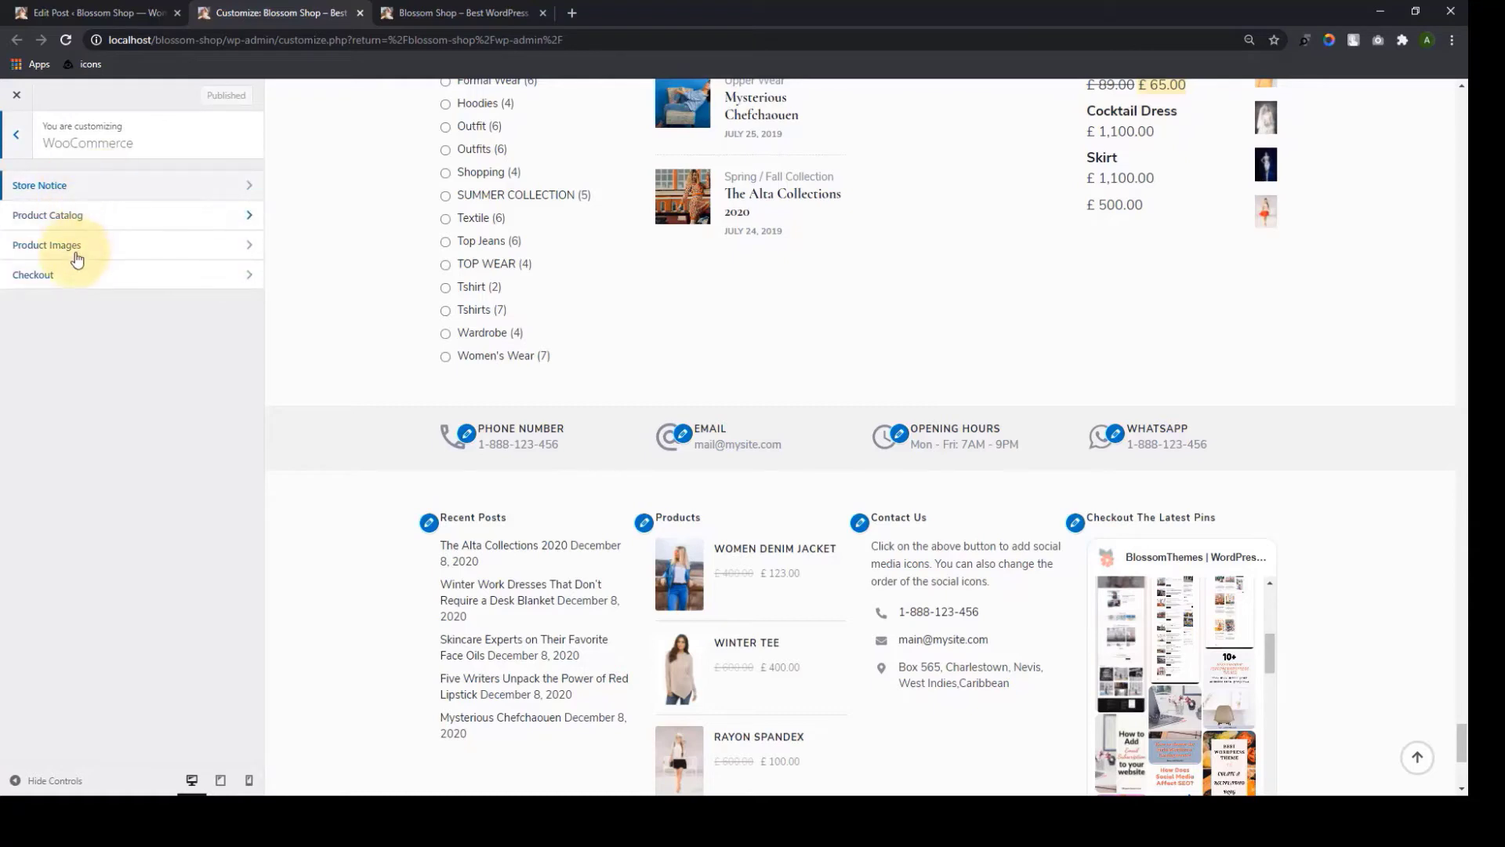
click(15, 134)
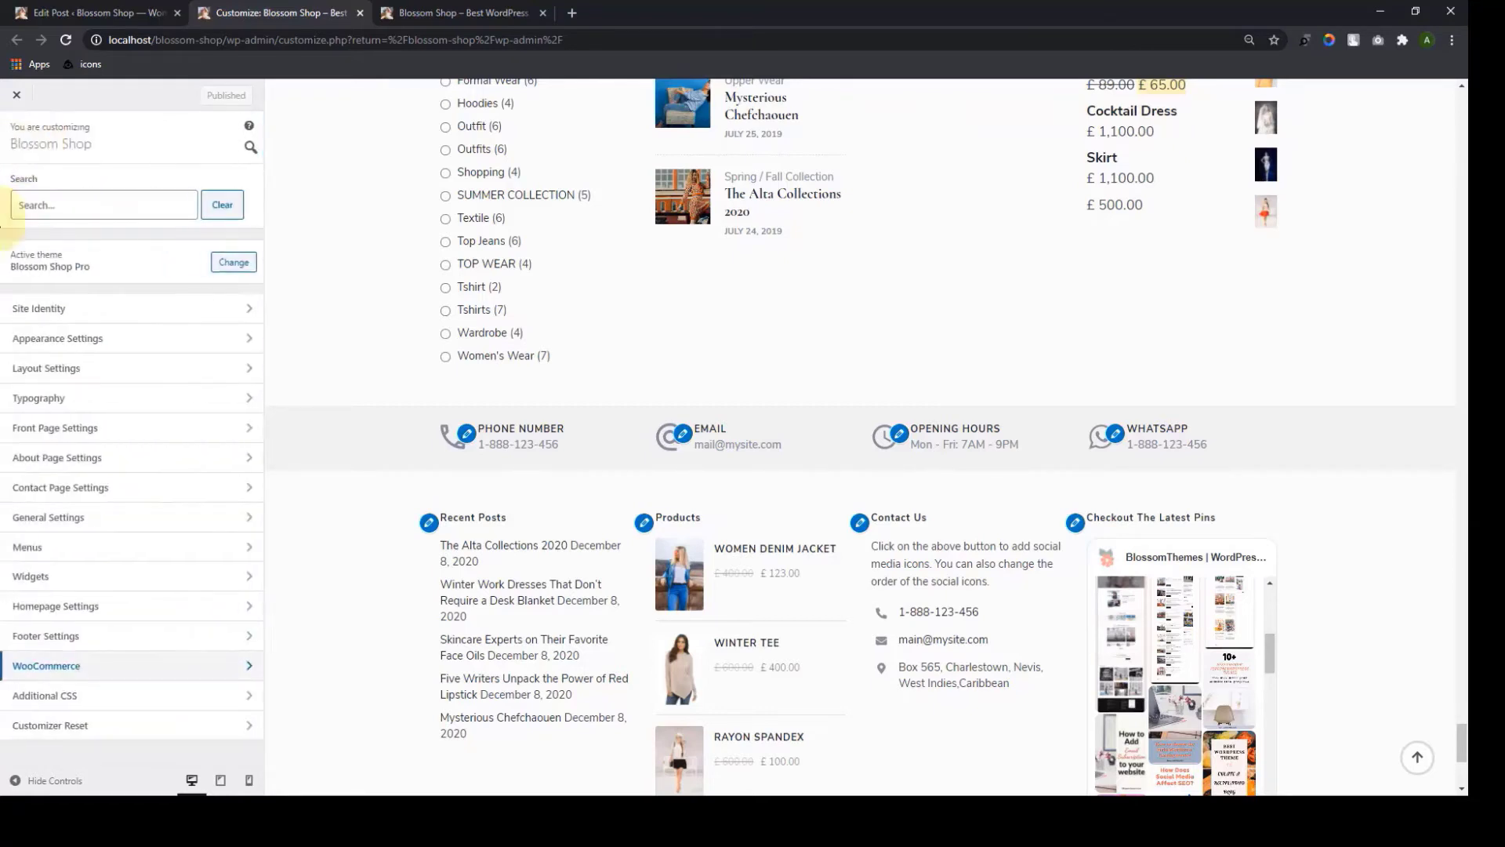
click(121, 703)
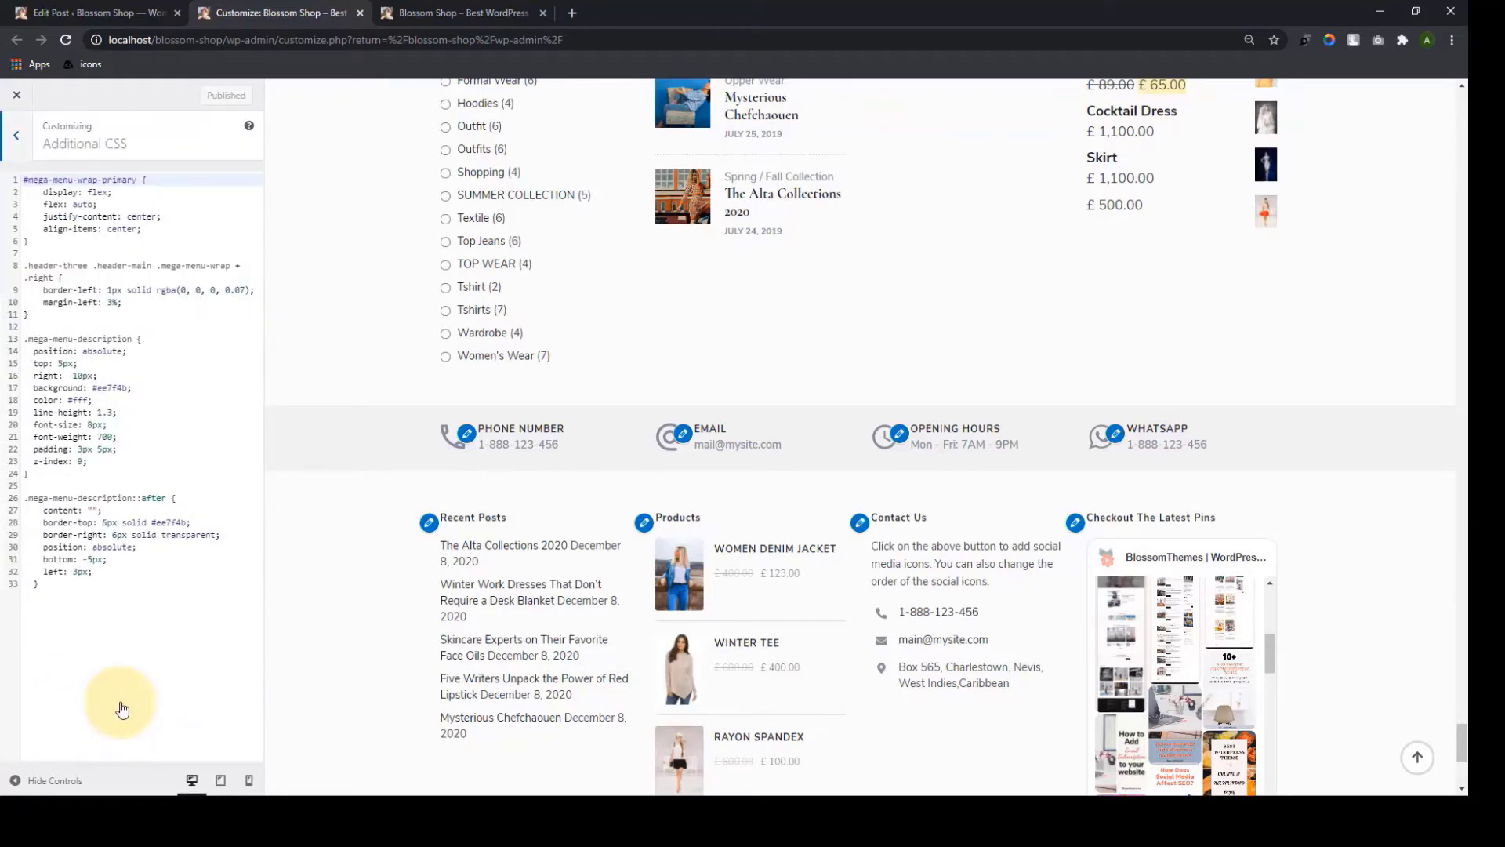
click(126, 687)
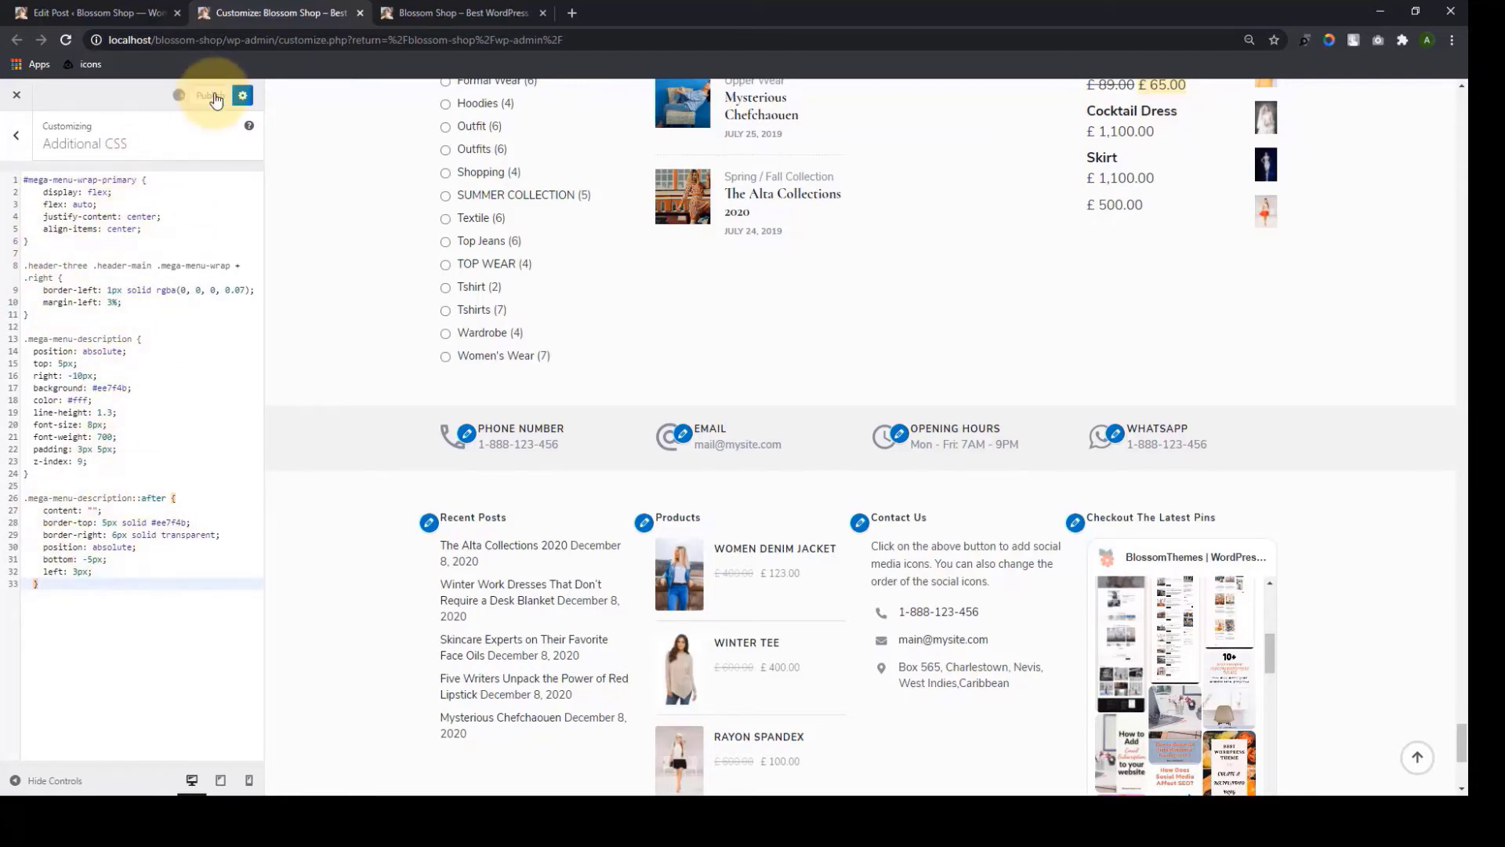
click(16, 135)
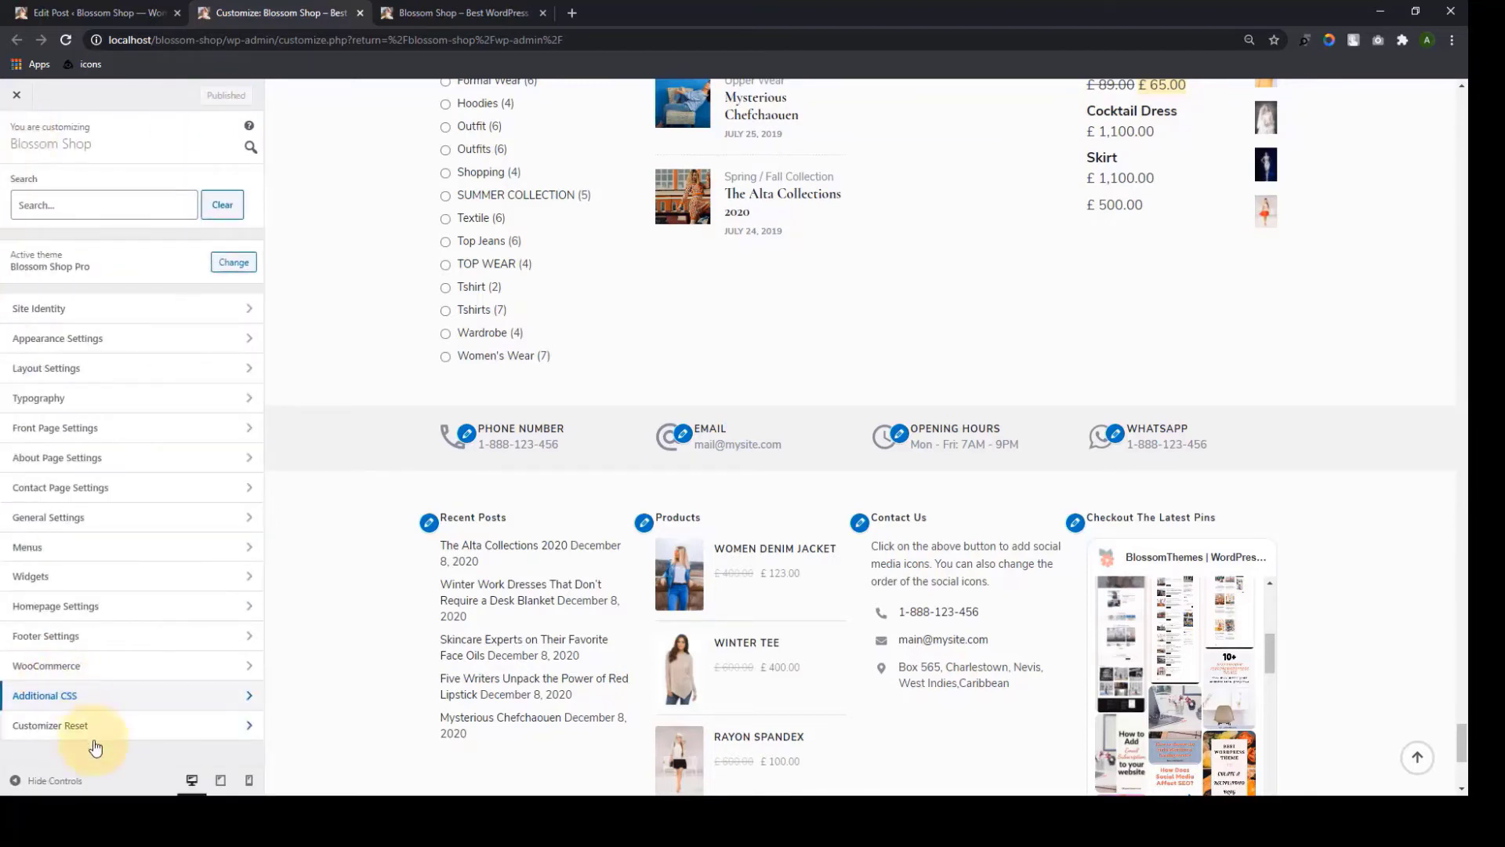
click(97, 725)
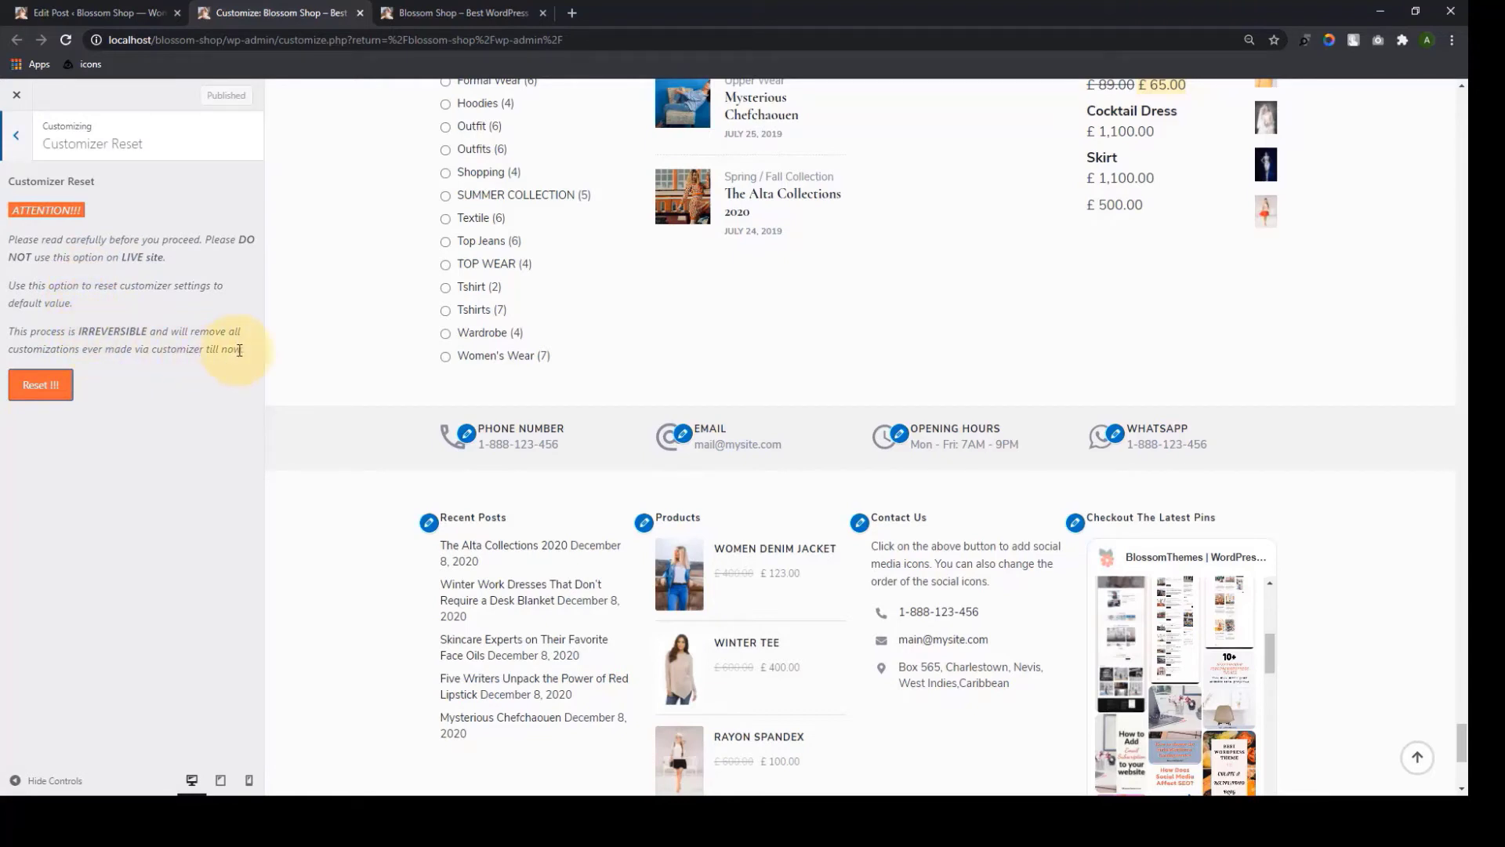
Decline the customizer reset, keeping all customizations, and view the live Blossom Shop homepage
drag(245, 349, 4, 192)
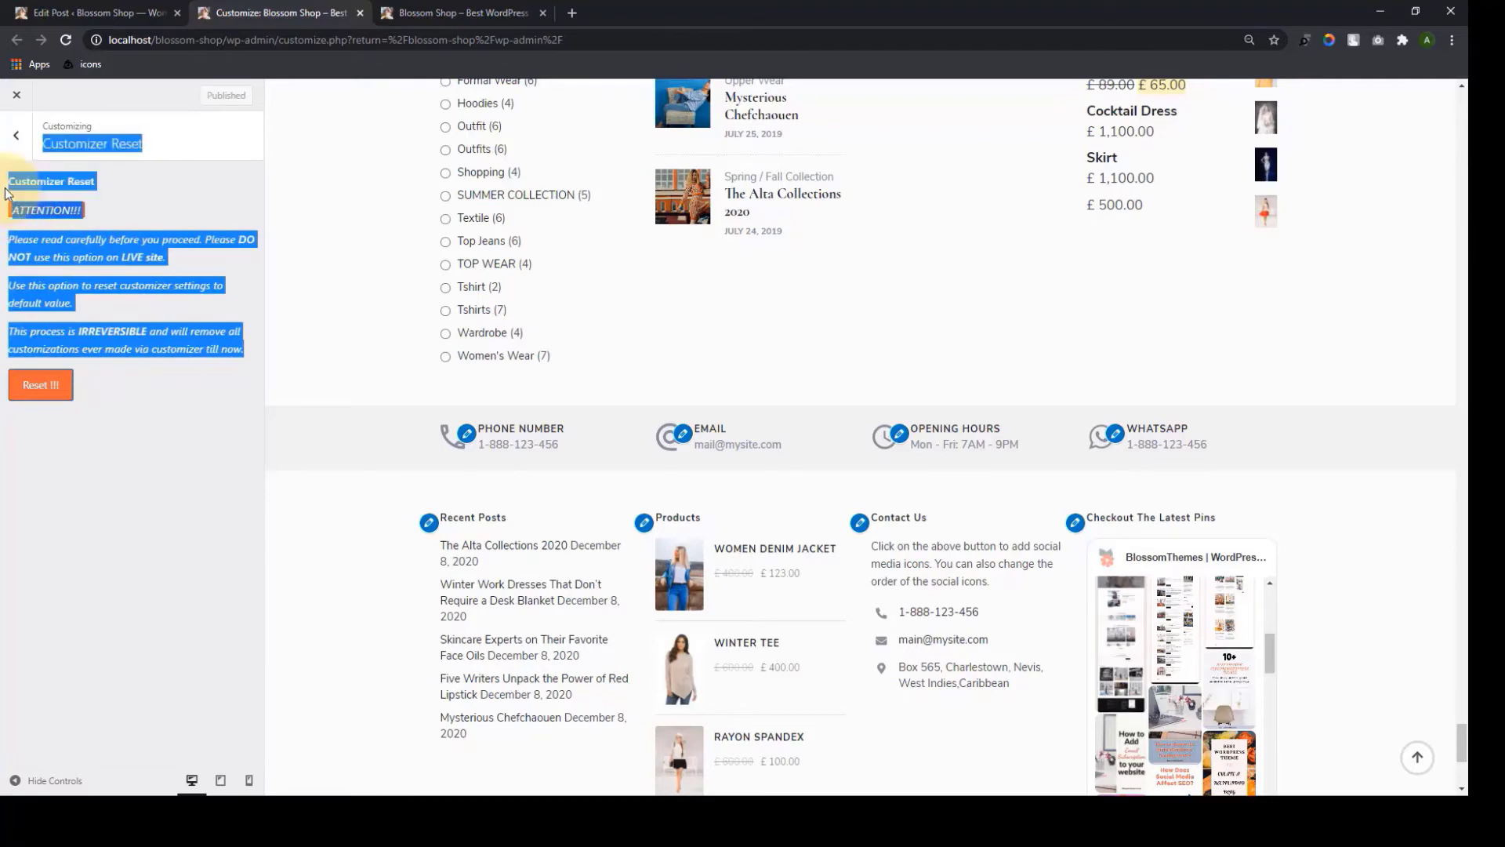
click(133, 198)
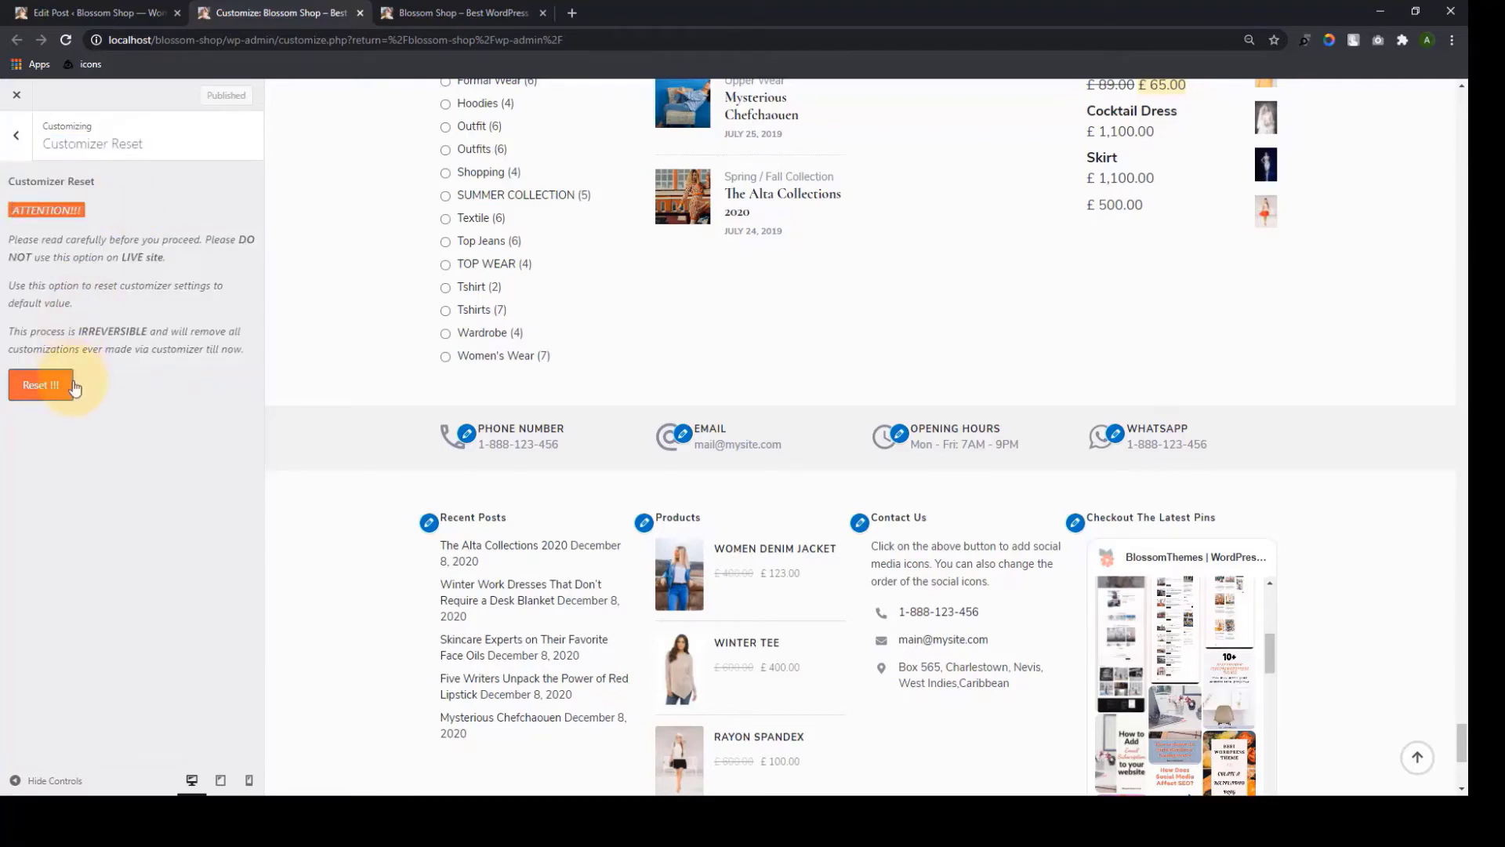
click(42, 387)
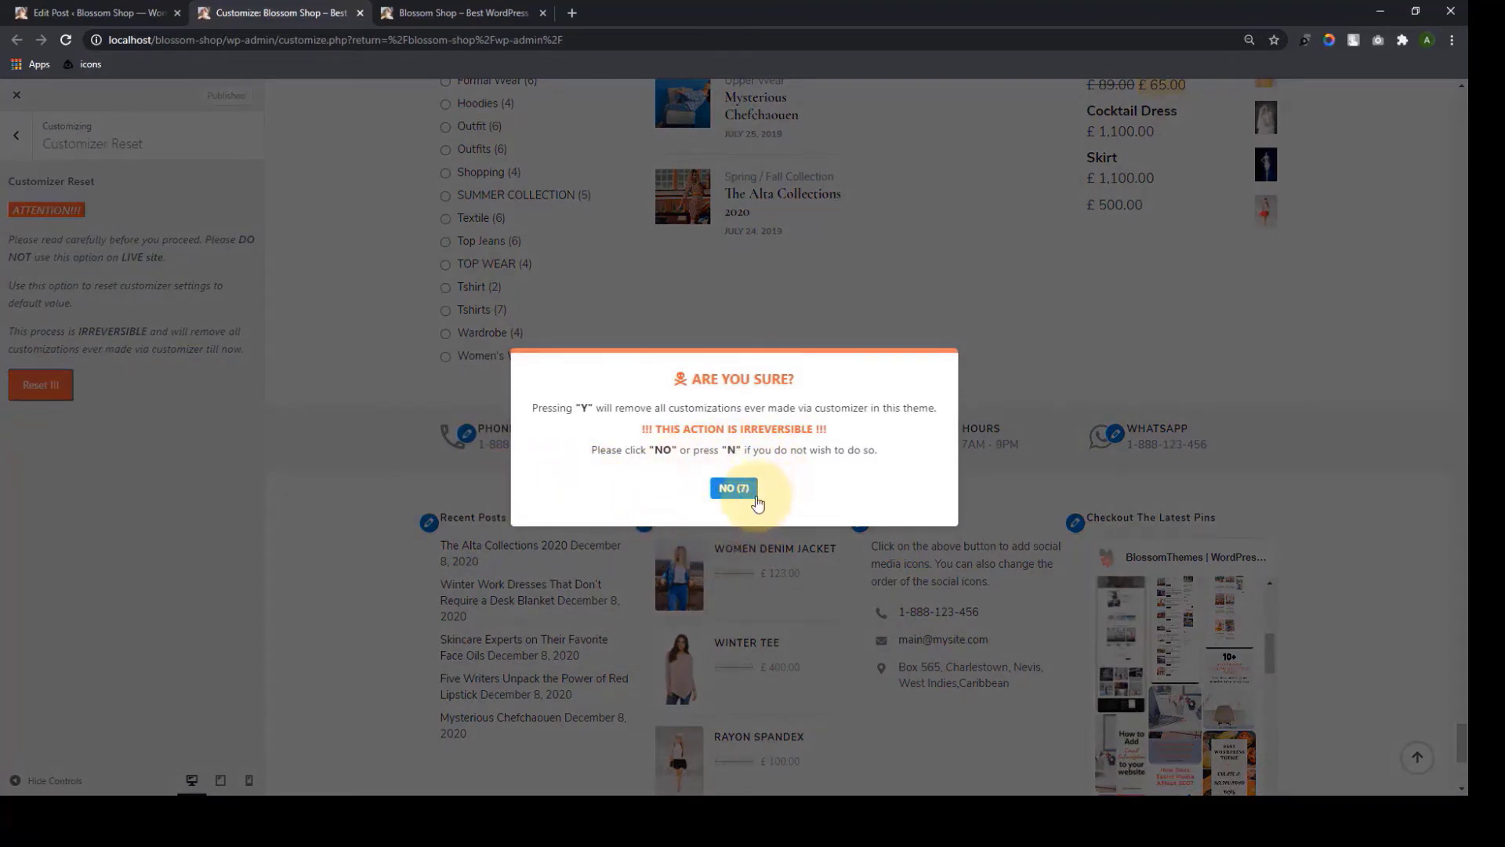
click(734, 488)
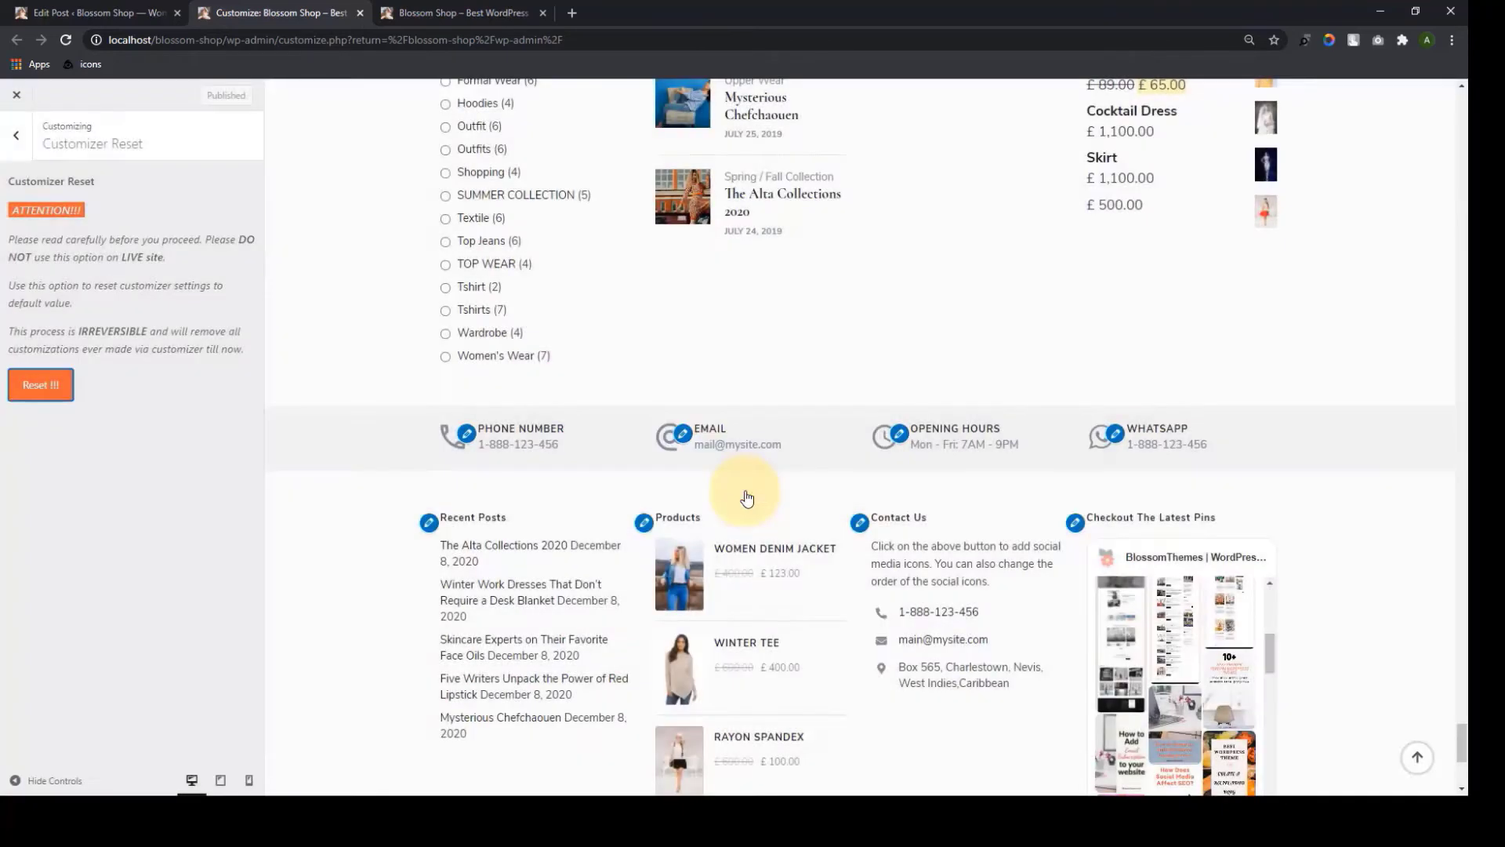
click(15, 135)
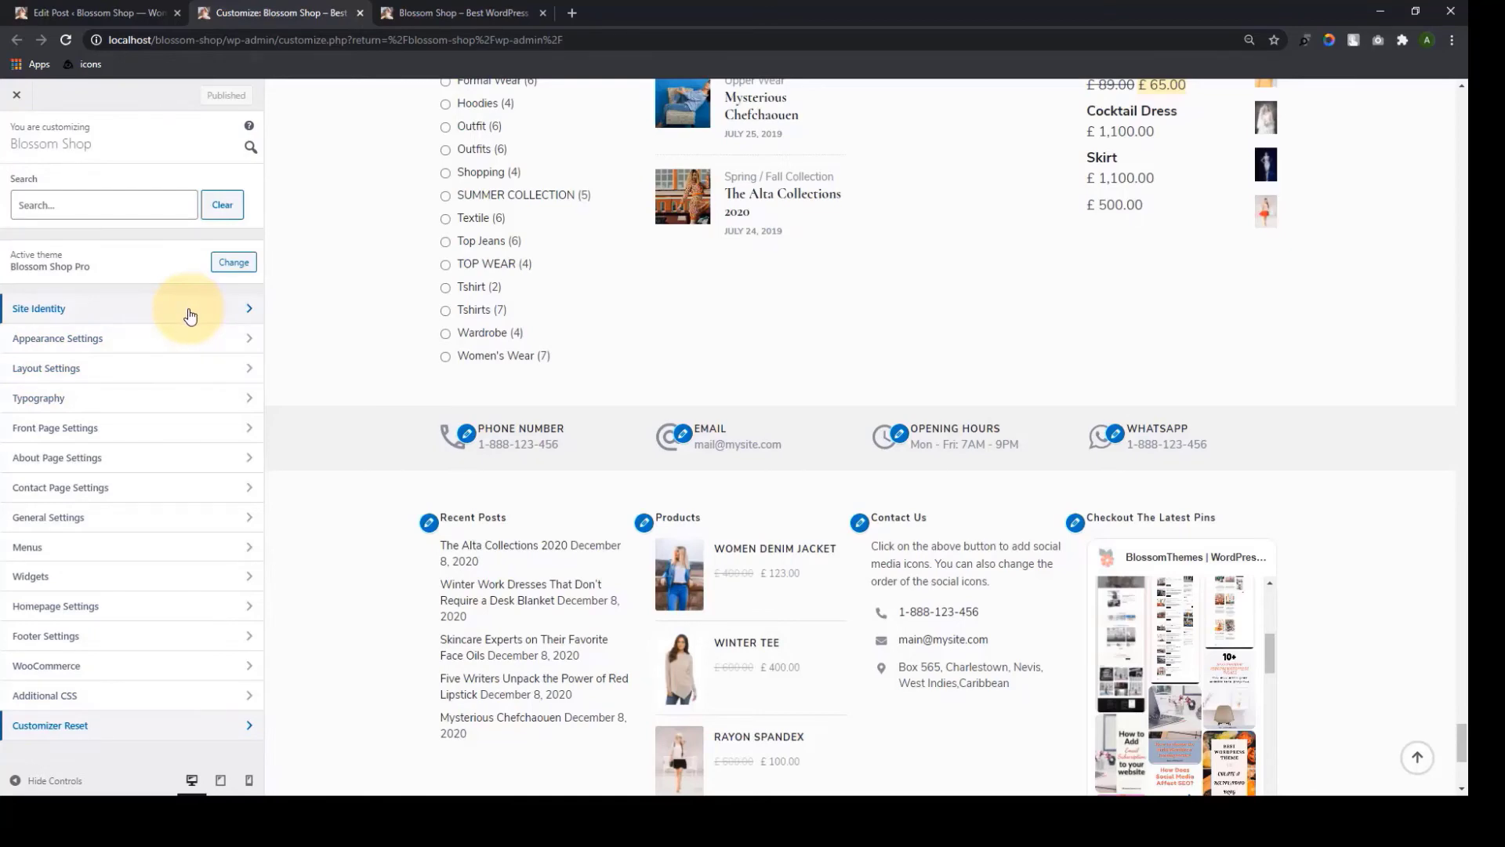
click(482, 11)
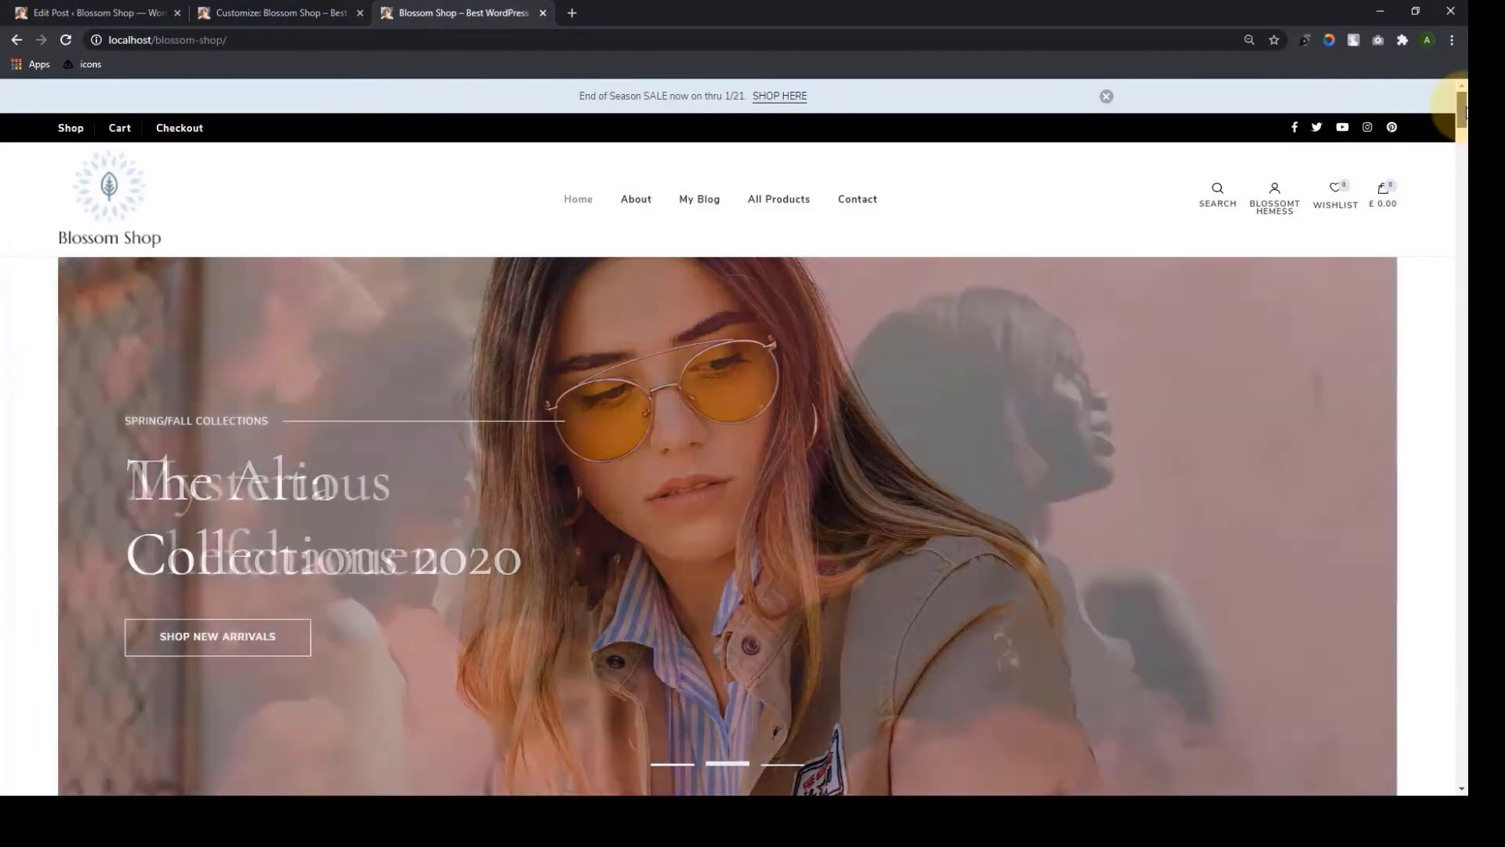
drag(1466, 111, 1420, 758)
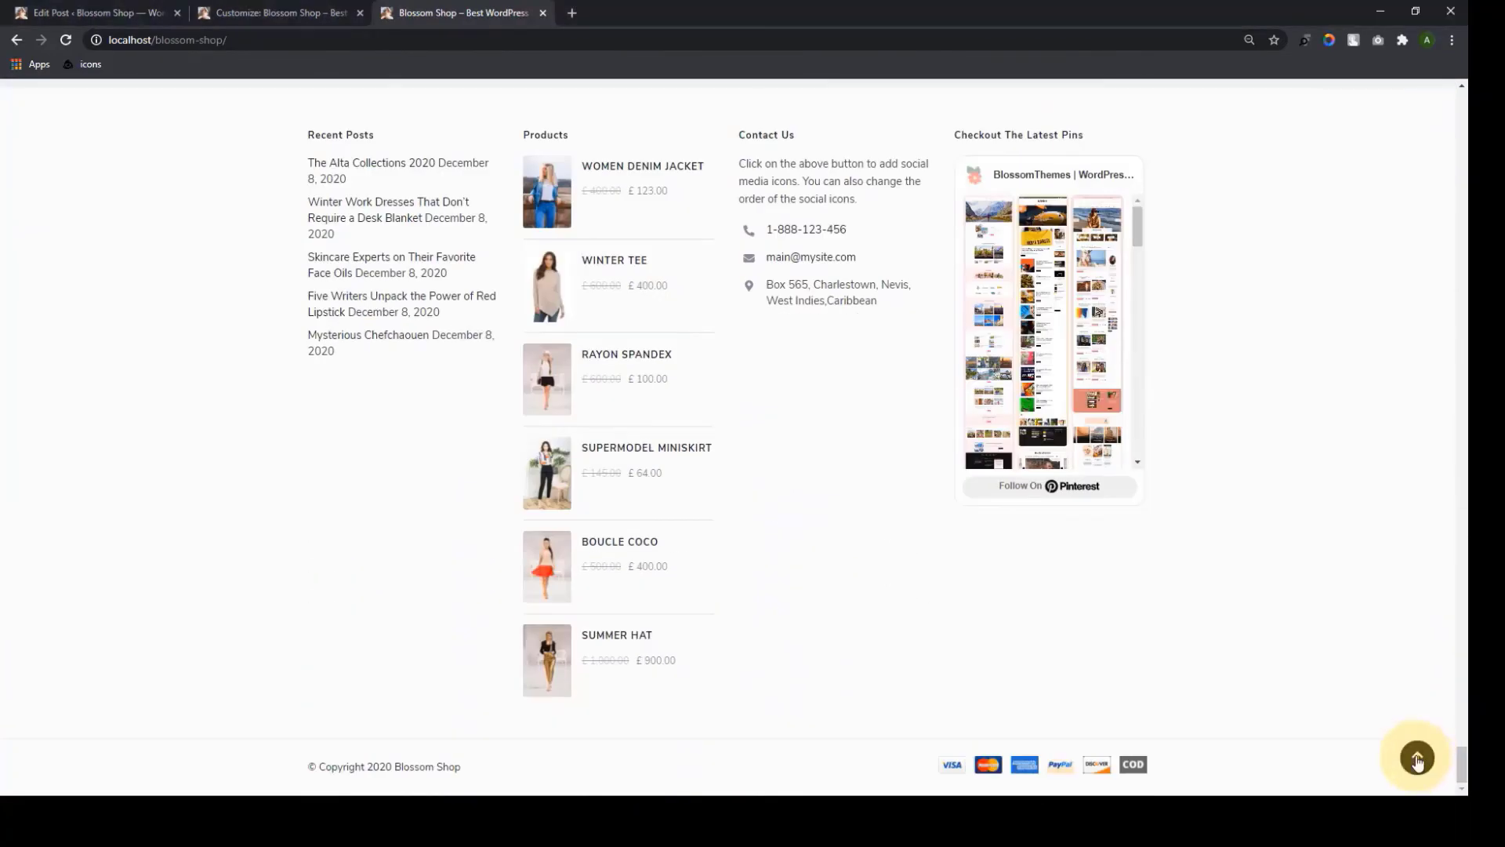
click(1416, 758)
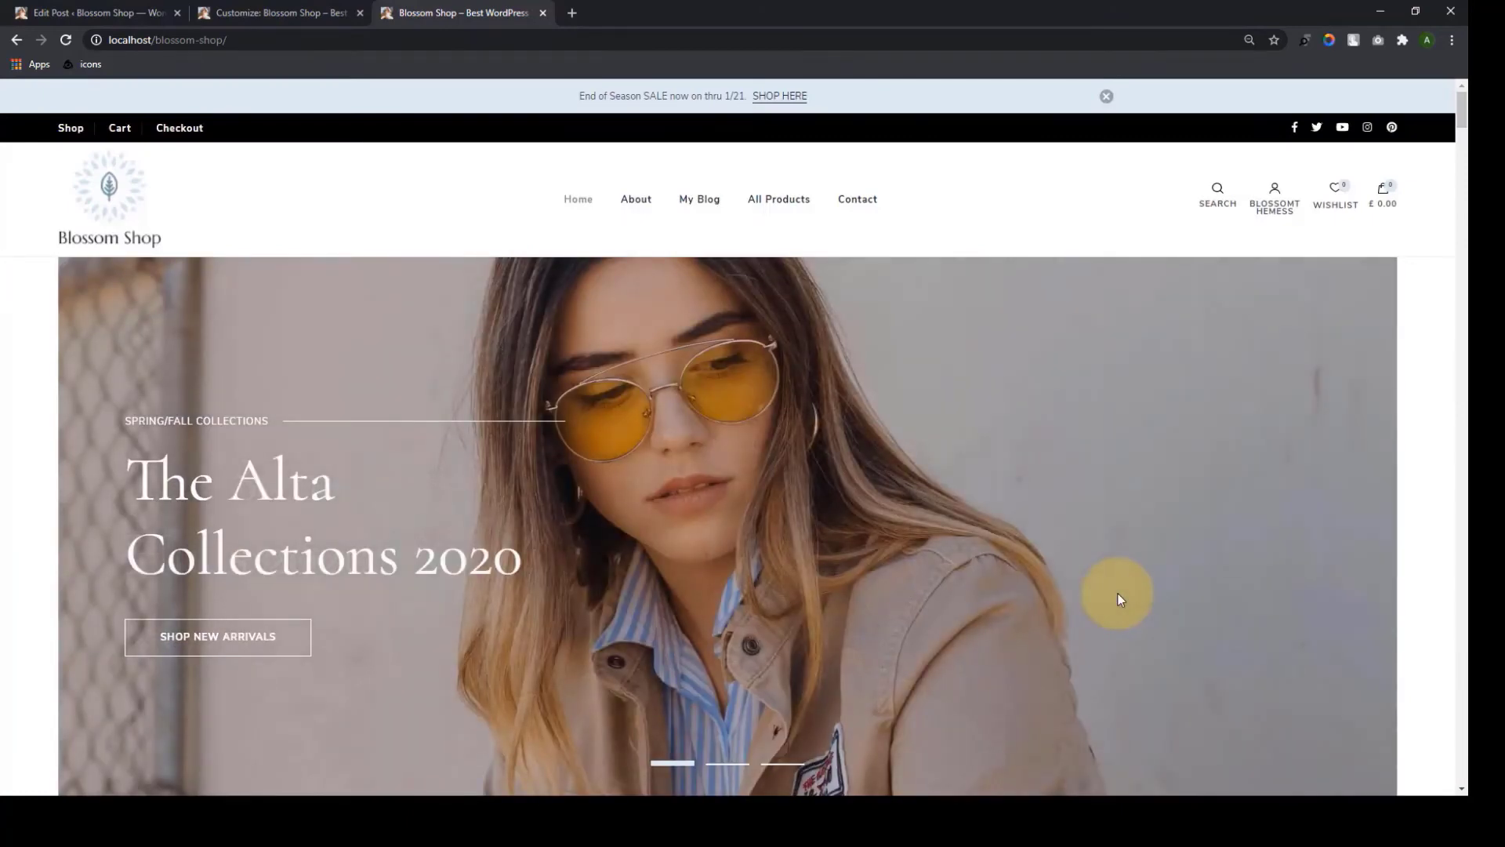